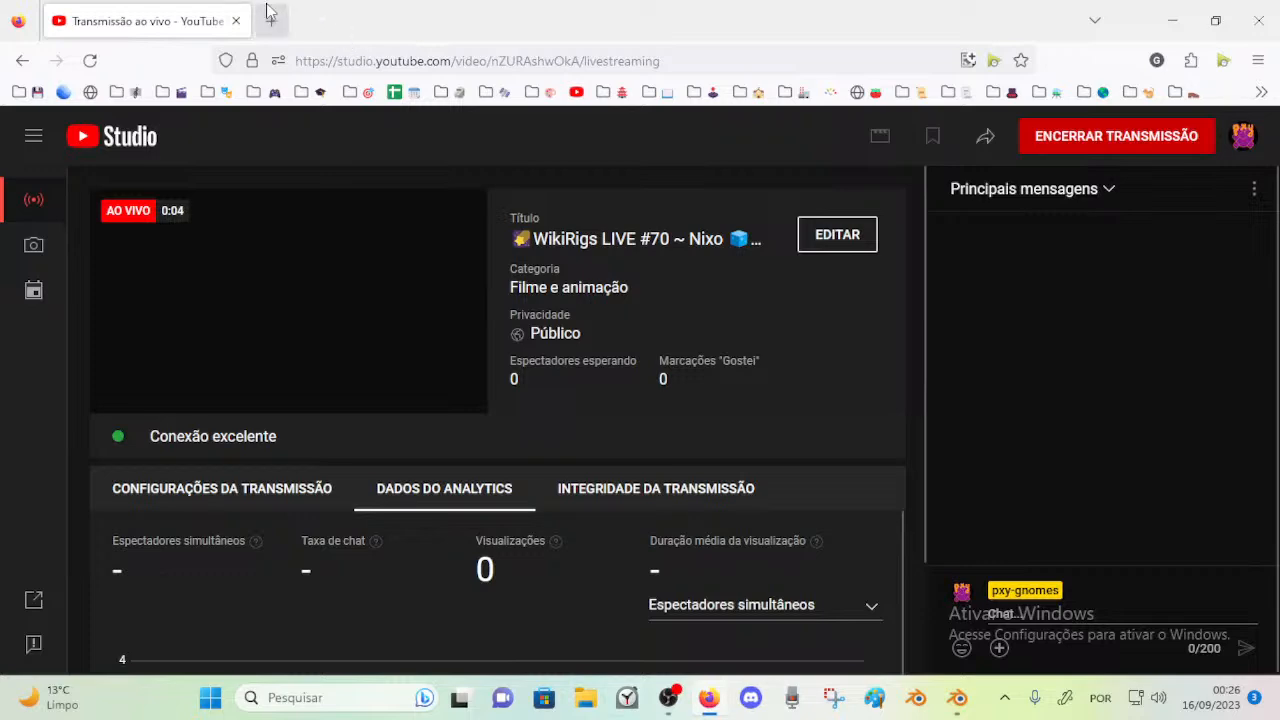
Open the bookmarked Mass Effect - Normandy: Combat Information Center music video in a new browser tab
click(450, 92)
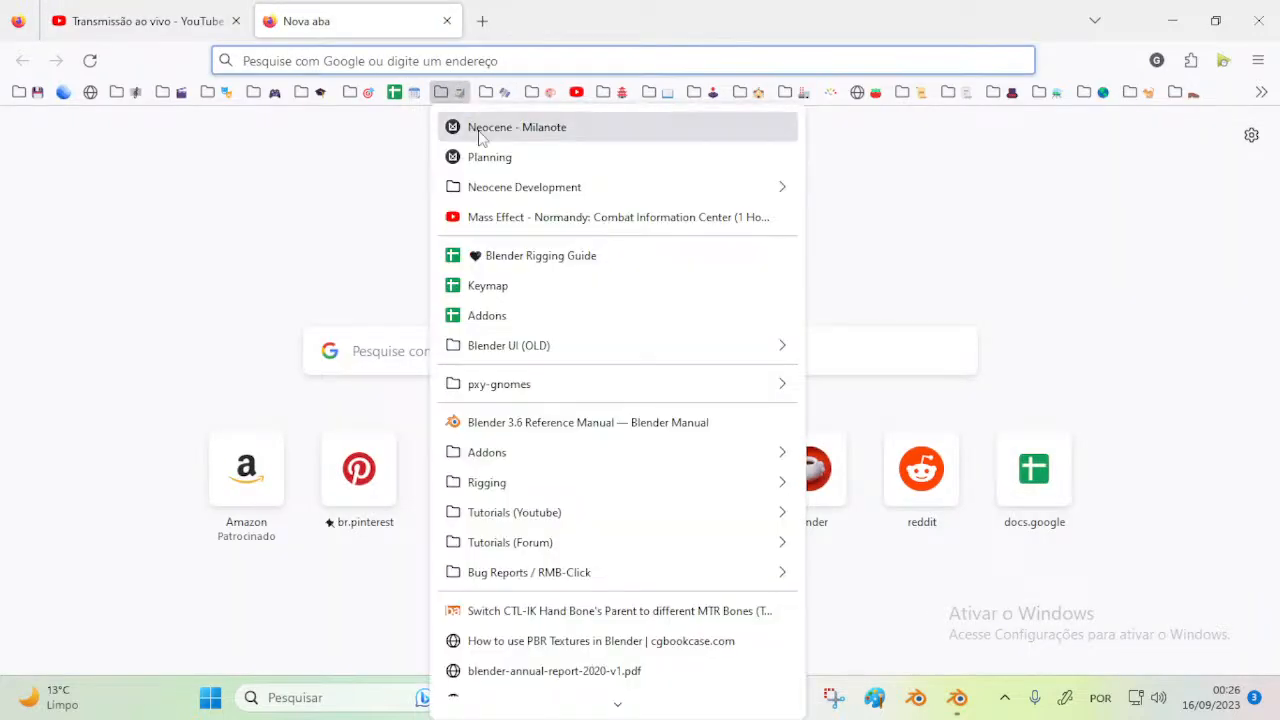
click(503, 222)
click(108, 14)
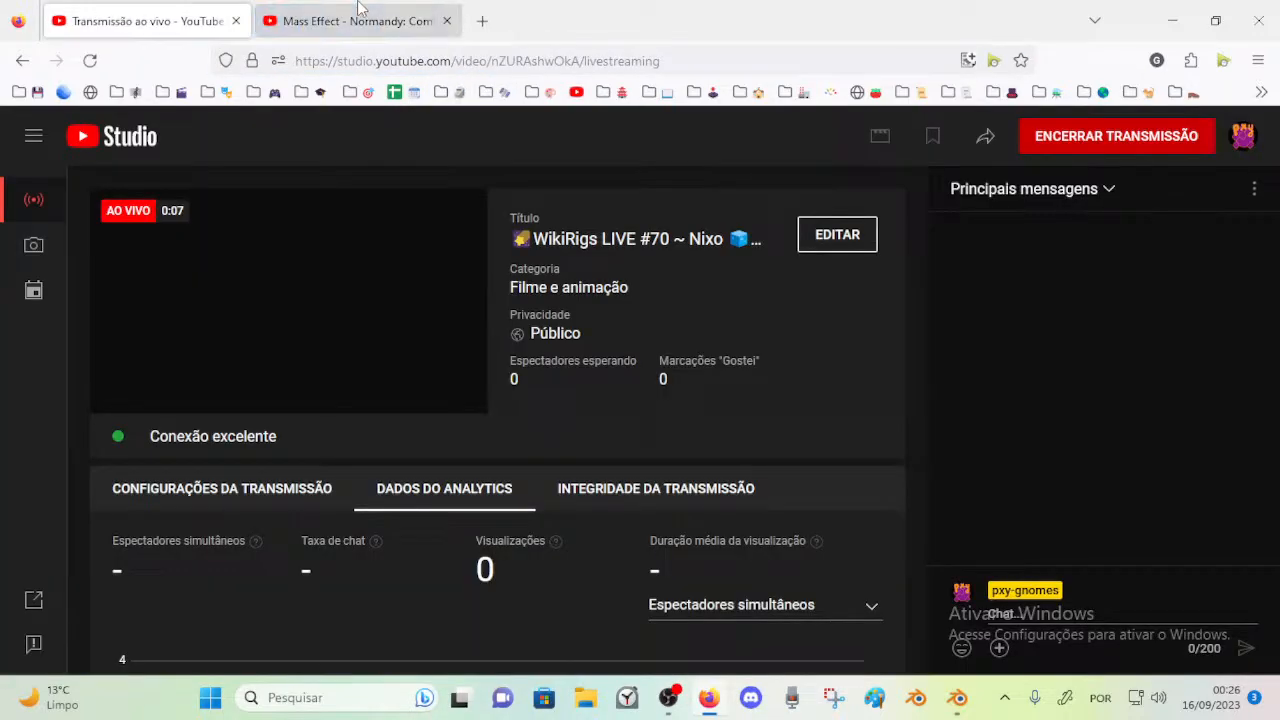
click(360, 14)
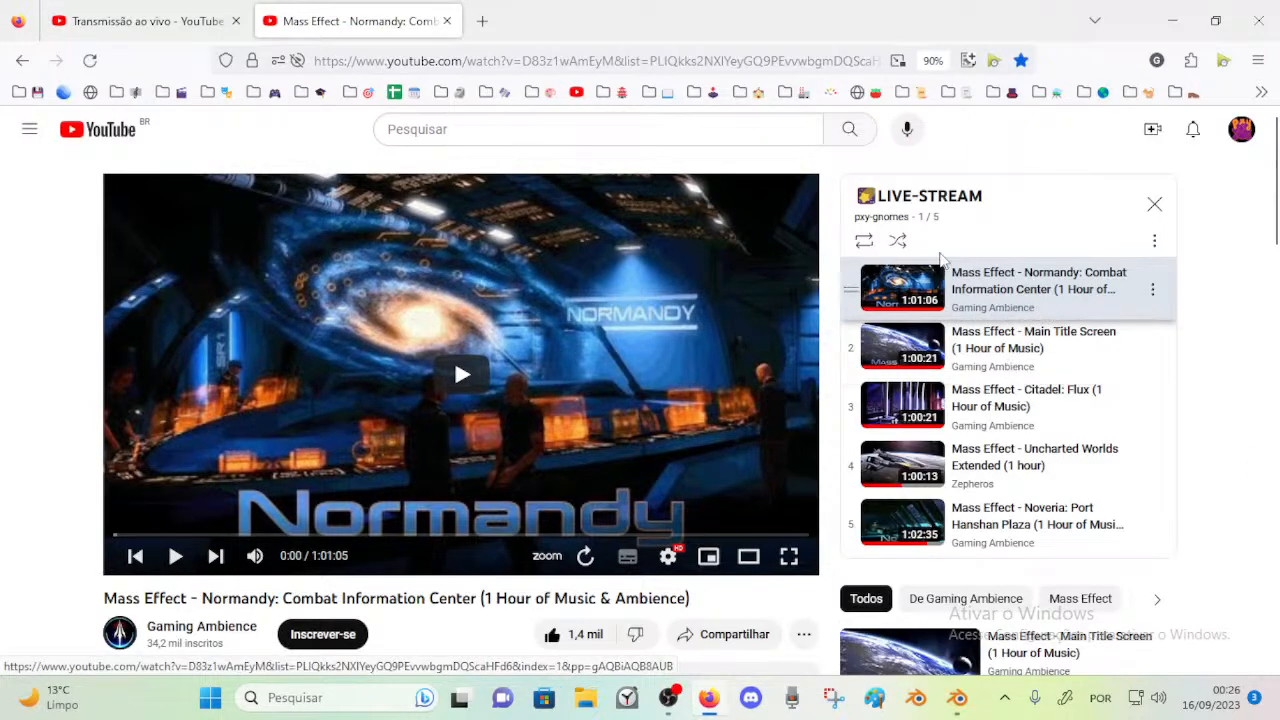
Shuffle the LIVE-STREAM playlist and play the Noveria: Port Hanshan Plaza track from its beginning
click(899, 241)
click(1007, 515)
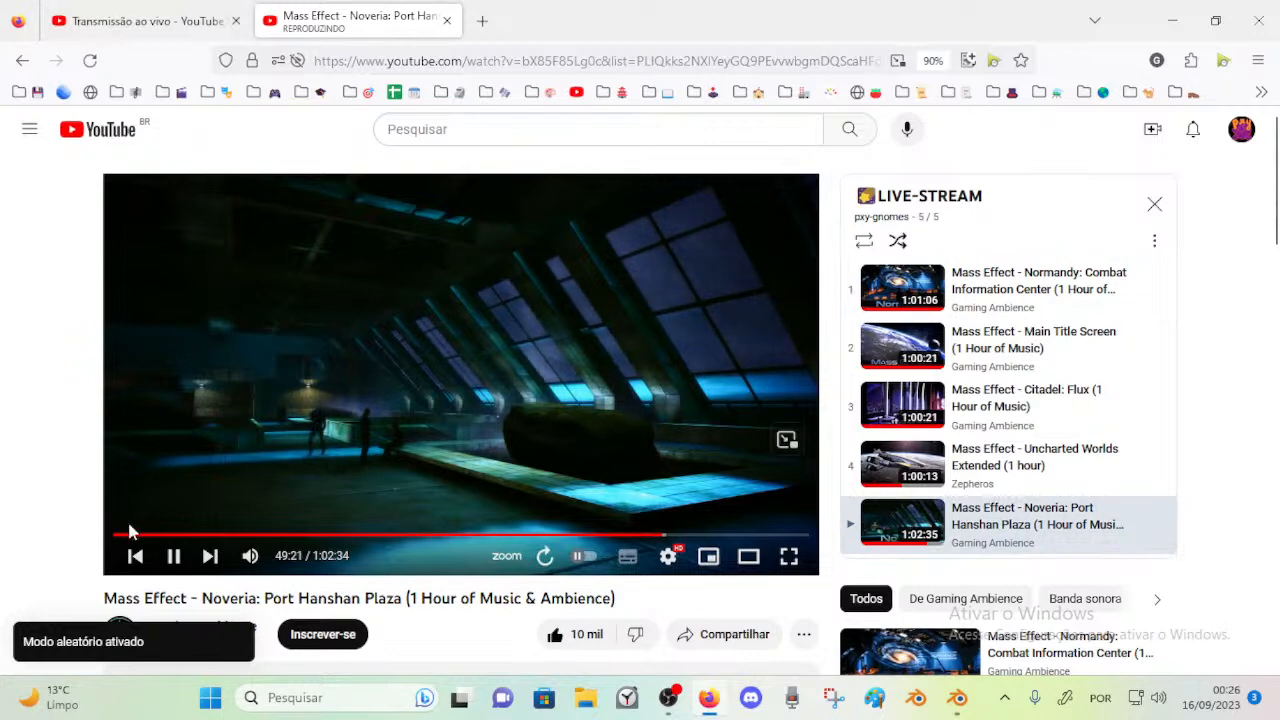
click(72, 10)
click(320, 8)
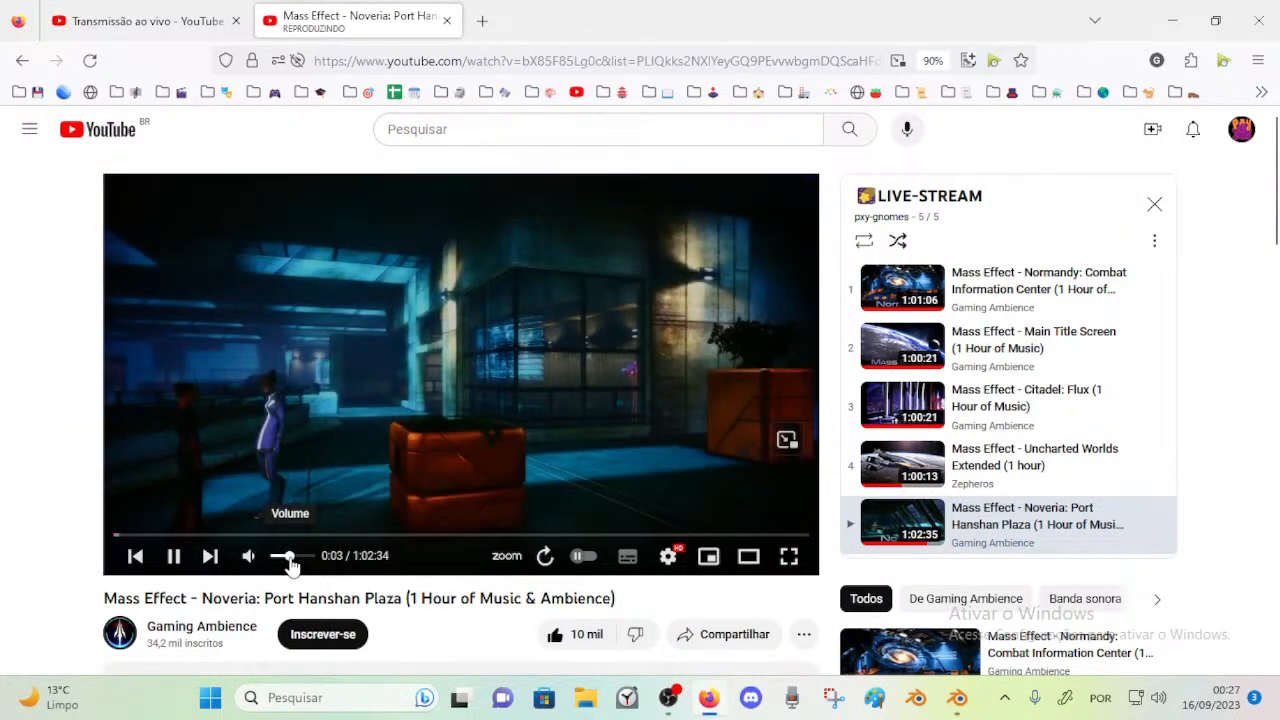
Check the live stream preview in YouTube Studio and switch to Blender
click(960, 699)
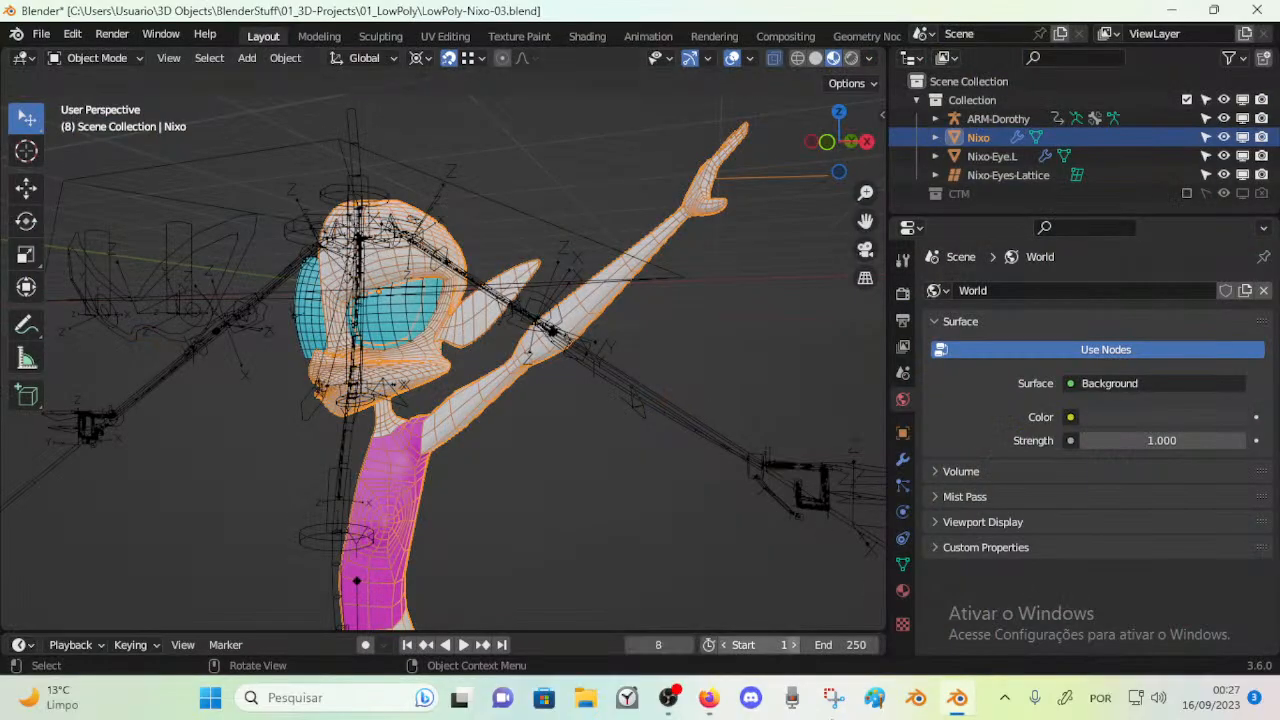
click(709, 698)
click(150, 20)
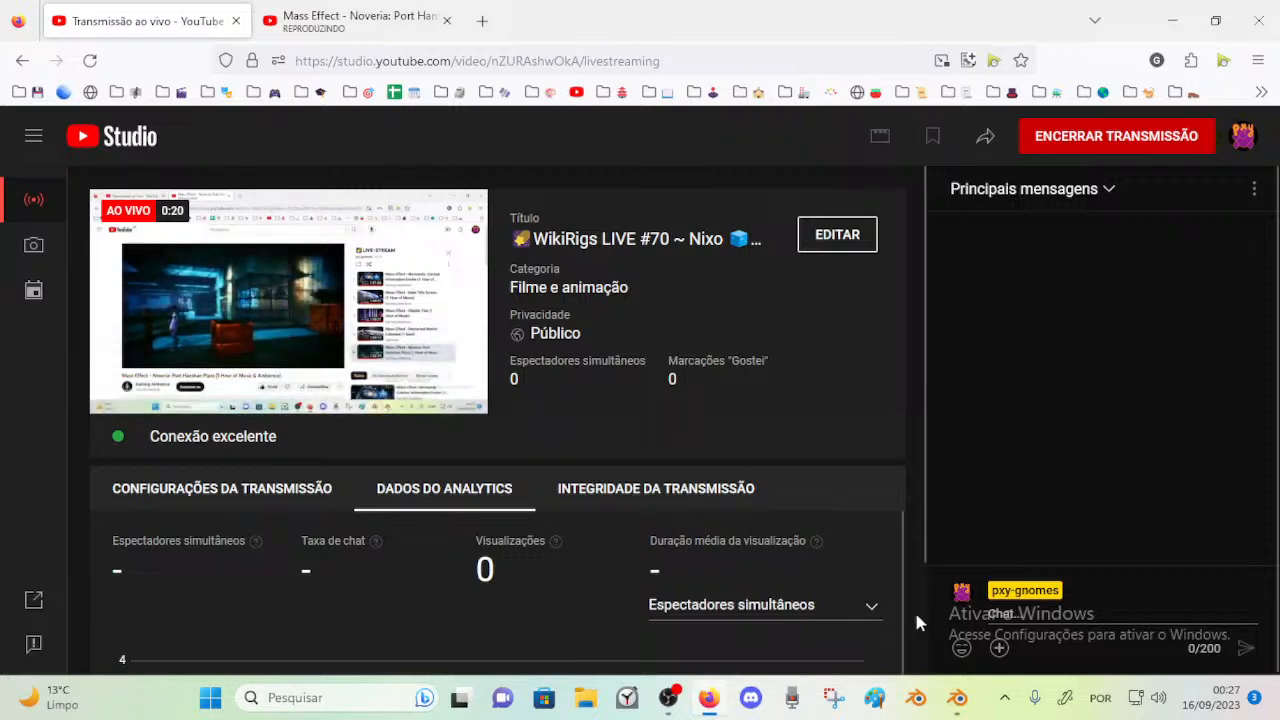
click(958, 704)
Examine the Nixo character's body and raised arm in both Edit Mode and Object Mode
middle_drag(431, 349, 539, 308)
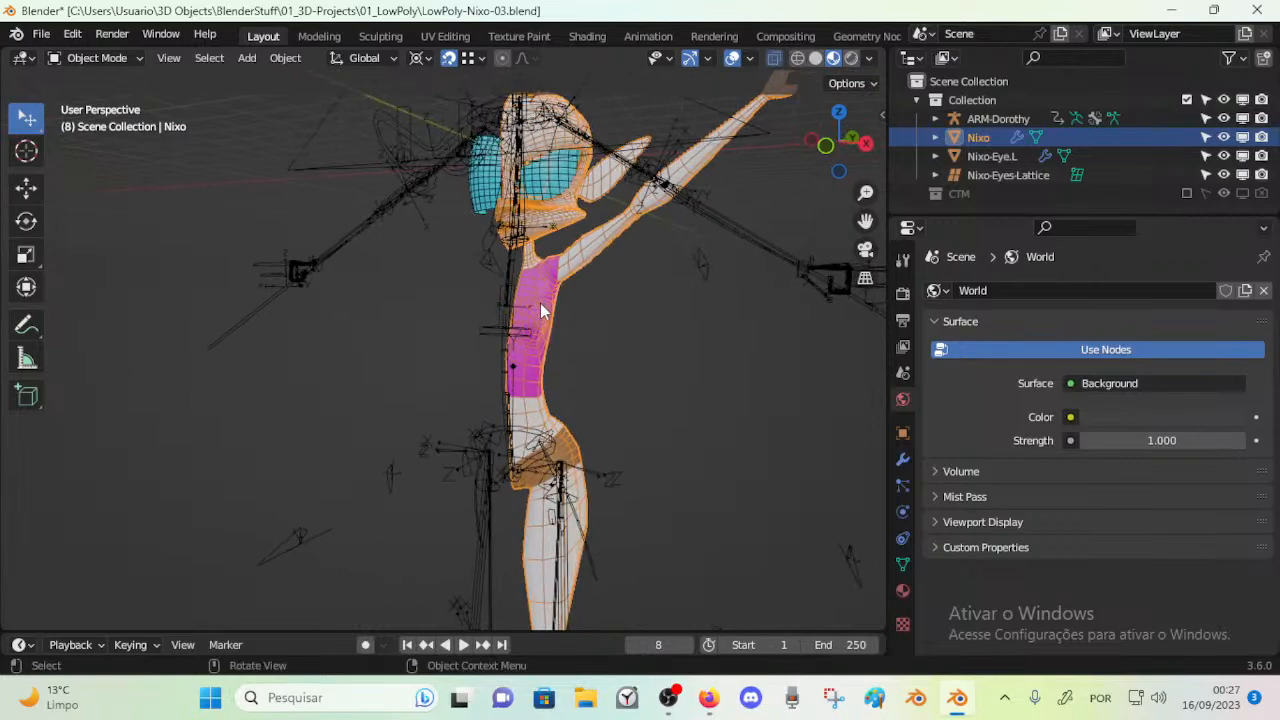
key(Tab)
scroll(534, 376, up, 8)
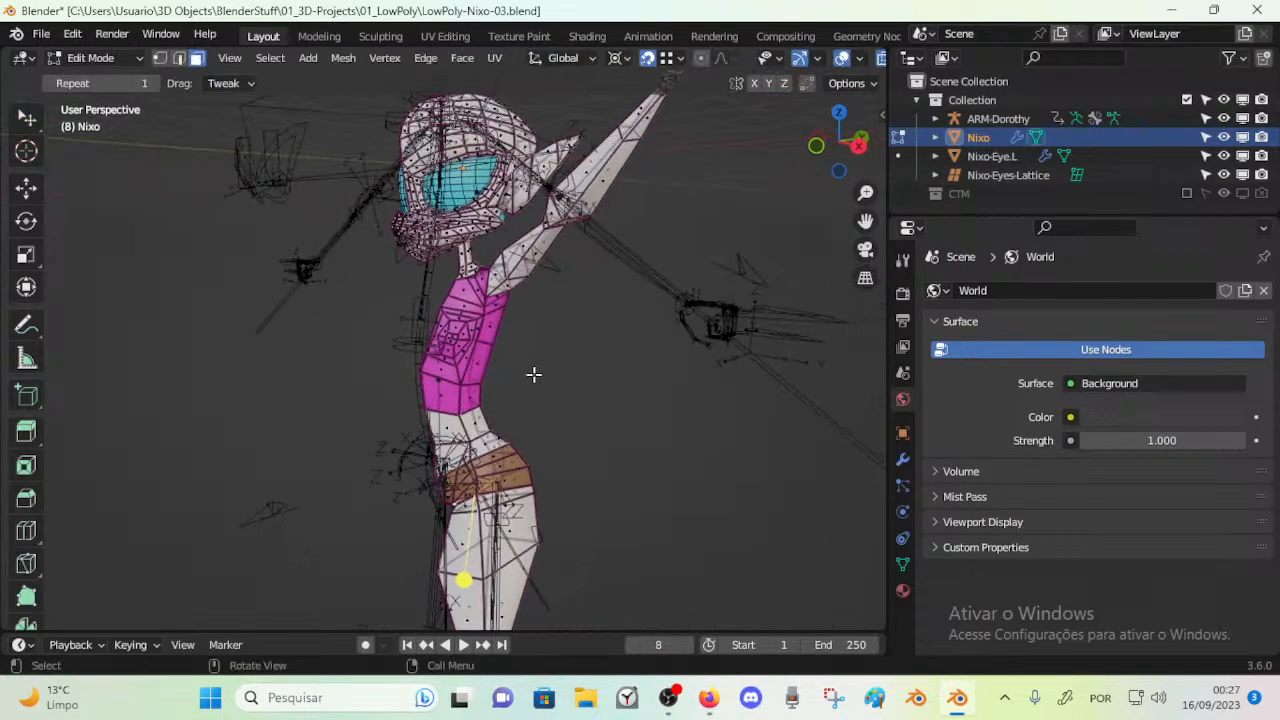
scroll(527, 362, down, 10)
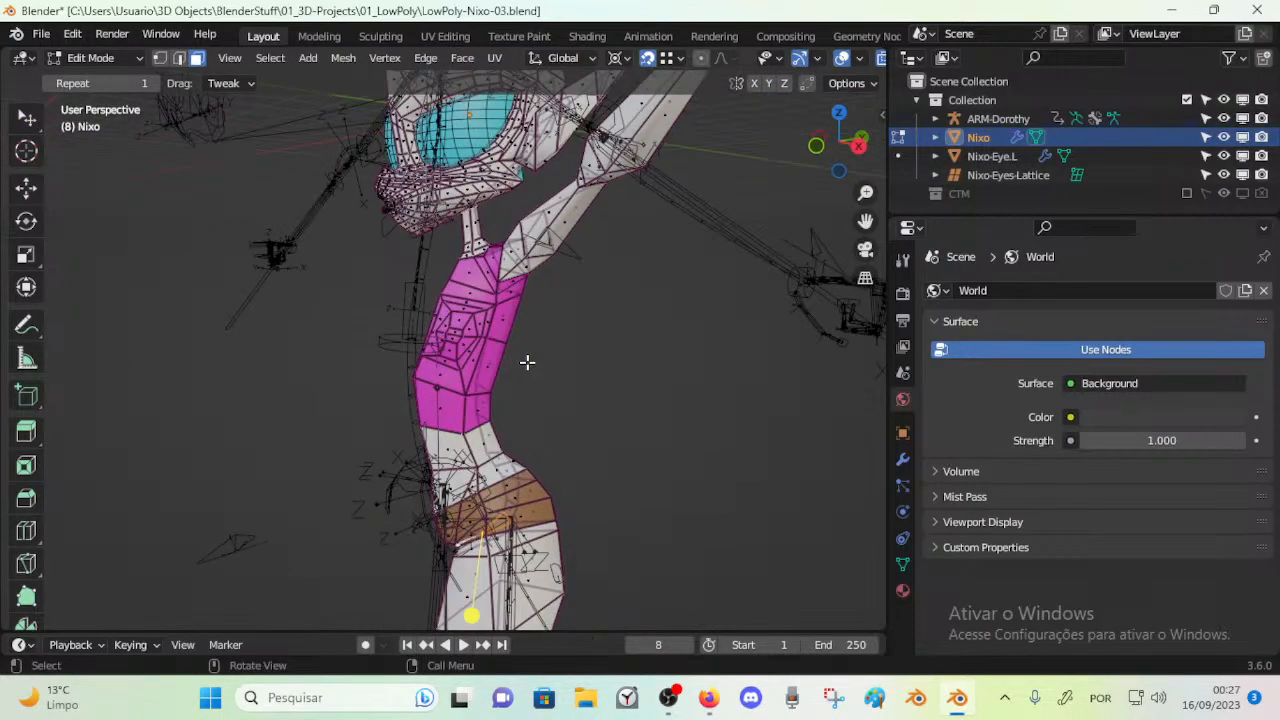
key(Tab)
middle_drag(527, 362, 545, 436)
scroll(614, 427, up, 2)
scroll(537, 491, up, 5)
scroll(310, 496, up, 3)
scroll(545, 436, down, 3)
Select the ARM-Dorothy armature and hide it from the viewport
click(499, 343)
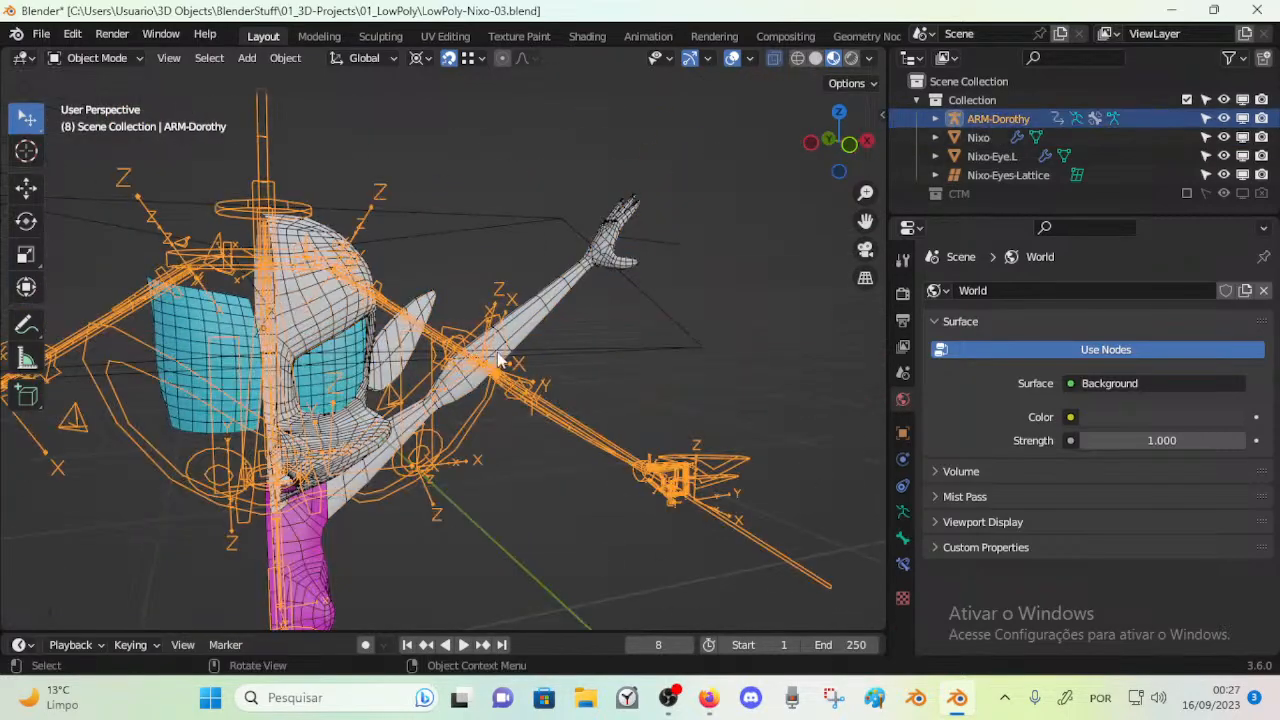
scroll(530, 348, up, 1)
click(544, 324)
scroll(500, 377, down, 2)
click(425, 405)
key(h)
Select the Nixo body mesh and examine its head, neck and shoulder
middle_drag(420, 332, 511, 402)
scroll(438, 412, up, 4)
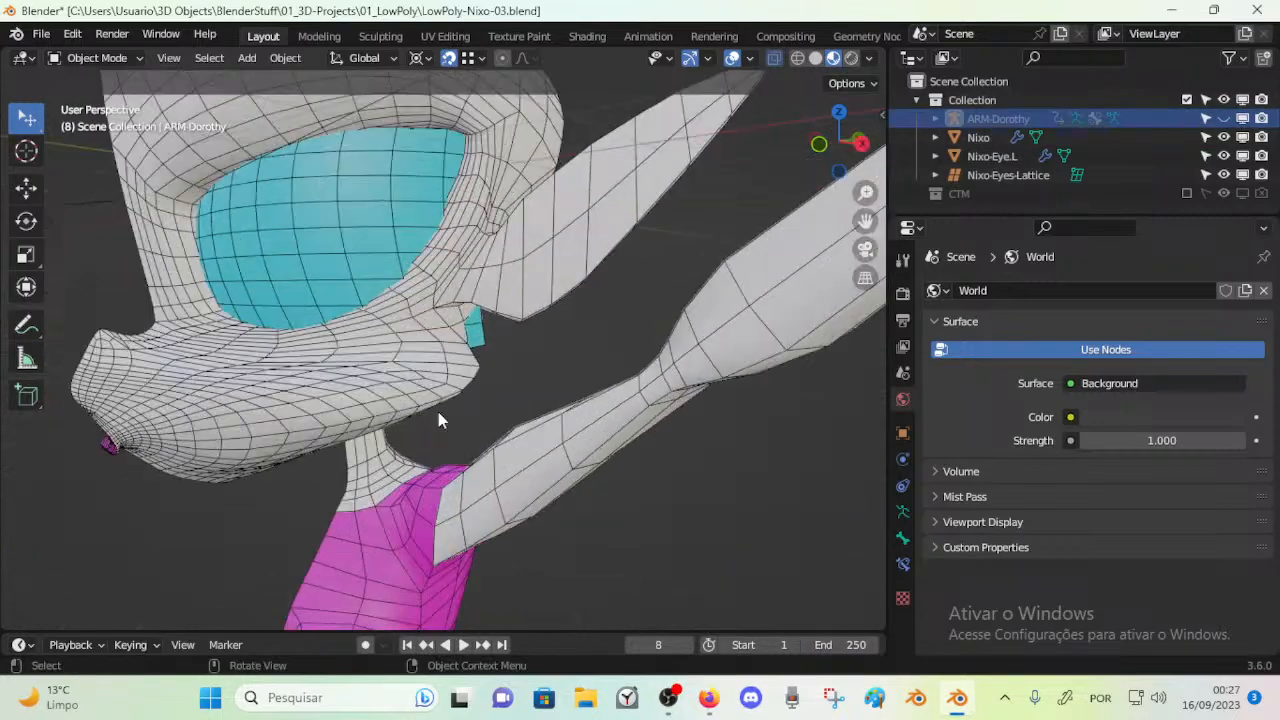
click(414, 391)
scroll(429, 414, down, 3)
middle_drag(429, 414, 474, 440)
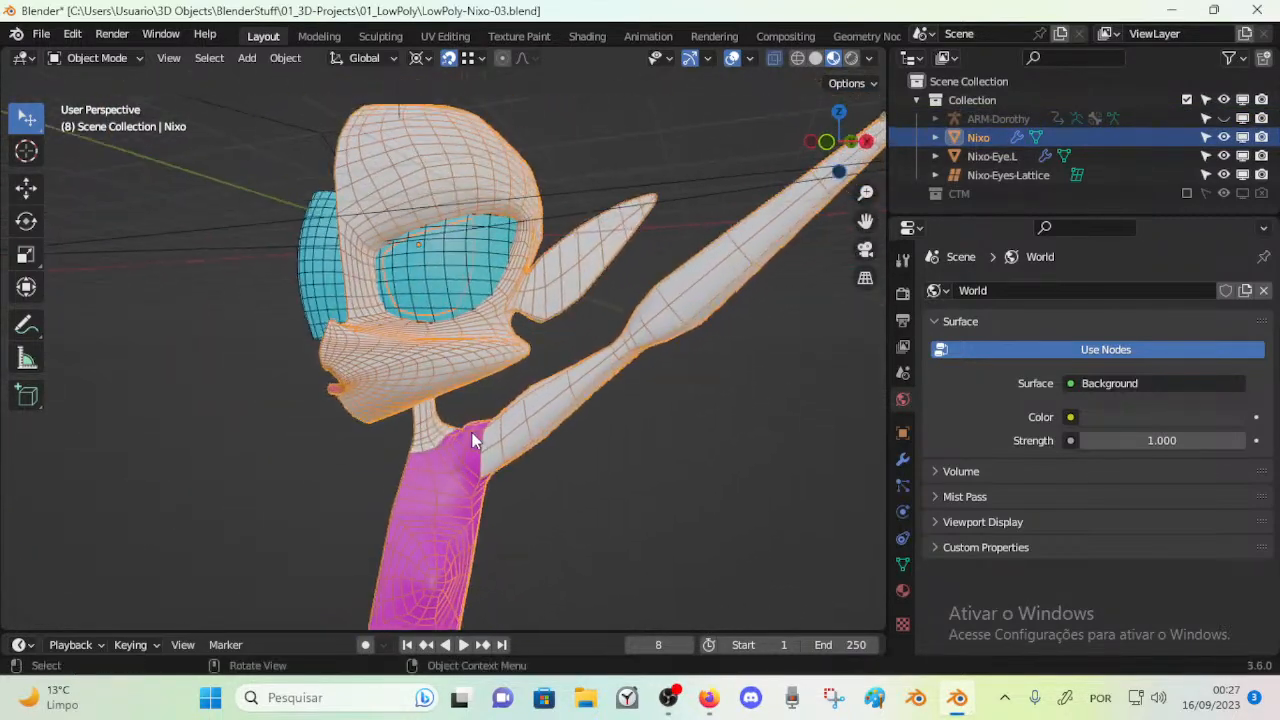
scroll(474, 440, up, 3)
scroll(428, 440, down, 5)
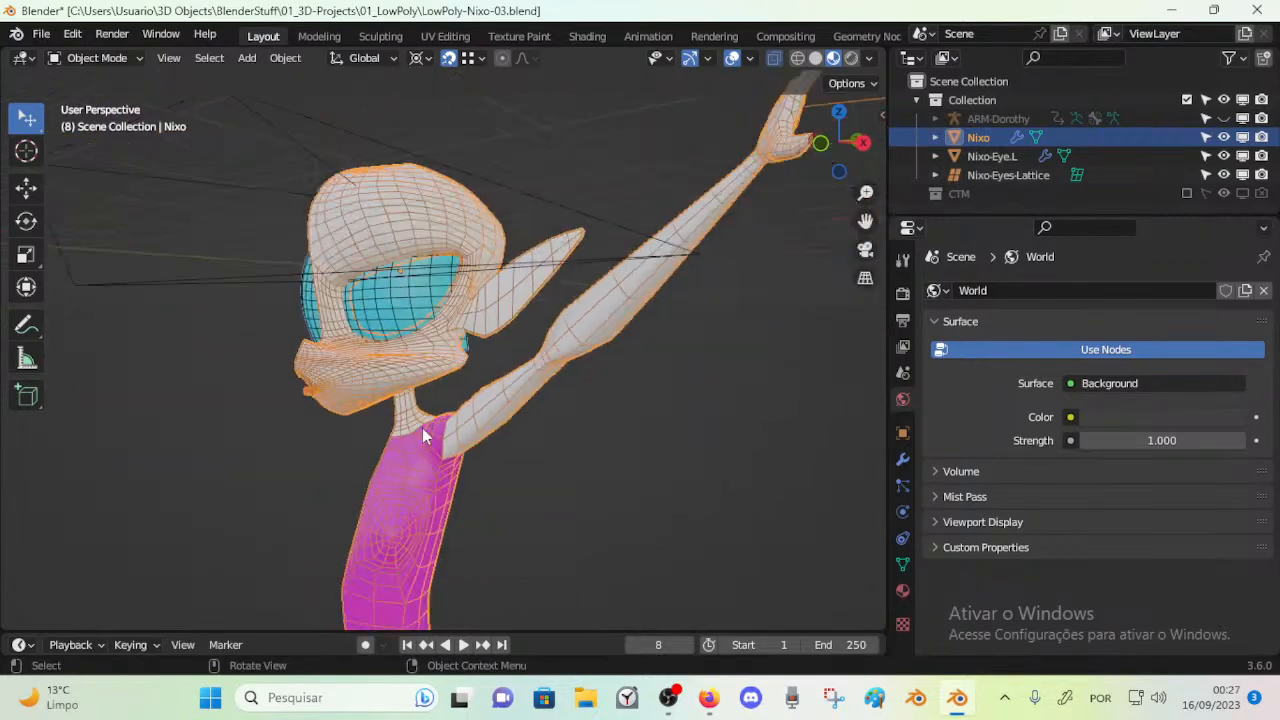
Select the Nixo-Eye.L mesh and the Nixo-Eyes-Lattice in turn and examine how they sit around the head
click(428, 305)
middle_drag(453, 388, 356, 418)
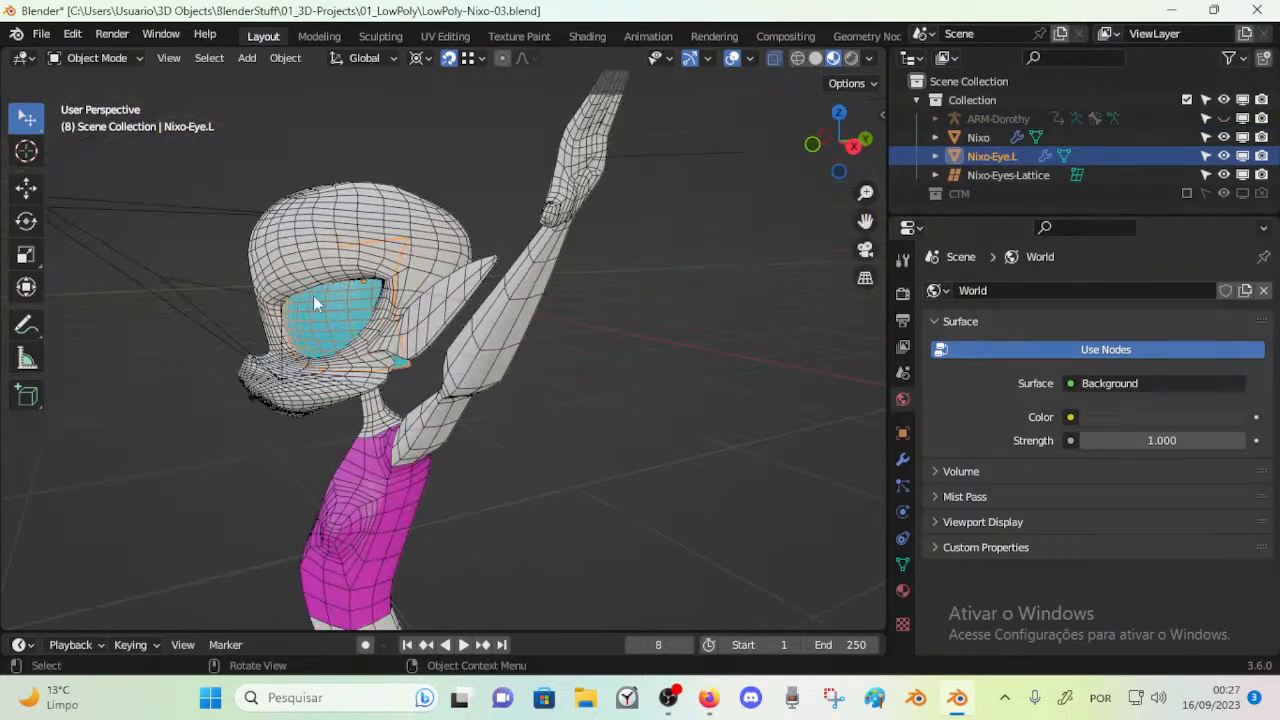
scroll(271, 286, down, 3)
shift+middle_drag(494, 573, 480, 190)
shift+middle_drag(480, 192, 488, 425)
shift+middle_drag(476, 258, 471, 428)
scroll(471, 428, up, 3)
mouse_move(474, 378)
shift+middle_down()
mouse_move(515, 492)
mouse_move(448, 471)
mouse_move(462, 376)
shift+middle_up()
click(581, 330)
scroll(445, 401, down, 2)
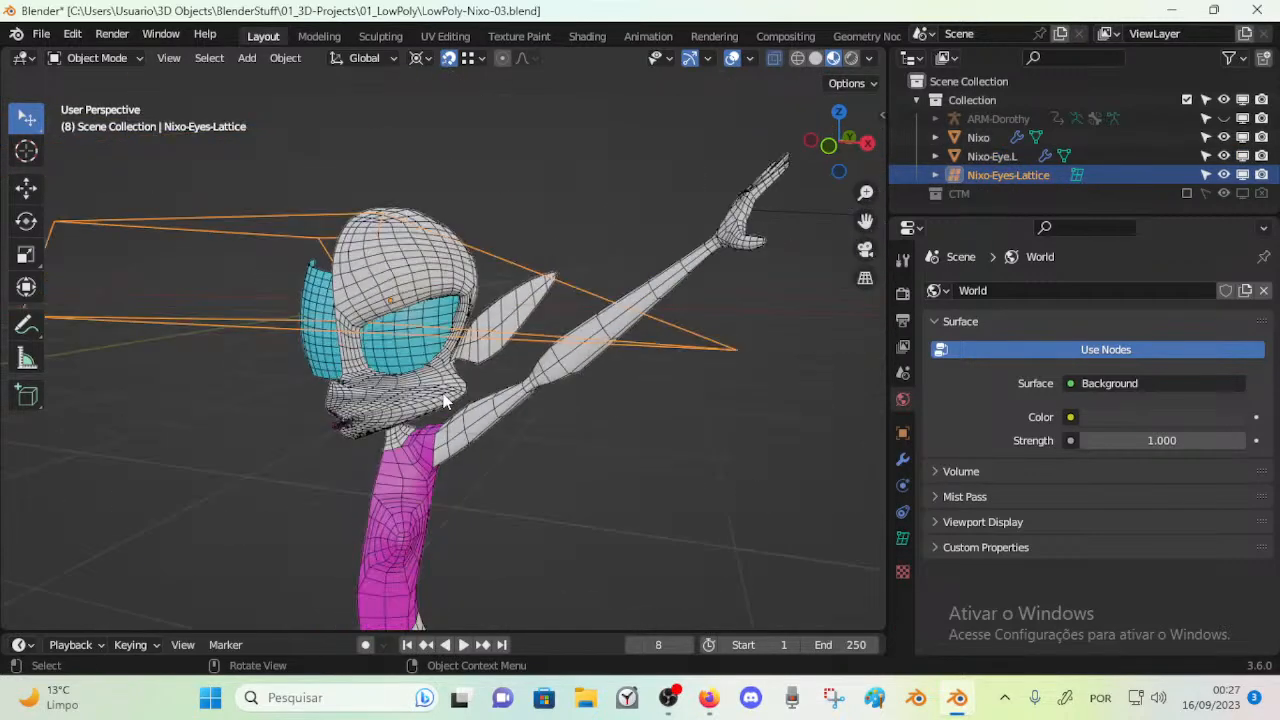
Inspect the Nixo-Eye.L mesh in Edit Mode and review the eyes and head from several sides
key(n)
click(397, 345)
scroll(415, 372, up, 2)
key(Tab)
scroll(418, 376, down, 2)
key(Tab)
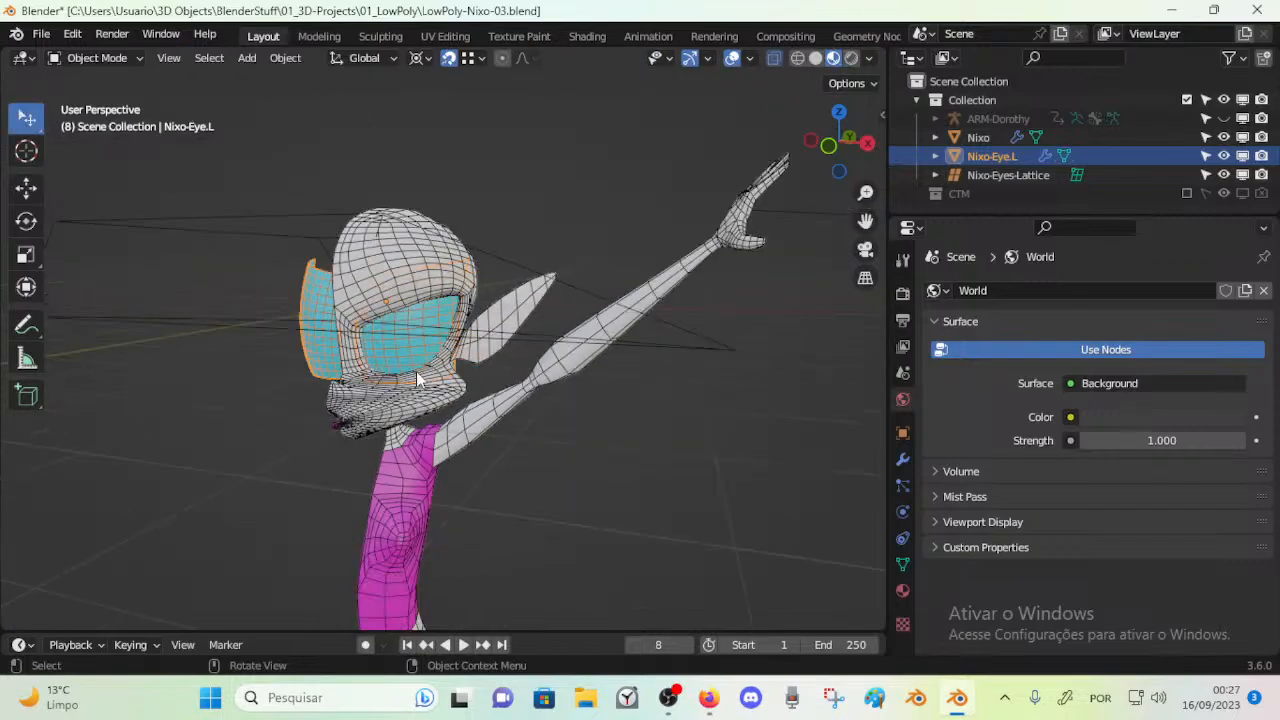
middle_drag(423, 374, 194, 367)
middle_drag(194, 367, 434, 358)
scroll(349, 377, down, 3)
middle_drag(349, 377, 456, 394)
scroll(447, 424, up, 3)
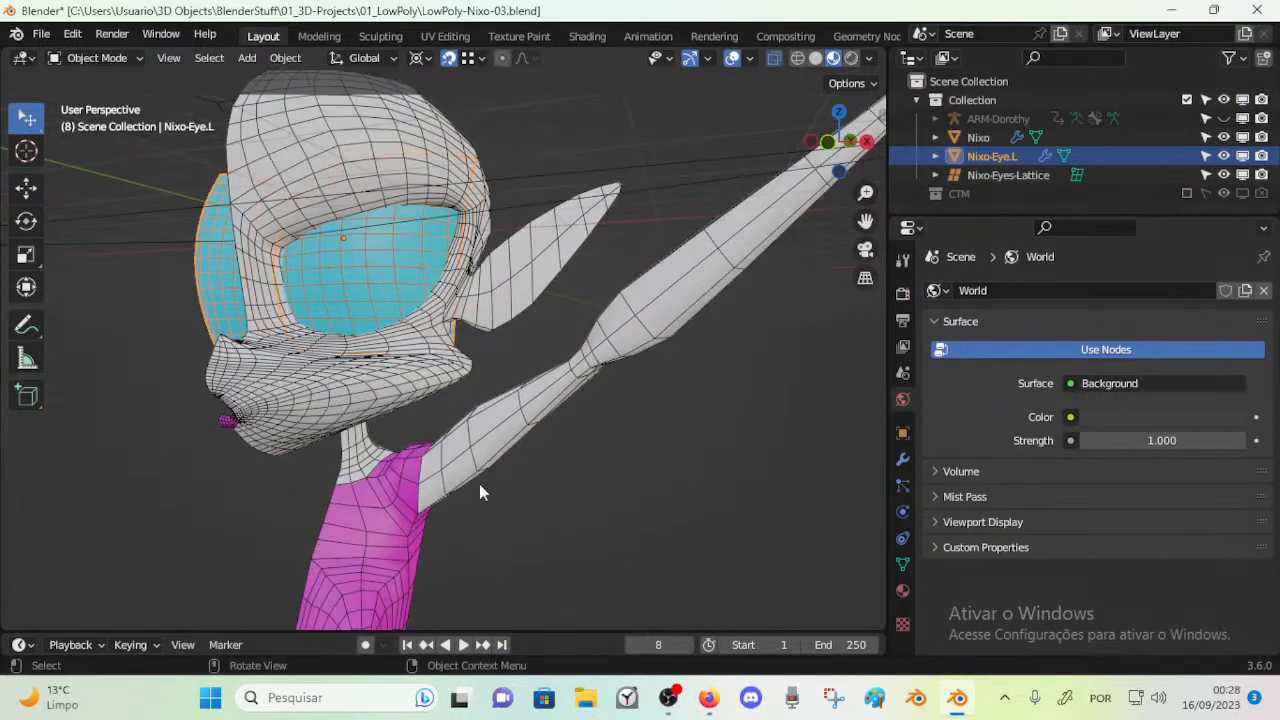
Restore and narrow the Blender window so the live stream chat stays visible beside it
double_click(857, 8)
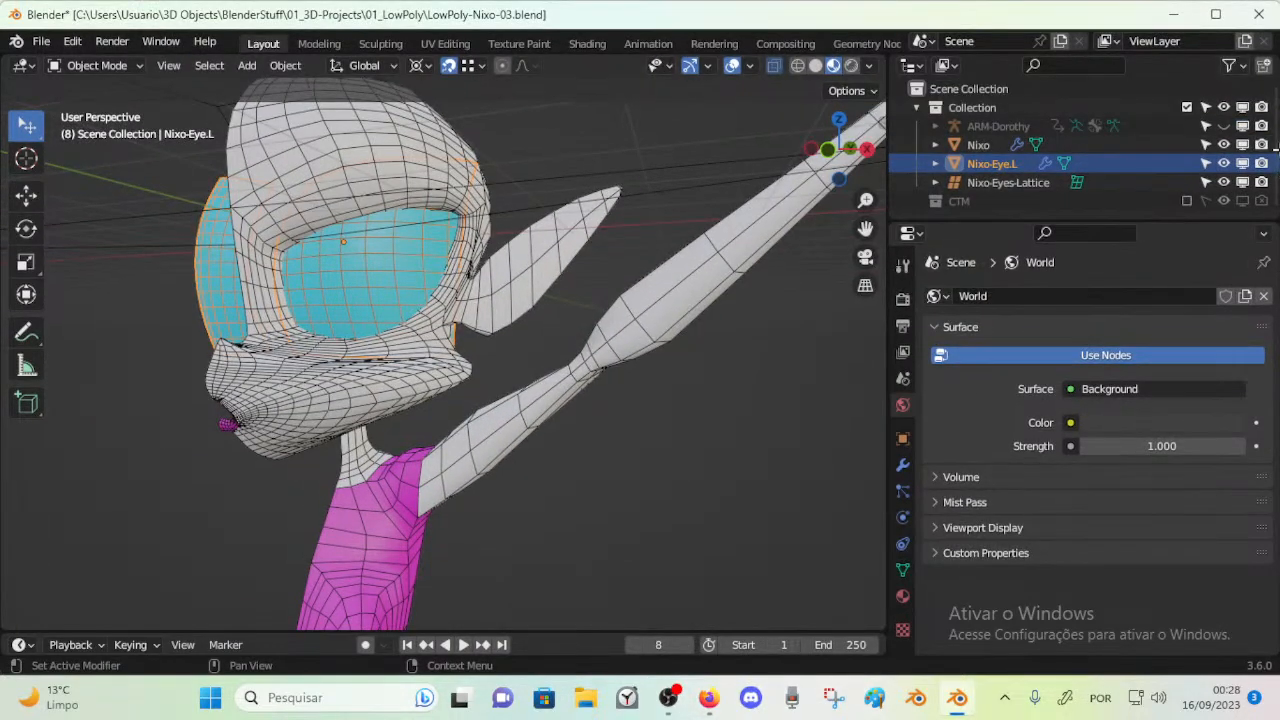
drag(1258, 6, 955, 7)
click(940, 15)
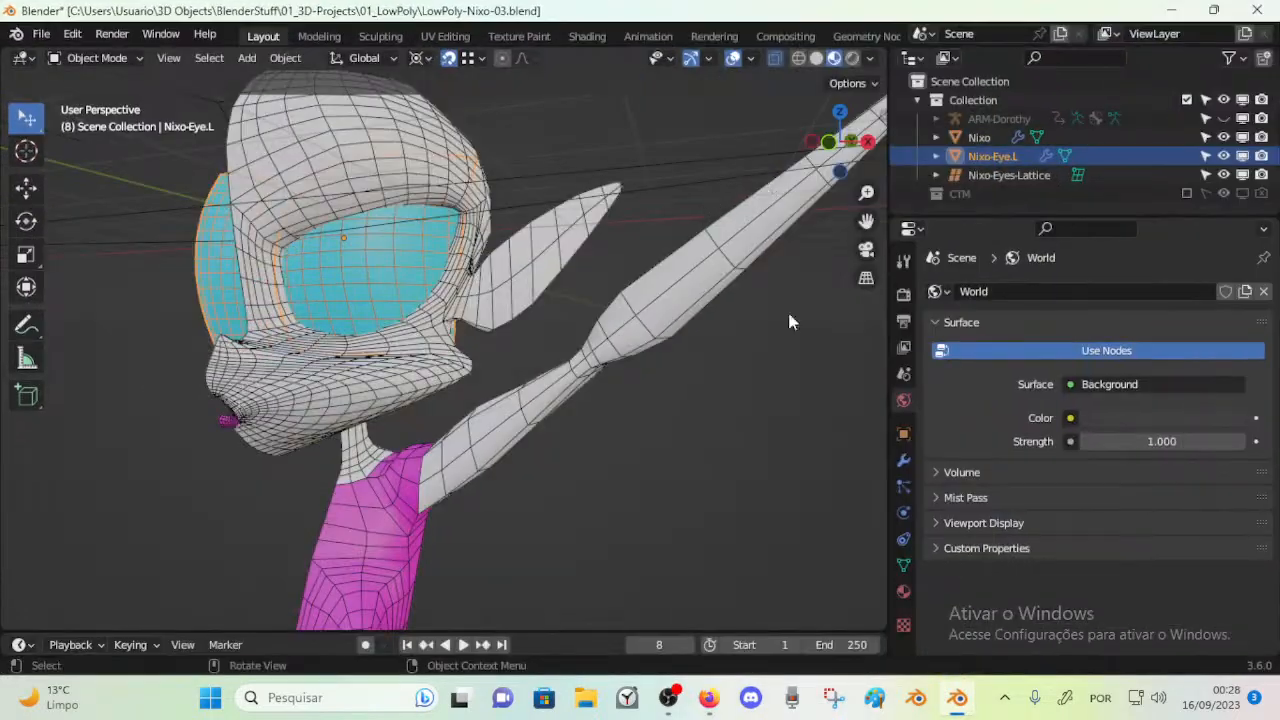
double_click(1008, 8)
drag(1272, 48, 937, 68)
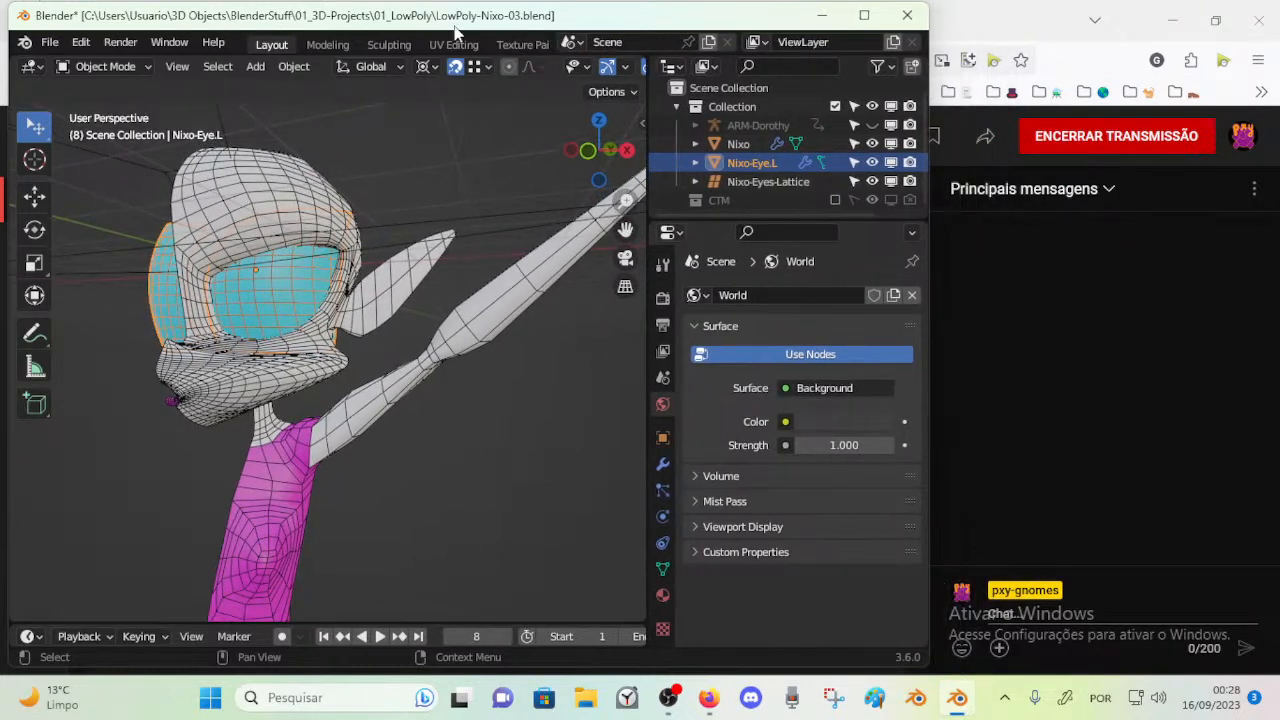
drag(450, 33, 445, 34)
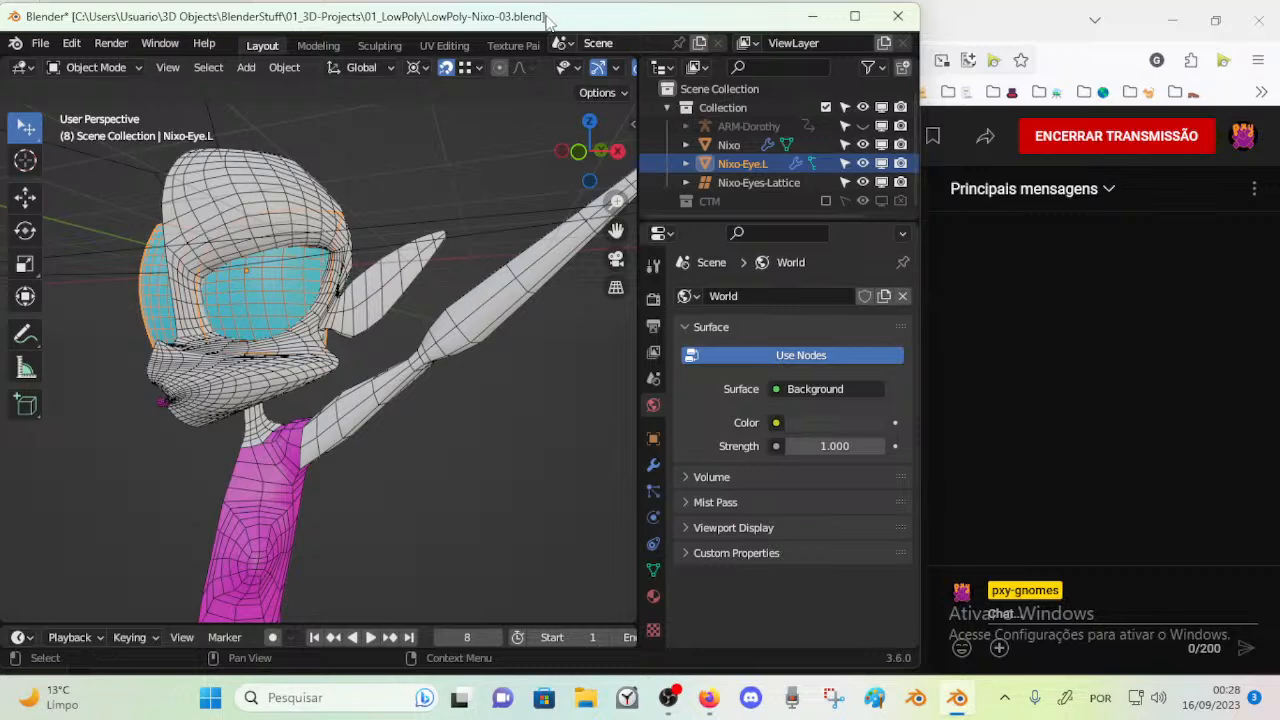
drag(546, 5, 546, 0)
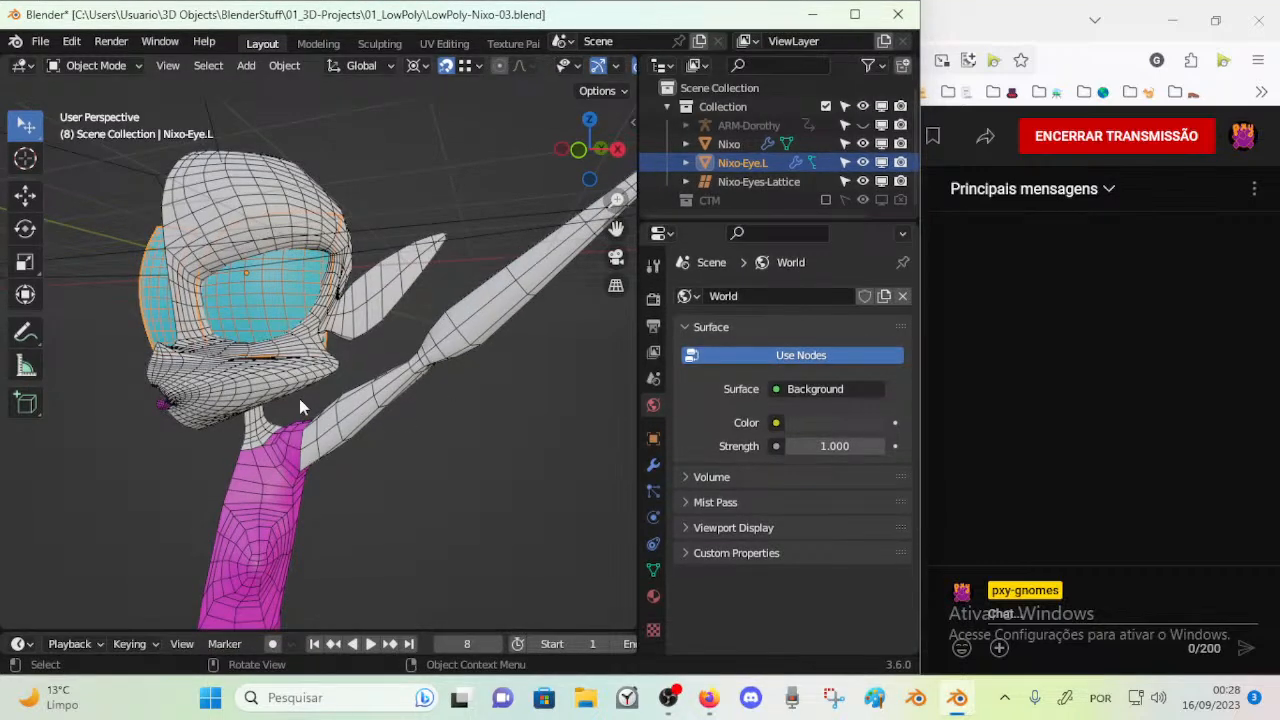
Make the Note.002, Note and Note.001 annotation layers visible in the viewport
middle_drag(339, 416, 442, 420)
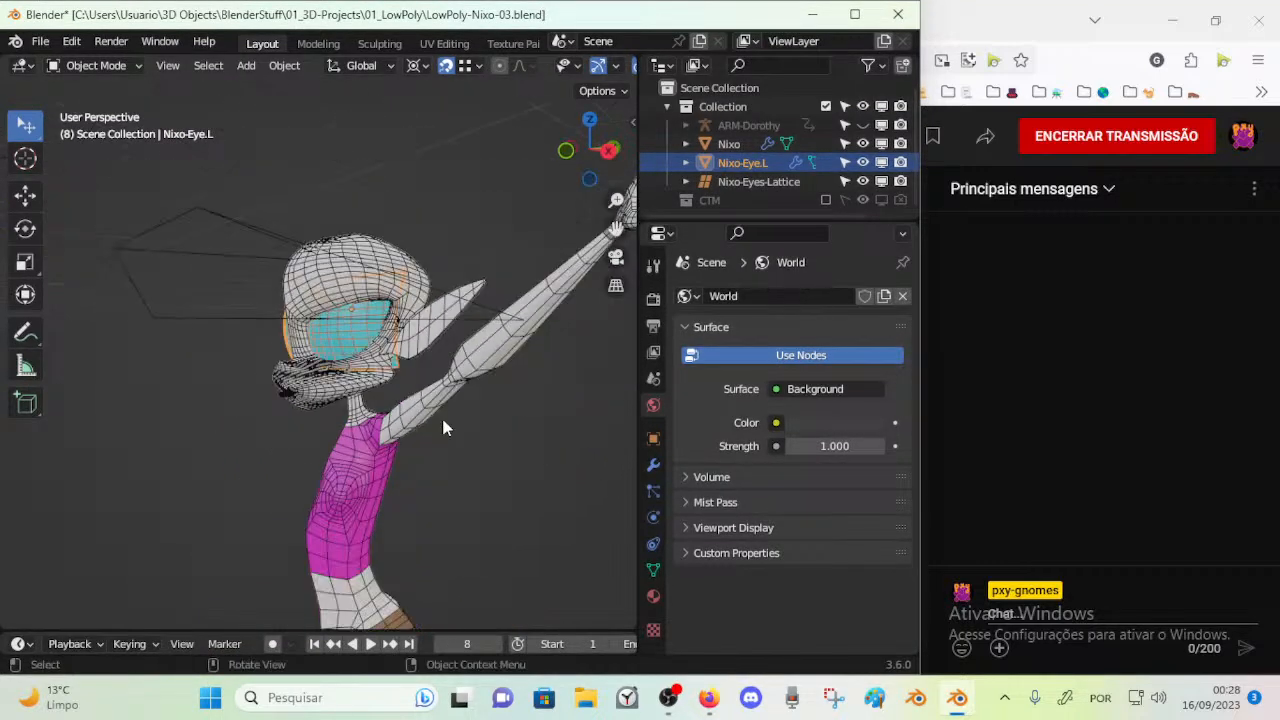
key(n)
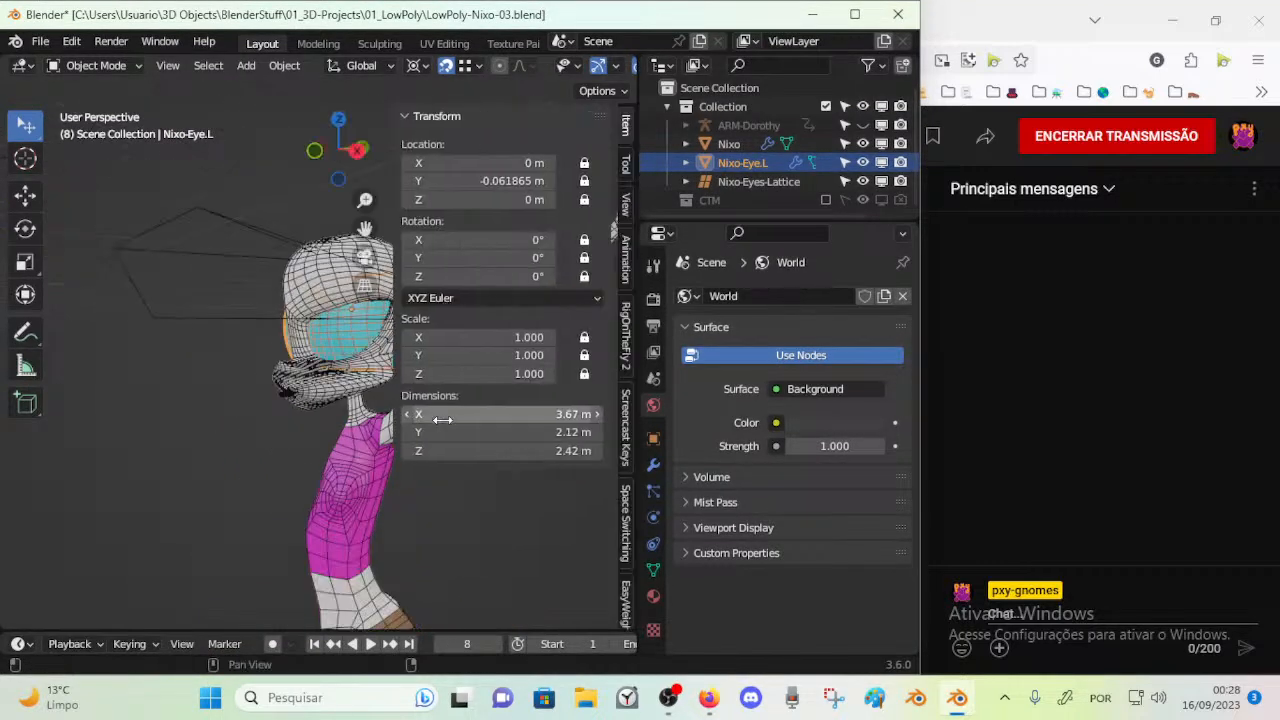
click(624, 203)
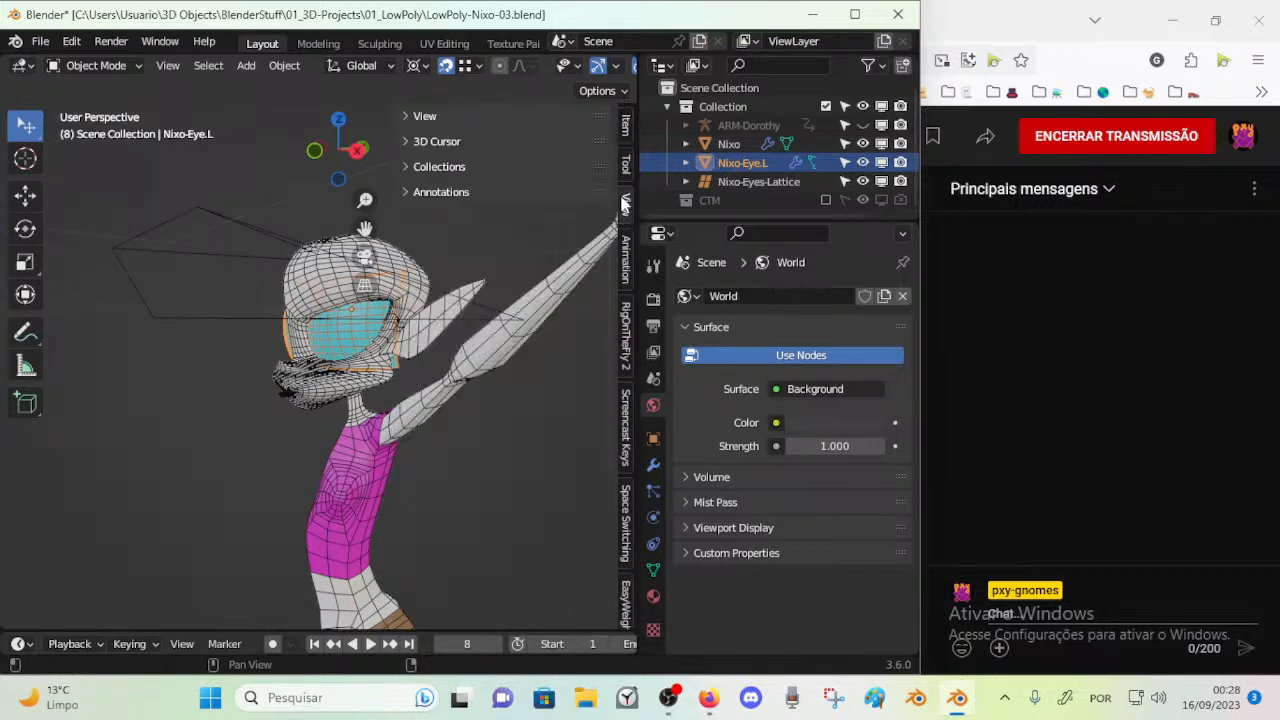
click(626, 123)
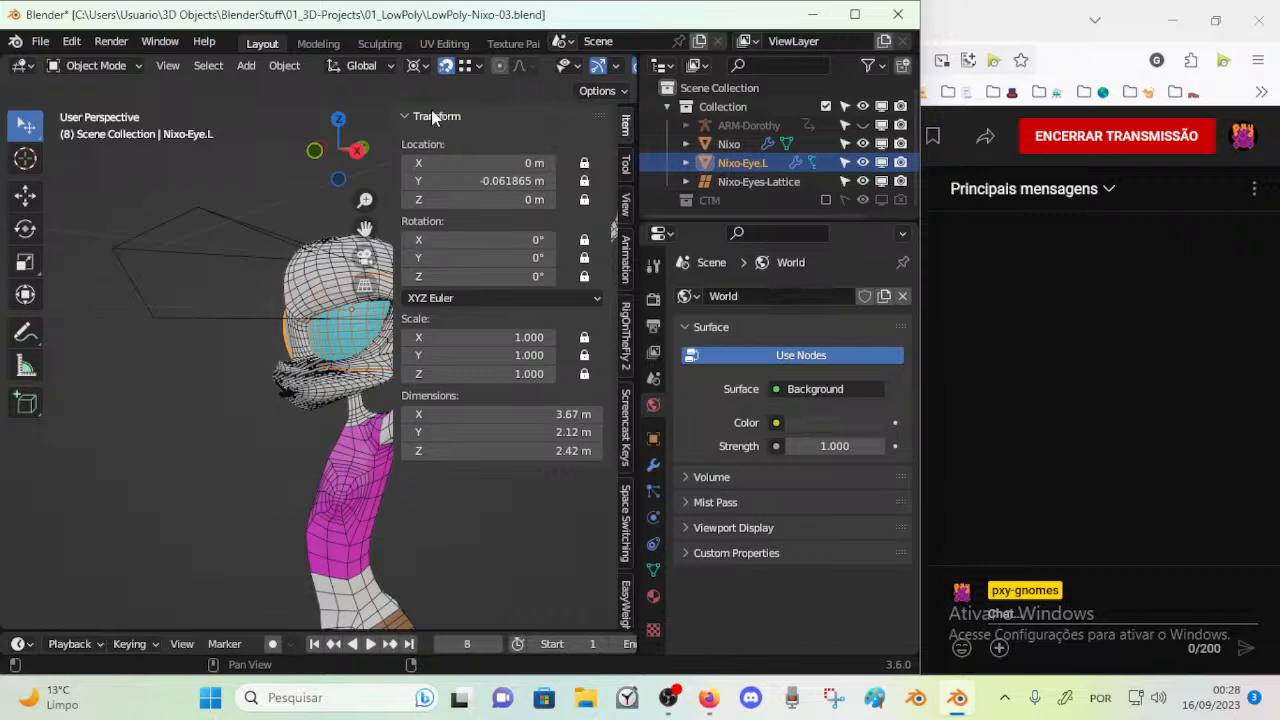
click(625, 203)
click(627, 170)
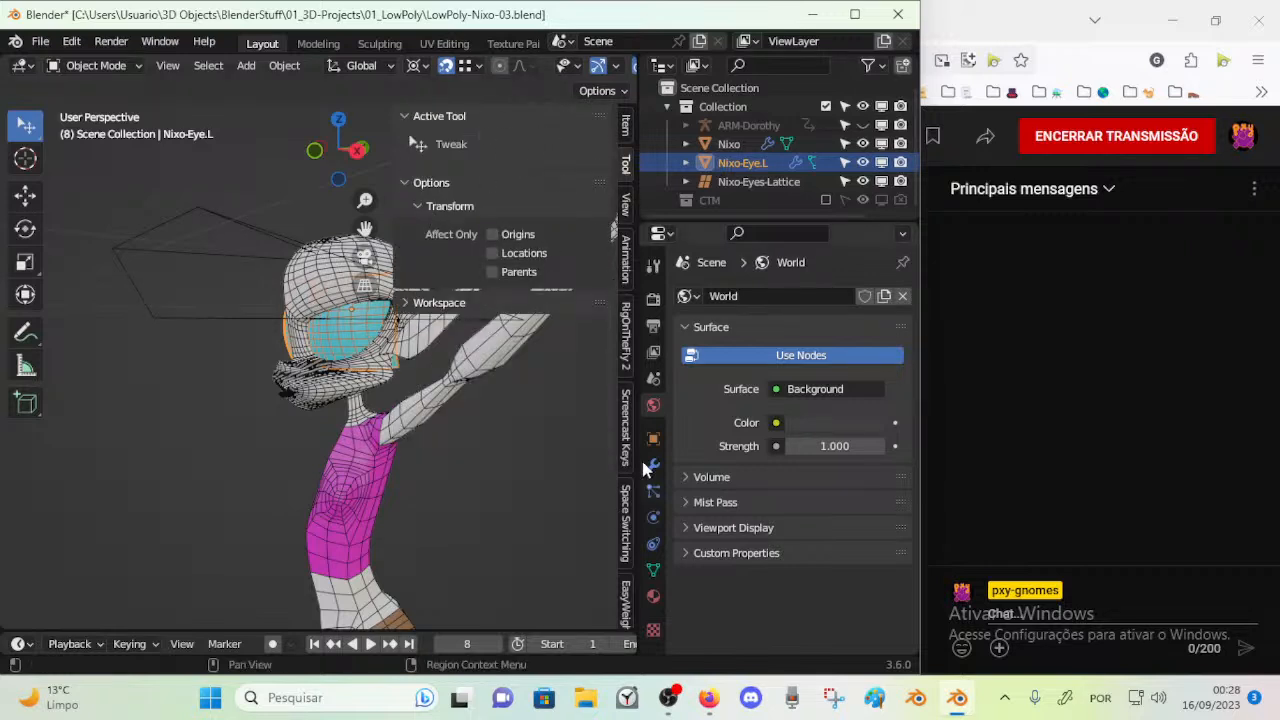
click(625, 204)
click(440, 192)
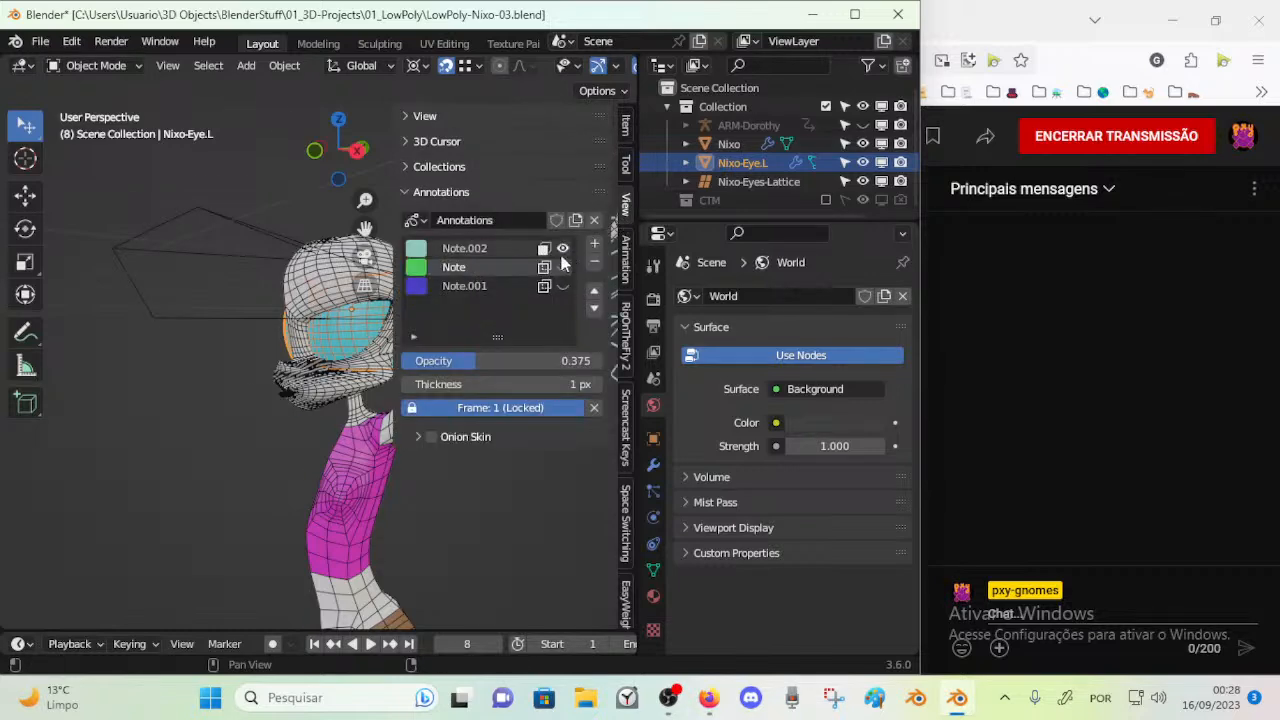
drag(562, 250, 562, 287)
key(n)
Compare the Nixo model with the annotation sketches in the front and right orthographic views
mouse_move(434, 343)
middle_down()
mouse_move(466, 392)
mouse_move(352, 283)
middle_up()
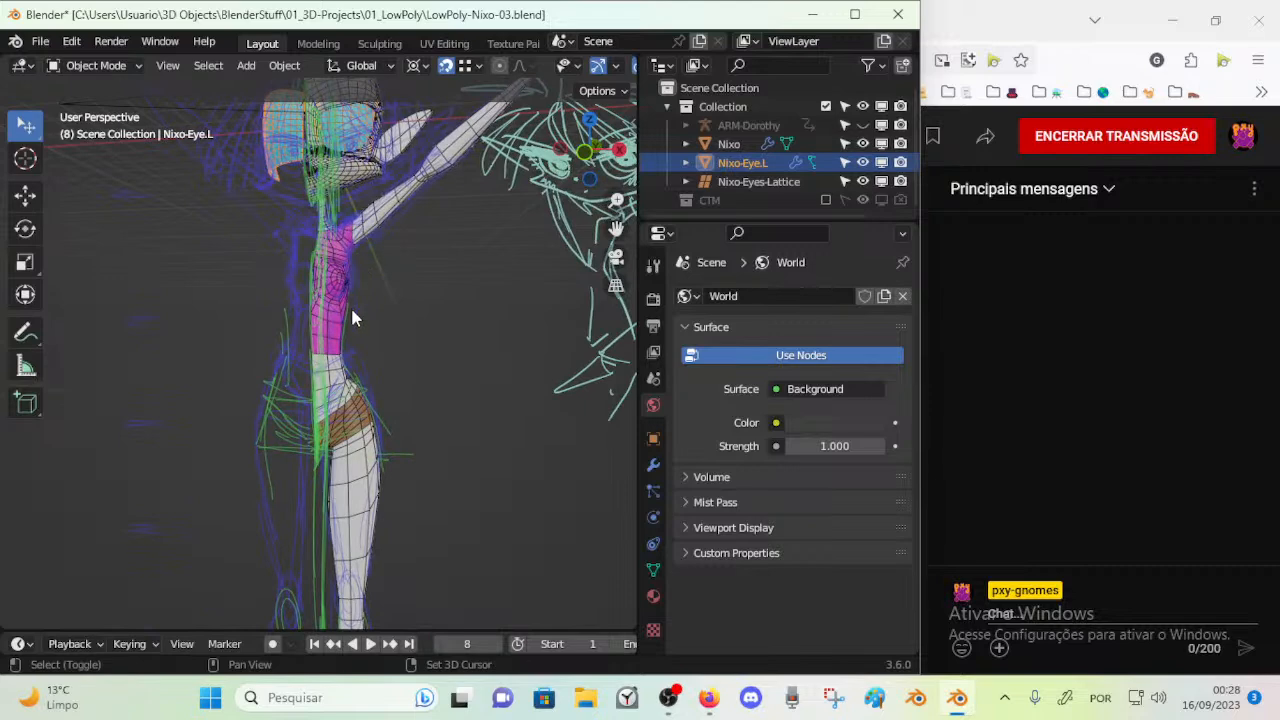
scroll(367, 358, down, 4)
key(KP_1)
key(KP_3)
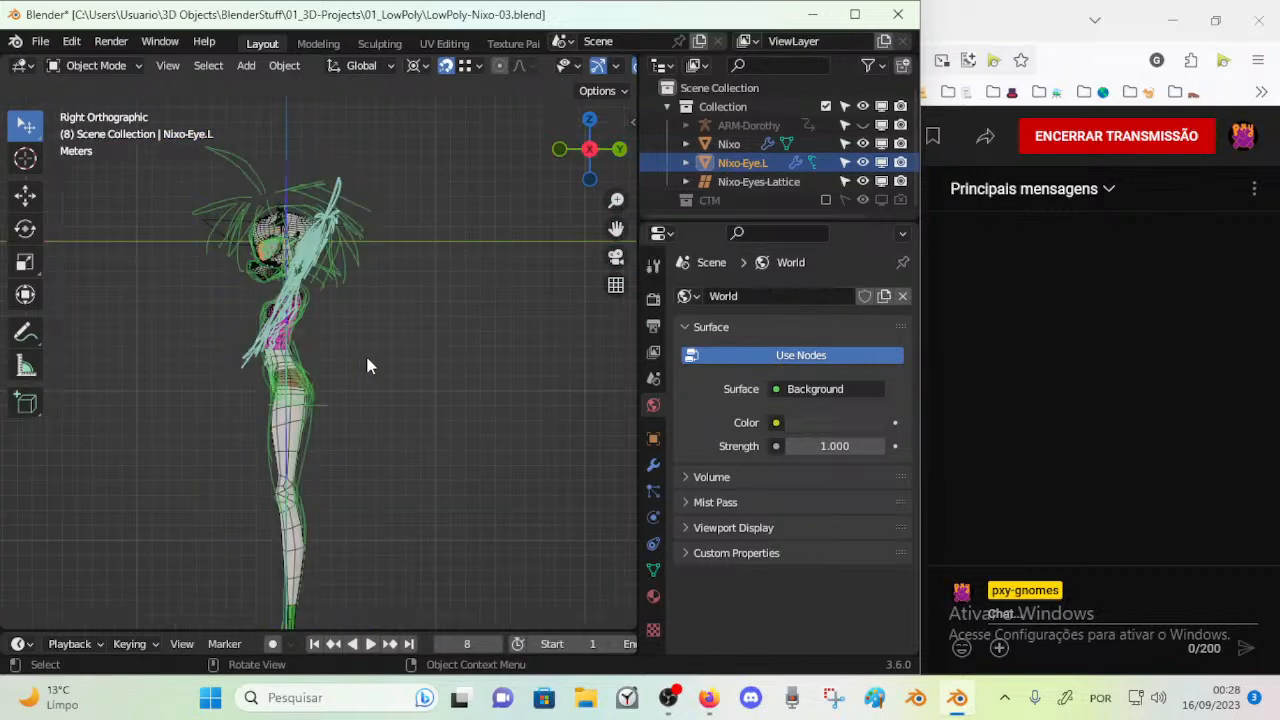
shift+middle_drag(329, 466, 350, 500)
key(KP_1)
scroll(445, 330, up, 6)
scroll(380, 367, down, 4)
scroll(310, 432, up, 3)
shift+middle_drag(272, 383, 311, 220)
Hide the Note.002, Note and Note.001 annotation layers
mouse_move(302, 323)
shift+middle_down()
mouse_move(221, 401)
mouse_move(381, 393)
mouse_move(302, 406)
mouse_move(256, 440)
mouse_move(403, 448)
mouse_move(348, 493)
mouse_move(443, 489)
mouse_move(167, 425)
mouse_move(340, 437)
mouse_move(175, 453)
mouse_move(331, 445)
mouse_move(224, 476)
mouse_move(345, 427)
mouse_move(290, 432)
mouse_move(416, 437)
mouse_move(369, 362)
mouse_move(436, 355)
mouse_move(407, 398)
mouse_move(380, 370)
mouse_move(340, 385)
mouse_move(390, 365)
mouse_move(407, 371)
mouse_move(196, 356)
mouse_move(369, 321)
mouse_move(167, 328)
mouse_move(440, 323)
mouse_move(371, 414)
mouse_move(380, 443)
mouse_move(311, 406)
mouse_move(421, 456)
mouse_move(424, 412)
mouse_move(318, 432)
mouse_move(351, 375)
mouse_move(222, 385)
mouse_move(163, 336)
mouse_move(376, 358)
mouse_move(296, 372)
mouse_move(361, 384)
mouse_move(294, 400)
shift+middle_up()
key(n)
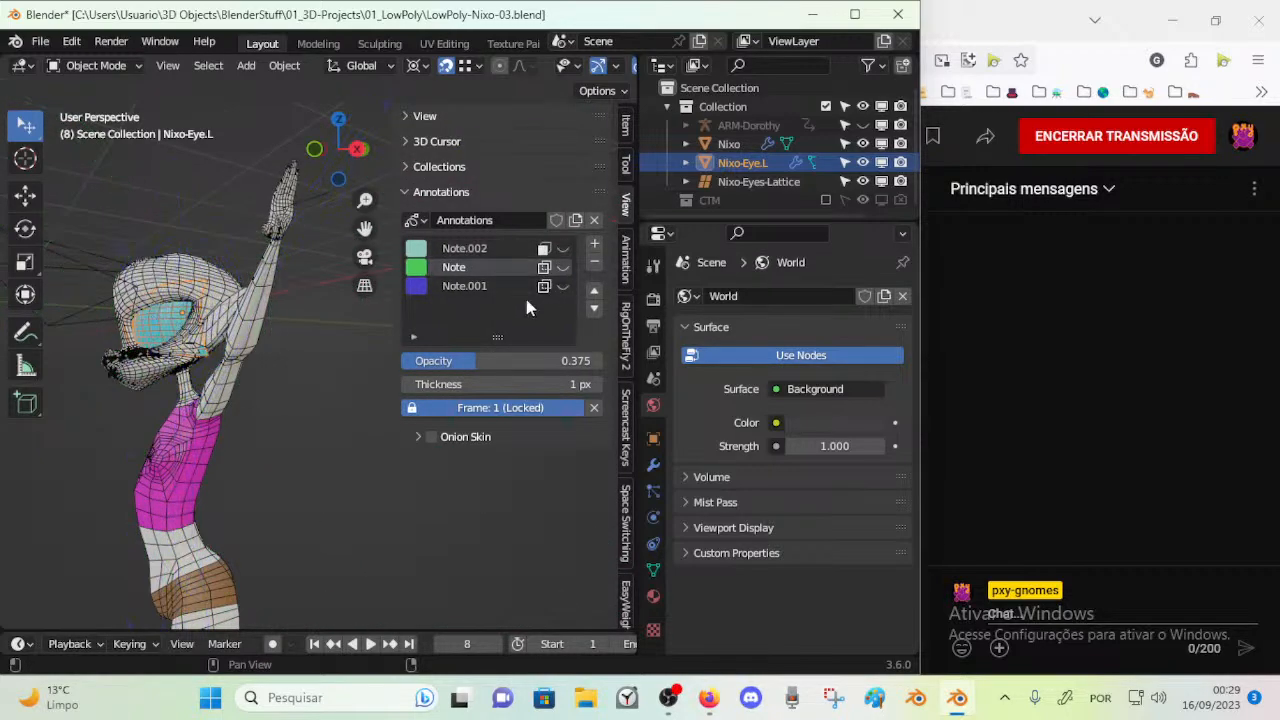
key(n)
Select the Nixo body mesh at the snout
middle_drag(214, 318, 330, 322)
shift+middle_drag(330, 322, 308, 378)
scroll(317, 345, up, 3)
scroll(317, 347, up, 2)
scroll(217, 370, down, 4)
scroll(282, 394, up, 3)
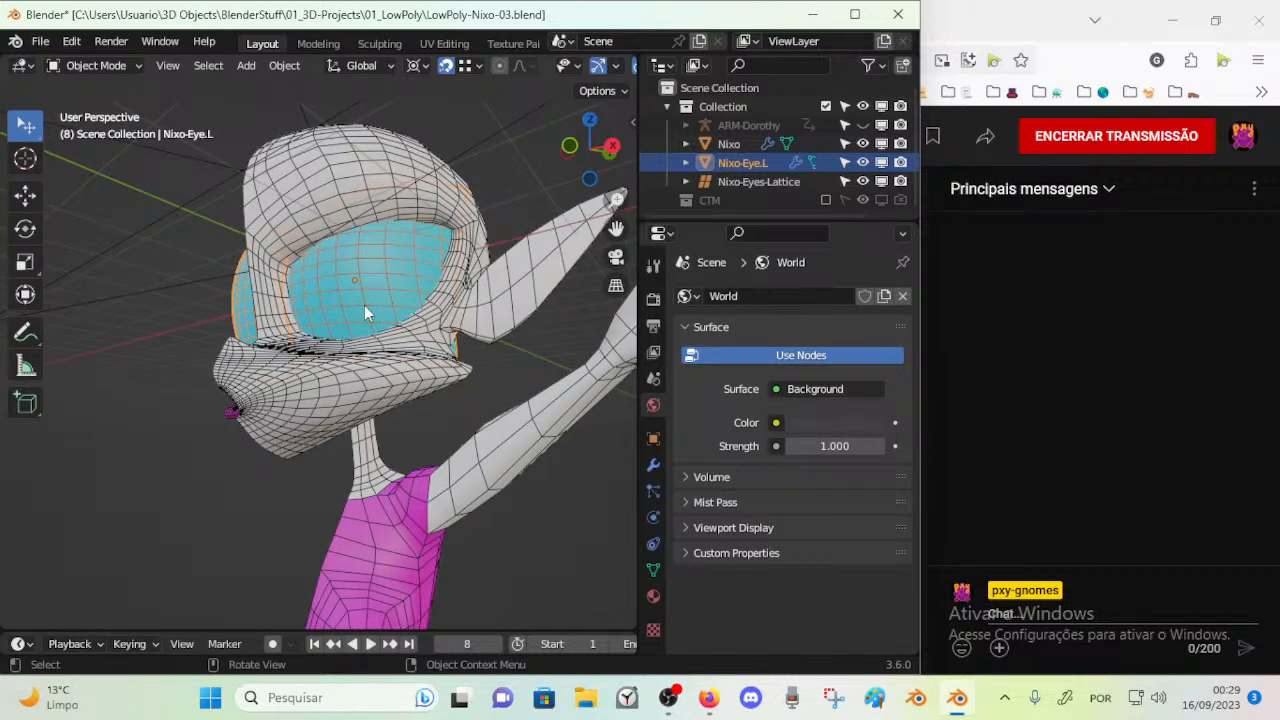
click(381, 385)
Put the Nixo mesh in Edit Mode and examine the face topology around the snout and eye
key(Tab)
key(Tab)
scroll(381, 385, down, 2)
mouse_move(381, 385)
middle_down()
mouse_move(92, 437)
mouse_move(366, 388)
middle_up()
scroll(366, 388, up, 3)
key(Tab)
scroll(366, 396, up, 4)
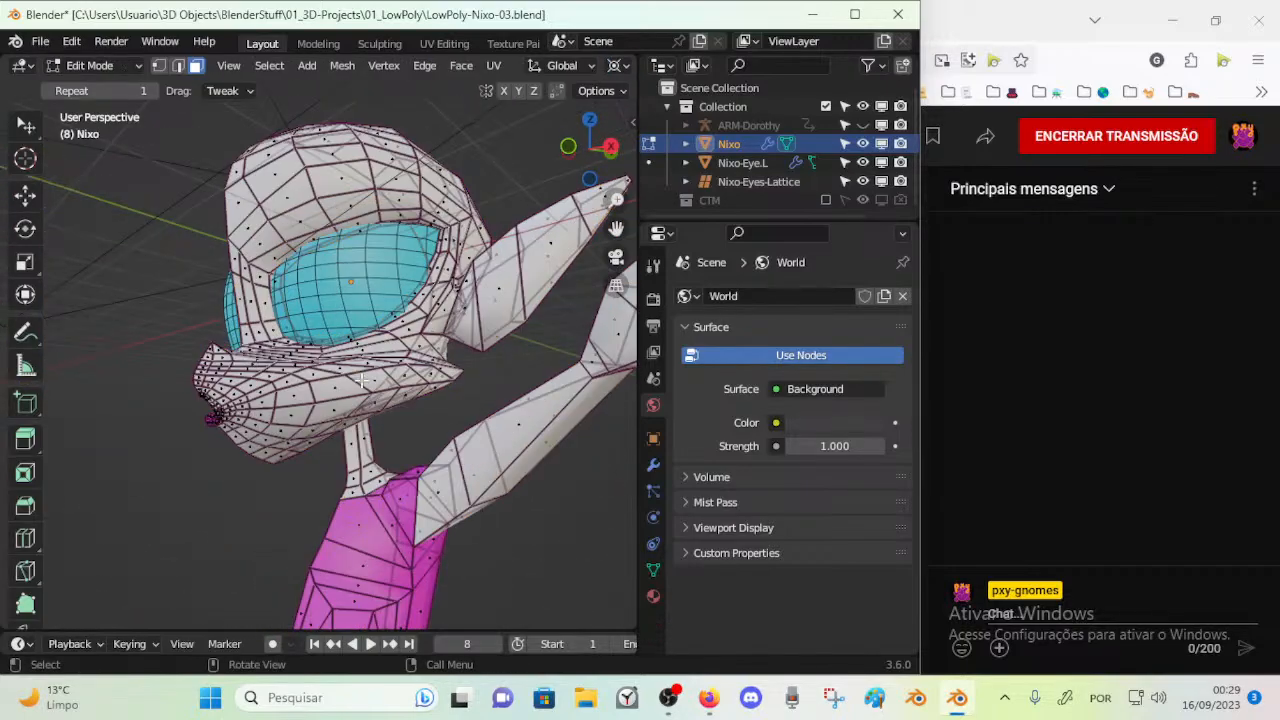
scroll(373, 366, down, 4)
scroll(373, 366, up, 4)
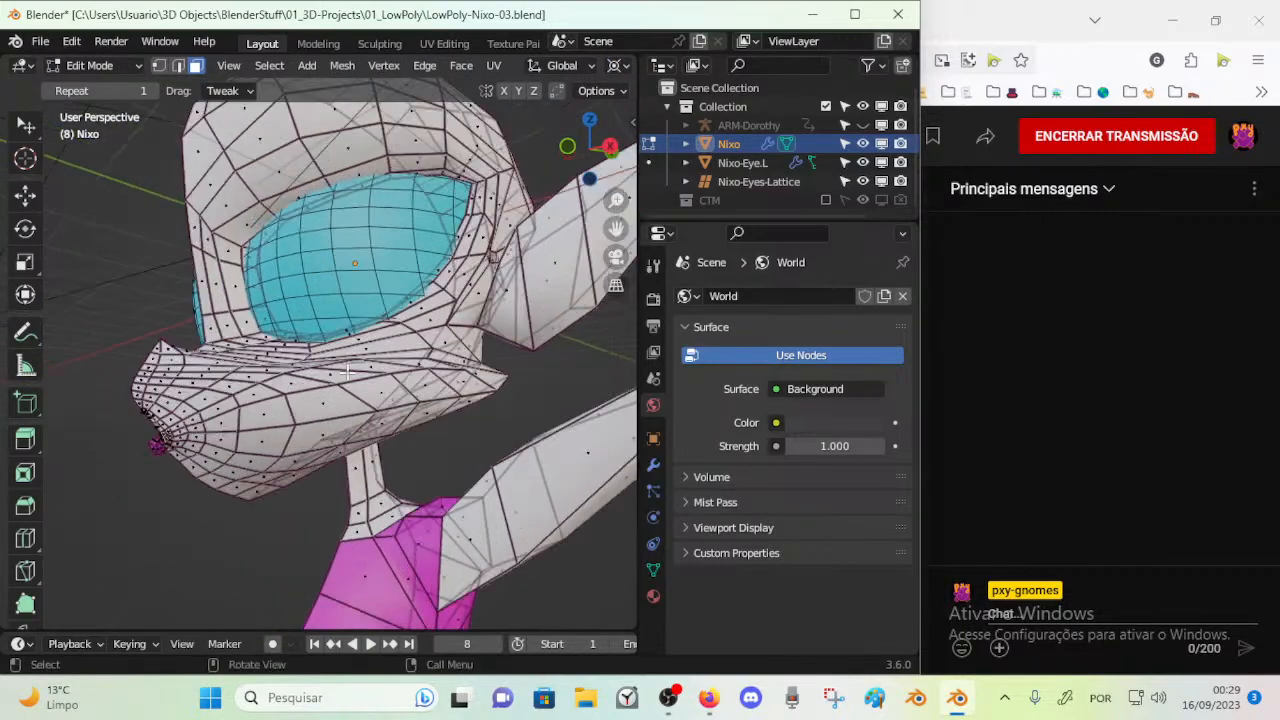
Compare the Nixo body's base mesh in Edit Mode with its subdivided Object Mode surface around the eye and snout
scroll(373, 366, down, 4)
key(Tab)
middle_drag(373, 366, 328, 418)
scroll(327, 420, up, 4)
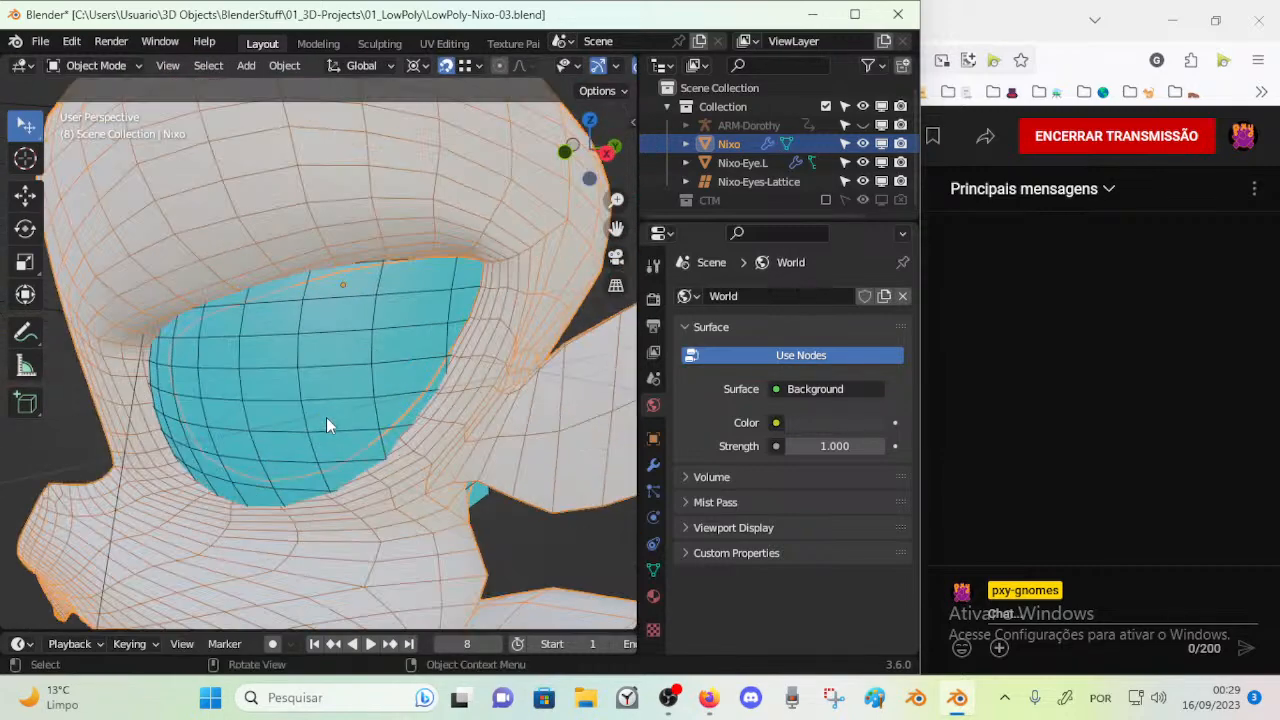
scroll(376, 311, down, 4)
middle_drag(376, 311, 396, 339)
scroll(419, 291, up, 2)
scroll(419, 291, up, 2)
scroll(419, 293, down, 3)
scroll(396, 339, up, 4)
scroll(396, 339, down, 4)
key(Tab)
key(Tab)
middle_drag(421, 363, 351, 440)
key(Tab)
scroll(383, 347, up, 4)
scroll(314, 296, up, 2)
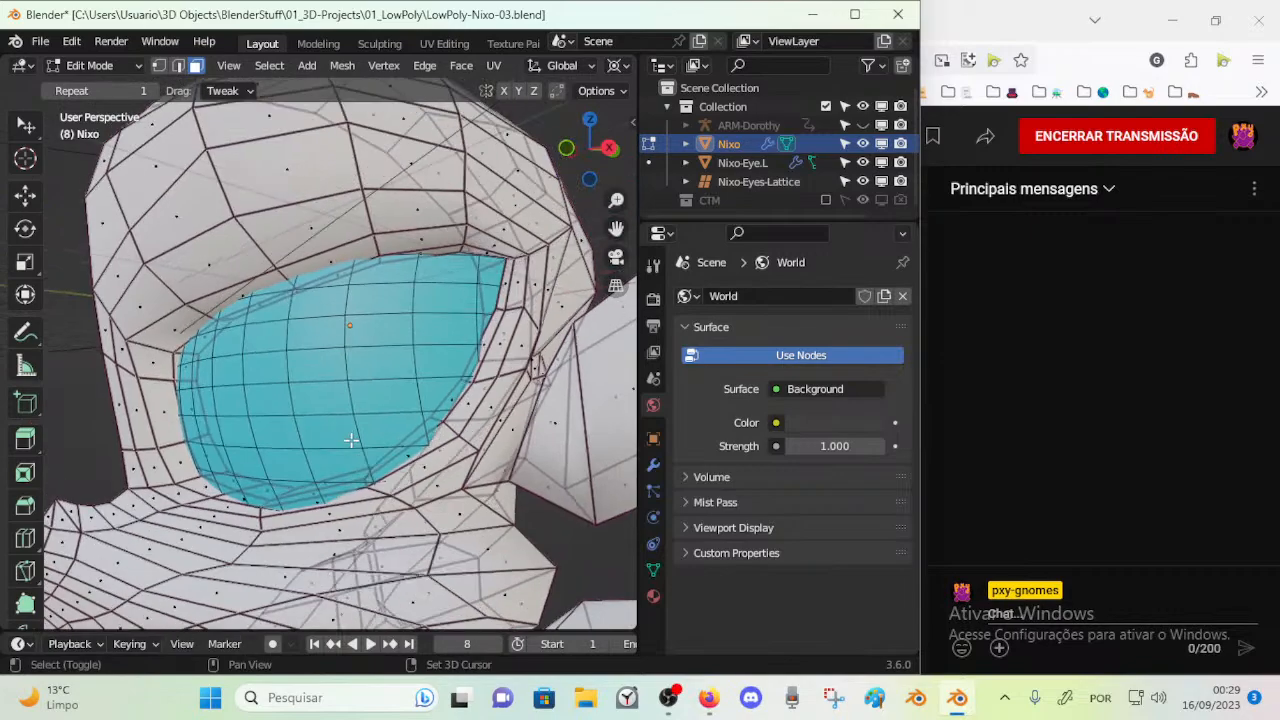
scroll(351, 440, down, 4)
scroll(360, 435, up, 5)
key(Tab)
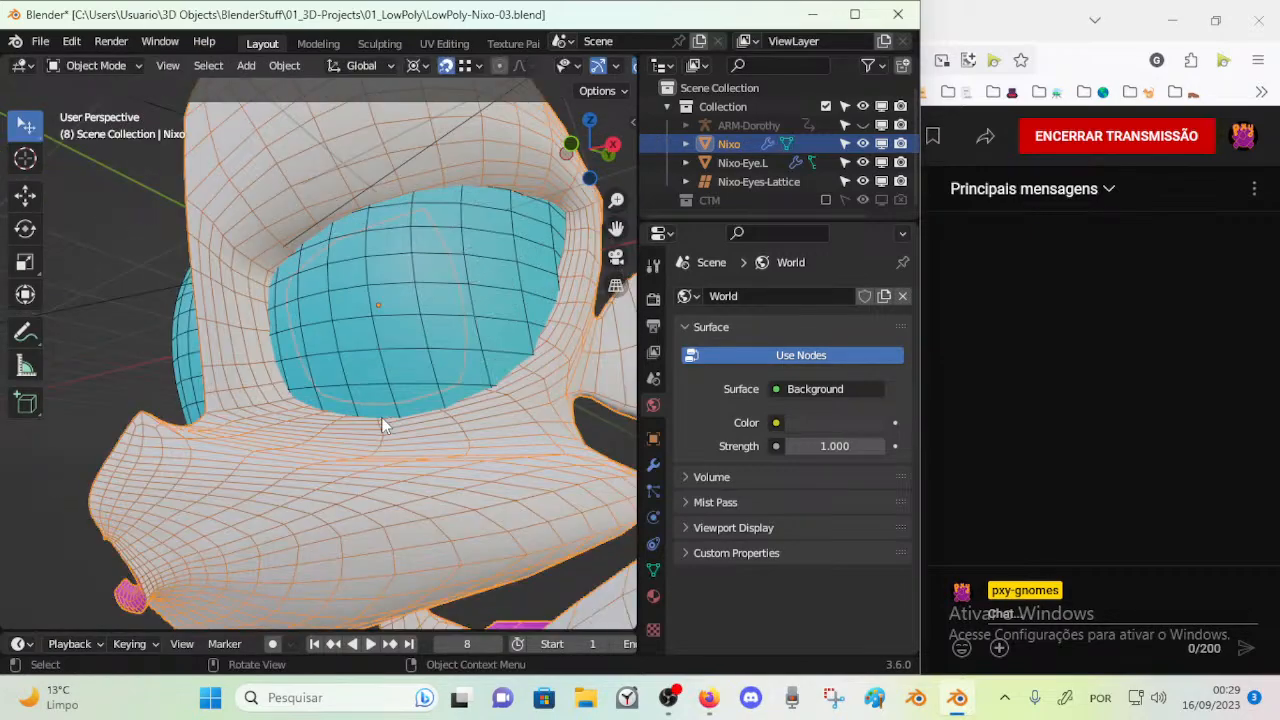
scroll(383, 425, down, 5)
key(Tab)
mouse_move(385, 434)
middle_down()
mouse_move(448, 437)
mouse_move(386, 434)
middle_up()
scroll(385, 434, up, 3)
key(Tab)
scroll(418, 425, up, 3)
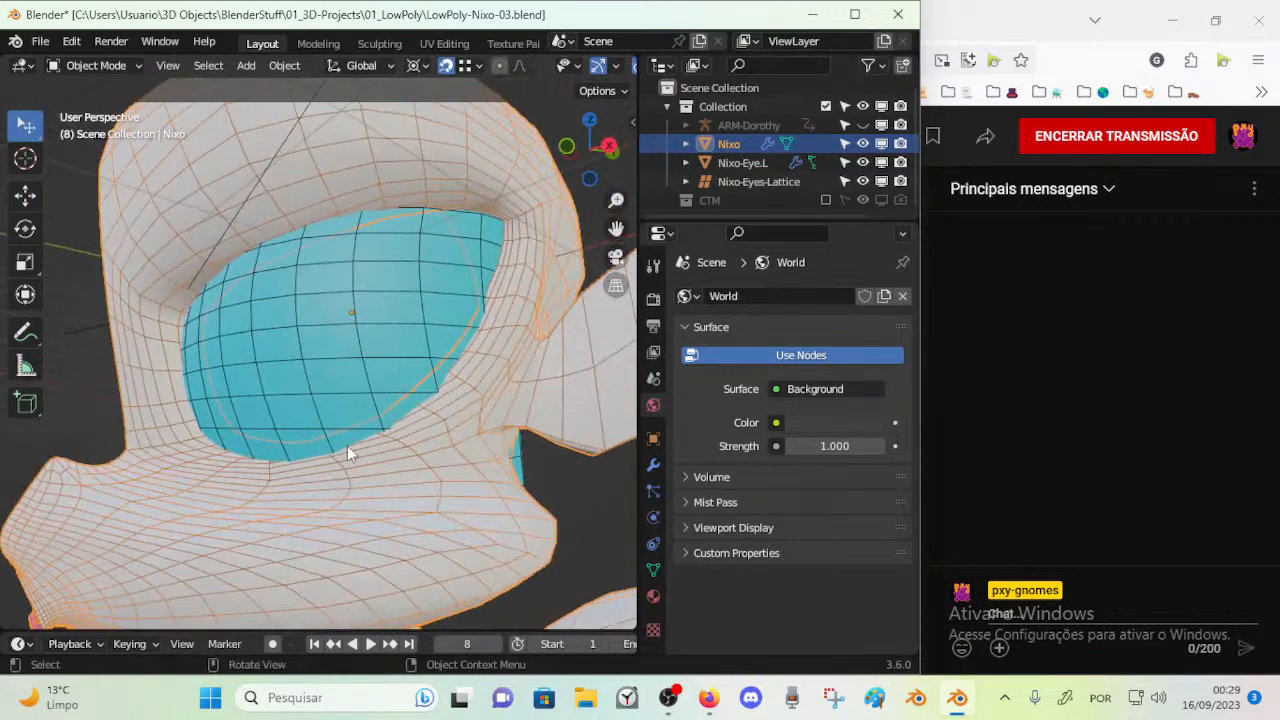
scroll(350, 445, down, 5)
middle_drag(370, 444, 314, 401)
Enable viewport display of the Nixo body's Mirror modifier so both halves of the character show
key(KP_1)
scroll(327, 438, up, 3)
scroll(327, 438, down, 5)
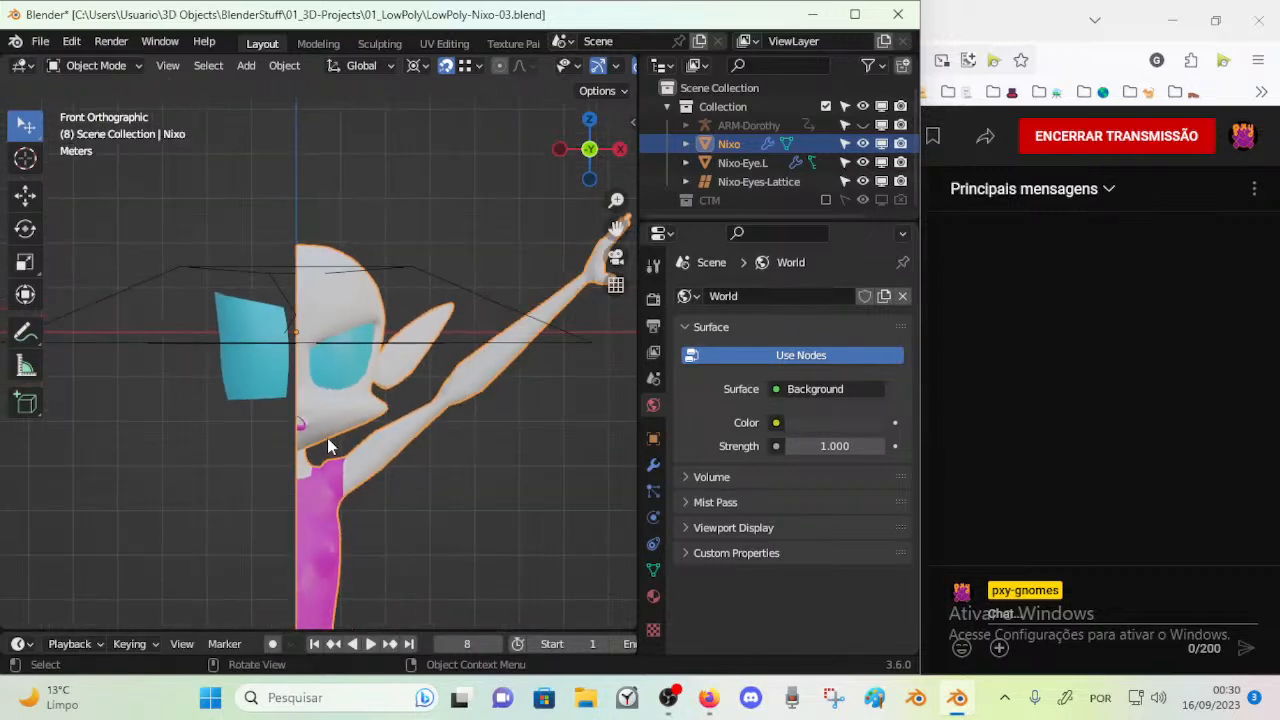
shift+middle_drag(351, 485, 325, 312)
scroll(325, 312, down, 3)
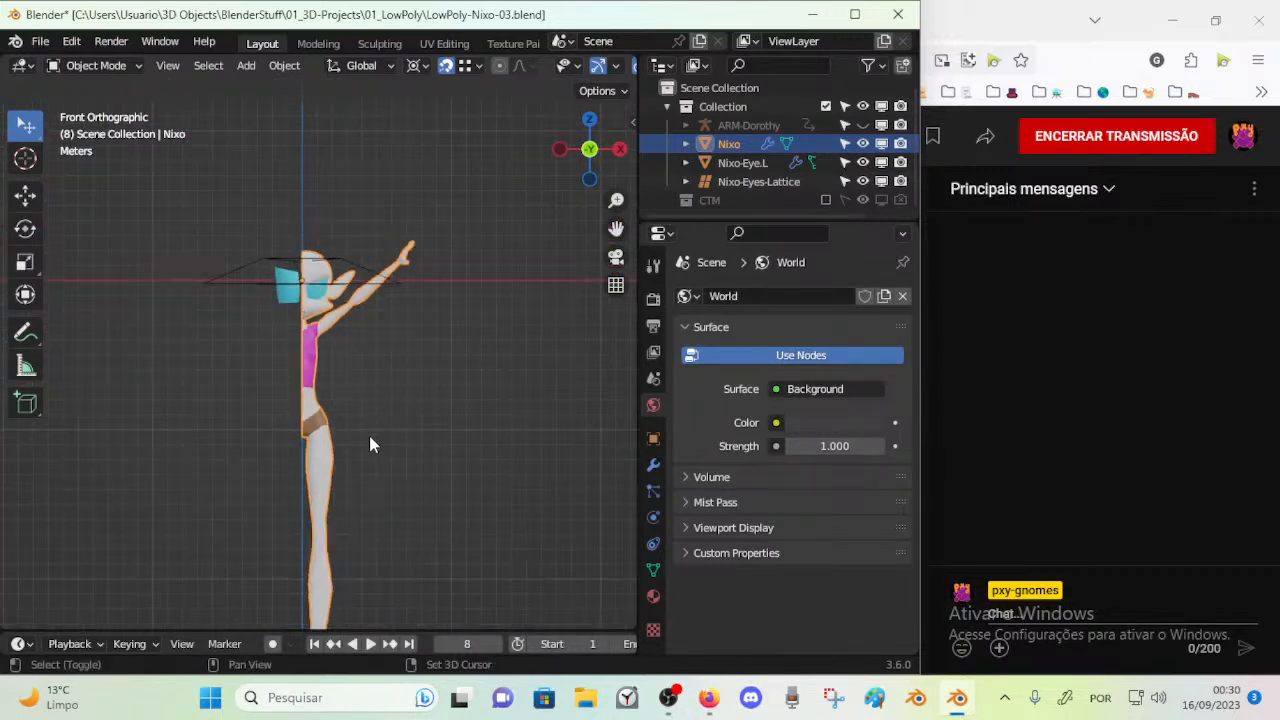
middle_drag(370, 431, 366, 372)
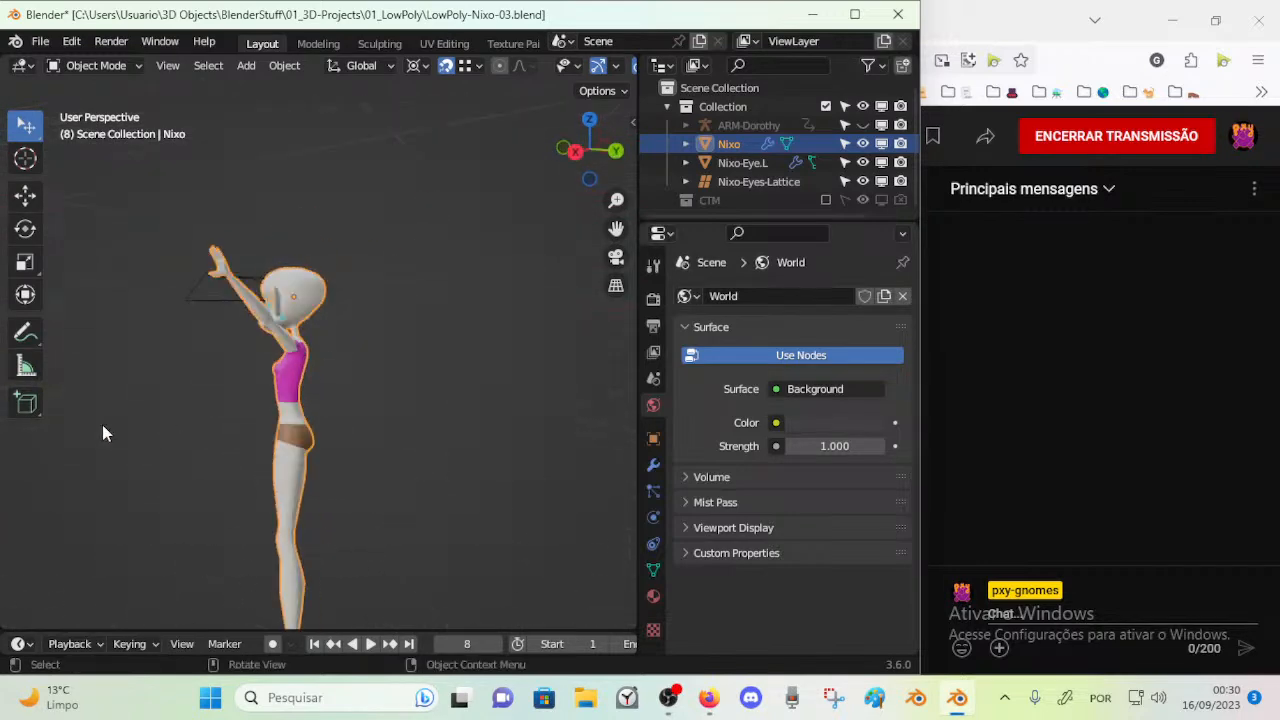
click(653, 466)
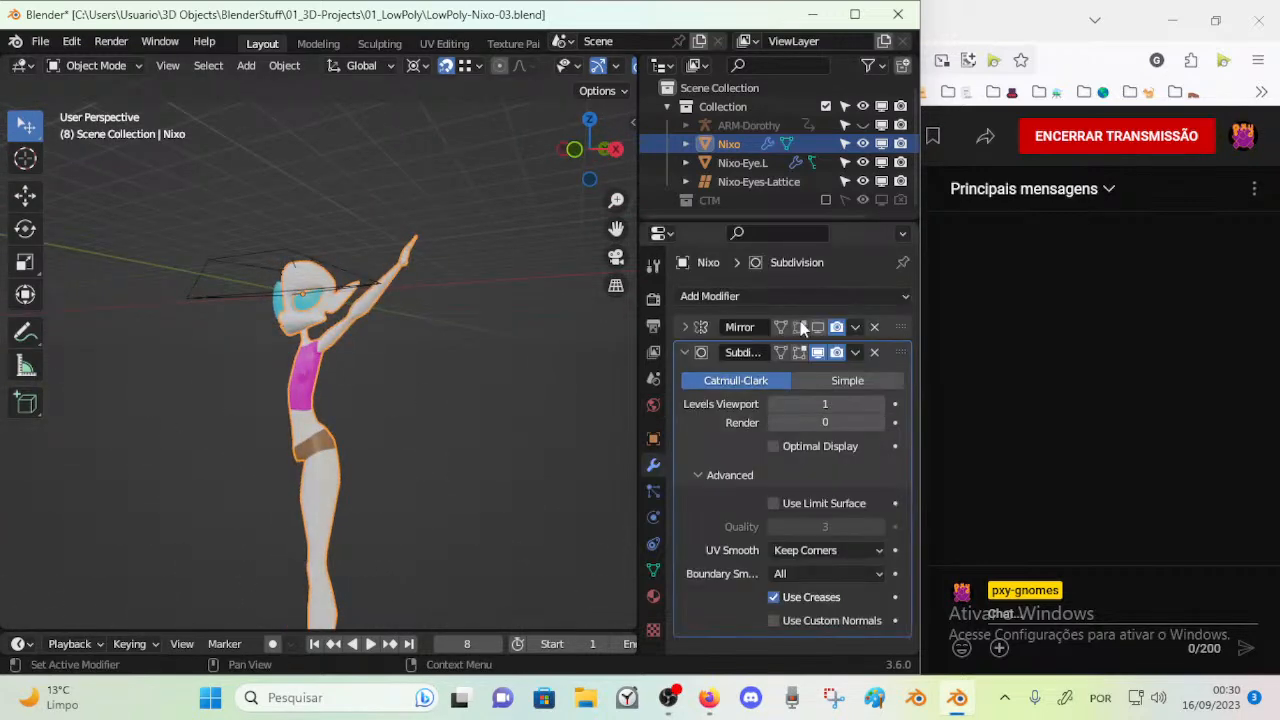
click(817, 327)
scroll(304, 373, up, 4)
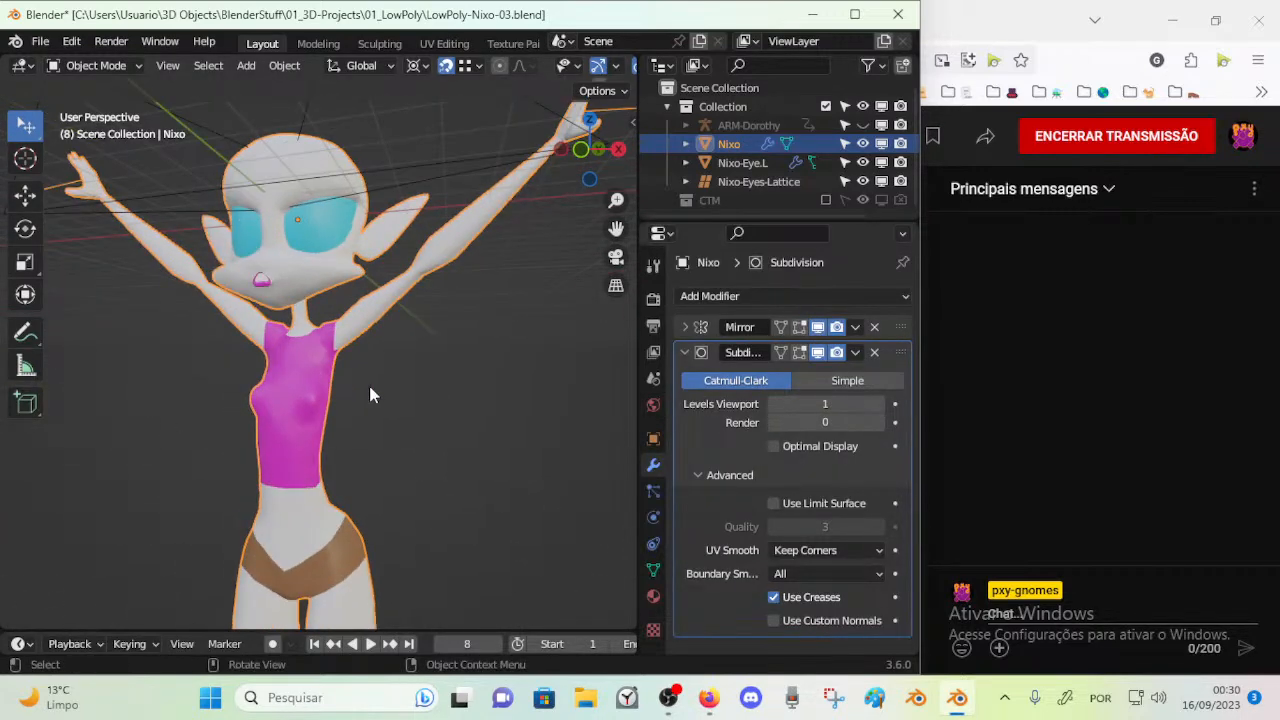
Inspect the mirrored Nixo head and face from several angles in Object and Edit Mode
shift+middle_drag(377, 383, 740, 295)
middle_drag(450, 350, 460, 492)
key(shift+z)
scroll(376, 330, up, 5)
shift+middle_drag(376, 330, 400, 455)
middle_drag(400, 455, 409, 400)
key(Tab)
Select Nixo-Eye.L and compare its undeformed mesh with its shape under the Lattice modifier
key(Tab)
click(442, 300)
key(Tab)
key(KP_Decimal)
scroll(413, 350, down, 4)
key(Tab)
key(Tab)
middle_drag(408, 341, 443, 323)
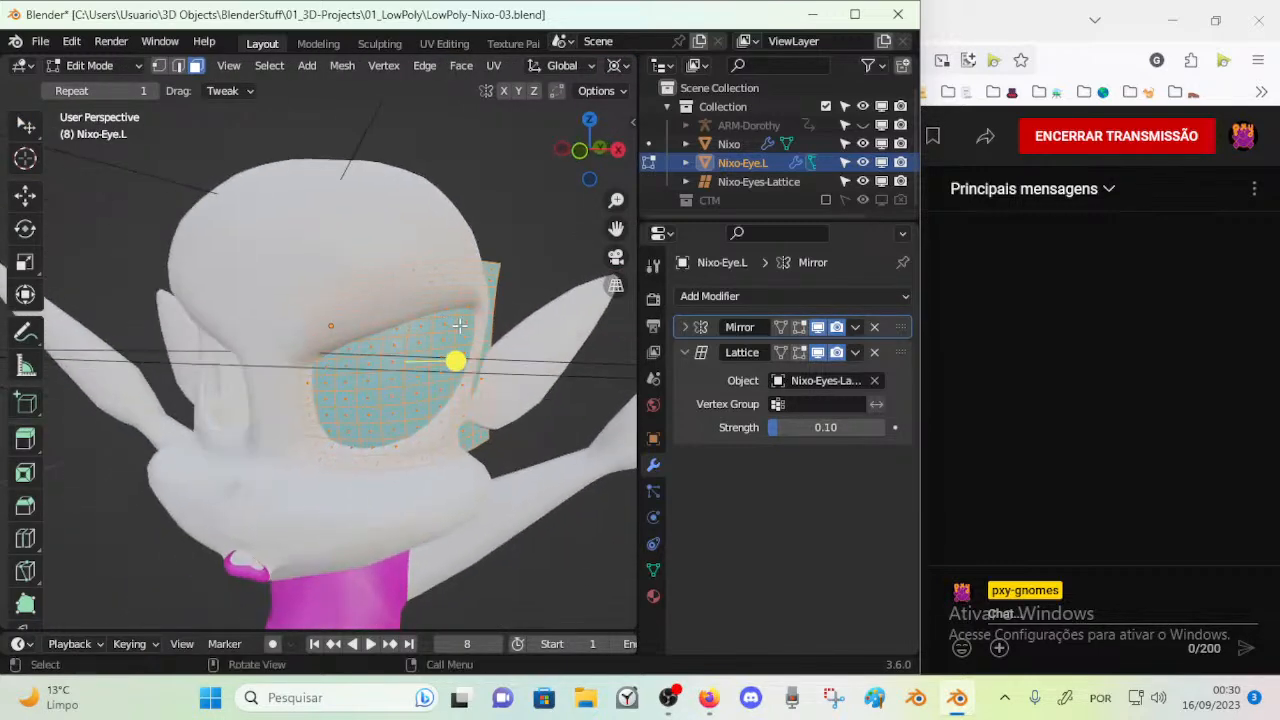
key(Tab)
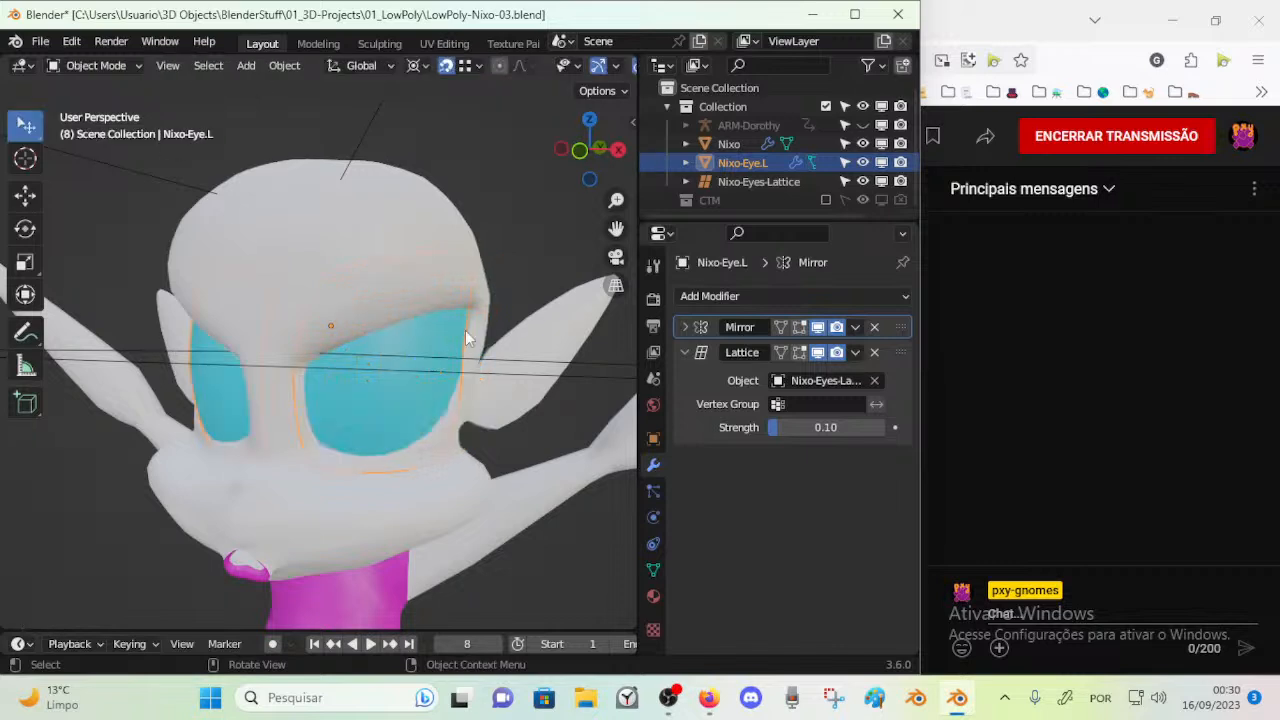
click(818, 353)
click(818, 353)
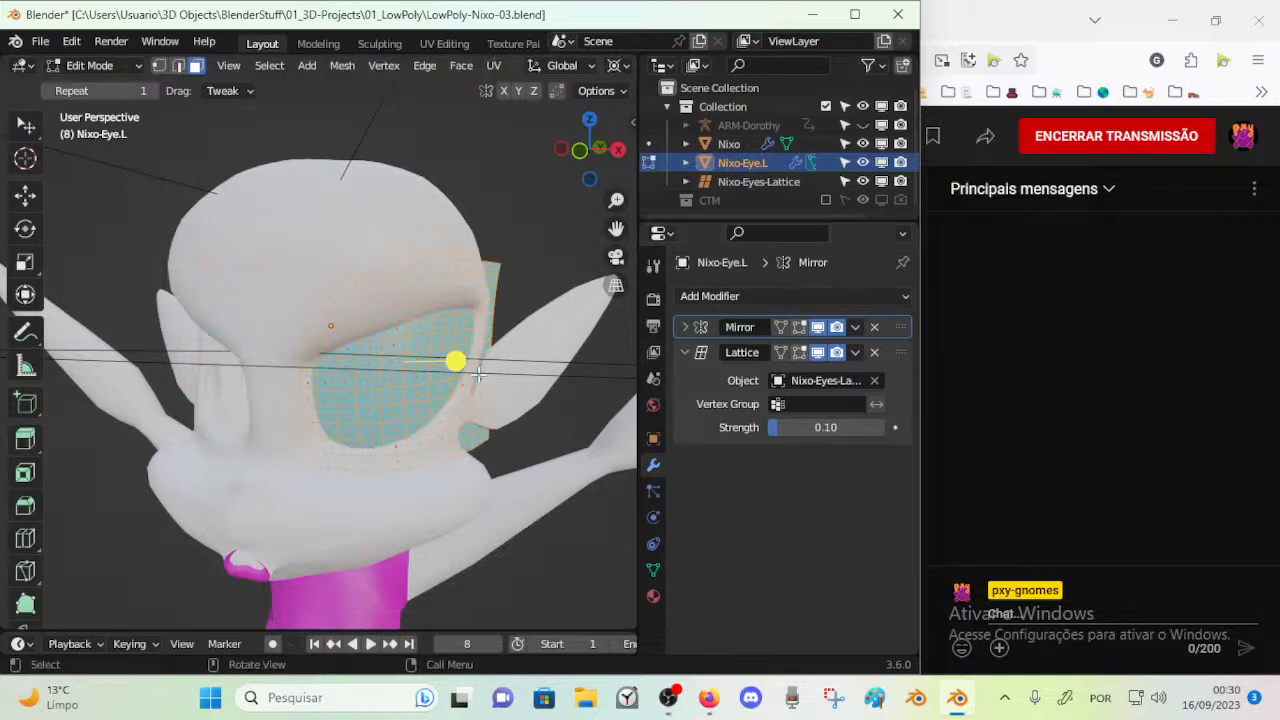
scroll(467, 335, down, 5)
Select Nixo-Eyes-Lattice and examine its control points in Edit Mode around the head
click(373, 283)
scroll(393, 344, up, 2)
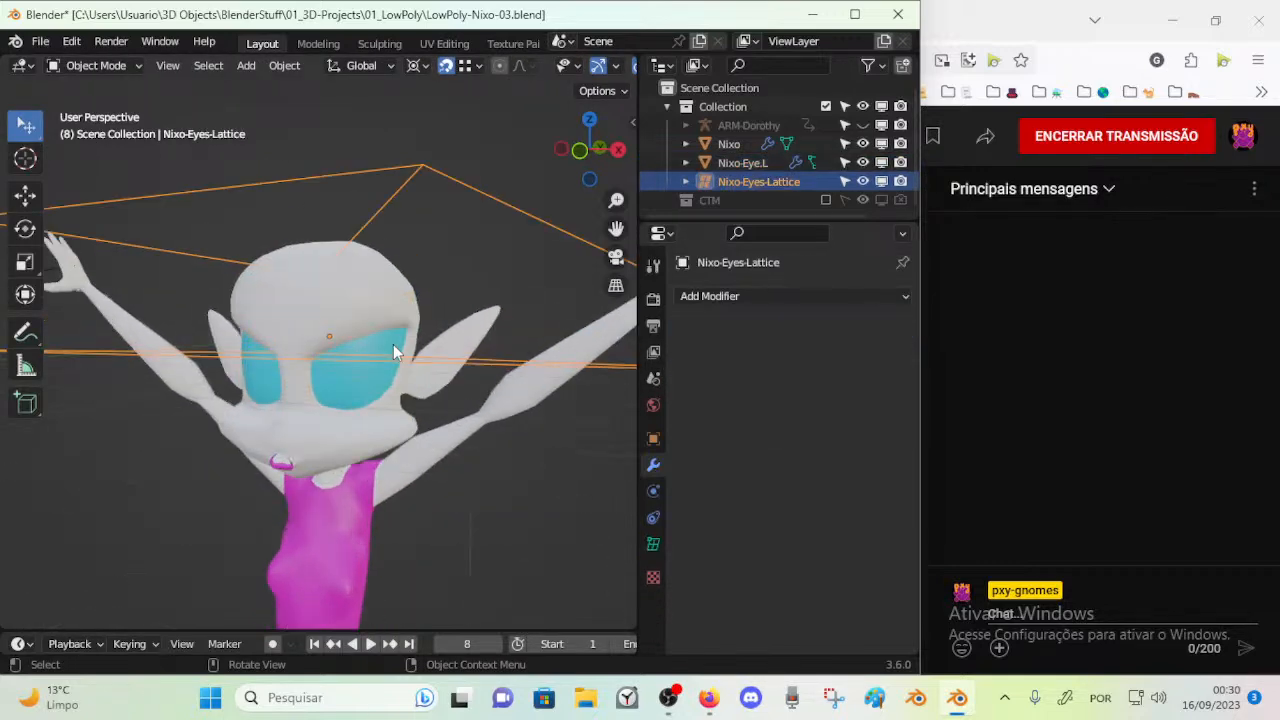
key(Tab)
middle_drag(393, 344, 459, 320)
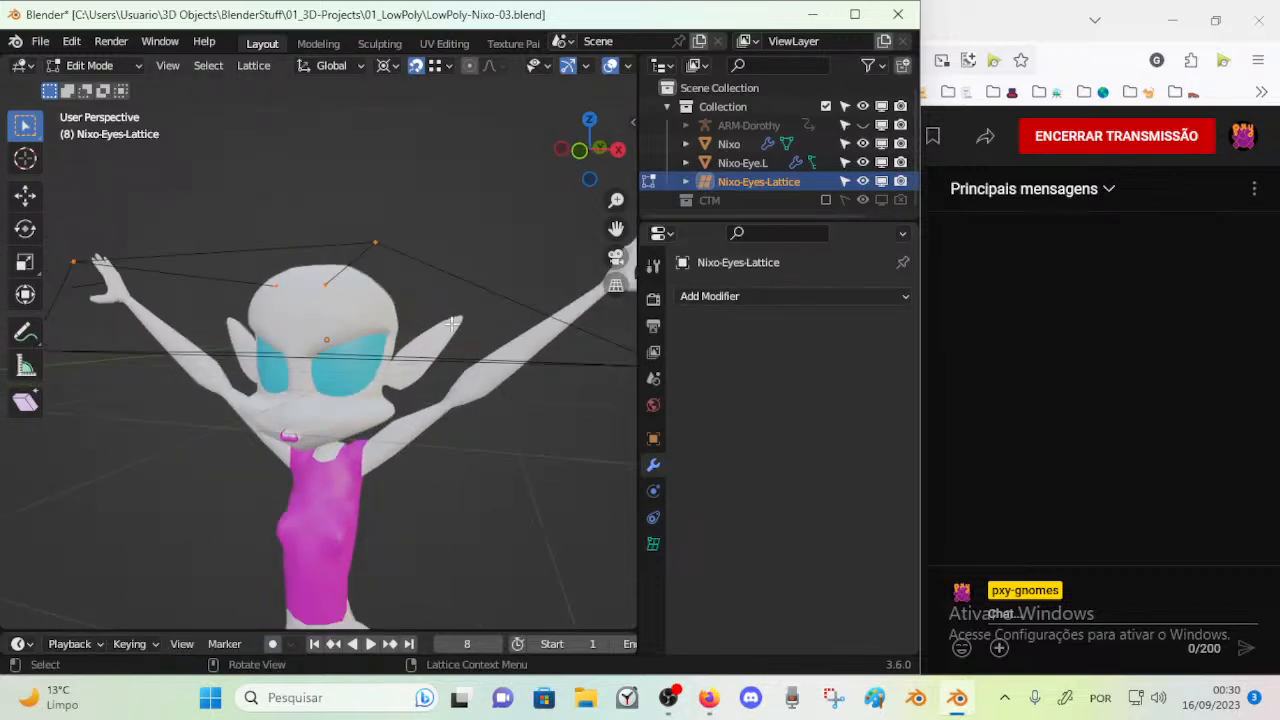
scroll(459, 320, up, 2)
key(Tab)
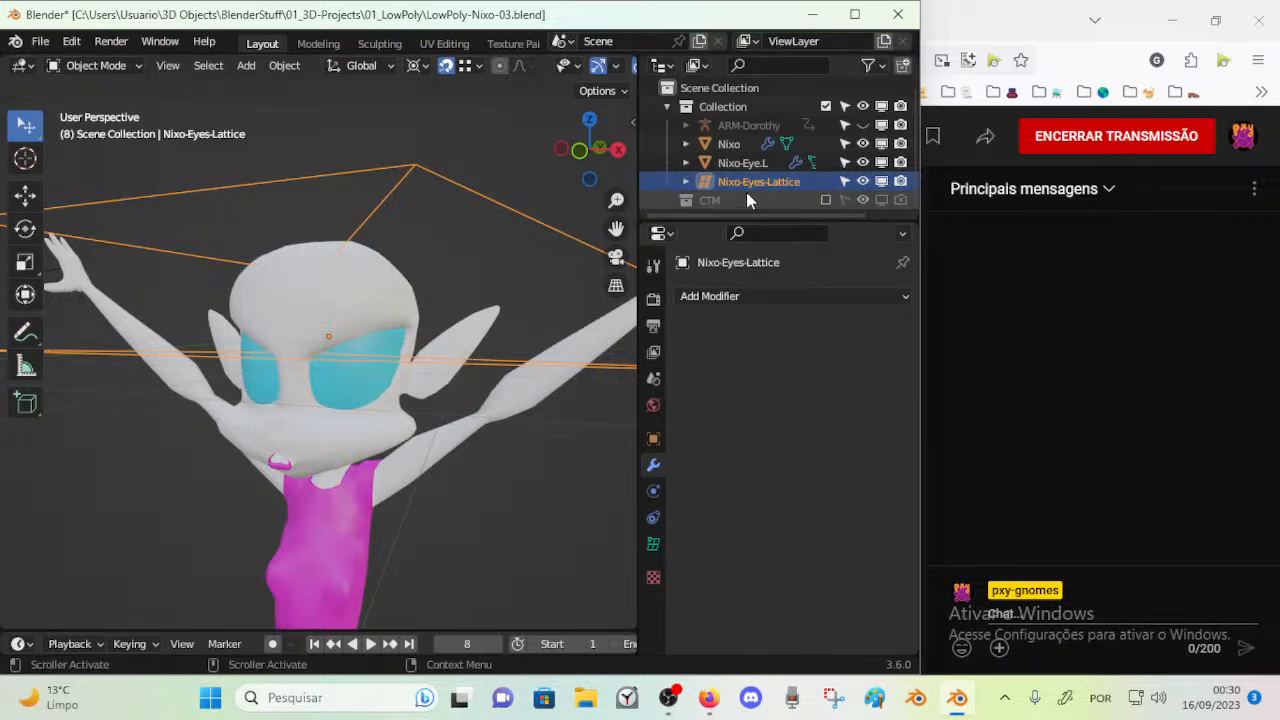
Open the data settings of Nixo-Eyes-Lattice and set its U, V and W resolution to 1
click(653, 439)
click(653, 544)
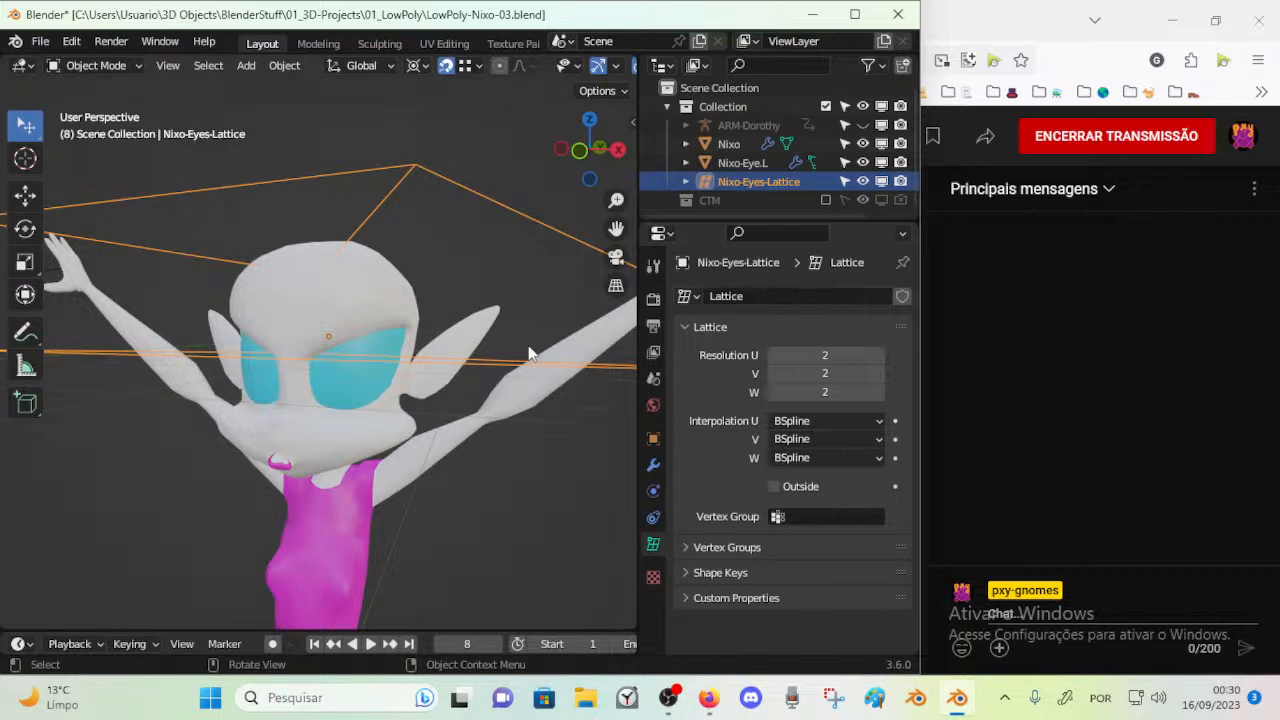
middle_drag(506, 305, 413, 289)
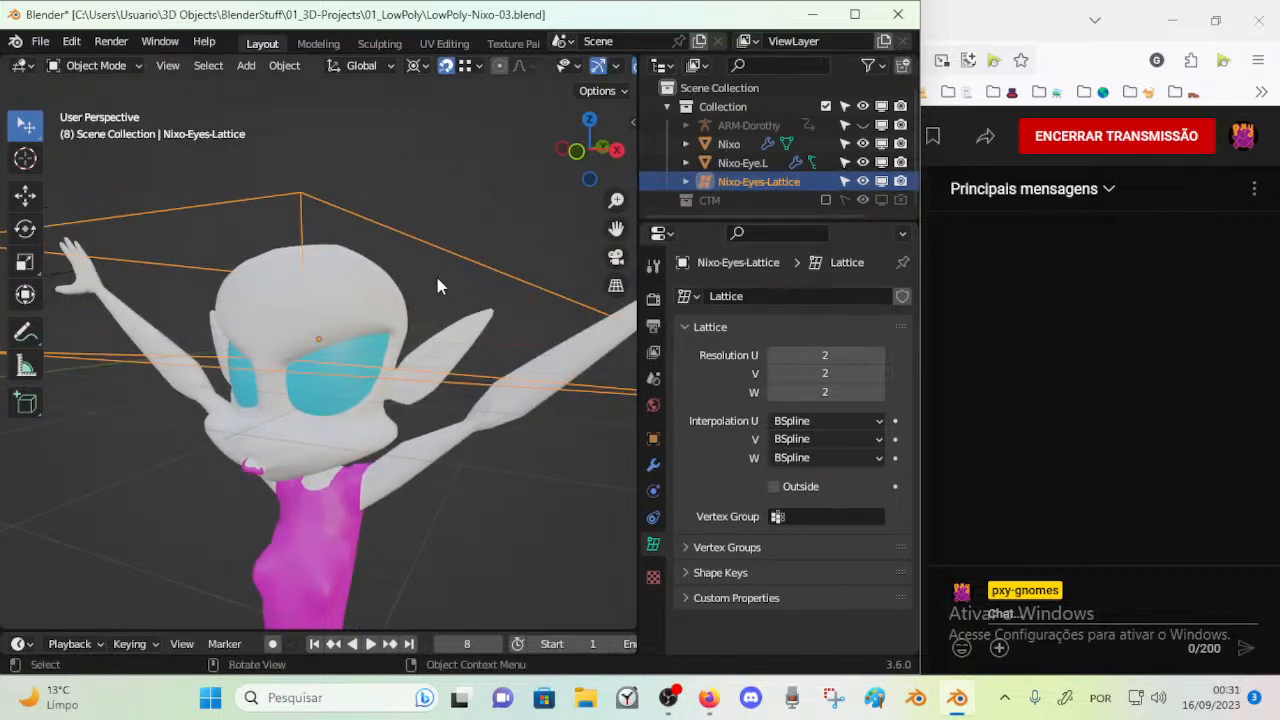
middle_drag(435, 273, 713, 280)
click(740, 228)
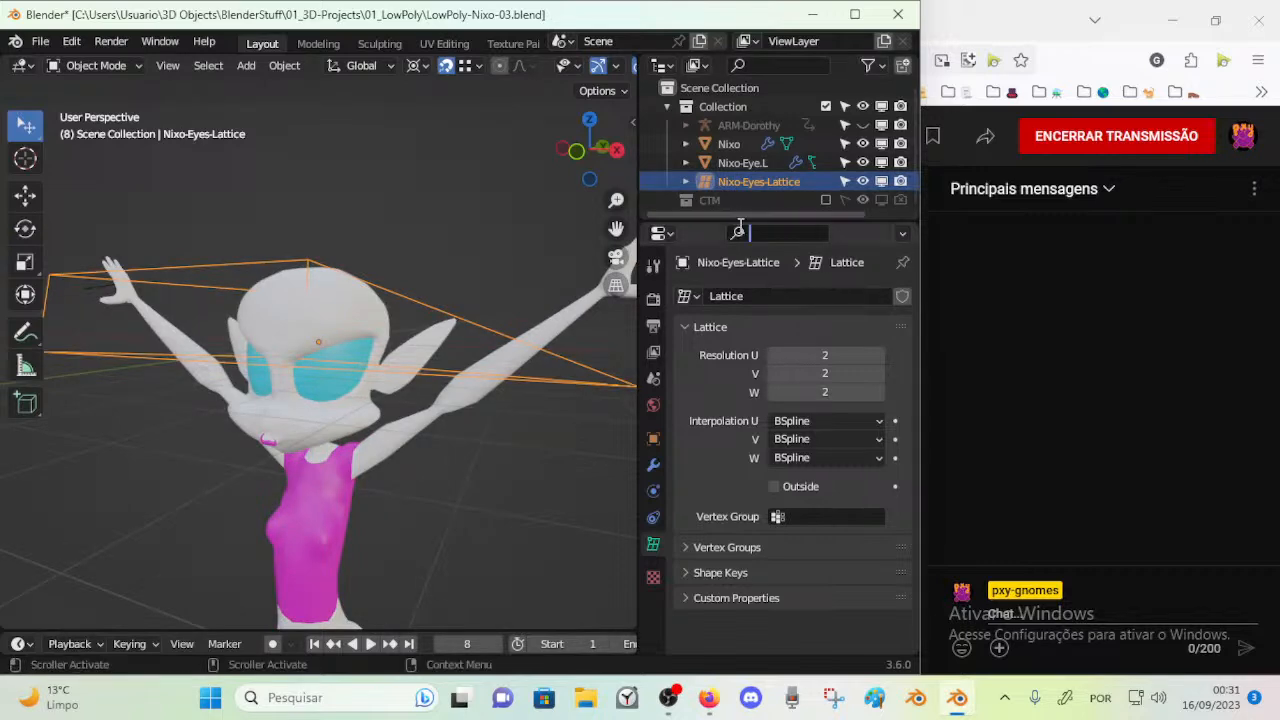
scroll(479, 264, up, 3)
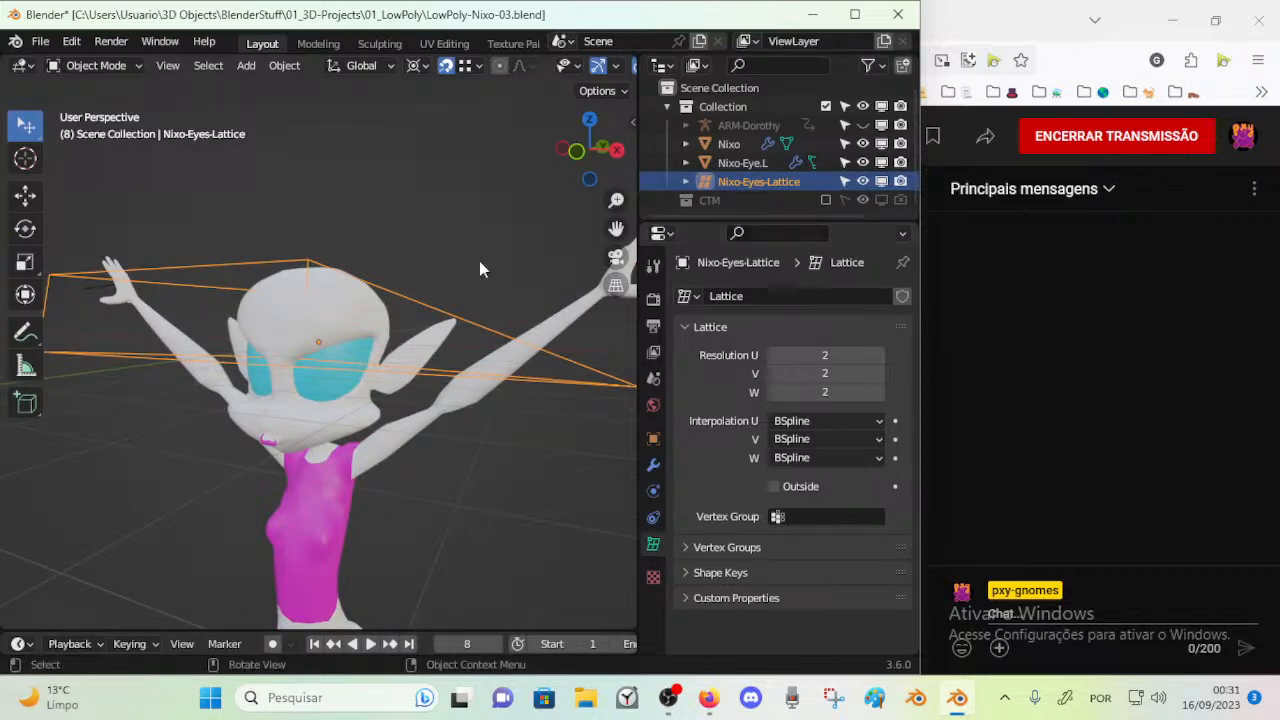
click(773, 356)
click(773, 374)
click(774, 392)
middle_drag(580, 366, 420, 368)
Try a resolution of 3 in V and W on the eyes lattice in Edit Mode, and return both to 1
key(Tab)
click(881, 373)
click(775, 356)
click(880, 392)
click(880, 392)
click(879, 375)
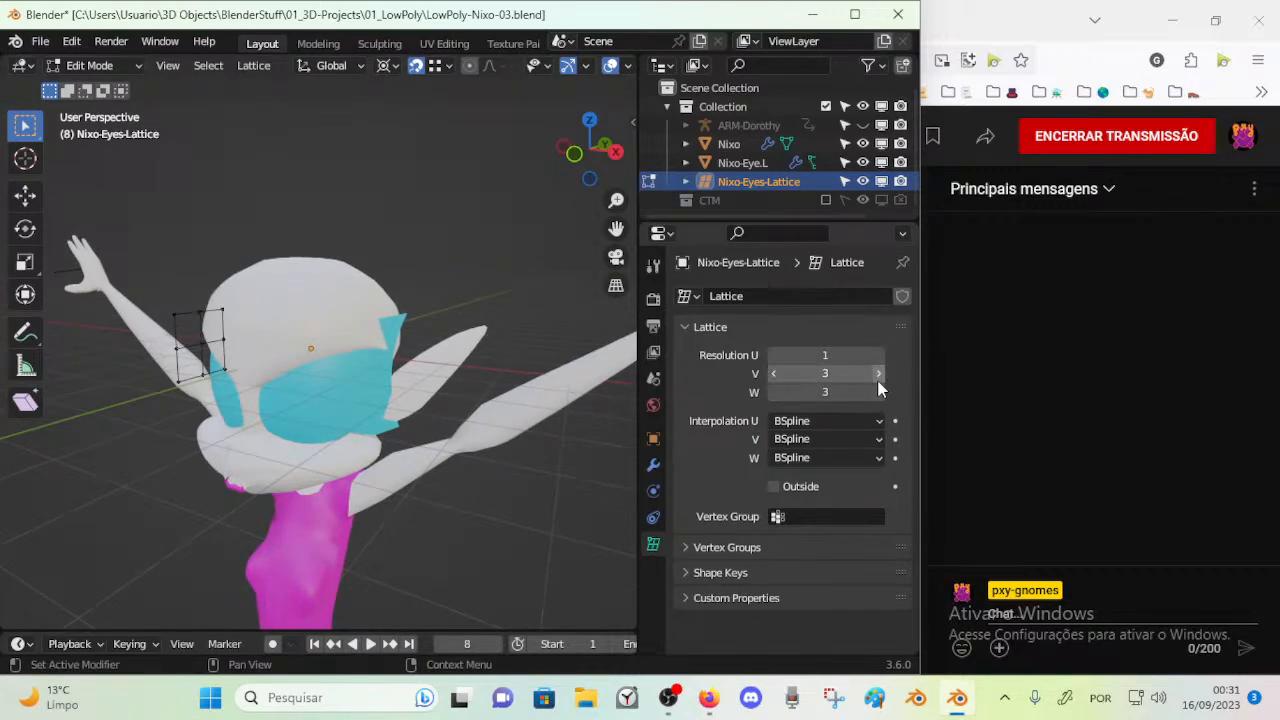
middle_drag(358, 350, 386, 351)
click(773, 392)
click(773, 392)
click(771, 374)
click(771, 374)
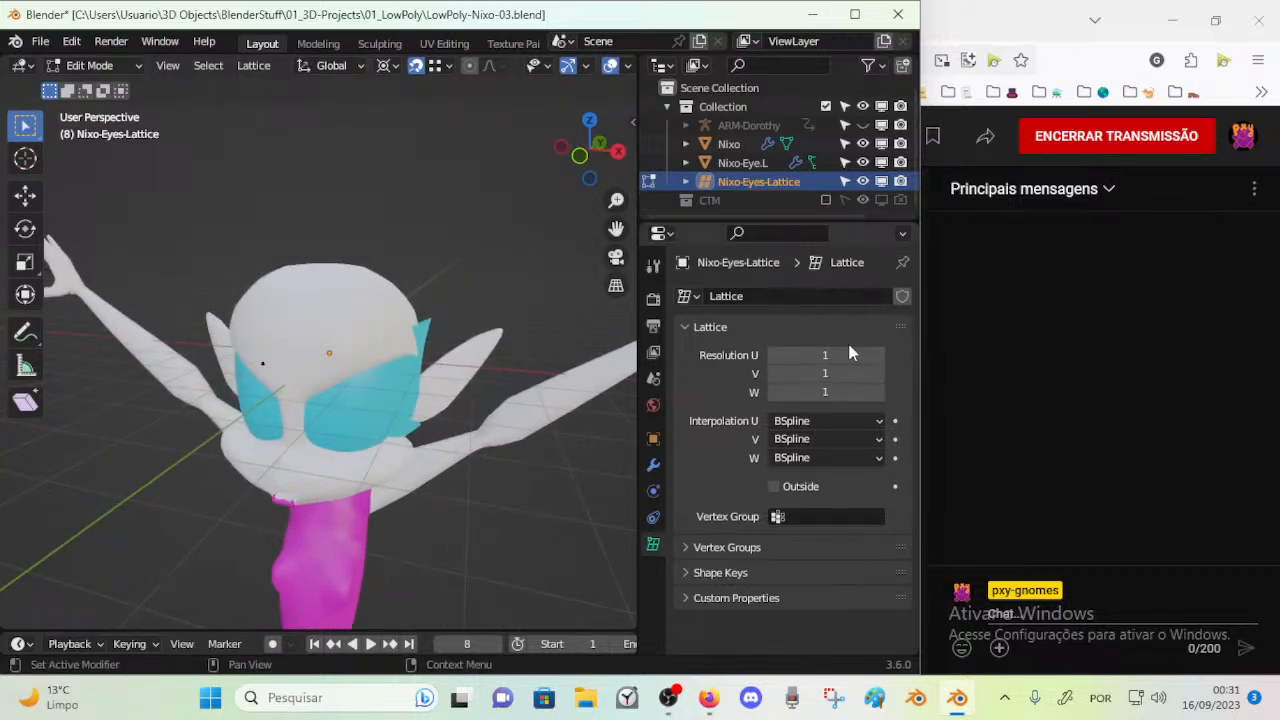
Set the eyes lattice's resolution to 4 in U and 4 in W, and return it to Object Mode
click(879, 355)
click(880, 392)
click(879, 355)
click(879, 355)
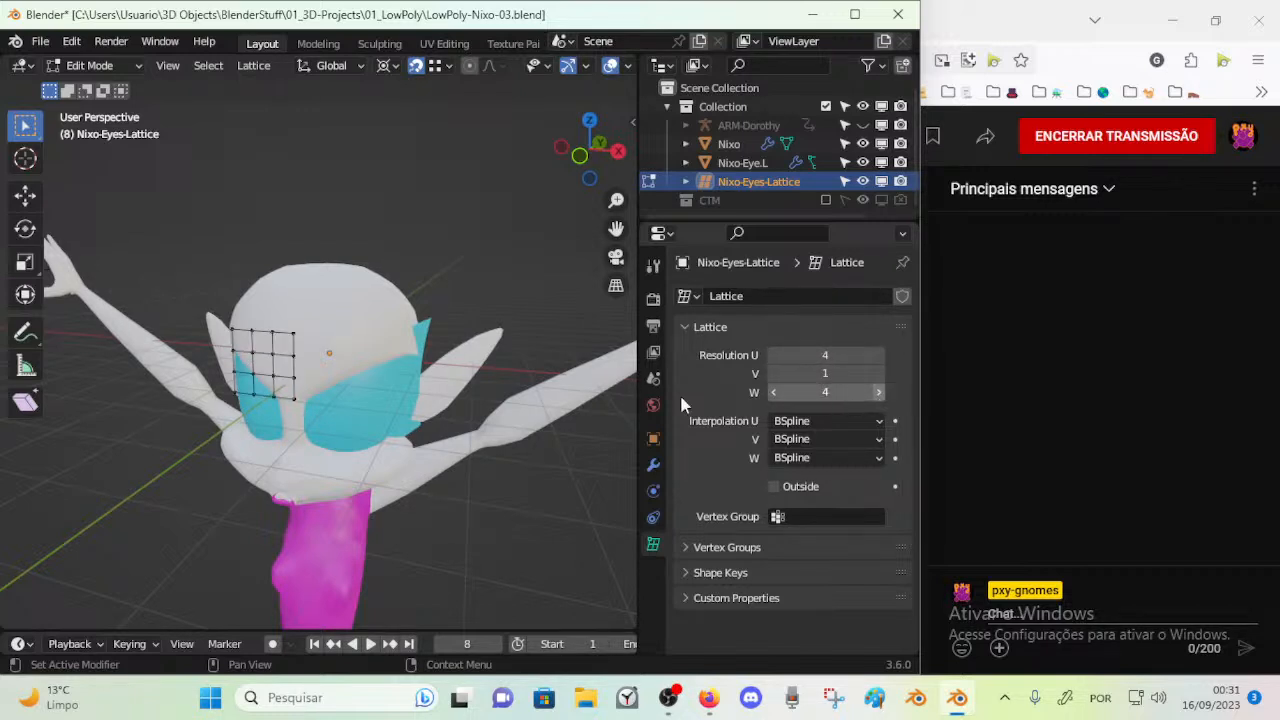
key(Tab)
key(Tab)
key(Tab)
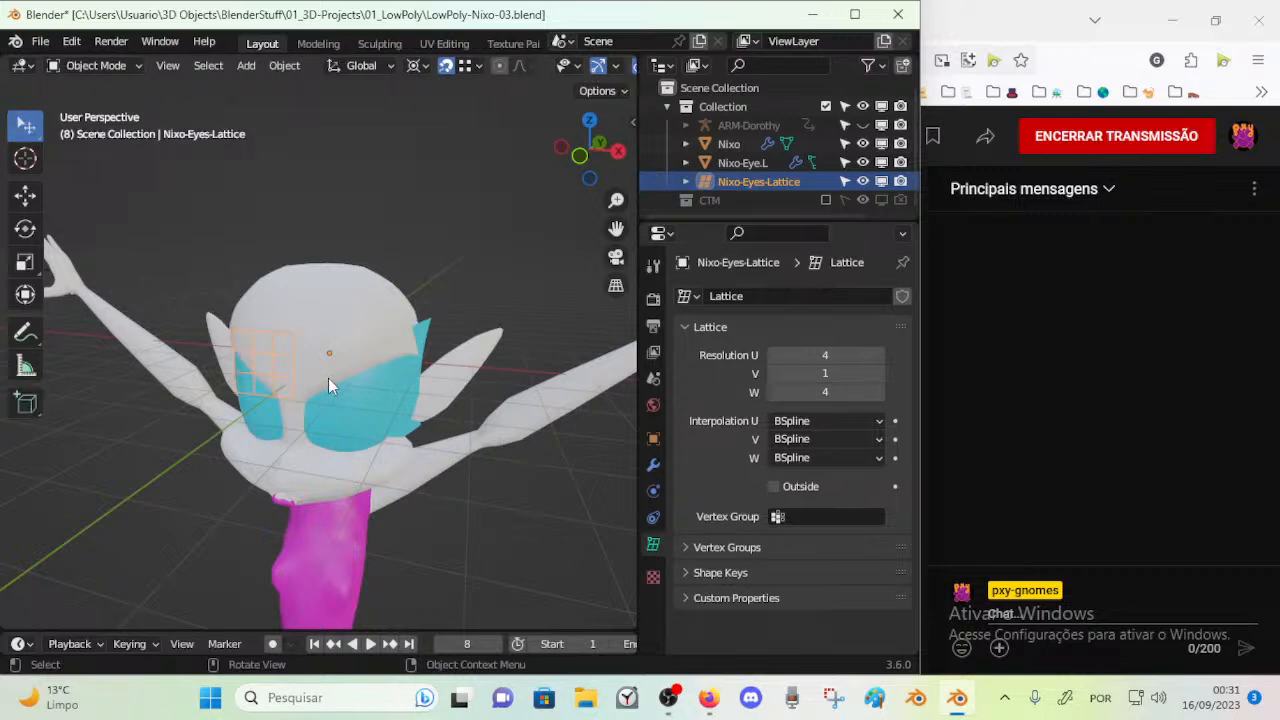
key(s)
key(z)
right_click(369, 318)
Check the eyes lattice's location, rotation, scale and dimensions in the transform properties
key(n)
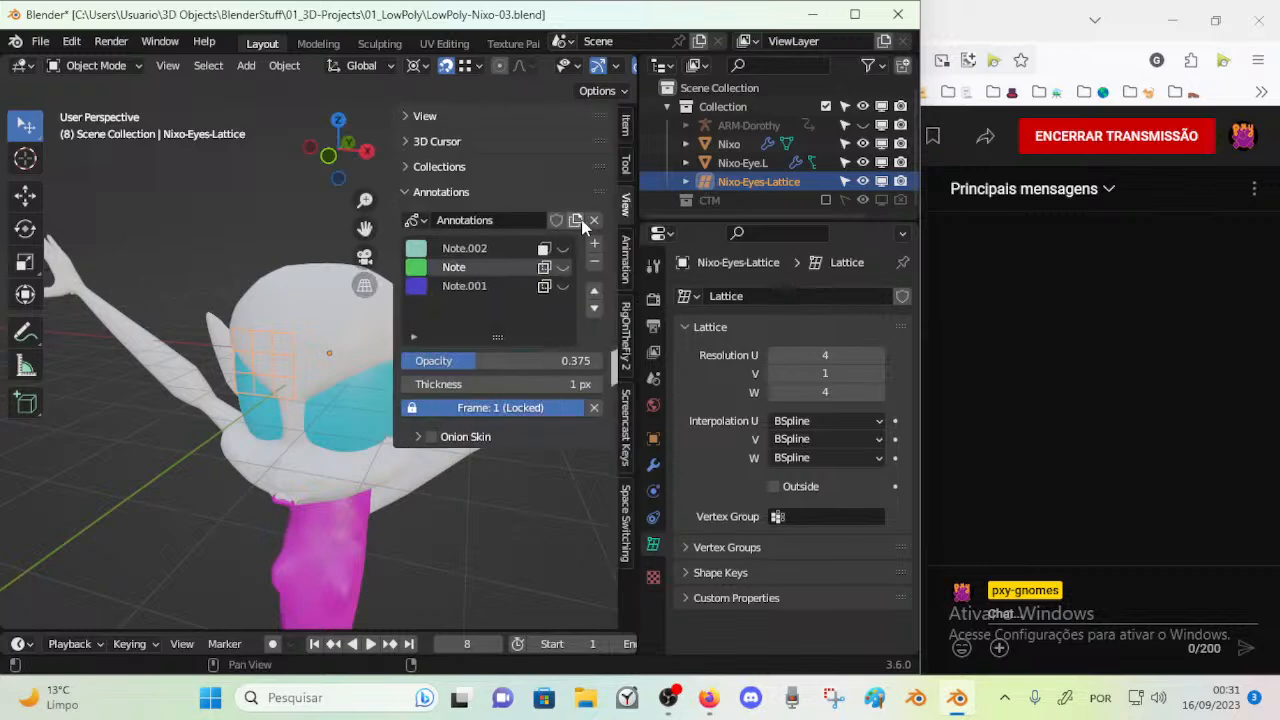
click(428, 121)
click(428, 121)
click(627, 124)
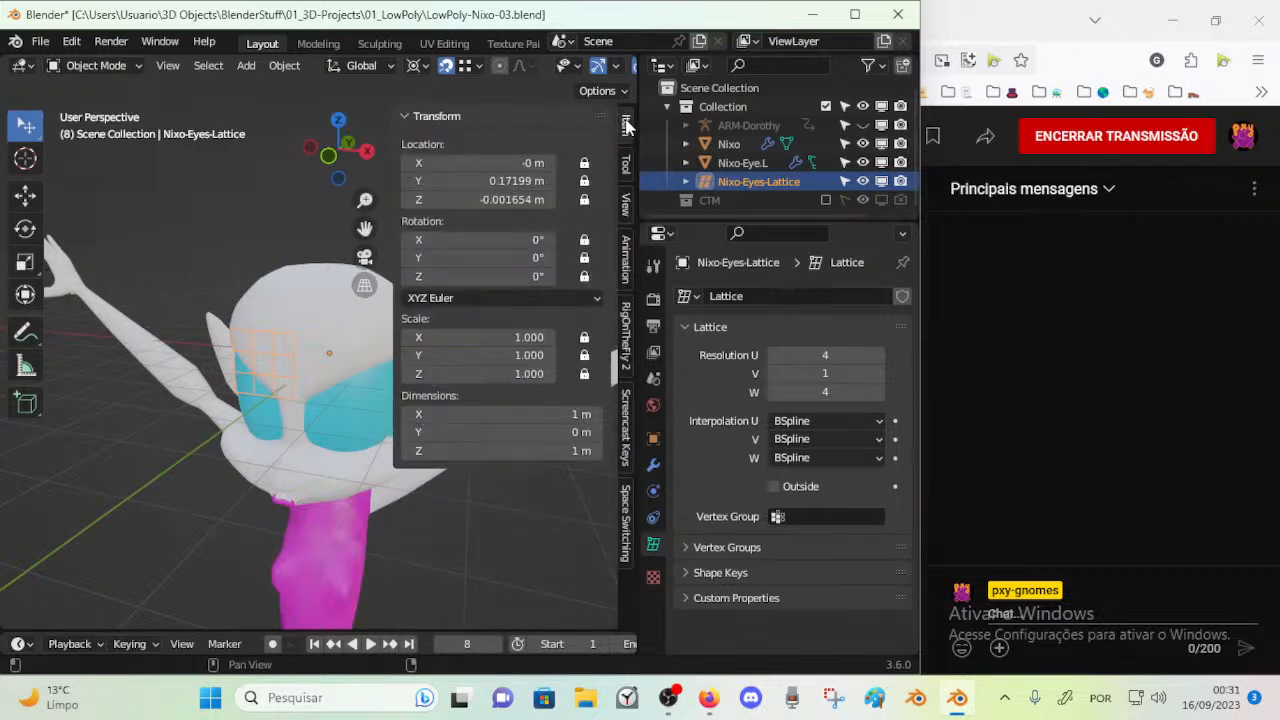
middle_drag(300, 323, 358, 335)
key(n)
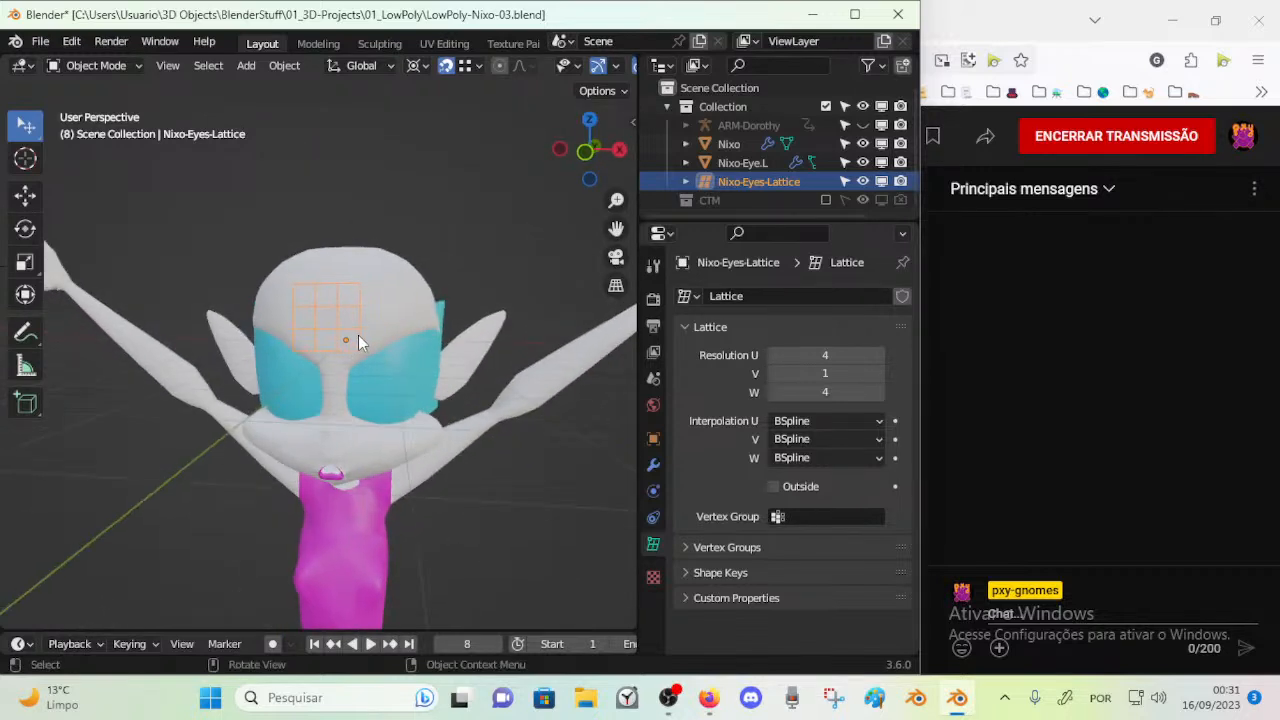
Examine the Nixo-Eye.L mesh in Edit Mode beside the lattice grid, and reselect Nixo-Eyes-Lattice
click(411, 368)
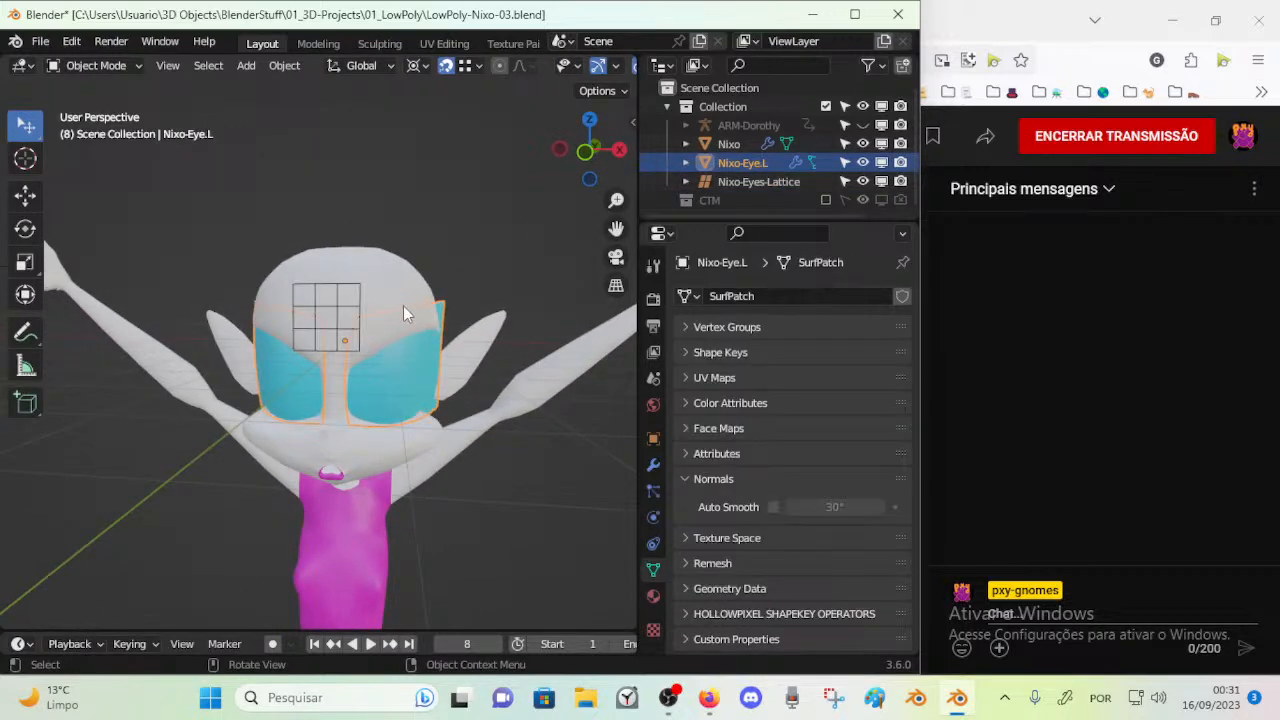
click(715, 182)
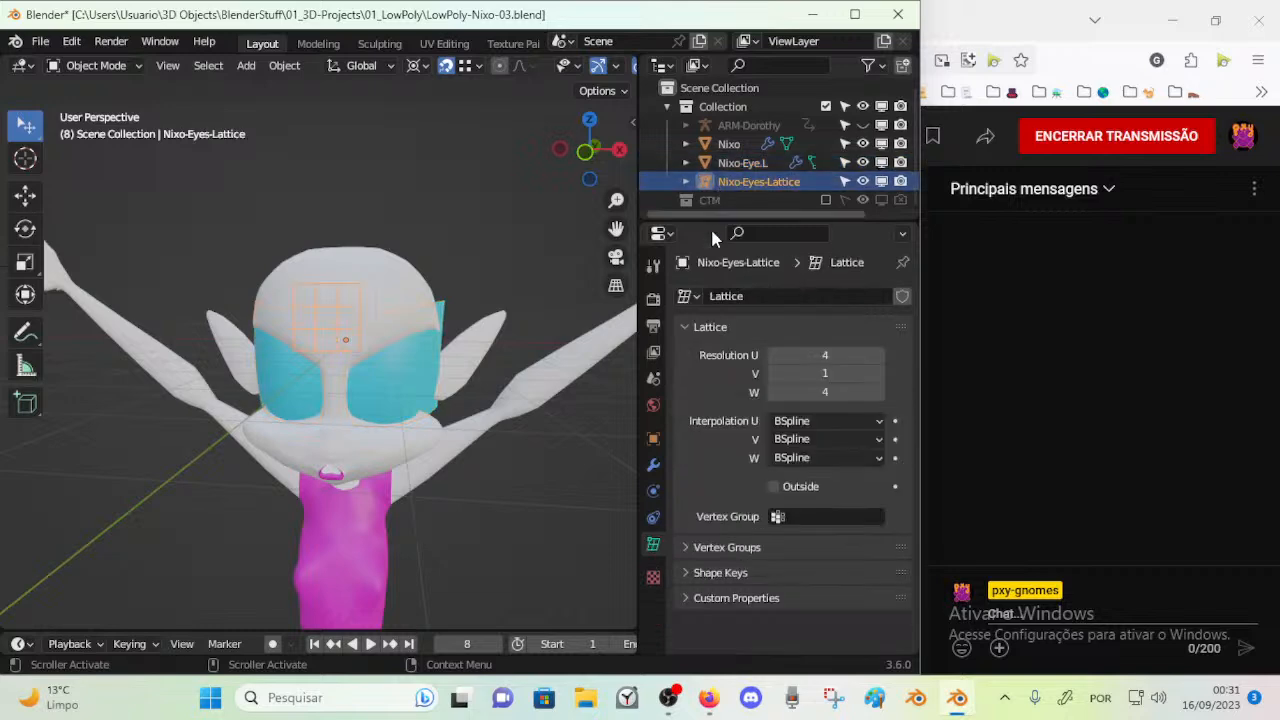
click(428, 356)
key(Tab)
middle_drag(448, 372, 420, 382)
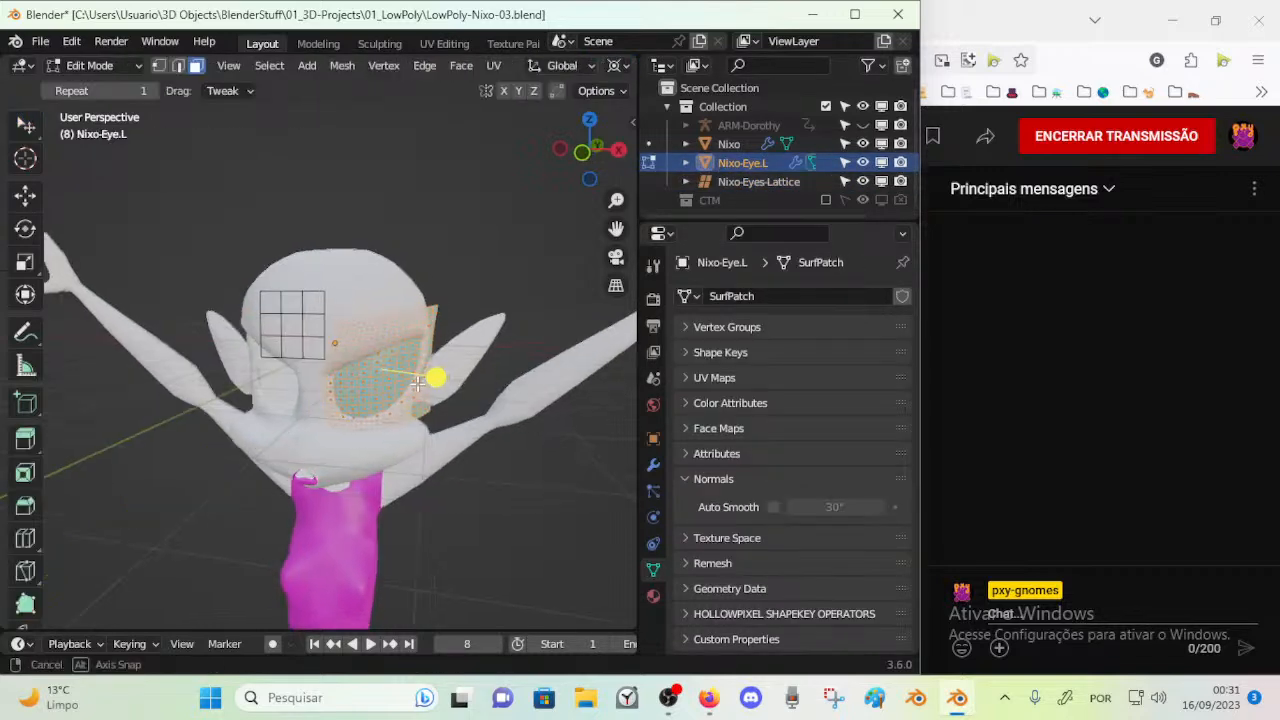
key(Tab)
click(330, 316)
key(Tab)
key(Tab)
click(328, 316)
key(Tab)
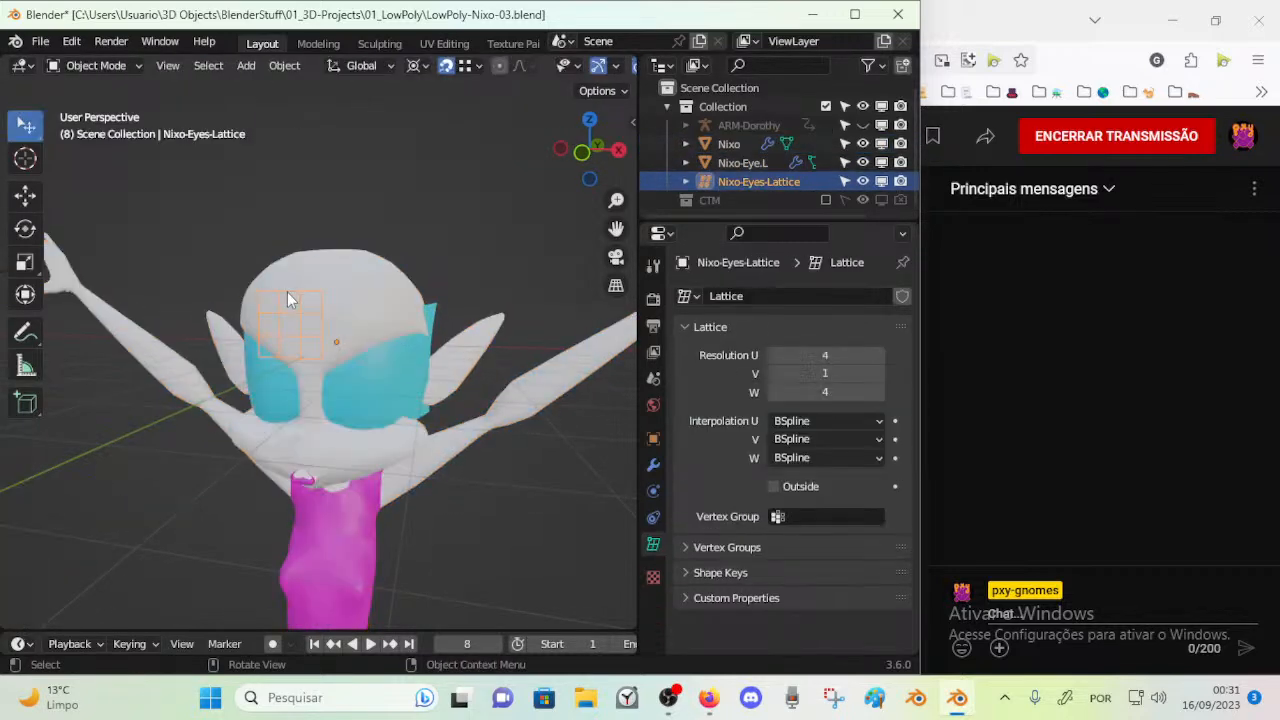
Try to move all of the eyes lattice's control points along the Y axis
key(g)
key(Escape)
middle_drag(340, 275, 272, 289)
key(a)
mouse_move(225, 340)
middle_down()
mouse_move(195, 345)
mouse_move(282, 394)
mouse_move(246, 401)
mouse_move(342, 376)
middle_up()
key(g)
key(y)
right_click(291, 387)
Try to move control points on one edge of the lattice grid along Y, and return to Object Mode
scroll(268, 402, up, 3)
middle_drag(330, 382, 358, 376)
middle_drag(285, 354, 344, 337)
click(358, 316)
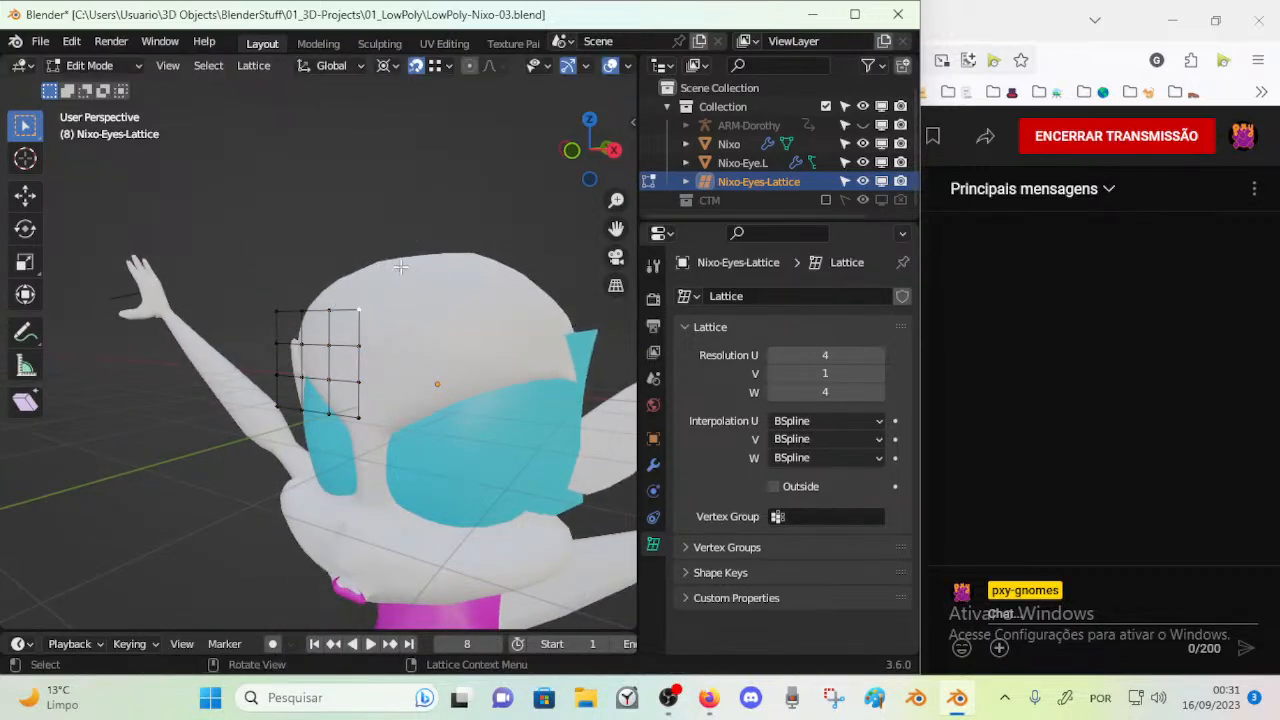
middle_drag(466, 413, 306, 433)
key(shift)
key(g)
key(y)
right_click(314, 433)
key(ctrl+Tab)
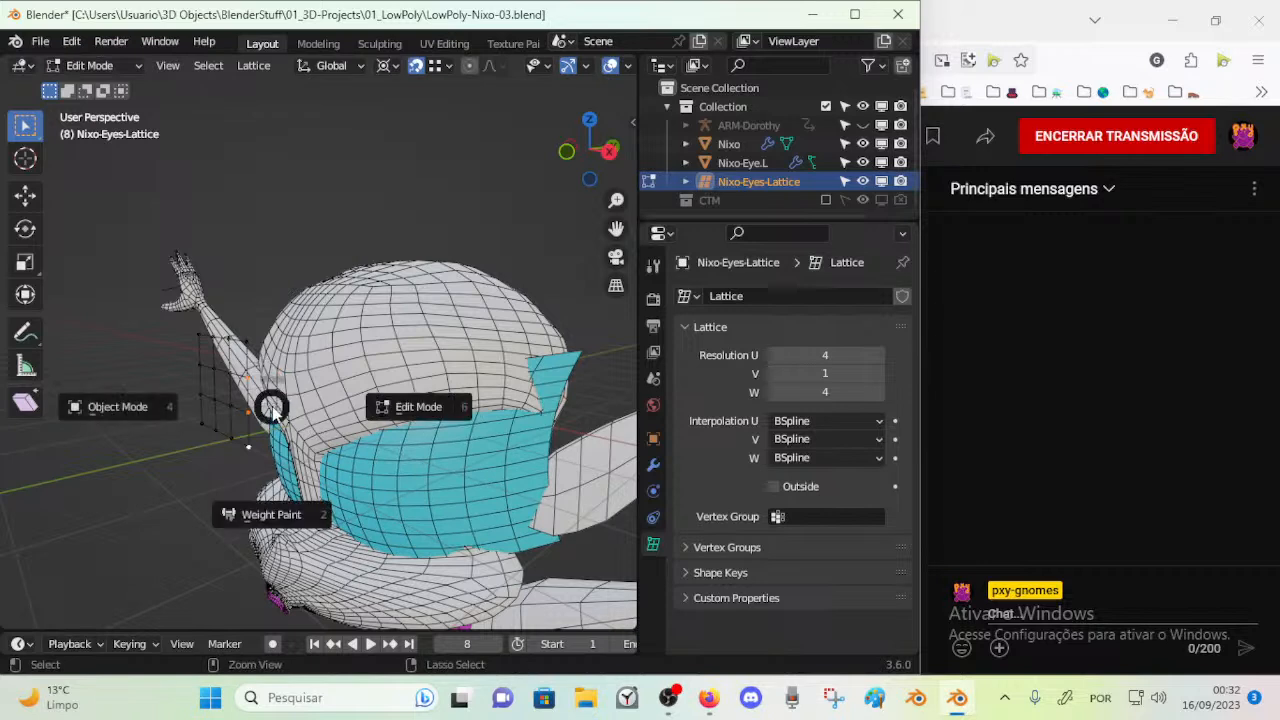
click(230, 395)
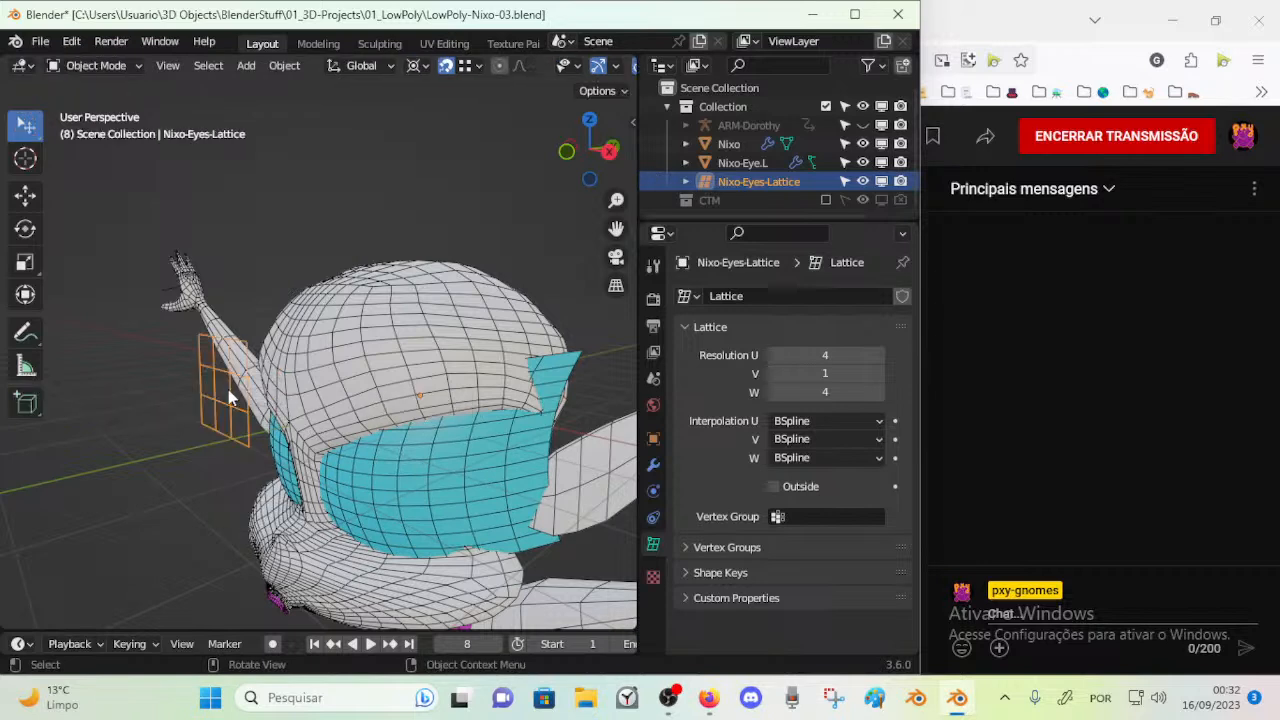
Set the eyes lattice's resolution to 5 in U and 3 in W
click(877, 392)
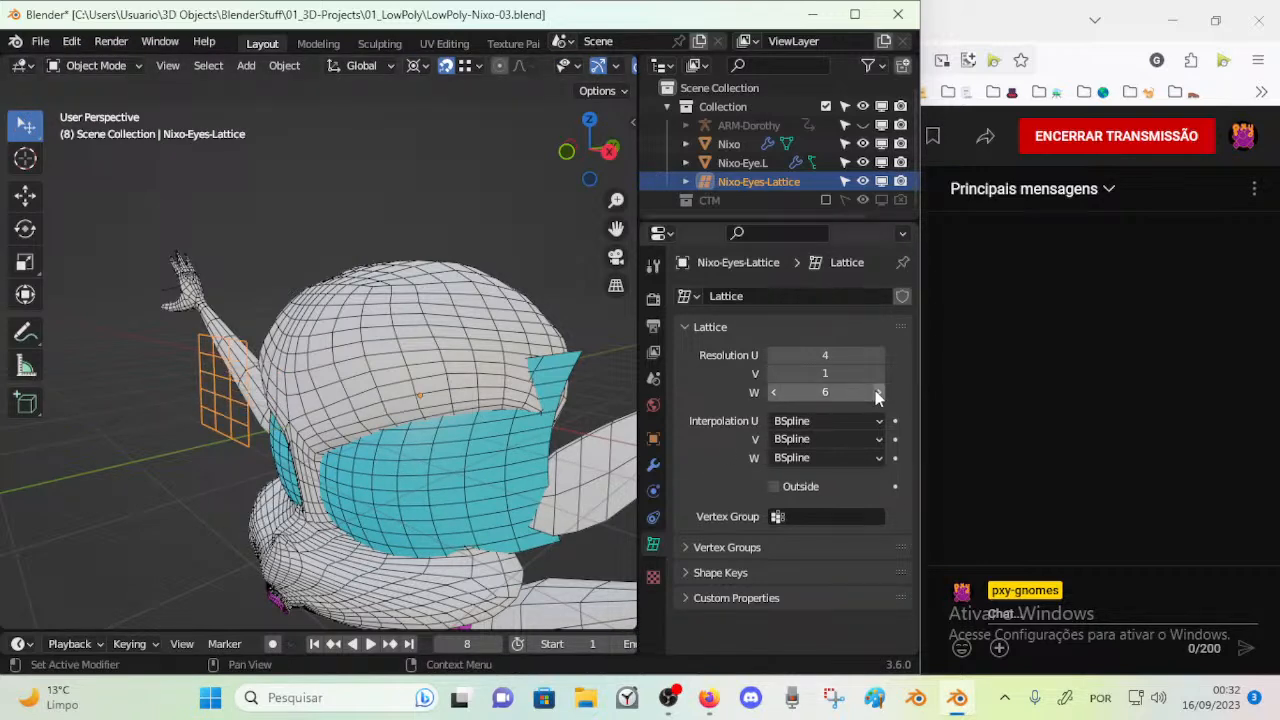
click(772, 392)
click(772, 392)
click(772, 392)
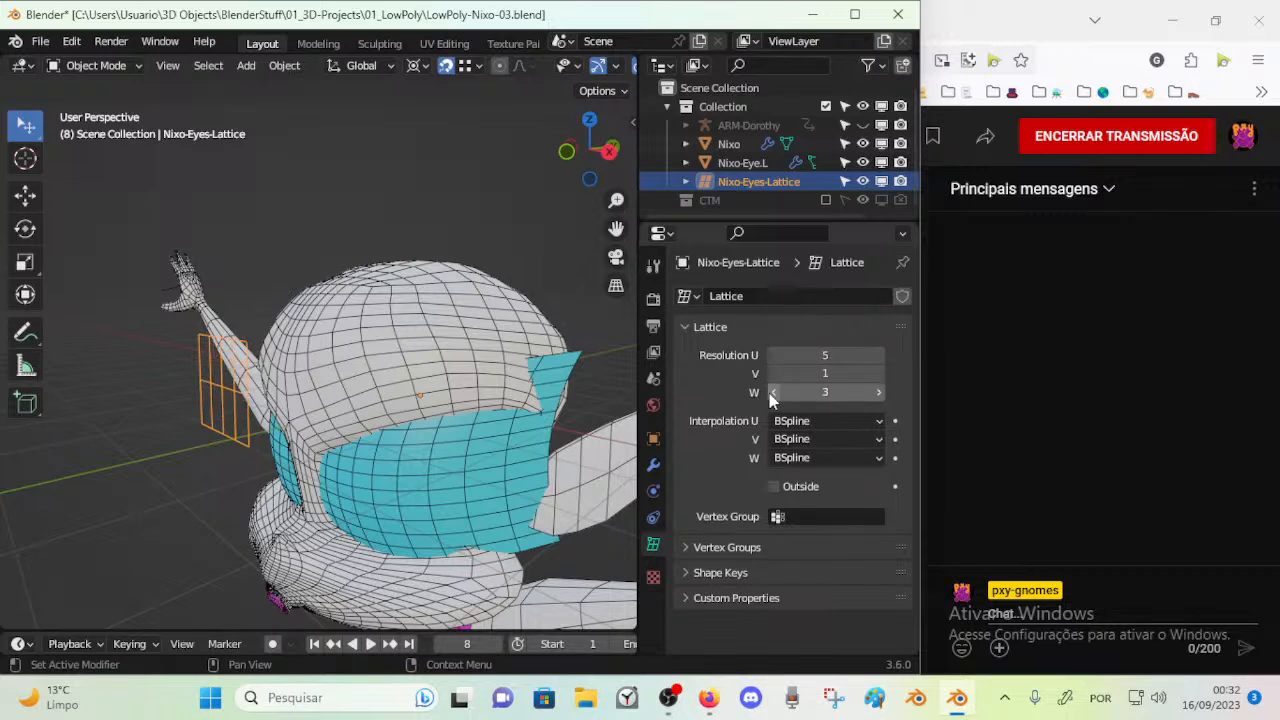
Set the eyes lattice's resolution to 3 in U and 4 in W, and enter Edit Mode
click(773, 357)
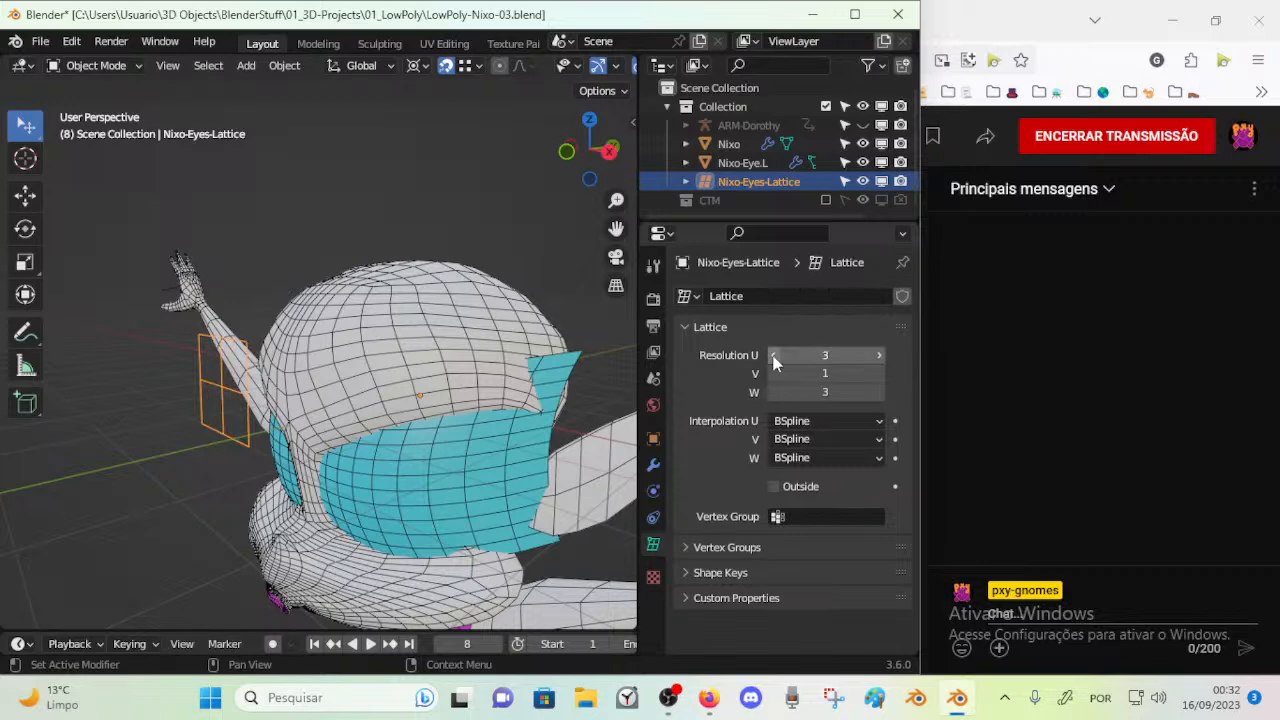
click(878, 393)
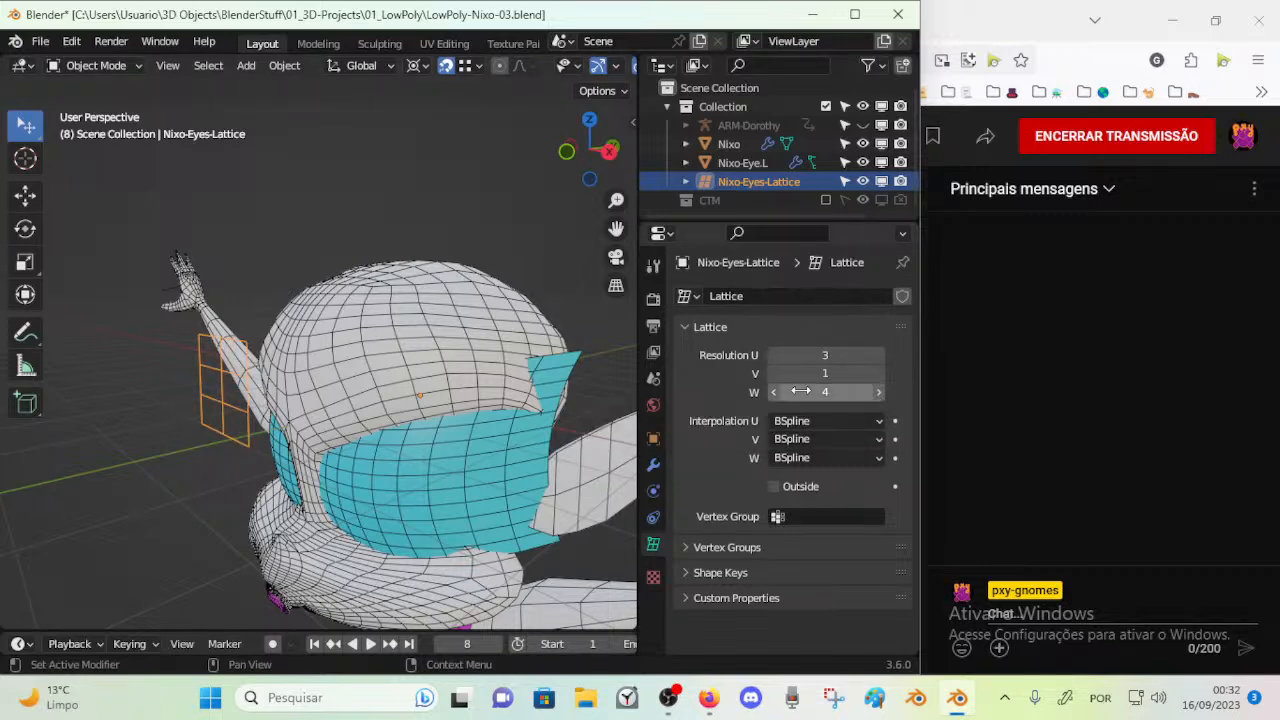
middle_drag(328, 372, 357, 386)
click(371, 400)
click(380, 381)
key(Tab)
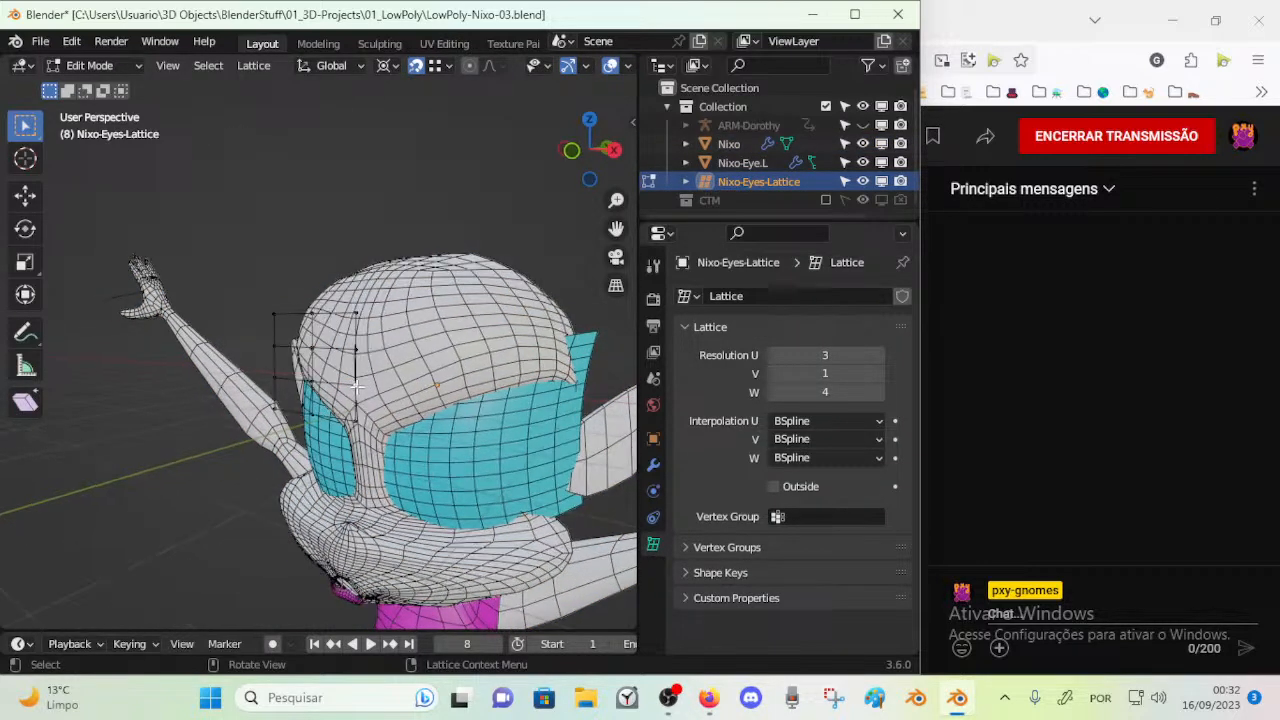
Move the two lower control points on the lattice's outer edge along the Y axis
key(g)
key(y)
click(387, 348)
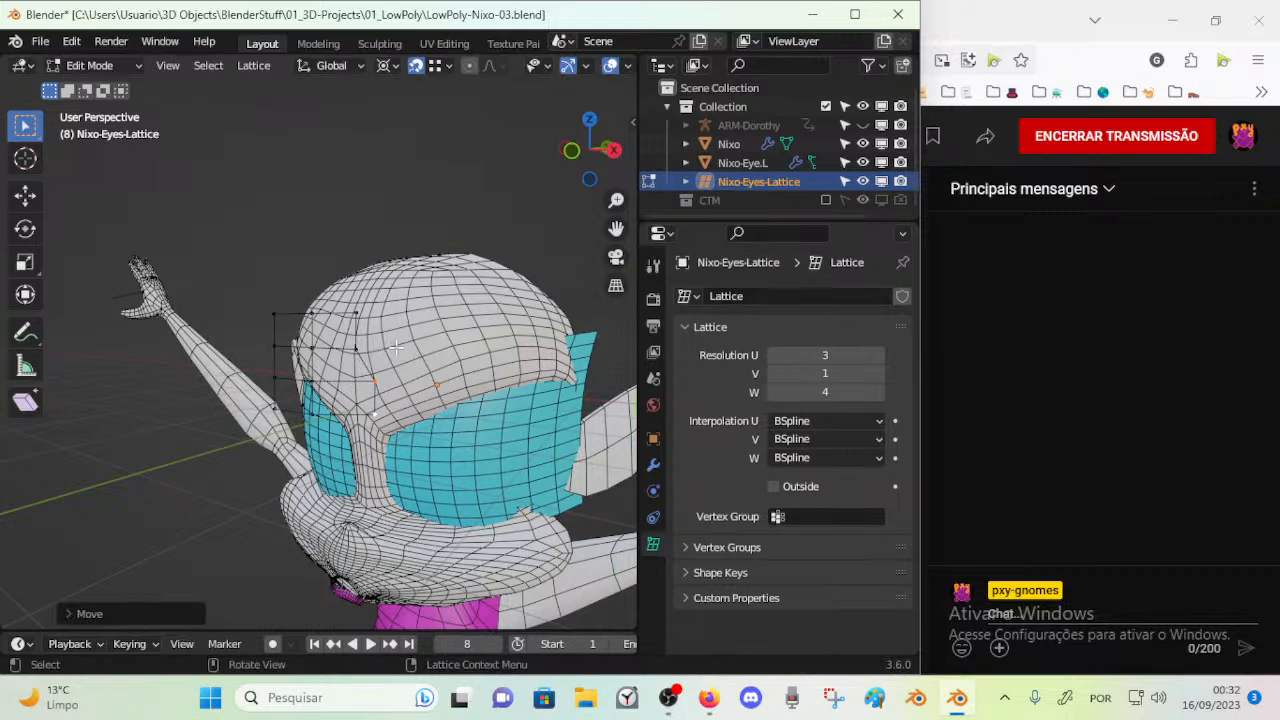
Try a W resolution of 5 for the eyes lattice and step it back to 4
click(832, 392)
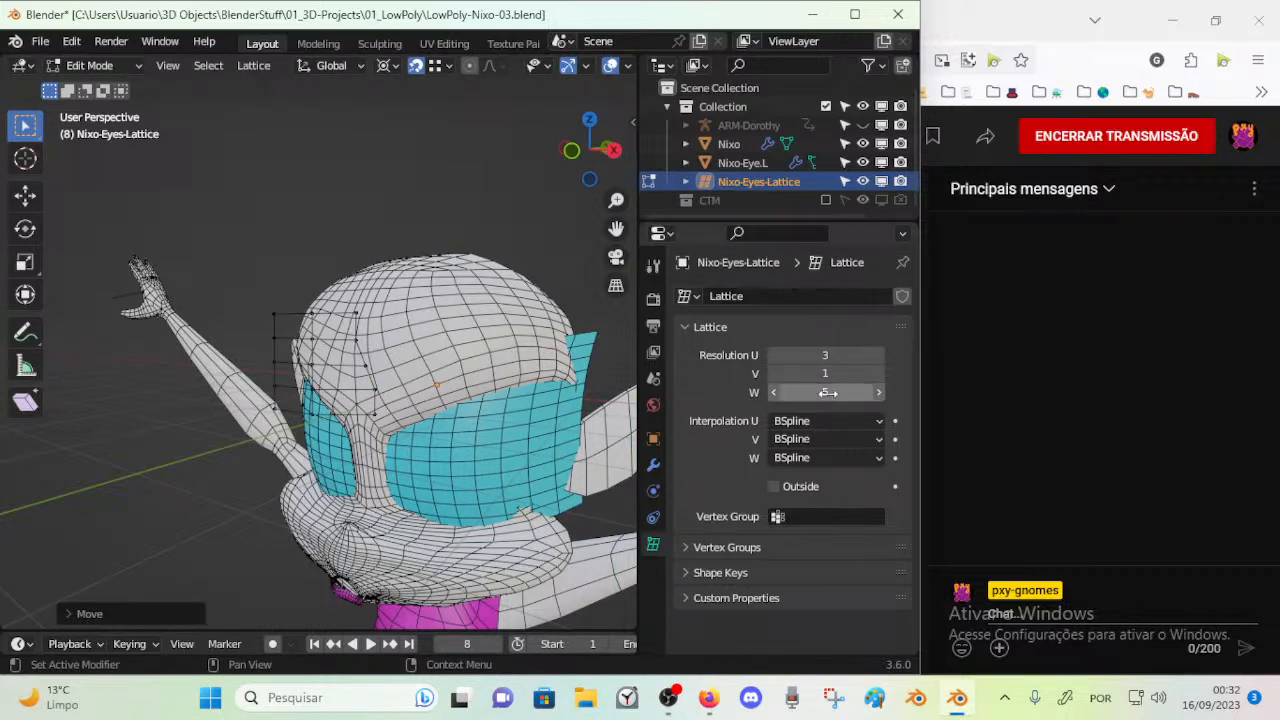
click(775, 395)
click(775, 395)
click(879, 394)
Move the bottom of the lattice's outer column along Y into the side of the head
middle_drag(395, 425, 287, 502)
click(271, 485)
shift+click(276, 508)
key(g)
right_click(285, 501)
key(g)
key(y)
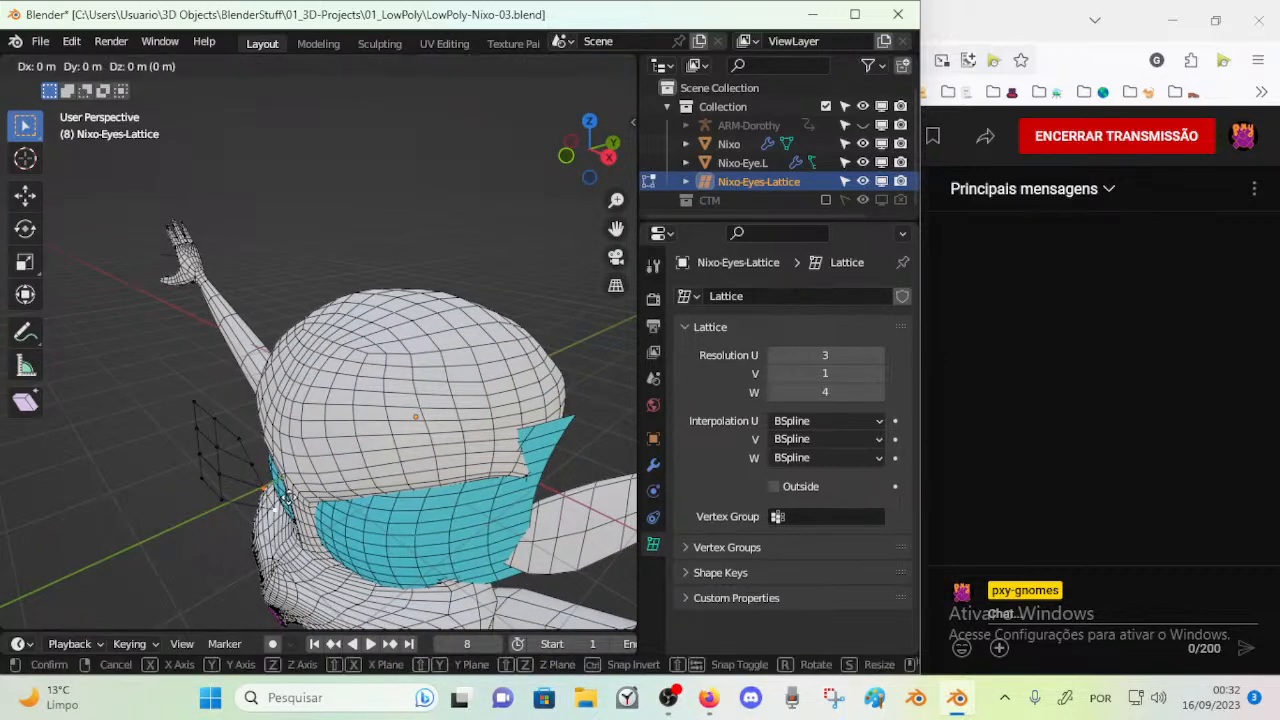
click(285, 472)
Select the remaining control points of the lattice's outer column and move them back along Y
shift+click(248, 434)
key(g)
right_click(257, 427)
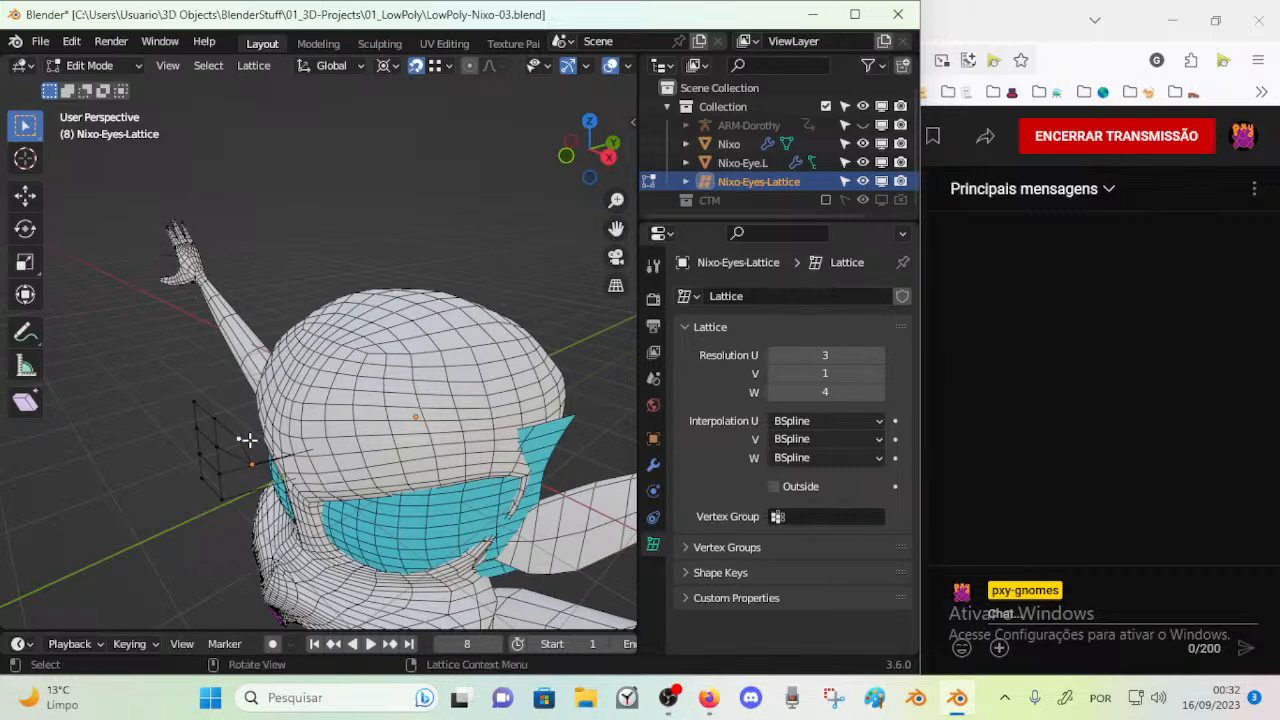
key(g)
key(y)
click(303, 422)
Select all of the lattice's control points and try to move them freely
middle_drag(251, 449, 288, 465)
key(a)
key(c)
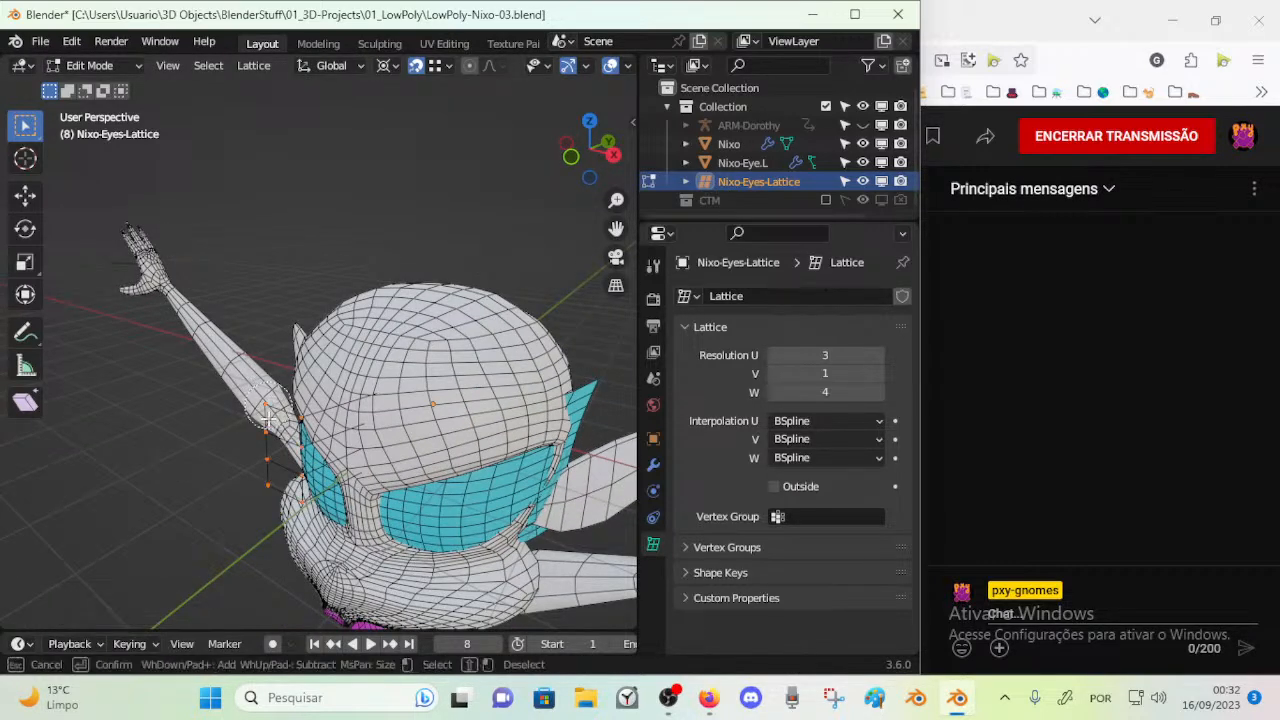
right_click(348, 488)
key(g)
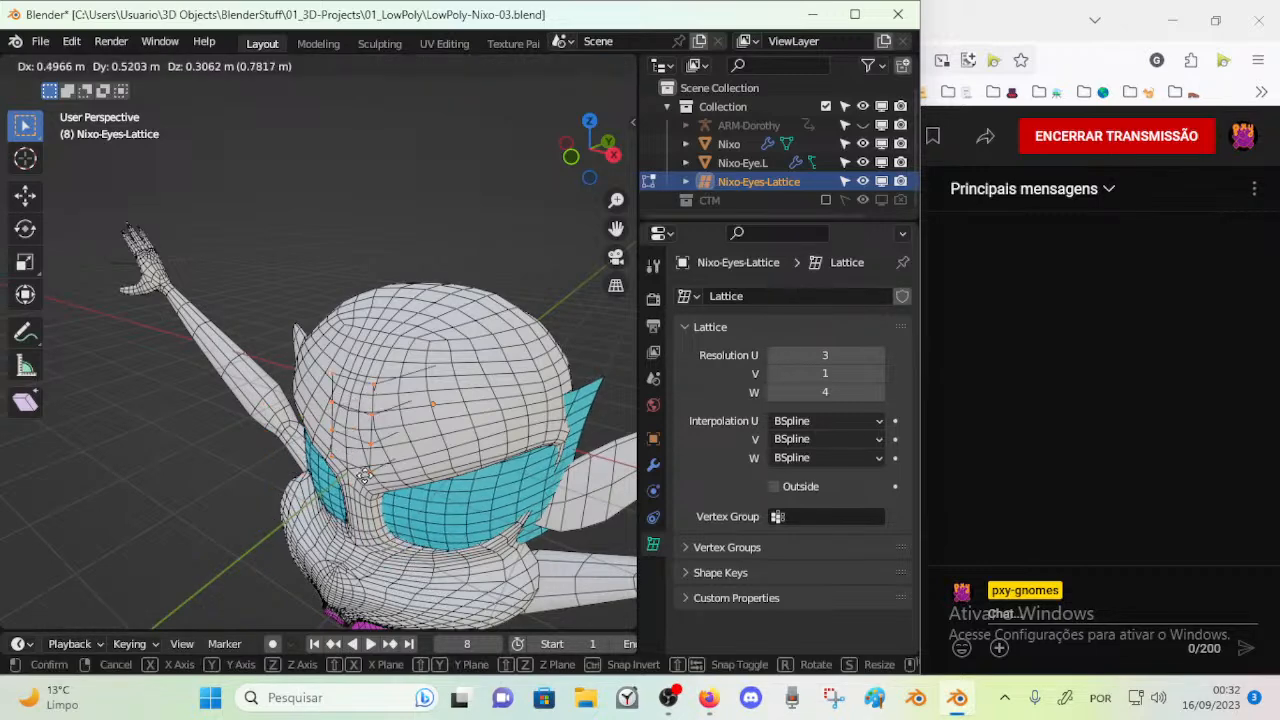
right_click(364, 486)
Switch the viewport to wireframe shading and move all the lattice's control points along the X axis
key(shift+z)
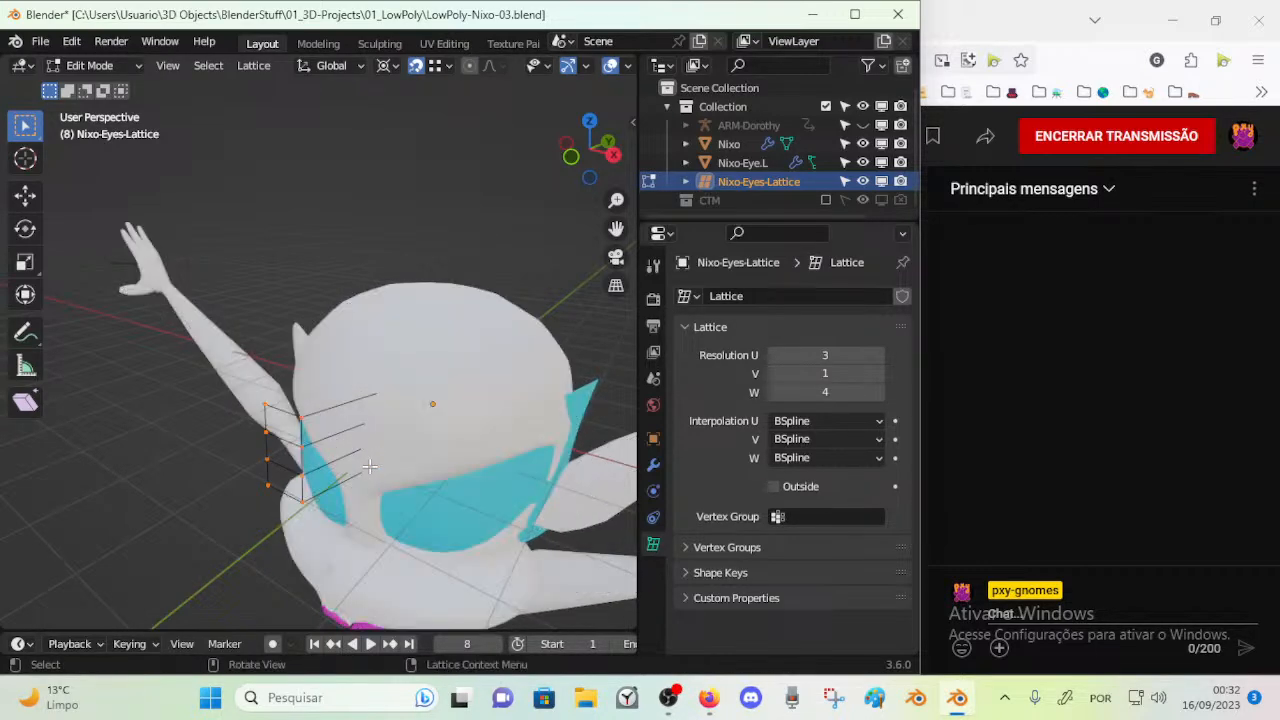
key(shift+z)
middle_drag(467, 308, 460, 198)
scroll(556, 71, down, 3)
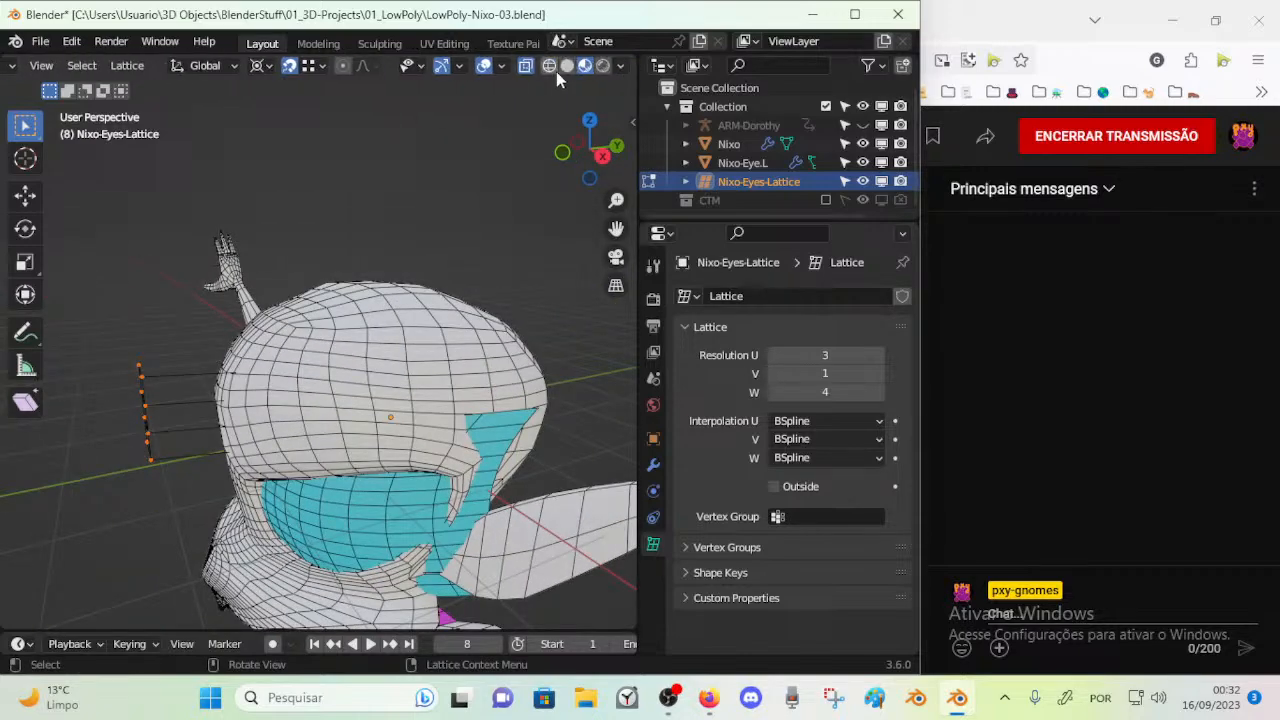
click(556, 71)
mouse_move(371, 249)
middle_down()
mouse_move(466, 251)
mouse_move(466, 224)
middle_up()
middle_drag(403, 296, 416, 404)
key(g)
key(x)
click(388, 416)
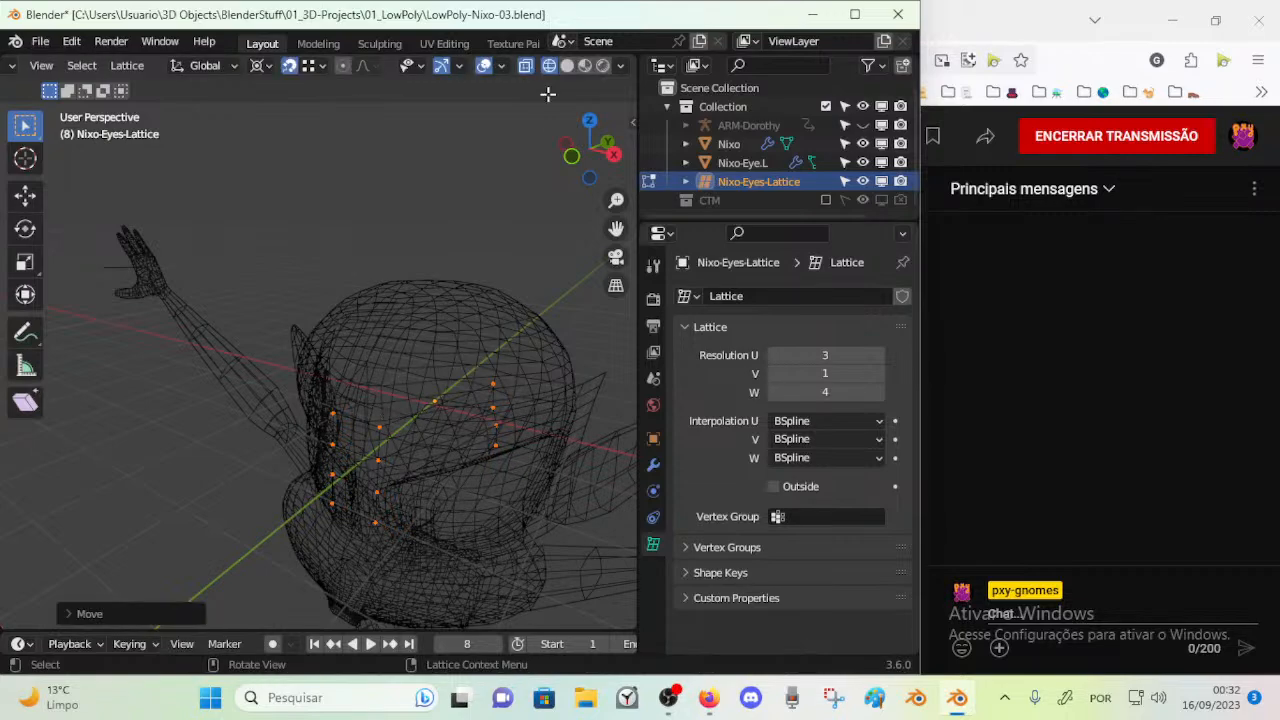
Switch to solid shading and try to enter Weight Paint mode from the eyes lattice
click(567, 65)
middle_drag(470, 200, 420, 282)
key(ctrl+Tab)
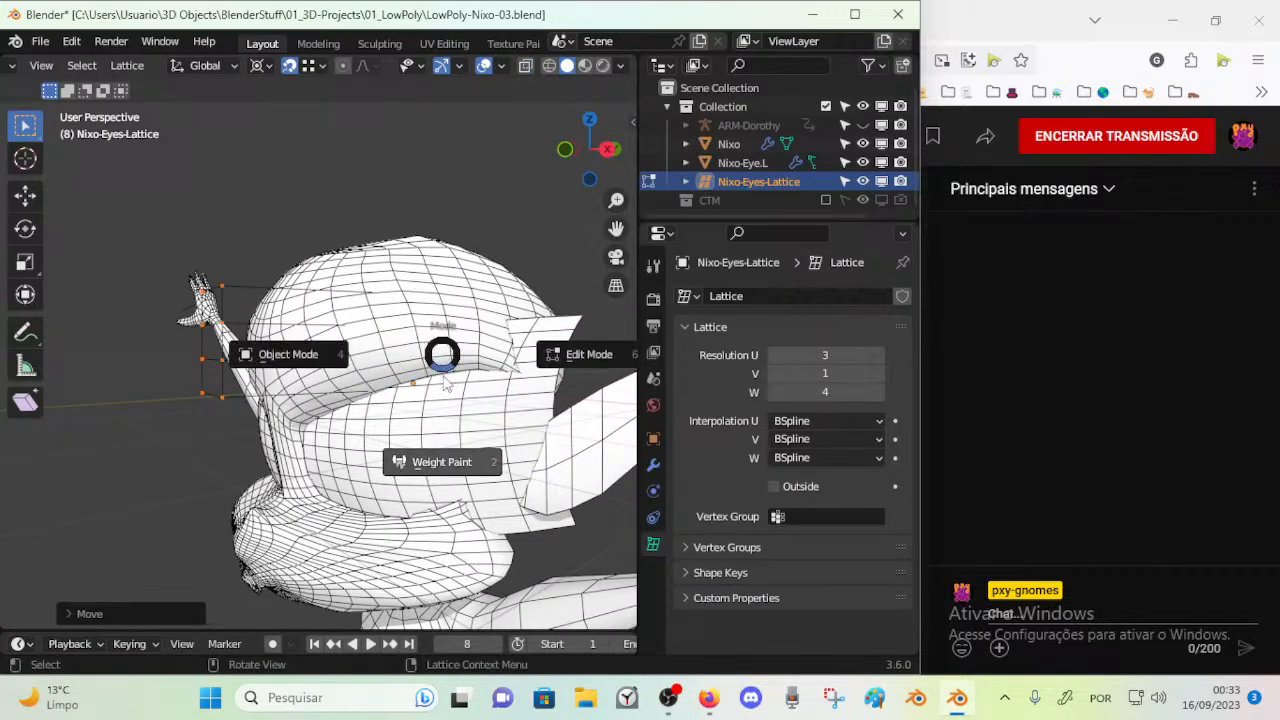
click(441, 415)
click(436, 432)
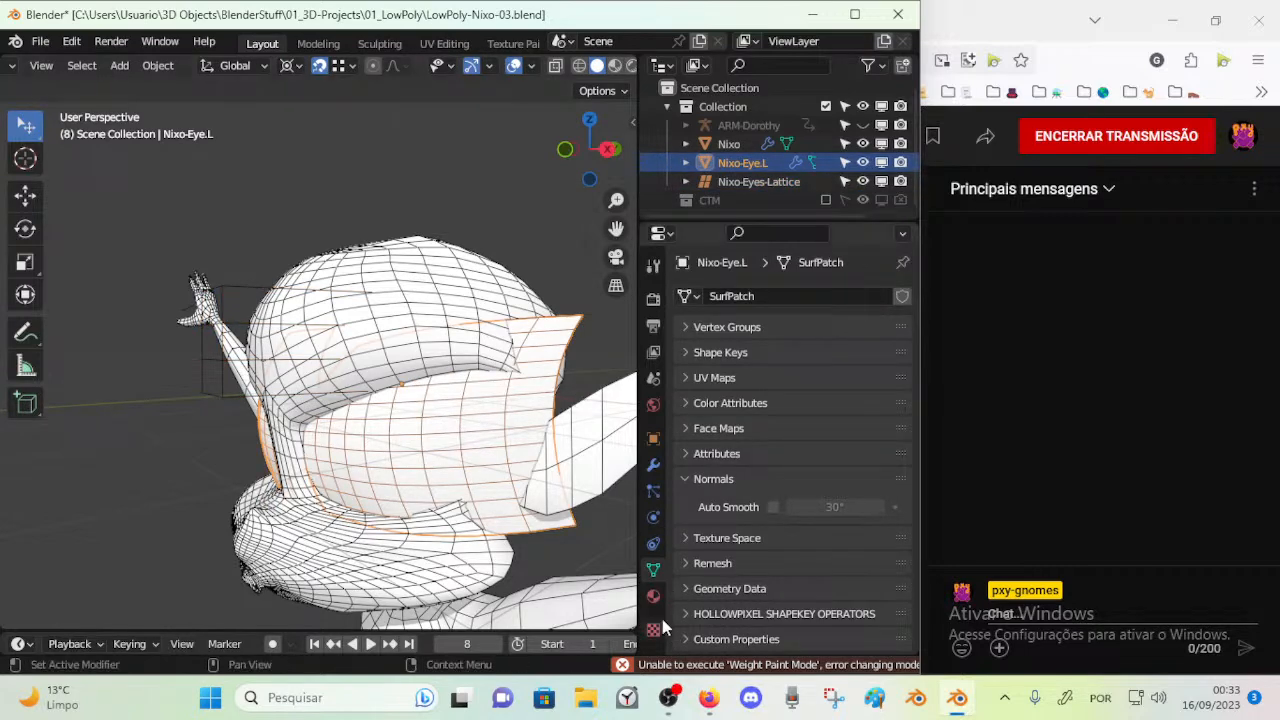
Set the viewport to Material Preview shading and reselect Nixo-Eyes-Lattice in Object Mode
click(615, 65)
middle_drag(288, 302, 322, 342)
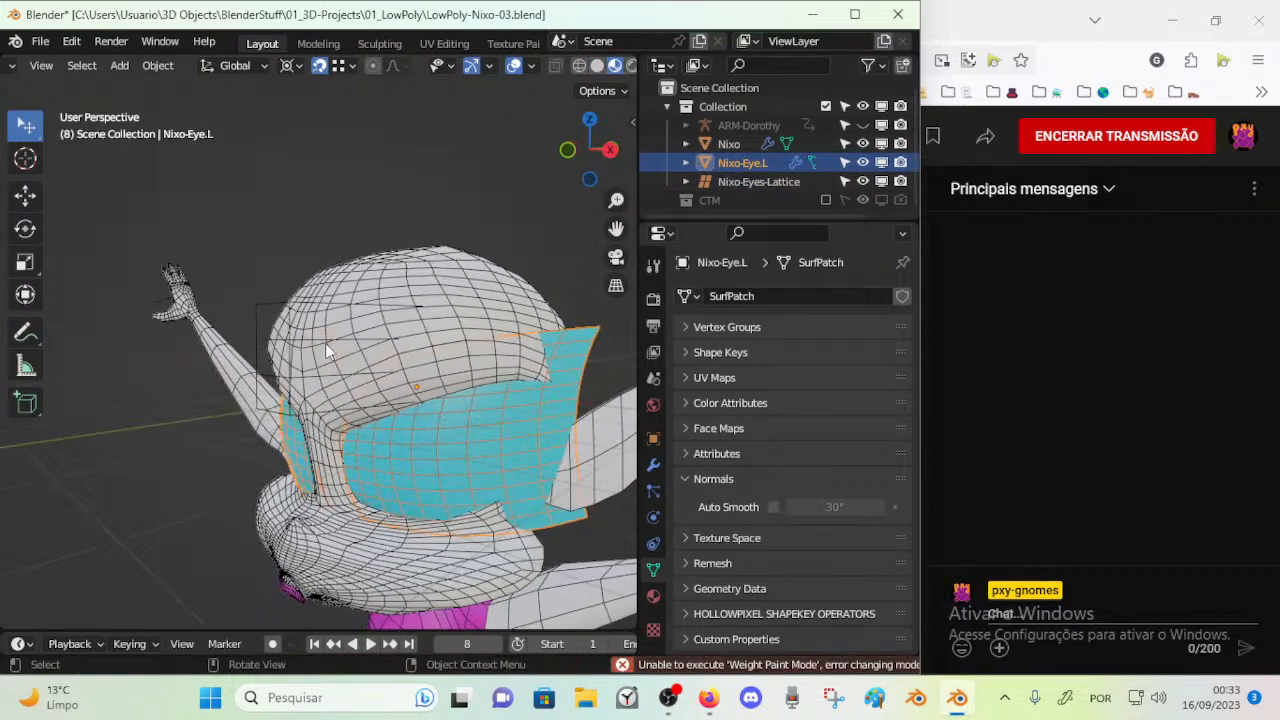
click(321, 303)
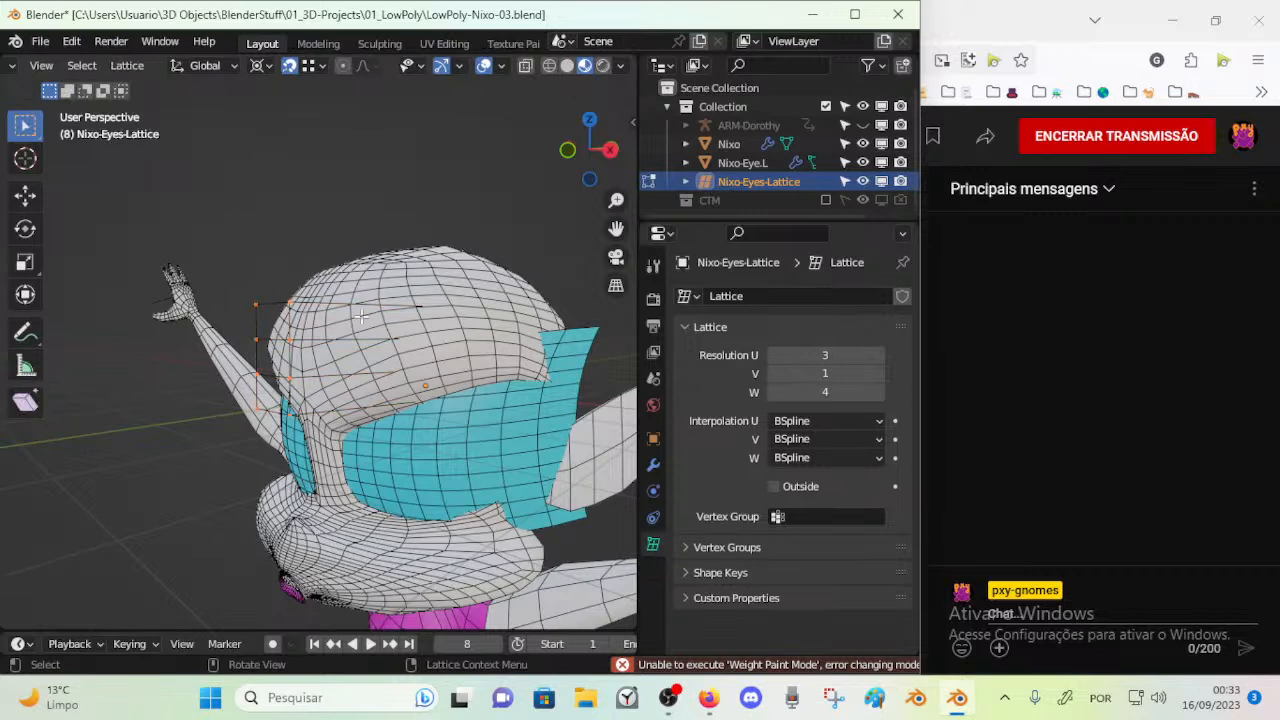
key(alt+z)
key(ctrl+Tab)
click(340, 325)
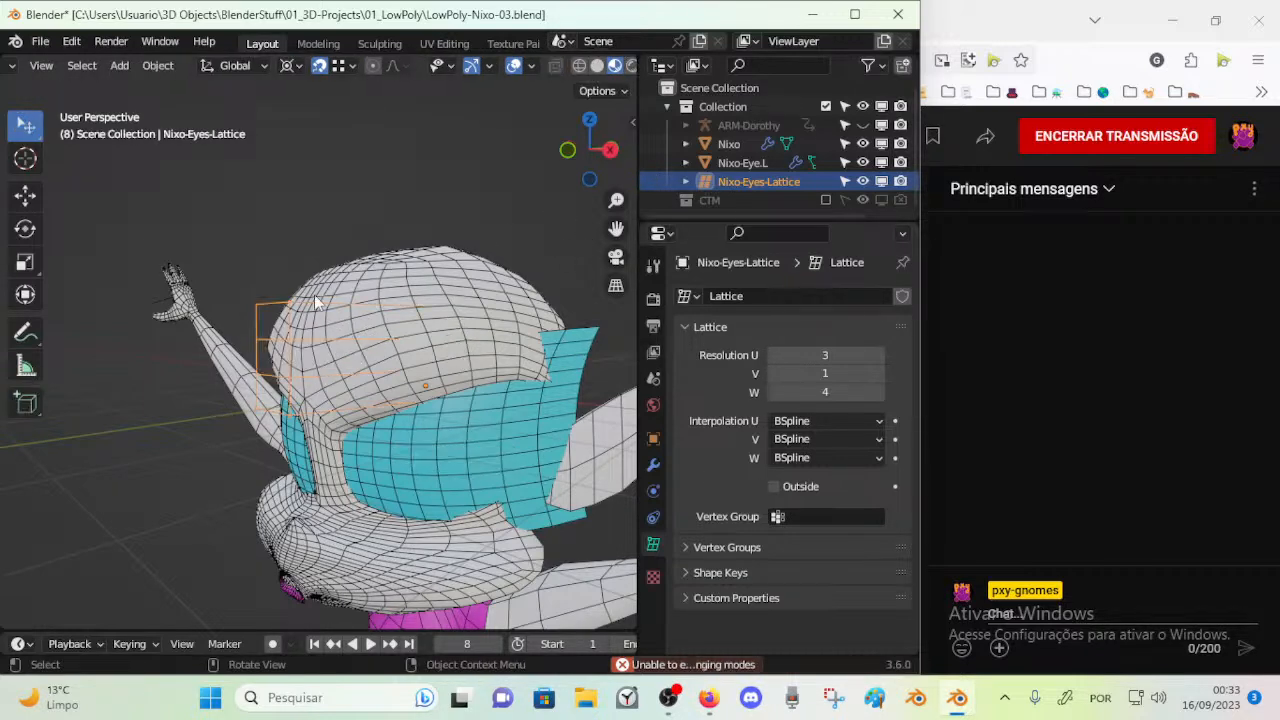
Enable In Front in the eyes lattice's viewport display settings
click(653, 440)
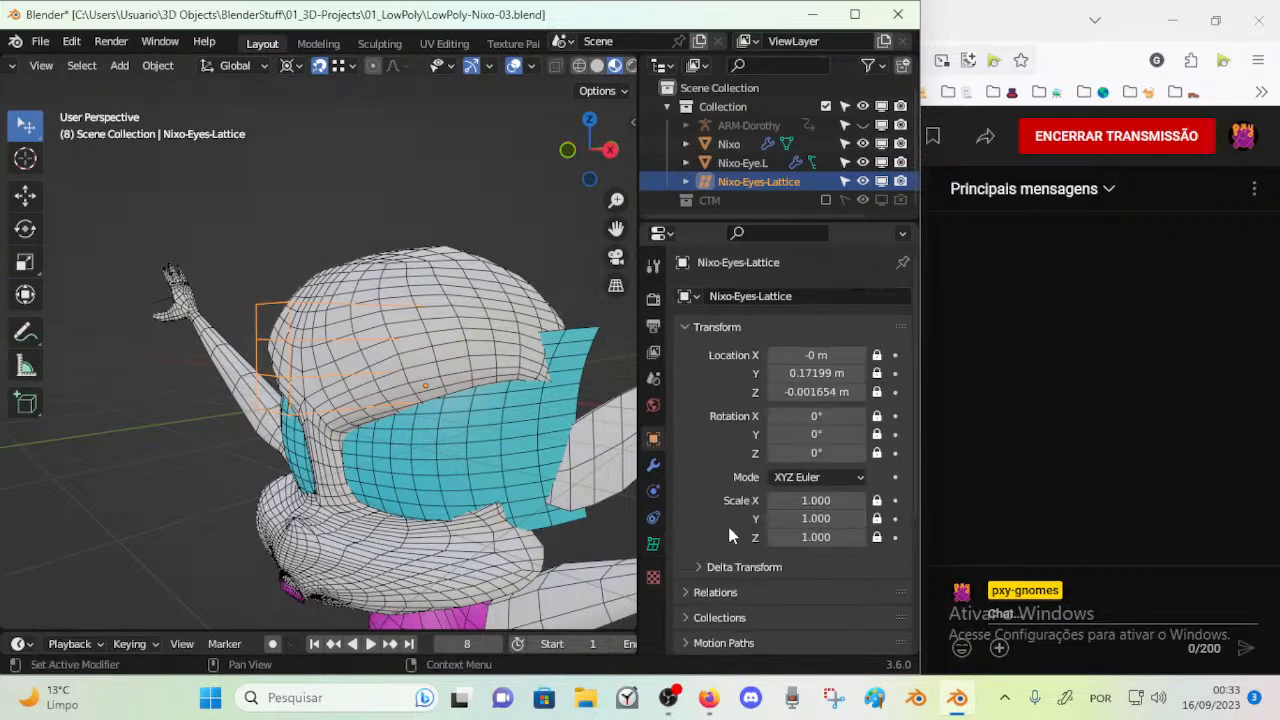
scroll(740, 534, down, 3)
scroll(708, 520, down, 2)
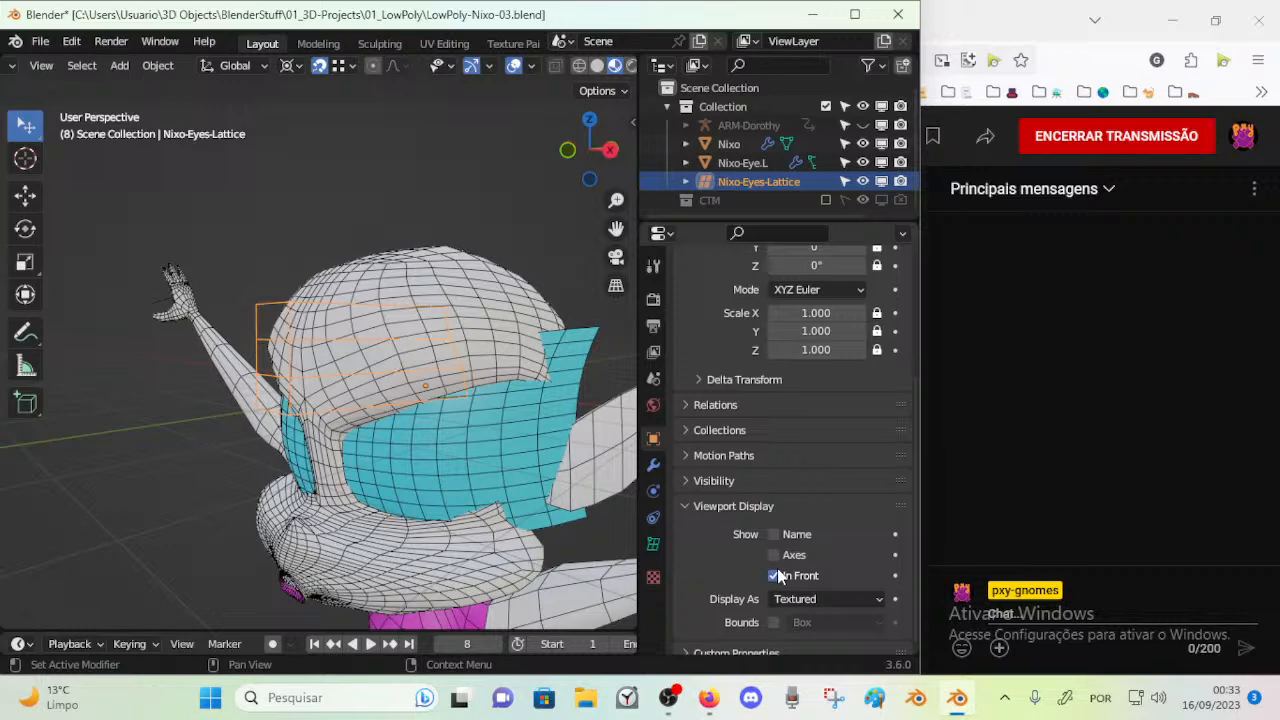
Enter Edit Mode on the eyes lattice and try to shift its control points forward along Y
key(Tab)
middle_drag(465, 368, 370, 408)
key(Tab)
key(Tab)
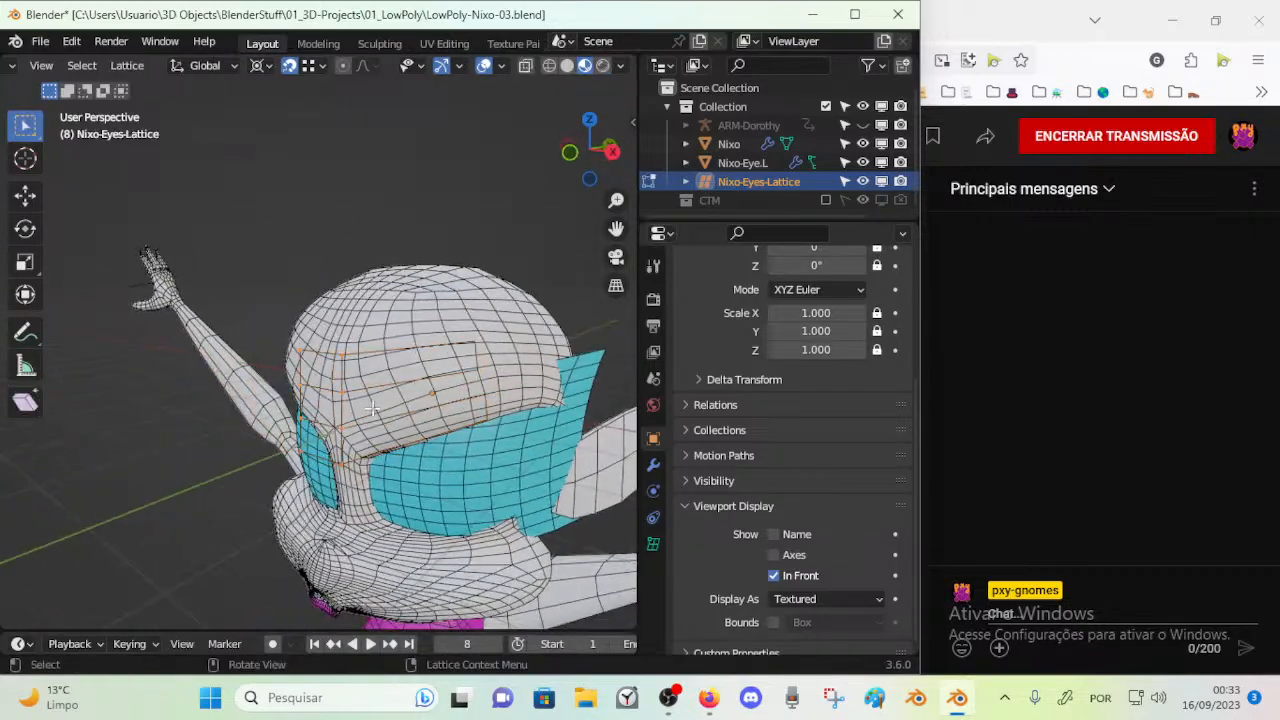
key(g)
right_click(522, 377)
scroll(499, 376, up, 1)
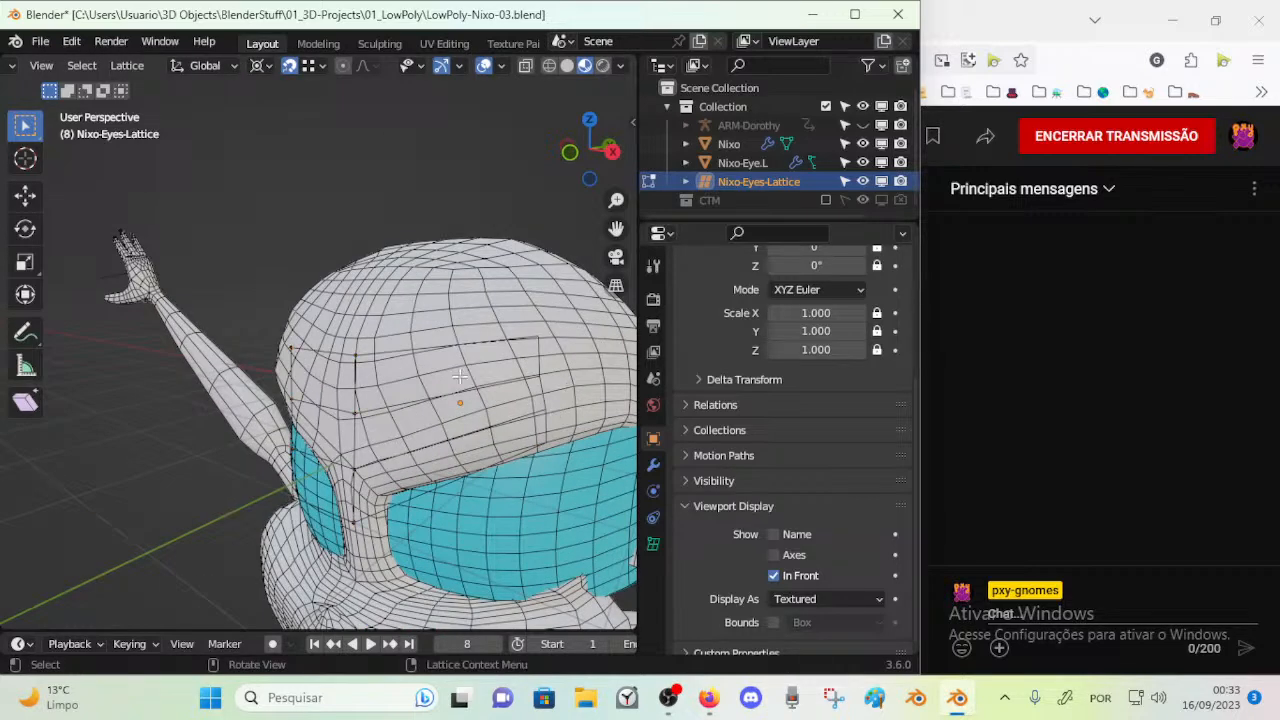
key(g)
key(y)
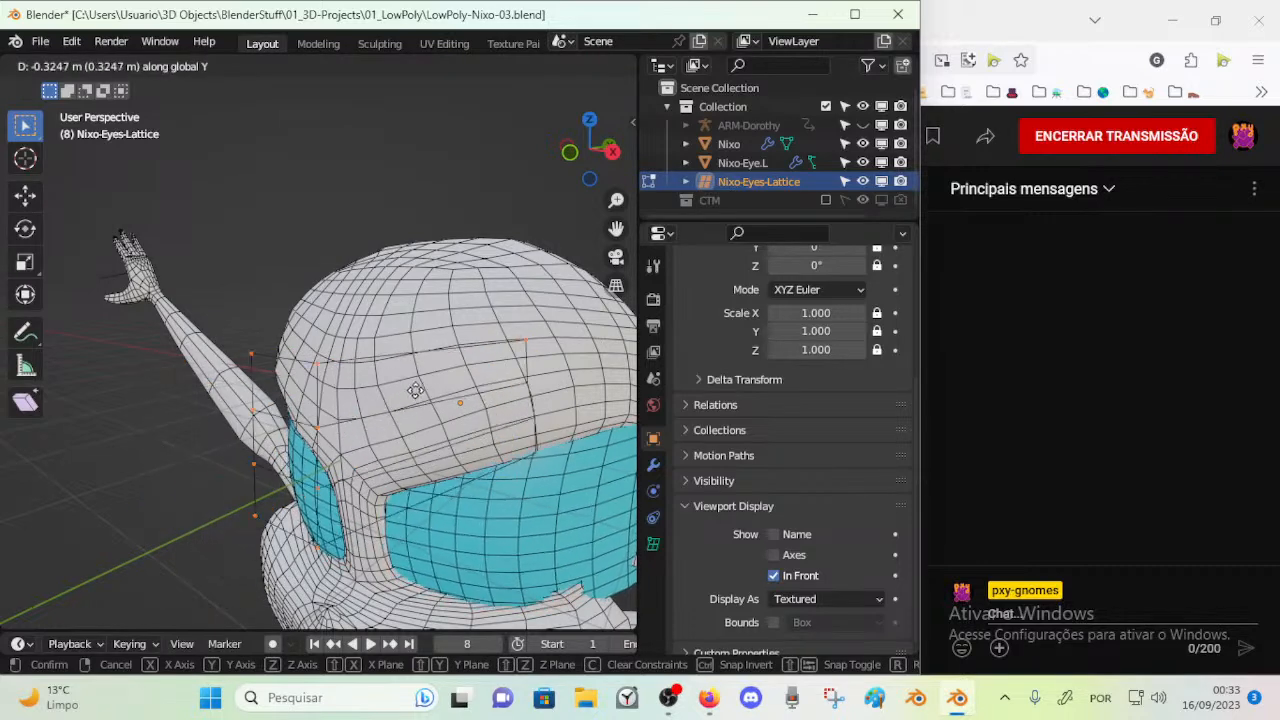
click(431, 383)
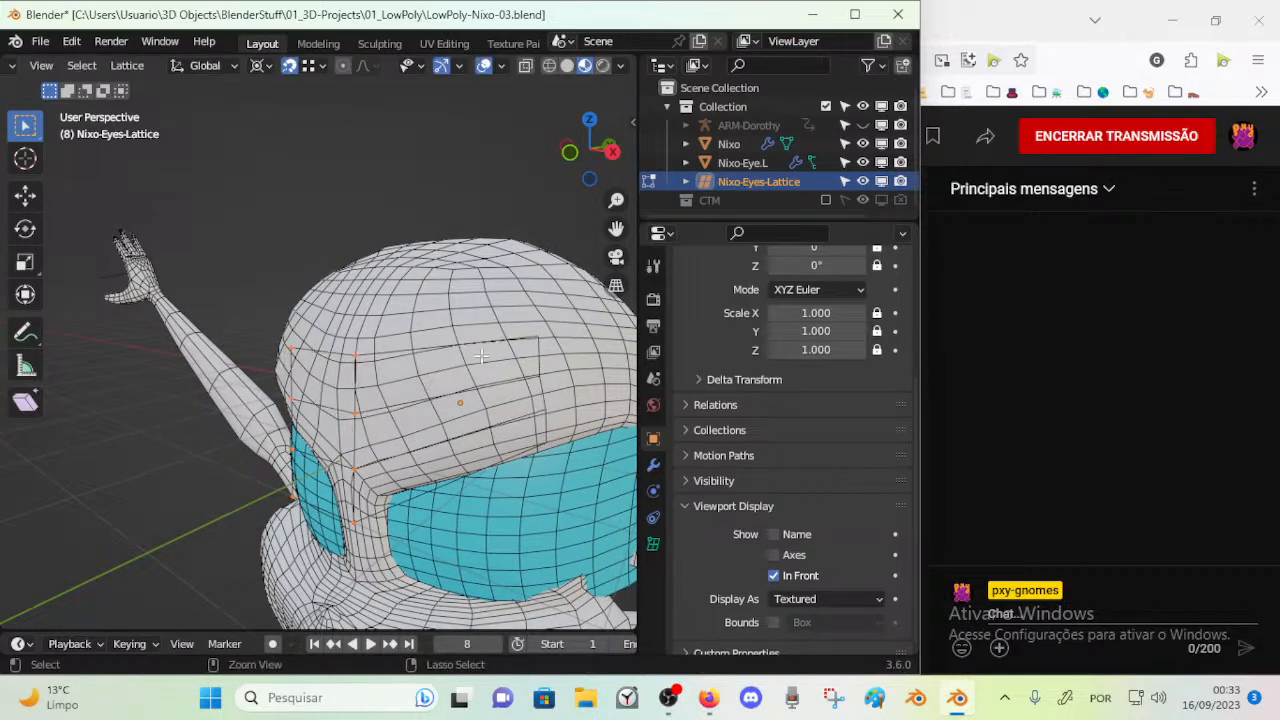
Return to Object Mode, select the Nixo body and set its viewport display to Wire
key(Tab)
click(587, 441)
scroll(672, 579, down, 3)
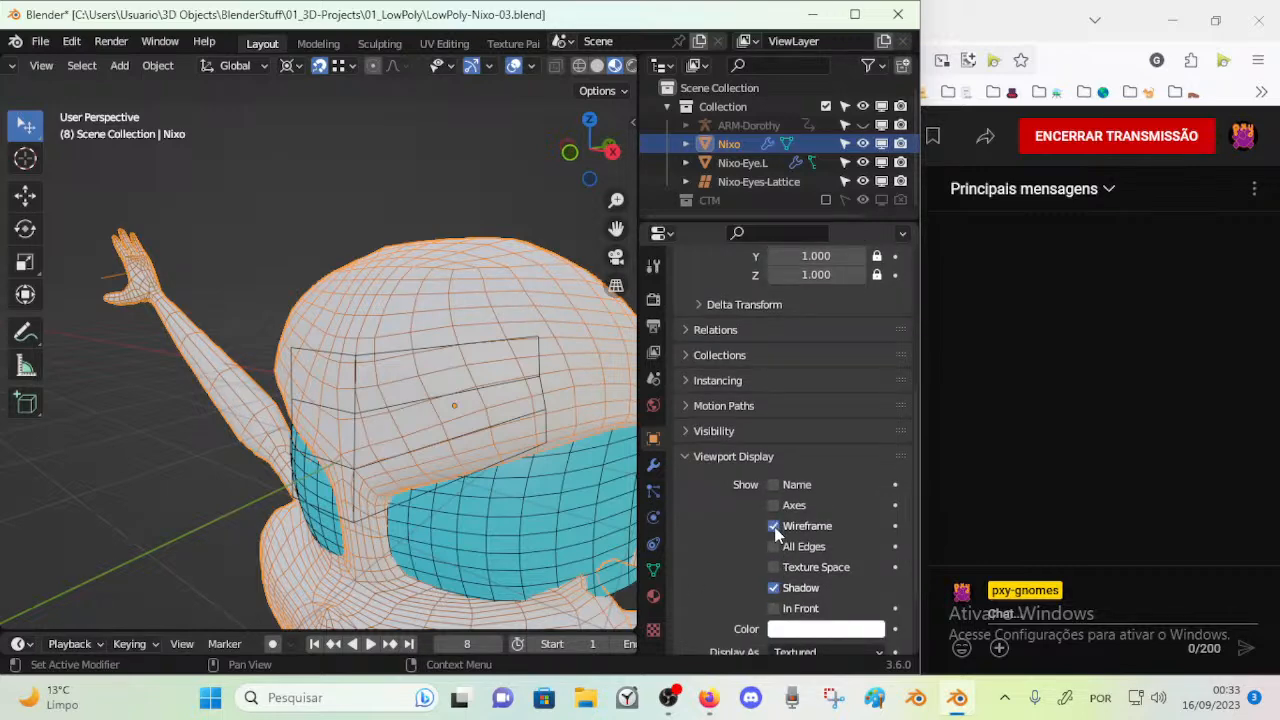
click(790, 652)
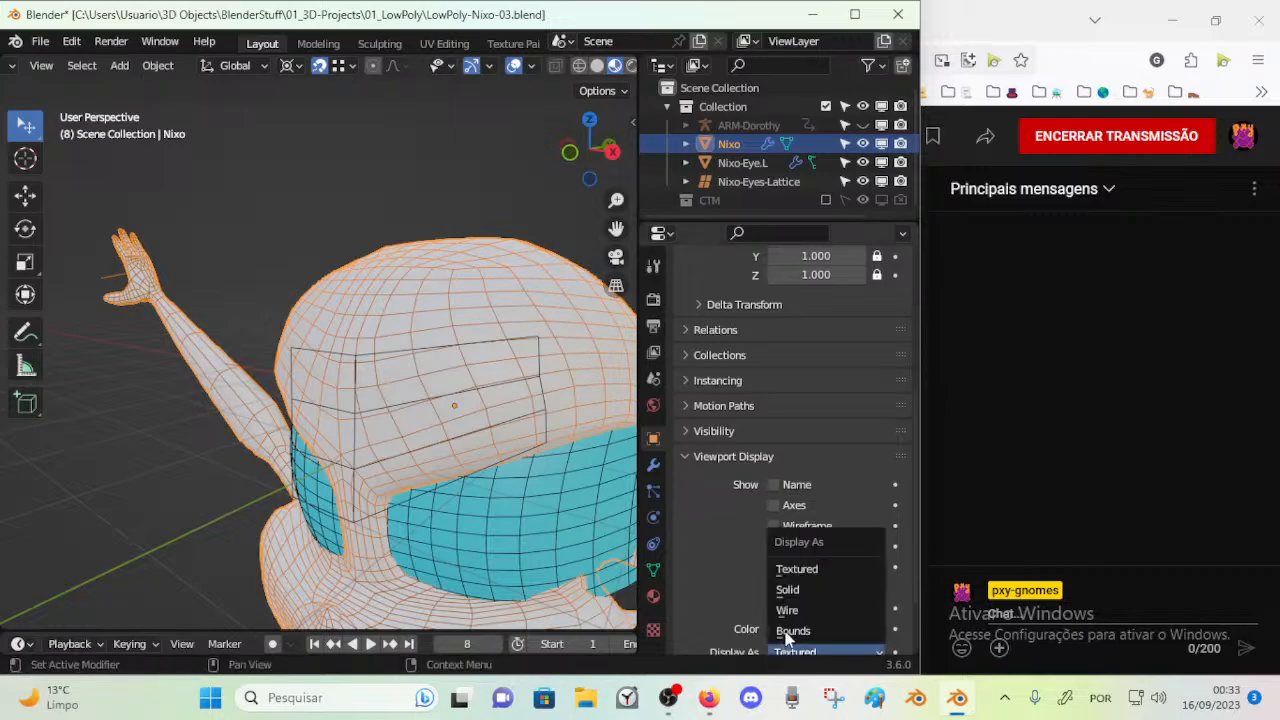
click(792, 607)
Examine the eyes lattice in Edit Mode around the eye mesh and the wireframe head
middle_drag(577, 469, 450, 424)
middle_drag(376, 357, 285, 371)
click(277, 402)
key(Tab)
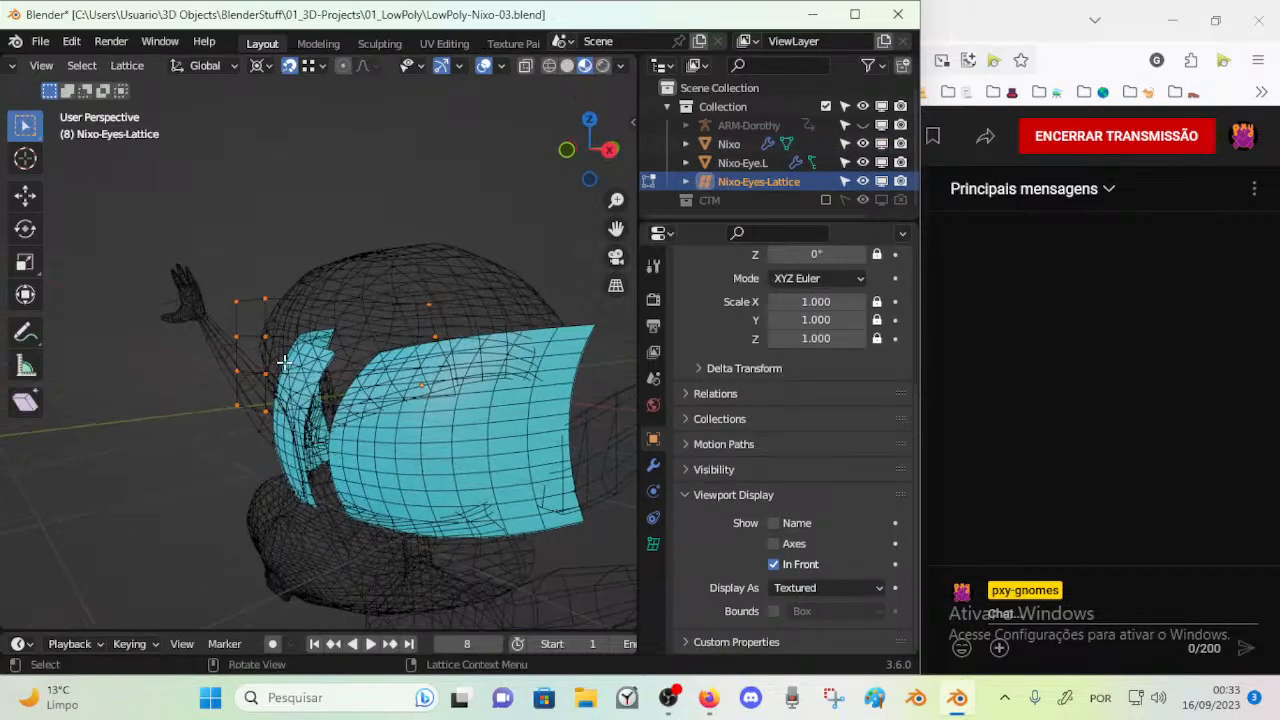
scroll(388, 372, up, 2)
scroll(388, 372, down, 2)
middle_drag(388, 372, 460, 461)
scroll(446, 383, up, 2)
scroll(446, 383, down, 2)
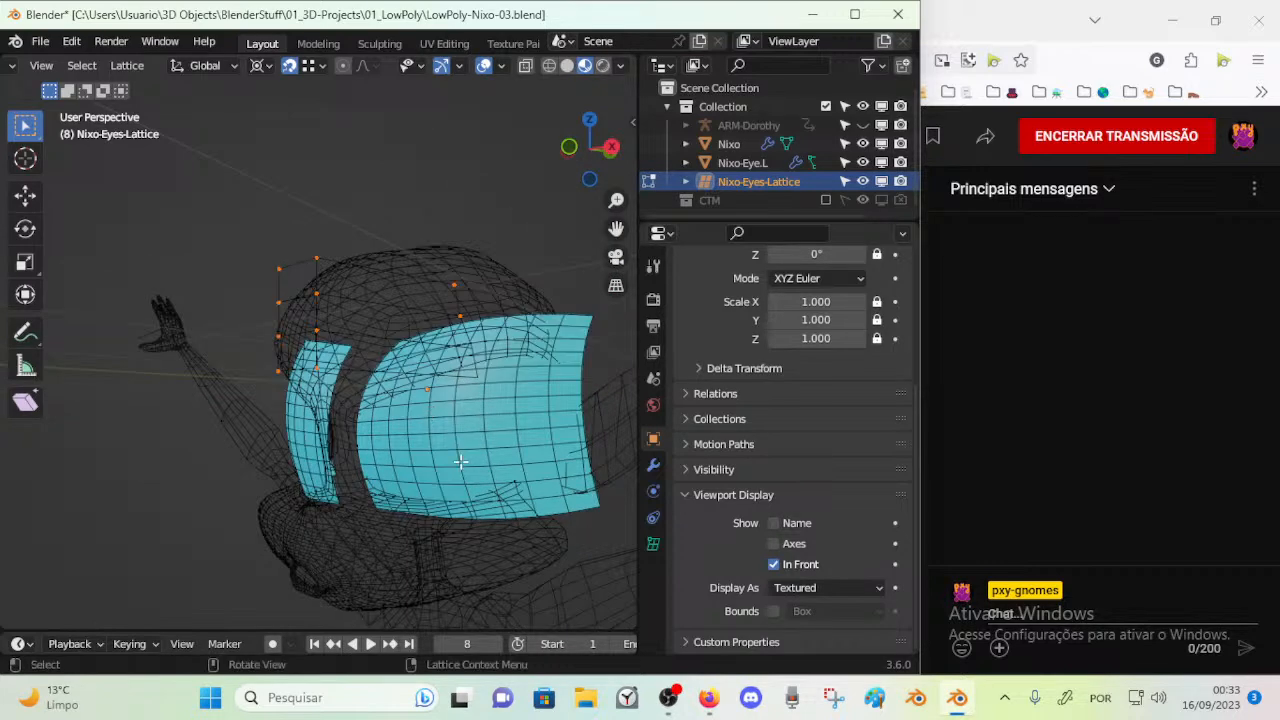
key(Tab)
click(463, 409)
key(shift+a)
mouse_move(462, 398)
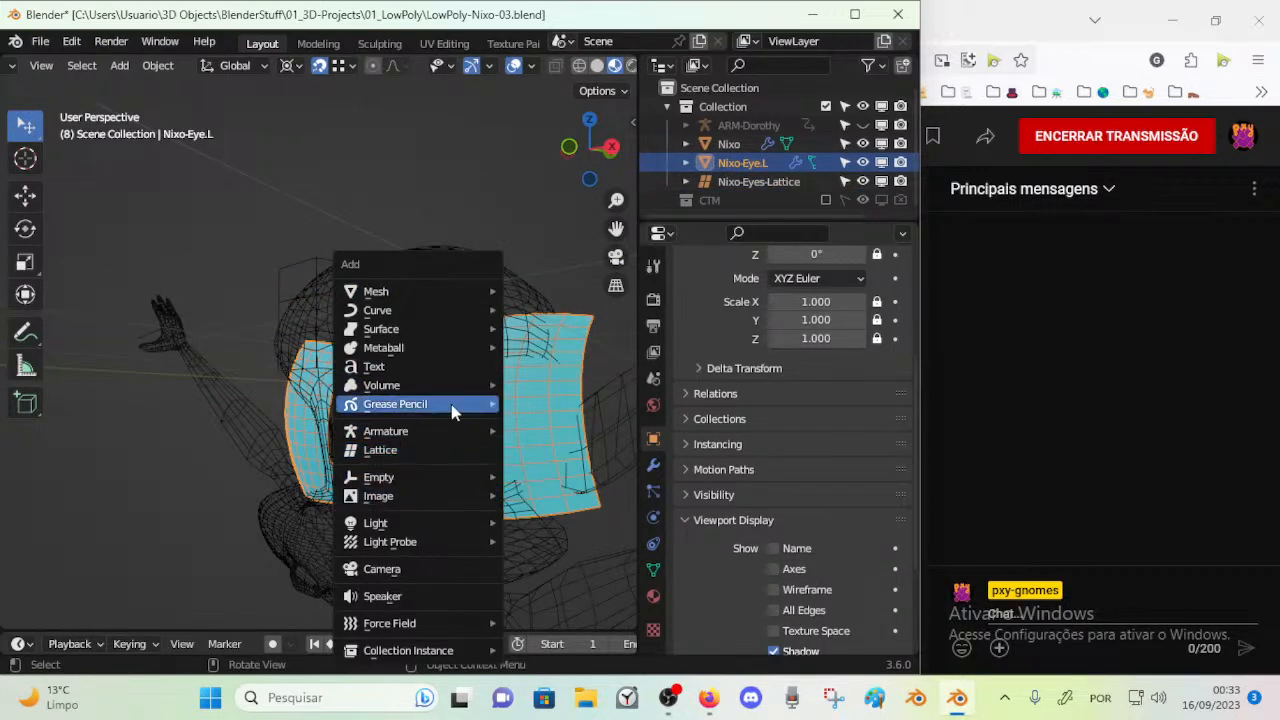
mouse_move(446, 338)
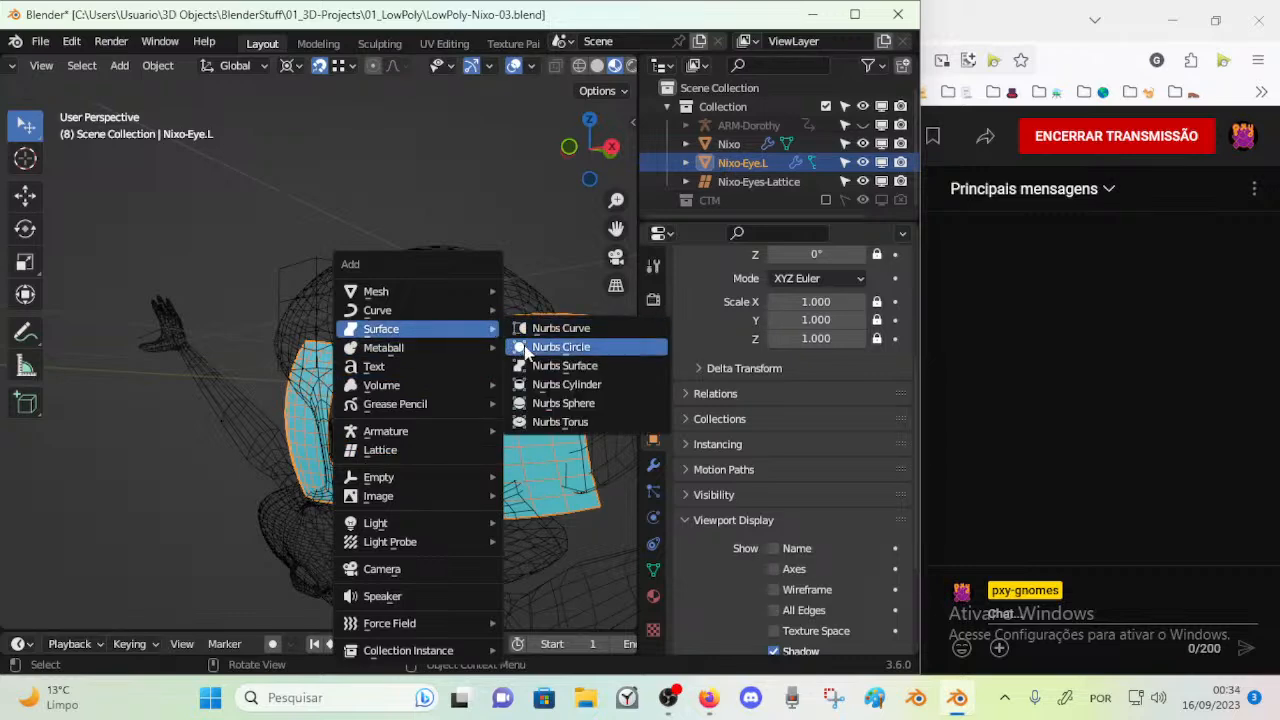
middle_drag(562, 366, 406, 420)
Reopen Nixo-Eyes-Lattice in Edit Mode and move all of its control points slightly toward the head
click(355, 405)
click(366, 402)
key(Tab)
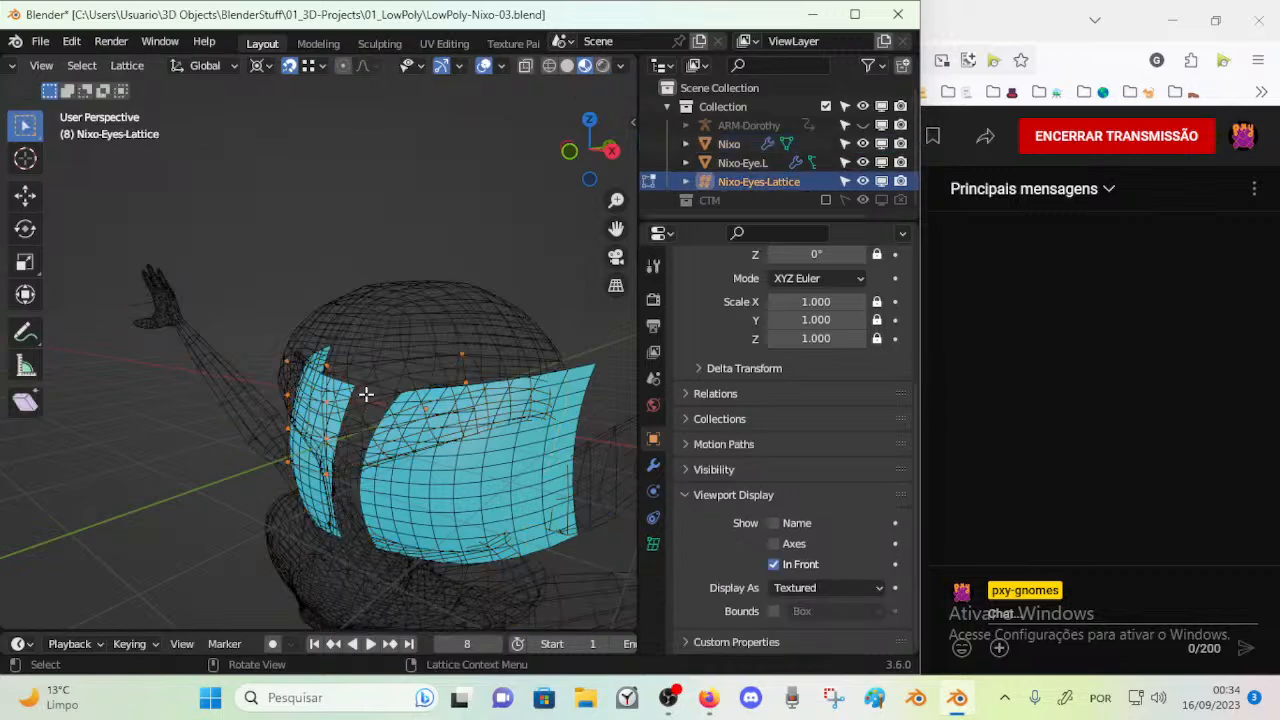
scroll(506, 371, down, 2)
key(g)
click(490, 387)
Select the upper control points of the lattice's outer column and move them freely above the eye
click(486, 377)
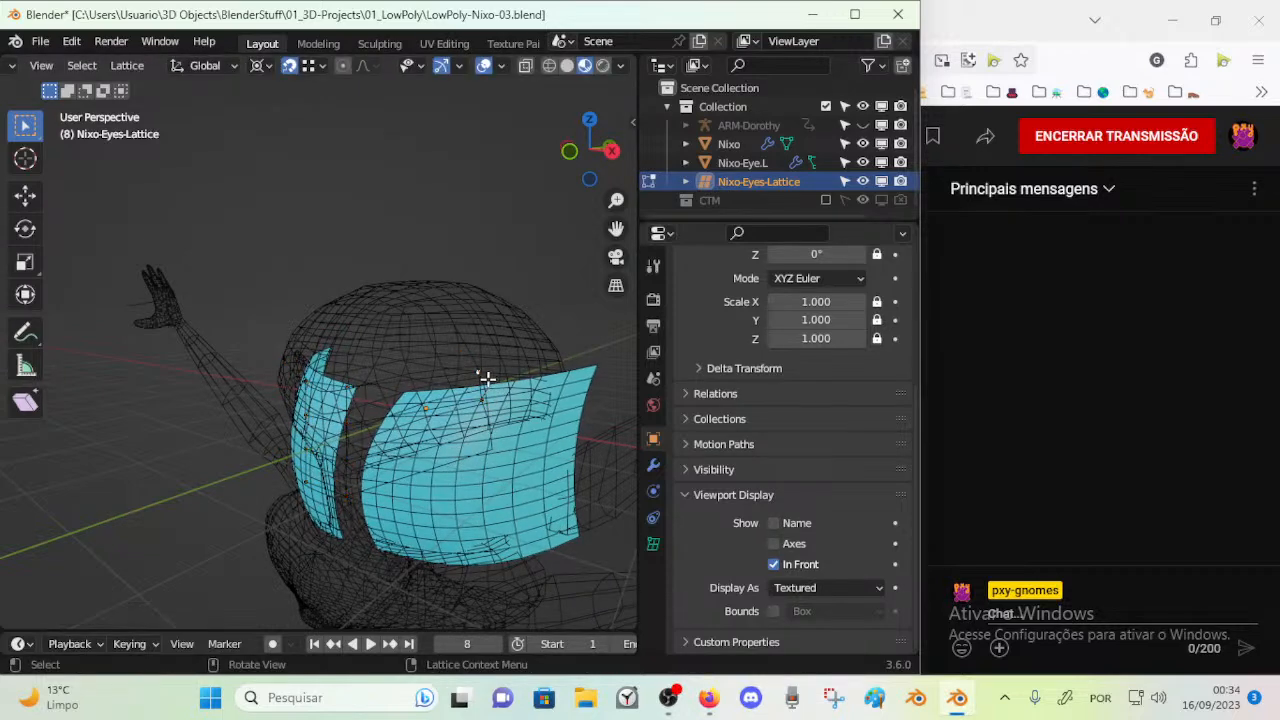
key(g)
click(477, 372)
key(g)
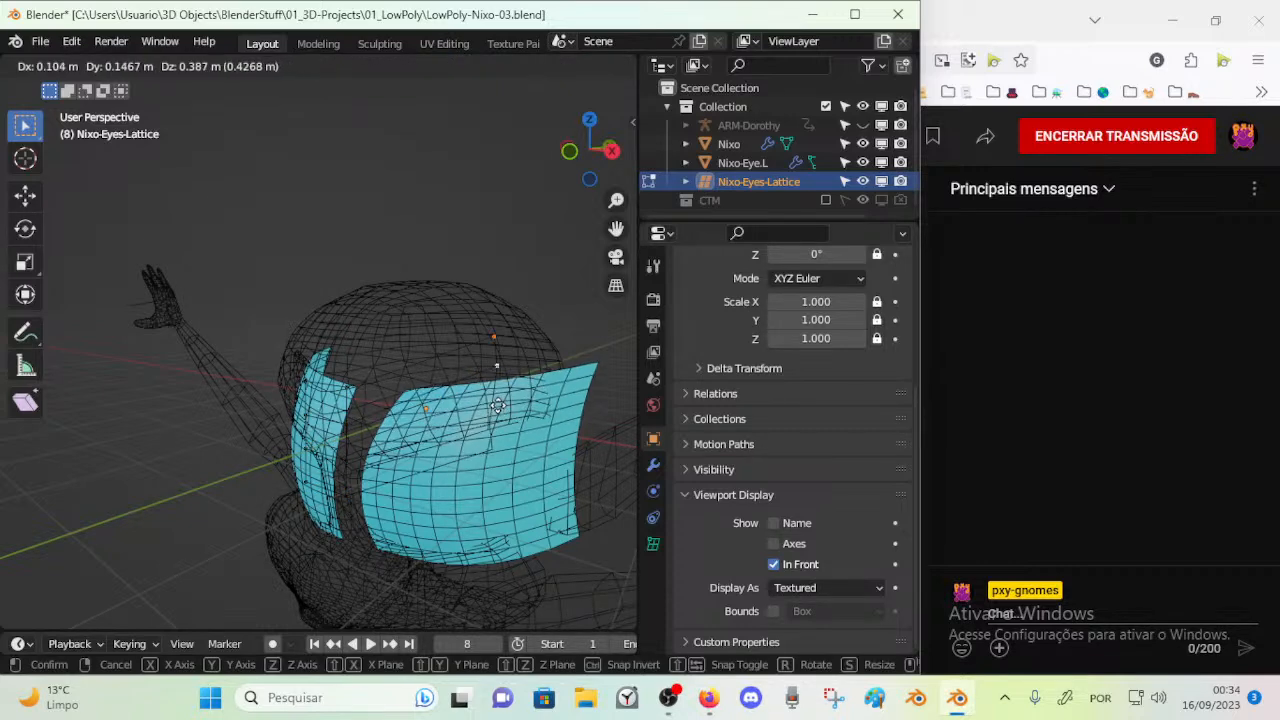
click(494, 357)
Select the four control points of a front lattice column and move them toward the face
middle_drag(494, 357, 359, 379)
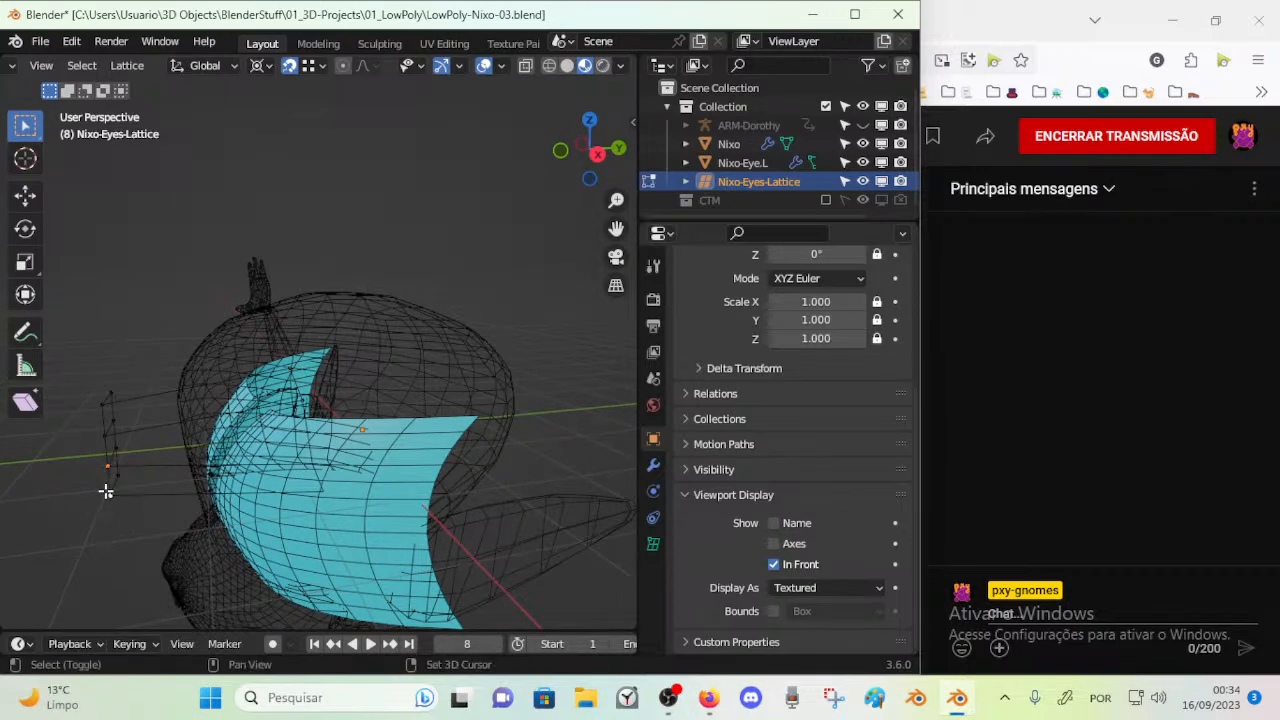
key(g)
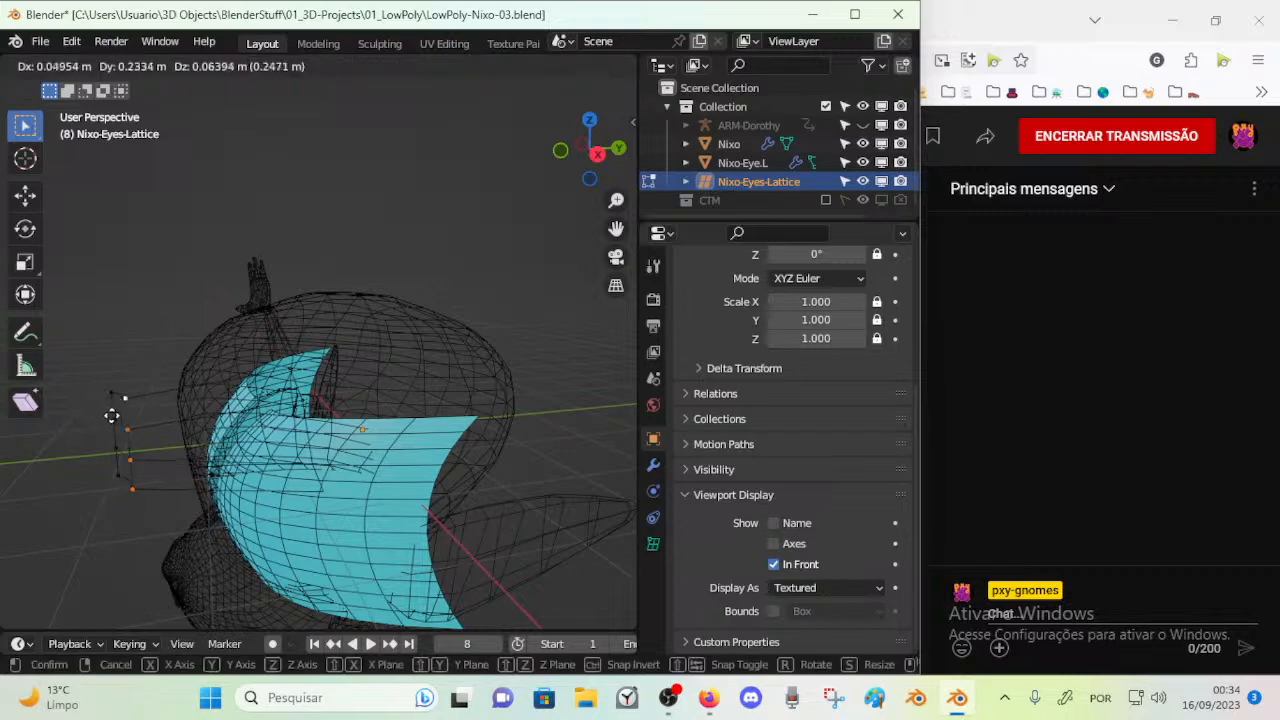
click(140, 423)
Select a single lower control point at the front of the lattice and move it freely
middle_drag(163, 443, 221, 420)
click(349, 433)
key(g)
click(353, 462)
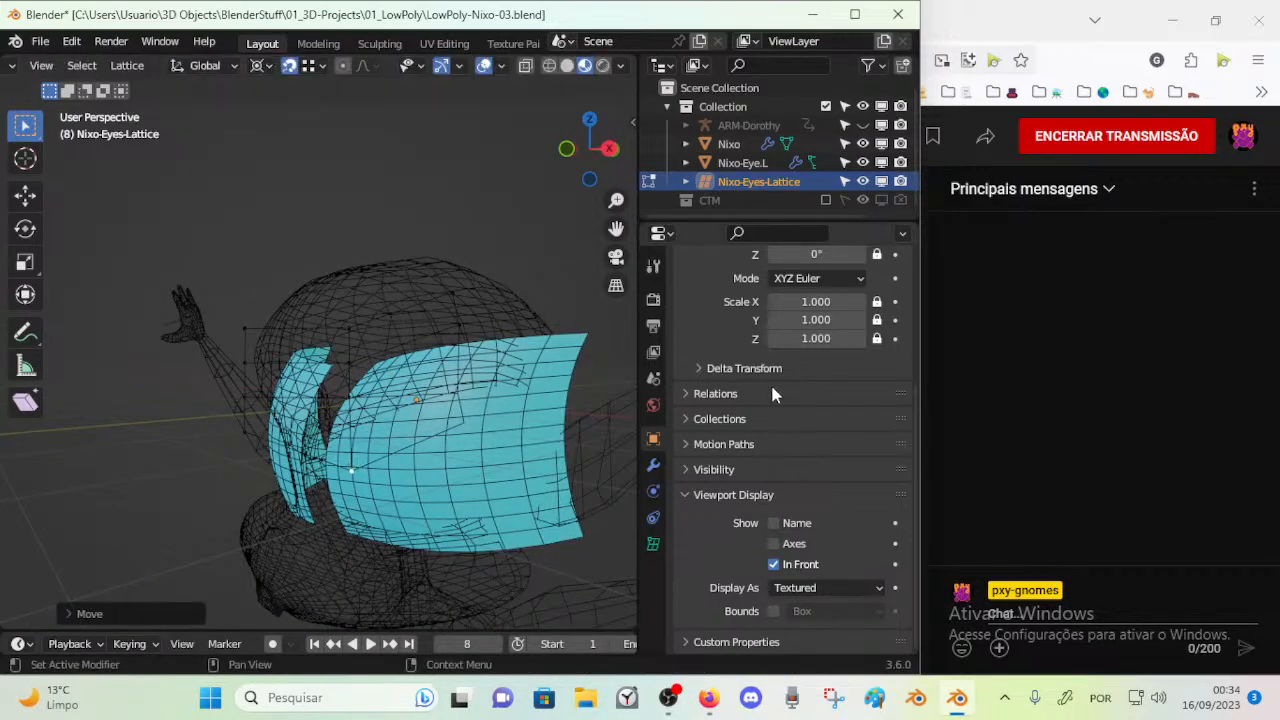
Set the resolution of Nixo-Eyes-Lattice to 2 in both the U and W directions
scroll(740, 400, up, 5)
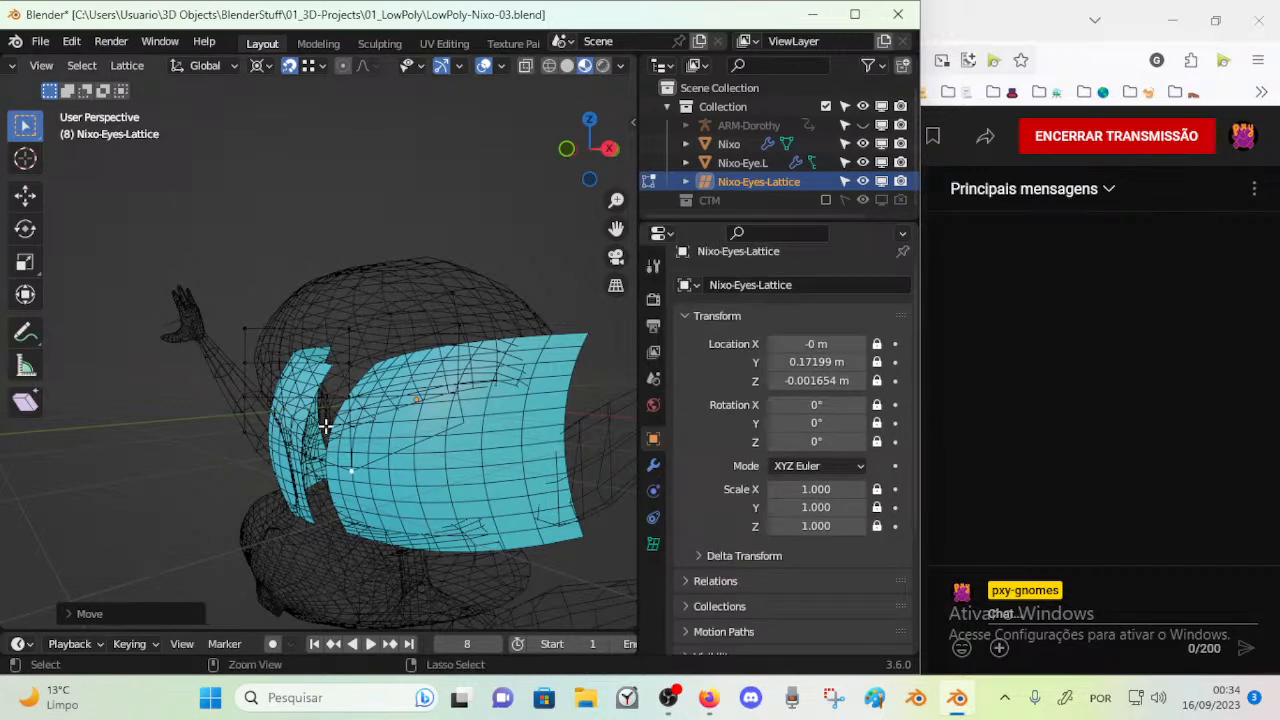
key(Tab)
key(Tab)
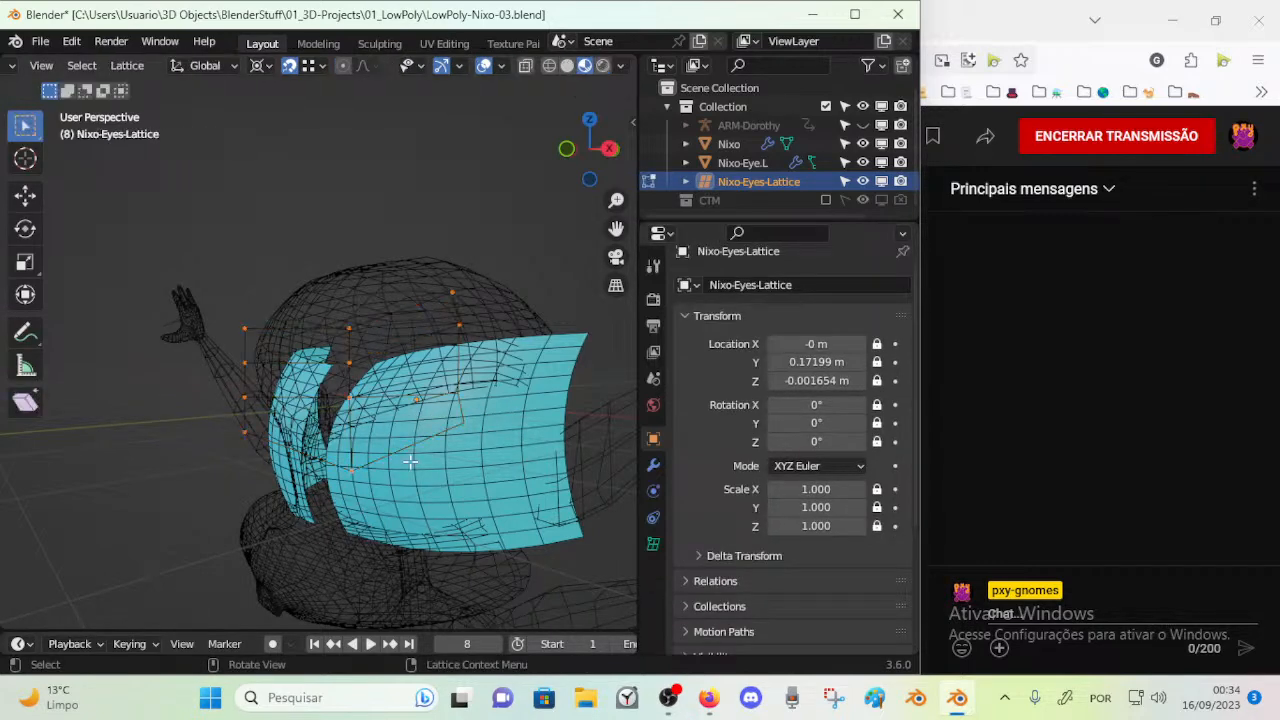
click(653, 543)
click(775, 392)
click(775, 355)
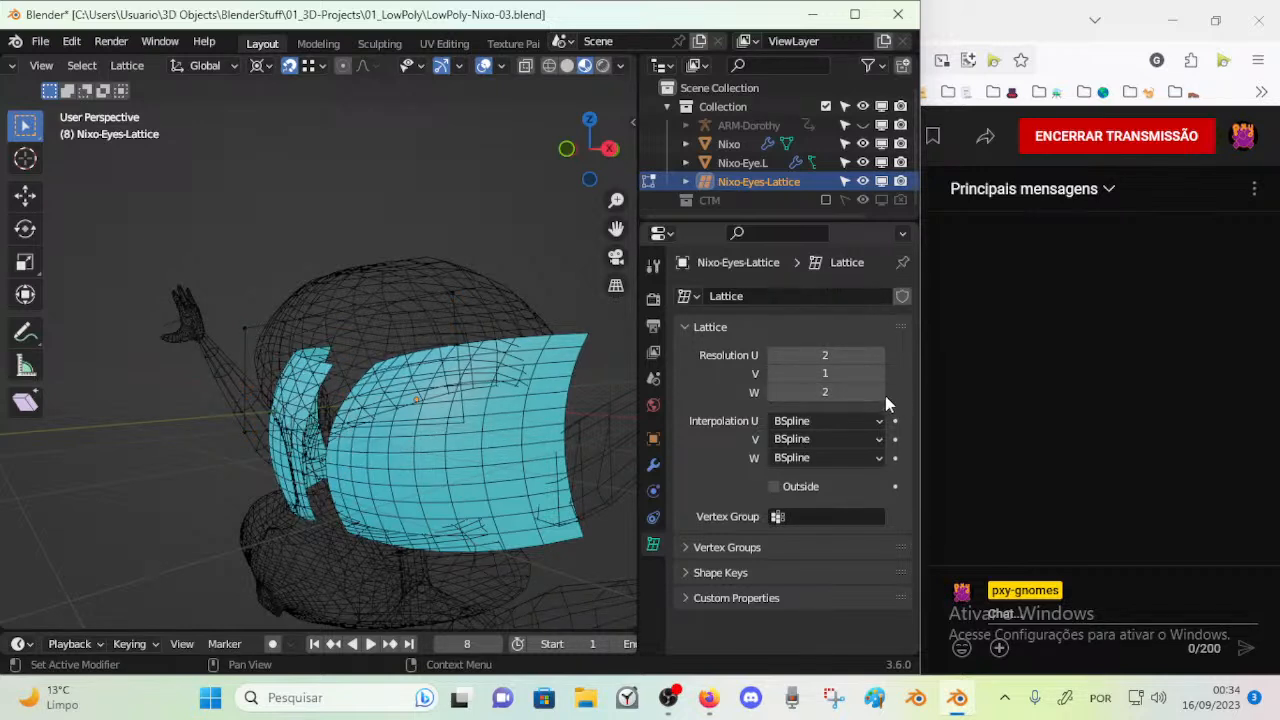
Leave Edit Mode on the lattice, select Nixo-Eye.L and show its material settings
key(Tab)
key(Tab)
middle_drag(467, 430, 400, 457)
key(Tab)
click(461, 469)
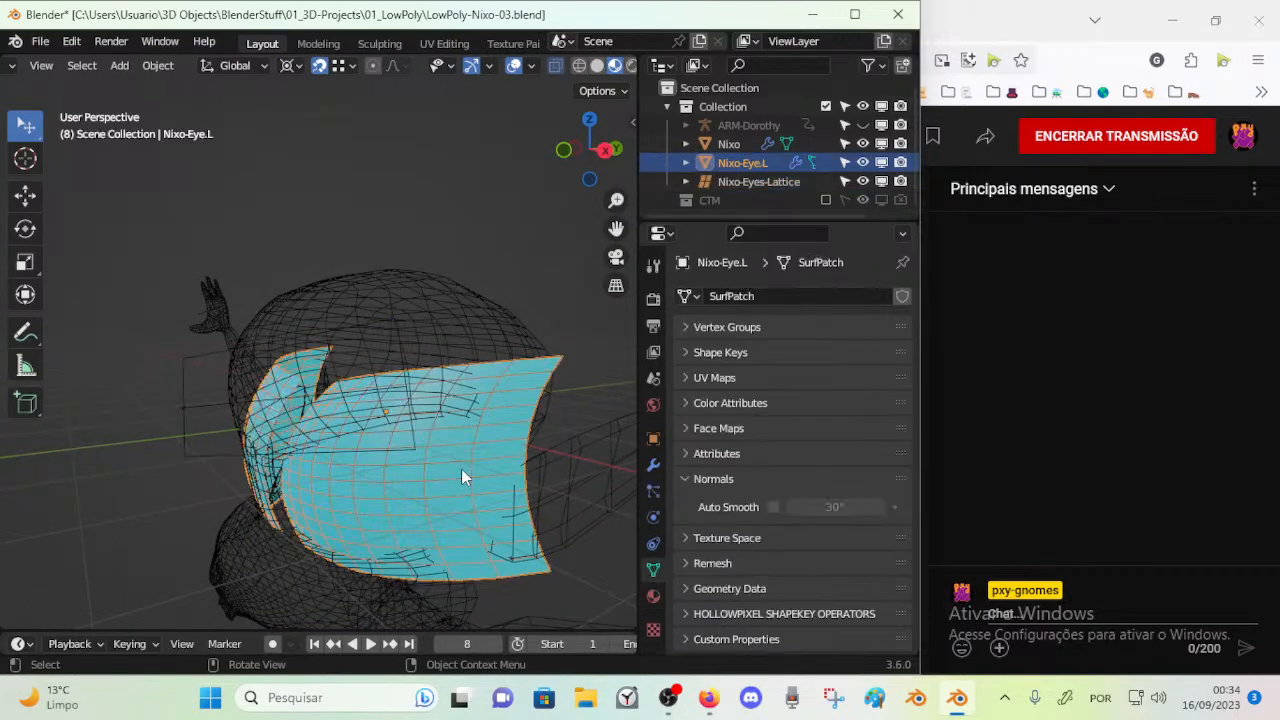
click(657, 595)
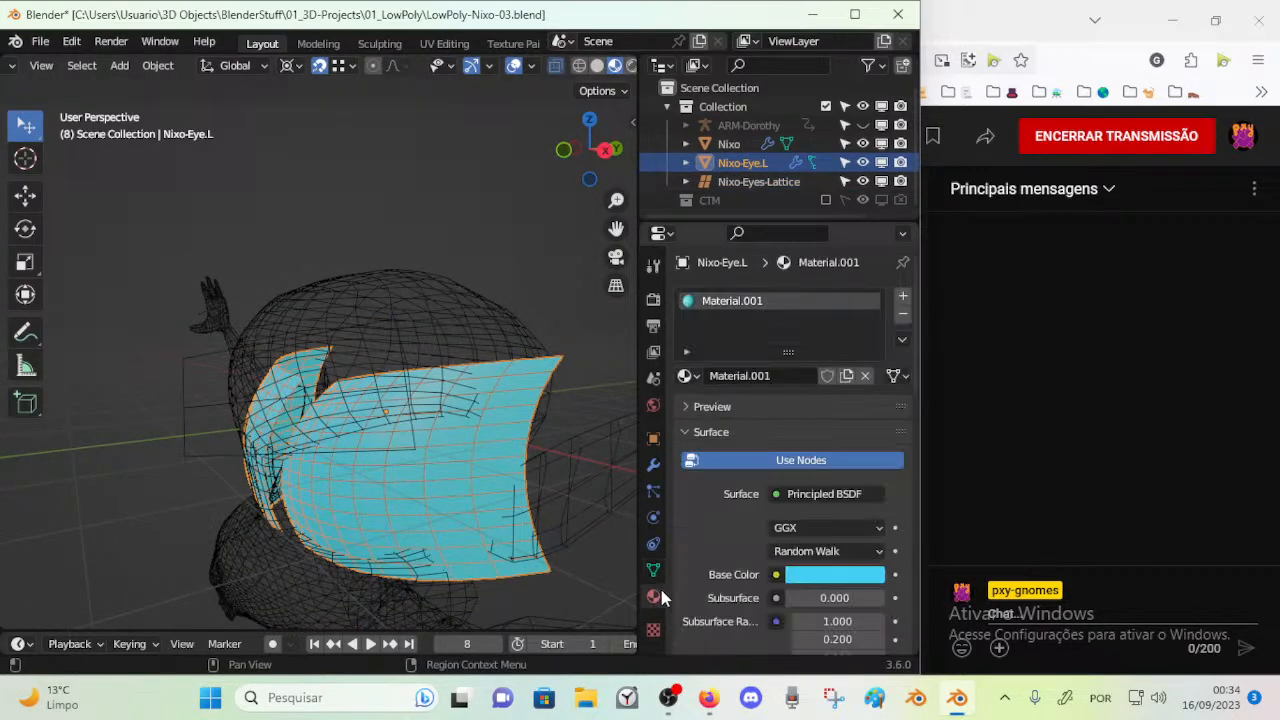
Switch the viewport to wireframe shading, then open Nixo-Eyes-Lattice in Edit Mode with Nixo-Eye.L also selected
click(578, 65)
click(462, 417)
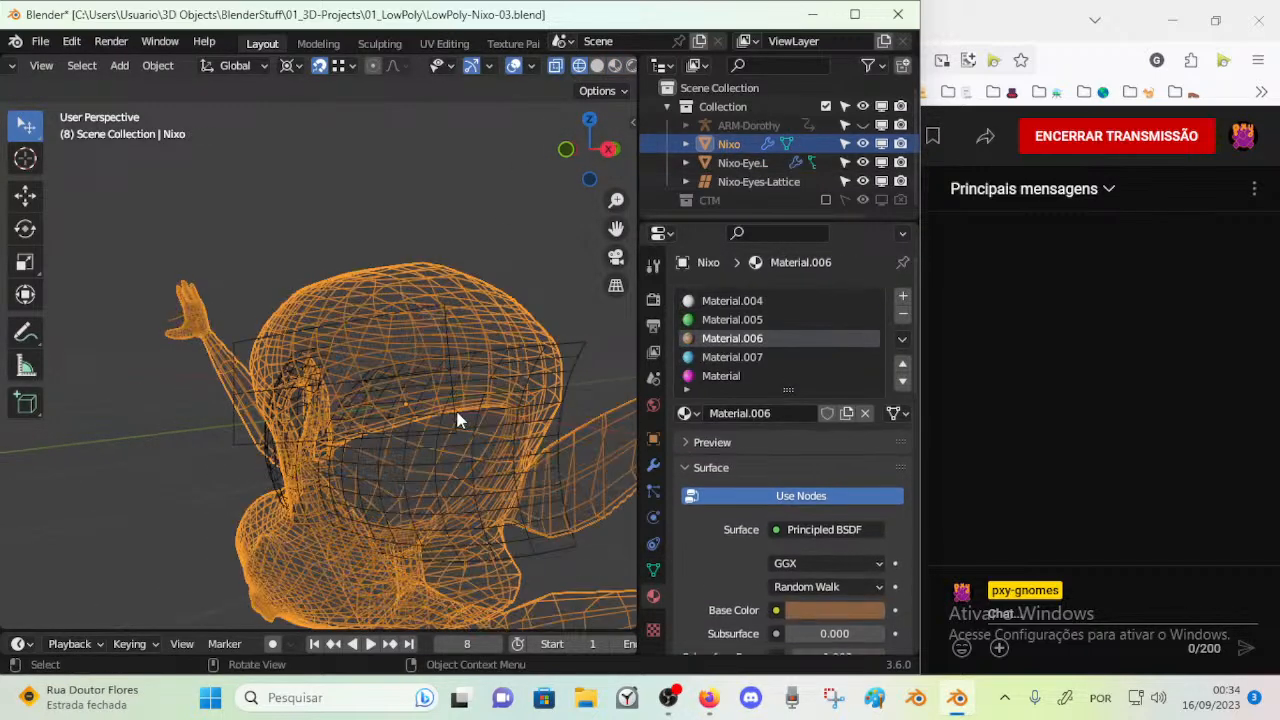
click(447, 321)
click(580, 345)
shift+click(244, 352)
key(Tab)
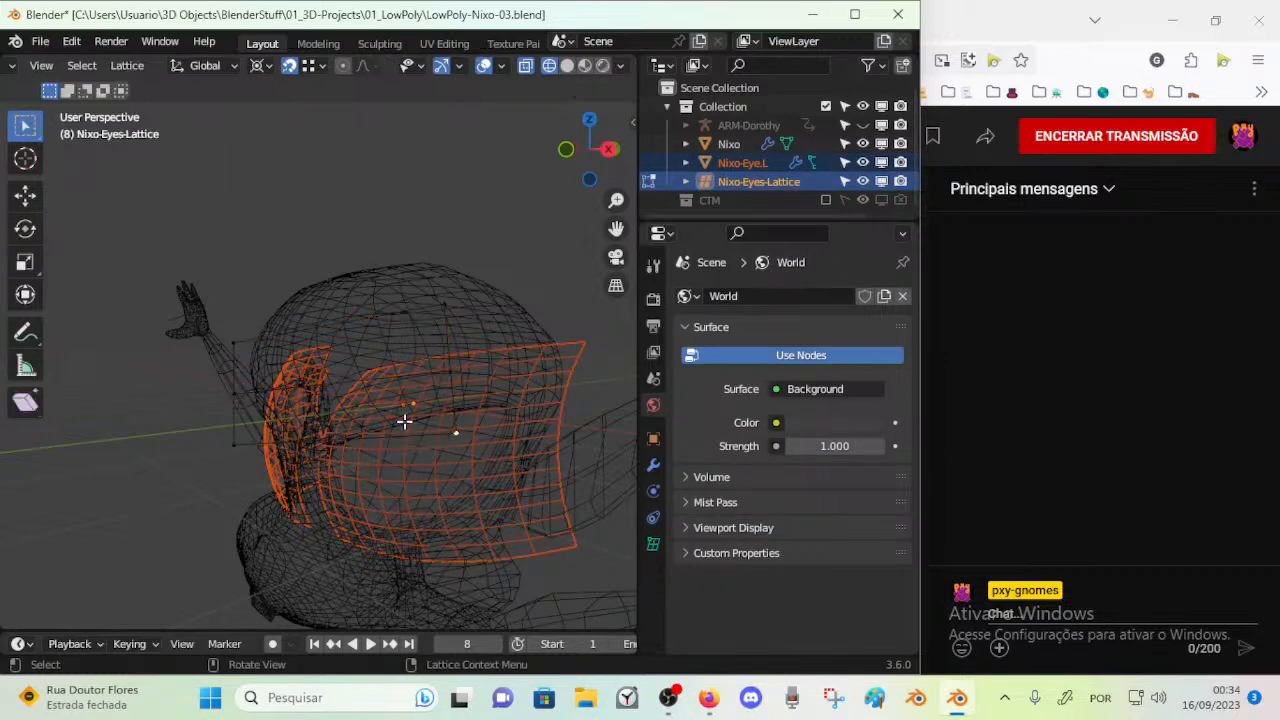
Select lattice control points in front of the eye and move them freely
middle_drag(448, 435, 471, 437)
key(g)
right_click(445, 475)
key(g)
click(506, 374)
click(494, 426)
key(g)
click(460, 508)
Reposition further control points of the reduced lattice around the upper part of the eye
mouse_move(460, 508)
middle_down()
mouse_move(414, 474)
mouse_move(423, 497)
mouse_move(357, 500)
mouse_move(494, 480)
mouse_move(489, 463)
mouse_move(459, 490)
middle_up()
key(g)
click(457, 489)
click(517, 343)
key(g)
click(466, 343)
middle_drag(466, 343, 509, 426)
key(g)
click(498, 424)
key(g)
click(581, 423)
Move a single lattice control point across the front of the face in several free moves
click(487, 411)
key(g)
click(480, 395)
key(g)
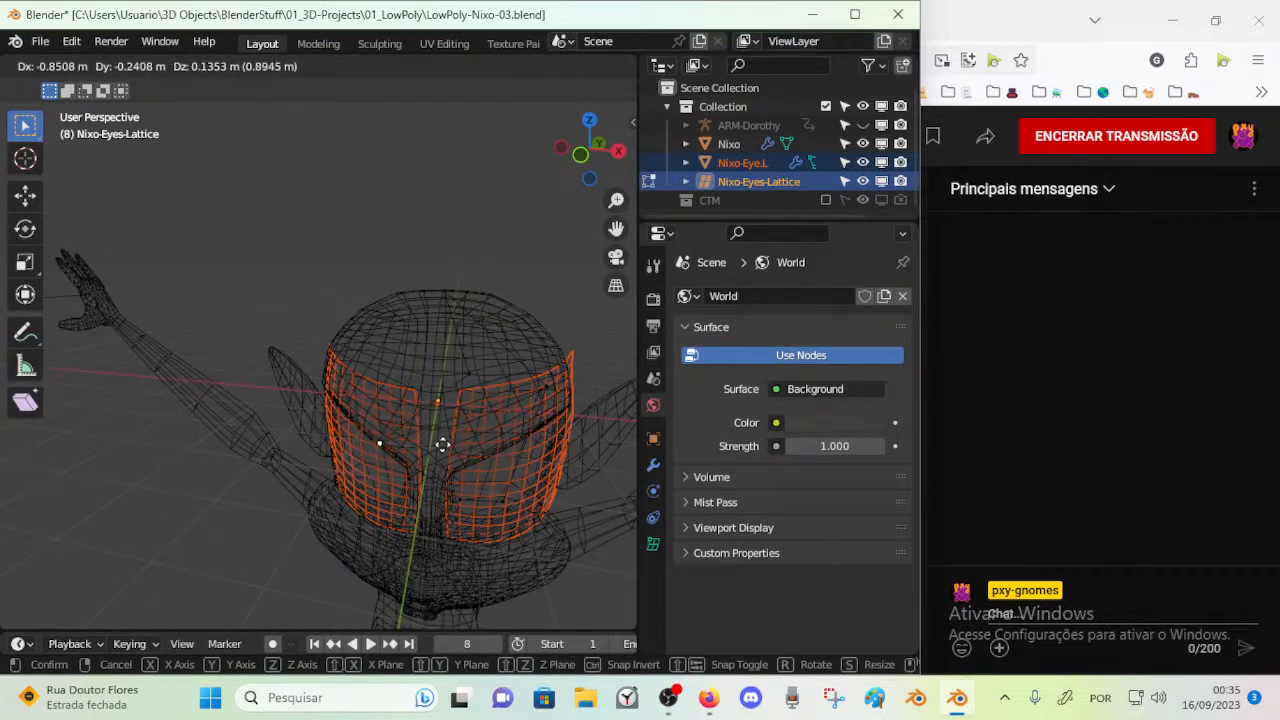
click(468, 440)
key(g)
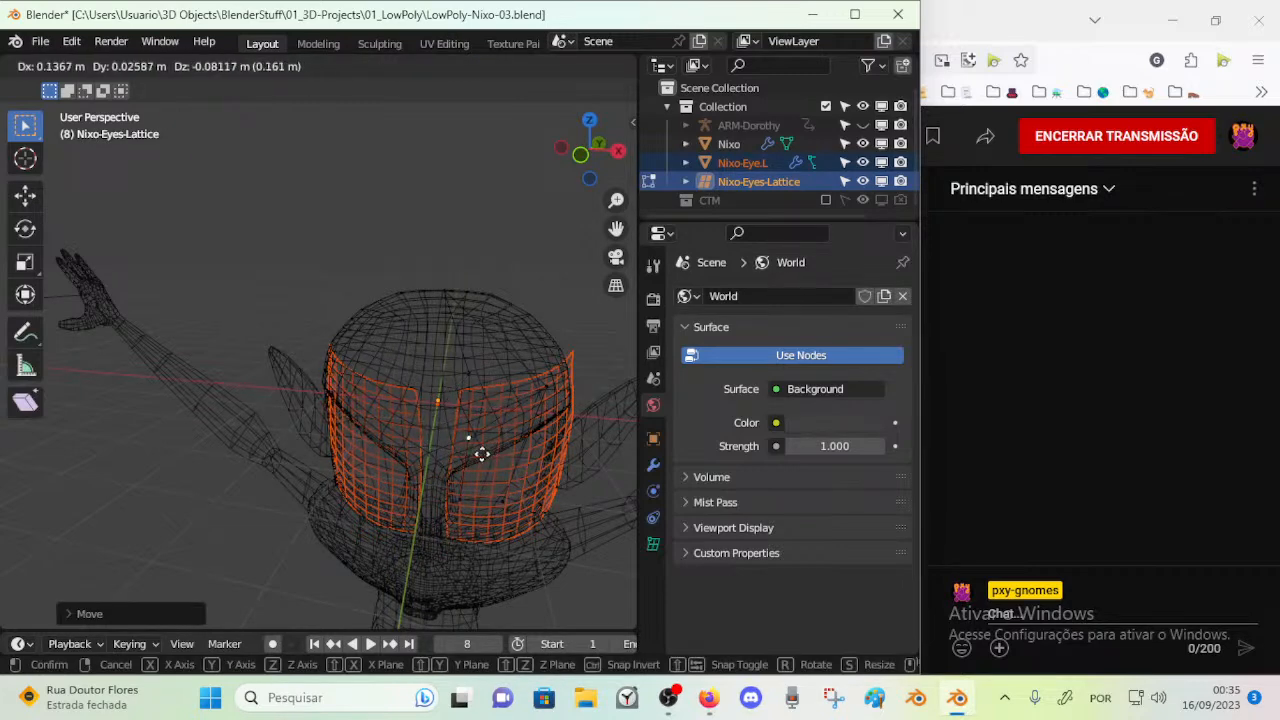
click(458, 446)
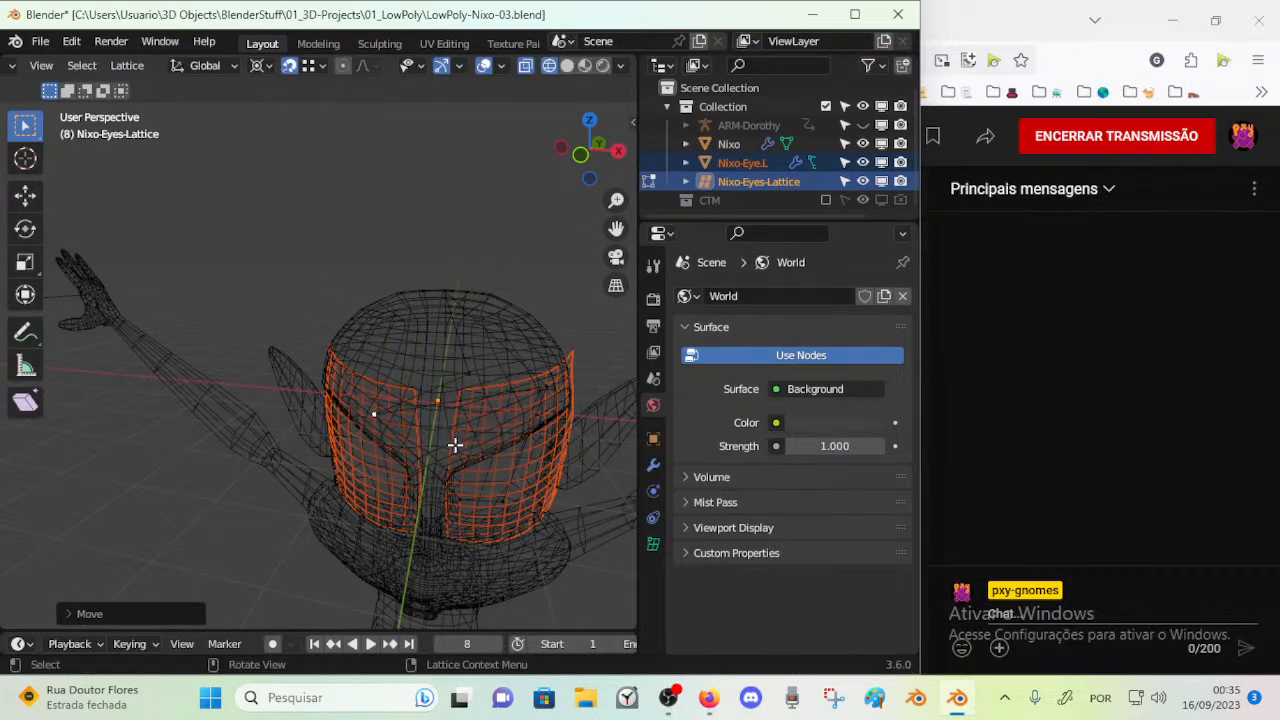
Leave Edit Mode on the lattice and check its modifier settings
click(653, 465)
key(Tab)
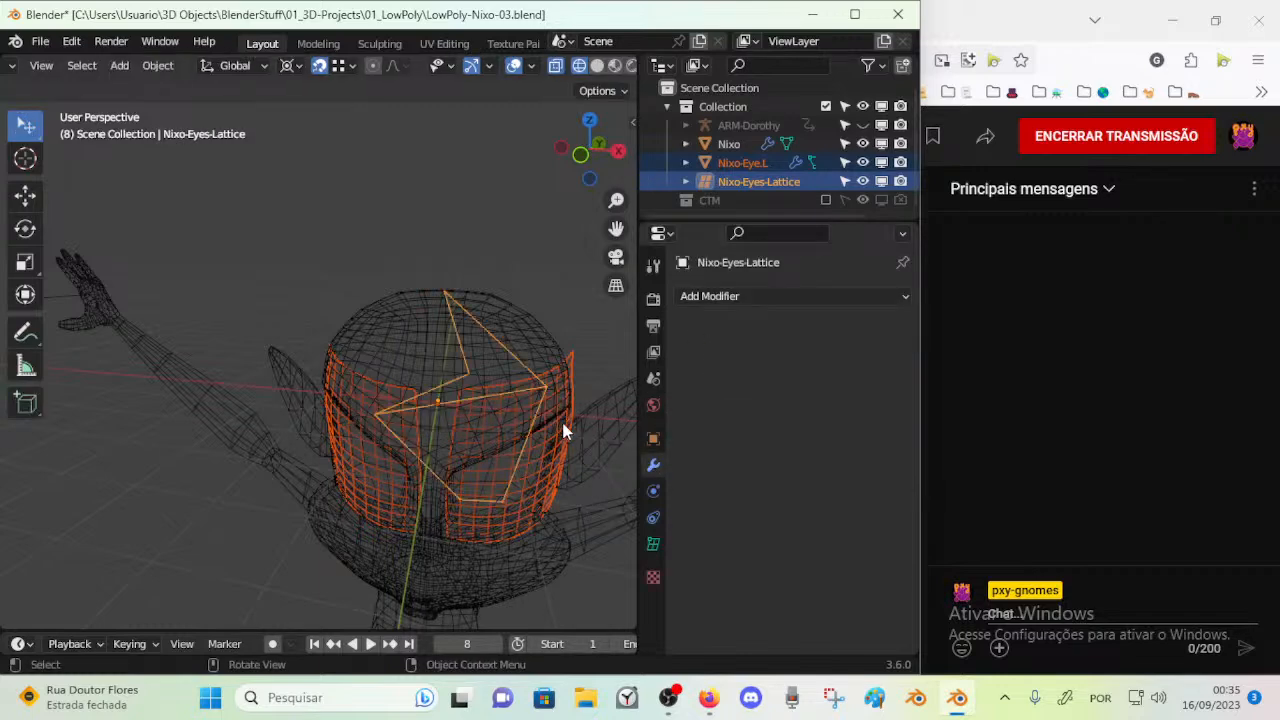
click(740, 298)
Reopen the lattice in Edit Mode and move the control point near the middle of the face freely
key(Tab)
key(g)
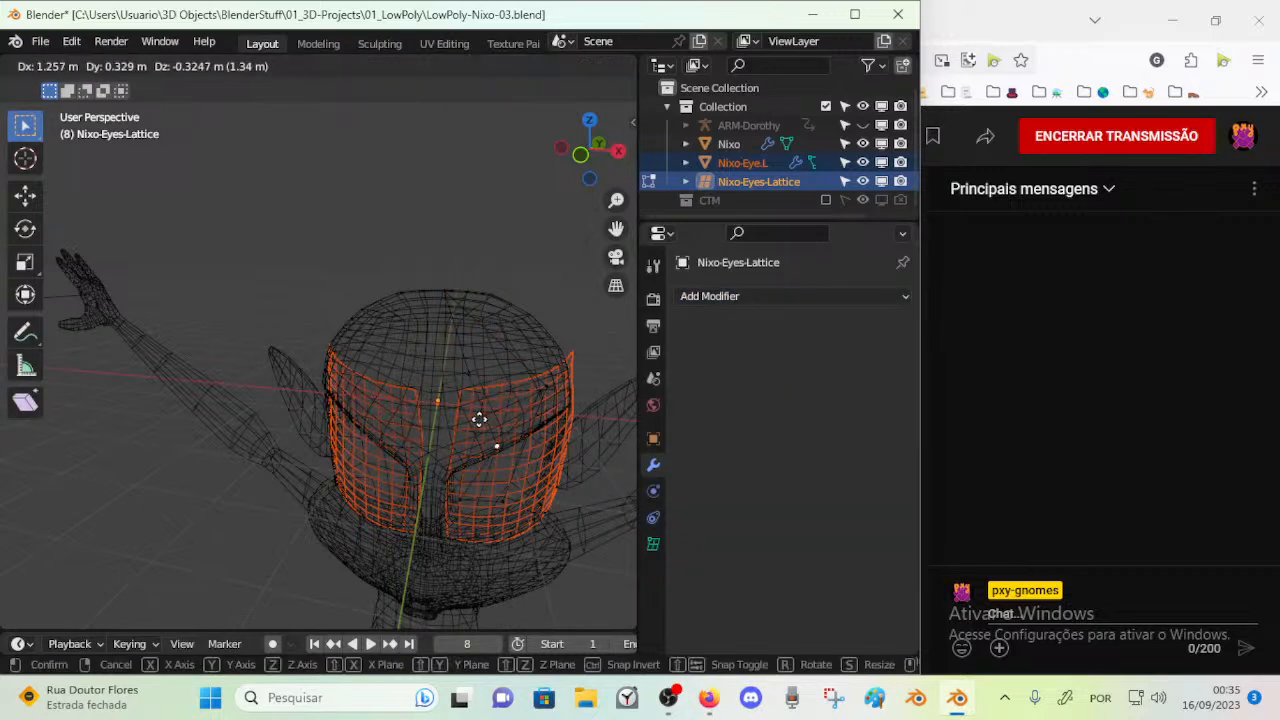
click(497, 452)
key(g)
click(488, 437)
middle_drag(493, 437, 460, 432)
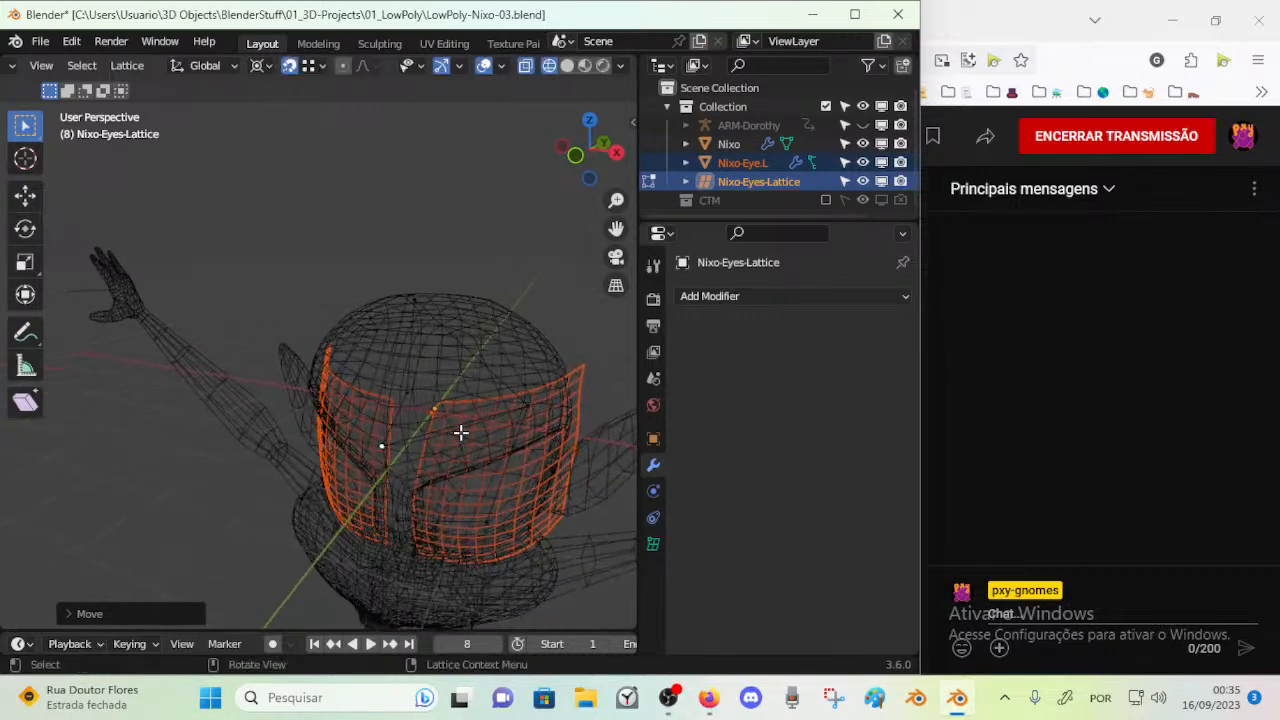
Leave Edit Mode and check the Mirror and Lattice modifiers of Nixo-Eye.L, then select Nixo-Eyes-Lattice alone
key(Tab)
click(545, 475)
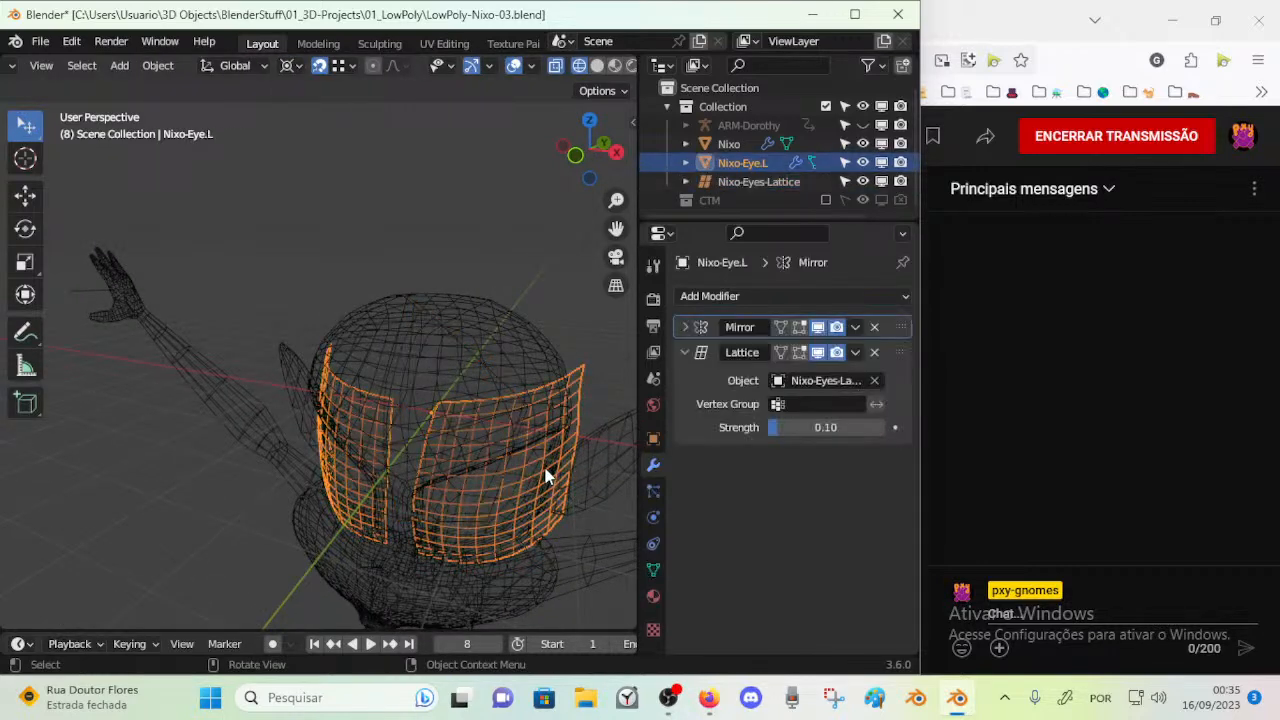
click(374, 430)
click(366, 466)
click(567, 393)
click(540, 398)
click(512, 397)
click(518, 405)
click(512, 390)
middle_drag(512, 387, 449, 383)
Move all control points of Nixo-Eyes-Lattice slightly along X toward the left eye, then return to Object Mode
key(Tab)
key(g)
key(x)
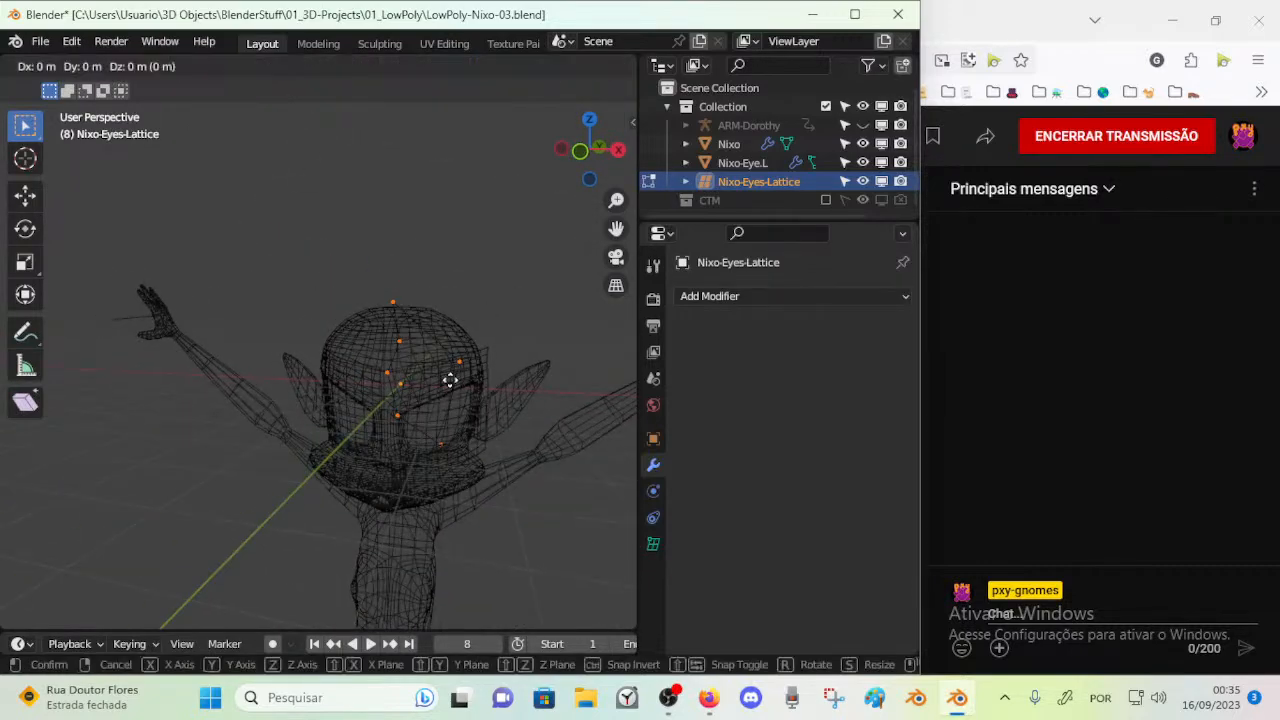
click(461, 381)
key(ctrl+Tab)
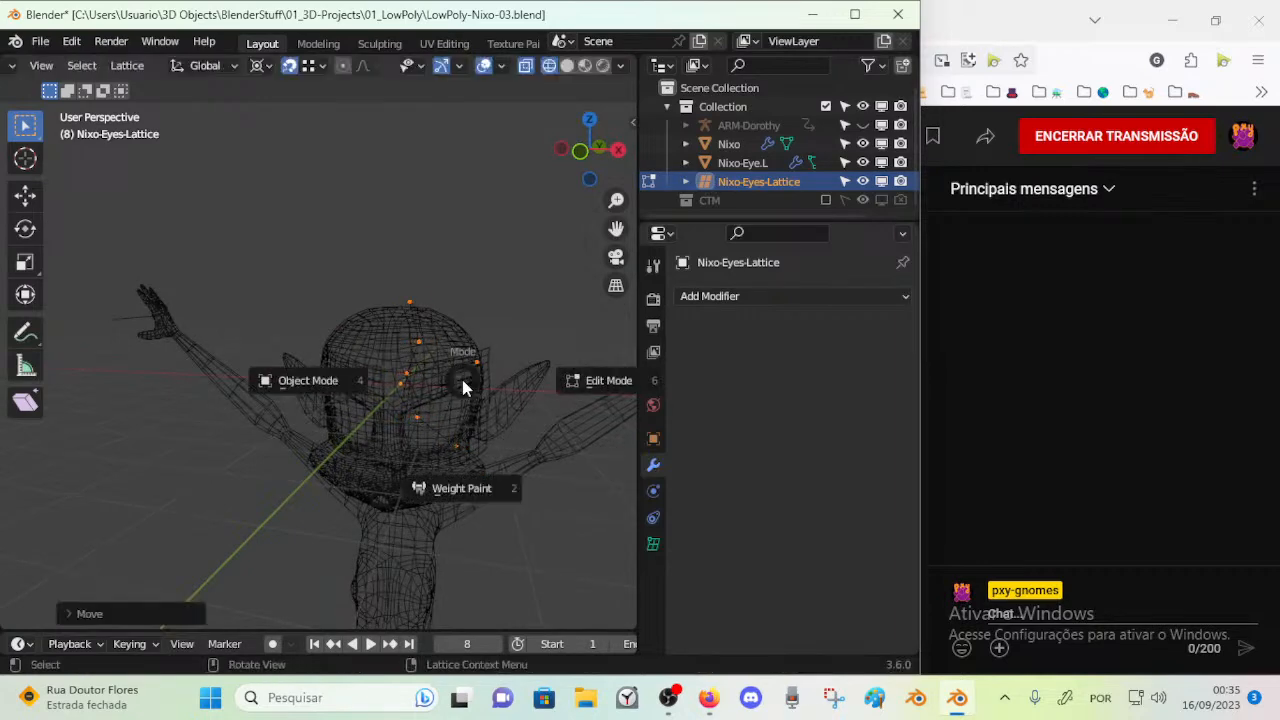
click(366, 420)
Select Nixo-Eye.L and remove its Mirror modifier in Object Mode
click(407, 405)
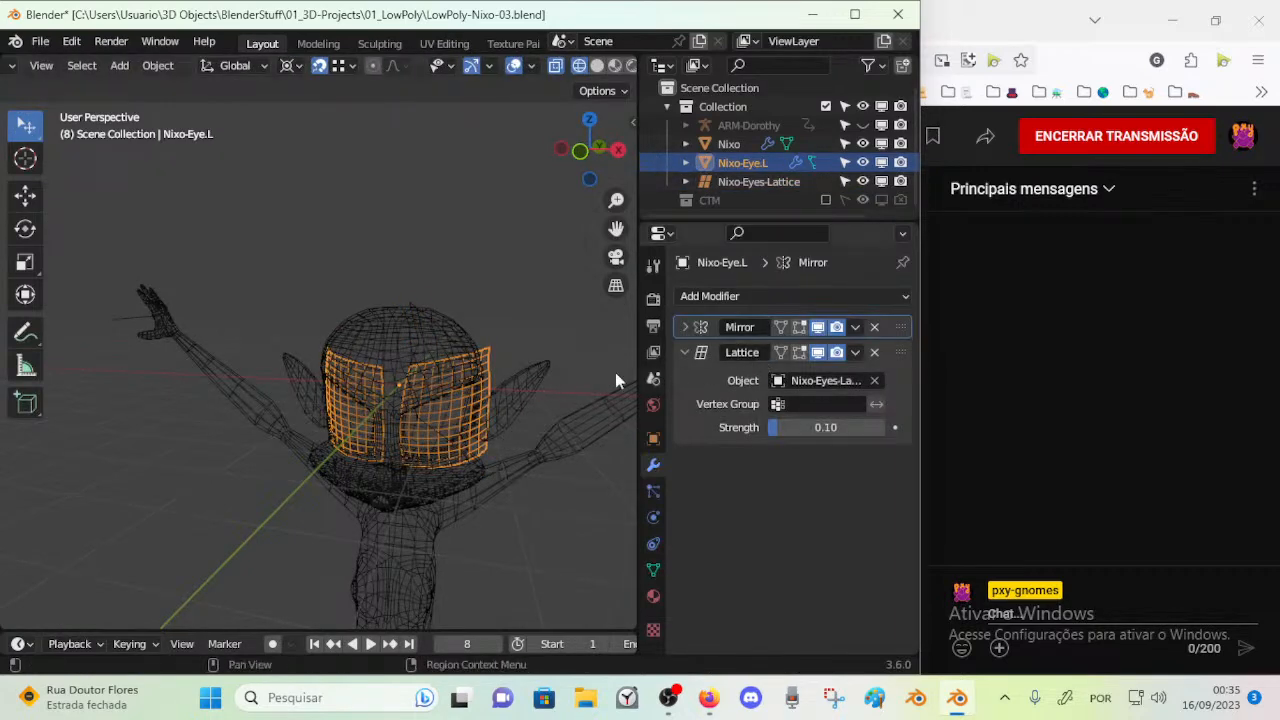
middle_drag(590, 385, 490, 393)
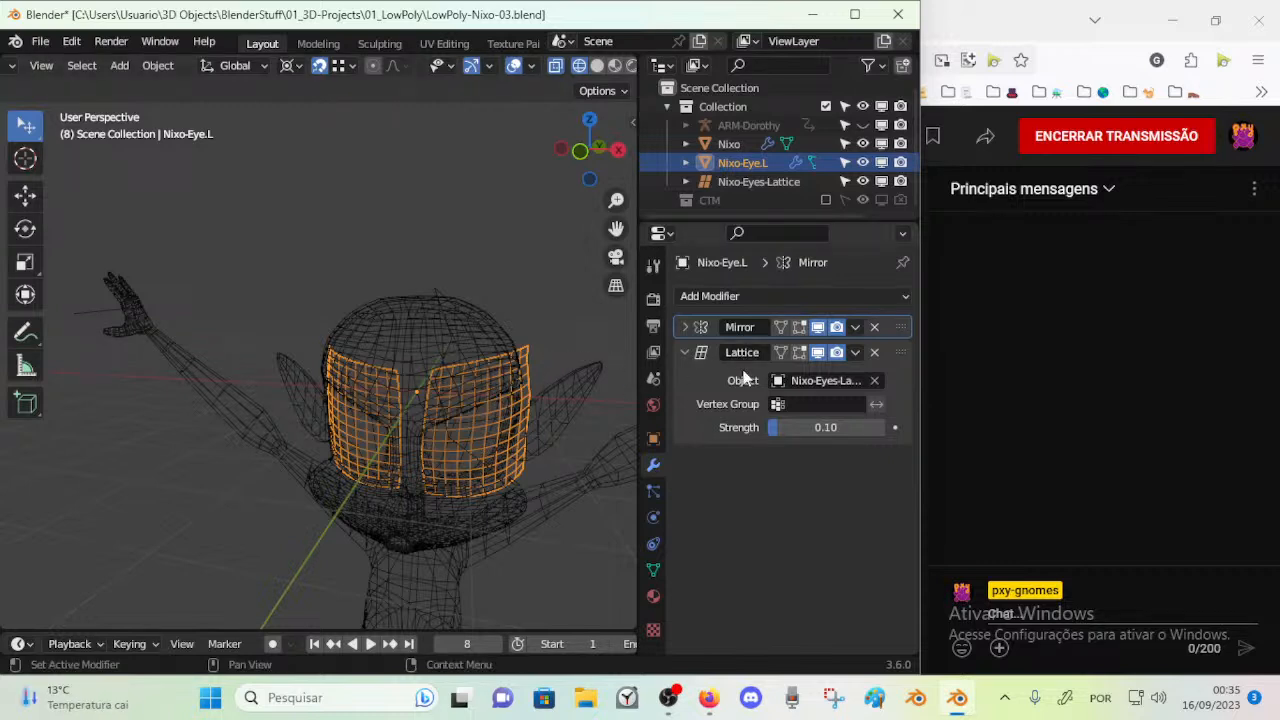
click(359, 433)
click(360, 433)
click(874, 328)
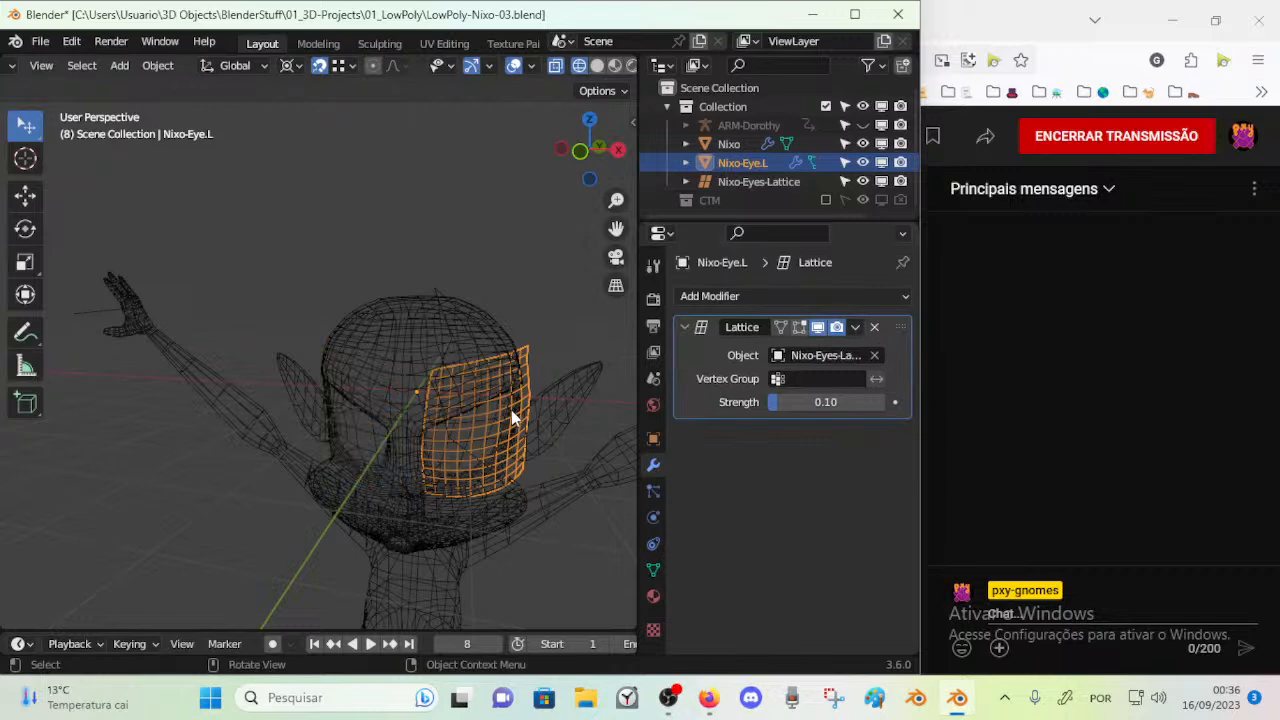
Open Nixo-Eyes-Lattice in Edit Mode and move its upper outer control point freely
click(483, 347)
click(502, 393)
click(443, 294)
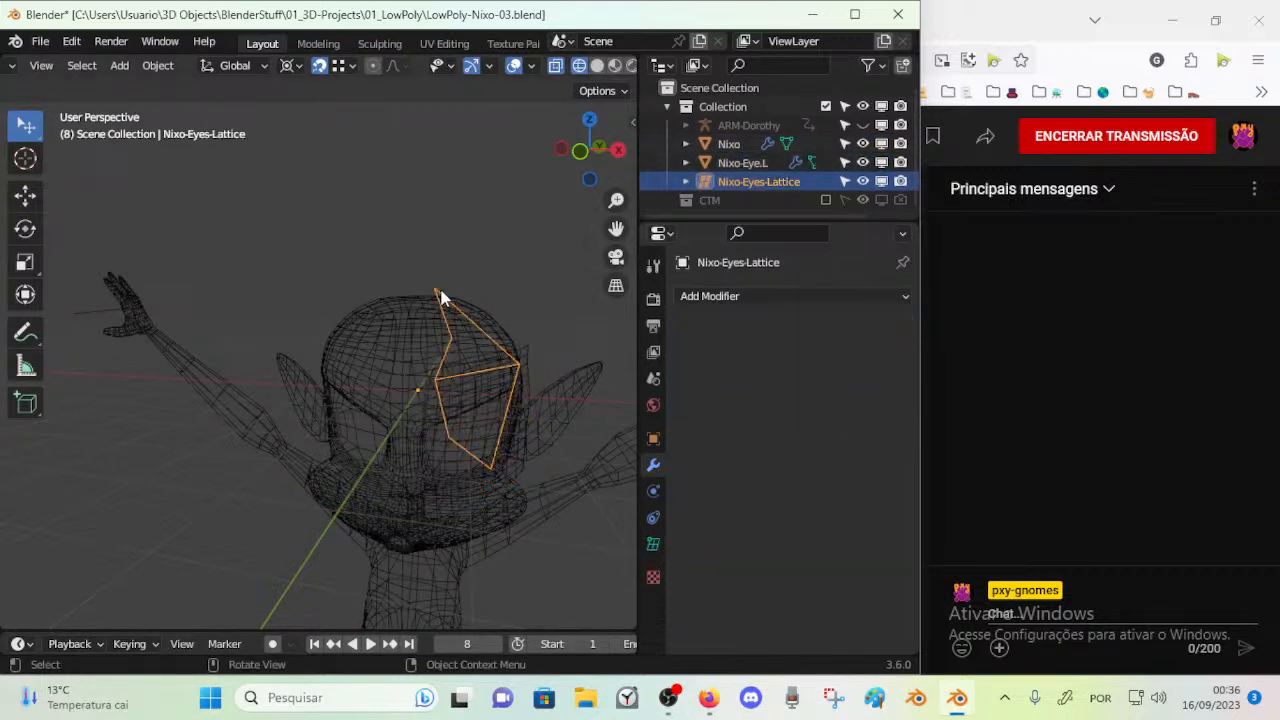
key(Tab)
middle_drag(561, 374, 523, 374)
key(g)
click(541, 403)
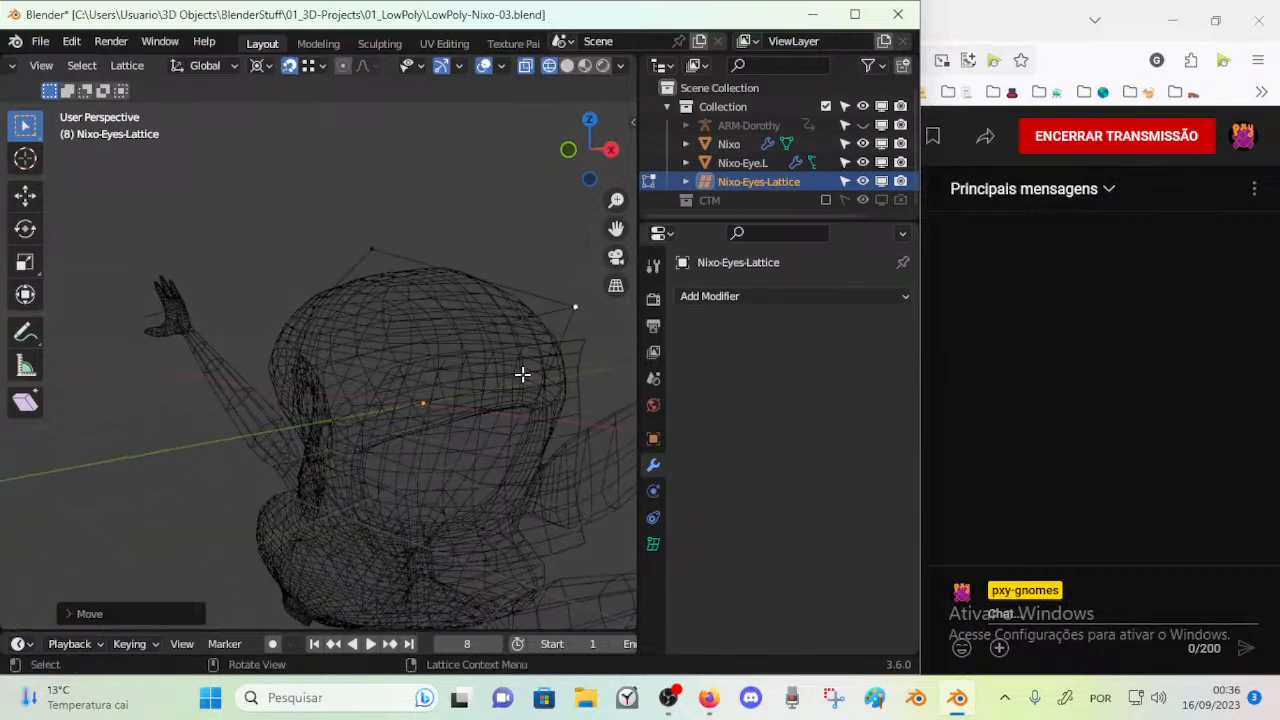
Reopen the lattice in Edit Mode with Nixo-Eye.L also selected, and move two upper control points near the top of the head
key(Tab)
click(581, 358)
shift+click(560, 300)
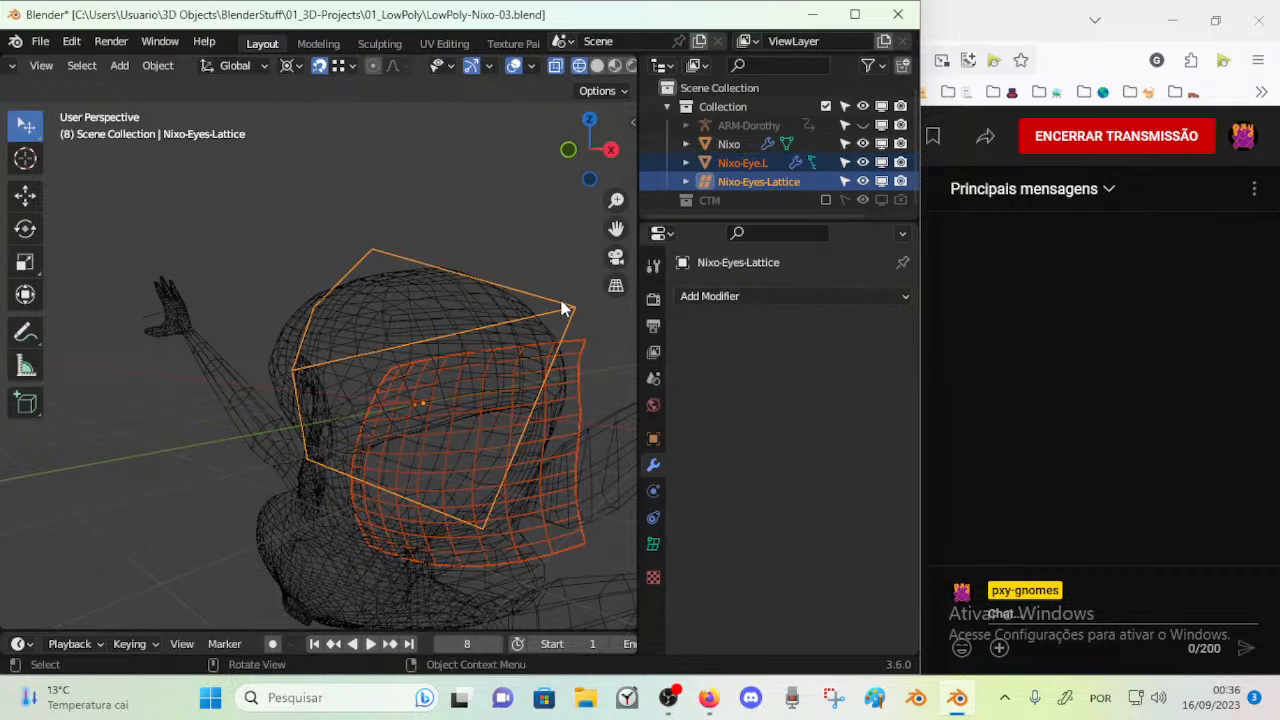
key(Tab)
middle_drag(547, 341, 591, 340)
key(g)
click(544, 314)
click(440, 287)
key(g)
click(454, 294)
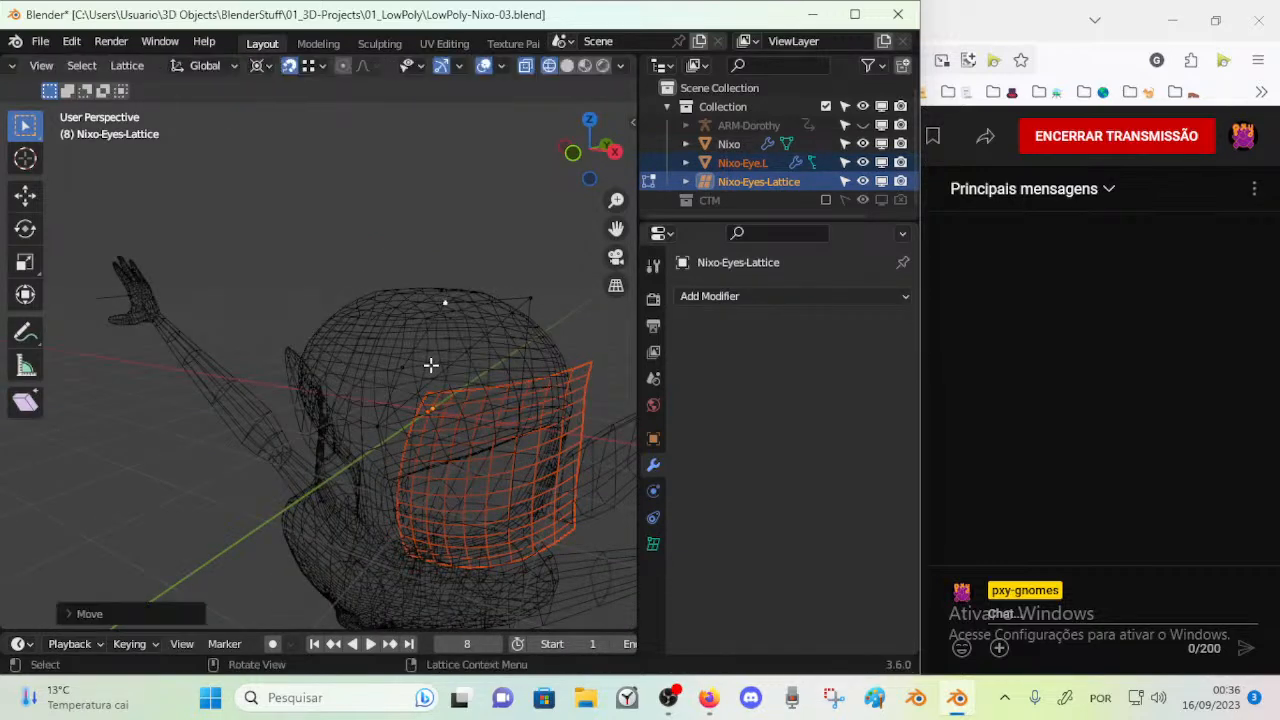
Move the lattice control points near the eye's upper inner corner up toward the forehead
middle_drag(440, 393, 452, 393)
click(431, 405)
key(g)
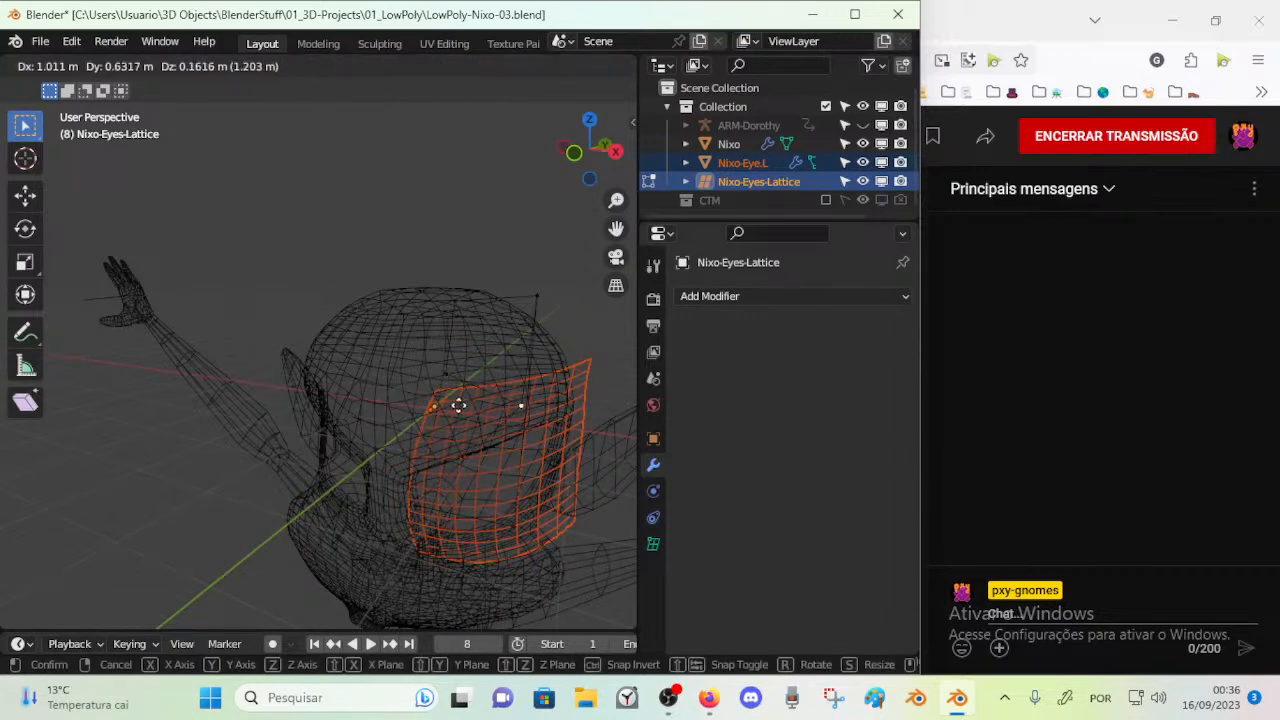
click(417, 391)
click(451, 376)
key(g)
click(431, 353)
middle_drag(441, 466, 446, 469)
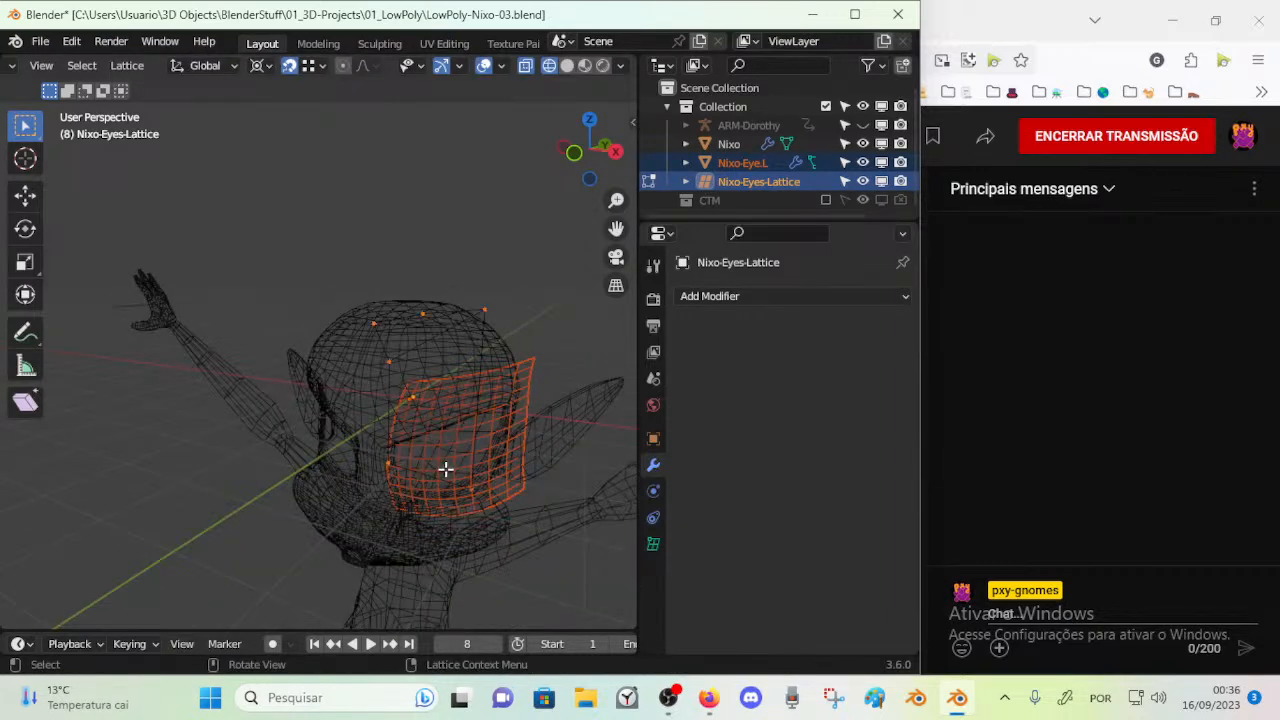
Reposition the lower control points of the lattice in front of the eye
click(413, 411)
key(g)
click(403, 457)
key(g)
click(449, 480)
key(g)
click(466, 494)
Select a control point at the side of the lattice and move it along Y, then adjust it freely
middle_drag(466, 496, 399, 446)
shift+click(405, 257)
key(g)
key(y)
click(518, 274)
key(g)
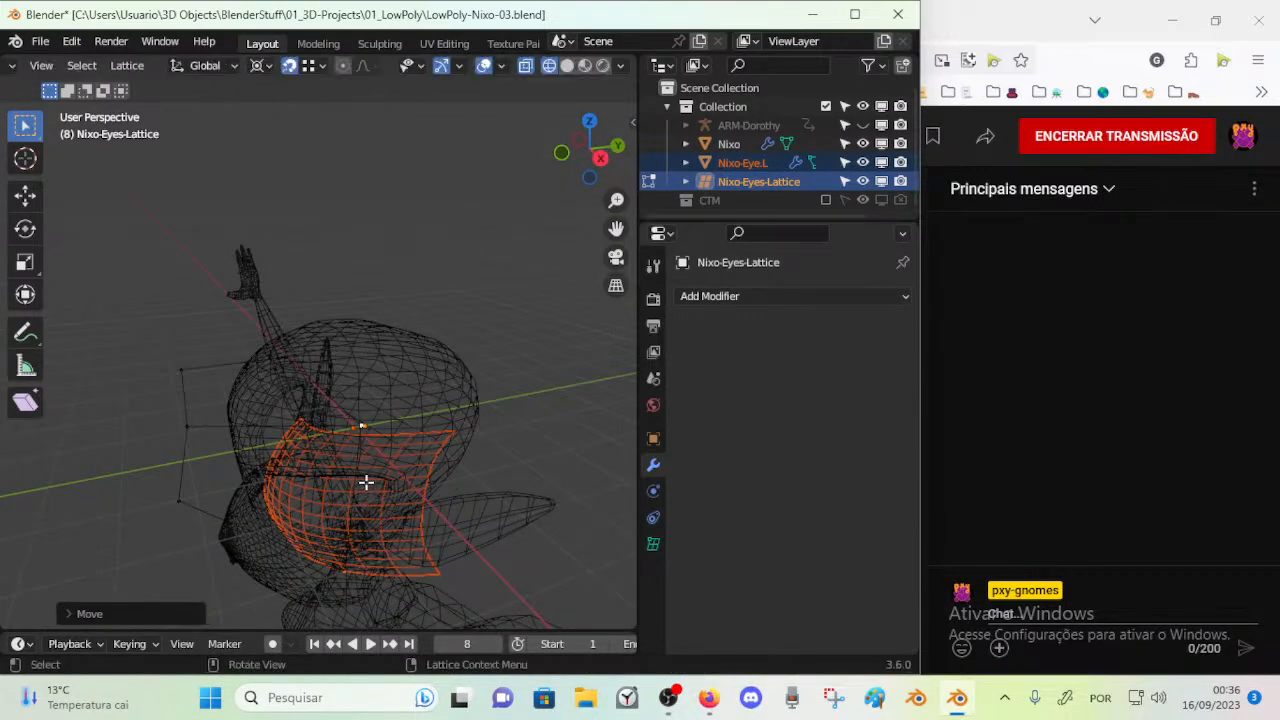
middle_drag(366, 486, 343, 409)
middle_drag(346, 311, 409, 274)
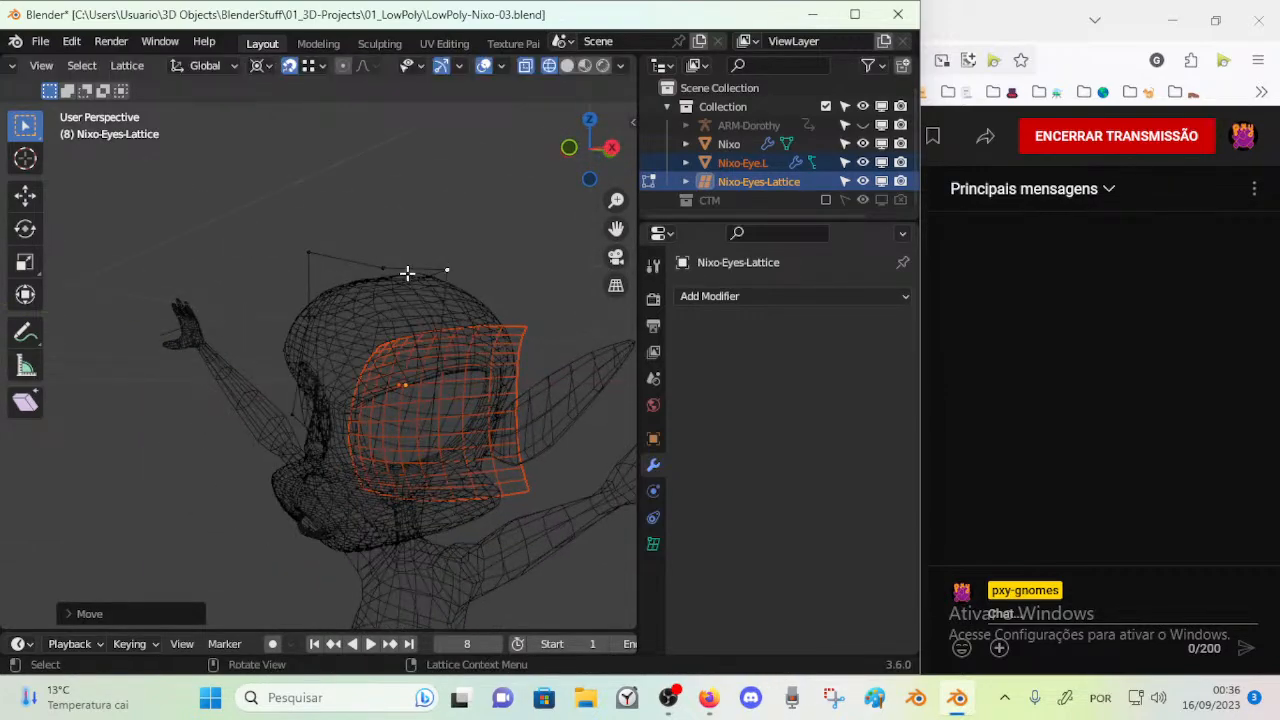
Move the lattice's lower control points freely while viewing the eye from the front and the side
click(404, 227)
middle_drag(404, 227, 286, 471)
click(409, 514)
key(g)
click(340, 400)
middle_drag(340, 400, 530, 409)
key(g)
click(447, 408)
Move two top control points of the lattice slightly down toward the crown of the head
middle_drag(447, 408, 343, 323)
click(368, 247)
key(g)
click(368, 252)
click(418, 236)
key(g)
click(424, 247)
Move the lattice's upper outer control point freely beside the head
click(479, 281)
key(g)
click(494, 305)
middle_drag(494, 308, 534, 315)
key(g)
Adjust the remaining lattice control points so that the cage outlines a box in front of the eye
key(g)
click(432, 248)
middle_drag(523, 417, 446, 484)
scroll(362, 453, up, 1)
click(362, 453)
key(g)
click(397, 443)
middle_drag(394, 446, 376, 360)
key(g)
click(489, 446)
key(g)
click(360, 306)
middle_drag(360, 306, 340, 371)
Return to Object Mode and delete Nixo-Eyes-Lattice
key(ctrl+Tab)
click(280, 367)
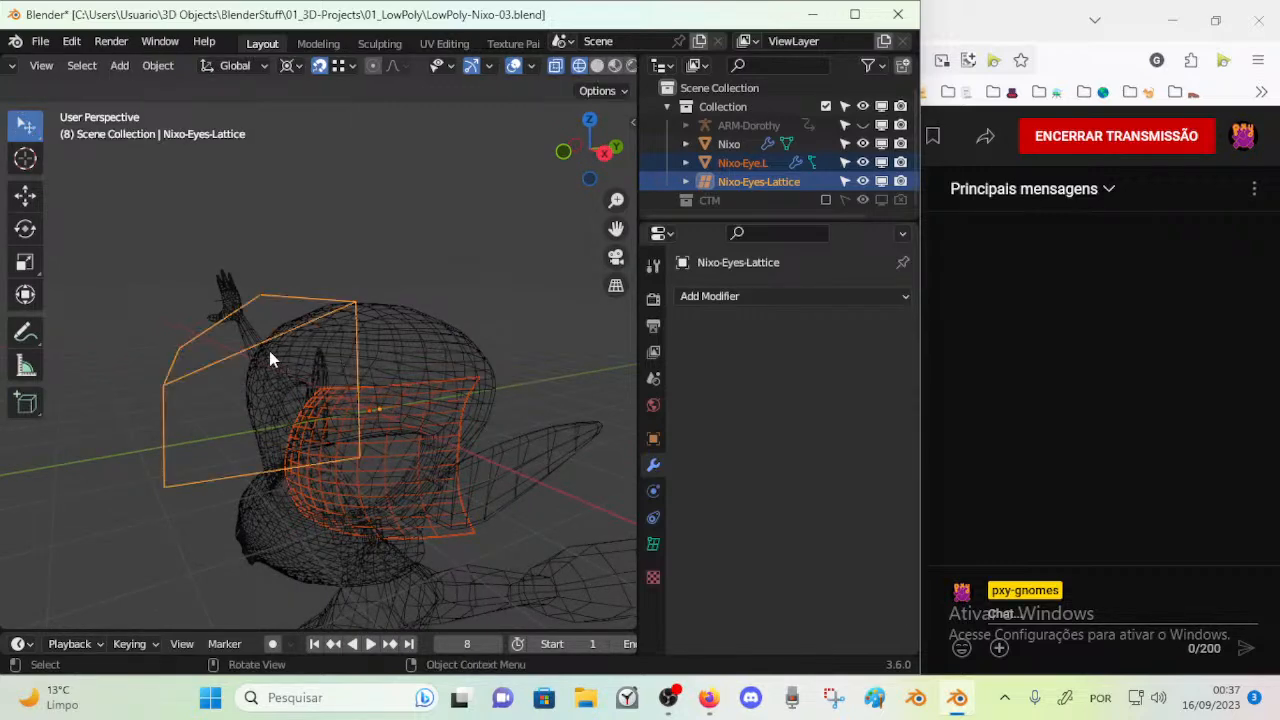
click(183, 385)
key(x)
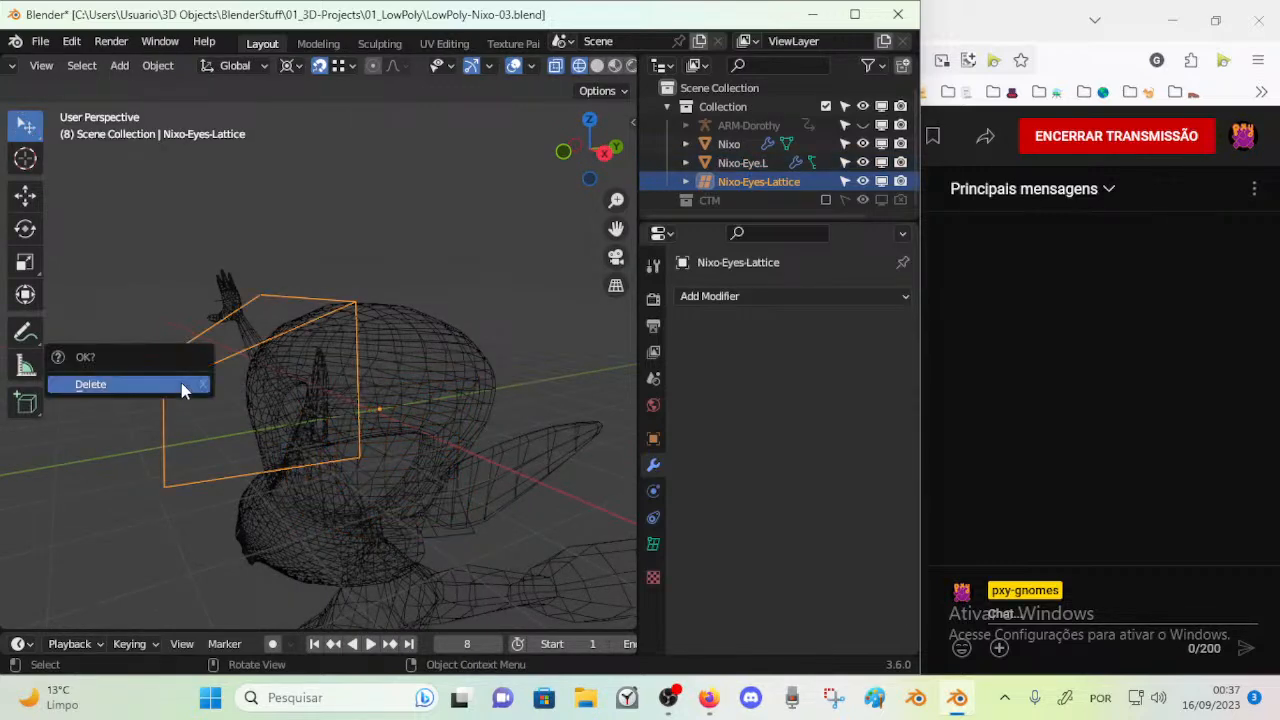
click(183, 388)
Select Nixo-Eye.L and open its mesh in Edit Mode
click(458, 455)
middle_drag(395, 446, 385, 388)
key(Tab)
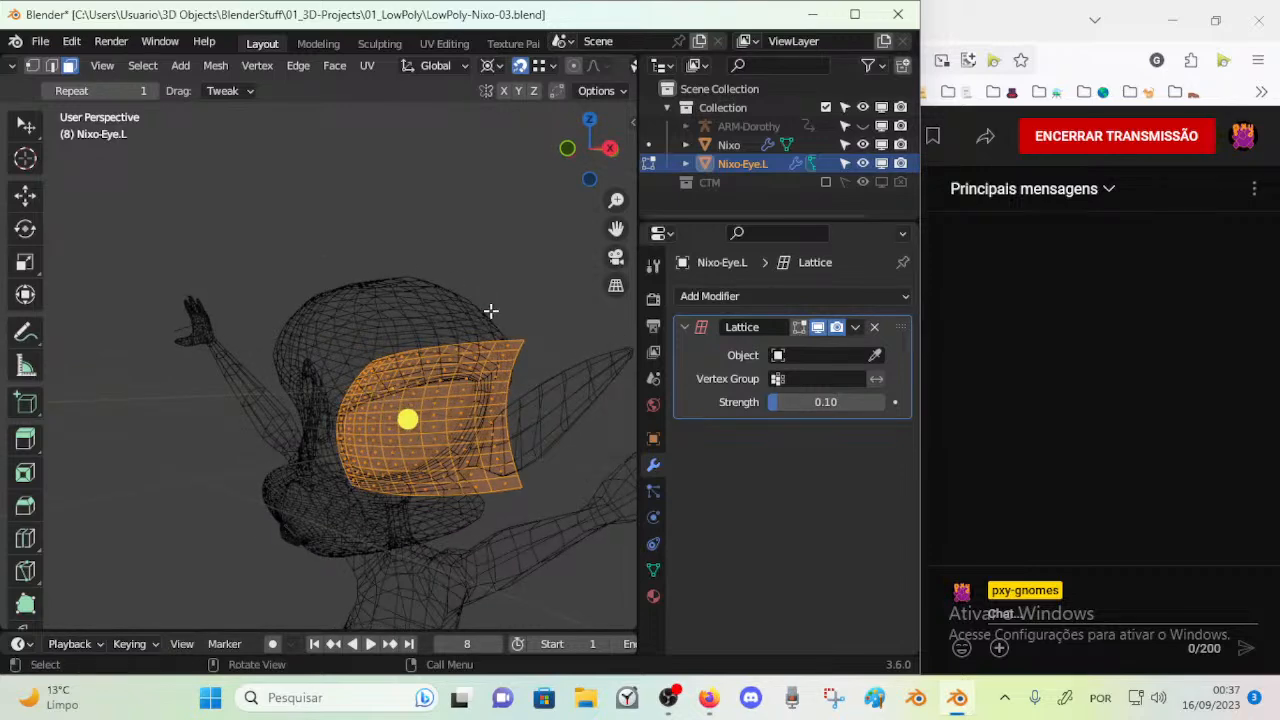
key(ctrl+Tab)
scroll(445, 398, up, 2)
middle_drag(442, 400, 421, 405)
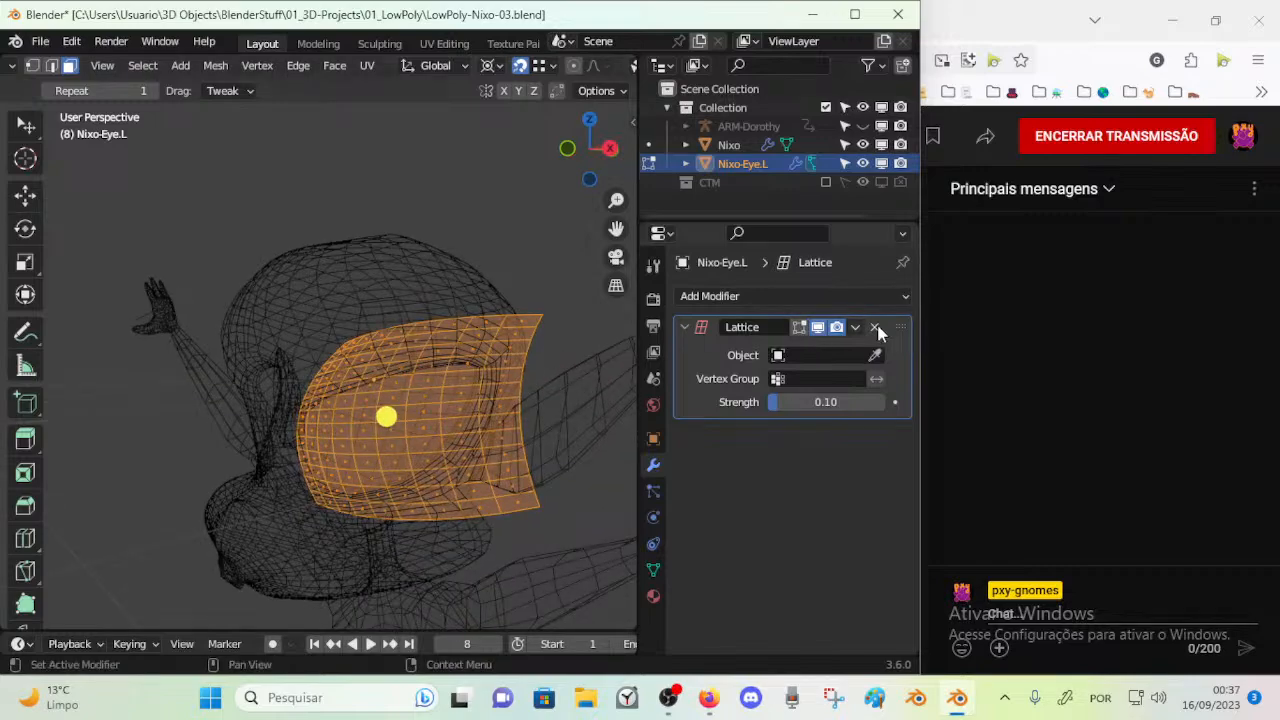
Remove the Lattice modifier from Nixo-Eye.L and circle-select the upper row of faces on its mesh
click(873, 329)
mouse_move(387, 307)
middle_down()
mouse_move(414, 346)
mouse_move(343, 329)
mouse_move(394, 346)
mouse_move(374, 340)
middle_up()
key(alt+a)
key(c)
mouse_move(350, 335)
mouse_down()
mouse_move(323, 323)
mouse_move(526, 287)
mouse_up()
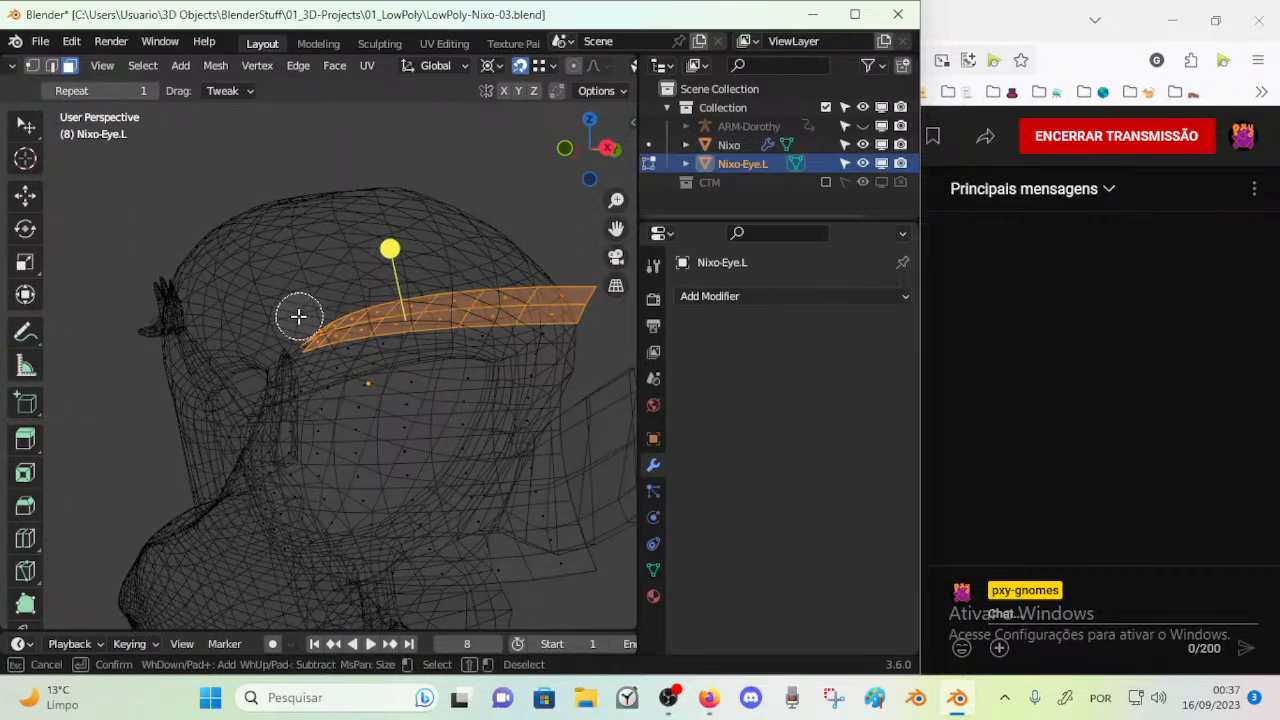
key(Escape)
middle_drag(305, 325, 426, 346)
Return to Object Mode, select Nixo and set its viewport Display As option to Textured
key(Tab)
key(ctrl+Tab)
key(Escape)
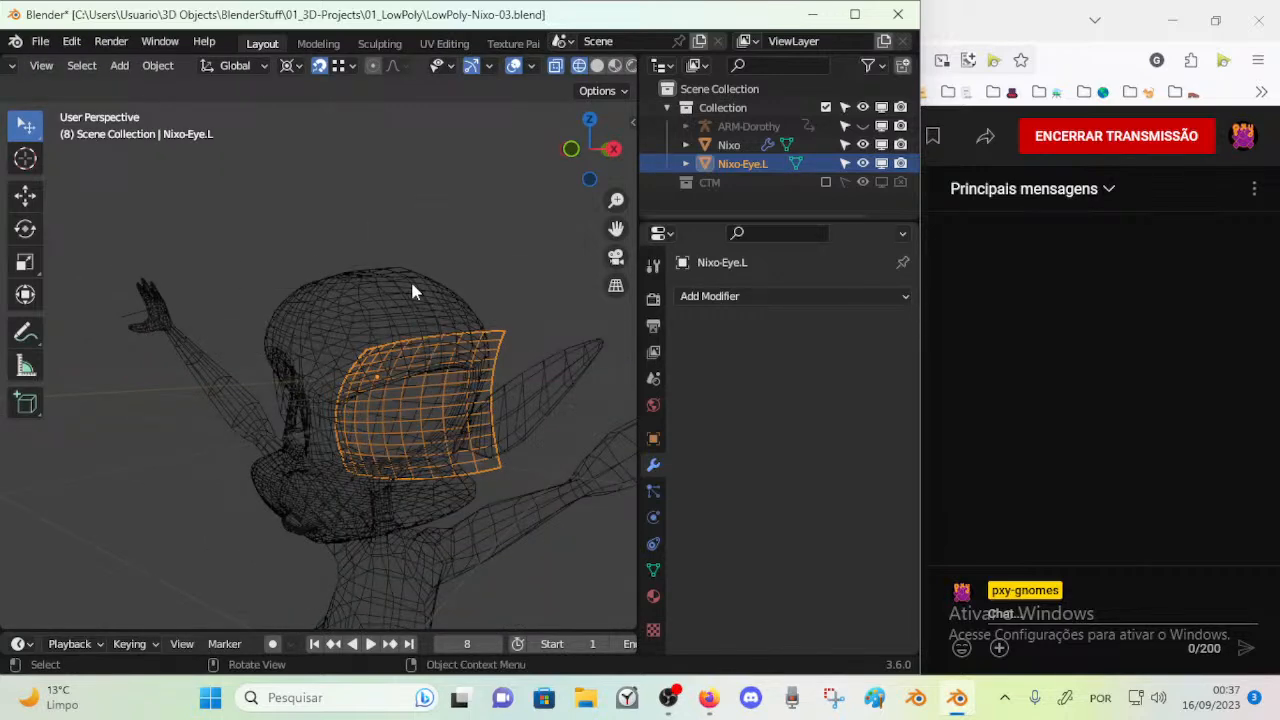
click(398, 305)
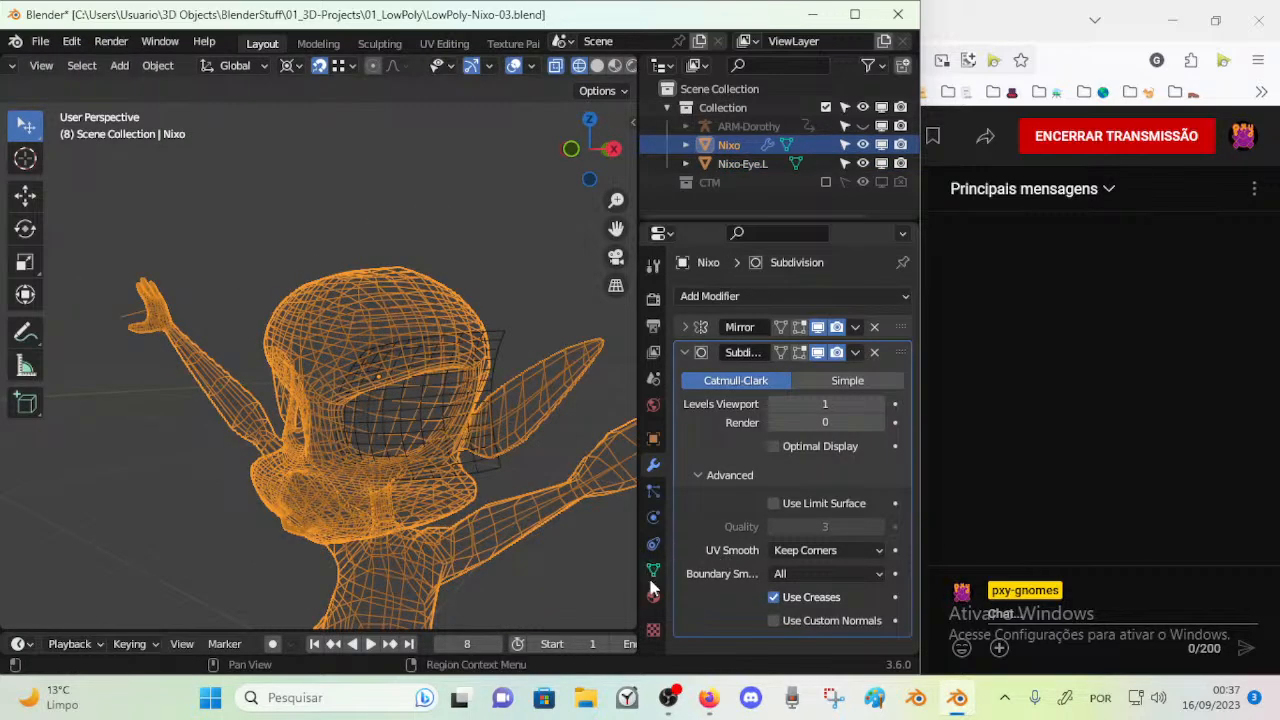
click(653, 438)
scroll(746, 498, down, 8)
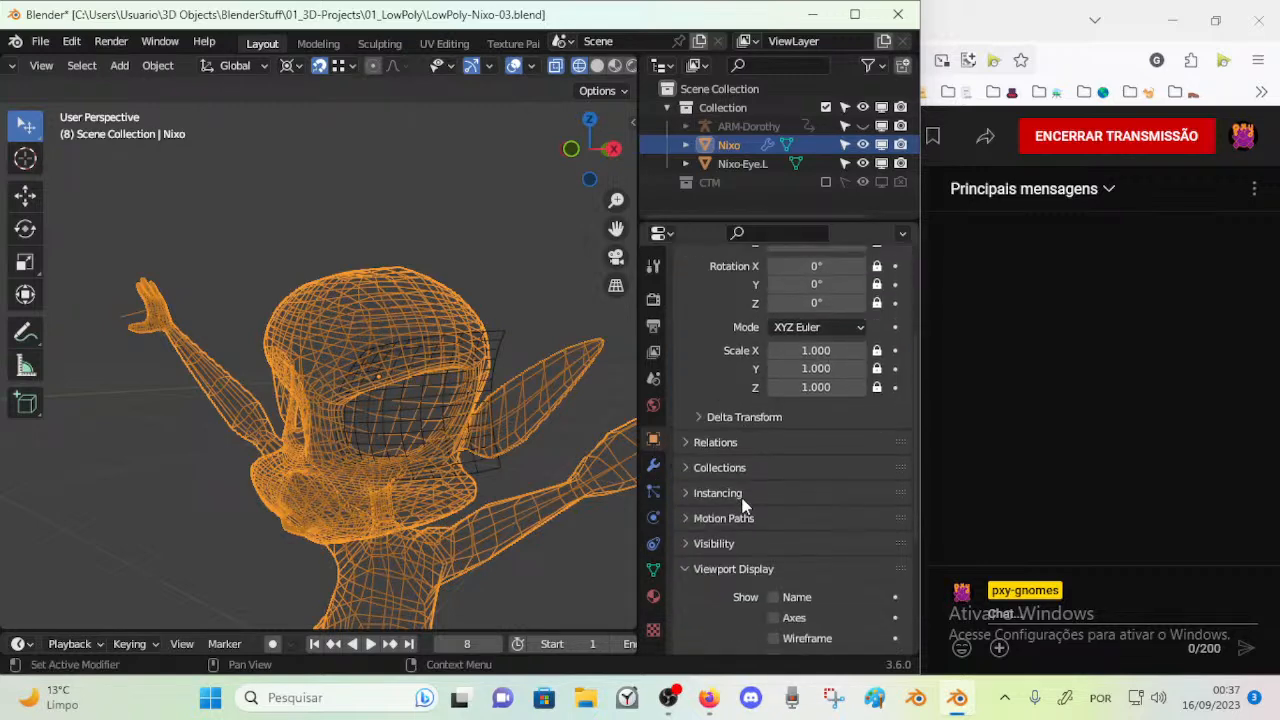
scroll(780, 600, down, 3)
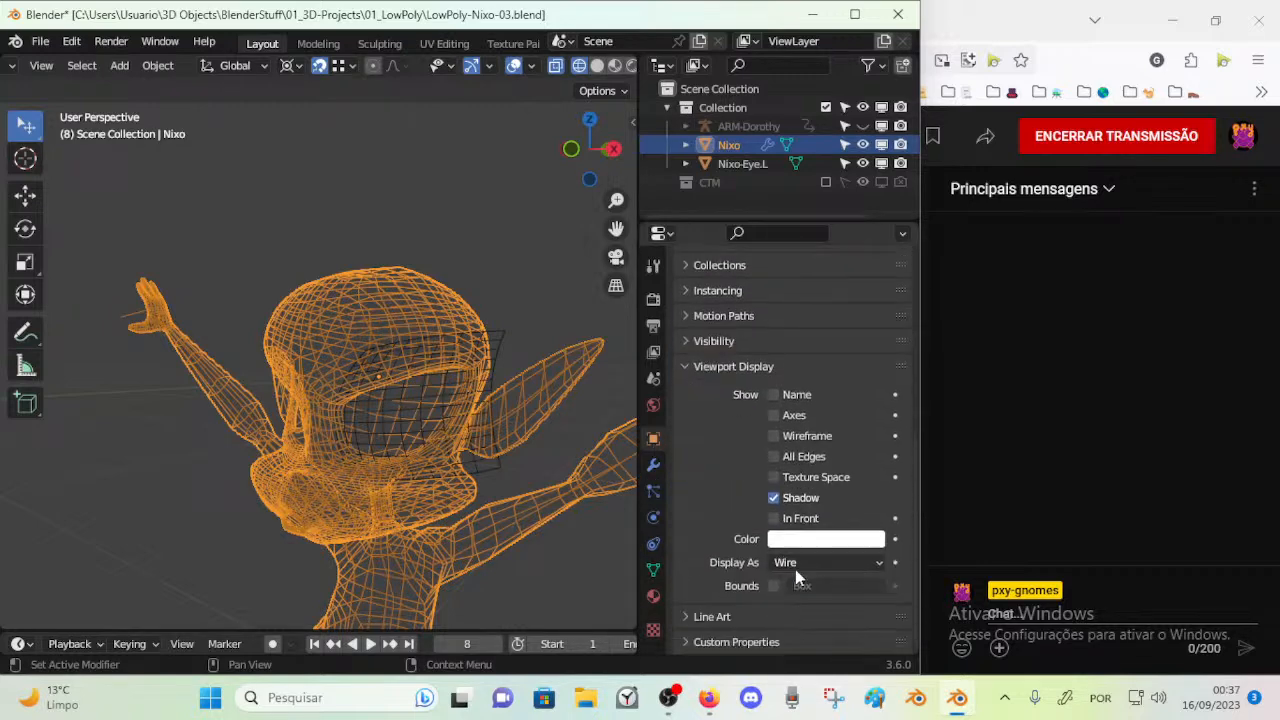
click(795, 564)
click(796, 480)
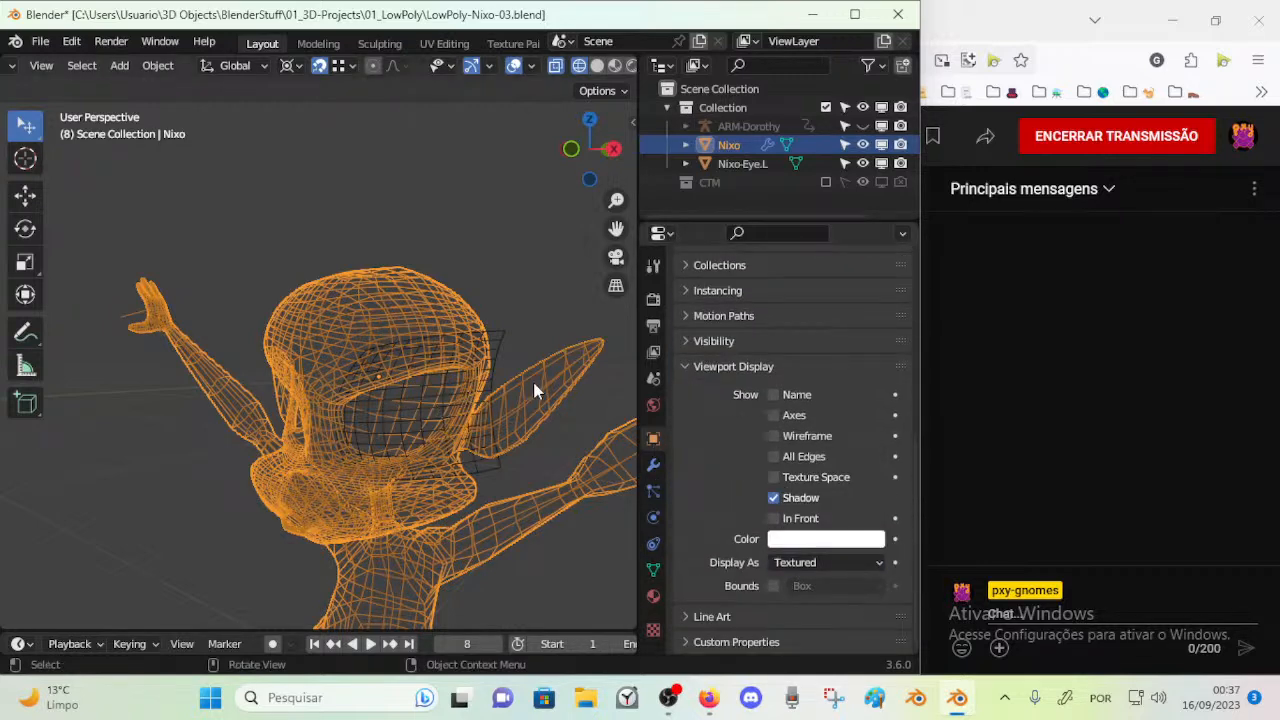
Switch the viewport to solid shading, select Nixo-Eye.L and open its mesh in Edit Mode
click(597, 66)
click(490, 352)
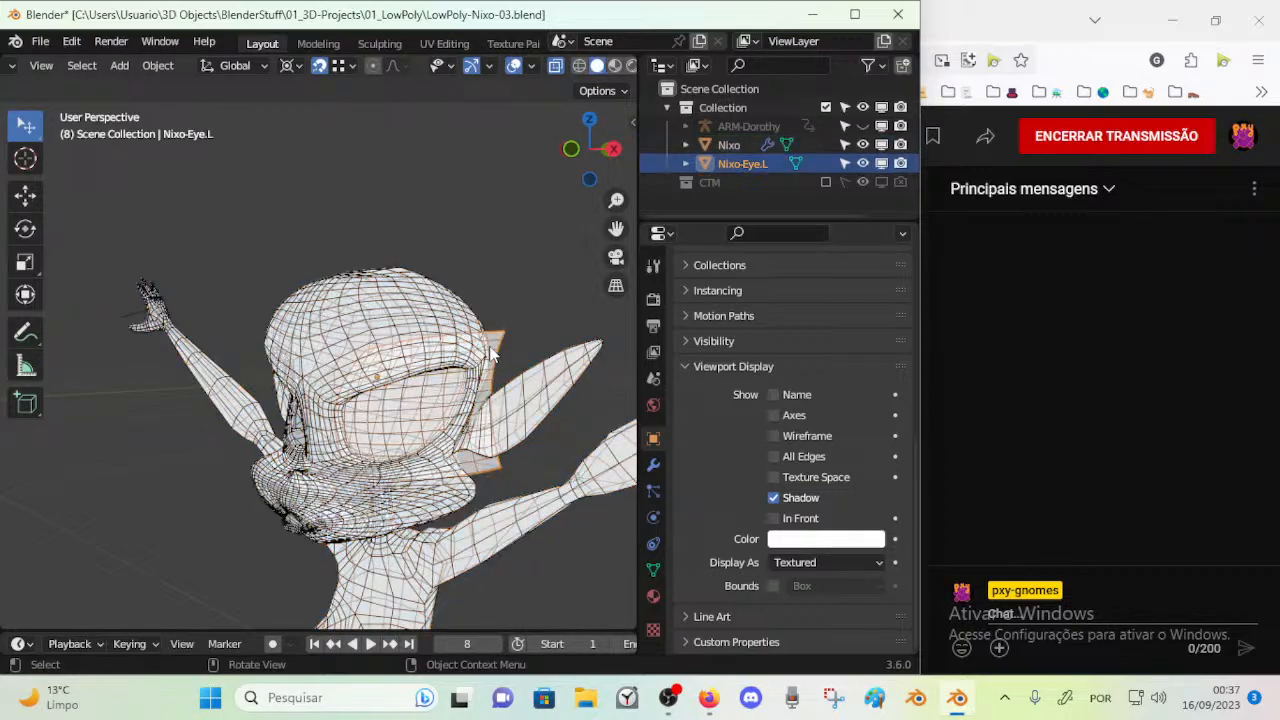
scroll(490, 352, up, 3)
middle_drag(490, 352, 430, 335)
key(Tab)
middle_drag(412, 222, 316, 254)
scroll(346, 376, up, 4)
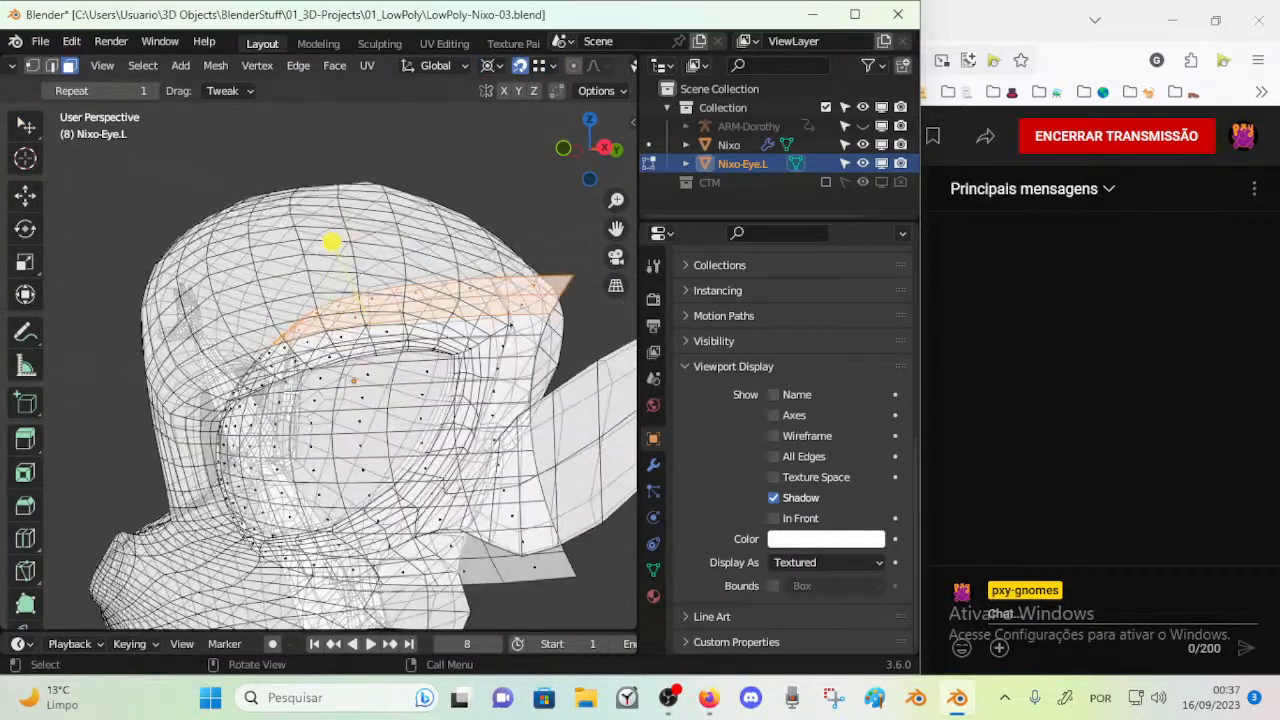
scroll(346, 376, up, 2)
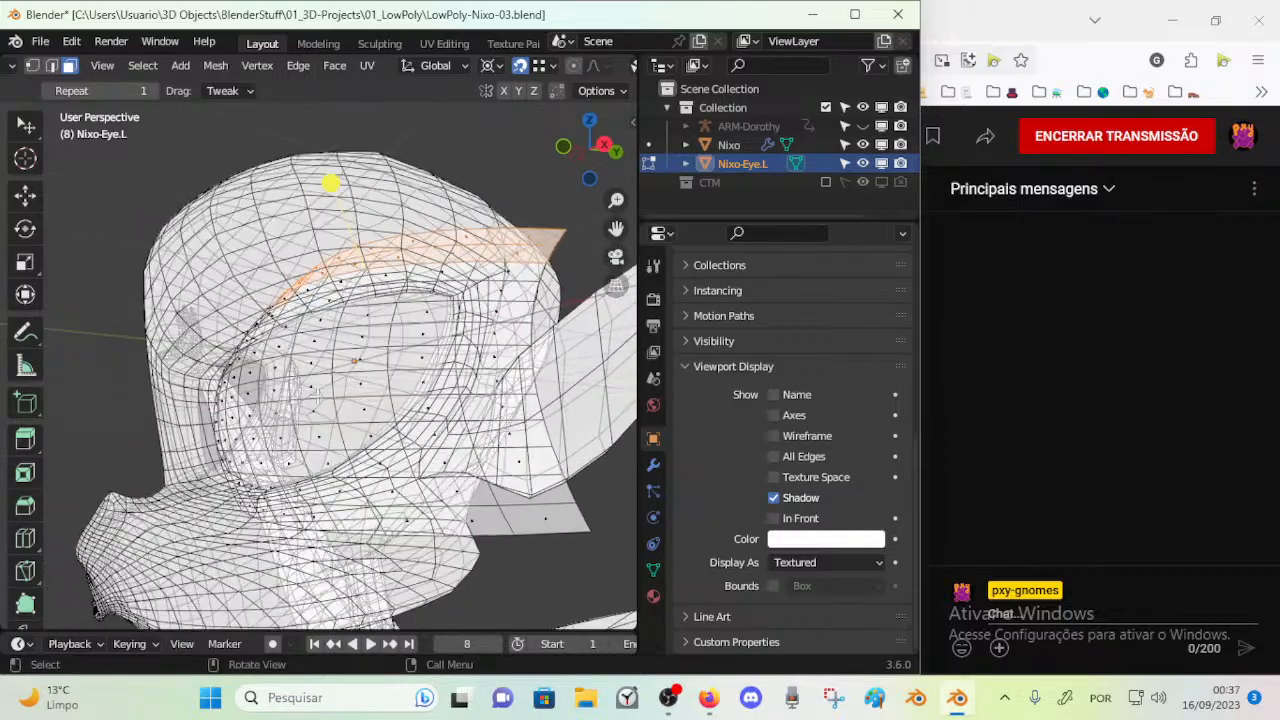
middle_drag(221, 372, 334, 370)
Return to Object Mode and add a Subdivision Surface modifier to Nixo-Eye.L
key(ctrl+Tab)
click(316, 371)
click(366, 359)
click(462, 361)
click(653, 464)
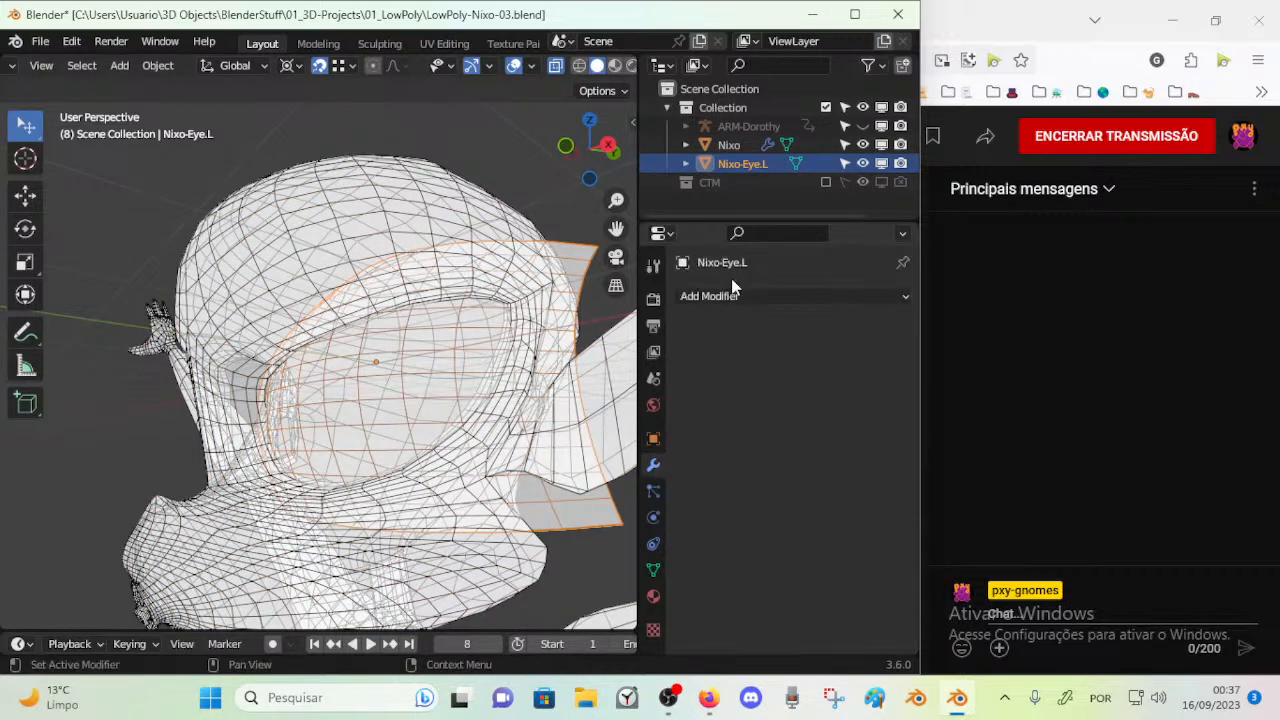
click(735, 298)
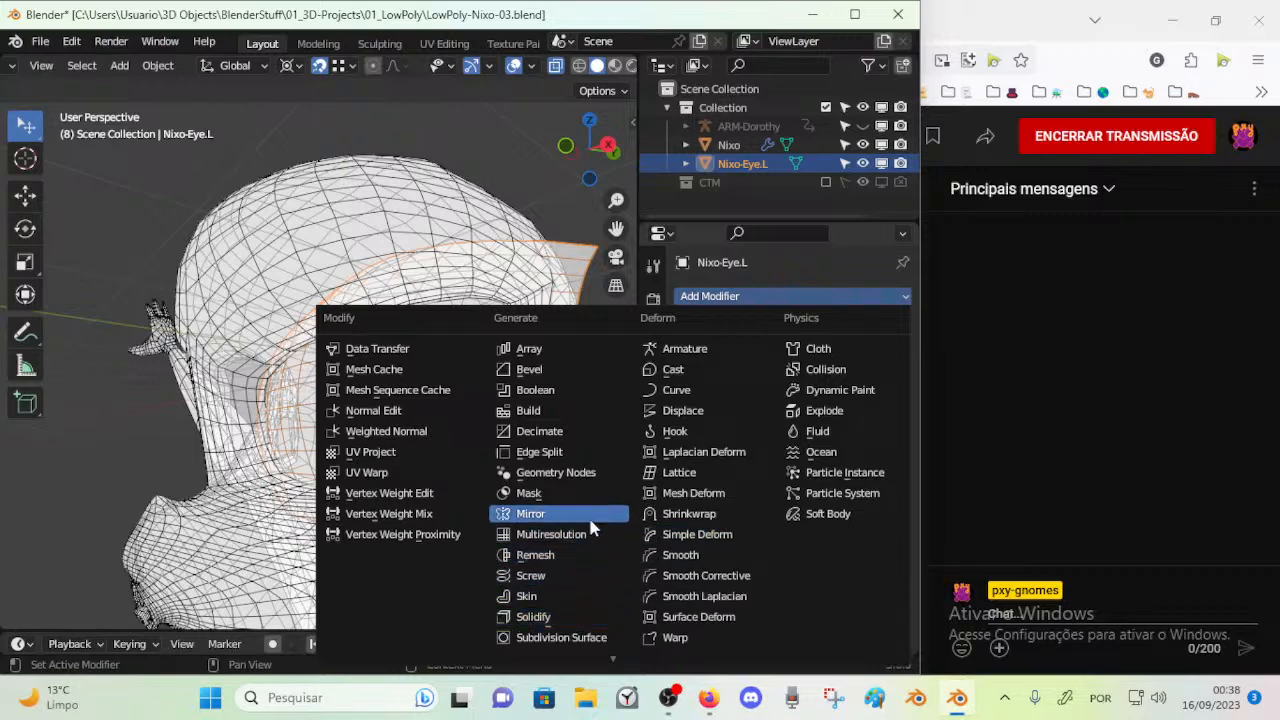
click(570, 641)
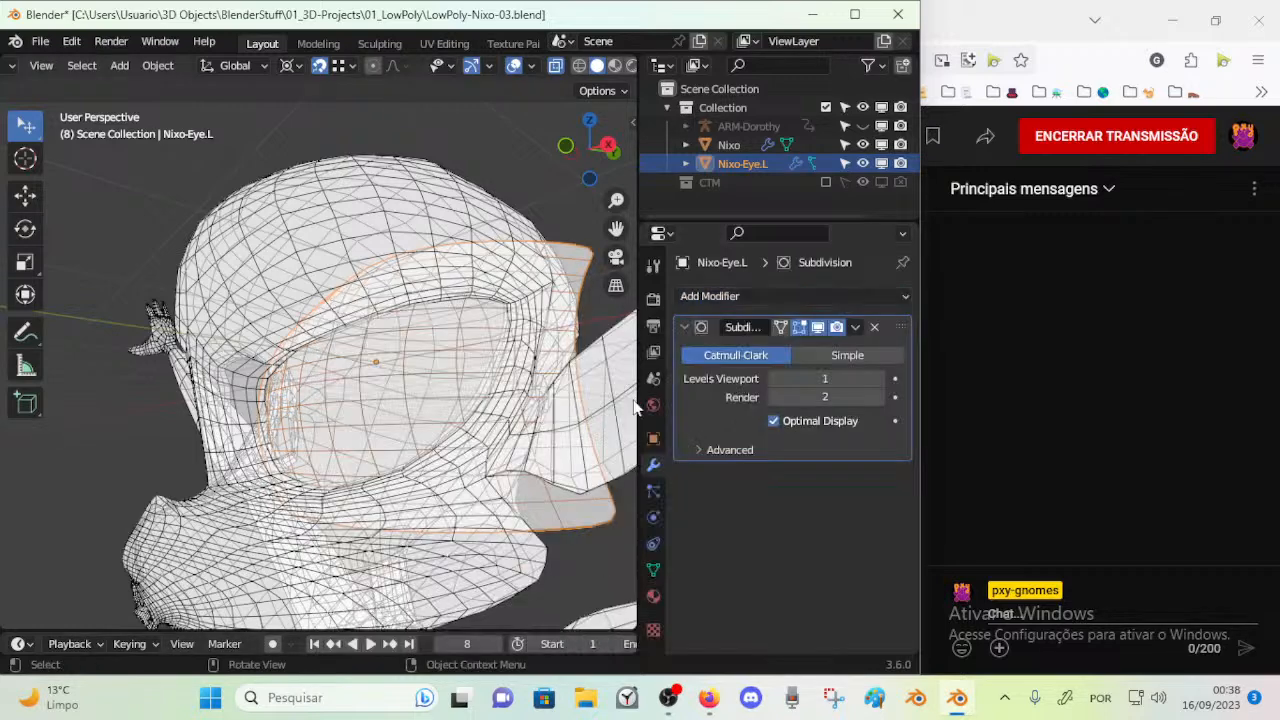
Turn off Optimal Display on the eye's Subdivision modifier and set its viewport levels to 2
click(879, 378)
click(879, 378)
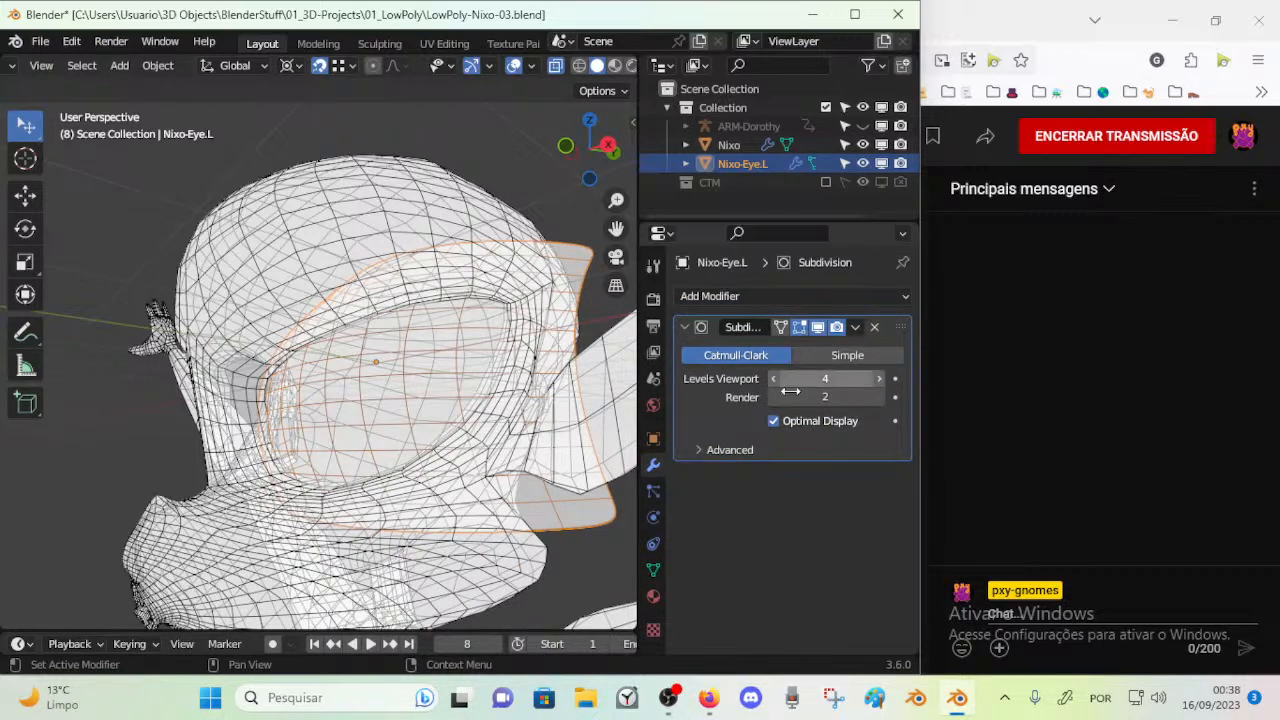
click(773, 421)
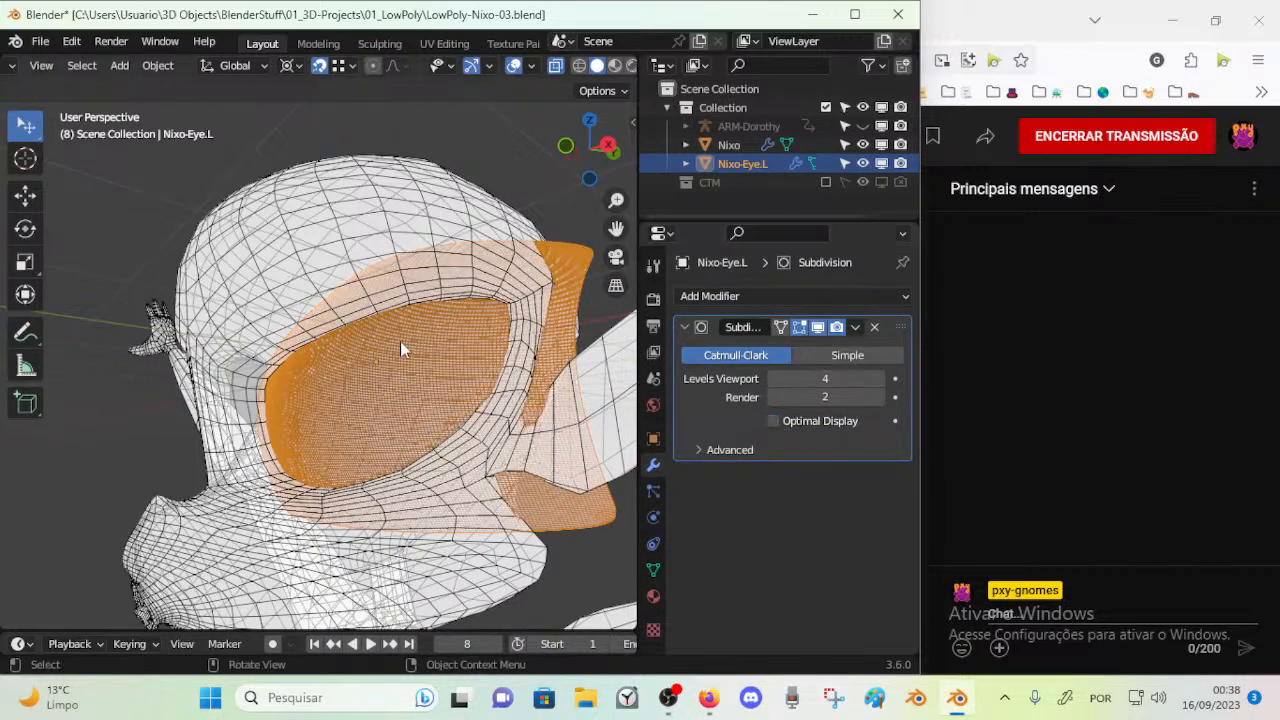
click(774, 379)
click(774, 379)
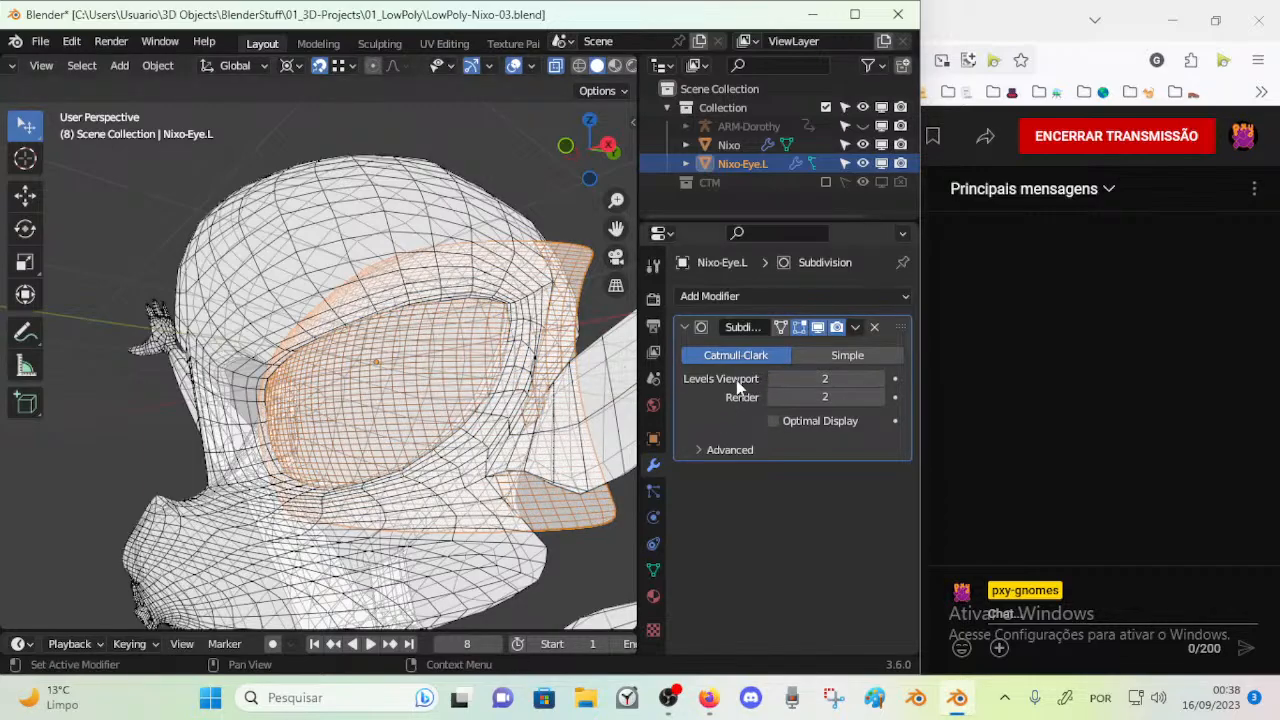
Edit the eye mesh in vertex selection mode and try to slide its upper outer corner vertex
click(375, 348)
key(Tab)
key(Tab)
click(406, 387)
key(Tab)
middle_drag(406, 387, 444, 345)
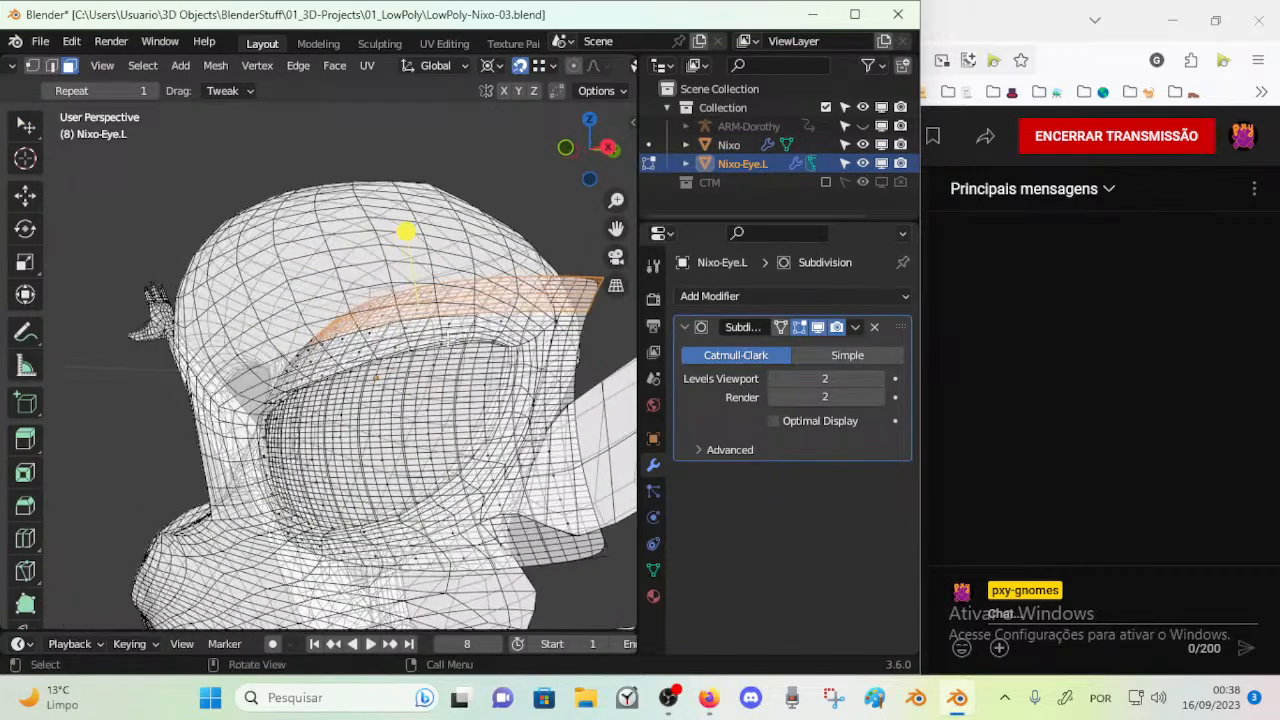
middle_drag(526, 287, 560, 258)
key(1)
click(575, 262)
key(g)
key(g)
right_click(431, 285)
Turn on proportional editing and pull the eye's upper outer corner vertex in toward the head
key(o)
scroll(389, 322, down, 2)
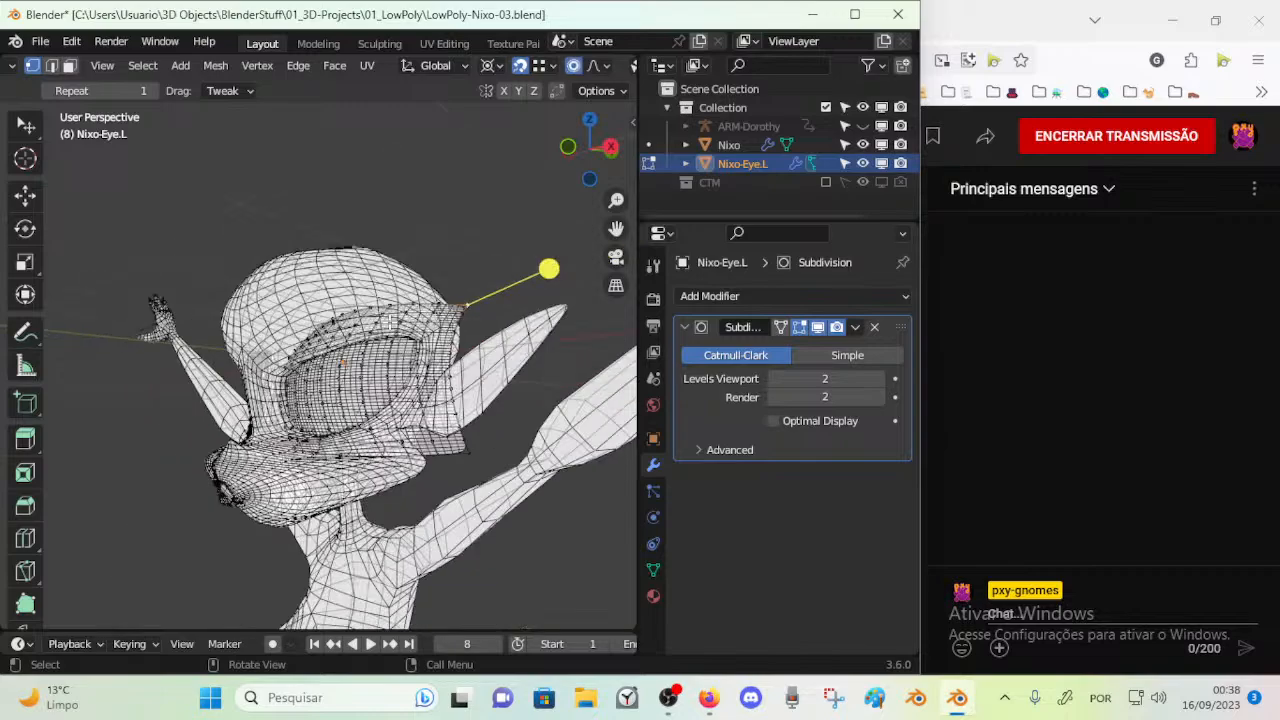
scroll(389, 322, up, 2)
middle_drag(389, 322, 367, 356)
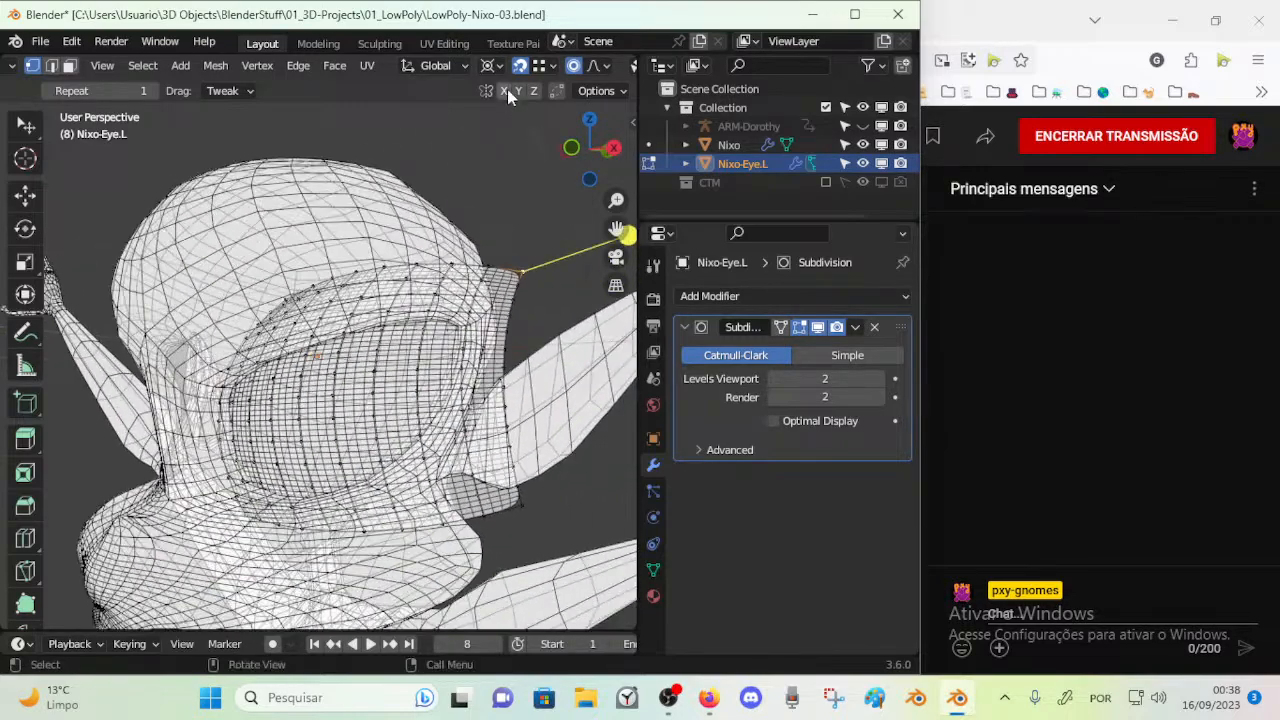
click(497, 66)
click(489, 133)
key(g)
scroll(410, 302, down, 10)
scroll(410, 302, up, 3)
scroll(405, 300, down, 5)
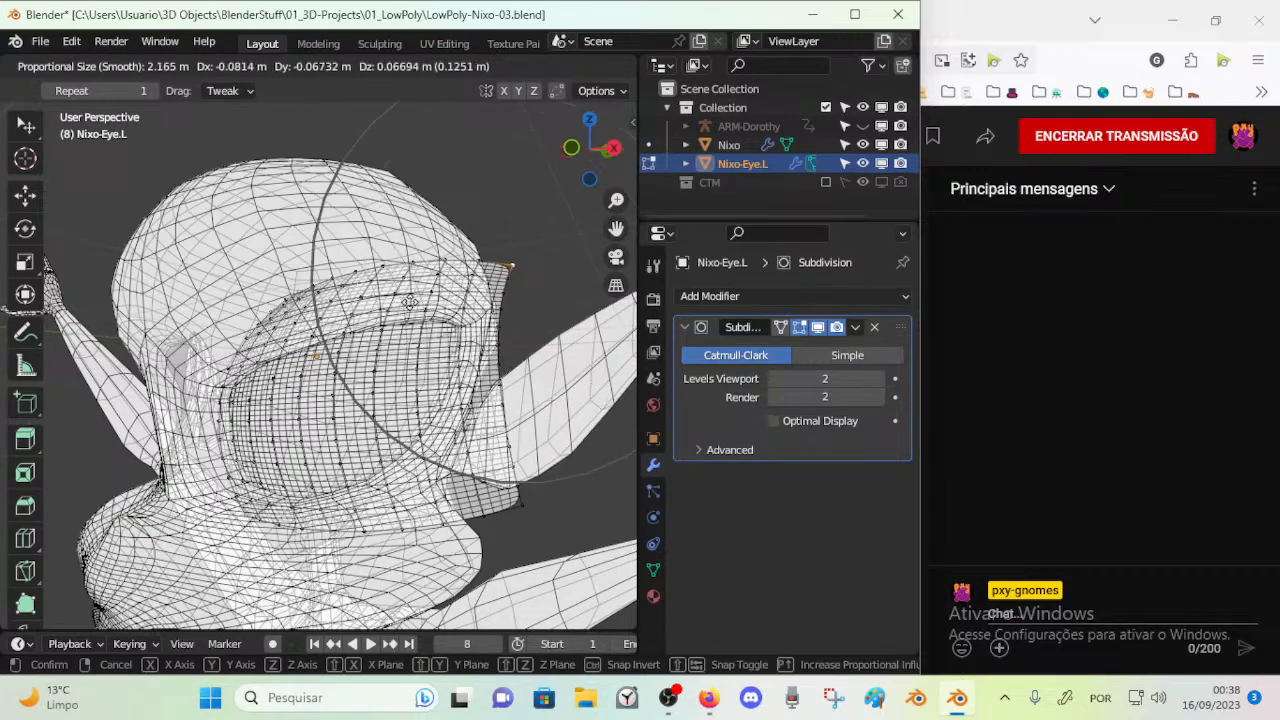
click(395, 298)
Move the eye mesh's upper inner corner with proportional editing to fit it against the brow
middle_drag(397, 300, 155, 209)
key(g)
click(478, 297)
shift+middle_drag(276, 364, 318, 374)
click(235, 333)
key(g)
click(240, 328)
middle_drag(152, 274, 297, 252)
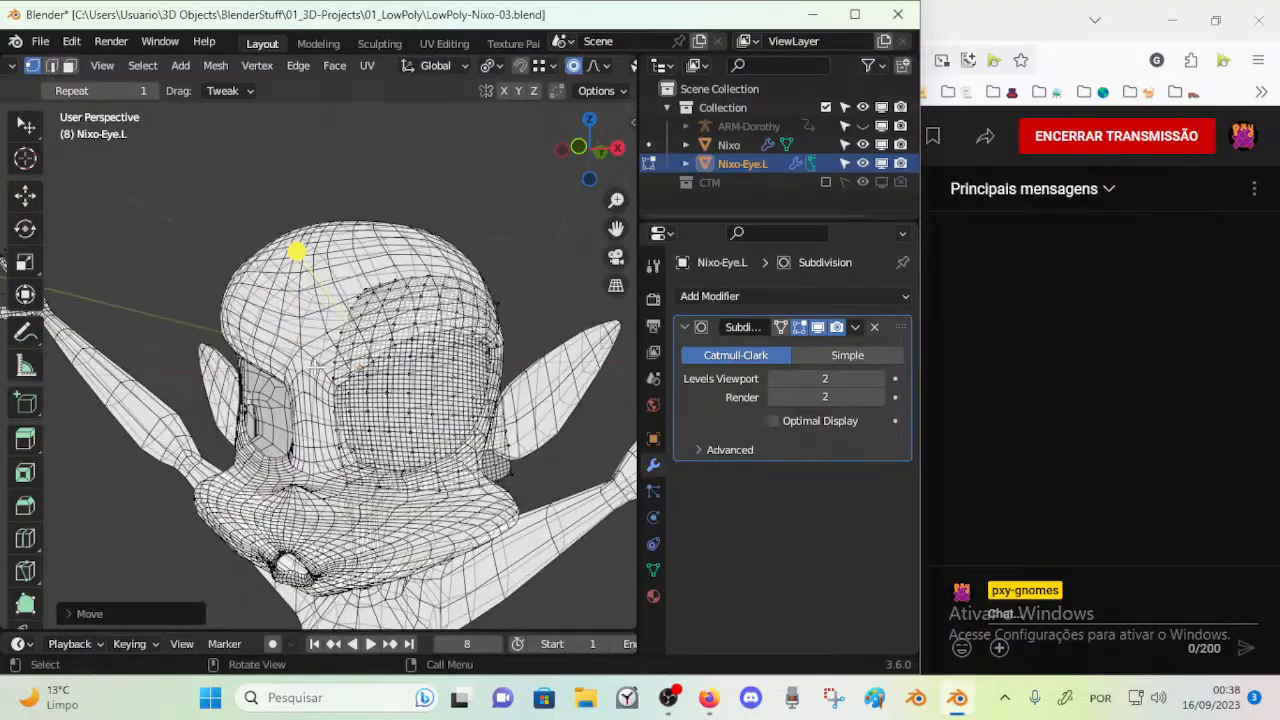
scroll(316, 380, up, 4)
Return to Object Mode, select Nixo and switch the viewport to Material Preview shading
middle_drag(316, 382, 248, 418)
key(ctrl+Tab)
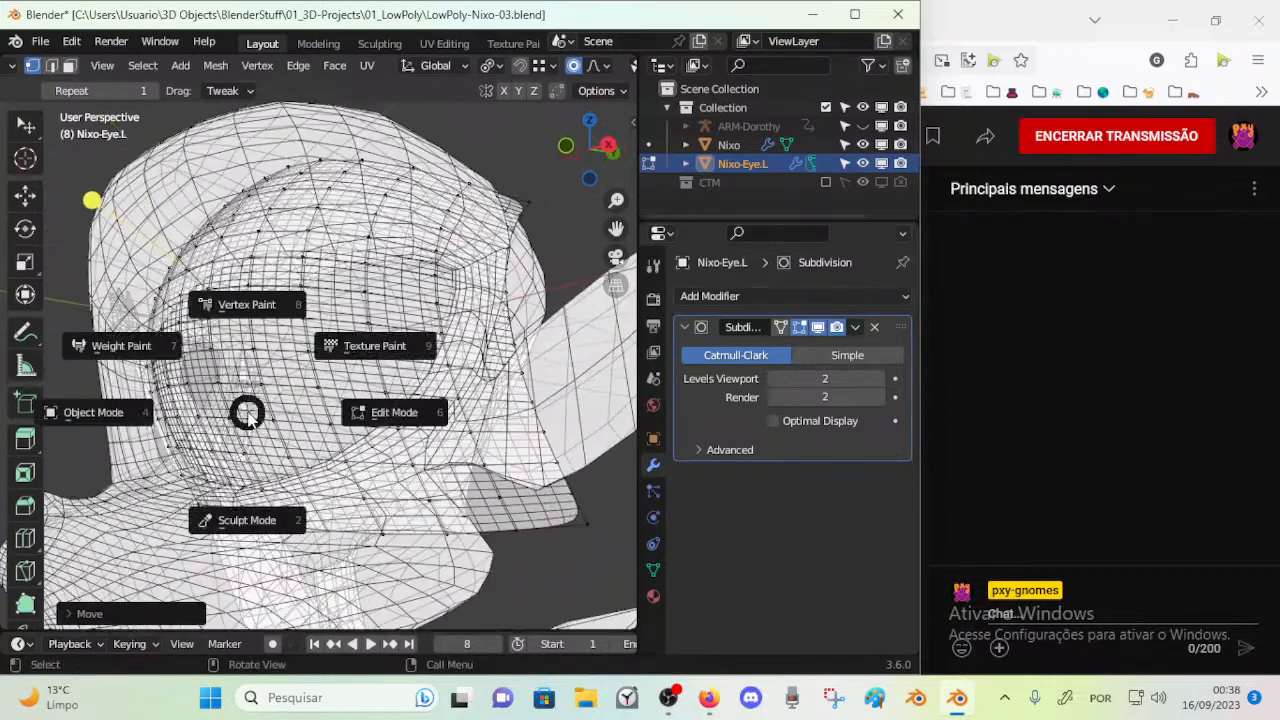
key(4)
click(298, 398)
click(298, 380)
click(181, 533)
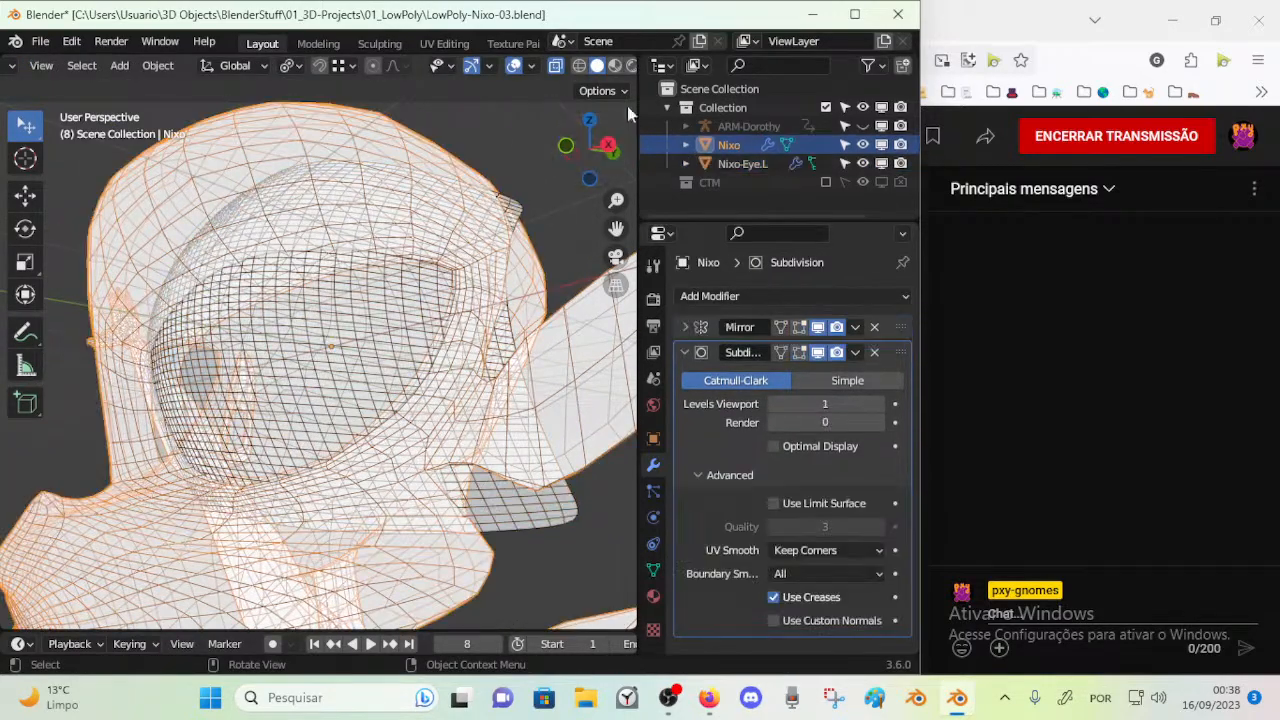
click(614, 65)
middle_drag(230, 348, 272, 353)
Open the Nixo-Eye.L mesh in Edit Mode and move its lower inner corner down behind the cheek with proportional editing
click(328, 389)
key(Tab)
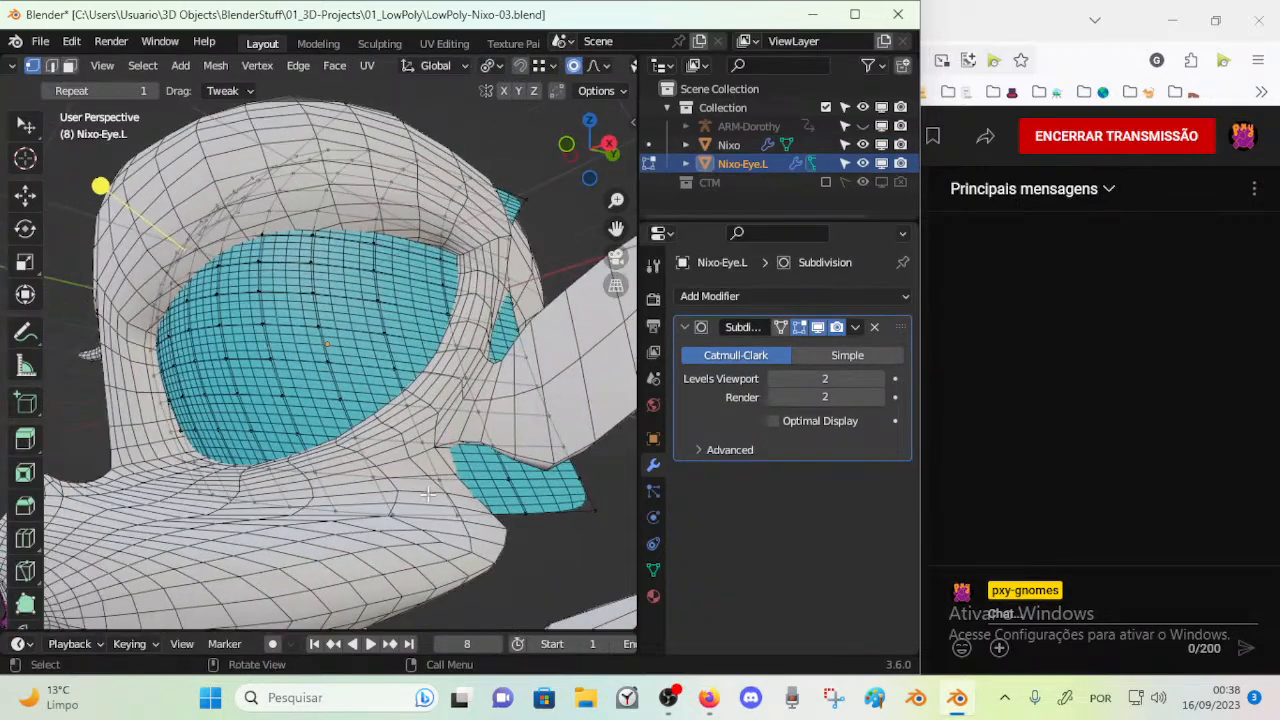
key(a)
key(g)
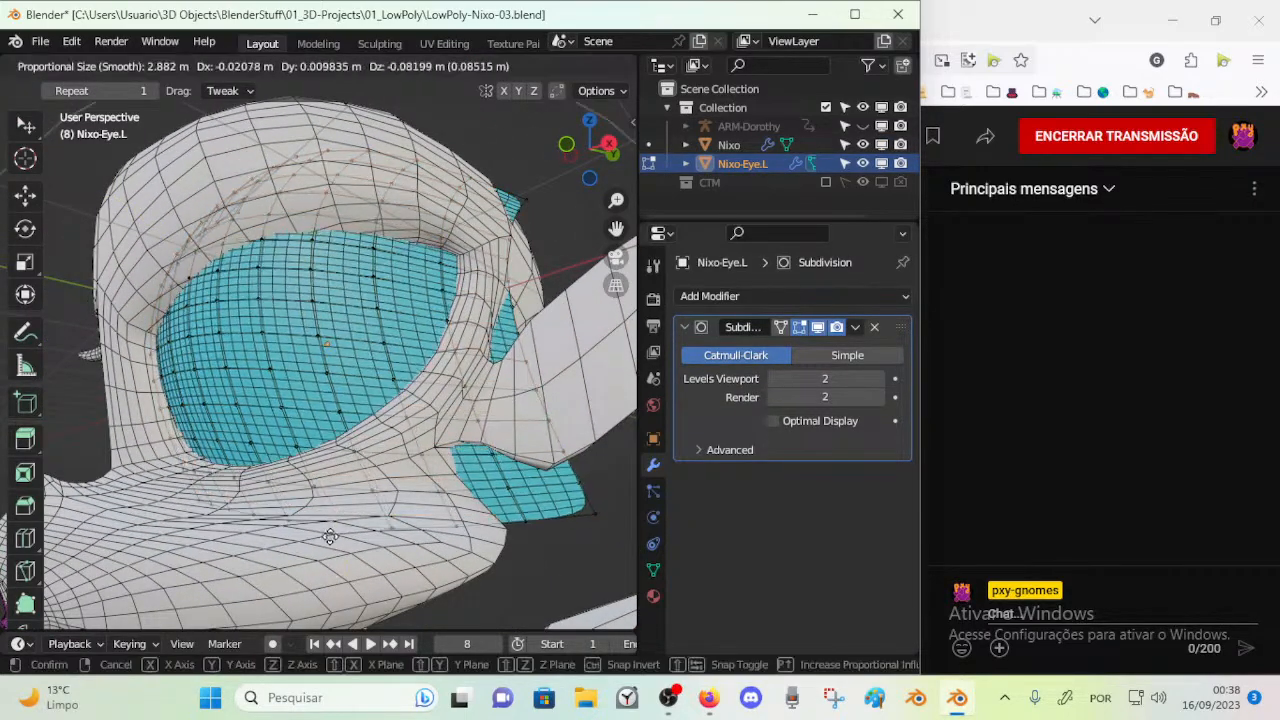
click(290, 532)
middle_drag(290, 532, 268, 553)
key(g)
click(272, 570)
key(g)
click(257, 558)
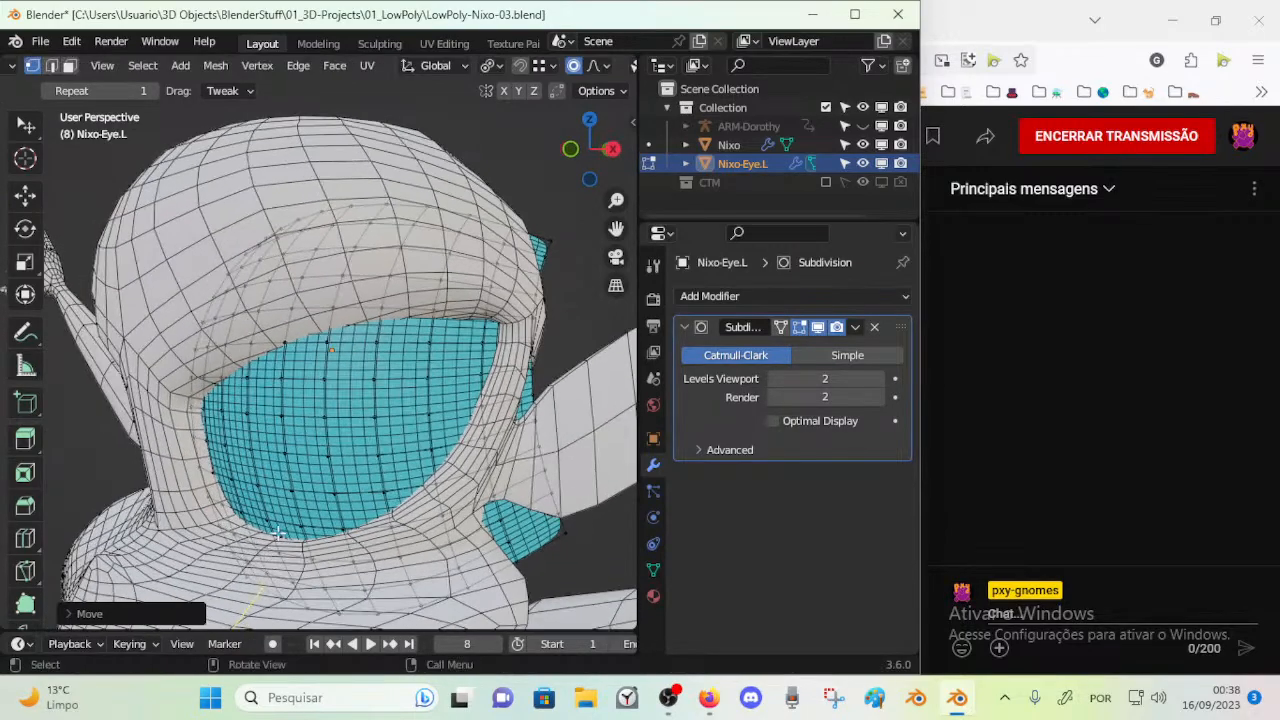
Move the eye's upper edge and upper outer corner so they tuck inside the head
middle_drag(334, 221, 250, 238)
key(g)
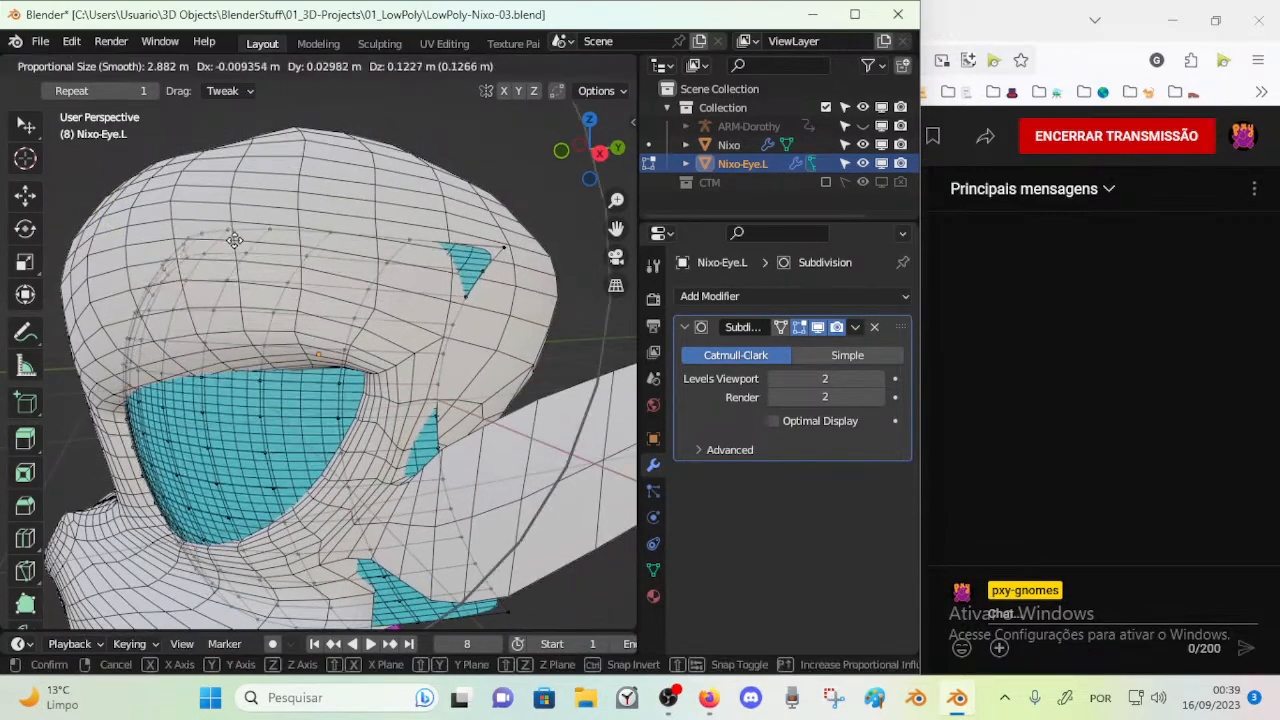
click(135, 250)
middle_drag(125, 252, 83, 262)
click(449, 250)
middle_drag(449, 250, 335, 264)
key(g)
click(243, 274)
Try to rotate the eye's upper outer corner with proportional editing, and undo the rotation
middle_drag(243, 274, 206, 241)
key(g)
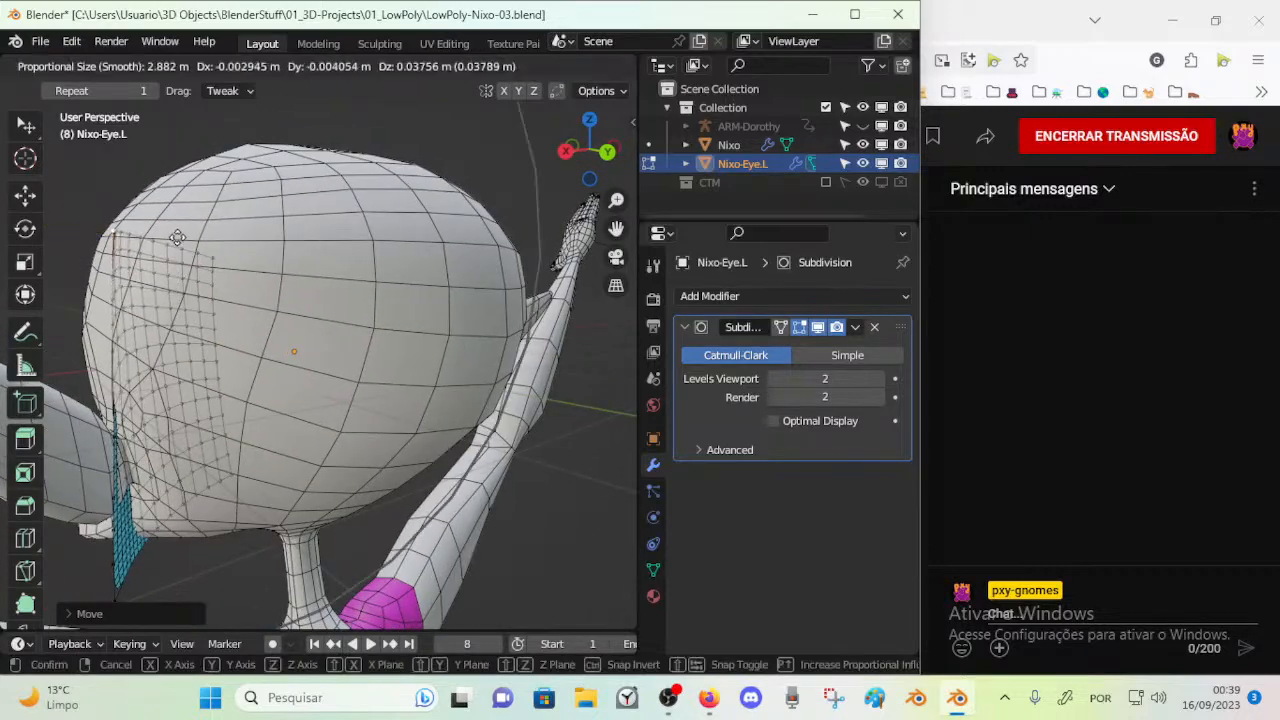
click(251, 266)
key(ctrl+z)
Move vertices along the eye's outer and upper edges so the mesh follows the head's curve
middle_drag(251, 266, 471, 287)
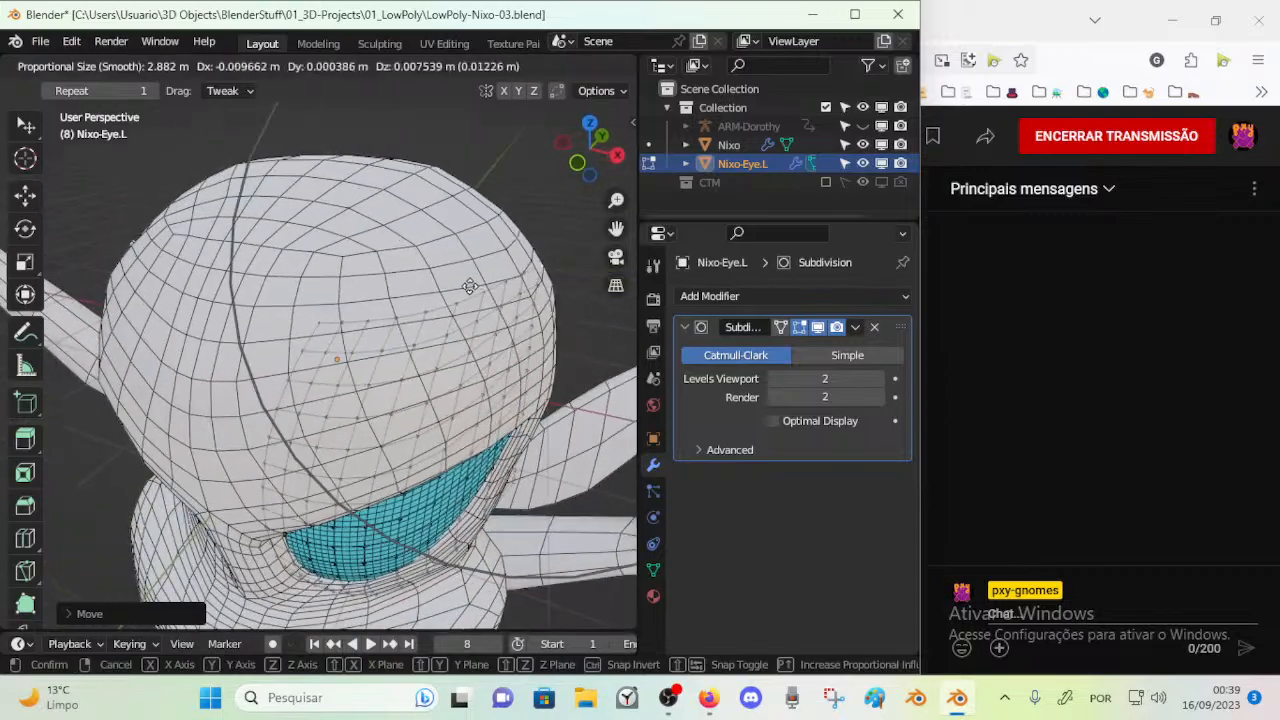
middle_drag(418, 343, 408, 291)
click(450, 338)
key(g)
click(452, 342)
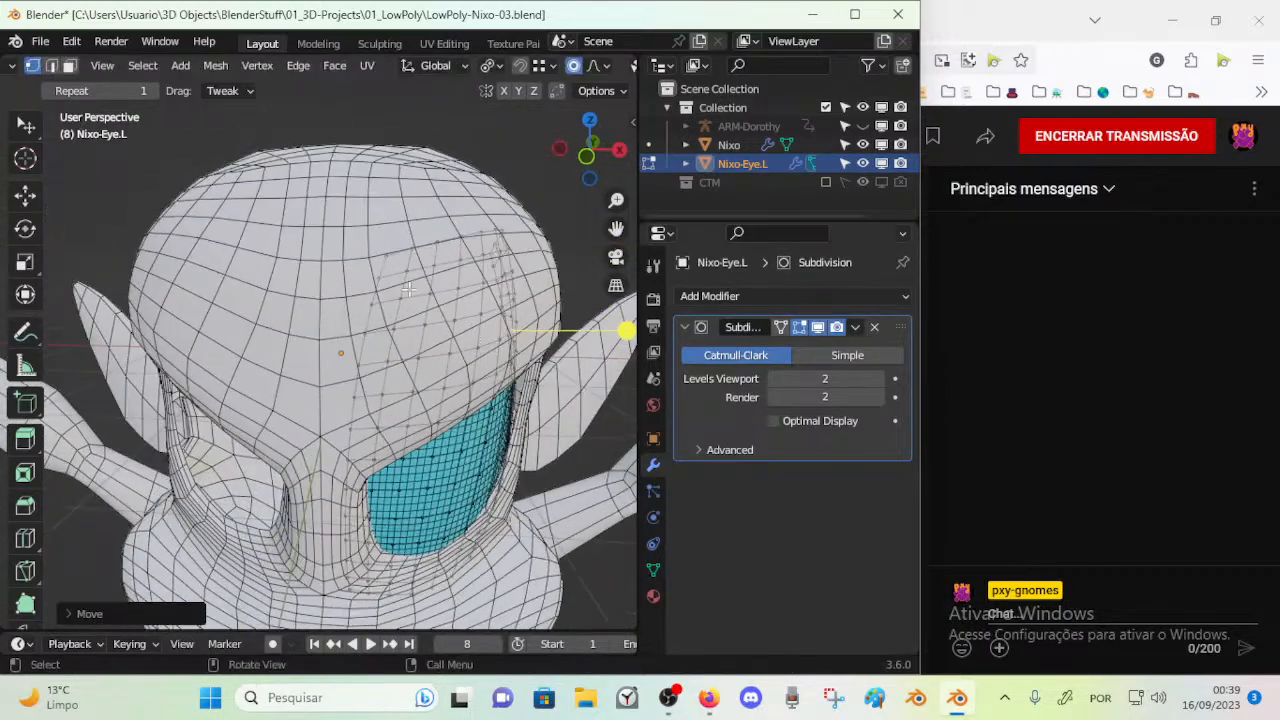
key(g)
click(368, 286)
middle_drag(338, 370, 342, 237)
key(g)
click(173, 375)
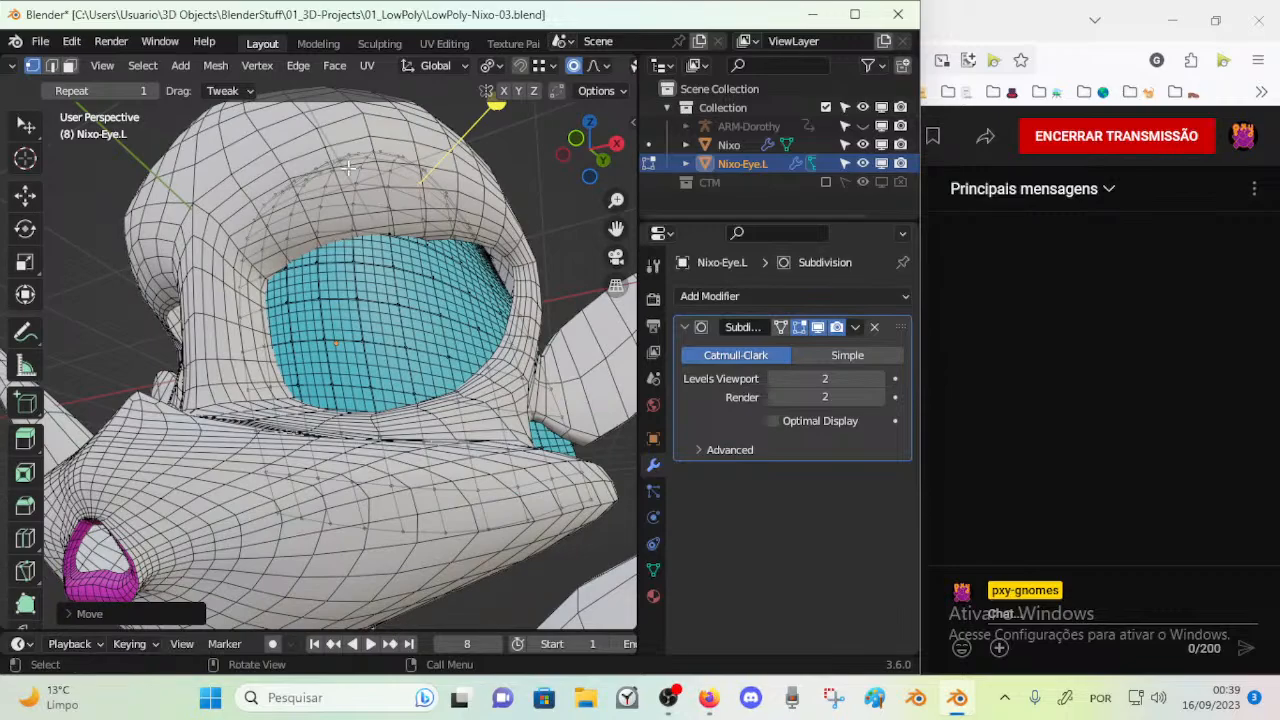
Try to move the eye's lower inner corner upward with proportional editing, and undo the move
middle_drag(379, 179, 131, 586)
key(g)
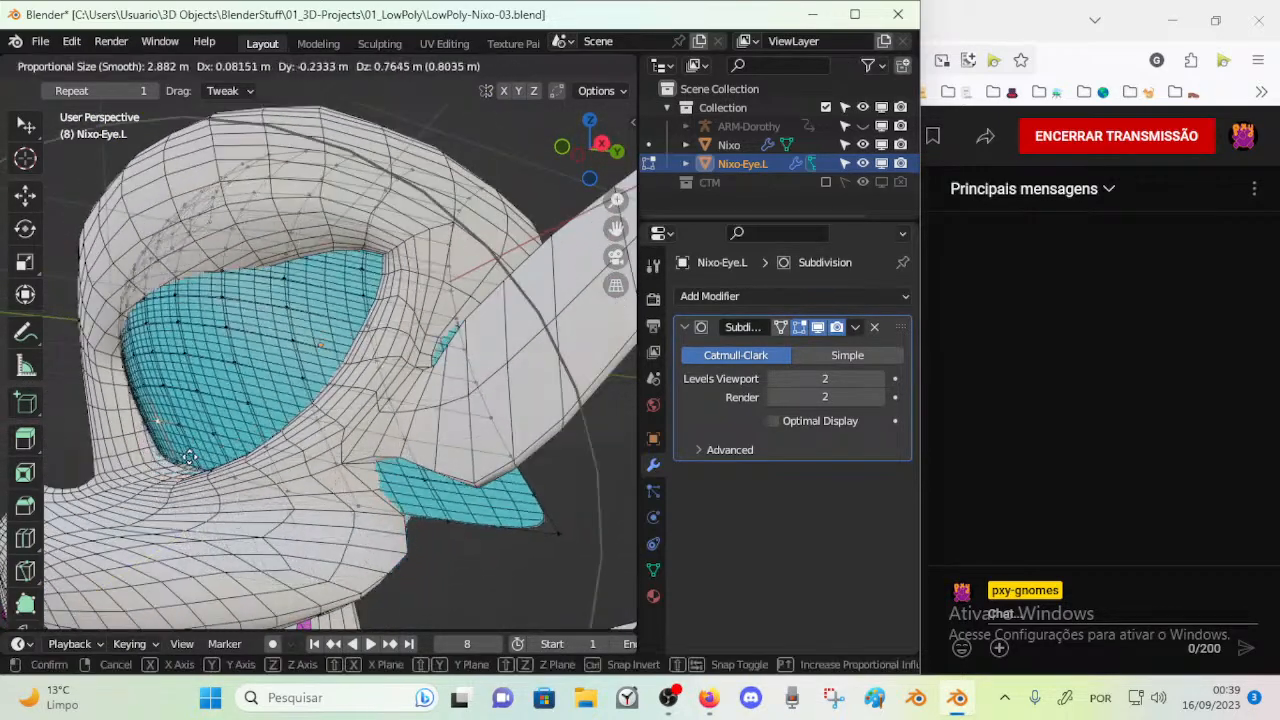
click(189, 461)
key(ctrl+z)
Reposition vertices on the lower inner part of the eye mesh to fit the eye socket
click(167, 412)
key(g)
click(166, 393)
middle_drag(166, 393, 269, 410)
middle_drag(266, 459, 360, 502)
key(g)
click(465, 492)
Pull the eye's lower outer corner inward so it sits inside the cheek
middle_drag(465, 492, 212, 388)
middle_drag(269, 447, 540, 487)
key(g)
click(80, 420)
key(g)
click(506, 500)
key(g)
click(519, 509)
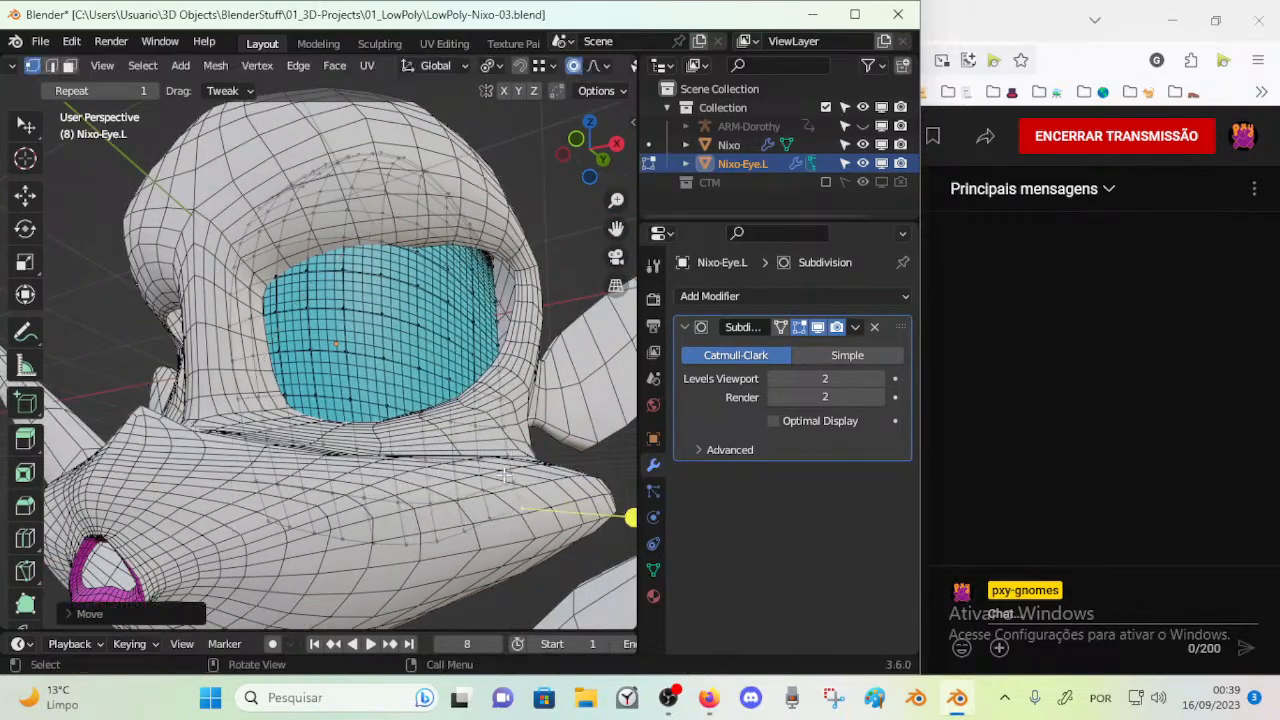
Move vertices on the eye's outer side with proportional editing to close the gap along the socket
middle_drag(467, 291, 497, 521)
key(g)
click(516, 381)
key(g)
middle_drag(400, 484, 180, 310)
click(408, 489)
key(g)
click(518, 375)
Rotate the eye's outer area with proportional editing to align it with the side of the head
key(r)
middle_drag(181, 202, 254, 186)
click(201, 184)
click(245, 272)
middle_drag(245, 272, 434, 369)
key(r)
click(446, 386)
Move the selected vertex at the eye's upper outer rim to fit it against the socket edge
scroll(378, 366, up, 3)
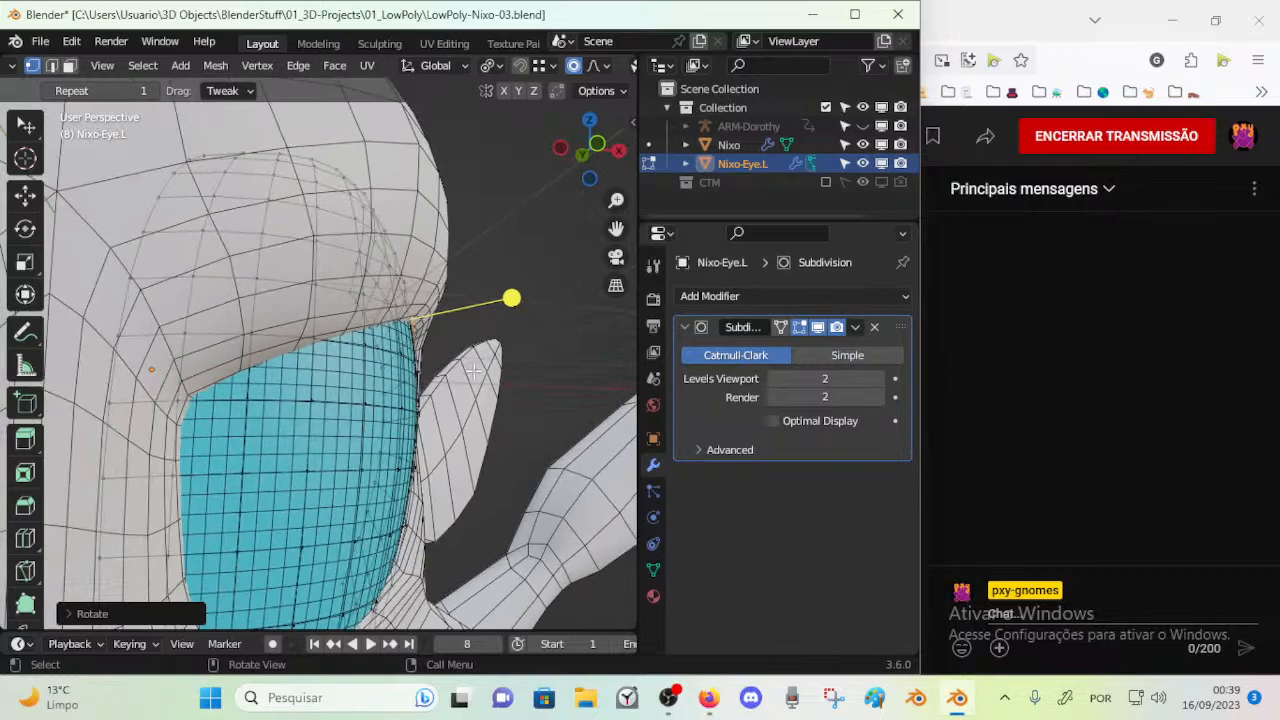
key(r)
right_click(477, 370)
key(g)
click(473, 364)
Shift the eye's outer vertices horizontally, working from behind the head, to bring the protruding edge inward
middle_drag(500, 291, 184, 395)
key(g)
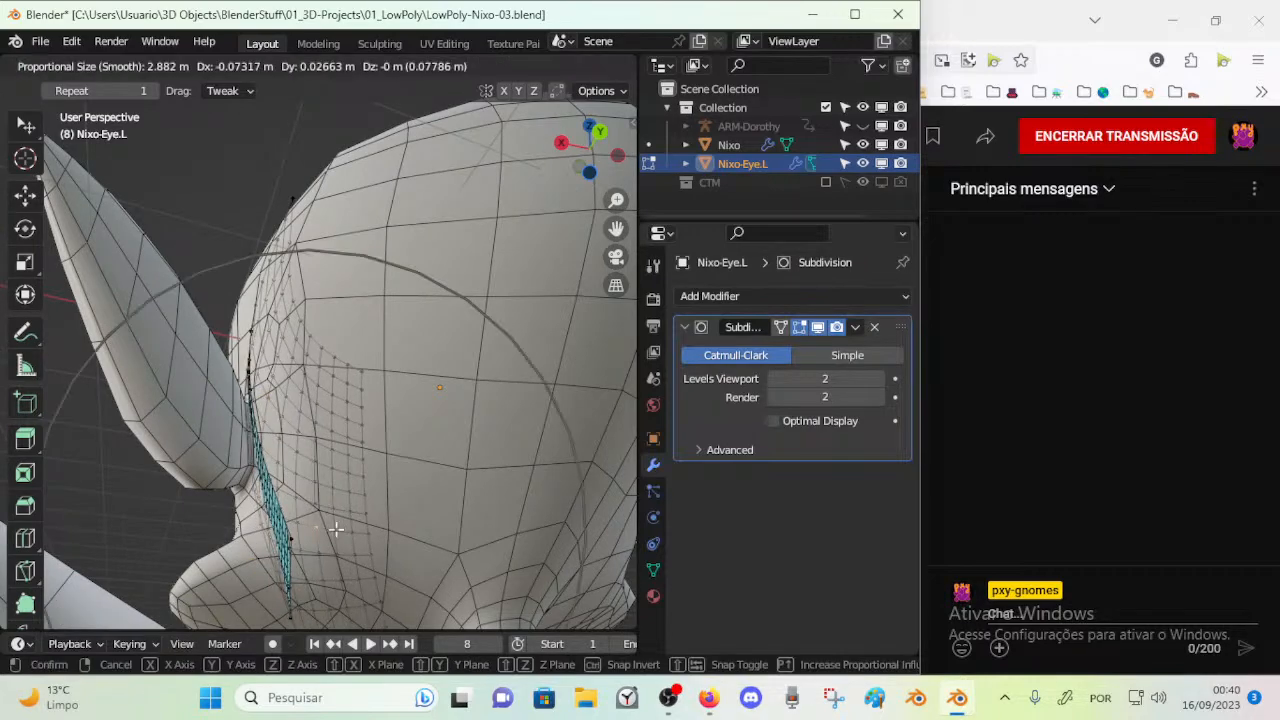
click(350, 525)
middle_drag(350, 525, 337, 487)
middle_drag(312, 499, 276, 578)
drag(345, 566, 366, 545)
Move the vertex beside the socket's lower outer rim to refine how the eye meets the cheek
middle_drag(366, 543, 185, 507)
drag(185, 566, 290, 560)
middle_drag(290, 560, 476, 524)
middle_drag(391, 458, 330, 450)
key(g)
click(358, 463)
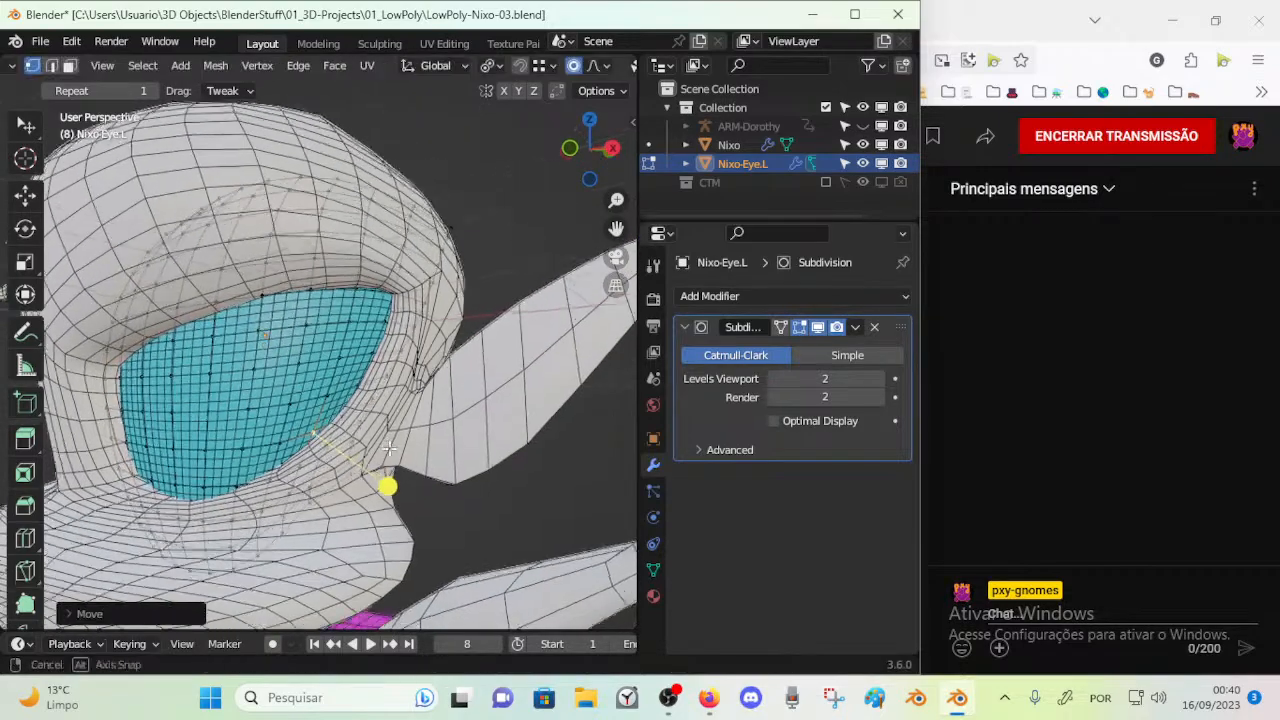
Move vertices on the eye's outer rim with proportional editing to follow the socket edge
key(g)
click(368, 451)
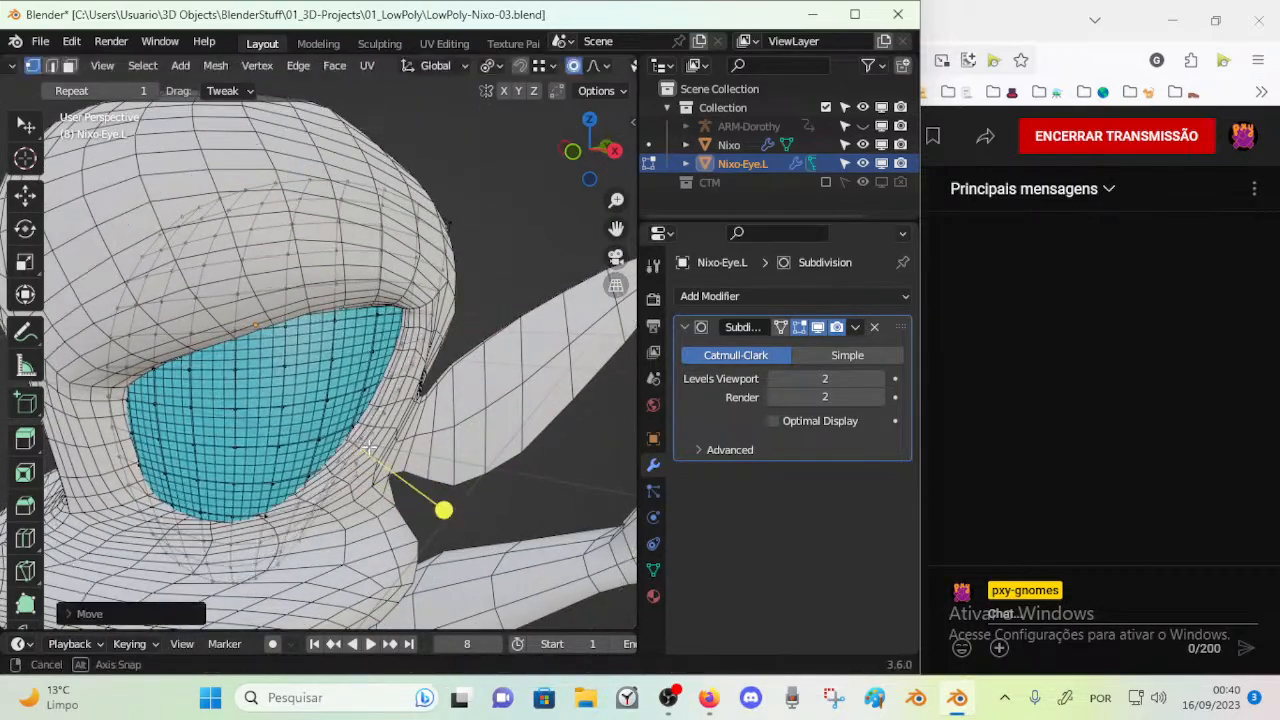
middle_drag(422, 326, 368, 440)
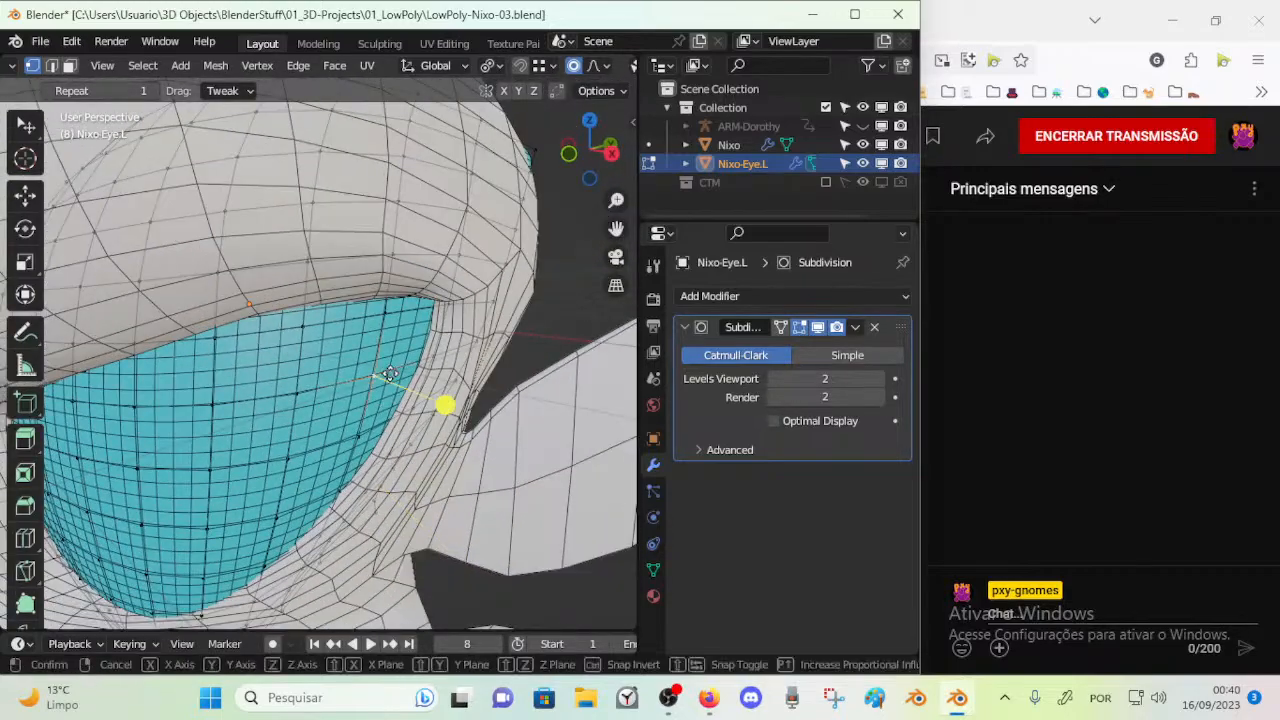
click(455, 403)
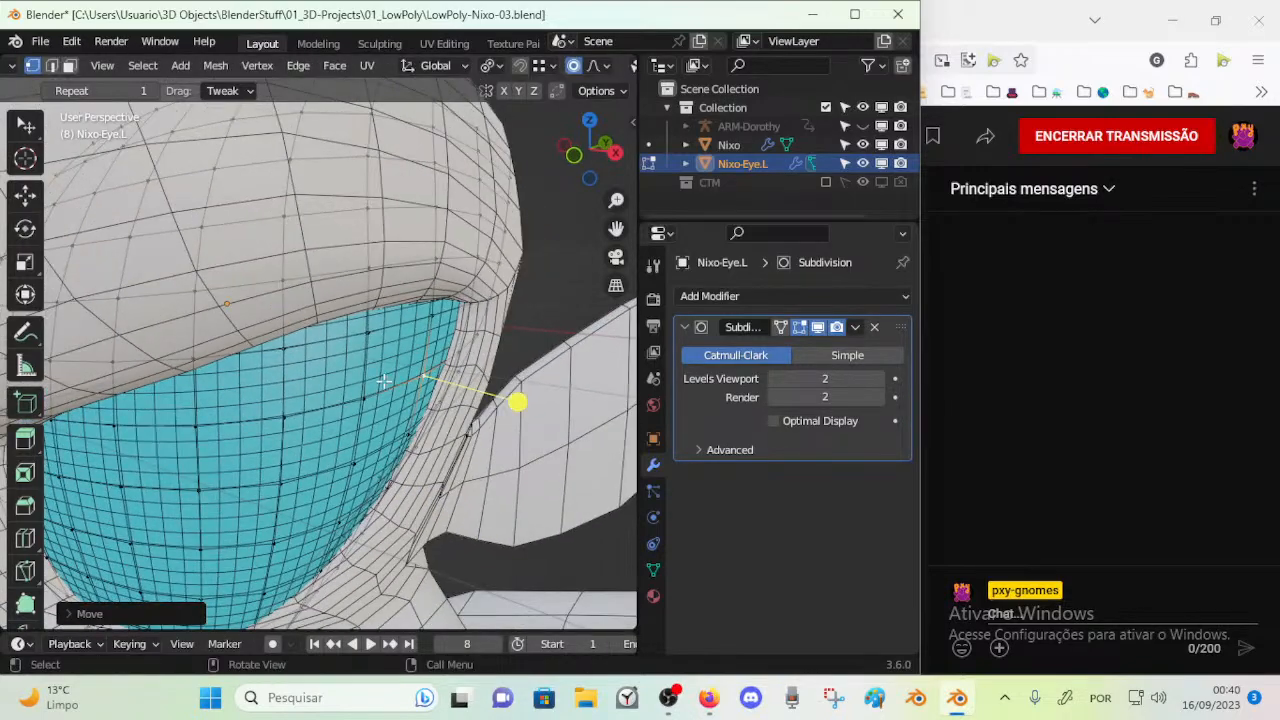
Examine how the eye's lower and outer edges meet the socket, from the side, the front and behind the head surface
middle_drag(397, 286, 435, 241)
drag(438, 227, 445, 220)
middle_drag(434, 235, 191, 424)
drag(210, 379, 199, 373)
middle_drag(199, 373, 218, 458)
drag(200, 492, 194, 502)
middle_drag(194, 502, 223, 539)
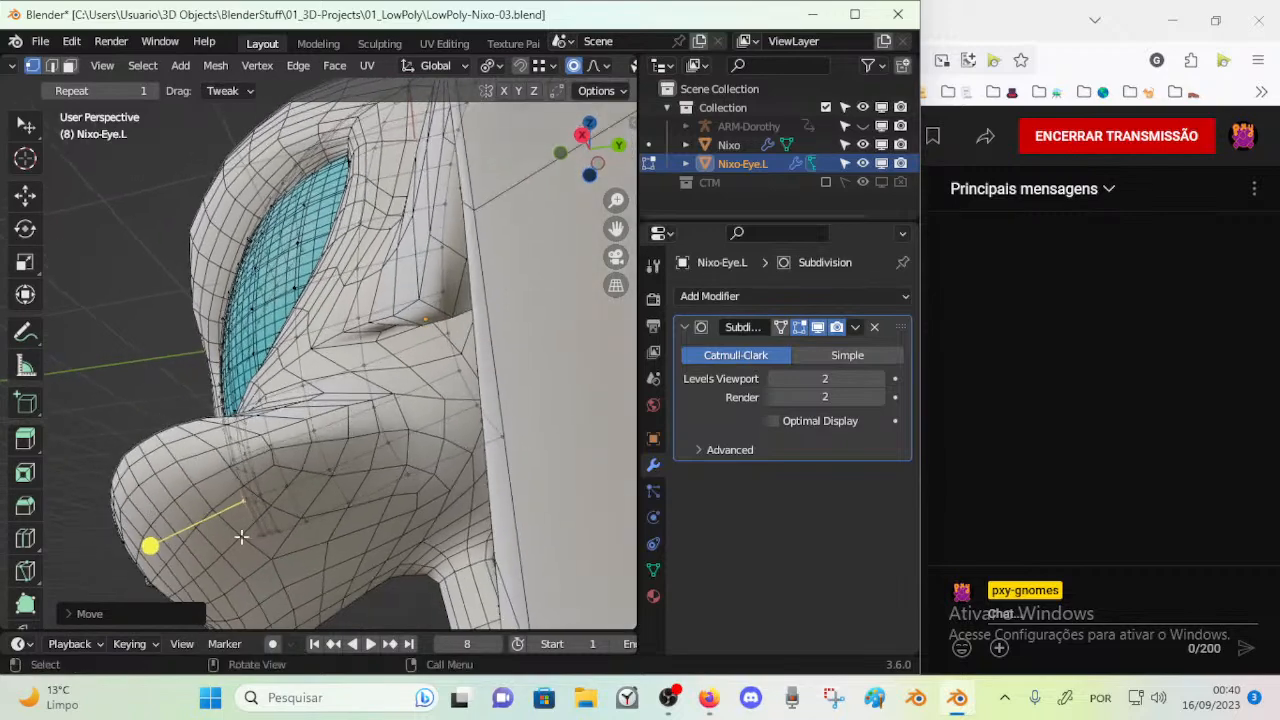
drag(280, 531, 351, 514)
middle_drag(351, 514, 302, 494)
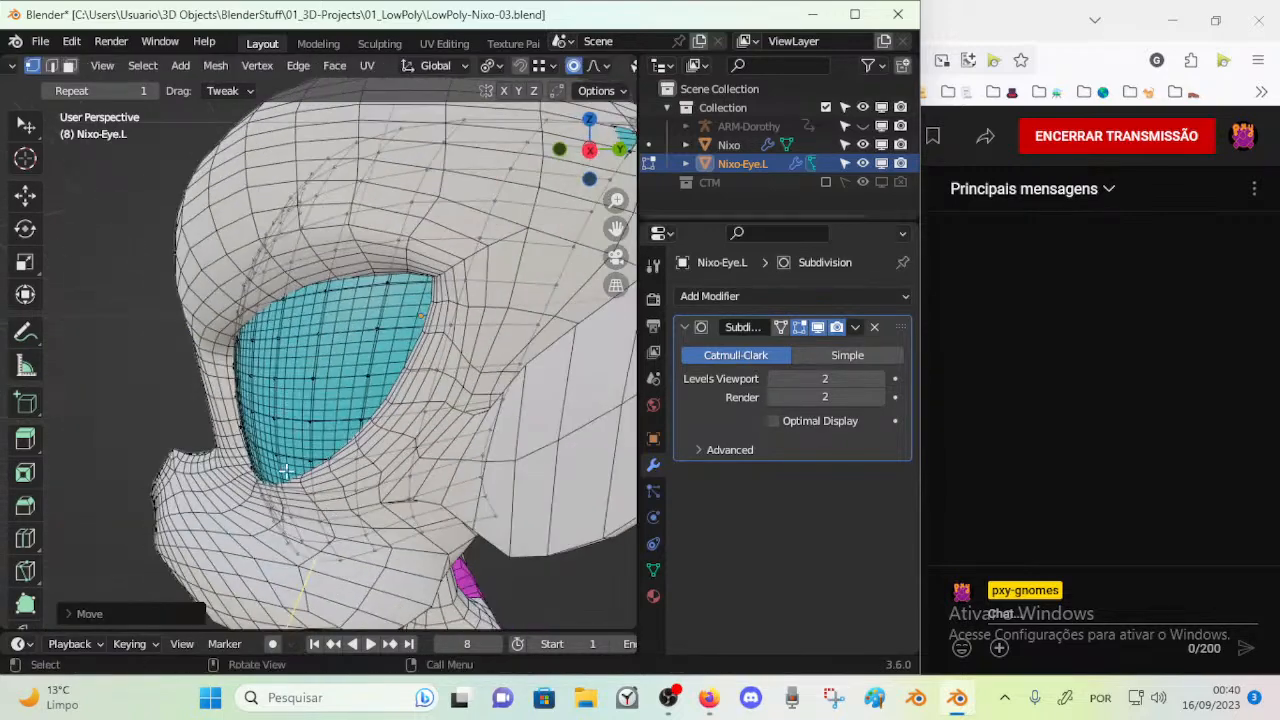
drag(255, 427, 247, 430)
middle_drag(308, 543, 271, 519)
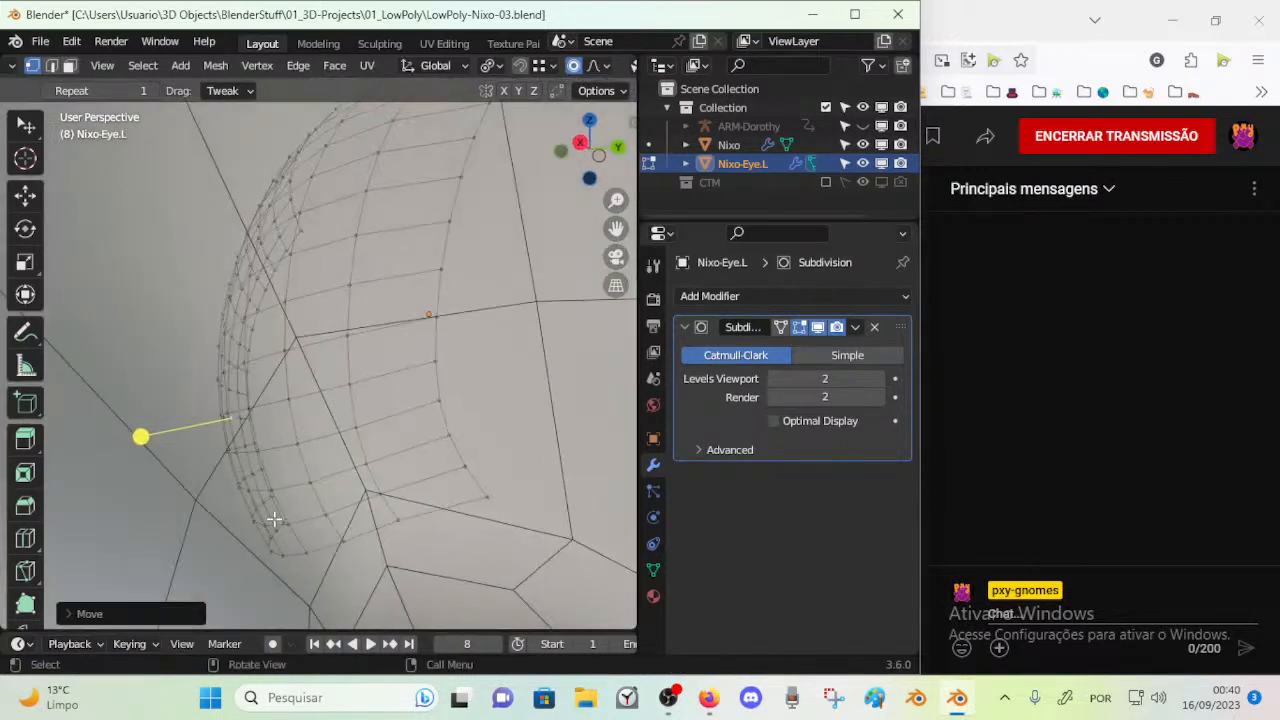
drag(338, 541, 373, 533)
middle_drag(250, 462, 278, 496)
middle_drag(324, 534, 284, 527)
drag(268, 506, 262, 494)
middle_drag(242, 455, 292, 447)
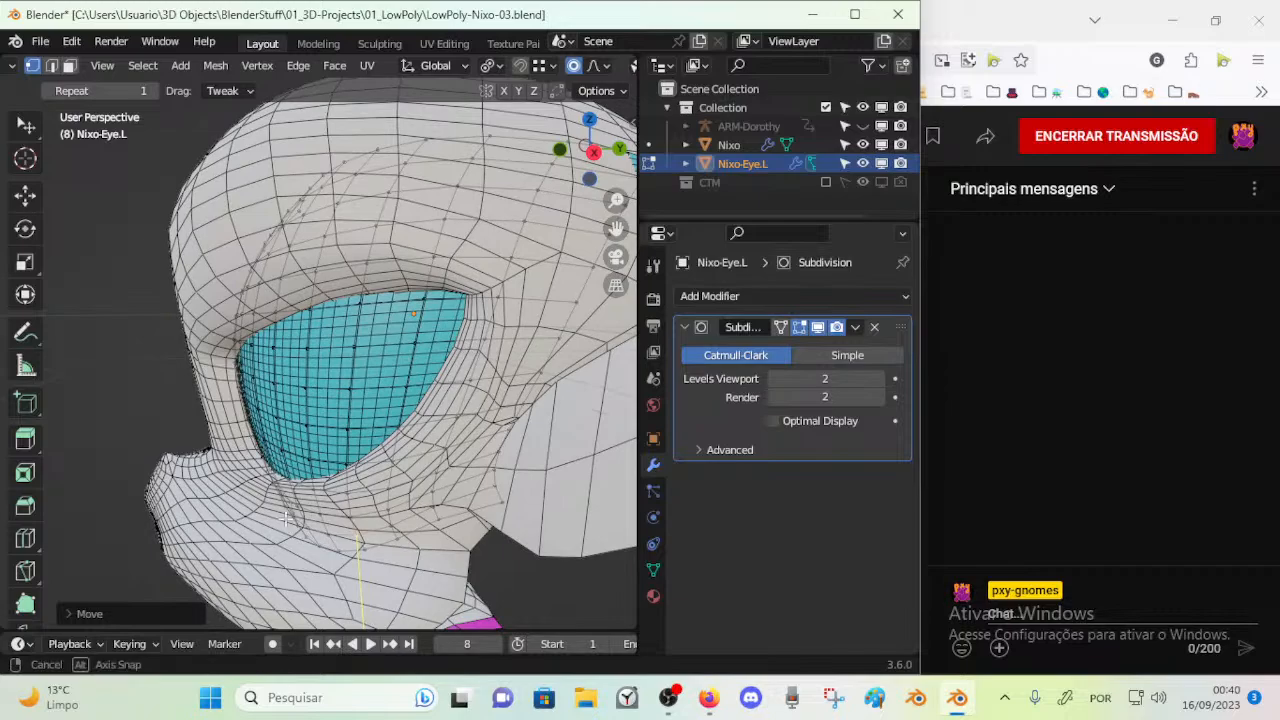
middle_drag(295, 517, 305, 528)
drag(305, 528, 341, 530)
middle_drag(258, 474, 309, 457)
drag(267, 434, 268, 436)
middle_drag(268, 436, 312, 461)
middle_drag(354, 407, 238, 405)
middle_drag(388, 408, 318, 425)
Move the vertex near the eye's lower rim with proportional editing to fit the socket
scroll(275, 460, up, 4)
middle_drag(297, 465, 326, 450)
key(g)
click(316, 508)
Reposition the eye's outer side vertices in several small moves to match the socket's outer contour
middle_drag(326, 450, 335, 405)
middle_drag(335, 405, 465, 345)
key(g)
click(466, 386)
key(g)
click(477, 360)
key(g)
click(481, 372)
Move the vertices at the eye's lower outer corner to fit the socket rim above the cheek
shift+middle_drag(428, 540, 428, 408)
key(g)
click(405, 446)
key(g)
click(476, 335)
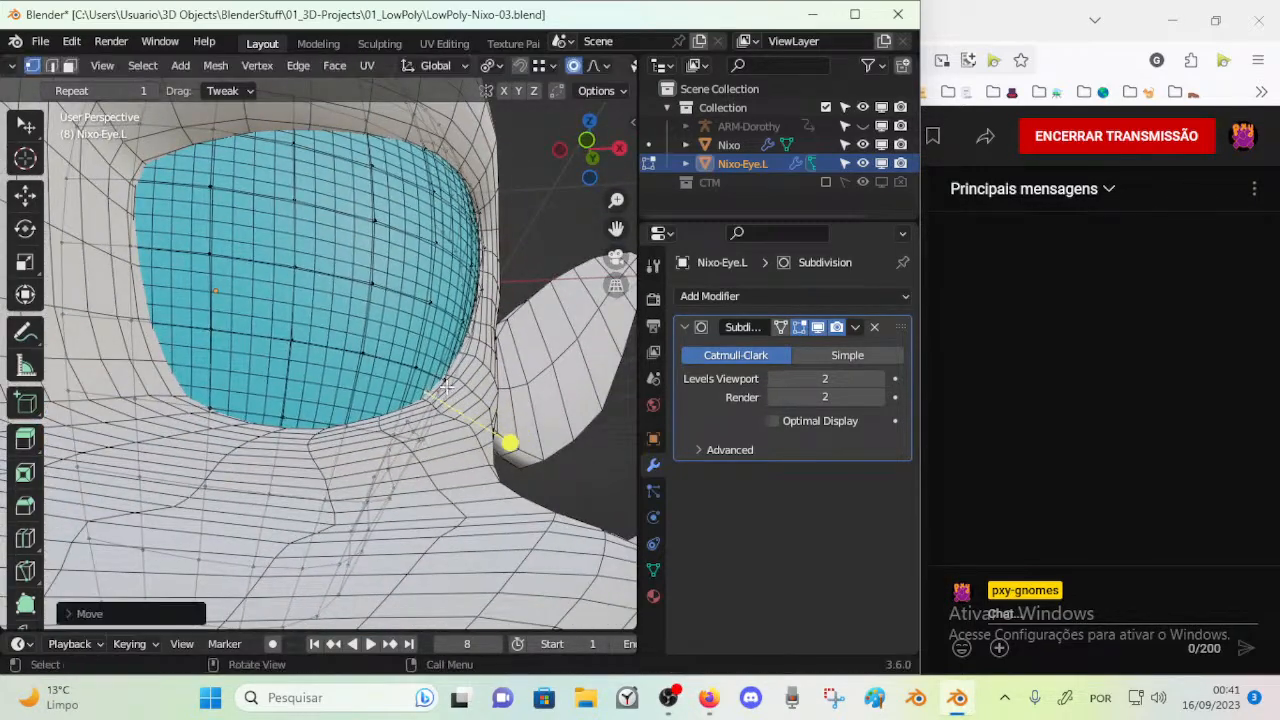
From behind the head, move the eye's protruding outer vertex, then shift it along the X axis
middle_drag(462, 282, 300, 292)
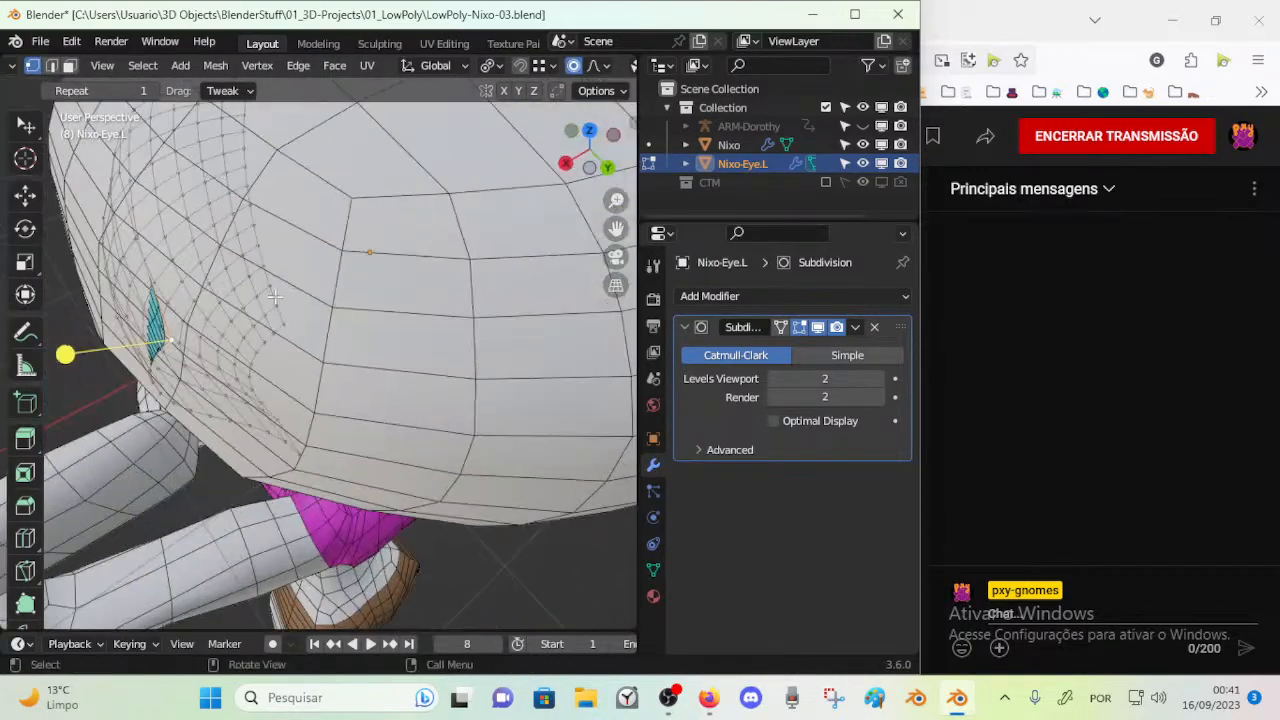
key(g)
click(493, 244)
middle_drag(420, 254, 352, 224)
key(g)
key(x)
click(536, 205)
Move the vertex beside the eye's upper outer corner outward toward the socket edge in two adjustments
middle_drag(120, 310, 385, 265)
middle_drag(424, 305, 426, 258)
key(g)
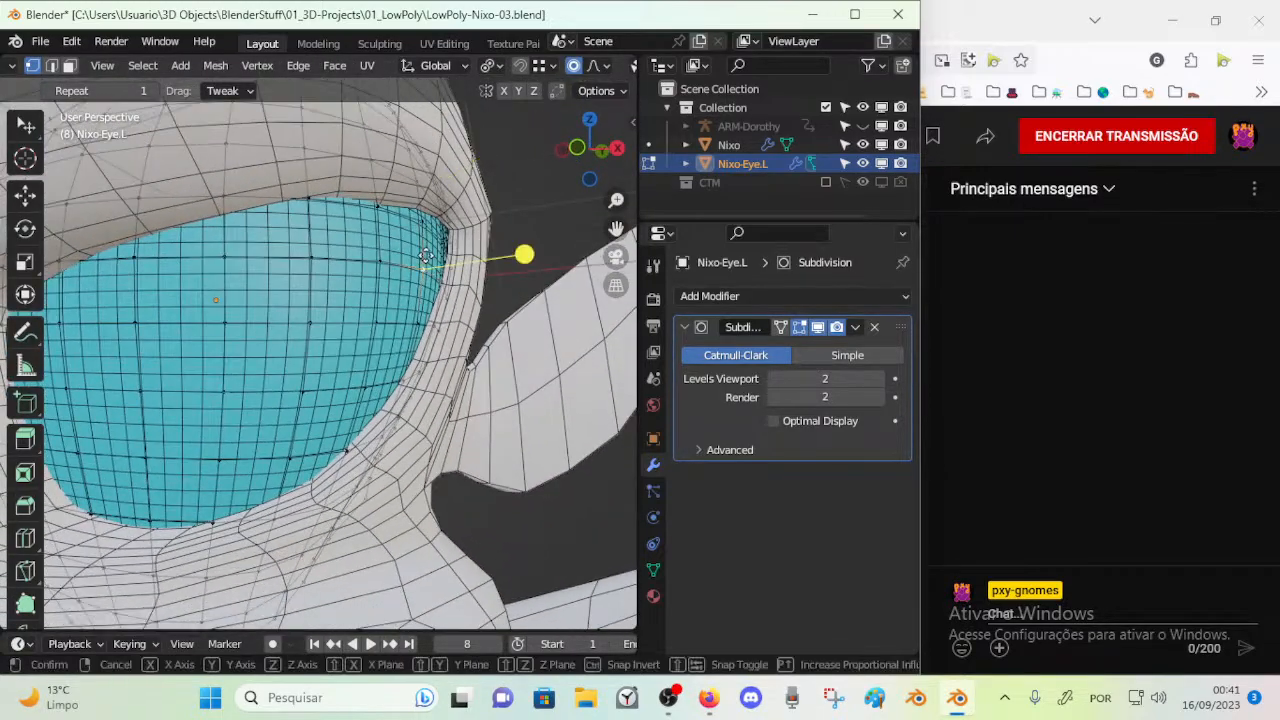
click(474, 238)
middle_drag(528, 251, 423, 226)
key(g)
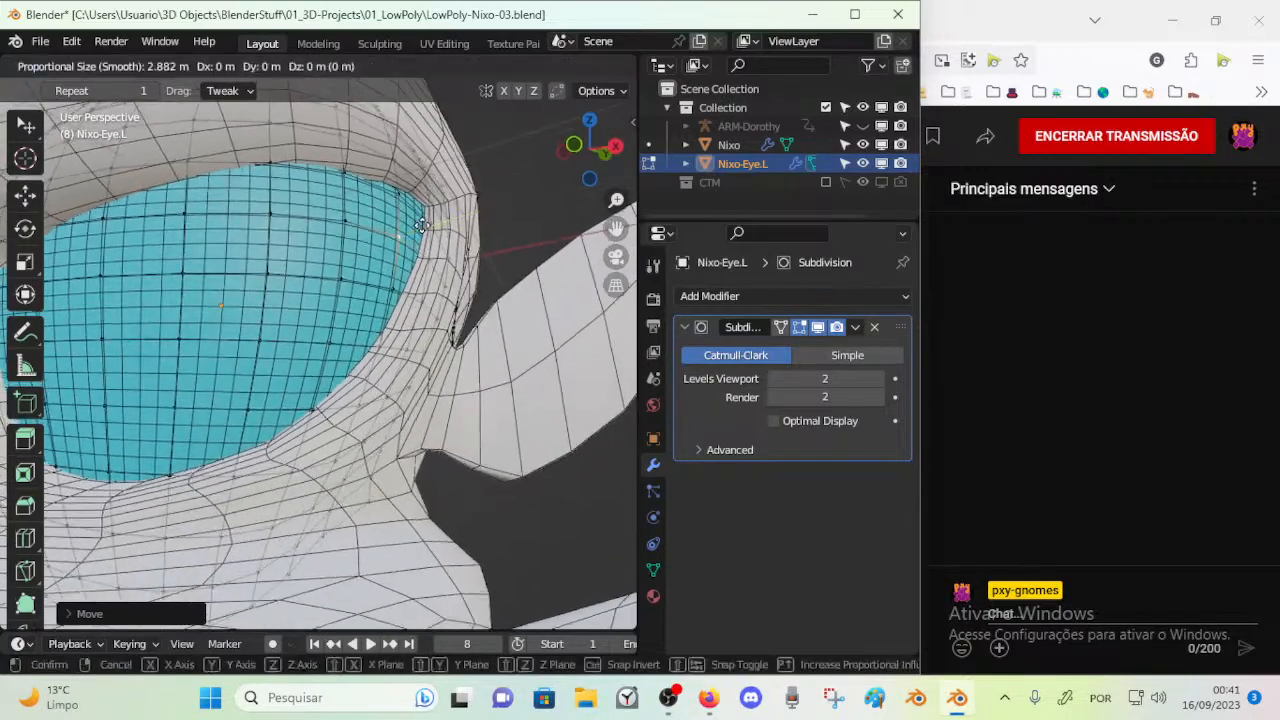
click(497, 203)
Refine the eye's outer edge with three more proportional moves near its upper outer corner and side
middle_drag(497, 203, 416, 243)
key(g)
click(484, 187)
key(g)
click(452, 338)
key(g)
click(443, 271)
Move the eye's outermost vertex from behind the head to follow the head's side surface
middle_drag(509, 180, 205, 341)
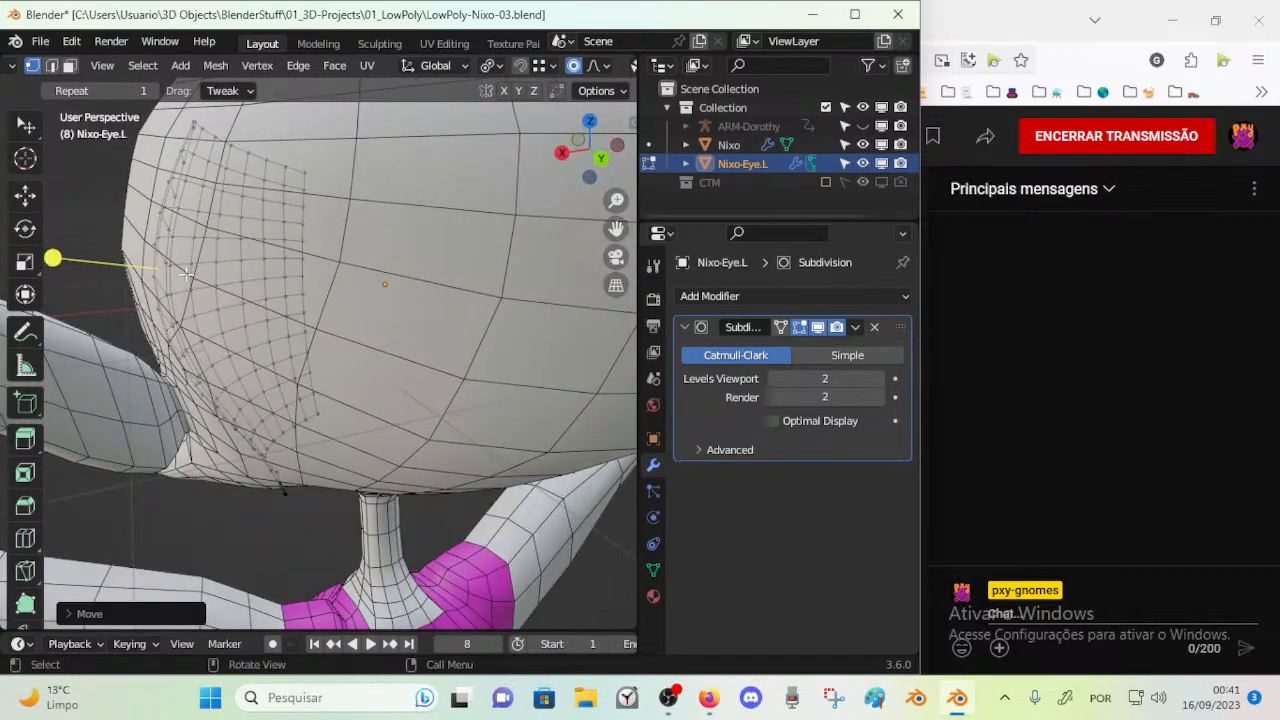
key(g)
click(153, 298)
Move the vertex at the eye's hidden lower edge from behind the head, then shift it along the Y axis
middle_drag(262, 482, 298, 428)
middle_drag(300, 502, 243, 520)
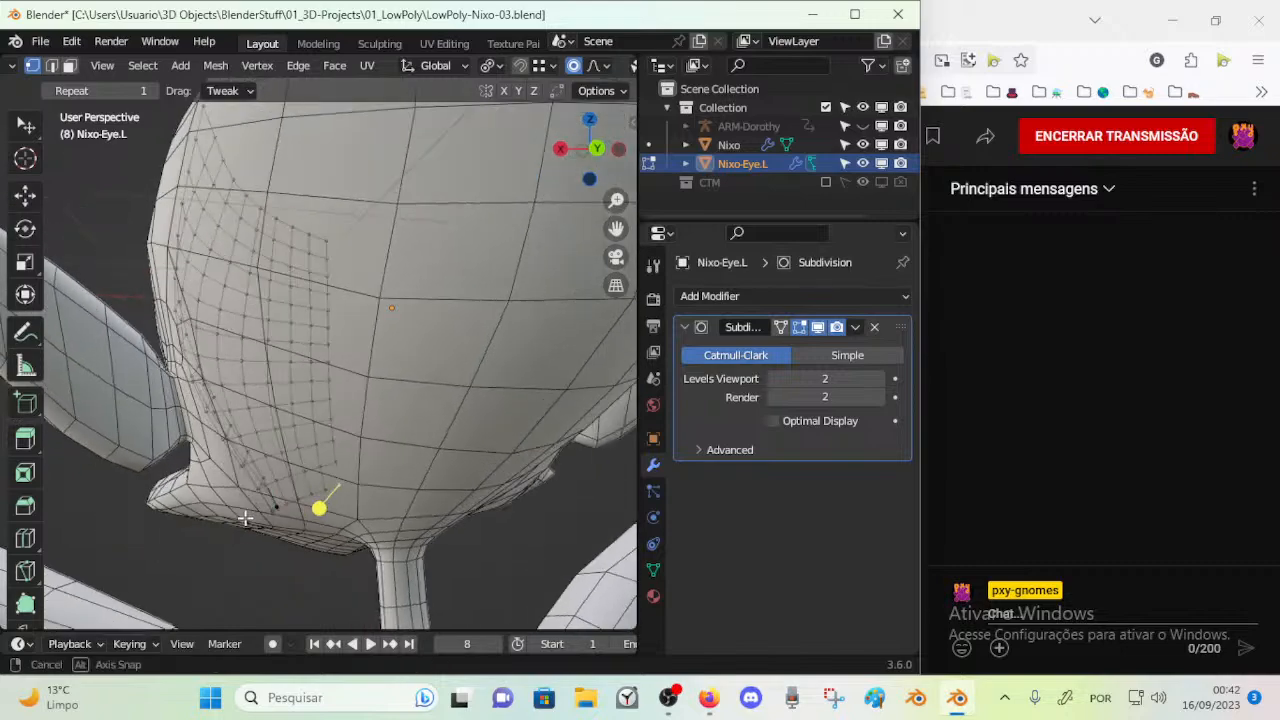
key(g)
click(278, 500)
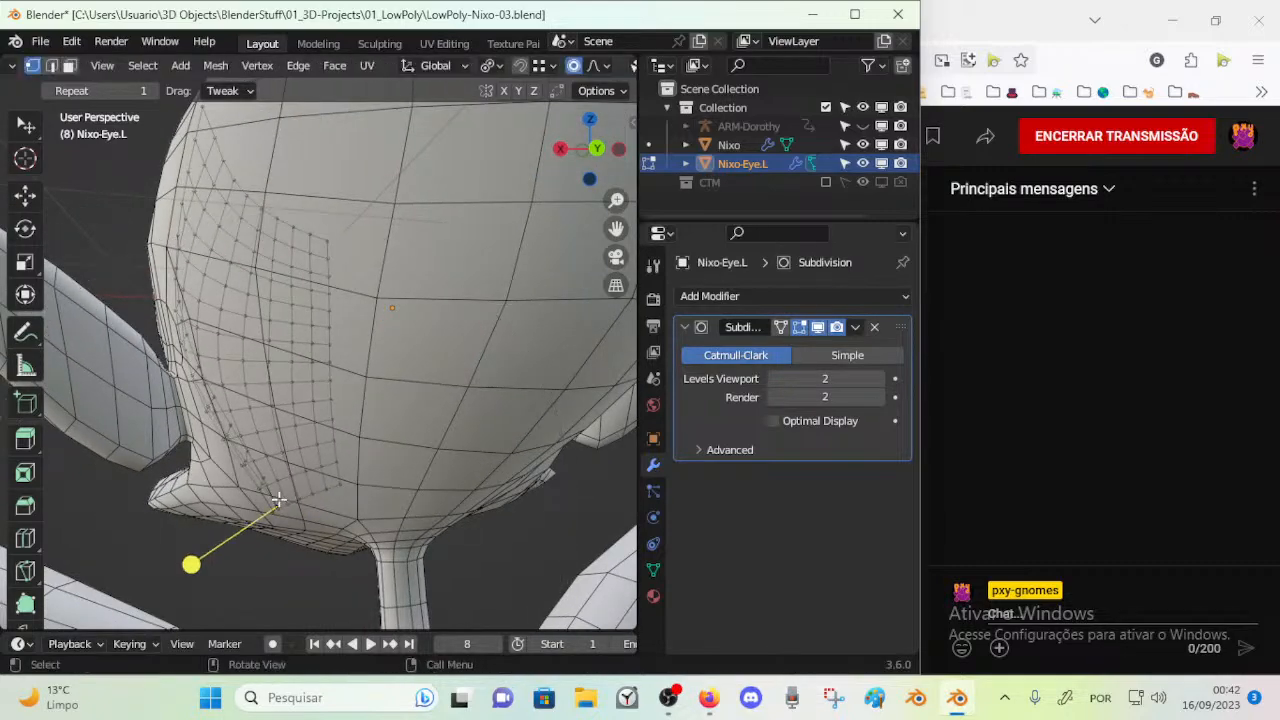
key(g)
click(287, 500)
middle_drag(284, 500, 371, 498)
key(g)
key(y)
click(340, 463)
Move the vertex midway along the eye's outer edge to fit the socket rim
click(428, 370)
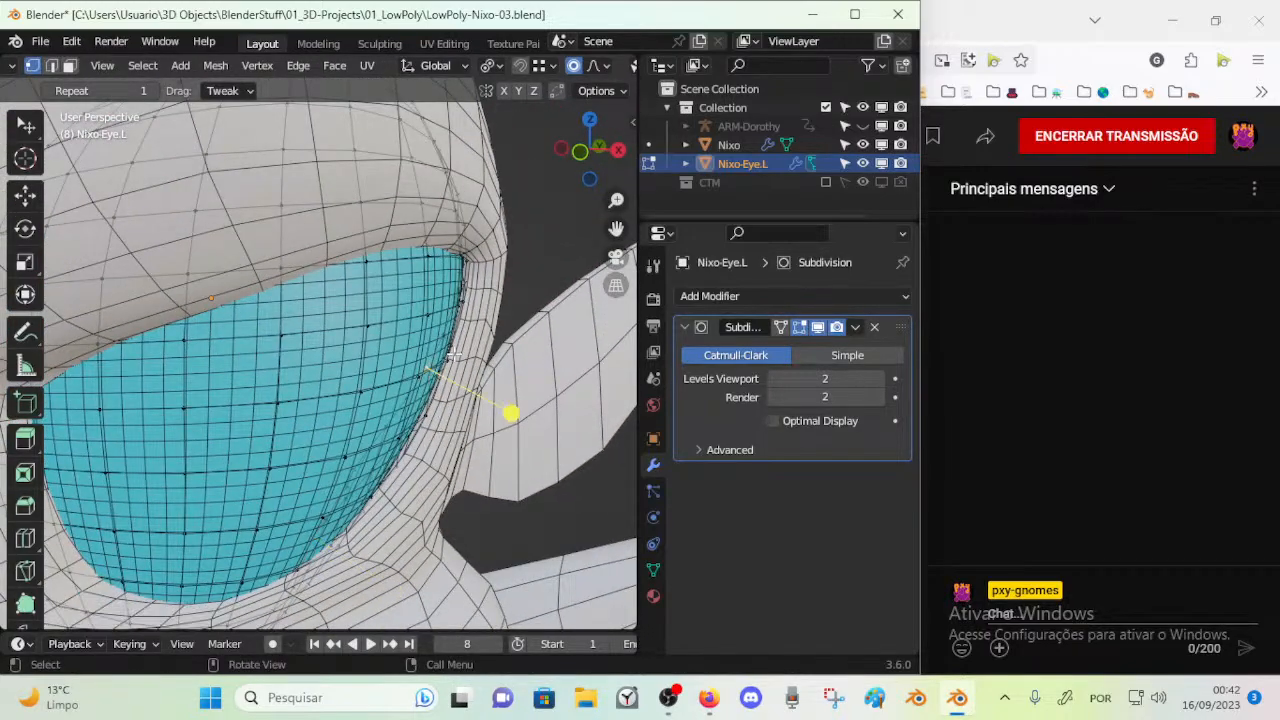
key(g)
click(436, 319)
middle_drag(436, 319, 397, 438)
Reposition two vertices around the eye's border with proportional editing to even out its fit in the socket
click(435, 242)
key(g)
click(388, 312)
click(384, 316)
key(g)
click(420, 440)
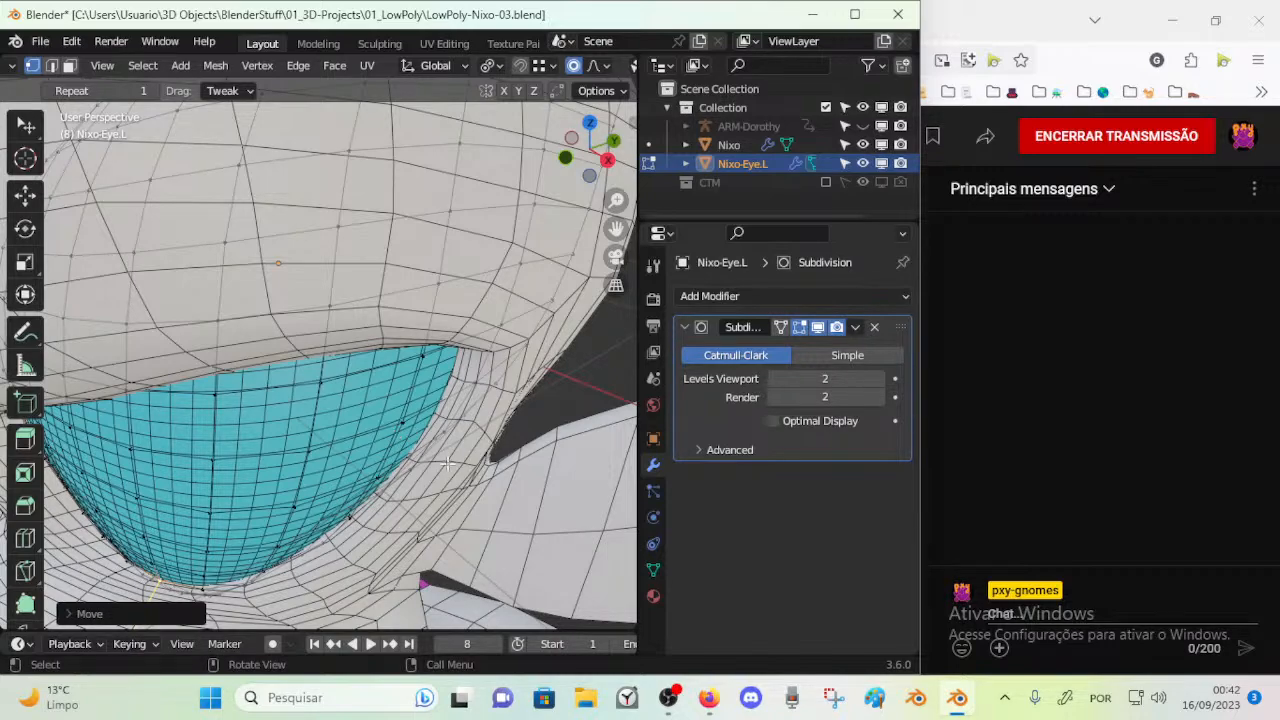
Move the vertex on the eye's outer rim below the upper corner against the side of the socket
key(g)
click(503, 423)
middle_drag(503, 423, 478, 352)
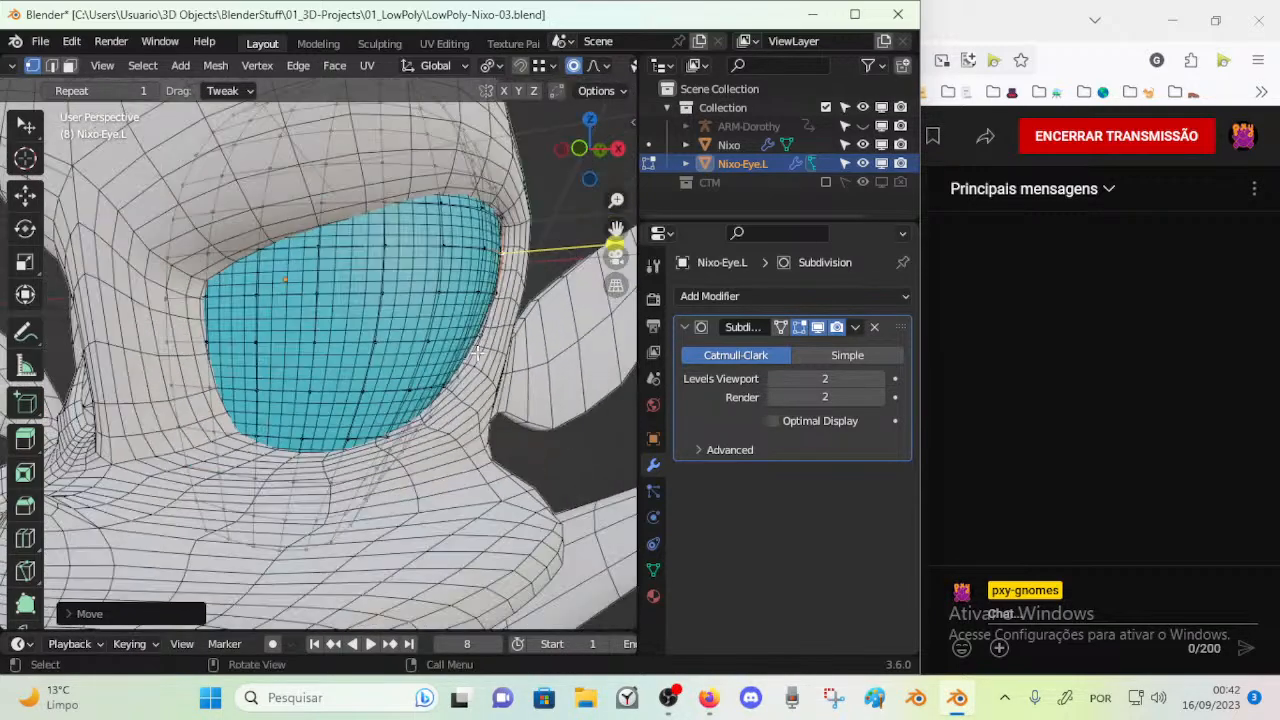
Circle-select the eye's outer rim vertices, then in face mode a vertical strip of outer faces, and smooth the mesh there
scroll(485, 352, up, 1)
key(c)
drag(555, 228, 506, 366)
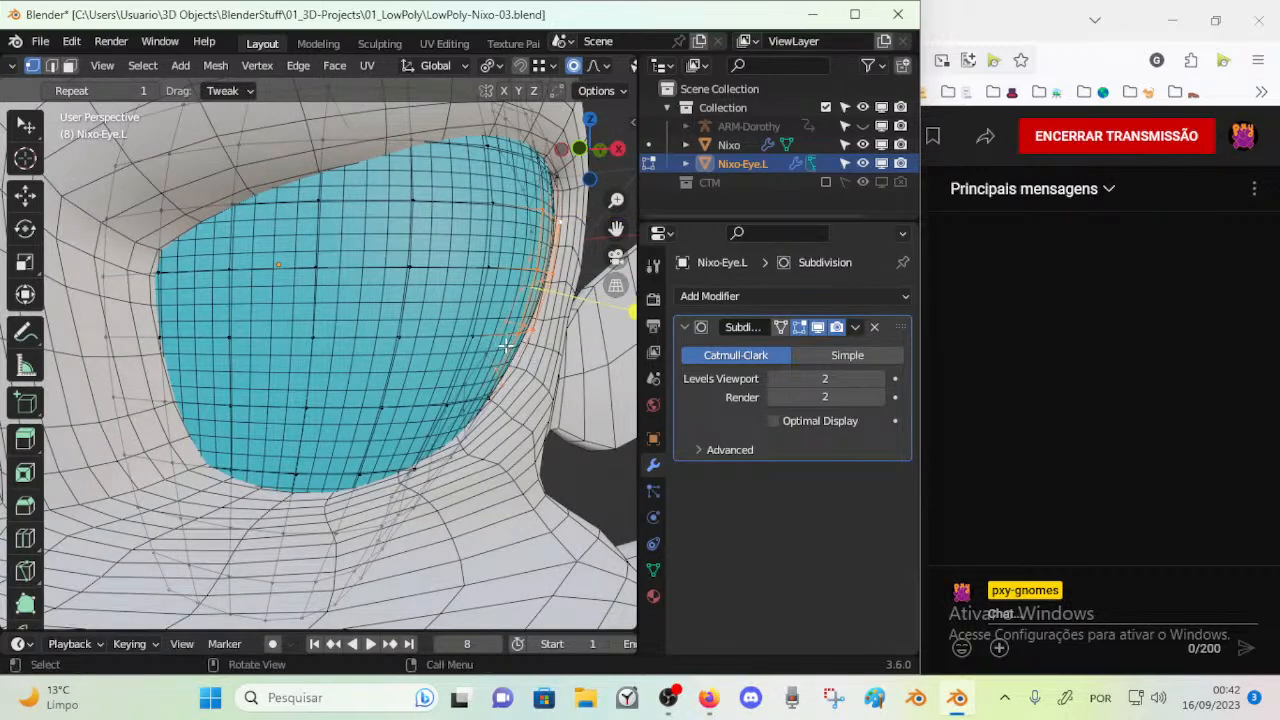
right_click(500, 364)
scroll(452, 346, down, 2)
key(3)
key(alt+a)
key(c)
drag(402, 236, 367, 380)
right_click(367, 380)
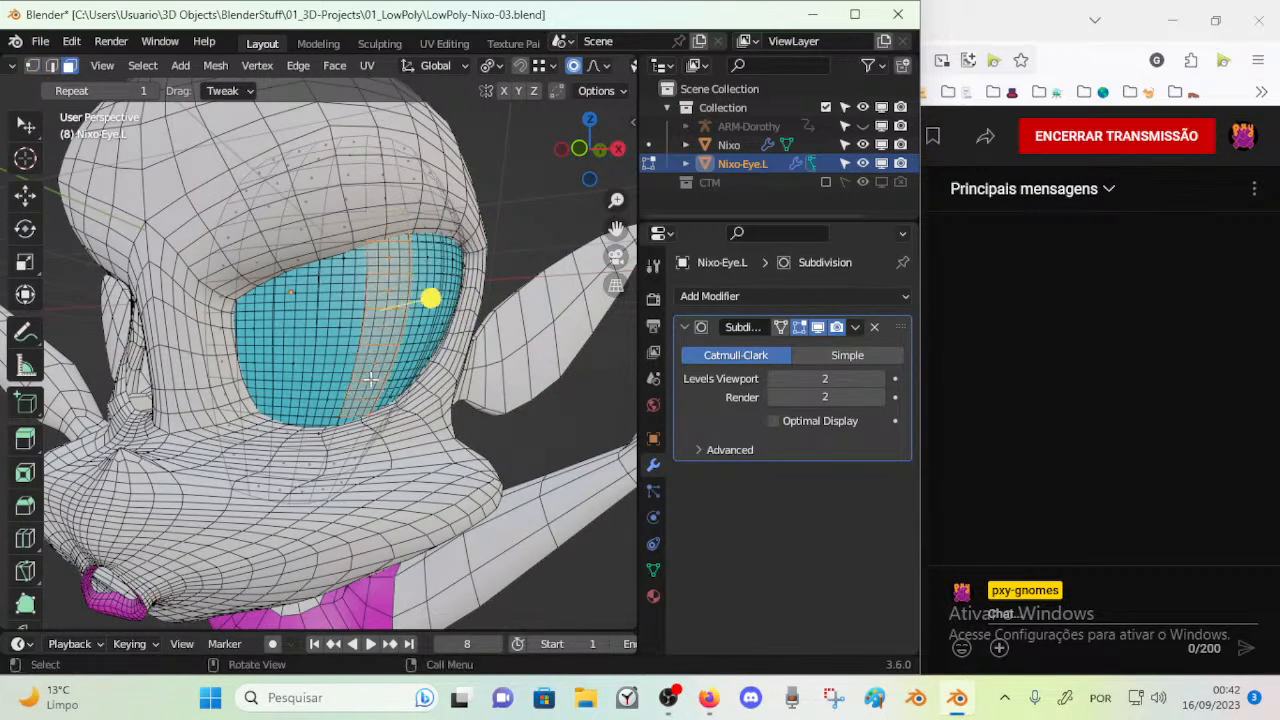
drag(441, 309, 511, 330)
Select a patch of faces from the eye's lower middle to its upper outer area and smooth its vertices
middle_drag(509, 330, 325, 345)
key(alt+a)
key(c)
mouse_move(269, 404)
mouse_down()
mouse_move(278, 380)
mouse_move(308, 384)
mouse_move(314, 340)
mouse_up()
right_click(320, 372)
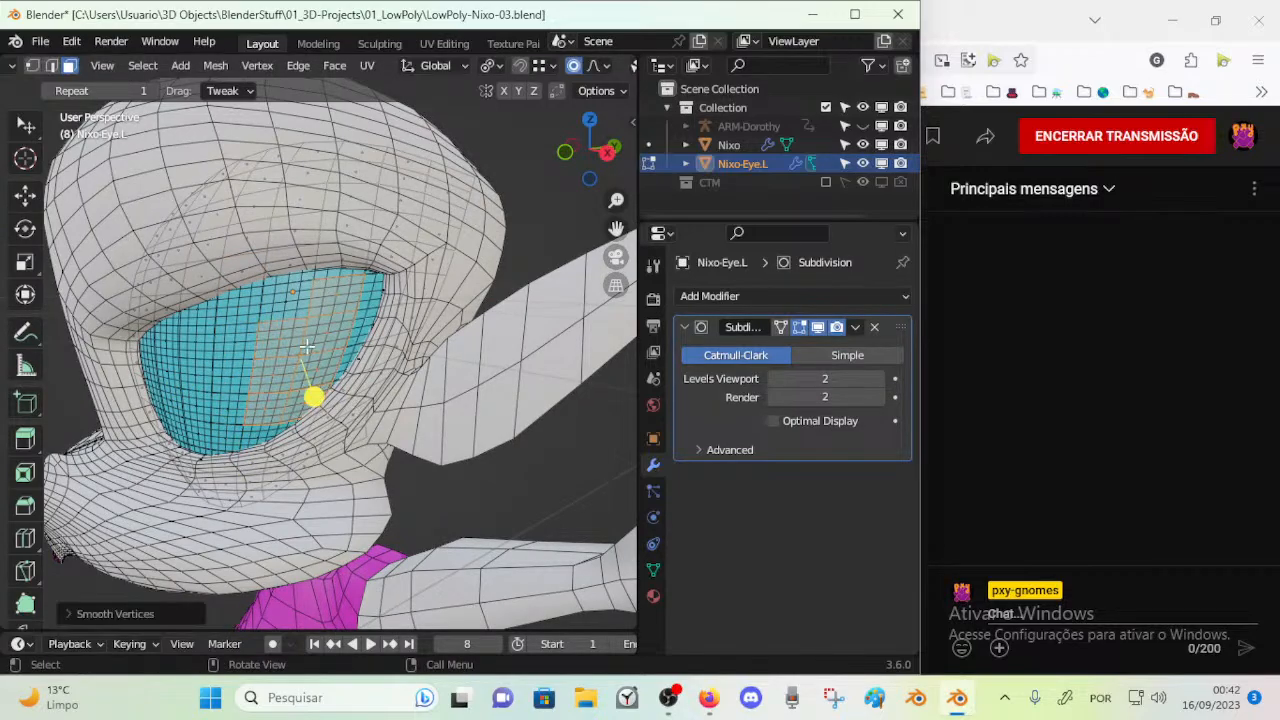
middle_drag(308, 330, 331, 341)
Select another patch of faces across the eye's middle and outer area and smooth its vertices
key(alt+a)
key(c)
mouse_move(289, 331)
mouse_down()
mouse_move(387, 276)
mouse_move(327, 328)
mouse_up()
right_click(380, 279)
mouse_move(322, 333)
middle_down()
mouse_move(398, 336)
mouse_move(436, 262)
mouse_move(428, 236)
middle_up()
Select the faces along the eye's outer side and smooth their vertices
key(alt+a)
key(c)
drag(456, 216, 447, 330)
right_click(454, 327)
middle_drag(532, 290, 478, 287)
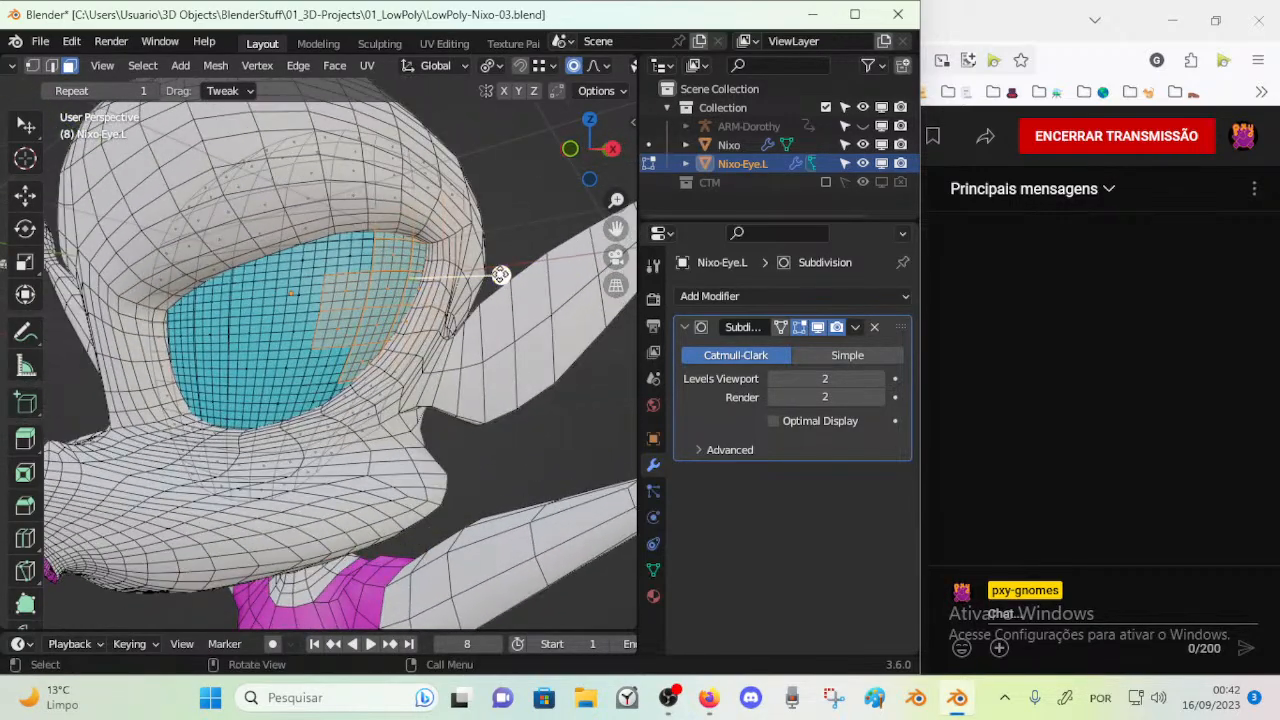
drag(501, 277, 460, 284)
middle_drag(448, 288, 443, 419)
scroll(422, 433, up, 4)
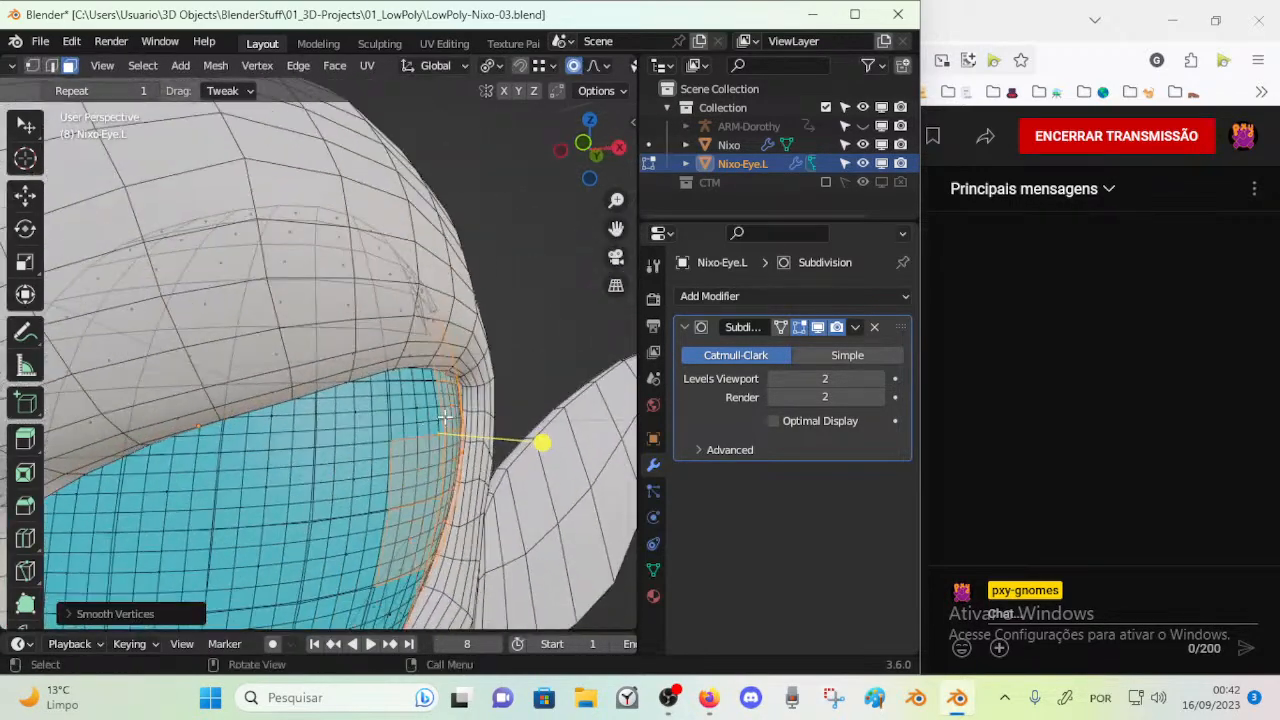
key(r)
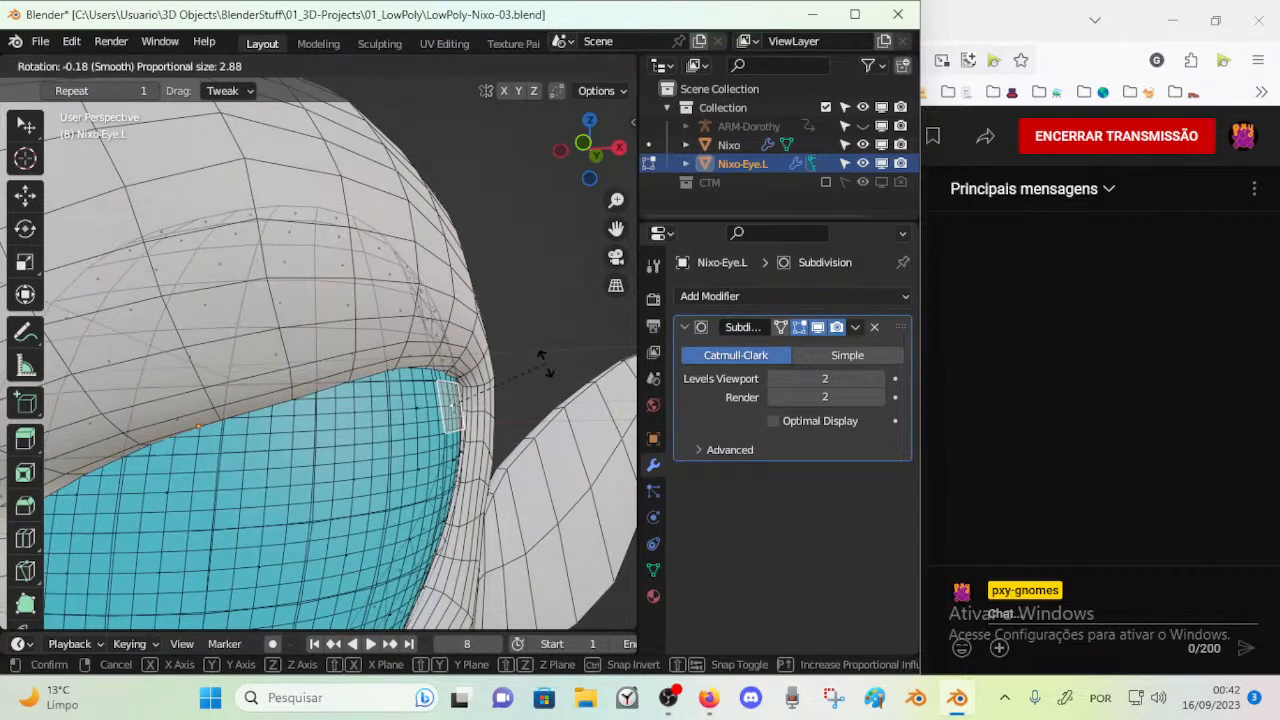
right_click(549, 371)
Move faces at the eye's lower outer edge with proportional editing to fill the gap along the socket
shift+middle_drag(424, 590, 430, 477)
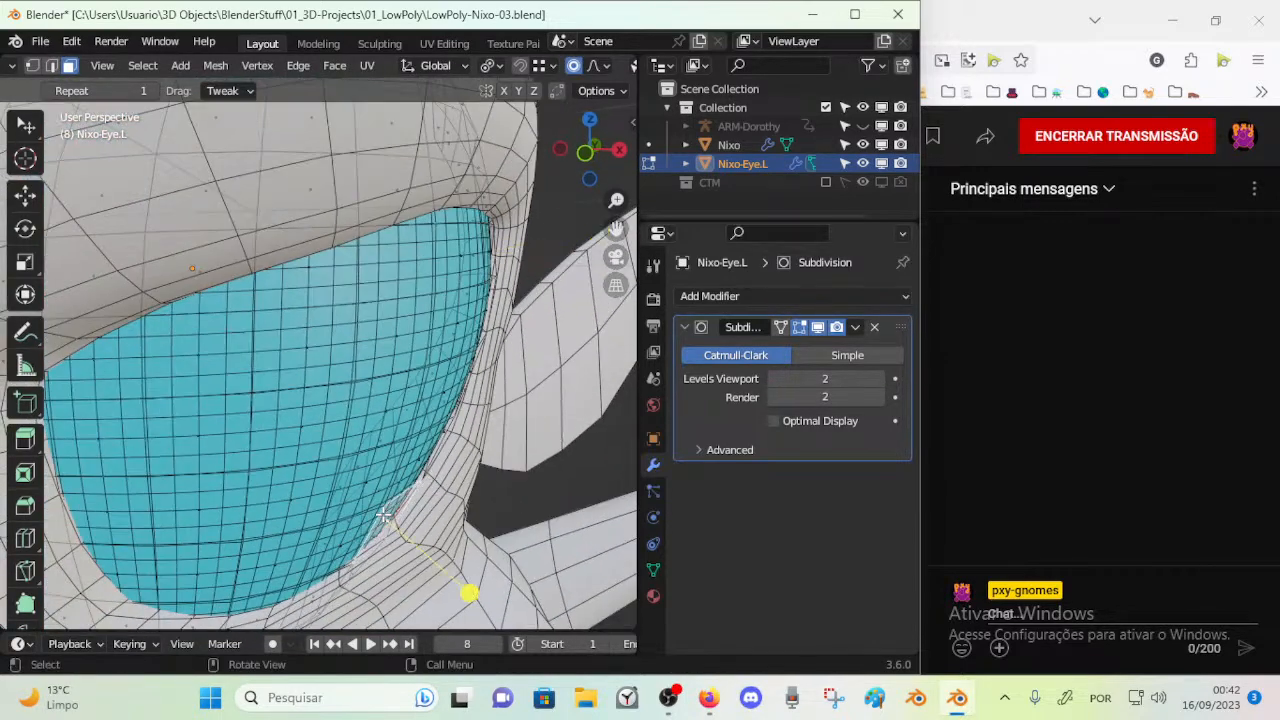
key(g)
click(437, 418)
middle_drag(424, 398, 375, 416)
key(g)
click(364, 396)
Move faces along the eye's lower and inner area to settle them inside the socket
middle_drag(375, 416, 327, 441)
key(g)
click(296, 376)
middle_drag(291, 377, 488, 344)
key(g)
click(227, 412)
scroll(350, 388, down, 3)
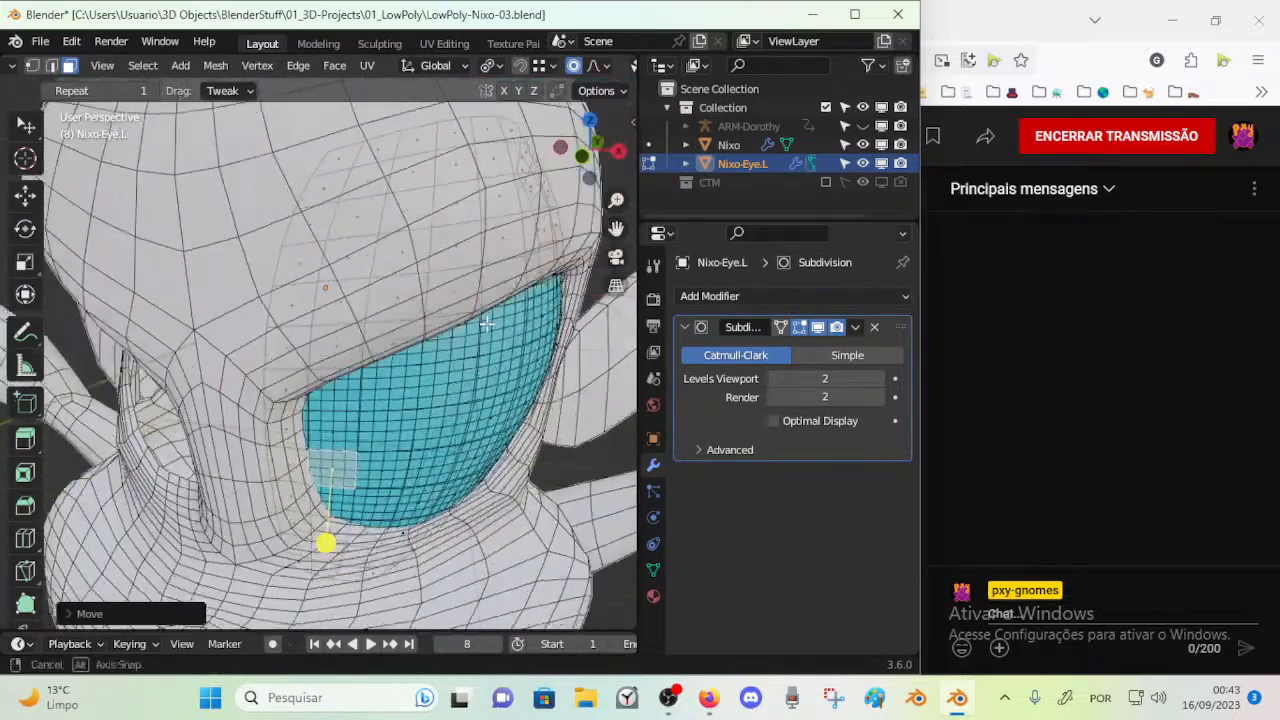
Rotate the face in the eye's upper area with proportional editing from a side view
middle_drag(500, 290, 548, 276)
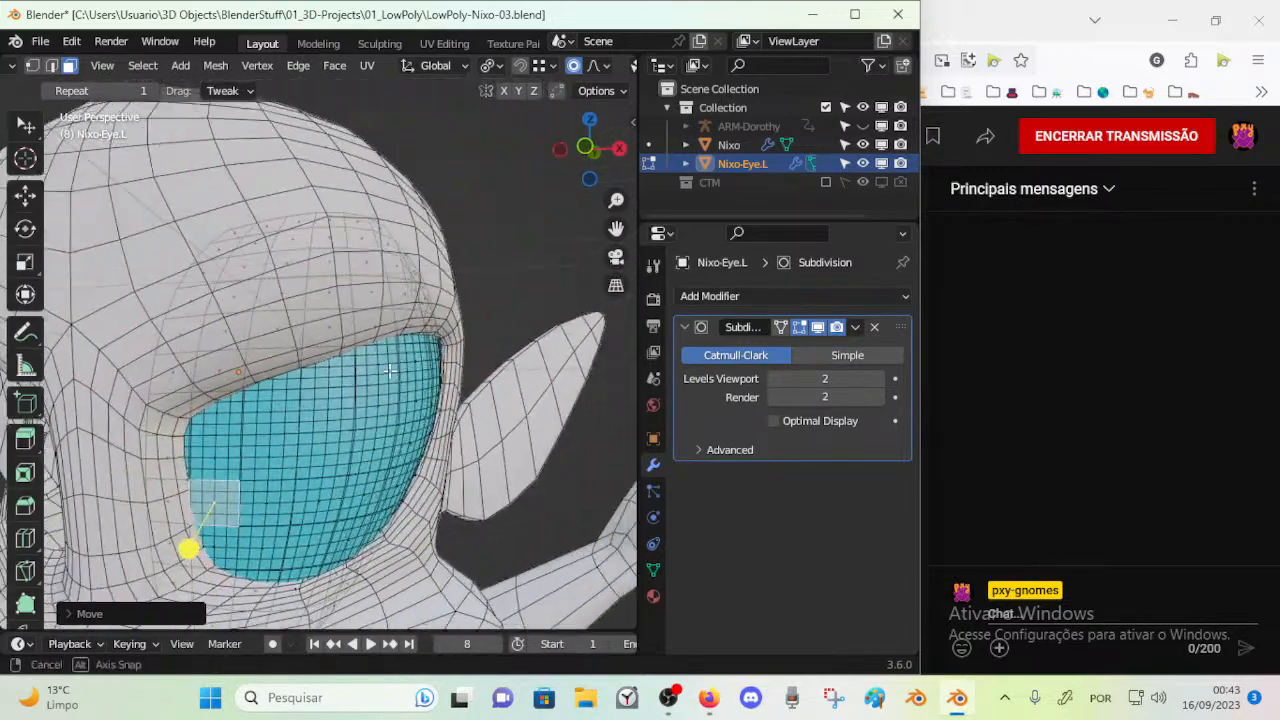
middle_drag(418, 348, 343, 464)
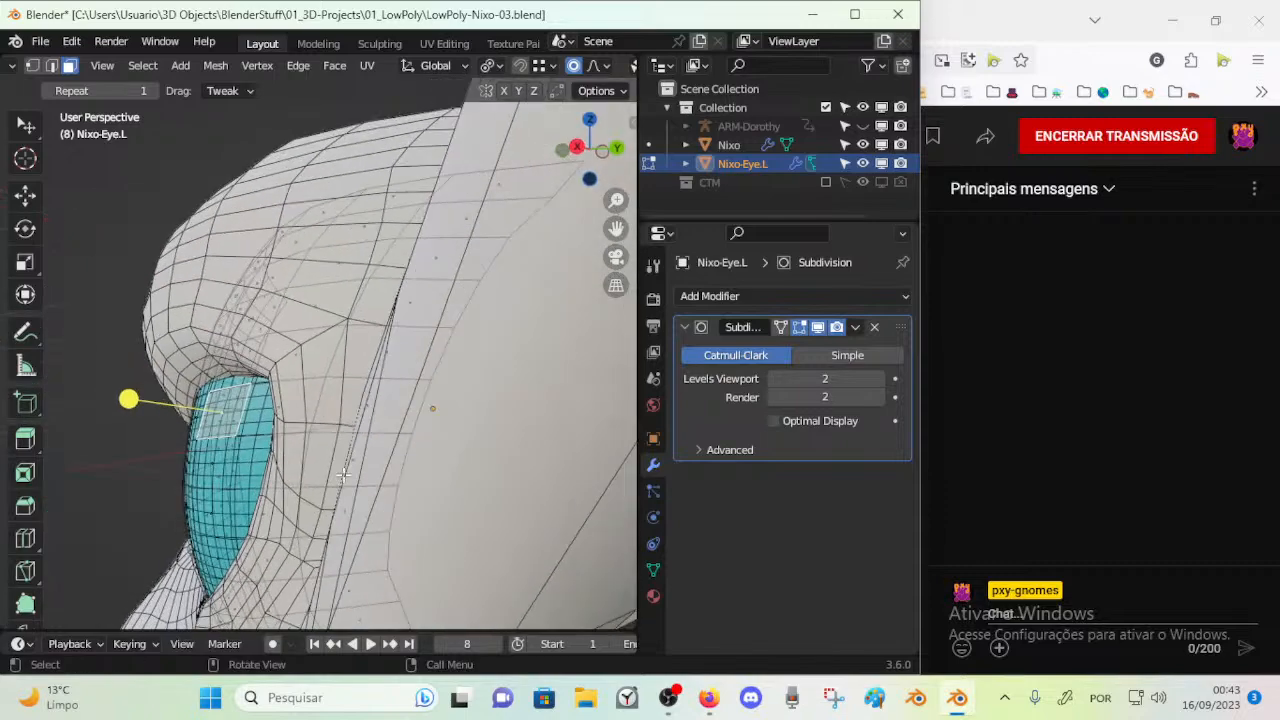
key(r)
click(370, 398)
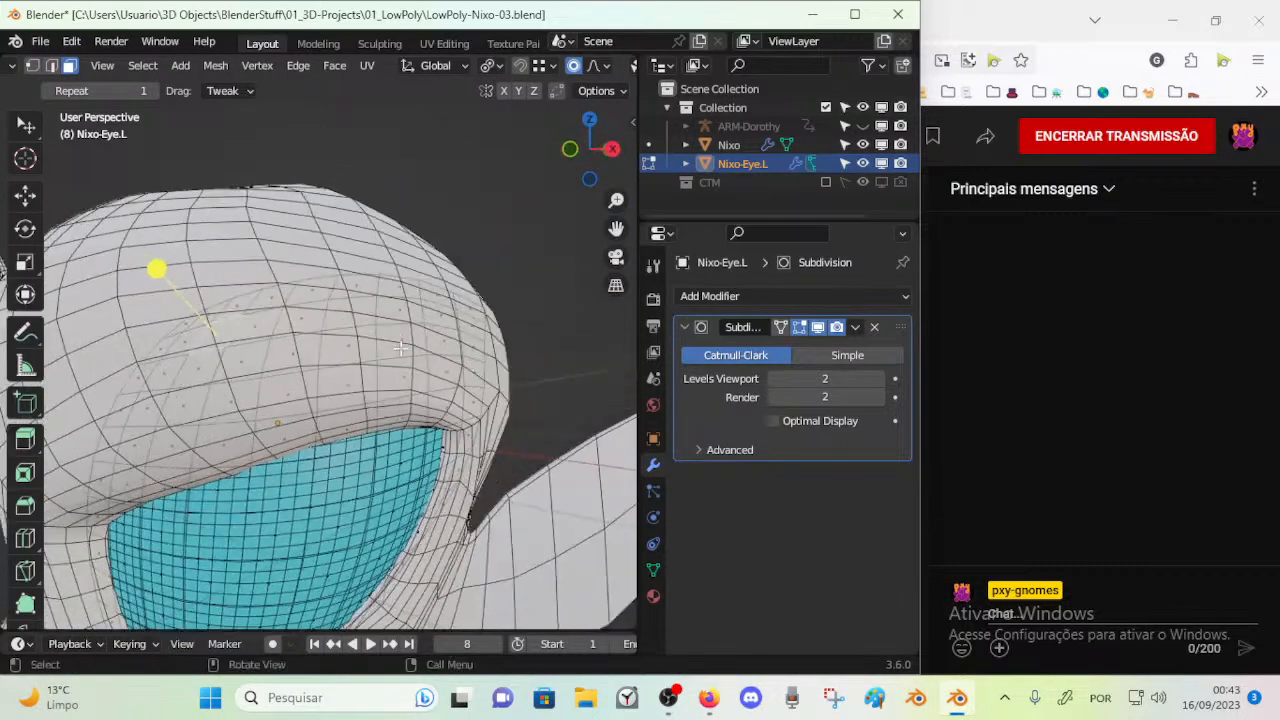
Move the face in the eye's lower inner area with proportional editing and check the fit from front and right
middle_drag(359, 430, 355, 511)
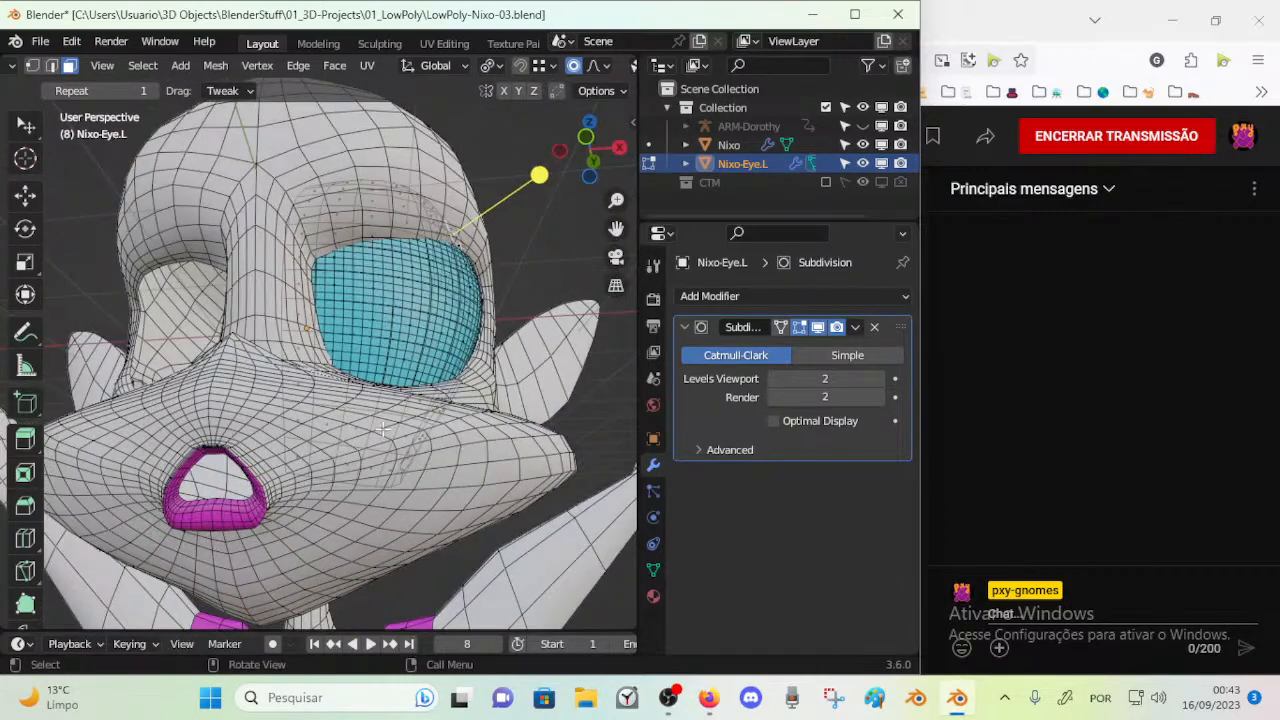
middle_drag(228, 521, 283, 519)
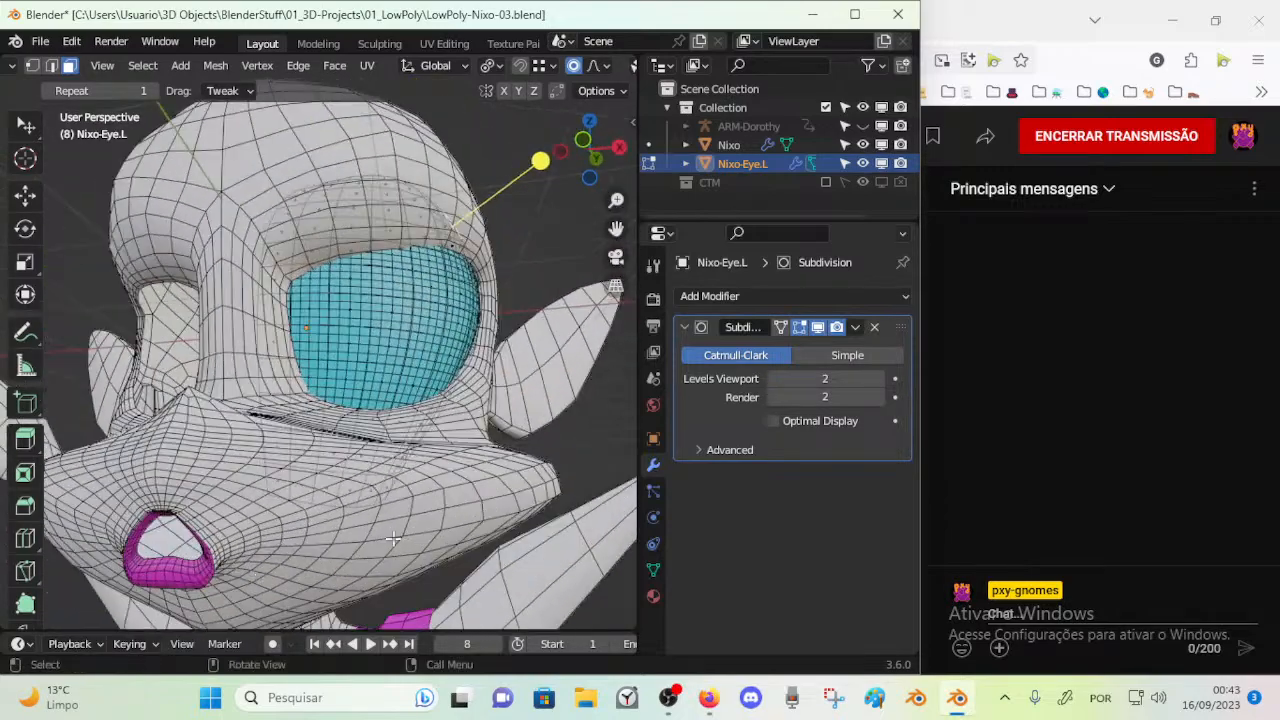
middle_drag(419, 511, 320, 374)
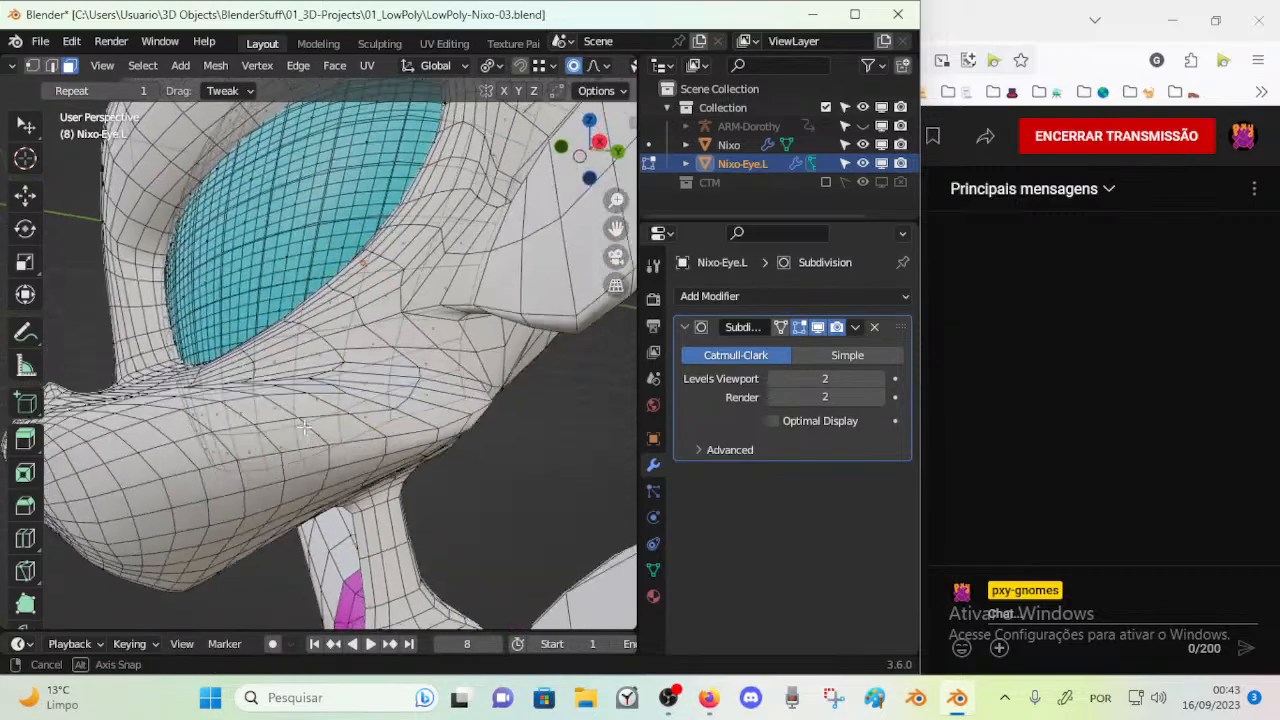
middle_drag(302, 420, 242, 383)
key(g)
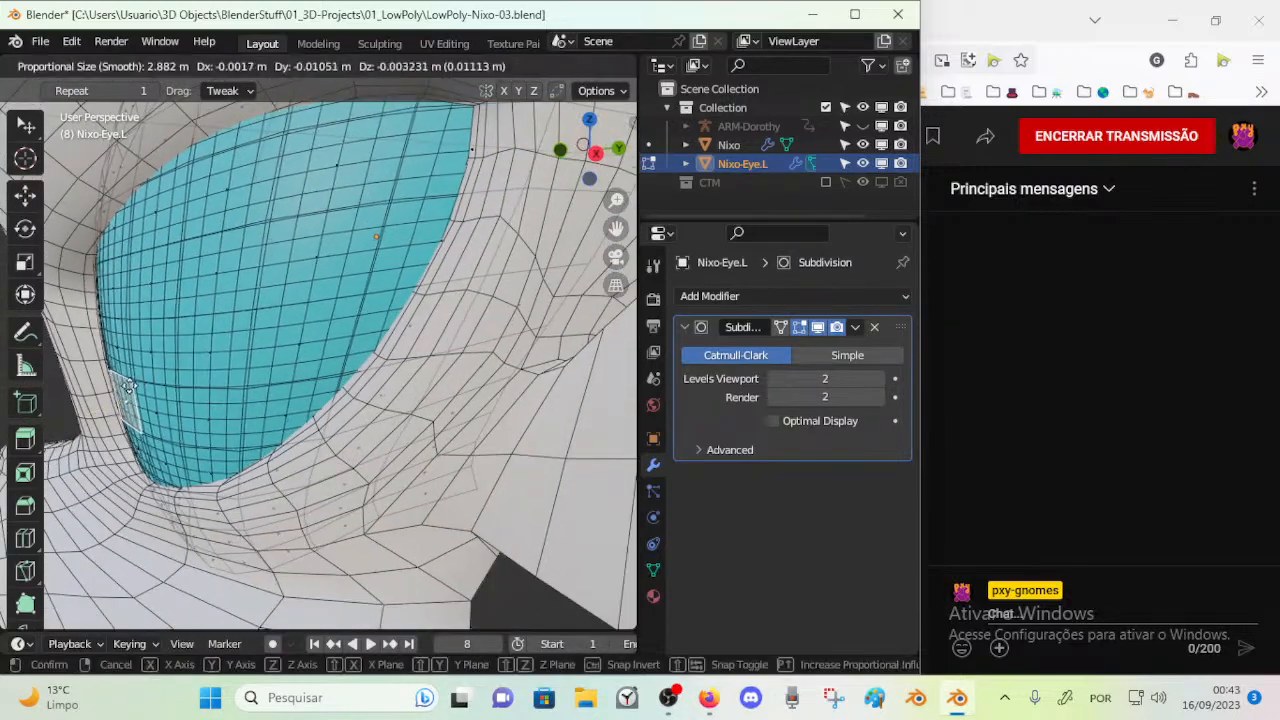
click(218, 396)
scroll(229, 394, down, 3)
key(KP_1)
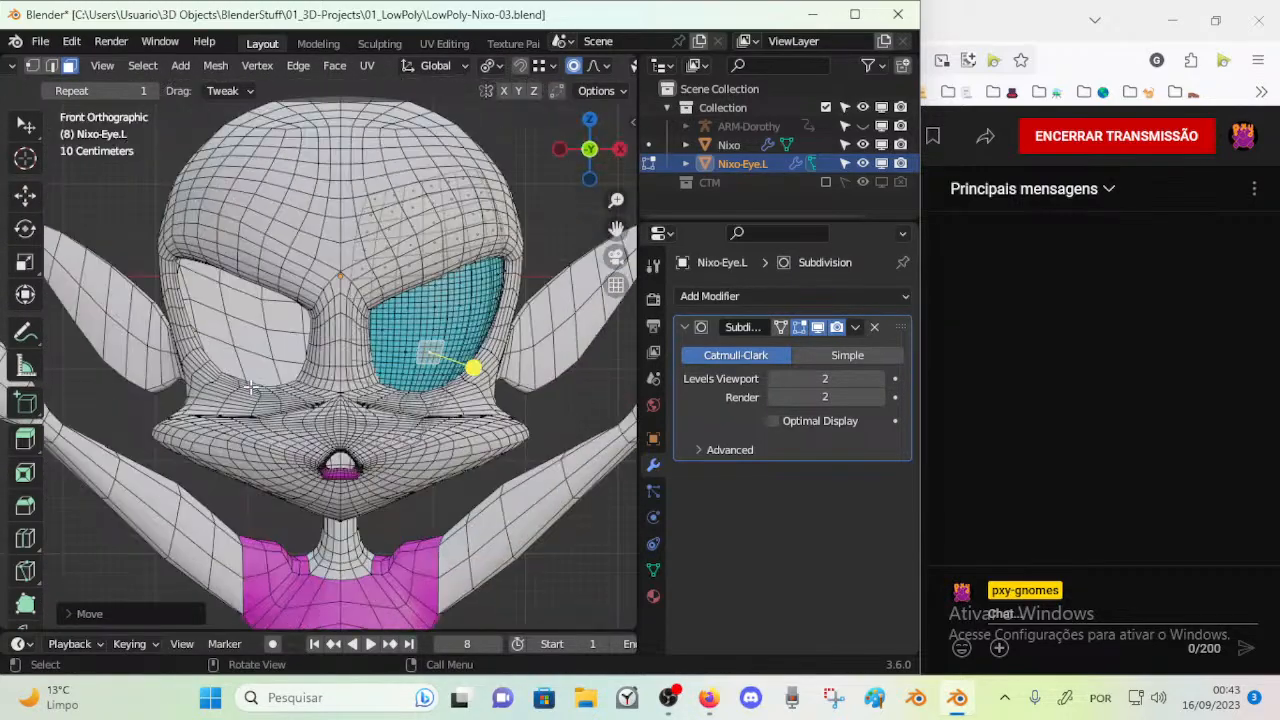
key(KP_3)
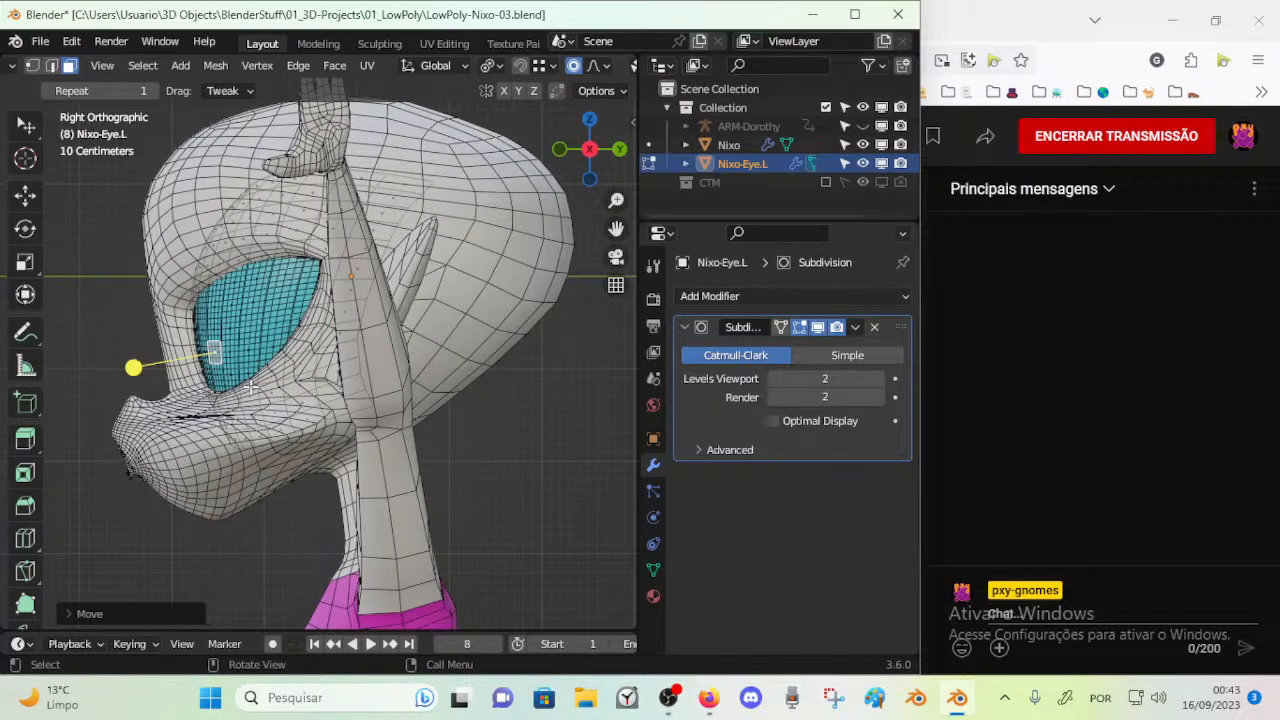
middle_drag(325, 314, 425, 306)
middle_drag(323, 178, 346, 164)
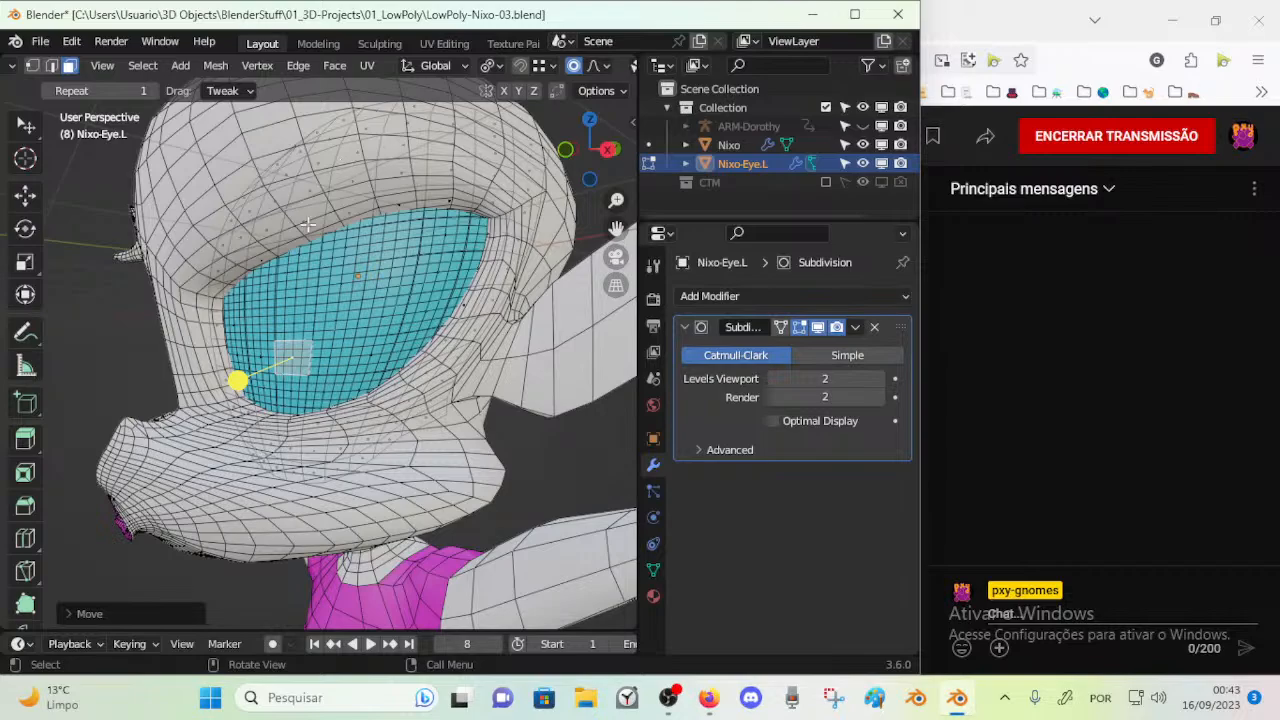
middle_drag(304, 340, 339, 244)
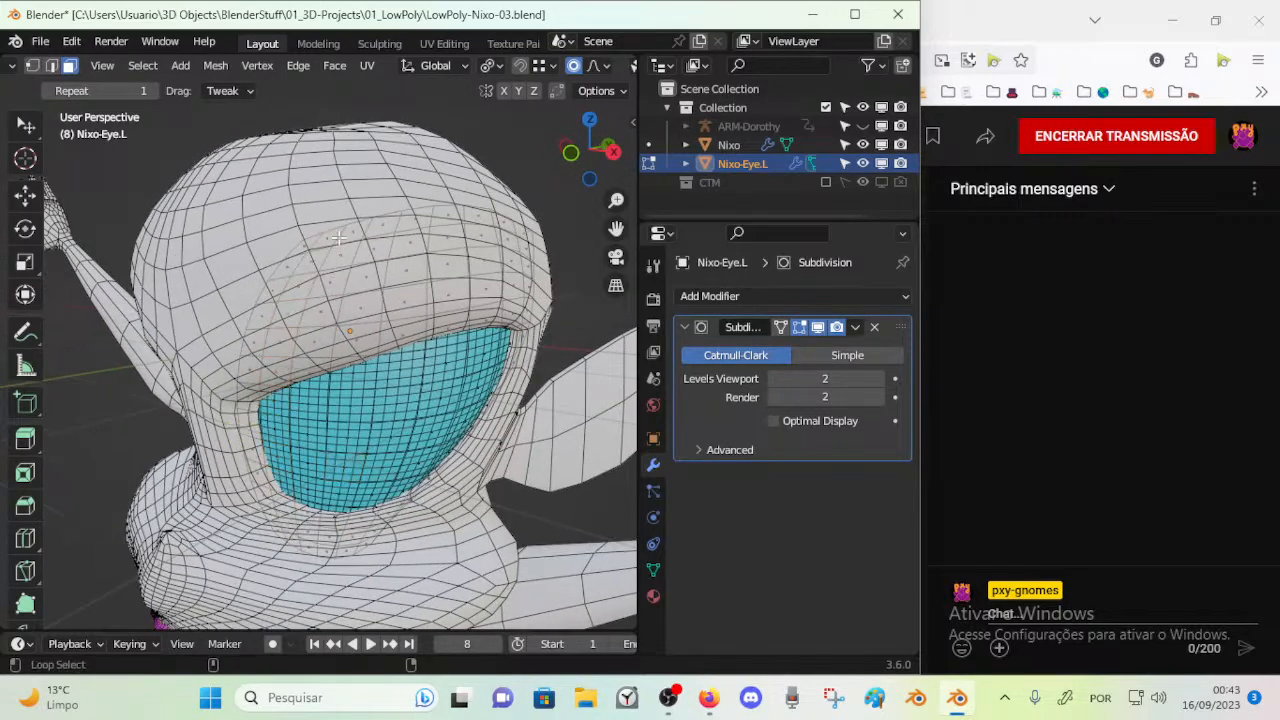
middle_drag(386, 298, 301, 293)
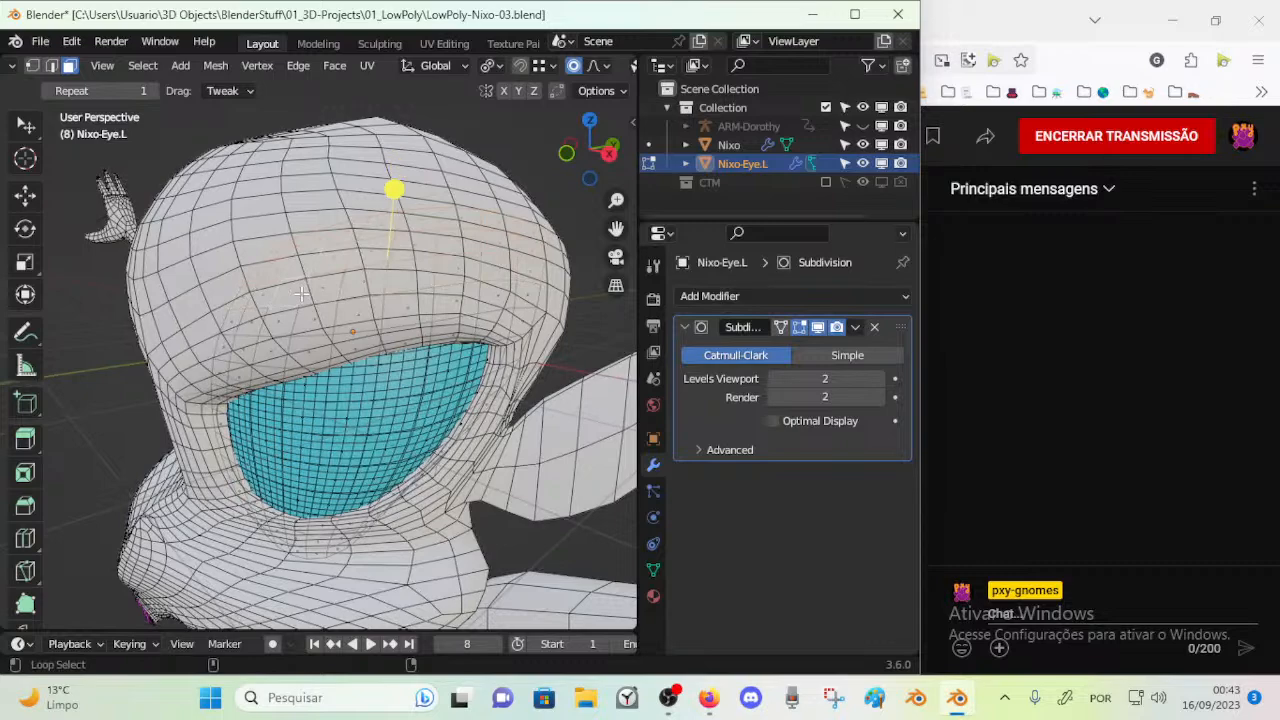
key(x)
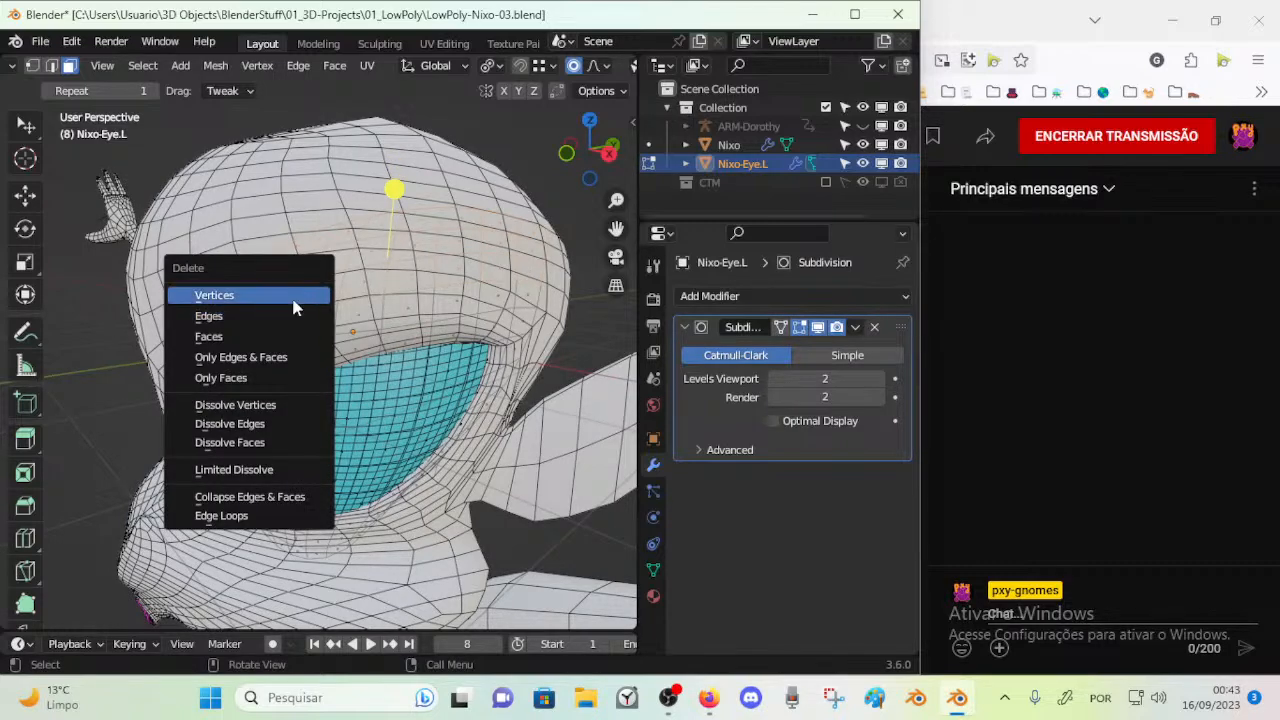
middle_drag(285, 338, 438, 338)
Move a face near the eye's inner edge with proportional editing and check the fit from the front
click(281, 398)
key(g)
click(254, 411)
drag(300, 481, 405, 506)
middle_drag(405, 506, 382, 362)
Select only the face at the eye's upper outer corner and move it with the proportional size enlarged to about 4.6 m
key(alt+a)
key(c)
click(530, 287)
right_click(530, 287)
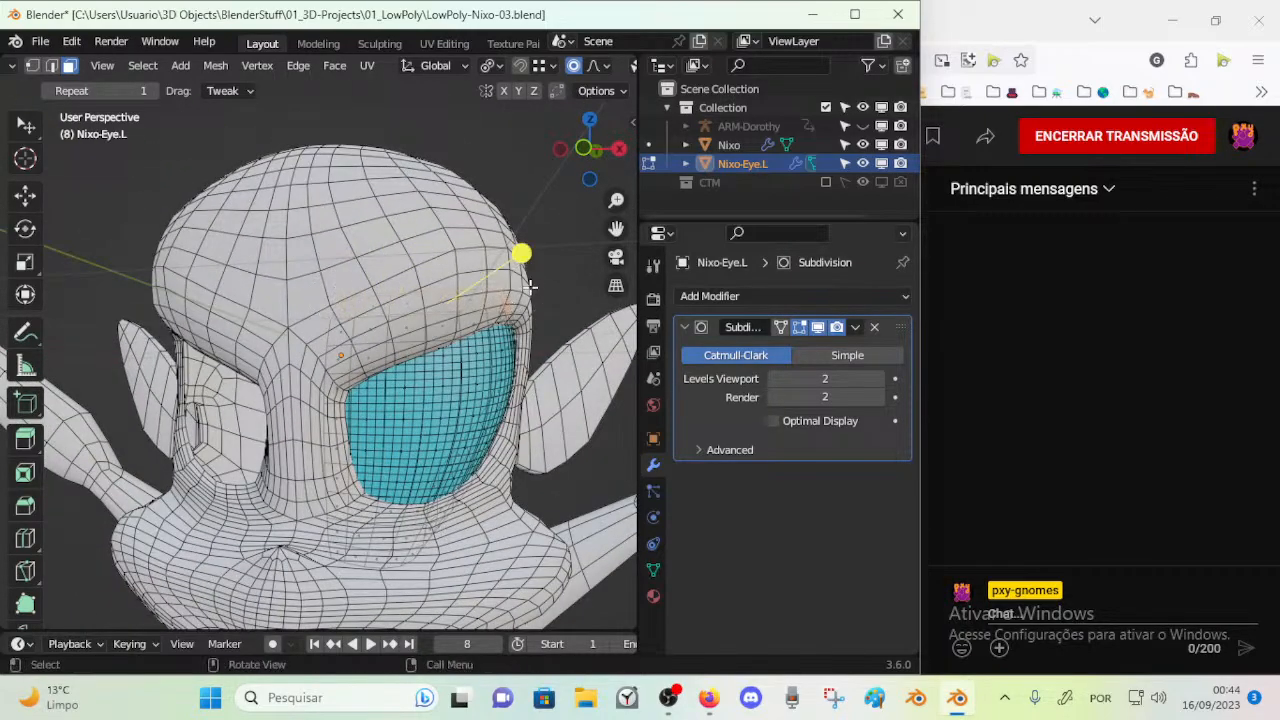
key(g)
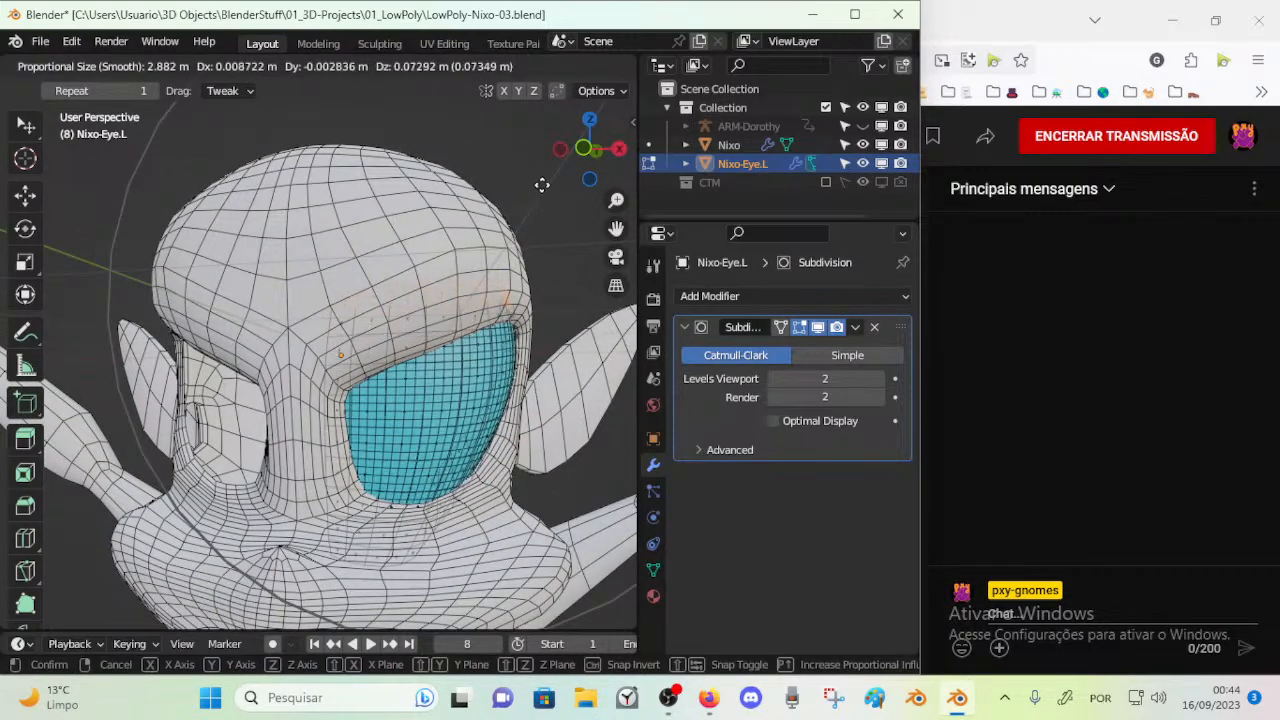
scroll(523, 254, down, 4)
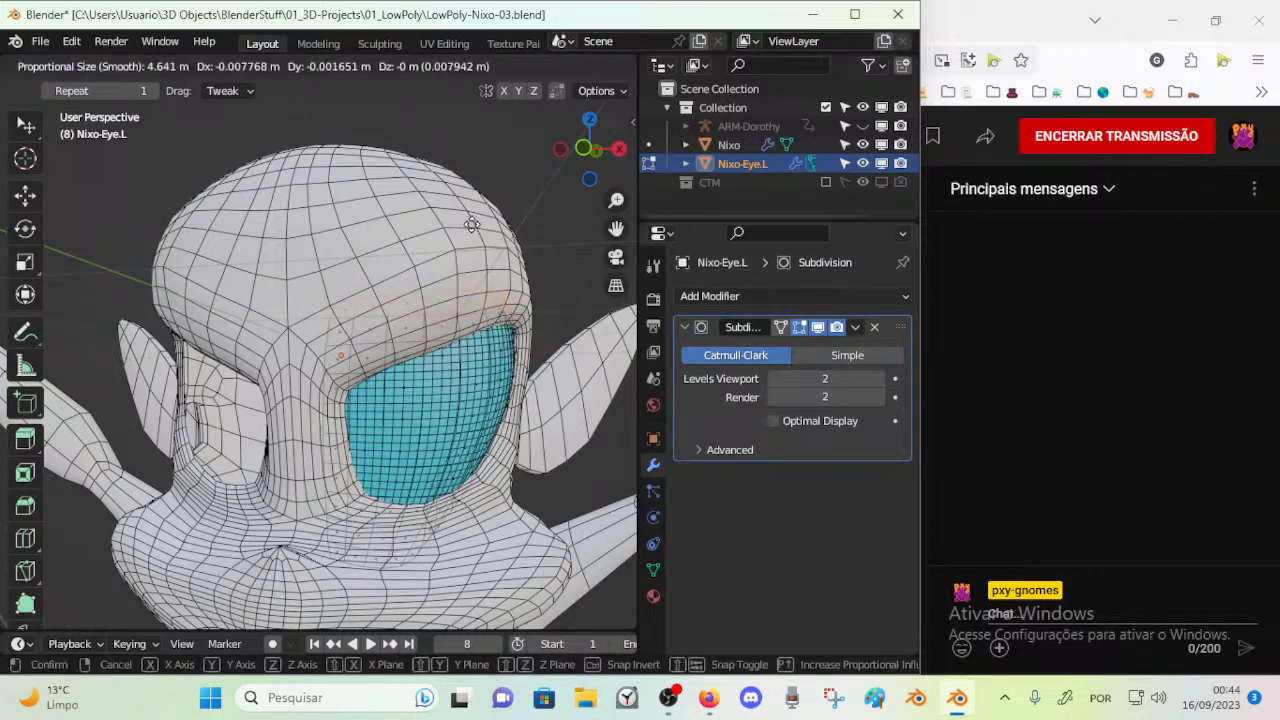
click(470, 243)
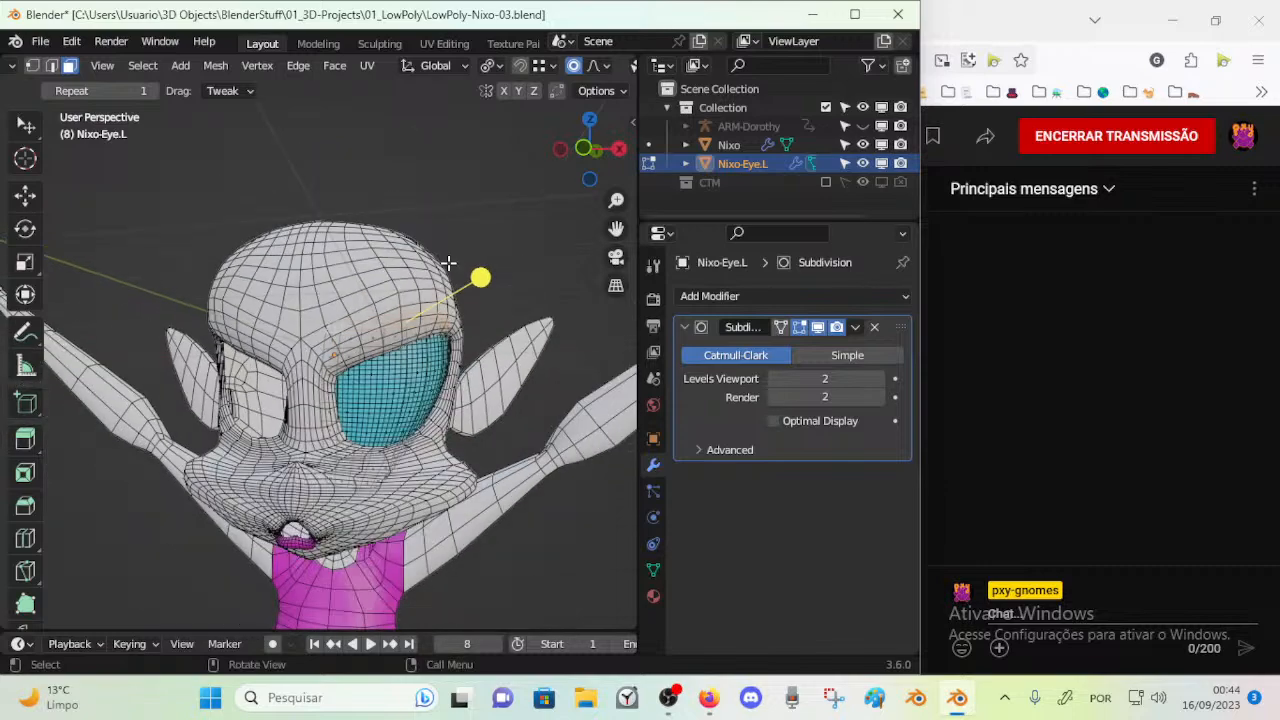
Reposition the upper outer part of the eye with proportional editing at a size of about 16 m and check the whole head
key(g)
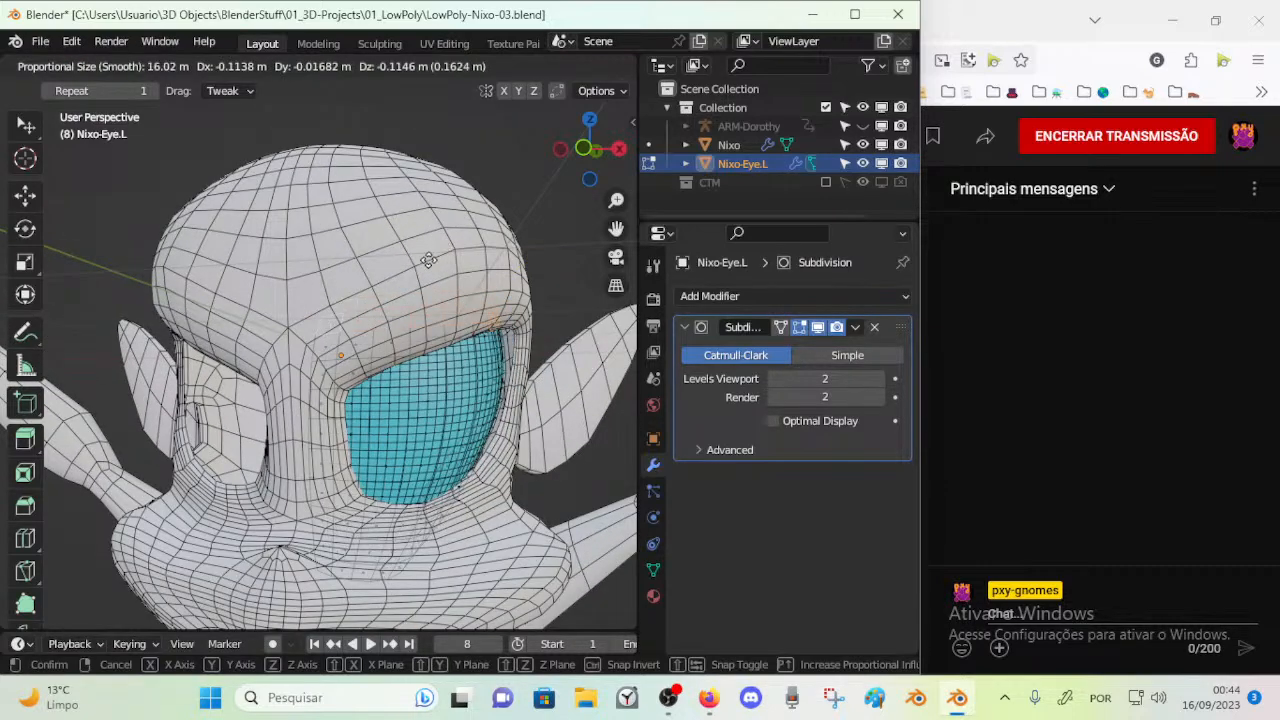
click(461, 187)
scroll(453, 337, down, 5)
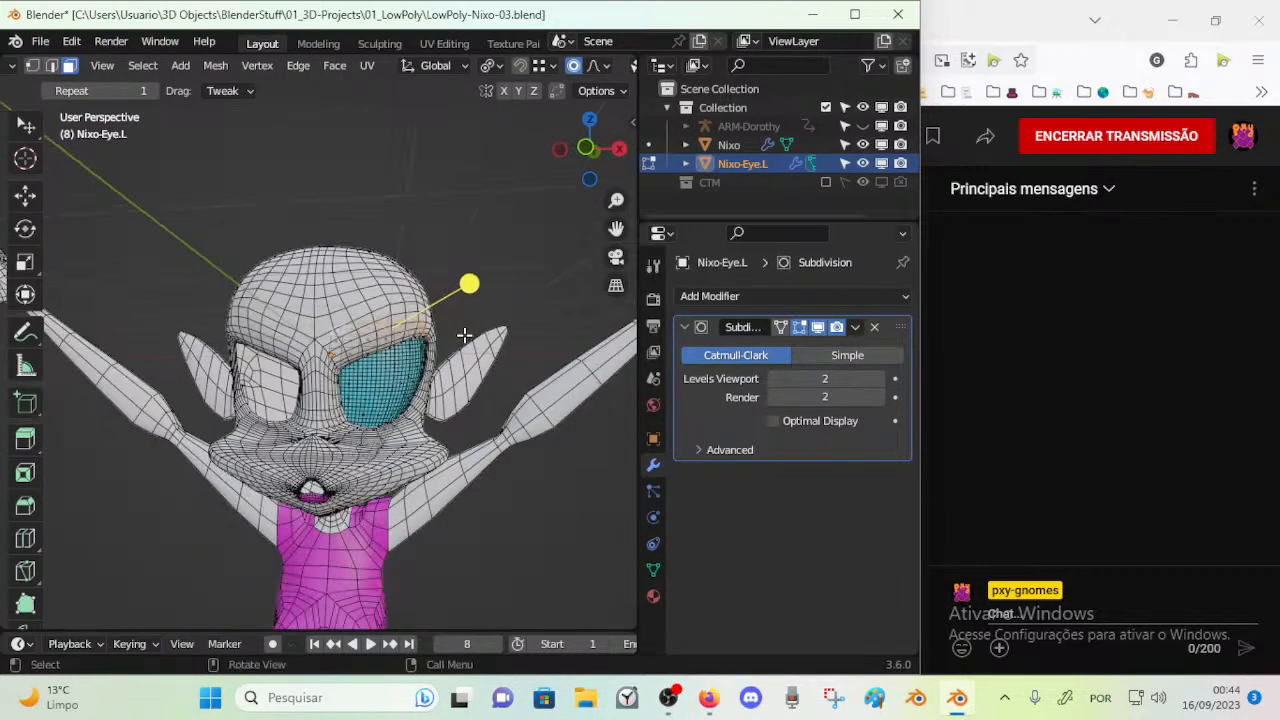
key(g)
click(440, 296)
scroll(418, 313, up, 4)
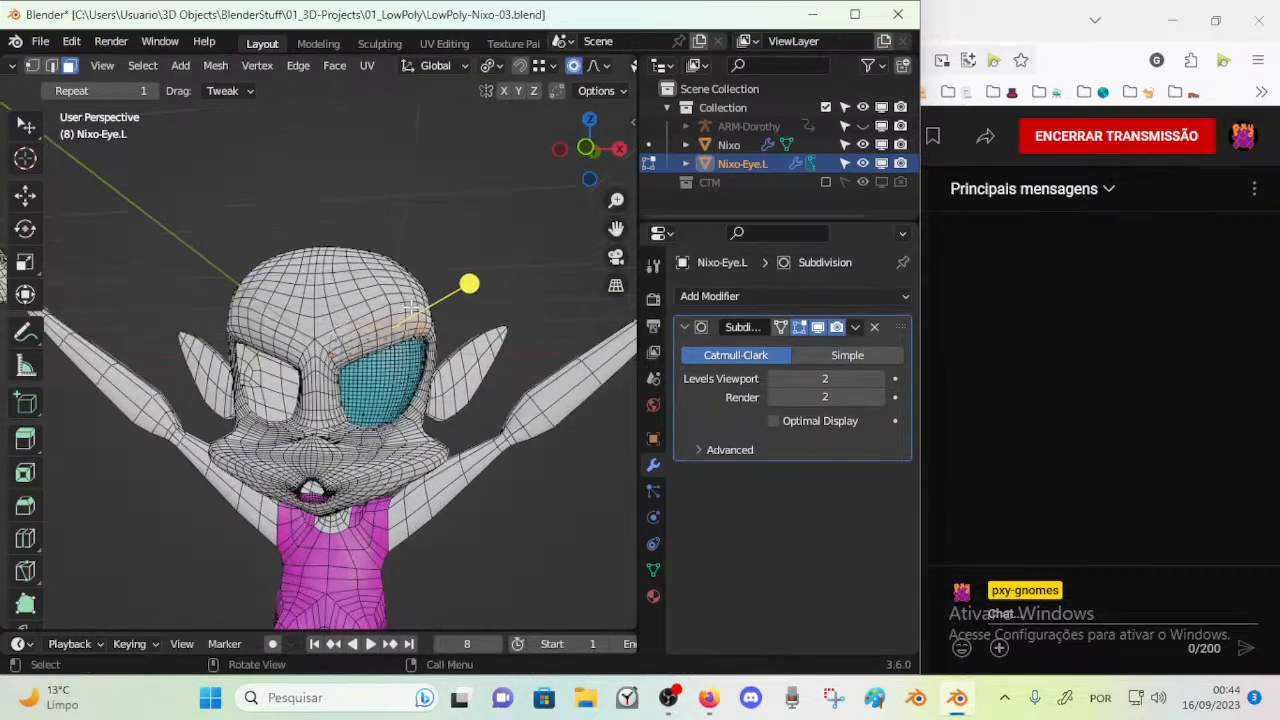
scroll(28, 395, down, 4)
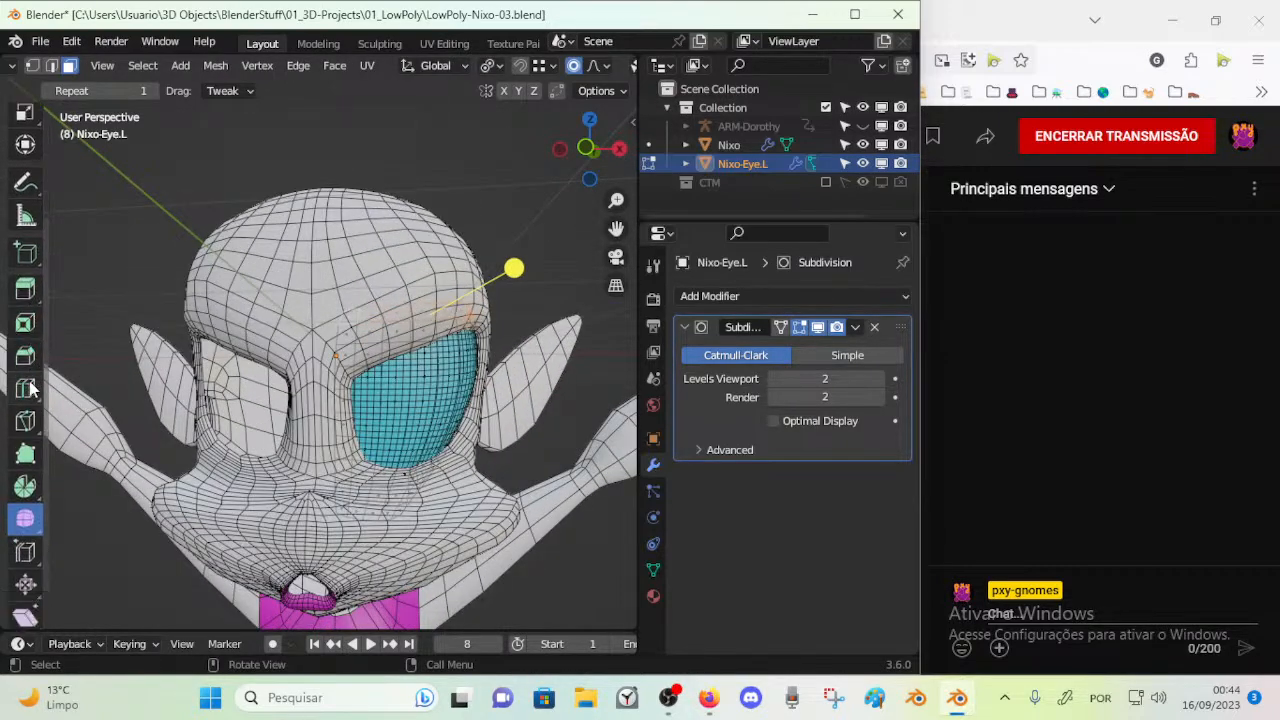
scroll(365, 395, up, 1)
middle_drag(385, 398, 326, 416)
middle_drag(484, 321, 333, 285)
key(g)
right_click(396, 279)
scroll(333, 285, down, 7)
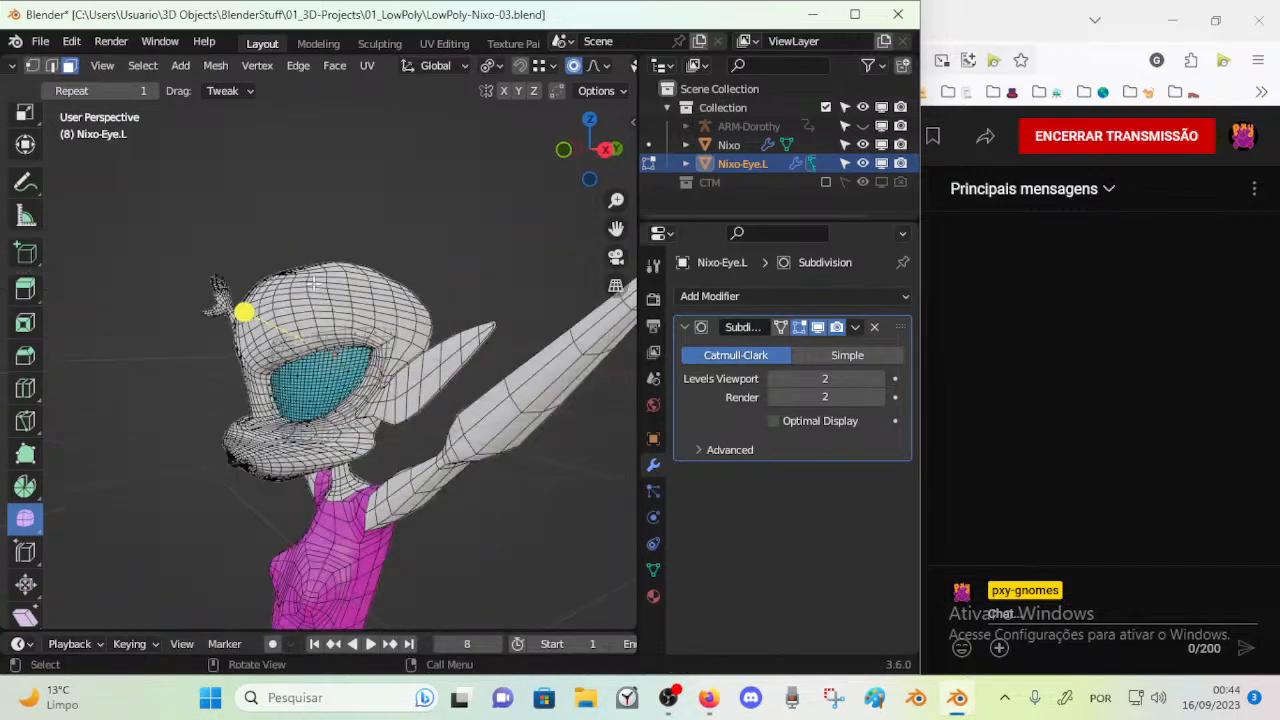
key(g)
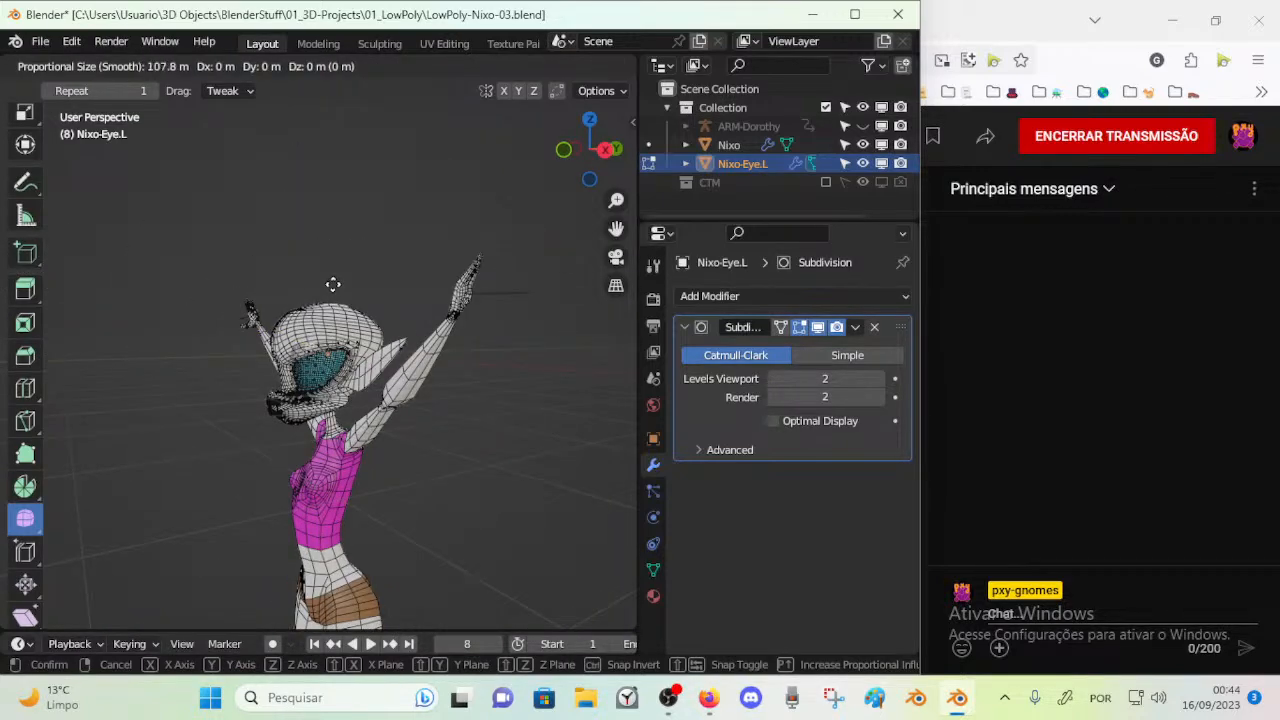
scroll(333, 284, down, 8)
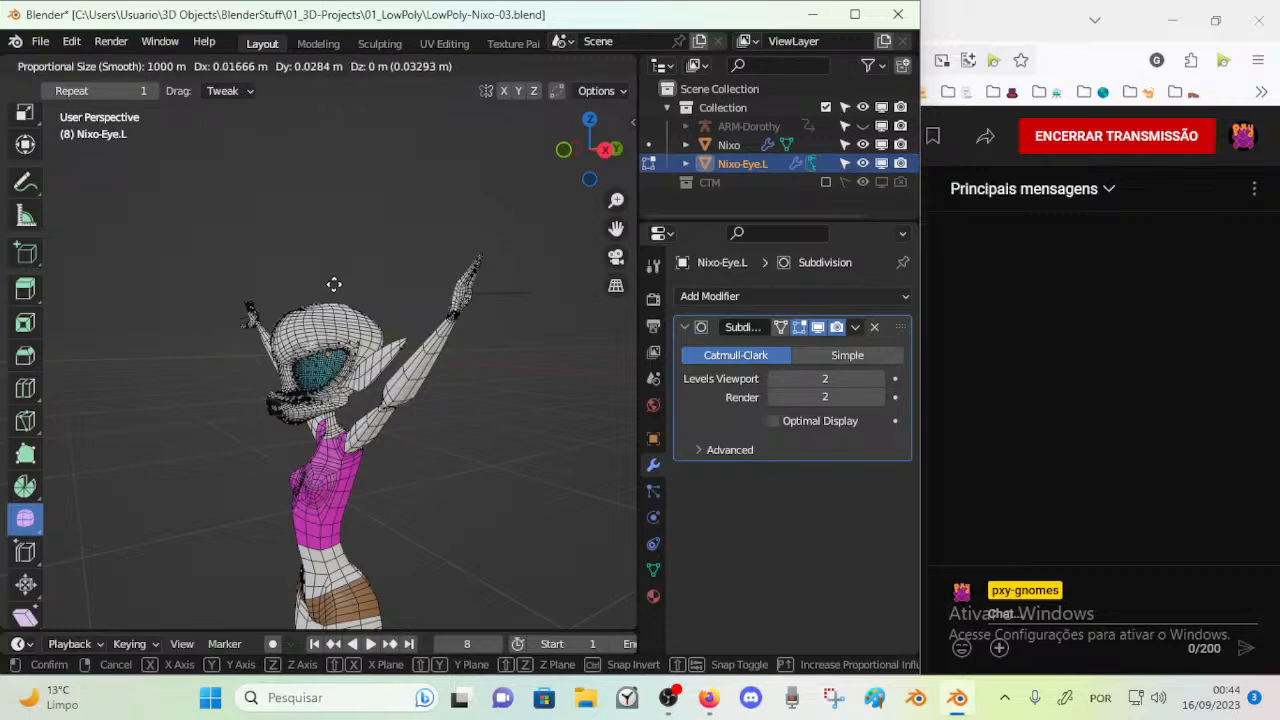
click(240, 307)
scroll(300, 315, up, 4)
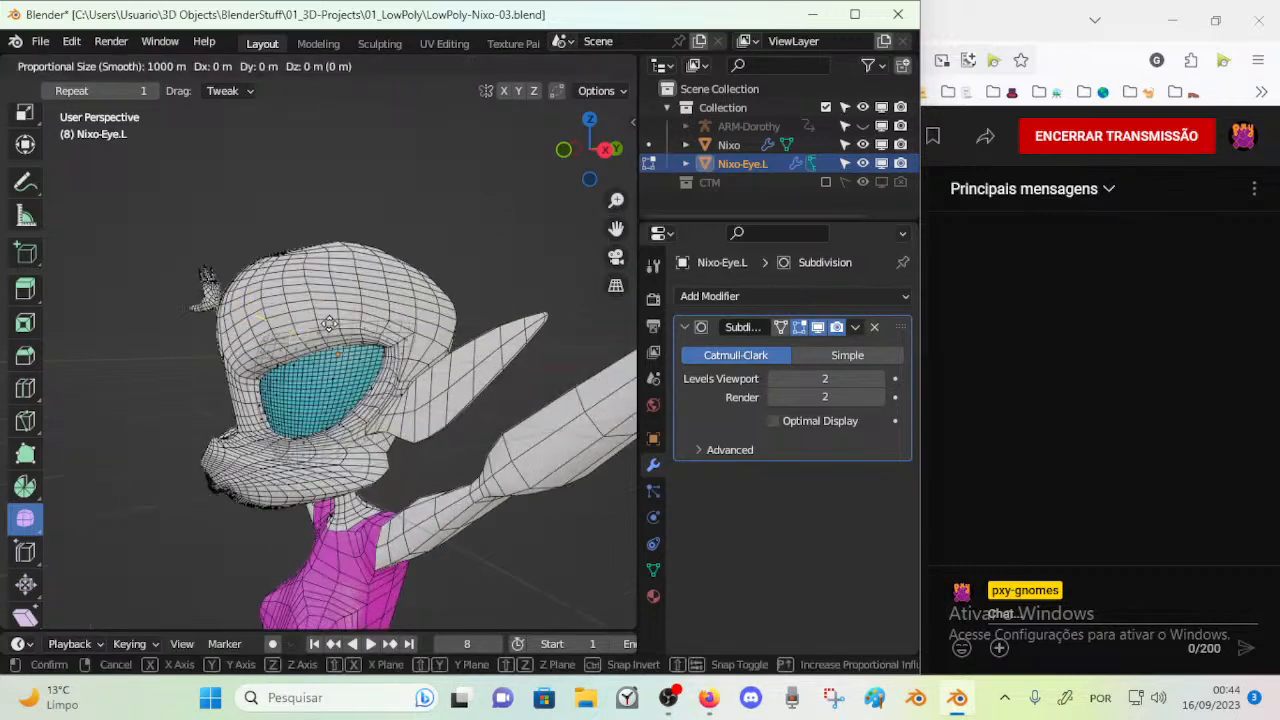
key(Escape)
Switch to the box selection tool and vertex selection mode for editing the eye mesh
scroll(392, 289, up, 2)
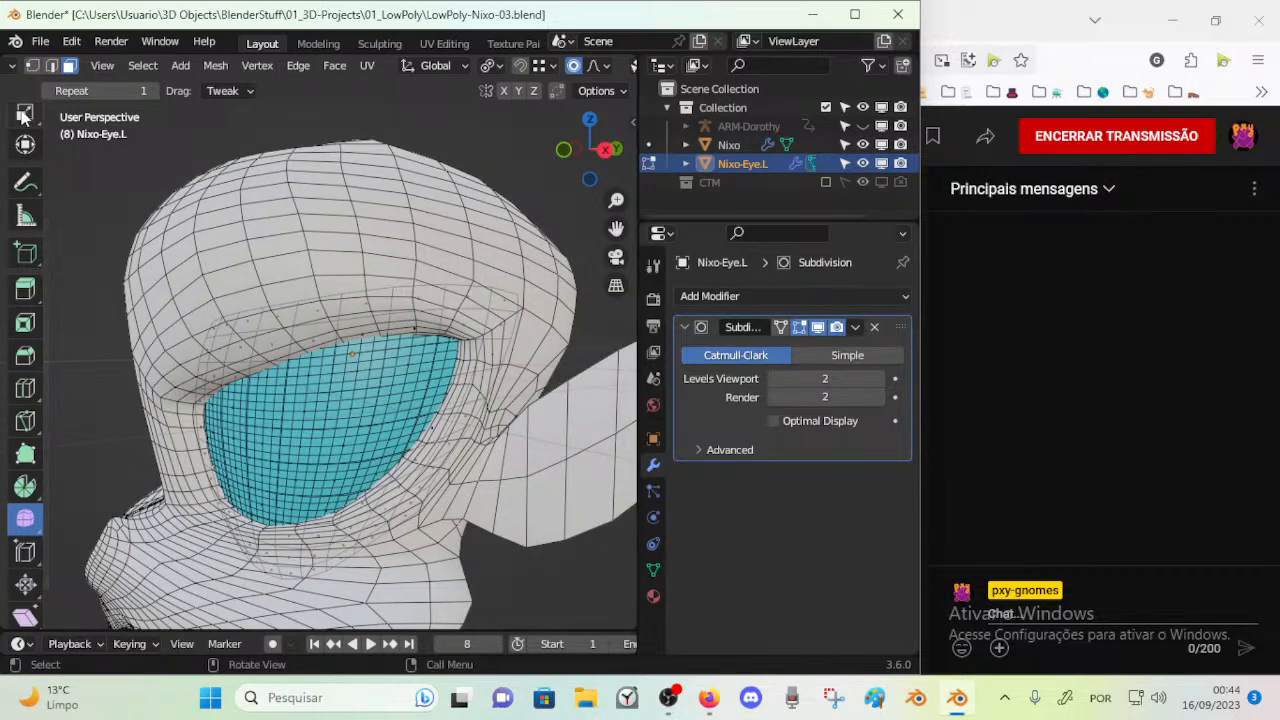
scroll(28, 165, up, 5)
click(28, 125)
scroll(348, 247, down, 3)
scroll(348, 247, up, 3)
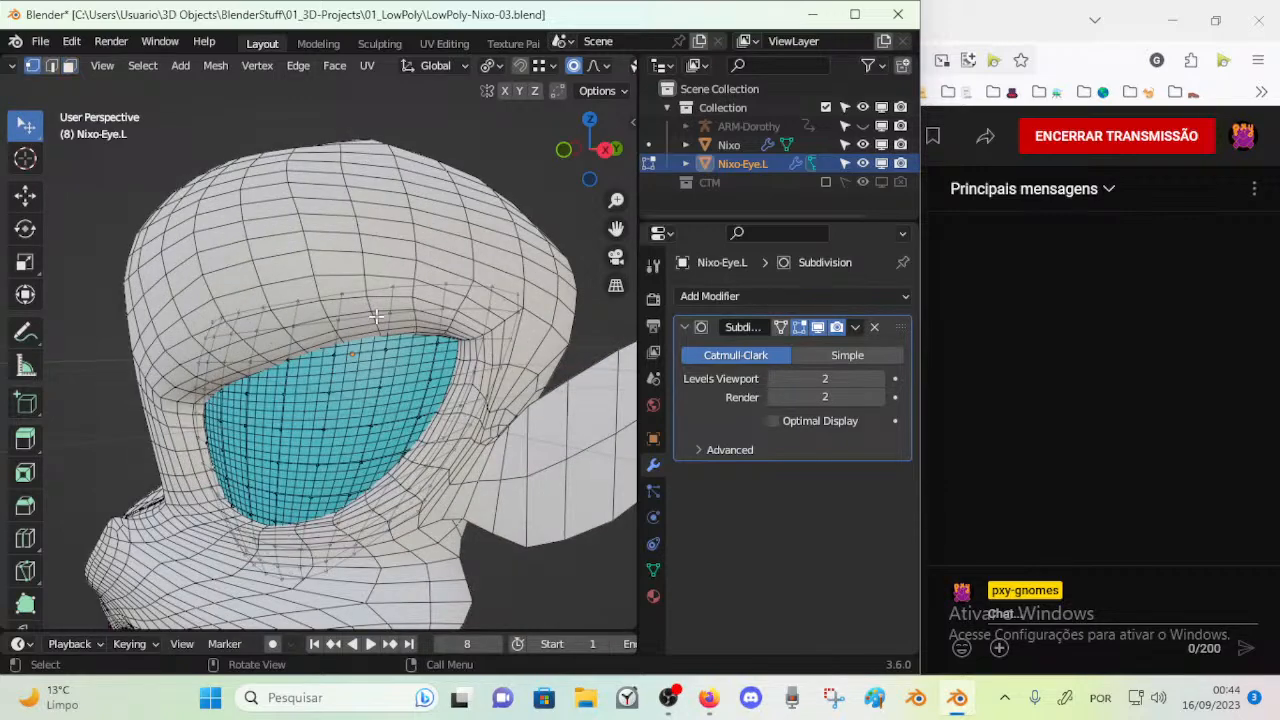
drag(396, 289, 397, 256)
key(r)
key(Escape)
click(598, 66)
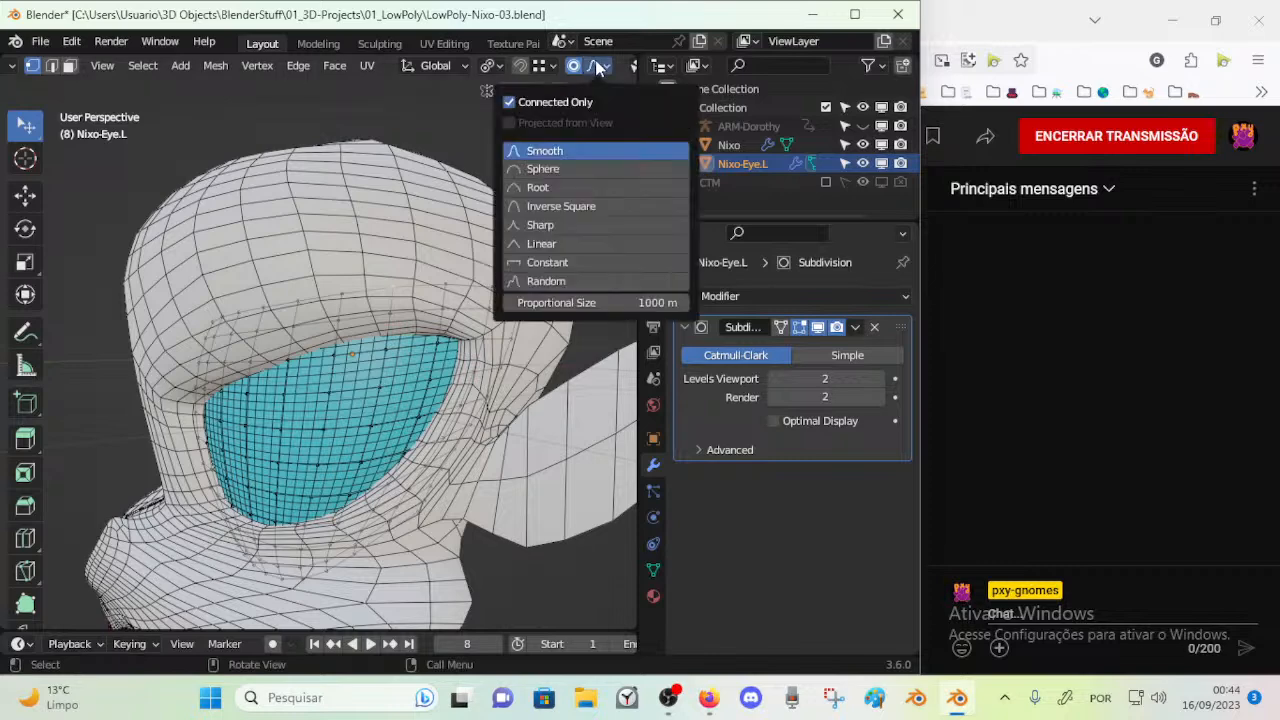
scroll(458, 320, down, 4)
Turn off the eye's Subdivision modifier display in Edit Mode and in the viewport
key(ctrl+Tab)
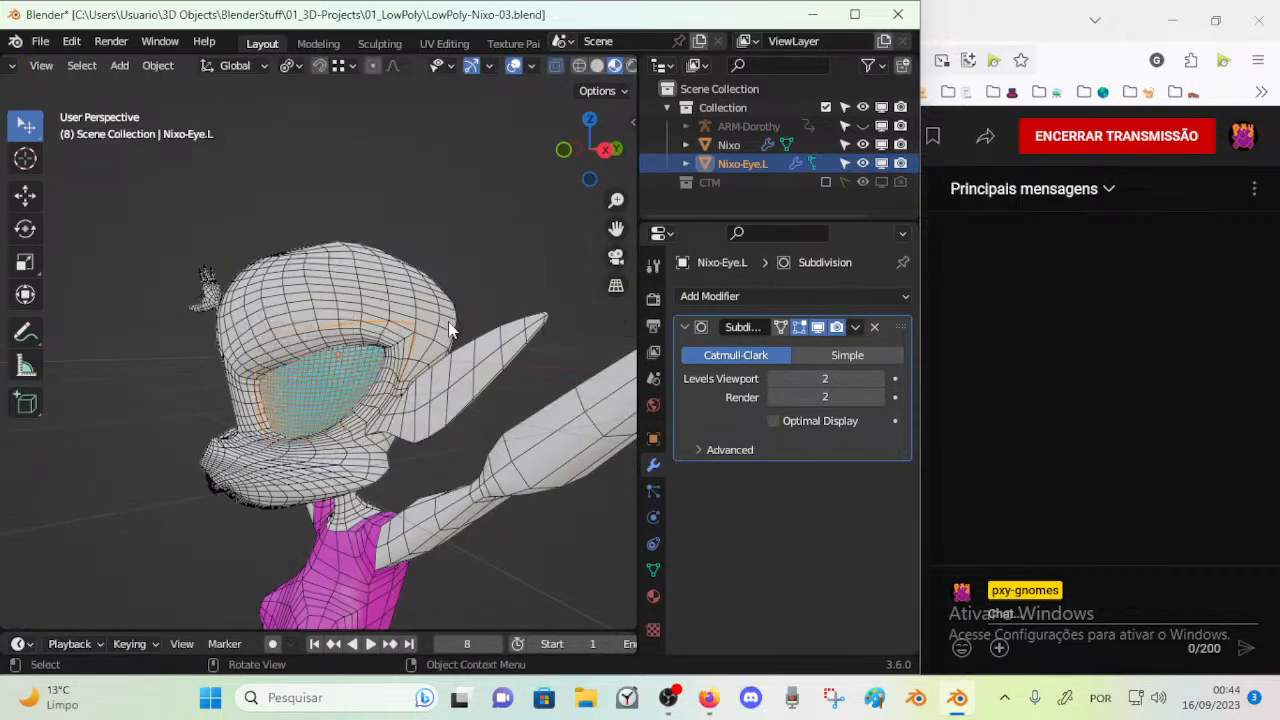
middle_drag(451, 328, 399, 337)
key(Tab)
scroll(323, 381, up, 2)
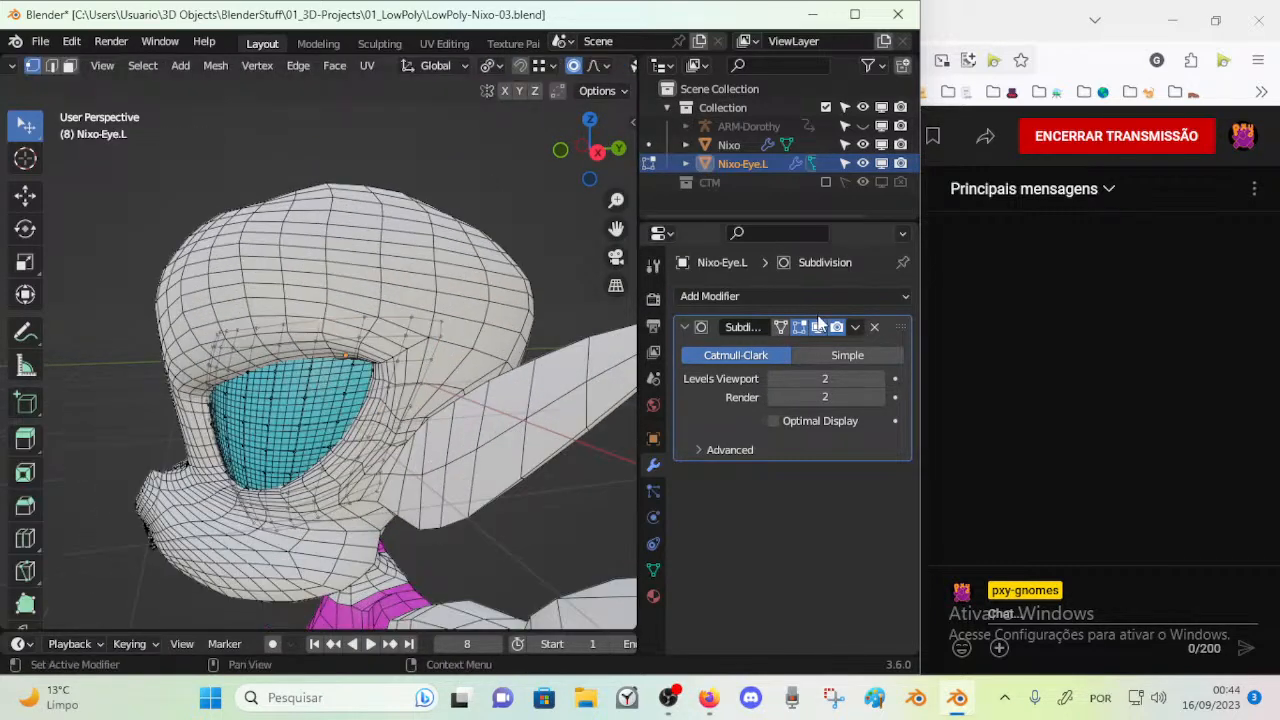
click(815, 329)
Start moving the vertex at the eye's upper outer corner with the proportional size reduced to about 0.49 m
key(g)
right_click(466, 280)
key(g)
right_click(449, 303)
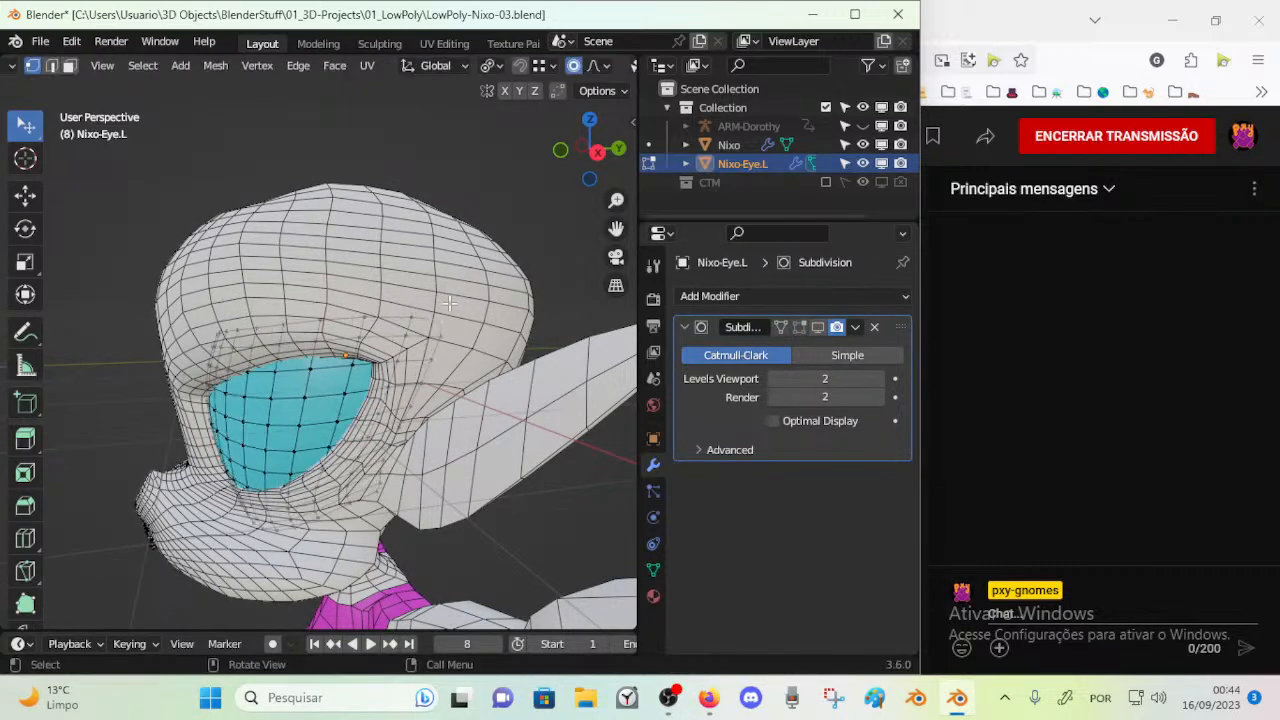
key(g)
right_click(449, 313)
key(g)
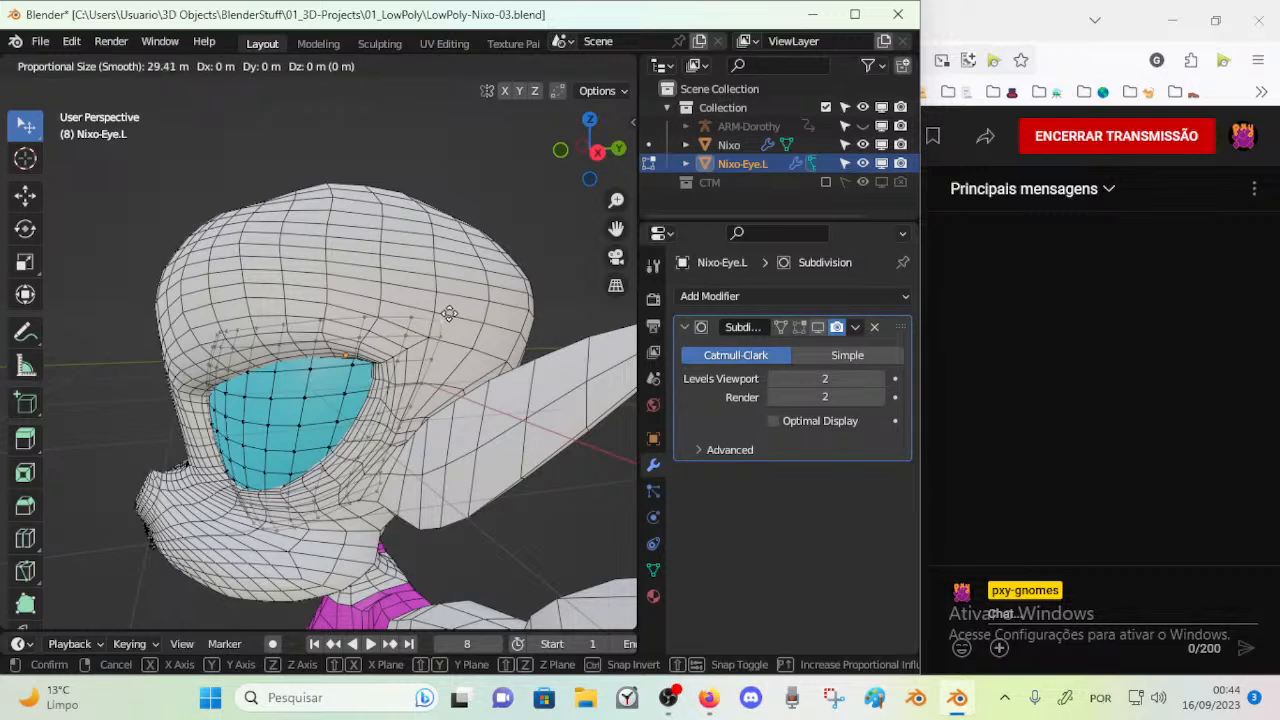
scroll(449, 313, up, 19)
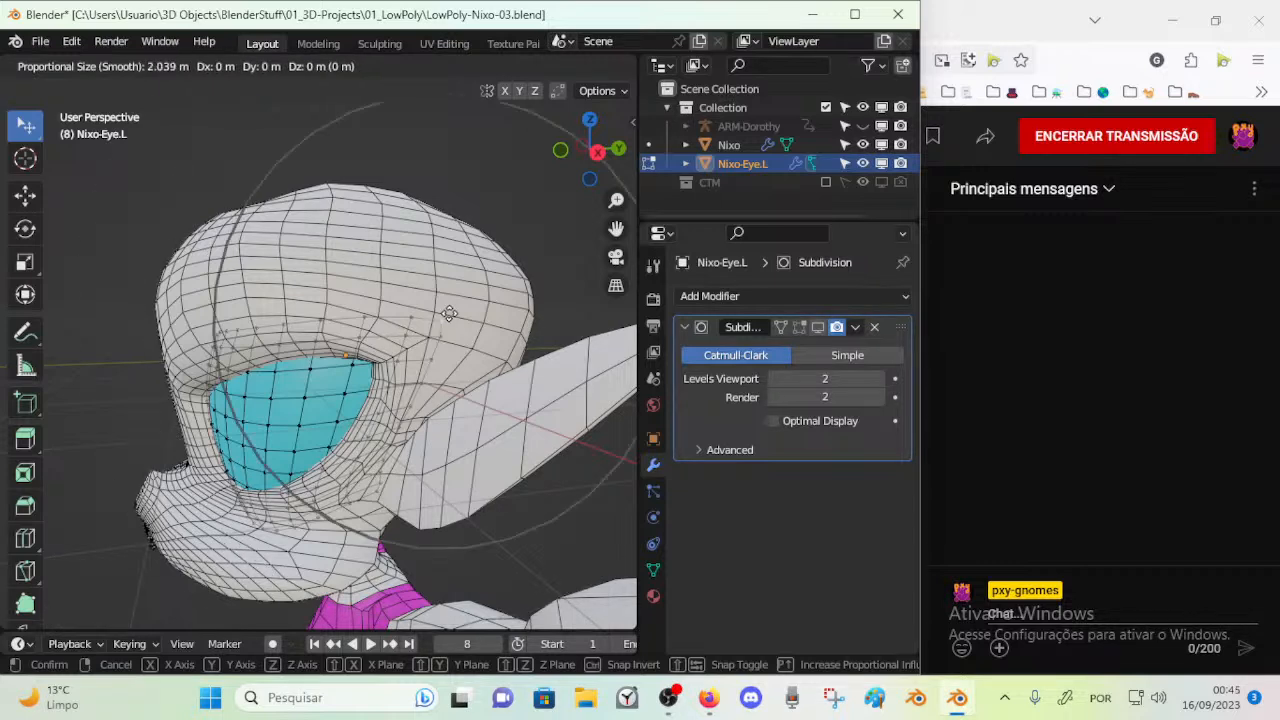
scroll(449, 313, up, 9)
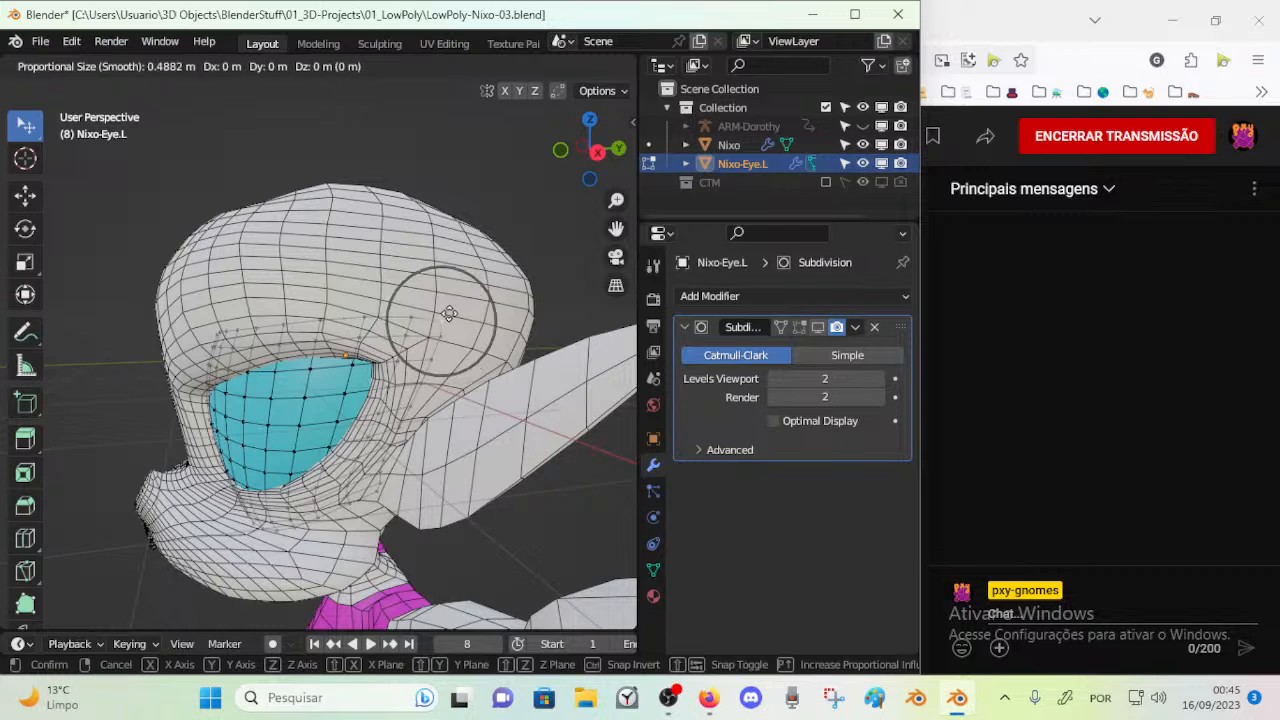
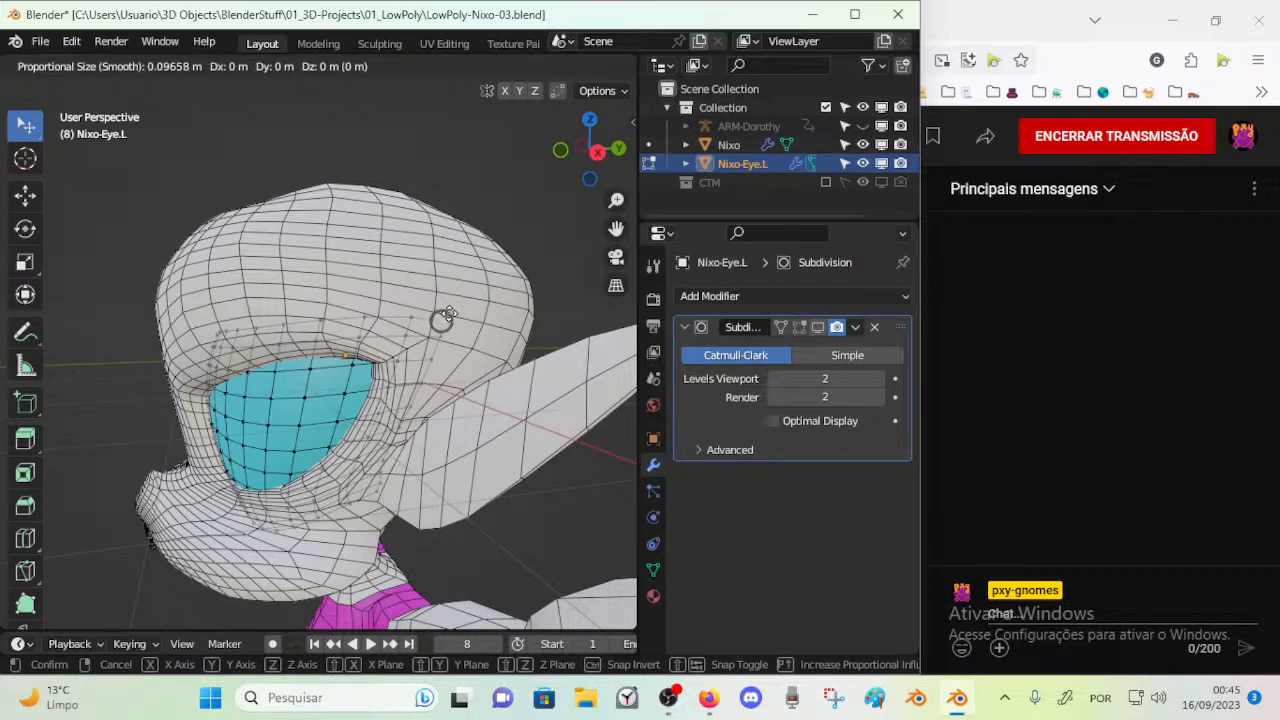
Finish moving the eye's upper outer corner at a proportional size of about 1.15 m and re-enable Subdivision display in viewport and Edit Mode
scroll(449, 313, down, 20)
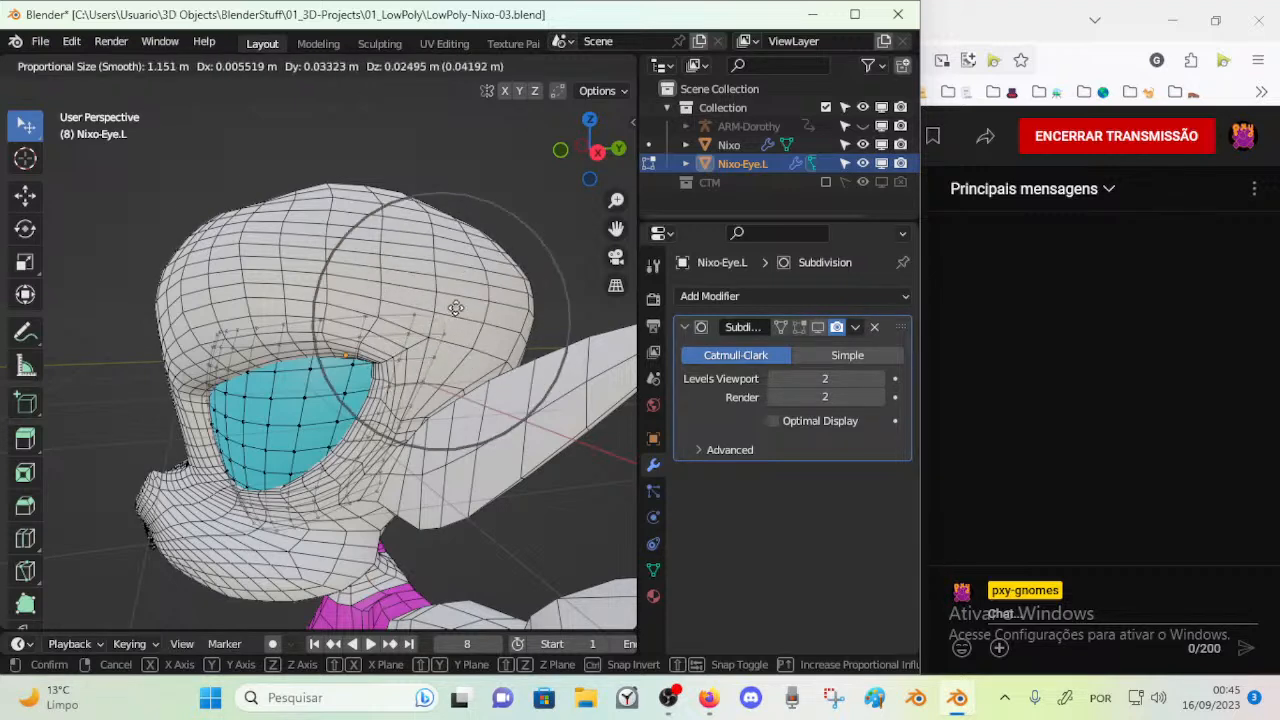
click(459, 237)
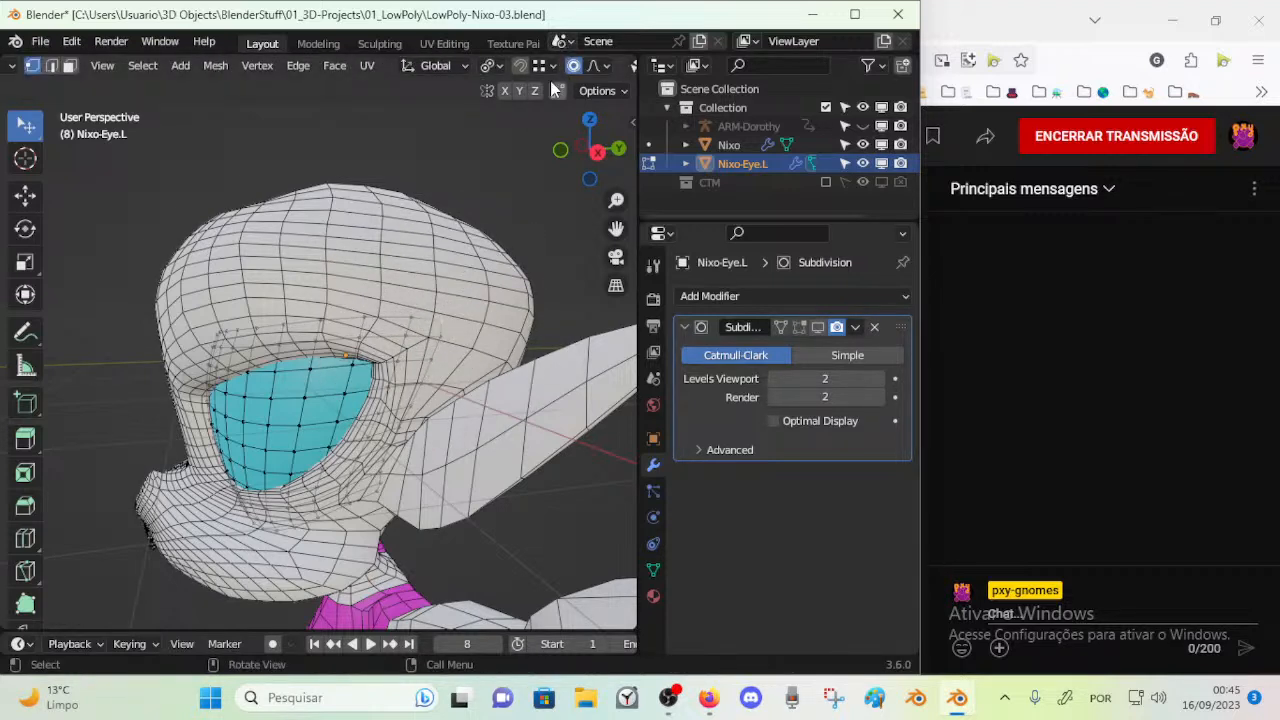
click(803, 331)
Move a vertex on the eye's upper border with proportional editing, adjusting the influence size during the move
middle_drag(325, 343, 362, 266)
scroll(369, 347, up, 1)
key(g)
scroll(361, 265, up, 5)
scroll(361, 265, up, 6)
scroll(363, 258, up, 1)
scroll(364, 257, down, 6)
click(367, 256)
drag(286, 276, 237, 276)
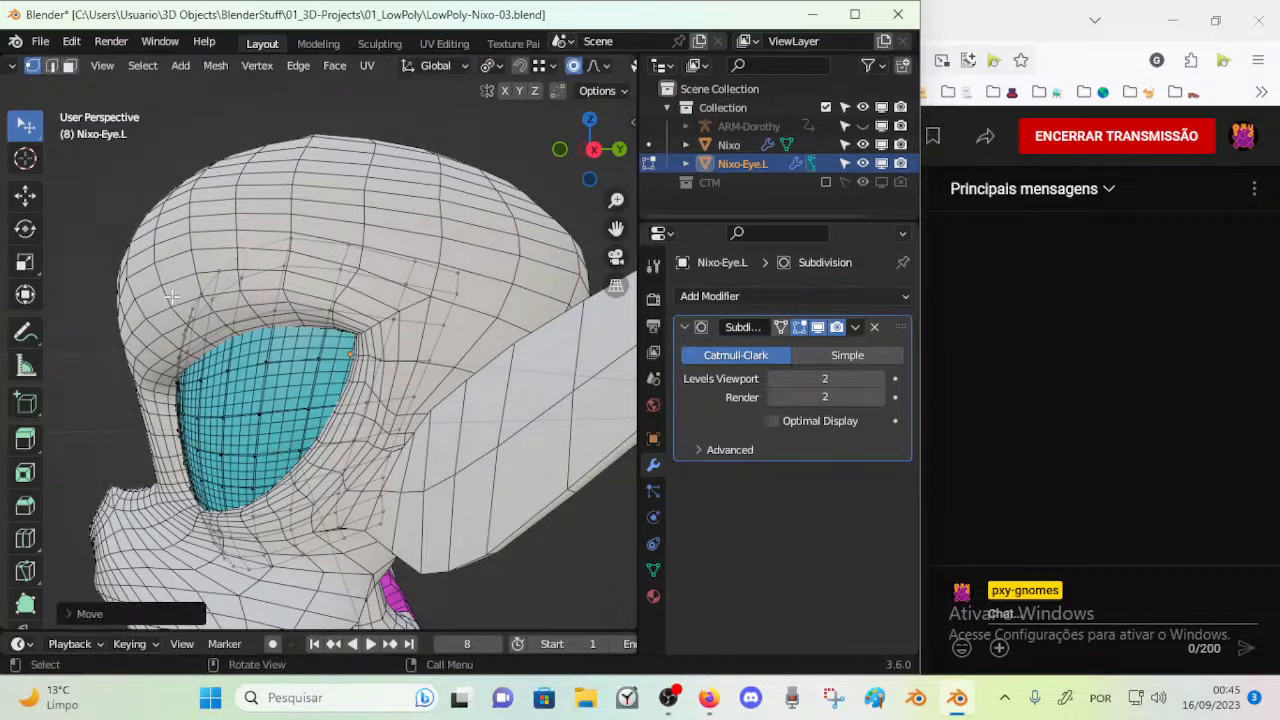
Nudge the vertices of the eye's inner and lower borders with proportional editing to fit the socket
middle_drag(238, 279, 264, 282)
drag(198, 330, 187, 315)
middle_drag(187, 315, 262, 386)
drag(307, 474, 300, 488)
middle_drag(289, 483, 222, 508)
drag(220, 518, 227, 530)
middle_drag(287, 508, 278, 470)
Check the eye from the side and front, and raise vertices of its upper border behind the brow
middle_drag(226, 303, 162, 348)
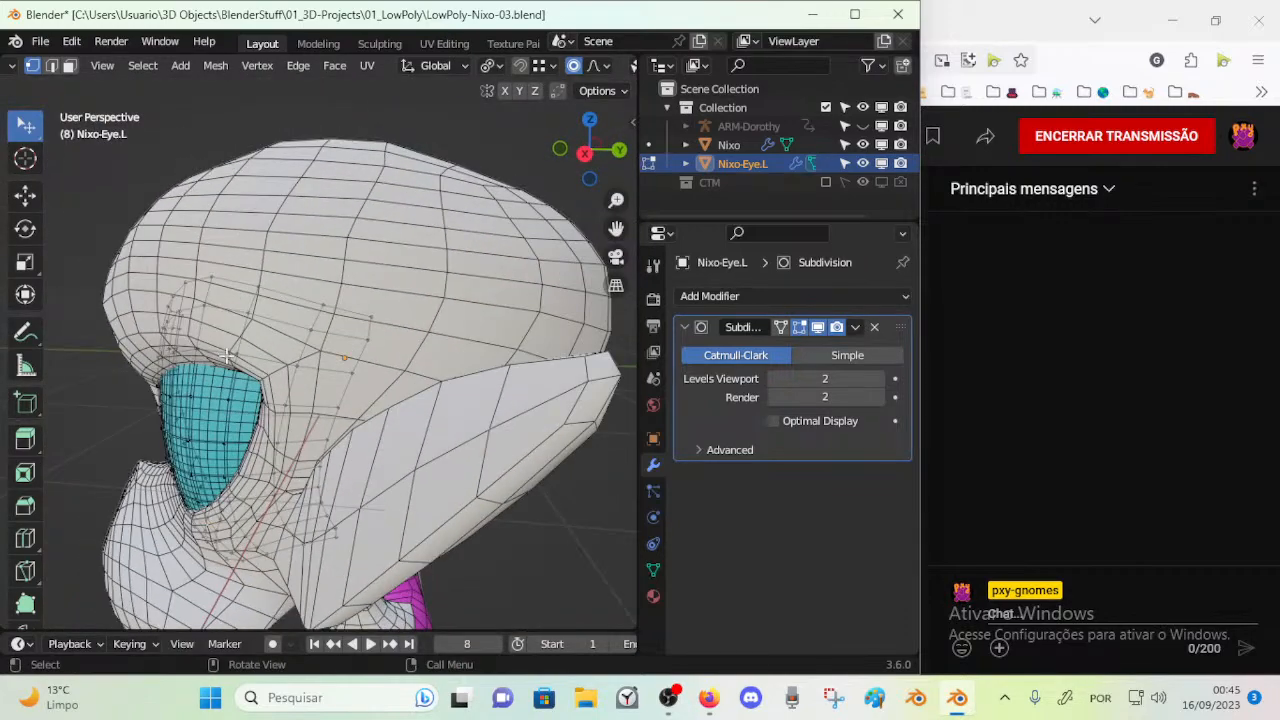
drag(236, 349, 232, 334)
middle_drag(235, 334, 189, 330)
mouse_move(188, 323)
mouse_down()
mouse_move(188, 309)
mouse_move(205, 328)
mouse_up()
middle_drag(207, 333, 438, 372)
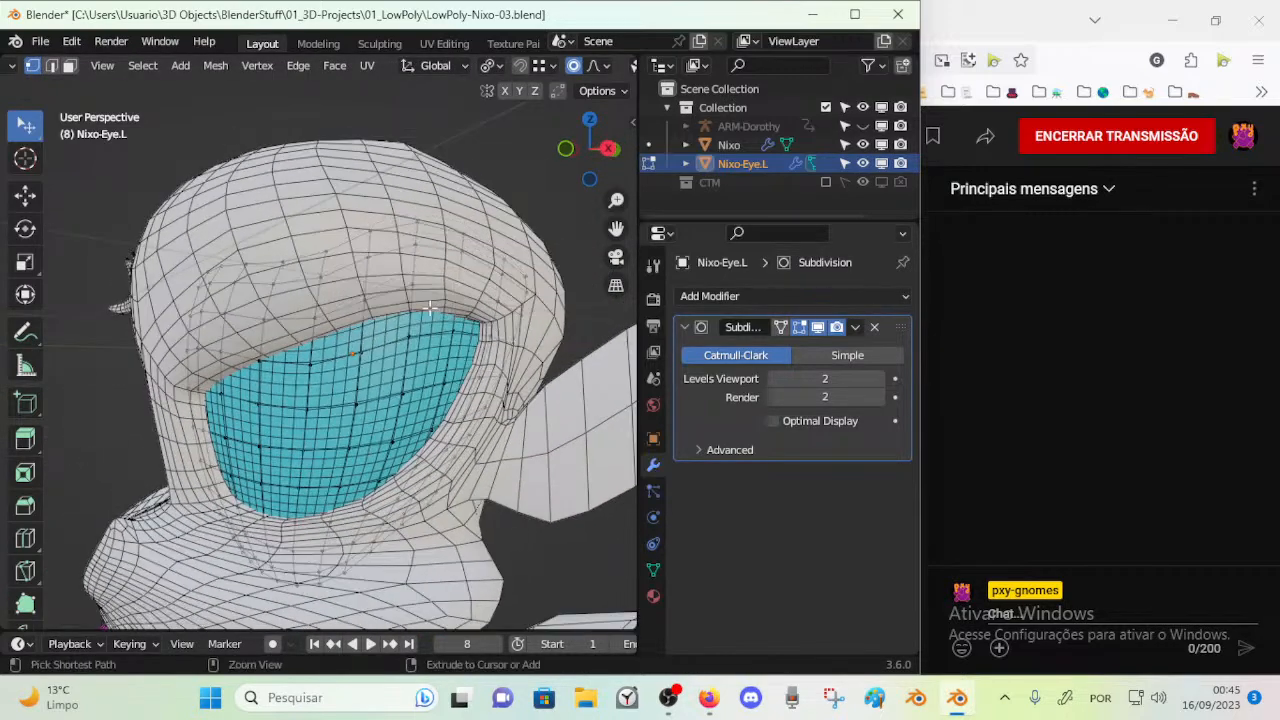
drag(365, 302, 362, 287)
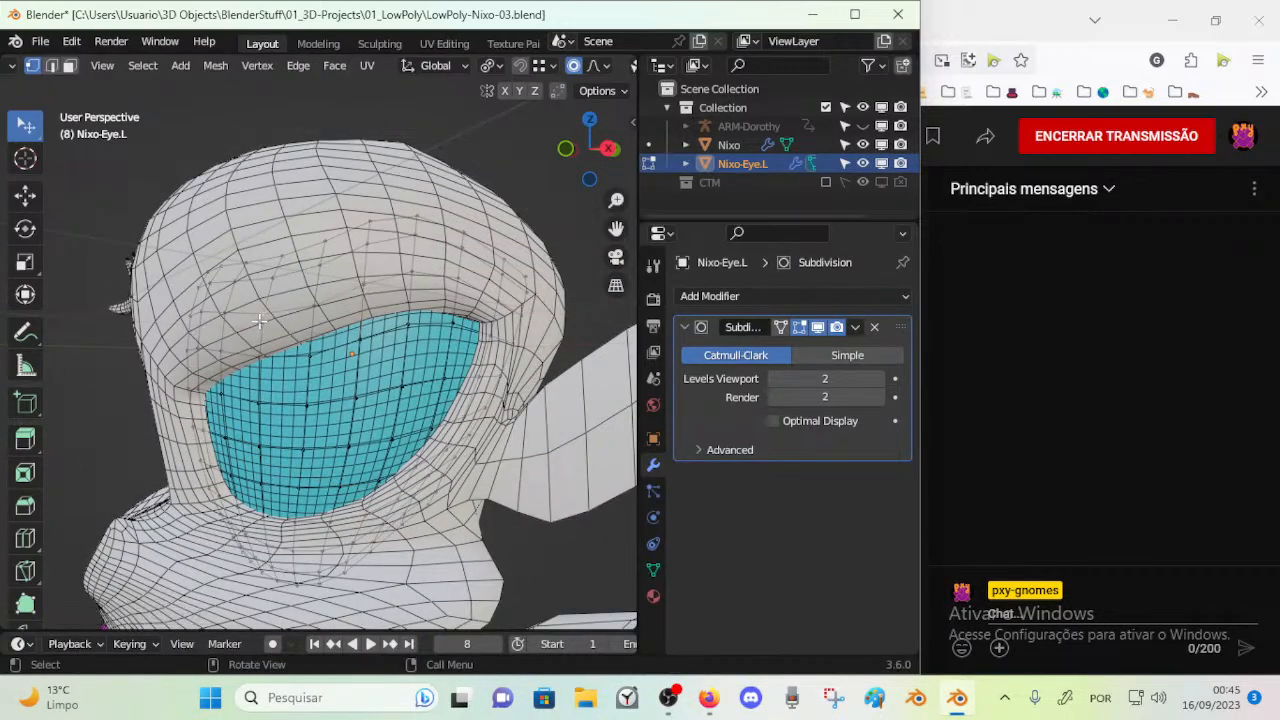
Nudge the remaining vertices along the eye's upper border from the inner corner to the outer corner
middle_drag(258, 320, 240, 301)
drag(267, 268, 257, 255)
middle_drag(333, 268, 303, 265)
drag(296, 260, 352, 262)
middle_drag(426, 284, 465, 212)
drag(465, 212, 461, 216)
middle_drag(448, 248, 505, 436)
Switch to face selection mode and delete the row of faces along the eye's hidden upper border
click(493, 404)
drag(493, 404, 488, 398)
middle_drag(488, 398, 172, 352)
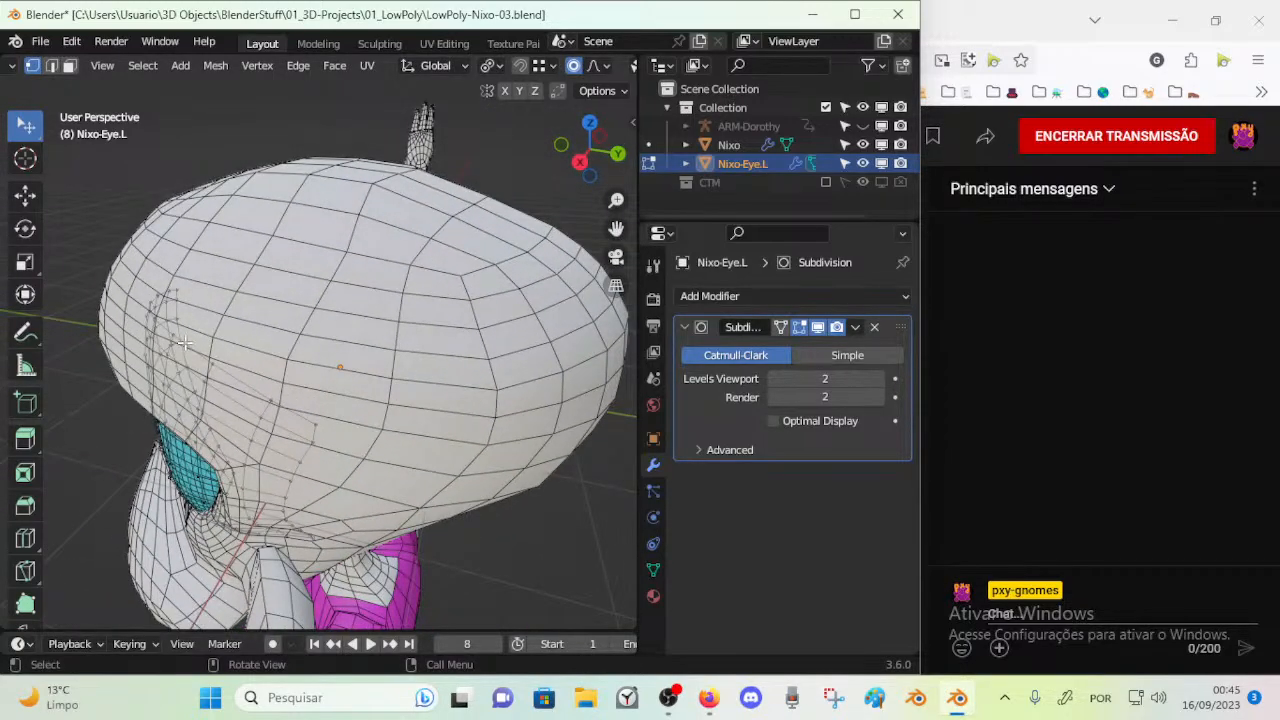
drag(176, 330, 186, 323)
middle_drag(186, 323, 311, 215)
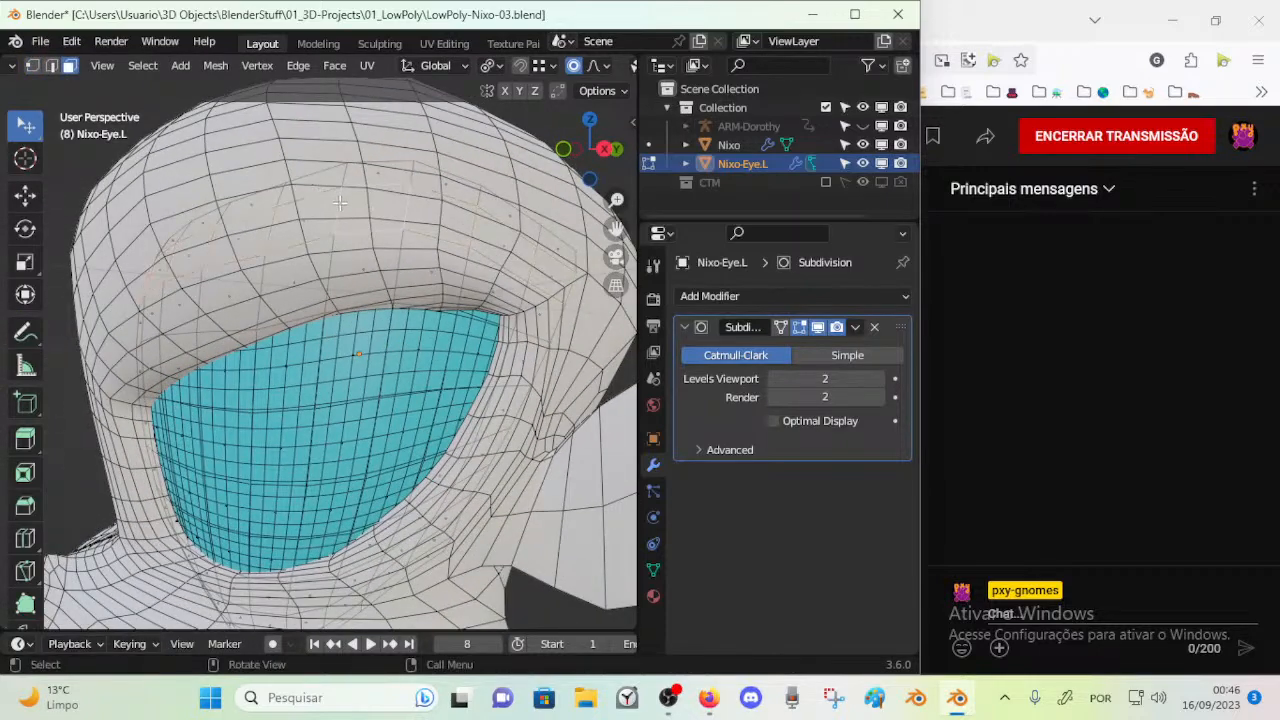
key(x)
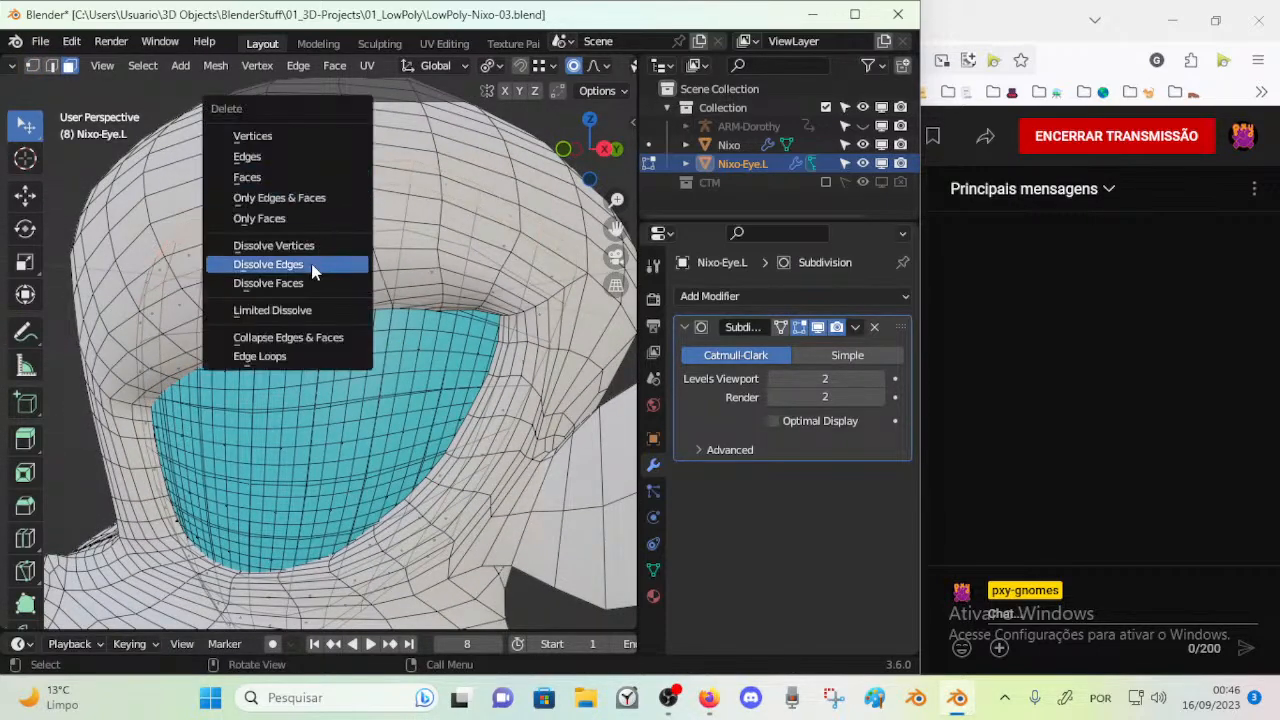
click(295, 178)
Delete the loop of faces along the eye's hidden lower border
middle_drag(332, 468, 346, 424)
scroll(338, 460, down, 2)
mouse_move(324, 498)
middle_down()
mouse_move(330, 488)
mouse_move(304, 504)
middle_up()
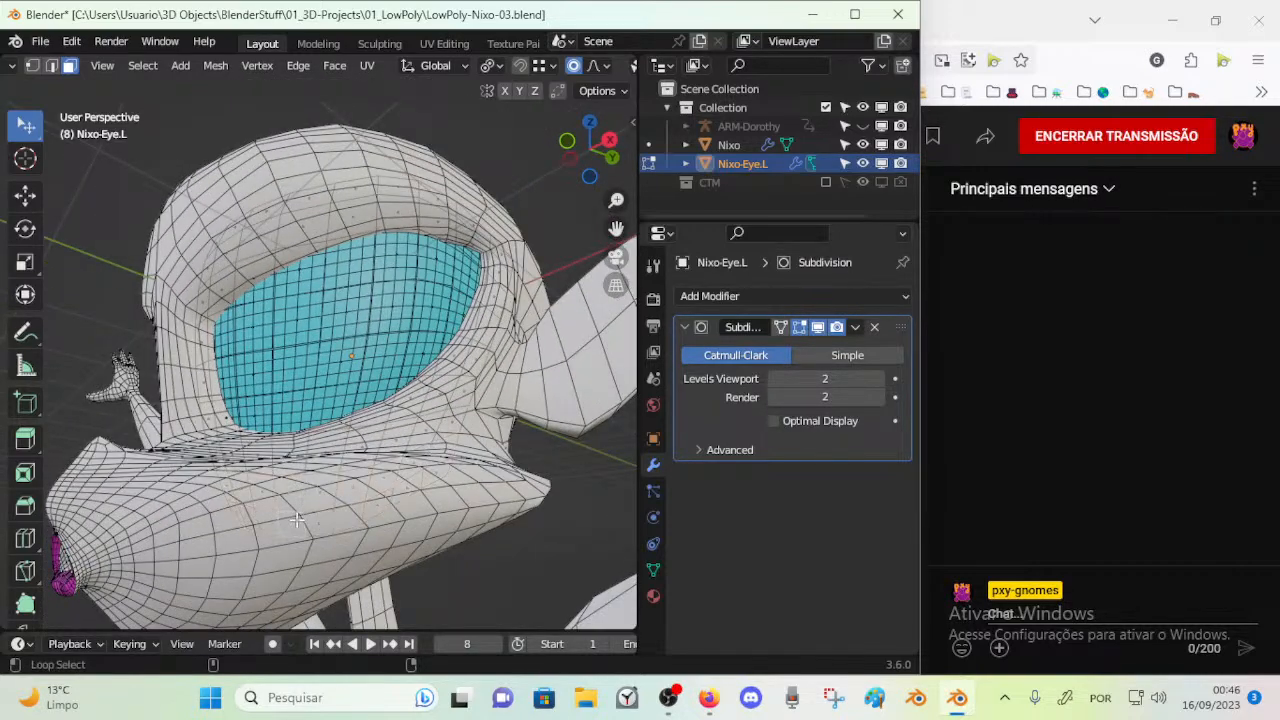
key(x)
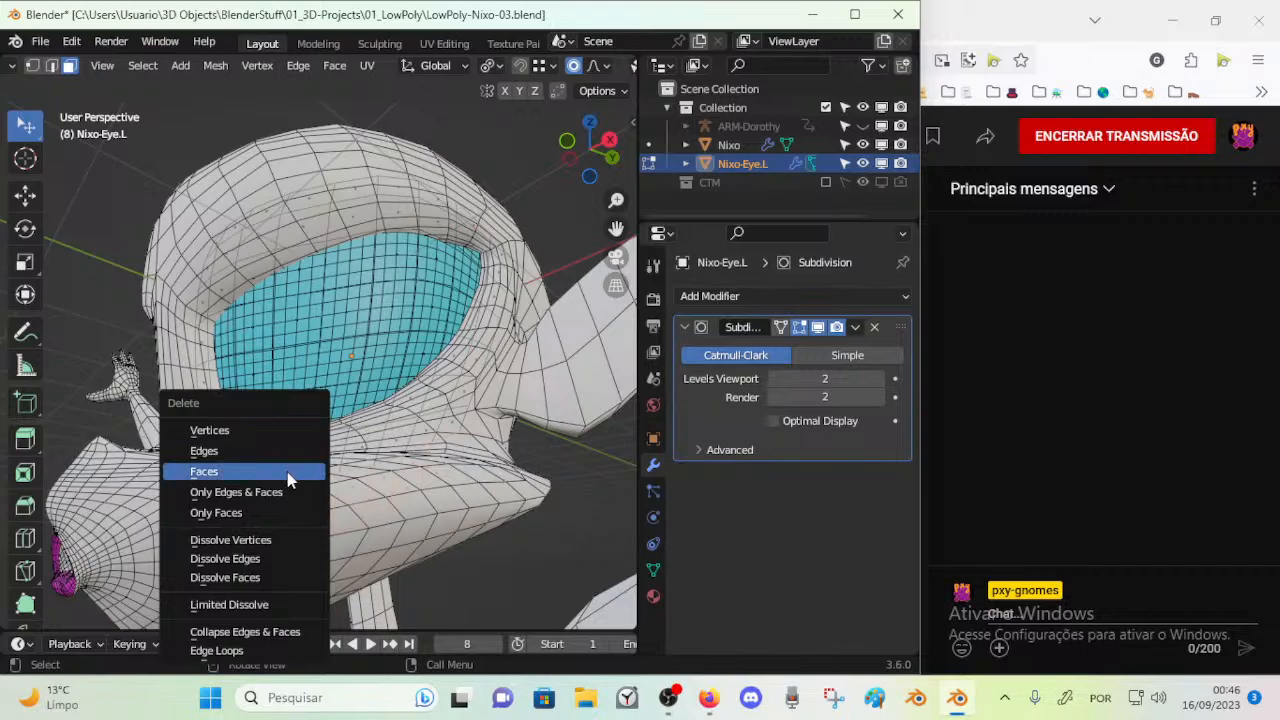
Move faces on the eye's lower border with proportional editing to fit the bottom of the socket
scroll(372, 478, up, 2)
key(g)
click(378, 560)
middle_drag(378, 560, 342, 586)
click(296, 541)
key(g)
click(310, 553)
click(289, 539)
Move and rotate faces at the eye's inner edge beside the nose bridge with a proportional size of about 1.27 m
middle_drag(289, 539, 400, 493)
scroll(400, 493, up, 1)
middle_drag(318, 507, 389, 497)
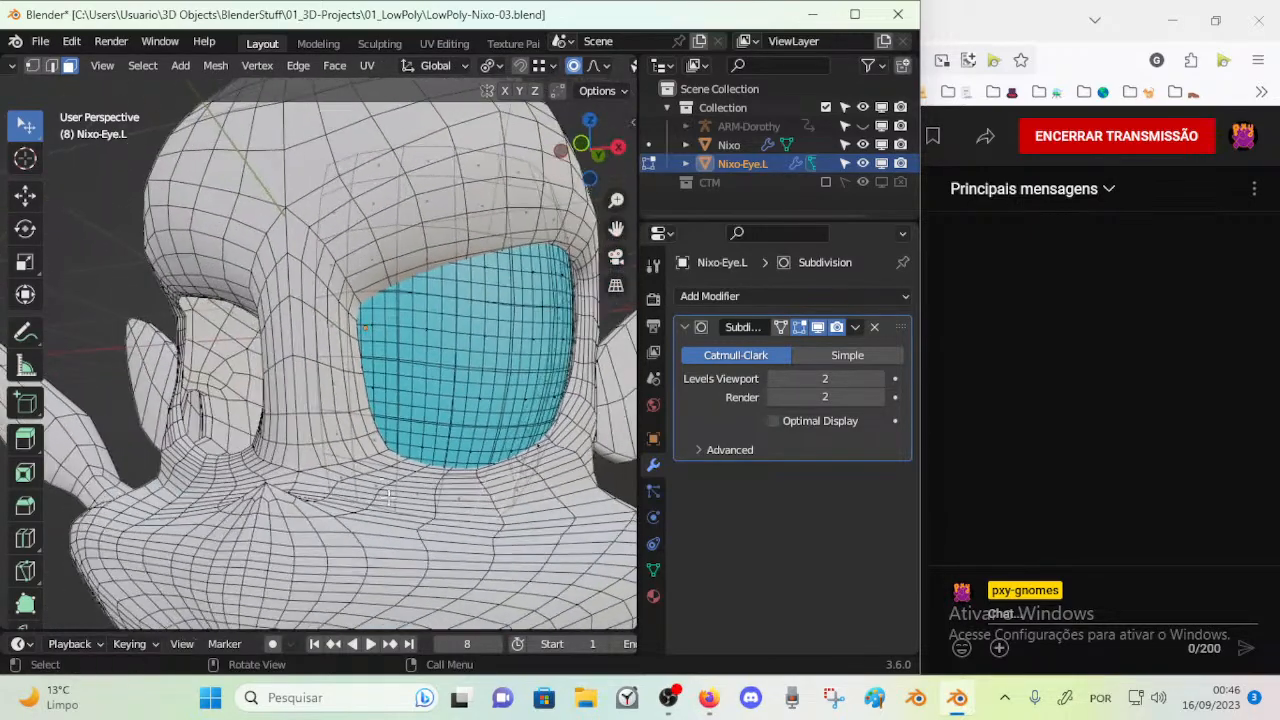
key(g)
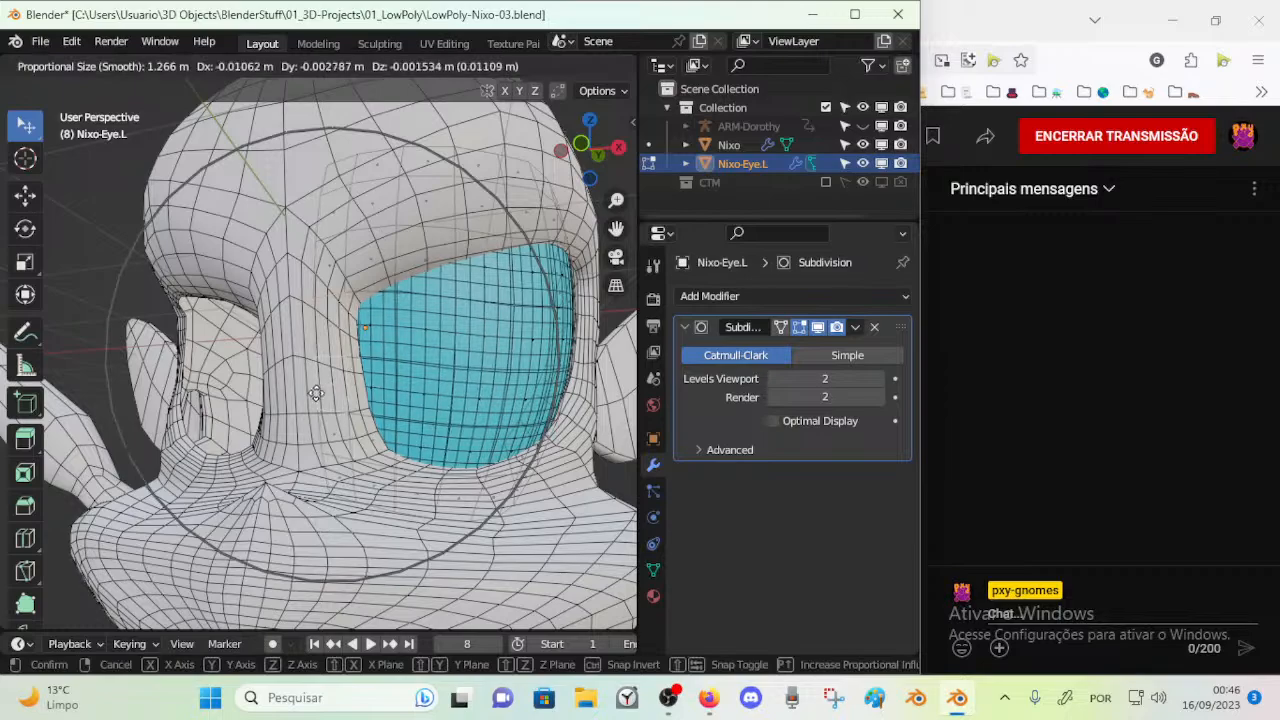
click(281, 408)
key(r)
click(373, 513)
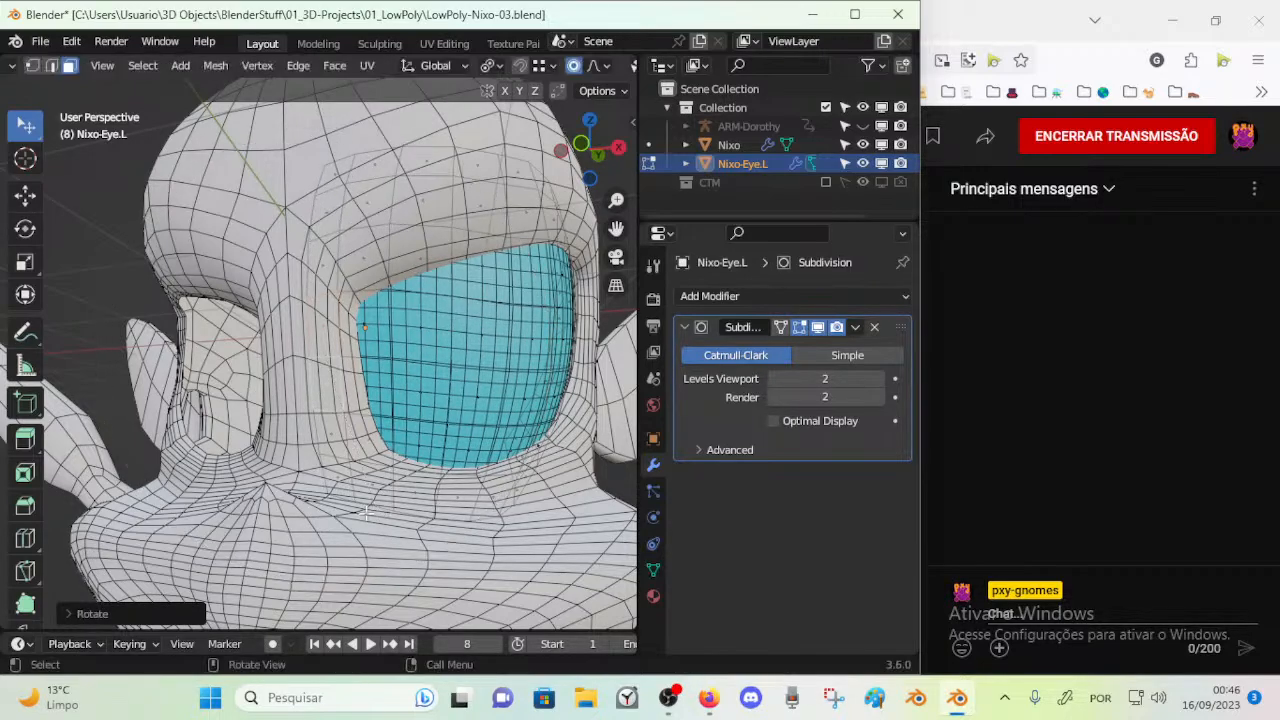
mouse_move(359, 492)
middle_down()
mouse_move(288, 459)
mouse_move(352, 482)
middle_up()
key(g)
click(358, 484)
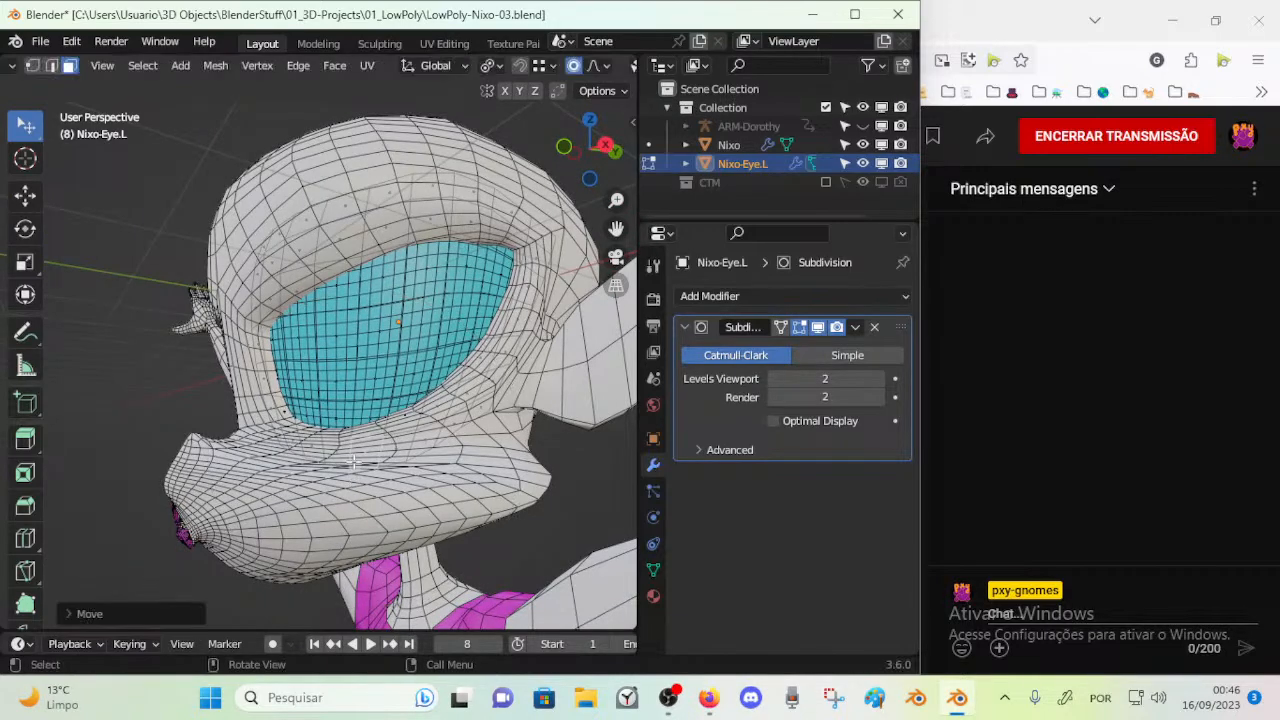
Reposition faces along the eye's upper border under the brow with proportional editing
shift+middle_drag(365, 321, 333, 436)
middle_drag(333, 436, 364, 428)
key(g)
click(328, 280)
middle_drag(286, 320, 305, 300)
key(g)
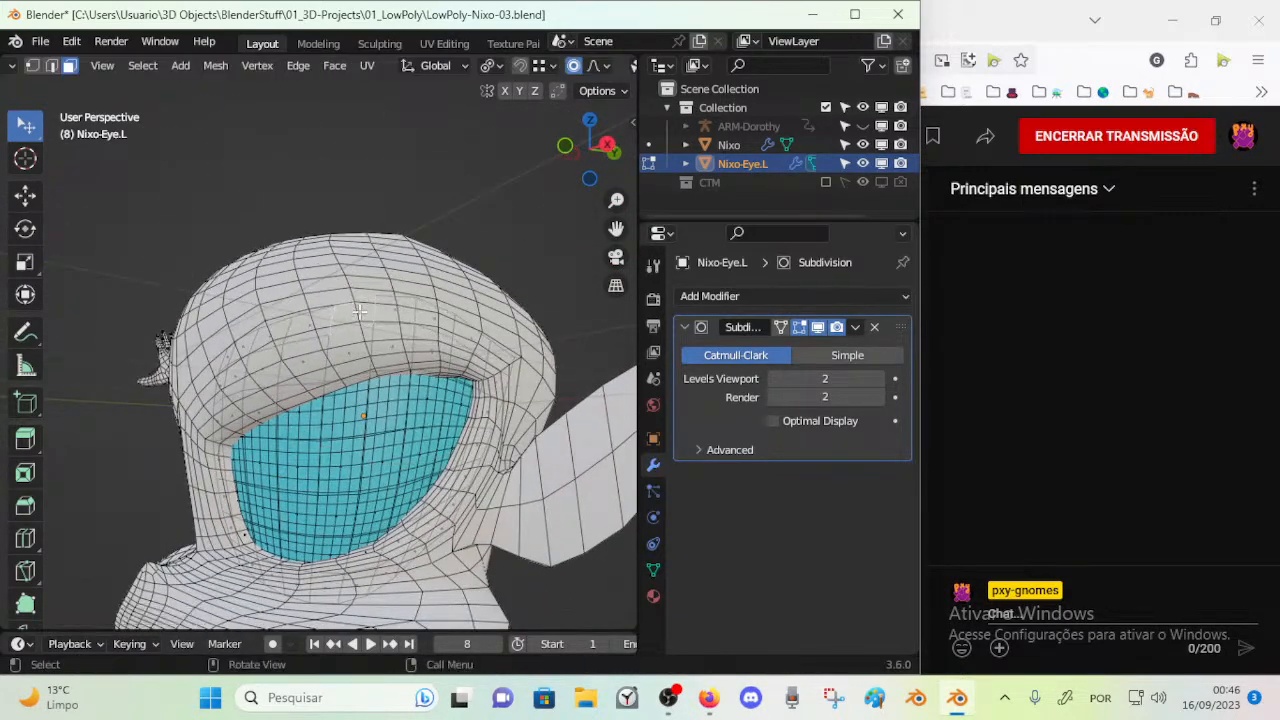
click(340, 232)
click(314, 298)
key(g)
click(314, 292)
Move and rotate upper border faces of the eye from a side view so they follow the brow
middle_drag(318, 320, 512, 373)
scroll(413, 337, up, 2)
middle_drag(420, 338, 308, 286)
key(g)
click(511, 364)
key(g)
click(258, 320)
key(r)
click(311, 293)
Move and rotate the face at the eye's upper inner corner with a proportional size of about 1.27 m
key(g)
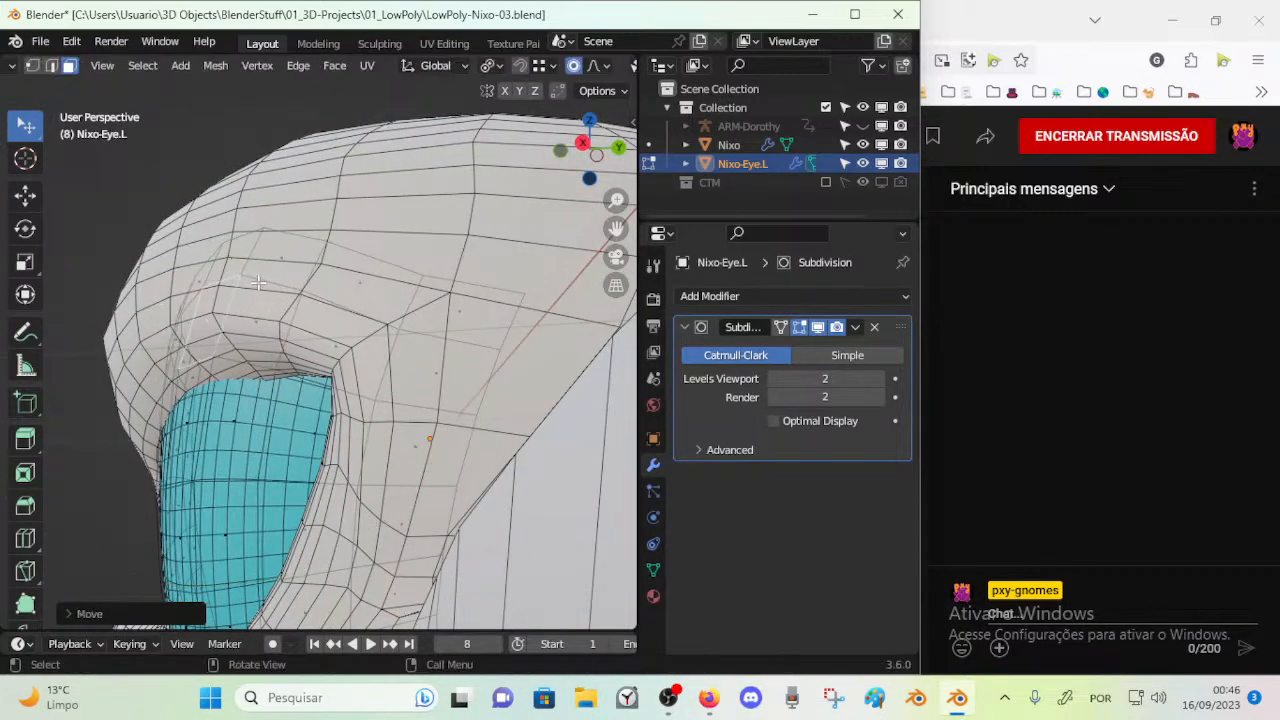
click(246, 331)
middle_drag(246, 331, 515, 344)
key(g)
click(461, 367)
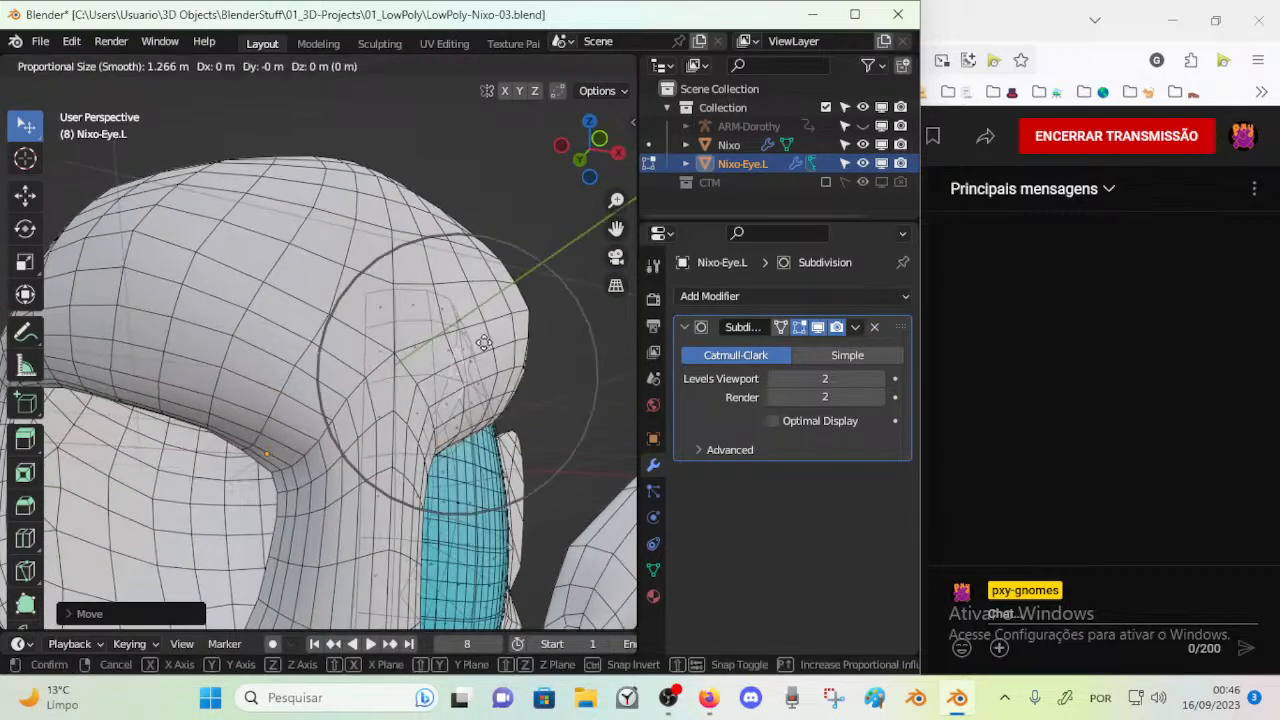
middle_drag(487, 341, 239, 312)
key(r)
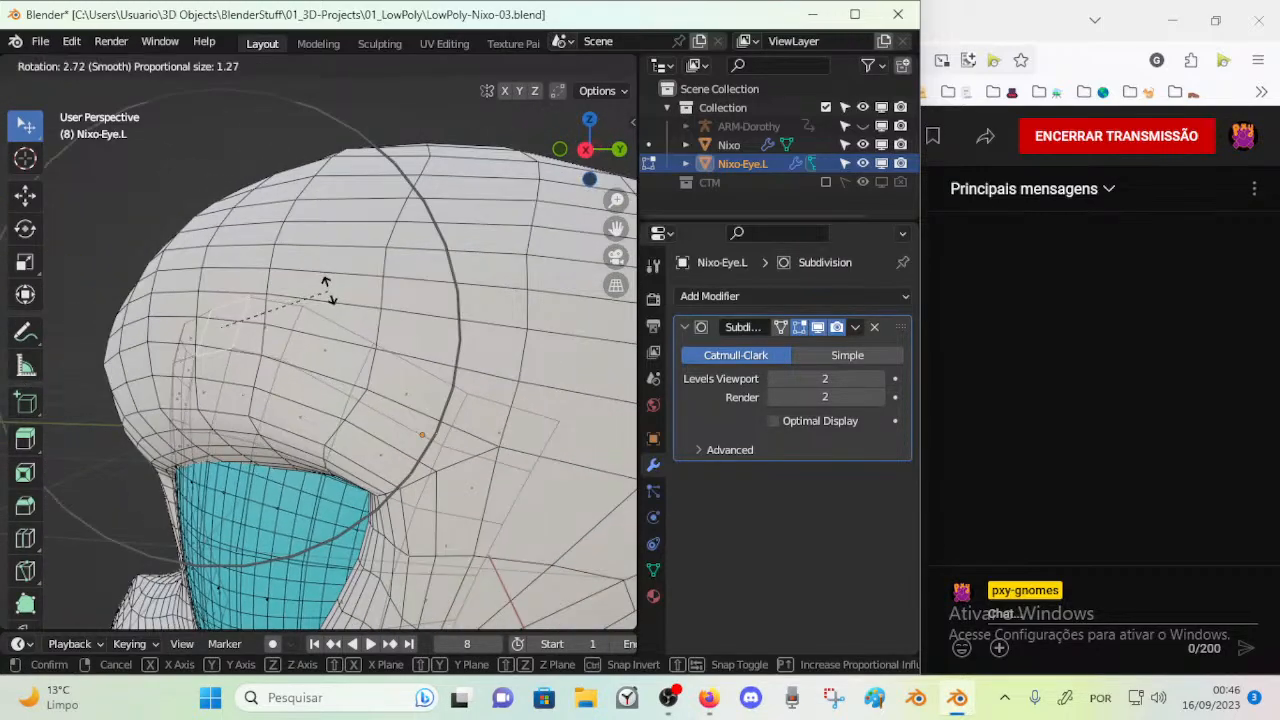
click(330, 288)
Move the same upper inner part of the eye twice more to align it with the socket
key(g)
click(421, 333)
middle_drag(418, 338, 362, 350)
key(g)
click(338, 414)
Select the entire eye mesh and smooth its vertices with the Smooth tool
middle_drag(325, 440, 447, 412)
scroll(397, 392, down, 2)
key(a)
scroll(447, 415, down, 2)
middle_drag(128, 321, 234, 414)
scroll(27, 500, down, 5)
click(26, 484)
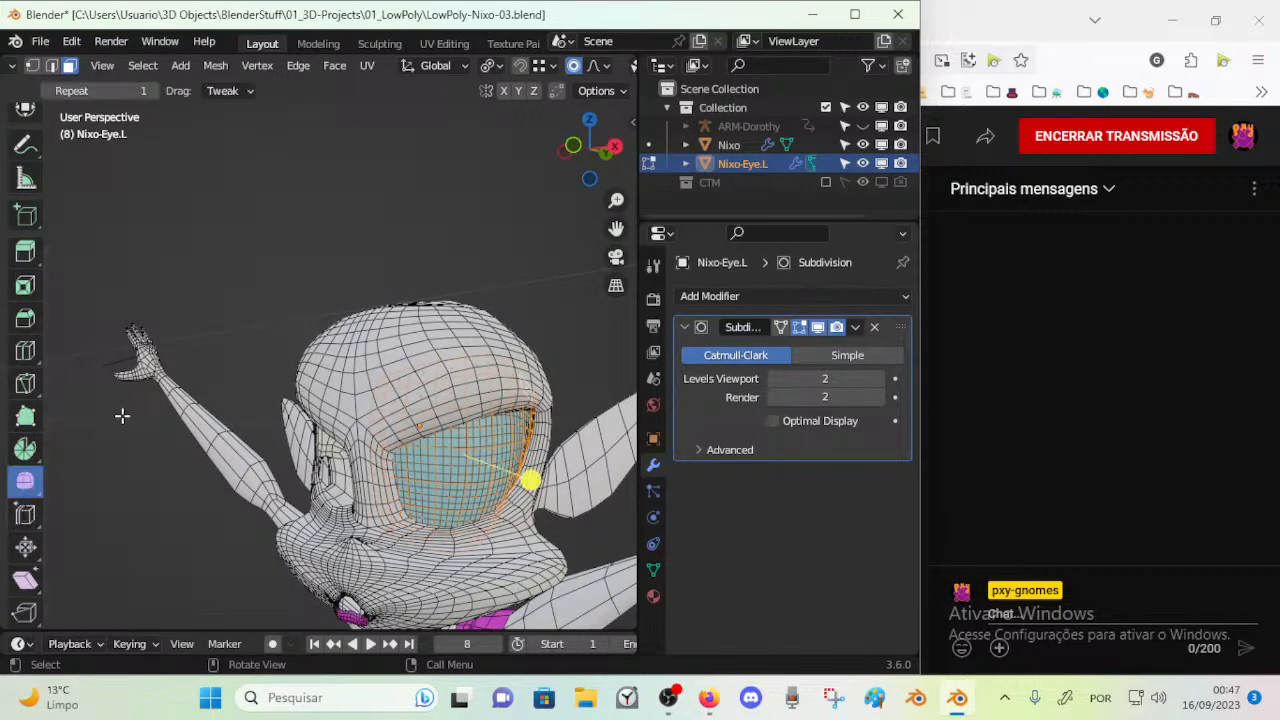
drag(532, 480, 575, 492)
Move the face at the eye's upper outer corner with proportional editing, adjusting it from two view angles
scroll(470, 400, up, 4)
shift+middle_drag(485, 505, 395, 445)
click(519, 414)
key(g)
click(568, 404)
middle_drag(568, 404, 540, 532)
key(g)
click(576, 440)
Move one face at the eye's outer side and one near its middle with proportional editing
click(546, 450)
key(g)
click(546, 531)
click(454, 530)
key(g)
click(446, 516)
middle_drag(444, 512, 487, 425)
Rotate and move the narrow face at the eye's outer edge with a proportional size of about 1.27 m
click(535, 423)
key(r)
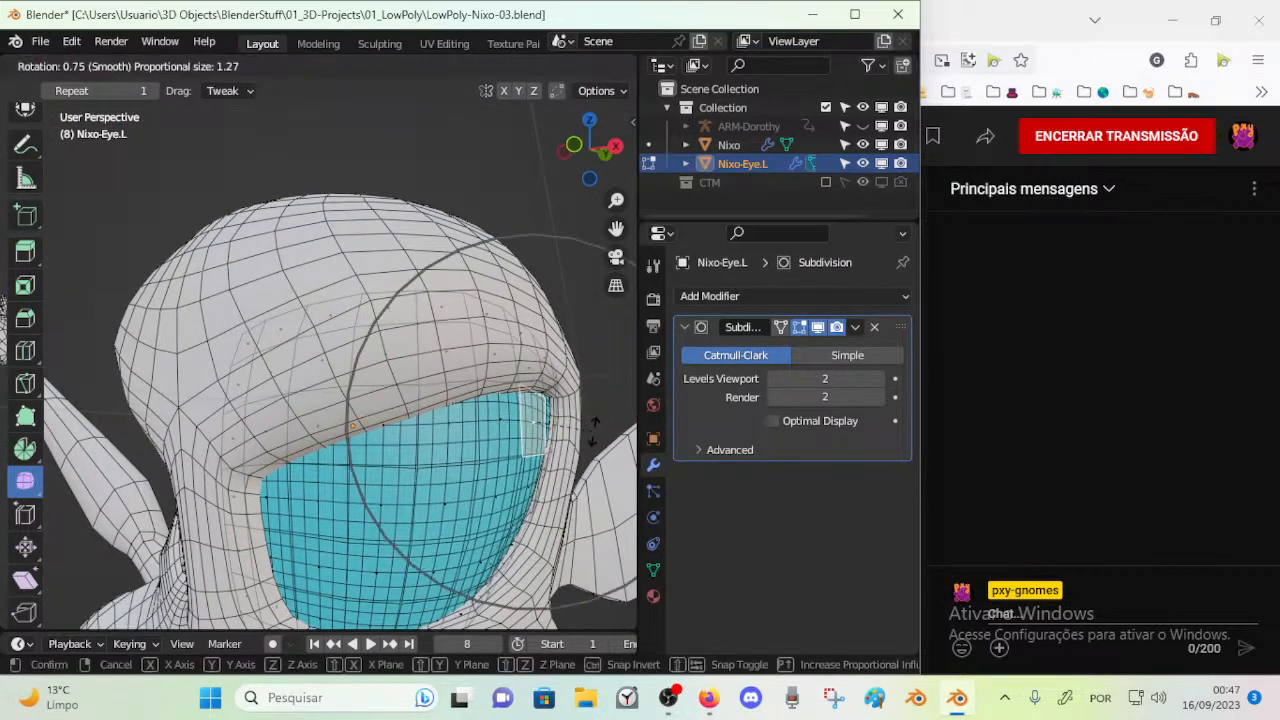
click(594, 433)
key(g)
click(592, 434)
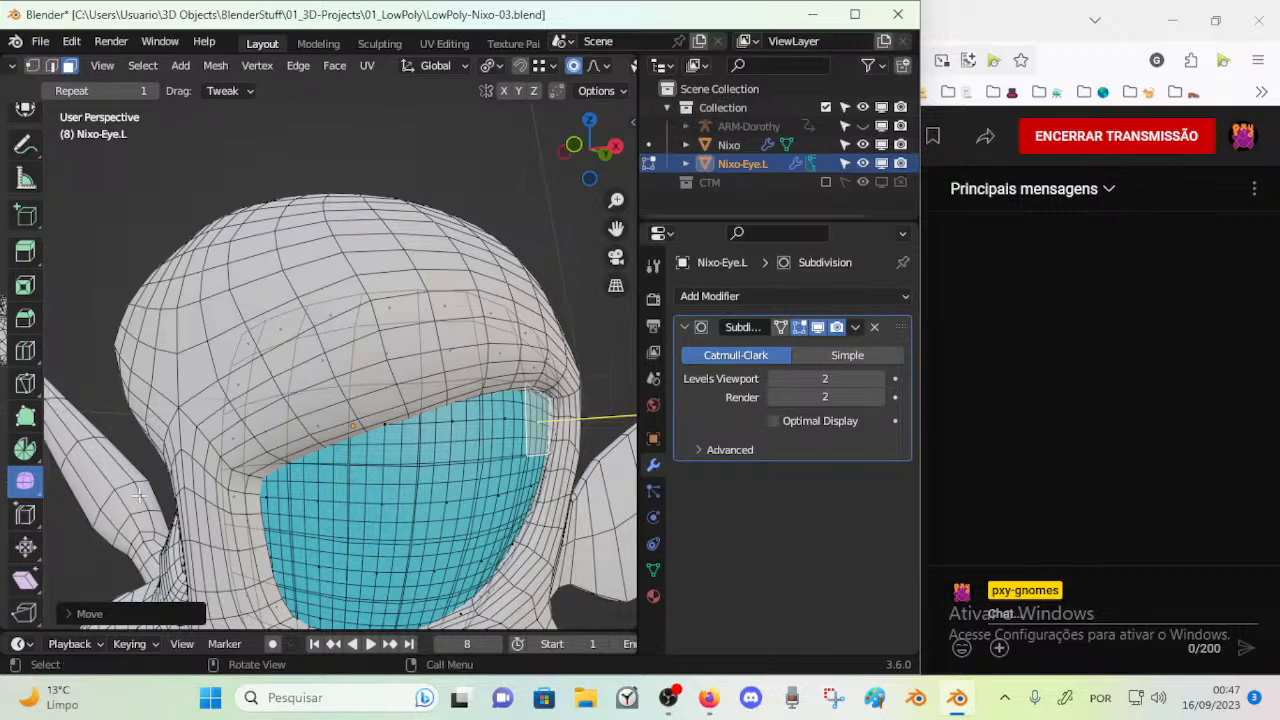
Select a face on the eye's front surface and move it twice with proportional editing from different angles
shift+middle_drag(370, 470, 316, 347)
scroll(349, 451, up, 1)
middle_drag(349, 451, 431, 457)
click(461, 457)
key(g)
click(476, 460)
middle_drag(549, 491, 234, 556)
key(g)
click(440, 364)
Move the face at the outer half of the eye's upper edge along the global Y axis
middle_drag(515, 425, 383, 474)
click(300, 318)
middle_drag(294, 325, 290, 373)
click(288, 378)
key(g)
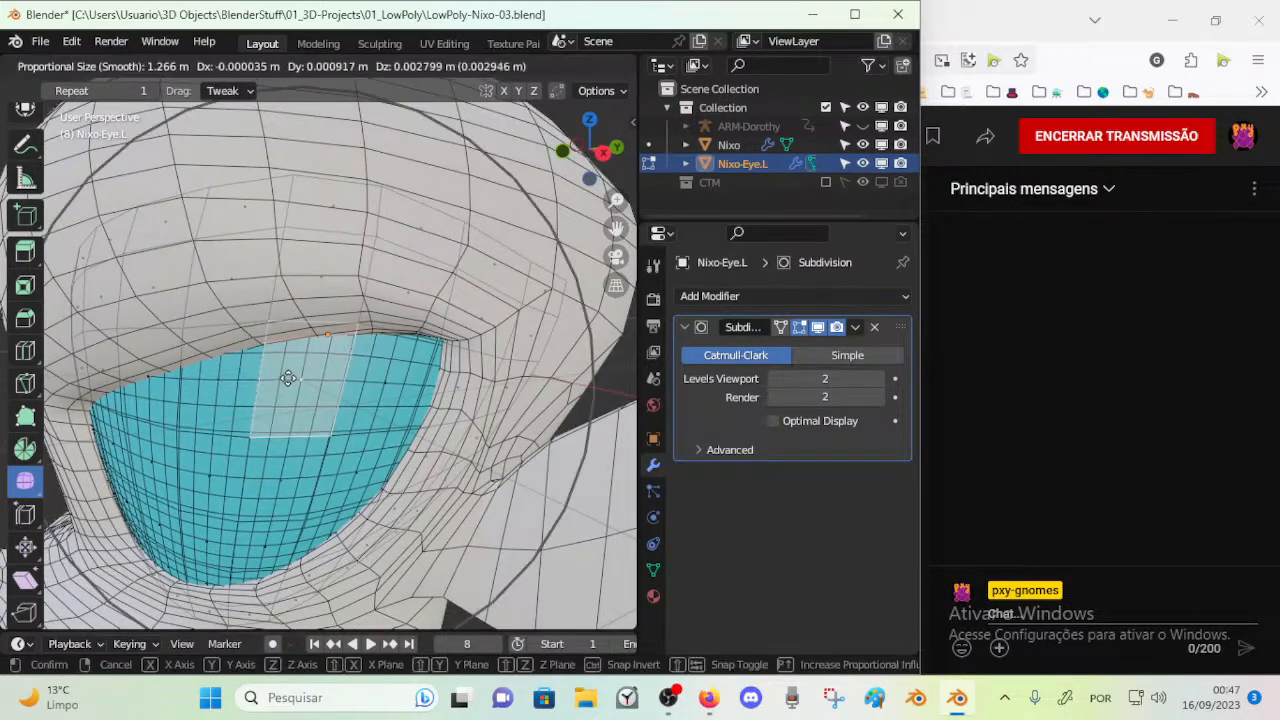
key(y)
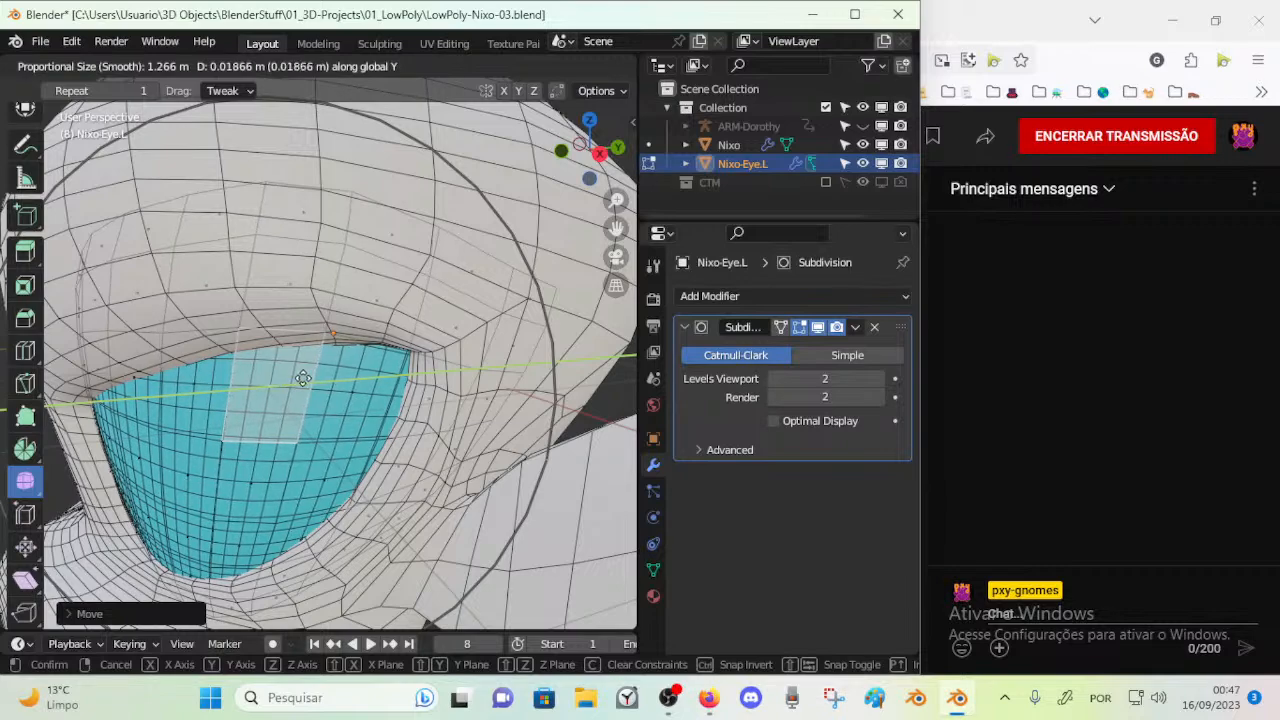
click(229, 400)
Move the face at the inner half of the eye's upper edge along the global Y axis, adjusting it in two passes
middle_drag(229, 400, 477, 431)
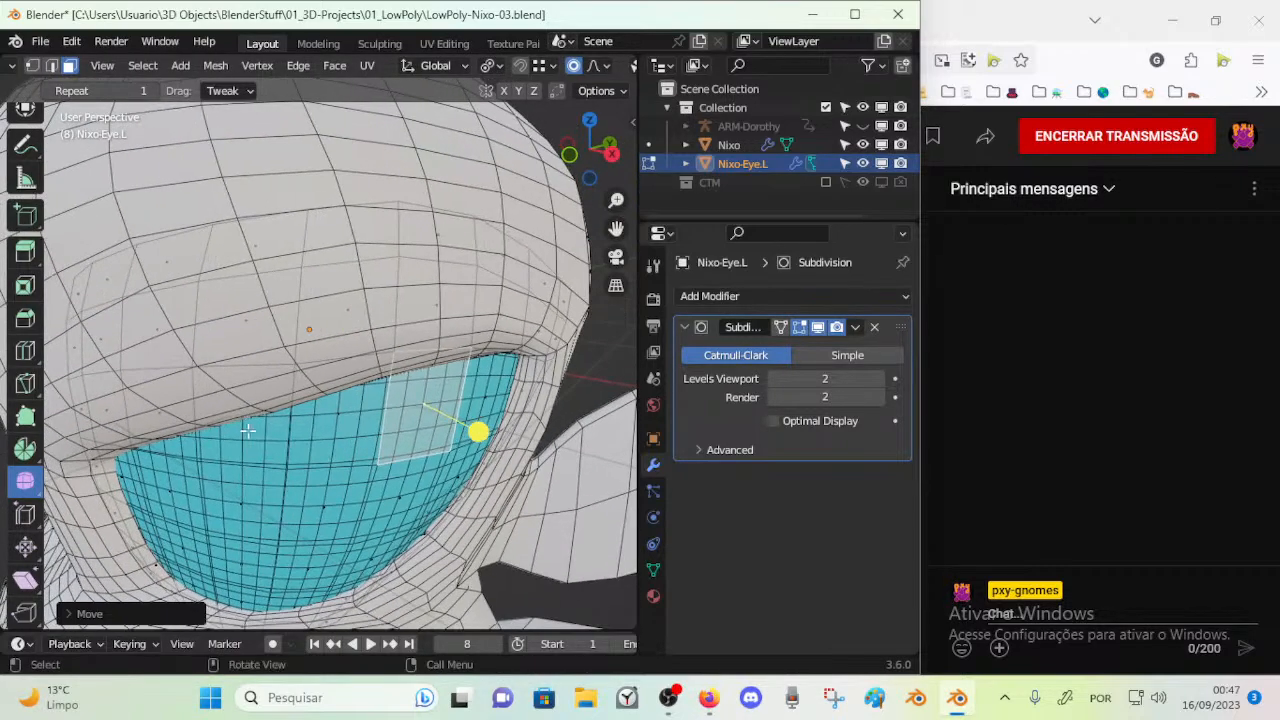
key(g)
click(209, 452)
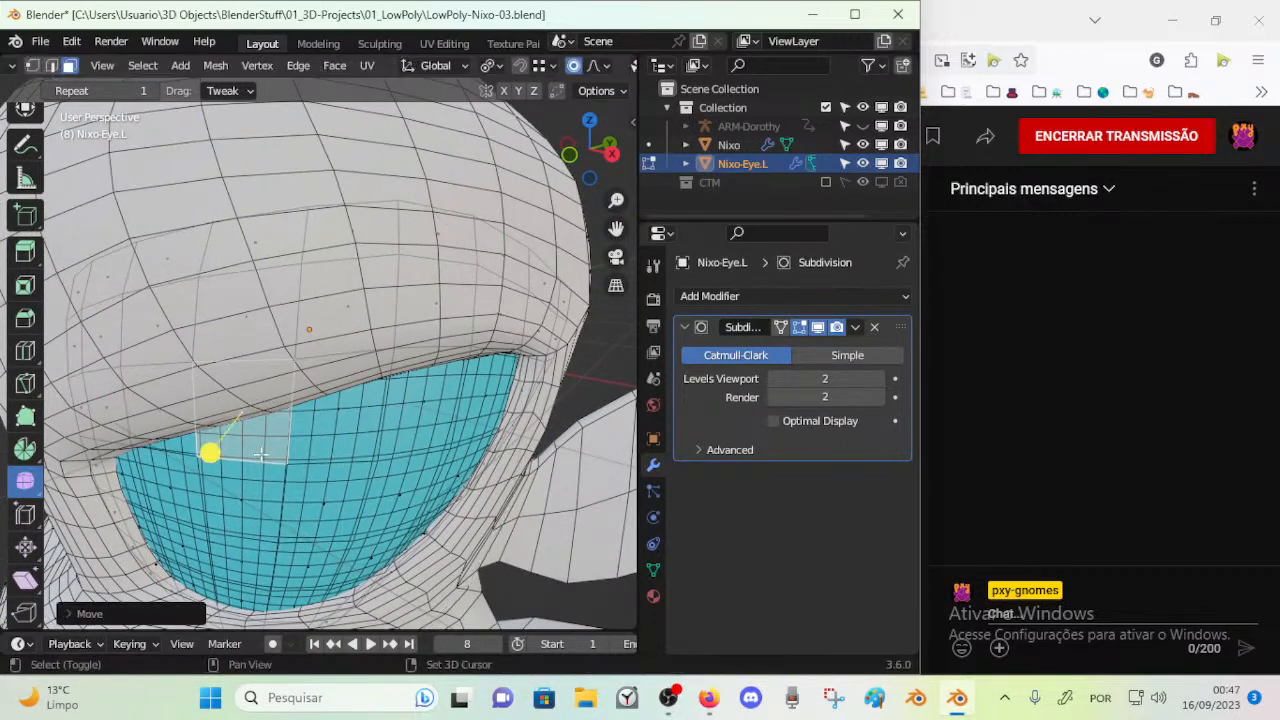
key(g)
key(y)
click(274, 451)
middle_drag(274, 451, 280, 330)
key(g)
key(y)
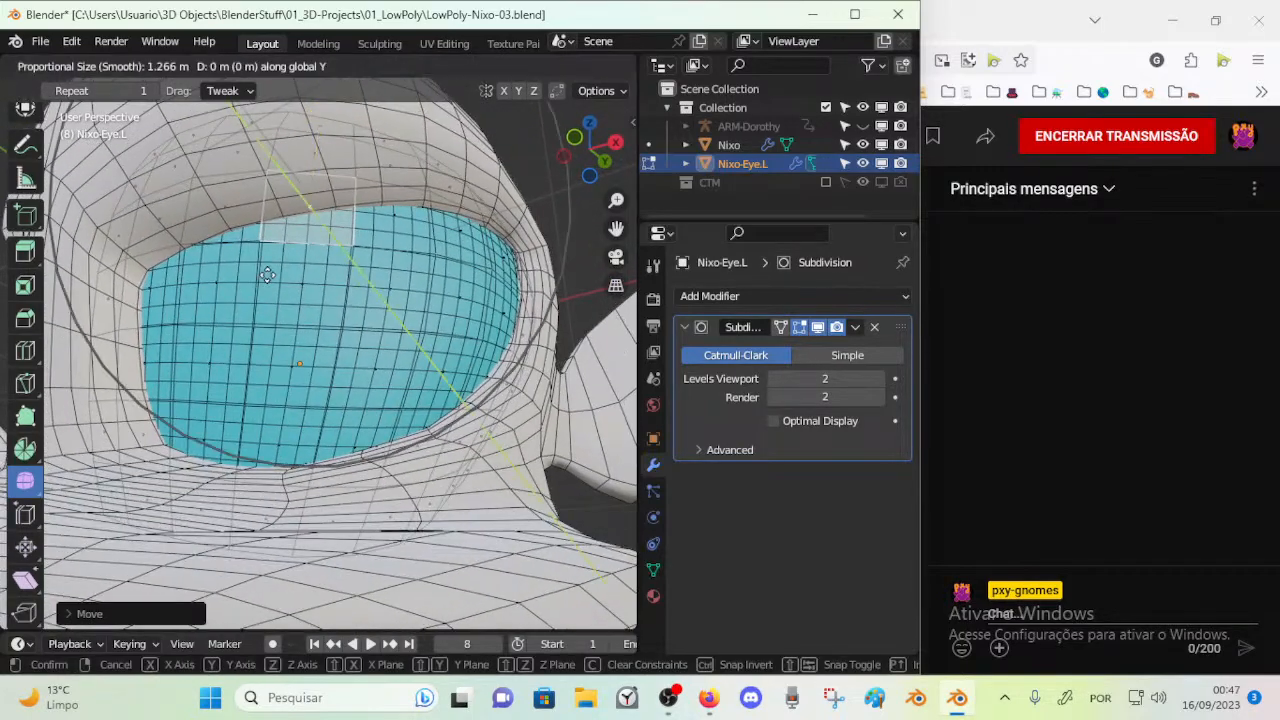
click(309, 380)
Move the face at the eye's upper inner corner along the global Y axis in two passes
click(207, 282)
key(g)
key(y)
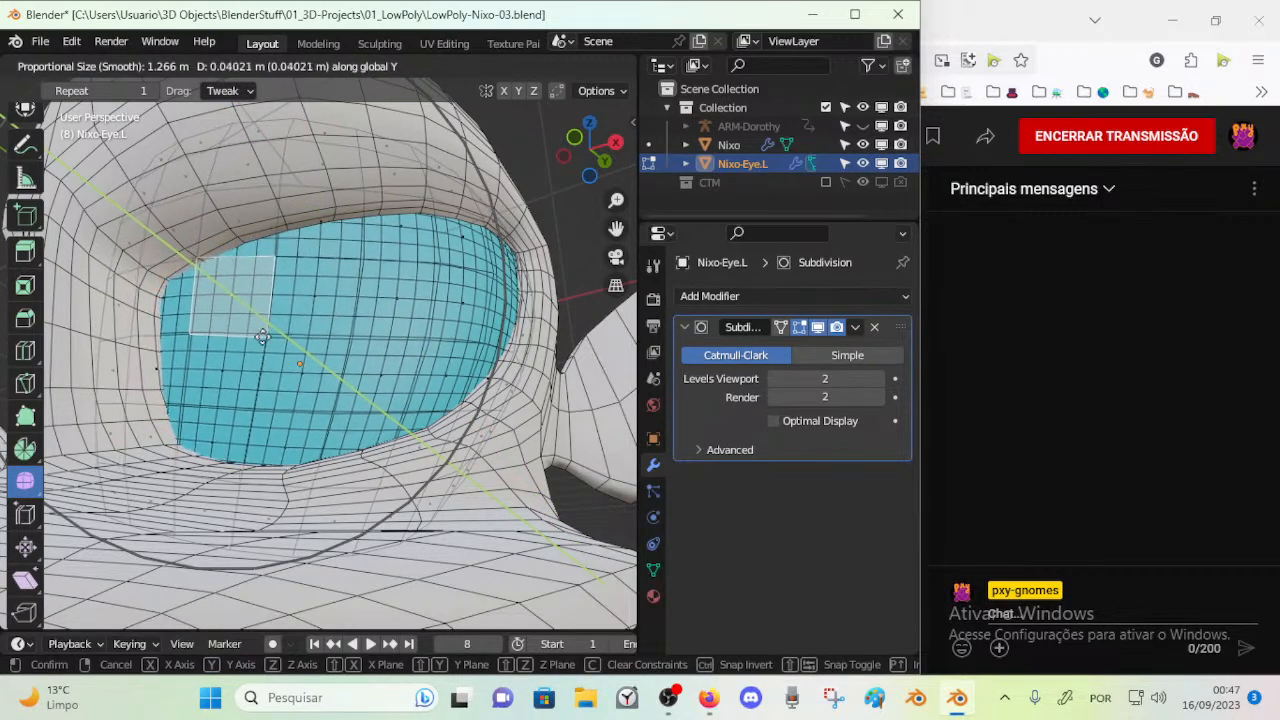
click(288, 313)
middle_drag(288, 313, 264, 322)
key(g)
key(y)
click(266, 320)
Move the face at the middle of the eye's upper edge along the global Y axis and clear the selection
click(335, 233)
key(g)
key(y)
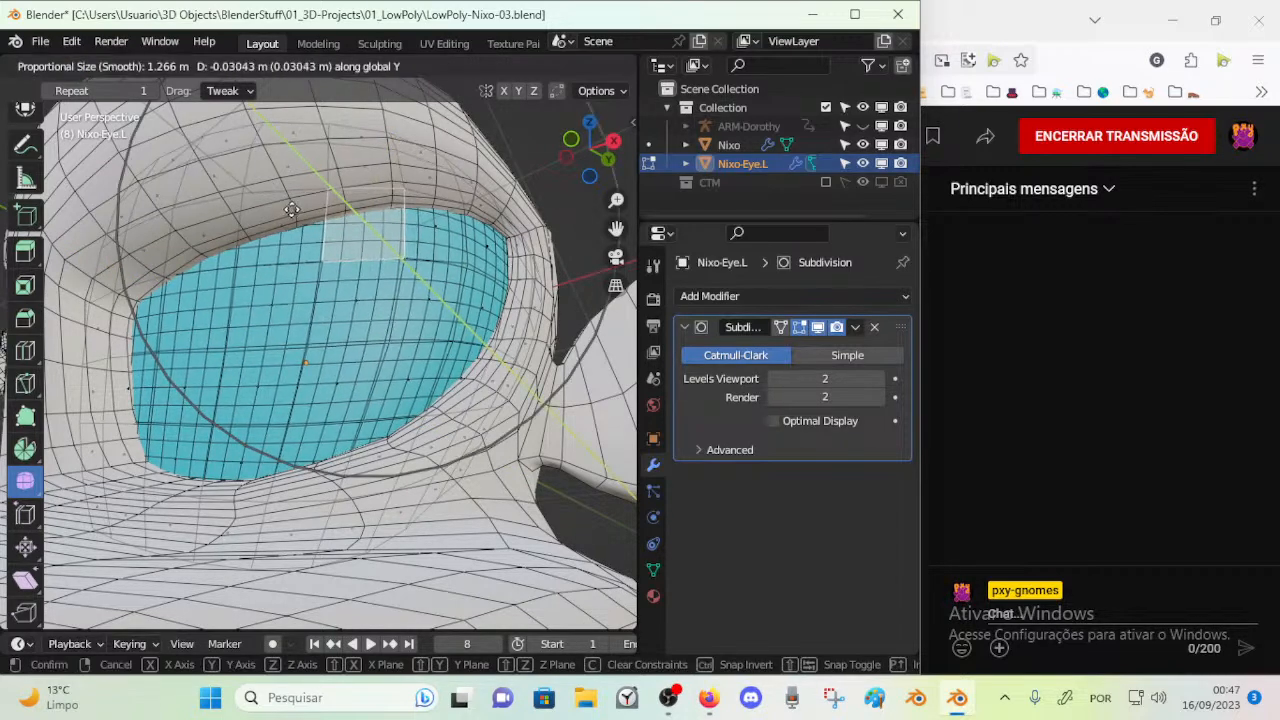
click(377, 131)
key(alt+a)
alt+click(360, 280)
key(alt+a)
Select the face loop around the eye socket's rim on the Nixo body mesh and assign Material.006 to it
key(ctrl+Tab)
click(176, 244)
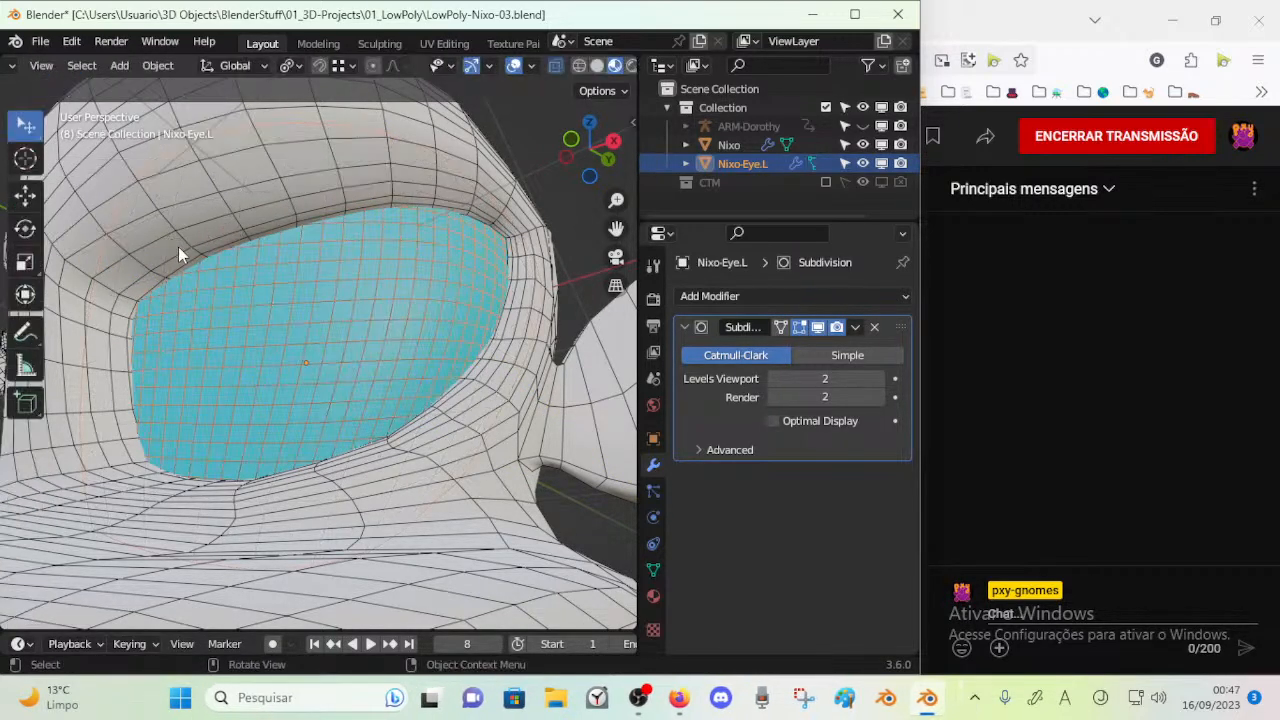
click(178, 246)
key(Tab)
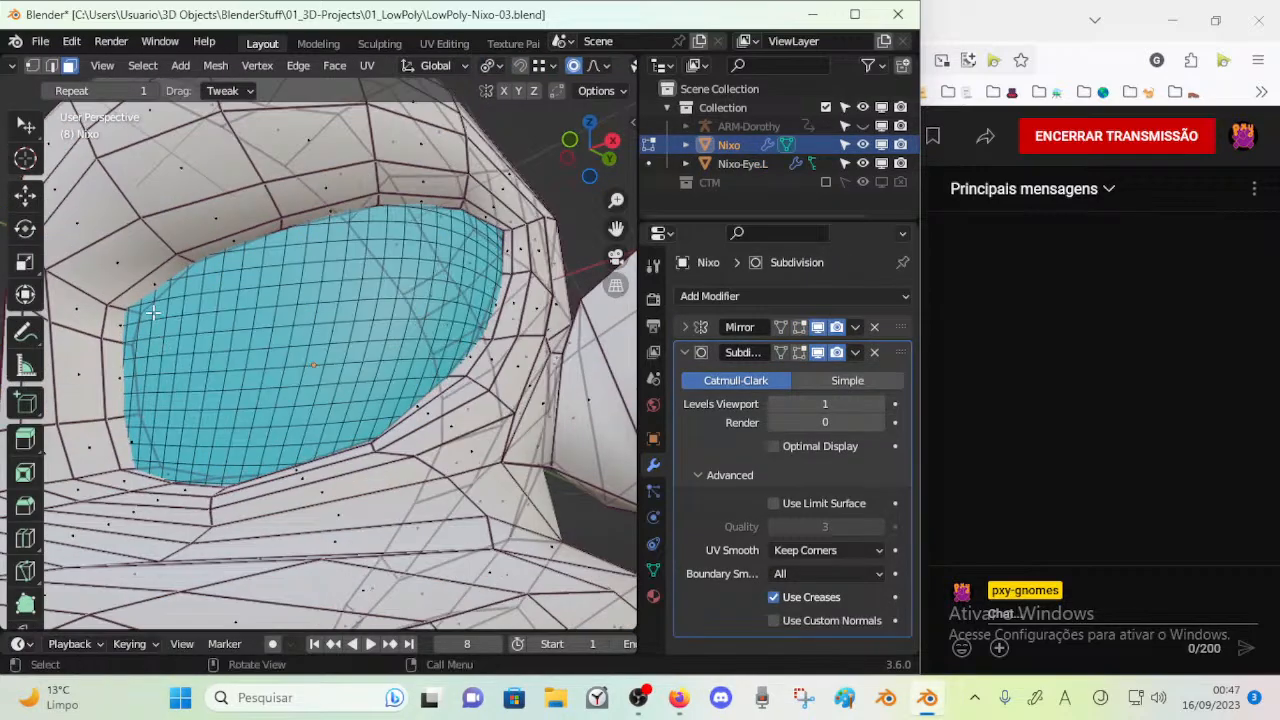
alt+click(186, 252)
key(alt+a)
alt+click(130, 301)
middle_drag(252, 426, 267, 438)
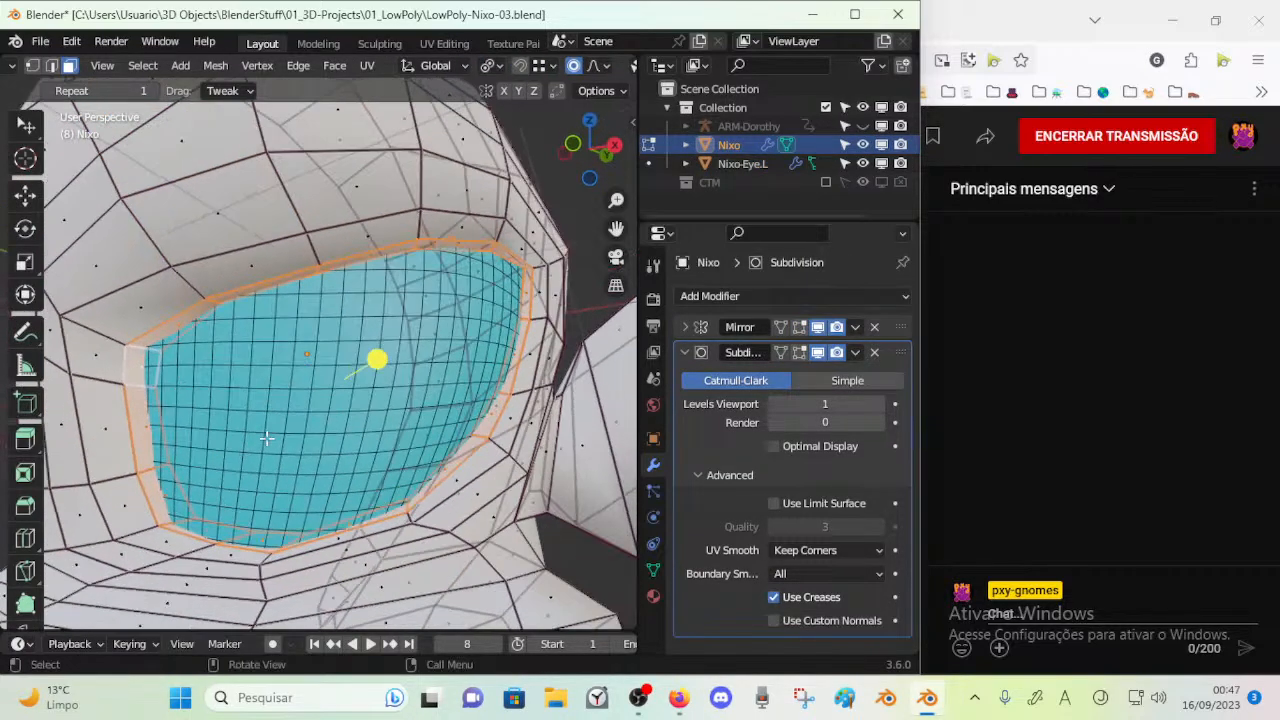
click(654, 594)
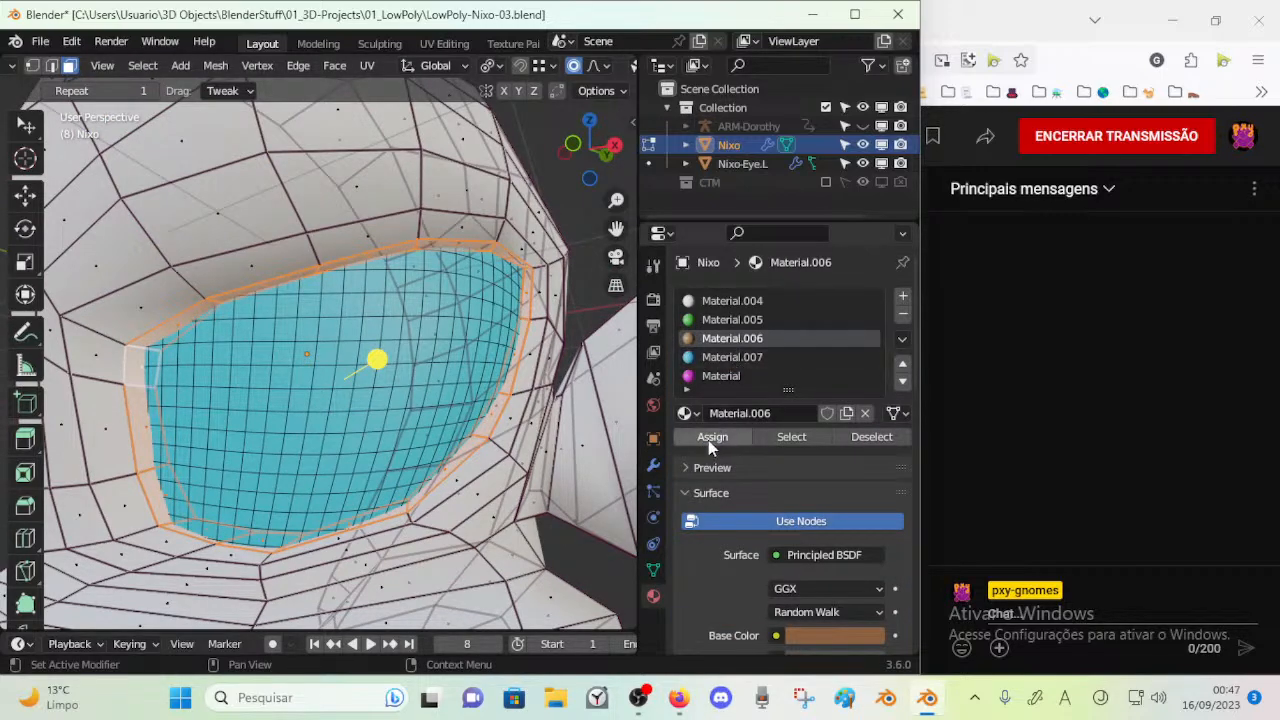
click(708, 440)
Return to editing the Nixo-Eye.L mesh and move the face at the eye's inner edge with proportional editing
key(Tab)
click(331, 362)
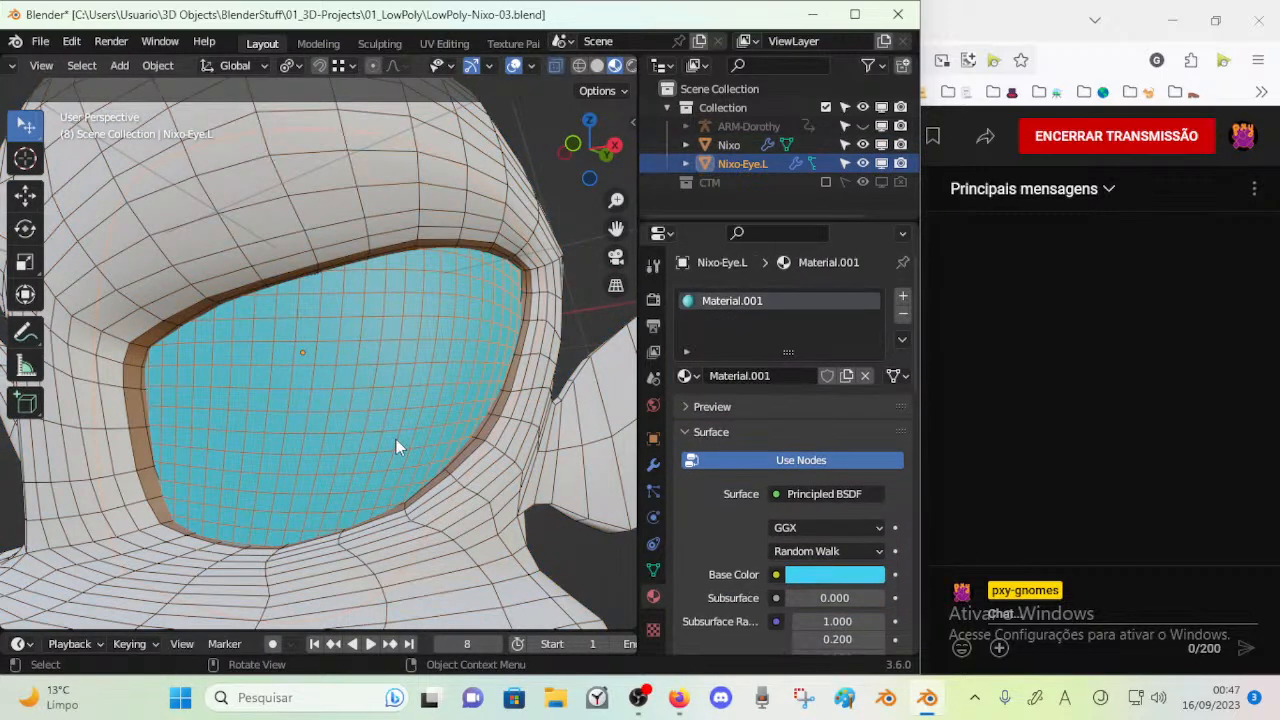
key(Tab)
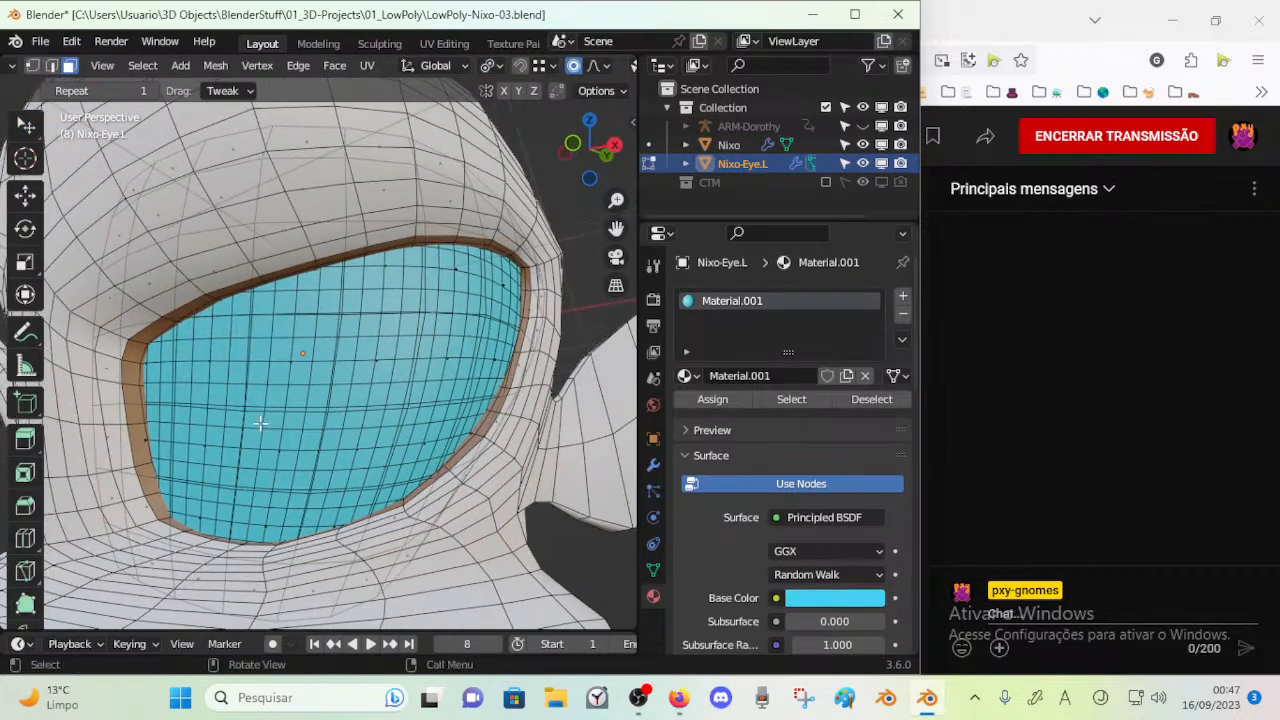
middle_drag(207, 452, 68, 375)
middle_drag(143, 385, 131, 388)
key(g)
click(125, 390)
Rotate and move the face at the eye's lower outer edge with proportional editing
middle_drag(282, 310, 466, 502)
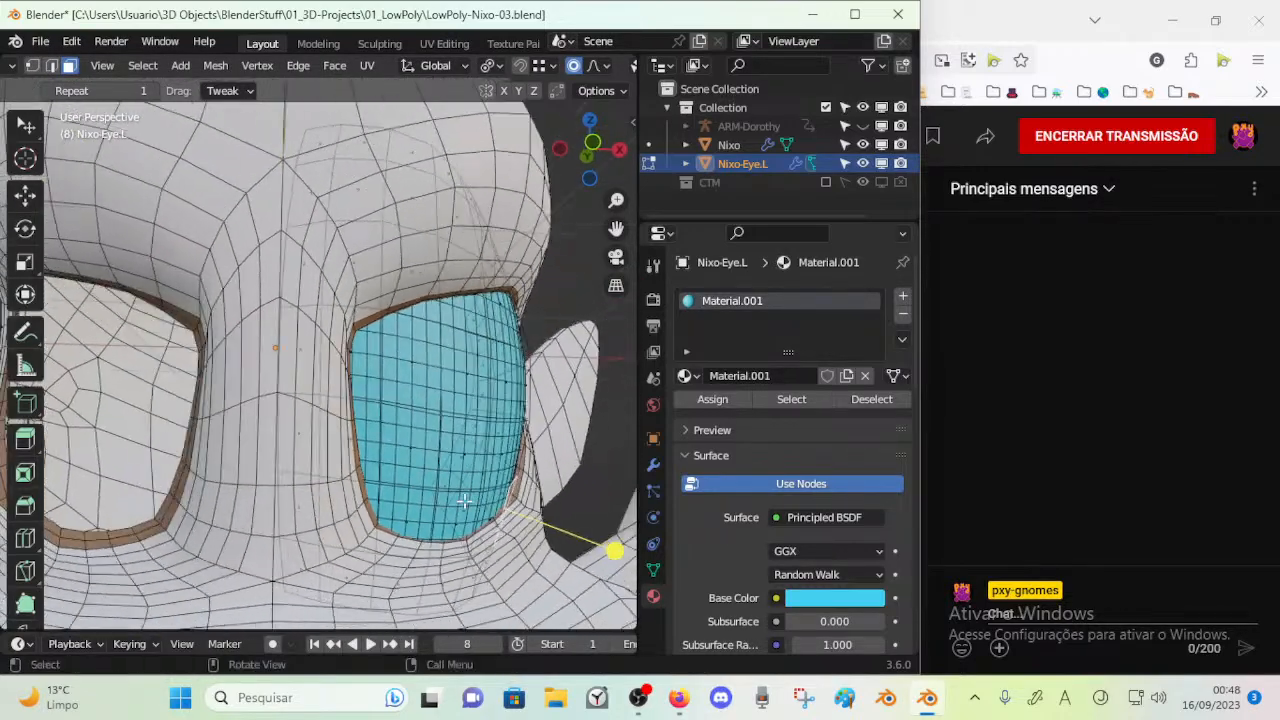
key(r)
click(582, 528)
middle_drag(580, 526, 268, 513)
key(g)
click(603, 527)
scroll(271, 514, up, 3)
click(277, 515)
Rotate the face at the eye's lower corner and reposition it with proportional editing to tuck it into the socket
middle_drag(320, 592, 338, 550)
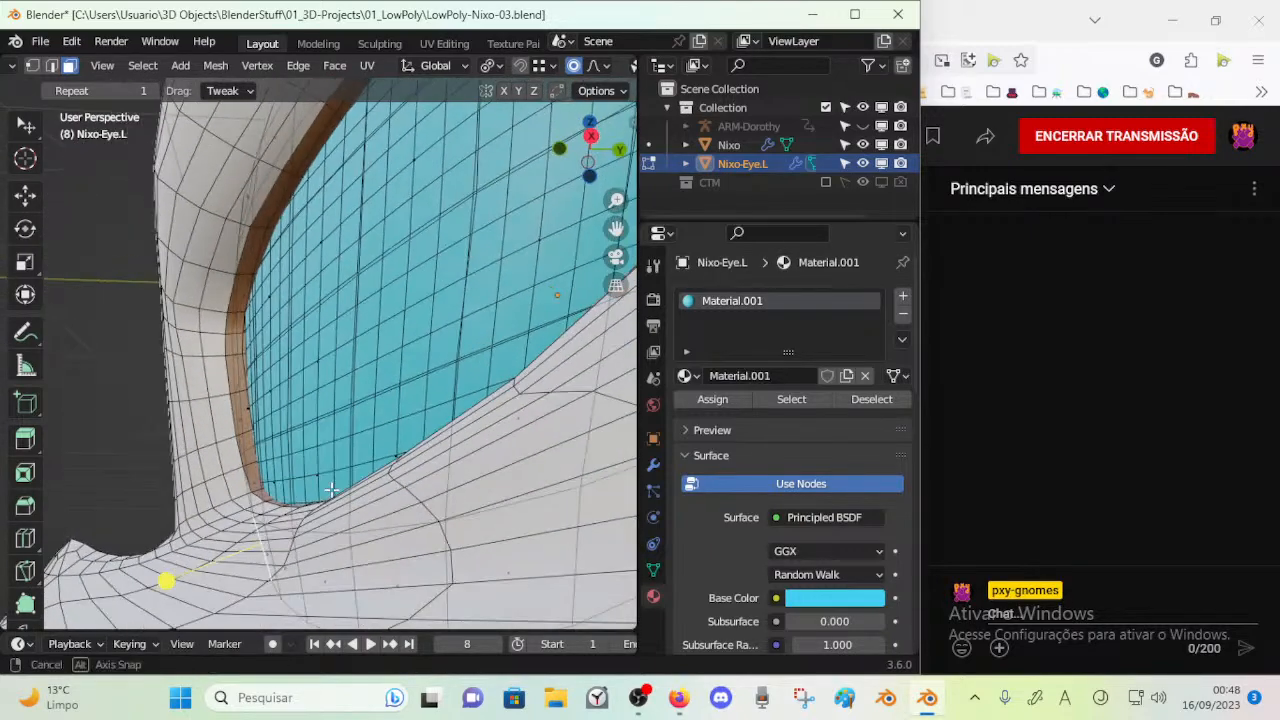
middle_drag(348, 601, 360, 596)
key(r)
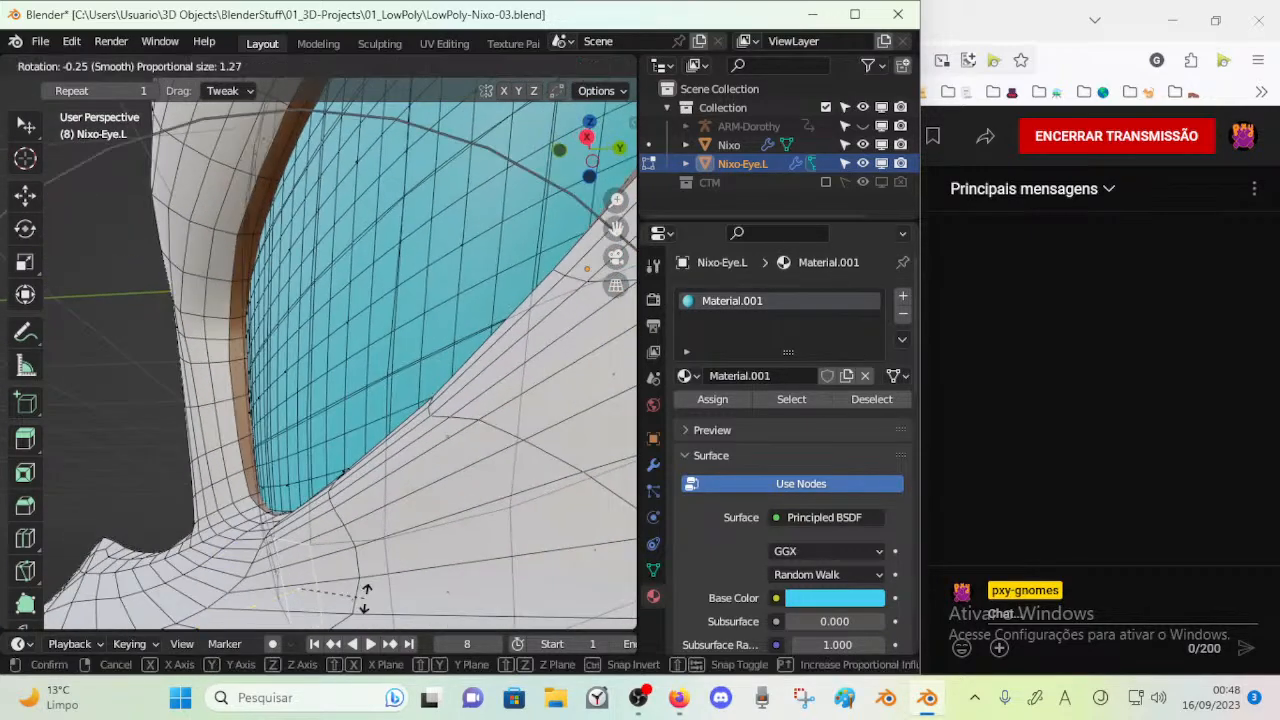
click(390, 588)
key(g)
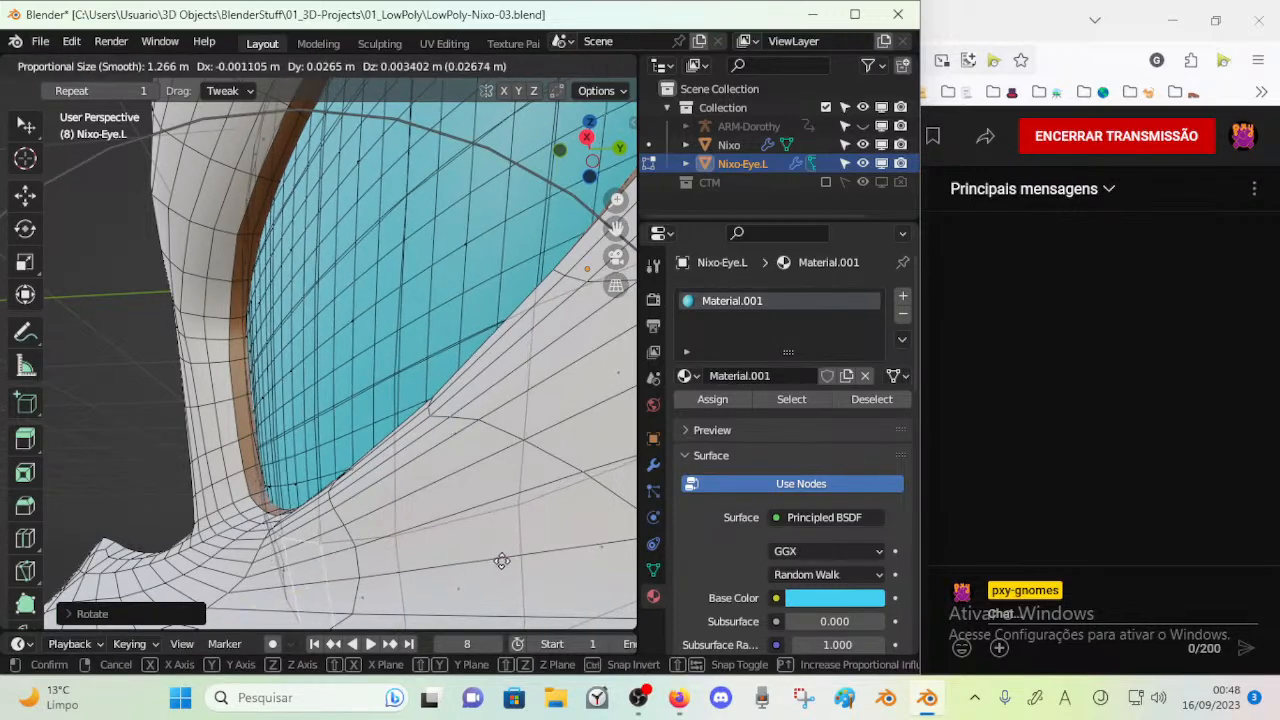
click(414, 536)
middle_drag(414, 536, 416, 568)
key(alt+a)
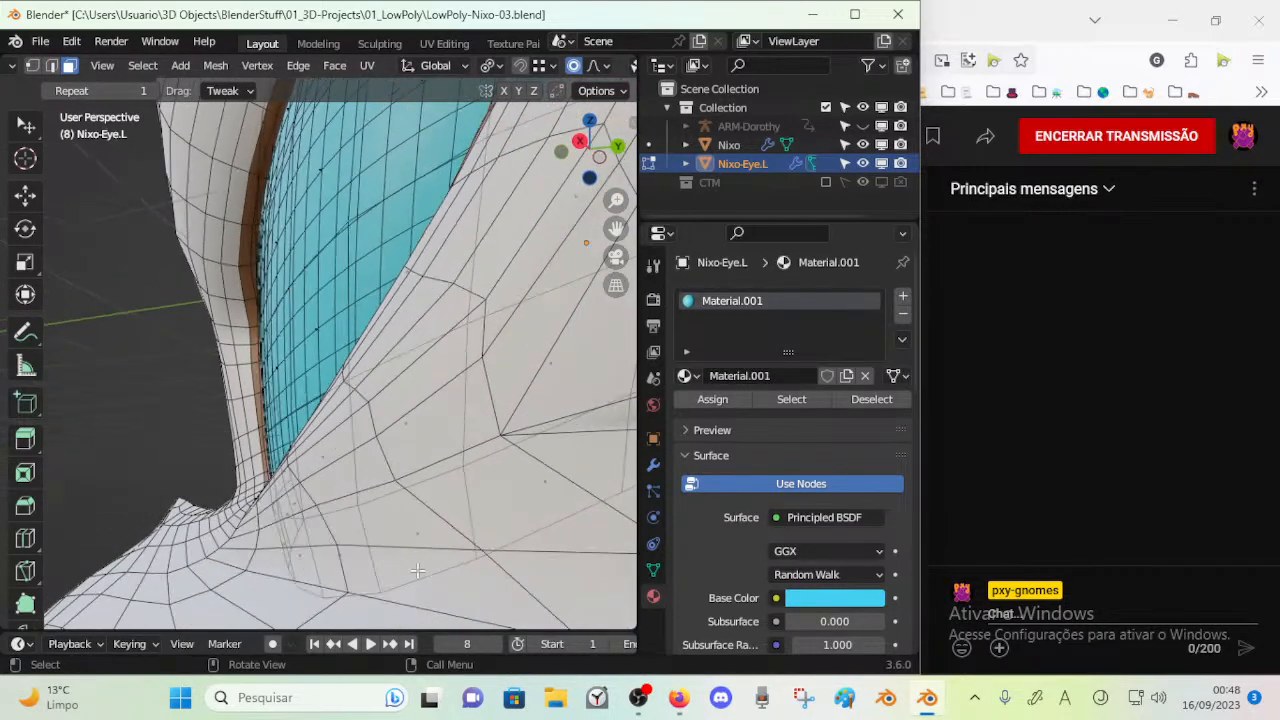
key(g)
click(384, 530)
mouse_move(372, 518)
middle_down()
mouse_move(386, 574)
mouse_move(372, 506)
middle_up()
Reduce the proportional size to about 0.79 m and move the narrow face along the eye's front edge
click(288, 392)
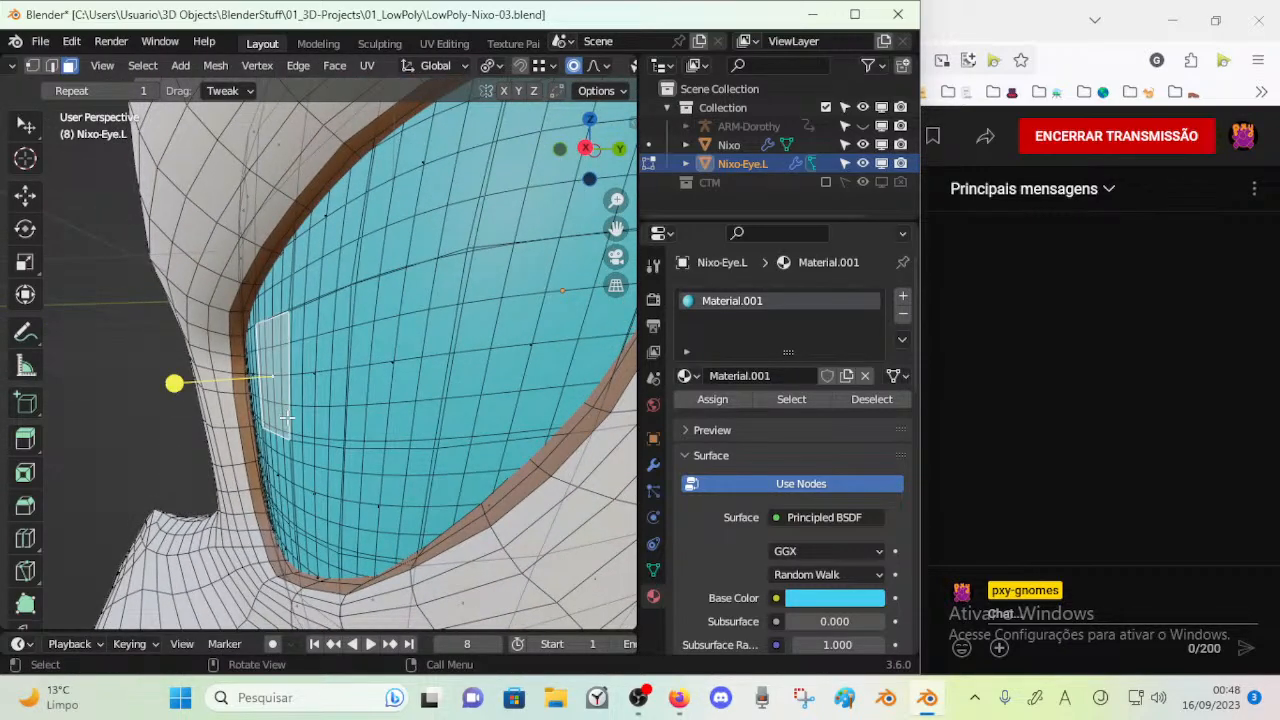
key(g)
scroll(278, 420, up, 5)
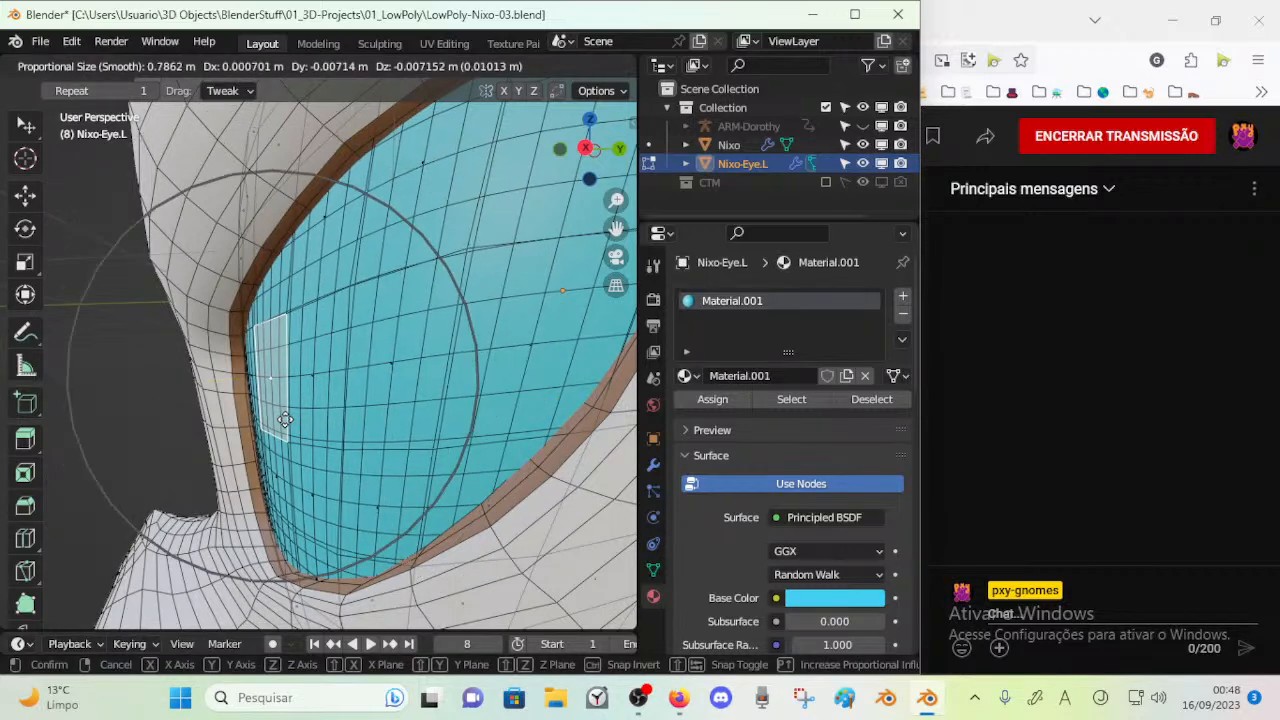
click(271, 423)
click(270, 487)
key(g)
click(265, 487)
Rotate the front-edge face in two passes and shift it against the socket rim with proportional editing
click(256, 353)
key(g)
click(256, 353)
key(r)
click(149, 383)
key(r)
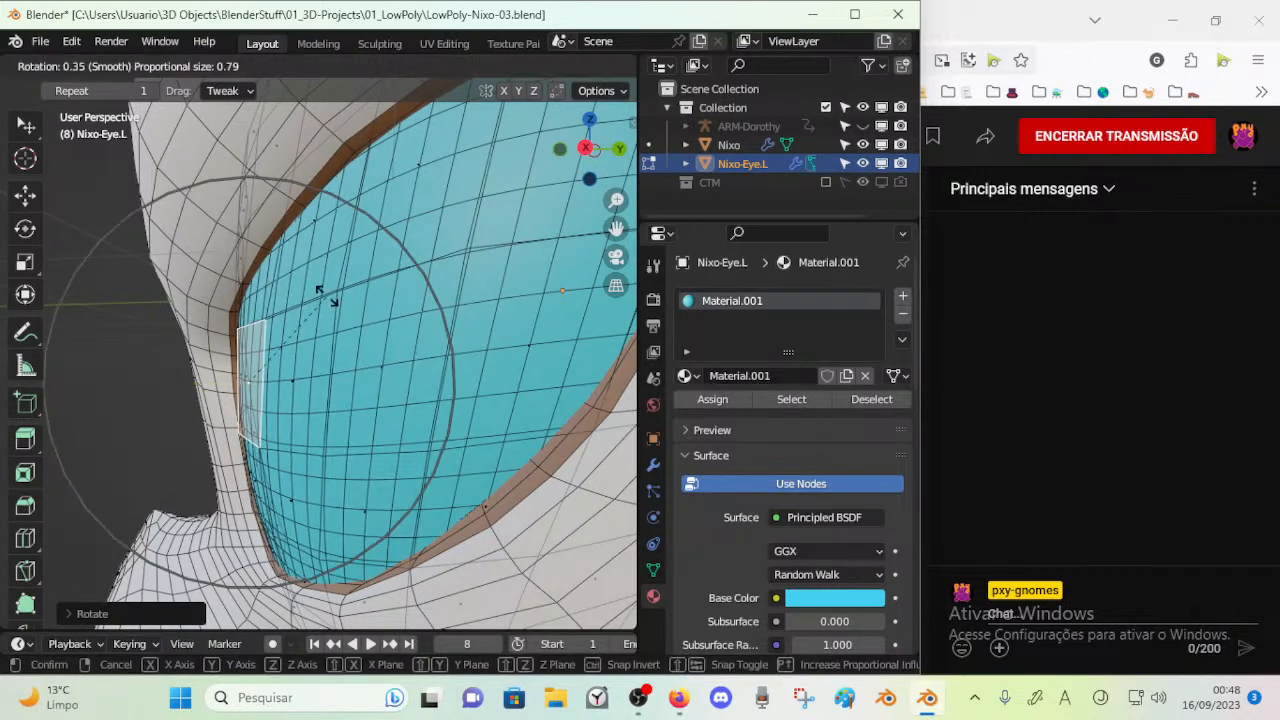
click(331, 294)
key(g)
click(317, 297)
Move the faces near the eye's lower corner with proportional editing, working from a lower side angle
middle_drag(248, 388, 270, 506)
click(338, 401)
key(g)
click(236, 406)
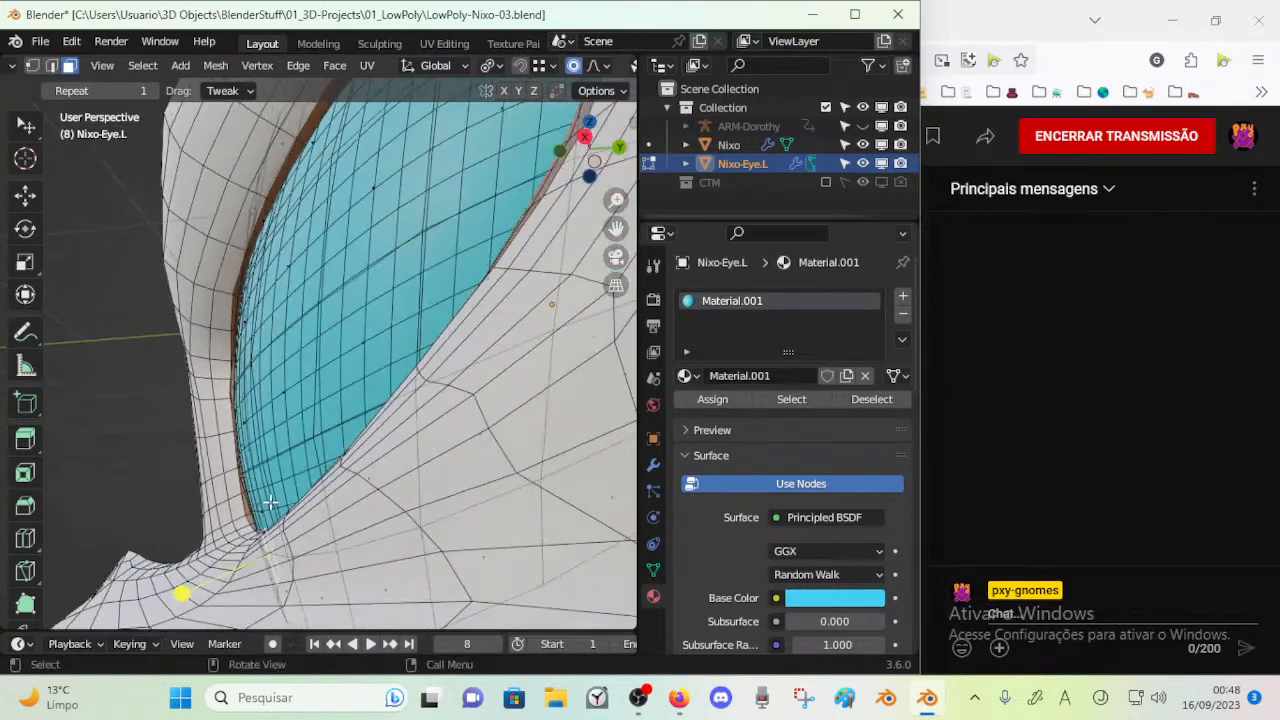
key(g)
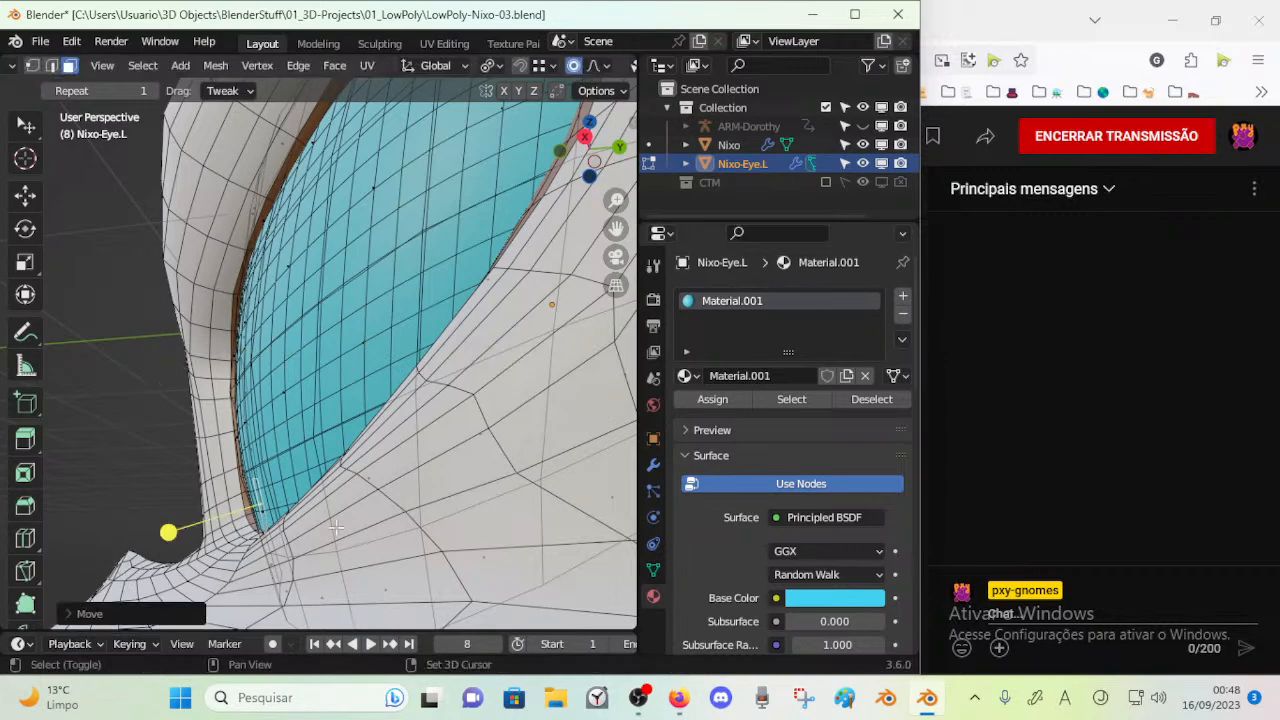
click(361, 485)
middle_drag(360, 486, 350, 523)
key(g)
click(347, 528)
Refine the eye's lower front area with several proportional moves and undo the last one
middle_drag(268, 524, 333, 268)
key(g)
click(272, 514)
key(g)
click(284, 531)
key(g)
click(272, 529)
key(g)
click(250, 317)
key(ctrl+z)
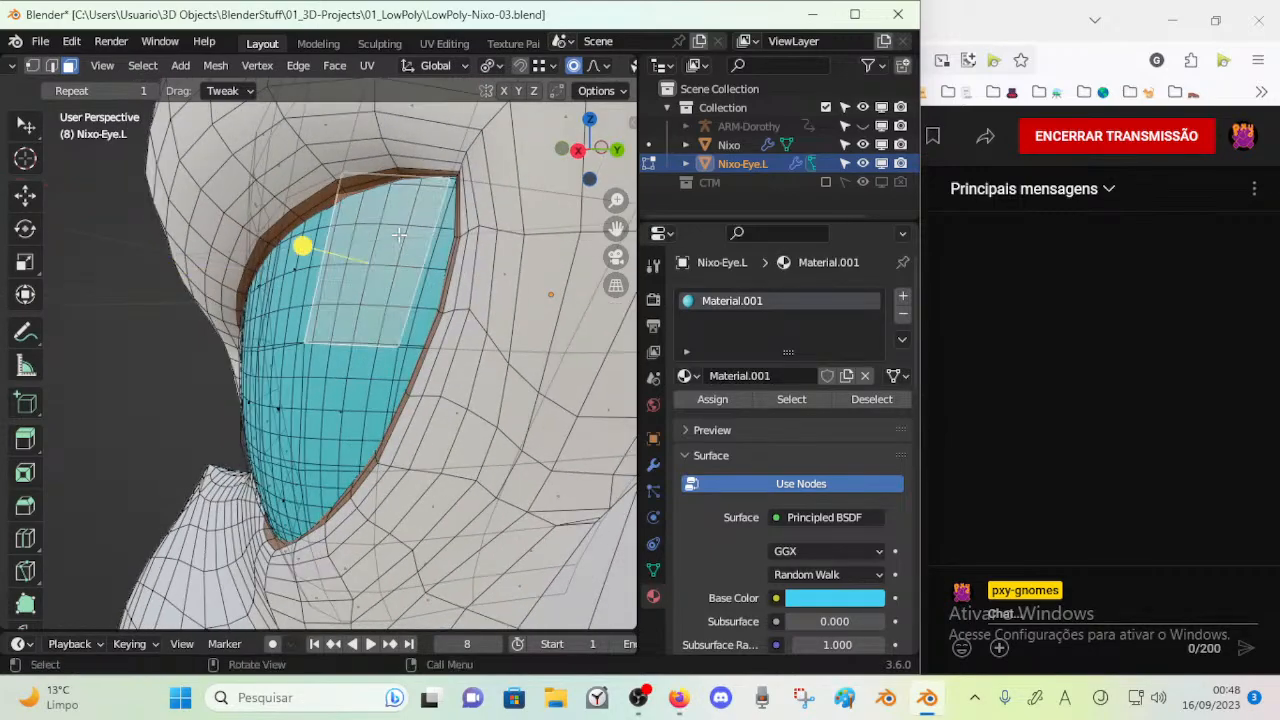
Try moving faces at the eye's upper outer corner and outer surface with proportional editing, undoing each attempt
middle_drag(392, 240, 474, 238)
key(g)
click(471, 238)
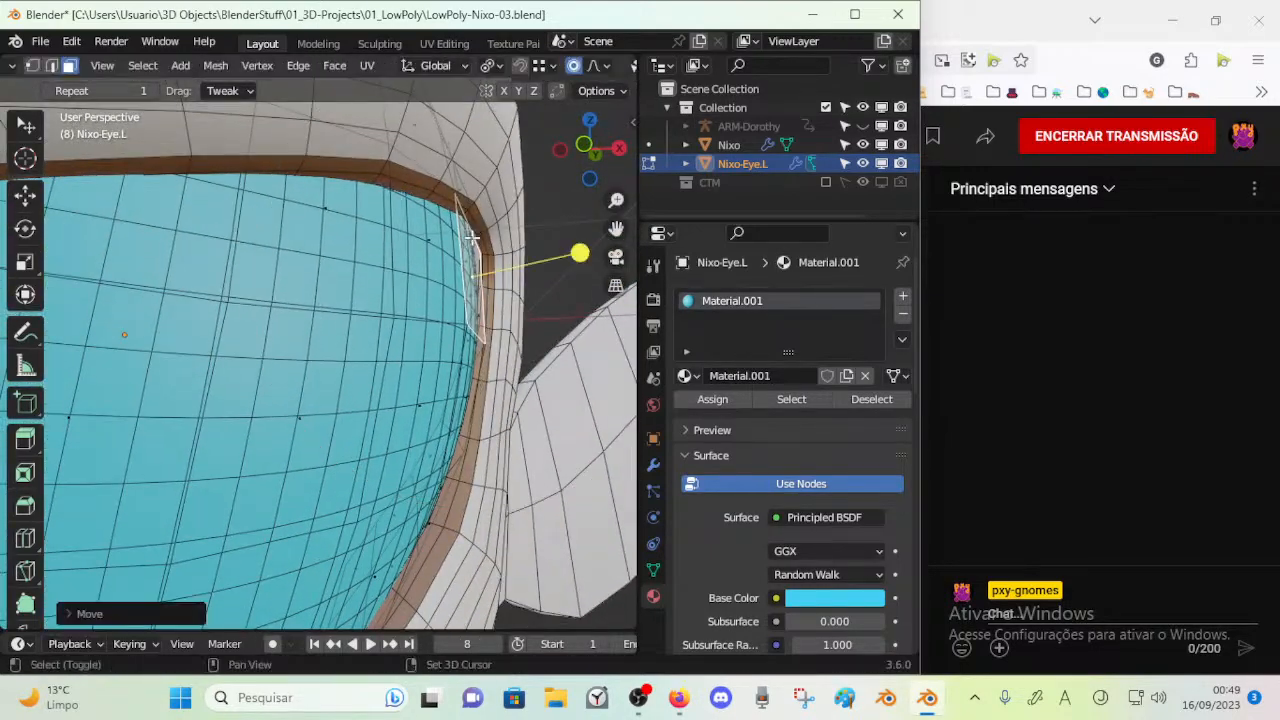
key(ctrl+z)
middle_drag(316, 223, 496, 396)
key(g)
click(372, 240)
scroll(372, 240, down, 4)
key(ctrl+z)
key(g)
click(450, 265)
key(ctrl+z)
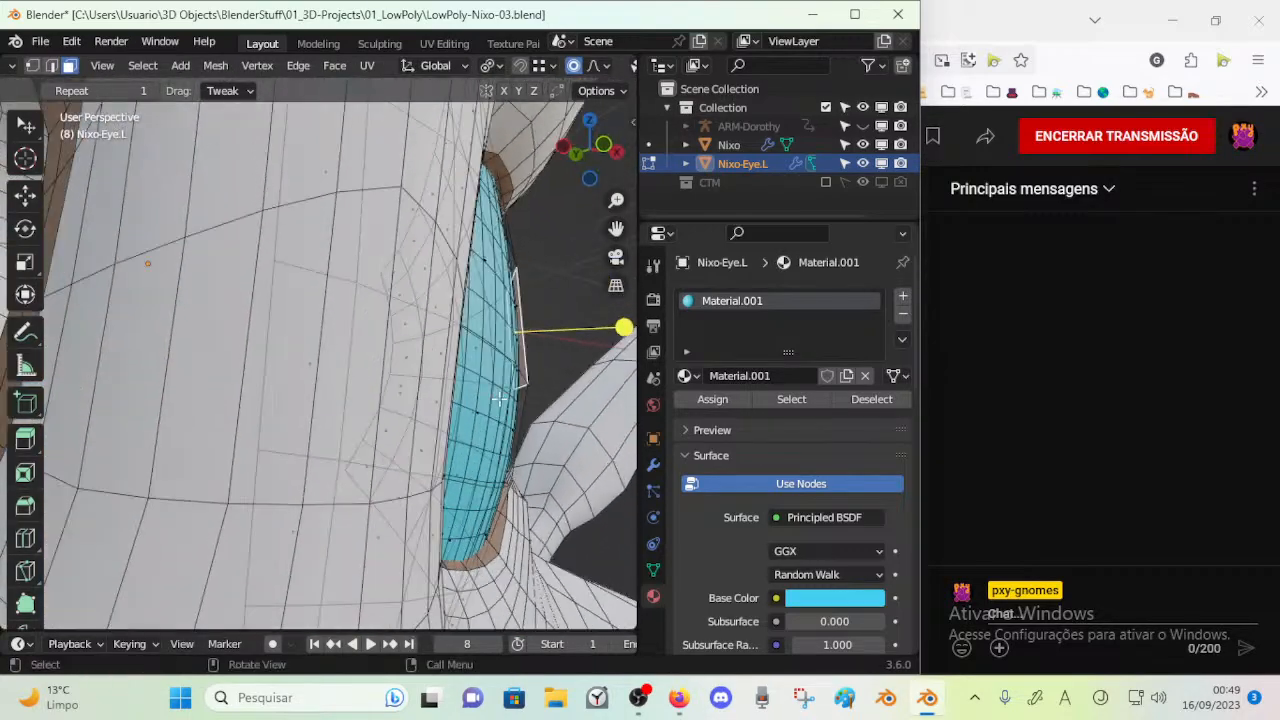
Rotate the selected face on the eye's outer surface slightly with proportional editing and check the whole head
key(r)
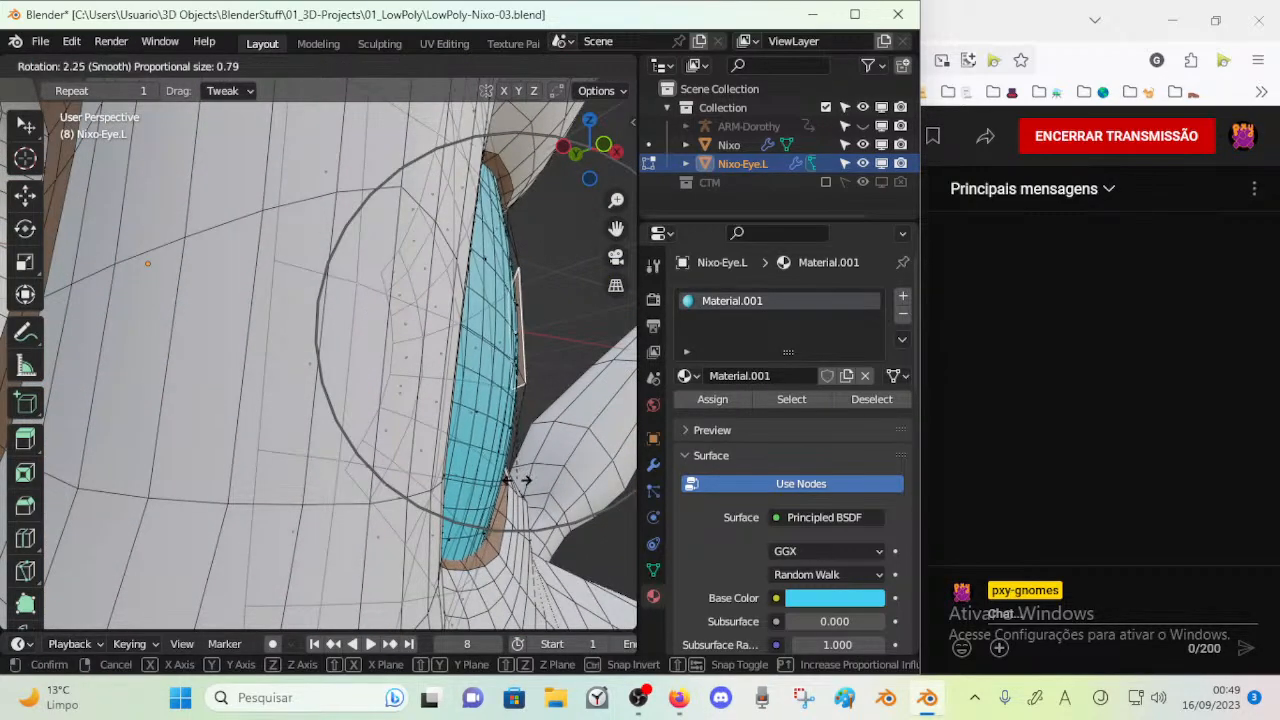
click(511, 481)
middle_drag(511, 481, 307, 499)
scroll(307, 499, down, 5)
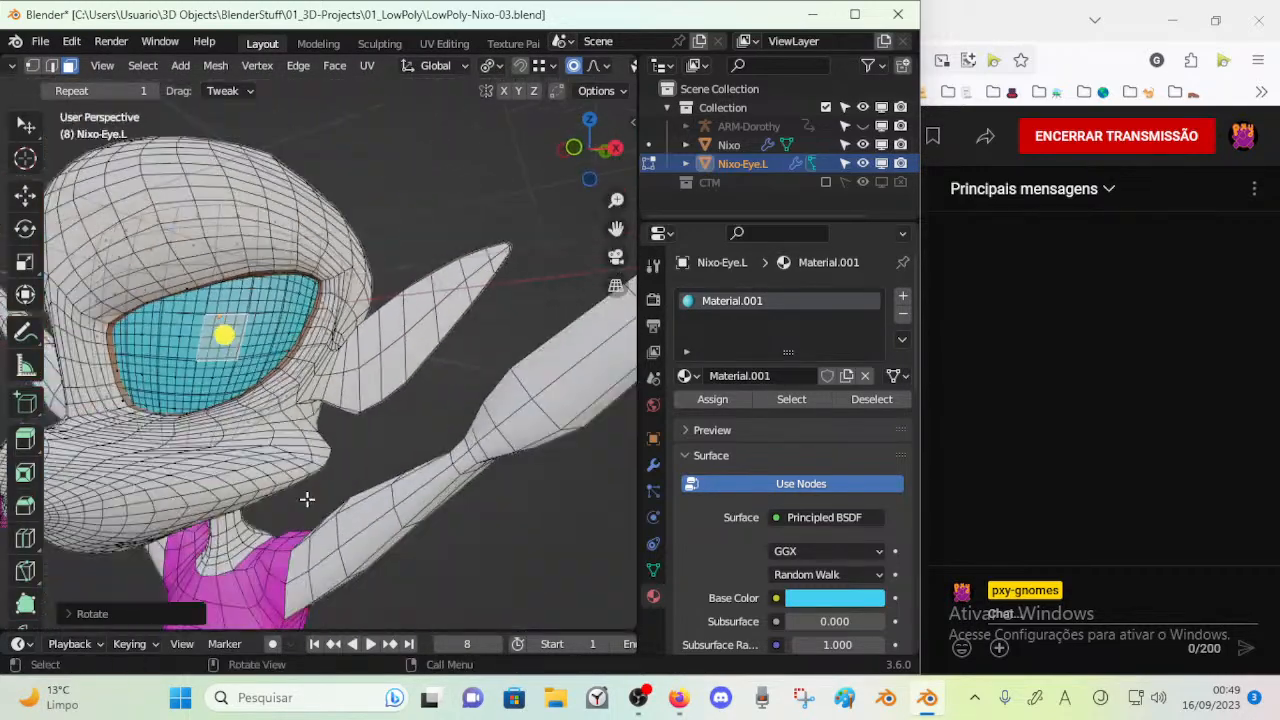
Leave mesh editing and show the Note annotation layer over the model in the right orthographic view
key(KP_3)
key(Tab)
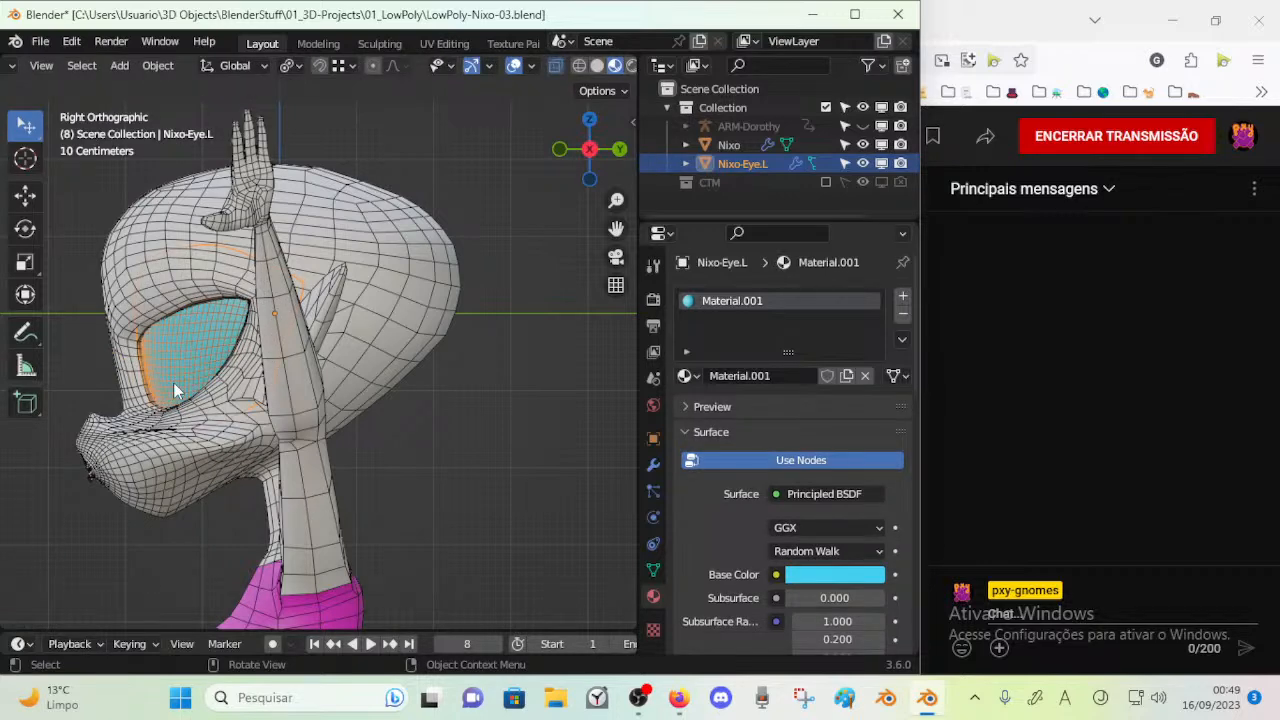
key(n)
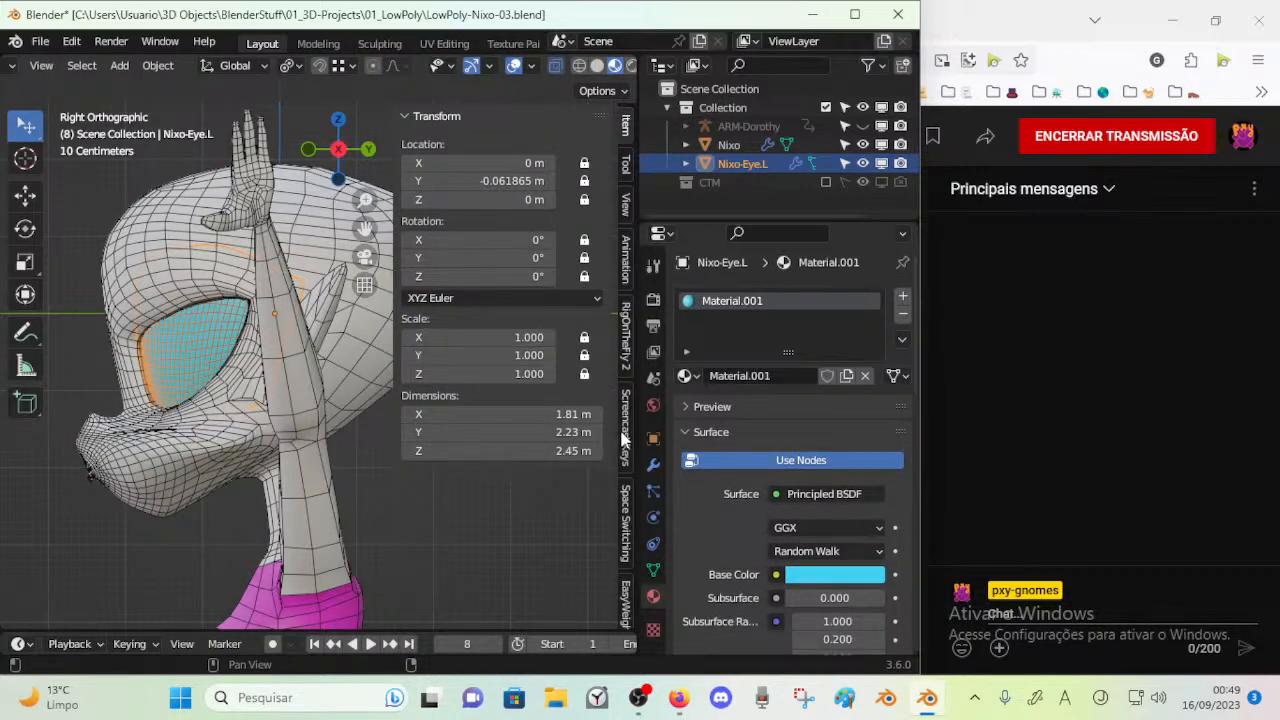
click(623, 208)
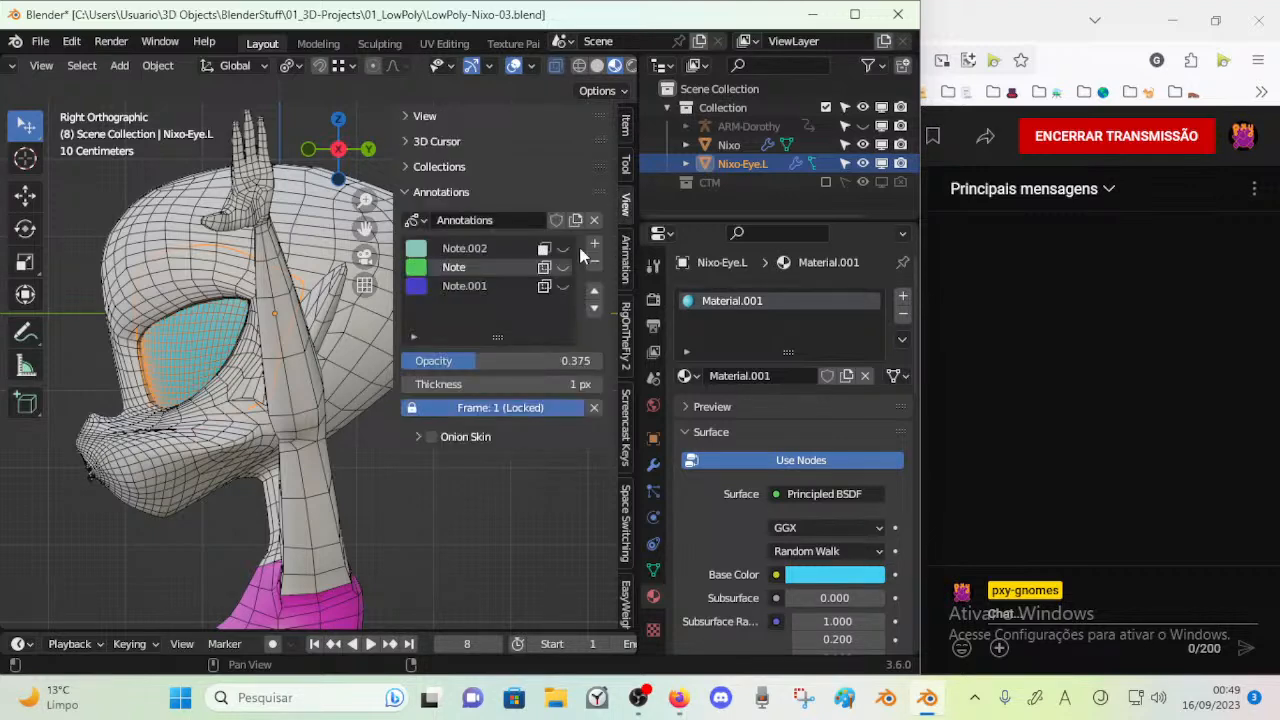
click(563, 267)
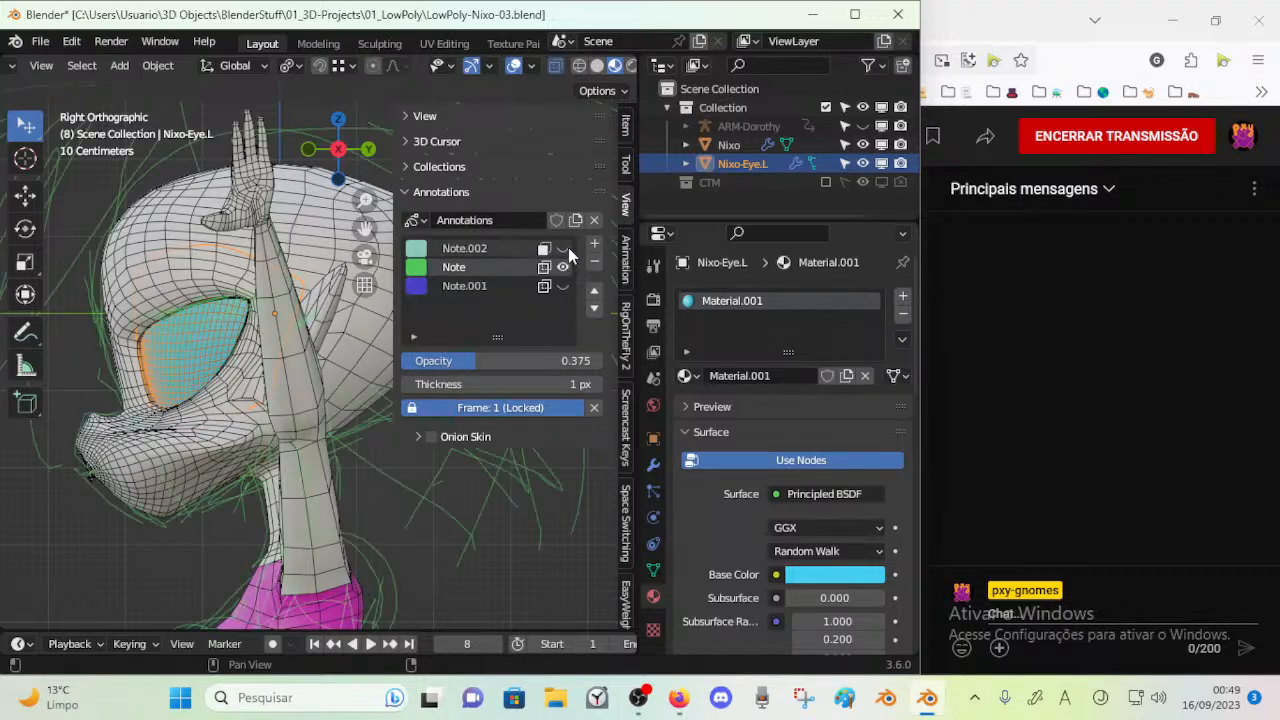
Raise the Note annotation's opacity to 1.000 and compare the sketch with the head in side view
key(n)
scroll(383, 434, up, 6)
mouse_move(367, 453)
middle_down()
mouse_move(338, 459)
mouse_move(455, 447)
mouse_move(259, 419)
mouse_move(293, 432)
middle_up()
key(n)
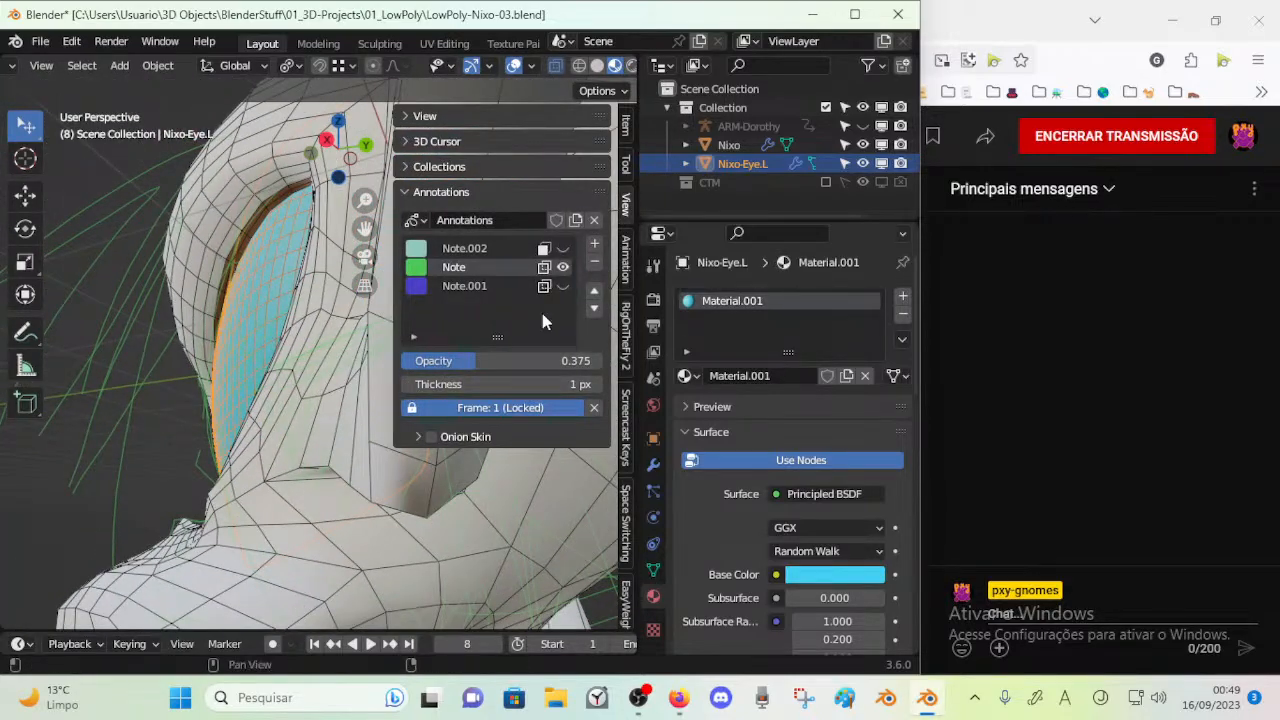
key(KP_3)
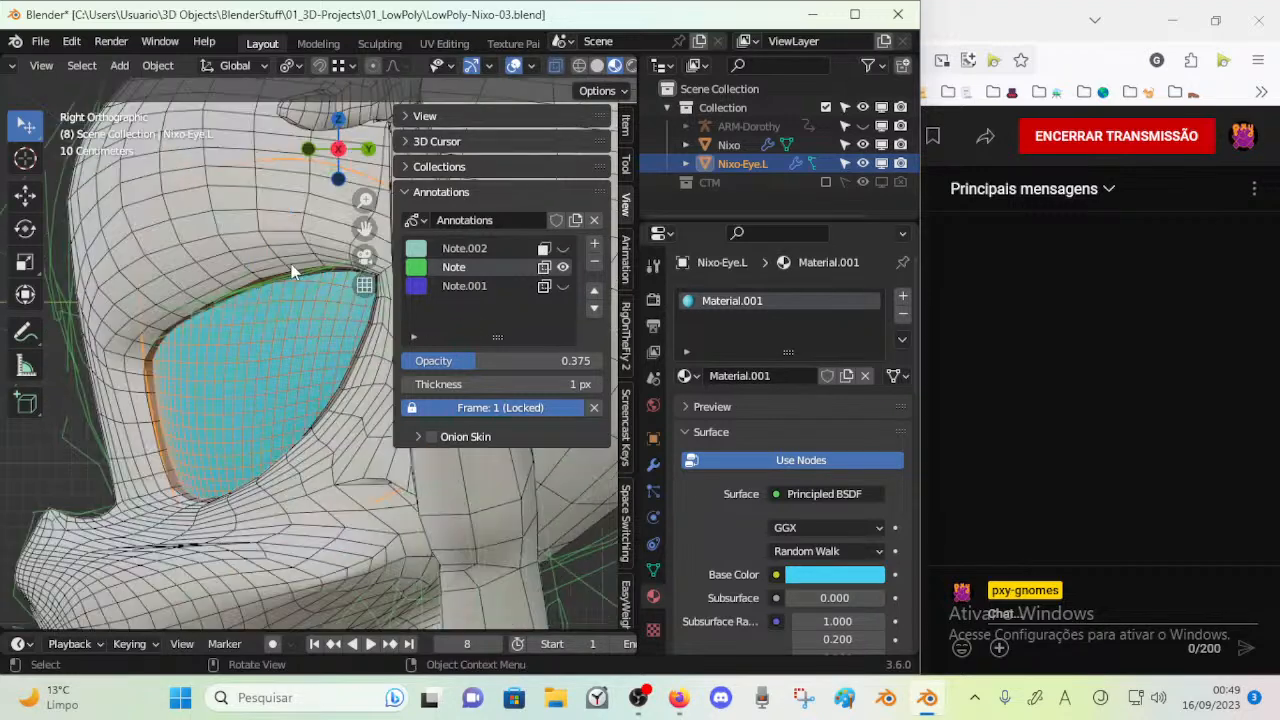
drag(550, 361, 598, 361)
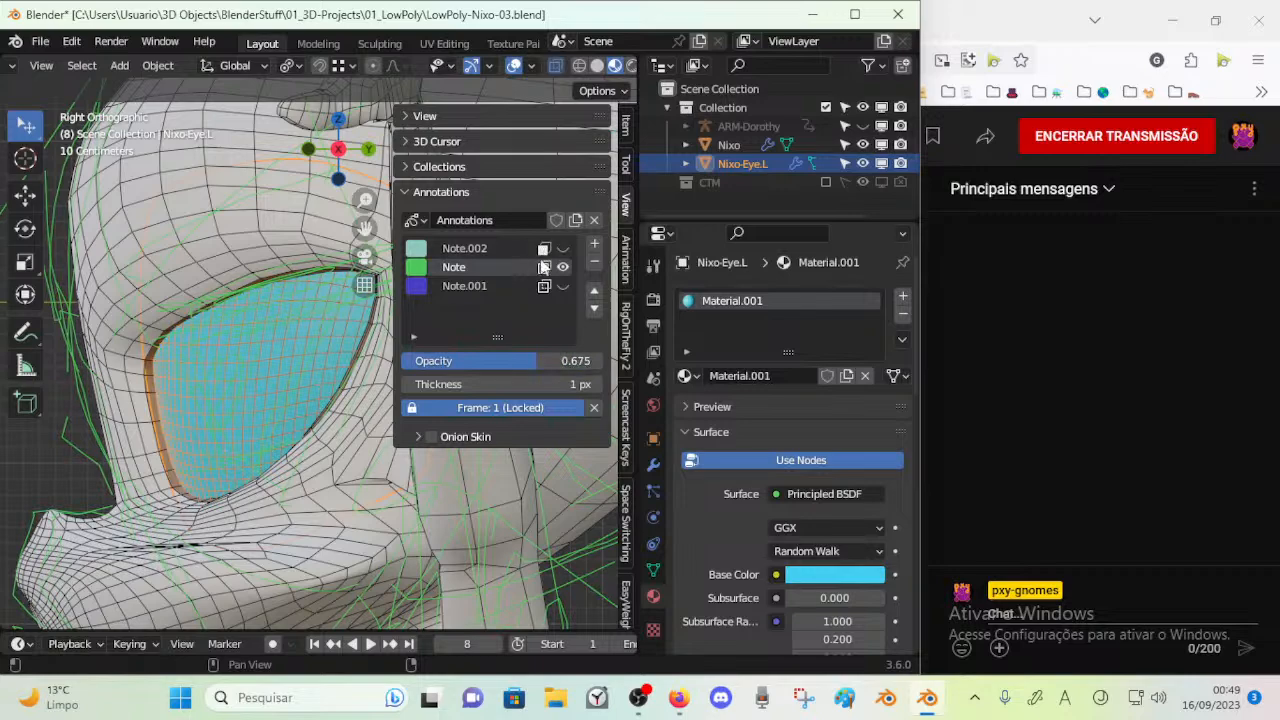
drag(574, 361, 604, 361)
scroll(200, 425, down, 2)
scroll(195, 425, up, 2)
scroll(215, 425, down, 3)
scroll(230, 418, up, 4)
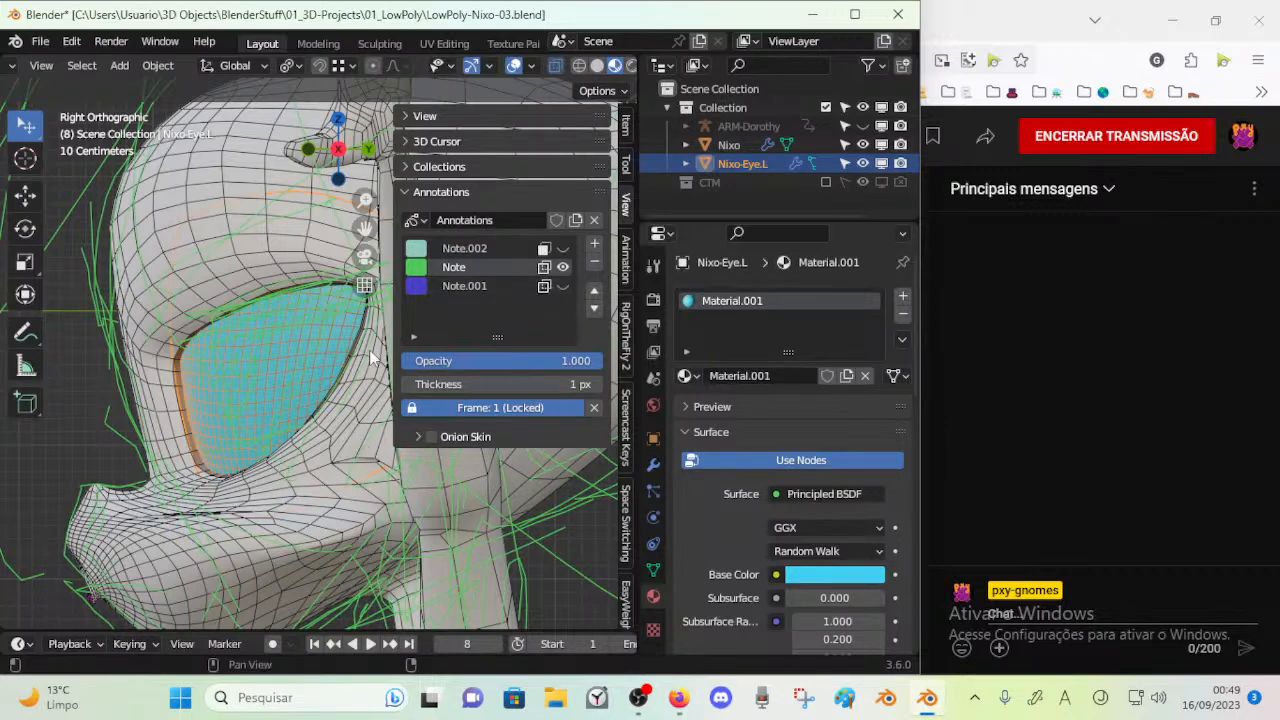
Show the Note.001 and Note.002 annotation layers in the front orthographic view and select the Nixo body
key(KP_1)
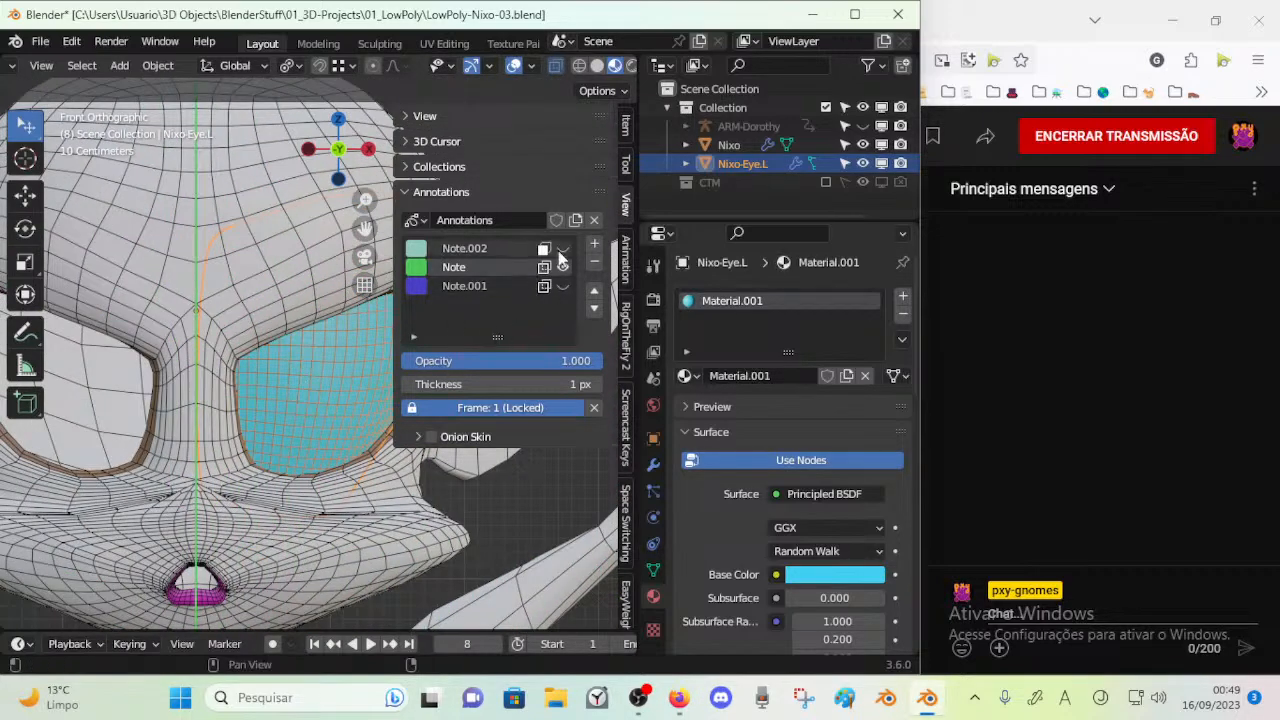
click(563, 286)
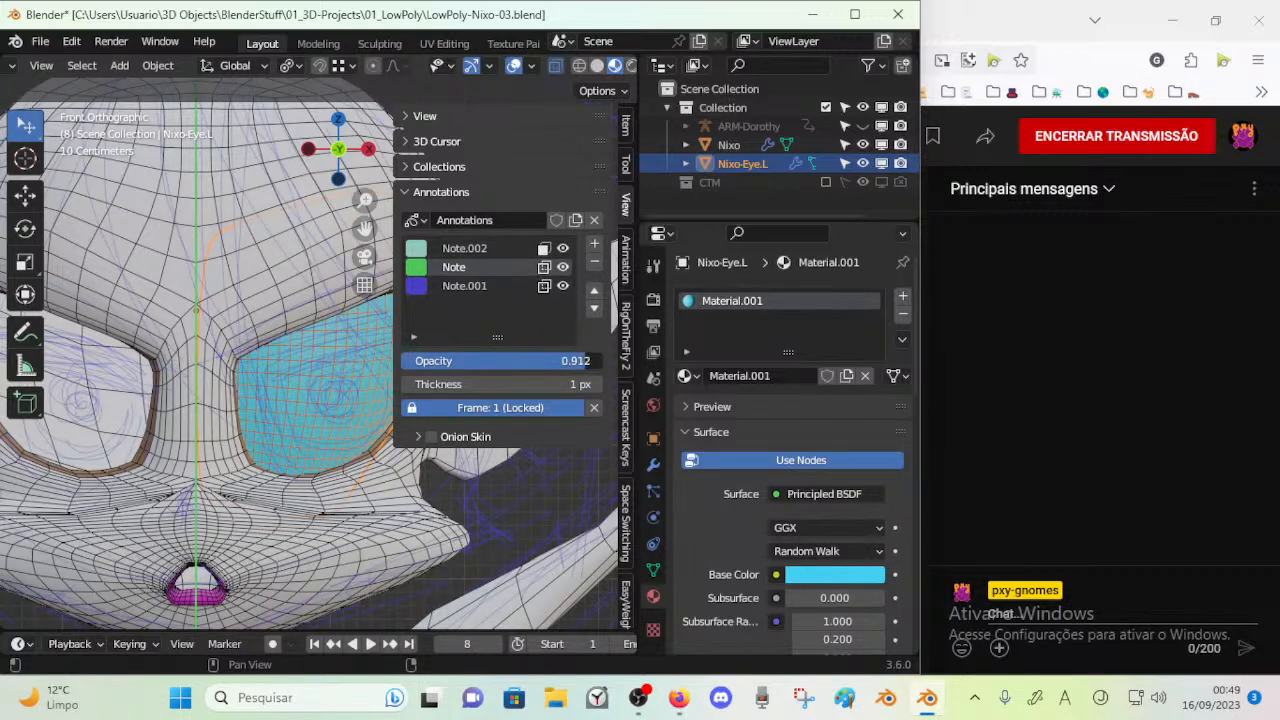
key(n)
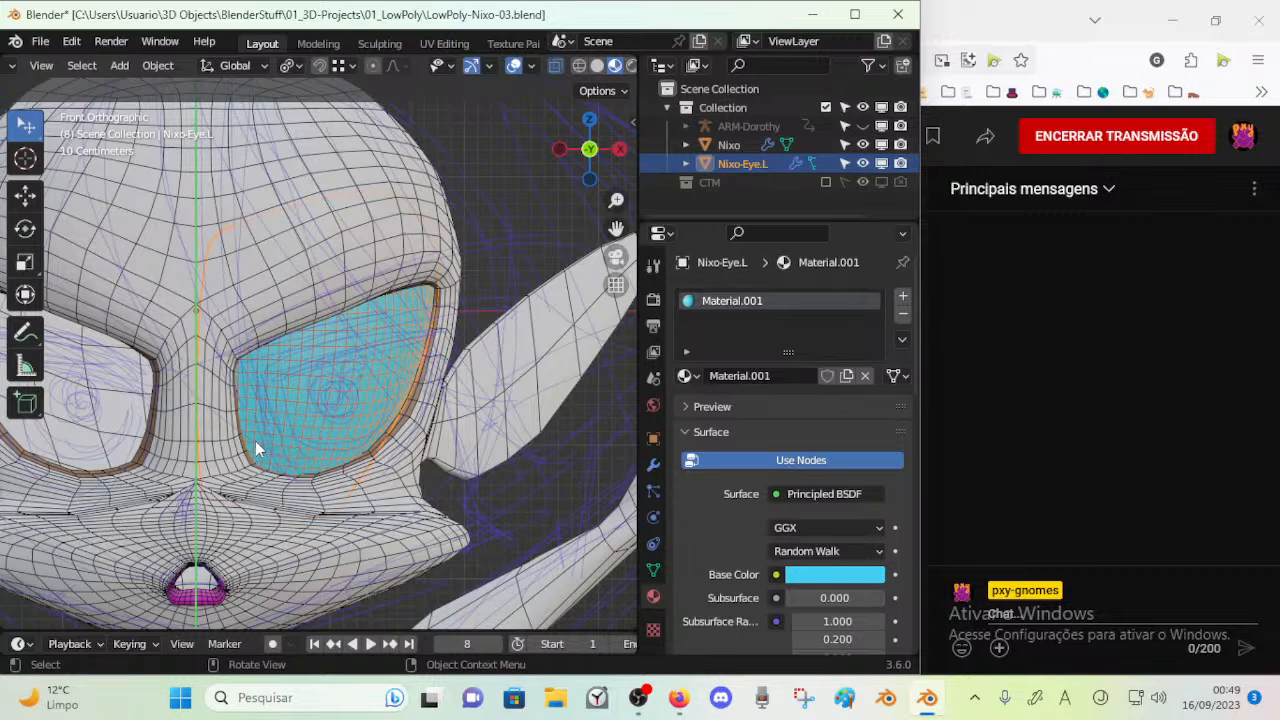
click(241, 462)
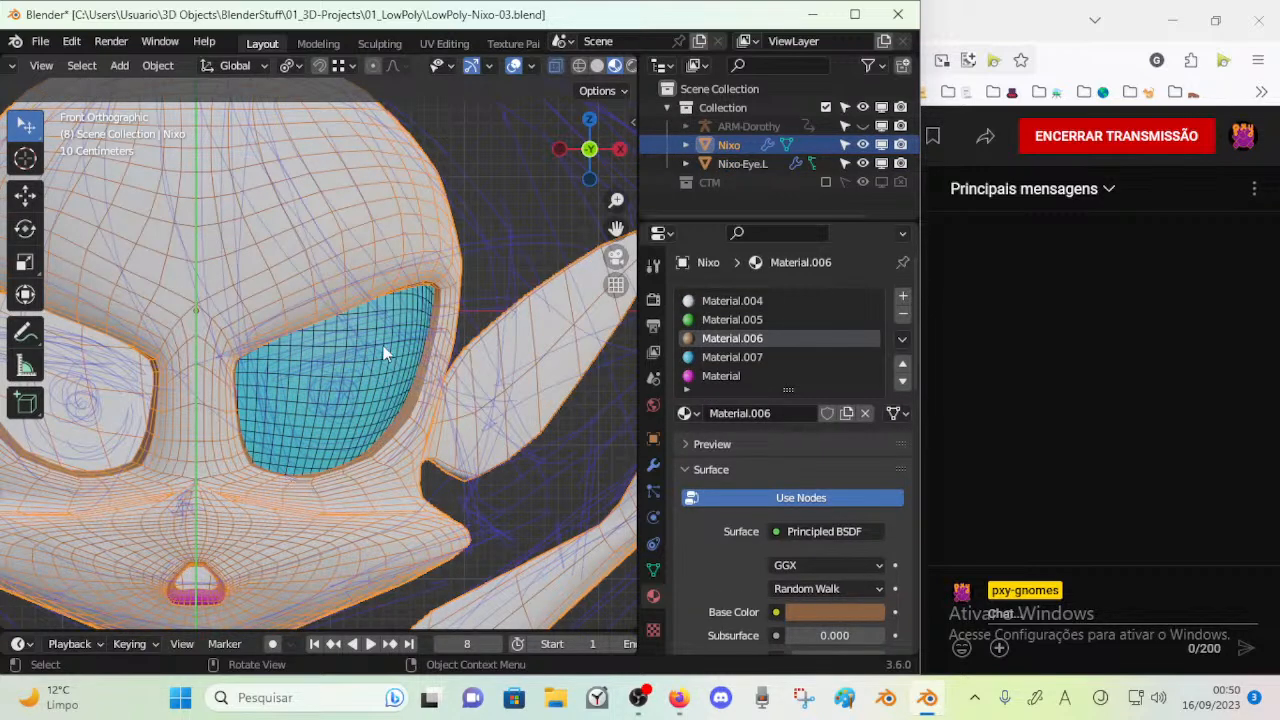
scroll(161, 401, down, 4)
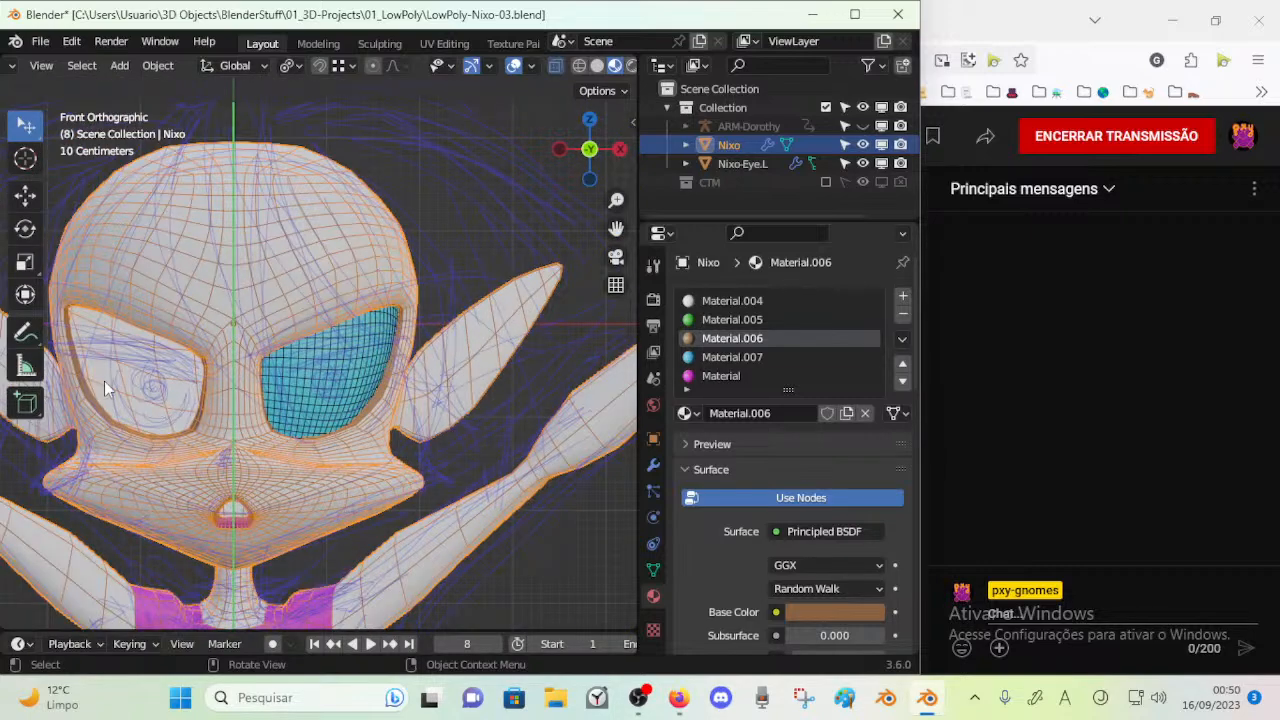
Hide the Note.002, Note and Note.001 annotation layers and bring up the right orthographic view of the head
key(n)
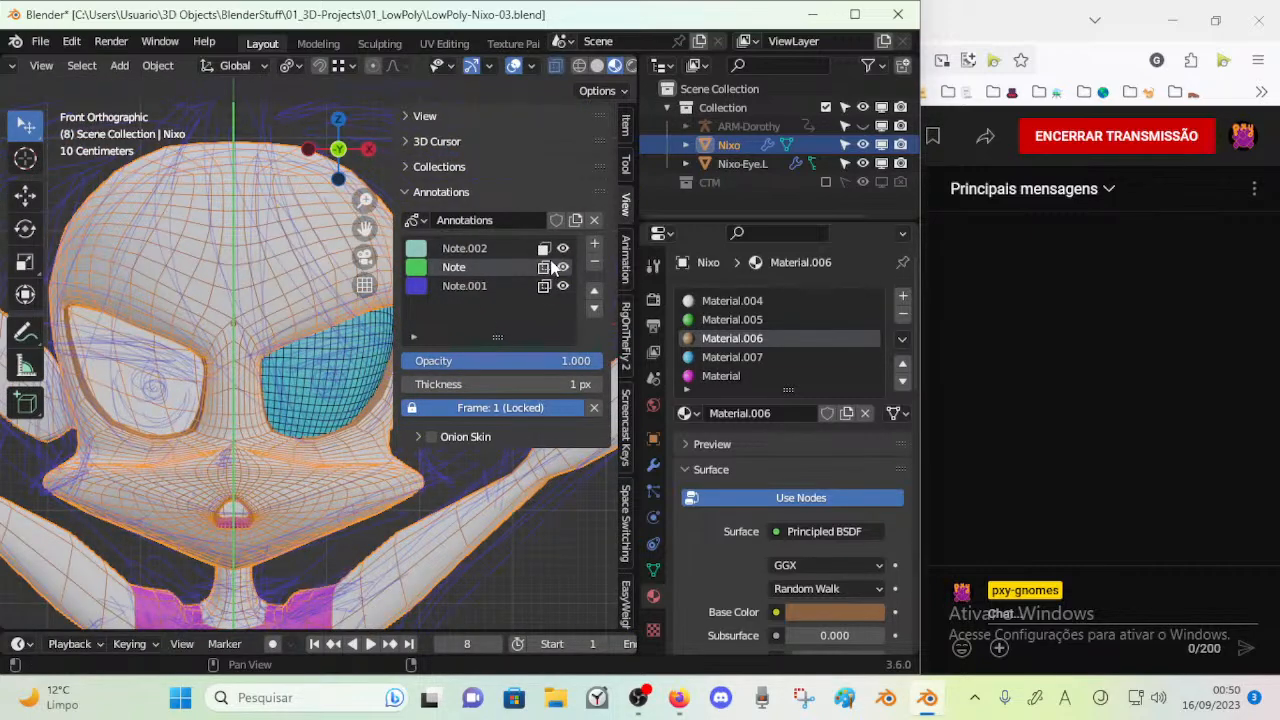
drag(563, 248, 562, 288)
key(n)
middle_drag(296, 350, 250, 375)
key(KP_3)
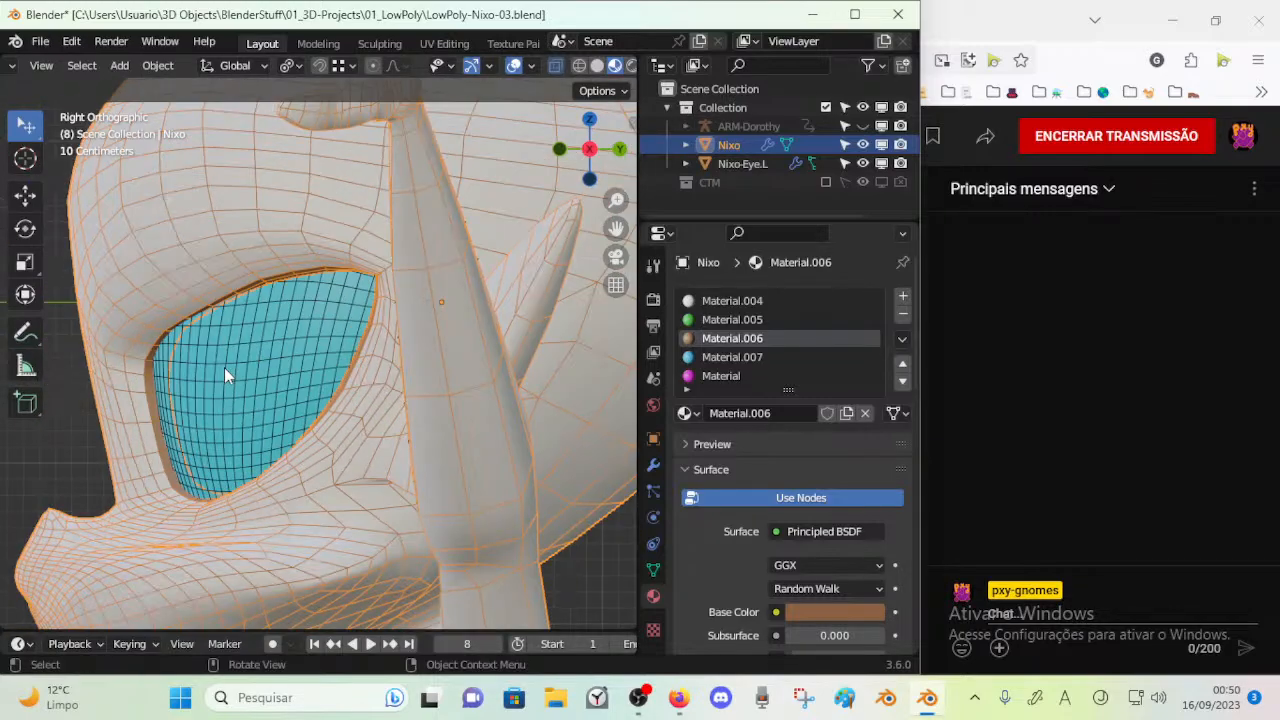
Open the Nixo-Eye.L mesh for editing and move a face in its upper part towards the rim with proportional editing
scroll(224, 367, up, 2)
click(224, 367)
key(Tab)
shift+middle_drag(224, 367, 311, 383)
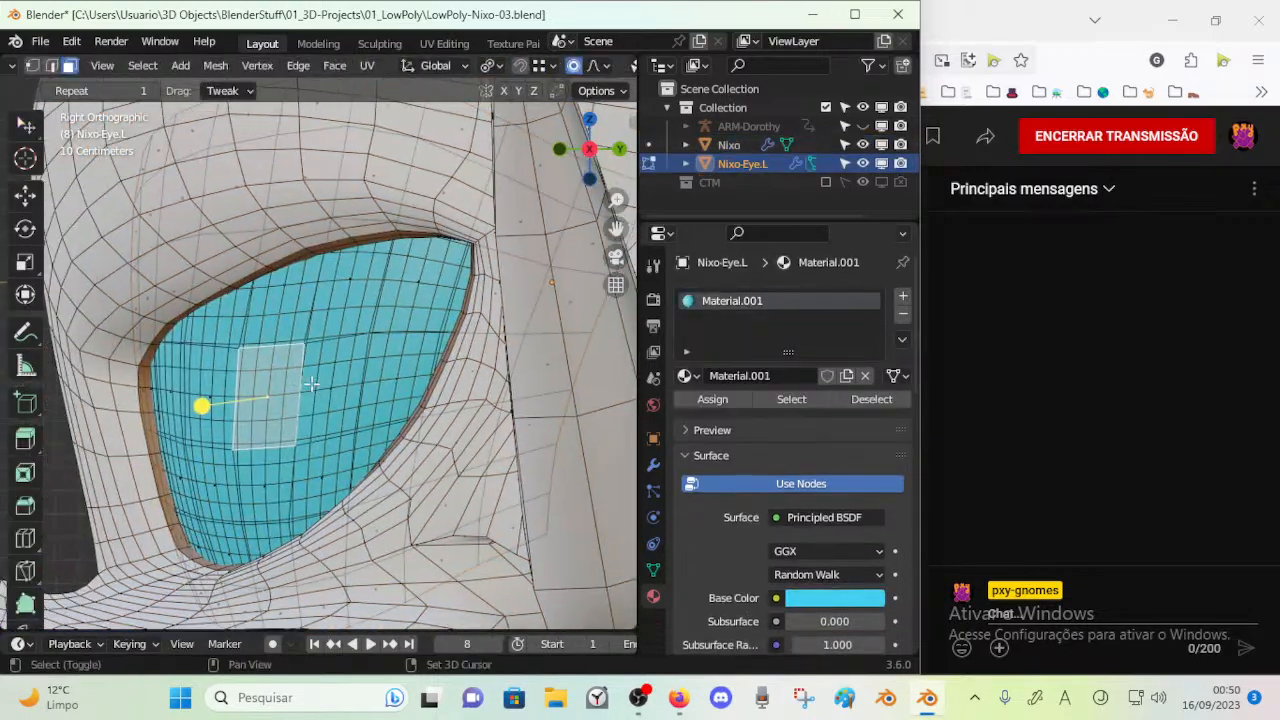
middle_drag(298, 285, 412, 424)
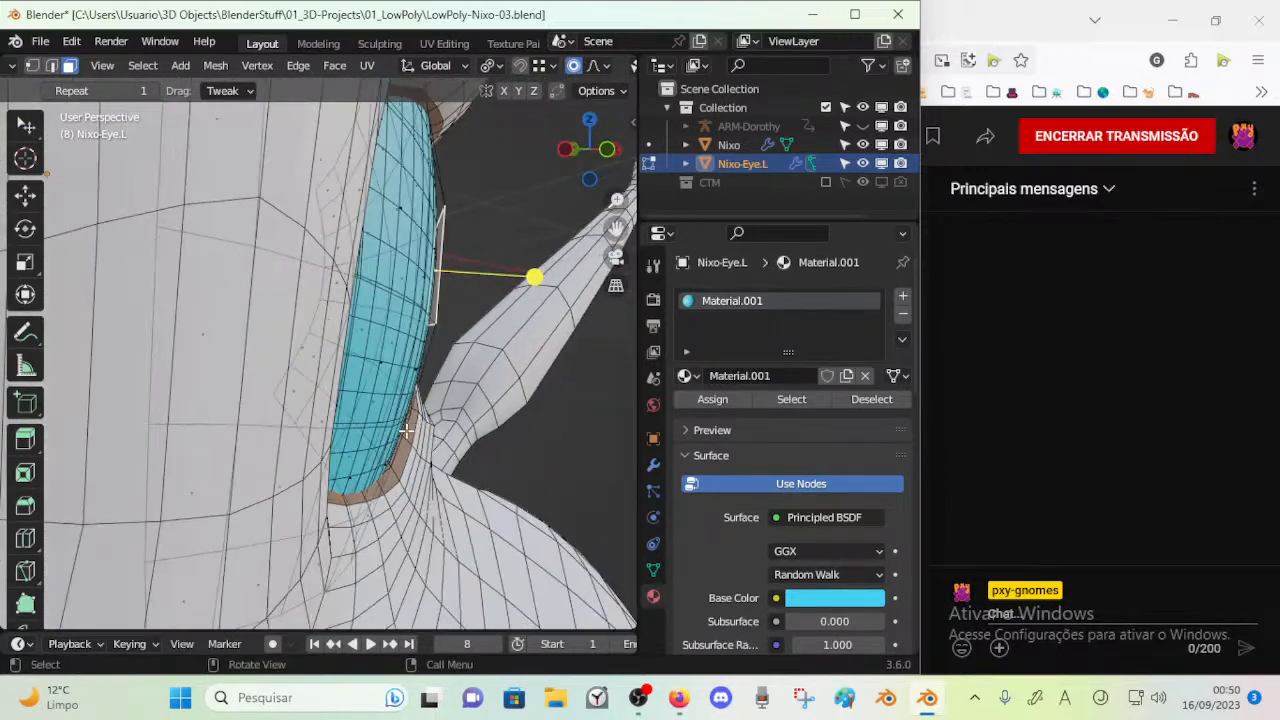
key(g)
click(461, 147)
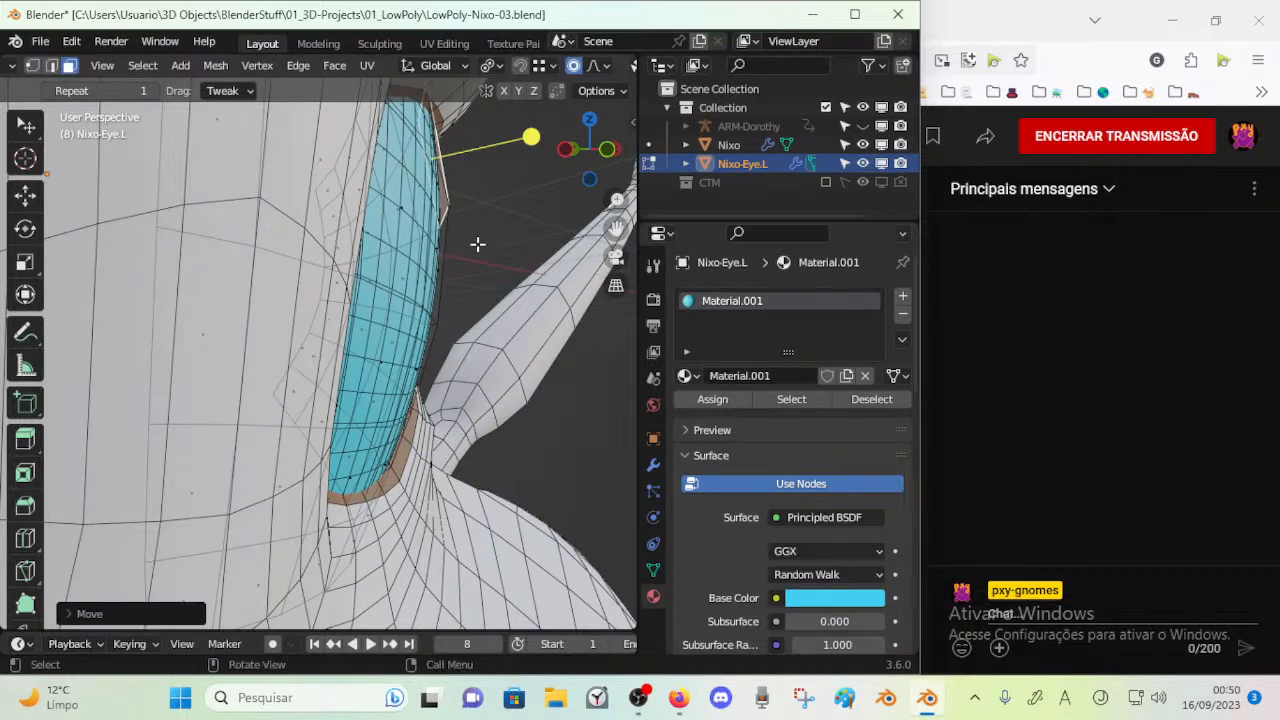
Move faces in the eye's upper and lower parts with proportional editing so its edge follows the brown rim
key(g)
click(325, 545)
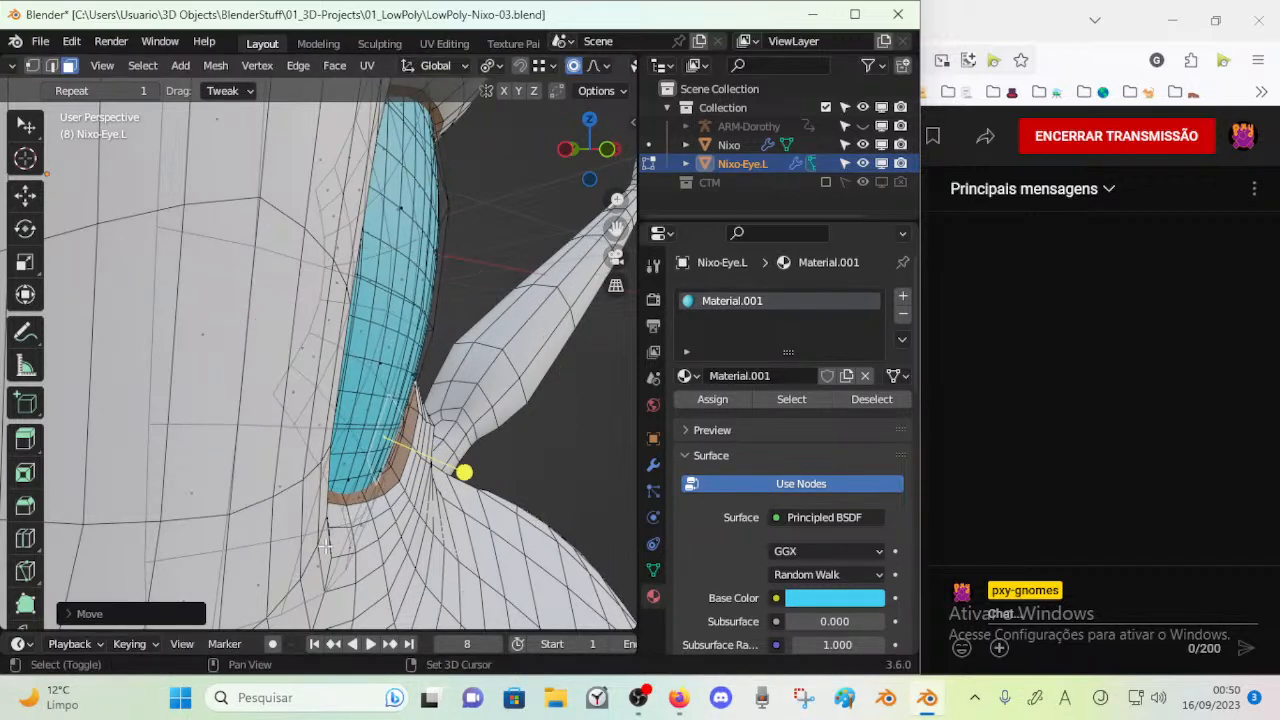
key(g)
click(385, 400)
key(g)
click(338, 478)
Reposition another eye face with proportional editing to fit the eye surface against the socket
middle_drag(376, 346, 268, 350)
middle_drag(163, 389, 128, 392)
click(129, 393)
key(g)
click(136, 447)
Rotate the large face in the eye's upper outer area with proportional editing to align it with the rim
middle_drag(270, 402, 123, 413)
middle_drag(178, 368, 202, 296)
click(194, 181)
mouse_move(194, 181)
middle_down()
mouse_move(190, 168)
mouse_move(216, 240)
middle_up()
key(r)
click(334, 210)
click(355, 168)
middle_drag(355, 168, 358, 152)
key(r)
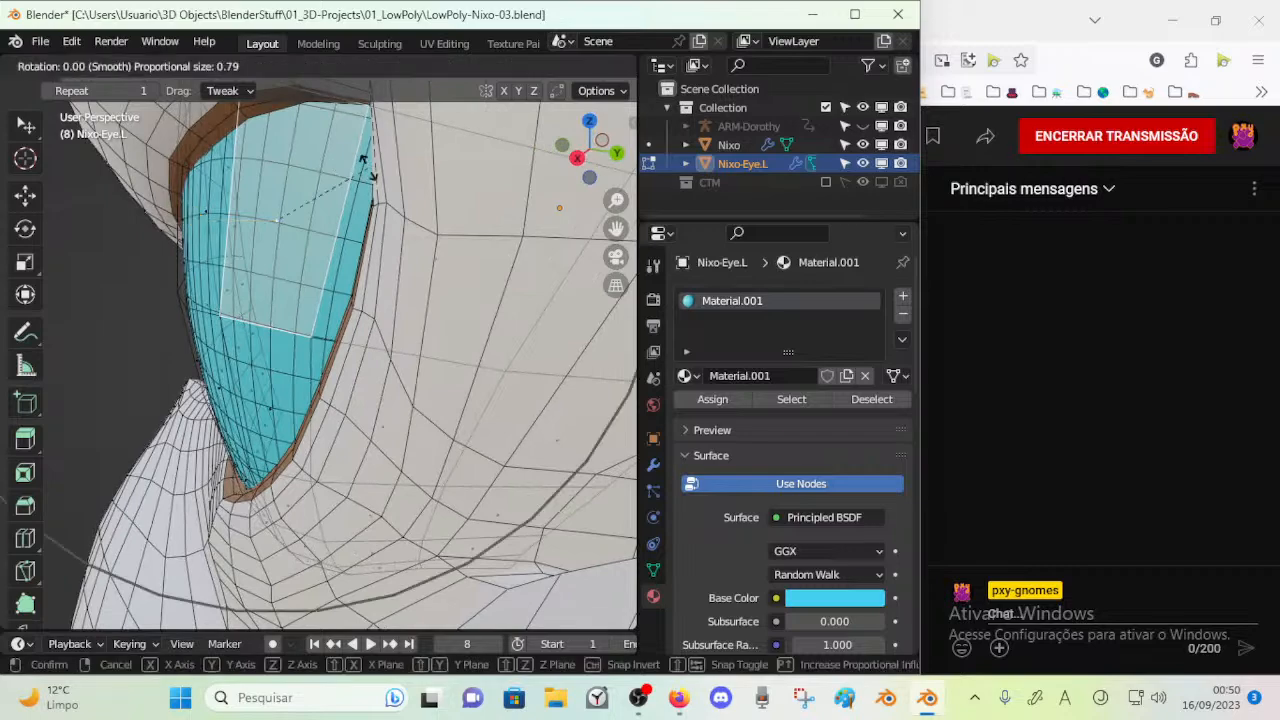
click(360, 148)
Move and rotate the hidden face at the eye's lower end with smooth proportional falloff to fit the socket
key(g)
click(189, 220)
middle_drag(189, 220, 268, 483)
click(308, 541)
middle_drag(308, 541, 289, 545)
key(g)
click(318, 526)
key(r)
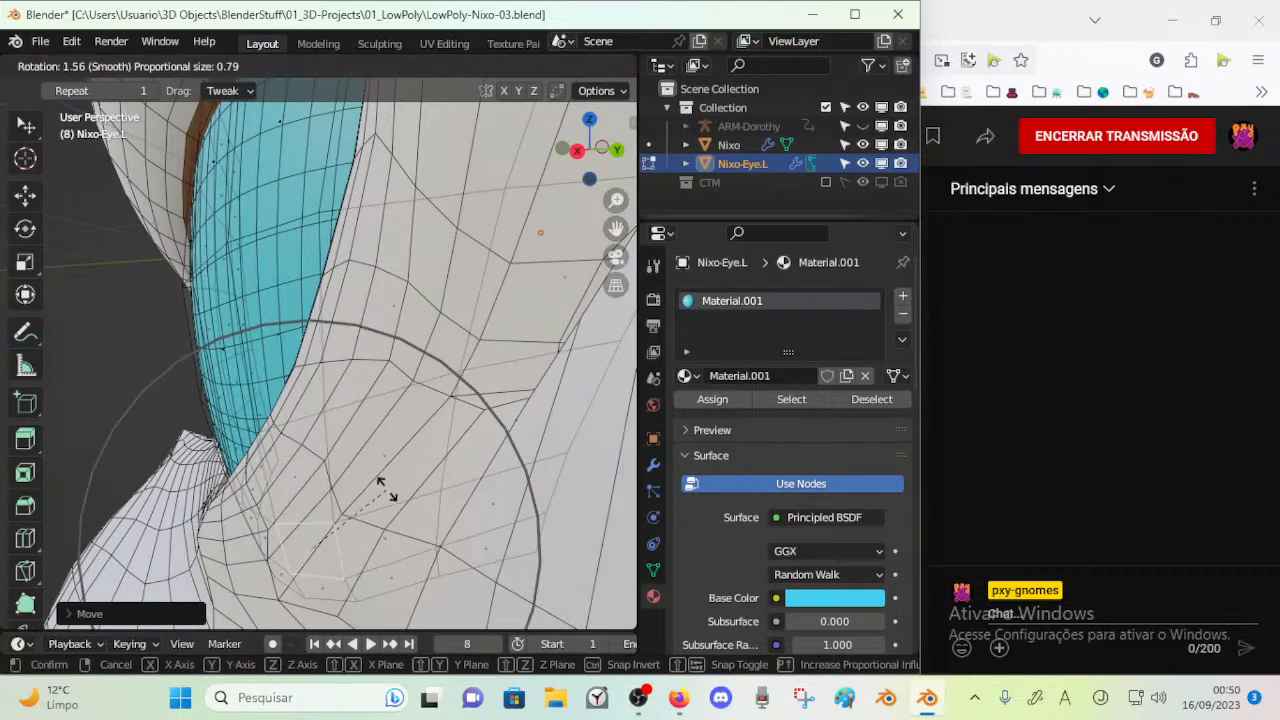
click(375, 488)
key(g)
click(407, 574)
Move the faces around the eye's lower tip with proportional editing to settle them behind the lower rim
middle_drag(407, 574, 301, 403)
middle_drag(224, 362, 268, 400)
key(g)
click(291, 463)
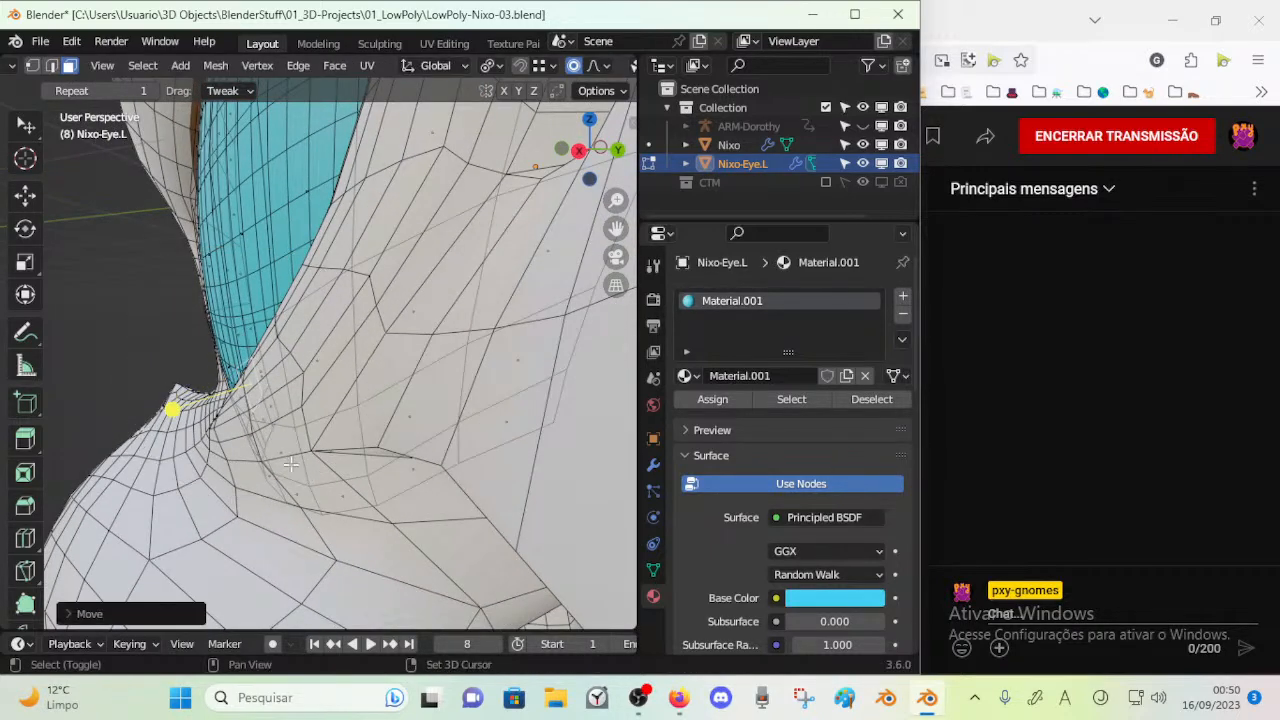
key(g)
click(217, 314)
click(262, 350)
key(g)
click(318, 448)
key(g)
click(258, 430)
Shift the tall faces along the eye's outer side with proportional editing to follow the outer rim
click(247, 285)
key(g)
click(284, 388)
click(248, 238)
key(g)
click(149, 251)
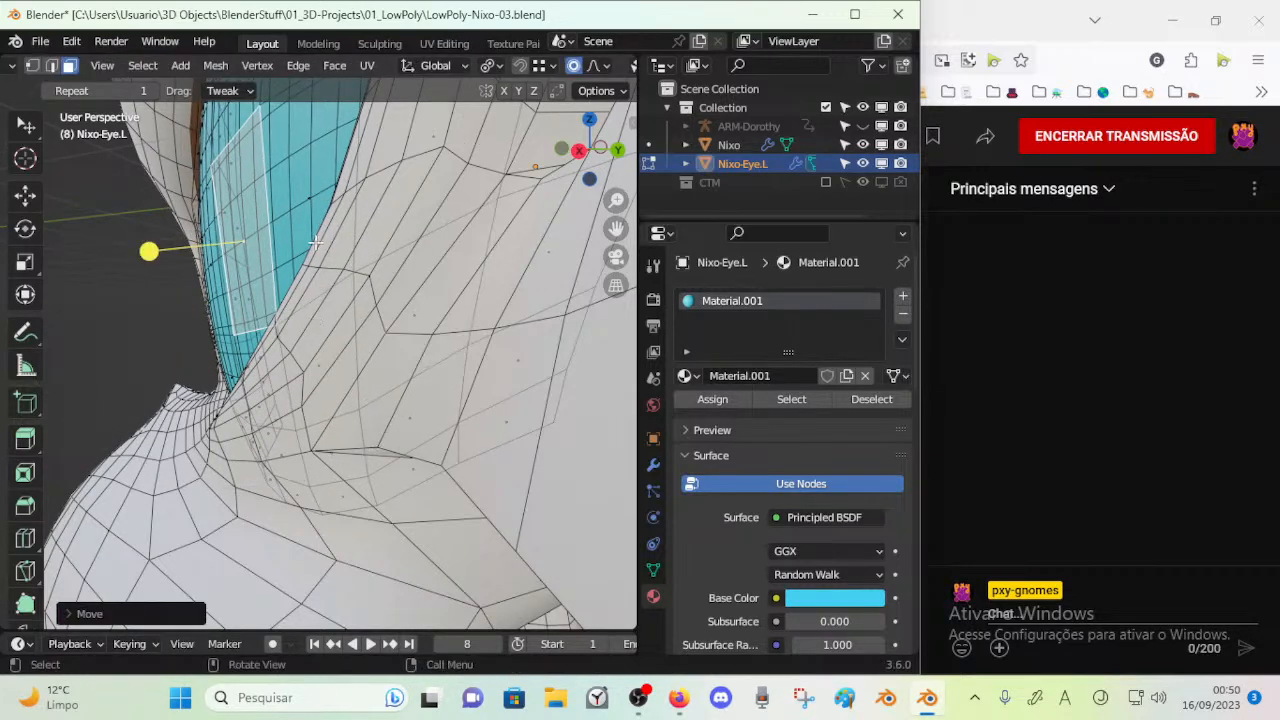
click(240, 200)
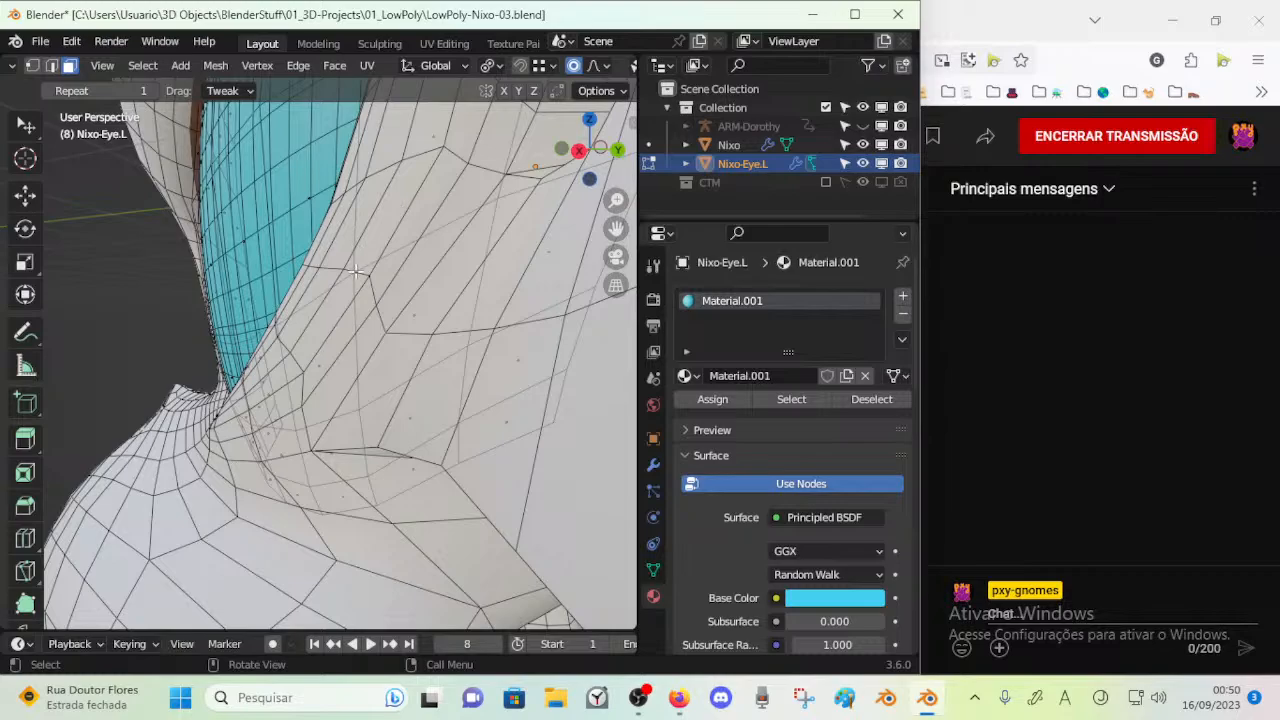
click(323, 248)
key(g)
click(325, 266)
Nudge a face in the lower half of the eye slightly with proportional editing
middle_drag(240, 300, 420, 285)
scroll(375, 332, down, 2)
click(358, 375)
key(g)
click(363, 371)
Try rotating the eye's upper faces with proportional editing, and undo the rotation
mouse_move(385, 222)
middle_down()
mouse_move(276, 204)
mouse_move(330, 200)
mouse_move(386, 231)
middle_up()
key(r)
click(390, 217)
key(ctrl+z)
Move the eye's selected upper faces and rotate them slightly with proportional editing to fit under the upper rim
key(g)
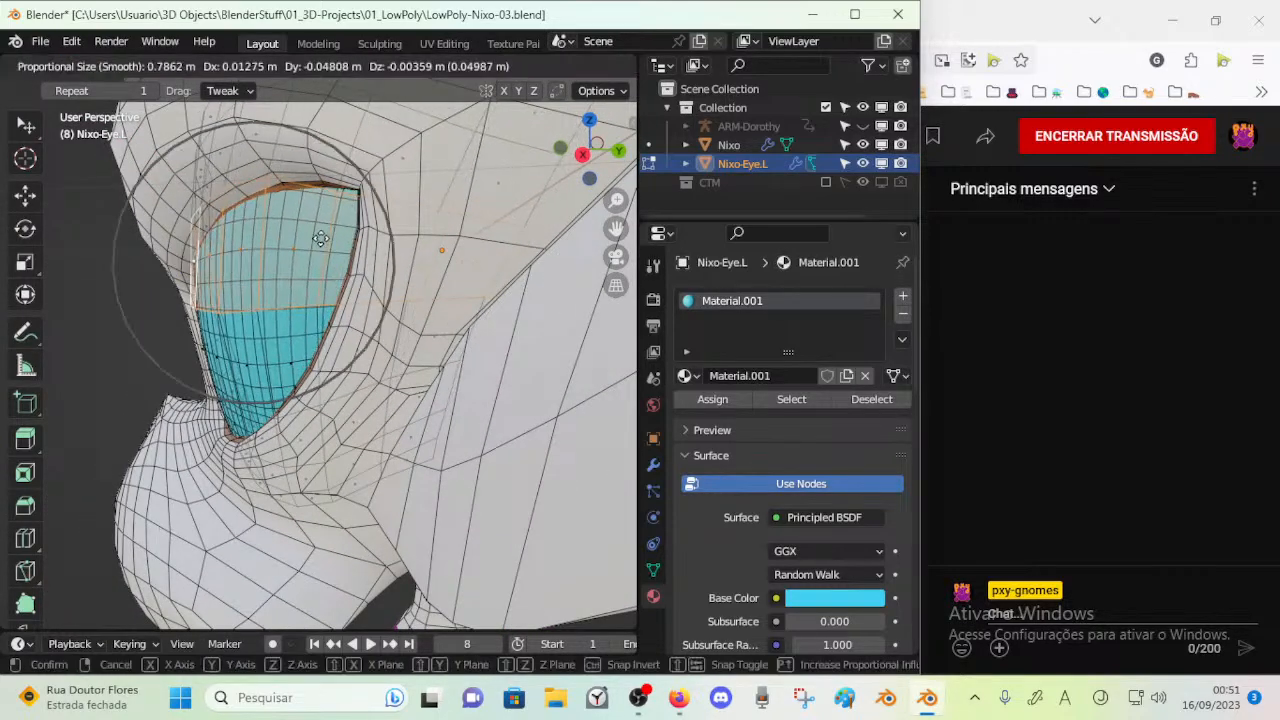
click(357, 234)
key(r)
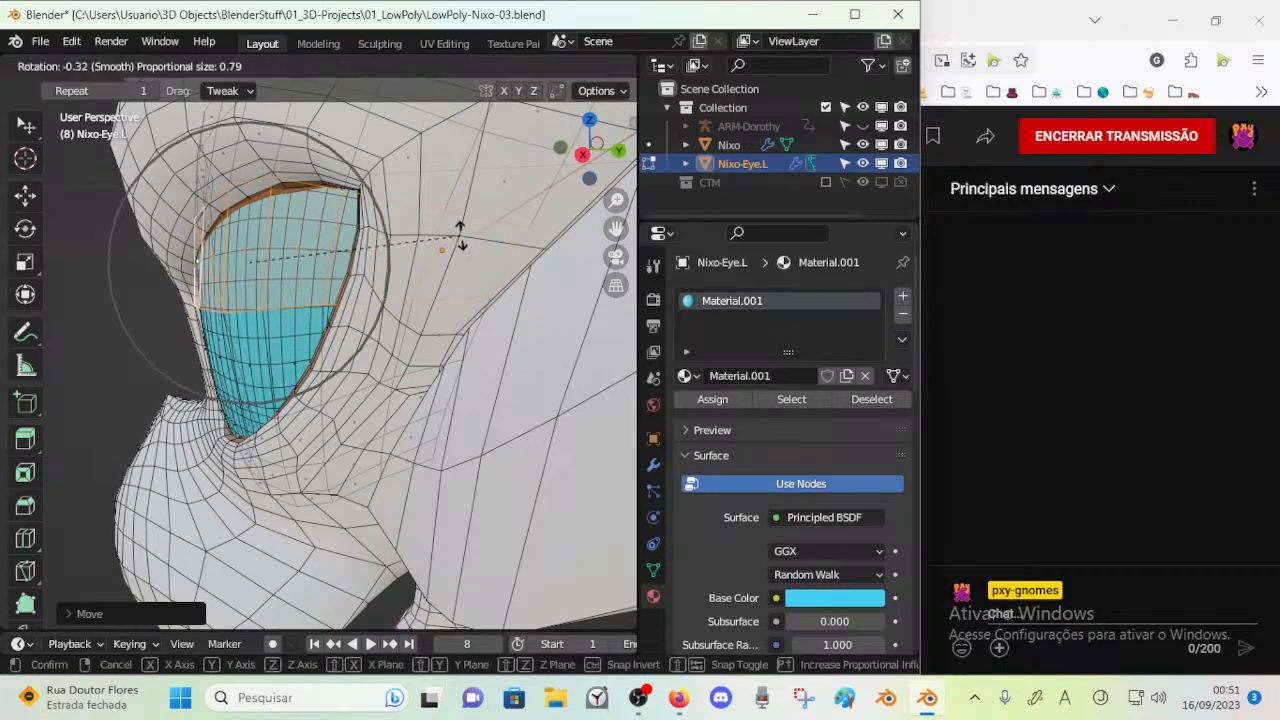
click(466, 128)
click(412, 149)
Switch mesh editing to the Nixo body and move the brow face above the eye's inner corner with proportional editing
middle_drag(165, 255, 110, 258)
middle_drag(188, 262, 243, 246)
key(ctrl+Tab)
click(110, 177)
click(243, 146)
key(Tab)
middle_drag(243, 146, 182, 218)
click(202, 215)
key(g)
click(147, 213)
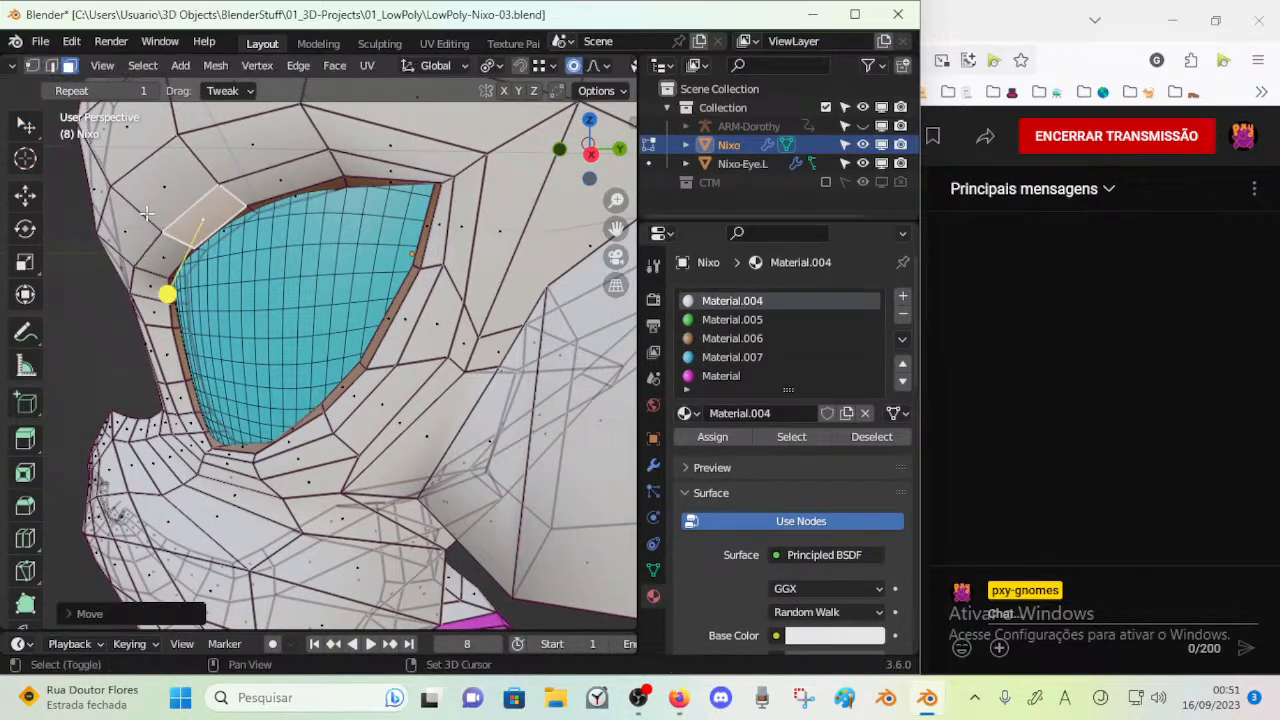
key(g)
click(152, 211)
Move the mesh along the middle of the eye's upper rim slightly upward with proportional editing
middle_drag(280, 188, 525, 207)
click(254, 183)
key(g)
click(228, 170)
Move the vertices around the eye socket's upper outer corner with proportional editing to reshape the rim
click(537, 210)
middle_drag(614, 226, 626, 172)
middle_drag(470, 214, 249, 240)
key(g)
click(492, 195)
click(435, 183)
middle_drag(435, 181, 348, 193)
key(g)
click(323, 159)
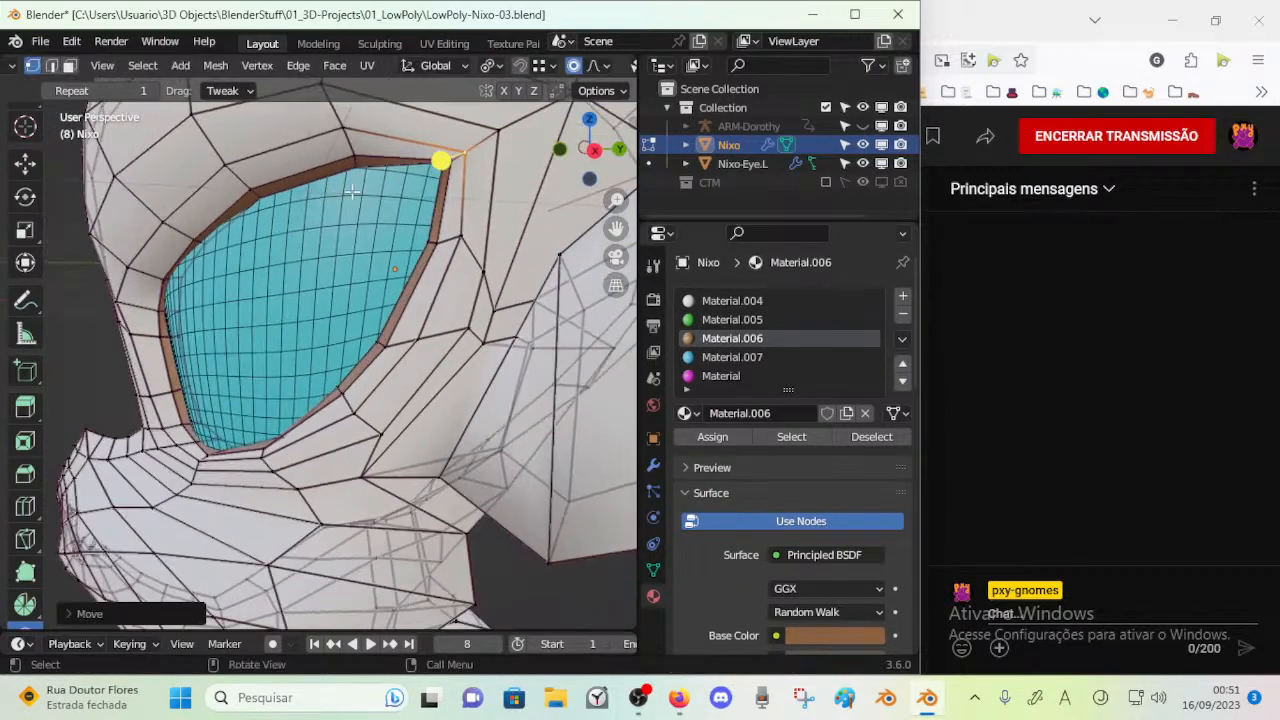
middle_drag(415, 171, 300, 190)
key(g)
click(300, 194)
Move the vertex at the rim's upper inner corner outward with proportional editing to widen the eye opening
middle_drag(130, 228, 160, 284)
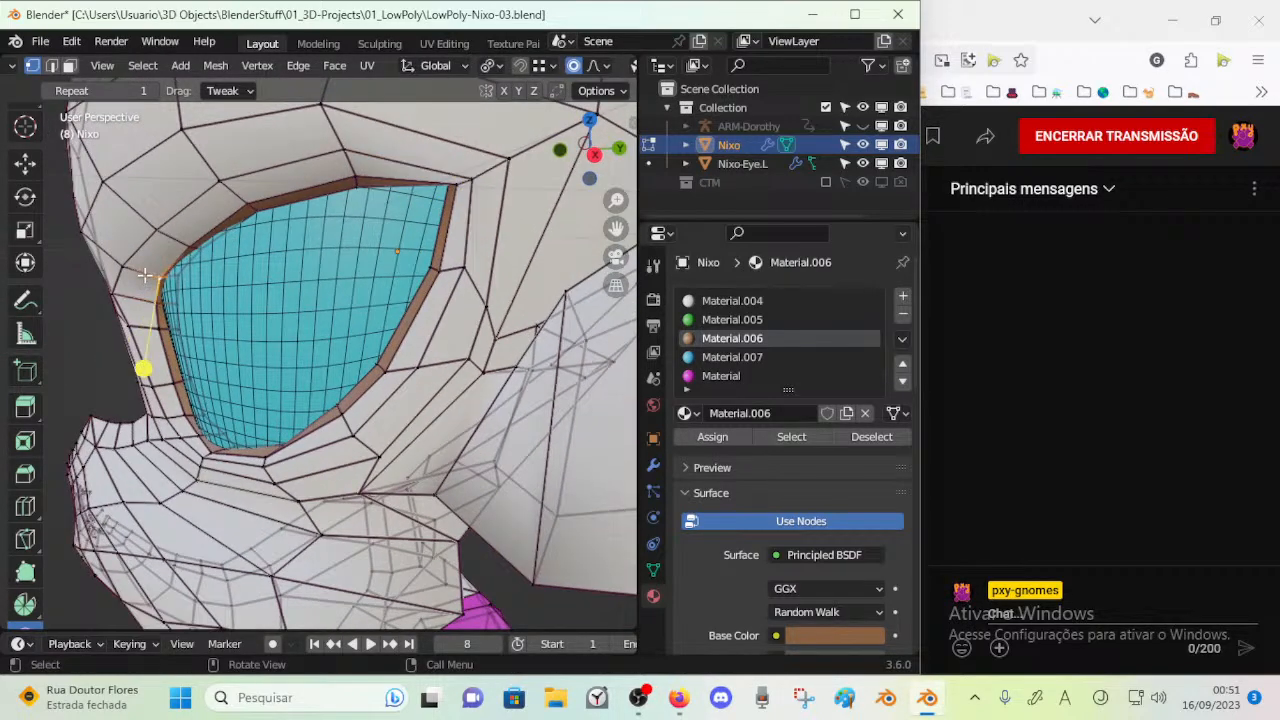
key(g)
click(142, 271)
key(g)
key(g)
click(131, 261)
key(g)
click(124, 260)
Move the vertices along the inner half of the upper rim upward with proportional editing to smooth its curve
key(g)
click(100, 228)
key(g)
click(219, 205)
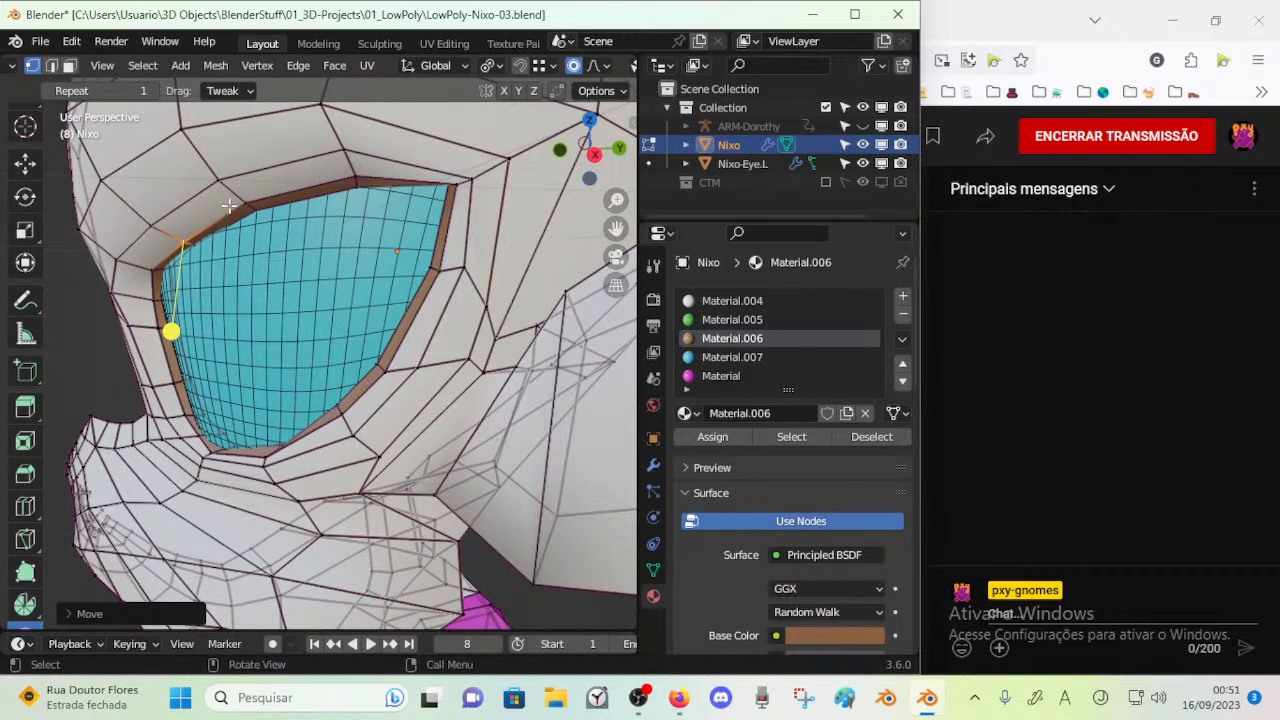
key(g)
click(245, 183)
key(g)
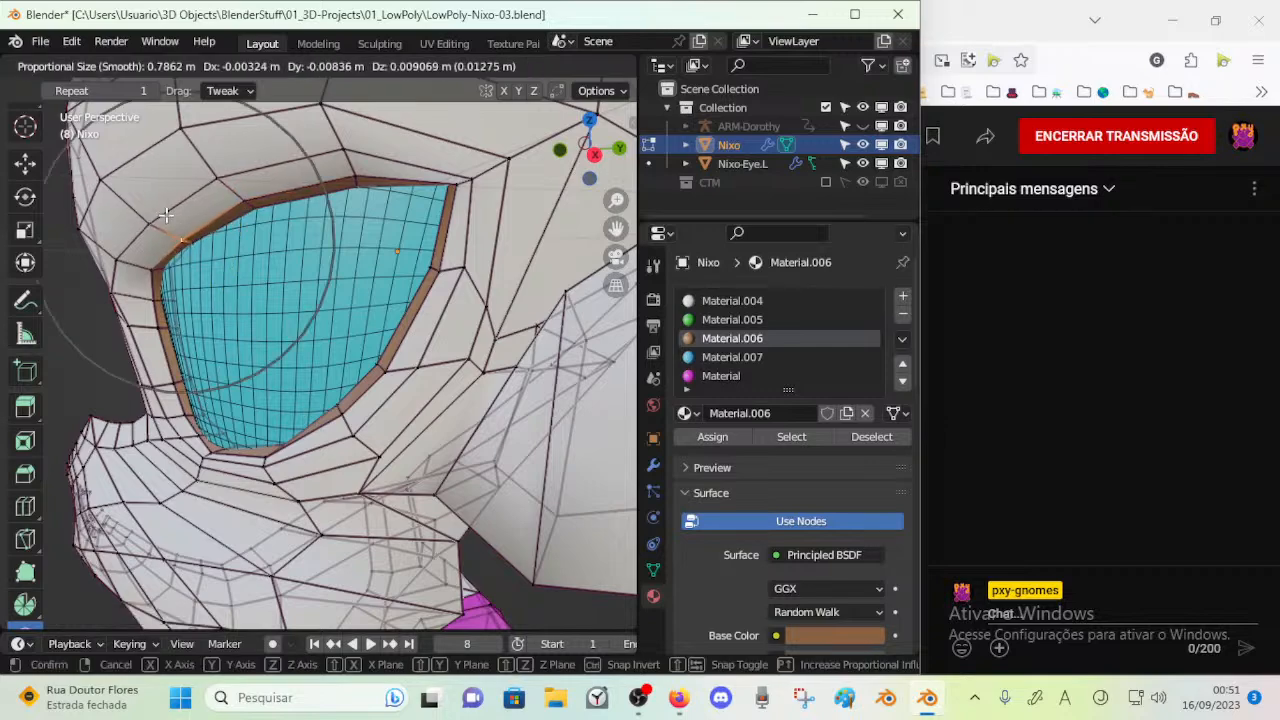
click(164, 215)
key(g)
click(154, 196)
Circle-select the vertices beside and below the rim's inner edge and smooth them
middle_drag(139, 338, 235, 311)
key(c)
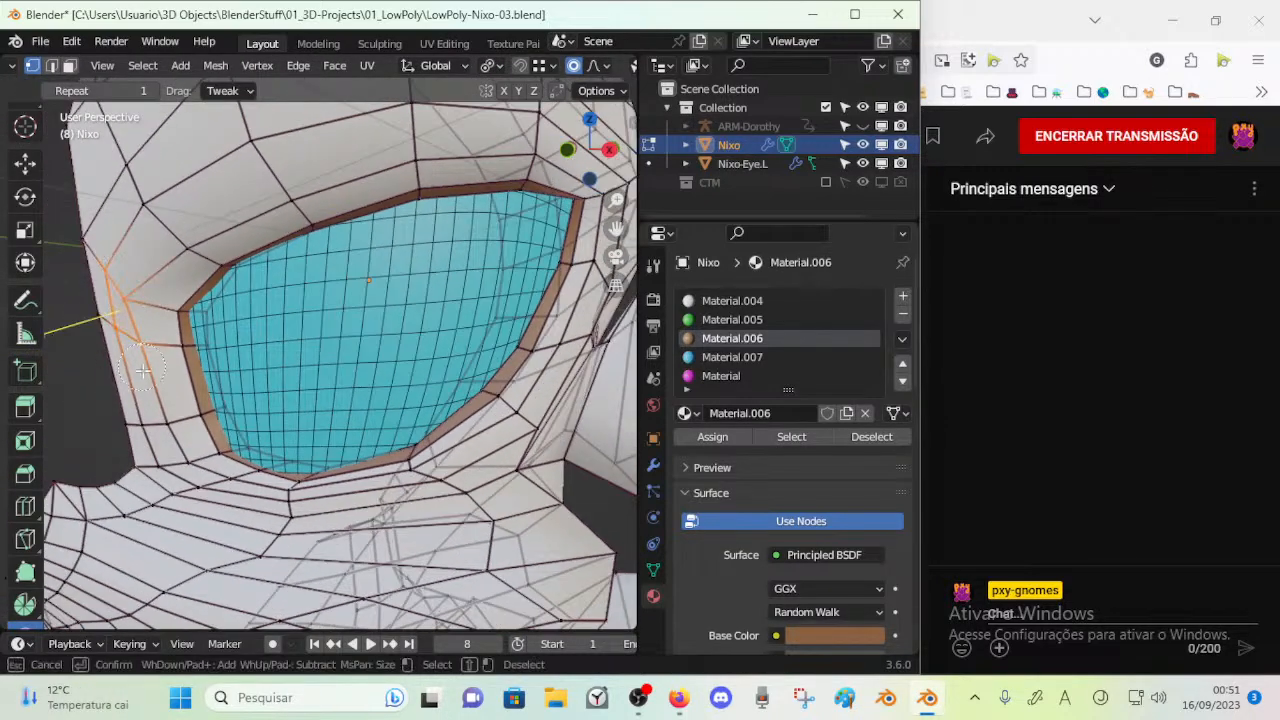
middle_drag(139, 376, 213, 388)
click(183, 350)
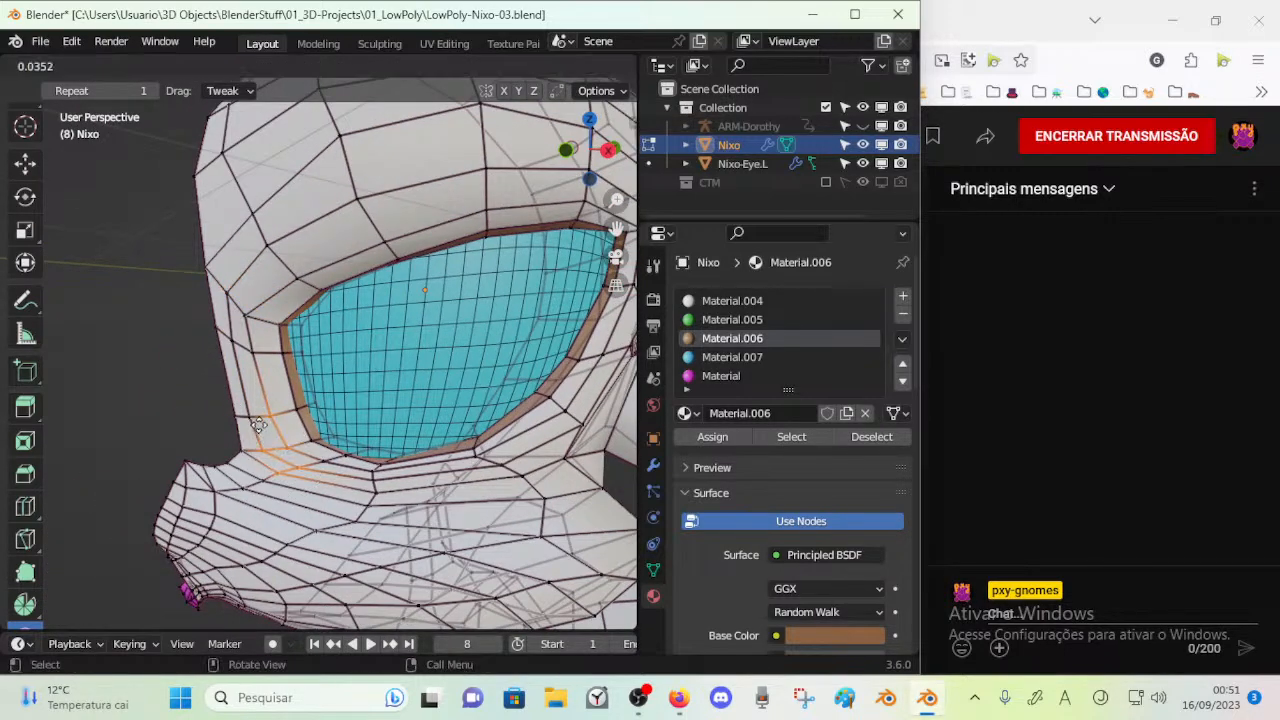
middle_drag(302, 458, 367, 465)
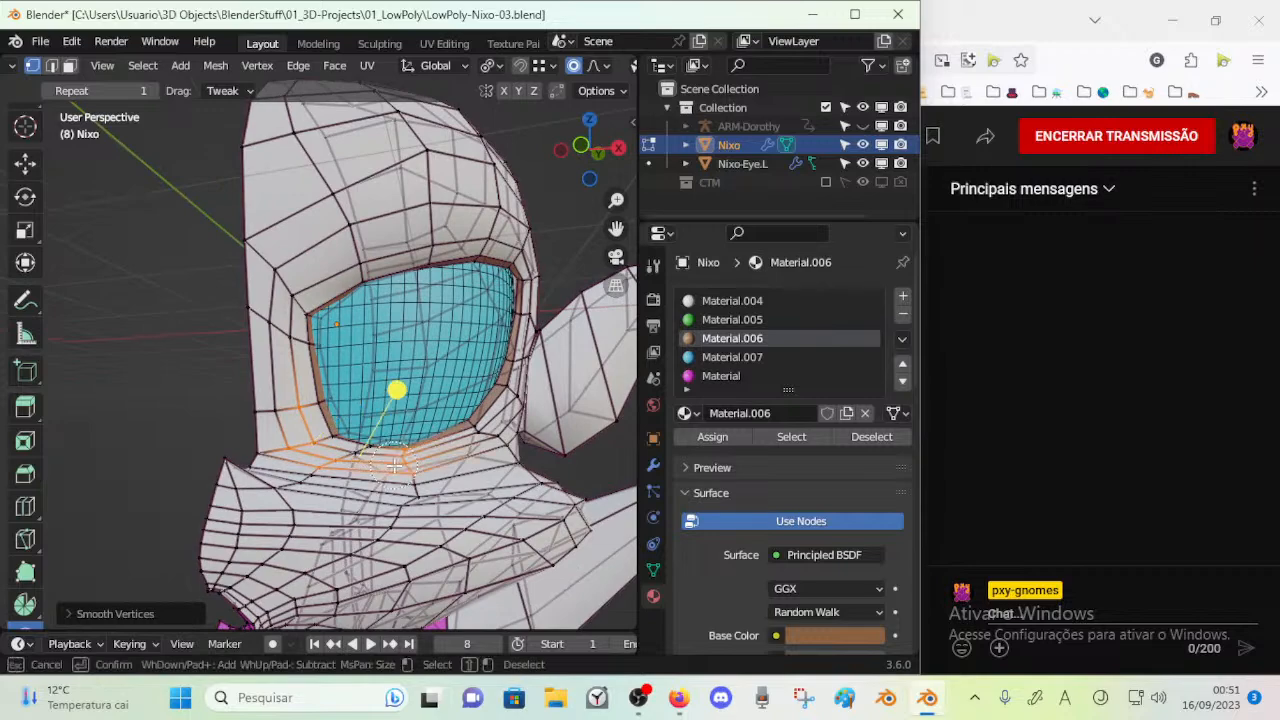
Extend the vertex selection along the face under the eye rim and smooth that area
middle_drag(399, 404, 290, 457)
drag(287, 461, 262, 467)
middle_drag(262, 467, 224, 464)
drag(278, 461, 316, 470)
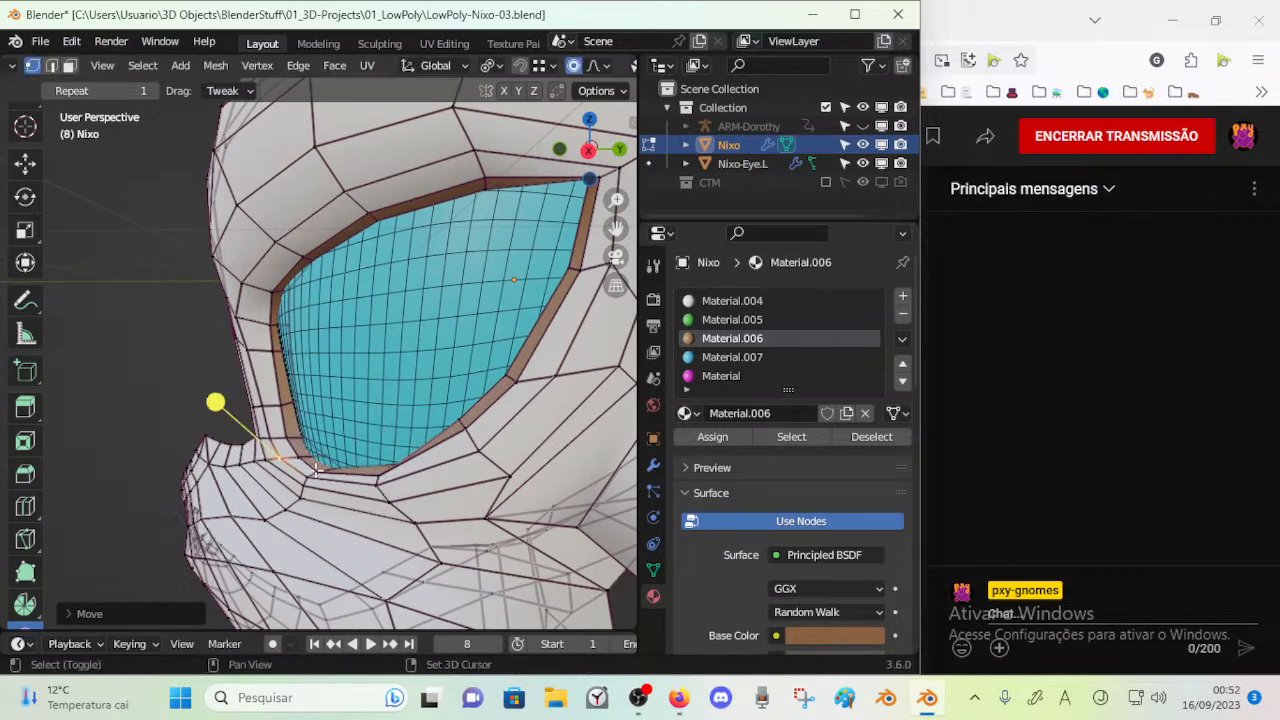
Slide the vertices between the nose bridge and the rim's inner edge along their edges to even their spacing
click(285, 352)
key(shift+v)
click(297, 362)
drag(277, 364, 259, 405)
click(230, 346)
middle_drag(226, 371, 358, 350)
click(232, 356)
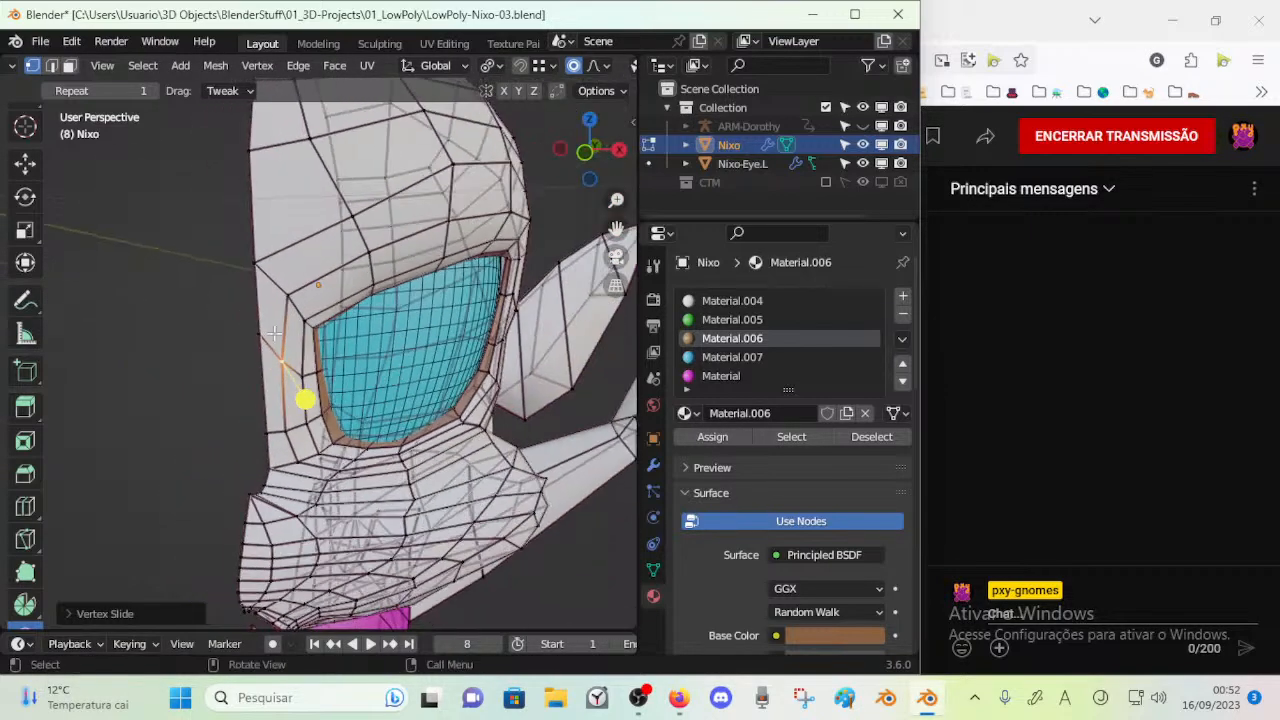
key(shift+v)
click(262, 352)
key(shift+v)
click(289, 372)
Select the vertices at the brow's inner corner beside the rim and smooth them
drag(298, 378, 297, 352)
drag(284, 290, 282, 292)
key(shift+v)
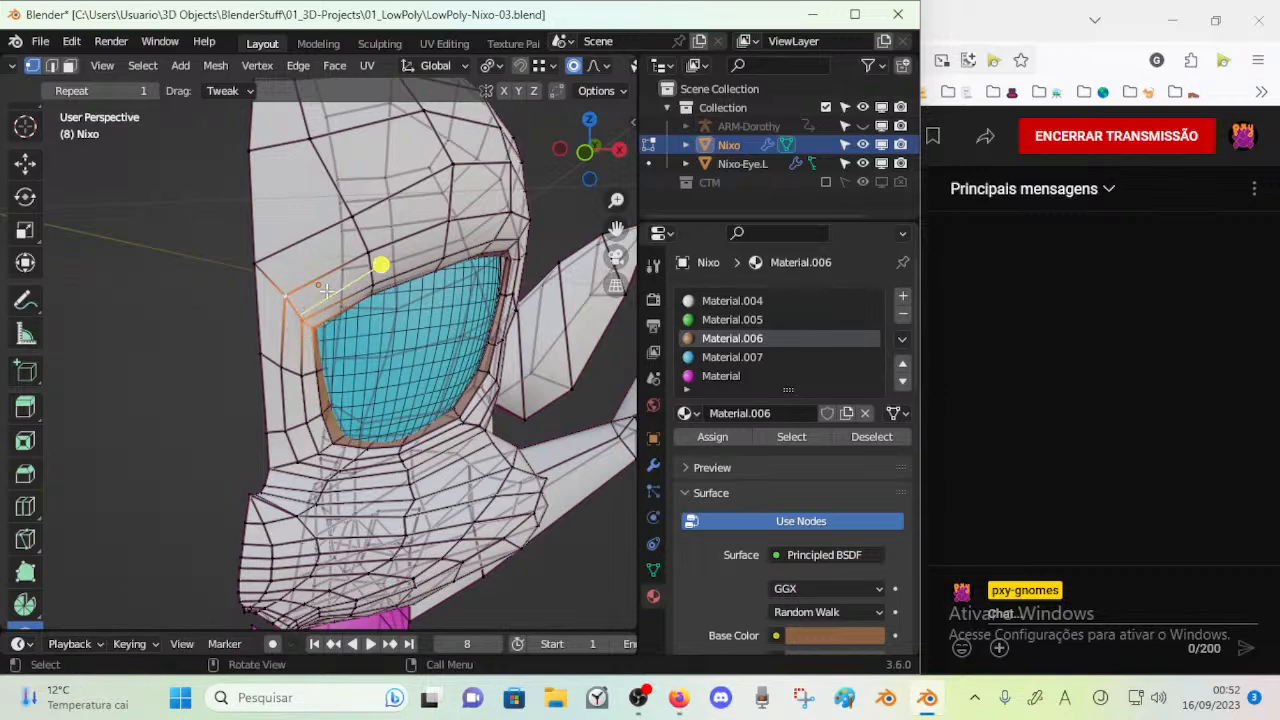
drag(419, 274, 430, 274)
middle_drag(430, 274, 240, 300)
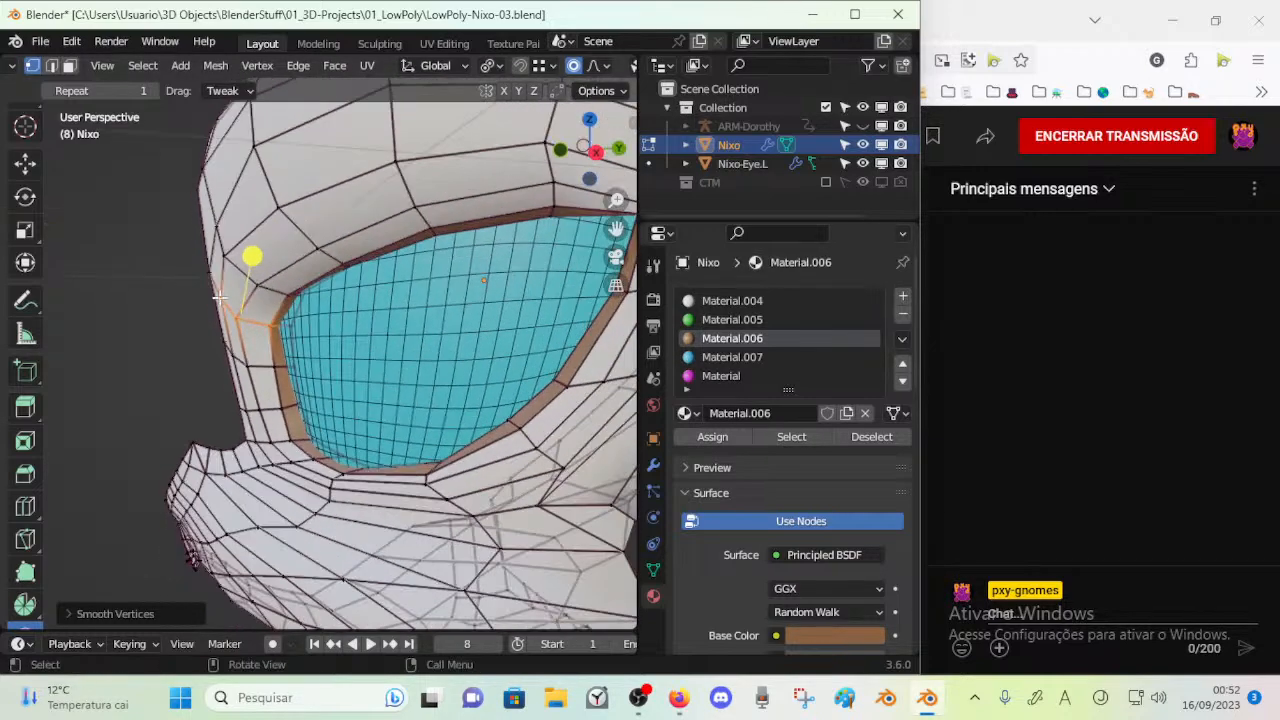
Adjust the vertices along the rim's inner side and move its lower inner corner with proportional editing
scroll(238, 337, up, 1)
key(r)
click(232, 363)
key(g)
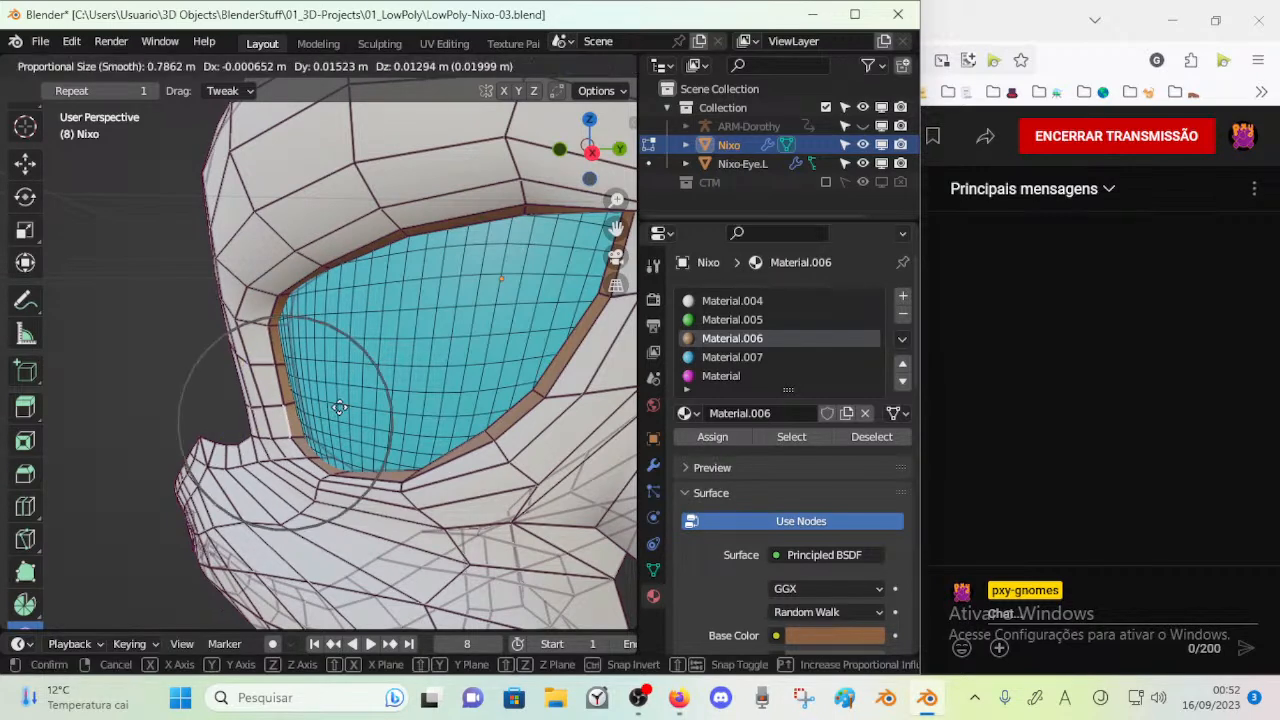
click(305, 438)
Shift the vertices at the eye rim's lower inner corner with proportional editing, finish the circle selection and clear it
middle_drag(305, 438, 296, 443)
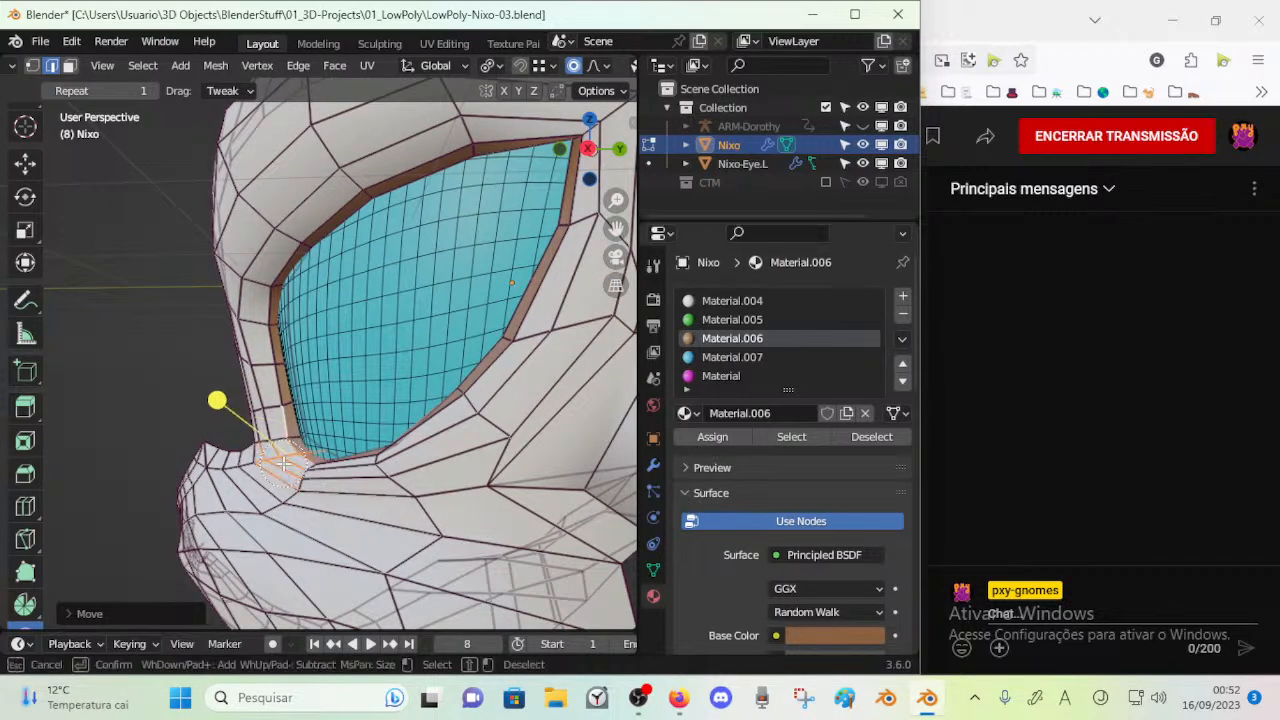
right_click(296, 485)
key(alt+a)
Select the face loop around the eye socket to inspect its flow from the side, and clear the selection
alt+click(302, 477)
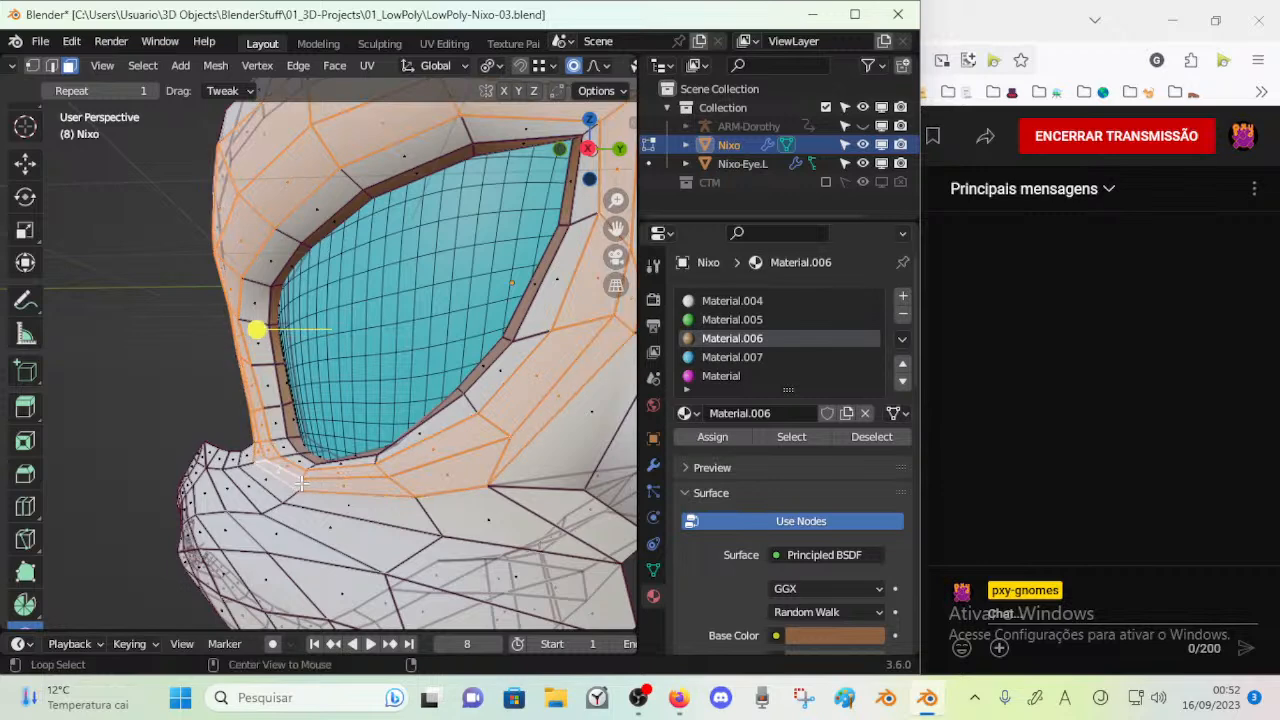
drag(258, 331, 284, 336)
scroll(284, 345, down, 3)
middle_drag(285, 352, 313, 357)
drag(342, 342, 352, 338)
key(alt+a)
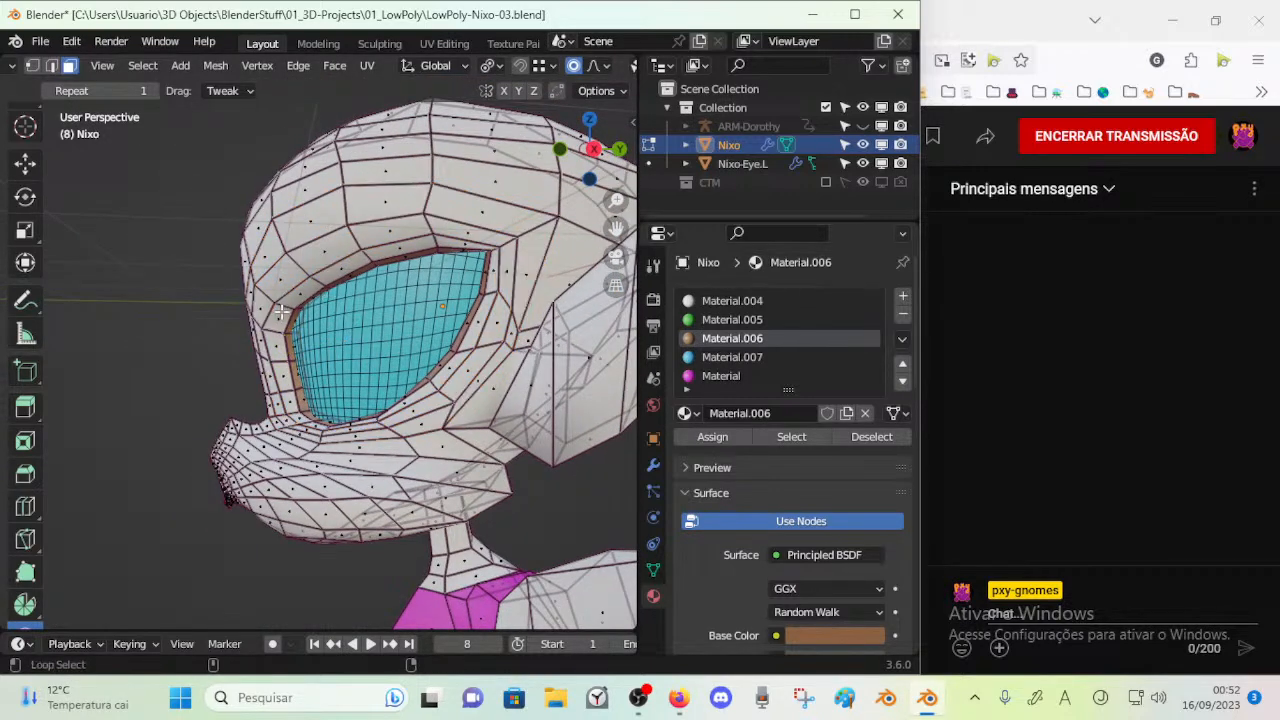
click(300, 351)
key(alt+a)
Move the vertex behind the eye's outer edge slightly upward with proportional editing
middle_drag(300, 351, 436, 340)
click(490, 307)
key(g)
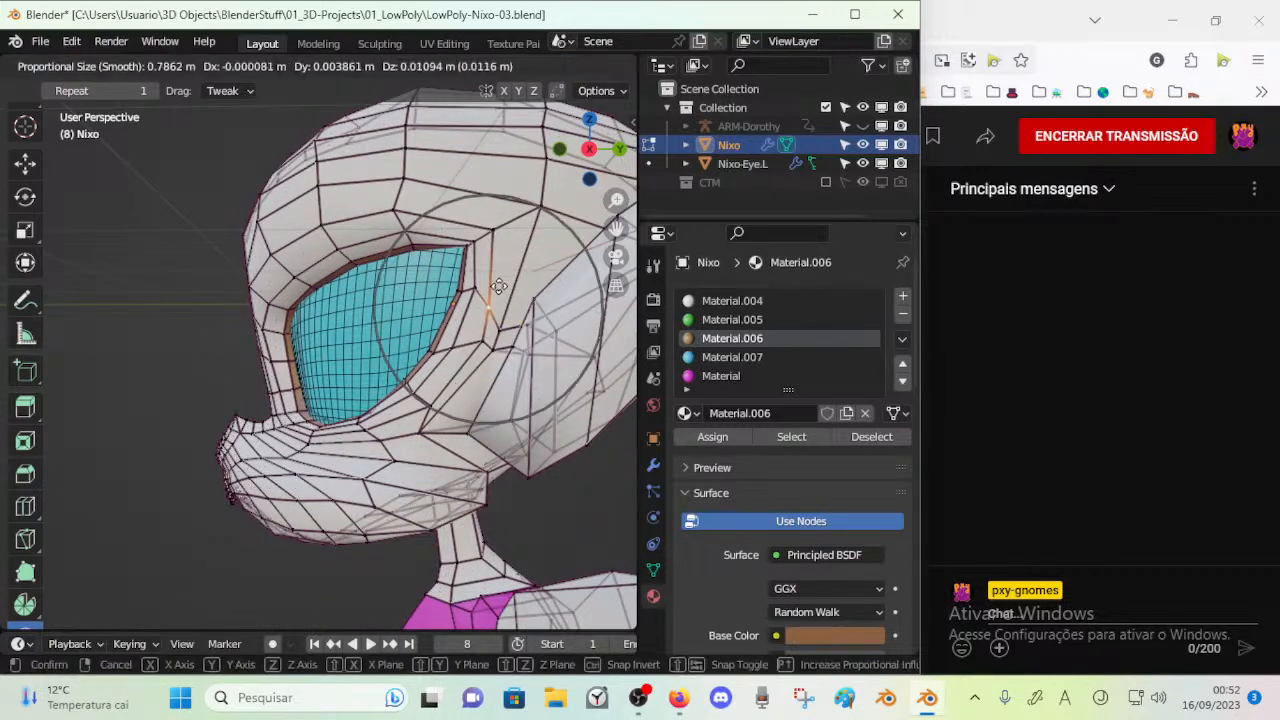
click(496, 289)
Slide the vertices between the eye's outer edge and the ear along their edges to even the spacing
middle_drag(490, 289, 489, 330)
key(shift+v)
click(489, 330)
key(shift+v)
click(456, 348)
middle_drag(456, 348, 286, 362)
Examine the faces between the eye's outer edge and the ear, comparing the cage with the subdivided surface
scroll(350, 372, up, 5)
key(3)
scroll(321, 355, down, 1)
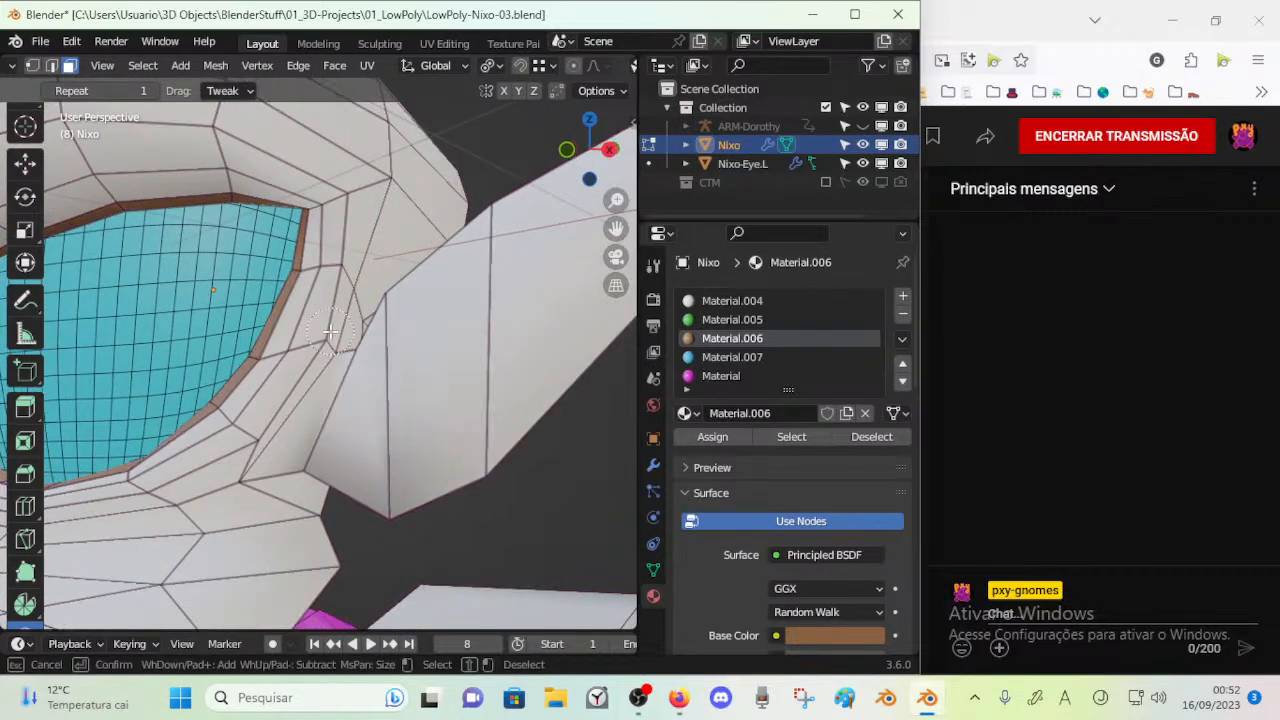
drag(344, 428, 384, 430)
key(Tab)
middle_drag(384, 430, 315, 424)
key(Tab)
key(Tab)
key(Tab)
Slide and move the vertices at the back of the cheek, below the eye's outer edge, into a cleaner flow
key(shift+v)
click(320, 446)
key(g)
click(320, 467)
key(shift+v)
click(305, 452)
key(g)
click(200, 465)
Select the edges meeting at the cheek corner beside the ear's lower base, check the subdivided shape and save the file
middle_drag(200, 465, 449, 486)
middle_drag(240, 497, 261, 450)
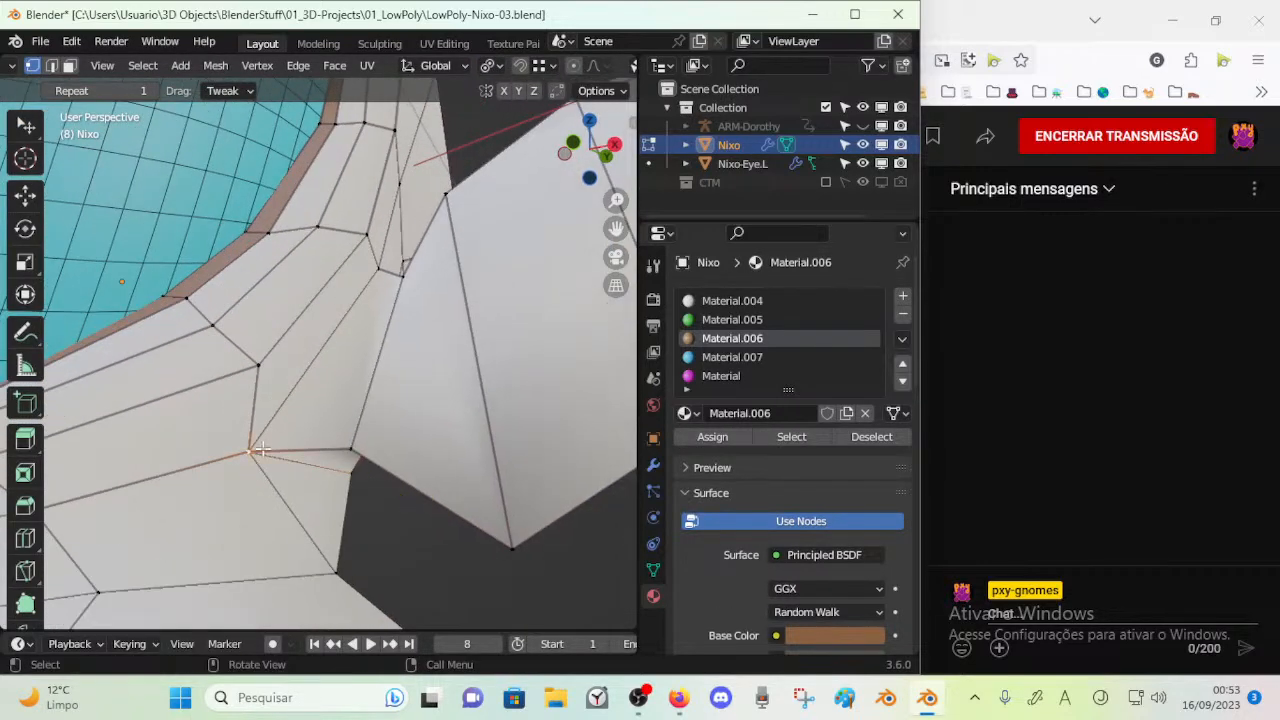
key(2)
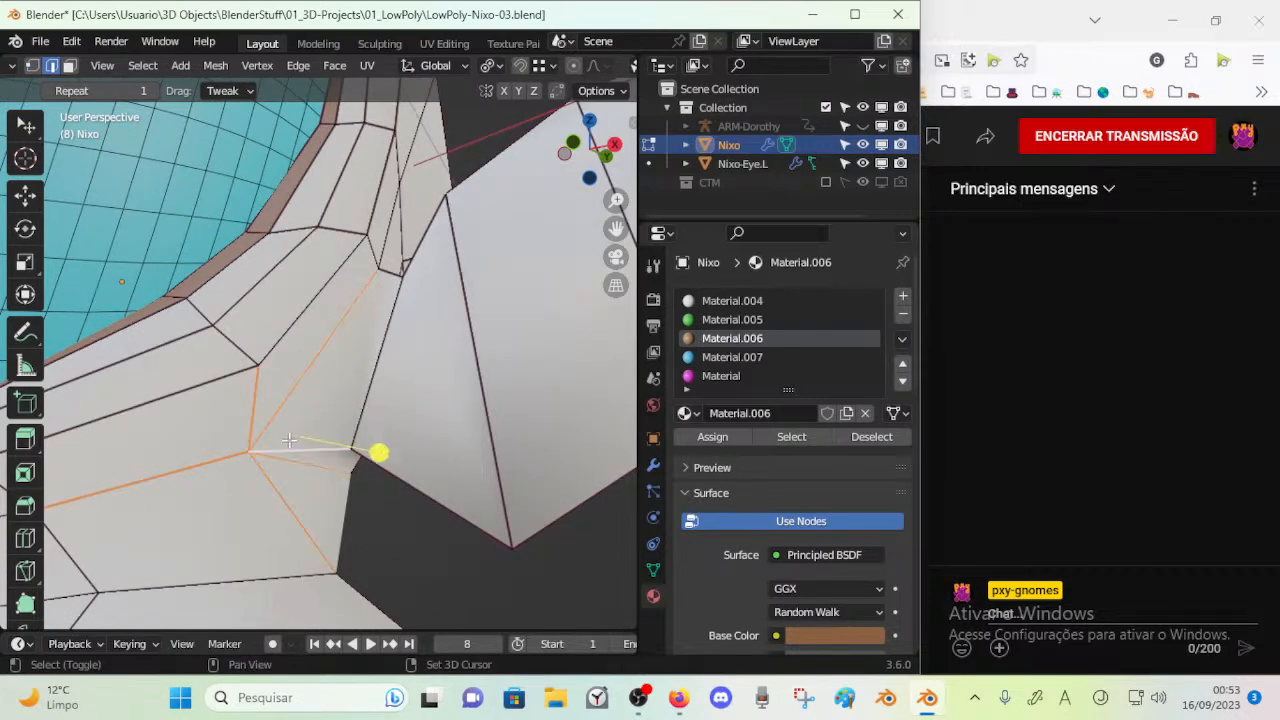
scroll(289, 440, down, 3)
key(Tab)
middle_drag(232, 424, 281, 425)
key(Tab)
key(ctrl+s)
Add a centred loop cut along the narrow strip of faces in front of the ear
middle_drag(359, 432, 263, 491)
mouse_move(74, 505)
middle_down()
mouse_move(80, 517)
mouse_move(64, 523)
middle_up()
middle_drag(221, 383, 280, 249)
middle_drag(414, 285, 341, 338)
key(ctrl+r)
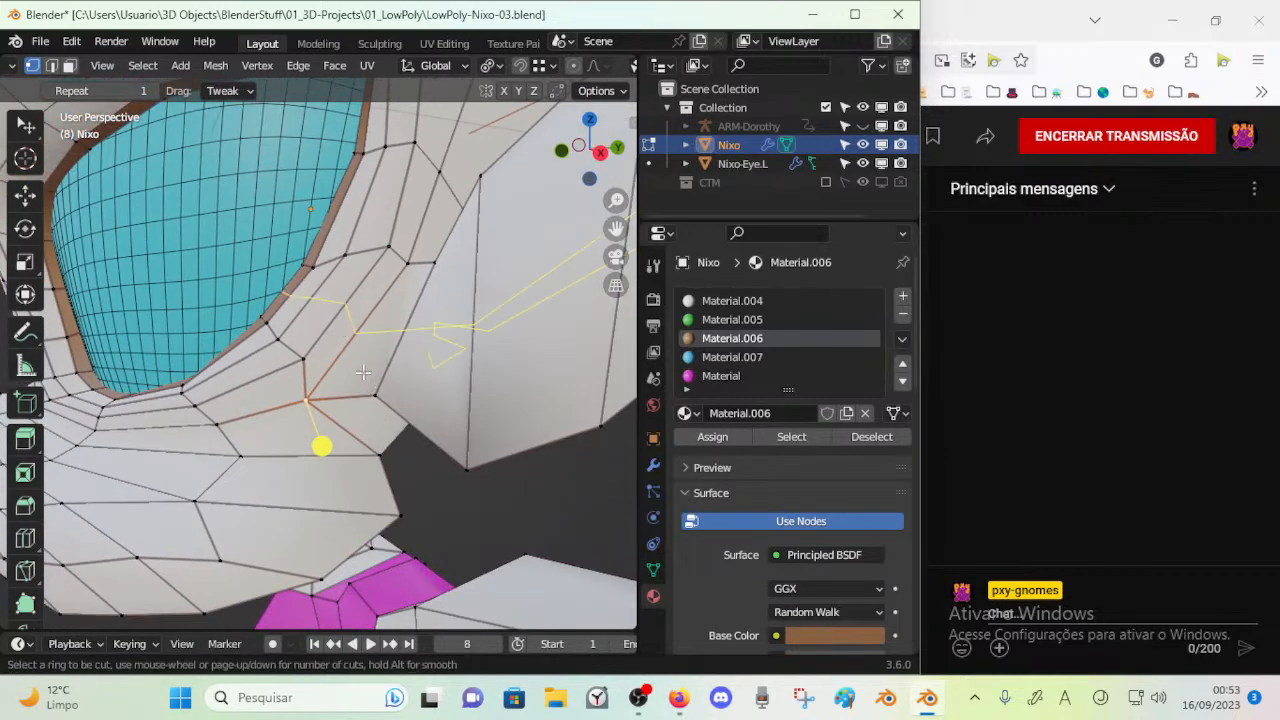
click(416, 263)
click(416, 263)
mouse_move(345, 313)
middle_down()
mouse_move(177, 277)
mouse_move(249, 289)
mouse_move(330, 327)
middle_up()
scroll(330, 327, up, 2)
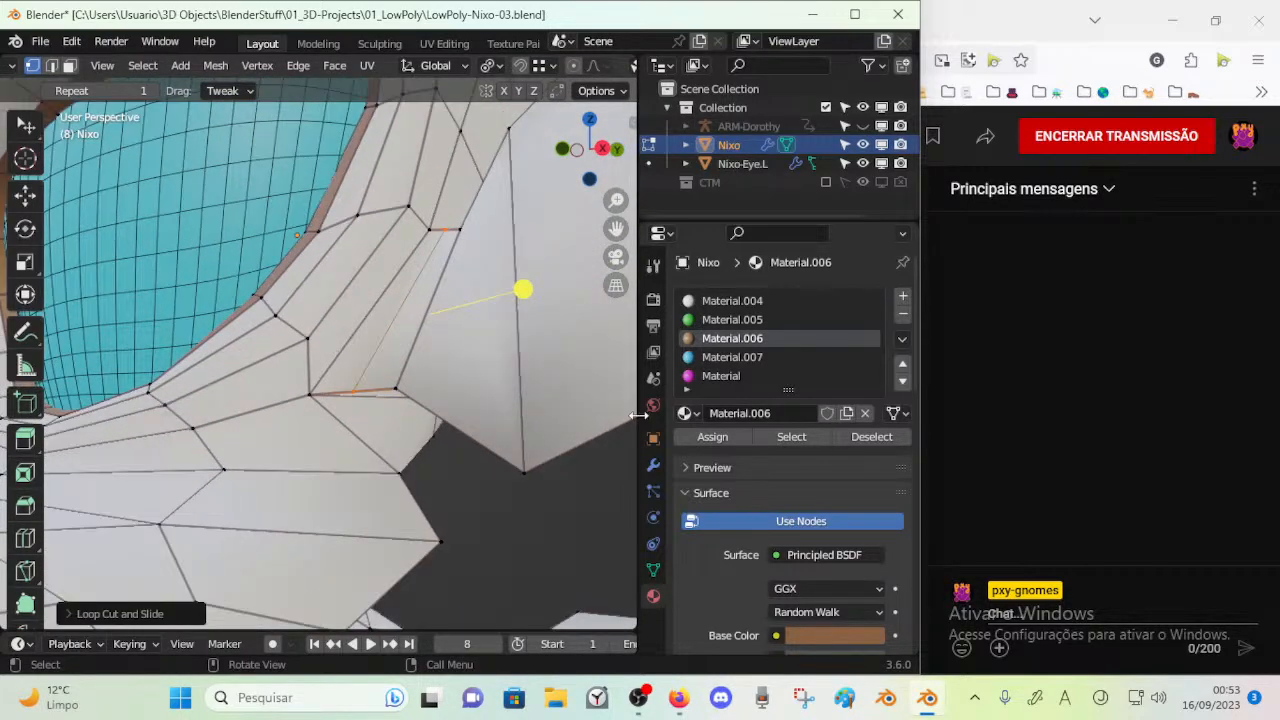
Show the Subdivision modifier's settings and inspect the new cut beside the ear in object and edit mode
click(653, 465)
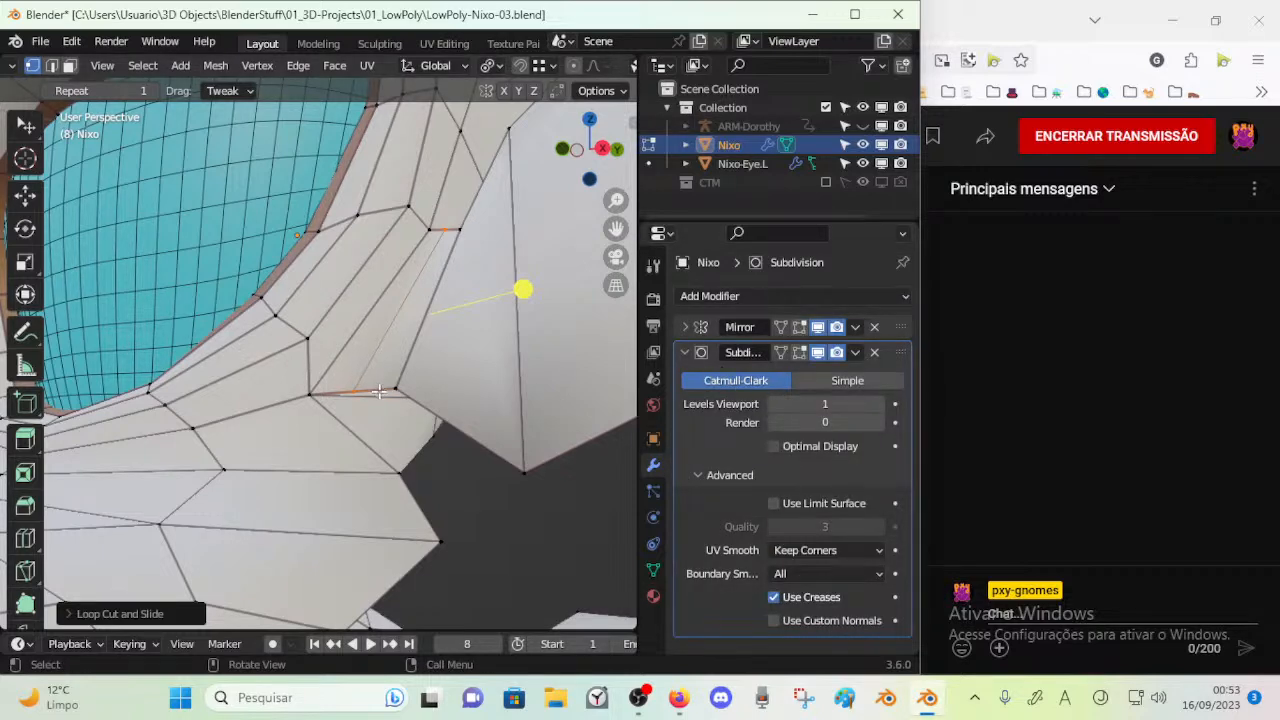
middle_drag(381, 410, 351, 344)
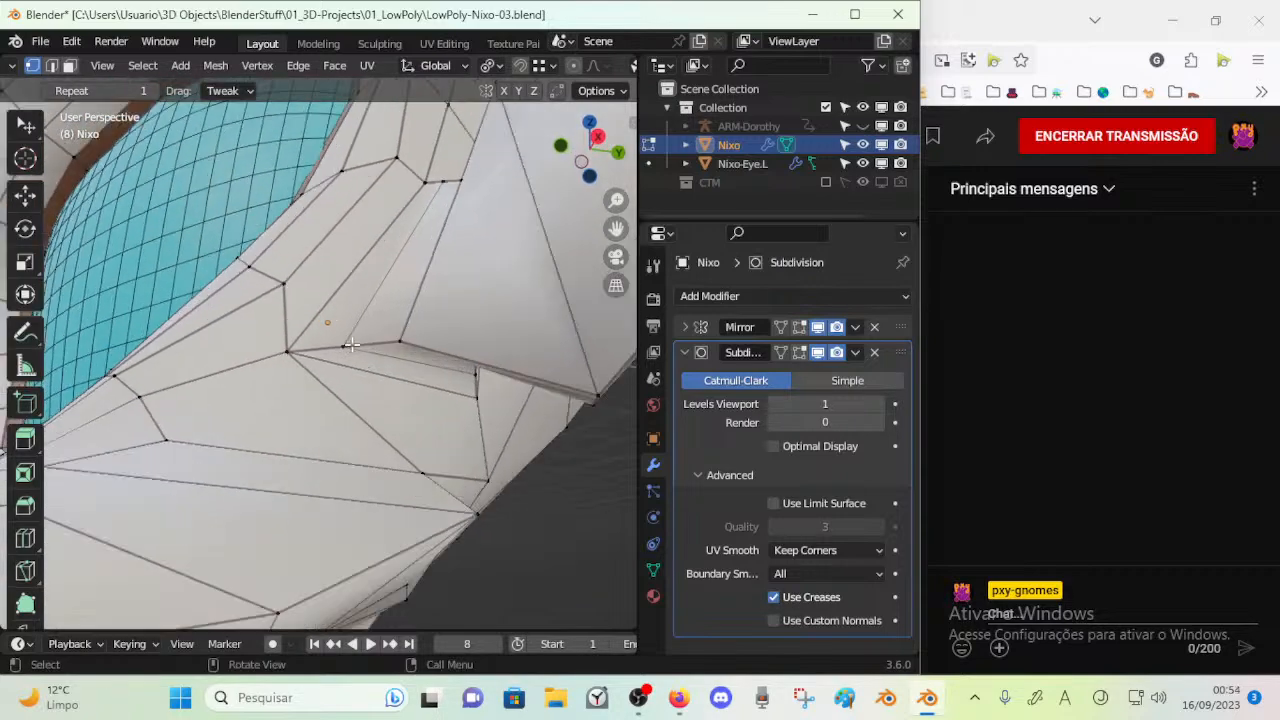
scroll(339, 344, down, 5)
key(Tab)
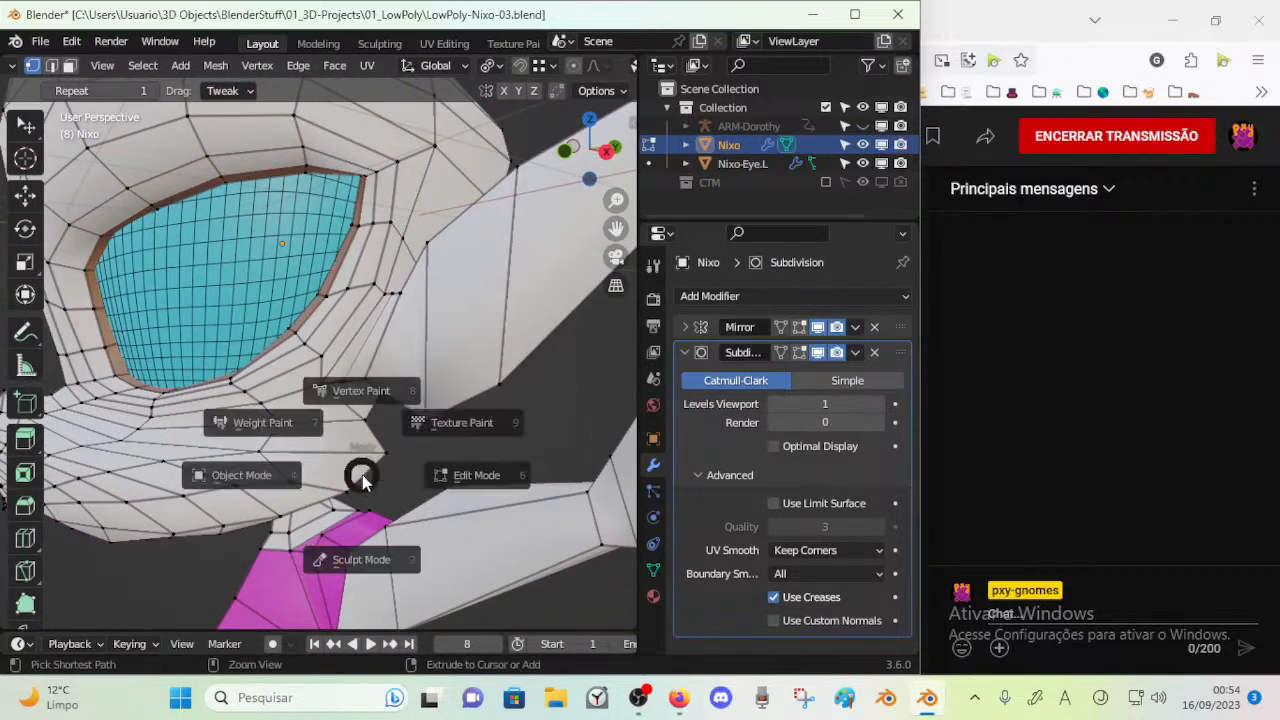
key(Tab)
Select the edge above the eye's outer upper corner and examine how the surrounding area subdivides
key(2)
click(349, 220)
middle_drag(411, 446, 425, 408)
middle_drag(327, 407, 363, 419)
scroll(330, 380, up, 2)
key(1)
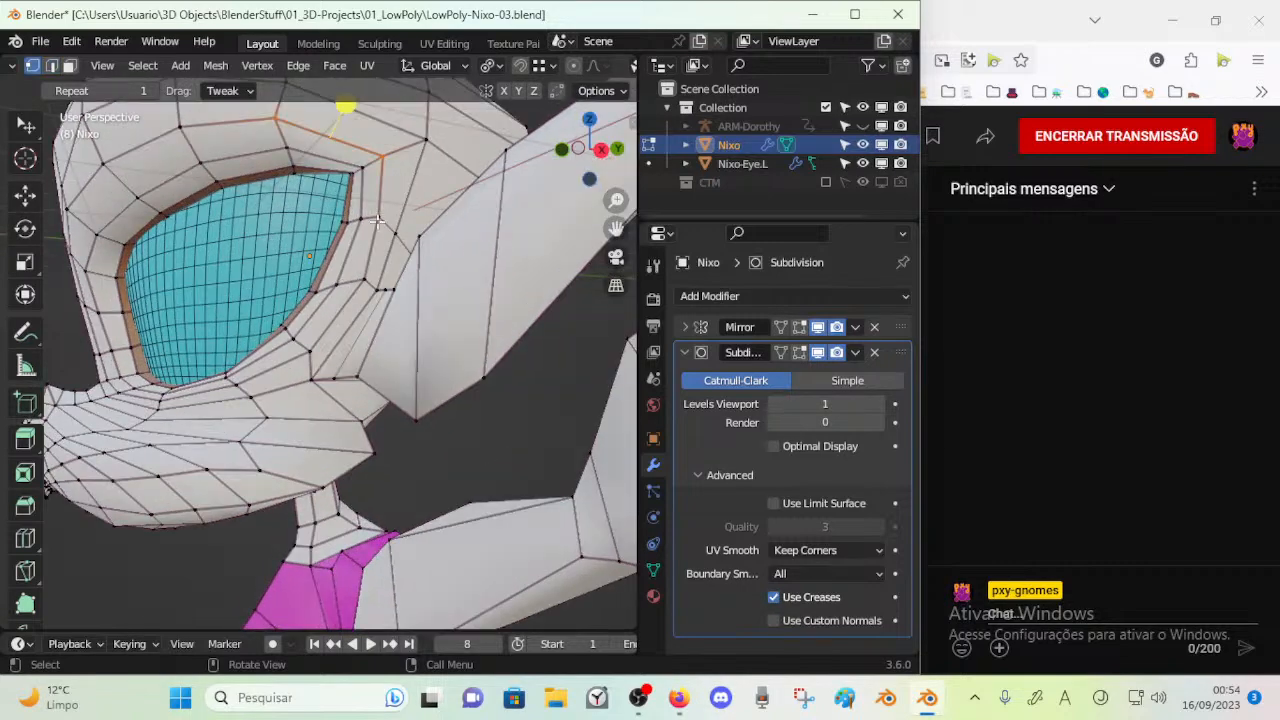
scroll(371, 242, down, 1)
key(Tab)
mouse_move(361, 358)
middle_down()
mouse_move(346, 329)
mouse_move(247, 320)
mouse_move(338, 341)
mouse_move(358, 367)
middle_up()
key(Tab)
Compare the character's base mesh with its subdivided shape from several angles
middle_drag(358, 442, 309, 380)
scroll(309, 380, down, 3)
middle_drag(312, 440, 357, 500)
key(Tab)
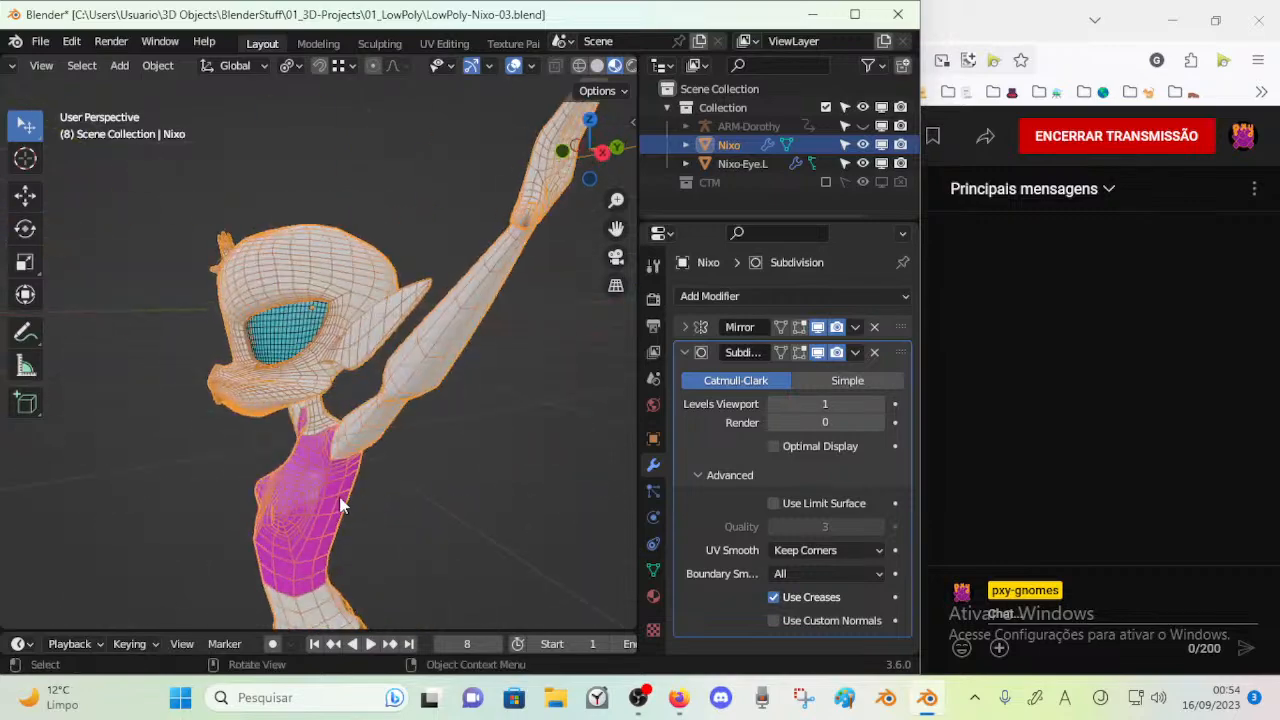
key(Tab)
scroll(320, 497, up, 4)
key(Tab)
middle_drag(235, 440, 392, 391)
Try Subdivision viewport level 2, restore level 1 and toggle the modifier's viewport display to compare the head
click(878, 405)
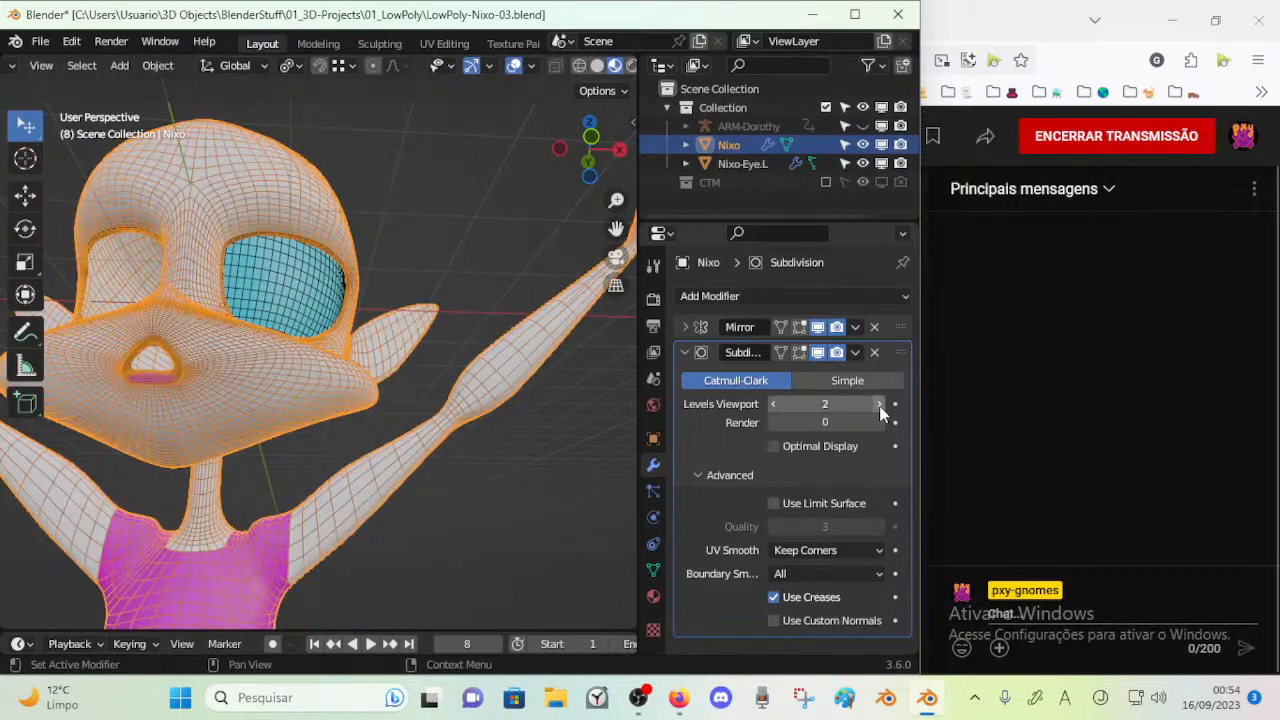
click(774, 404)
click(818, 353)
middle_drag(369, 376, 626, 399)
key(Tab)
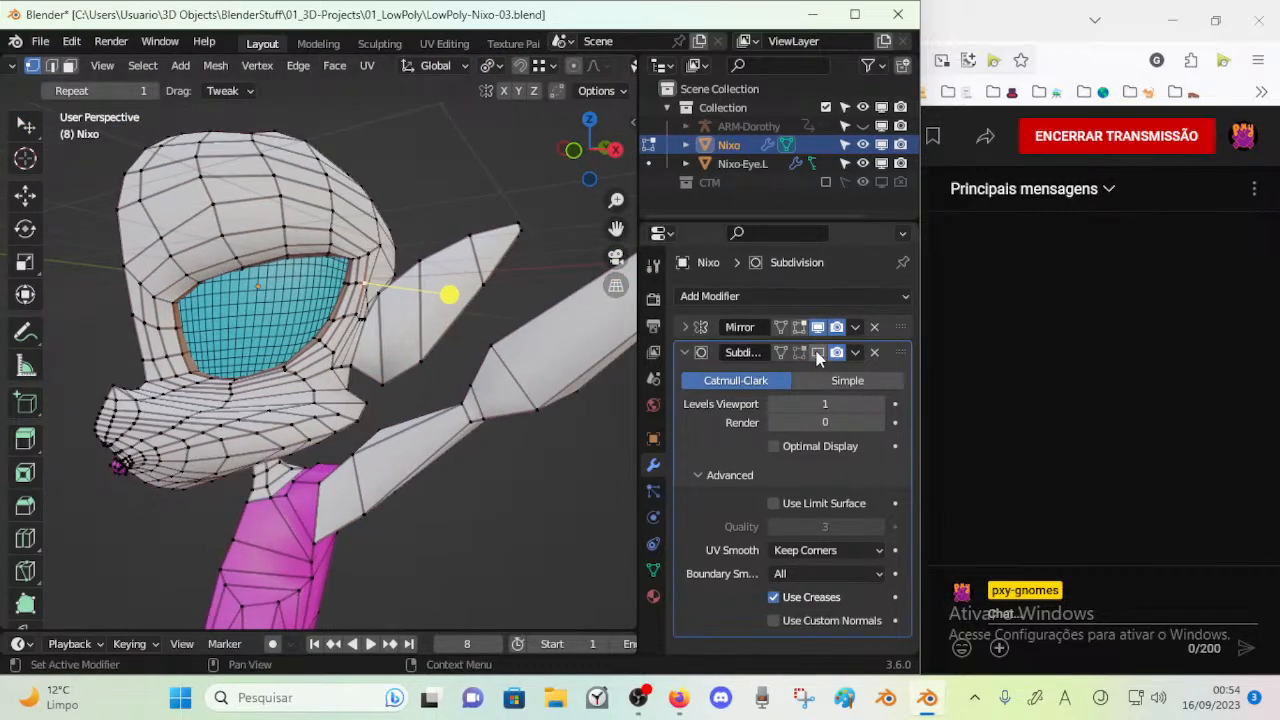
Check the crease values of individual edges on the cheek below the eye's outer edge
scroll(442, 441, up, 6)
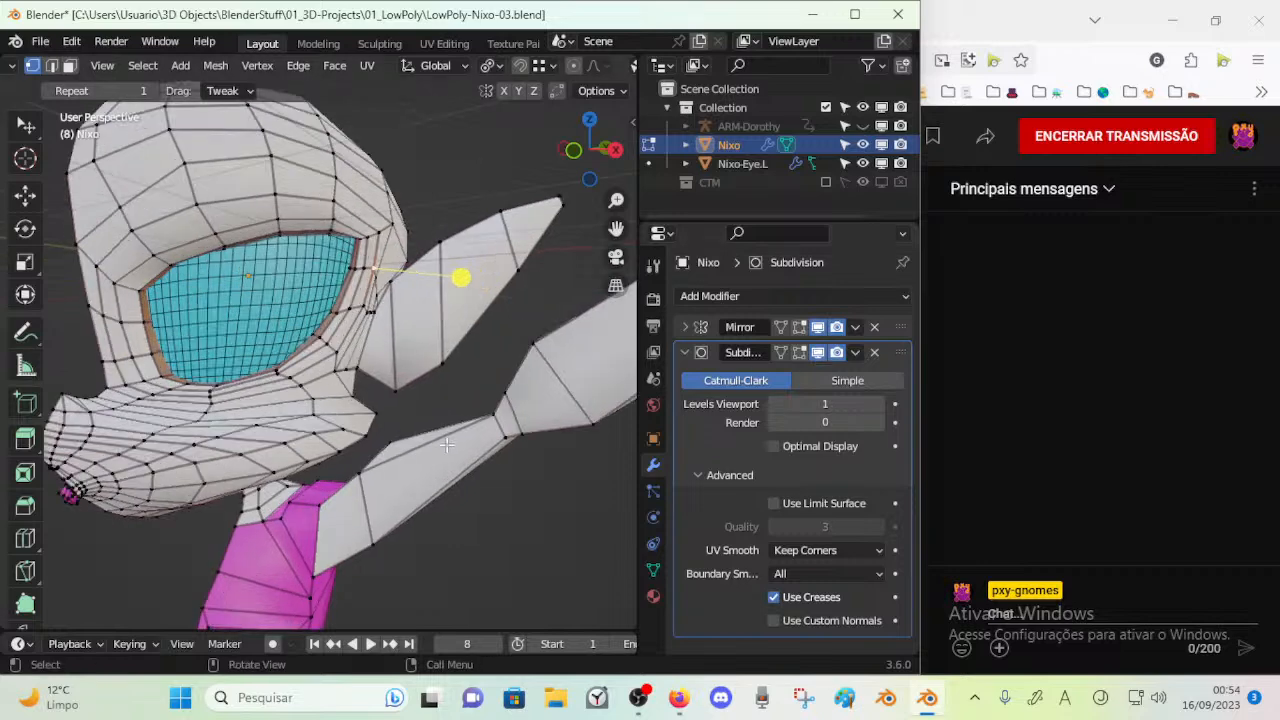
scroll(352, 441, up, 3)
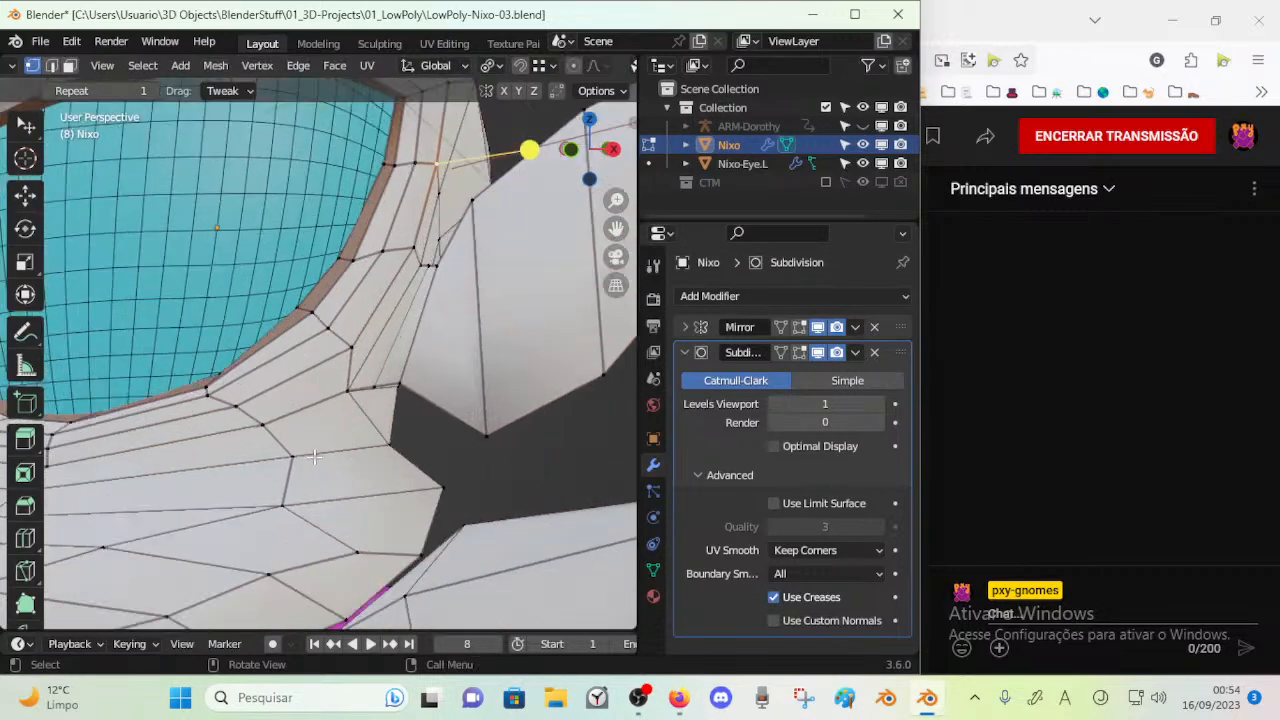
key(n)
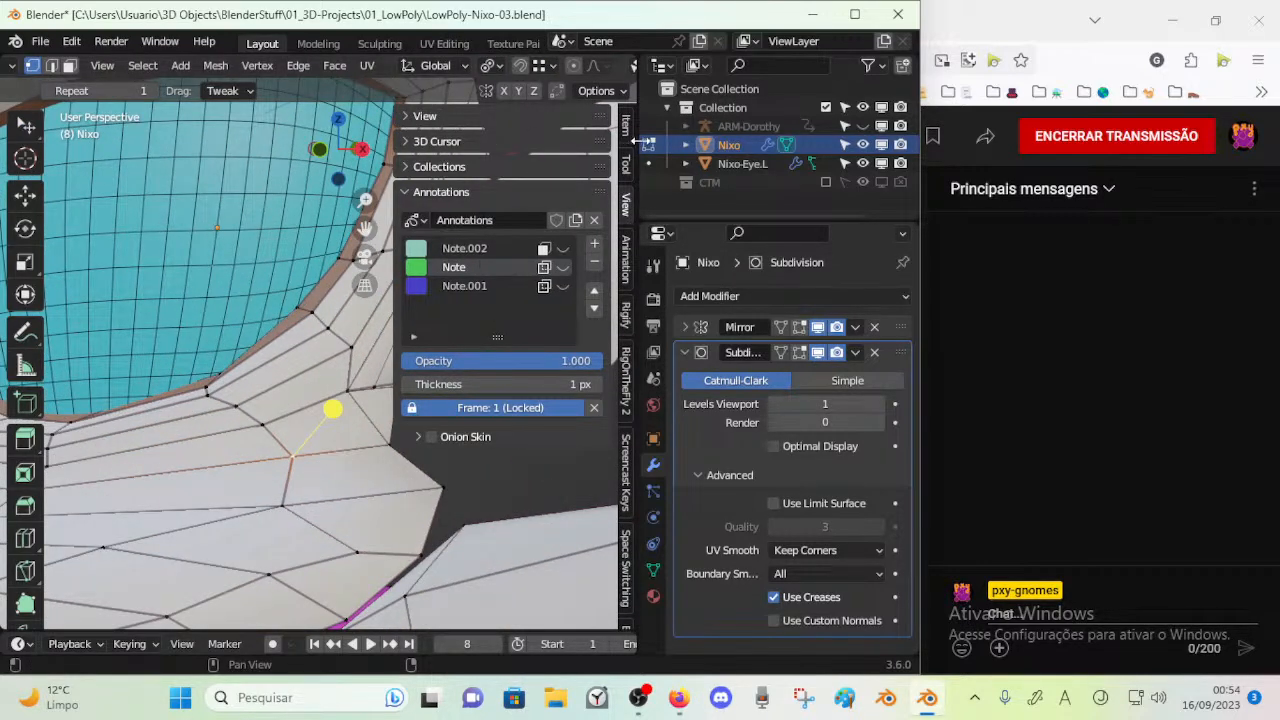
click(626, 136)
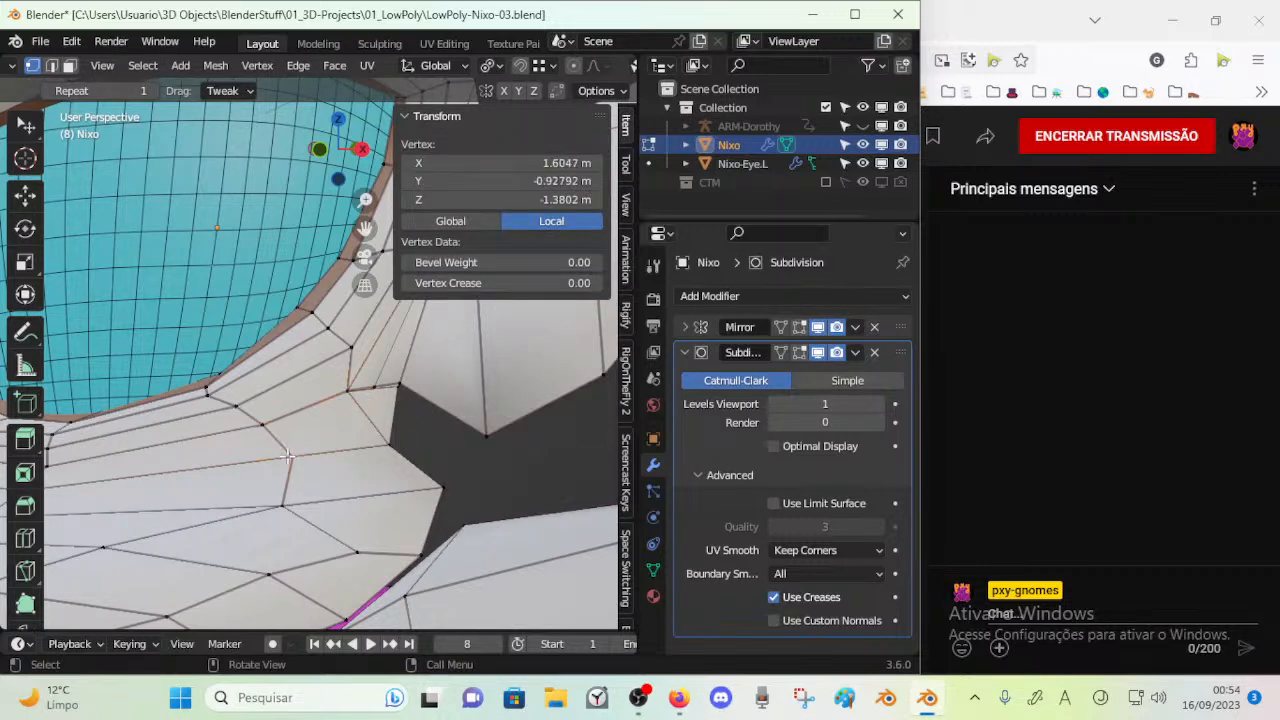
key(2)
click(296, 405)
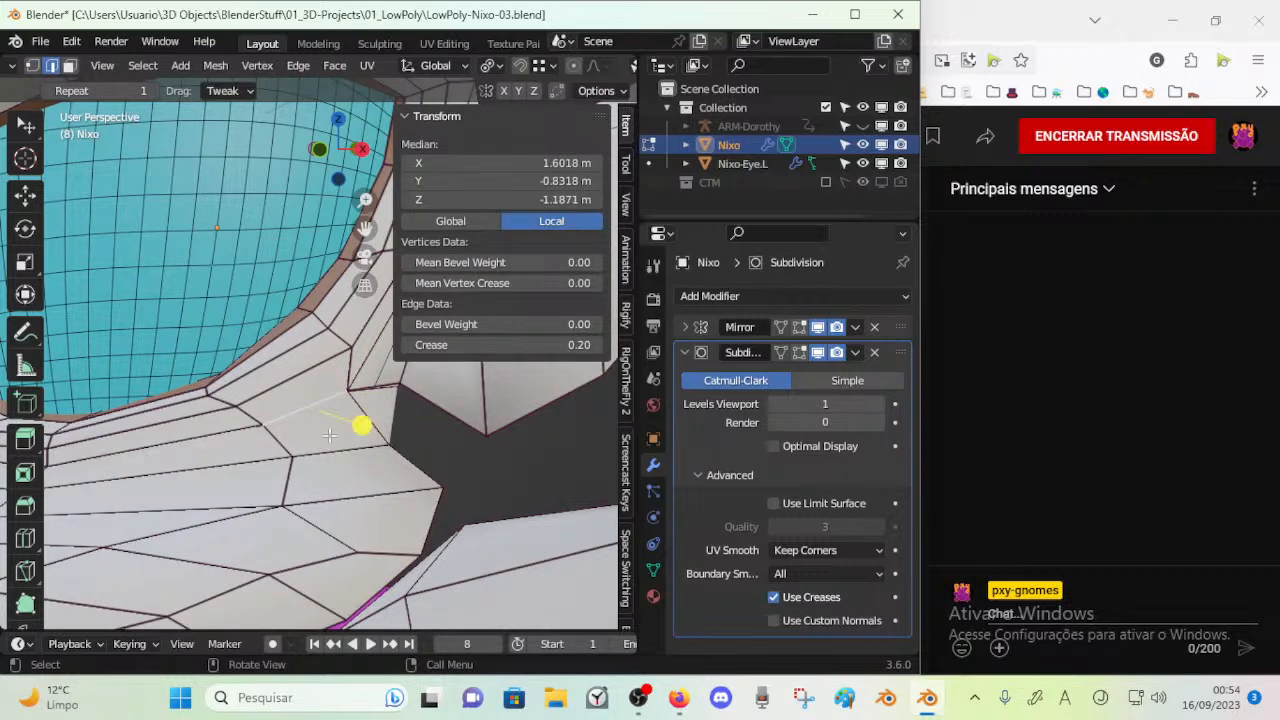
middle_drag(331, 440, 470, 360)
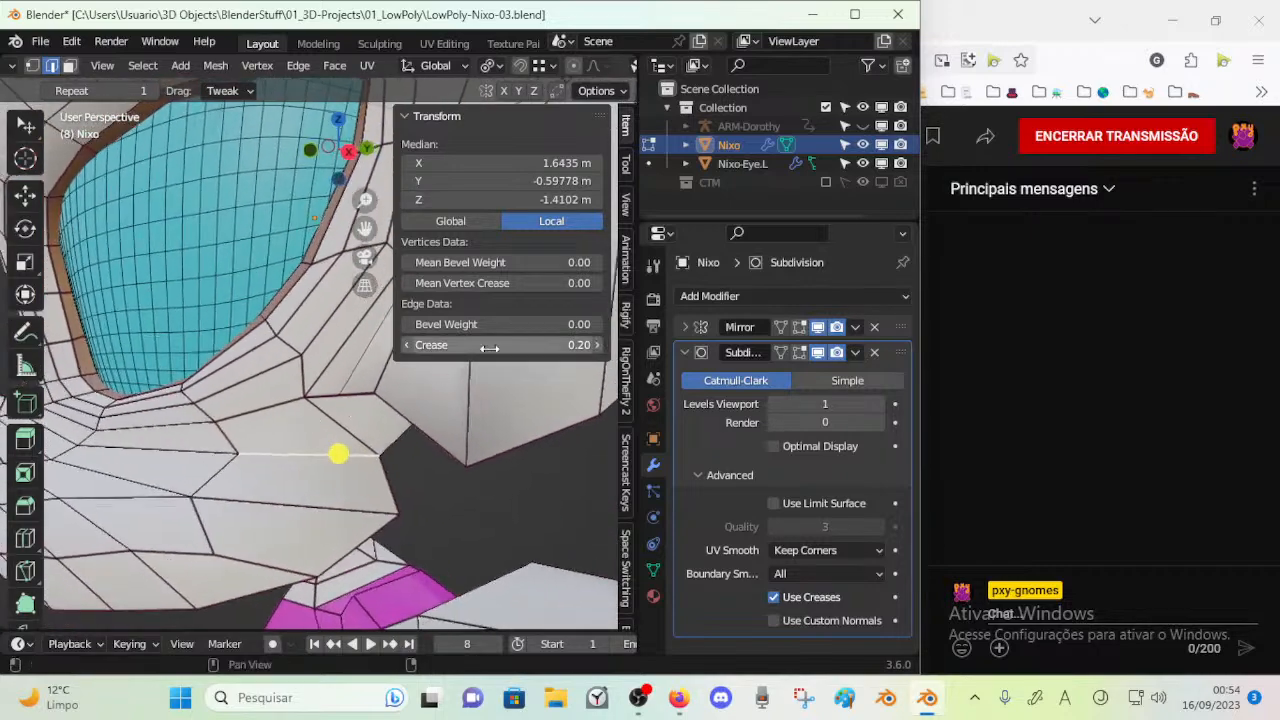
shift+middle_drag(437, 433, 373, 504)
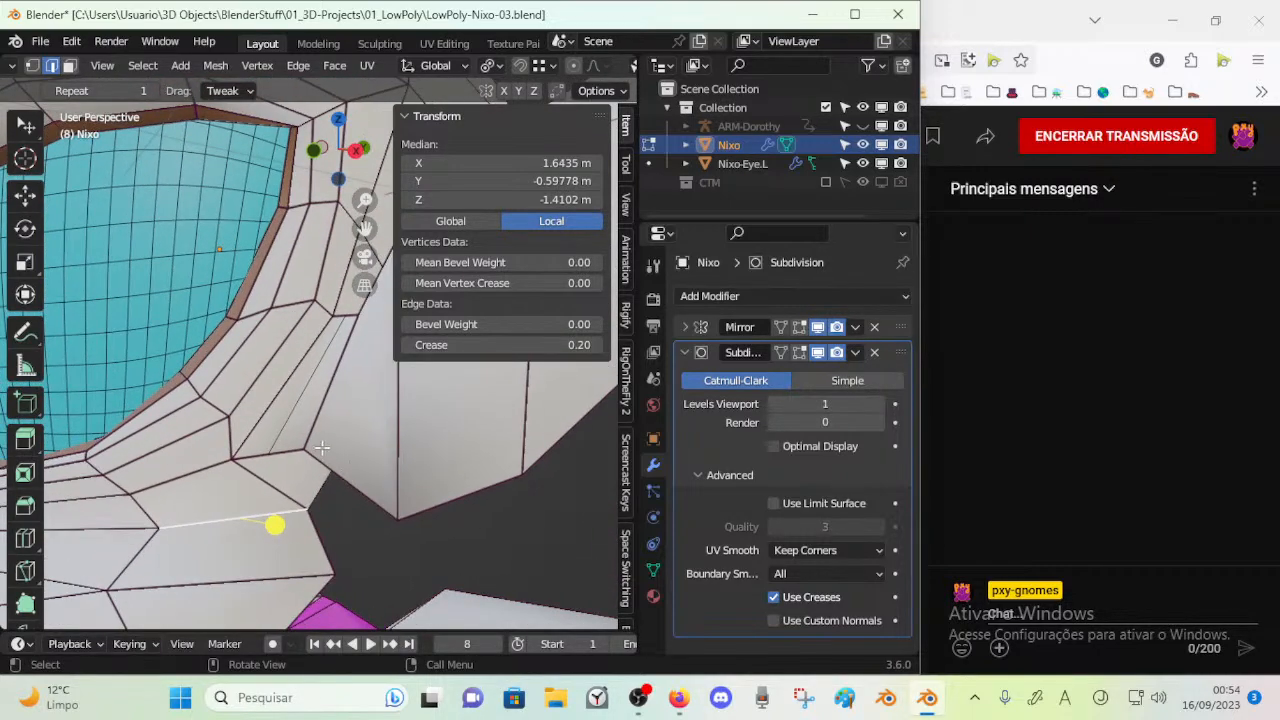
scroll(328, 452, down, 2)
key(n)
Examine the cheek and ear junction while alternating between the editable cage and the subdivided result
middle_drag(328, 452, 352, 463)
scroll(366, 438, down, 5)
scroll(326, 505, up, 1)
key(Tab)
scroll(387, 446, up, 3)
key(Tab)
scroll(378, 448, up, 3)
scroll(320, 459, up, 3)
key(Tab)
key(Tab)
Slide the cheek vertex beside the ear's lower base, adjust the vertices in front of the ear and save the file
key(1)
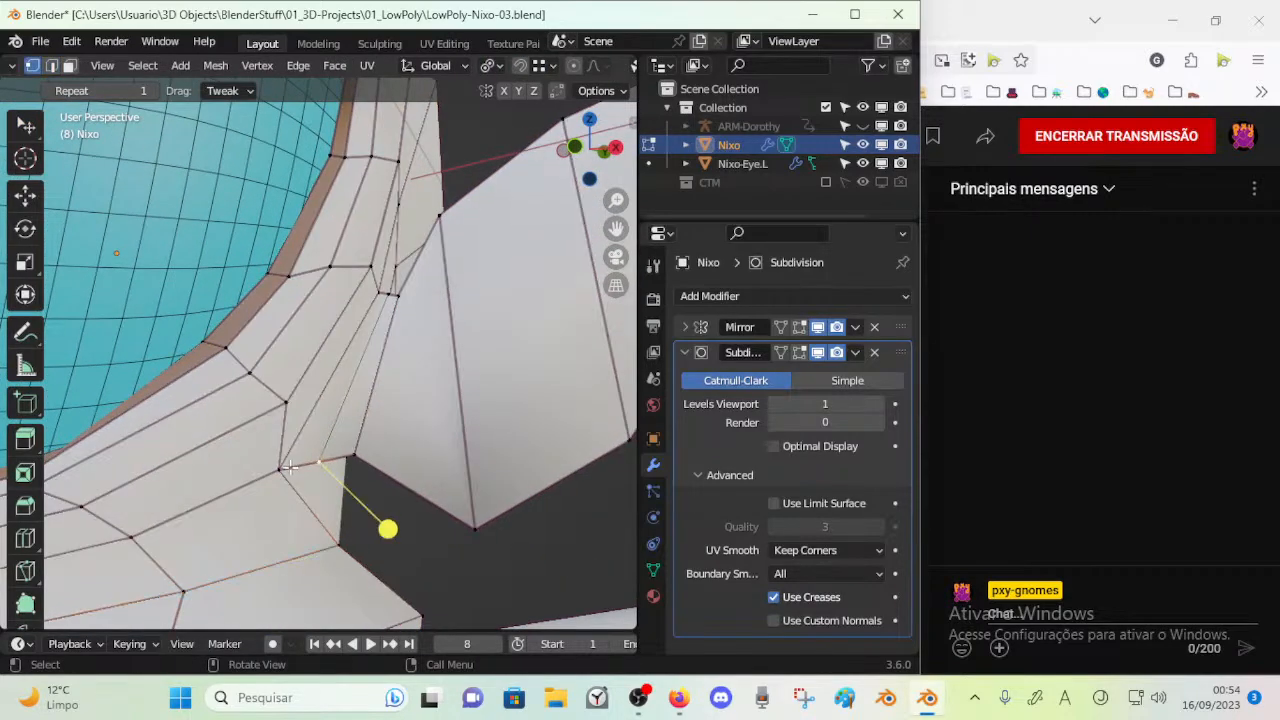
key(shift+v)
click(298, 481)
drag(286, 409, 288, 423)
drag(352, 262, 394, 280)
key(ctrl+s)
Select the whole mesh, apply an edge crease to all of it and clear the selection
middle_drag(394, 280, 380, 314)
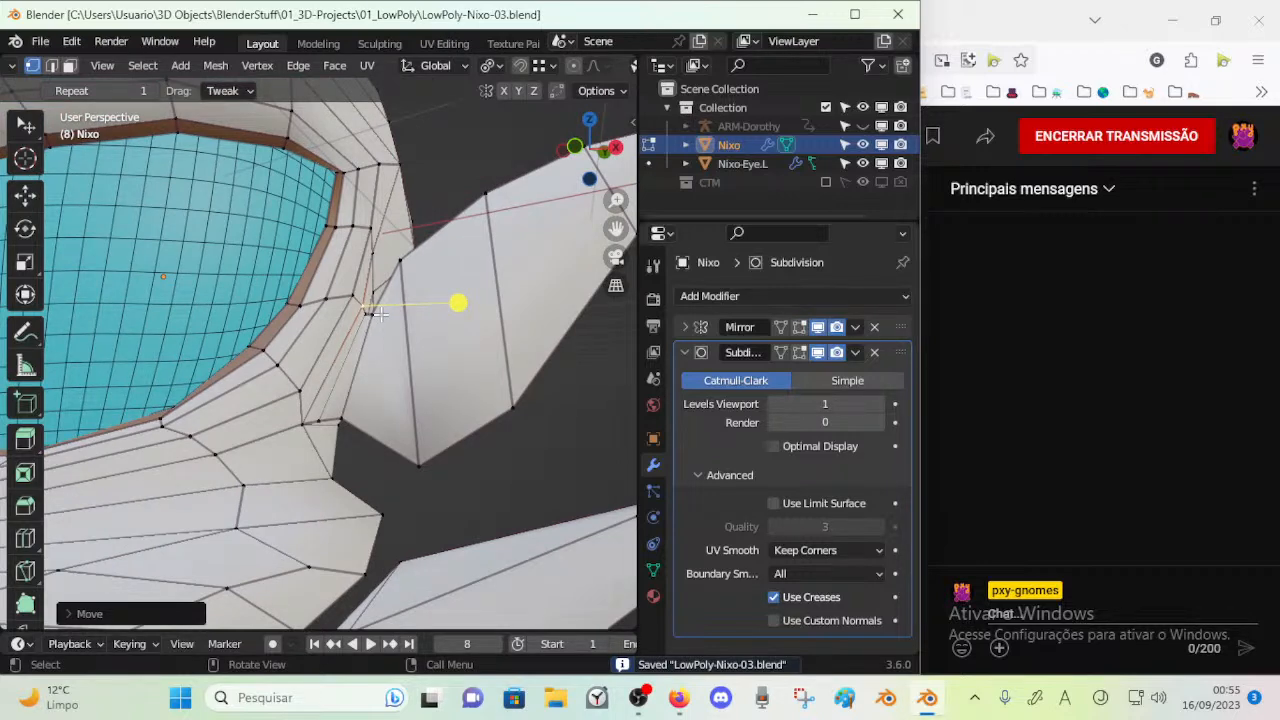
middle_drag(374, 323, 292, 441)
key(a)
key(shift+e)
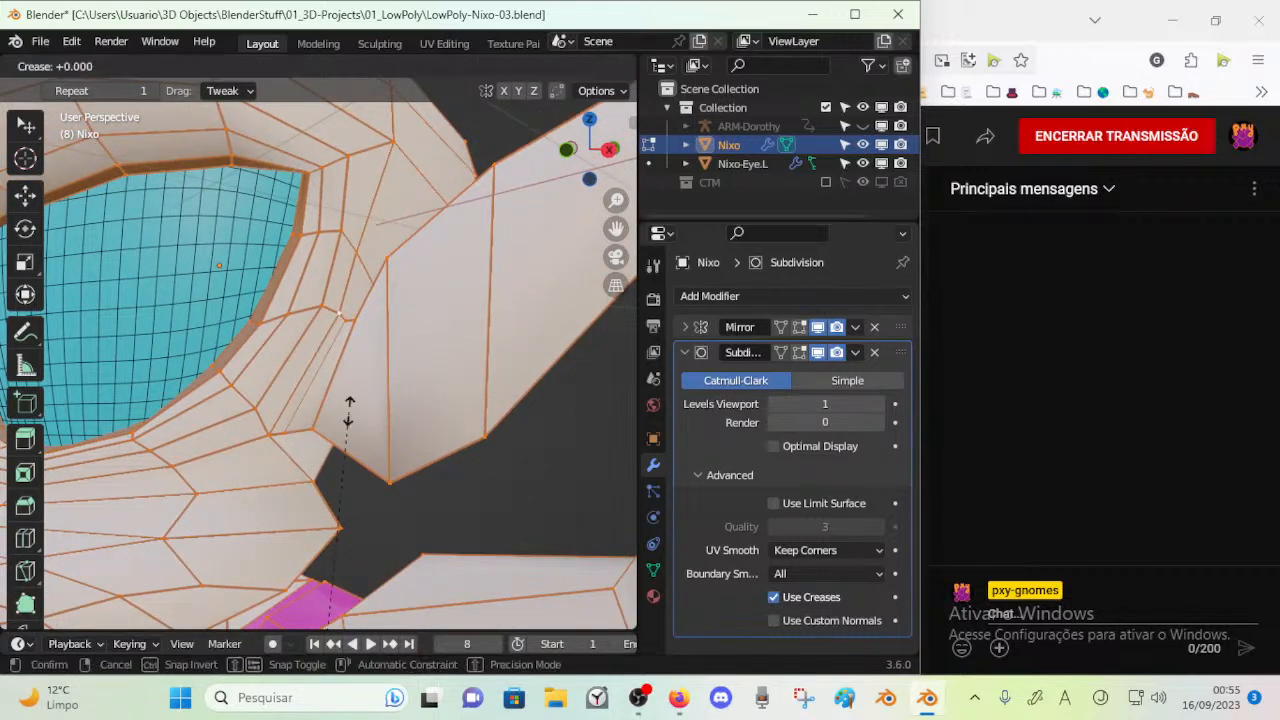
key(Return)
scroll(350, 411, up, 3)
key(alt+a)
Slide the head vertices behind the ear base along their edges and merge the crowded ones
middle_drag(370, 405, 155, 447)
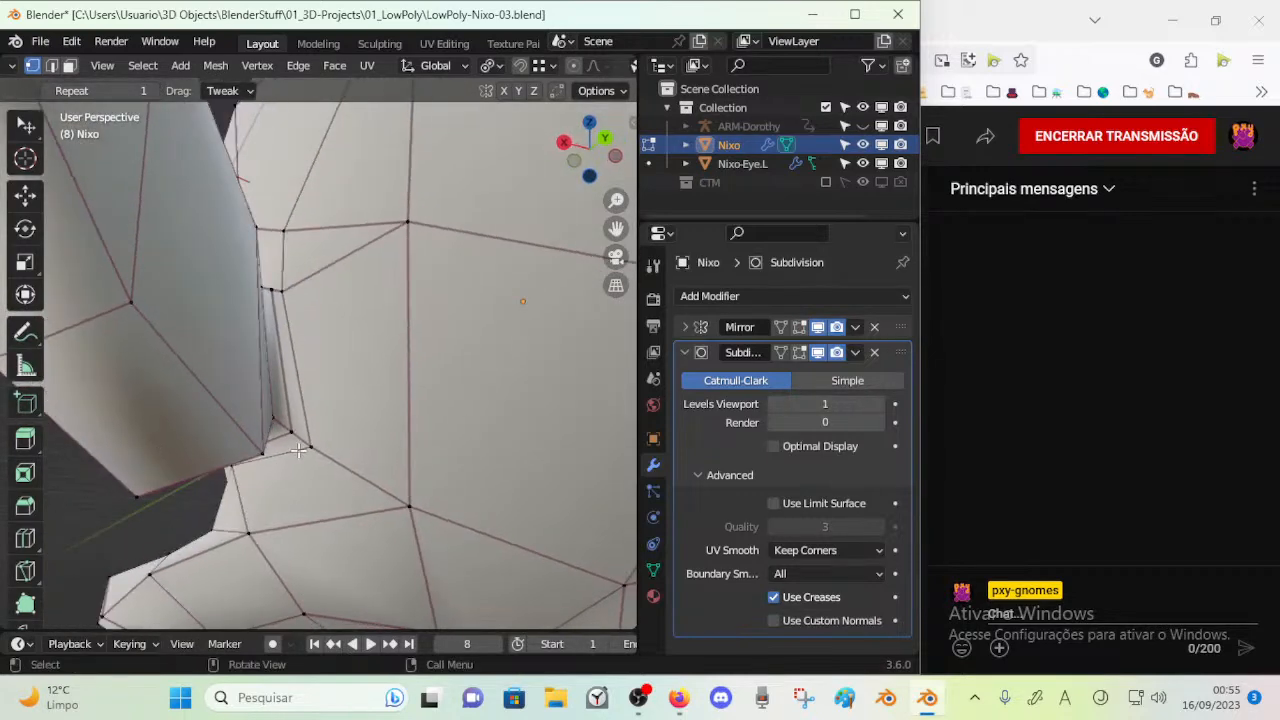
key(shift+v)
click(350, 460)
click(314, 290)
key(shift+v)
click(345, 273)
middle_drag(345, 273, 379, 318)
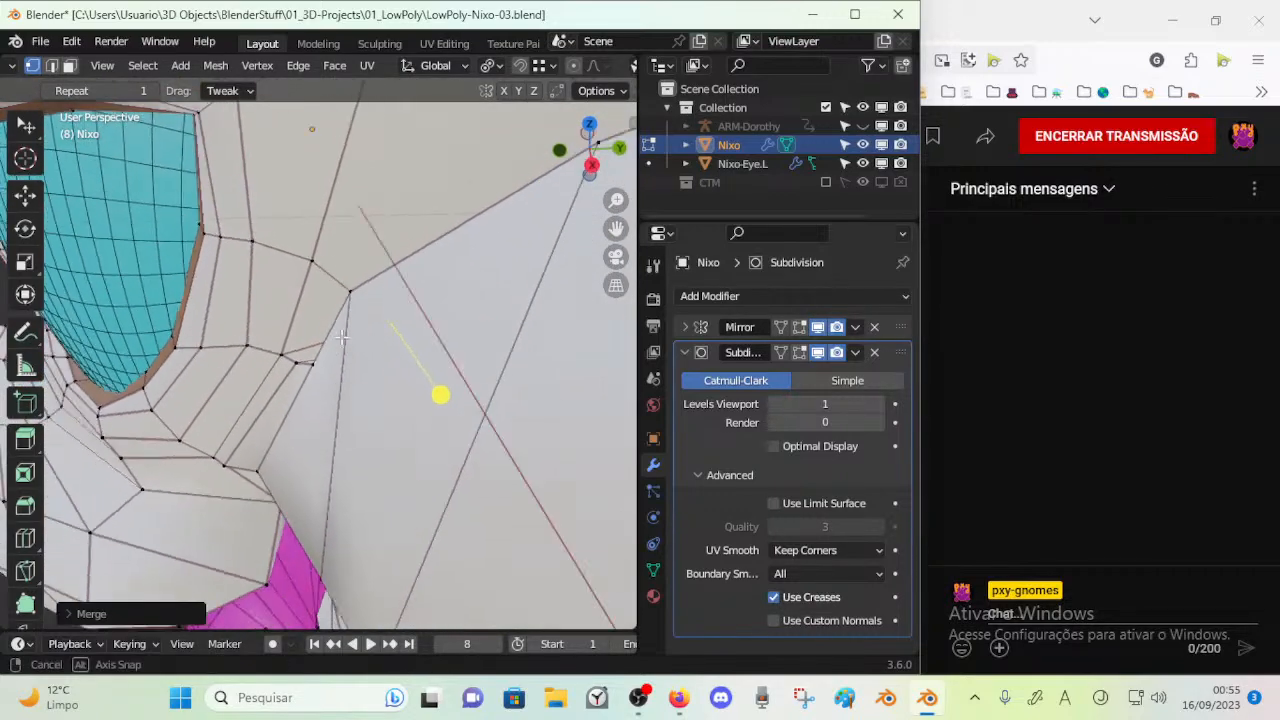
middle_drag(273, 340, 226, 451)
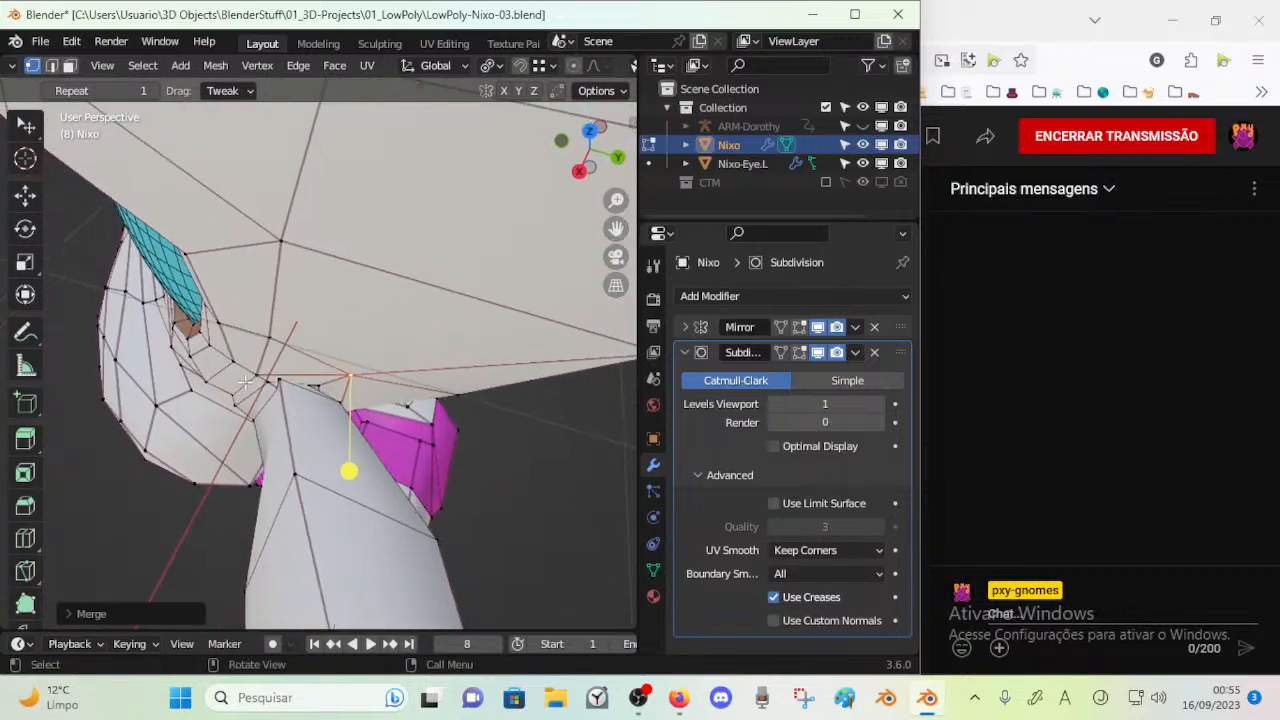
Inspect the merged area around the ear base from the front, below and behind
middle_drag(264, 383, 398, 328)
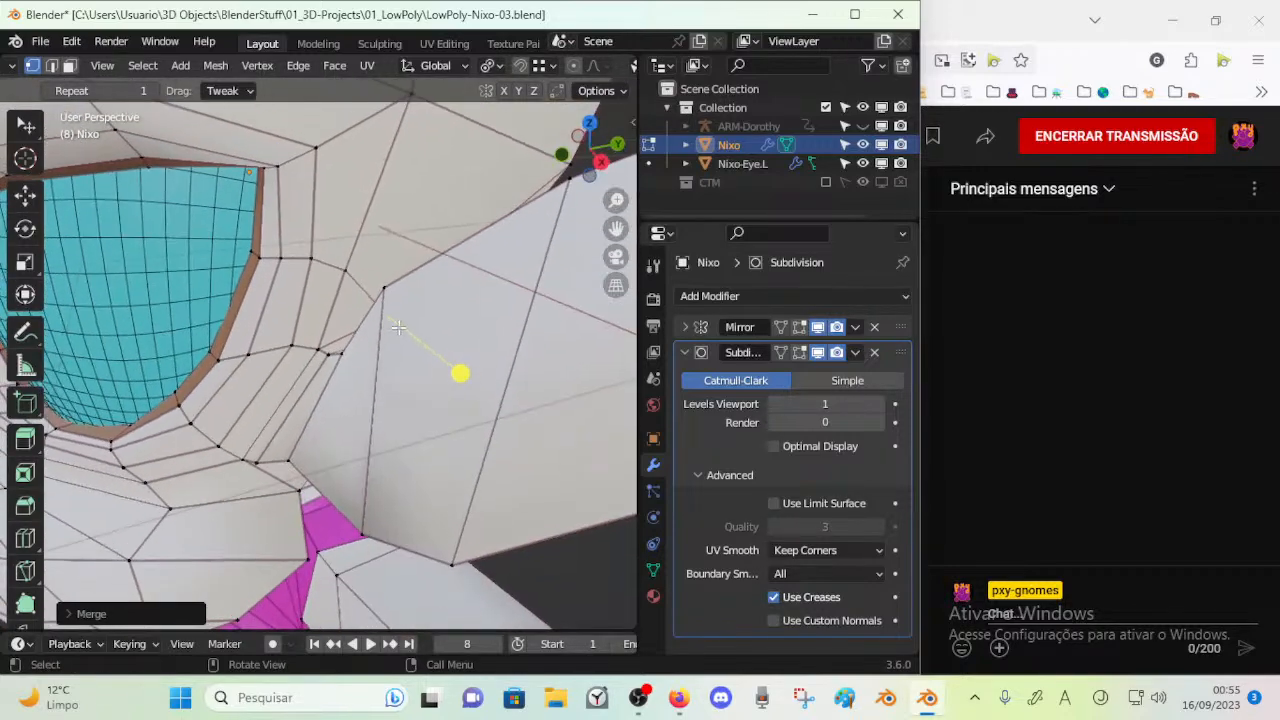
middle_drag(355, 400, 421, 314)
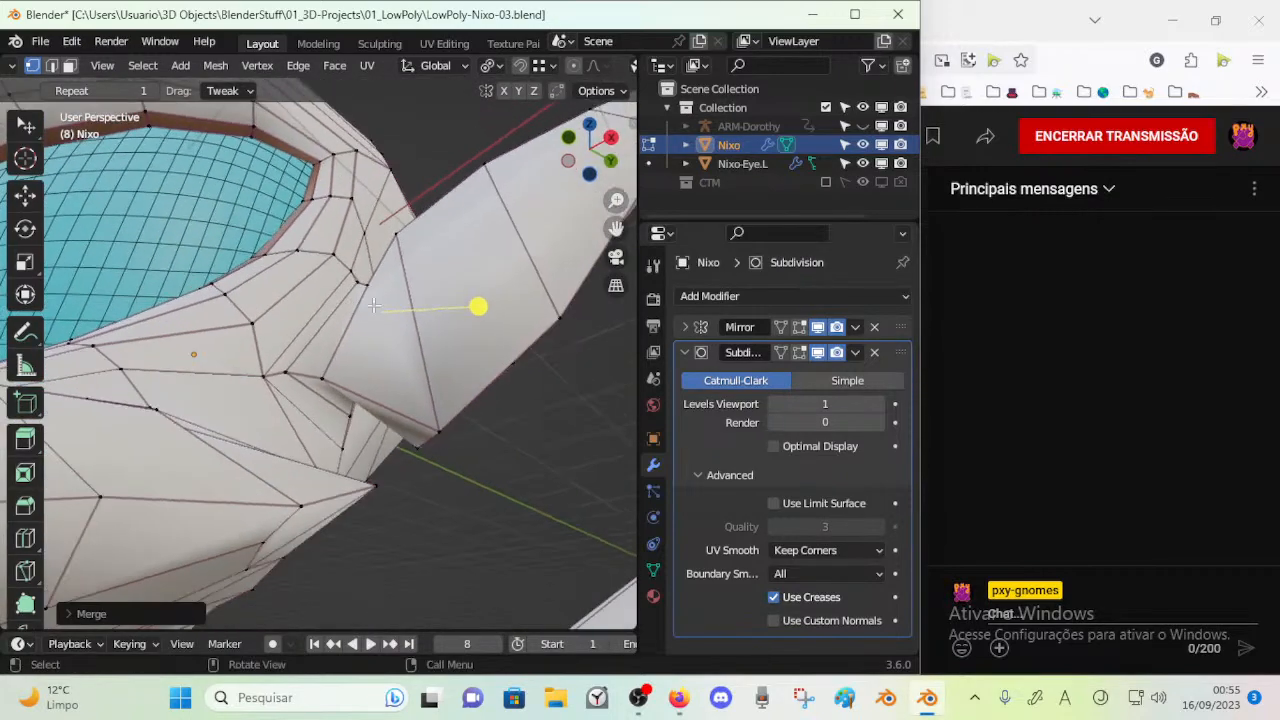
middle_drag(432, 373, 483, 329)
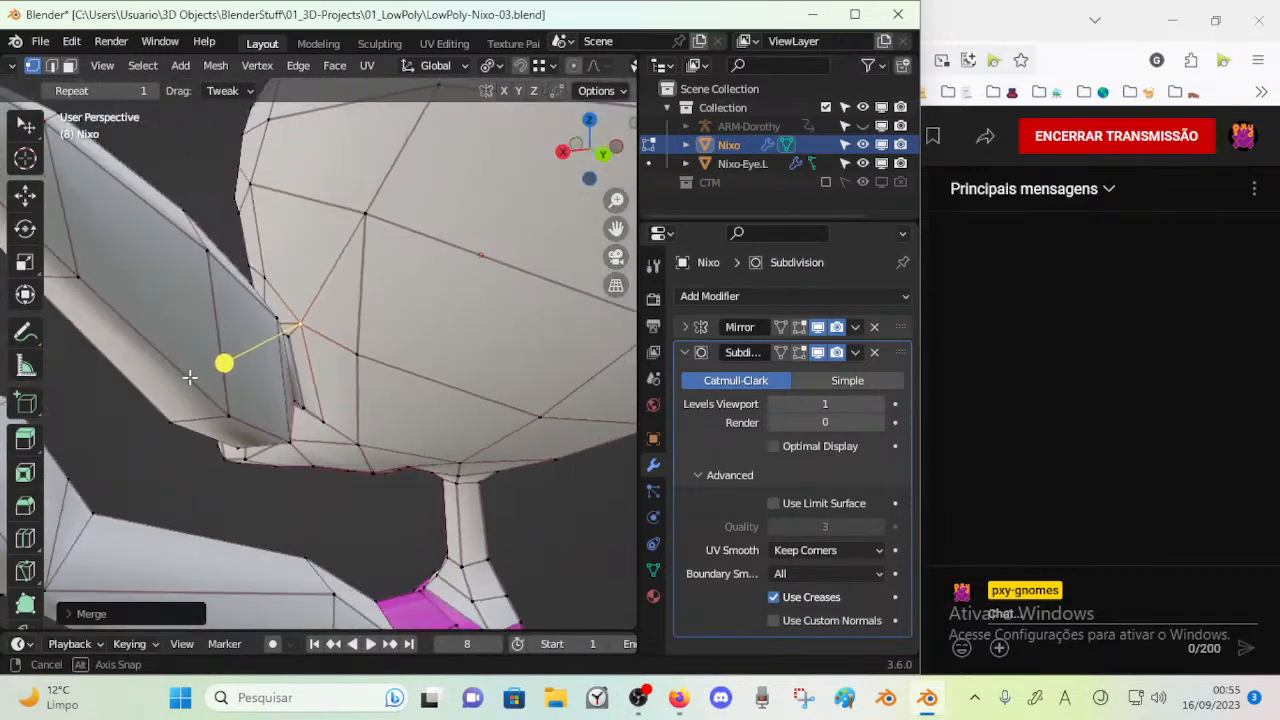
middle_drag(246, 390, 443, 356)
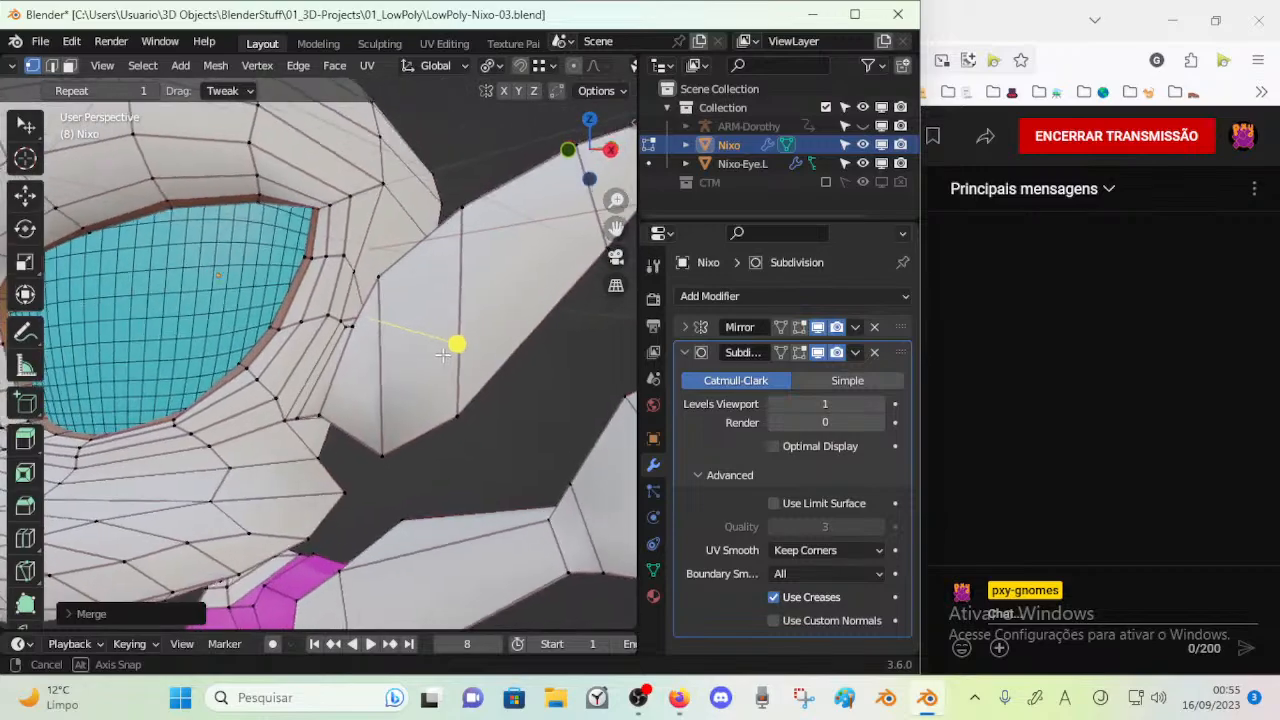
scroll(425, 369, up, 2)
middle_drag(326, 388, 345, 293)
Insert a loop cut around the ear area down to the cheek's back corner and check the subdivided result
middle_drag(434, 317, 129, 406)
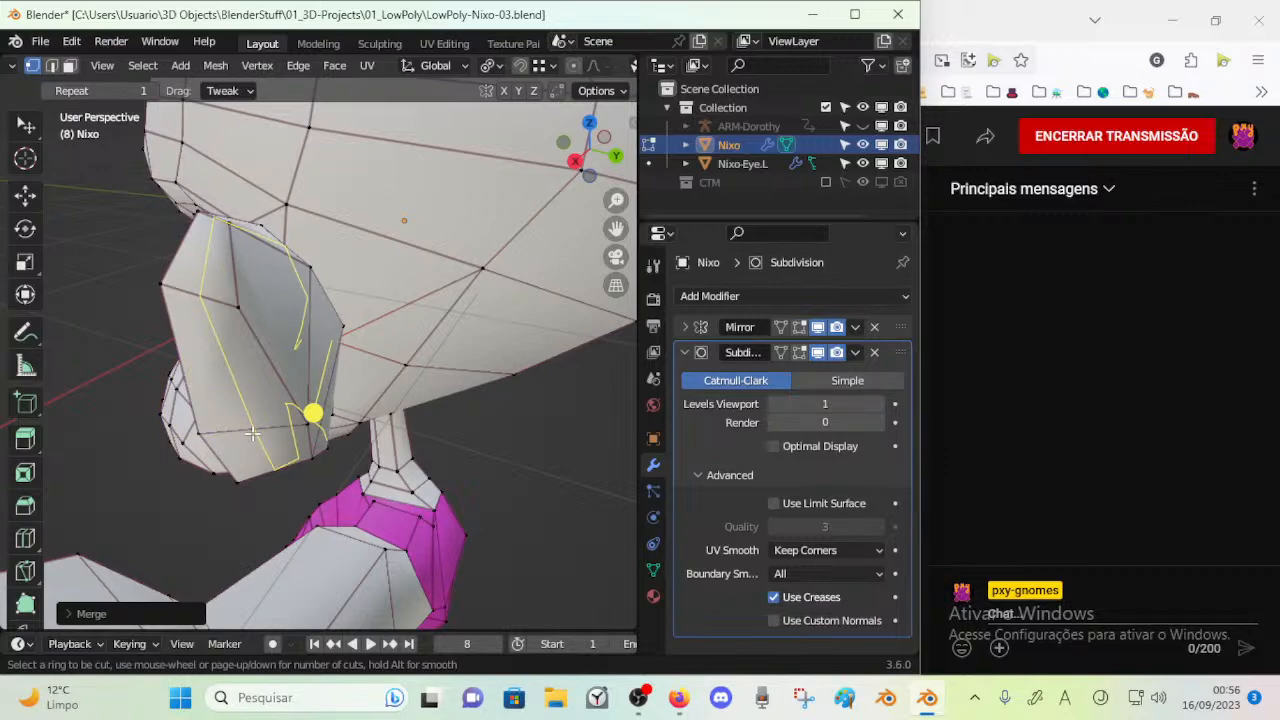
middle_drag(252, 432, 299, 479)
key(Tab)
key(Tab)
key(Tab)
scroll(383, 402, down, 5)
key(Tab)
scroll(325, 440, up, 5)
click(253, 336)
scroll(340, 428, up, 3)
middle_drag(308, 436, 293, 410)
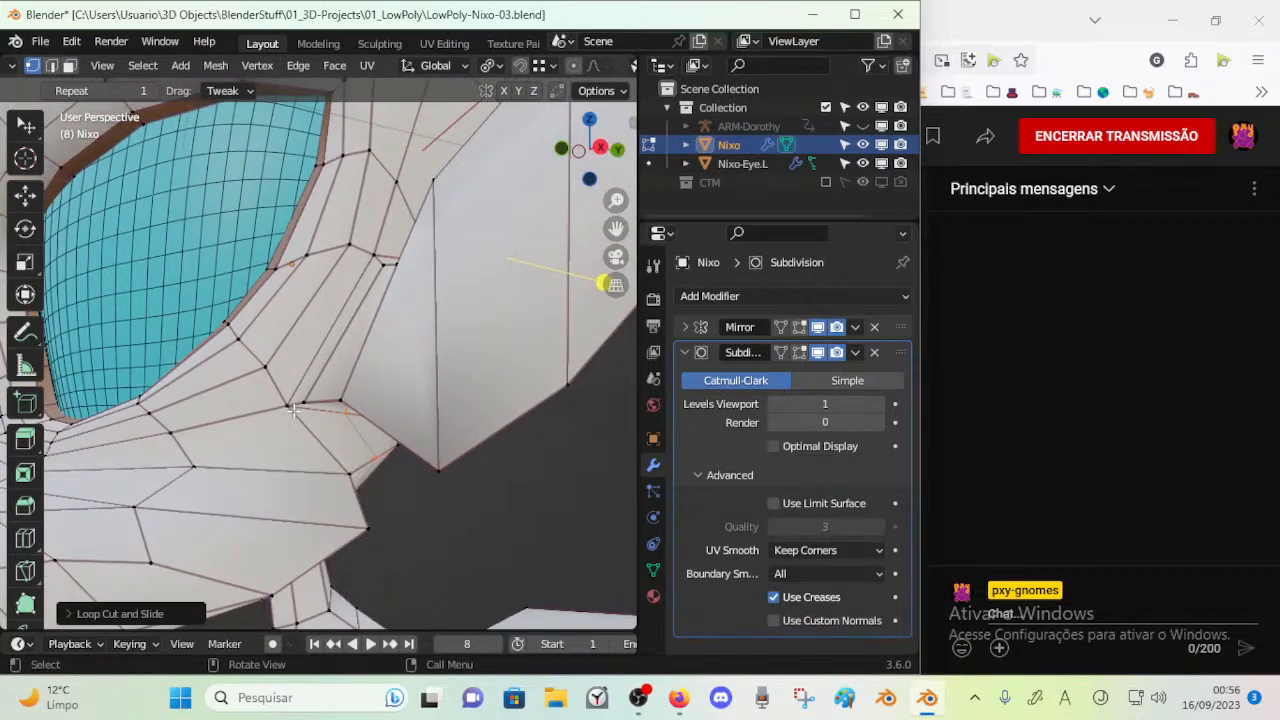
Reposition the vertices at the cheek's back corner beneath the ear base
key(g)
click(358, 438)
scroll(358, 438, down, 3)
middle_drag(358, 438, 371, 354)
scroll(346, 363, up, 2)
key(g)
click(366, 382)
key(g)
click(492, 382)
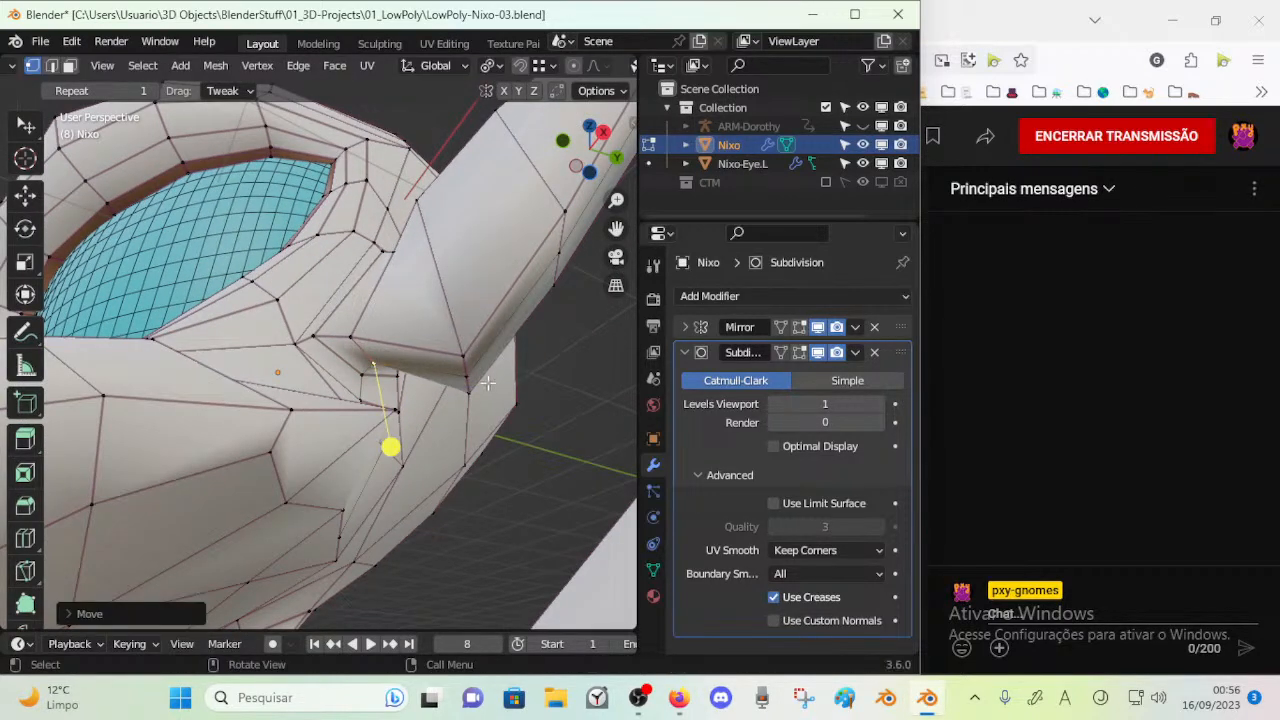
Move the vertex at the lower edge of the ear base into line with the head
key(g)
click(471, 403)
middle_drag(471, 403, 233, 447)
scroll(229, 443, down, 3)
shift+middle_drag(212, 356, 202, 434)
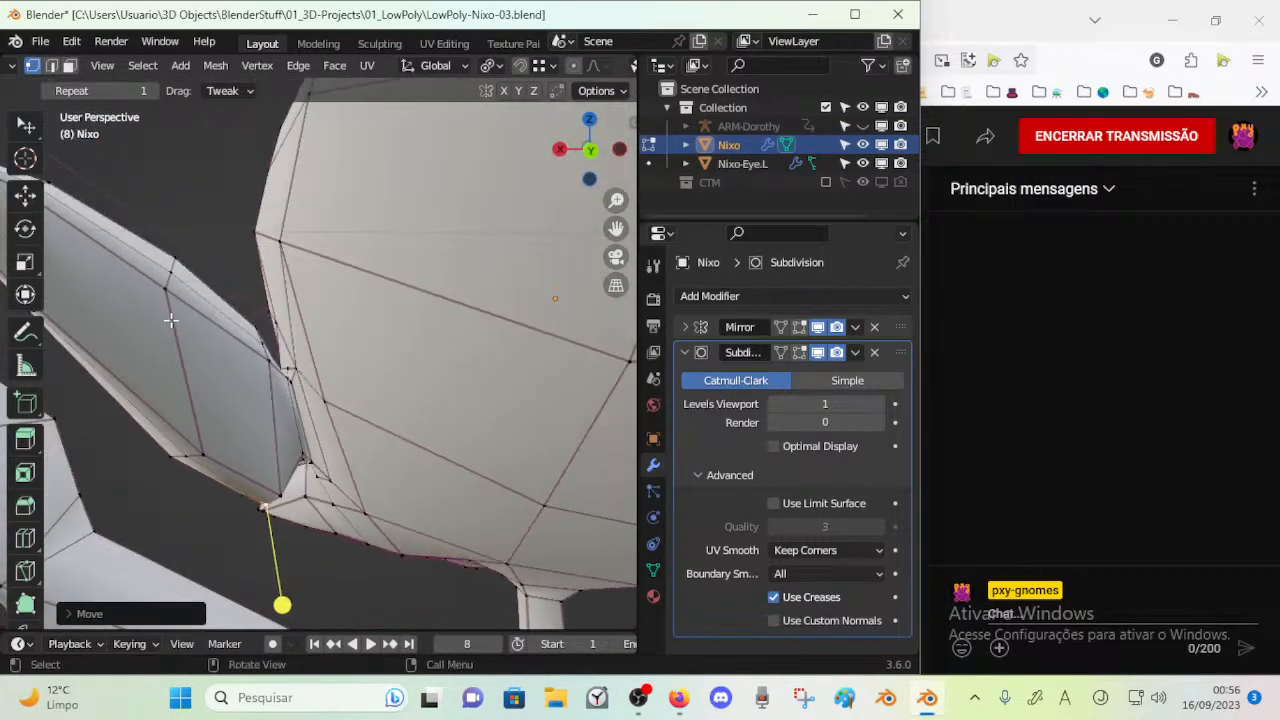
Select the broad faces on the back of the ear, shift them slightly and clear the selection
key(2)
alt+click(190, 268)
shift+middle_drag(190, 272, 213, 379)
key(3)
click(83, 260)
shift+click(145, 311)
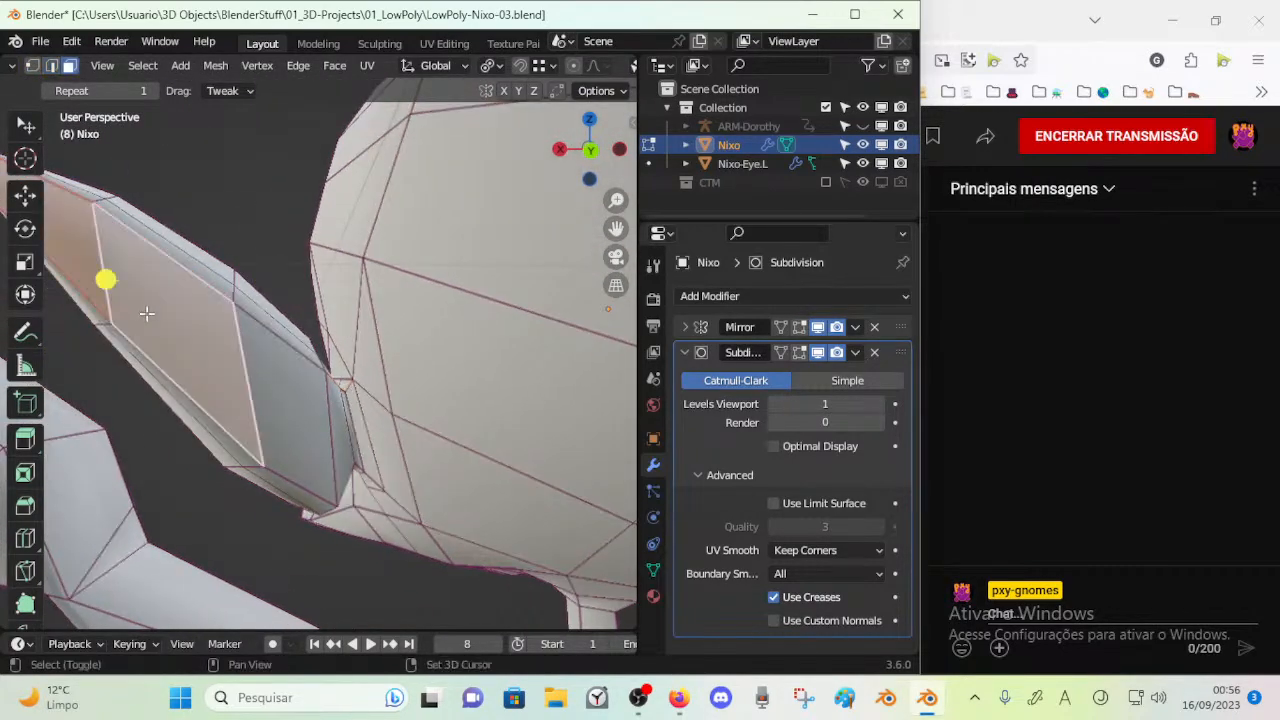
shift+click(265, 410)
drag(258, 362, 308, 377)
middle_drag(308, 385, 350, 424)
key(g)
click(338, 413)
key(alt+a)
Select the face loops along the ear's rim and around its base and smooth their vertices
alt+click(251, 400)
middle_drag(251, 400, 281, 443)
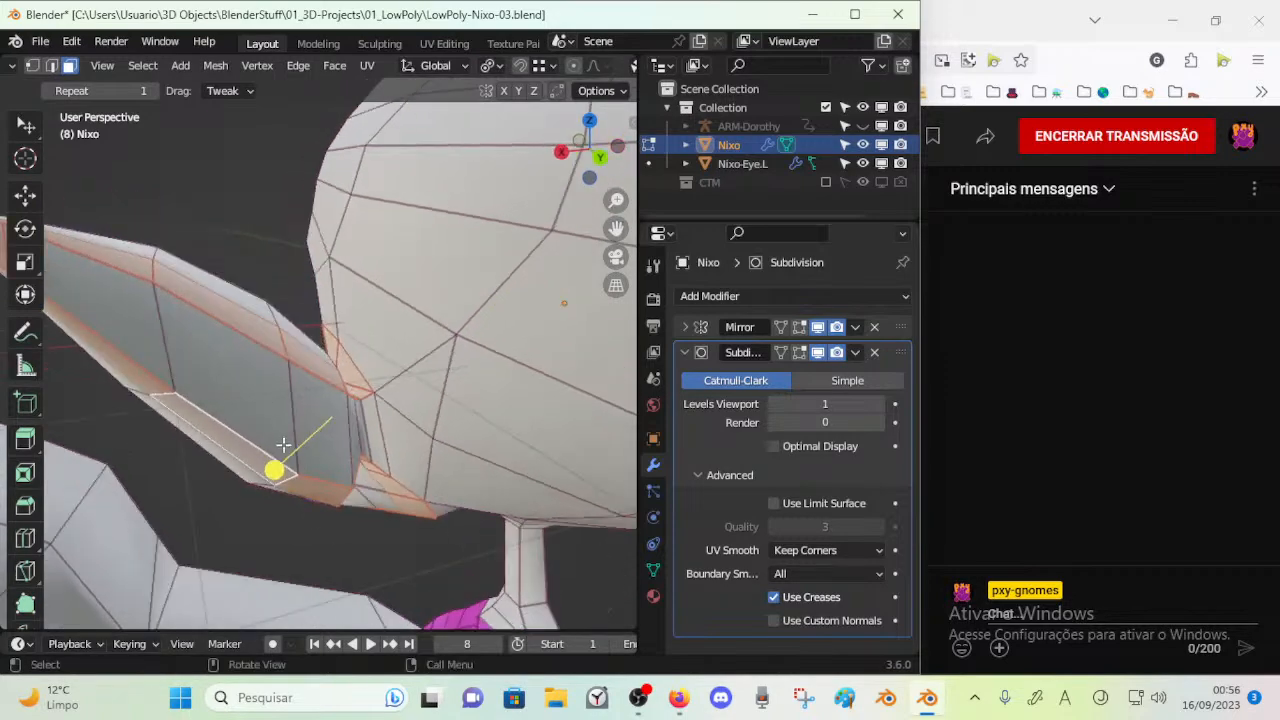
drag(300, 469, 314, 462)
middle_drag(320, 457, 268, 438)
scroll(268, 438, down, 3)
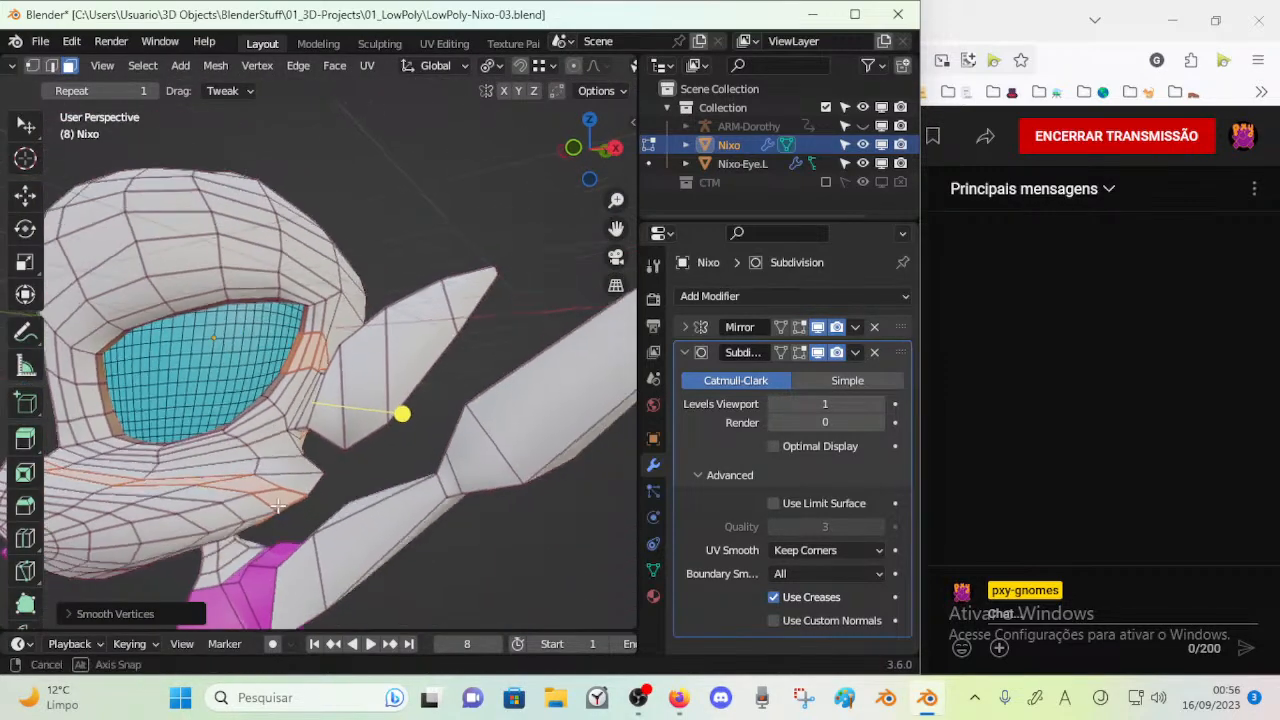
Slide the vertex at the ear's front base along its edge beside the cheek
key(1)
middle_drag(303, 517, 204, 501)
middle_drag(294, 511, 191, 488)
scroll(296, 487, up, 5)
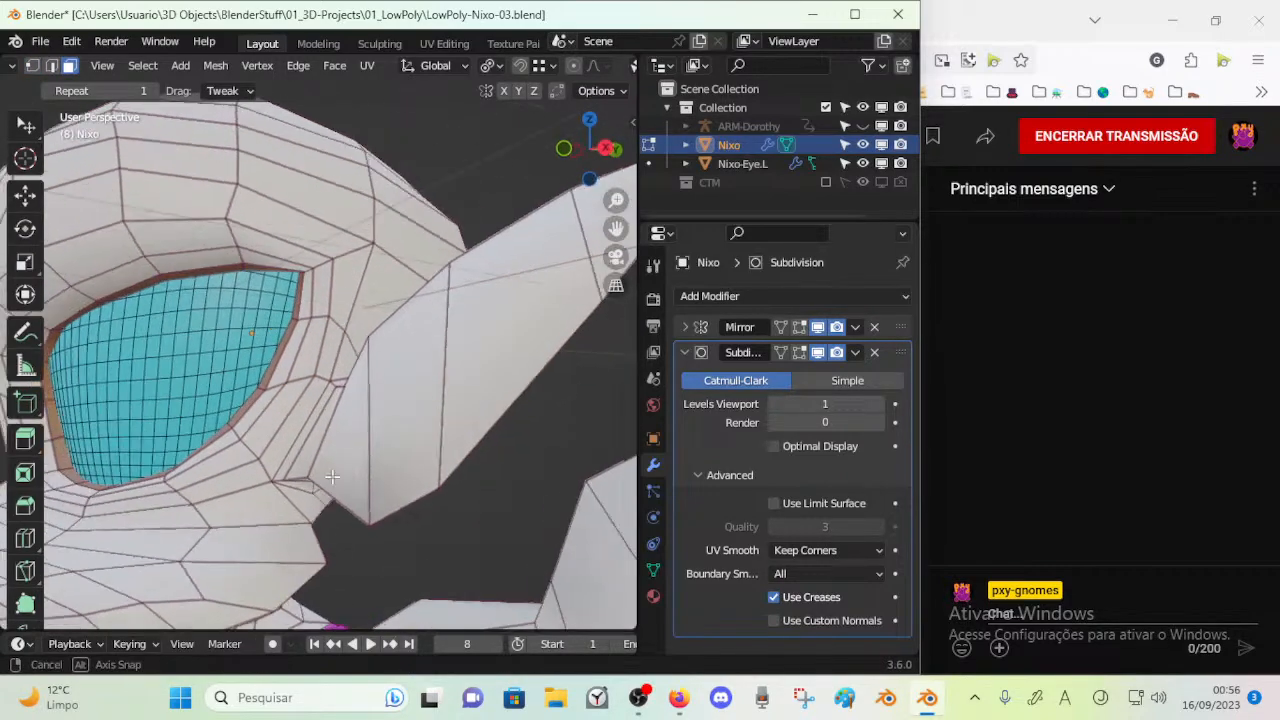
key(1)
middle_drag(355, 518, 284, 441)
key(g)
key(g)
click(315, 451)
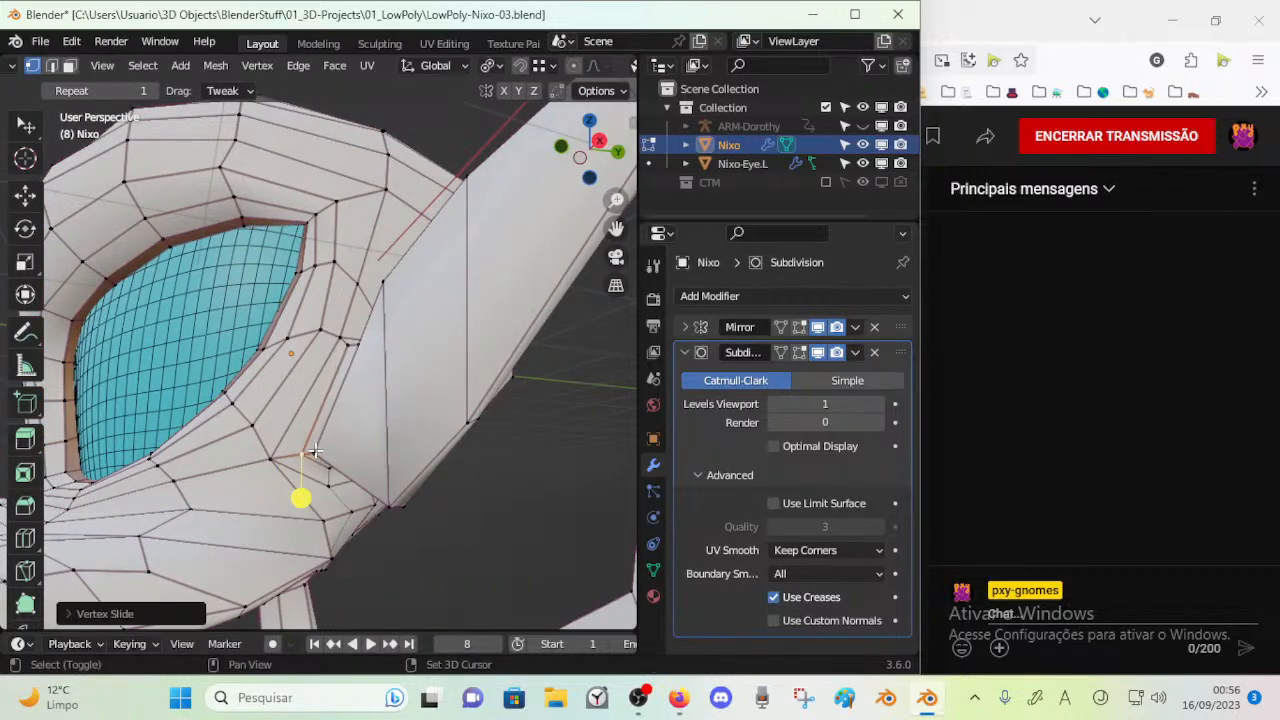
Nudge the vertices between the eye rim and the ear's front base to even out their spacing
key(g)
click(320, 443)
mouse_move(320, 450)
middle_down()
mouse_move(320, 486)
mouse_move(310, 472)
middle_up()
mouse_move(244, 477)
mouse_down()
mouse_move(293, 457)
mouse_move(257, 464)
mouse_up()
mouse_move(311, 489)
middle_down()
mouse_move(265, 435)
mouse_move(279, 477)
mouse_move(325, 508)
middle_up()
middle_drag(308, 392, 320, 341)
Adjust the vertices at the ear's upper base and check the shape outside Edit Mode
mouse_move(336, 320)
mouse_down()
mouse_move(337, 302)
mouse_move(347, 318)
mouse_up()
middle_drag(350, 322, 385, 354)
mouse_move(358, 322)
mouse_down()
mouse_move(355, 311)
mouse_move(336, 333)
mouse_up()
click(347, 315)
middle_drag(345, 325, 367, 358)
key(Tab)
key(Tab)
Move the head vertices directly behind the ear's upper base away from the ear to open up the crowded area
drag(361, 286, 362, 290)
middle_drag(388, 372, 349, 411)
middle_drag(357, 362, 395, 329)
key(g)
click(391, 342)
key(g)
click(432, 372)
middle_drag(432, 372, 368, 343)
key(g)
click(358, 322)
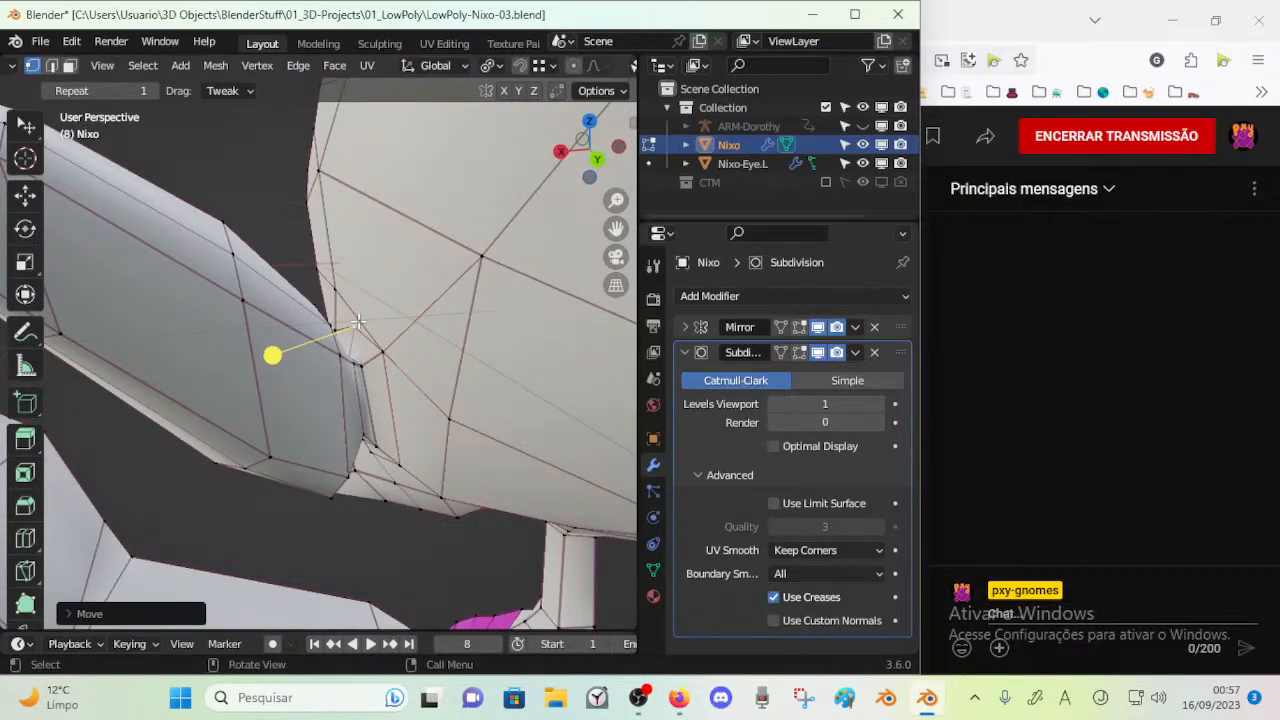
key(g)
click(395, 325)
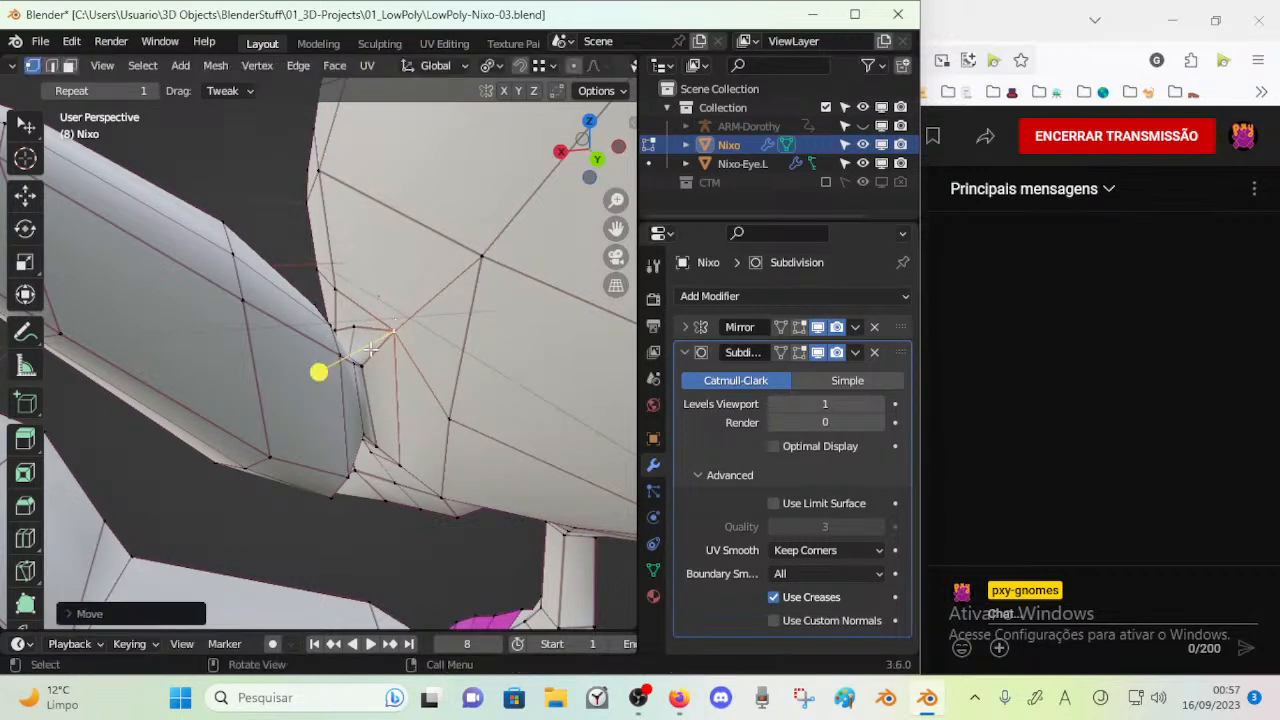
Dissolve the surplus edge on the head just behind the ear base
middle_drag(372, 347, 397, 340)
key(2)
key(x)
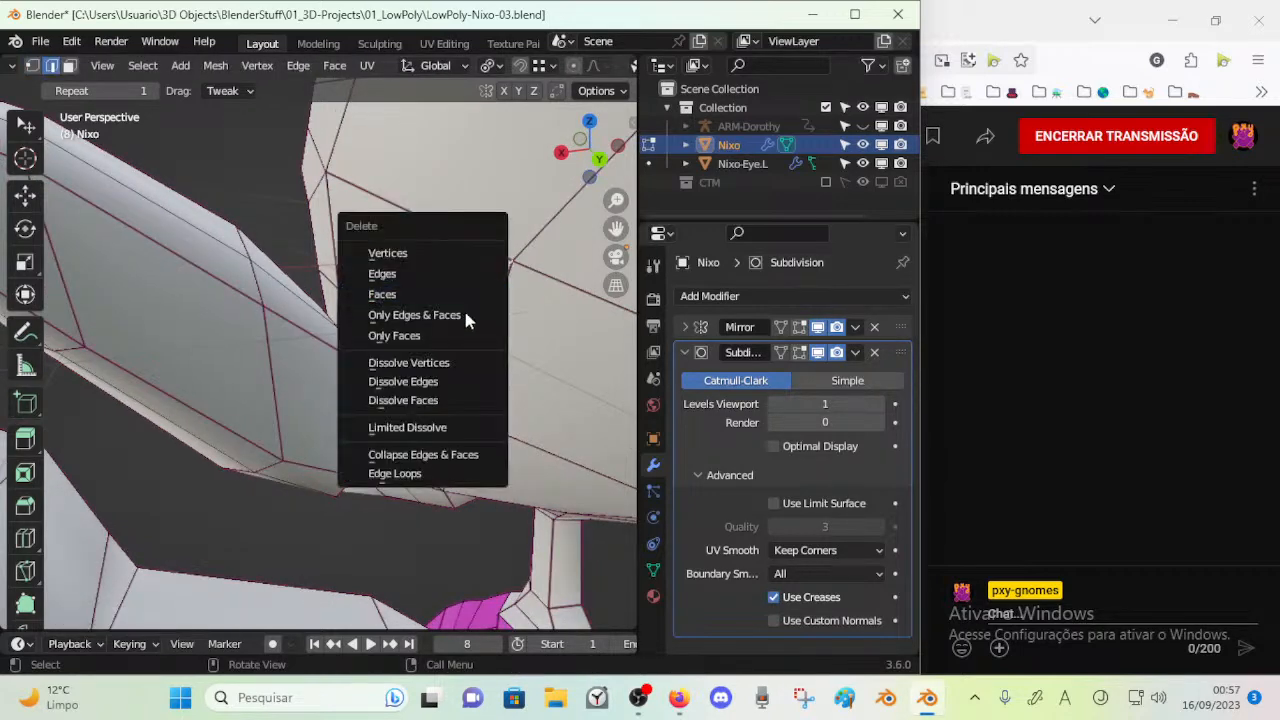
click(458, 384)
Slide the head vertex behind the ear along its edge and reposition the vertex next to the ear's upper base
middle_drag(366, 354, 380, 430)
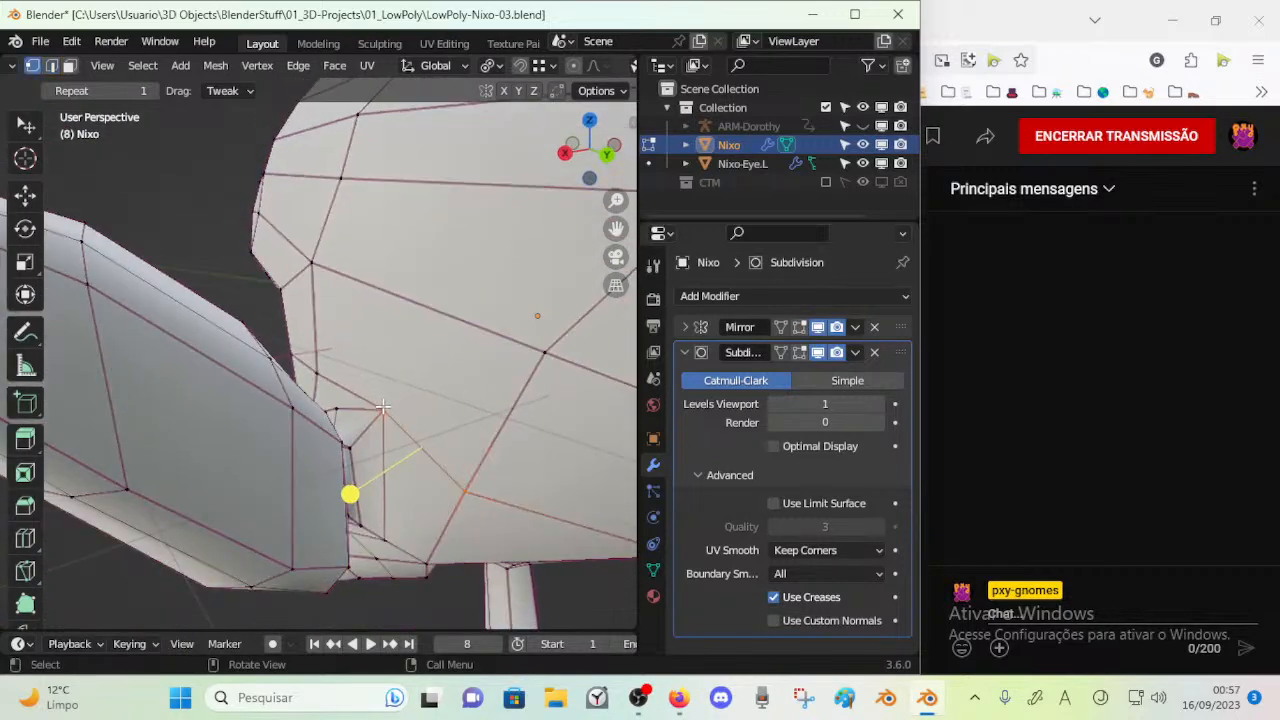
key(shift+v)
click(391, 534)
key(g)
click(297, 451)
middle_drag(278, 459, 343, 416)
scroll(351, 412, down, 3)
middle_drag(369, 369, 371, 401)
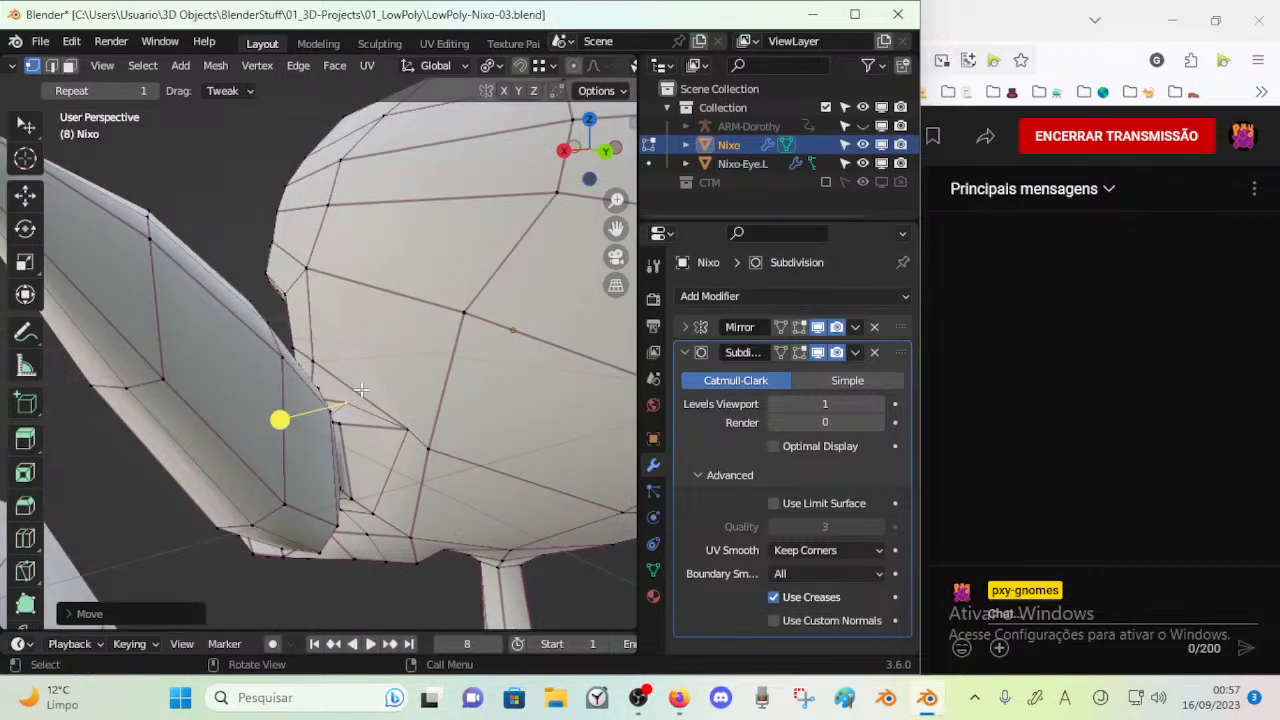
Reposition the vertices at the ear's upper base and knife a short edge from there to the nearby head edge
middle_drag(448, 322, 328, 389)
key(g)
click(340, 468)
key(g)
click(332, 404)
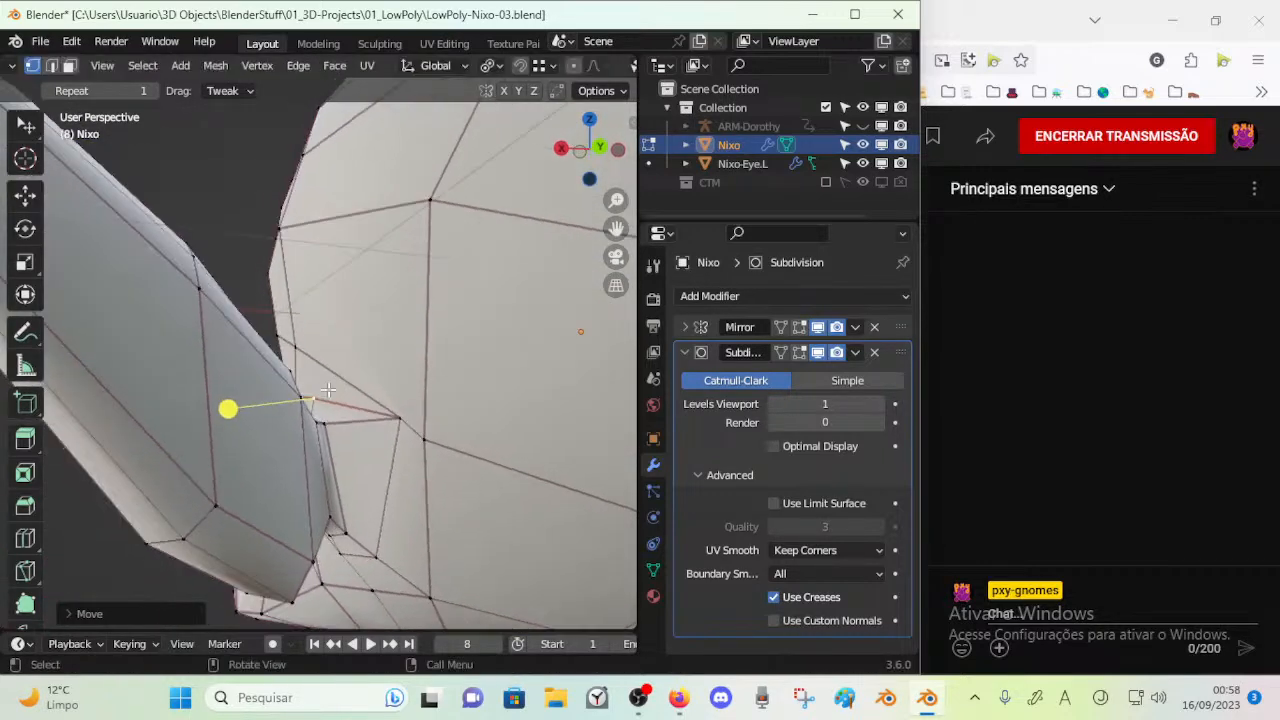
key(k)
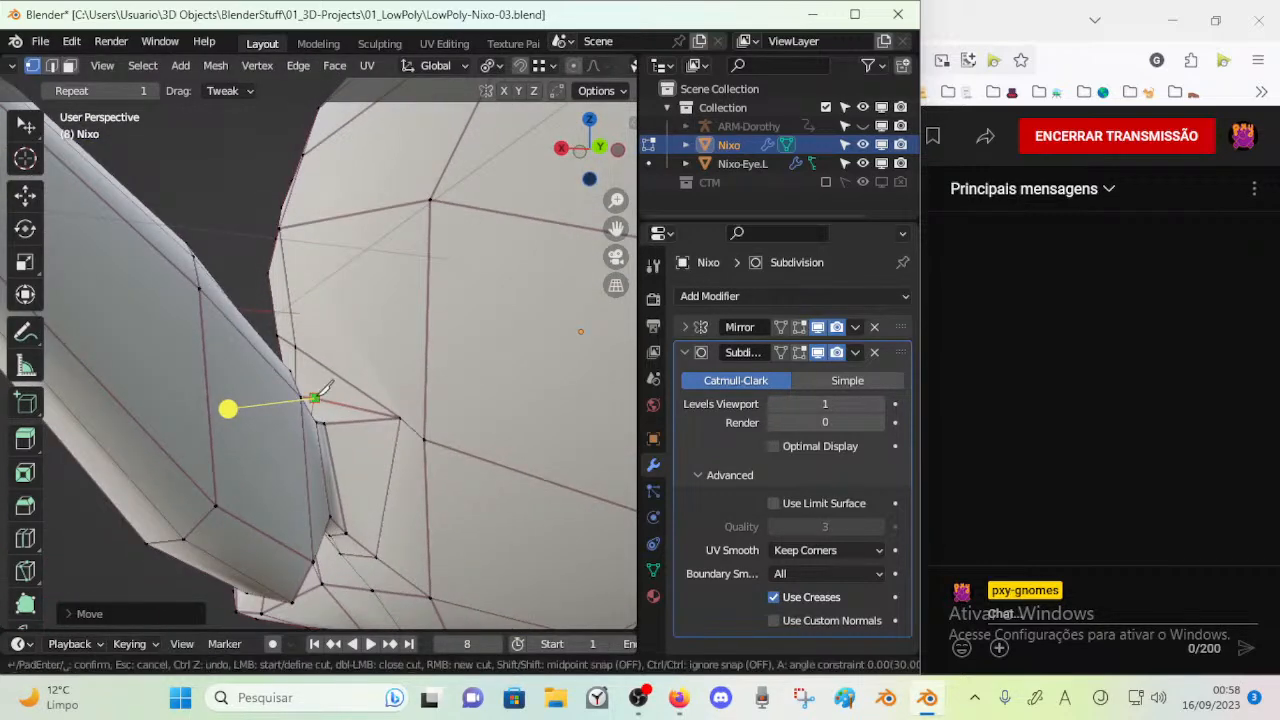
key(Return)
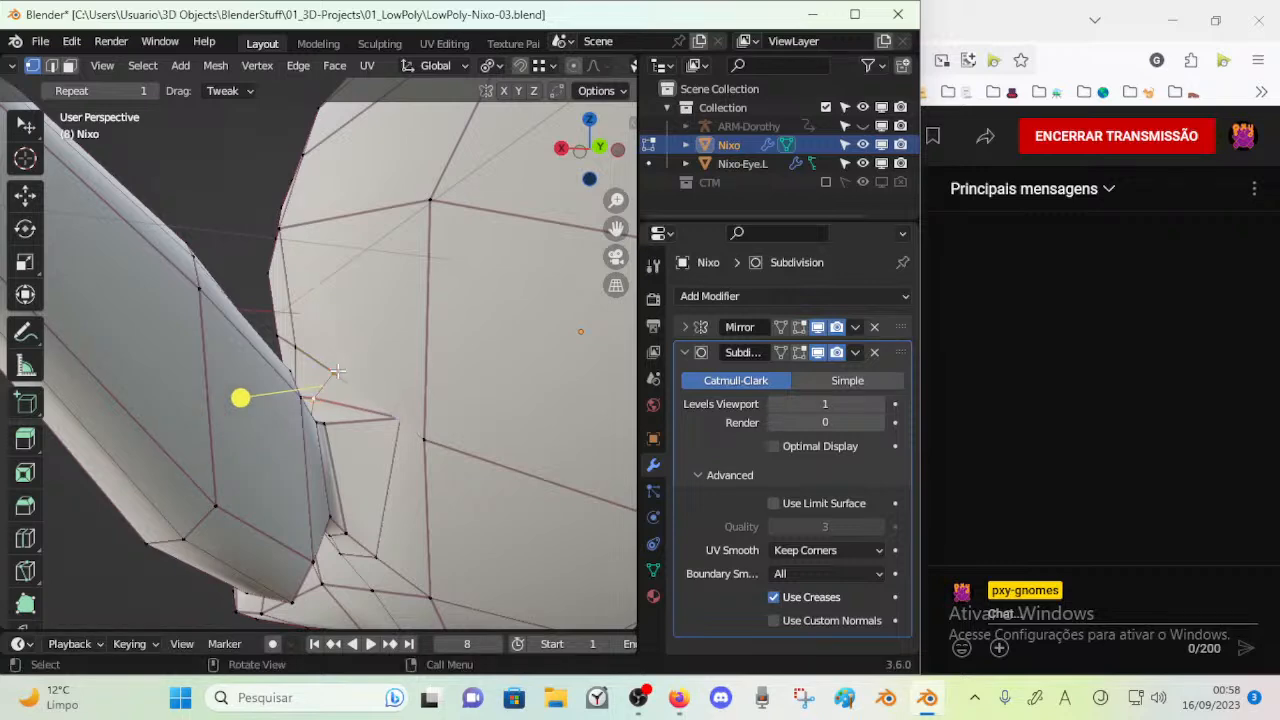
Move the head vertices around the new cut behind the ear to even out the faces
key(g)
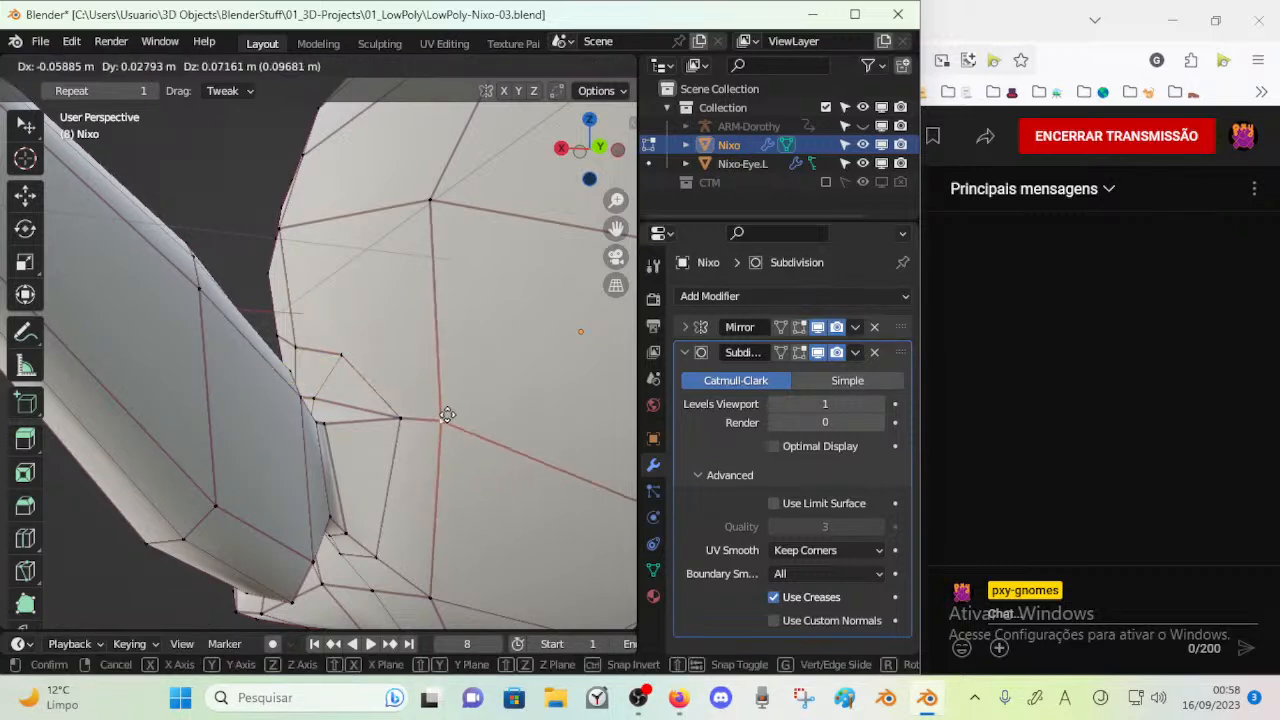
click(386, 449)
key(g)
click(314, 429)
key(g)
Merge the two neighbouring head vertices behind the ear's upper base and nudge the merged vertex
drag(364, 395, 351, 351)
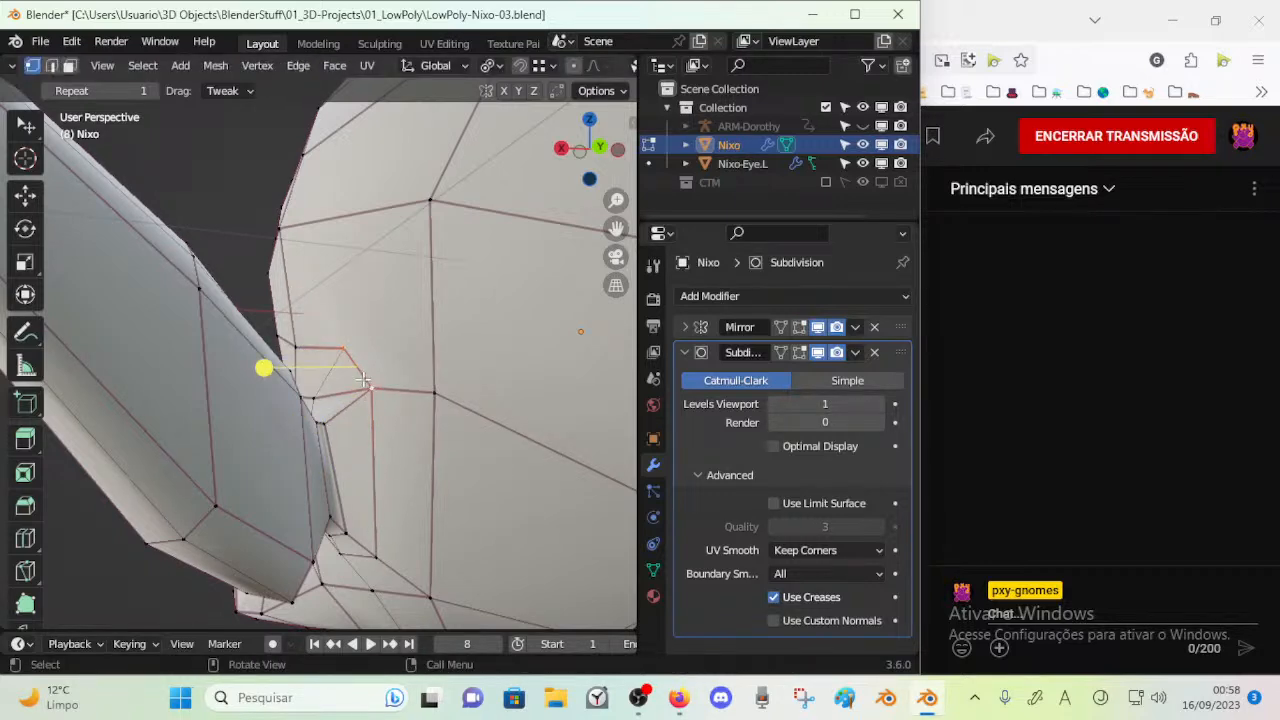
key(m)
click(363, 381)
drag(360, 368, 359, 374)
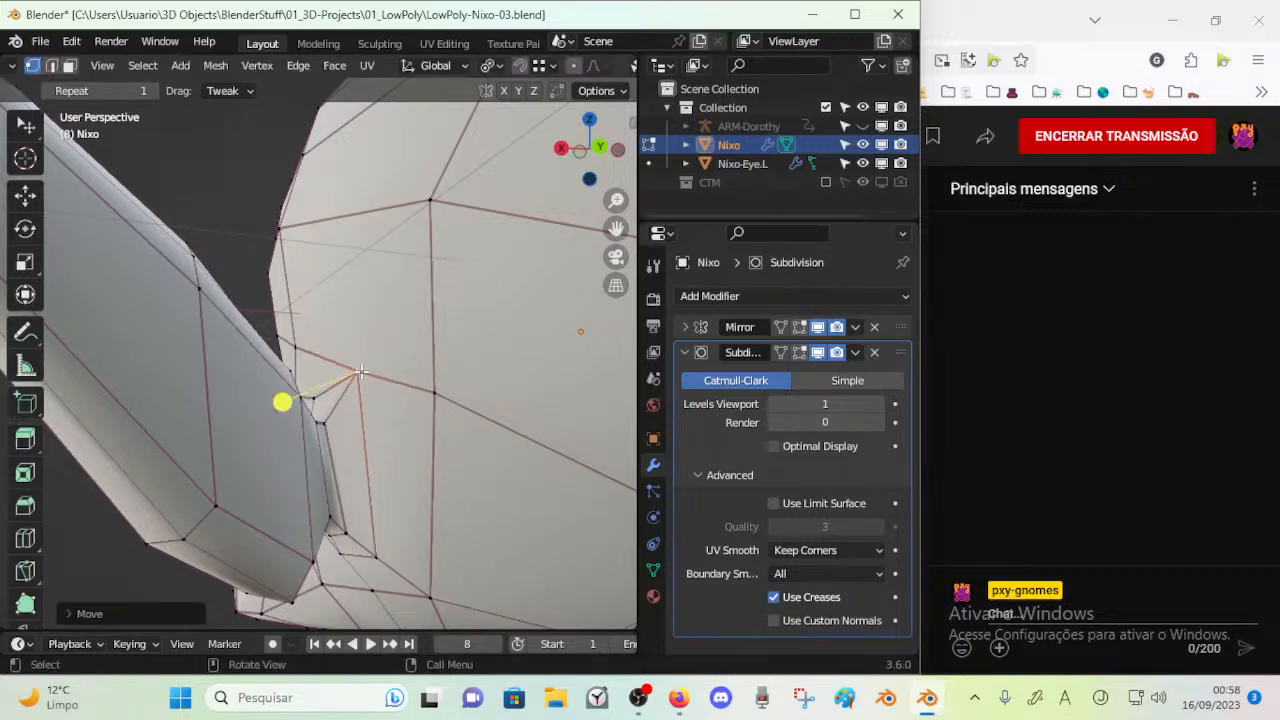
Select the narrow ring of faces around the ear base and smooth its vertices
scroll(359, 374, down, 4)
middle_drag(359, 376, 418, 452)
drag(420, 460, 402, 458)
middle_drag(402, 460, 449, 474)
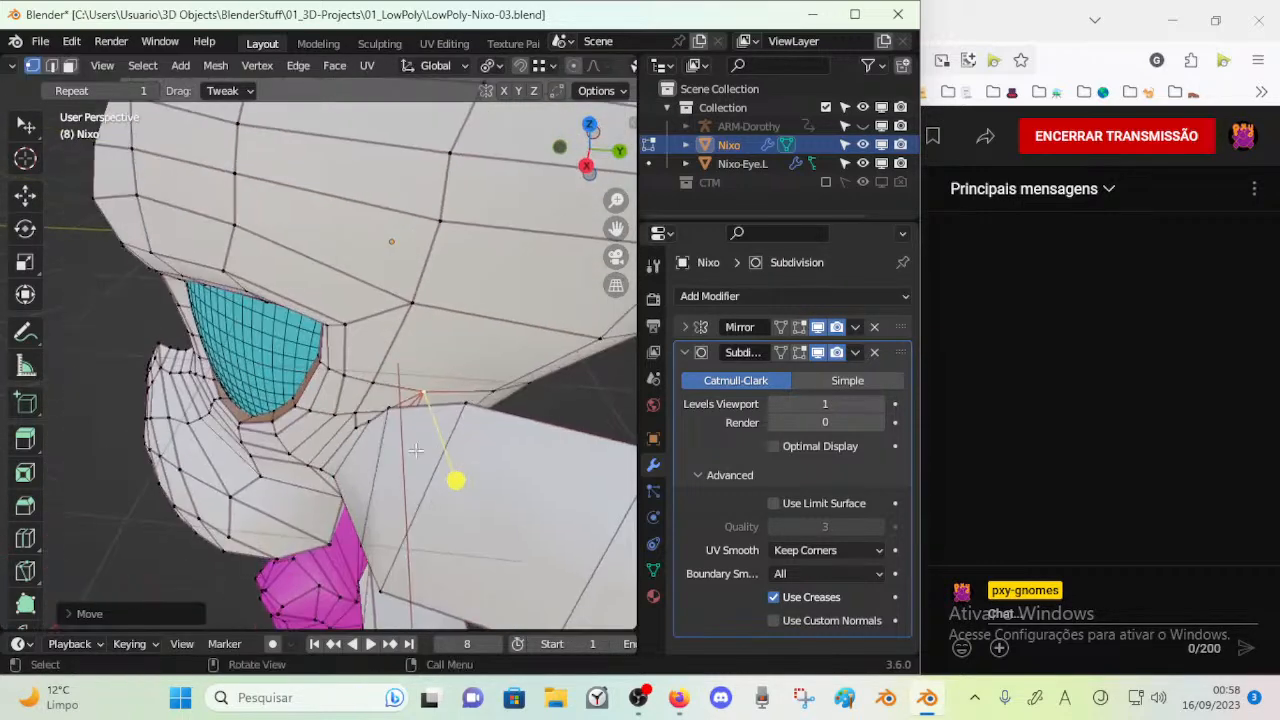
middle_drag(353, 423, 494, 406)
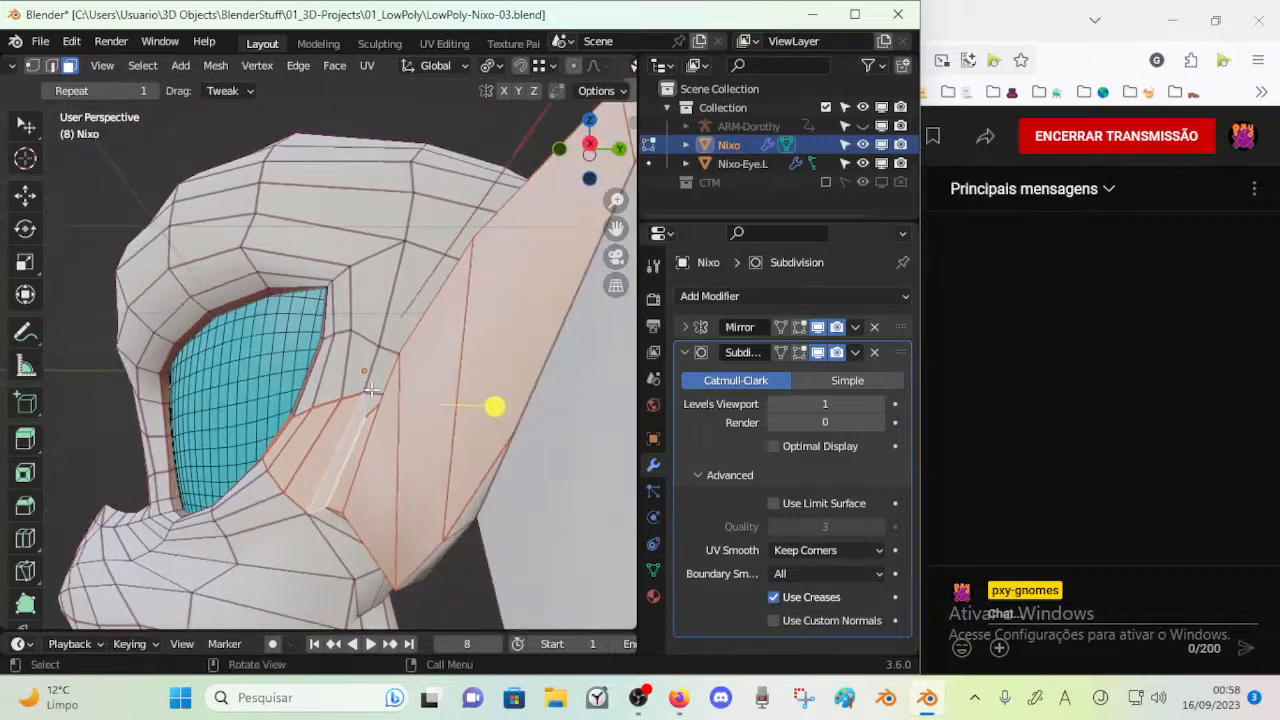
middle_drag(322, 511, 195, 511)
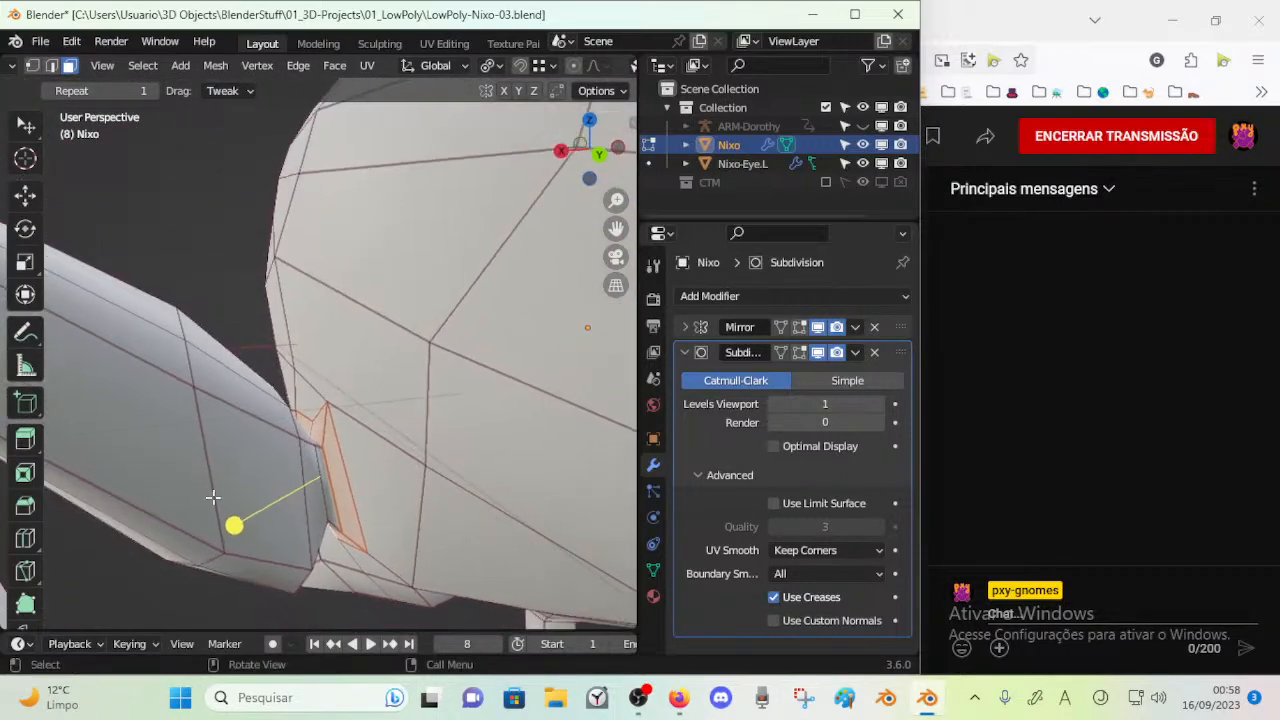
drag(250, 517, 342, 541)
middle_drag(342, 541, 428, 417)
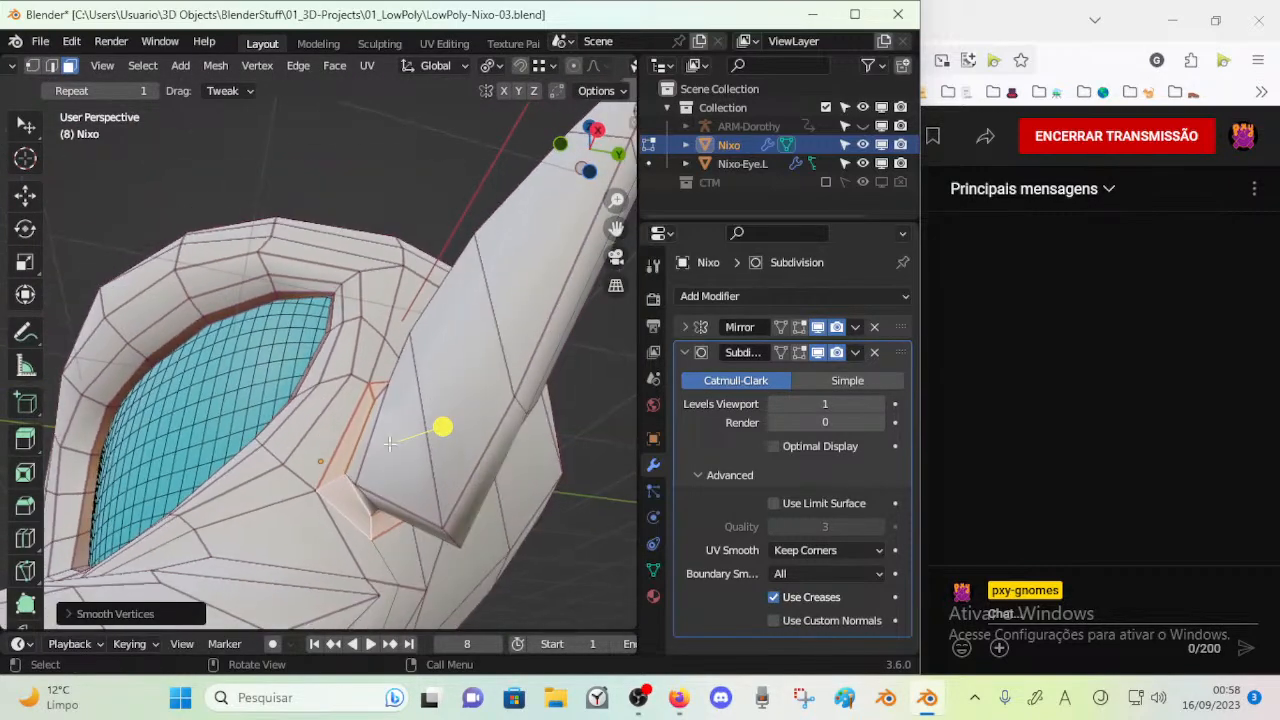
Move the vertex at the ear's lower front base toward the cheek
click(343, 481)
key(g)
click(295, 515)
Review the narrow face strip around the ear base and dissolve the redundant edge behind the ear
middle_drag(374, 509, 300, 425)
key(3)
middle_drag(304, 316, 320, 429)
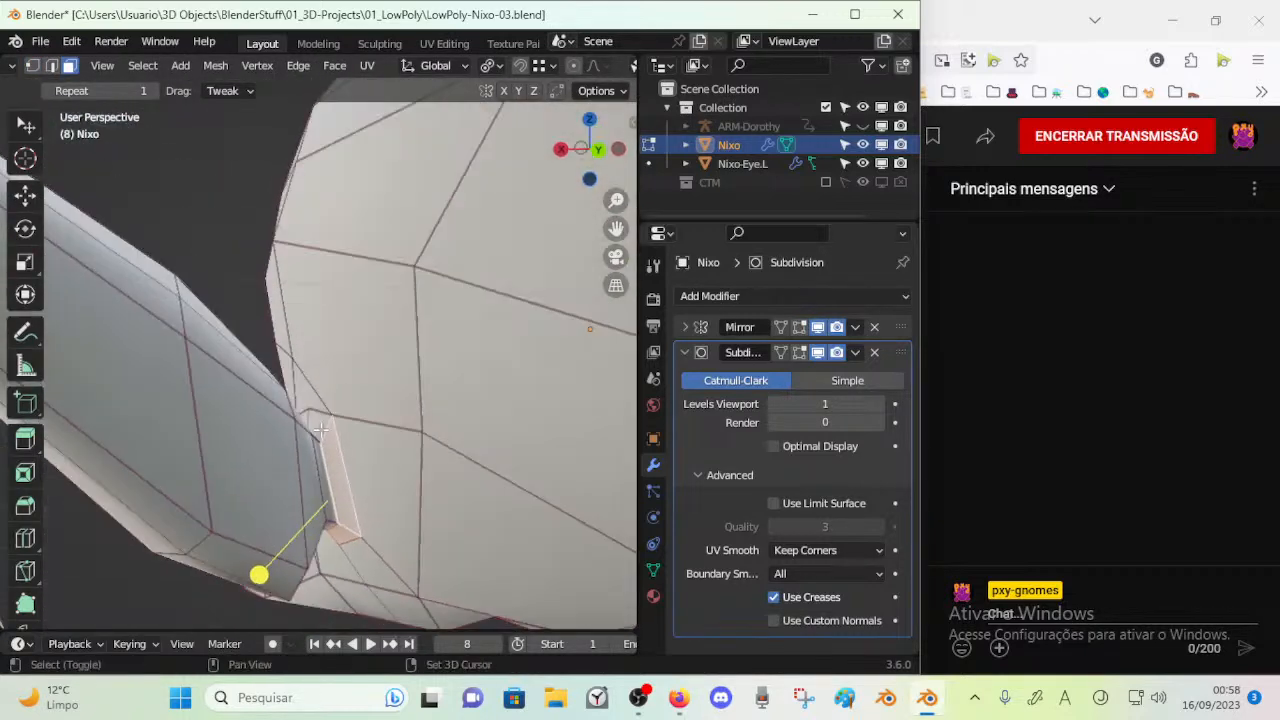
middle_drag(243, 447, 395, 443)
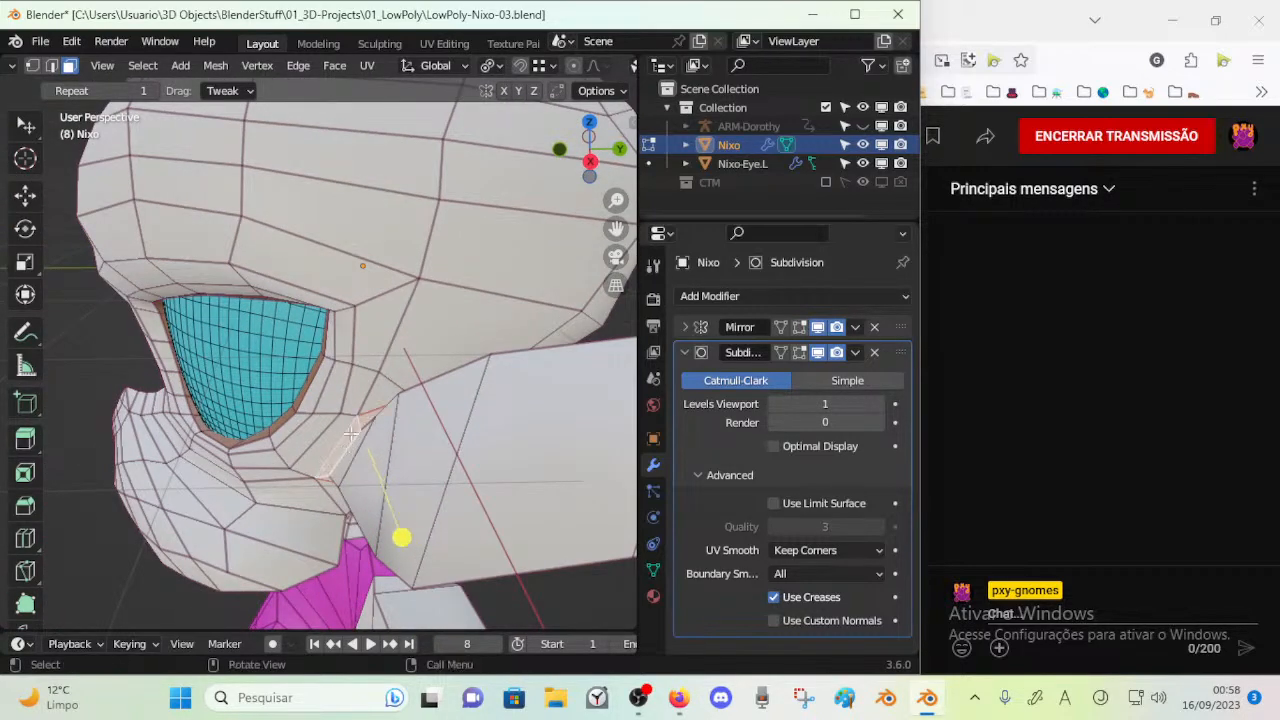
middle_drag(345, 392, 196, 387)
middle_drag(318, 390, 396, 405)
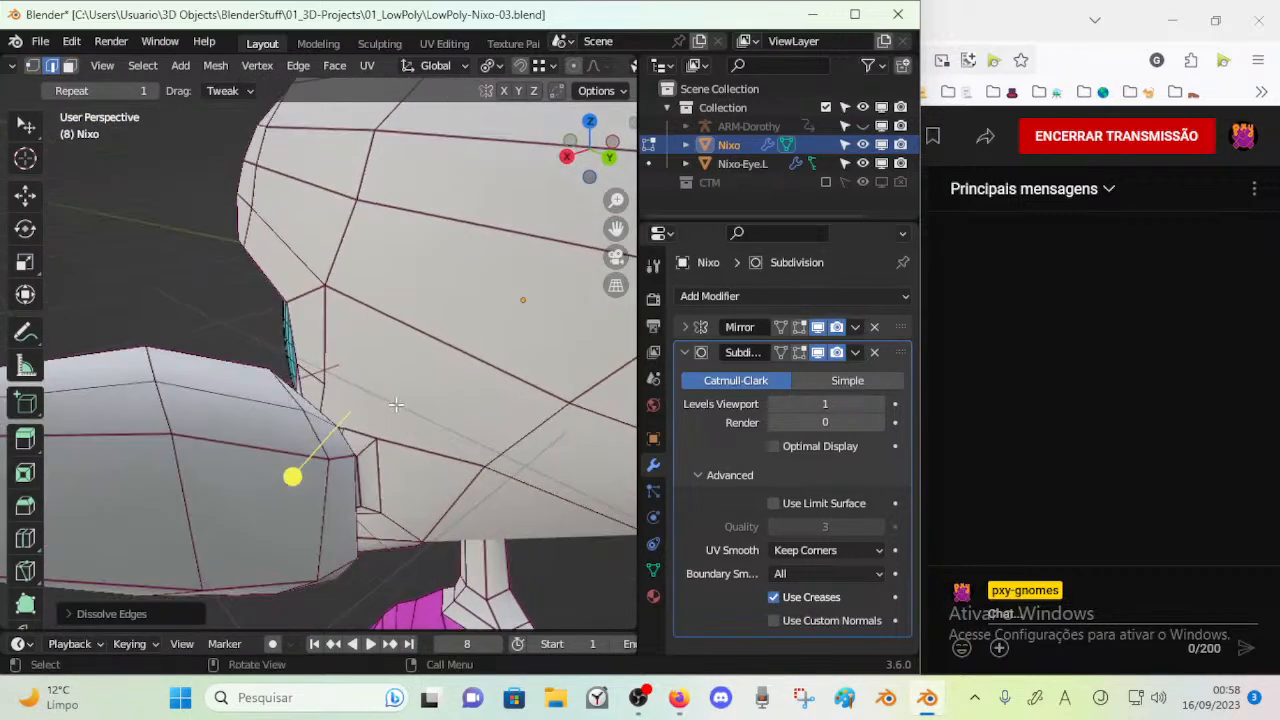
Reposition the head vertices above and behind the ear base after the edge removal
key(1)
click(378, 443)
key(g)
click(390, 450)
middle_drag(390, 450, 345, 462)
key(g)
click(378, 368)
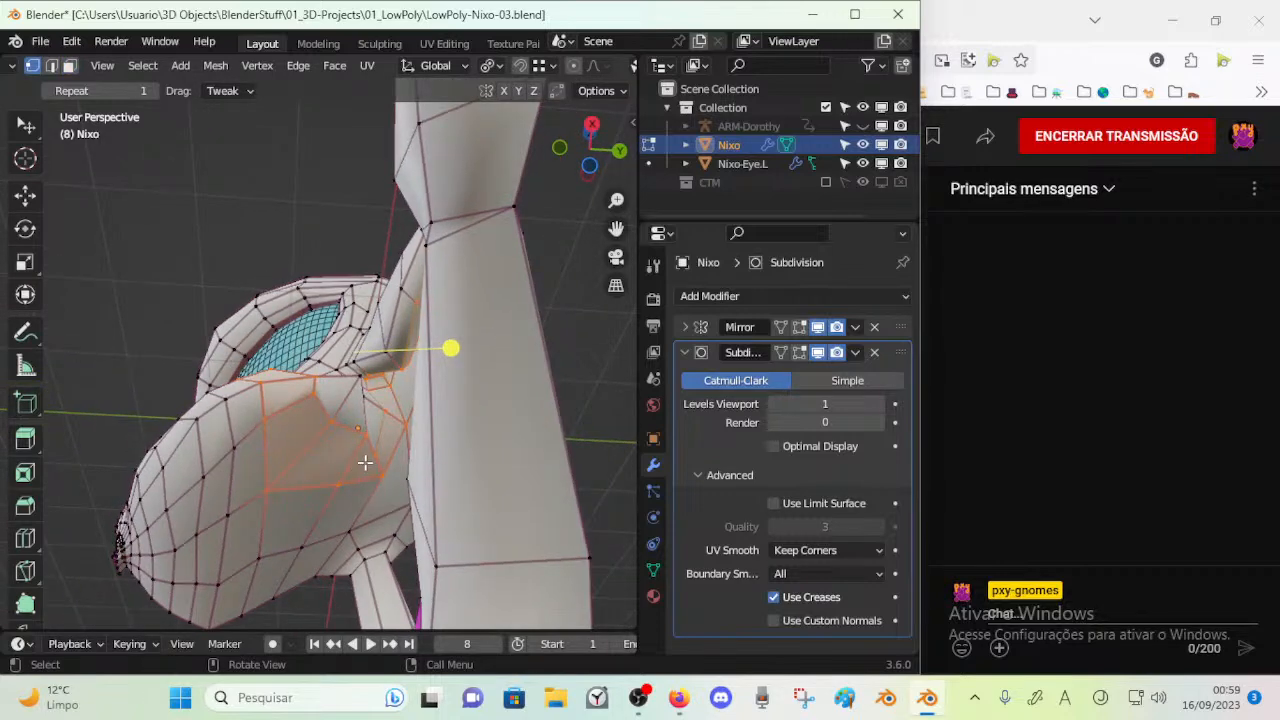
Knife a new edge line across the underside of the head from below the ear base toward the neck
mouse_move(370, 440)
middle_down()
mouse_move(343, 463)
mouse_move(380, 439)
middle_up()
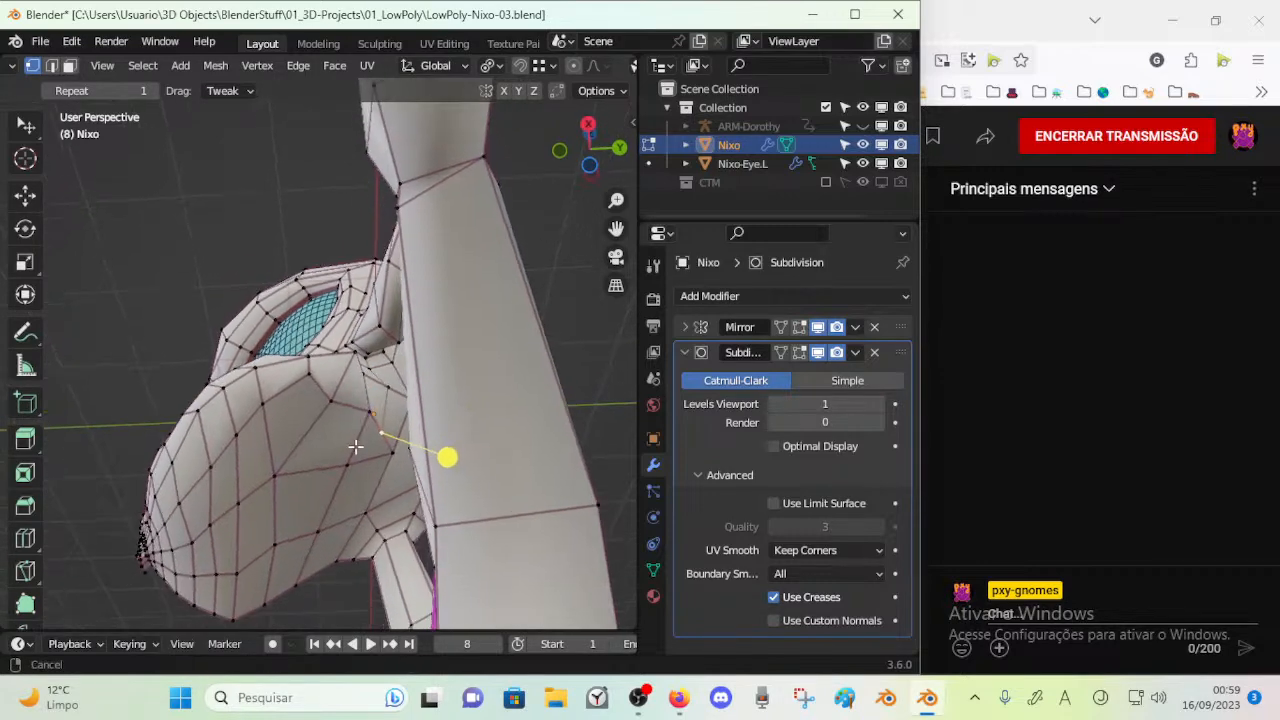
key(ctrl+r)
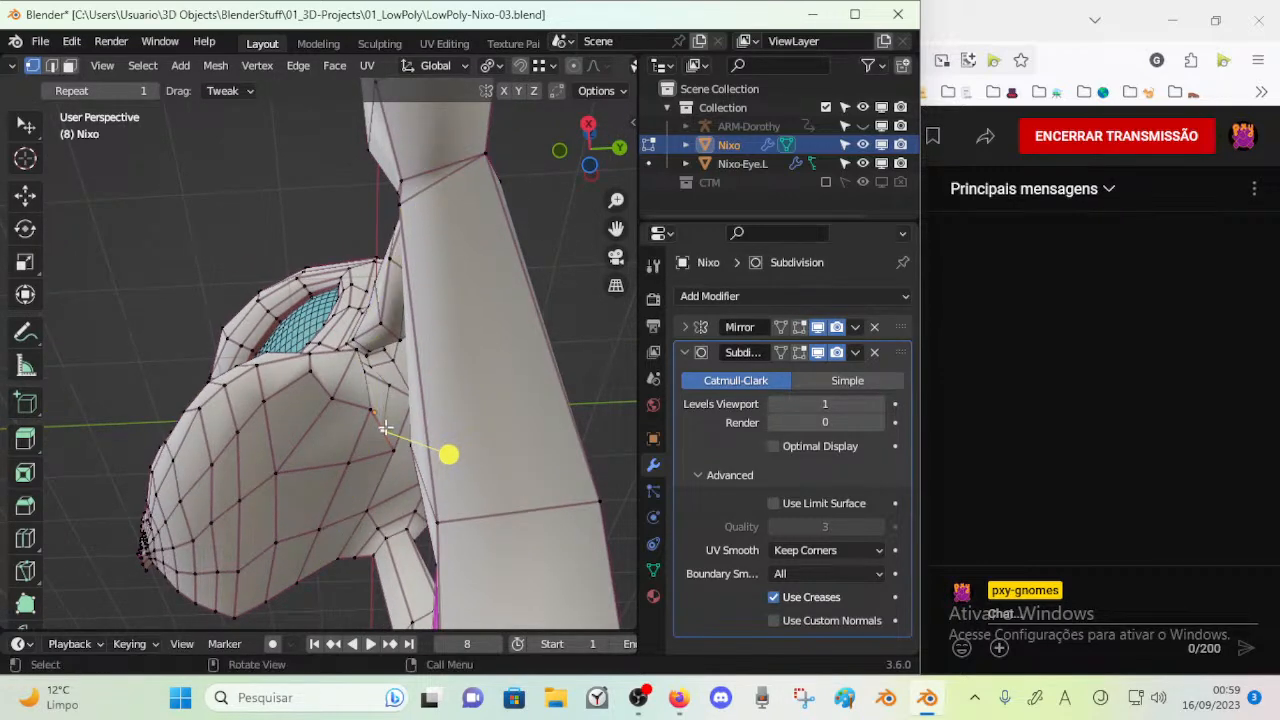
key(k)
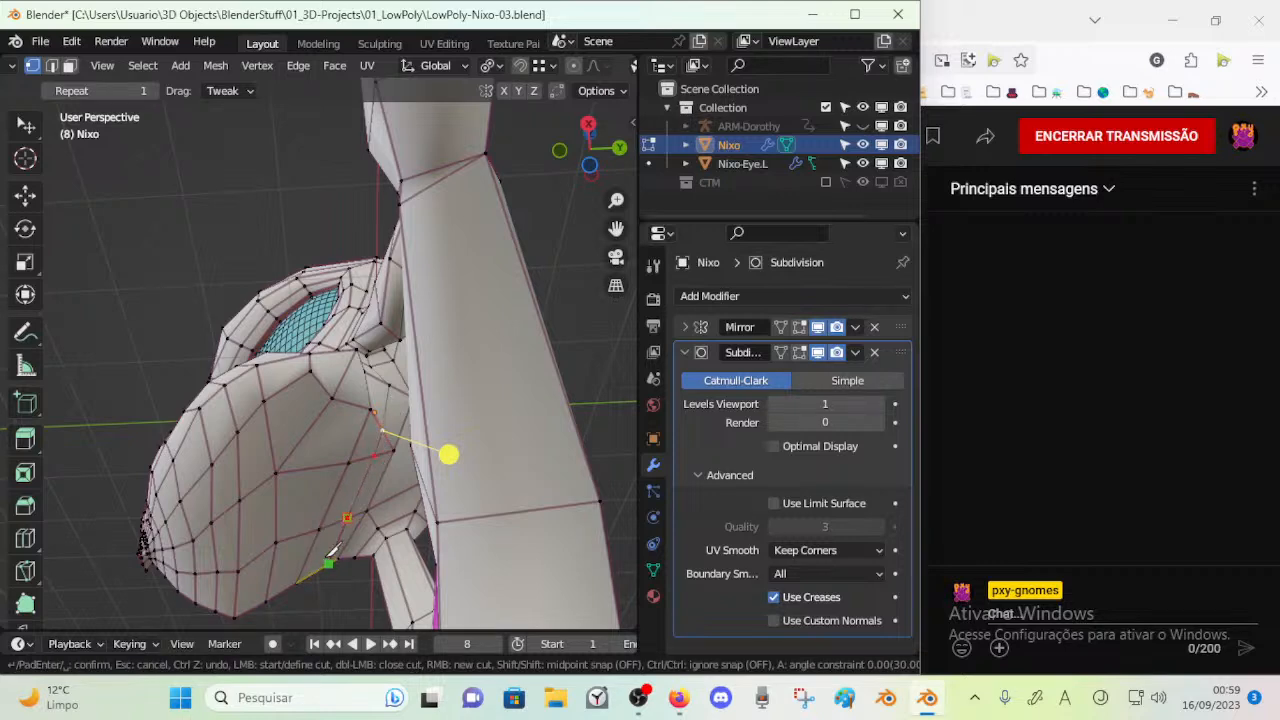
key(Return)
middle_drag(327, 558, 354, 488)
Clear the selection and dissolve the extra vertex on the new cut beneath the head
key(alt+a)
mouse_move(385, 445)
middle_down()
mouse_move(340, 462)
mouse_move(427, 383)
mouse_move(415, 443)
mouse_move(375, 453)
middle_up()
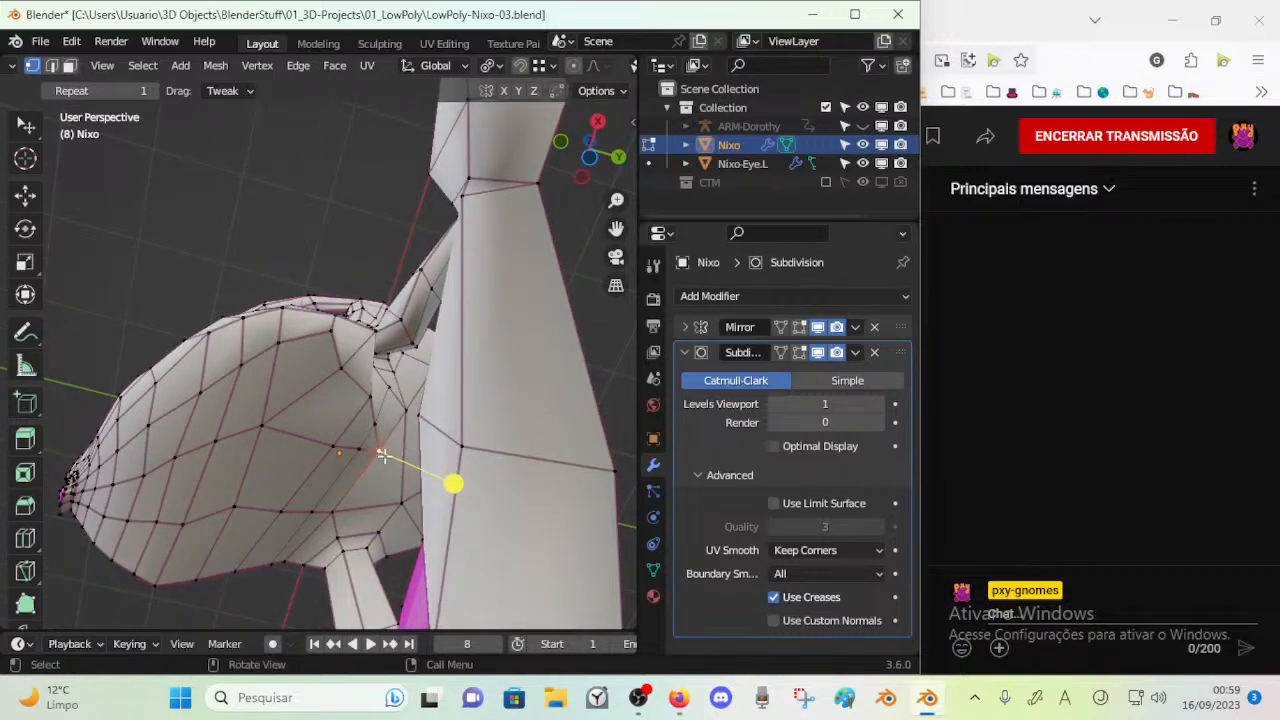
key(x)
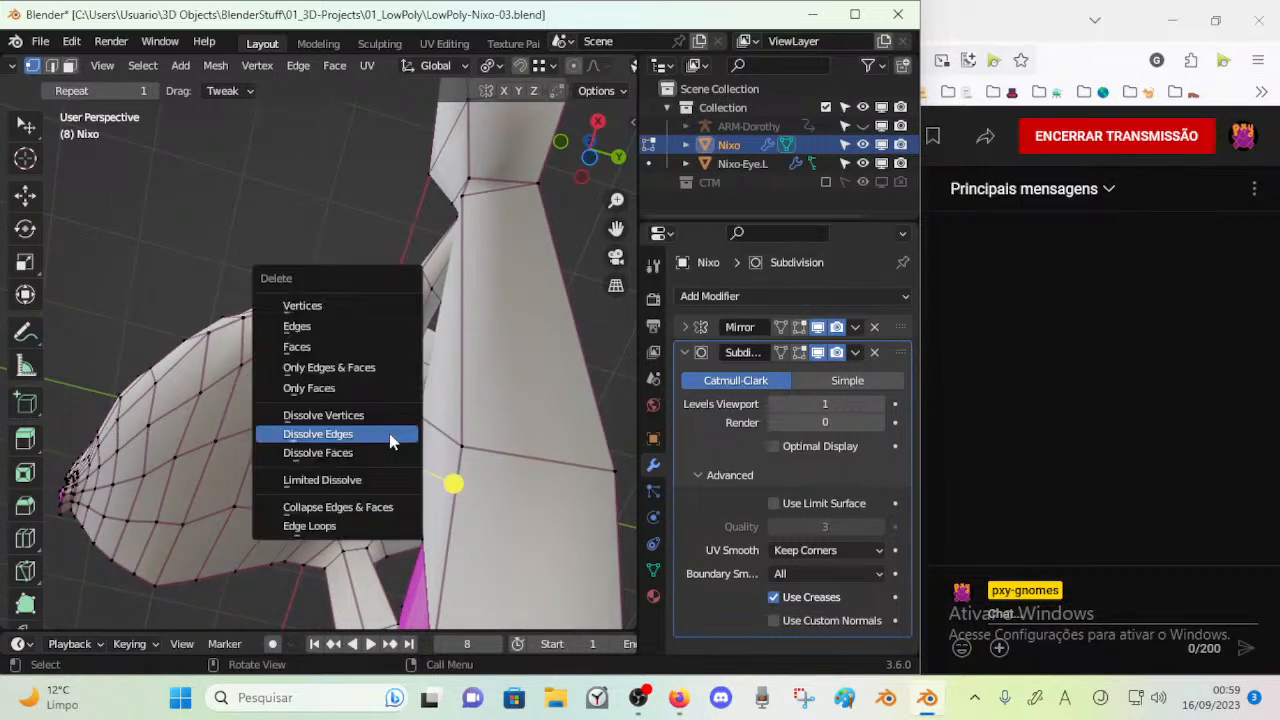
click(386, 415)
Move the vertices along the underside cut to space the jaw faces evenly
middle_drag(386, 415, 325, 493)
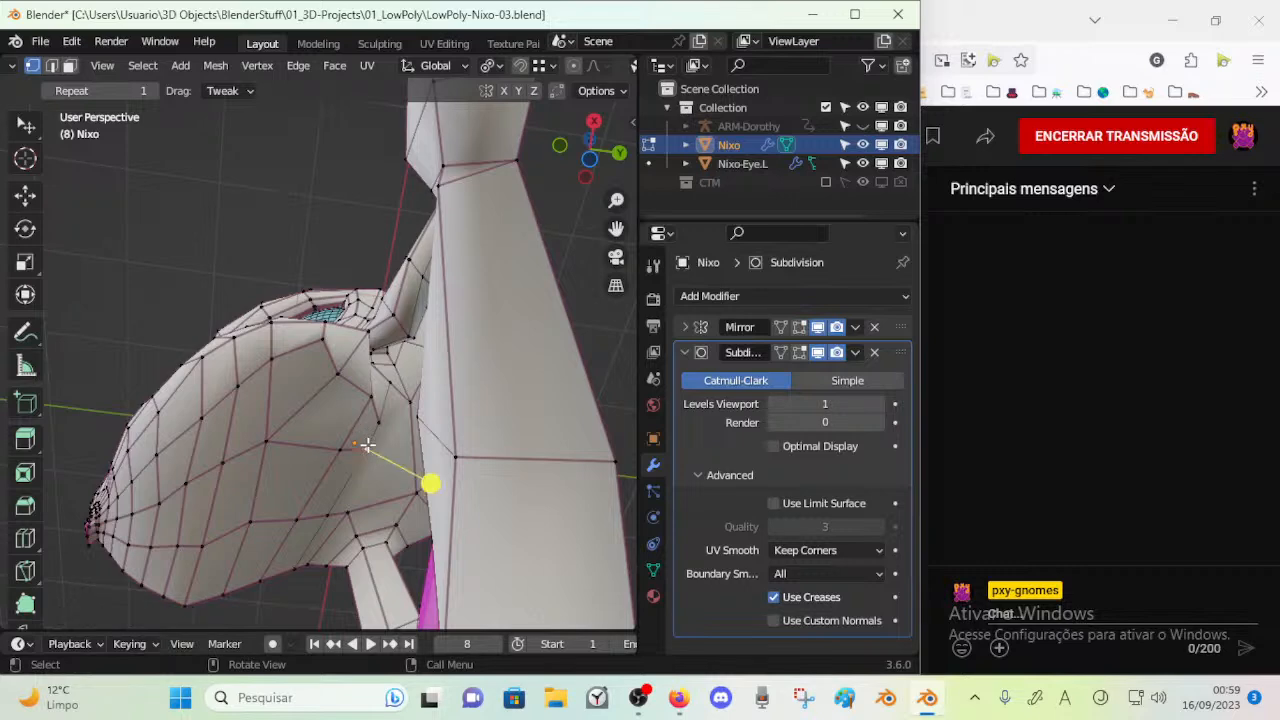
key(g)
click(366, 471)
key(g)
click(380, 427)
click(373, 428)
key(g)
click(374, 408)
Refine the positions of the jaw vertices just below the ear base
middle_drag(374, 408, 376, 450)
key(g)
click(346, 446)
key(g)
click(376, 449)
key(g)
click(384, 435)
Finish adjusting the vertices under the head's back corner and check the result outside Edit Mode
mouse_move(384, 435)
middle_down()
mouse_move(352, 448)
mouse_move(385, 424)
middle_up()
click(376, 483)
drag(388, 427, 379, 430)
middle_drag(379, 430, 291, 431)
scroll(300, 430, down, 5)
middle_drag(386, 408, 423, 480)
key(Tab)
key(Tab)
Reposition the vertex where the side of the head meets the front of the ear base
scroll(342, 463, up, 2)
key(3)
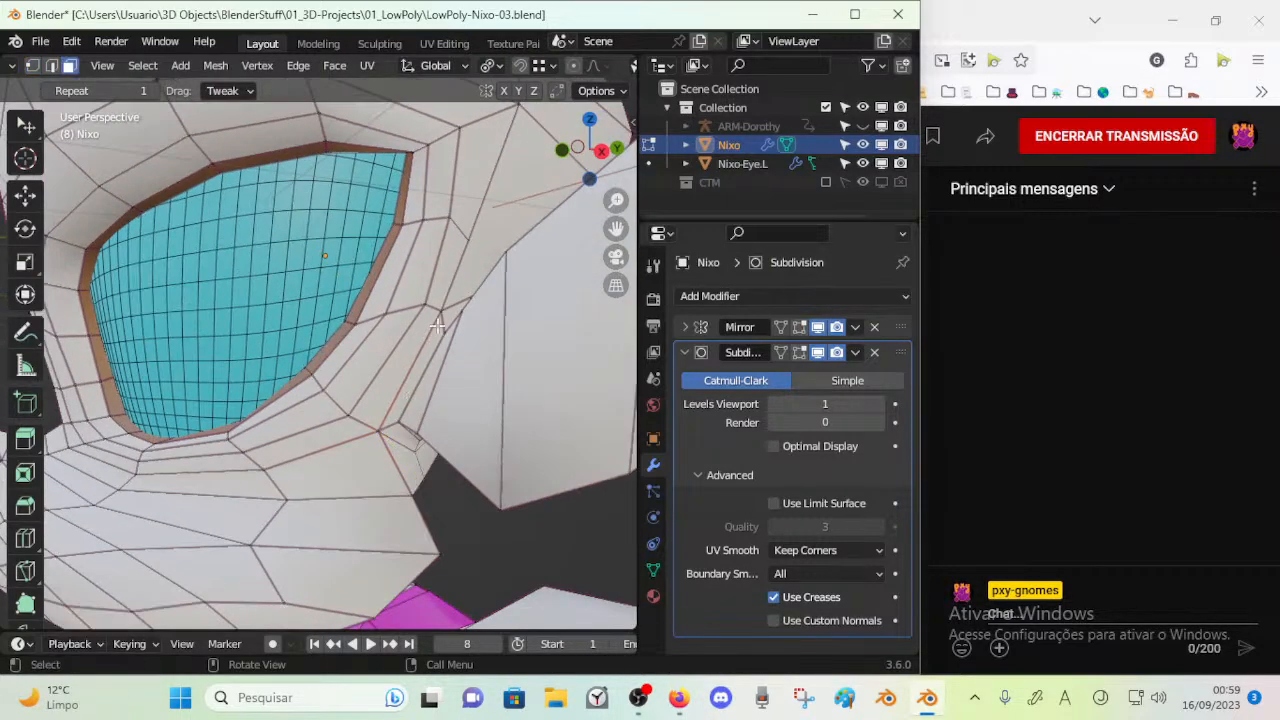
middle_drag(443, 362, 292, 376)
key(1)
drag(292, 377, 305, 347)
middle_drag(305, 347, 325, 384)
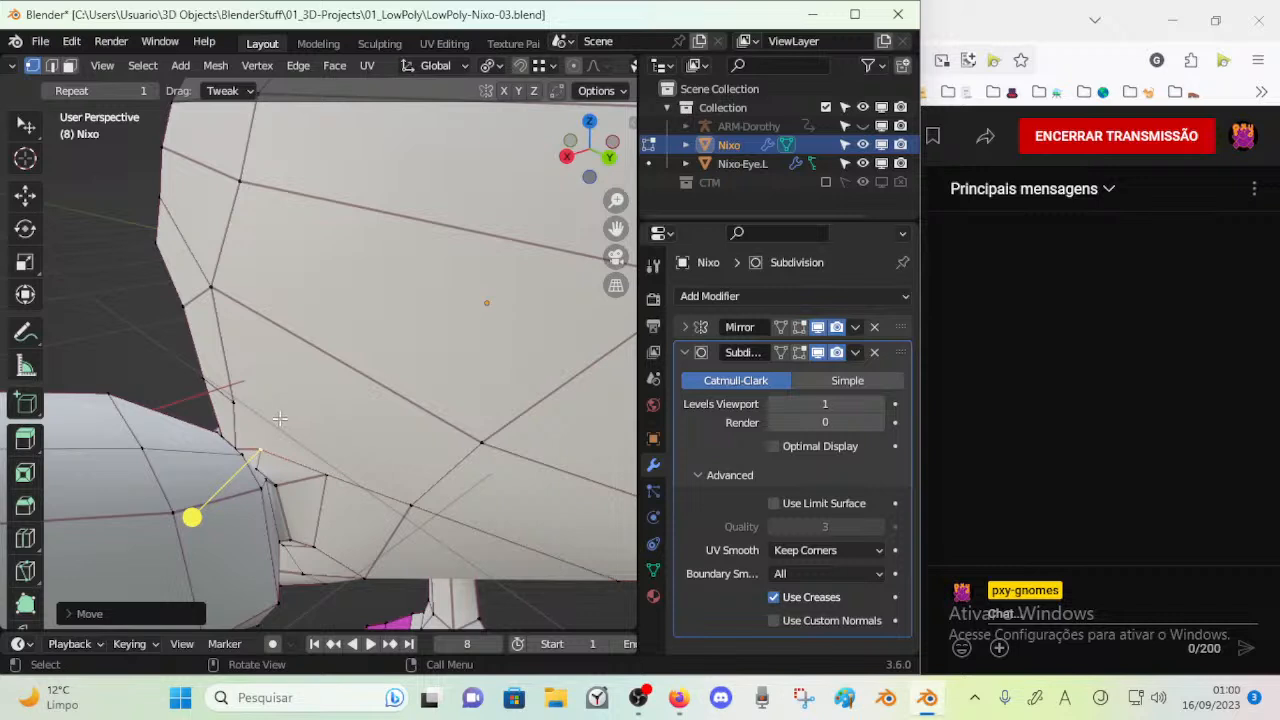
middle_drag(278, 420, 283, 413)
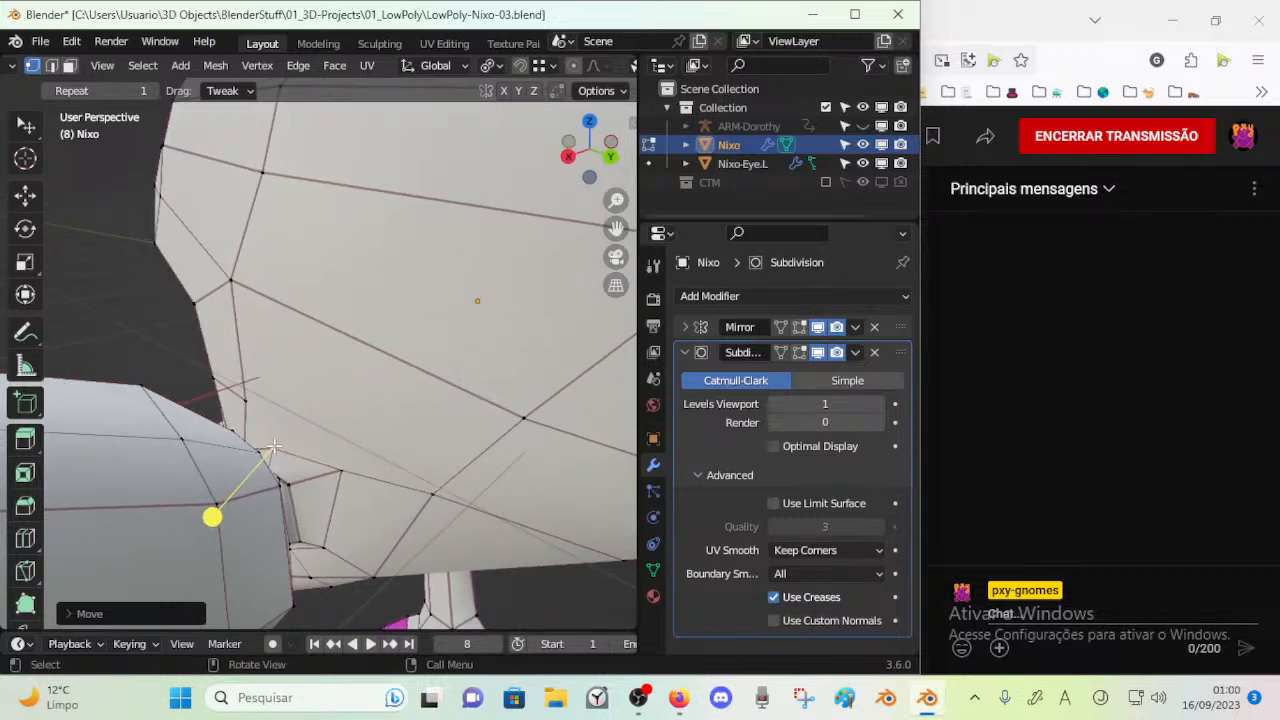
Try a knife cut from the vertices behind the ear base out into the large side face of the head
key(k)
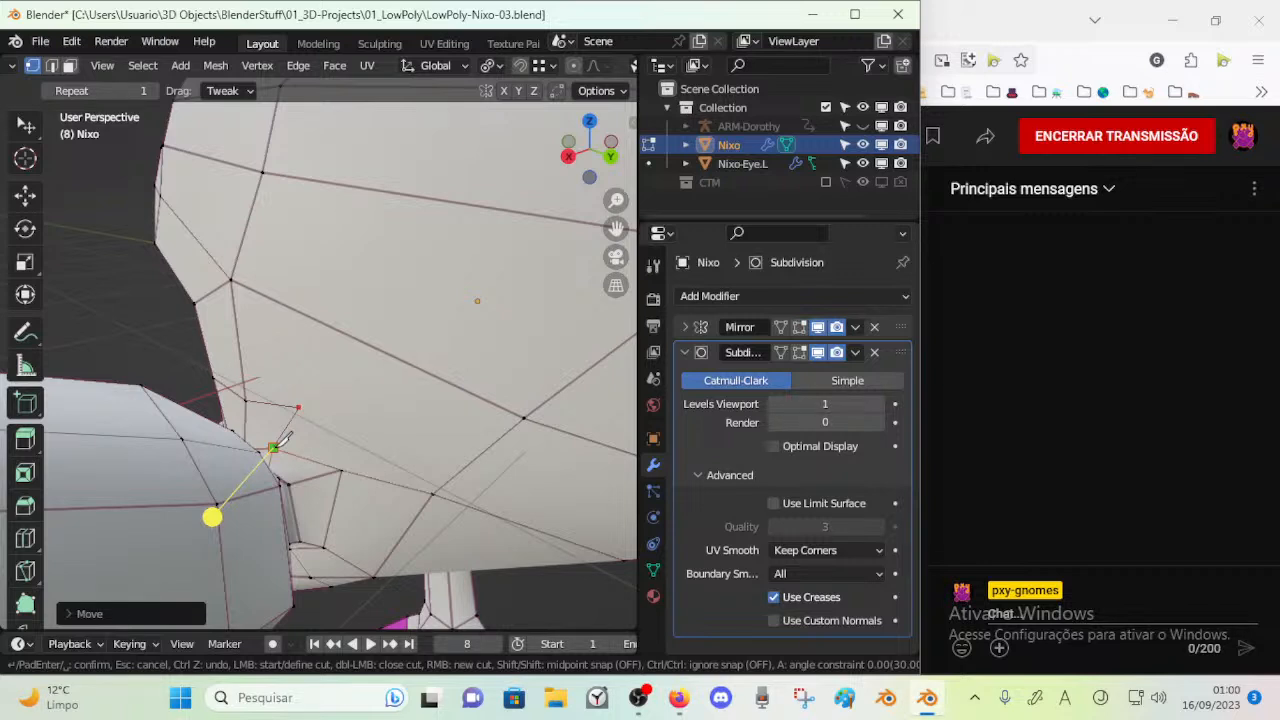
key(Return)
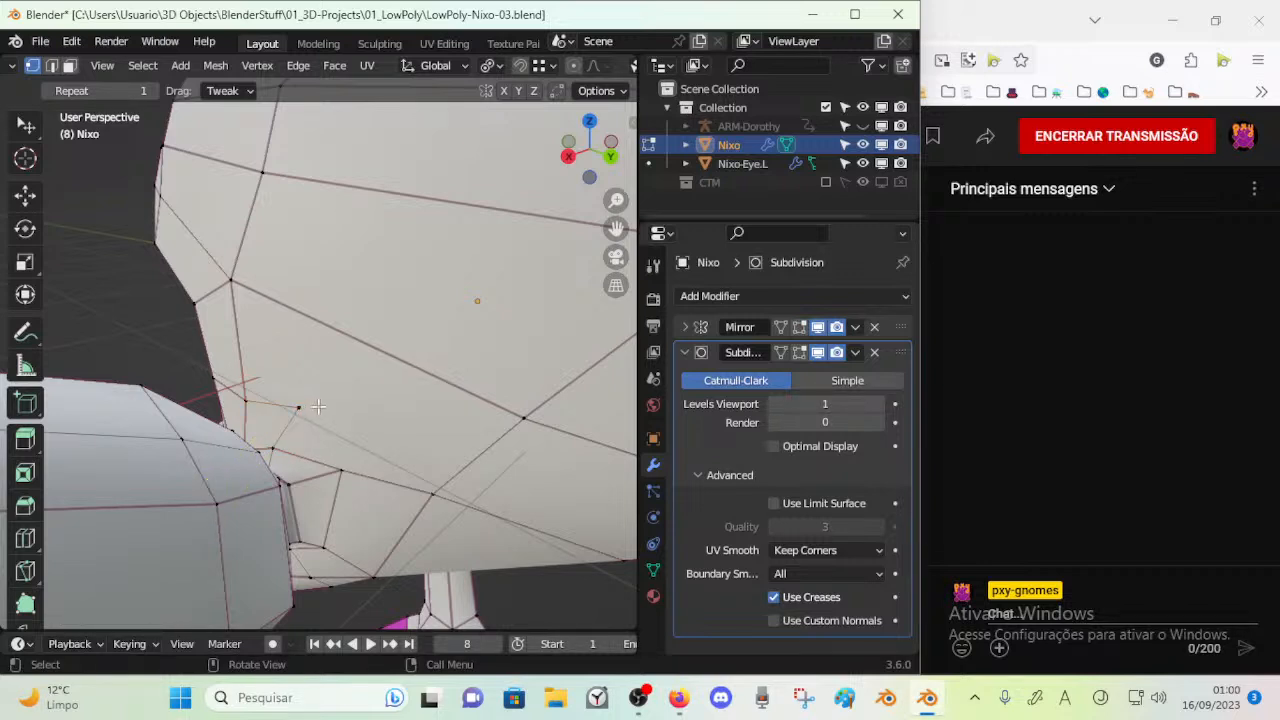
key(k)
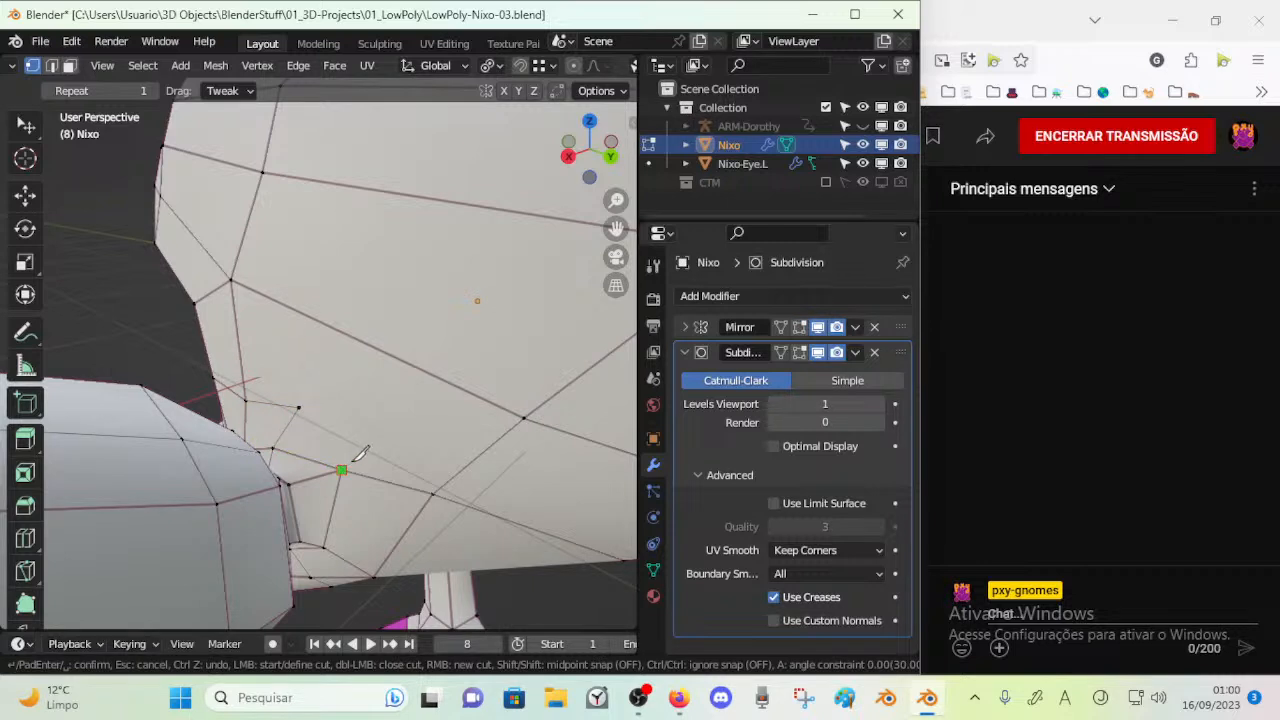
key(Escape)
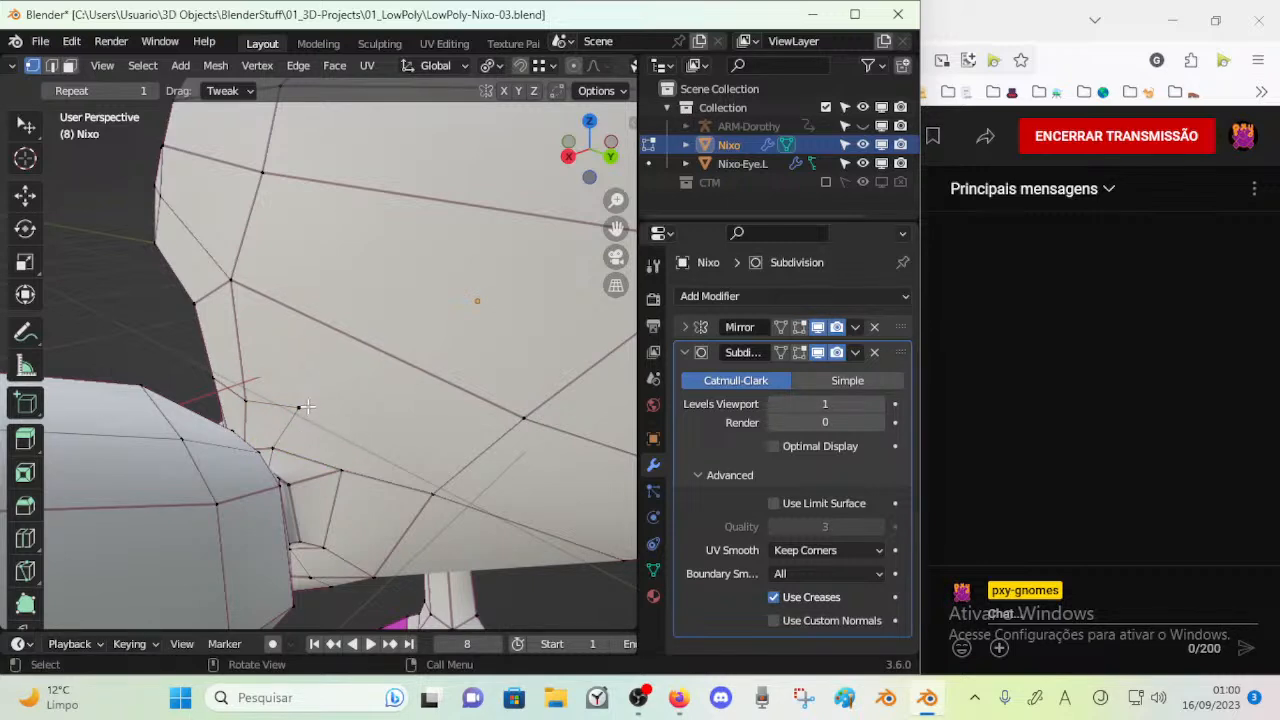
key(x)
click(305, 408)
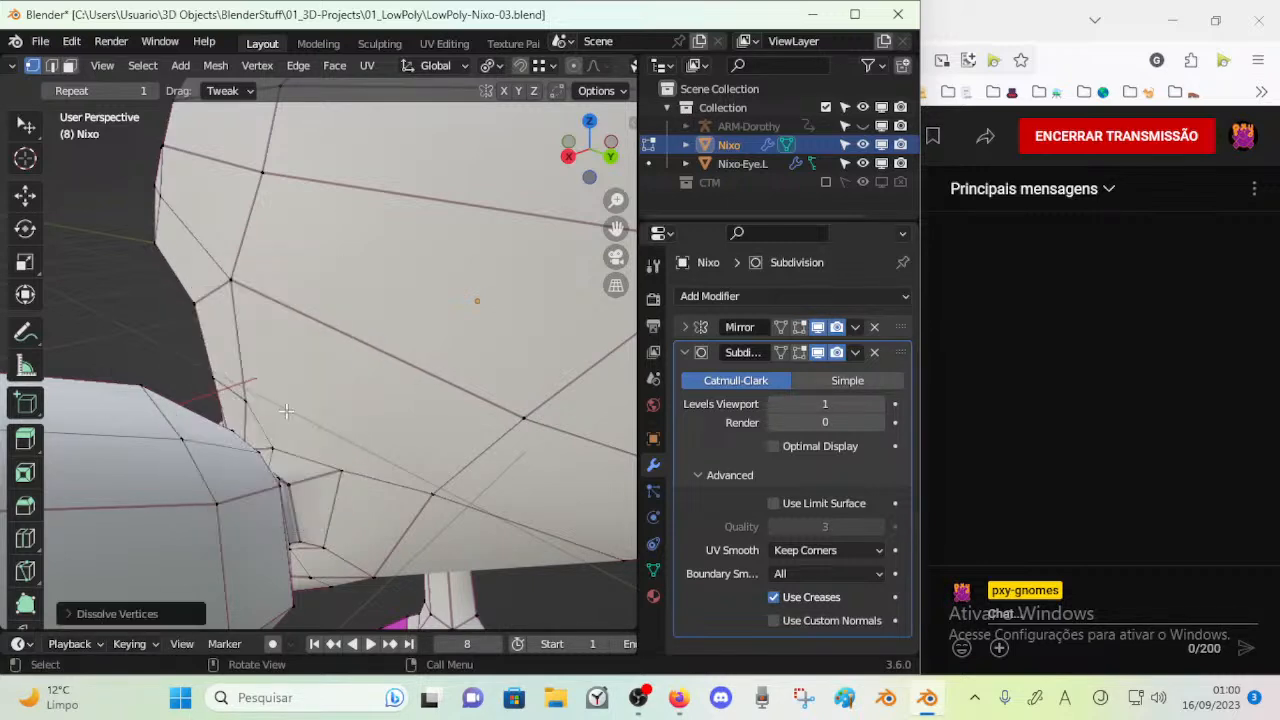
Try another knife cut into the large side face above the ear base, dissolve its edges and clear the selection
key(2)
click(312, 460)
shift+click(330, 487)
shift+click(357, 477)
key(k)
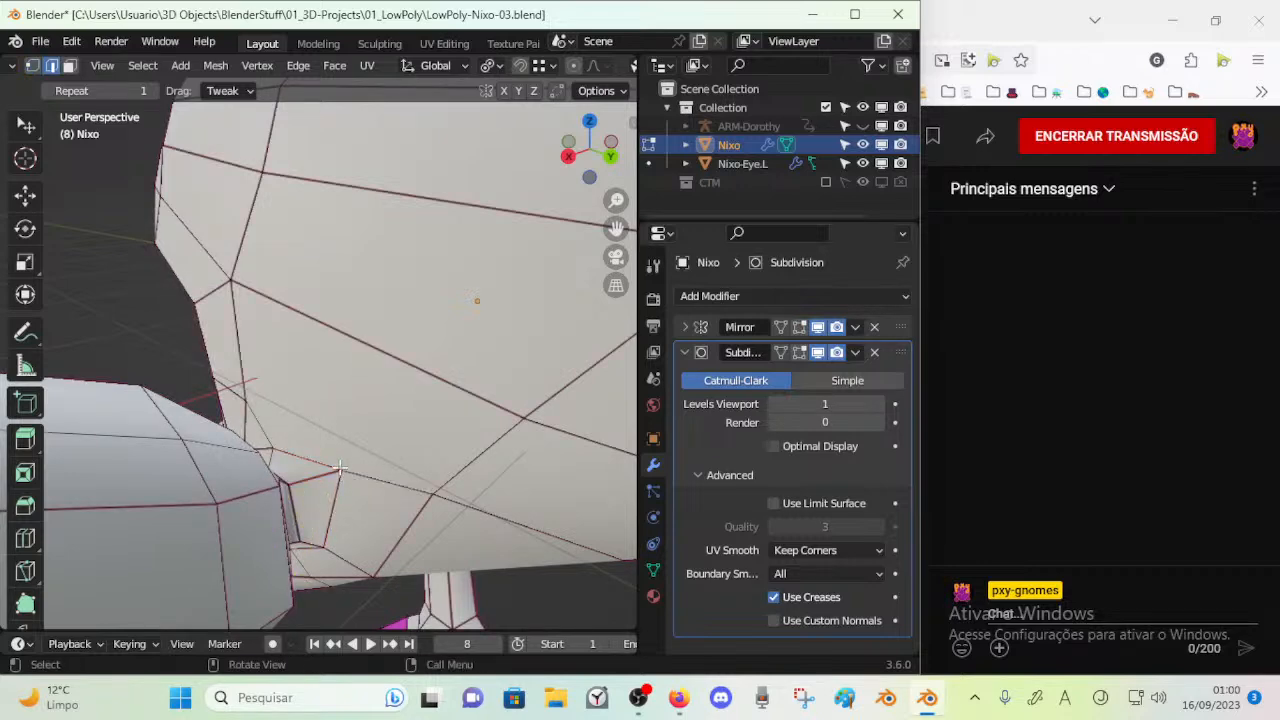
middle_drag(357, 390, 292, 440)
key(Return)
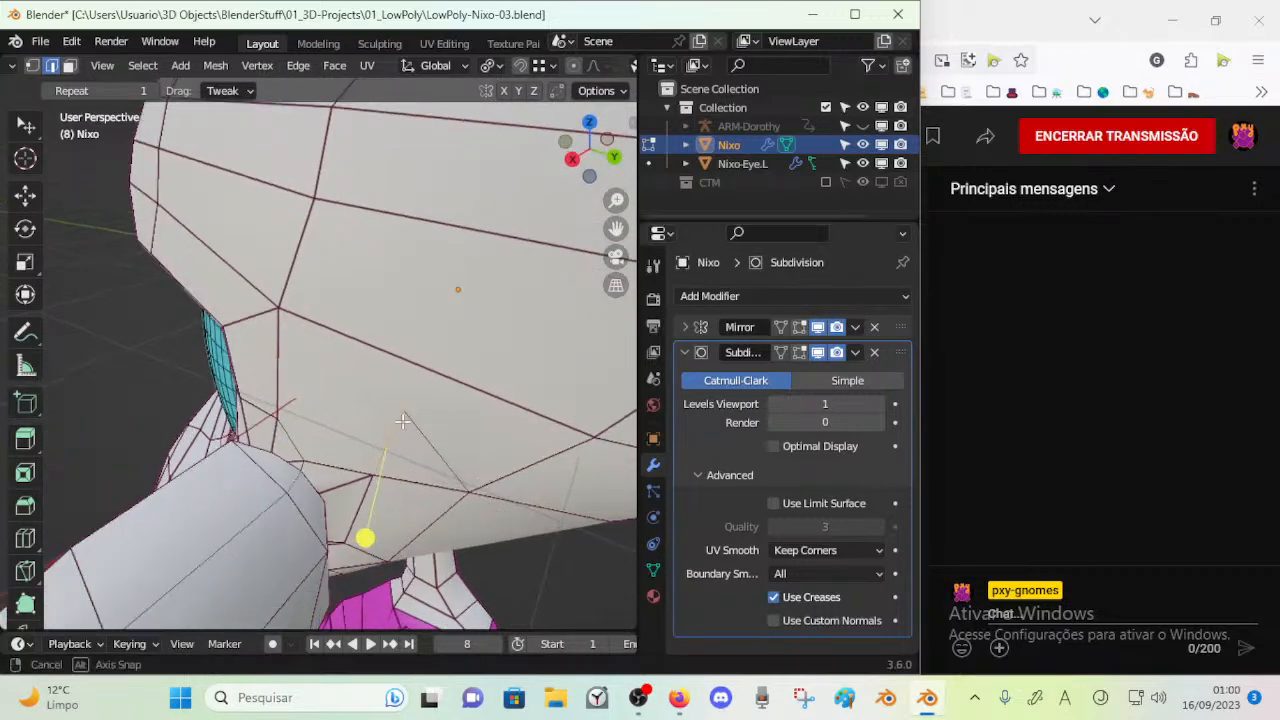
key(x)
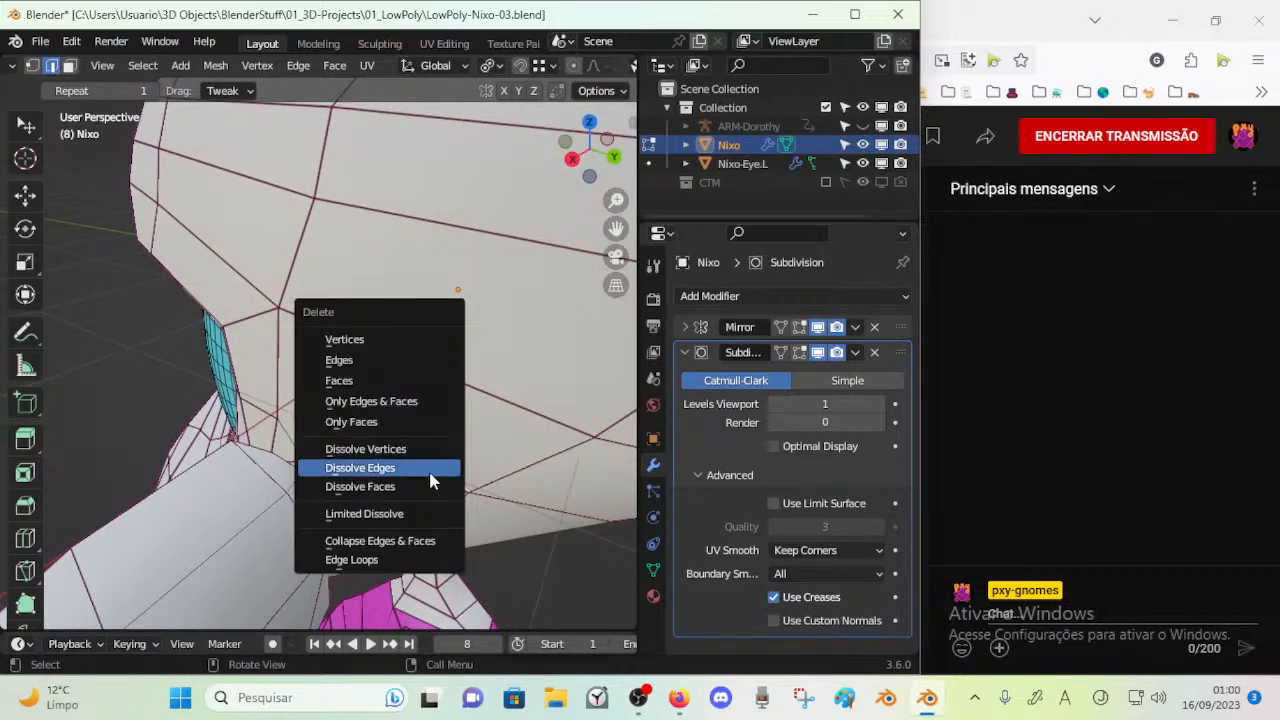
click(429, 467)
middle_drag(398, 452, 385, 448)
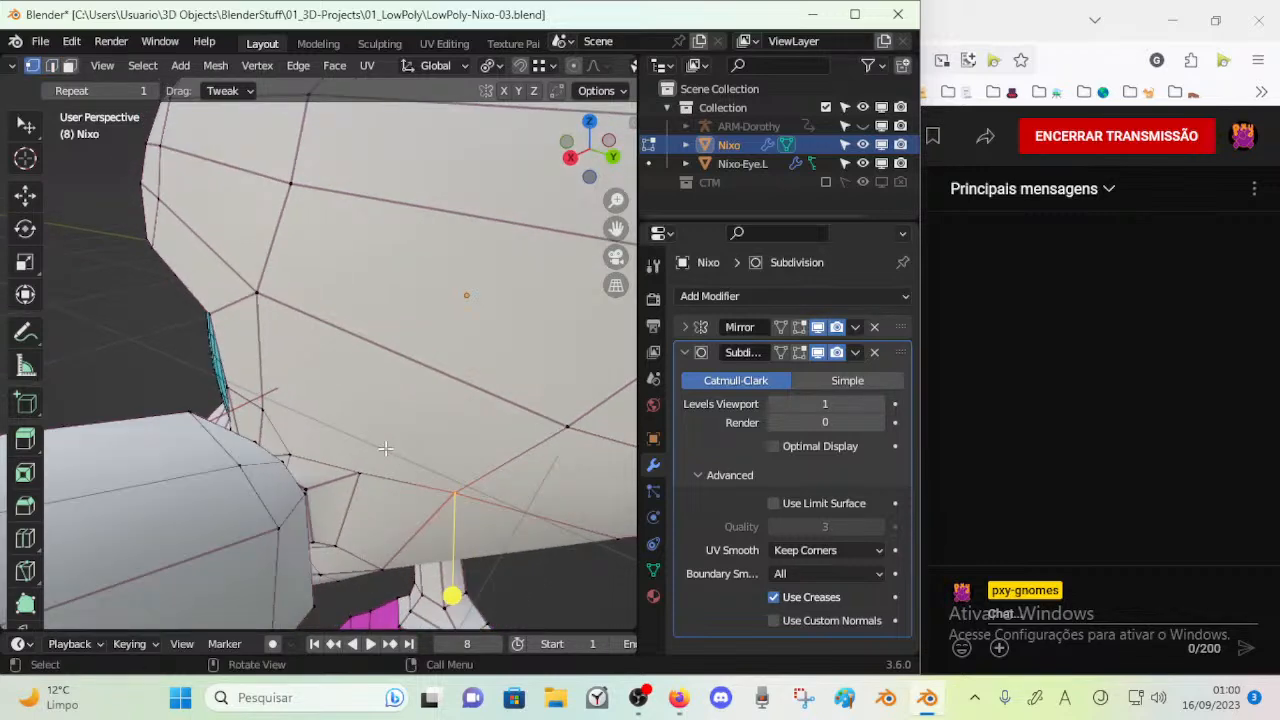
key(alt+a)
Knife-cut the large side face above the ear base, joining three of its corner vertices through a new interior vertex
key(k)
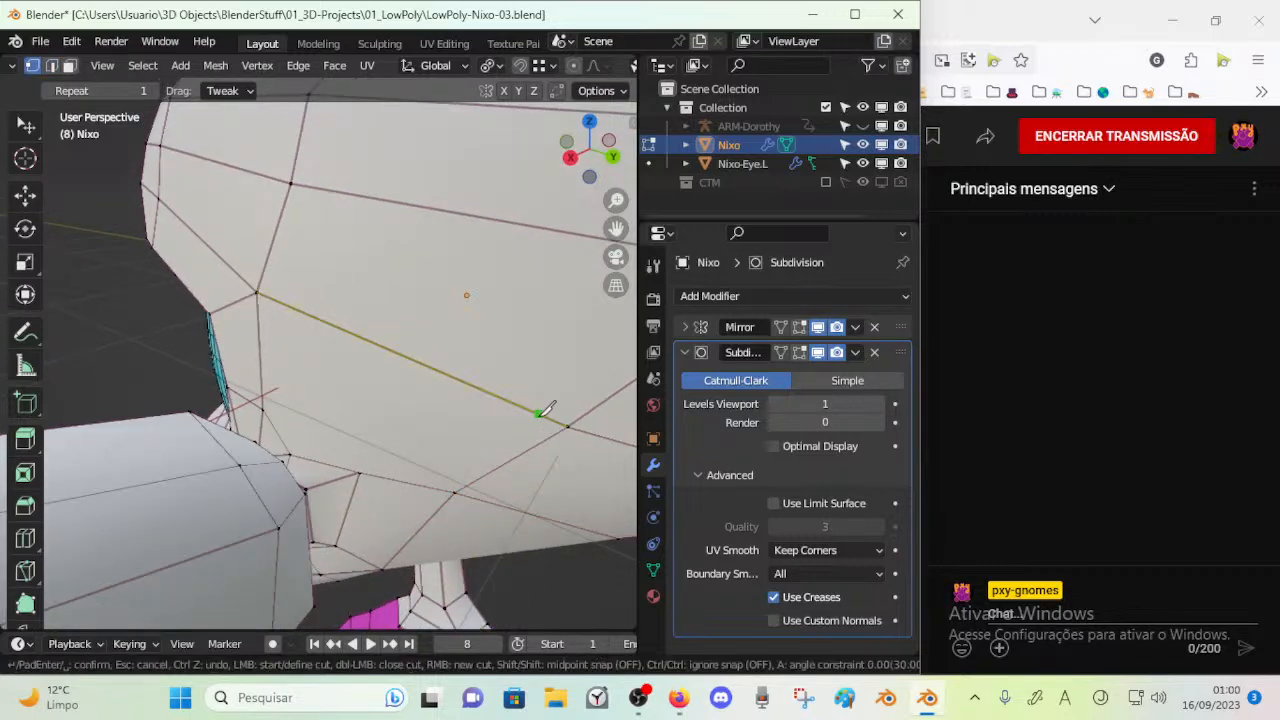
click(567, 425)
click(361, 472)
key(Return)
key(alt+a)
key(k)
click(369, 408)
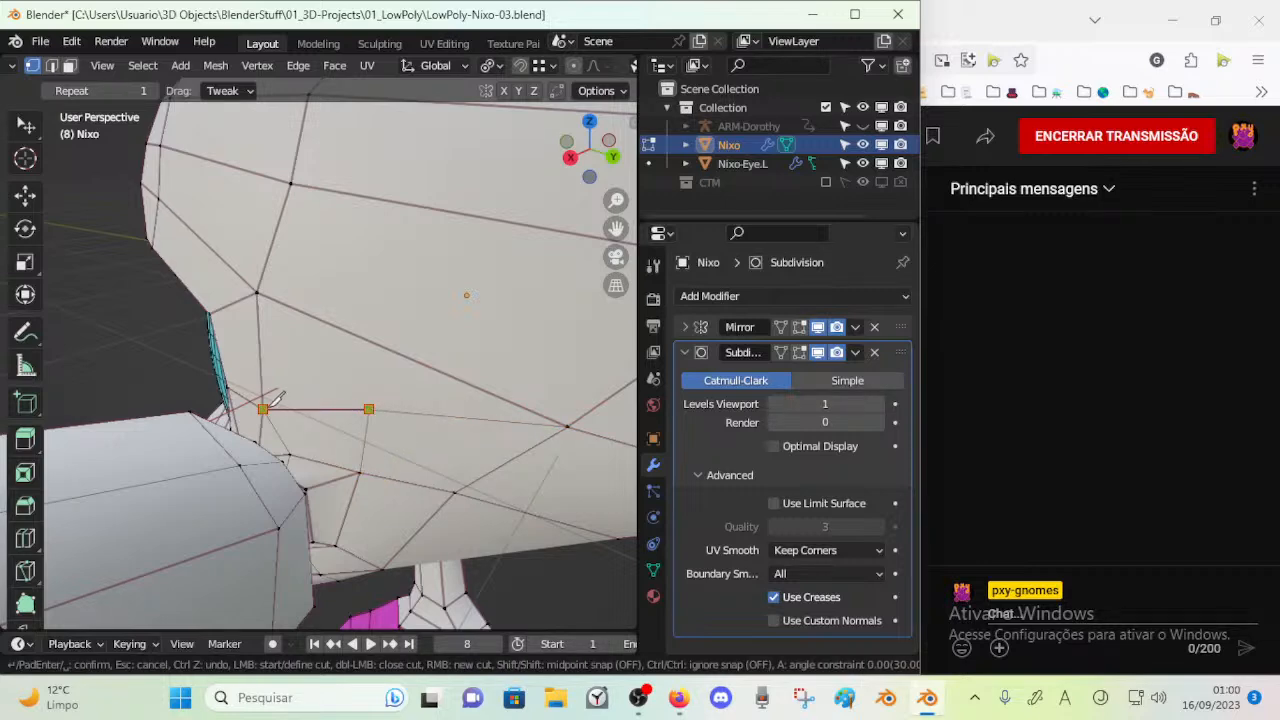
key(Return)
Move the new interior vertex above the ear base and check the head's shape outside Edit Mode
middle_drag(390, 418, 369, 438)
key(alt+a)
key(alt+z)
click(381, 405)
key(g)
click(376, 425)
key(Tab)
middle_drag(380, 457, 350, 416)
key(Tab)
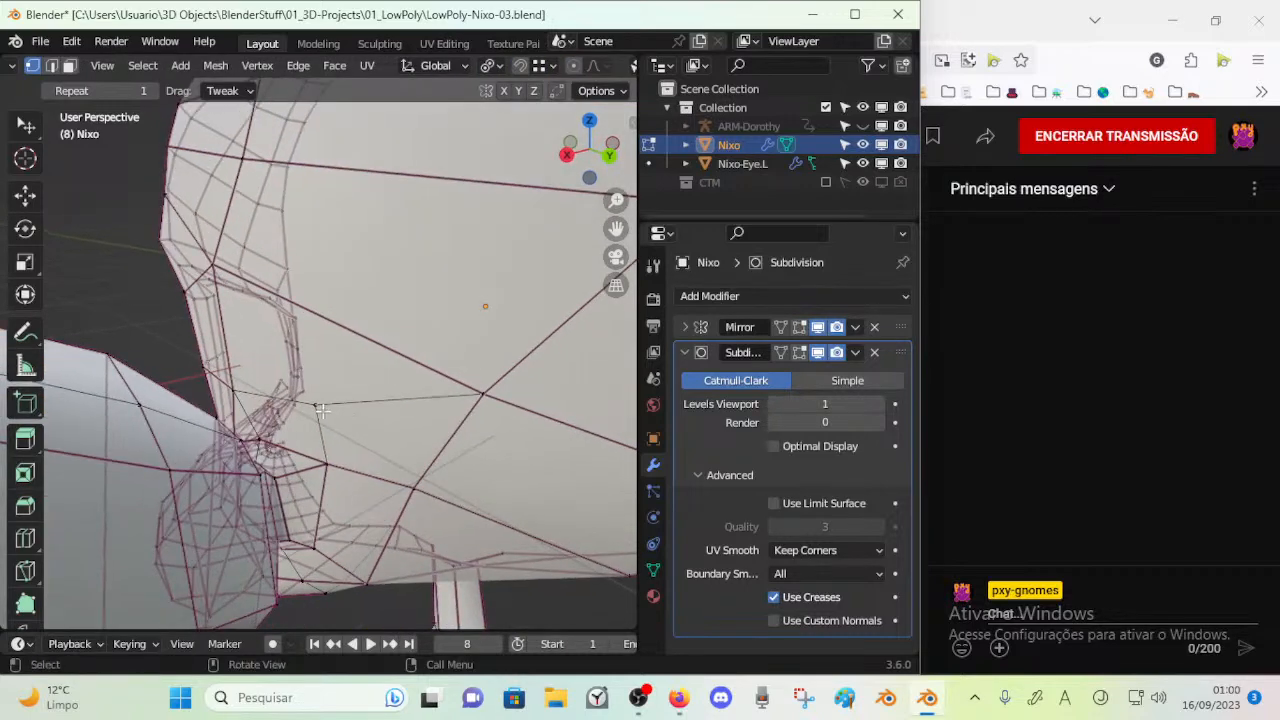
Select the whole mesh, apply an edge crease to it and check the shading outside Edit Mode
key(a)
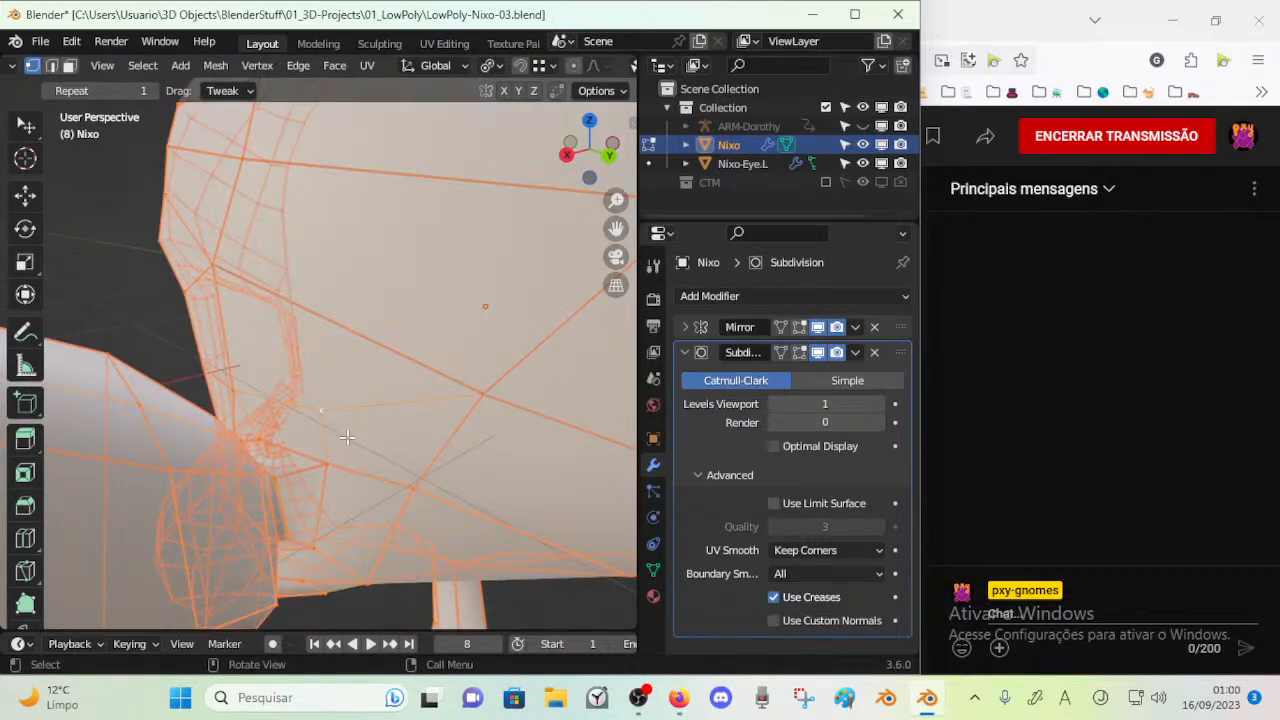
key(shift+e)
key(Return)
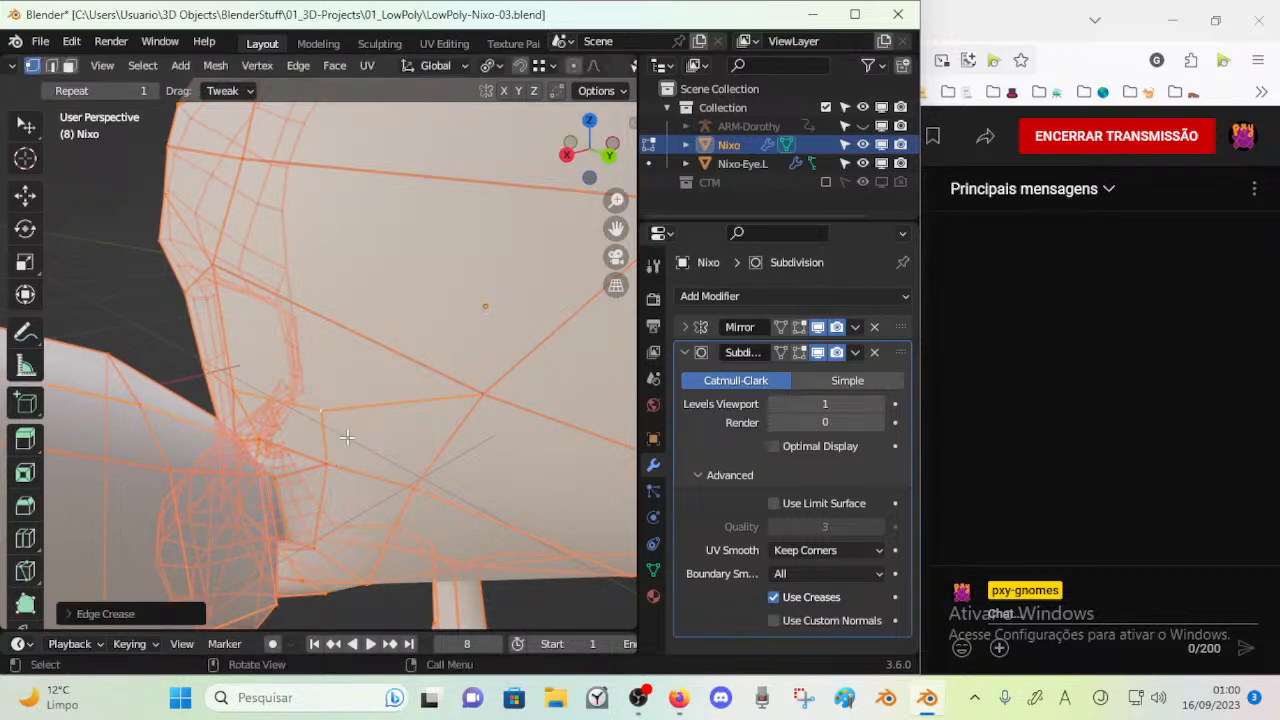
key(Tab)
key(Tab)
Move the vertices around the new cut on the side of the head to even out the faces
middle_drag(330, 447, 341, 446)
drag(349, 412, 366, 407)
drag(534, 370, 526, 352)
middle_drag(509, 403, 354, 220)
middle_drag(319, 320, 230, 403)
middle_drag(231, 302, 247, 341)
middle_drag(374, 301, 284, 411)
Adjust the vertices behind the ear base from below to straighten the edges along the side of the head
key(alt+a)
middle_drag(397, 434, 320, 321)
key(alt+a)
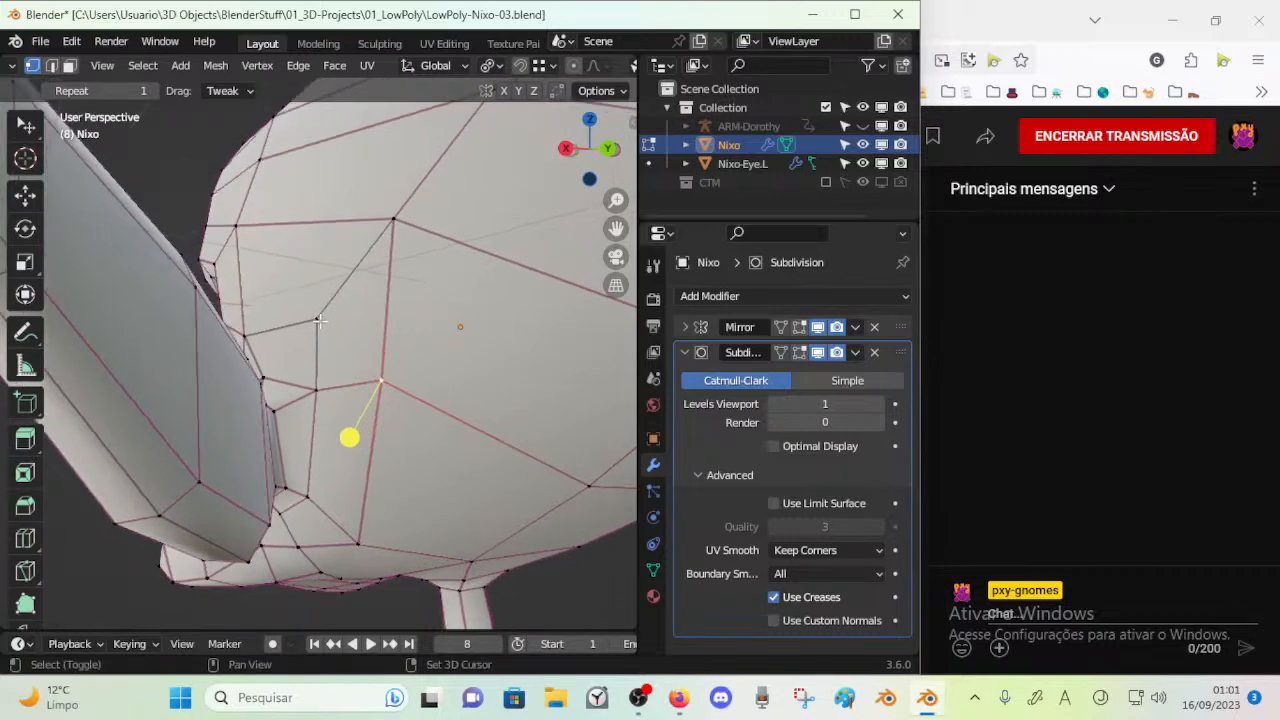
click(320, 328)
drag(346, 352, 353, 360)
middle_drag(353, 360, 304, 388)
Select the face loop between eye and ear to trace its flow, and reposition the vertices near the eye's outer corner
key(3)
alt+click(279, 441)
middle_drag(279, 441, 422, 419)
key(1)
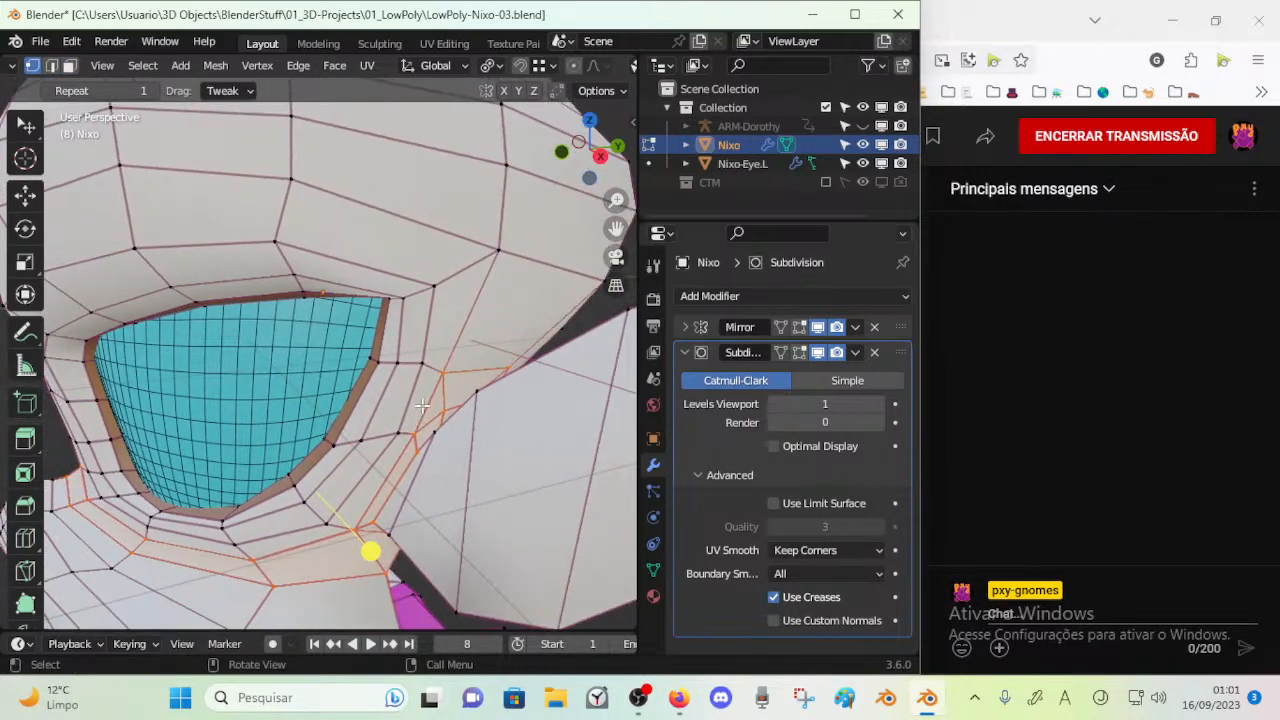
middle_drag(440, 374, 441, 362)
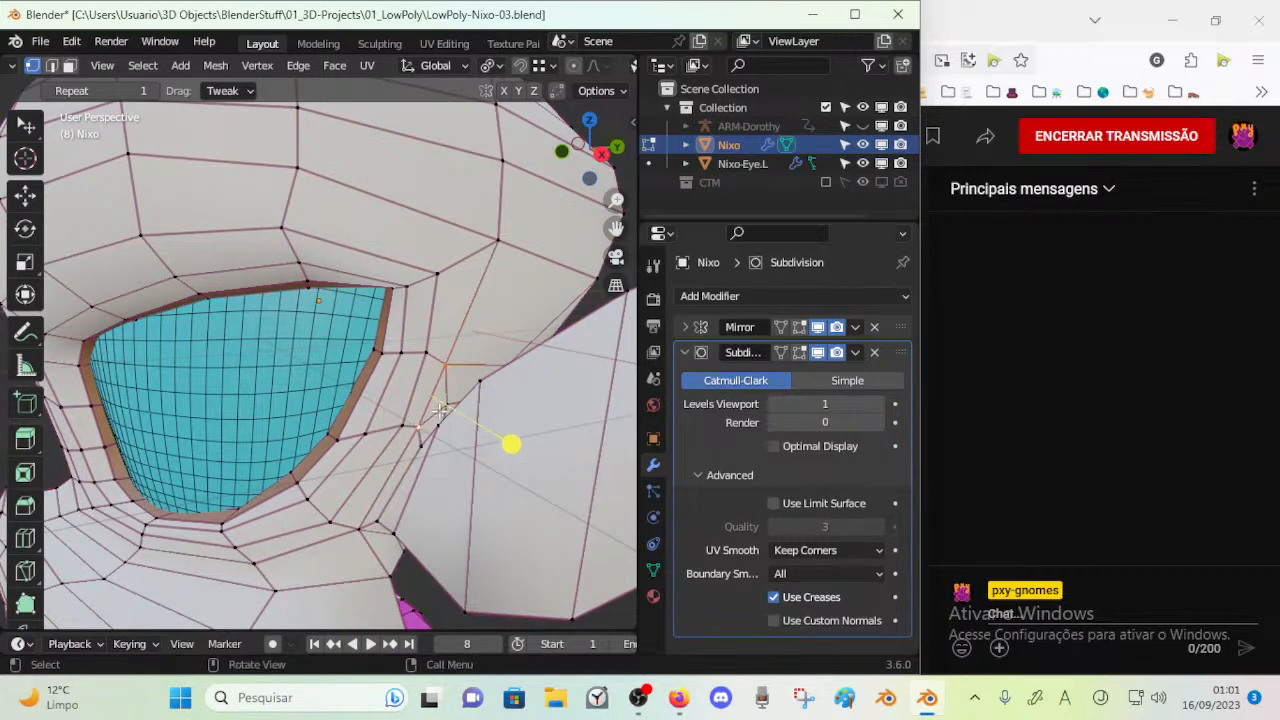
middle_drag(440, 405, 376, 446)
Locate the thin triangular face above the ear base and move its lower vertex closer to the upper one
key(3)
alt+click(386, 473)
key(alt+a)
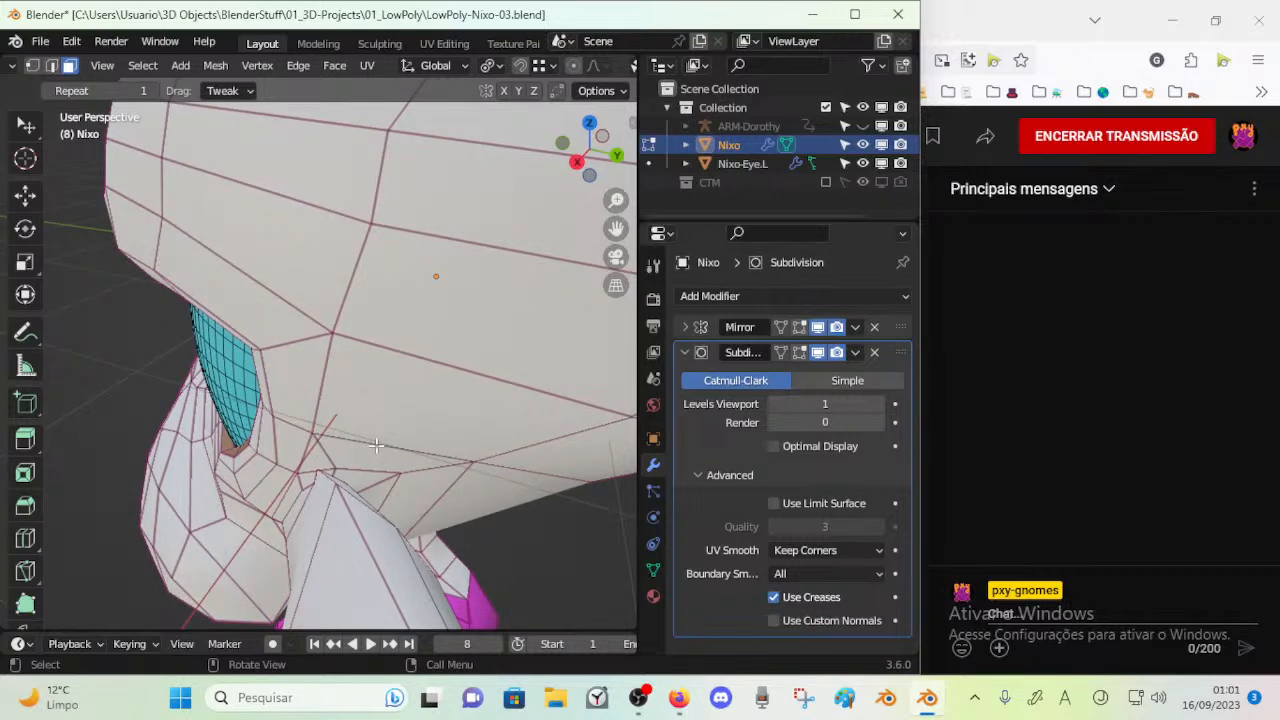
middle_drag(376, 446, 325, 471)
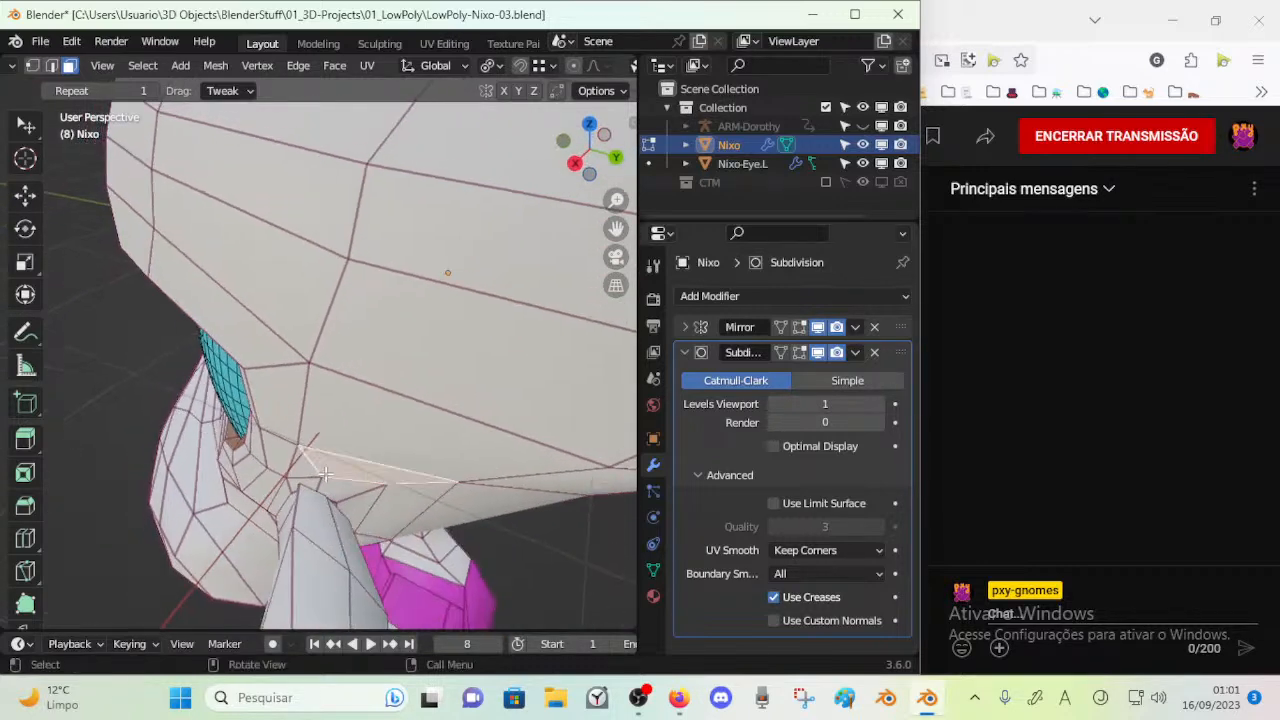
click(325, 471)
key(g)
right_click(328, 471)
key(1)
click(331, 472)
key(g)
click(330, 467)
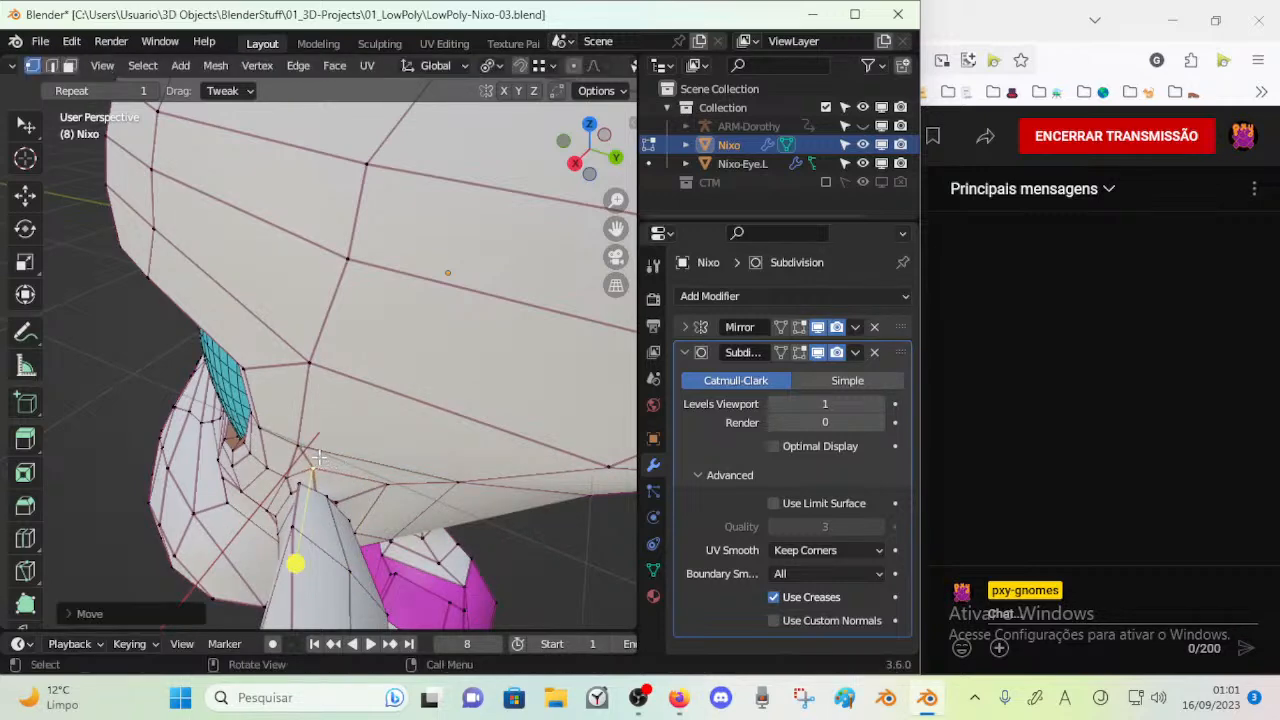
Merge the two close vertices above the ear base and reposition the merged vertex
shift+click(300, 442)
key(m)
click(302, 443)
middle_drag(325, 447, 342, 451)
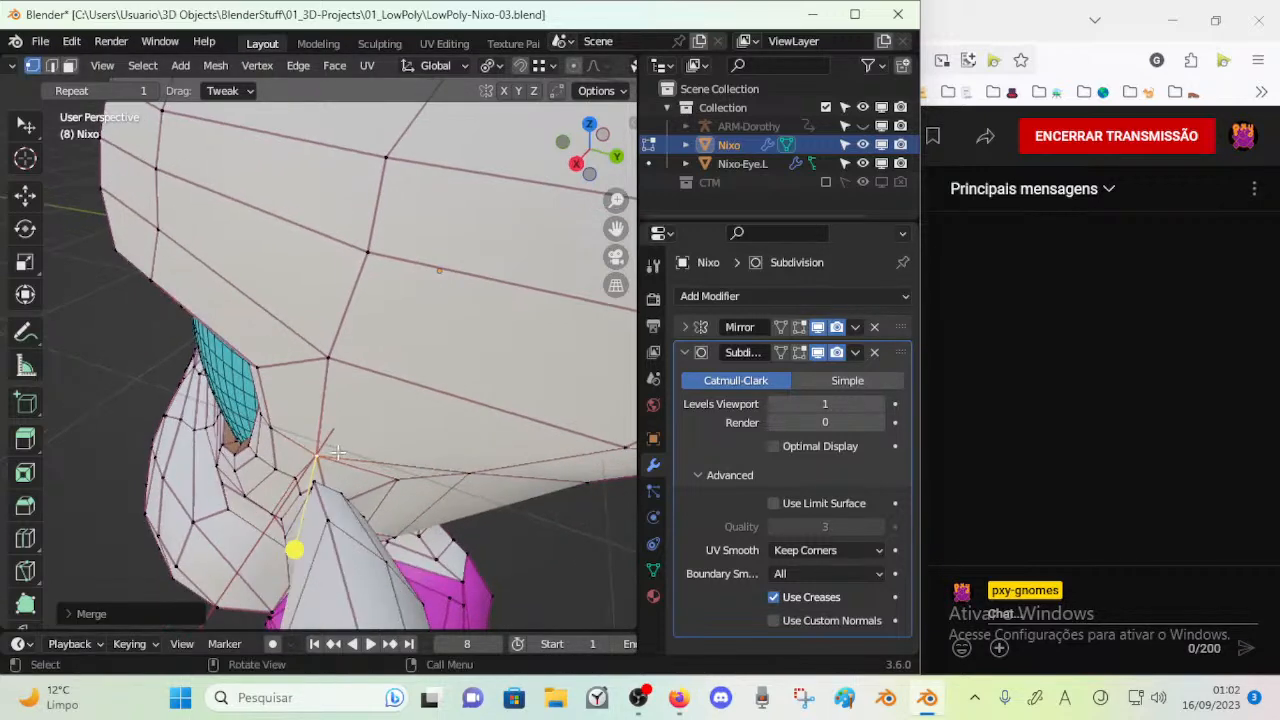
drag(327, 453, 330, 459)
middle_drag(404, 476, 352, 427)
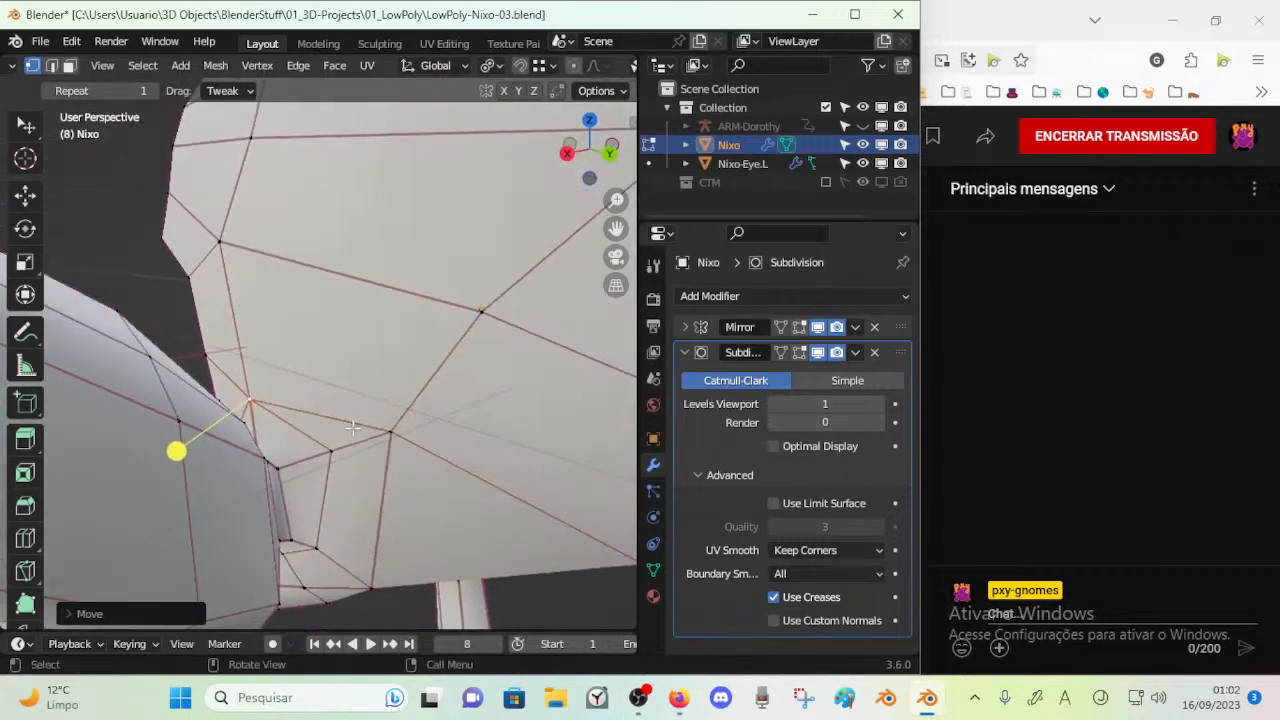
Merge the two neighbouring vertices behind the ear base at their midpoint and move the result closer to the ear
click(344, 448)
click(391, 434)
shift+click(335, 454)
key(m)
click(335, 454)
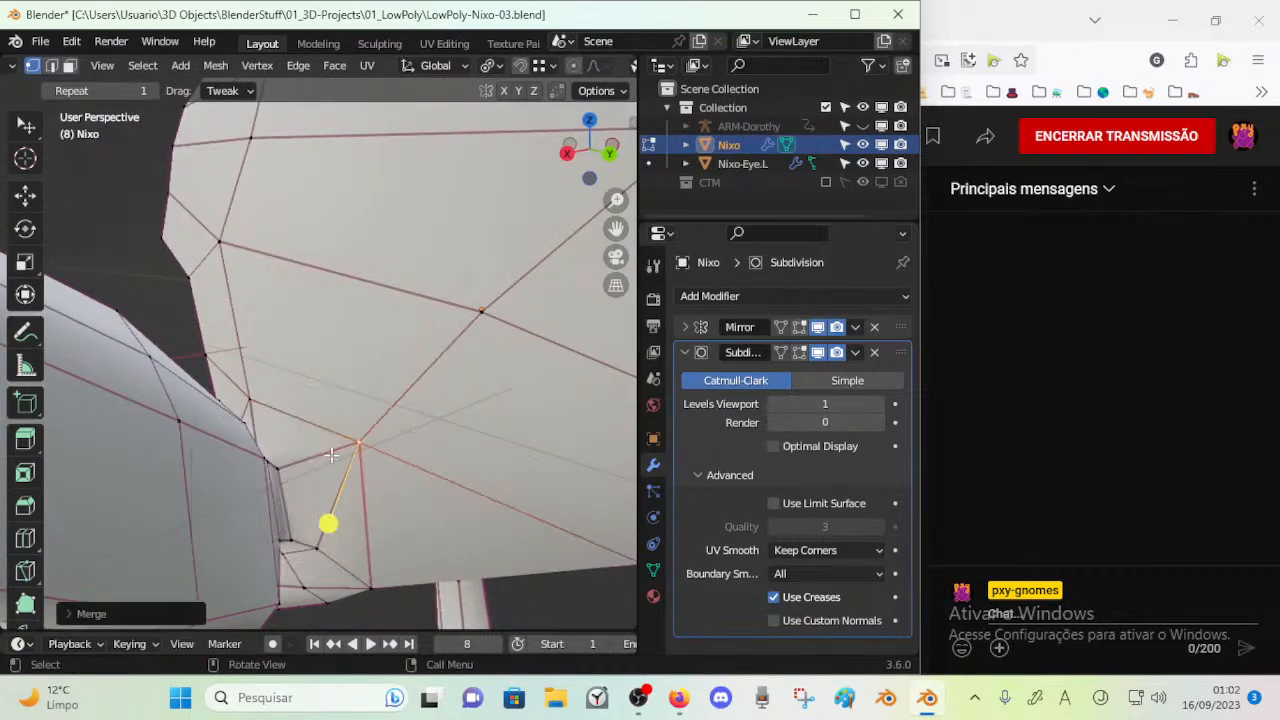
drag(367, 439, 314, 439)
middle_drag(335, 482, 338, 437)
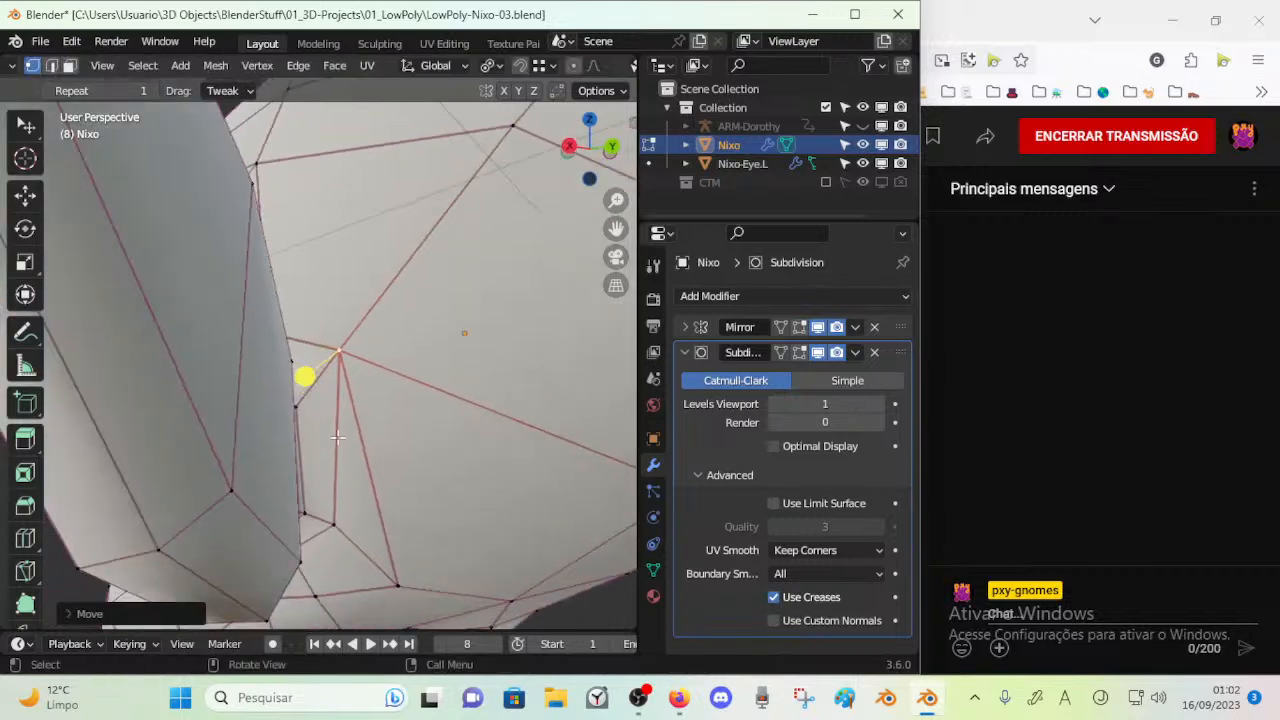
Merge the two lower vertices behind the ear base and adjust the surrounding vertices
middle_drag(357, 502, 358, 491)
click(388, 546)
shift+click(334, 483)
key(m)
click(335, 482)
drag(359, 518, 334, 494)
drag(337, 312, 329, 322)
middle_drag(240, 395, 290, 400)
scroll(300, 400, down, 6)
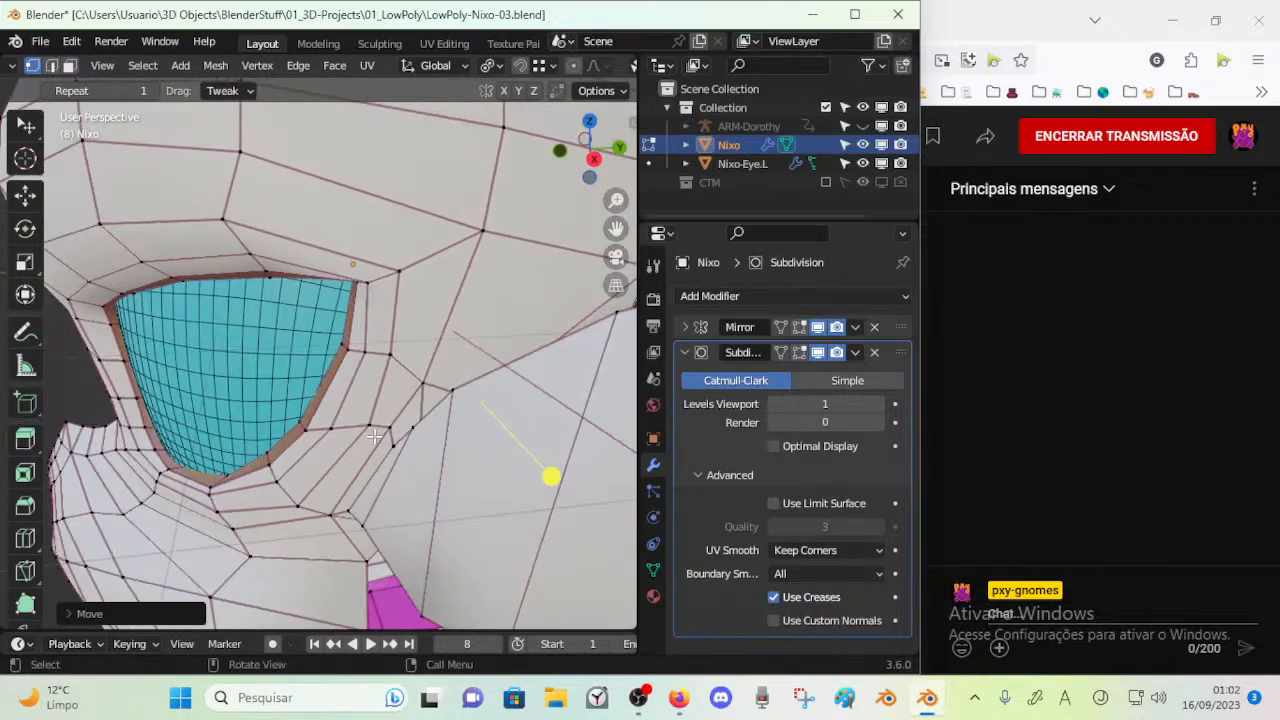
Select and frame the narrow face in front of the ear base, and shift the vertices near its lower end
key(3)
click(412, 428)
key(KP_Decimal)
middle_drag(380, 410, 392, 342)
scroll(340, 365, down, 5)
drag(423, 314, 426, 330)
key(1)
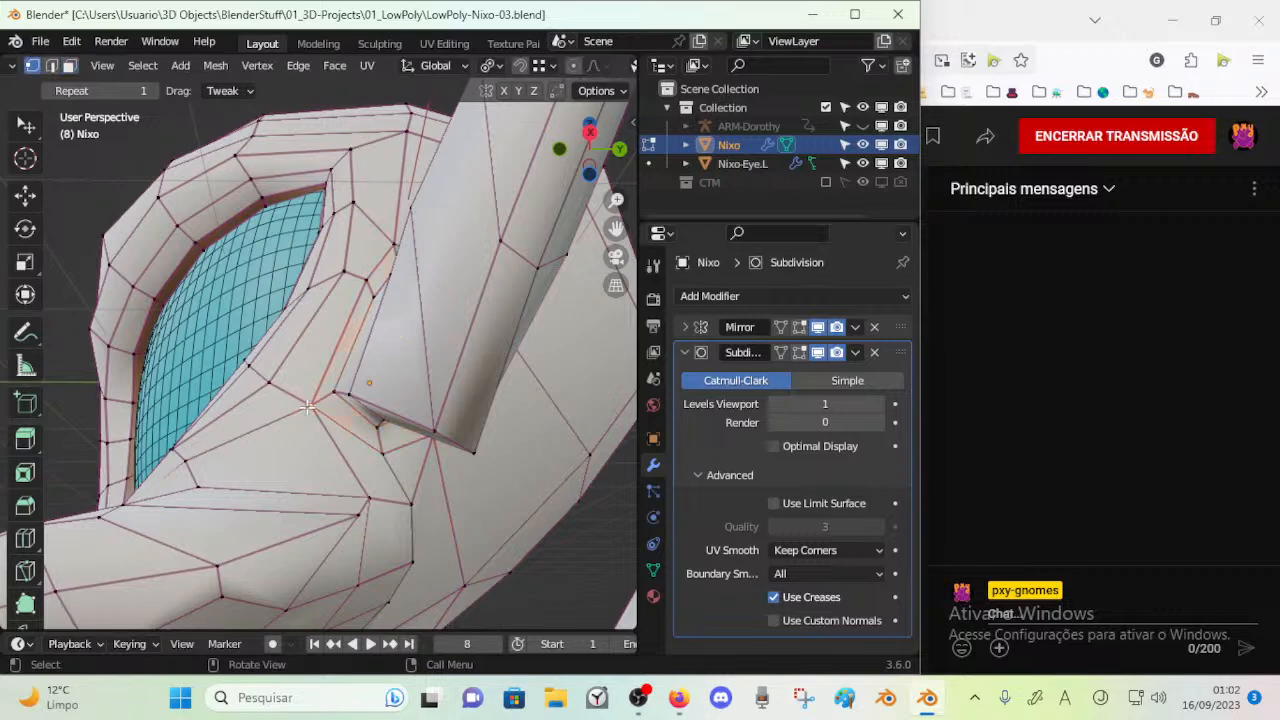
drag(312, 405, 302, 407)
drag(380, 460, 361, 502)
Adjust the vertex below the ear's front corner and dissolve the extra edge on the cheek
key(2)
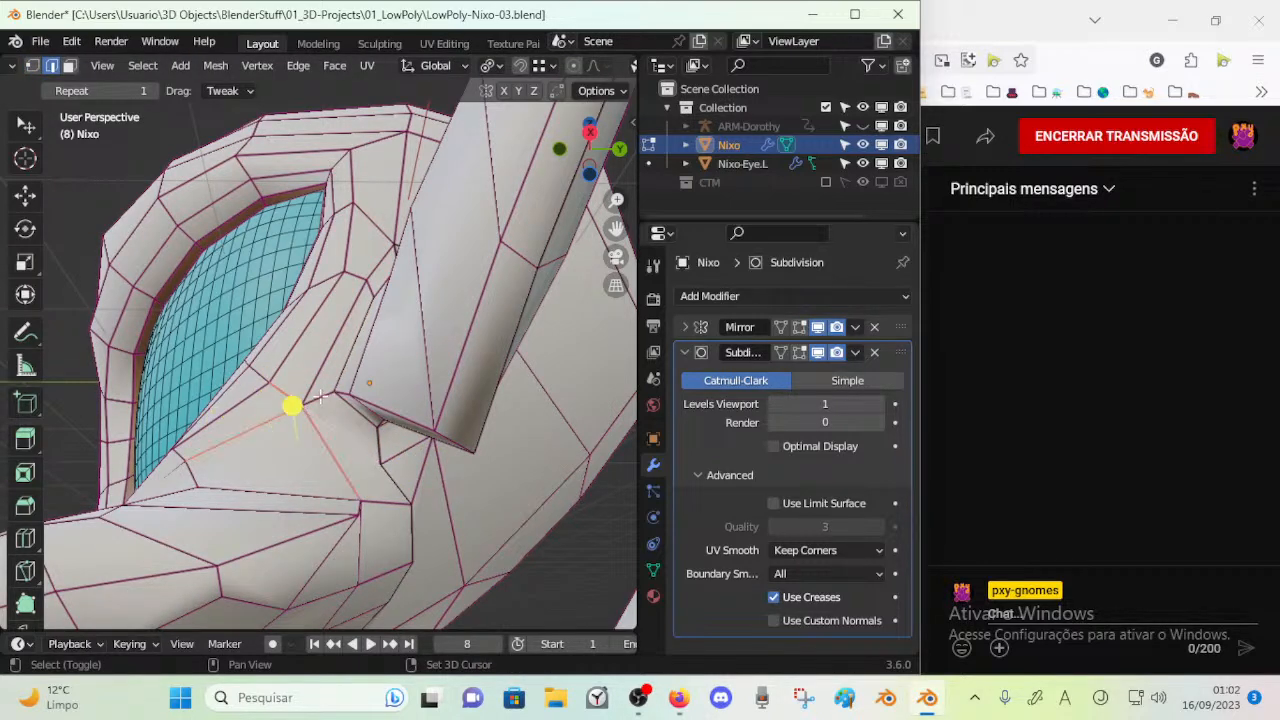
key(1)
middle_drag(327, 471, 362, 510)
key(2)
key(x)
click(334, 477)
Move the cheek and jaw vertices below the ear base to tidy the faces there
key(1)
middle_drag(334, 477, 364, 546)
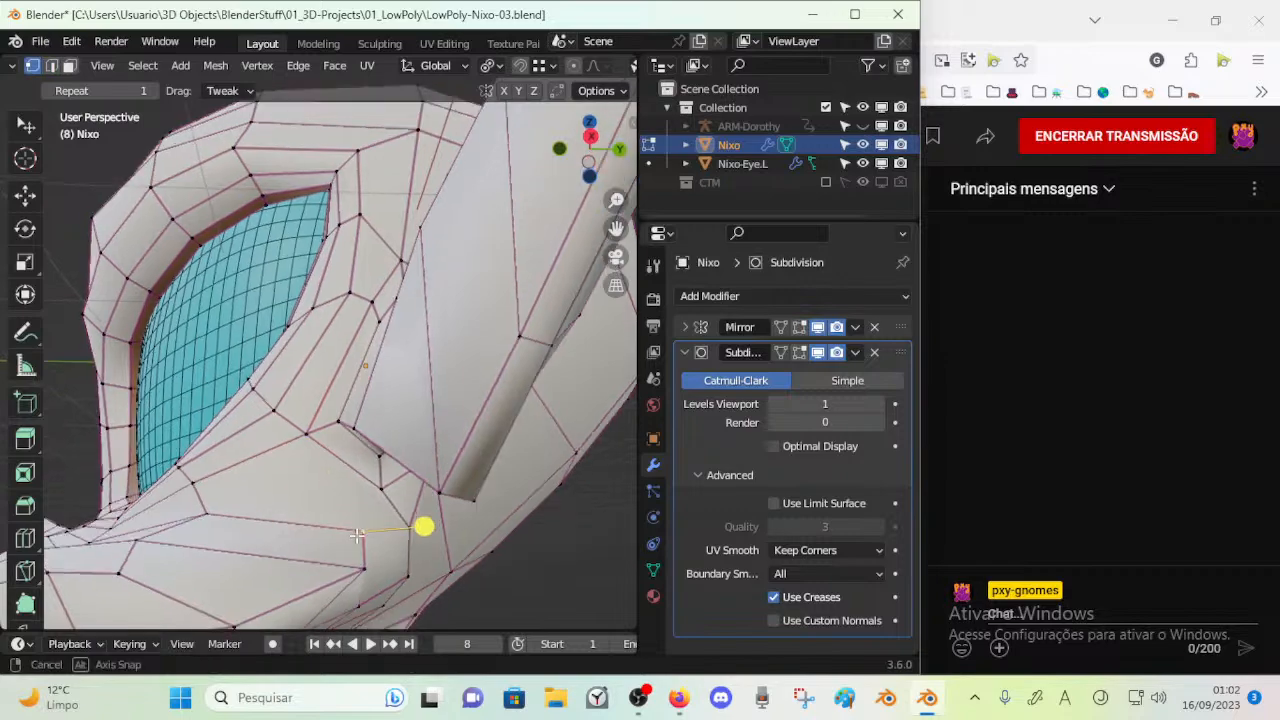
middle_drag(284, 520, 348, 452)
key(g)
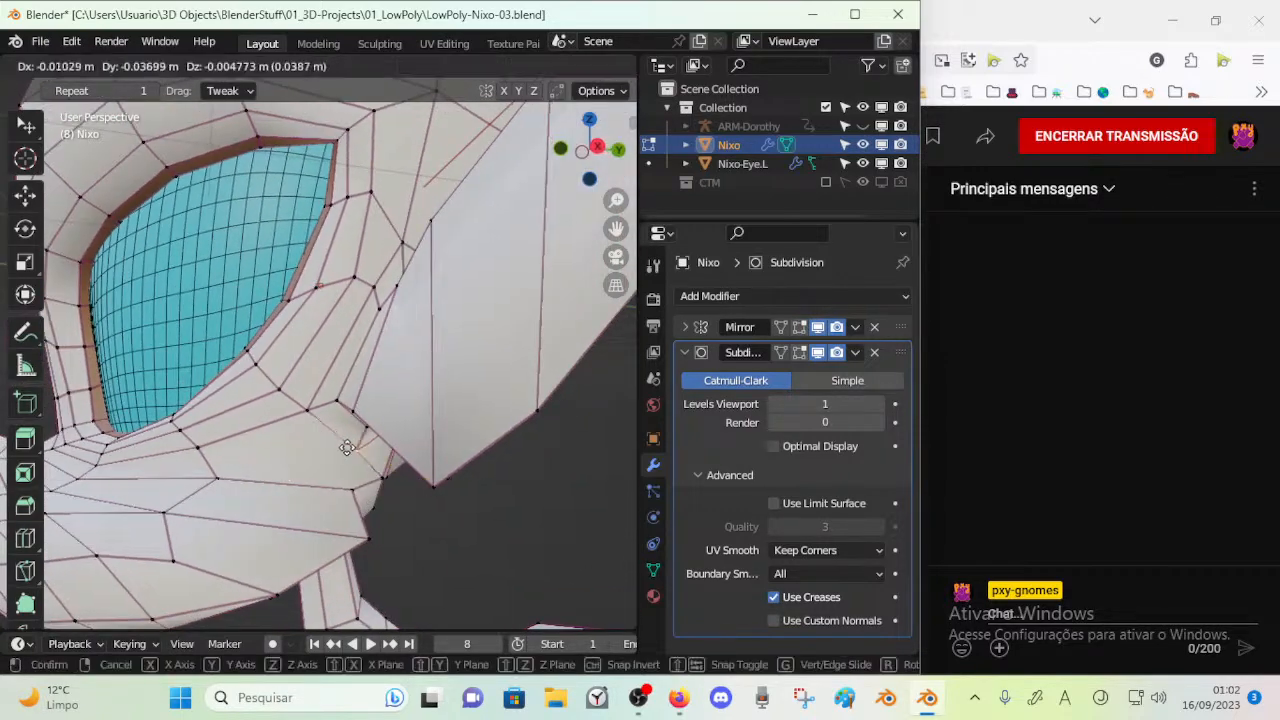
click(346, 497)
middle_drag(346, 497, 325, 372)
shift+click(376, 513)
alt+click(310, 383)
Clear the selection and select the face loop running through the ear and its base to examine its flow
key(alt+a)
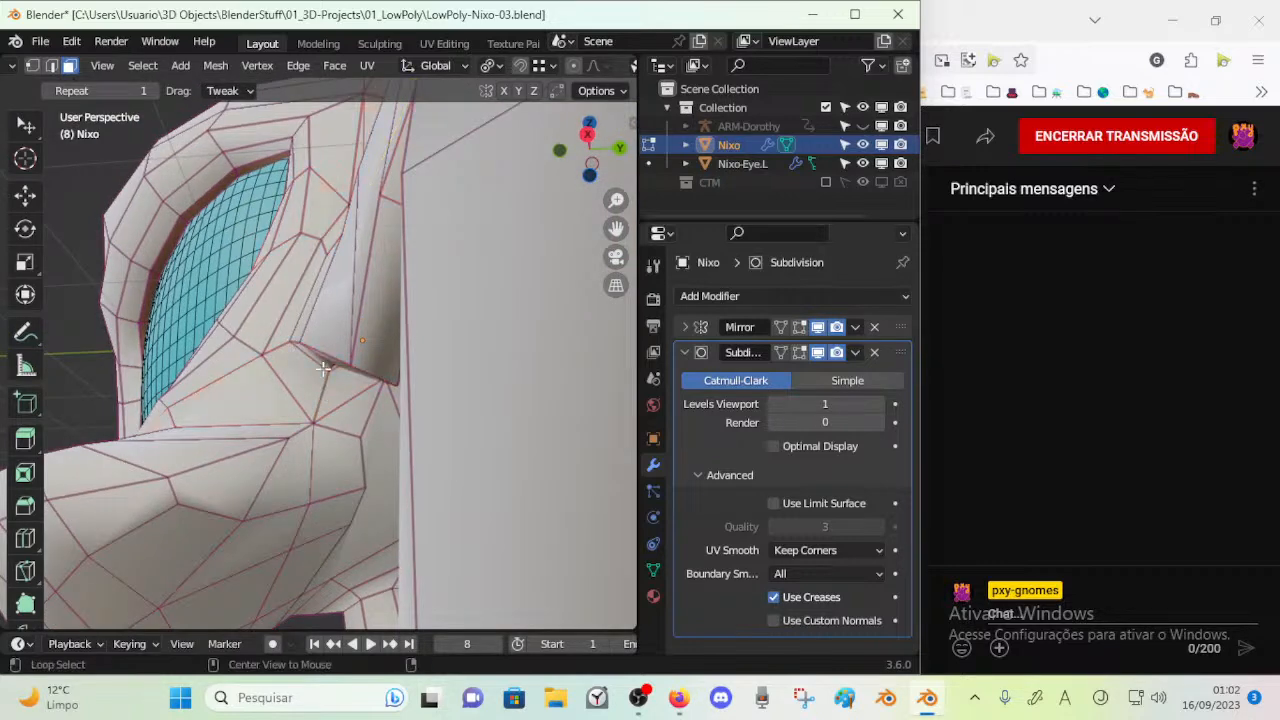
alt+click(318, 360)
middle_drag(355, 283, 306, 440)
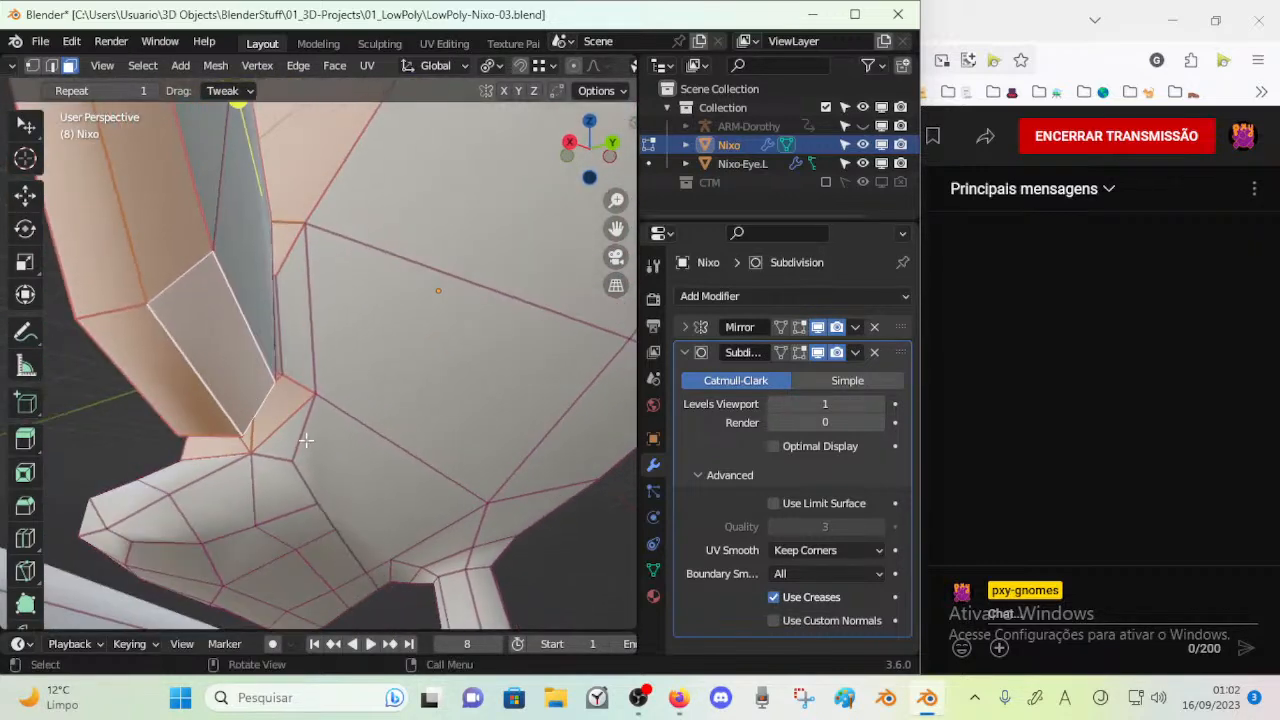
Move the vertices just below the ear base to reshape the narrow faces there
key(1)
click(299, 459)
click(322, 405)
middle_drag(322, 407, 301, 434)
drag(301, 436, 306, 404)
Clear the selection, select a face below the ear base to check the surrounding topology, and save the file
key(alt+a)
key(3)
alt+click(284, 416)
scroll(280, 420, down, 3)
middle_drag(278, 424, 328, 406)
middle_drag(411, 333, 264, 447)
middle_drag(255, 401, 272, 488)
key(ctrl+s)
Merge the short edge on the jaw below the ear base and adjust the neighbouring vertices
key(1)
click(316, 422)
key(2)
mouse_move(215, 483)
middle_down()
mouse_move(264, 488)
mouse_move(238, 510)
mouse_move(205, 495)
middle_up()
key(m)
click(200, 488)
drag(235, 517, 243, 474)
middle_drag(245, 472, 276, 464)
Inspect the short edges below the ear base and reposition the vertices along the jaw
key(2)
shift+click(274, 430)
shift+click(280, 424)
shift+click(299, 425)
shift+click(307, 436)
key(1)
drag(275, 474, 301, 480)
middle_drag(299, 484, 392, 494)
drag(396, 493, 391, 481)
middle_drag(390, 482, 312, 496)
Circle-select vertices on the underside of the jaw and move the jaw vertices to even out the faces
key(c)
click(380, 519)
right_click(385, 552)
drag(359, 611, 420, 590)
middle_drag(352, 518, 318, 509)
drag(360, 488, 363, 472)
middle_drag(363, 472, 259, 464)
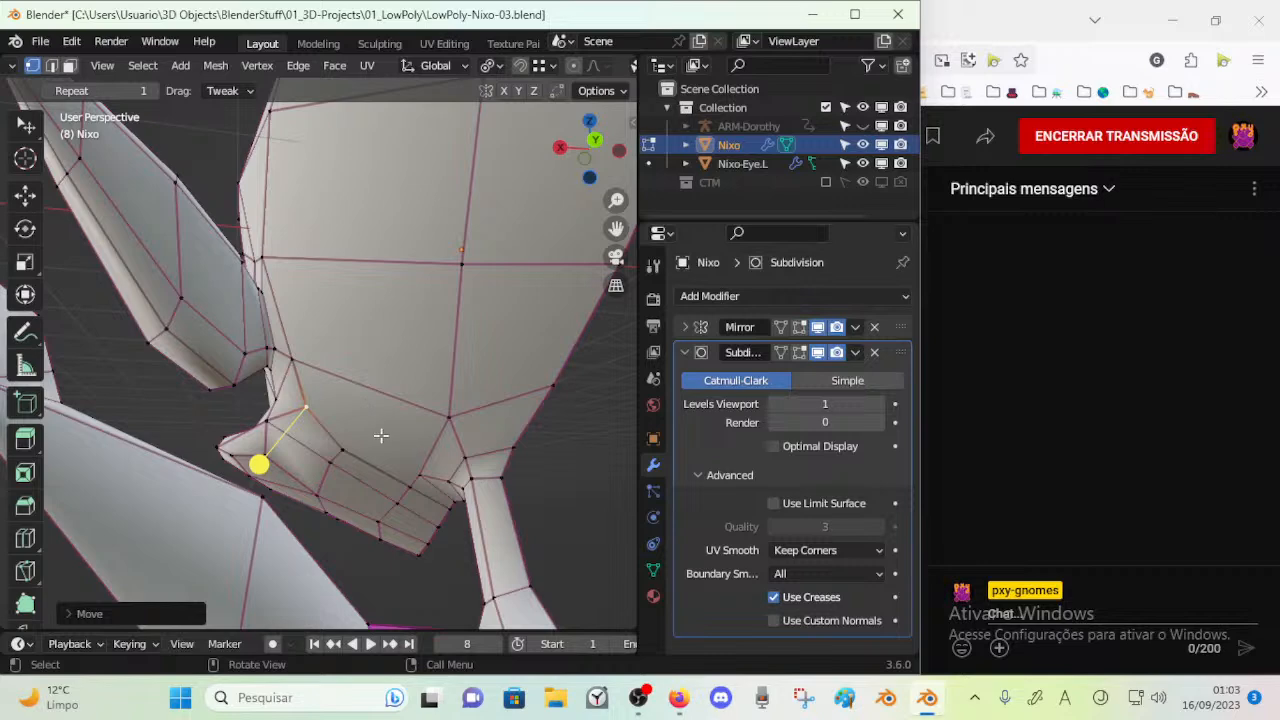
Dissolve the extra edge line running along the upper jaw from below the ear base towards the neck
key(k)
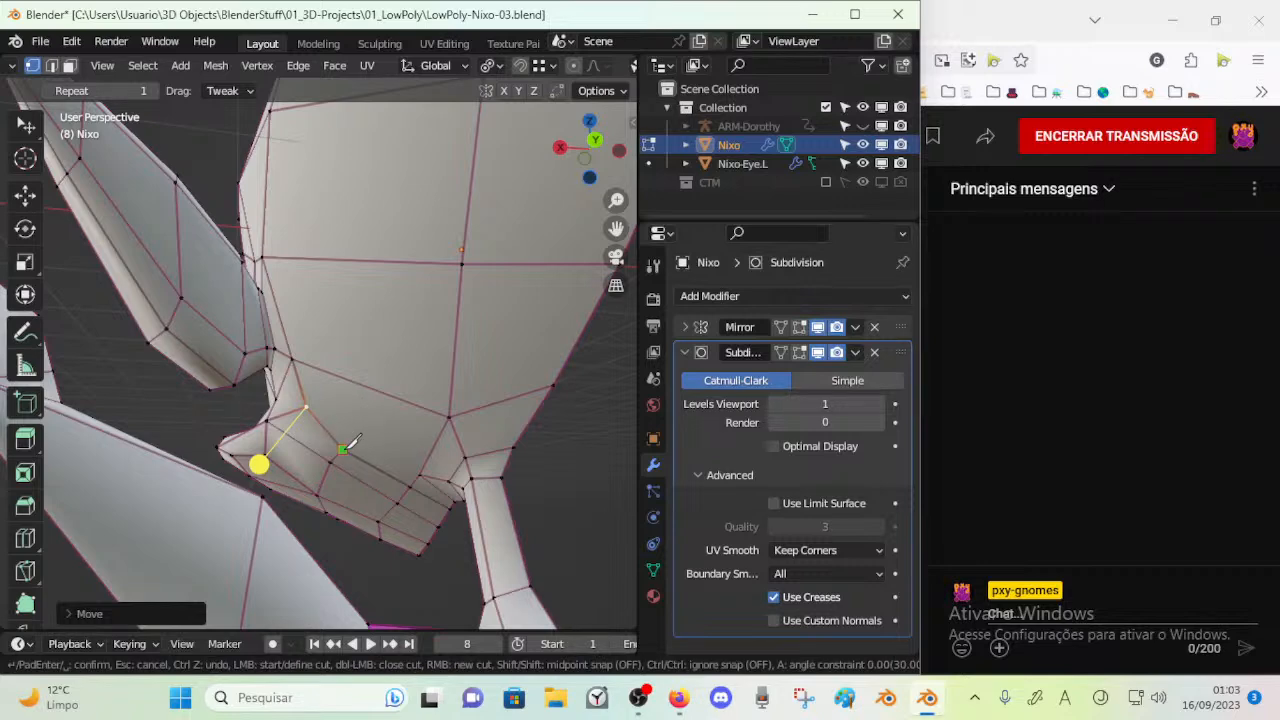
key(Escape)
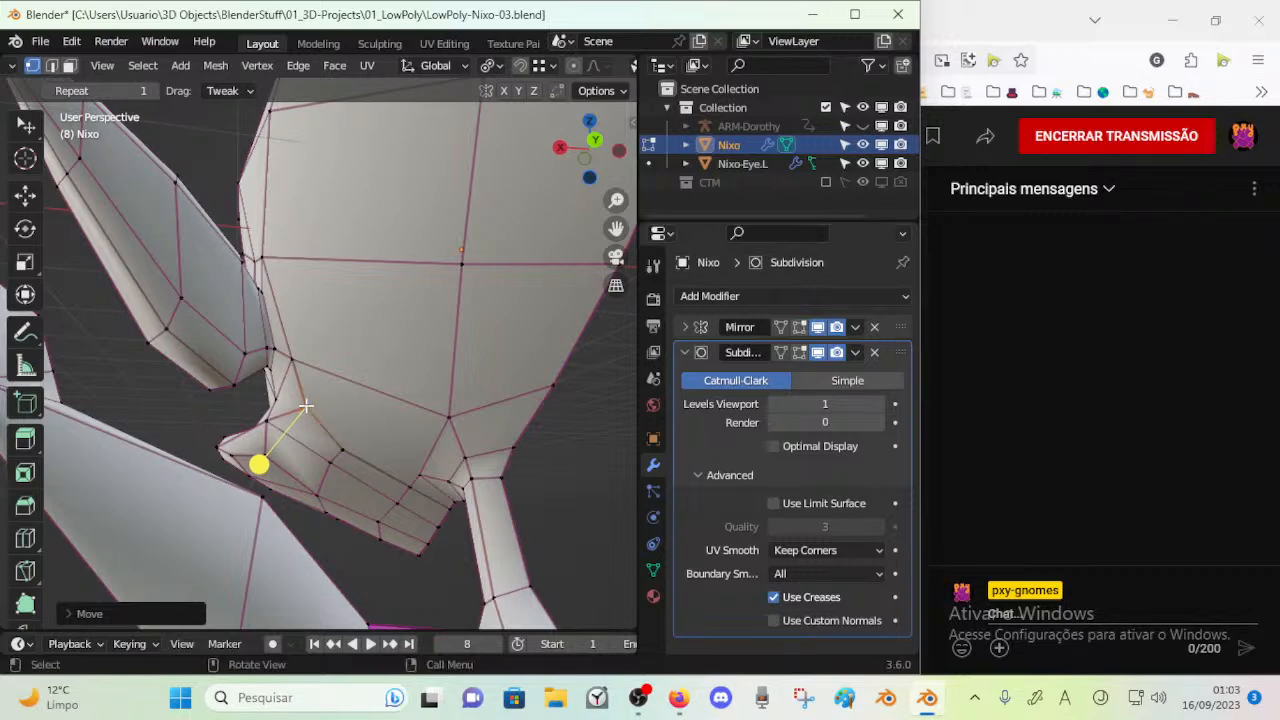
middle_drag(316, 417, 354, 431)
key(2)
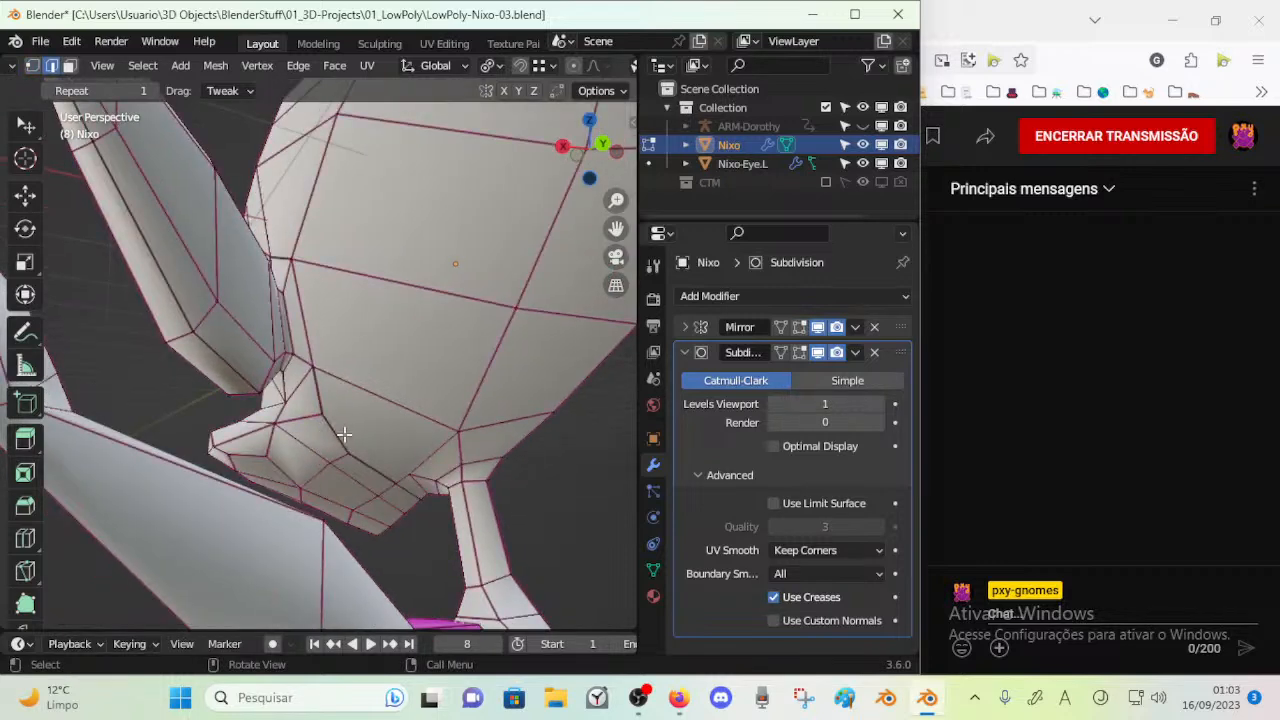
key(1)
key(2)
alt+click(366, 469)
key(x)
key(Escape)
key(x)
click(366, 471)
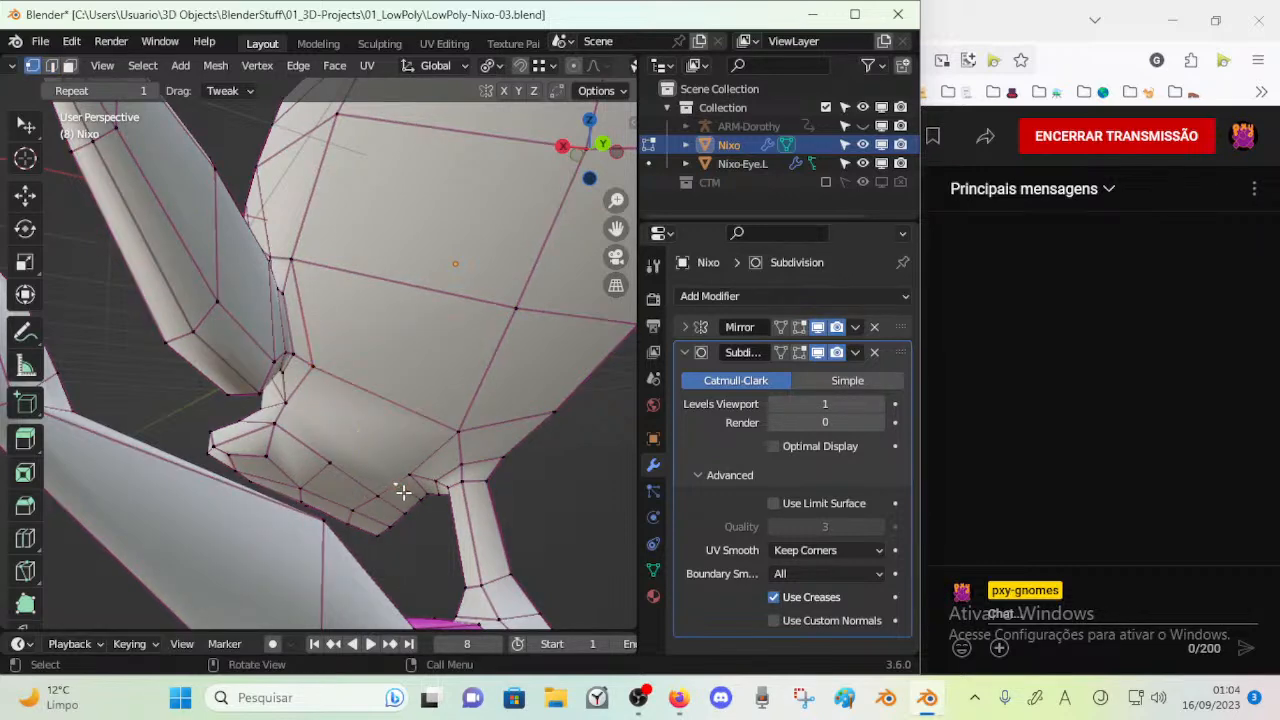
Dissolve the leftover vertex near the neck and adjust the vertex beside it
key(x)
click(400, 491)
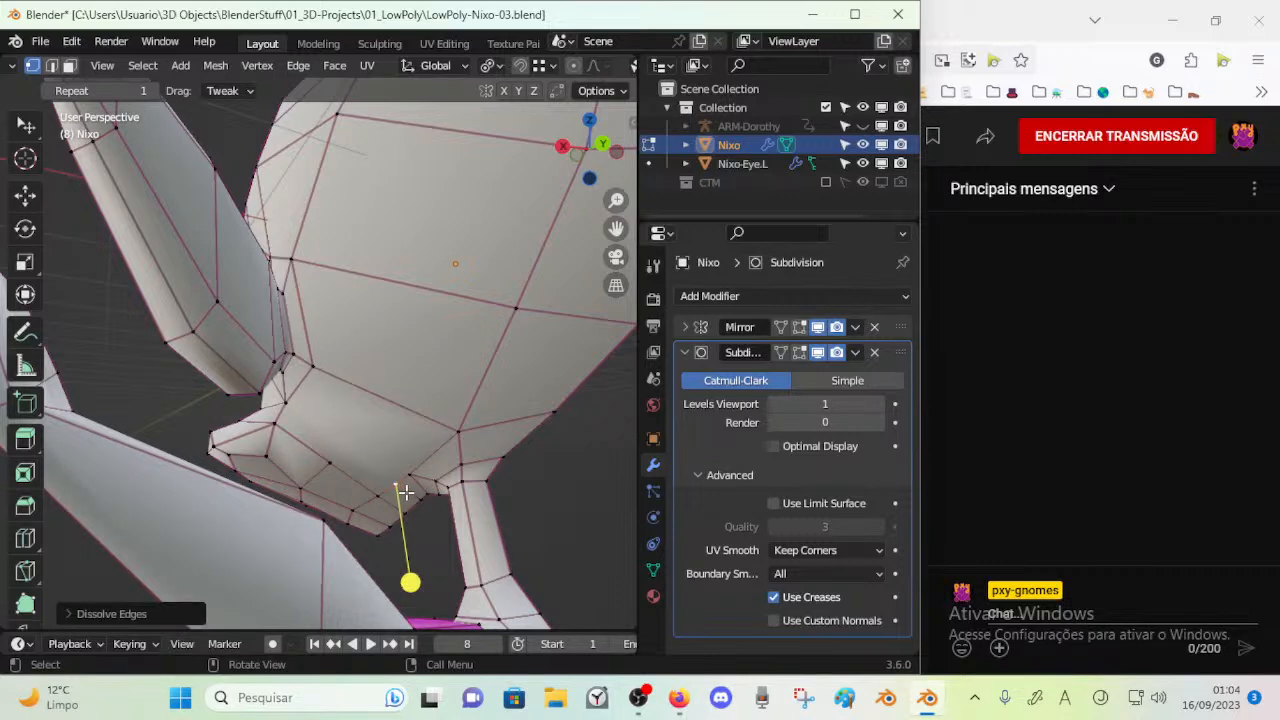
key(x)
click(406, 492)
mouse_move(403, 486)
middle_down()
mouse_move(369, 476)
mouse_move(406, 475)
middle_up()
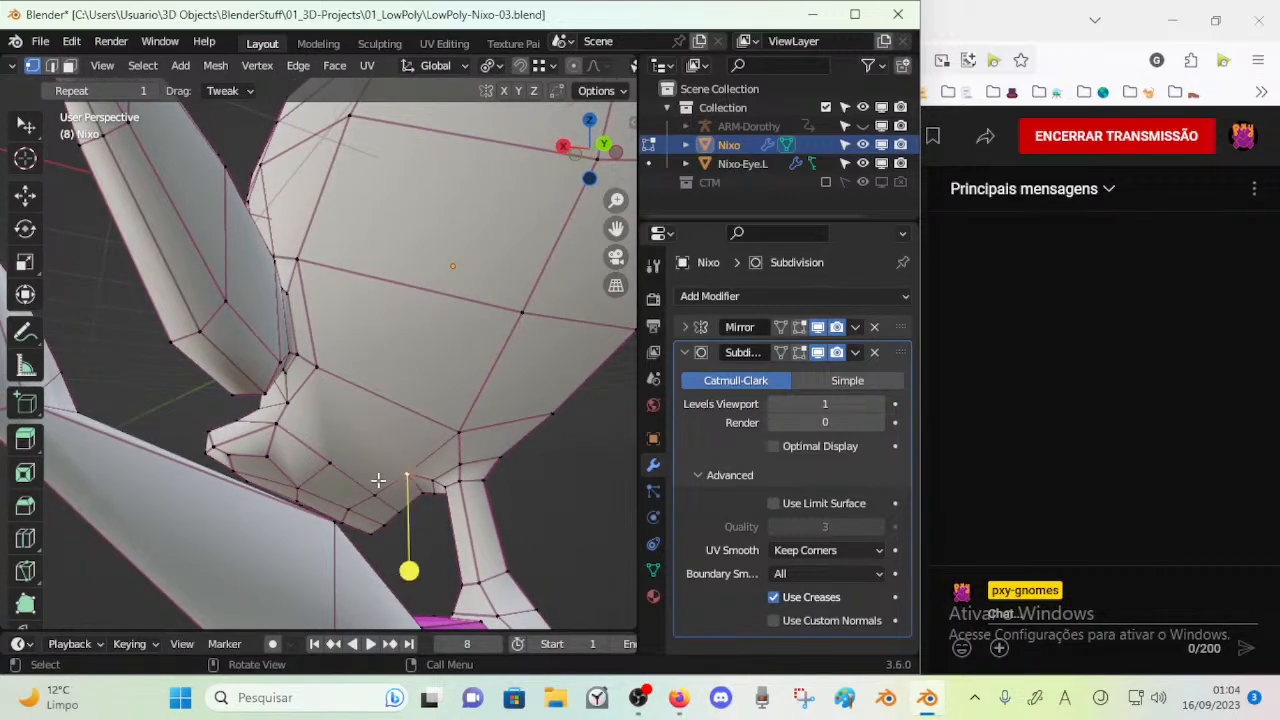
Move the two vertices on the rear jaw edge upward to widen the jaw faces
click(375, 496)
key(g)
click(363, 482)
click(330, 457)
key(g)
click(343, 444)
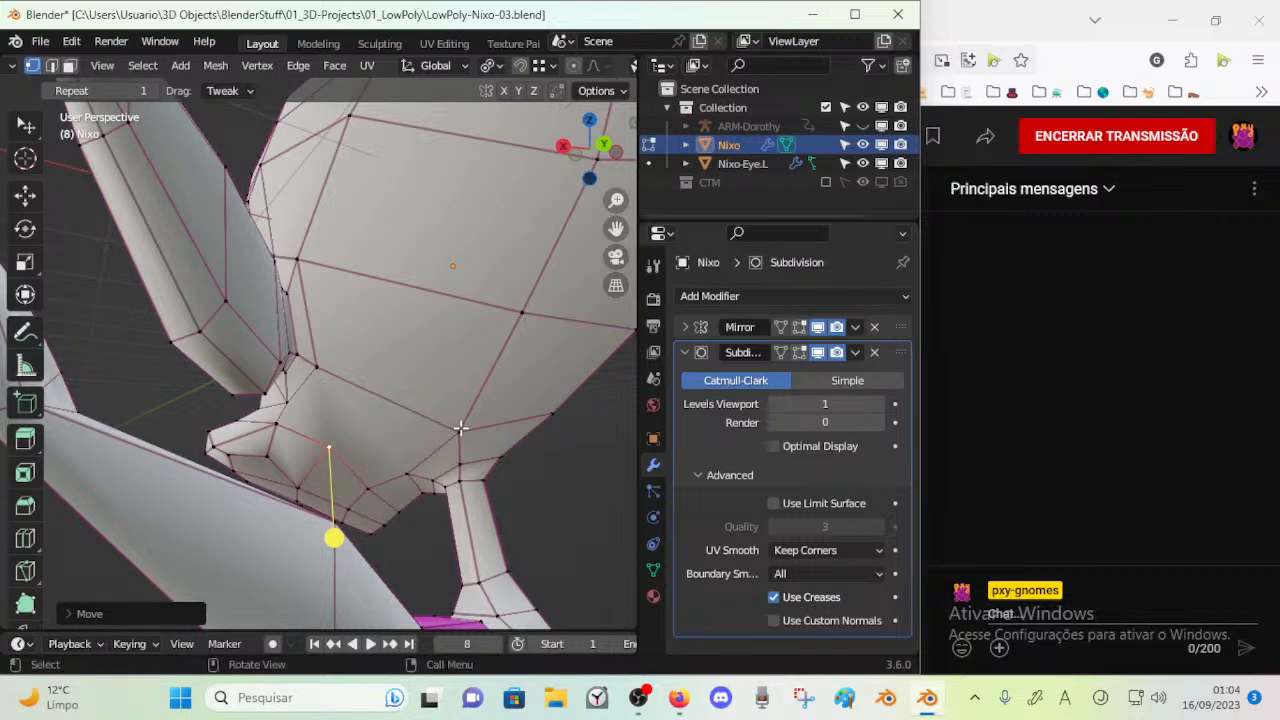
Try cutting an edge from the corner below the ear to the jaw vertex and shifting that vertex
key(2)
key(alt+a)
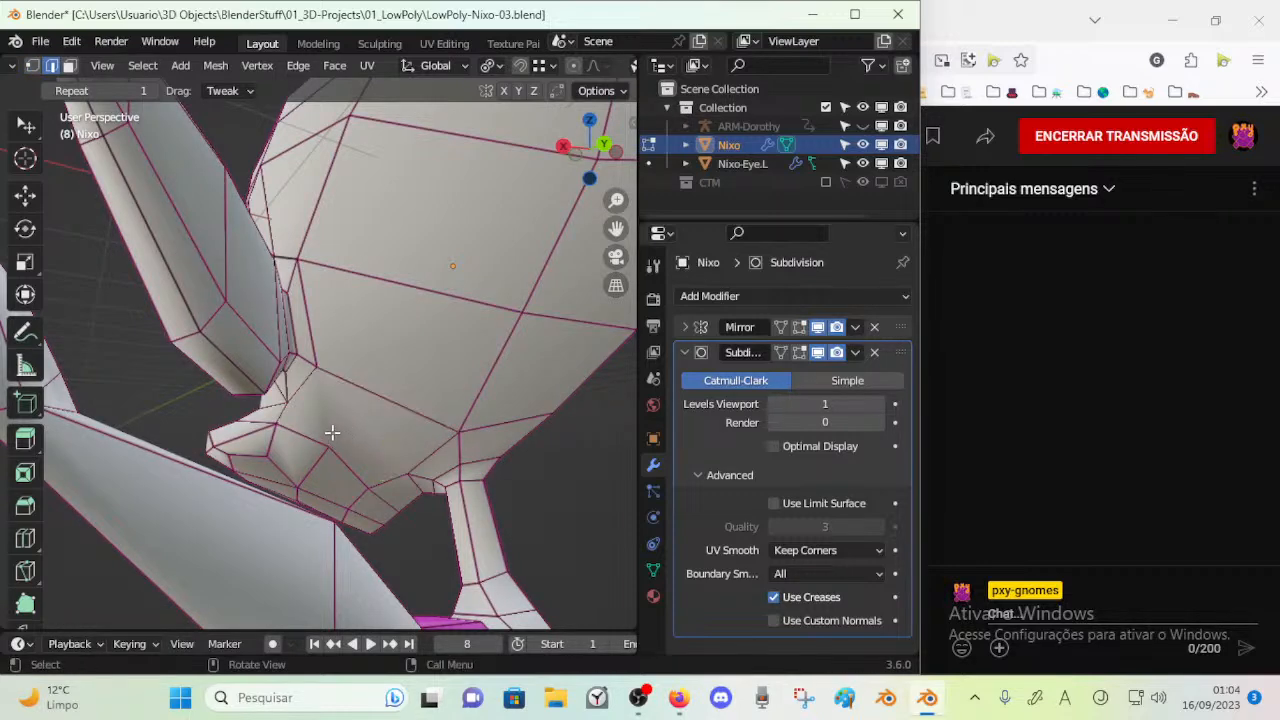
middle_drag(331, 434, 342, 434)
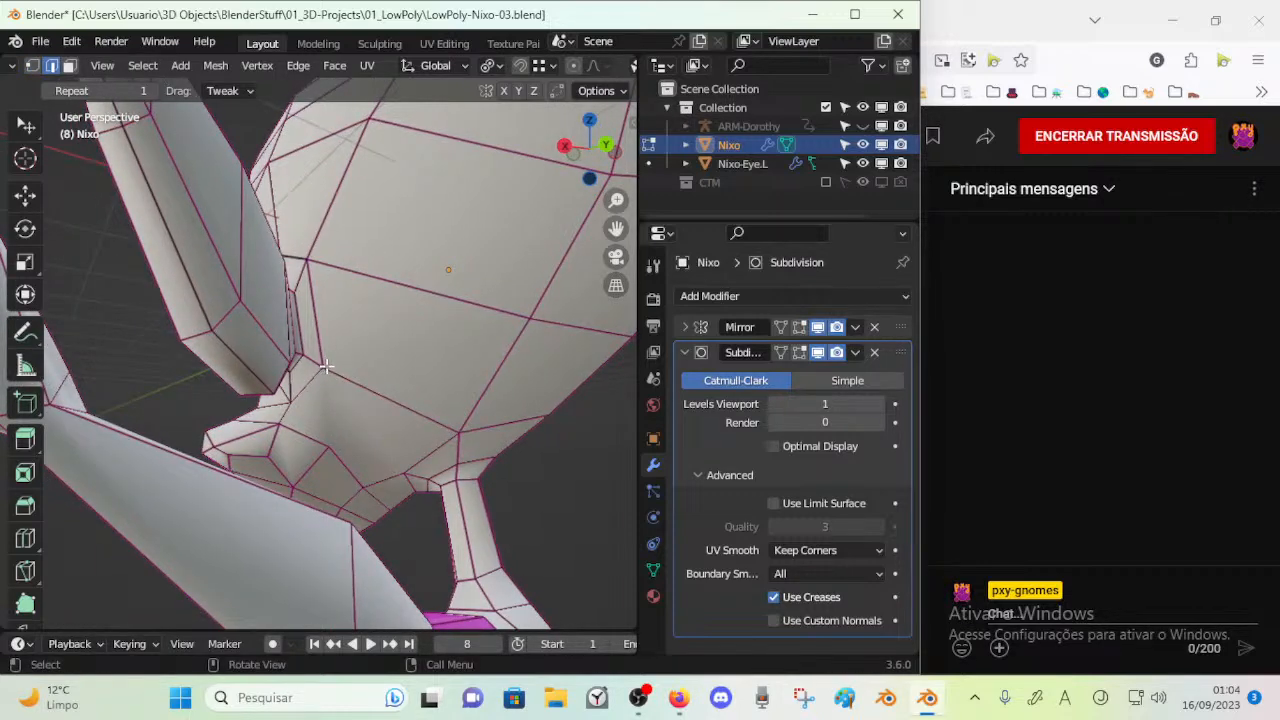
key(k)
click(331, 449)
key(Return)
mouse_move(331, 449)
middle_down()
mouse_move(362, 466)
mouse_move(316, 457)
middle_up()
key(alt+a)
key(g)
click(337, 457)
middle_drag(411, 440, 349, 435)
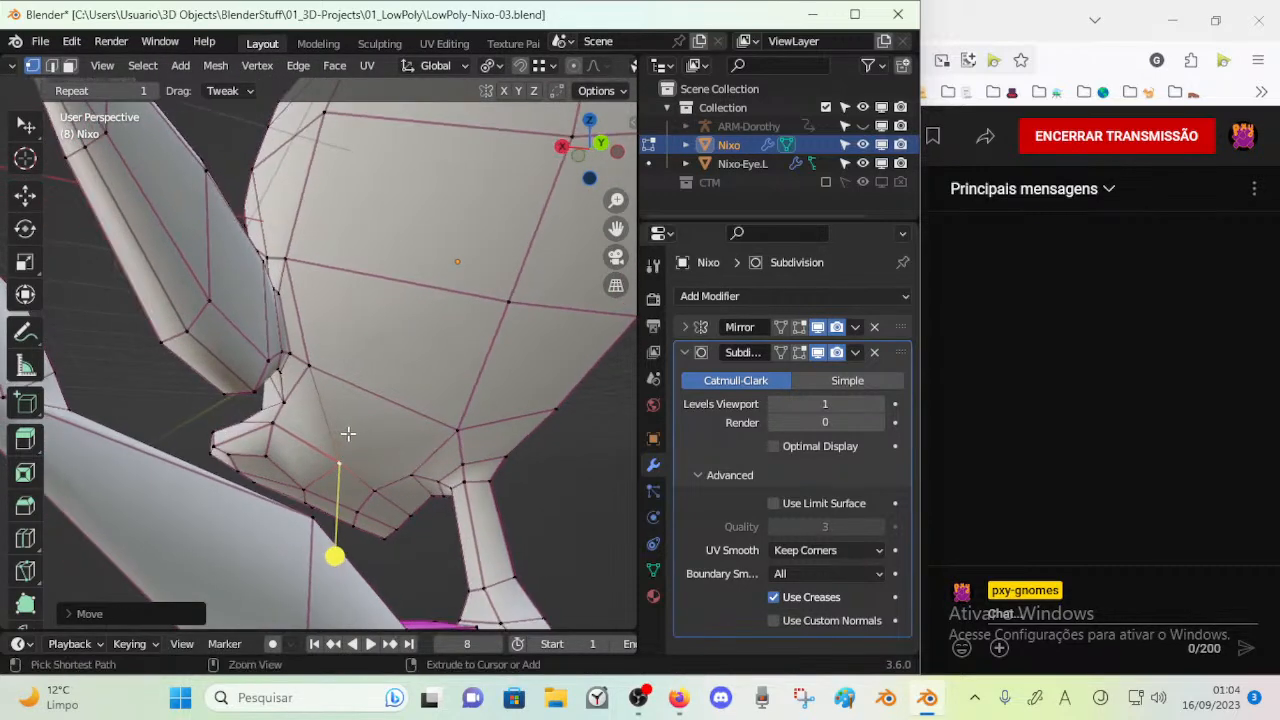
key(alt+a)
key(2)
key(ctrl+x)
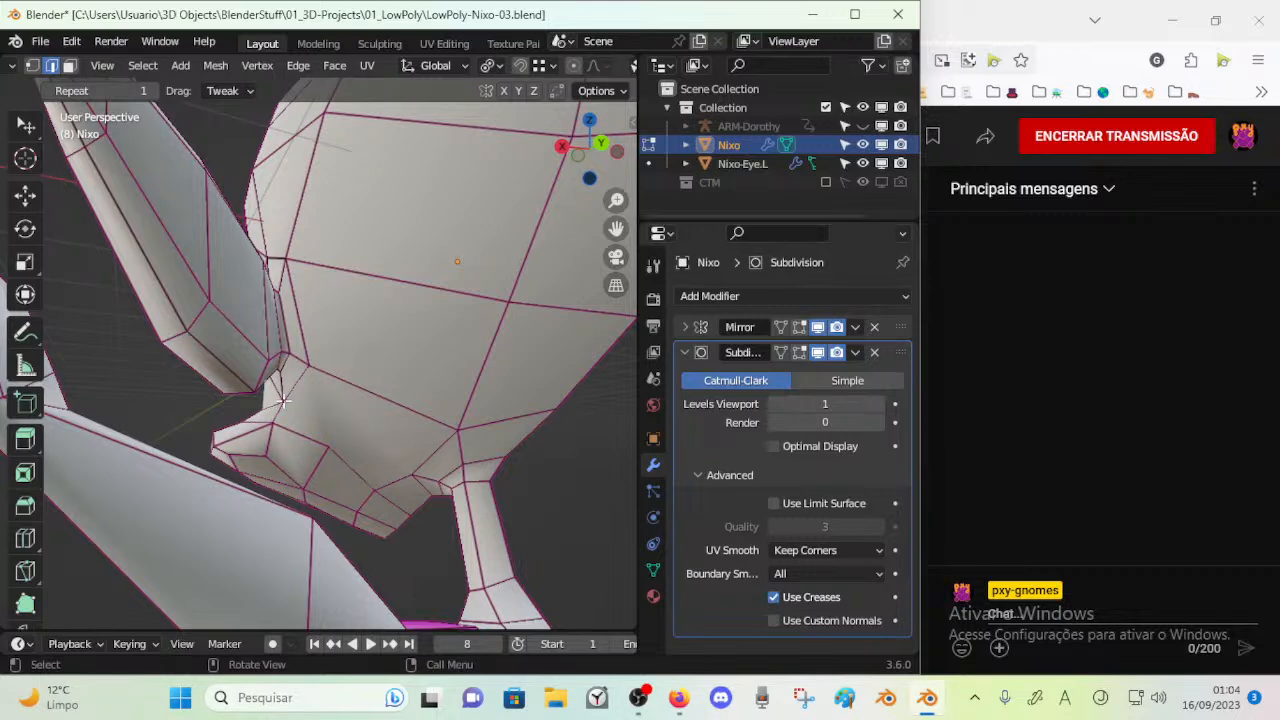
Select the edges around the cheek below the ear to examine how they flow into the muzzle
key(1)
middle_drag(284, 401, 411, 420)
scroll(413, 420, down, 4)
middle_drag(480, 389, 345, 376)
key(2)
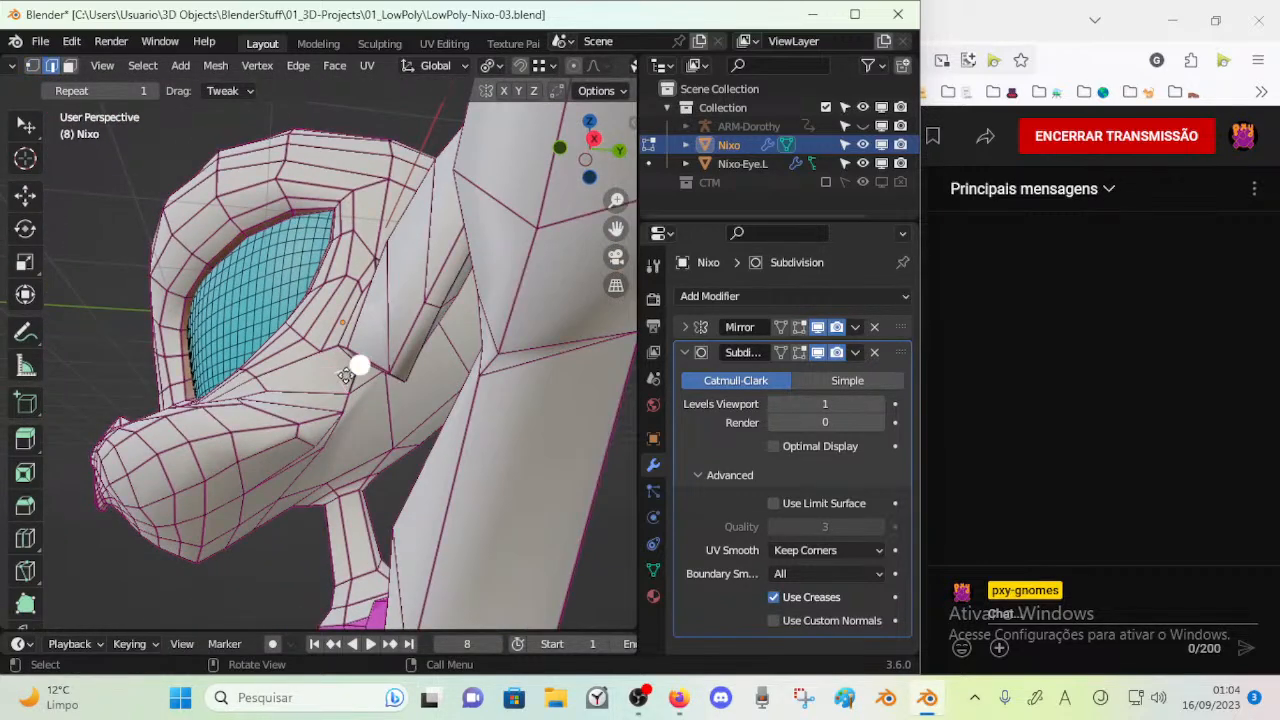
shift+click(340, 408)
scroll(340, 408, up, 4)
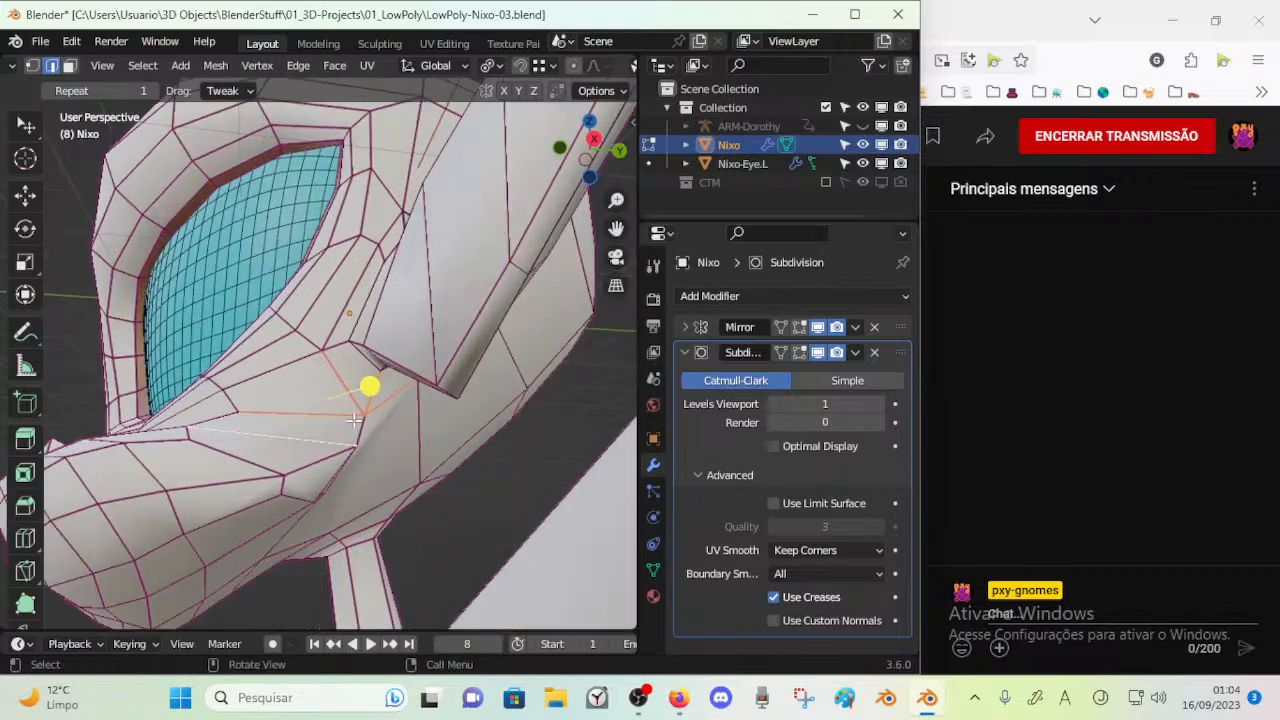
Reposition the rear cheek vertices below the ear's front corner and save the file
key(1)
click(357, 436)
middle_drag(357, 436, 305, 542)
key(ctrl+s)
middle_drag(386, 460, 172, 436)
key(g)
click(266, 455)
Select the face loop encircling the eye and assign the green Material.005 to it
key(3)
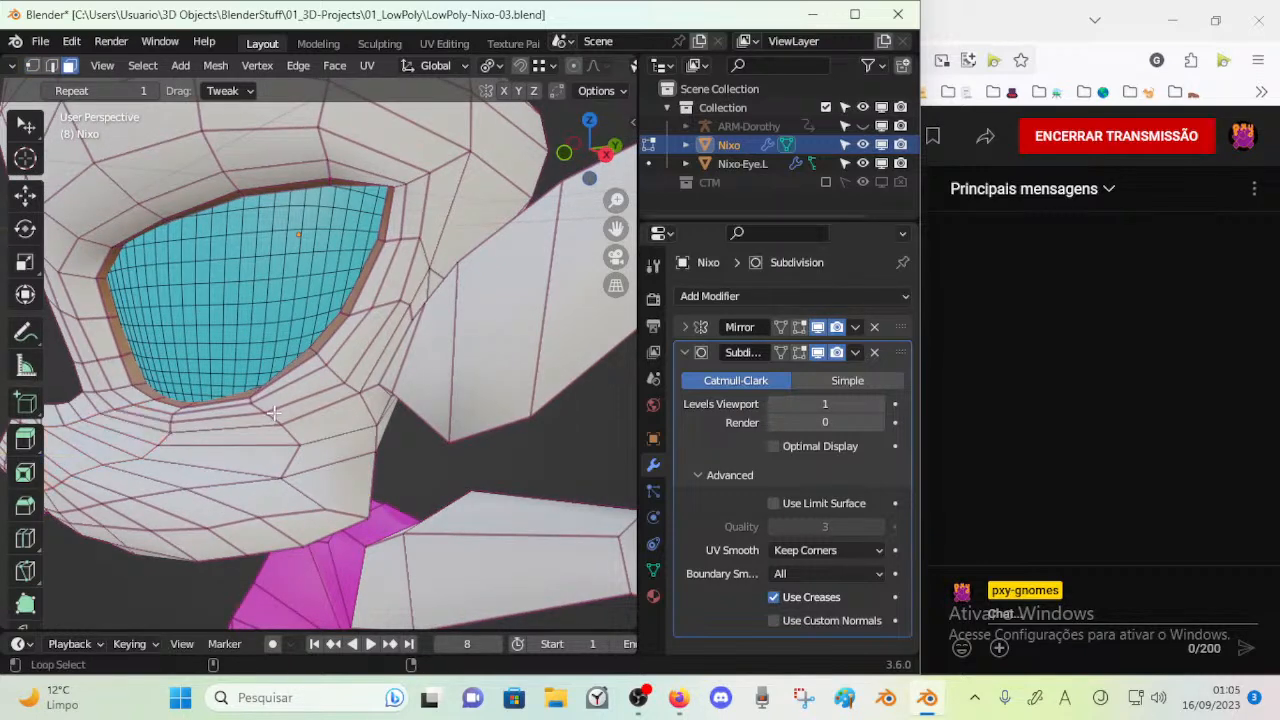
key(alt+a)
alt+click(352, 388)
scroll(352, 388, down, 2)
middle_drag(352, 388, 386, 362)
scroll(386, 362, up, 1)
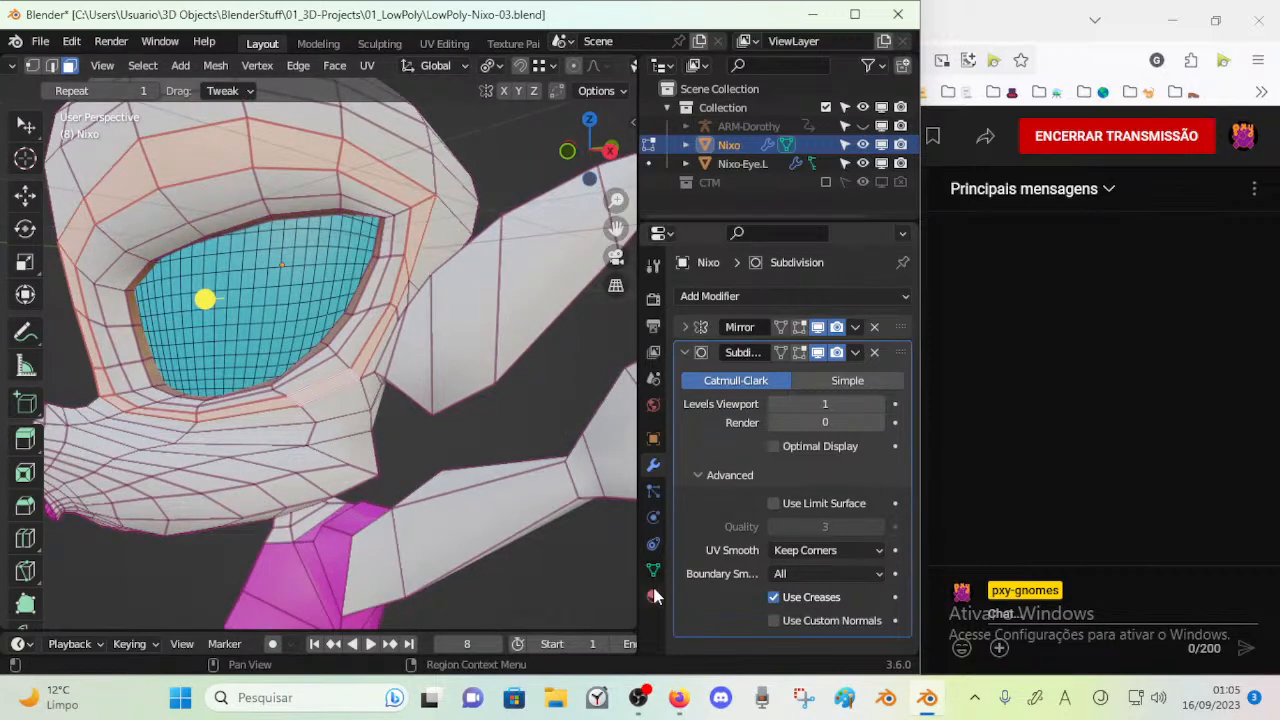
click(653, 596)
click(732, 319)
click(712, 437)
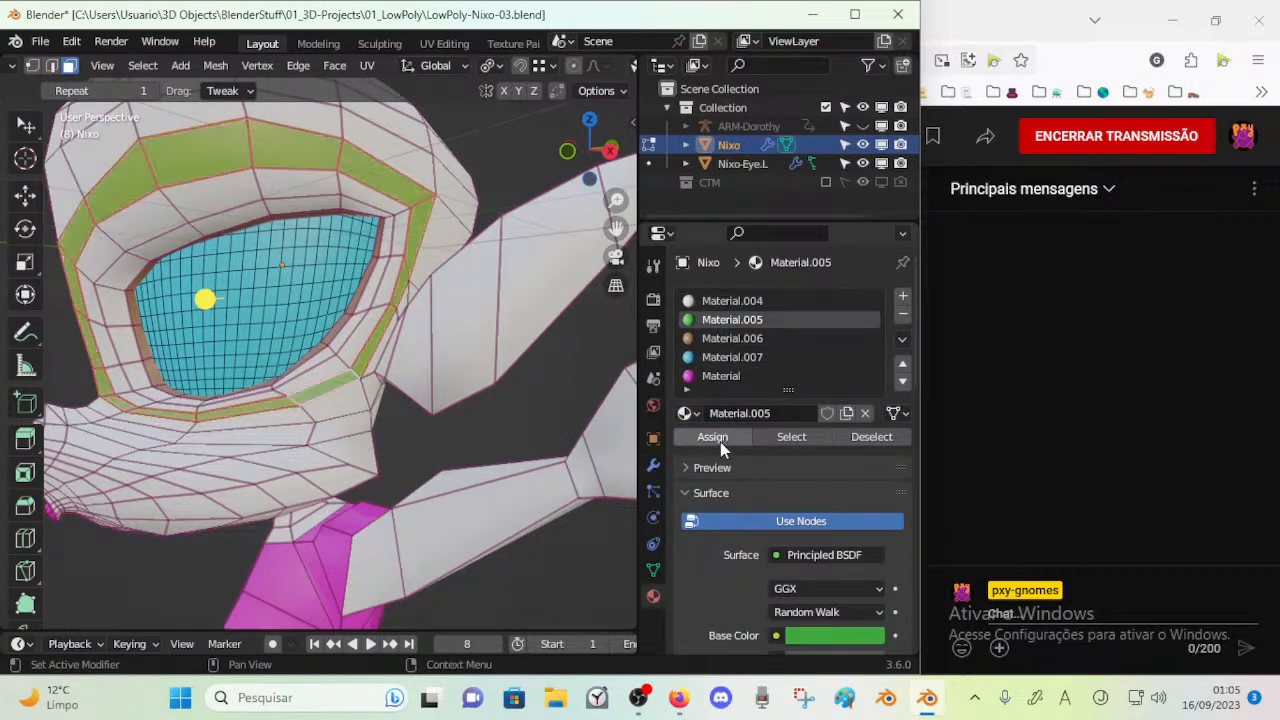
Clear the selection and select the face loop below the green eye band to examine its path to the cheek
middle_drag(200, 400, 197, 408)
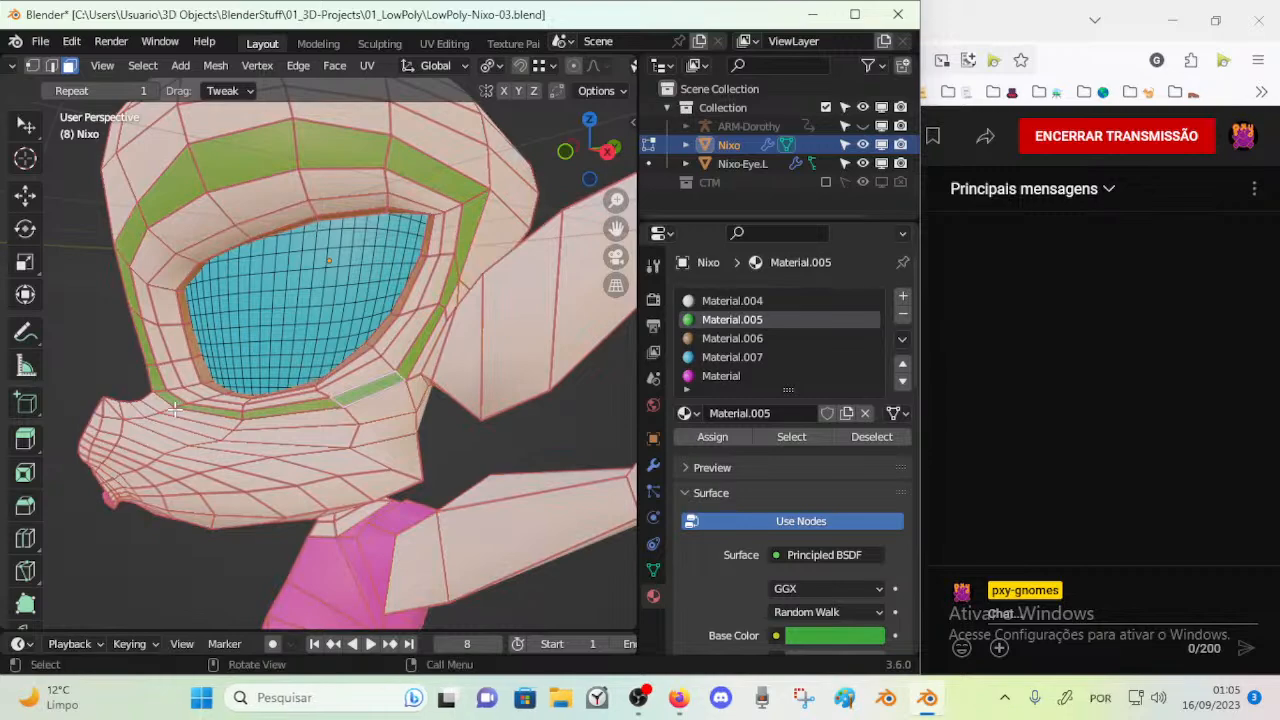
key(alt+a)
alt+click(288, 416)
middle_drag(288, 416, 289, 408)
middle_drag(520, 451, 261, 428)
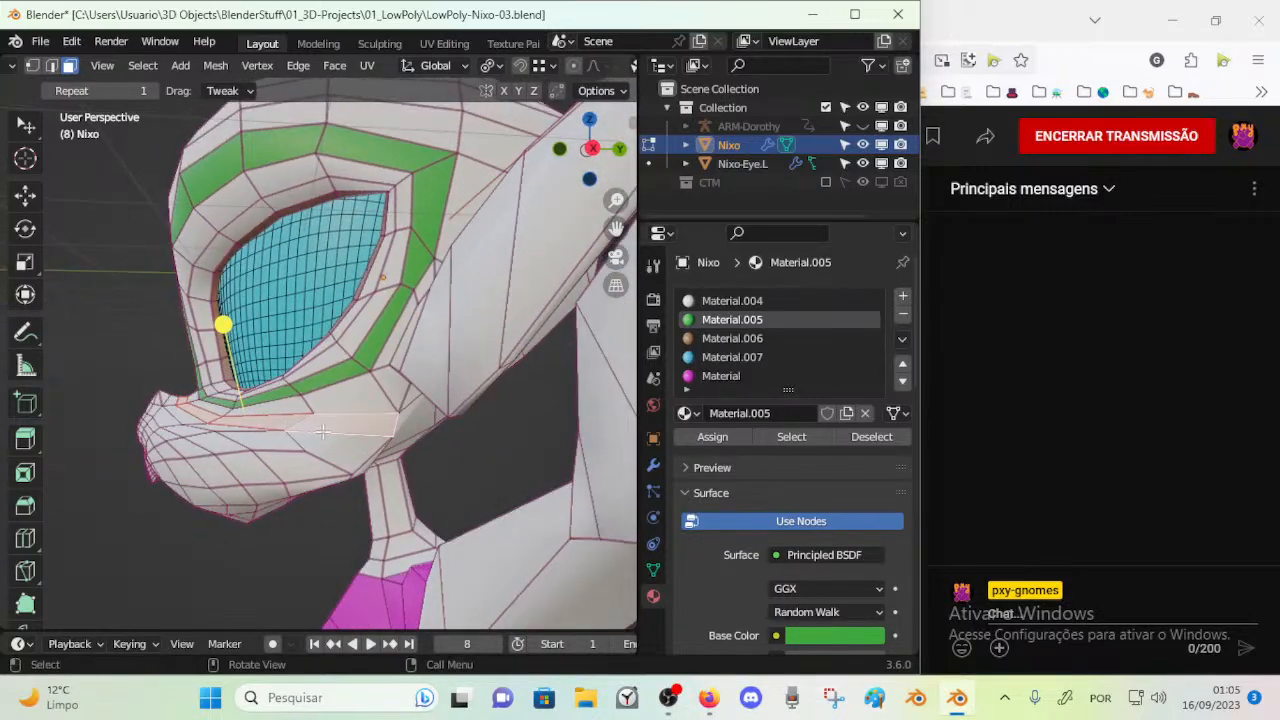
Move the vertices at the rear of the cheek and lower jaw to smooth the muzzle's outline
middle_drag(337, 468, 325, 473)
key(1)
middle_drag(380, 441, 346, 405)
drag(298, 442, 309, 432)
click(365, 421)
middle_drag(309, 432, 332, 485)
drag(334, 481, 343, 467)
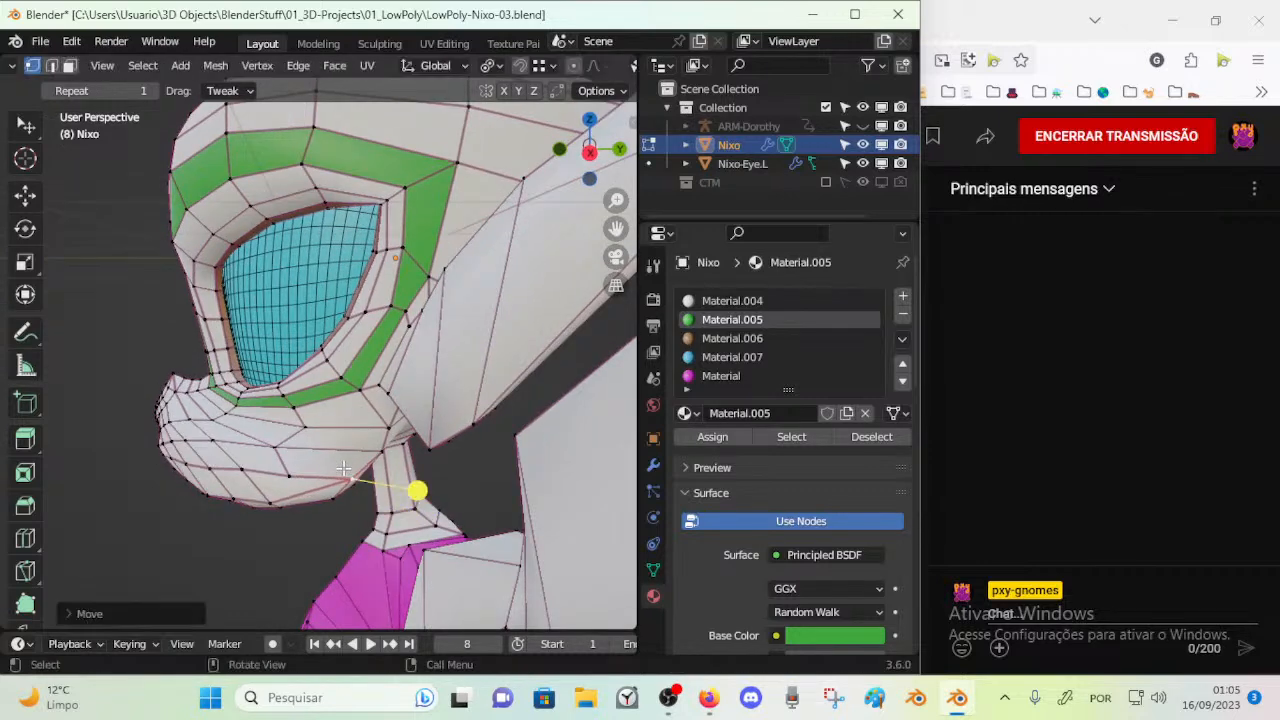
Adjust the rear cheek vertex between the green eye band and the ear's lower corner
middle_drag(308, 432, 438, 452)
click(304, 434)
key(1)
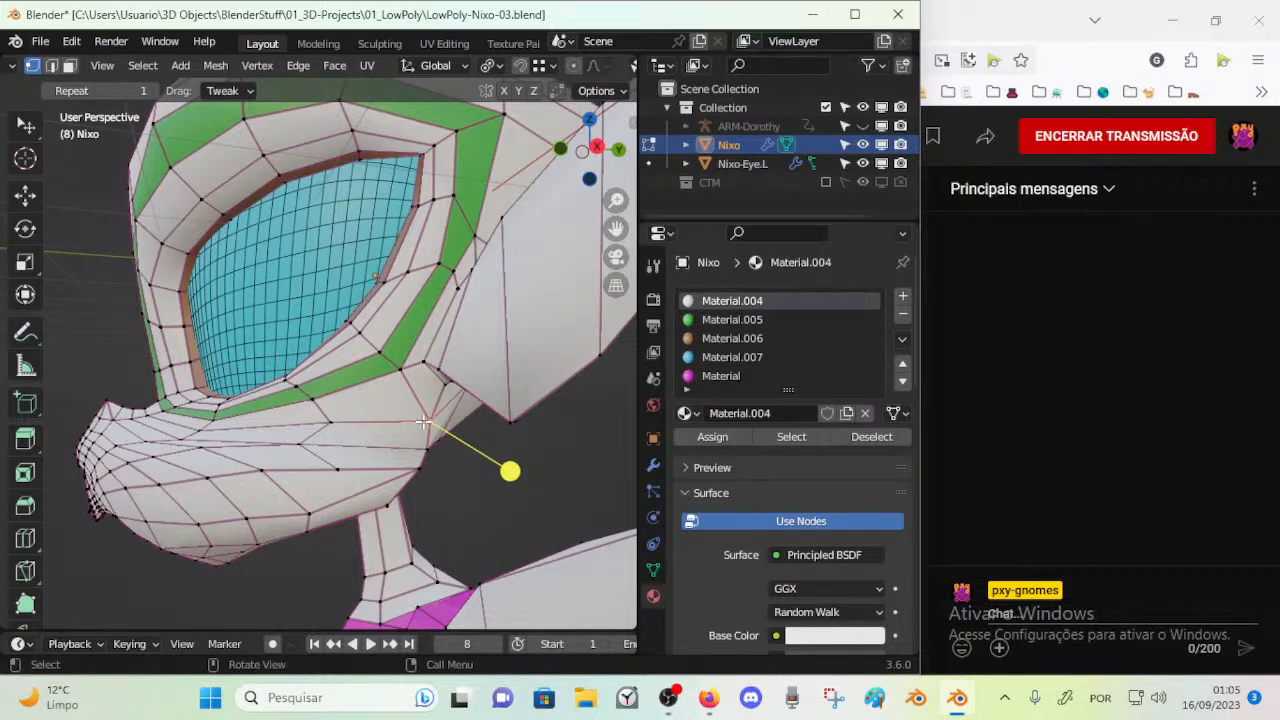
drag(418, 410, 417, 412)
middle_drag(417, 412, 441, 346)
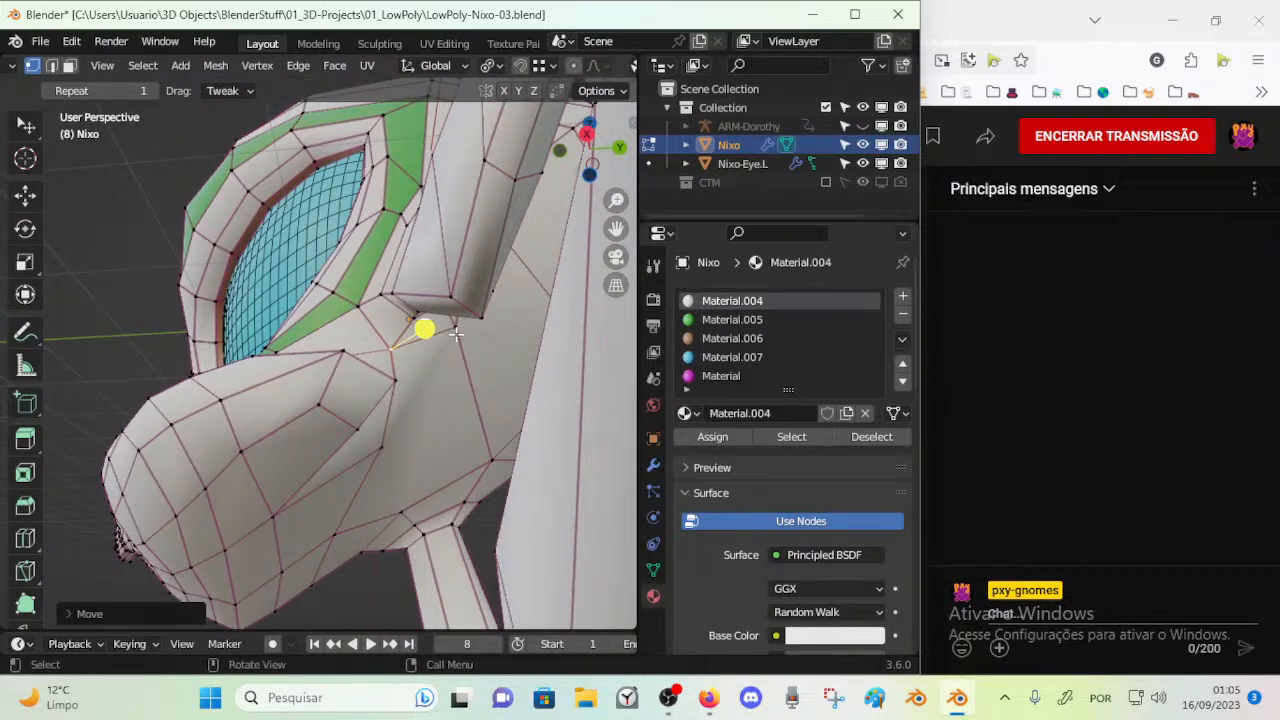
Knife-cut an edge from the vertex under the ear base down the side of the jaw, and check the adjoining face loop
key(k)
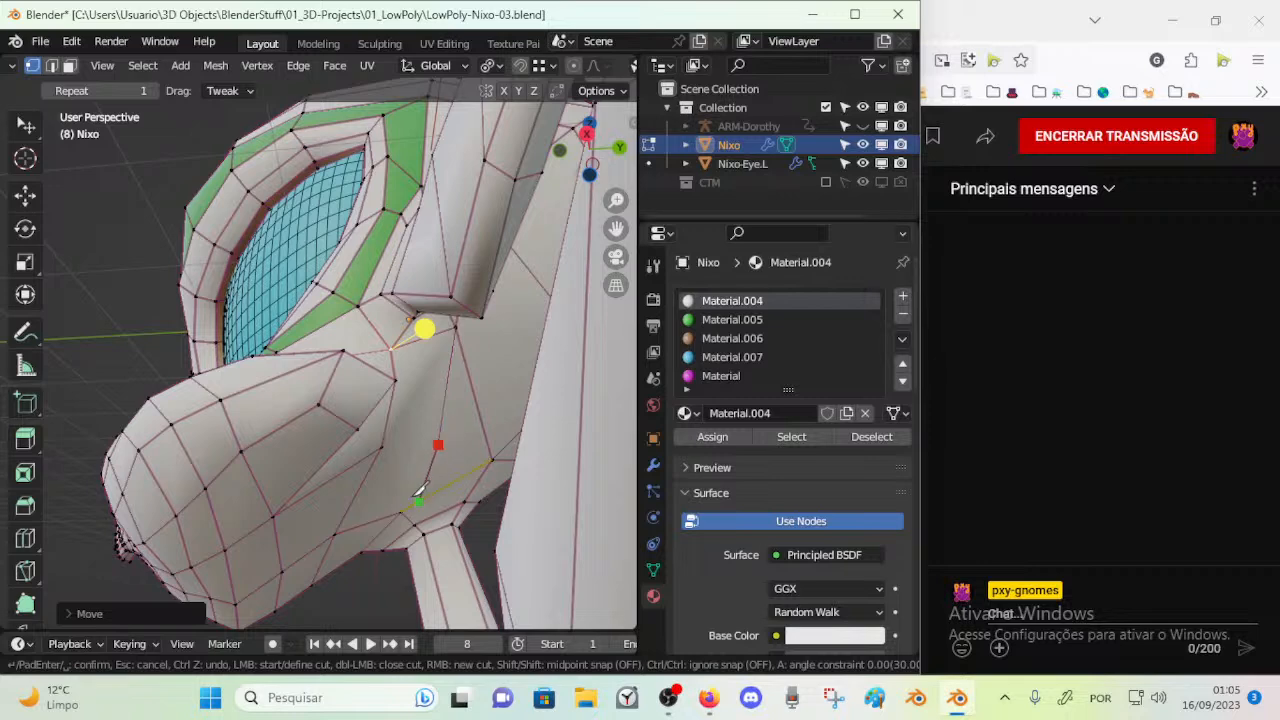
key(Return)
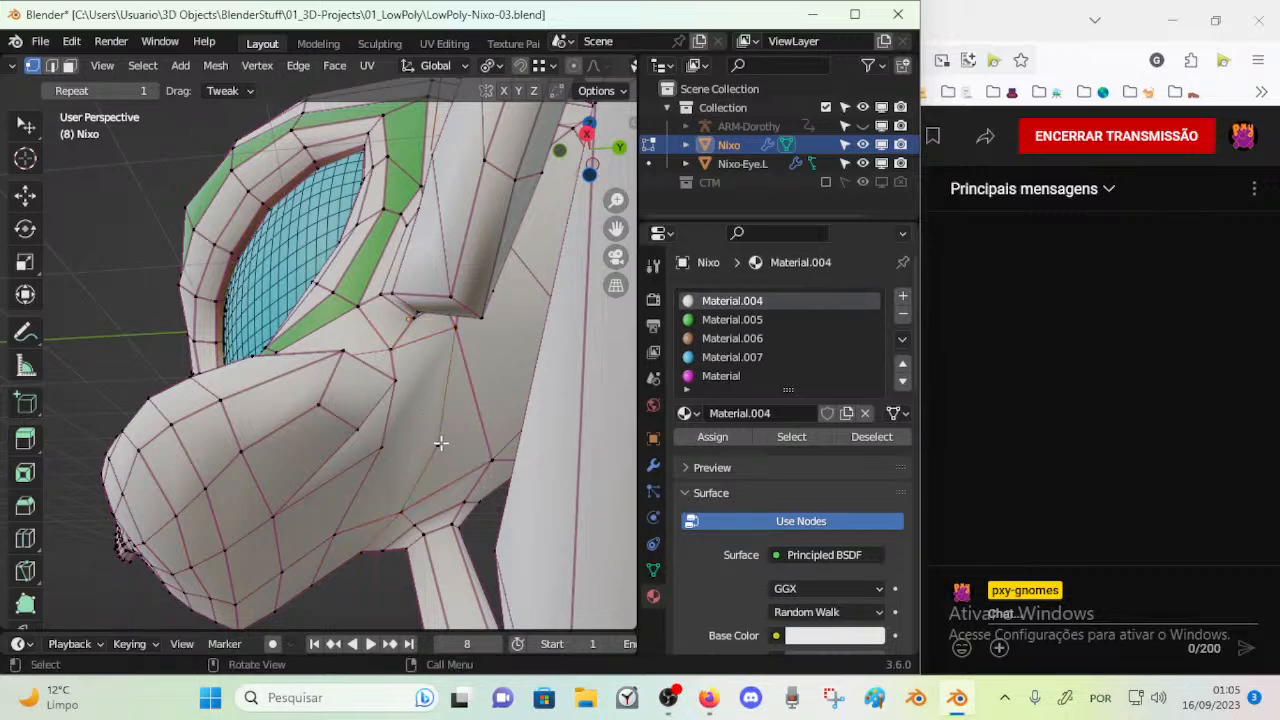
middle_drag(415, 425, 311, 421)
key(3)
alt+click(287, 443)
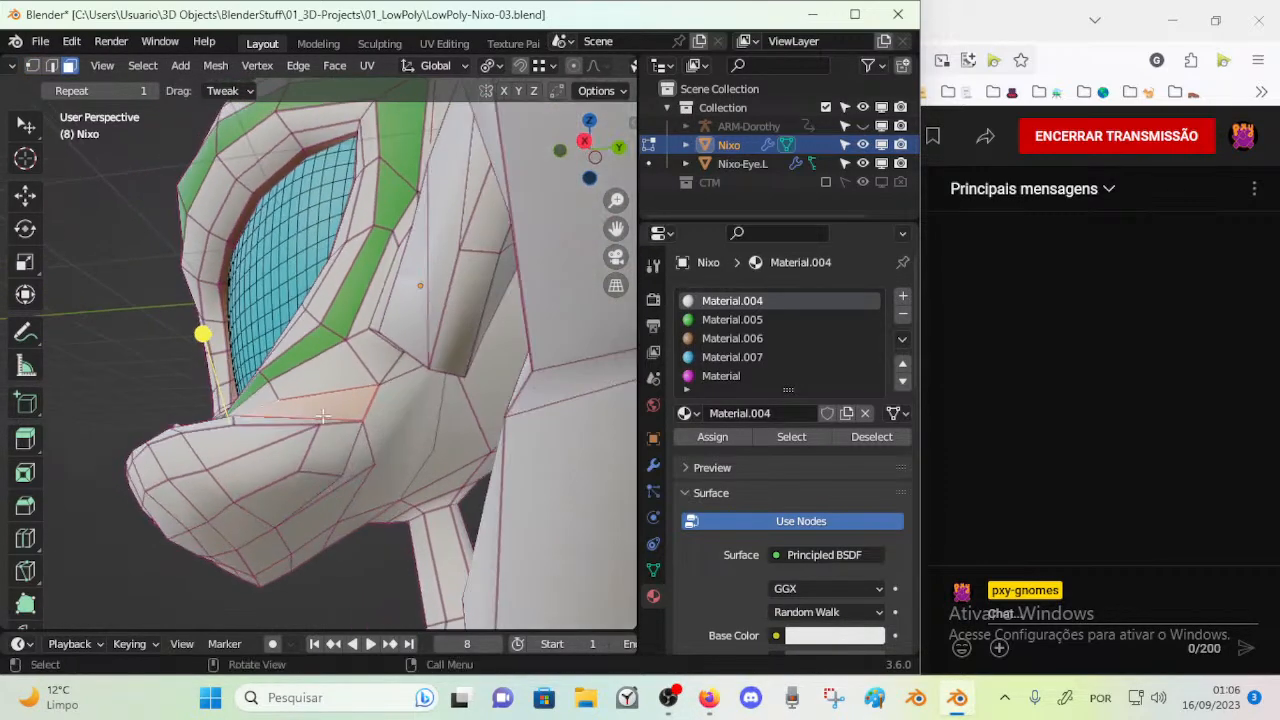
key(alt+a)
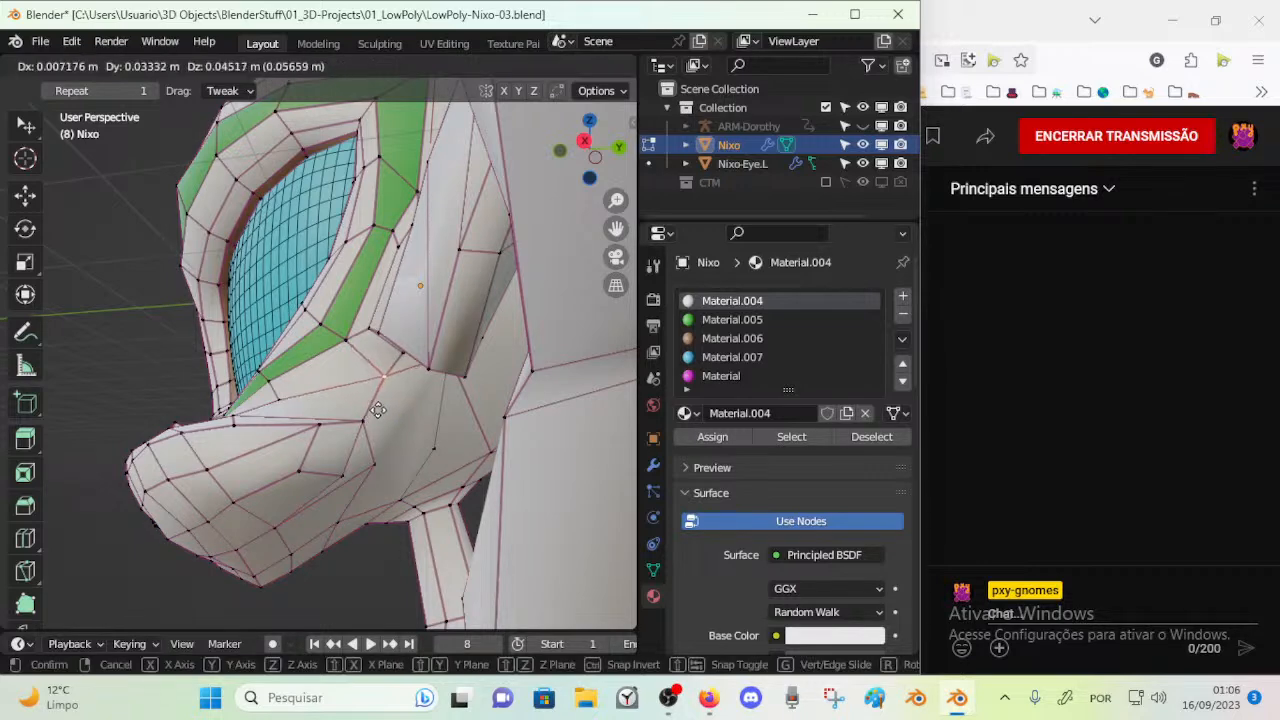
Move the rear cheek vertices below the ear to balance the faces around the new edge
middle_drag(385, 415, 377, 468)
key(g)
click(440, 328)
drag(378, 471, 400, 459)
key(ctrl+r)
key(Escape)
middle_drag(320, 427, 360, 411)
key(ctrl+r)
key(Escape)
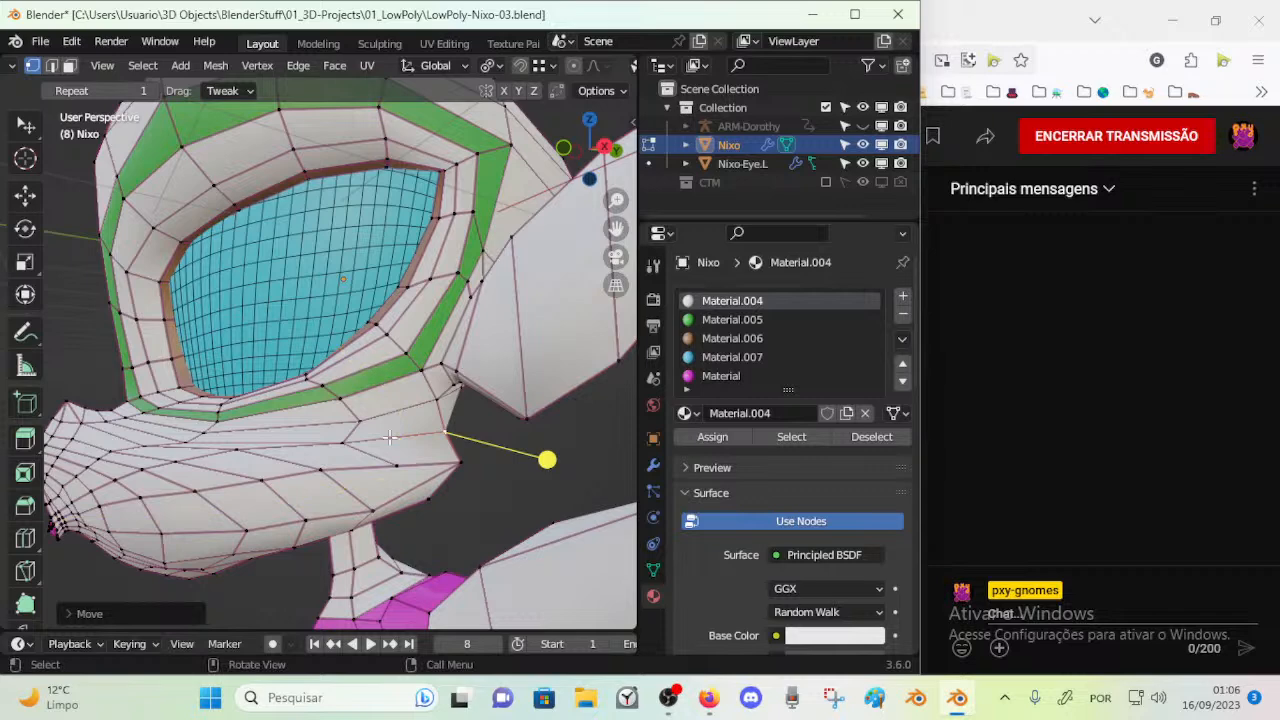
Knife-cut a short edge across the rear cheek face and add a loop cut crossing the green band below the eye
key(k)
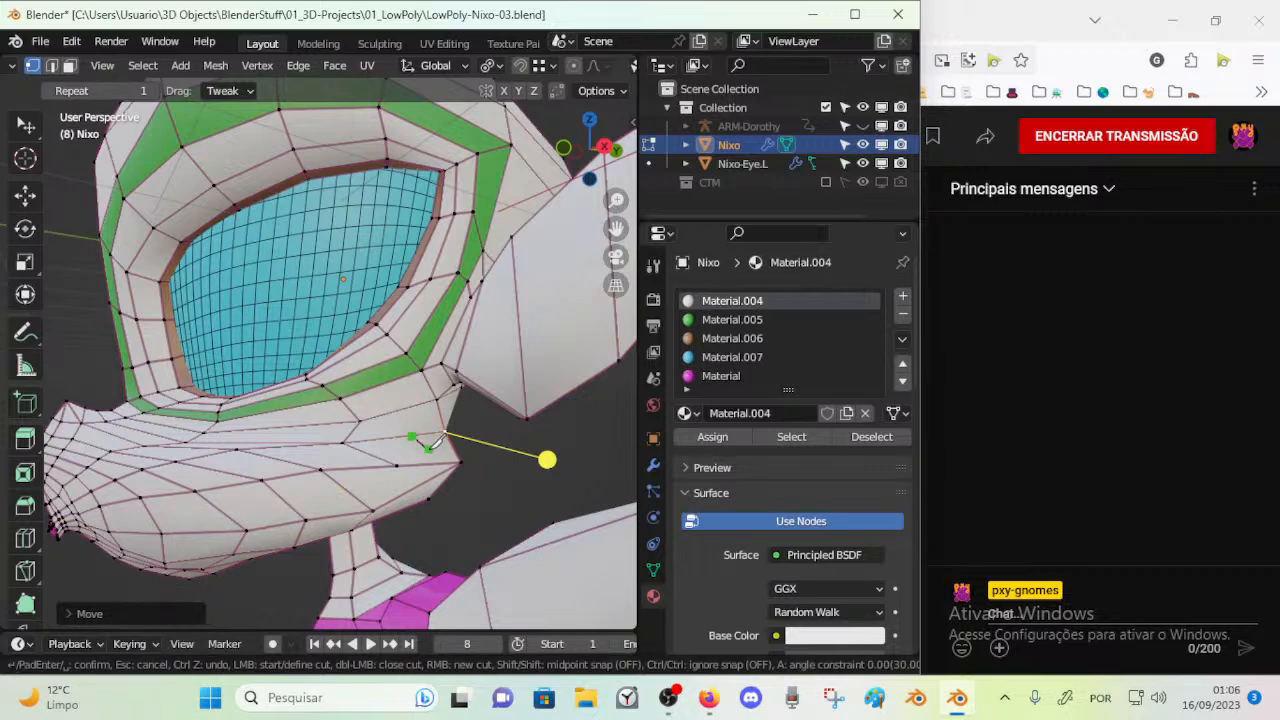
click(433, 463)
key(space)
key(alt+a)
key(ctrl+r)
click(390, 384)
click(390, 384)
Dissolve the extra edge on the rear cheek below the green band
middle_drag(405, 425, 365, 417)
key(k)
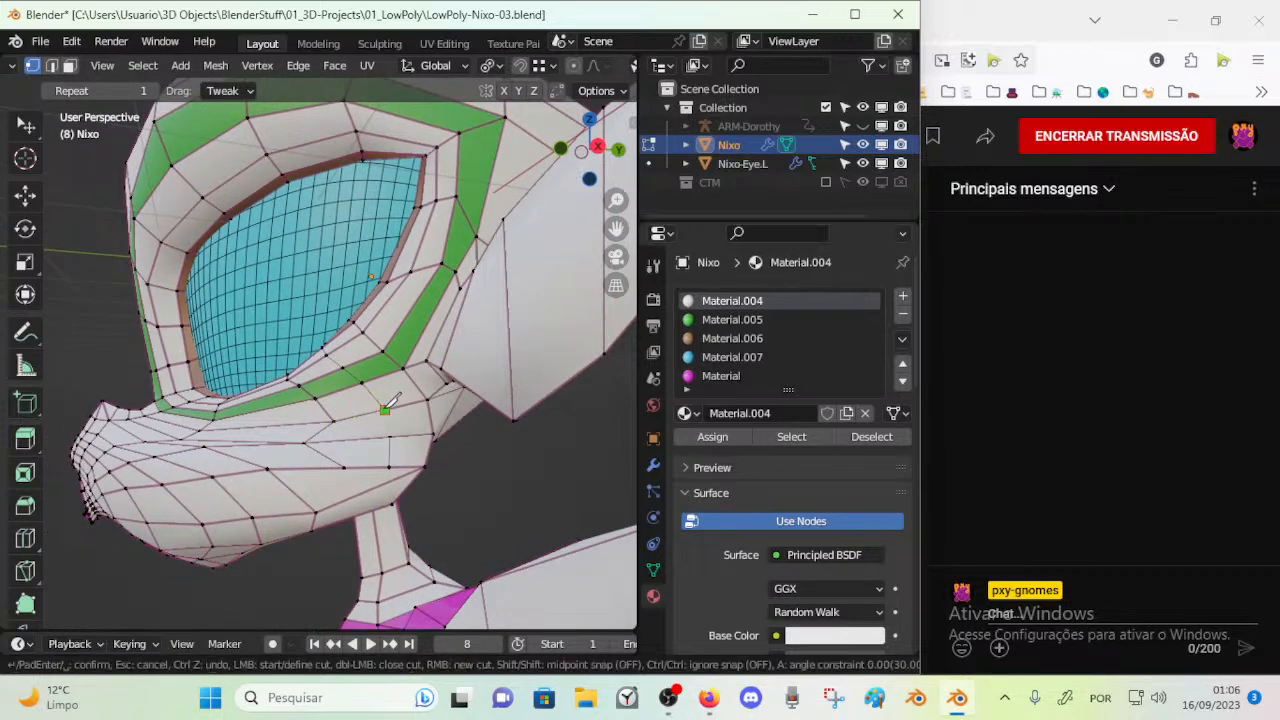
key(Escape)
middle_drag(423, 366, 405, 372)
key(x)
click(381, 429)
middle_drag(381, 429, 338, 447)
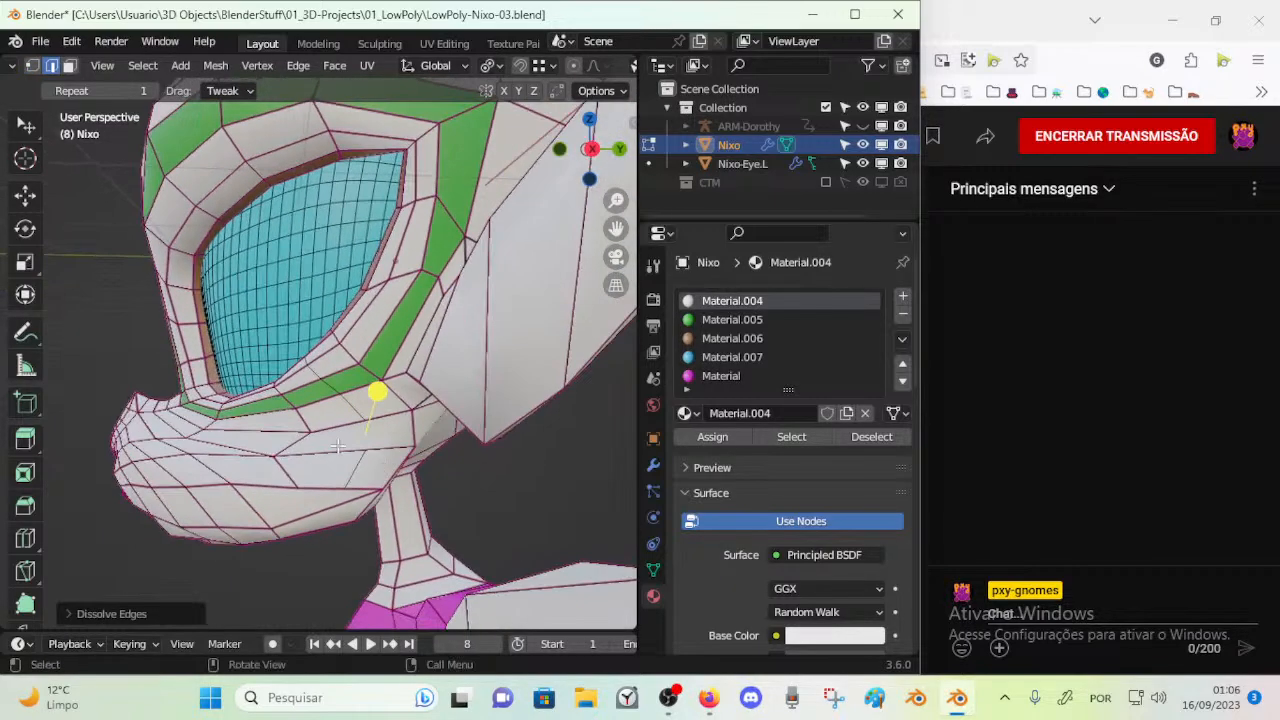
Select the face loop along the top of the muzzle and assign the green Material.005 to it
key(3)
click(317, 448)
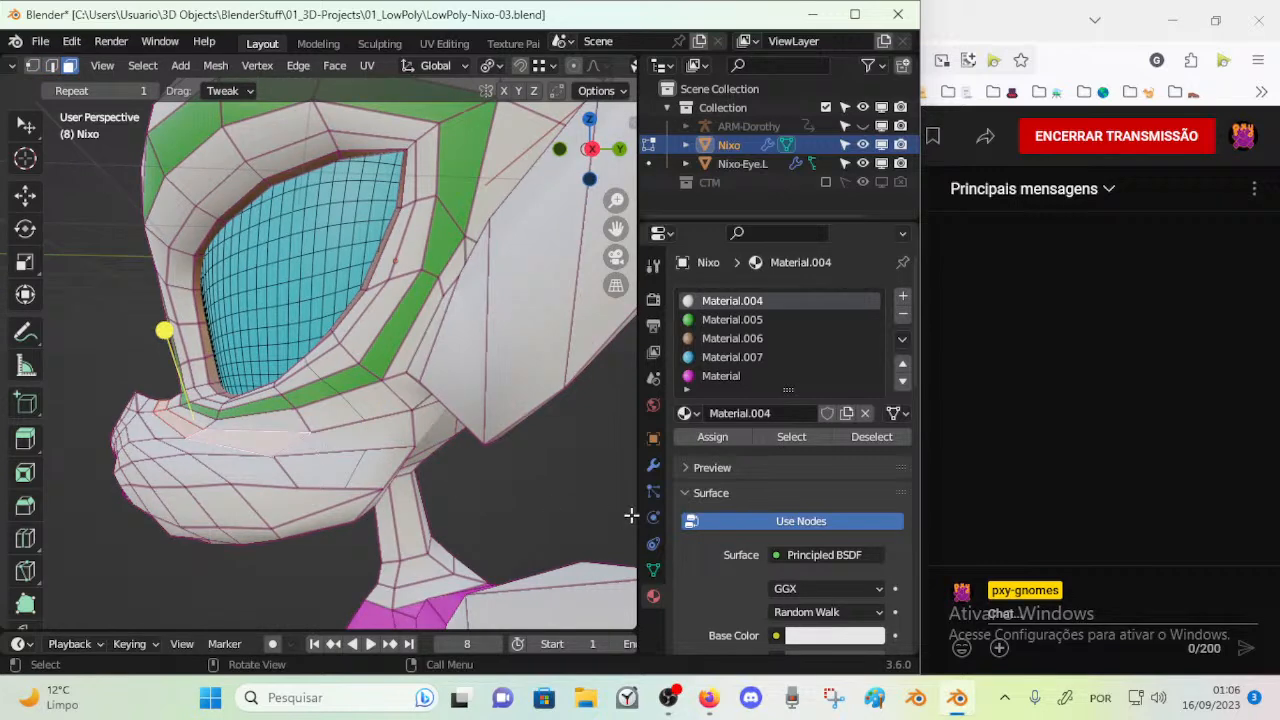
click(728, 321)
click(709, 437)
Rip the vertex at the rear corner of the cheek and spread the split vertices apart
middle_drag(400, 440, 400, 470)
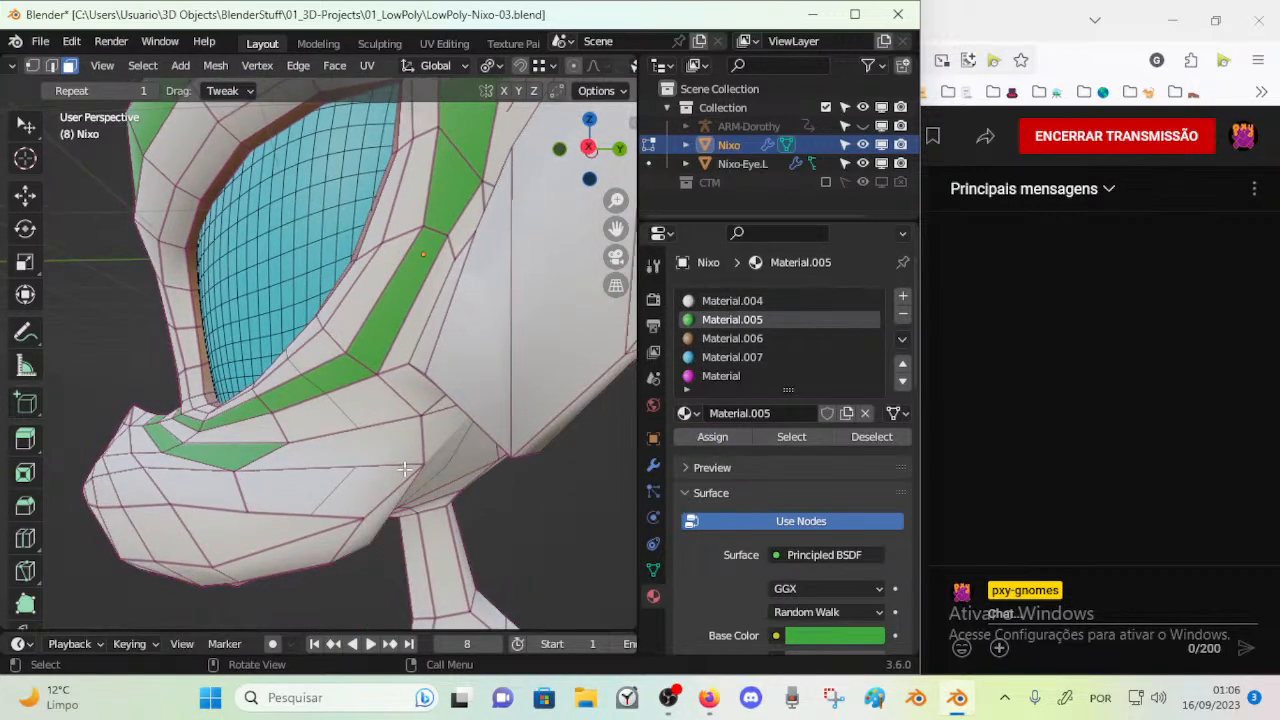
key(v)
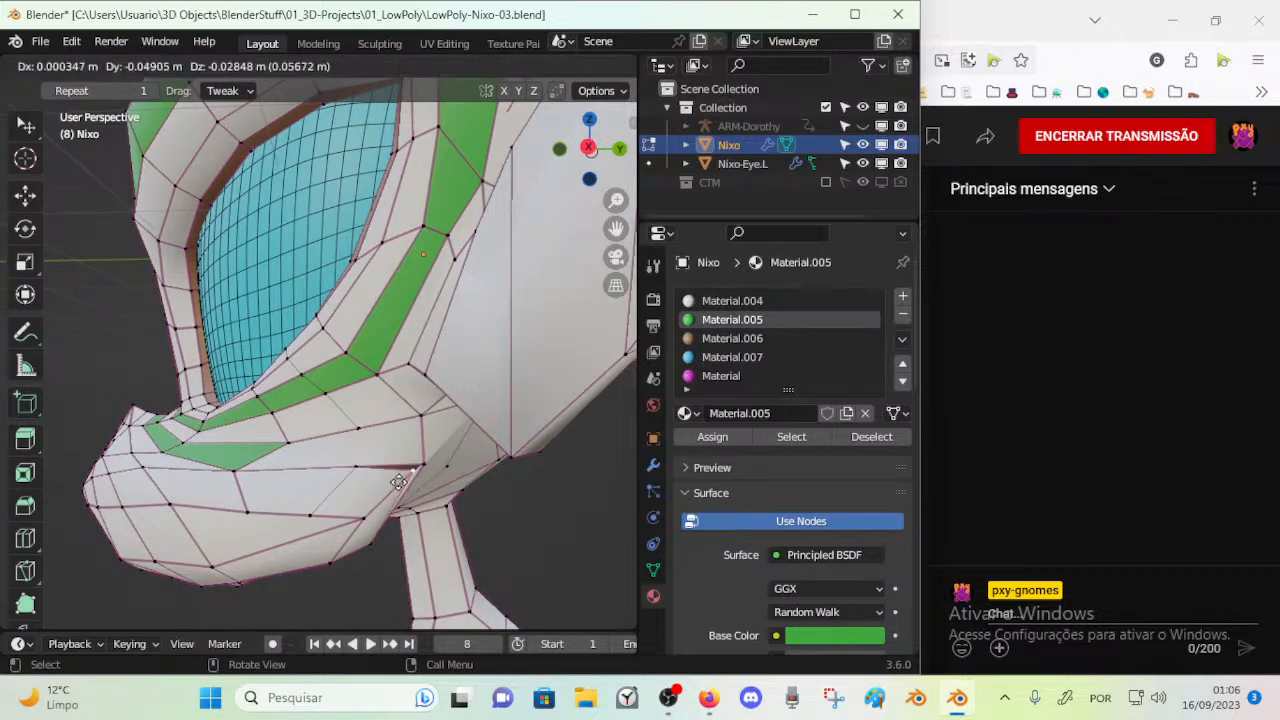
click(414, 460)
click(435, 452)
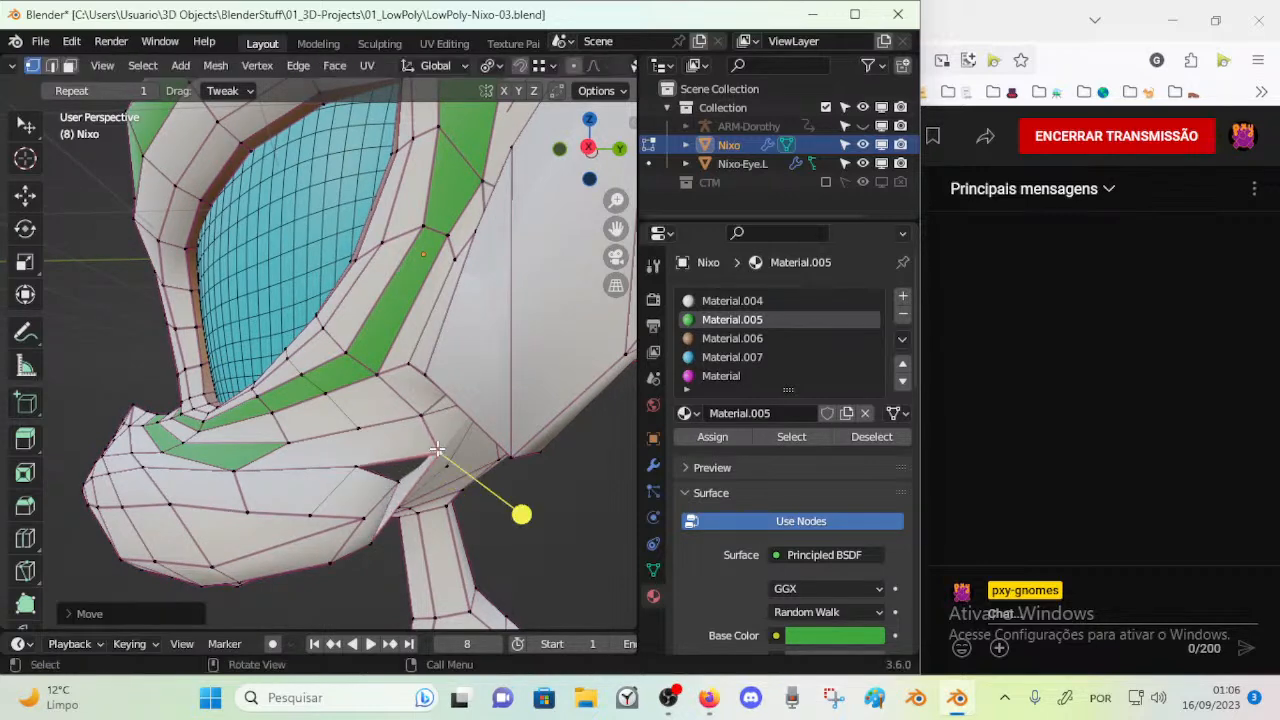
Reposition the vertices along the front of the cheek gap and knife-cut an edge connecting it to the cheek edge above
key(g)
click(318, 477)
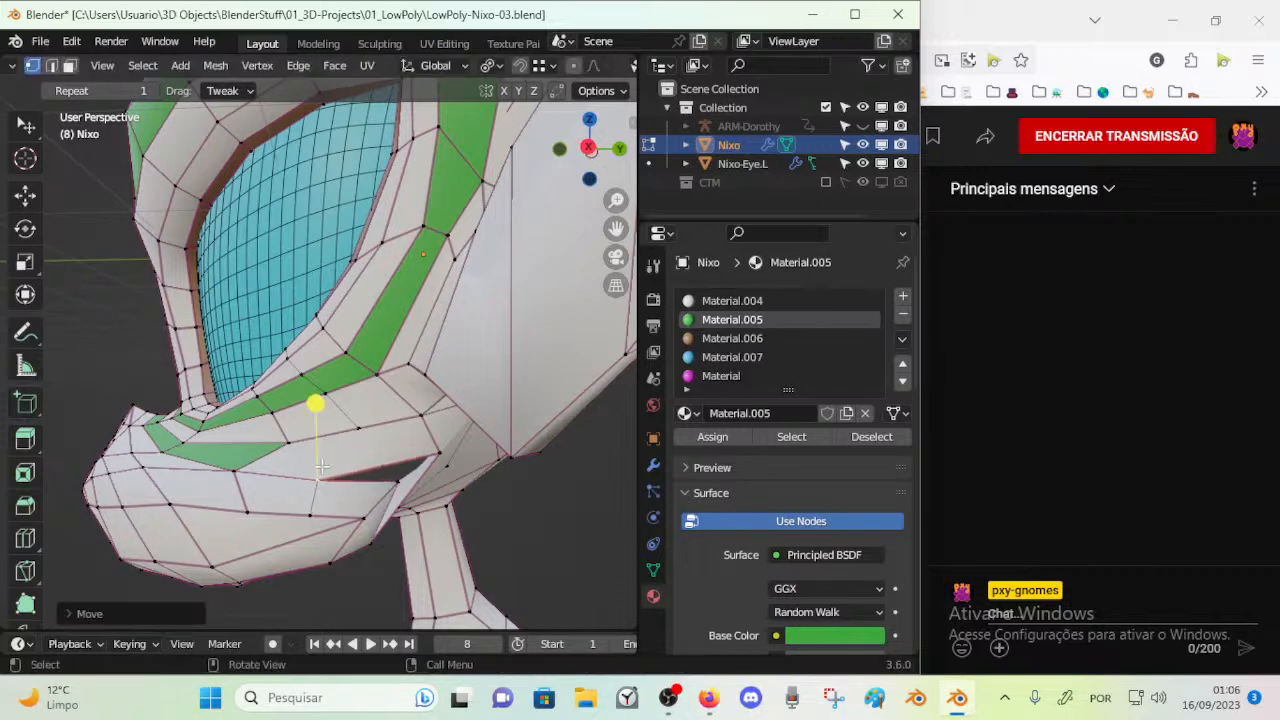
drag(359, 428, 349, 430)
drag(318, 480, 351, 478)
key(k)
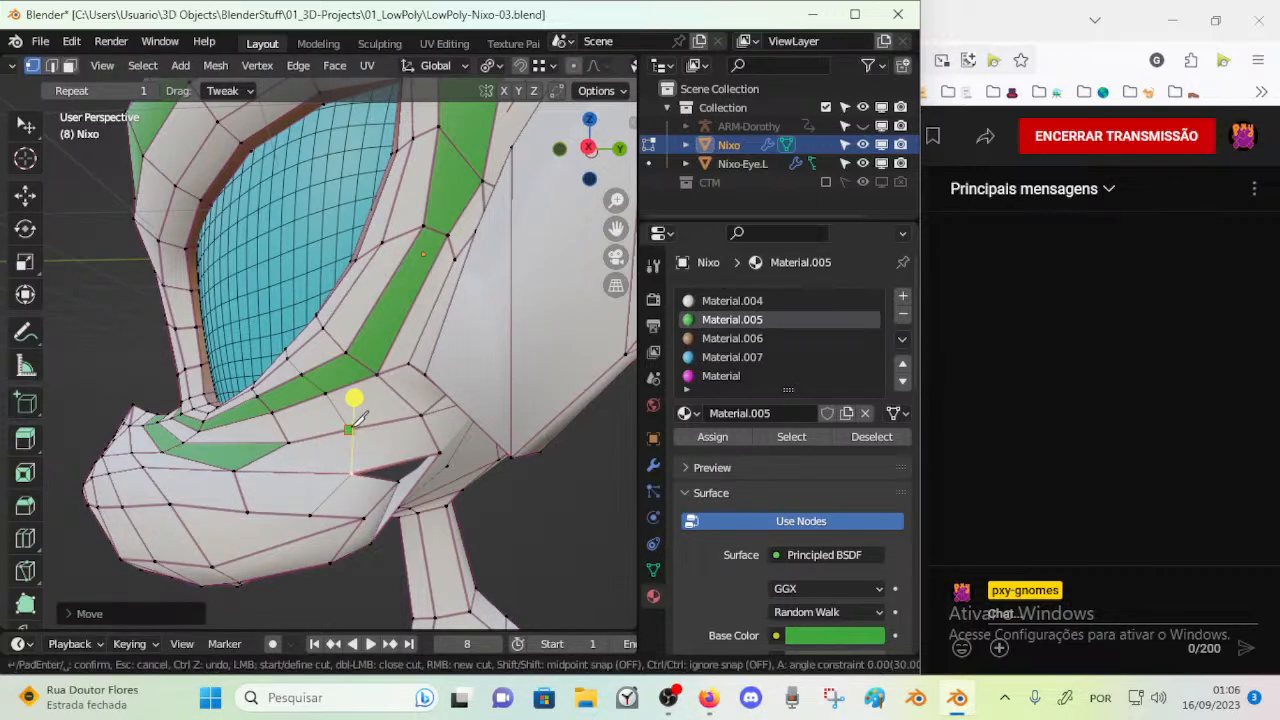
key(Return)
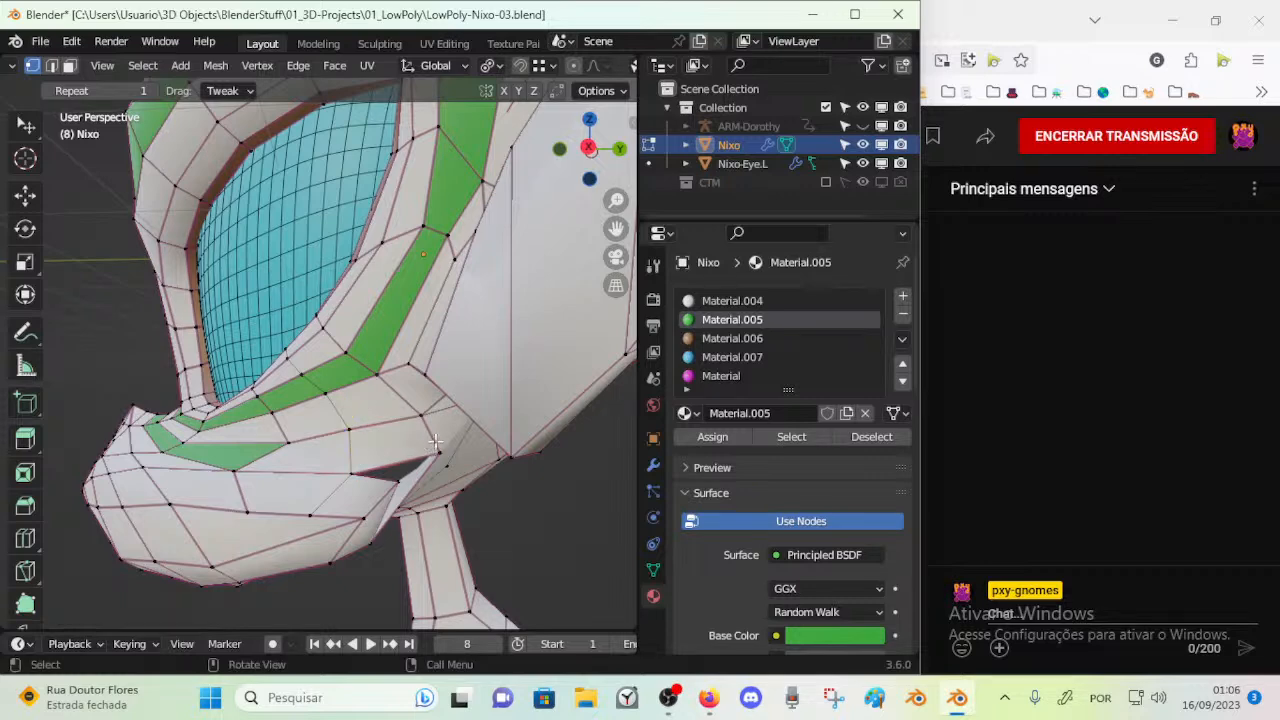
Merge the neighbouring vertices along the lower edge of the cheek gap
drag(424, 416, 427, 485)
middle_drag(420, 486, 396, 474)
shift+click(400, 476)
key(m)
click(406, 477)
Reposition the muzzle and cheek vertices around the gap to even out the edge flow
key(a)
drag(423, 431, 435, 453)
drag(337, 425, 341, 432)
drag(251, 461, 290, 431)
drag(260, 452, 280, 433)
middle_drag(316, 448, 318, 432)
drag(351, 411, 354, 403)
middle_drag(354, 403, 412, 421)
drag(410, 456, 405, 426)
middle_drag(400, 470, 388, 504)
Merge the selected cheek vertices and move the vertices bordering the gap below the ear base
key(m)
click(271, 357)
key(g)
click(349, 393)
key(g)
click(405, 450)
middle_drag(420, 443, 403, 369)
Knife-cut an edge from the lower rim of the gap down across the cheek's underside
key(k)
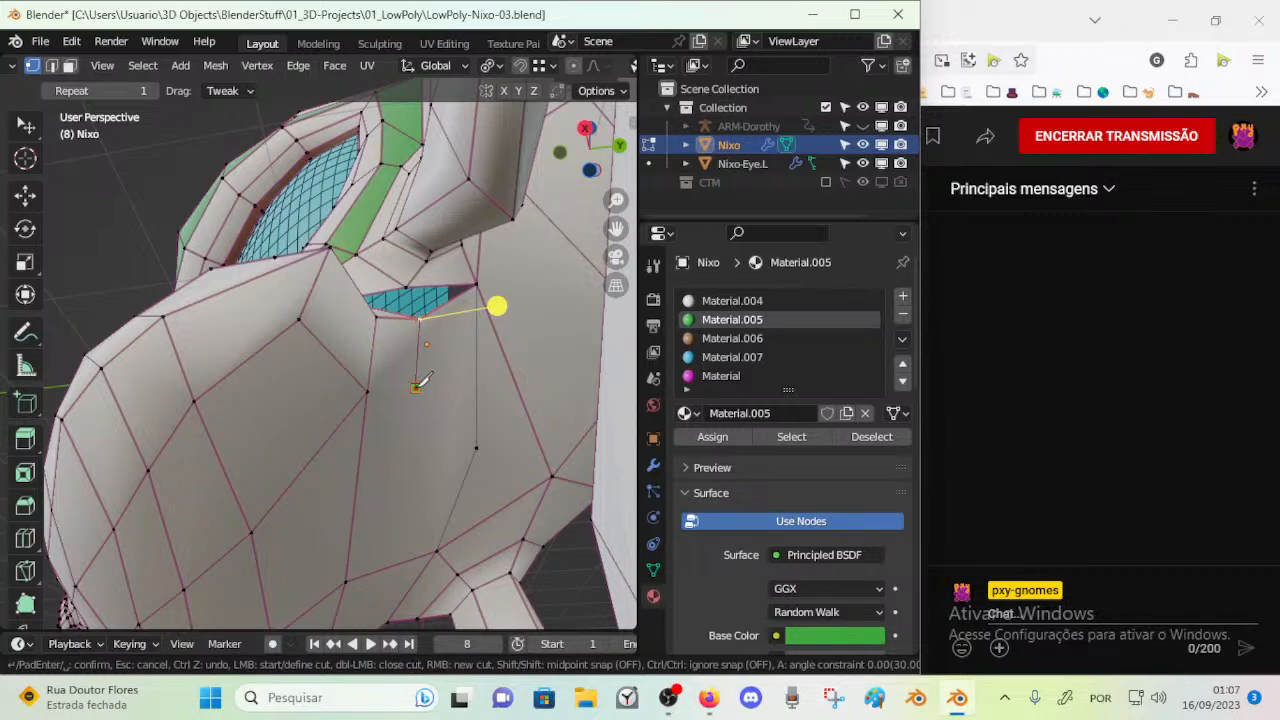
key(Return)
middle_drag(366, 386, 395, 518)
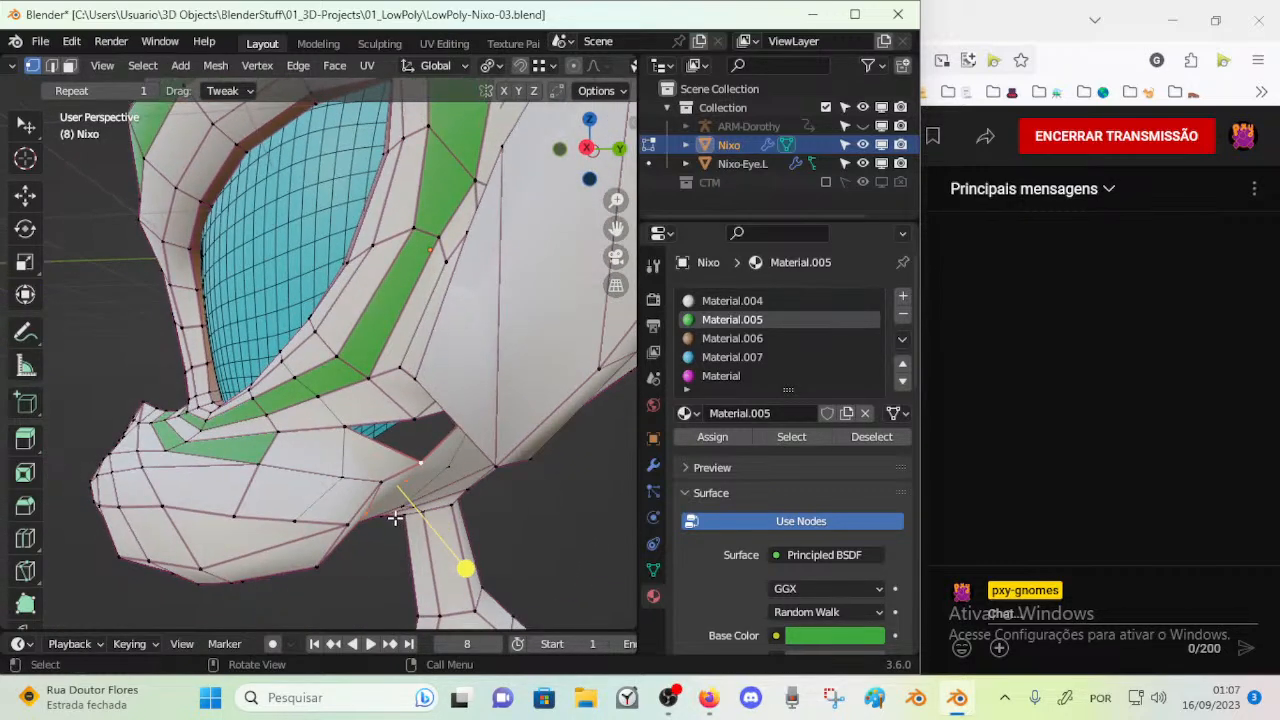
Assign the green Material.005 to the muzzle face loop running back to the rear cheek
alt+shift+click(326, 488)
middle_drag(326, 488, 333, 395)
key(alt+a)
alt+shift+click(405, 487)
click(712, 437)
key(alt+a)
Slide the vertices at the rear end of the green muzzle band along their edges
key(1)
key(shift+v)
click(341, 341)
middle_drag(341, 341, 323, 409)
click(374, 384)
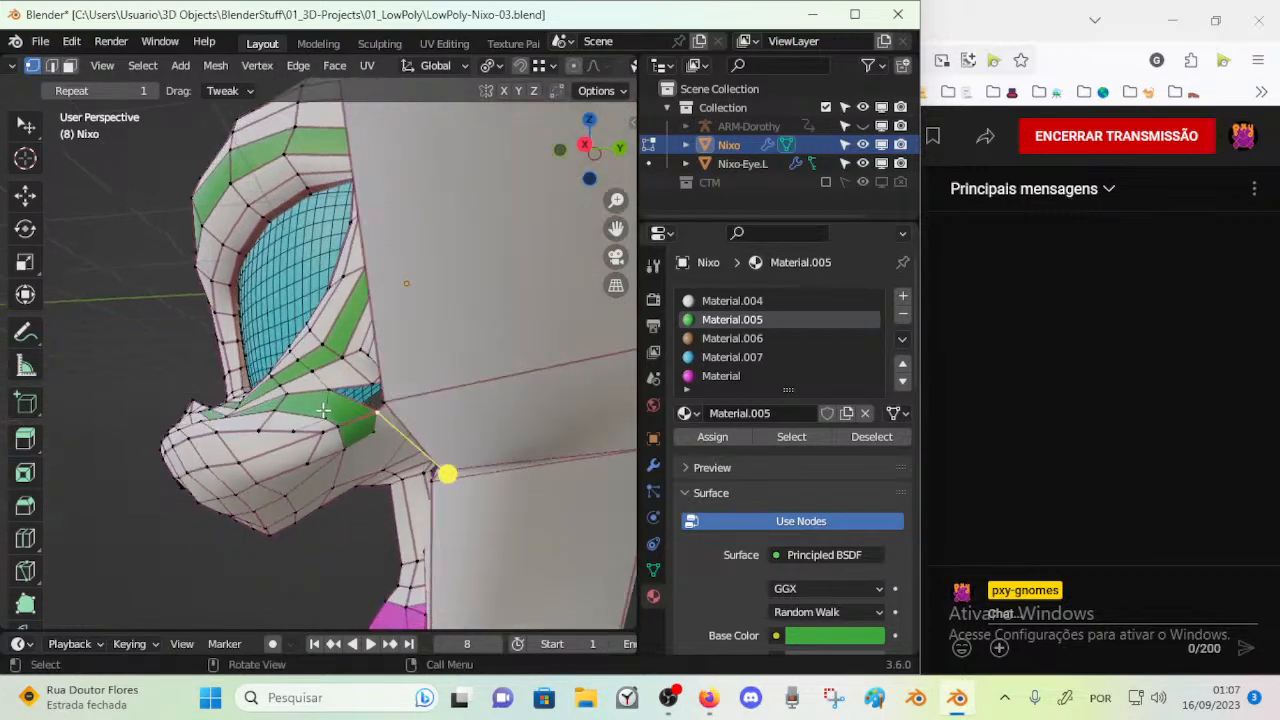
key(shift+v)
click(330, 396)
key(shift+v)
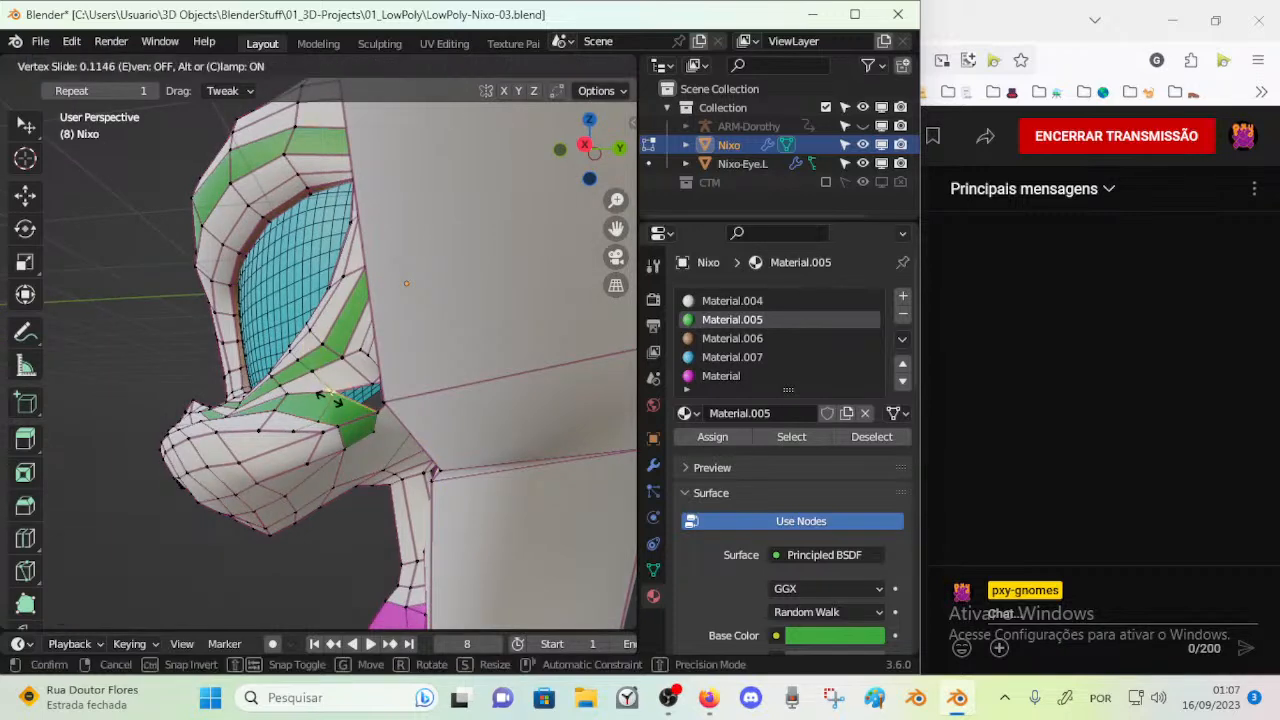
click(330, 400)
mouse_move(330, 400)
middle_down()
mouse_move(338, 372)
mouse_move(343, 381)
middle_up()
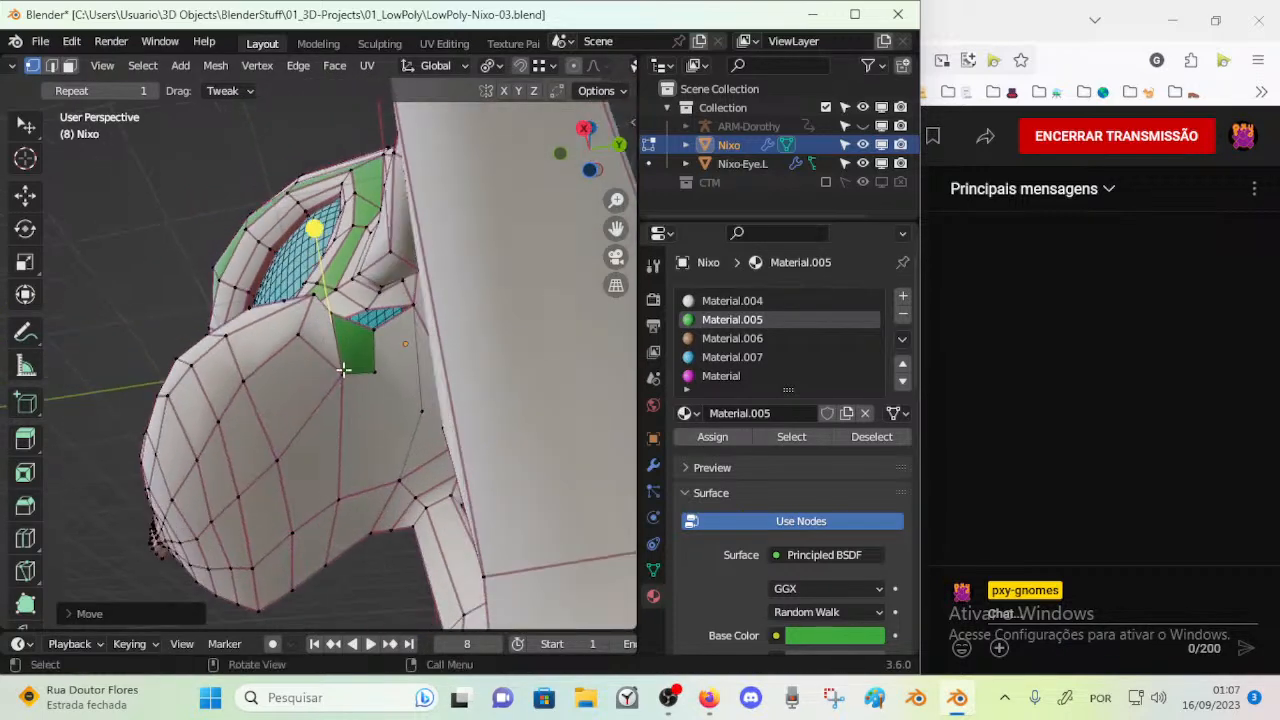
Slide a vertex on the cheek's underside and reposition the lower corner of the rear green face
key(shift+v)
click(322, 358)
drag(375, 373, 361, 378)
middle_drag(358, 384, 280, 479)
middle_drag(316, 418, 342, 508)
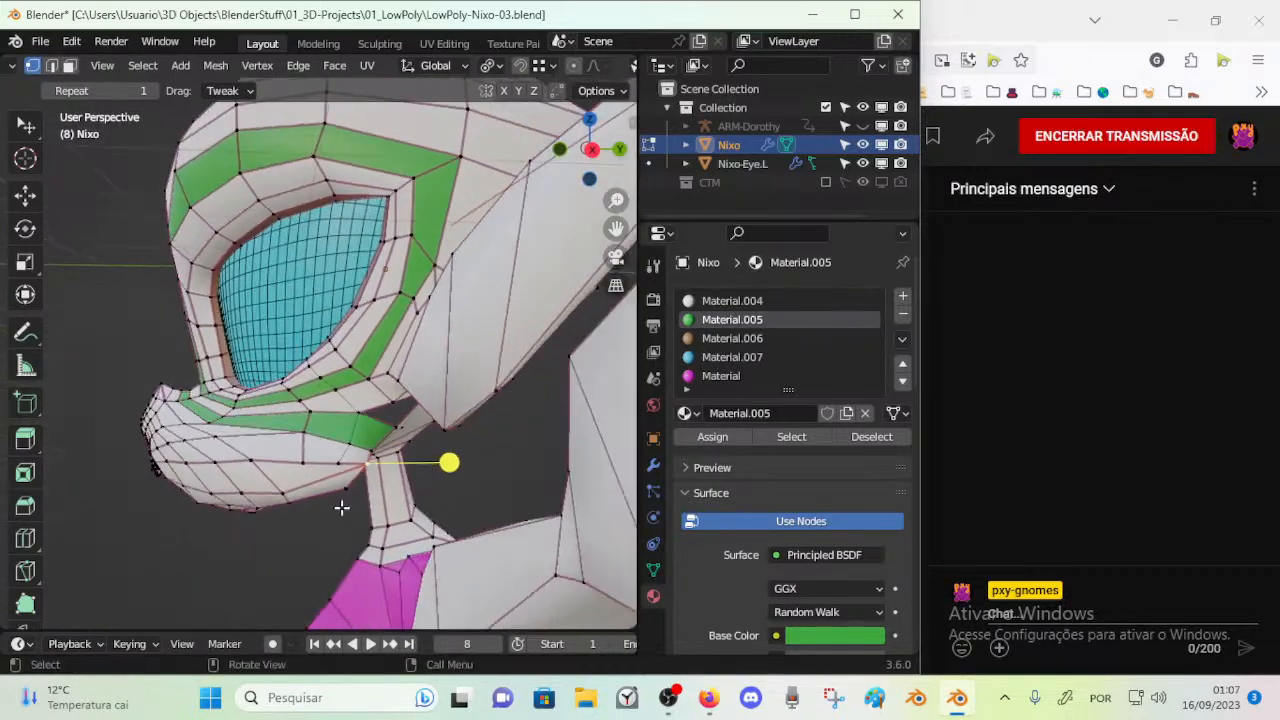
Reposition the cheek and jaw vertices below the green muzzle band to smooth the surface
click(352, 438)
key(2)
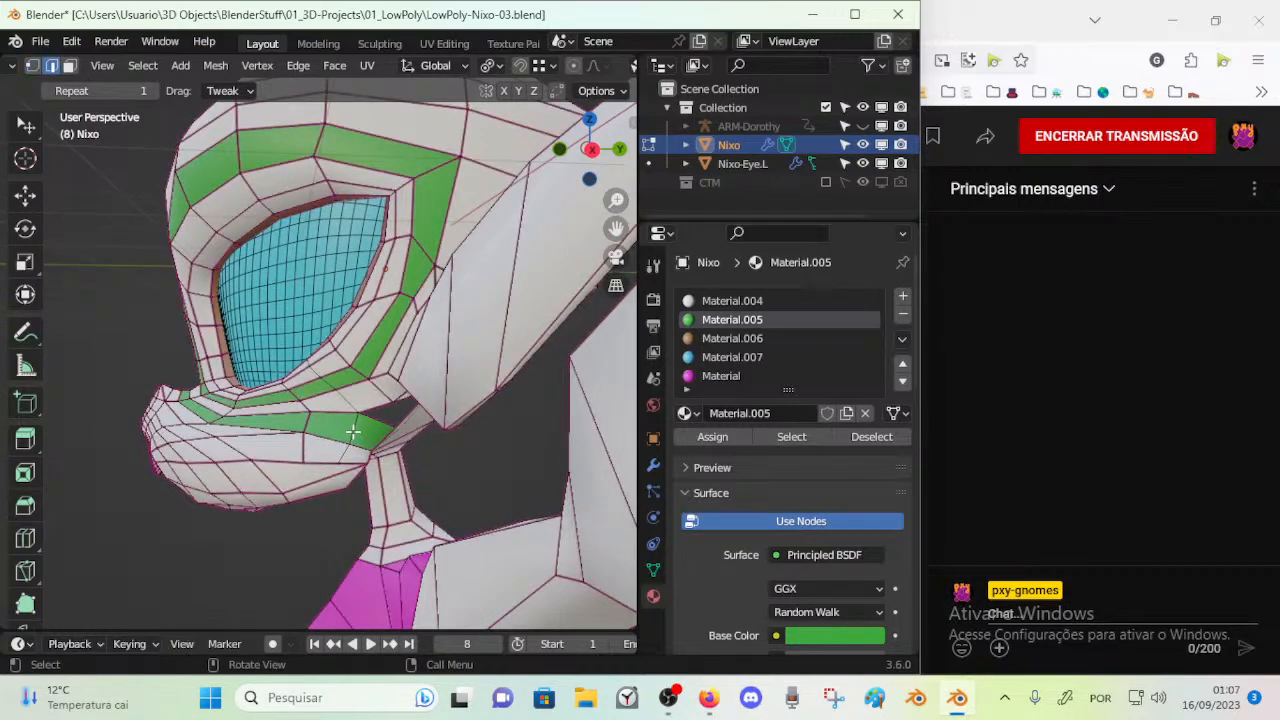
middle_drag(352, 432, 326, 479)
key(1)
mouse_move(304, 469)
mouse_down()
mouse_move(287, 468)
mouse_move(316, 467)
mouse_up()
click(334, 470)
middle_drag(317, 467, 364, 413)
drag(395, 395, 355, 402)
middle_drag(355, 402, 351, 349)
drag(365, 308, 351, 277)
drag(341, 271, 347, 329)
drag(386, 373, 375, 362)
middle_drag(375, 362, 247, 599)
Select the face loop running across the lower muzzle and jaw to examine its flow
key(3)
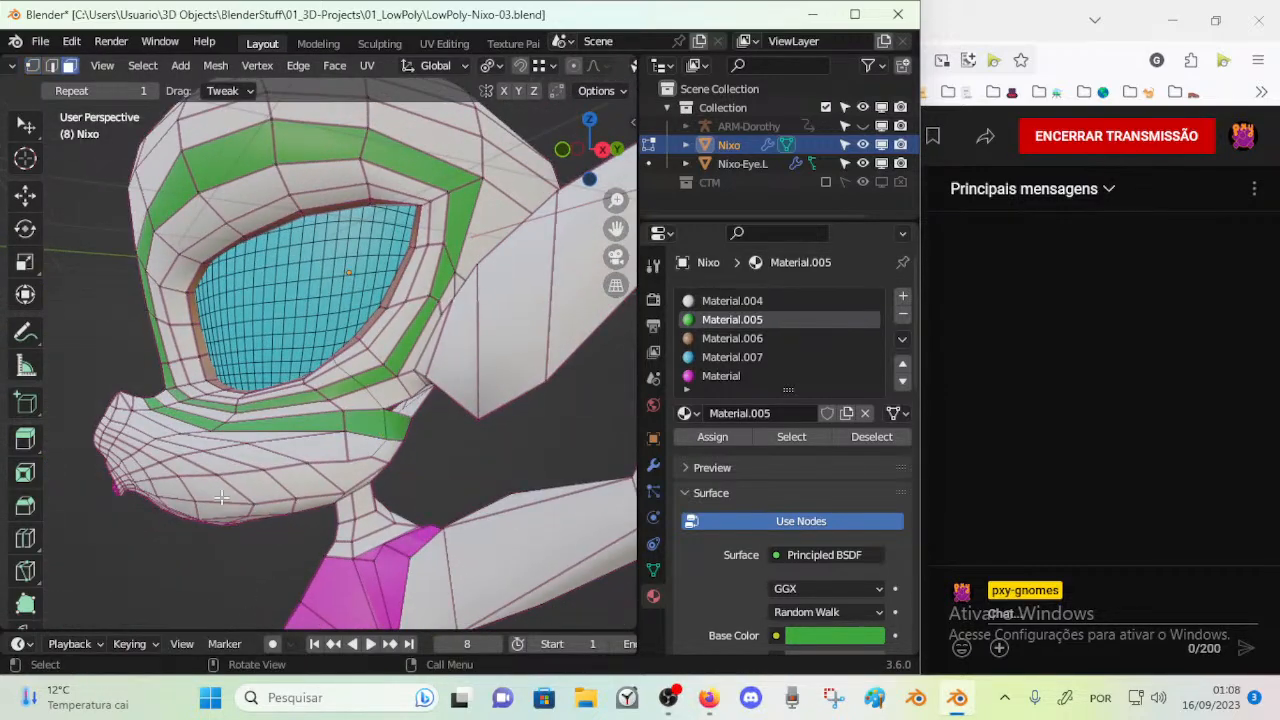
alt+click(235, 475)
middle_drag(247, 492, 150, 381)
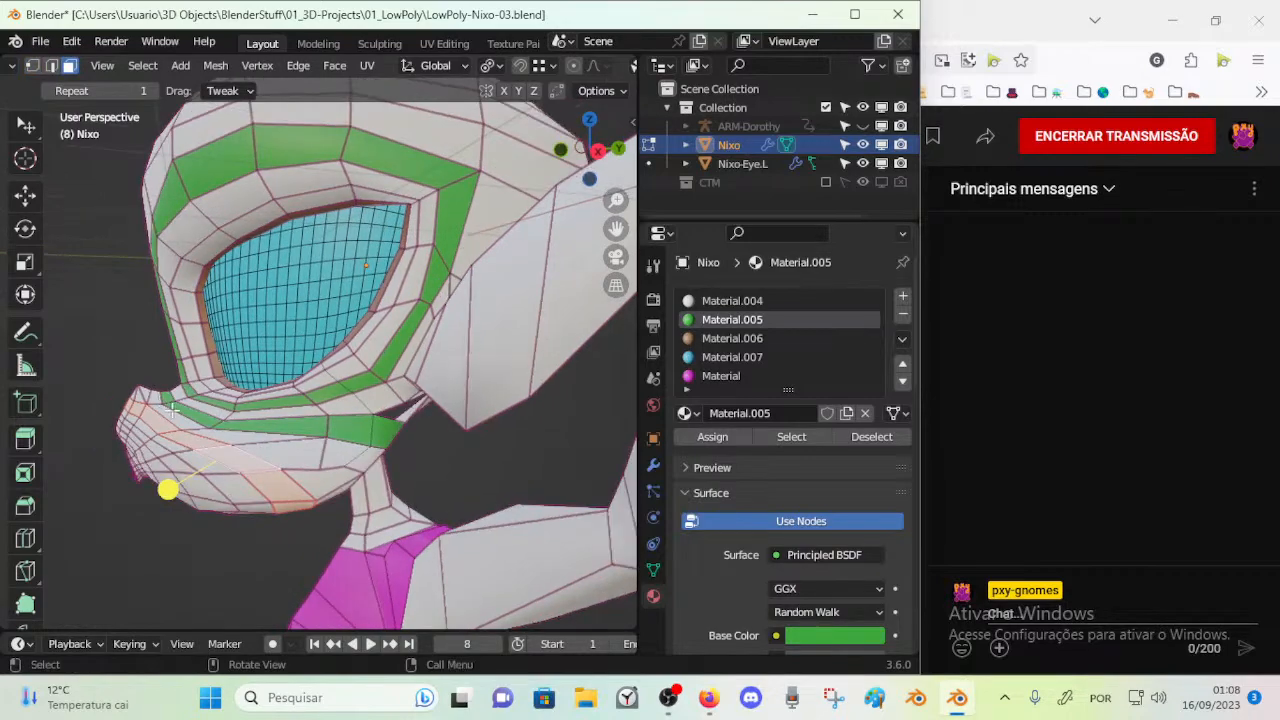
middle_drag(337, 436, 336, 369)
middle_drag(236, 437, 262, 420)
Reposition the underside jaw vertices and knife-cut an edge from the rear green face's lower corner across the cheek
key(1)
drag(348, 362, 336, 374)
drag(297, 451, 284, 433)
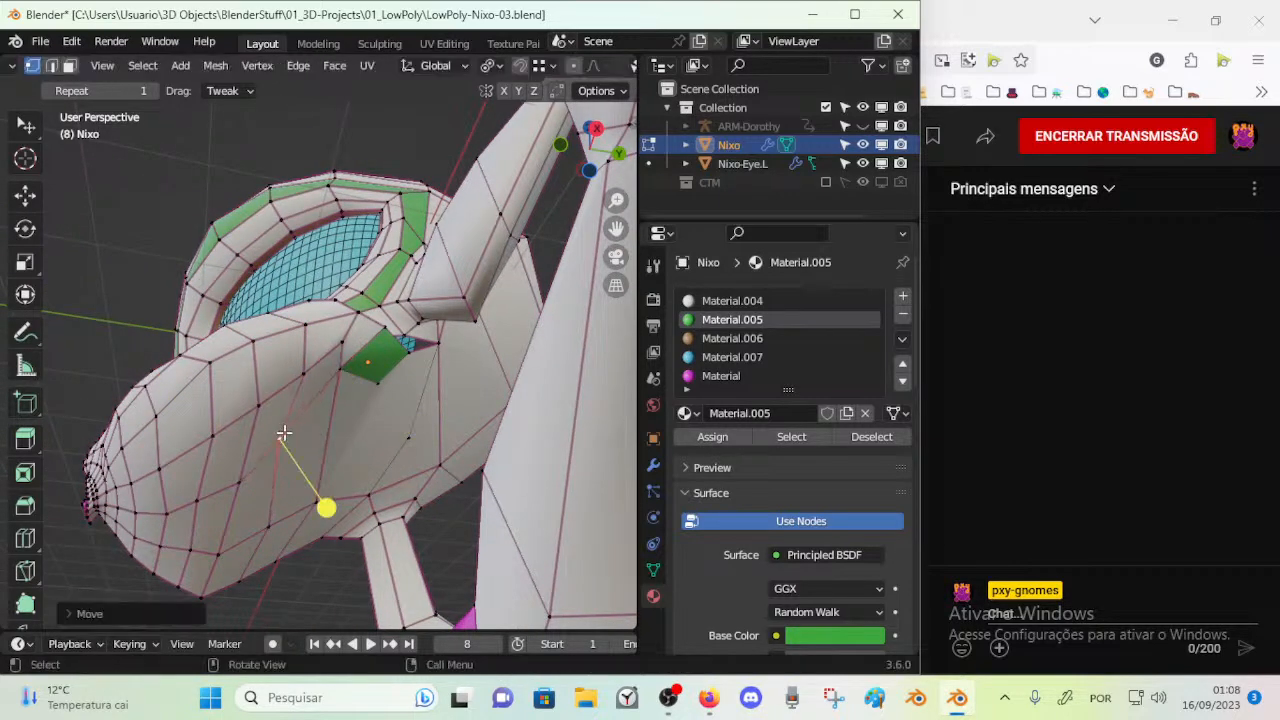
key(k)
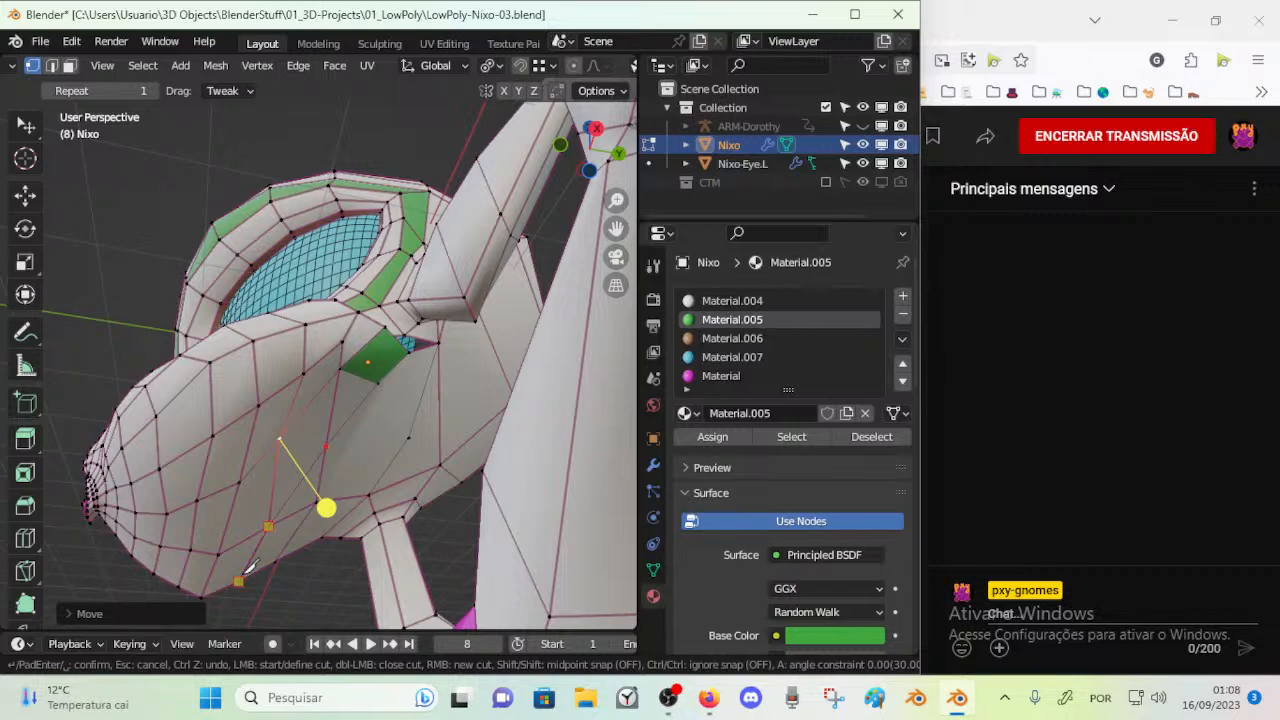
Finish the knife cut to the lower muzzle and reposition the cheek vertex and the rear green face's lower corner
key(Return)
key(alt+a)
drag(278, 437, 283, 455)
drag(347, 370, 334, 386)
Dissolve the edge running down the cheek below the rear green face
key(2)
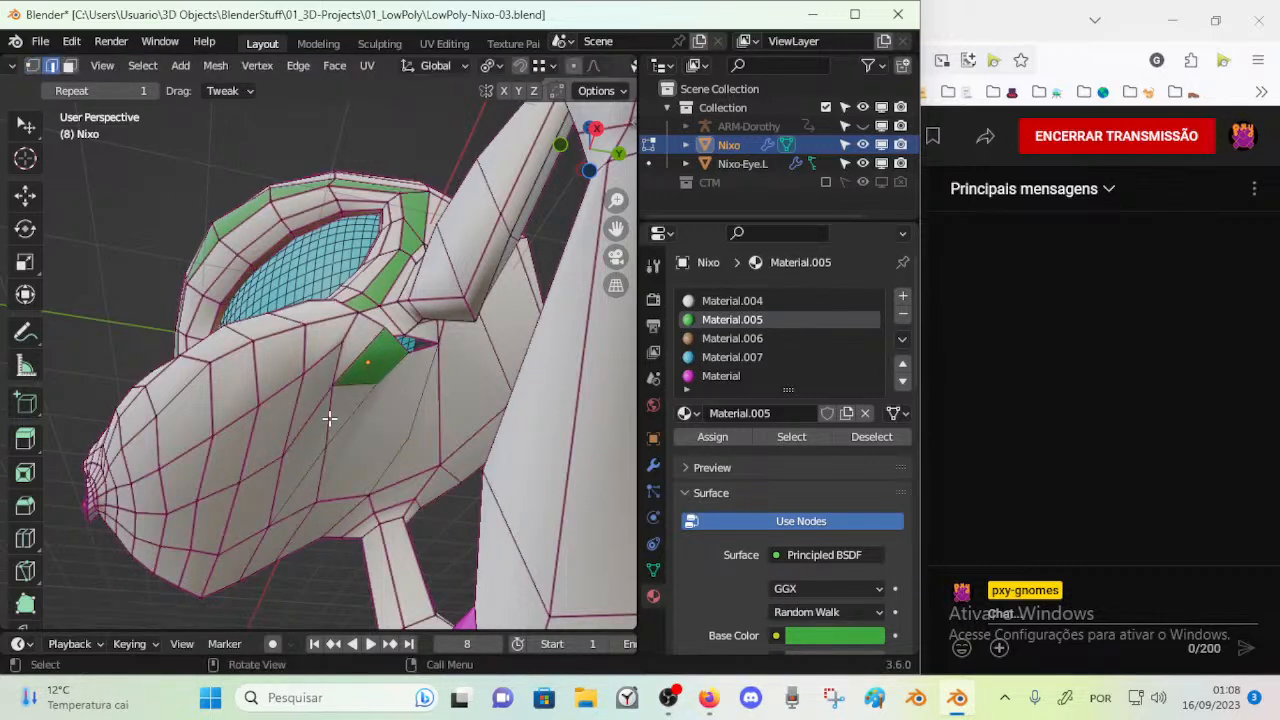
key(x)
click(329, 419)
key(a)
middle_drag(323, 443, 294, 444)
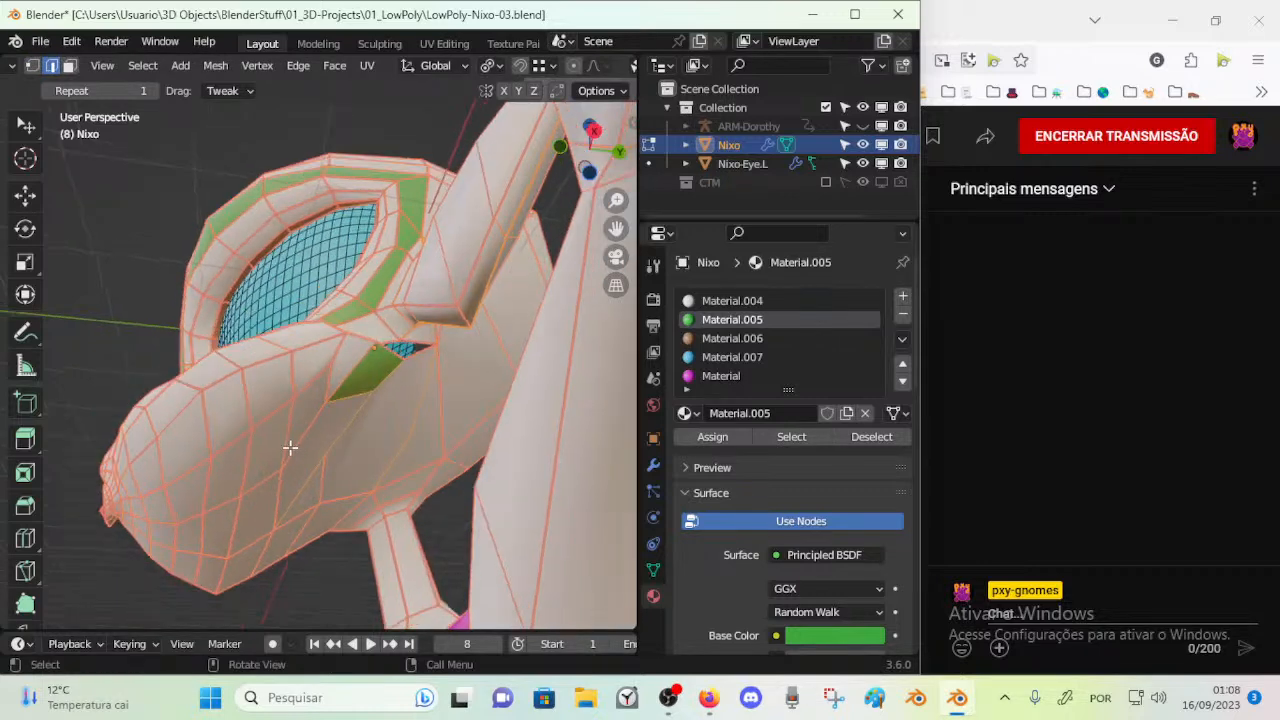
Knife-cut a short edge between the two cheek vertices below the green face and reposition the rear one
key(alt+a)
key(k)
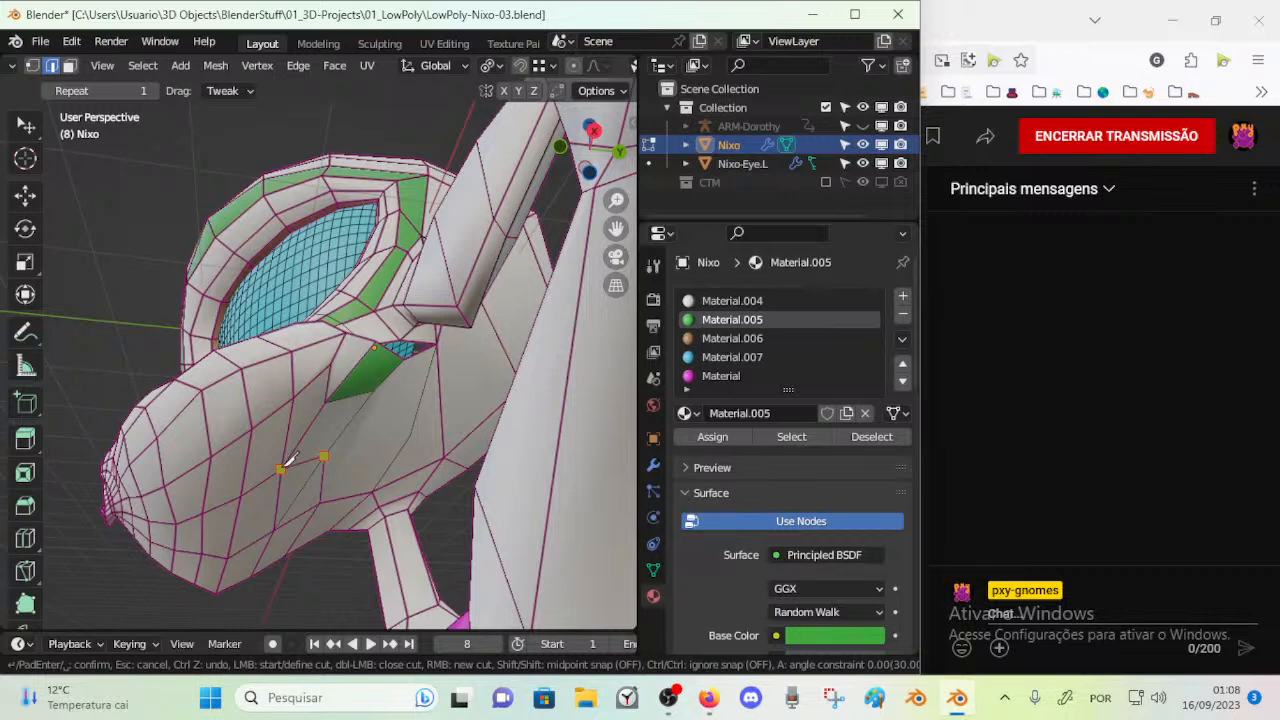
click(281, 469)
key(Return)
key(1)
drag(324, 453, 312, 469)
middle_drag(281, 500, 277, 474)
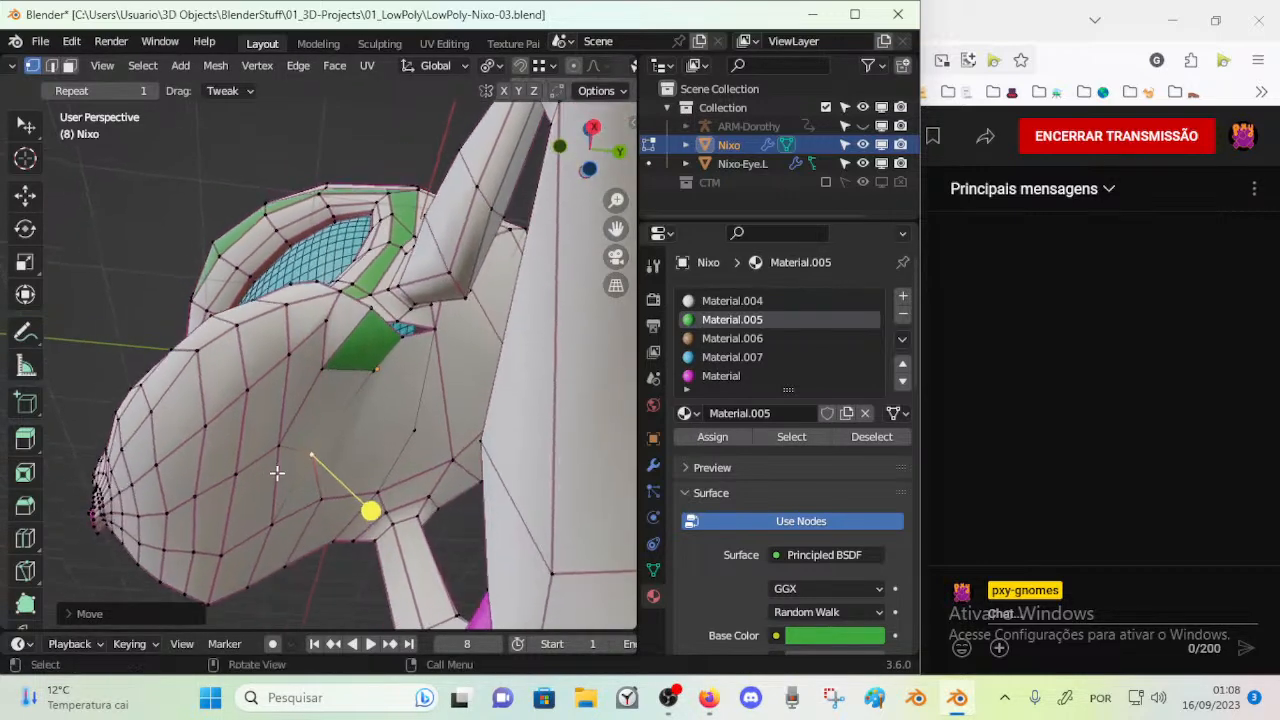
Knife-cut an edge from the lower muzzle up to the cheek vertex and dissolve the neighbouring edge
key(k)
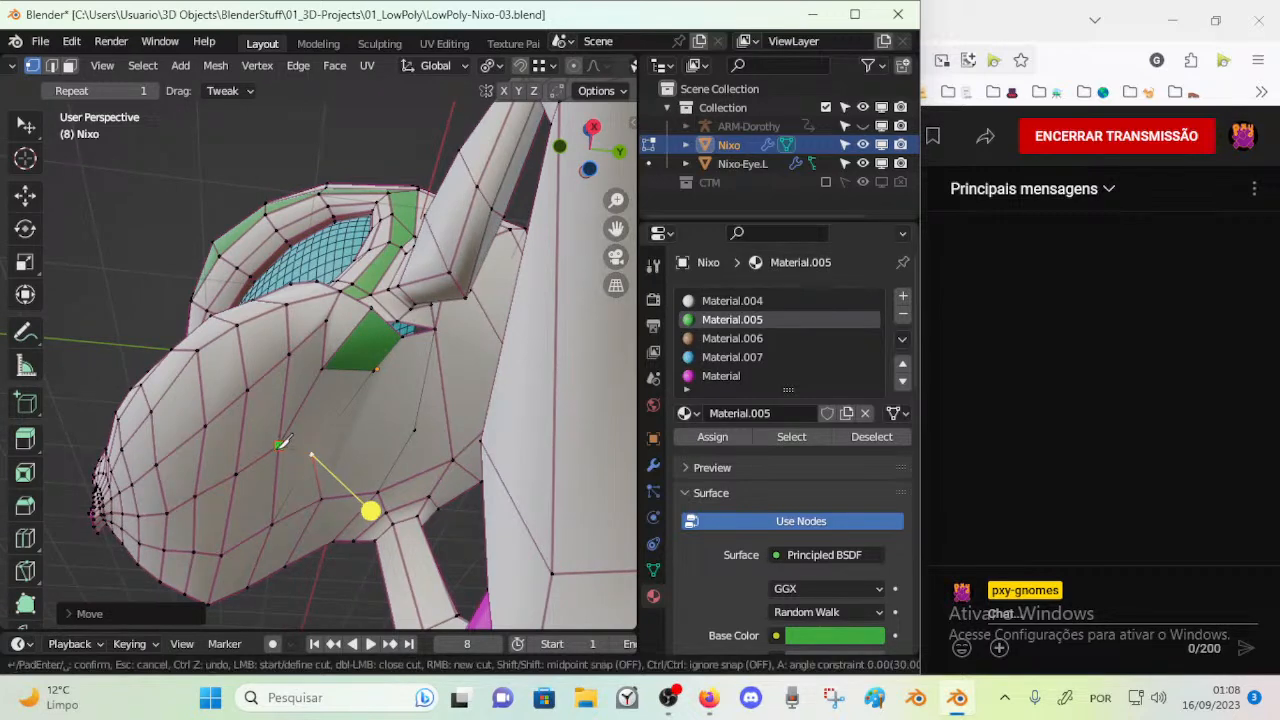
key(Escape)
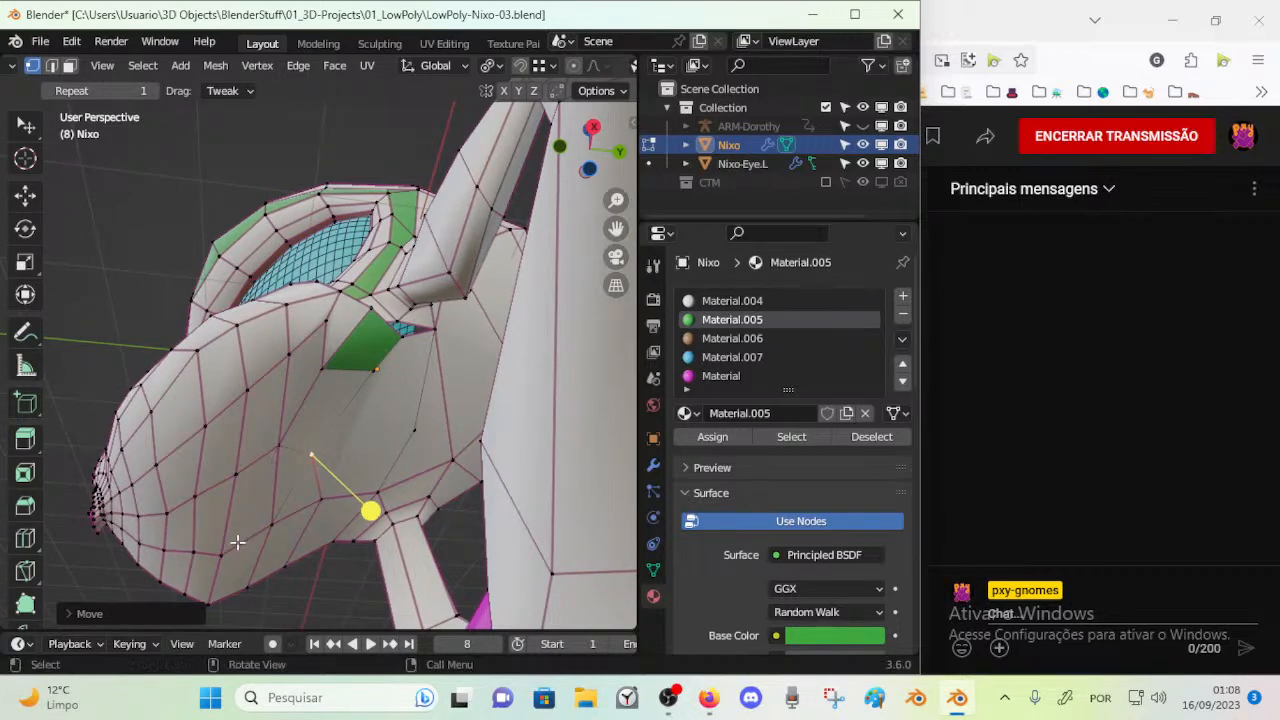
key(k)
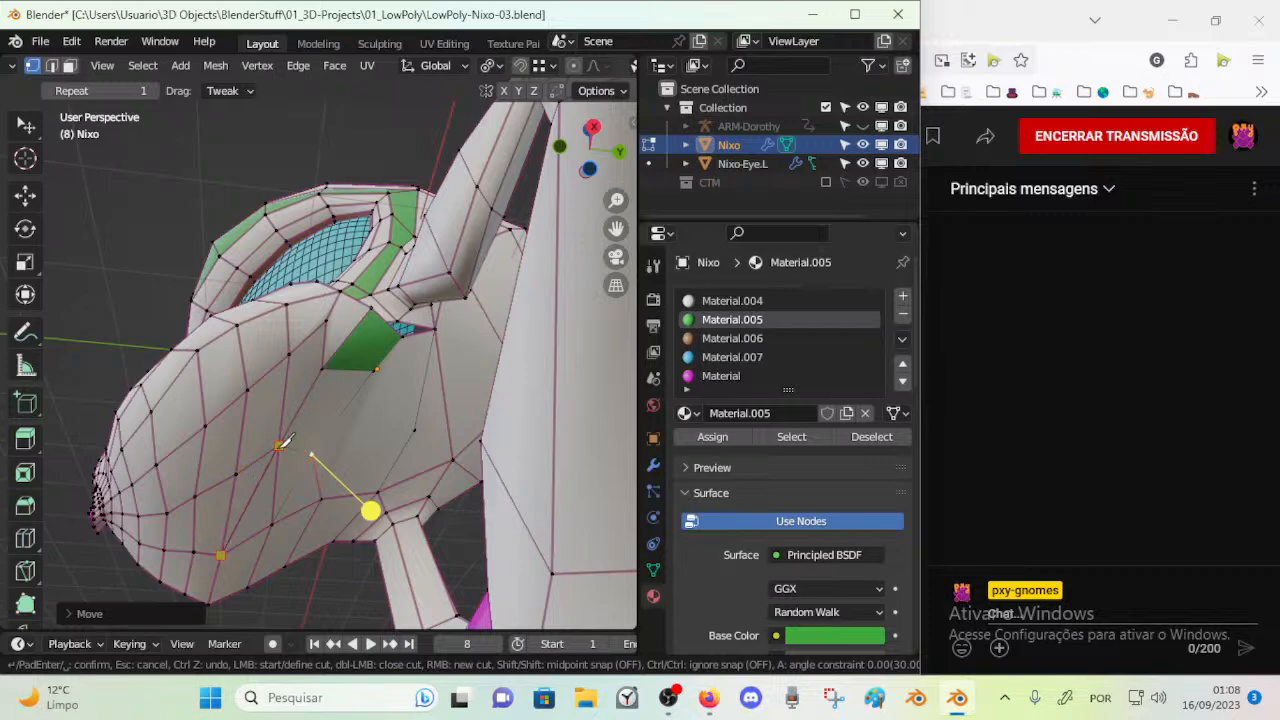
key(Return)
key(2)
key(x)
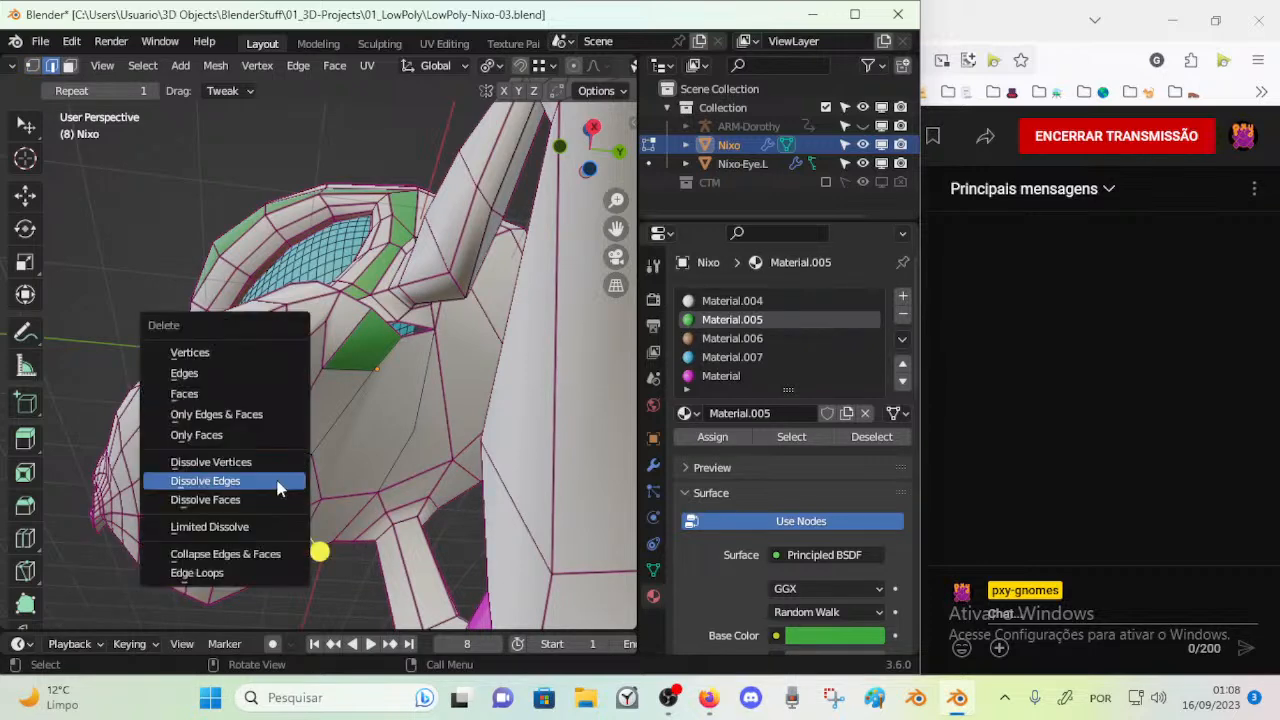
click(268, 485)
key(1)
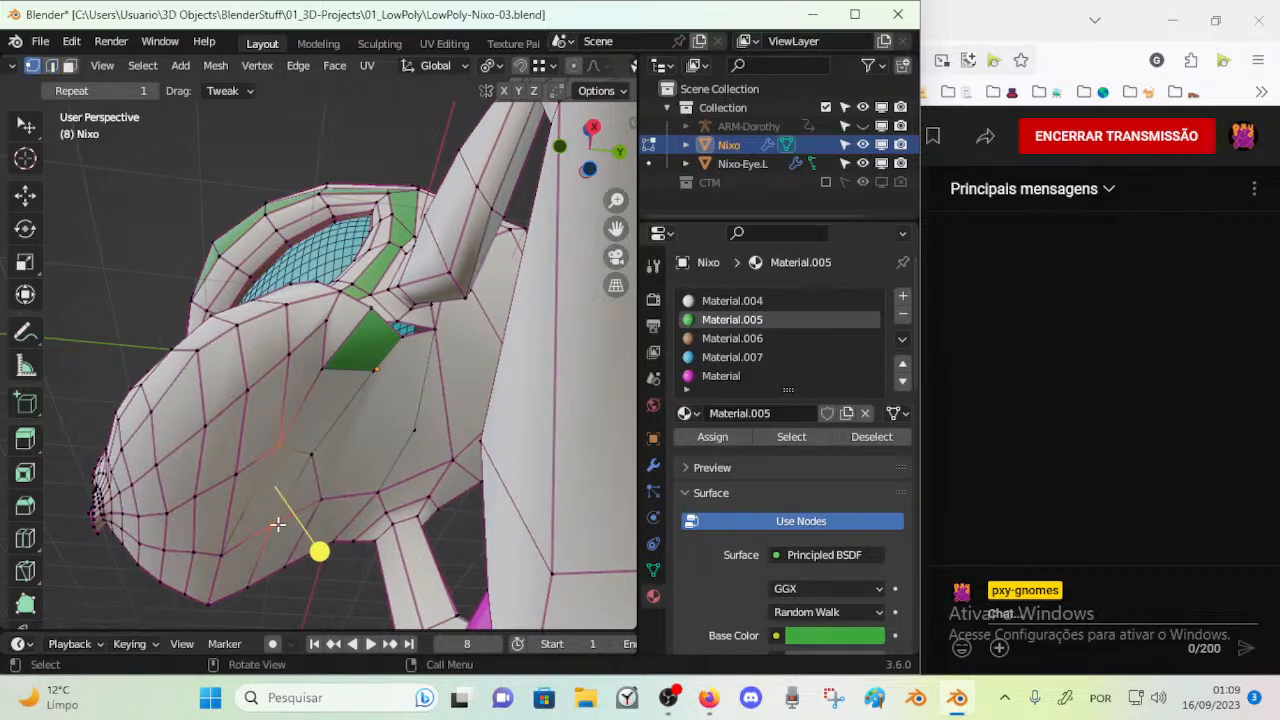
Reposition the cheek and jaw vertices around the new cut and stretch the rear green face down the cheek
middle_drag(311, 457, 272, 562)
drag(311, 486, 268, 492)
drag(311, 418, 306, 488)
drag(362, 416, 337, 449)
click(309, 441)
shift+click(329, 403)
middle_drag(329, 403, 354, 449)
drag(354, 451, 335, 455)
middle_drag(335, 454, 305, 386)
drag(297, 365, 288, 371)
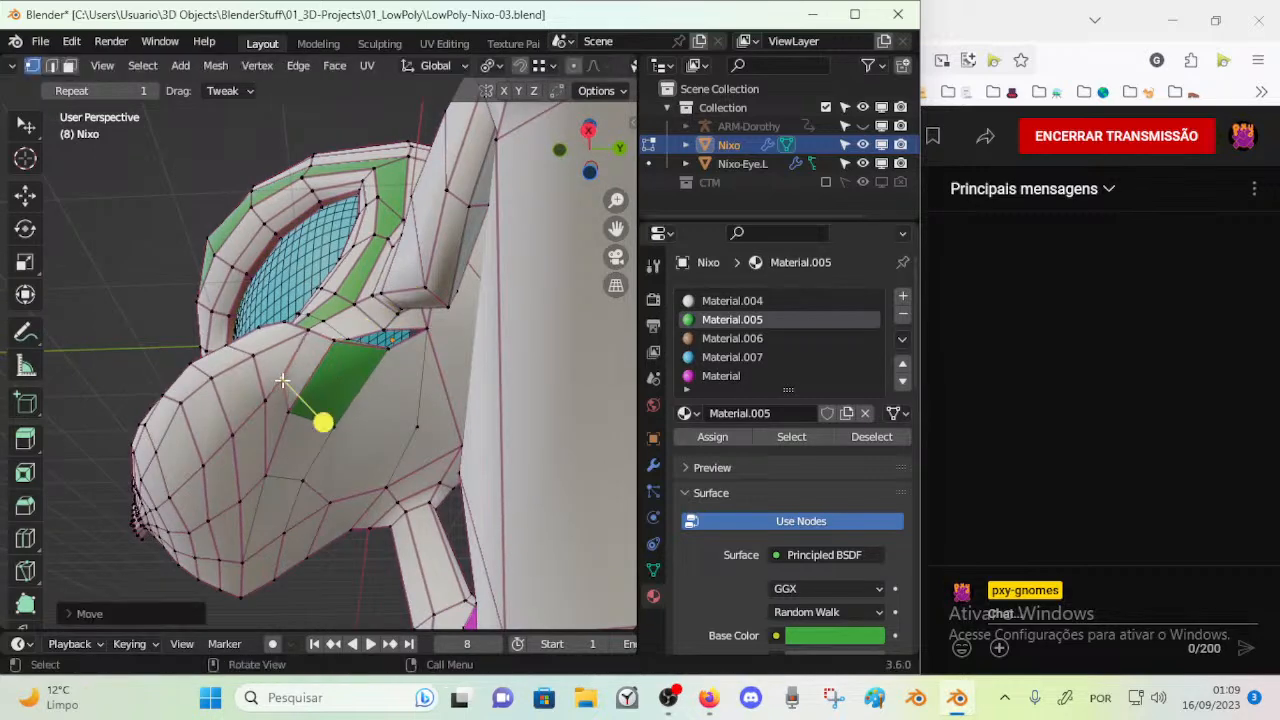
middle_drag(288, 371, 303, 419)
Select the face loop from the green muzzle band down across the jaw, smooth its vertices and check it from the right side
key(3)
alt+click(332, 450)
drag(99, 532, 146, 521)
key(alt+a)
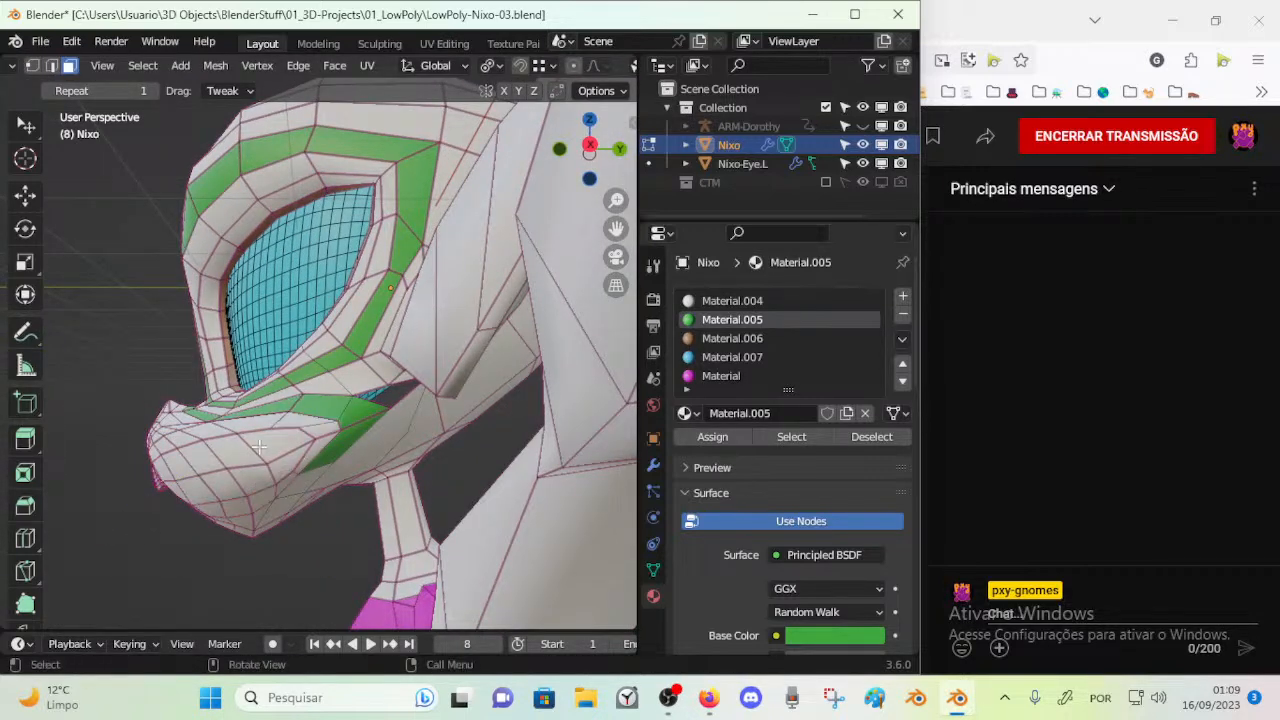
alt+click(335, 407)
drag(287, 437, 327, 452)
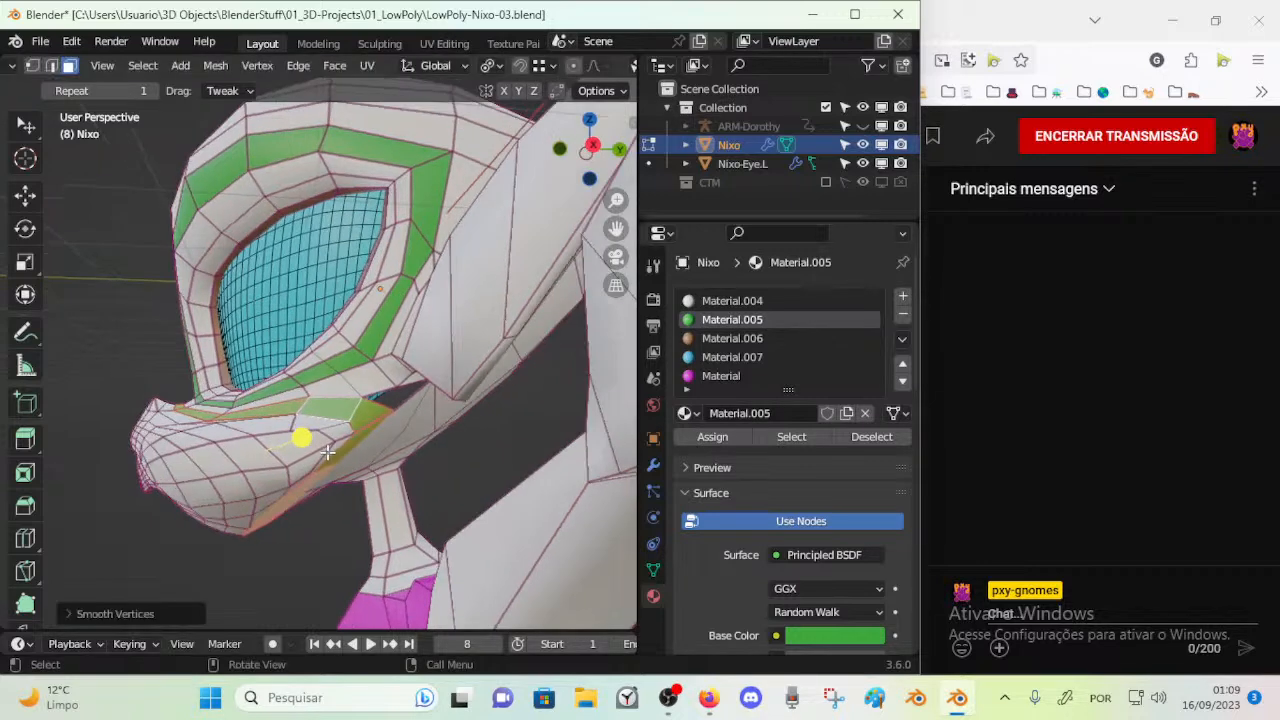
key(KP_3)
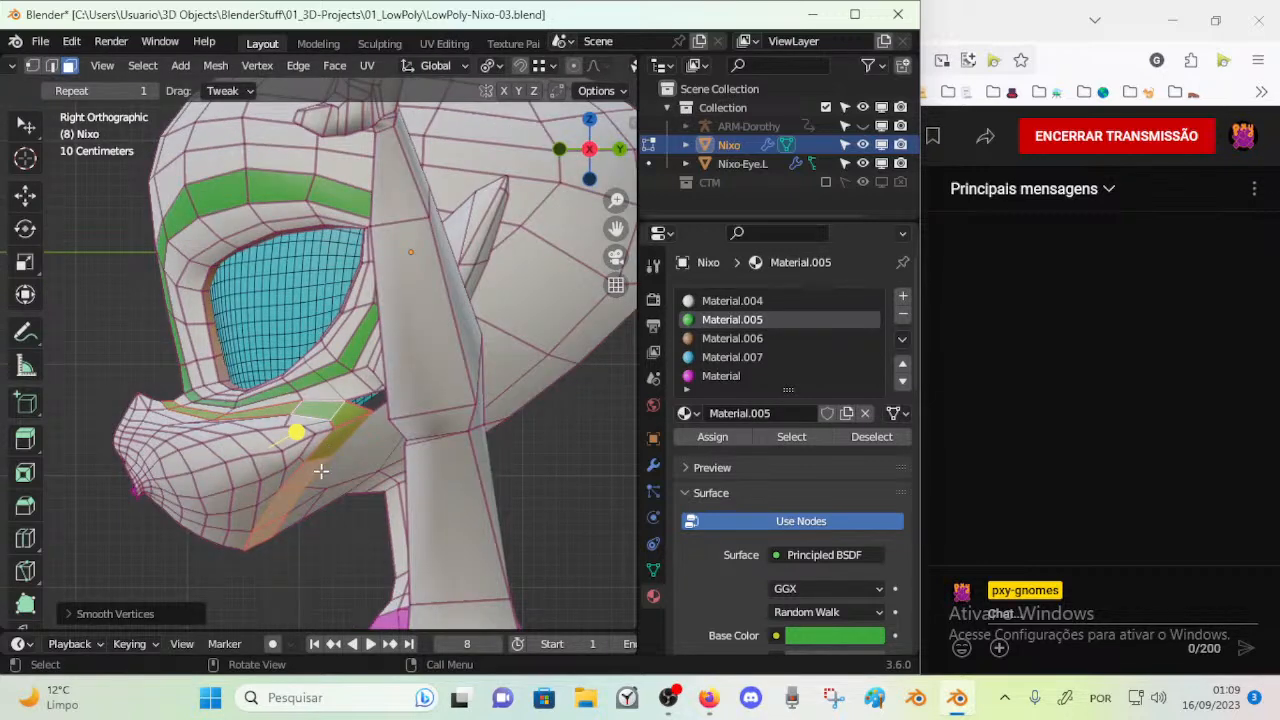
Try to lower the edge crease across the whole mesh
shift+middle_drag(306, 513, 302, 408)
key(1)
key(2)
key(alt+a)
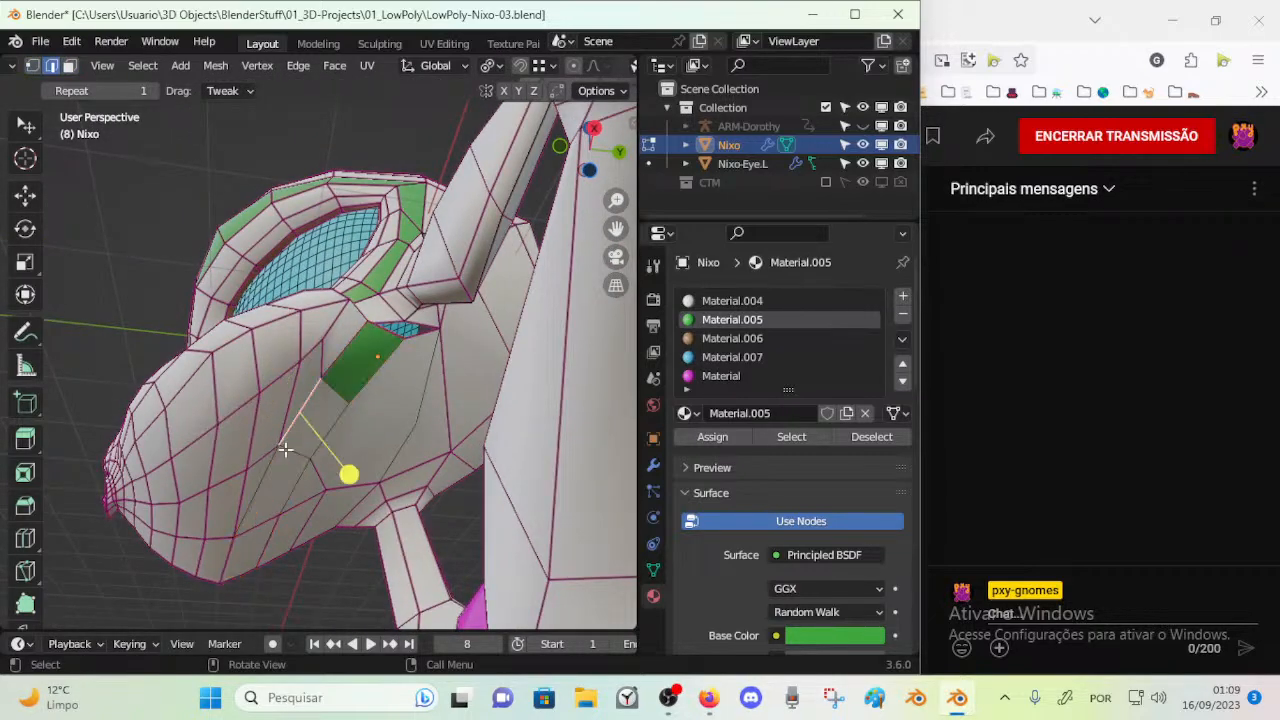
key(1)
key(a)
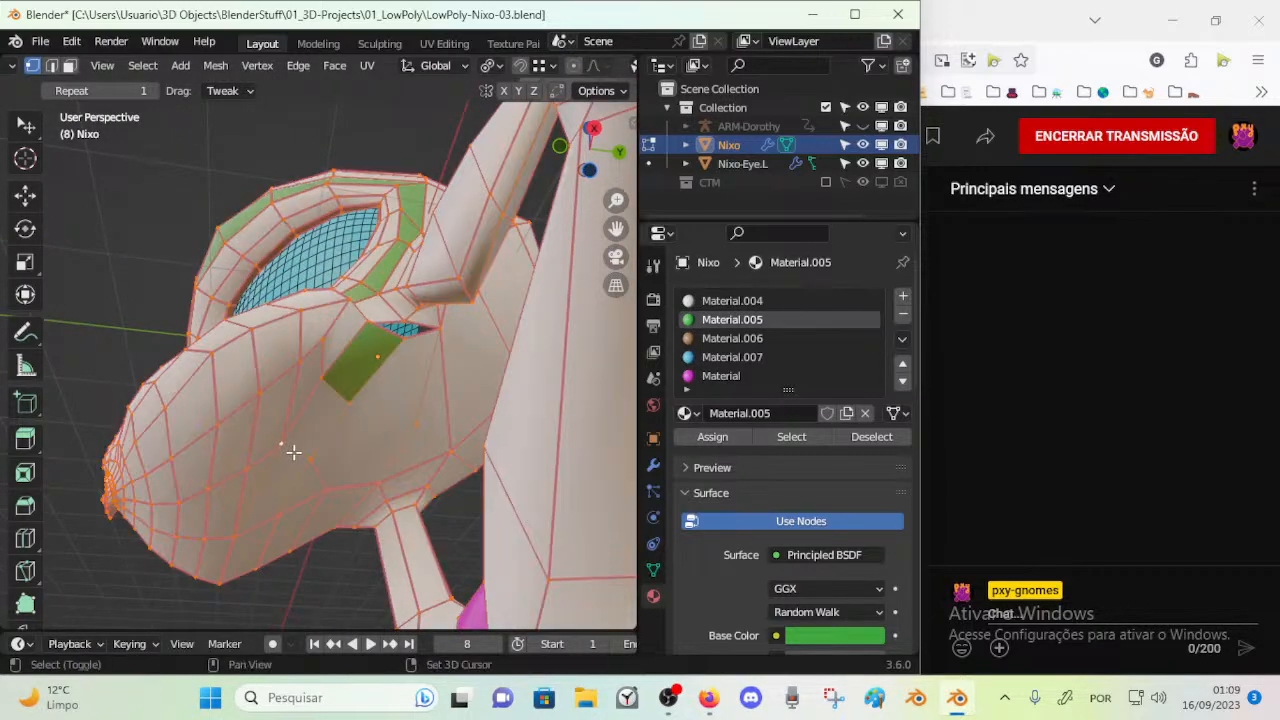
key(shift+e)
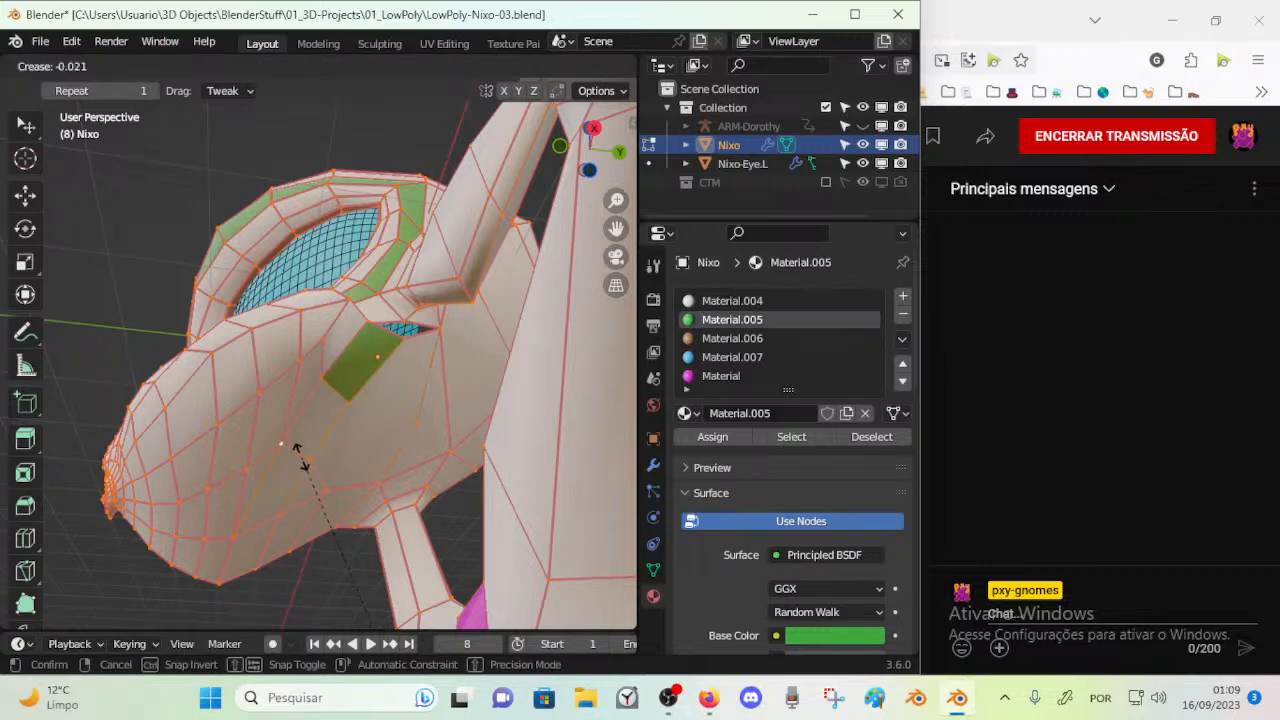
click(300, 455)
key(alt+a)
middle_drag(300, 466, 316, 438)
key(a)
key(shift+e)
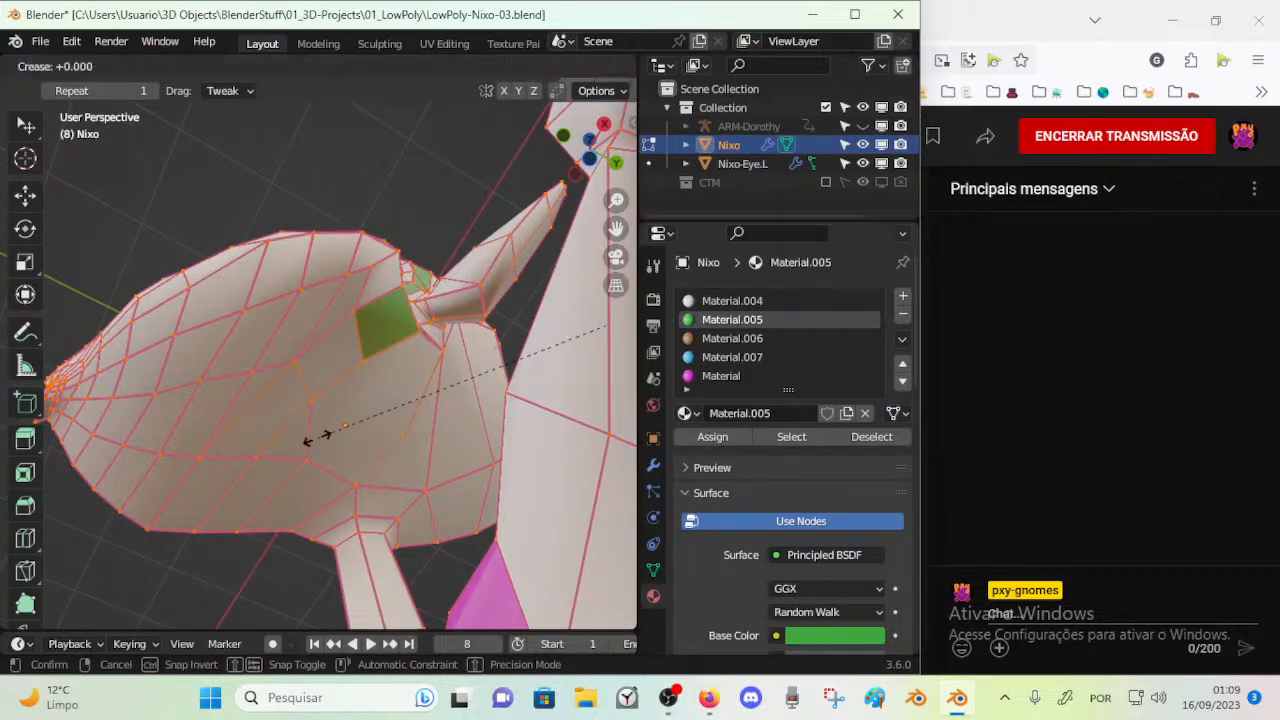
click(308, 440)
key(alt+a)
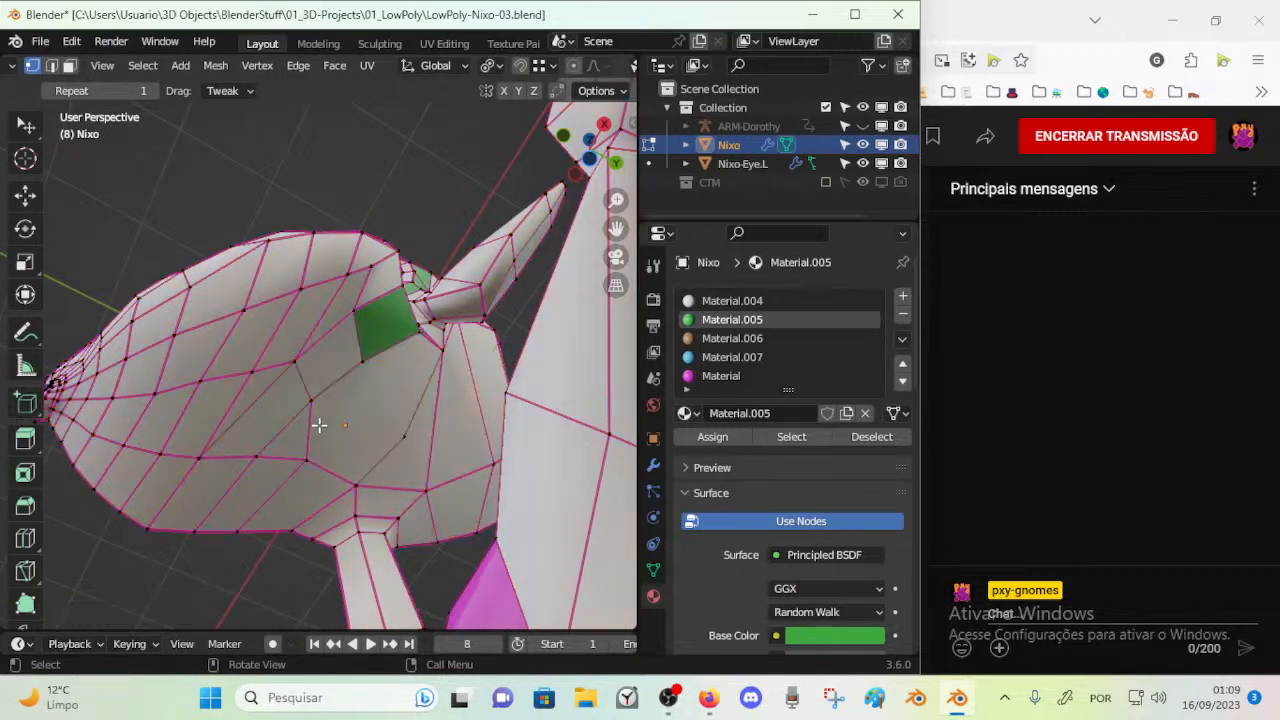
Examine the edges and faces on the underside of the cheek and jaw up close
middle_drag(314, 430, 210, 459)
middle_drag(317, 397, 359, 447)
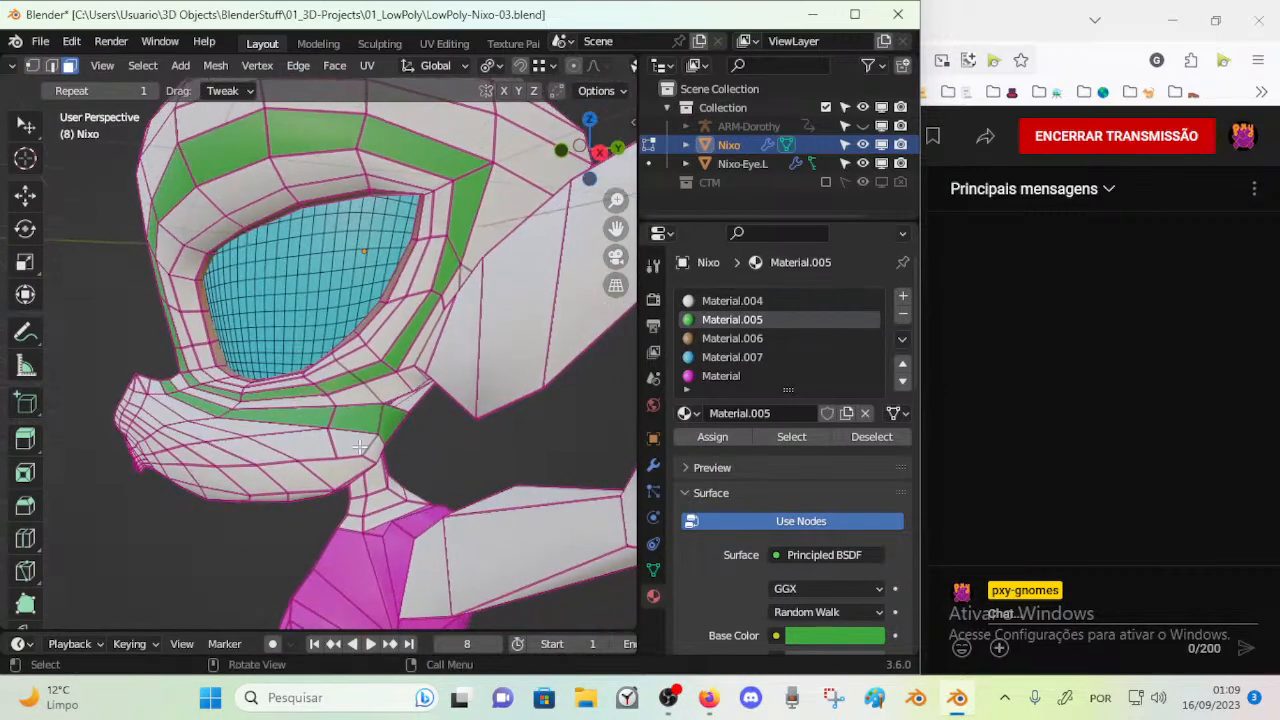
scroll(456, 422, up, 3)
click(517, 357)
middle_drag(440, 432, 468, 332)
click(275, 305)
scroll(275, 322, up, 4)
shift+click(436, 407)
scroll(430, 413, down, 2)
shift+middle_drag(429, 414, 389, 423)
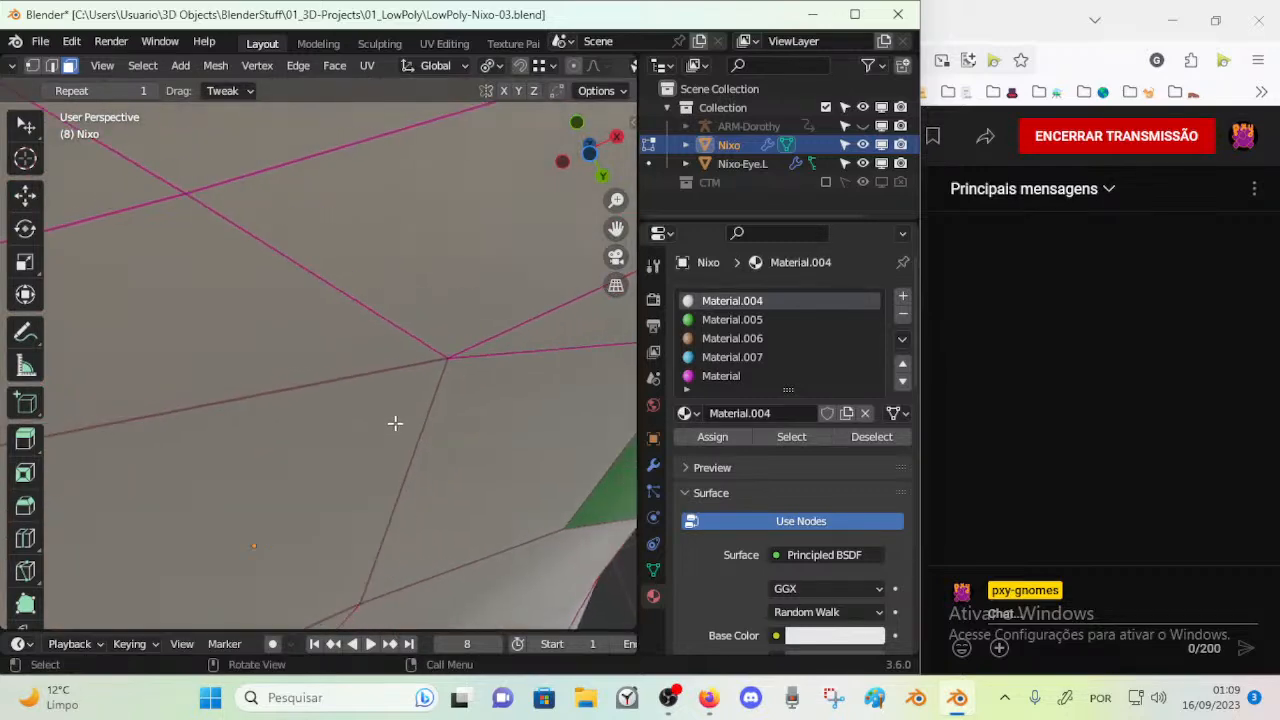
click(388, 363)
scroll(380, 370, down, 4)
middle_drag(371, 378, 252, 451)
Clear the seam, sharp and Freestyle marks from all edges of the mesh
key(shift+e)
right_click(355, 417)
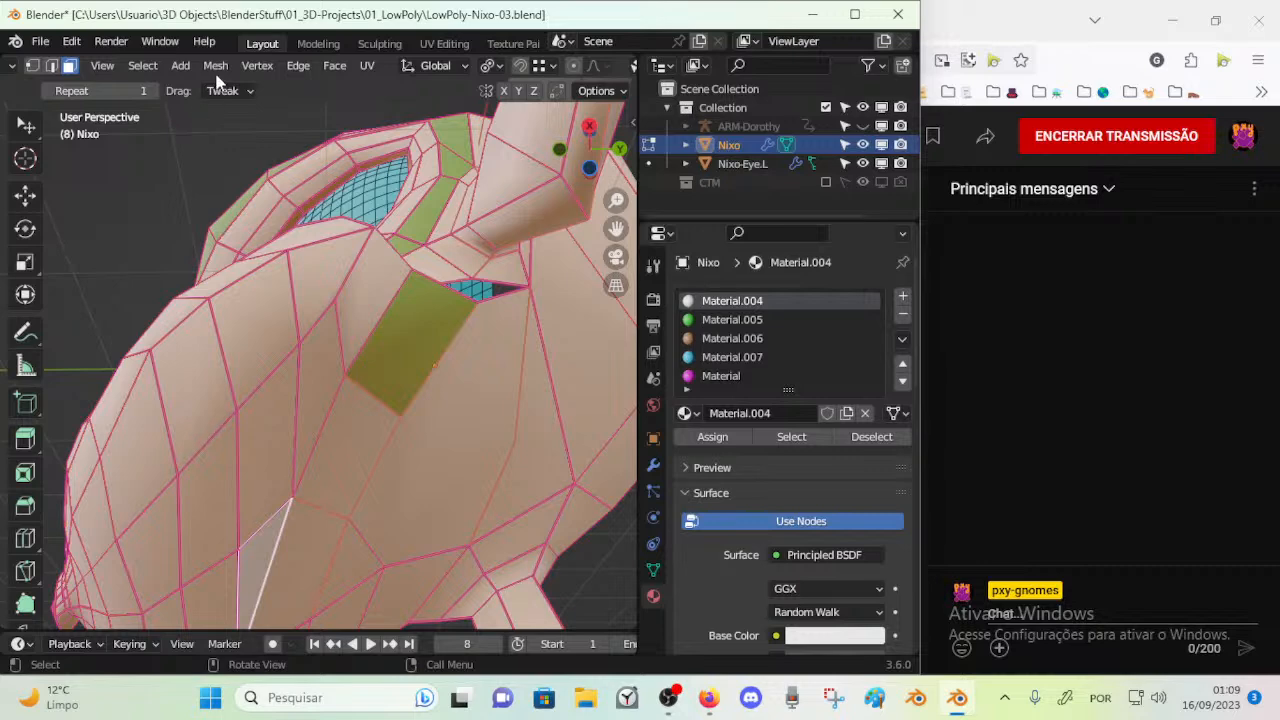
key(ctrl+e)
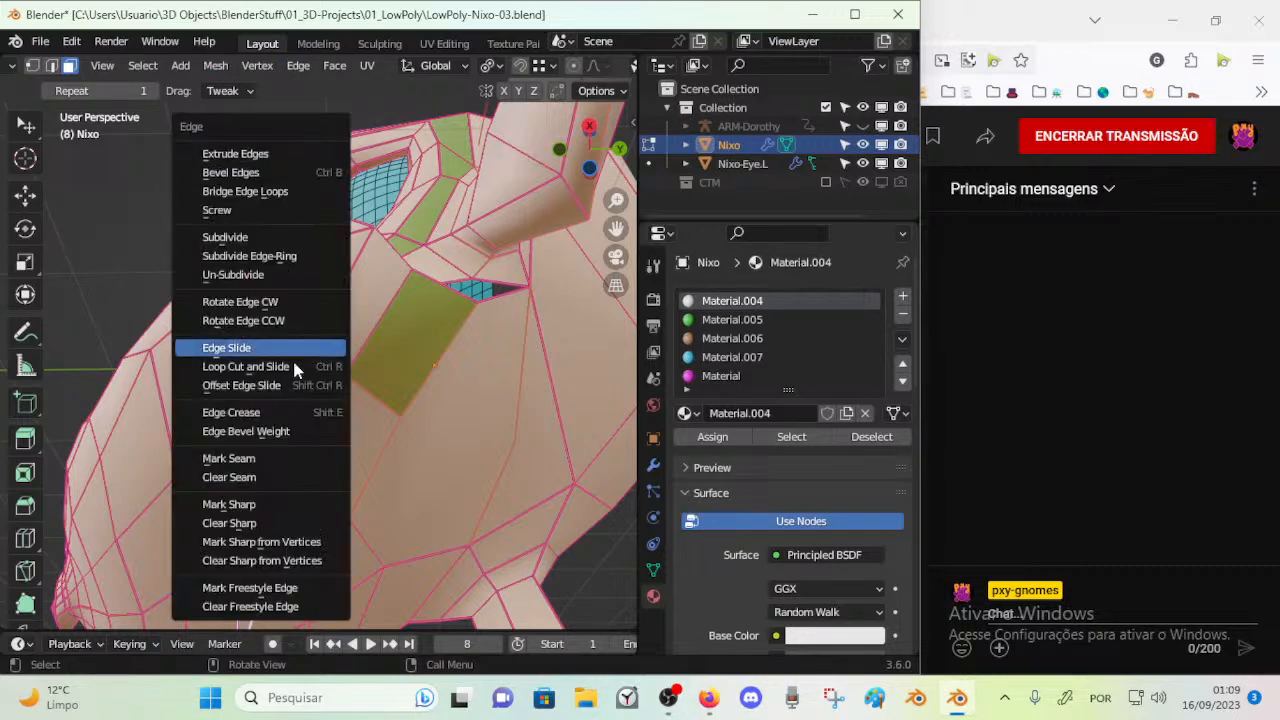
click(299, 478)
key(ctrl+e)
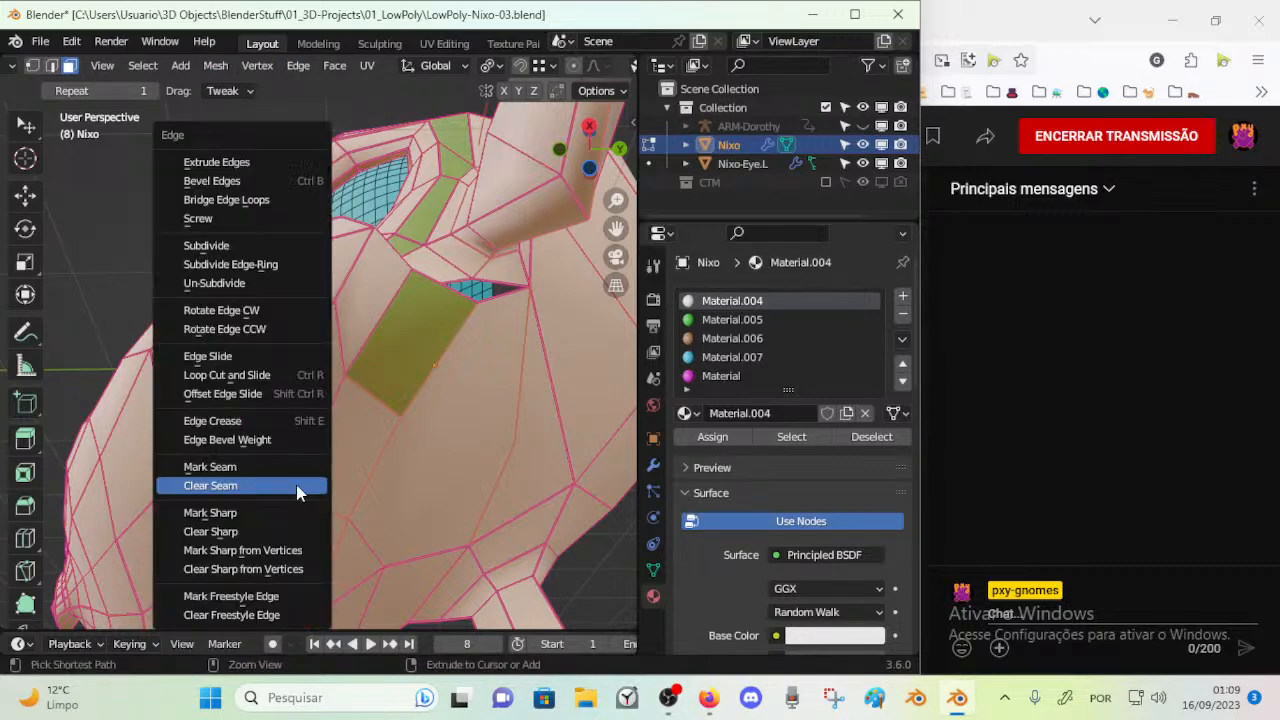
click(281, 527)
key(ctrl+e)
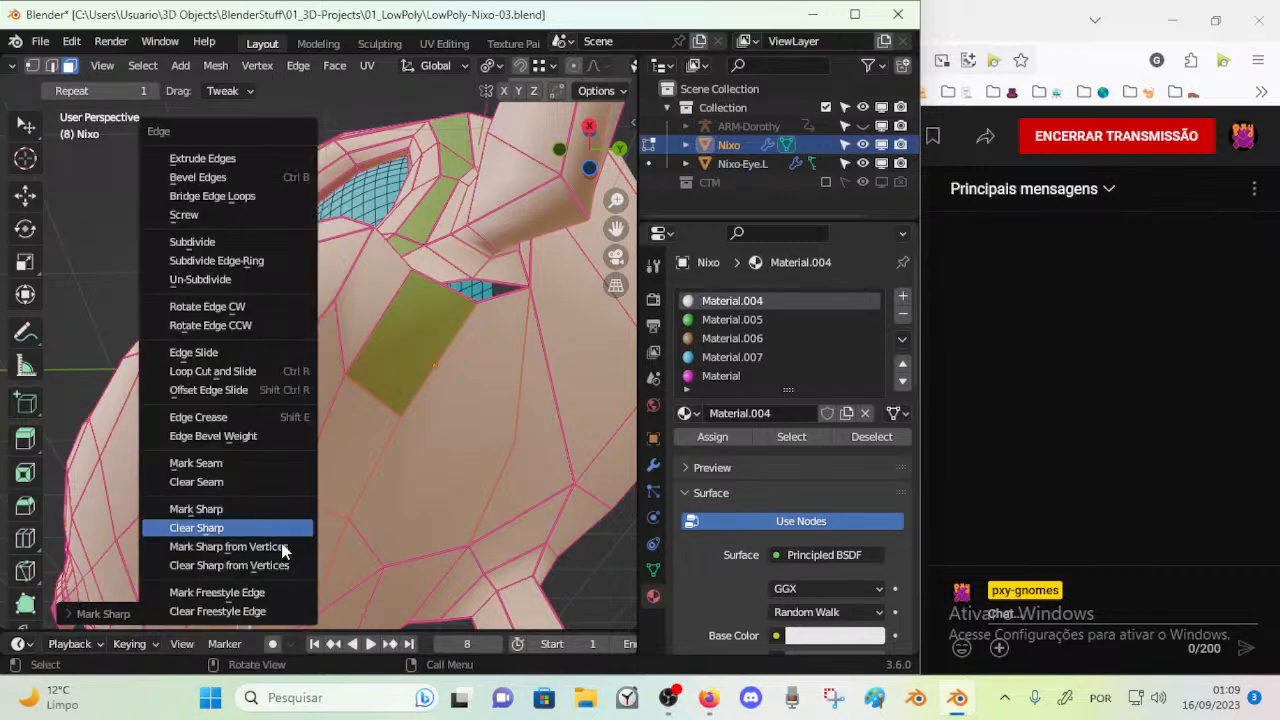
click(285, 566)
key(ctrl+e)
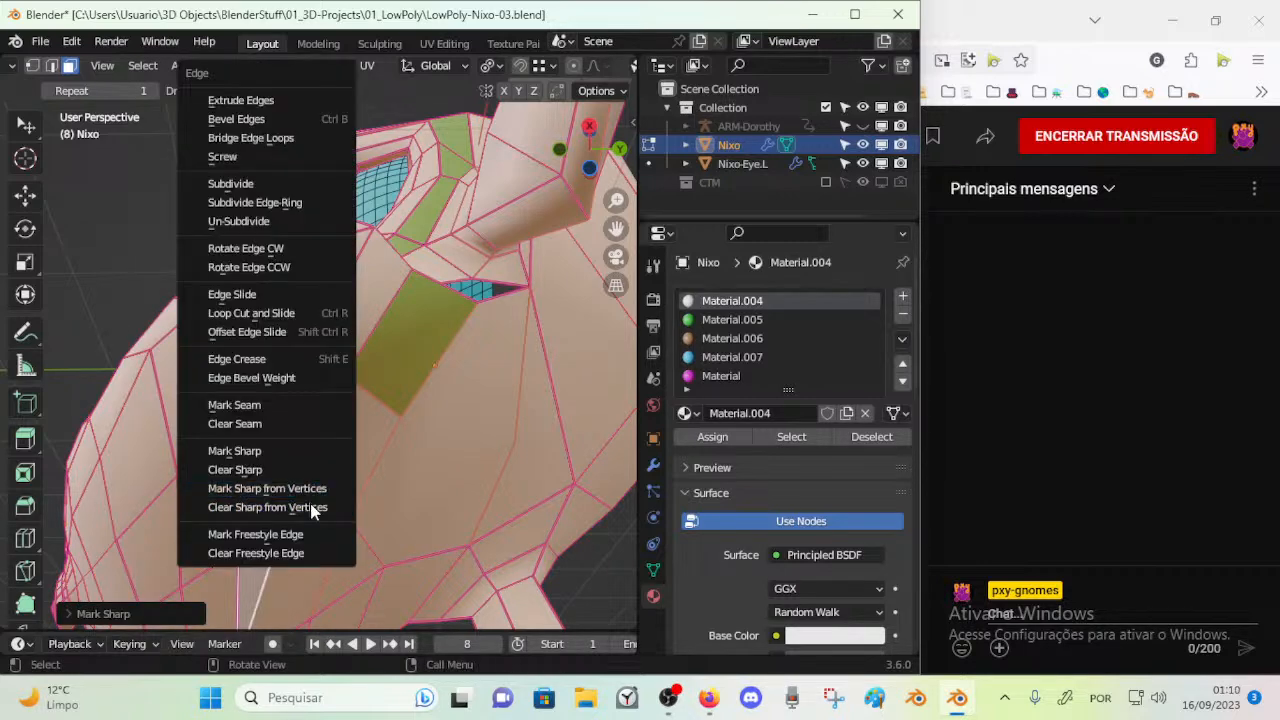
click(300, 552)
Try adjusting the bevel weight of all edges and changing their edge crease by -1
key(ctrl+e)
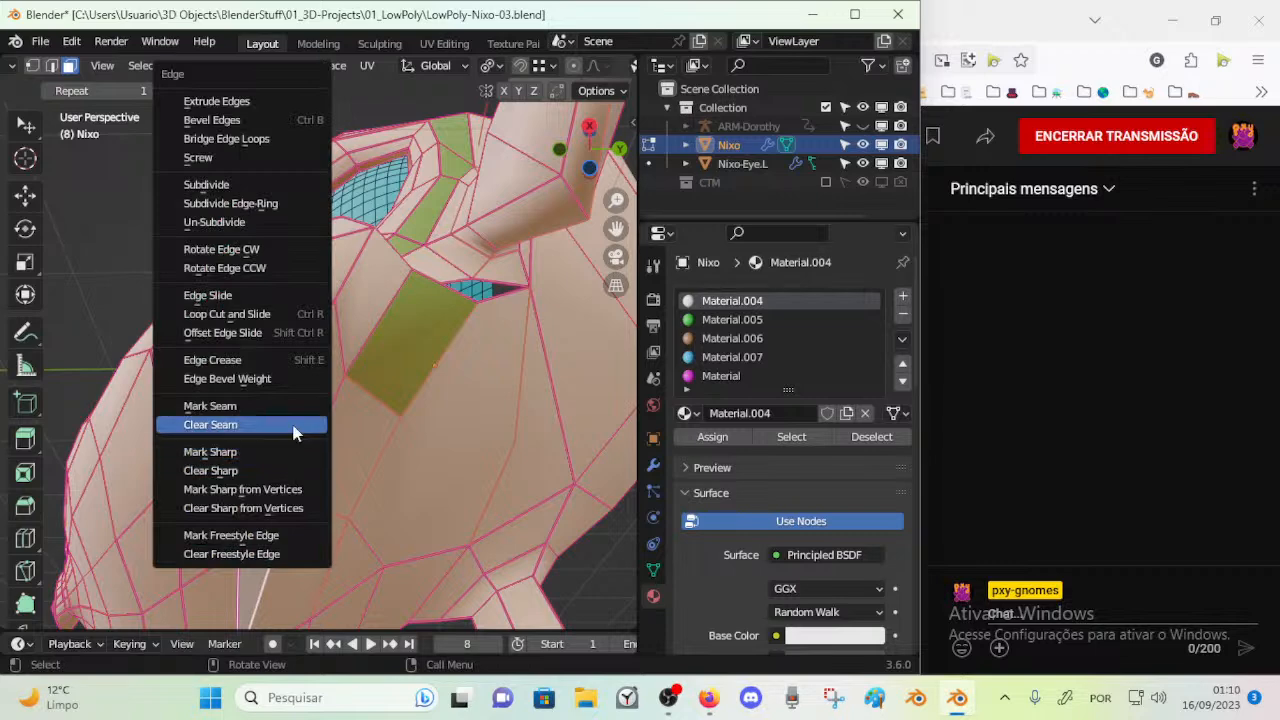
click(270, 379)
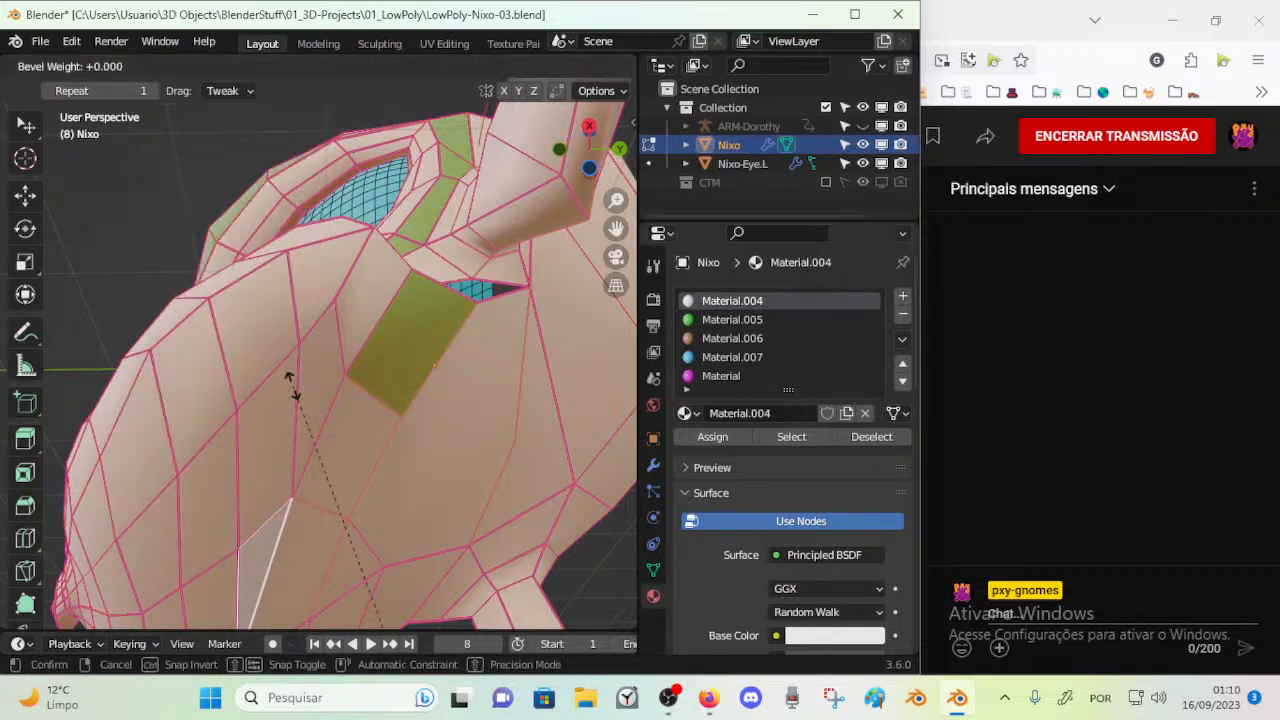
key(Return)
key(ctrl+e)
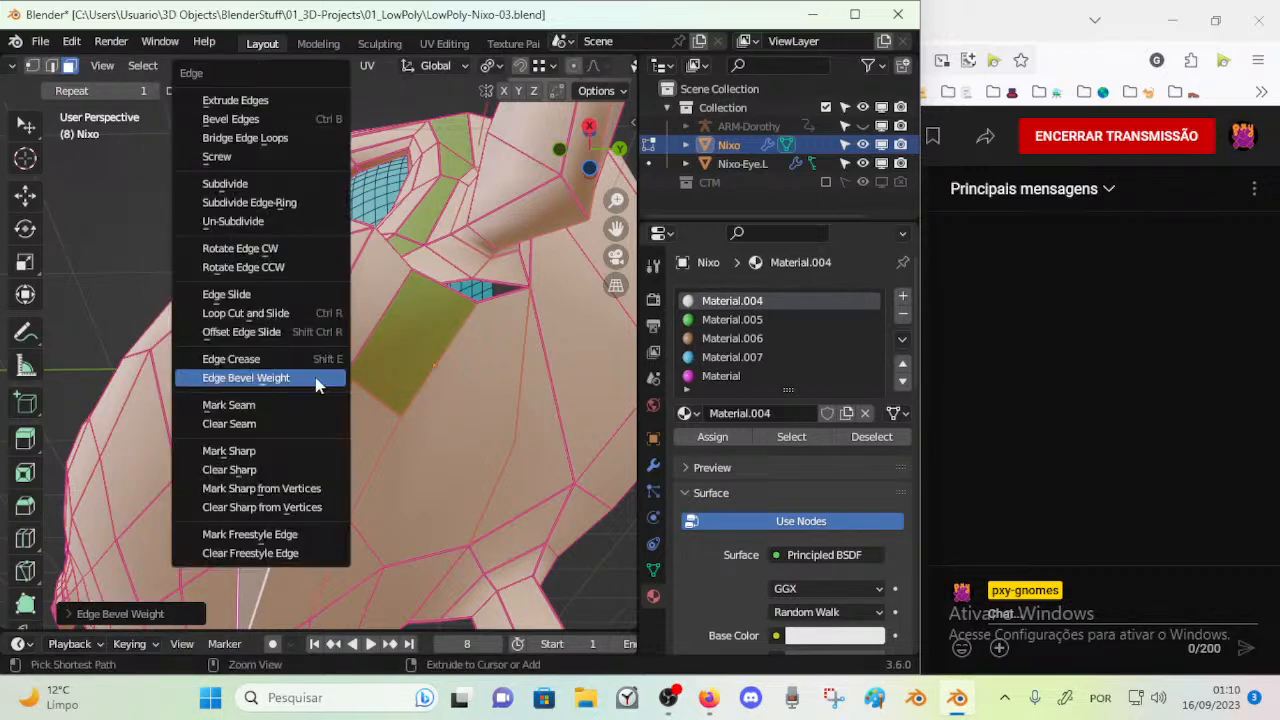
text(-1)
key(Return)
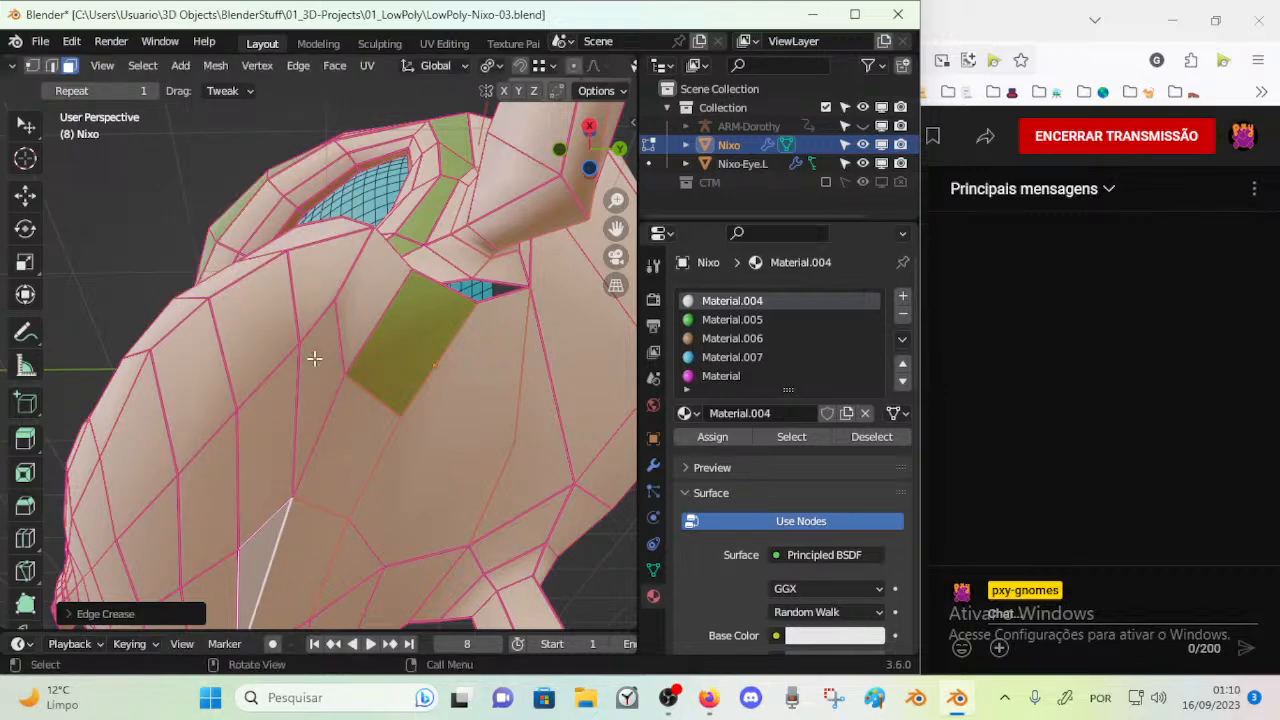
key(alt+a)
Select the whole mesh and set its edges' Mean Crease to 0
scroll(346, 391, down, 3)
key(a)
middle_drag(358, 392, 406, 530)
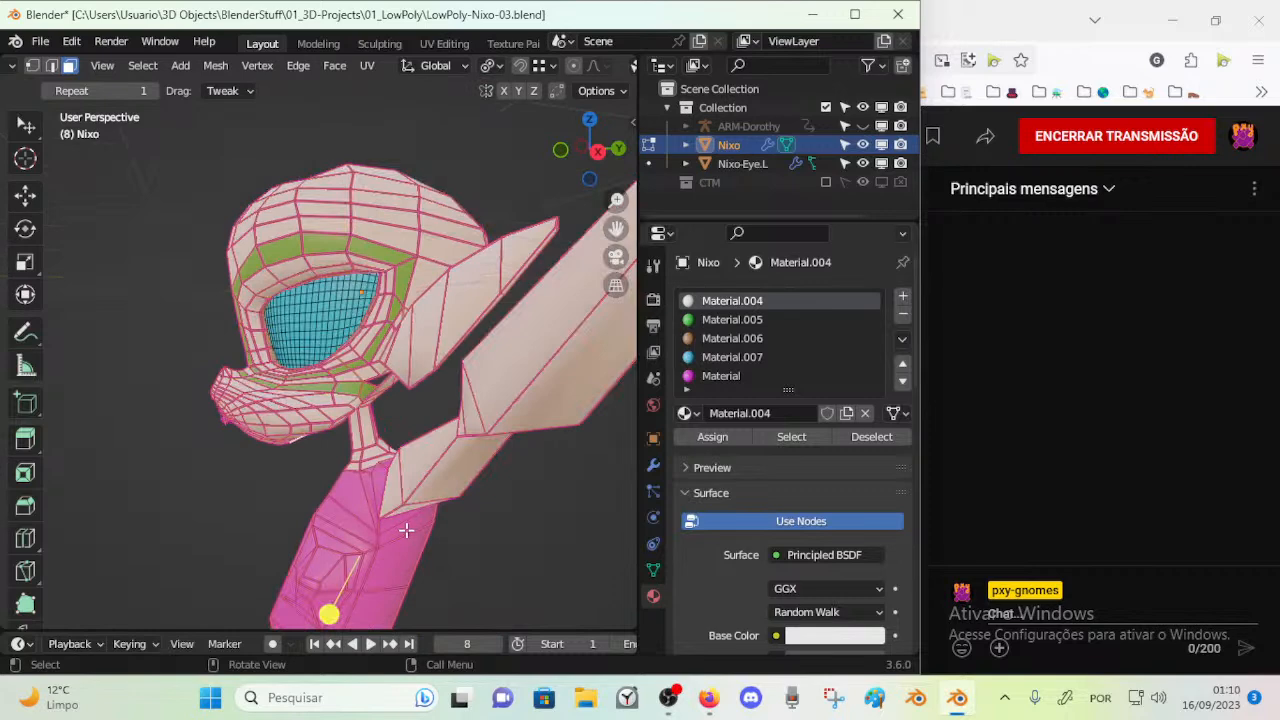
scroll(406, 530, up, 3)
key(n)
click(539, 344)
text(0)
key(Return)
Apply an edge crease of 0.2 to the whole mesh and save the file
middle_drag(470, 300, 334, 371)
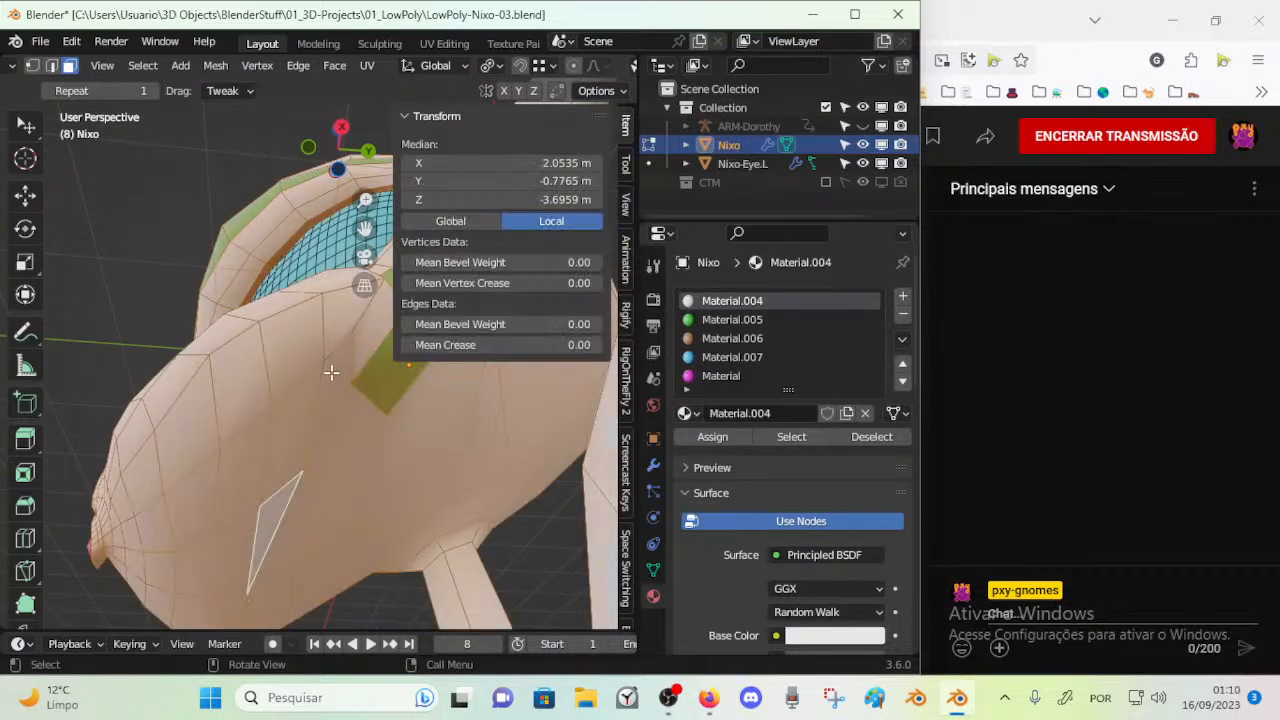
key(shift+e)
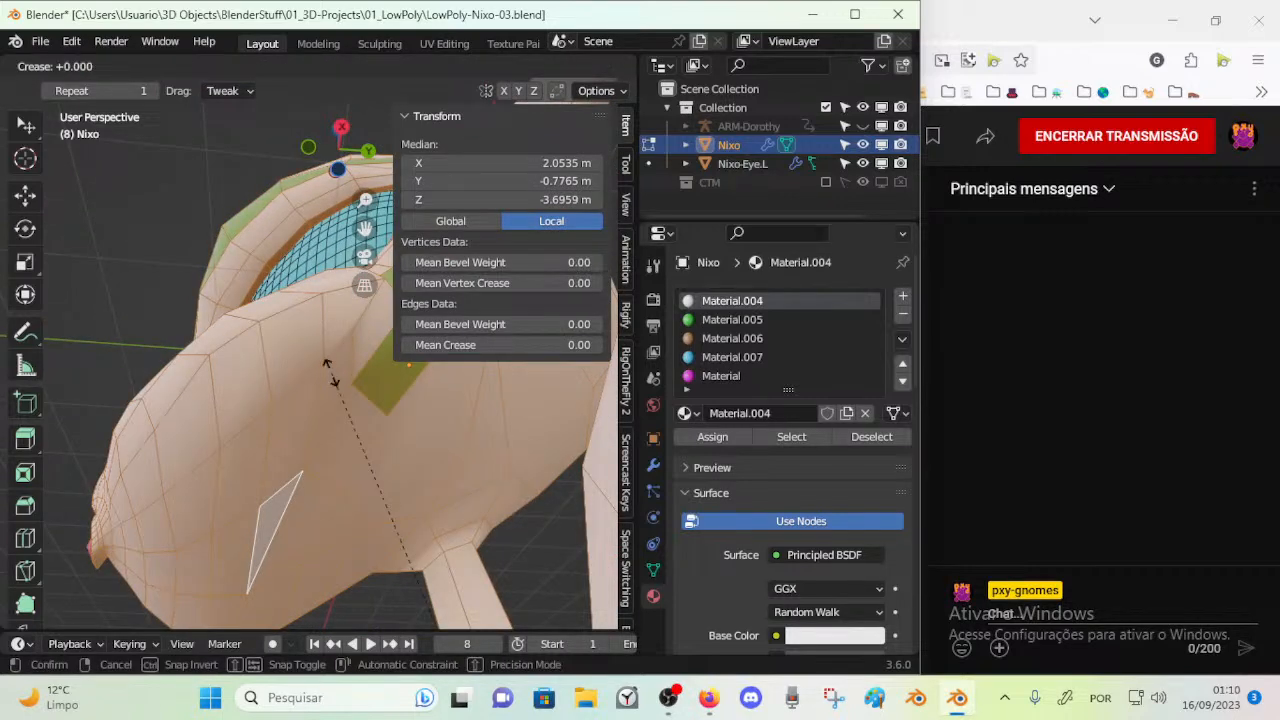
key(Return)
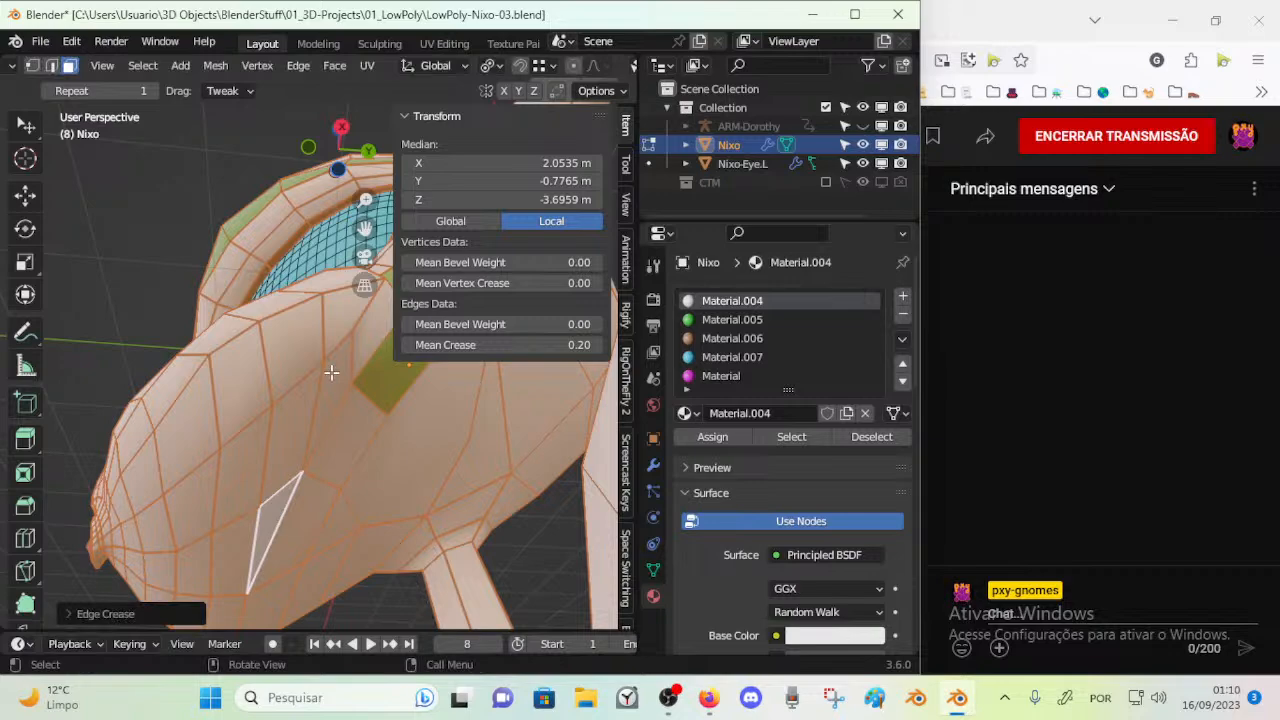
key(alt+a)
middle_drag(329, 440, 414, 400)
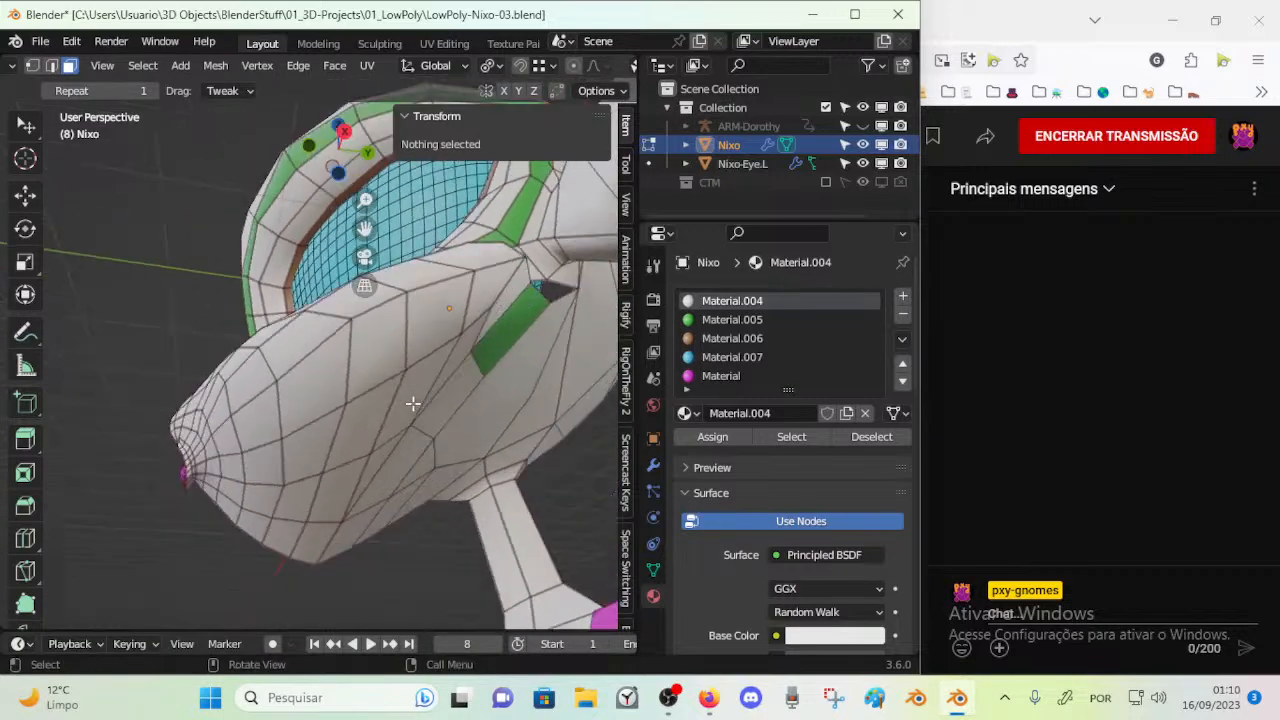
key(ctrl+s)
Select the face loop running along the jaw and muzzle and assign Material.007 to it
key(Tab)
key(n)
middle_drag(370, 472, 391, 390)
key(Tab)
key(1)
middle_drag(344, 441, 368, 345)
alt+click(400, 398)
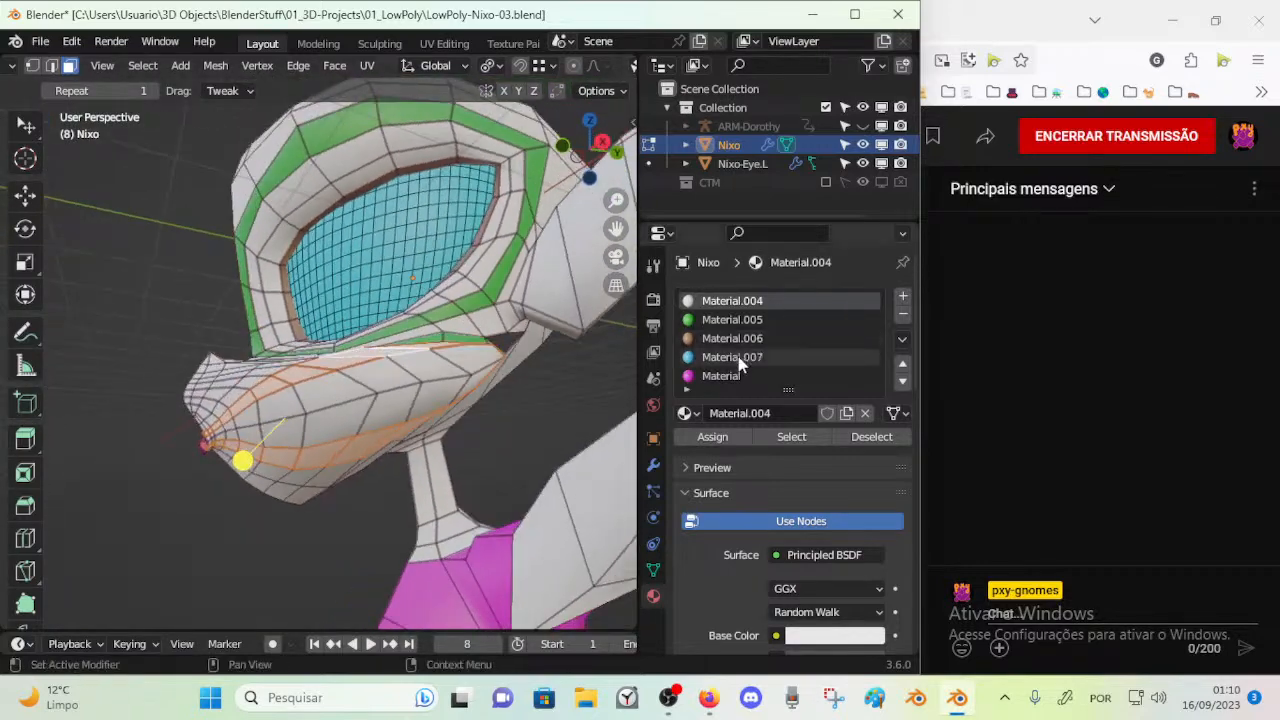
click(733, 358)
click(714, 436)
key(alt+a)
Assign Material.007 to the green face loop below the eye and Material.005 to the jaw loop
middle_drag(445, 381, 416, 428)
key(a)
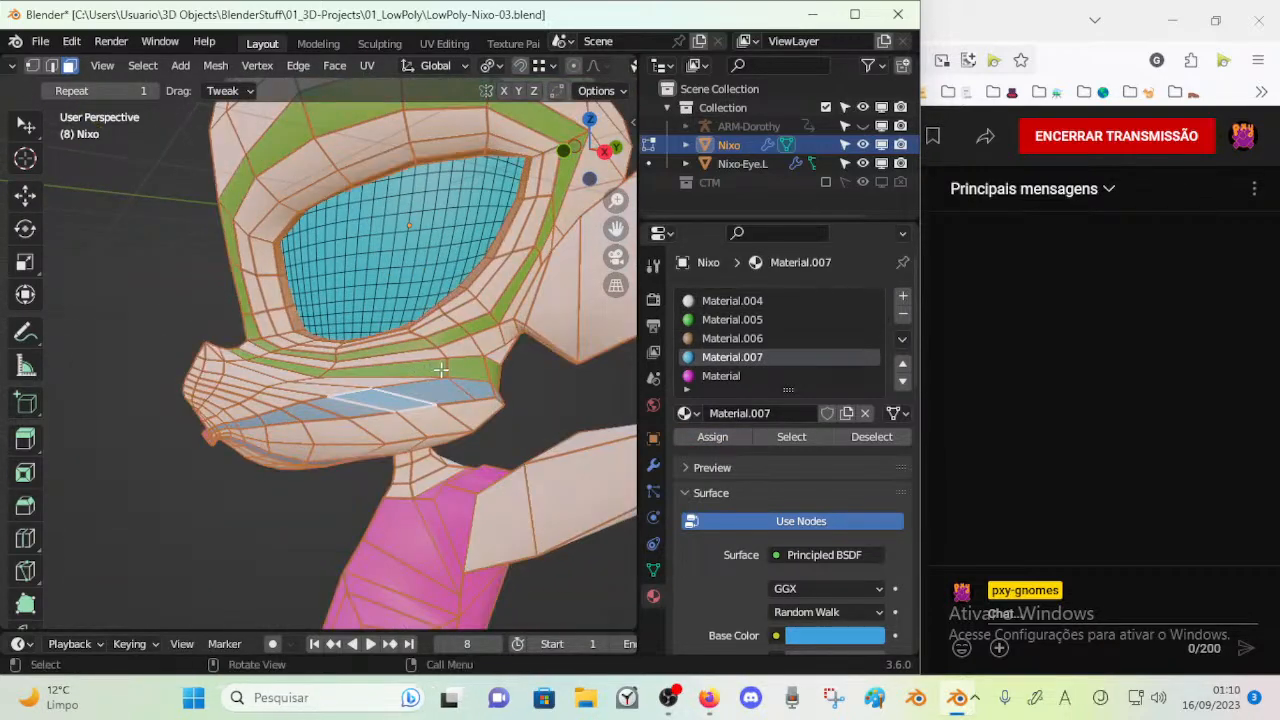
key(alt+a)
click(707, 376)
click(724, 362)
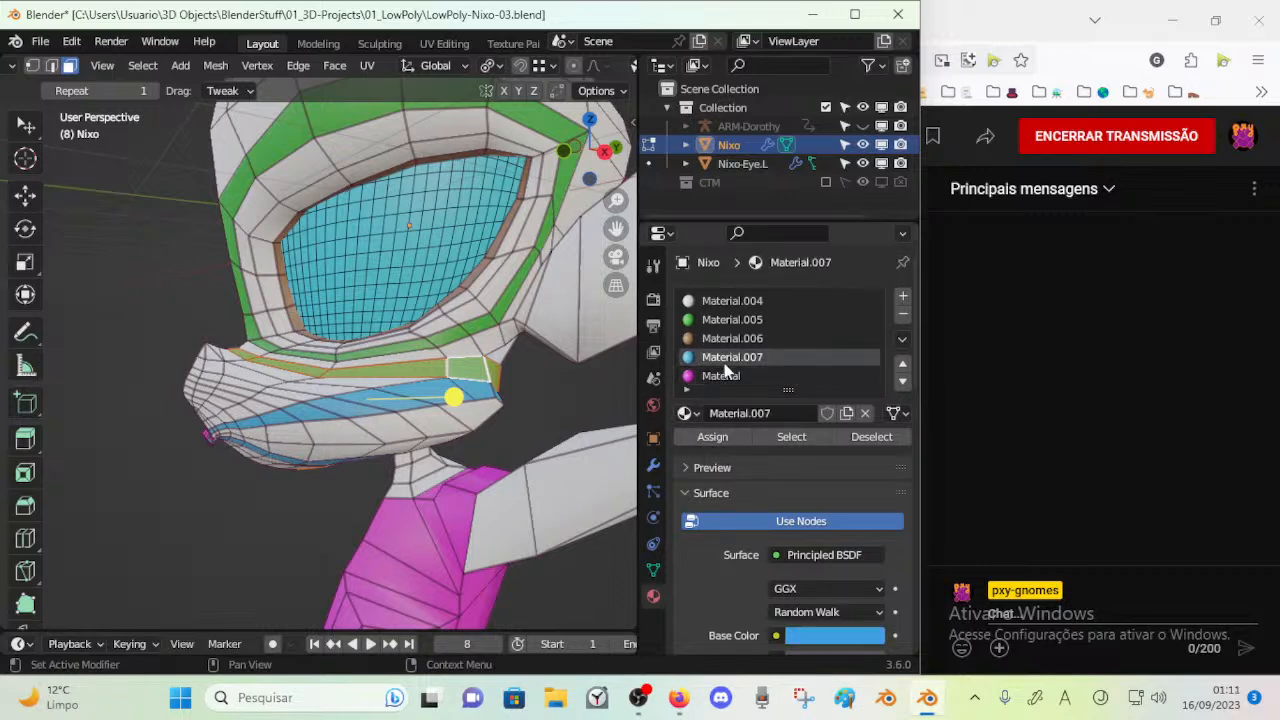
click(713, 440)
key(alt+a)
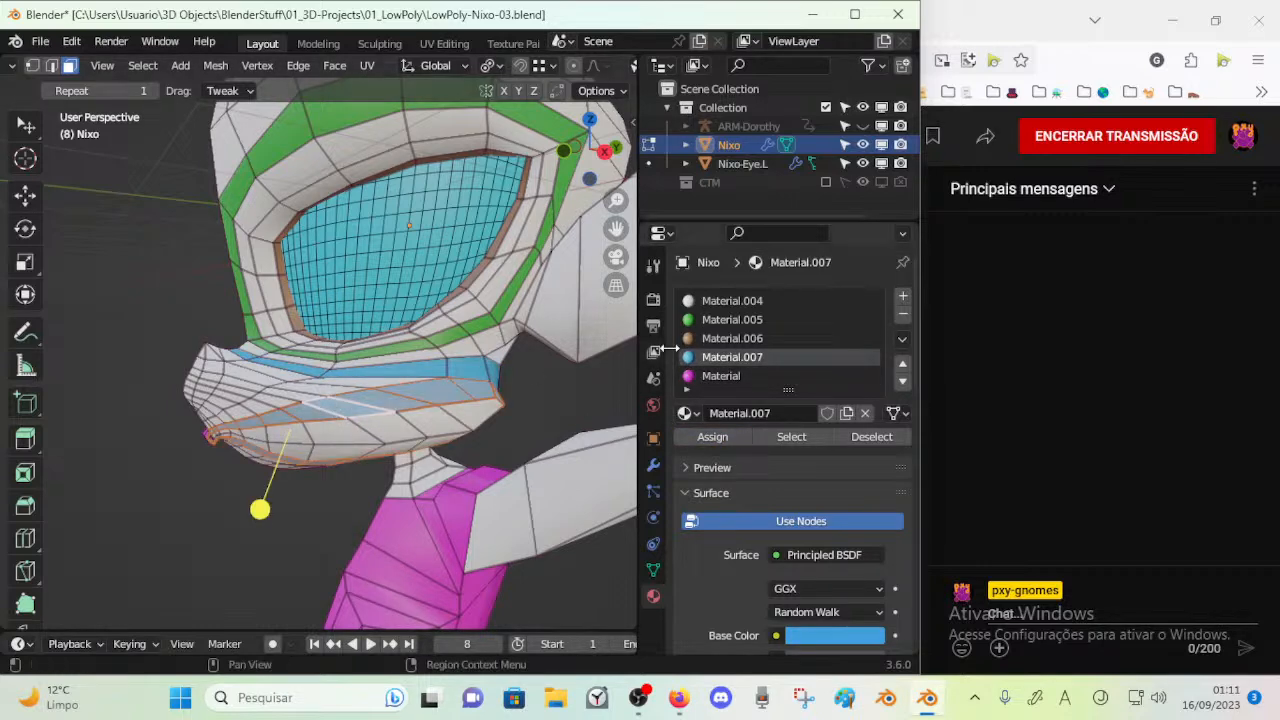
click(720, 319)
click(712, 437)
Move the jaw vertex between the green and blue loops and select the face loop below the green one to check its flow
middle_drag(417, 400, 372, 342)
shift+drag(372, 390, 346, 281)
middle_drag(350, 341, 369, 365)
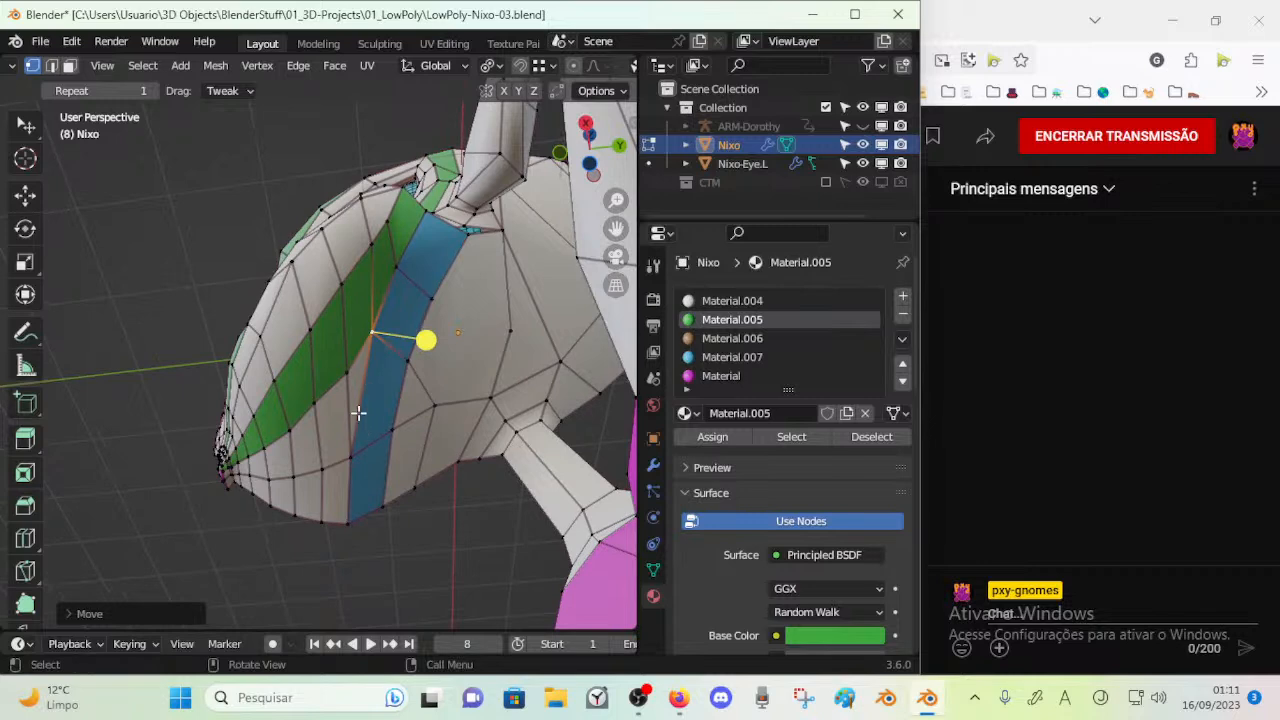
middle_drag(360, 415, 406, 403)
key(3)
alt+click(309, 445)
middle_drag(309, 445, 275, 448)
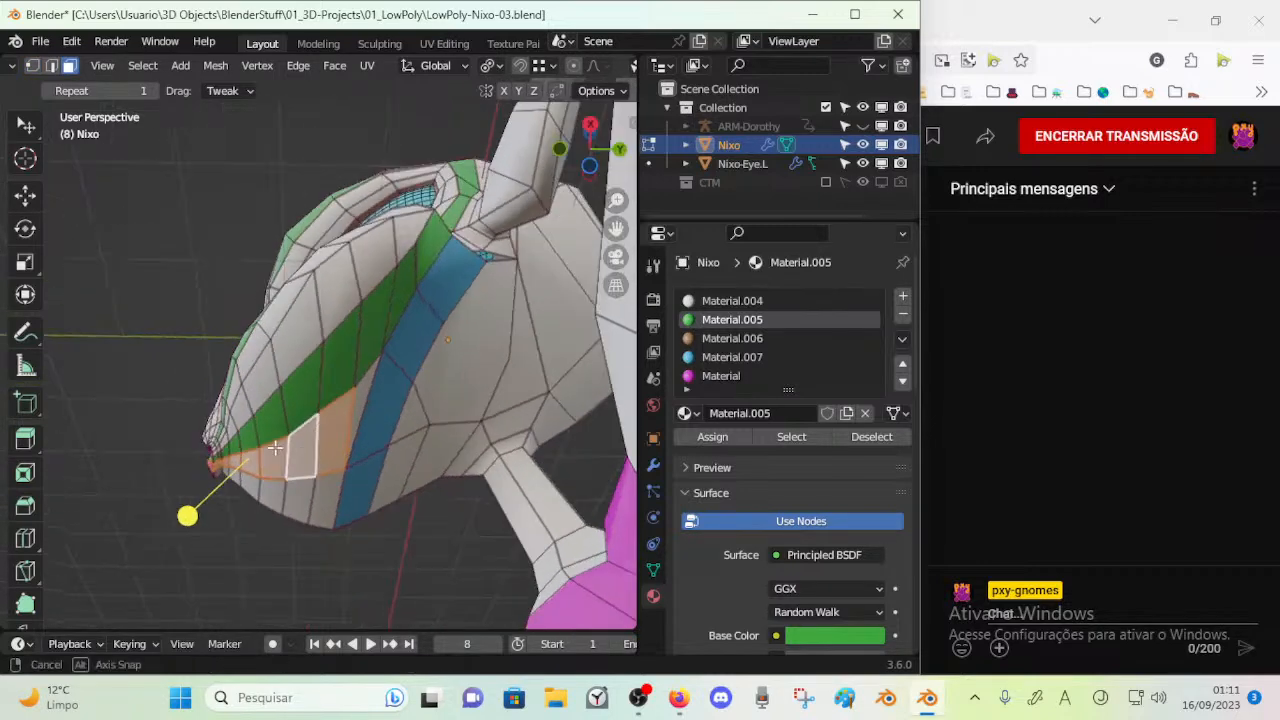
key(alt+a)
Merge the two neighbouring vertices on the rear edge of the blue jaw strip
key(2)
middle_drag(400, 370, 378, 399)
key(1)
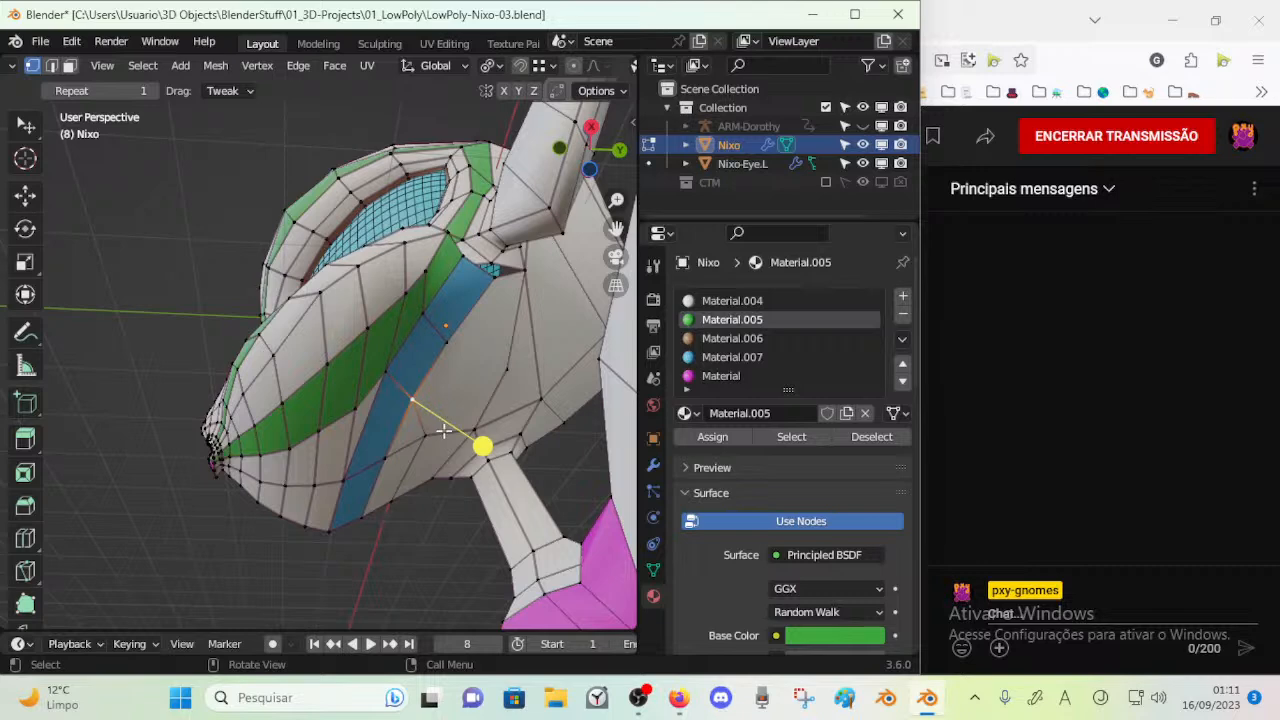
middle_drag(443, 431, 435, 405)
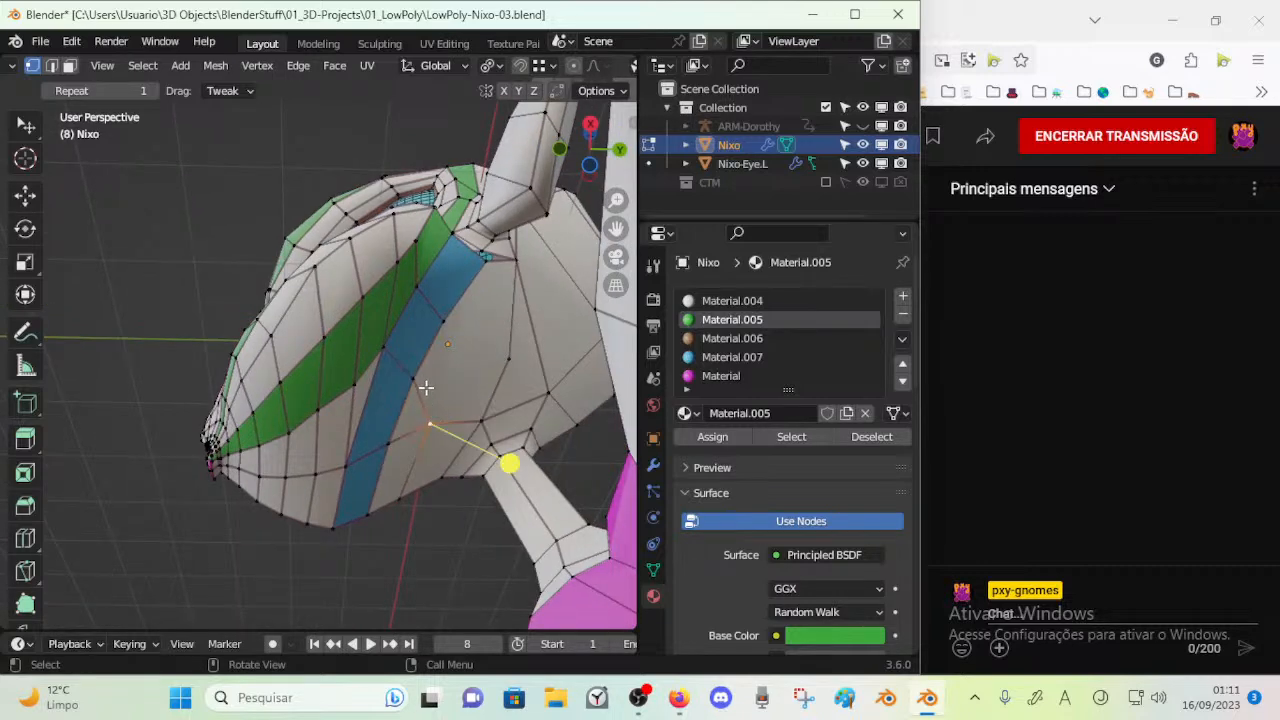
shift+click(390, 434)
key(m)
click(390, 433)
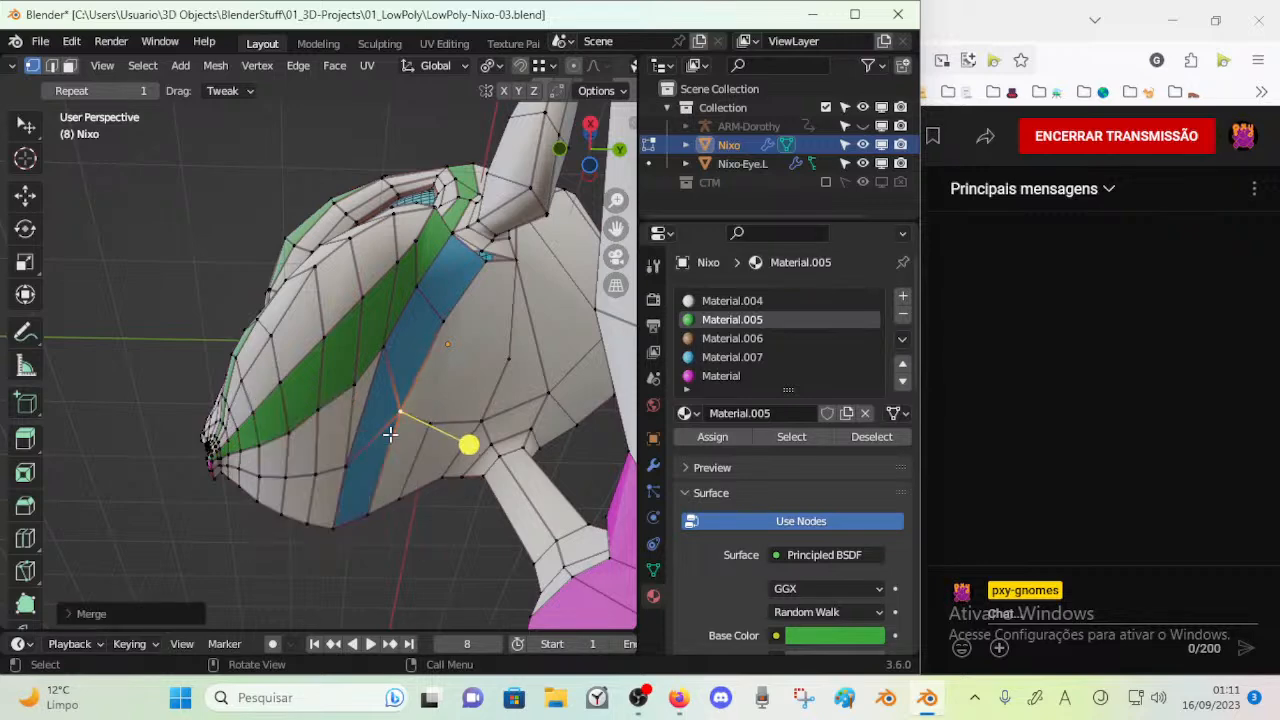
Merge the two vertices on the front edge of the blue strip and adjust the nearby cheek vertices
click(347, 463)
key(m)
click(387, 354)
drag(369, 409, 372, 390)
drag(387, 268, 385, 273)
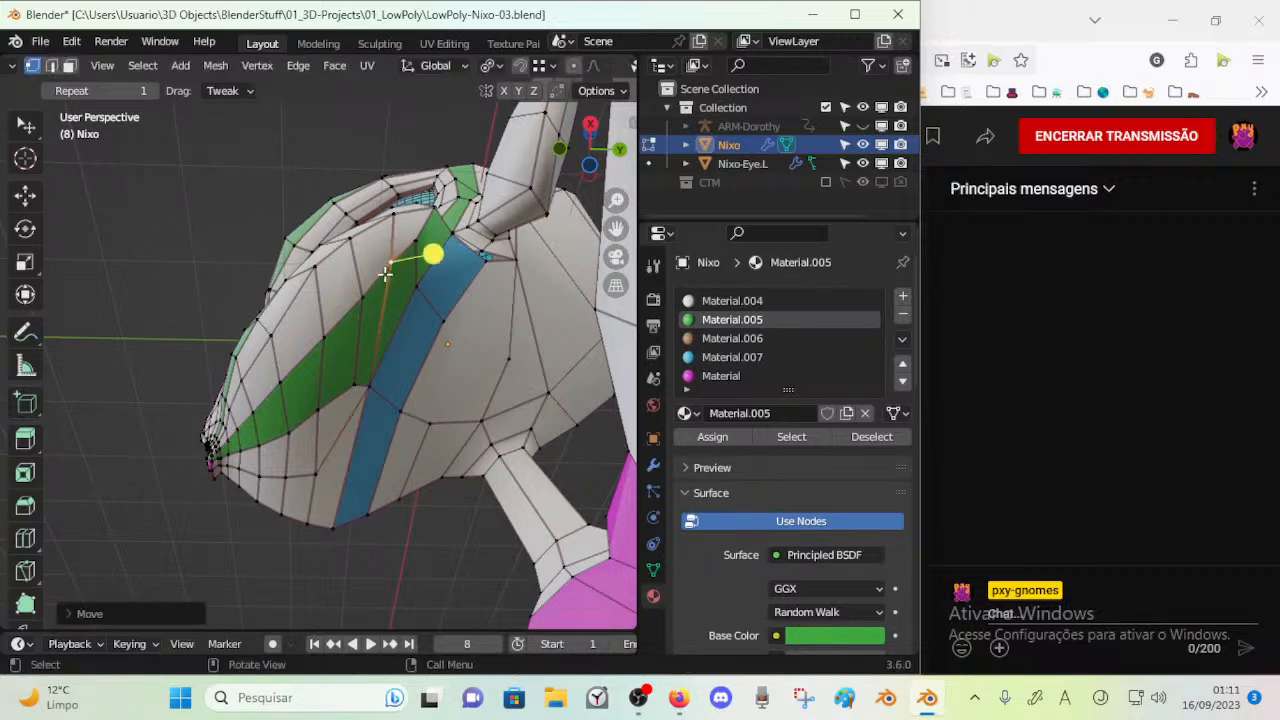
Slide the vertices around the merged corner of the green and blue strips along their edges with Vertex Slide
click(372, 394)
key(shift+v)
click(364, 420)
click(400, 413)
key(shift+v)
click(351, 420)
key(shift+v)
click(357, 390)
click(357, 390)
key(shift+v)
click(355, 401)
Move two vertices on the side of the muzzle to even out the edges around the green strip
middle_drag(360, 337, 339, 358)
key(g)
click(324, 365)
click(339, 303)
key(g)
click(331, 324)
key(alt+a)
Select the face loop running down the cheek and along the lower jaw and assign Material.007 to it
key(3)
alt+click(313, 424)
middle_drag(308, 400, 369, 424)
middle_drag(432, 347, 343, 437)
middle_drag(341, 365, 373, 313)
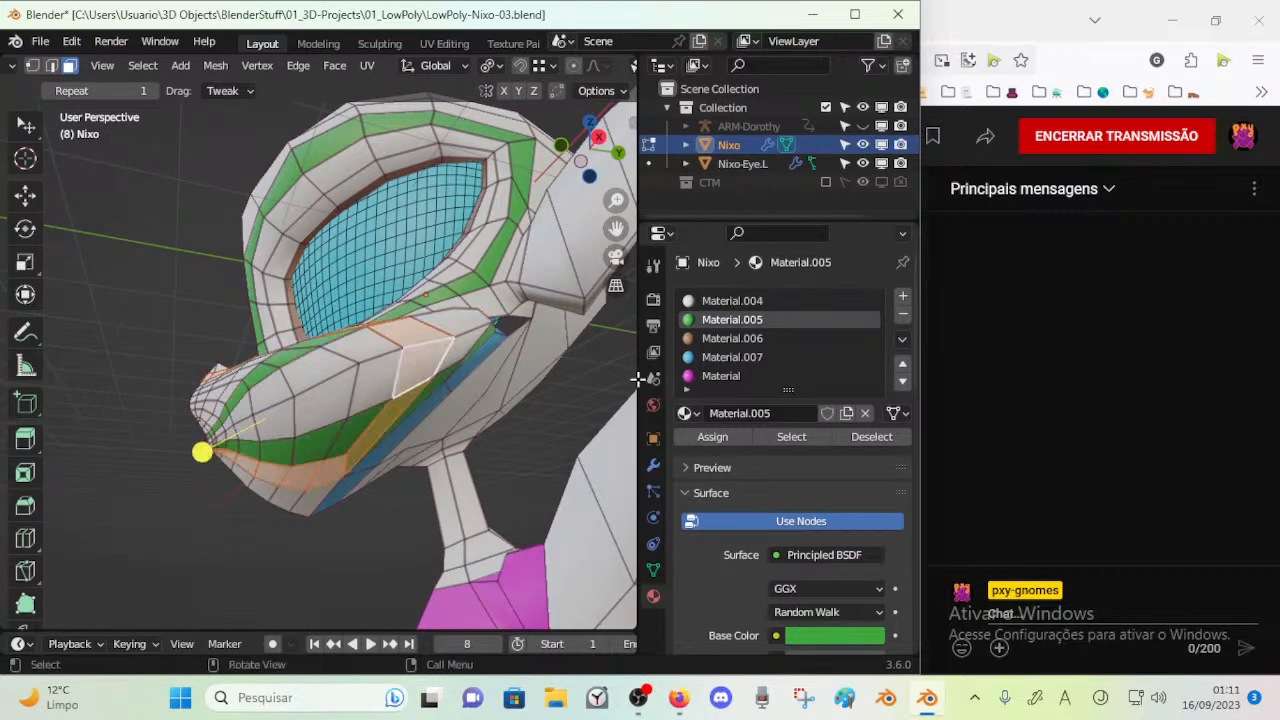
click(712, 358)
click(715, 446)
key(alt+a)
Rip the edge between the cheek's blue and green strips open at its lower end
middle_drag(436, 430, 386, 451)
key(a)
middle_drag(359, 394, 328, 394)
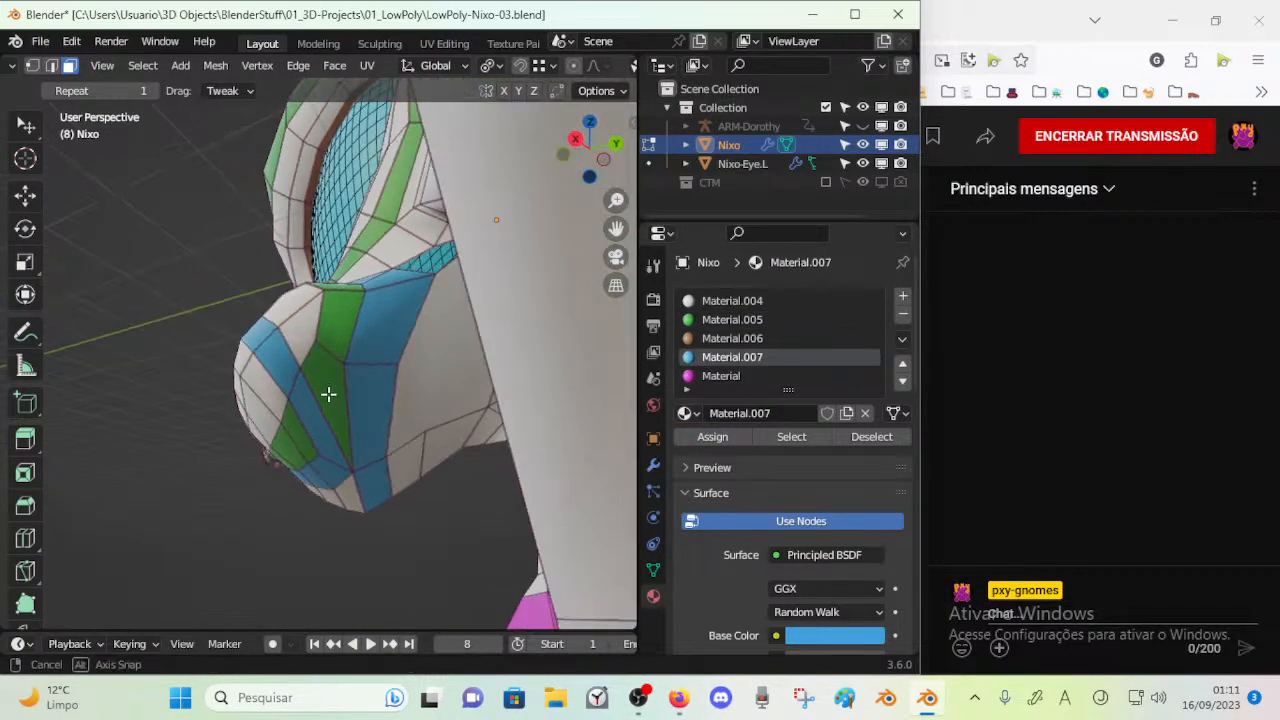
middle_drag(355, 460, 387, 402)
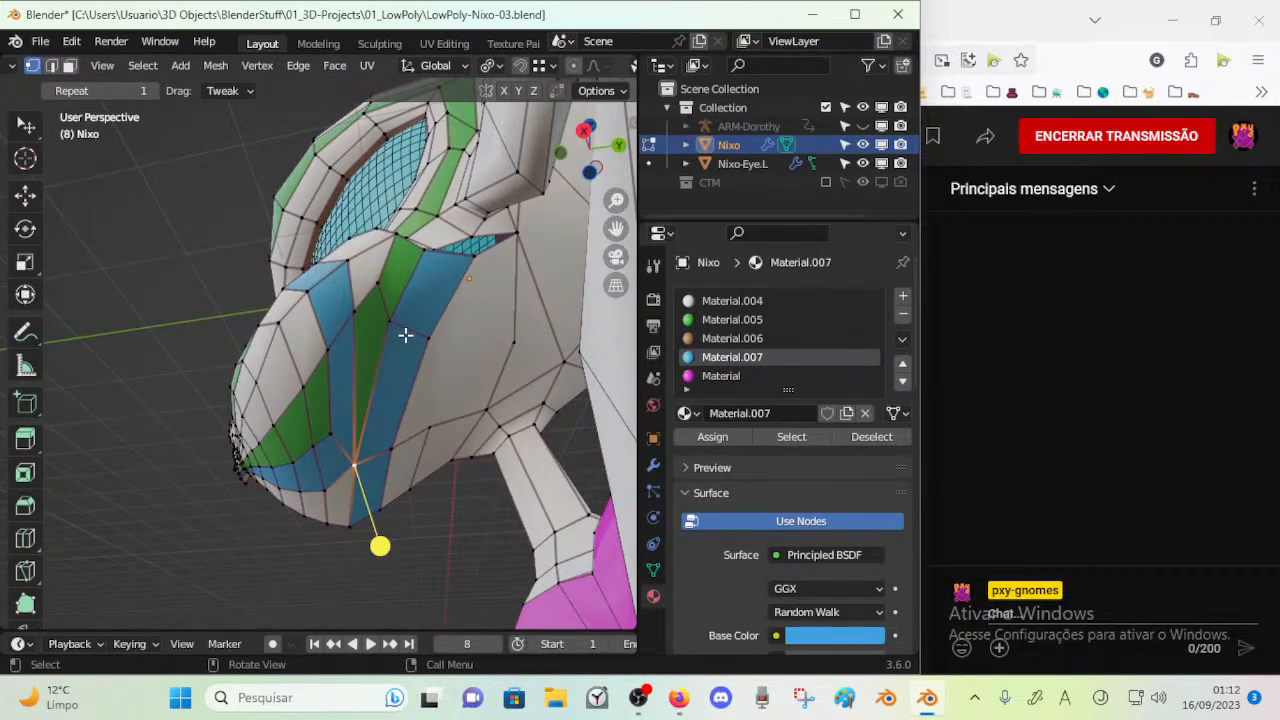
middle_drag(362, 314, 315, 378)
middle_drag(355, 278, 373, 456)
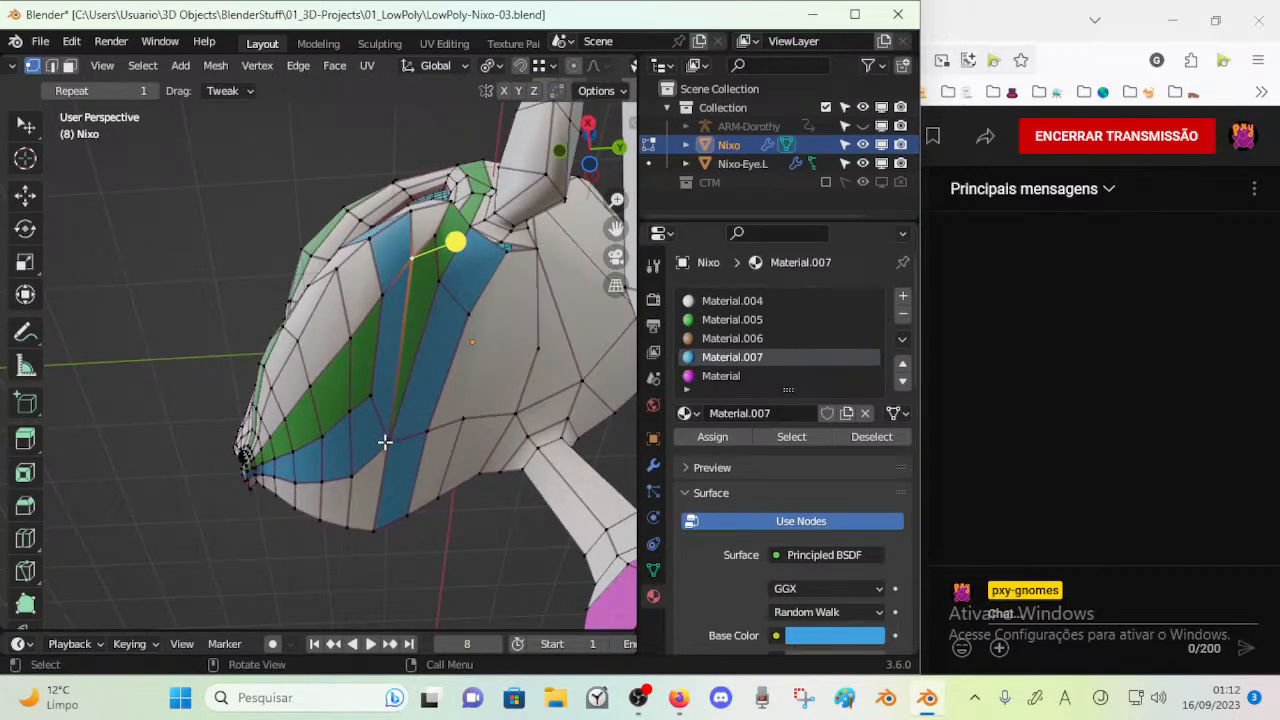
key(v)
click(379, 442)
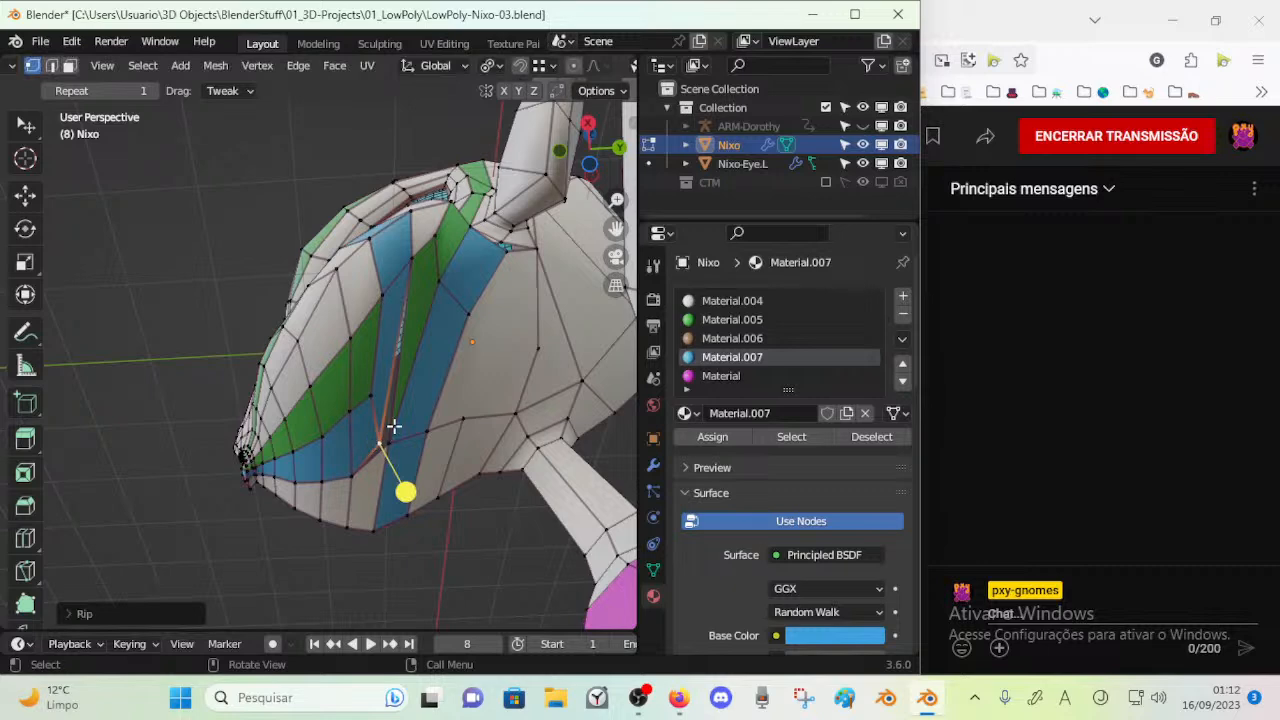
Slide two vertices at the top of the cheek, near the rear gap, along their edges
middle_drag(394, 421, 363, 426)
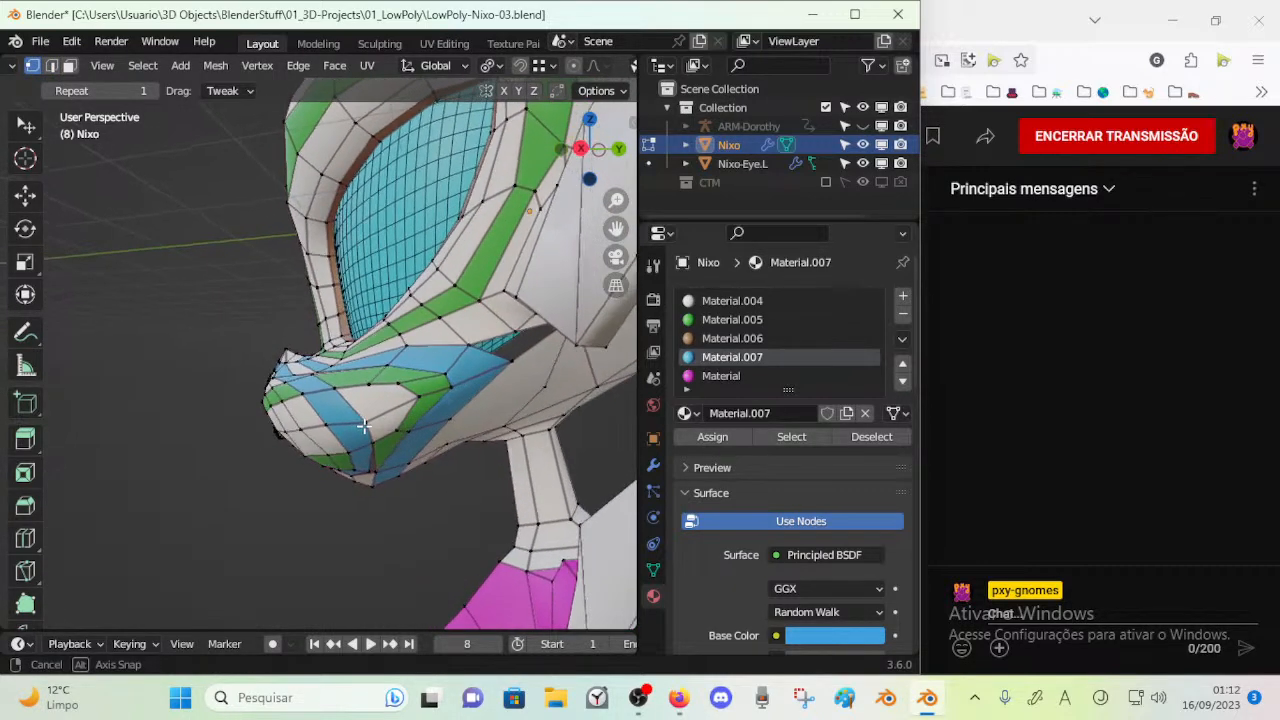
click(379, 412)
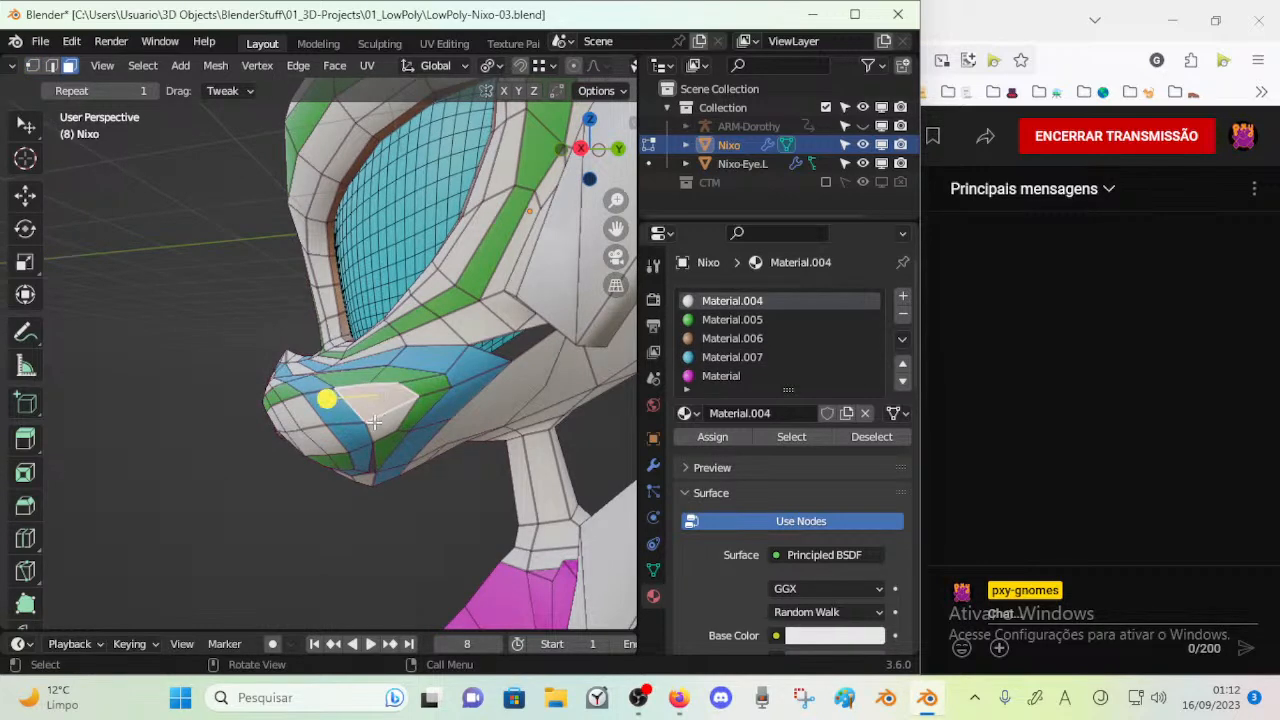
middle_drag(396, 404, 409, 364)
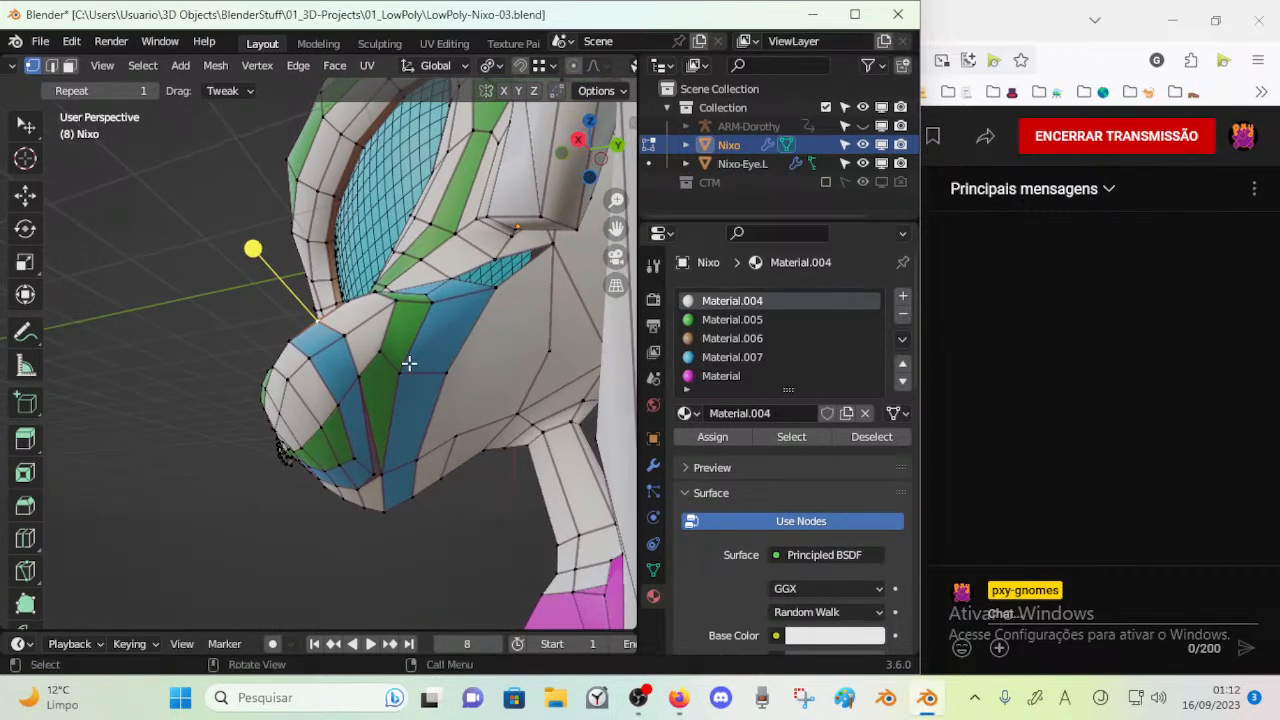
key(shift+v)
click(427, 308)
click(484, 302)
key(shift+v)
click(457, 362)
middle_drag(457, 362, 434, 411)
Move the cheek vertices below the eye to smooth the flow of the blue and green loops
click(431, 403)
key(g)
click(419, 406)
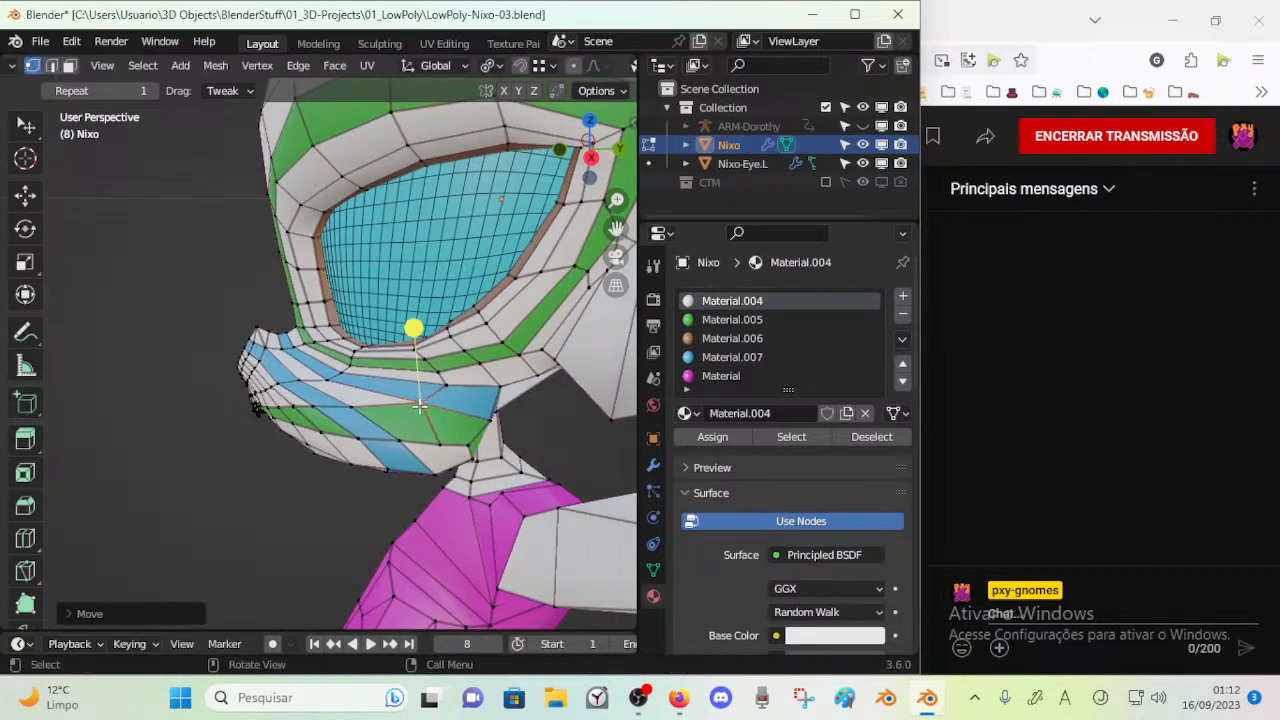
click(349, 405)
key(g)
click(361, 398)
key(g)
click(369, 405)
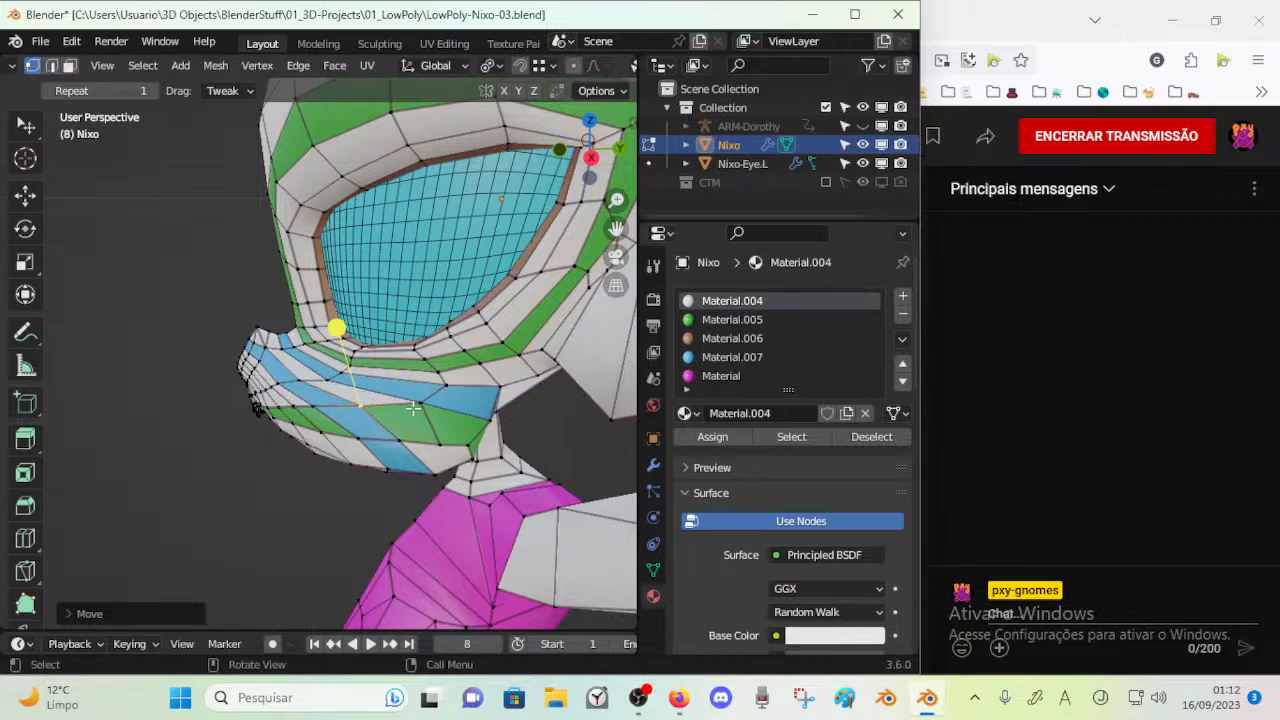
key(g)
click(448, 380)
Fill the gap at the rear of the cheek below the ear with a new face
mouse_move(448, 380)
middle_down()
mouse_move(445, 362)
mouse_move(511, 327)
mouse_move(483, 344)
mouse_move(491, 296)
mouse_move(525, 333)
mouse_move(470, 345)
mouse_move(476, 398)
mouse_move(449, 354)
mouse_move(449, 371)
mouse_move(438, 326)
mouse_move(433, 374)
middle_up()
shift+click(512, 325)
key(f)
key(alt+a)
key(3)
alt+click(464, 293)
key(alt+a)
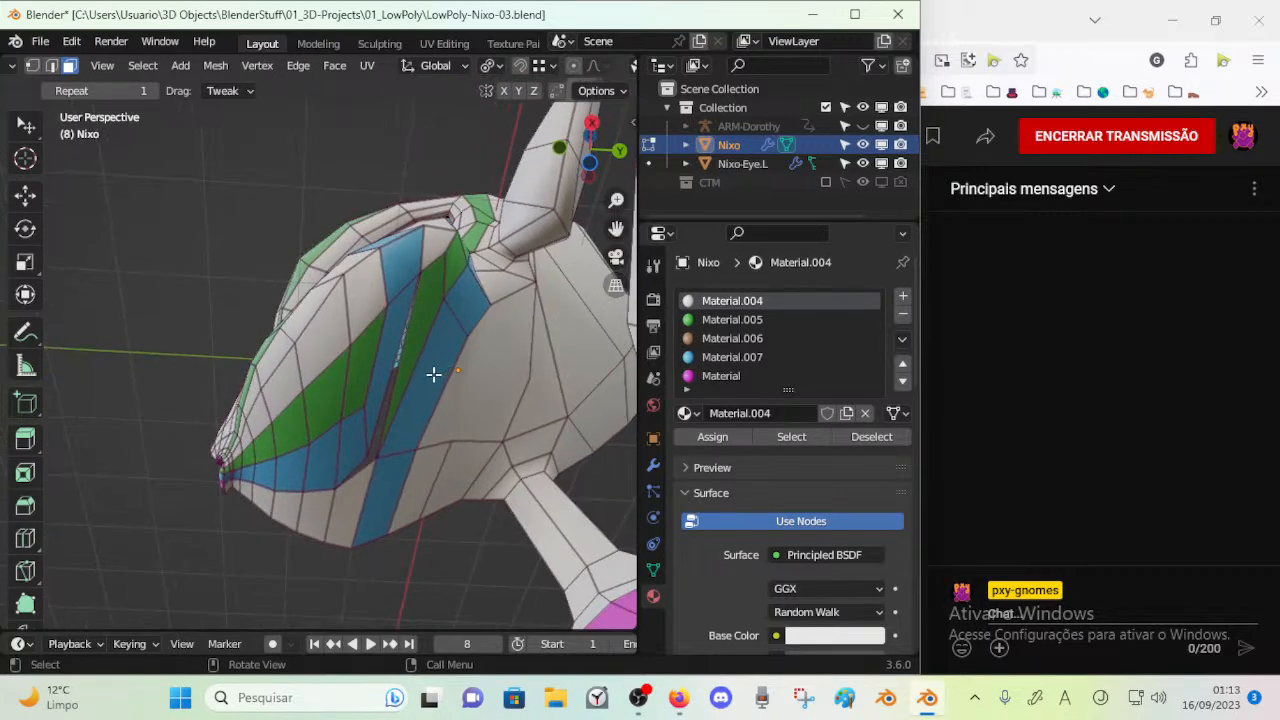
middle_drag(401, 422, 400, 468)
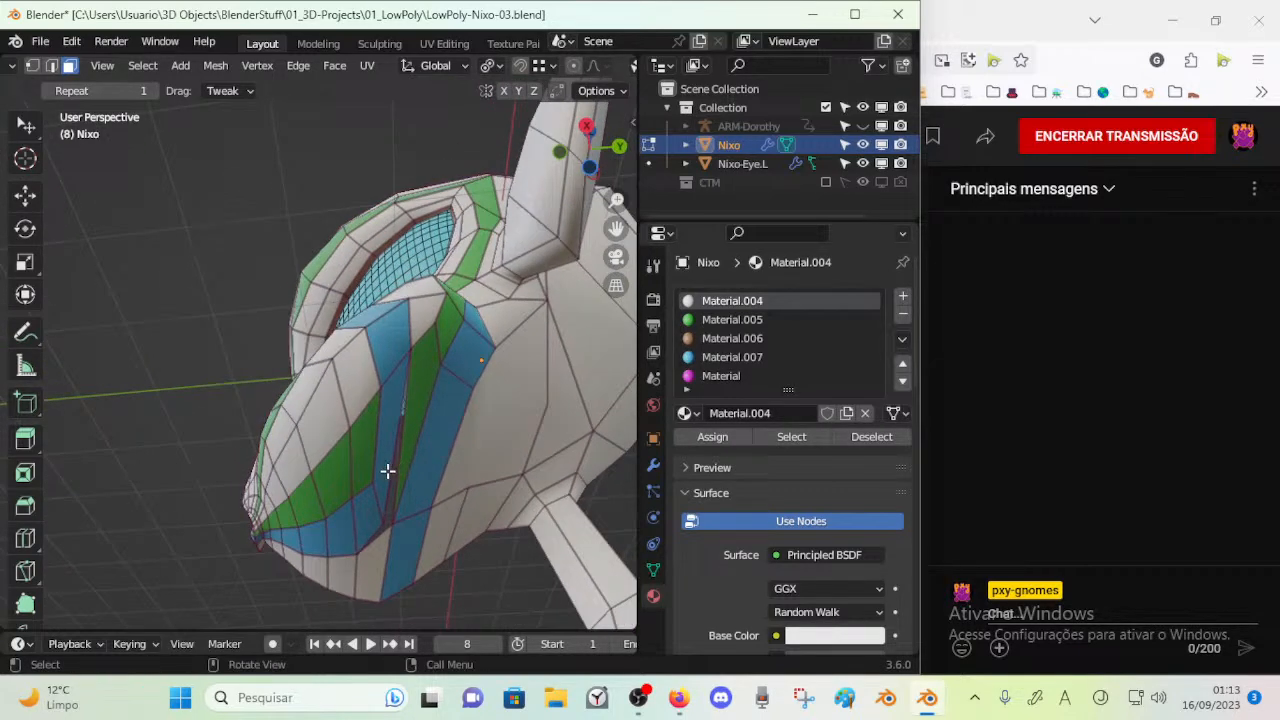
mouse_move(380, 470)
middle_down()
mouse_move(511, 477)
mouse_move(409, 480)
mouse_move(400, 425)
mouse_move(389, 477)
middle_up()
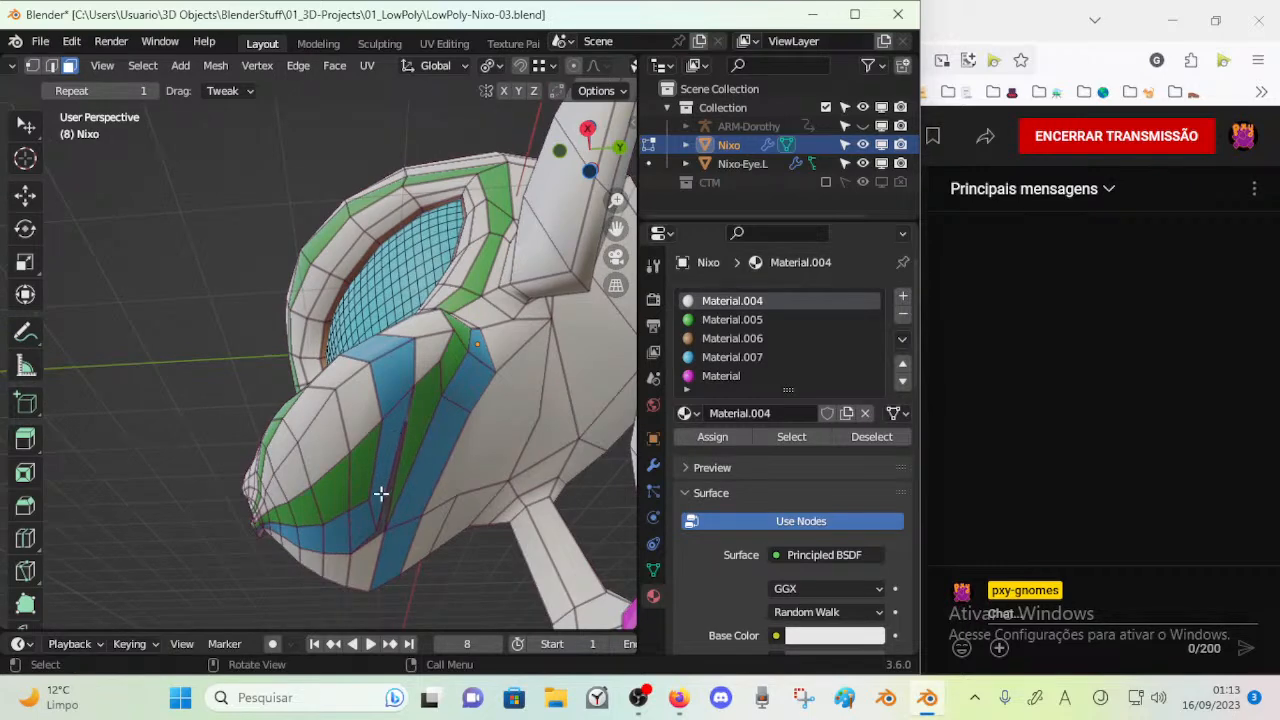
key(k)
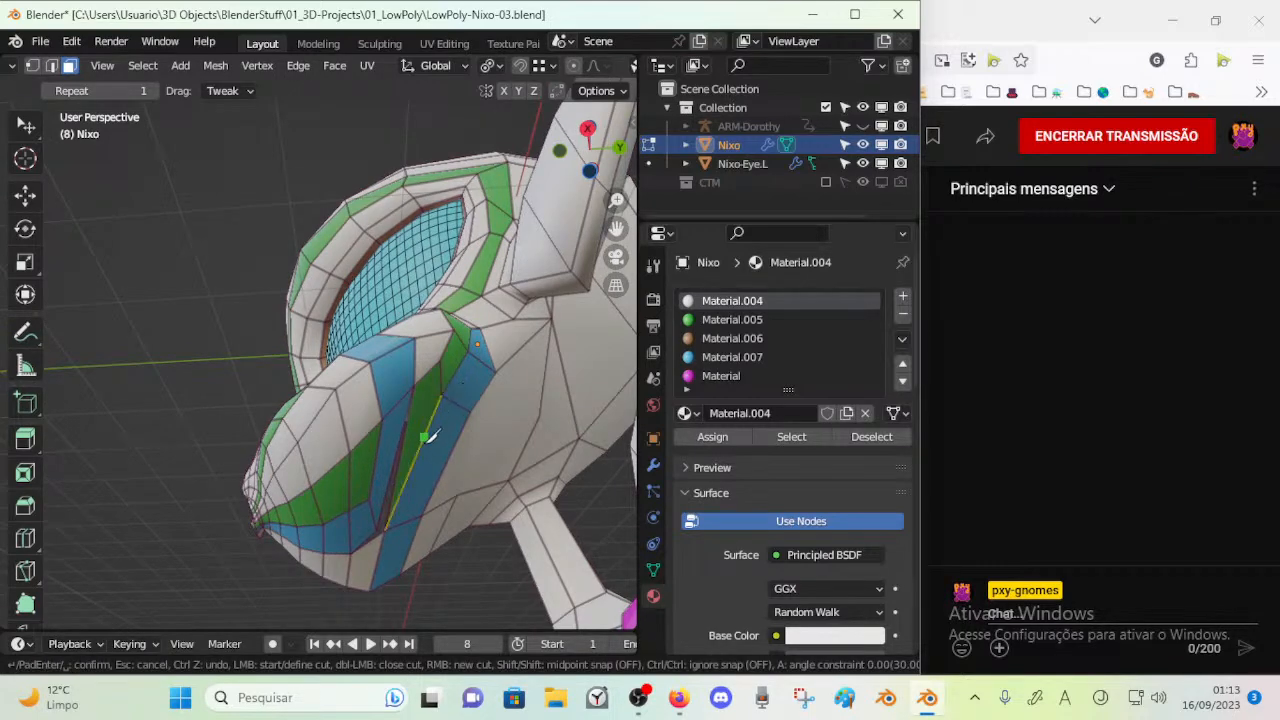
key(Escape)
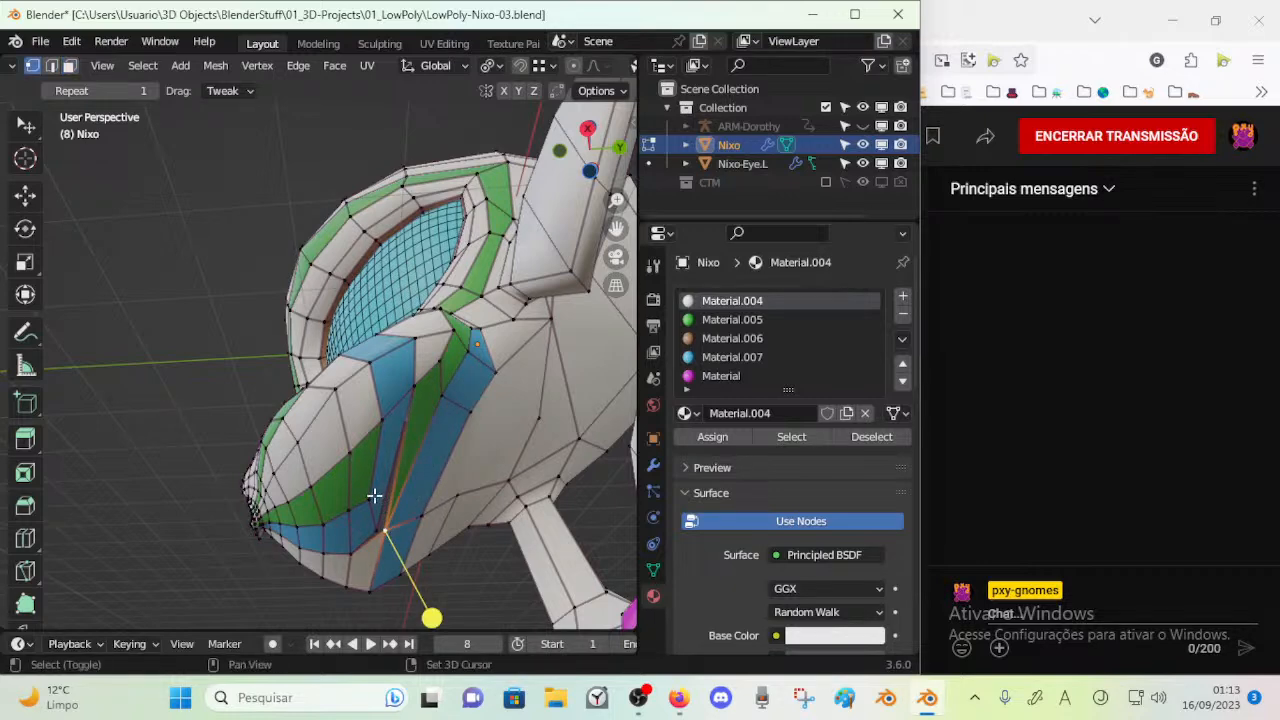
Move the lower vertex on the front edge of the ripped cheek opening upward
shift+click(414, 392)
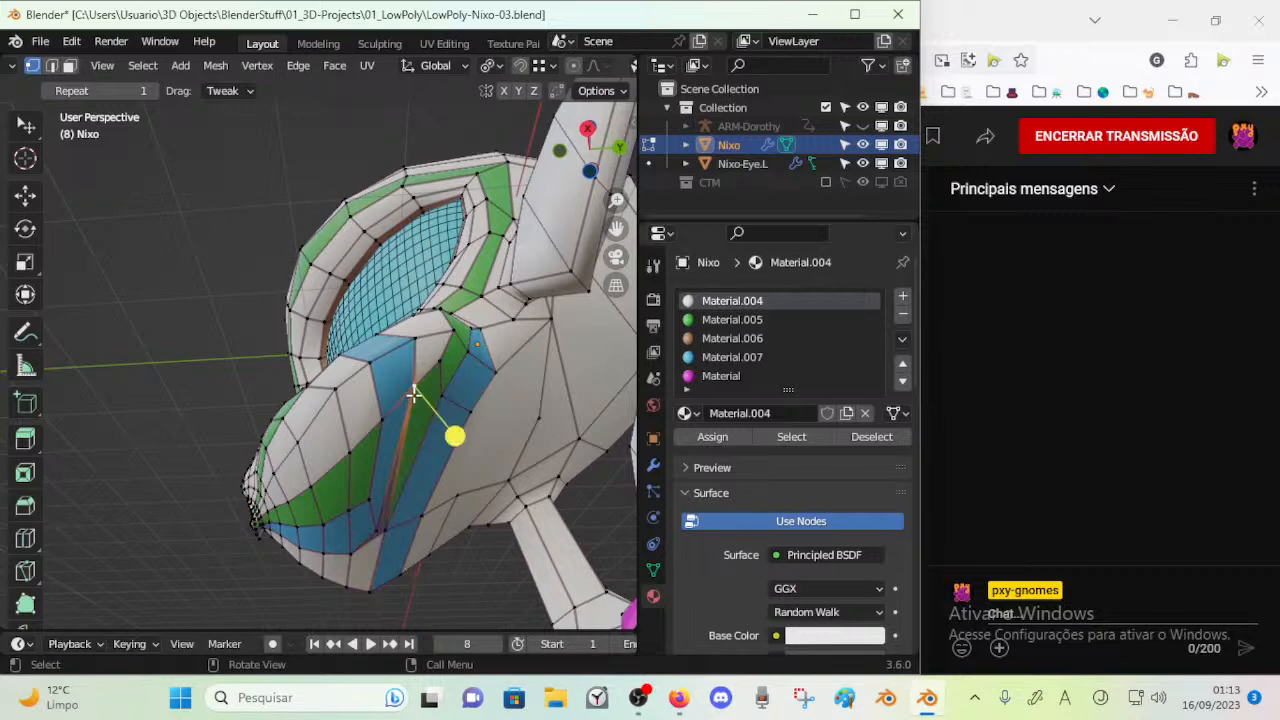
click(376, 526)
key(g)
click(387, 498)
key(ctrl+r)
key(Escape)
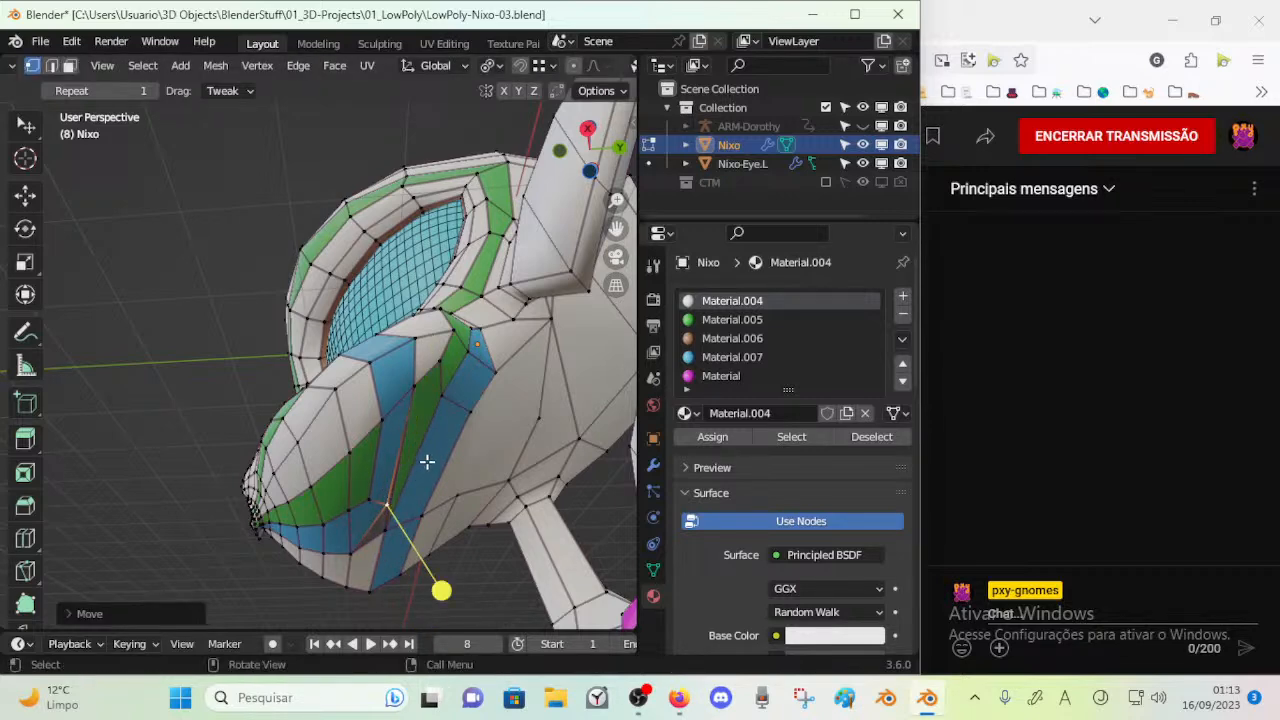
Cut an edge with the Knife across the green and blue strips beside the ripped opening
key(k)
key(Return)
key(alt+a)
Delete the narrow faces of the green strip next to the ripped opening
mouse_move(386, 475)
mouse_down()
mouse_move(366, 491)
mouse_move(390, 474)
mouse_up()
key(2)
key(3)
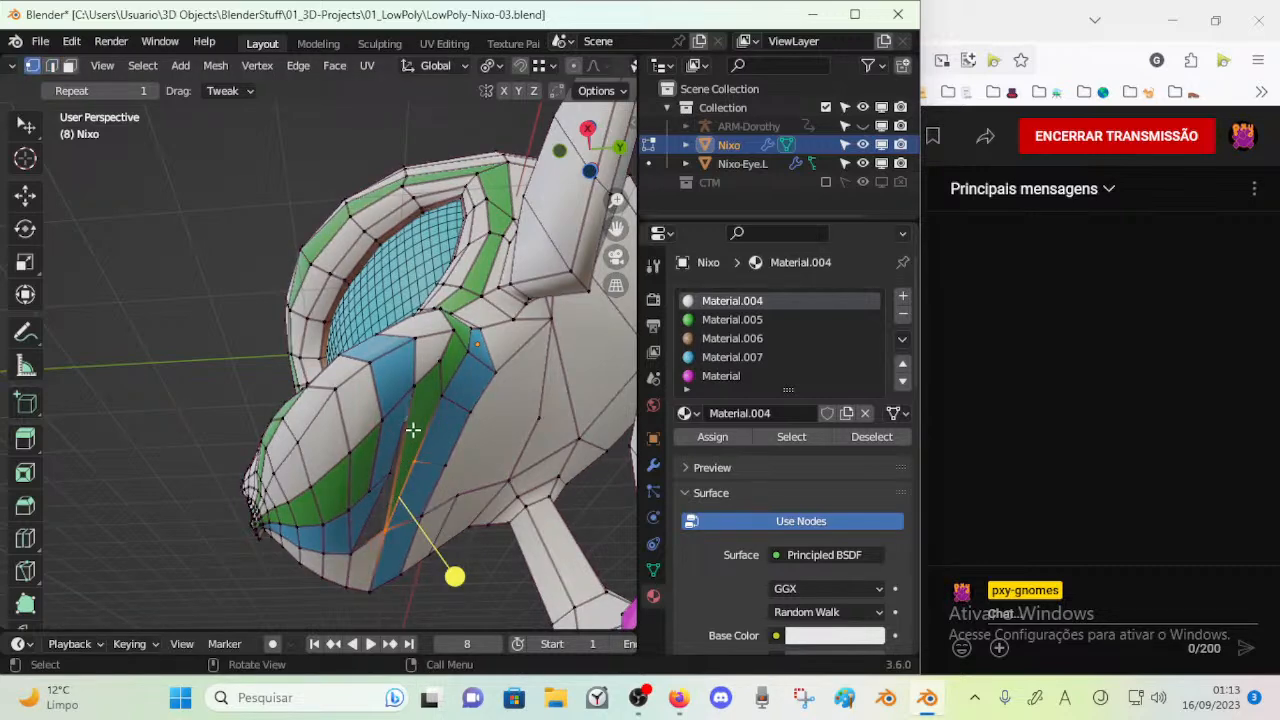
click(414, 428)
key(x)
click(386, 345)
Merge the vertices at the lower part of the cheek opening
key(1)
middle_drag(390, 380, 403, 418)
drag(403, 410, 421, 430)
click(402, 481)
shift+click(389, 480)
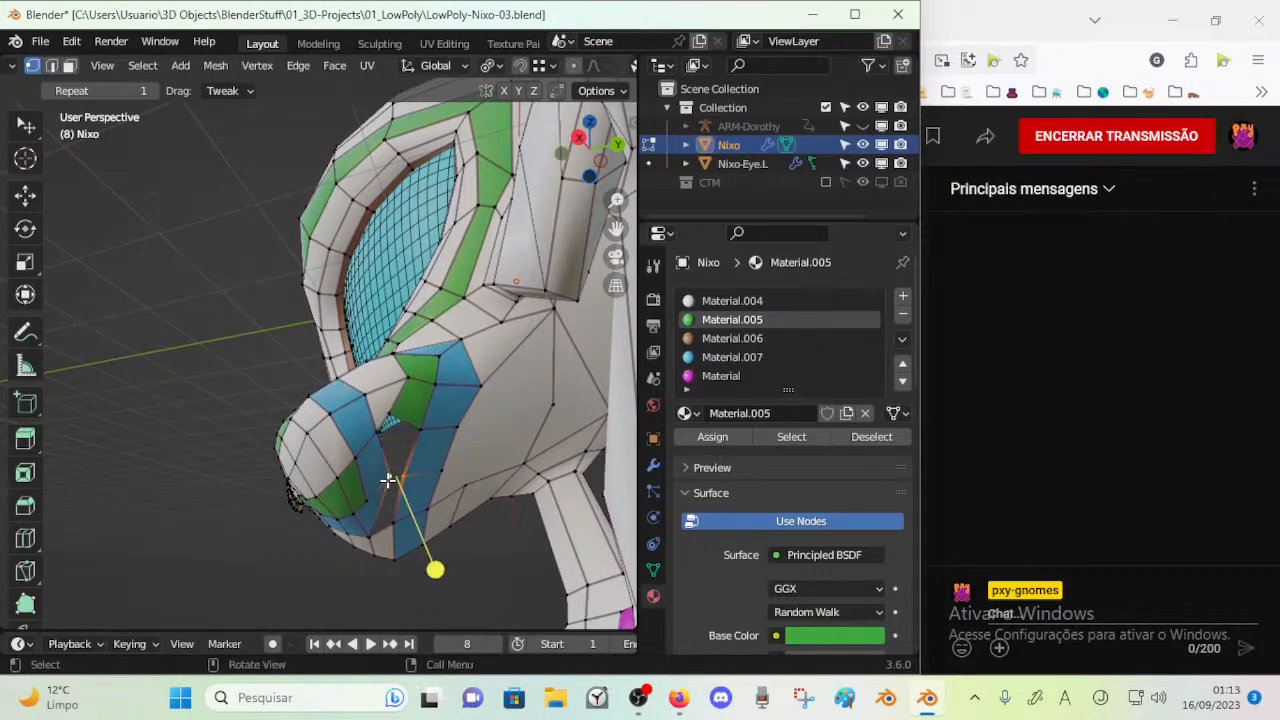
key(m)
click(401, 487)
Fill the upper part of the cheek opening with a face between its two side edges
key(3)
key(2)
click(406, 423)
shift+click(391, 447)
key(f)
key(alt+a)
Reposition the vertices around the remaining cheek opening and along the adjoining blue strip
middle_drag(412, 459, 393, 485)
key(3)
alt+click(436, 432)
middle_drag(385, 429, 384, 518)
key(1)
click(384, 414)
key(g)
click(388, 504)
click(422, 478)
key(g)
click(427, 480)
Fill the remaining triangular opening in the cheek and adjust the vertex on its rear edge
key(ctrl+r)
click(431, 440)
click(431, 440)
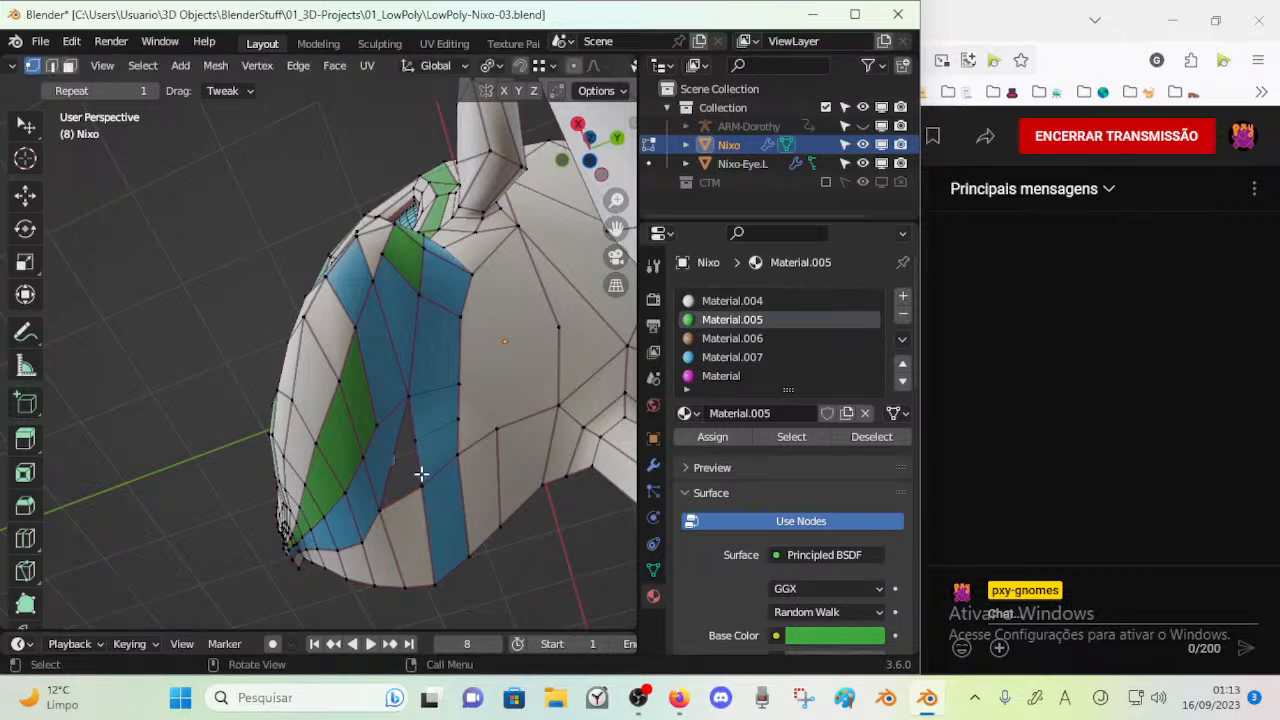
key(2)
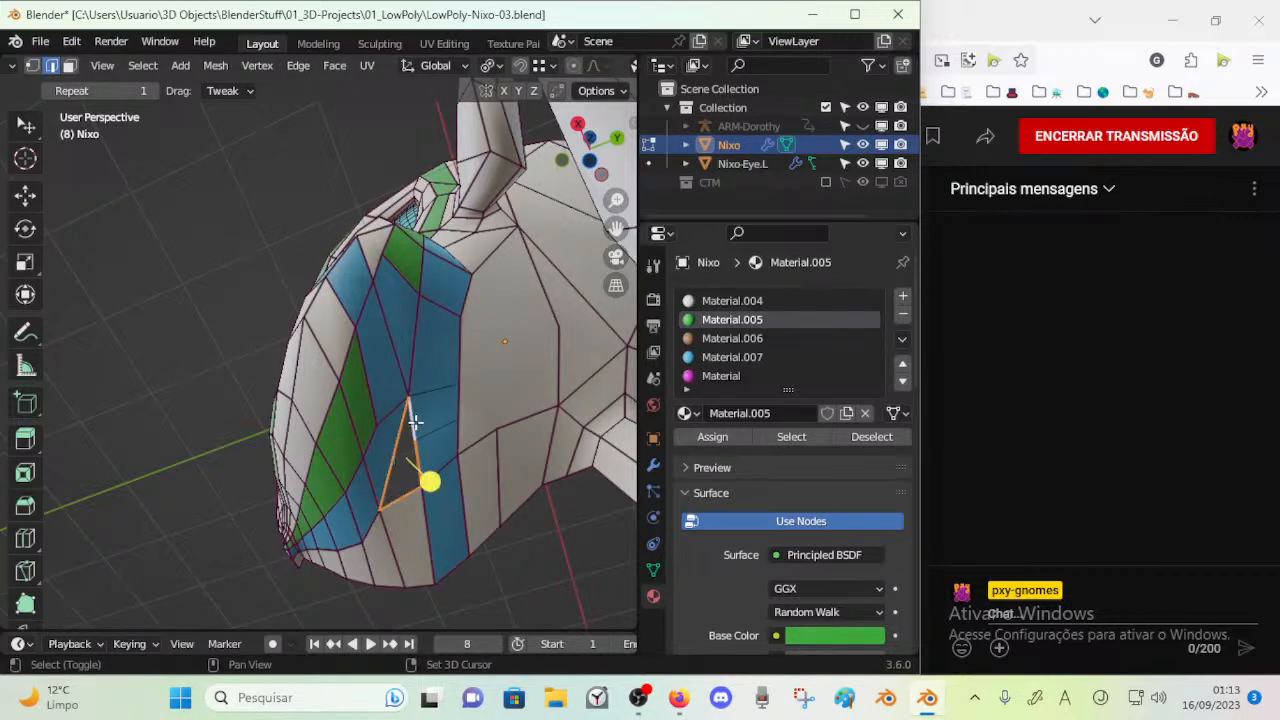
key(3)
middle_drag(428, 443, 420, 463)
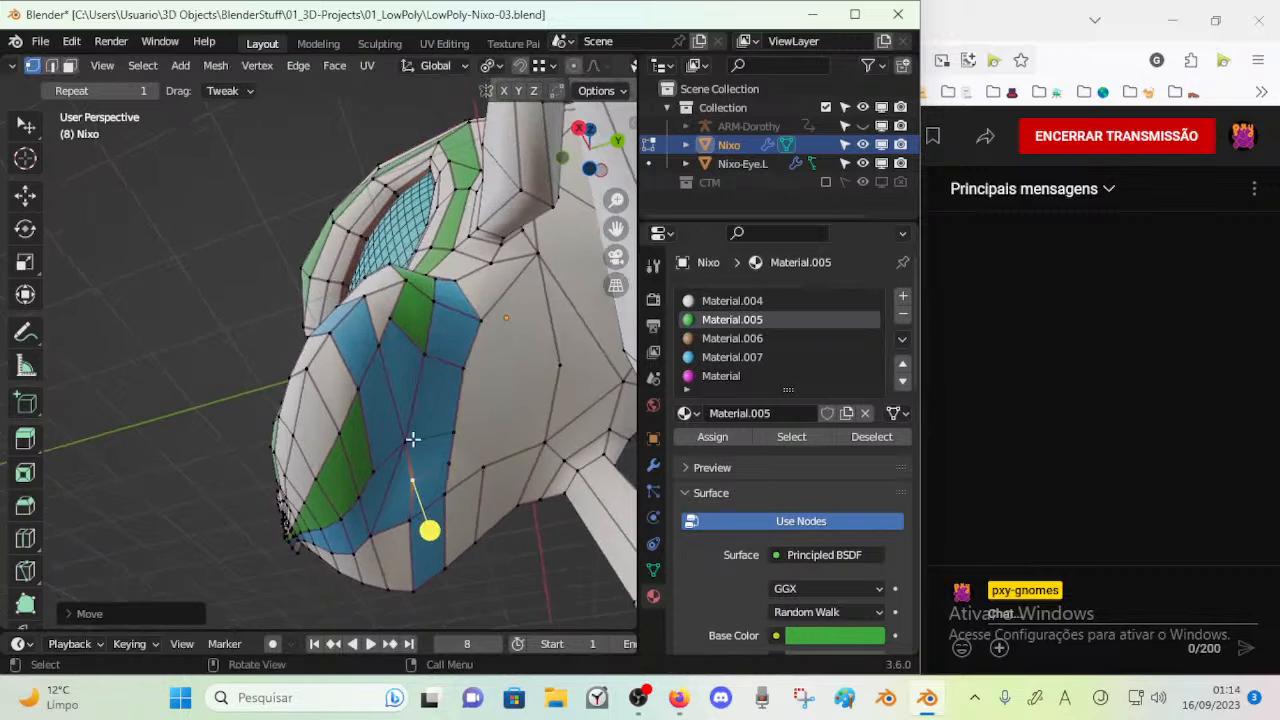
Assign Material.004 to the two newly filled faces between the blue cheek strips
click(412, 400)
click(710, 301)
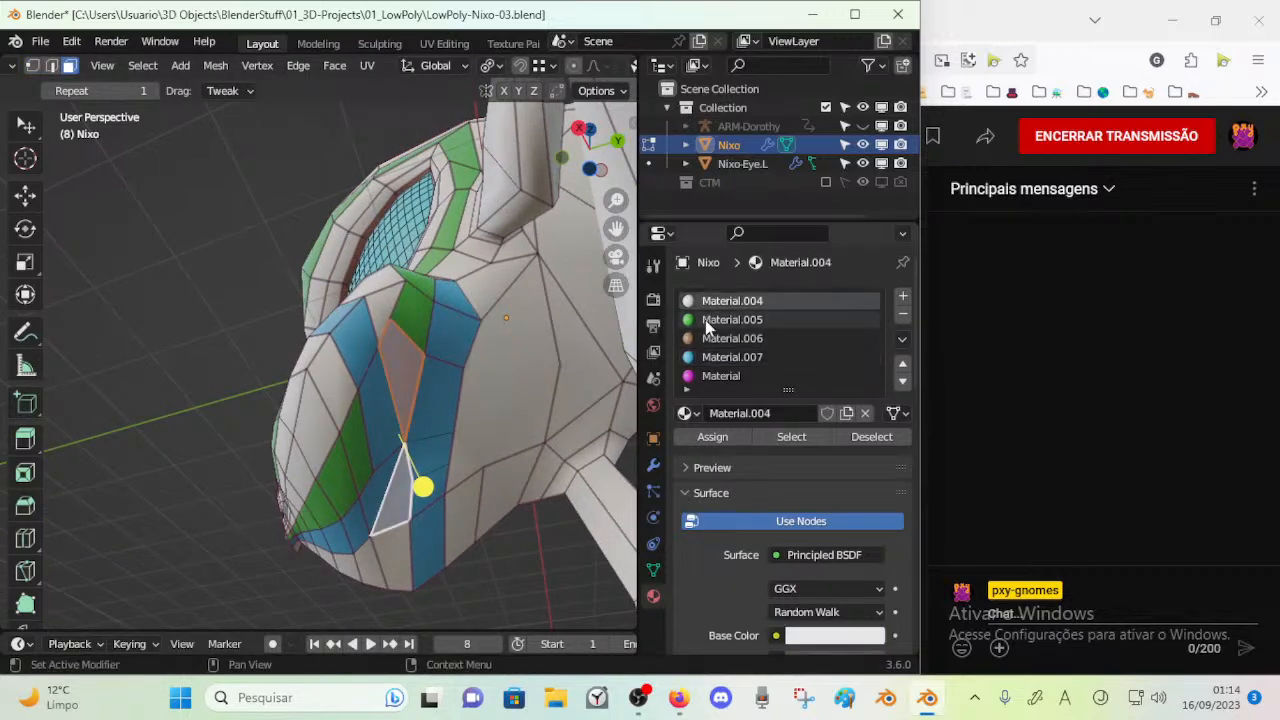
click(708, 437)
Inspect the face flow around the filled cheek by selecting its strips, clear the selection and save the file
mouse_move(443, 411)
middle_down()
mouse_move(443, 463)
mouse_move(375, 466)
mouse_move(418, 480)
middle_up()
key(a)
key(alt+a)
middle_drag(420, 431, 424, 385)
key(c)
drag(389, 462, 432, 415)
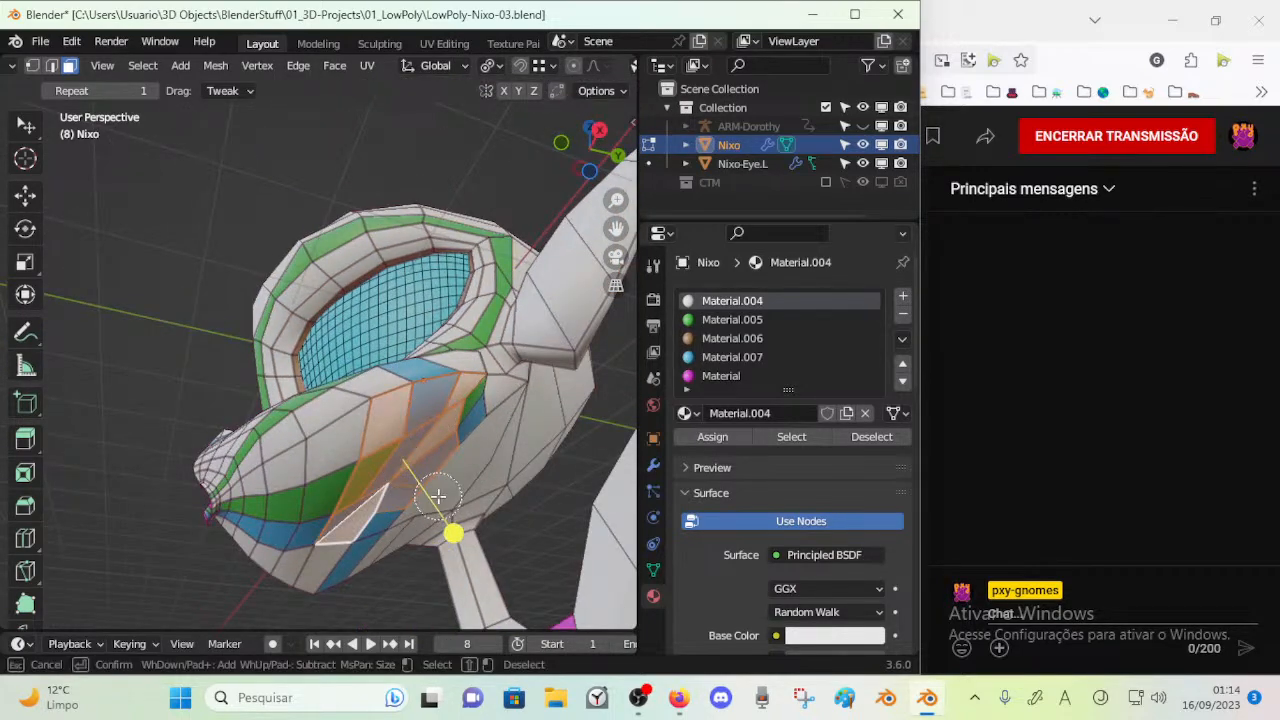
right_click(438, 496)
drag(453, 533, 440, 462)
middle_drag(438, 450, 400, 500)
key(alt+a)
mouse_move(378, 430)
middle_down()
mouse_move(340, 458)
mouse_move(306, 402)
middle_up()
key(ctrl+s)
Knife-cut an edge from the blue strip's corner across the large face behind it to that face's bend vertex
key(c)
drag(358, 490, 400, 506)
right_click(400, 506)
drag(390, 602, 410, 572)
middle_drag(440, 512, 346, 401)
key(a)
key(a)
key(k)
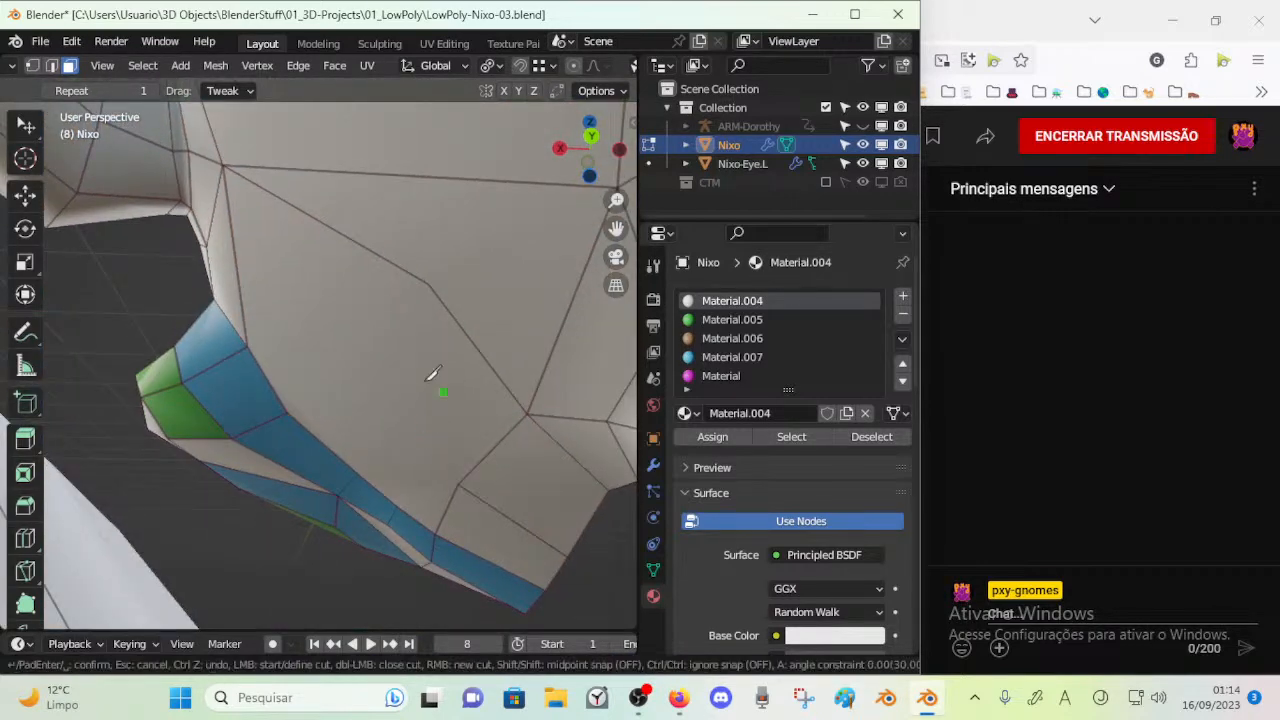
click(289, 413)
key(Return)
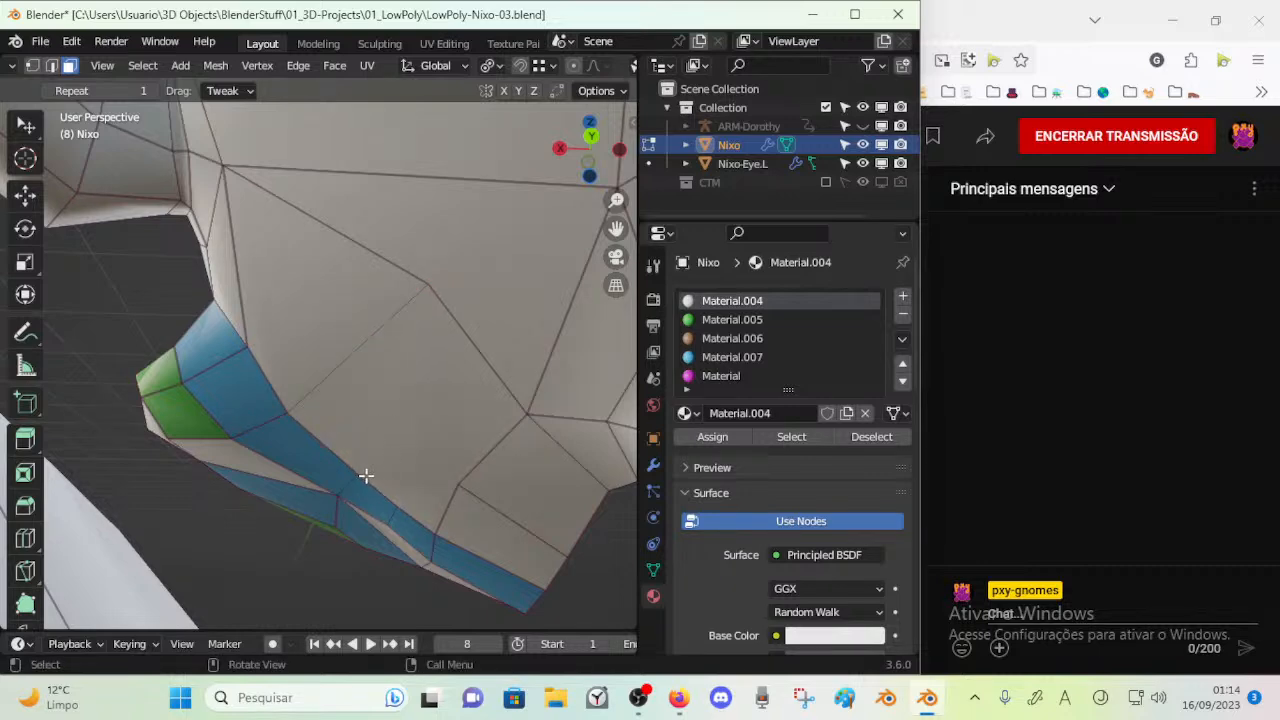
Knife-cut a second edge from the lower blue strip to the neighbouring vertex on the rear of the head
key(k)
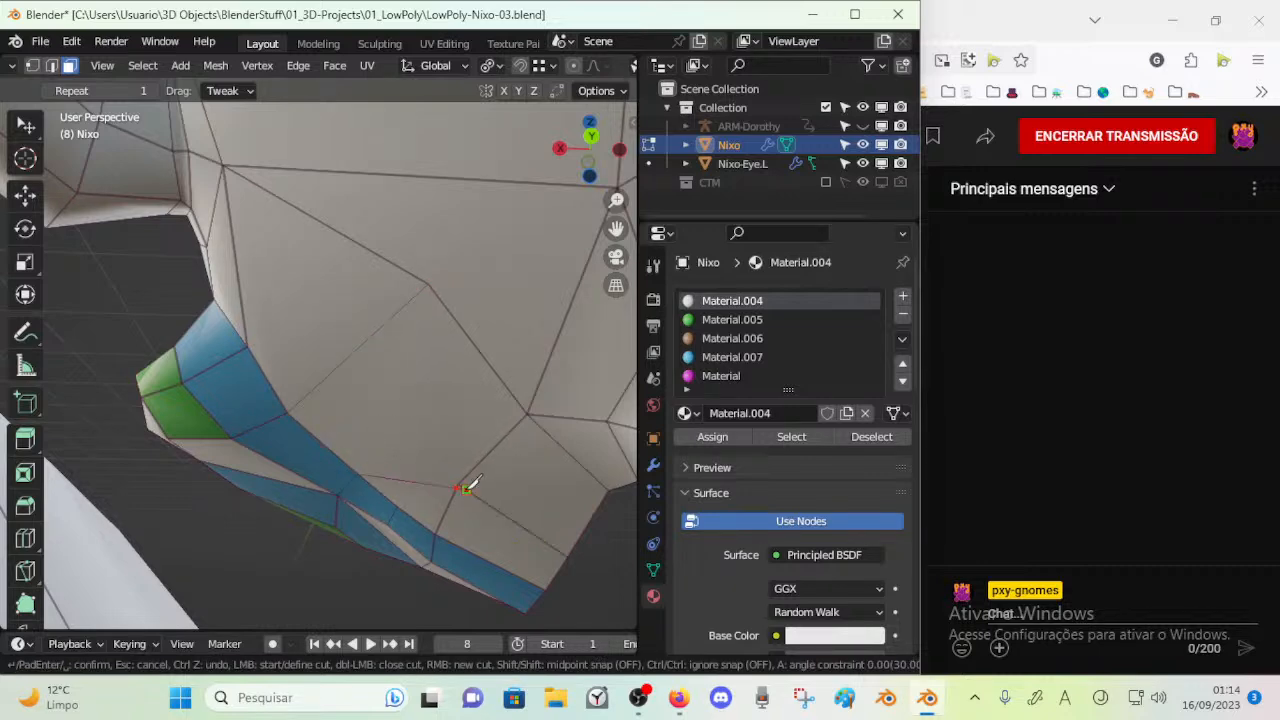
key(Escape)
key(k)
key(Return)
Adjust the edge crease of the whole Nixo mesh and save the file
scroll(401, 485, down, 3)
key(Tab)
scroll(416, 489, down, 5)
middle_drag(416, 489, 470, 466)
scroll(426, 448, down, 2)
key(Tab)
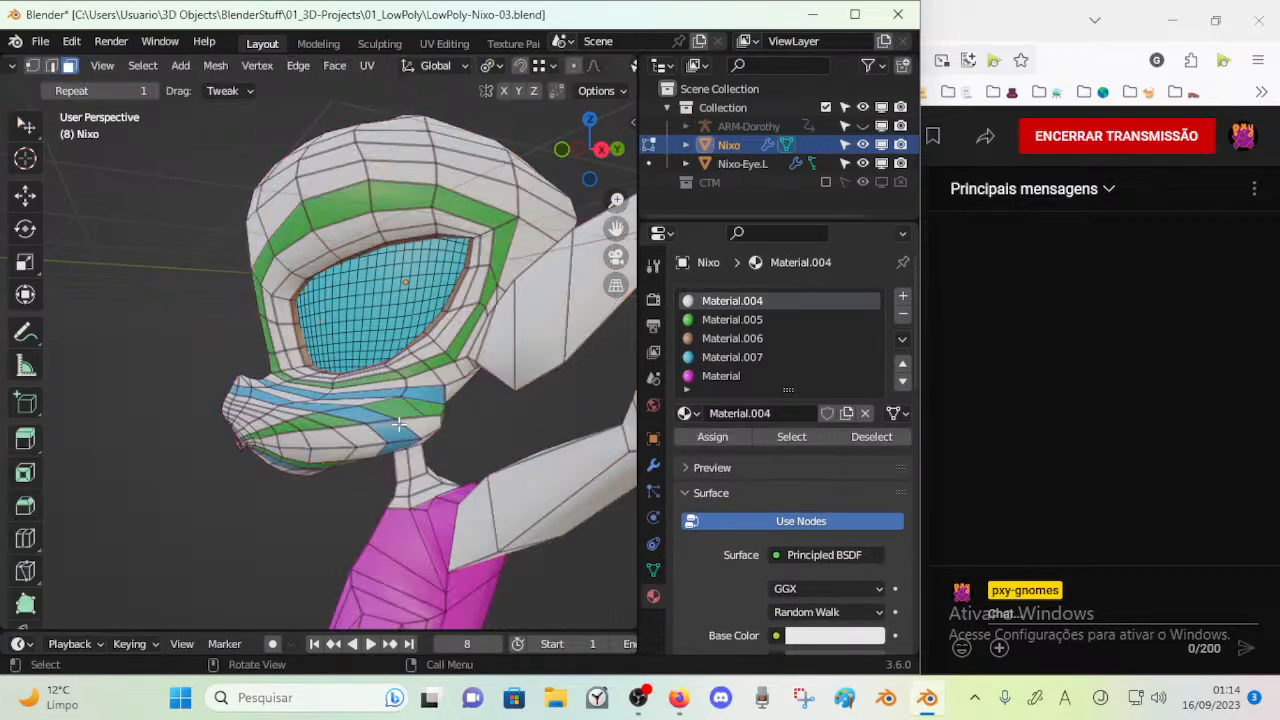
key(a)
key(shift+e)
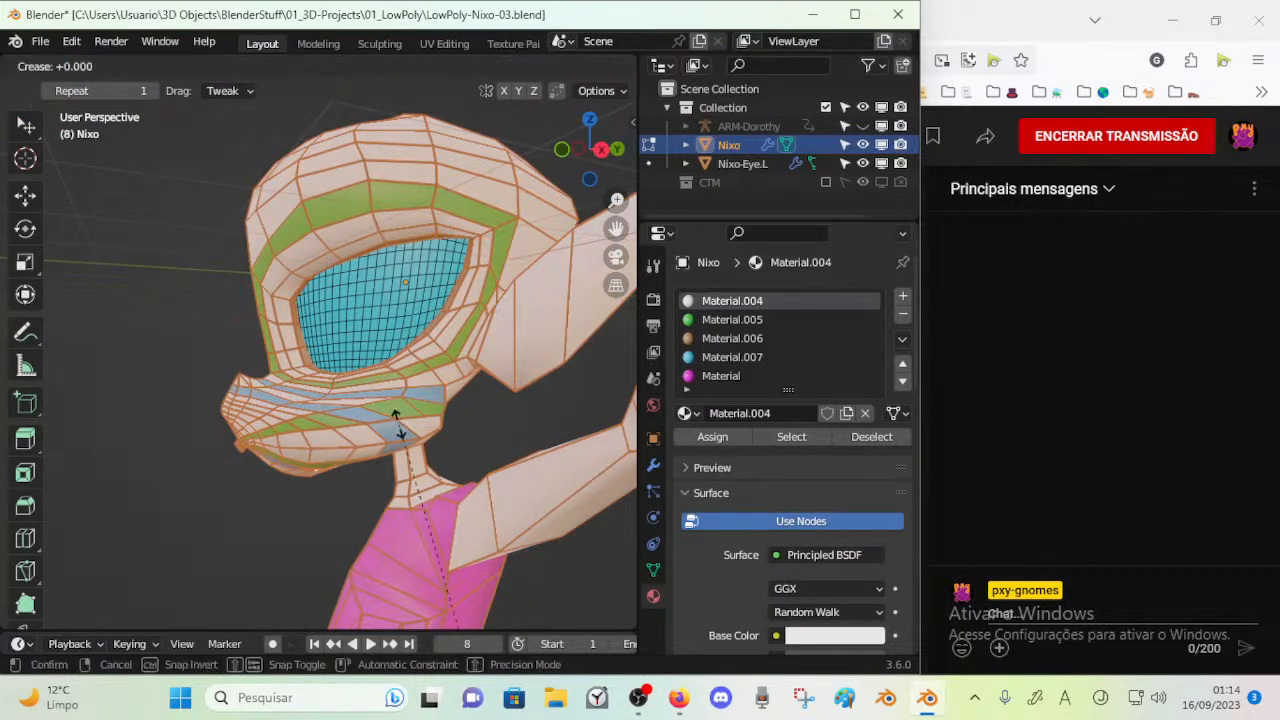
key(Return)
key(ctrl+s)
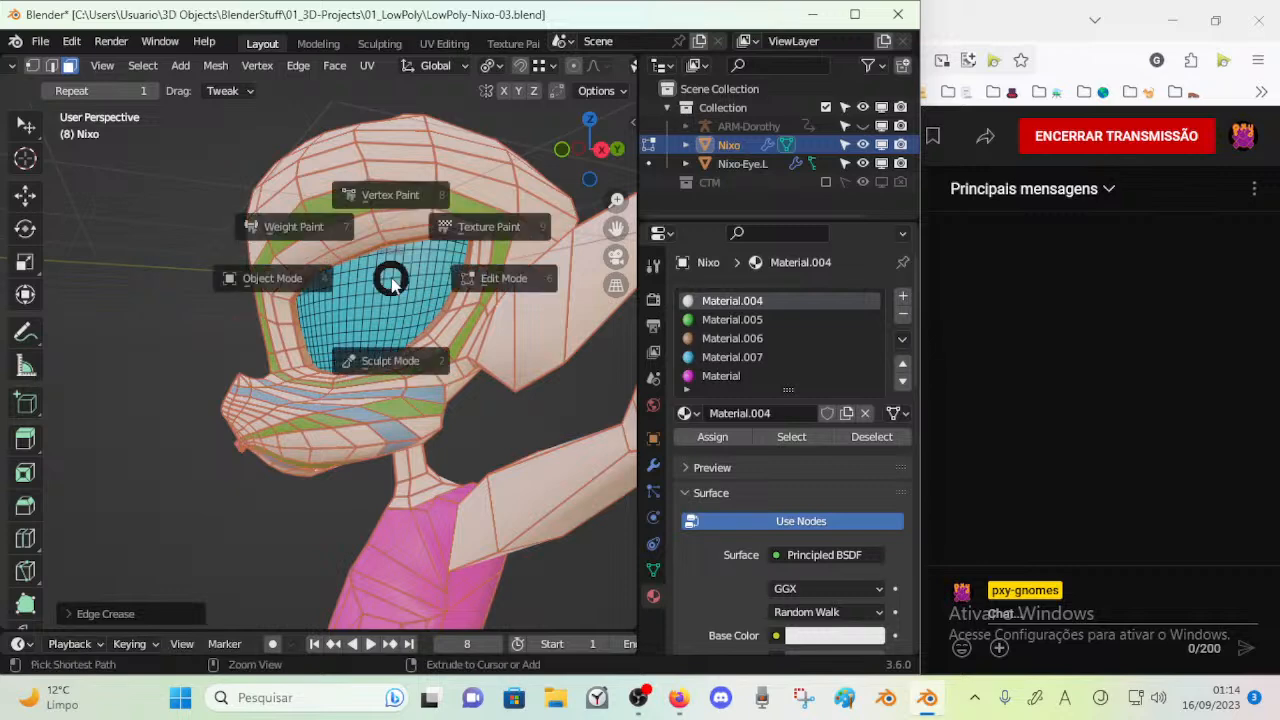
Select the left eye in Object Mode, hide the wireframe display and save the file
key(Tab)
click(391, 278)
middle_drag(391, 278, 409, 282)
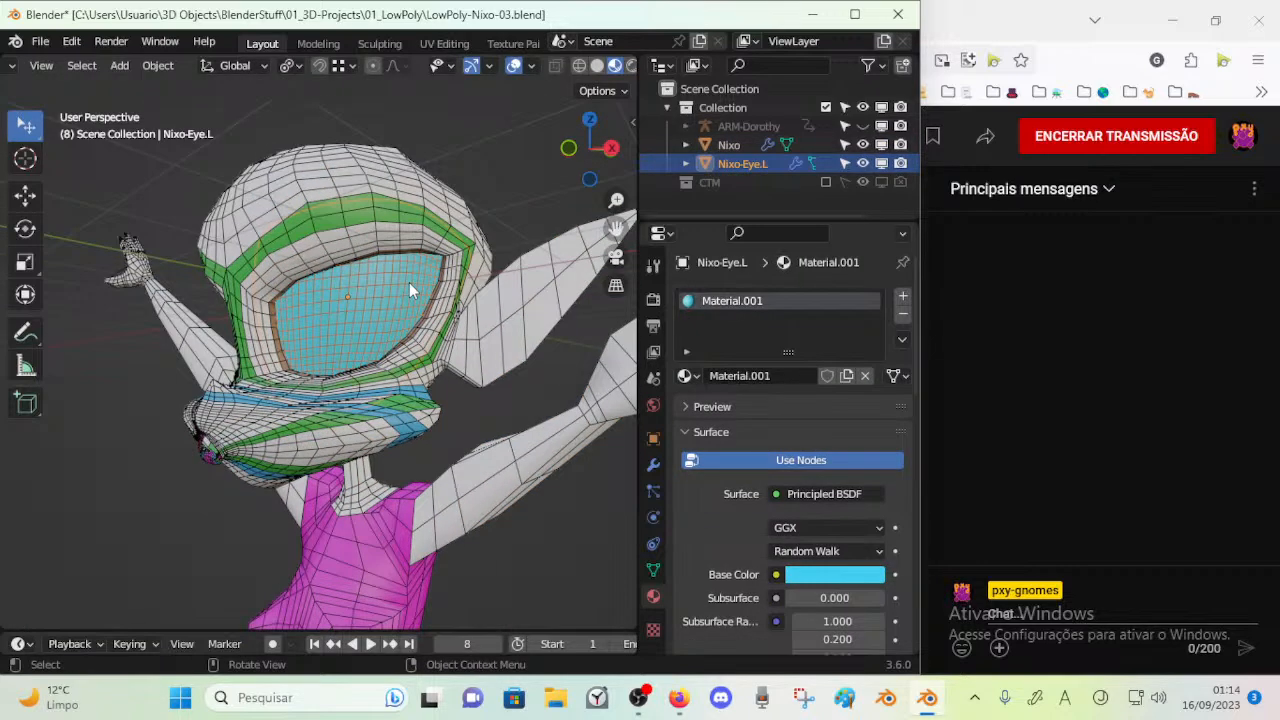
mouse_move(413, 281)
middle_down()
mouse_move(524, 321)
mouse_move(363, 265)
mouse_move(454, 396)
mouse_move(334, 335)
mouse_move(356, 293)
mouse_move(279, 302)
mouse_move(321, 385)
mouse_move(456, 350)
mouse_move(363, 402)
mouse_move(97, 368)
mouse_move(178, 377)
middle_up()
key(shift+z)
click(365, 277)
key(ctrl+s)
click(324, 386)
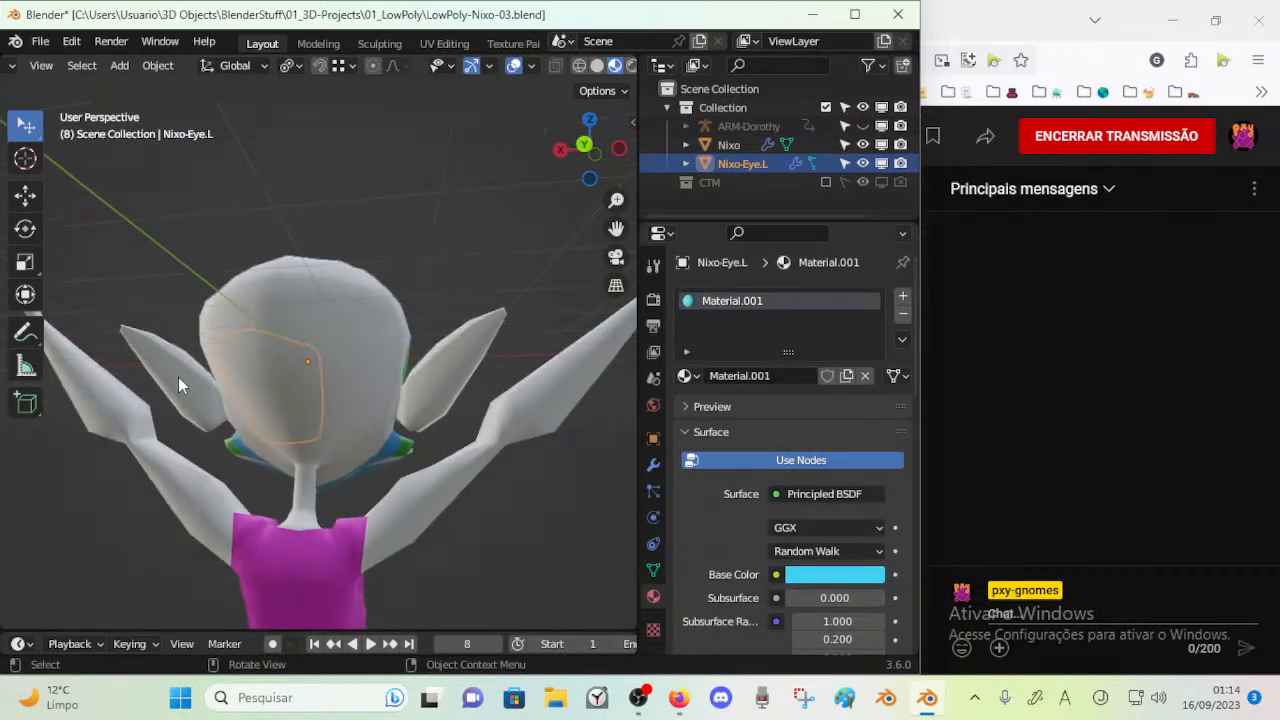
Try the Simple type on the left eye's Subdivision modifier and restore Catmull-Clark
click(658, 467)
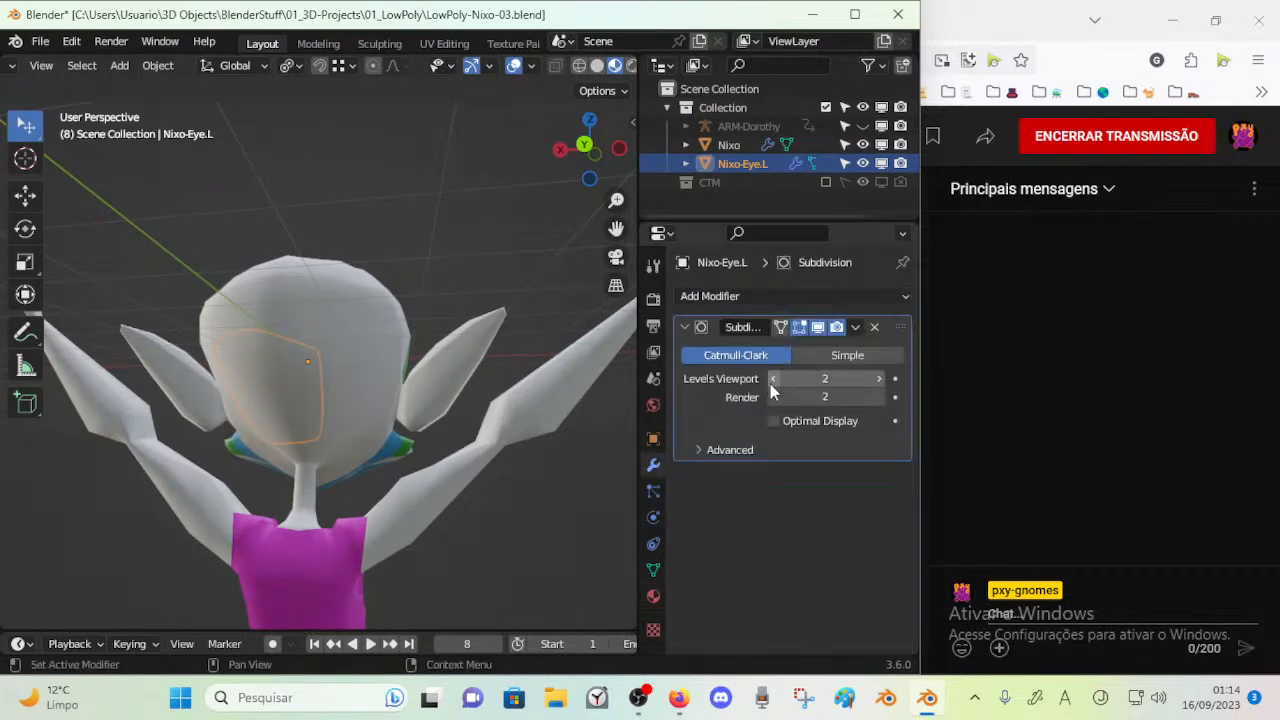
click(824, 353)
click(765, 358)
middle_drag(298, 440, 359, 456)
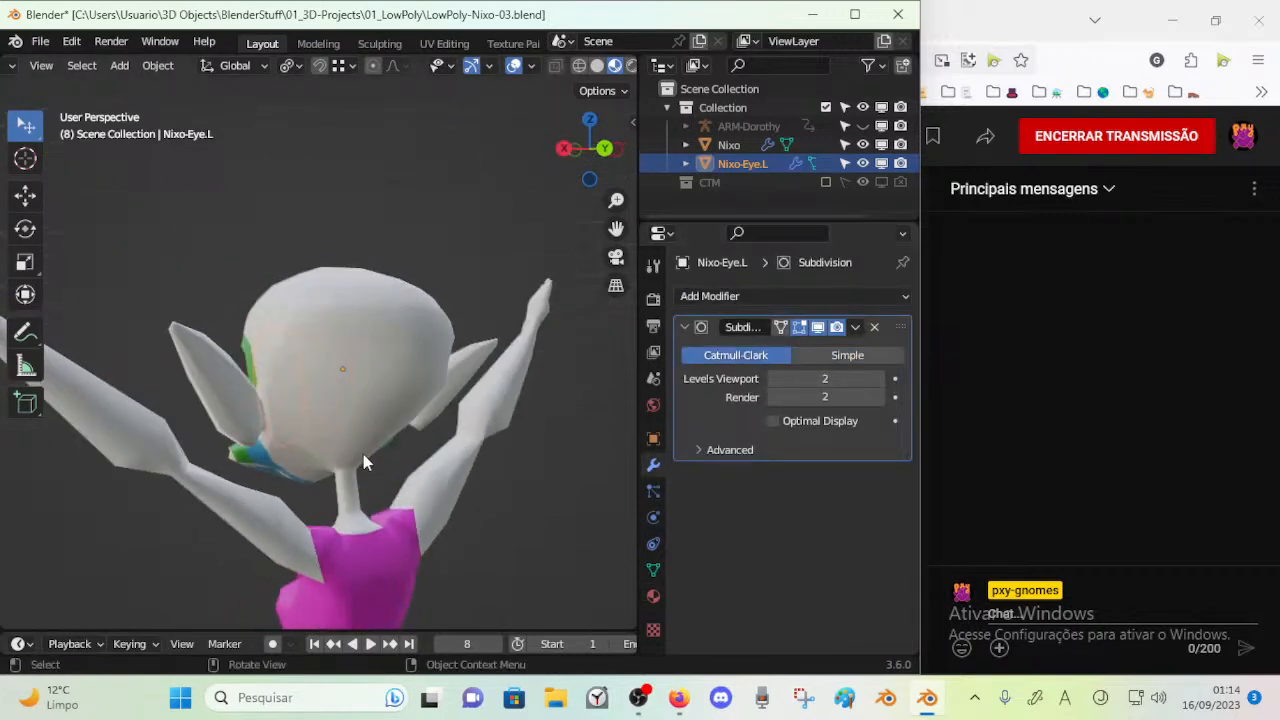
Add 0.2 crease to all edges of the Nixo mesh
click(285, 420)
key(Tab)
middle_drag(290, 419, 482, 409)
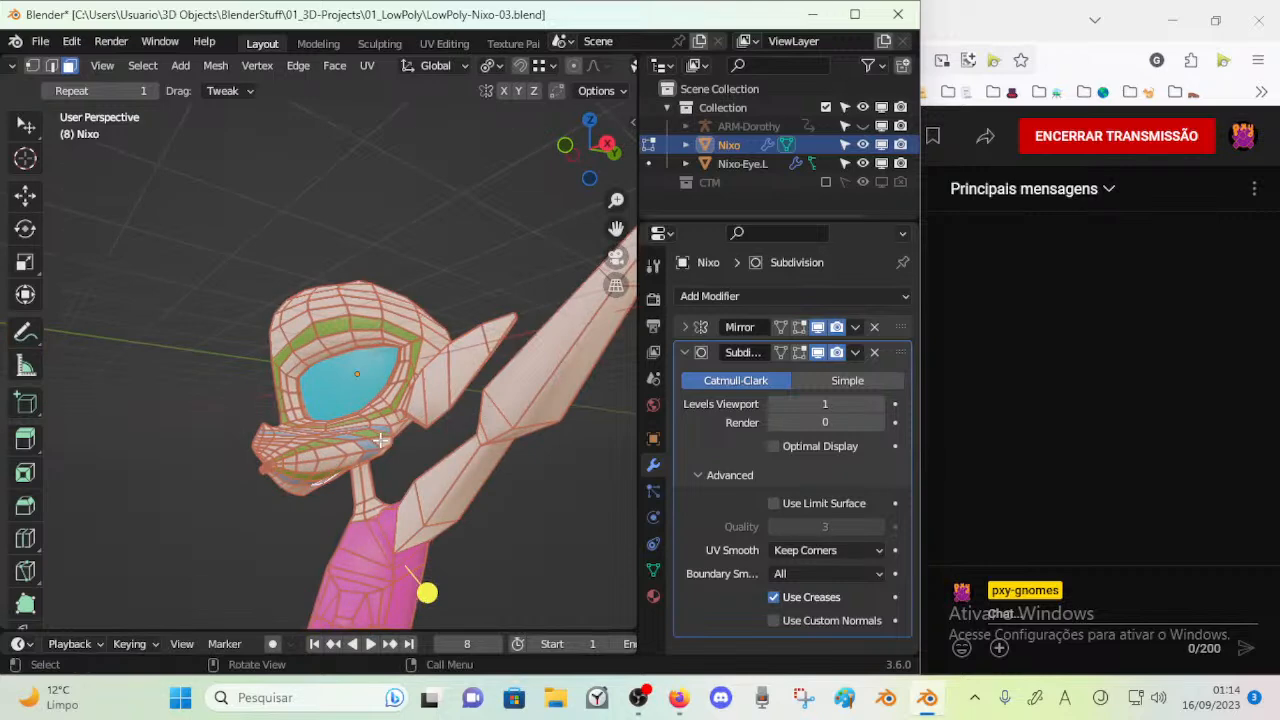
scroll(381, 440, up, 4)
key(shift+e)
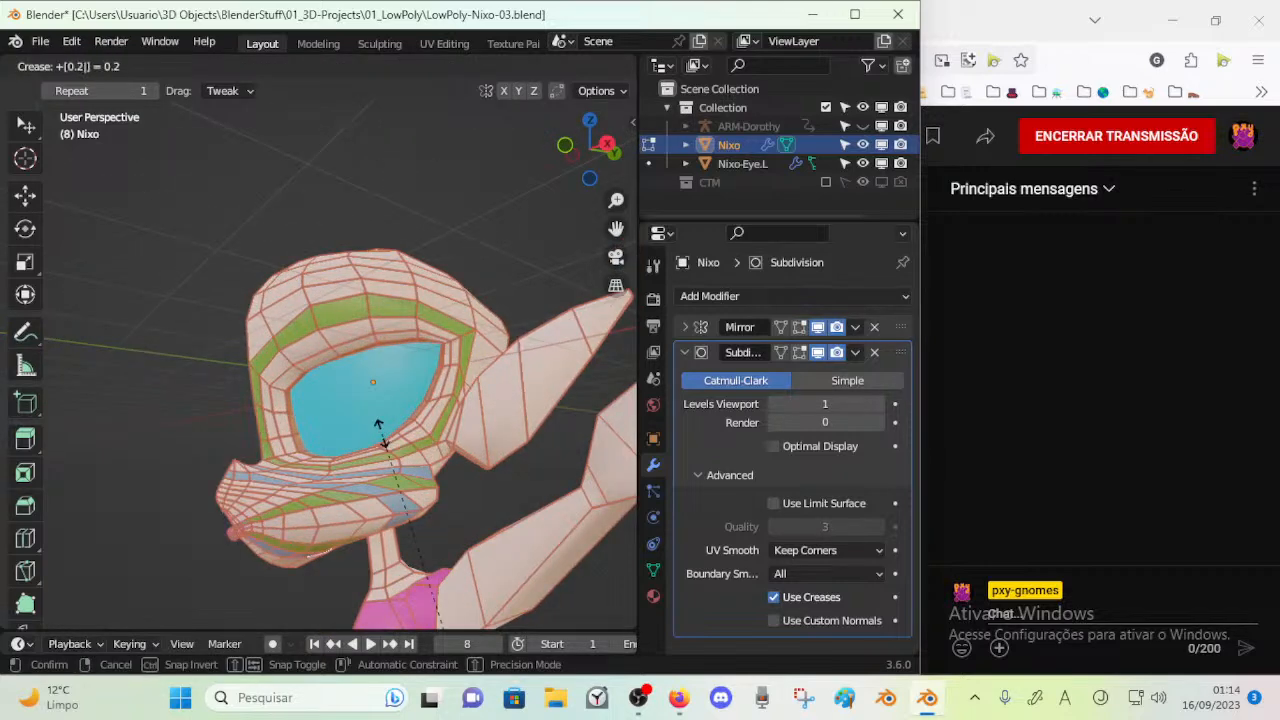
click(380, 432)
Examine the head's shading with the creased edges, comparing Object Mode and Edit Mode
key(Tab)
key(alt+a)
middle_drag(362, 445, 359, 272)
click(359, 272)
right_click(359, 272)
click(359, 272)
key(Tab)
key(Tab)
key(Tab)
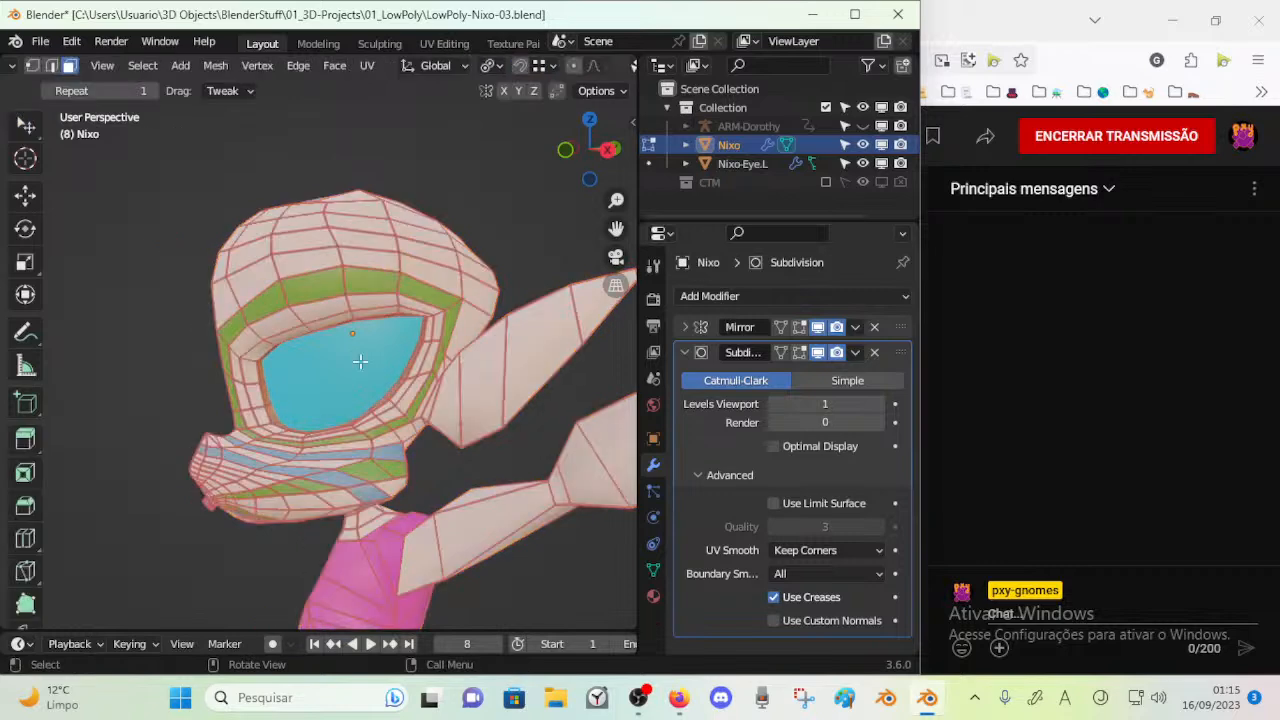
Check the crease of an edge above the eye and raise the crease of all Nixo edges by 0.6
scroll(355, 355, up, 4)
key(2)
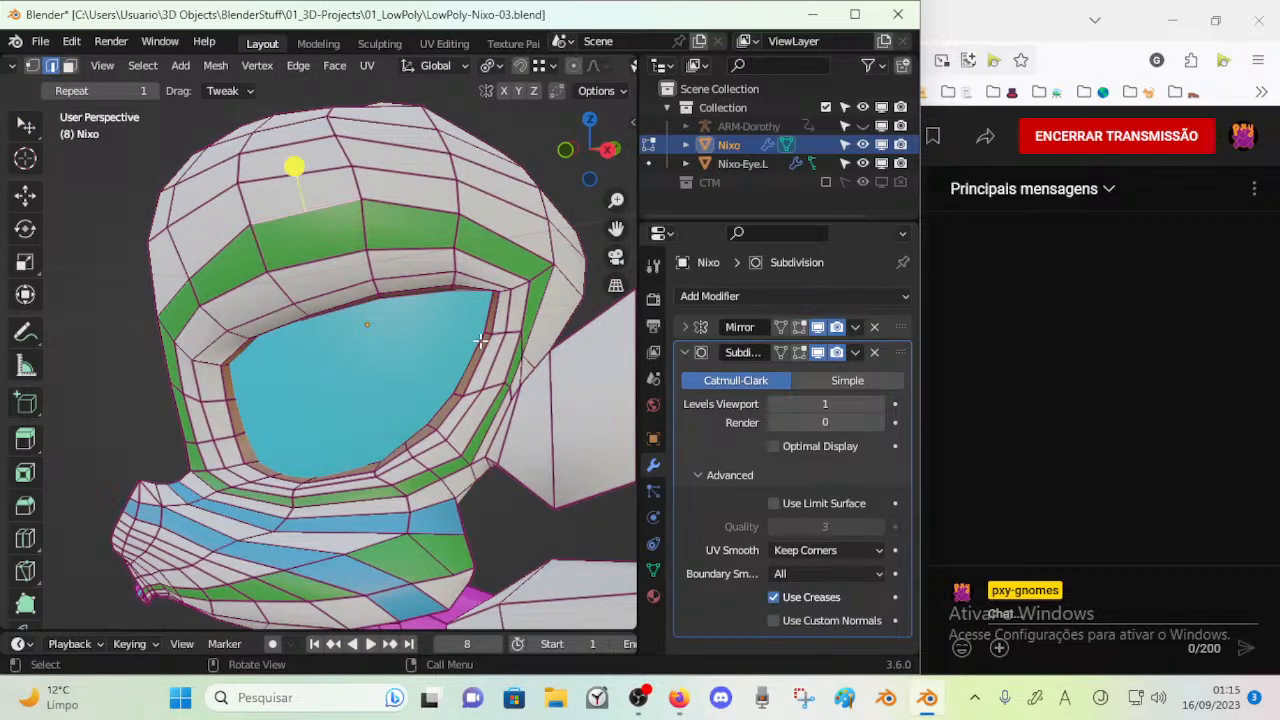
key(n)
key(n)
key(n)
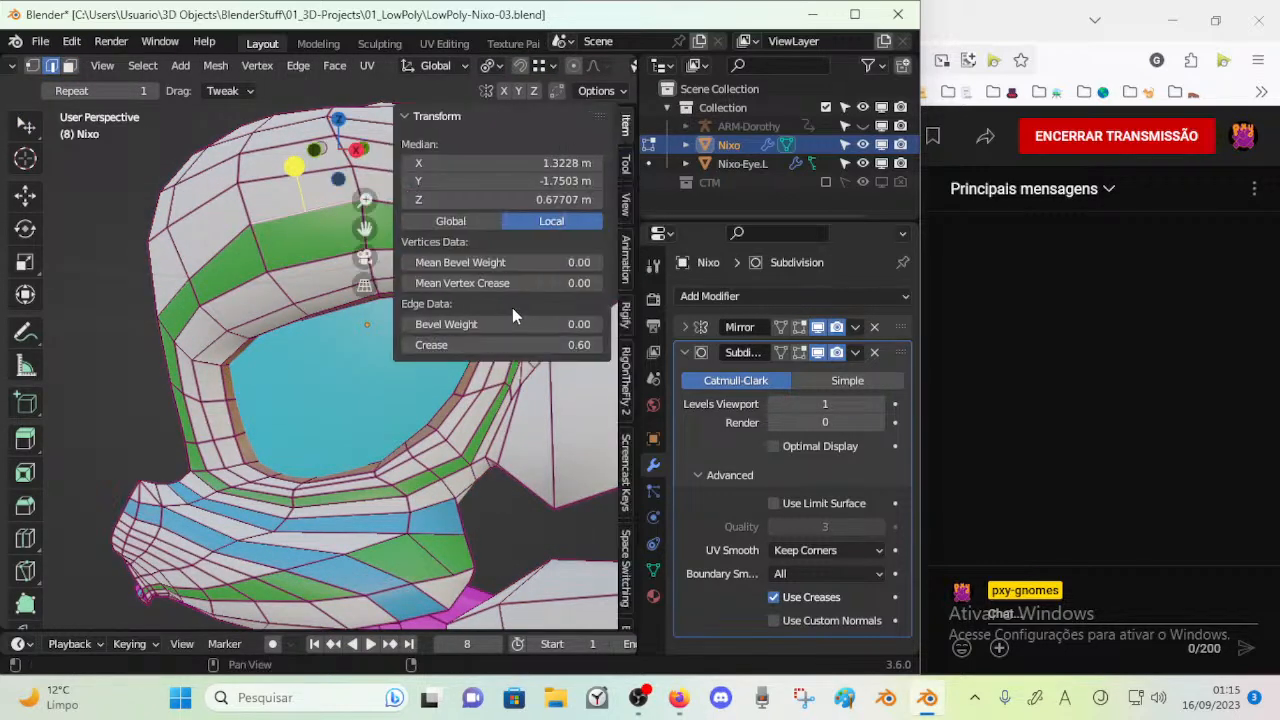
key(n)
key(a)
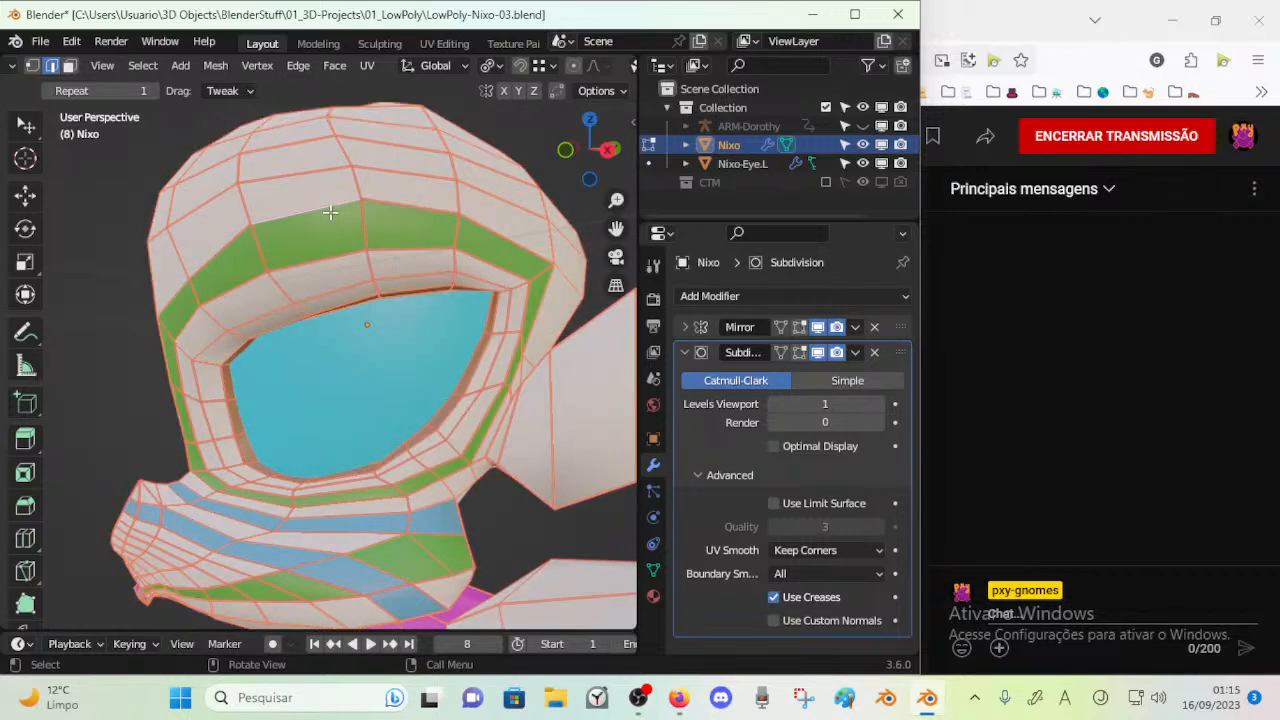
key(shift+e)
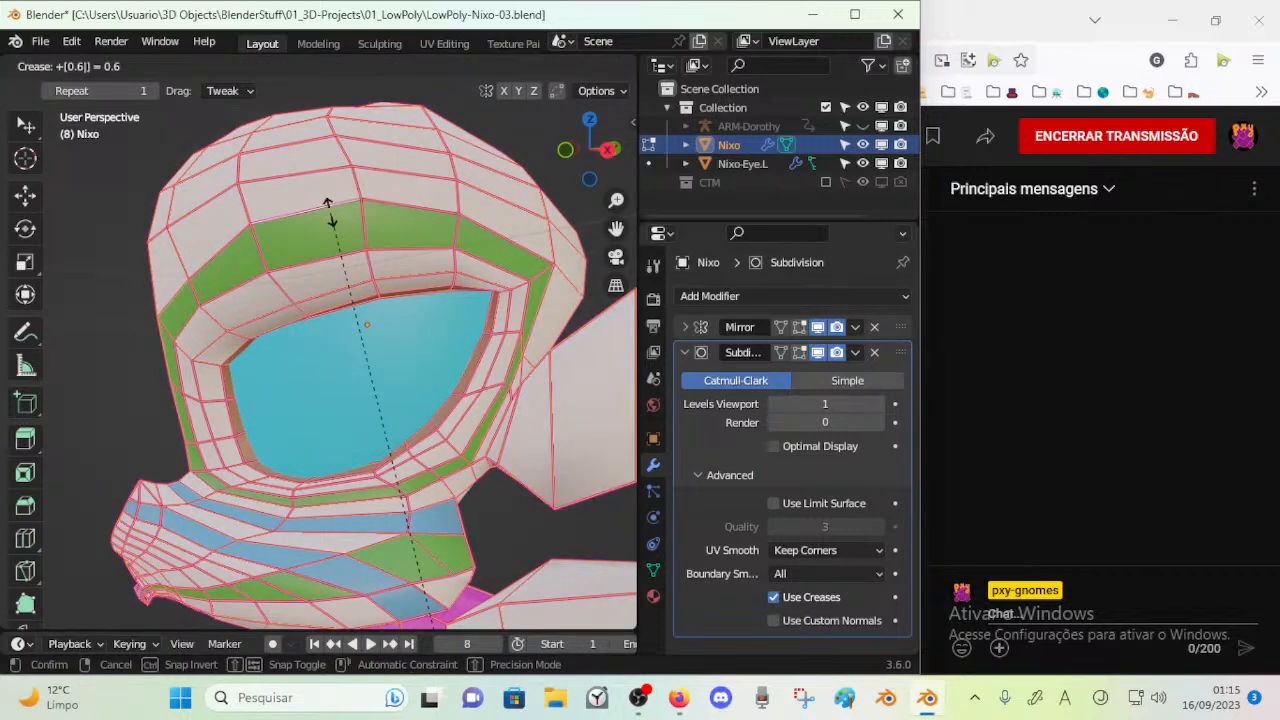
key(Return)
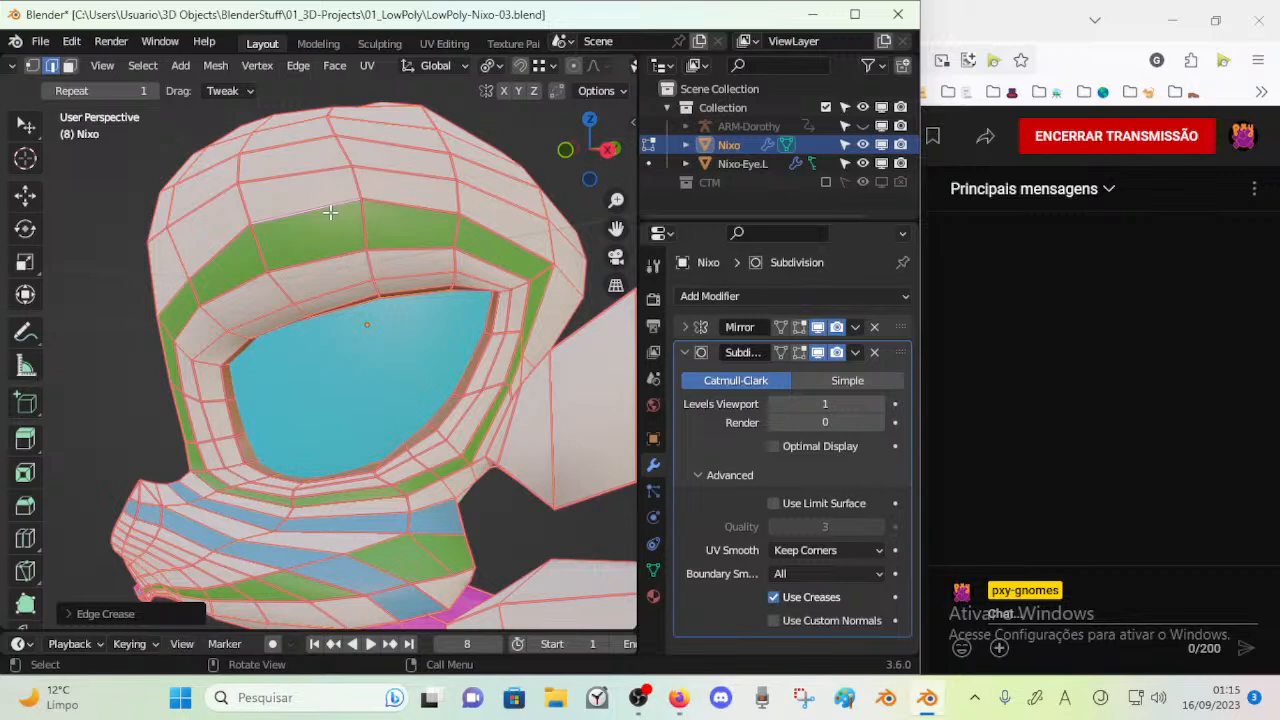
Try Shade Smooth on the Nixo object and undo it
key(Tab)
mouse_move(353, 308)
middle_down()
mouse_move(385, 385)
mouse_move(271, 412)
mouse_move(177, 399)
mouse_move(282, 457)
mouse_move(393, 448)
mouse_move(346, 407)
middle_up()
scroll(185, 415, down, 5)
click(321, 423)
right_click(321, 423)
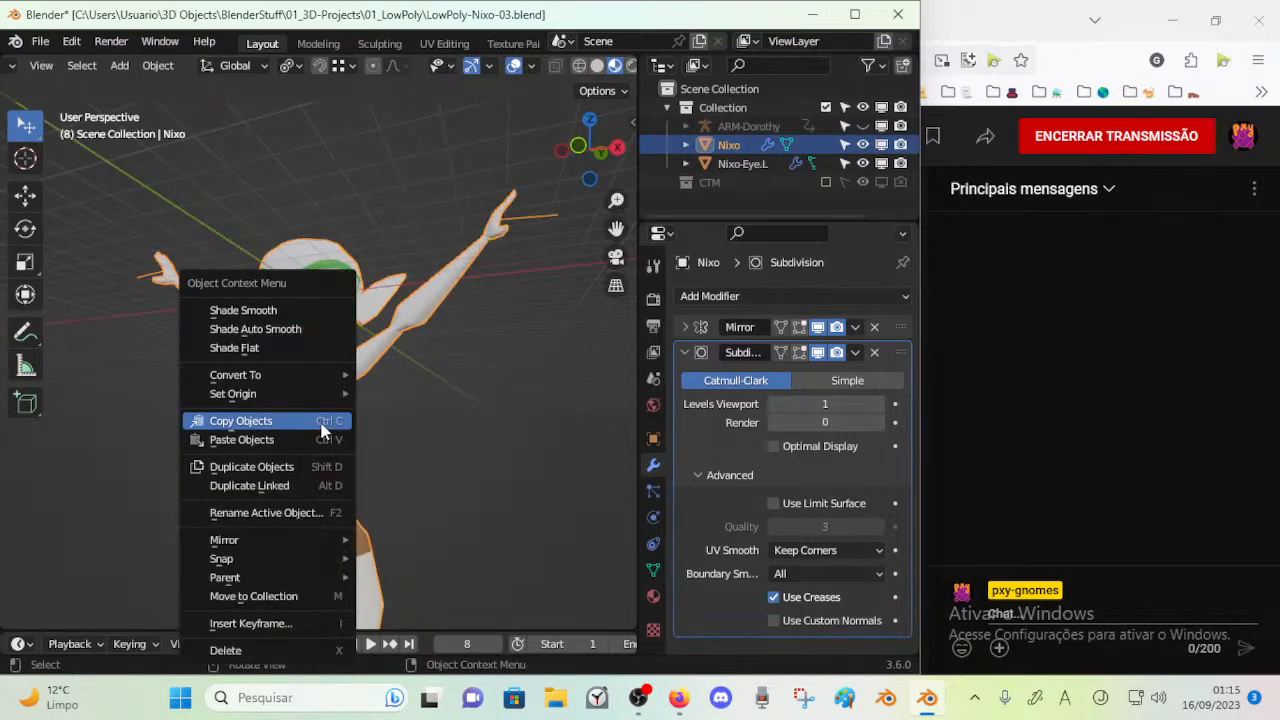
click(296, 312)
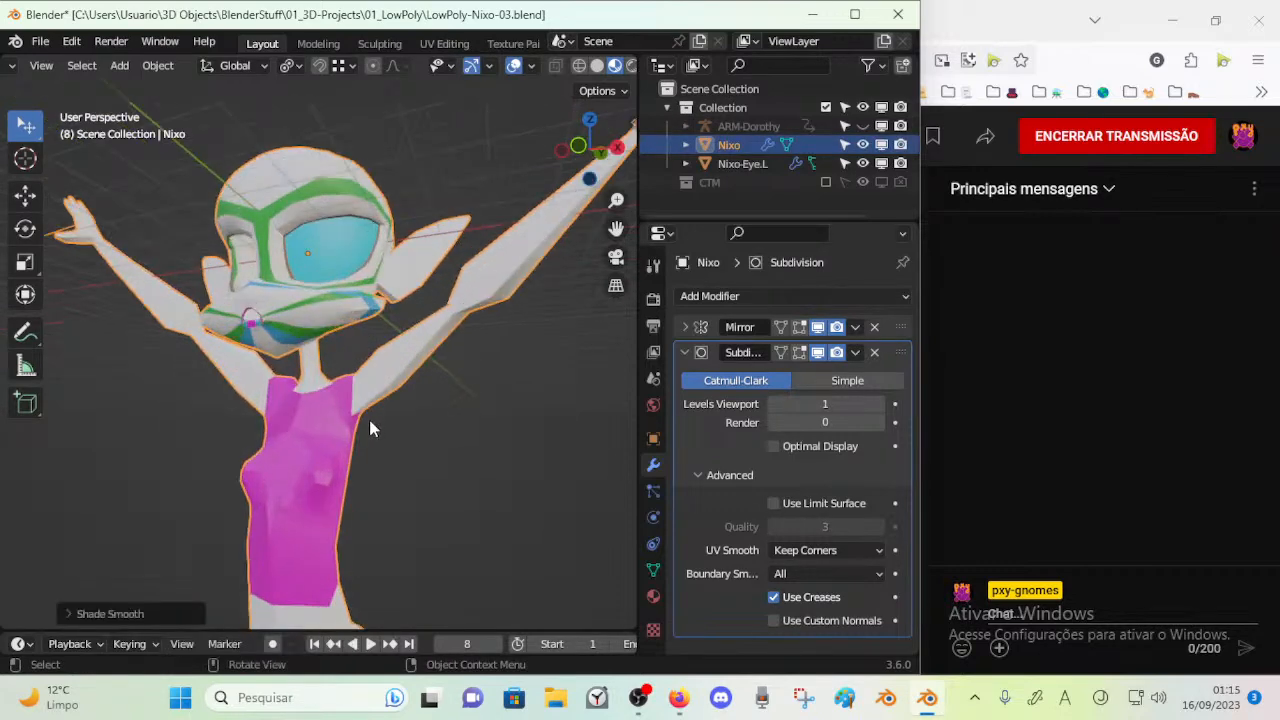
scroll(369, 421, up, 1)
key(ctrl+z)
key(ctrl+z)
Try Shade Auto Smooth on the Nixo object and replace it with Shade Smooth
click(323, 430)
right_click(322, 430)
click(293, 357)
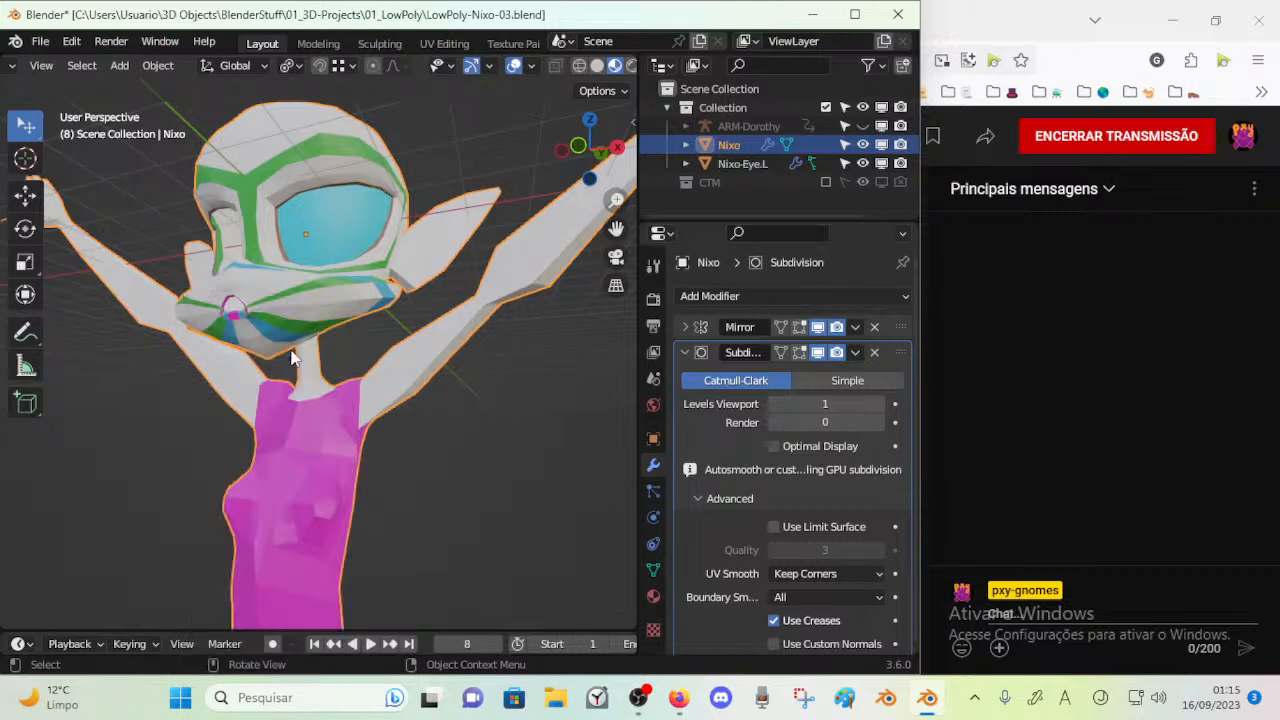
middle_drag(354, 436, 285, 461)
right_click(246, 350)
click(241, 324)
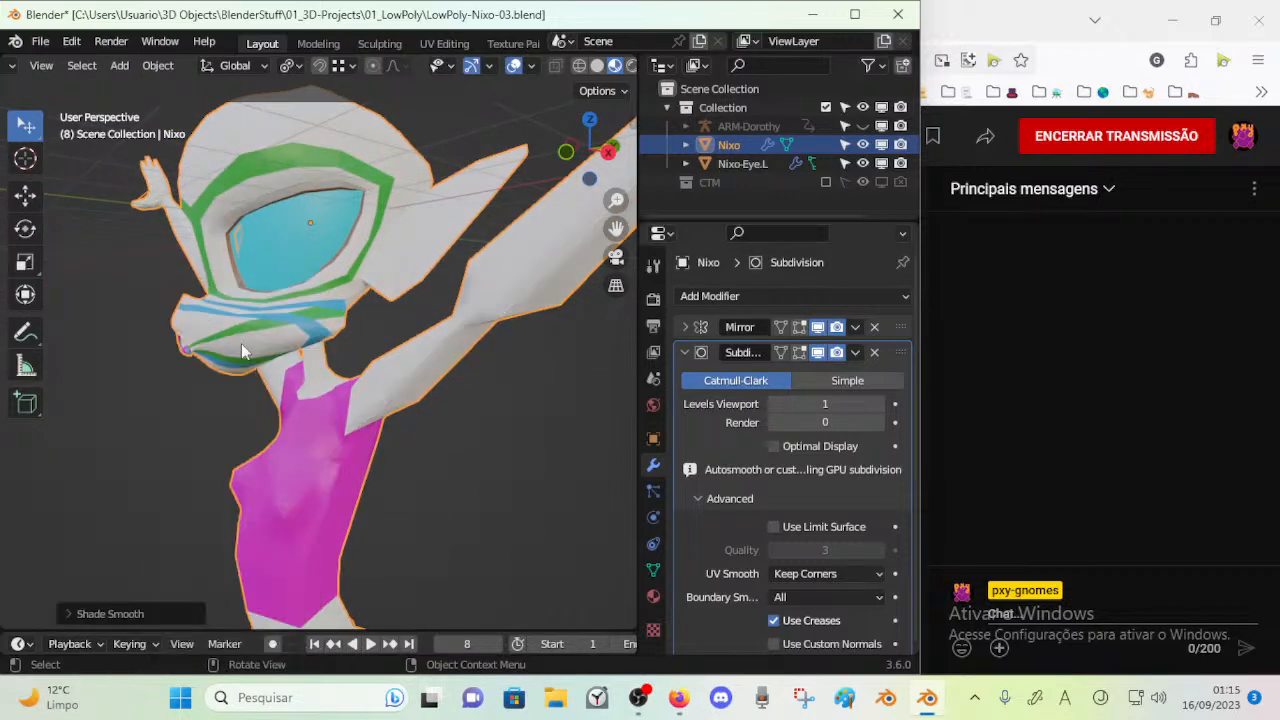
Try two viewport levels and Optimal Display on Nixo's Subdivision modifier, and collapse its settings
middle_drag(241, 324, 293, 422)
click(879, 406)
key(a)
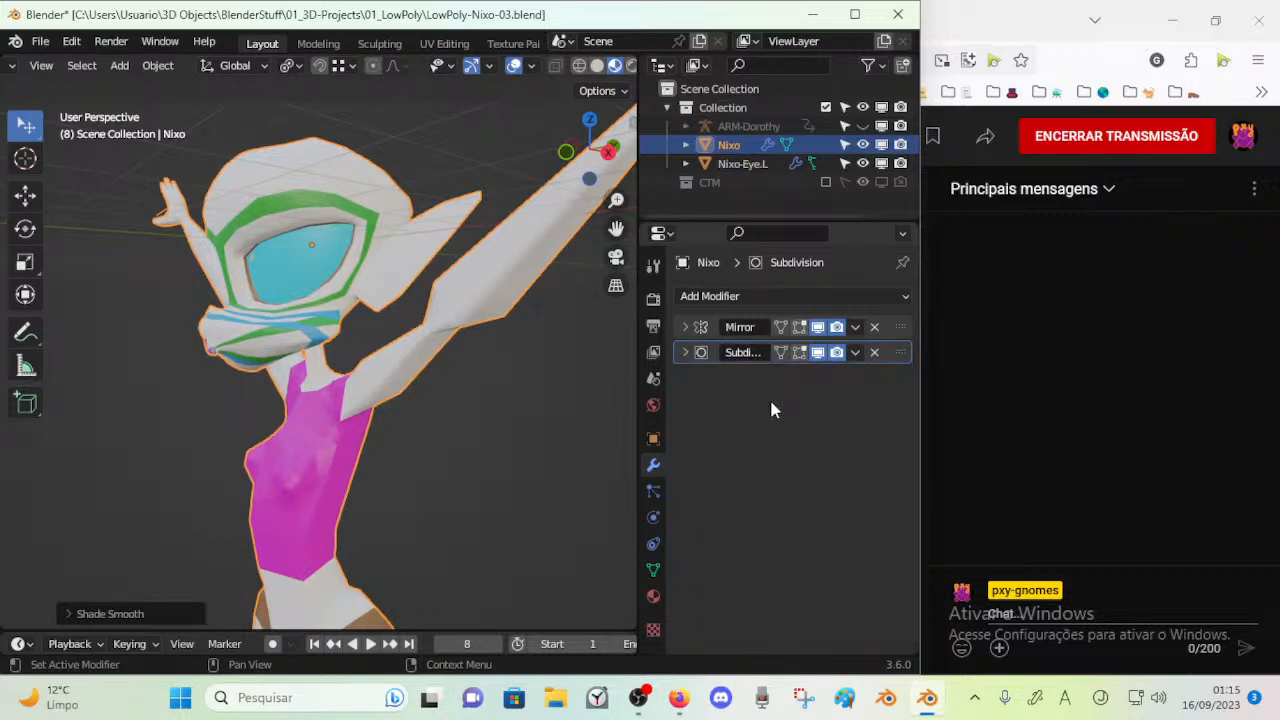
click(682, 352)
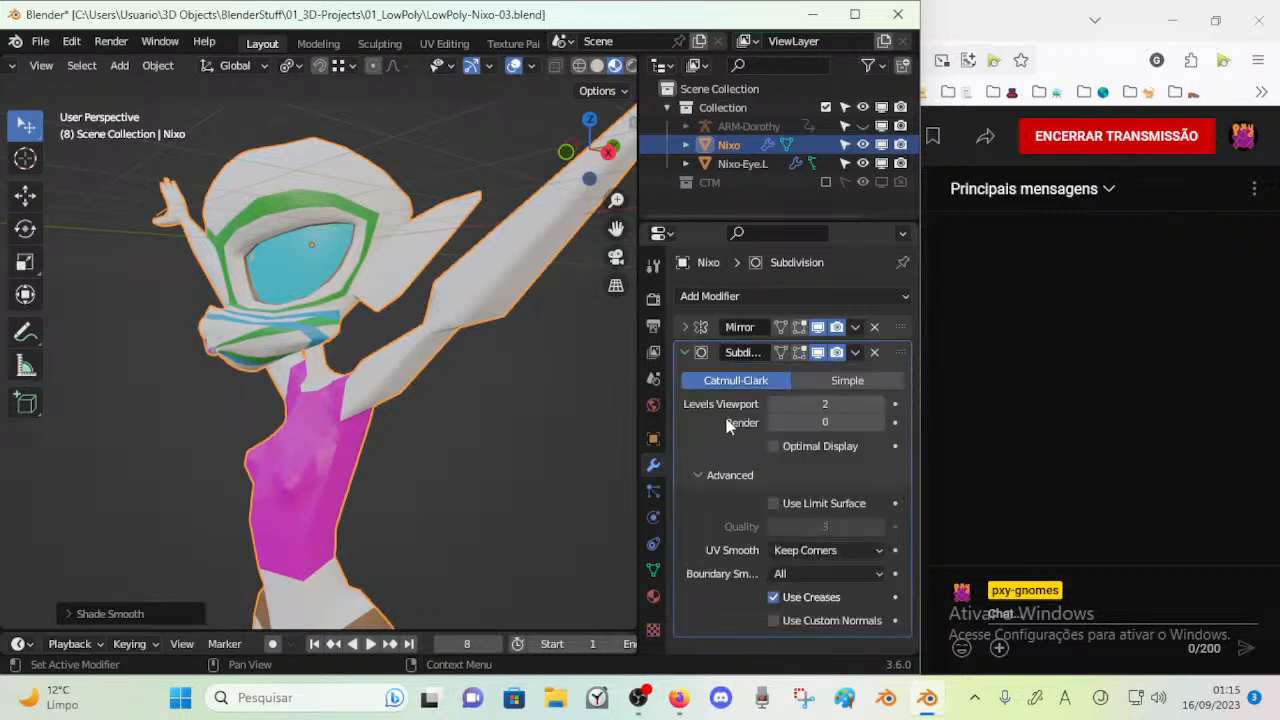
click(775, 404)
click(774, 446)
click(774, 447)
click(682, 323)
click(682, 323)
click(683, 352)
Inspect the underside of the muzzle and the neck area of the Nixo mesh up close
alt+drag(365, 372, 440, 390)
click(342, 429)
key(Tab)
alt+drag(400, 428, 330, 425)
scroll(330, 425, up, 4)
scroll(330, 425, up, 2)
key(Tab)
key(Tab)
Add another 0.2 crease to every edge of the Nixo mesh
key(a)
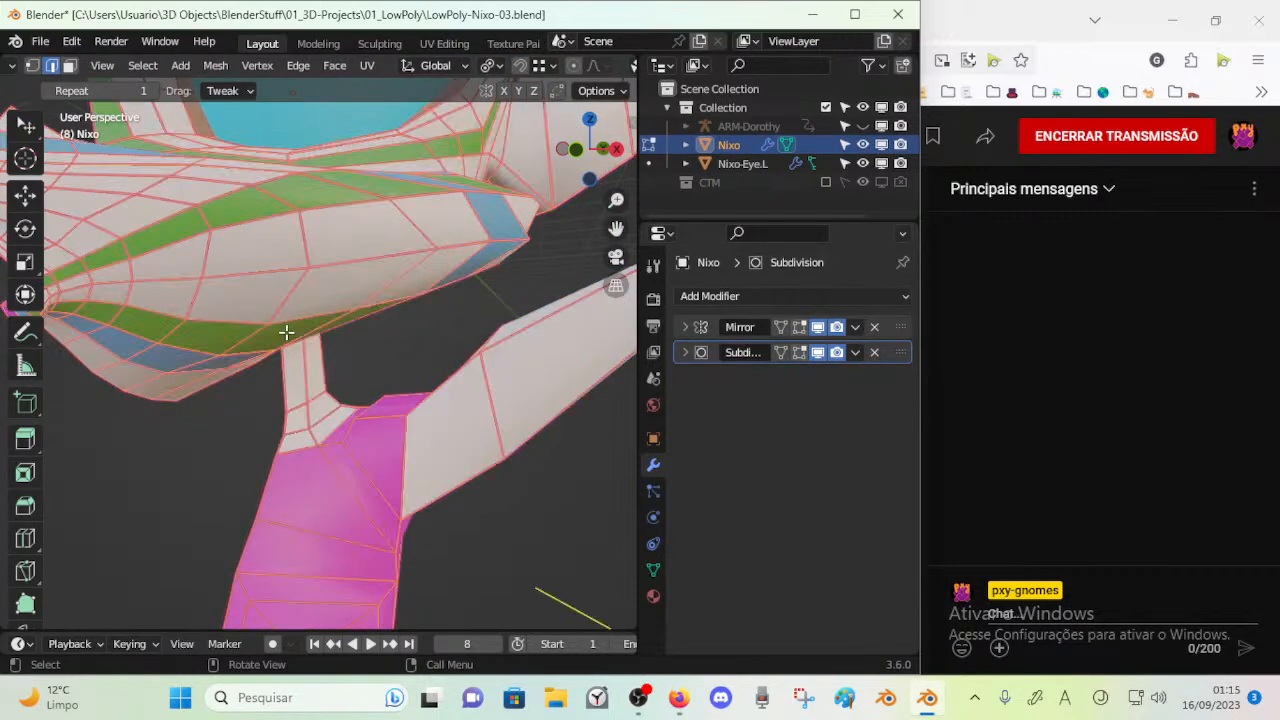
key(ctrl+e)
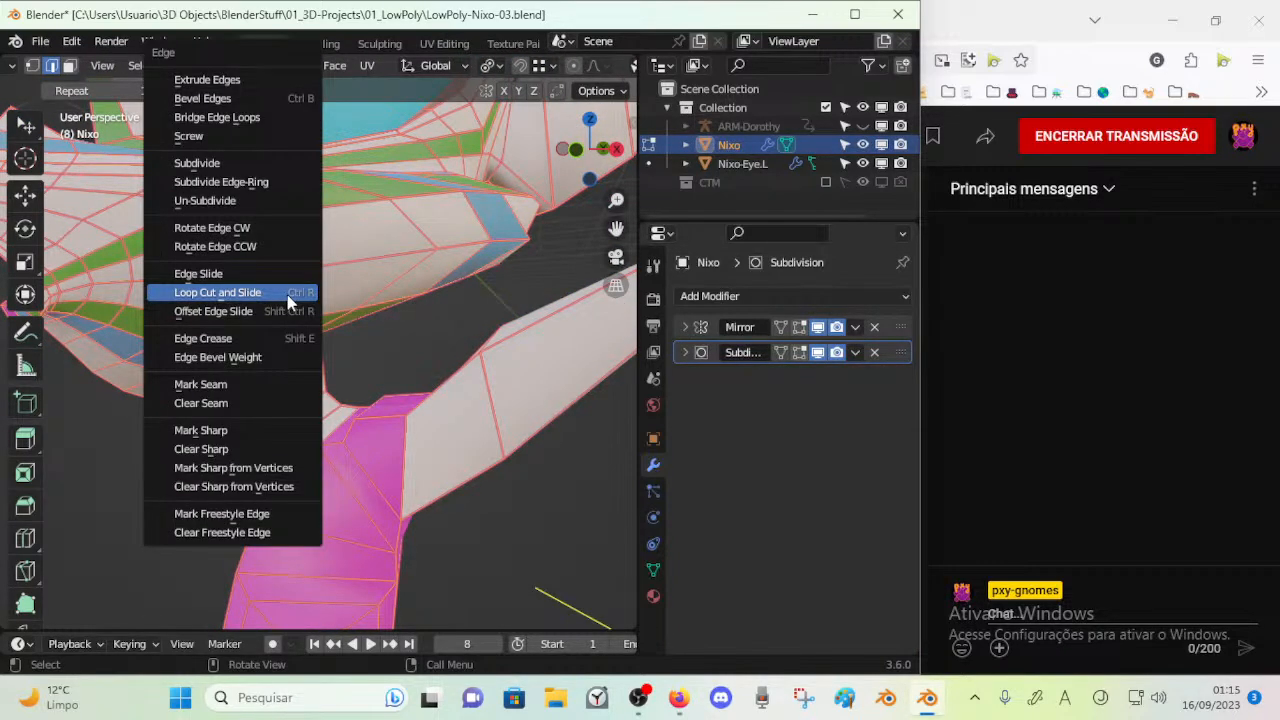
key(Escape)
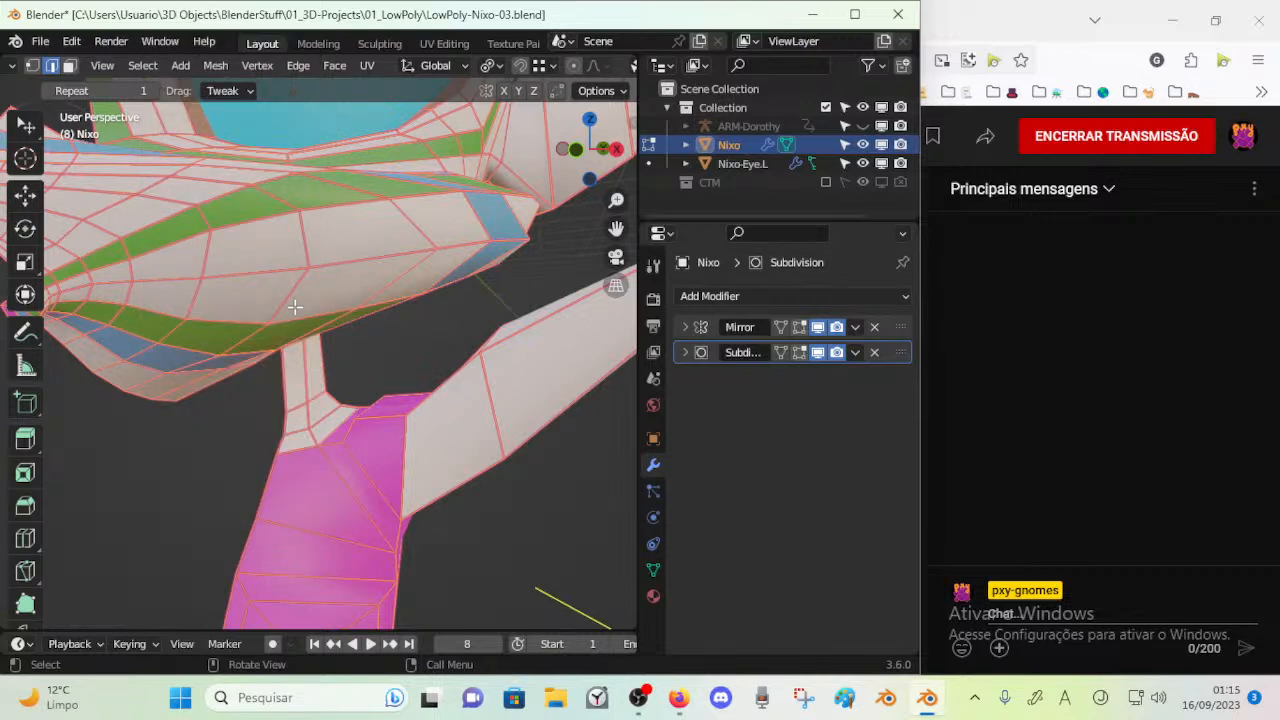
key(shift+e)
text(0.2)
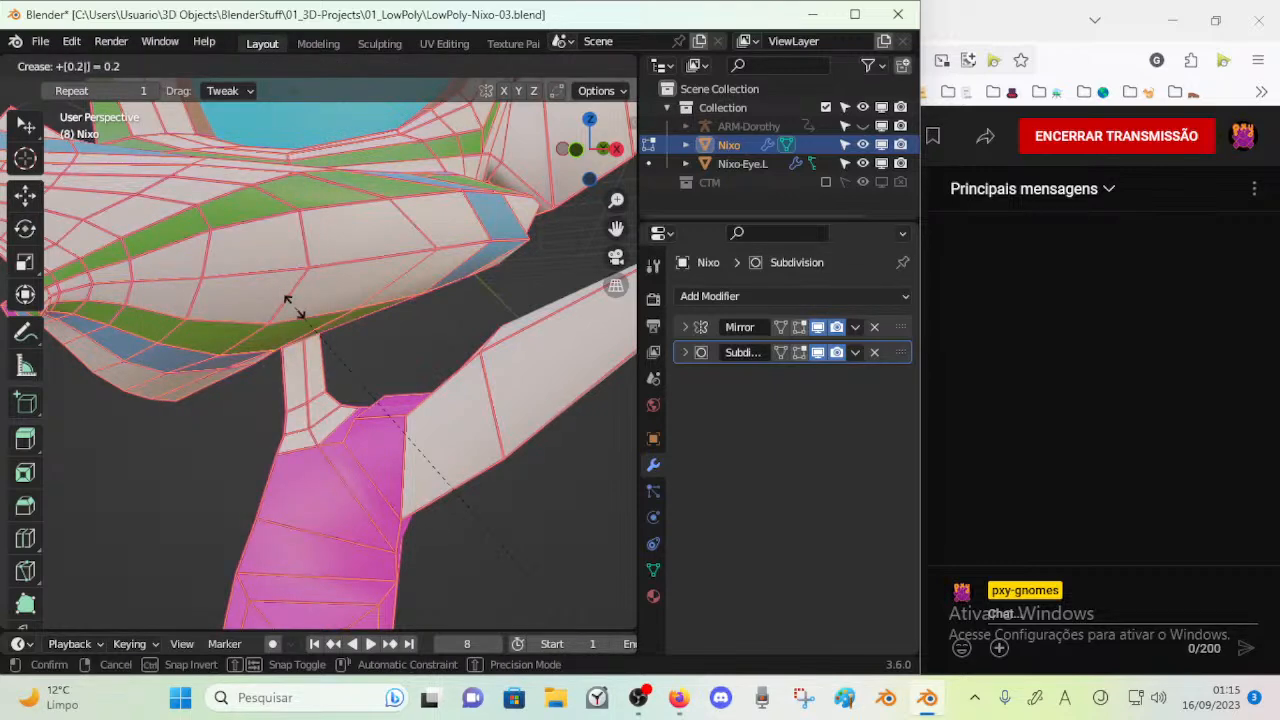
key(Return)
Read the crease values of individual edges on the side of the muzzle
key(alt+a)
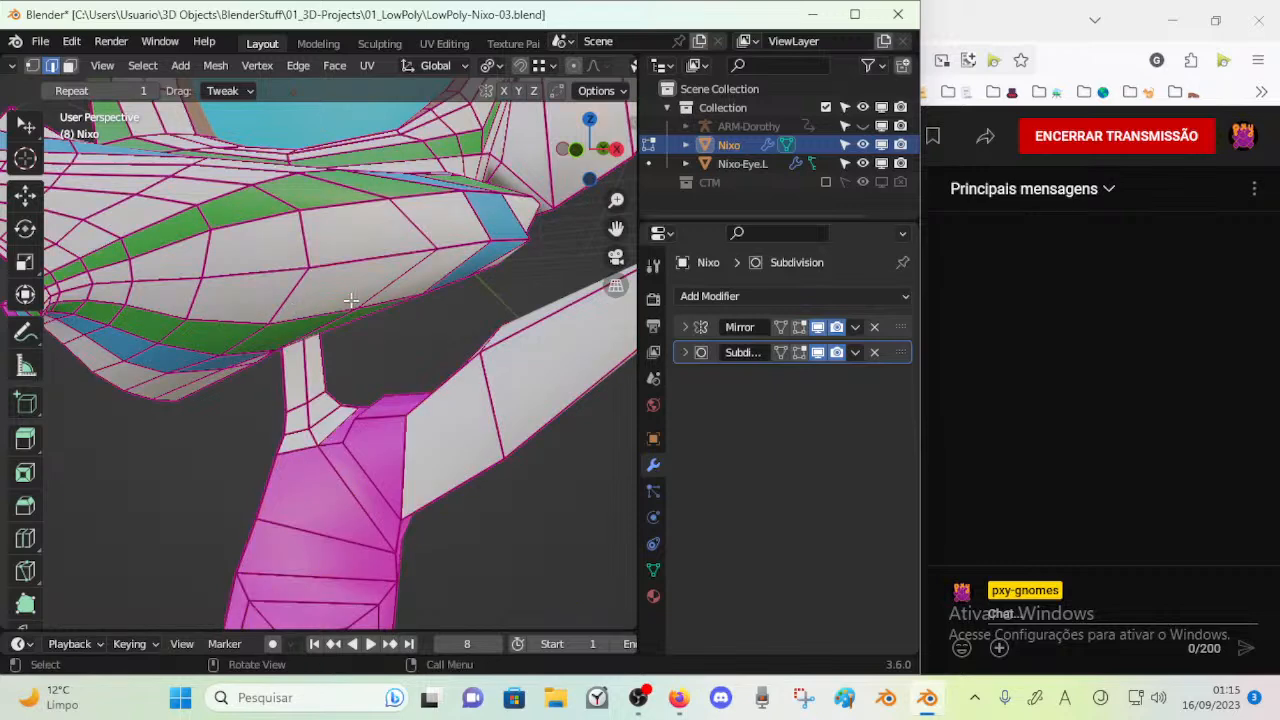
key(n)
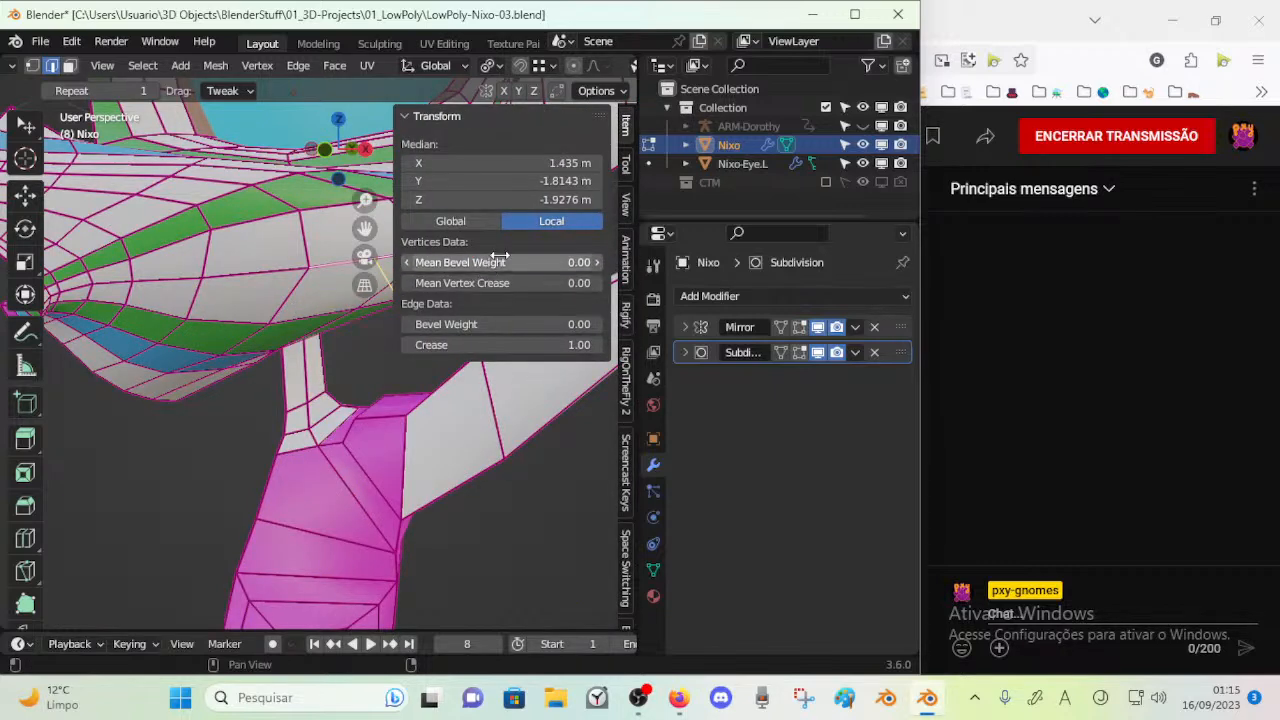
click(259, 263)
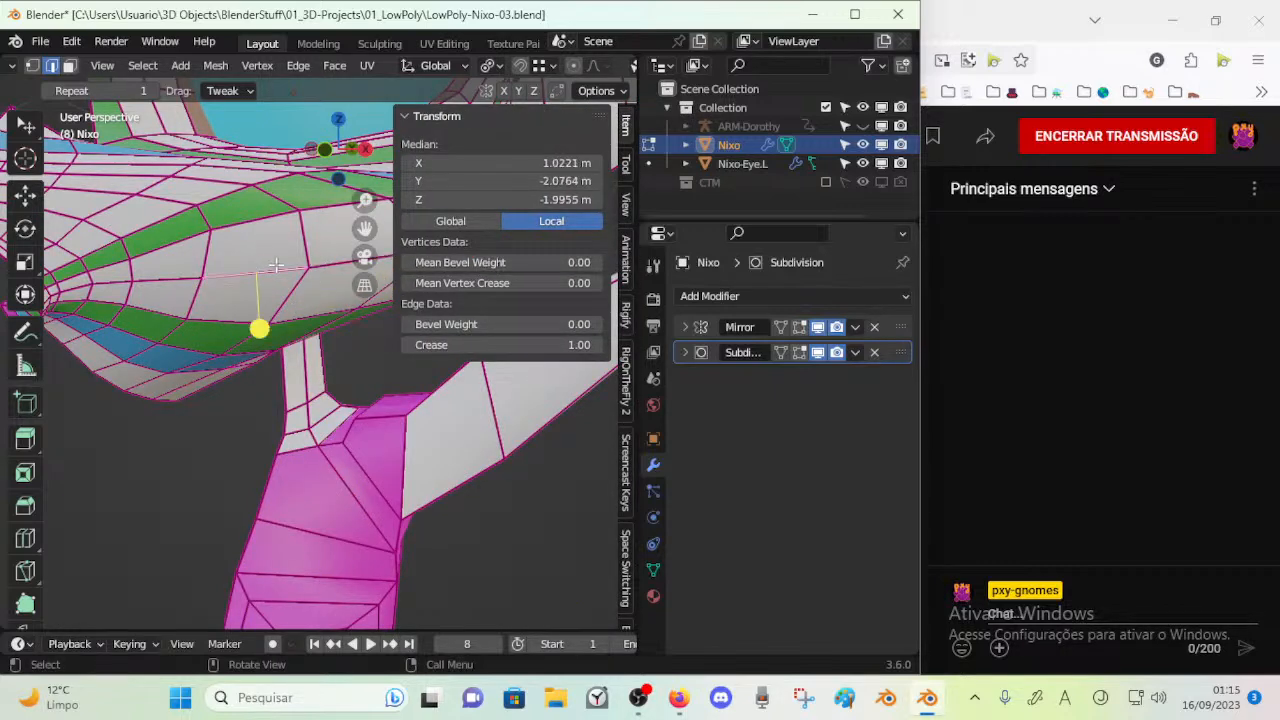
Try to apply an edge crease of 0 to the whole Nixo mesh, and clear the selection
key(a)
key(shift+e)
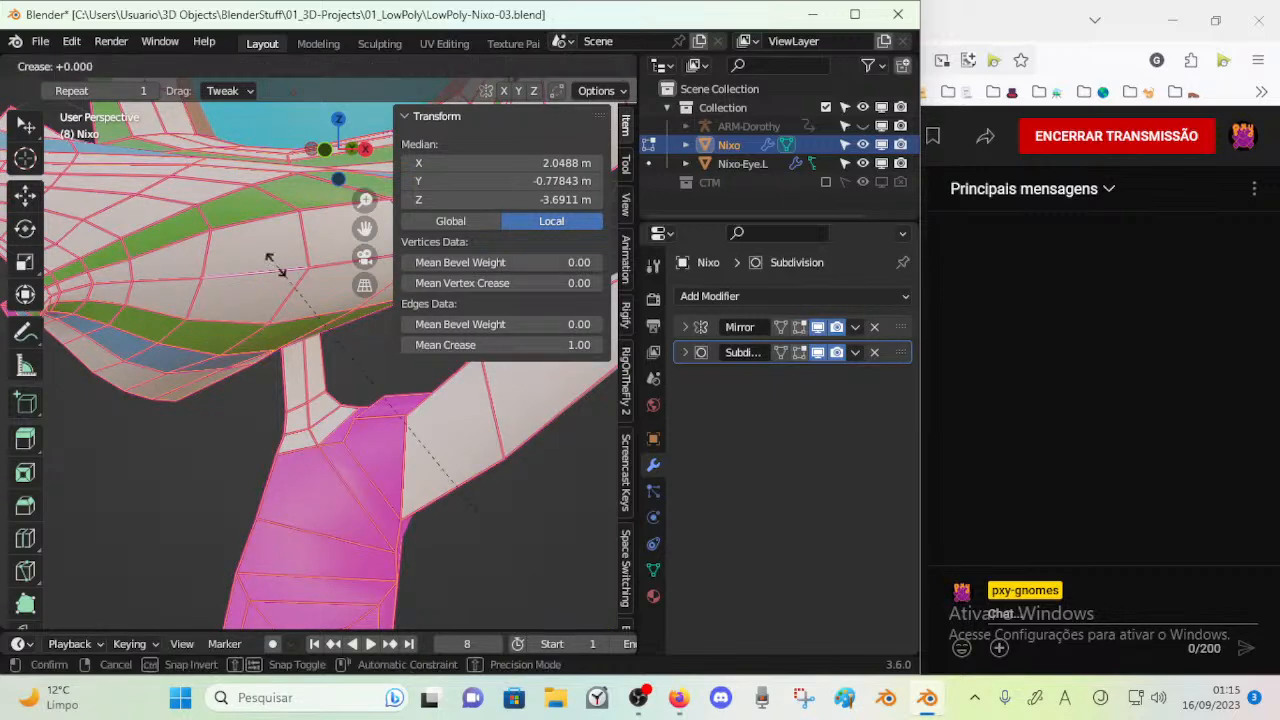
right_click(276, 265)
key(1)
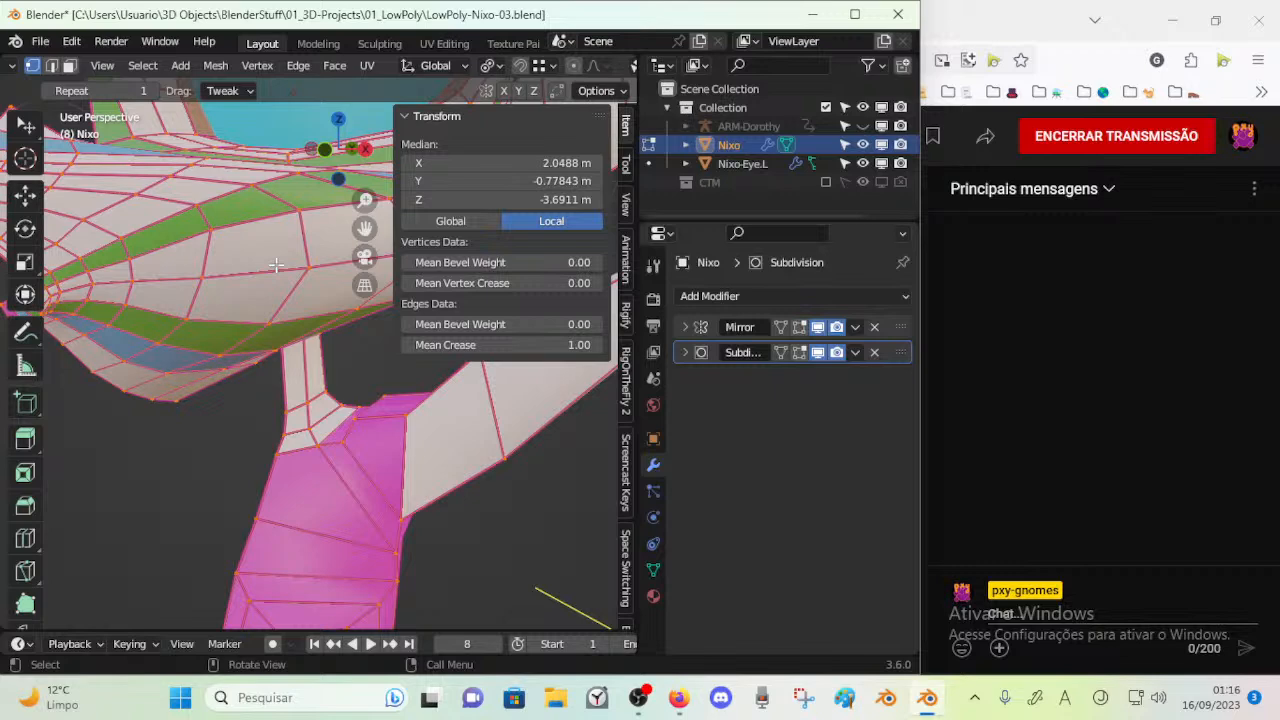
key(shift+e)
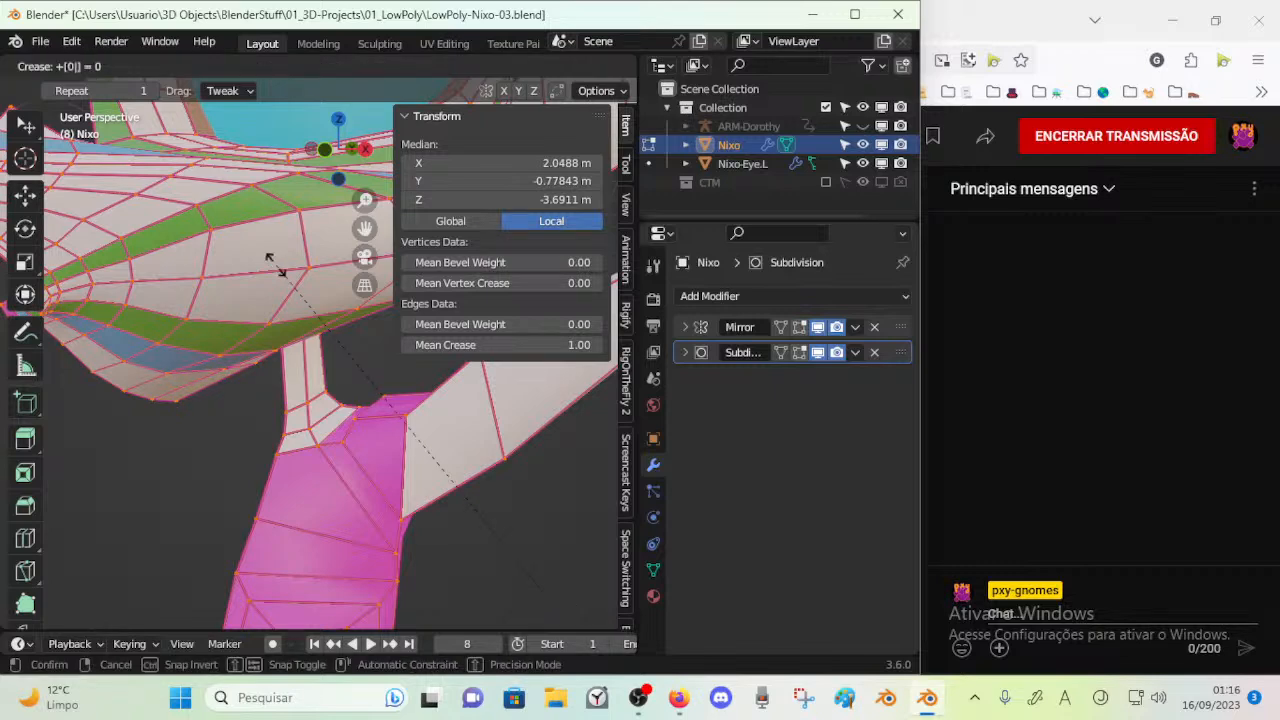
key(Return)
key(alt+a)
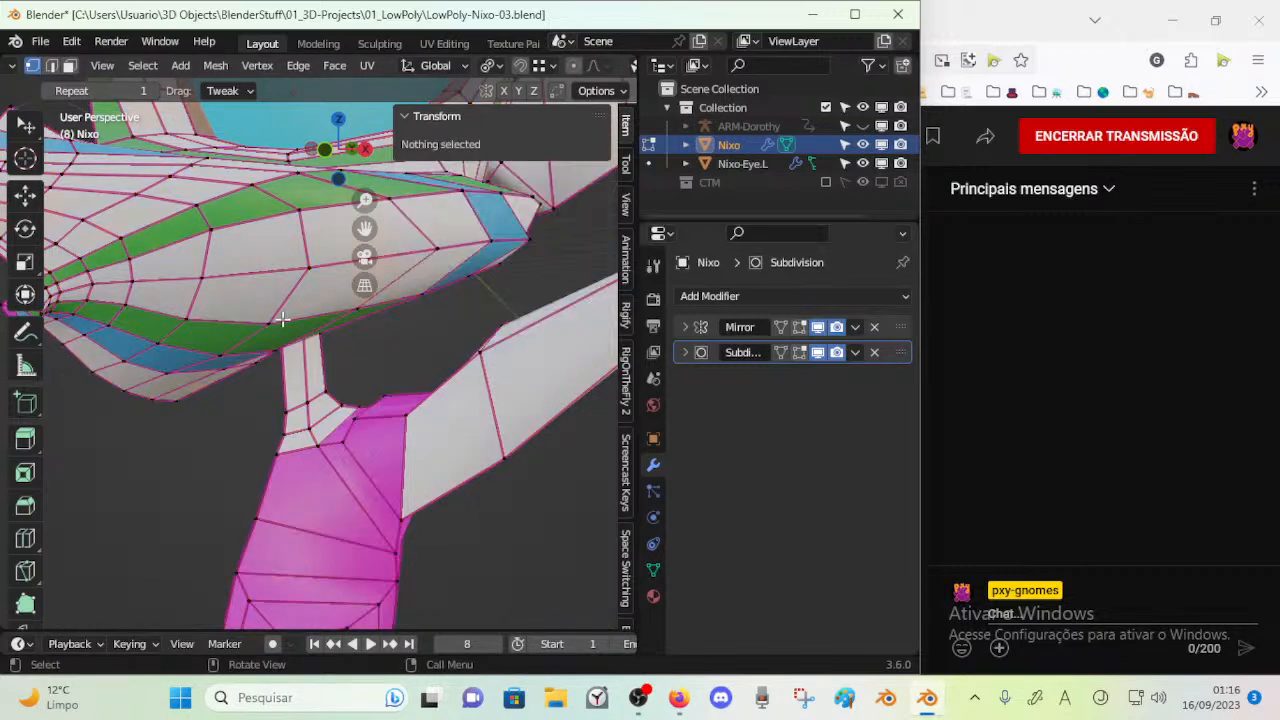
Check the vertex data of individual points on the side of the muzzle, and view the model in Object Mode
click(263, 279)
key(2)
key(1)
click(293, 285)
click(277, 329)
click(335, 257)
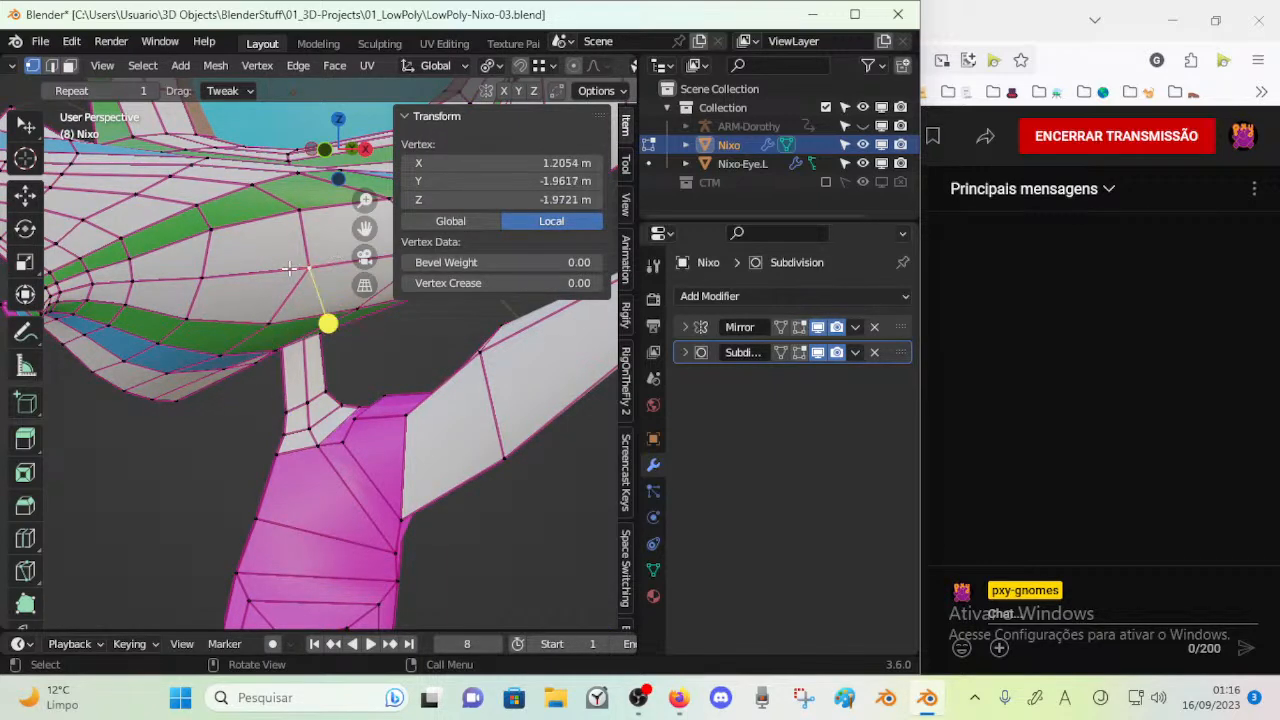
key(a)
key(Tab)
middle_drag(284, 345, 234, 360)
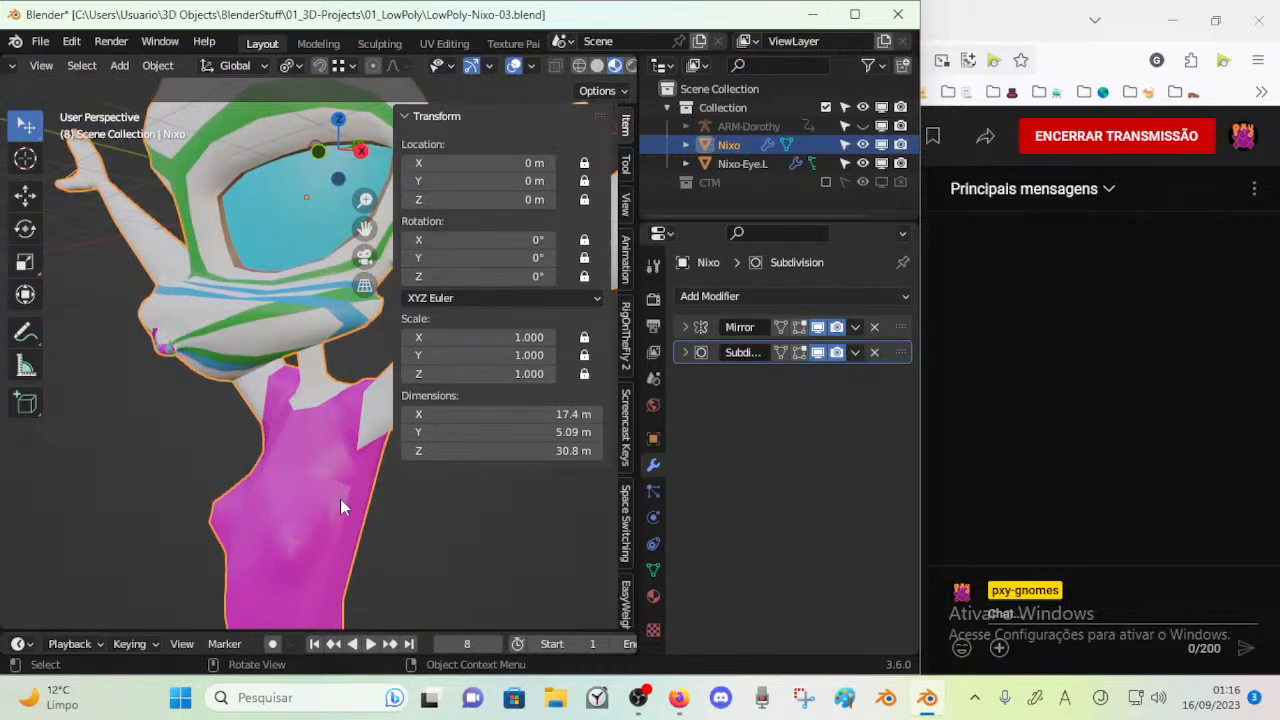
Try the Edge Crease operation on all faces of the Nixo mesh
key(Tab)
key(2)
key(3)
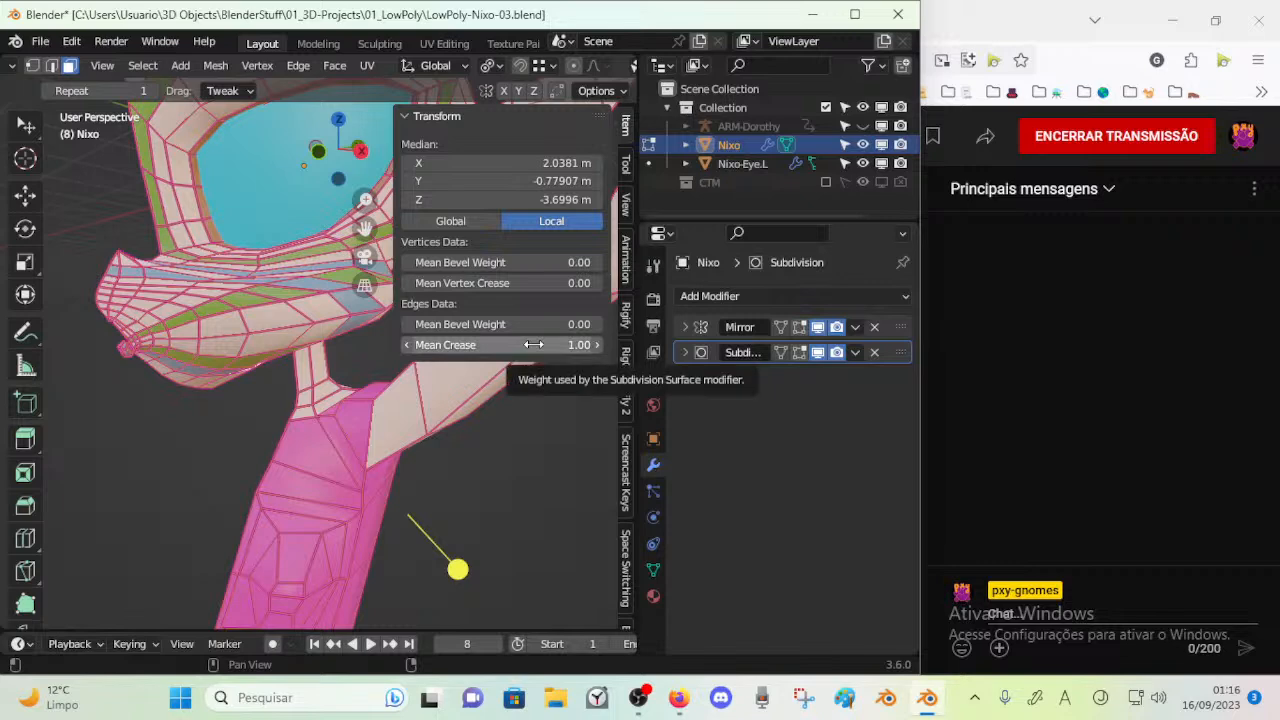
key(shift+e)
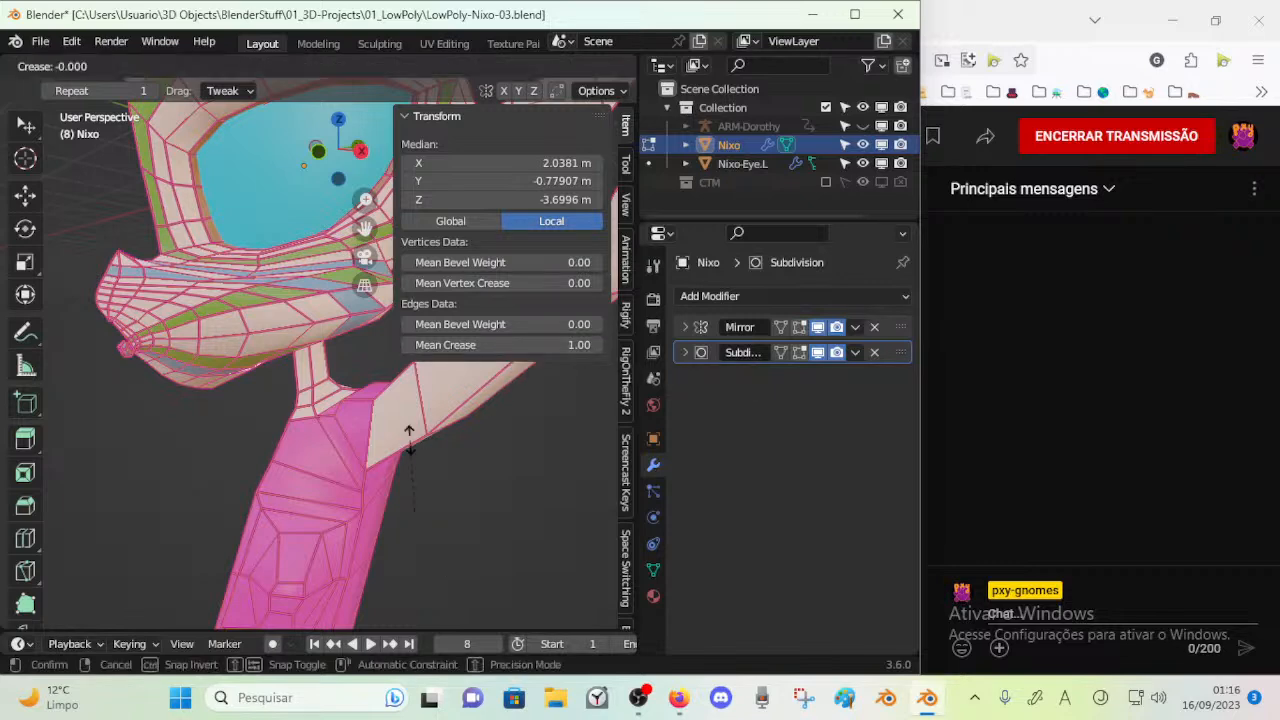
key(Return)
key(Tab)
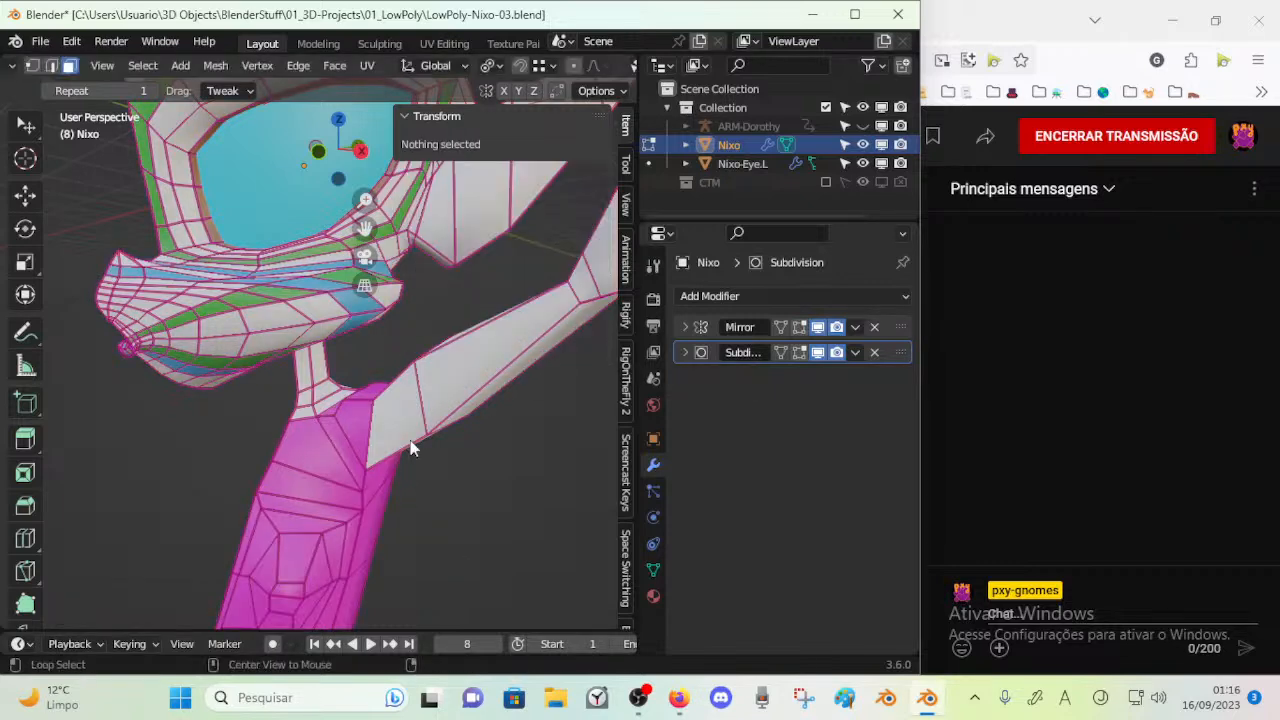
key(Tab)
middle_drag(448, 460, 279, 479)
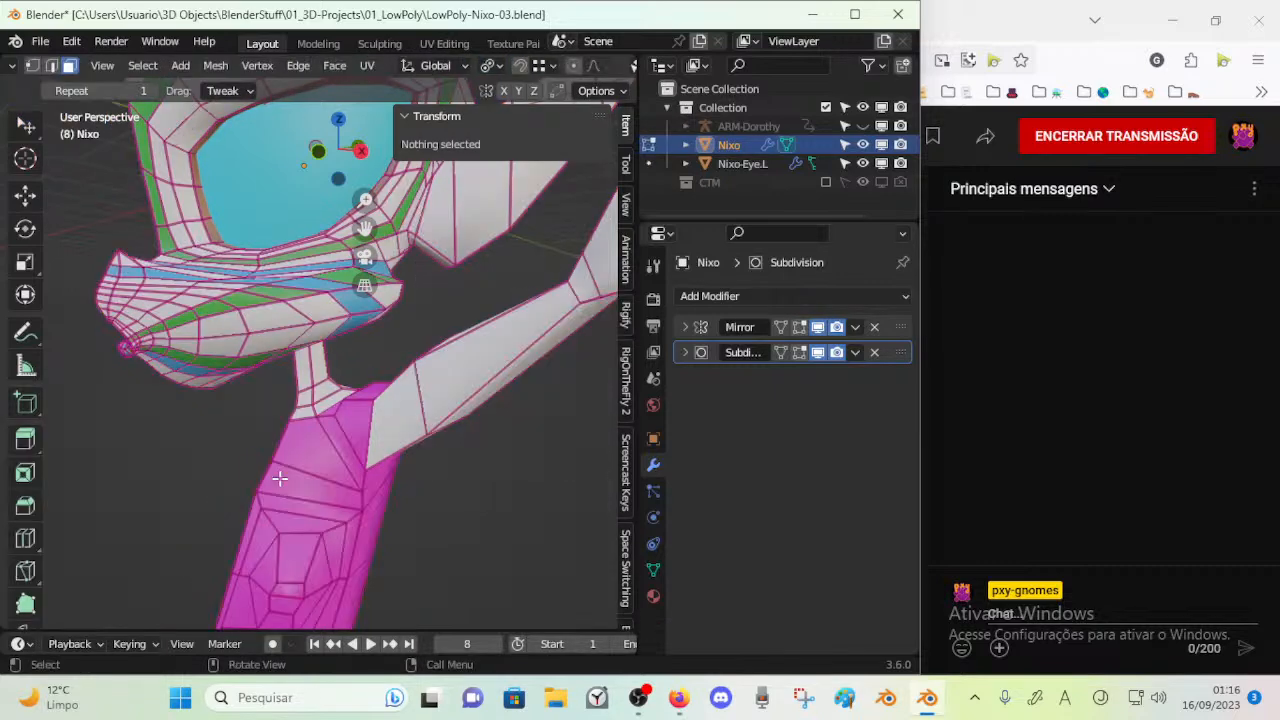
Set the Mean Crease of the entire Nixo mesh to 0.2
key(a)
click(560, 345)
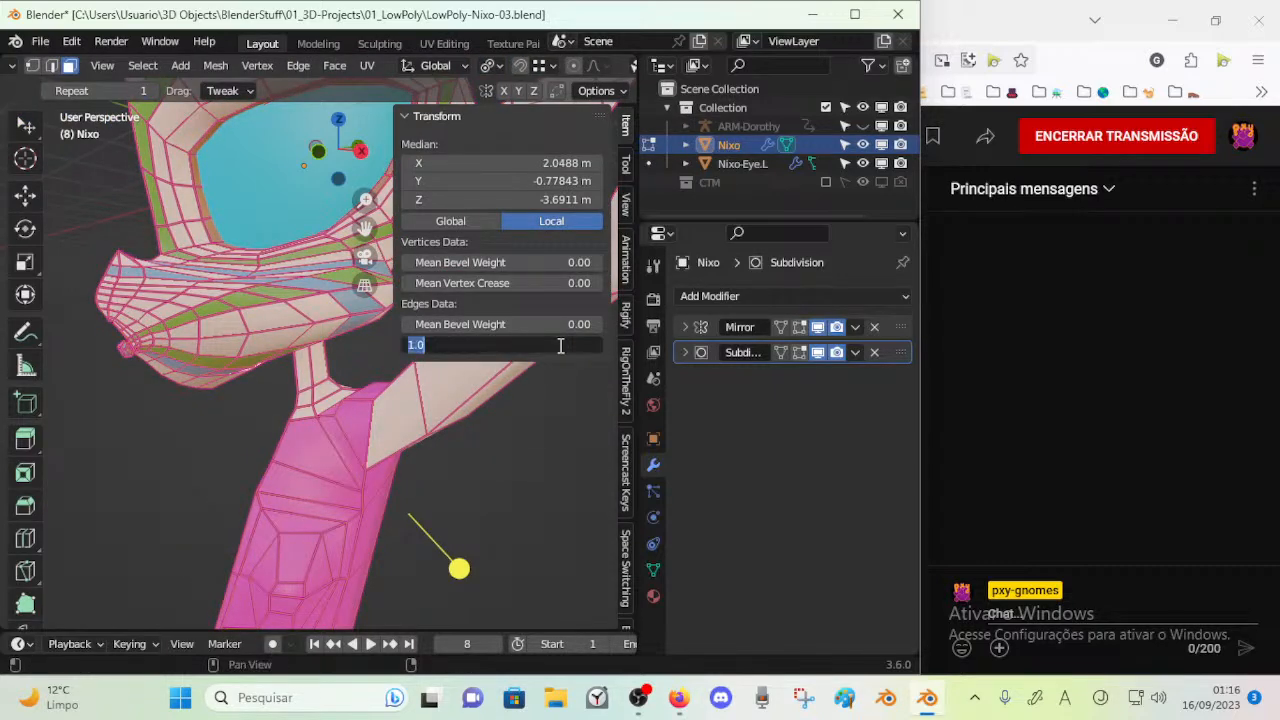
text(0.2)
key(Return)
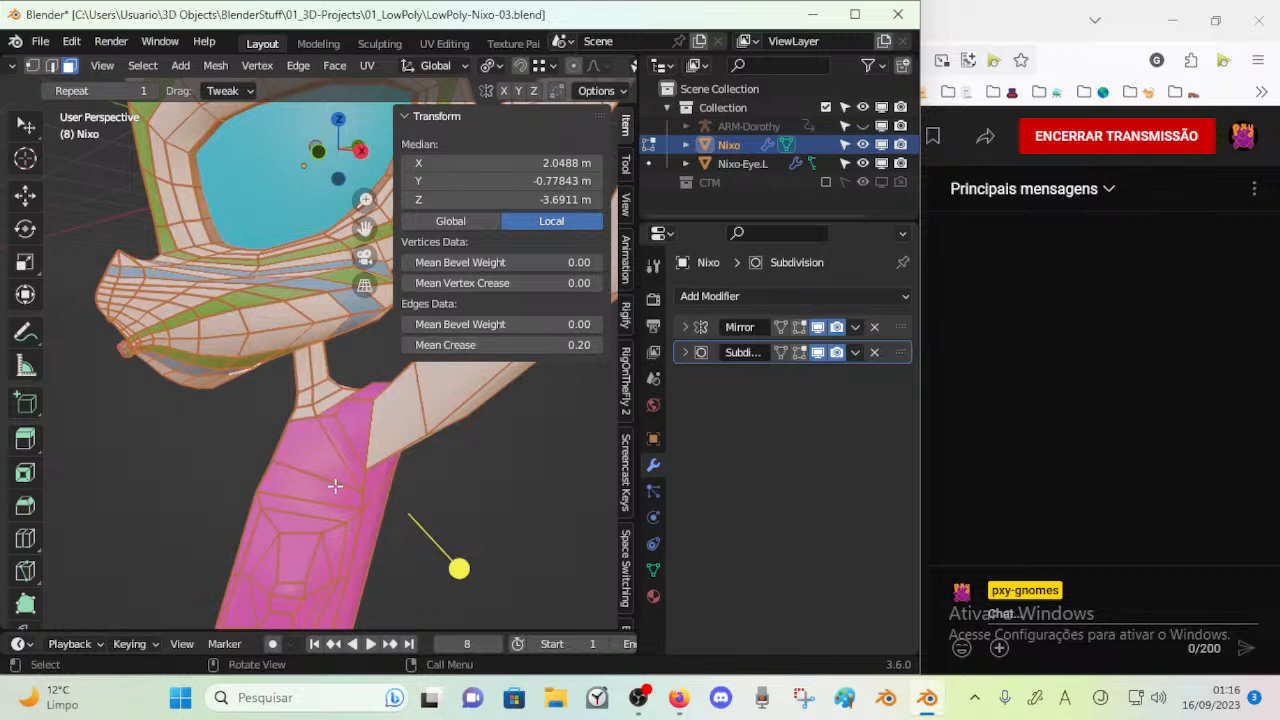
Inspect the muzzle and neck shading in Object Mode, and return to the mesh with nothing selected
key(Tab)
middle_drag(376, 488, 315, 503)
scroll(340, 483, up, 3)
key(Tab)
scroll(281, 460, up, 2)
key(alt+a)
scroll(328, 437, up, 2)
middle_drag(328, 437, 388, 448)
Move two vertices where the top of the neck joins the underside of the jaw
key(ctrl+Tab)
click(282, 438)
shift+middle_drag(302, 408, 235, 419)
key(n)
middle_drag(207, 403, 237, 451)
key(1)
key(g)
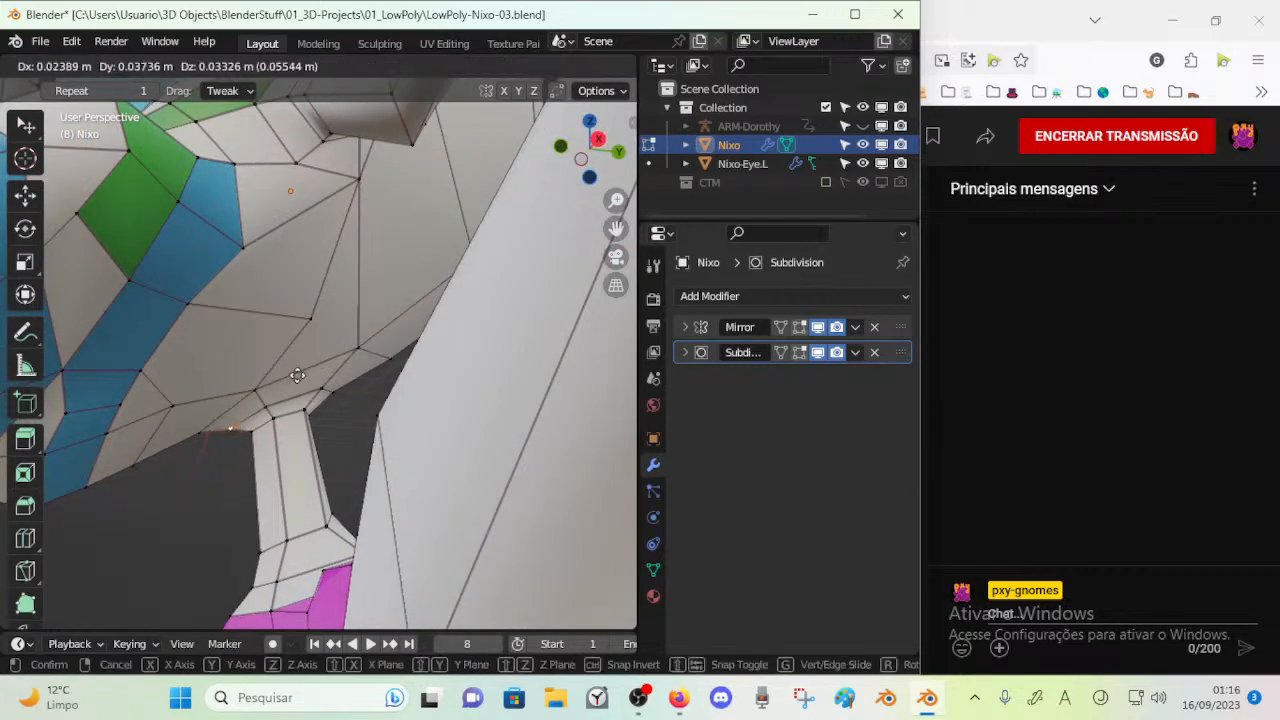
shift+click(334, 351)
key(g)
shift+click(273, 431)
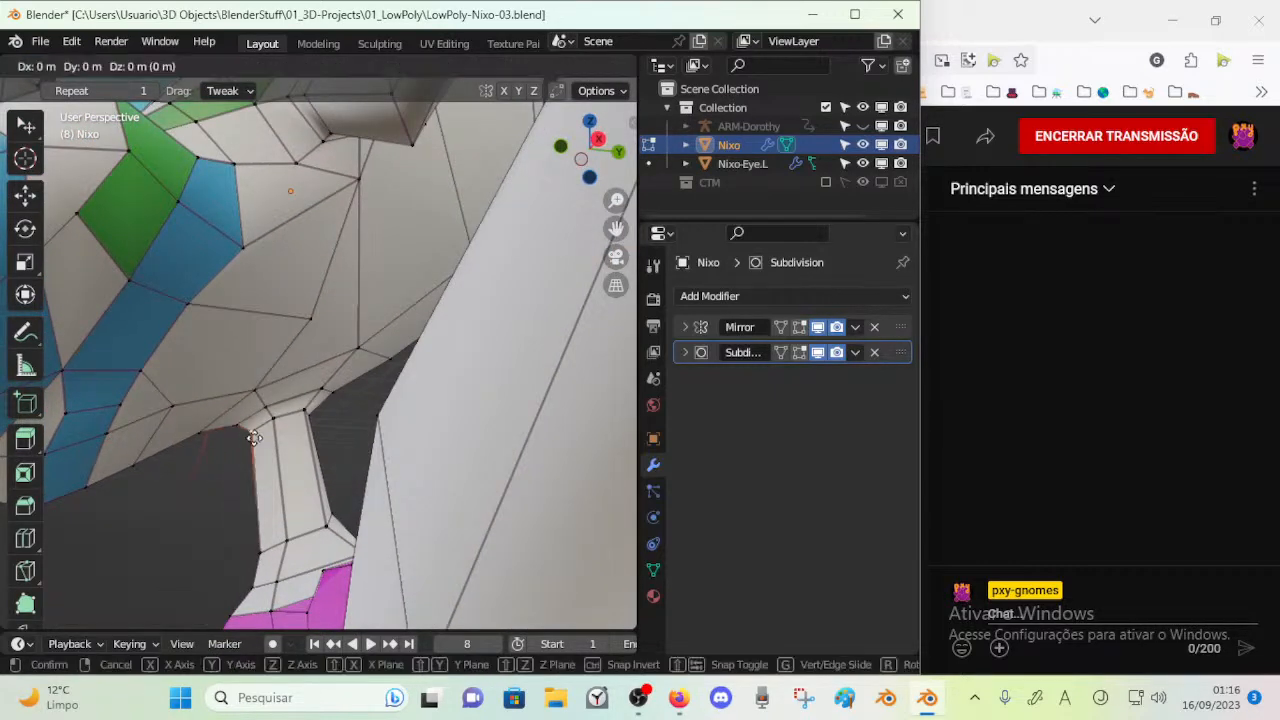
Save the file and return to Object Mode to view Nixo's head and raised arm
middle_drag(250, 455, 394, 498)
scroll(312, 484, down, 4)
key(ctrl+s)
key(ctrl+Tab)
click(325, 432)
middle_drag(330, 435, 429, 345)
key(Tab)
key(Tab)
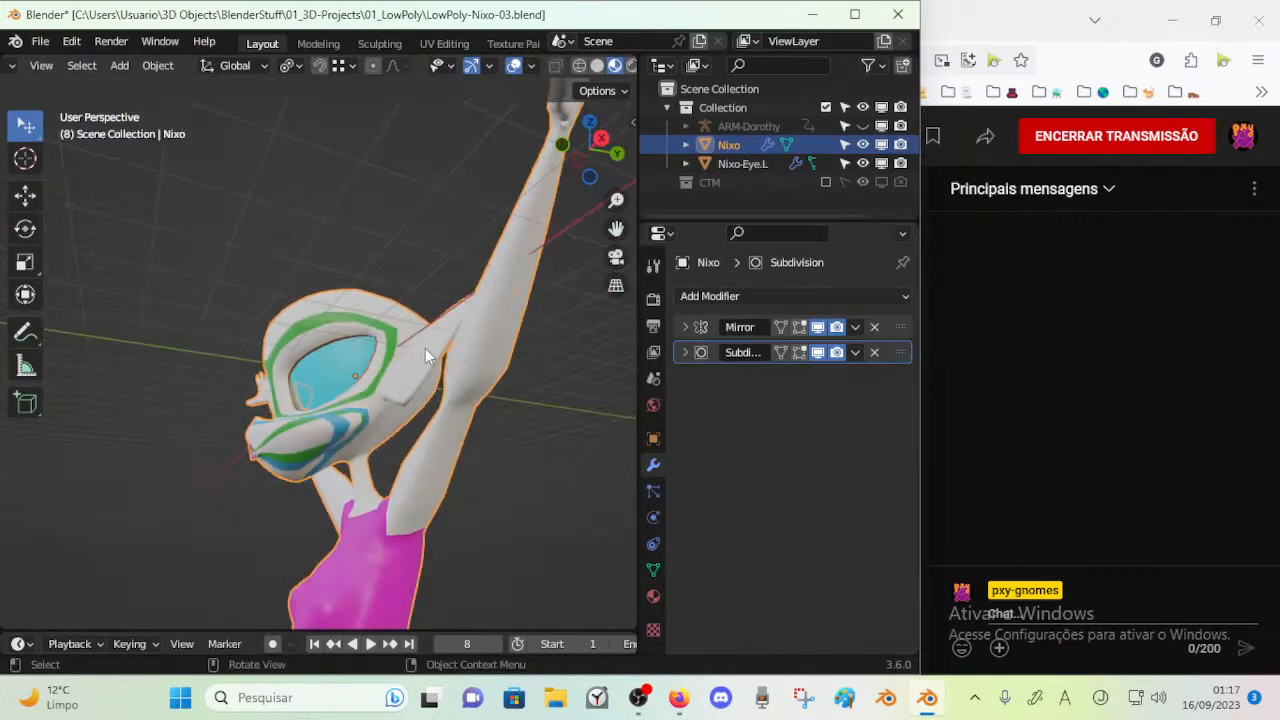
Show the Note and Note.001 annotation layers together with Note.002 over the model
key(n)
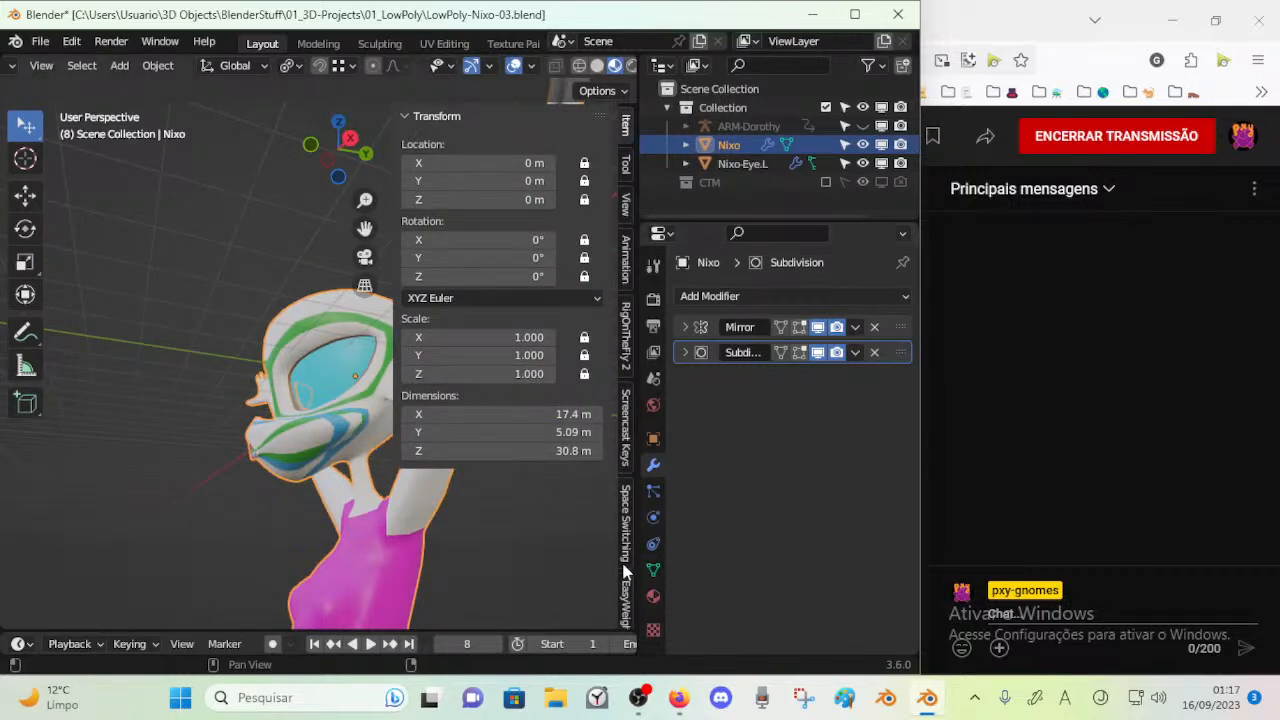
key(n)
click(626, 212)
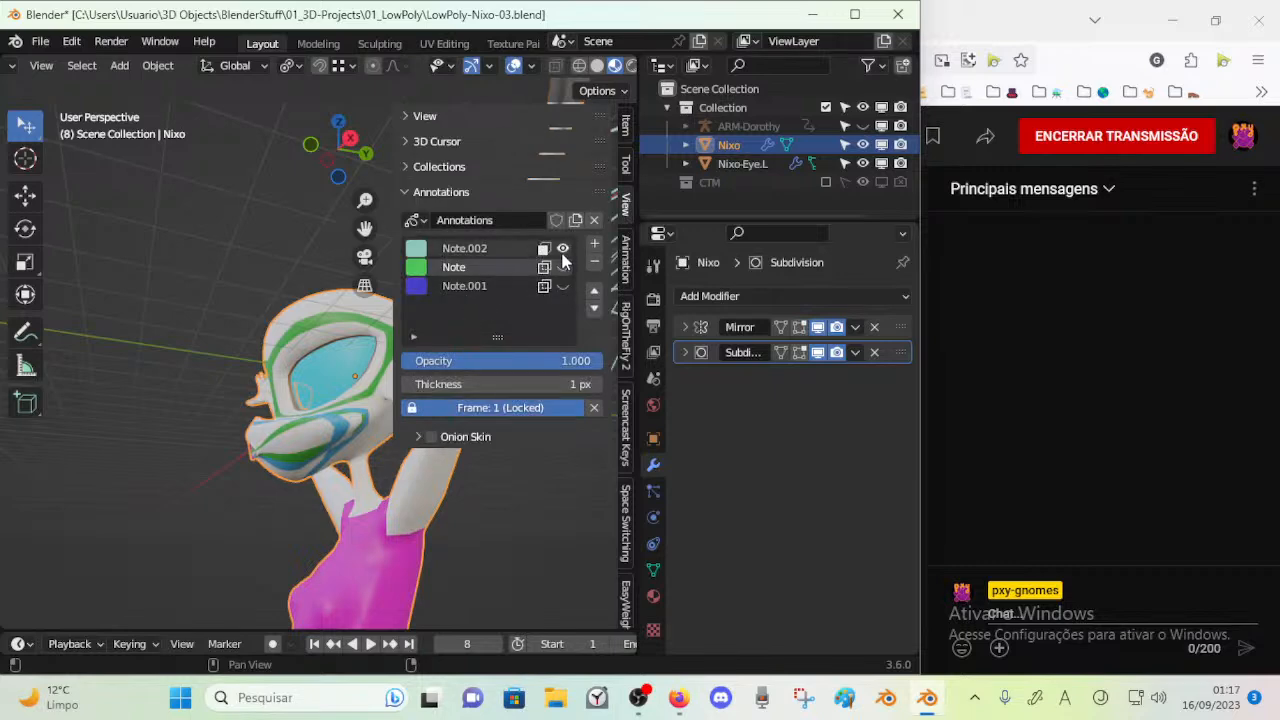
click(563, 267)
click(563, 286)
Compare the model with the annotation sketches in the front and right orthographic views
middle_drag(251, 374, 378, 450)
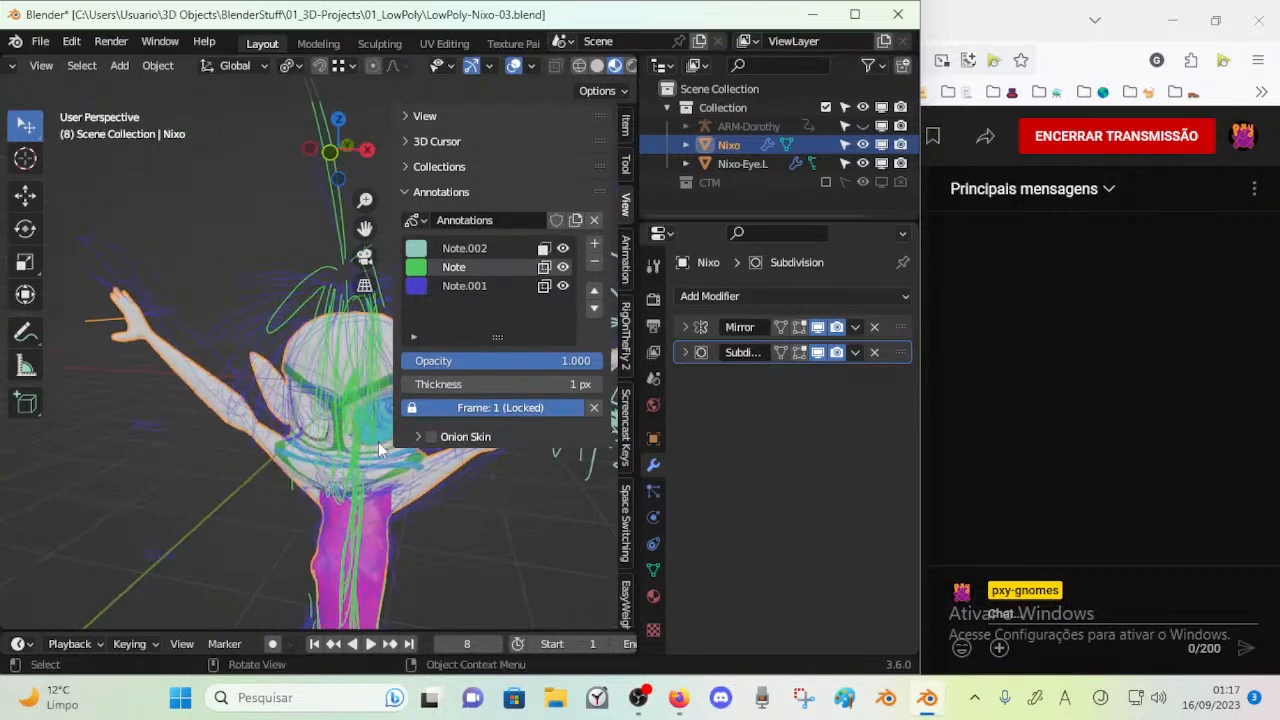
key(KP_1)
key(KP_3)
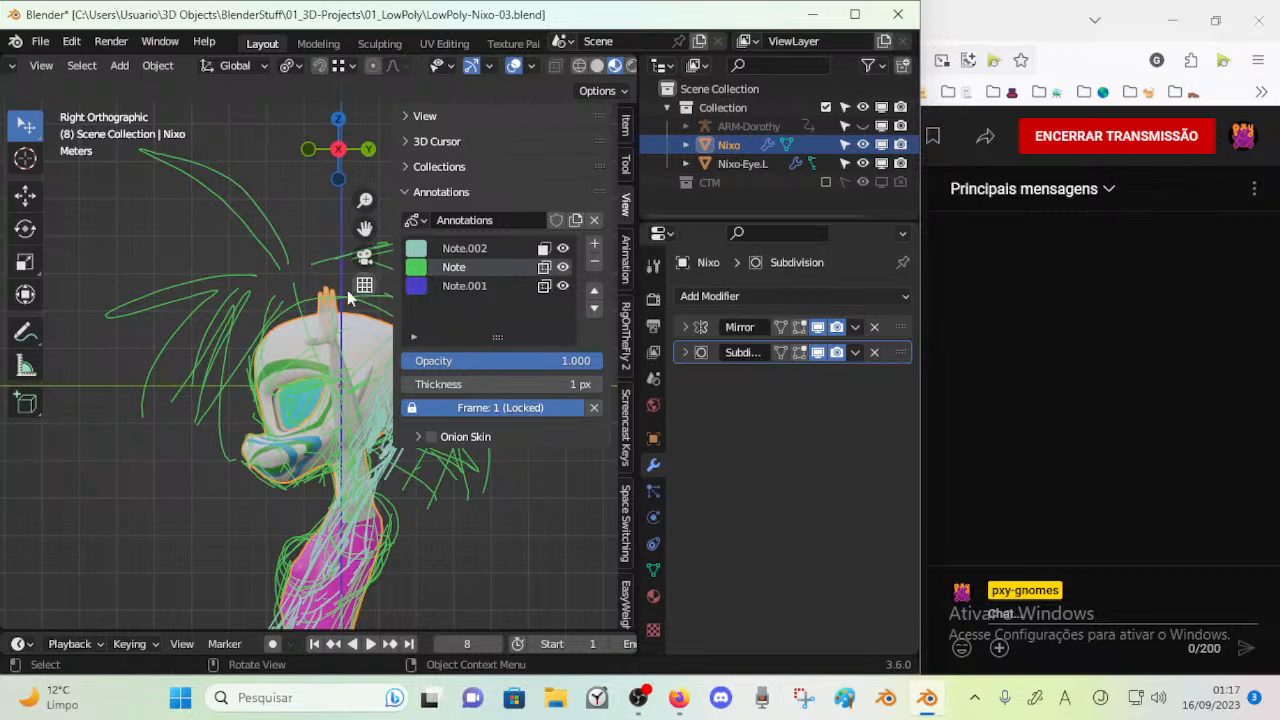
key(KP_1)
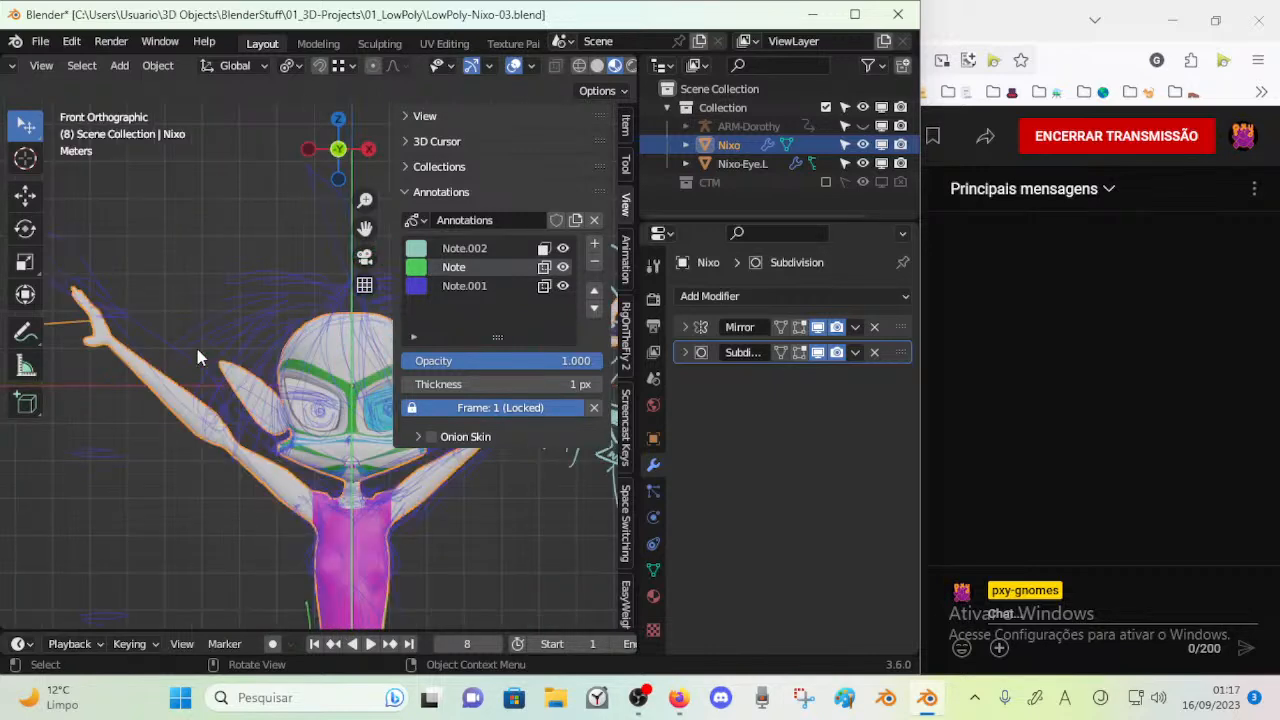
key(KP_3)
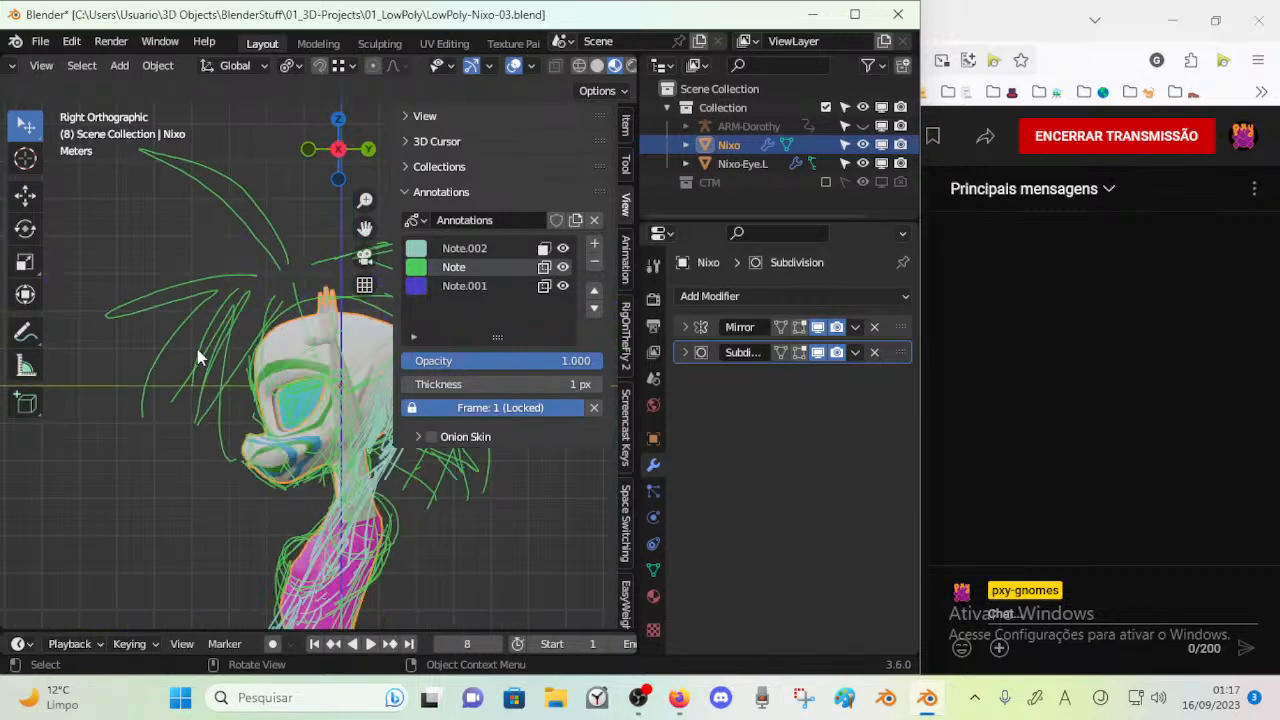
key(KP_1)
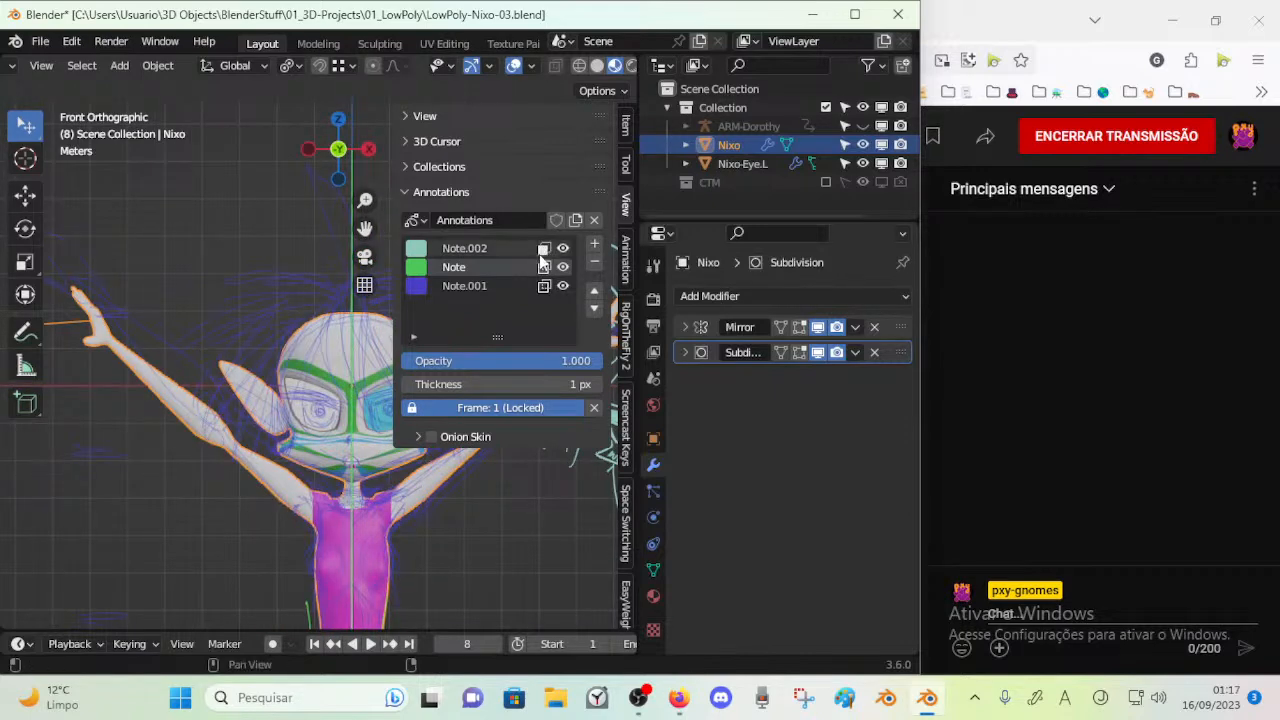
Hide all three annotation layers and save the file
drag(563, 250, 561, 288)
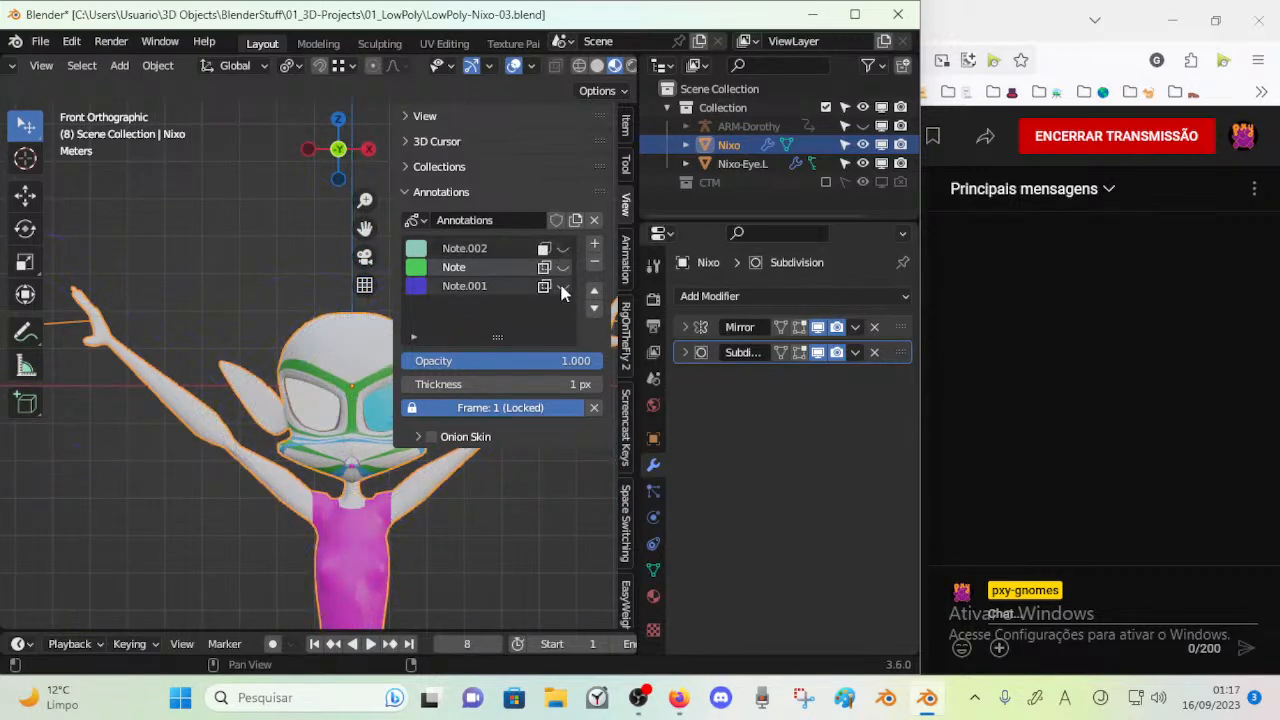
key(n)
middle_drag(366, 324, 311, 354)
key(ctrl+s)
scroll(369, 325, up, 3)
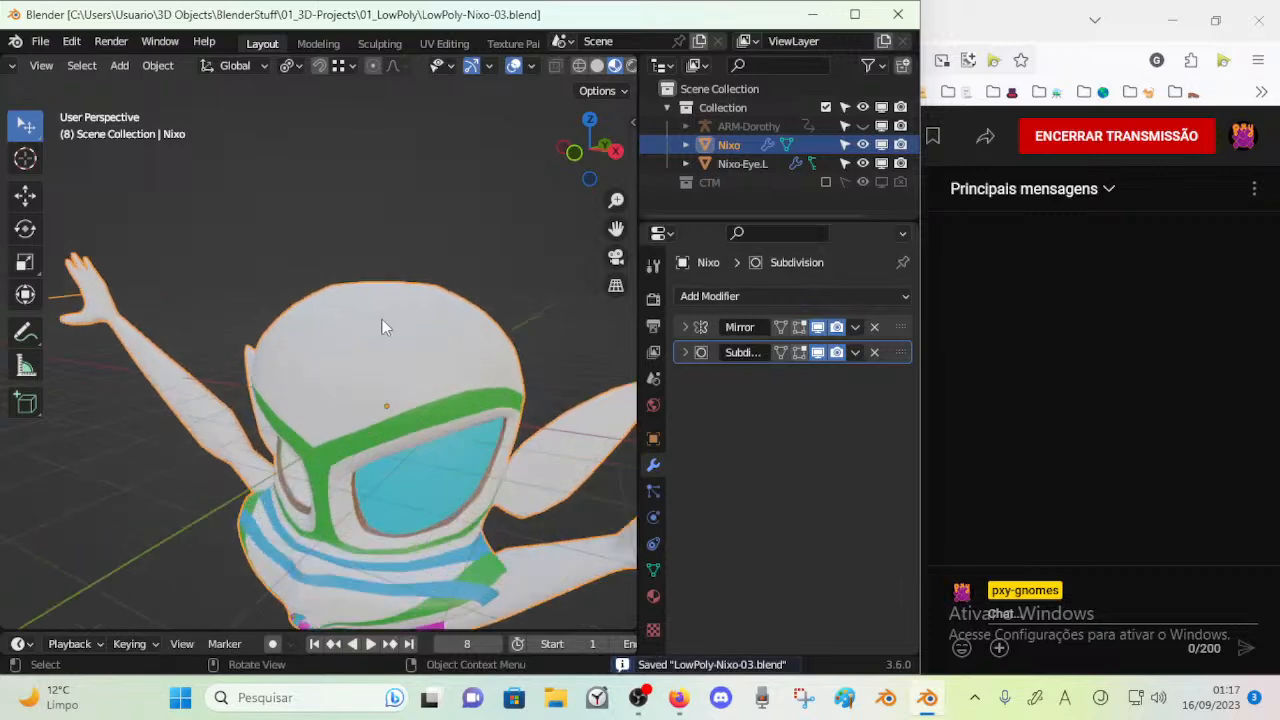
drag(368, 325, 369, 321)
middle_drag(369, 321, 328, 351)
key(ctrl+s)
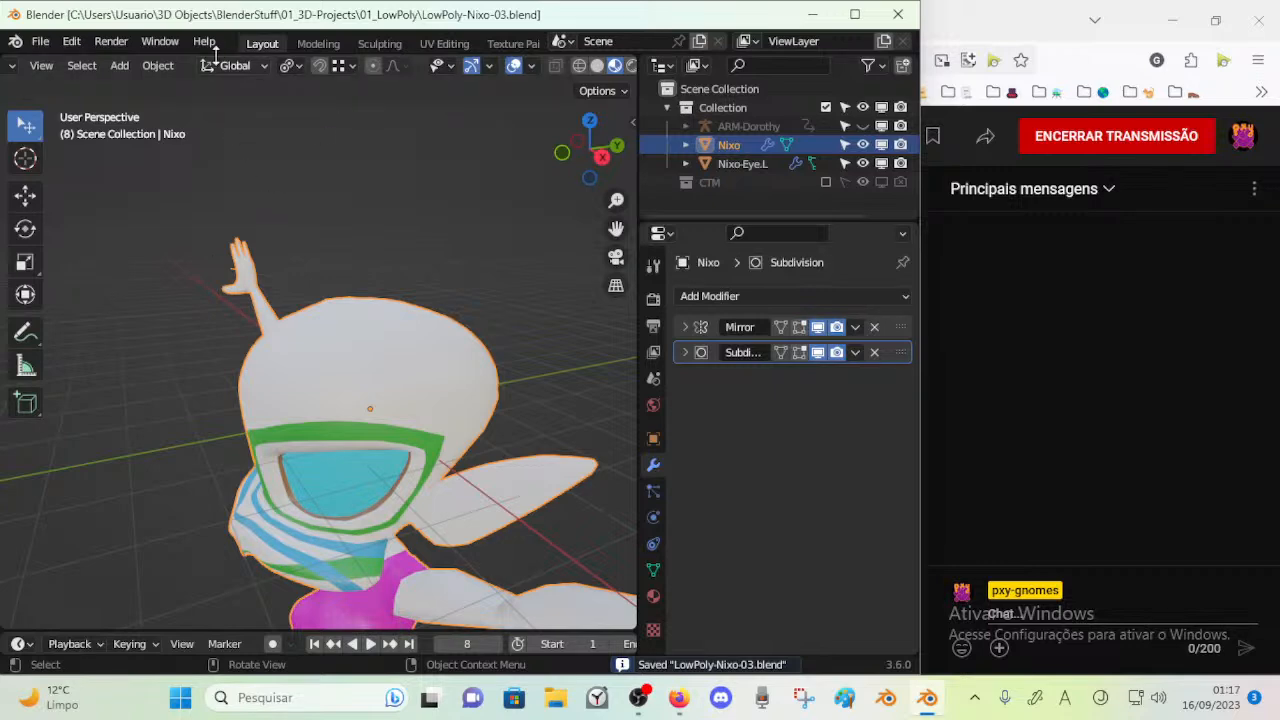
Browse the object operations and the addable object types, including the hair curve options
click(177, 67)
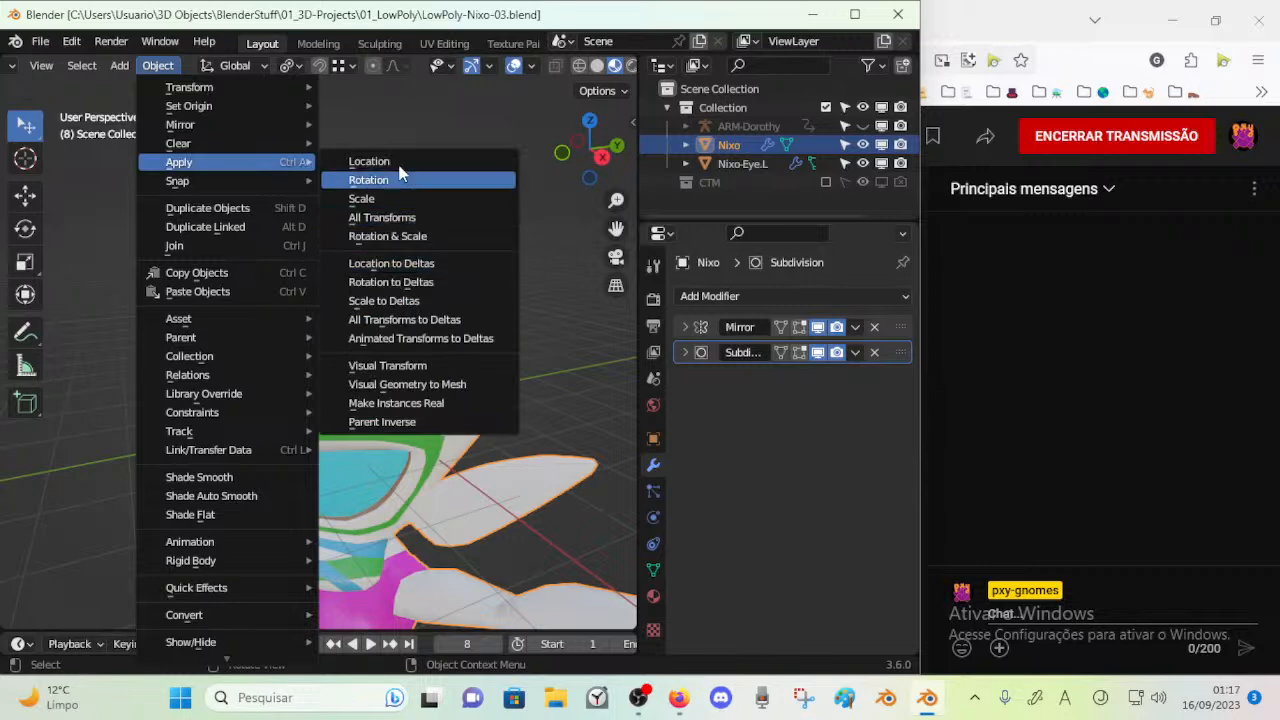
middle_drag(375, 297, 248, 287)
key(shift+a)
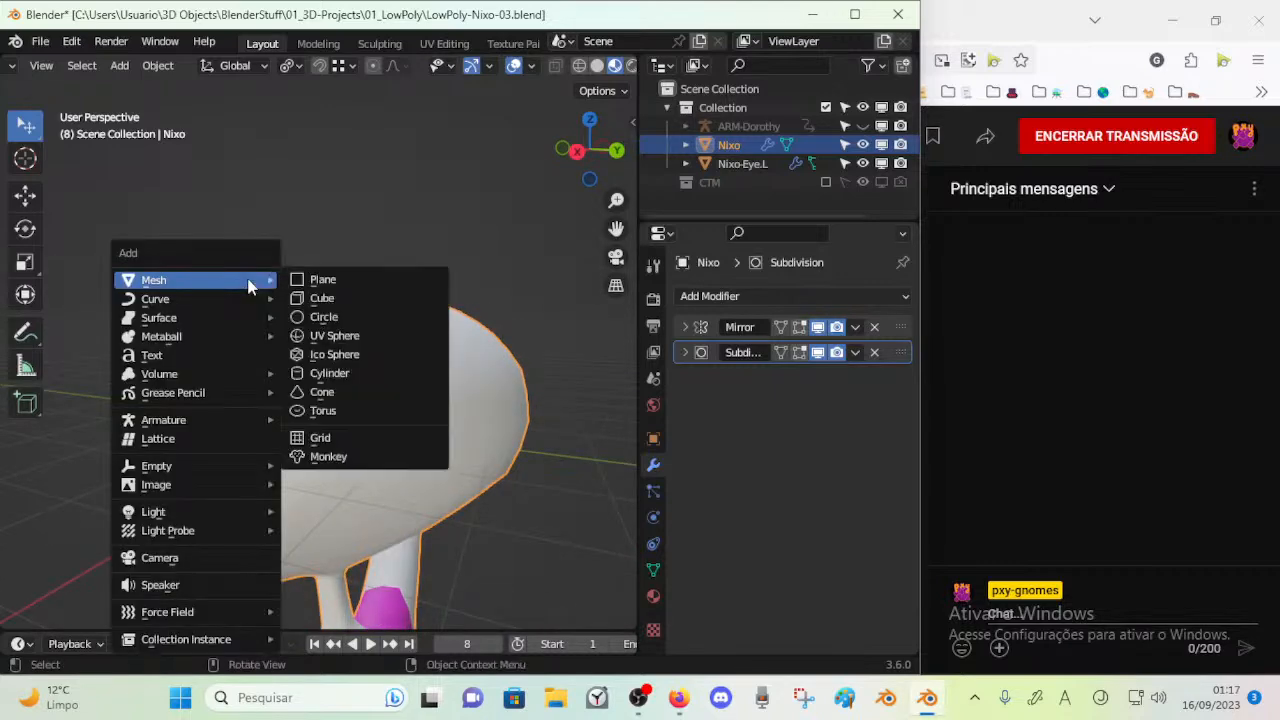
mouse_move(221, 382)
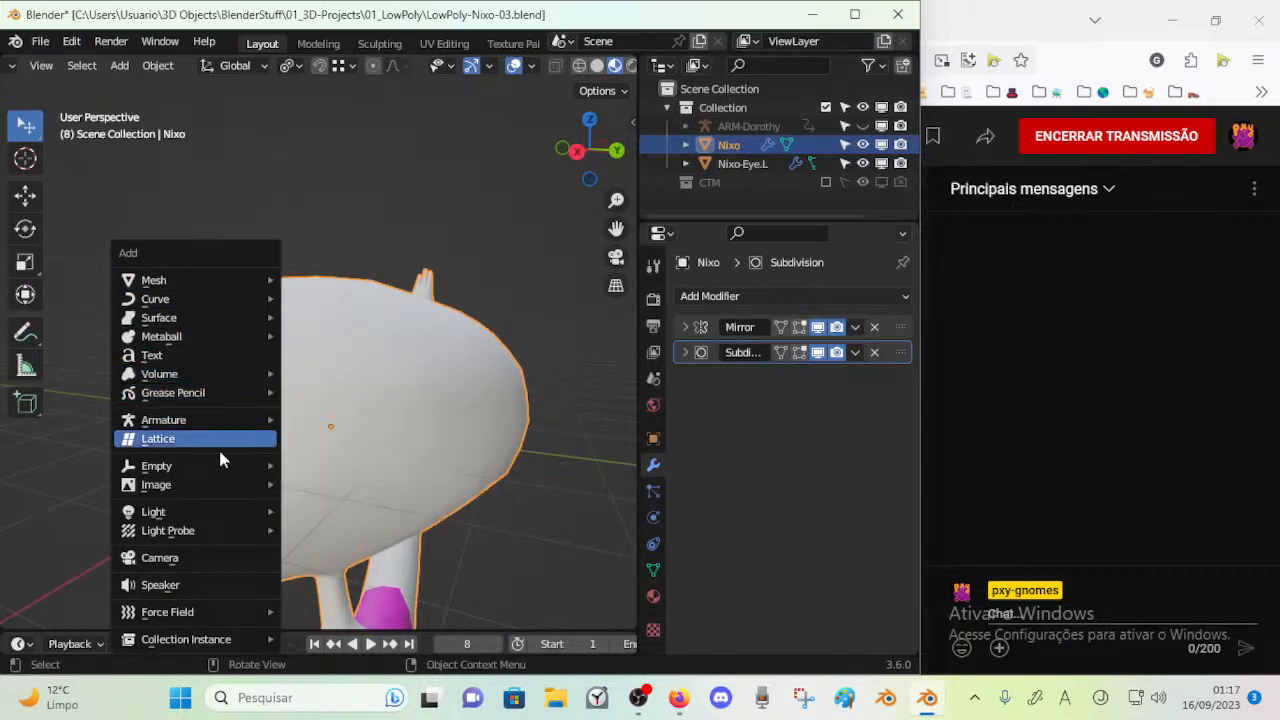
mouse_move(198, 642)
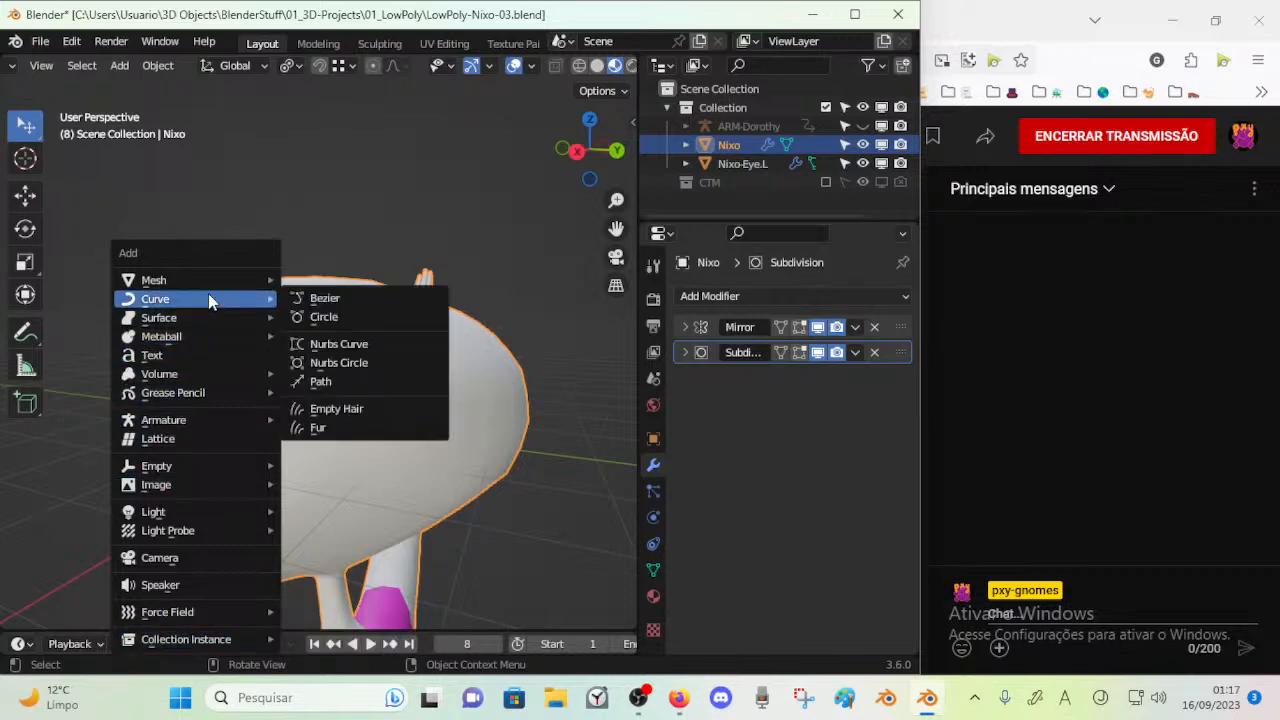
mouse_move(200, 281)
mouse_move(165, 308)
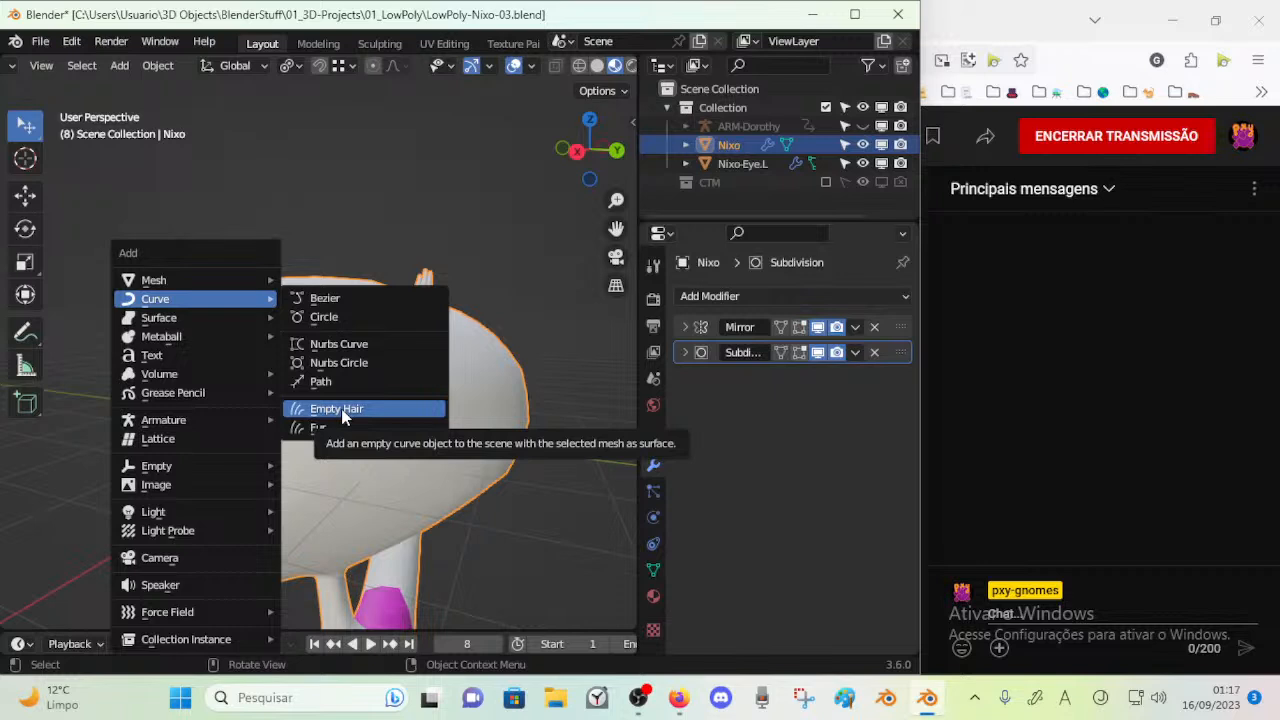
key(Escape)
middle_drag(263, 343, 402, 317)
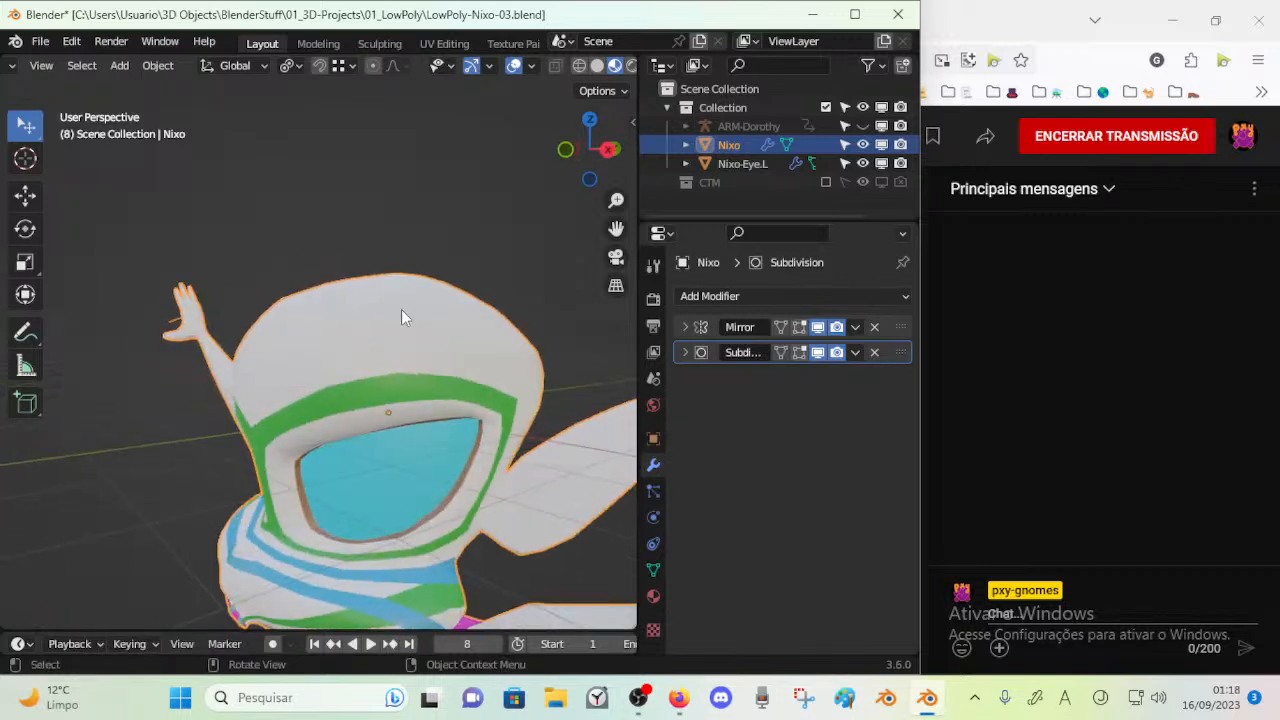
key(KP_1)
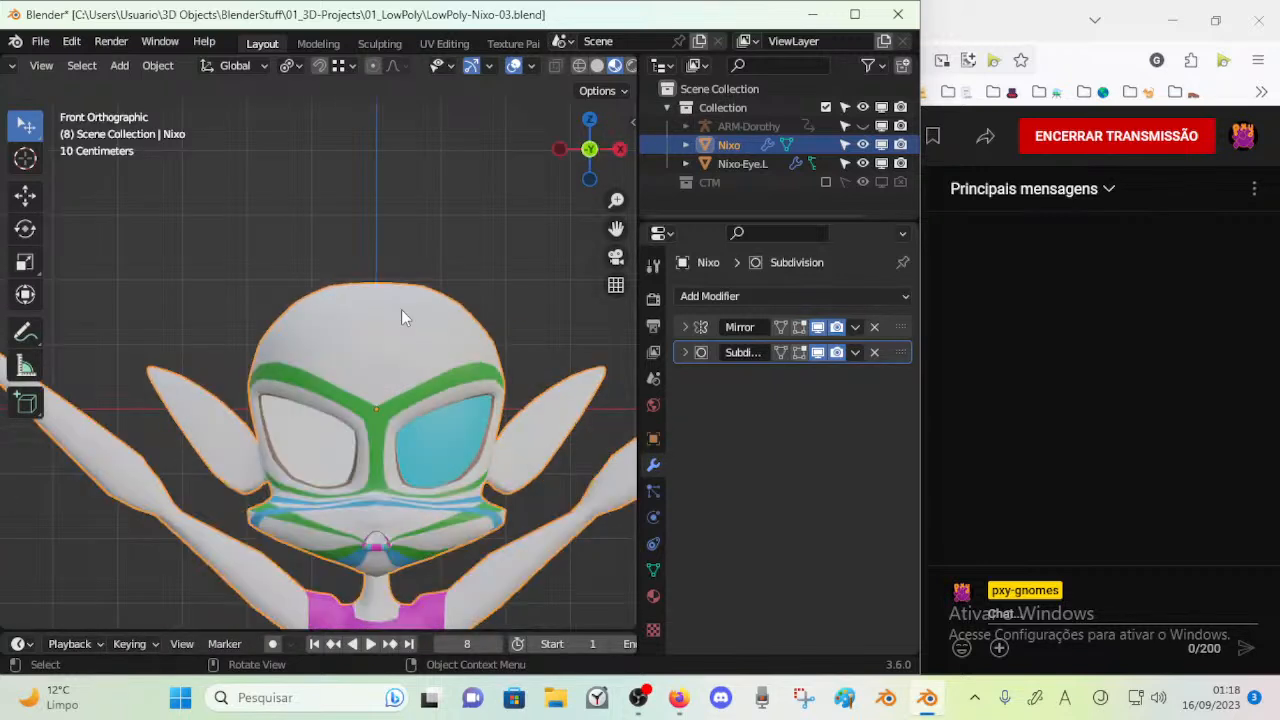
click(157, 65)
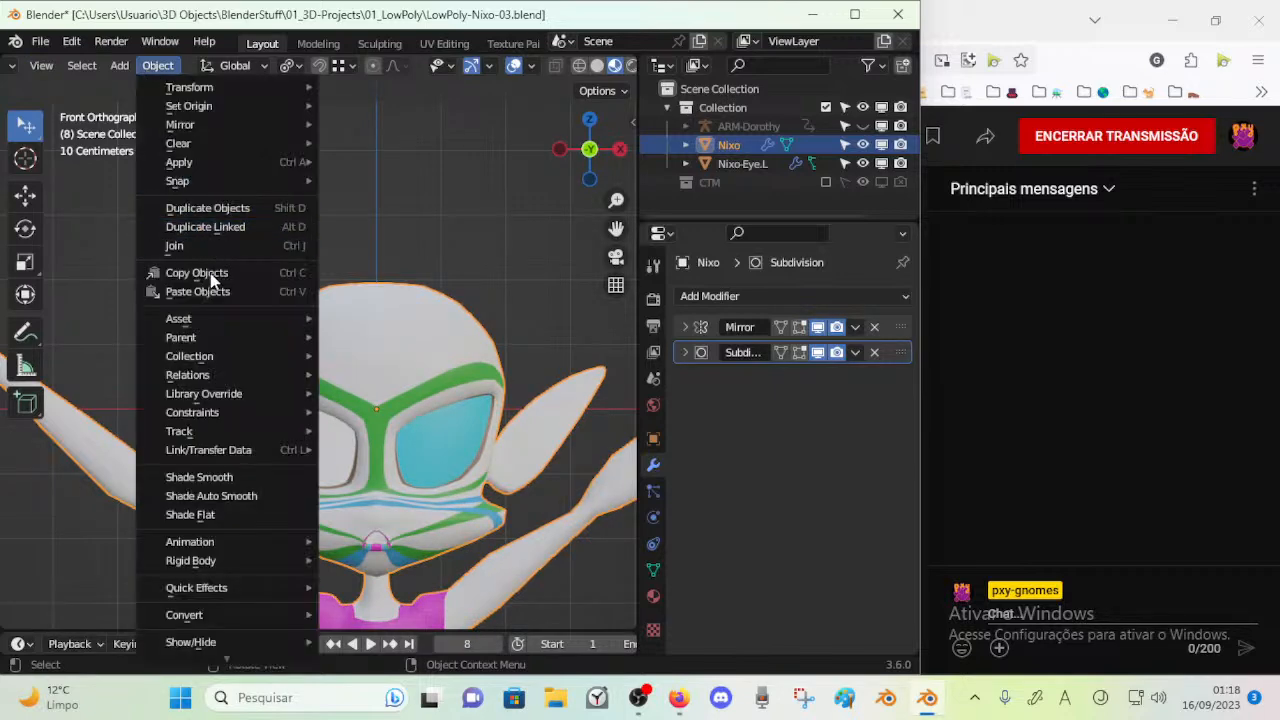
key(Escape)
key(shift+a)
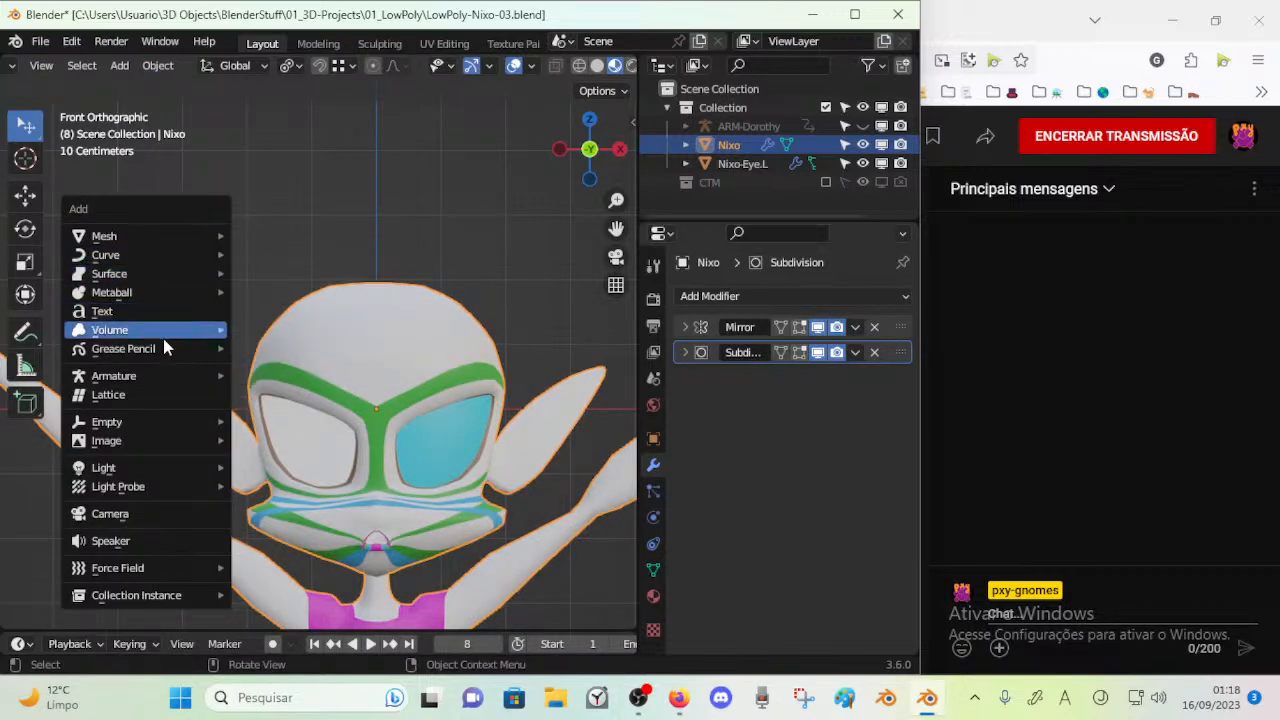
mouse_move(166, 356)
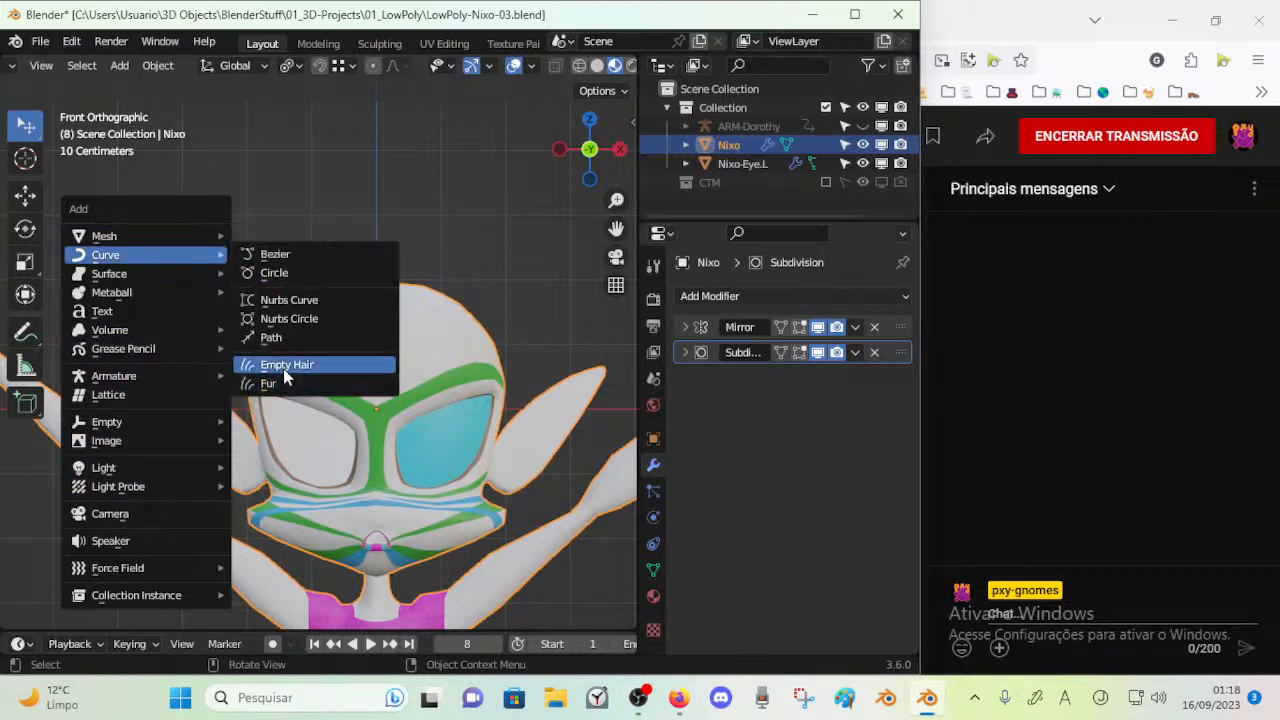
key(Escape)
Snap the 3D cursor to the selected Nixo object and save the file
key(alt+a)
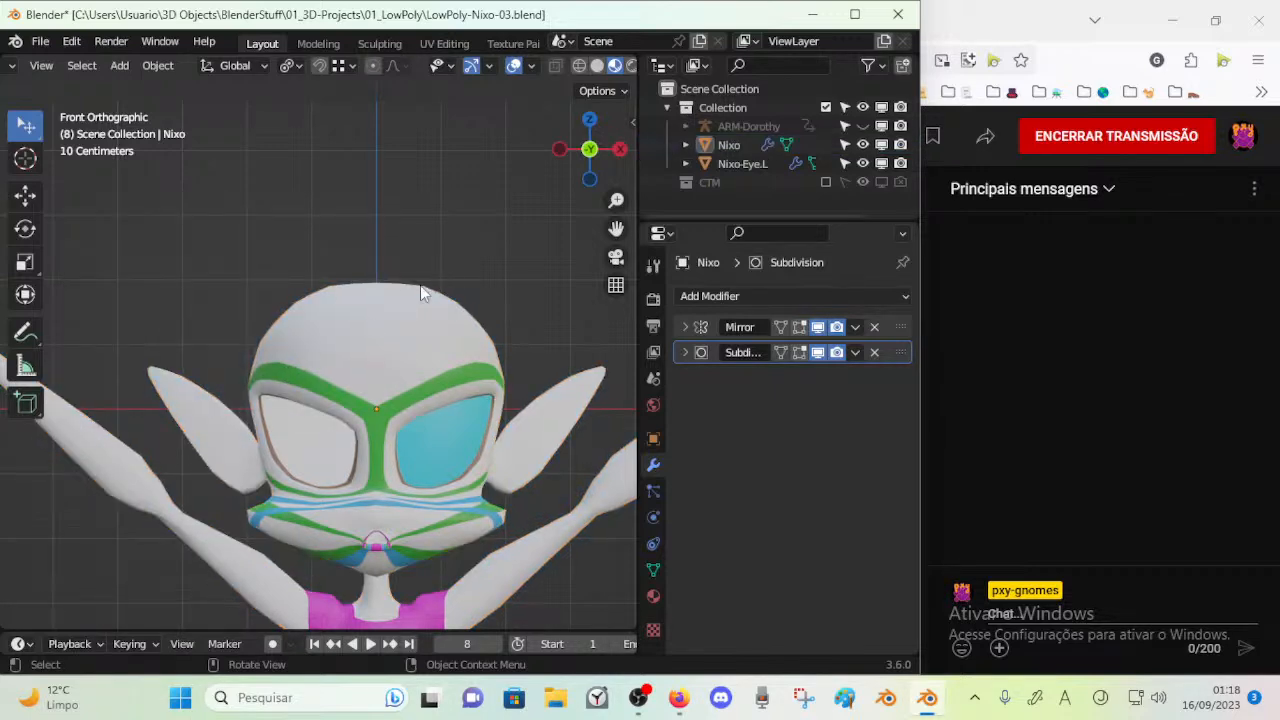
click(393, 368)
key(shift+s)
key(2)
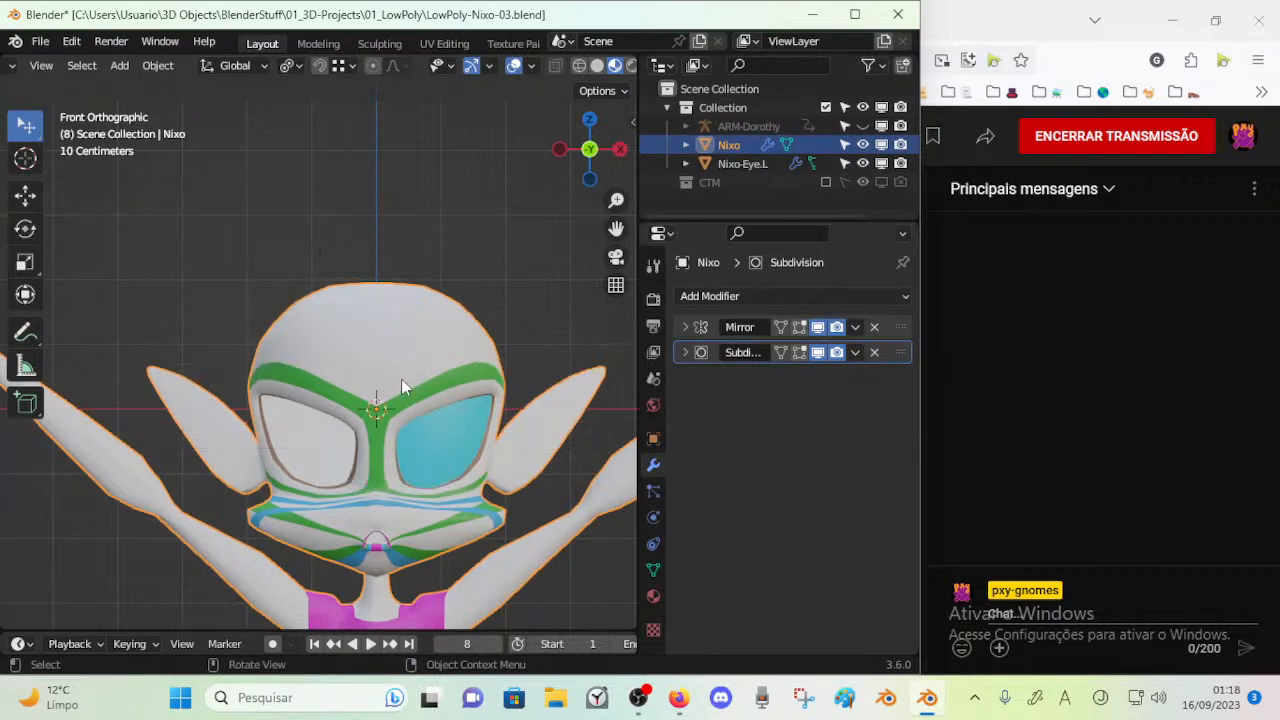
scroll(401, 379, up, 1)
key(ctrl+s)
middle_drag(404, 379, 240, 363)
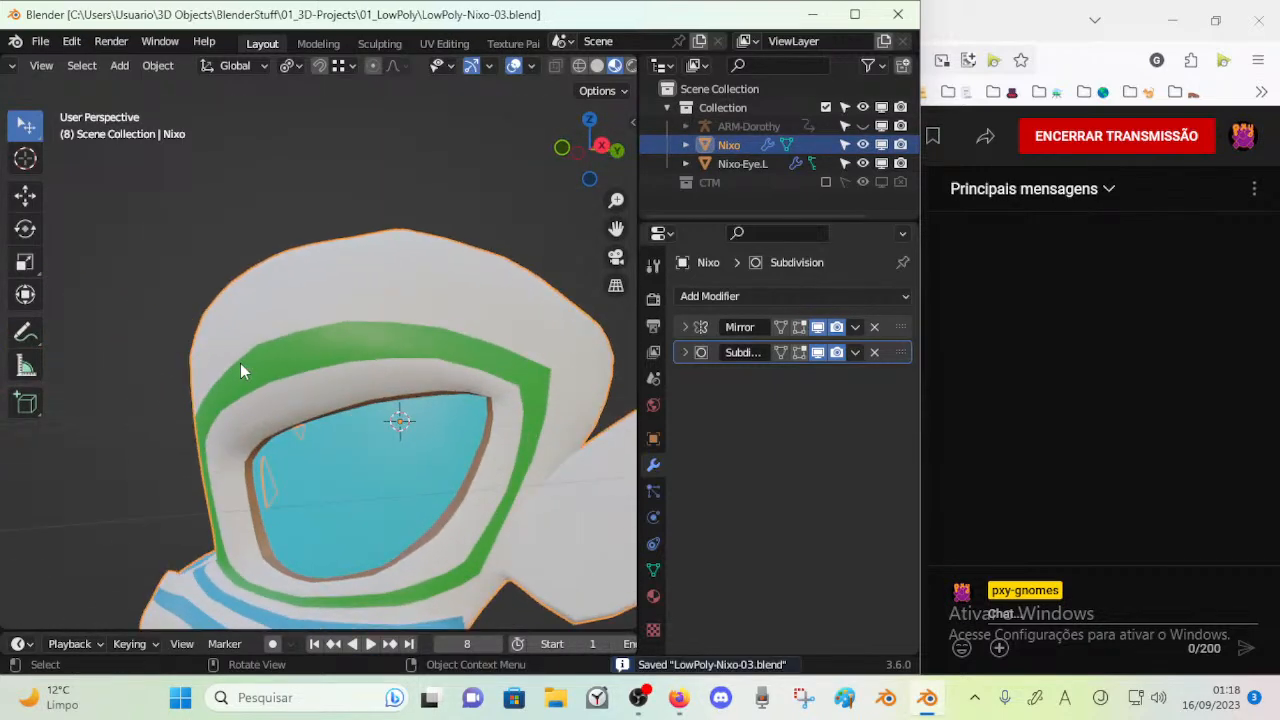
Save the file and add an Empty Hair curves object to the Nixo mesh in the right orthographic view
key(KP_3)
shift+middle_drag(264, 422, 280, 452)
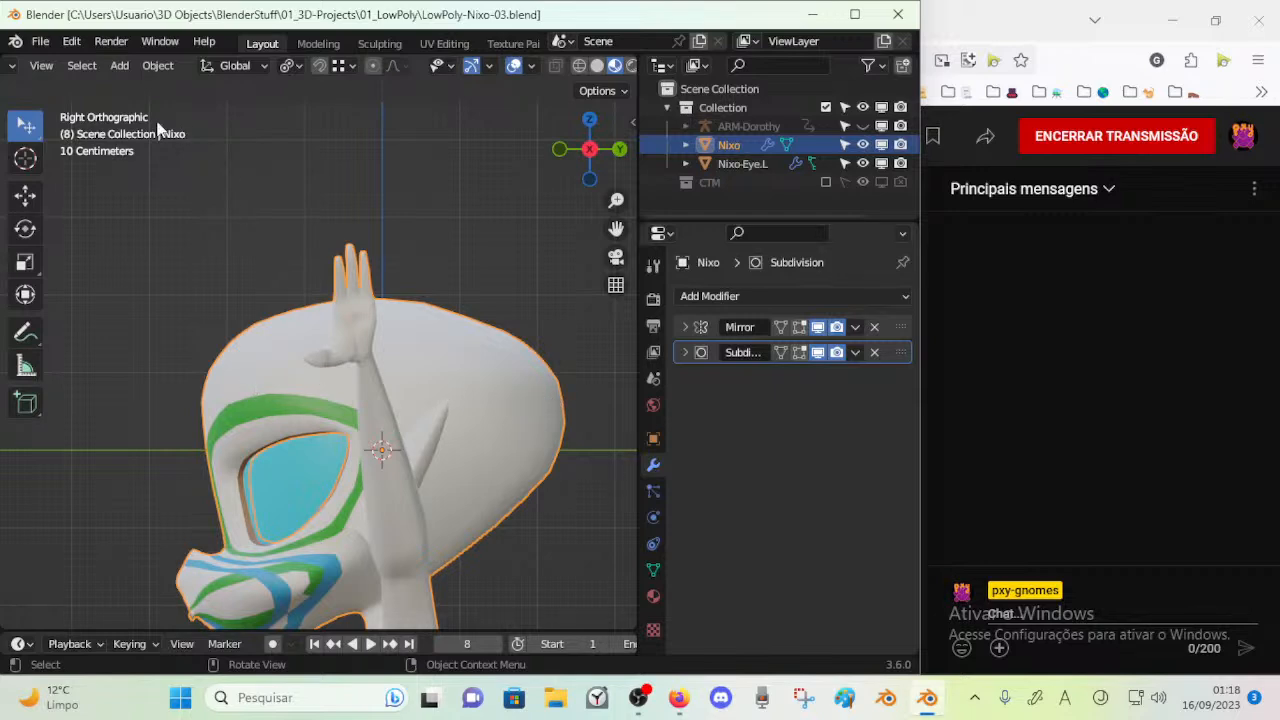
key(ctrl+s)
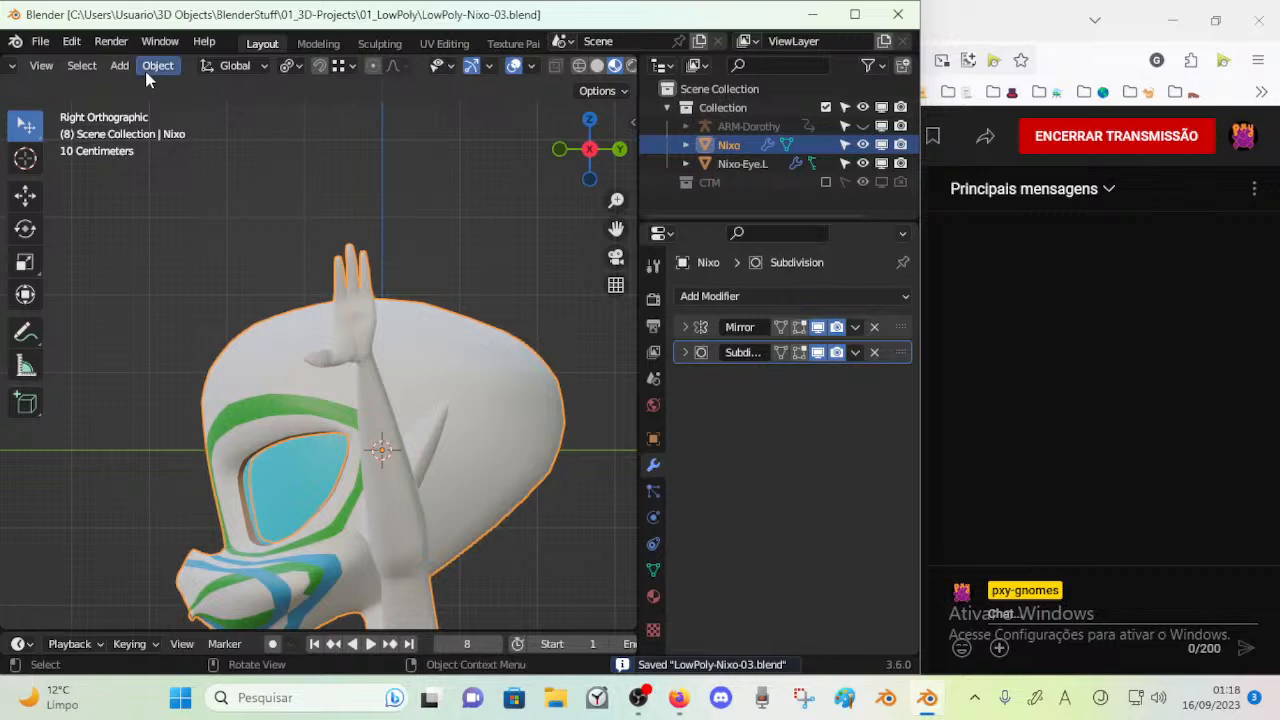
key(shift+a)
mouse_move(152, 265)
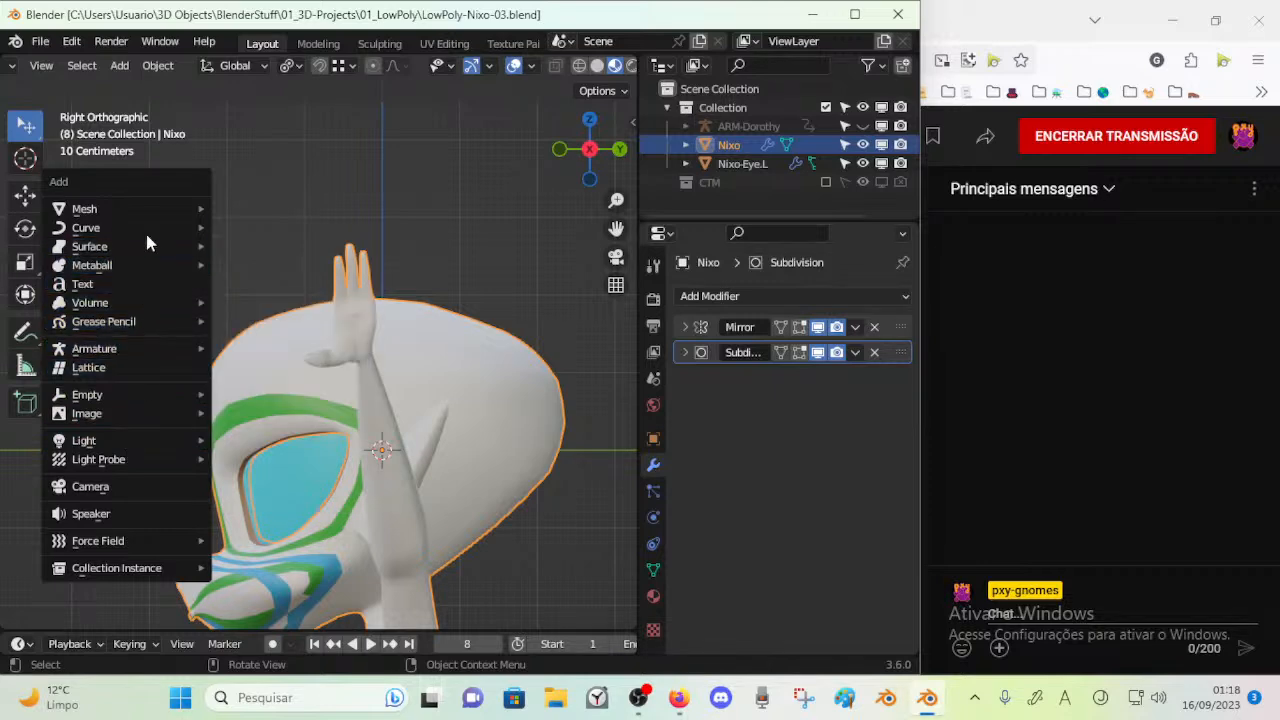
mouse_move(150, 228)
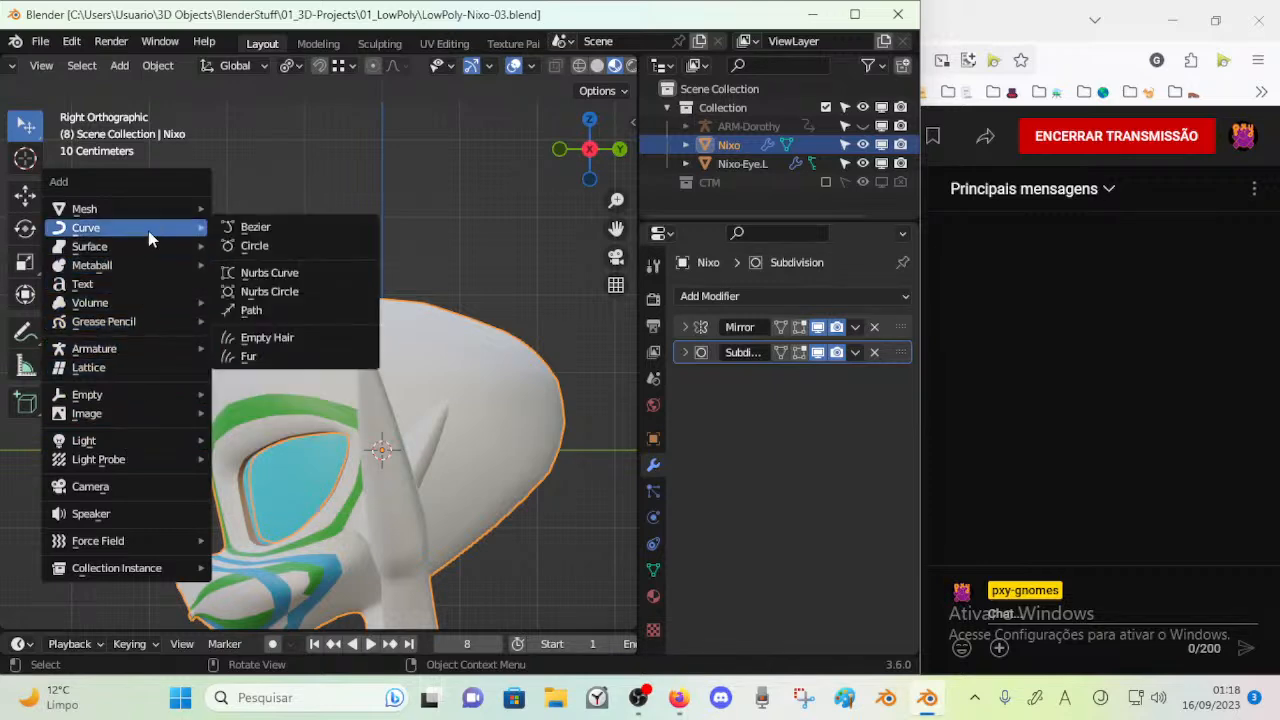
click(276, 340)
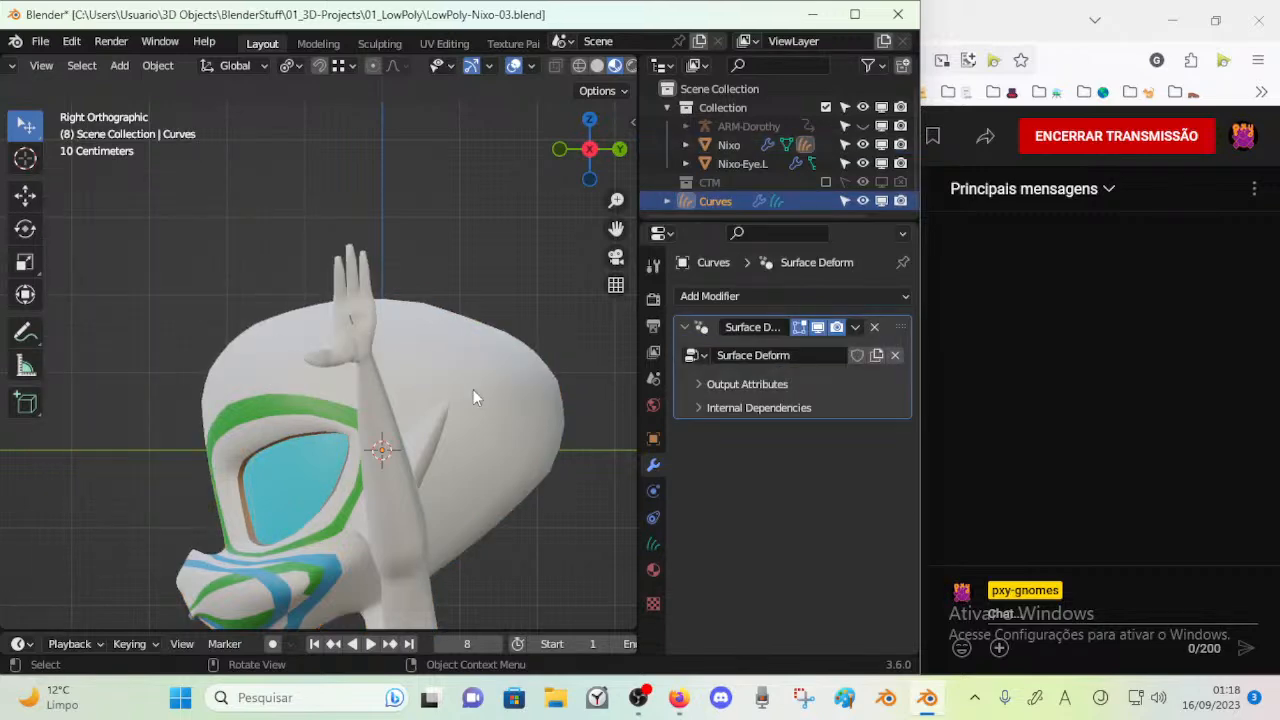
key(g)
key(z)
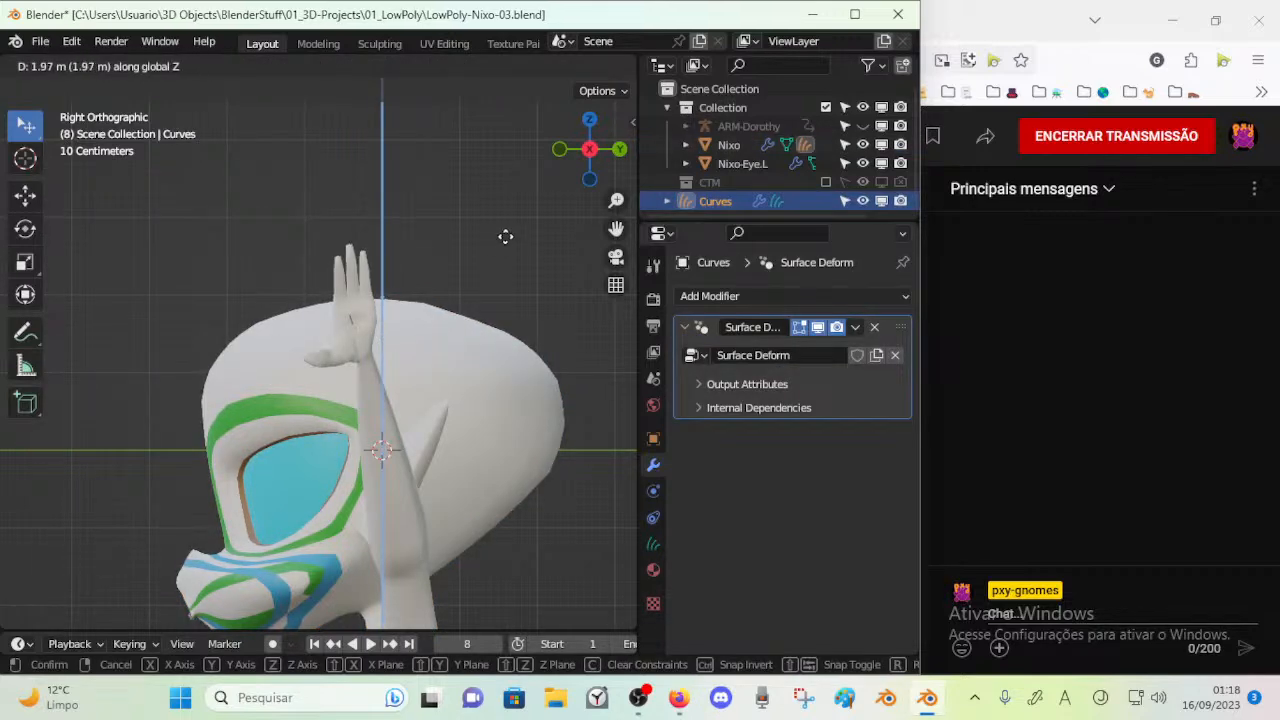
click(506, 254)
key(Tab)
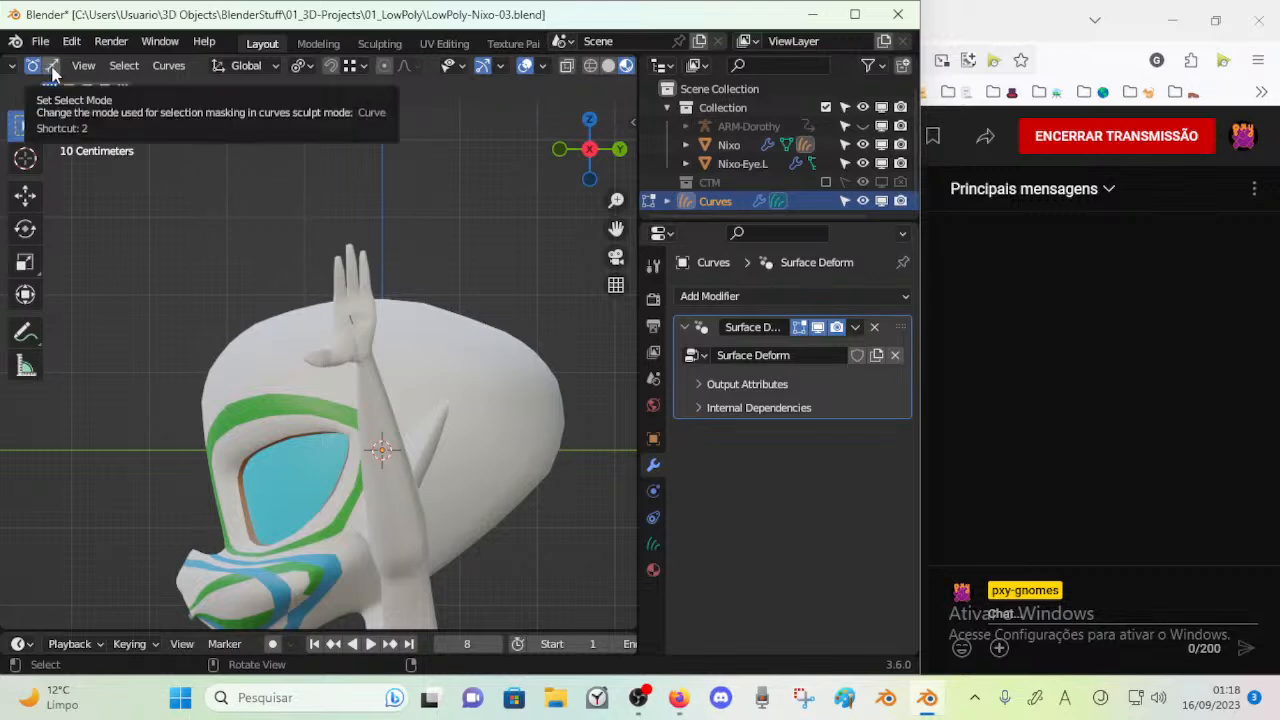
scroll(20, 72, up, 3)
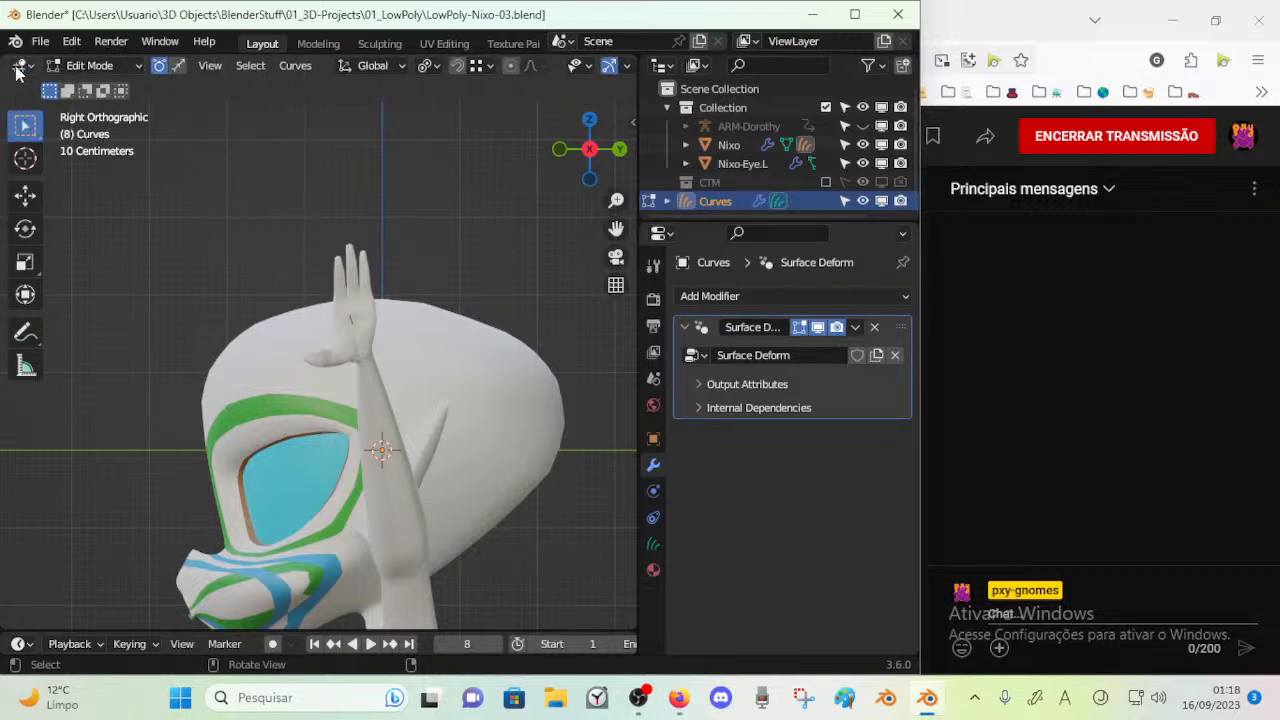
click(64, 66)
click(100, 87)
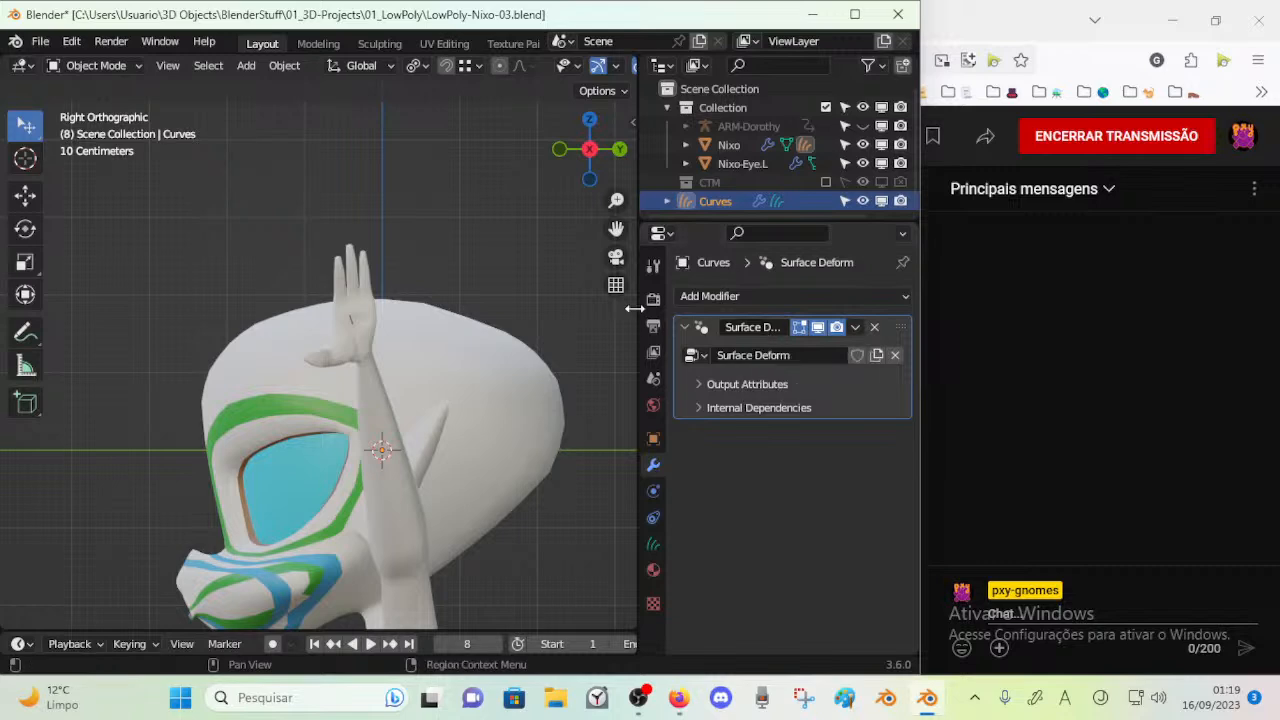
Widen the properties area and inspect the Surface Deform modifier's output attributes and internal dependencies
drag(636, 315, 603, 316)
click(662, 384)
click(660, 436)
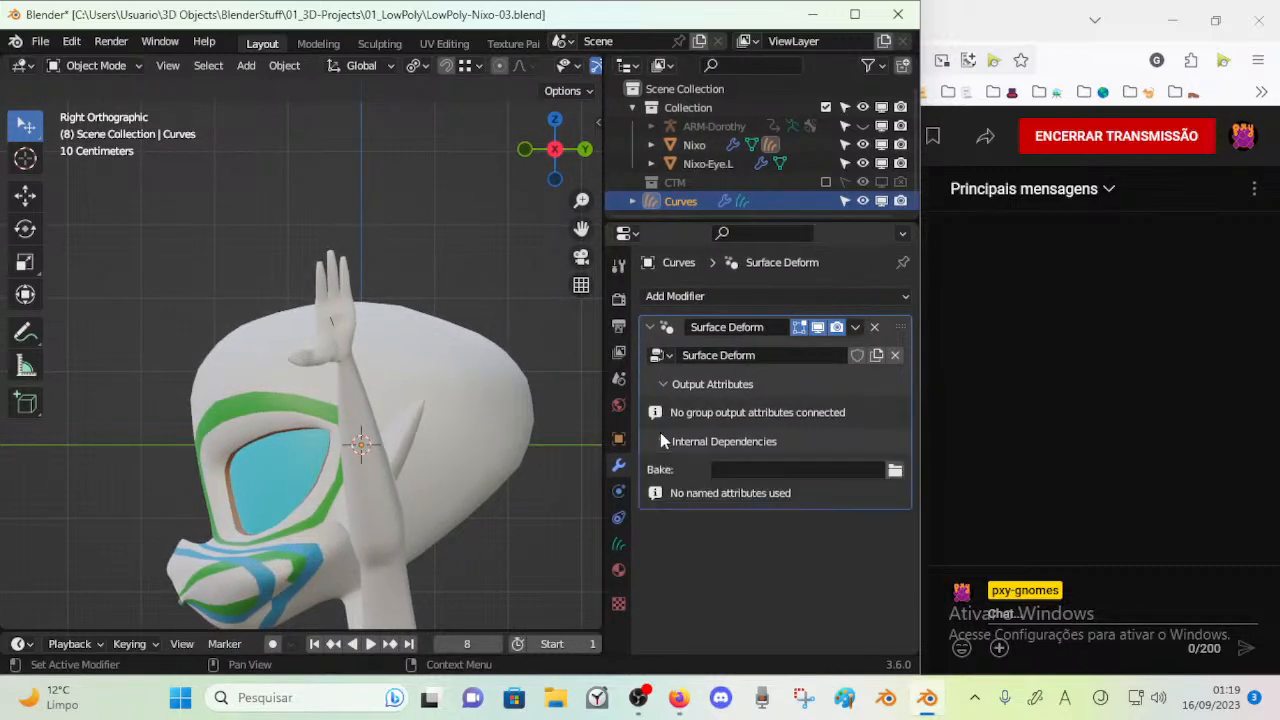
click(660, 436)
Examine the hair curves object around Nixo's head in Edit Mode from several angles
middle_drag(166, 345, 300, 367)
key(Tab)
middle_drag(388, 372, 293, 349)
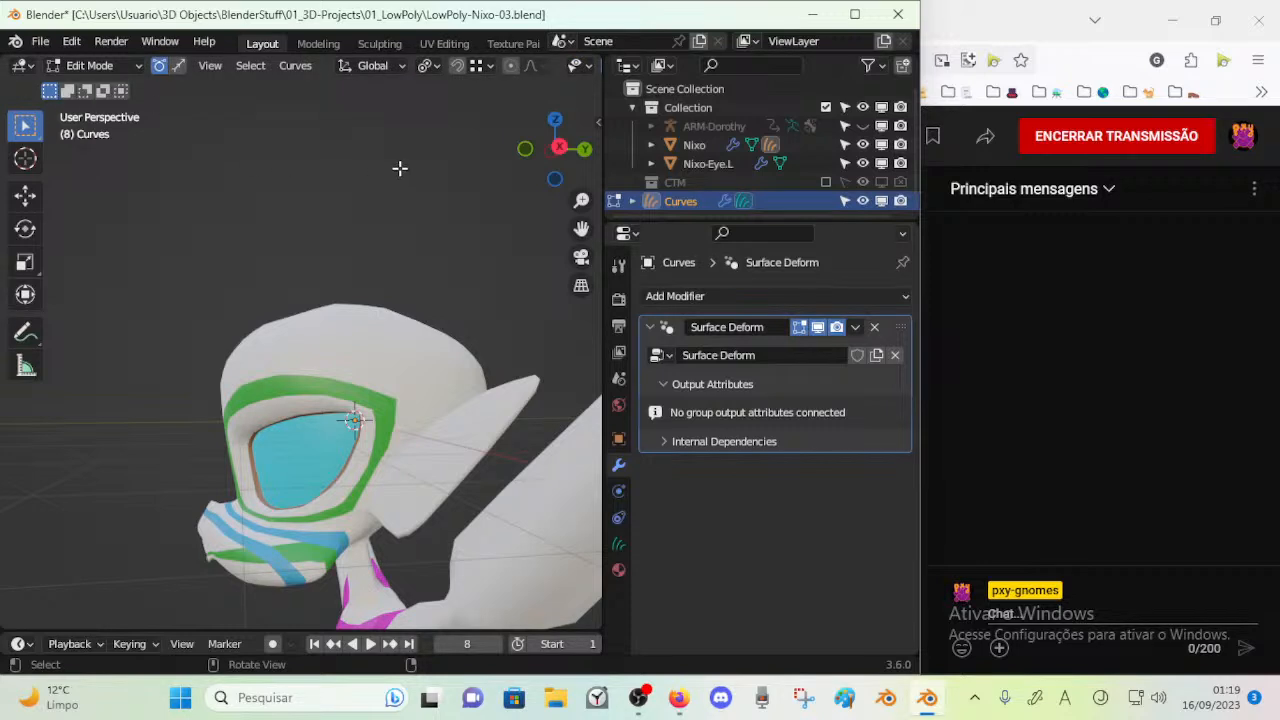
key(n)
key(n)
scroll(257, 251, up, 1)
key(Tab)
key(Tab)
middle_drag(395, 403, 306, 335)
middle_drag(339, 407, 350, 355)
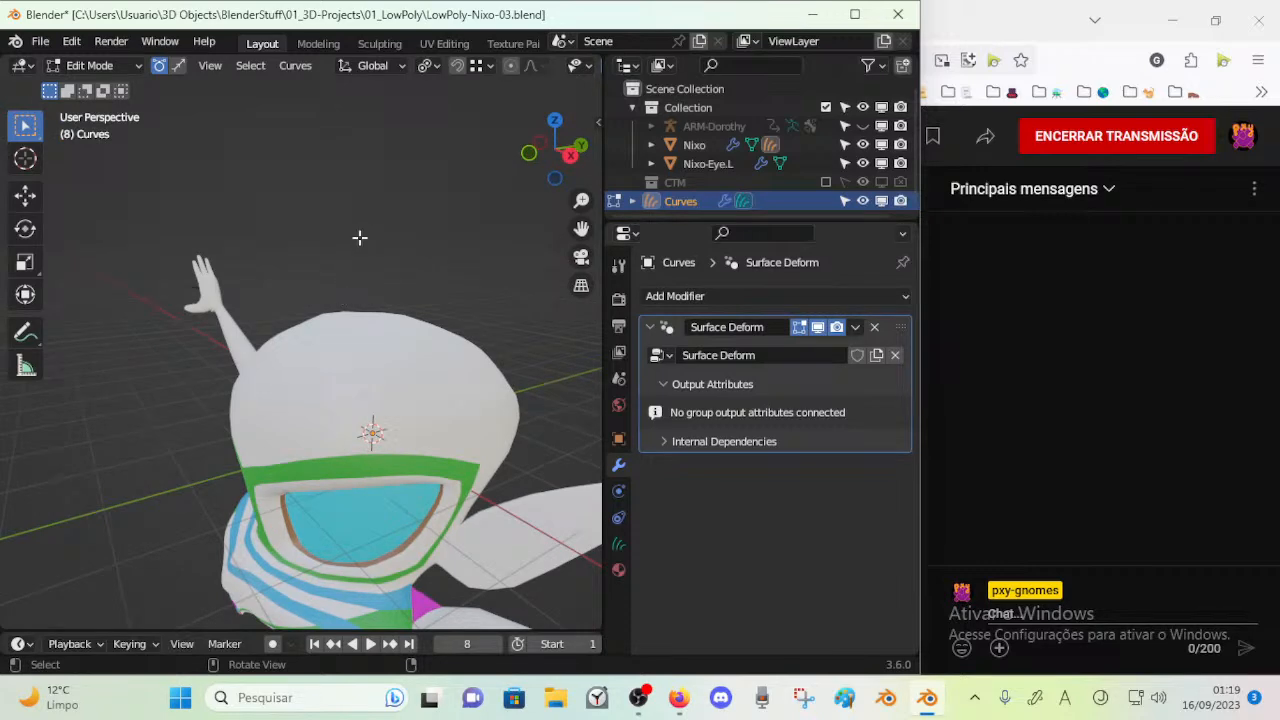
Set the hair curves' selection mode to Curve and return to Object Mode
click(178, 65)
key(ctrl+Tab)
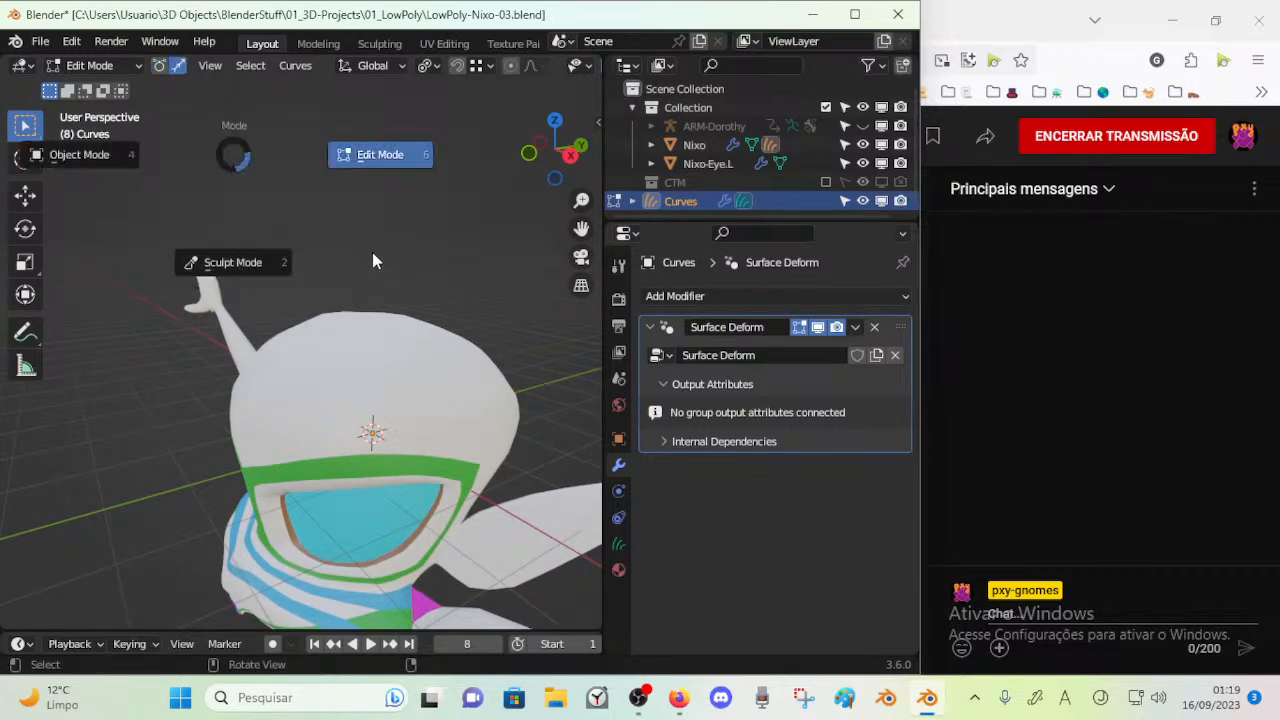
key(ctrl+Tab)
click(187, 253)
Select the Nixo mesh and review its available interaction modes and the editor types
click(358, 380)
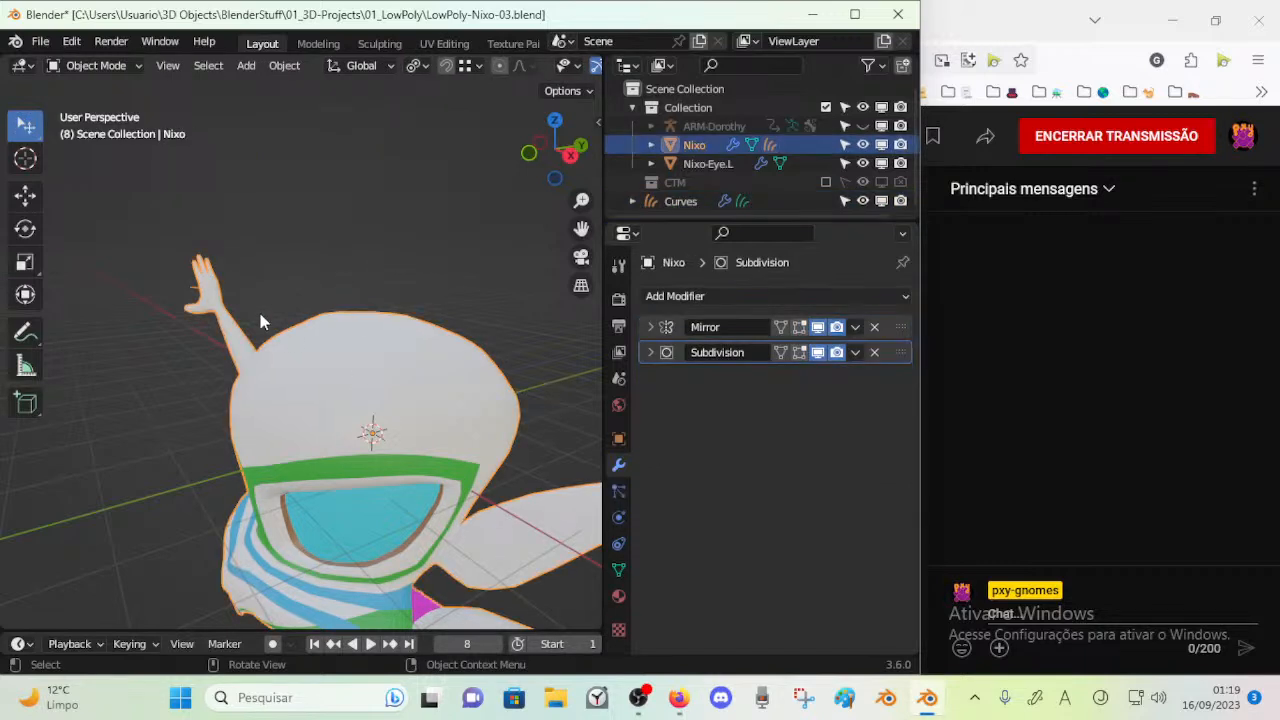
scroll(264, 320, up, 1)
click(73, 68)
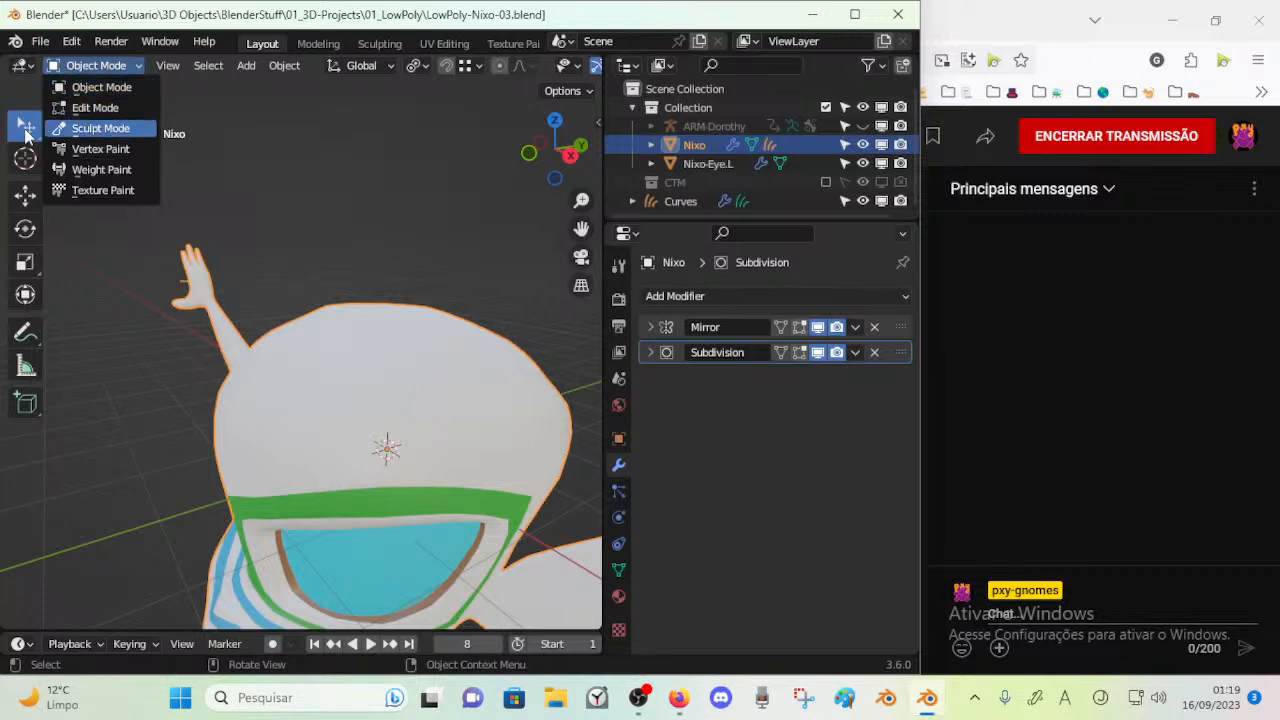
click(90, 70)
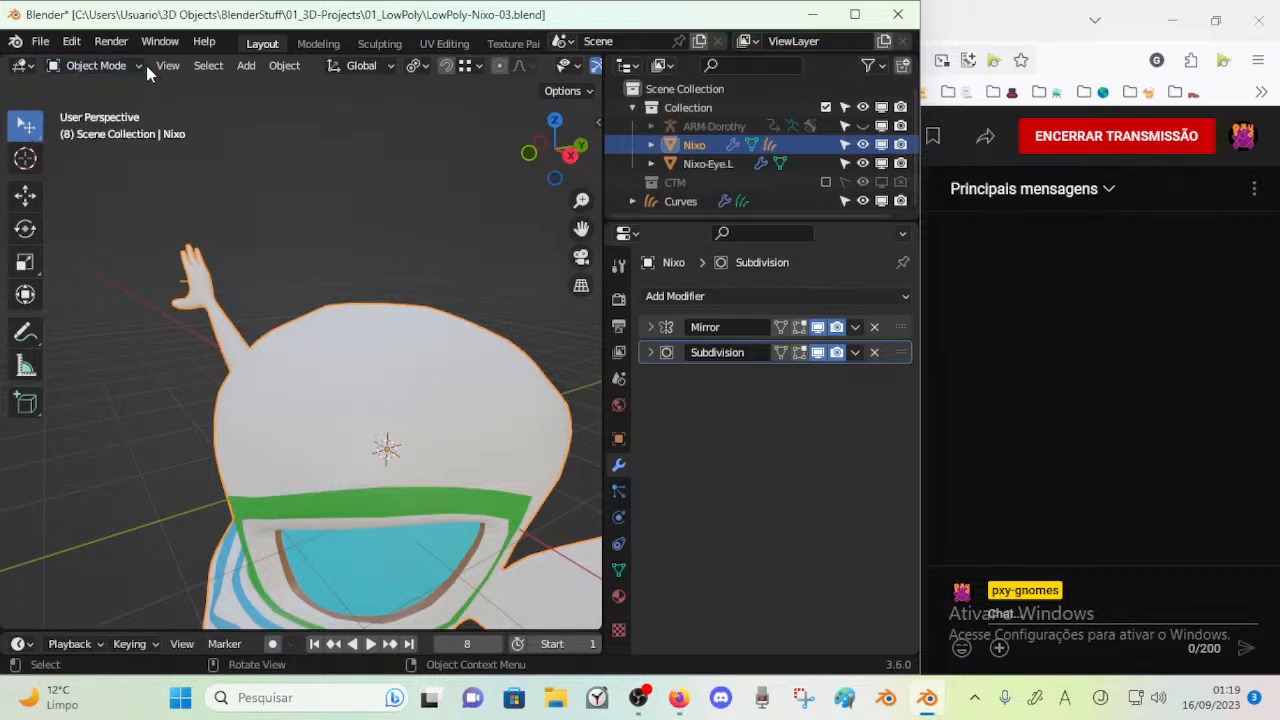
click(109, 65)
click(22, 66)
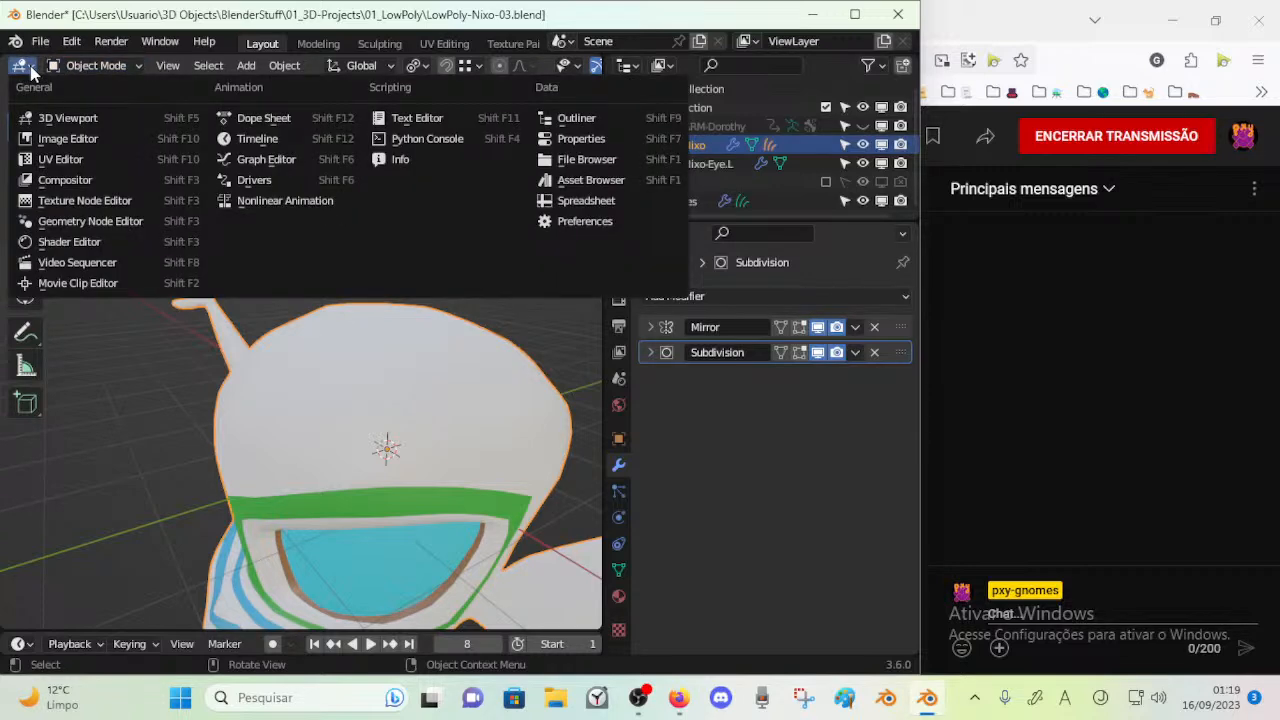
click(31, 70)
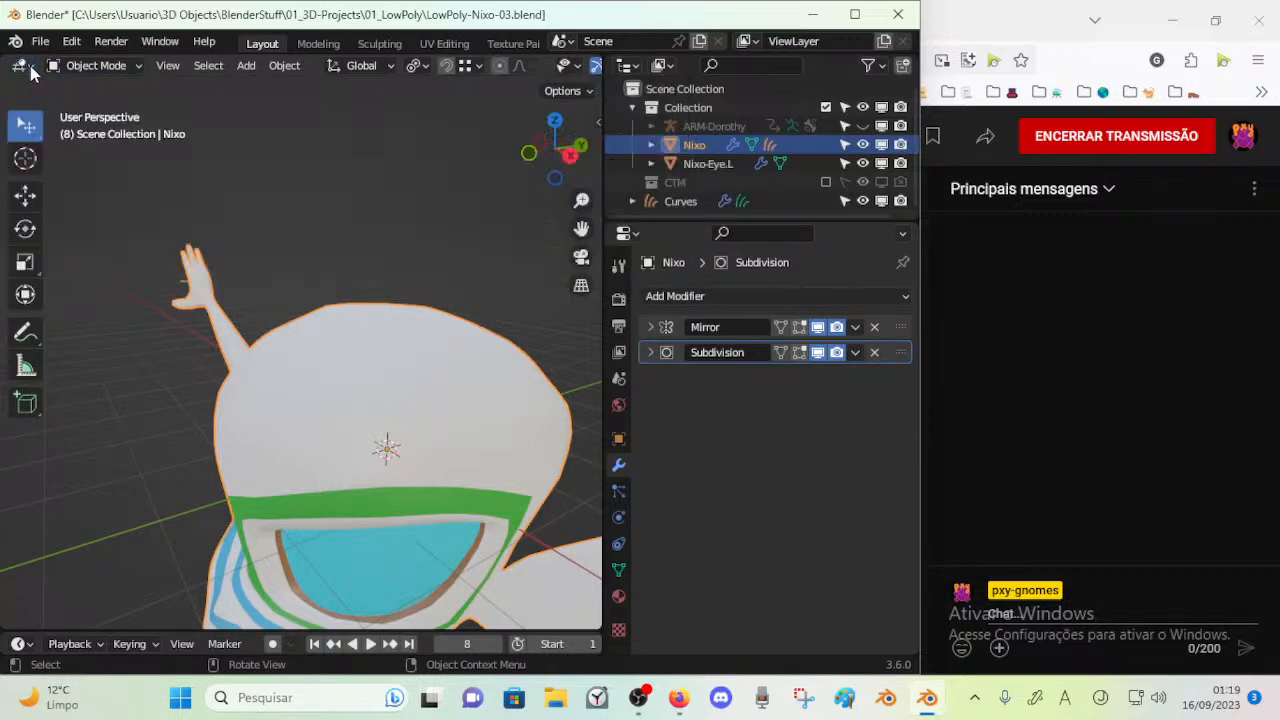
scroll(109, 181, up, 1)
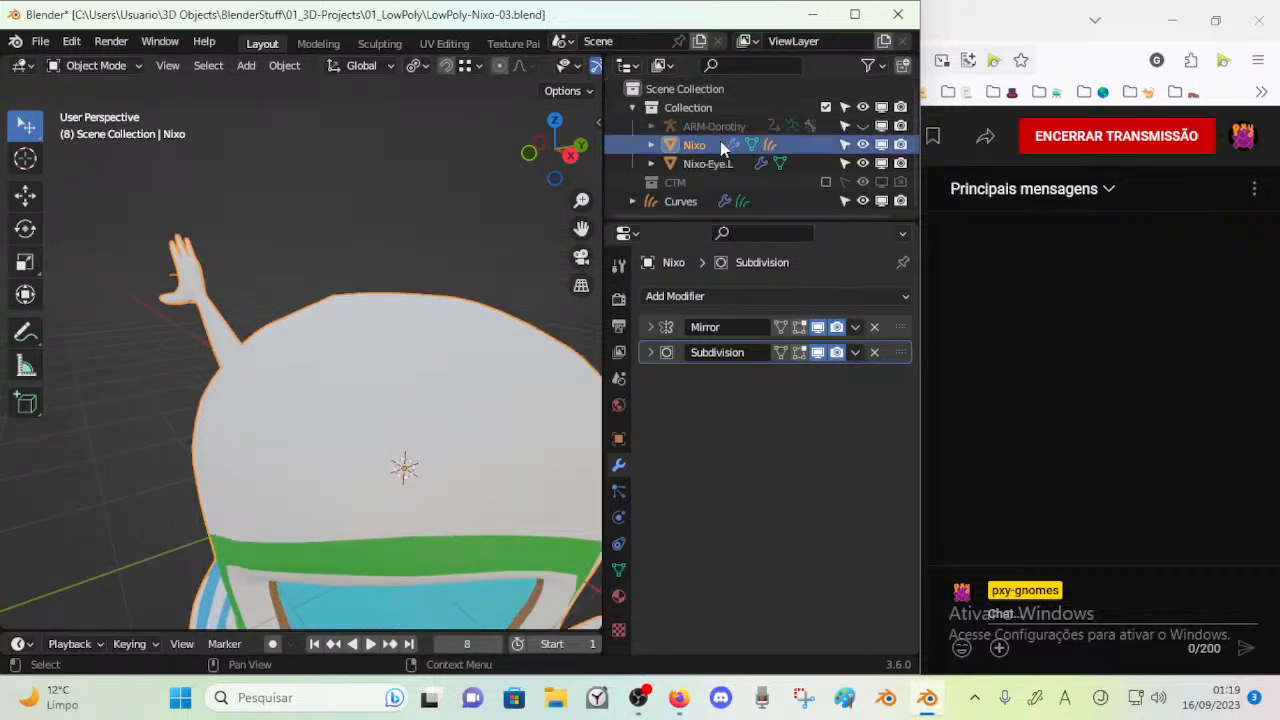
Select the hair curves object and check its attributes, surface settings and available interaction modes
click(770, 145)
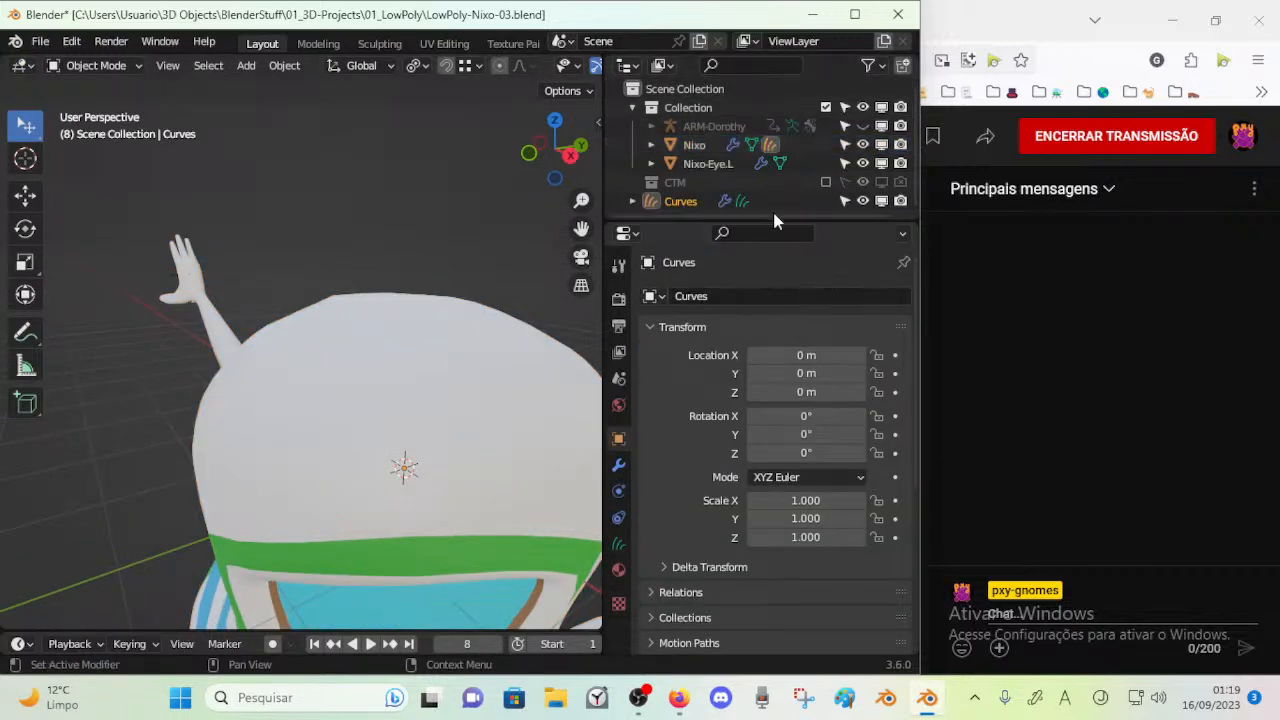
click(618, 543)
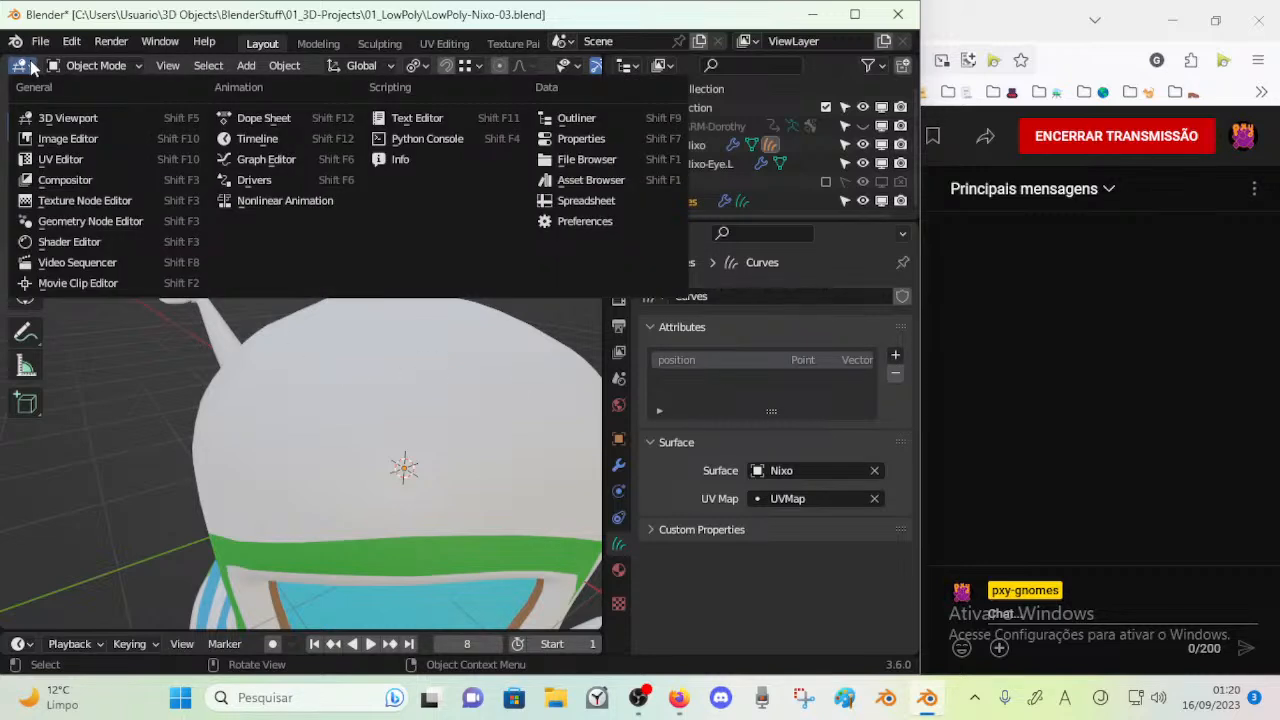
key(Escape)
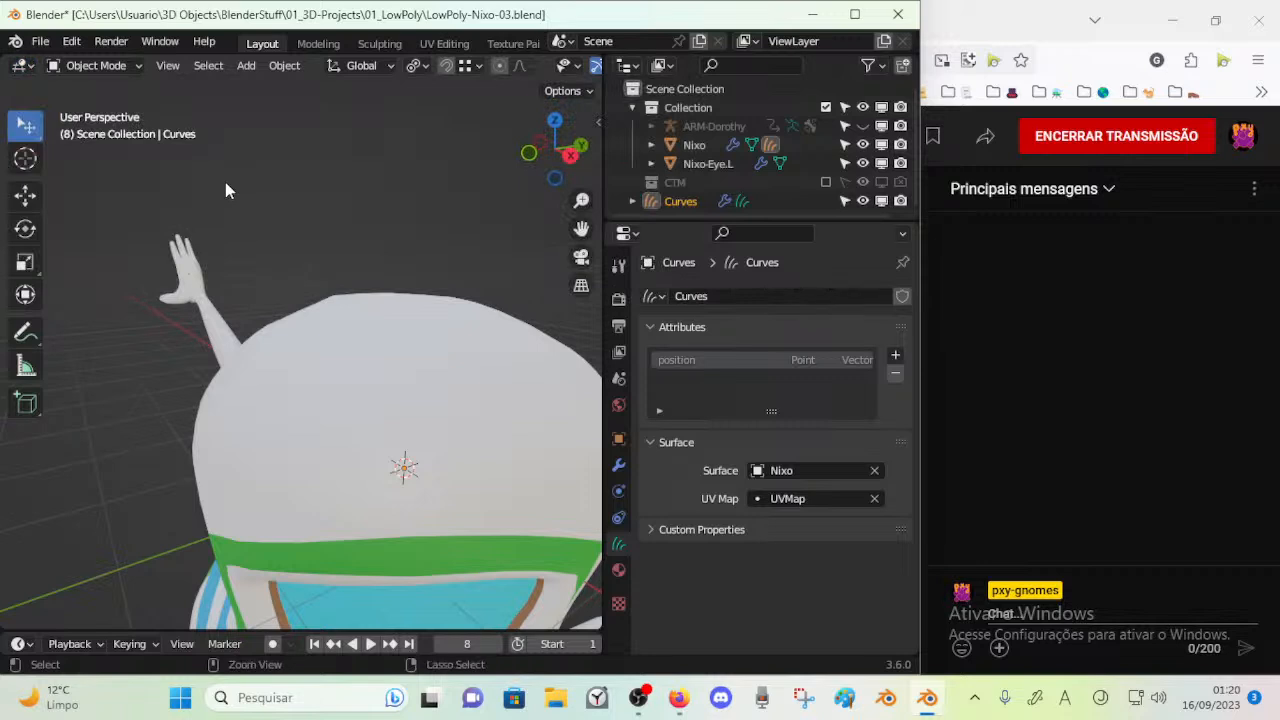
key(ctrl+Tab)
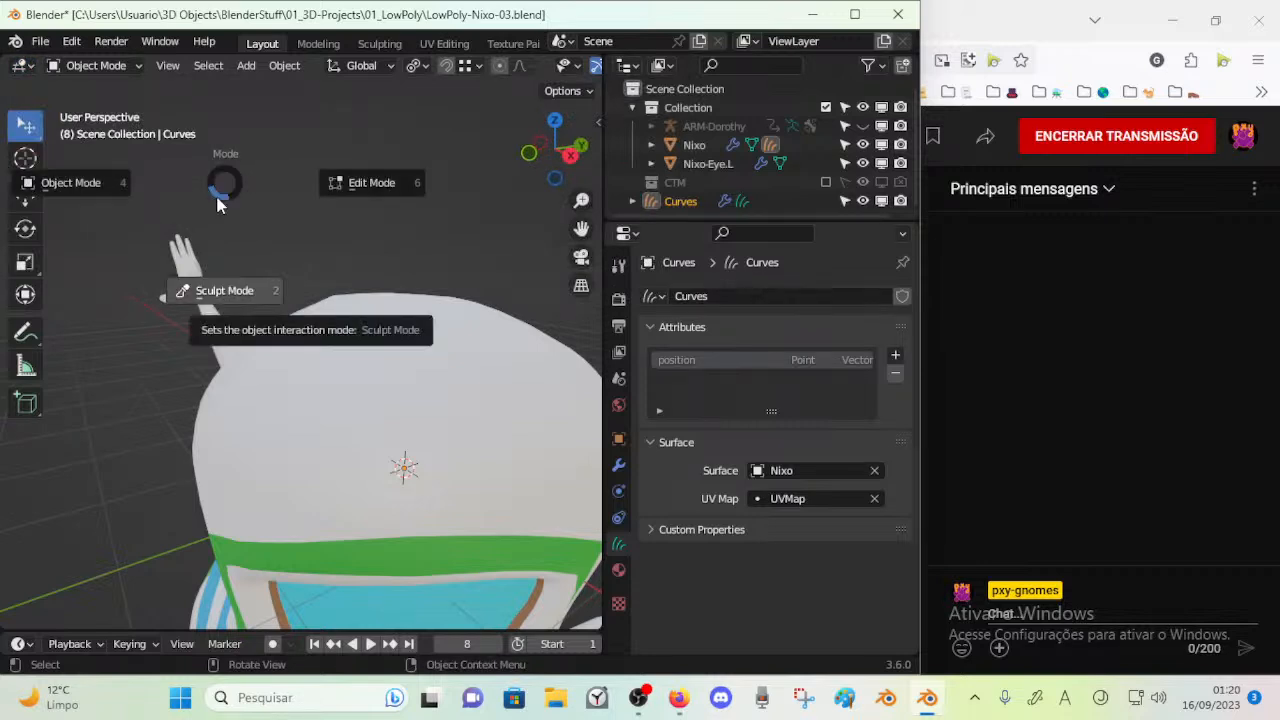
key(Escape)
click(170, 67)
click(176, 70)
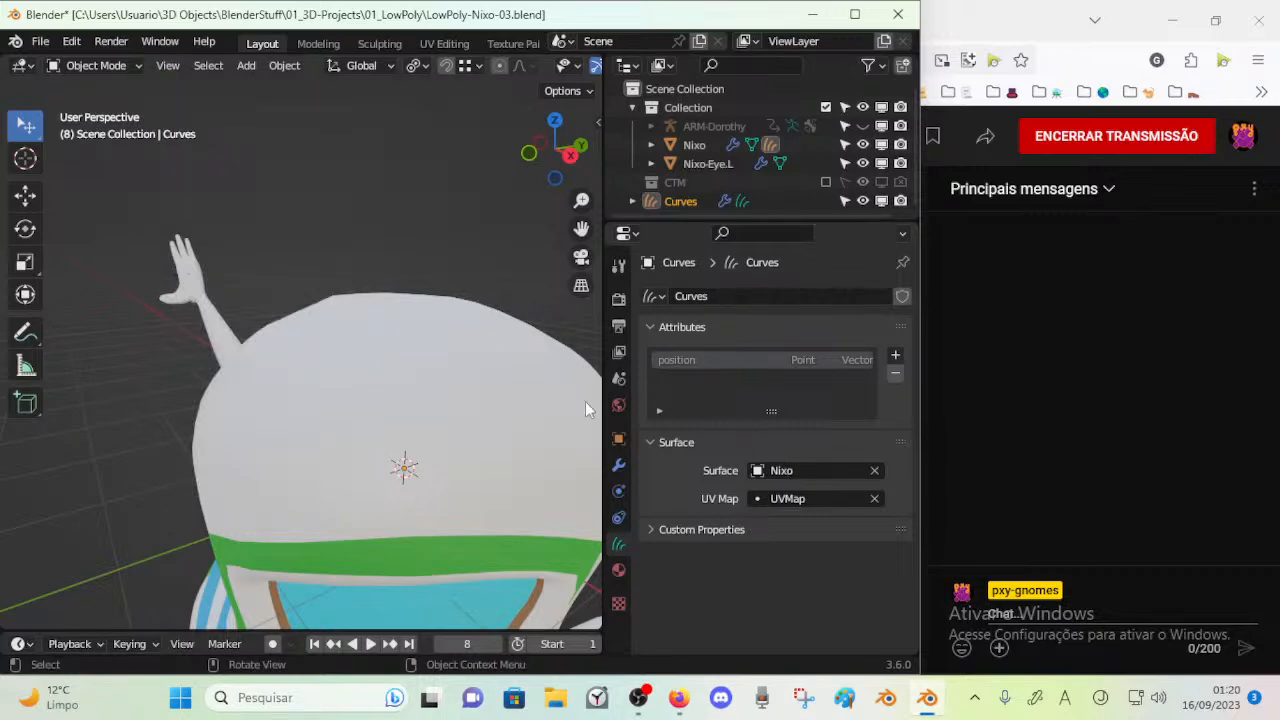
Switch to Firefox and open YouTube in the empty new tab
click(678, 697)
click(482, 20)
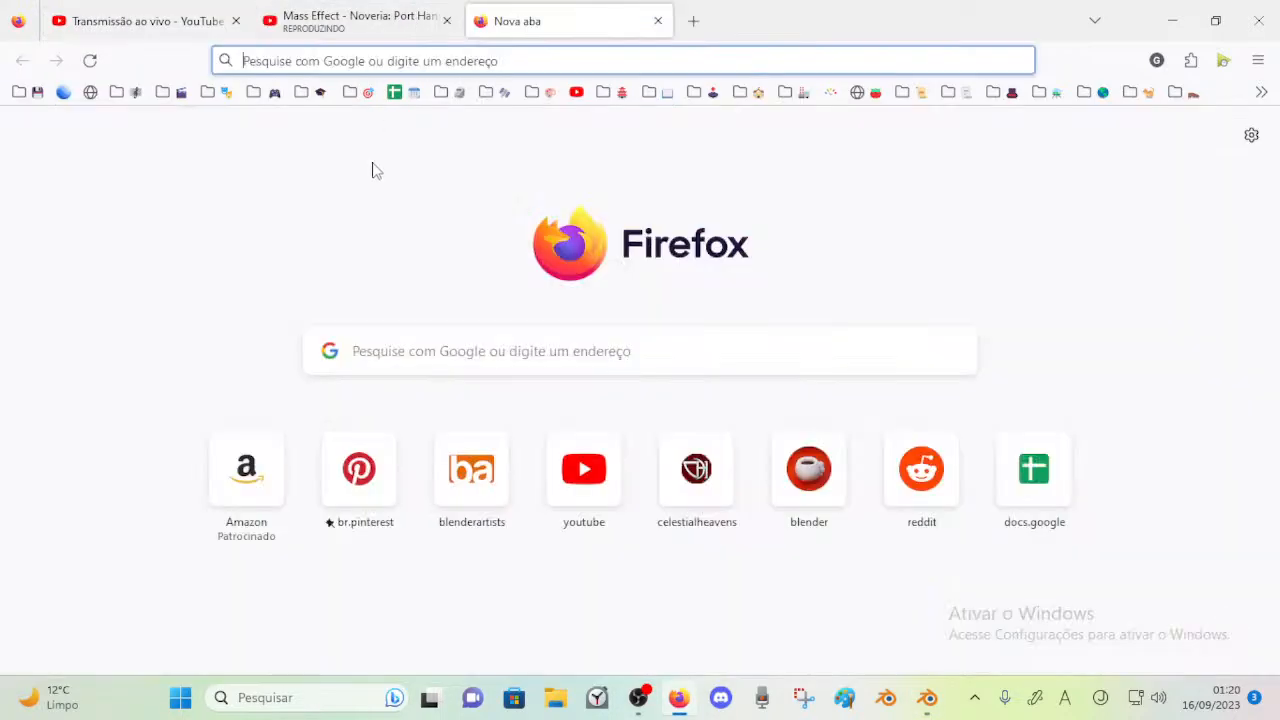
click(577, 92)
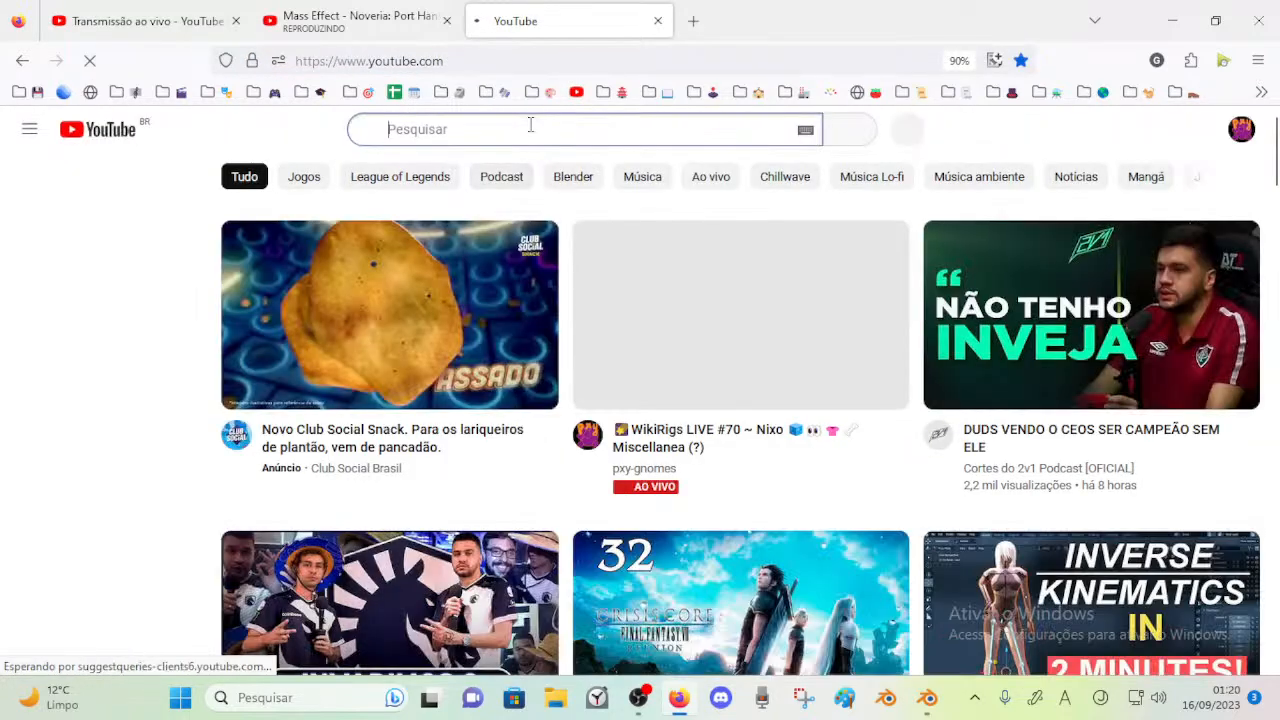
Search YouTube for "blender hair particles basic"
click(529, 127)
text(hair)
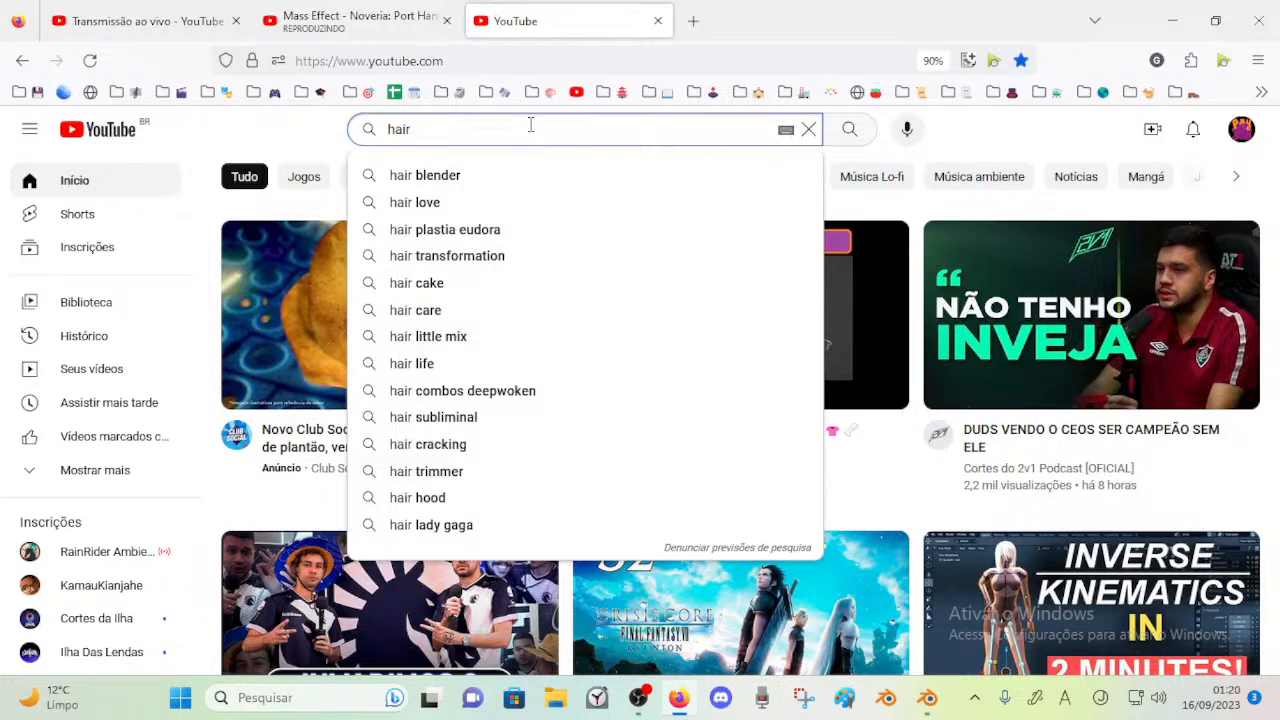
text( particles)
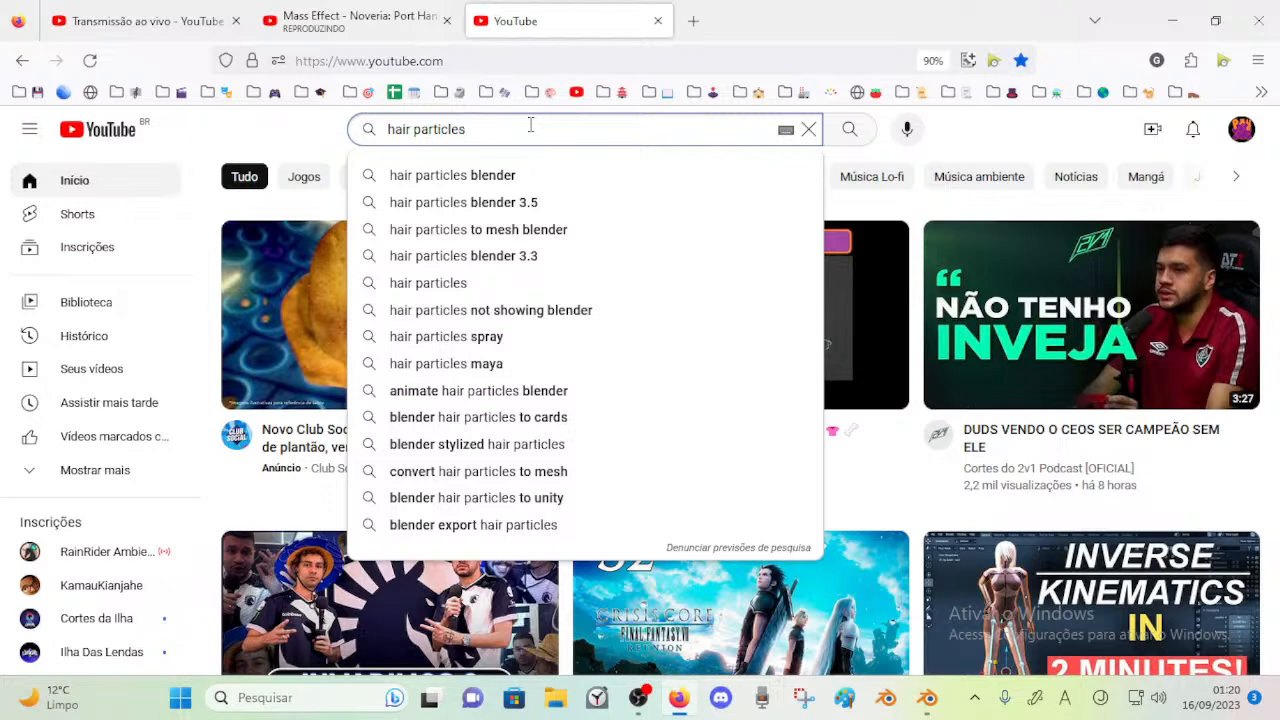
text(b;le)
key(BackSpace)
key(BackSpace)
key(BackSpace)
text(lender)
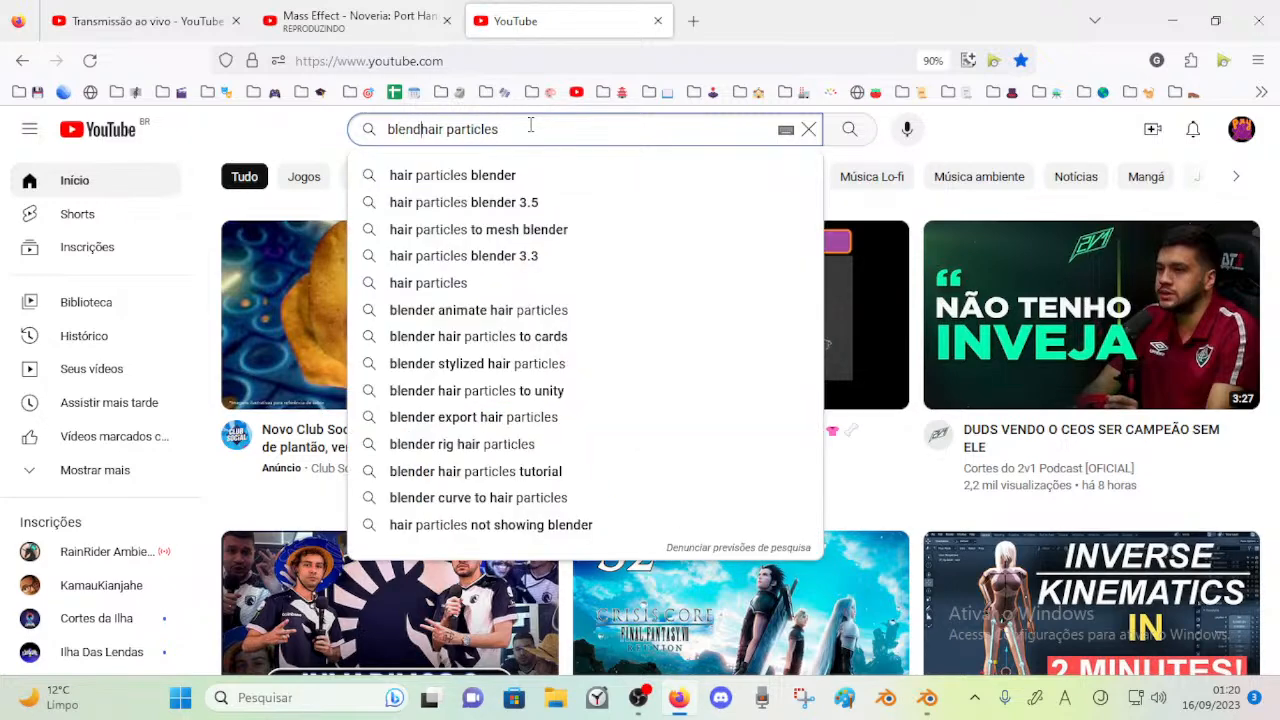
key(End)
text(basic)
key(Return)
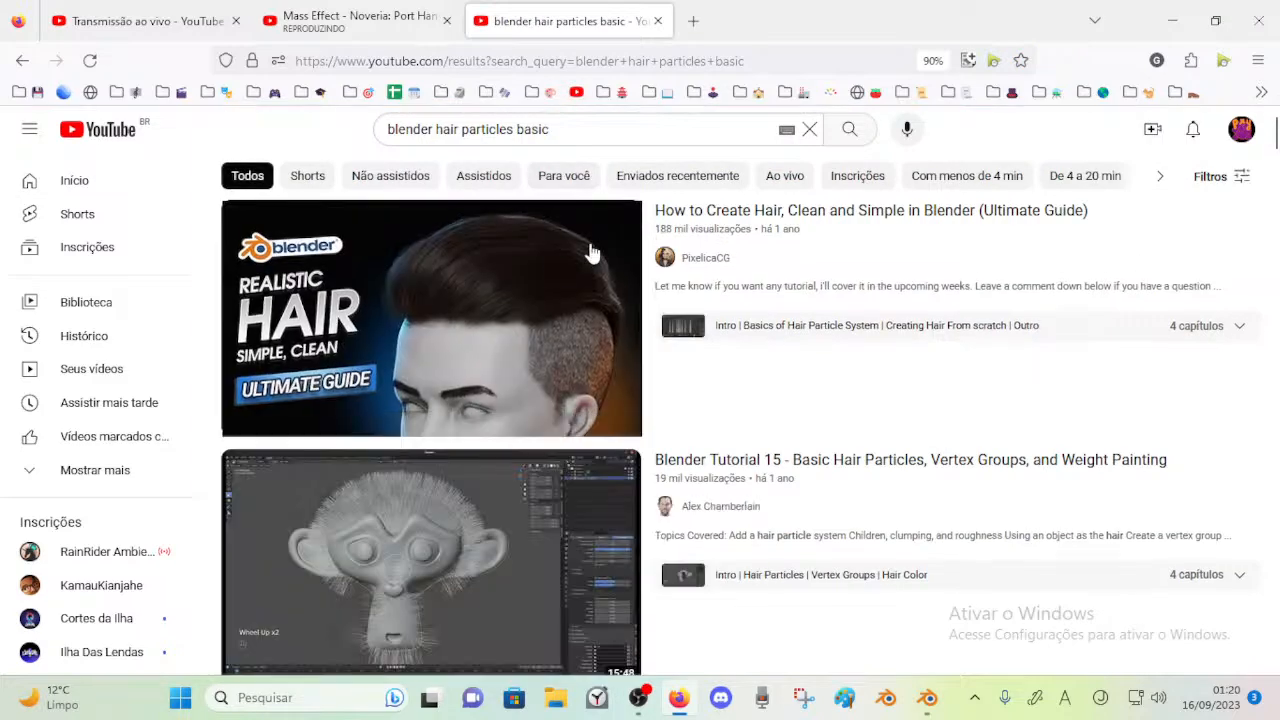
Open the "How to Create Hair, Clean and Simple in Blender (Ultimate Guide)" video and watch its particle system basics, then pause it
click(556, 267)
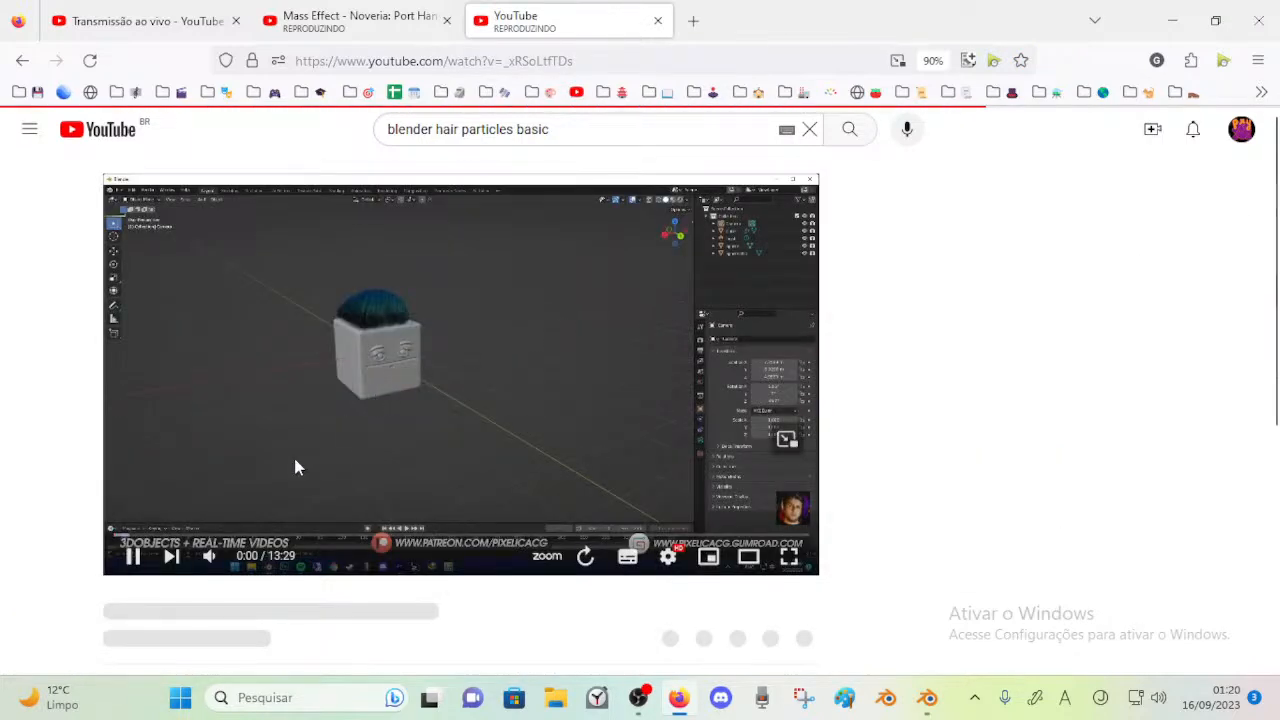
click(136, 531)
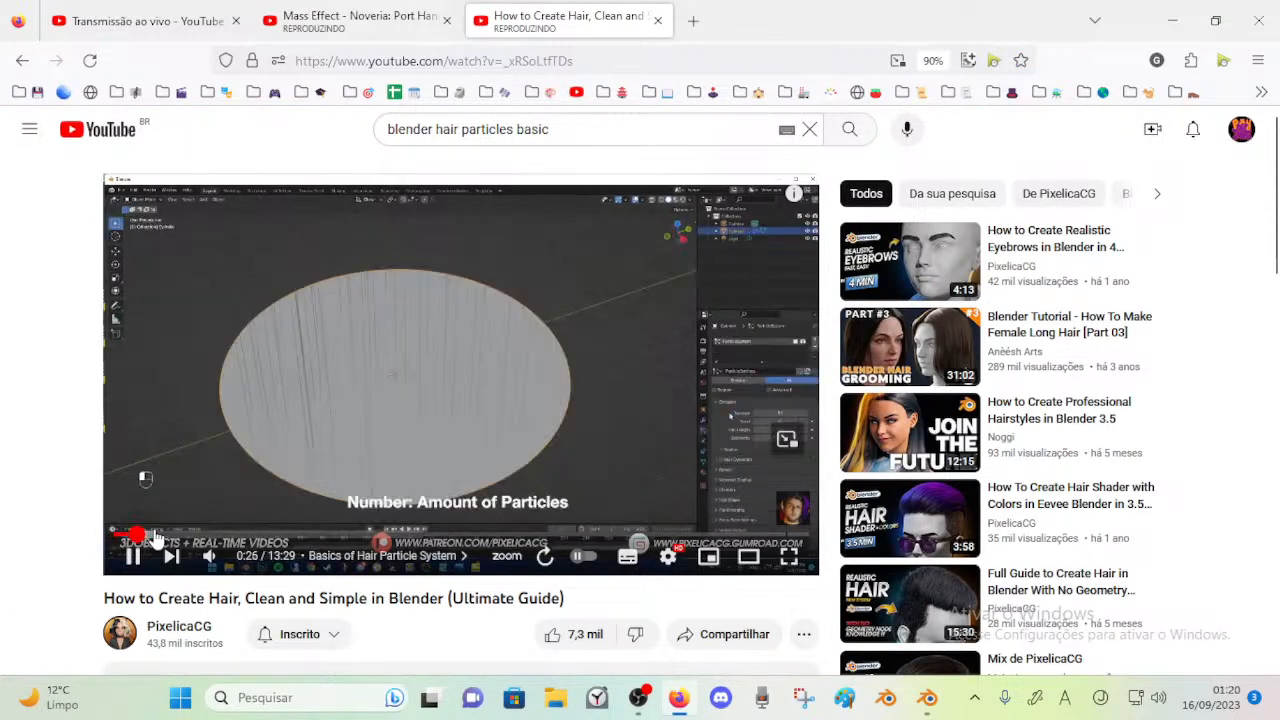
drag(155, 537, 118, 539)
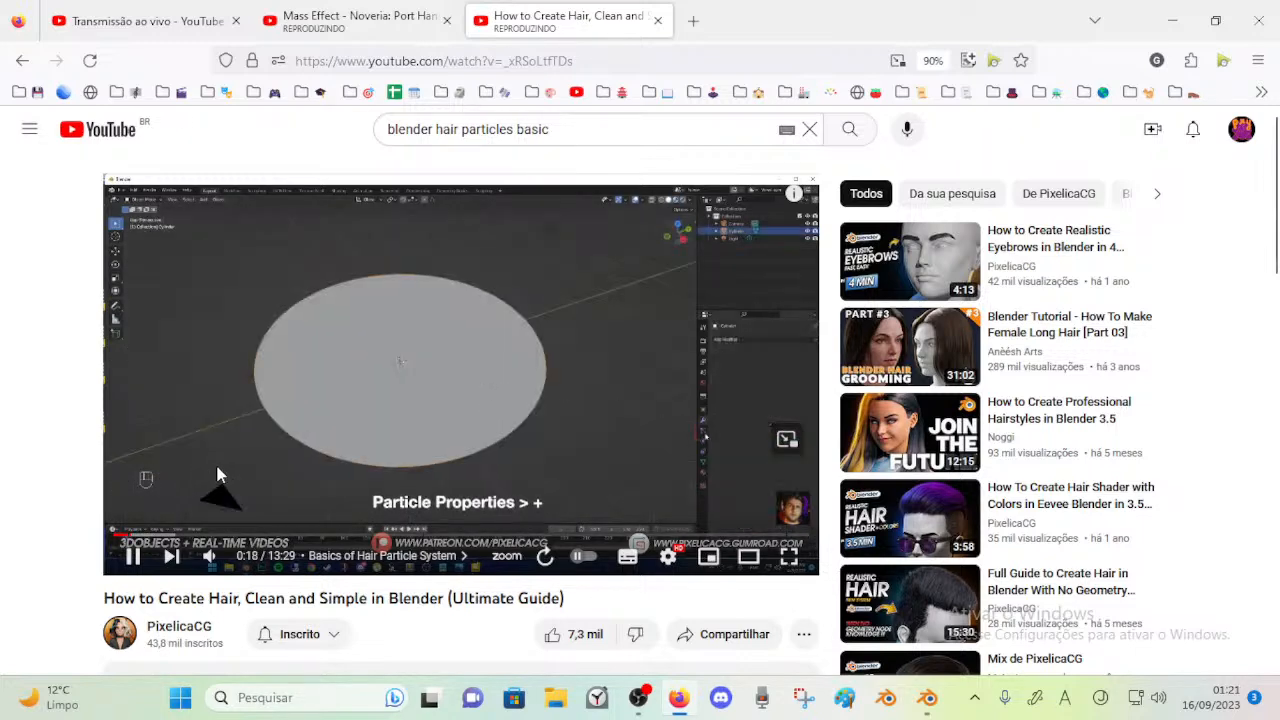
click(315, 452)
Switch to Blender, delete the hair curves object and select the Nixo mesh
click(930, 698)
middle_drag(520, 470, 389, 372)
key(x)
click(346, 366)
click(420, 362)
key(Tab)
key(Tab)
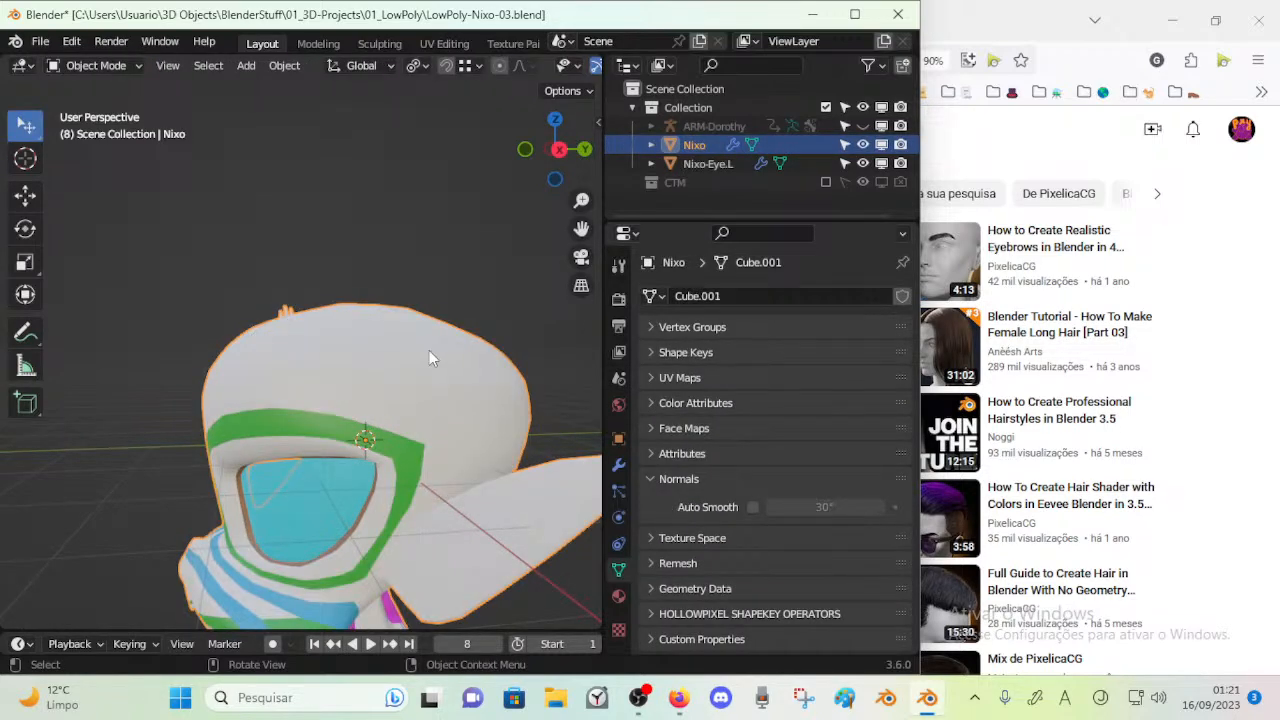
key(shift+a)
mouse_move(429, 352)
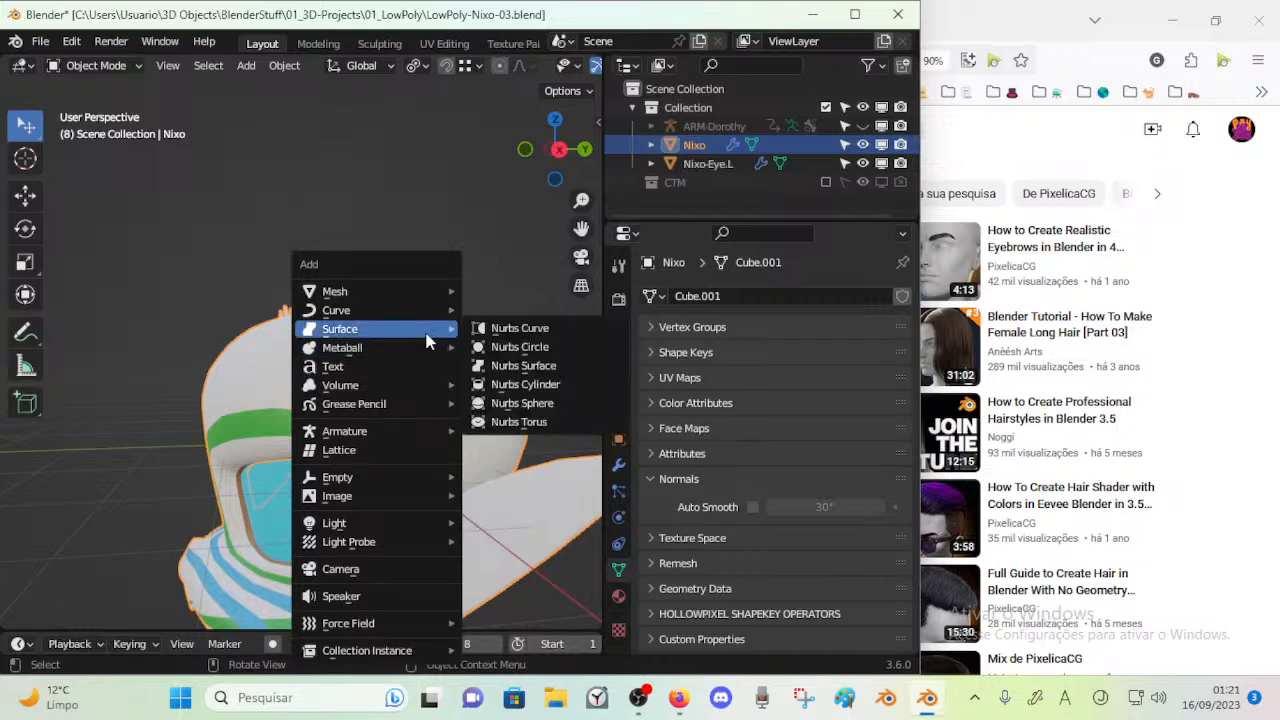
mouse_move(418, 308)
key(Escape)
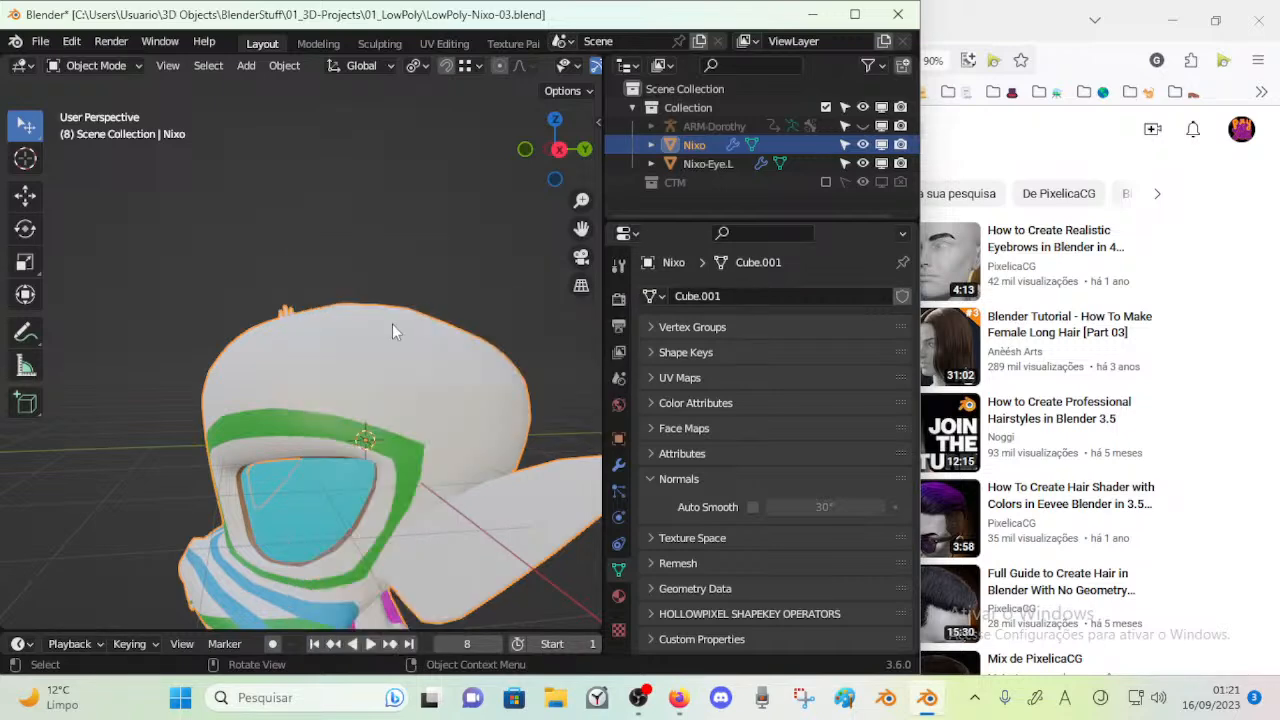
Enter Edit Mode on the Nixo mesh, try selecting faces around the upper head, and clear the selection
key(Tab)
alt+click(306, 362)
middle_drag(308, 360, 316, 352)
key(alt+a)
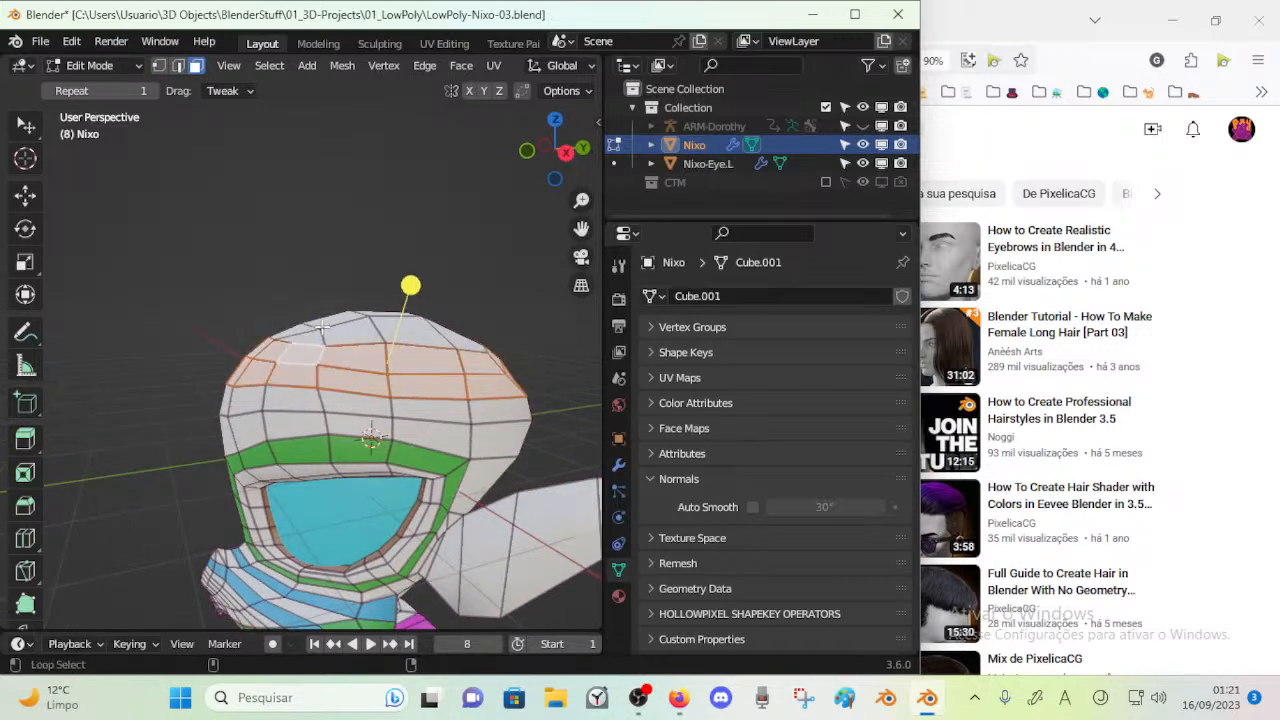
key(c)
drag(303, 343, 456, 376)
key(Escape)
middle_drag(342, 365, 316, 375)
key(alt+a)
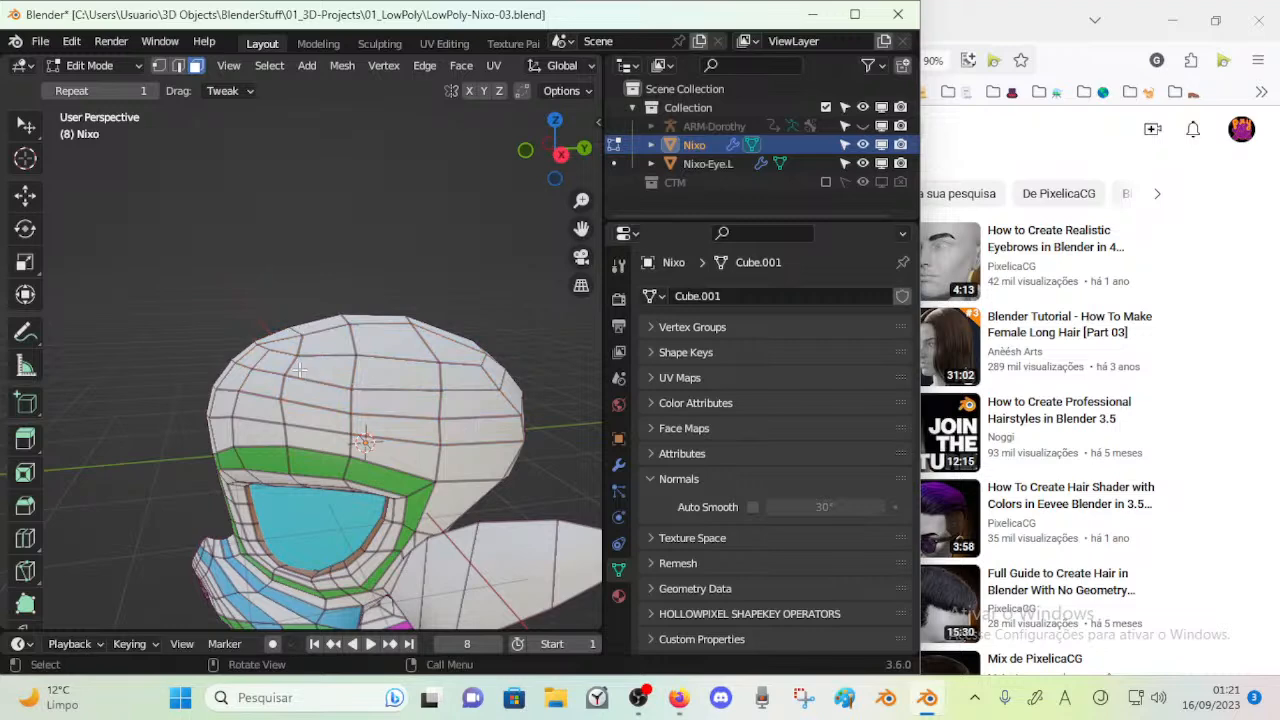
Circle-select the faces covering the crown of Nixo's head
alt+click(304, 338)
key(alt+a)
key(c)
drag(307, 330, 429, 309)
key(Escape)
middle_drag(430, 312, 416, 342)
Duplicate the selected crown faces in place and separate them into their own object
key(shift+d)
right_click(415, 321)
key(p)
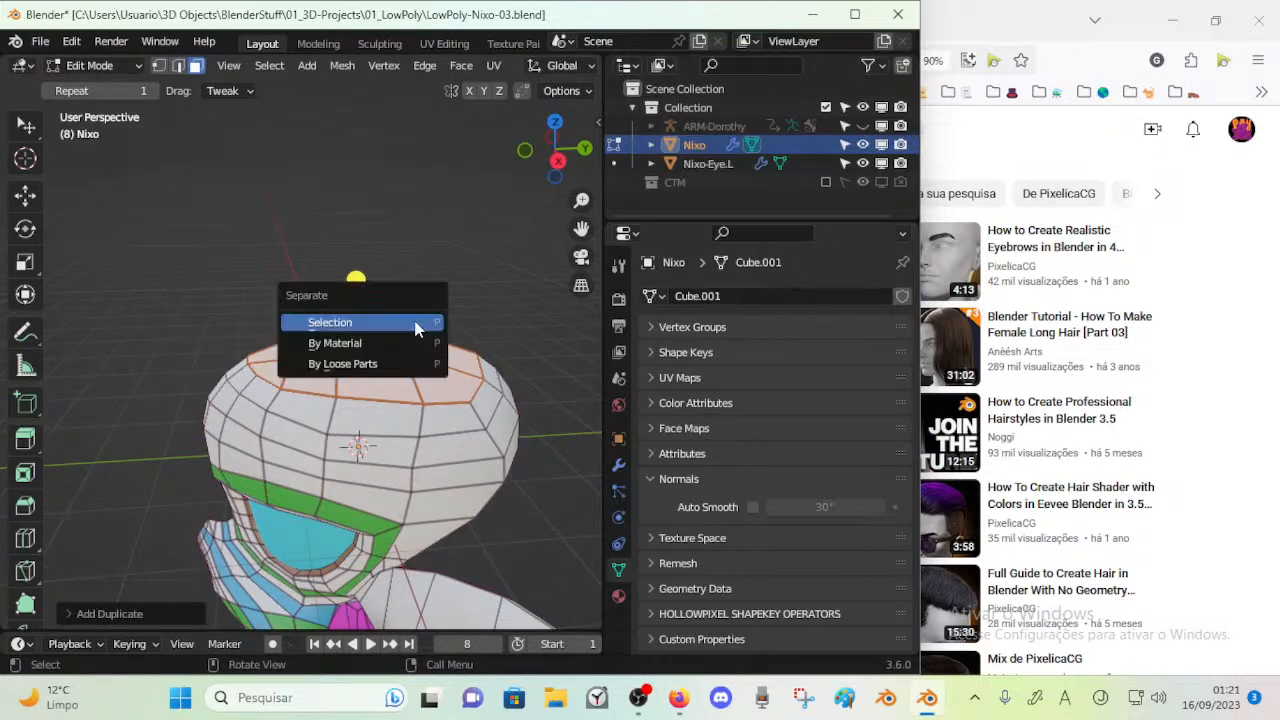
click(415, 321)
Return to Object Mode and select the separated crown piece
middle_drag(379, 341, 411, 326)
key(Tab)
click(323, 318)
key(Tab)
key(Tab)
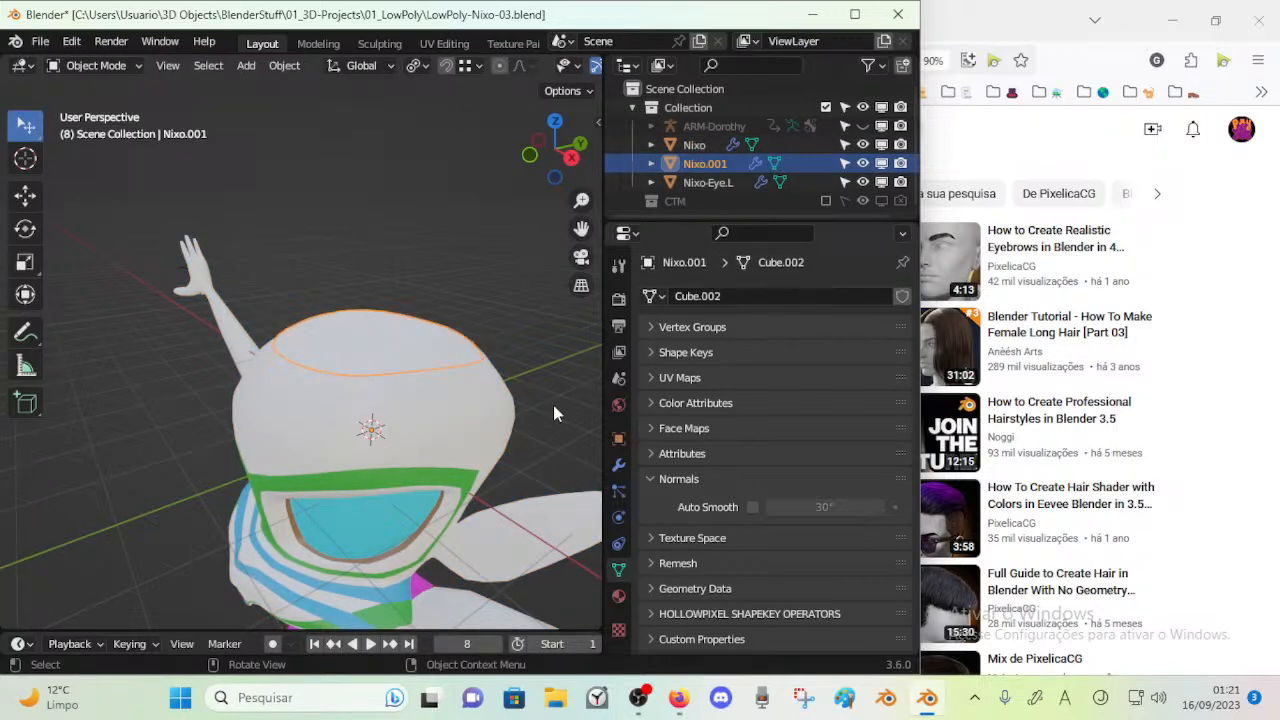
Switch to Firefox and watch the tutorial's part on changing the particle system to hair, pausing at 0:23
click(684, 698)
click(435, 395)
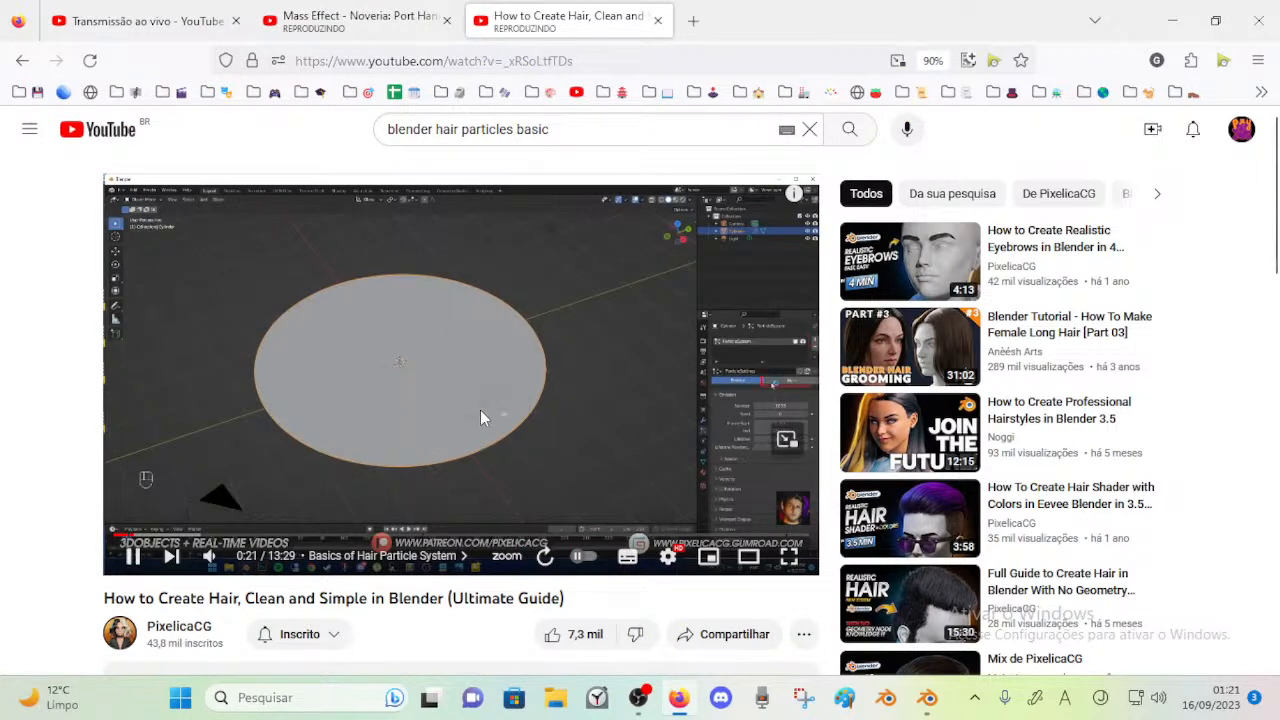
click(480, 390)
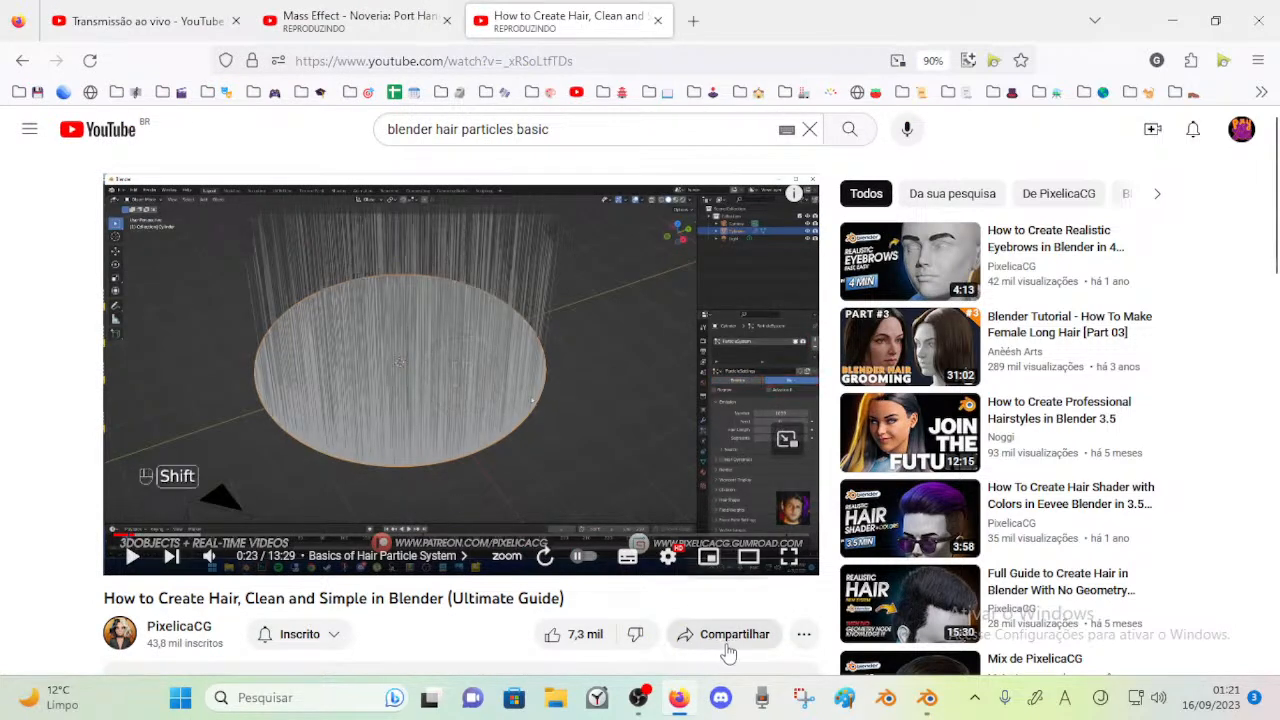
Switch to Blender and add a particle system to the separated crown piece
click(927, 697)
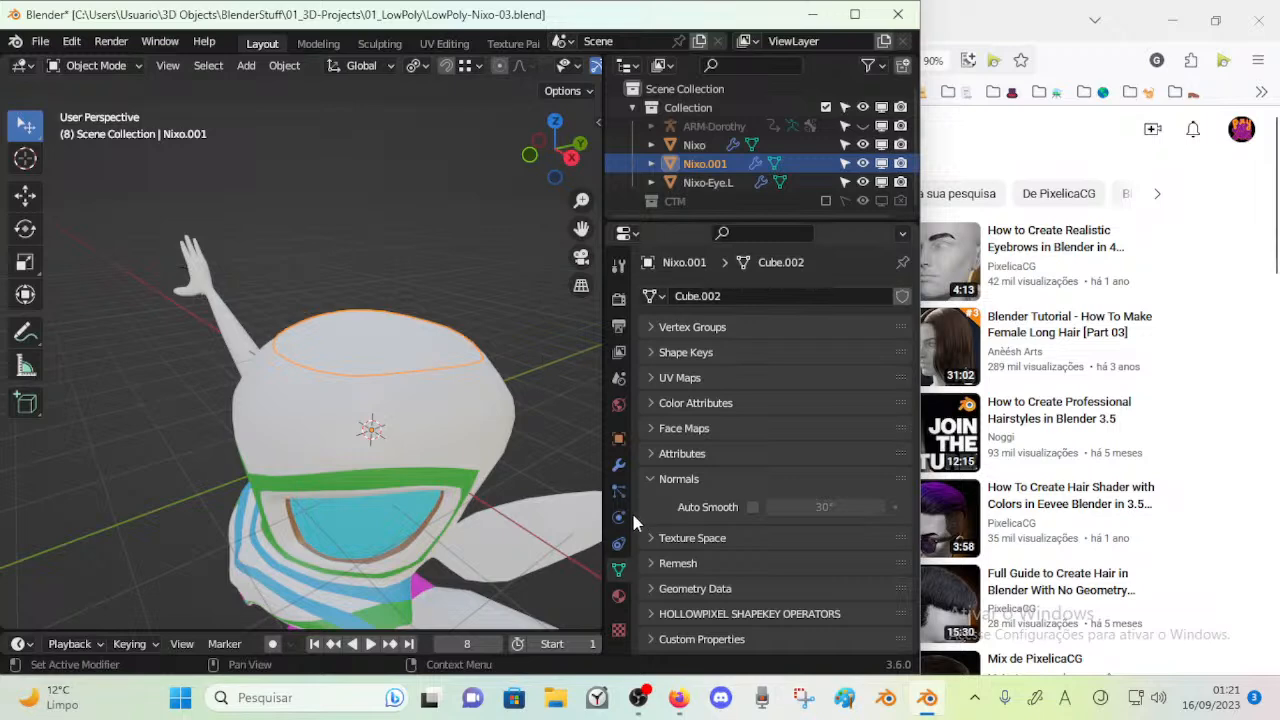
click(618, 465)
click(893, 297)
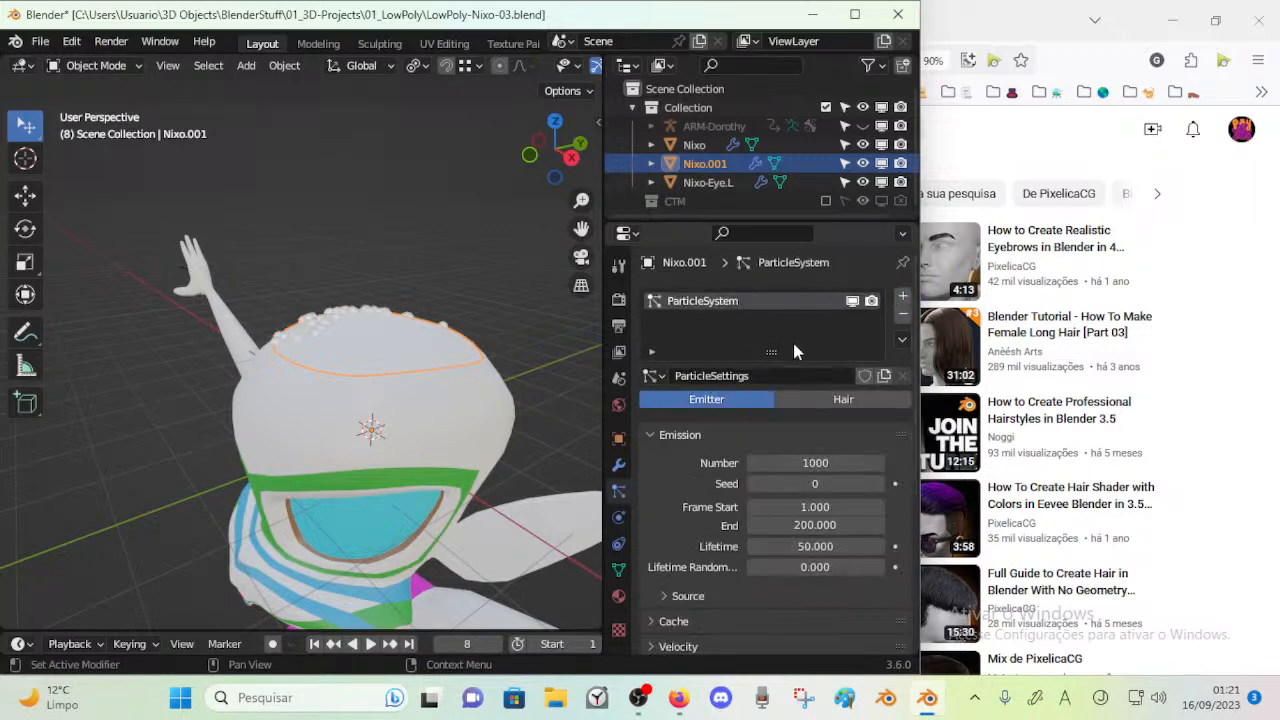
double_click(693, 302)
click(647, 377)
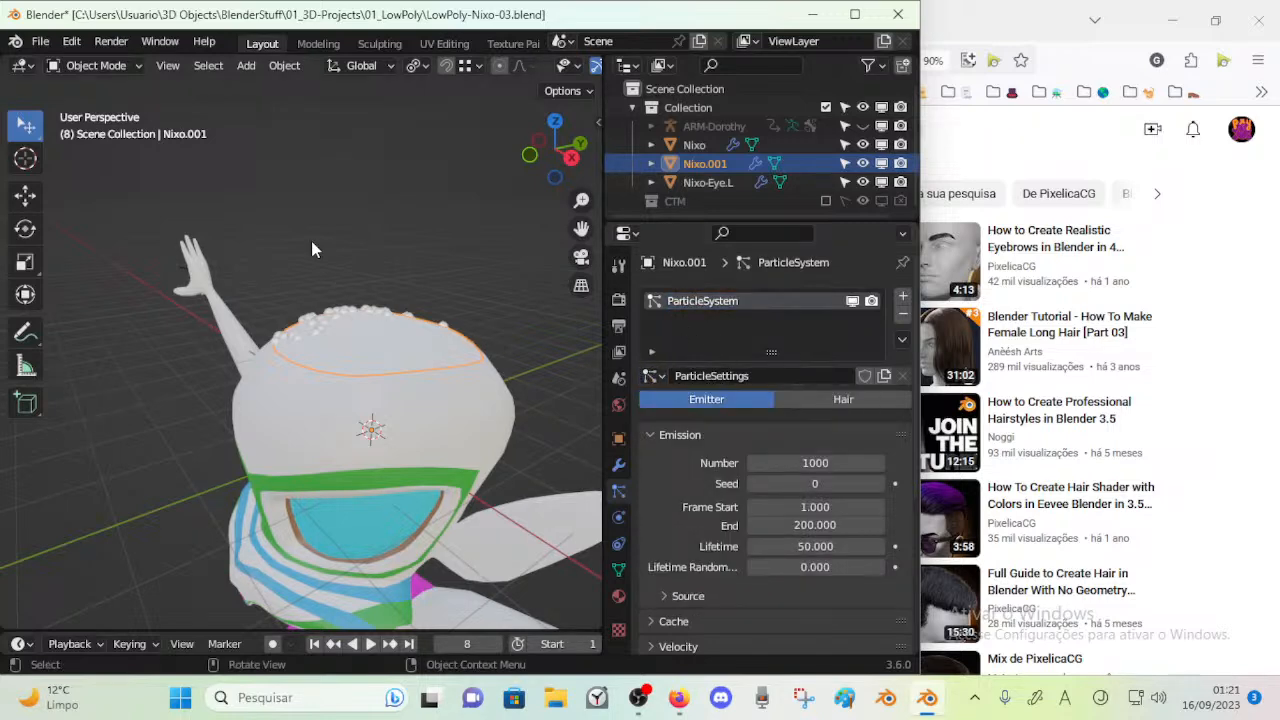
Change the crown piece's particle system type from Emitter to Hair
middle_drag(490, 325, 441, 355)
key(Tab)
key(Tab)
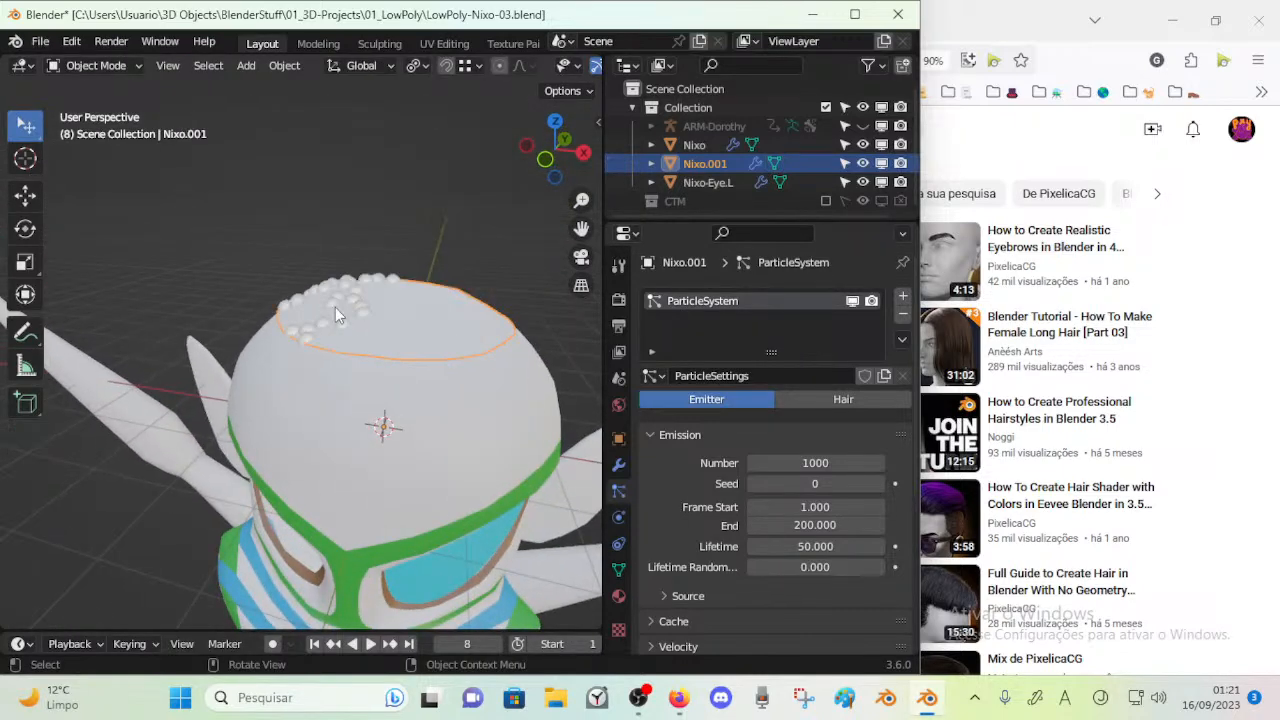
key(Tab)
key(Tab)
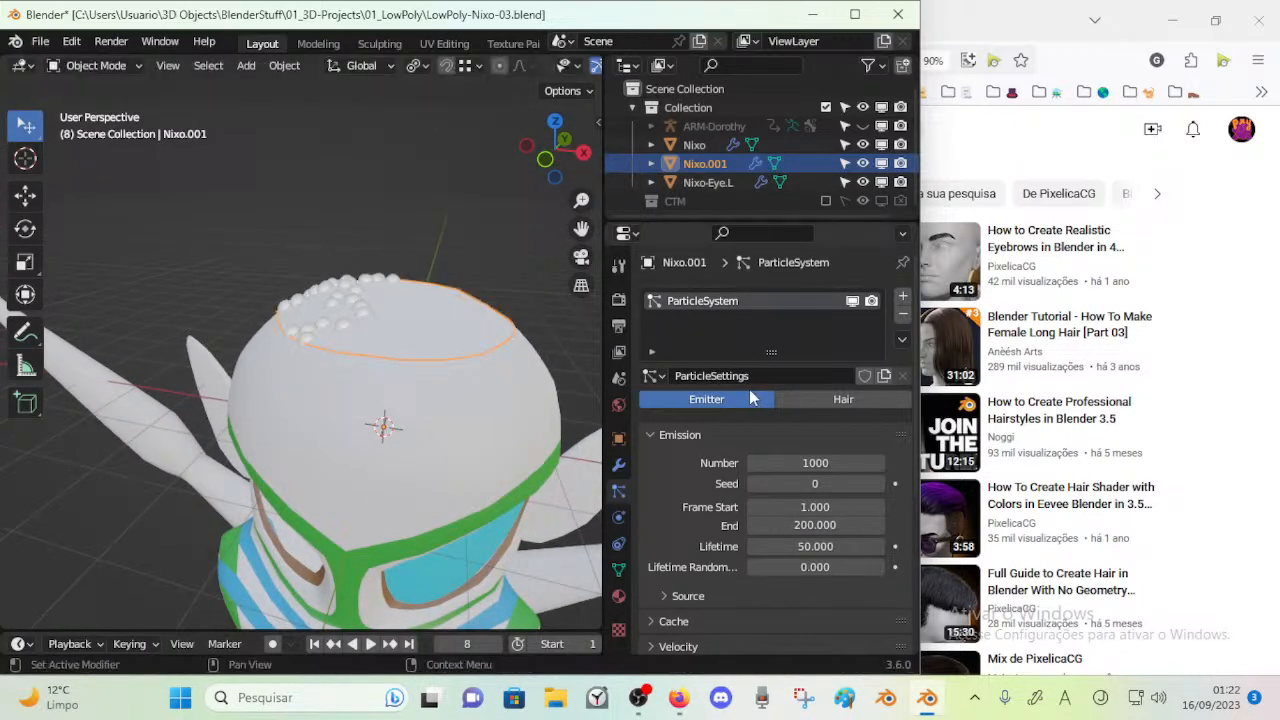
click(843, 399)
middle_drag(280, 235, 395, 335)
scroll(395, 335, up, 4)
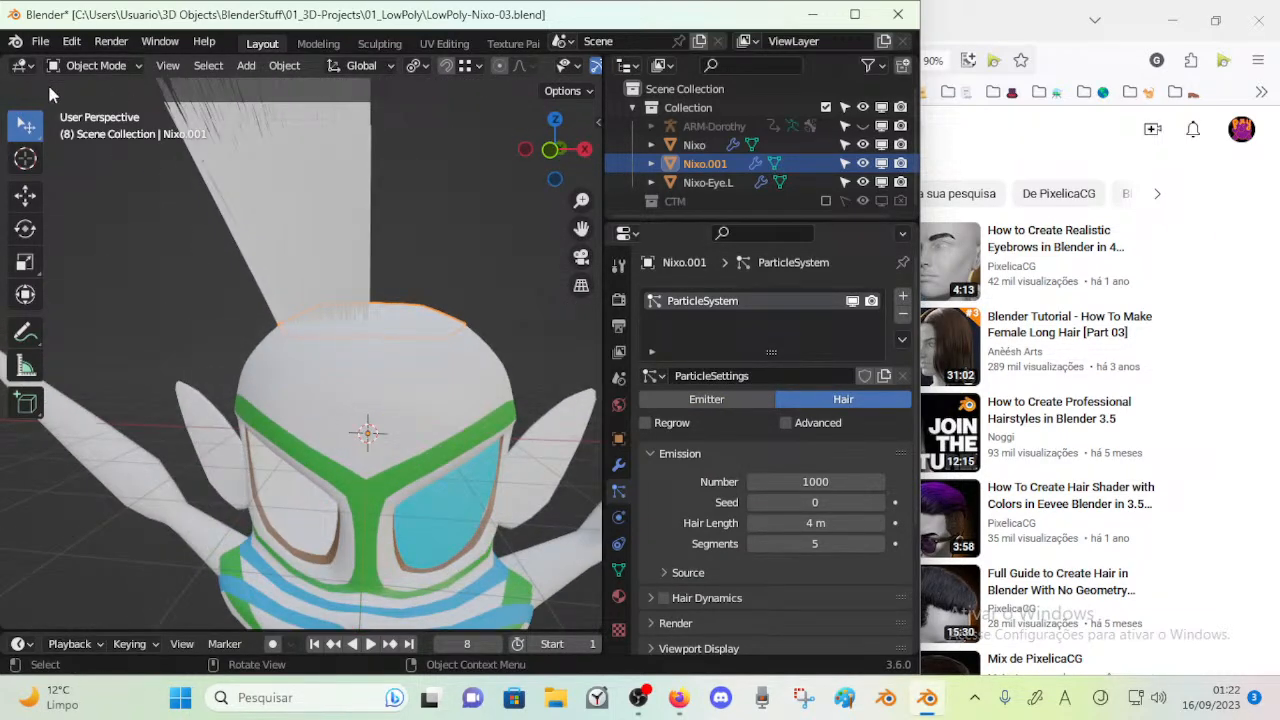
Comb the hair strands down to one side of the head in Particle Edit mode and return to Object Mode
key(Tab)
key(Tab)
key(Tab)
key(Tab)
key(ctrl+Tab)
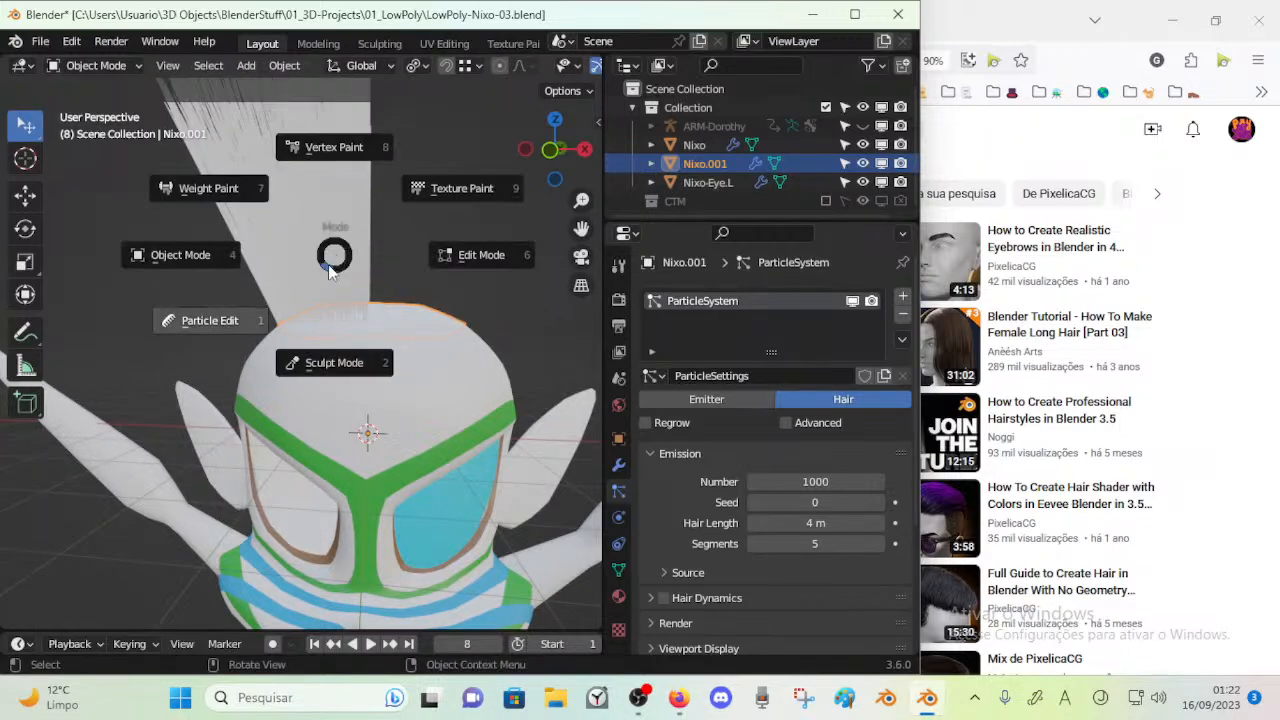
click(232, 320)
scroll(326, 309, down, 3)
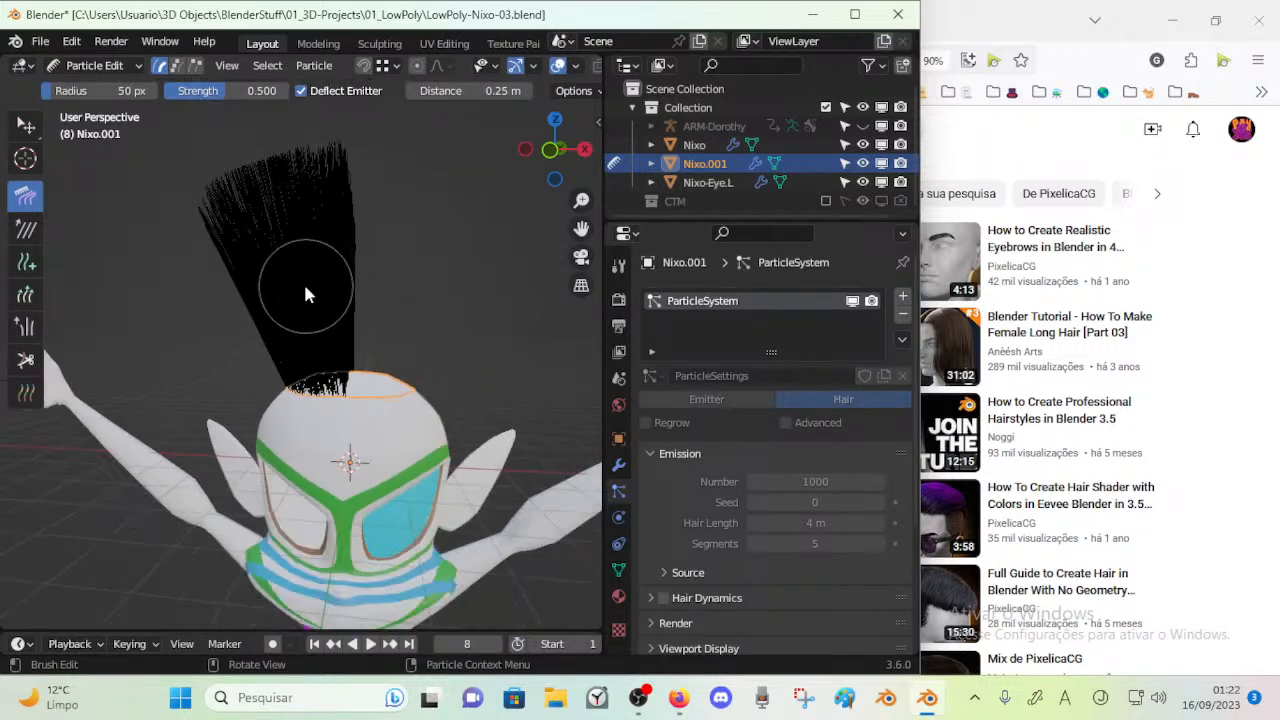
mouse_move(340, 288)
mouse_down()
mouse_move(323, 243)
mouse_move(257, 266)
mouse_move(300, 337)
mouse_move(290, 398)
mouse_move(352, 365)
mouse_move(249, 420)
mouse_move(181, 429)
mouse_move(191, 436)
mouse_move(200, 400)
mouse_move(170, 344)
mouse_up()
key(ctrl+Tab)
click(197, 332)
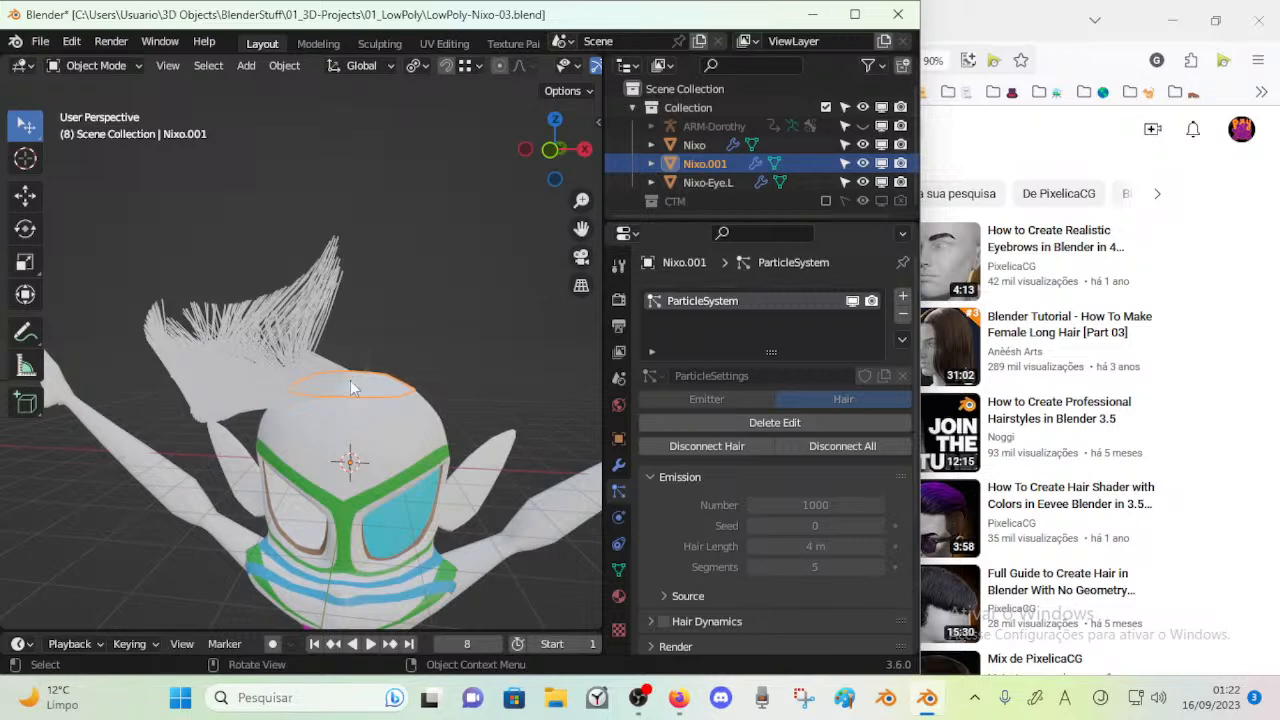
Remove the Subdivision and Mirror modifiers from the crown piece, leaving only the particle system
click(619, 464)
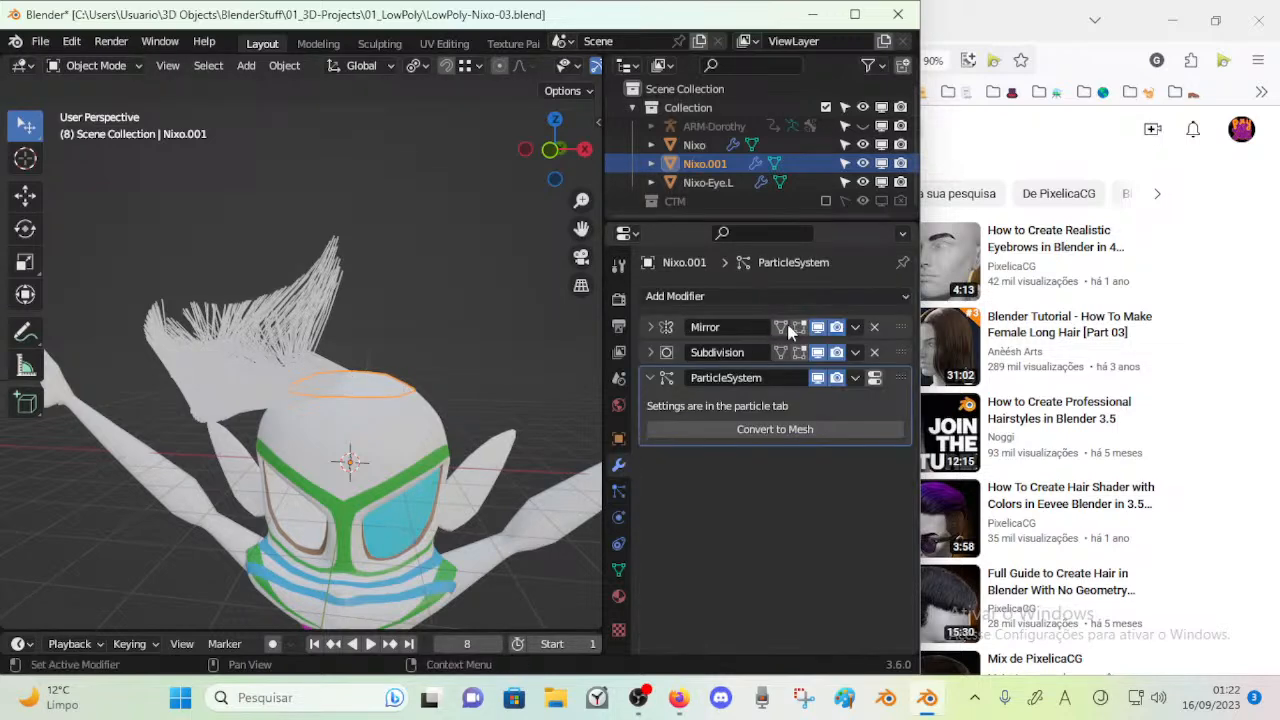
click(817, 328)
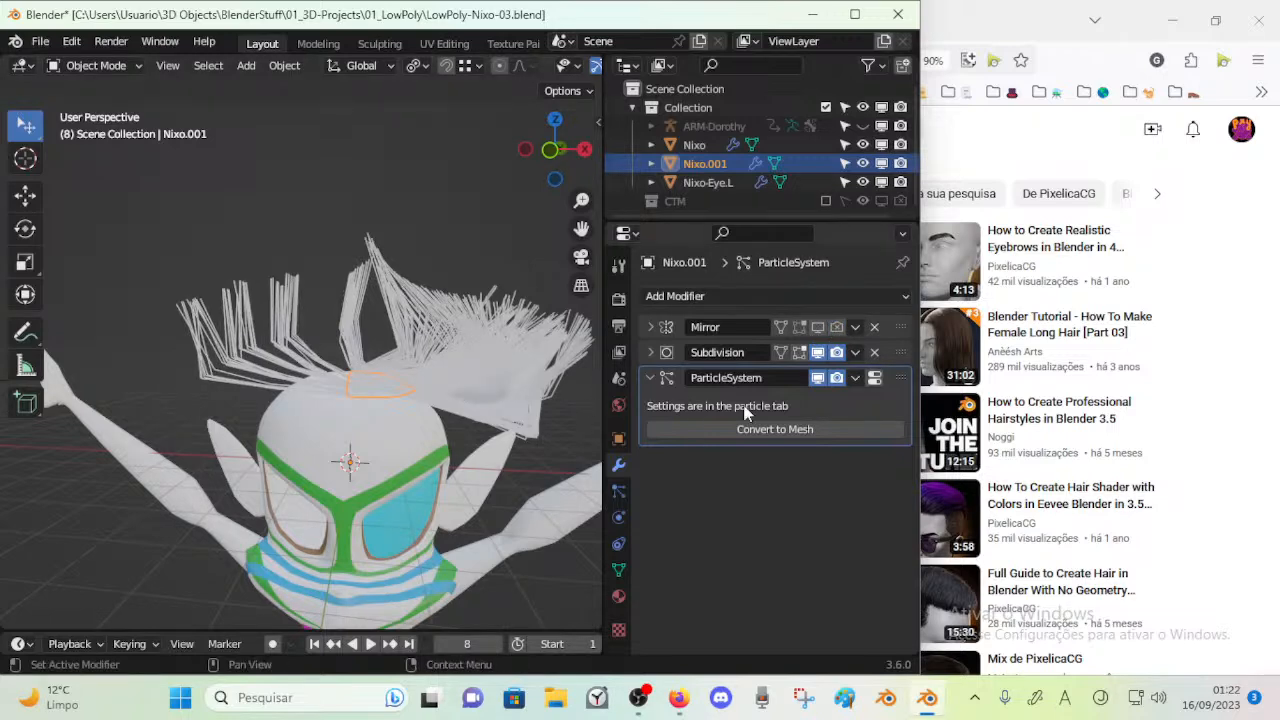
click(817, 352)
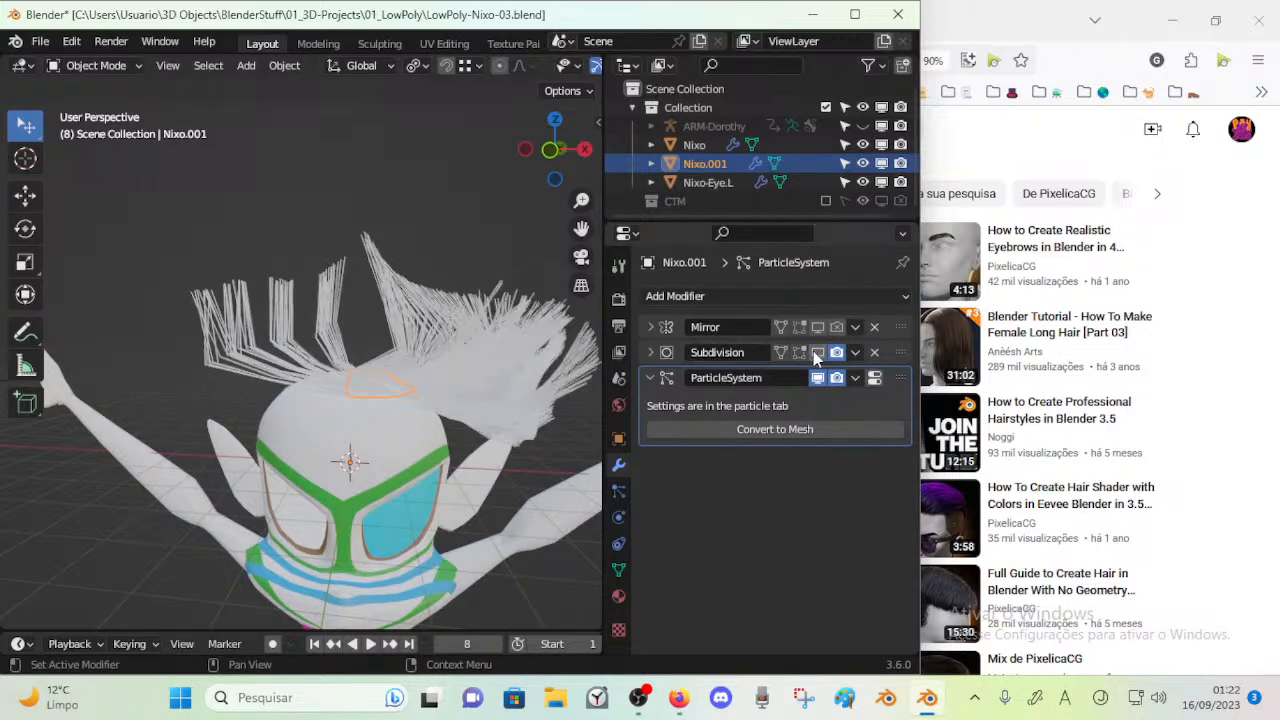
click(874, 352)
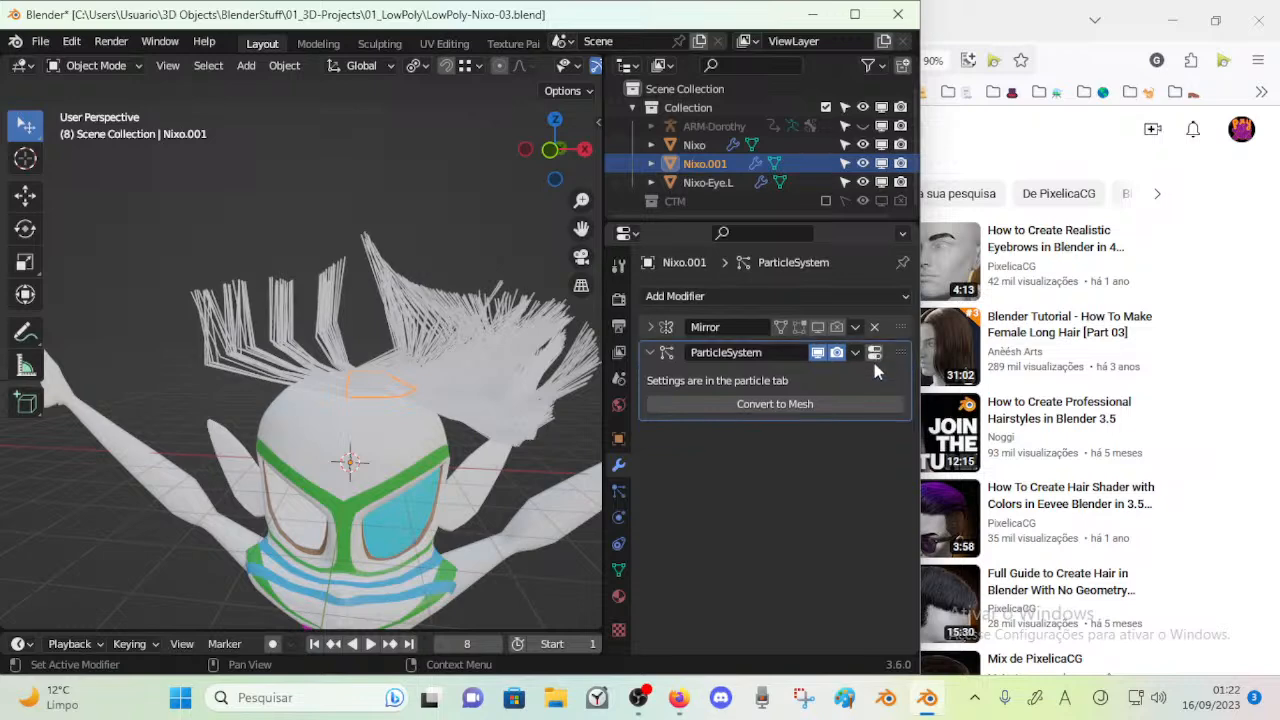
drag(899, 354, 910, 329)
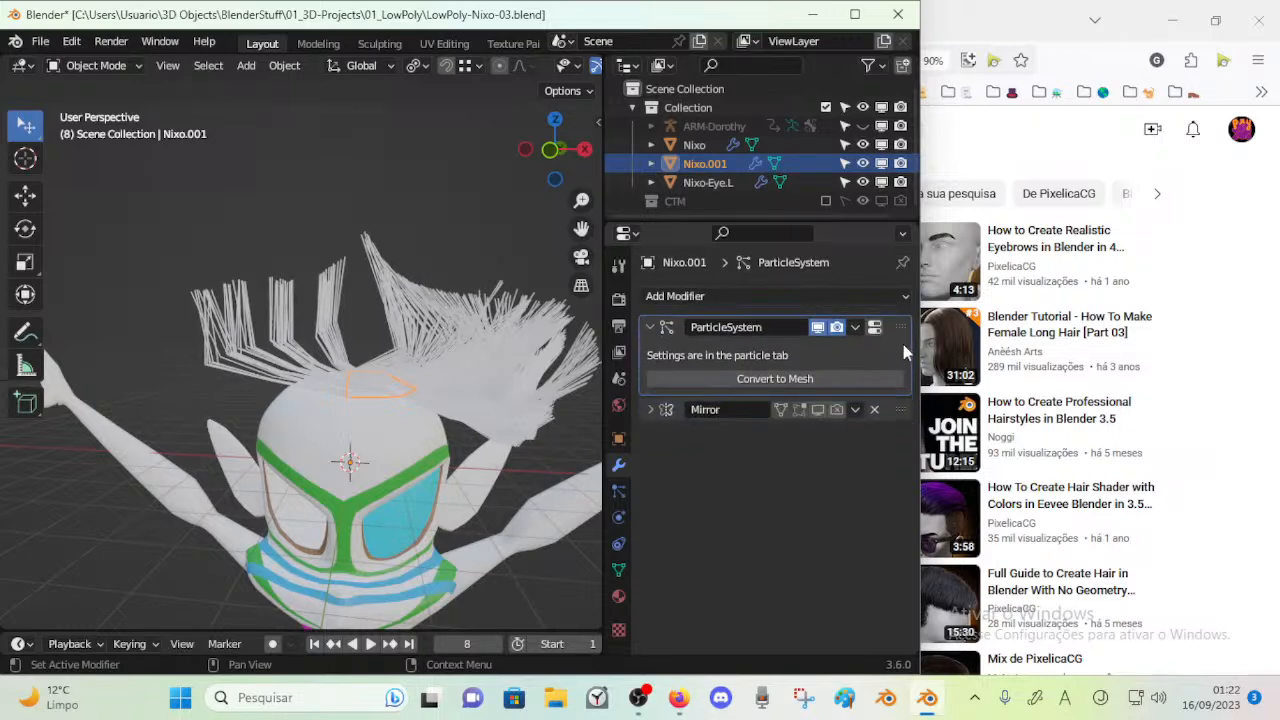
click(874, 409)
Select all faces of the crown piece in Edit Mode and turn off its particle system's viewport display
key(Tab)
scroll(422, 400, up, 2)
key(Tab)
key(Tab)
middle_drag(429, 410, 409, 427)
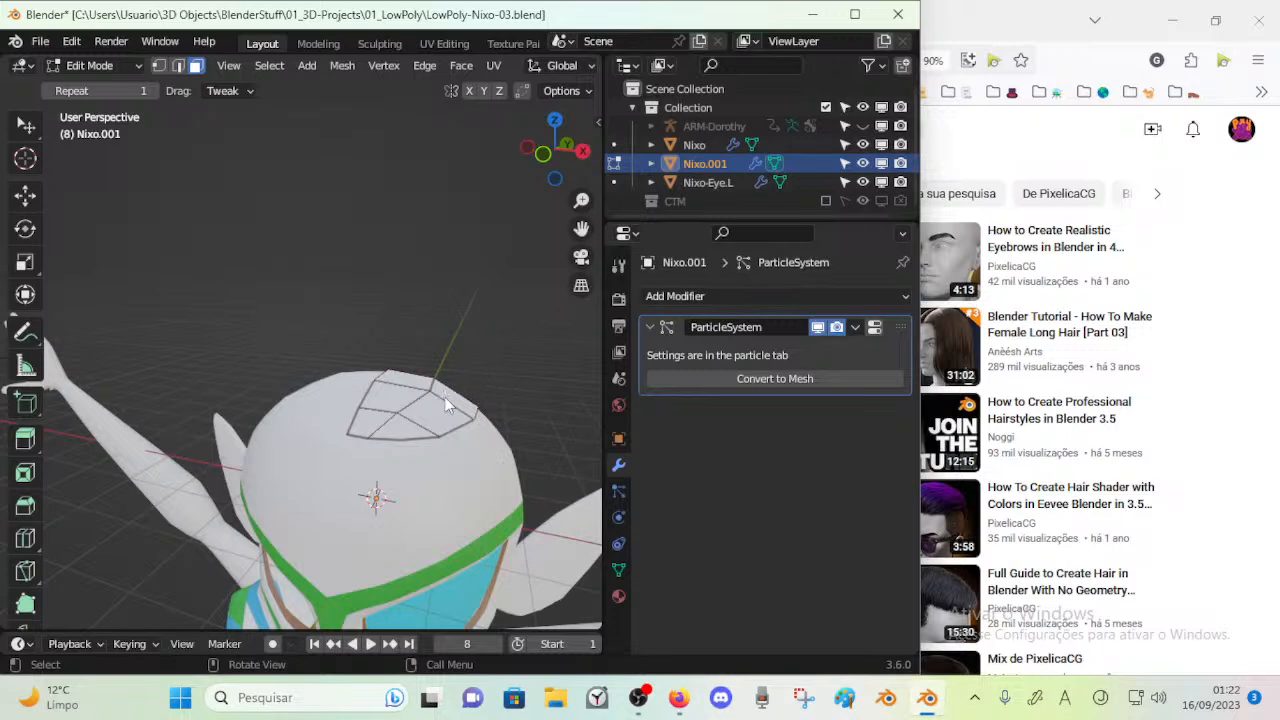
key(Tab)
key(Tab)
click(415, 384)
key(a)
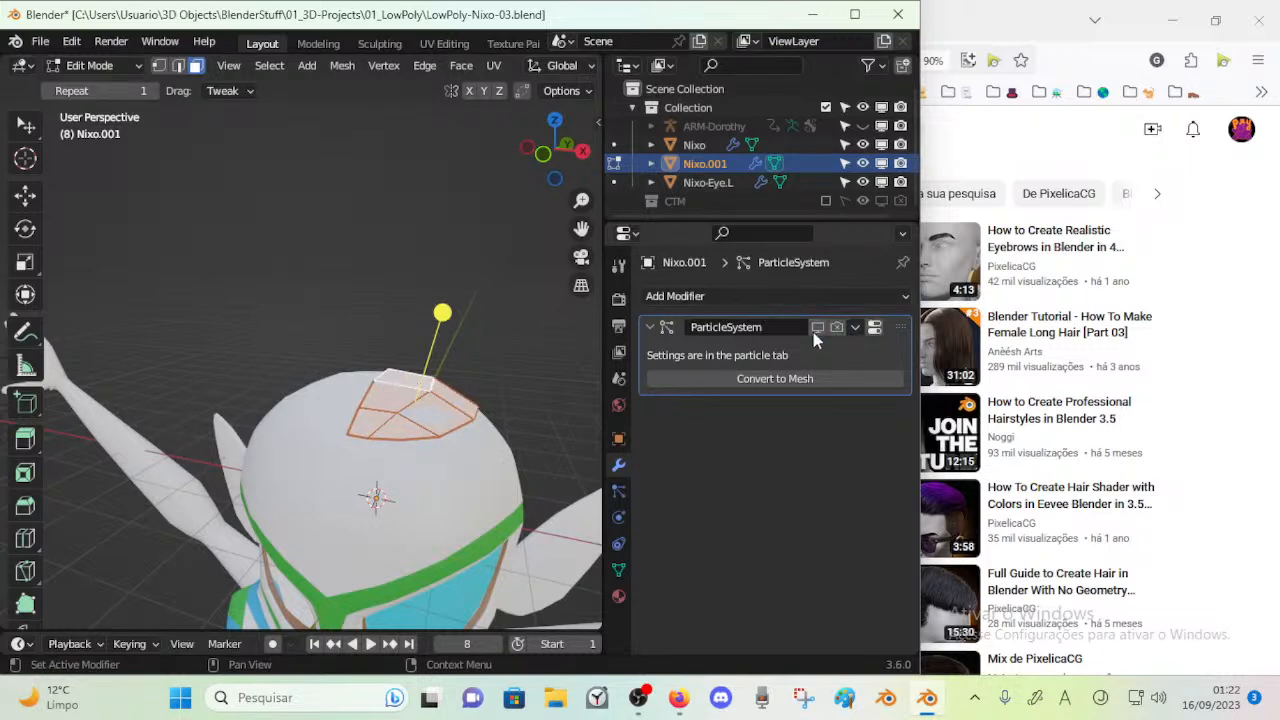
Add a Mirror modifier on the X axis to the crown piece, place it above the particle system and apply it
click(790, 297)
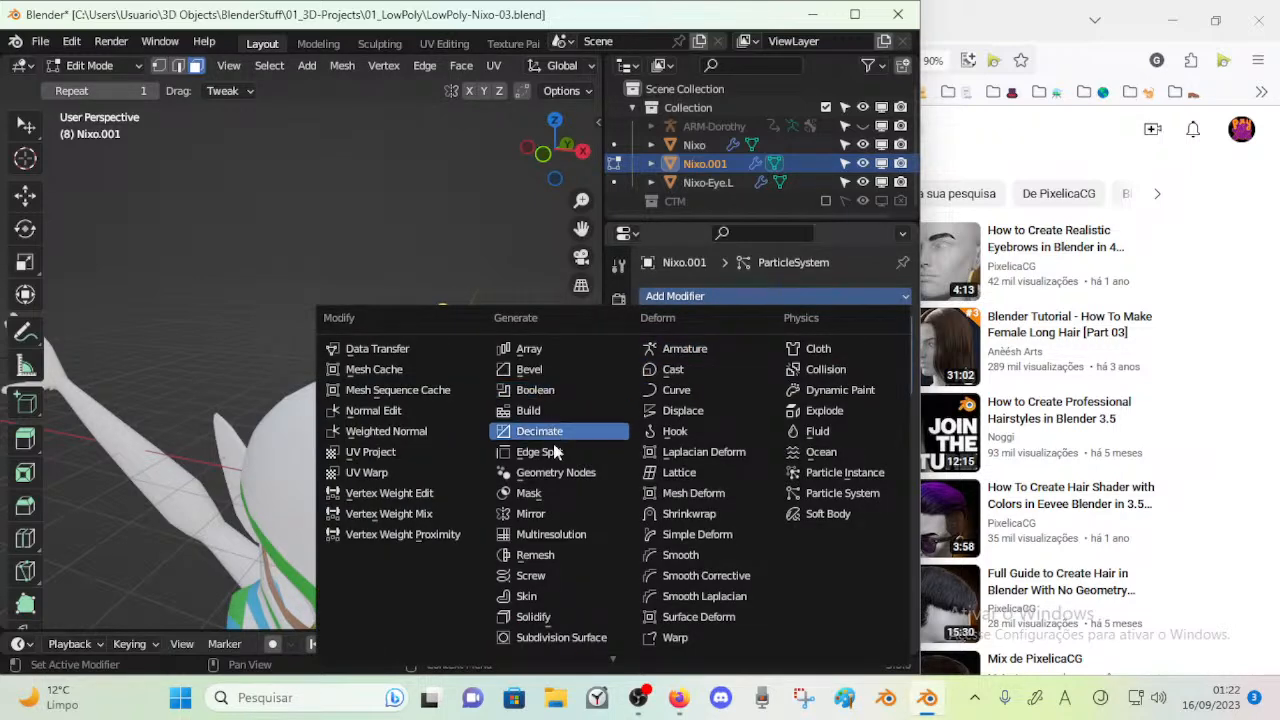
click(545, 513)
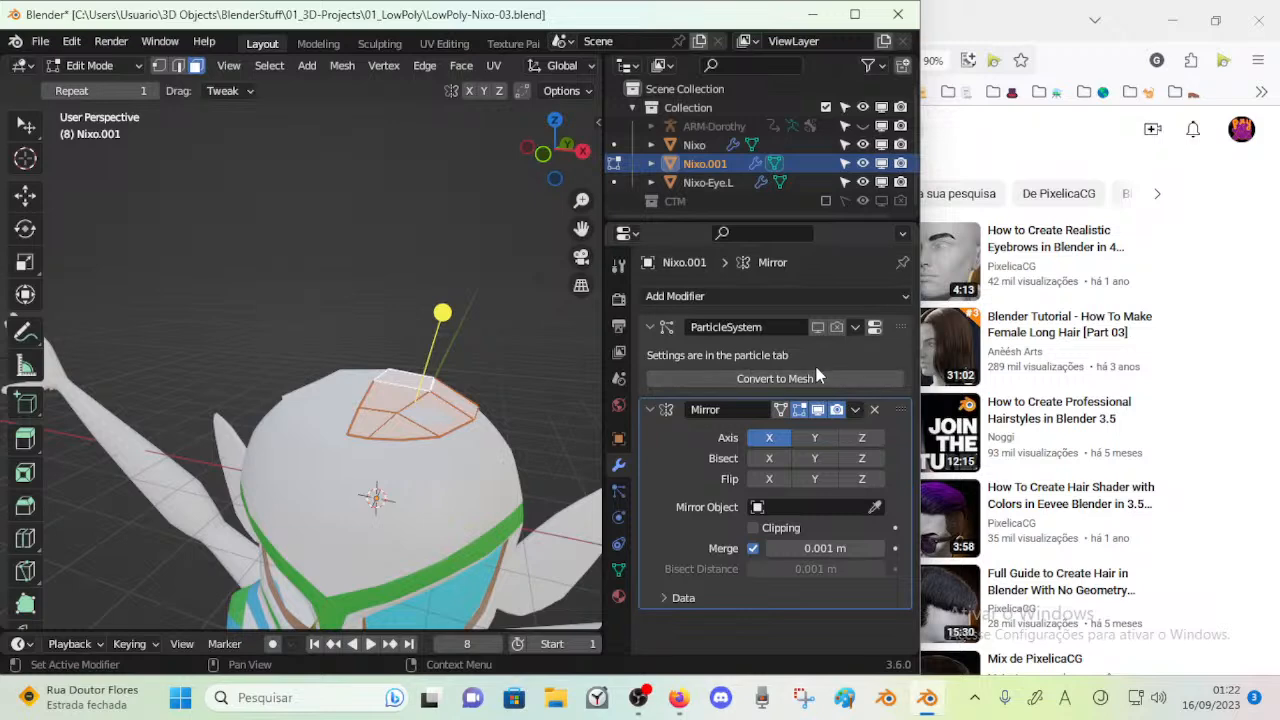
drag(901, 409, 899, 319)
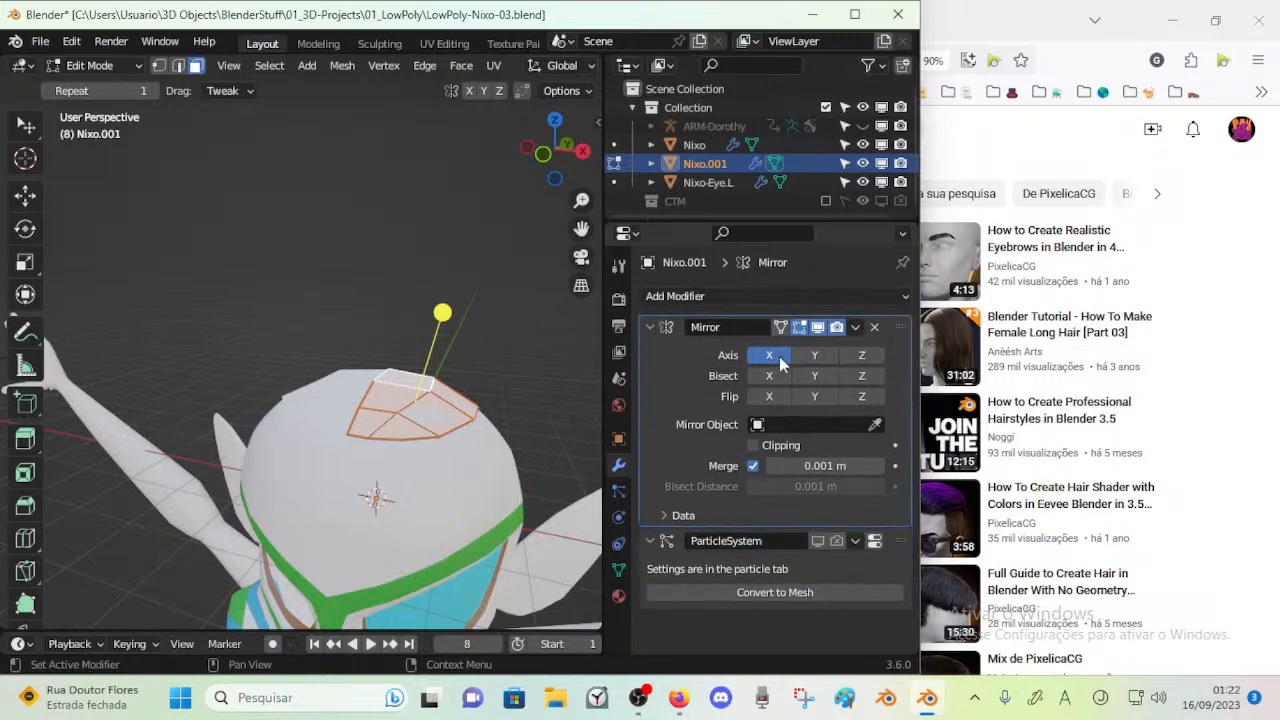
key(Tab)
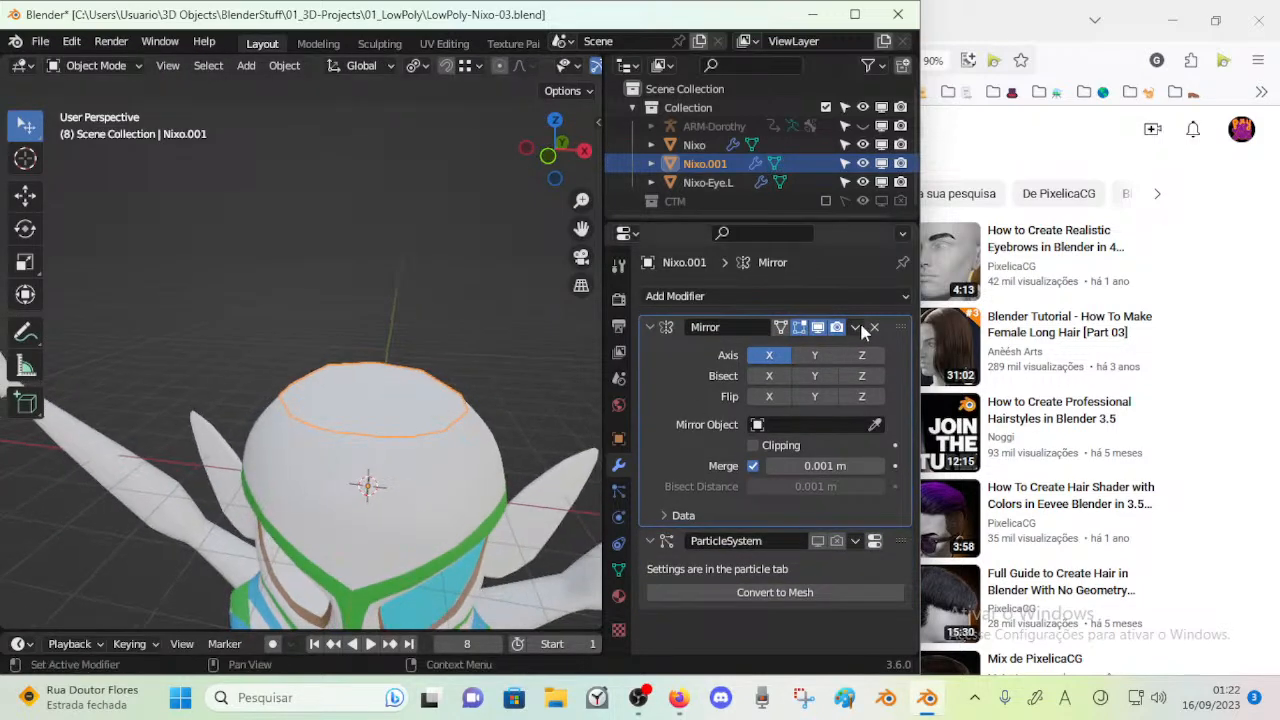
click(855, 329)
click(800, 346)
key(Tab)
key(Tab)
Assign the pink material named Material to the crown piece's faces
click(618, 596)
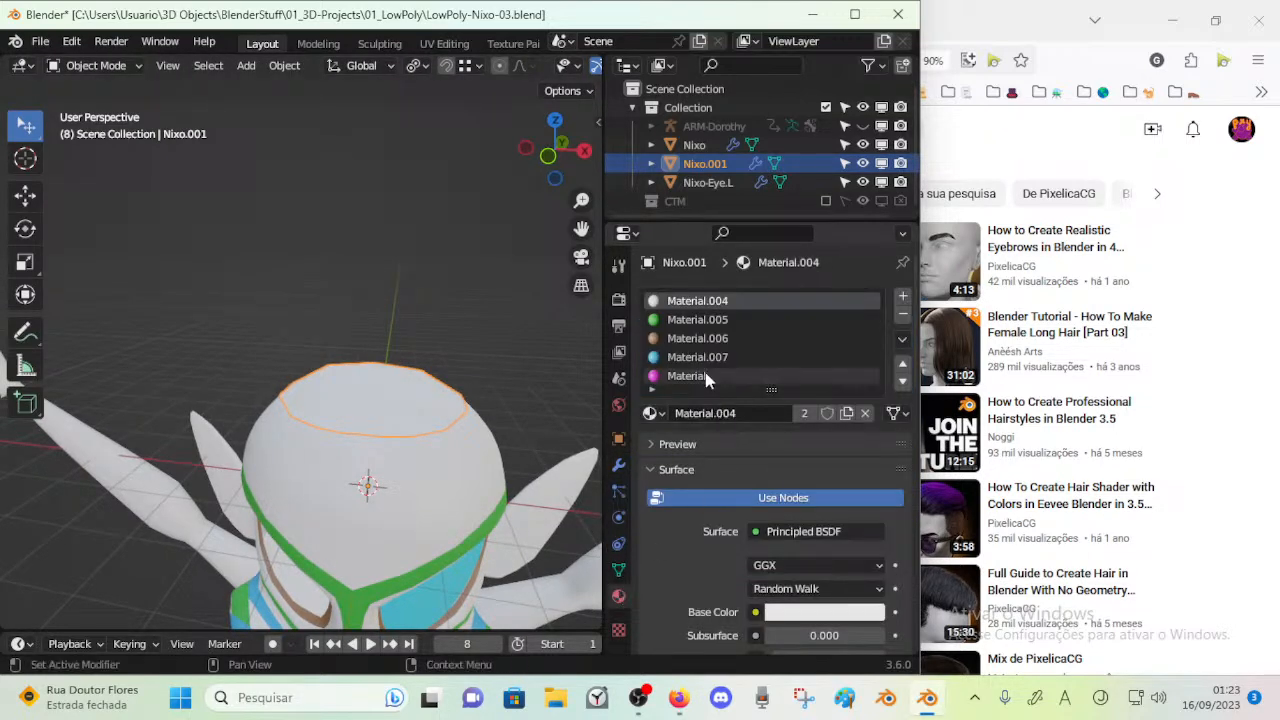
click(728, 378)
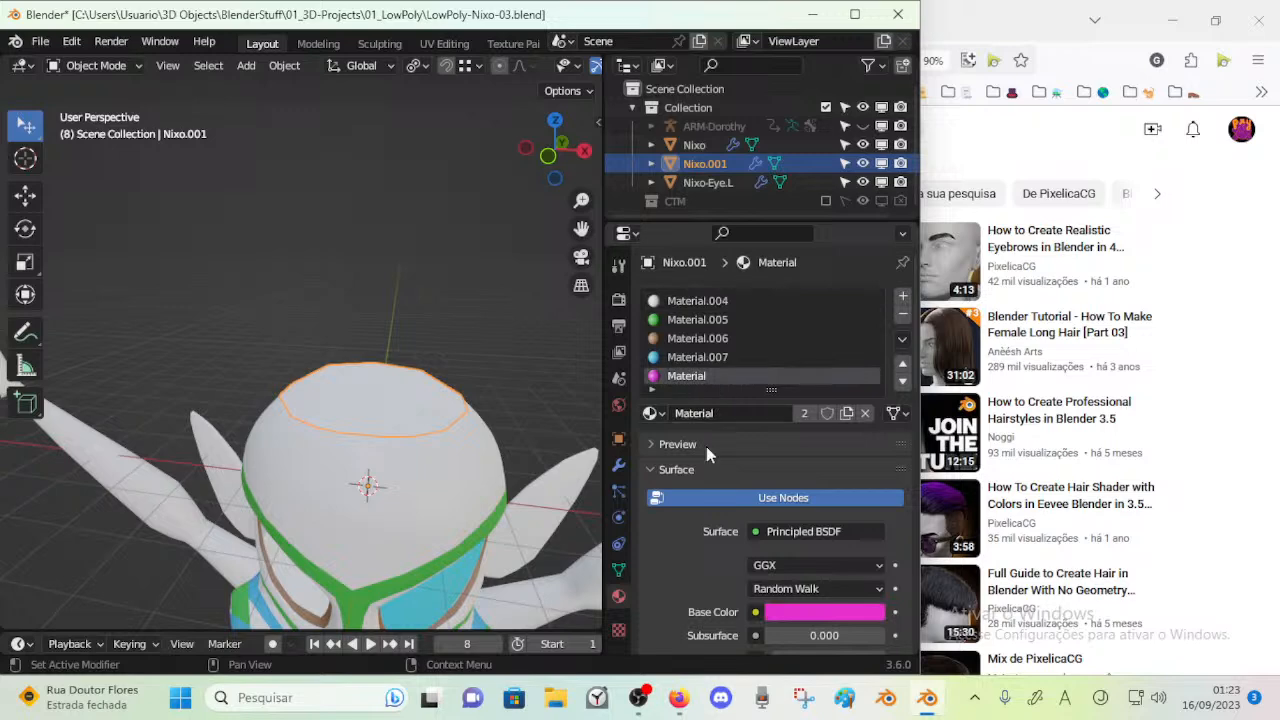
middle_drag(569, 434, 462, 412)
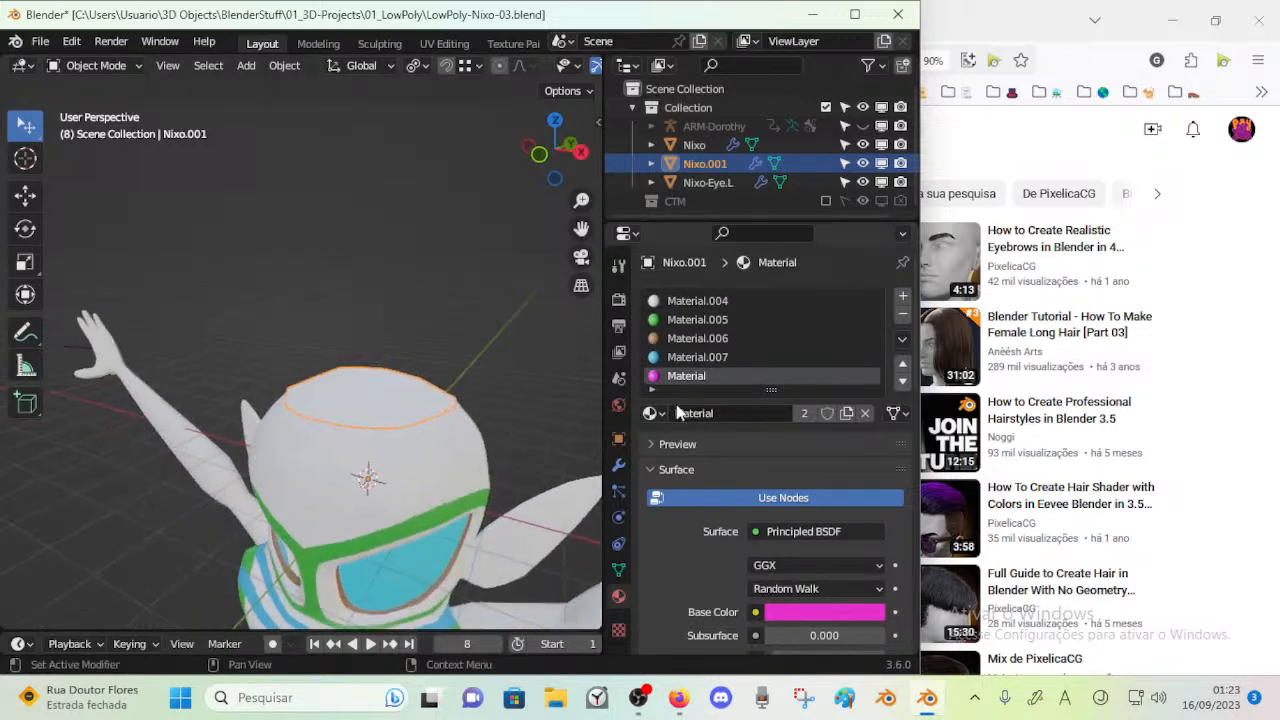
key(Tab)
click(686, 438)
key(Tab)
Raise the crown piece's faces slightly along Z above the head surface and save the file
middle_drag(300, 395, 360, 363)
key(Tab)
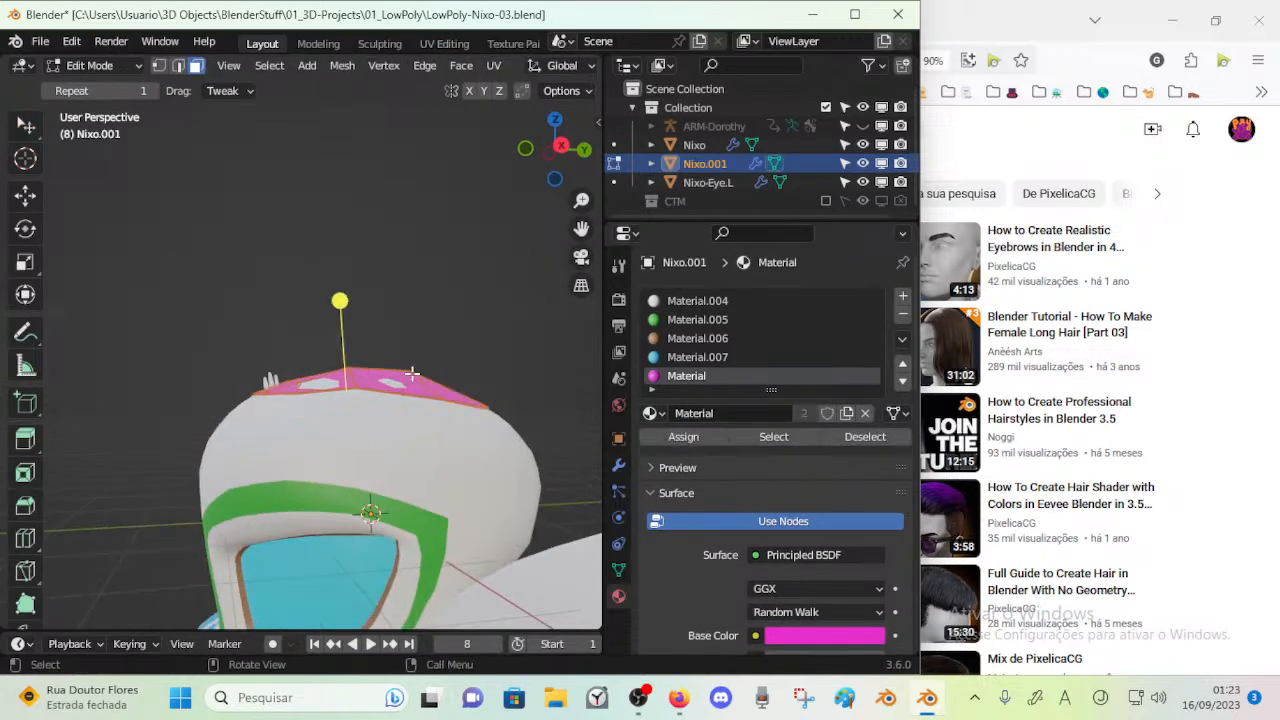
key(g)
key(z)
click(423, 334)
key(Tab)
scroll(257, 358, down, 3)
middle_drag(260, 360, 369, 413)
scroll(443, 424, up, 2)
key(ctrl+s)
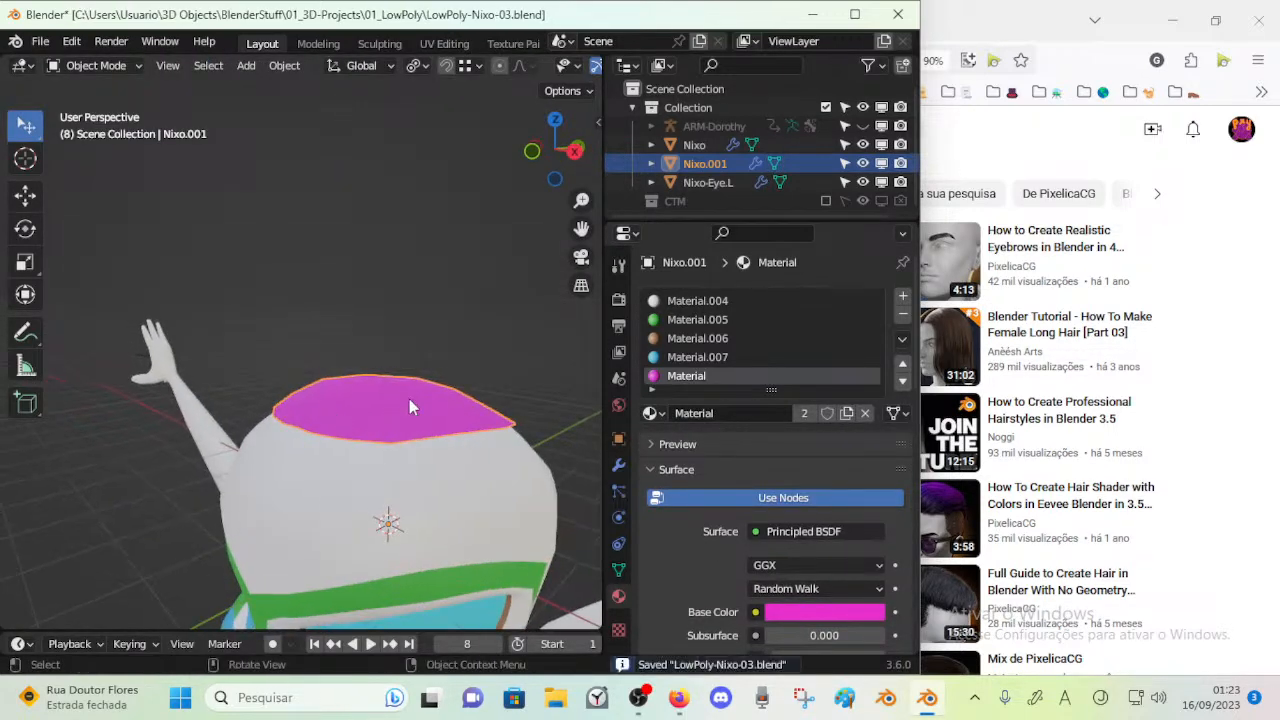
Turn the crown piece's particle system viewport display back on and inspect the hair around the head
click(618, 465)
click(618, 491)
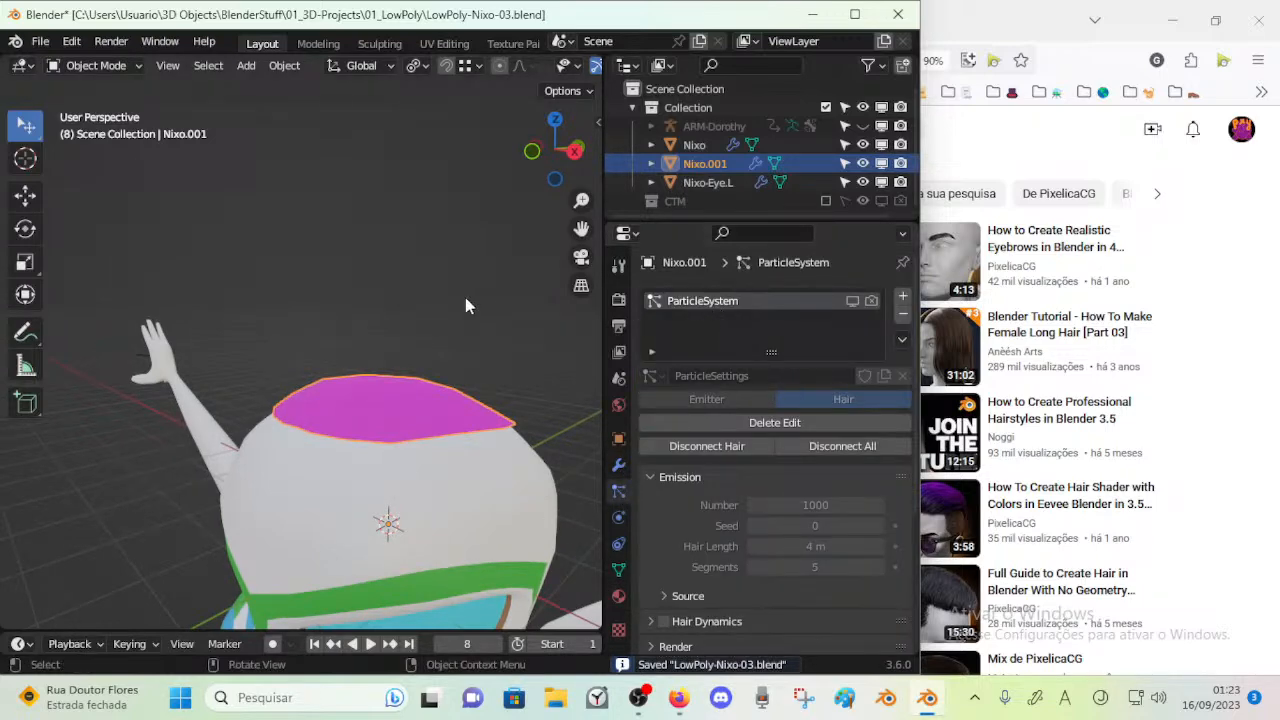
click(852, 300)
middle_drag(338, 350, 422, 316)
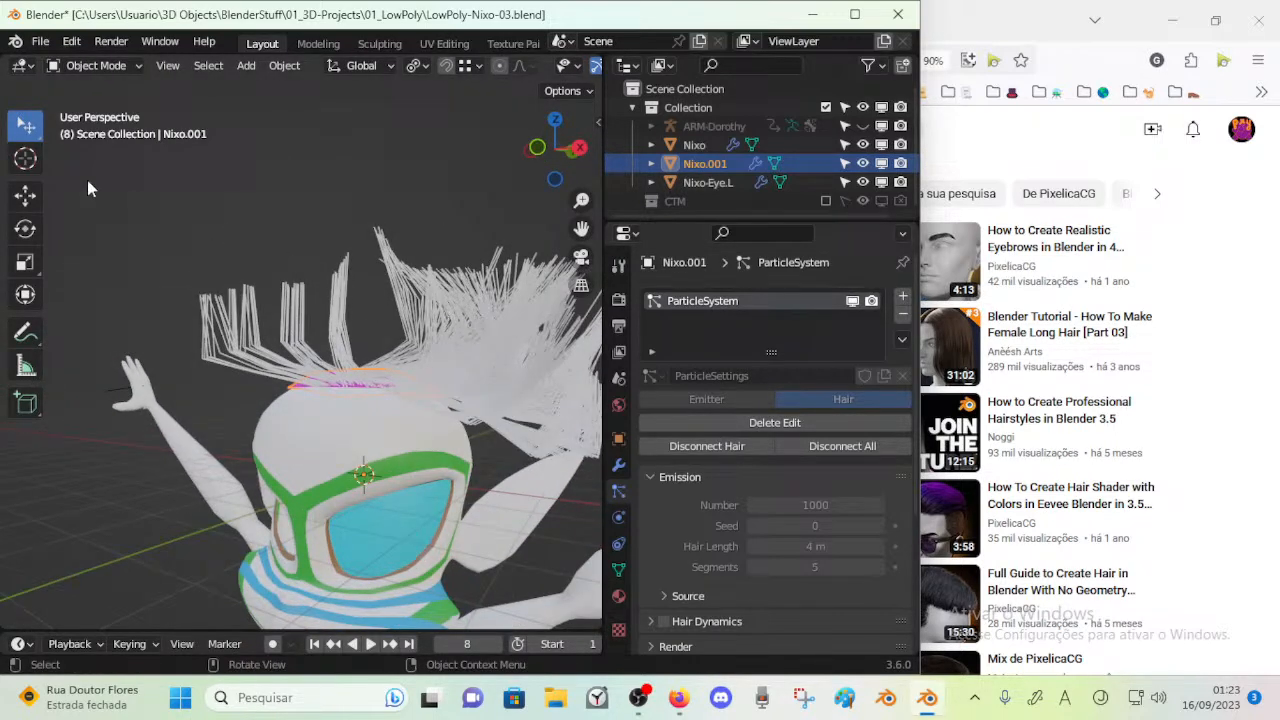
key(Tab)
key(Tab)
scroll(425, 389, up, 1)
middle_drag(457, 273, 271, 291)
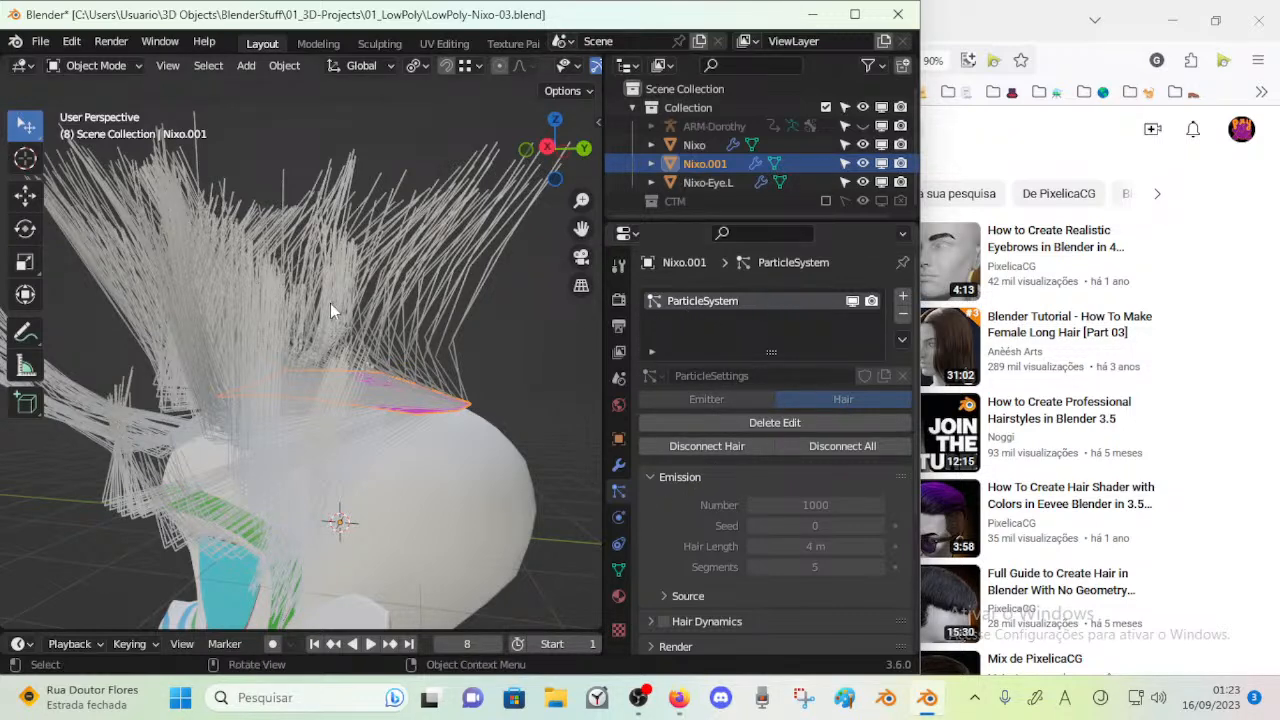
middle_drag(330, 303, 334, 272)
key(Tab)
key(Tab)
Enter Particle Edit mode, adjust the comb brush size and comb the hair strands up and outward over the head
key(ctrl+Tab)
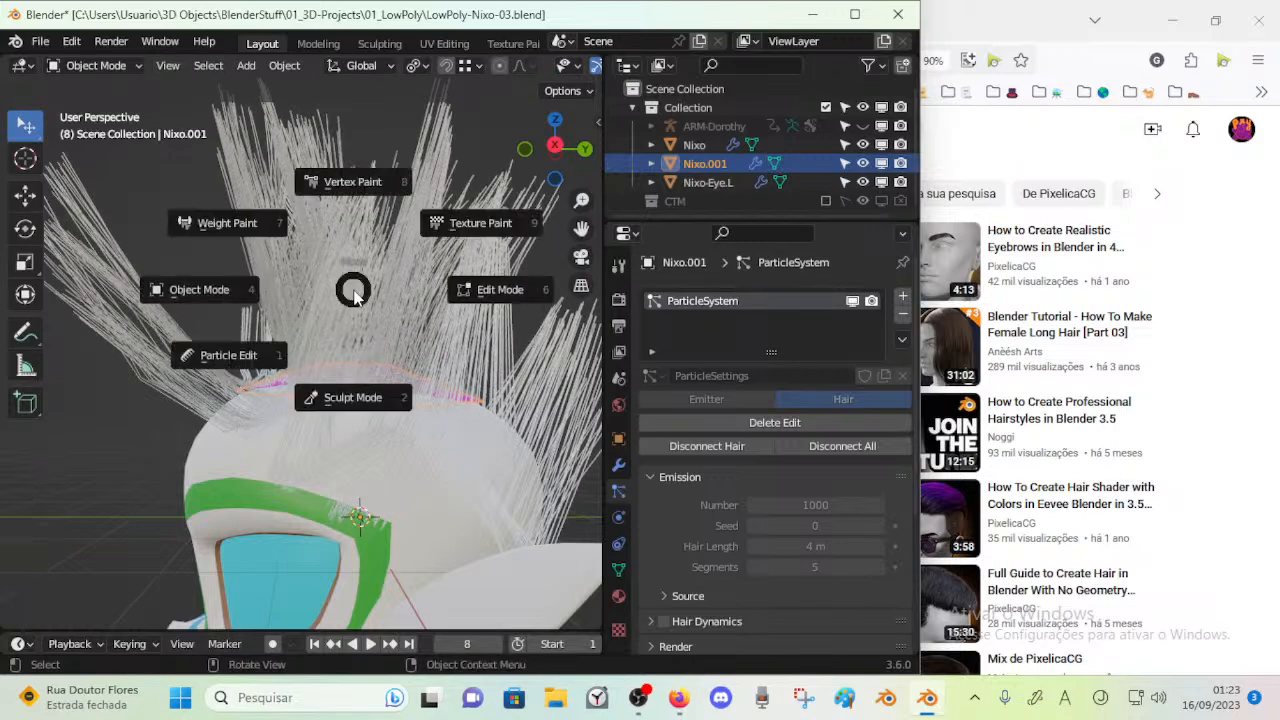
click(240, 354)
middle_drag(240, 354, 365, 390)
mouse_move(408, 392)
mouse_down()
mouse_move(423, 420)
mouse_move(480, 449)
mouse_move(447, 433)
mouse_up()
middle_drag(447, 433, 340, 401)
key(f)
click(420, 405)
mouse_move(420, 405)
middle_down()
mouse_move(330, 442)
mouse_move(353, 446)
mouse_move(343, 558)
mouse_move(386, 483)
mouse_move(362, 470)
mouse_move(357, 500)
mouse_move(333, 508)
mouse_move(326, 401)
mouse_move(457, 434)
mouse_move(427, 400)
mouse_move(377, 403)
mouse_move(343, 386)
mouse_move(382, 372)
mouse_move(330, 335)
middle_up()
mouse_move(332, 340)
mouse_down()
mouse_move(243, 347)
mouse_move(273, 250)
mouse_move(370, 292)
mouse_move(427, 415)
mouse_move(428, 320)
mouse_move(360, 271)
mouse_move(400, 334)
mouse_move(357, 308)
mouse_move(371, 322)
mouse_move(417, 332)
mouse_move(491, 382)
mouse_move(554, 366)
mouse_move(452, 338)
mouse_move(492, 332)
mouse_move(506, 337)
mouse_move(229, 294)
mouse_move(120, 333)
mouse_up()
key(f)
click(399, 347)
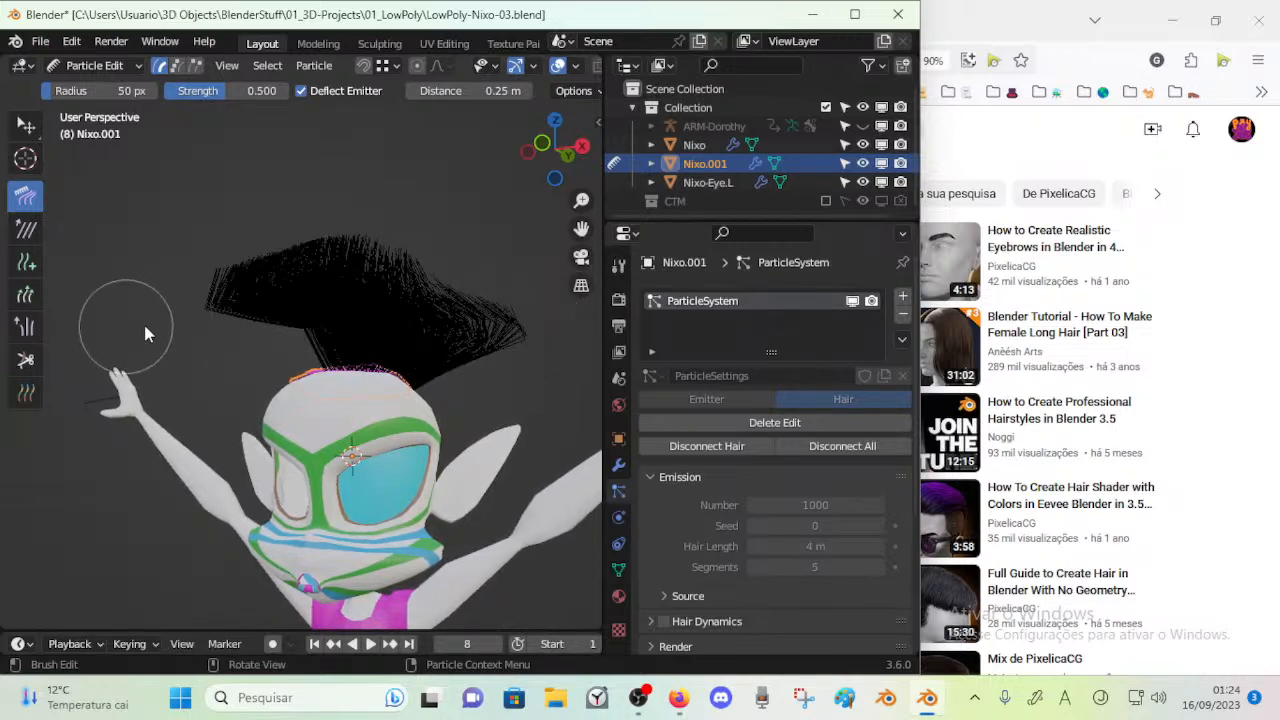
Comb the hair on the waving-hand side of the head outward and down with repeated strokes
mouse_move(182, 384)
mouse_down()
mouse_move(234, 349)
mouse_move(250, 416)
mouse_move(245, 335)
mouse_move(263, 445)
mouse_move(285, 455)
mouse_up()
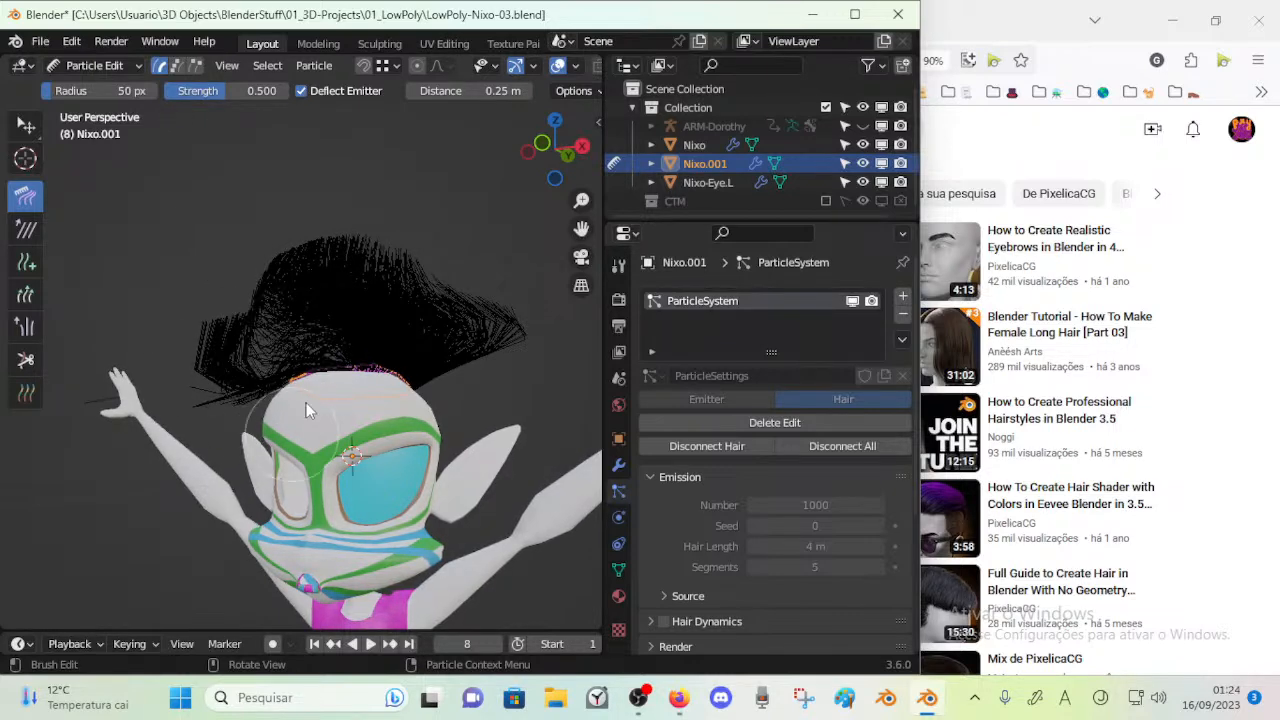
middle_drag(285, 455, 316, 466)
mouse_move(296, 388)
mouse_down()
mouse_move(330, 466)
mouse_move(370, 424)
mouse_move(286, 400)
mouse_up()
mouse_move(286, 400)
middle_down()
mouse_move(220, 503)
mouse_move(324, 453)
middle_up()
drag(312, 395, 206, 464)
drag(265, 364, 208, 371)
drag(278, 316, 190, 351)
middle_drag(185, 351, 312, 337)
drag(304, 342, 217, 490)
drag(256, 347, 189, 504)
drag(211, 393, 198, 456)
drag(261, 347, 300, 448)
mouse_move(320, 372)
mouse_down()
mouse_move(288, 470)
mouse_move(286, 411)
mouse_move(288, 470)
mouse_up()
drag(263, 398, 242, 462)
middle_drag(192, 425, 258, 415)
drag(252, 418, 207, 438)
middle_drag(211, 446, 347, 396)
mouse_move(335, 400)
mouse_down()
mouse_move(250, 440)
mouse_move(299, 440)
mouse_up()
middle_drag(299, 440, 313, 418)
mouse_move(309, 415)
mouse_down()
mouse_move(456, 478)
mouse_move(334, 543)
mouse_move(372, 450)
mouse_up()
middle_drag(249, 449, 357, 372)
mouse_move(357, 372)
mouse_down()
mouse_move(376, 412)
mouse_move(180, 449)
mouse_up()
mouse_move(262, 388)
mouse_down()
mouse_move(158, 444)
mouse_move(178, 462)
mouse_up()
drag(302, 402, 190, 385)
Comb the hair on the opposite side of the head outward and down behind the ear
mouse_move(314, 373)
mouse_down()
mouse_move(250, 310)
mouse_move(410, 310)
mouse_move(454, 346)
mouse_up()
drag(350, 400, 458, 388)
mouse_move(288, 398)
middle_down()
mouse_move(374, 357)
mouse_move(418, 288)
middle_up()
mouse_move(465, 309)
mouse_down()
mouse_move(530, 328)
mouse_move(551, 473)
mouse_move(510, 502)
mouse_up()
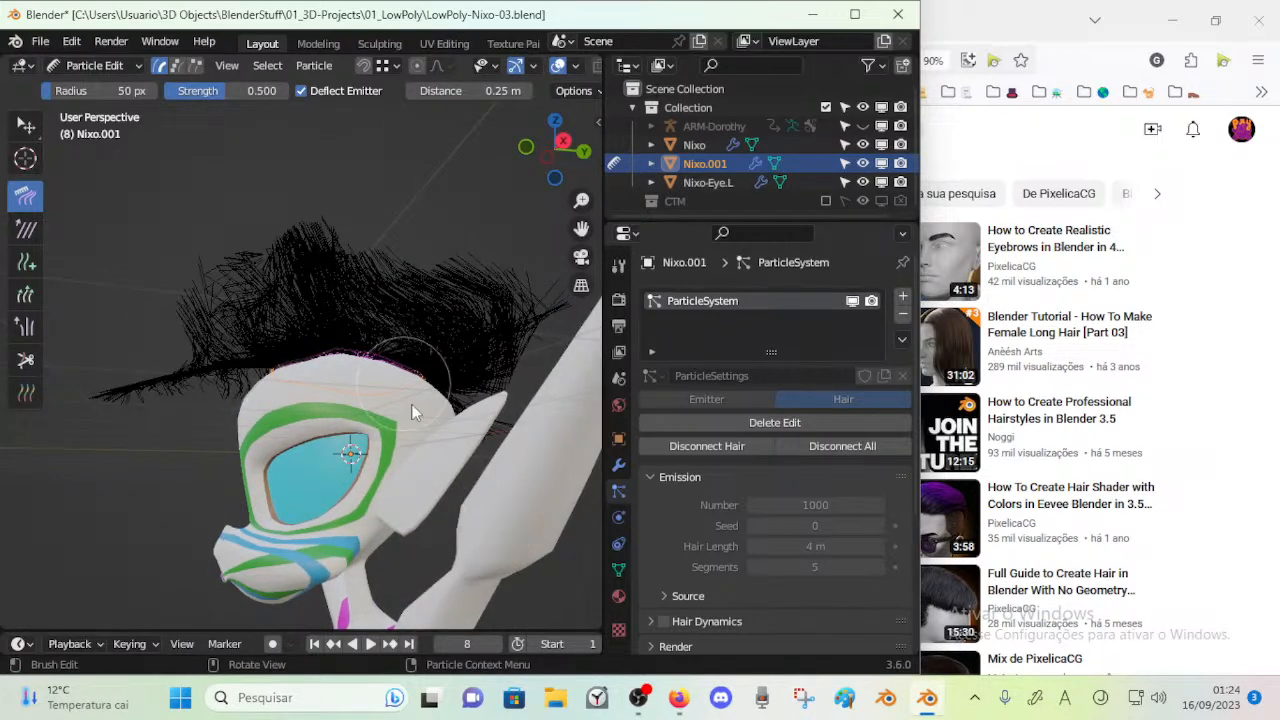
middle_drag(363, 266, 409, 371)
drag(463, 410, 514, 474)
middle_drag(514, 431, 495, 275)
mouse_move(496, 276)
mouse_down()
mouse_move(505, 380)
mouse_move(490, 470)
mouse_move(440, 524)
mouse_up()
drag(430, 300, 454, 395)
Comb the front strands sideways off the forehead, shaping the fringe from several angles
middle_drag(270, 394, 331, 426)
mouse_move(312, 352)
mouse_down()
mouse_move(48, 352)
mouse_move(12, 446)
mouse_up()
drag(272, 345, 123, 480)
mouse_move(362, 372)
mouse_down()
mouse_move(198, 484)
mouse_move(174, 435)
mouse_up()
drag(323, 408, 229, 393)
drag(318, 368, 240, 450)
mouse_move(325, 375)
mouse_down()
mouse_move(283, 420)
mouse_move(239, 518)
mouse_move(249, 463)
mouse_up()
middle_drag(324, 414, 298, 368)
drag(298, 368, 231, 513)
drag(291, 333, 249, 375)
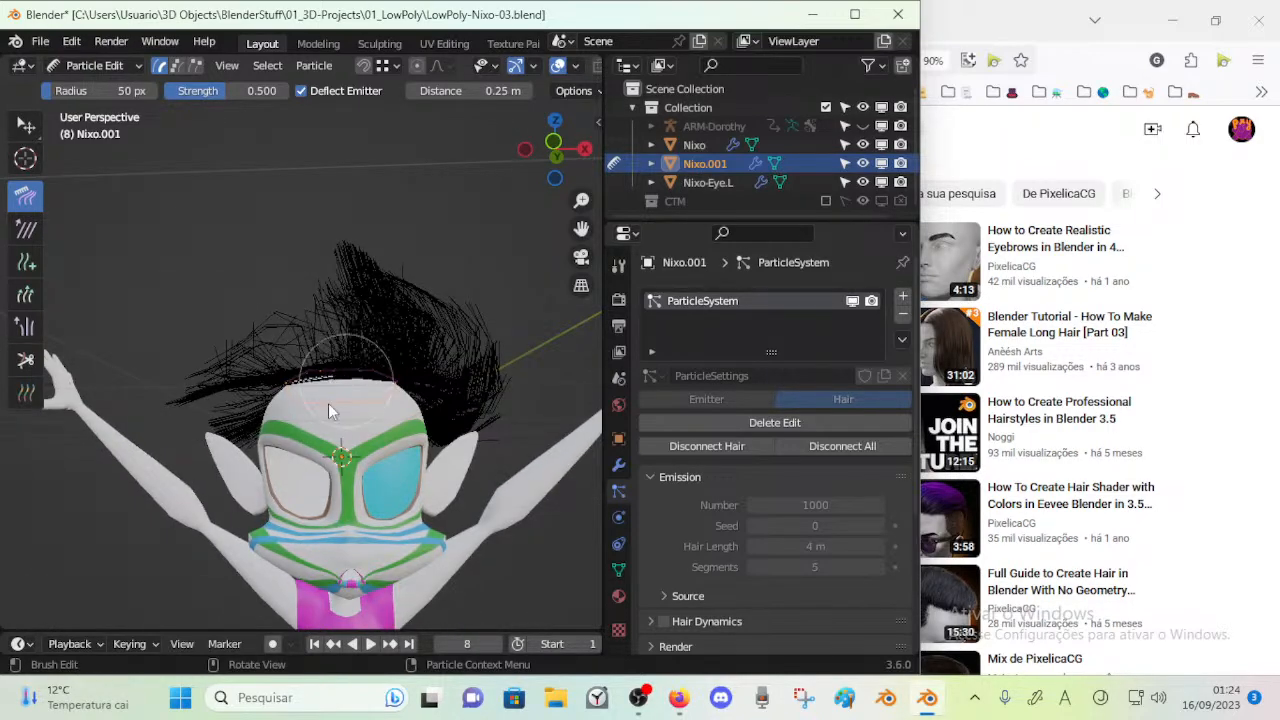
drag(357, 361, 289, 406)
middle_drag(289, 406, 245, 510)
mouse_move(312, 385)
mouse_down()
mouse_move(251, 370)
mouse_move(267, 426)
mouse_move(250, 318)
mouse_move(170, 434)
mouse_up()
middle_drag(285, 398, 236, 420)
drag(292, 380, 256, 310)
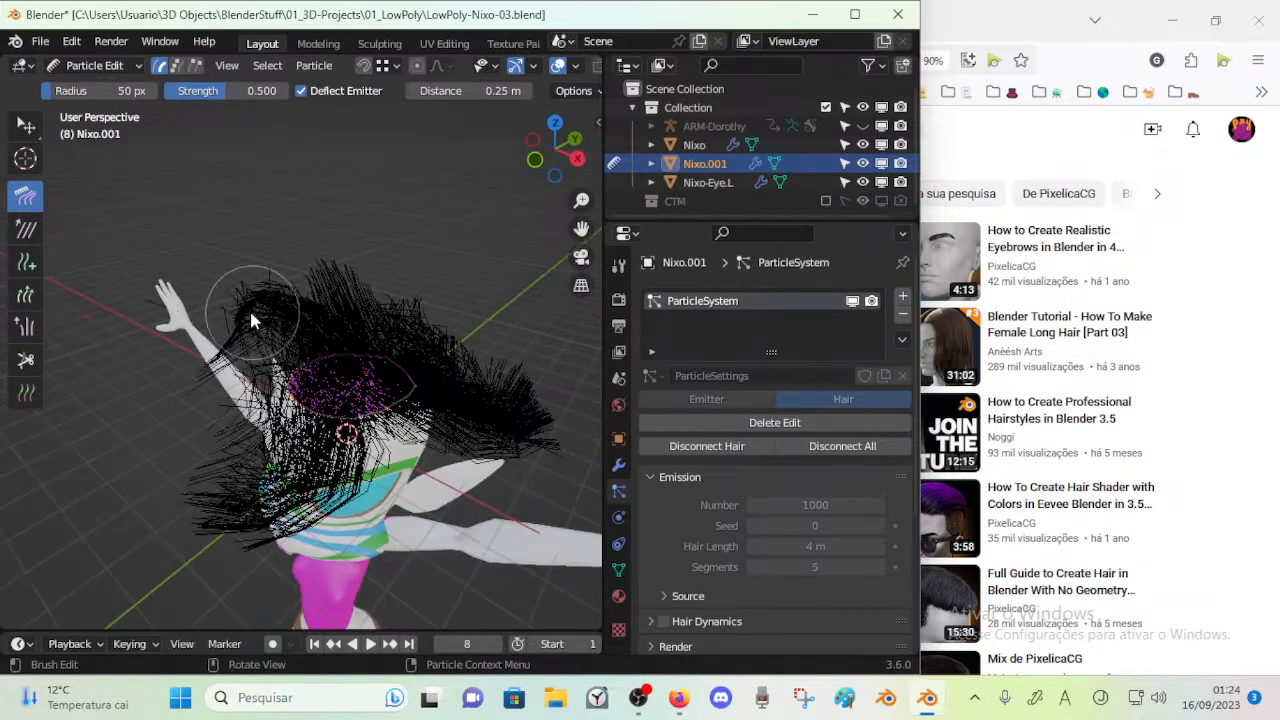
middle_drag(255, 350, 340, 333)
drag(370, 368, 255, 472)
mouse_move(318, 368)
mouse_down()
mouse_move(194, 425)
mouse_move(177, 455)
mouse_up()
drag(290, 400, 251, 523)
mouse_move(355, 408)
mouse_down()
mouse_move(305, 420)
mouse_move(191, 371)
mouse_up()
middle_drag(191, 371, 362, 387)
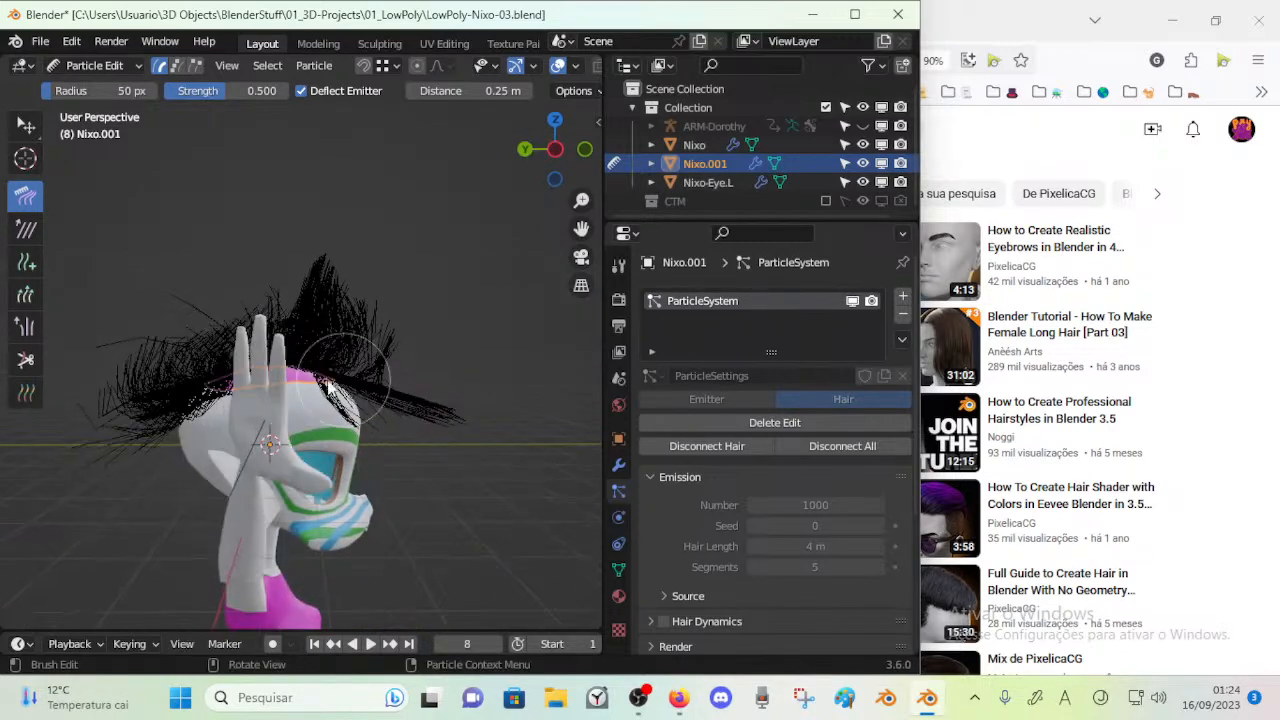
Comb the remaining strands down around the sides and back of the head
middle_drag(244, 513, 335, 420)
drag(285, 420, 305, 525)
middle_drag(303, 525, 338, 425)
drag(234, 426, 250, 312)
middle_drag(203, 395, 203, 488)
drag(235, 435, 251, 546)
drag(209, 390, 199, 542)
drag(235, 445, 144, 540)
middle_drag(208, 458, 243, 507)
drag(258, 412, 352, 482)
mouse_move(283, 412)
mouse_down()
mouse_move(365, 482)
mouse_move(348, 496)
mouse_up()
mouse_move(335, 492)
middle_down()
mouse_move(297, 435)
mouse_move(226, 408)
middle_up()
Return to Object Mode and save the file with the combed hair
key(ctrl+Tab)
click(226, 453)
middle_drag(394, 479, 268, 435)
middle_drag(349, 418, 326, 395)
key(ctrl+s)
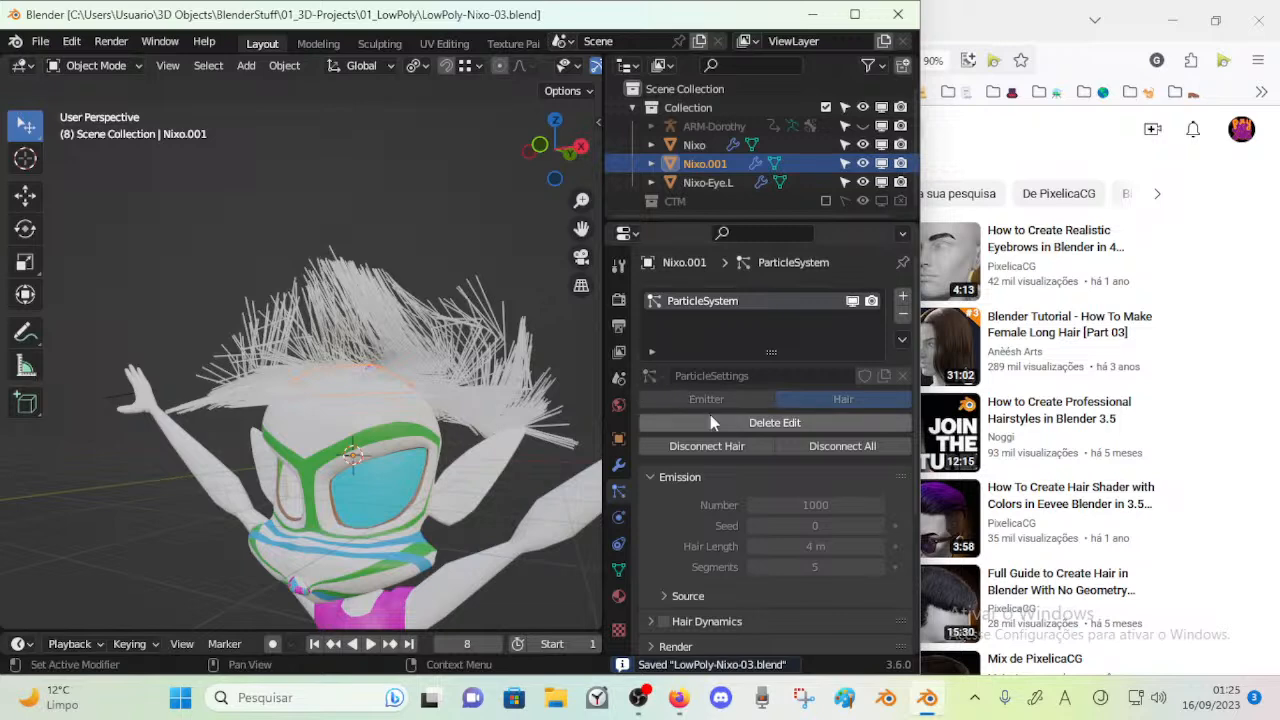
Switch to Firefox and watch the hair particle basics part of the YouTube tutorial enlarged, pausing after the Seed explanation
click(678, 697)
click(473, 390)
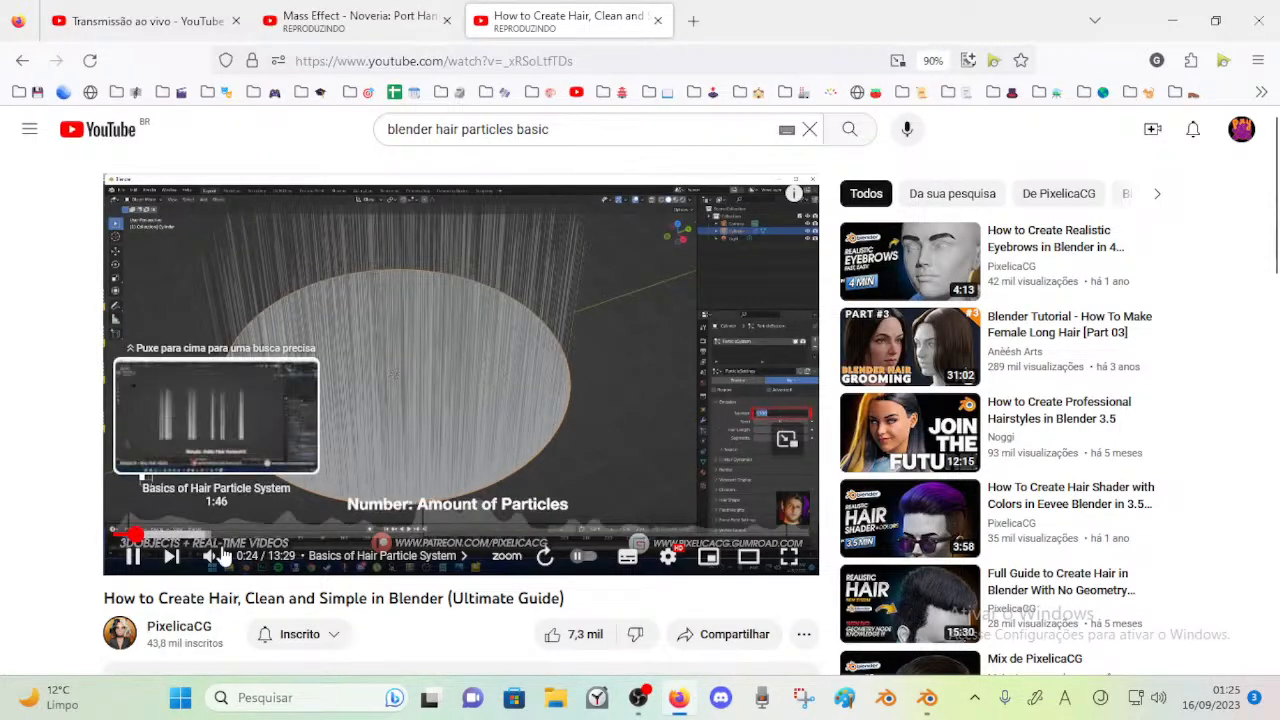
mouse_move(245, 560)
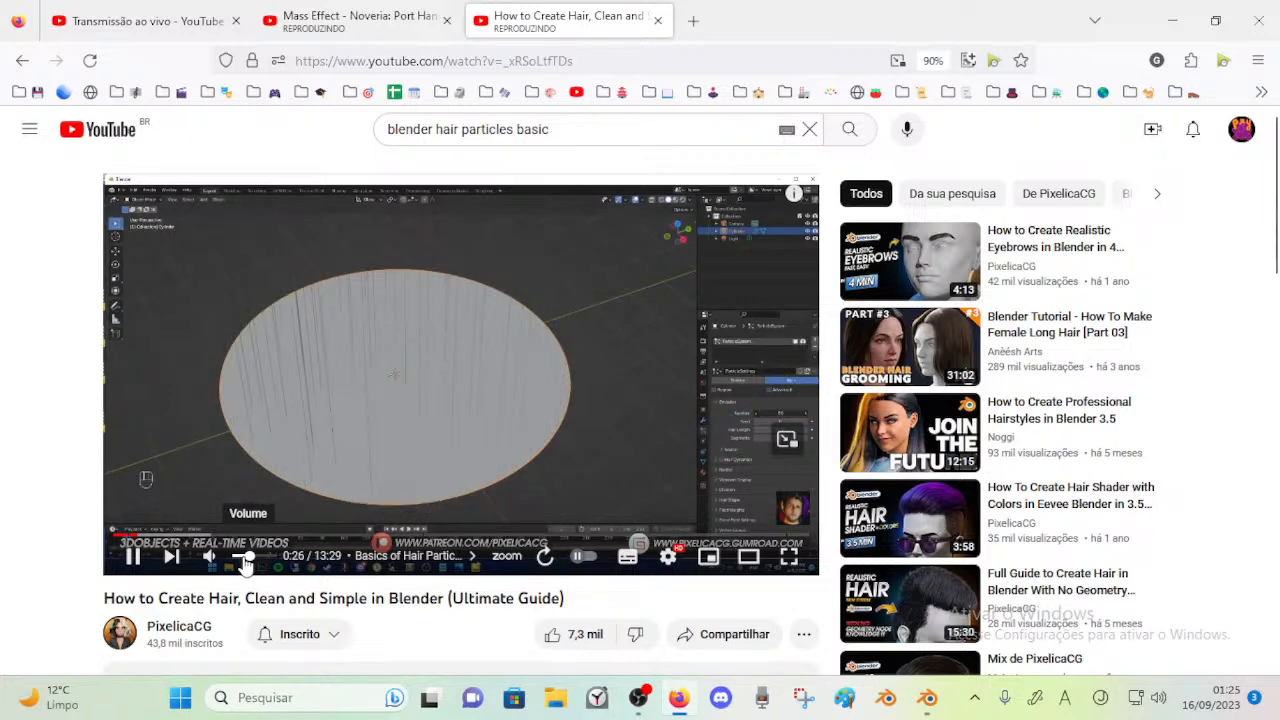
click(749, 556)
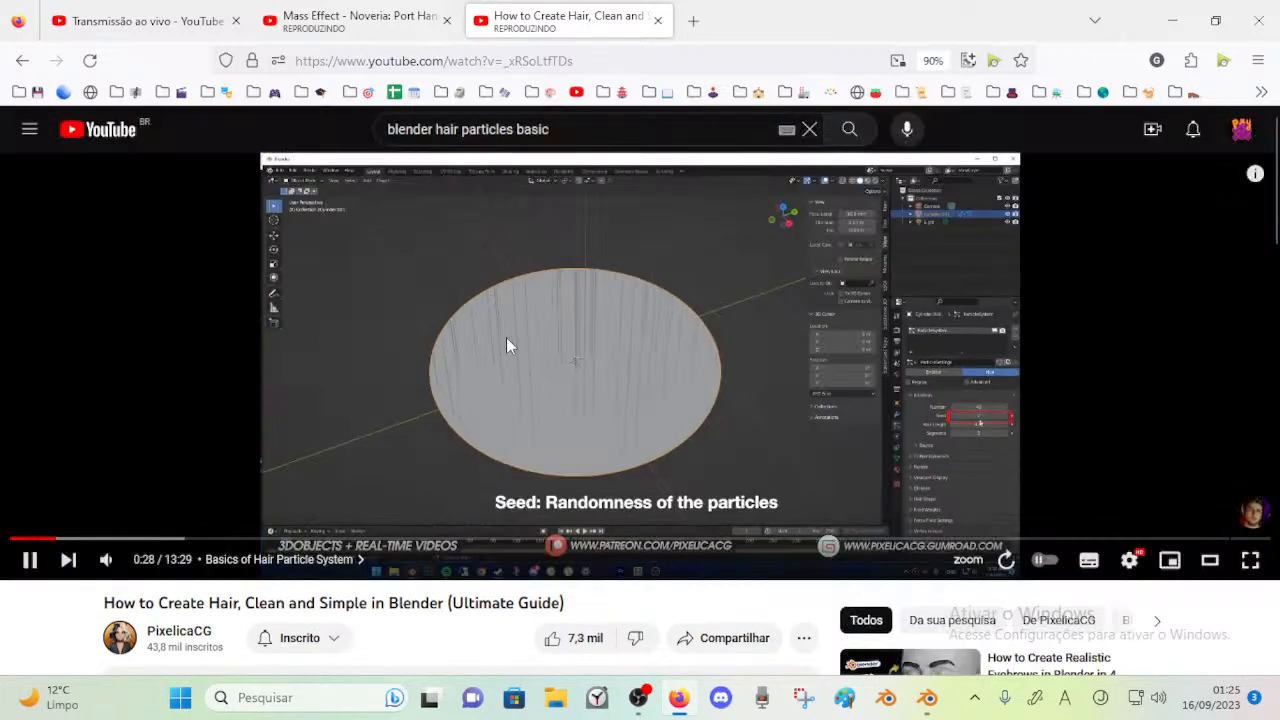
double_click(719, 361)
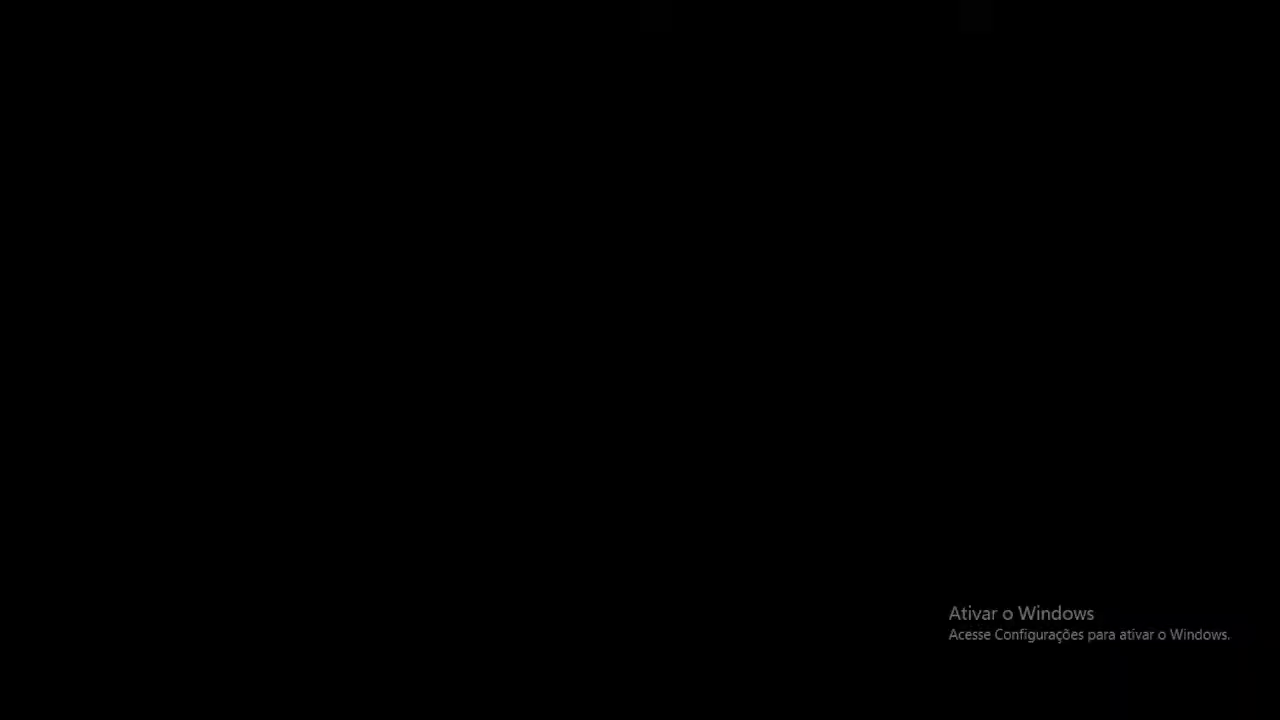
click(594, 358)
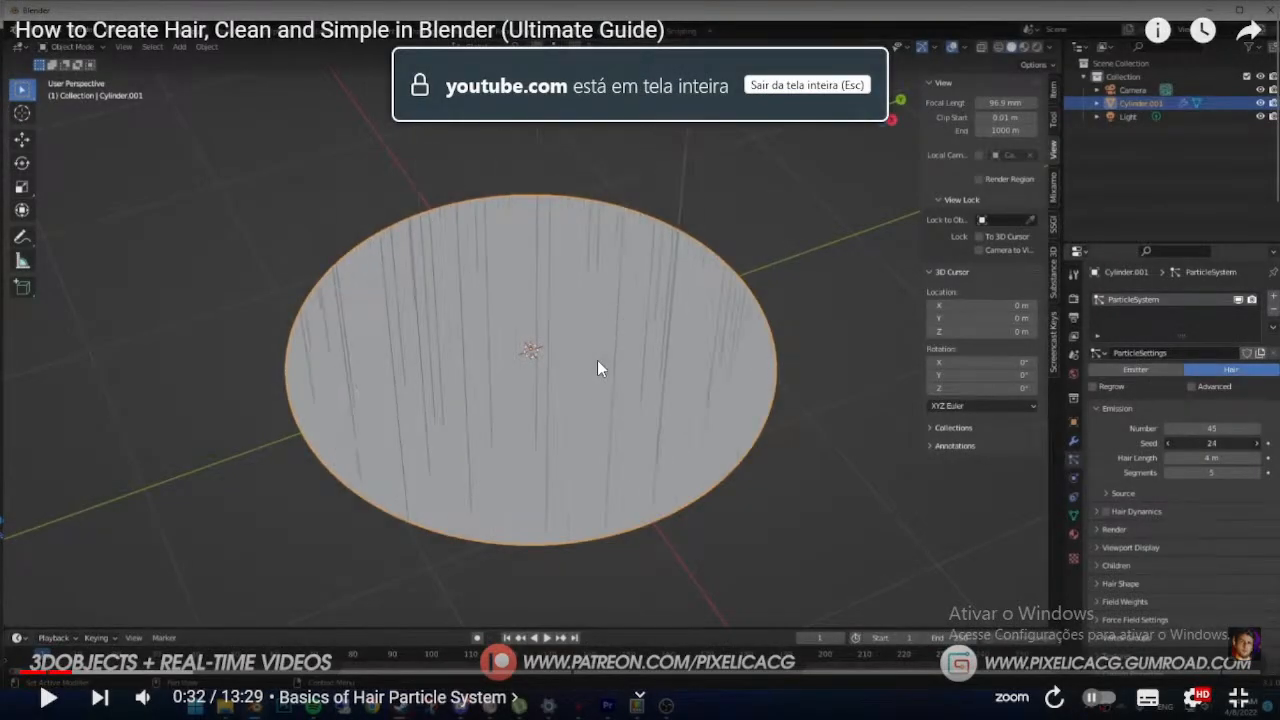
key(Escape)
Switch back to Blender and examine the crown piece's hair particle settings, including the Emission values
click(928, 697)
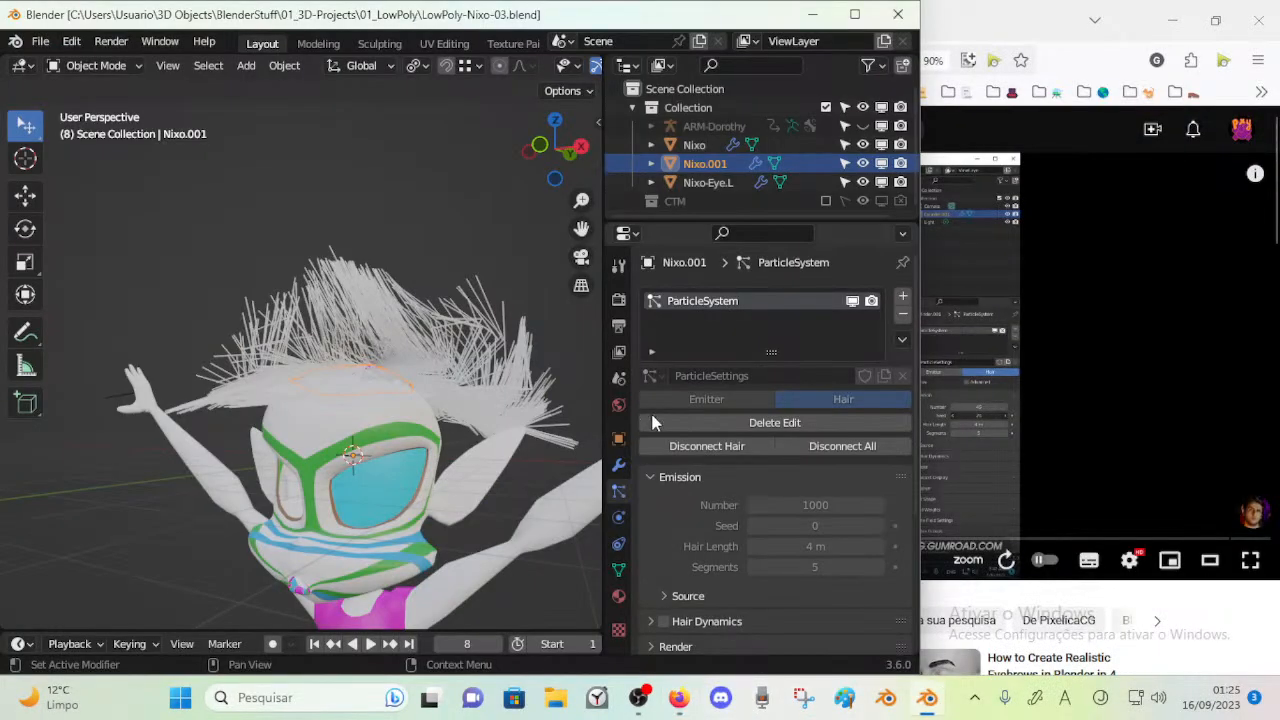
click(688, 477)
click(688, 476)
key(Tab)
key(ctrl+Tab)
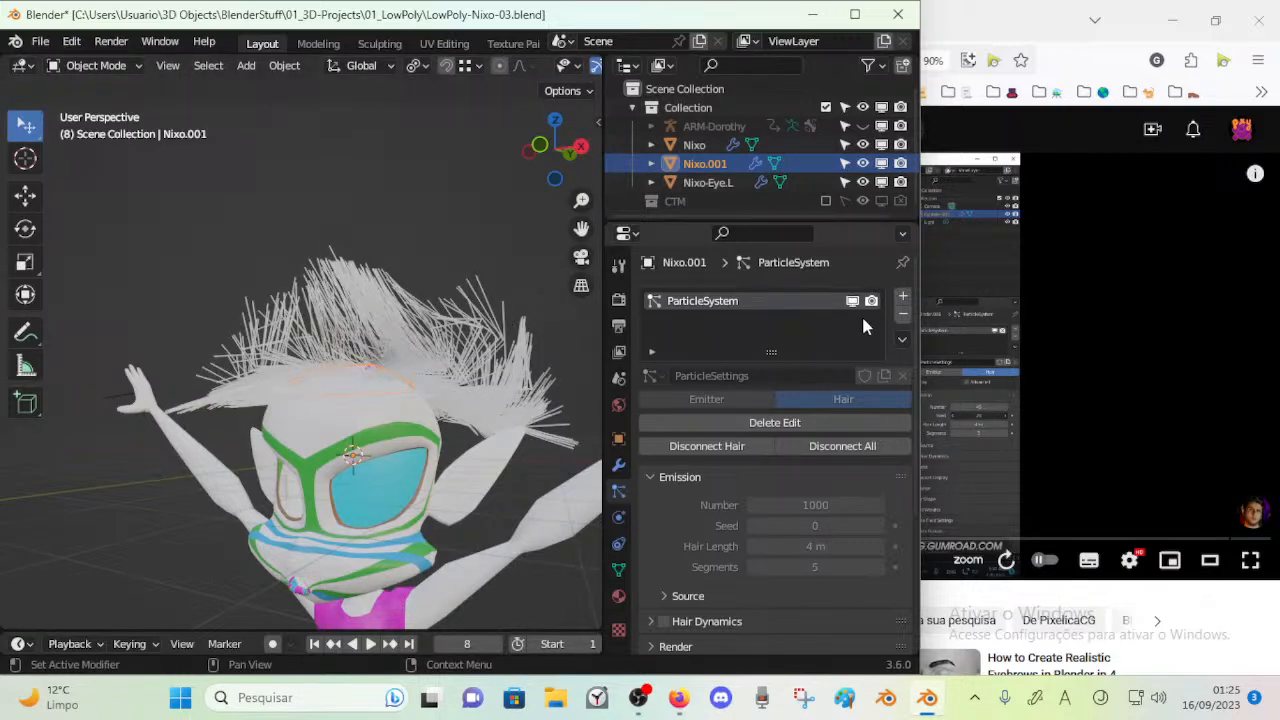
click(899, 342)
scroll(703, 450, down, 4)
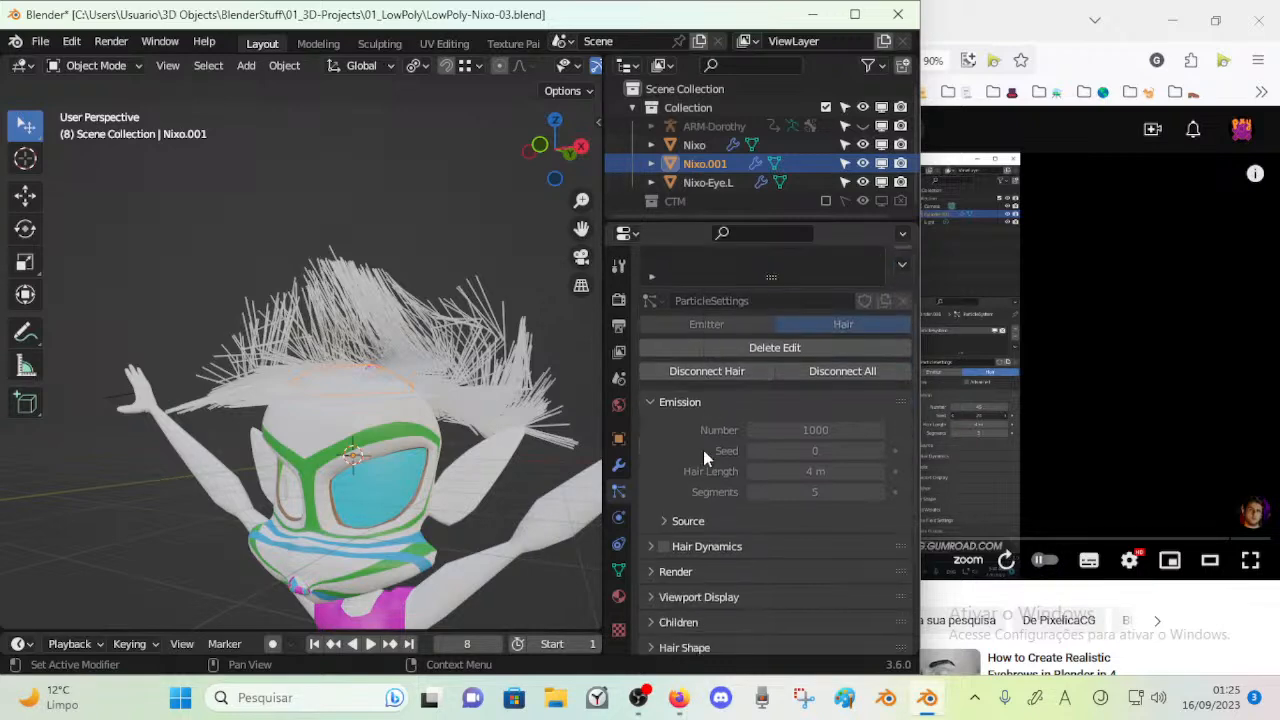
scroll(702, 451, up, 2)
scroll(710, 315, up, 2)
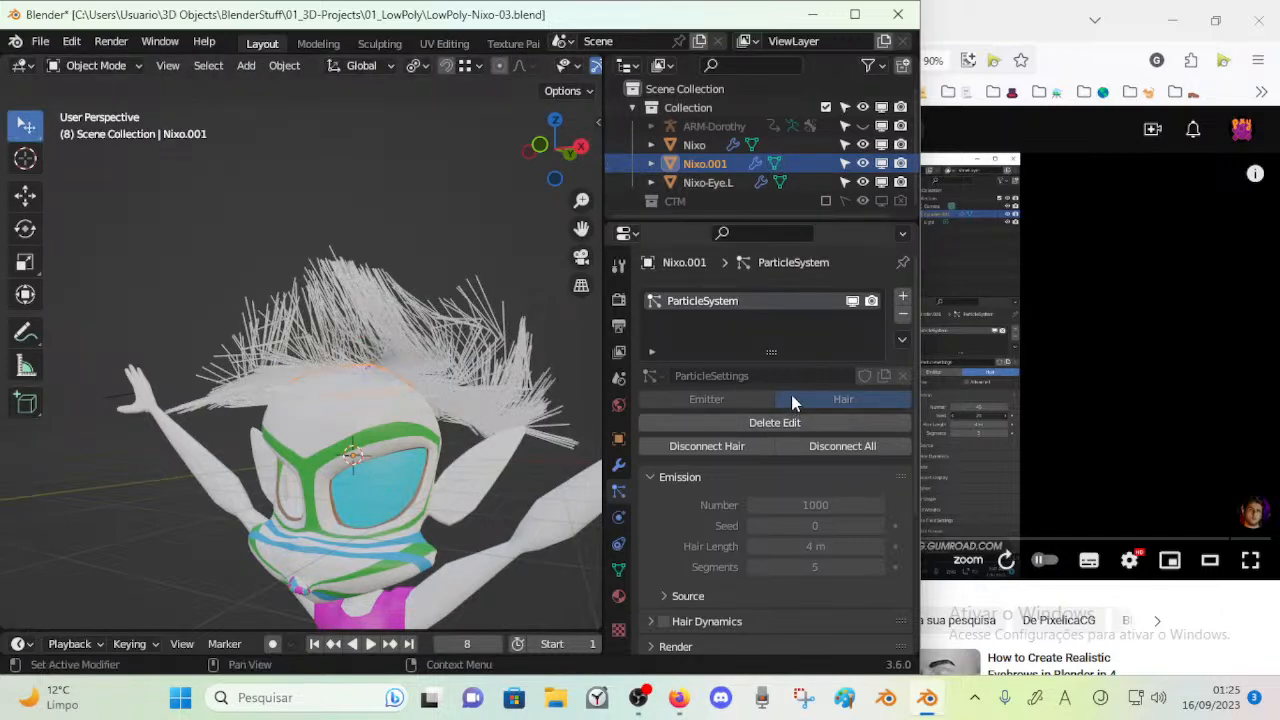
Try disconnecting the hair from the crown piece and reconnect it
click(763, 446)
click(754, 449)
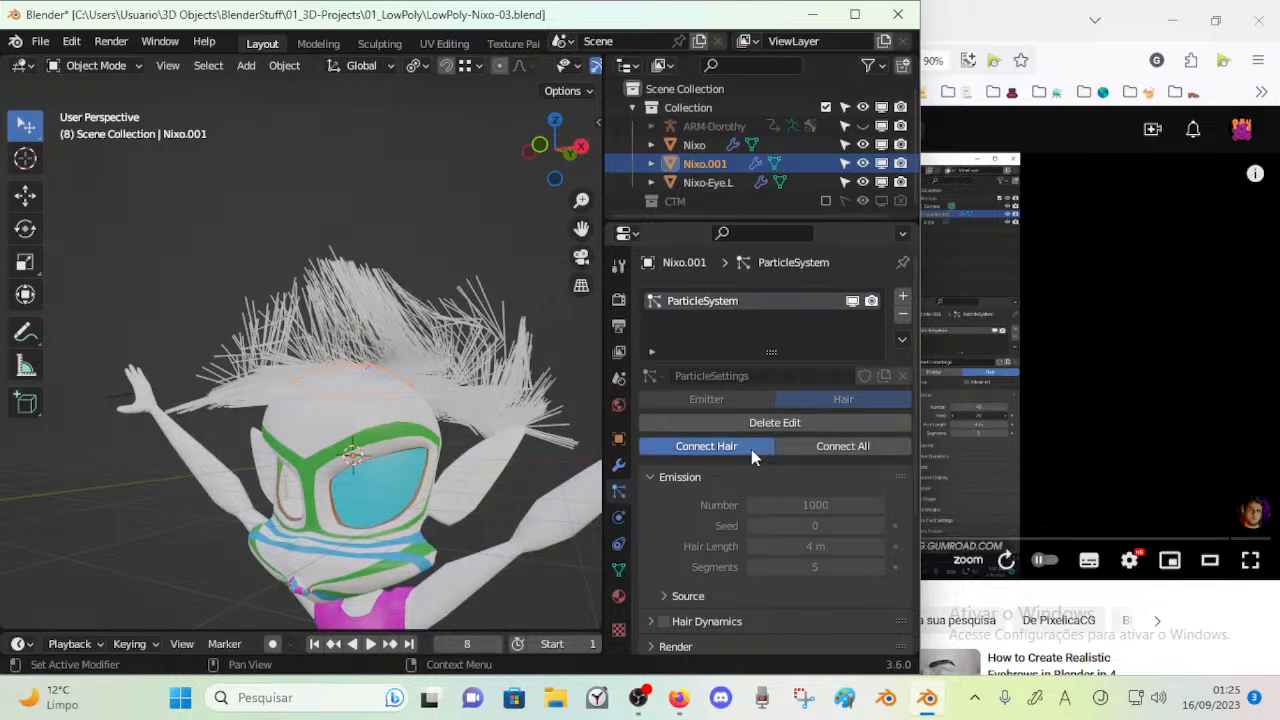
click(800, 455)
click(750, 447)
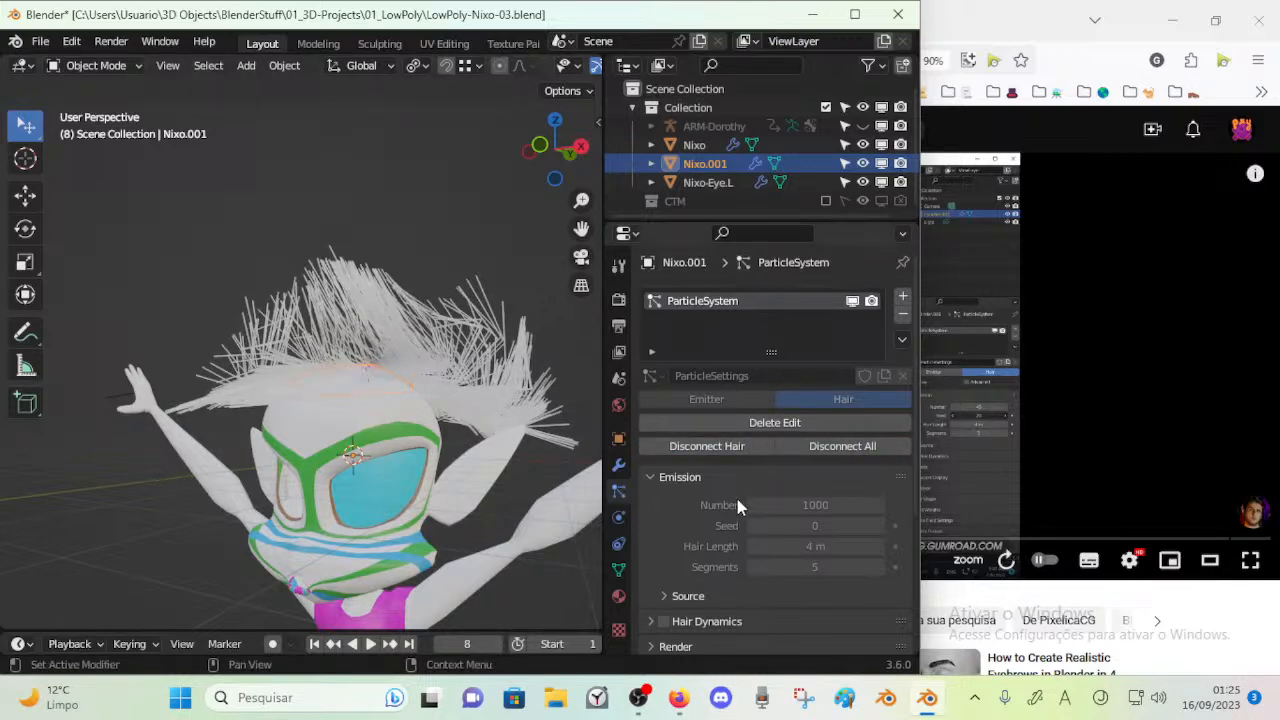
scroll(679, 546, down, 4)
scroll(675, 546, up, 2)
scroll(690, 557, down, 3)
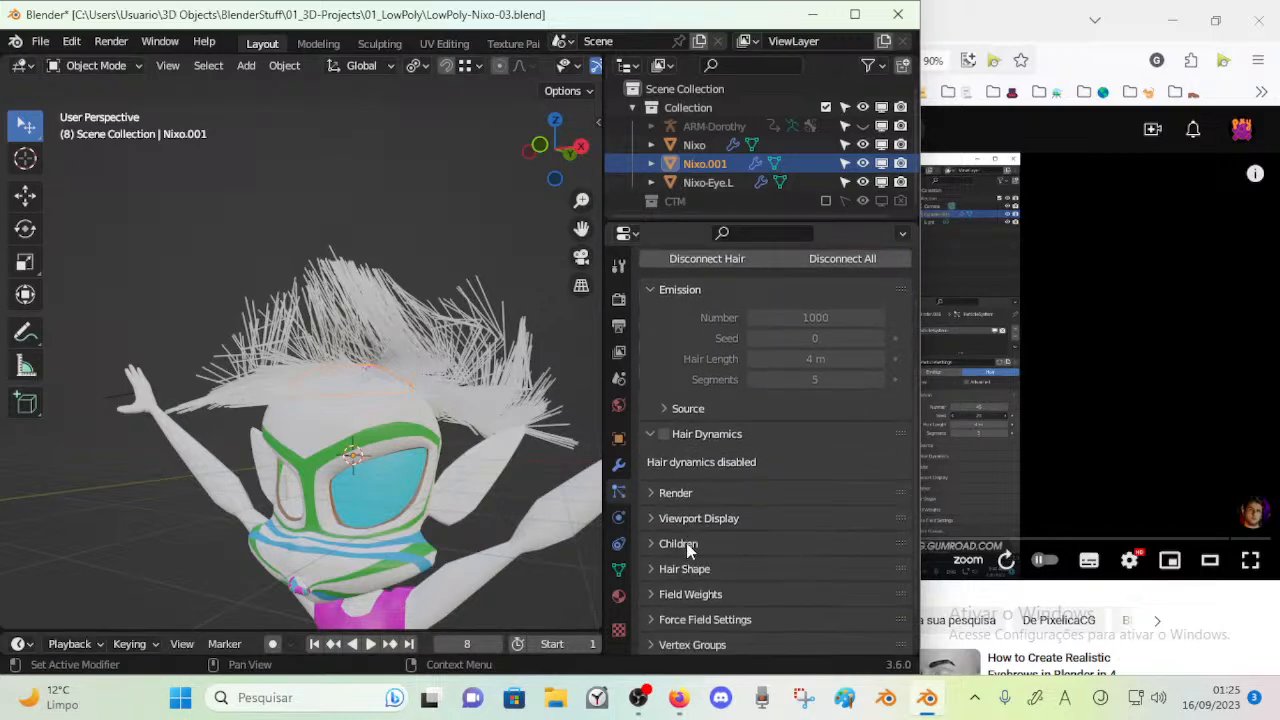
scroll(674, 488, up, 5)
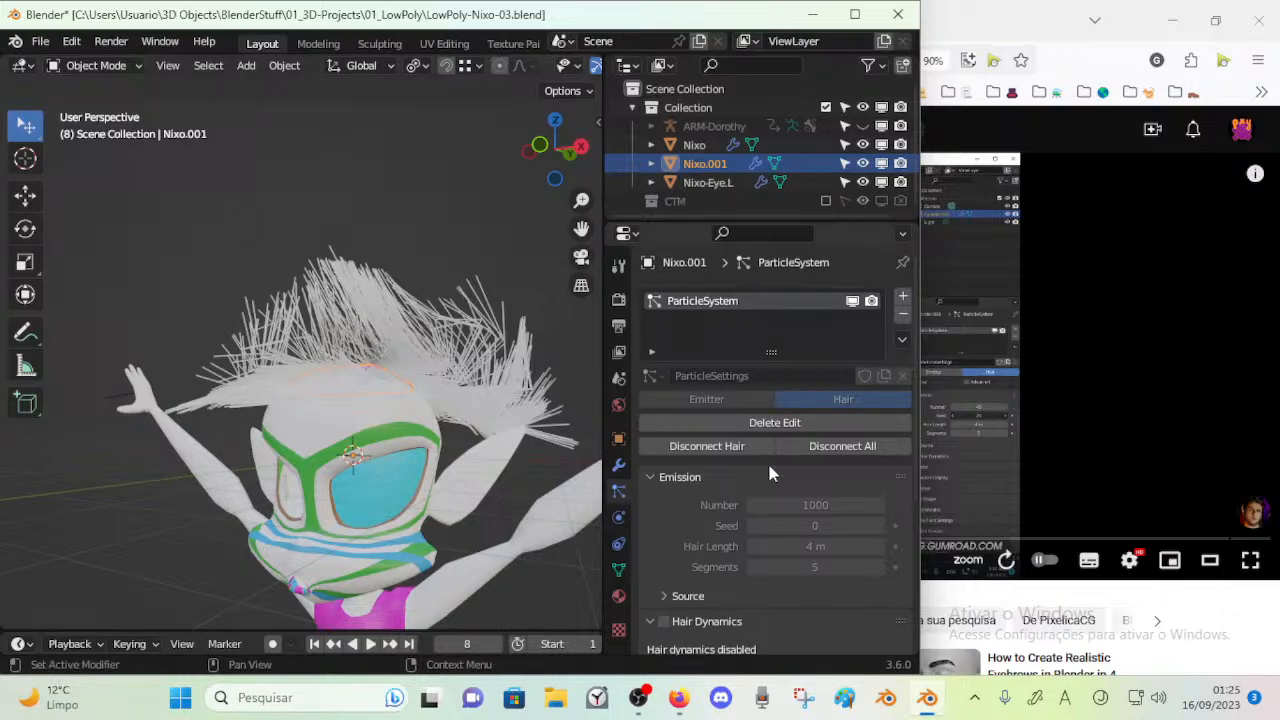
click(680, 478)
click(680, 478)
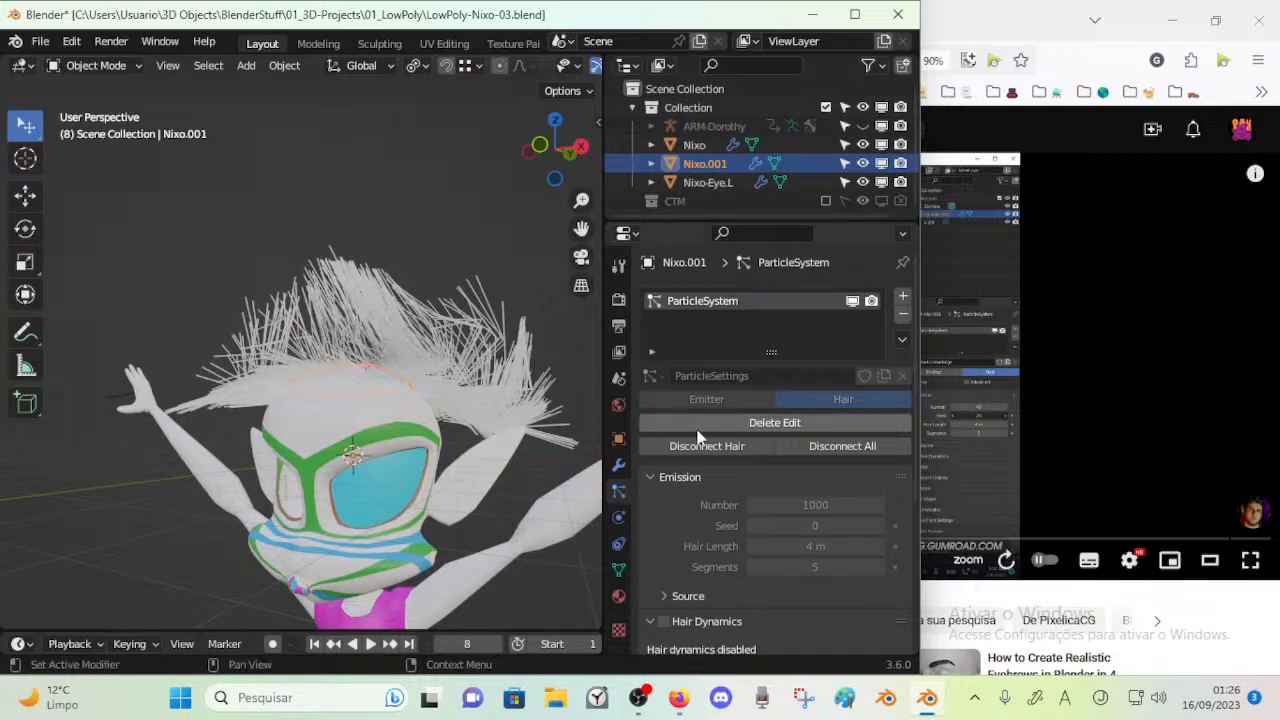
Try moving the crown piece together with its hair to see how the strands follow
middle_drag(395, 336, 322, 366)
key(g)
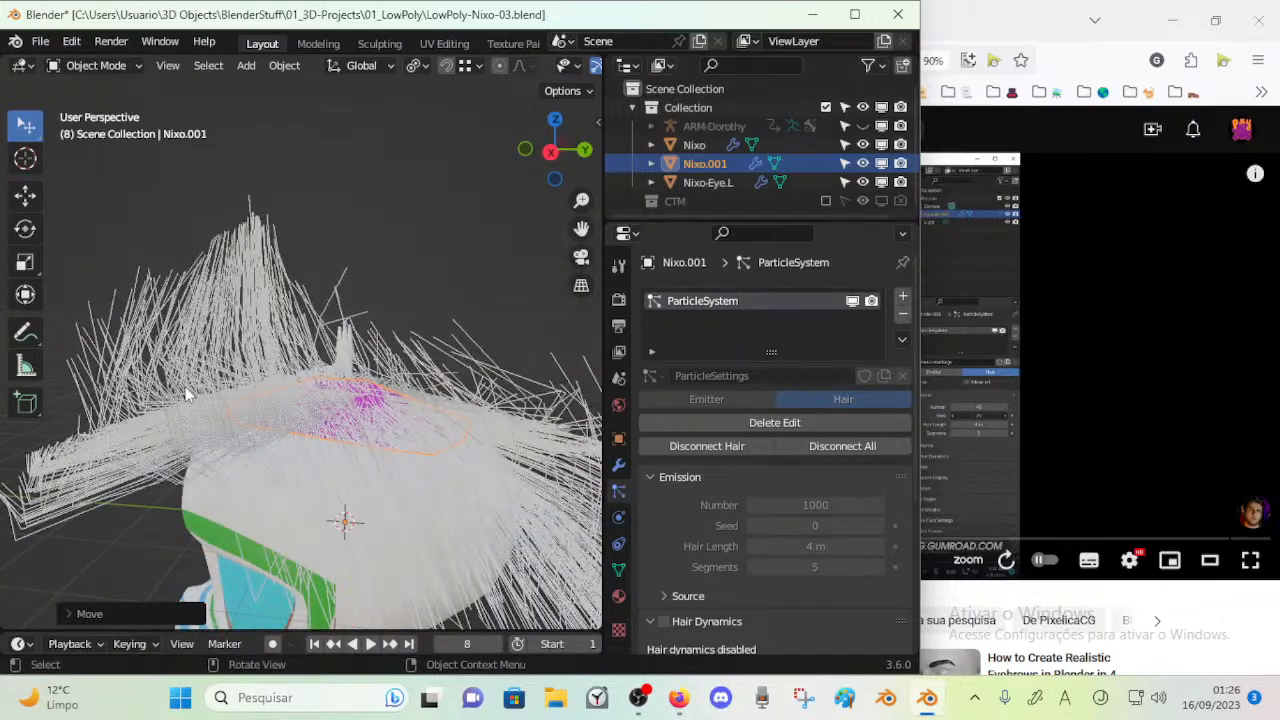
click(300, 327)
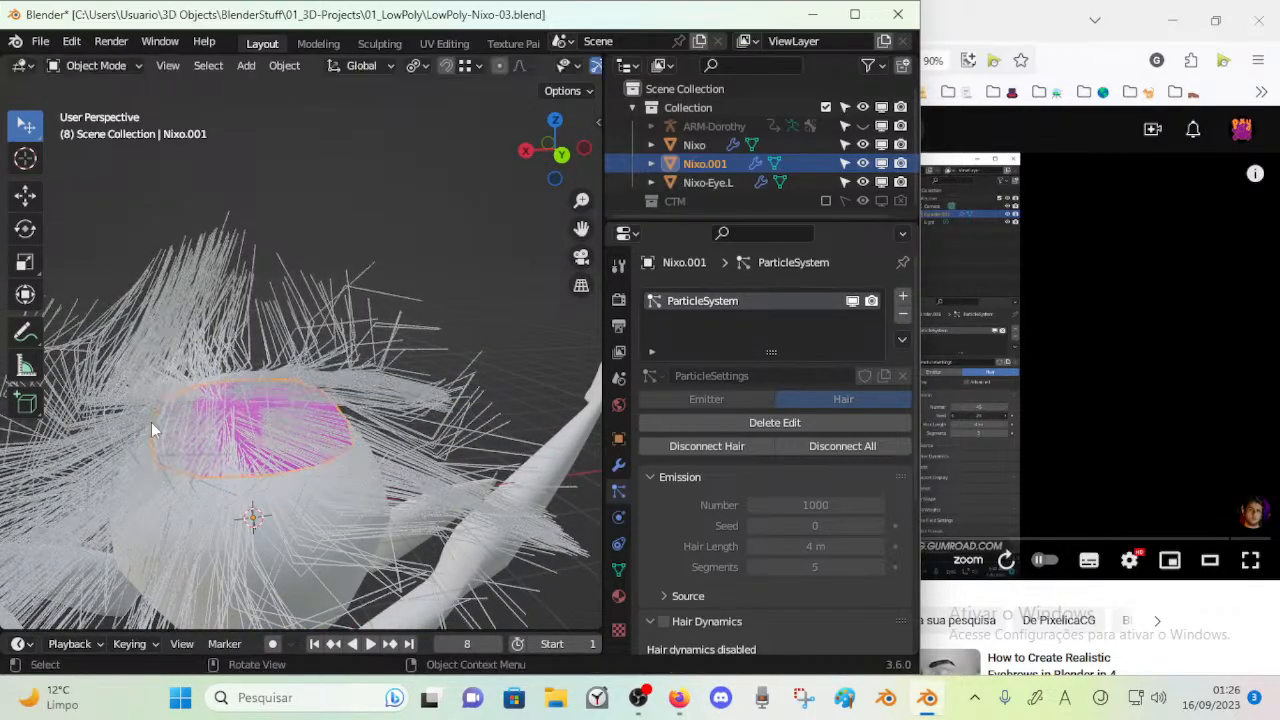
middle_drag(151, 429, 260, 414)
key(g)
click(259, 416)
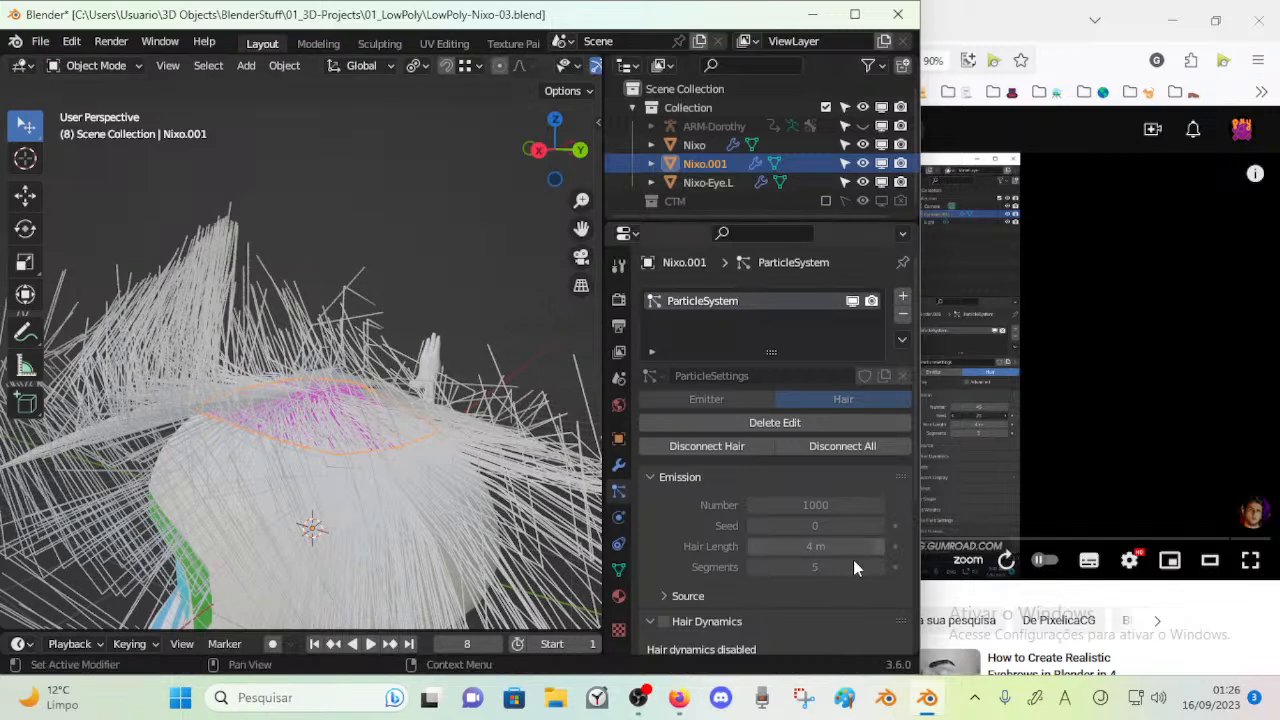
Switch to Firefox and rewind the hair tutorial to about 0:17
click(679, 697)
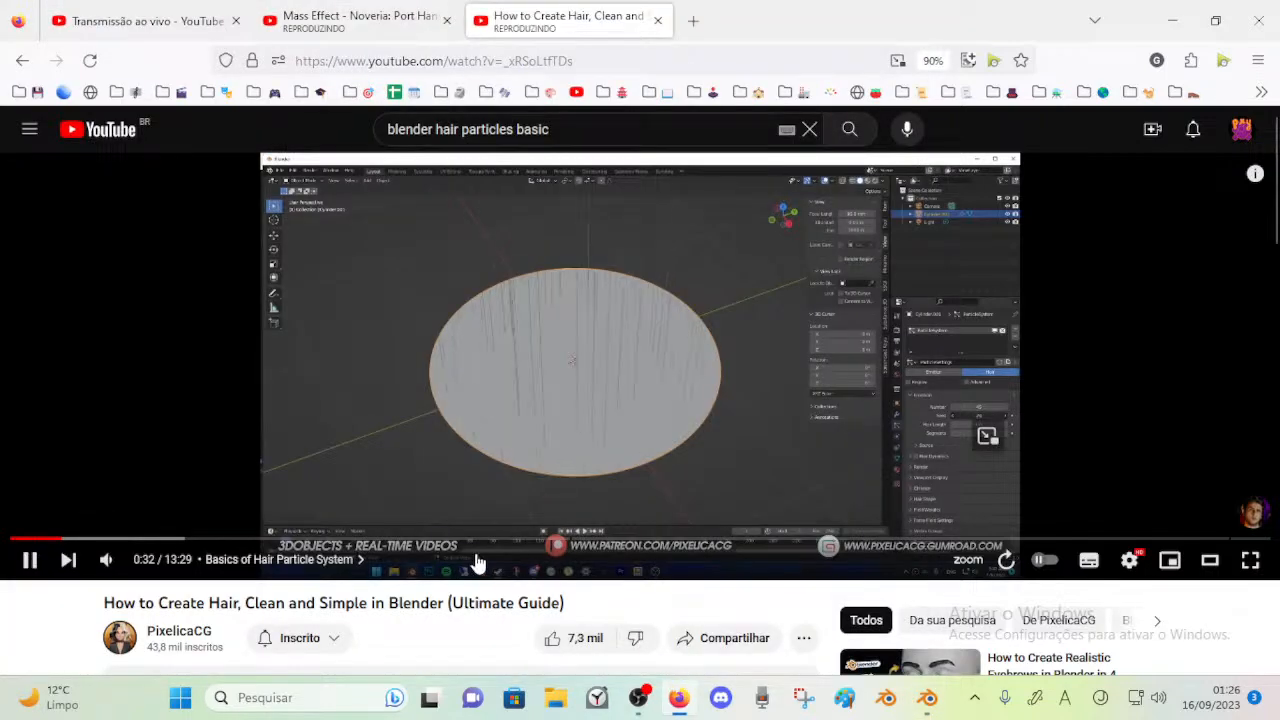
click(57, 540)
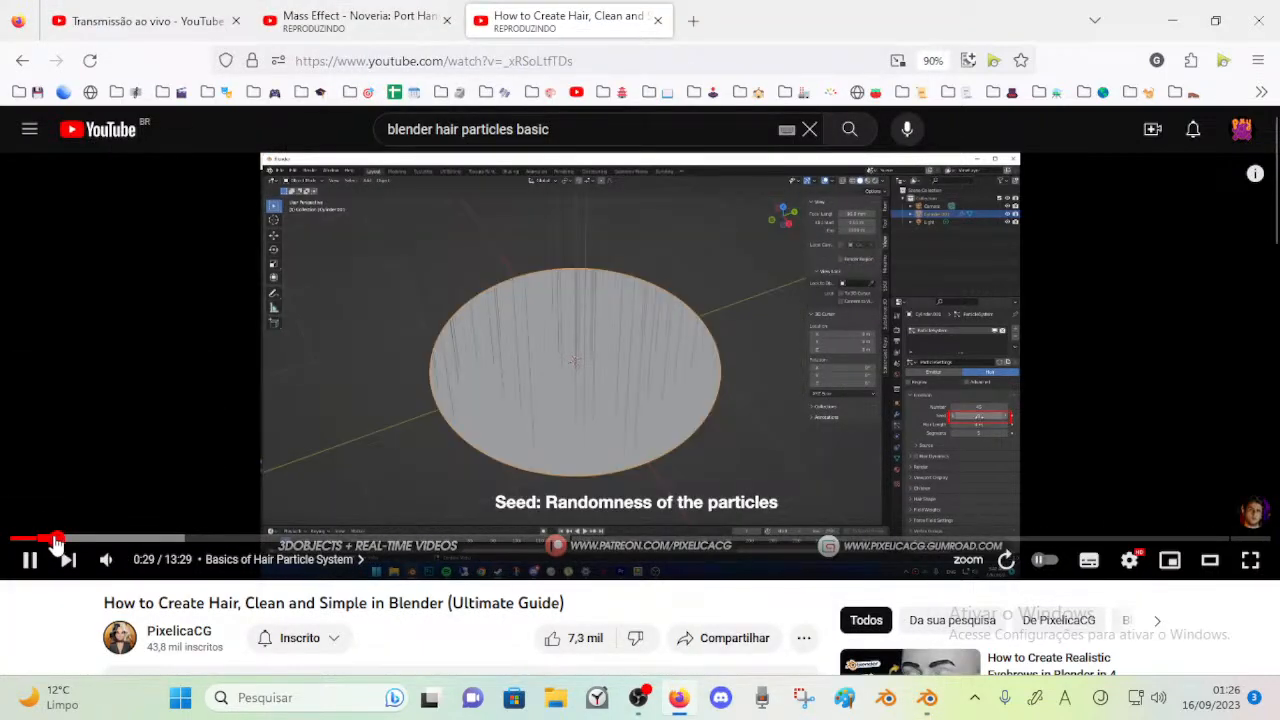
click(35, 540)
click(36, 540)
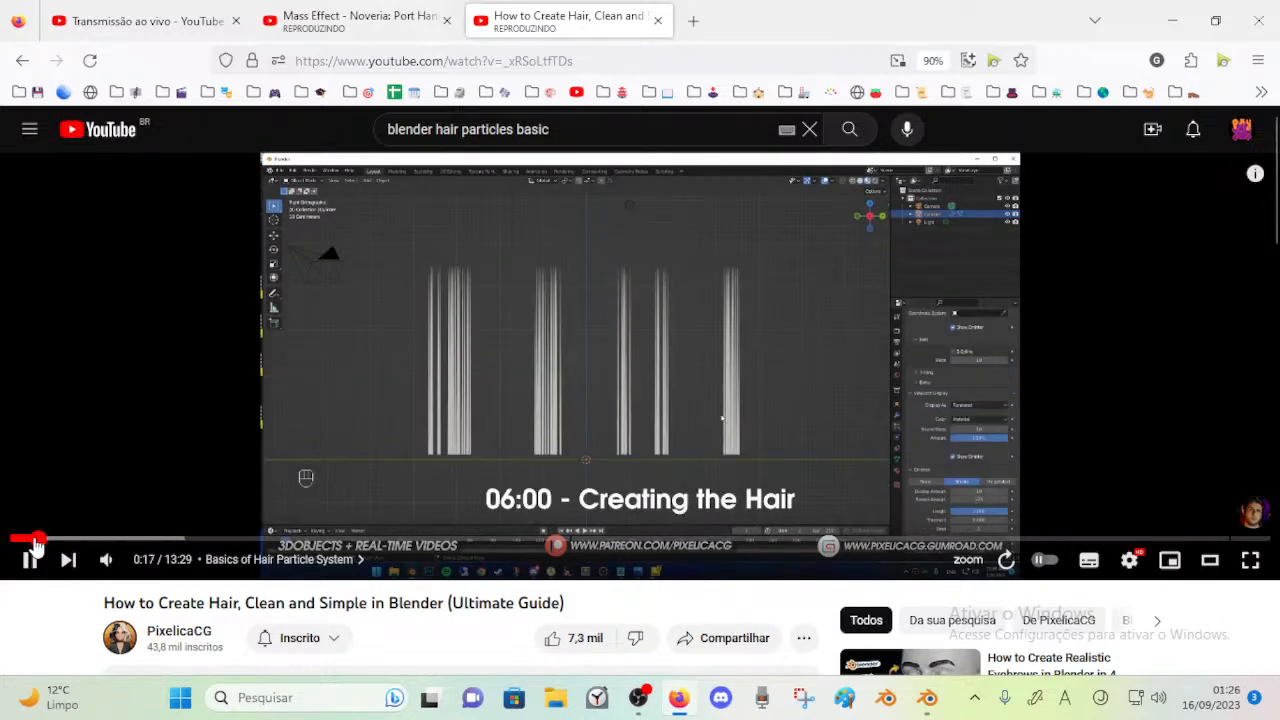
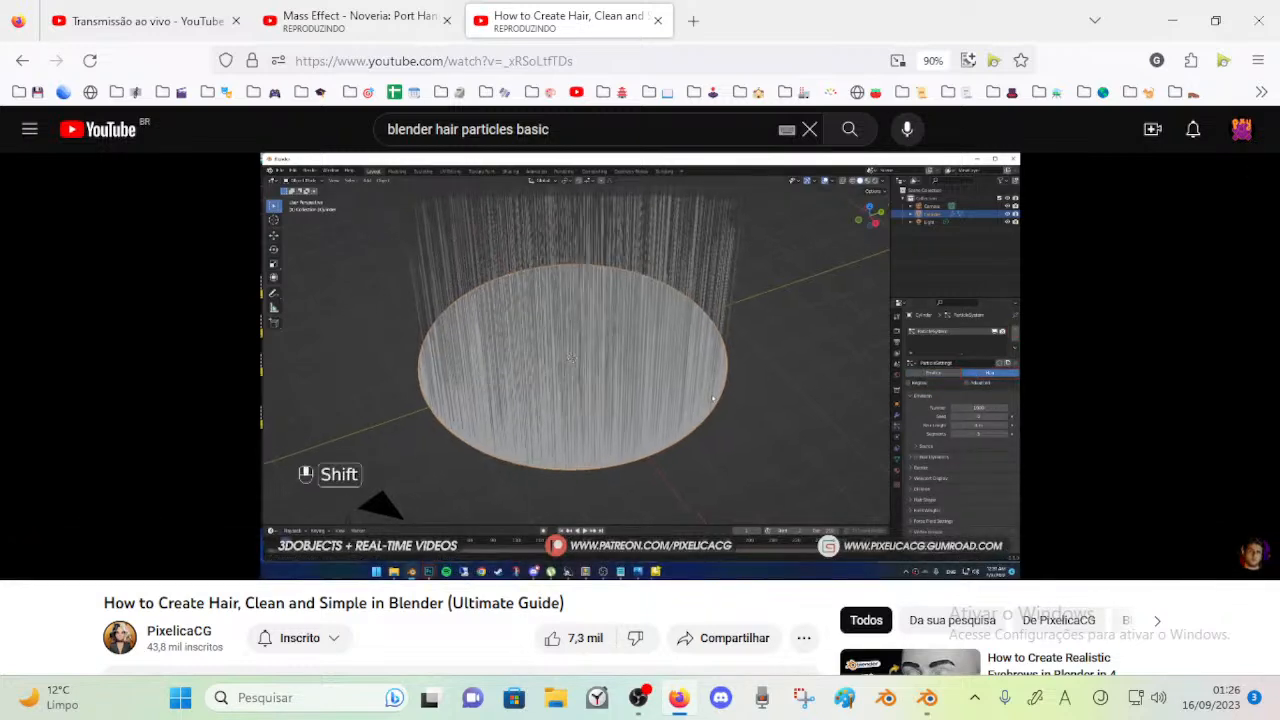
Pause the hair tutorial and switch back to Blender with the crown piece selected
click(858, 398)
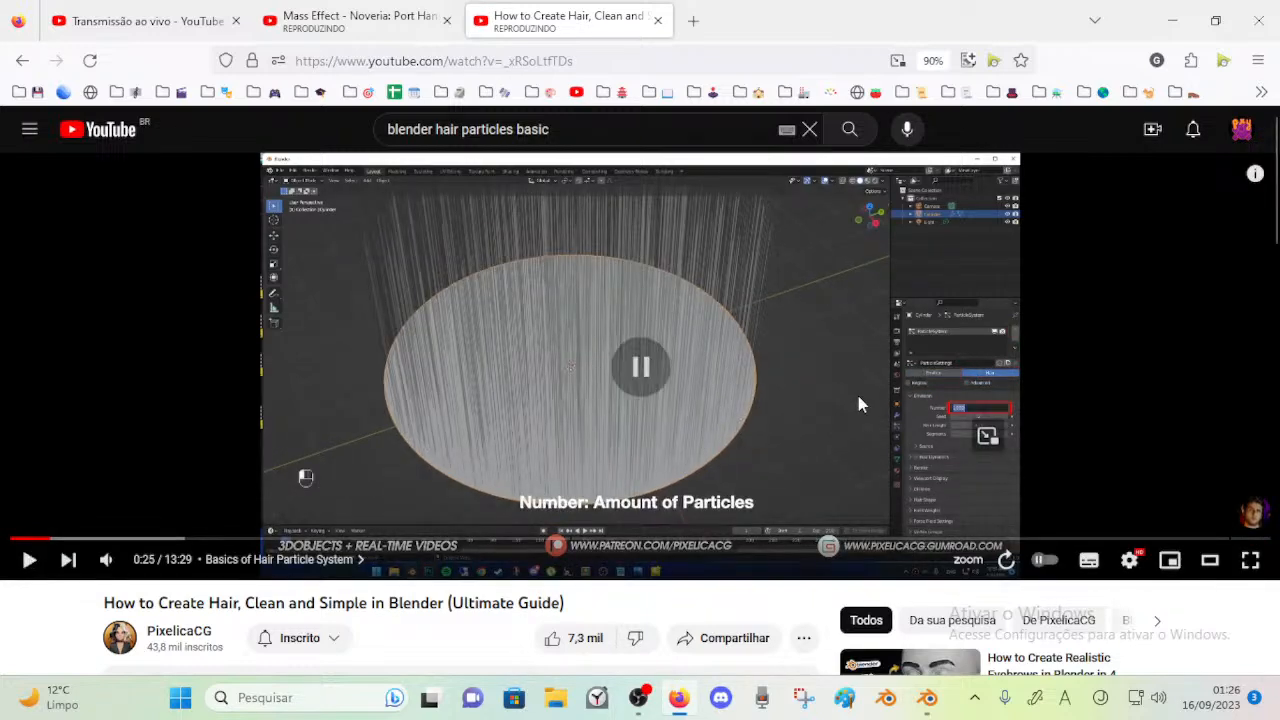
click(927, 697)
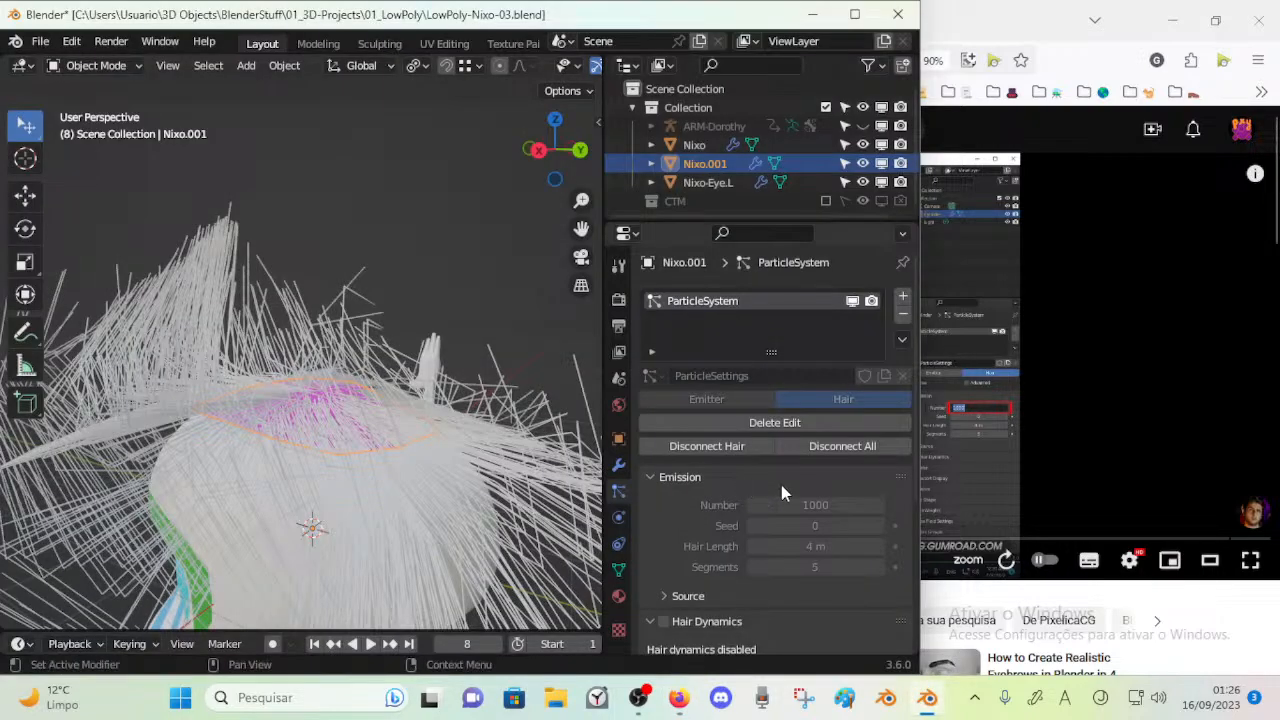
key(Tab)
key(Tab)
key(Tab)
key(Tab)
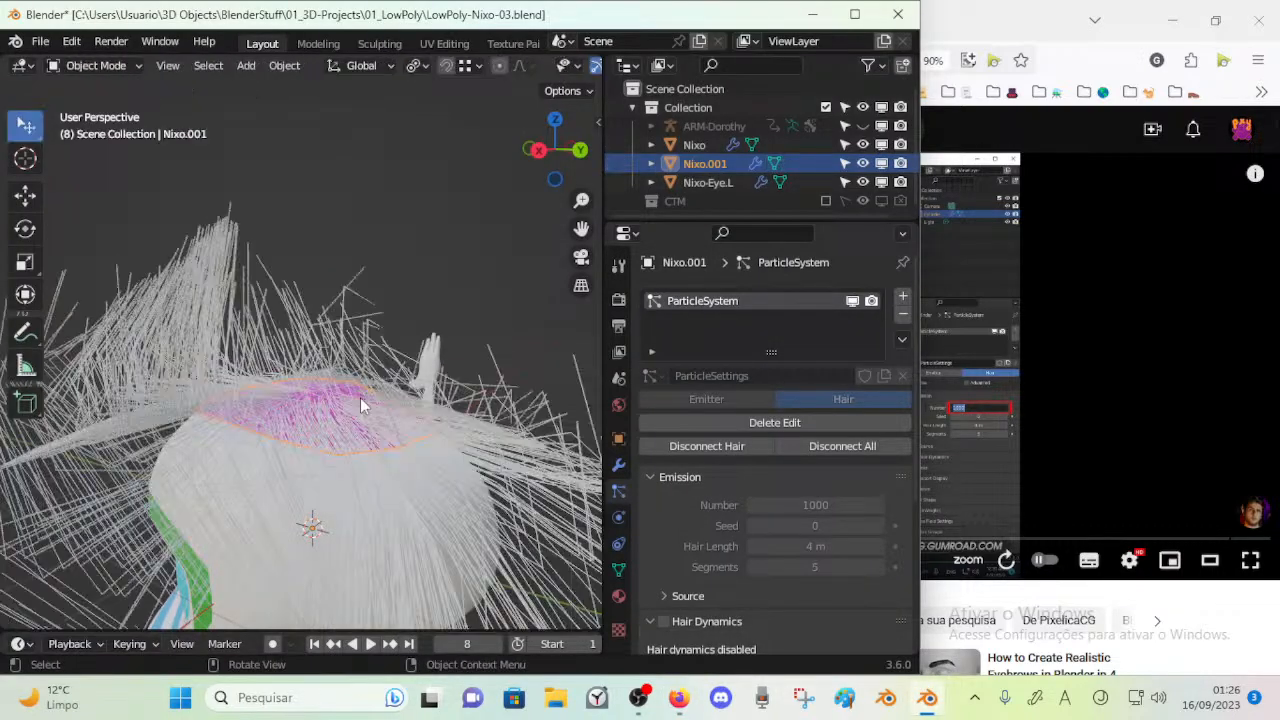
key(Tab)
key(Tab)
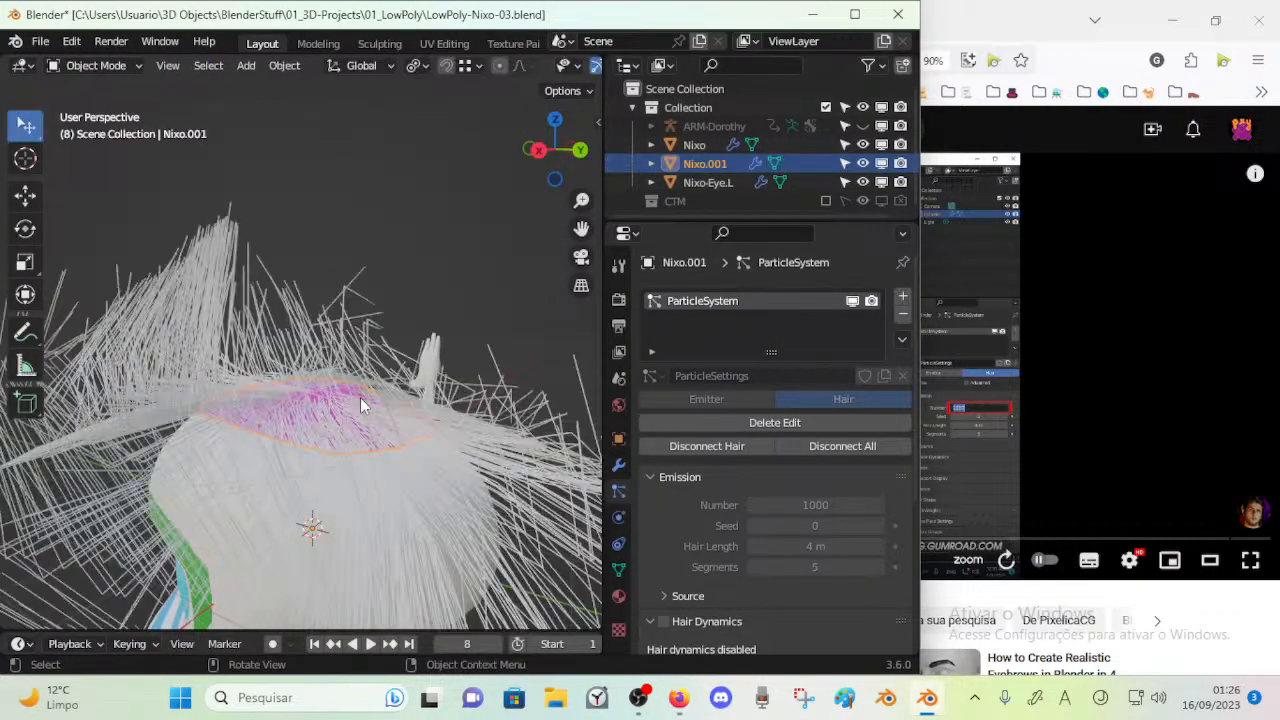
Set the scene's render engine to Cycles and return to the crown piece's particle settings
click(618, 465)
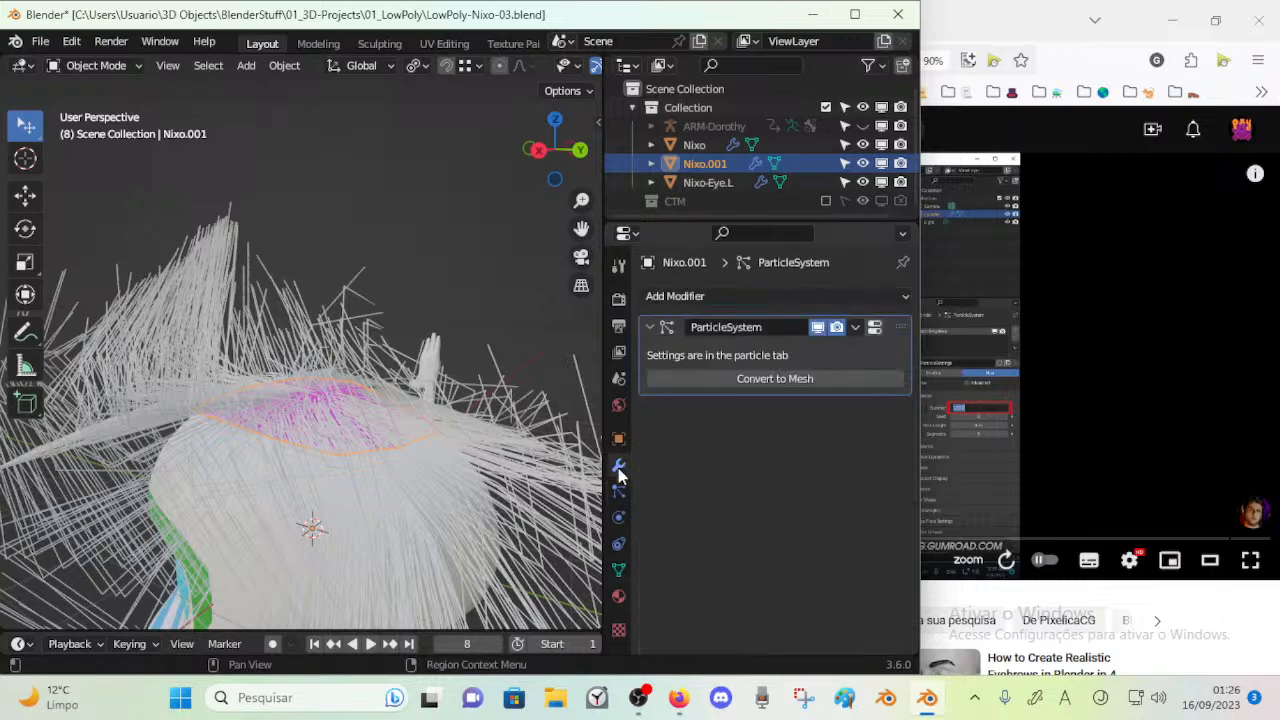
click(618, 298)
click(778, 296)
click(776, 360)
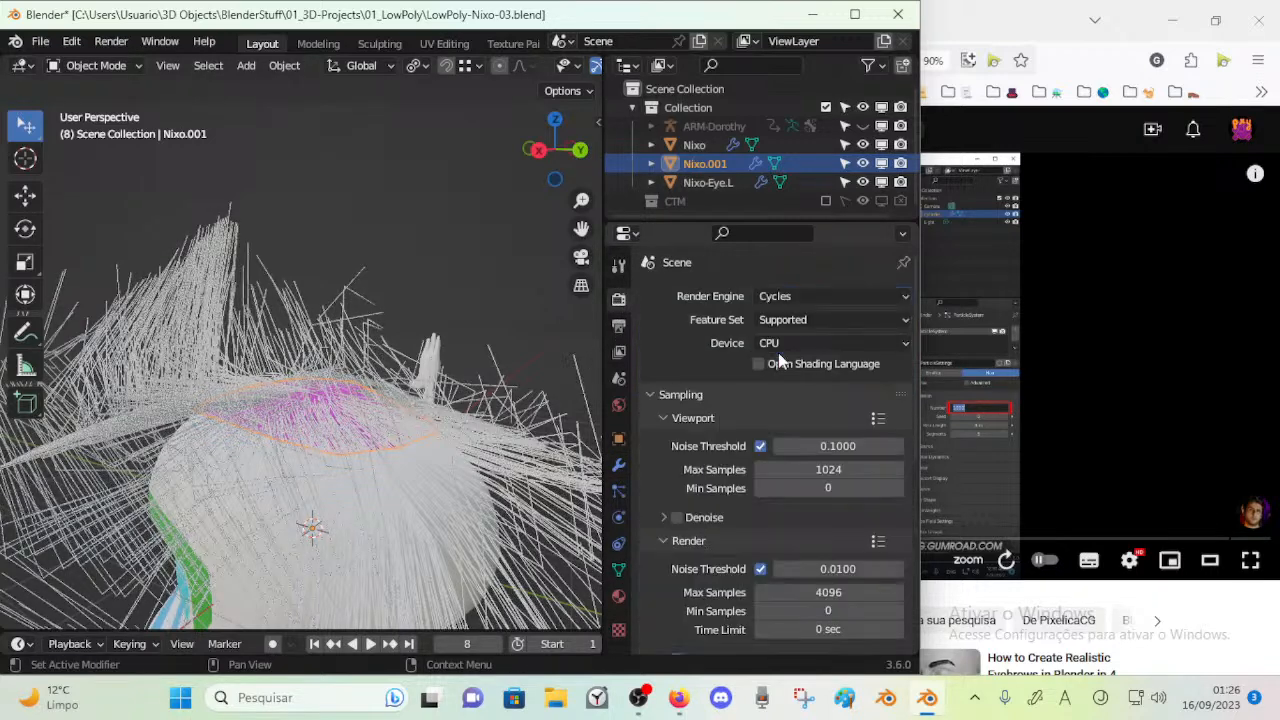
key(Tab)
key(Tab)
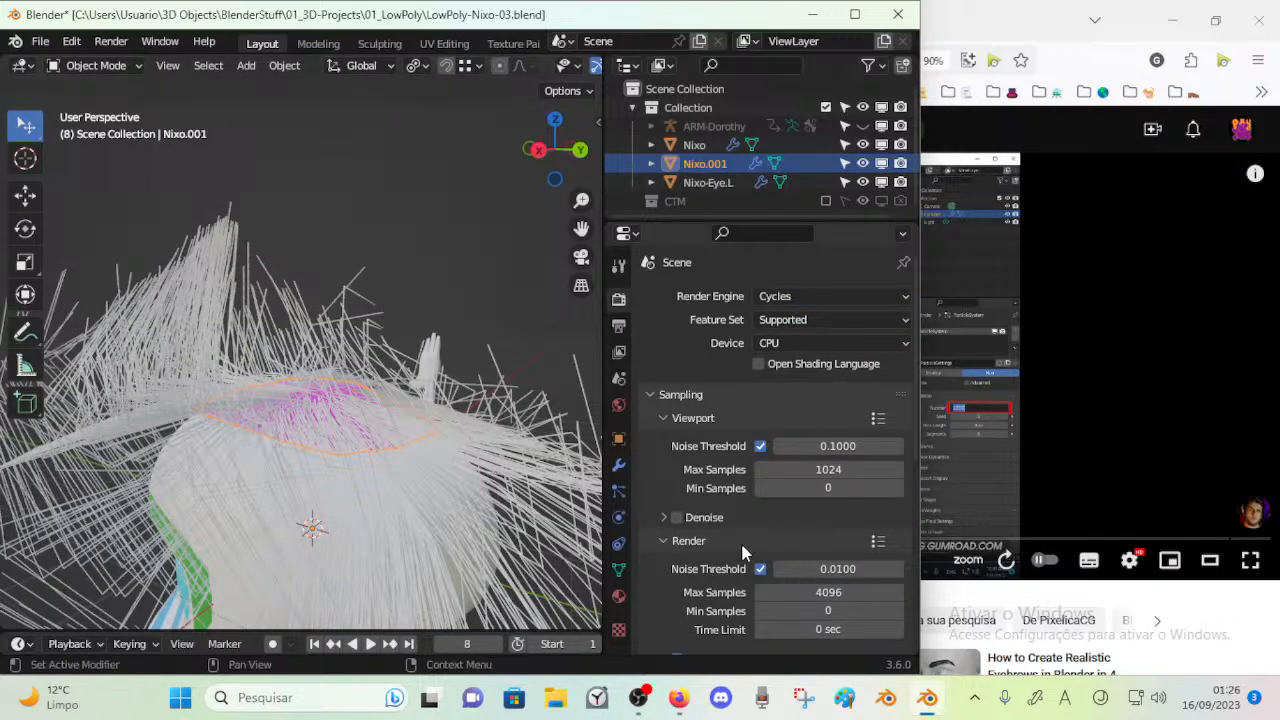
click(619, 492)
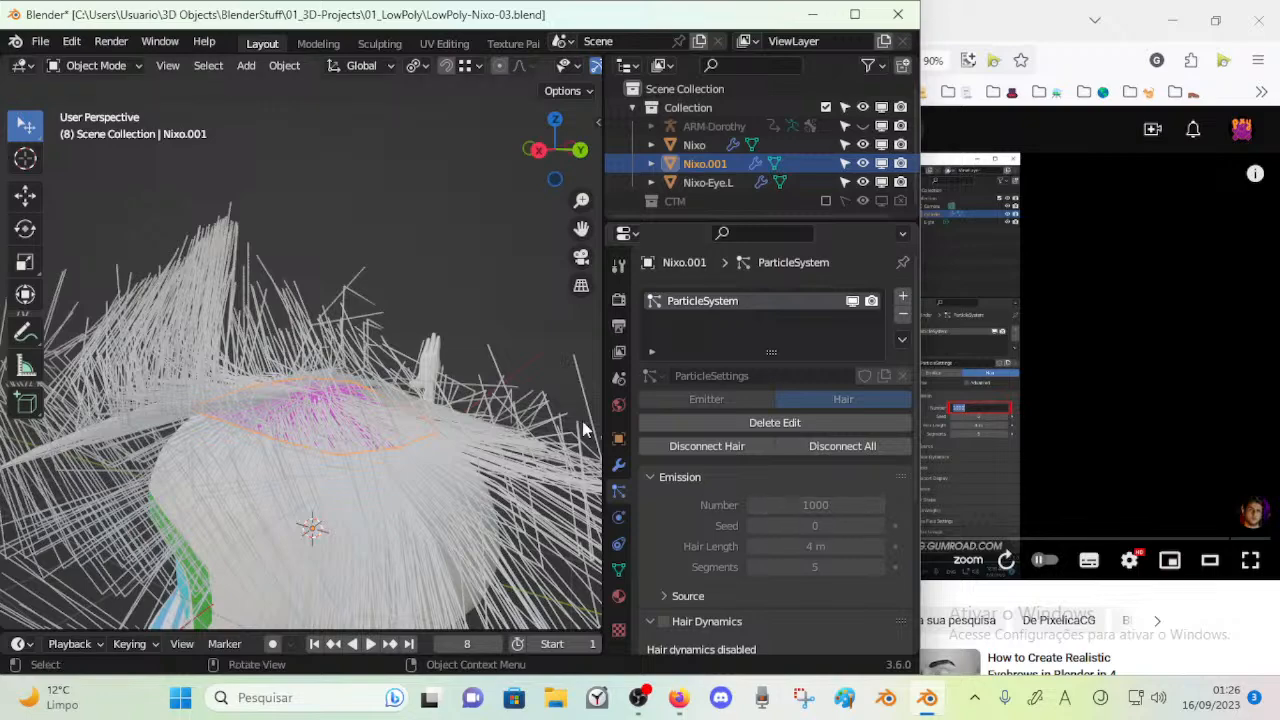
Switch the scene's render engine to Eevee
scroll(265, 525, down, 4)
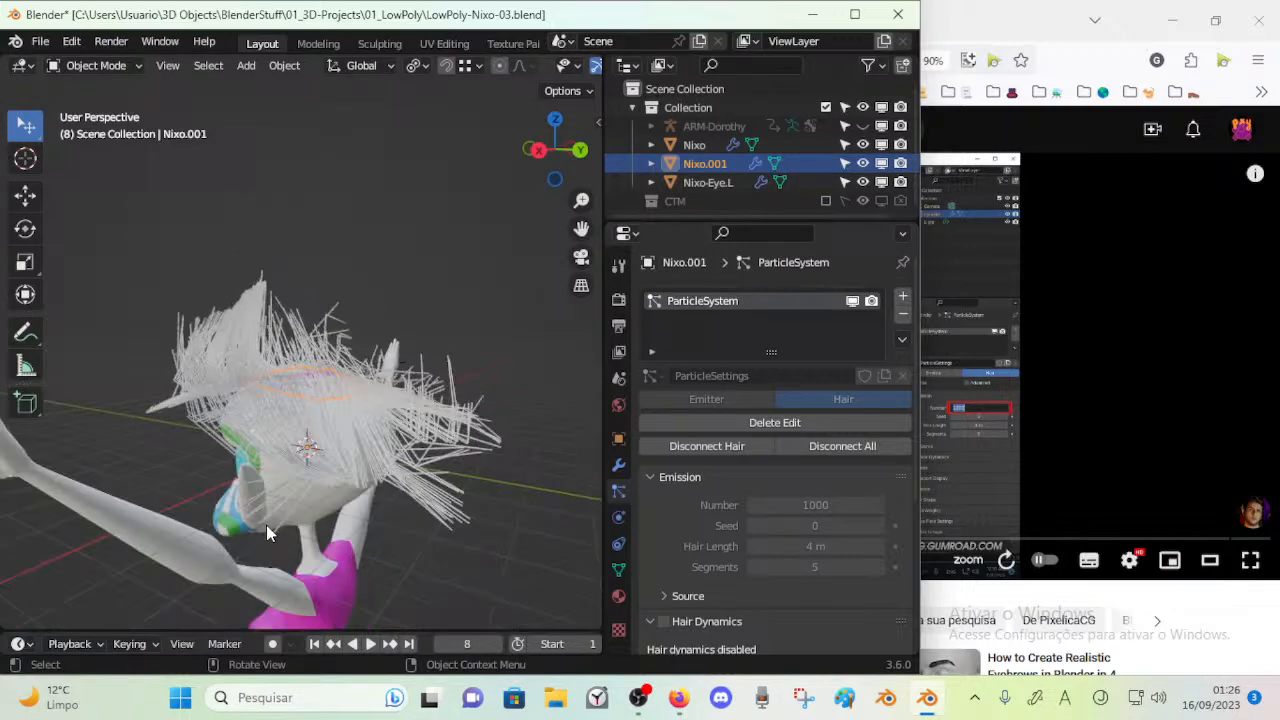
middle_drag(265, 525, 337, 489)
middle_drag(355, 381, 361, 403)
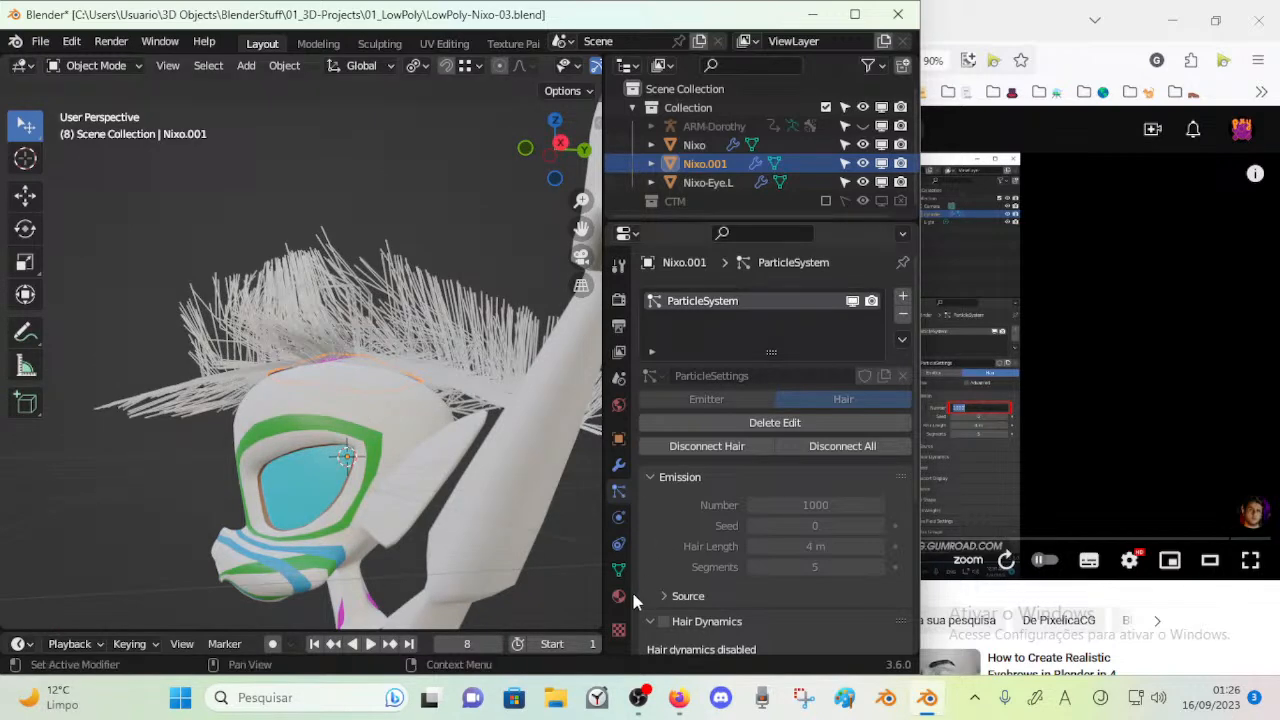
click(618, 299)
click(776, 296)
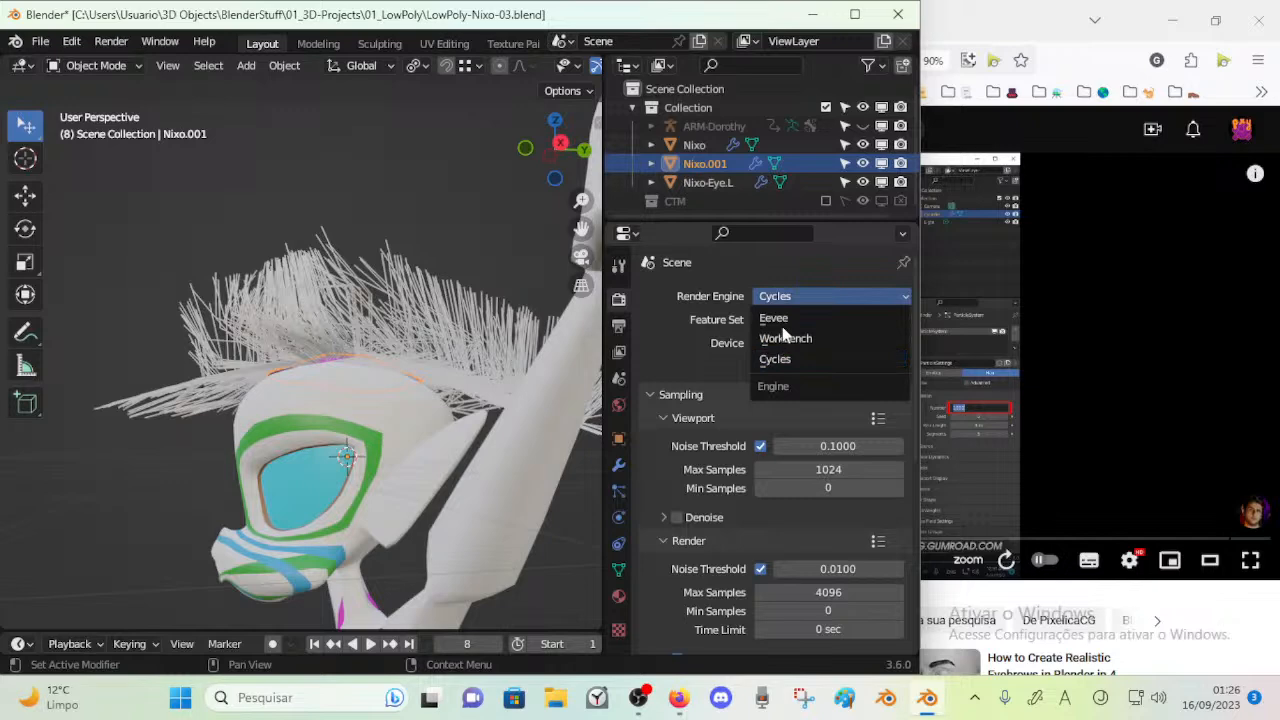
click(782, 320)
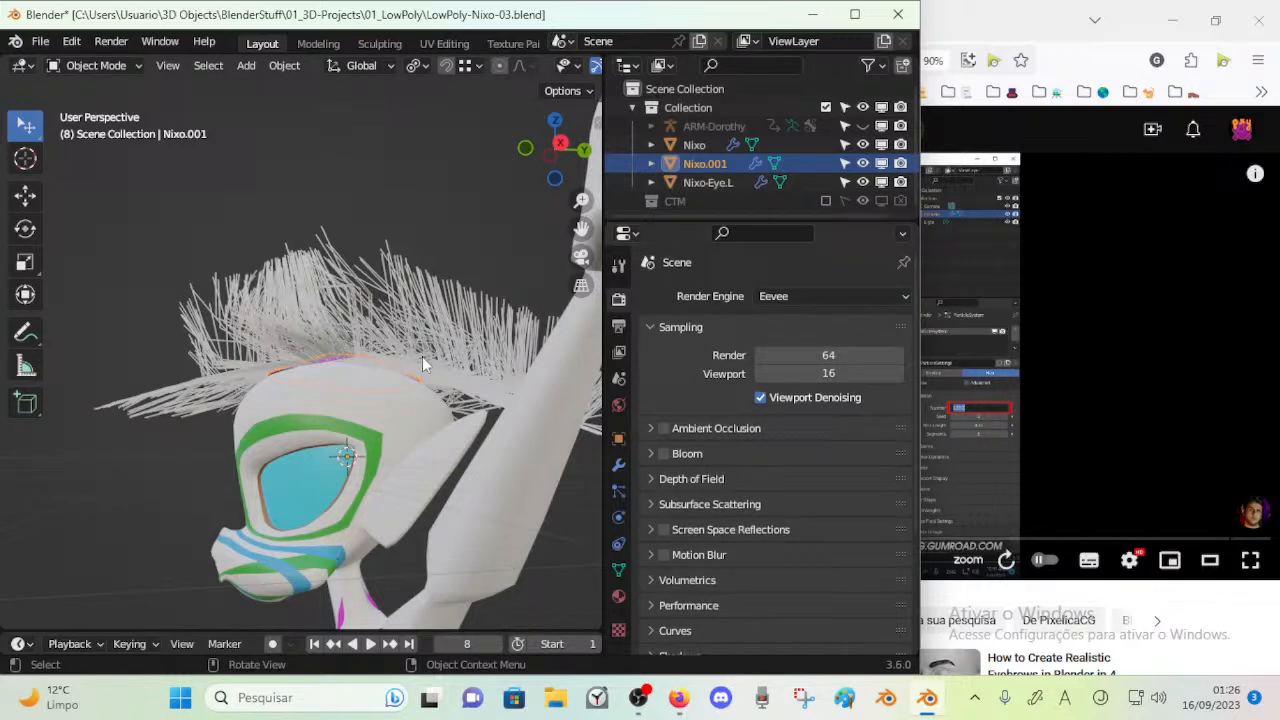
Delete the particle edits on the crown piece's hair system so its emission settings can be changed
middle_drag(464, 370, 313, 472)
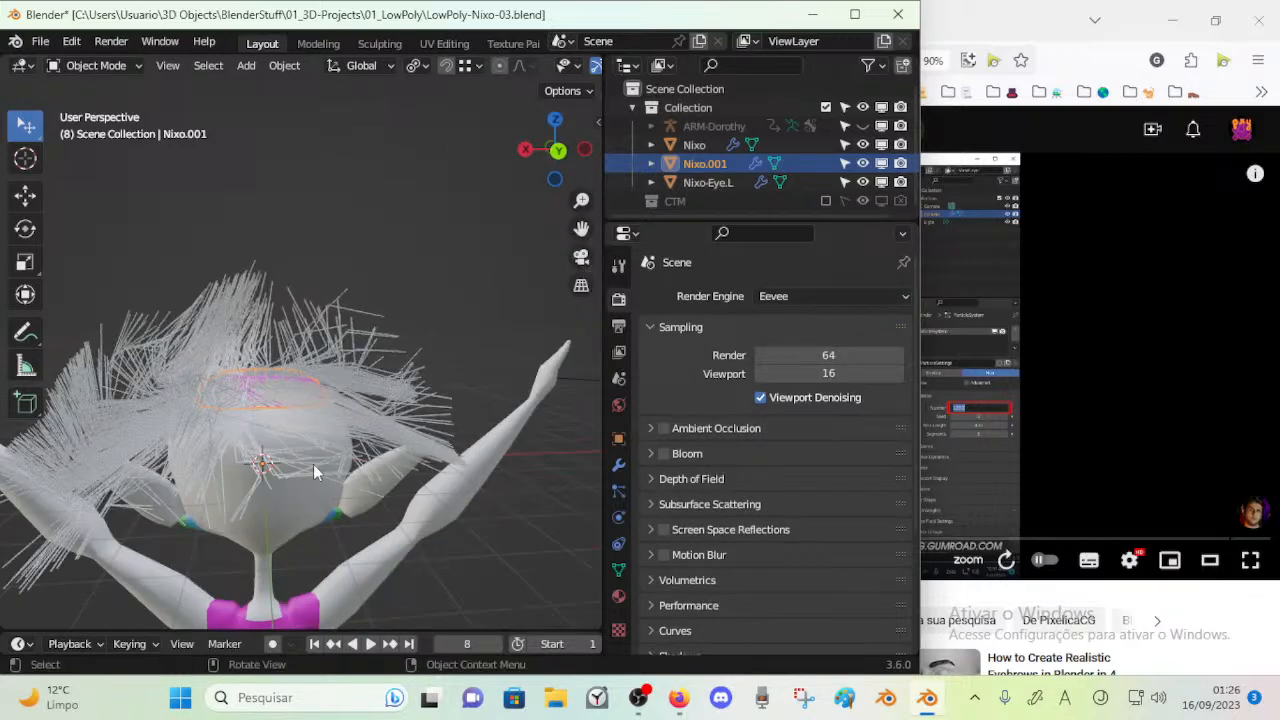
click(618, 490)
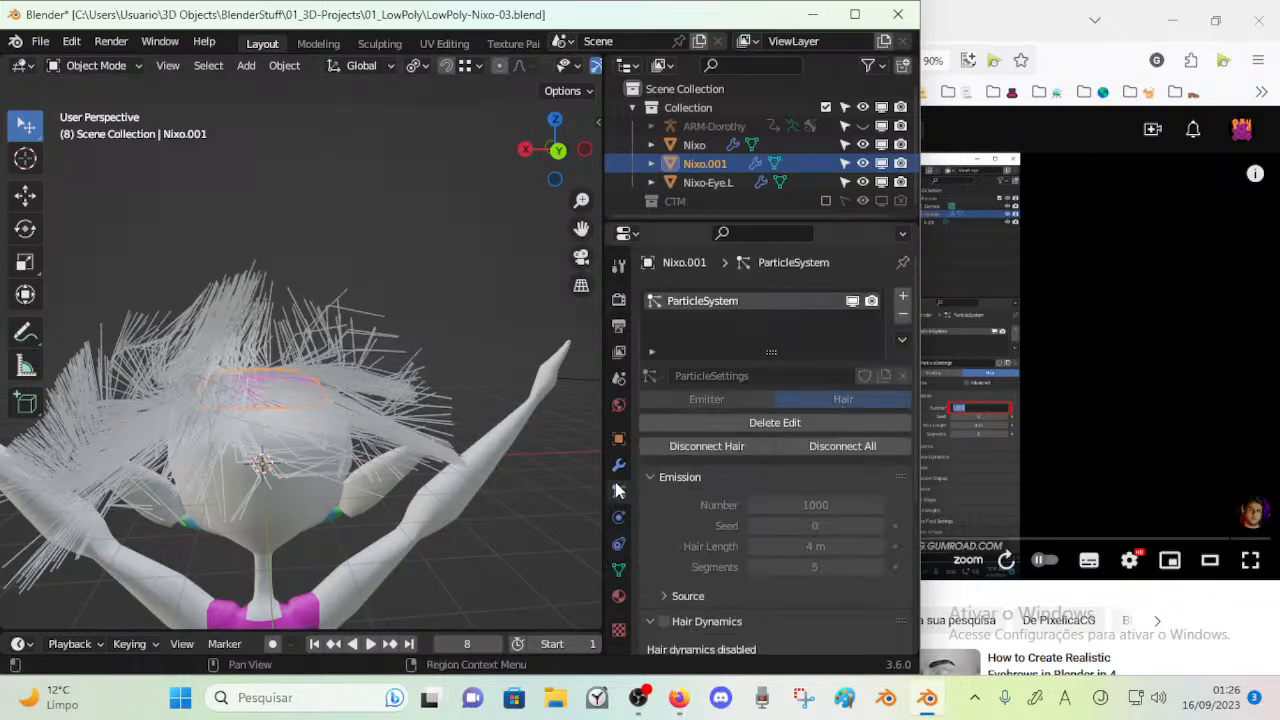
click(820, 423)
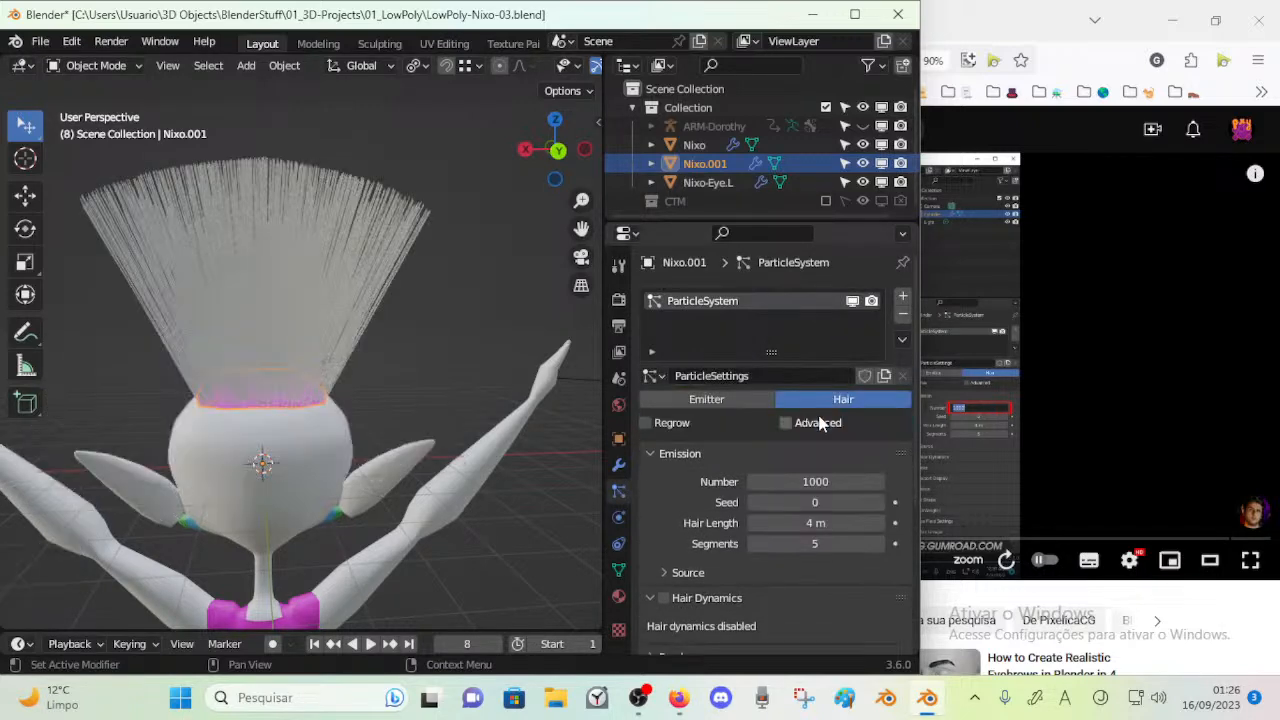
middle_drag(323, 380, 792, 430)
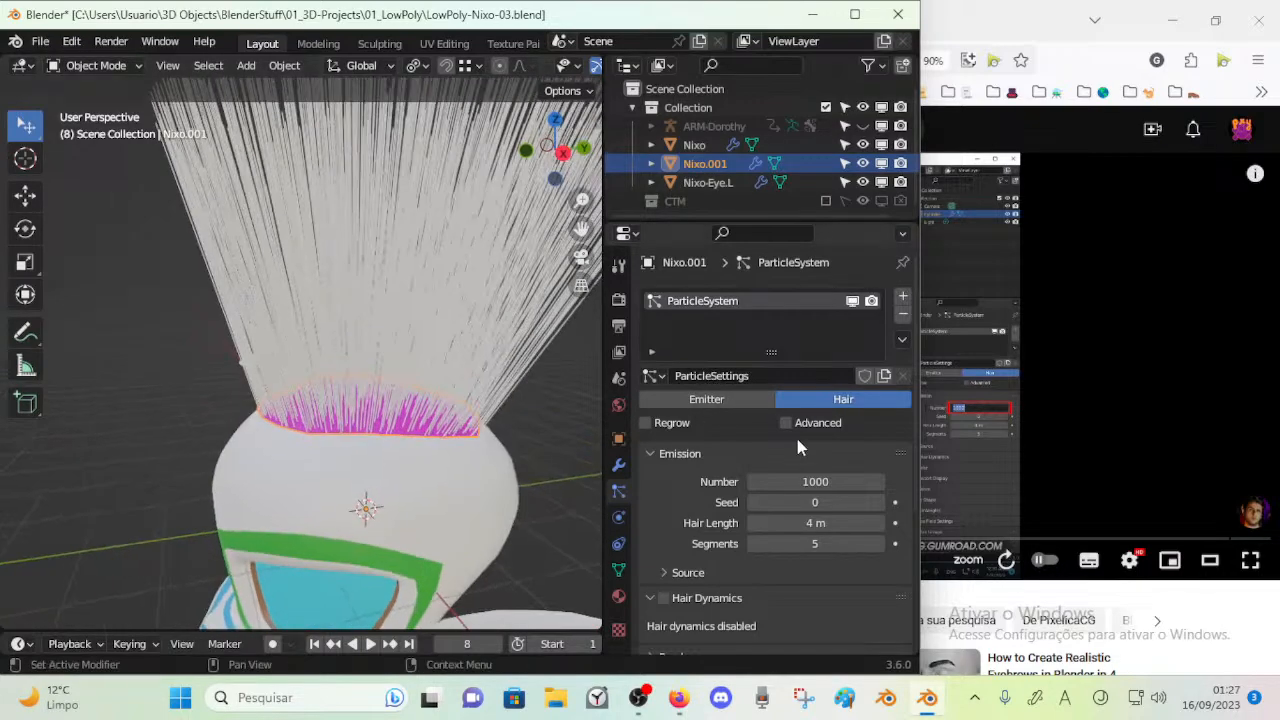
Reduce the number of emitted hairs on the crown piece to 150
mouse_move(792, 481)
mouse_down()
mouse_move(760, 481)
mouse_move(810, 481)
mouse_move(771, 481)
mouse_up()
middle_drag(400, 354, 296, 336)
scroll(332, 355, down, 5)
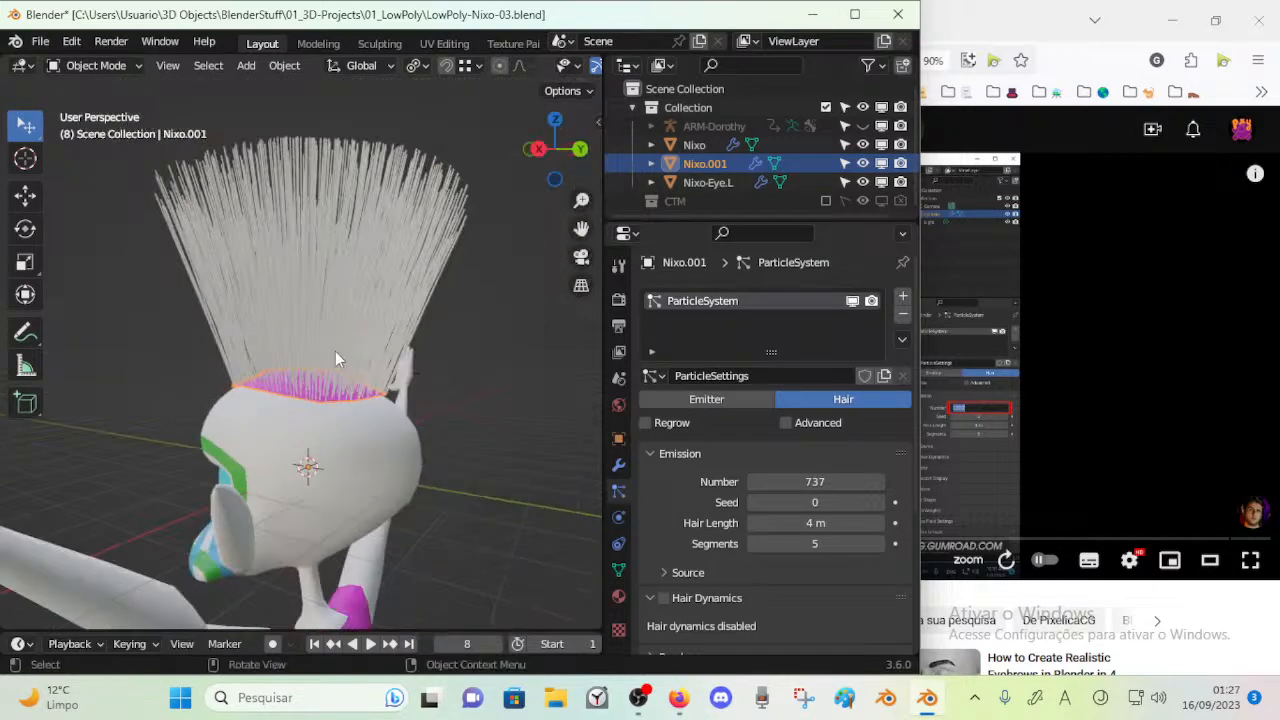
mouse_move(811, 481)
mouse_down()
mouse_move(755, 481)
mouse_move(791, 480)
mouse_up()
scroll(250, 370, up, 2)
middle_drag(262, 374, 375, 390)
drag(760, 481, 792, 481)
click(794, 481)
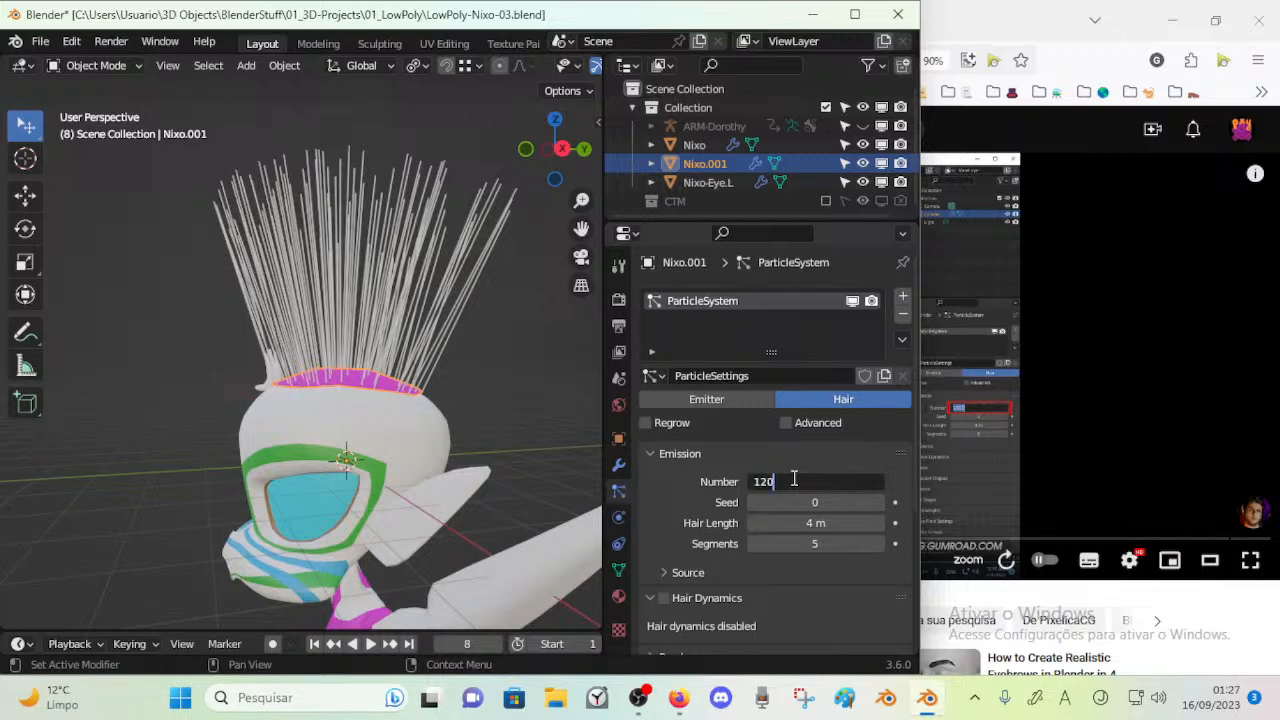
text(150)
key(Return)
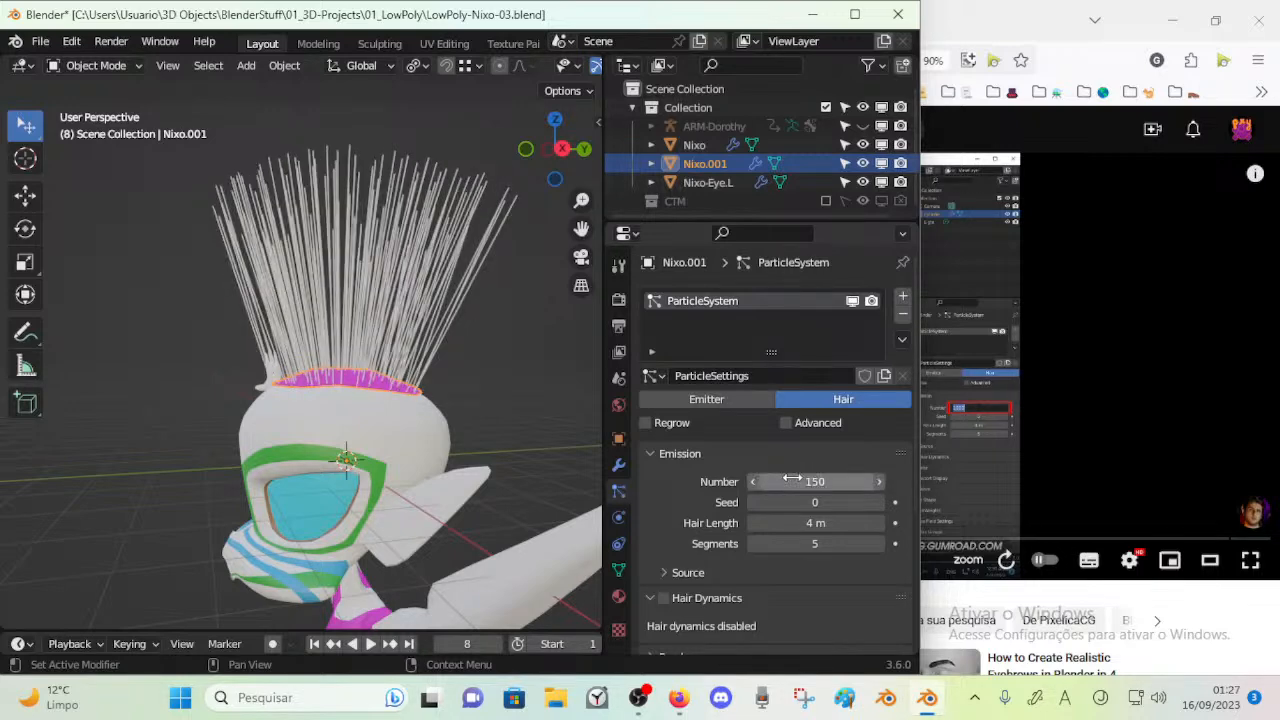
Set the hair emission seed to 75
middle_drag(456, 347, 411, 372)
scroll(411, 372, up, 3)
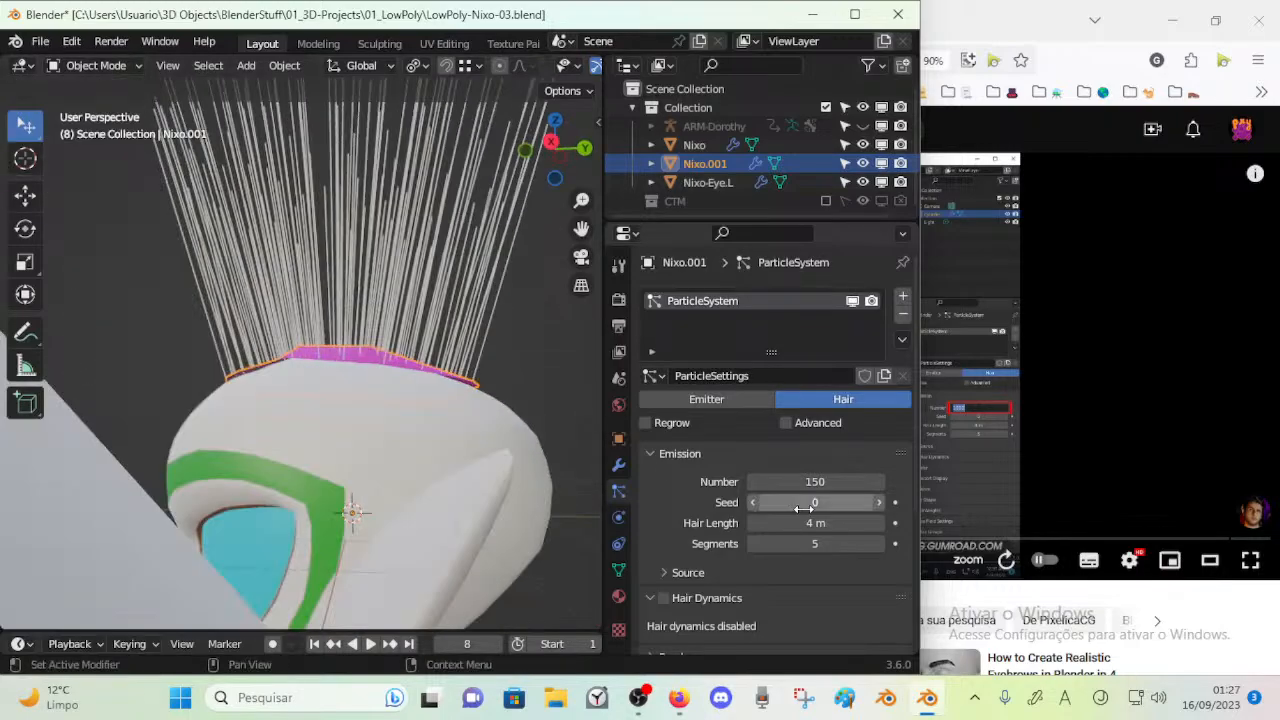
drag(815, 502, 866, 502)
middle_drag(342, 298, 384, 423)
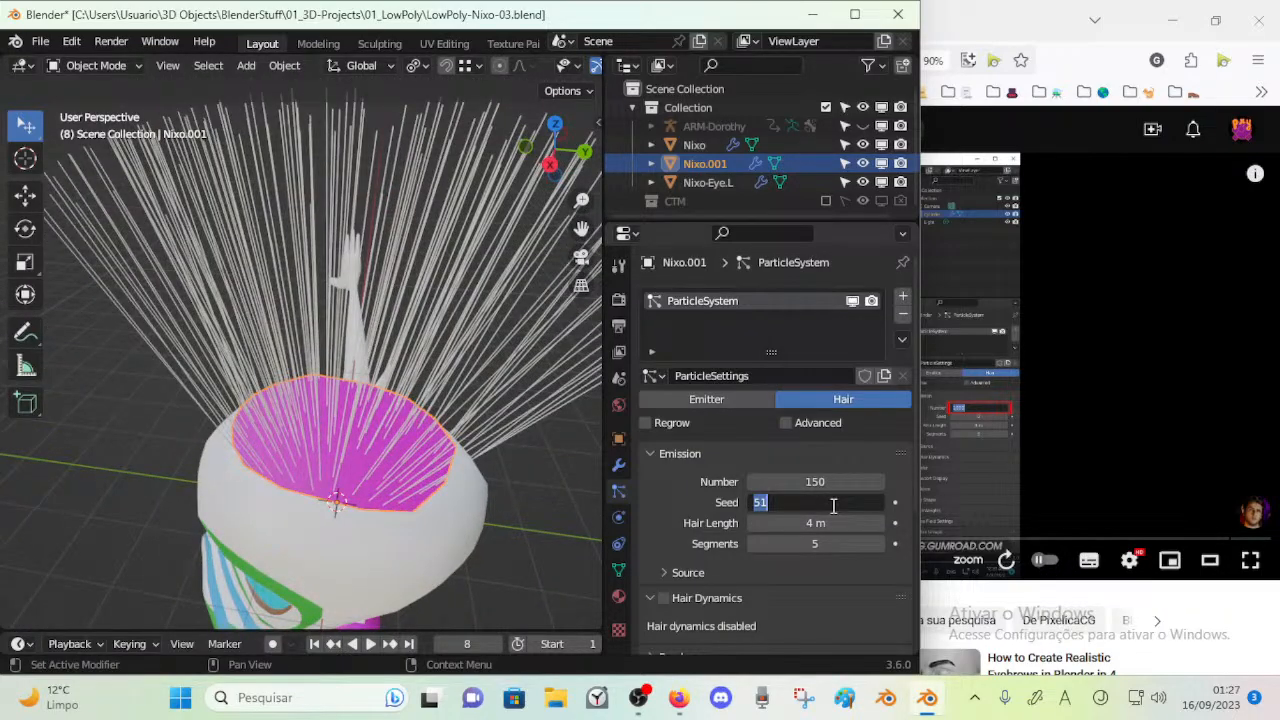
key(Return)
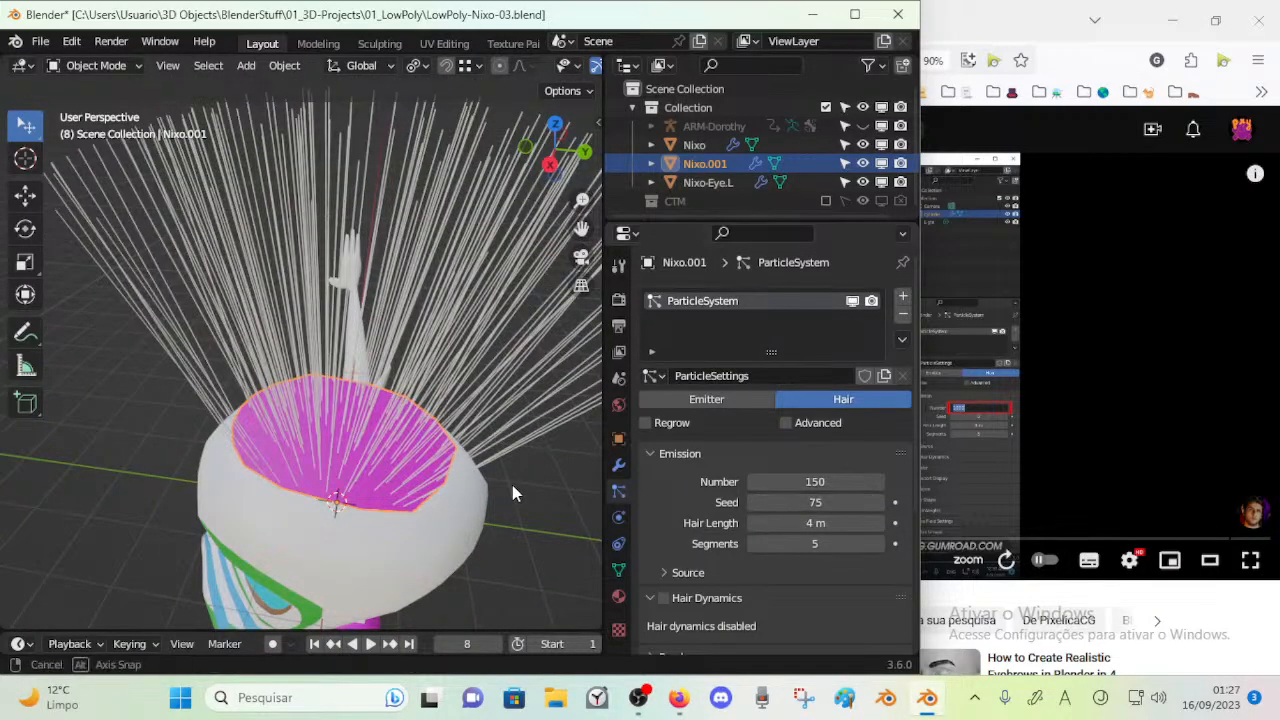
Try different hair lengths and set the hair length to 3.83 m
middle_drag(505, 484, 486, 466)
drag(825, 530, 845, 530)
middle_drag(457, 409, 618, 434)
drag(822, 506, 776, 525)
key(ctrl+z)
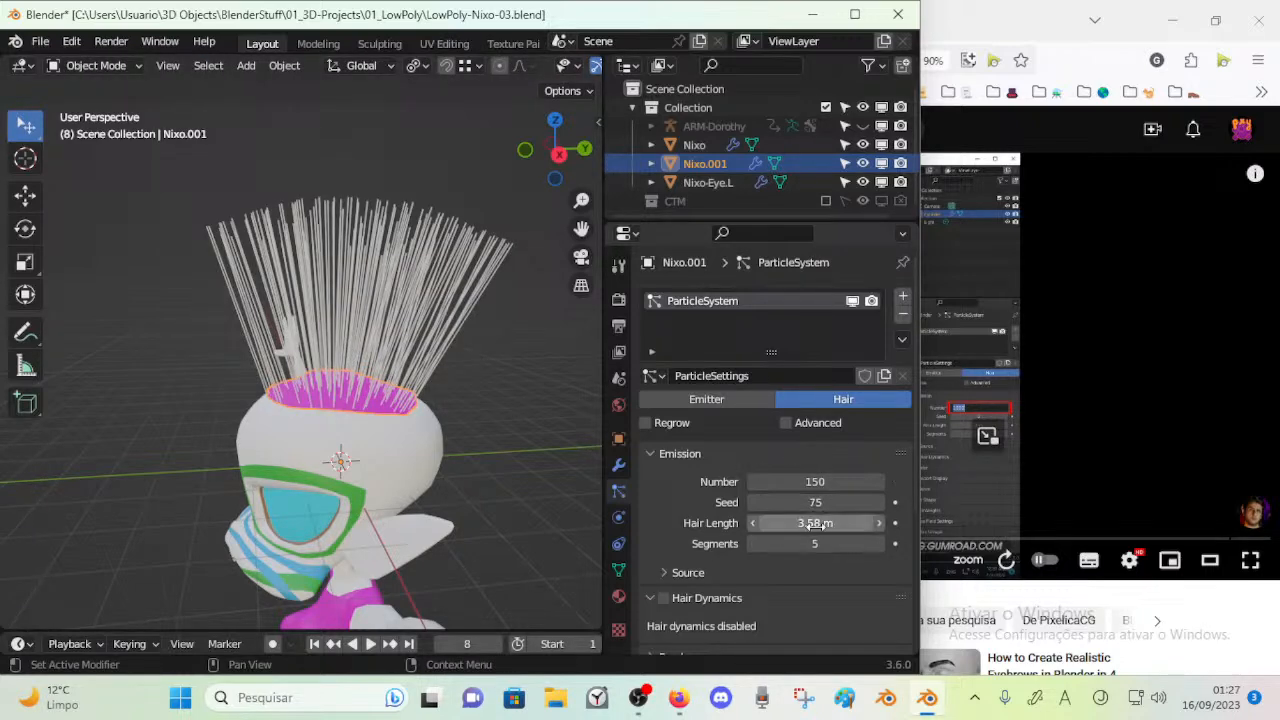
drag(815, 523, 834, 523)
Enter Edit Mode on the crown piece and extrude a rear edge outward and down behind the head
key(Tab)
key(Tab)
key(ctrl+Tab)
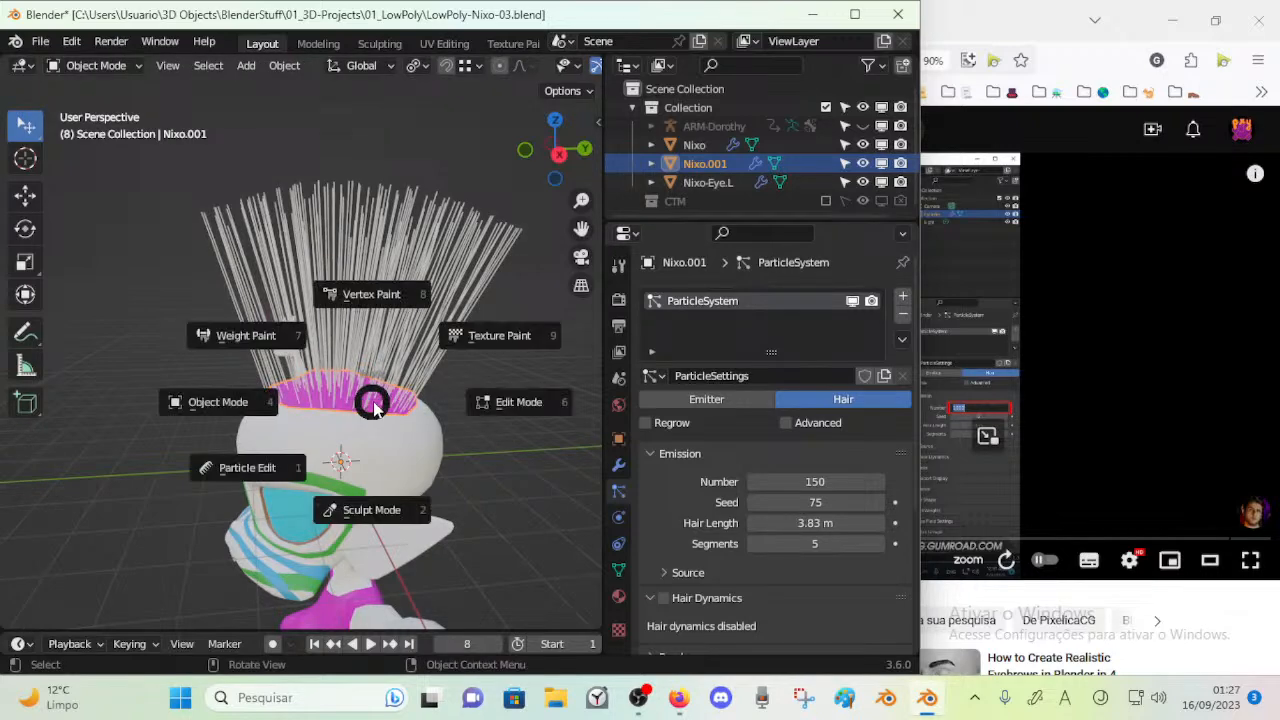
key(Tab)
click(355, 405)
scroll(353, 405, up, 3)
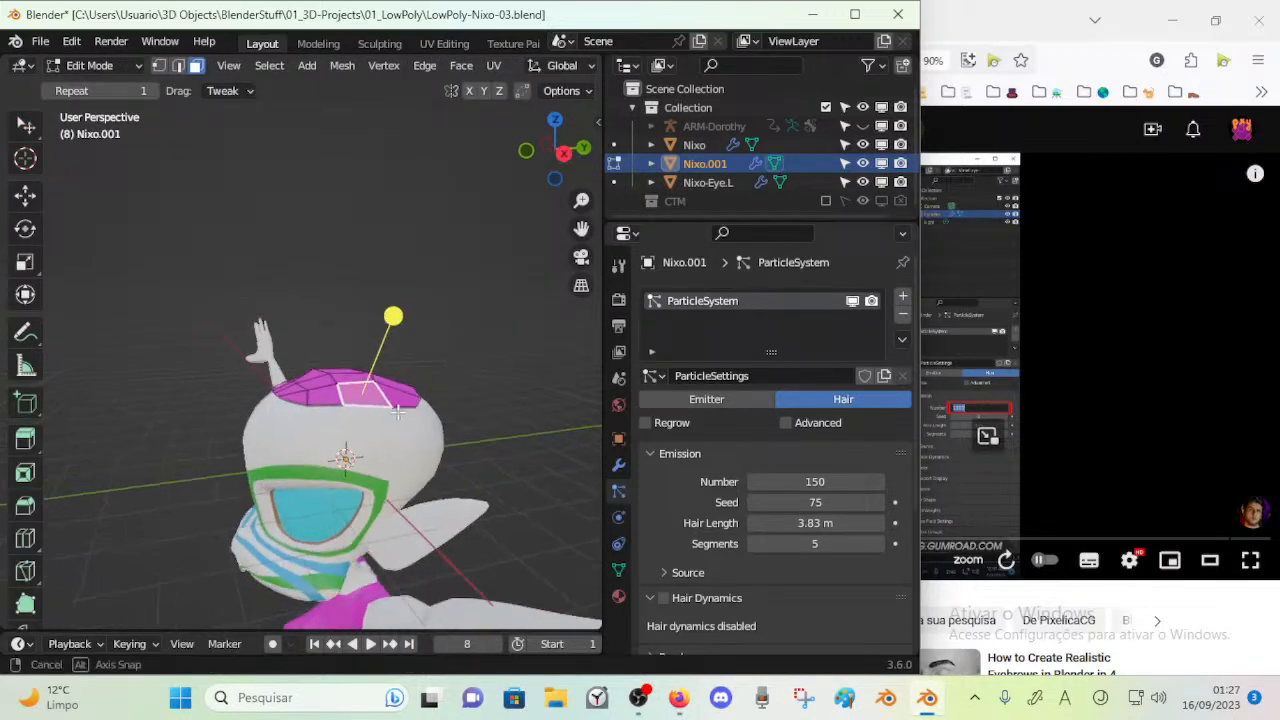
middle_drag(348, 407, 398, 448)
key(e)
right_click(427, 459)
key(g)
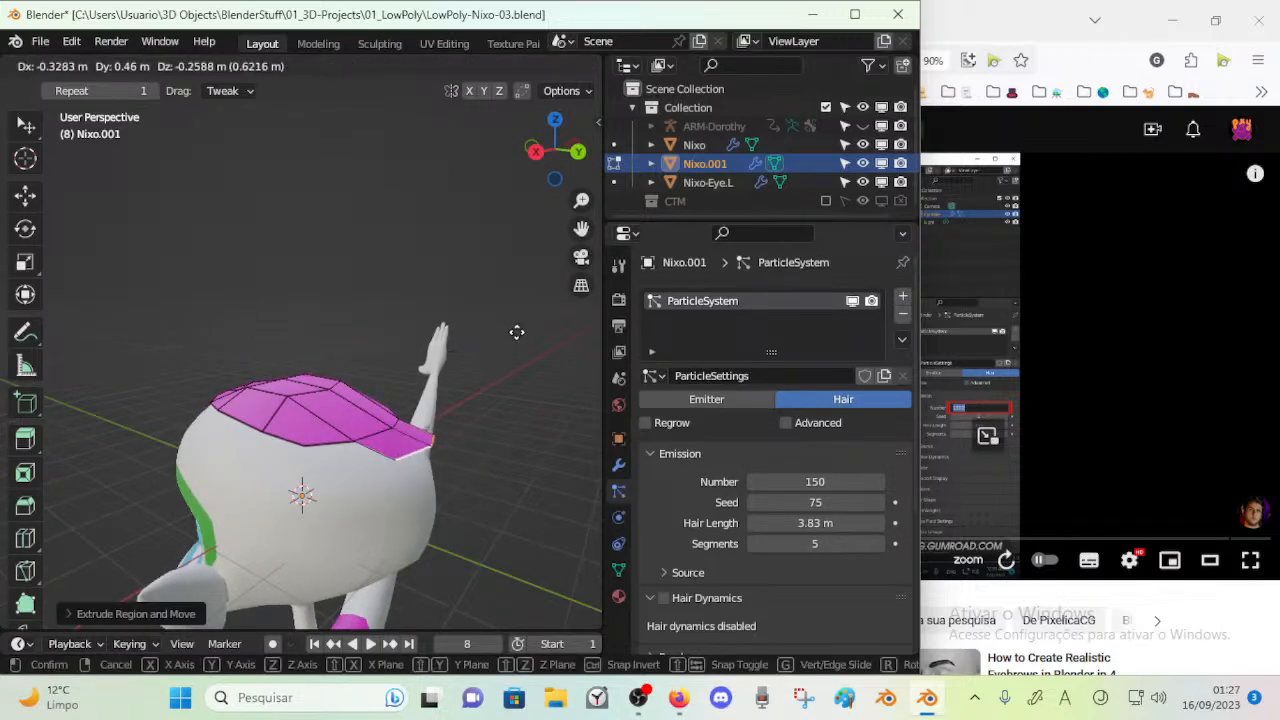
click(508, 340)
Set snapping to Face Project, enable it, and move the extruded edge onto the head's surface
middle_drag(489, 154, 470, 151)
scroll(440, 66, down, 6)
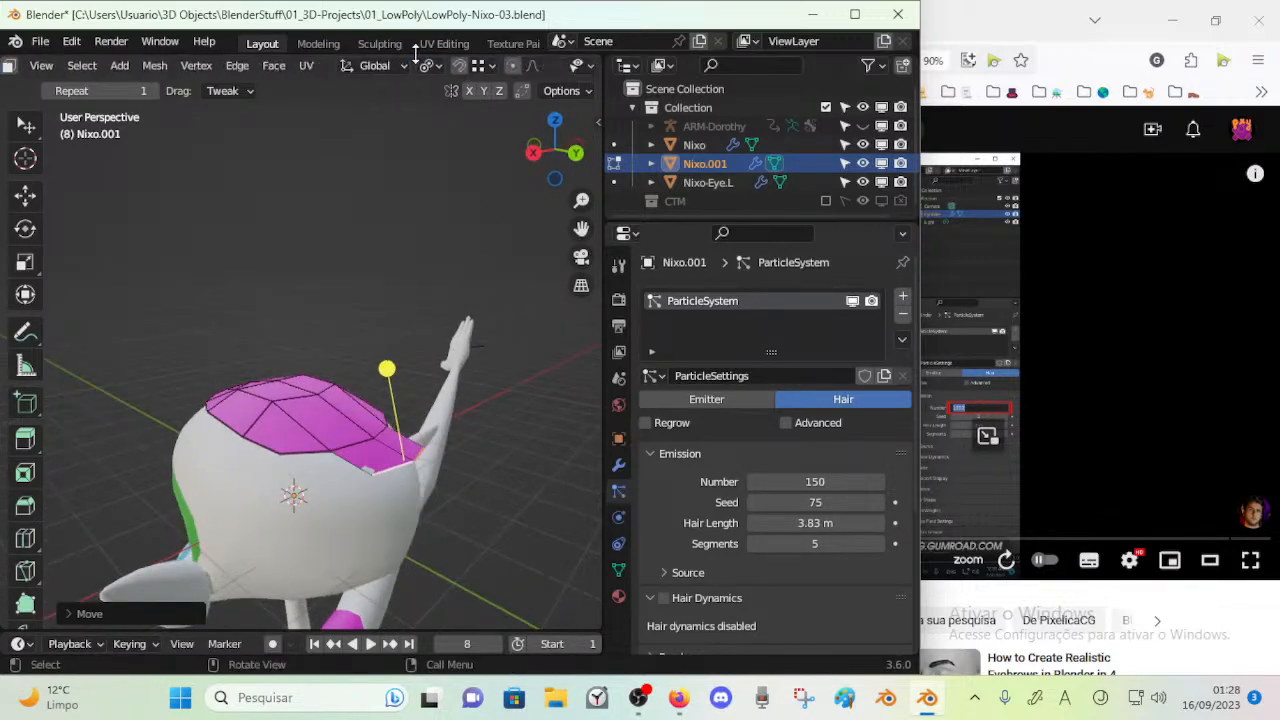
click(405, 68)
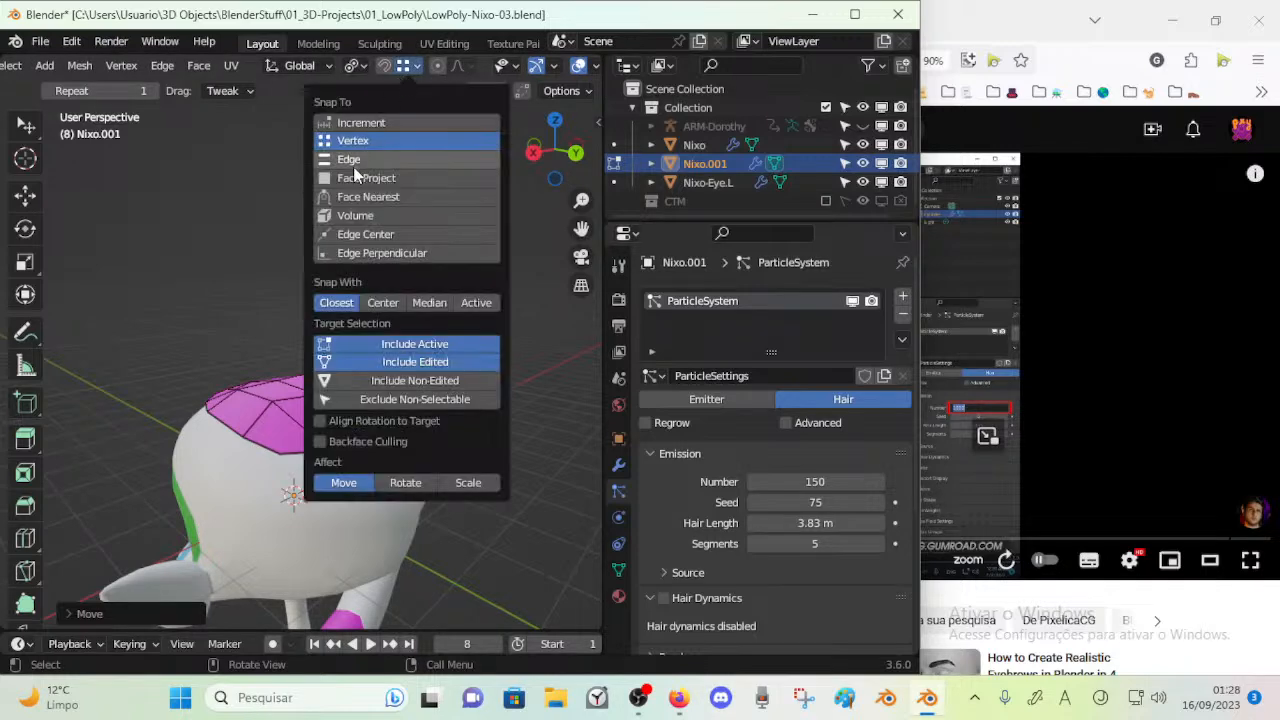
click(357, 180)
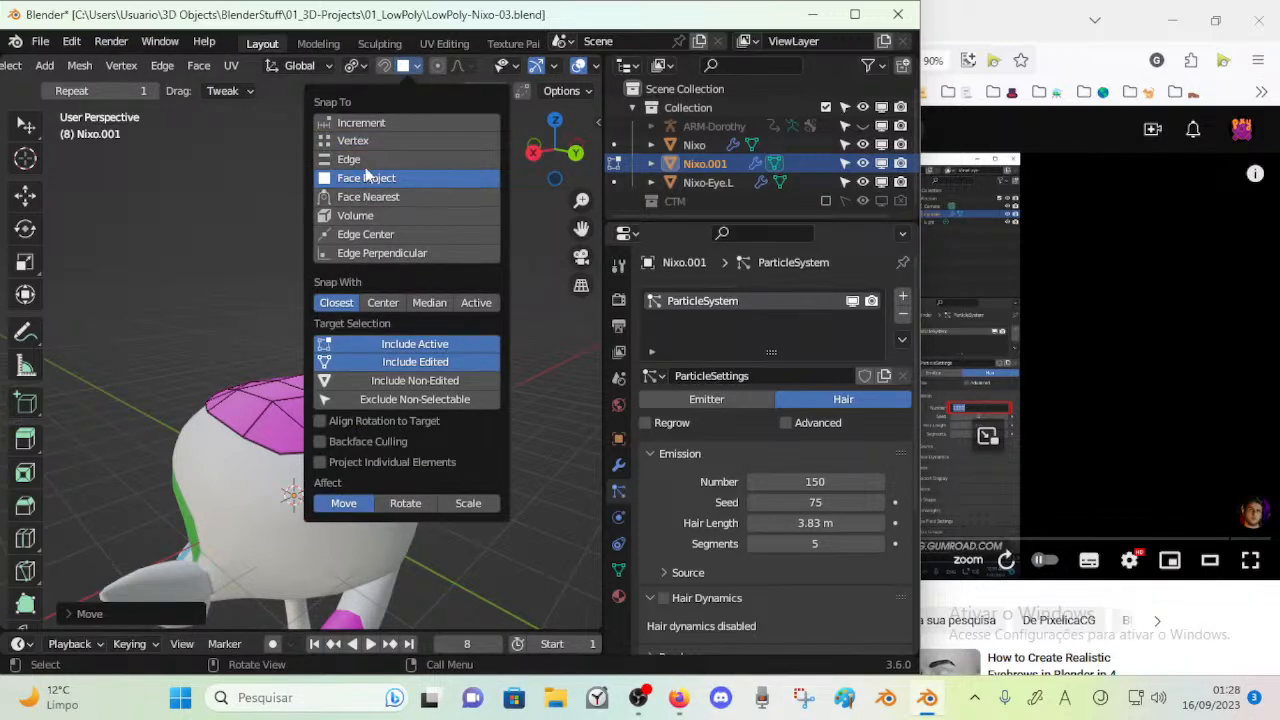
click(390, 468)
key(g)
click(392, 501)
click(459, 66)
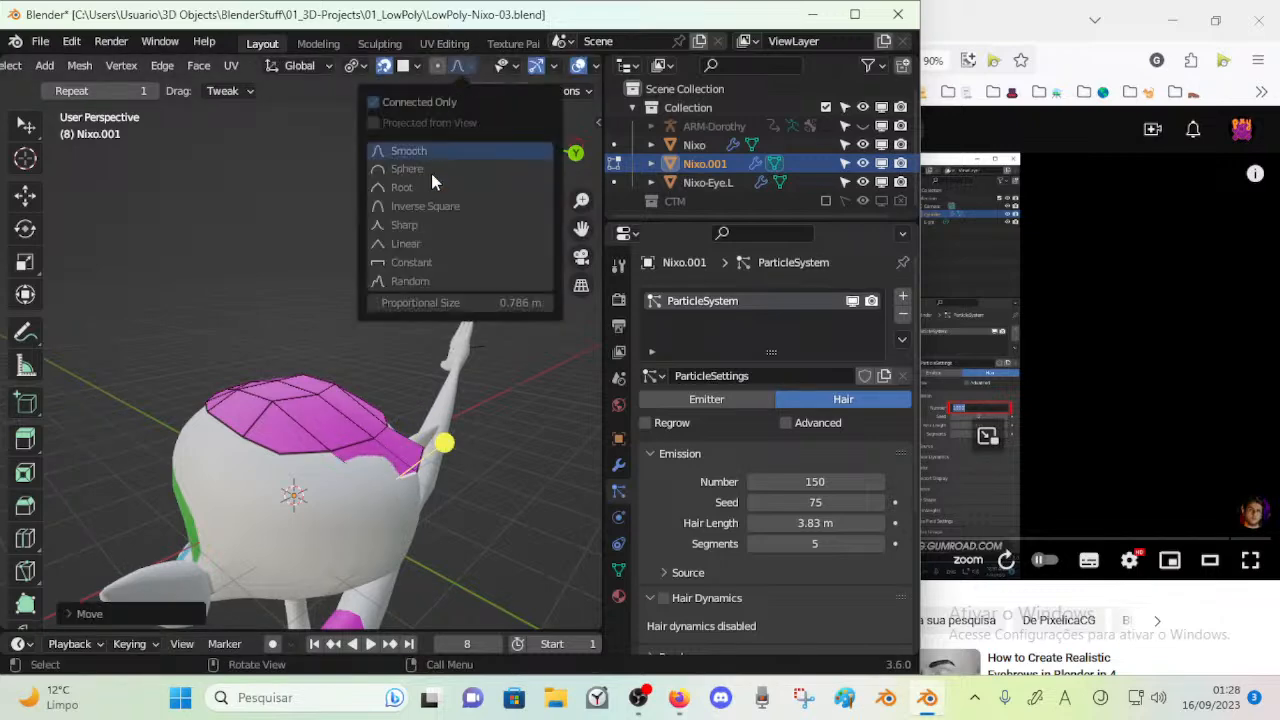
click(410, 66)
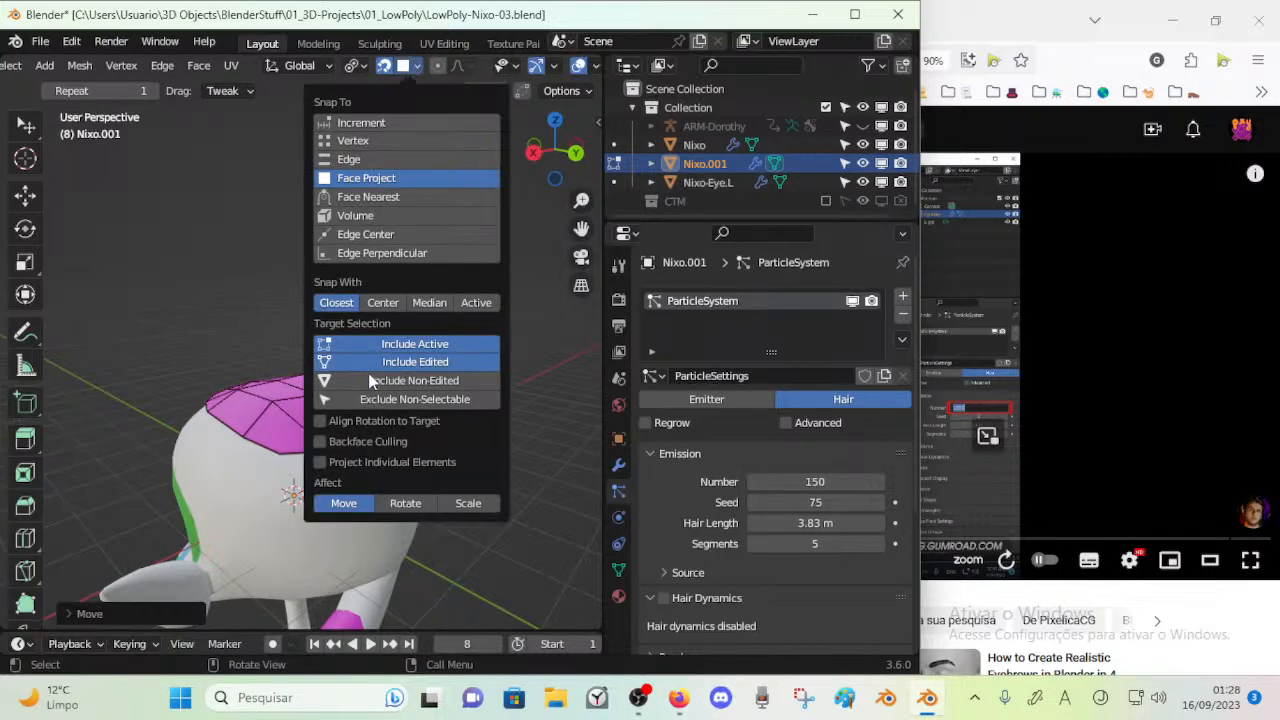
middle_drag(222, 463, 222, 442)
key(ctrl+z)
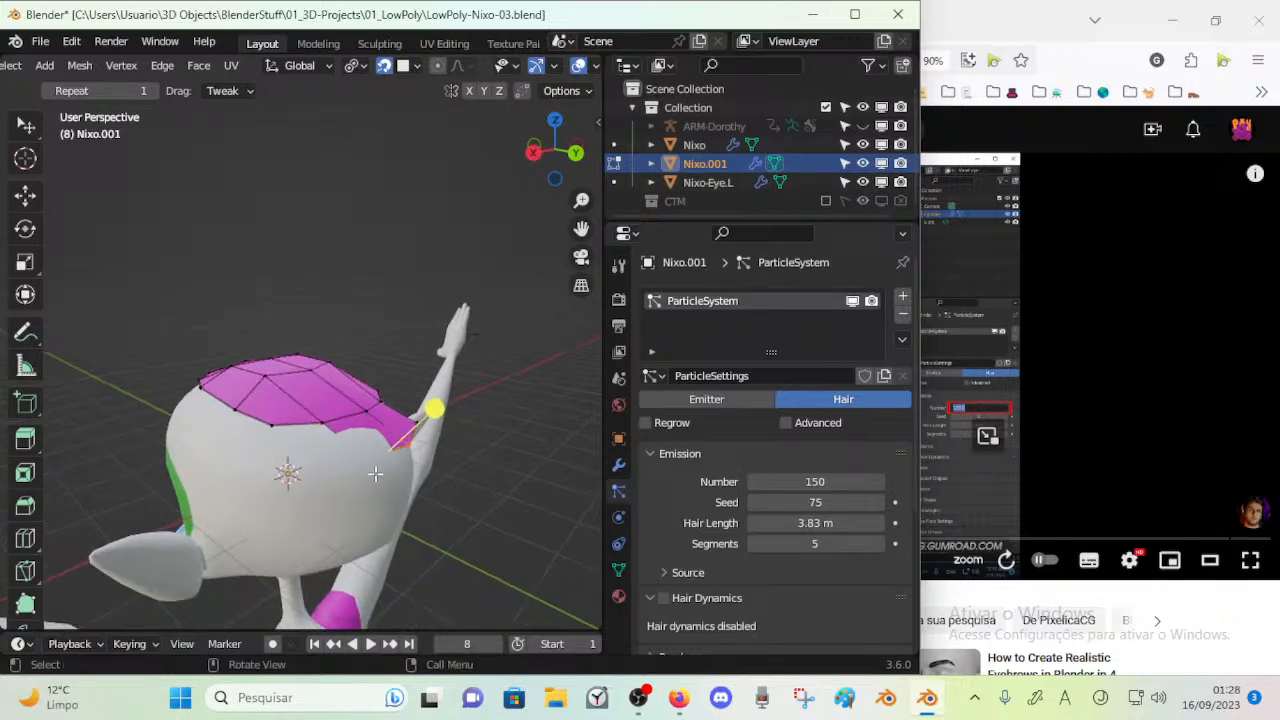
Adjust the extruded rear corner and extrude the adjoining crown edge down over the back of the head
mouse_move(390, 450)
mouse_down()
mouse_move(337, 486)
mouse_move(402, 465)
mouse_up()
middle_drag(402, 465, 328, 457)
drag(361, 453, 345, 474)
middle_drag(345, 474, 455, 455)
click(268, 429)
key(e)
click(265, 493)
shift+click(344, 486)
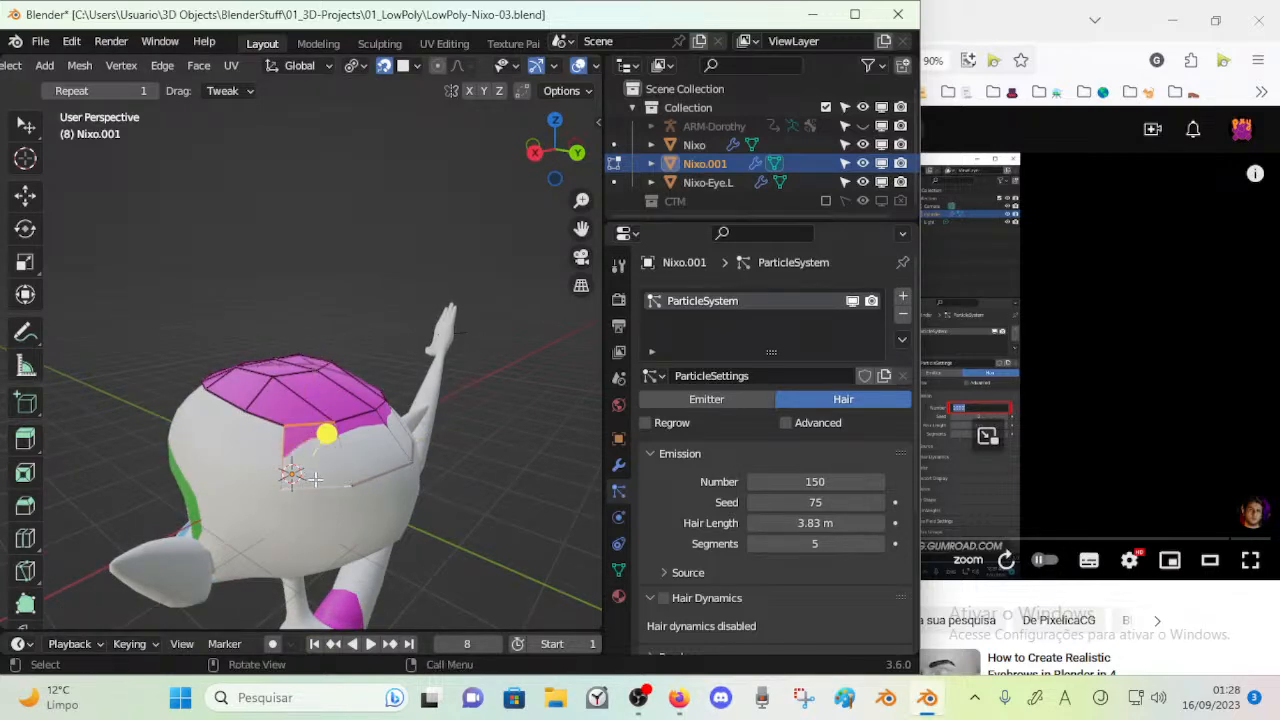
Extrude another rear crown edge down the back of the head to continue the new row of faces
middle_drag(270, 458, 297, 412)
key(e)
click(279, 482)
shift+click(340, 486)
middle_drag(313, 487, 248, 498)
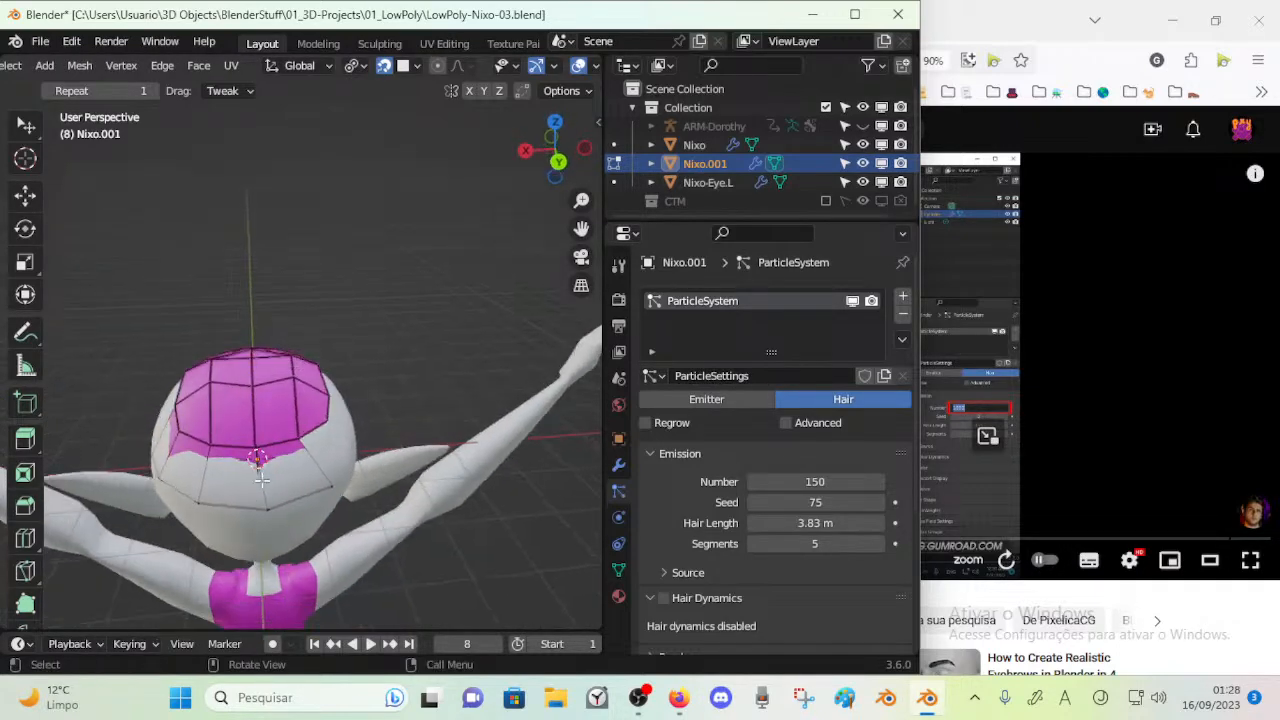
Delete the faces on one half of the crown mesh and return to Object Mode
middle_drag(309, 378, 273, 483)
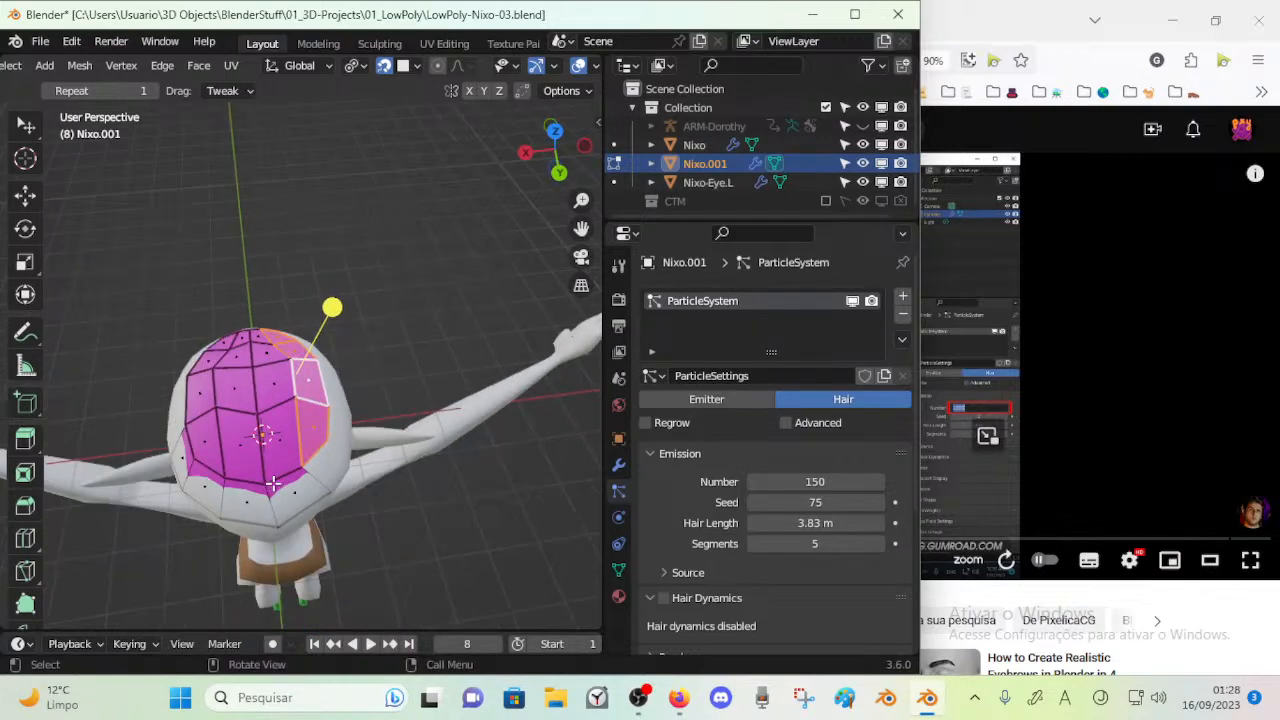
key(x)
click(278, 420)
key(Tab)
Add a Mirror modifier on the X axis to the crown mesh and place it above the ParticleSystem modifier
middle_drag(227, 405, 287, 420)
click(618, 466)
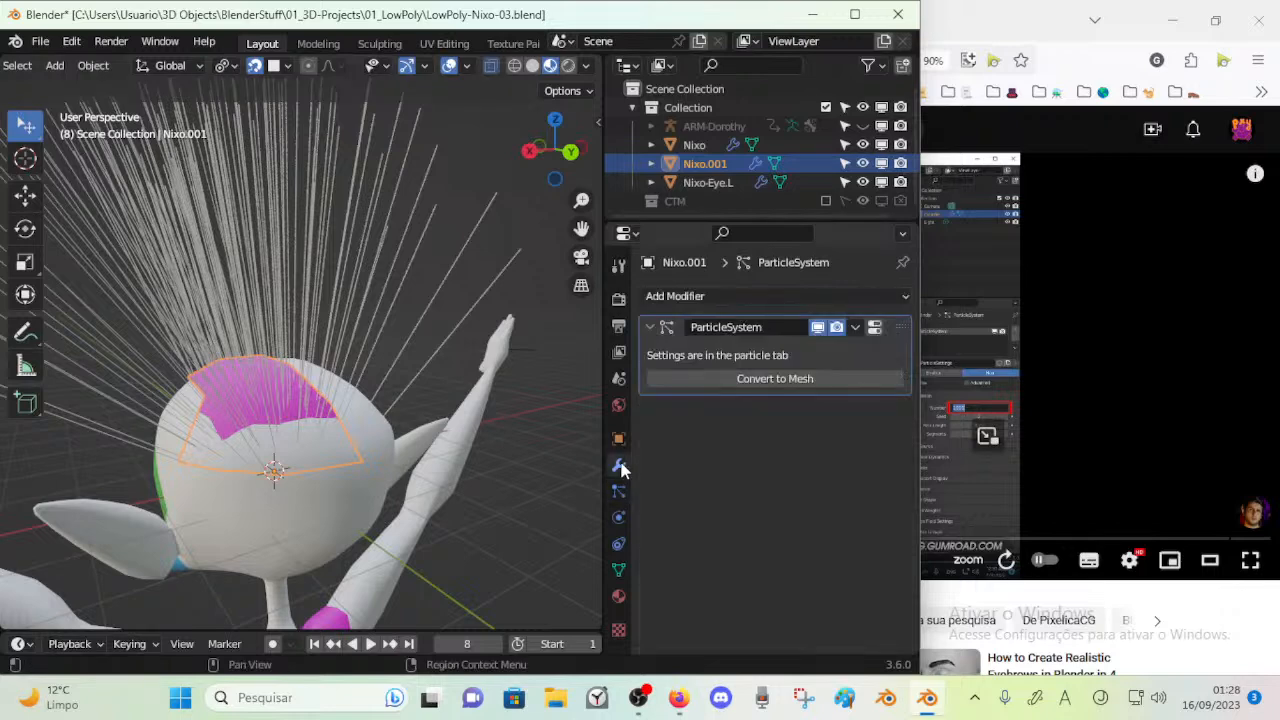
click(695, 296)
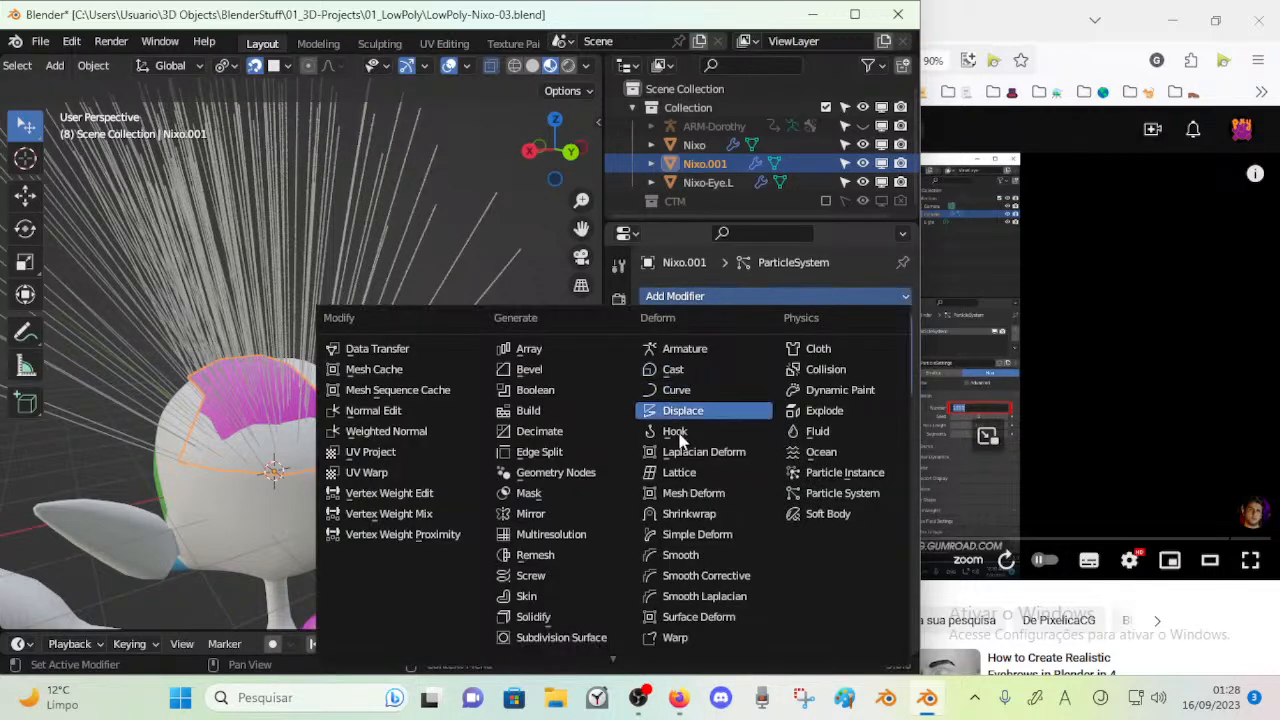
click(555, 513)
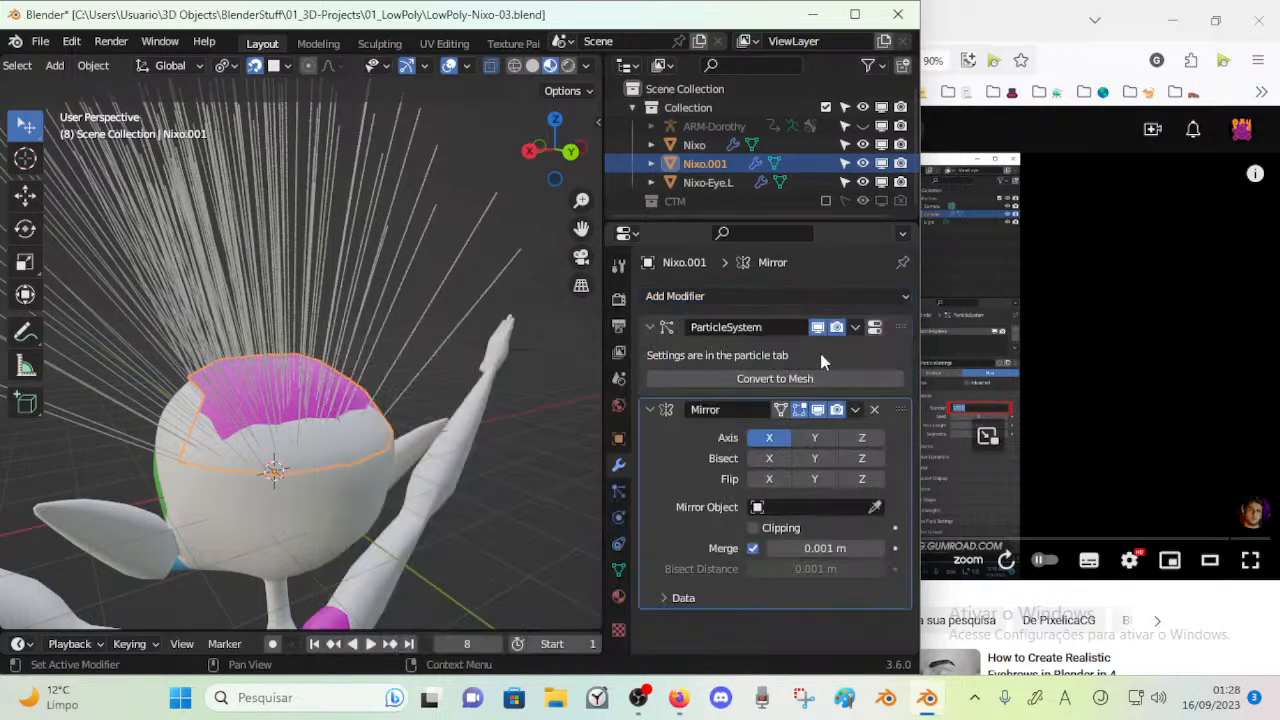
drag(900, 409, 902, 331)
In Edit Mode, extrude the rear lower edges of the crown mesh down the head, then scale and reposition them
middle_drag(300, 470, 281, 412)
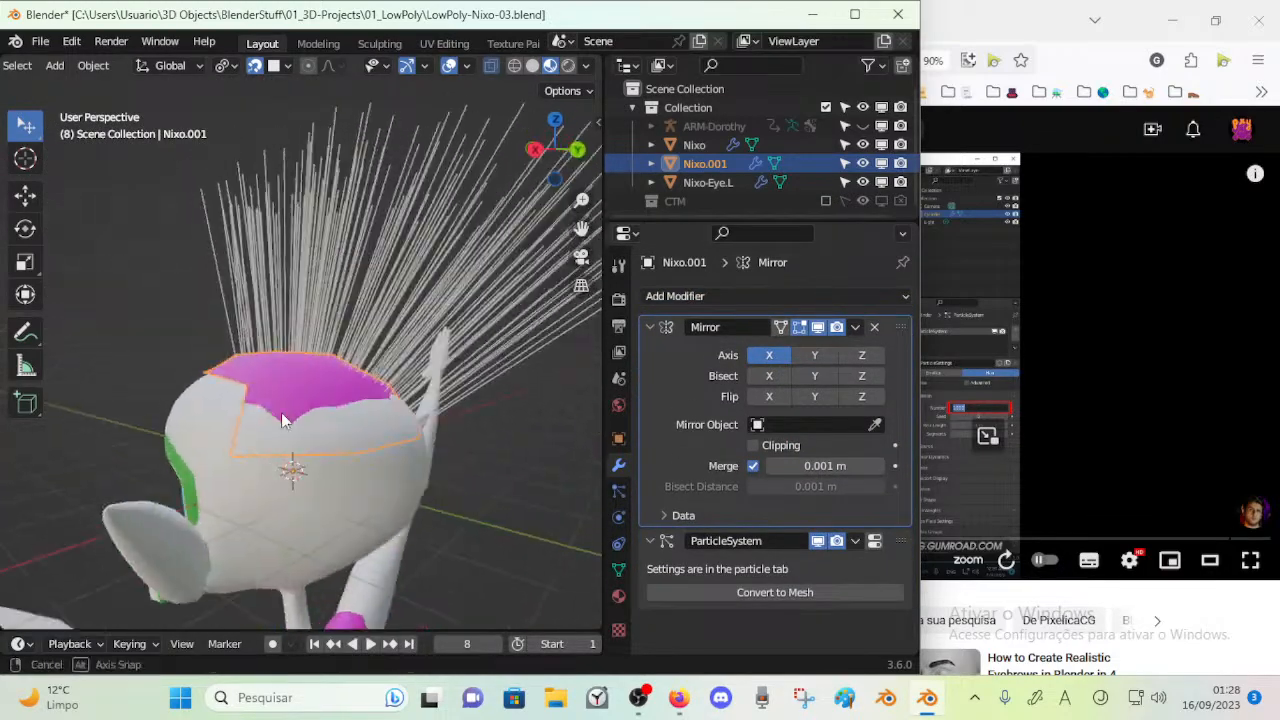
key(Tab)
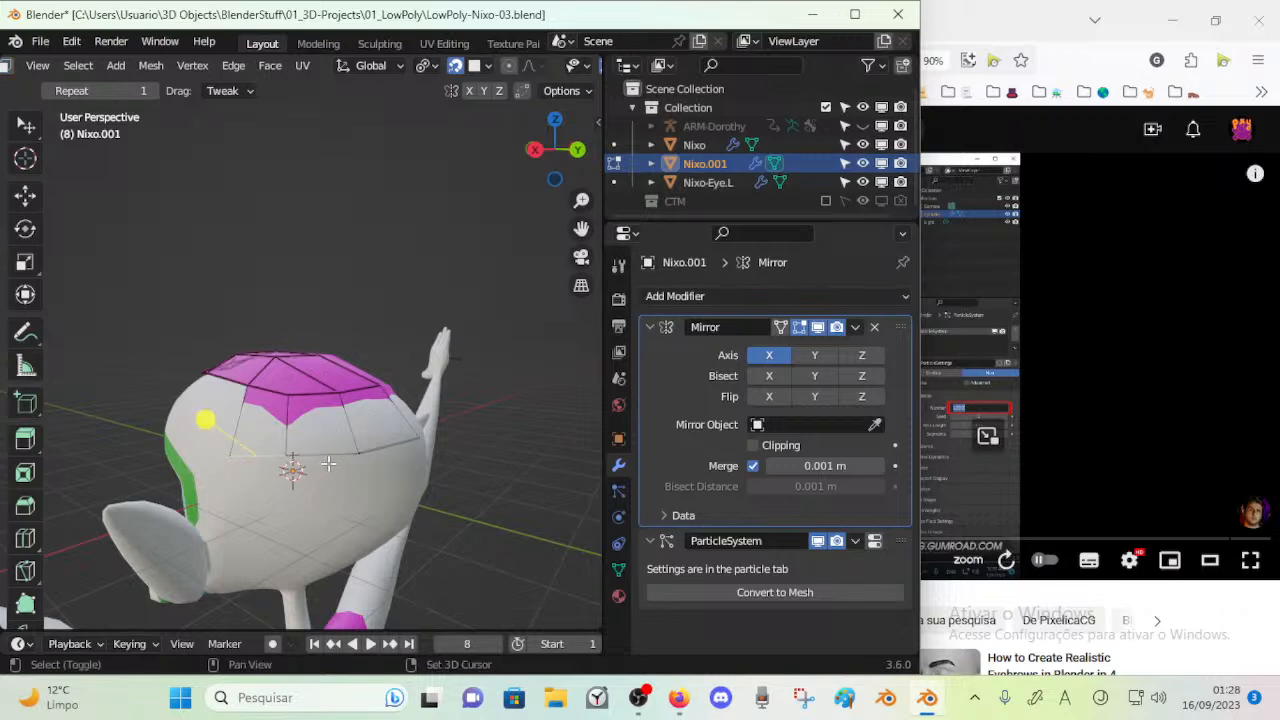
key(e)
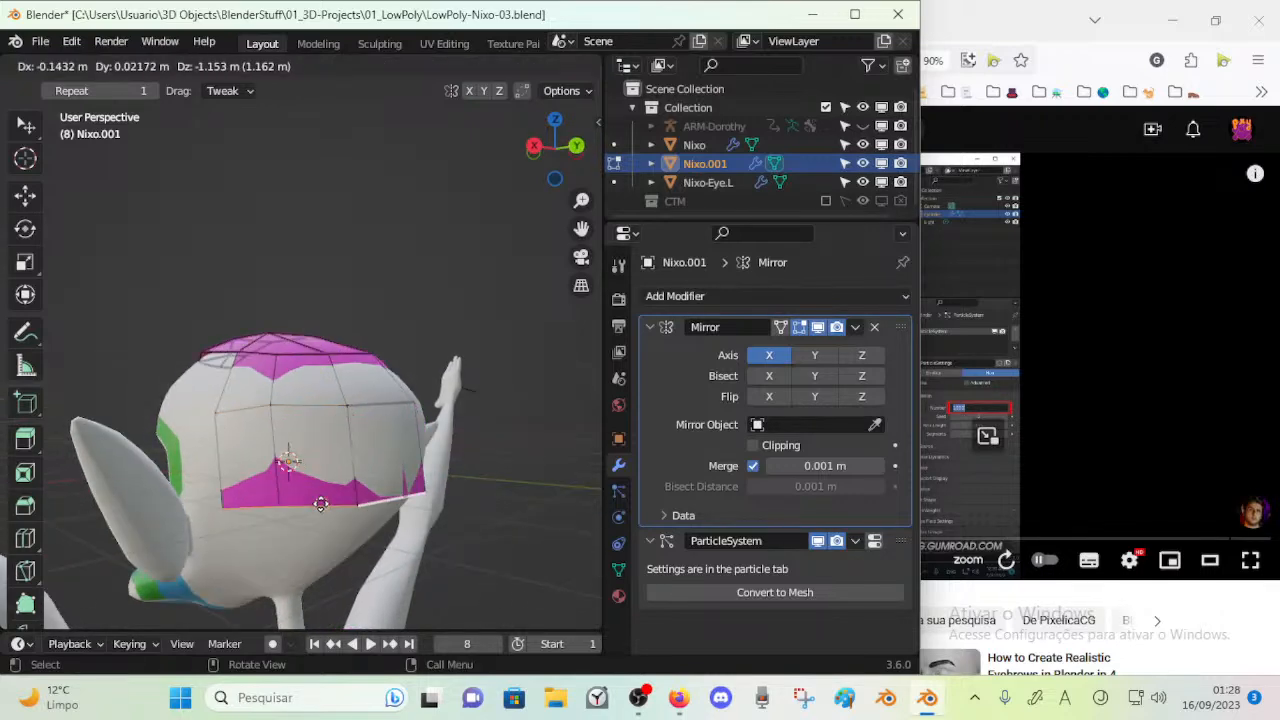
click(326, 503)
middle_drag(326, 503, 350, 492)
key(s)
click(302, 501)
key(g)
click(262, 492)
Move the new row's vertices near the centre of the back individually so they follow the head's surface
key(1)
click(367, 480)
key(g)
click(350, 489)
click(411, 481)
key(g)
click(406, 486)
click(449, 475)
middle_drag(449, 475, 396, 480)
key(g)
click(372, 499)
Move the new row's outer vertices into place on the head behind the ear
click(283, 510)
key(g)
click(296, 500)
click(240, 510)
key(g)
click(245, 504)
click(211, 504)
middle_drag(211, 504, 280, 475)
key(g)
click(248, 518)
key(g)
click(246, 479)
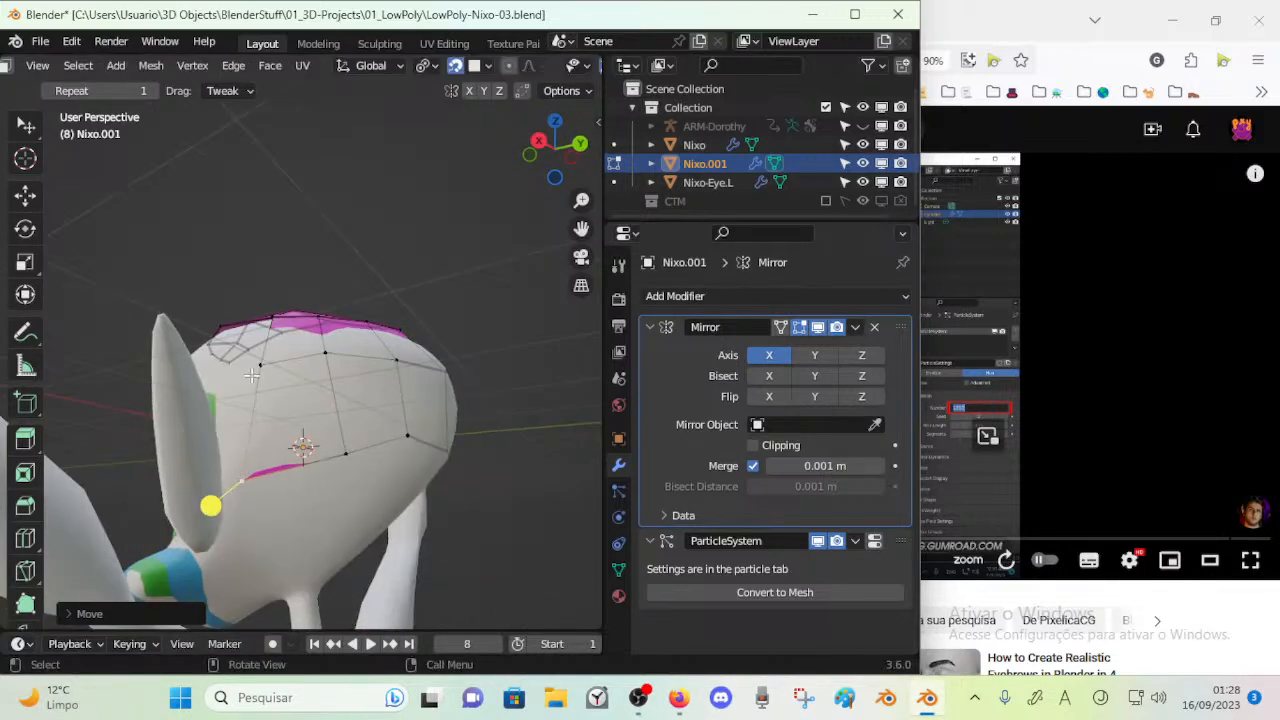
Adjust the side vertices of the crown mesh around the ear to even out the faces there
middle_drag(268, 392, 318, 441)
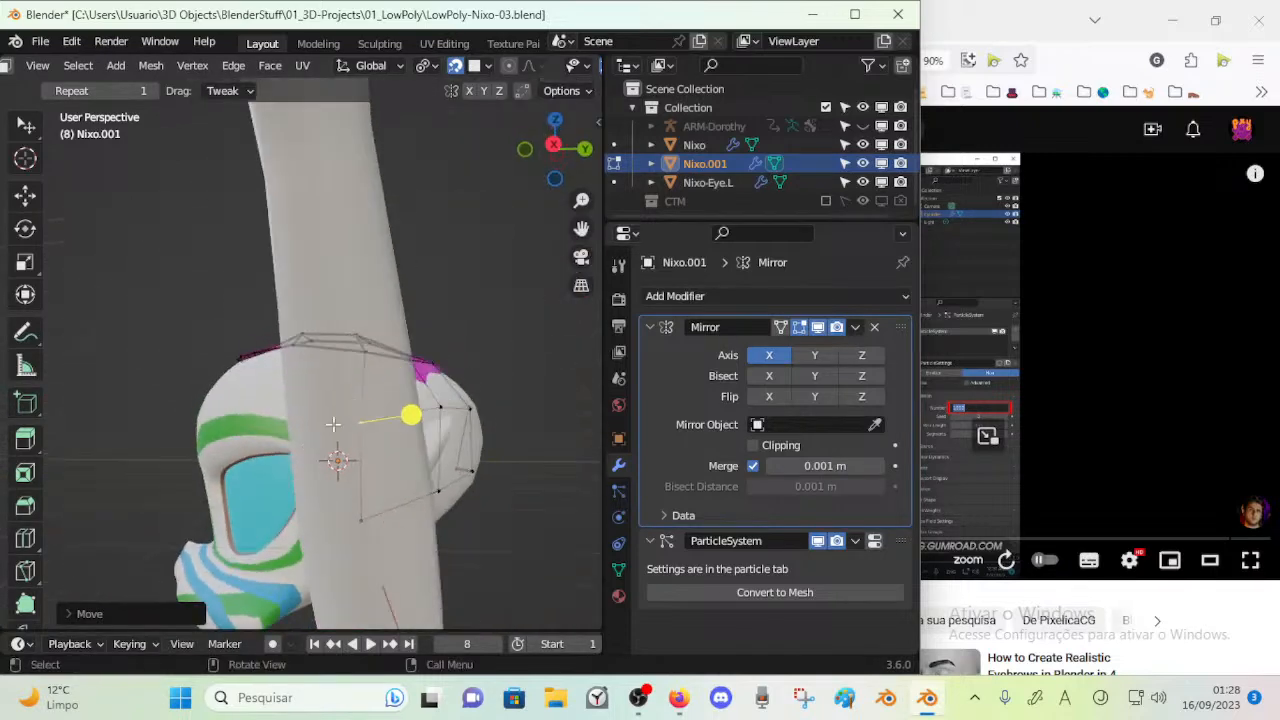
middle_drag(309, 377, 312, 412)
drag(367, 398, 345, 407)
click(354, 468)
drag(354, 468, 368, 453)
drag(350, 556, 374, 530)
middle_drag(372, 526, 289, 431)
drag(286, 428, 301, 442)
drag(415, 413, 414, 434)
middle_drag(414, 434, 337, 449)
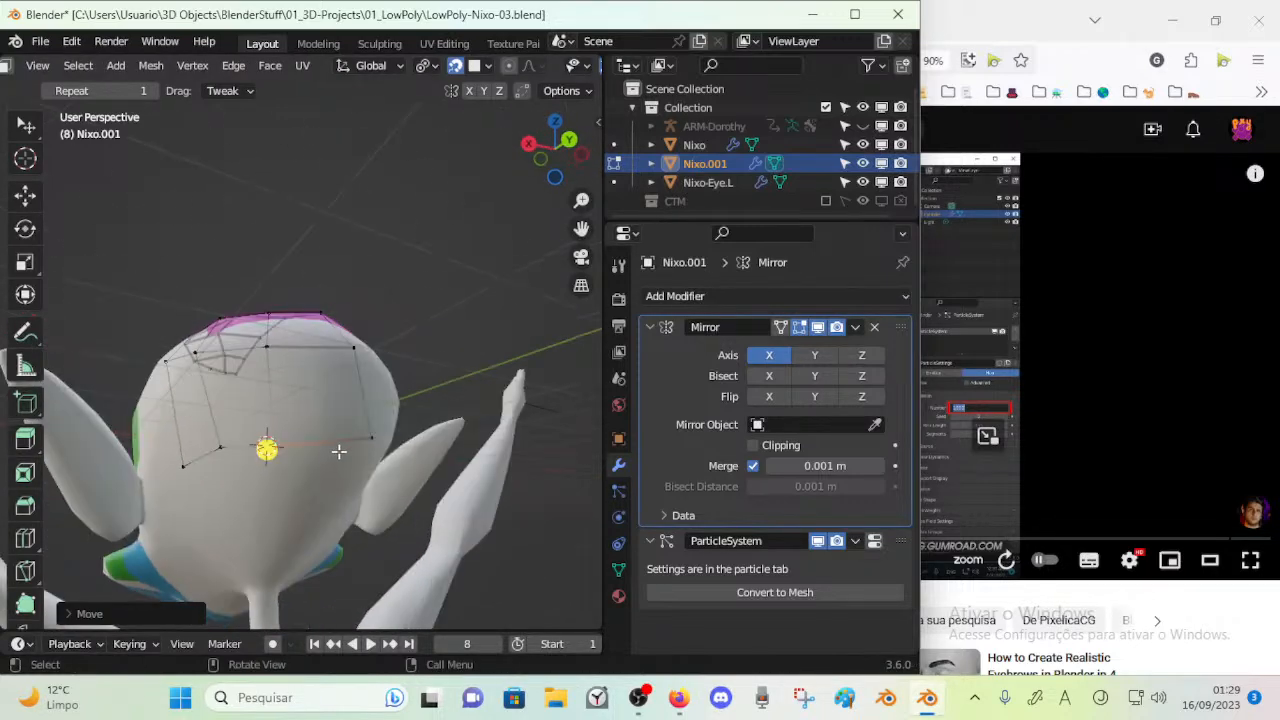
Extrude the lowest rear edges down toward the neck, then scale and move the new row onto the head
click(316, 442)
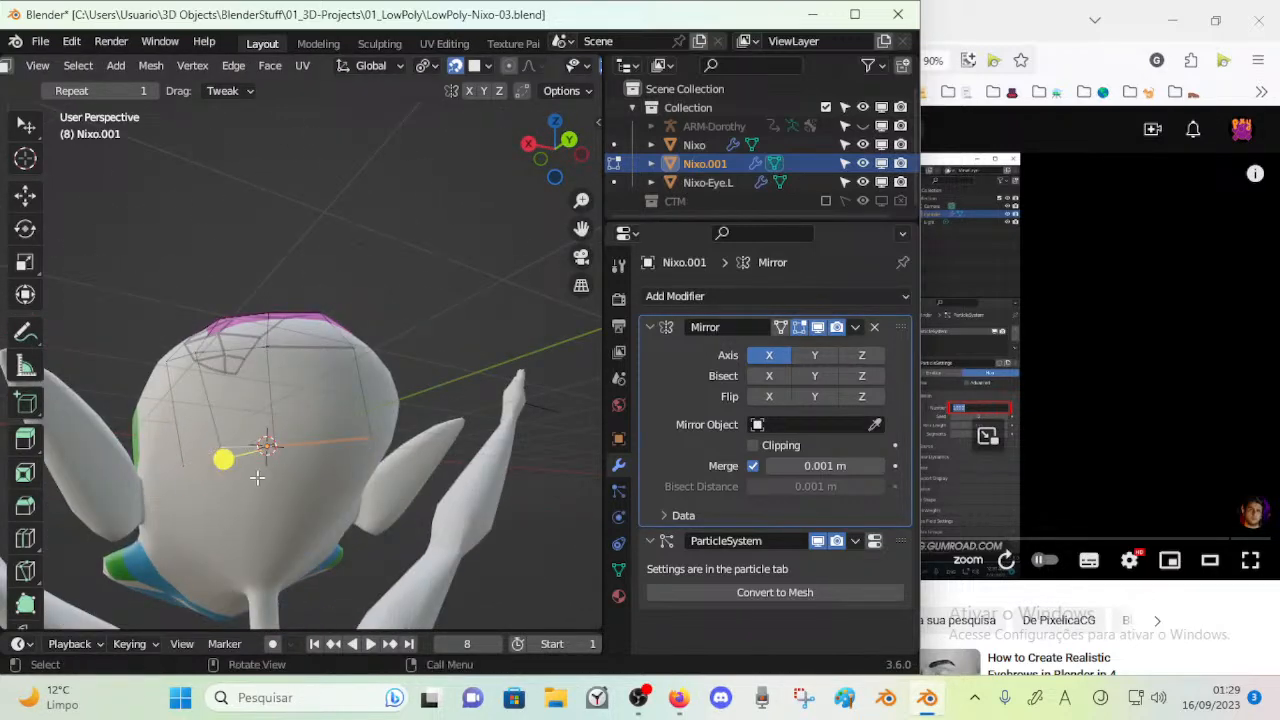
key(e)
click(273, 556)
middle_drag(273, 556, 406, 470)
key(s)
click(330, 482)
key(g)
click(334, 478)
key(g)
click(338, 485)
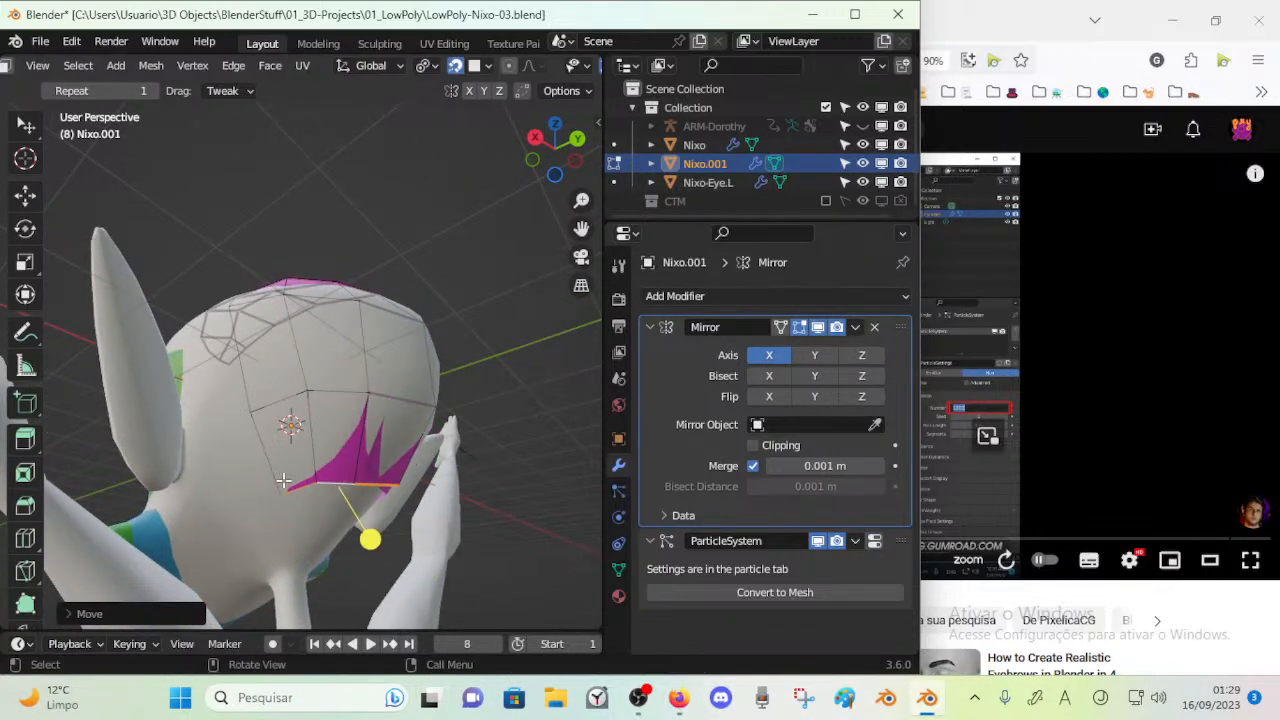
Move the lowest row's two outer vertices individually toward the ear
key(1)
click(282, 487)
key(g)
click(217, 480)
click(313, 483)
key(g)
click(281, 498)
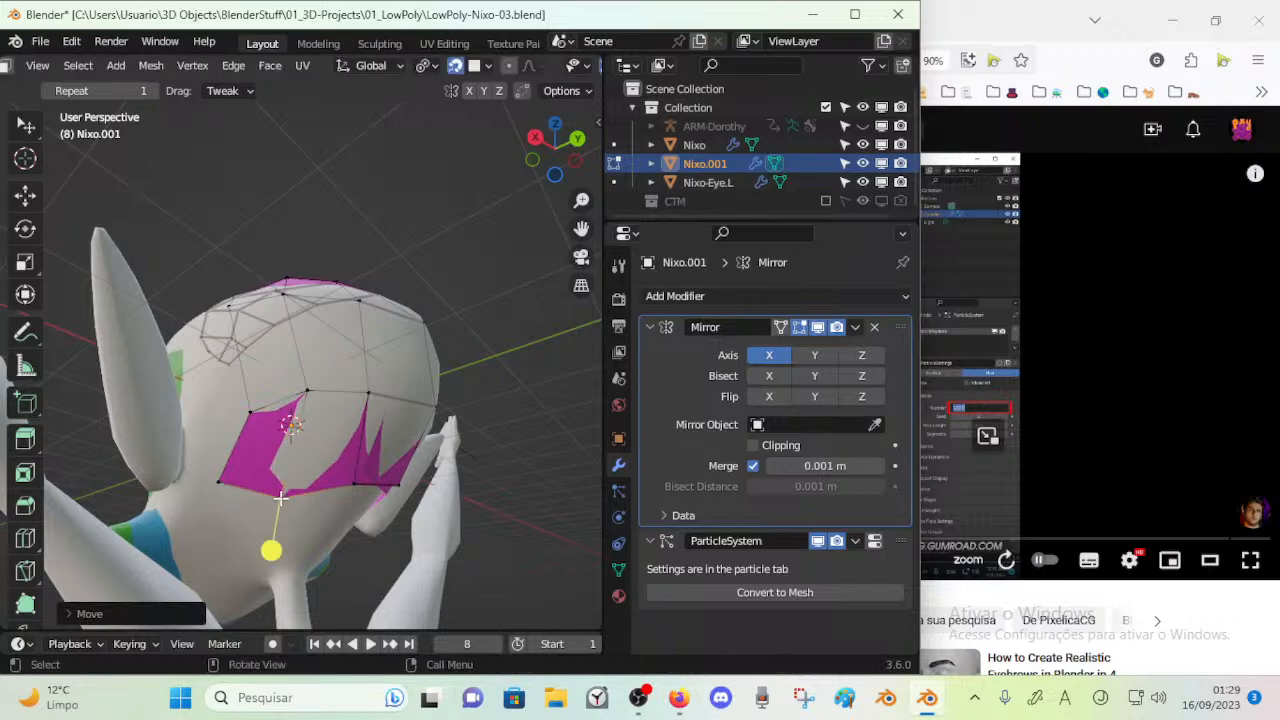
Move the lowest row's vertices near the centre line down toward the nape of the neck
mouse_move(330, 485)
middle_down()
mouse_move(360, 480)
mouse_move(337, 478)
middle_up()
key(g)
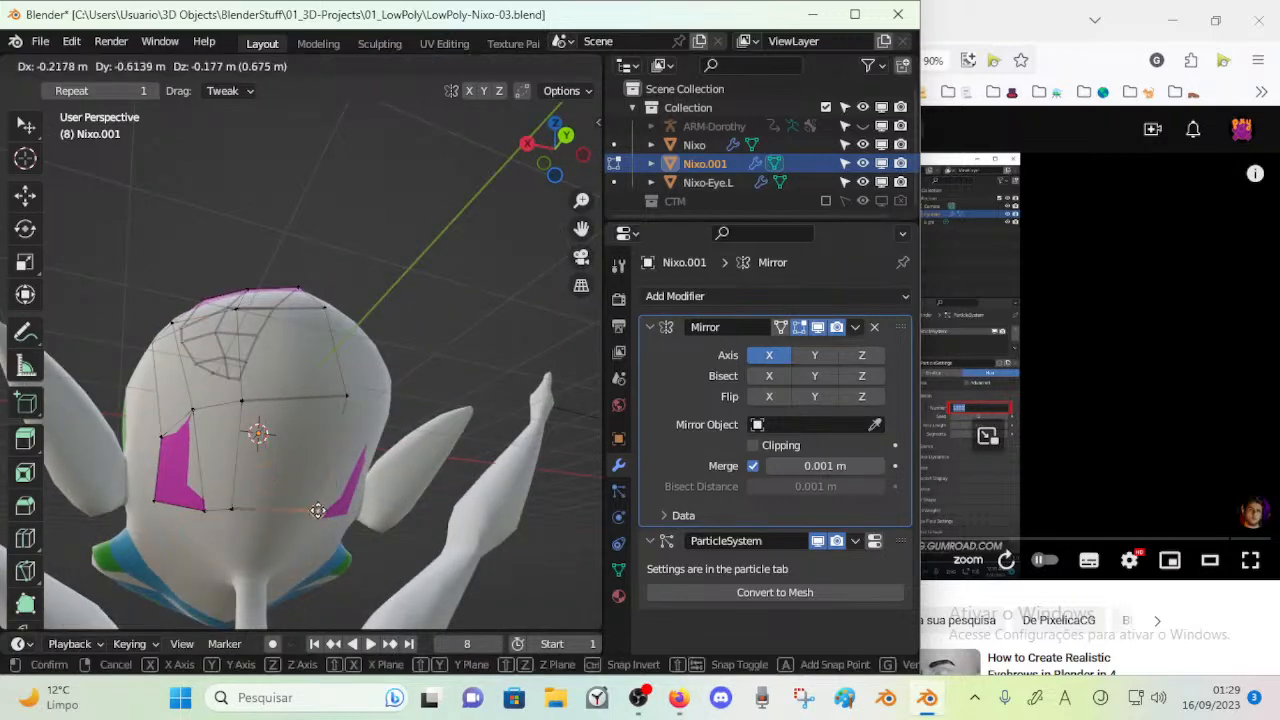
click(297, 501)
key(g)
click(290, 508)
mouse_move(290, 508)
middle_down()
mouse_move(257, 533)
mouse_move(277, 503)
mouse_move(283, 512)
middle_up()
key(g)
click(272, 538)
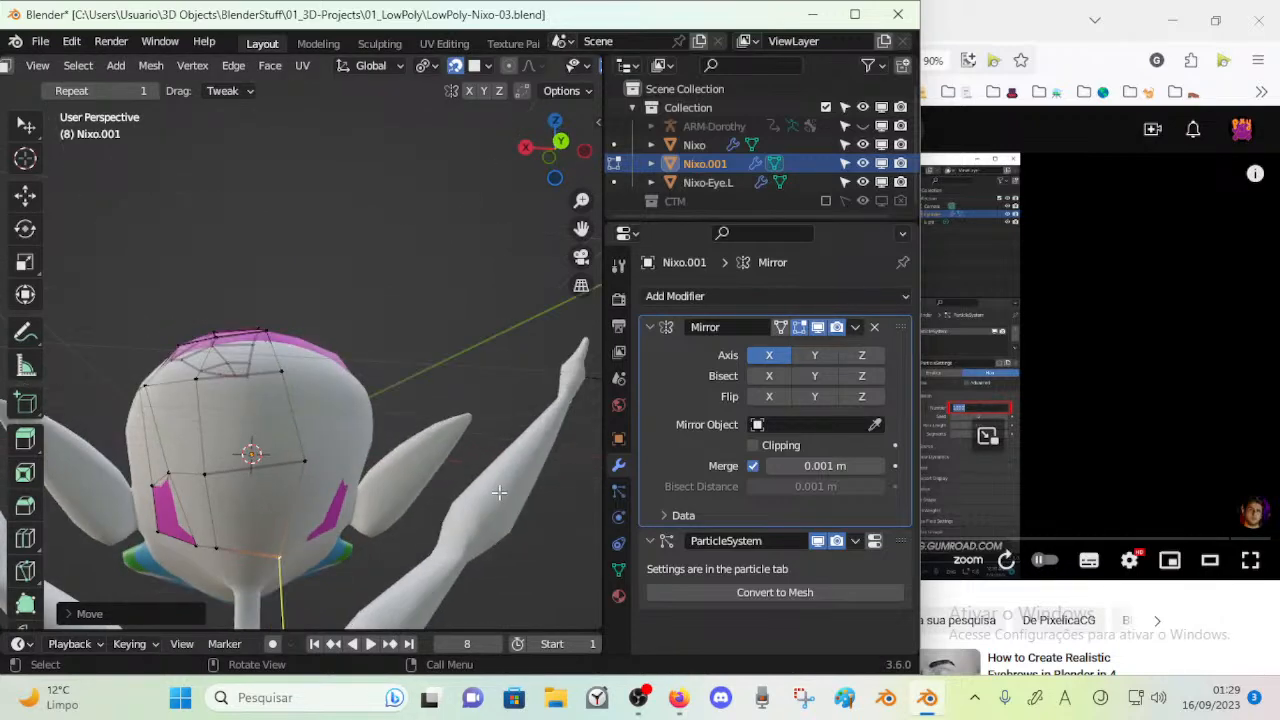
Enable Clipping in the Mirror modifier and move the centre-line vertices along X onto the mirror plane
key(a)
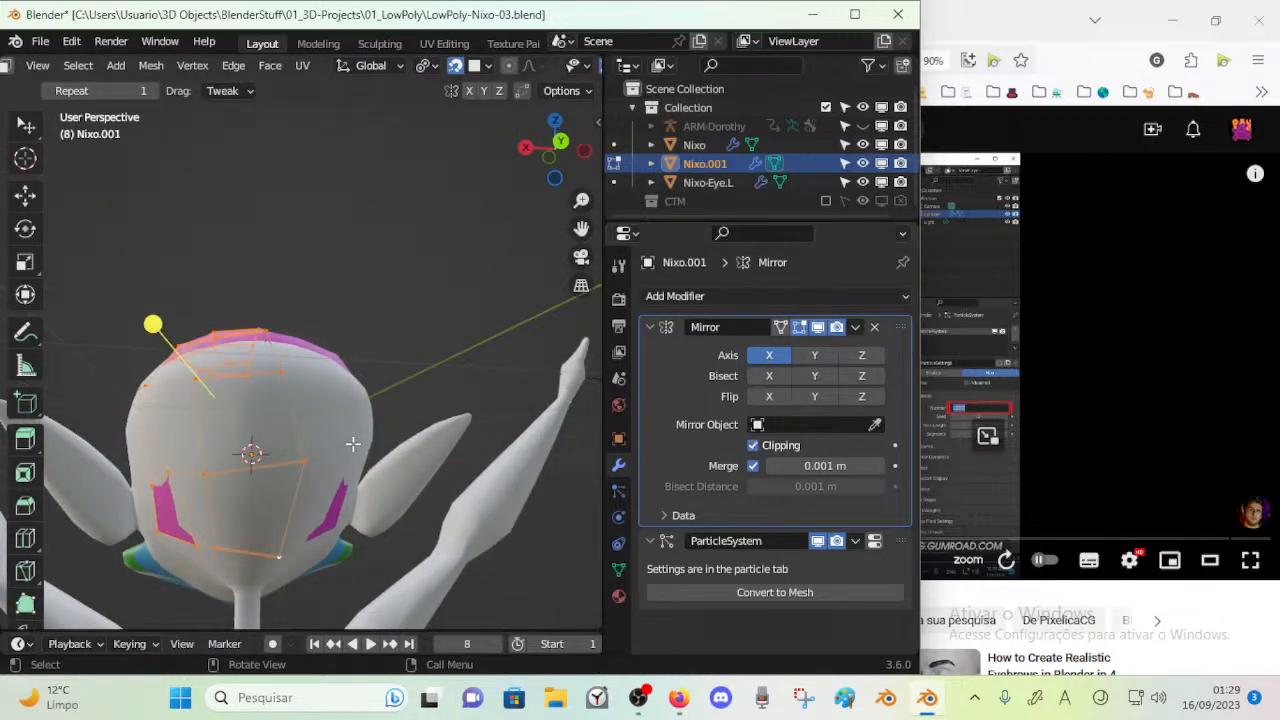
key(alt+a)
key(g)
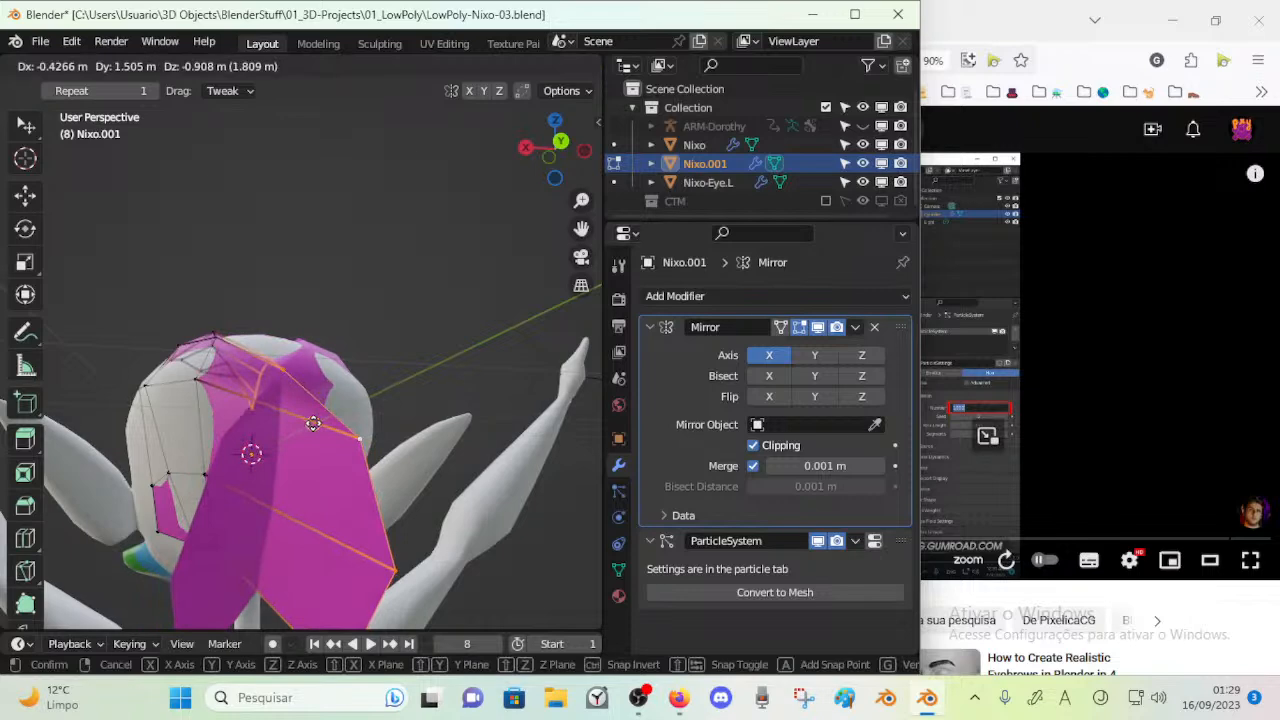
key(x)
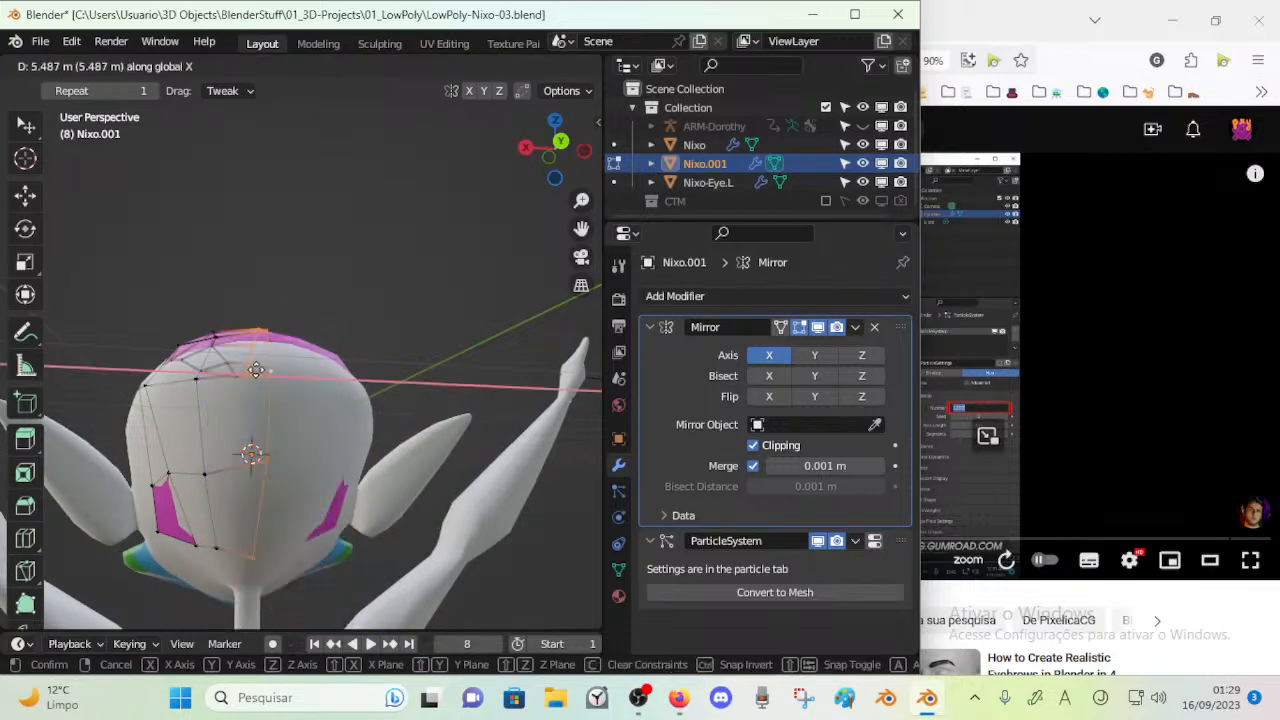
click(264, 371)
middle_drag(264, 371, 263, 436)
key(g)
right_click(326, 403)
key(g)
key(x)
click(269, 413)
click(391, 429)
Reposition the vertices of the lower rows behind the ear to reshape the faces there
click(260, 494)
key(g)
click(260, 451)
click(225, 461)
key(g)
click(223, 442)
middle_drag(223, 442, 262, 514)
click(234, 487)
key(g)
click(231, 461)
click(235, 508)
key(g)
click(262, 488)
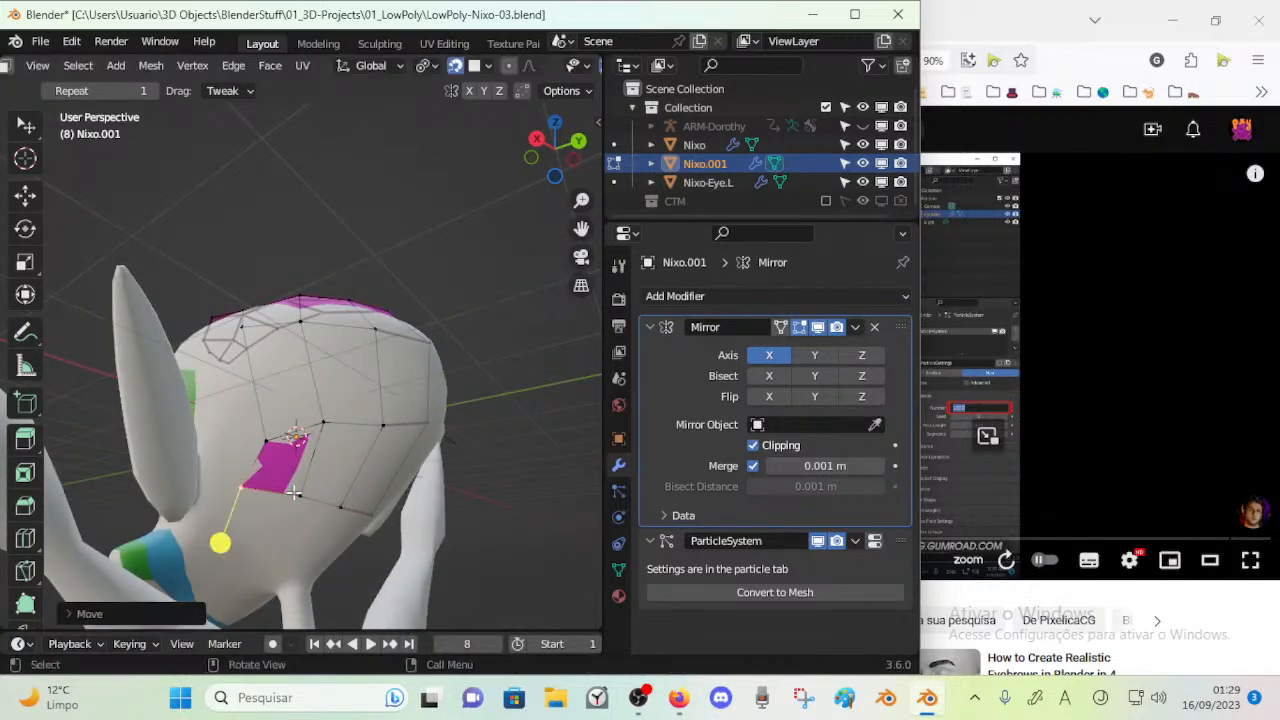
Move the lowest row's vertices from behind the ear to the nape slightly lower on the head
key(g)
click(291, 505)
click(342, 507)
key(g)
click(336, 516)
click(361, 518)
key(g)
click(355, 526)
Shift the lowest row's vertices and the outer corner above them sideways toward the ear
click(336, 515)
key(g)
click(314, 517)
click(292, 505)
key(g)
click(267, 501)
click(240, 483)
key(g)
click(220, 474)
key(g)
click(219, 487)
click(265, 443)
key(g)
click(231, 446)
key(g)
click(213, 481)
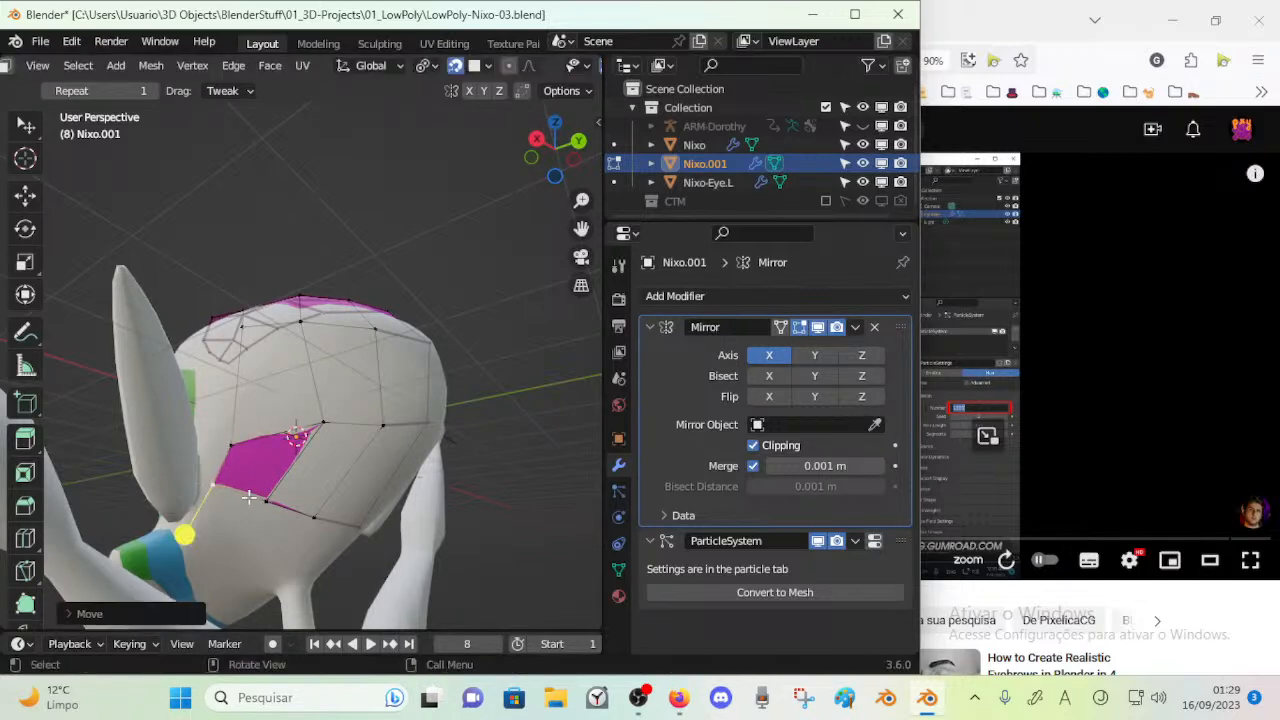
Move the lowest row's inner vertices further down the nape and adjust the neighbouring rear vertex
click(267, 502)
key(g)
click(249, 508)
click(314, 518)
key(g)
click(293, 534)
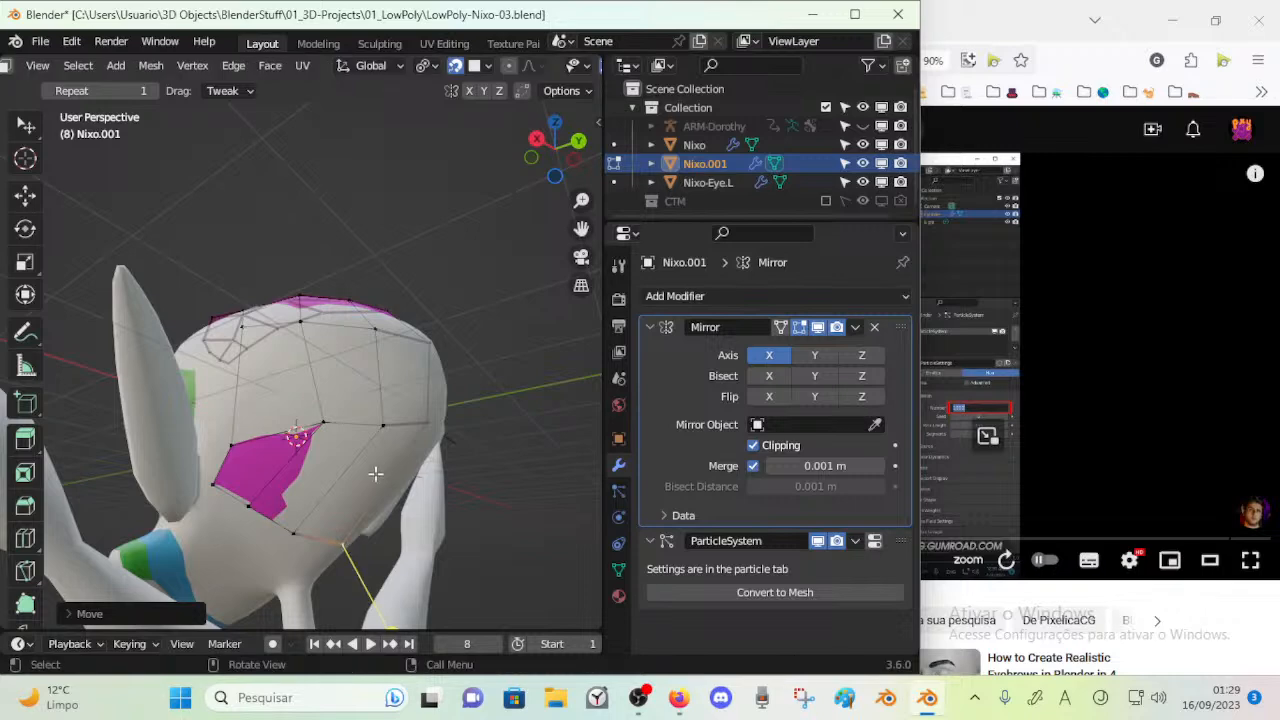
key(g)
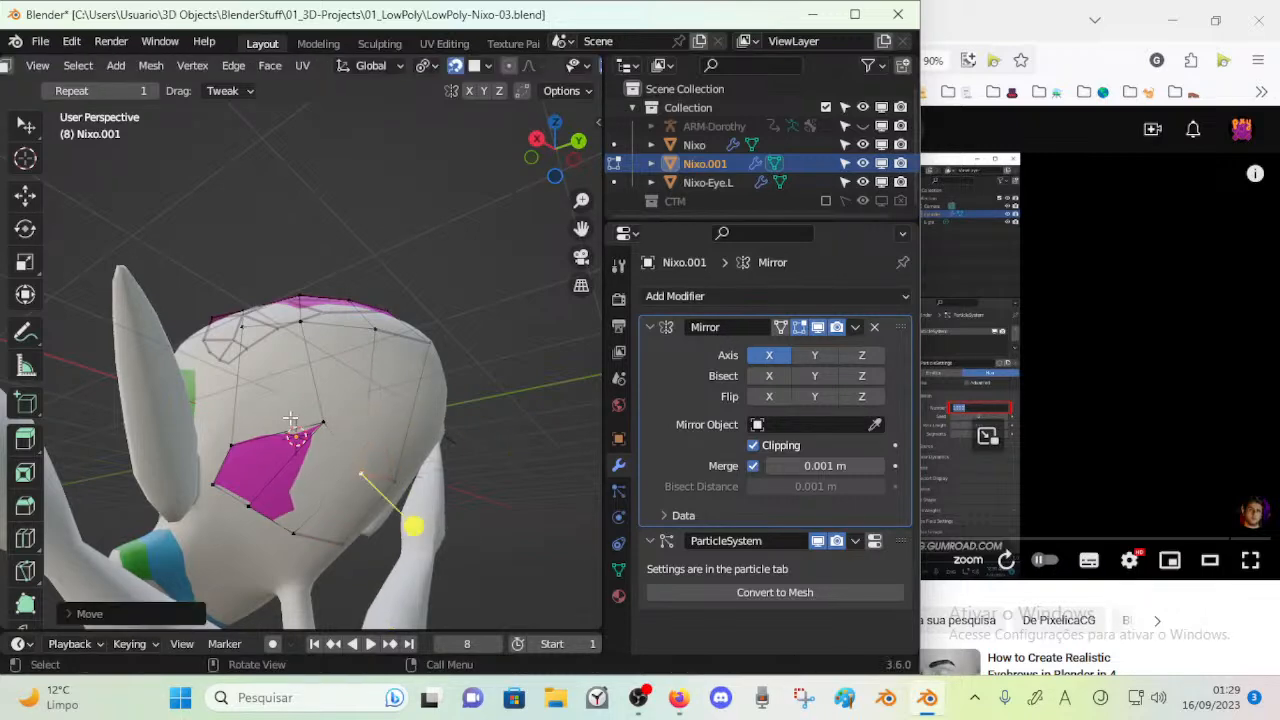
Adjust the crown mesh's side vertices near the ear from the rear and side of the head
mouse_move(259, 442)
mouse_down()
mouse_move(226, 438)
mouse_move(284, 444)
mouse_up()
middle_drag(284, 446, 290, 510)
drag(396, 444, 398, 453)
drag(343, 443, 272, 460)
drag(222, 433, 225, 447)
middle_drag(244, 459, 343, 463)
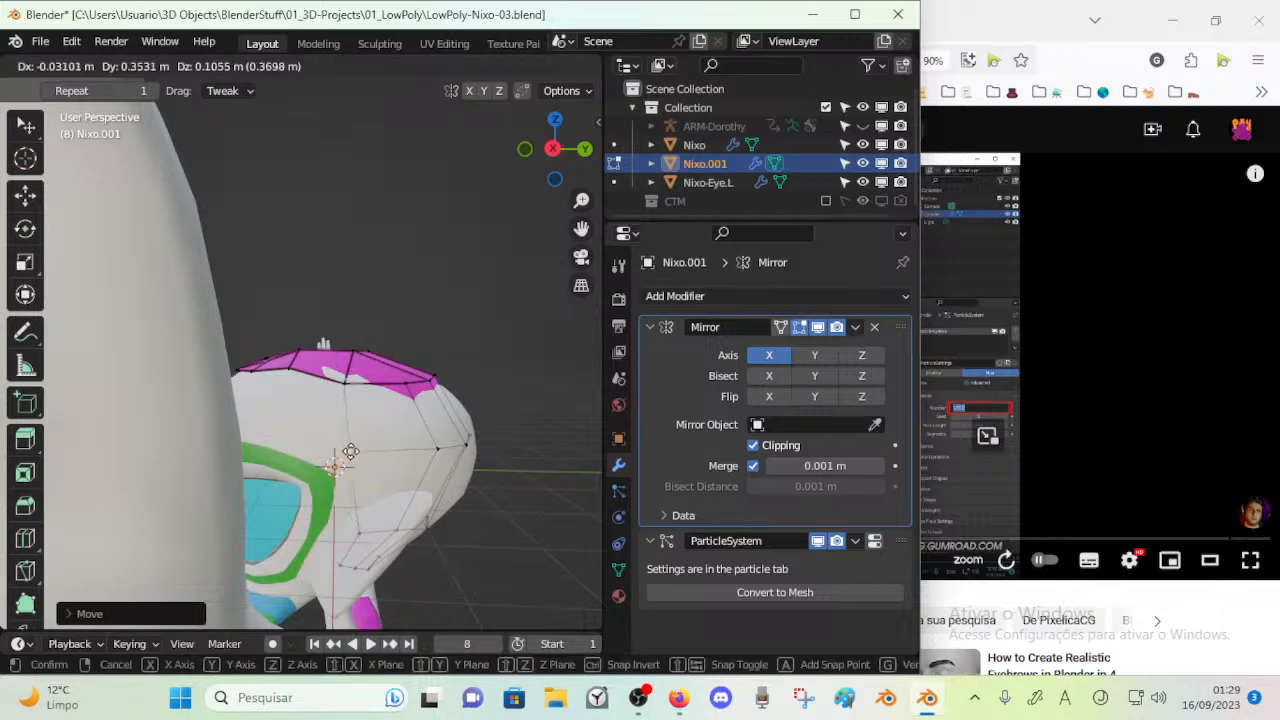
Reposition the vertices along the crown mesh's front border above the forehead
drag(339, 377, 328, 396)
drag(290, 369, 286, 384)
middle_drag(286, 386, 349, 396)
click(317, 397)
drag(349, 396, 375, 404)
click(334, 384)
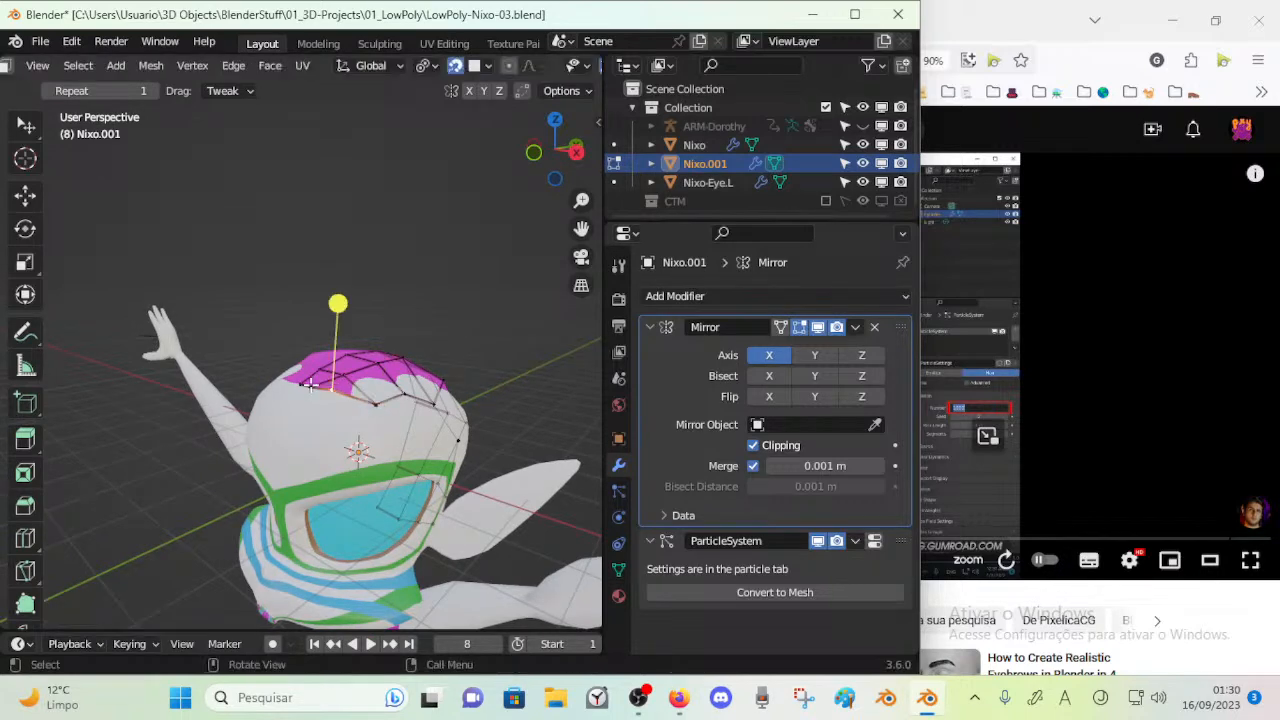
middle_drag(315, 381, 349, 361)
drag(369, 363, 324, 368)
click(317, 368)
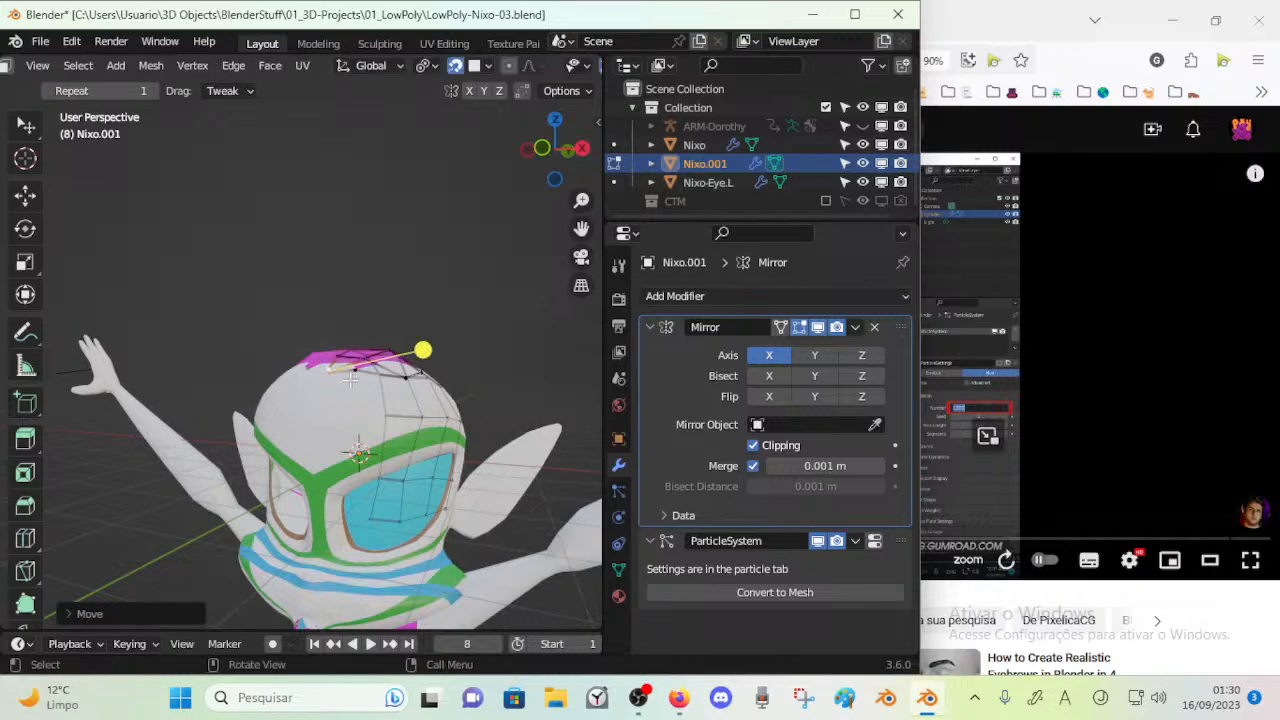
middle_drag(317, 368, 330, 448)
Undo the last edit and move the front border vertices of the crown to new positions on the head
scroll(385, 465, up, 4)
key(ctrl+z)
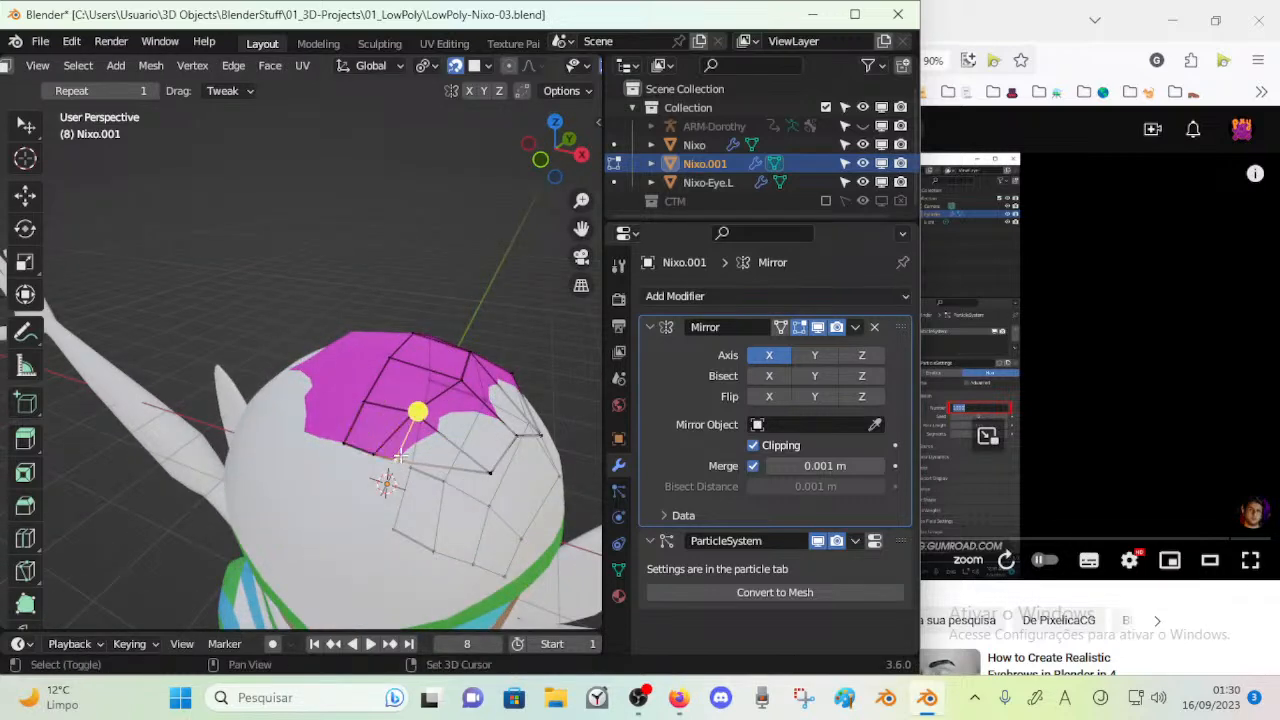
key(g)
click(430, 480)
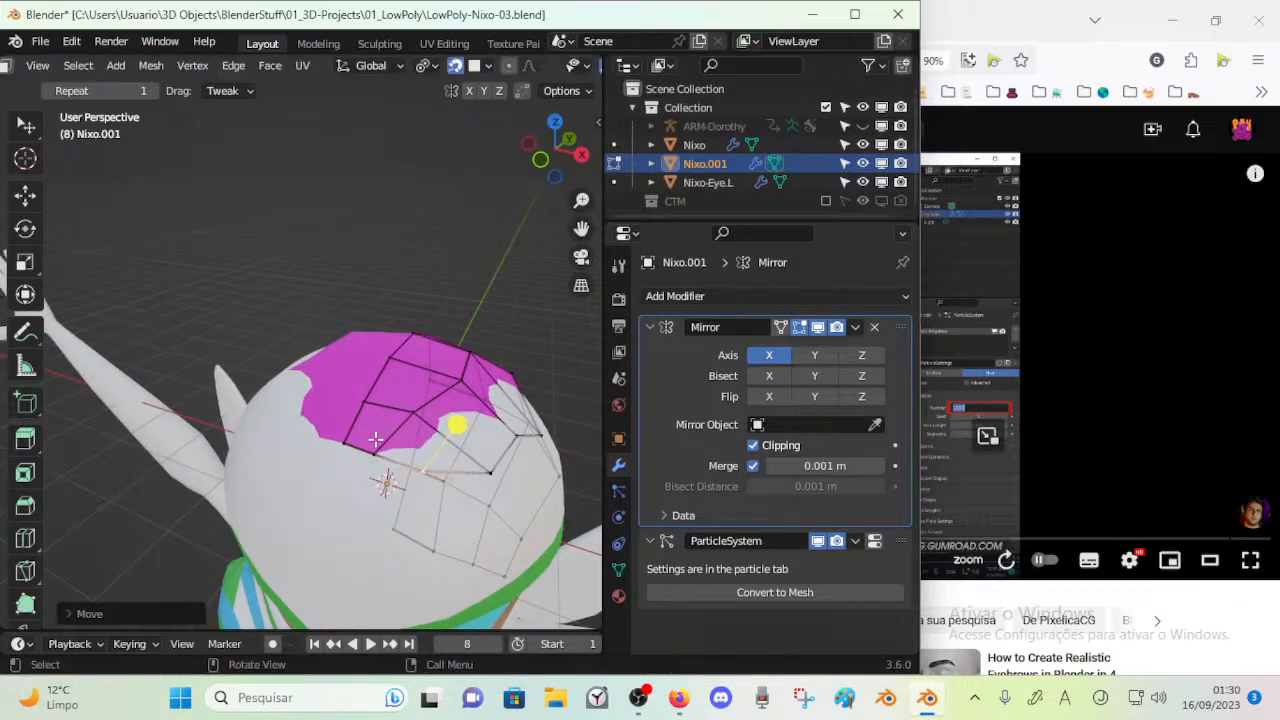
key(g)
click(378, 445)
middle_drag(378, 445, 390, 367)
key(g)
click(456, 377)
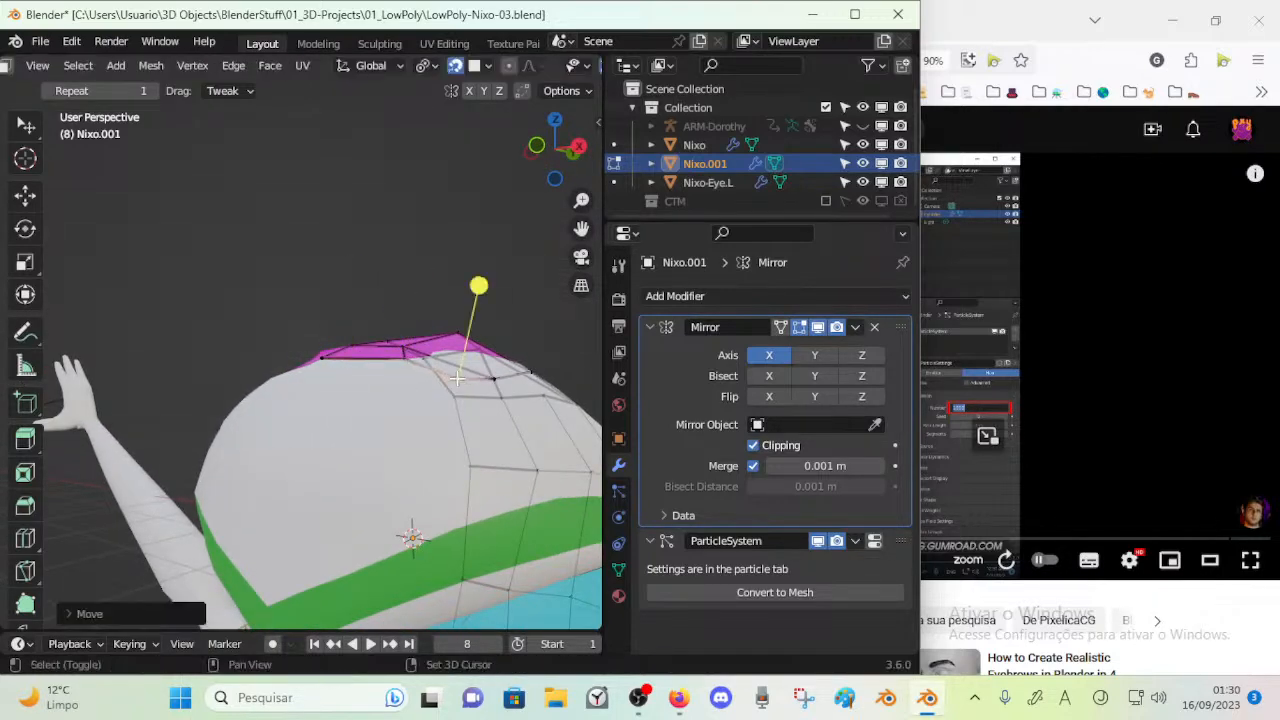
Reposition a vertex of the crown mesh above the forehead so it follows the head's surface
middle_drag(490, 380, 310, 412)
key(g)
click(420, 432)
drag(310, 412, 280, 406)
drag(246, 403, 314, 431)
middle_drag(311, 434, 302, 494)
Adjust the crown mesh's vertices on the side of the head above the temple and check the hair coverage
drag(246, 483, 250, 485)
drag(213, 445, 218, 405)
drag(228, 470, 344, 507)
drag(347, 420, 346, 445)
drag(280, 412, 242, 415)
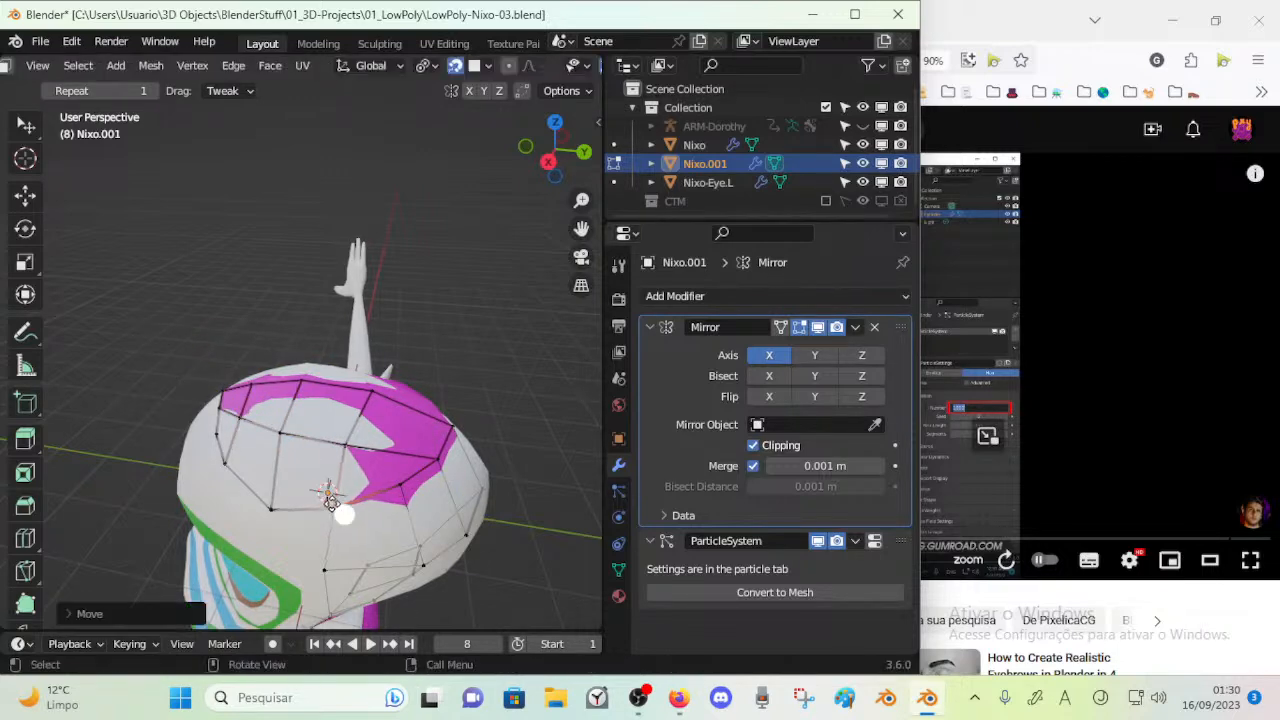
middle_drag(343, 509, 318, 440)
mouse_move(308, 430)
mouse_down()
mouse_move(306, 447)
mouse_move(286, 440)
mouse_up()
mouse_move(382, 408)
mouse_down()
mouse_move(357, 423)
mouse_move(373, 430)
mouse_up()
scroll(361, 432, down, 4)
middle_drag(360, 432, 245, 377)
key(Tab)
key(Tab)
Move the scalp mesh's border vertex just behind the ear to fit the side of the head
middle_drag(264, 464, 226, 475)
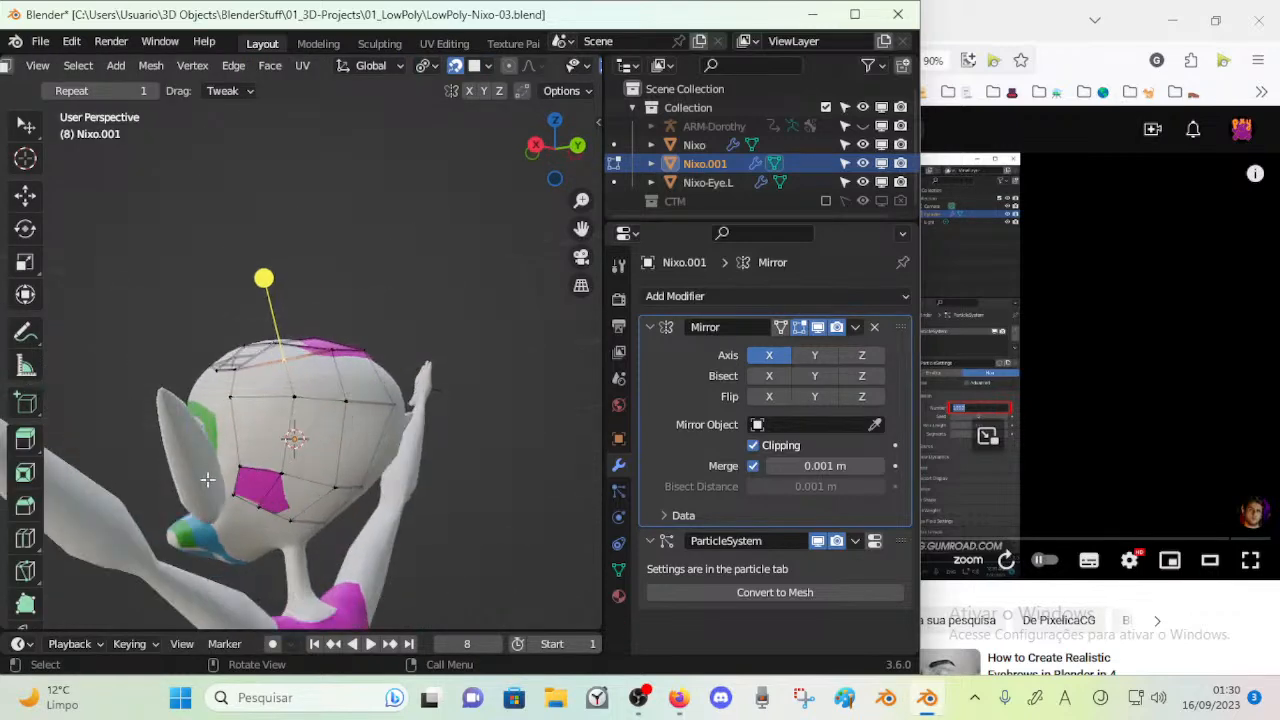
mouse_move(236, 498)
mouse_down()
mouse_move(240, 511)
mouse_move(264, 502)
mouse_move(231, 519)
mouse_up()
drag(240, 467, 231, 462)
middle_drag(231, 462, 247, 450)
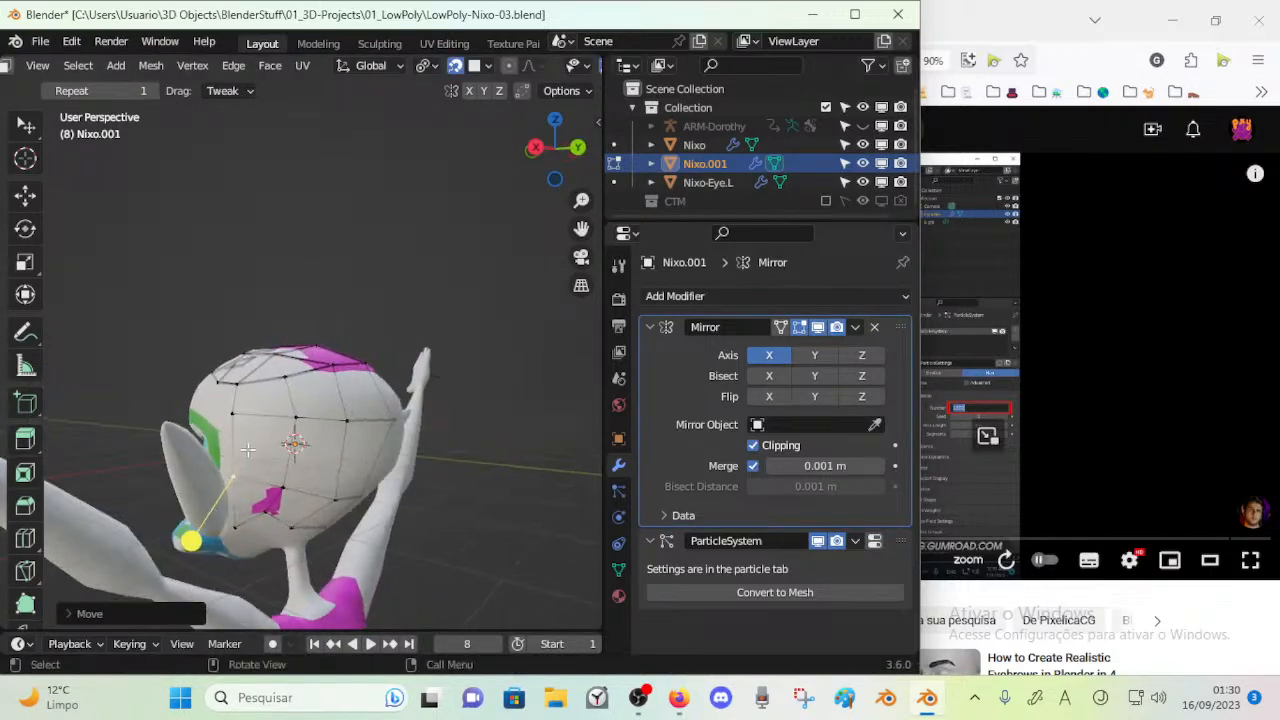
drag(233, 468, 224, 467)
middle_drag(224, 467, 394, 471)
drag(394, 471, 377, 475)
middle_drag(377, 475, 240, 458)
Move the scalp mesh's upper side border vertex above the ear and return to Object Mode
drag(193, 440, 166, 450)
middle_drag(166, 450, 192, 448)
drag(192, 448, 186, 402)
key(g)
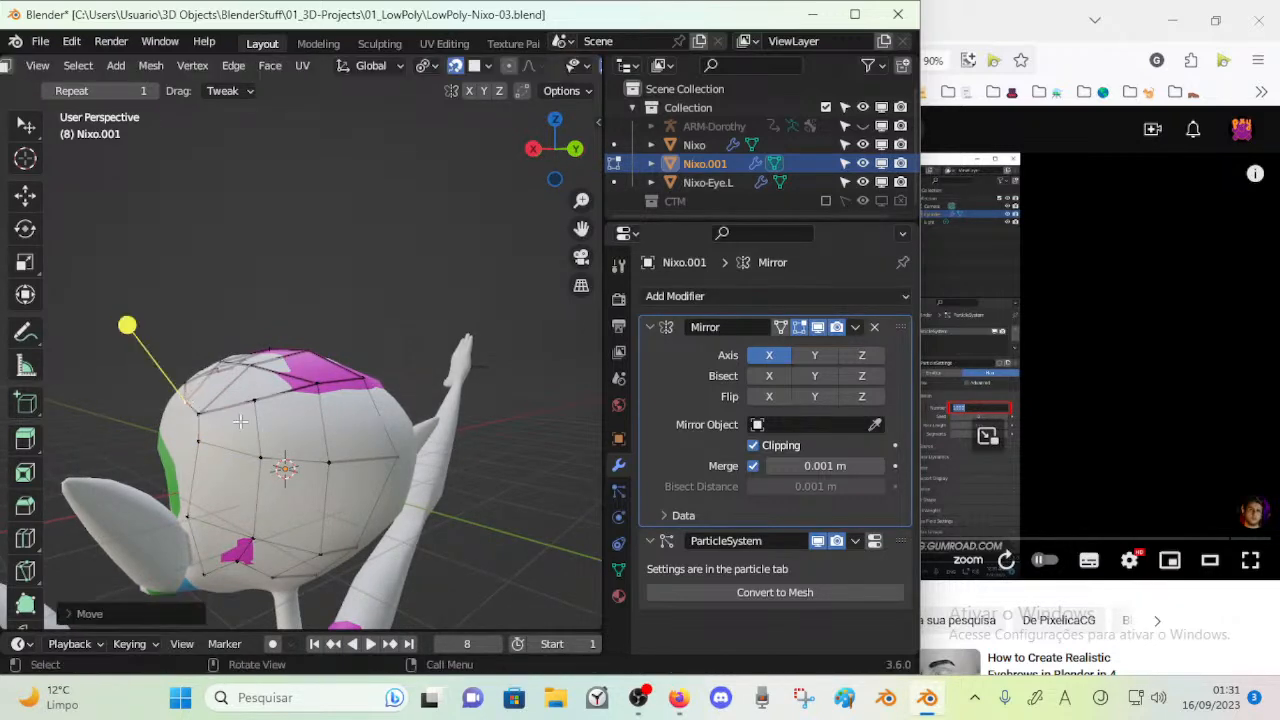
key(Tab)
key(Tab)
drag(293, 419, 291, 415)
key(Tab)
middle_drag(291, 415, 292, 415)
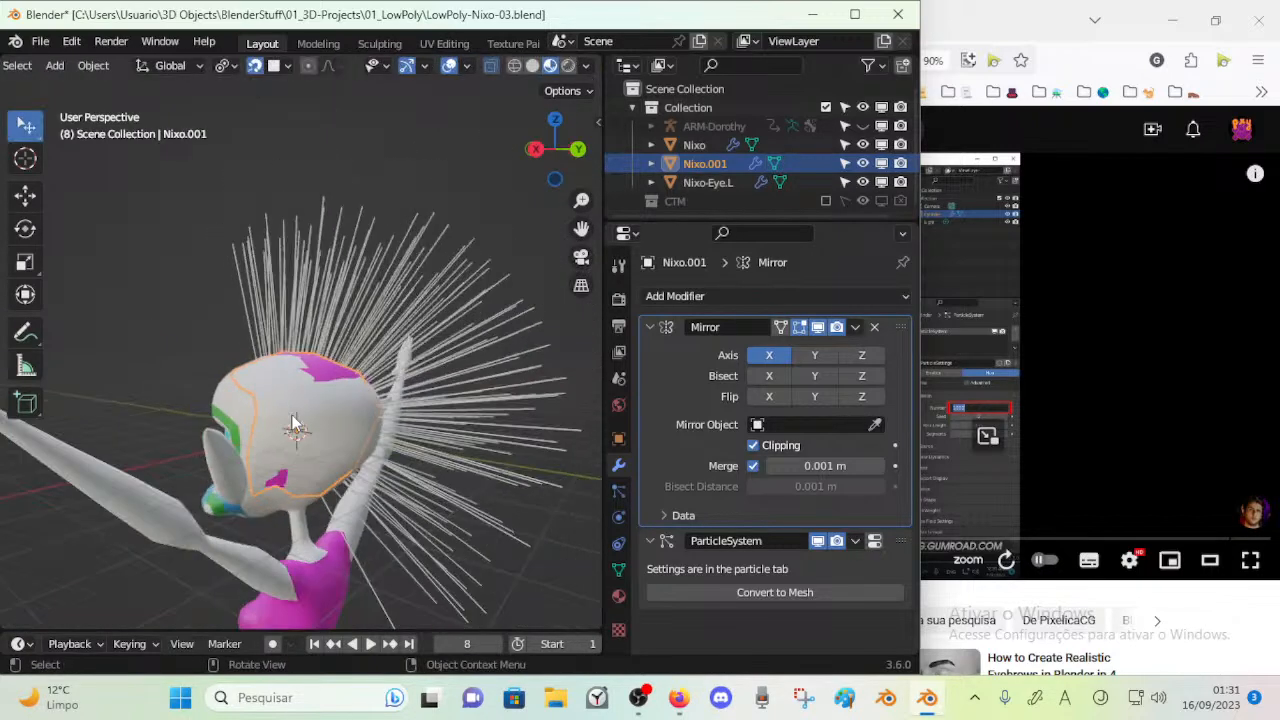
Apply the Mirror modifier on the scalp mesh and save the file
click(853, 328)
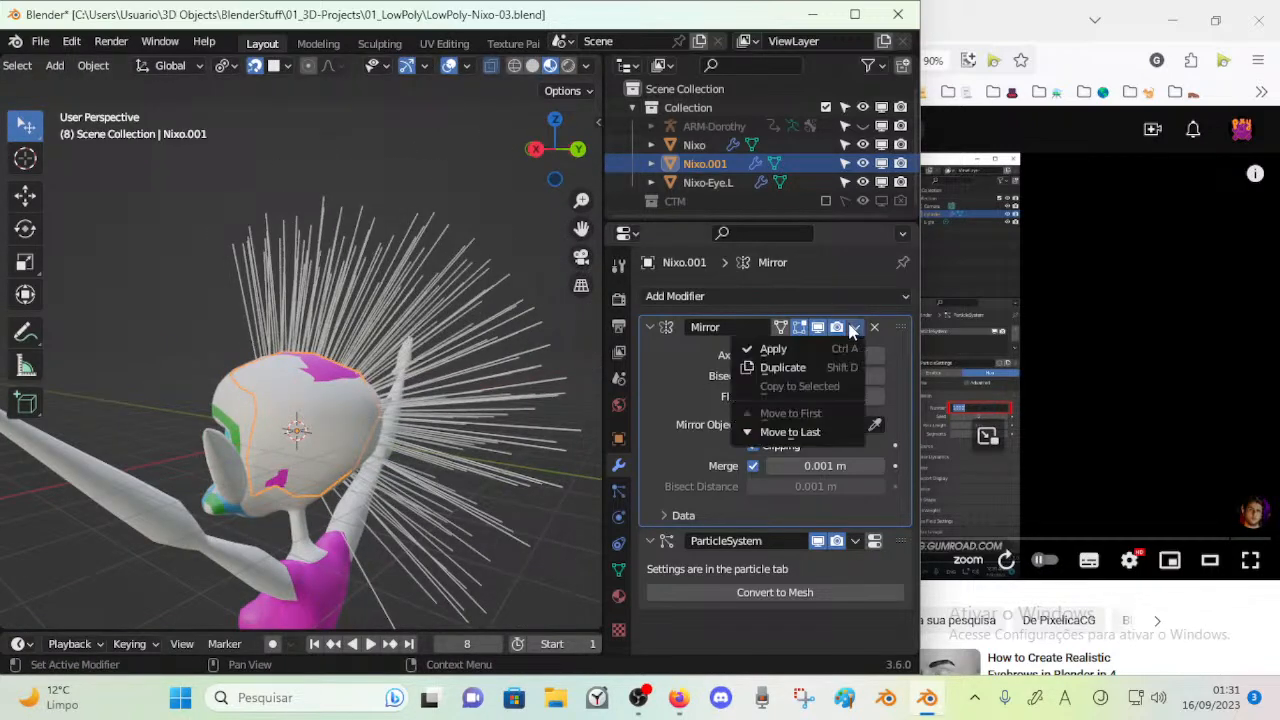
click(803, 354)
middle_drag(335, 352, 490, 366)
key(ctrl+s)
Set the particle system's Hair Length to 2.5 m and save the file
click(618, 492)
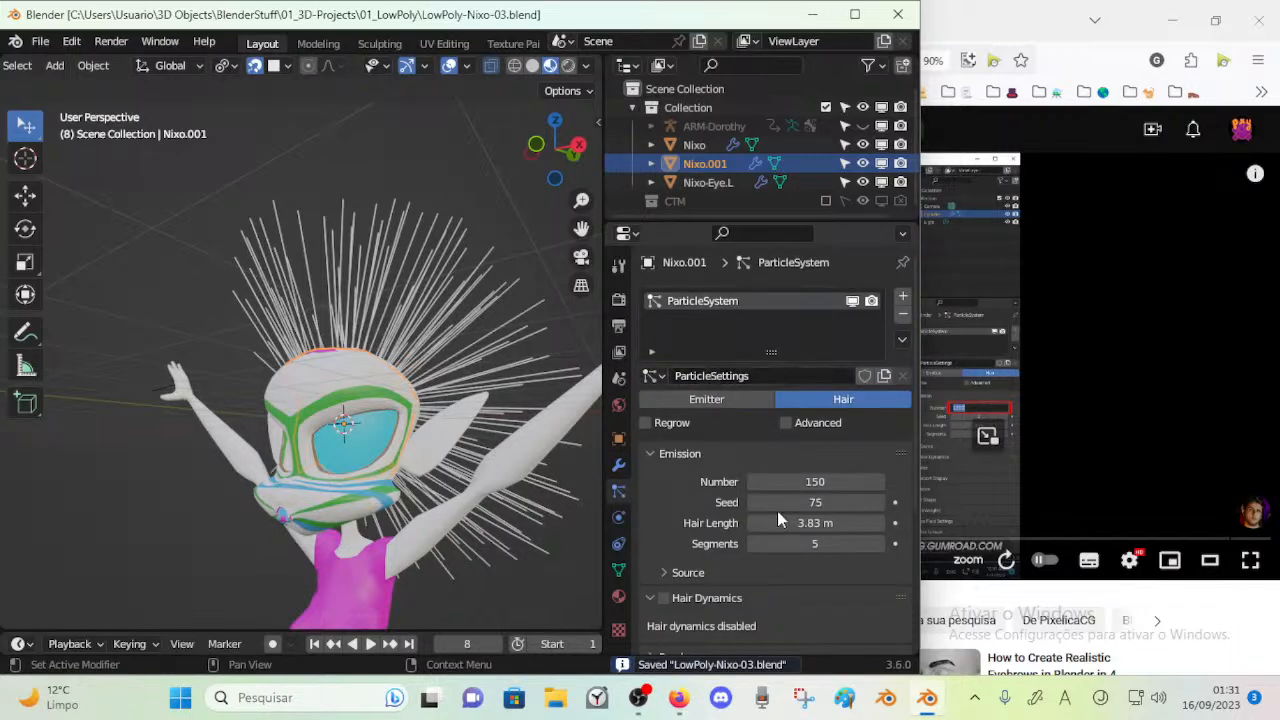
middle_drag(358, 446, 270, 422)
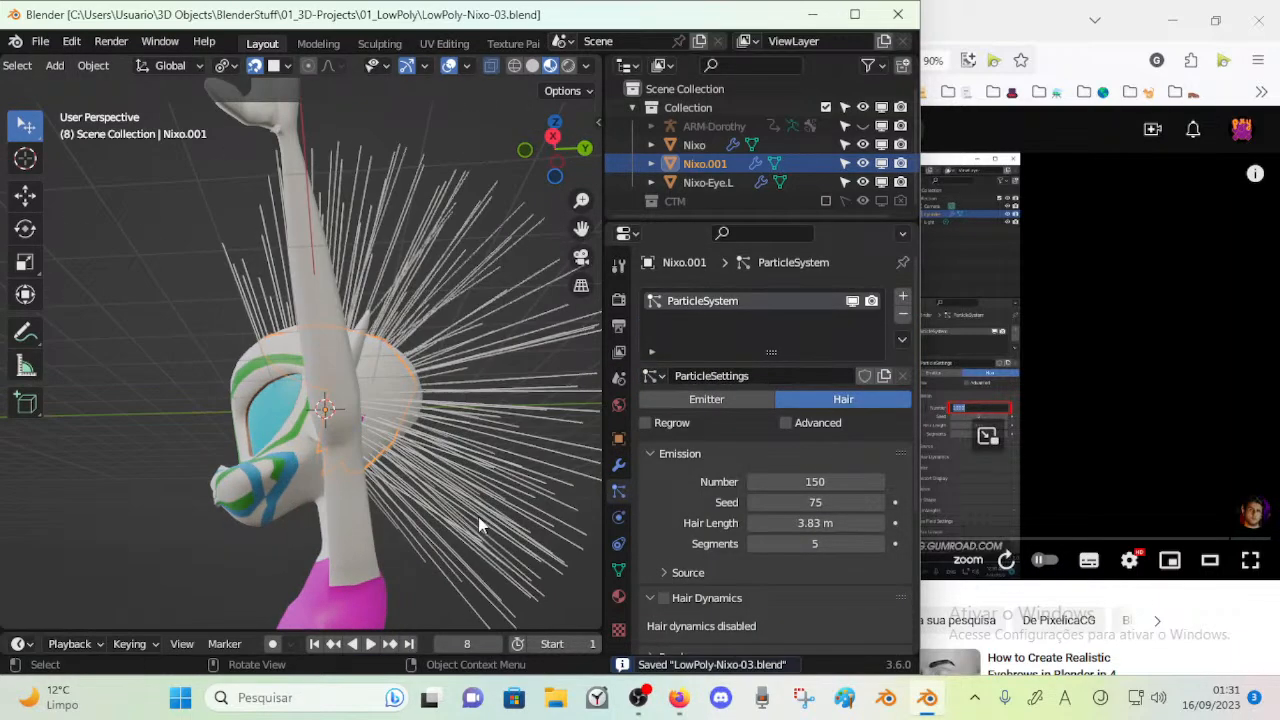
drag(794, 521, 734, 521)
middle_drag(462, 436, 464, 483)
drag(800, 523, 718, 523)
middle_drag(391, 429, 403, 488)
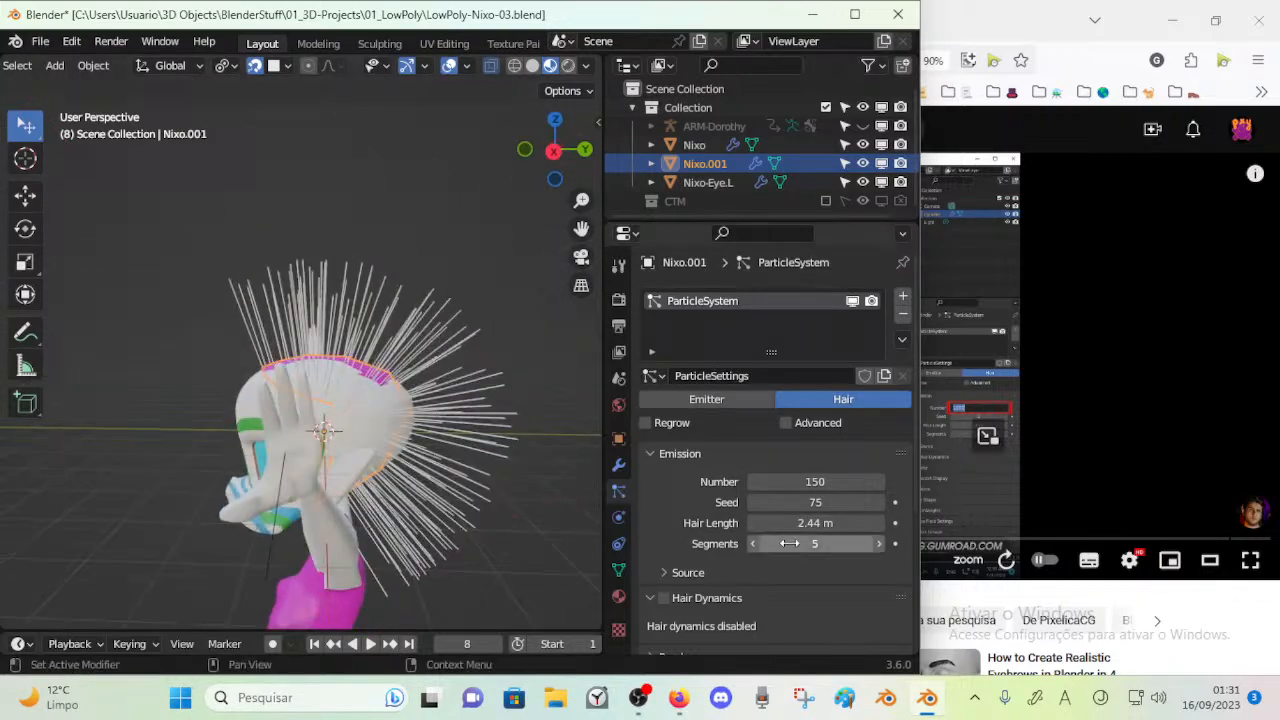
drag(877, 523, 890, 523)
key(ctrl+s)
Reduce the hair particles' Segments to 3 and save the file
mouse_move(817, 543)
mouse_down()
mouse_move(830, 543)
mouse_move(818, 543)
mouse_up()
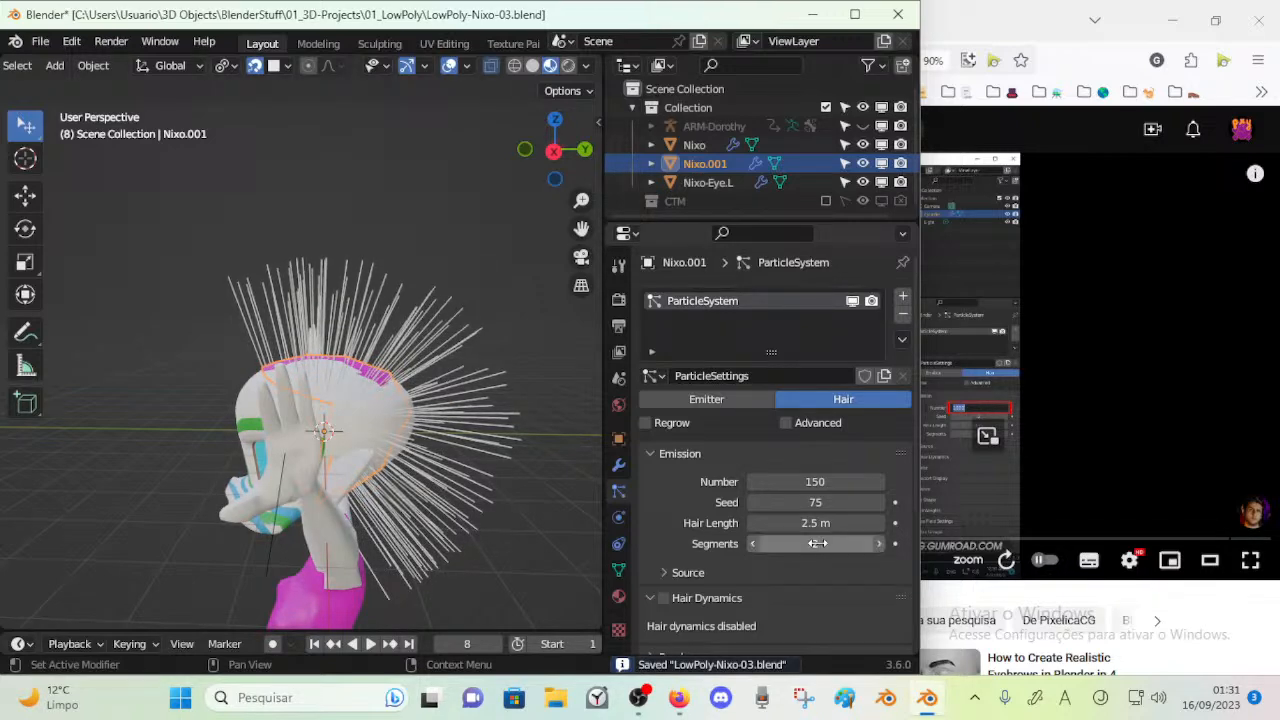
click(751, 543)
click(751, 543)
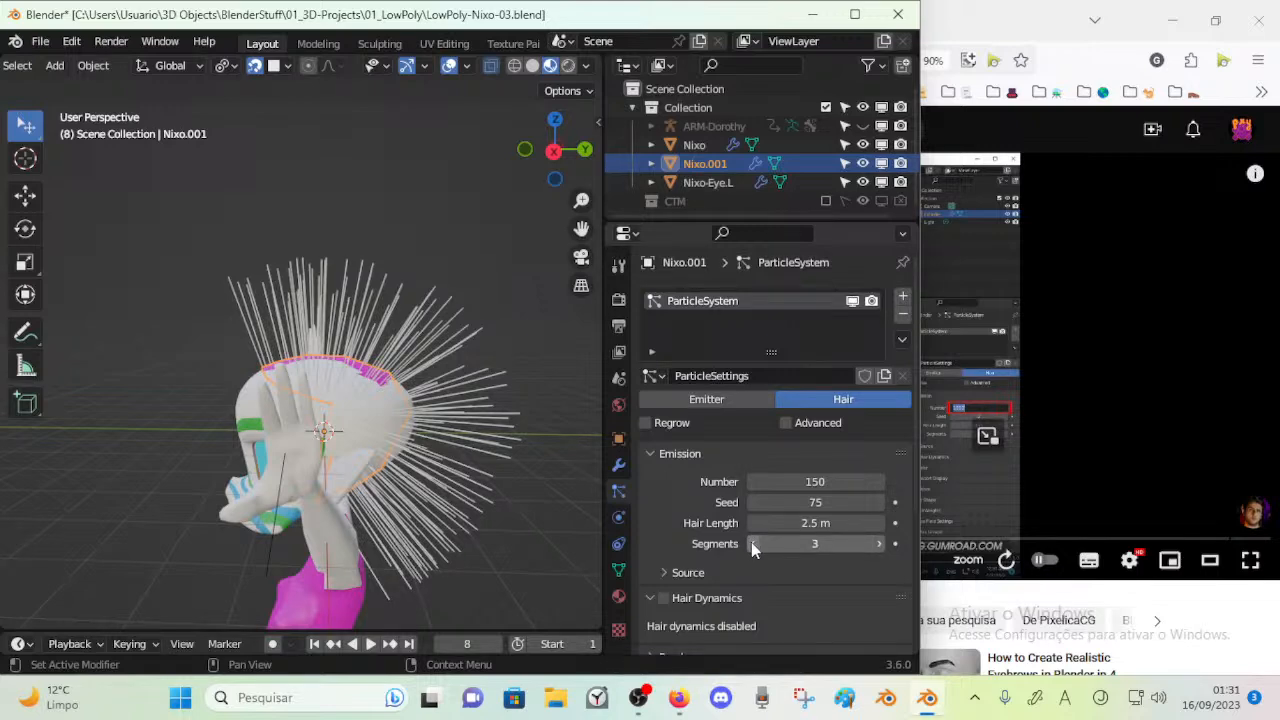
key(ctrl+s)
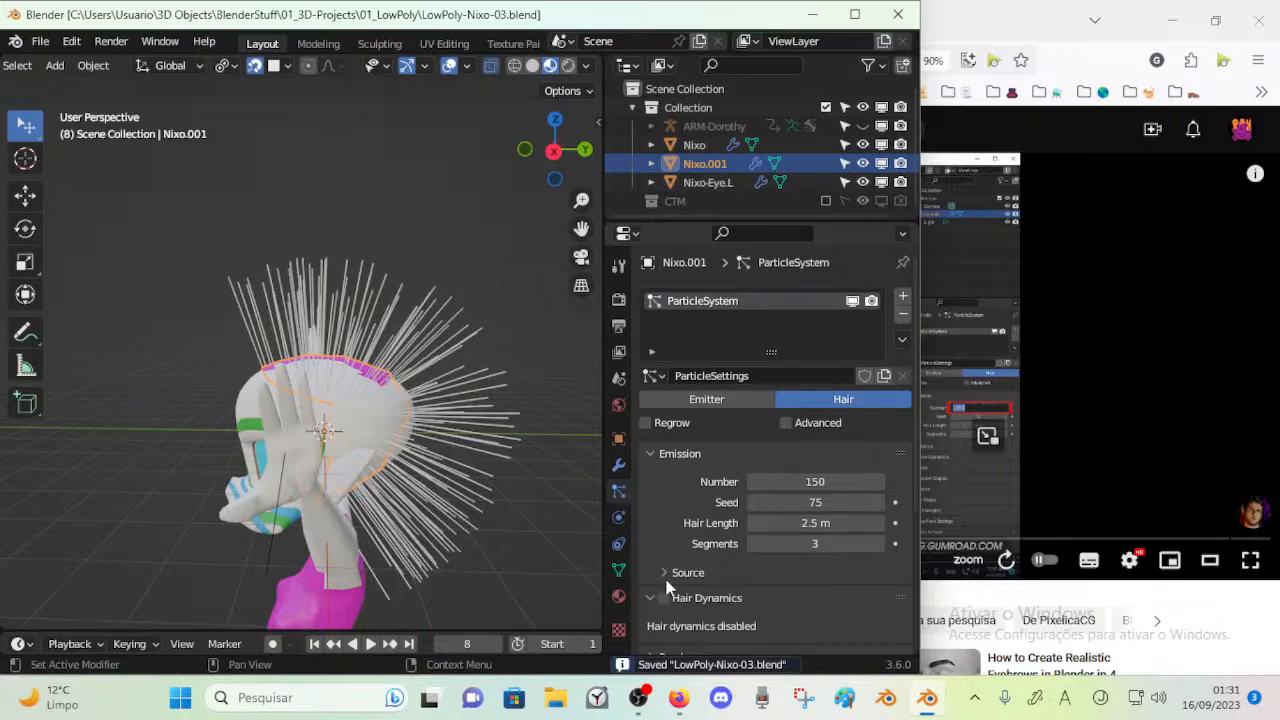
Switch to Firefox and watch the hair tutorial's particle basics section, skipping ahead and pausing at 1:02
click(925, 405)
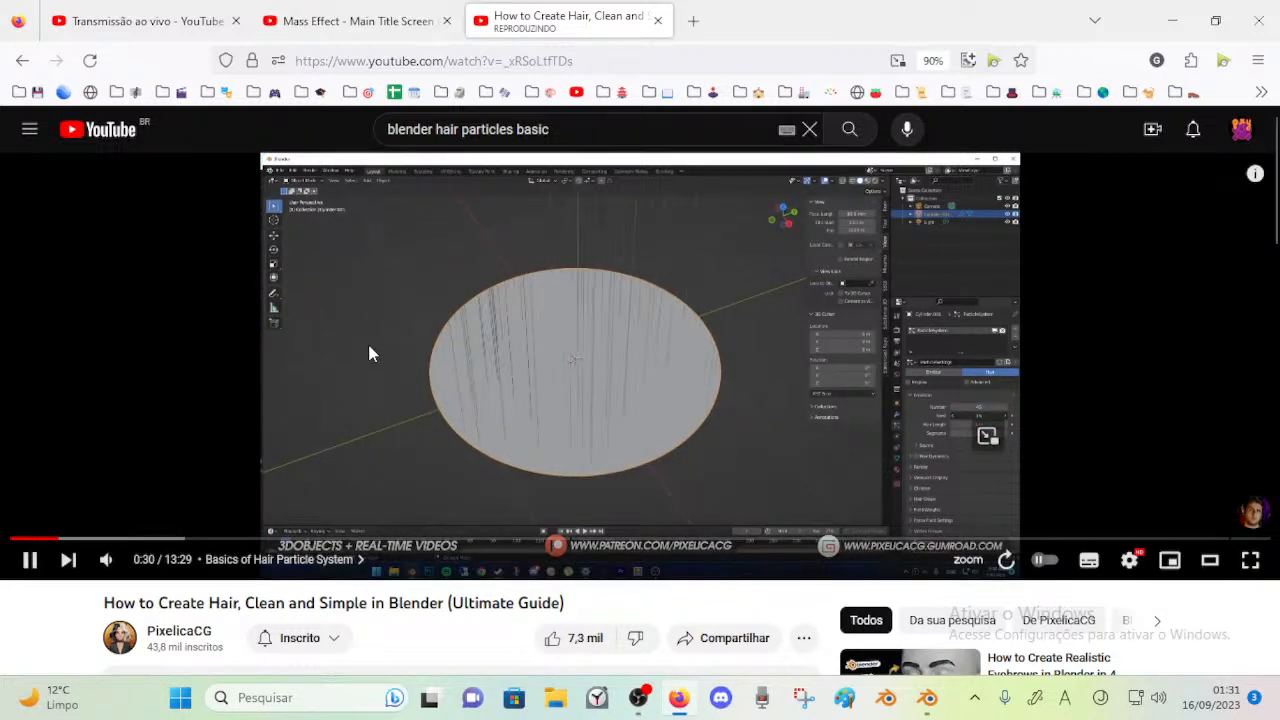
key(Right)
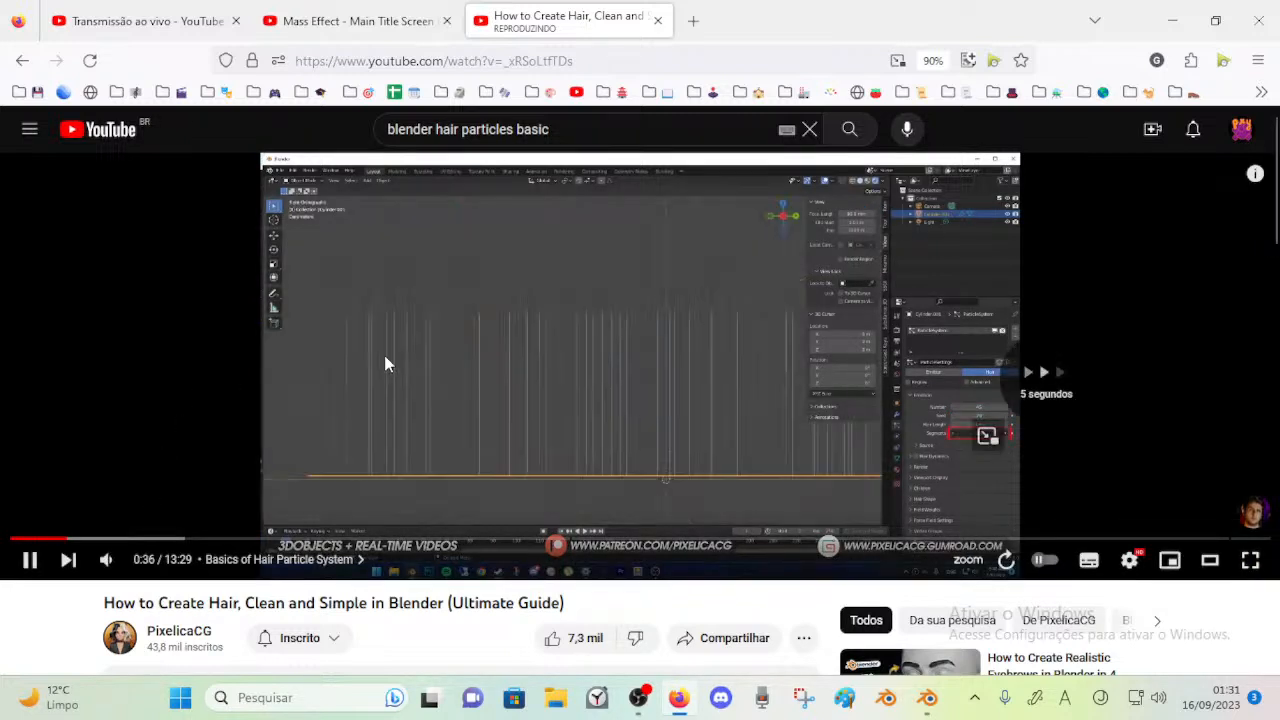
key(Right)
key(Right)
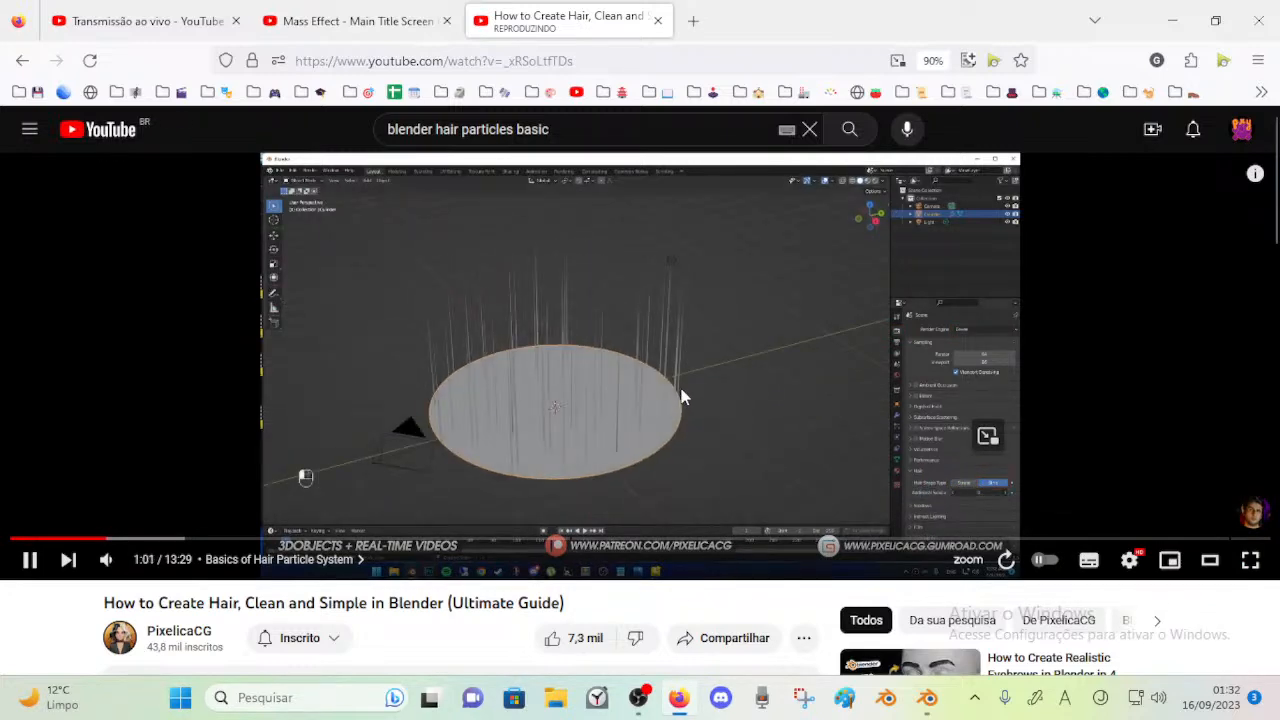
click(694, 372)
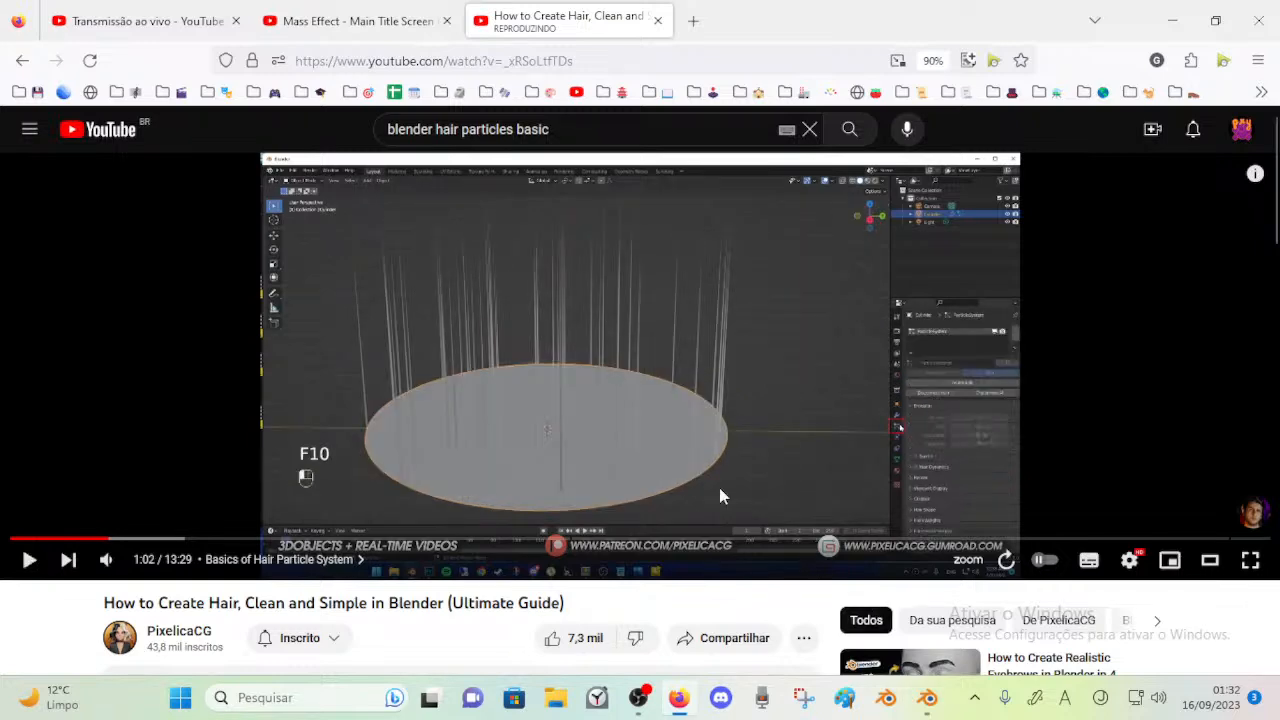
Switch to Blender, set the render Curves shape to Strip with 3 additional subdivisions, and save the file
click(927, 698)
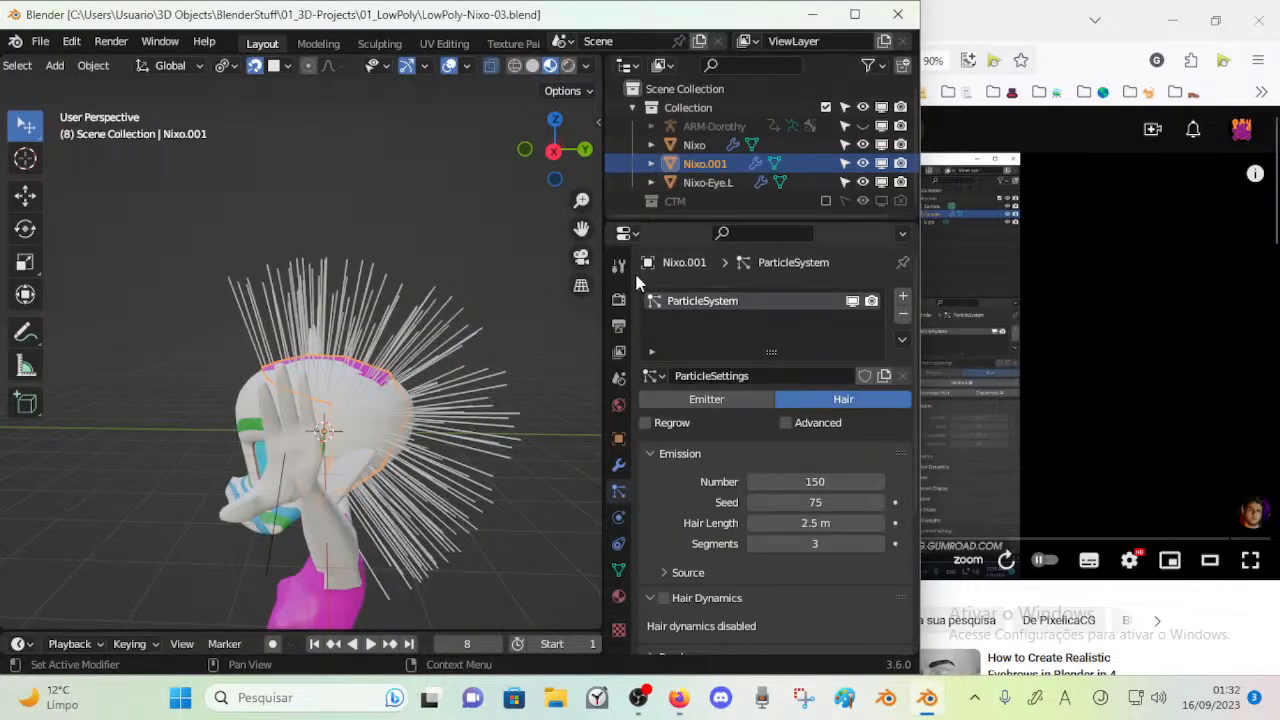
click(618, 299)
scroll(705, 480, down, 4)
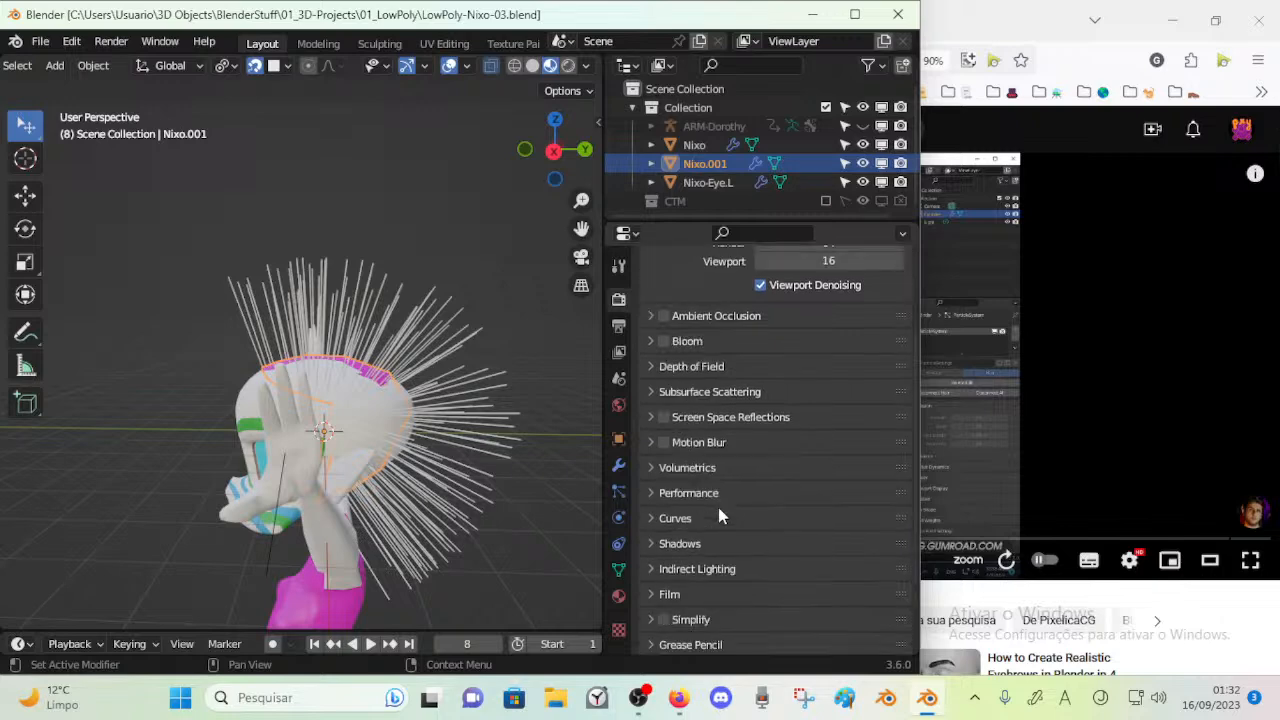
click(678, 519)
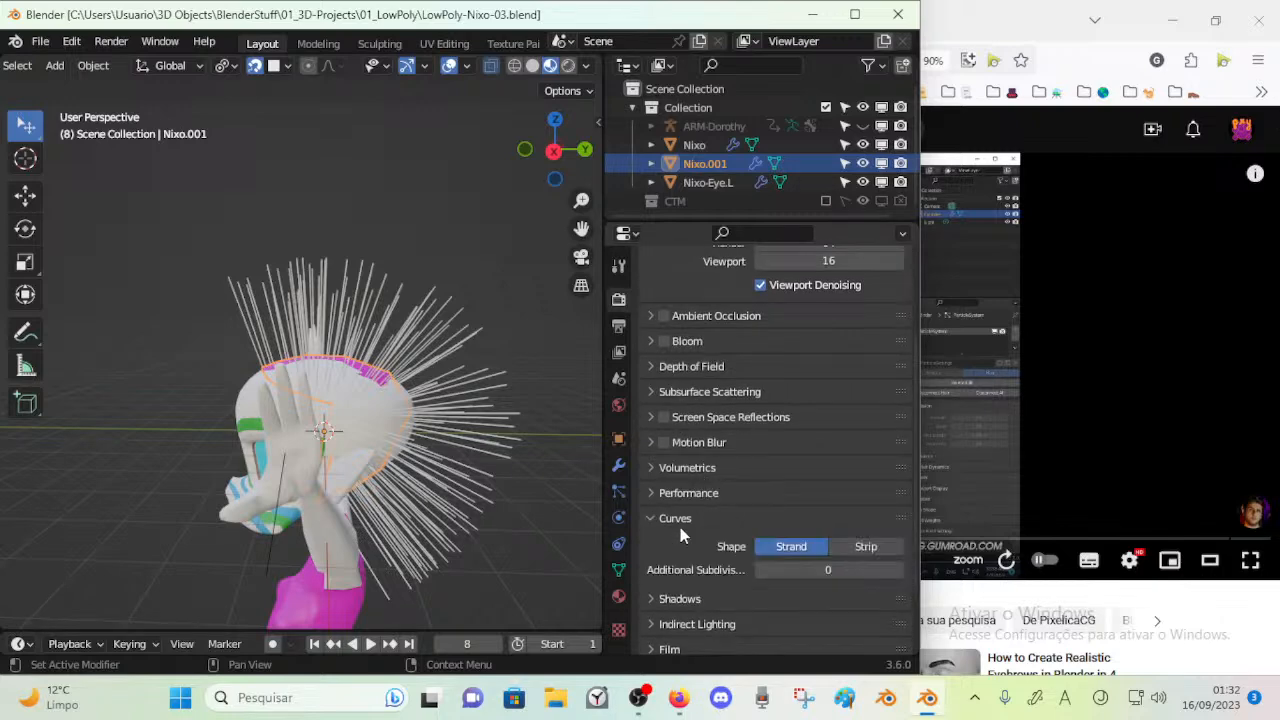
click(856, 546)
mouse_move(360, 405)
middle_down()
mouse_move(429, 406)
mouse_move(267, 378)
mouse_move(355, 419)
middle_up()
click(790, 546)
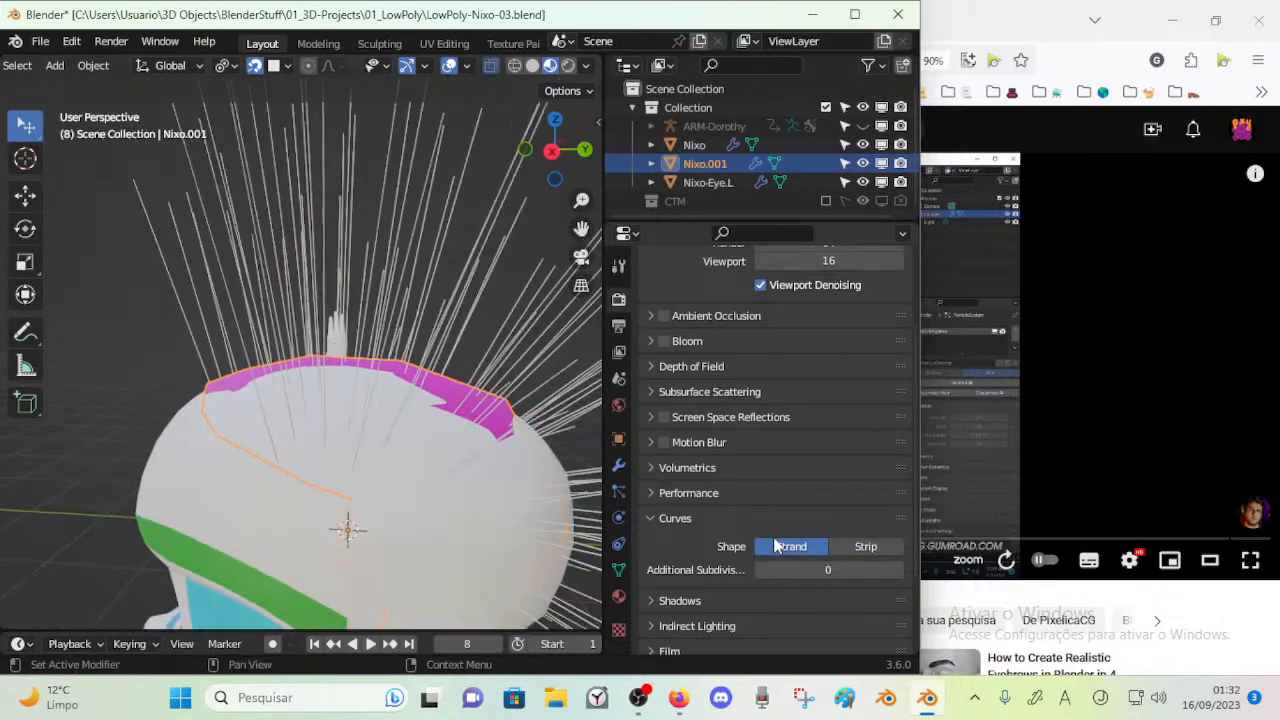
click(853, 546)
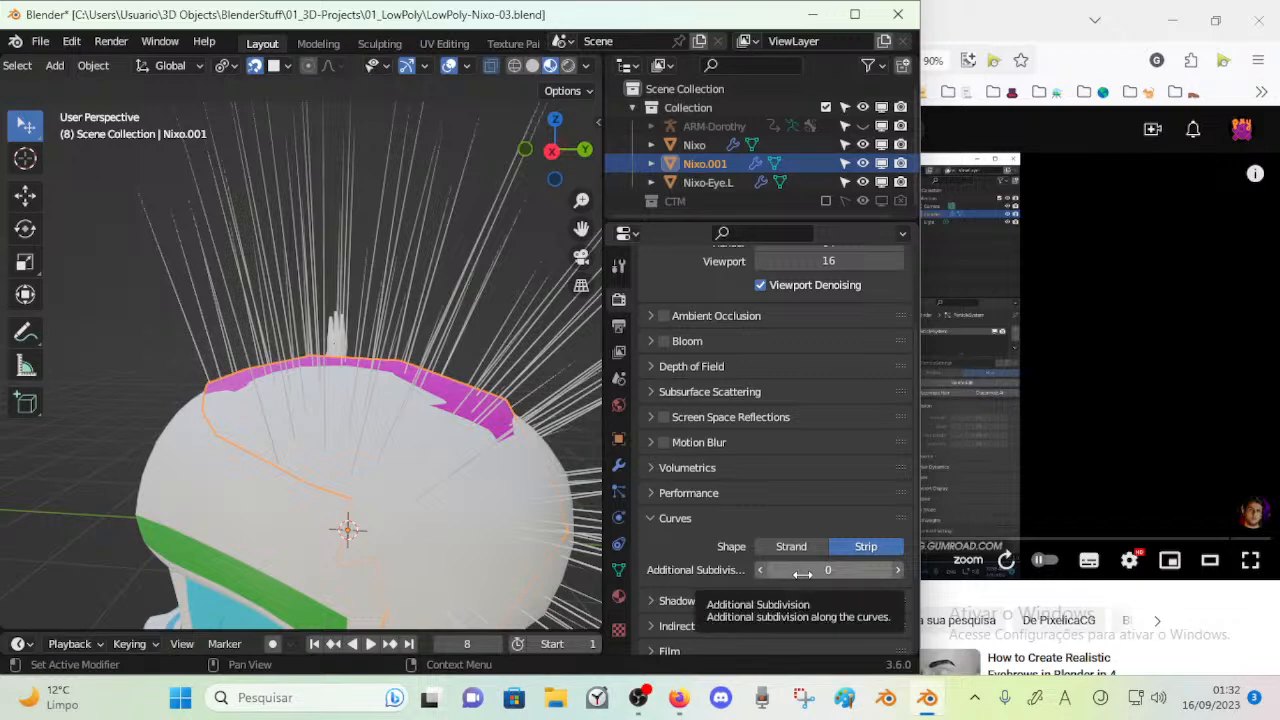
drag(803, 574, 815, 574)
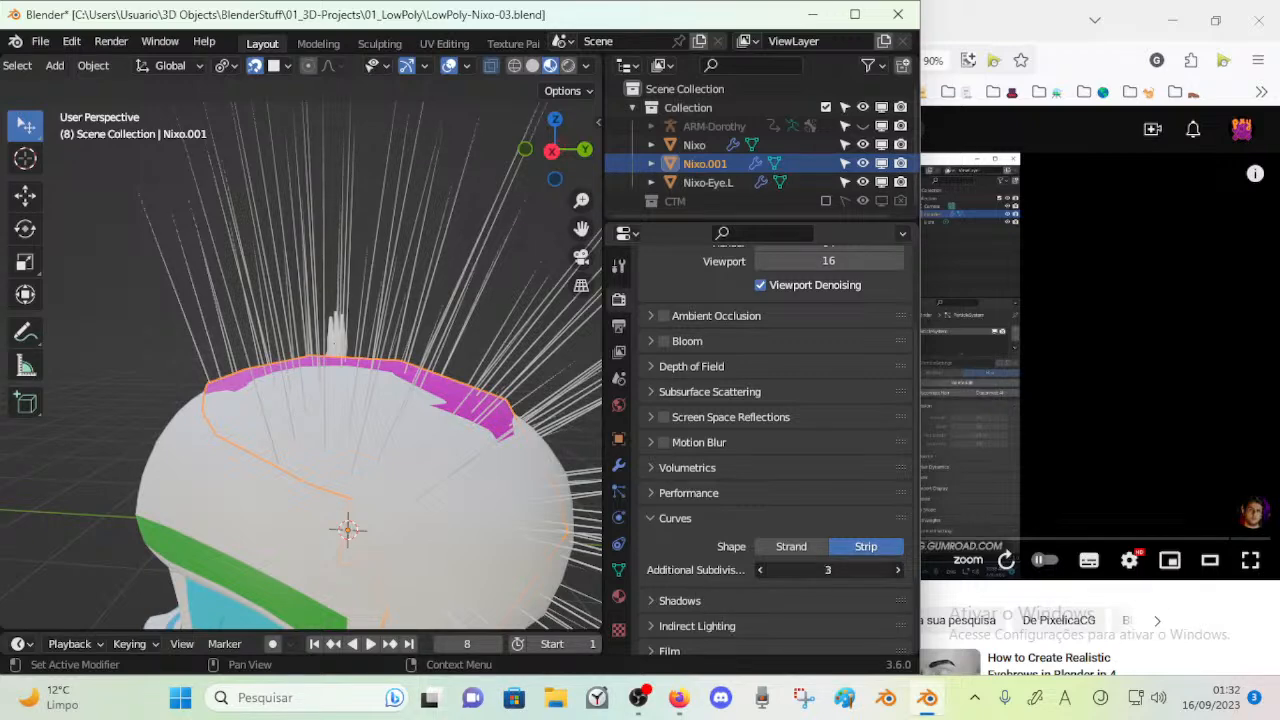
scroll(378, 401, down, 2)
key(ctrl+s)
Inspect the strip hair around the head, then switch to Firefox and watch the tutorial's hair material part
middle_drag(380, 402, 512, 413)
scroll(512, 413, down, 2)
click(678, 697)
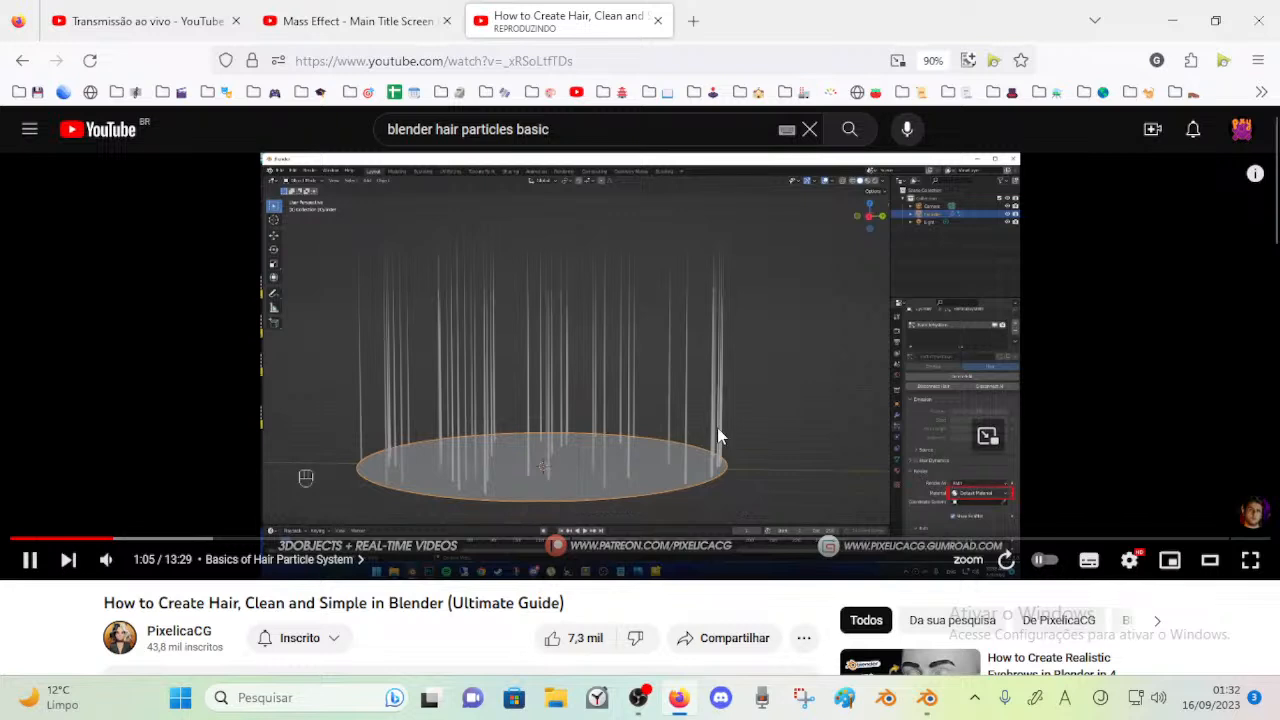
click(690, 376)
Switch to Blender, open the scalp mesh's material settings and enlarge the material slot list
click(926, 697)
middle_drag(506, 359, 489, 369)
key(ctrl+Tab)
key(Escape)
click(618, 603)
scroll(737, 345, up, 3)
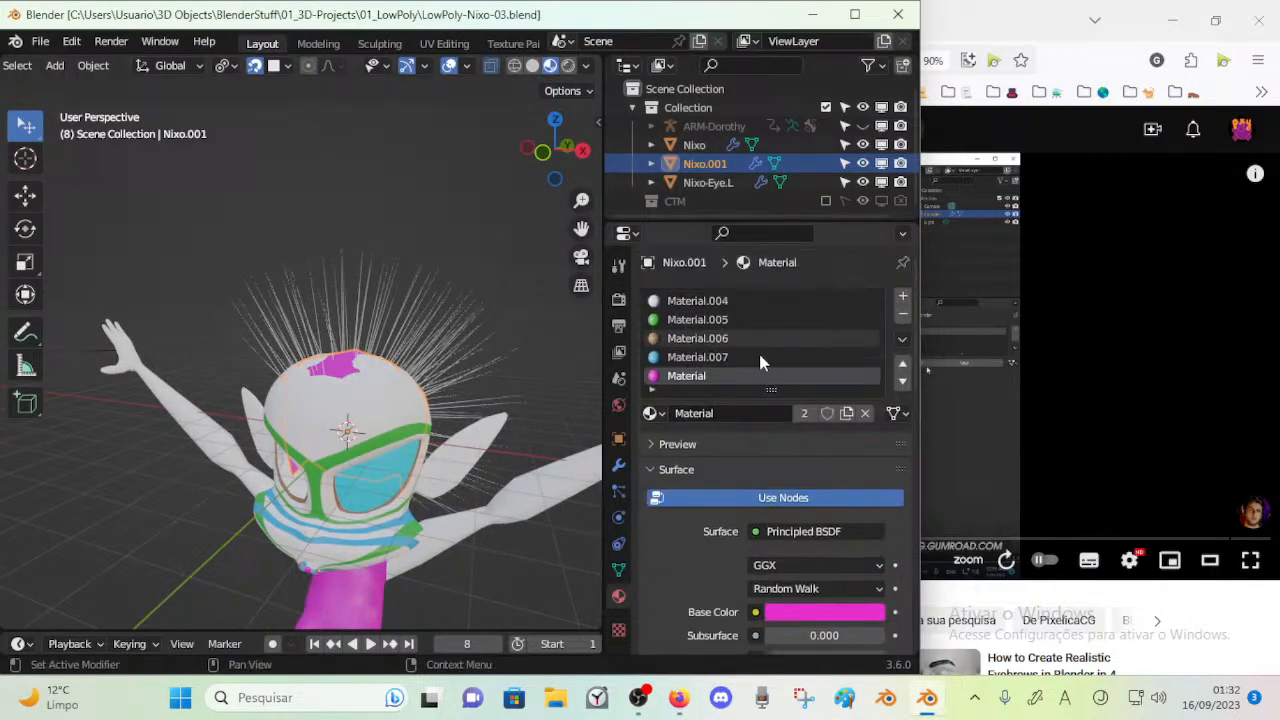
drag(773, 389, 771, 426)
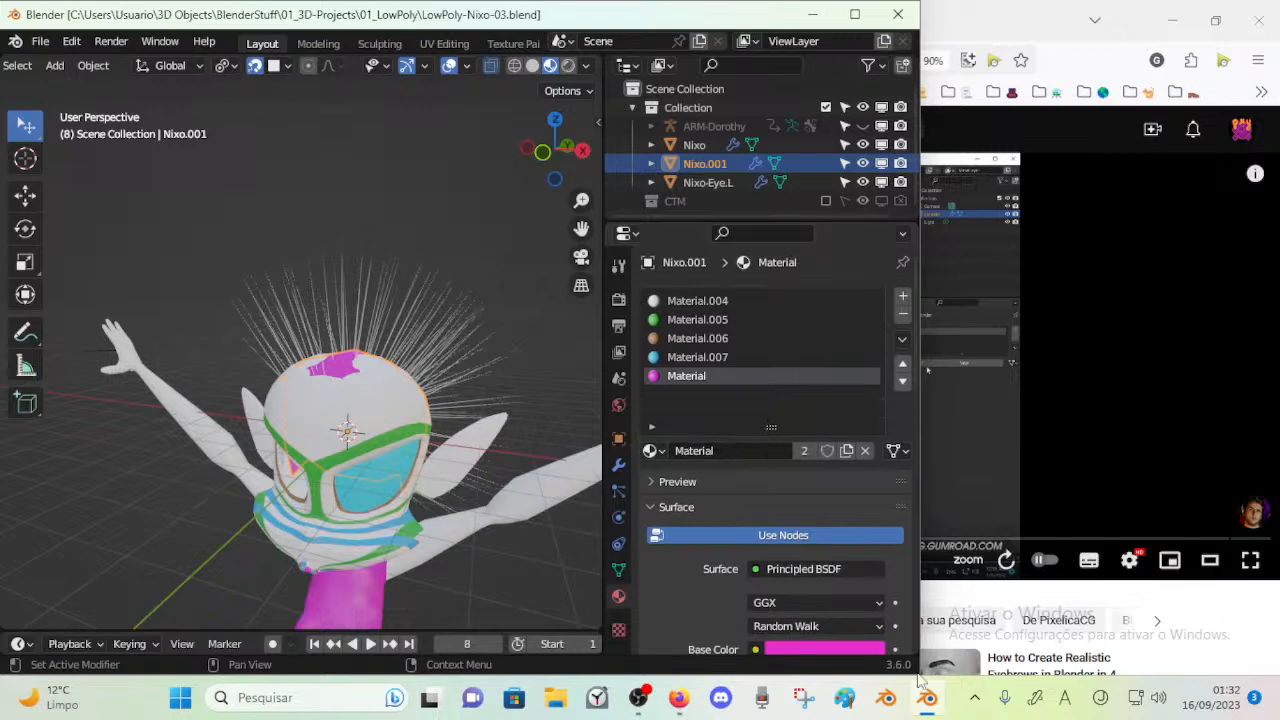
Switch to Firefox and watch the tutorial's explanation of hair steps and child particles, pausing at 1:42
click(1020, 394)
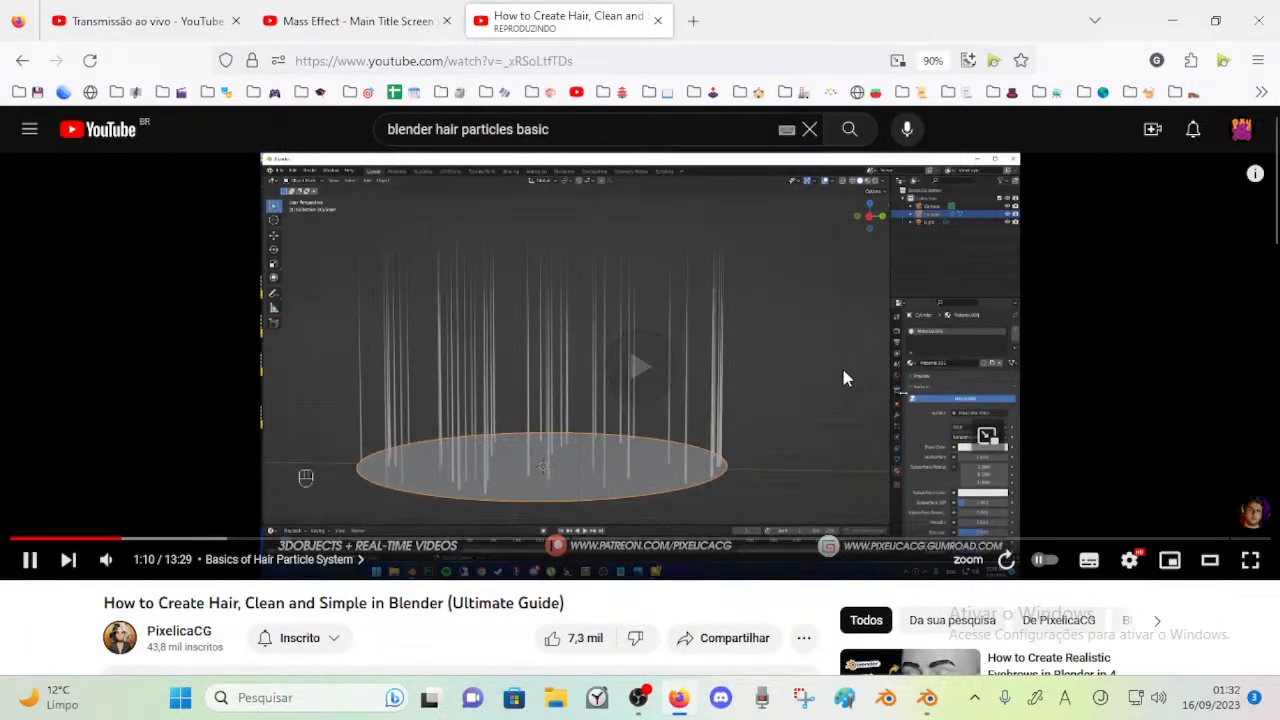
key(Right)
key(Right)
key(Left)
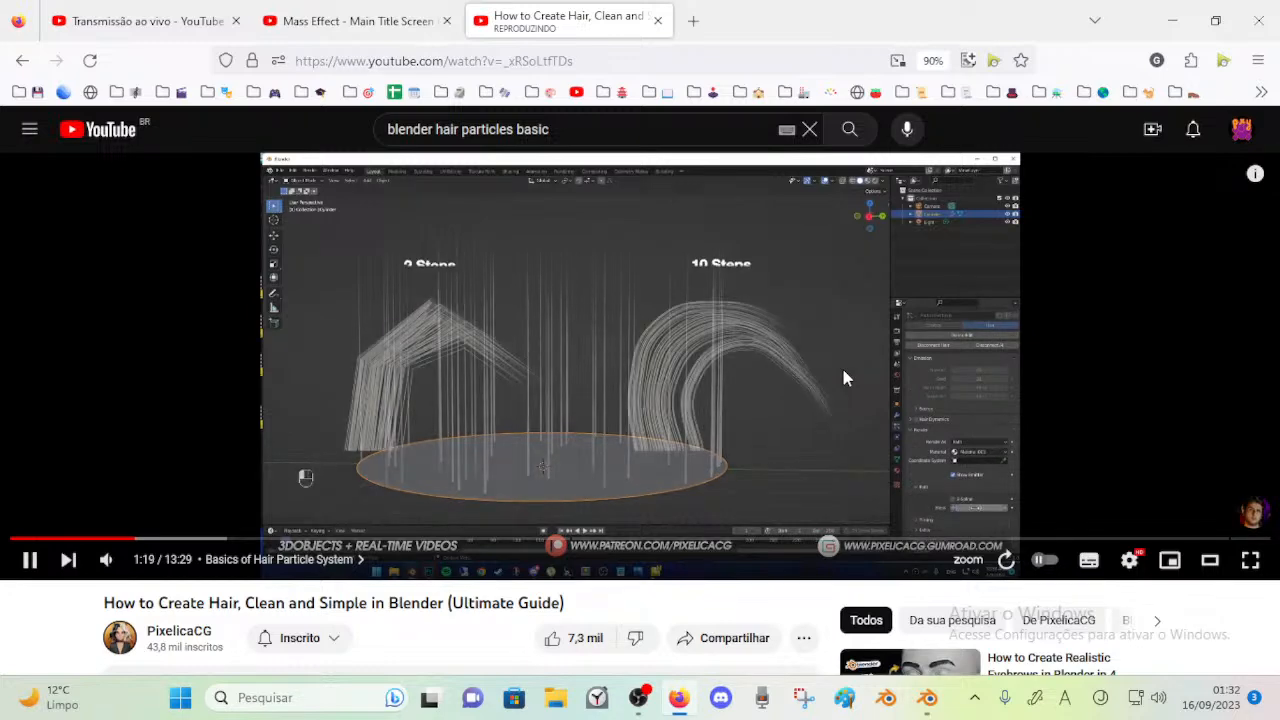
key(Left)
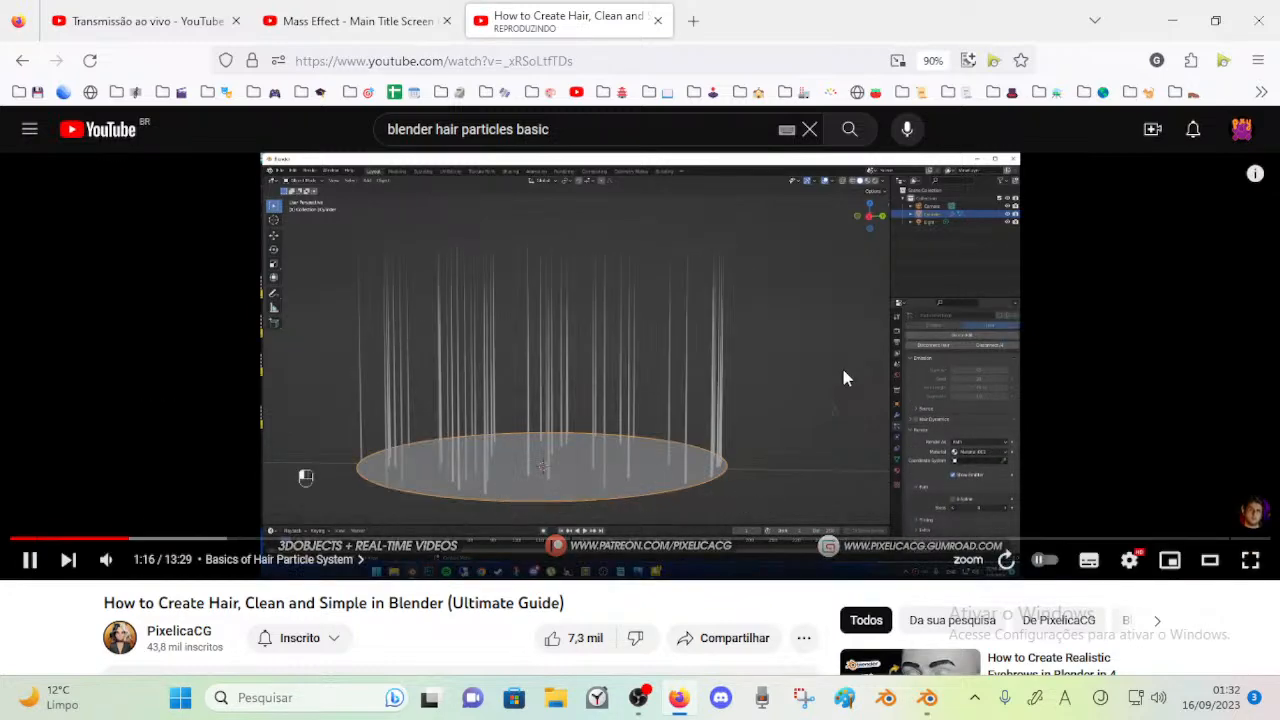
key(Left)
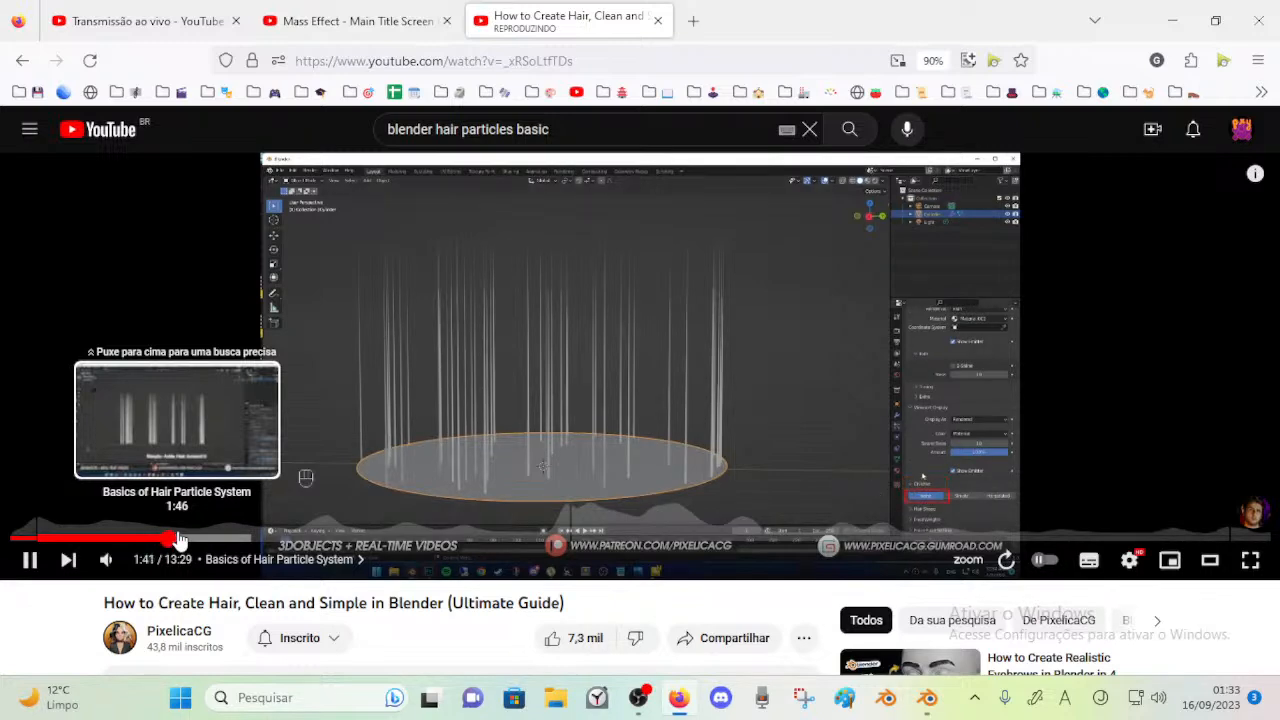
click(482, 287)
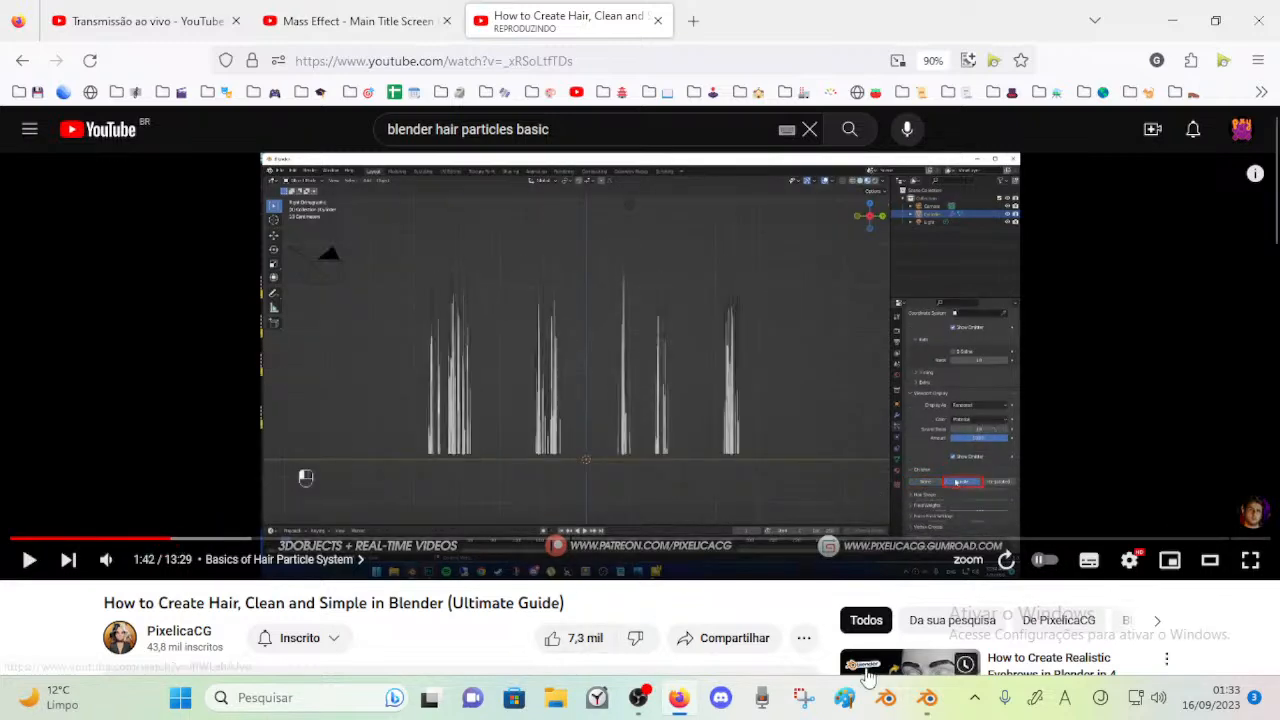
Switch to Blender and check the scalp mesh's material slots
click(927, 697)
scroll(717, 440, down, 4)
scroll(700, 480, up, 1)
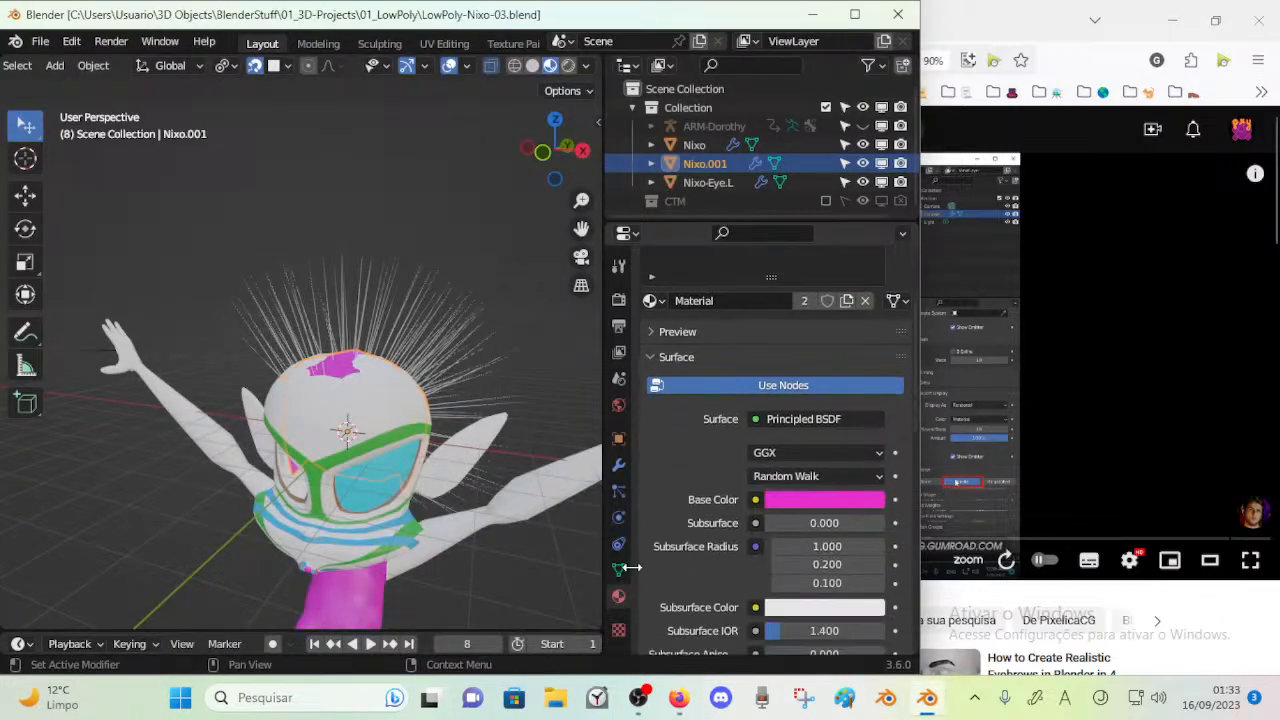
click(618, 569)
click(618, 597)
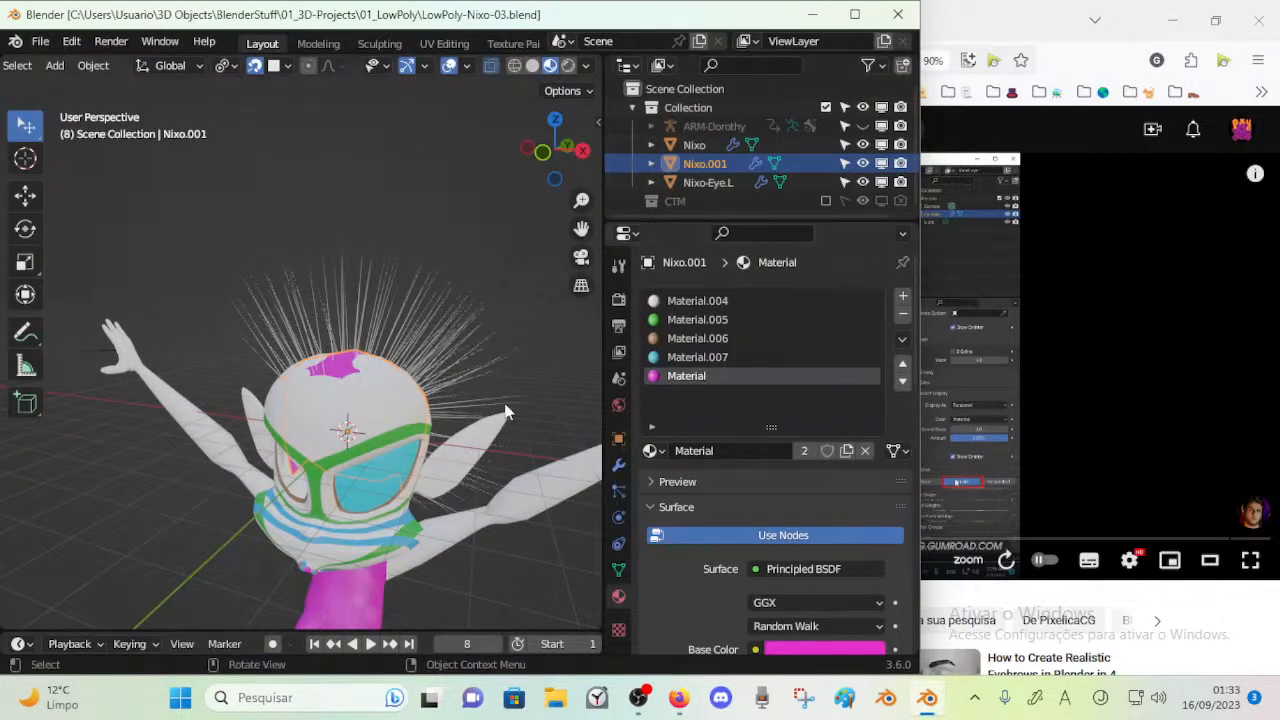
click(378, 425)
click(436, 350)
Open the scalp mesh's hair particle system and set its Children to Interpolated
click(618, 491)
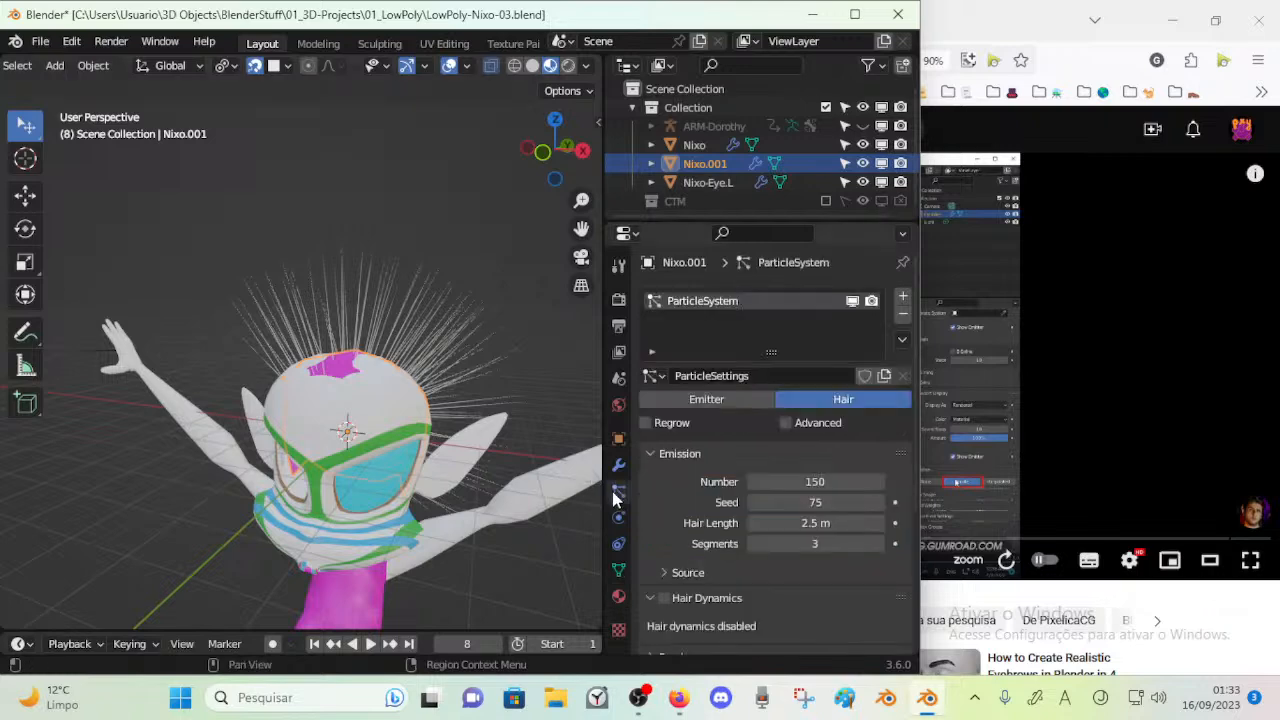
scroll(720, 470, down, 5)
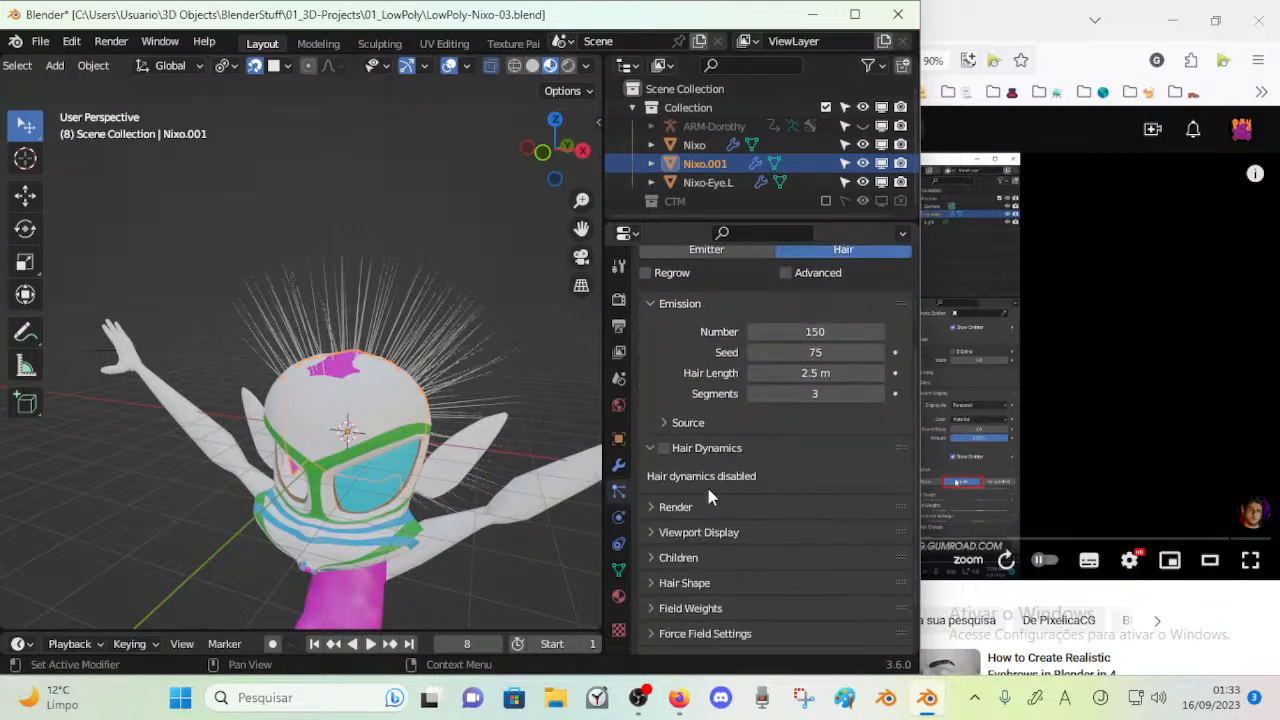
click(680, 520)
scroll(715, 495, down, 2)
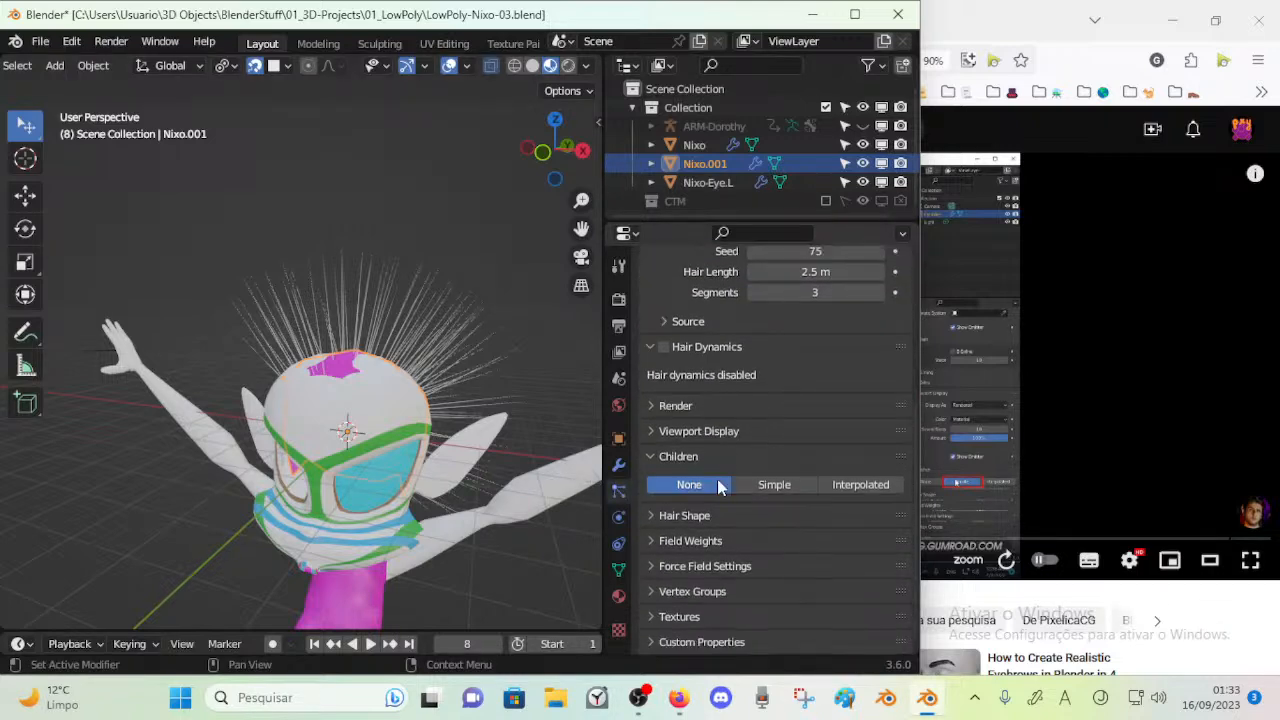
click(780, 488)
click(830, 488)
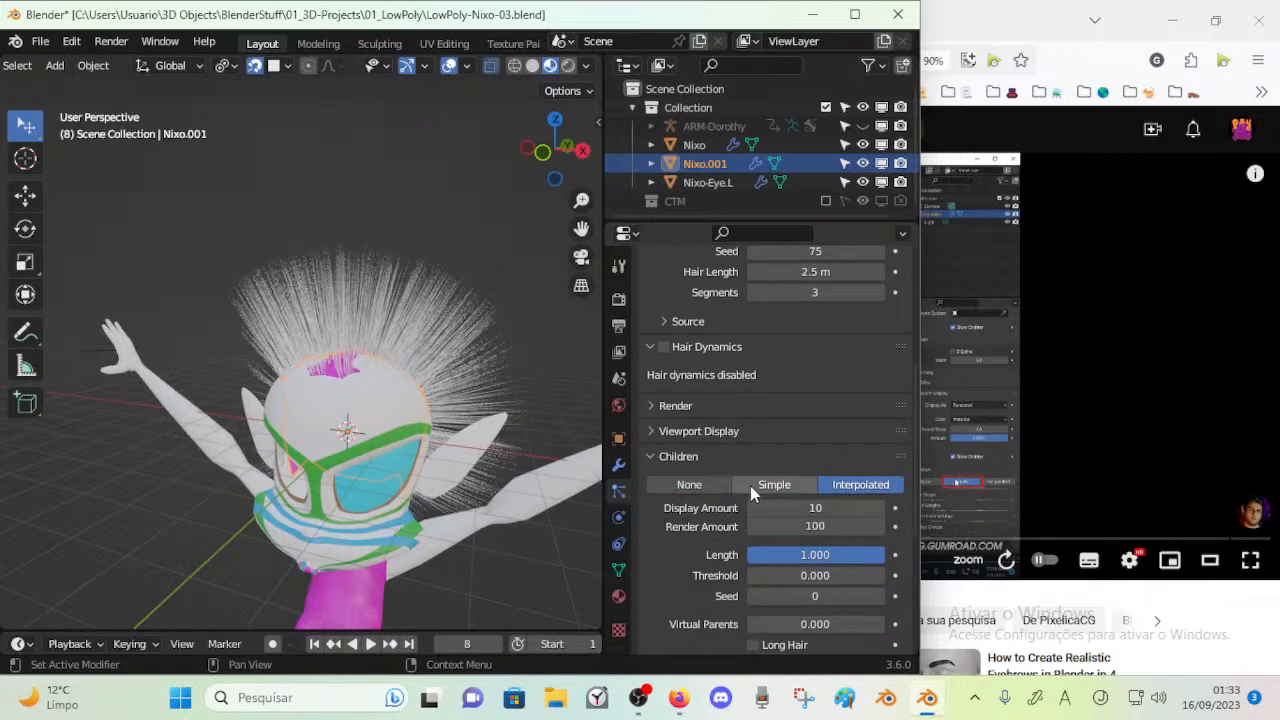
Set the child hairs' Threshold to 0.161
scroll(760, 492, down, 2)
scroll(760, 486, down, 2)
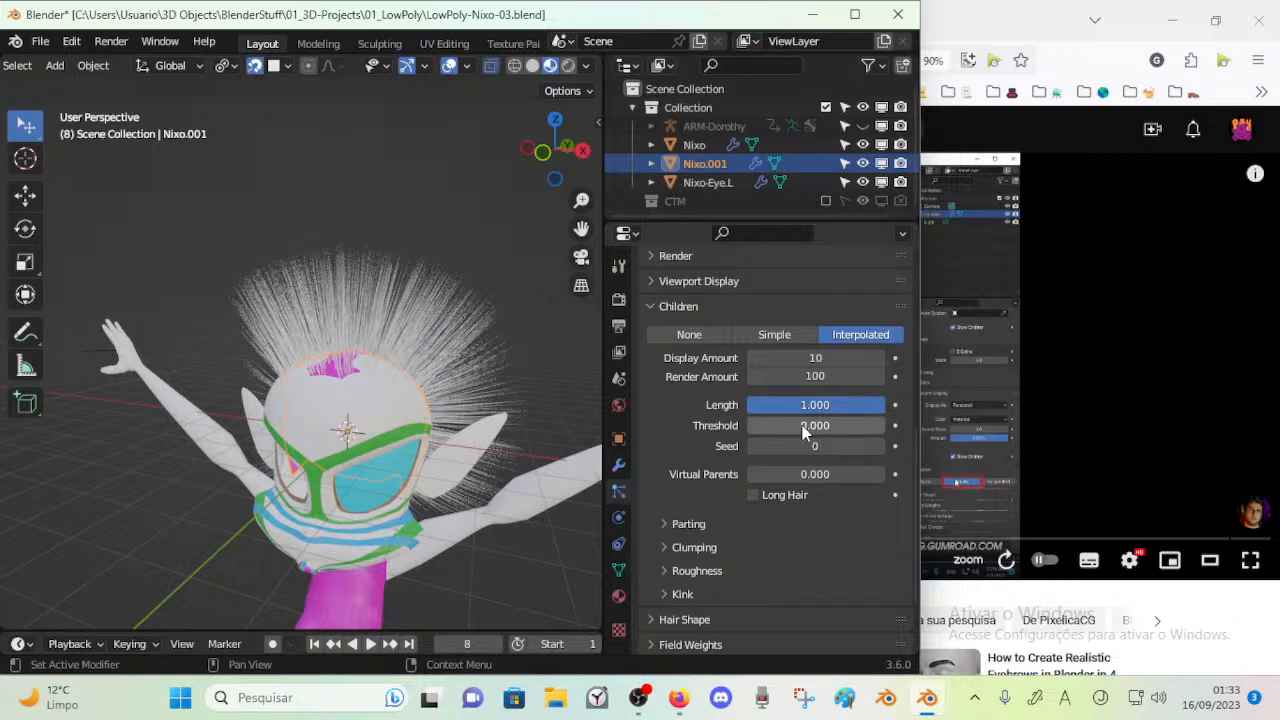
drag(803, 430, 825, 430)
mouse_move(748, 430)
mouse_down()
mouse_move(784, 430)
mouse_move(768, 426)
mouse_up()
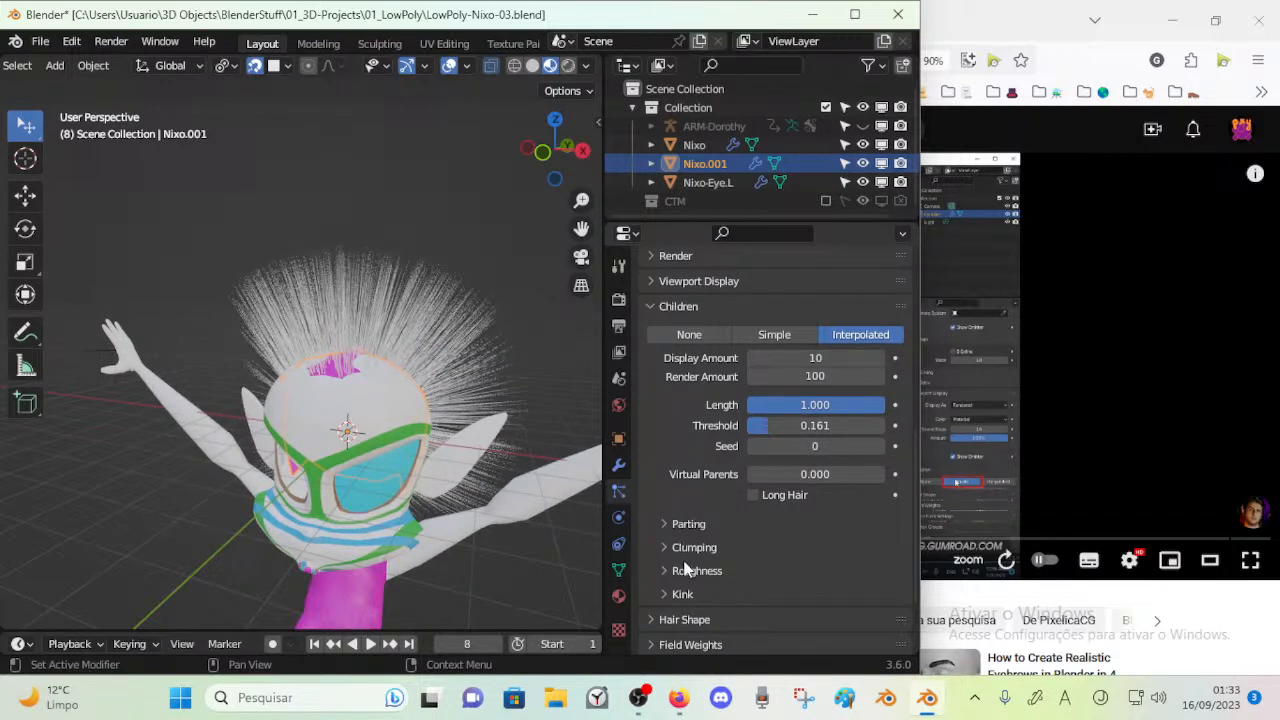
In Hair Shape, set Strand Shape to 0.040, Diameter Root to 1.3 m, Tip to 0.13 m and Diameter Scale to 0.04
scroll(691, 570, down, 3)
click(700, 514)
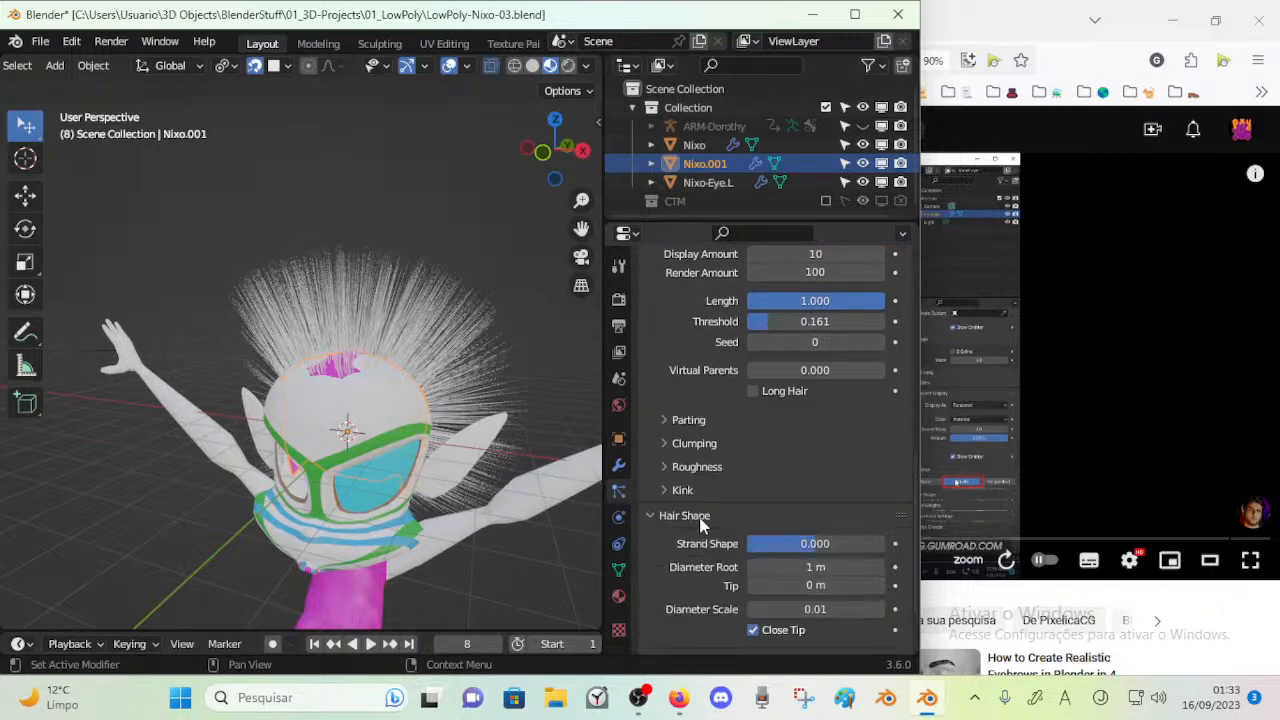
scroll(760, 522, down, 1)
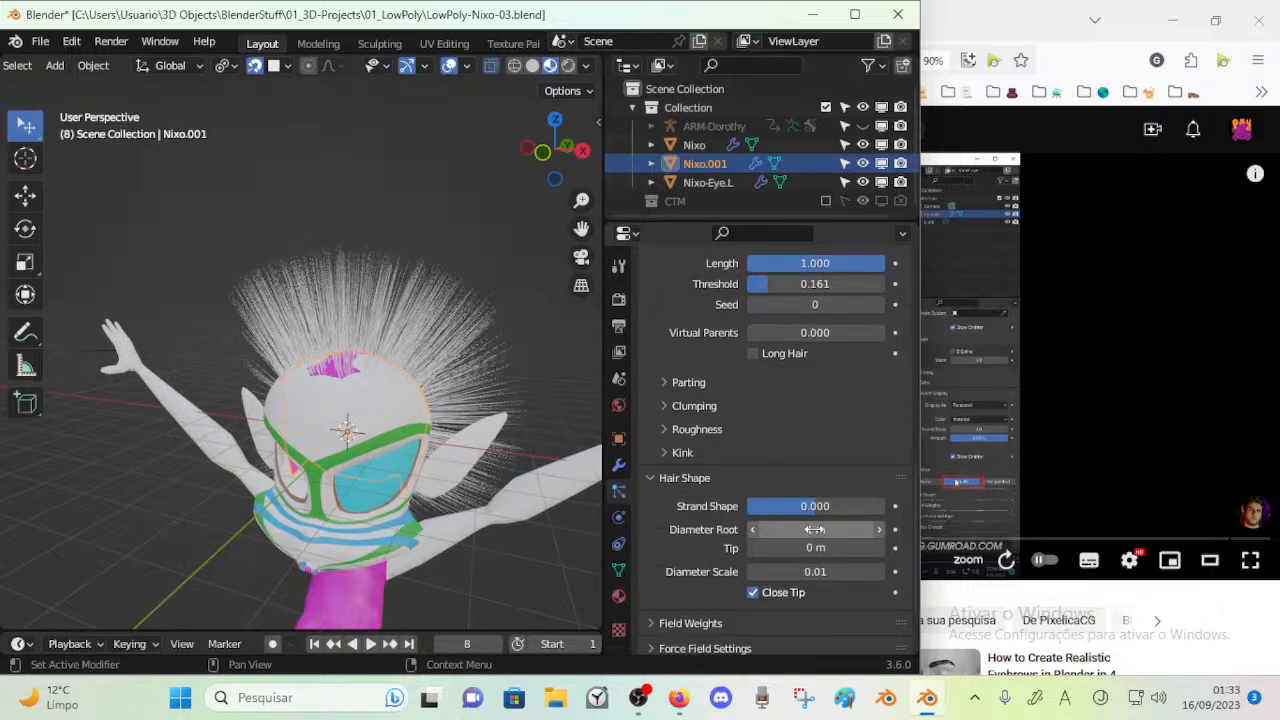
drag(810, 549, 820, 512)
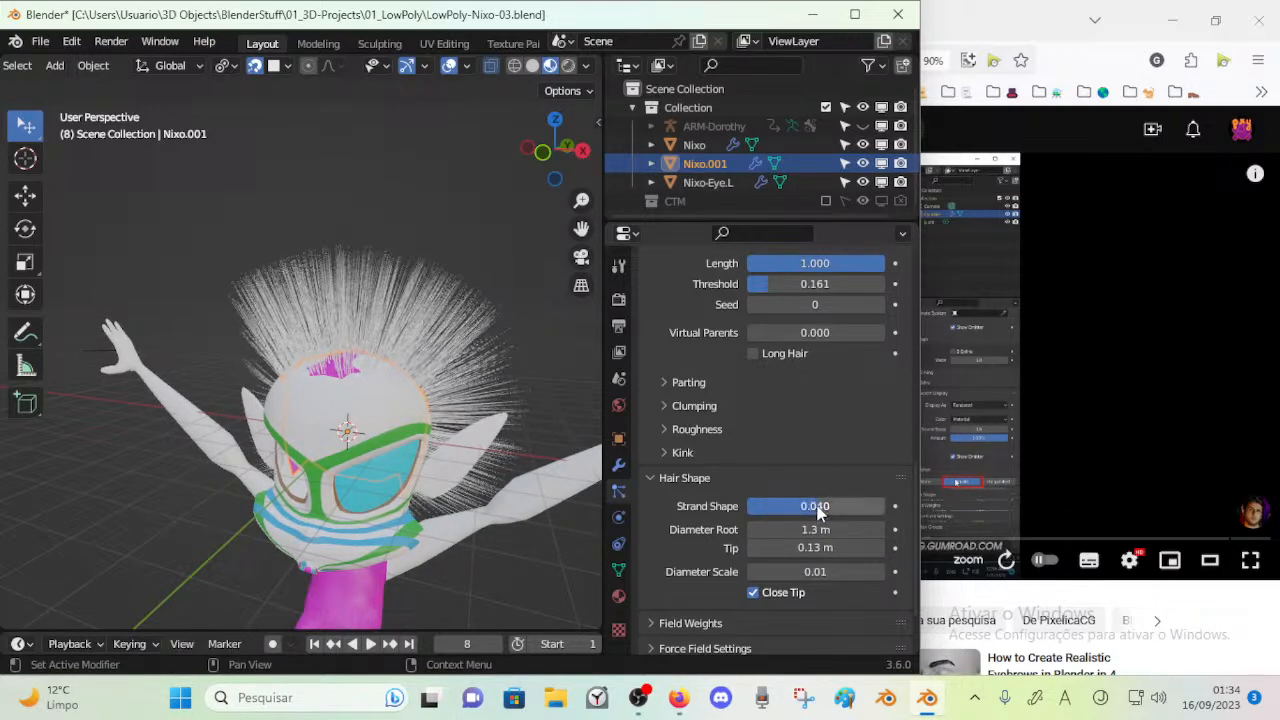
drag(782, 573, 814, 573)
Thicken the hair strands by setting Tip to 1.3 m and Diameter Scale to 0.06
scroll(415, 434, up, 5)
middle_drag(415, 434, 385, 406)
drag(810, 548, 836, 548)
middle_drag(420, 400, 240, 398)
drag(800, 548, 846, 548)
middle_drag(540, 470, 421, 386)
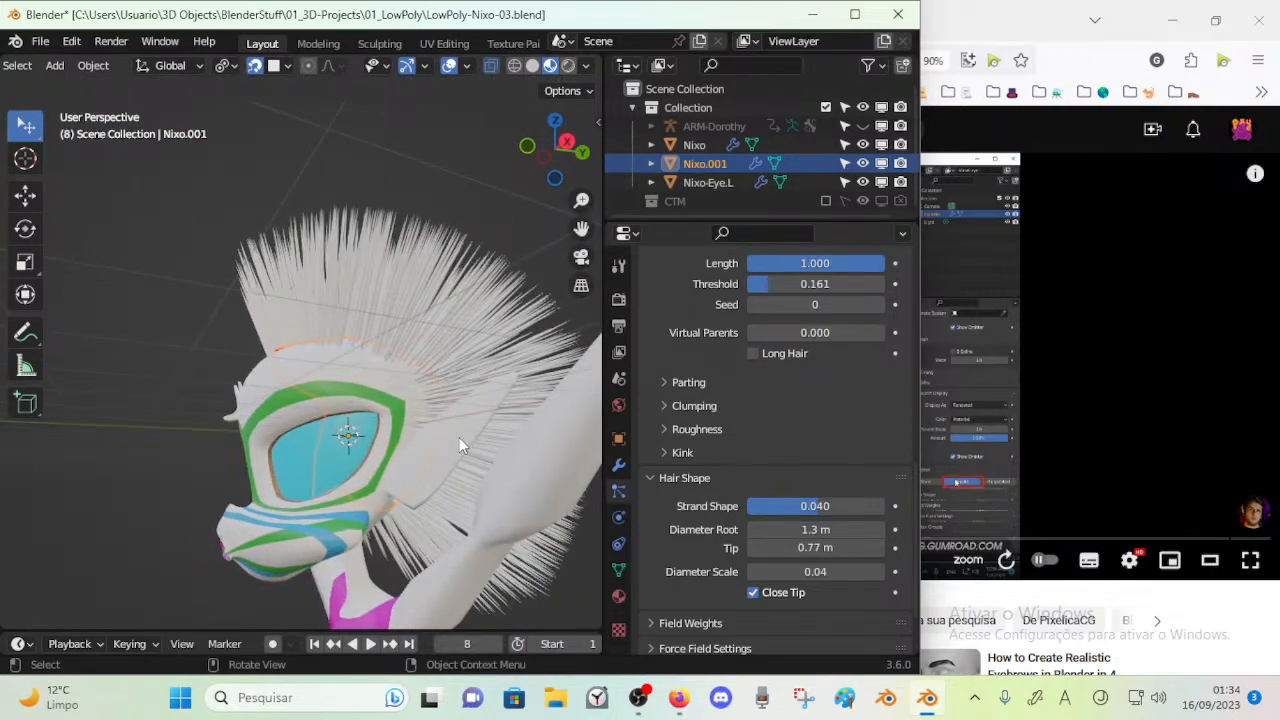
scroll(459, 437, up, 1)
middle_drag(449, 446, 462, 466)
drag(842, 547, 895, 547)
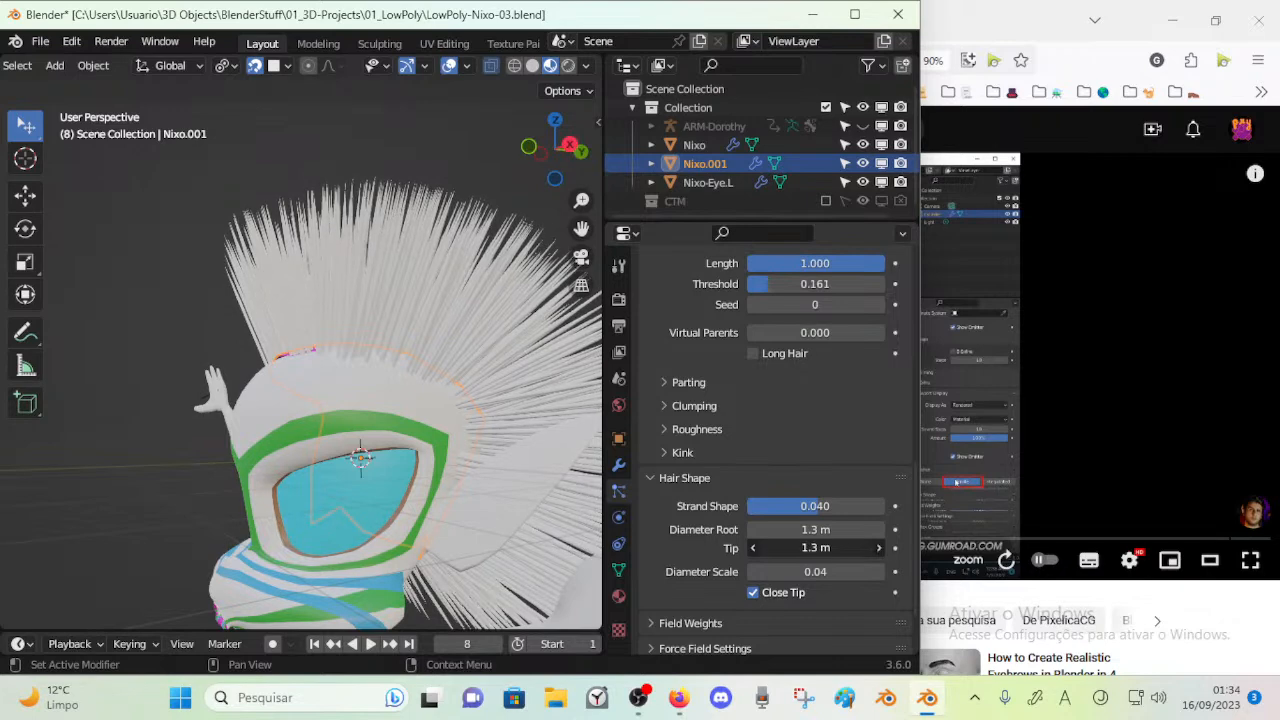
mouse_move(797, 571)
mouse_down()
mouse_move(812, 571)
mouse_move(797, 571)
mouse_up()
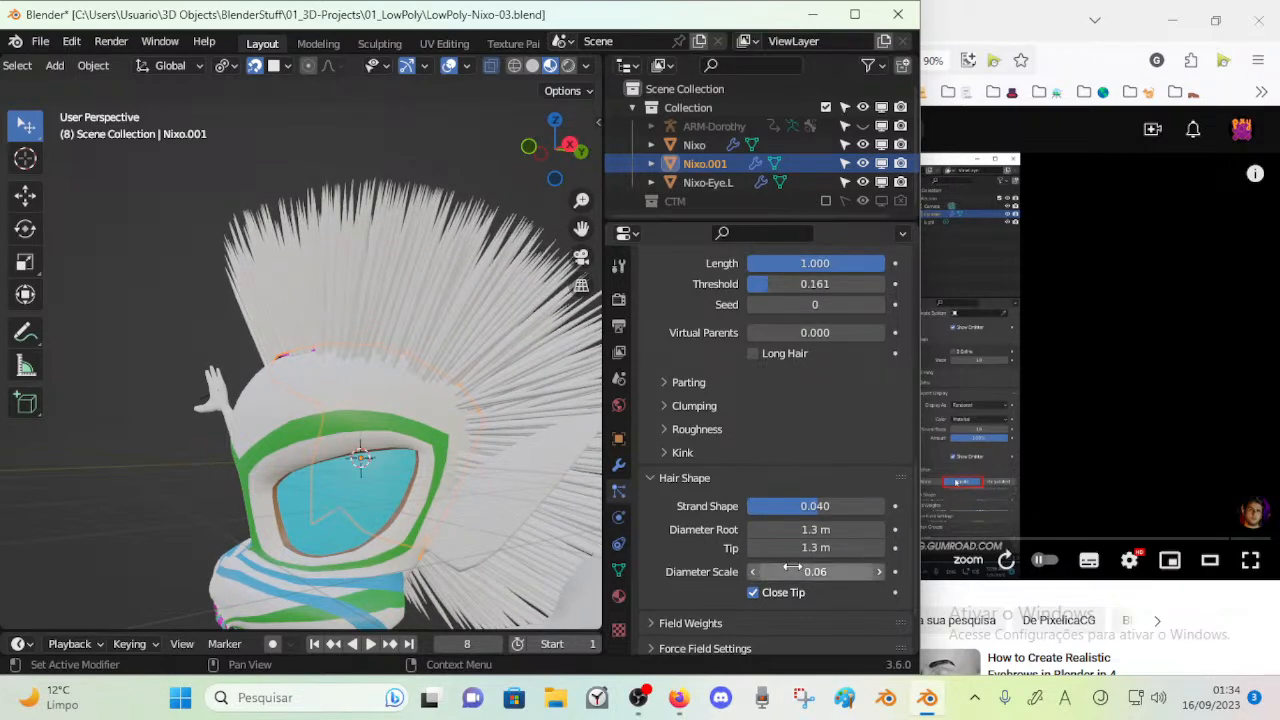
Try the strands without Close Tip, enable it again and look through the Field Weights settings
click(755, 594)
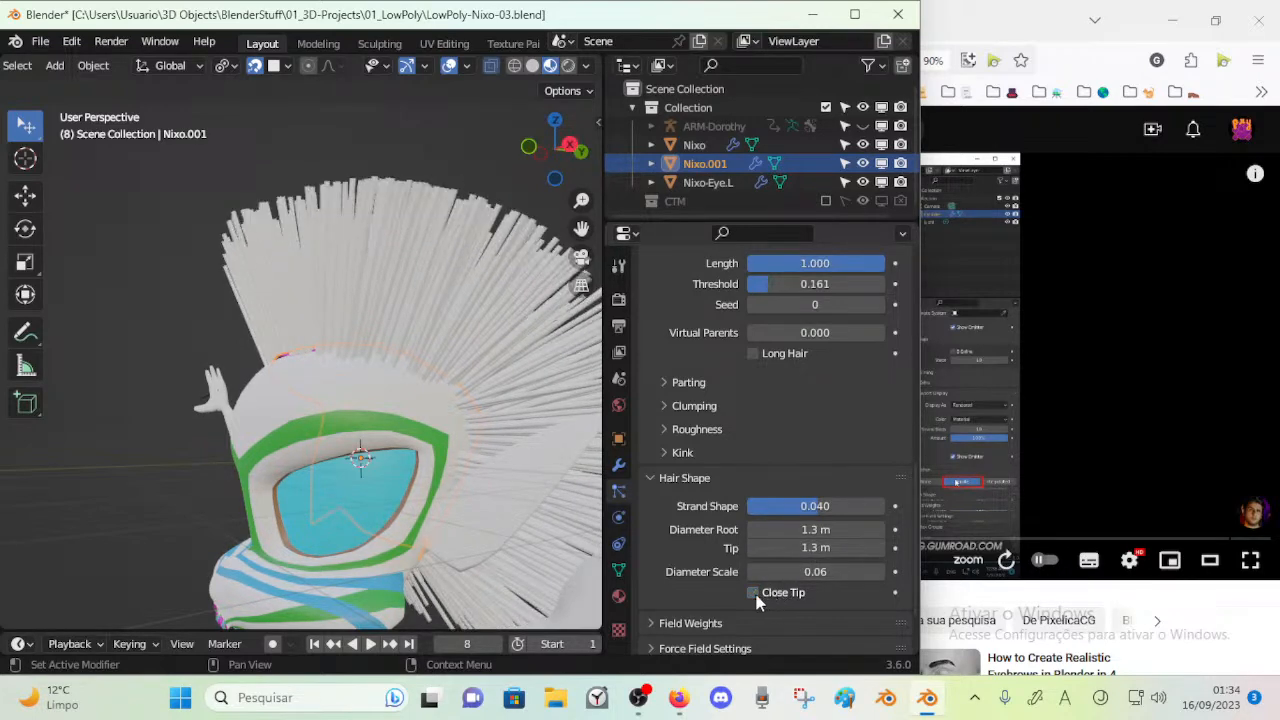
click(754, 593)
scroll(766, 556, down, 2)
click(681, 556)
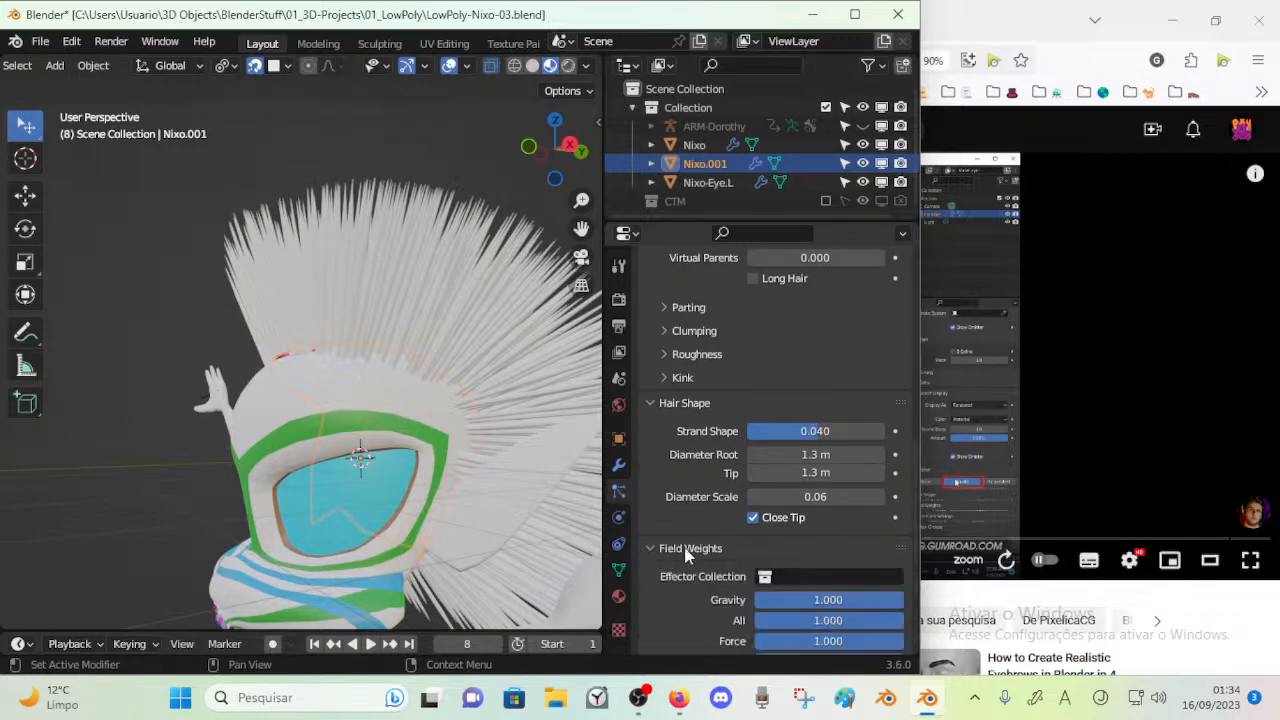
scroll(760, 520, down, 8)
scroll(719, 481, up, 2)
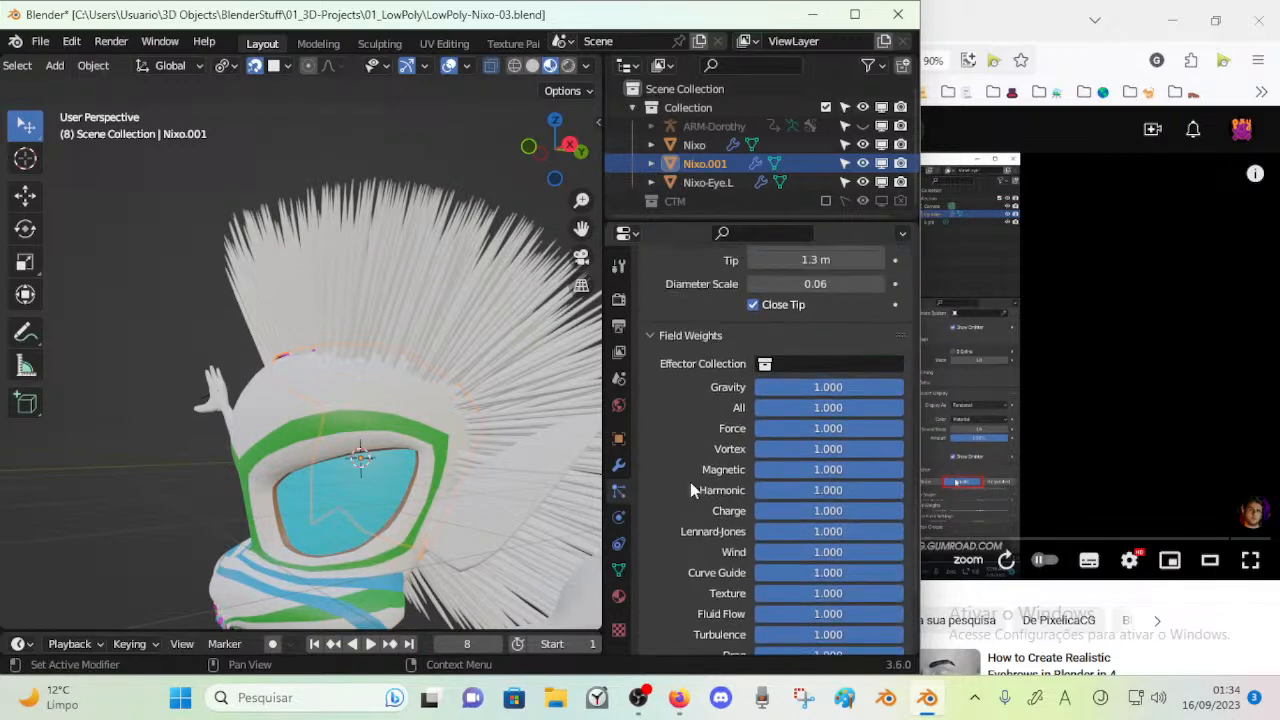
Play the character's animation to check how the hair follows the head, stopping at frame 55
key(space)
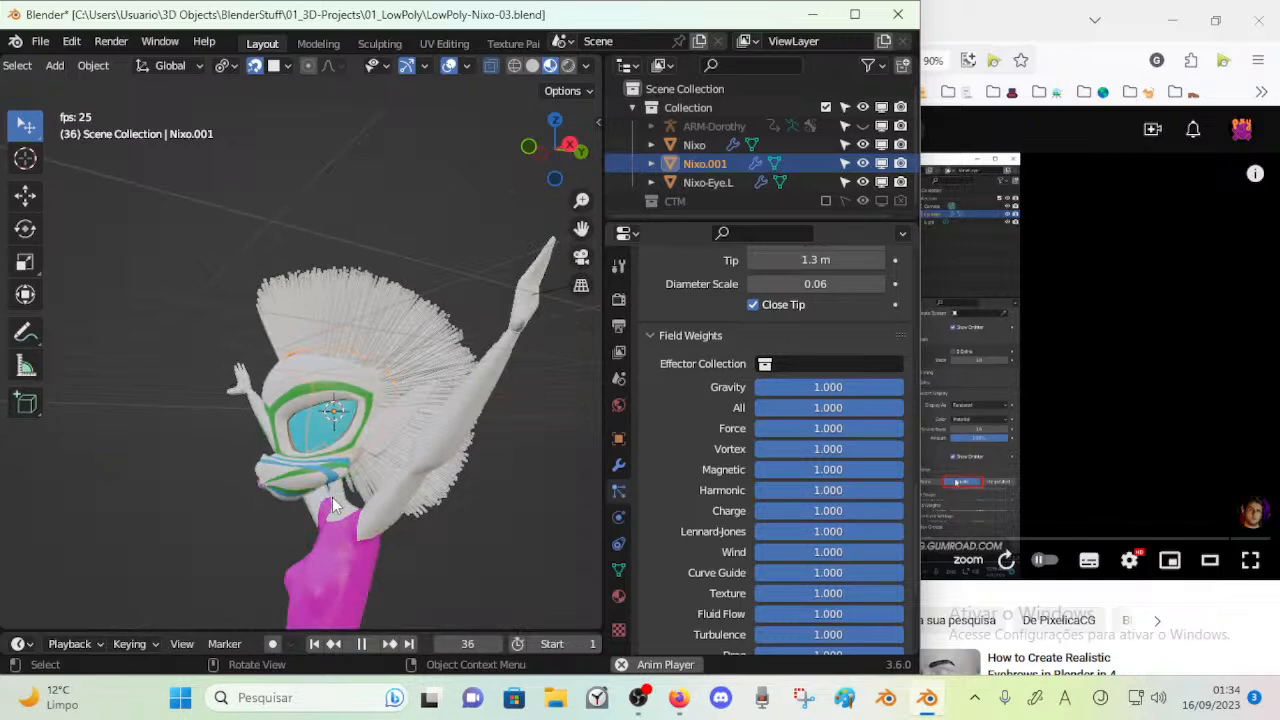
key(space)
key(space)
key(space)
middle_drag(320, 590, 505, 449)
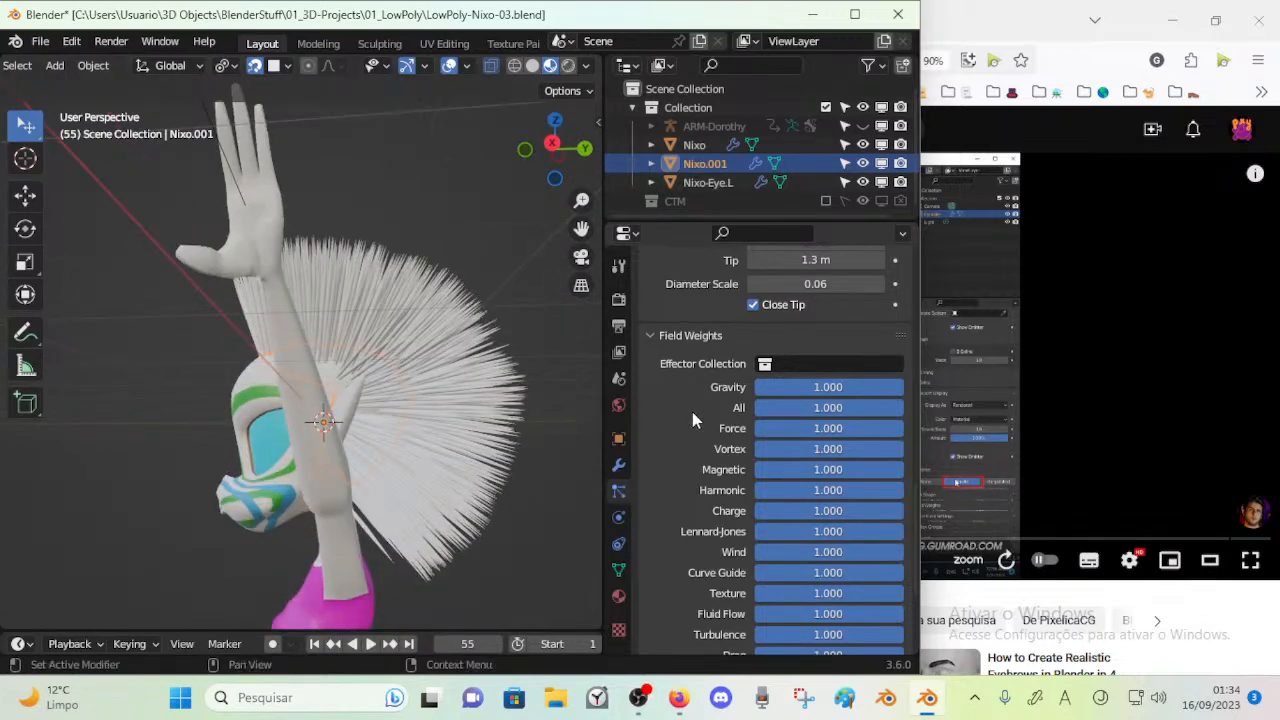
Review the thickened hair from behind the head and save the file
scroll(680, 420, up, 5)
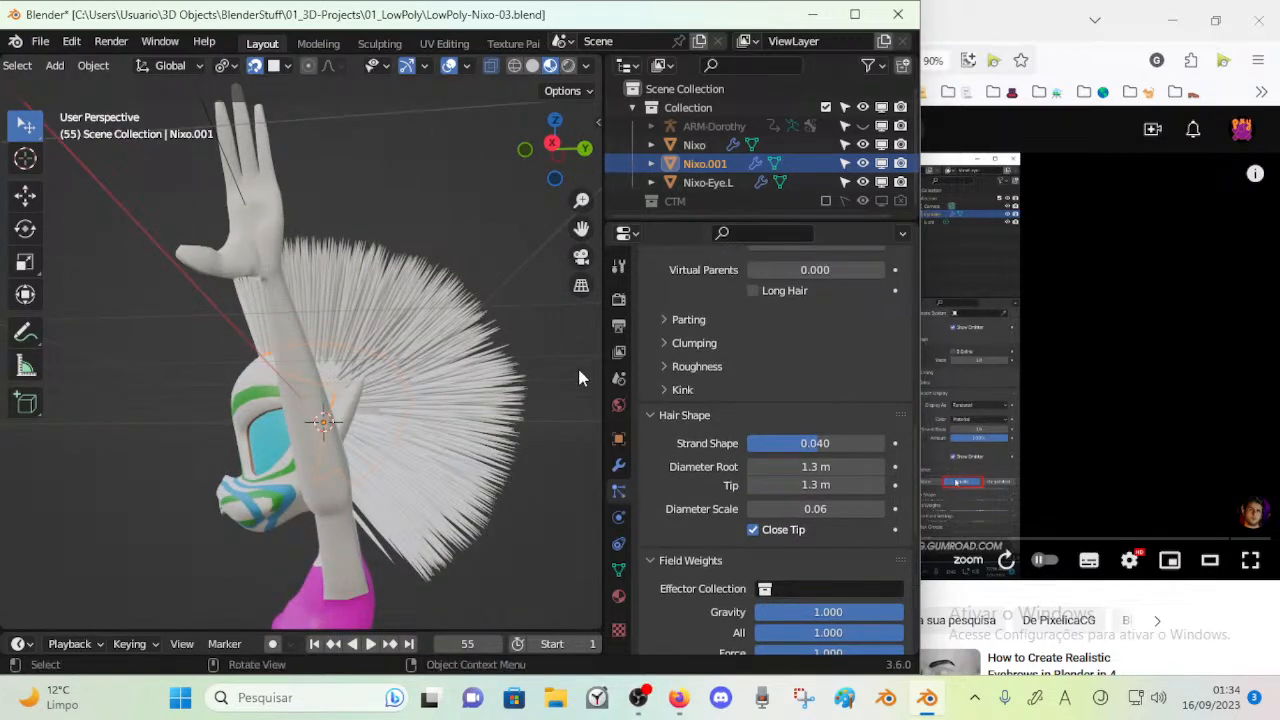
scroll(559, 347, up, 4)
scroll(486, 160, down, 7)
key(ctrl+Tab)
middle_drag(428, 360, 150, 400)
scroll(460, 391, up, 6)
key(ctrl+s)
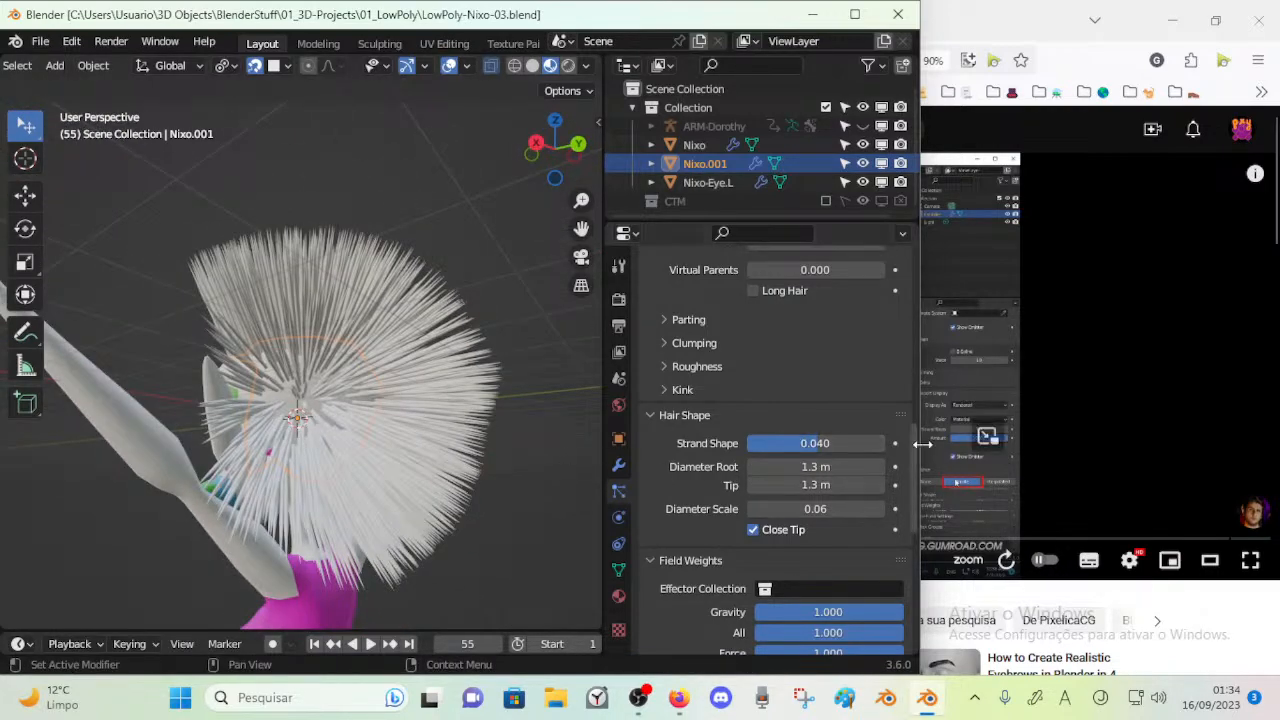
Set the Viewport Display color of the pink material to a very dark blue
scroll(747, 400, up, 4)
click(618, 596)
scroll(716, 370, up, 3)
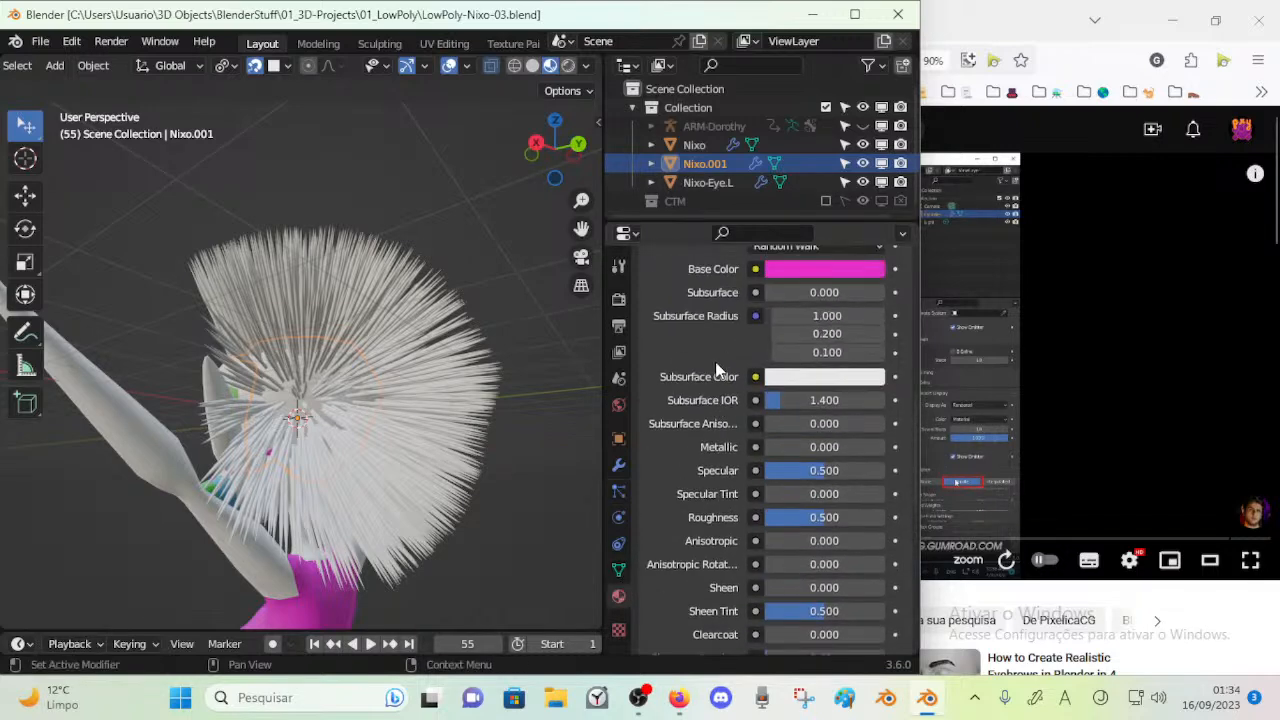
scroll(716, 370, up, 6)
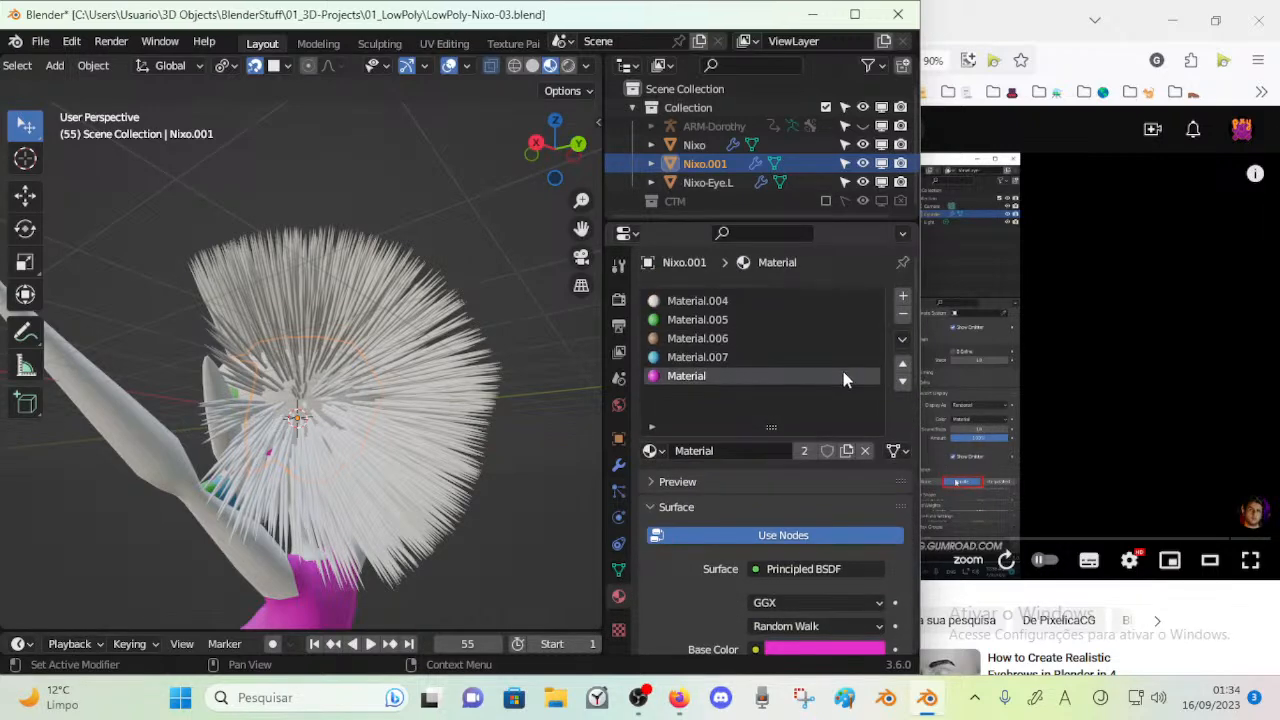
scroll(842, 378, down, 12)
scroll(740, 475, down, 10)
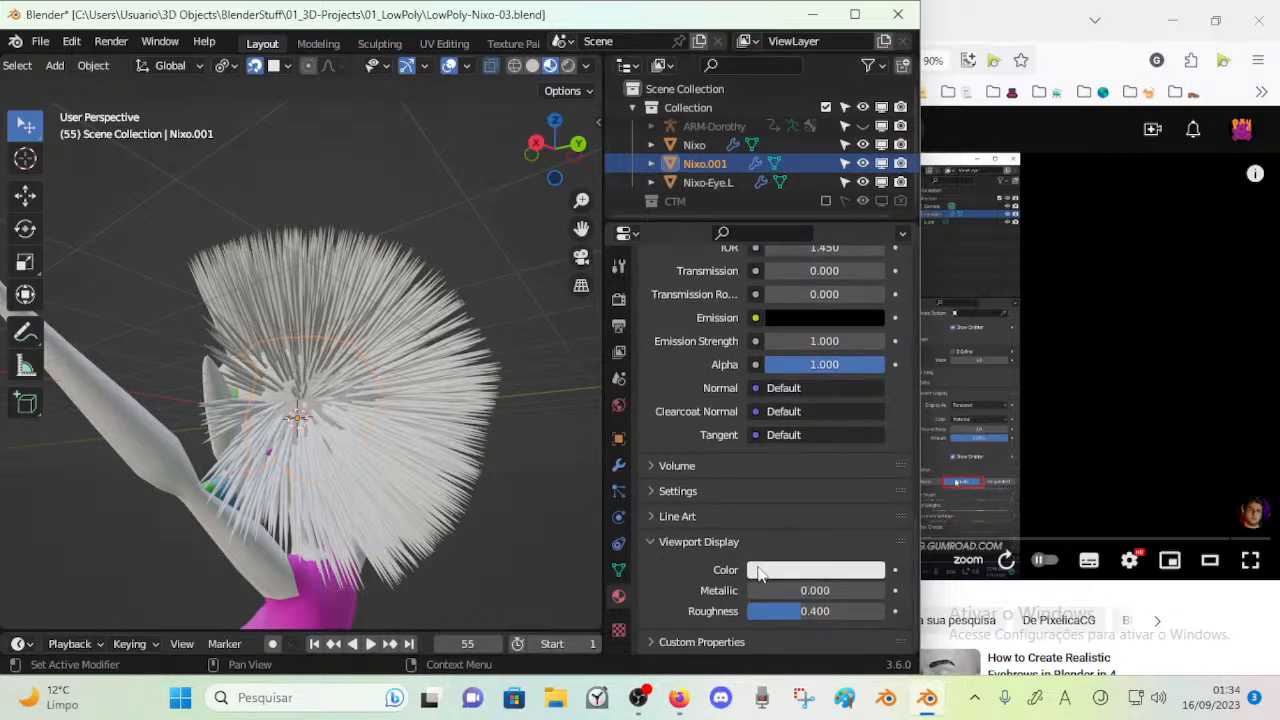
click(784, 569)
drag(829, 371, 814, 353)
drag(870, 317, 870, 412)
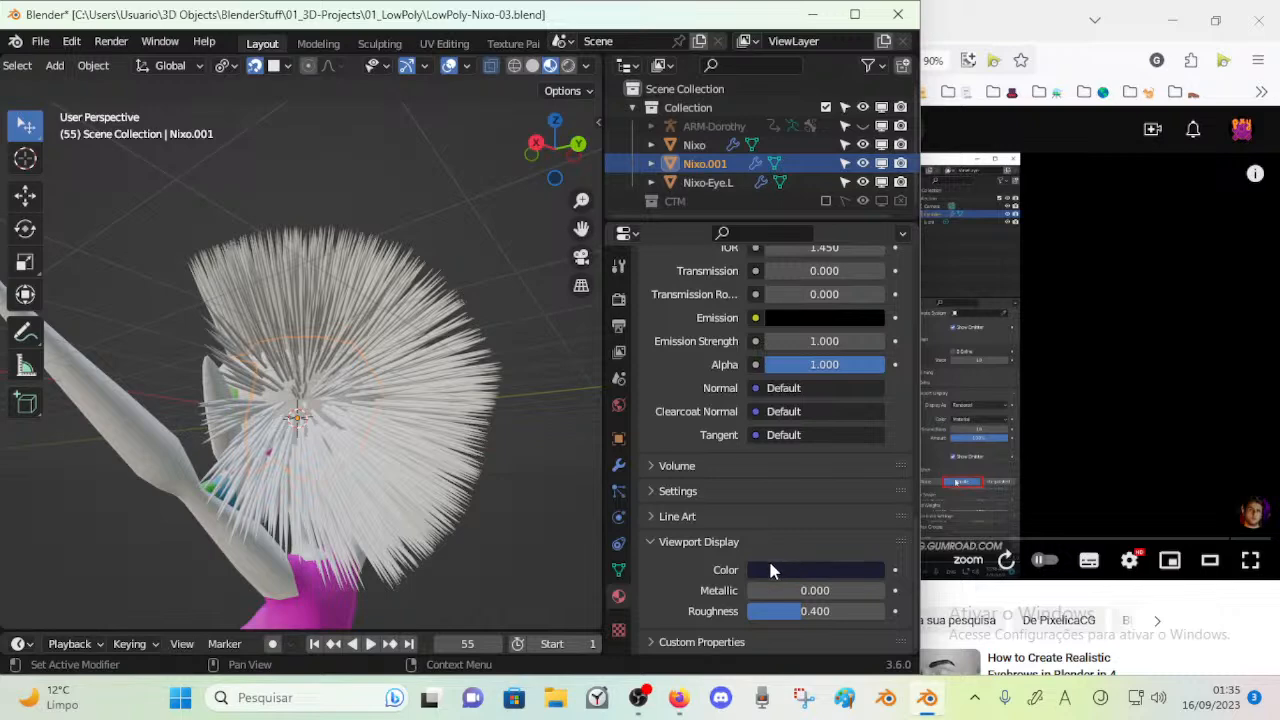
Add an empty material slot to the scalp mesh and open the list of existing materials
scroll(706, 552, up, 5)
scroll(706, 552, up, 8)
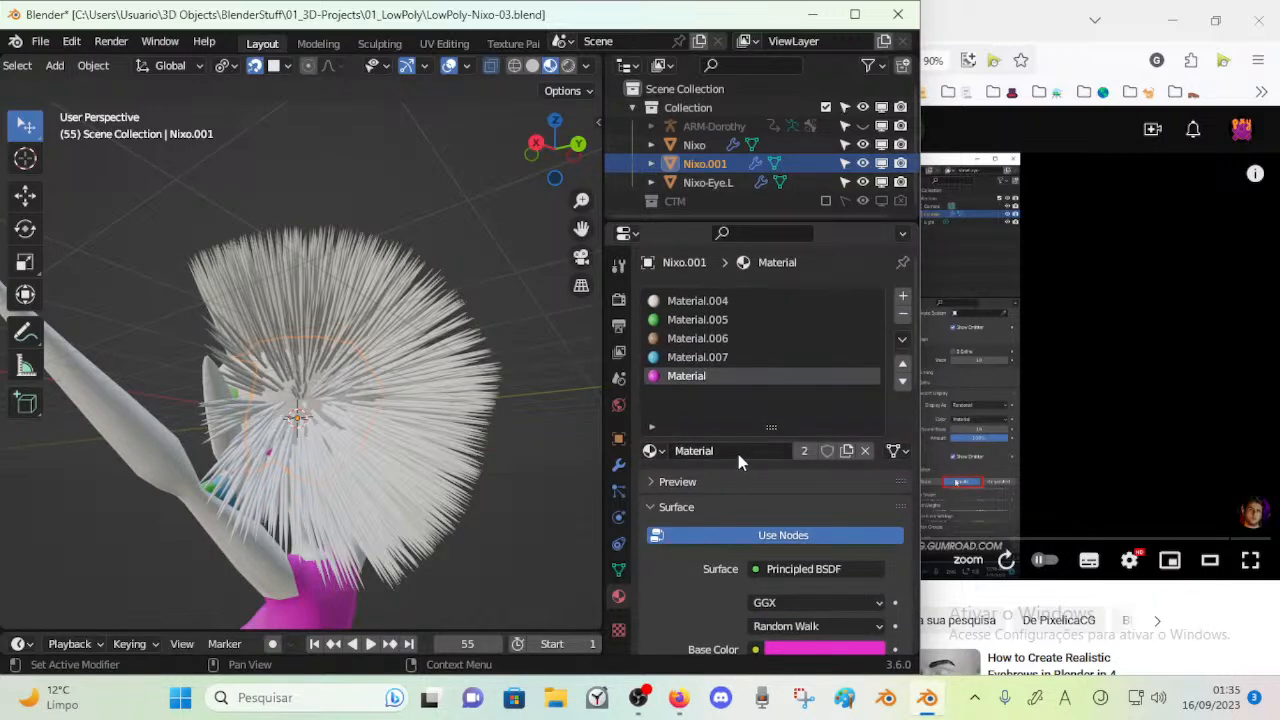
click(902, 296)
click(650, 450)
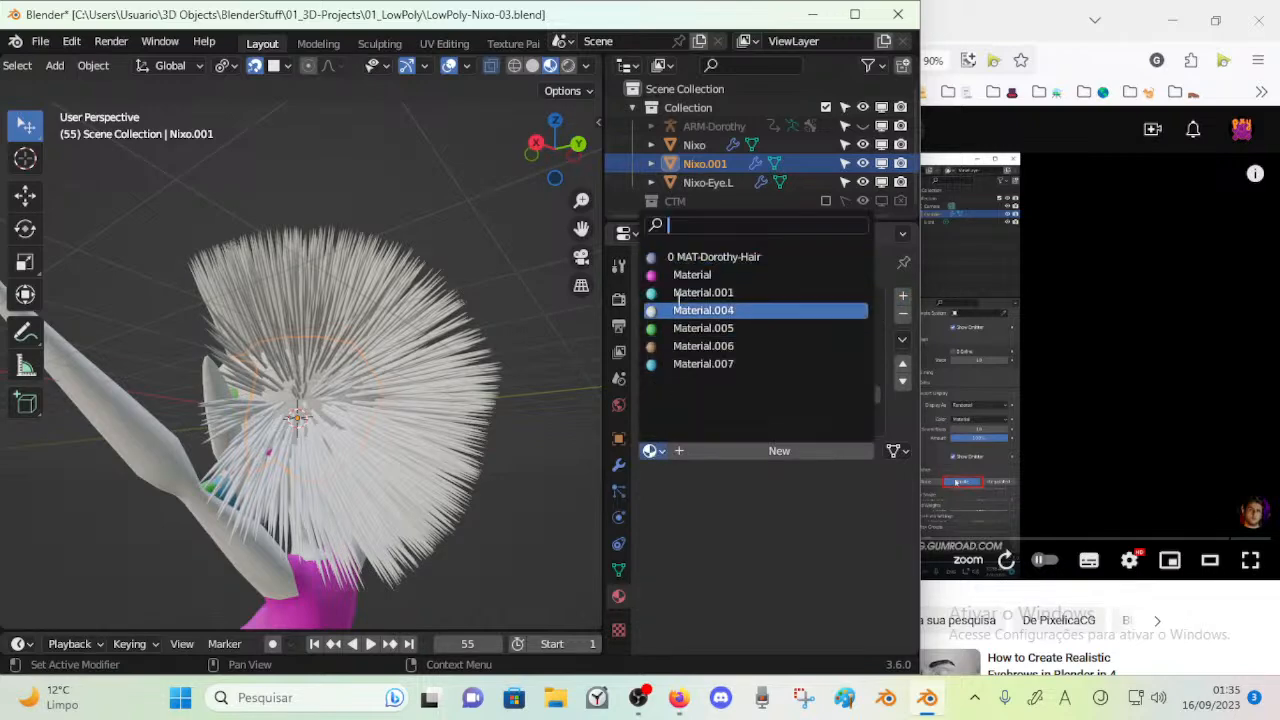
Select the whole scalp mesh in Edit Mode, set its edges' Mean Crease to 0 and return to Object Mode
key(Tab)
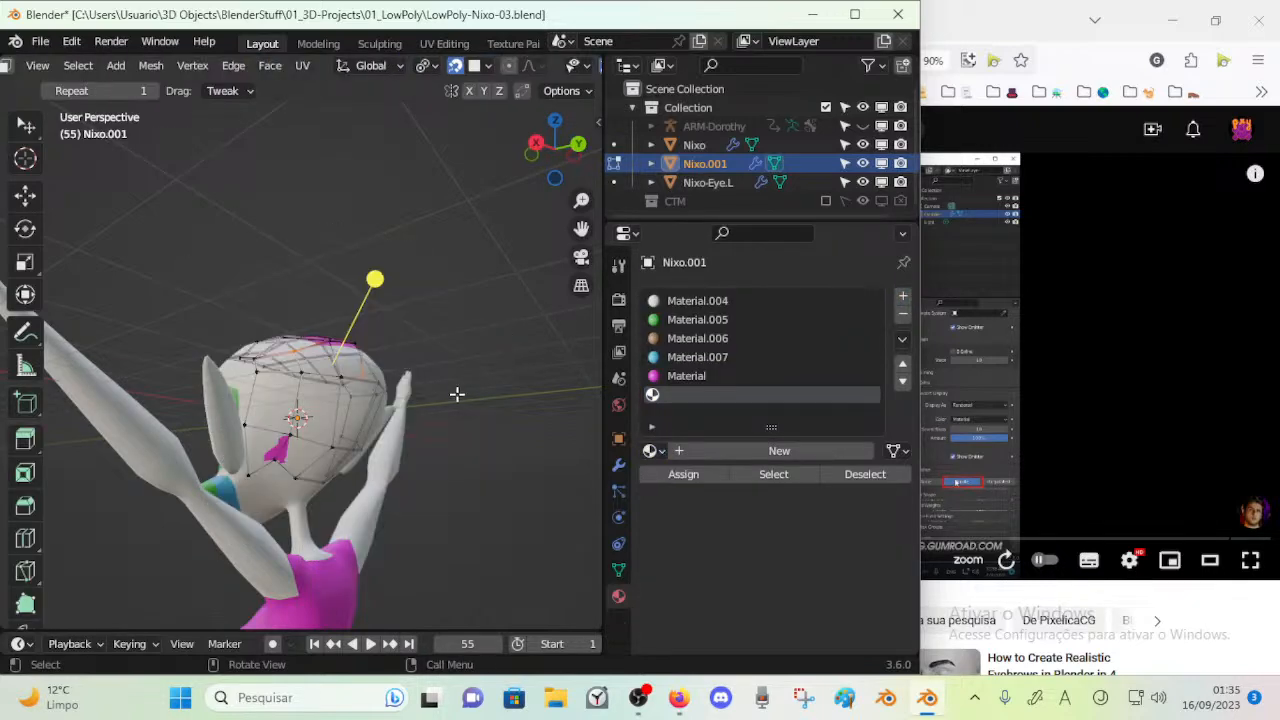
key(a)
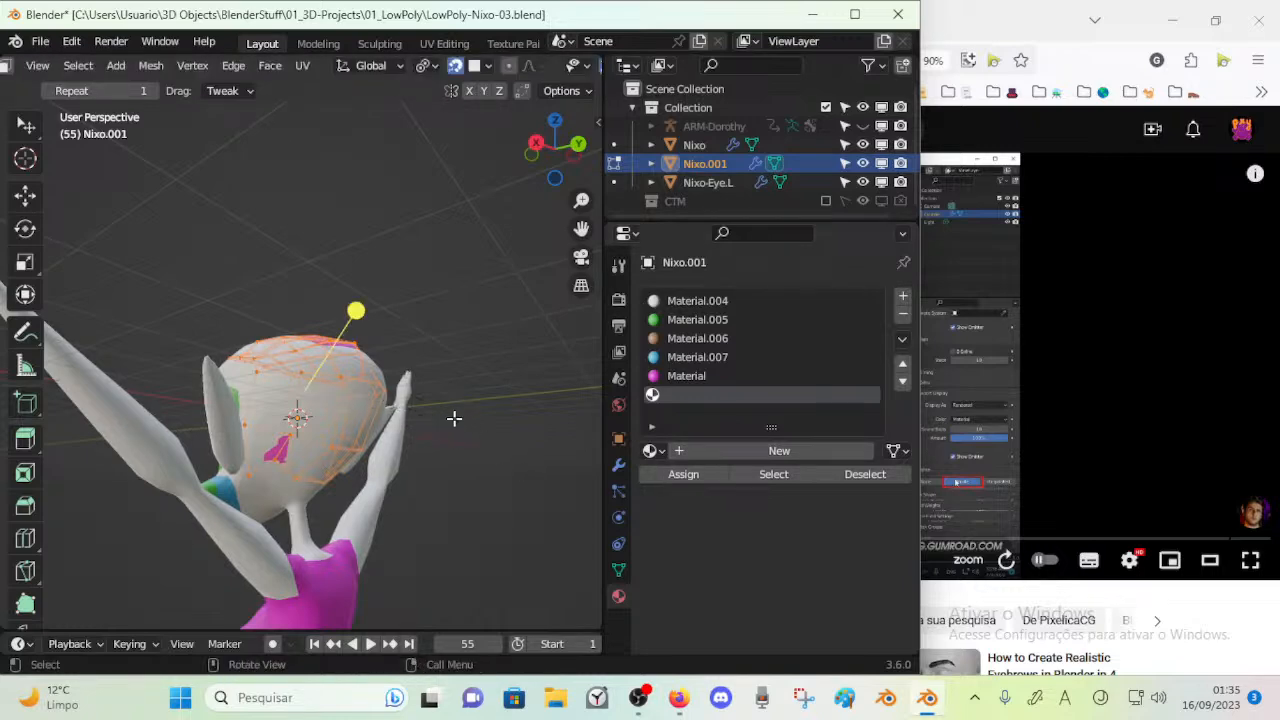
key(shift+e)
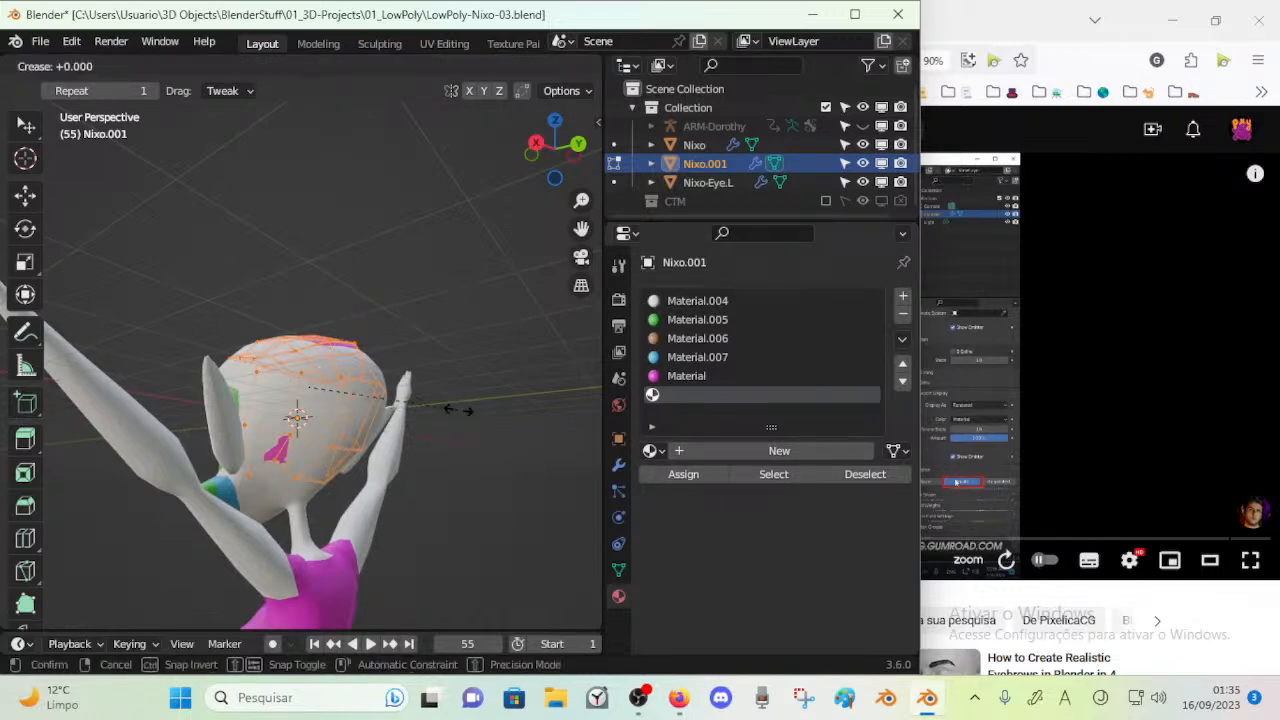
click(457, 409)
key(n)
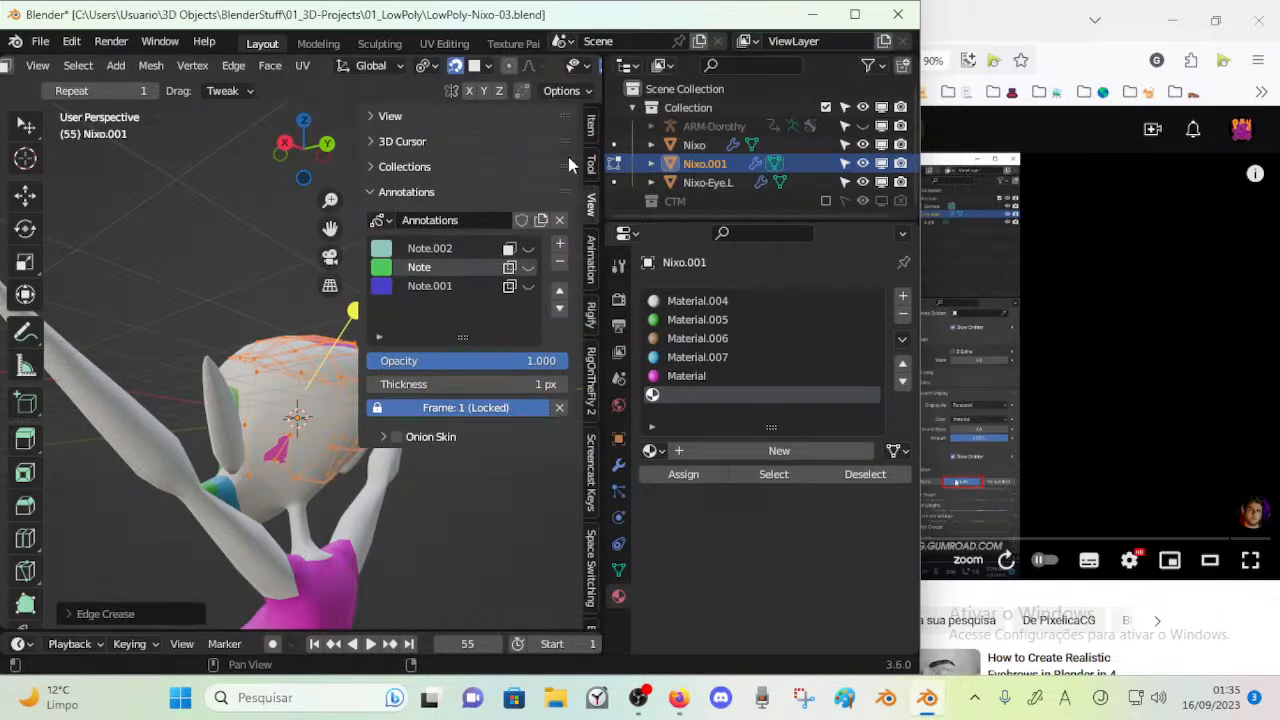
click(589, 127)
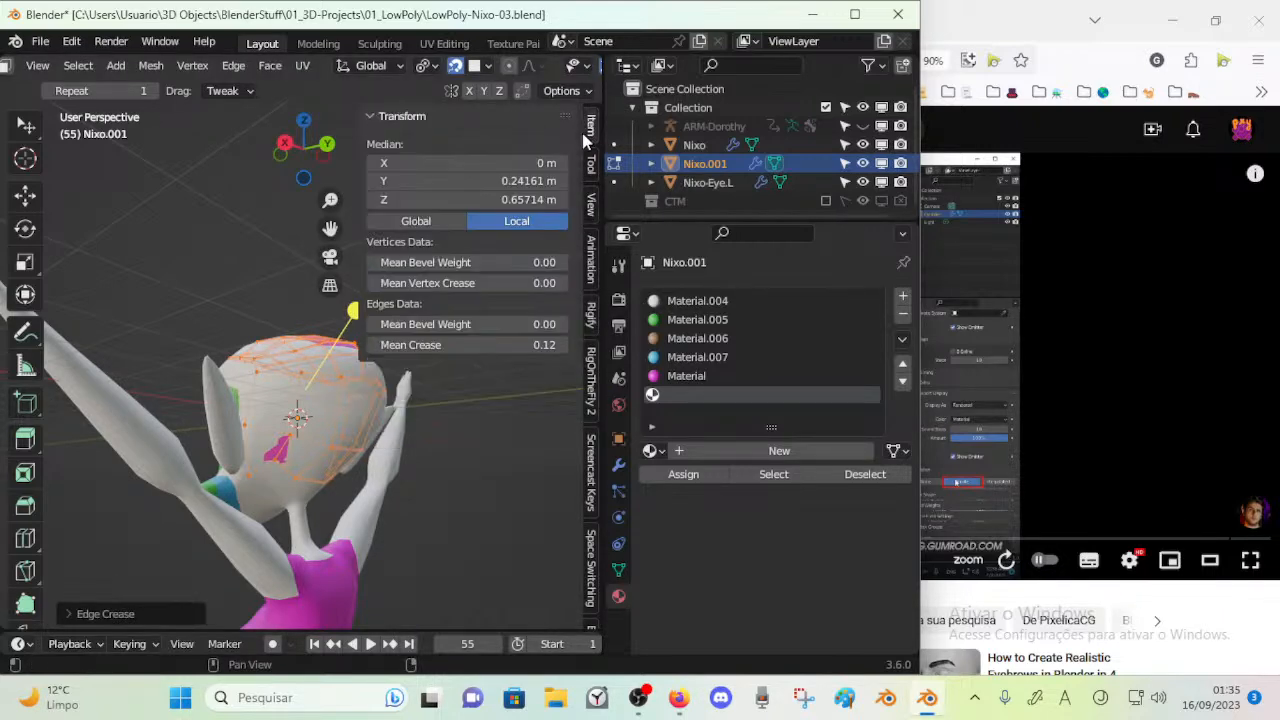
click(485, 342)
text(0)
key(Return)
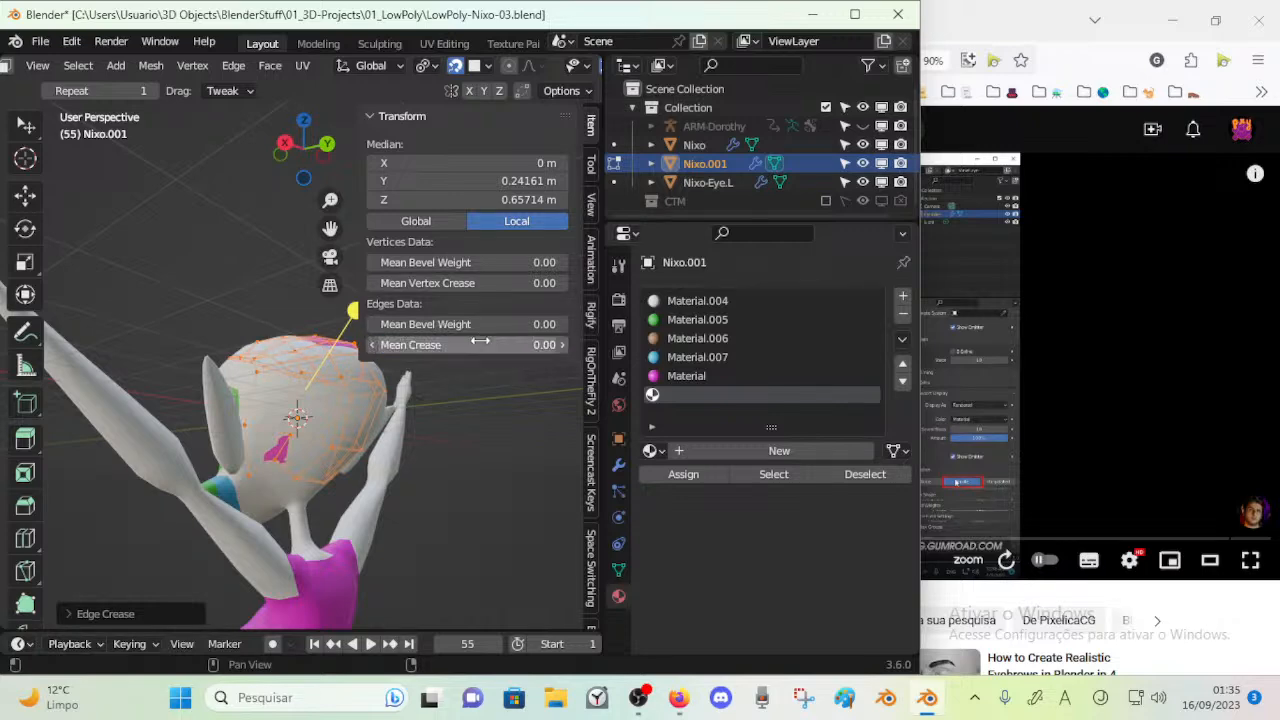
key(Tab)
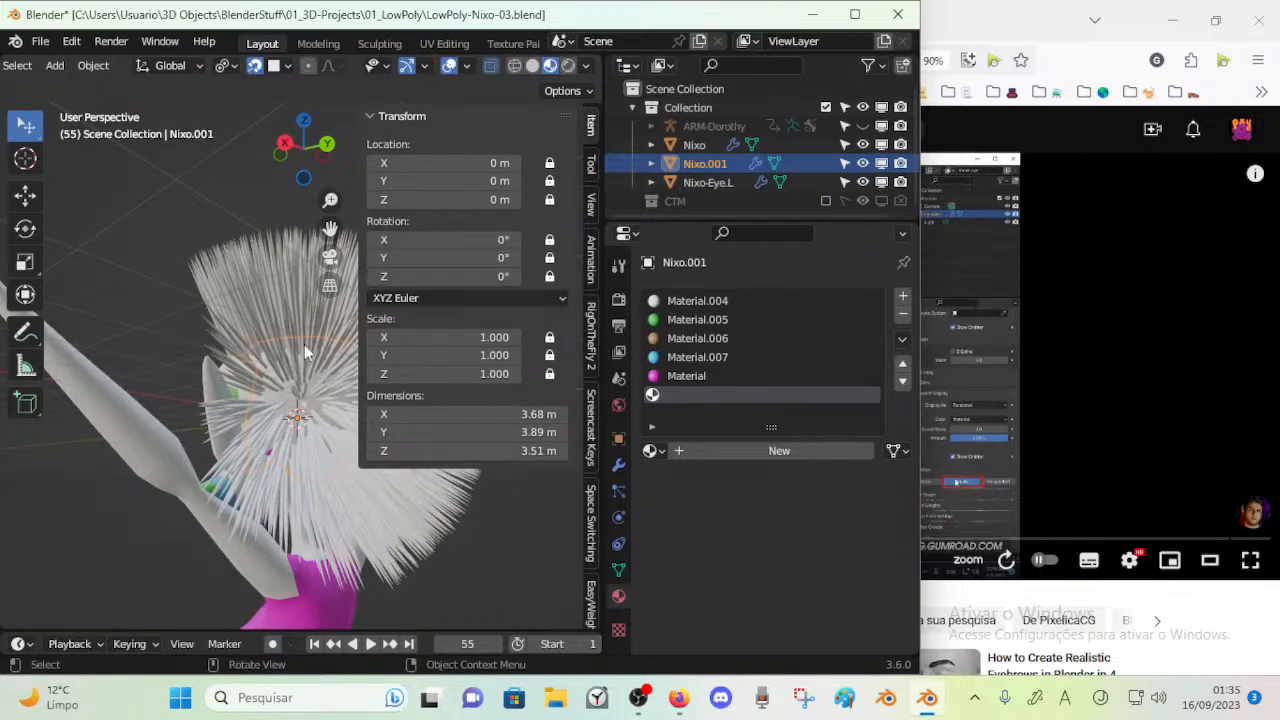
Create a new material in the scalp mesh's empty slot
click(652, 451)
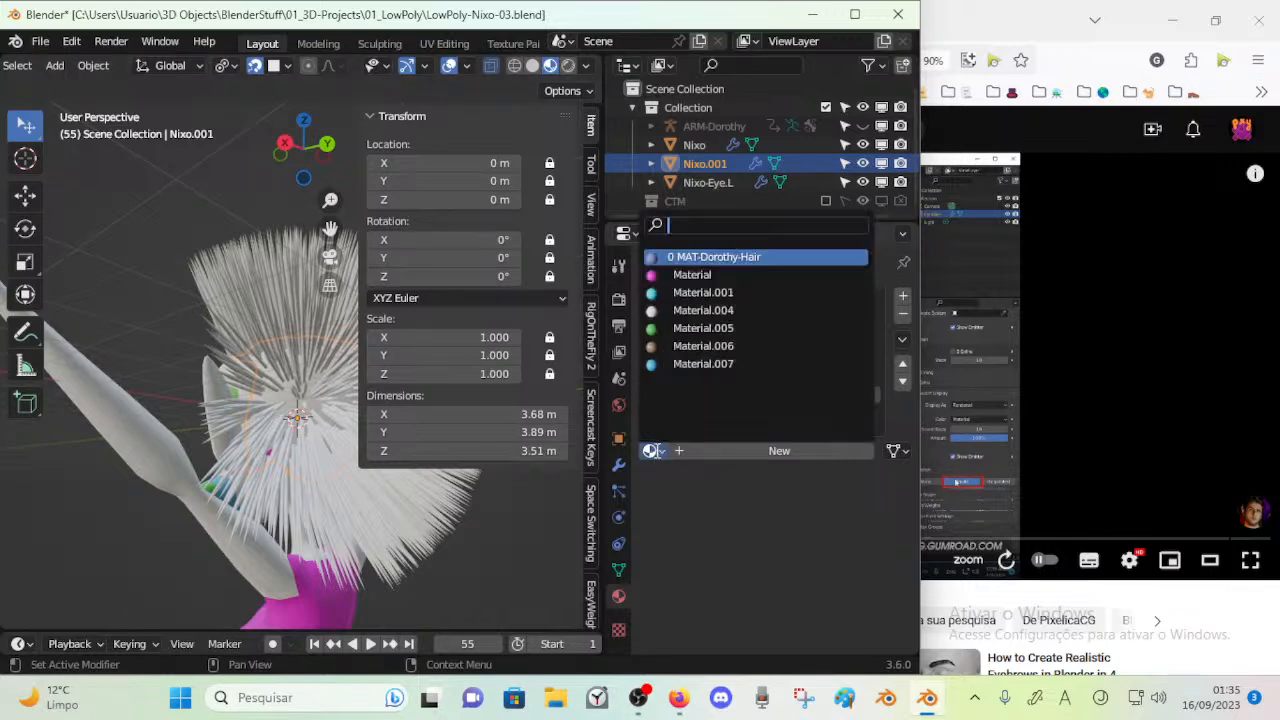
click(651, 449)
click(689, 454)
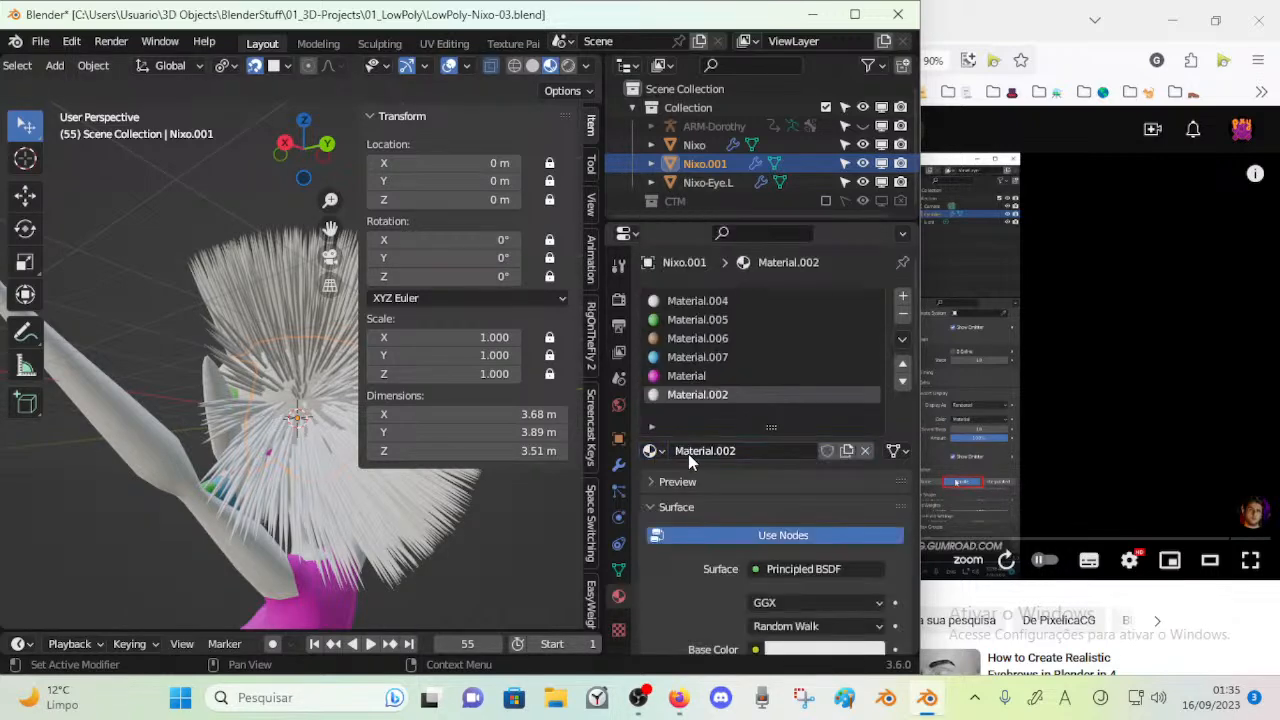
Remove every material slot from the scalp mesh except Material.002
click(790, 304)
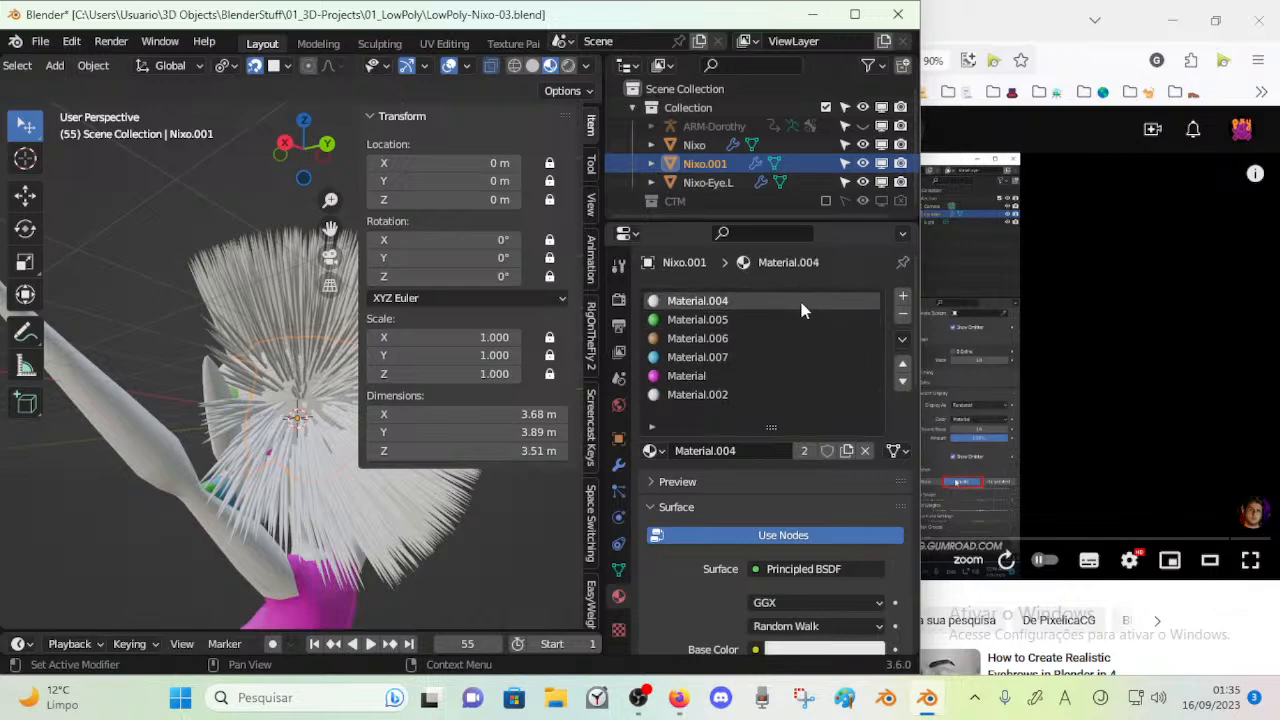
click(902, 318)
click(902, 318)
click(902, 318)
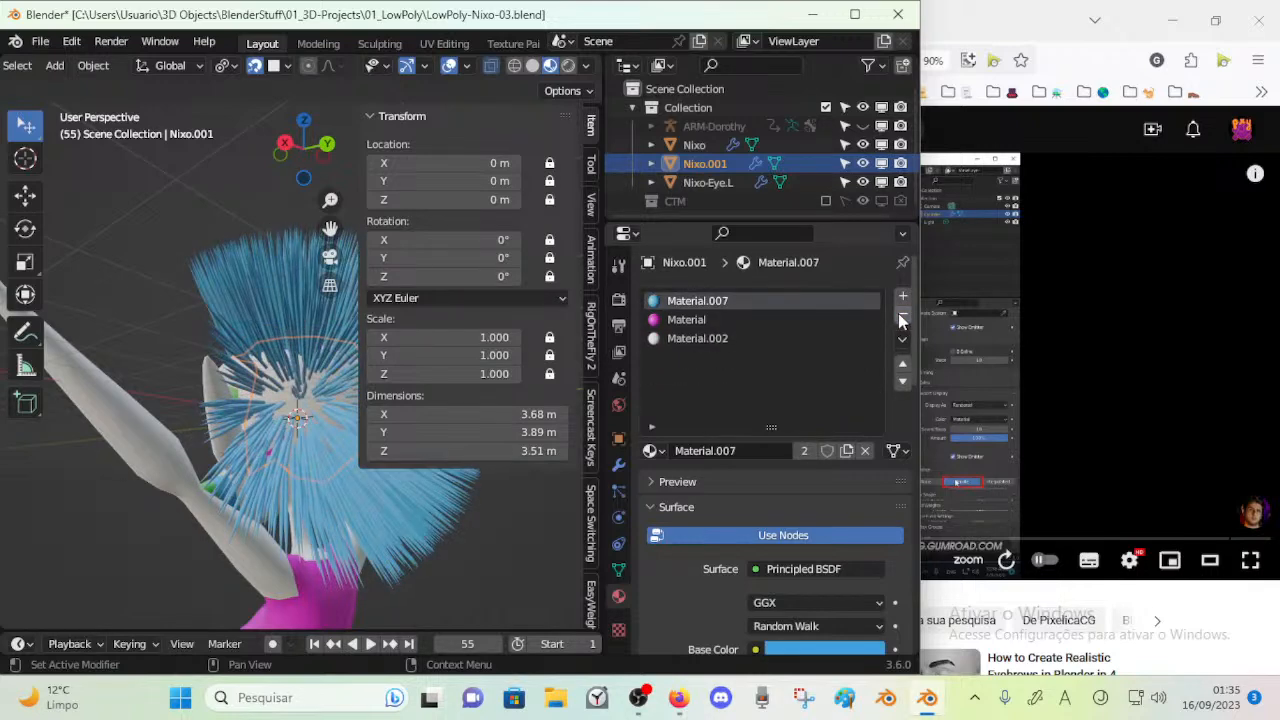
click(902, 318)
click(902, 318)
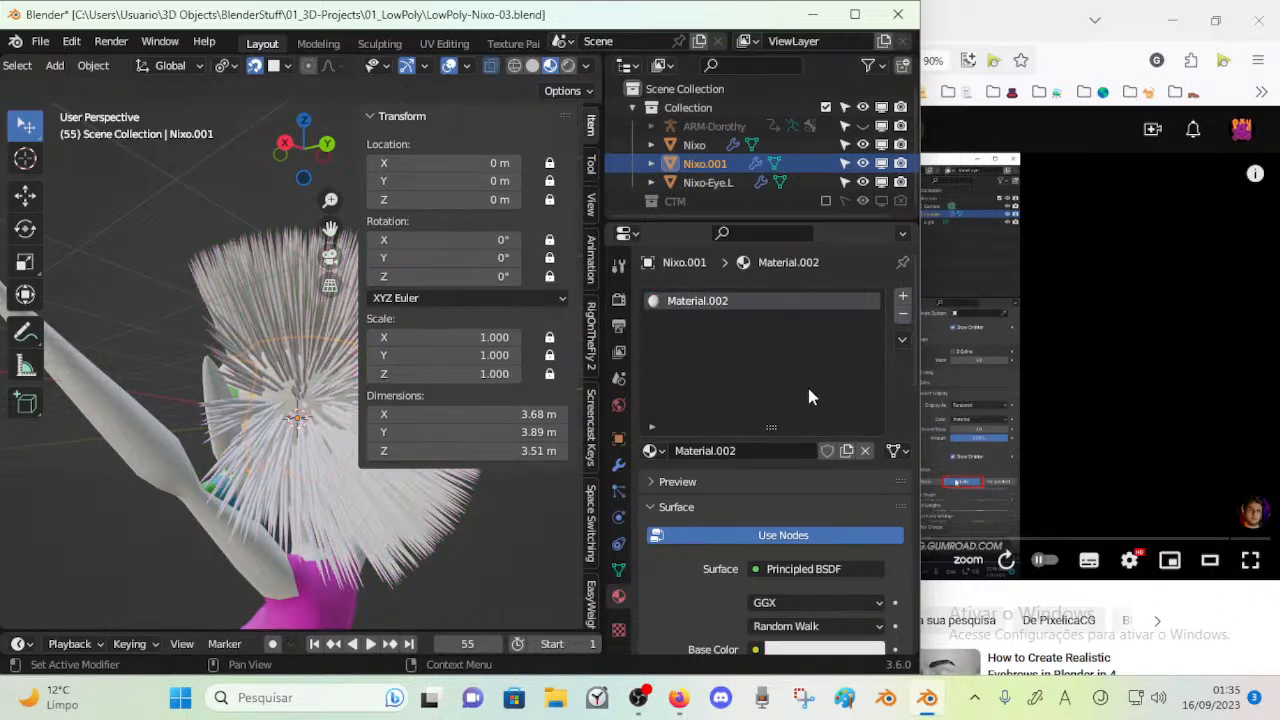
Set Material.002's Base Color to near-black with hue 0.643, saturation 0.108 and value 0.006, and save the file
click(798, 651)
drag(882, 490, 872, 520)
middle_drag(295, 357, 530, 425)
key(n)
middle_drag(437, 500, 450, 525)
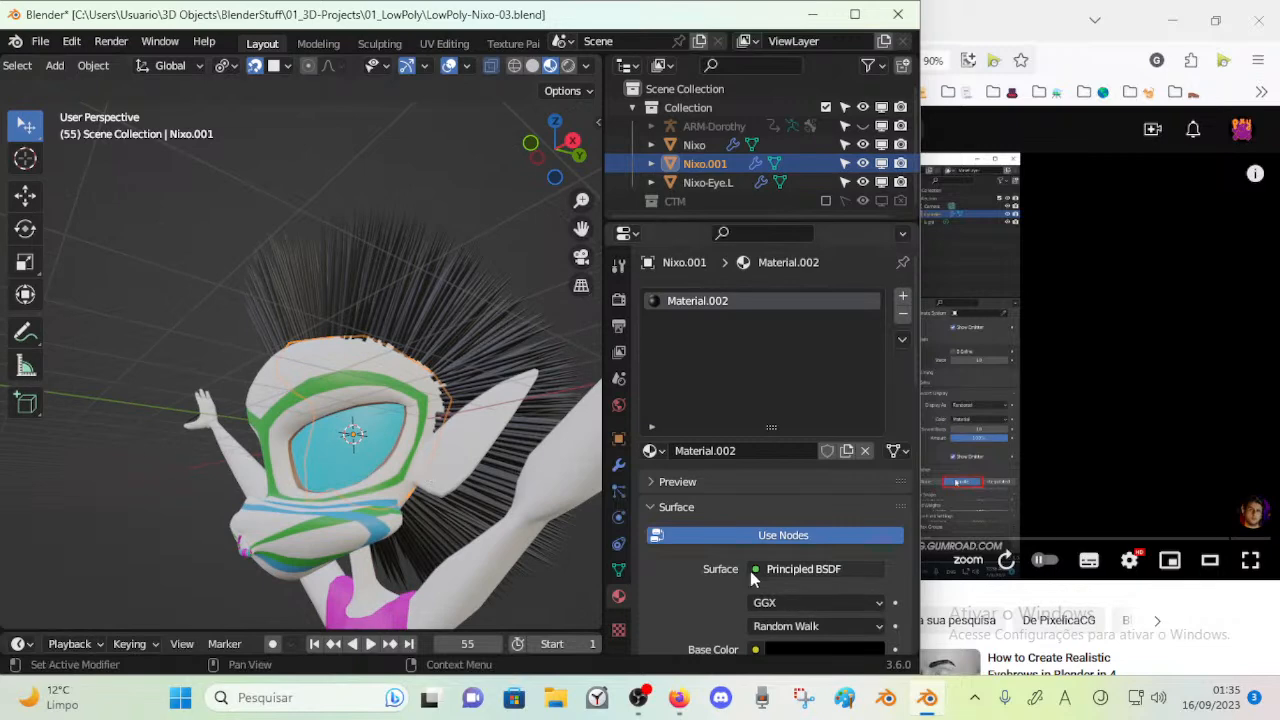
scroll(788, 590, down, 1)
click(800, 614)
drag(870, 478, 870, 476)
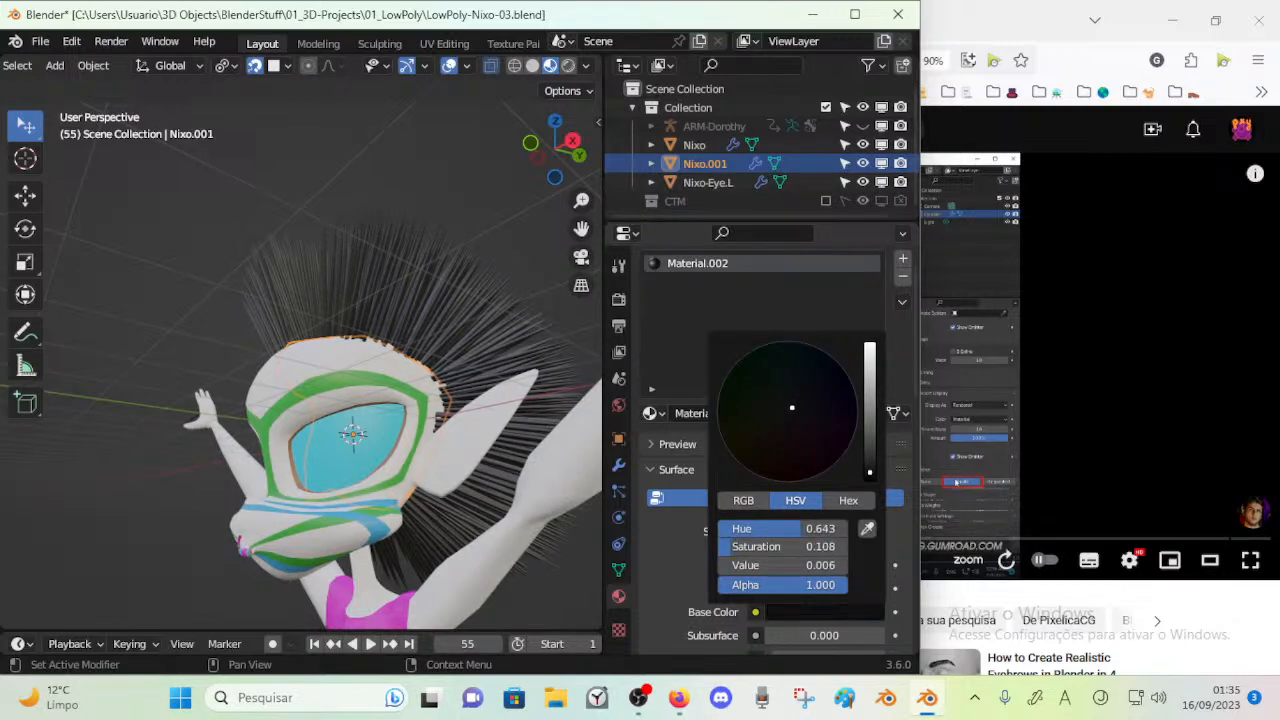
middle_drag(499, 392, 410, 395)
key(ctrl+s)
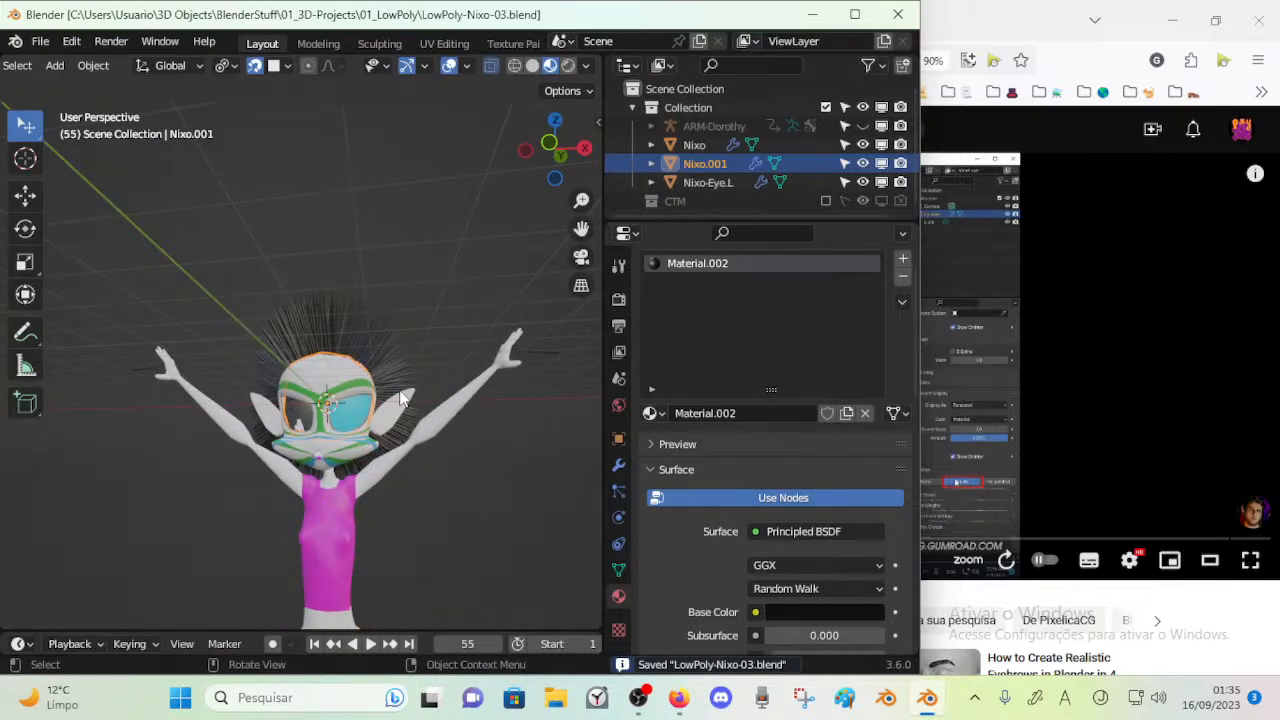
Deselect the scalp mesh, add a camera to the scene and check its view before returning to the perspective view
click(386, 249)
middle_drag(386, 249, 283, 290)
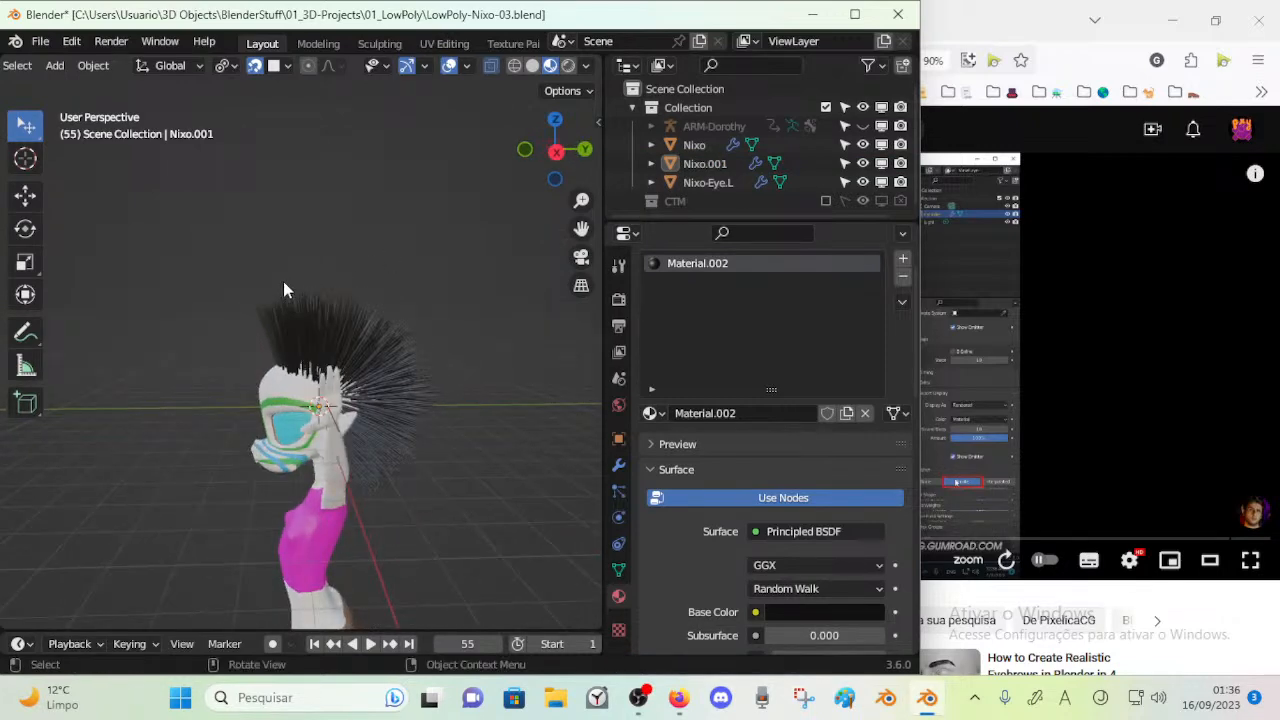
key(ctrl+Tab)
middle_drag(370, 266, 493, 335)
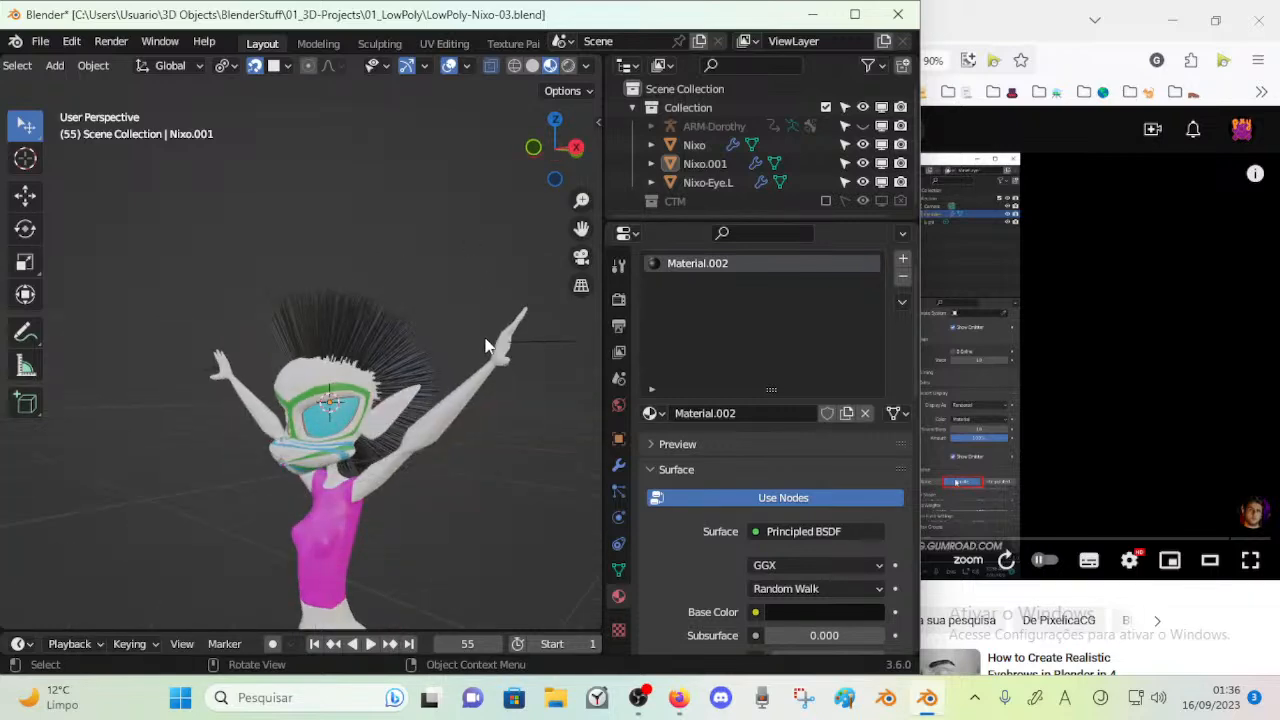
scroll(468, 335, up, 3)
scroll(393, 245, down, 4)
key(shift+a)
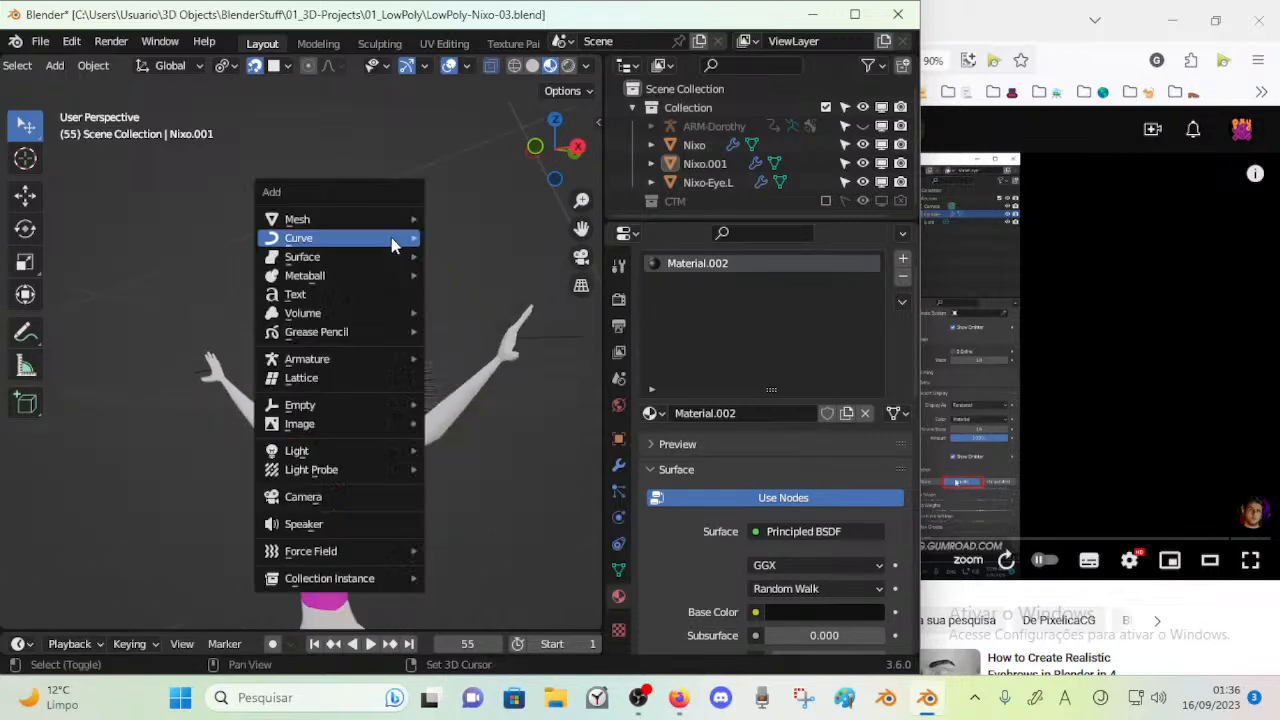
click(355, 500)
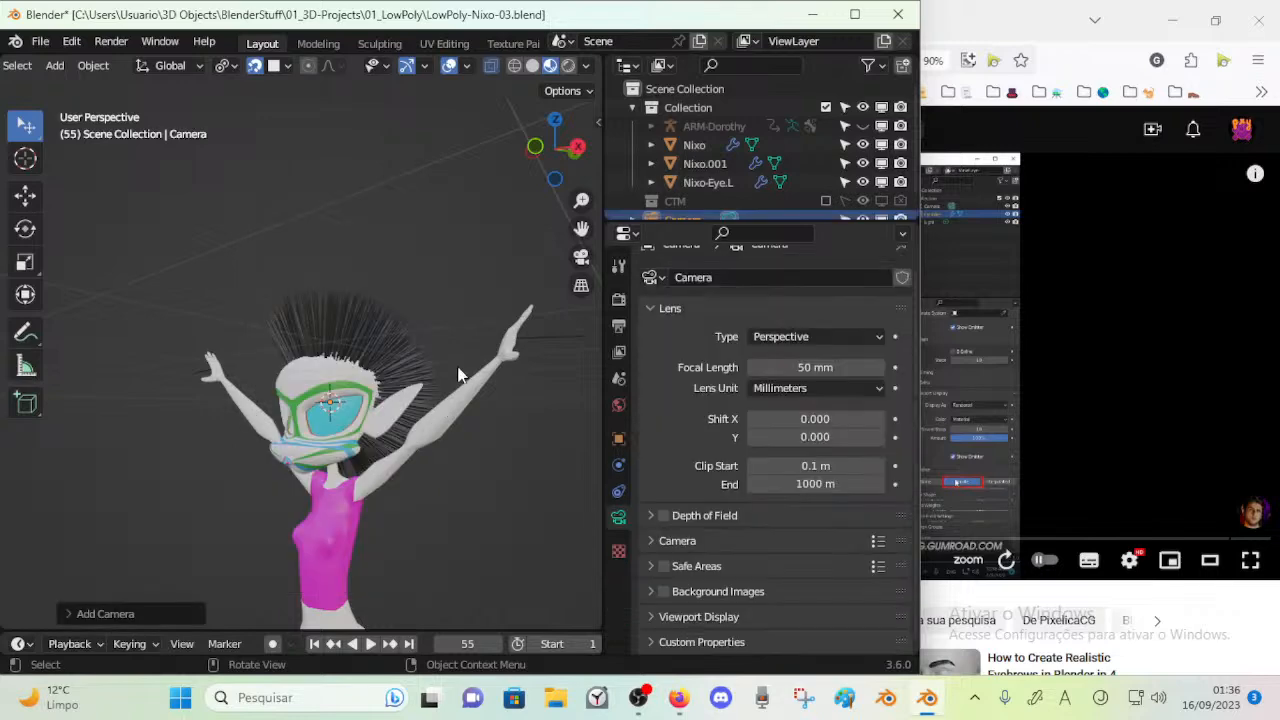
key(KP_0)
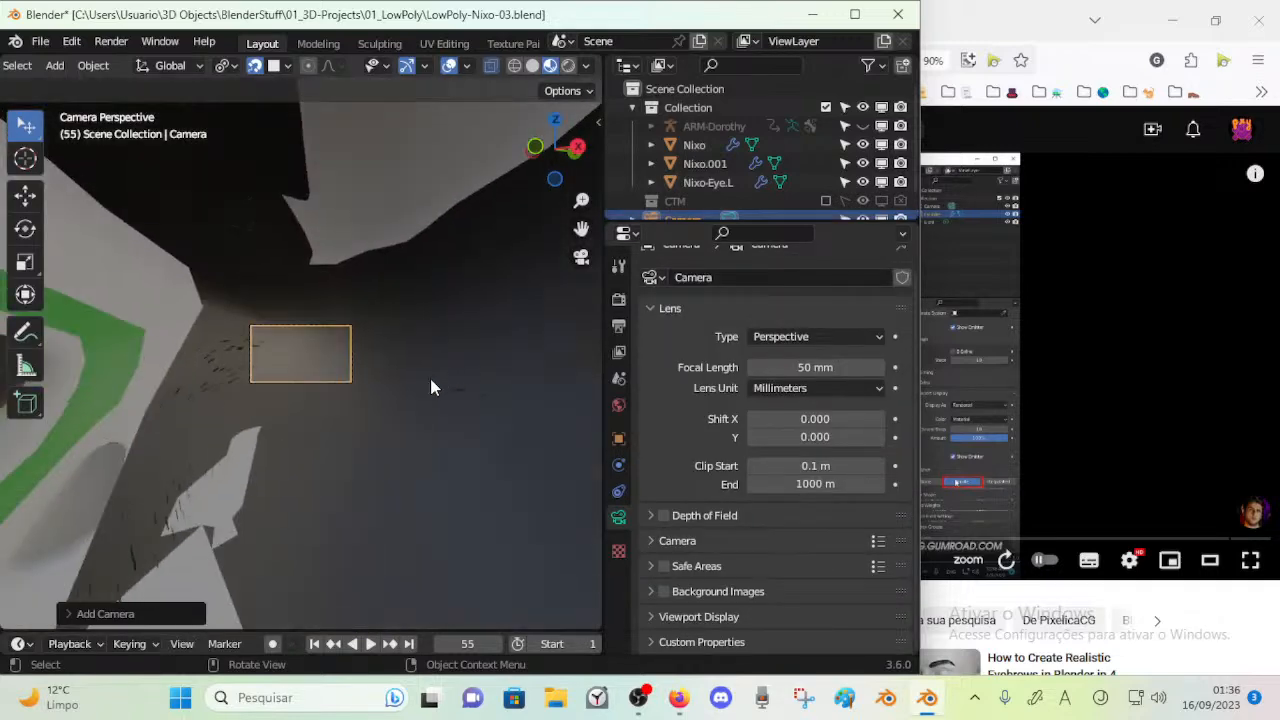
key(KP_0)
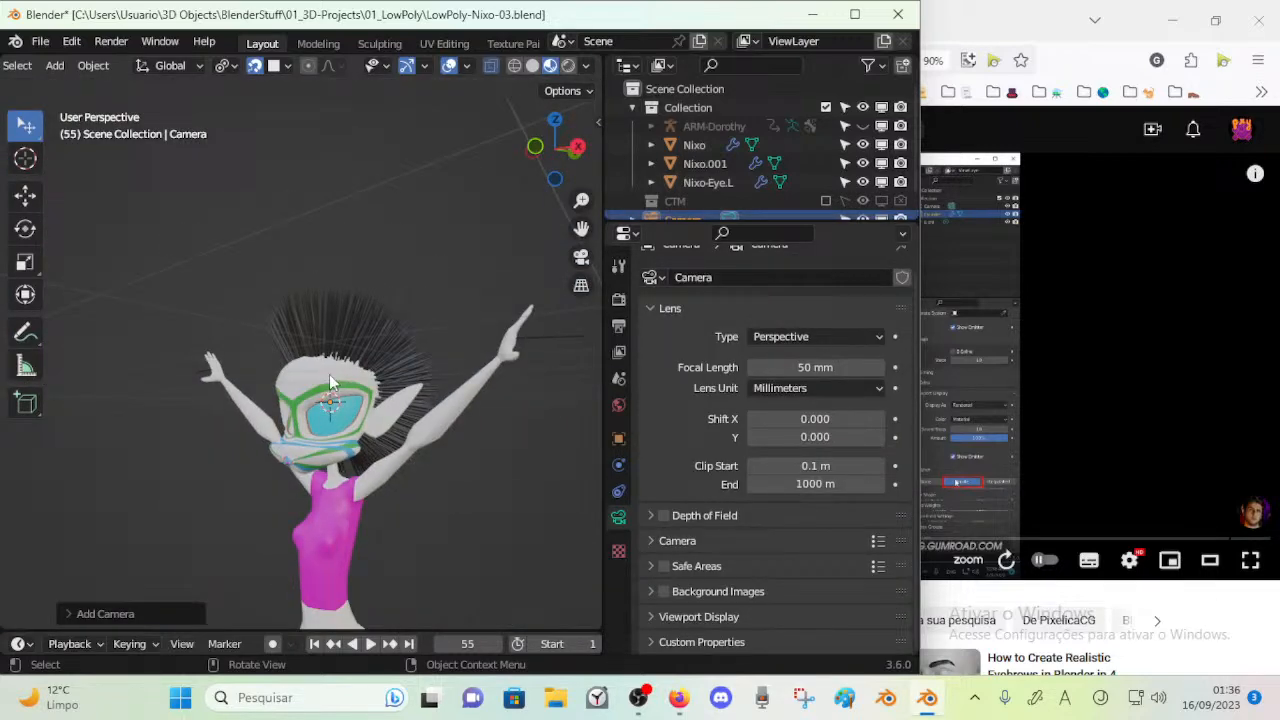
Move the new camera away from the character until her upper body is in front of it, and look through it
scroll(300, 390, down, 3)
key(g)
click(182, 492)
middle_drag(182, 485, 289, 501)
key(g)
click(463, 470)
scroll(457, 468, up, 1)
key(KP_0)
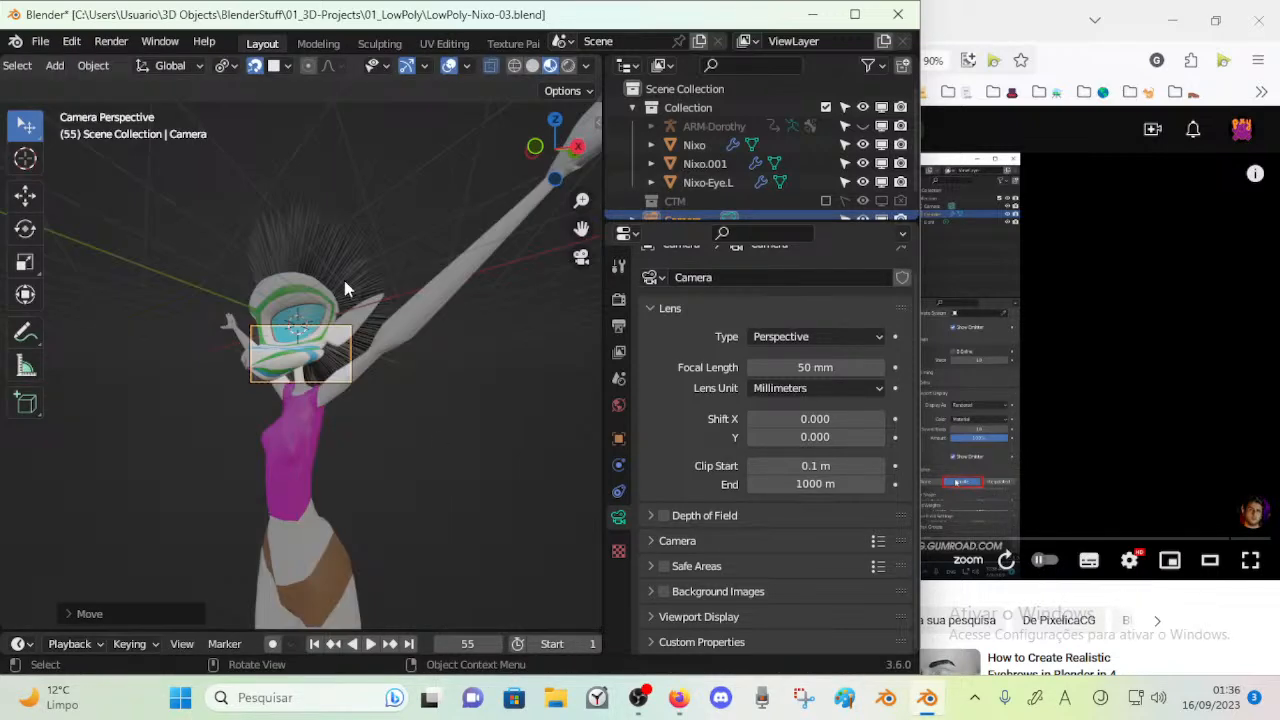
Move the camera farther out from the character in the 3D view and rotate it toward her head
click(352, 330)
middle_drag(385, 366, 242, 441)
key(g)
click(128, 468)
middle_drag(128, 468, 362, 365)
key(g)
click(368, 328)
key(g)
key(r)
click(372, 362)
key(KP_0)
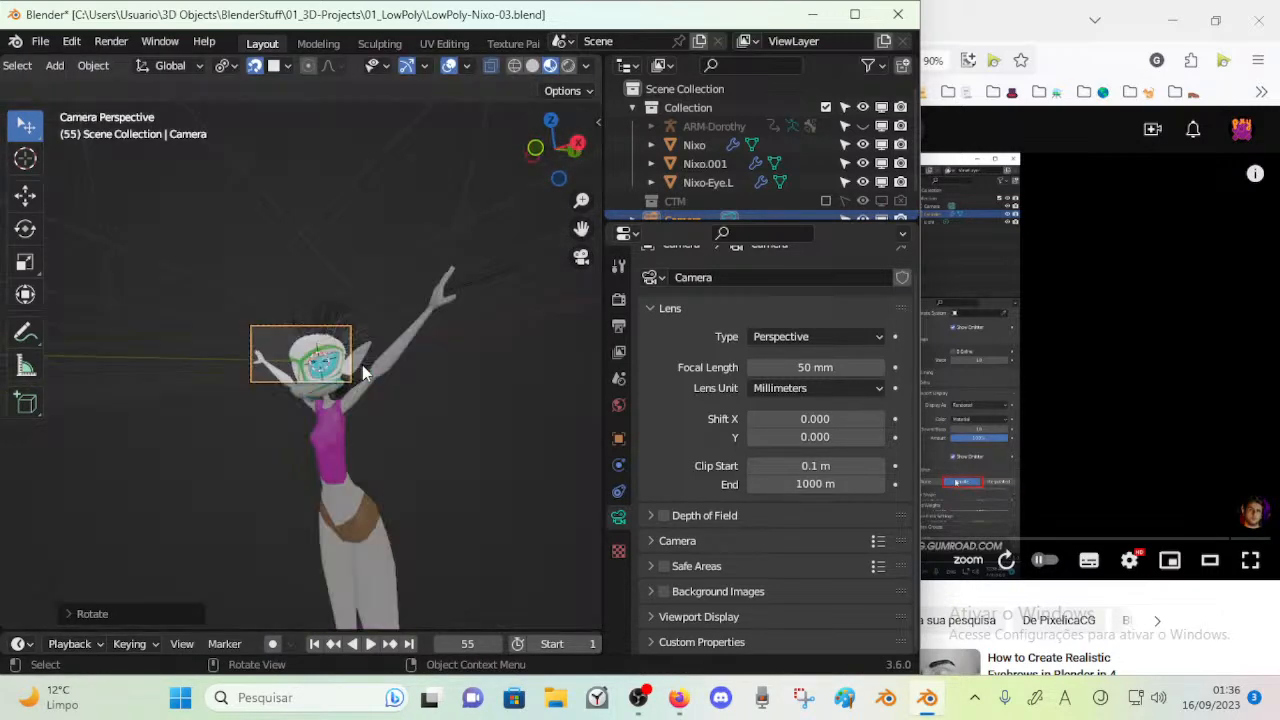
Adjust the camera's position and rotation from the camera view so the head falls inside the frame
key(g)
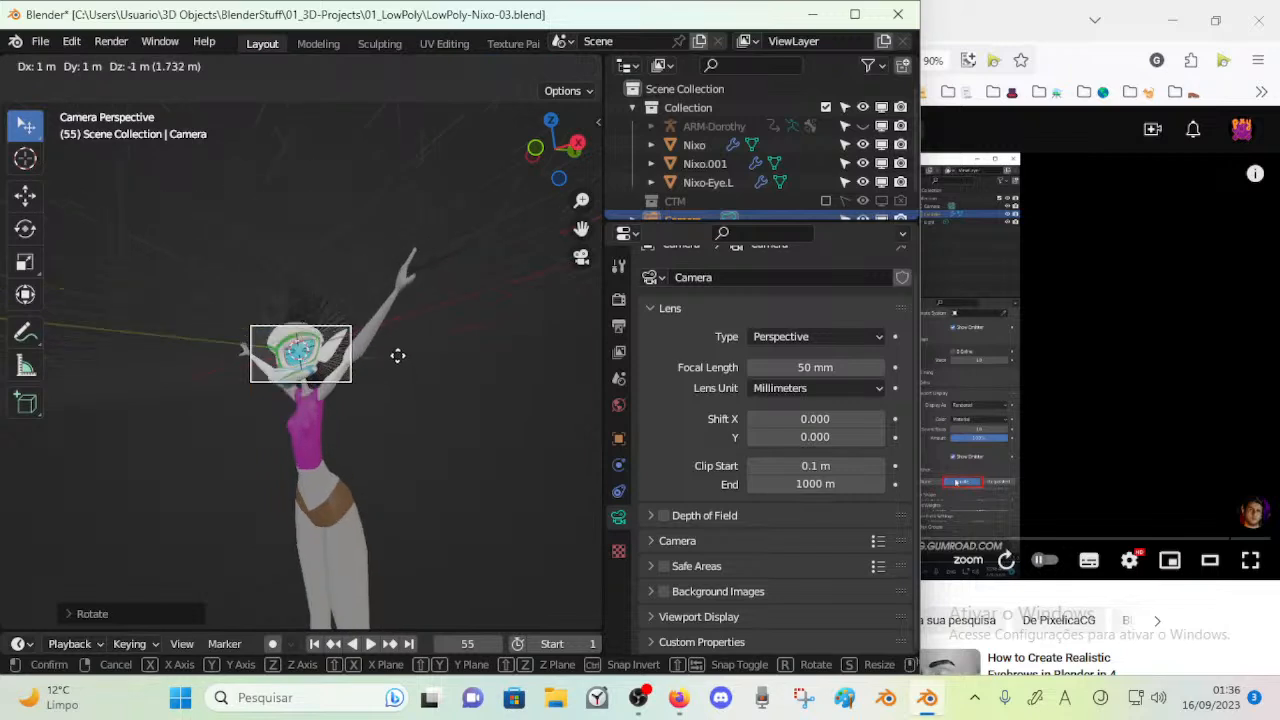
click(418, 389)
key(r)
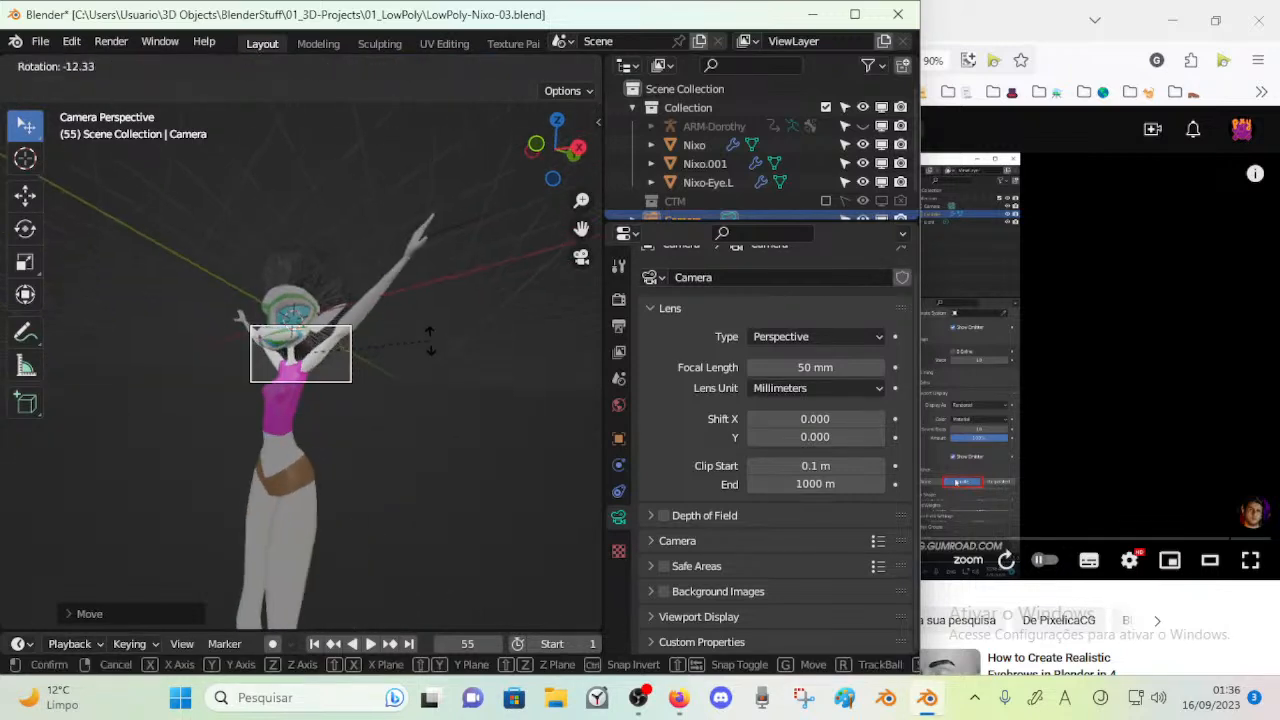
click(440, 70)
key(g)
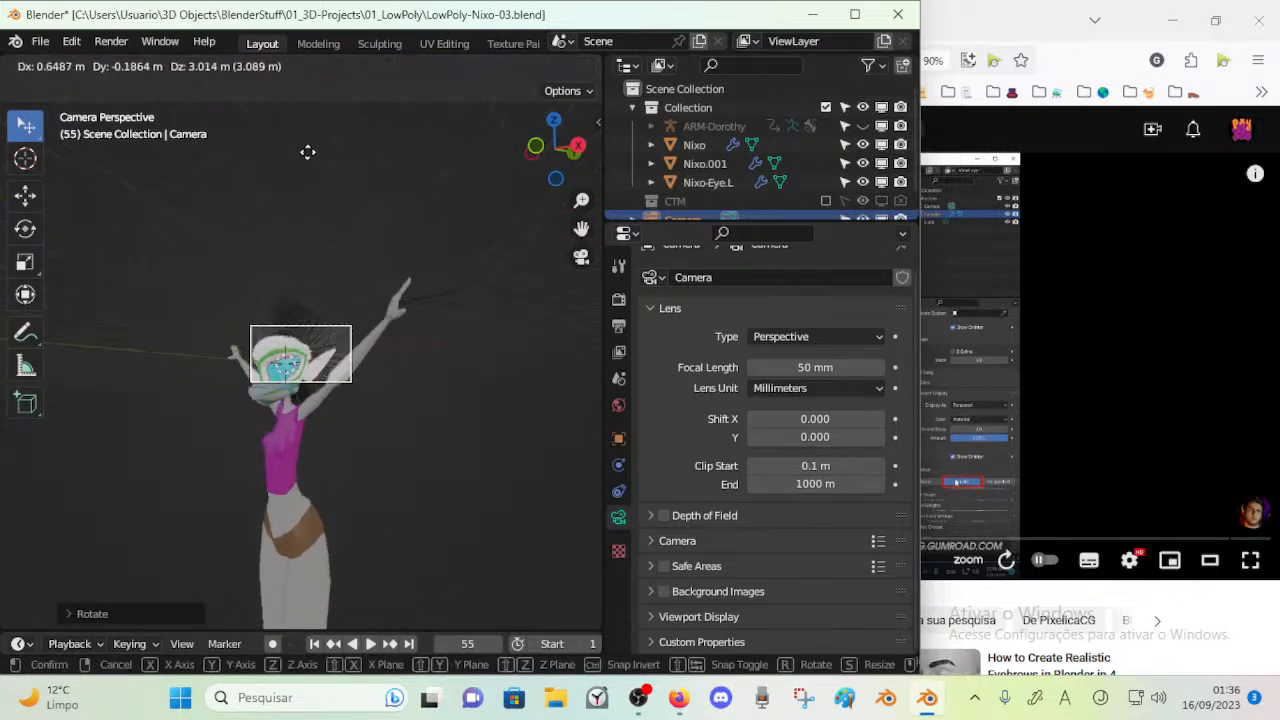
click(350, 189)
Reposition the camera beside the character in the perspective view and rotate it
middle_drag(340, 325, 449, 360)
key(g)
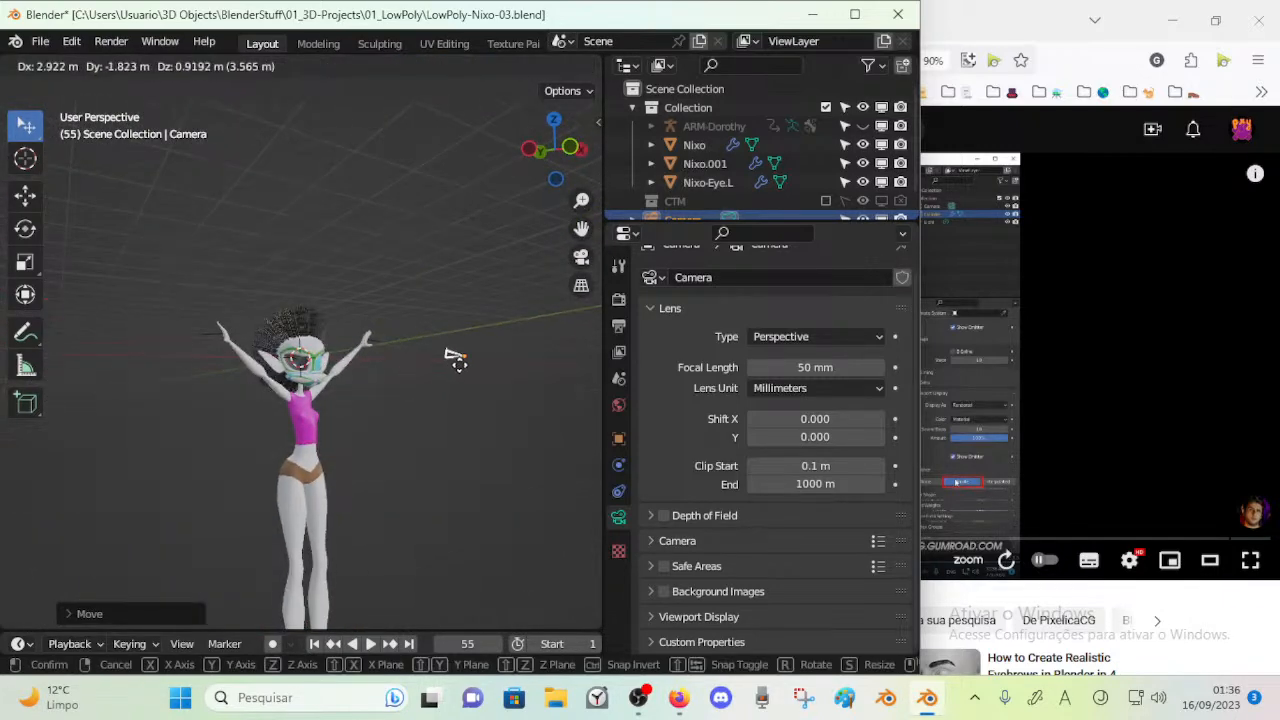
key(r)
click(462, 353)
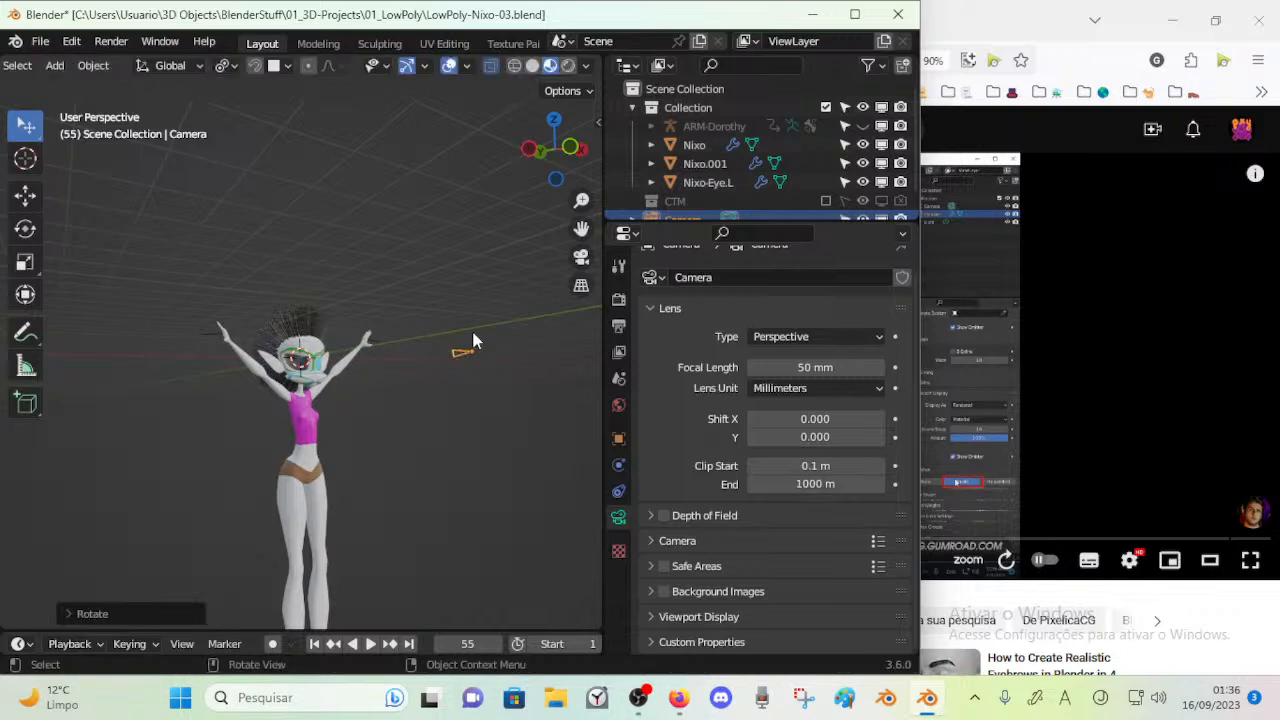
Open the View Lock settings and enable Camera to View
key(n)
click(590, 205)
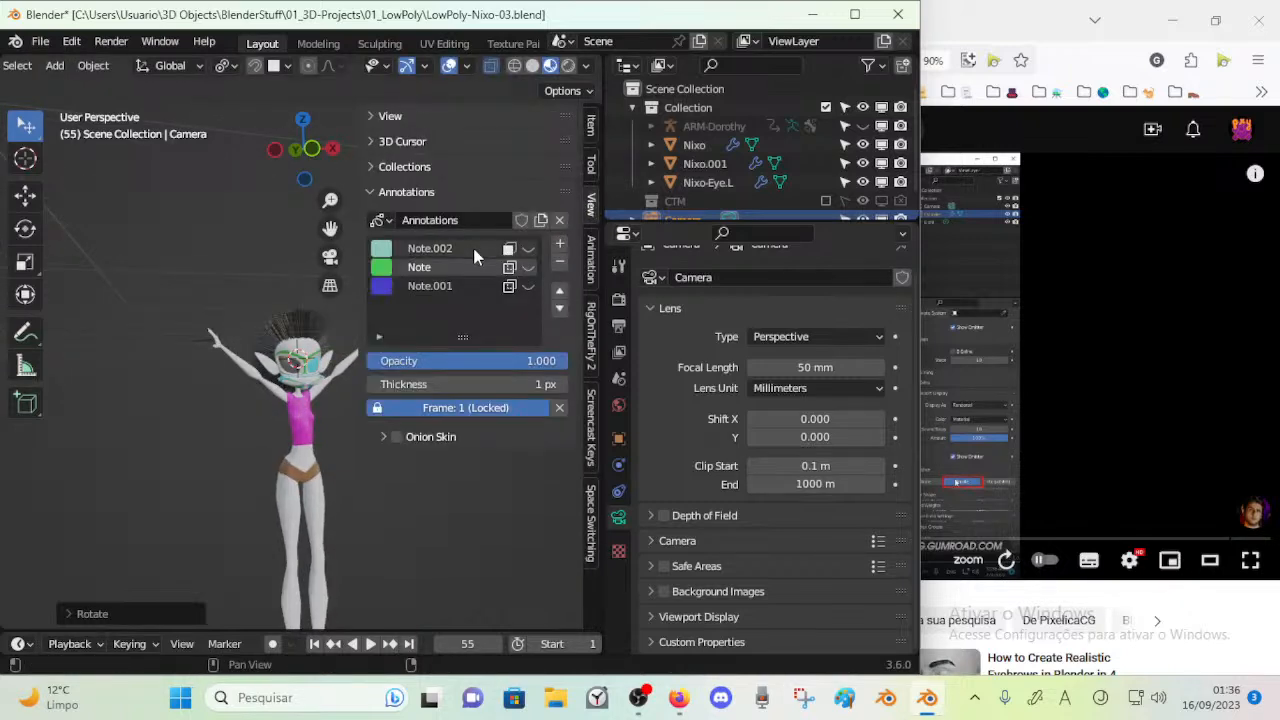
click(405, 116)
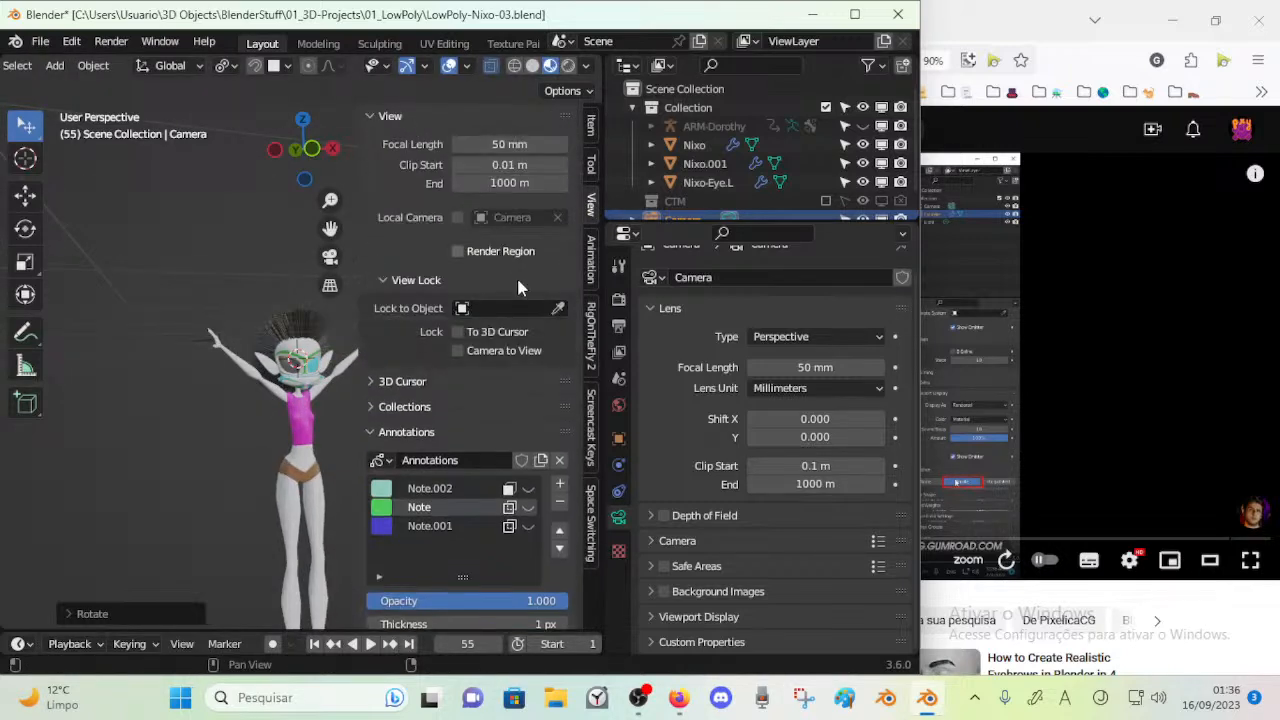
key(n)
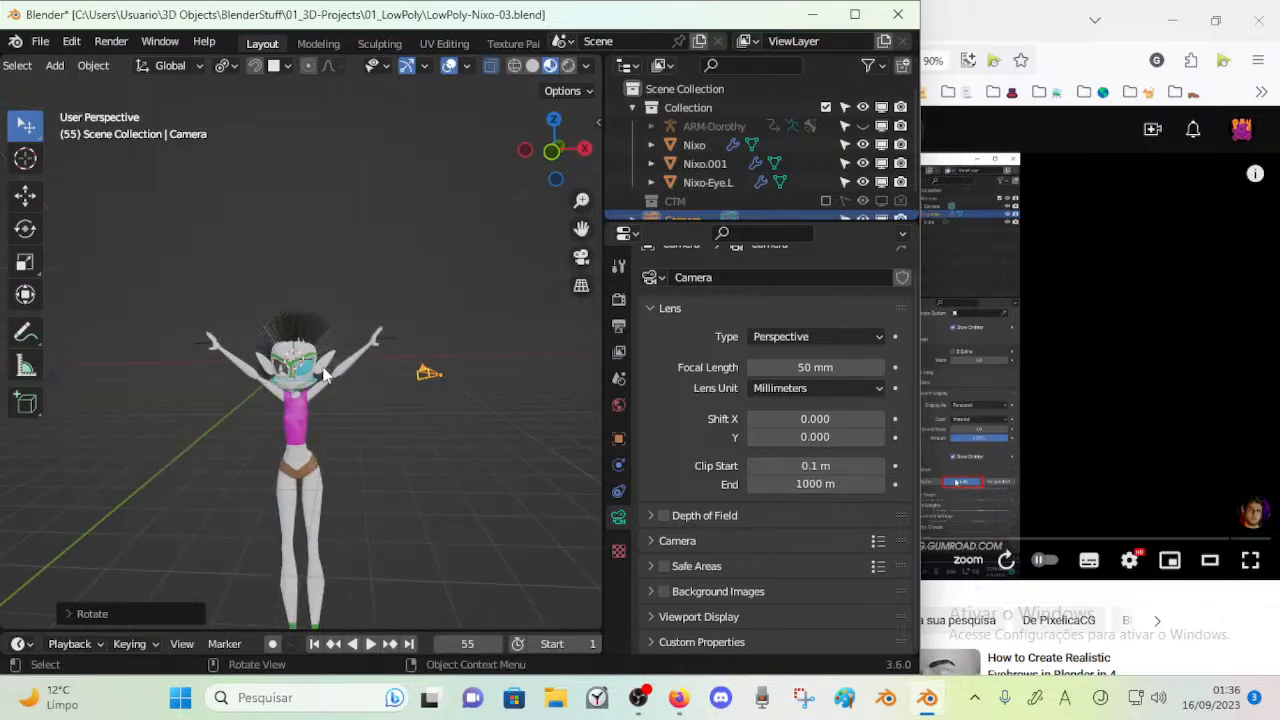
Try moving the camera from the camera view, and undo the move
key(KP_0)
scroll(327, 364, down, 4)
key(g)
click(294, 360)
scroll(294, 370, up, 3)
key(ctrl+z)
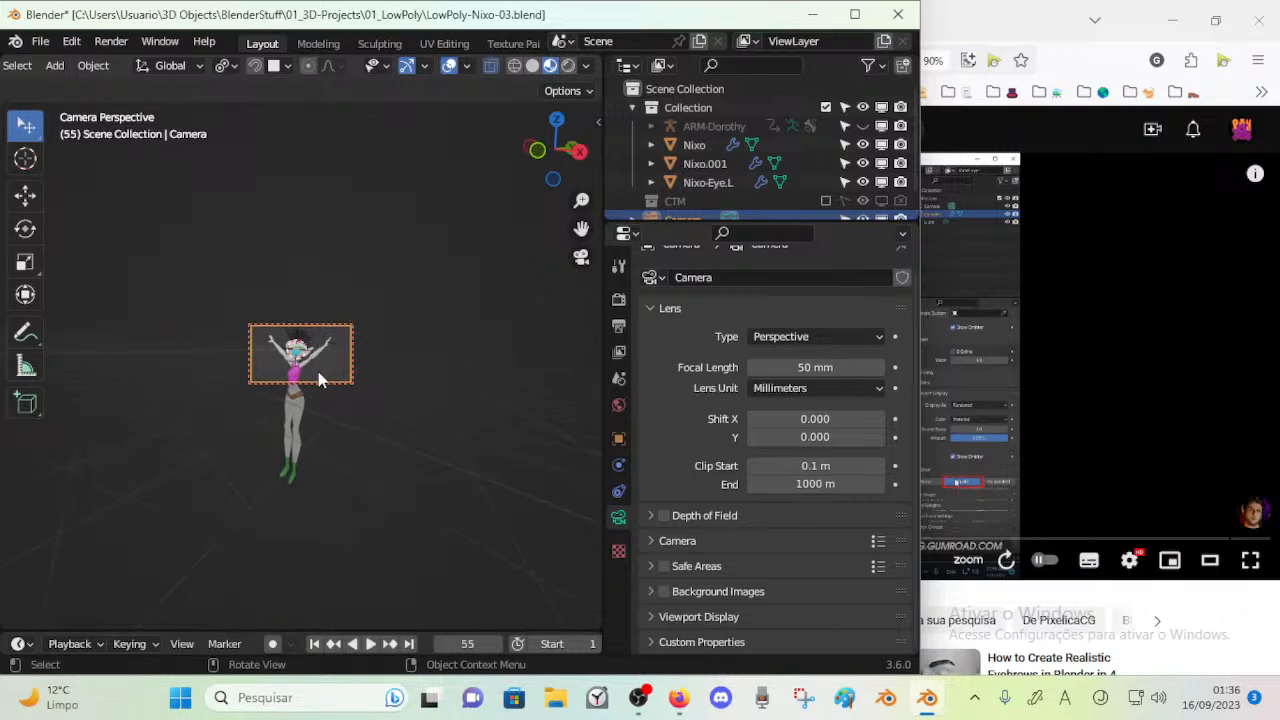
Frame the character's head and upper torso in the locked camera's view
scroll(321, 375, up, 4)
scroll(321, 375, down, 7)
shift+middle_drag(319, 358, 311, 326)
mouse_move(331, 369)
shift+middle_down()
mouse_move(331, 346)
mouse_move(344, 350)
shift+middle_up()
scroll(331, 346, up, 4)
scroll(332, 346, down, 5)
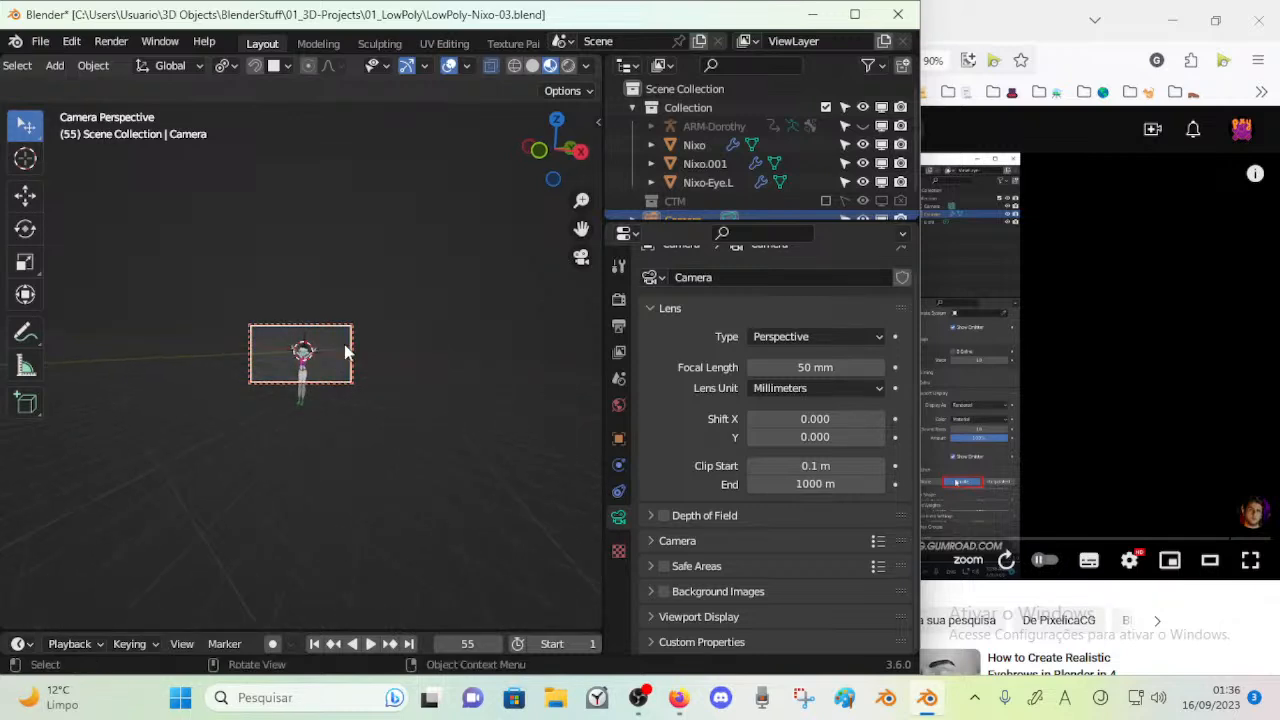
scroll(344, 350, up, 3)
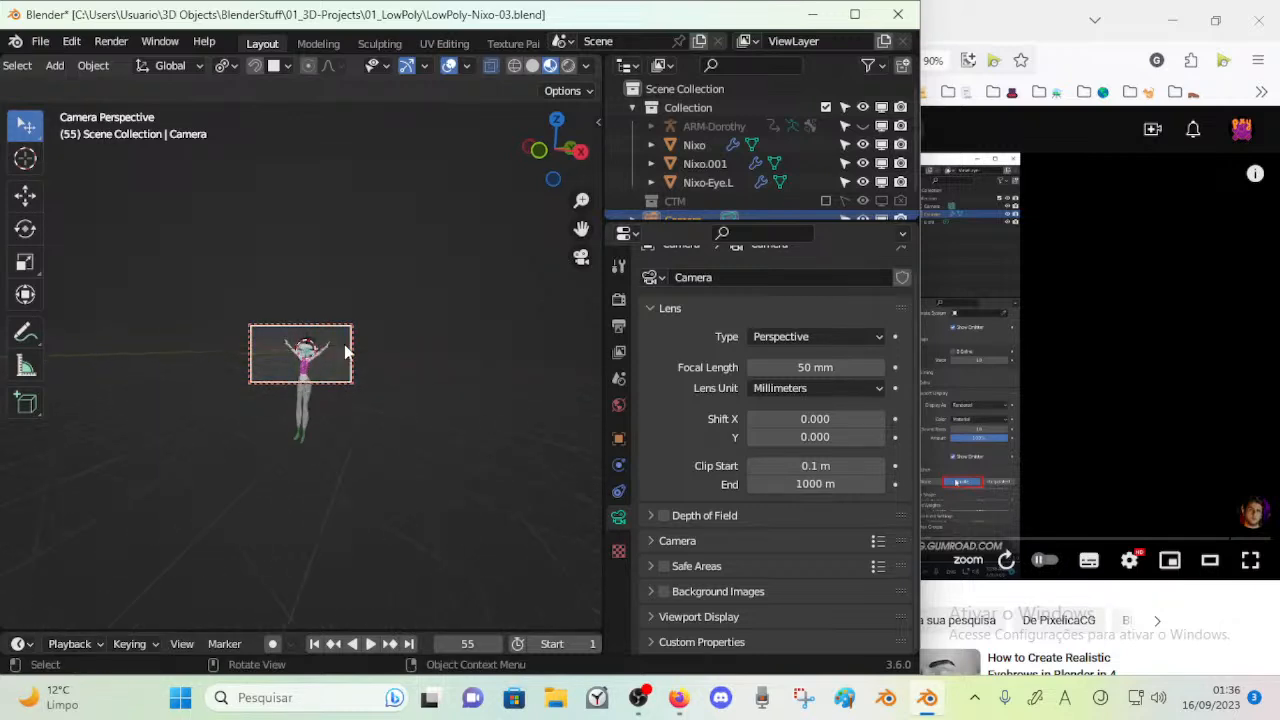
middle_drag(344, 350, 288, 341)
scroll(226, 378, up, 5)
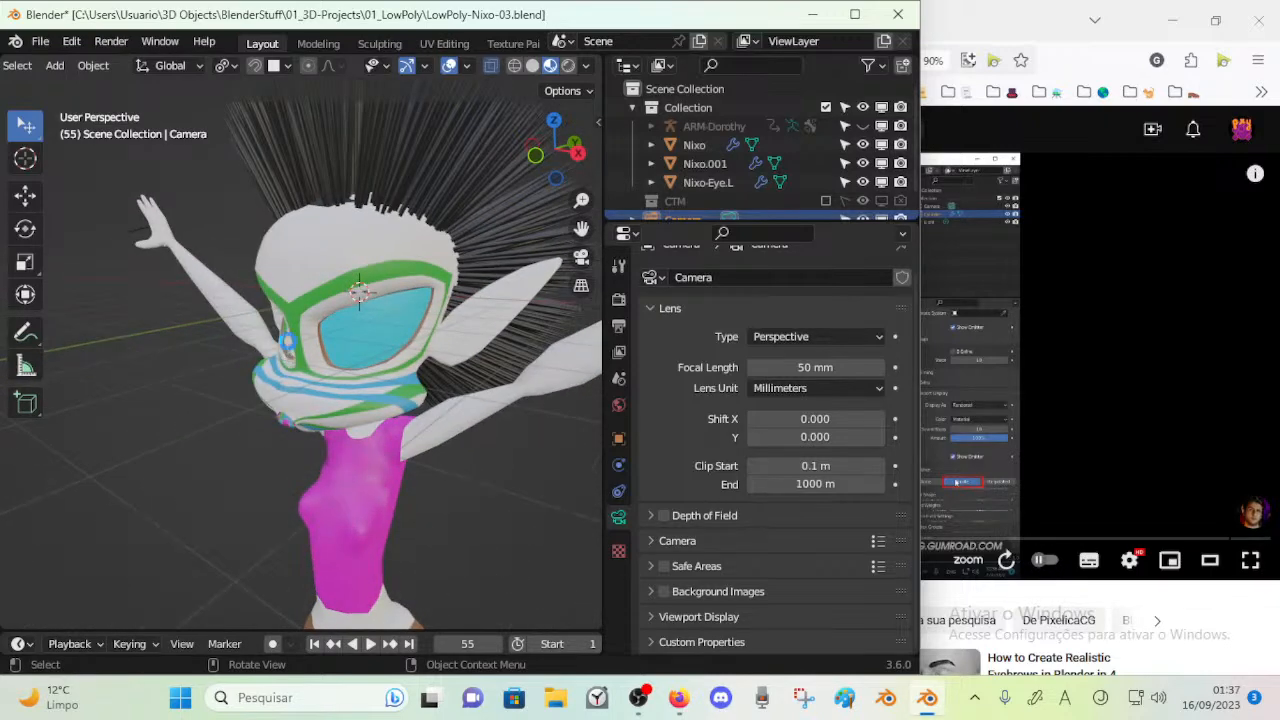
Render the current frame from the camera, close the render result, select the left eye mesh and save the file
key(F12)
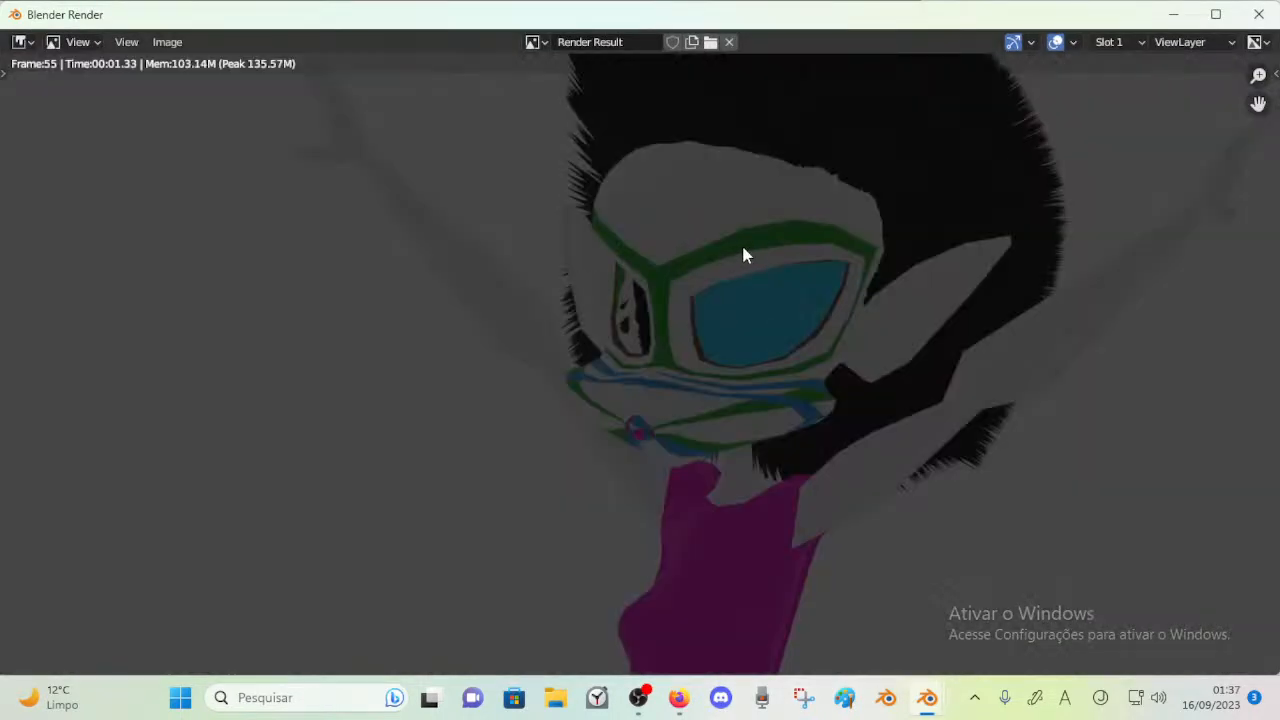
click(1258, 17)
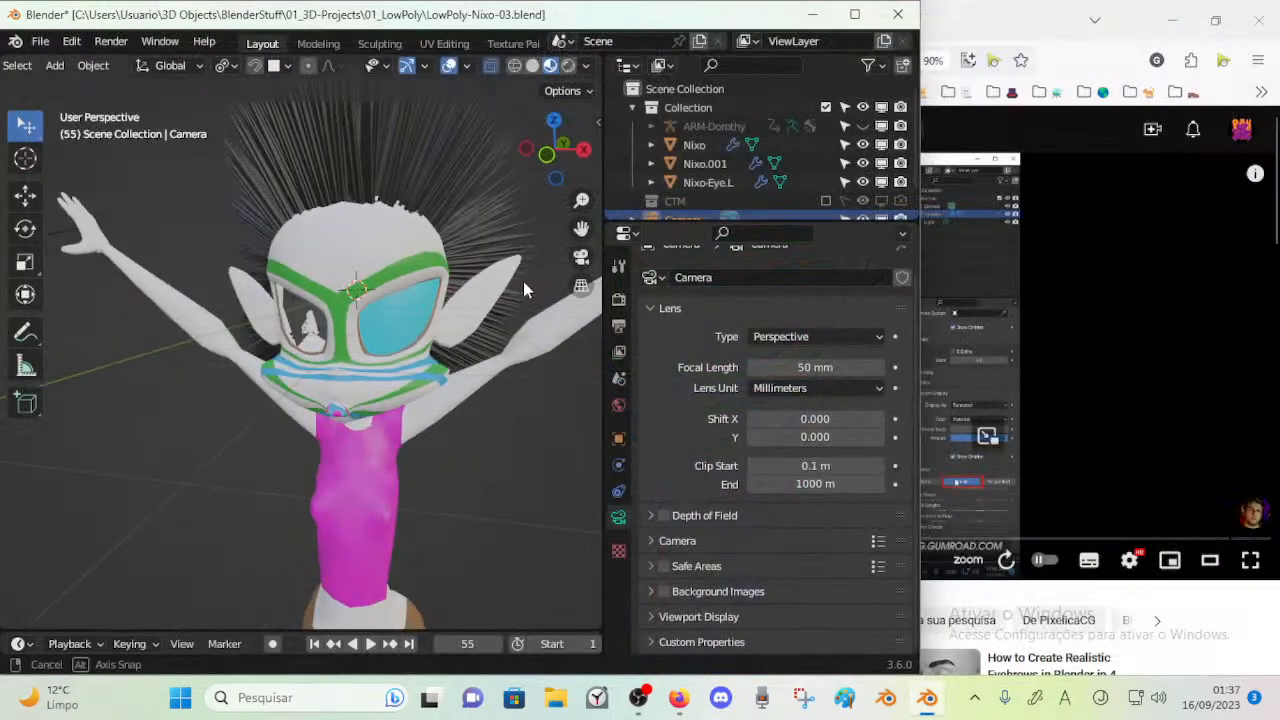
click(394, 353)
key(ctrl+s)
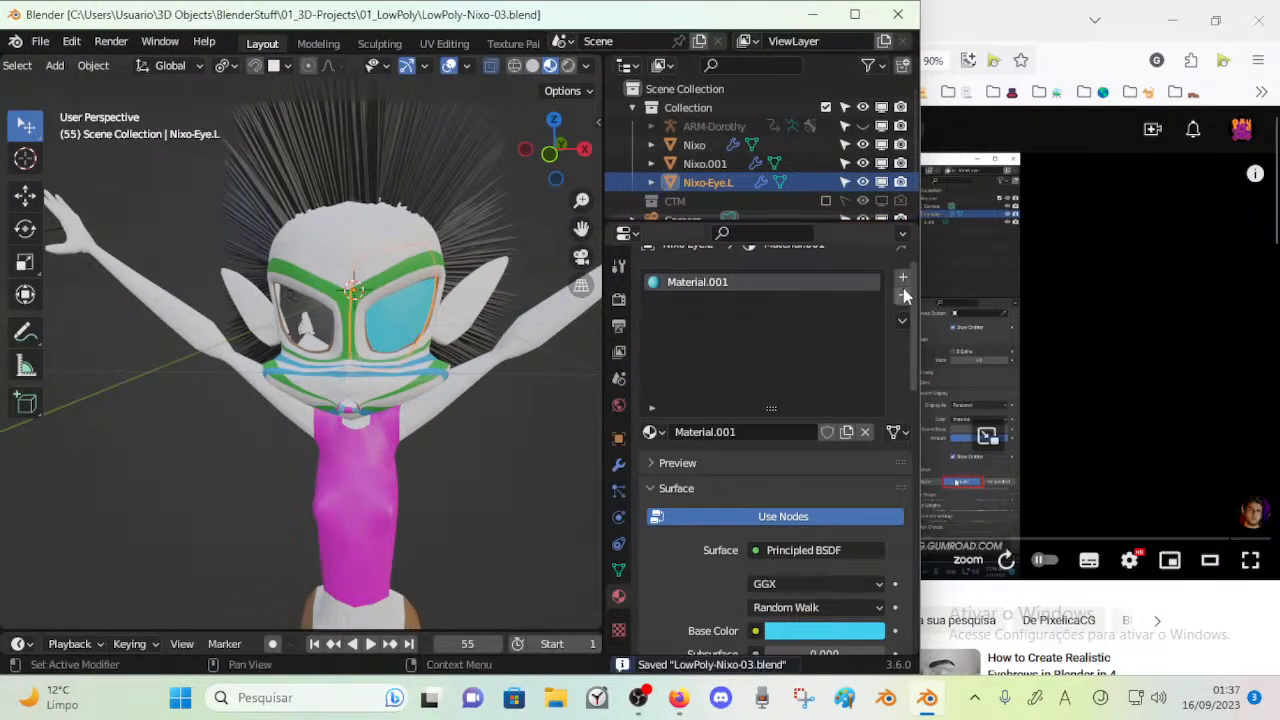
Circle-select the lower front vertices of the left eye mesh in Edit Mode and return to Object Mode
mouse_move(380, 320)
middle_down()
mouse_move(255, 333)
mouse_move(370, 322)
middle_up()
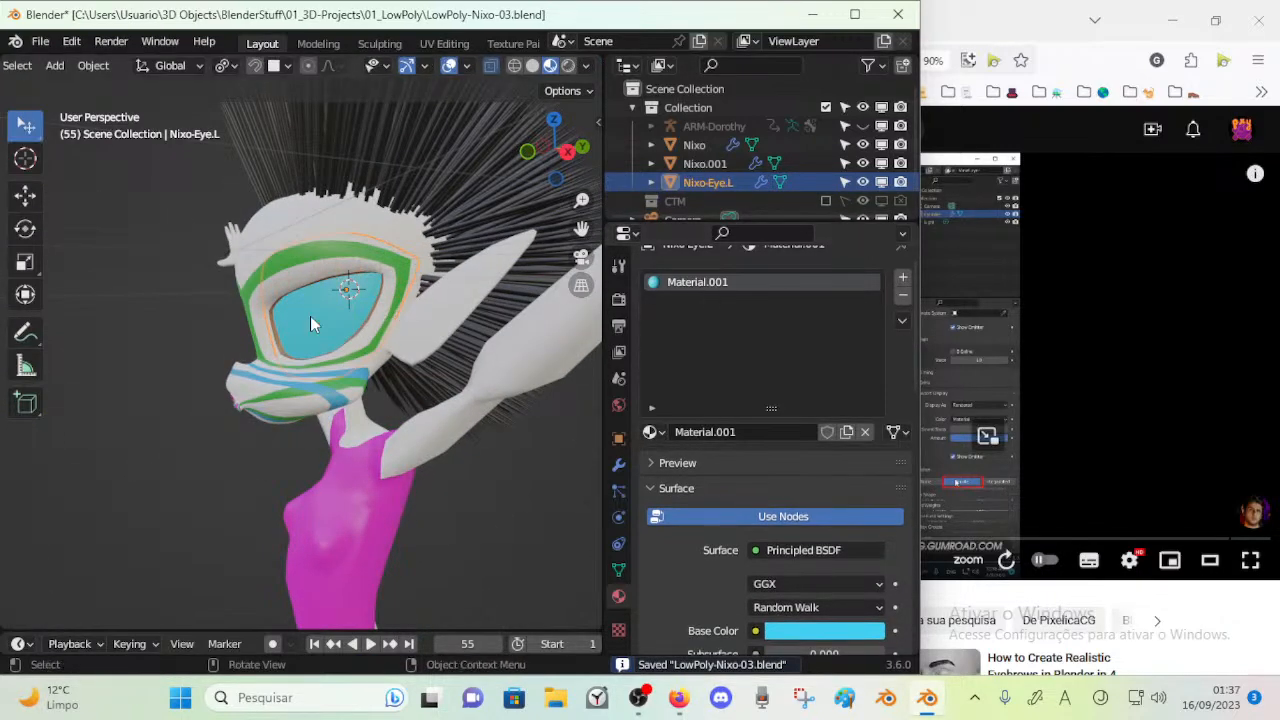
scroll(313, 323, up, 1)
key(Tab)
scroll(318, 340, up, 2)
middle_drag(365, 395, 331, 417)
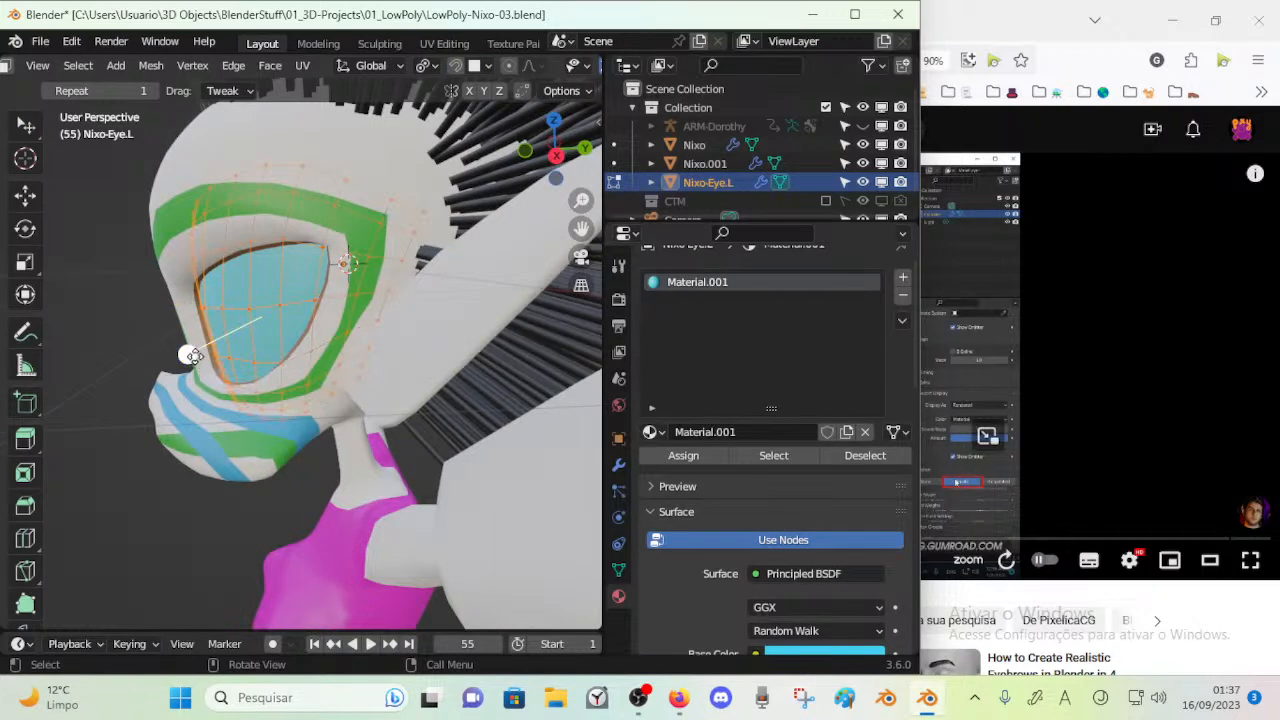
click(188, 352)
key(c)
drag(245, 399, 224, 376)
key(Escape)
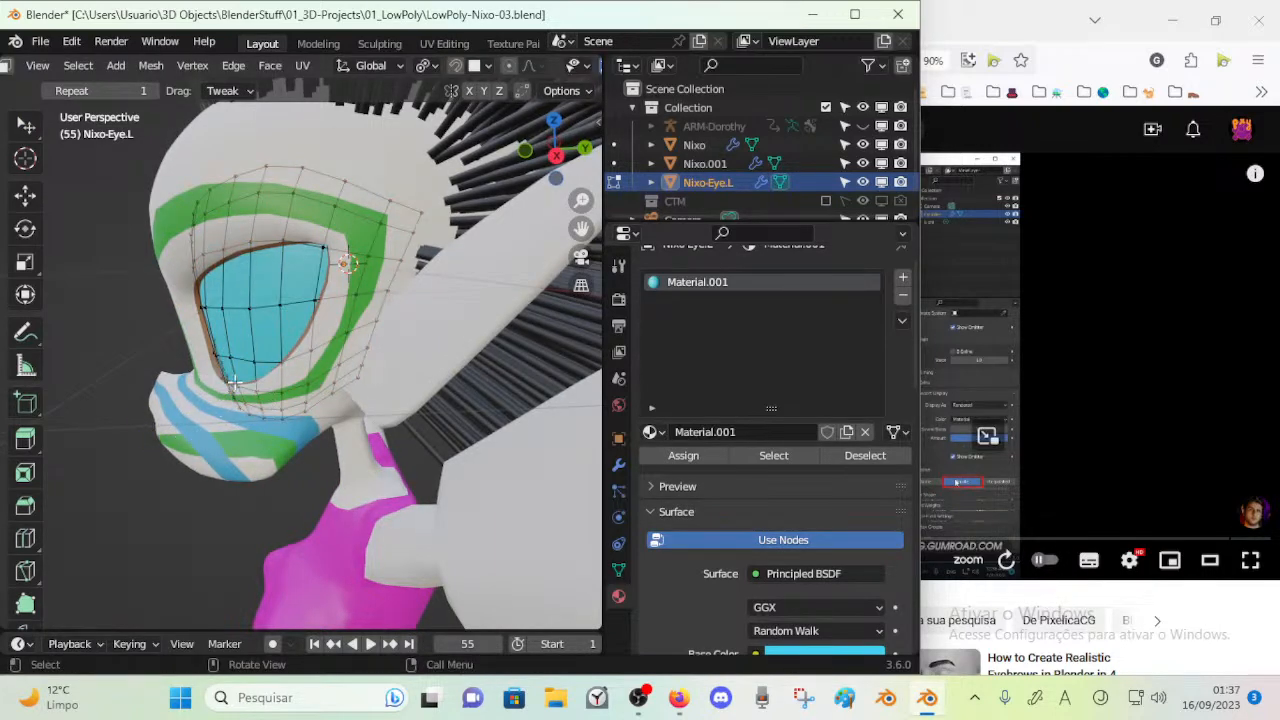
key(c)
drag(233, 368, 244, 404)
key(Escape)
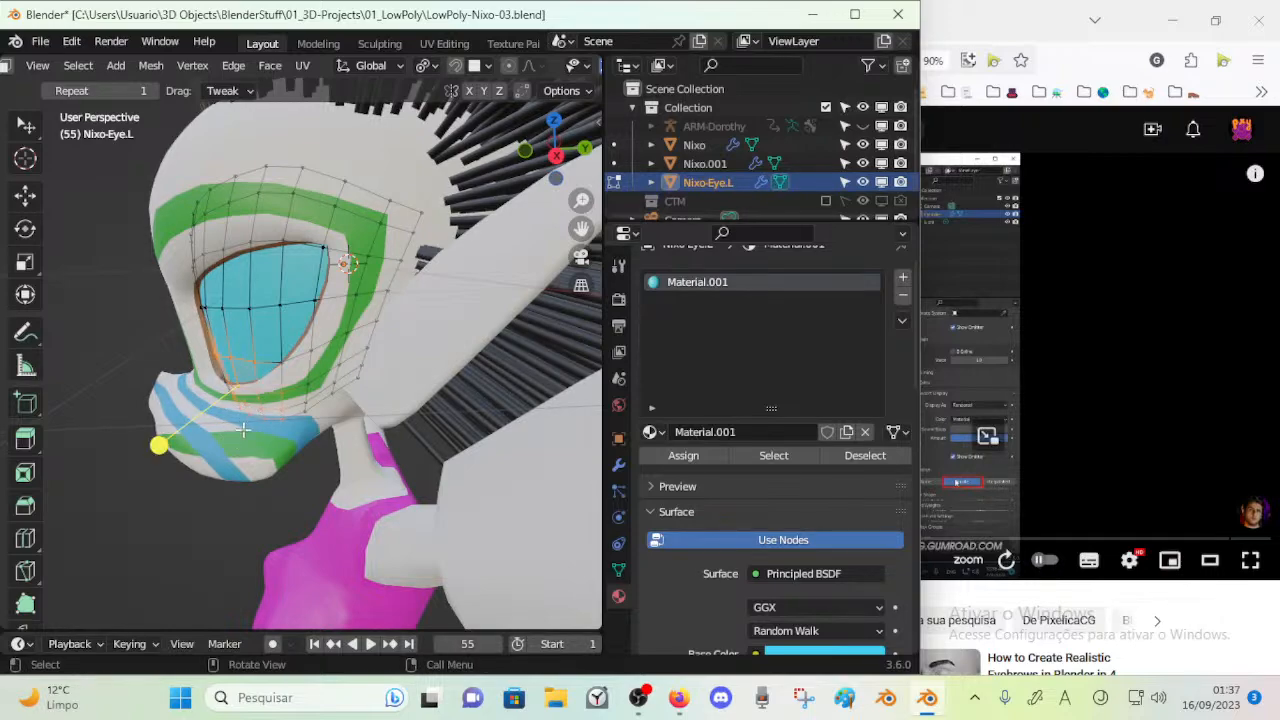
key(Tab)
Check the left eye from the front side and save the file
middle_drag(172, 441, 337, 416)
key(alt+w)
key(alt+w)
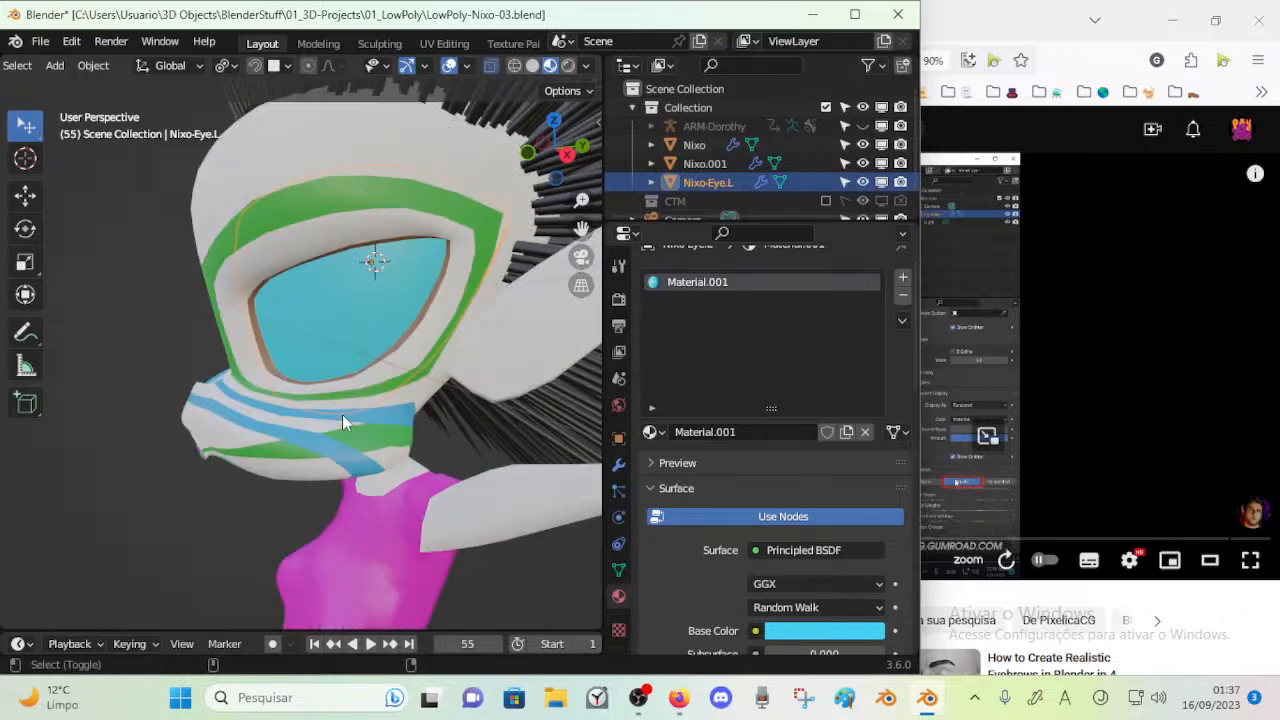
key(ctrl+s)
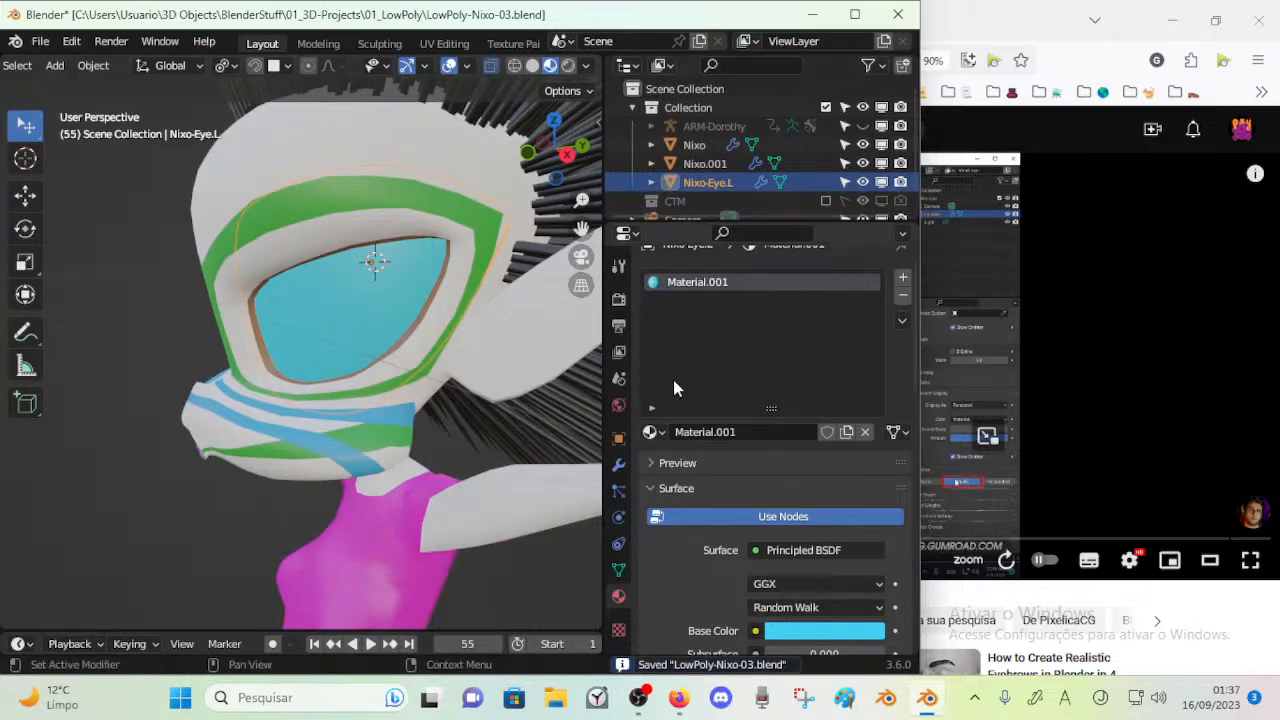
Add a Mirror modifier to the left eye, place it above the Subdivision modifier and collapse both modifiers
click(619, 464)
click(675, 296)
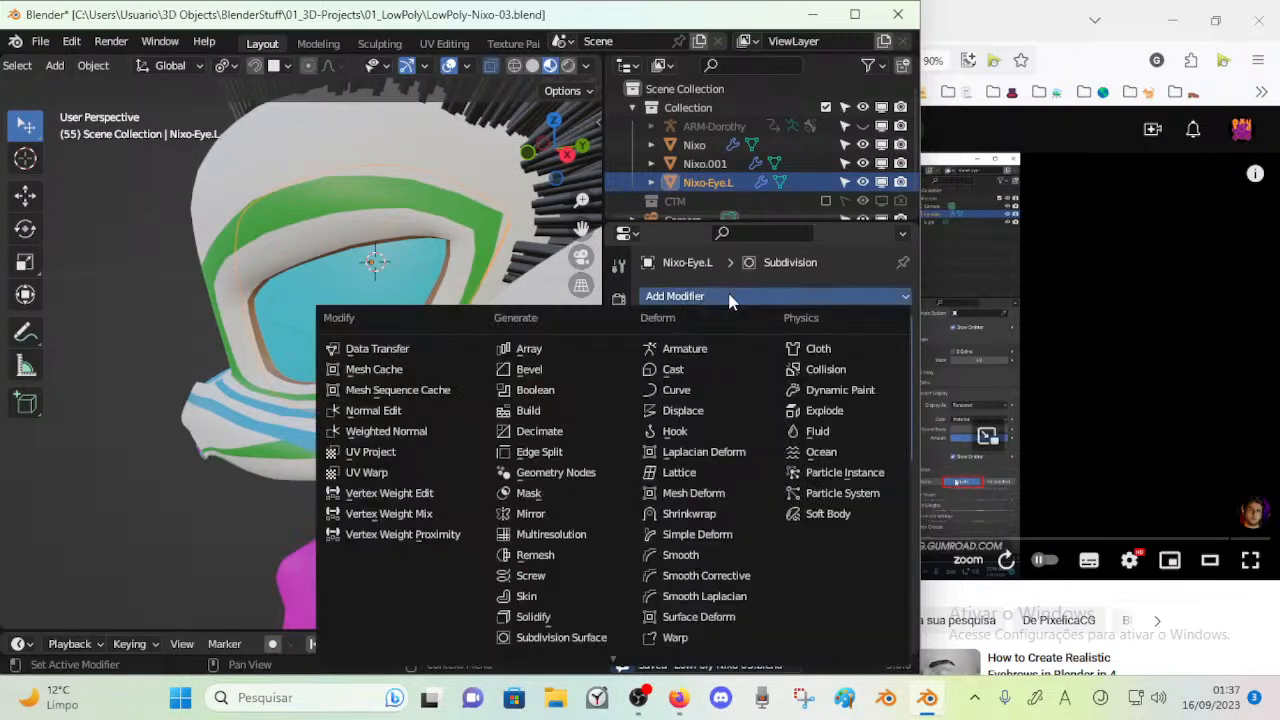
click(577, 516)
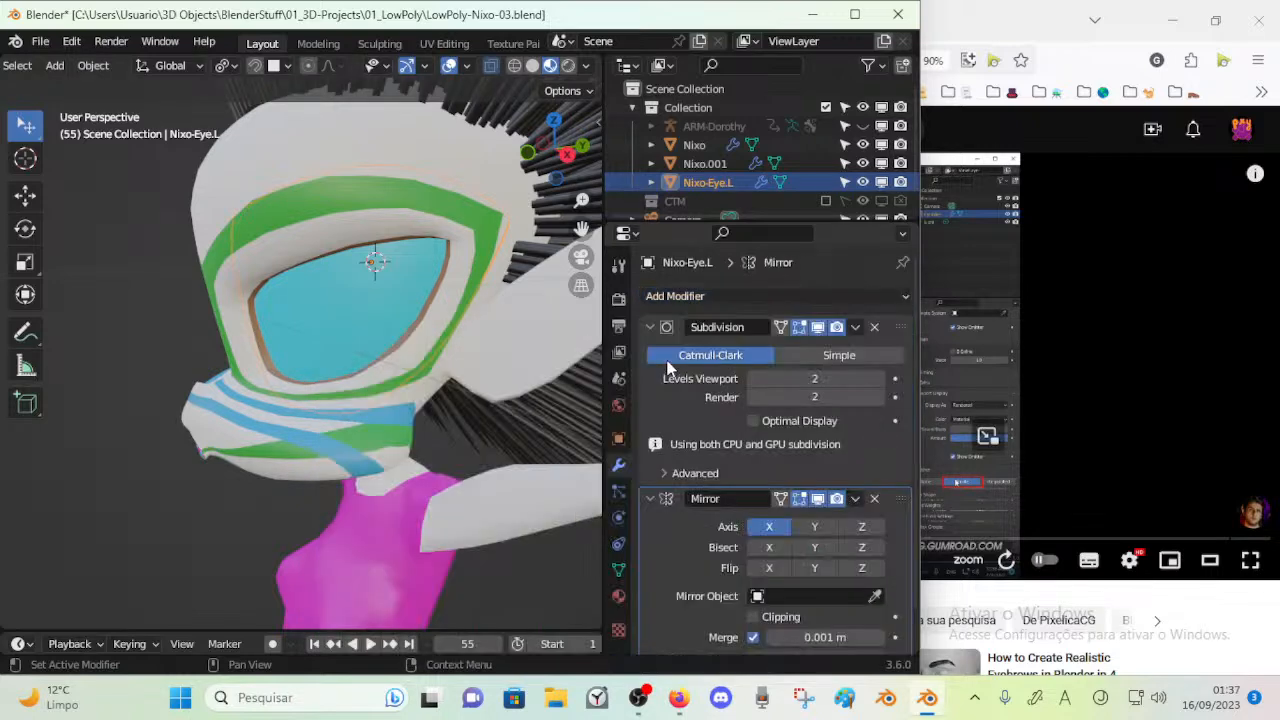
click(648, 498)
drag(898, 498, 900, 322)
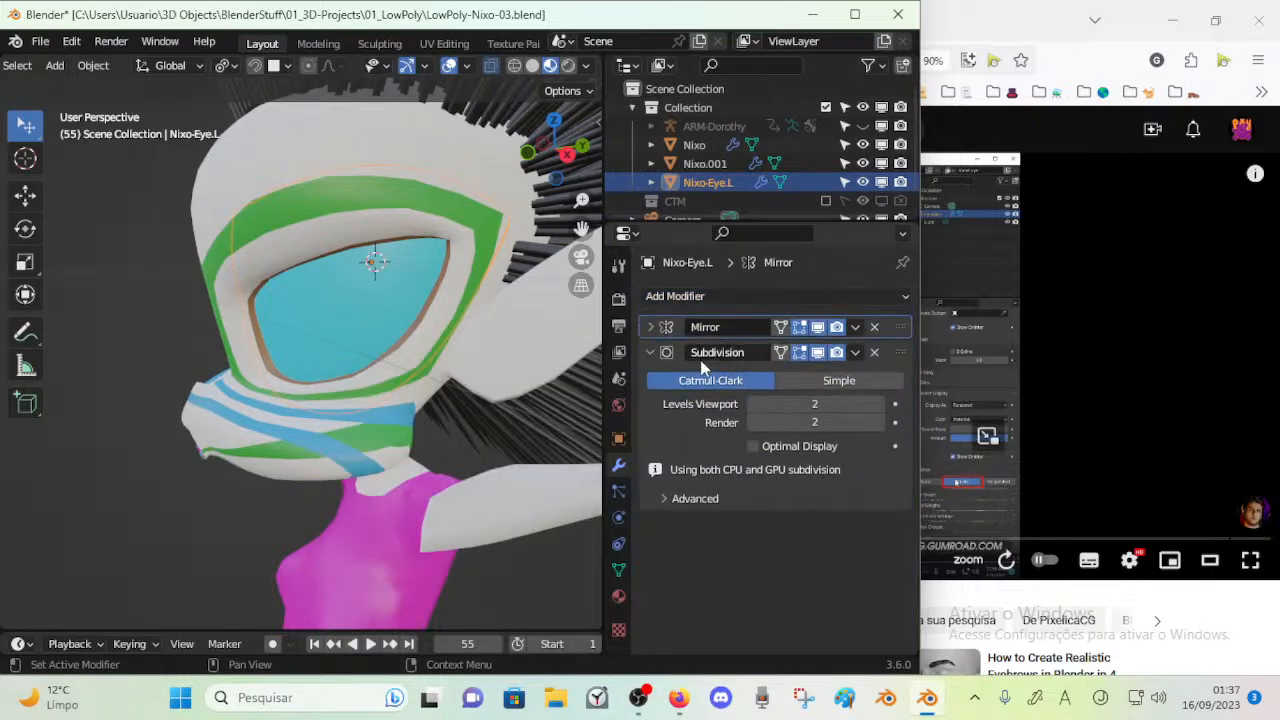
click(650, 353)
Select the hair-bearing scalp mesh, frame it in the view and save the file
middle_drag(560, 330, 333, 410)
click(503, 280)
click(469, 310)
key(Tab)
key(KP_Decimal)
key(Tab)
scroll(341, 376, down, 3)
click(477, 196)
key(ctrl+s)
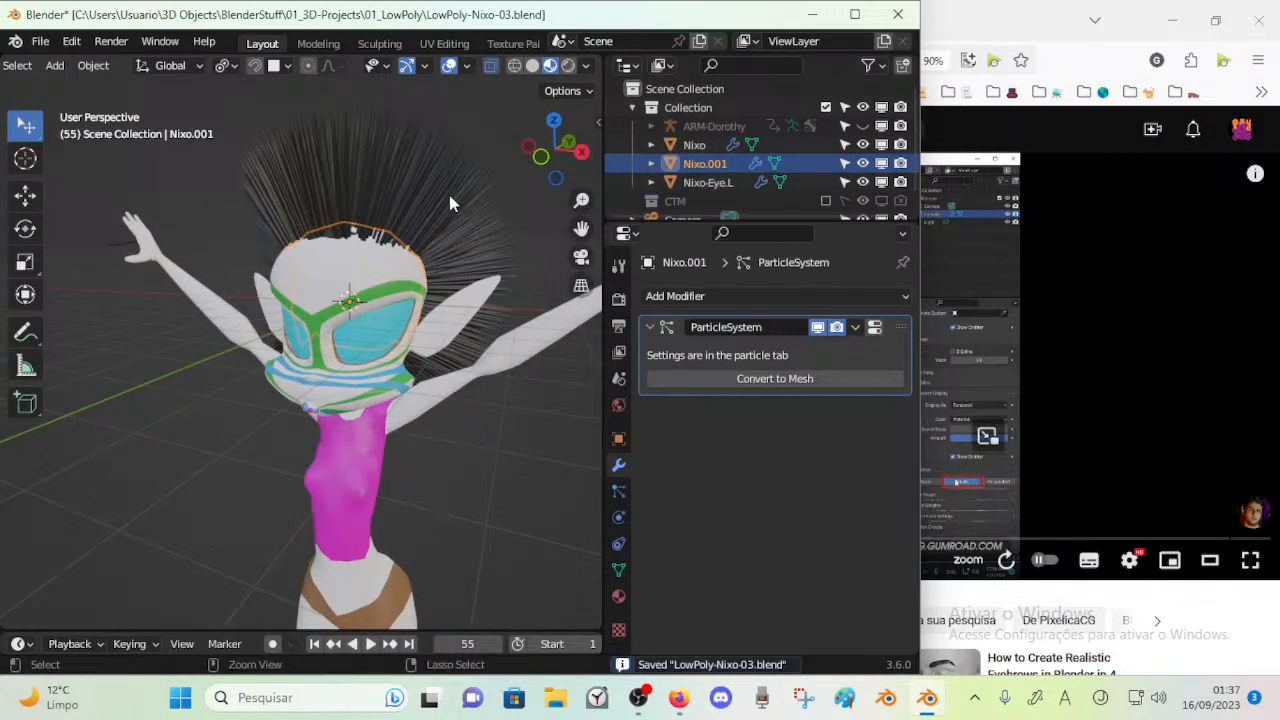
middle_drag(400, 400, 327, 252)
middle_drag(369, 200, 521, 388)
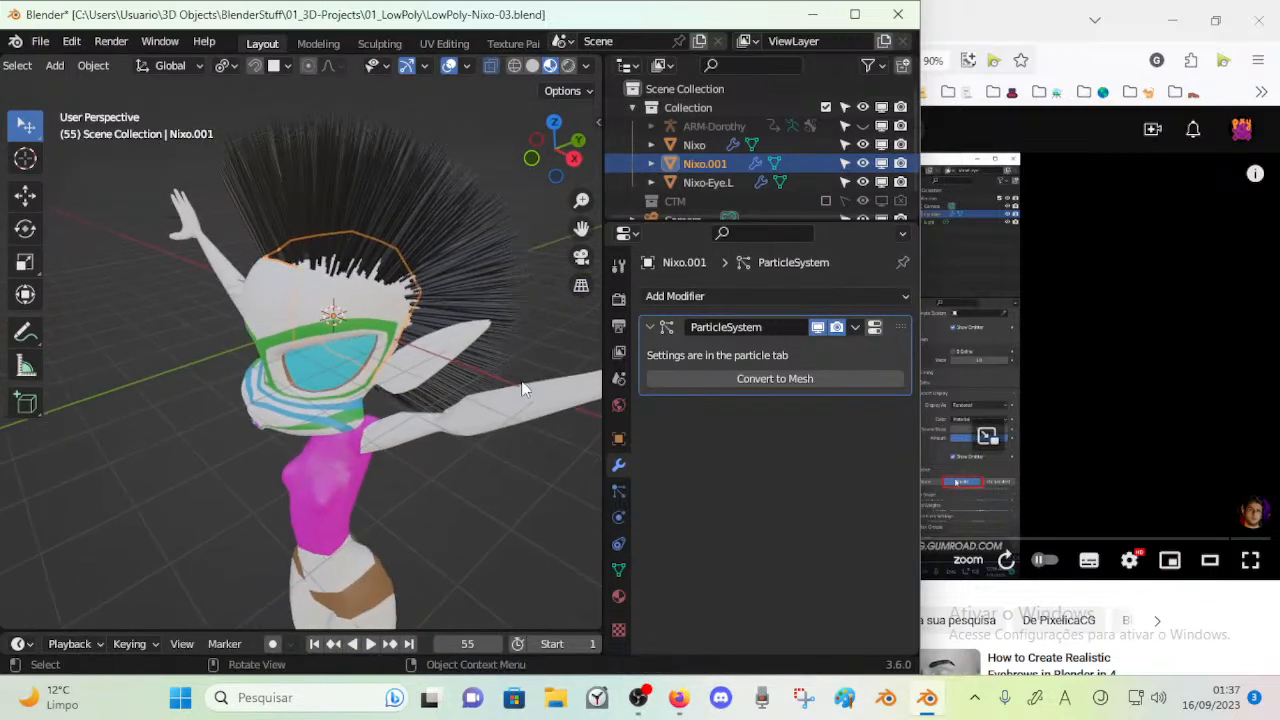
Switch to Firefox and briefly play the YouTube hair tutorial's section on Simple children
click(676, 703)
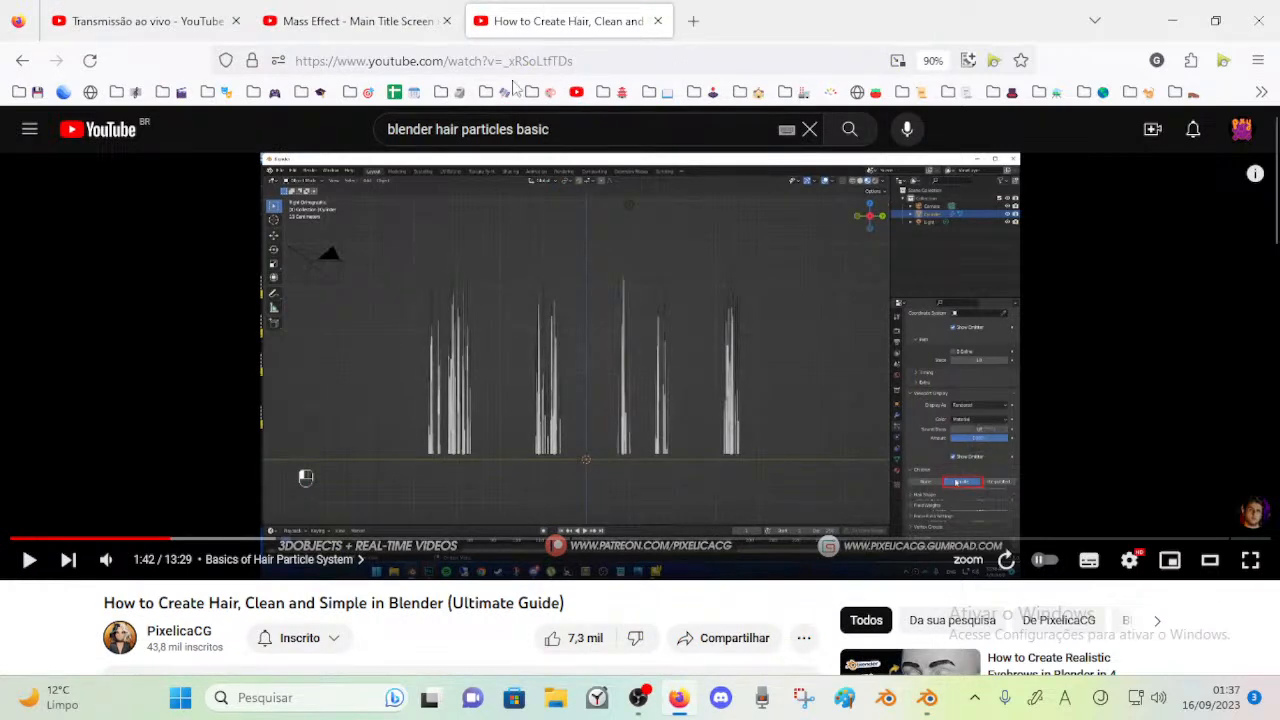
click(522, 382)
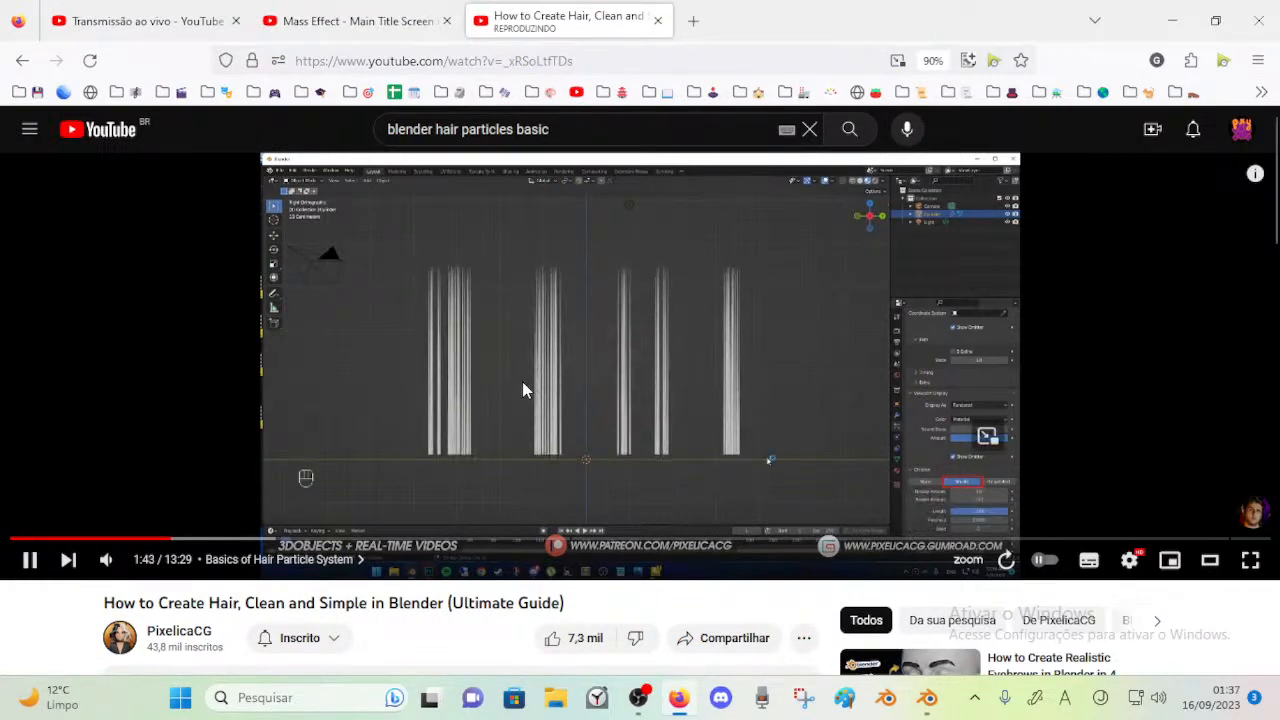
click(553, 440)
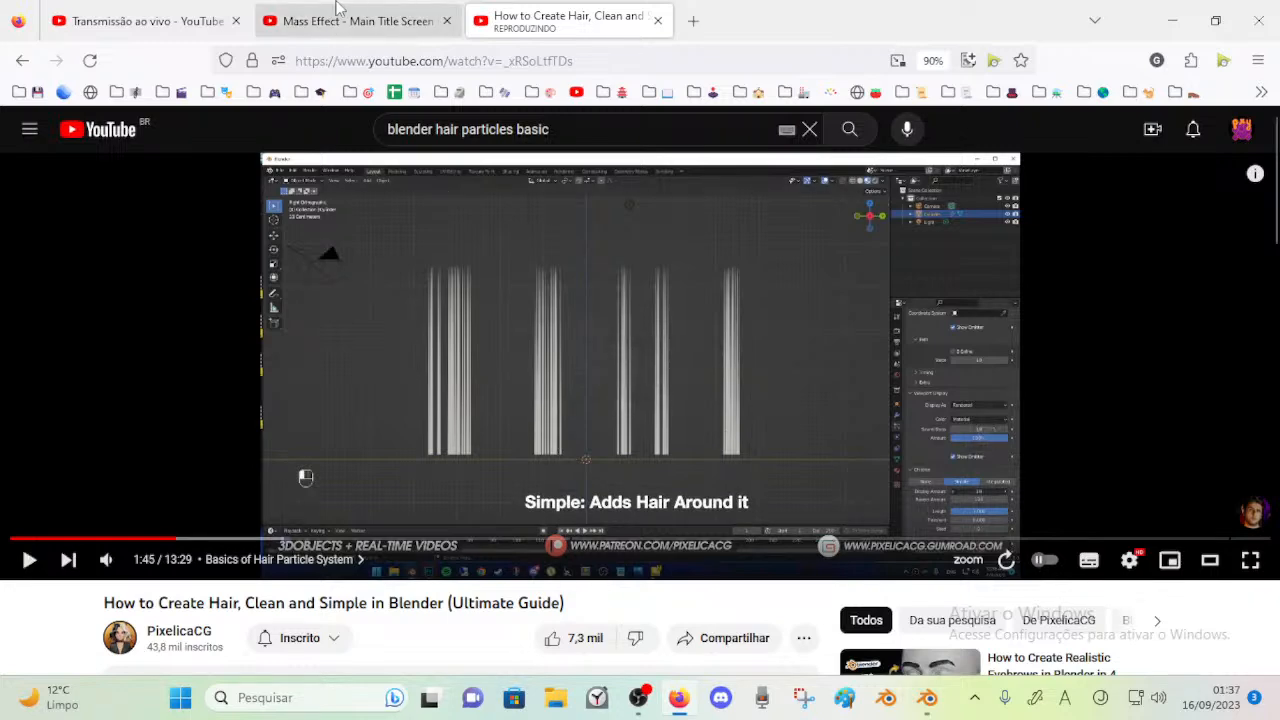
Open the Mass Effect main title music video and check its playback and volume
click(410, 12)
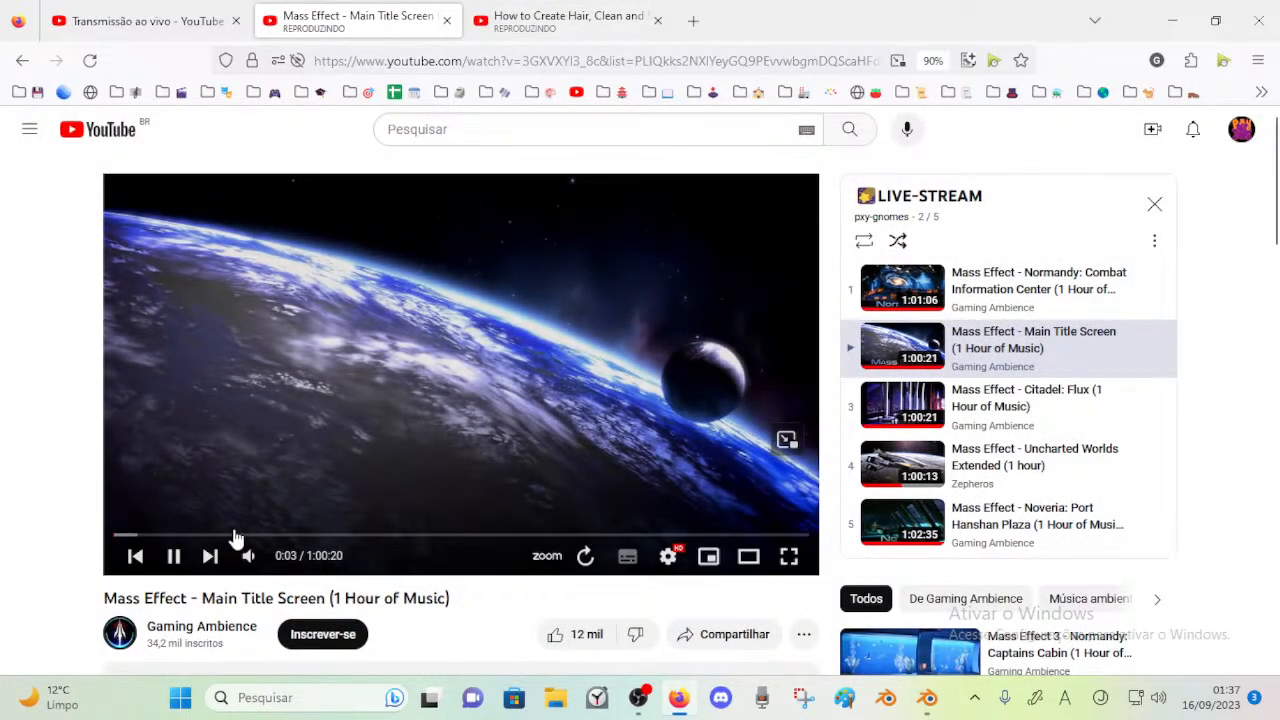
double_click(468, 305)
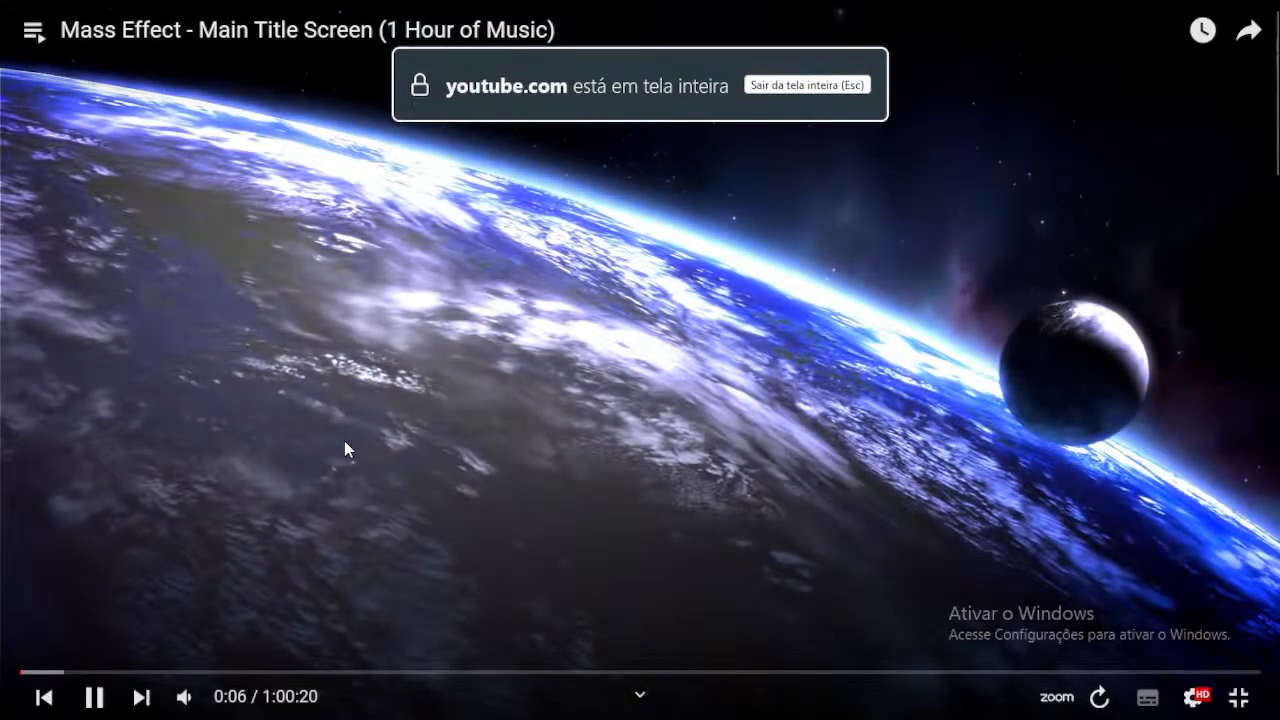
double_click(414, 389)
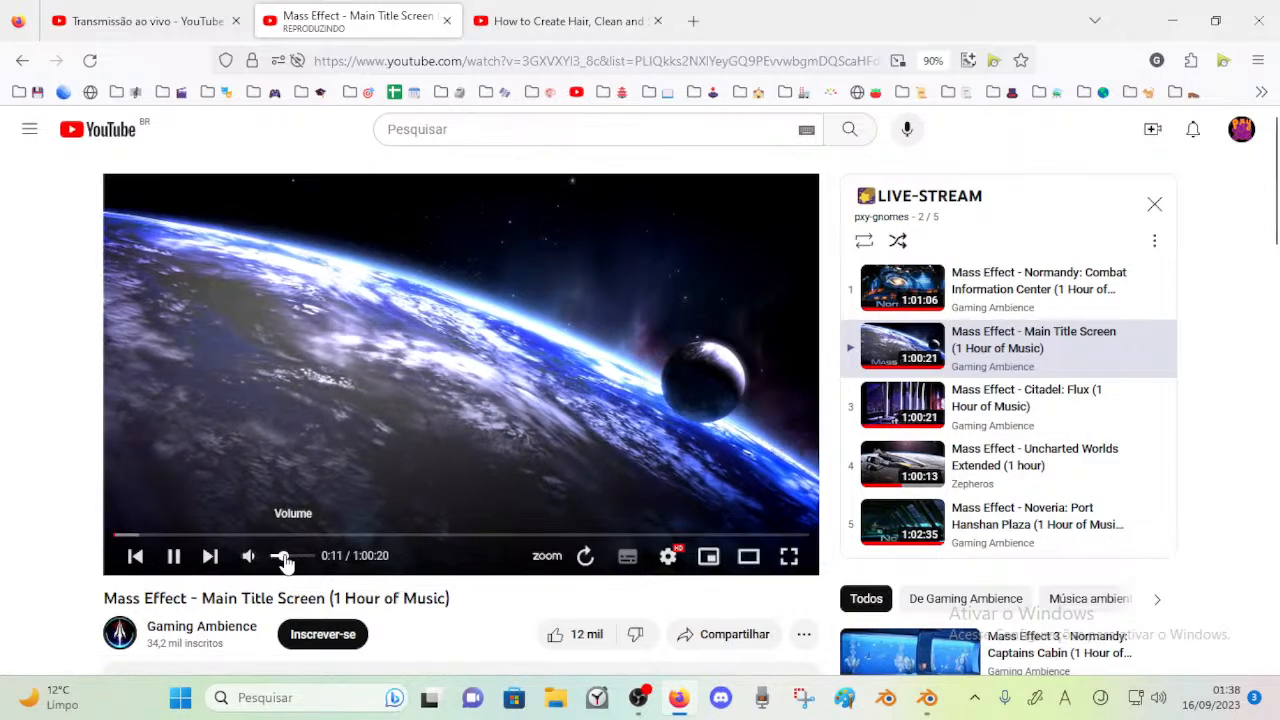
Resume the hair tutorial, pause it at 1:53 and switch back to Blender
click(567, 7)
click(617, 477)
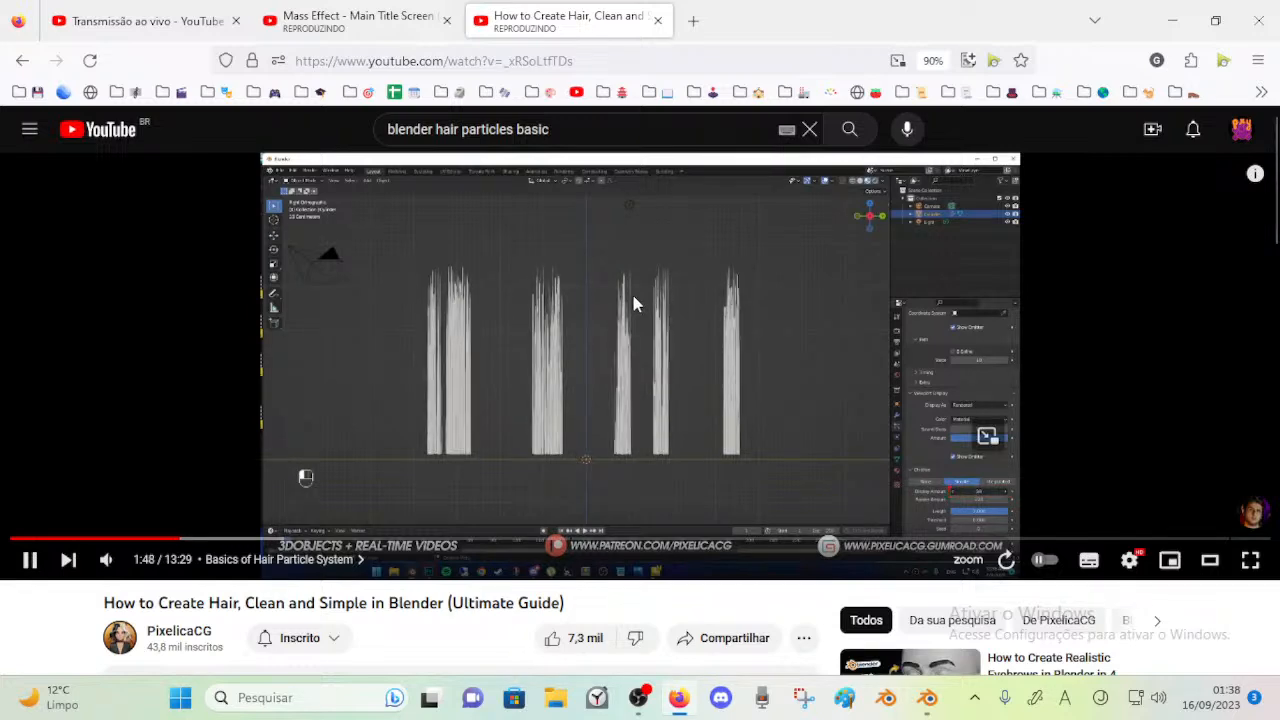
click(706, 355)
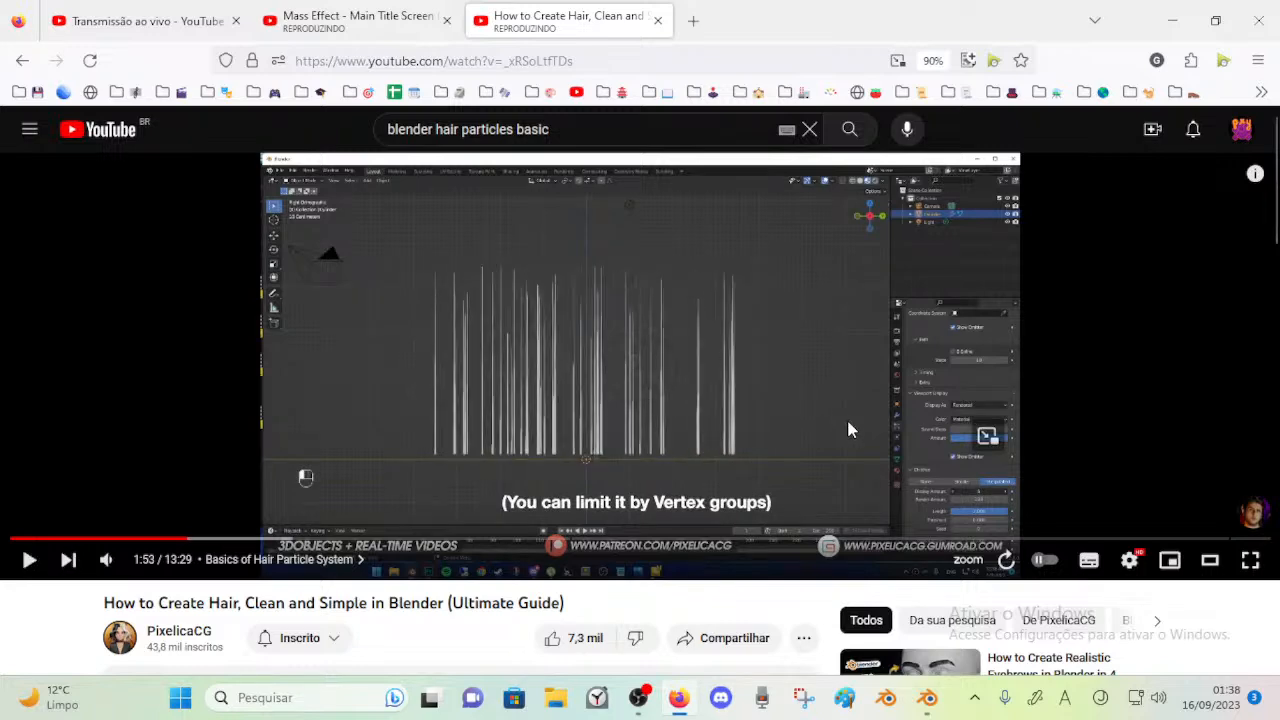
mouse_move(928, 697)
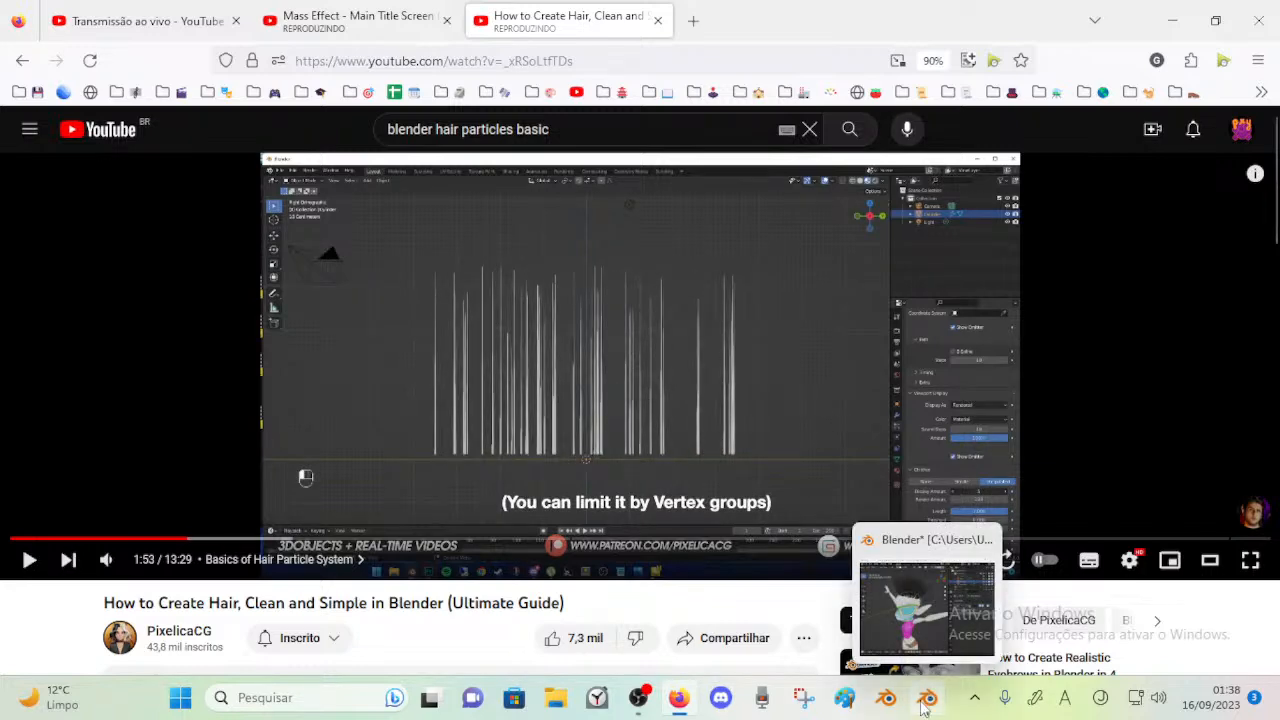
click(927, 590)
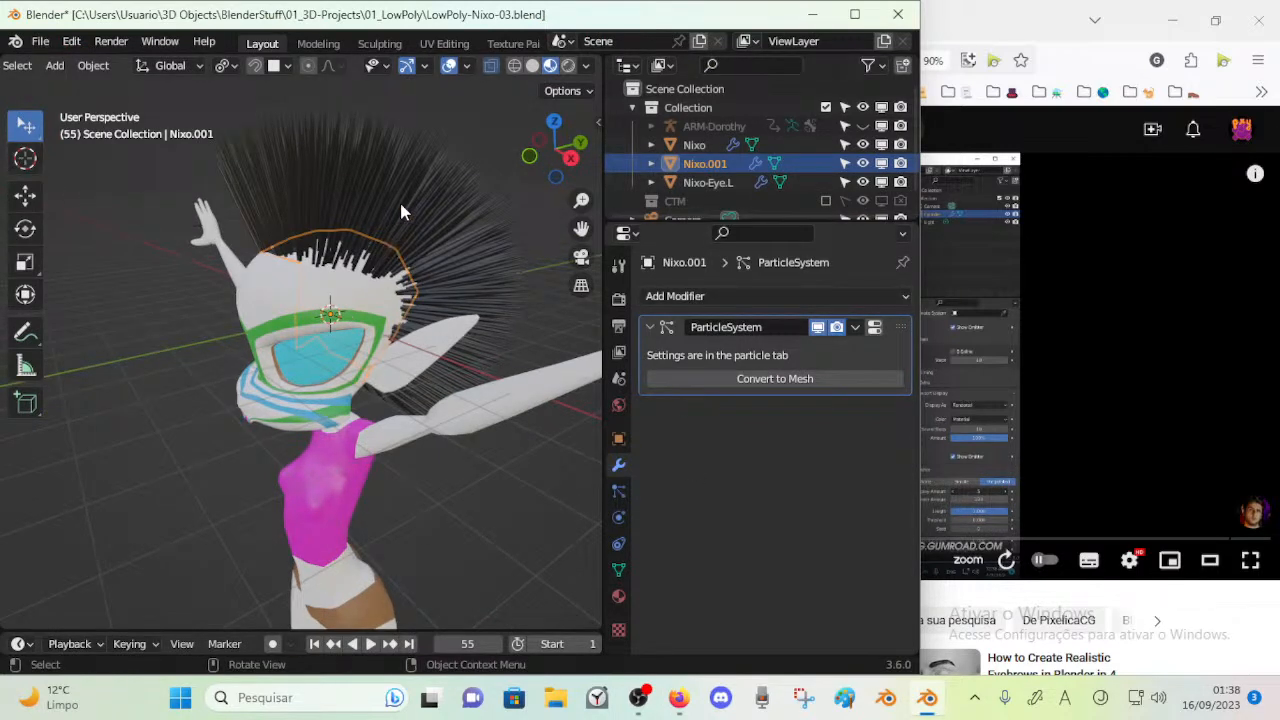
Save the file, show the scalp mesh's hair particle settings and put it in Particle Edit mode
key(ctrl+s)
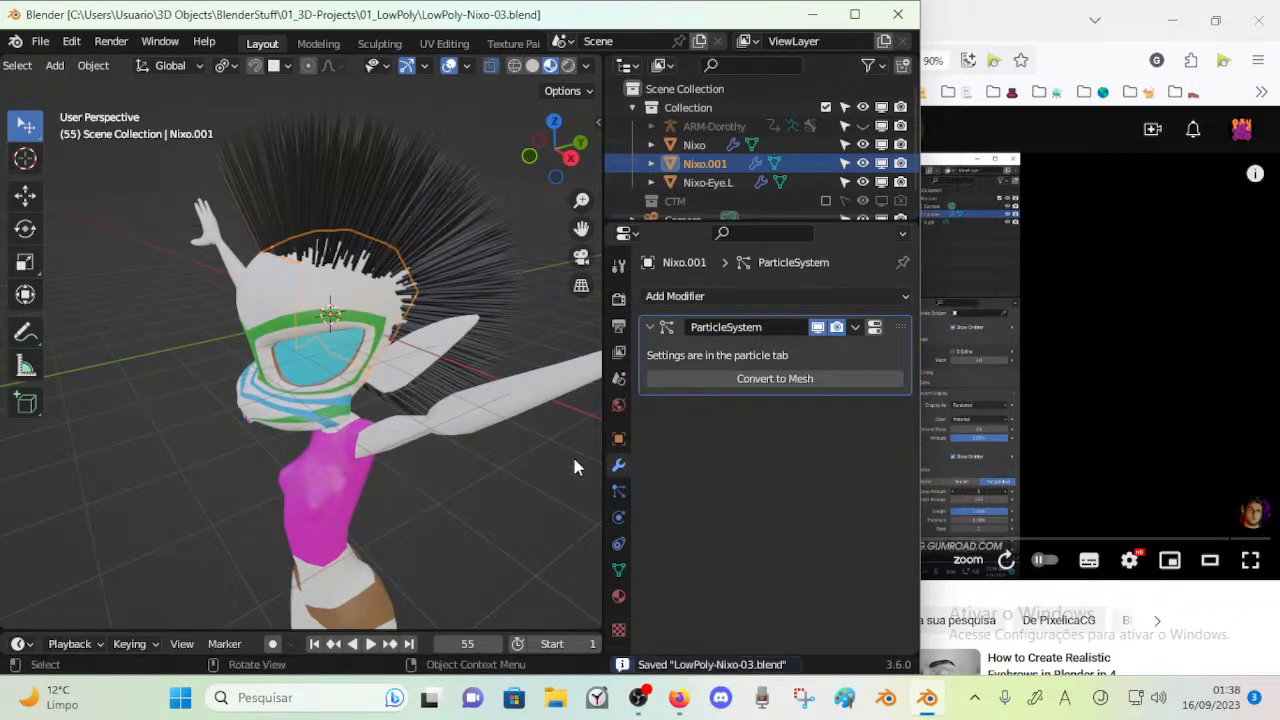
click(618, 572)
click(618, 490)
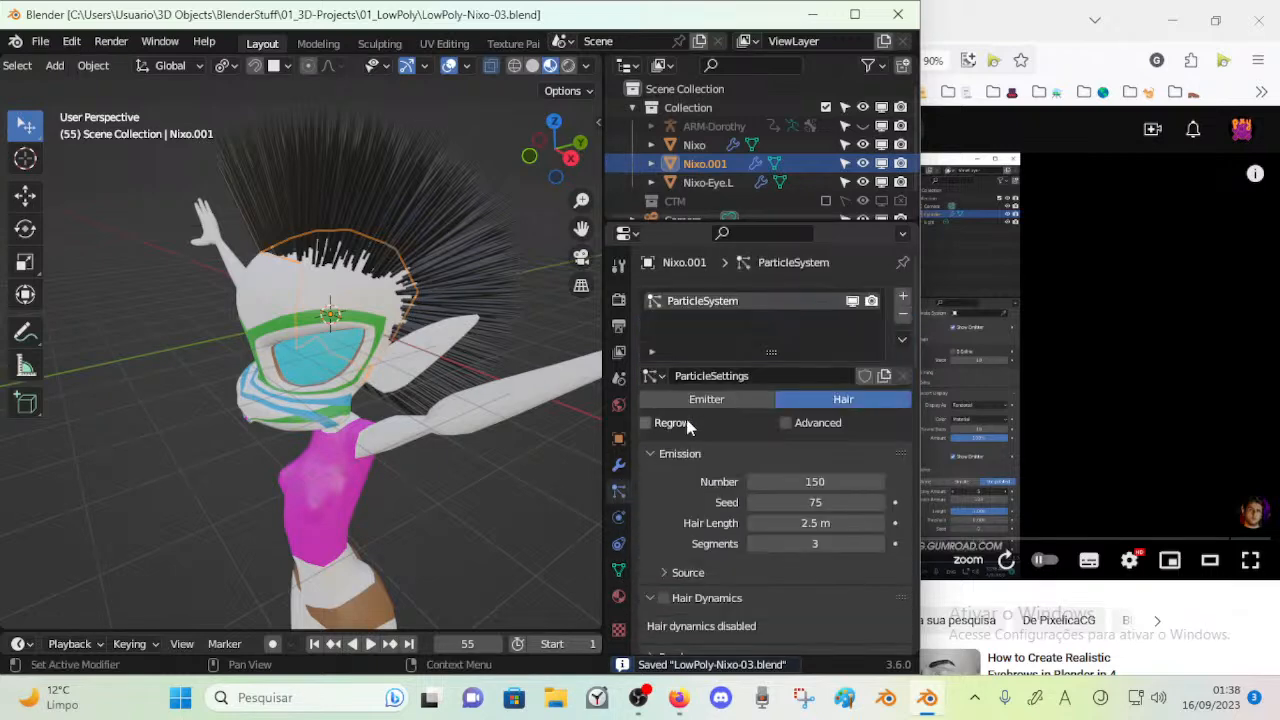
key(Tab)
middle_drag(400, 316, 424, 320)
key(Tab)
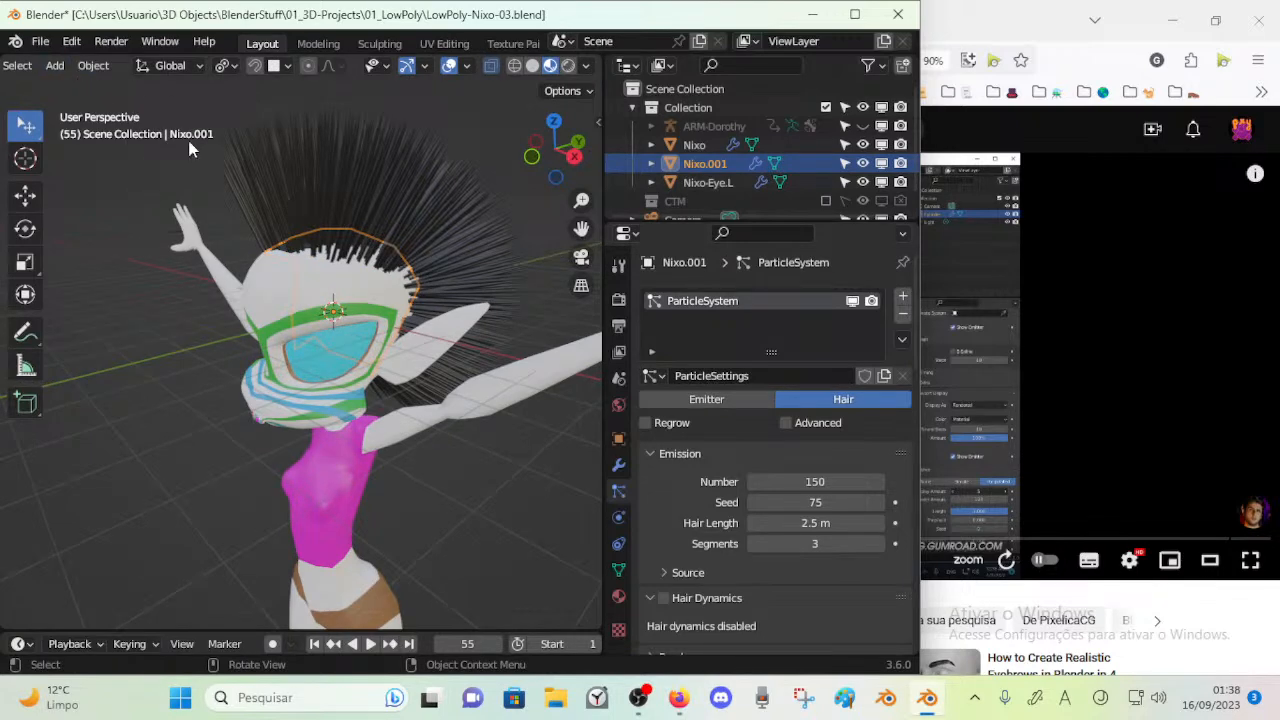
key(ctrl+Tab)
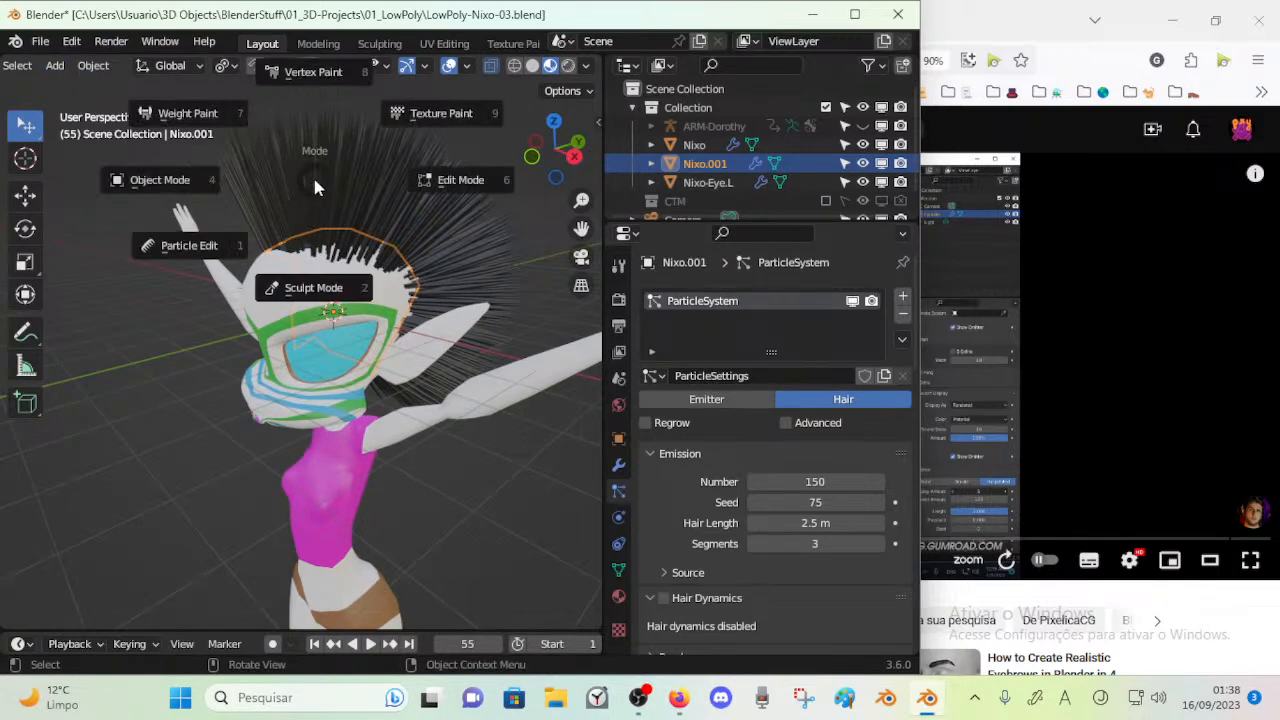
click(221, 245)
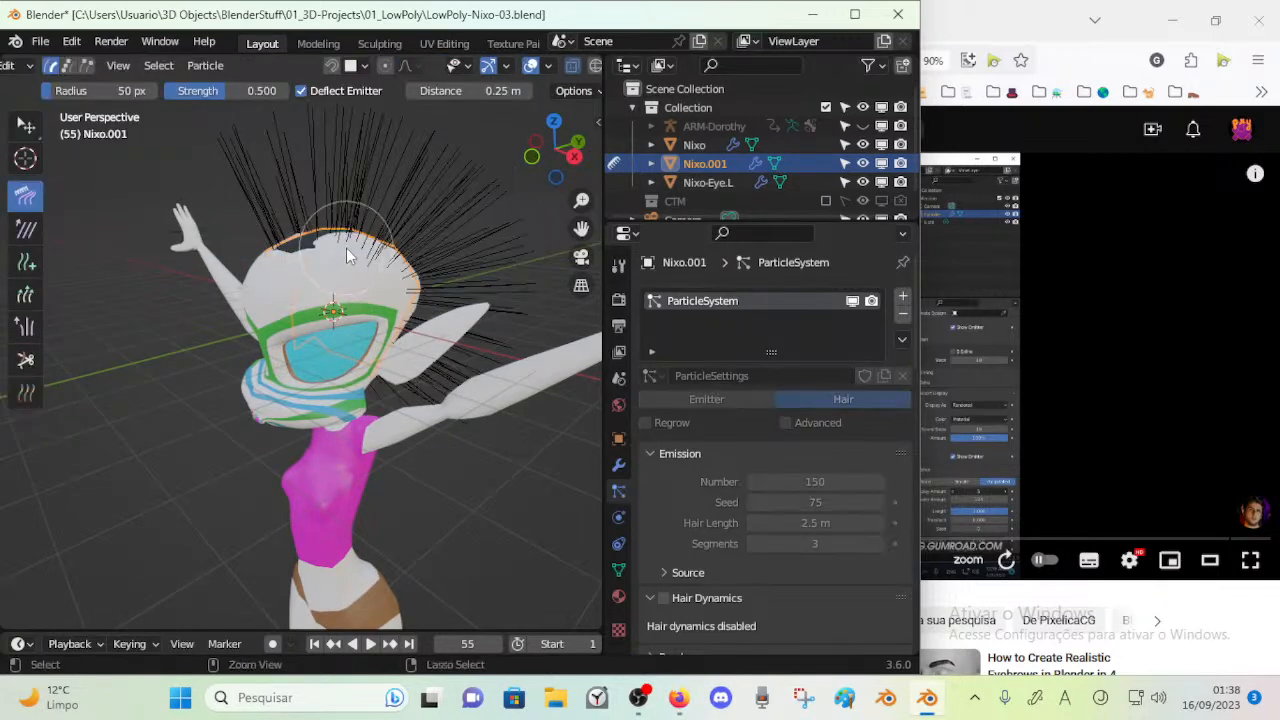
Save the file and comb the hair above and behind the left ear downward
key(ctrl+s)
mouse_move(384, 242)
mouse_down()
mouse_move(436, 258)
mouse_move(446, 378)
mouse_up()
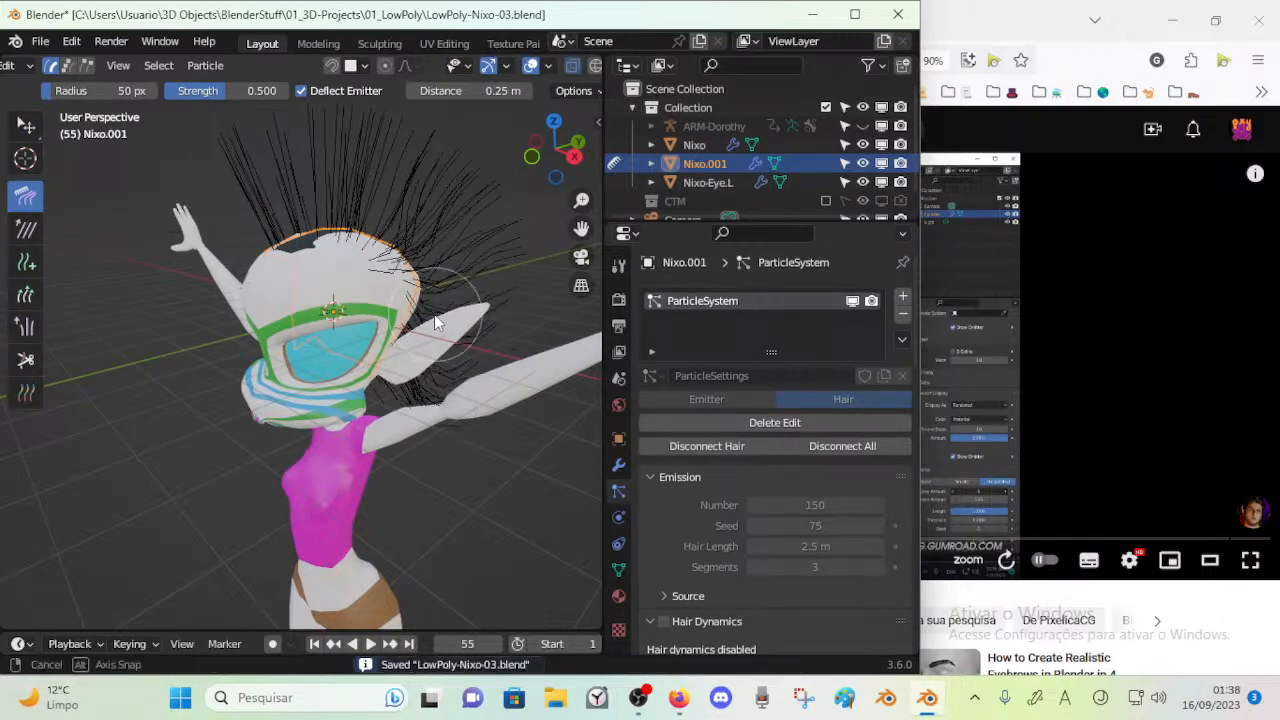
middle_drag(435, 318, 545, 356)
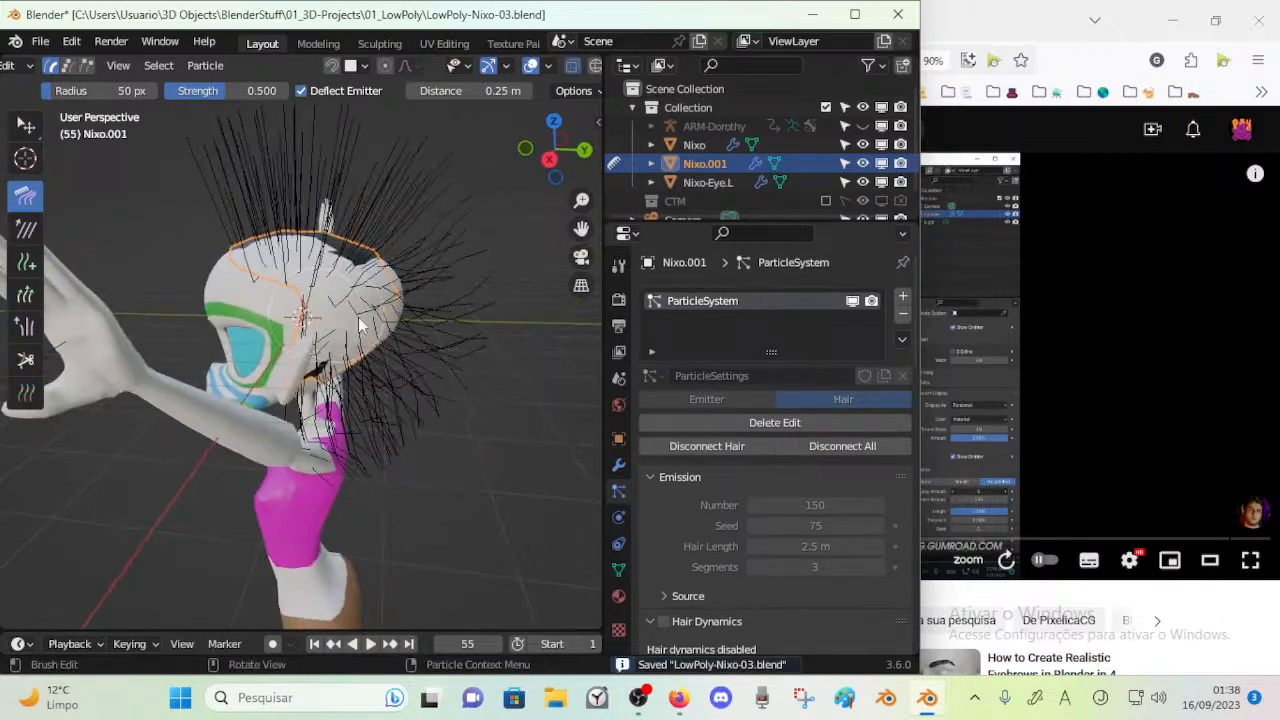
Try to delete the hair edit, then to add and remove a particle system slot
click(758, 425)
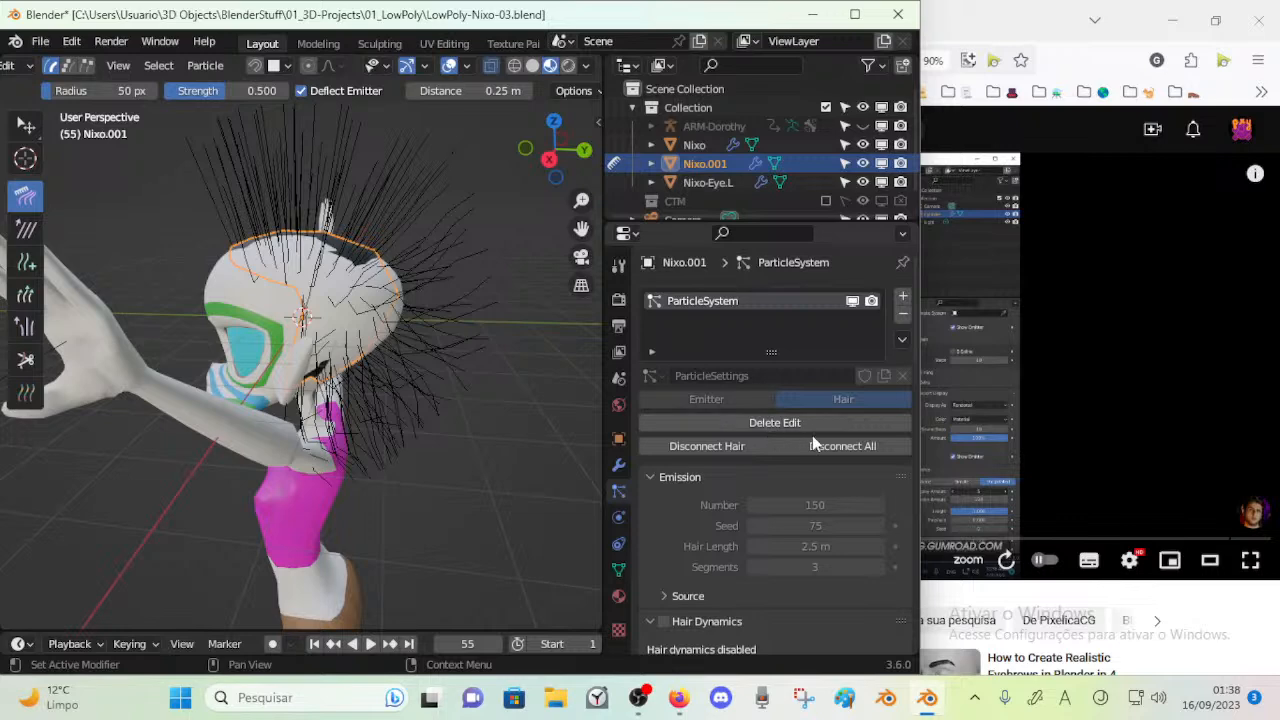
click(902, 298)
click(901, 316)
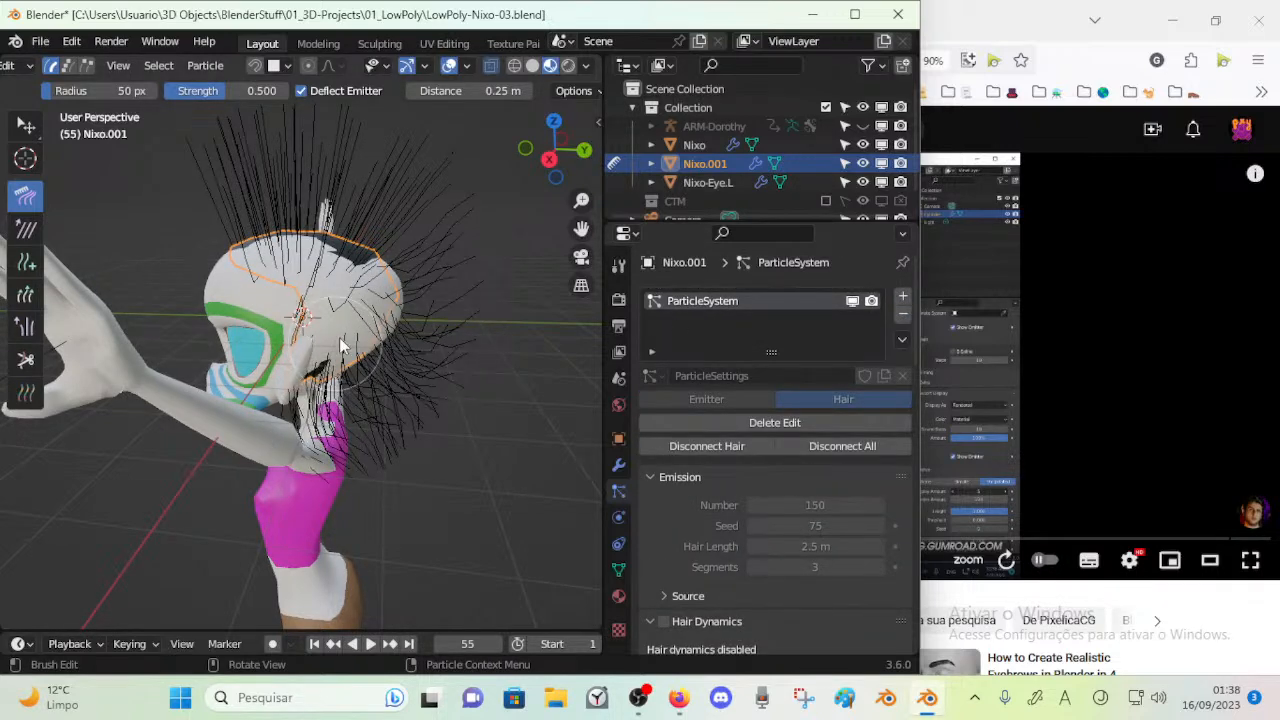
Comb the hair around the back, sides and top of the head into a bent, swept shape
middle_drag(321, 368, 228, 334)
drag(148, 375, 217, 450)
drag(291, 340, 330, 388)
mouse_move(365, 325)
mouse_down()
mouse_move(340, 220)
mouse_move(270, 215)
mouse_move(205, 235)
mouse_move(152, 332)
mouse_up()
middle_drag(152, 332, 283, 242)
drag(283, 242, 307, 307)
drag(350, 238, 163, 231)
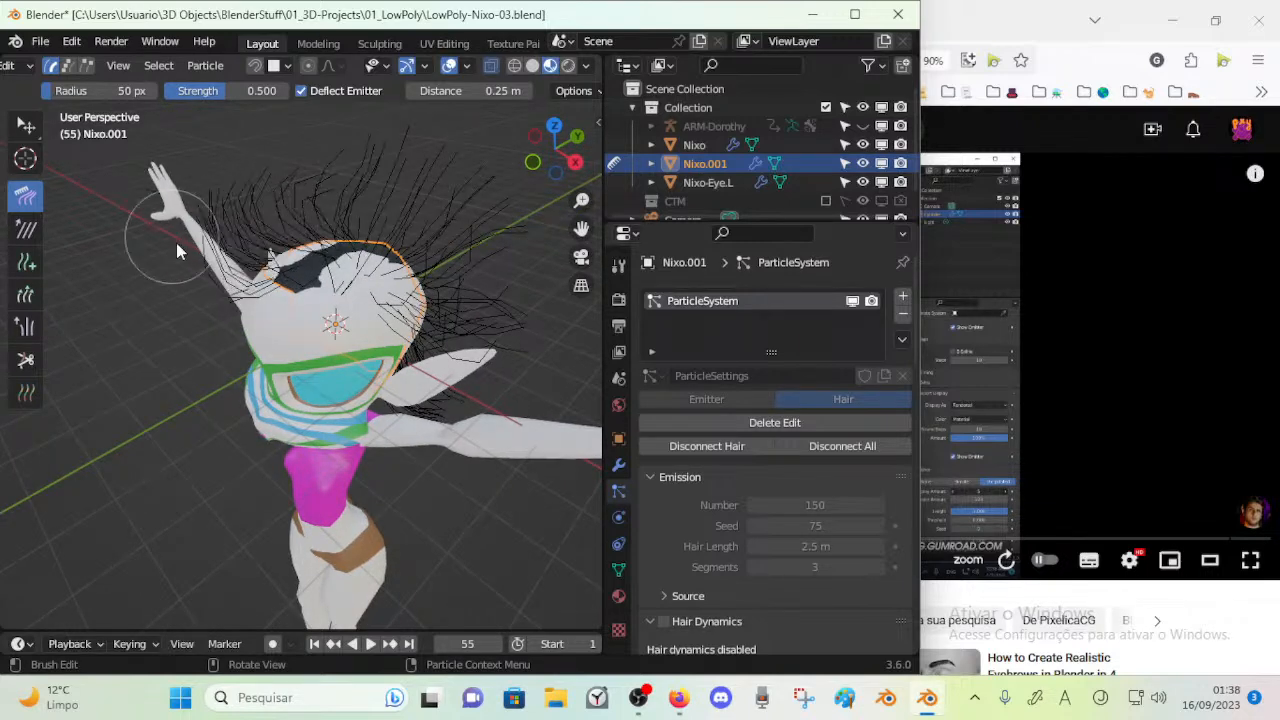
middle_drag(163, 231, 291, 219)
Return the scalp mesh to Object Mode and inspect the combed hair from the front
key(Tab)
middle_drag(358, 250, 335, 257)
key(Tab)
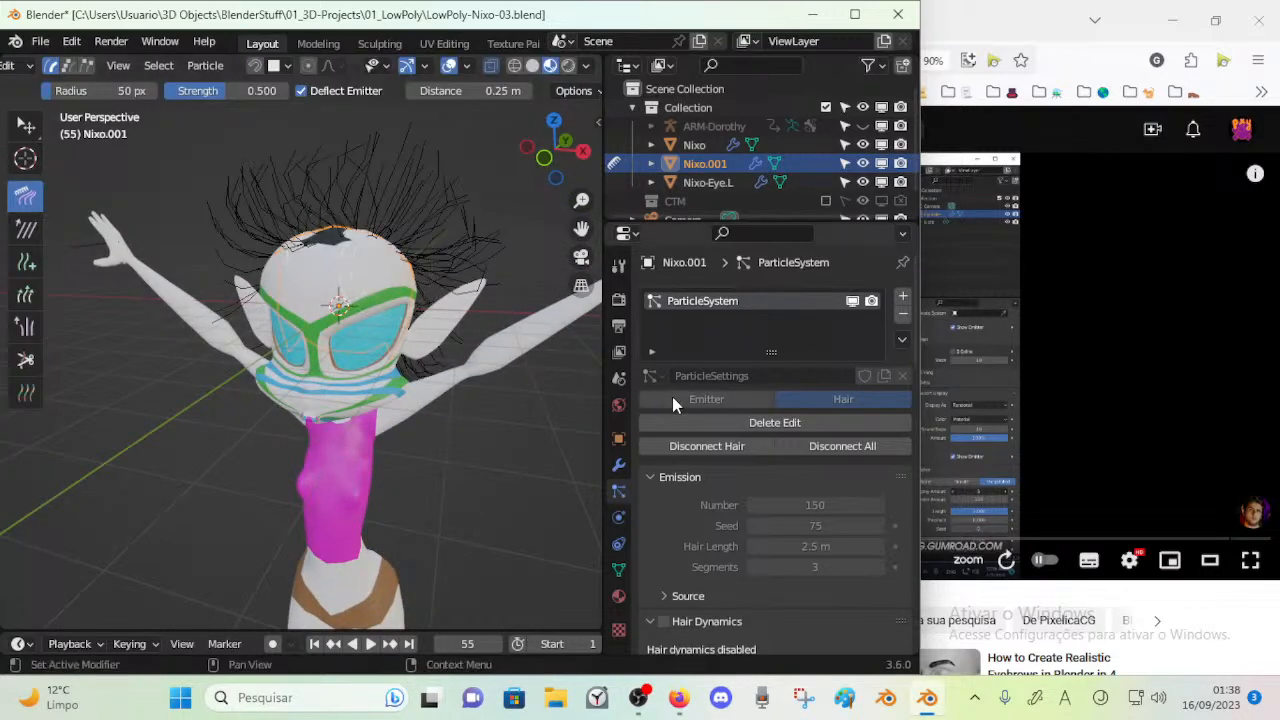
key(ctrl+Tab)
click(232, 321)
middle_drag(388, 340, 418, 287)
key(ctrl+Tab)
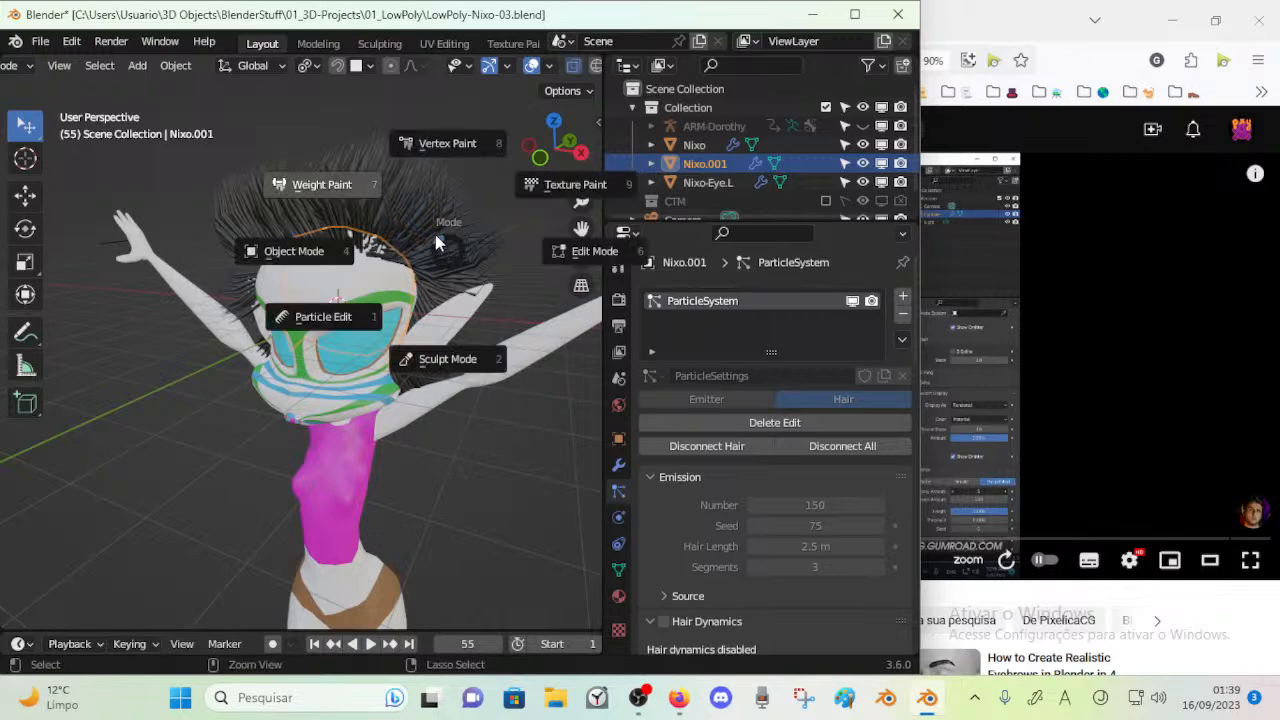
click(433, 235)
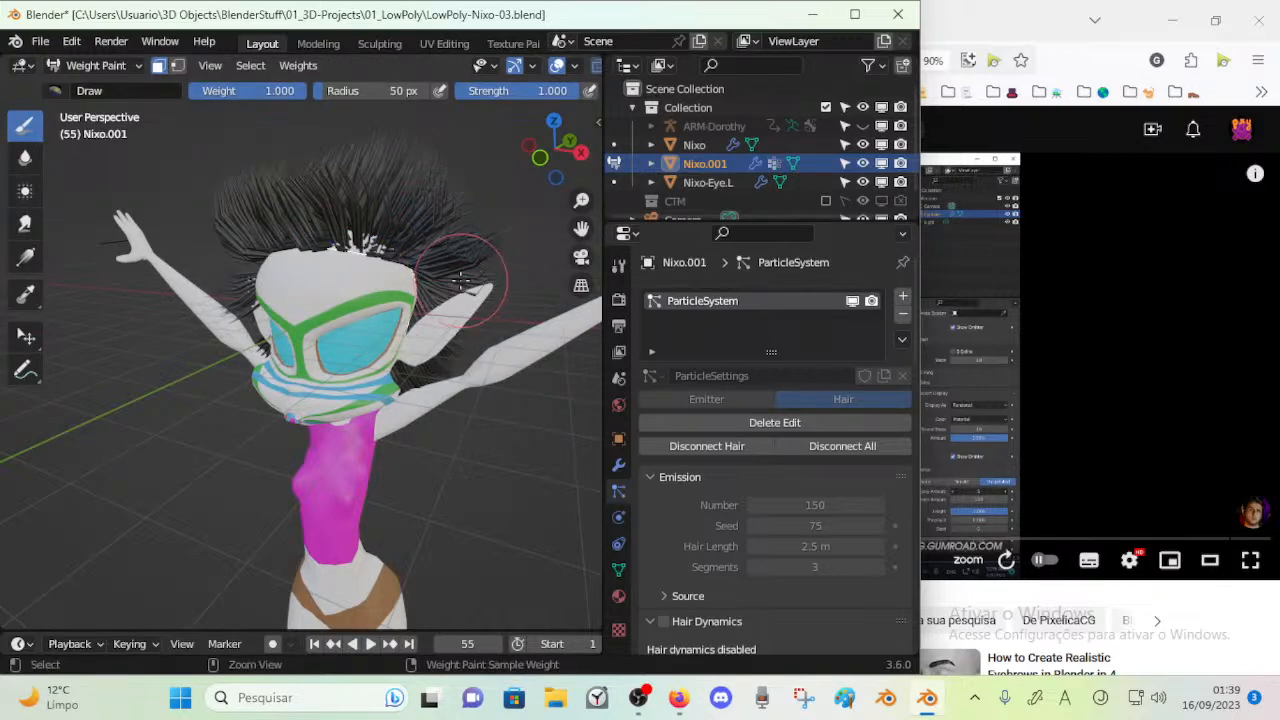
key(ctrl+Tab)
mouse_move(428, 235)
middle_down()
mouse_move(420, 263)
mouse_move(347, 254)
mouse_move(125, 278)
mouse_move(417, 325)
mouse_move(272, 383)
mouse_move(314, 367)
mouse_move(253, 410)
mouse_move(237, 375)
mouse_move(312, 432)
middle_up()
middle_drag(502, 127, 377, 313)
scroll(548, 68, down, 5)
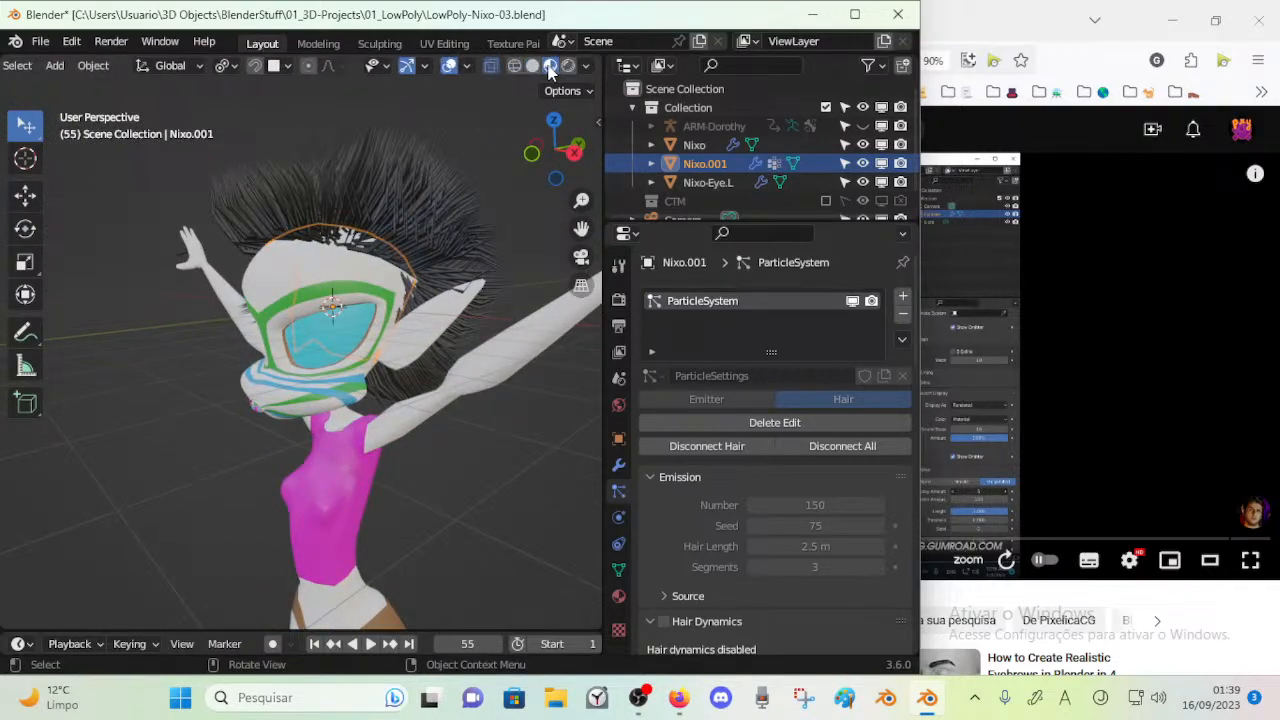
Switch the viewport to Rendered shading and view the whole character
click(568, 66)
middle_drag(306, 241, 370, 270)
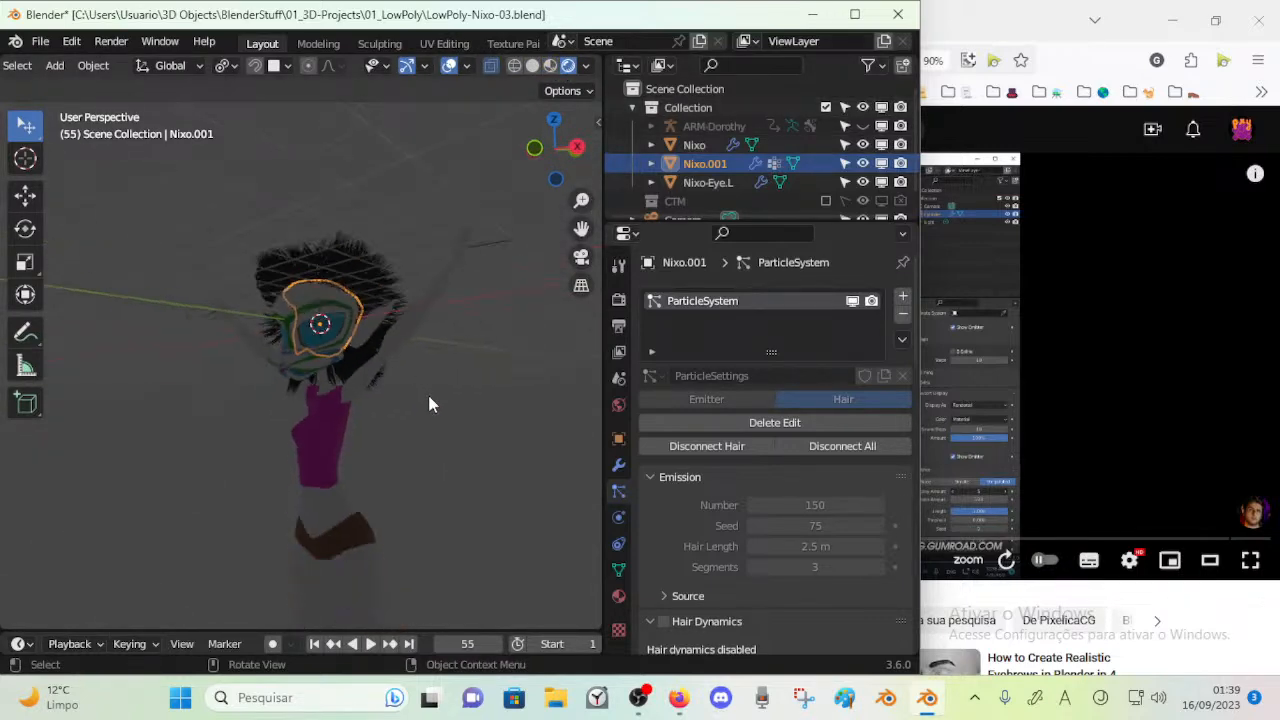
key(shift+a)
mouse_move(415, 310)
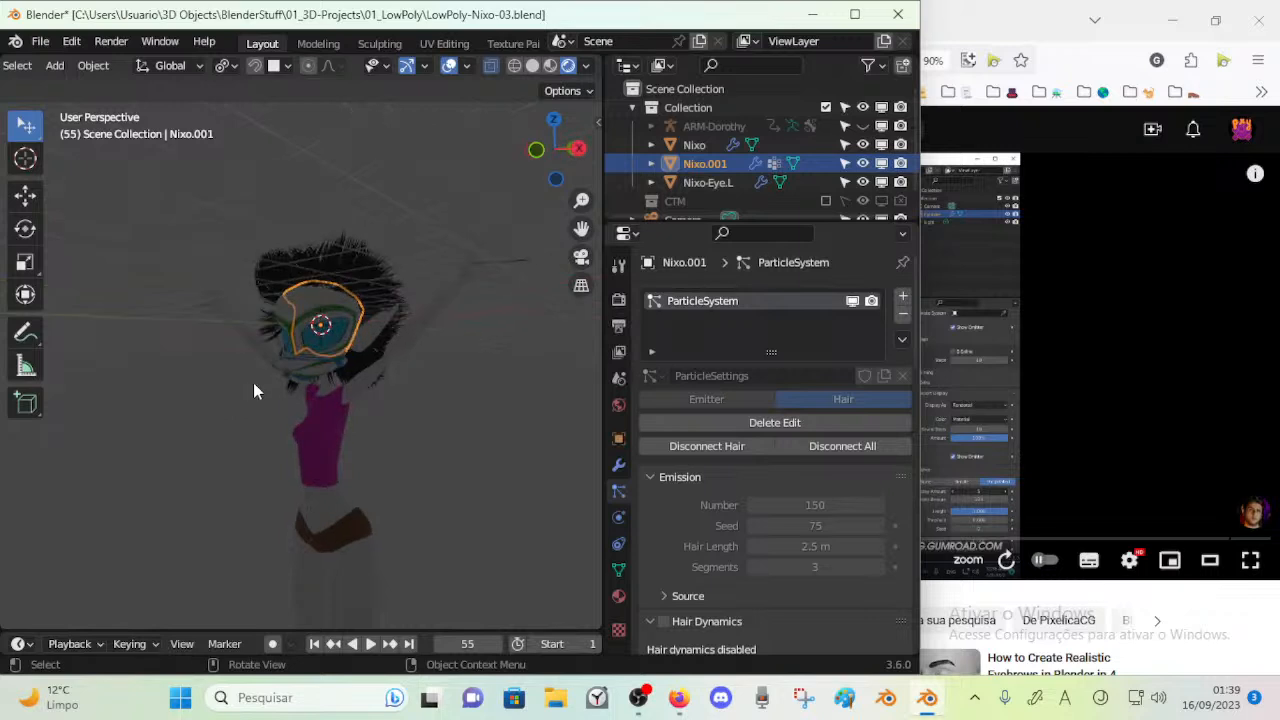
Add a Point light and move it up beside the character's raised hand
key(shift+a)
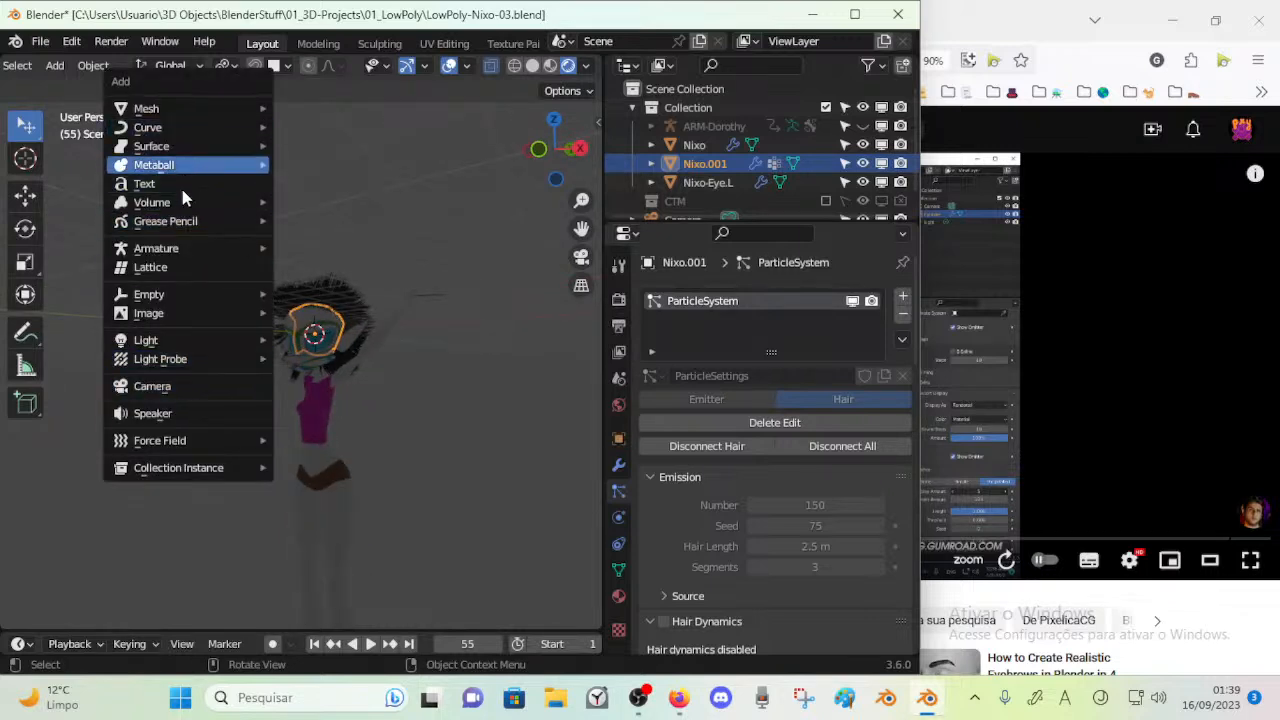
mouse_move(171, 343)
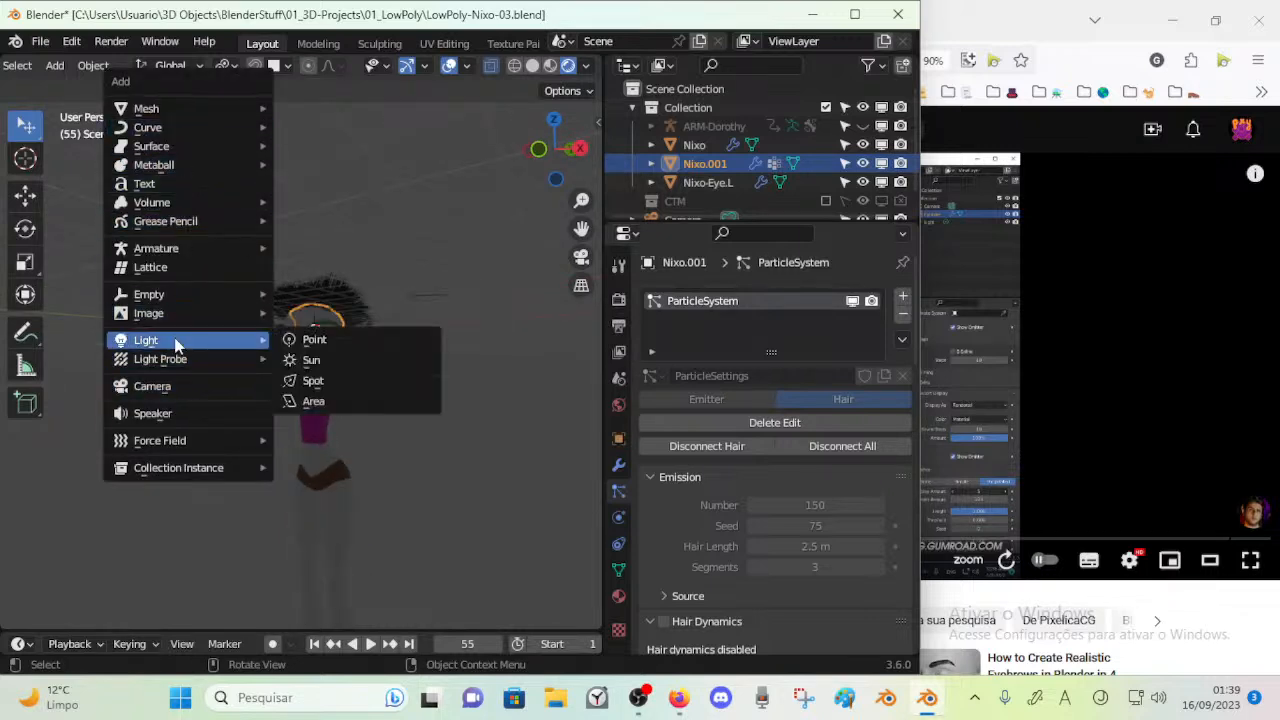
click(335, 342)
key(g)
click(194, 254)
middle_drag(195, 256, 134, 258)
Scale the point light to about 2.84 and move it to about X -4.91 m, Y -4.97 m, Z 5.33 m
key(s)
click(479, 337)
key(g)
click(467, 287)
key(g)
click(262, 307)
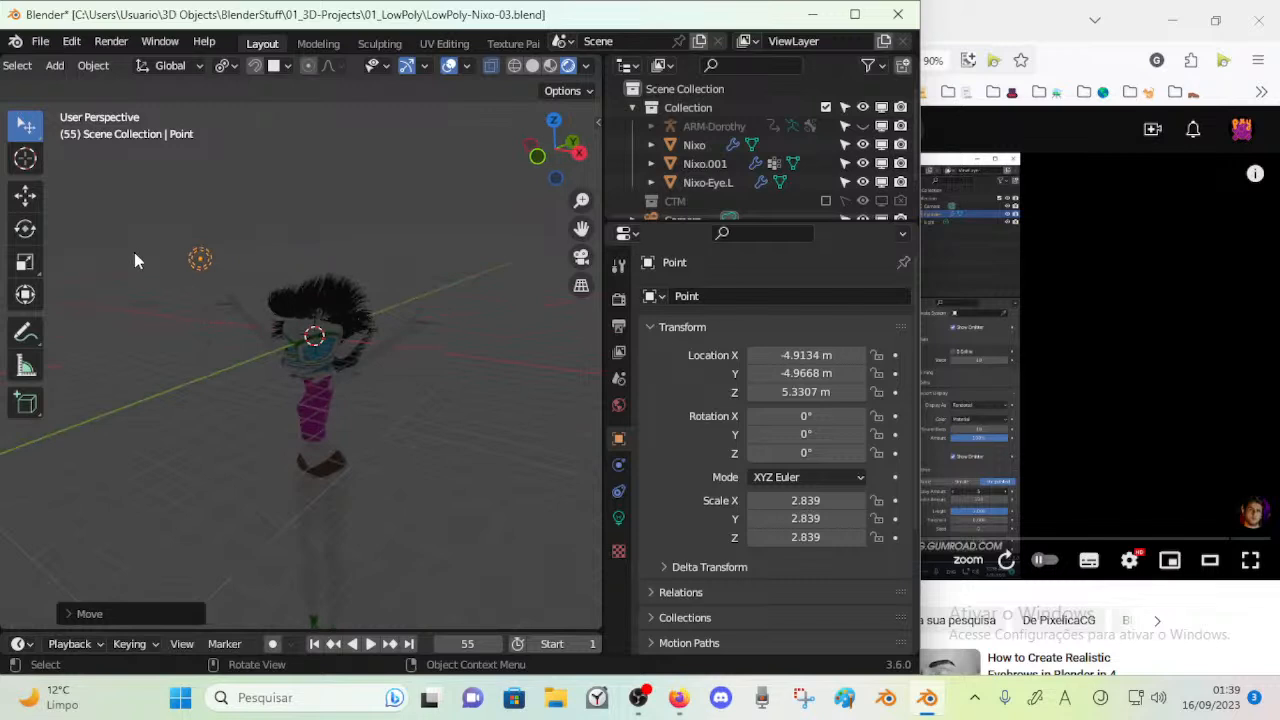
Delete the point light and add an Area light to the scene in its place
key(x)
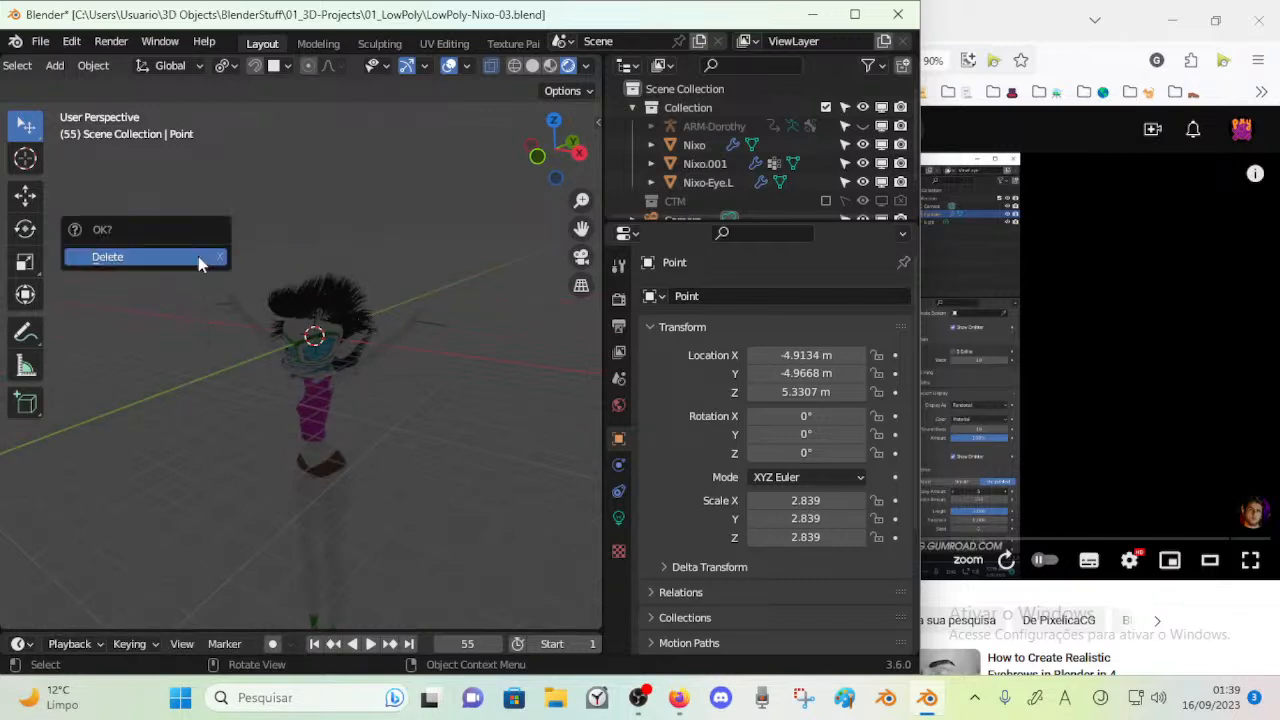
click(202, 263)
key(shift+s)
key(Escape)
key(shift+a)
mouse_move(217, 272)
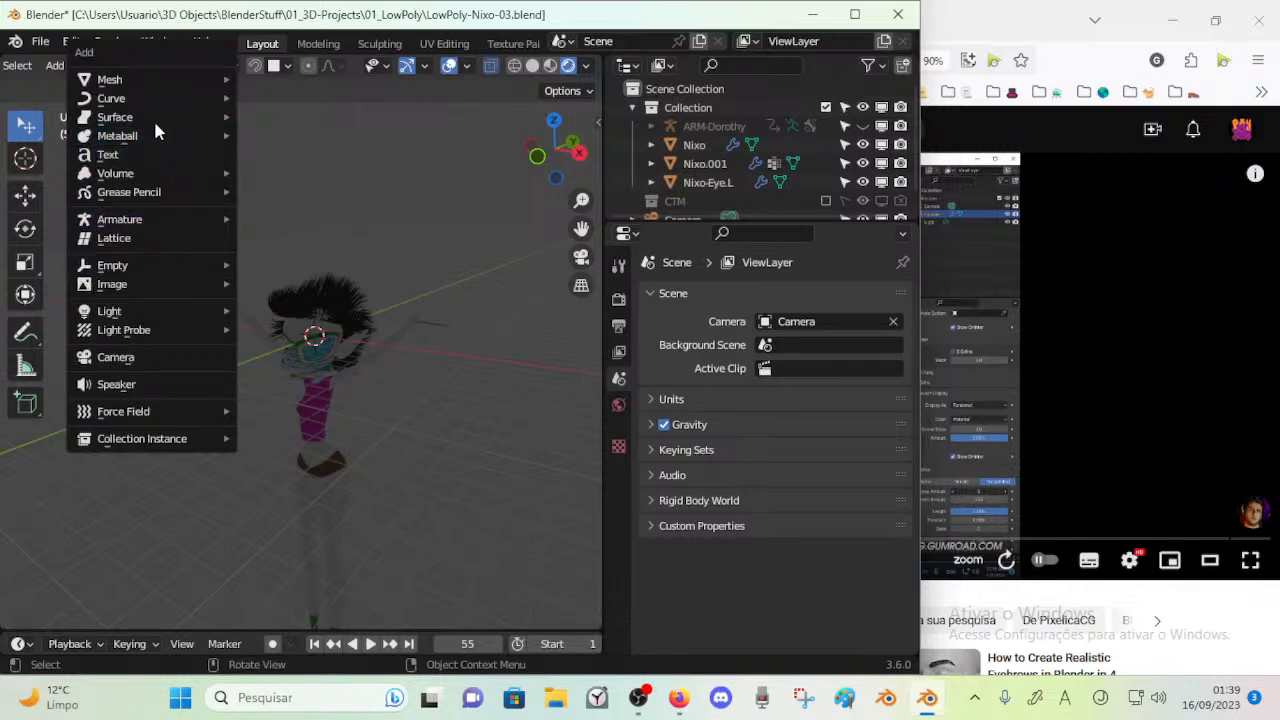
mouse_move(165, 311)
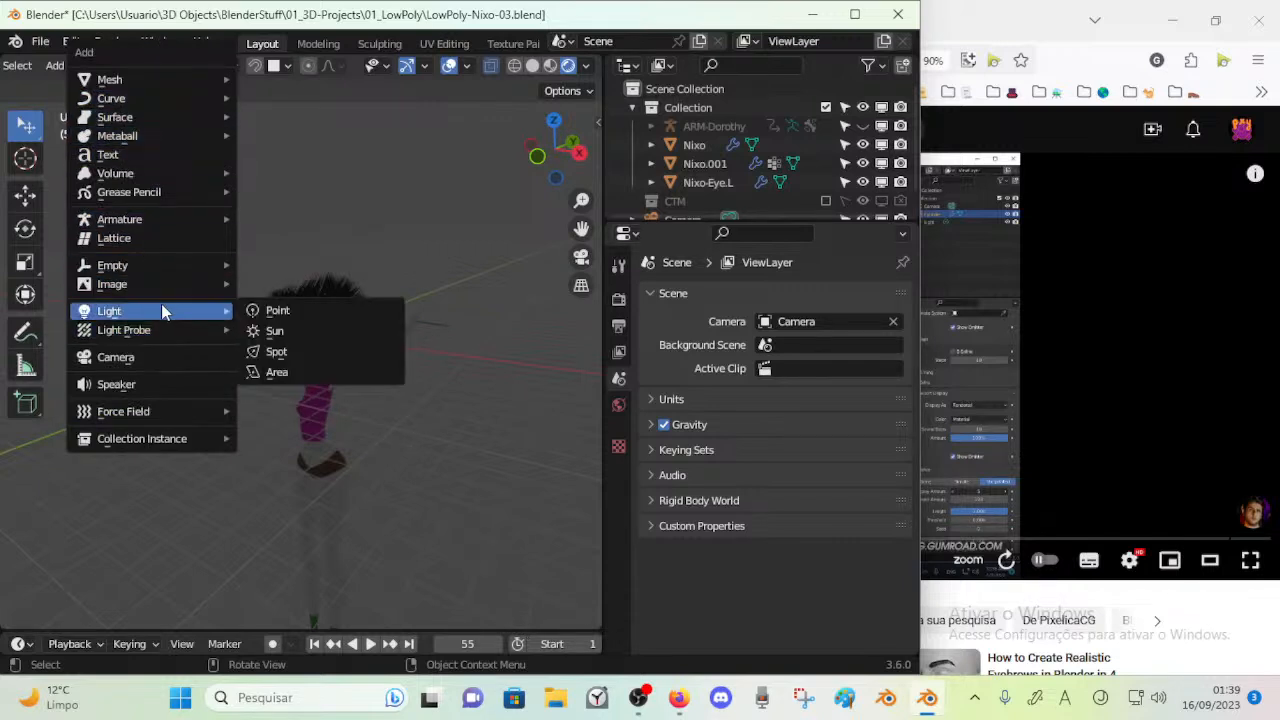
click(288, 374)
Rotate the area light to about 25.9°, -37.8°, 4.5° and move it to about X -10.19 m, Y -8.95 m, Z 10.53 m
key(g)
click(183, 196)
key(r)
click(386, 220)
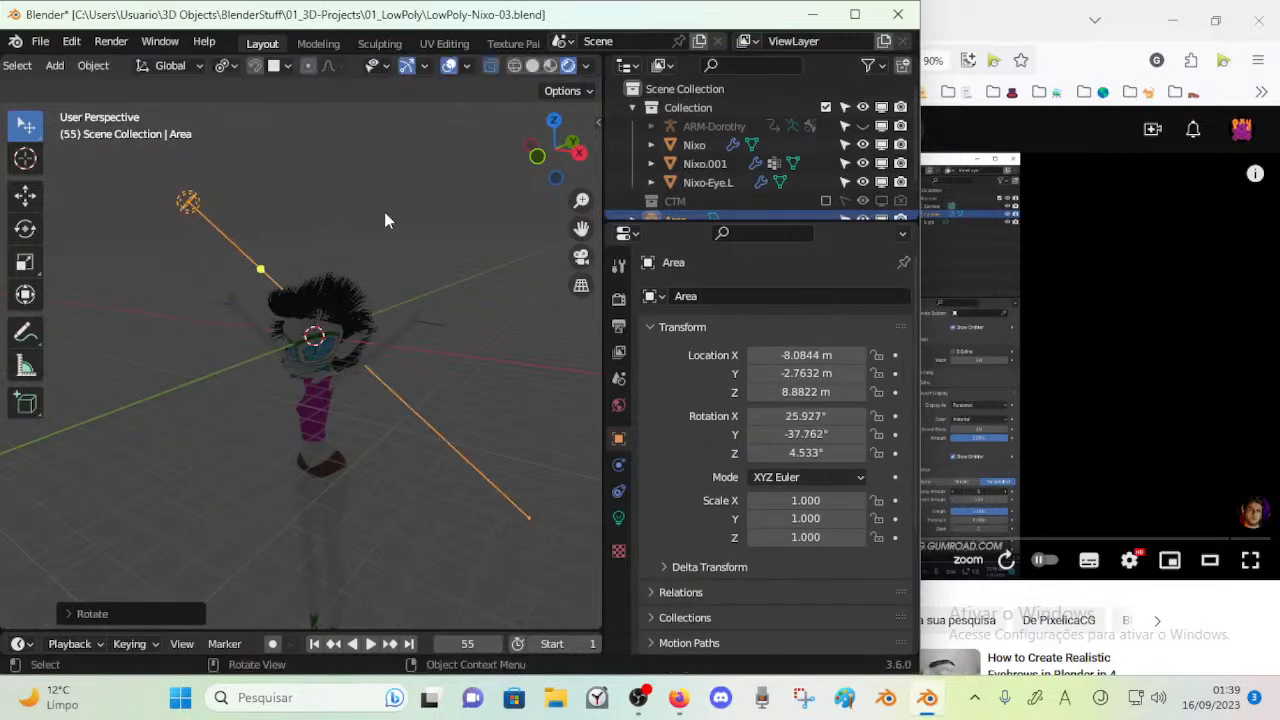
middle_drag(328, 276, 495, 285)
middle_drag(140, 325, 300, 333)
key(g)
click(508, 277)
middle_drag(508, 277, 223, 307)
key(g)
click(204, 299)
scroll(252, 322, up, 2)
key(shift+a)
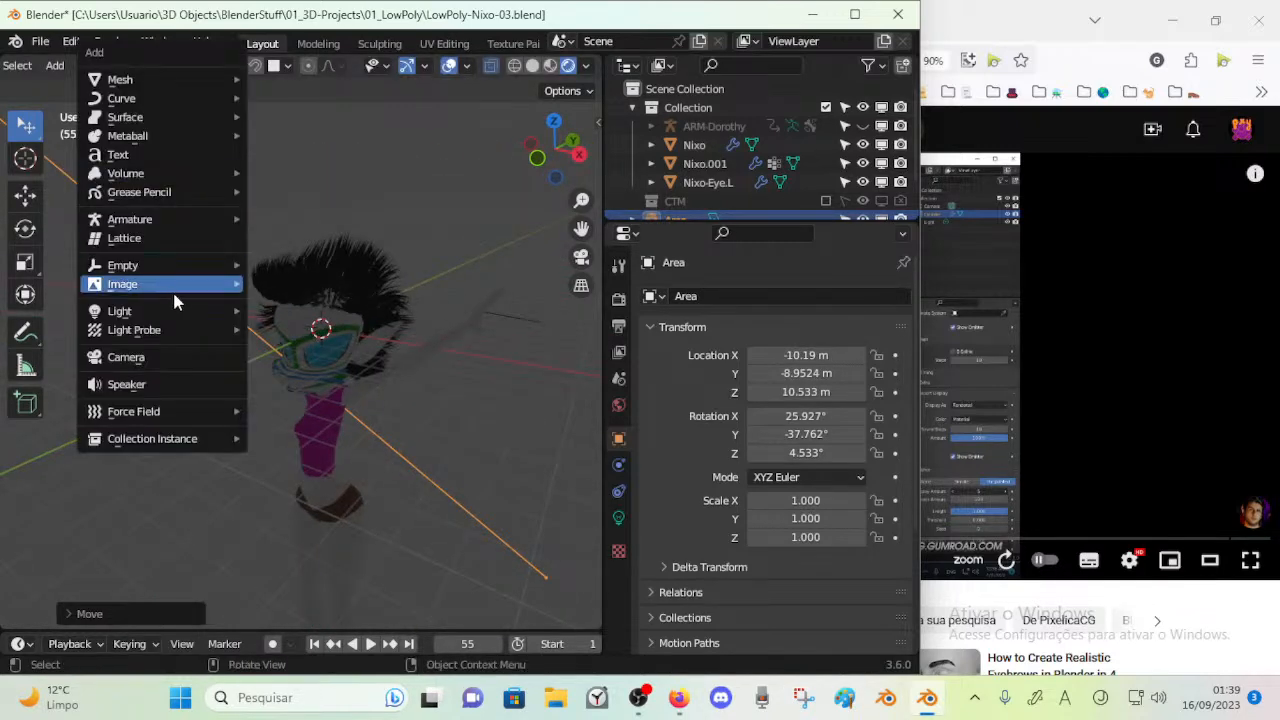
mouse_move(166, 314)
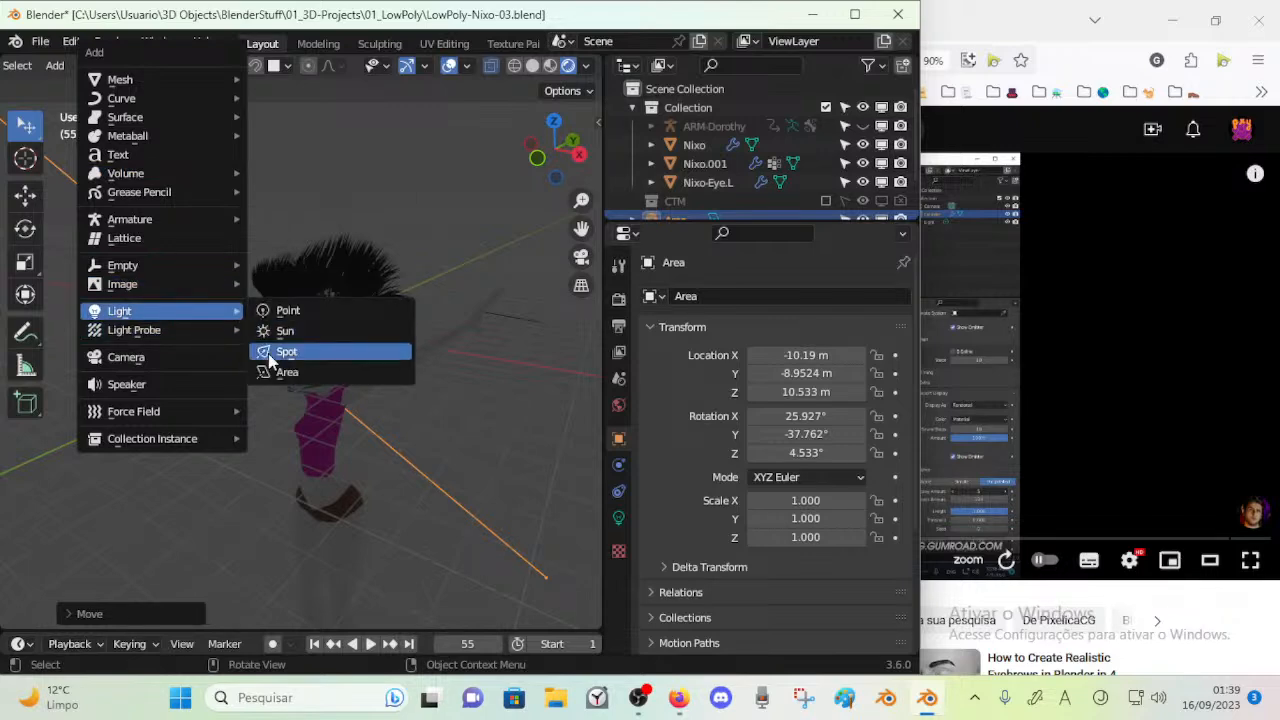
key(Escape)
middle_drag(302, 336, 380, 343)
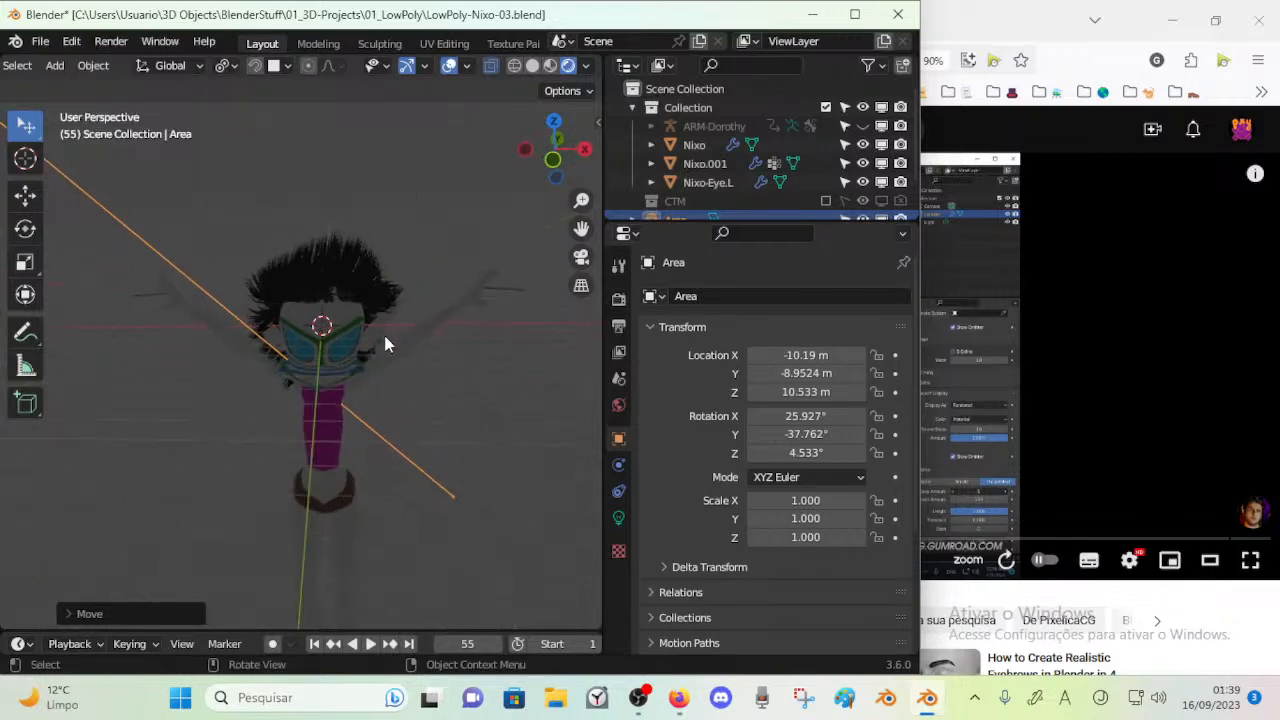
Set the area light's power to 100 W and re-aim it toward the character
drag(768, 224, 766, 316)
click(618, 610)
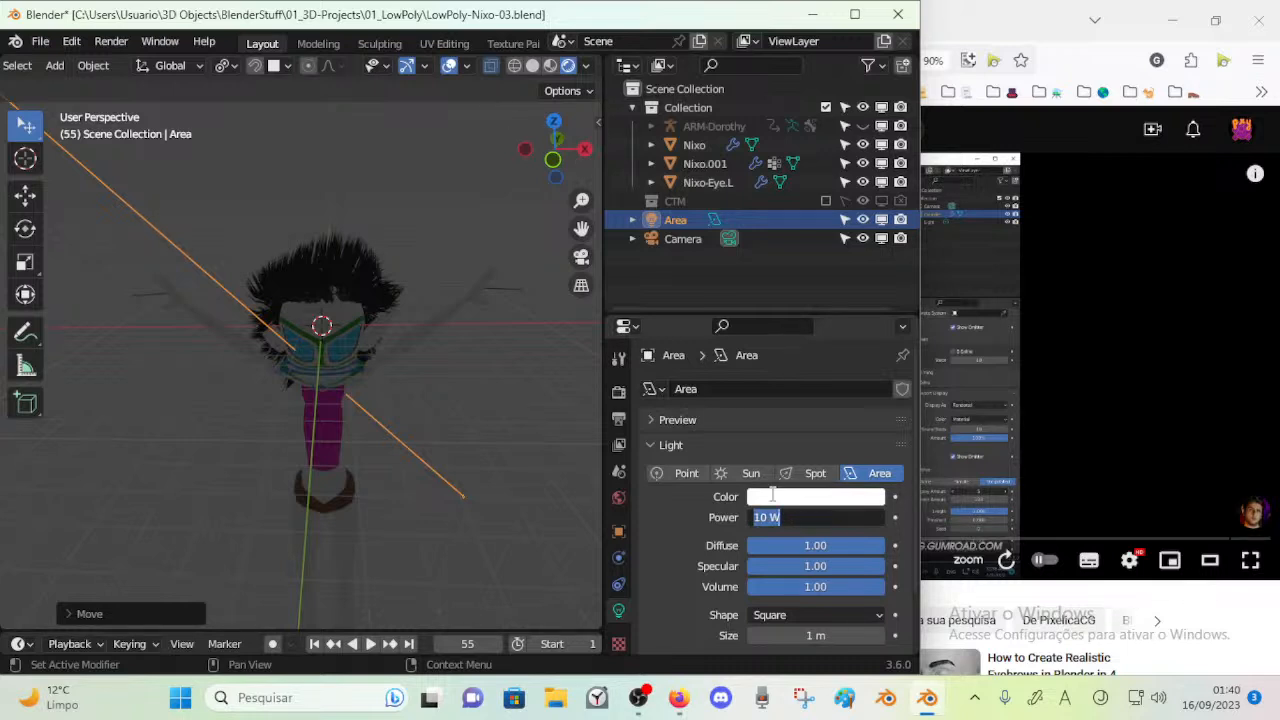
key(Return)
middle_drag(360, 240, 372, 327)
key(r)
click(439, 307)
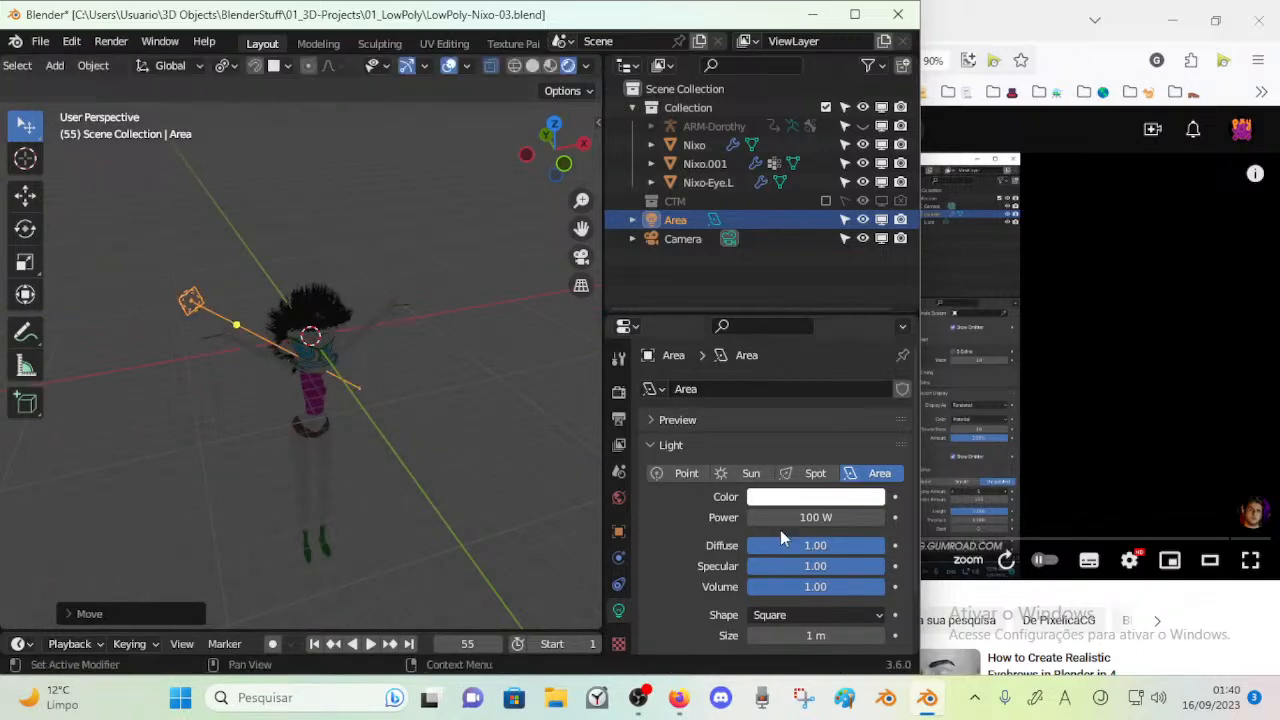
Enlarge the area light's size to 9.29 m and reposition it beside the character
scroll(671, 507, down, 3)
drag(815, 562, 860, 563)
middle_drag(263, 380, 200, 291)
scroll(200, 291, up, 2)
key(g)
click(222, 349)
scroll(219, 350, up, 2)
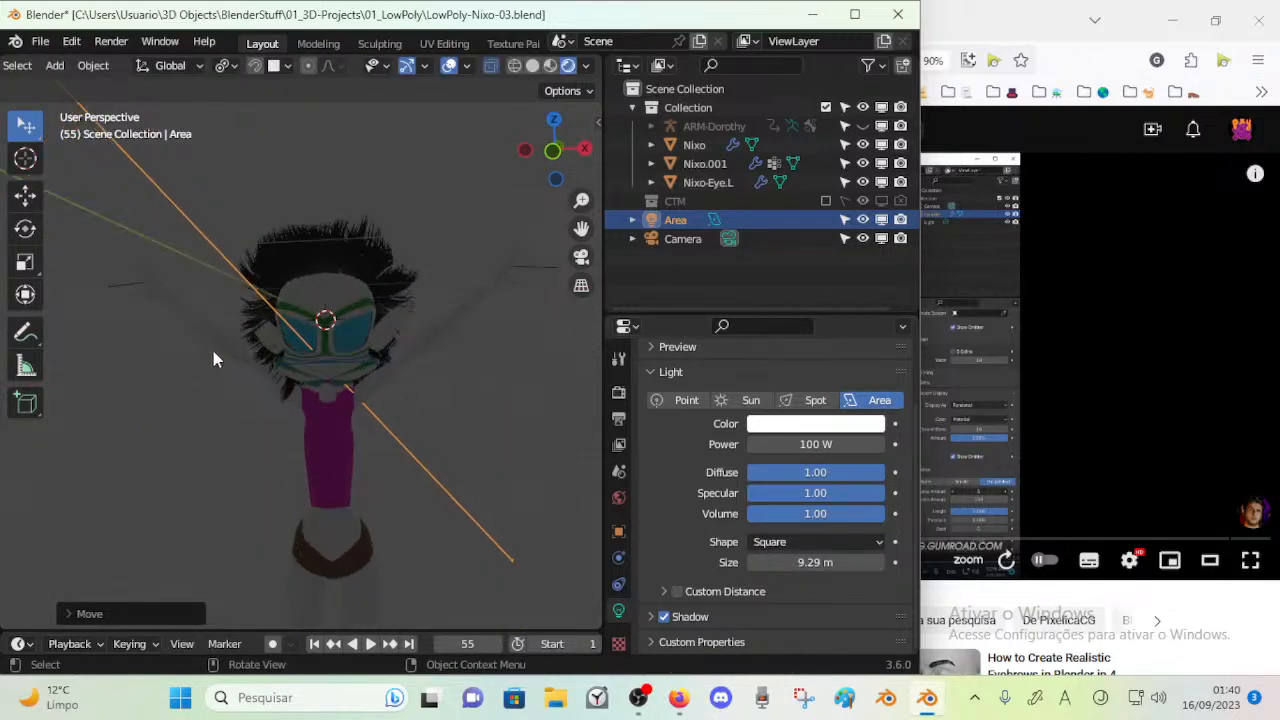
Try the Sun, Spot and Point types for the light to compare how they illuminate the character
click(751, 400)
middle_drag(300, 370, 316, 381)
click(812, 445)
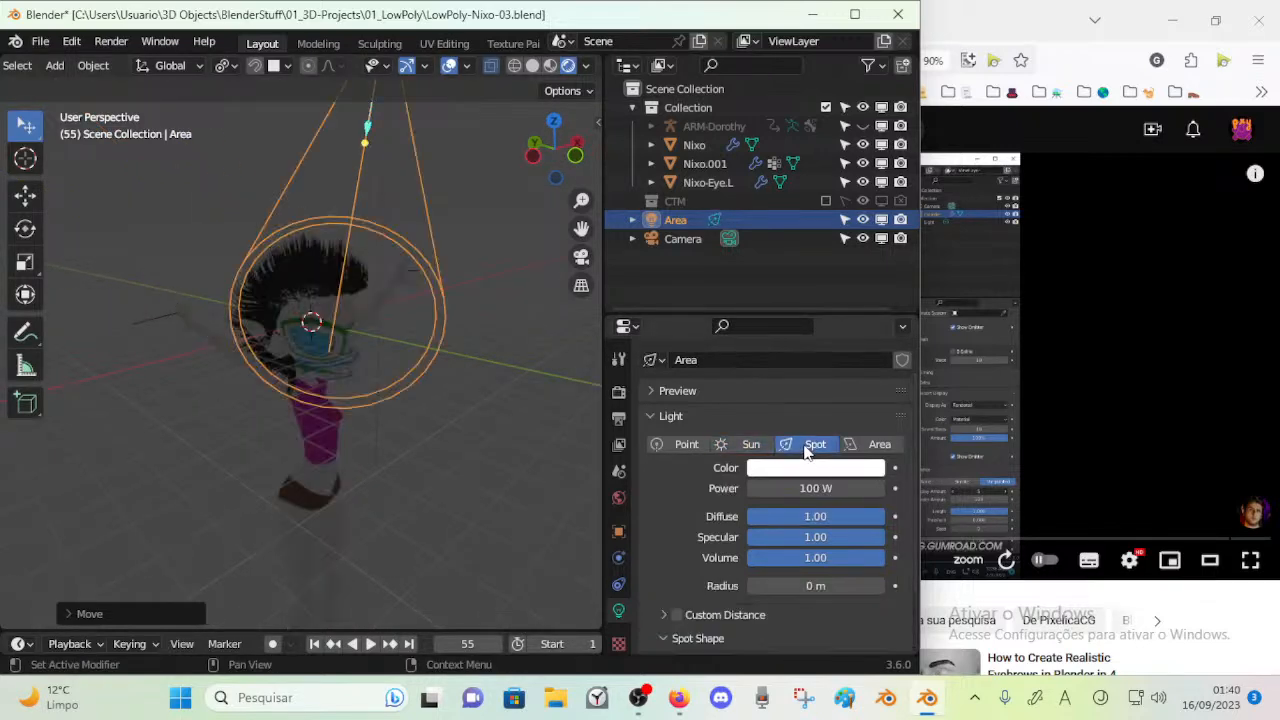
click(852, 445)
click(755, 445)
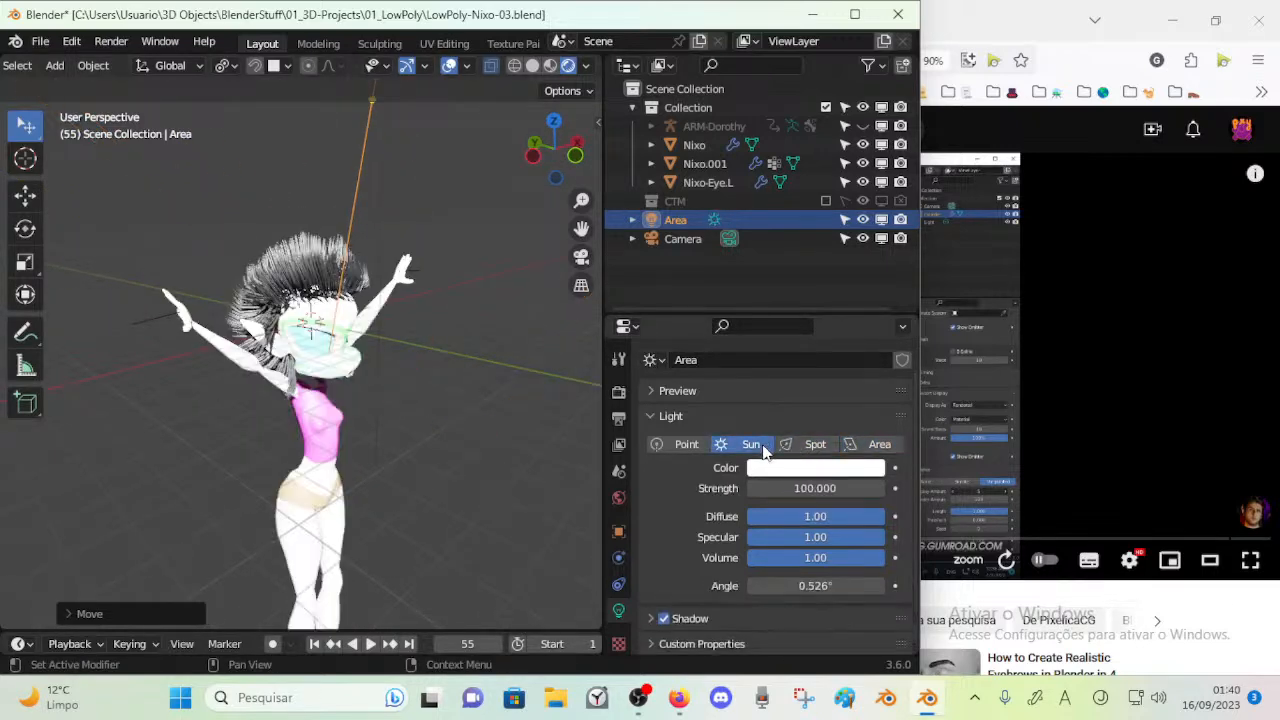
click(690, 445)
Move the light above the character's head and set its power to 10000 W
key(g)
click(308, 458)
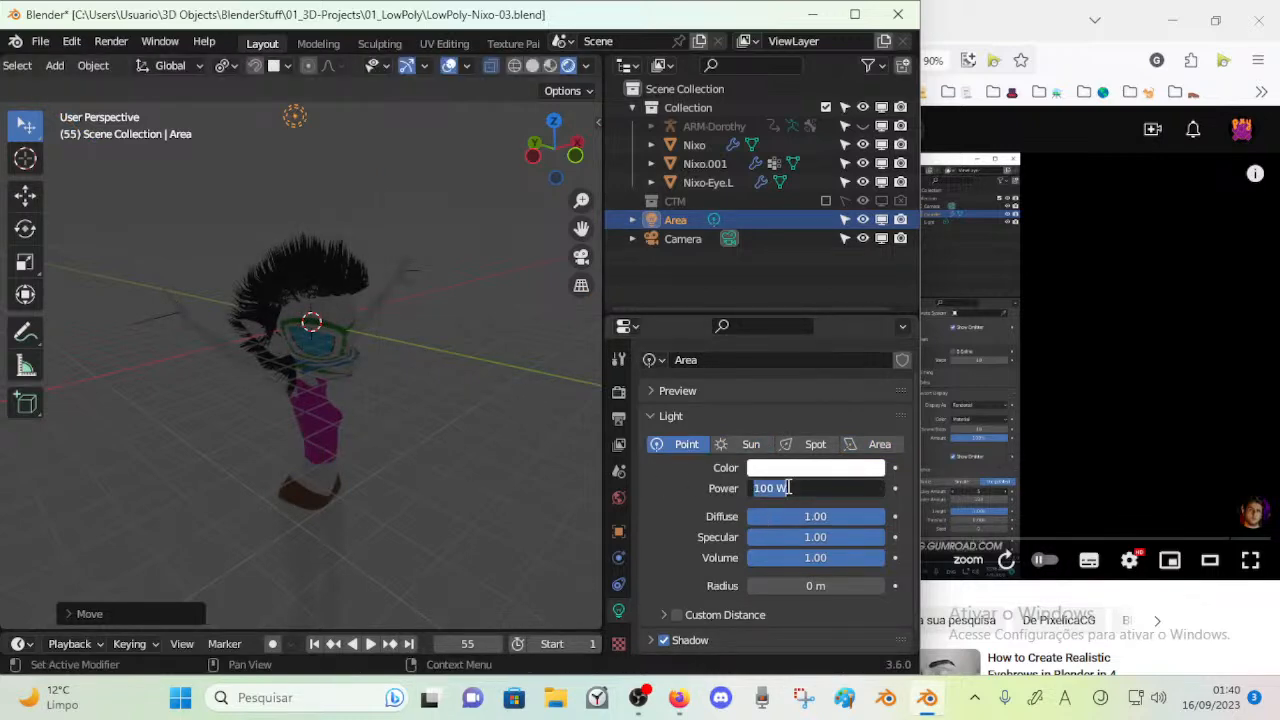
text(00)
key(Return)
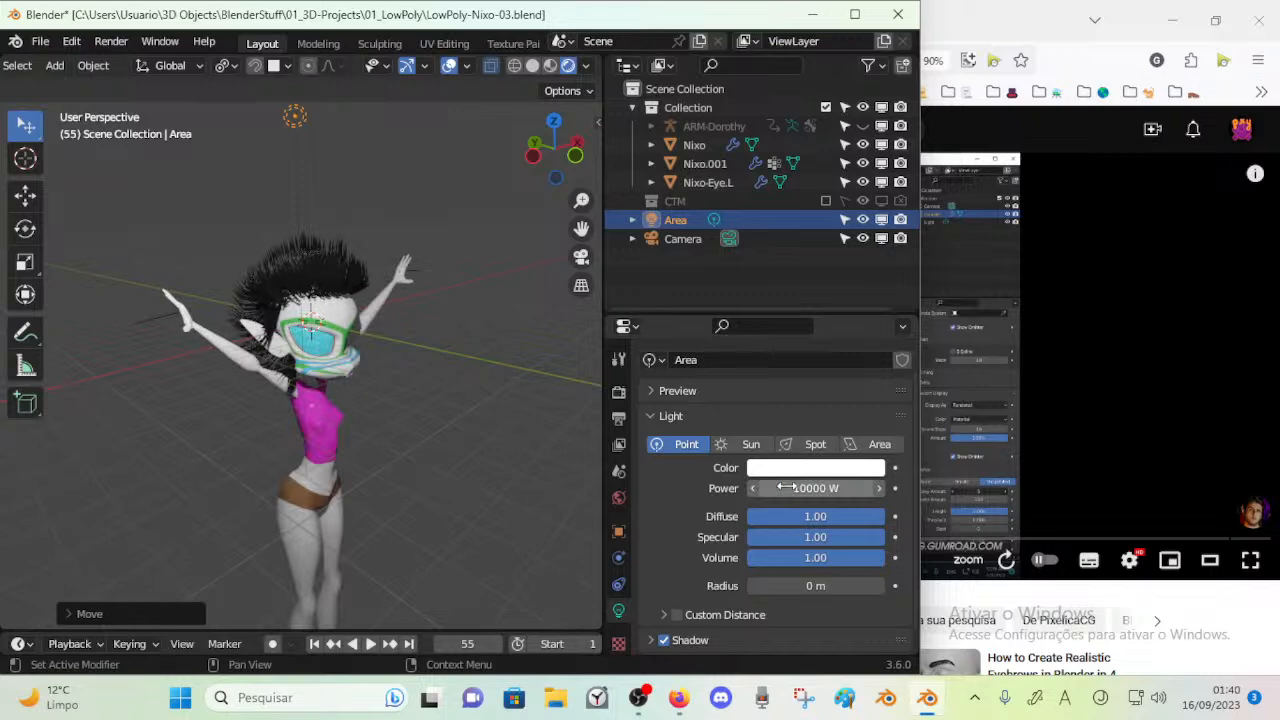
Reposition and rotate the point light while checking how it falls on the character
key(g)
middle_drag(402, 290, 350, 278)
click(462, 246)
key(r)
click(358, 345)
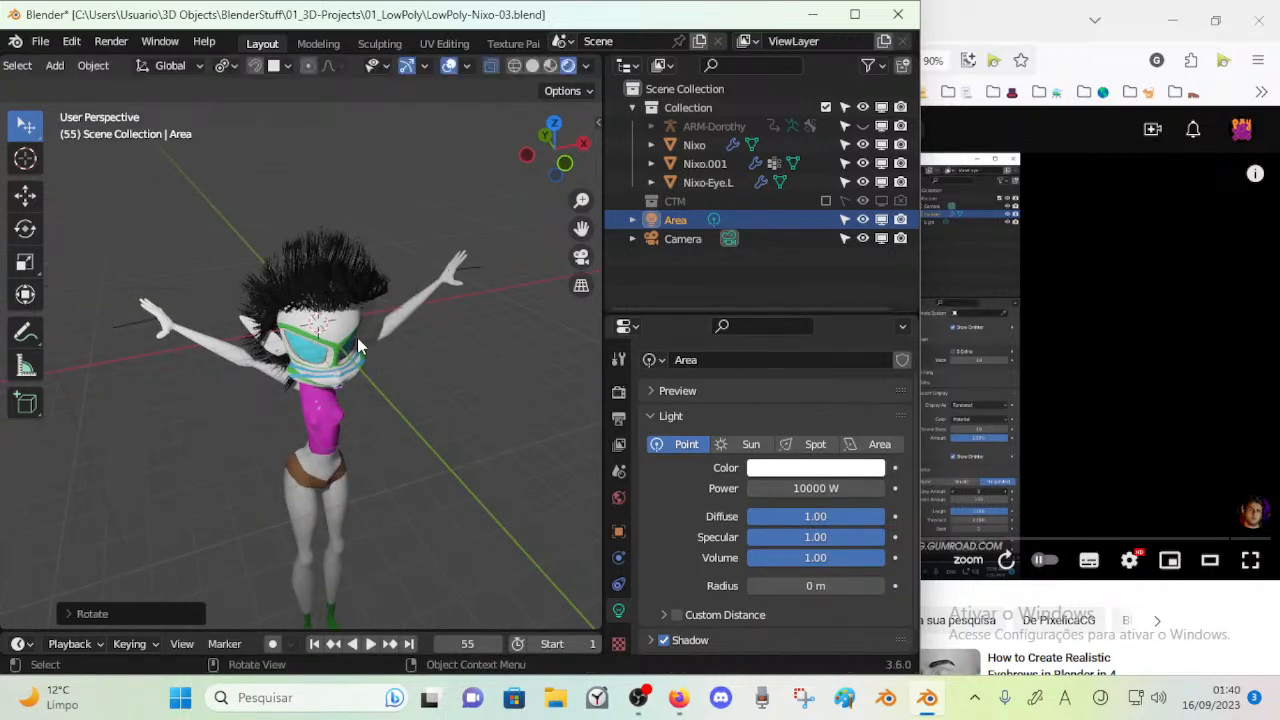
Preview the light as a Spot, and set its type to Area
click(810, 448)
mouse_move(380, 300)
middle_down()
mouse_move(340, 300)
mouse_move(358, 287)
middle_up()
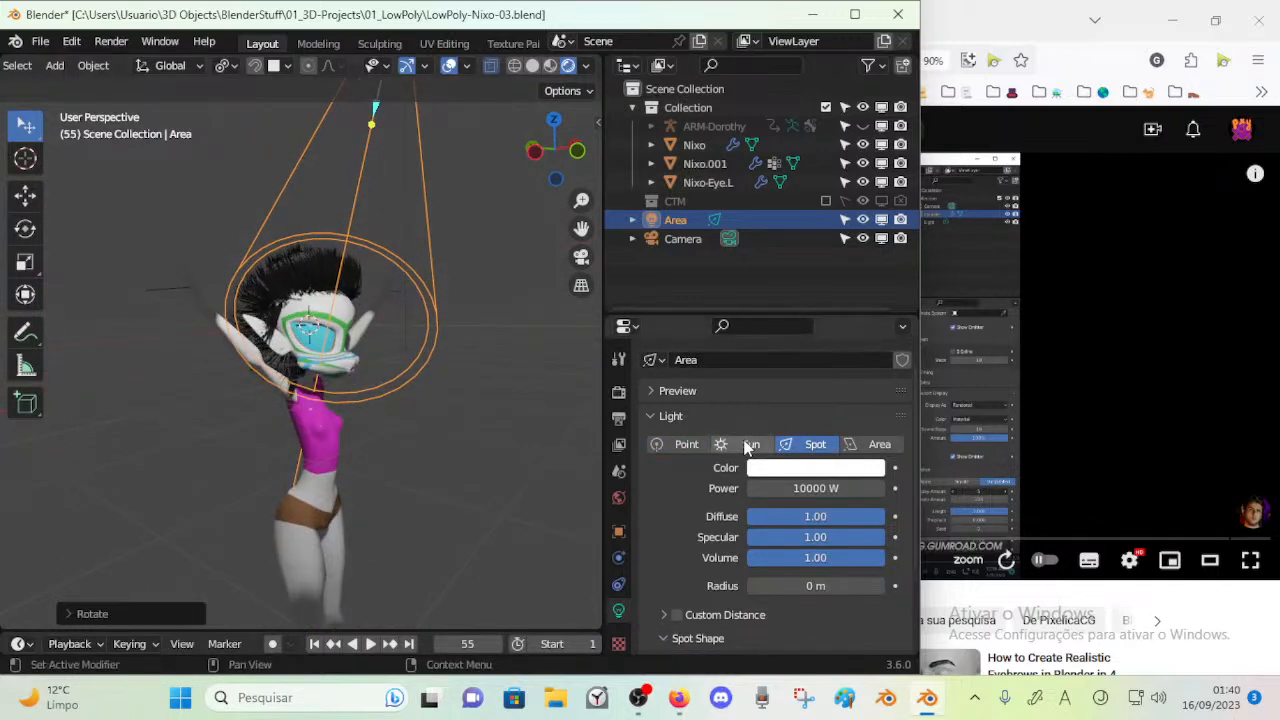
click(879, 446)
Move the area light around the character and rotate it to face the body
key(g)
middle_drag(450, 303, 345, 312)
click(394, 344)
key(g)
key(r)
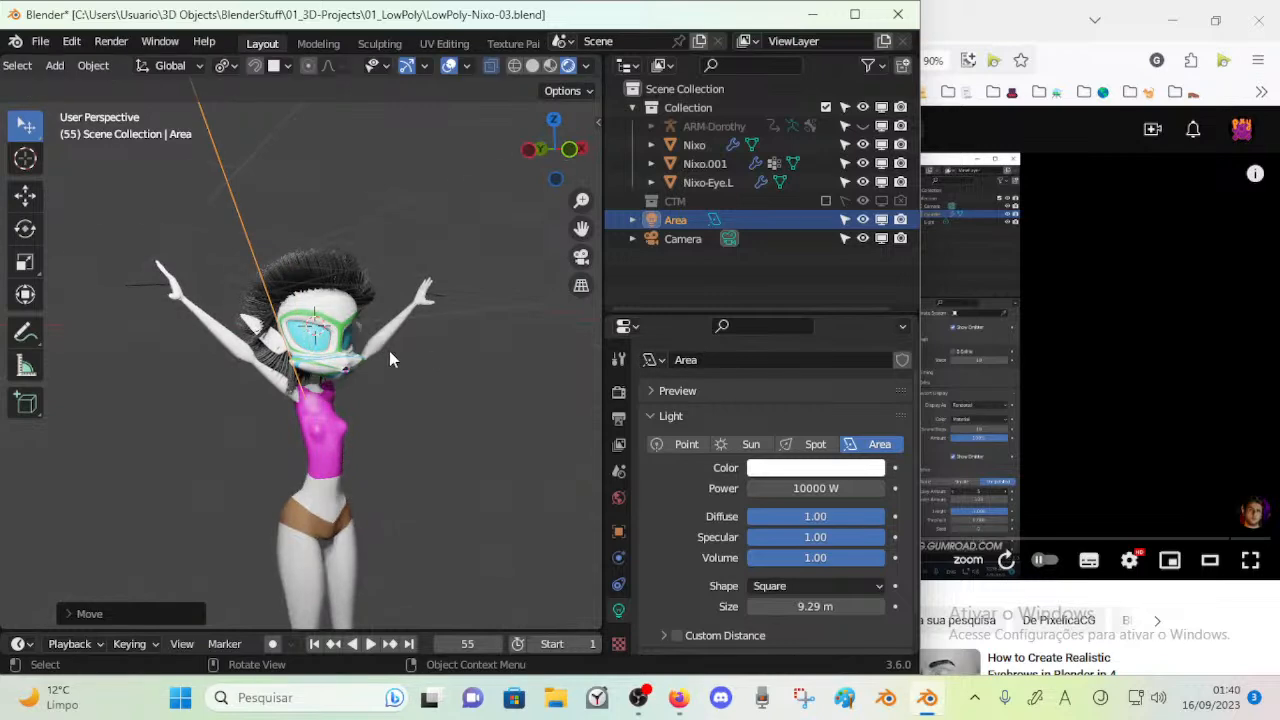
click(326, 382)
Shift the area light and tint it pale pink with hue 0.862, saturation 0.378 and value 1.000
middle_drag(386, 374, 462, 382)
key(g)
click(416, 338)
click(806, 472)
mouse_move(783, 292)
mouse_down()
mouse_move(810, 302)
mouse_move(754, 318)
mouse_move(800, 312)
mouse_move(803, 281)
mouse_move(805, 300)
mouse_move(814, 282)
mouse_move(812, 298)
mouse_move(750, 276)
mouse_move(775, 312)
mouse_move(795, 295)
mouse_up()
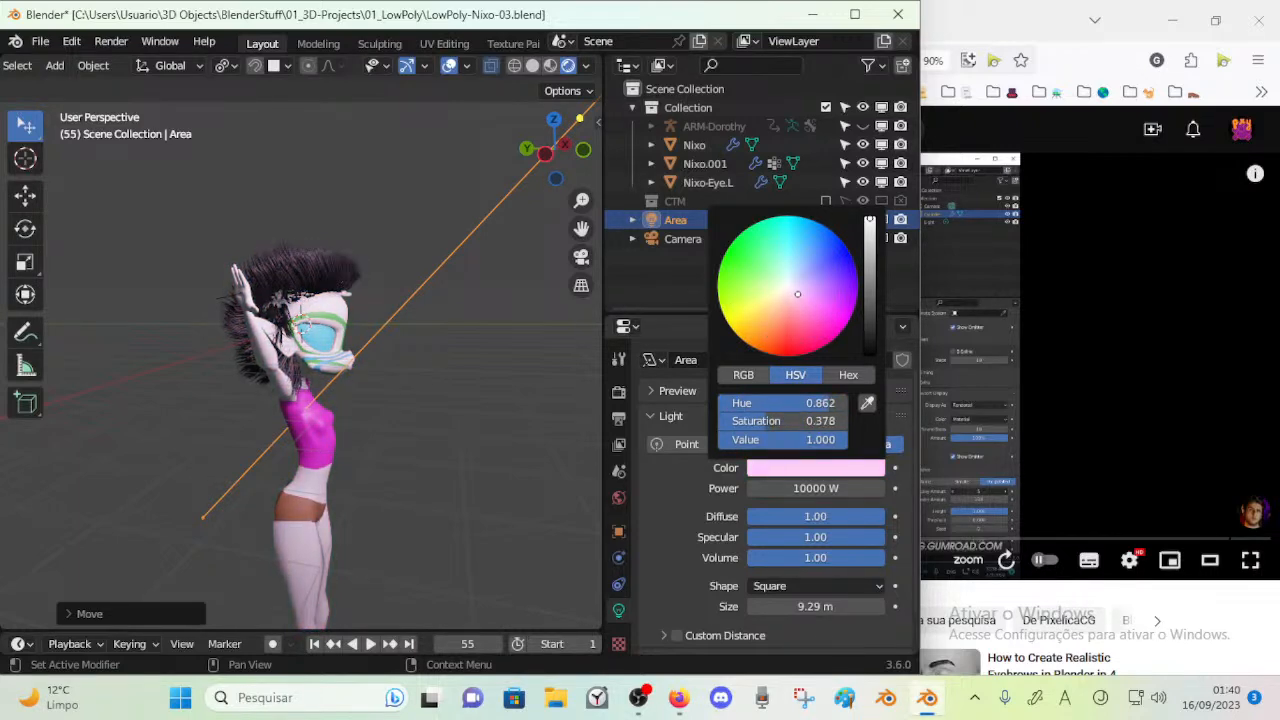
Reposition the pink area light and rotate it so its beam crosses the character
middle_drag(400, 346, 308, 348)
key(g)
click(454, 340)
key(r)
click(525, 318)
key(g)
click(472, 366)
scroll(700, 424, up, 1)
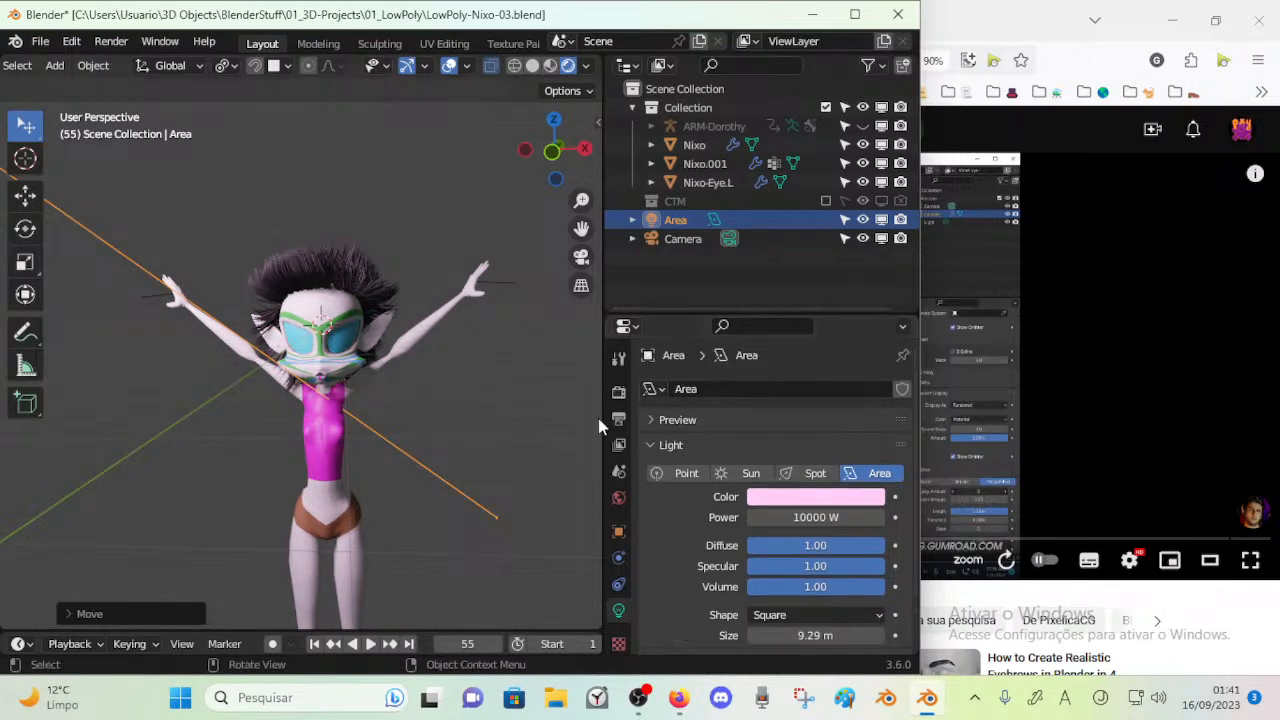
Move the area light in several passes and rotate it around the Z axis to light the character's front
key(g)
click(230, 384)
middle_drag(455, 412, 446, 471)
key(r)
key(z)
click(388, 418)
key(g)
click(332, 480)
middle_drag(332, 480, 448, 489)
key(r)
key(z)
click(378, 462)
key(g)
click(345, 450)
middle_drag(345, 450, 199, 435)
Select the Nixo body mesh and enter Edit Mode close to the mouth
scroll(258, 455, up, 3)
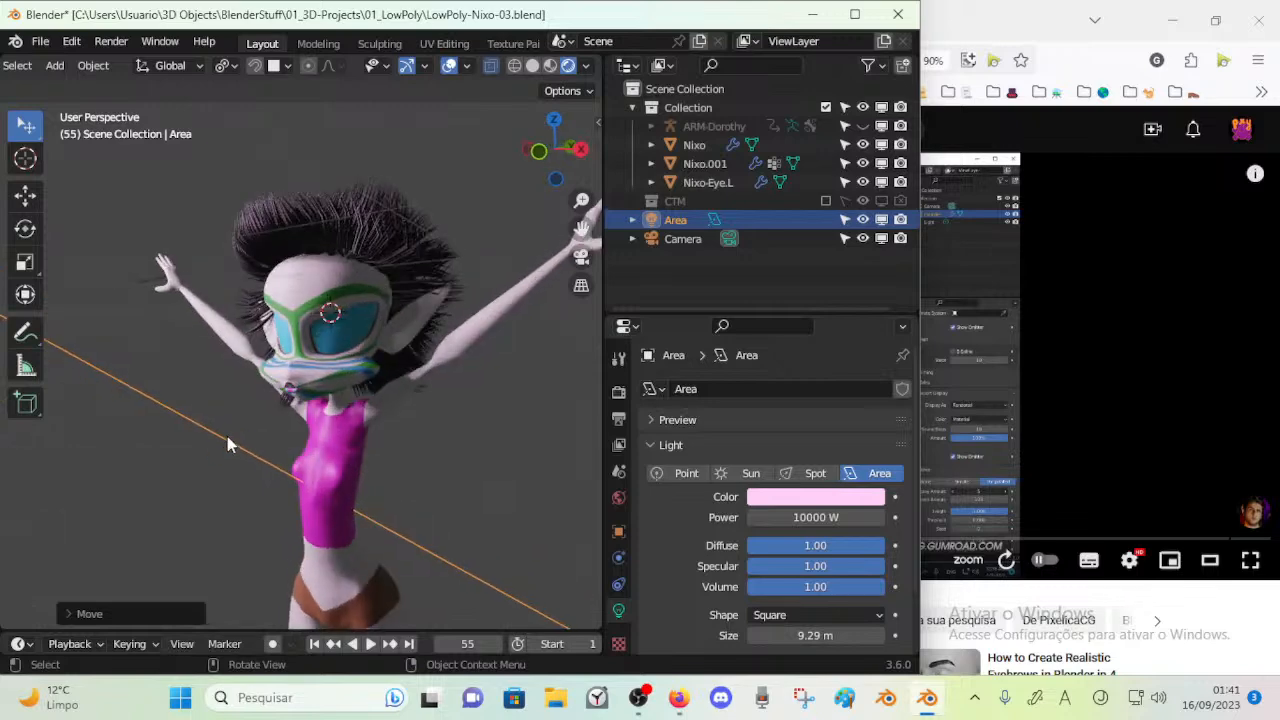
scroll(277, 442, up, 2)
middle_drag(297, 442, 263, 393)
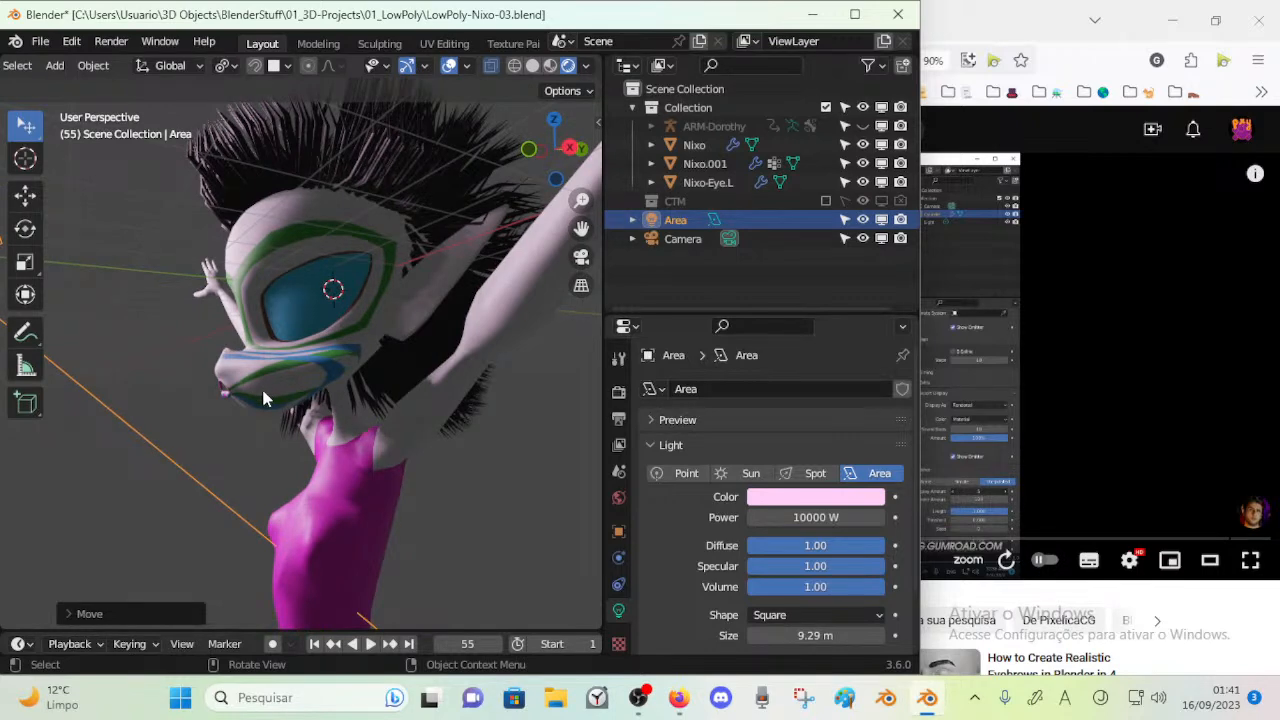
middle_drag(330, 428, 351, 398)
scroll(351, 398, up, 3)
key(ctrl+Tab)
click(351, 400)
key(Tab)
scroll(372, 441, up, 1)
In face selection, select a face on the muzzle above the mouth and move it with proportional editing
middle_drag(372, 441, 165, 420)
key(3)
click(139, 393)
shift+middle_drag(165, 420, 238, 421)
scroll(236, 425, up, 3)
scroll(322, 388, down, 3)
key(g)
click(262, 405)
key(c)
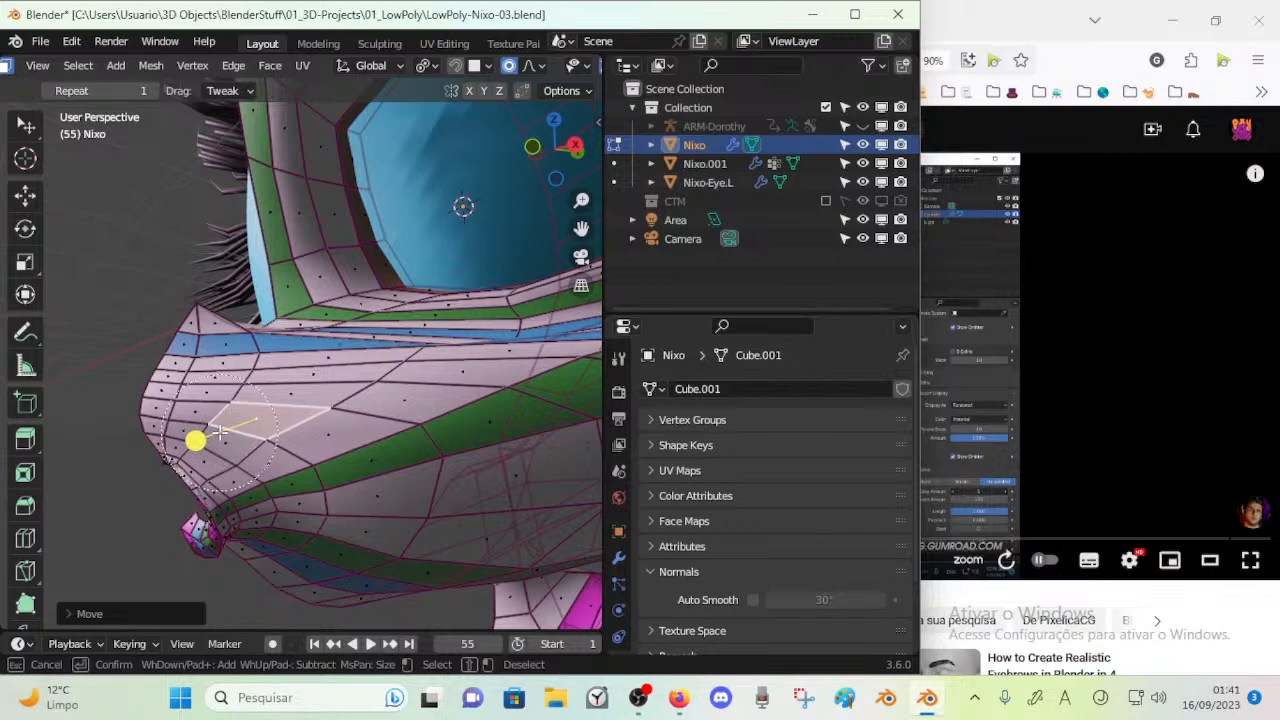
click(212, 415)
right_click(212, 415)
drag(117, 459, 143, 463)
scroll(200, 461, down, 3)
key(alt+a)
key(c)
right_click(250, 447)
scroll(242, 458, up, 3)
key(c)
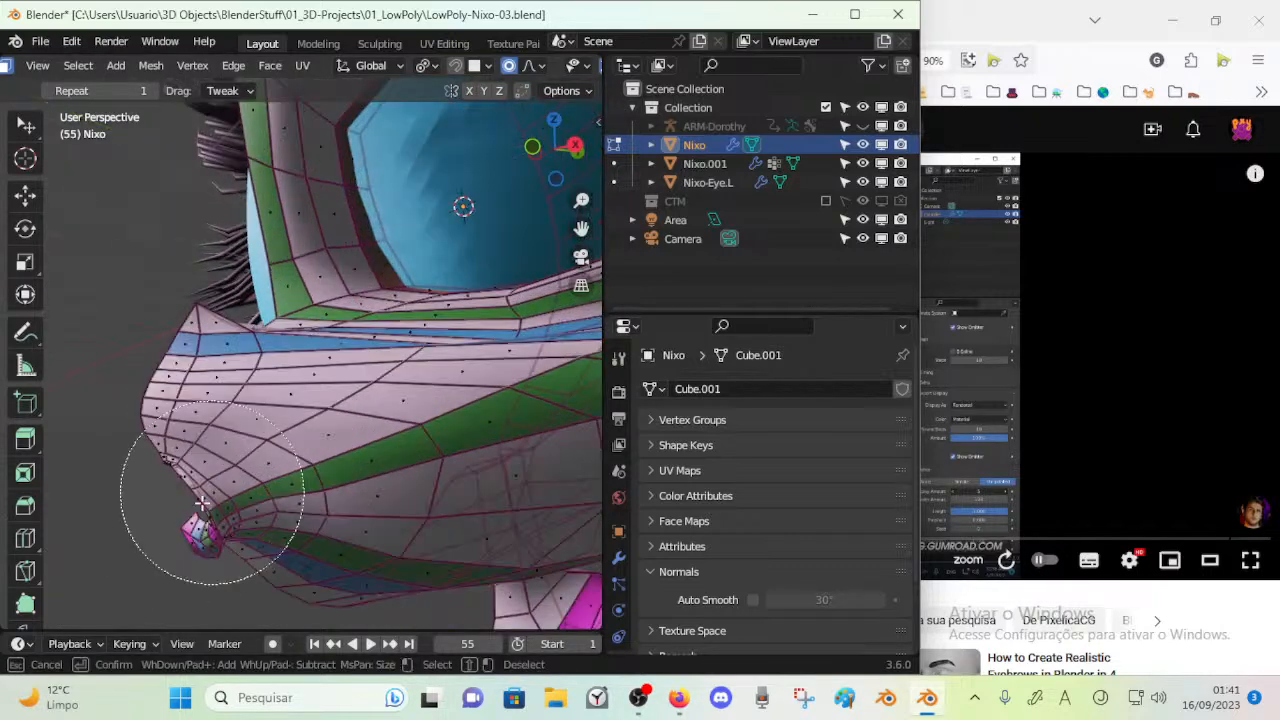
click(175, 512)
right_click(175, 510)
middle_drag(174, 487, 200, 471)
scroll(160, 482, up, 3)
key(alt+a)
Circle-select the faces of the protruding lip tip below the muzzle and move them with proportional editing
key(c)
click(169, 512)
right_click(163, 498)
scroll(166, 496, down, 4)
scroll(200, 471, up, 2)
key(g)
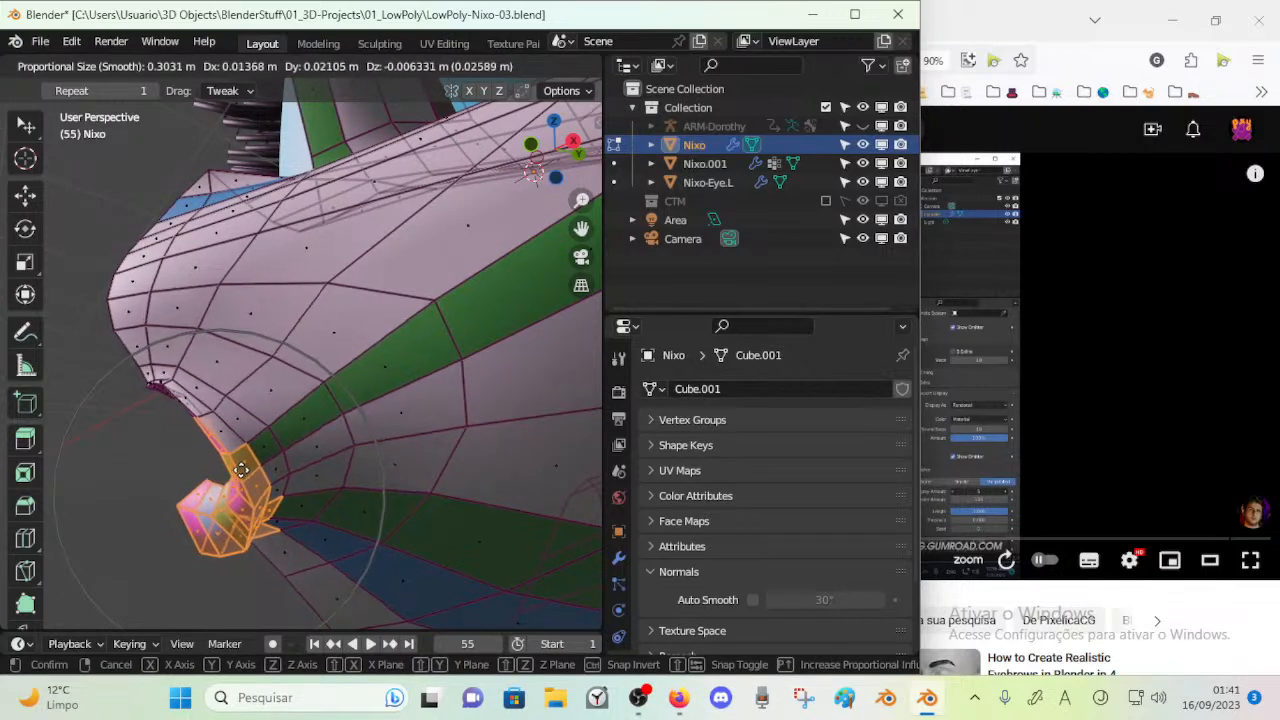
click(238, 457)
Circle-select the upper lip faces and the muzzle faces above them, and move them with proportional editing
middle_drag(175, 419, 252, 409)
shift+middle_drag(397, 409, 392, 438)
scroll(410, 400, down, 2)
key(alt+a)
key(c)
click(454, 355)
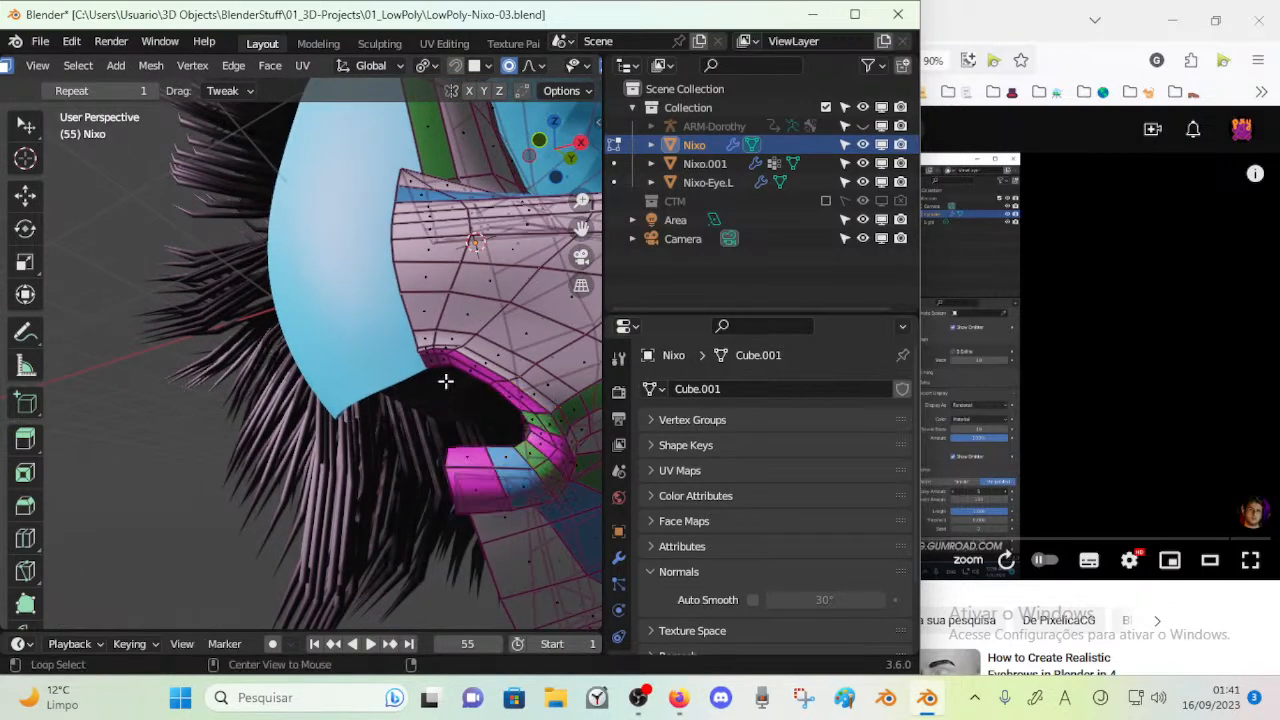
key(g)
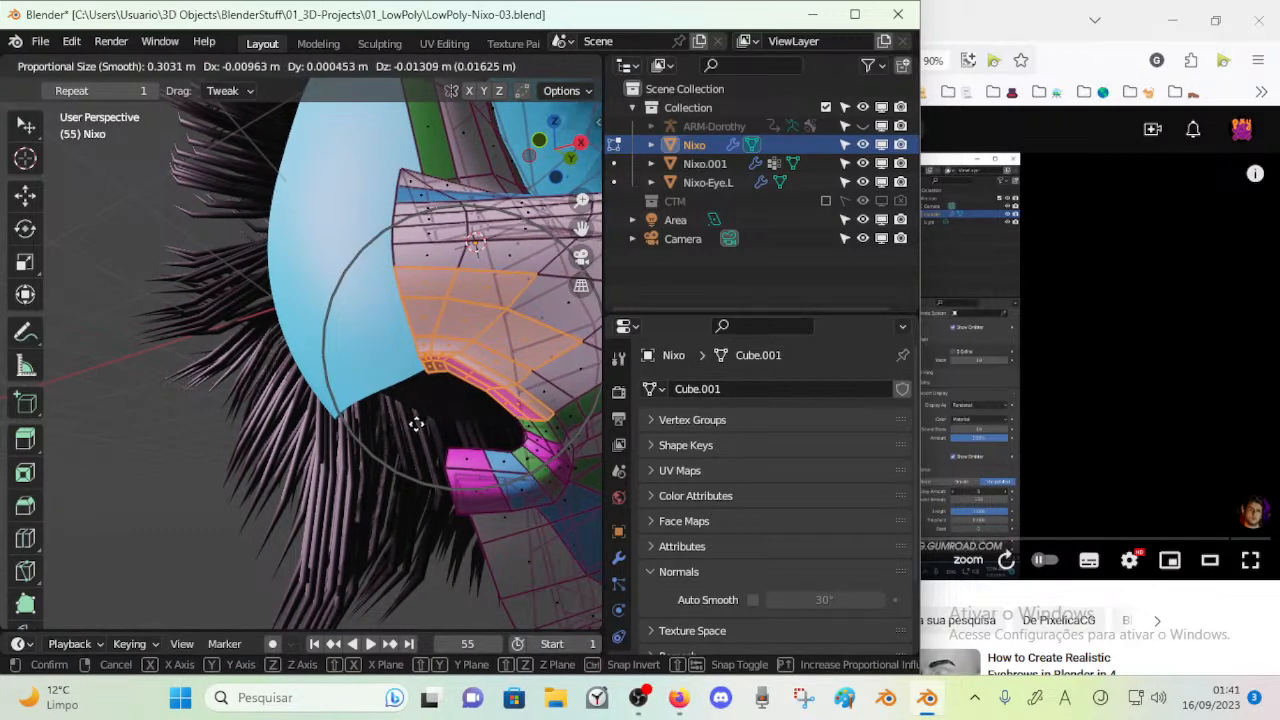
click(462, 431)
Circle-select the faces at the corner of the mouth, and move and rotate them to reshape the corner
middle_drag(462, 431, 463, 414)
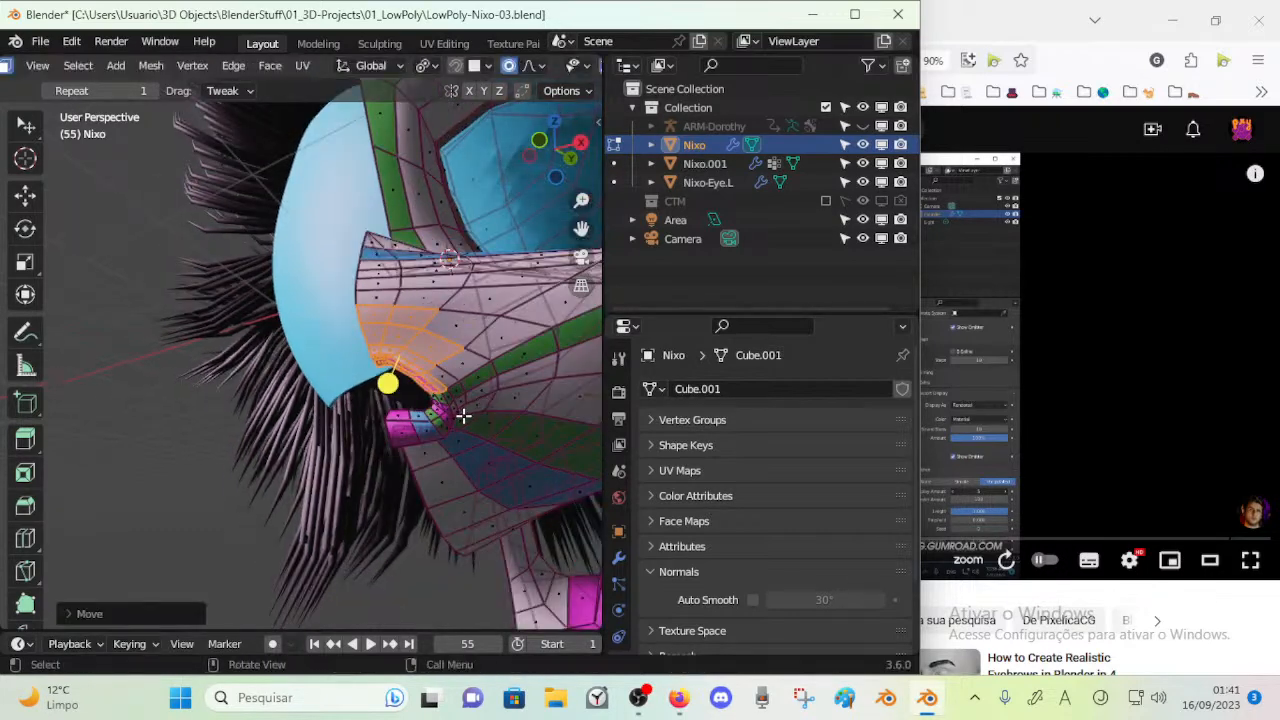
key(c)
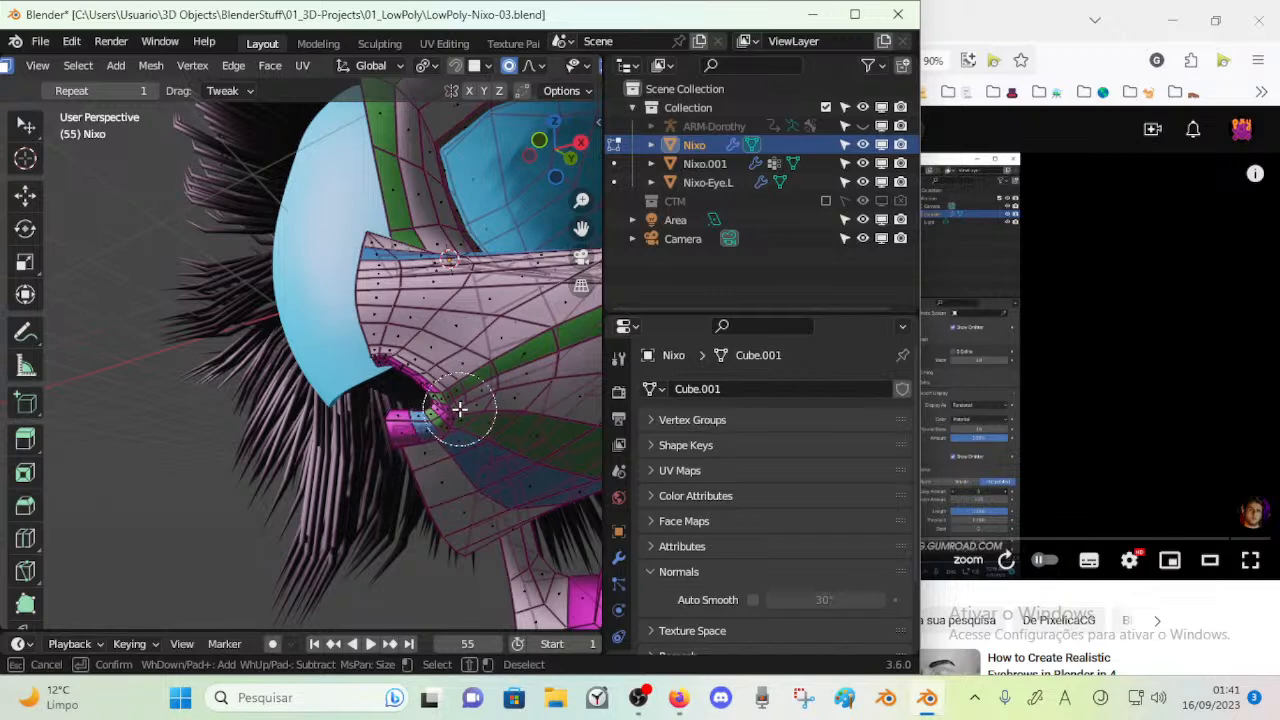
key(g)
click(458, 401)
key(r)
click(487, 389)
key(g)
click(480, 379)
Circle-select faces along the lips and mouth edge and move them to refine the mouth opening
drag(488, 443, 523, 449)
key(c)
mouse_move(428, 382)
mouse_down()
mouse_move(397, 386)
mouse_move(431, 453)
mouse_up()
right_click(433, 457)
key(c)
mouse_move(400, 388)
mouse_down()
mouse_move(394, 351)
mouse_move(417, 394)
mouse_up()
right_click(394, 353)
key(g)
click(438, 345)
middle_drag(438, 345, 352, 380)
key(alt+a)
key(c)
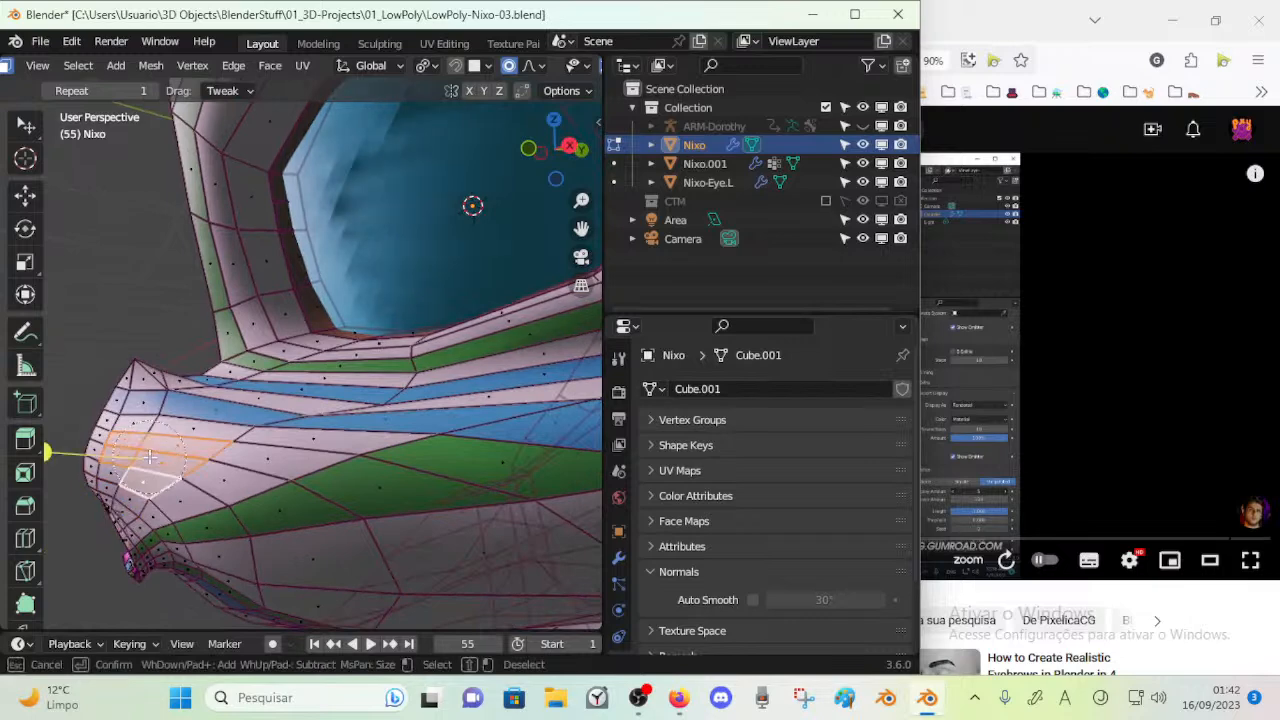
middle_drag(142, 478, 147, 452)
drag(101, 425, 103, 423)
middle_drag(103, 423, 290, 395)
key(c)
right_click(290, 395)
key(alt+a)
key(c)
drag(309, 398, 336, 396)
right_click(336, 396)
Select the face loop around the eye opening, grow the selection once, and check the head in Object Mode
drag(279, 327, 337, 351)
key(alt+a)
middle_drag(337, 351, 367, 315)
alt+click(340, 238)
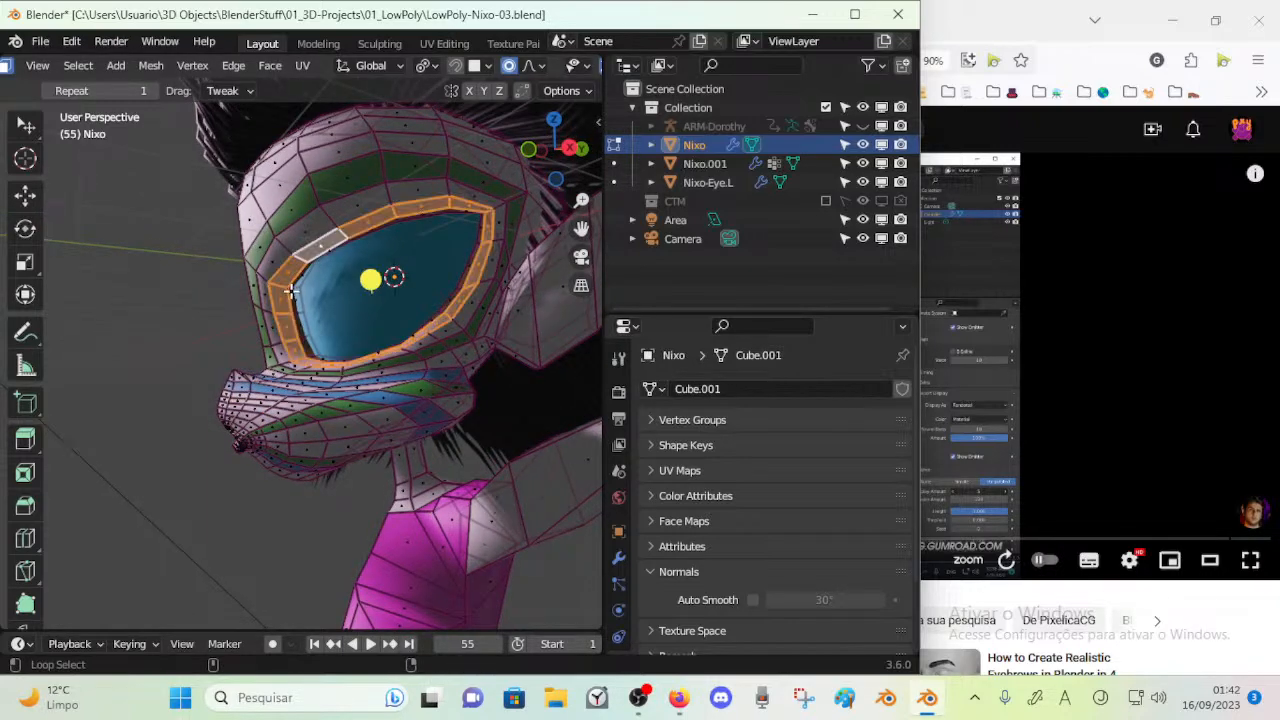
key(ctrl+KP_Add)
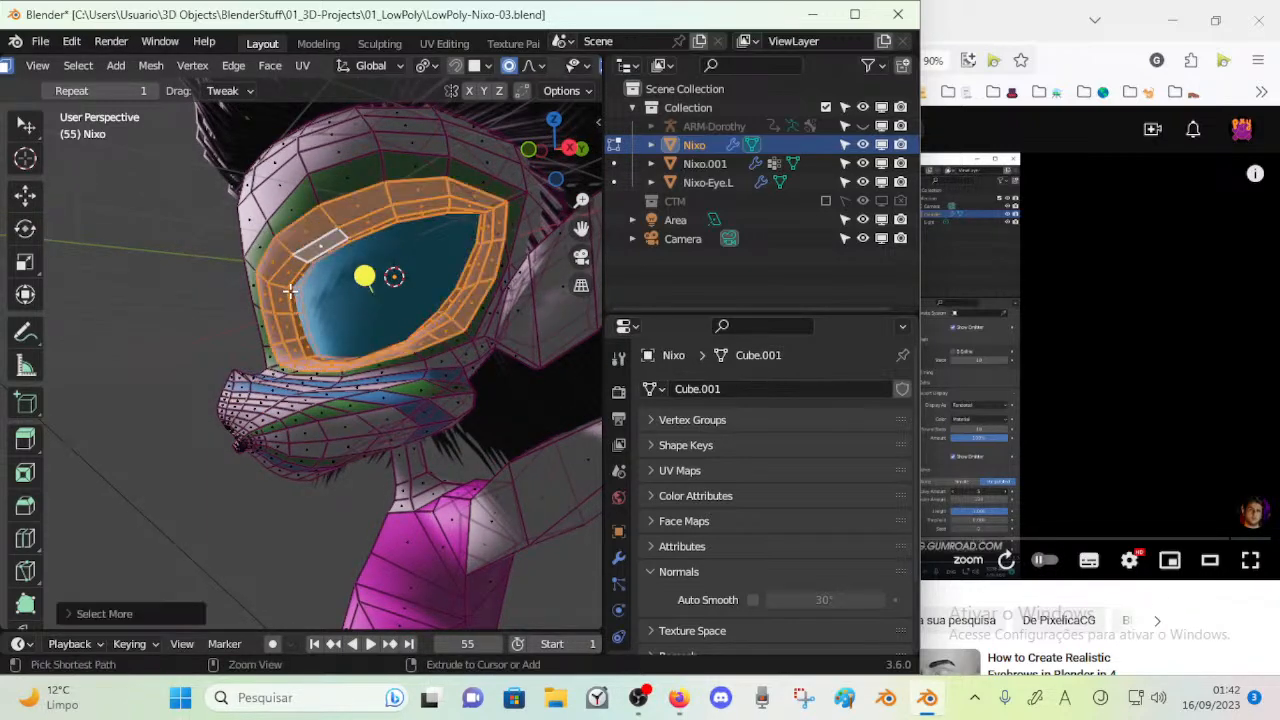
key(Tab)
middle_drag(366, 276, 378, 370)
scroll(385, 352, down, 3)
scroll(376, 430, up, 3)
scroll(317, 394, up, 3)
key(Tab)
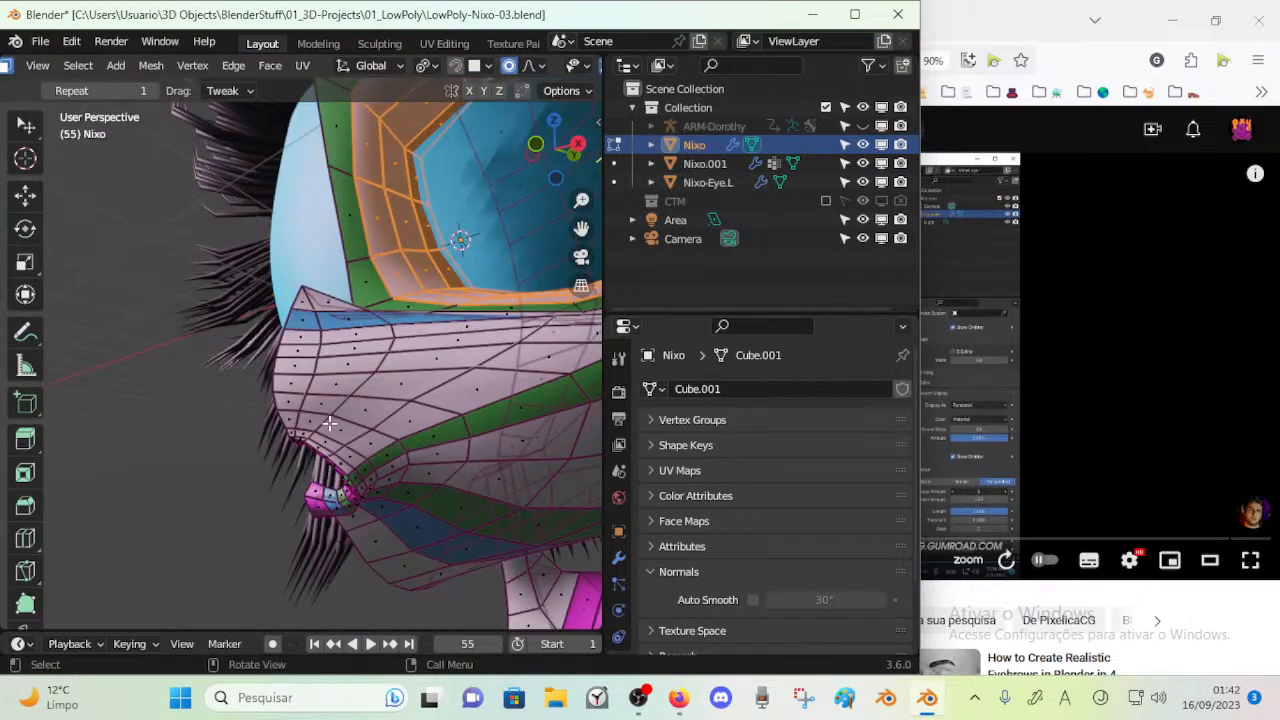
Select a face above the upper lip and move it with proportional editing to reshape the muzzle side
click(330, 465)
middle_drag(330, 465, 200, 470)
scroll(294, 466, up, 4)
shift+middle_drag(110, 425, 417, 436)
key(g)
click(163, 554)
key(g)
click(216, 526)
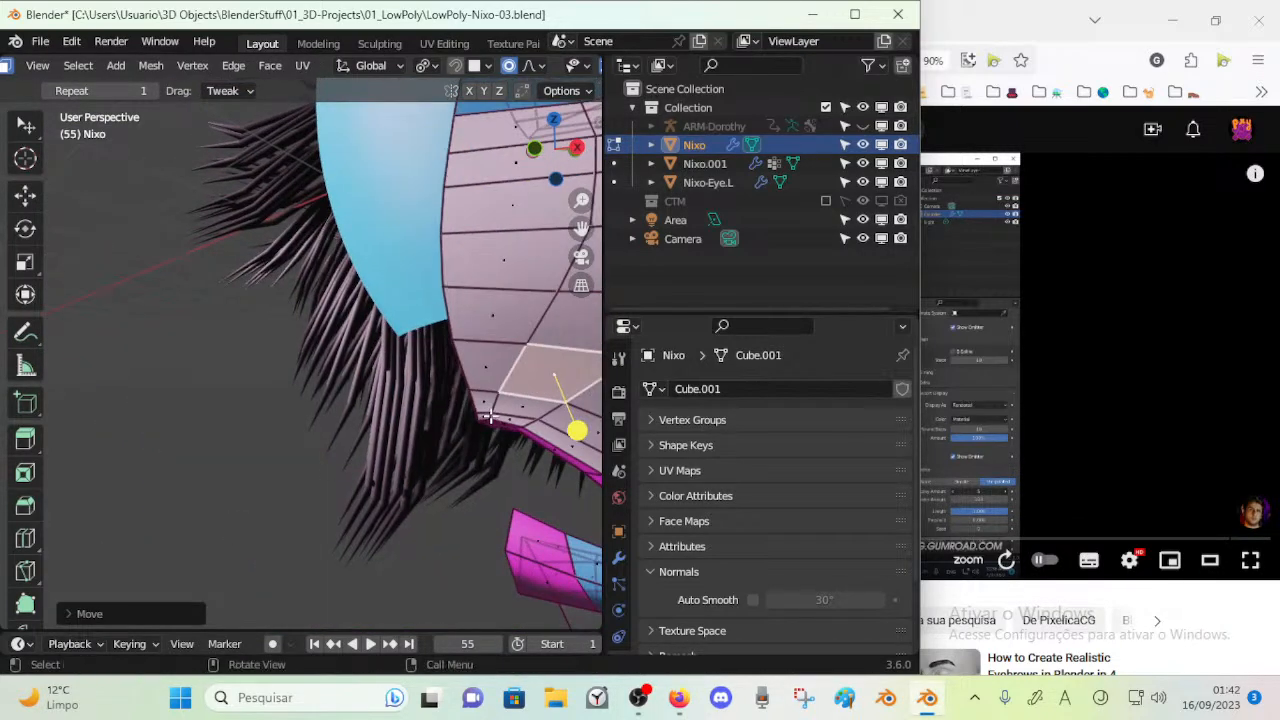
Move and rotate the face area above the upper lip, and check the muzzle shape in Object Mode
key(g)
click(140, 445)
middle_drag(329, 408, 394, 406)
key(r)
click(503, 431)
key(g)
click(432, 463)
scroll(376, 426, down, 2)
key(Tab)
middle_drag(376, 426, 336, 435)
key(Tab)
Select a muzzle face just above the mouth corner, move it with proportional editing, and check the result in Object Mode
click(421, 376)
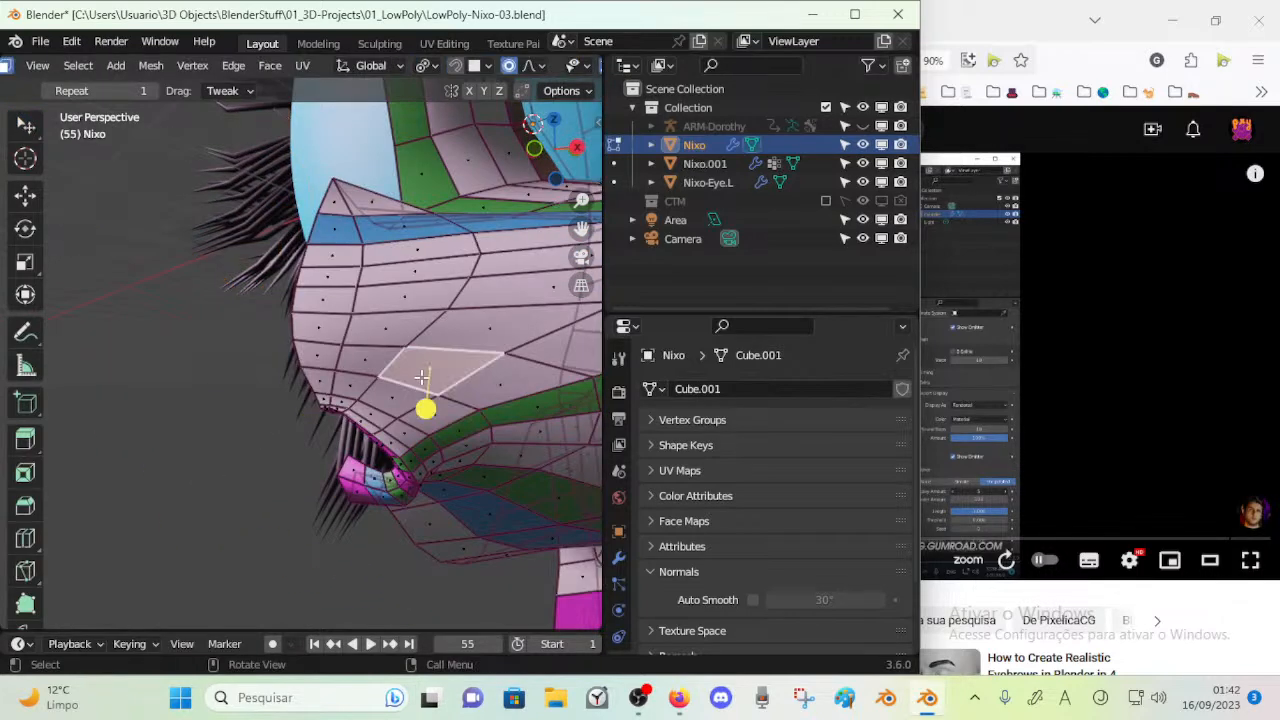
click(410, 403)
key(g)
click(468, 439)
key(Tab)
middle_drag(443, 415, 126, 531)
Move the single vertex above the mouth corner with proportional editing to adjust the side of the muzzle tip
key(Tab)
key(g)
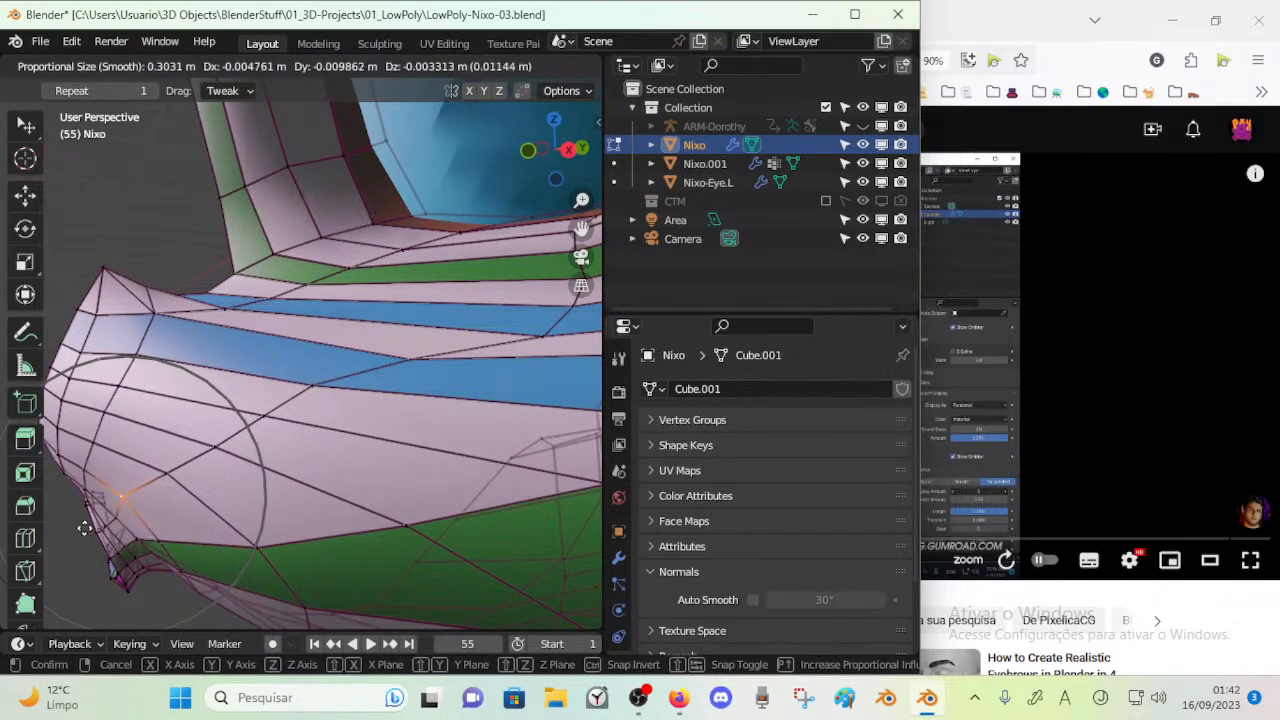
click(104, 524)
key(g)
click(110, 519)
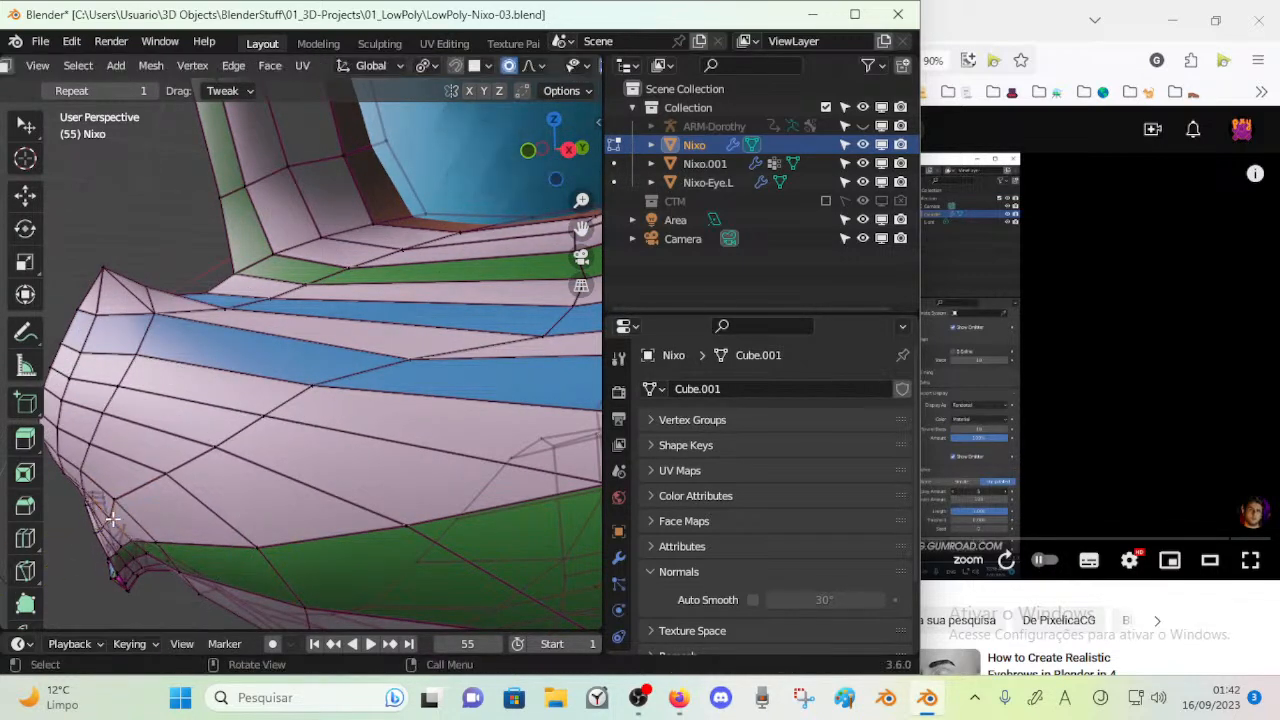
alt+click(116, 508)
Select the face loop along the upper lip, clear the selection, and examine the mouth in Object Mode
scroll(116, 508, down, 4)
middle_drag(116, 508, 157, 486)
alt+shift+click(312, 378)
drag(256, 480, 284, 479)
click(284, 479)
middle_drag(284, 479, 215, 413)
key(alt+a)
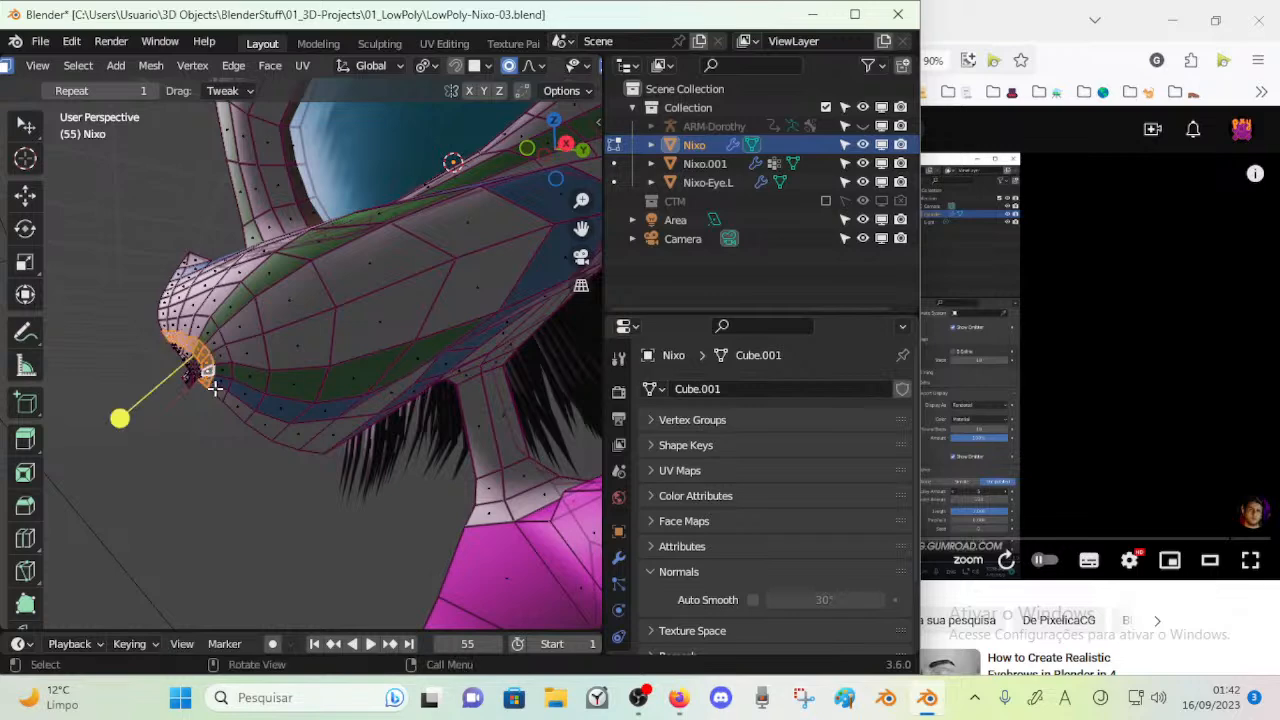
key(Tab)
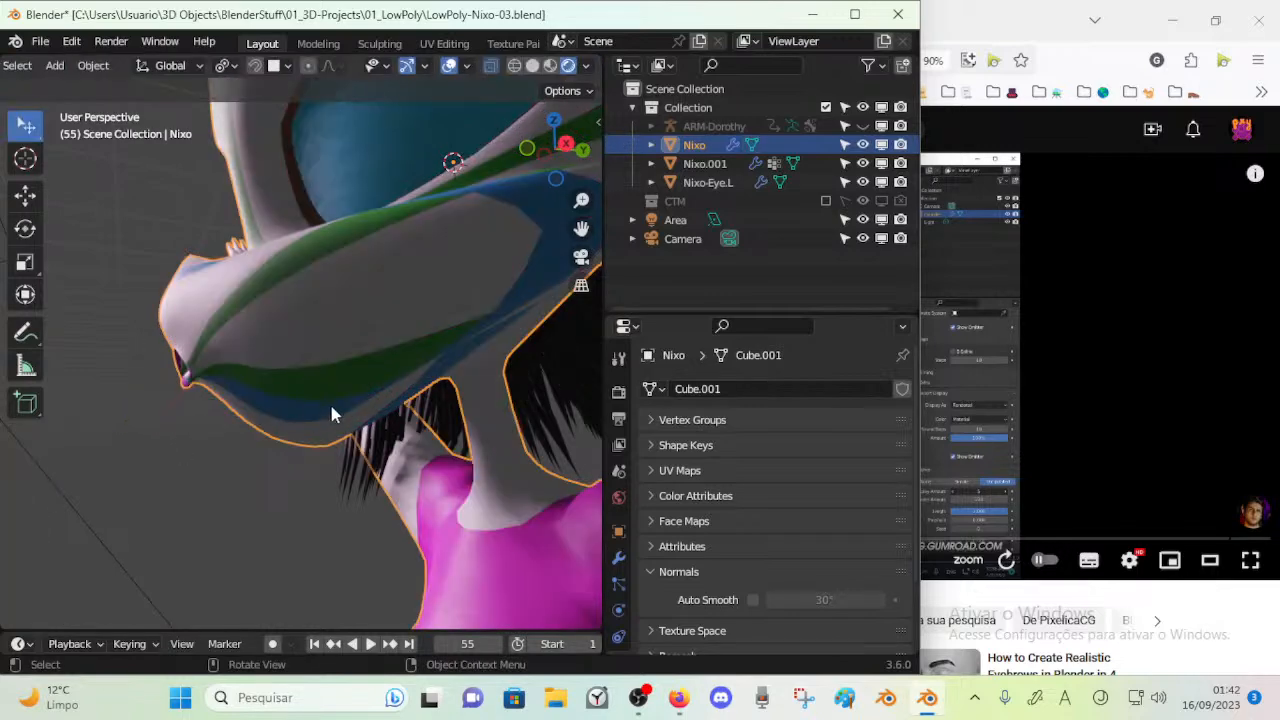
Switch to Firefox, check the livestream chat and dashboard in YouTube Studio, and return to Blender
click(921, 14)
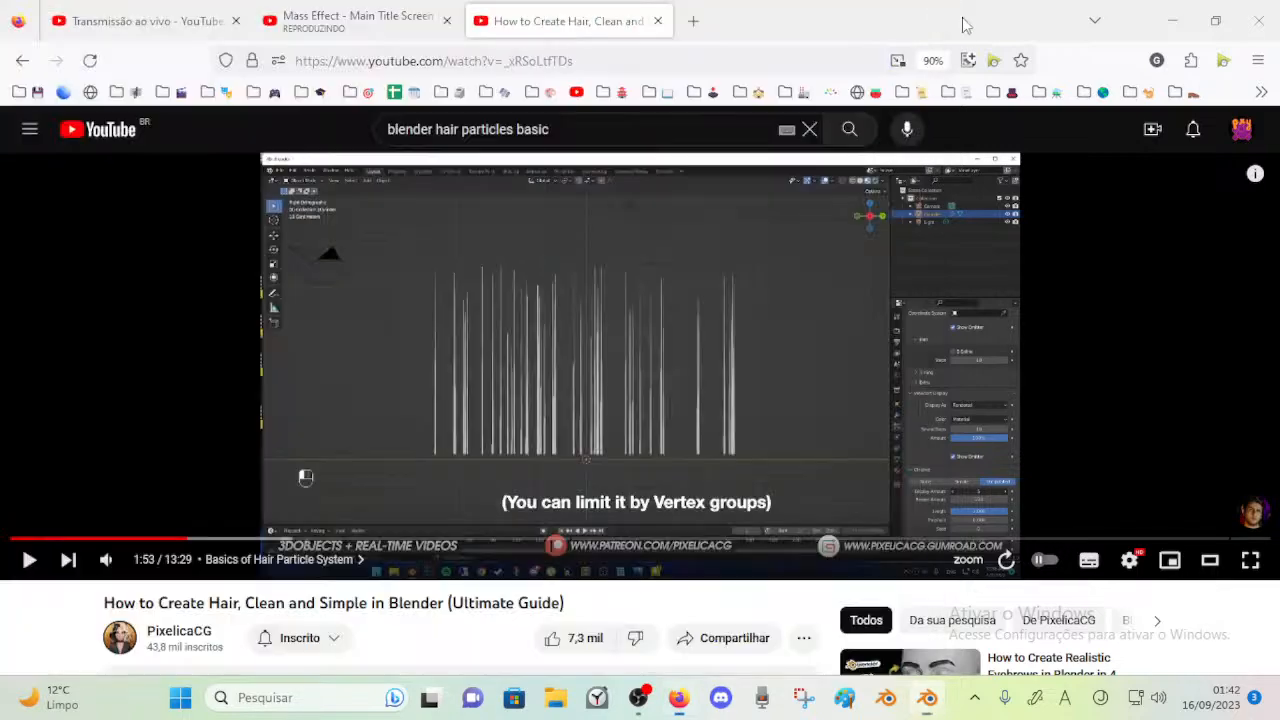
click(368, 14)
click(180, 14)
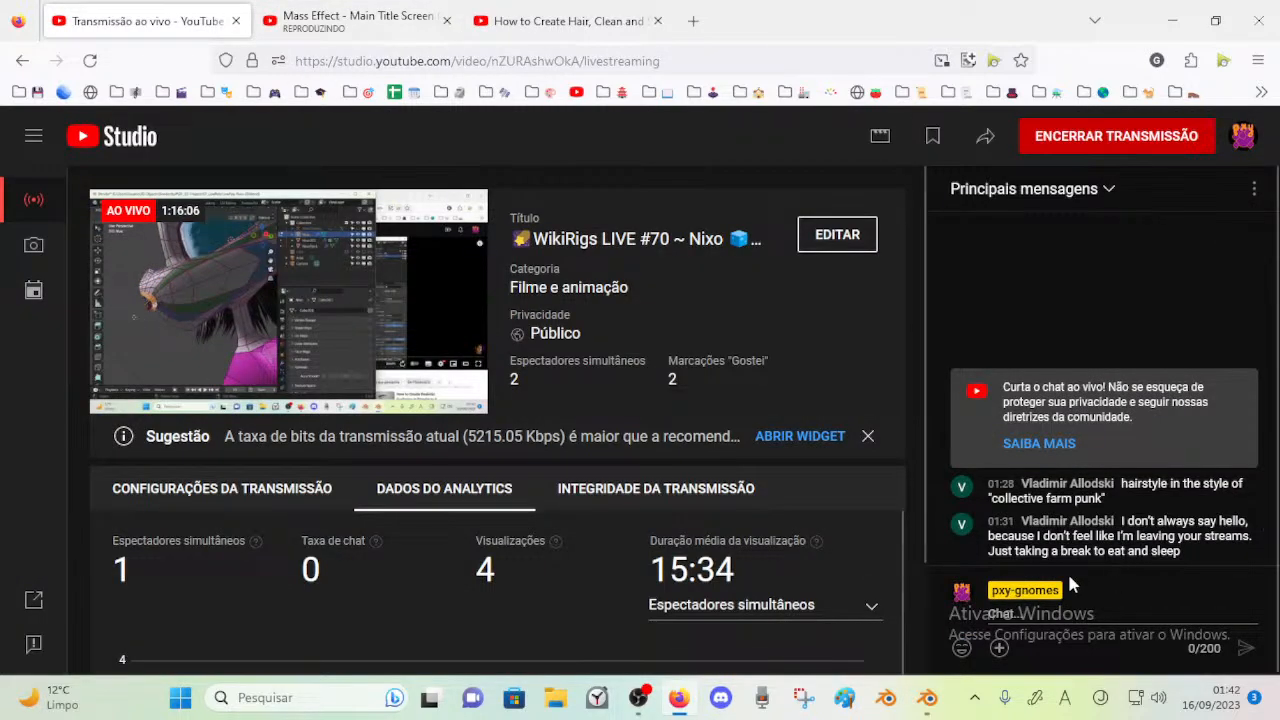
click(928, 697)
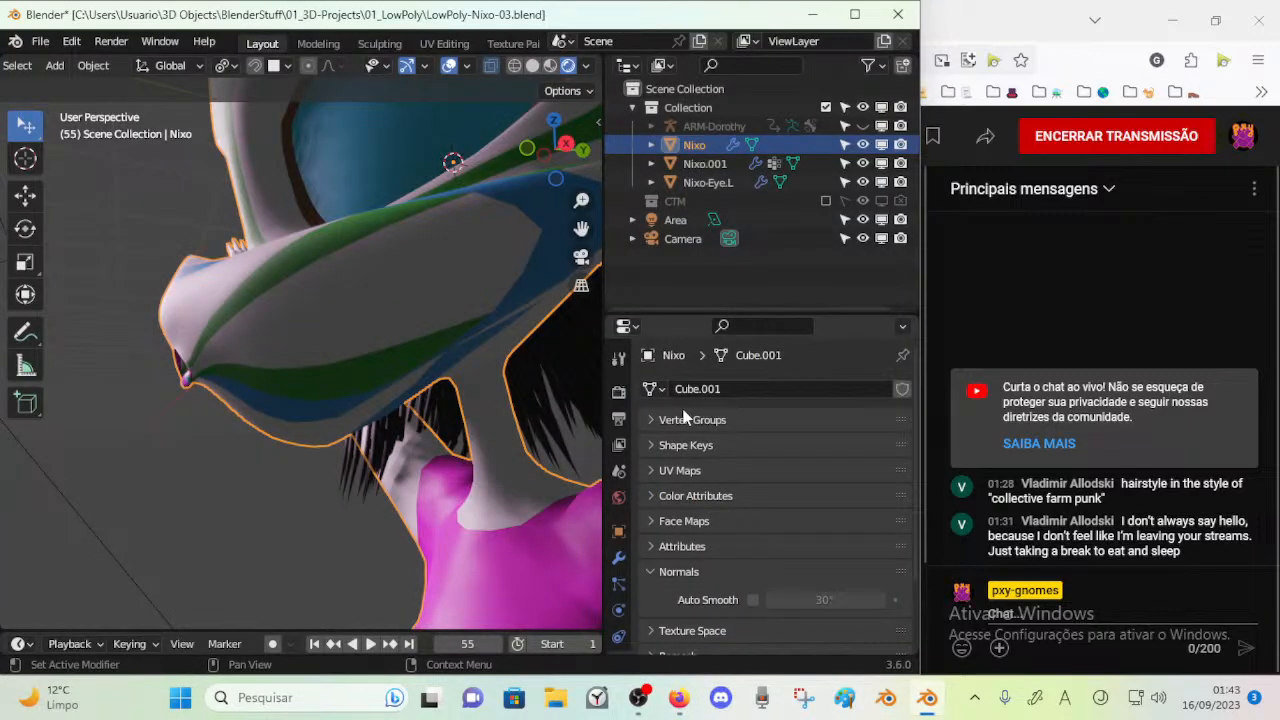
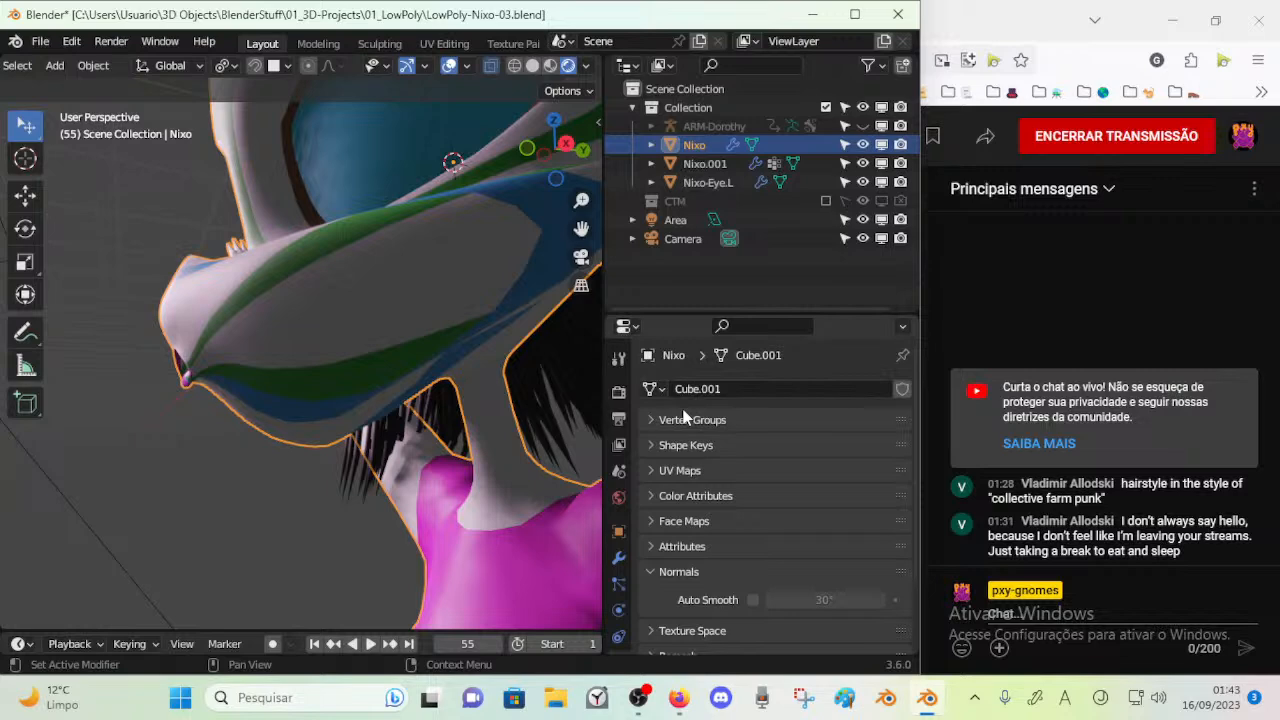
Enter Edit Mode on the Nixo mesh and circle-select the faces at the front of the chin to adjust them
middle_drag(345, 350, 265, 413)
scroll(300, 366, up, 2)
scroll(290, 365, down, 3)
middle_drag(199, 337, 305, 436)
key(Tab)
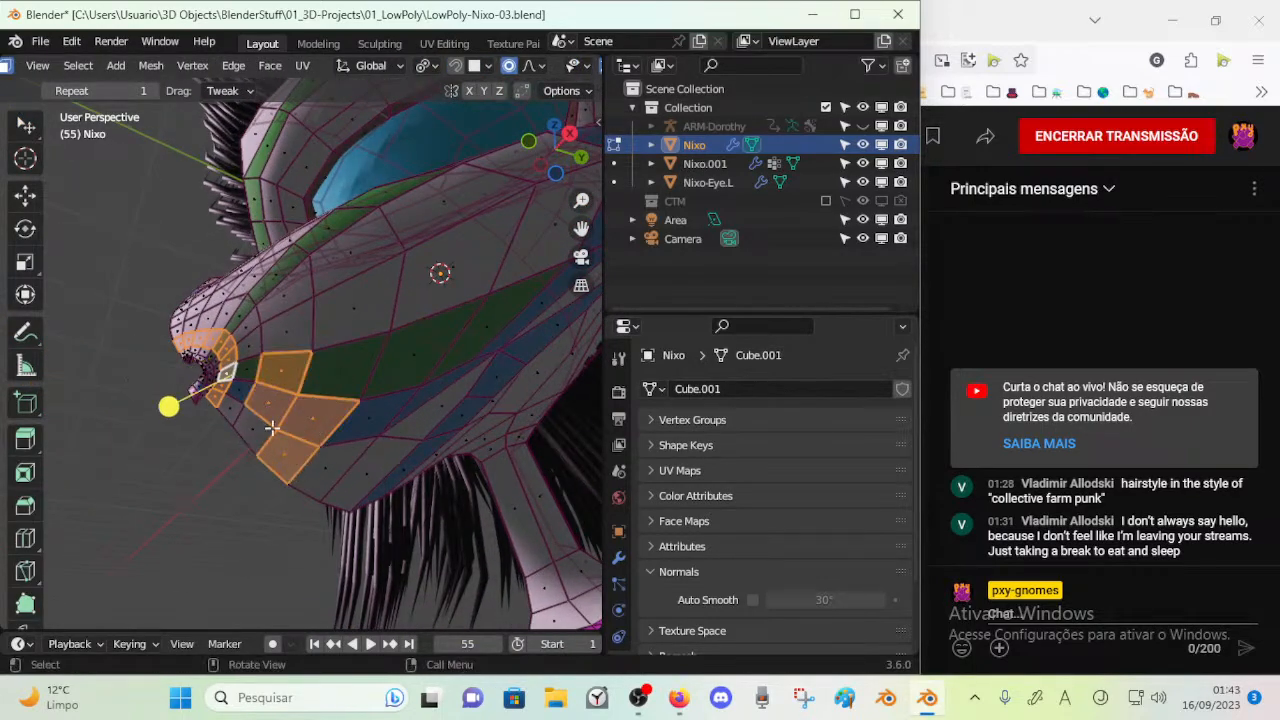
key(c)
drag(292, 392, 275, 478)
right_click(275, 478)
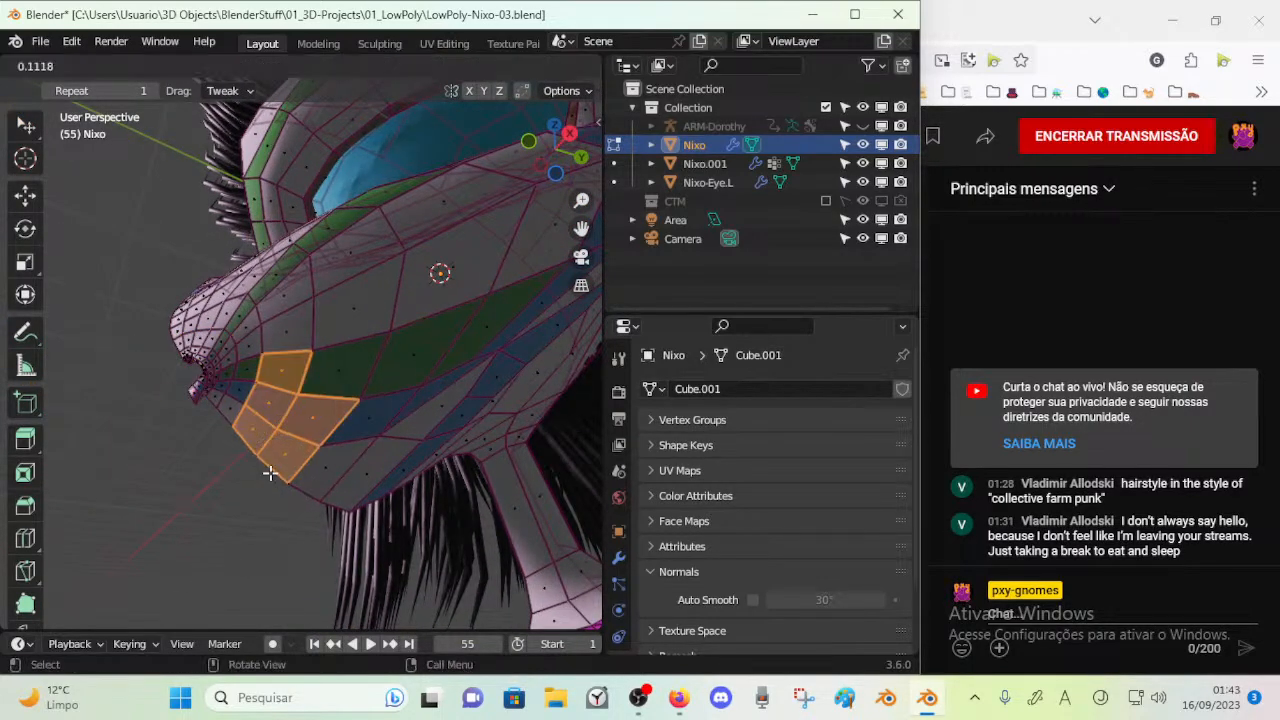
Check the head in Object Mode and clear the face selection in Edit Mode
key(Tab)
middle_drag(354, 437, 395, 447)
key(Tab)
middle_drag(323, 270, 332, 323)
key(Escape)
middle_drag(280, 251, 400, 267)
key(alt+a)
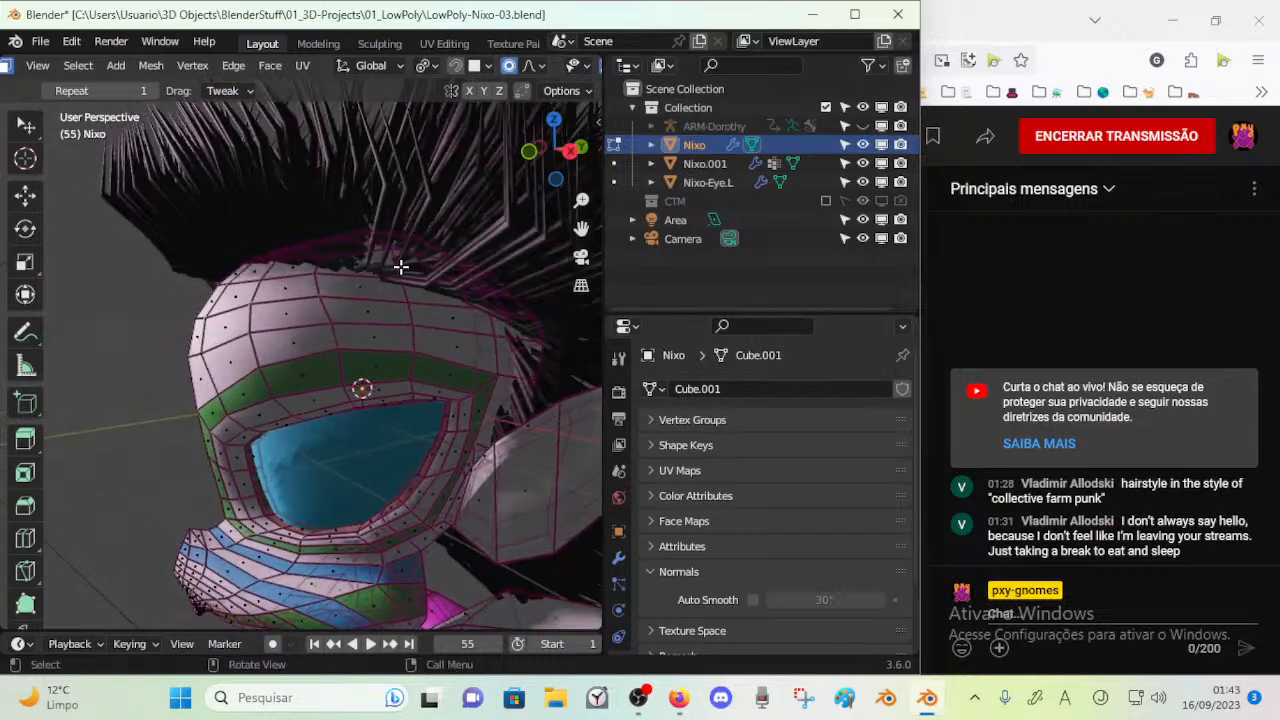
Select the faces of the forearm between elbow and wrist, adjust them and check the arm in Object Mode
key(alt+a)
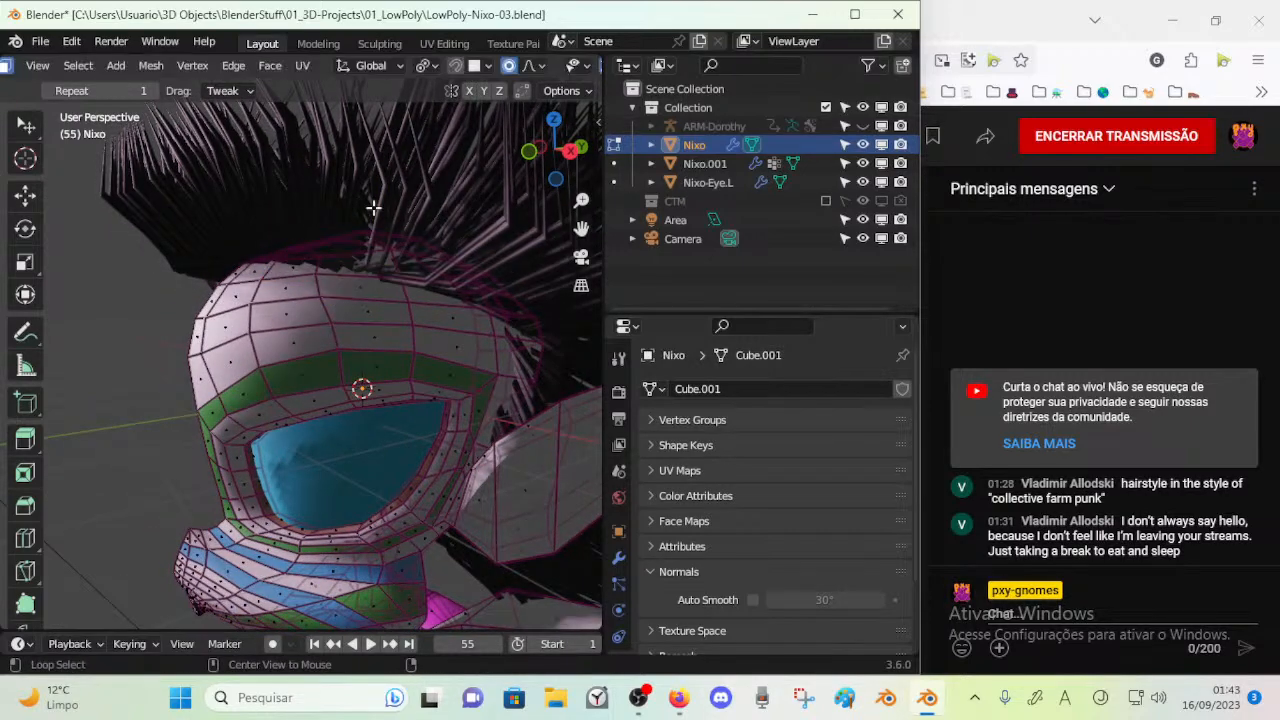
middle_drag(251, 179, 500, 208)
drag(500, 208, 500, 208)
middle_drag(500, 208, 484, 326)
key(alt+a)
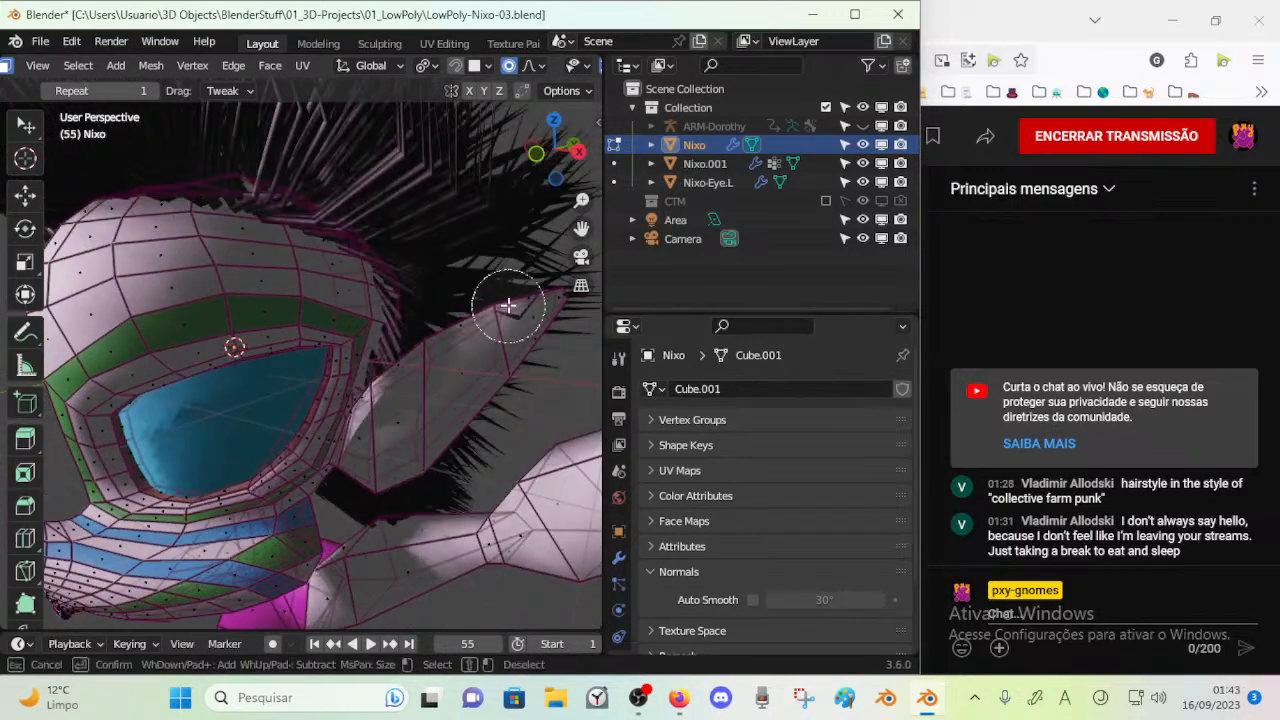
middle_drag(402, 363, 445, 396)
alt+click(457, 339)
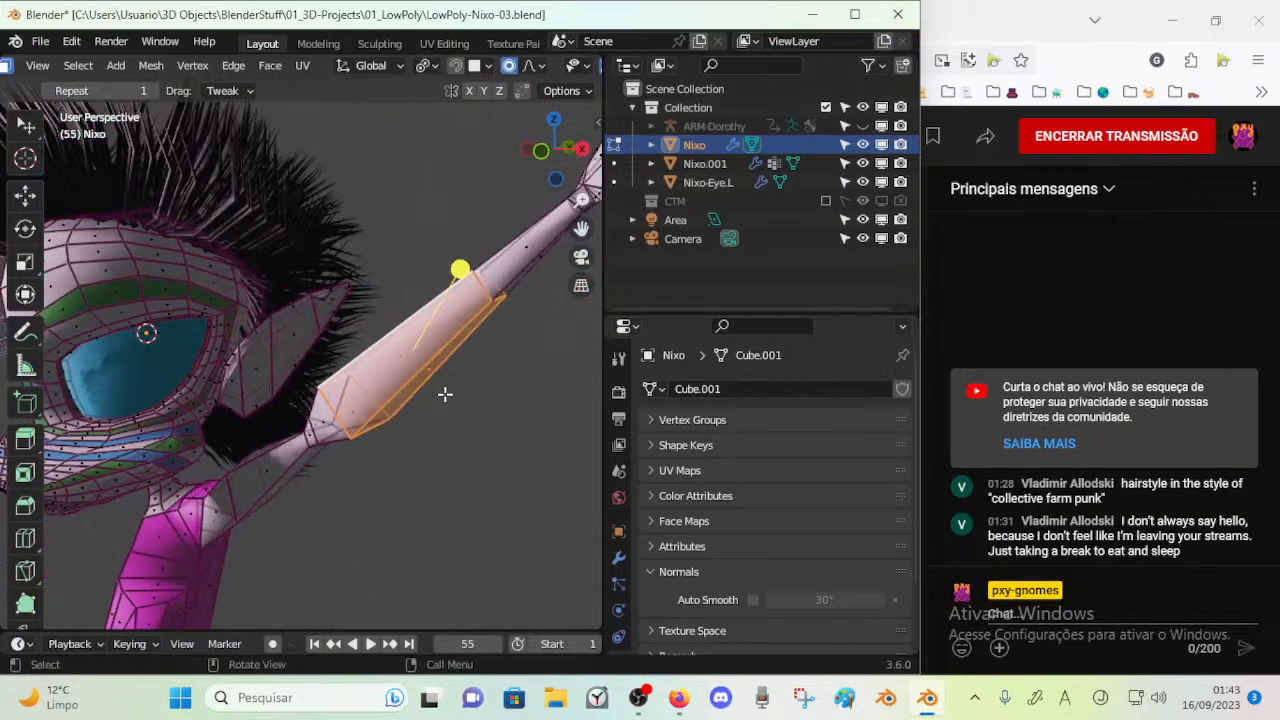
middle_drag(469, 289, 457, 355)
key(Tab)
scroll(467, 471, down, 3)
key(Tab)
scroll(475, 481, up, 4)
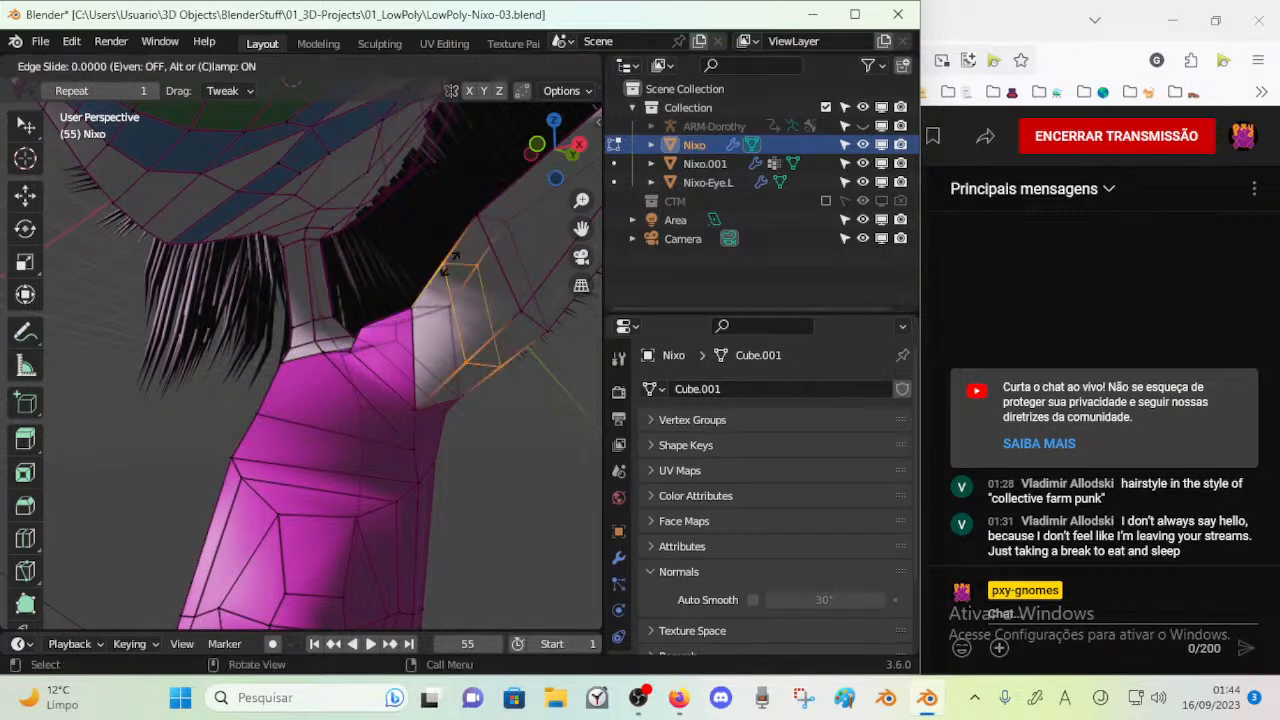
Slide the edge loop on the upper arm beside the shoulder and scale it
click(493, 346)
middle_drag(480, 374, 502, 402)
key(s)
click(425, 402)
mouse_move(425, 402)
middle_down()
mouse_move(489, 389)
mouse_move(386, 406)
mouse_move(372, 432)
mouse_move(403, 426)
mouse_move(429, 394)
mouse_move(417, 427)
mouse_move(458, 394)
mouse_move(438, 407)
middle_up()
Smooth the vertices at the top of the pink shoulder and raise the edges there with proportional editing
right_click(422, 372)
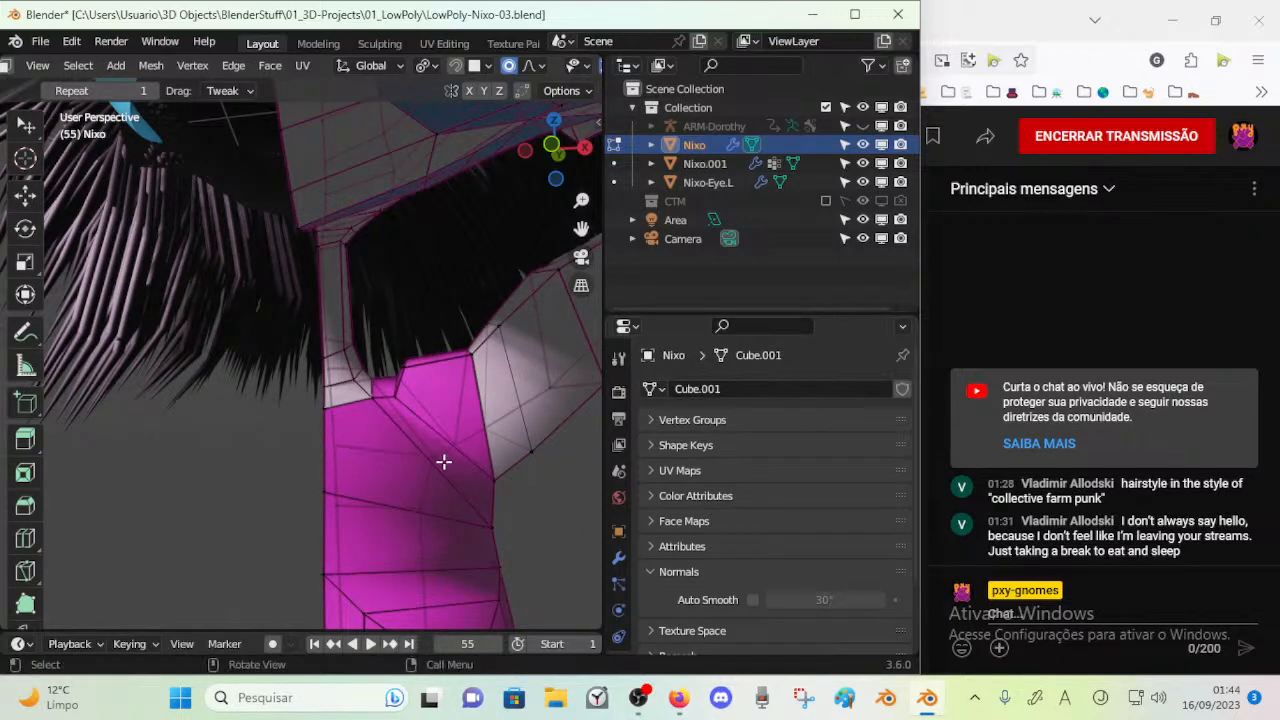
click(407, 431)
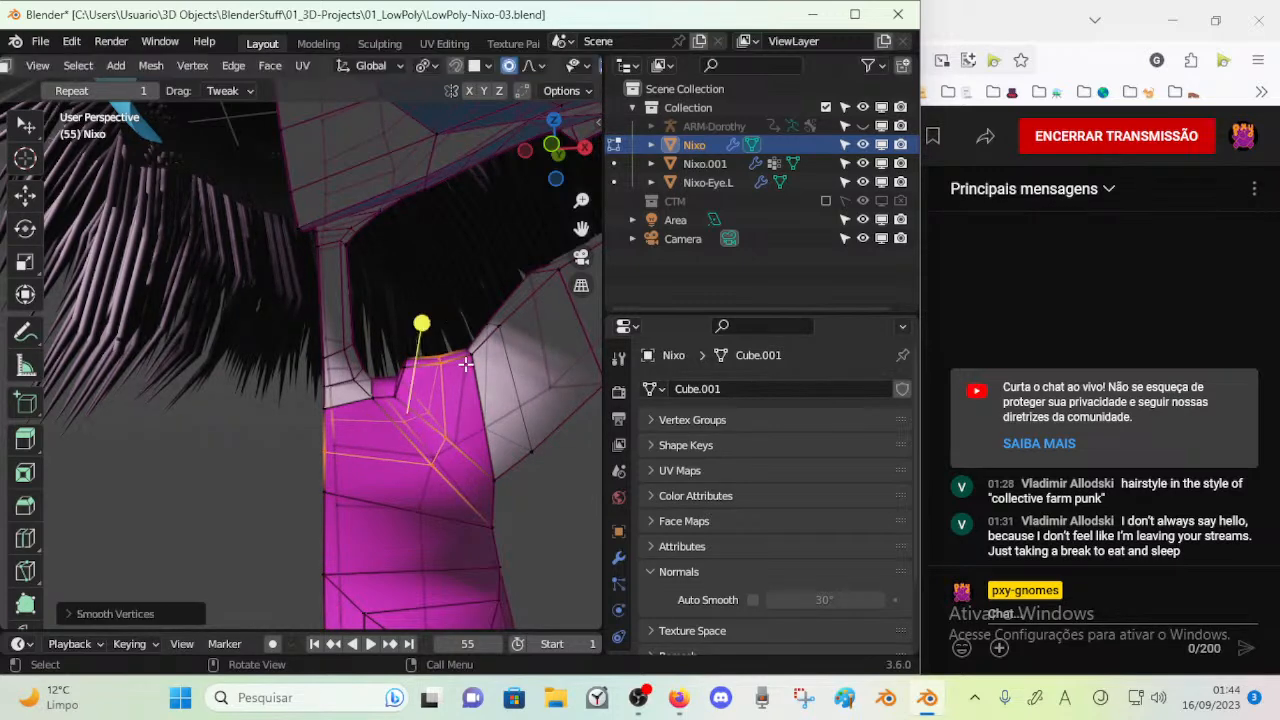
key(g)
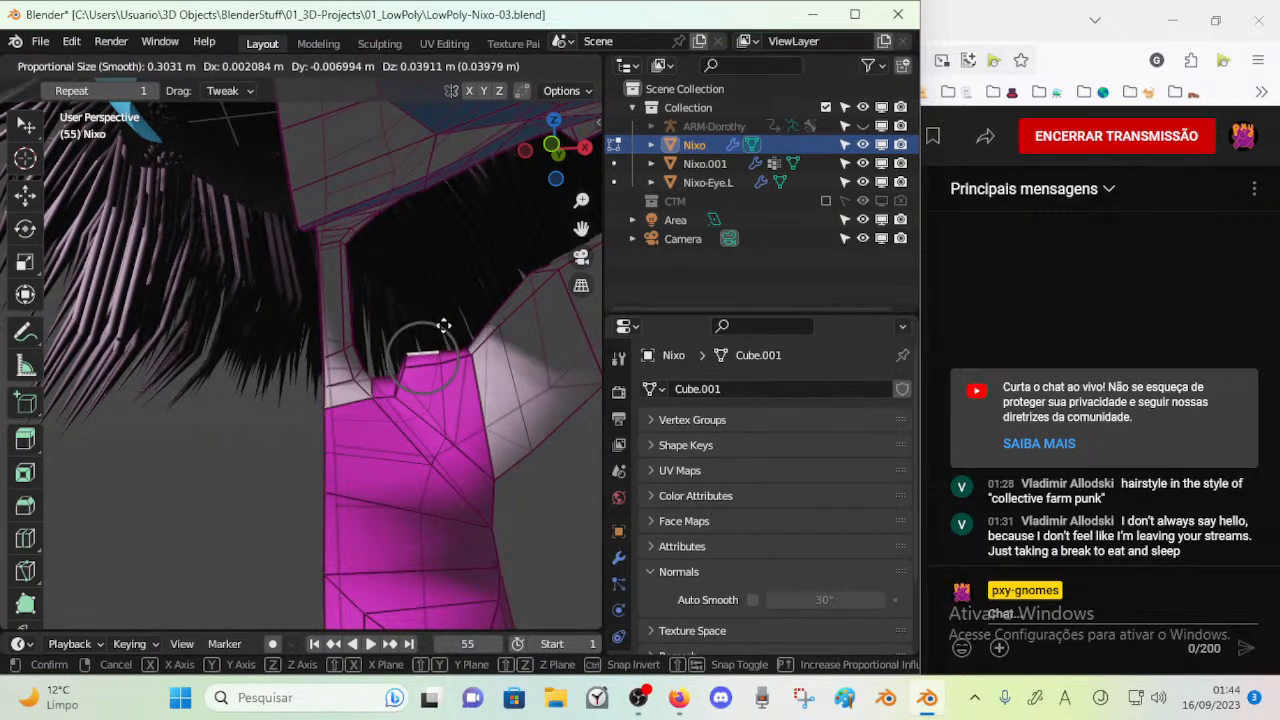
click(438, 356)
click(445, 356)
key(g)
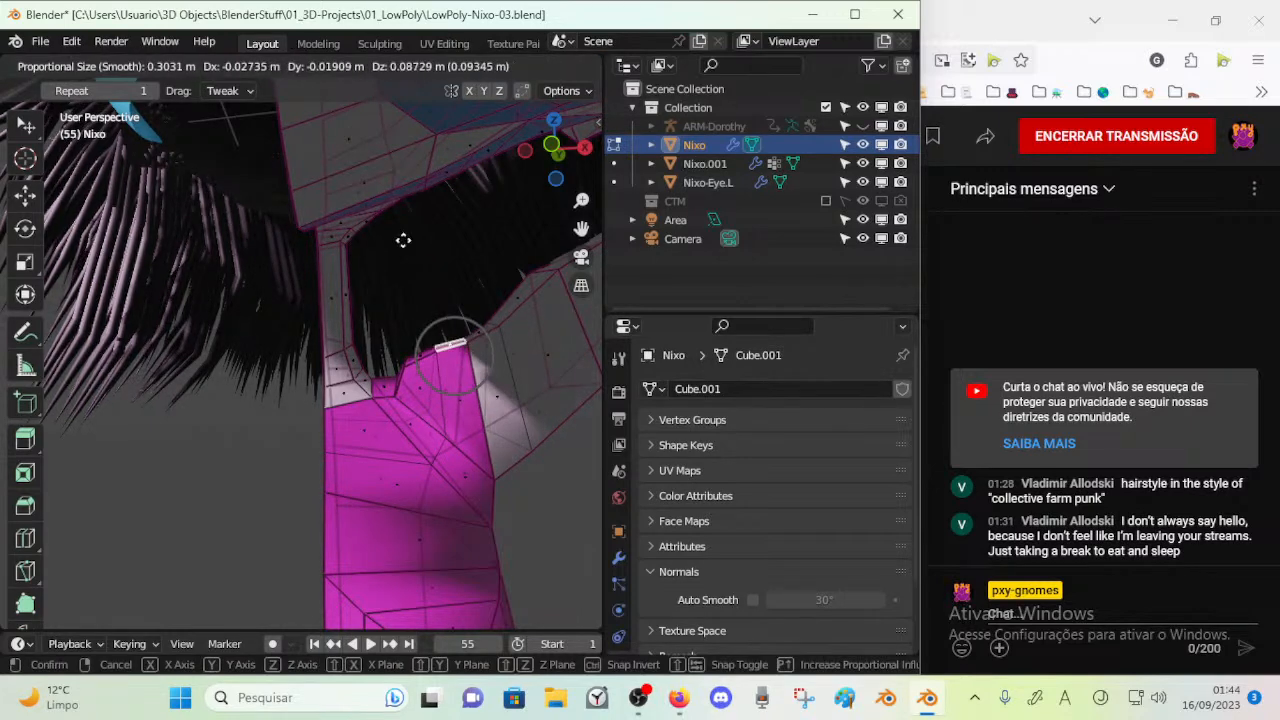
click(377, 102)
Slide the vertex at the top of the upper arm beside the sleeve seam and move it slightly
middle_drag(519, 300, 467, 399)
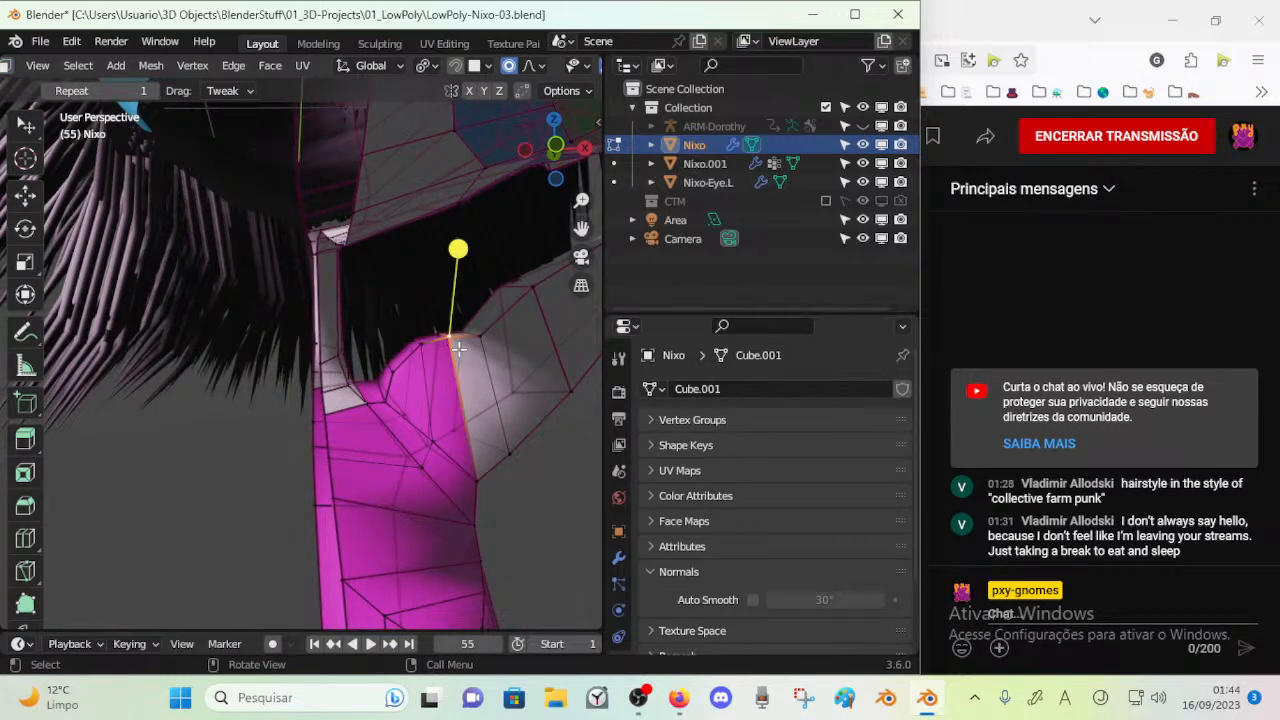
click(462, 366)
key(shift+v)
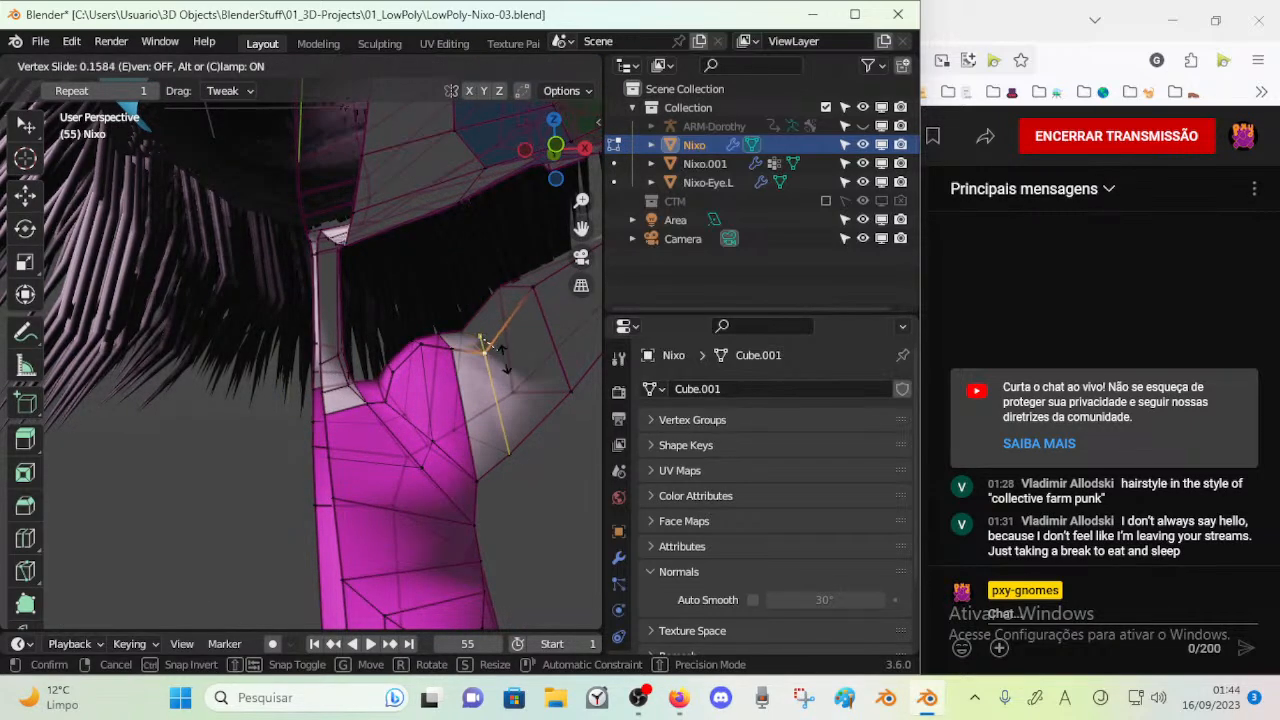
click(500, 349)
key(g)
click(509, 362)
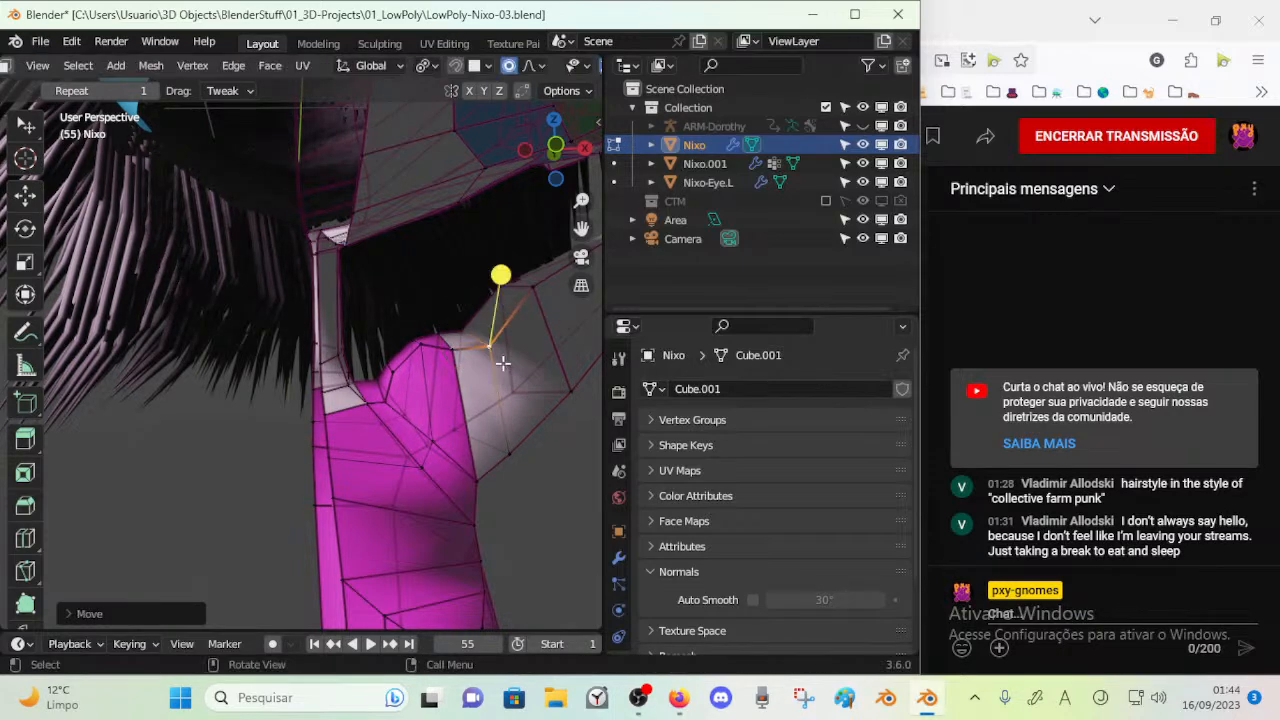
Move the collar vertices between the shoulder and the base of the neck to even out the neckline
key(g)
click(418, 355)
key(g)
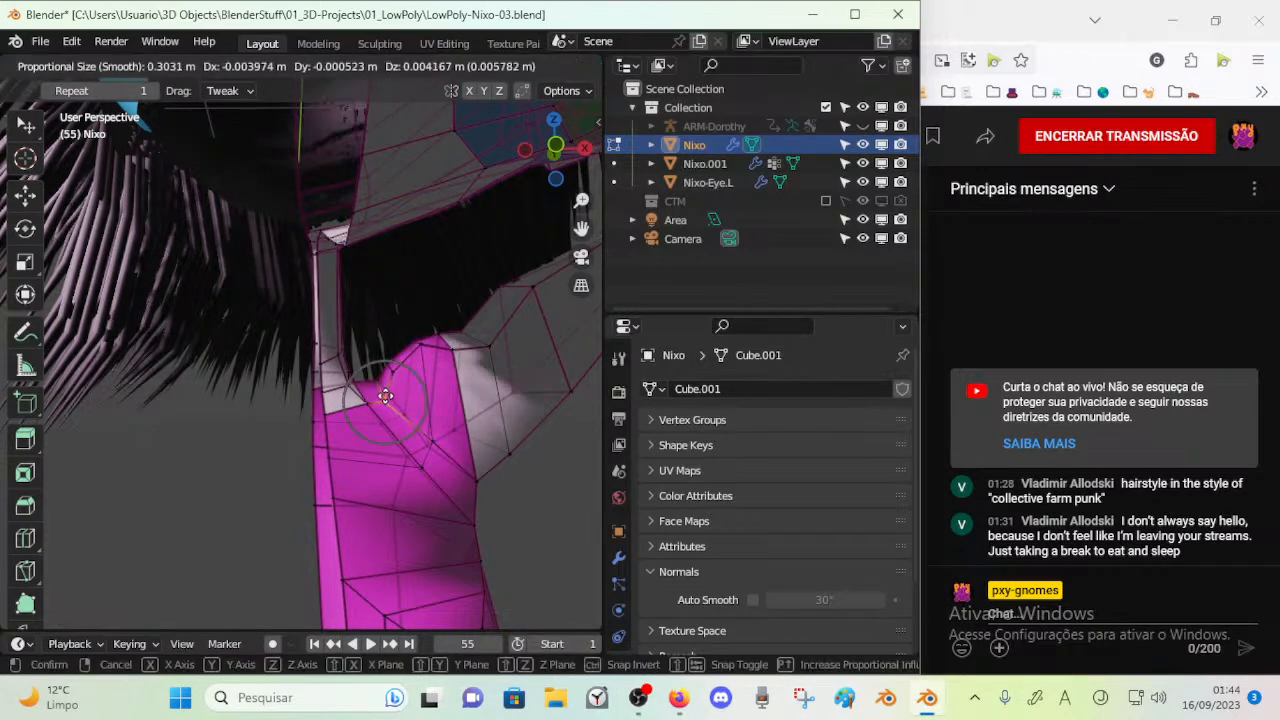
click(380, 400)
key(Tab)
middle_drag(390, 438, 400, 405)
key(Tab)
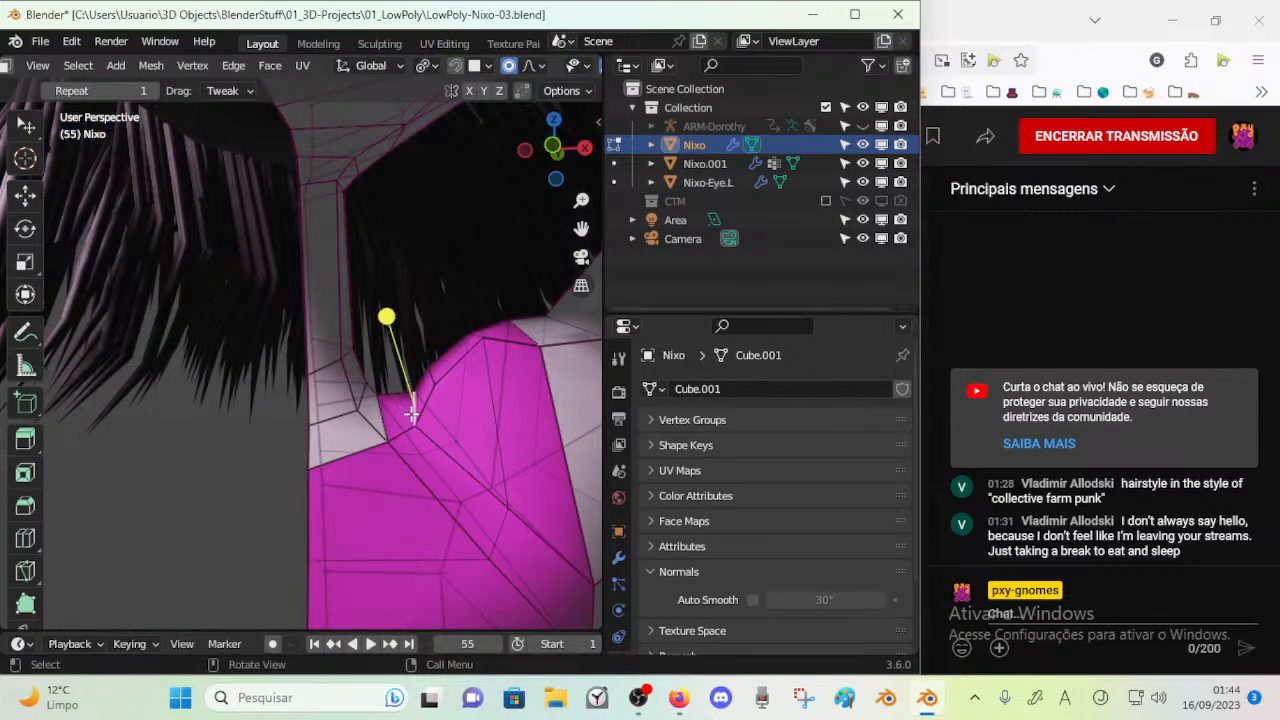
key(g)
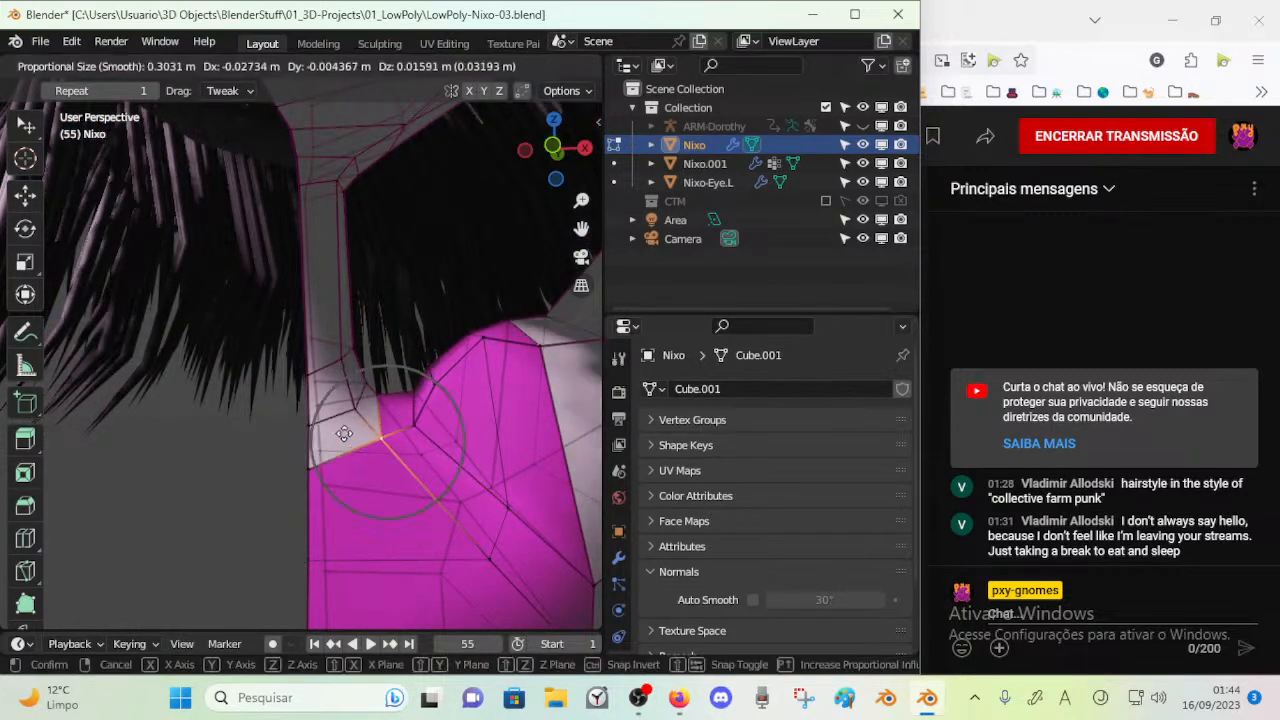
click(300, 426)
middle_drag(300, 426, 447, 468)
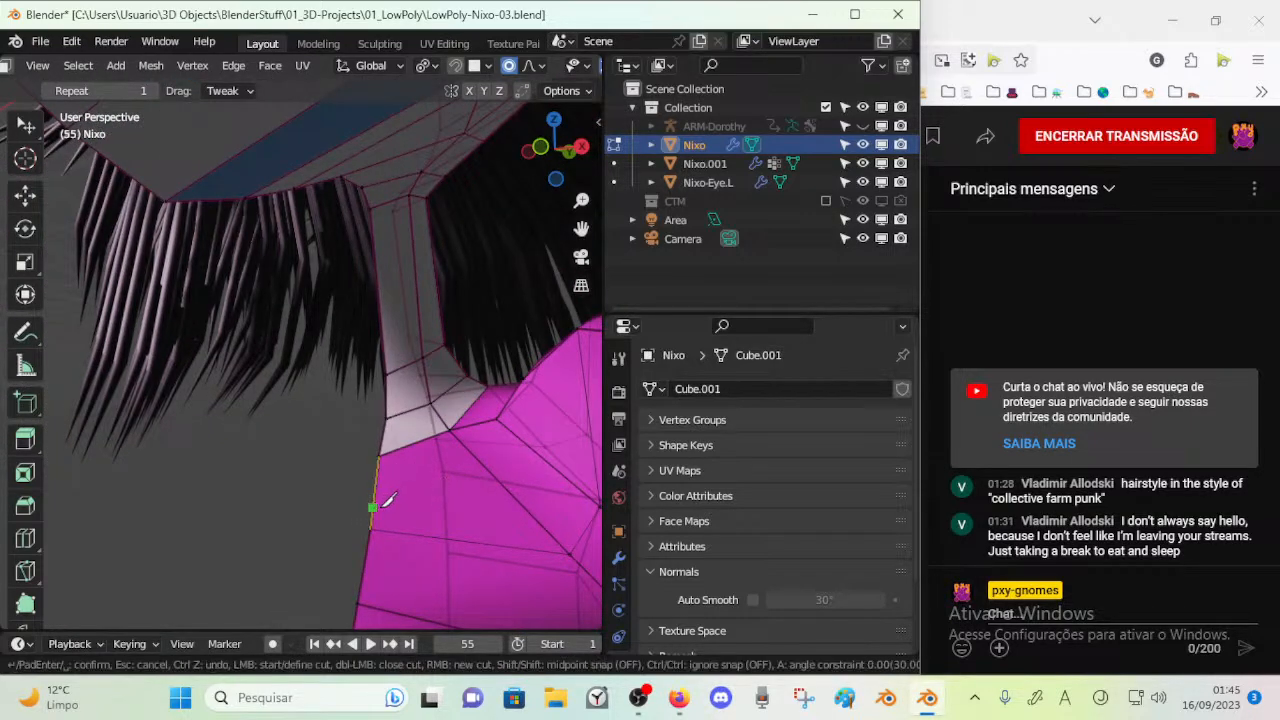
key(Escape)
scroll(415, 492, down, 4)
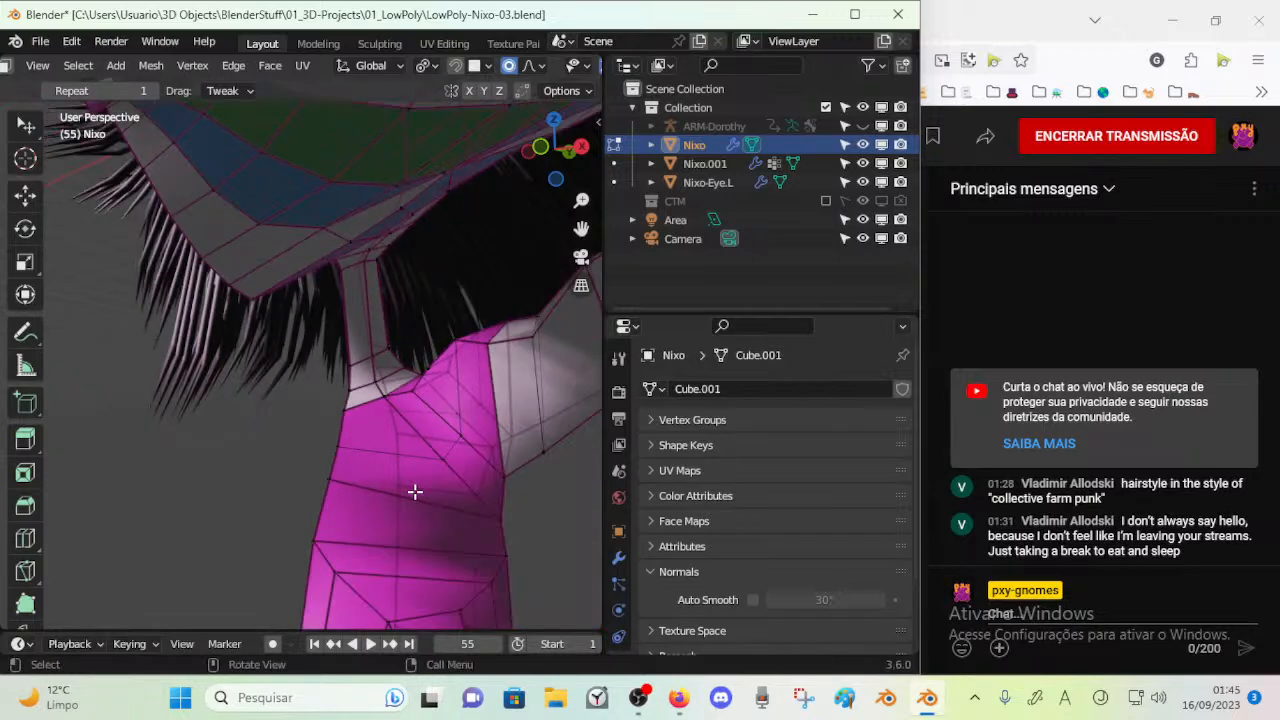
Move the vertex on the upper back beside the arm joint downward
middle_drag(494, 486, 316, 451)
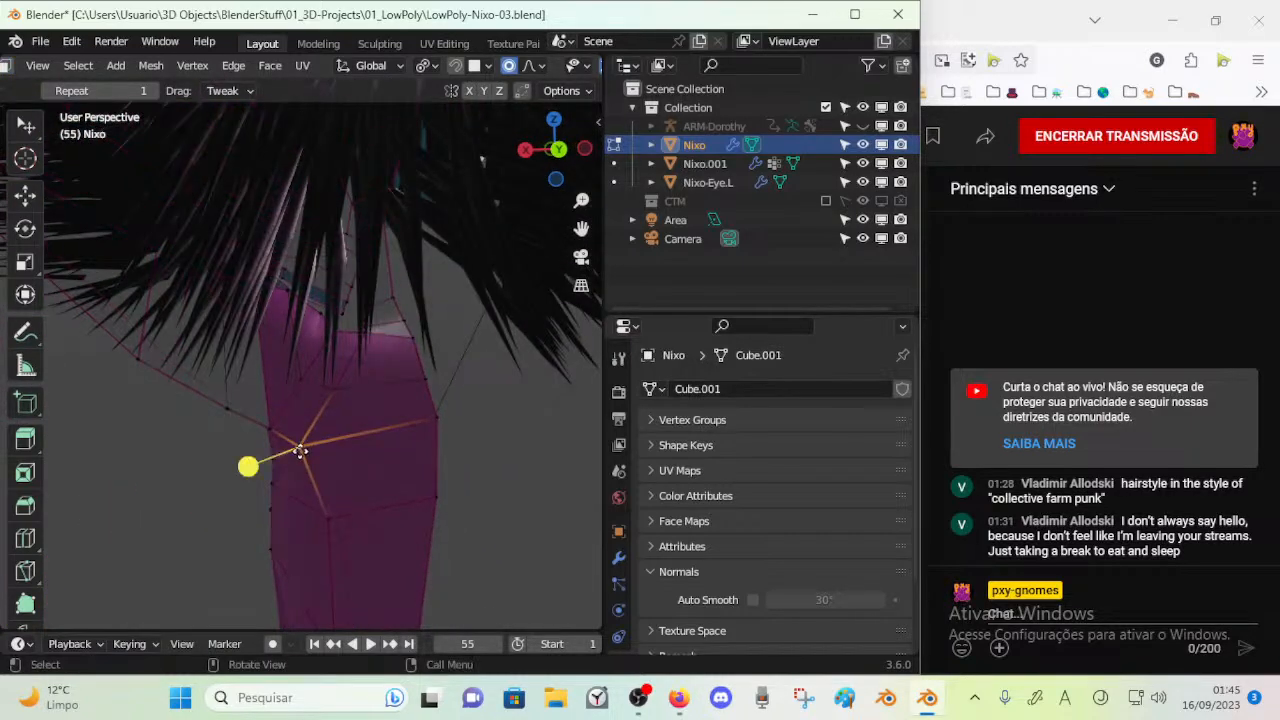
key(g)
click(298, 509)
middle_drag(412, 396, 498, 236)
Return to Object Mode and save the project file
scroll(301, 406, down, 4)
scroll(301, 406, down, 4)
key(Tab)
click(419, 230)
middle_drag(419, 230, 52, 398)
key(ctrl+s)
Enter Edit Mode and select the vertices on the upper front of the snout around the blue stripe for reshaping
middle_drag(70, 467, 393, 300)
scroll(232, 398, up, 4)
click(375, 453)
middle_drag(375, 453, 283, 423)
scroll(341, 478, up, 3)
scroll(360, 406, up, 2)
key(Tab)
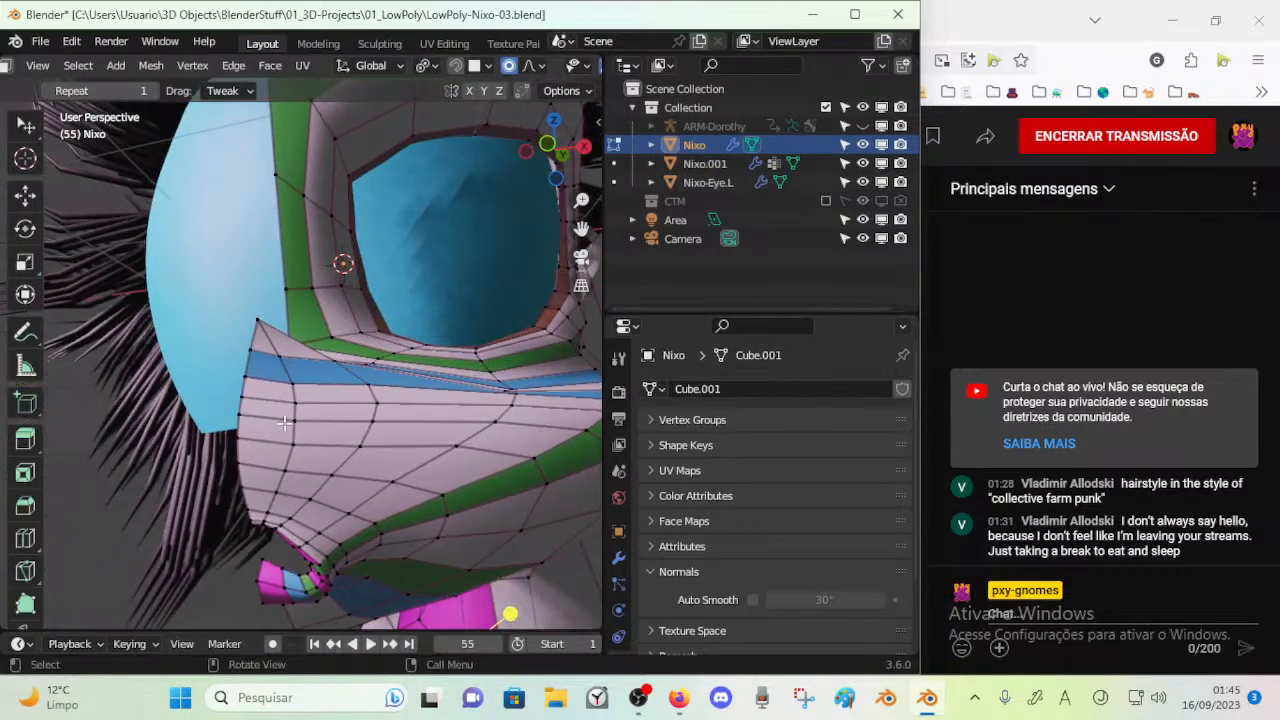
drag(298, 398, 354, 413)
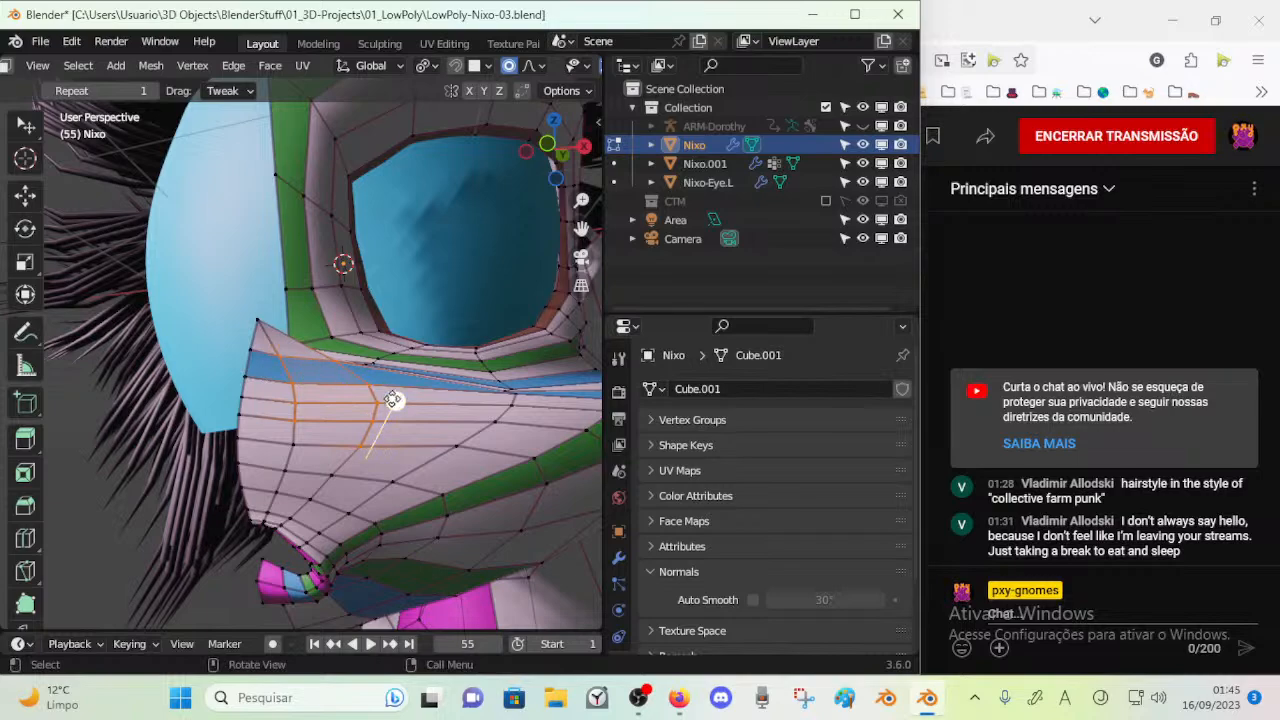
middle_drag(382, 398, 97, 506)
Move several vertices along the front profile of the snout with proportional editing to refine its outline
click(161, 467)
key(g)
click(100, 490)
key(Tab)
Compare the snout's smoothed surface and its edit mesh from several angles
key(Tab)
key(g)
click(72, 477)
key(g)
click(109, 479)
middle_drag(90, 463, 332, 357)
key(g)
click(211, 506)
key(Tab)
key(Tab)
key(Tab)
key(Tab)
drag(367, 341, 356, 351)
key(Tab)
middle_drag(356, 351, 383, 274)
Circle-select the faces on the front tip of the snout above the mouth and check the shape
key(Tab)
drag(383, 274, 372, 264)
key(Tab)
middle_drag(372, 264, 222, 484)
key(Tab)
drag(222, 484, 216, 489)
key(Tab)
middle_drag(216, 489, 320, 435)
key(Tab)
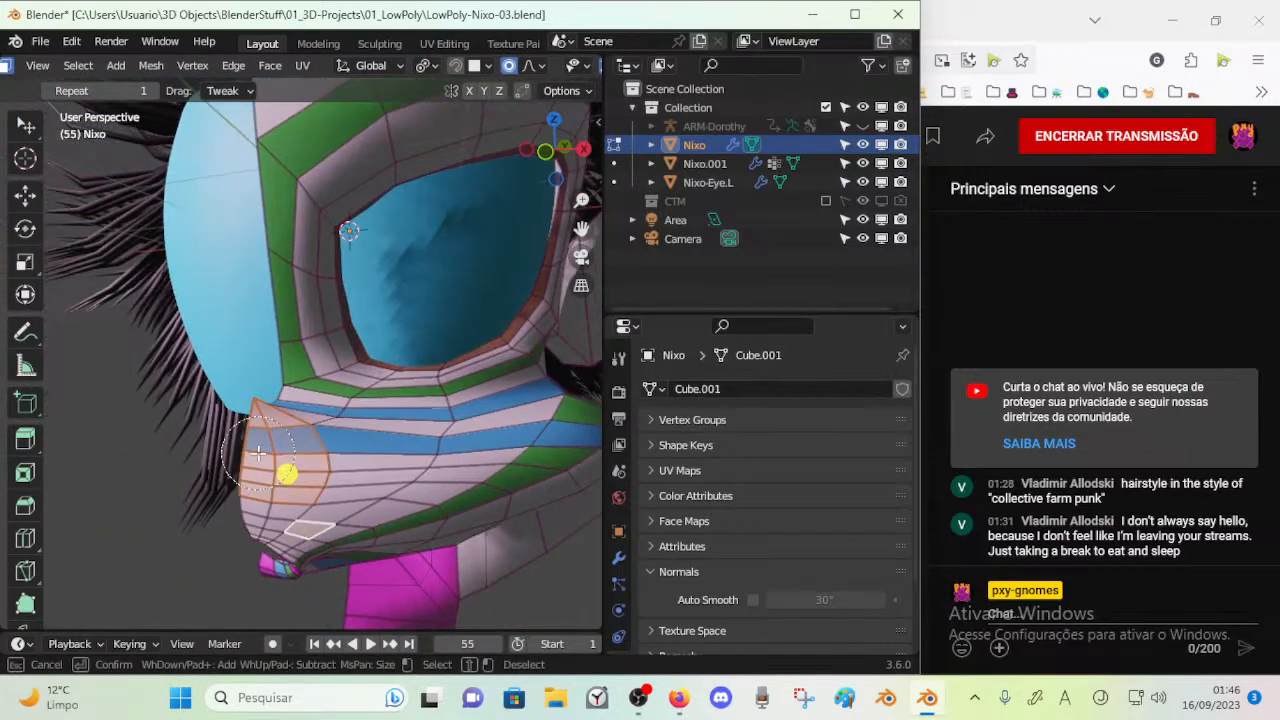
drag(258, 453, 254, 487)
middle_drag(280, 500, 175, 474)
key(Tab)
Move mesh elements at the snout tip with proportional editing to reshape the nose, and check it in Object Mode
key(Tab)
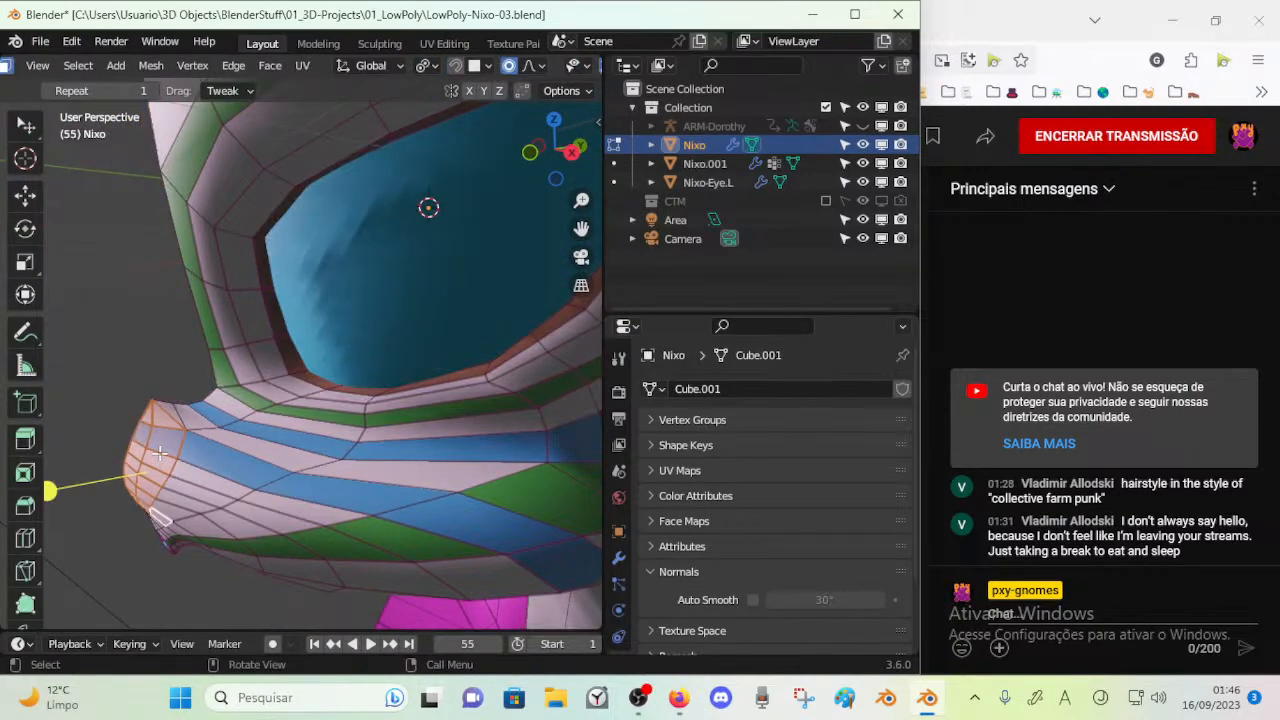
middle_drag(229, 435, 187, 450)
key(g)
click(153, 449)
click(157, 456)
key(g)
key(g)
click(111, 391)
Circle-select the chin faces below the mouth and check the chin in Object Mode
key(Tab)
middle_drag(137, 424, 288, 381)
key(Tab)
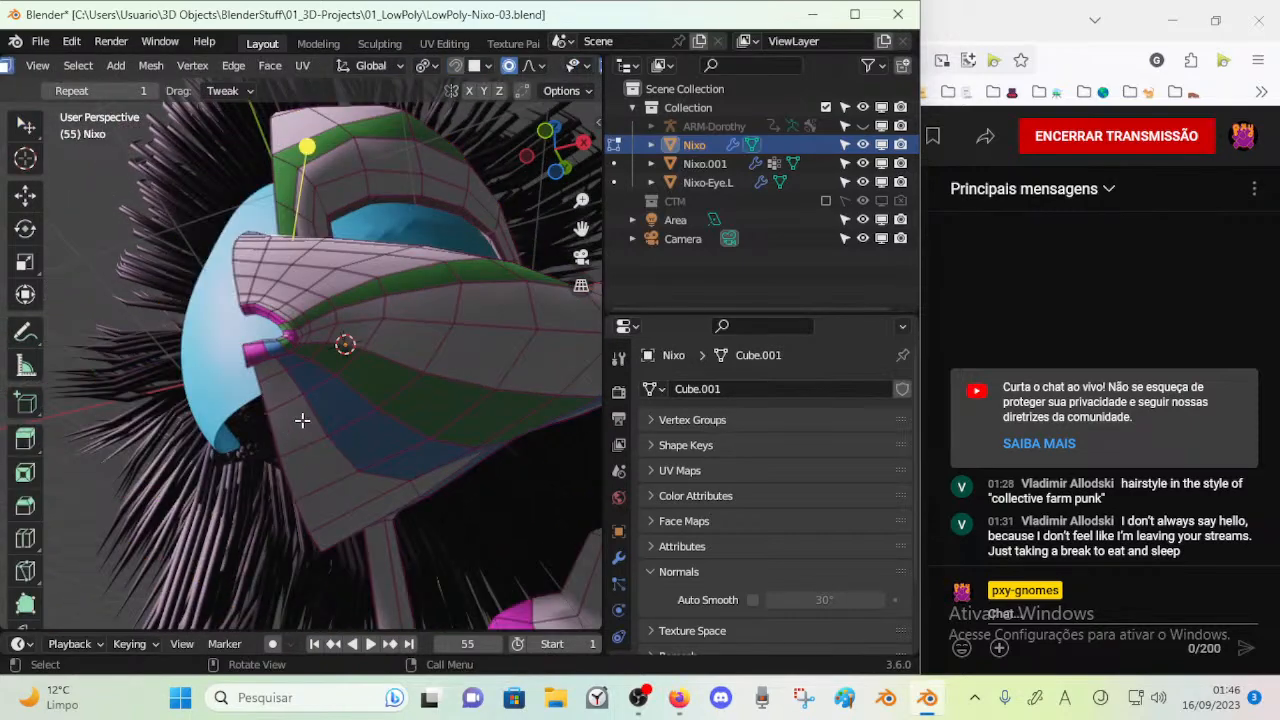
key(c)
mouse_move(288, 397)
mouse_down()
mouse_move(315, 466)
mouse_move(336, 464)
mouse_up()
key(Tab)
mouse_move(320, 463)
middle_down()
mouse_move(249, 483)
mouse_move(338, 477)
middle_up()
key(Tab)
key(Tab)
key(Tab)
key(Tab)
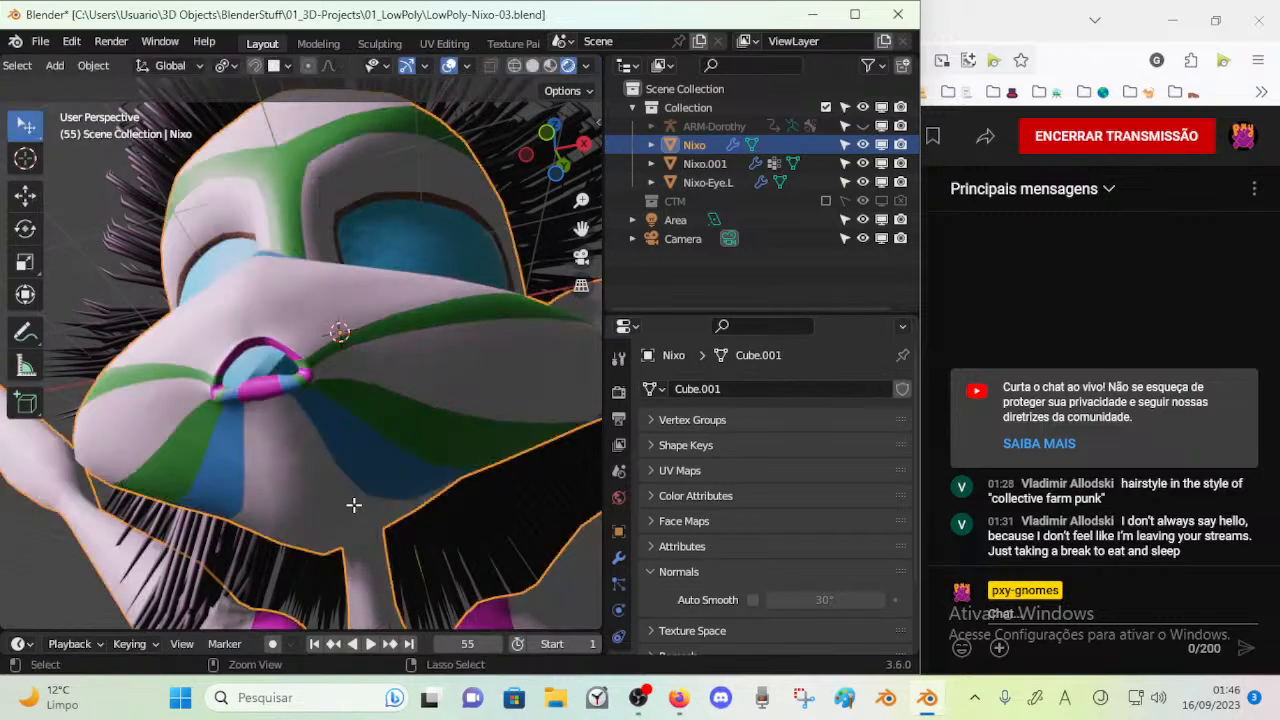
key(Tab)
click(348, 513)
key(g)
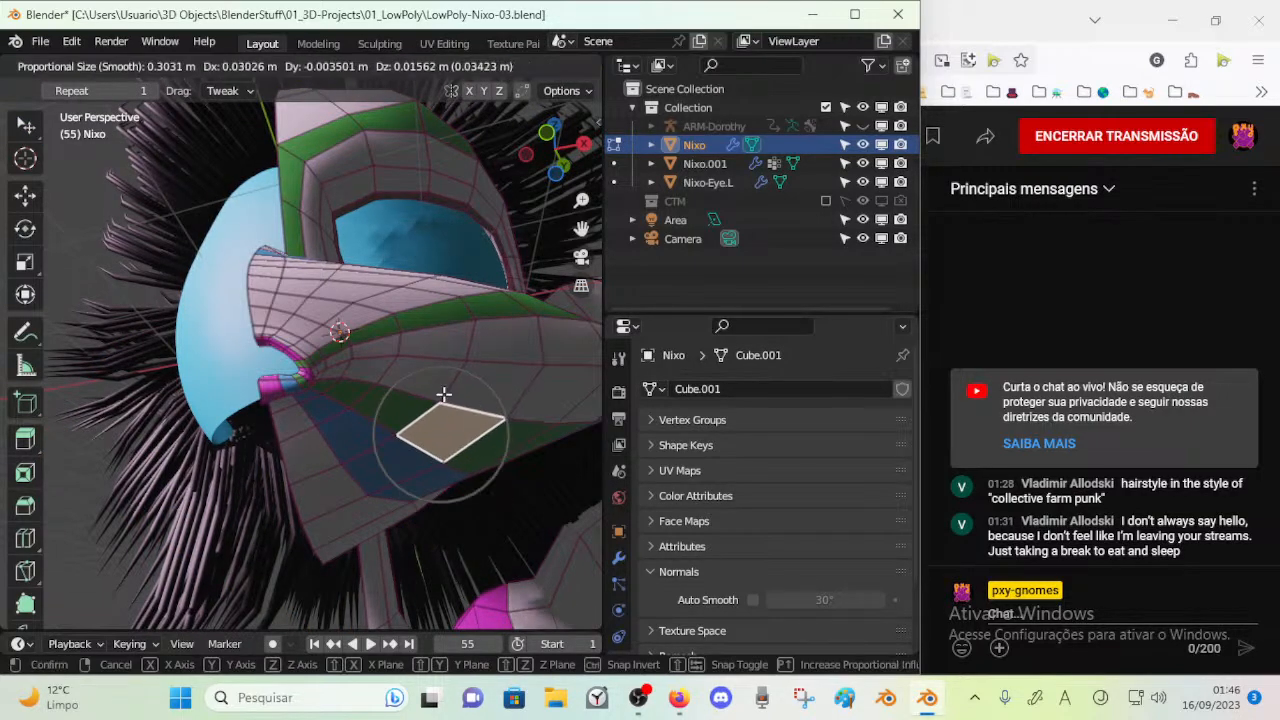
right_click(378, 431)
key(g)
right_click(413, 388)
key(Tab)
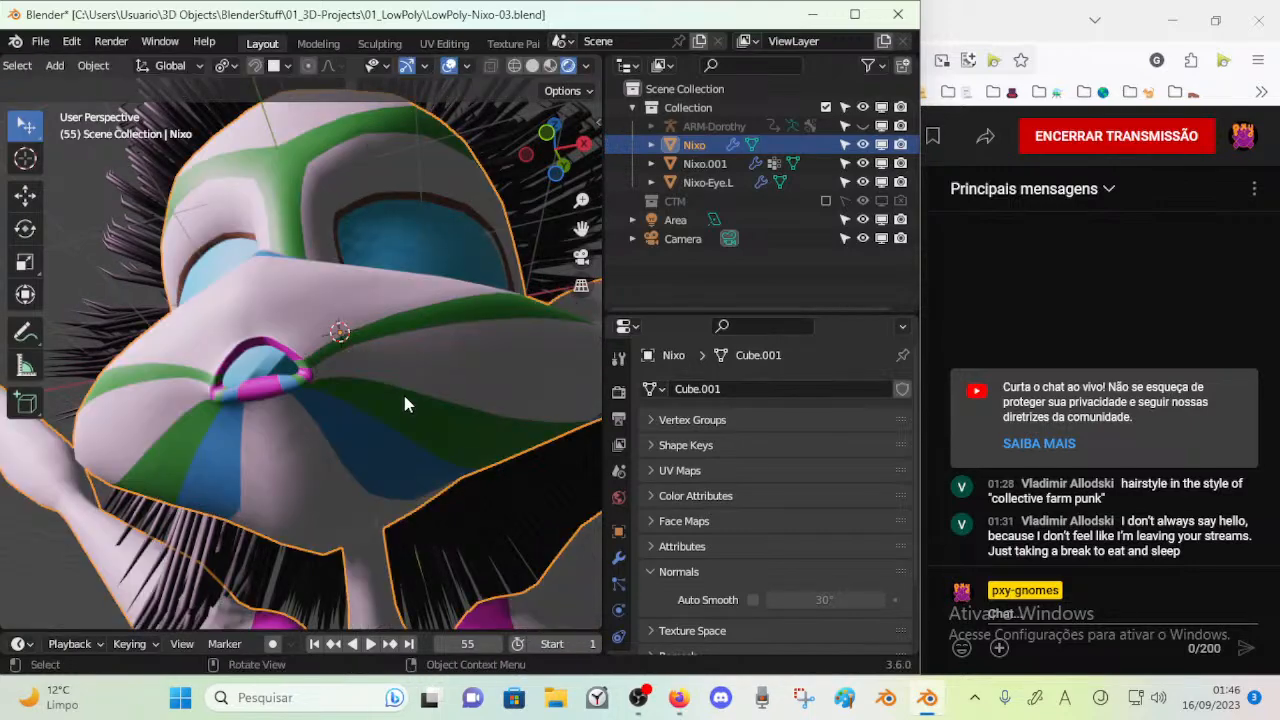
Move the vertices along the lower edge of the jaw, below the blue stripe, with proportional editing
middle_drag(370, 427, 343, 491)
key(Tab)
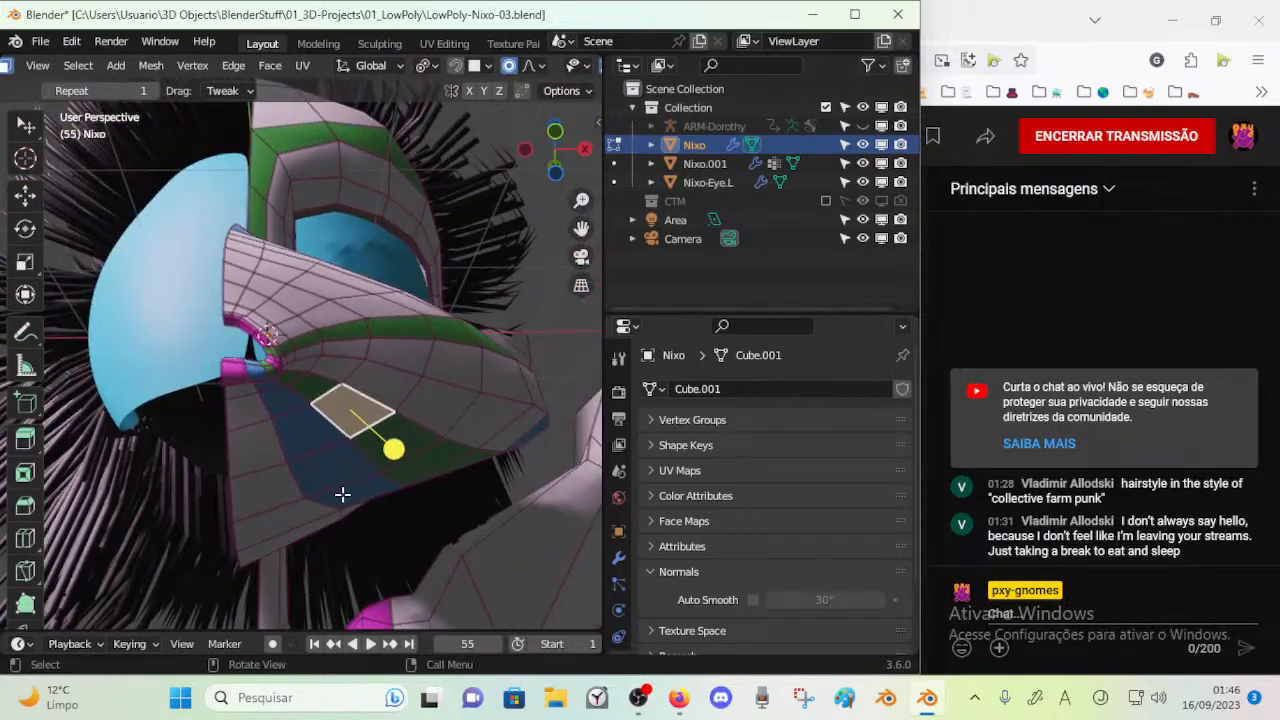
key(g)
click(358, 505)
key(g)
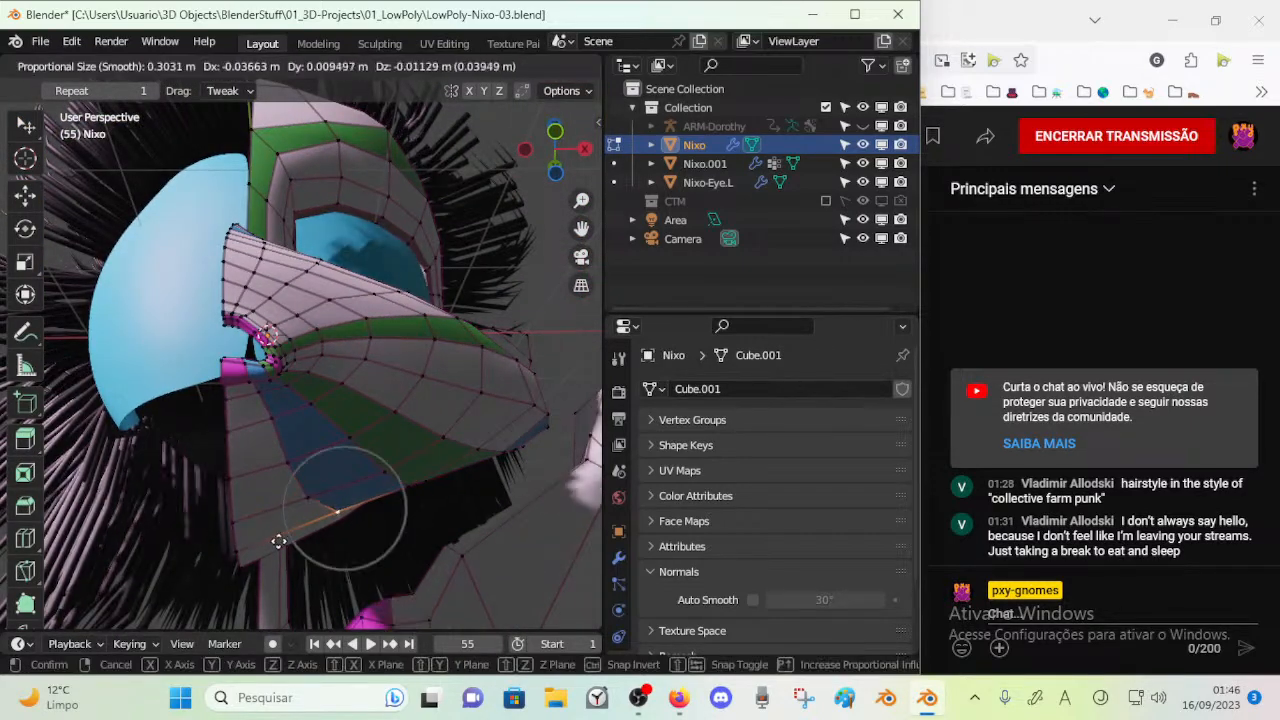
click(221, 583)
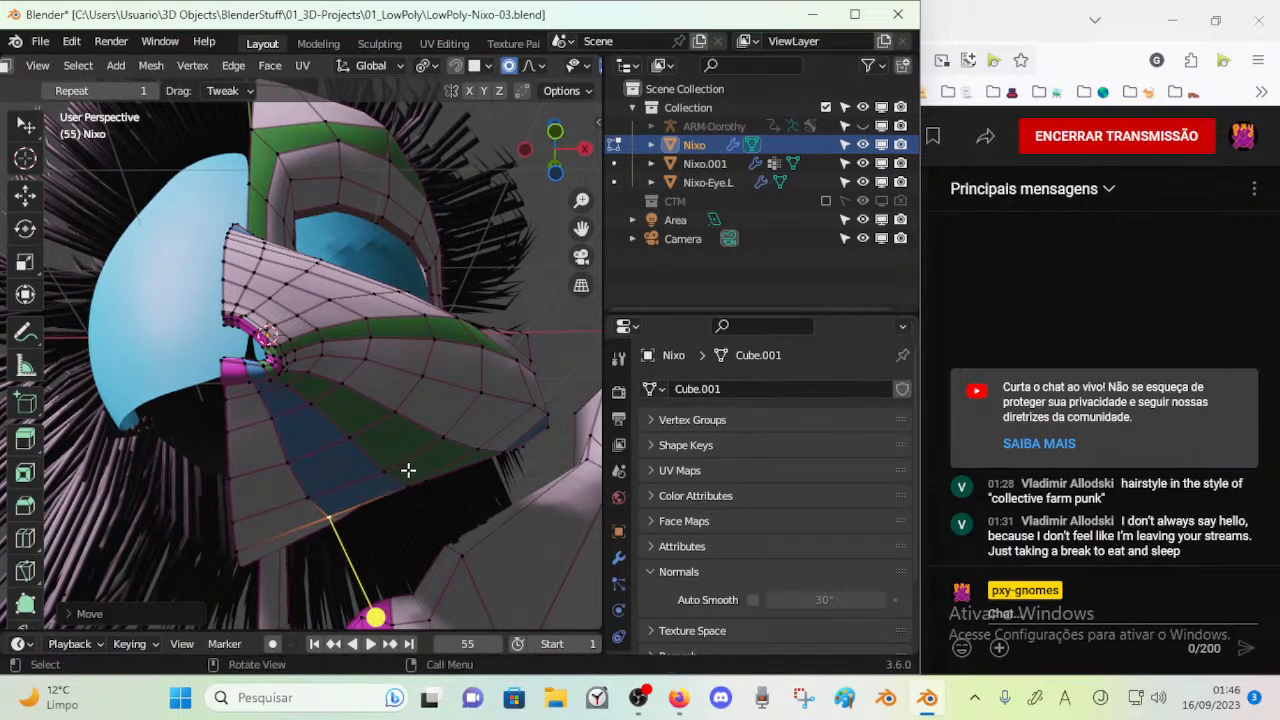
click(396, 469)
Move and rotate the faces along the jaw's lower edge with proportional editing
key(Tab)
middle_drag(417, 472, 368, 497)
key(Tab)
key(Tab)
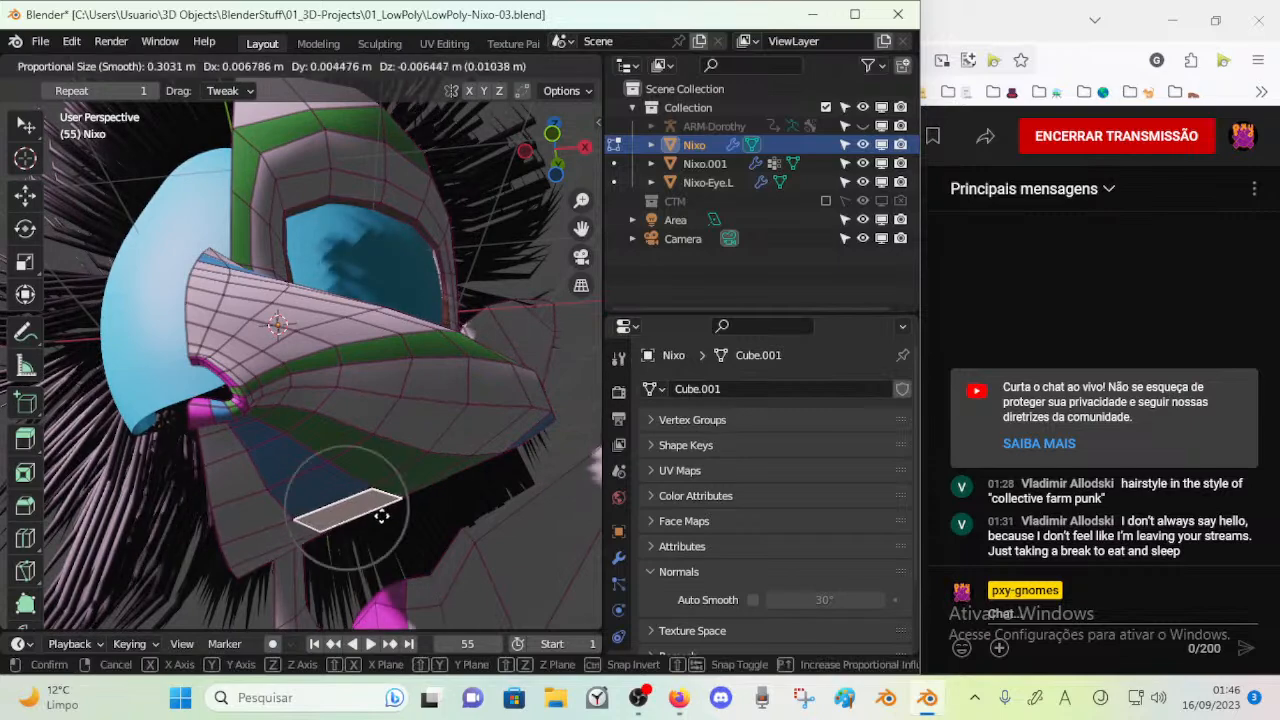
key(g)
key(r)
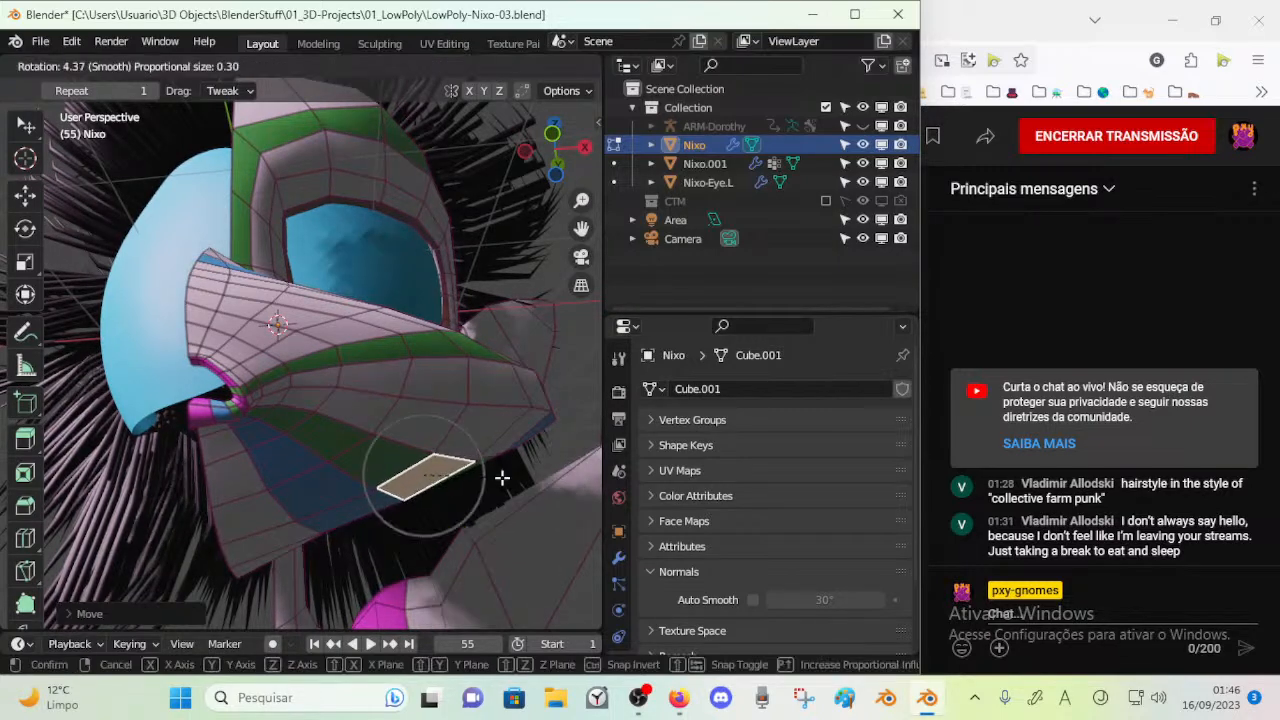
key(g)
click(527, 425)
Rotate and reposition the faces near the chin's lower edge with proportional editing
middle_drag(527, 425, 261, 568)
key(r)
click(413, 560)
key(Tab)
key(Tab)
key(r)
click(334, 524)
key(g)
click(338, 527)
Select the vertices along the chin's lower edge and move them with proportional editing
key(alt+a)
key(c)
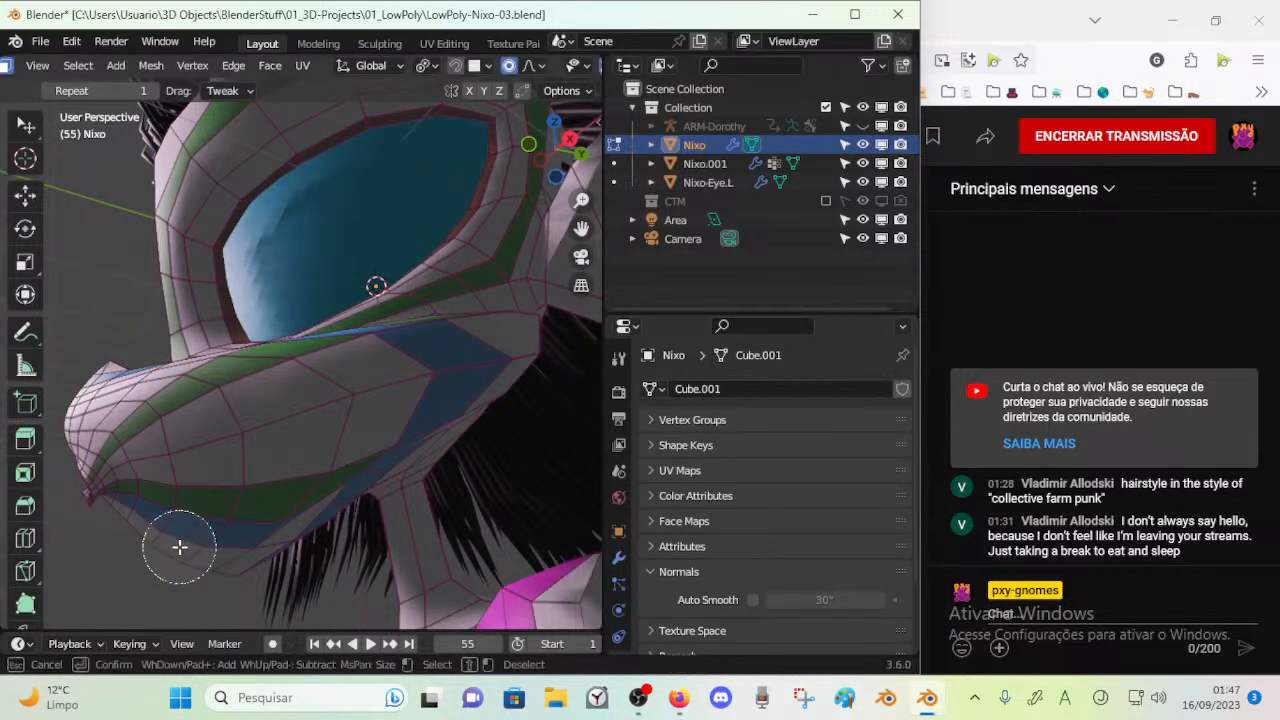
click(179, 547)
right_click(180, 551)
scroll(163, 566, down, 2)
drag(185, 551, 254, 544)
scroll(254, 548, up, 2)
key(1)
click(214, 562)
key(g)
click(214, 560)
Move the neighbouring vertices below the blue stripe at the front of the jaw
click(193, 557)
key(g)
click(226, 533)
key(g)
right_click(209, 504)
key(g)
click(170, 528)
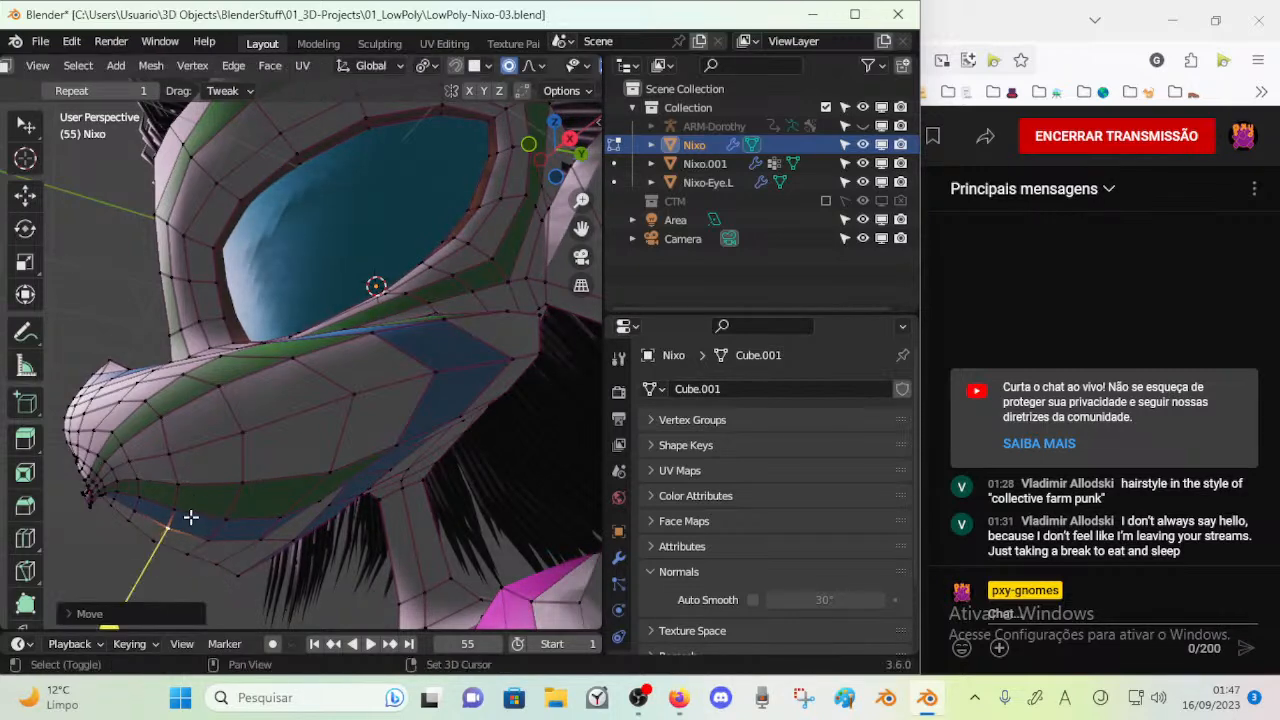
Select the short edge at the chin's lower corner and reposition it with proportional editing
drag(147, 543, 160, 540)
click(220, 562)
key(g)
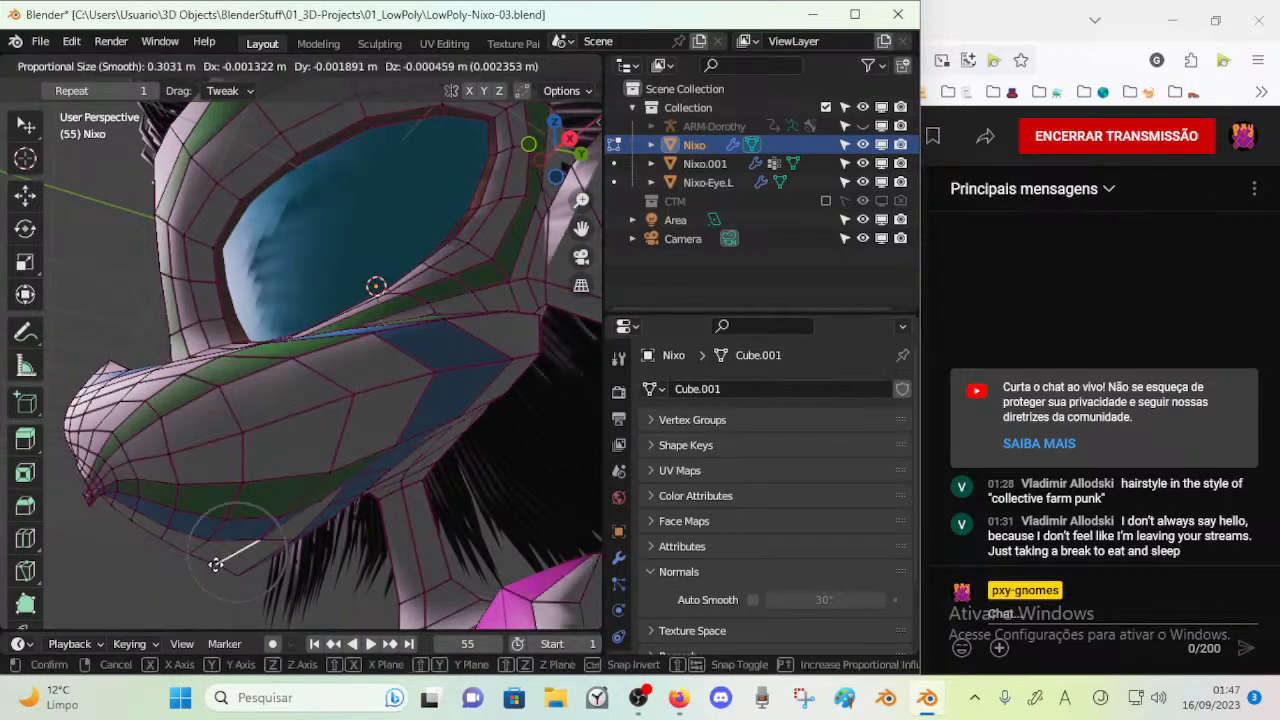
click(185, 586)
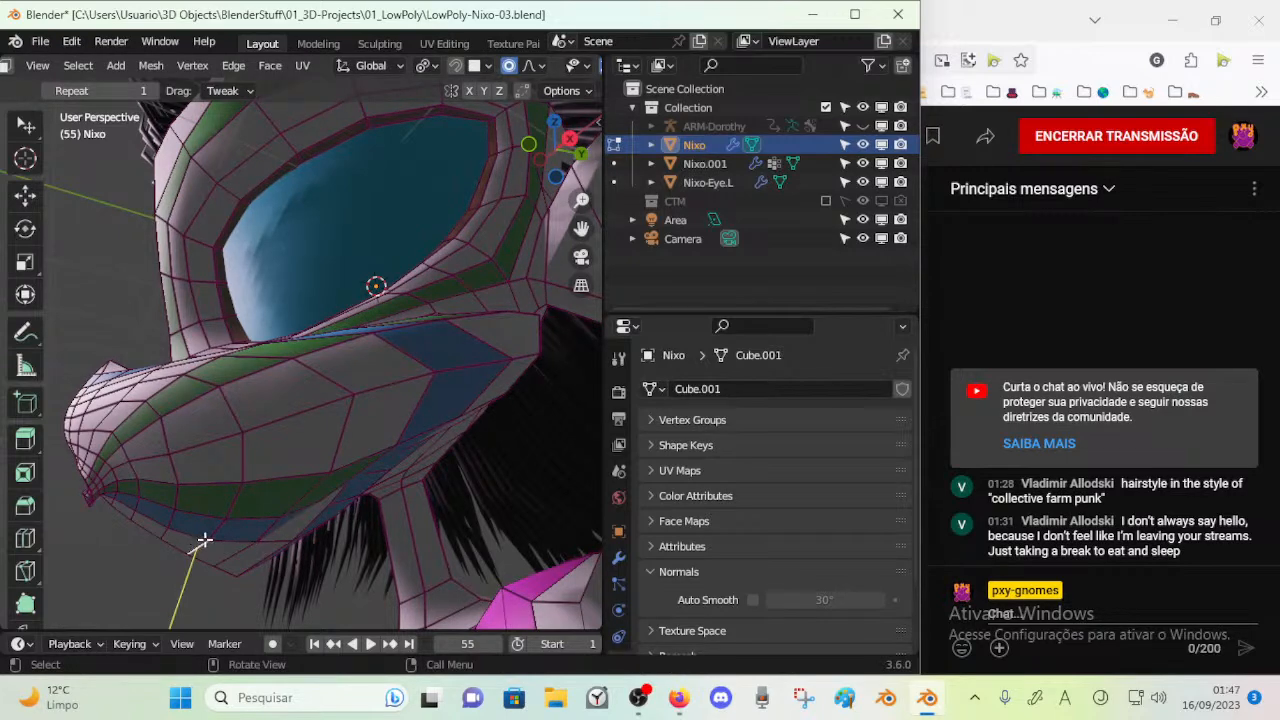
Grow the selection around the moved edge and select the faces at the chin's lower front
key(ctrl+KP_Add)
key(ctrl+KP_Add)
key(ctrl+KP_Subtract)
scroll(160, 571, down, 2)
drag(181, 558, 210, 549)
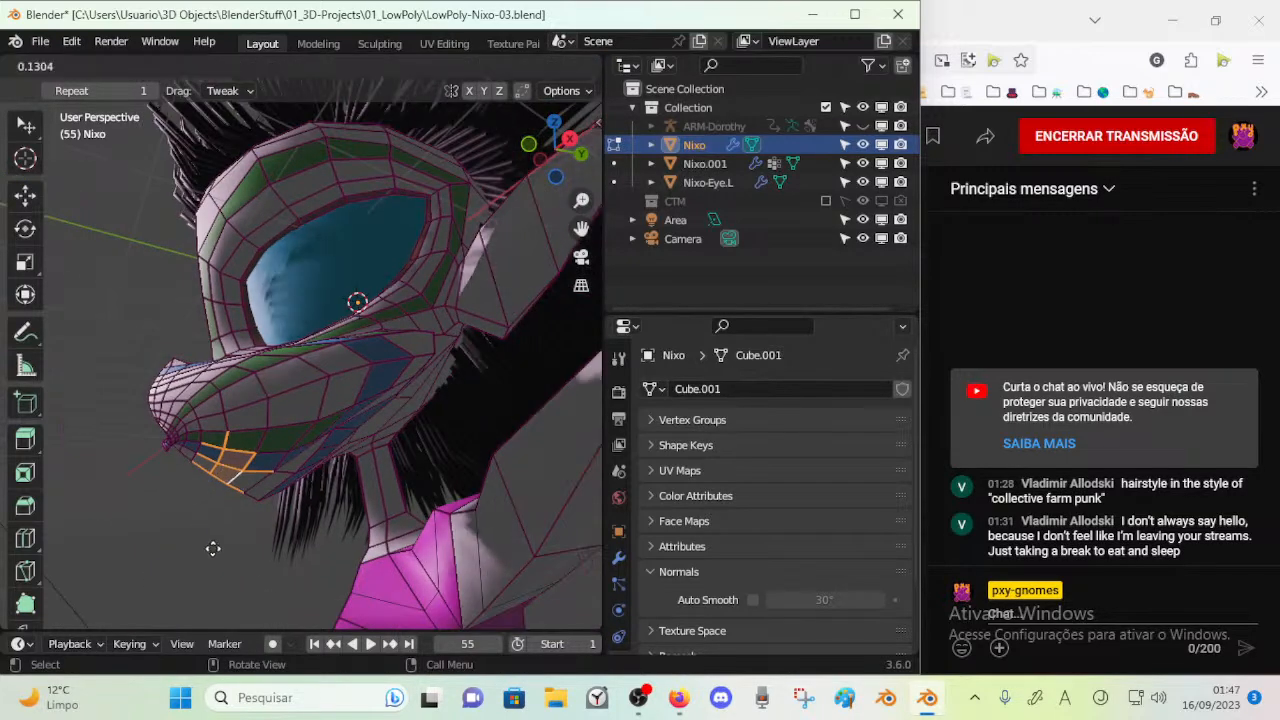
click(240, 541)
mouse_move(269, 489)
middle_down()
mouse_move(211, 534)
mouse_move(266, 477)
middle_up()
alt+click(195, 447)
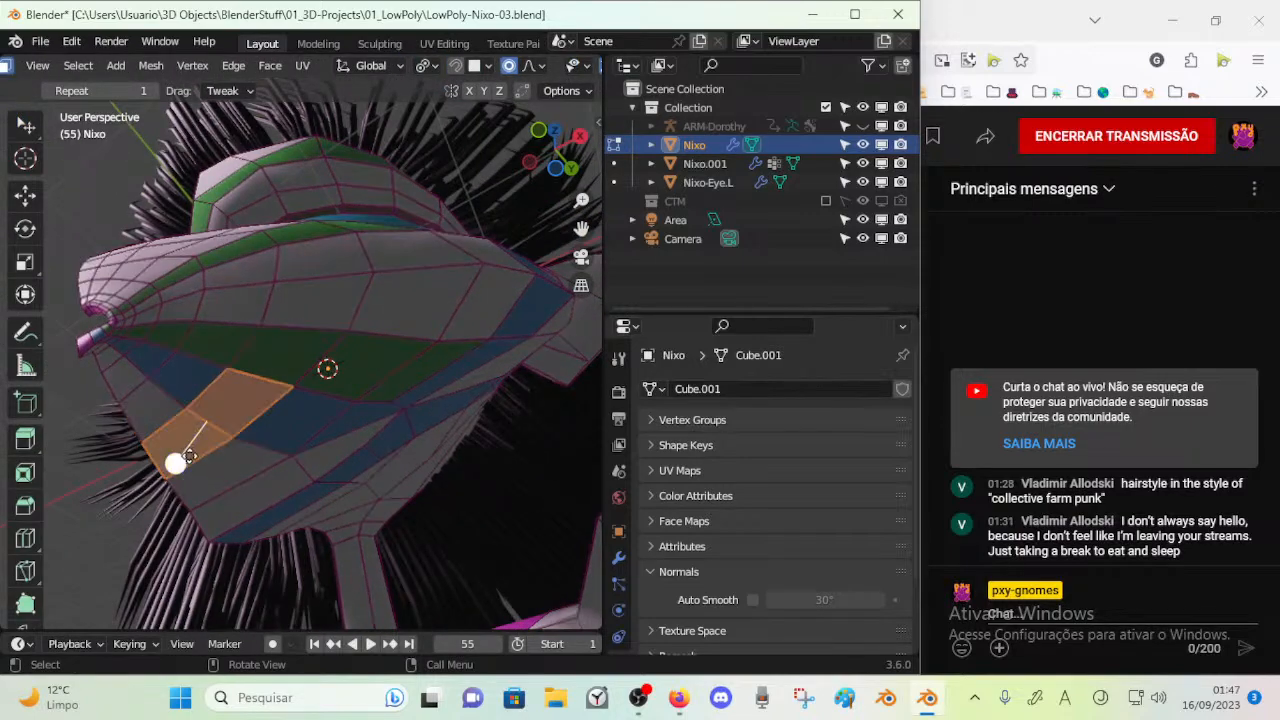
alt+shift+click(224, 462)
drag(215, 488, 252, 444)
middle_drag(252, 444, 220, 538)
Examine the reshaped chin and jaw in Object Mode from the right side view and from below
key(Tab)
key(Tab)
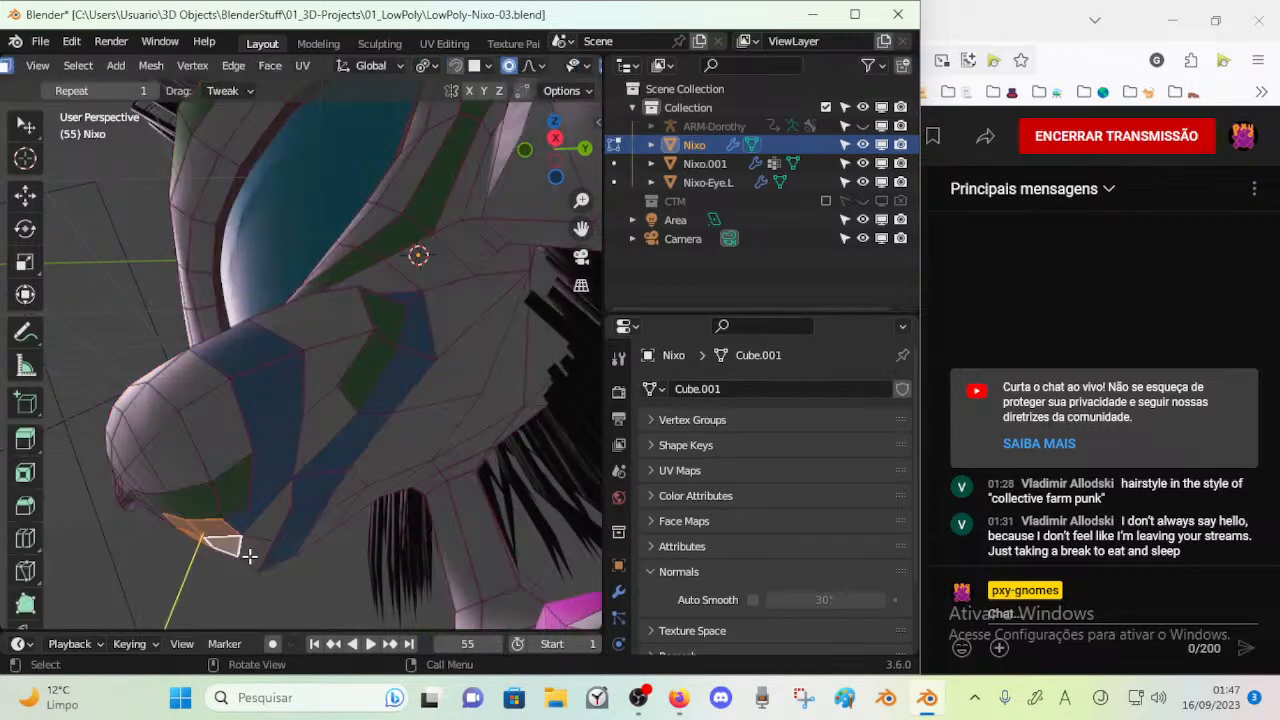
drag(239, 552, 258, 486)
click(223, 509)
key(Tab)
middle_drag(298, 468, 331, 485)
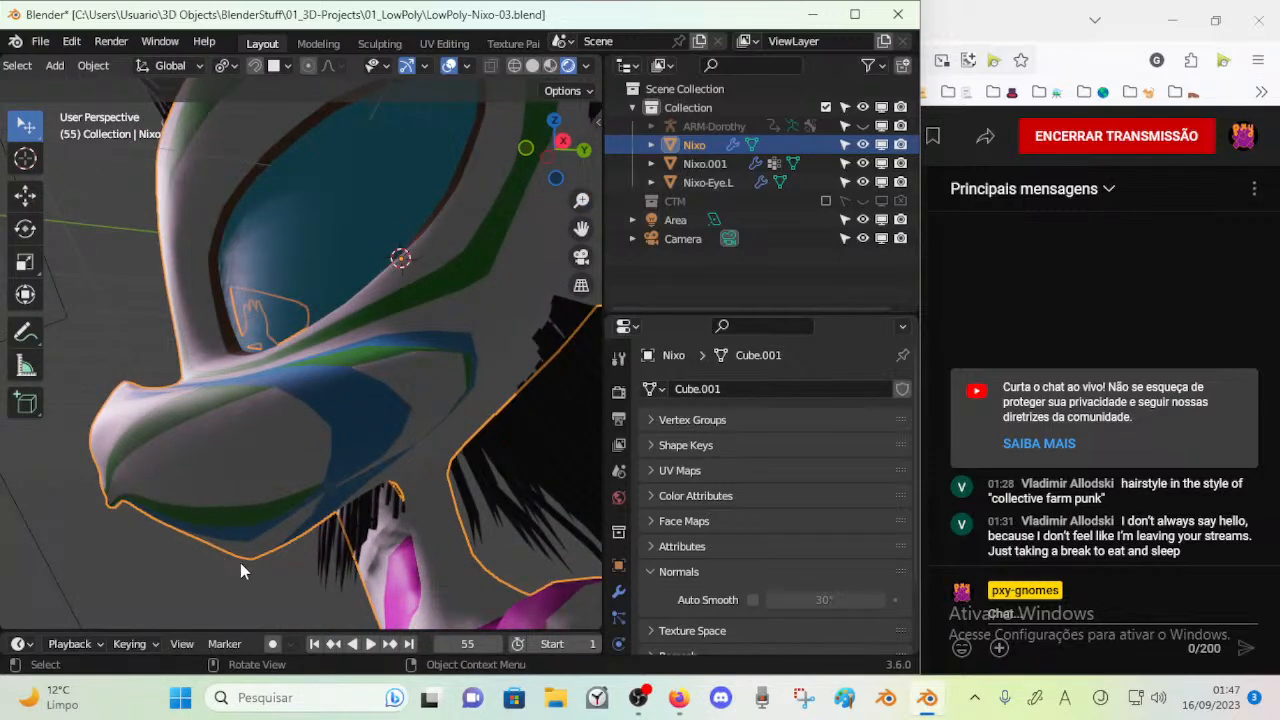
middle_drag(288, 528, 346, 474)
key(KP_3)
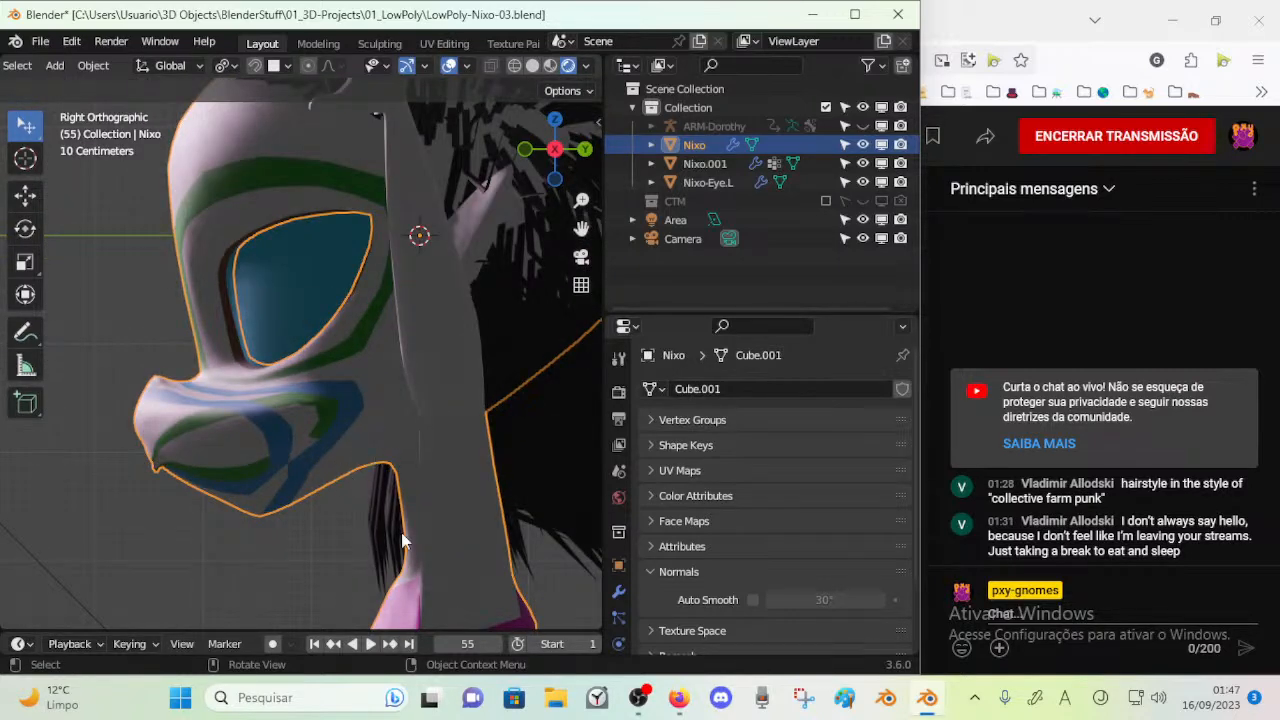
middle_drag(407, 465, 345, 443)
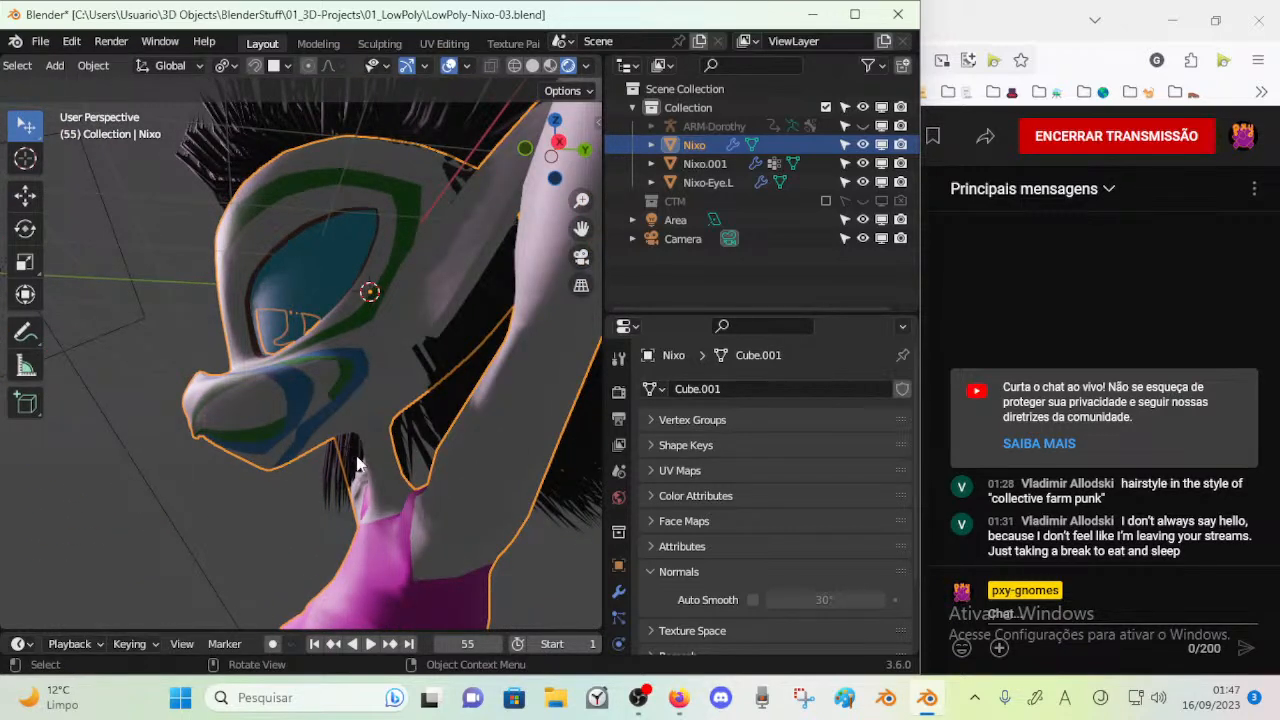
mouse_move(360, 463)
middle_down()
mouse_move(351, 486)
mouse_move(365, 447)
middle_up()
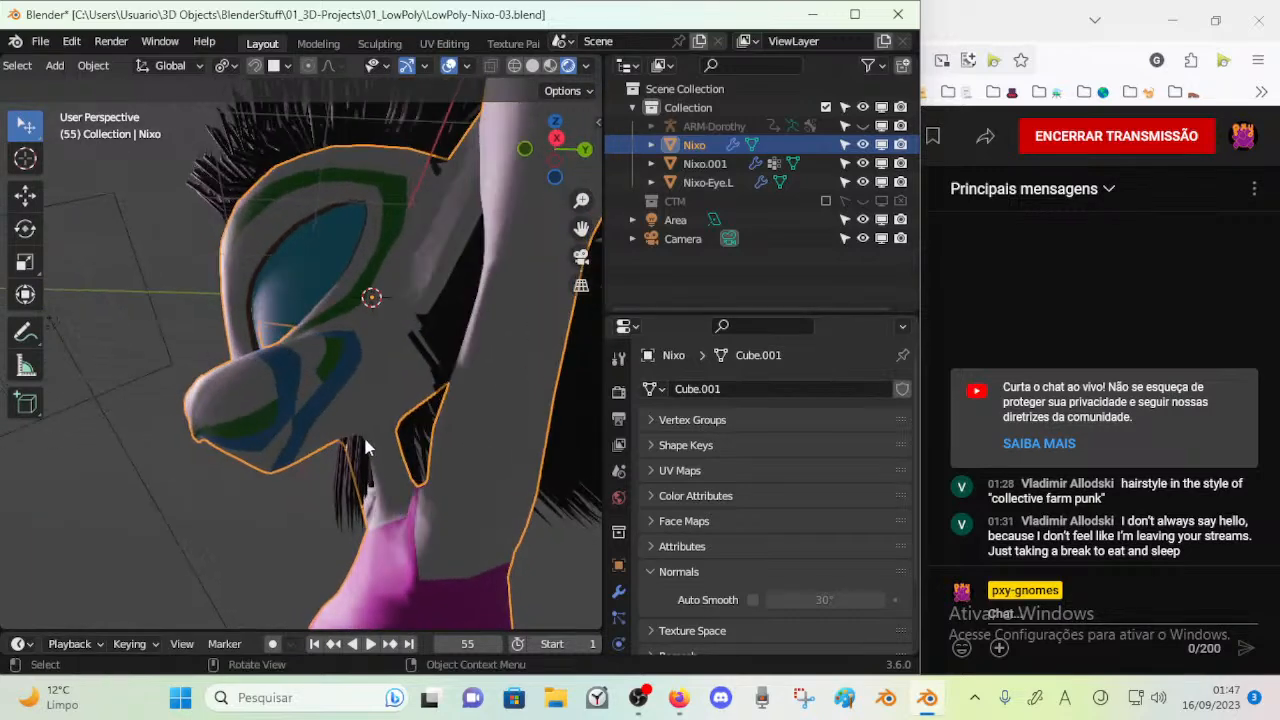
Select the faces where the jaw meets the neck, move them along the Y axis and rotate them
key(Tab)
scroll(366, 462, up, 3)
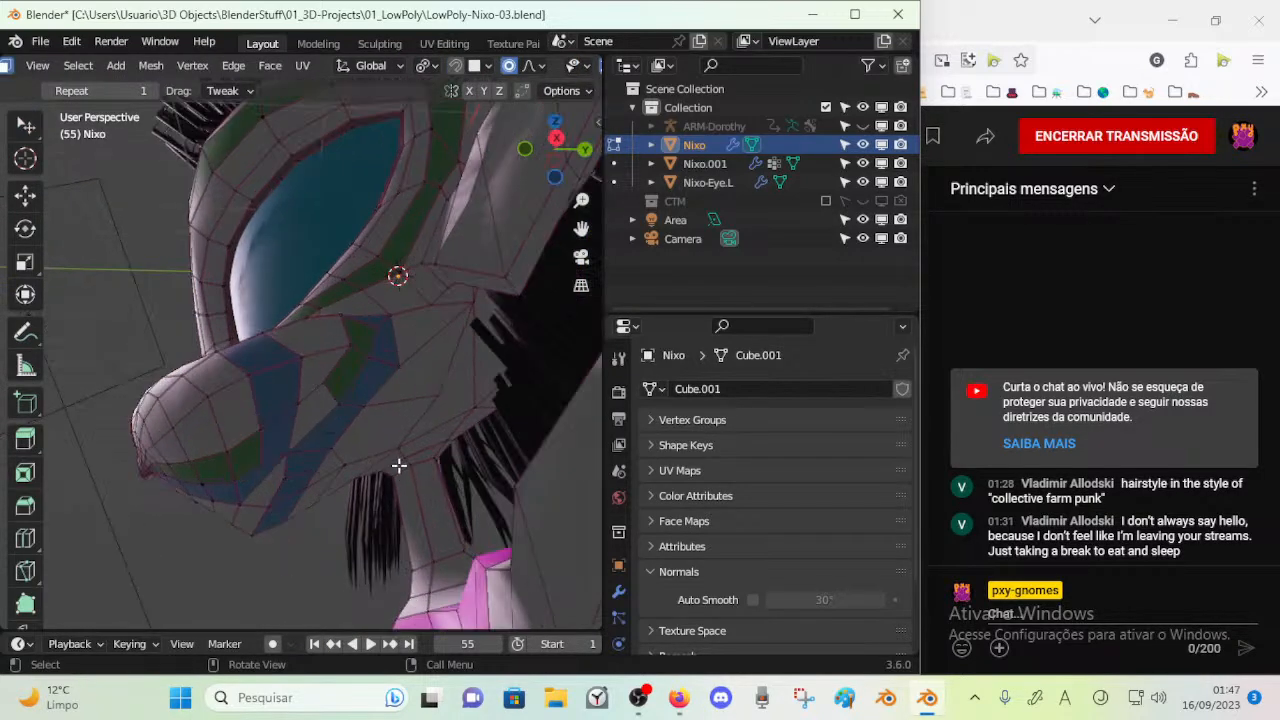
click(428, 462)
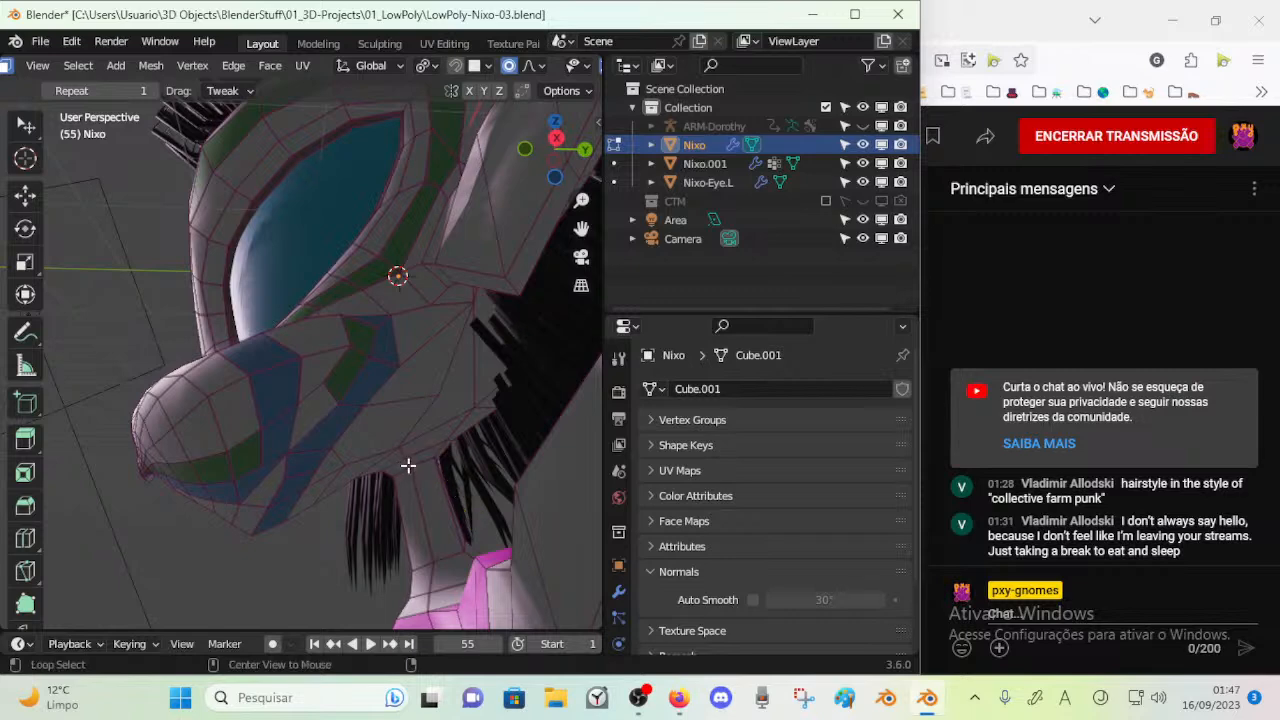
alt+click(418, 461)
key(a)
mouse_move(420, 461)
middle_down()
mouse_move(404, 458)
mouse_move(418, 453)
middle_up()
key(alt+a)
key(g)
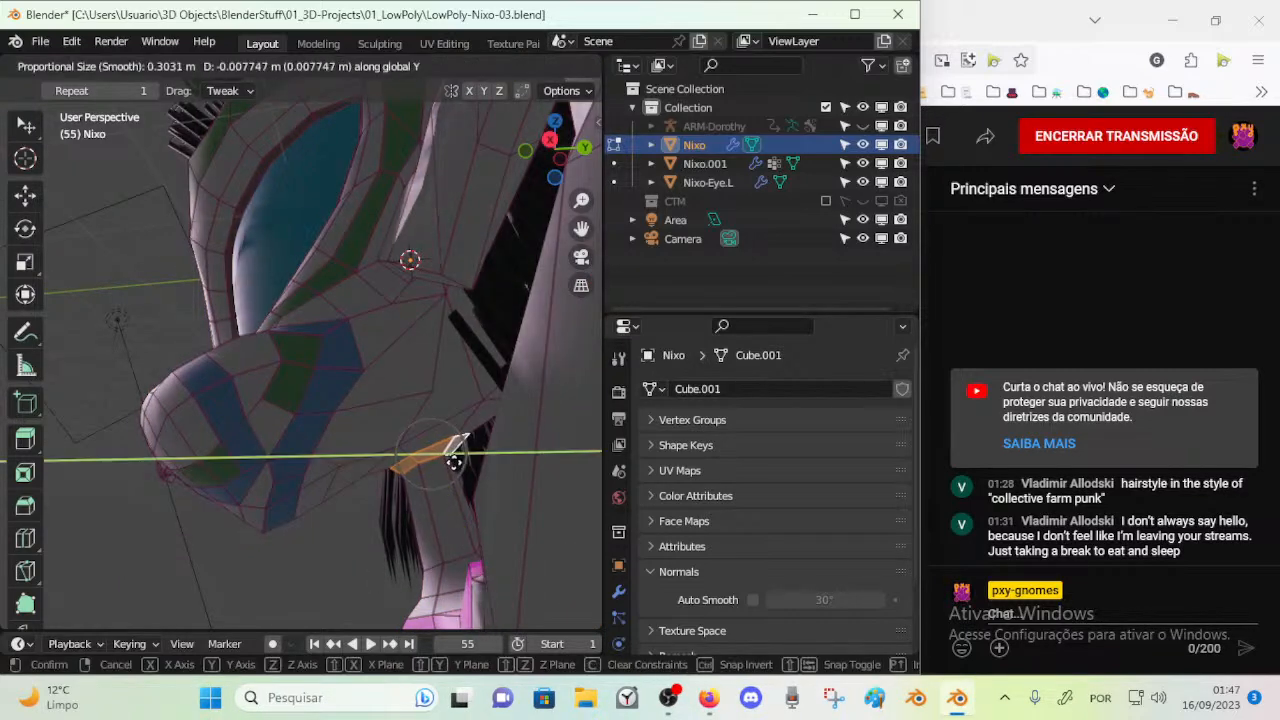
key(r)
click(476, 496)
Return to Object Mode and save the file
key(Tab)
middle_drag(394, 497, 310, 405)
key(ctrl+s)
Select all faces of the Nixo-Eye.L mesh and show its material settings
click(298, 325)
key(Tab)
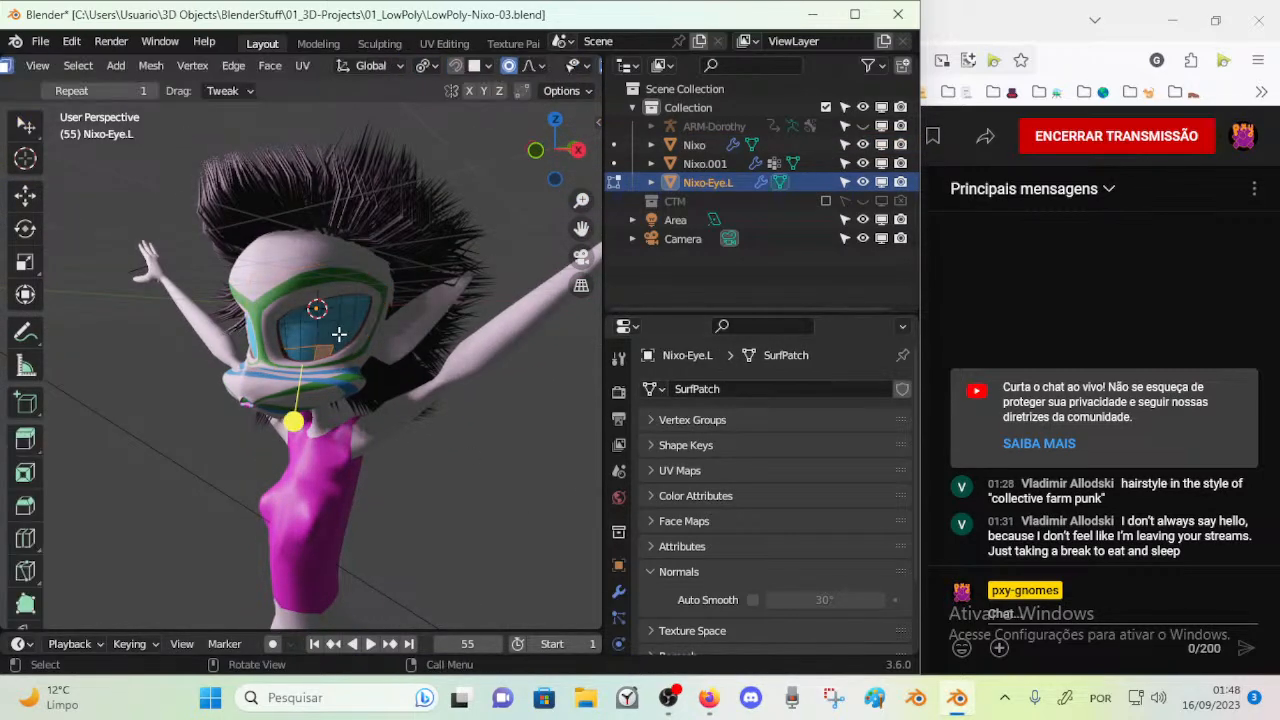
key(a)
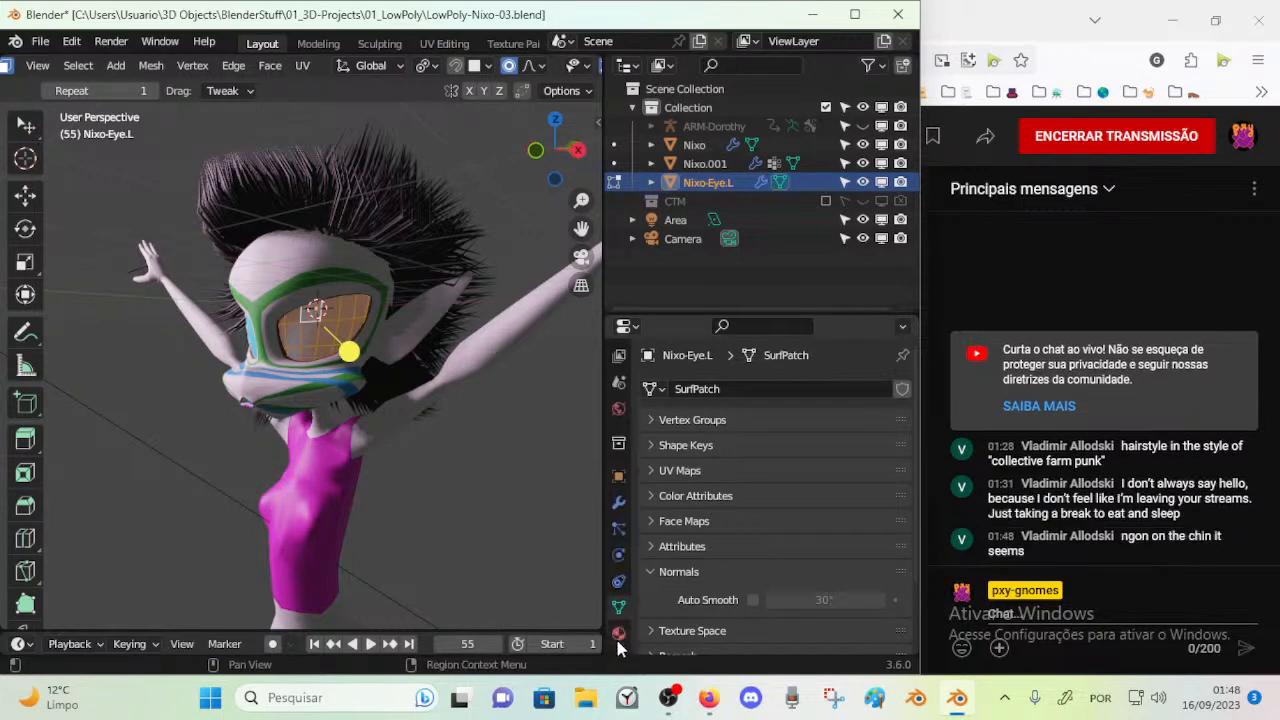
click(619, 641)
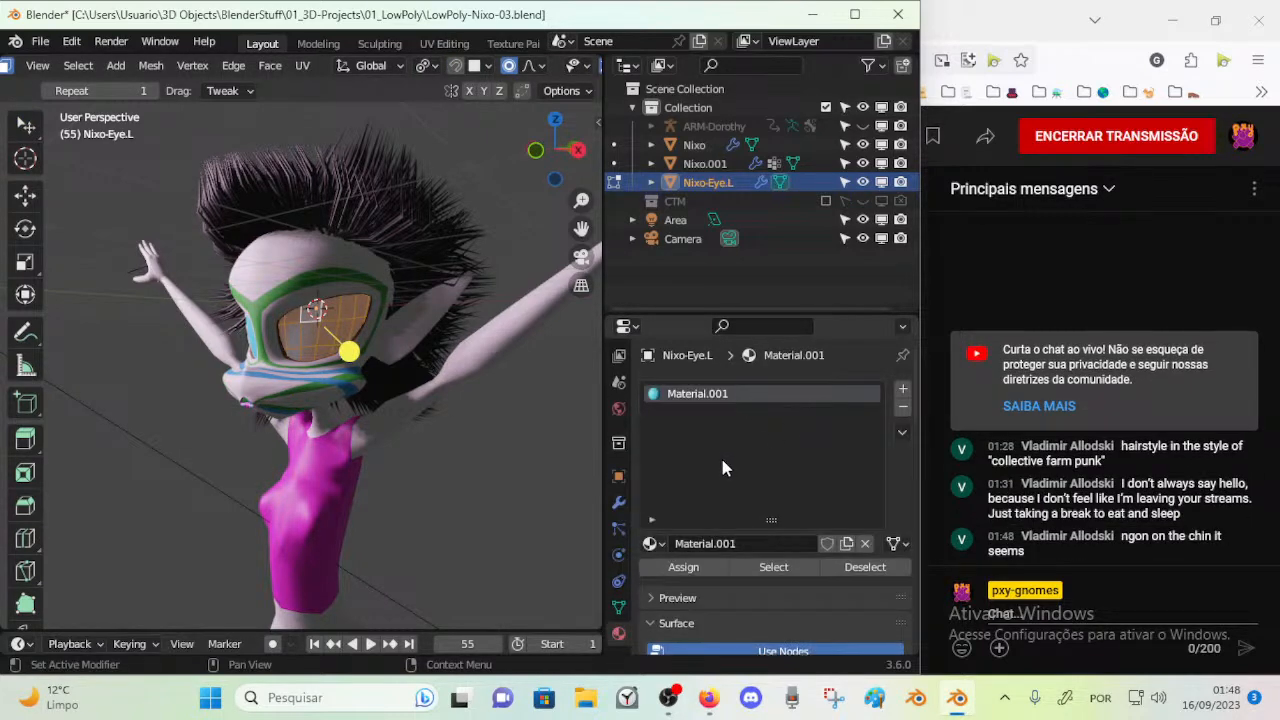
click(467, 407)
scroll(305, 334, up, 2)
Return to editing the Nixo mesh in face select mode and locate the faces on the jaw's underside
key(ctrl+Tab)
click(291, 443)
key(Tab)
middle_drag(291, 443, 220, 291)
middle_drag(332, 333, 277, 256)
key(3)
alt+click(381, 472)
alt+shift+click(297, 464)
key(alt+a)
Dissolve the extra edges on the jaw's underside behind the blue stripe
alt+click(349, 483)
middle_drag(331, 389, 322, 359)
click(350, 390)
key(x)
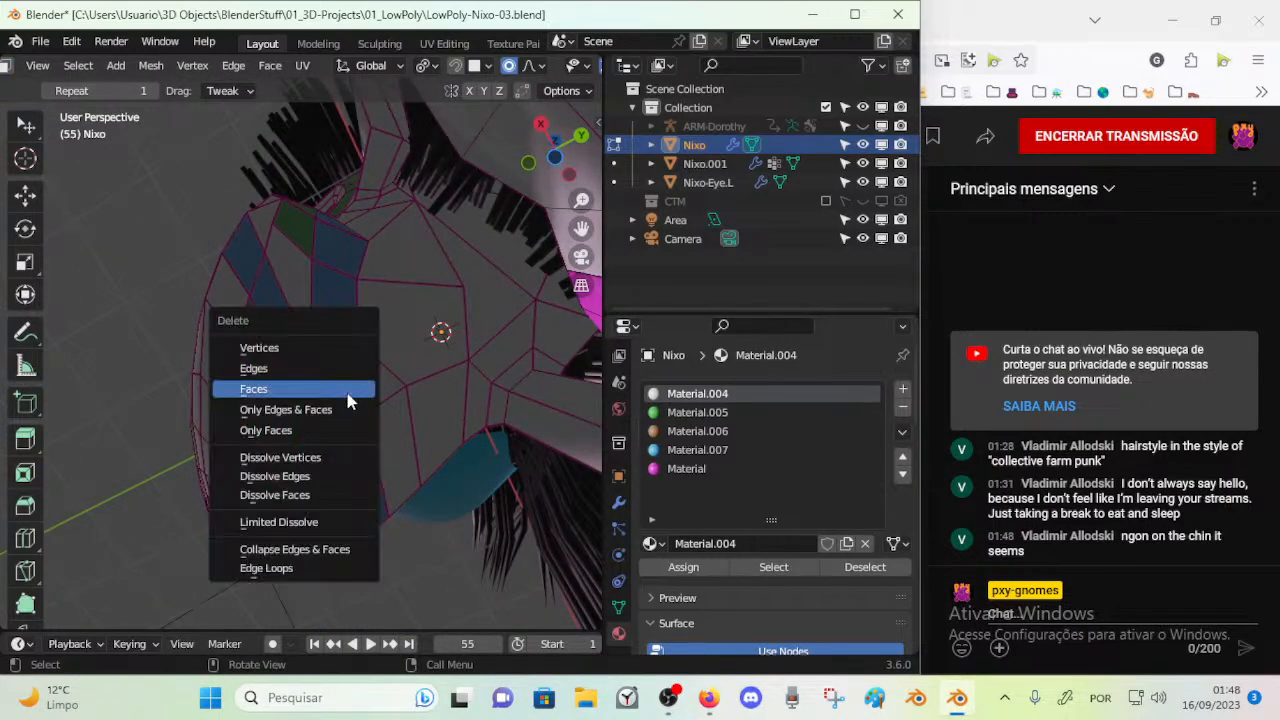
click(325, 476)
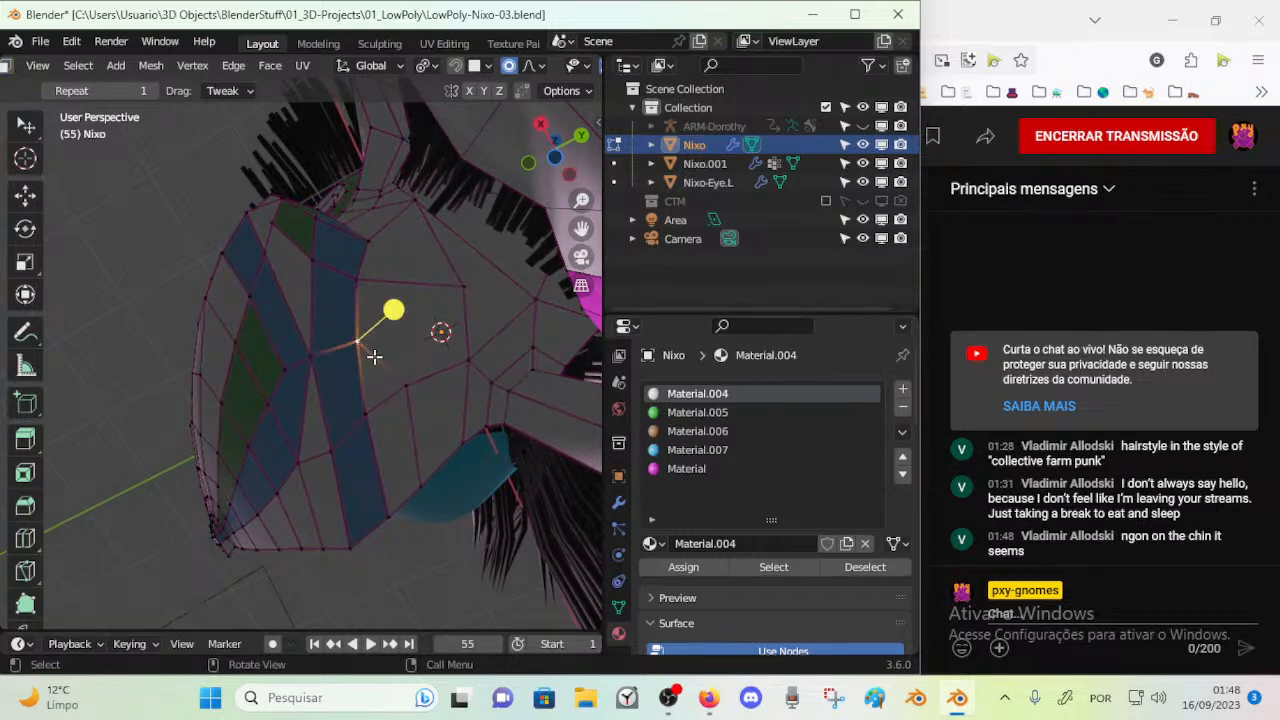
Merge the vertices on the blue stripe's rear border under the jaw and slide the merged vertex along its edge
key(m)
click(372, 404)
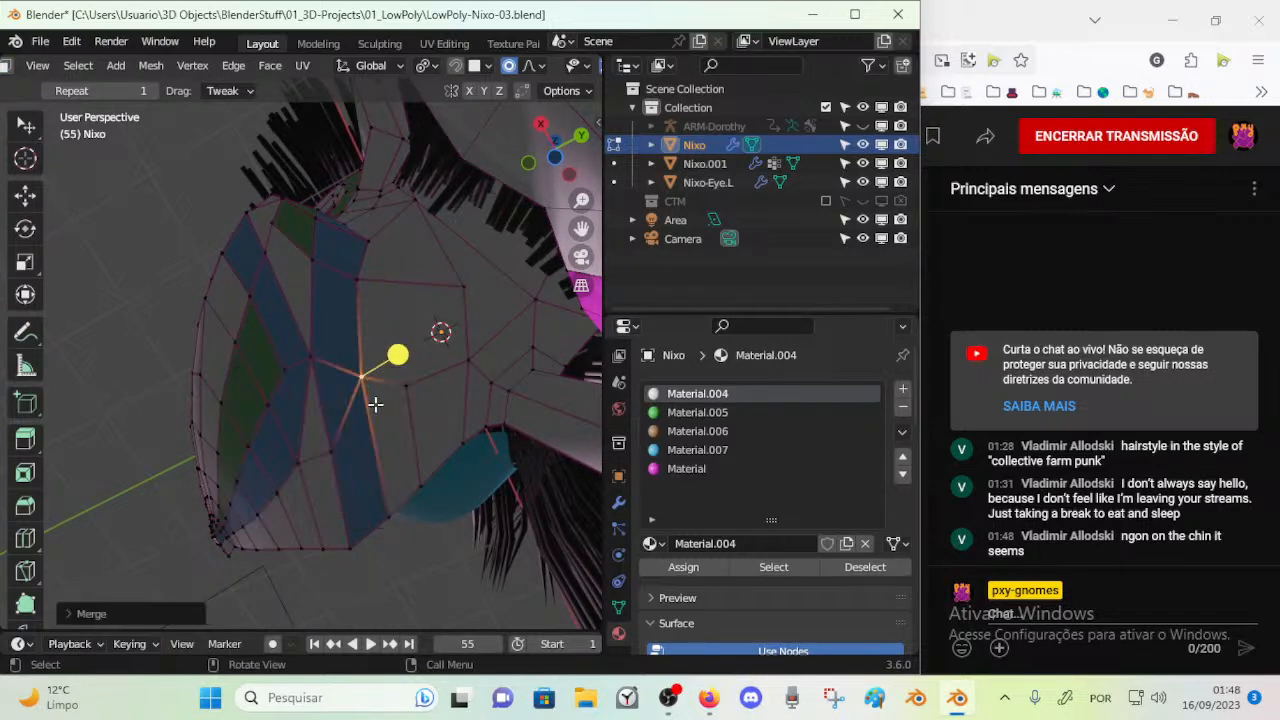
key(shift+v)
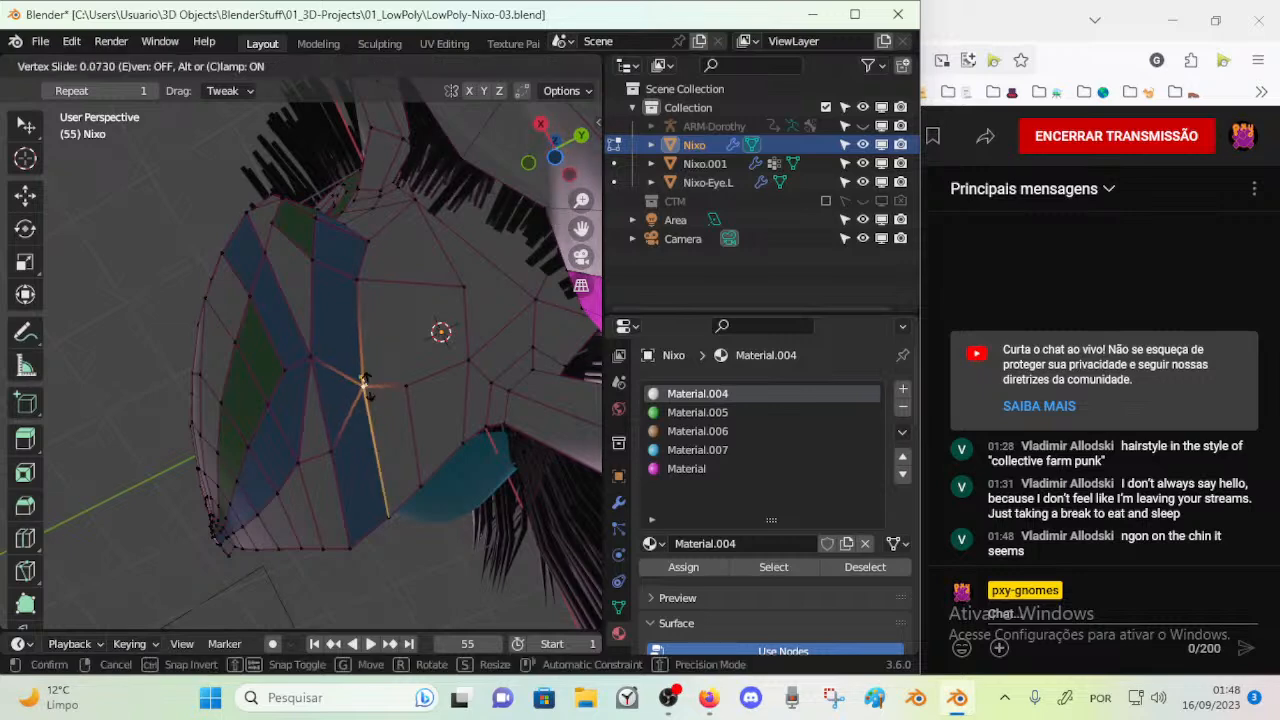
click(364, 389)
Examine the edge flow of the green and blue stripes along the snout and cheek from several angles
middle_drag(364, 389, 350, 496)
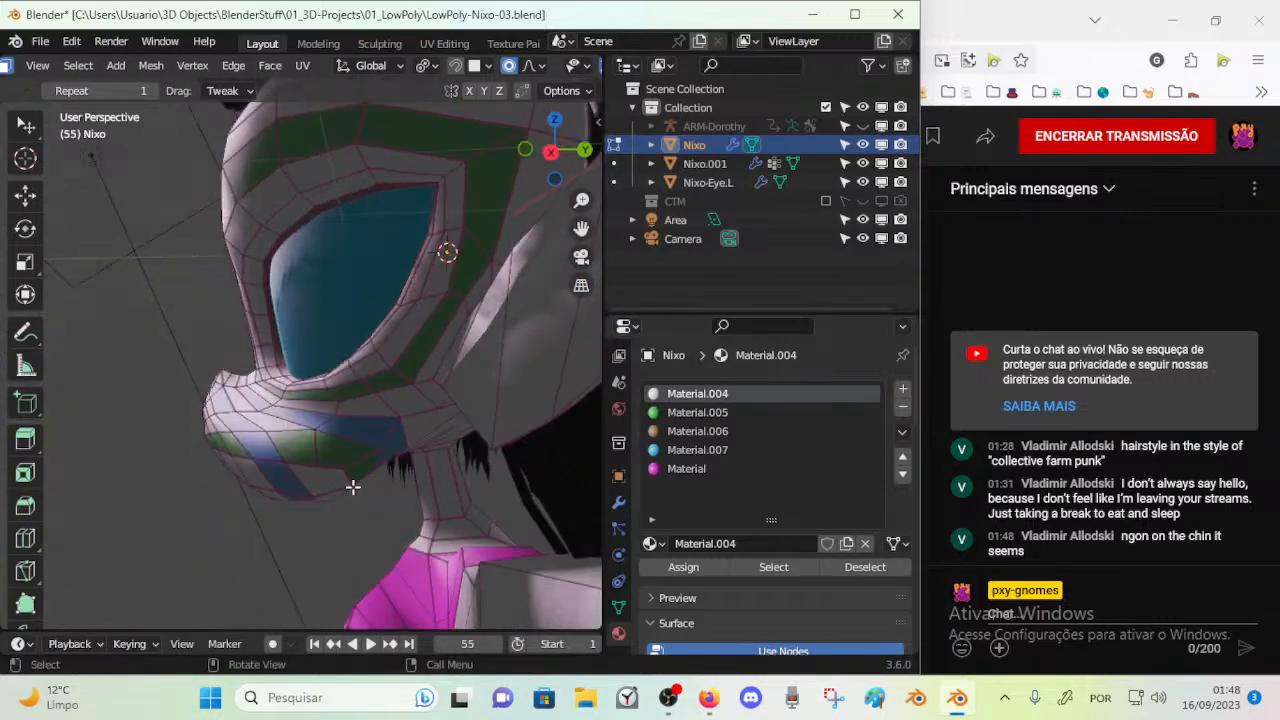
middle_drag(333, 421, 401, 509)
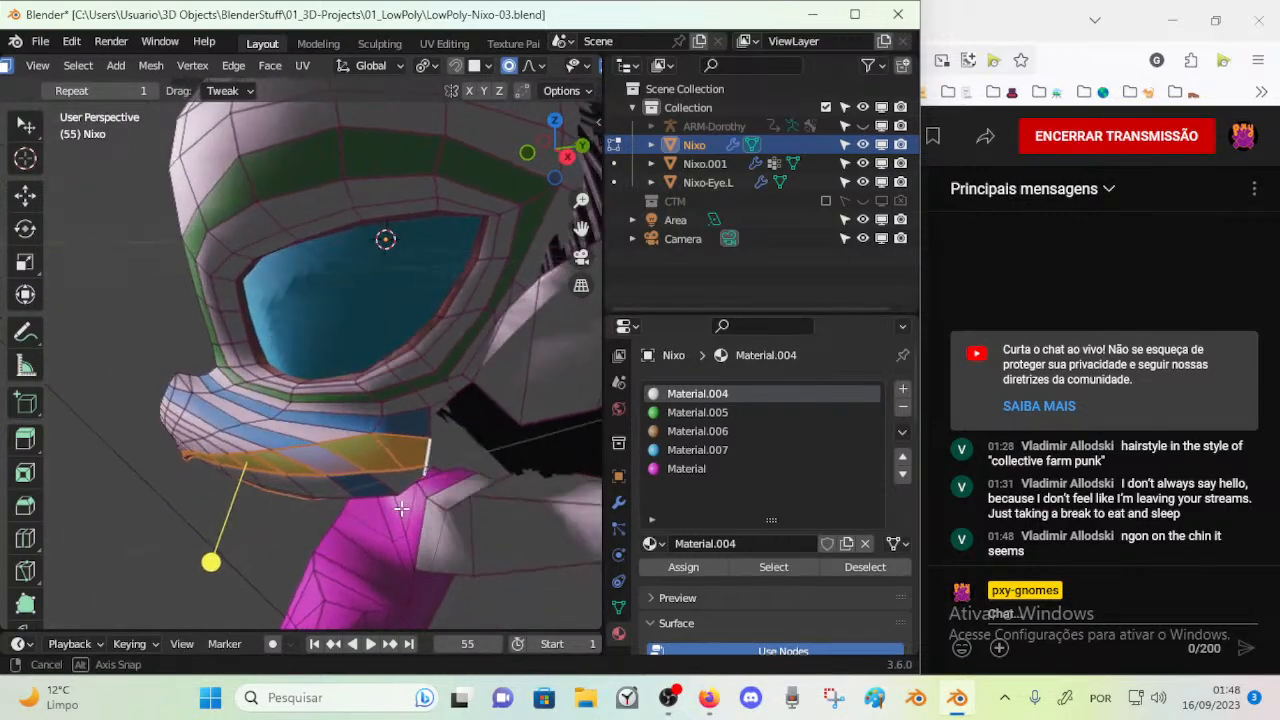
key(a)
key(alt+a)
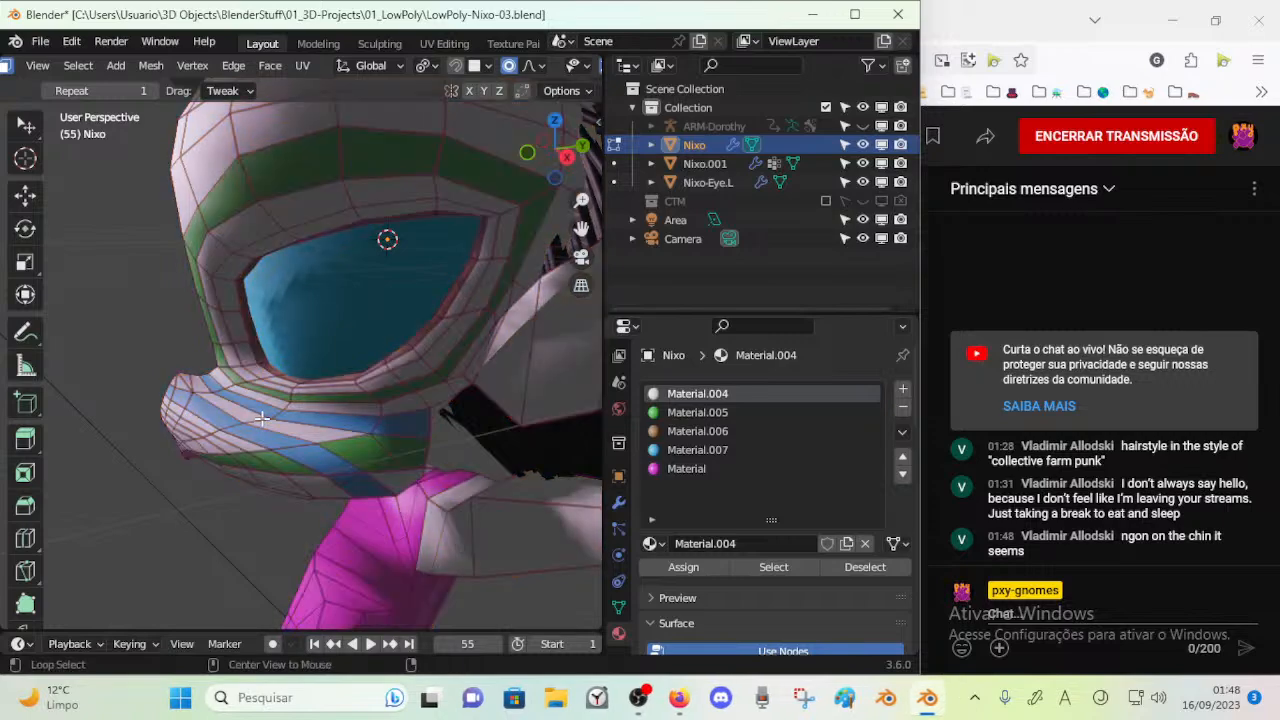
middle_drag(287, 438, 355, 465)
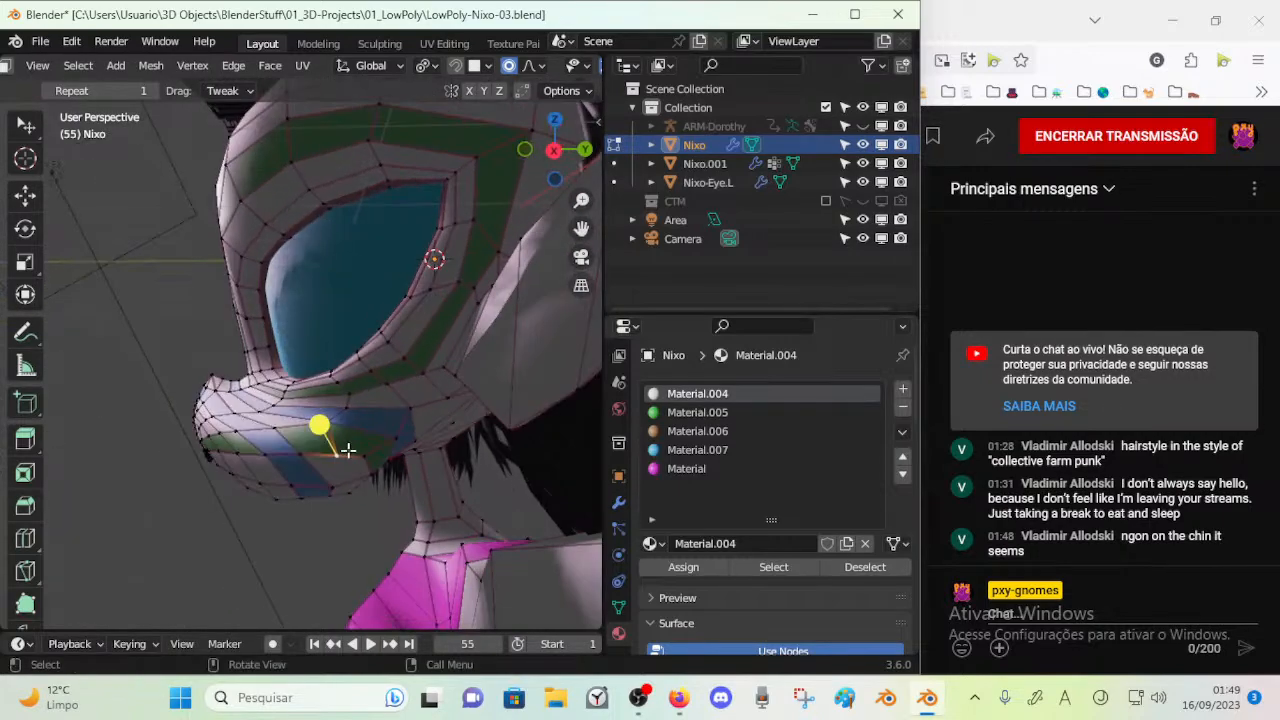
middle_drag(357, 454, 353, 420)
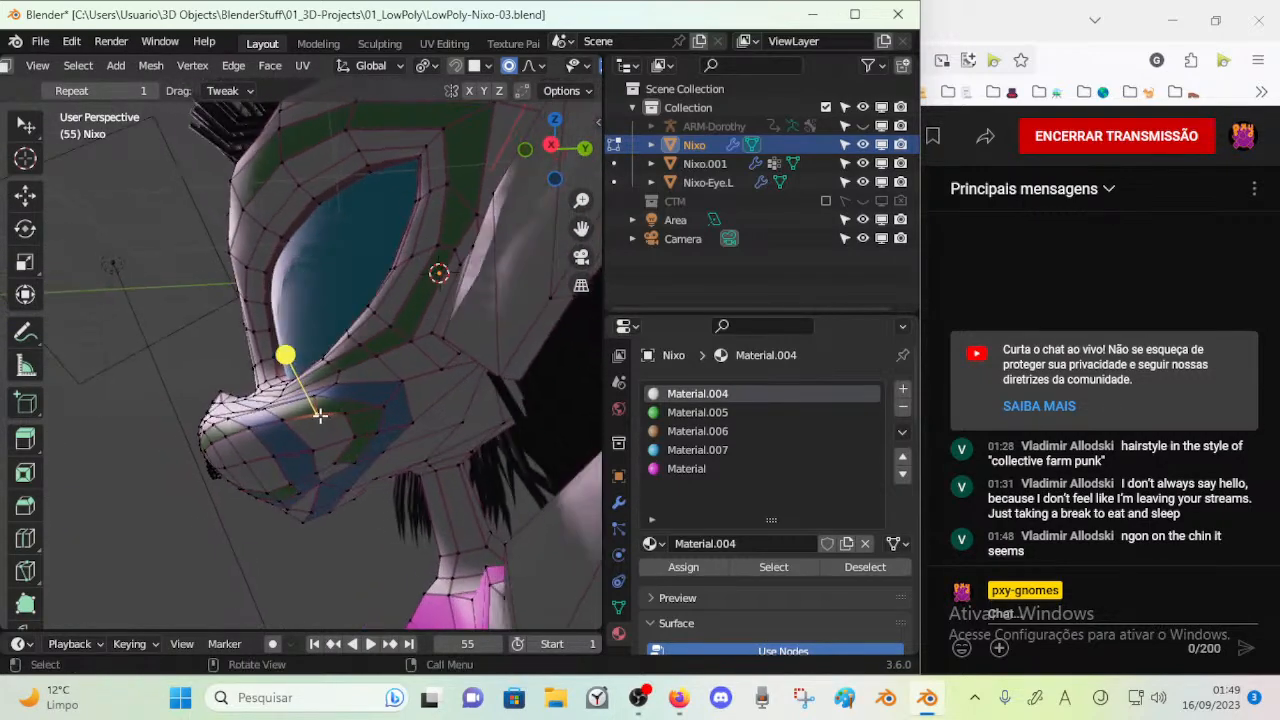
middle_drag(403, 401, 369, 384)
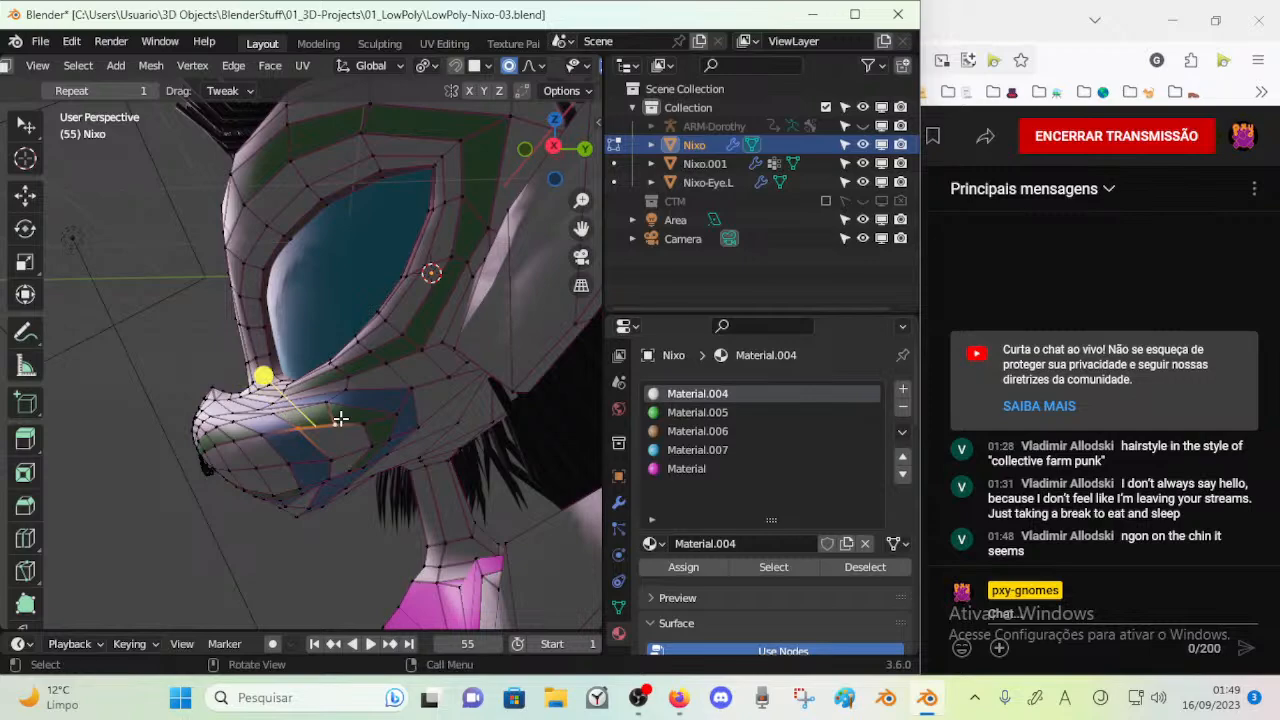
middle_drag(337, 420, 330, 451)
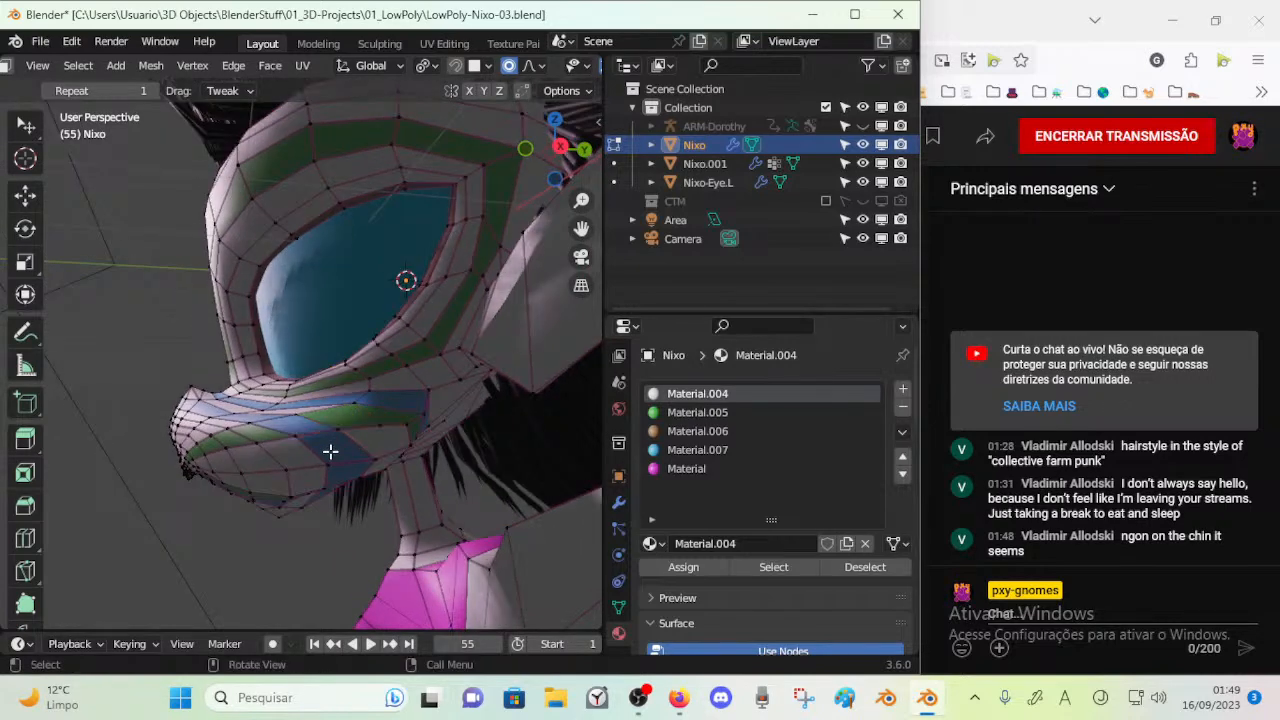
Reposition the vertices along the cheek's green stripe and merge the surplus ones
click(325, 429)
click(337, 429)
middle_drag(337, 429, 322, 418)
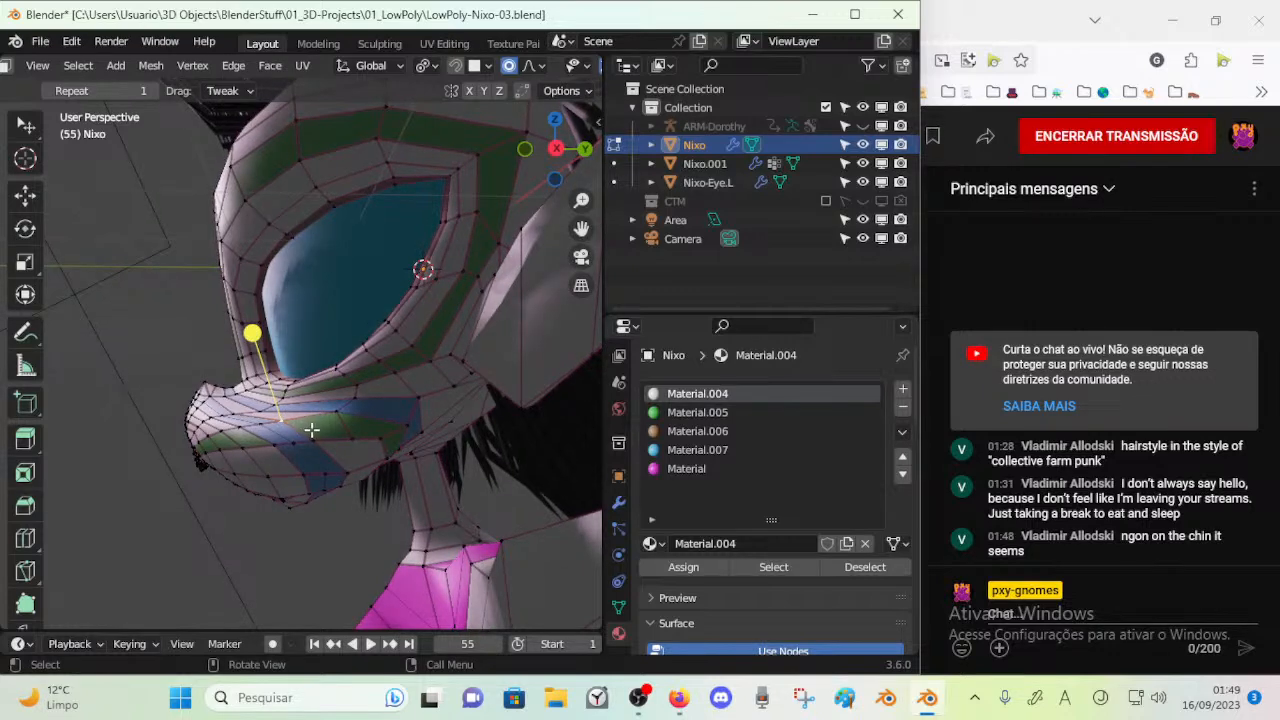
key(g)
click(333, 428)
key(g)
click(326, 436)
key(m)
click(349, 436)
middle_drag(346, 432, 338, 392)
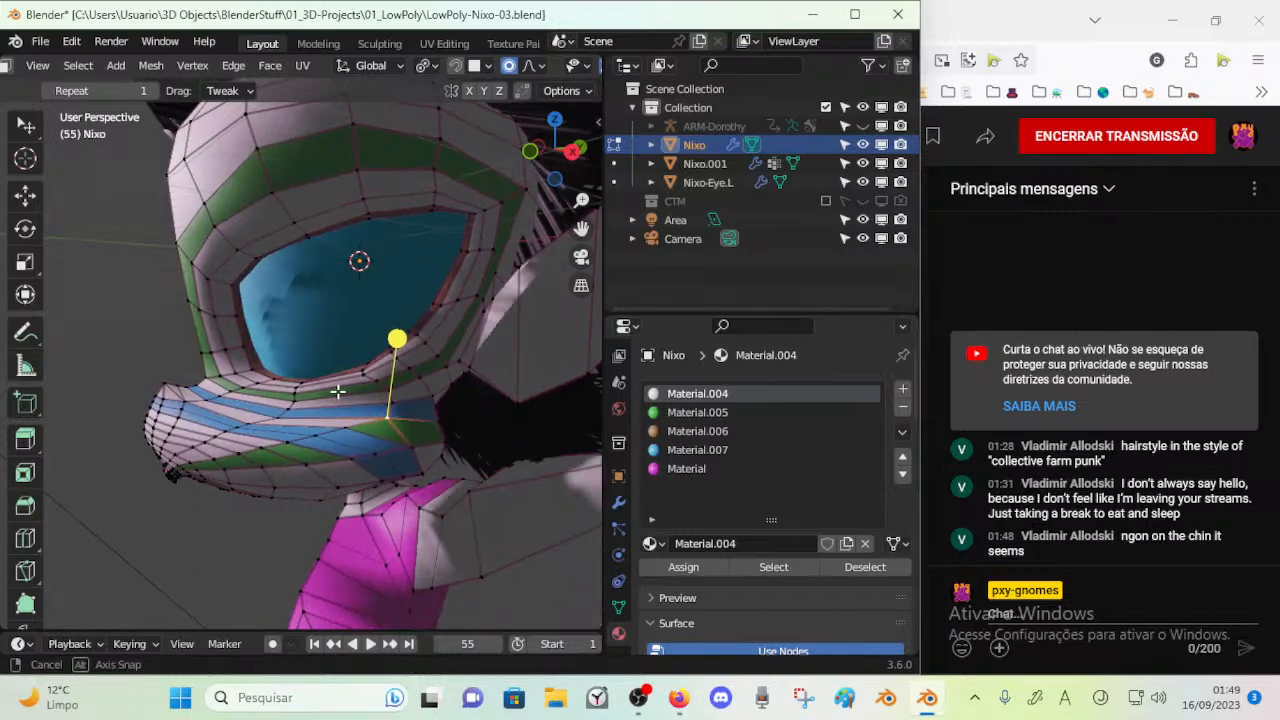
Merge the selected vertices along the lower border of the green cheek stripe
scroll(234, 426, up, 2)
middle_drag(234, 426, 139, 450)
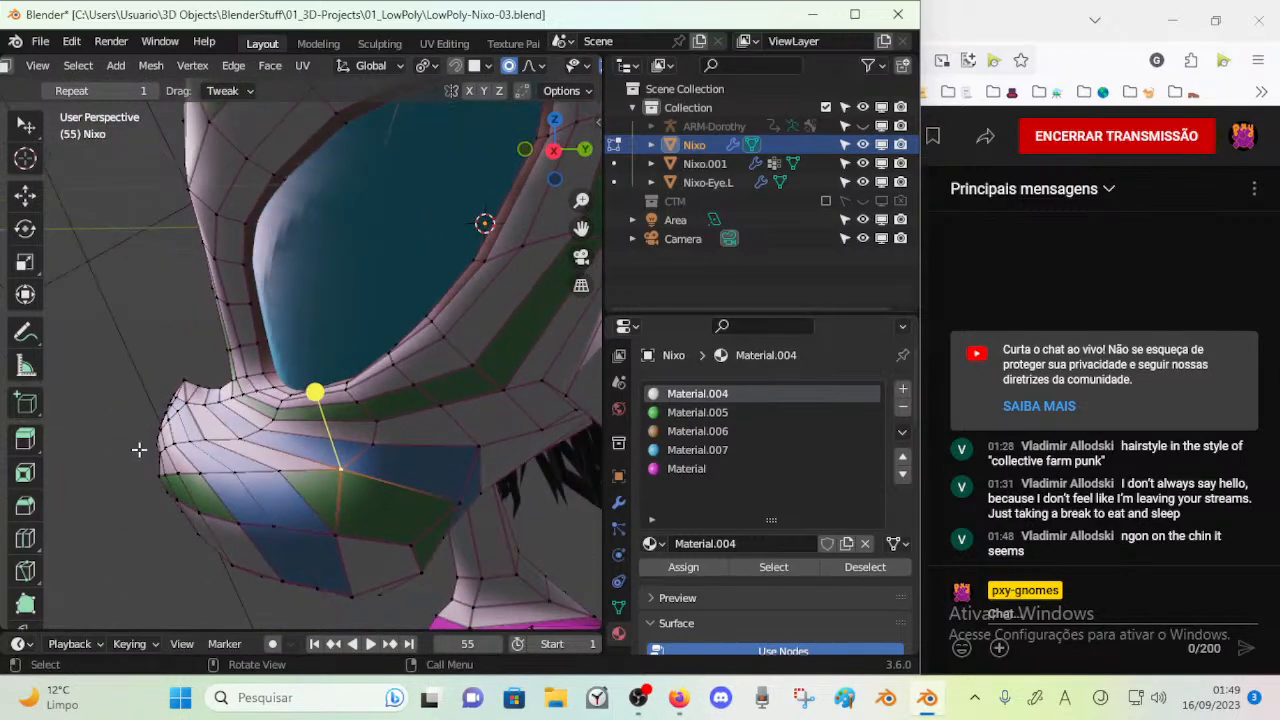
scroll(337, 466, down, 1)
middle_drag(326, 469, 294, 440)
click(331, 452)
shift+click(278, 455)
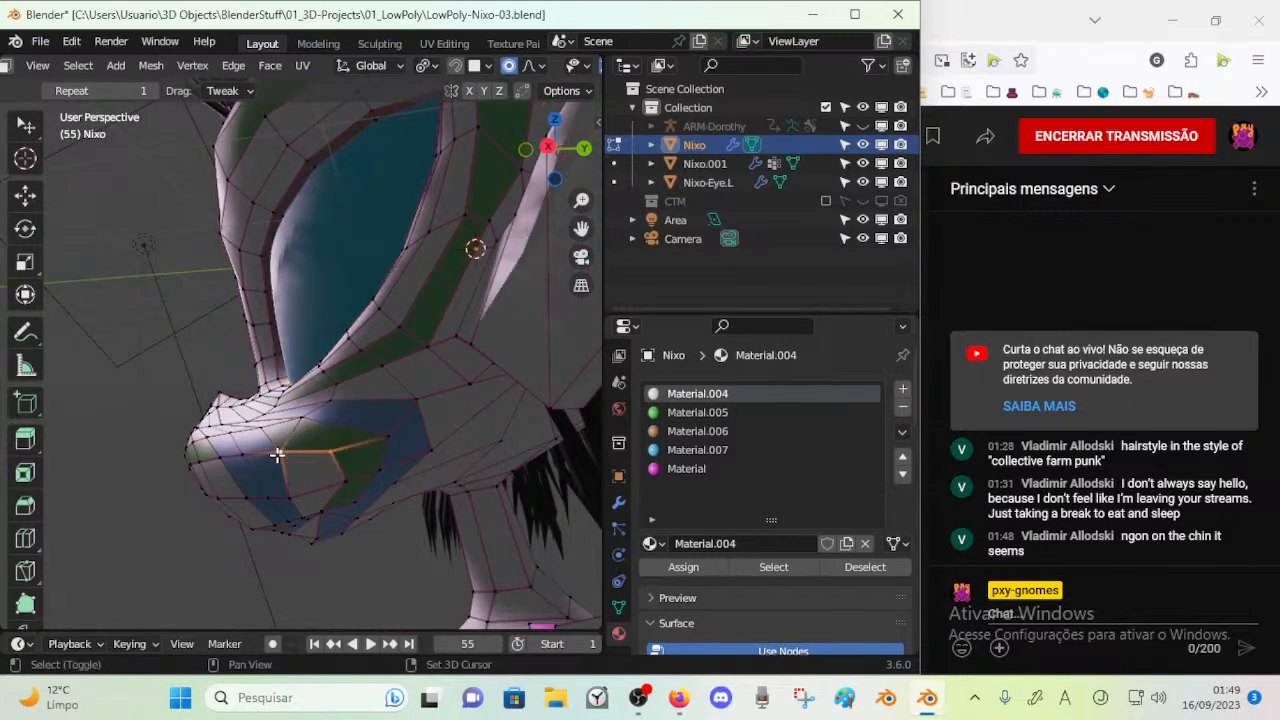
key(m)
click(247, 538)
Merge the remaining vertices around the narrow face between the blue and green cheek stripes
drag(280, 451, 321, 450)
key(m)
click(302, 497)
middle_drag(321, 454, 324, 430)
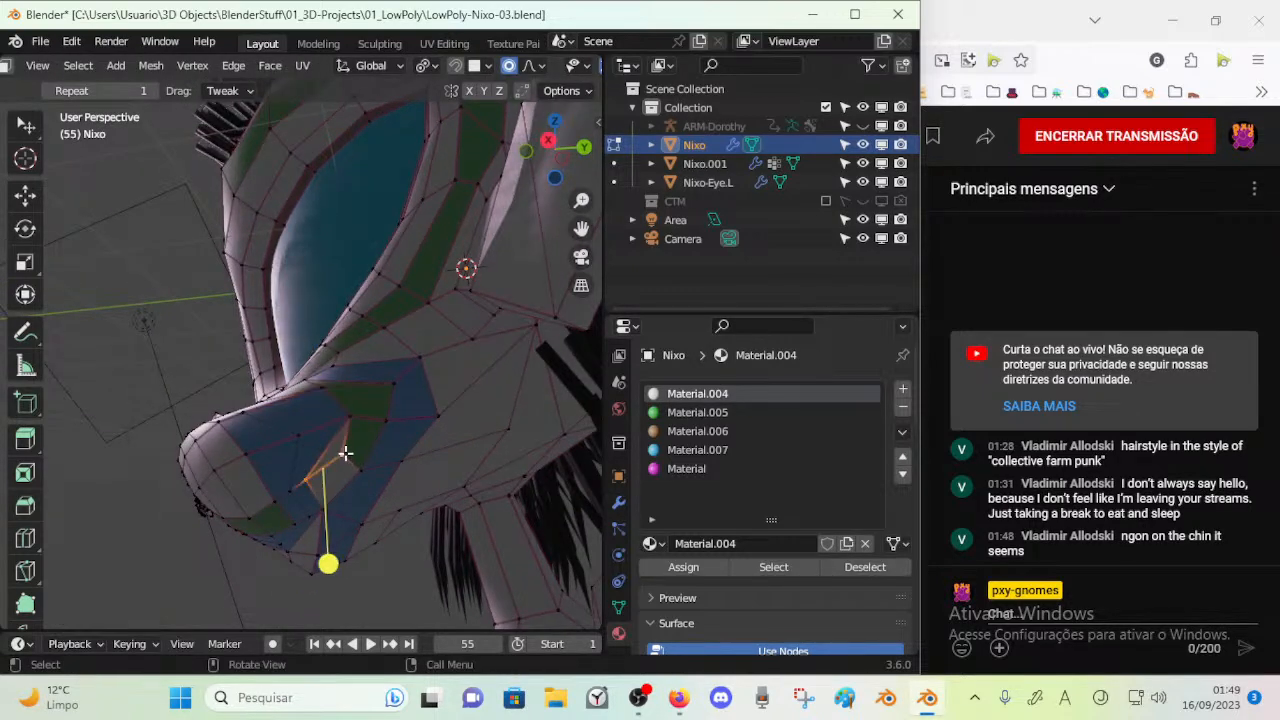
key(m)
click(345, 453)
Remove the surplus geometry beside the merged cheek vertices and assign Material.004 to the two neighbouring stripe faces
middle_drag(345, 472, 356, 420)
click(352, 428)
key(x)
click(345, 473)
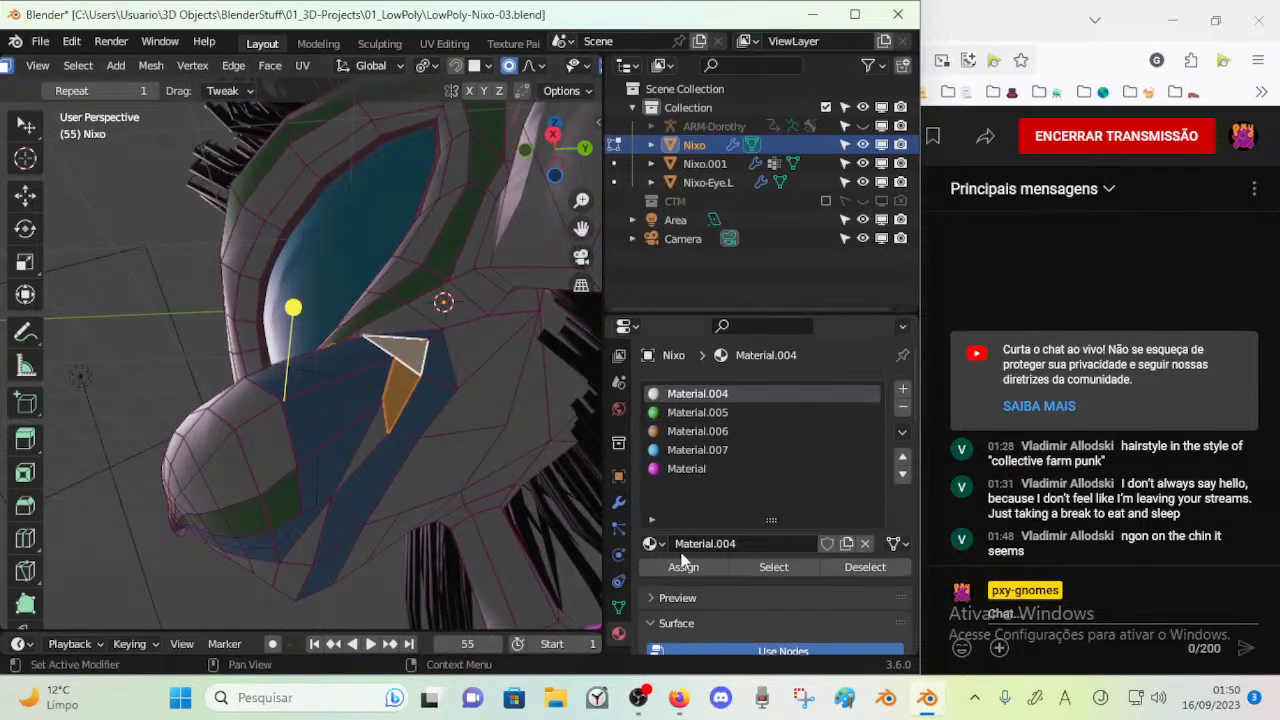
middle_drag(528, 475, 340, 440)
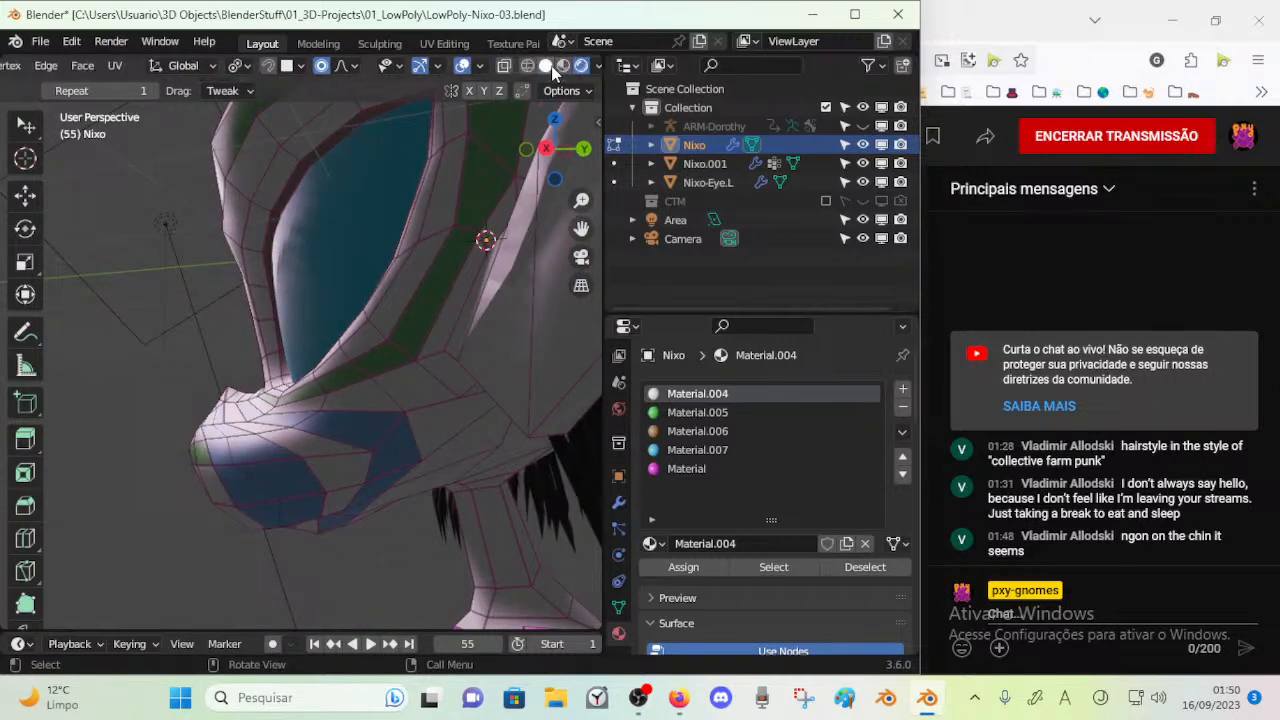
Switch the viewport to Material Preview and move the vertex at the upper end of the snout stripes, near the eye's inner corner
click(563, 66)
middle_drag(354, 364, 288, 460)
alt+click(280, 471)
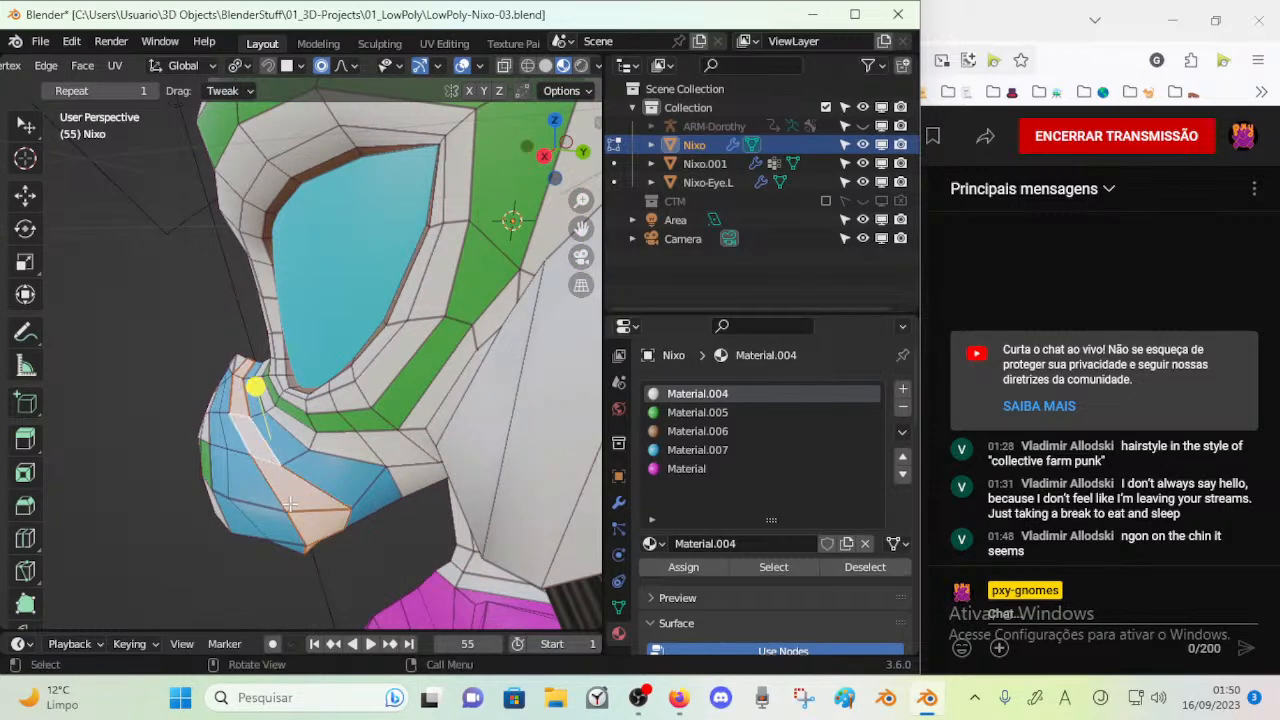
drag(268, 383, 275, 372)
middle_drag(276, 374, 286, 336)
key(1)
click(304, 436)
key(g)
click(310, 434)
middle_drag(310, 434, 315, 401)
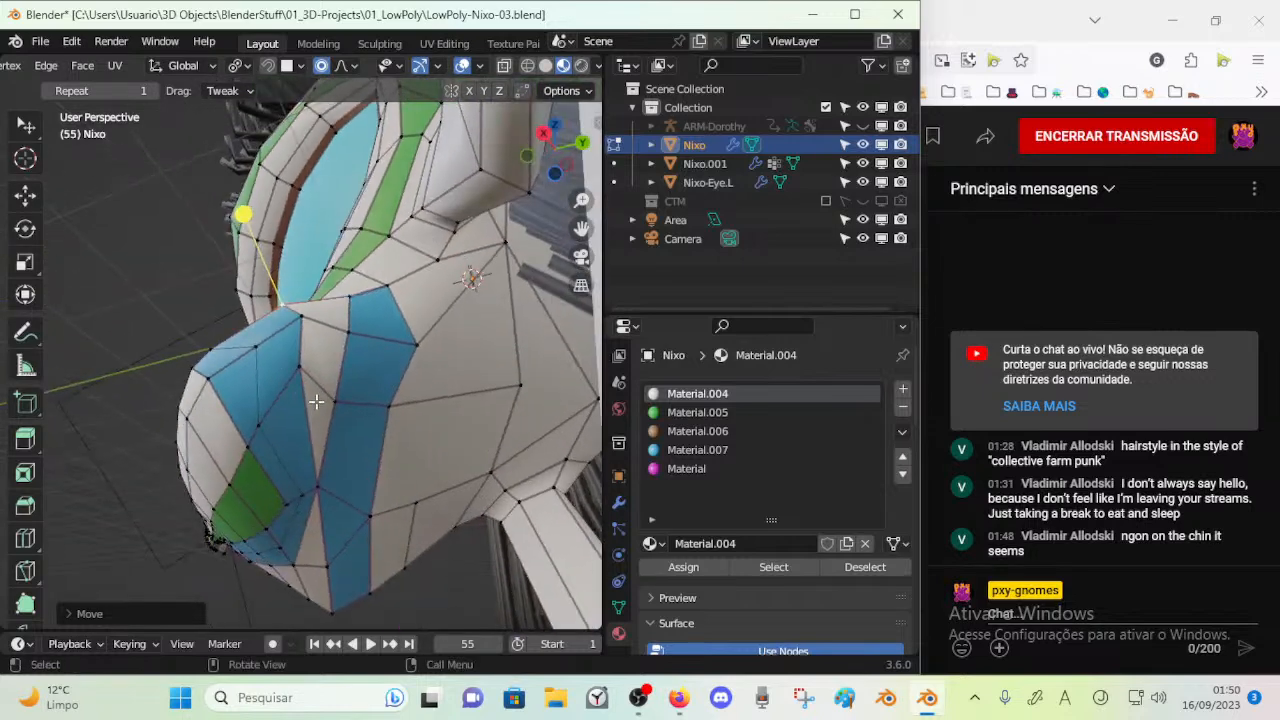
Try to rip the pinched vertex between the two blue snout stripes, and undo the attempt
middle_drag(316, 497, 316, 488)
click(316, 488)
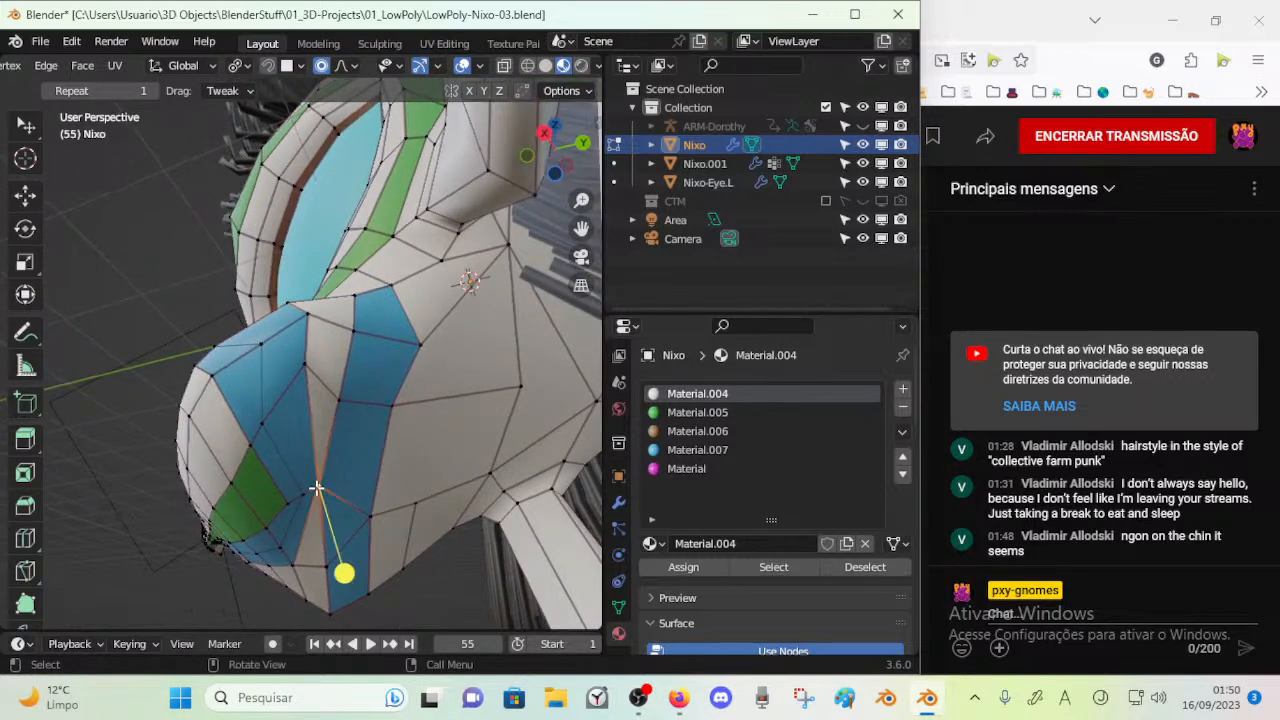
key(v)
click(316, 498)
click(321, 487)
key(ctrl+z)
key(ctrl+z)
key(alt+a)
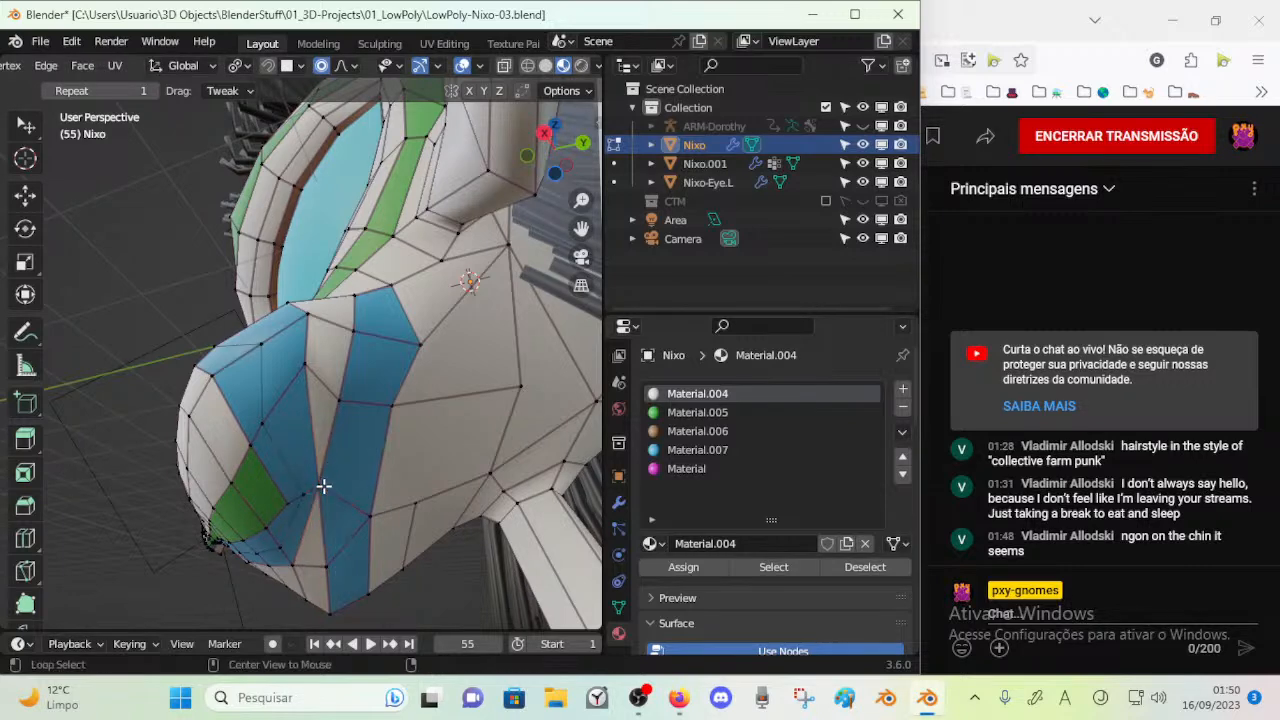
Move the neighbouring blue stripe vertex outward and rip the pinched vertex open between the two blue stripes
click(287, 503)
key(g)
click(271, 504)
click(310, 489)
key(v)
click(344, 484)
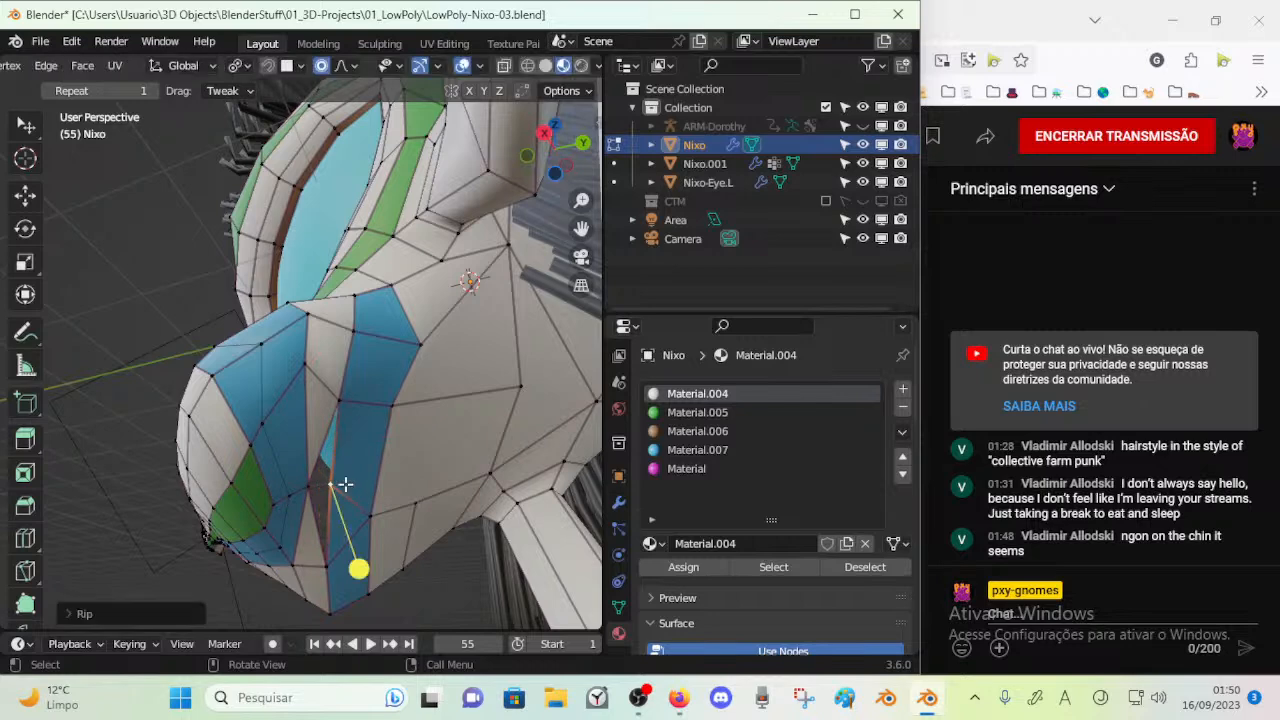
Try to fill the ripped gap between the blue stripes with a face, and undo it
key(2)
click(320, 457)
click(308, 488)
shift+click(334, 488)
key(f)
key(ctrl+z)
Try to dissolve the edges bordering the ripped gap, and undo the changes
key(1)
click(310, 490)
shift+click(322, 420)
key(x)
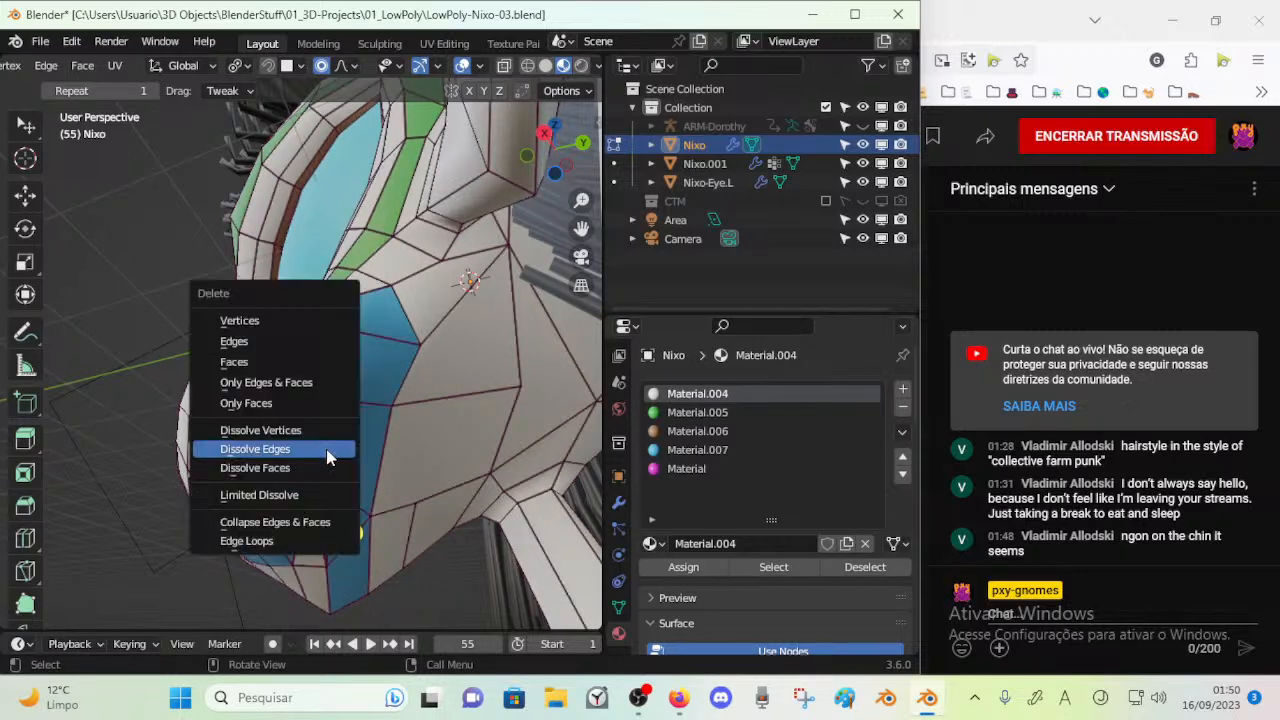
click(330, 451)
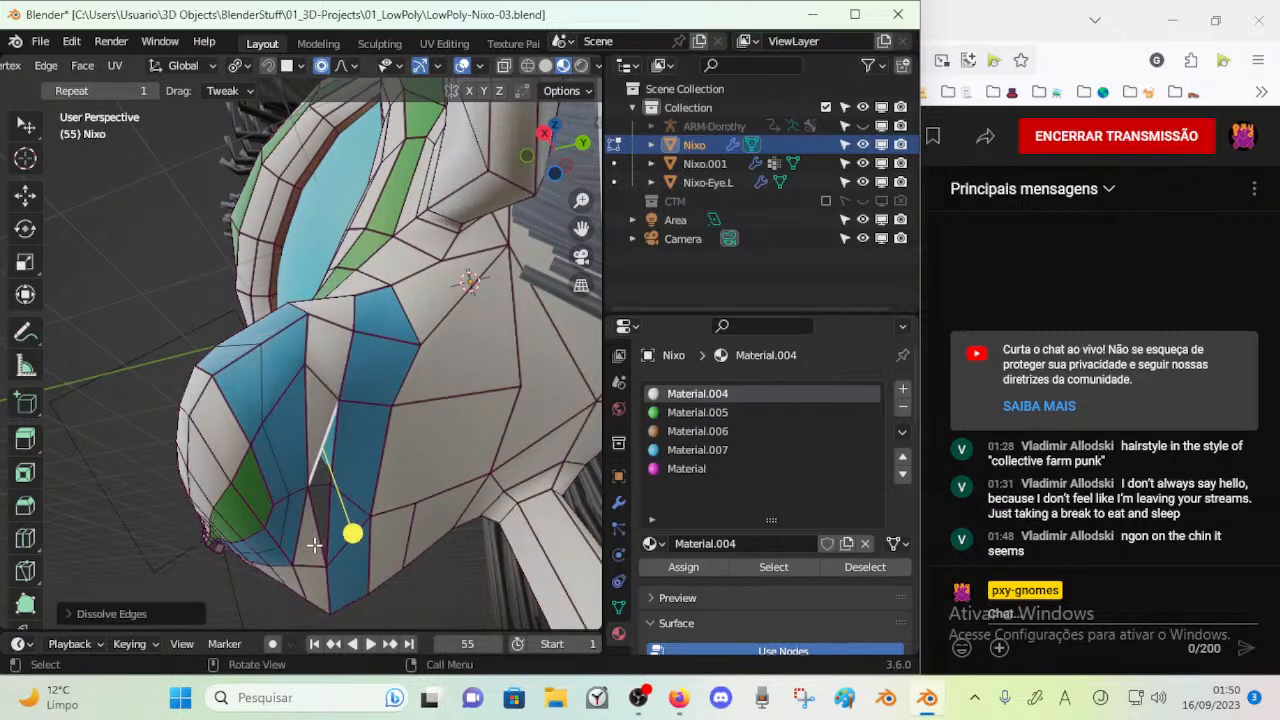
alt+click(314, 544)
key(x)
click(316, 543)
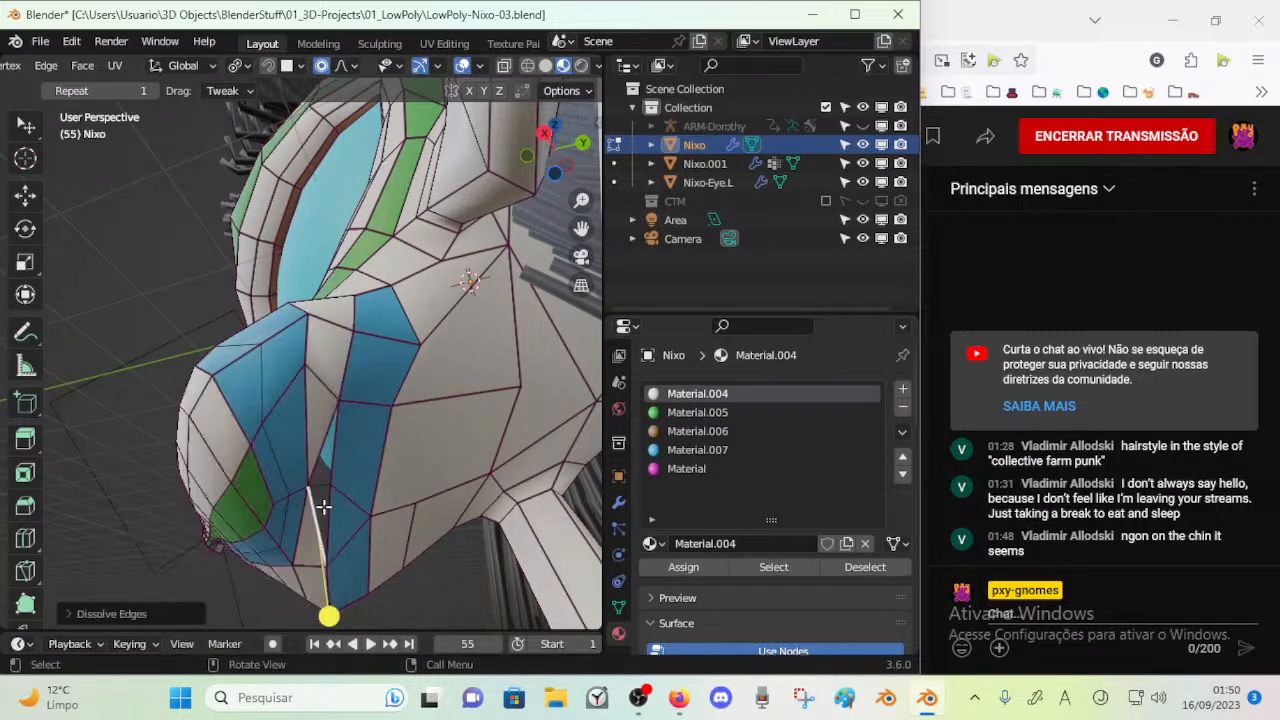
key(ctrl+z)
key(ctrl+z)
key(ctrl+z)
Remove the two slanted edges beside the rip and fill the opening between the blue stripes with new faces
alt+click(318, 526)
alt+click(317, 518)
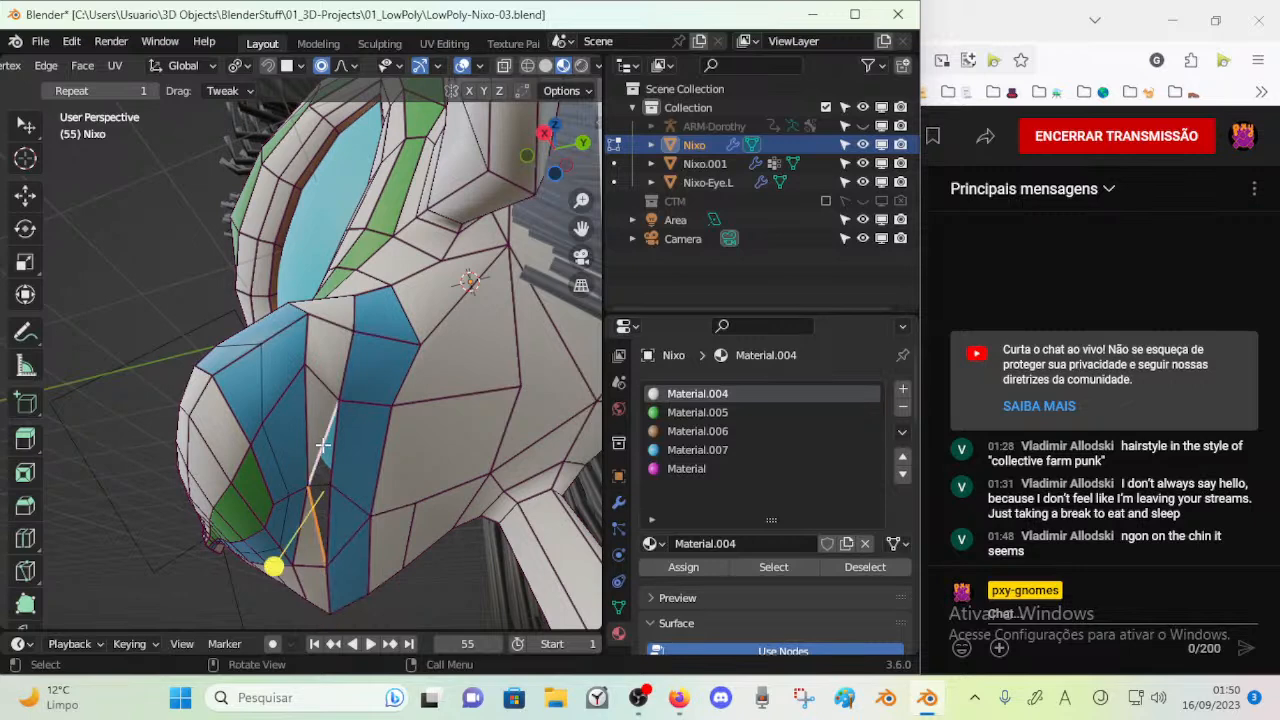
key(x)
click(305, 337)
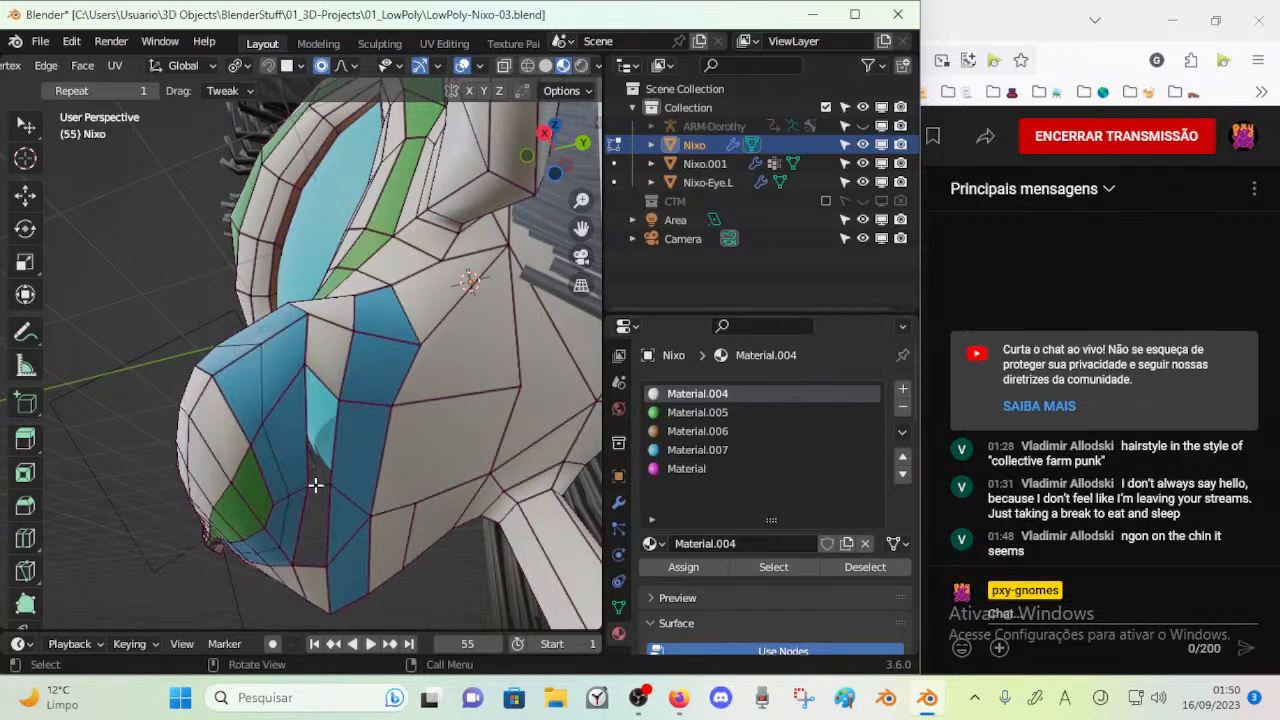
key(ctrl+z)
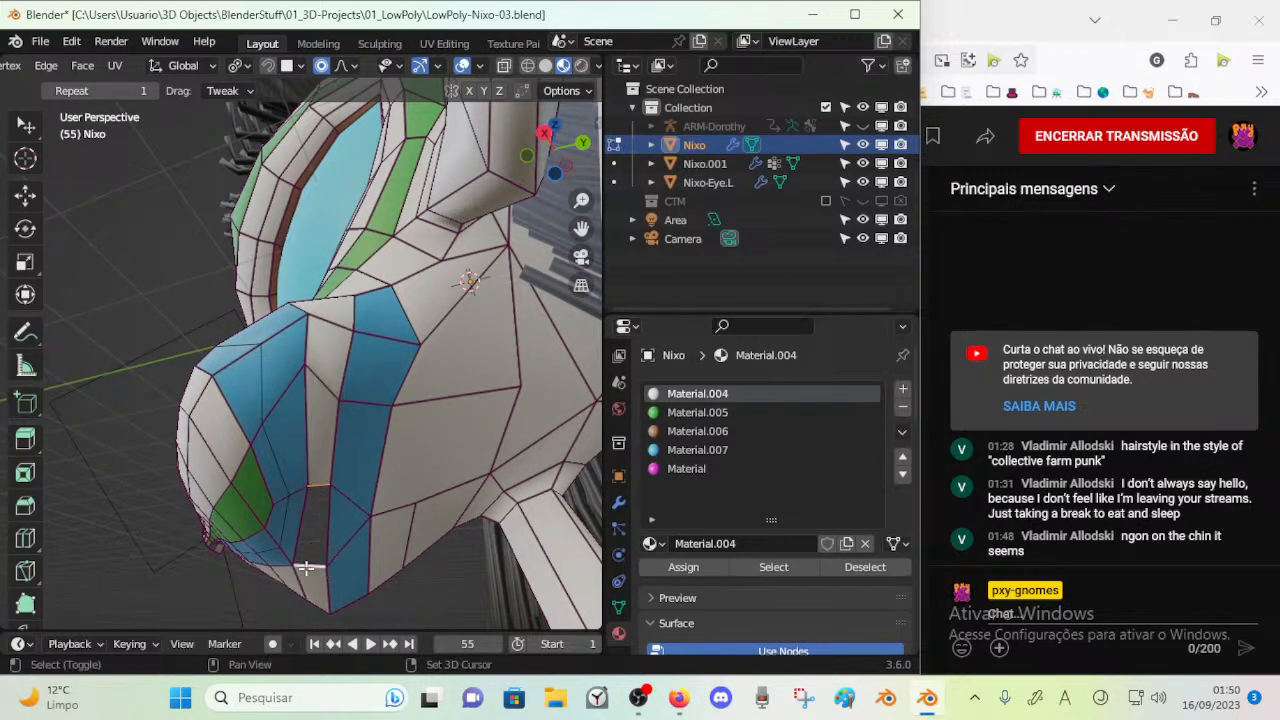
key(3)
alt+click(321, 477)
Adjust the edge crease of the entire Nixo mesh and check the head in Object Mode
key(a)
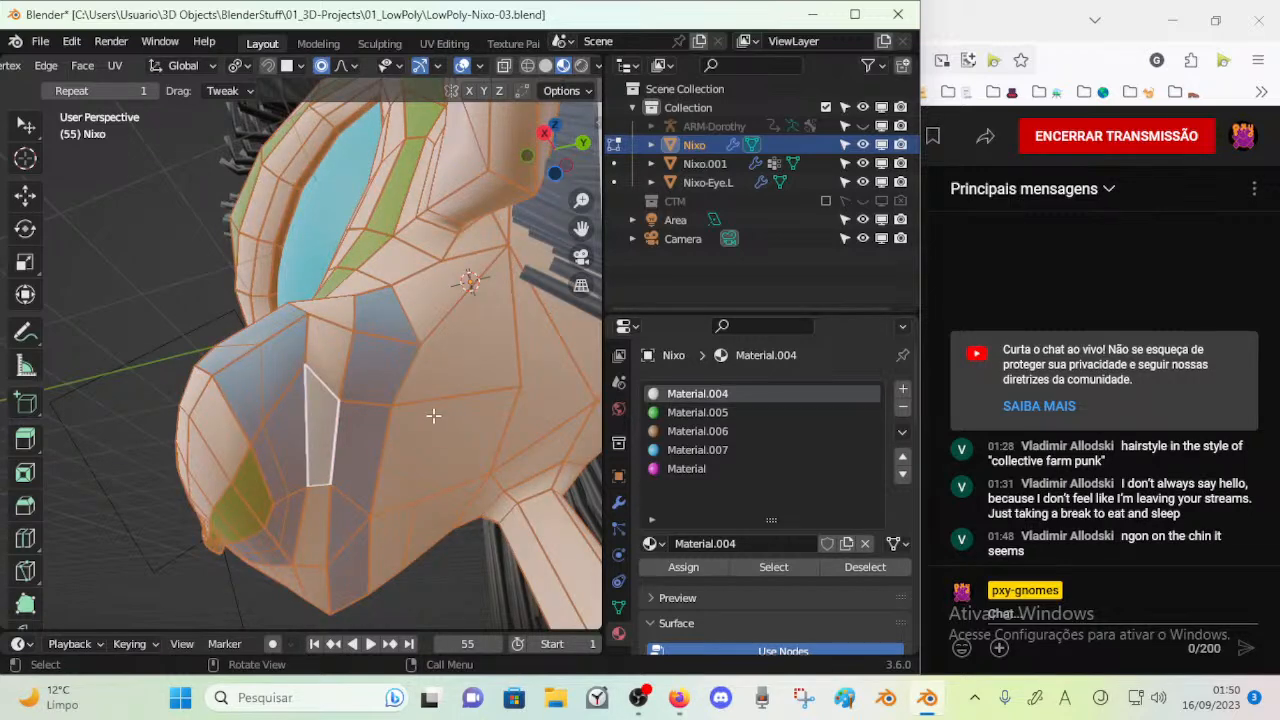
key(shift+e)
key(Return)
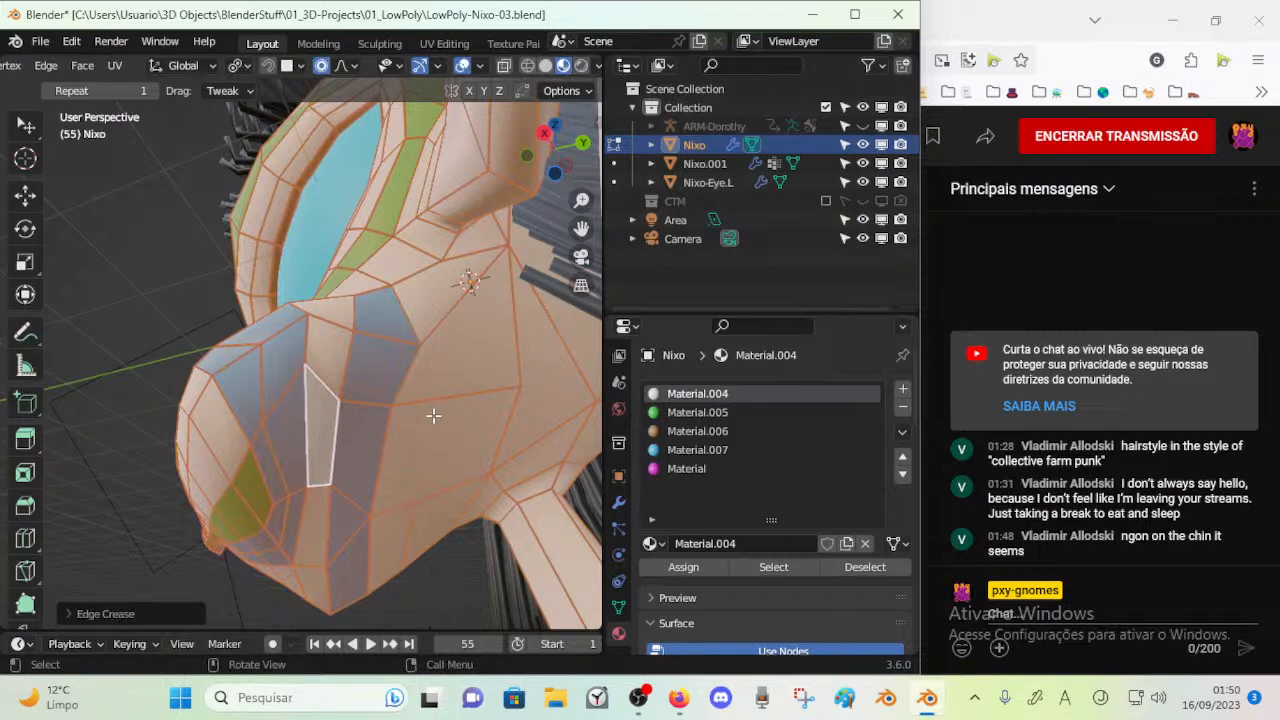
key(alt+a)
key(Tab)
middle_drag(329, 477, 327, 441)
Select the whole mesh again and vary its edge crease in two further passes, checking the snout
key(Tab)
key(a)
key(n)
key(n)
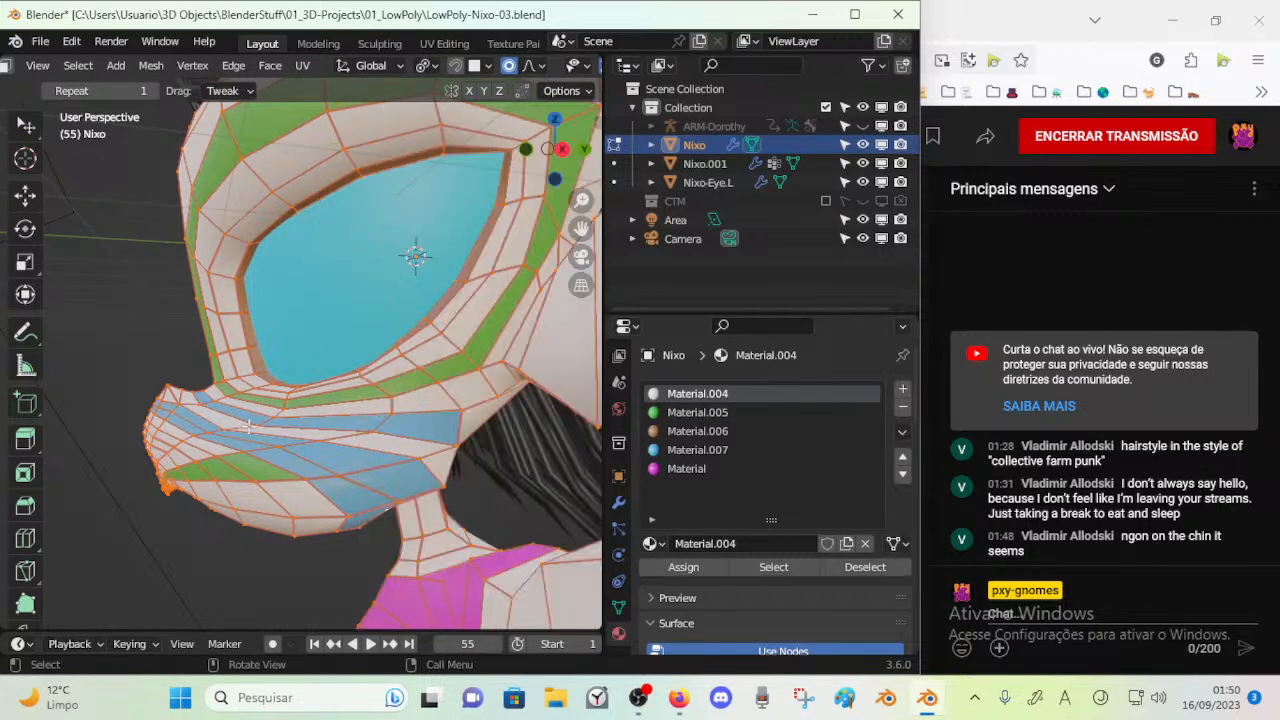
key(shift+e)
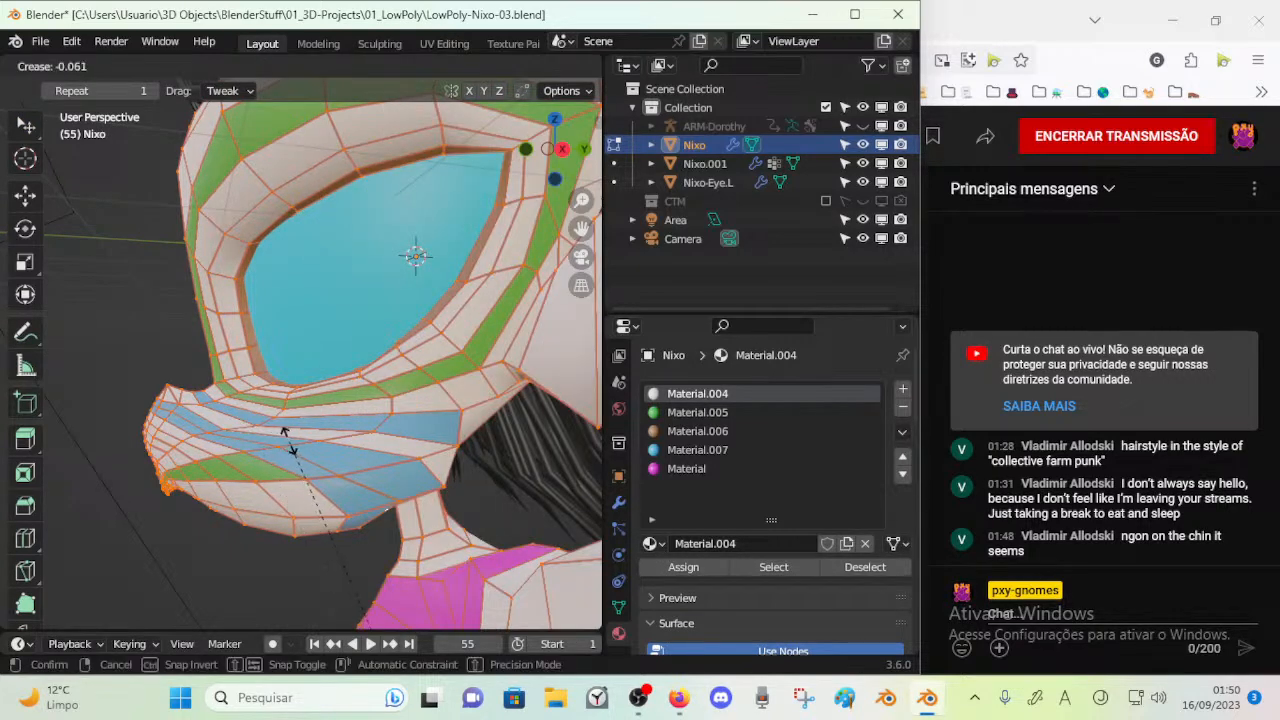
click(290, 442)
key(3)
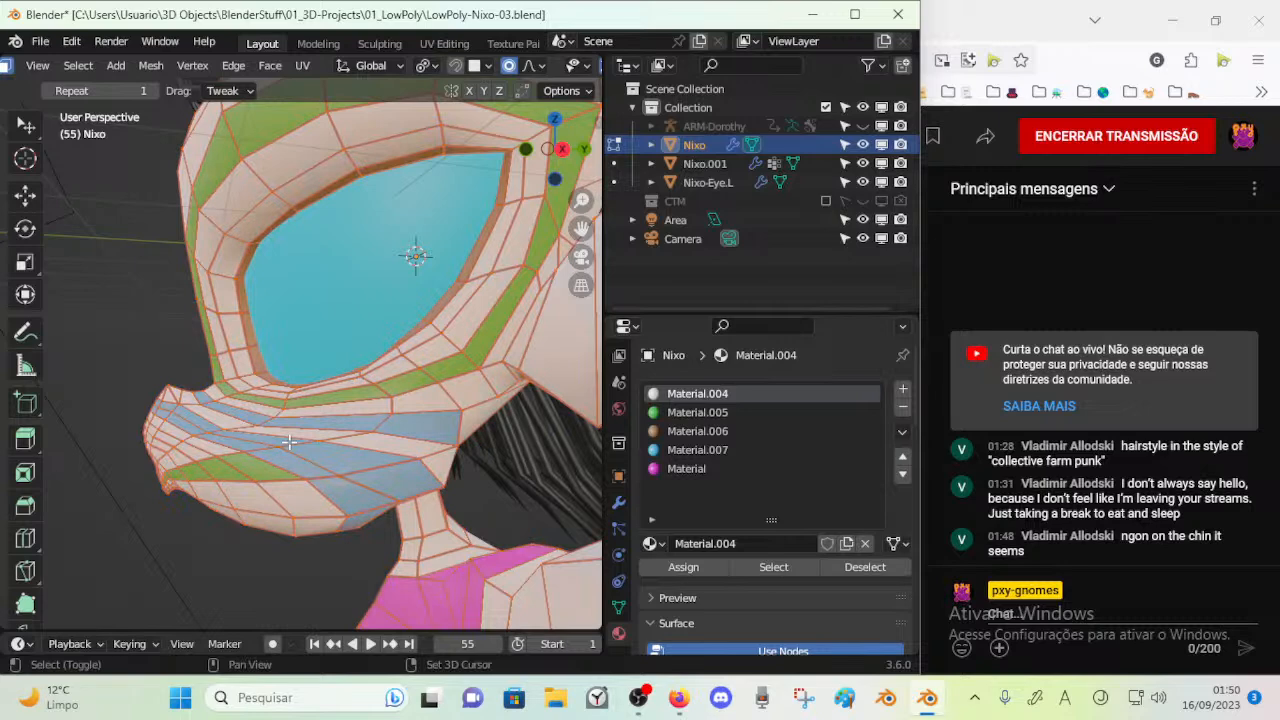
key(shift+e)
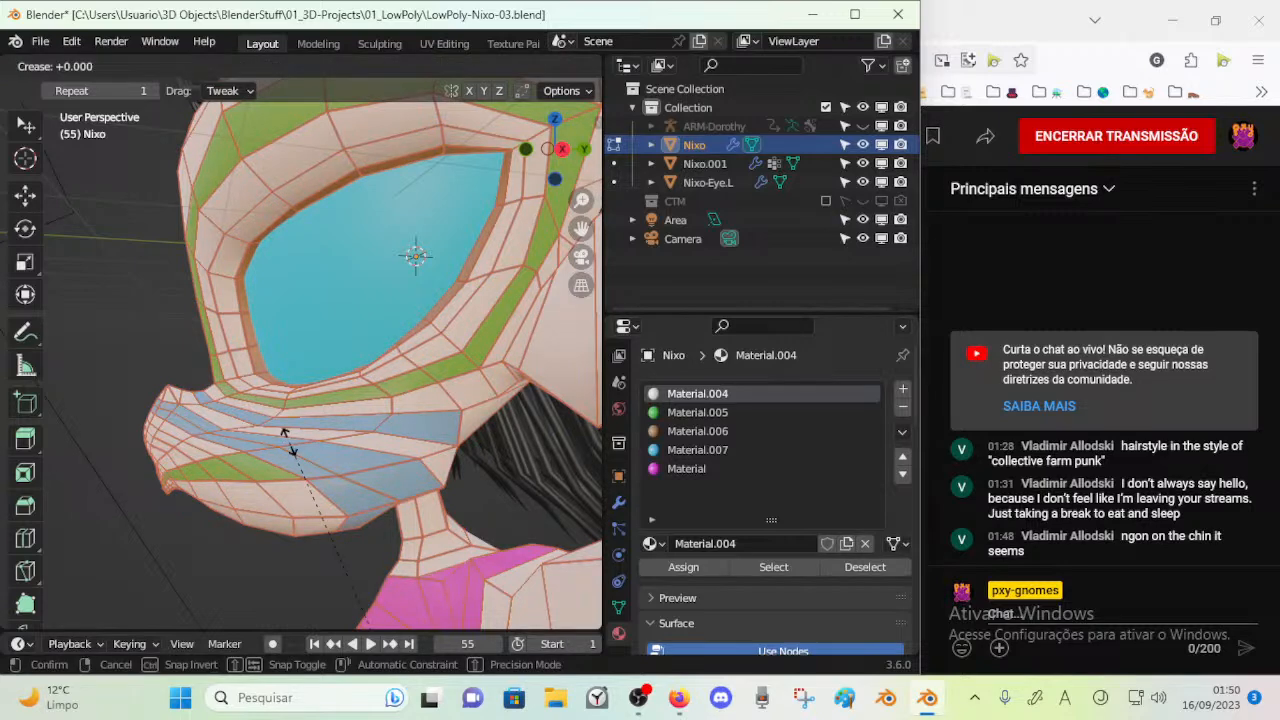
click(289, 442)
key(alt+a)
middle_drag(289, 442, 240, 350)
middle_drag(285, 392, 282, 410)
Change the crease of all edges once more and view the face in Object Mode
key(a)
key(shift+e)
key(Return)
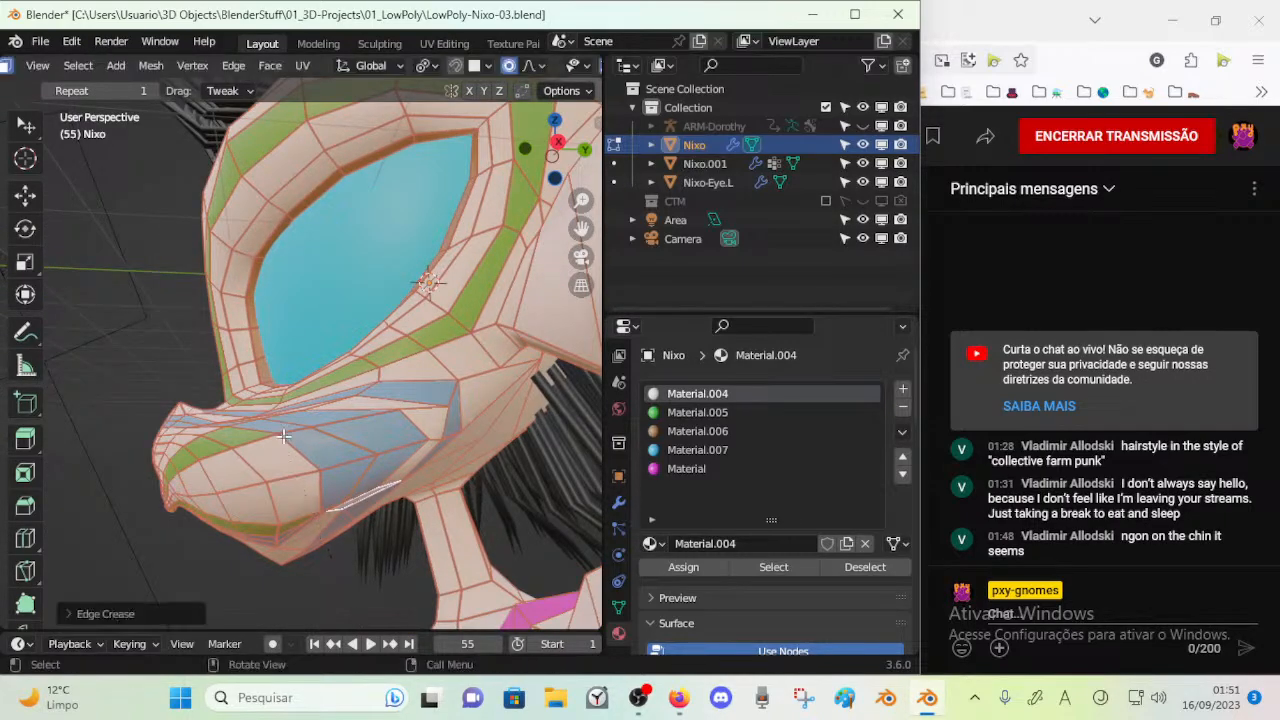
key(alt+a)
middle_drag(285, 440, 402, 521)
key(Tab)
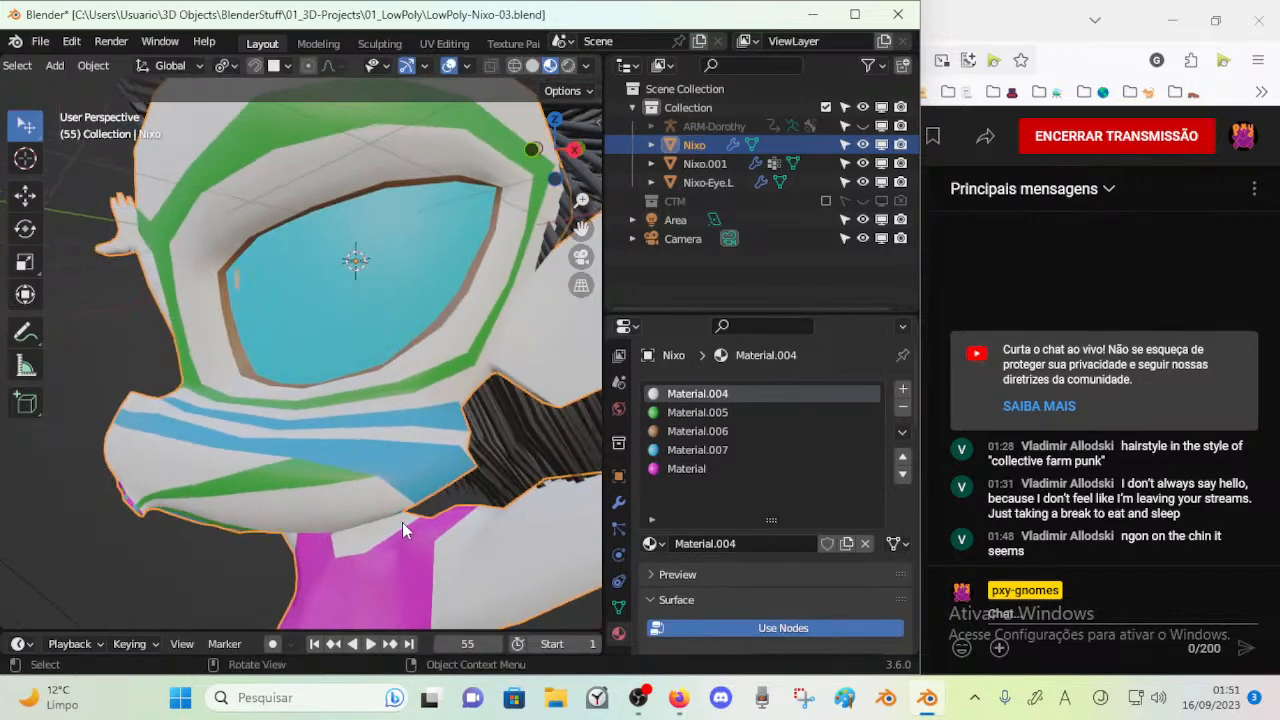
Set the mean edge crease of the whole mesh to 0.2 and check the snout in Object Mode
key(Tab)
key(n)
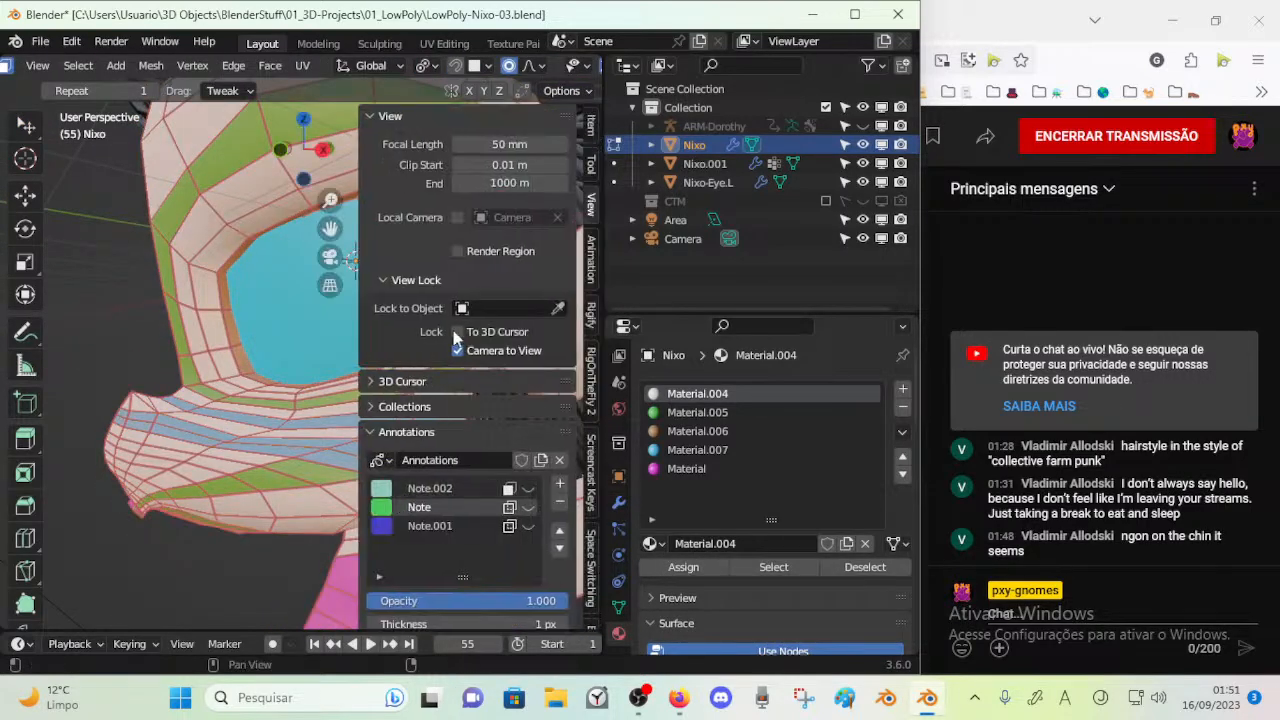
click(400, 118)
click(592, 130)
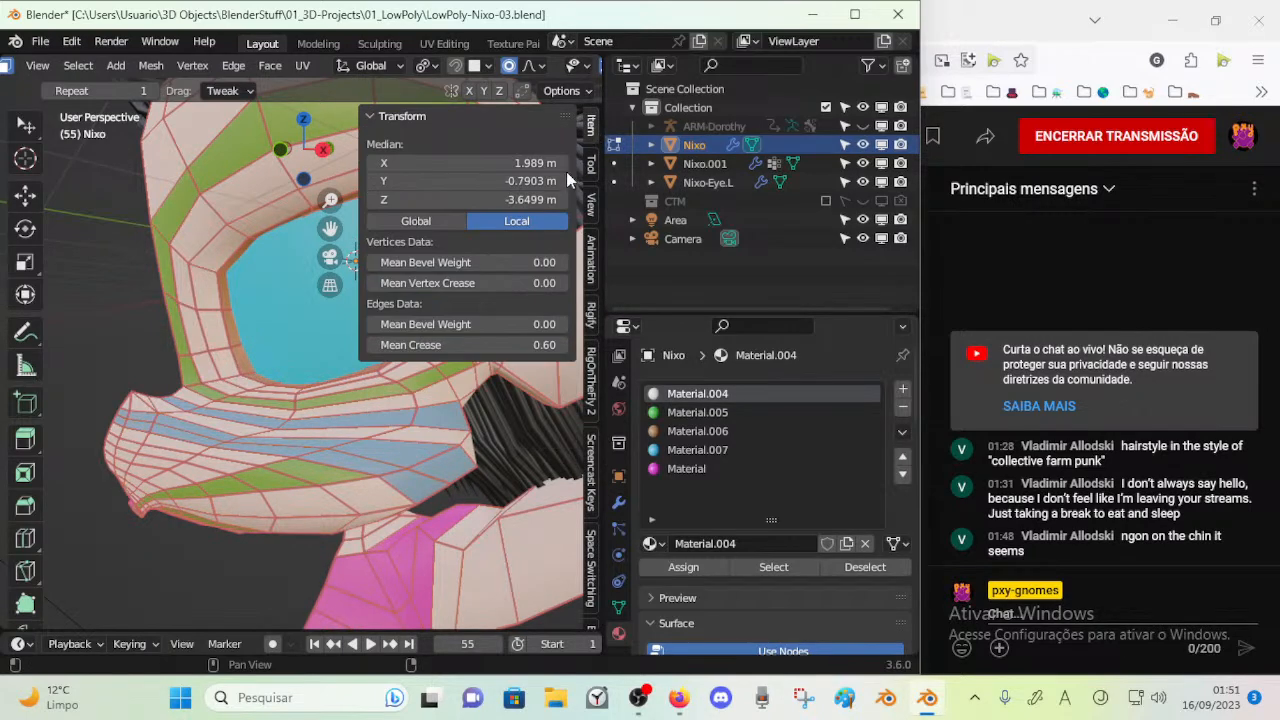
click(440, 343)
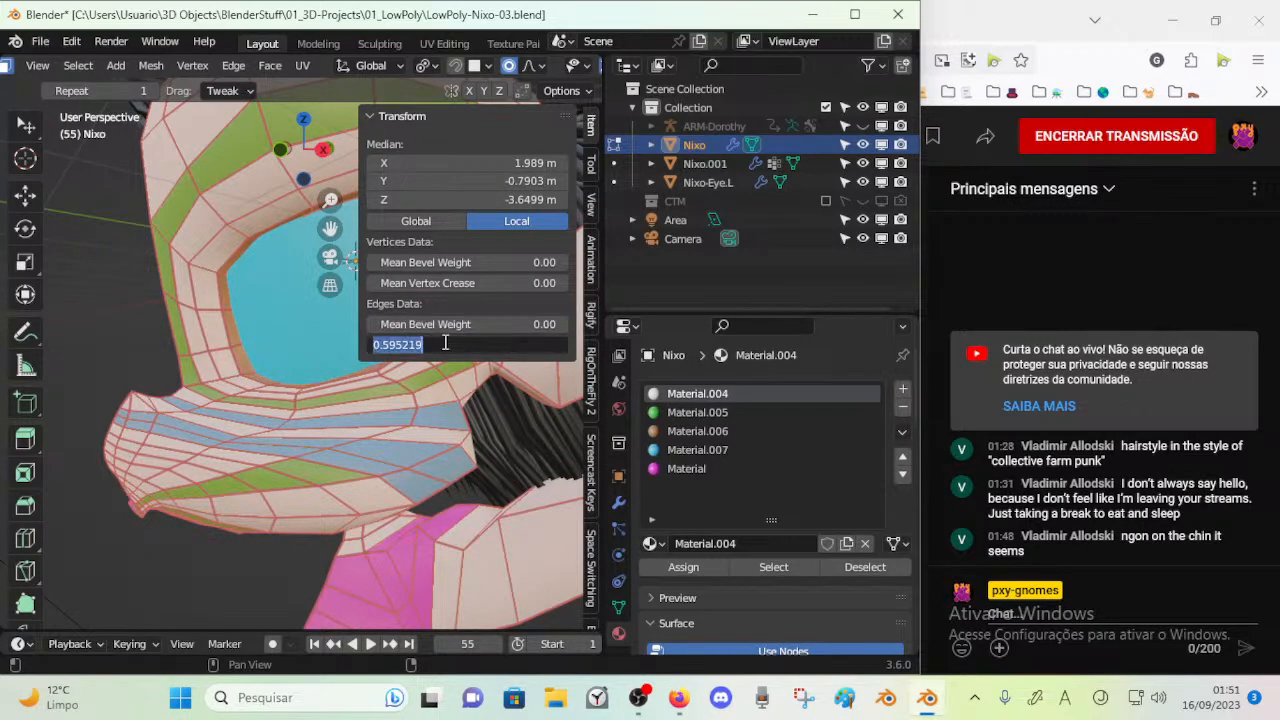
text(0.2)
key(Return)
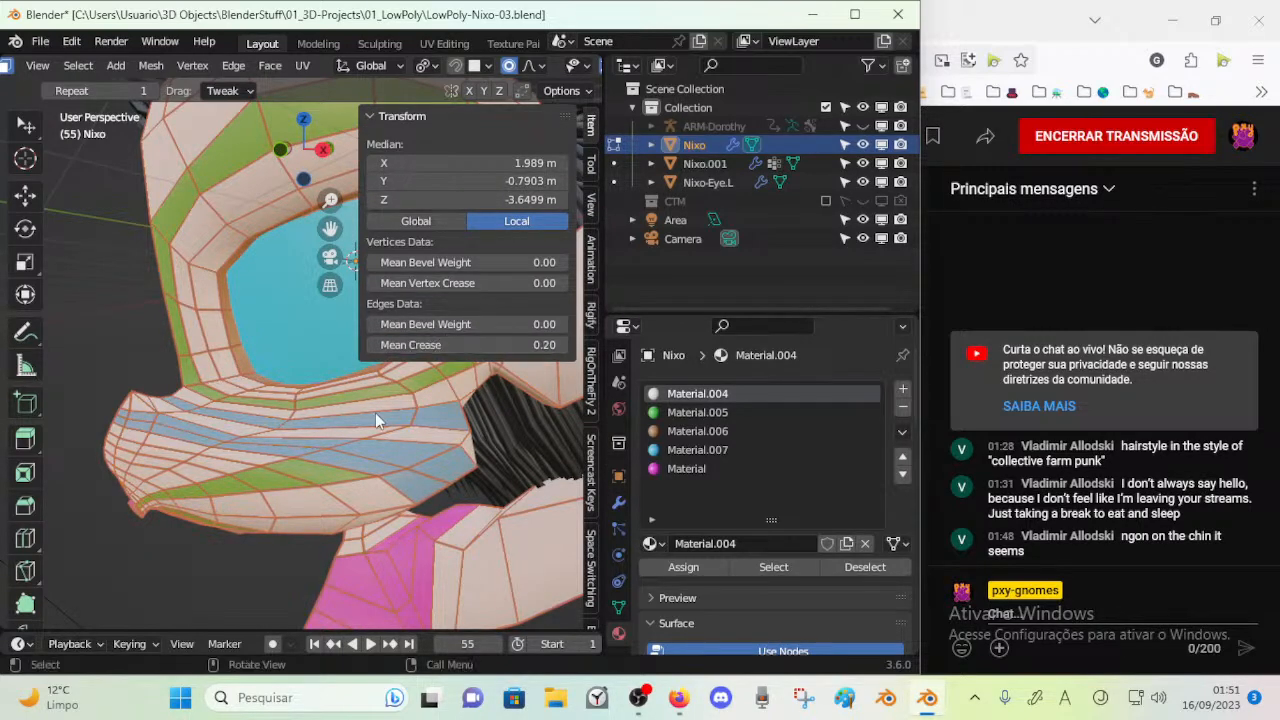
key(Tab)
key(Tab)
key(n)
middle_drag(307, 365, 207, 391)
key(Tab)
key(Tab)
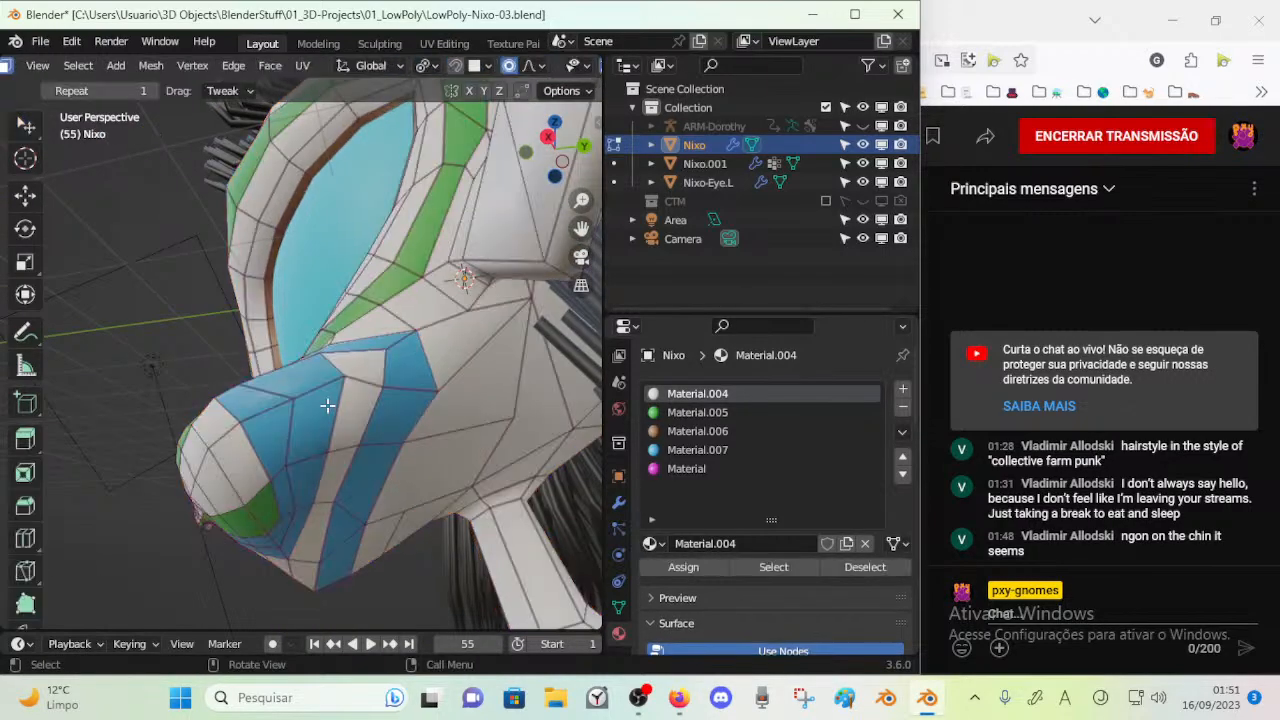
Smooth the vertices of the cheek faces around the upper ends of the white and rear blue stripes
middle_drag(314, 406, 275, 388)
key(c)
click(349, 369)
right_click(348, 366)
drag(343, 349, 349, 342)
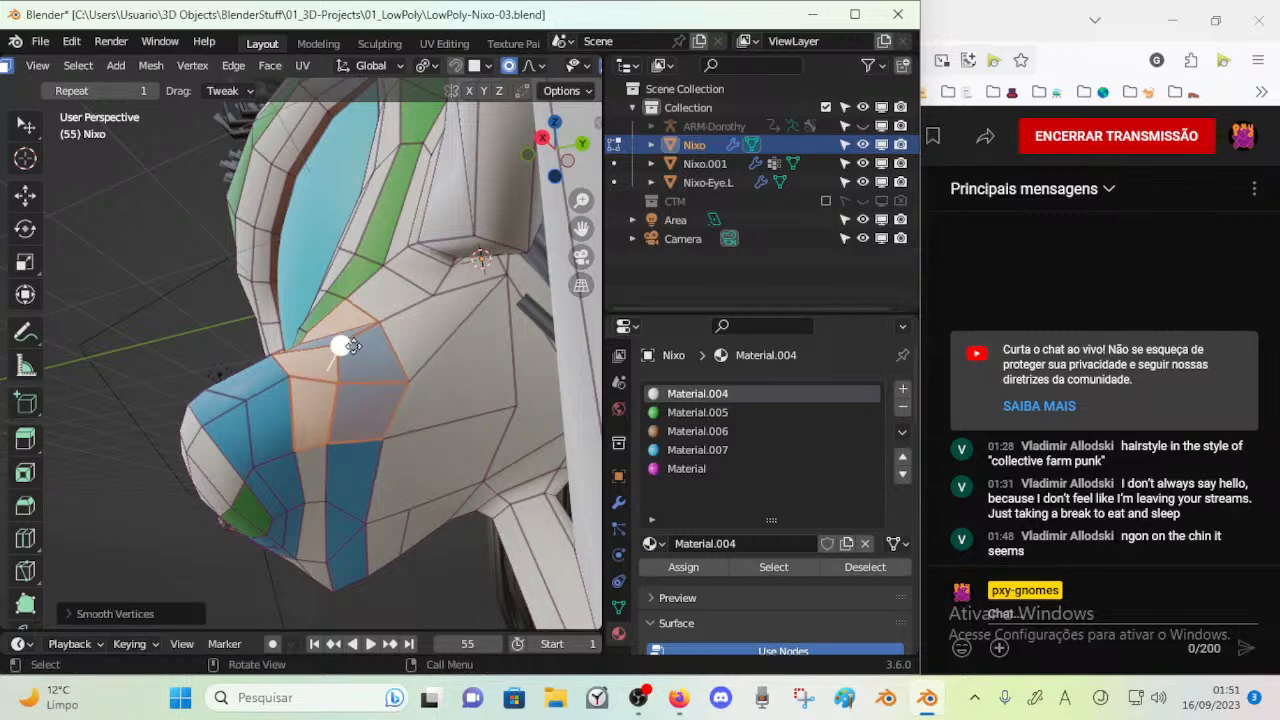
key(alt+a)
Move a vertex on the lower part of the white stripe between the blue snout stripes
alt+click(319, 377)
middle_drag(319, 379, 285, 490)
key(1)
click(303, 514)
key(g)
click(322, 508)
key(3)
alt+click(270, 466)
Adjust another vertex along the white snout stripe in two moves and select the stripe's faces to check its flow
drag(250, 506, 290, 482)
key(1)
click(290, 472)
key(g)
click(294, 458)
key(g)
click(293, 464)
middle_drag(293, 464, 312, 507)
key(3)
alt+click(279, 444)
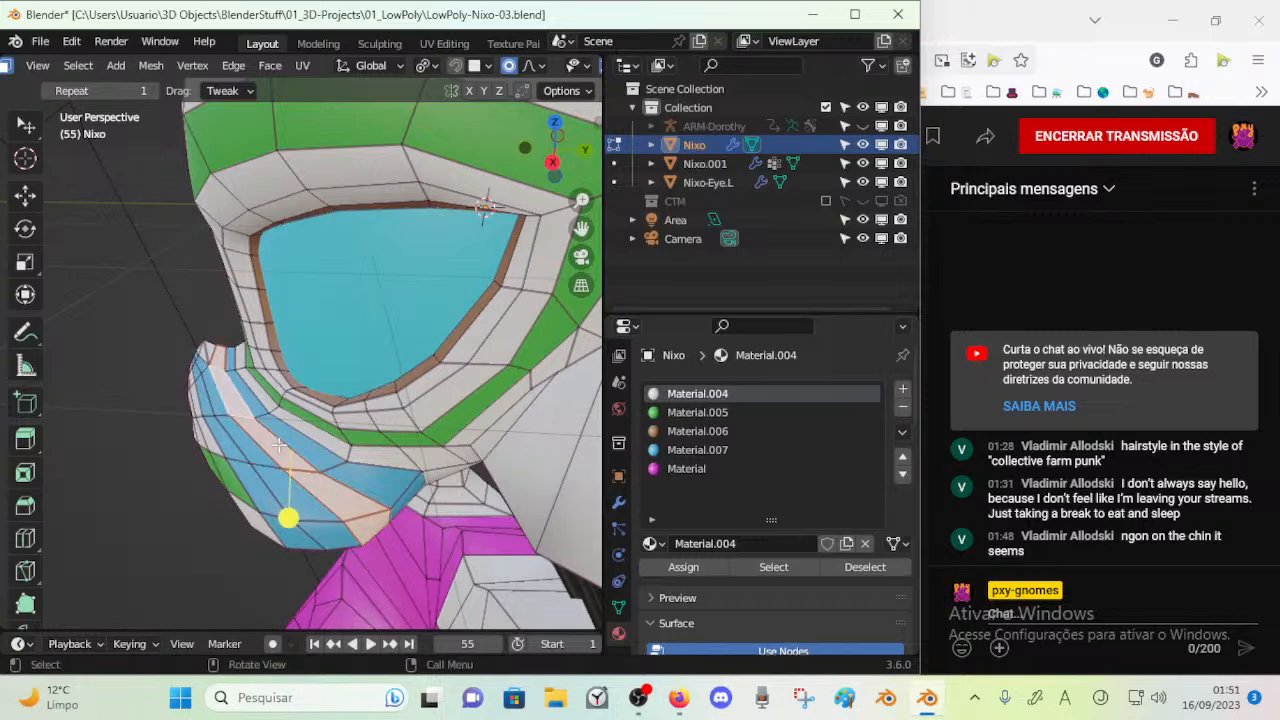
Reposition two more vertices along the borders of the blue and white snout stripes
drag(302, 523, 272, 492)
key(1)
middle_drag(262, 486, 331, 348)
key(g)
click(244, 429)
click(300, 469)
click(337, 461)
key(g)
click(350, 450)
Reposition three vertices around the upper end of the white snout stripe, below the eye's inner corner
click(281, 371)
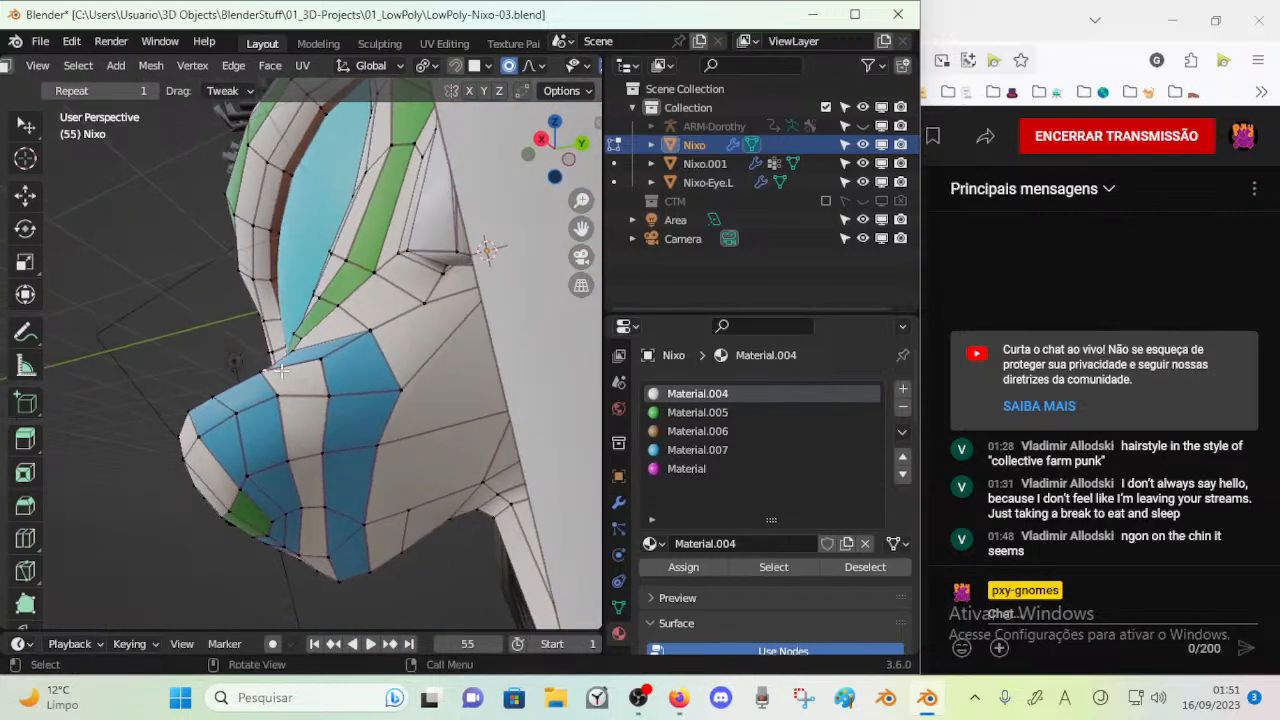
click(262, 374)
key(g)
click(295, 350)
click(278, 394)
key(g)
click(284, 396)
middle_drag(298, 425, 310, 368)
click(316, 309)
key(g)
click(322, 308)
Examine the face loops and vertices of the blue and white stripes on the underside of the jaw
click(292, 544)
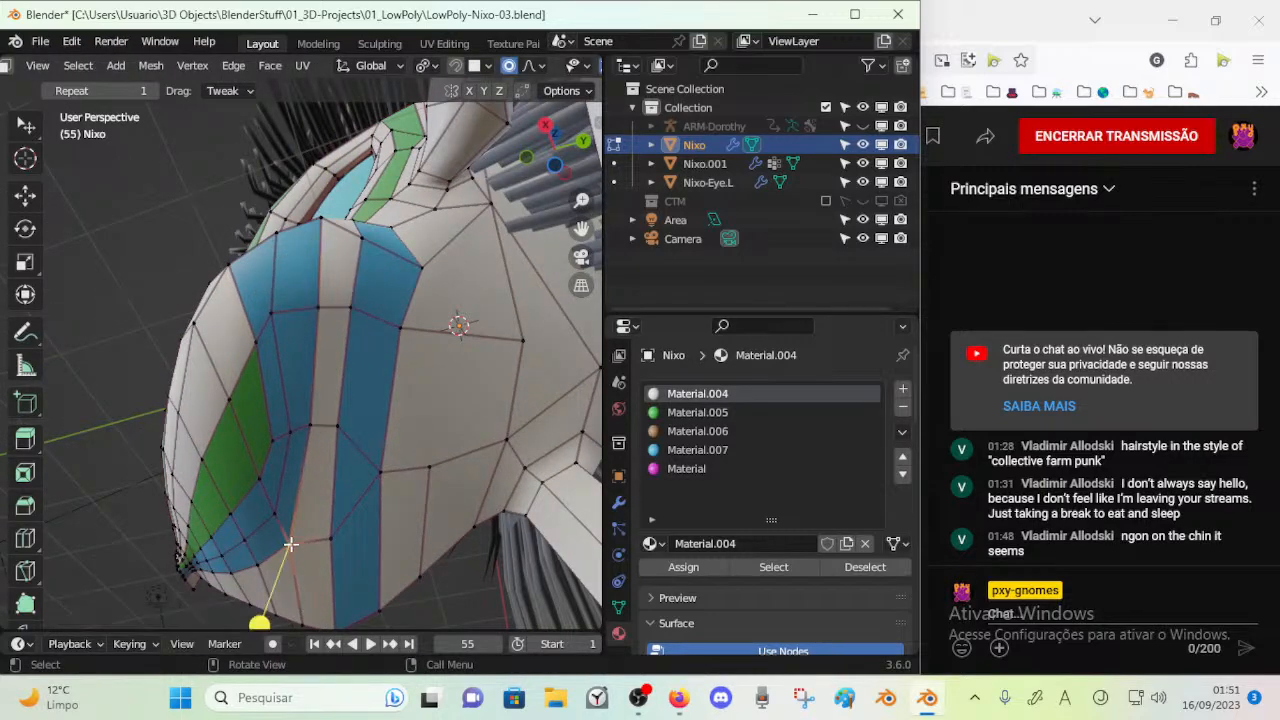
key(3)
alt+click(313, 541)
middle_drag(300, 301, 255, 273)
key(1)
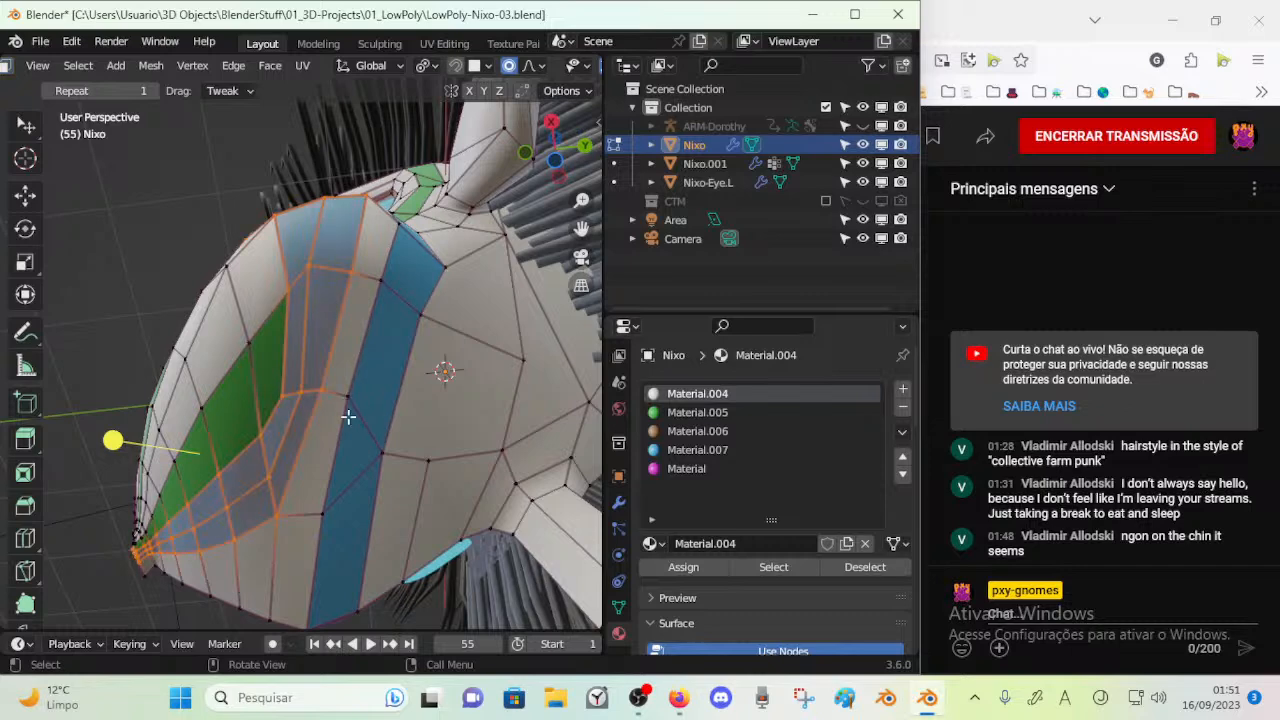
click(350, 412)
key(2)
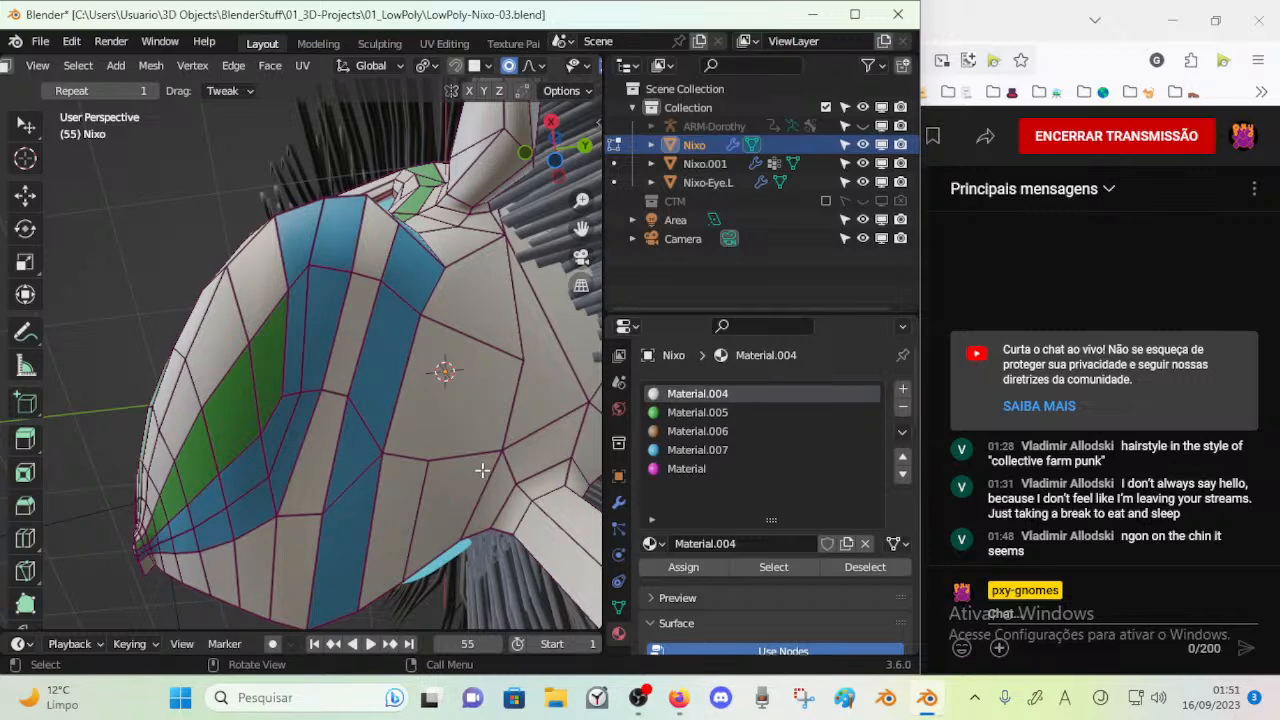
key(1)
middle_drag(355, 420, 396, 452)
key(3)
alt+click(354, 415)
key(1)
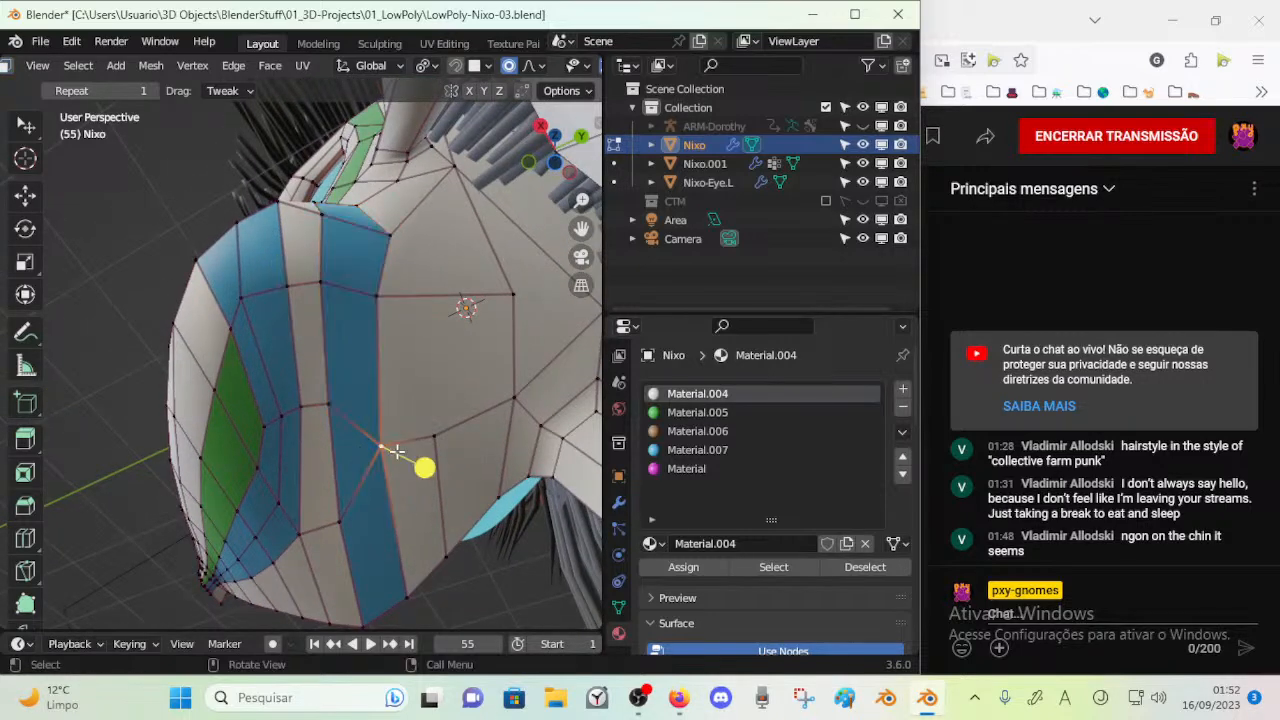
Knife a new edge from the white stripe's border vertex across the rear blue stripe to the nearby white cheek vertex
click(439, 448)
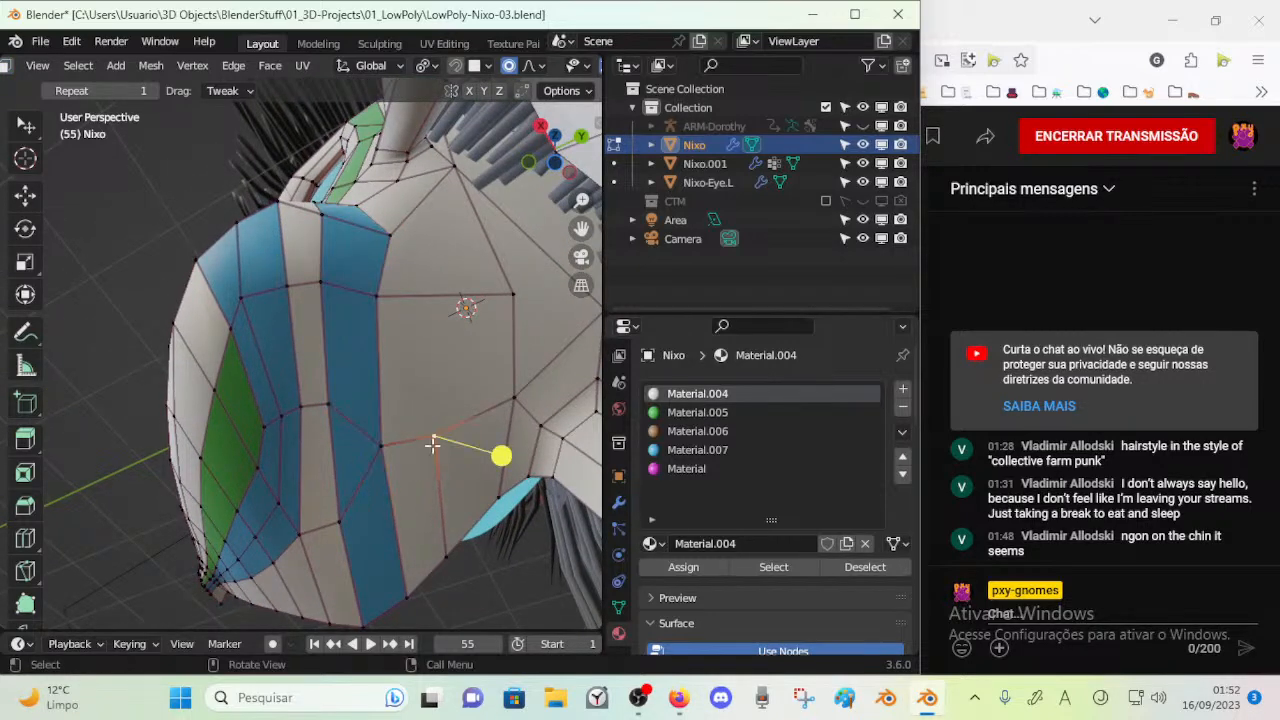
key(alt+a)
click(382, 446)
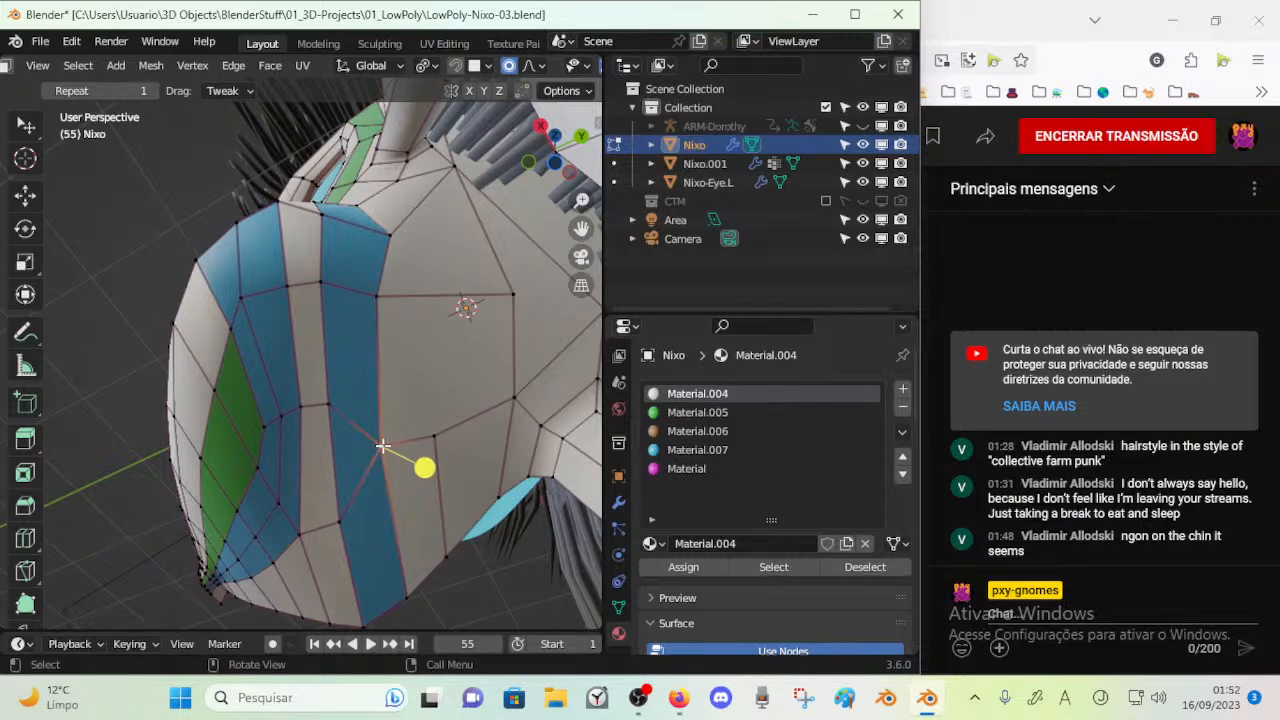
key(k)
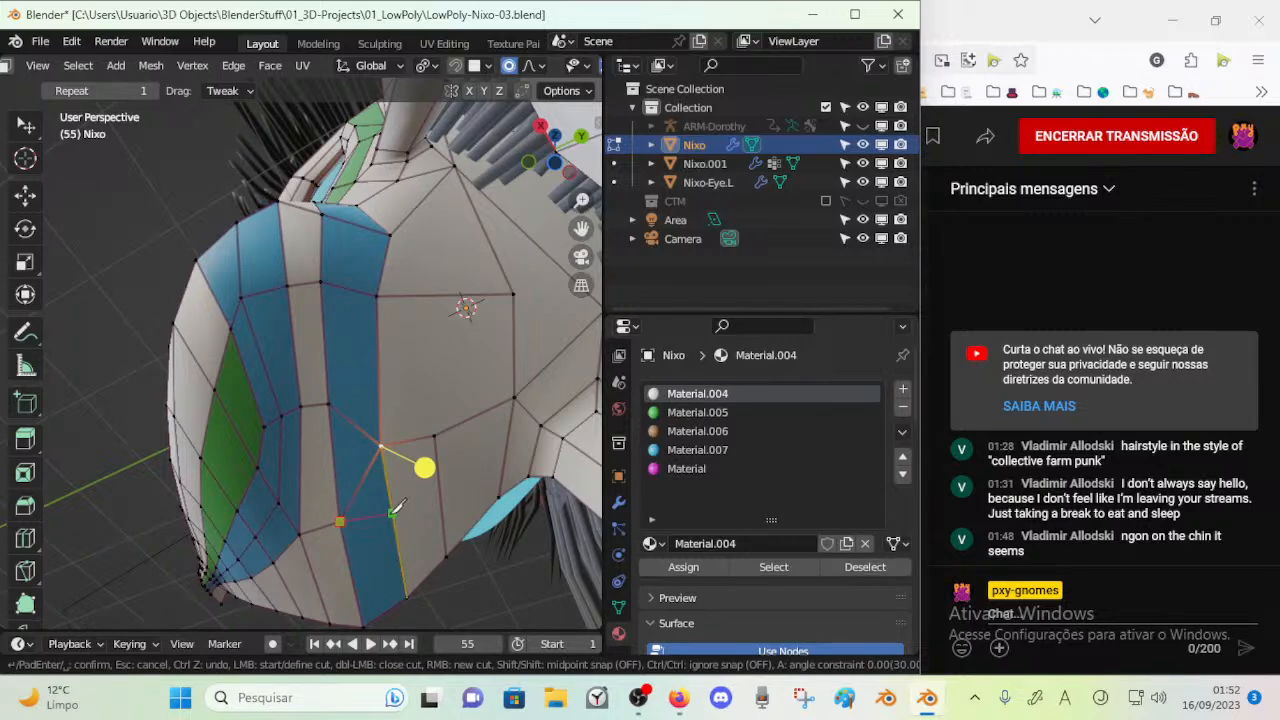
click(436, 437)
key(Return)
key(alt+a)
Dissolve the old diagonal edge inside the rear blue stripe
key(2)
click(372, 460)
key(x)
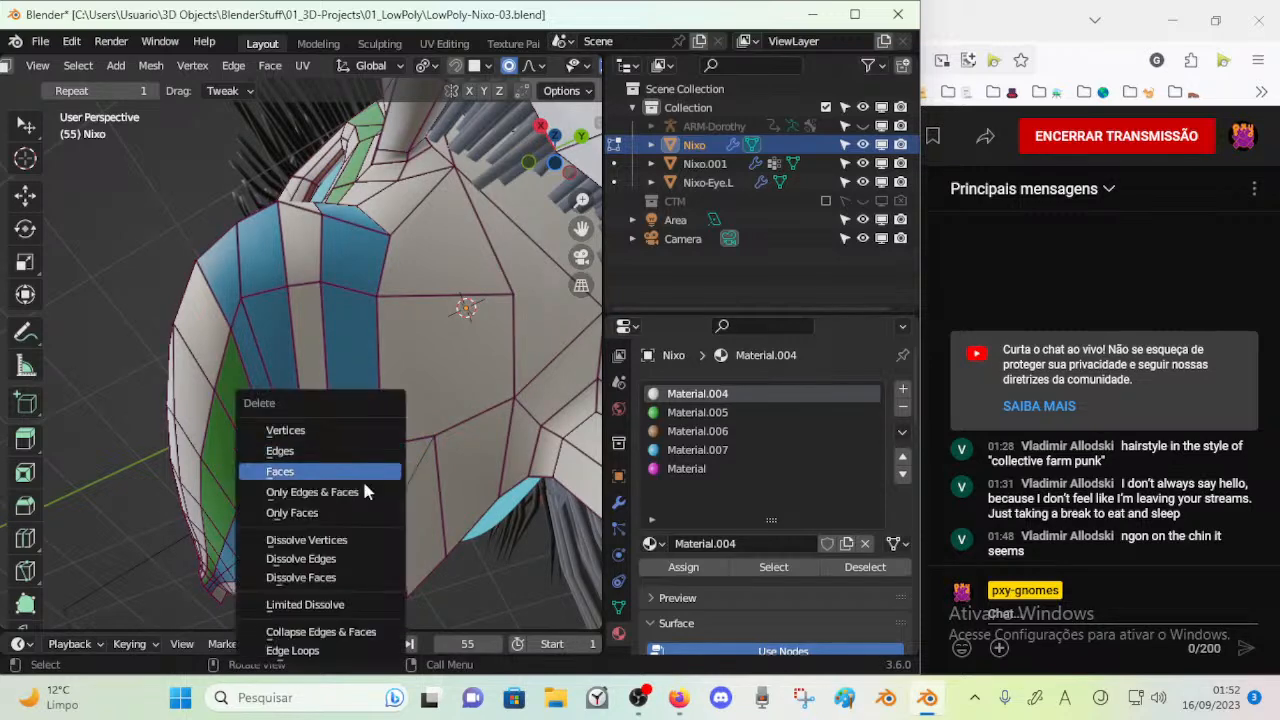
click(366, 558)
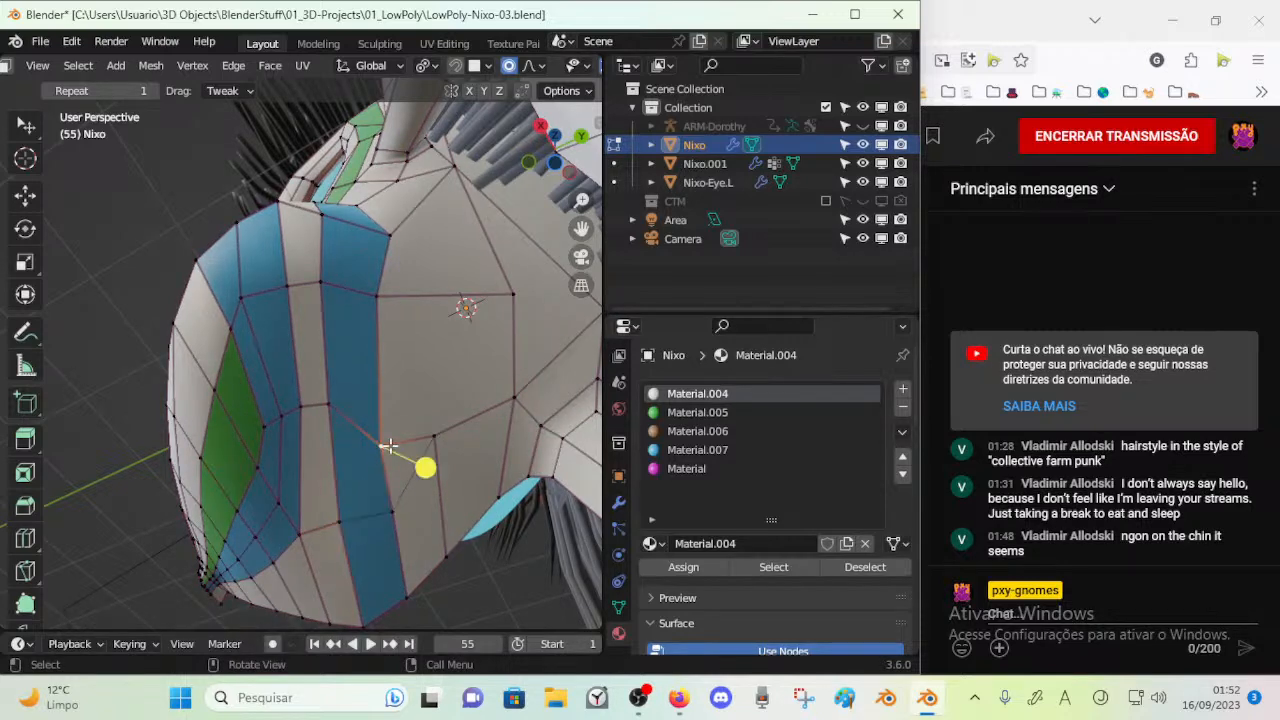
Slide the rear blue stripe's border vertex in line with the stripe edges and slide the adjoining cheek geometry to match
key(g)
key(g)
click(391, 409)
click(449, 437)
key(g)
key(g)
click(425, 452)
mouse_move(428, 449)
middle_down()
mouse_move(347, 447)
mouse_move(429, 471)
middle_up()
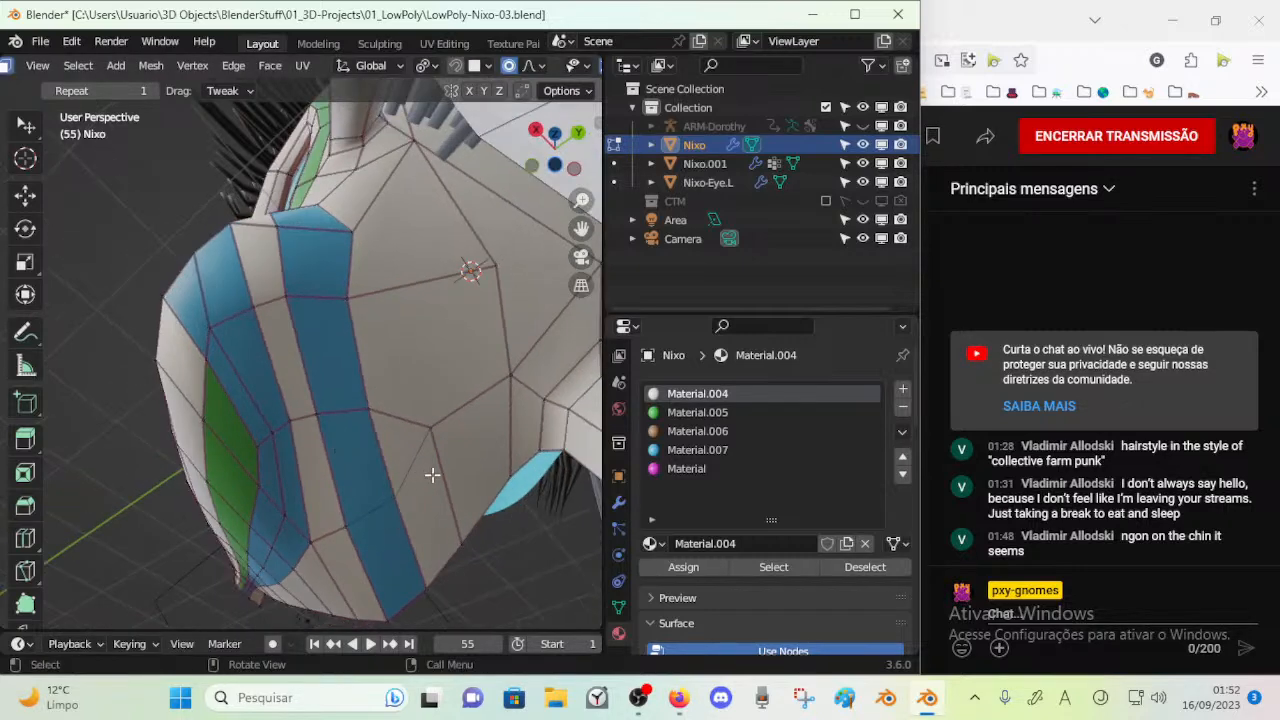
Move the white cheek vertex behind the rear blue stripe and slide it along its adjoining edge
click(486, 563)
middle_drag(486, 563, 441, 412)
key(1)
click(422, 498)
key(g)
click(435, 475)
click(432, 462)
key(shift+v)
click(449, 460)
key(alt+a)
Add a 0.2 crease to the new edge across the rear blue stripe and its continuation on the cheek
click(374, 517)
key(2)
click(356, 527)
shift+click(432, 515)
click(422, 490)
shift+click(362, 528)
key(shift+e)
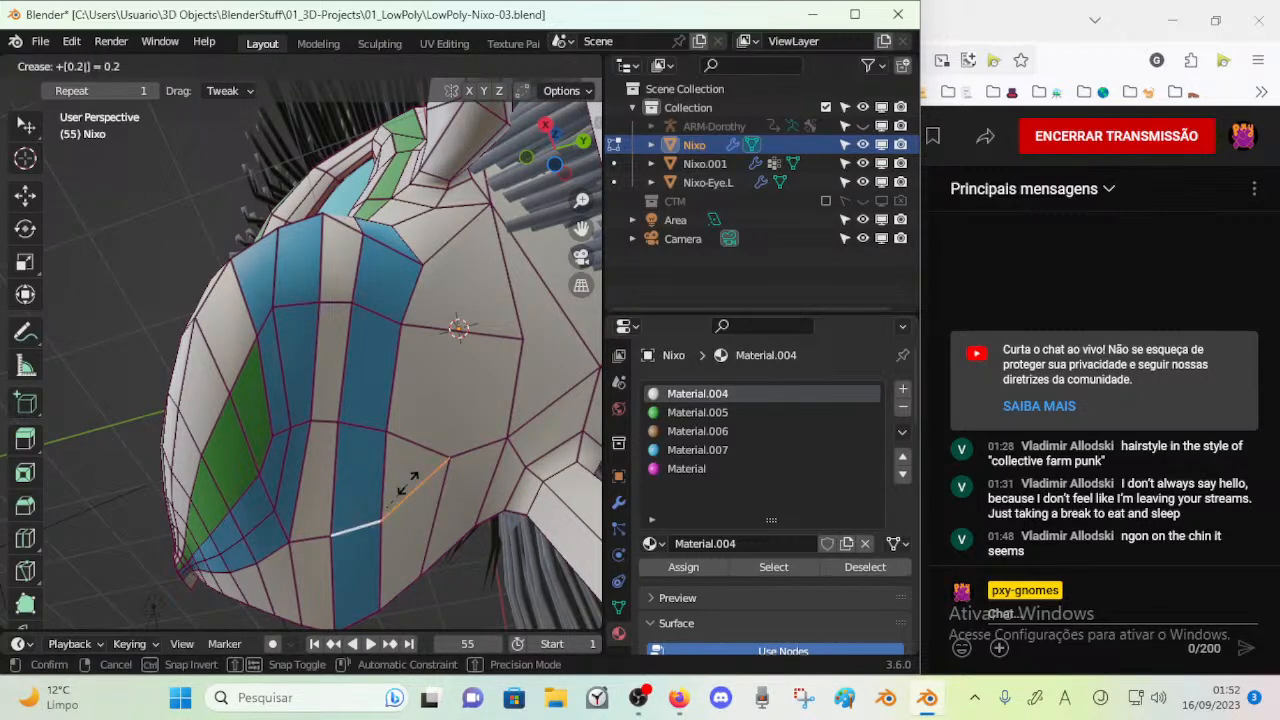
key(Return)
key(m)
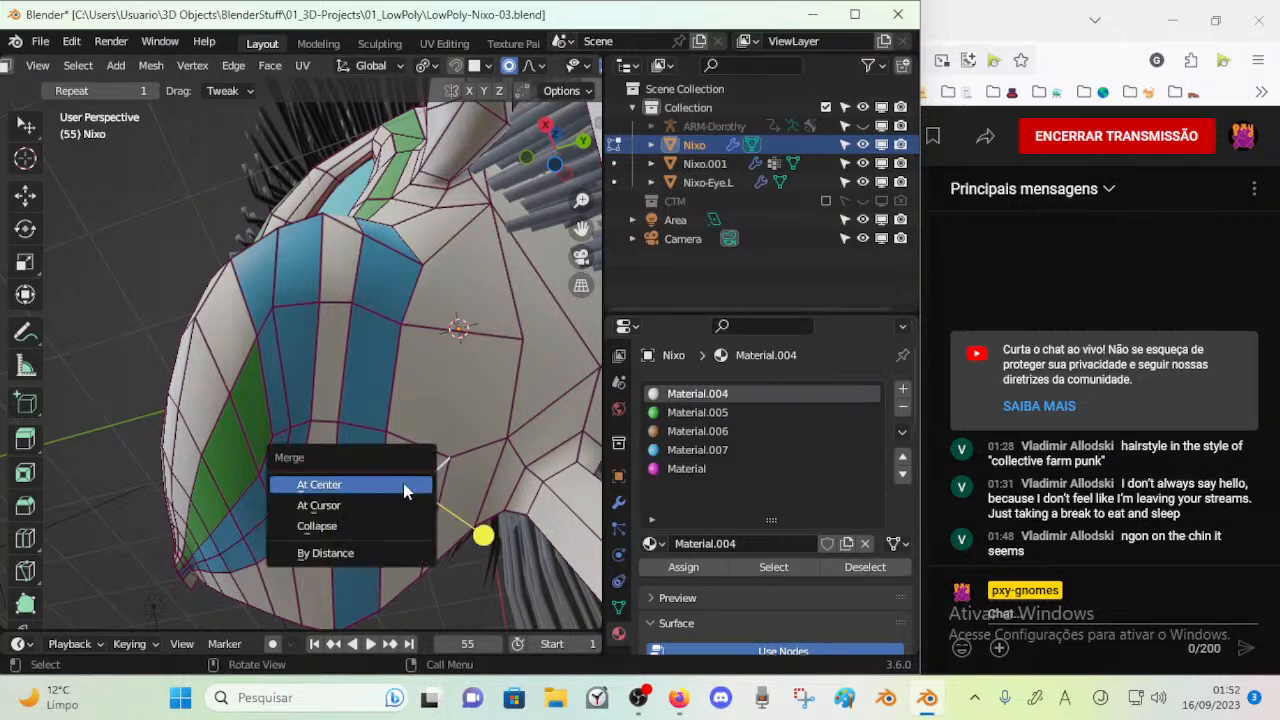
key(n)
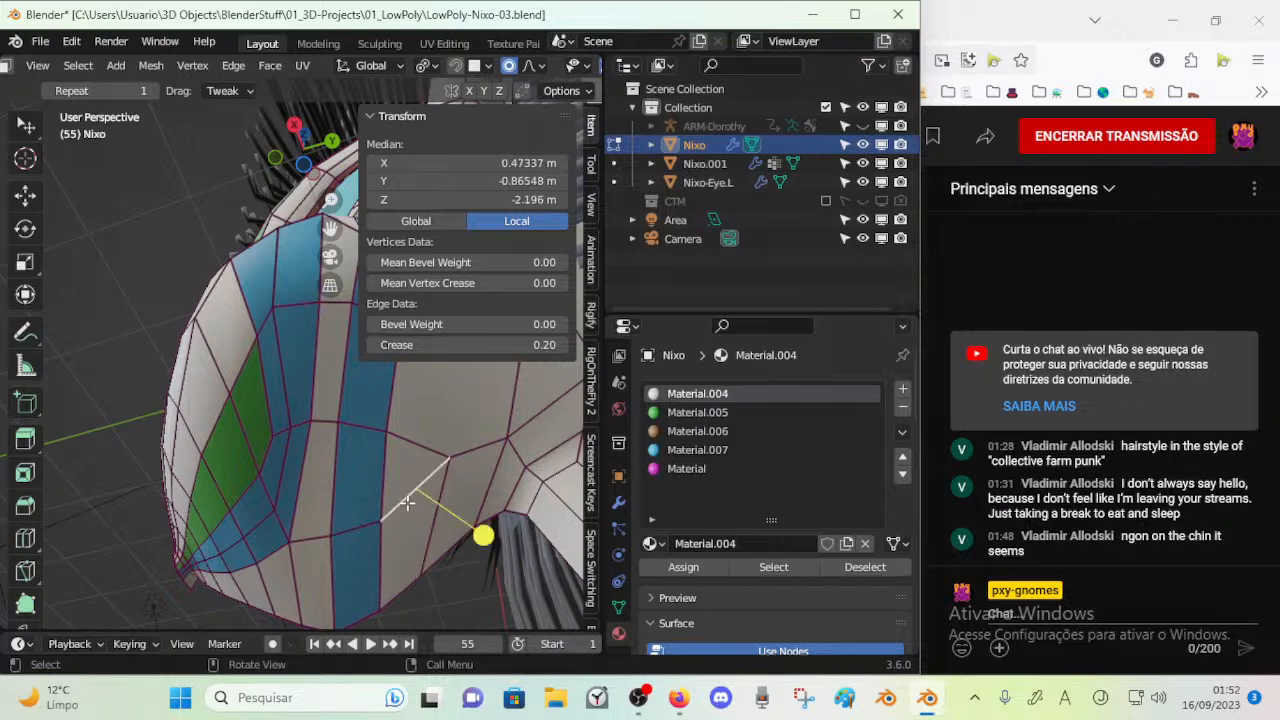
key(n)
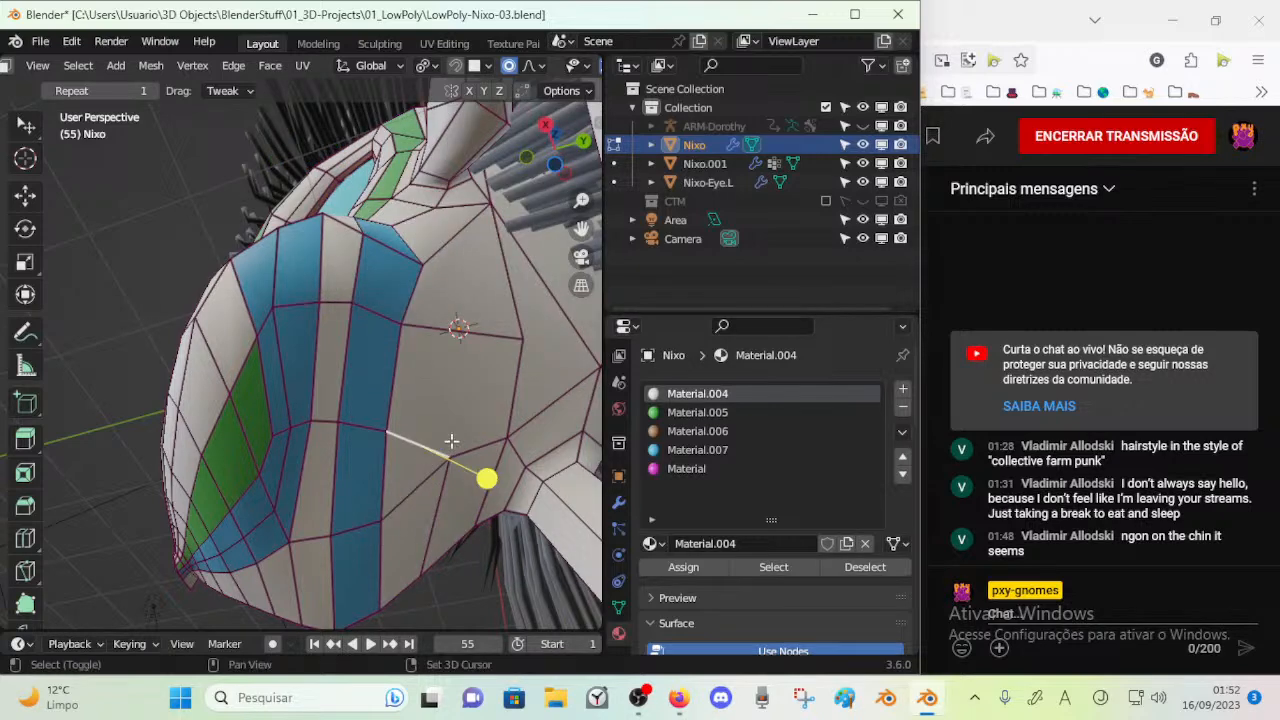
Try to even out the crease of the neighbouring cheek edge behind the rear blue stripe with several relative adjustments
key(shift+e)
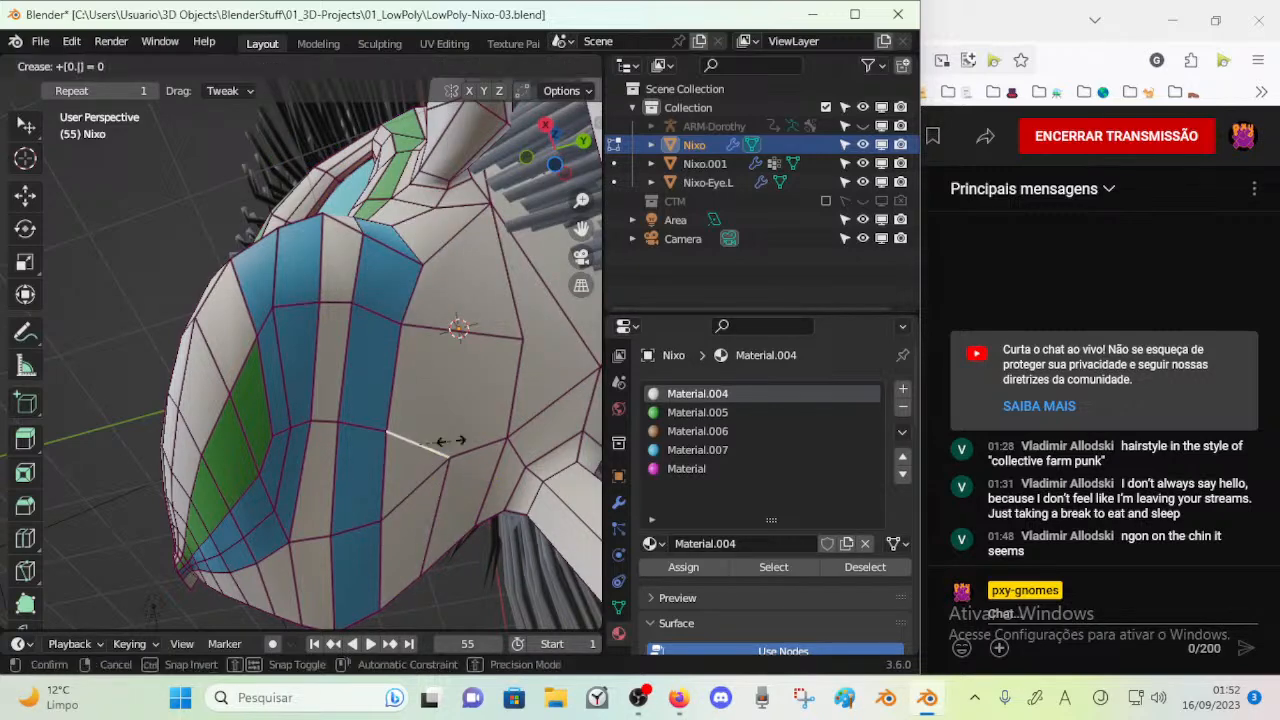
key(Return)
key(alt+a)
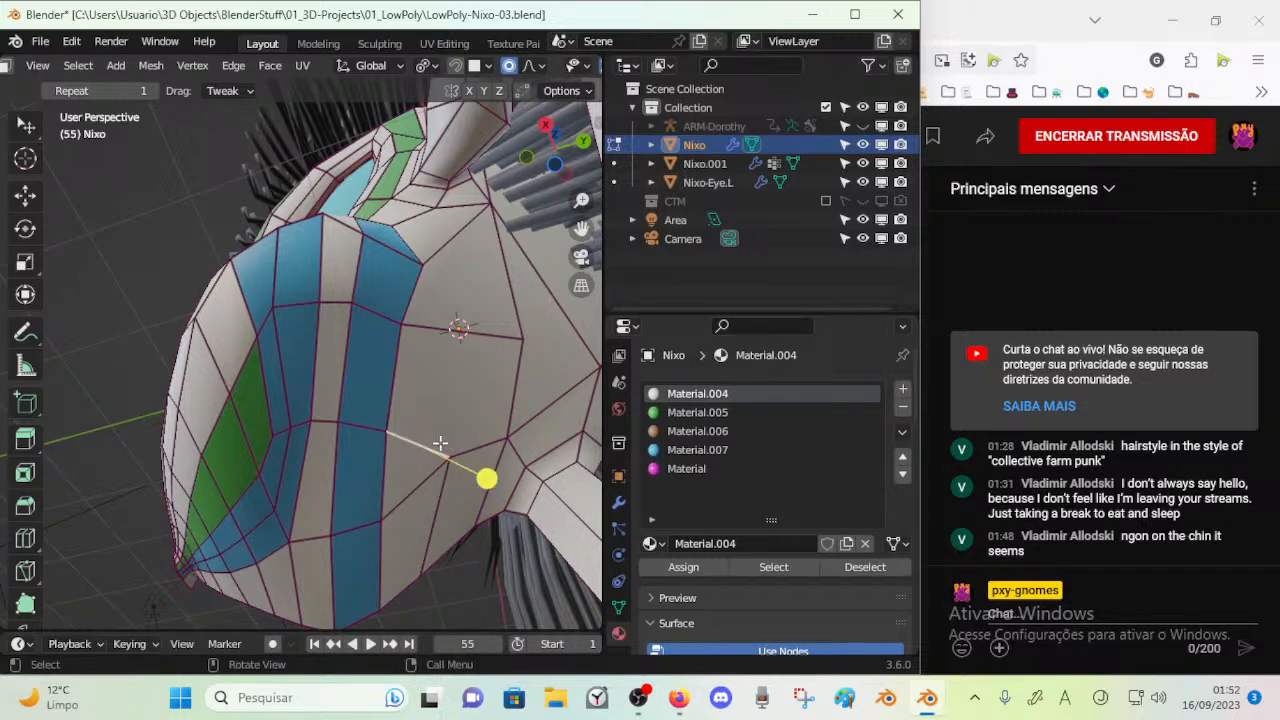
key(n)
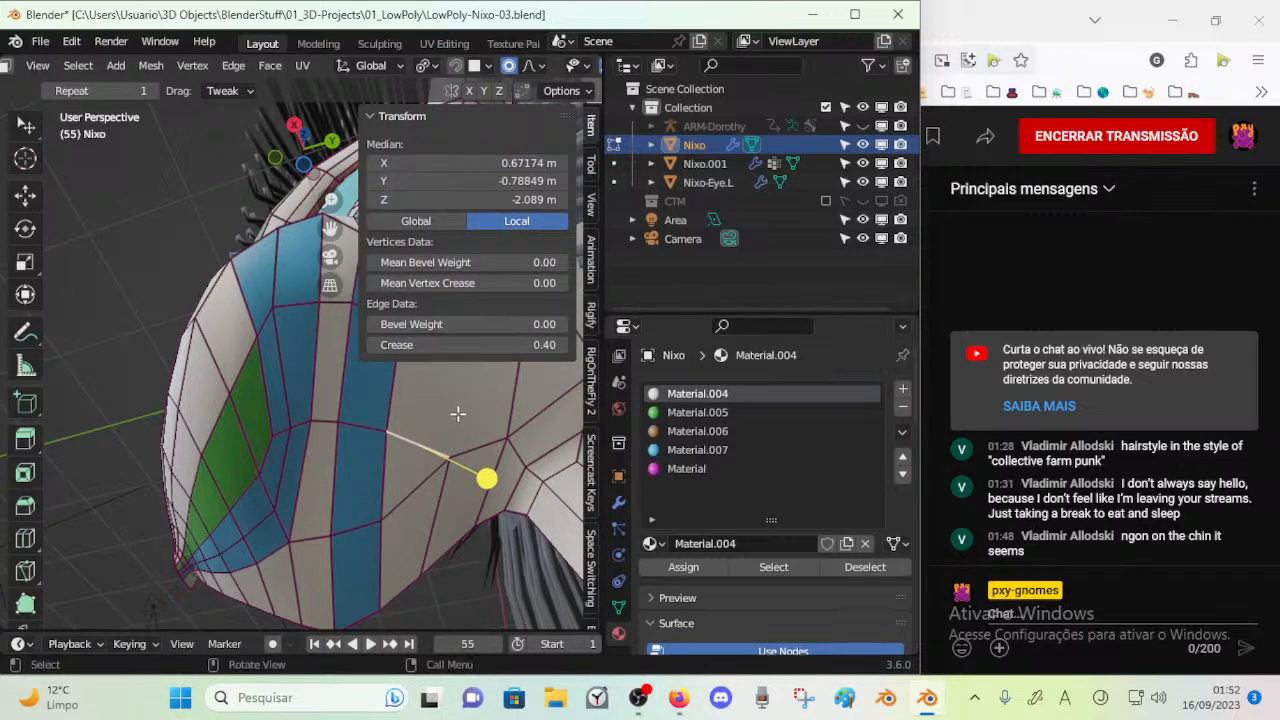
key(shift+e)
text(0.2)
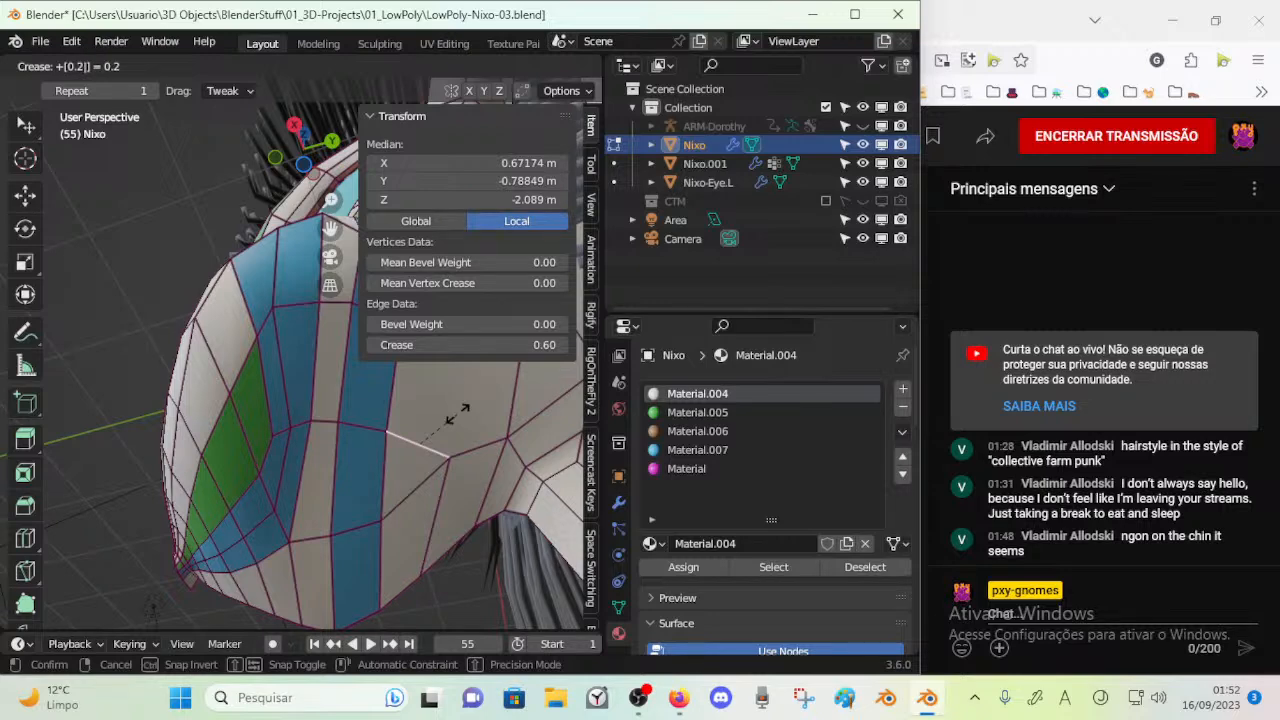
key(Return)
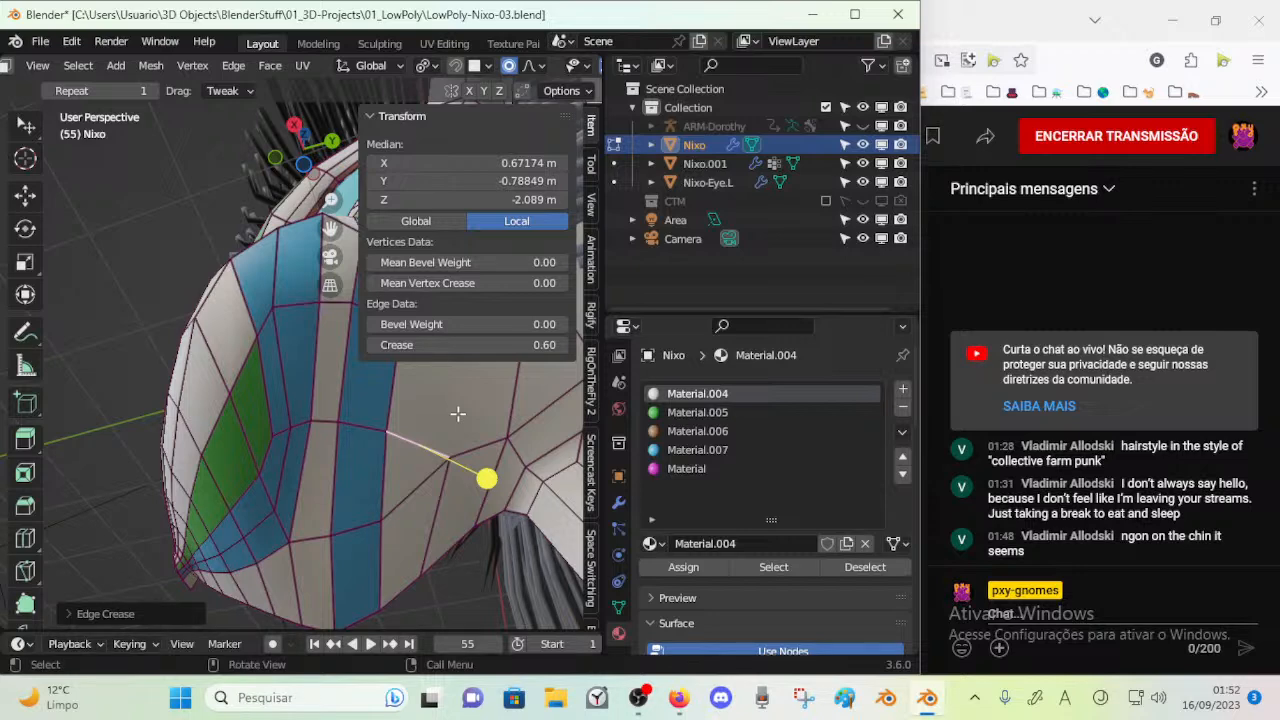
key(shift+e)
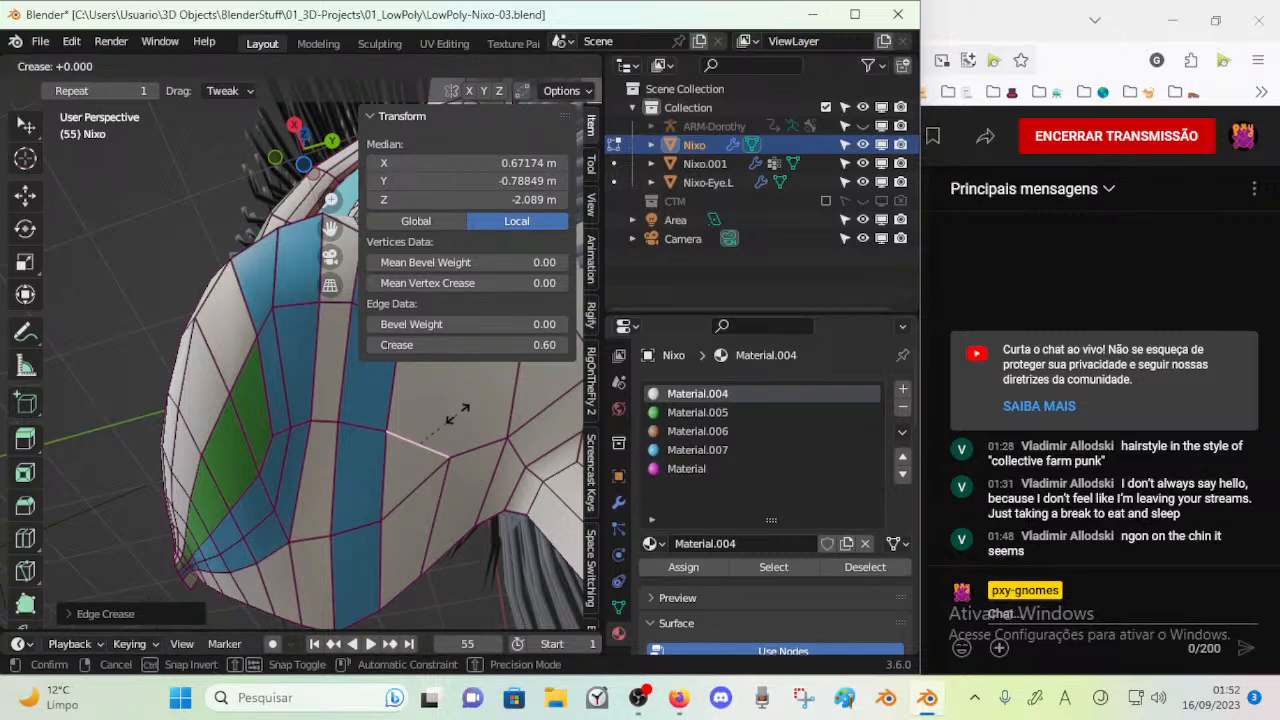
click(458, 412)
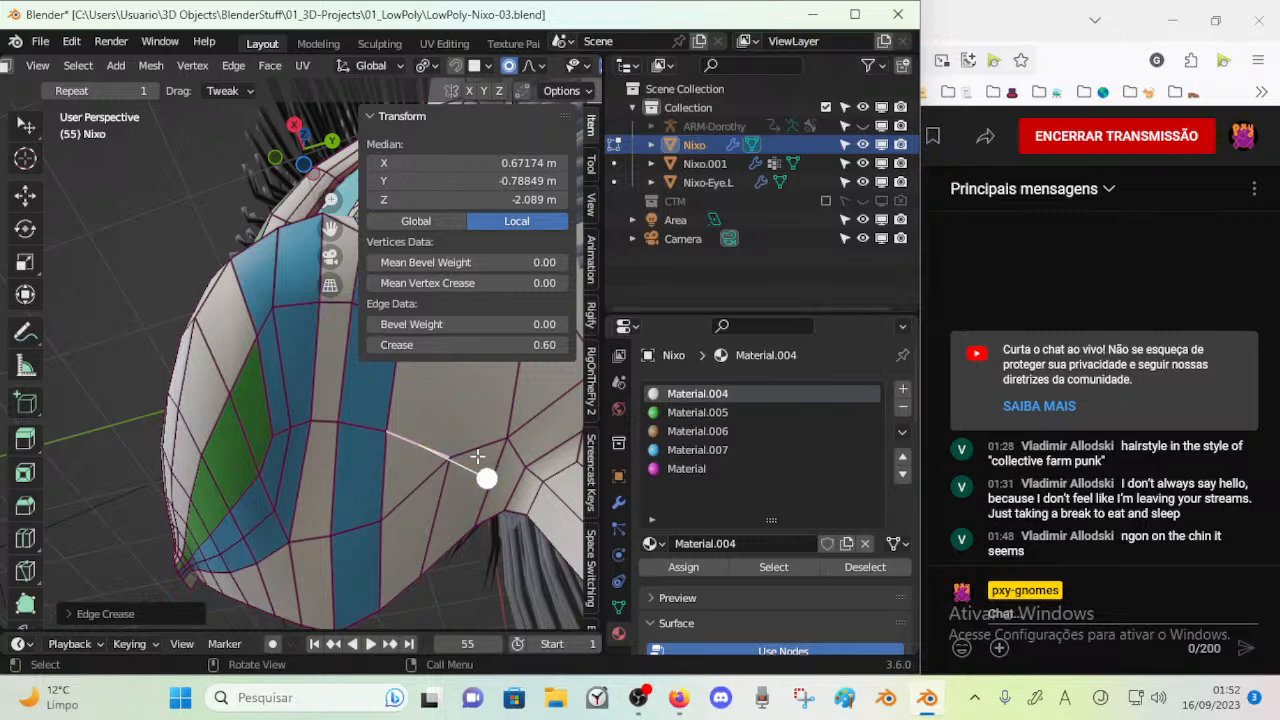
key(shift+e)
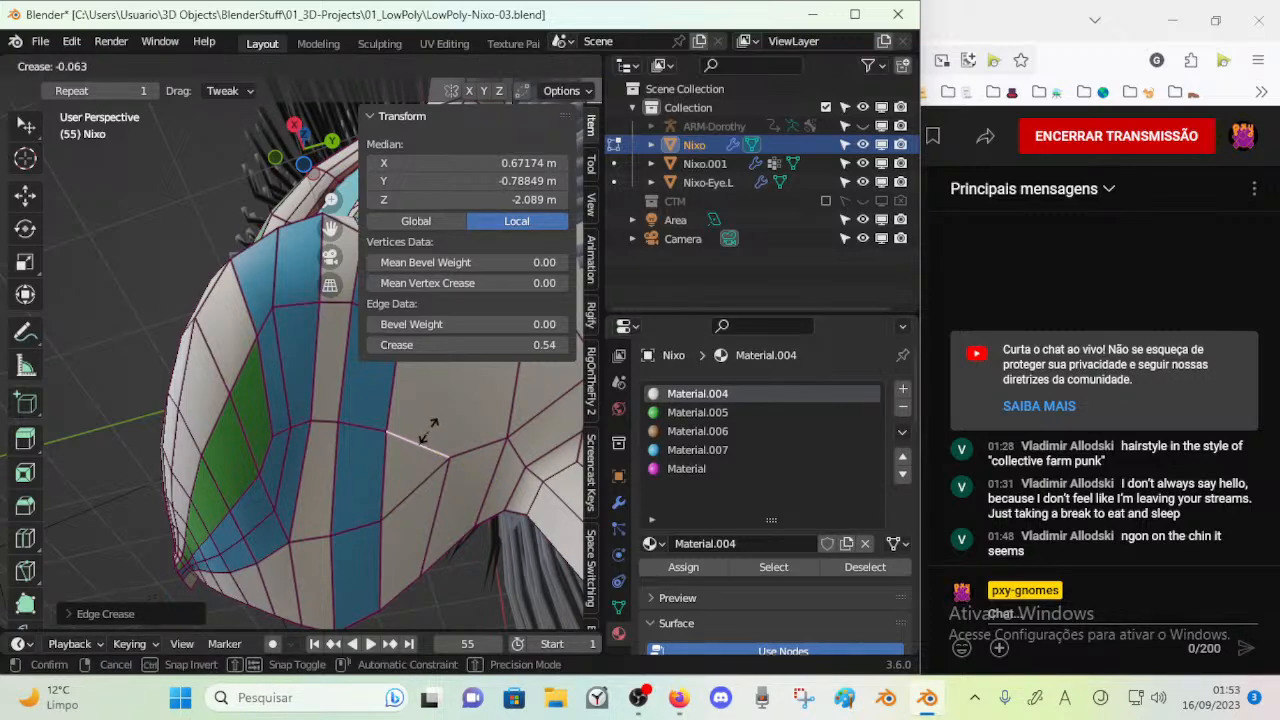
click(428, 430)
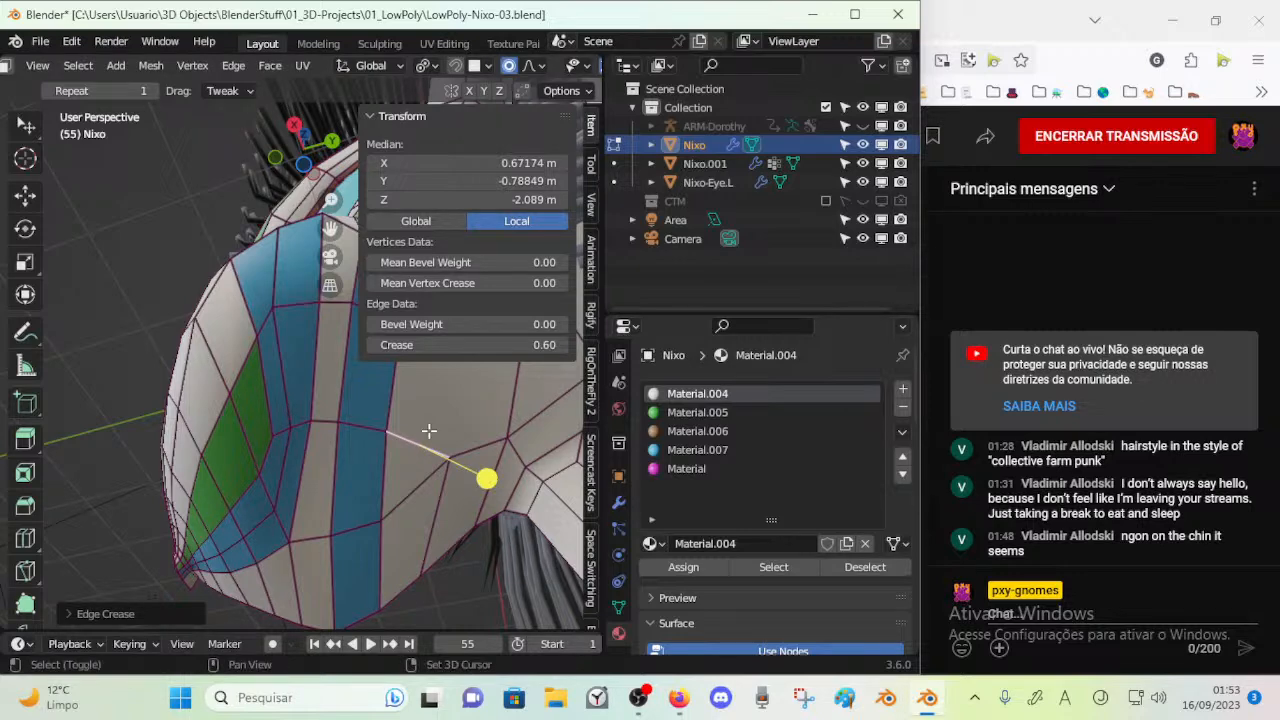
key(shift+e)
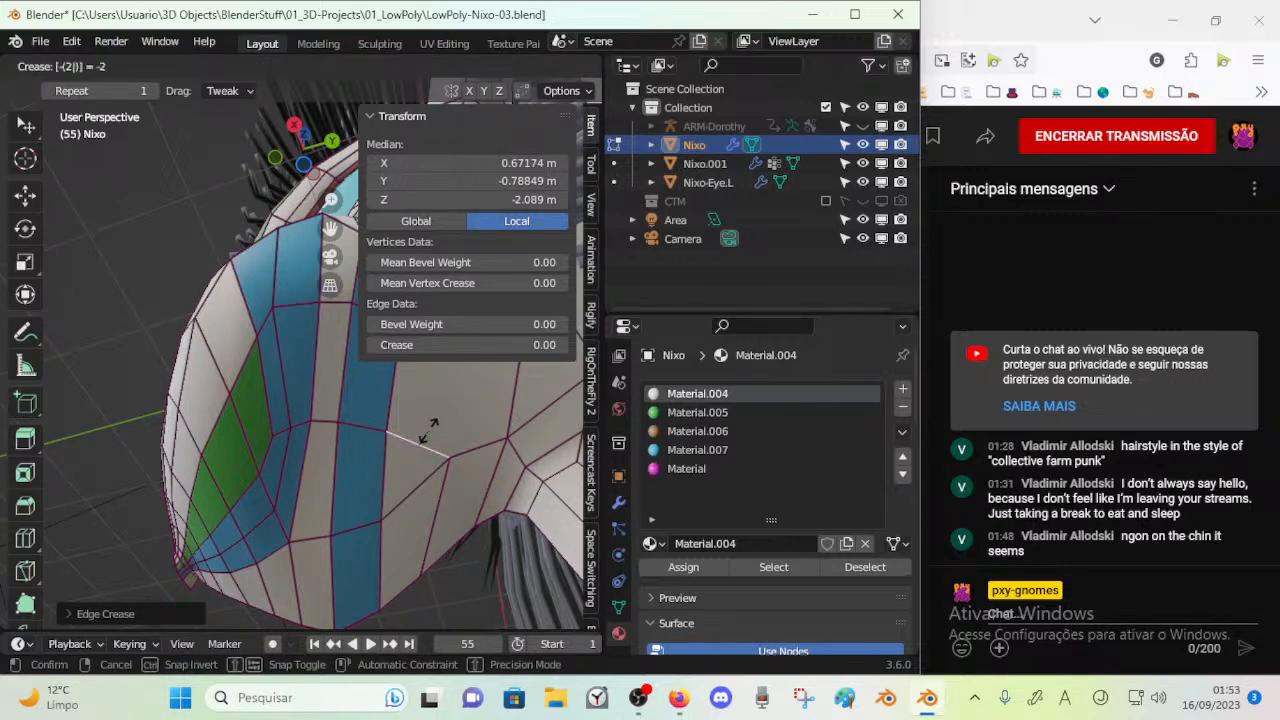
right_click(428, 431)
Clear the crease from all edges of the mesh and apply a uniform 0.2 crease to every edge
key(a)
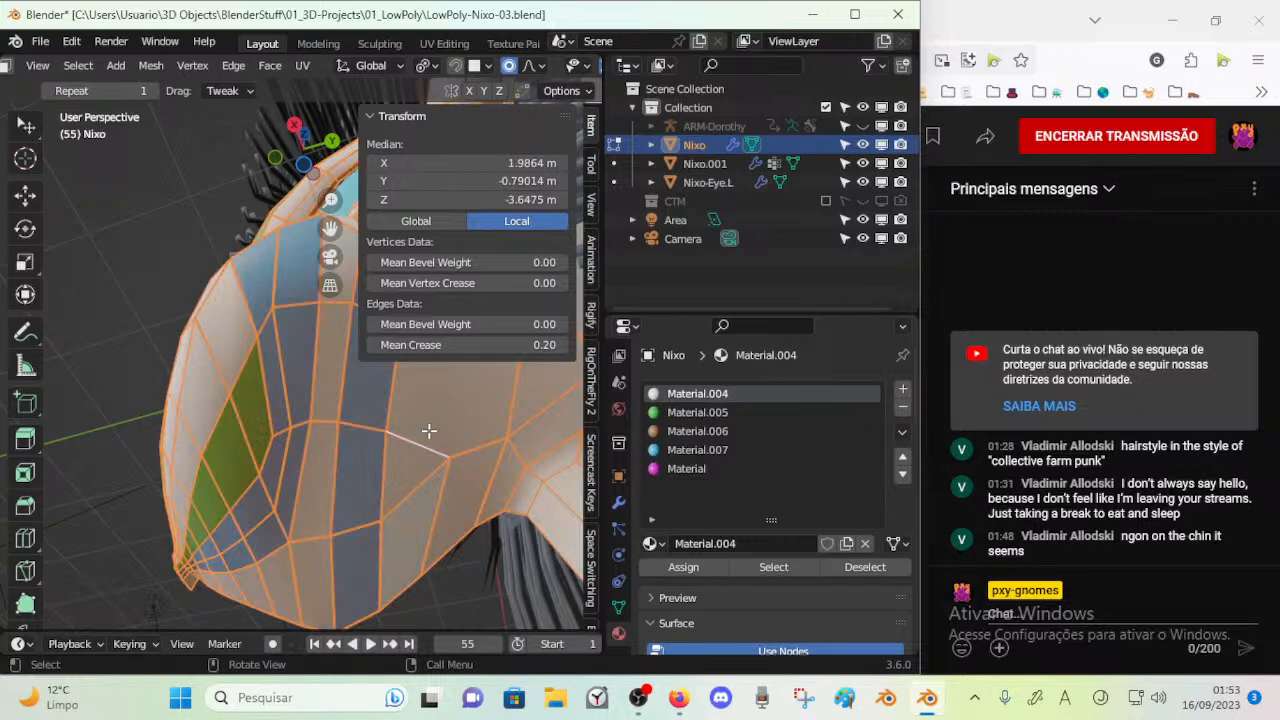
key(shift+e)
click(428, 431)
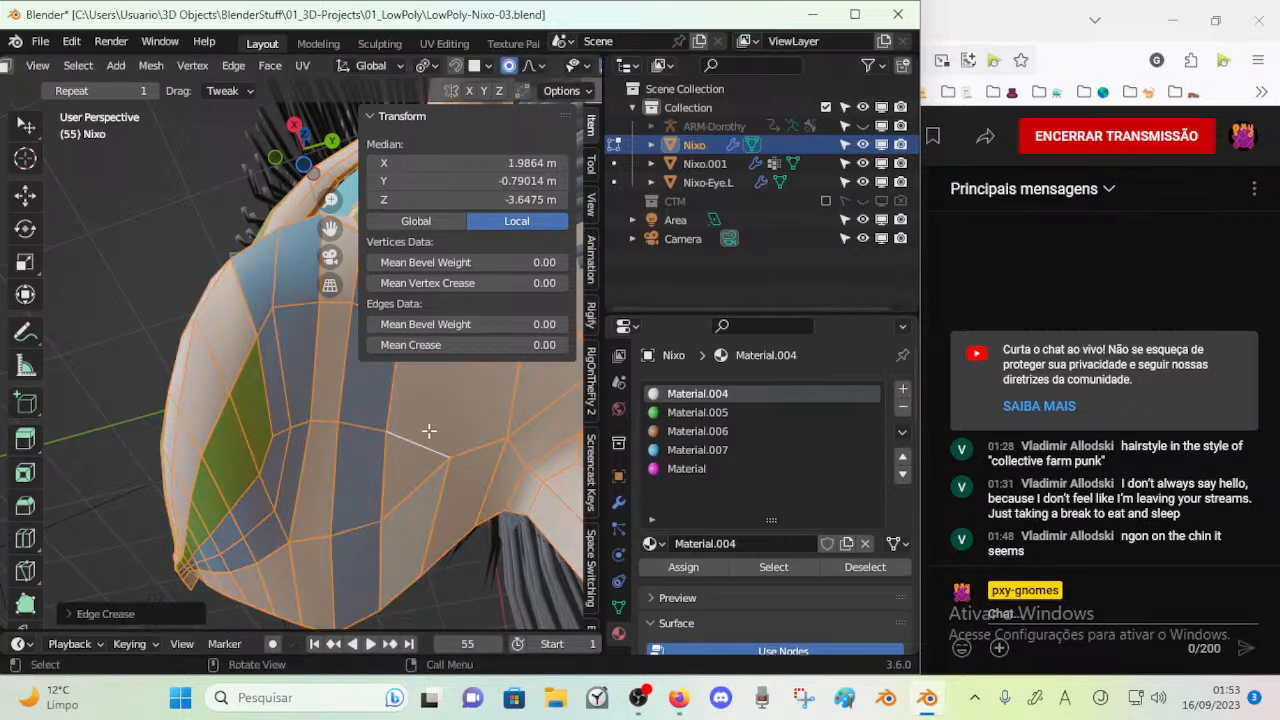
key(alt+a)
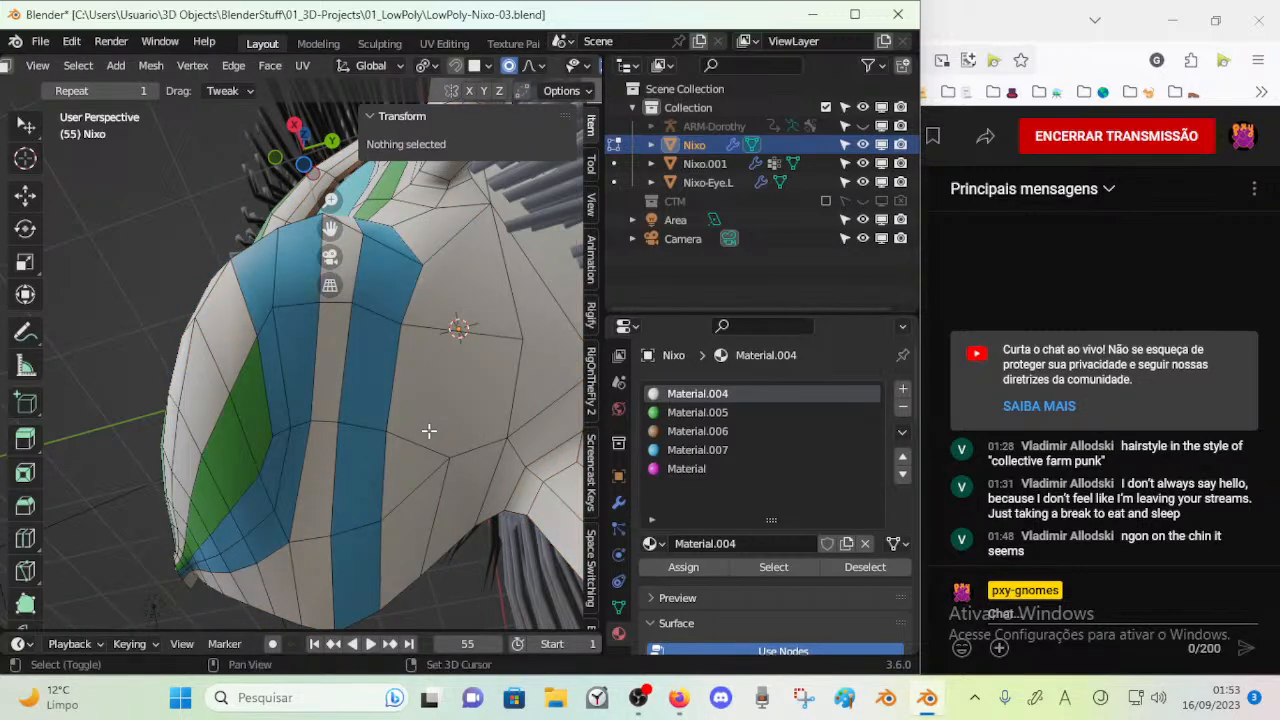
key(a)
key(shift+e)
text(0.2)
key(Return)
key(alt+a)
Inspect the smoothed snout stripes from several angles outside mesh editing and check the mesh's vertex groups
middle_drag(364, 433, 240, 492)
key(Tab)
key(n)
key(Tab)
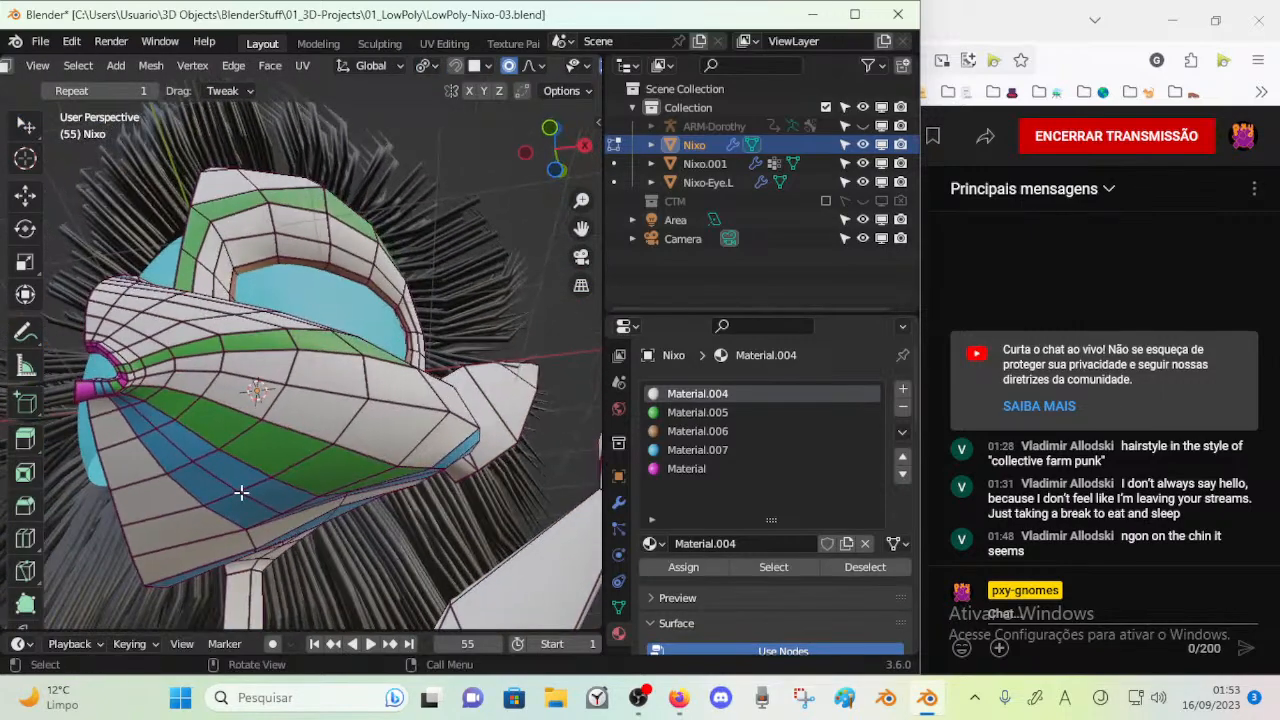
key(Tab)
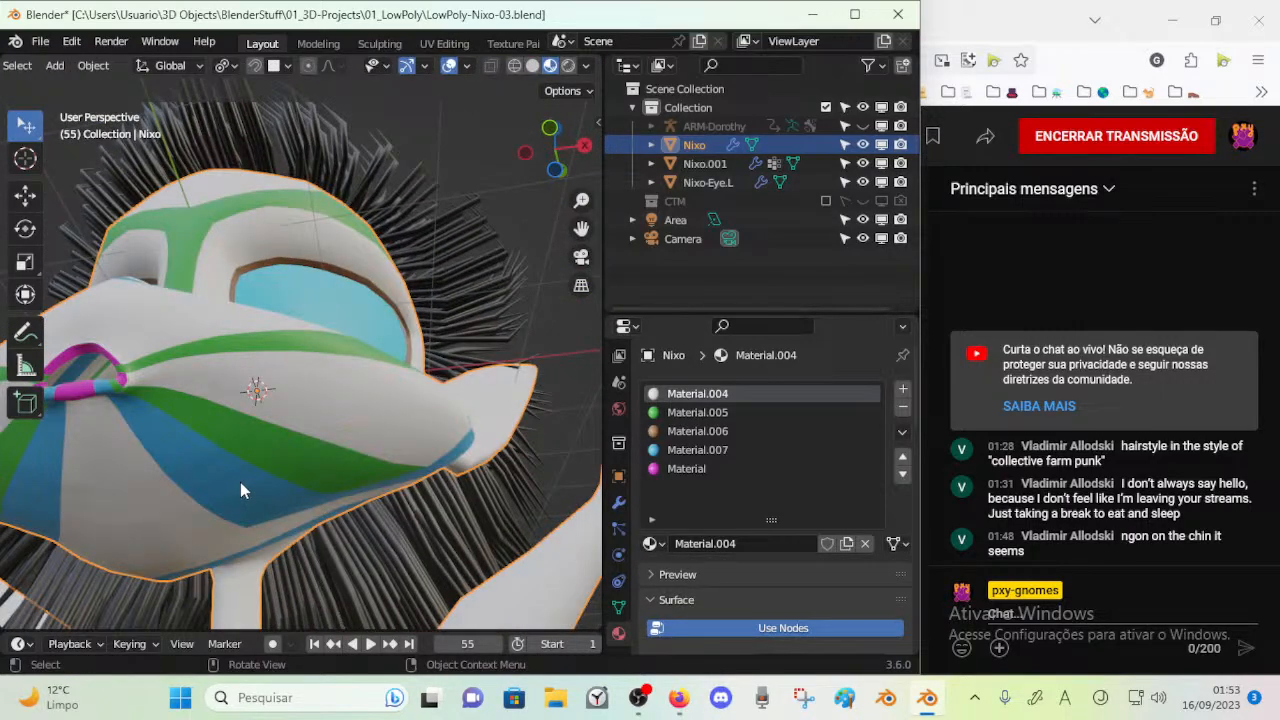
middle_drag(189, 482, 187, 527)
key(Tab)
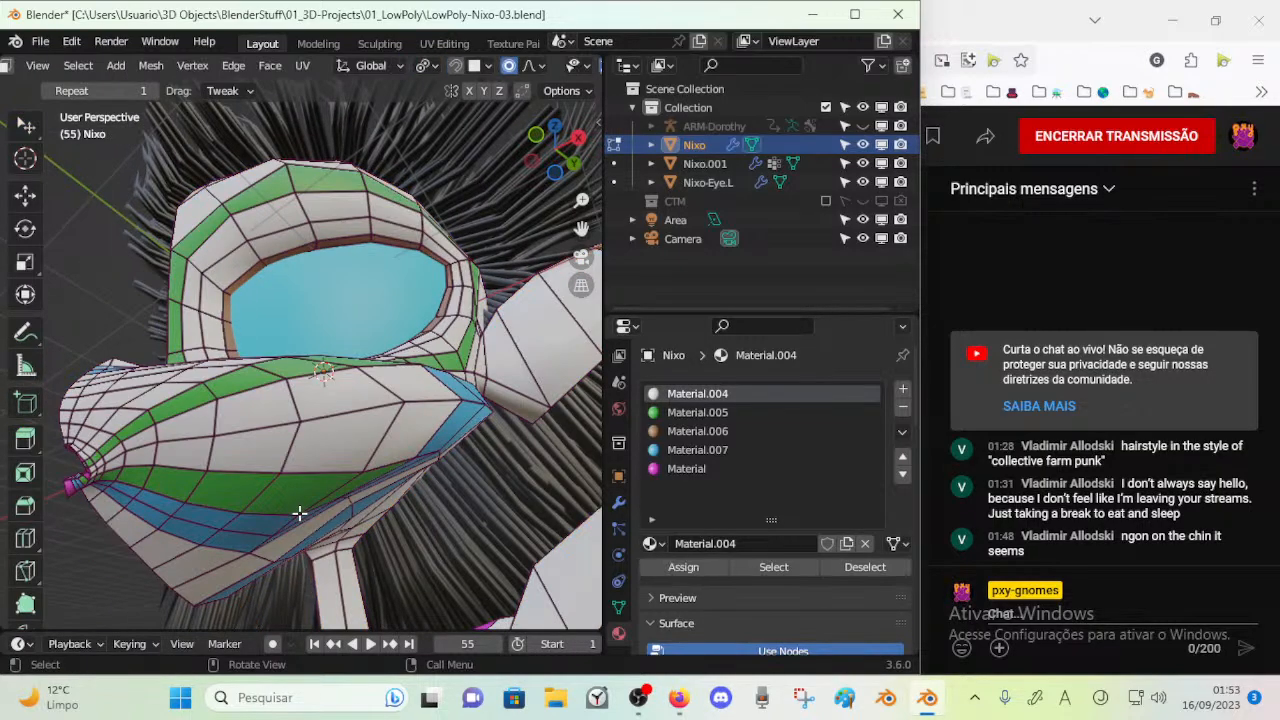
click(617, 607)
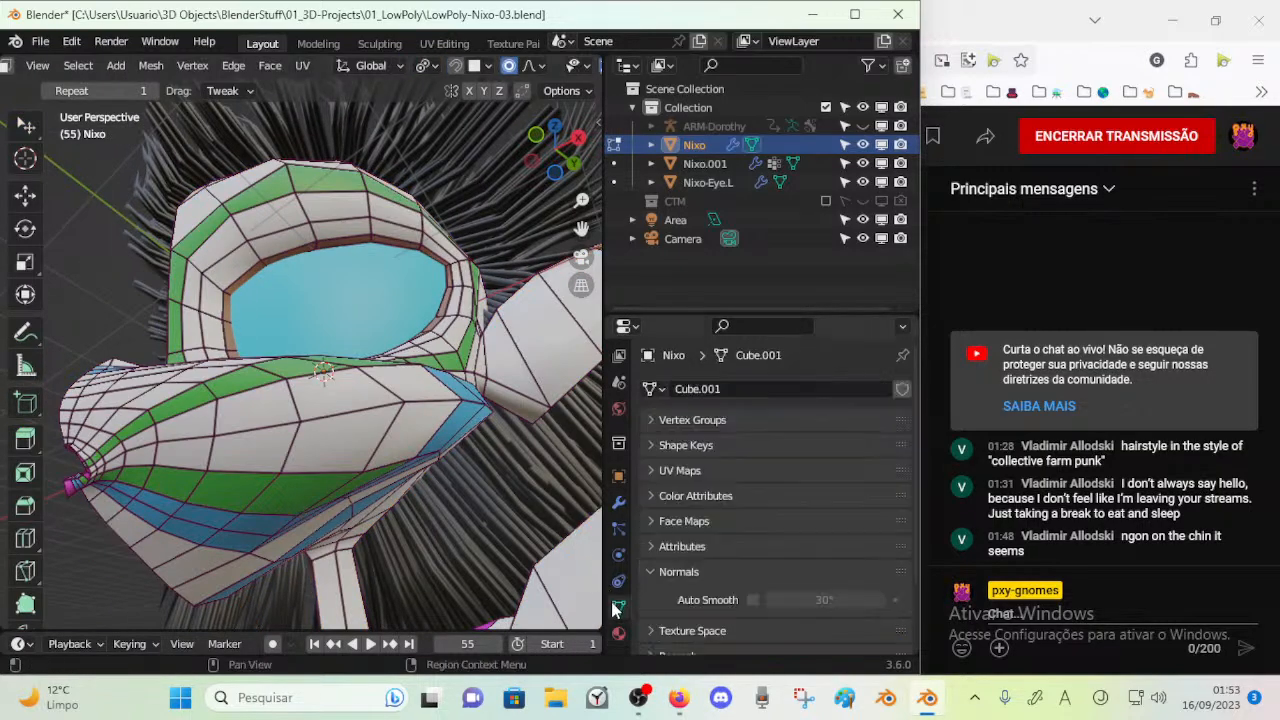
click(660, 424)
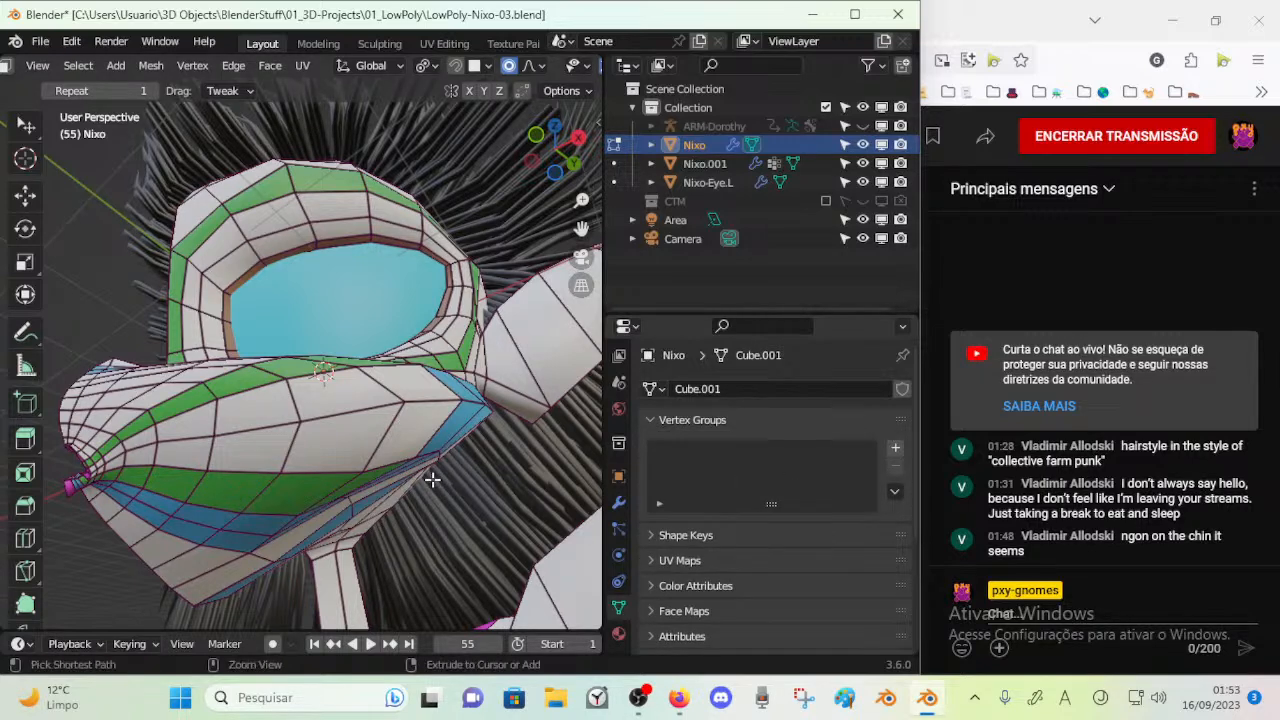
key(Tab)
key(Tab)
Move the rear cheek vertex between the ear and the neck with smooth proportional editing
middle_drag(400, 458, 536, 425)
key(c)
click(580, 411)
key(Escape)
key(g)
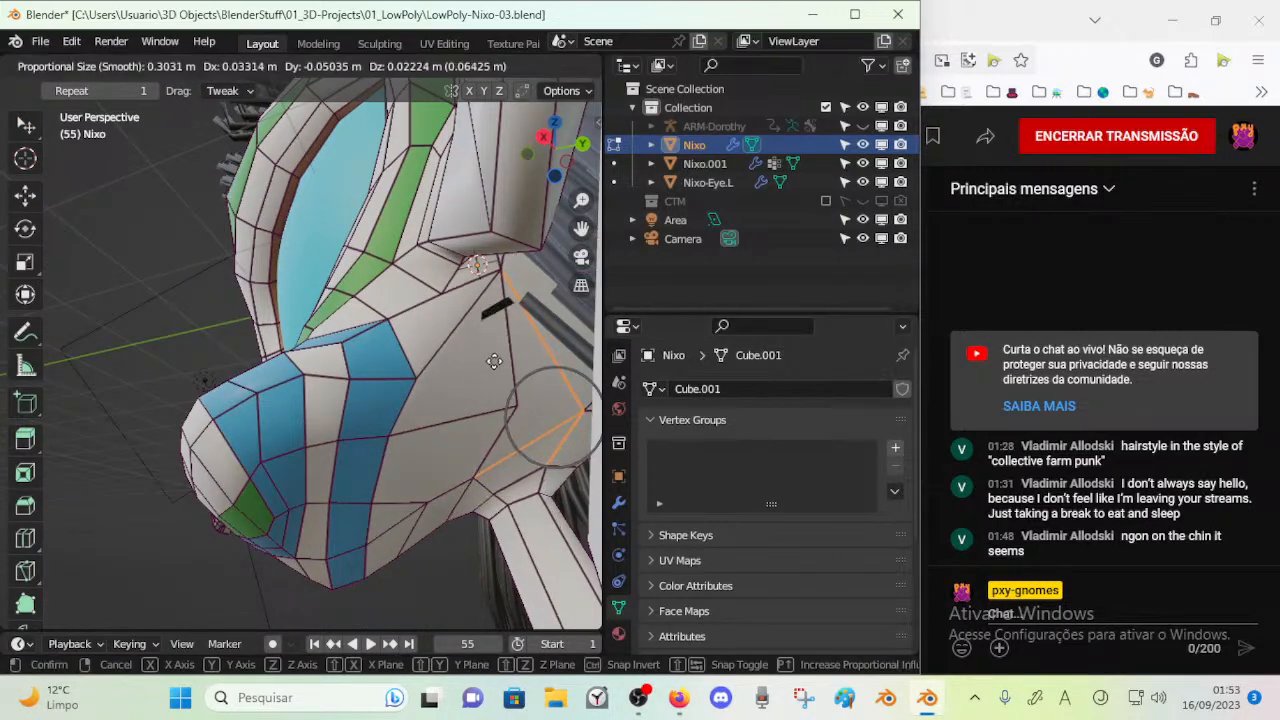
middle_drag(374, 415, 311, 395)
key(g)
click(444, 432)
Apply smooth shading to the whole Nixo object
key(Tab)
right_click(311, 394)
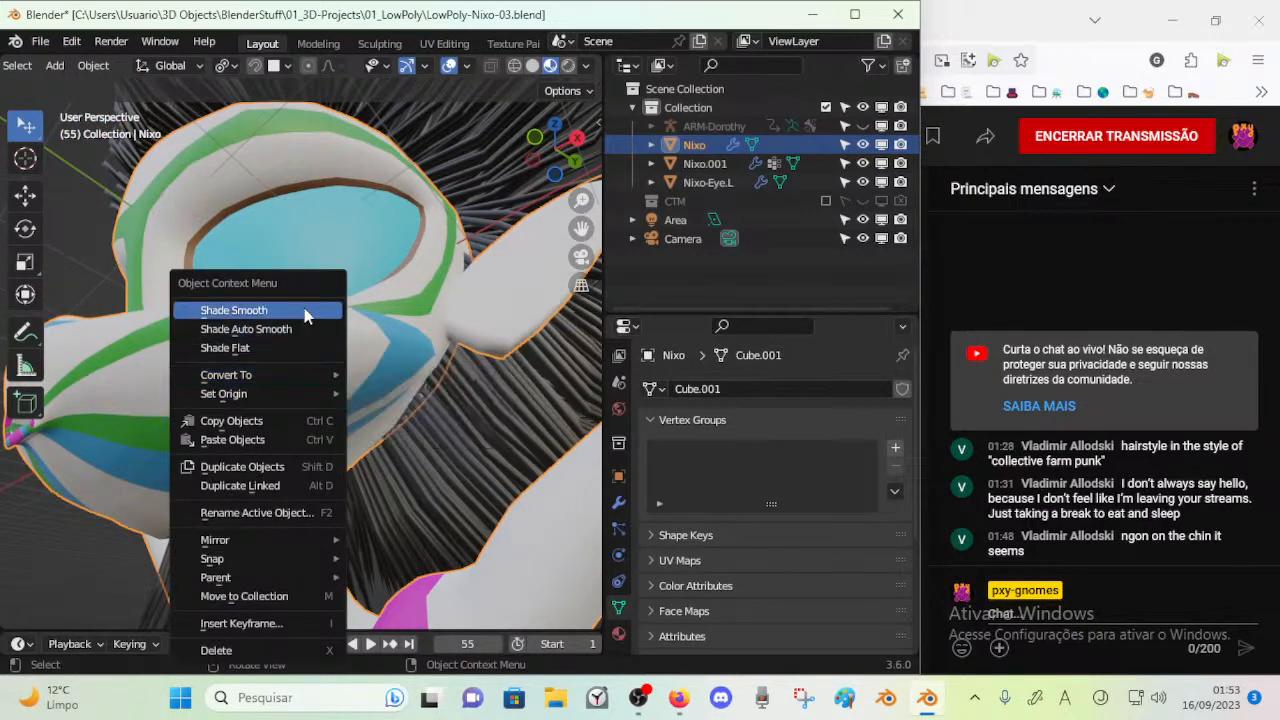
click(290, 310)
middle_drag(277, 411, 249, 466)
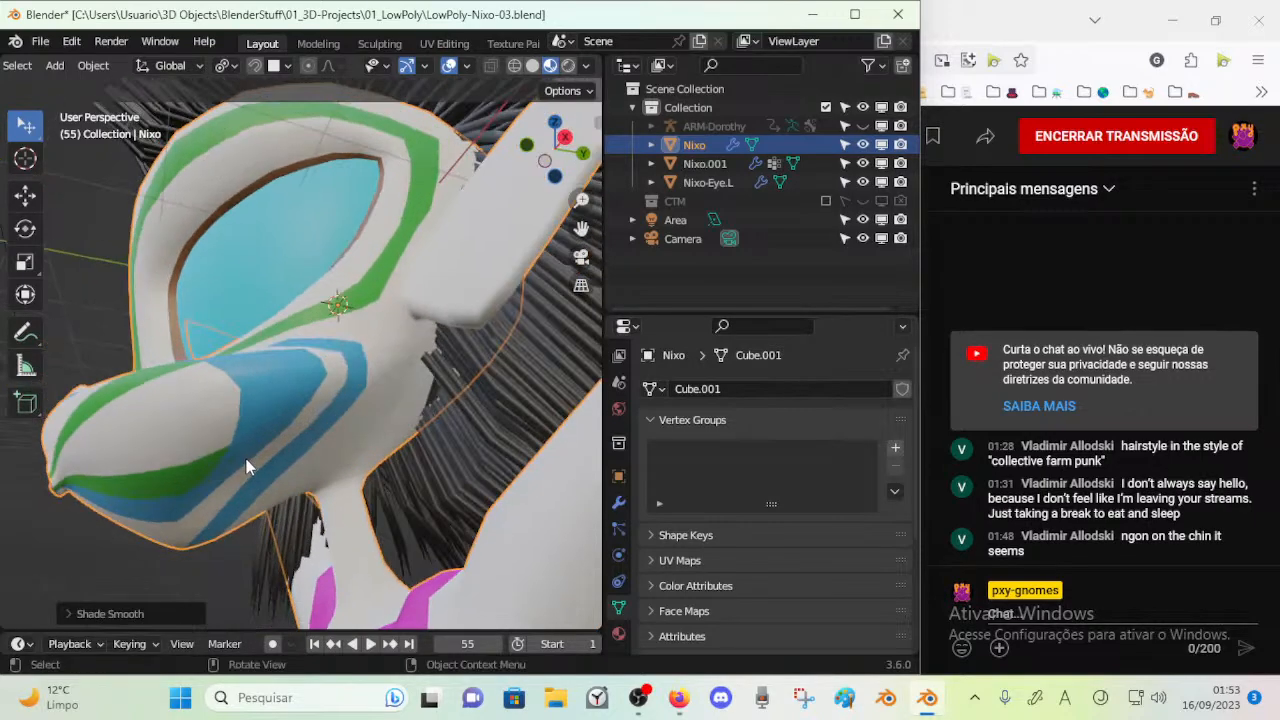
Reposition the vertices where the jaw meets the neck, with proportional editing turned off
middle_drag(389, 480, 378, 490)
key(Tab)
drag(397, 437, 386, 473)
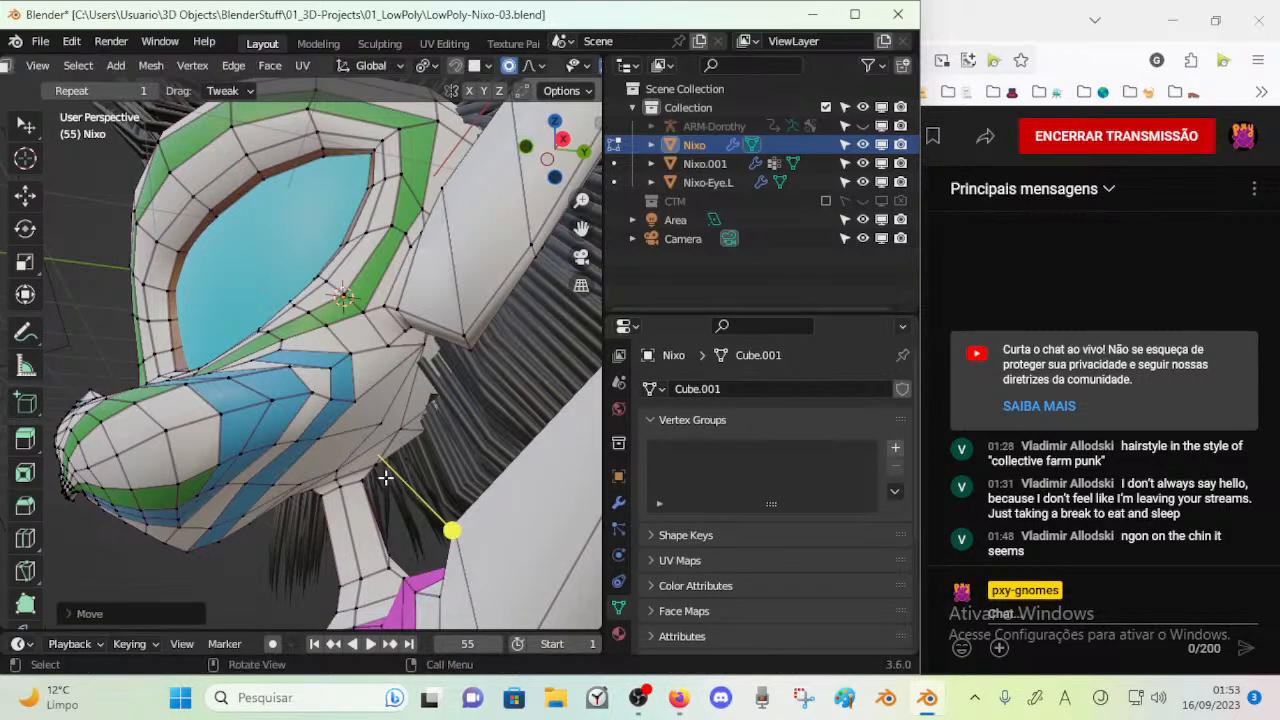
middle_drag(386, 473, 363, 482)
drag(392, 477, 386, 486)
mouse_move(423, 438)
mouse_down()
mouse_move(373, 440)
mouse_move(426, 427)
mouse_up()
key(o)
key(ctrl+z)
drag(396, 481, 386, 499)
click(385, 500)
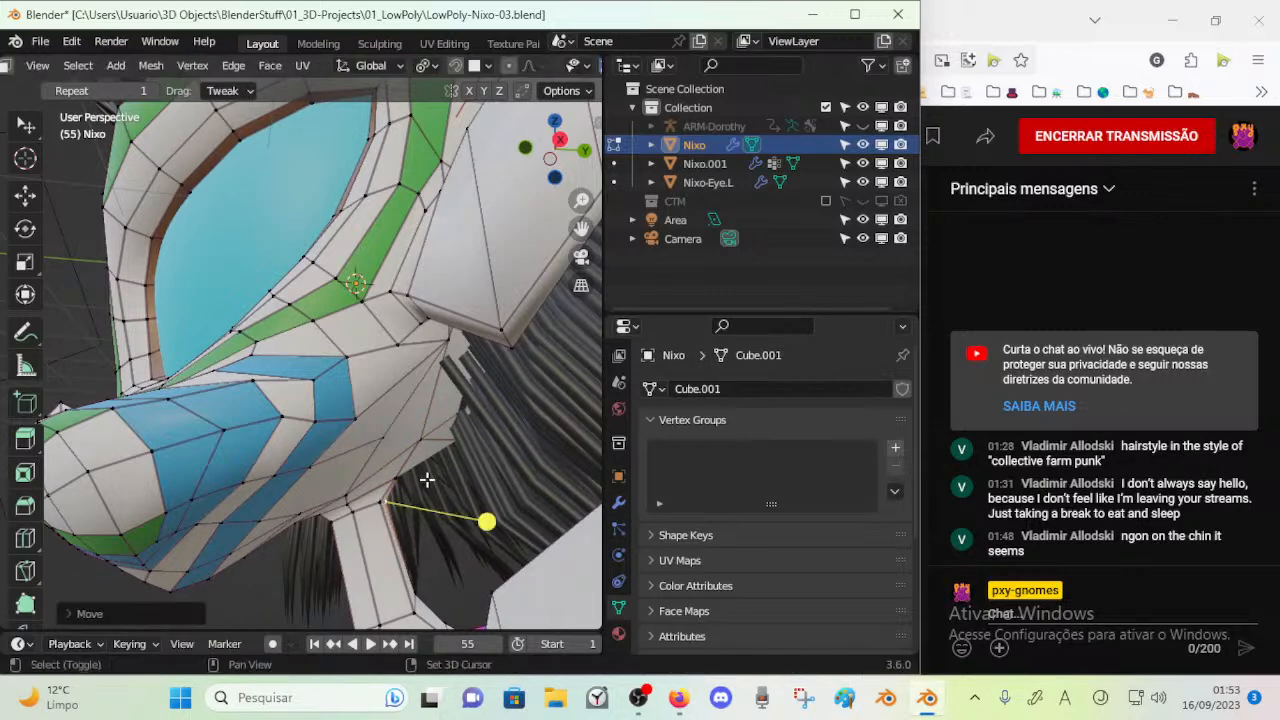
middle_drag(377, 497, 364, 512)
shift+drag(398, 496, 440, 459)
Adjust individual vertices around the rear jaw and cheek to refine the contour, and turn proportional editing back on
middle_drag(400, 470, 278, 437)
drag(360, 324, 355, 318)
drag(305, 368, 302, 366)
click(262, 316)
drag(262, 316, 254, 308)
middle_drag(269, 372, 289, 352)
drag(287, 310, 280, 307)
drag(237, 380, 215, 394)
drag(300, 446, 296, 446)
middle_drag(302, 304, 319, 314)
key(o)
Knife a new edge from the inner cheek vertex across the rear cheek faces above the neck joint
middle_drag(312, 440, 414, 463)
alt+click(415, 460)
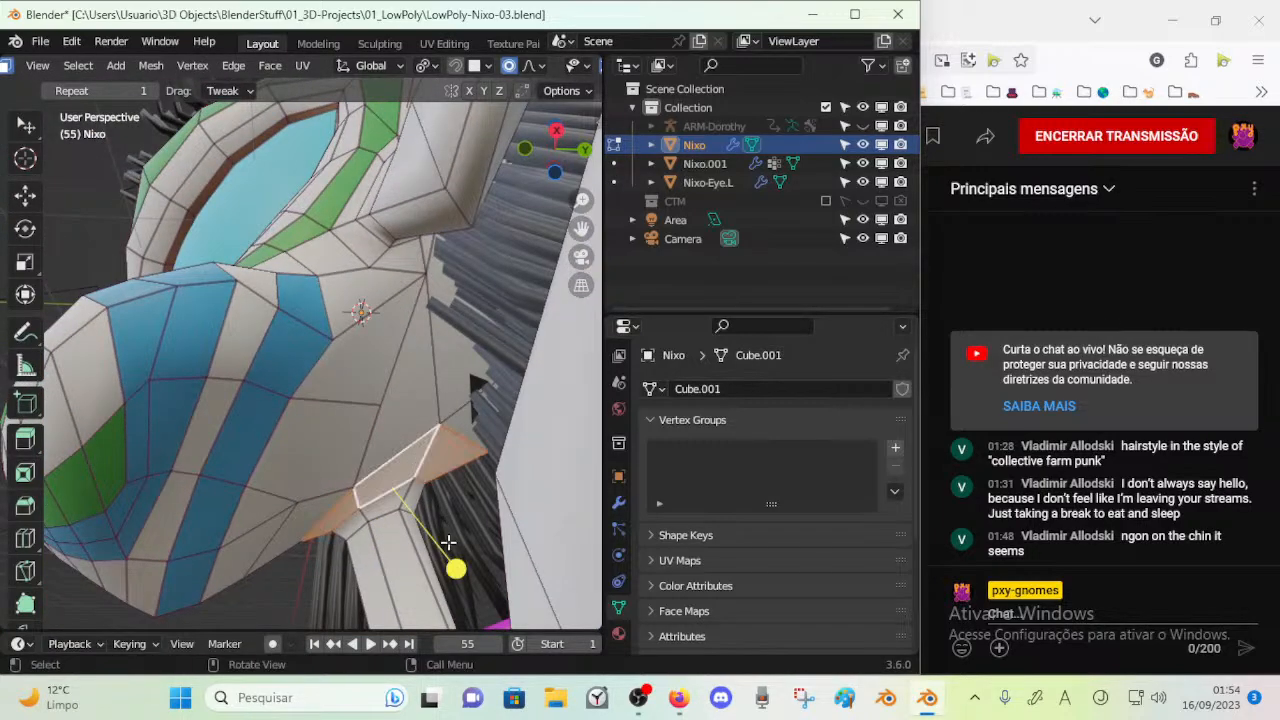
drag(460, 566, 462, 578)
alt+click(428, 486)
alt+click(429, 519)
middle_drag(429, 519, 330, 480)
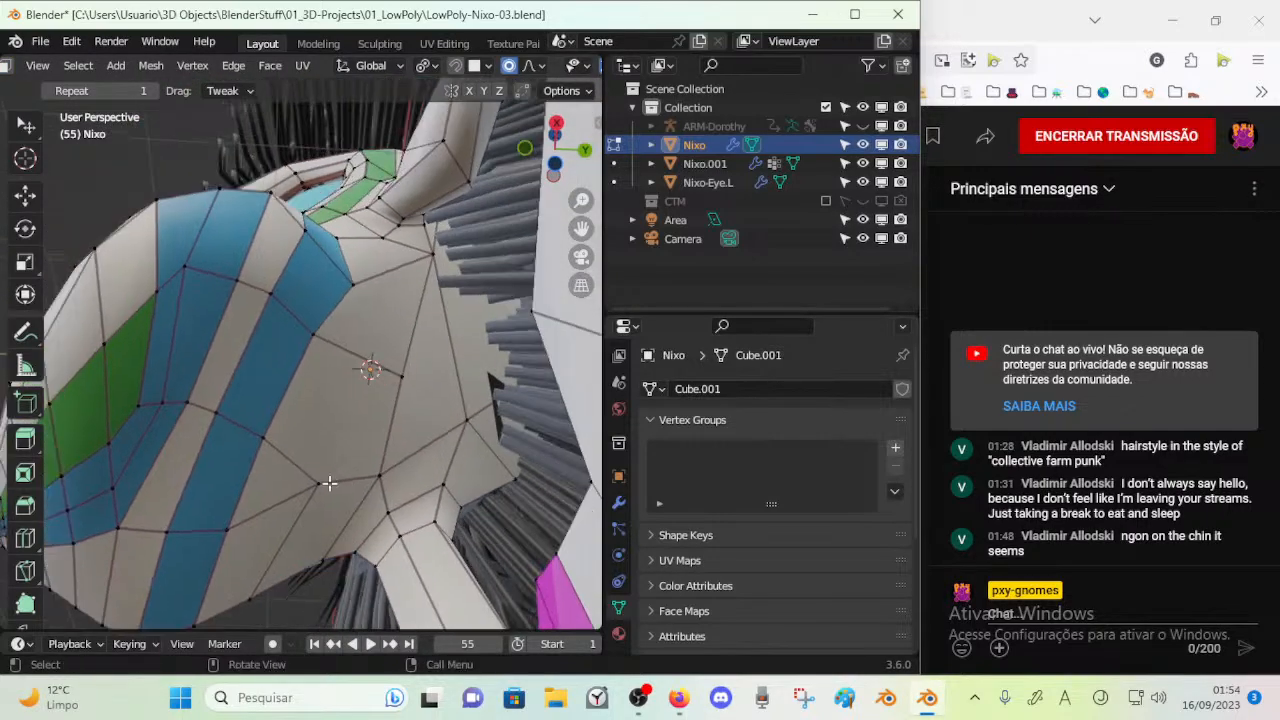
key(k)
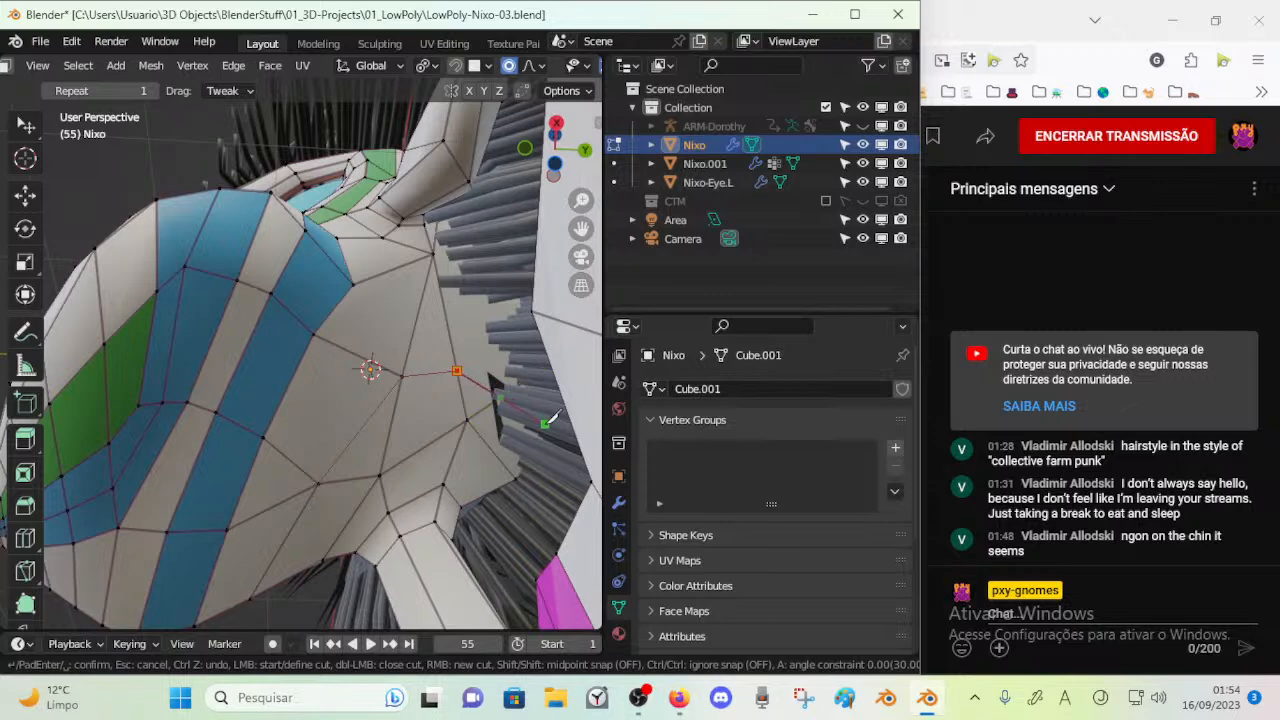
middle_drag(478, 388, 479, 476)
key(Return)
click(488, 440)
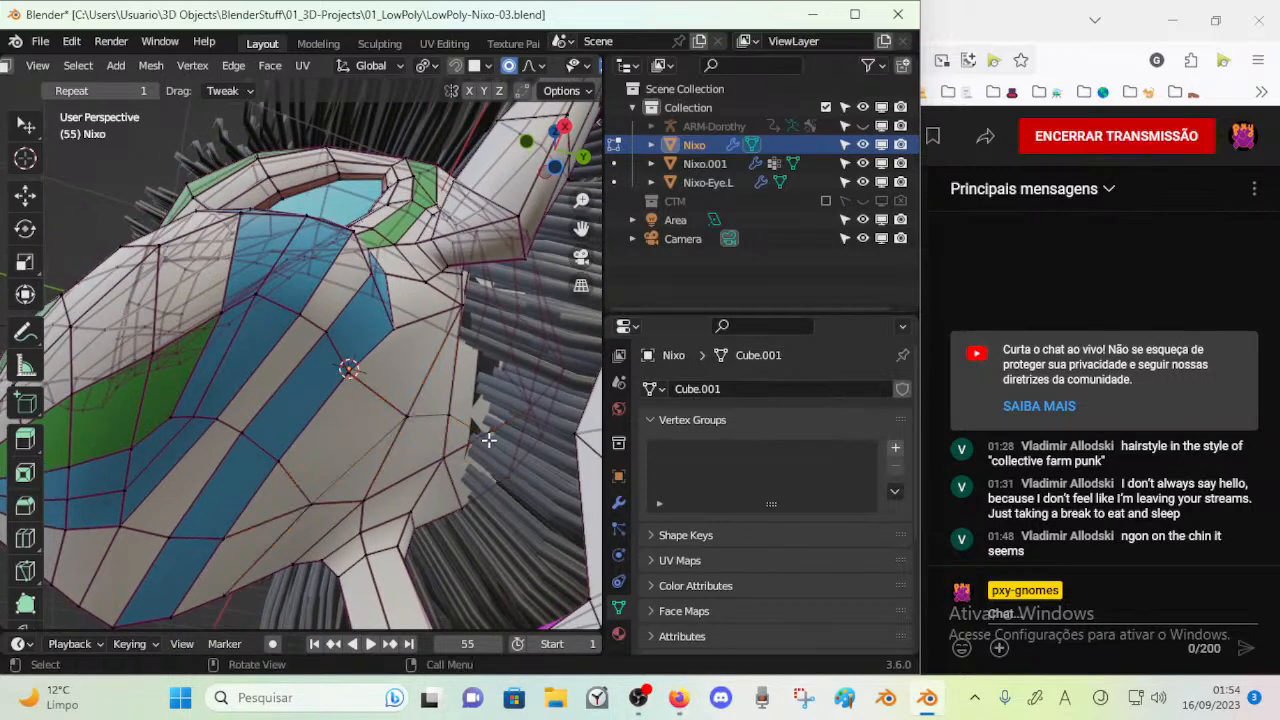
Slide the new cut's vertex at the back of the cheek along its edge
middle_drag(480, 428, 533, 430)
key(shift+v)
click(502, 421)
key(alt+a)
Merge the slid vertex at the back of the cheek with its neighbouring cut vertex
key(k)
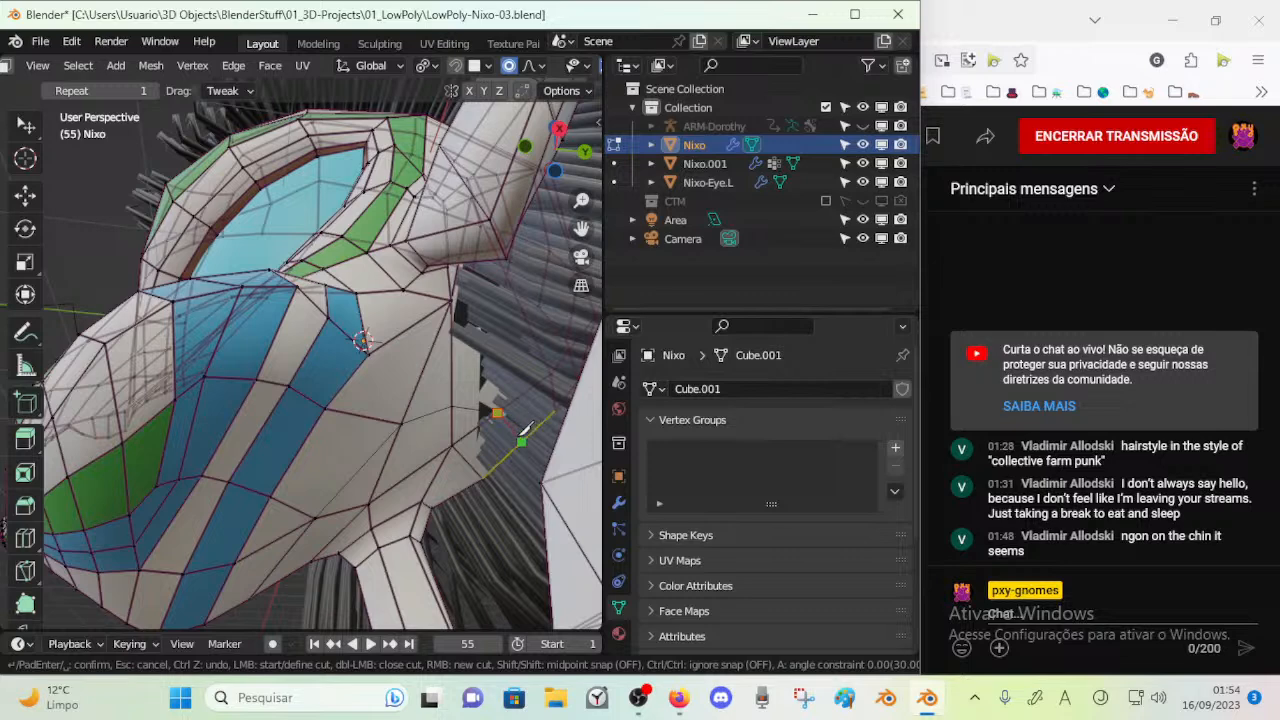
key(Escape)
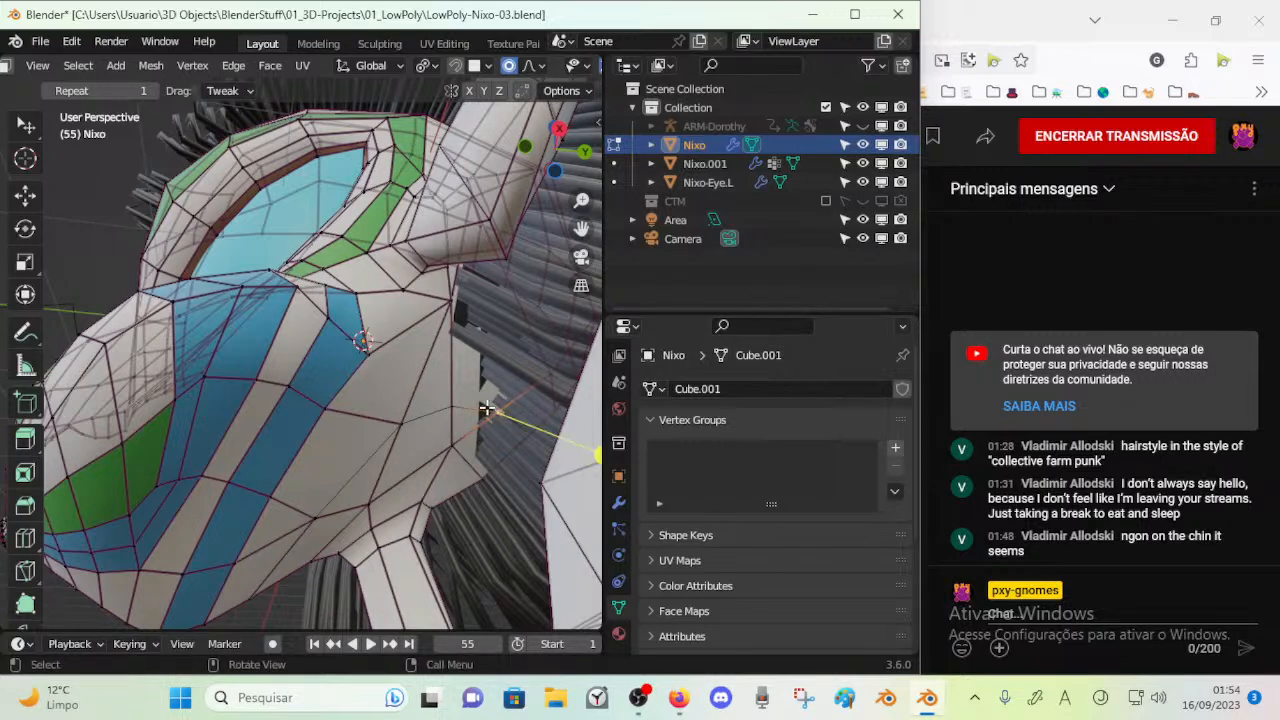
shift+click(447, 403)
key(m)
click(447, 403)
Shift the cheek vertices and the border vertex of the rear blue stripe to even out the edge flow
key(g)
click(355, 430)
click(308, 509)
key(g)
click(322, 499)
click(274, 494)
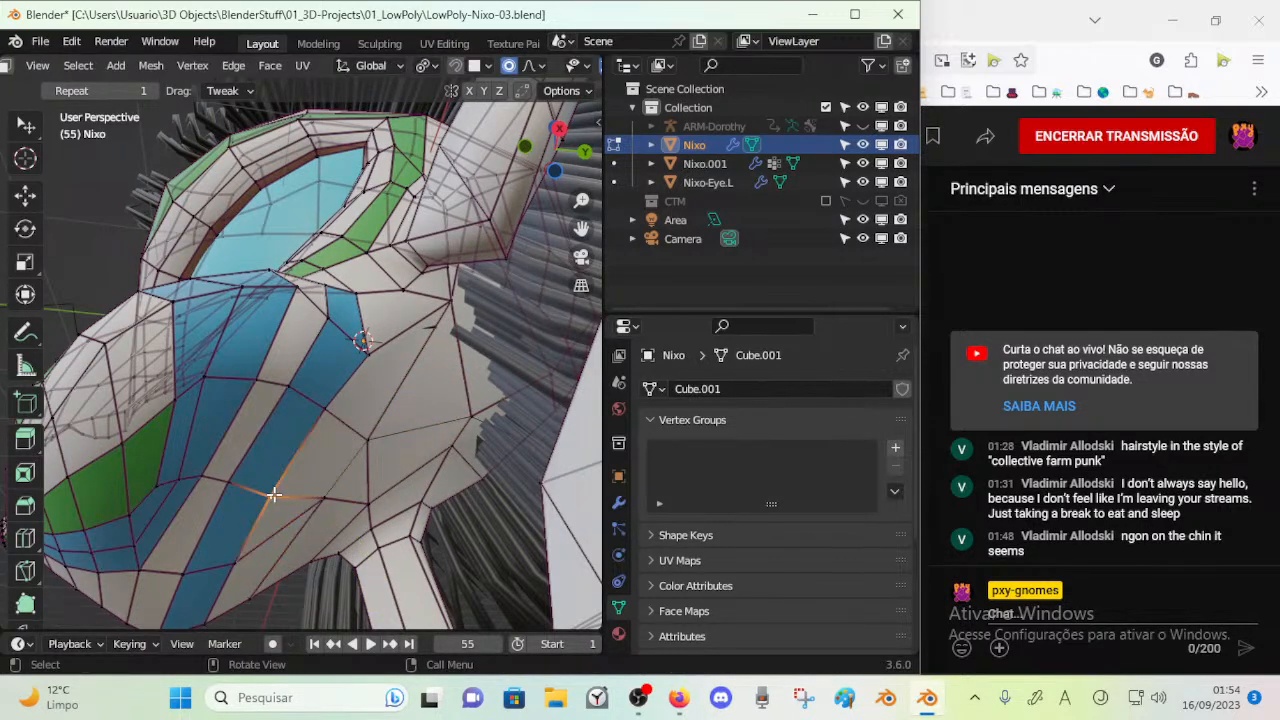
key(g)
click(274, 483)
Slide and move the rear cheek vertices above the neck joint to space the faces more evenly
click(360, 433)
click(450, 448)
key(g)
key(g)
click(443, 470)
click(481, 478)
key(g)
click(394, 427)
Move the upper cheek vertices behind the stripe and below the ear to even out their faces
click(378, 359)
key(g)
click(381, 327)
click(447, 304)
key(g)
click(442, 320)
Leave mesh editing, save the file and select the Nixo.001 hair object
middle_drag(442, 320, 331, 226)
key(Tab)
middle_drag(482, 297, 421, 410)
key(ctrl+s)
click(376, 243)
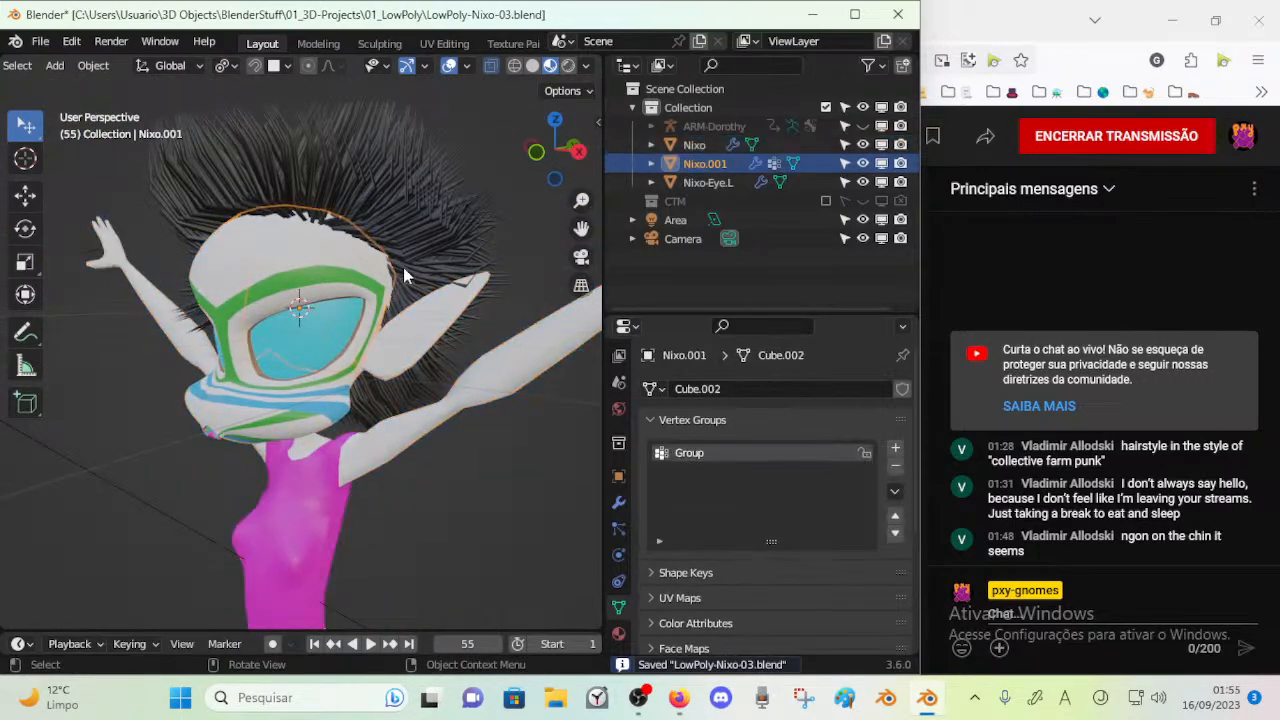
key(ctrl+Tab)
key(Escape)
scroll(411, 355, up, 2)
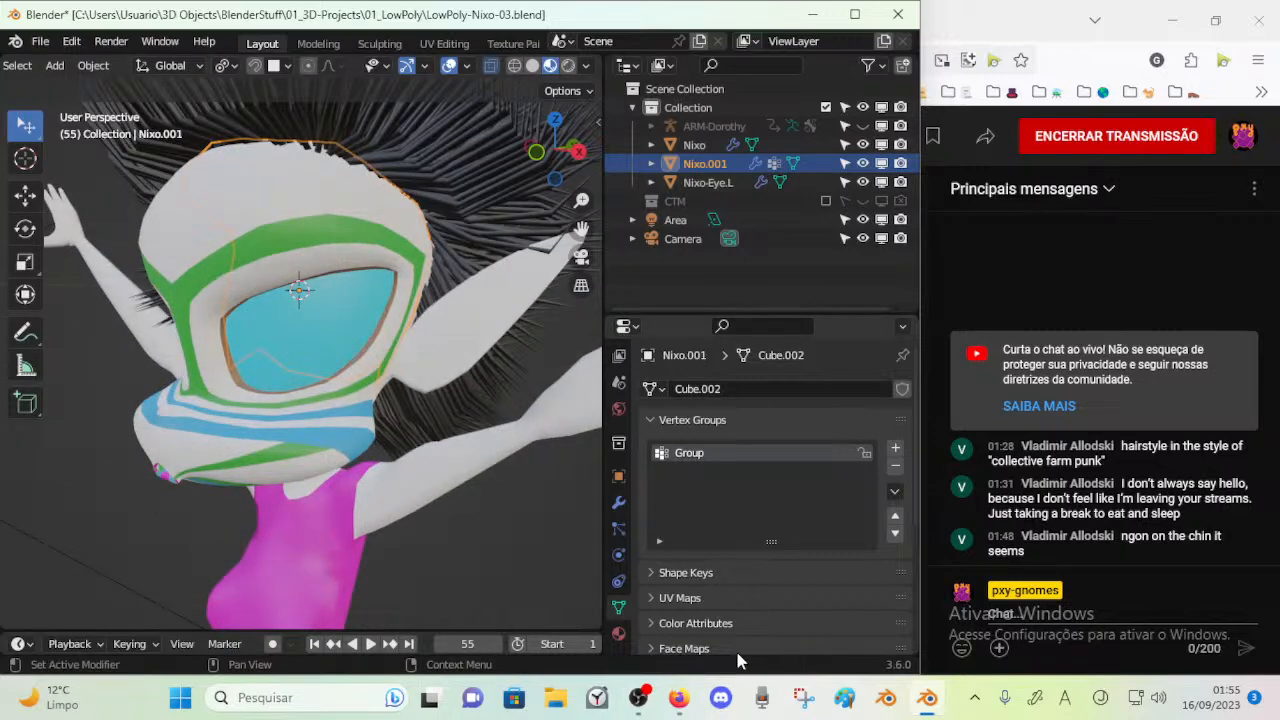
click(679, 697)
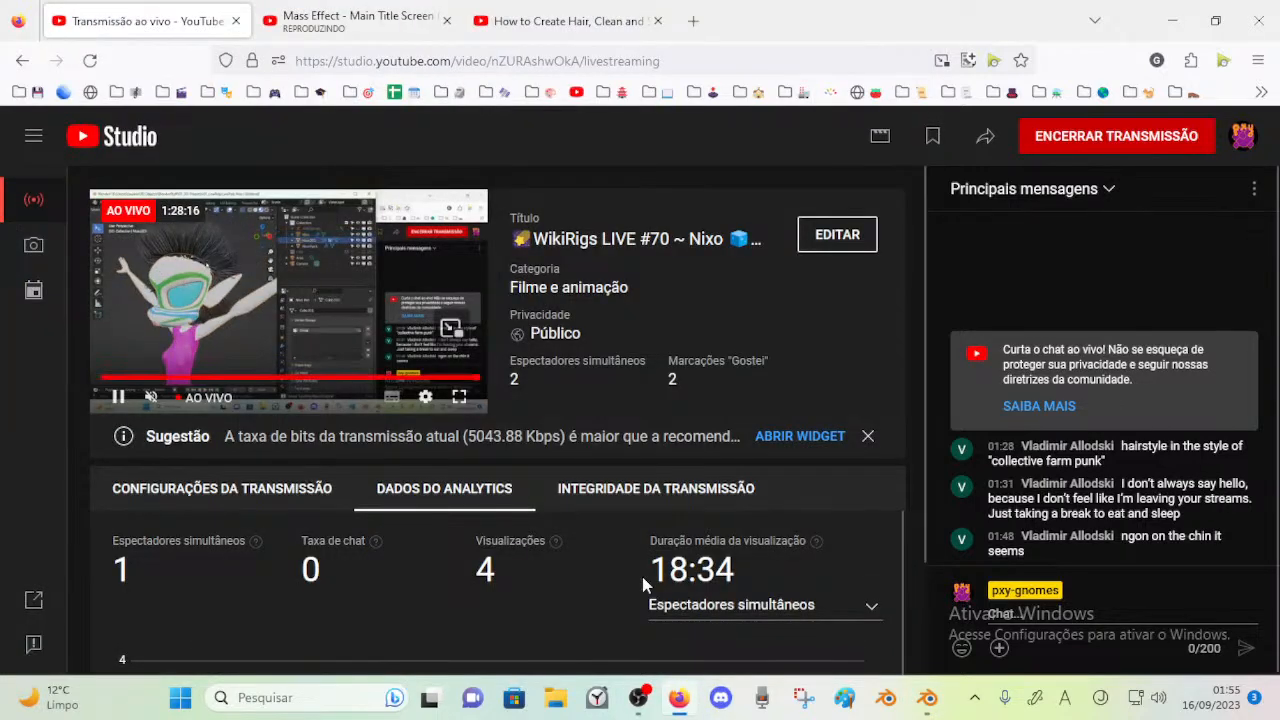
click(928, 698)
middle_drag(398, 396, 463, 227)
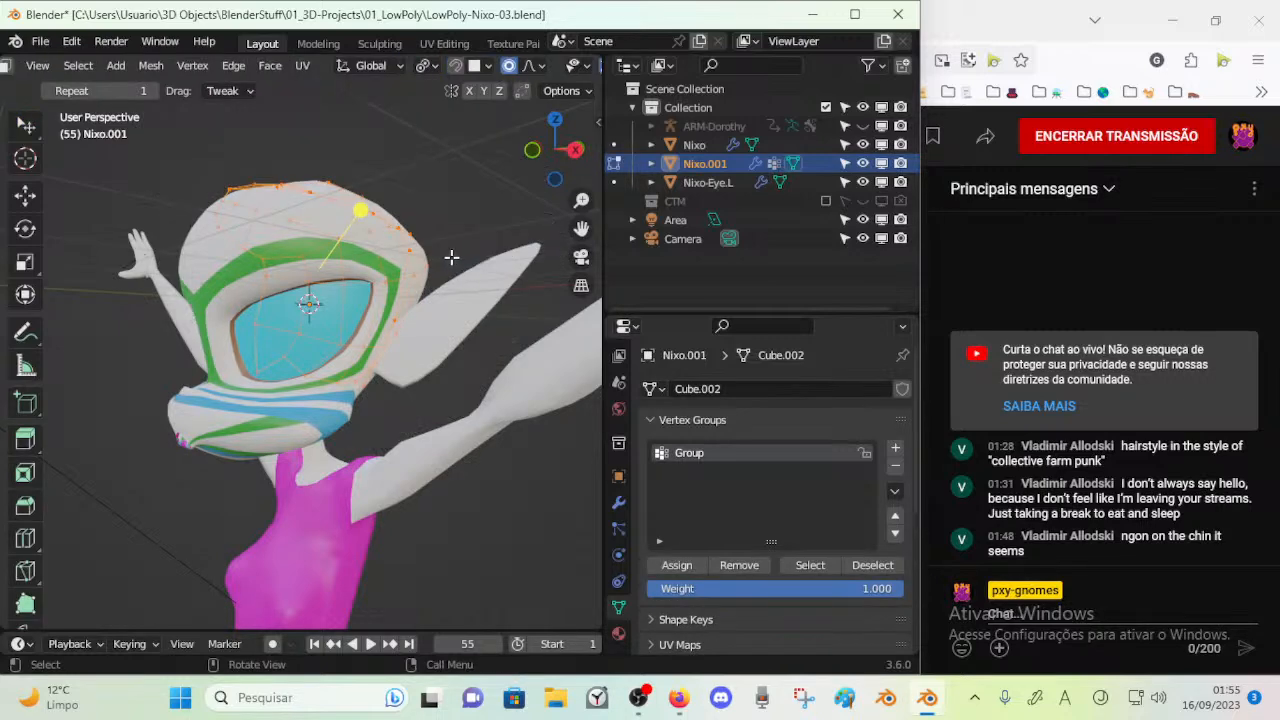
Switch the hair object to Particle Edit and comb the strands at the back of the head down towards the neck
key(ctrl+Tab)
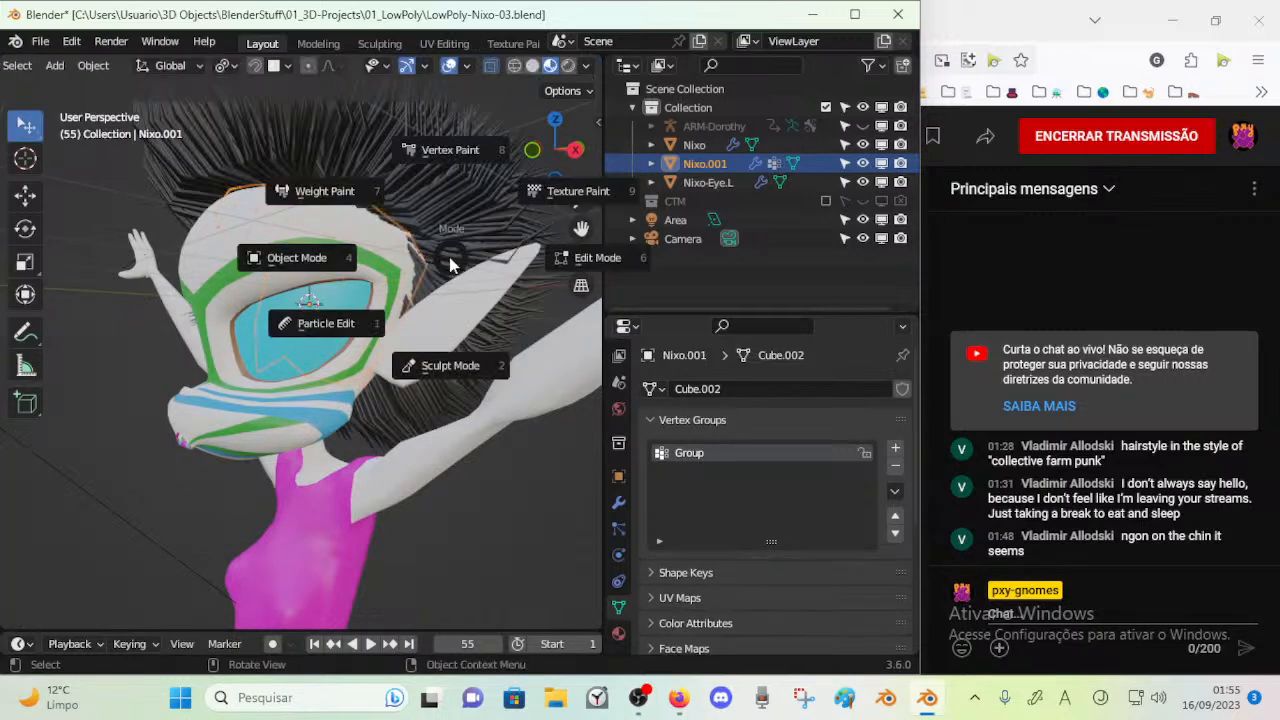
click(338, 335)
mouse_move(338, 335)
middle_down()
mouse_move(406, 462)
mouse_move(400, 390)
mouse_move(394, 404)
mouse_move(523, 514)
mouse_move(429, 323)
middle_up()
mouse_move(406, 222)
mouse_down()
mouse_move(391, 251)
mouse_move(457, 263)
mouse_move(430, 330)
mouse_move(431, 428)
mouse_up()
scroll(431, 421, up, 1)
drag(385, 370, 416, 532)
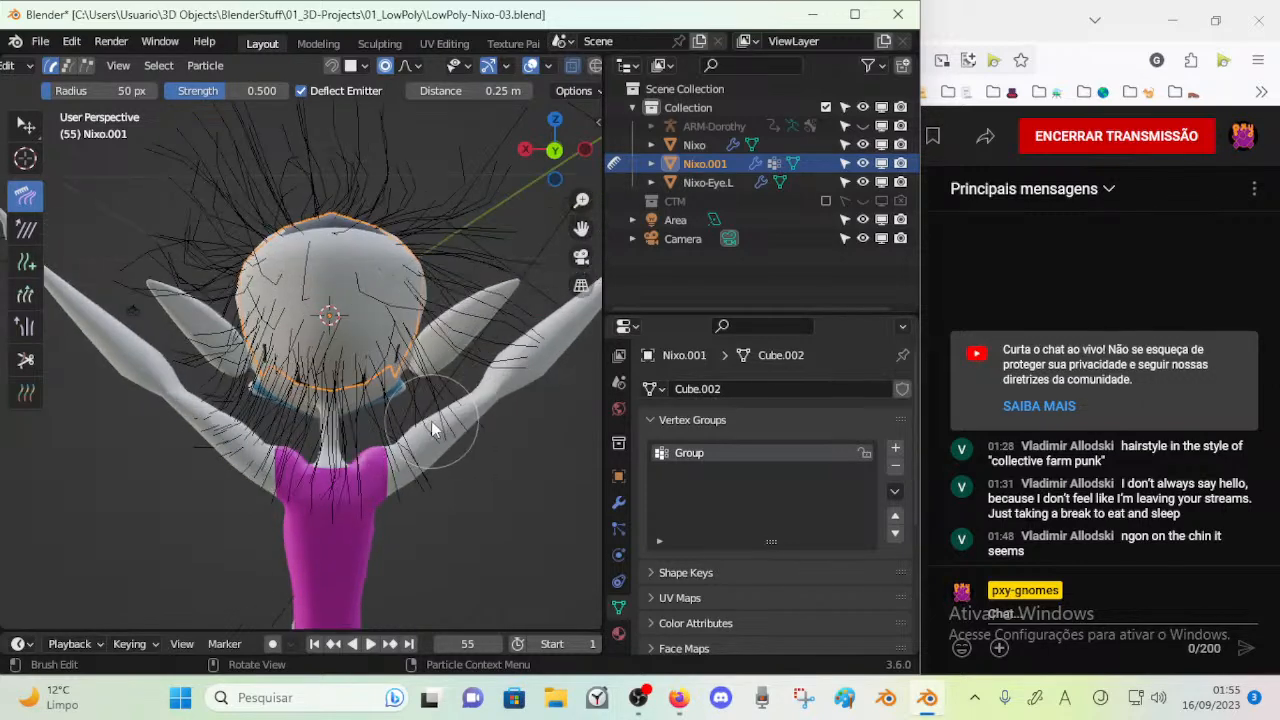
middle_drag(318, 350, 369, 446)
mouse_move(303, 292)
mouse_down()
mouse_move(270, 232)
mouse_move(210, 412)
mouse_up()
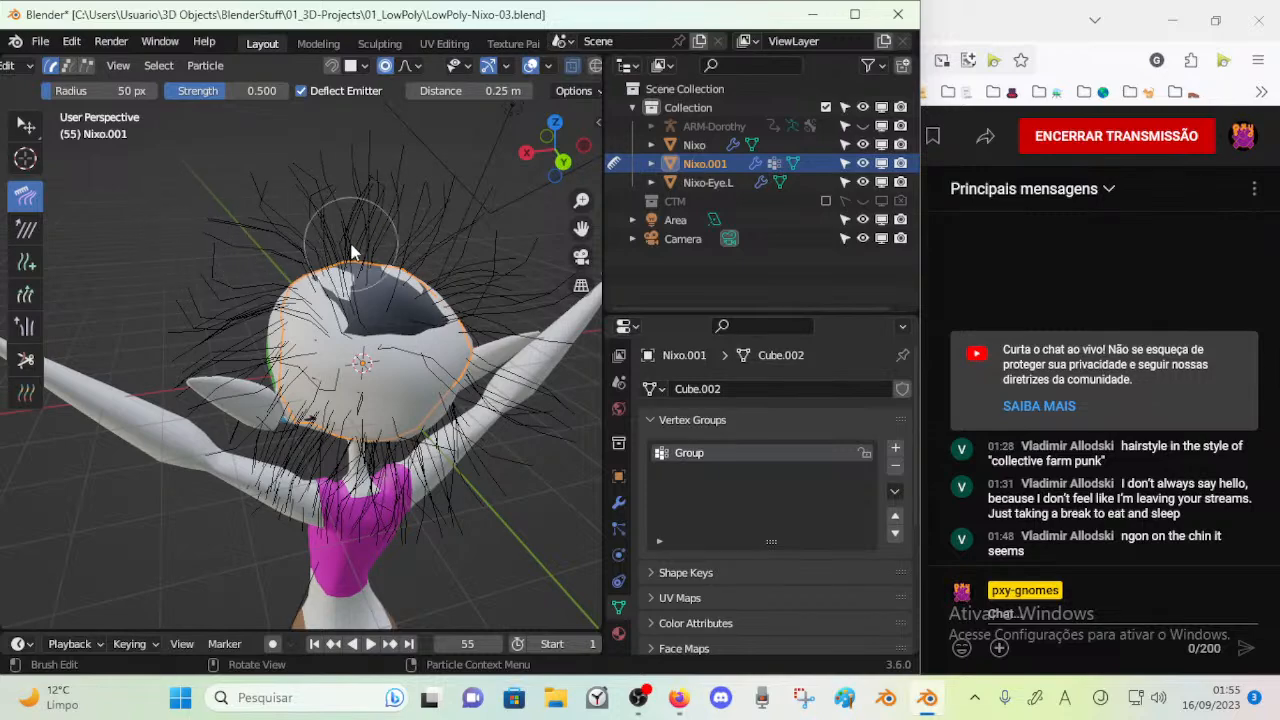
Comb the strands on the crown, front and side of the head outward and downward
mouse_move(465, 300)
middle_down()
mouse_move(477, 334)
mouse_move(435, 285)
middle_up()
drag(390, 222, 543, 464)
middle_drag(464, 303, 322, 283)
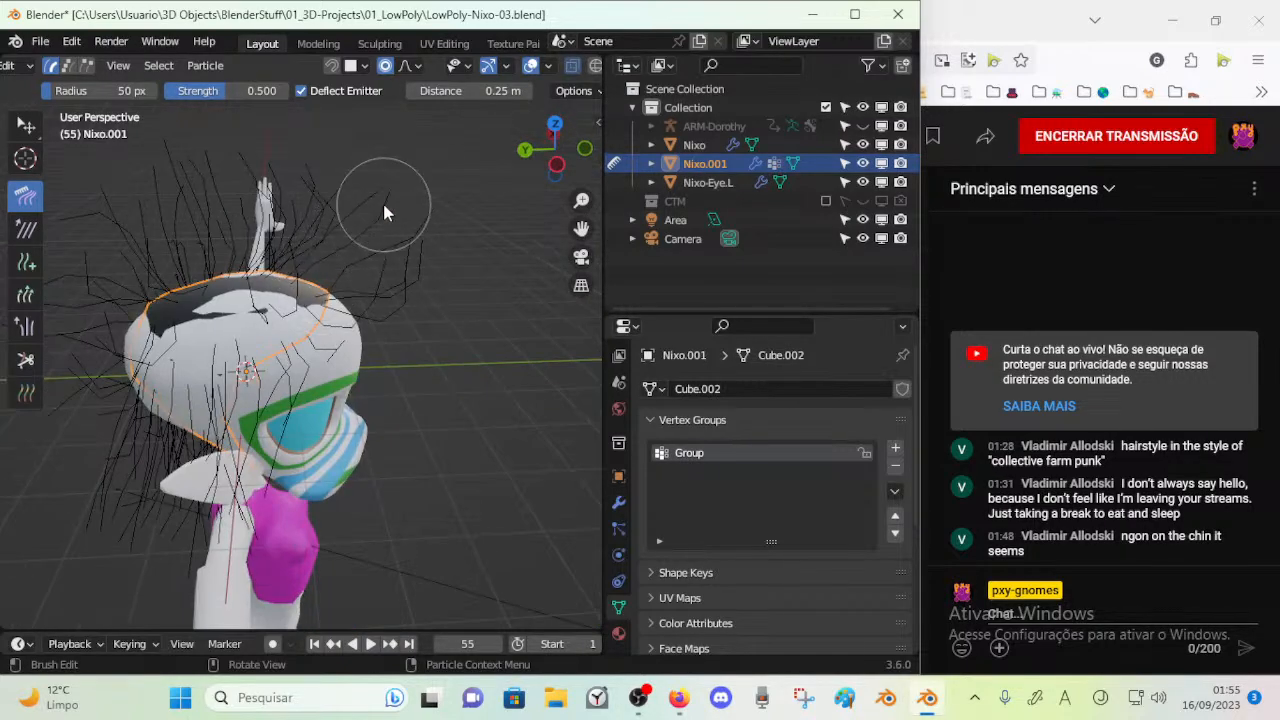
mouse_move(445, 278)
mouse_down()
mouse_move(414, 257)
mouse_move(409, 322)
mouse_up()
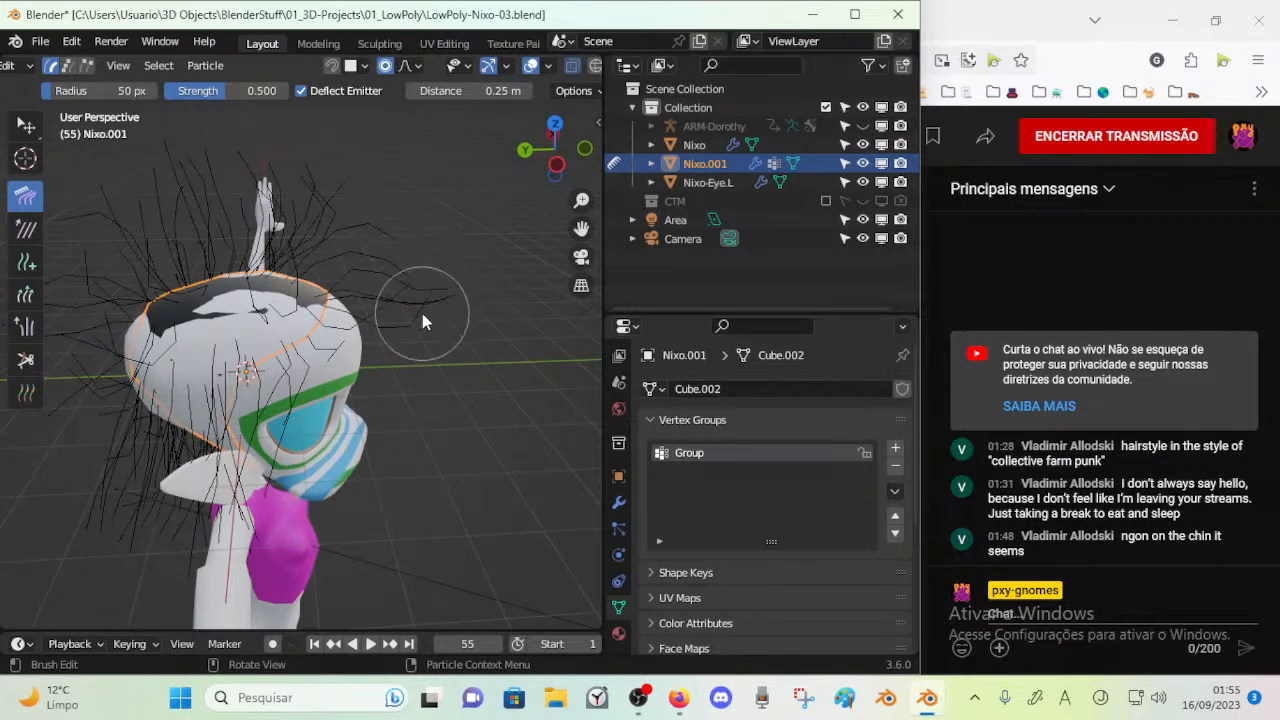
middle_drag(422, 338, 341, 318)
mouse_move(235, 267)
mouse_down()
mouse_move(191, 237)
mouse_move(172, 240)
mouse_up()
mouse_move(249, 400)
middle_down()
mouse_move(196, 392)
mouse_move(140, 430)
mouse_move(172, 498)
middle_up()
Leave Particle Edit and return the combed hair object to Object Mode
key(Tab)
middle_drag(328, 302, 330, 337)
key(Tab)
key(ctrl+Tab)
click(302, 347)
key(Tab)
key(Tab)
Make the annotation layers Note, Note.001 and Note.002 visible in the viewport
key(n)
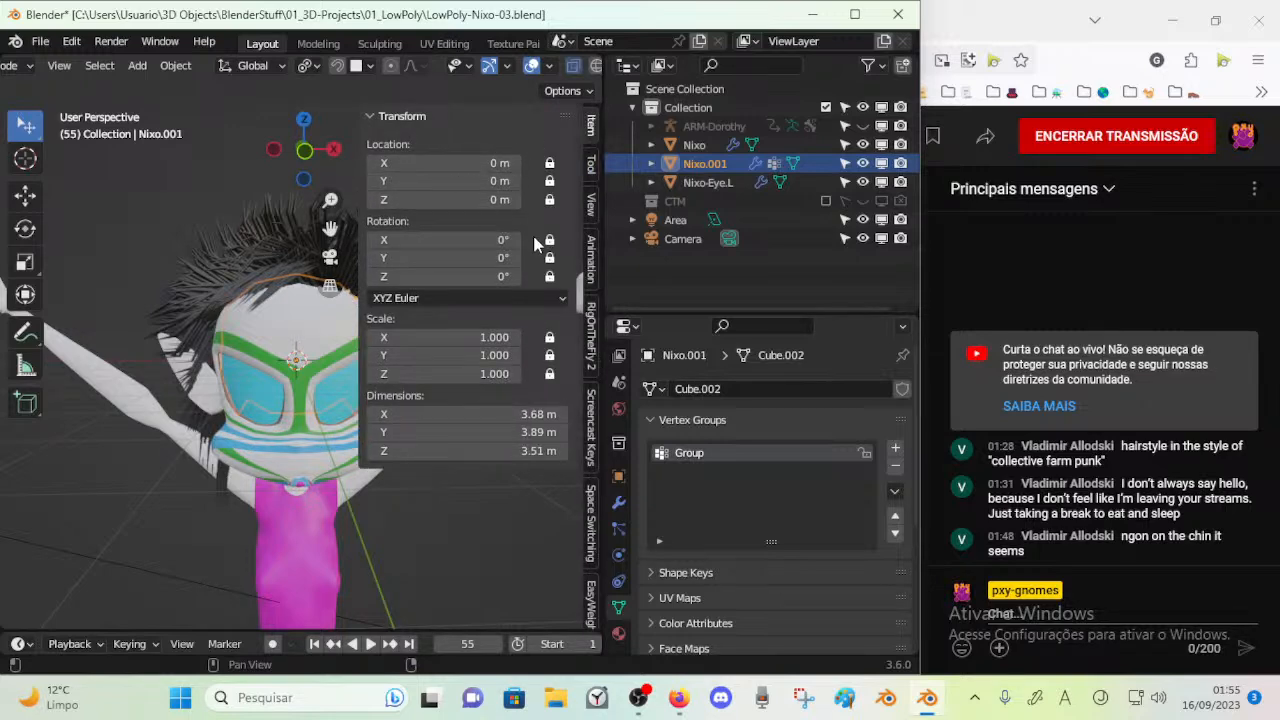
click(592, 258)
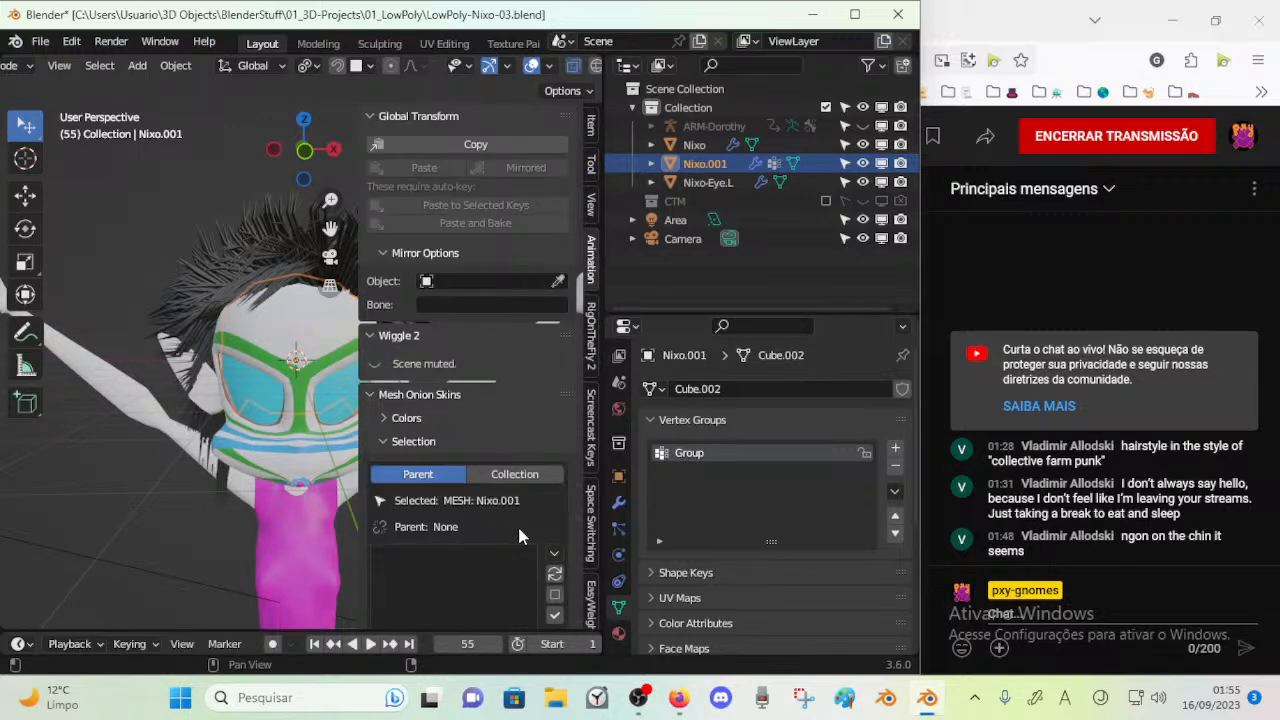
click(597, 134)
click(591, 205)
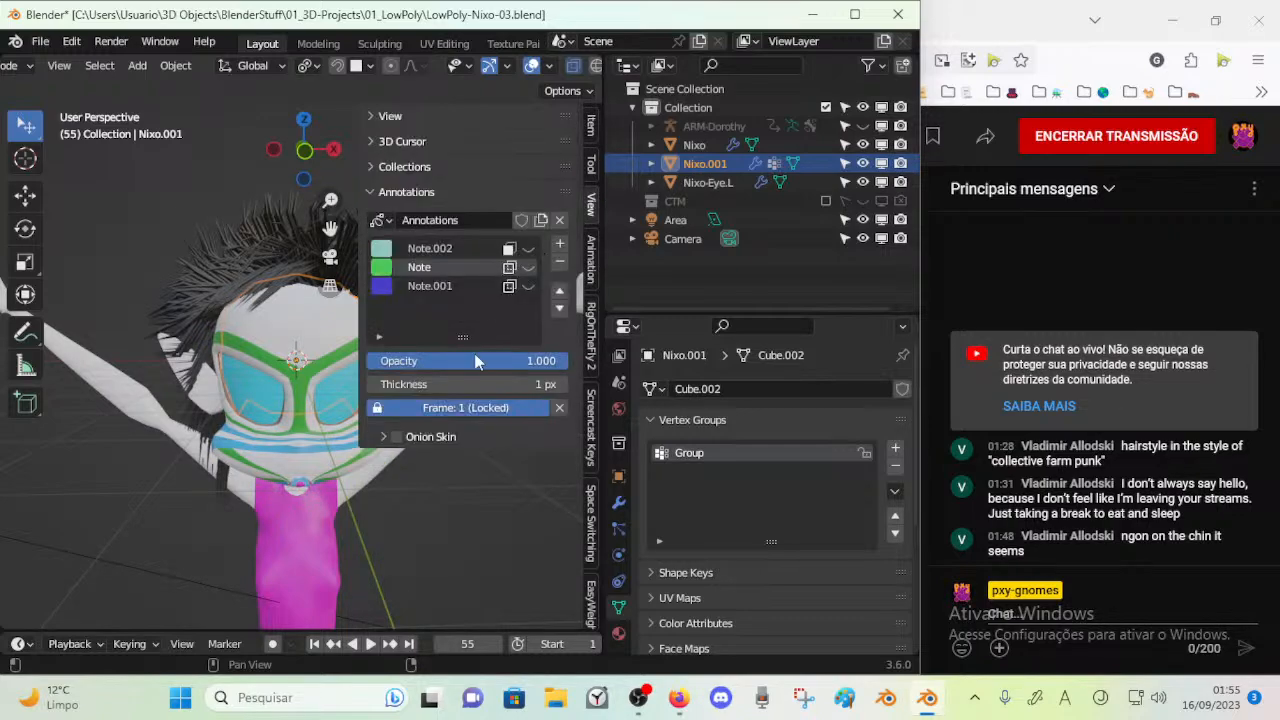
click(528, 267)
click(528, 286)
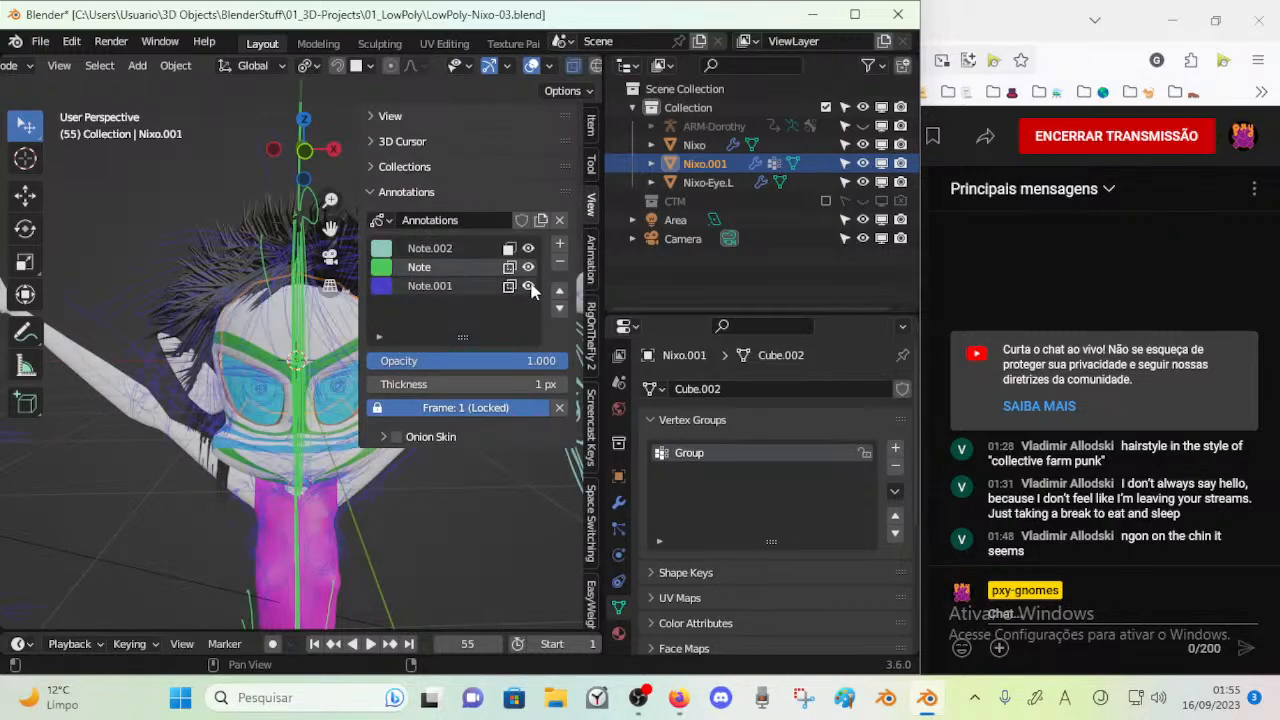
key(n)
Compare the hair's shape with the annotation sketches in perspective, front and right side views
mouse_move(322, 348)
middle_down()
mouse_move(318, 310)
mouse_move(366, 297)
middle_up()
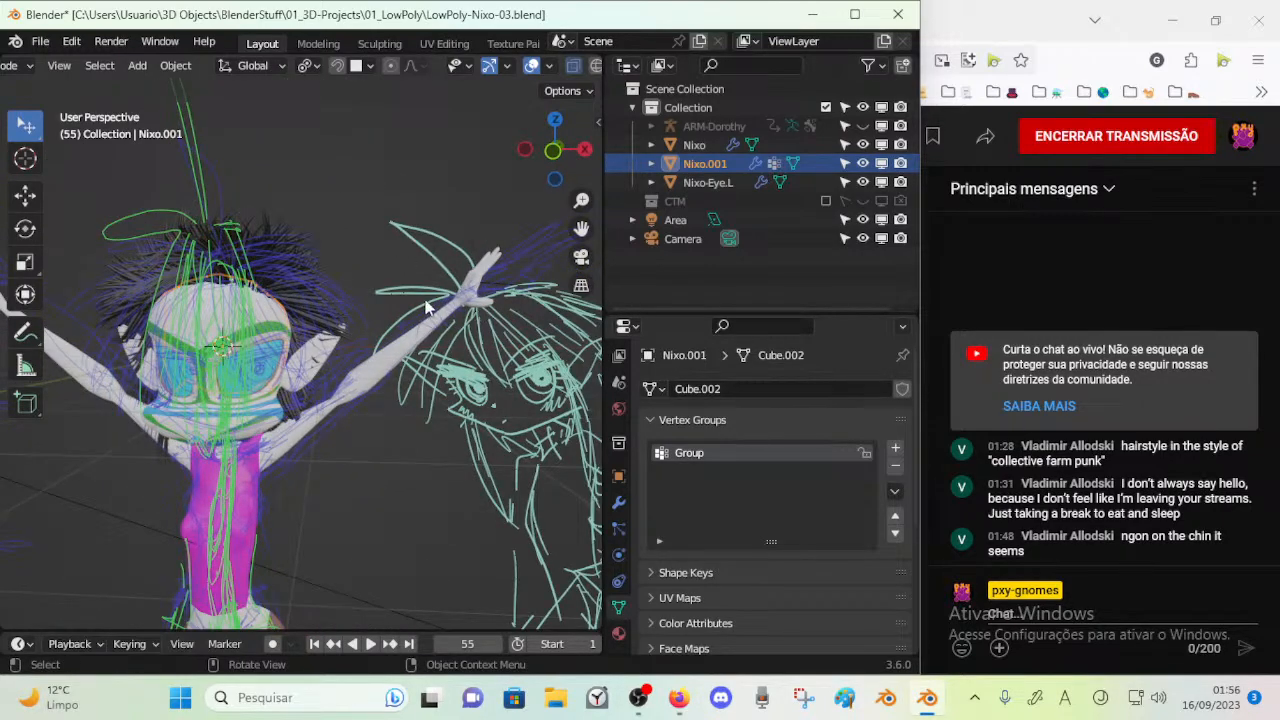
shift+middle_drag(393, 294, 472, 318)
key(KP_1)
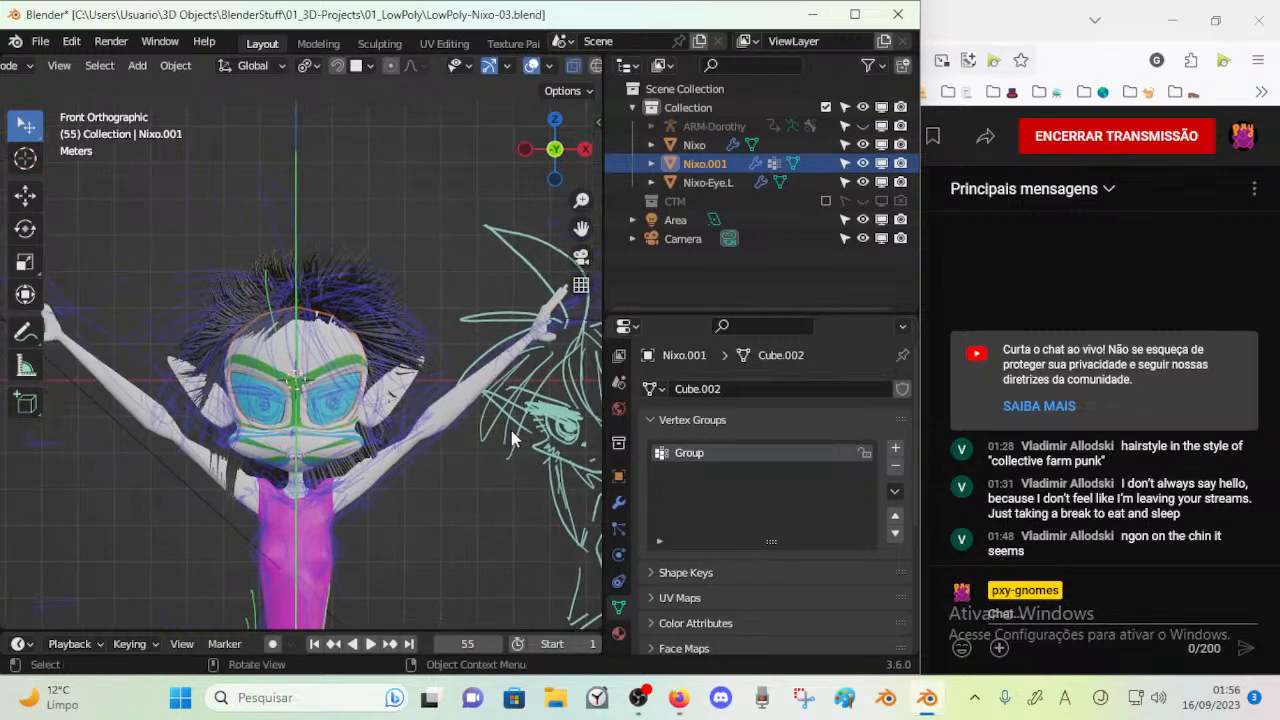
shift+middle_drag(518, 442, 476, 438)
scroll(490, 493, up, 4)
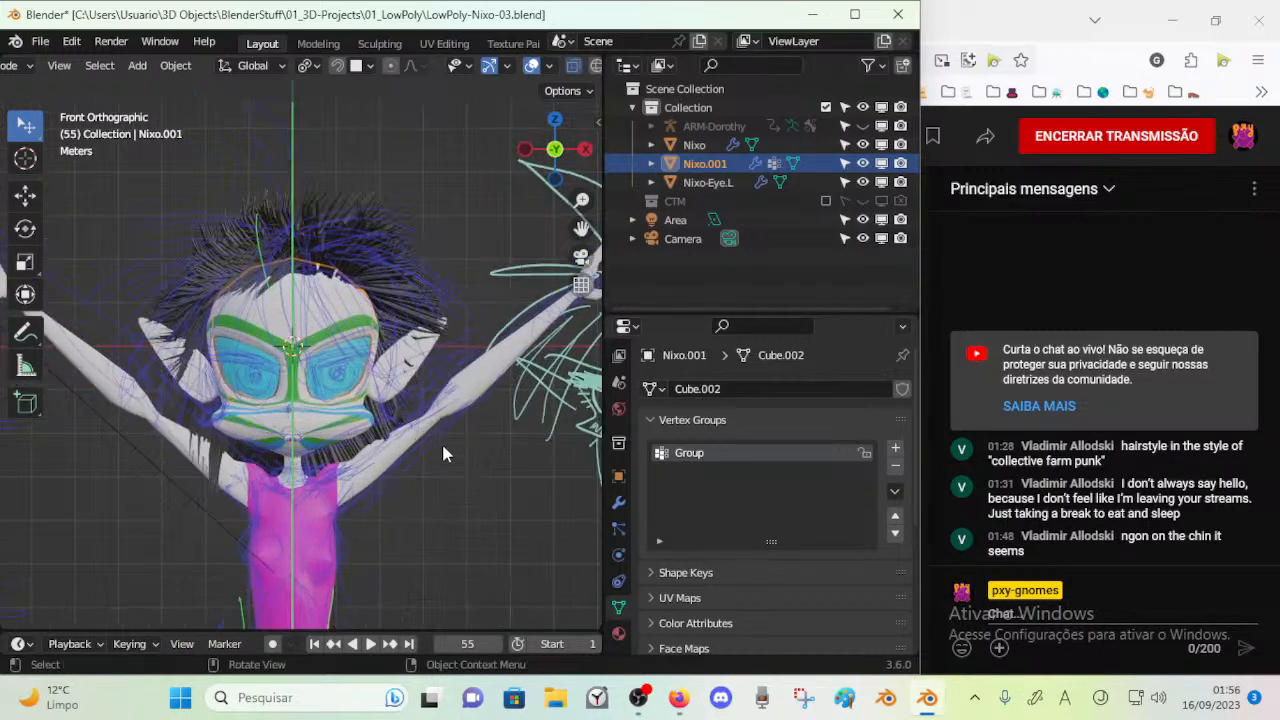
key(KP_3)
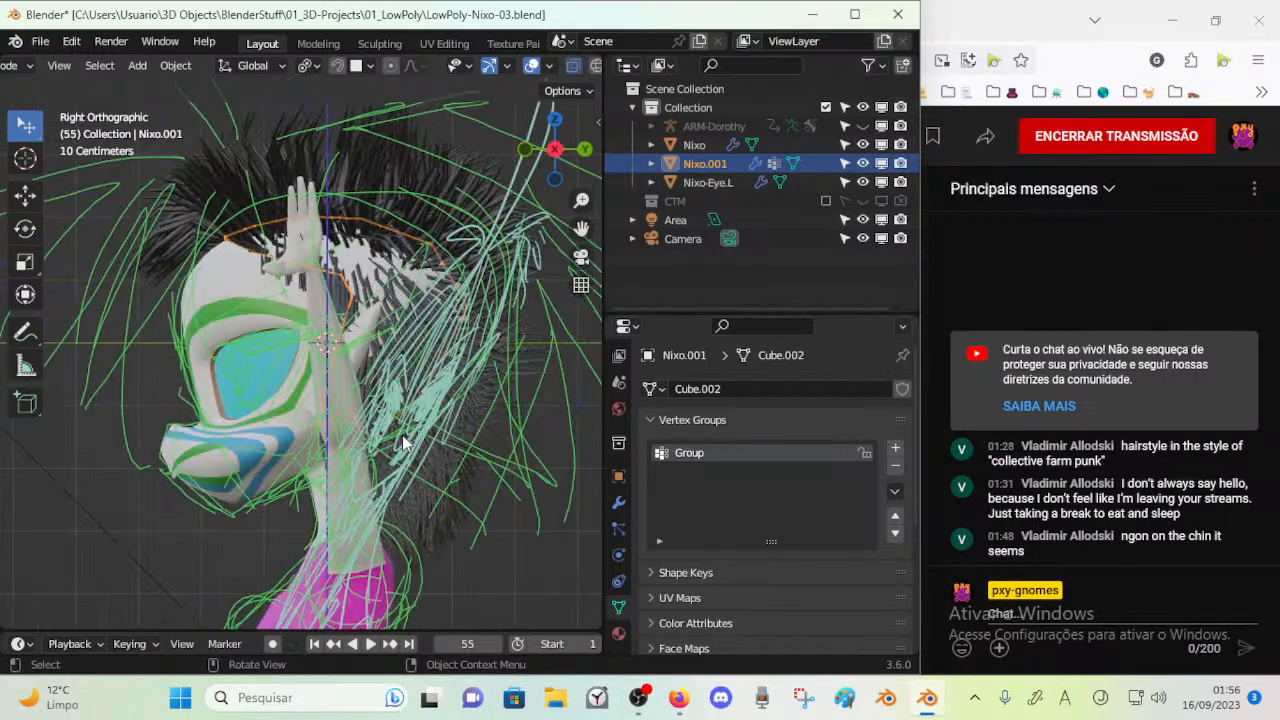
scroll(403, 443, down, 3)
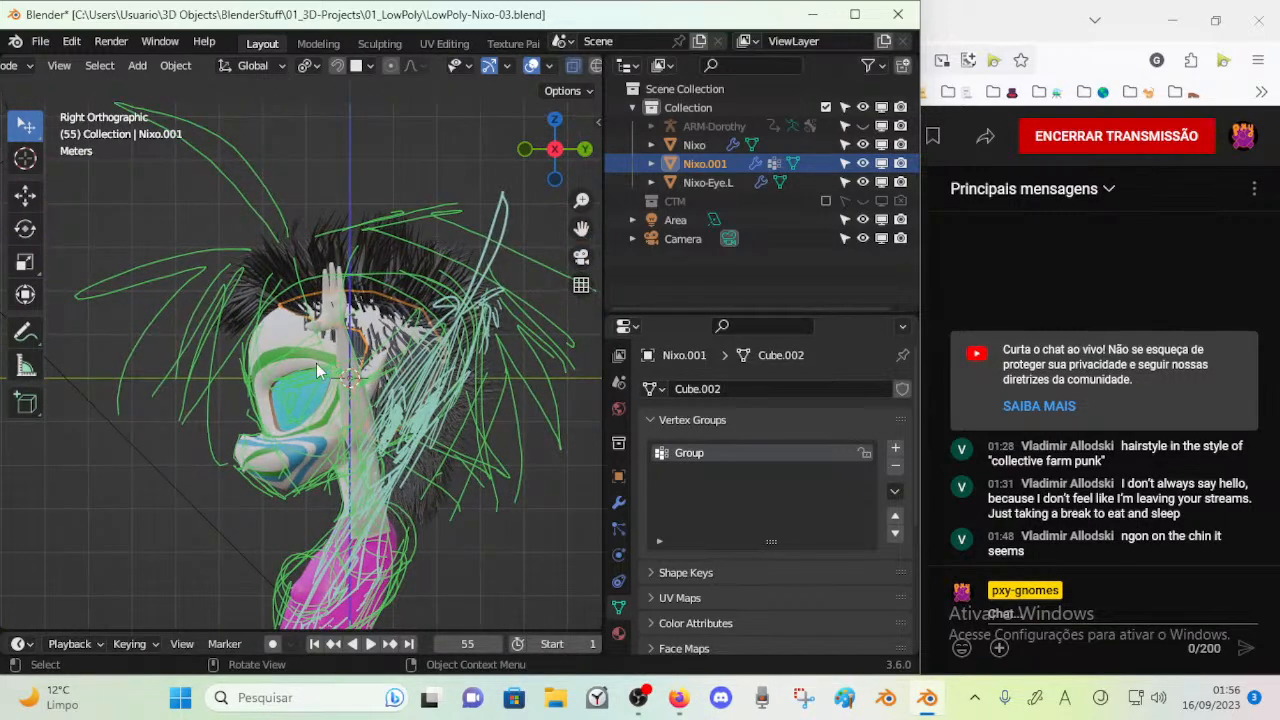
key(KP_1)
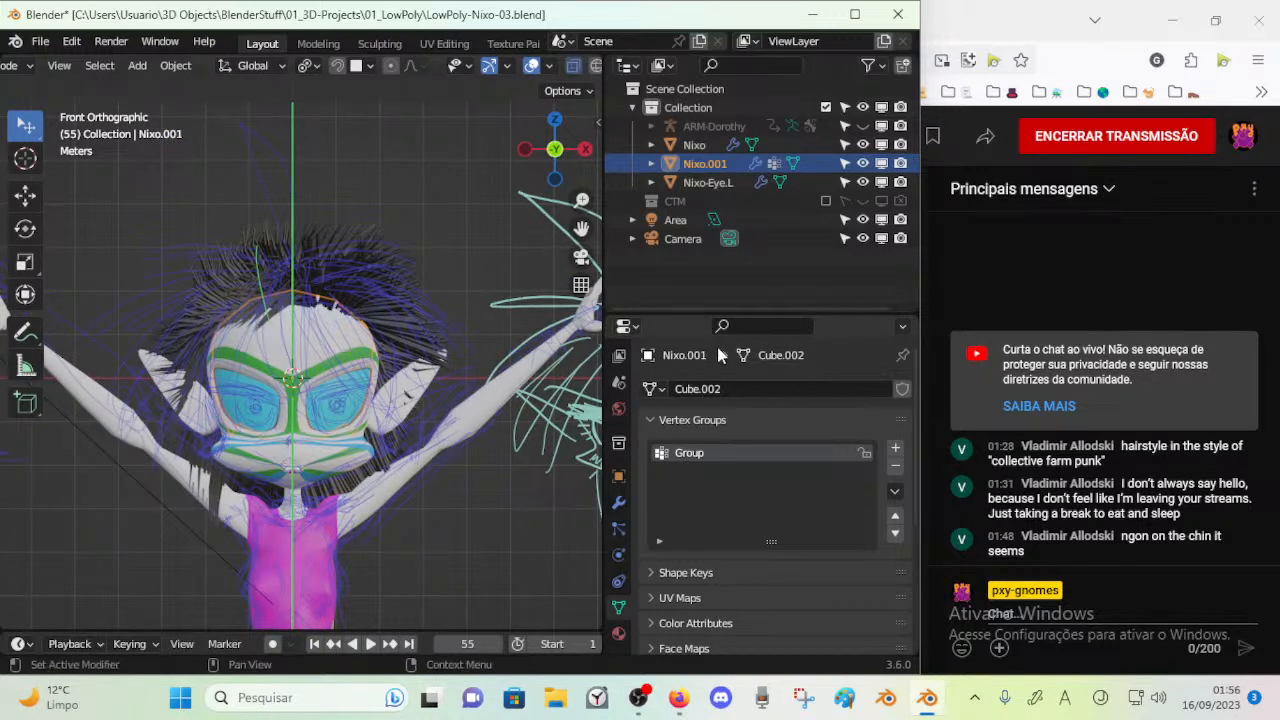
Display the hair object's particle system settings and enter Particle Edit with the Weight brush
drag(716, 322, 720, 210)
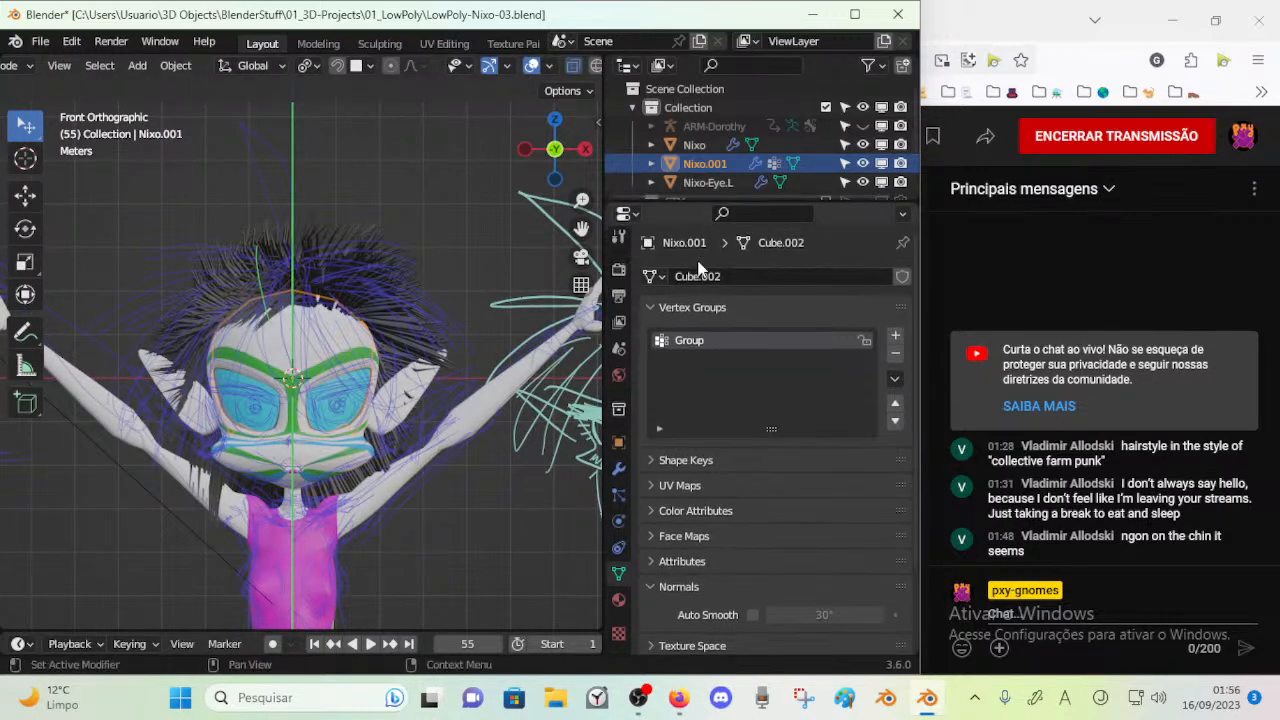
click(620, 495)
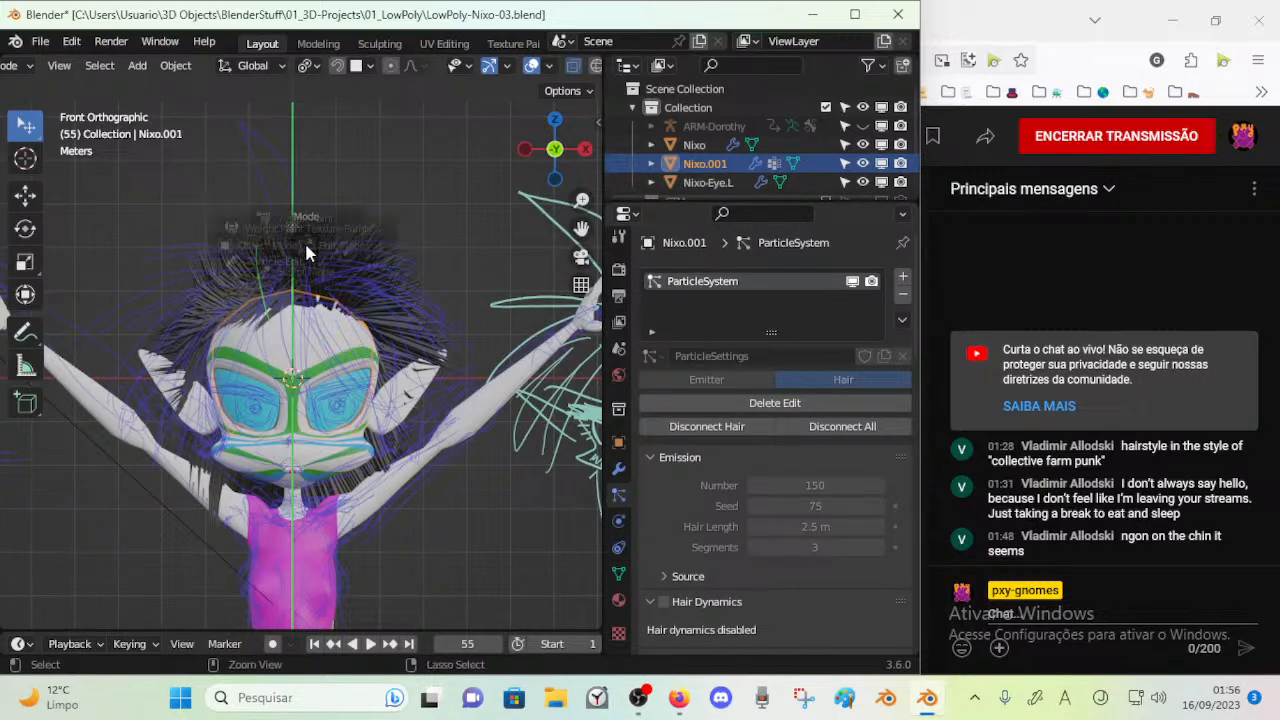
key(ctrl+Tab)
click(190, 300)
drag(302, 294, 280, 213)
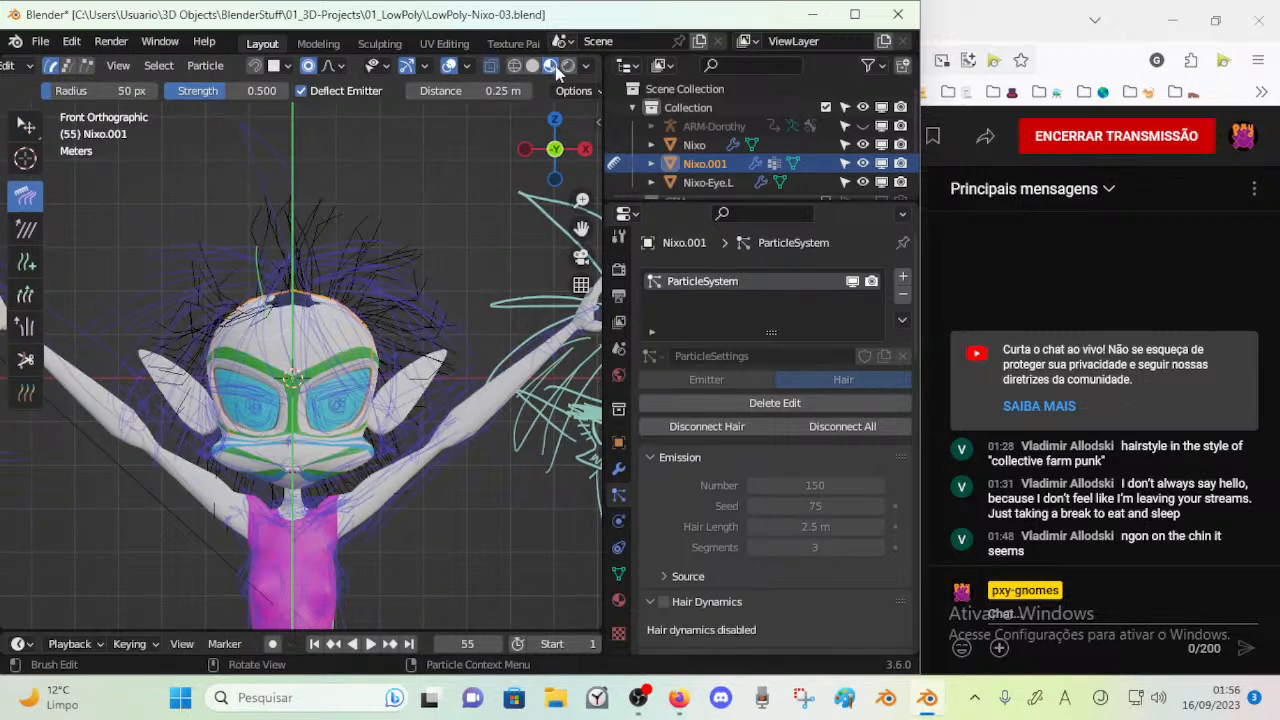
click(569, 66)
click(551, 66)
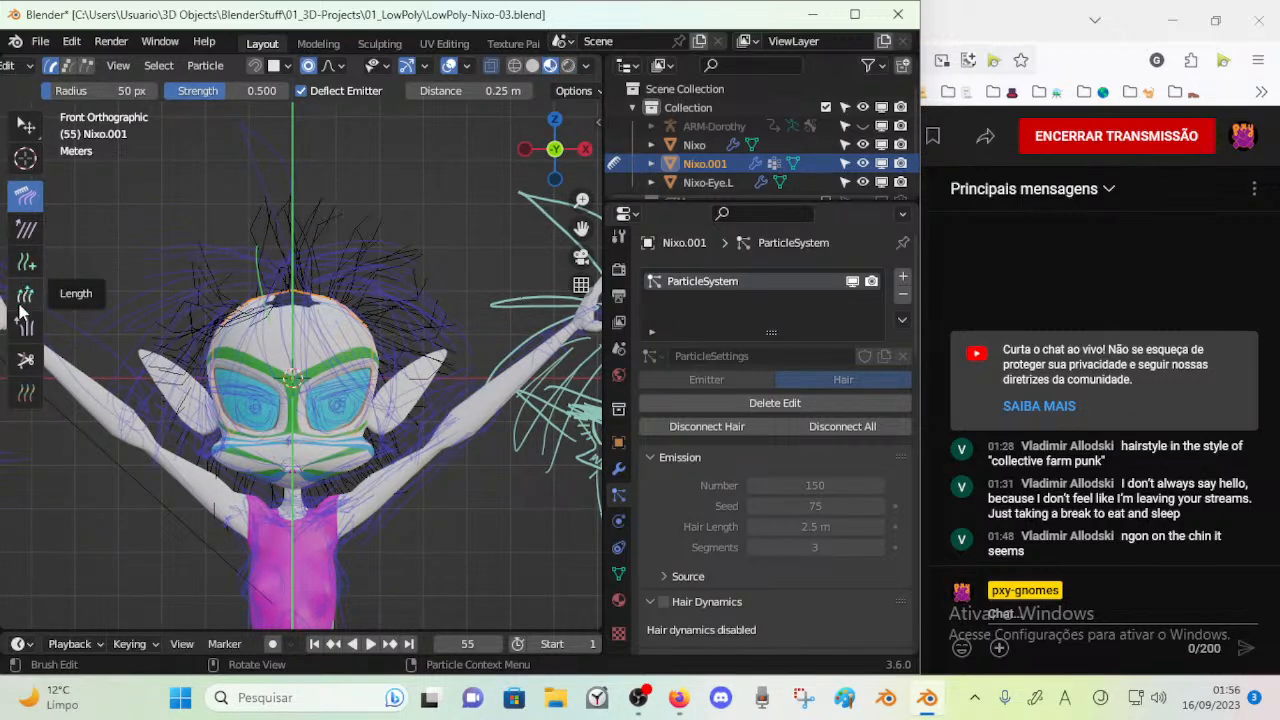
click(25, 390)
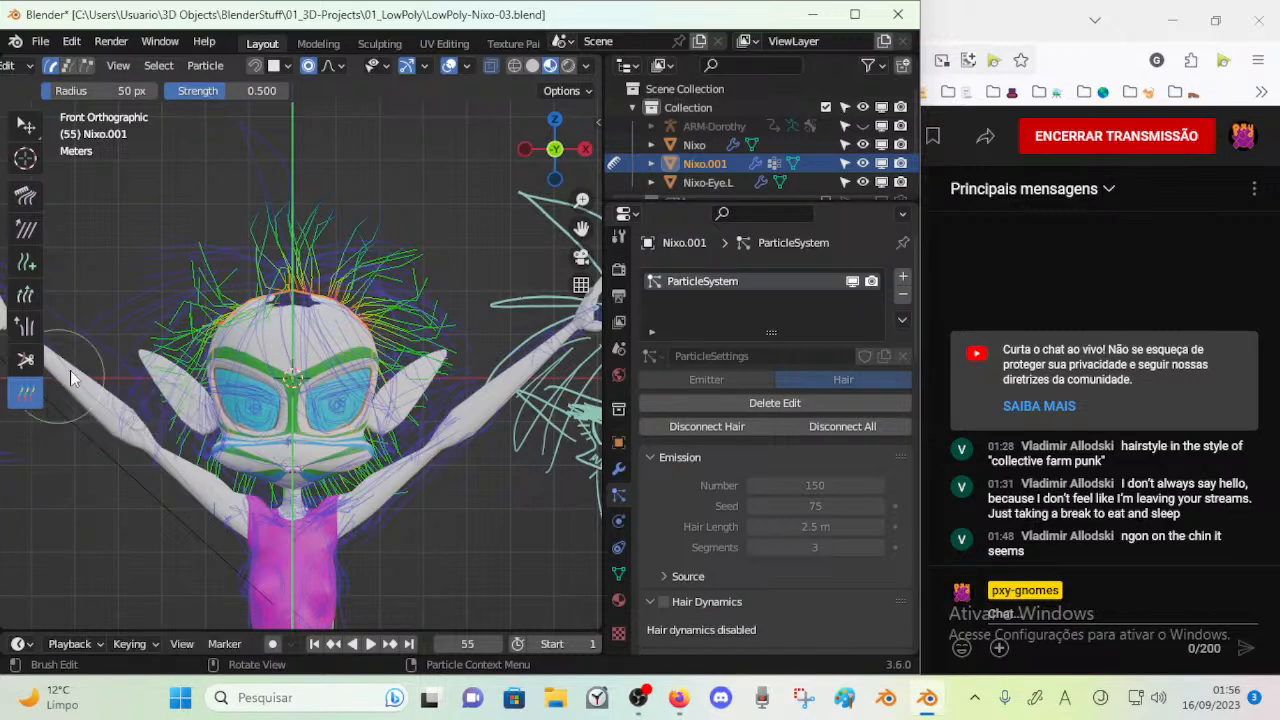
key(Tab)
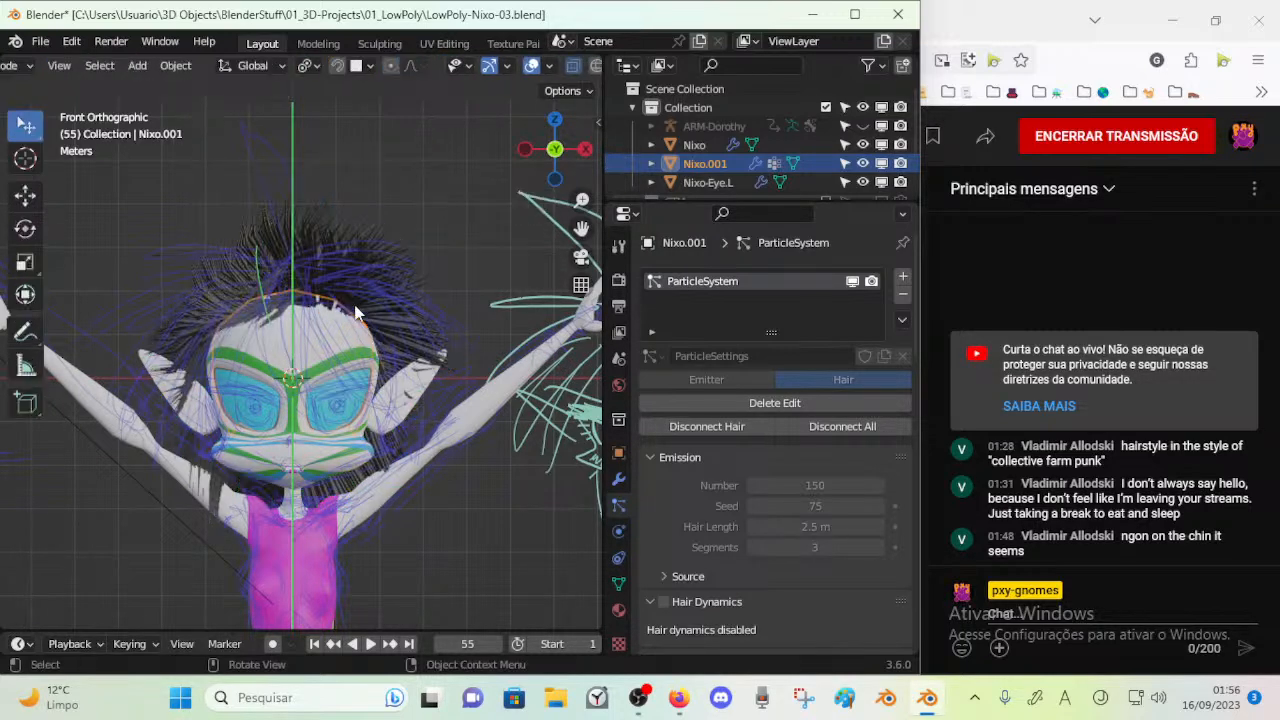
key(Tab)
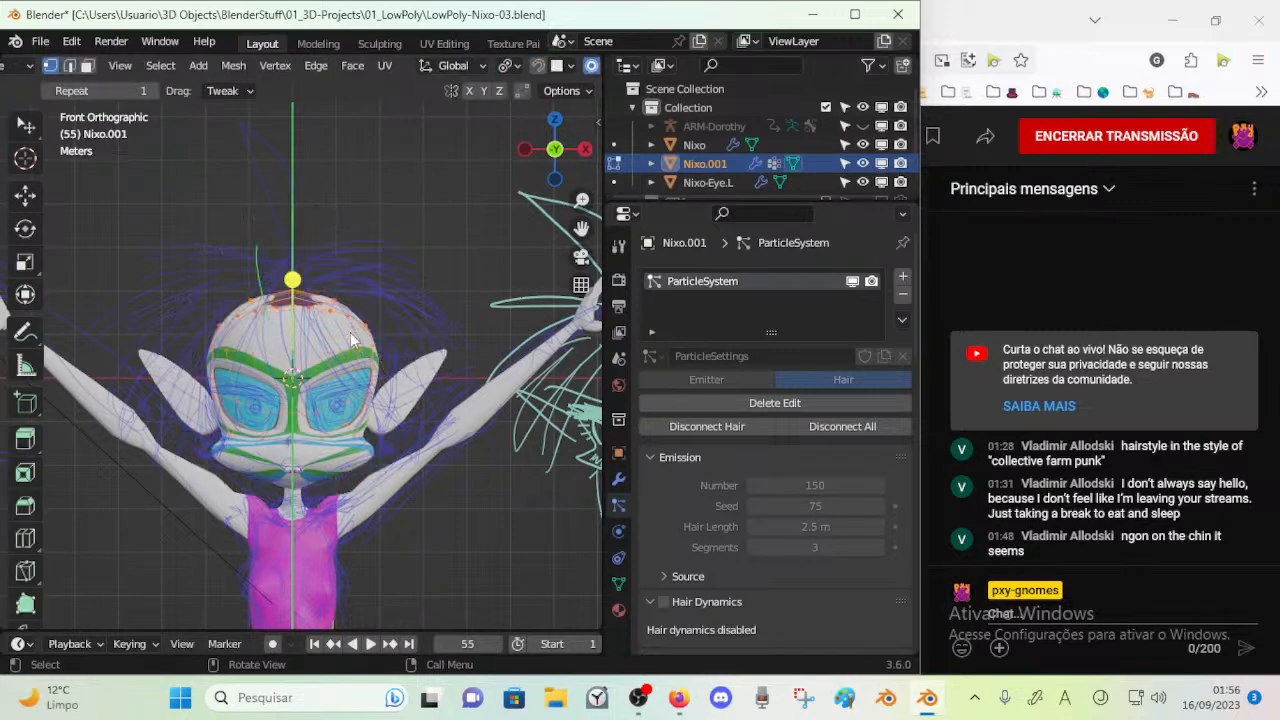
key(Tab)
key(Tab)
key(Tab)
middle_drag(451, 380, 312, 387)
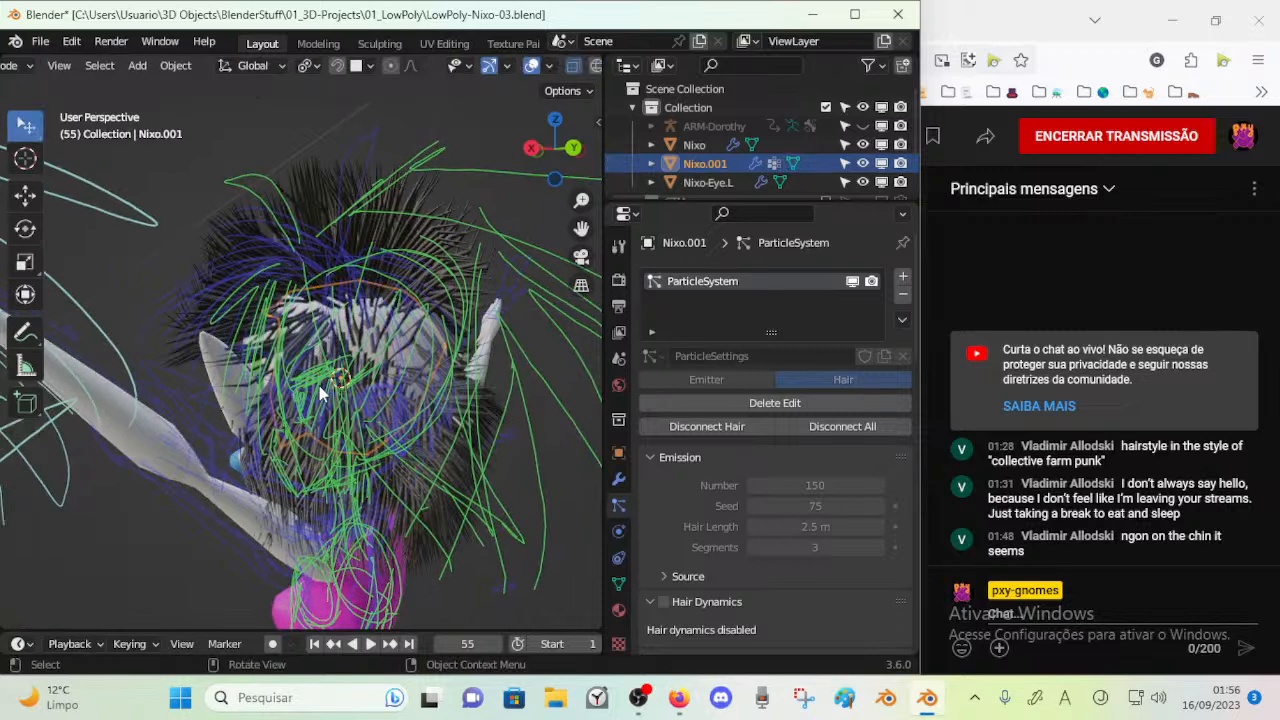
key(ctrl+Tab)
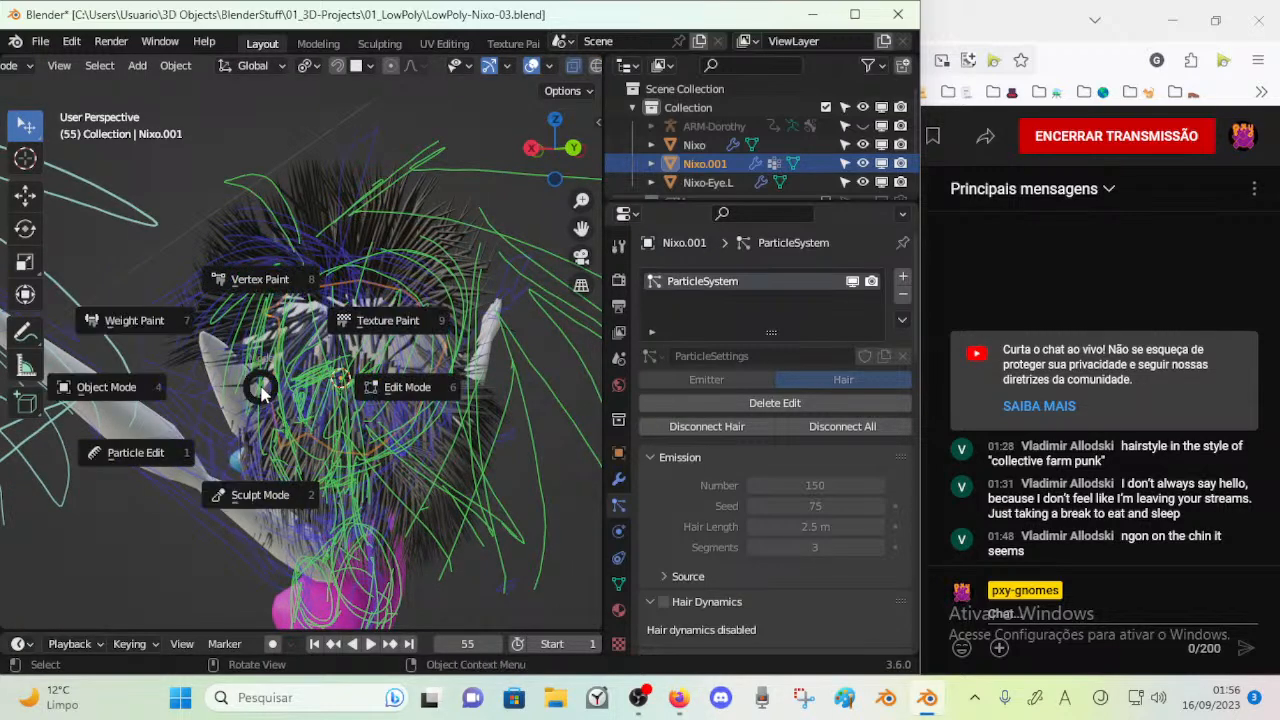
key(ctrl+Tab)
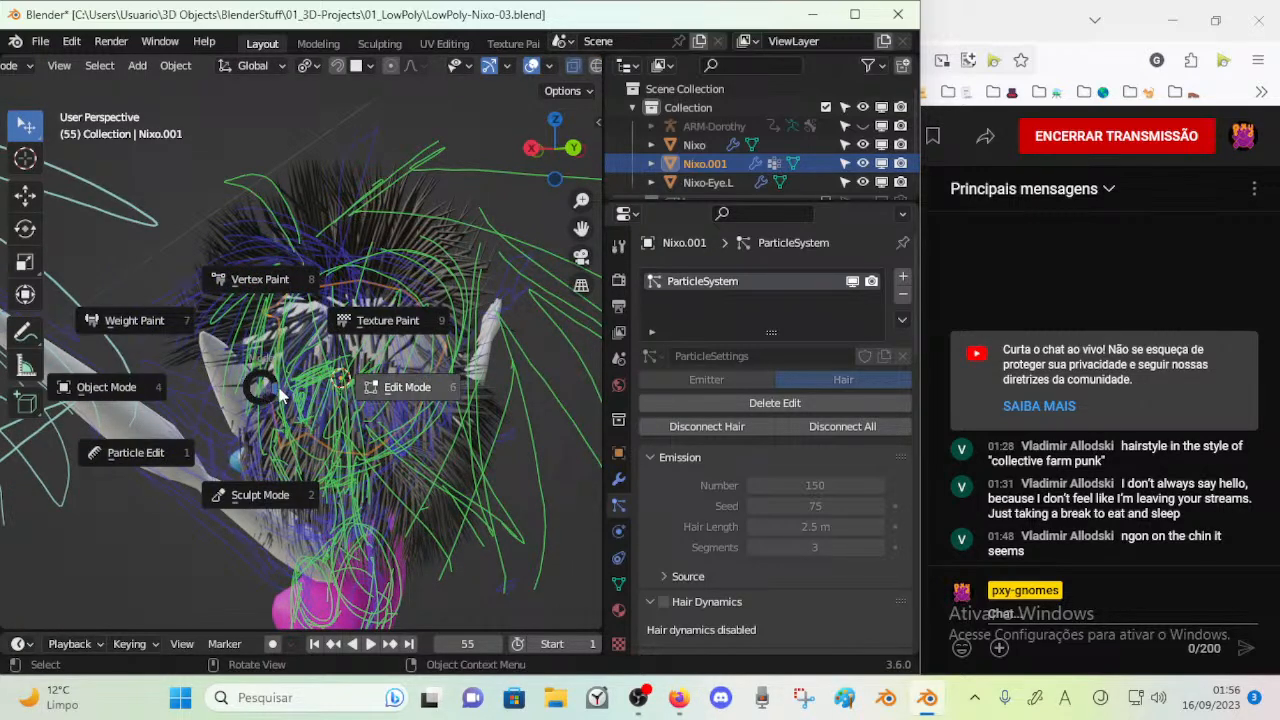
key(Escape)
In Particle Edit, set the Weight brush to a 115 px radius and 0.160 strength and paint the strands on the upper head
key(ctrl+Tab)
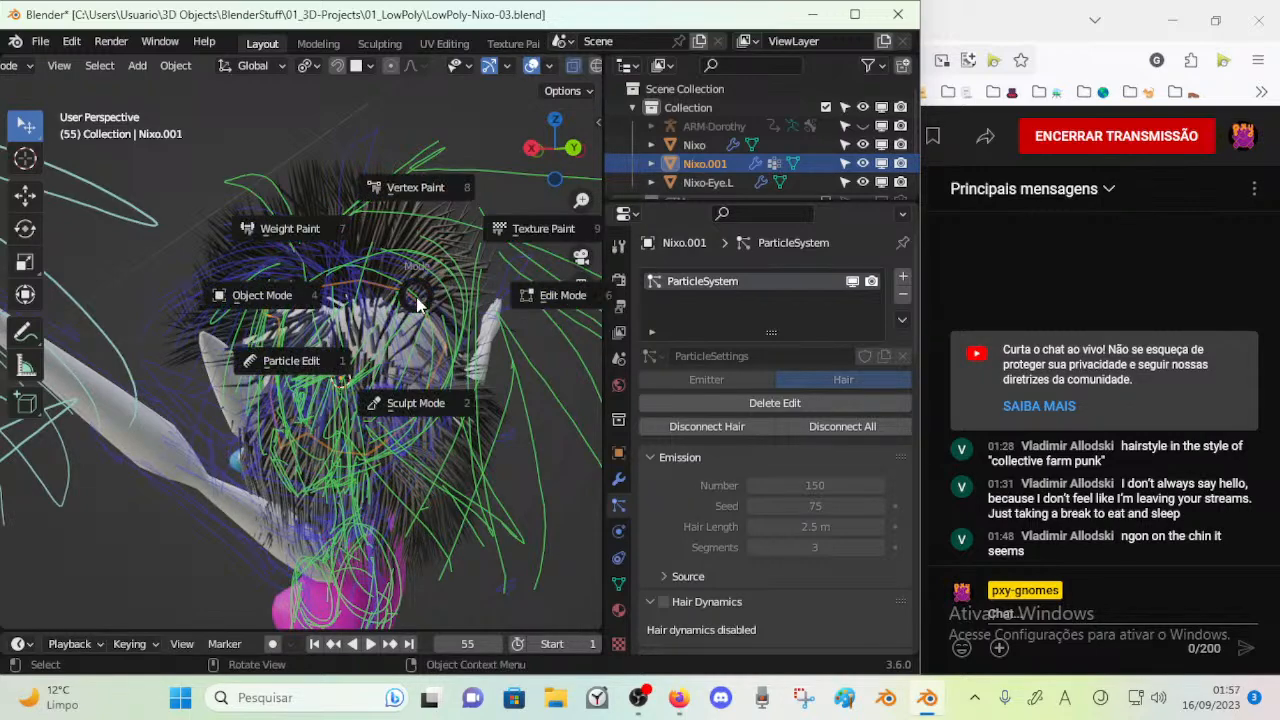
key(1)
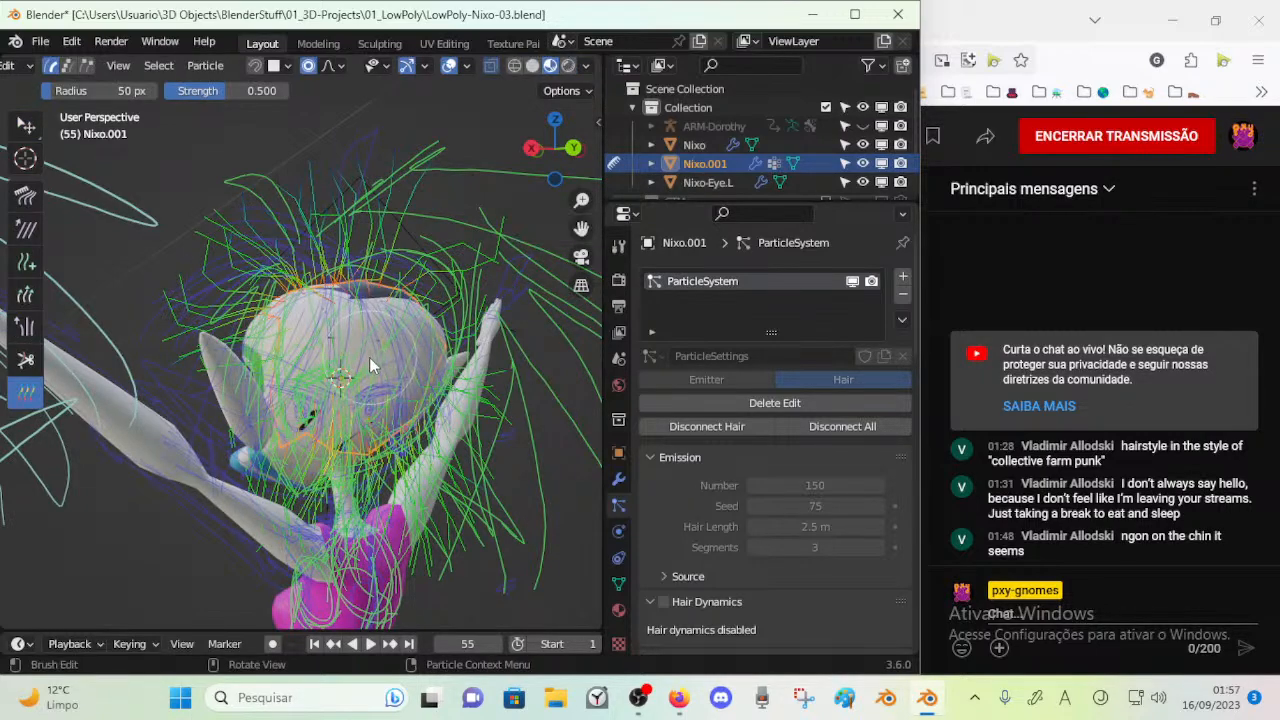
middle_drag(370, 364, 363, 432)
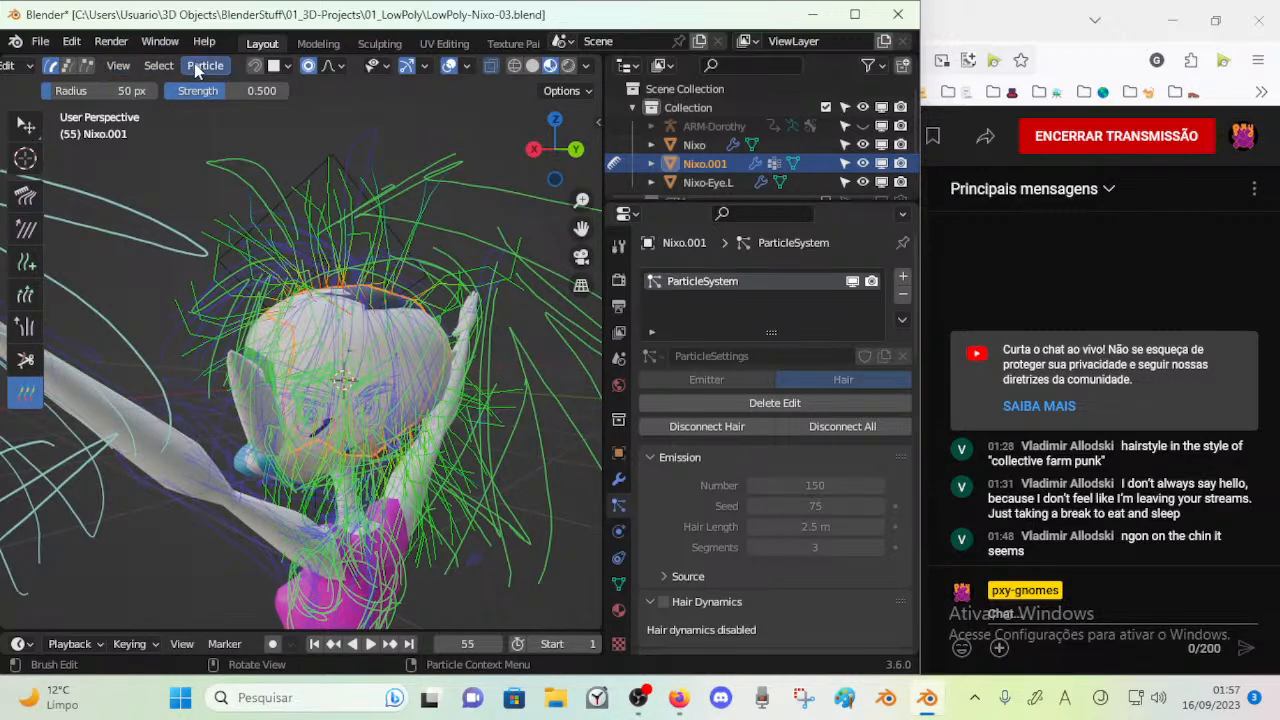
click(154, 64)
mouse_move(194, 65)
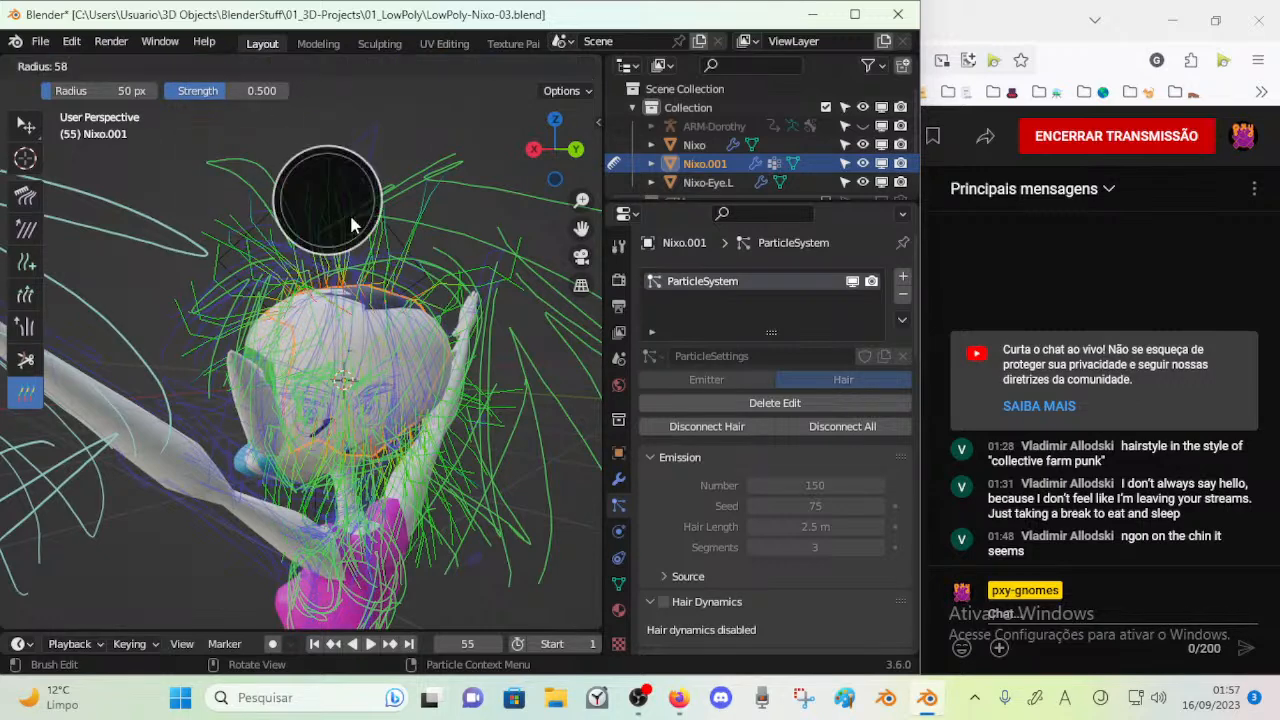
key(f)
click(352, 214)
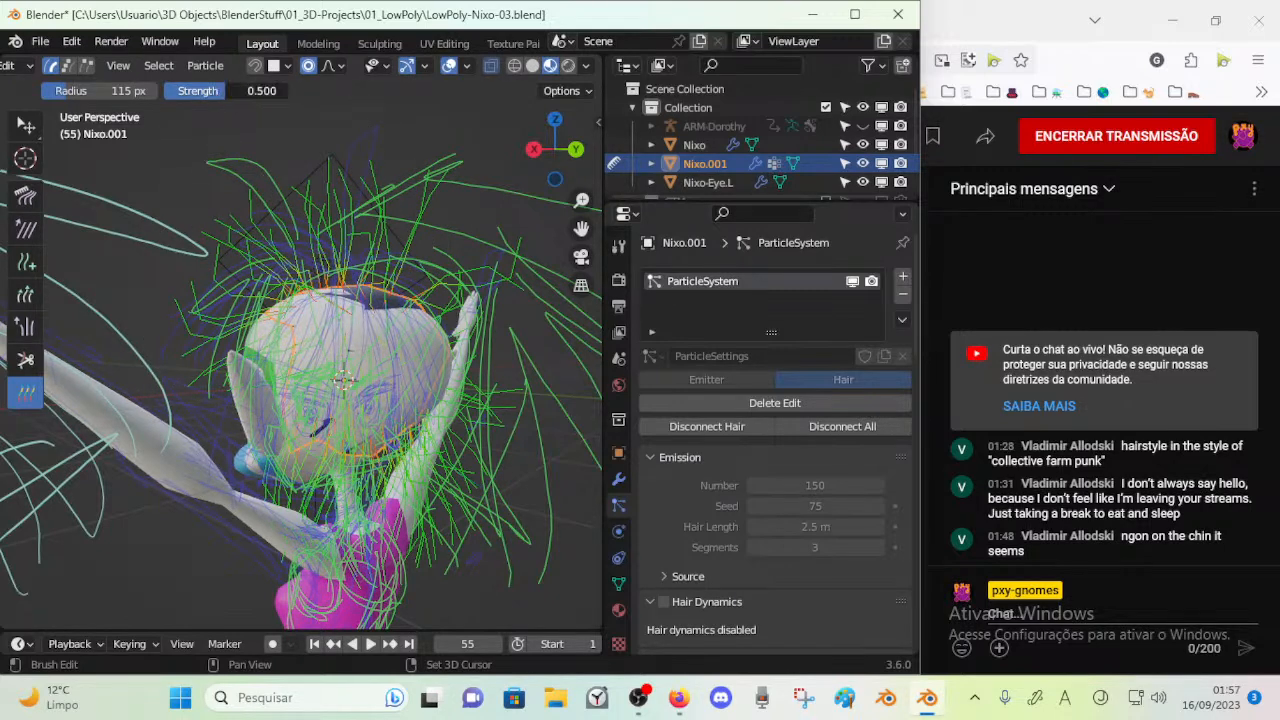
mouse_move(272, 232)
mouse_down()
mouse_move(309, 334)
mouse_move(329, 289)
mouse_move(289, 346)
mouse_up()
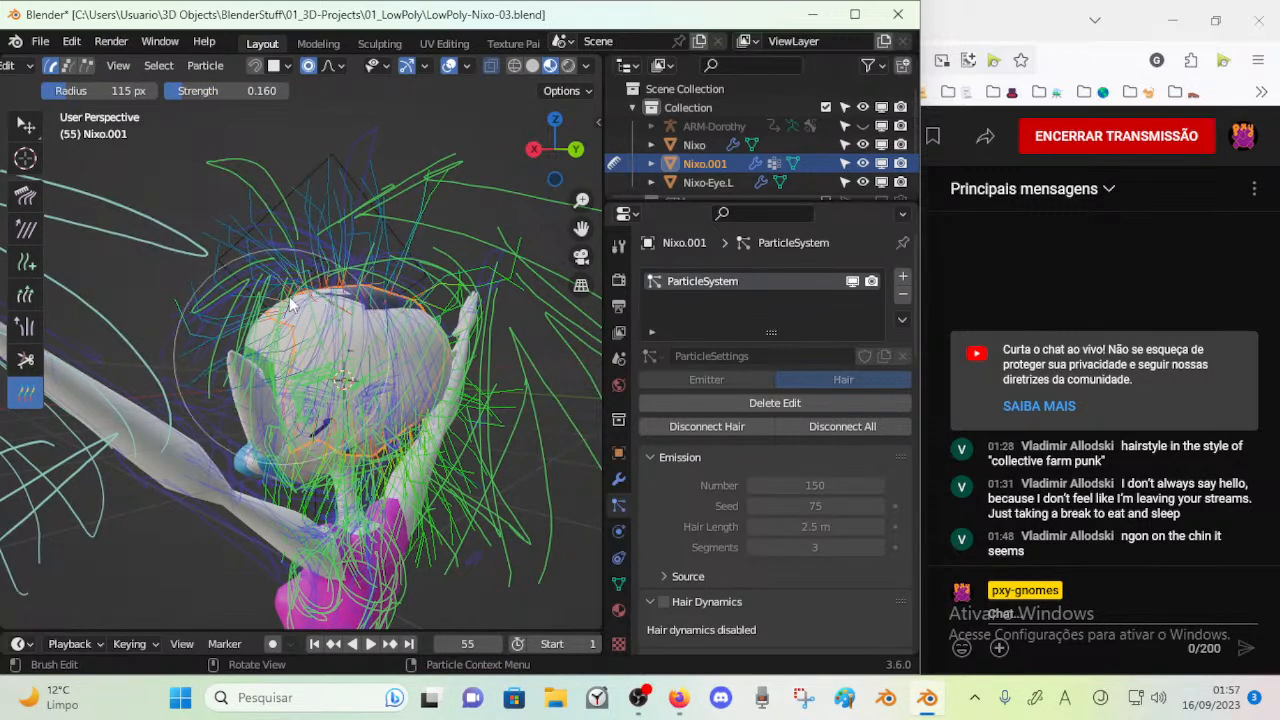
key(Tab)
key(Tab)
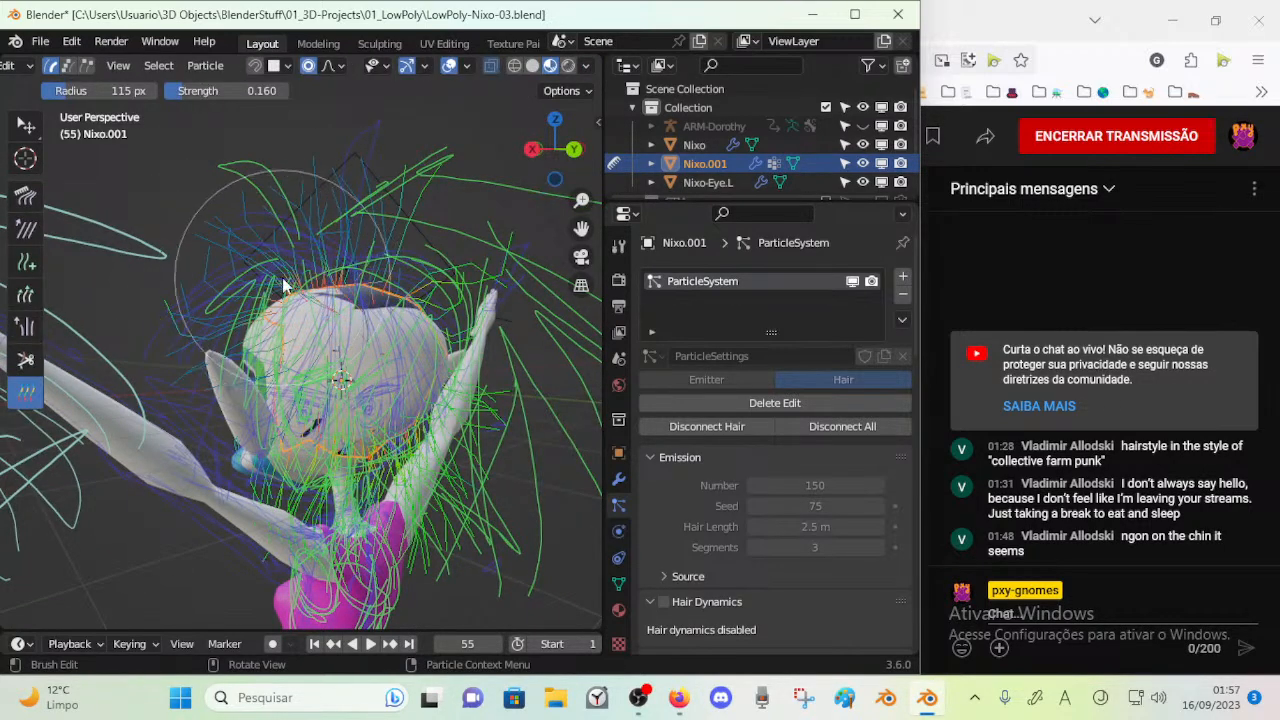
Set the Weight brush strength to 0.001 at a 115 px radius and paint the strands around the crown
mouse_move(375, 320)
middle_down()
mouse_move(528, 287)
mouse_move(484, 352)
mouse_move(445, 284)
mouse_move(442, 319)
middle_up()
key(ctrl+Tab)
key(1)
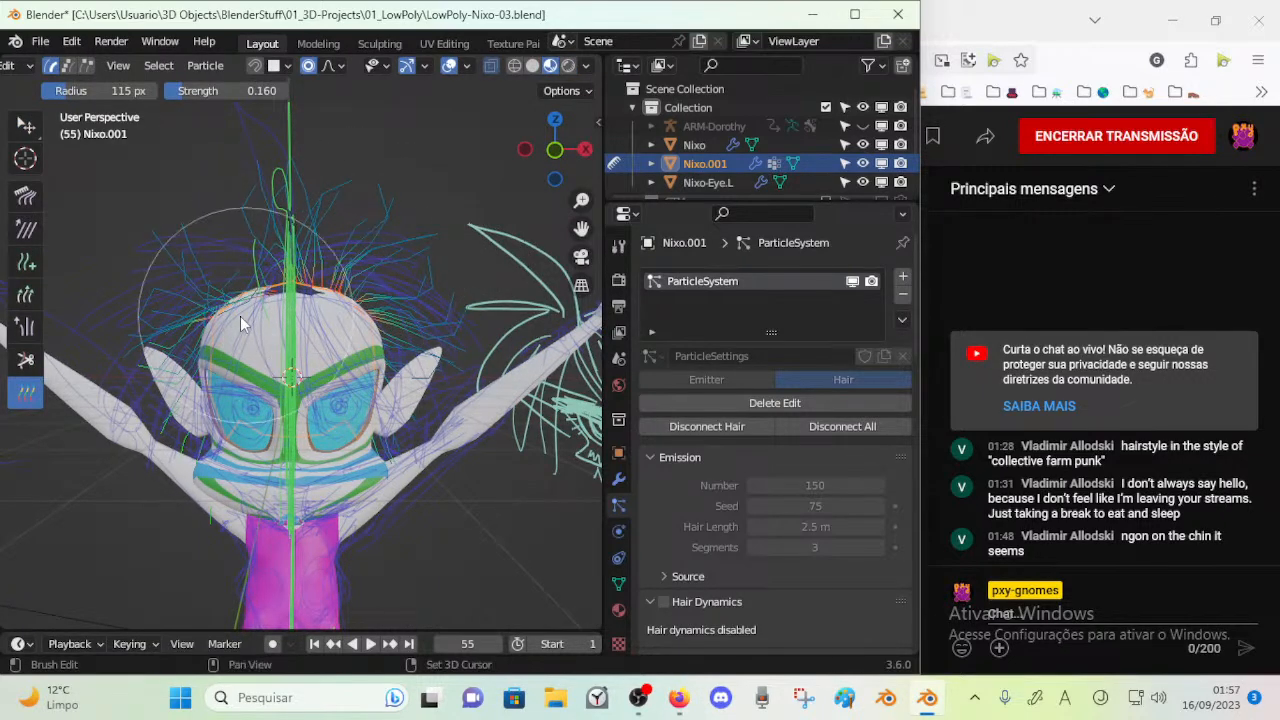
key(f)
click(321, 308)
key(shift+f)
click(318, 292)
drag(305, 283, 337, 236)
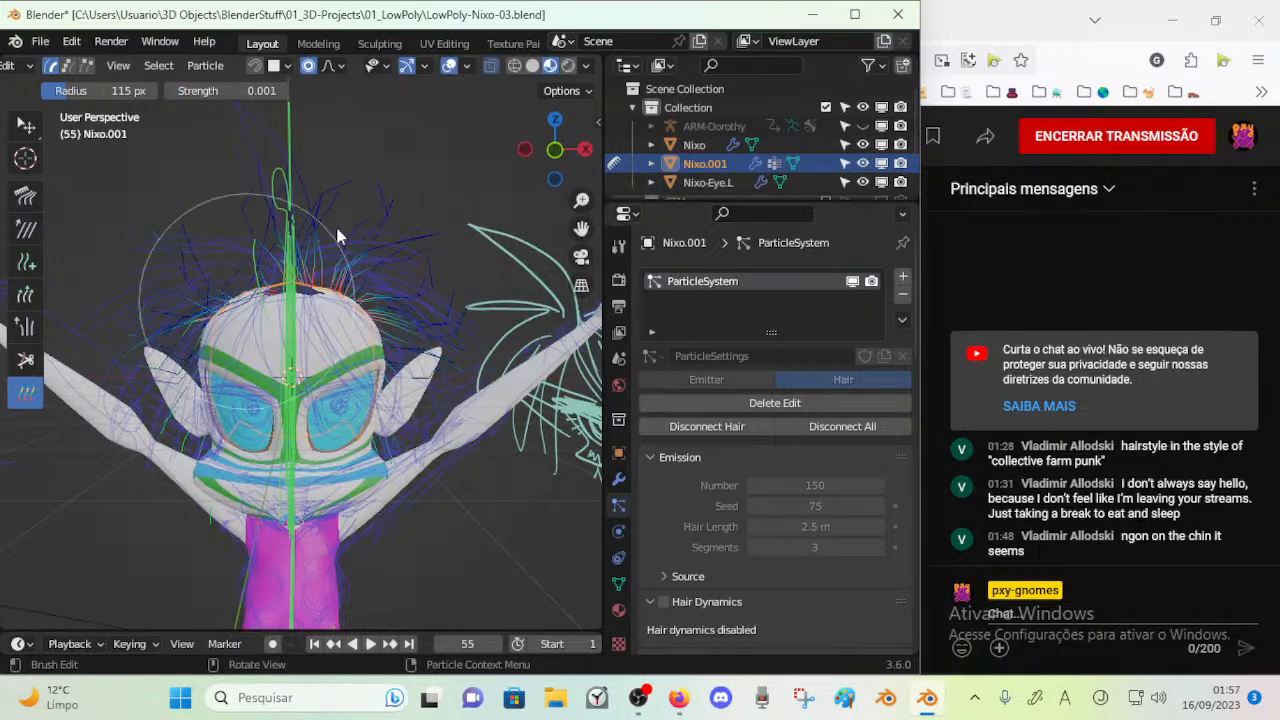
Inspect the hair from the front in Object Mode
right_click(337, 302)
key(ctrl+Tab)
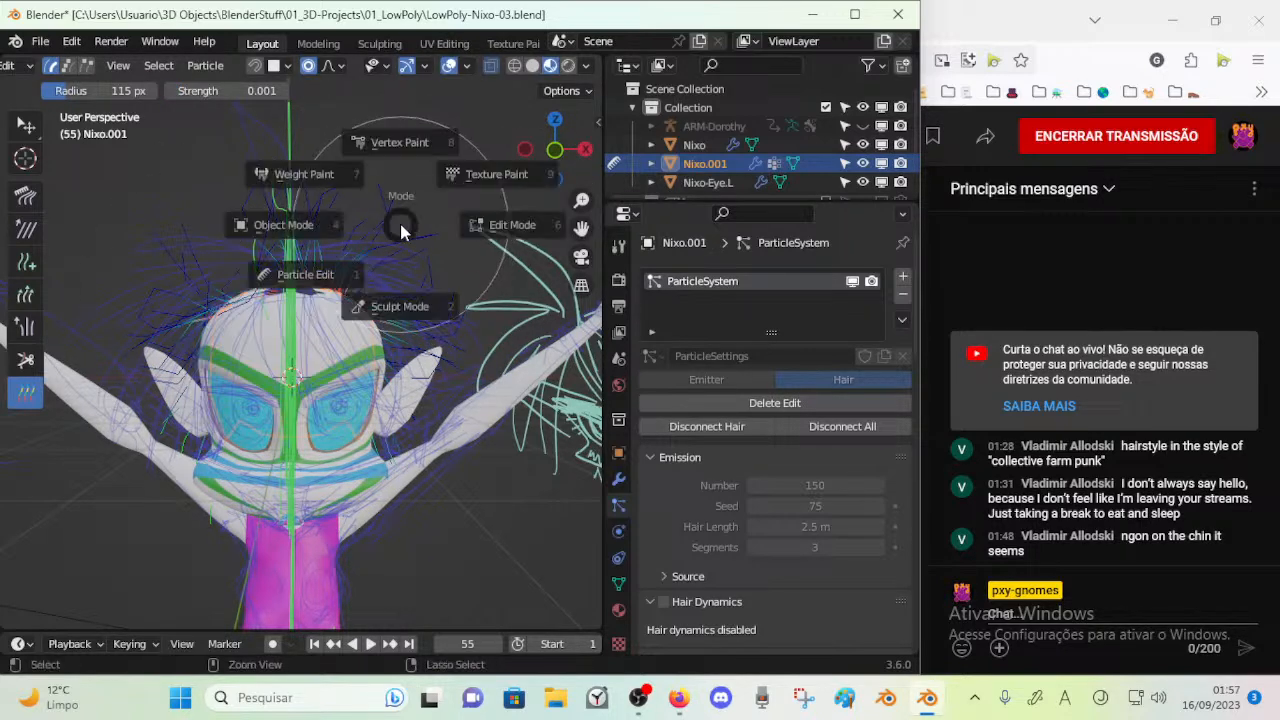
click(400, 259)
middle_drag(407, 274, 388, 272)
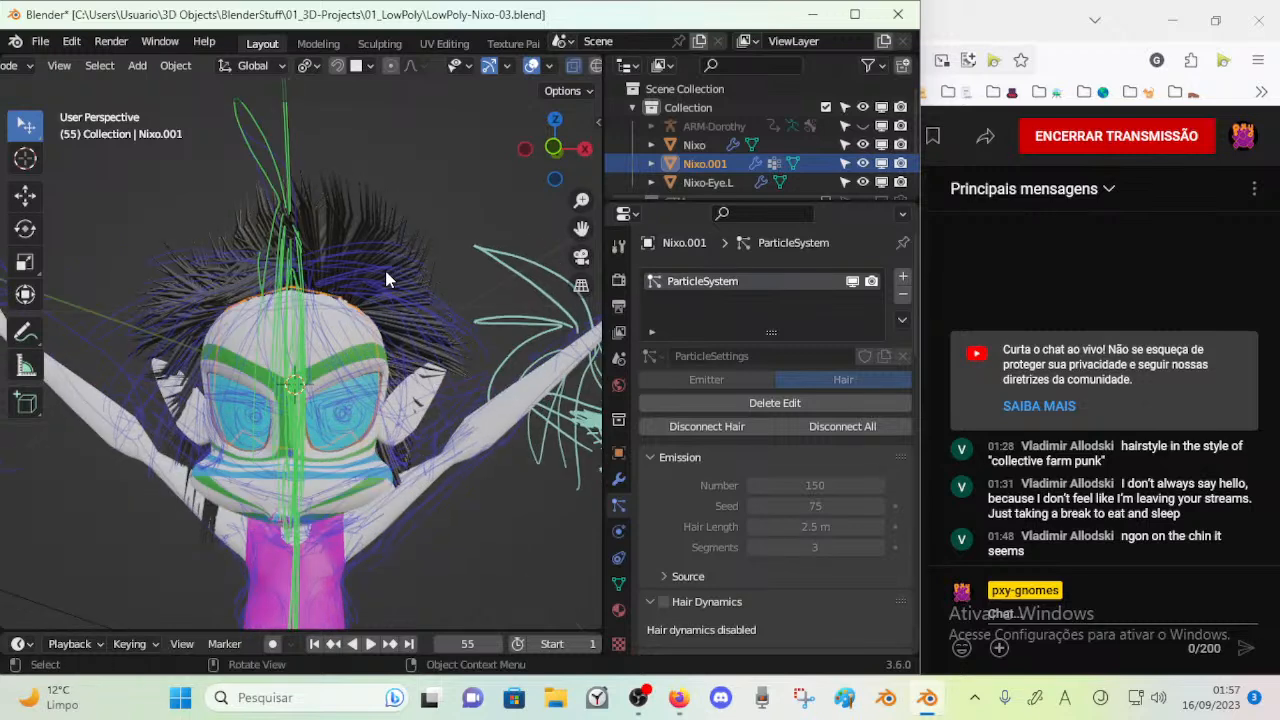
key(ctrl+Tab)
key(shift+Tab)
key(shift+Tab)
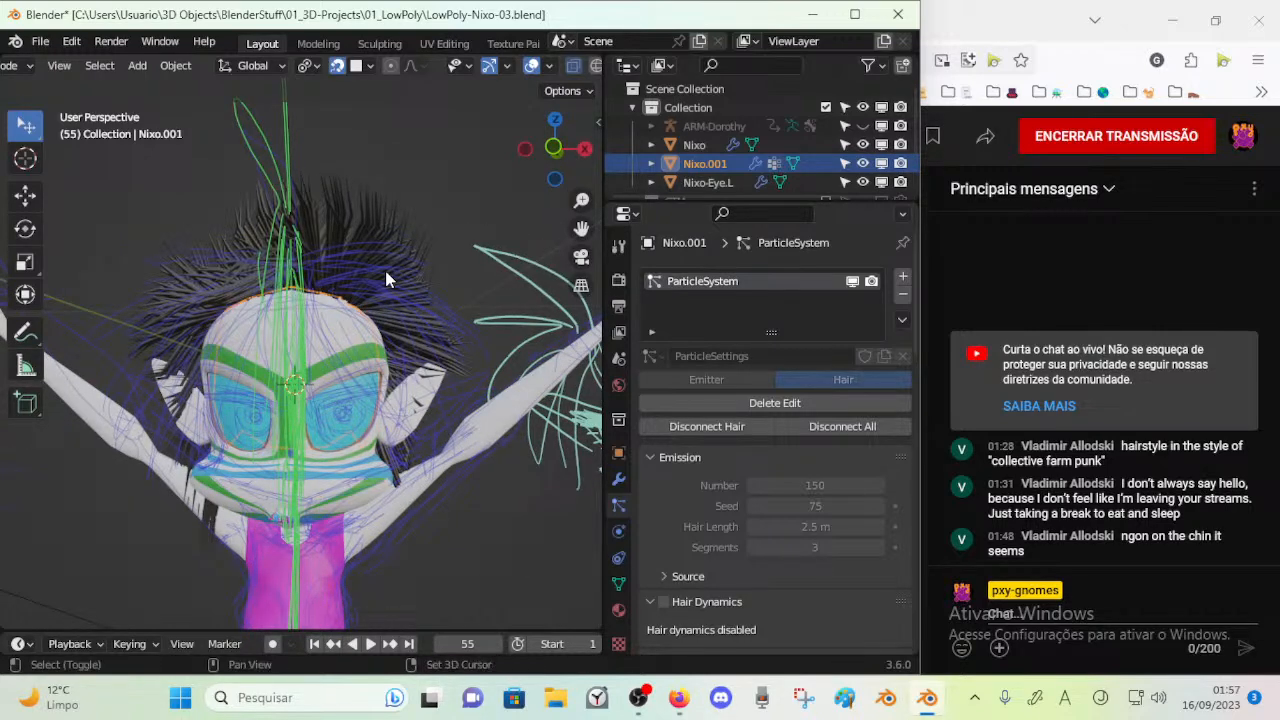
key(Tab)
key(Tab)
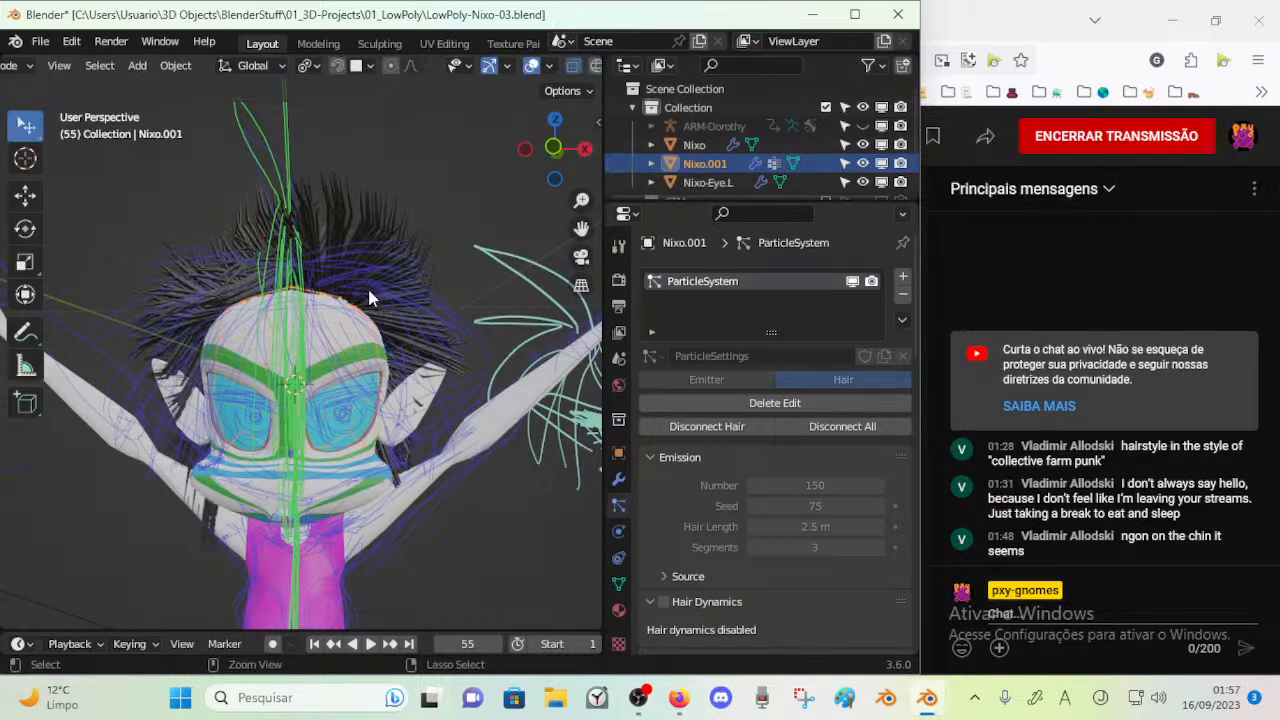
In Particle Edit, paint the strands on top of the head with the Weight brush at strength 1.000 and review them in Object Mode
key(ctrl+Tab)
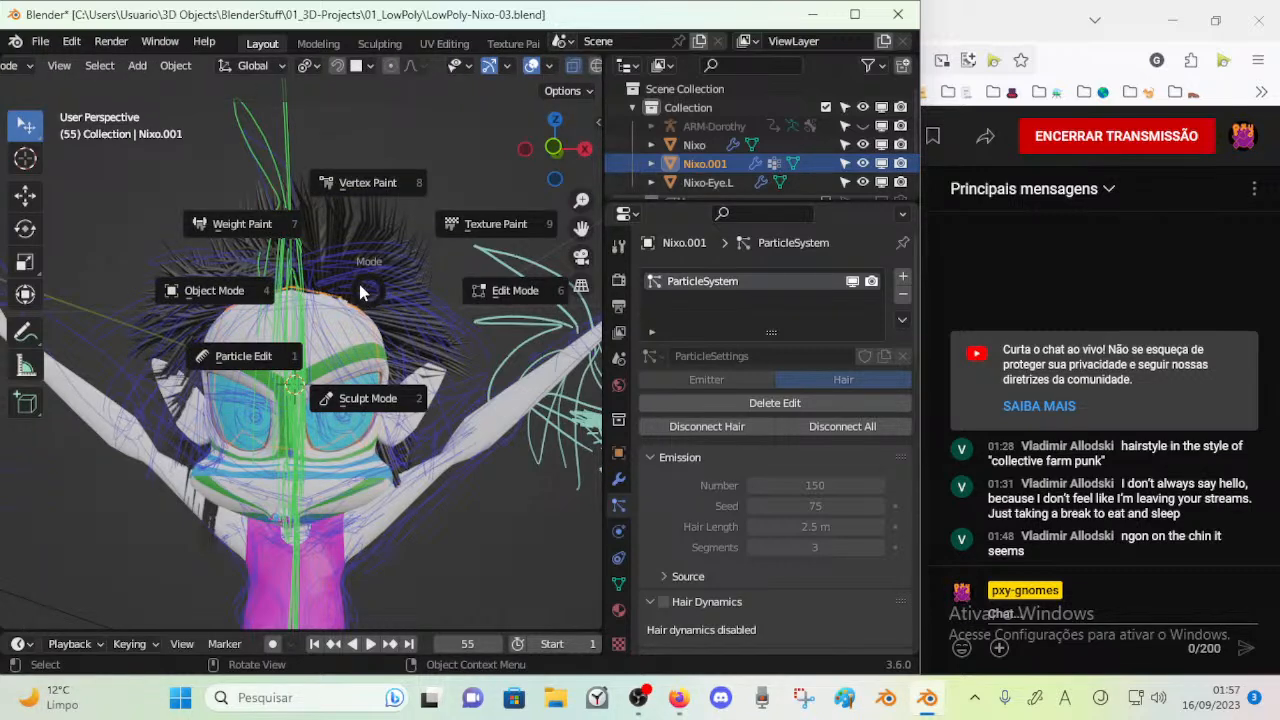
click(349, 299)
mouse_move(291, 243)
mouse_down()
mouse_move(446, 234)
mouse_move(6, 268)
mouse_move(392, 220)
mouse_move(287, 268)
mouse_up()
right_click(287, 268)
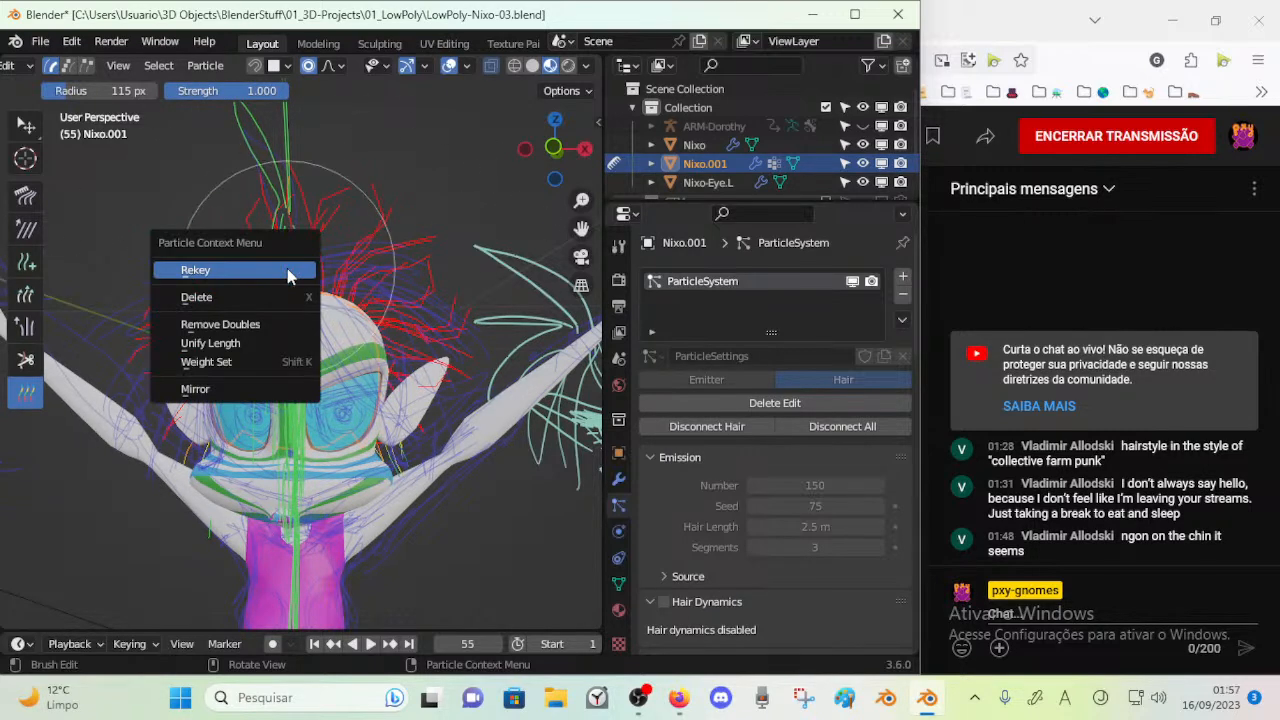
key(ctrl+Tab)
click(370, 219)
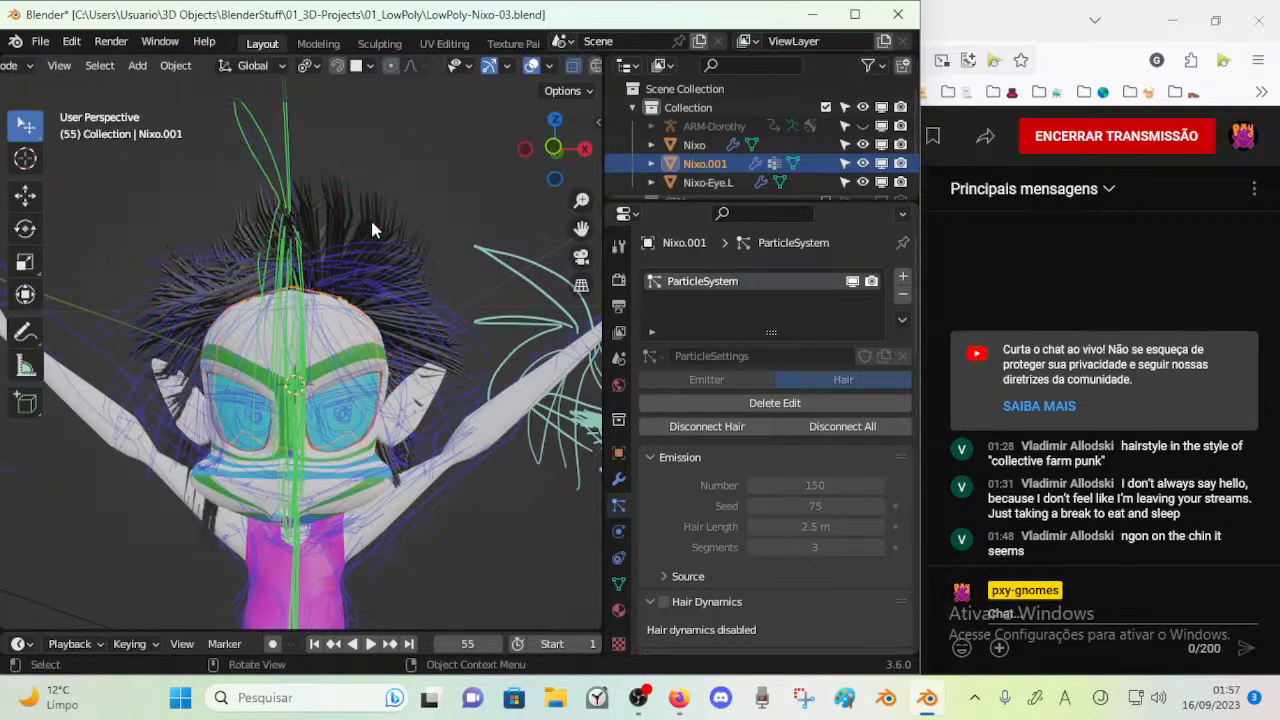
middle_drag(368, 255, 395, 264)
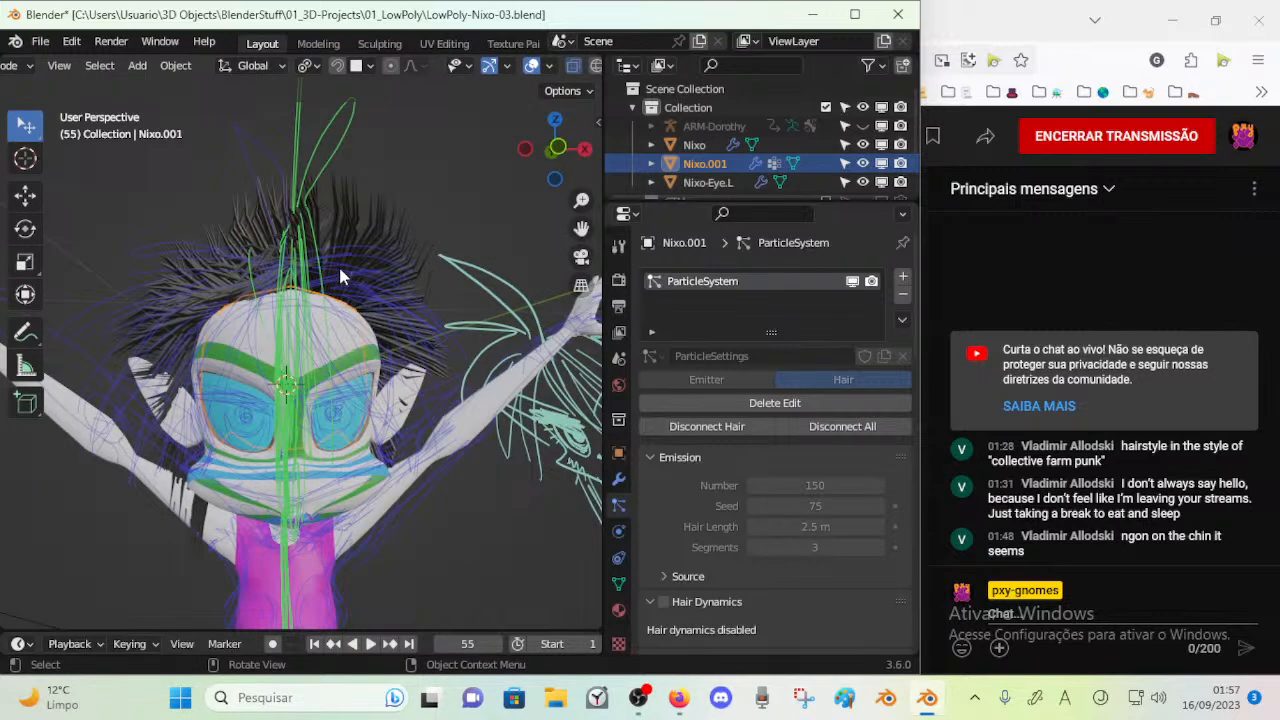
Paint the remaining side and lower strands at Weight strength 1.000 and compare the hair with the sketches in Object Mode
key(ctrl+Tab)
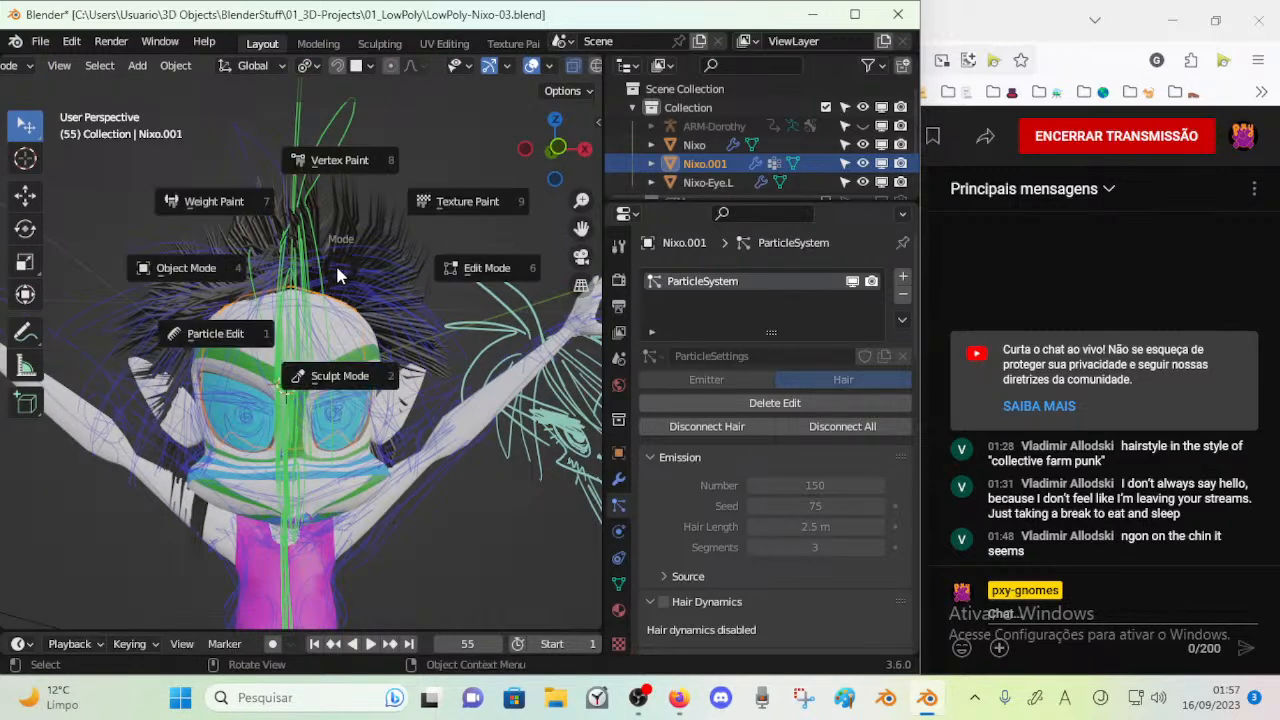
click(335, 262)
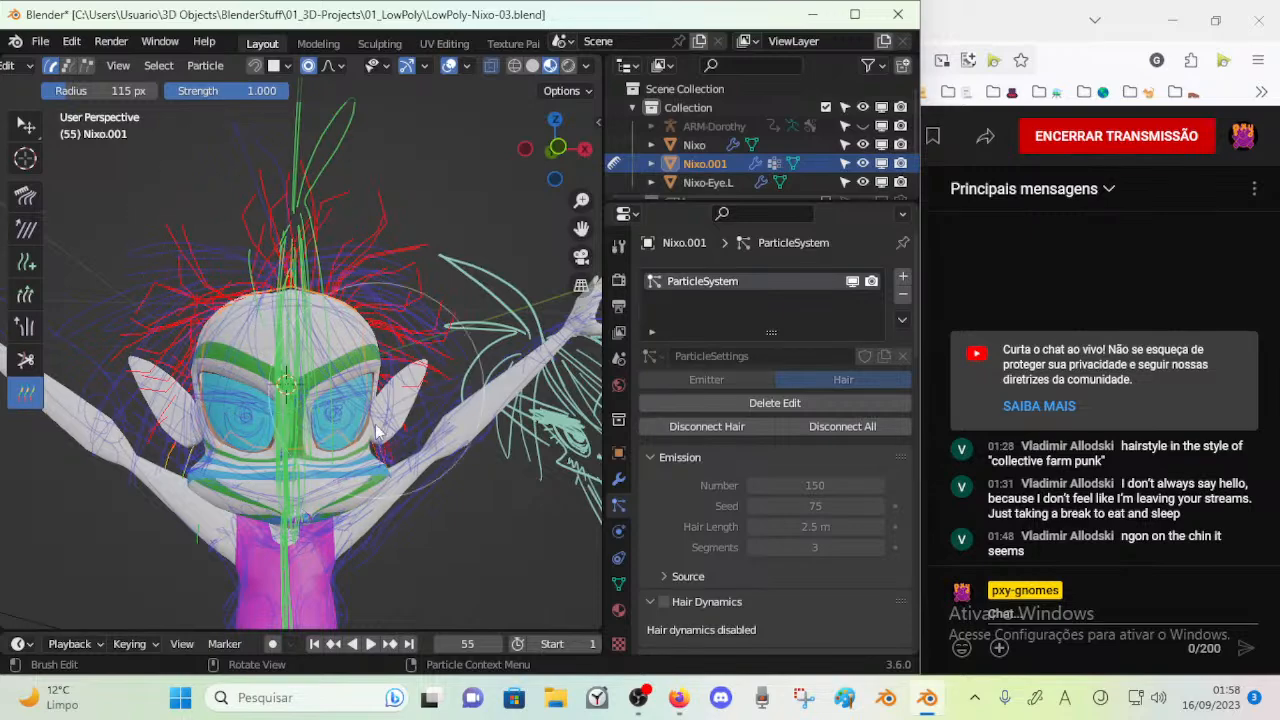
middle_drag(408, 292, 340, 350)
middle_drag(313, 427, 388, 452)
key(ctrl+Tab)
click(187, 406)
middle_drag(200, 404, 352, 377)
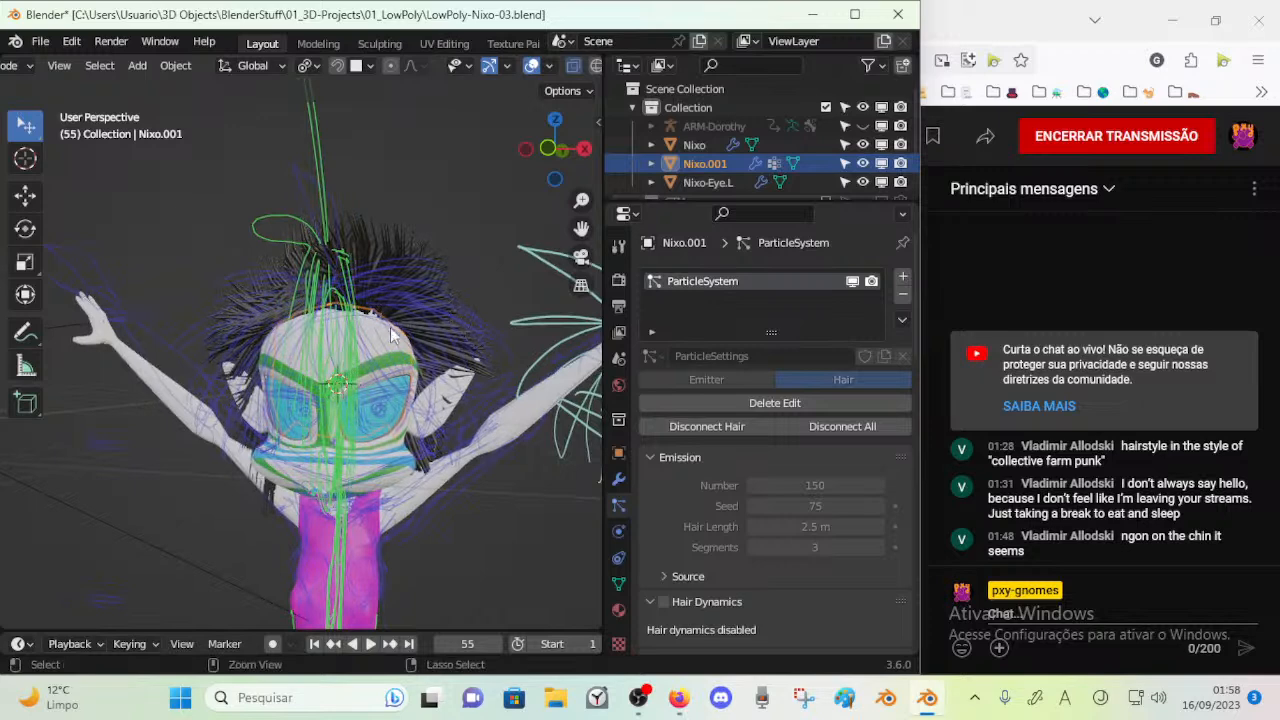
key(shift+1)
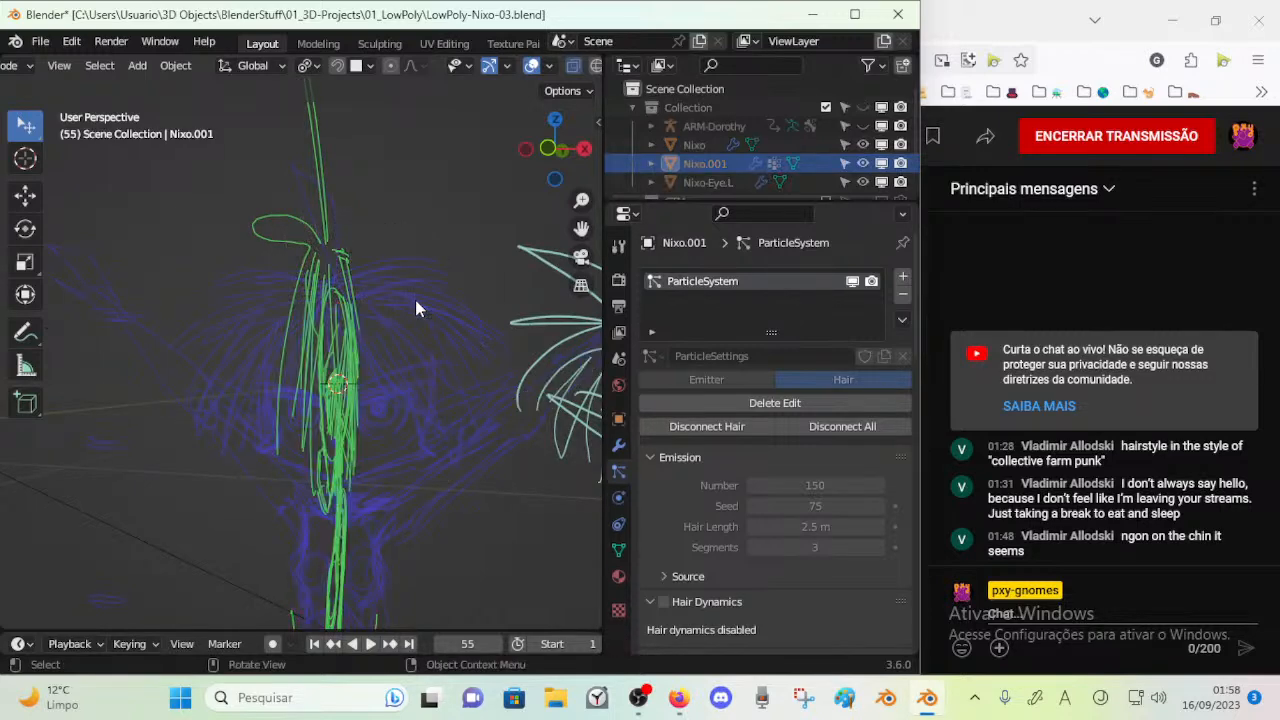
key(shift+1)
middle_drag(414, 295, 379, 296)
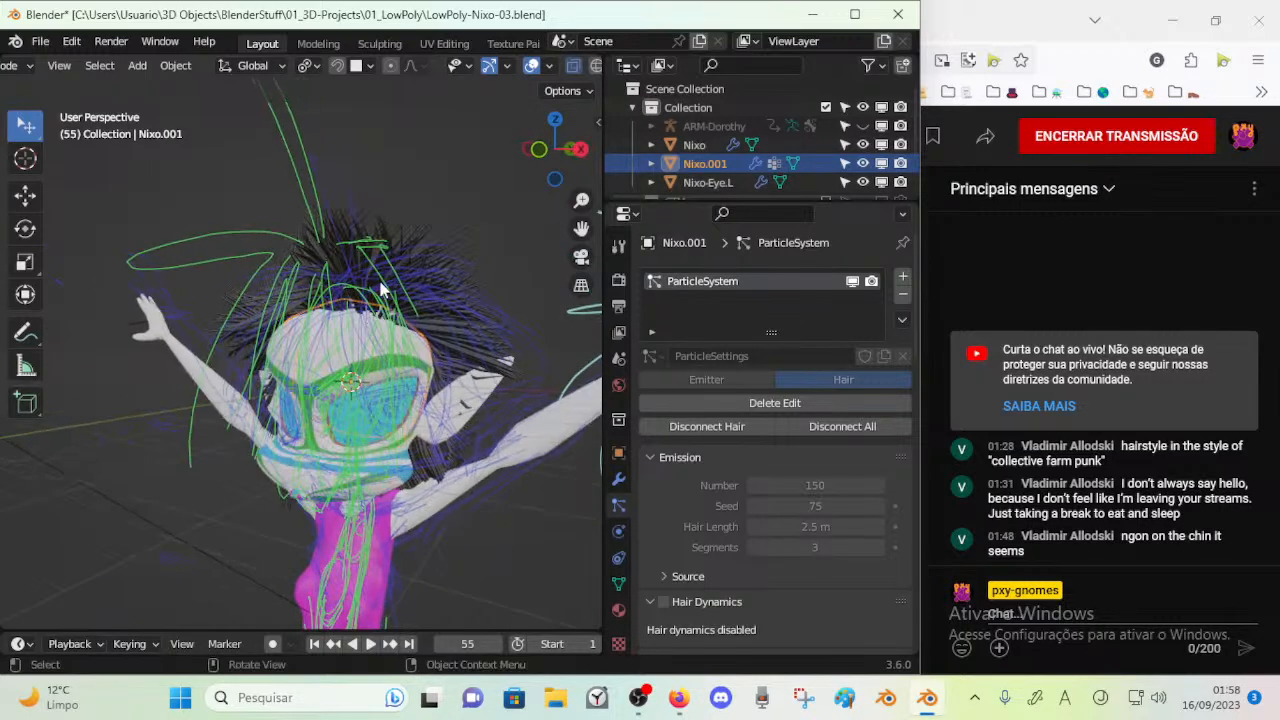
In Particle Edit, comb the strands at the side of the head downward using the Comb brush at 50 px radius and 0.500 strength
key(ctrl+Tab)
click(281, 342)
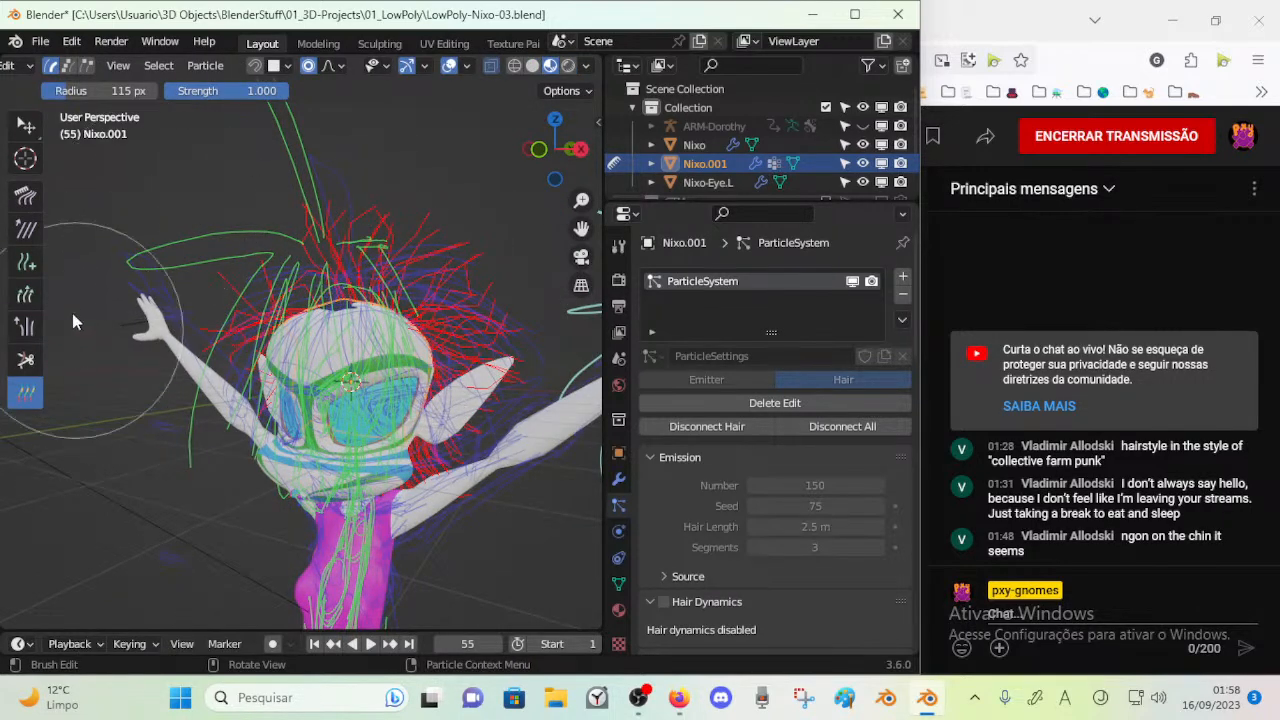
click(25, 197)
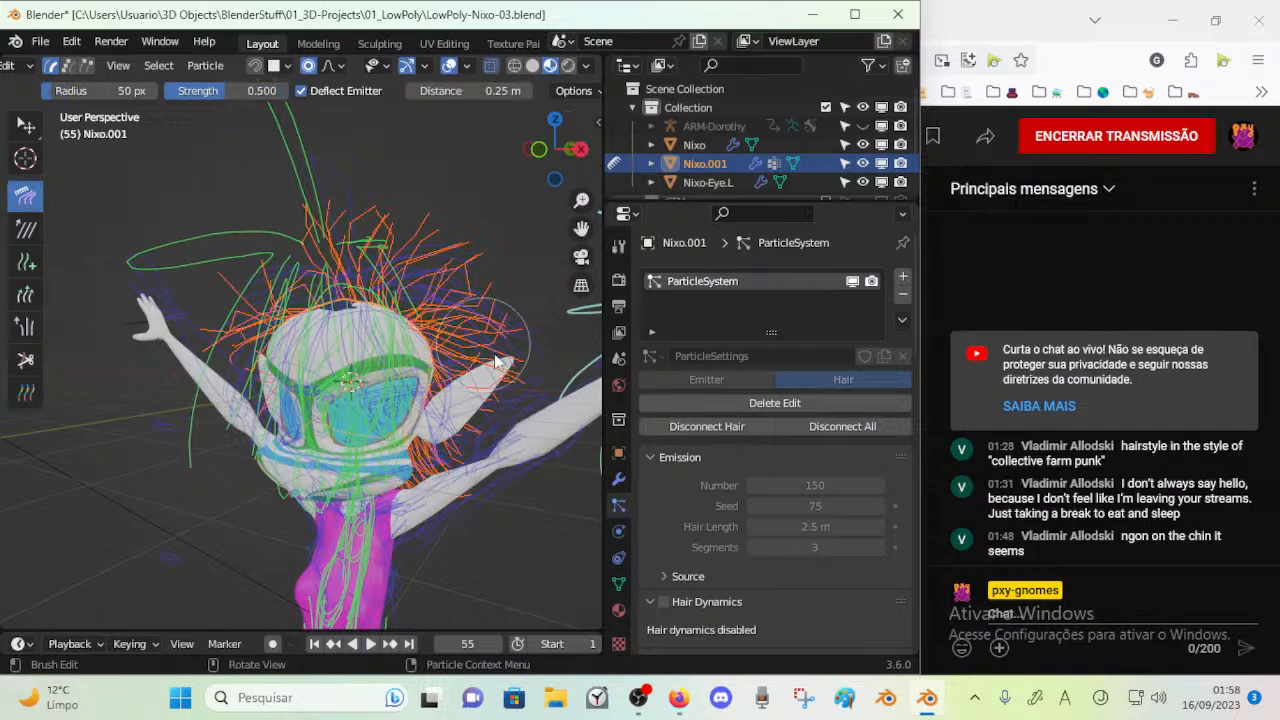
middle_drag(408, 300, 330, 226)
middle_drag(251, 265, 190, 413)
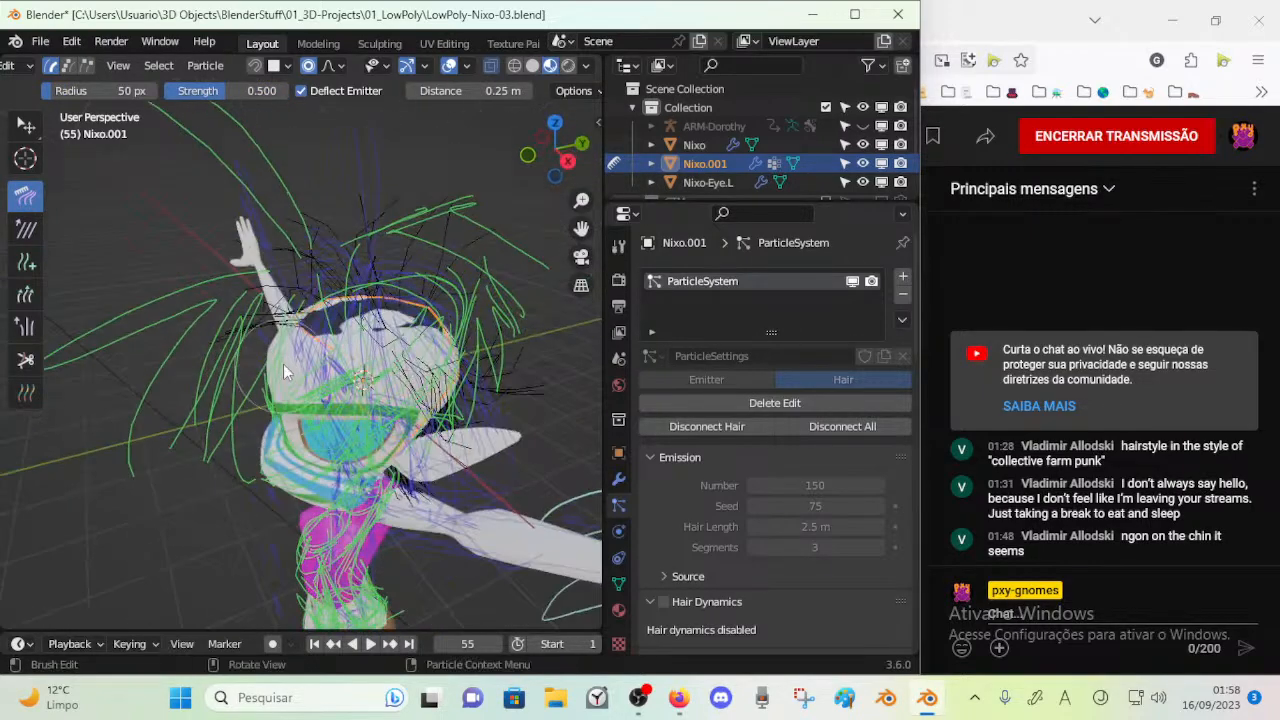
middle_drag(311, 371, 380, 348)
drag(497, 352, 506, 418)
key(Tab)
key(Tab)
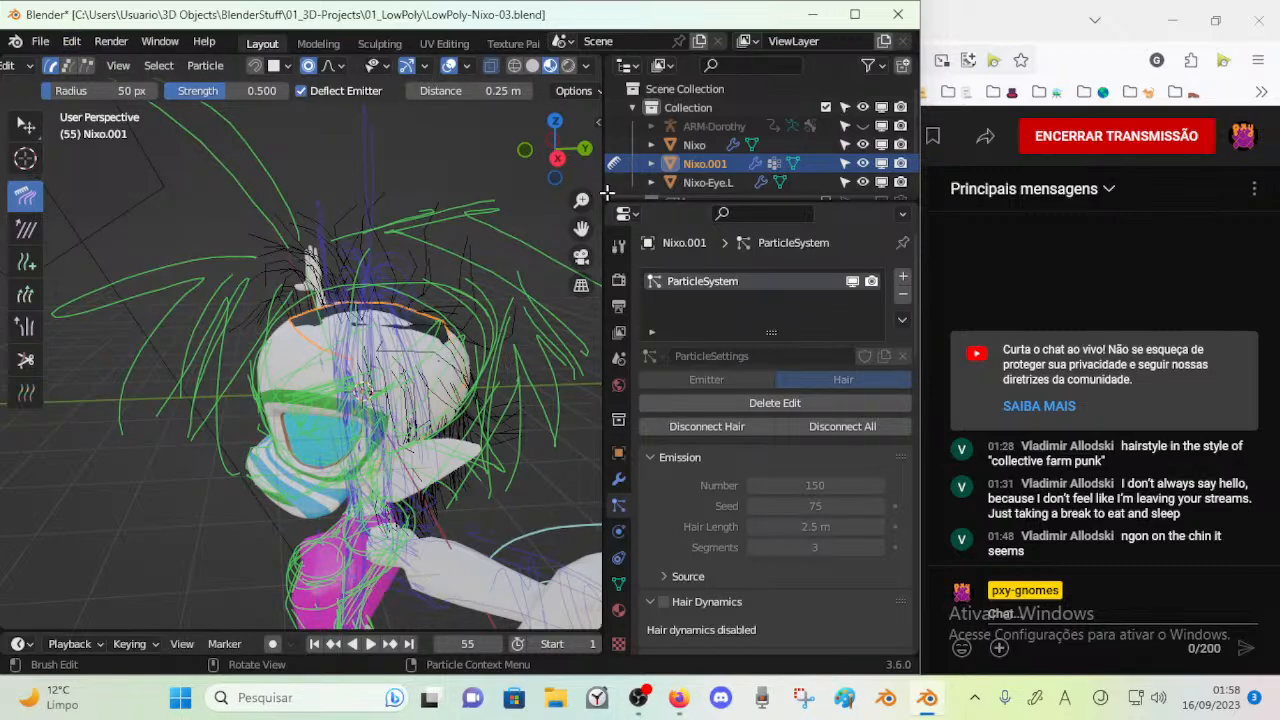
Display the hair with Rendered shading in Object Mode in a wider 3D viewport and save LowPoly-Nixo-03.blend
drag(601, 190, 662, 199)
middle_drag(425, 222, 599, 230)
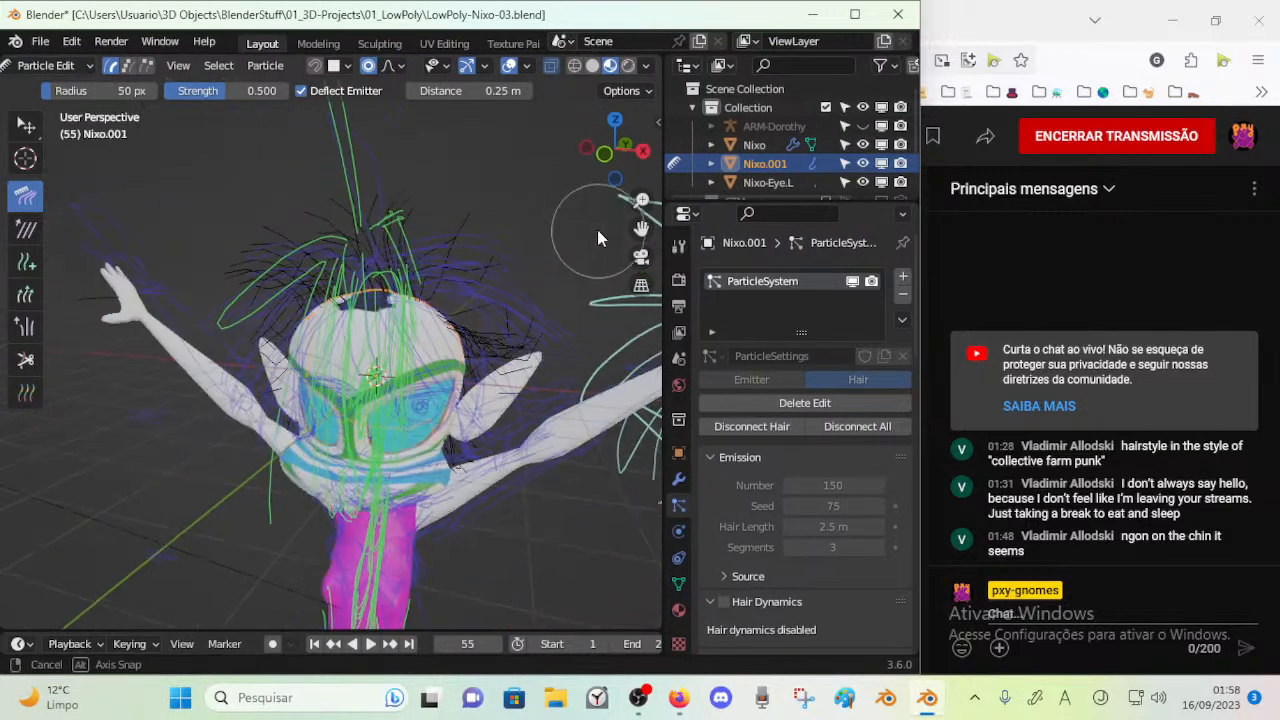
mouse_move(421, 264)
middle_down()
mouse_move(397, 222)
mouse_move(378, 266)
mouse_move(352, 262)
mouse_move(390, 282)
mouse_move(378, 296)
mouse_move(400, 343)
mouse_move(343, 314)
mouse_move(371, 337)
mouse_move(343, 380)
mouse_move(331, 538)
mouse_move(243, 567)
mouse_move(159, 494)
mouse_move(437, 350)
mouse_move(436, 374)
mouse_move(371, 347)
mouse_move(266, 347)
mouse_move(237, 322)
mouse_move(427, 352)
mouse_move(380, 331)
middle_up()
click(627, 66)
key(ctrl+Tab)
key(Tab)
key(Tab)
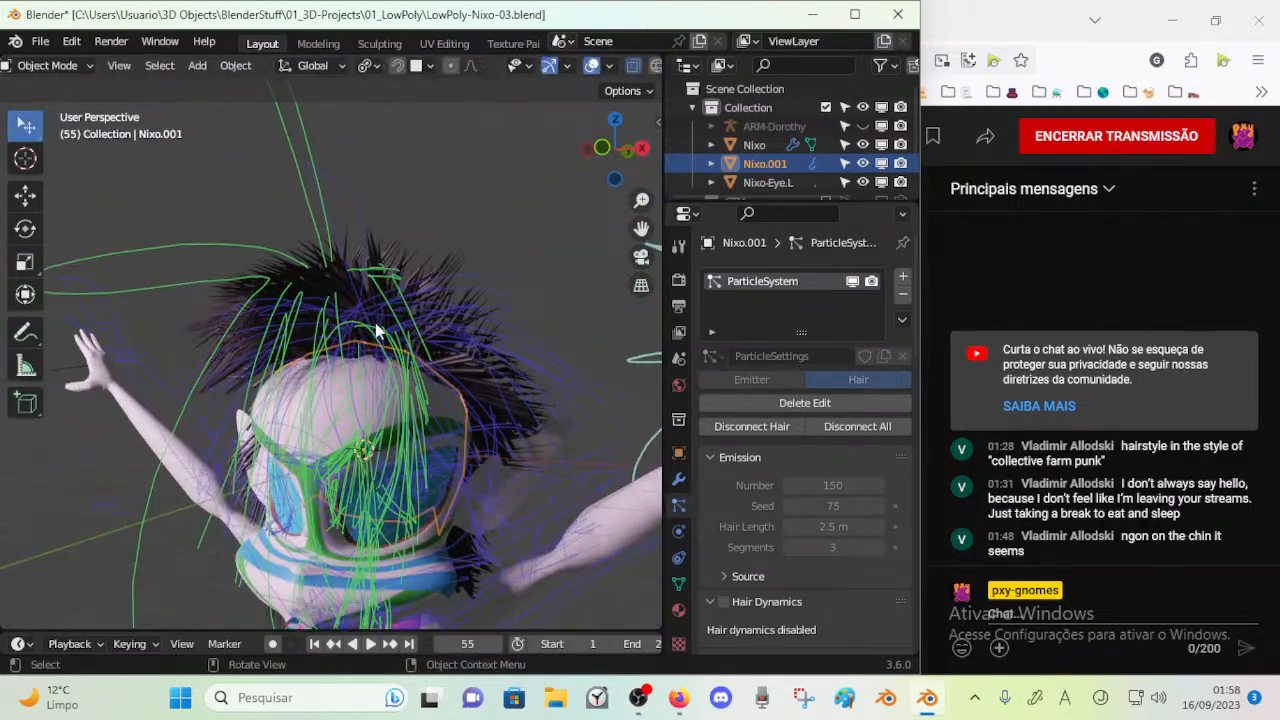
key(ctrl+s)
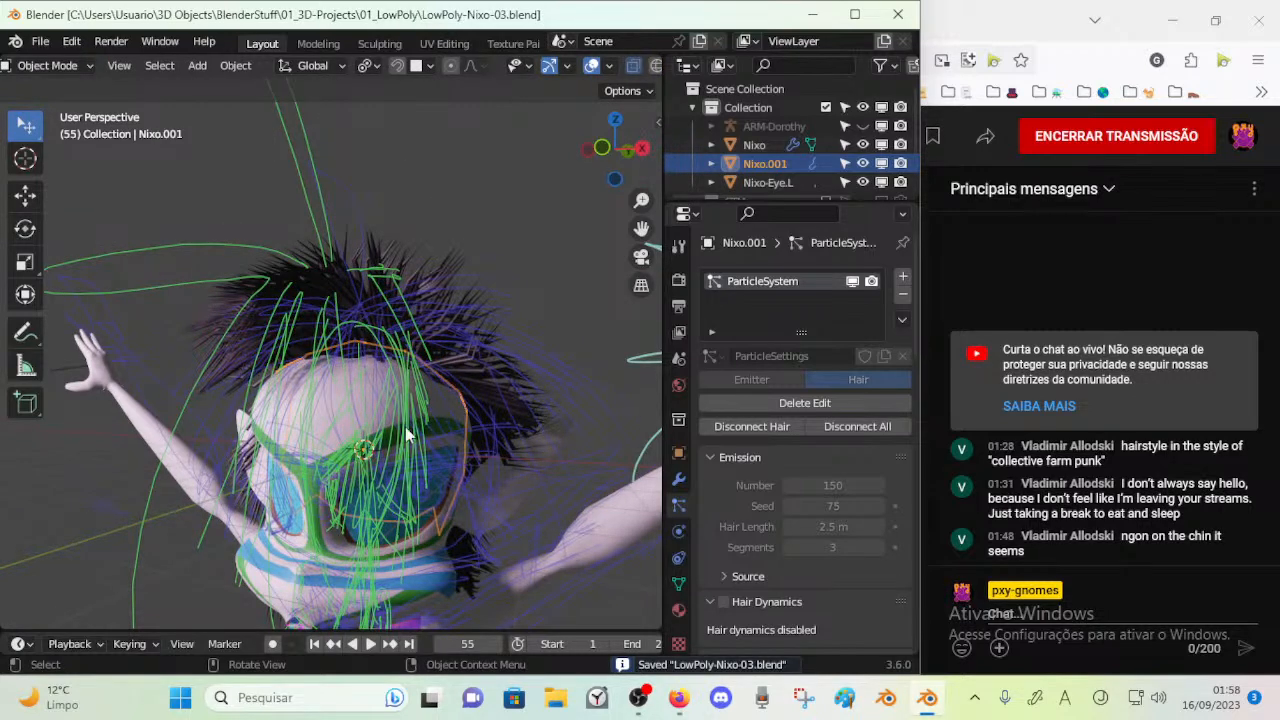
Switch to Firefox, skim the tutorial "How to Create Hair, Clean and Simple in Blender" for hair combing and clumping, and close it
click(679, 697)
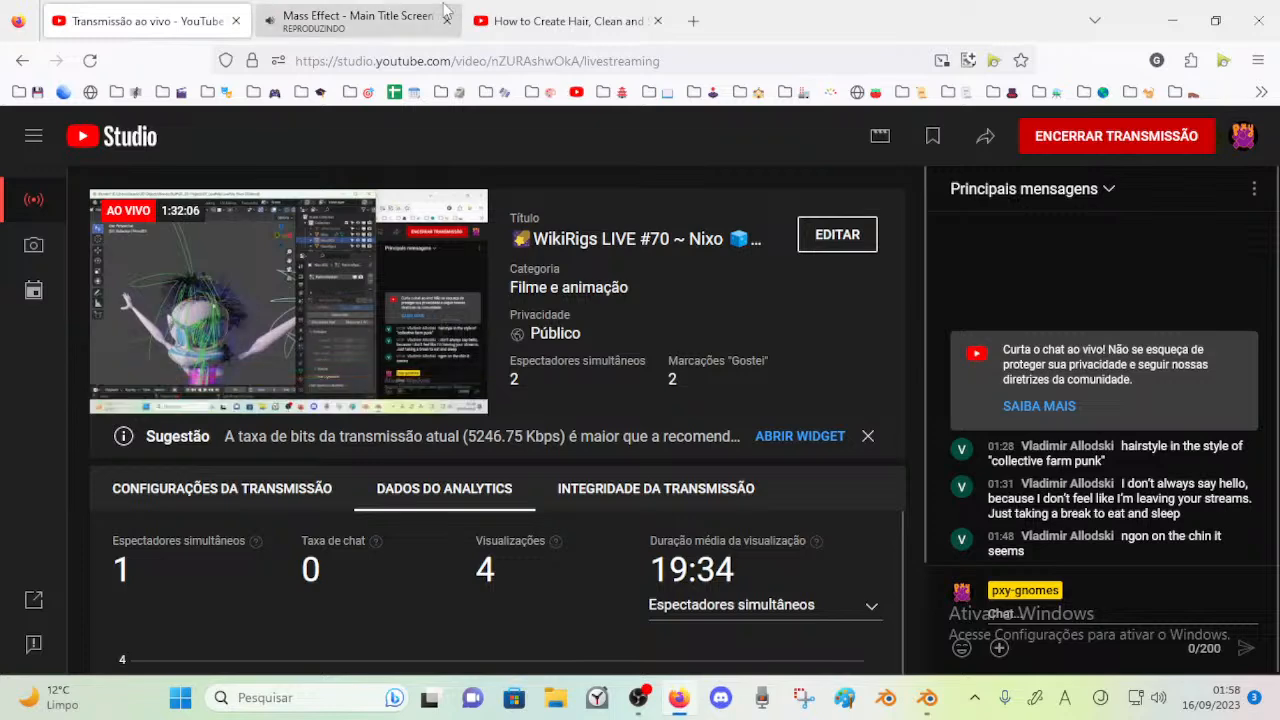
click(357, 20)
key(ctrl+Tab)
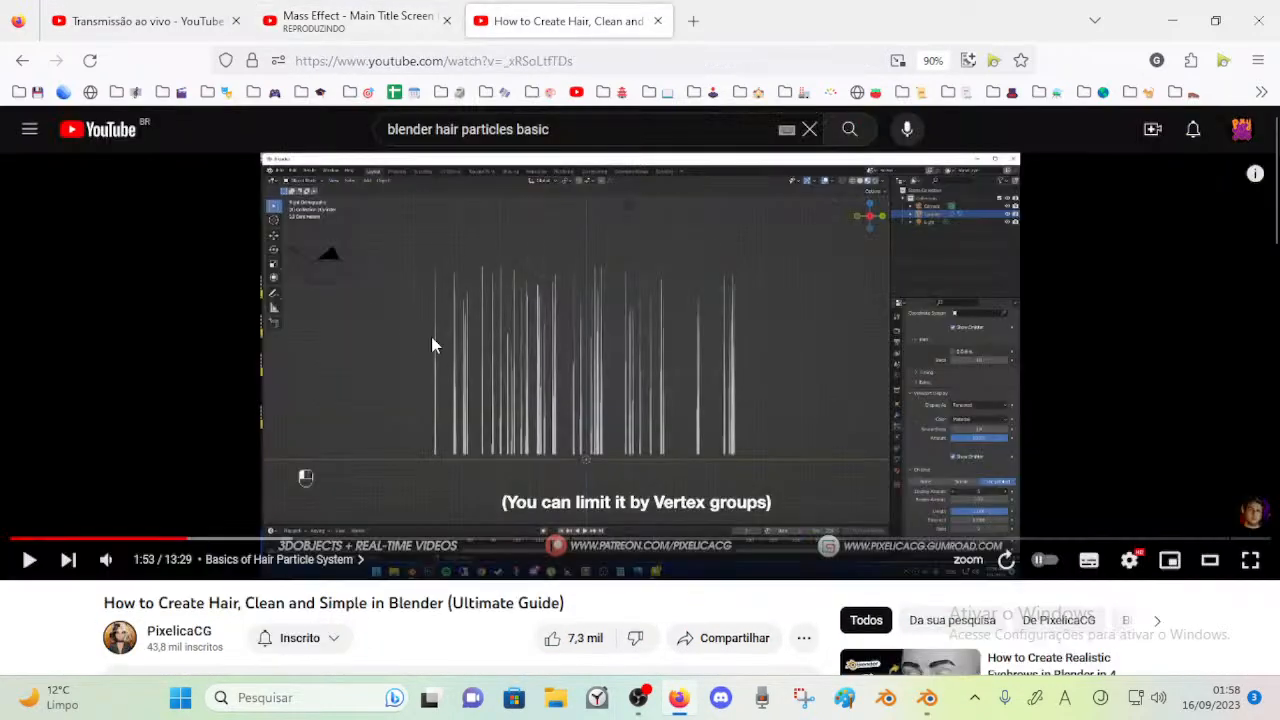
click(320, 524)
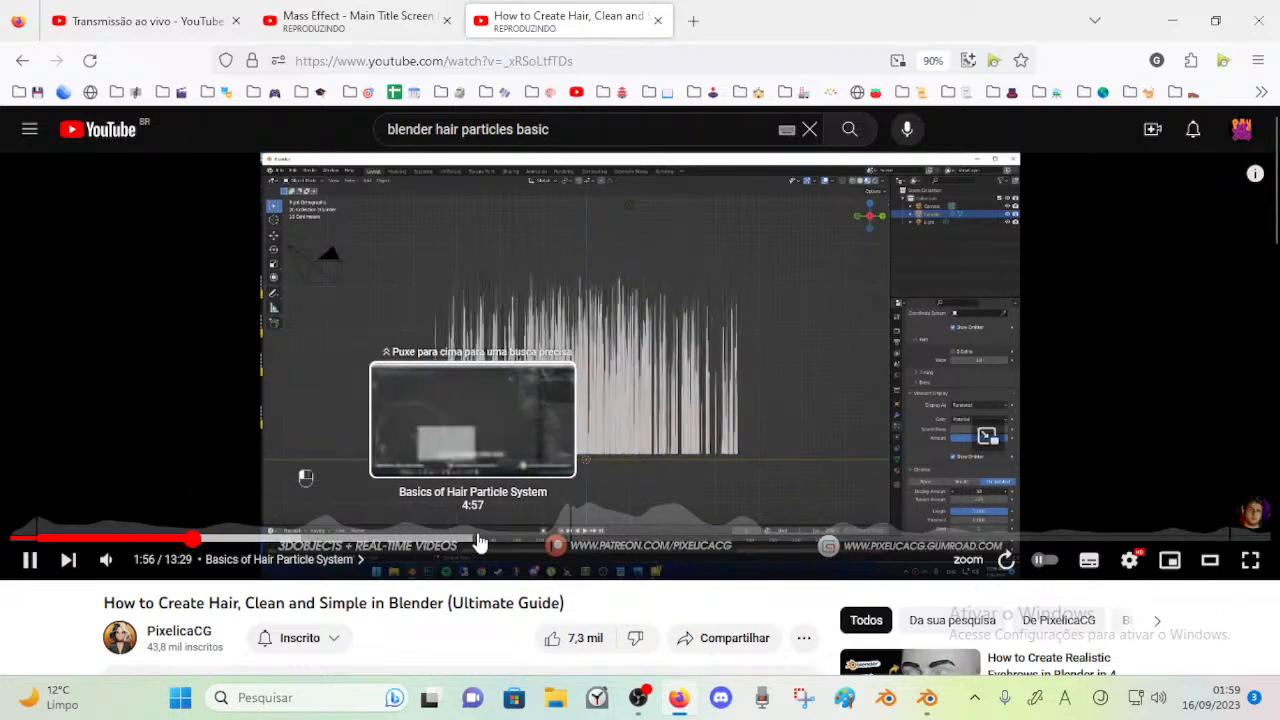
click(497, 540)
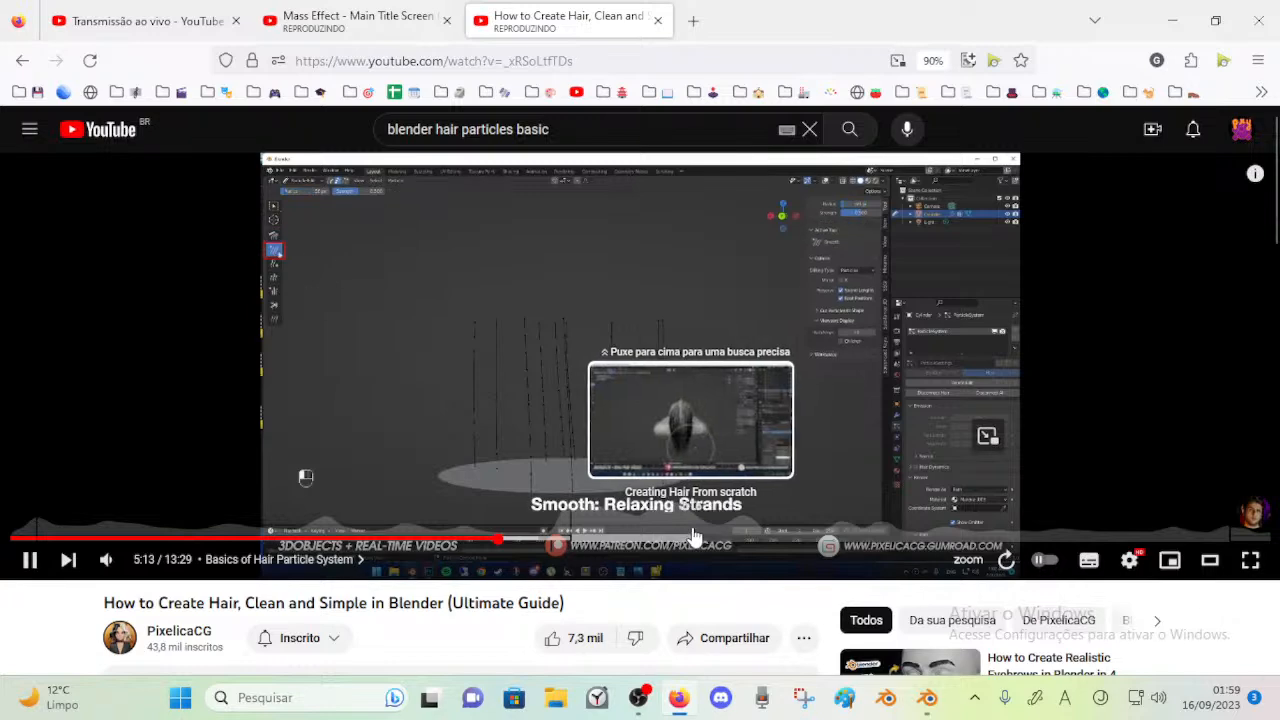
click(712, 540)
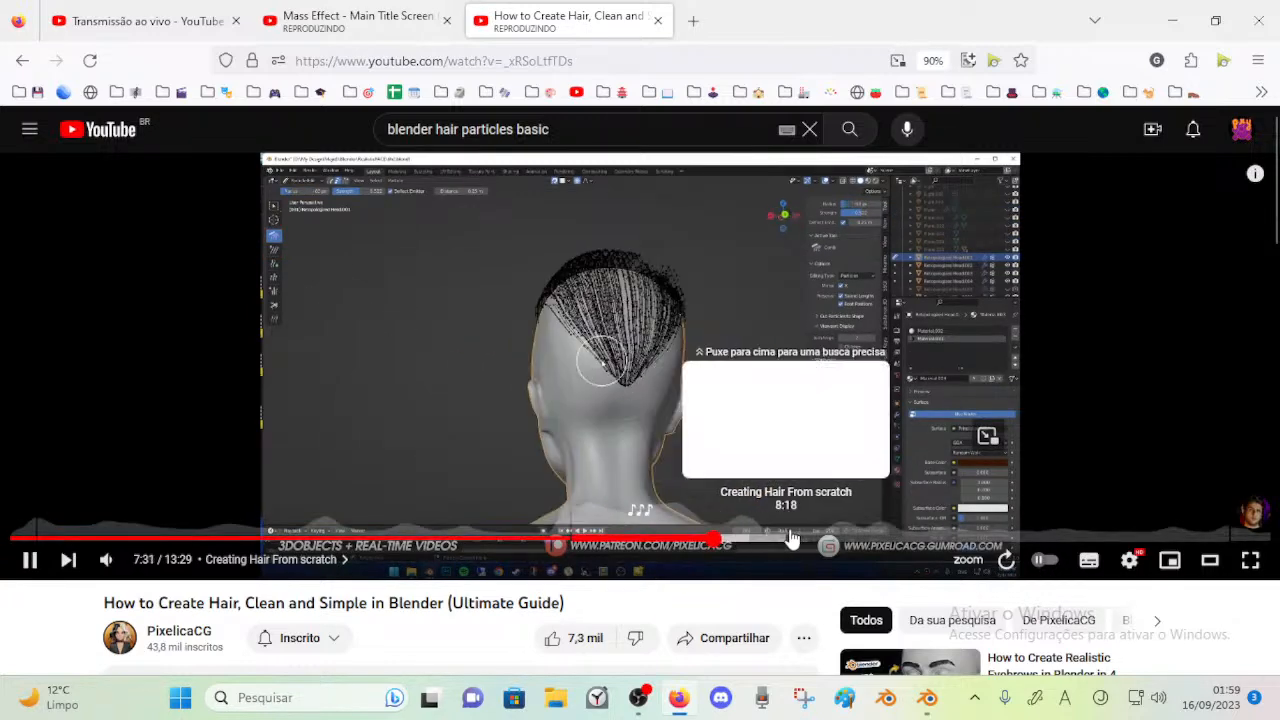
click(888, 540)
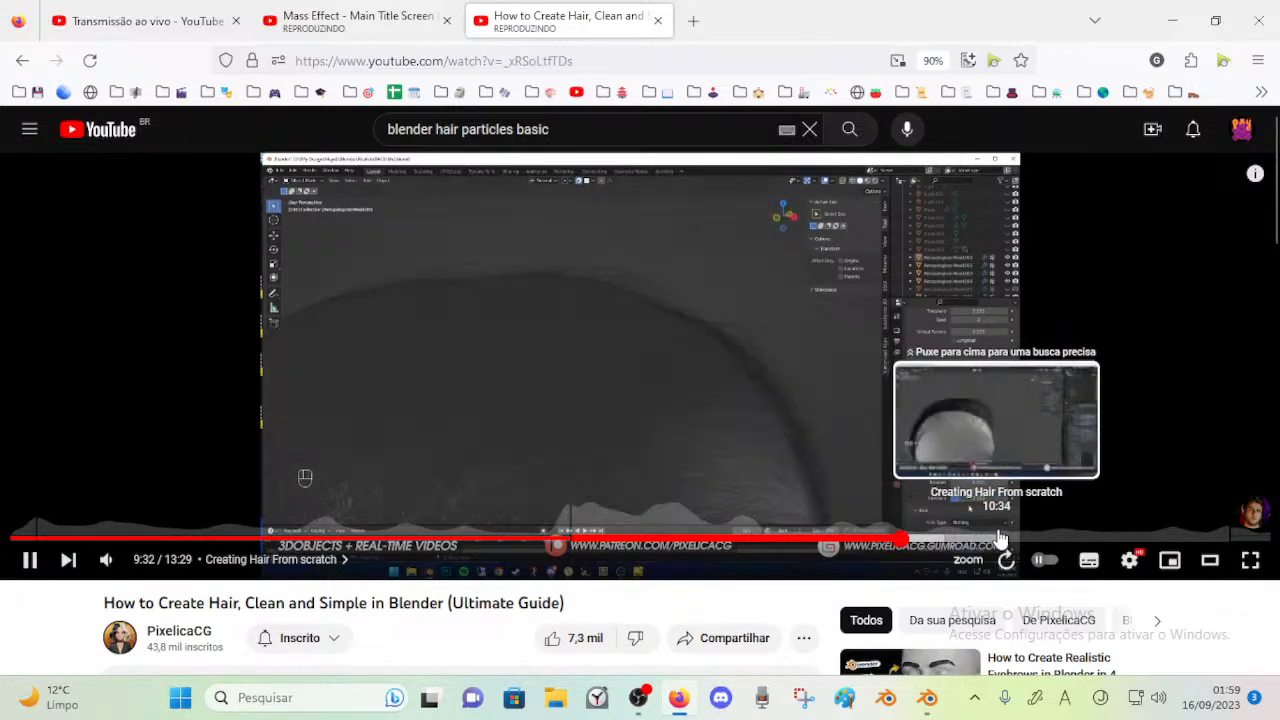
click(1027, 538)
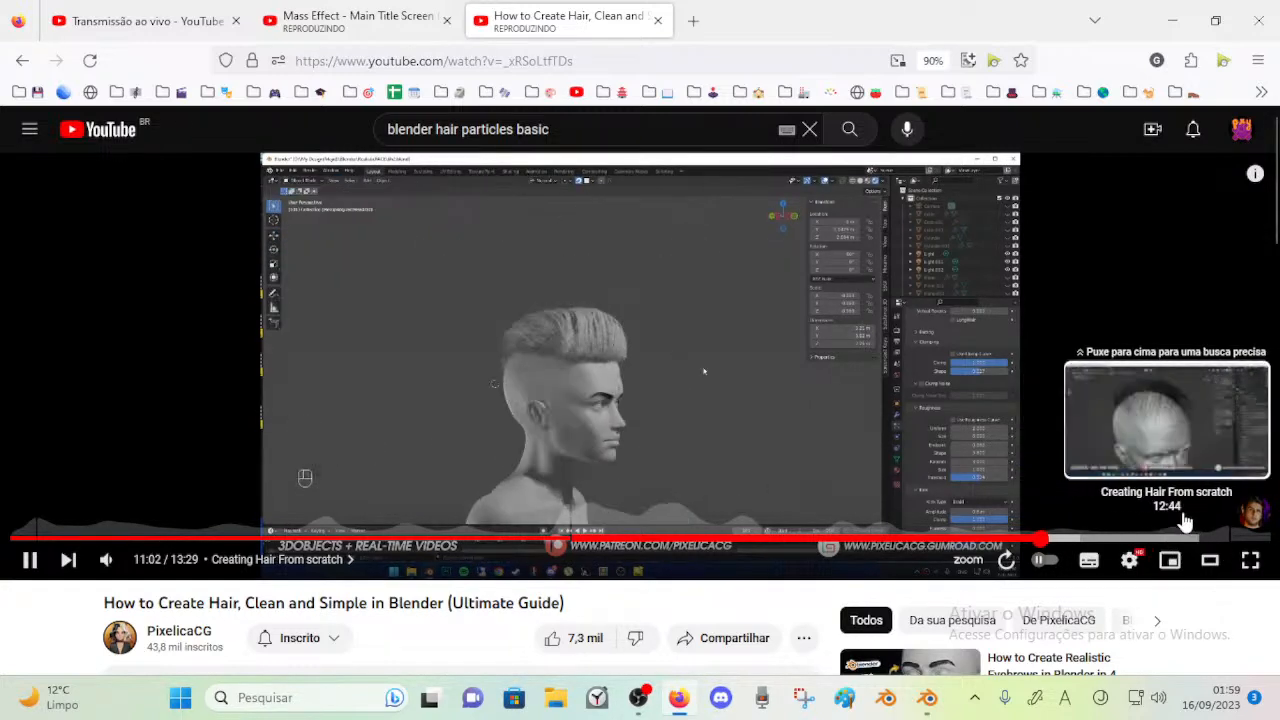
click(657, 20)
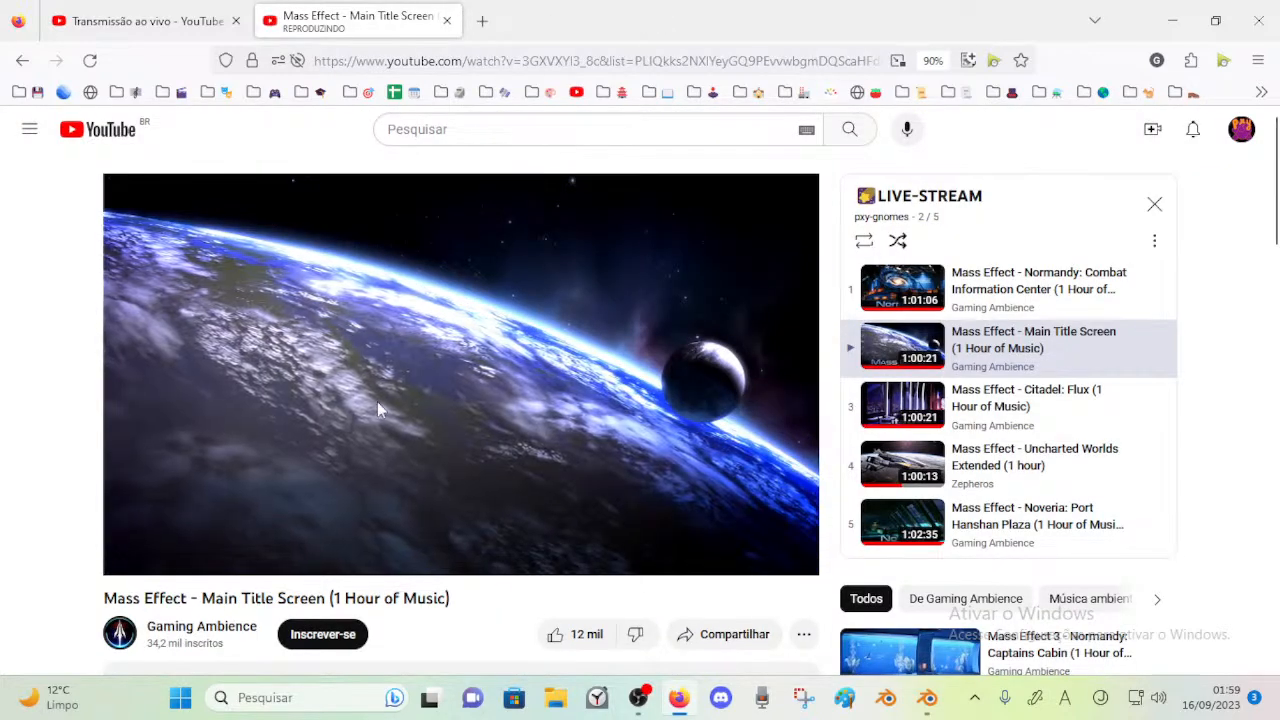
Switch back to Blender and lower the opacity of the annotation layers Note, Note.001 and Note.002
click(927, 697)
middle_drag(460, 383, 400, 394)
key(Tab)
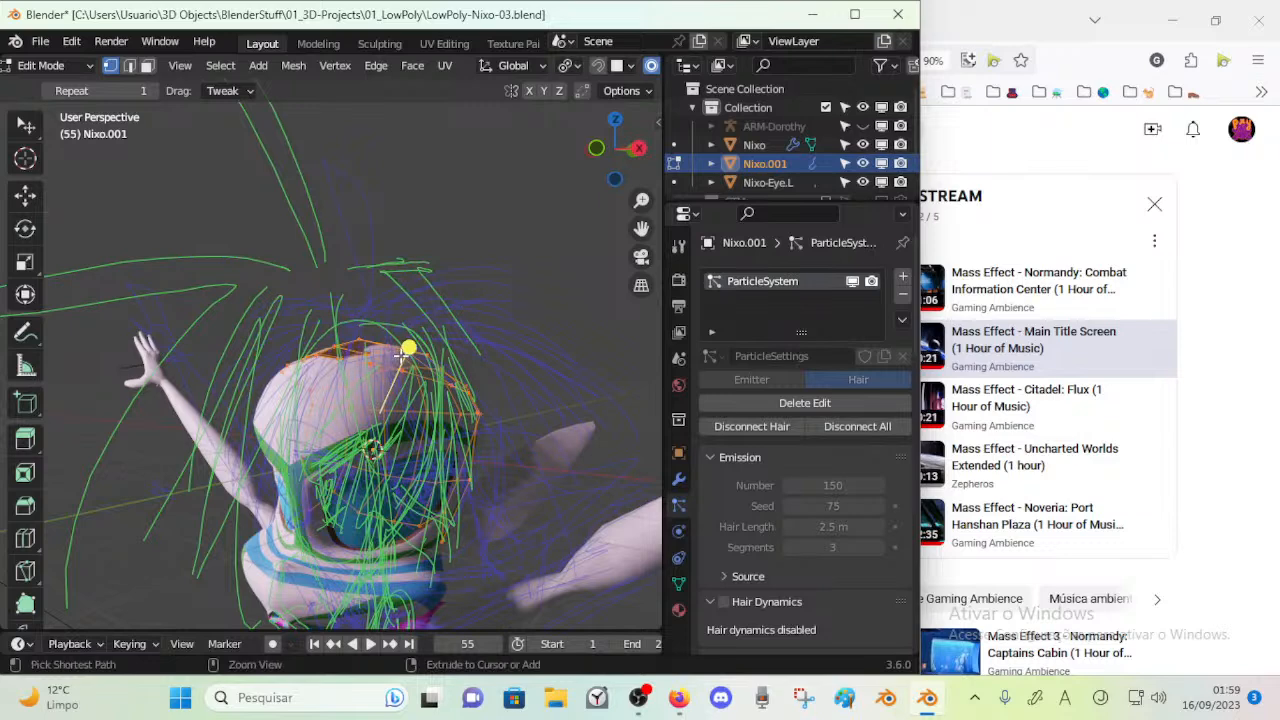
key(Tab)
key(n)
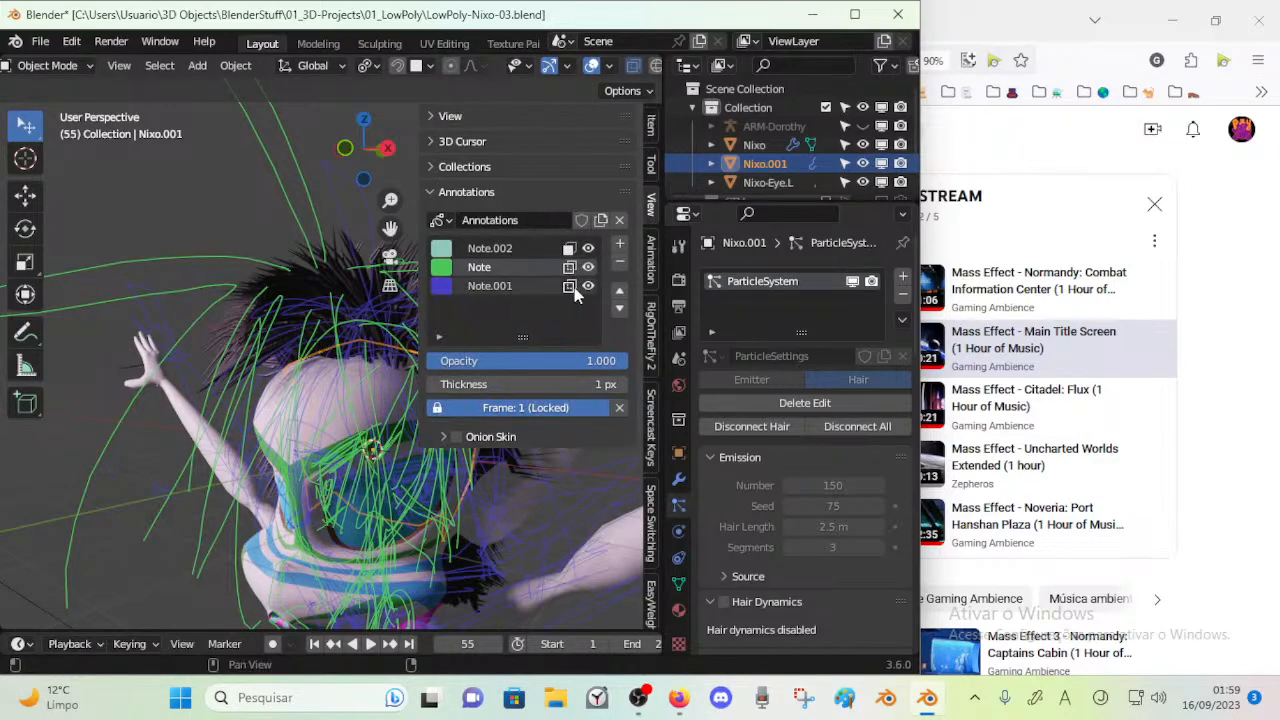
drag(553, 362, 370, 361)
click(486, 289)
click(490, 248)
drag(492, 362, 365, 362)
key(n)
Set the viewport to Material Preview shading and enter Edit Mode on the hair emitter mesh Nixo.001
mouse_move(356, 288)
middle_down()
mouse_move(385, 231)
mouse_move(410, 280)
mouse_move(380, 322)
middle_up()
scroll(606, 64, down, 3)
click(592, 65)
click(609, 65)
click(593, 65)
mouse_move(325, 245)
middle_down()
mouse_move(350, 262)
mouse_move(258, 280)
mouse_move(276, 272)
middle_up()
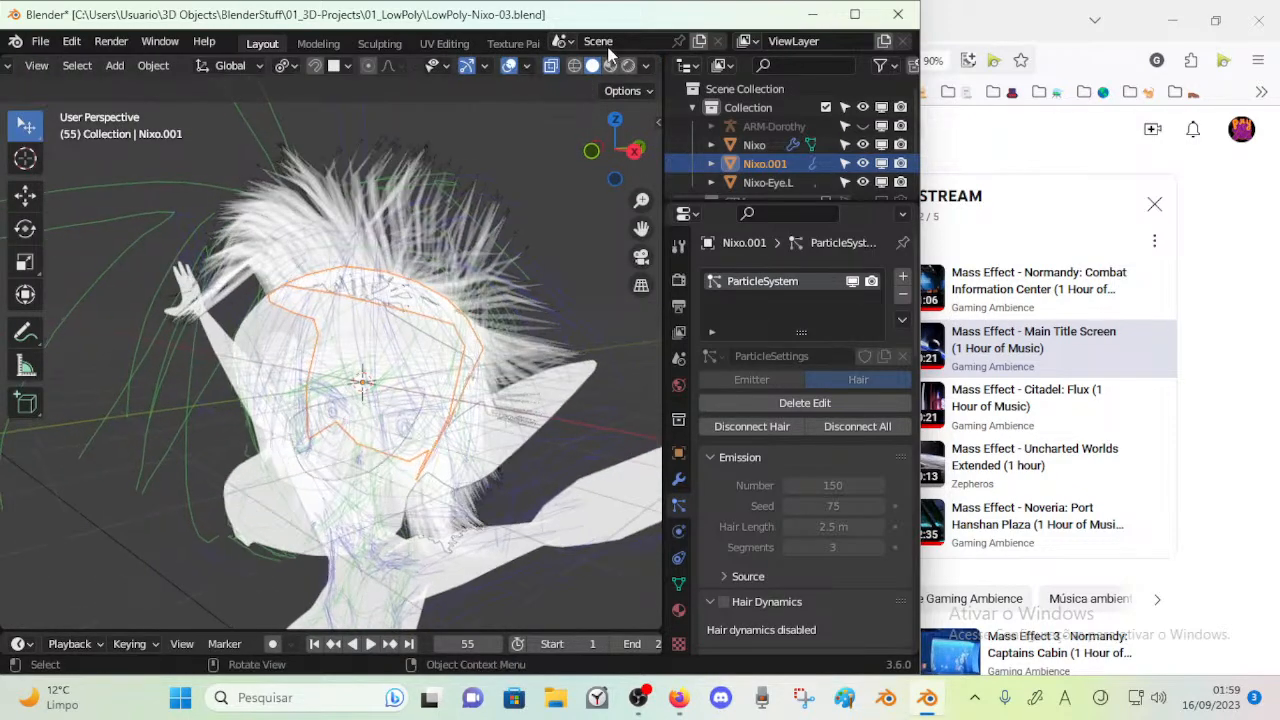
click(609, 65)
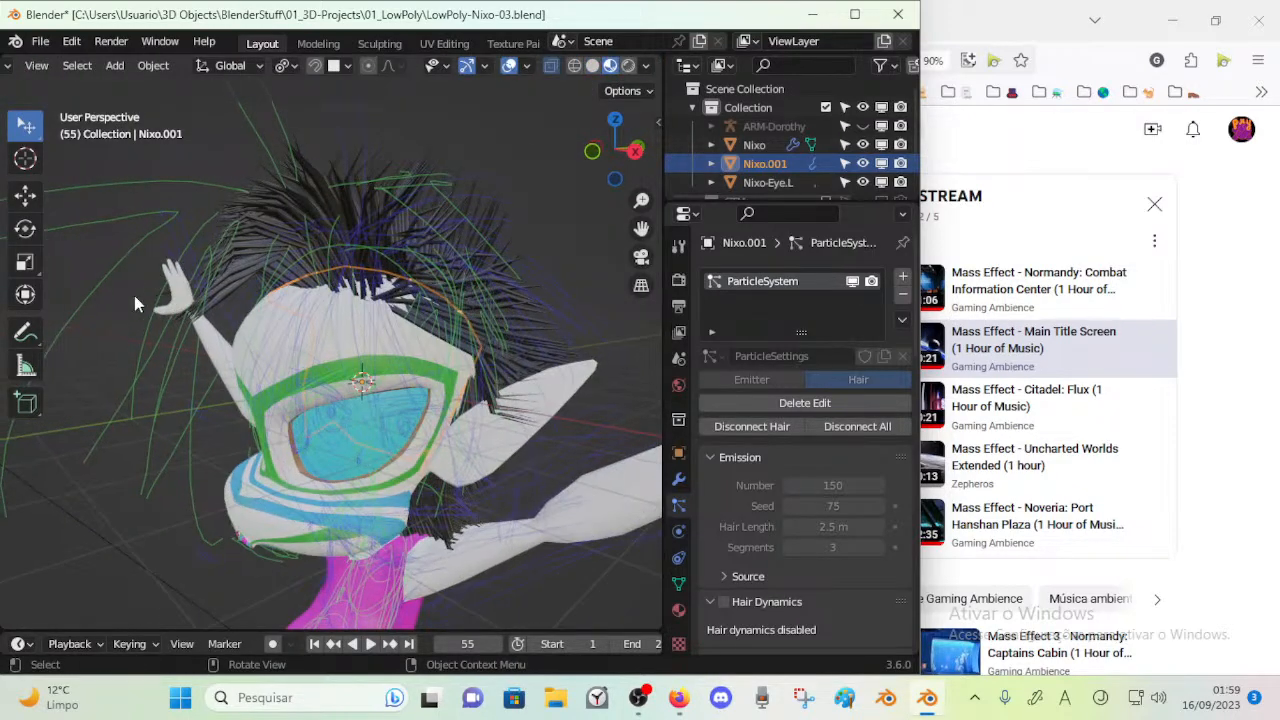
key(Tab)
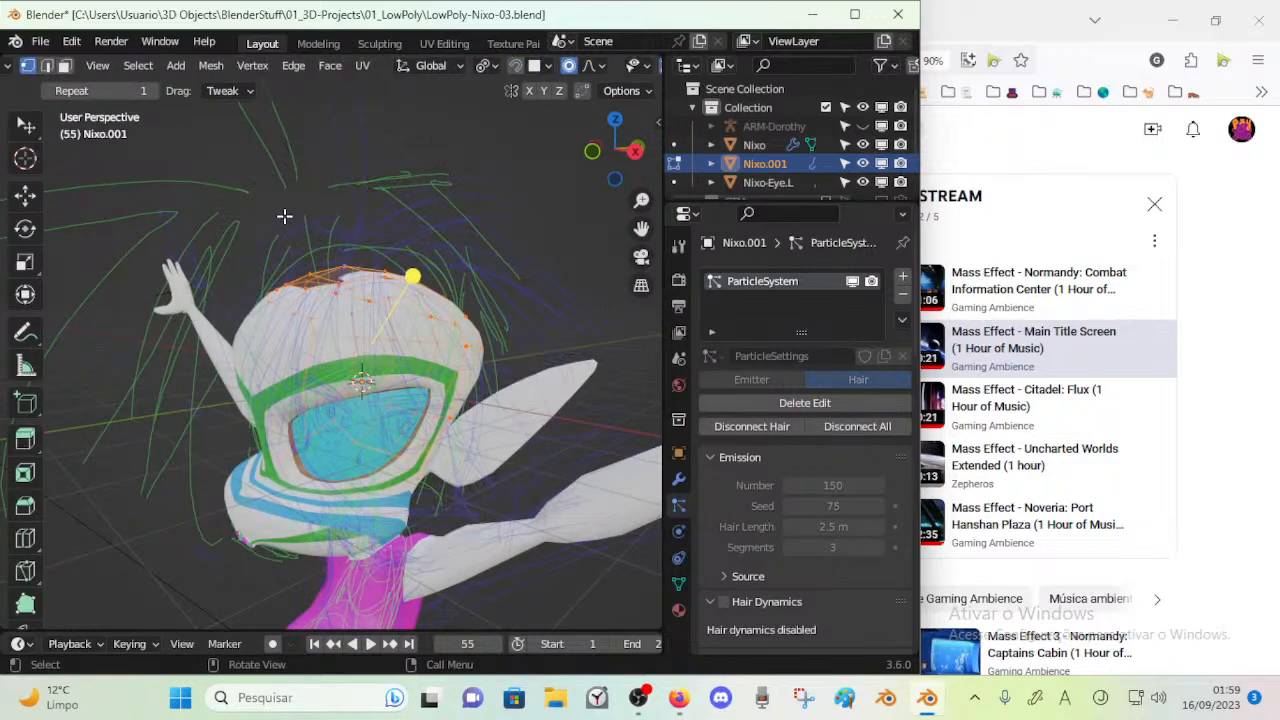
Switch the hair emitter Nixo.001 back to Object Mode so its combed hair is displayed
key(Tab)
key(Tab)
mouse_move(308, 259)
middle_down()
mouse_move(350, 270)
mouse_move(298, 272)
middle_up()
key(Tab)
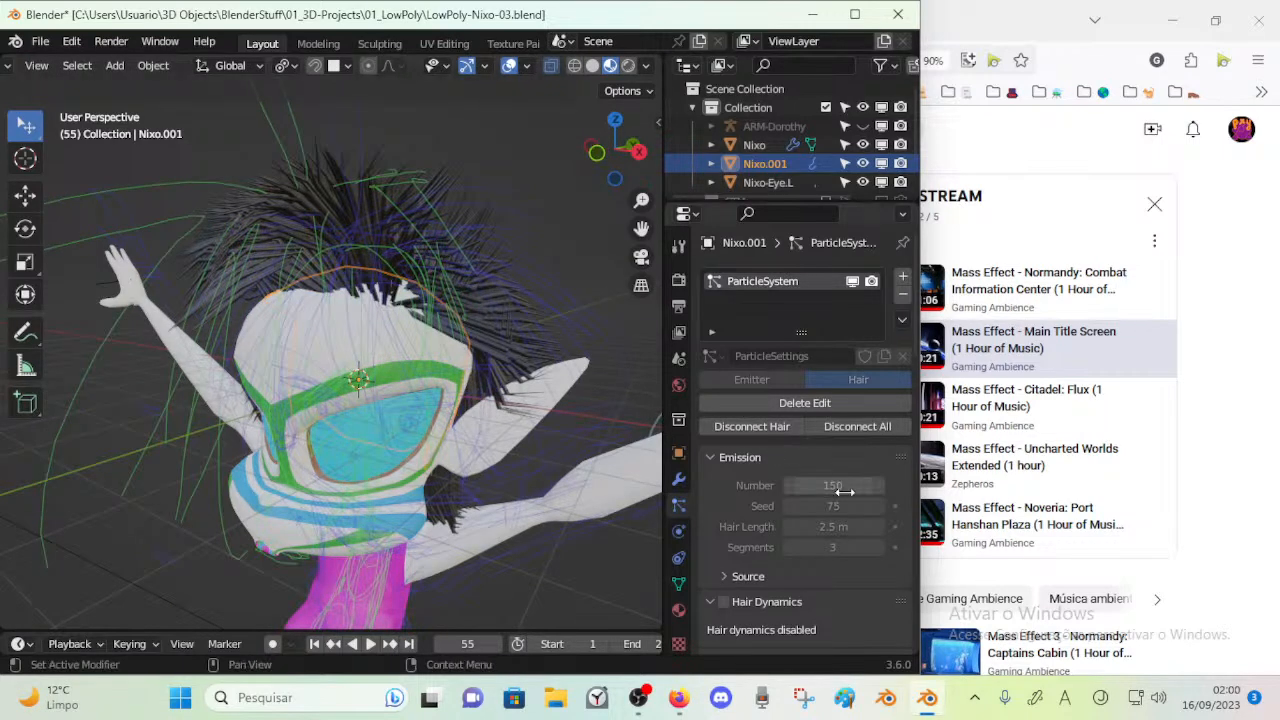
scroll(819, 502, down, 3)
scroll(817, 498, up, 3)
Disconnect the hair of all particle systems from the emitter mesh, check it from another angle, and reconnect the hair
click(815, 425)
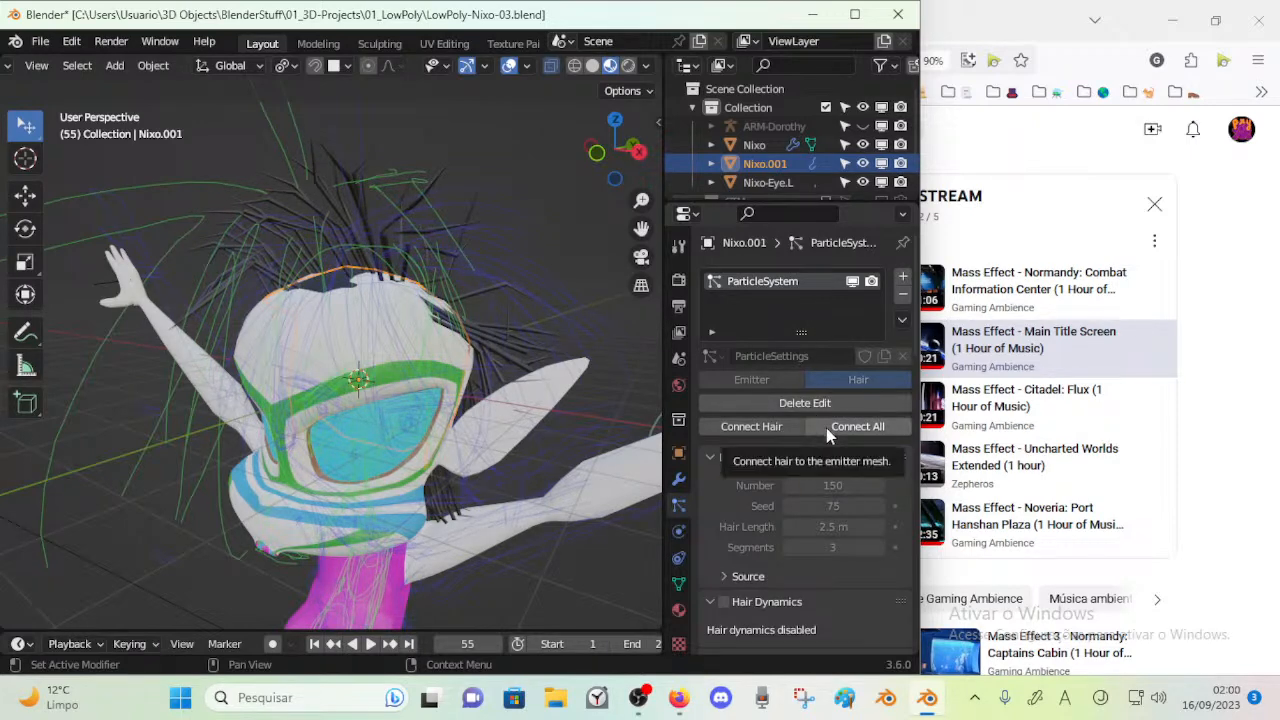
click(901, 321)
click(901, 321)
click(901, 321)
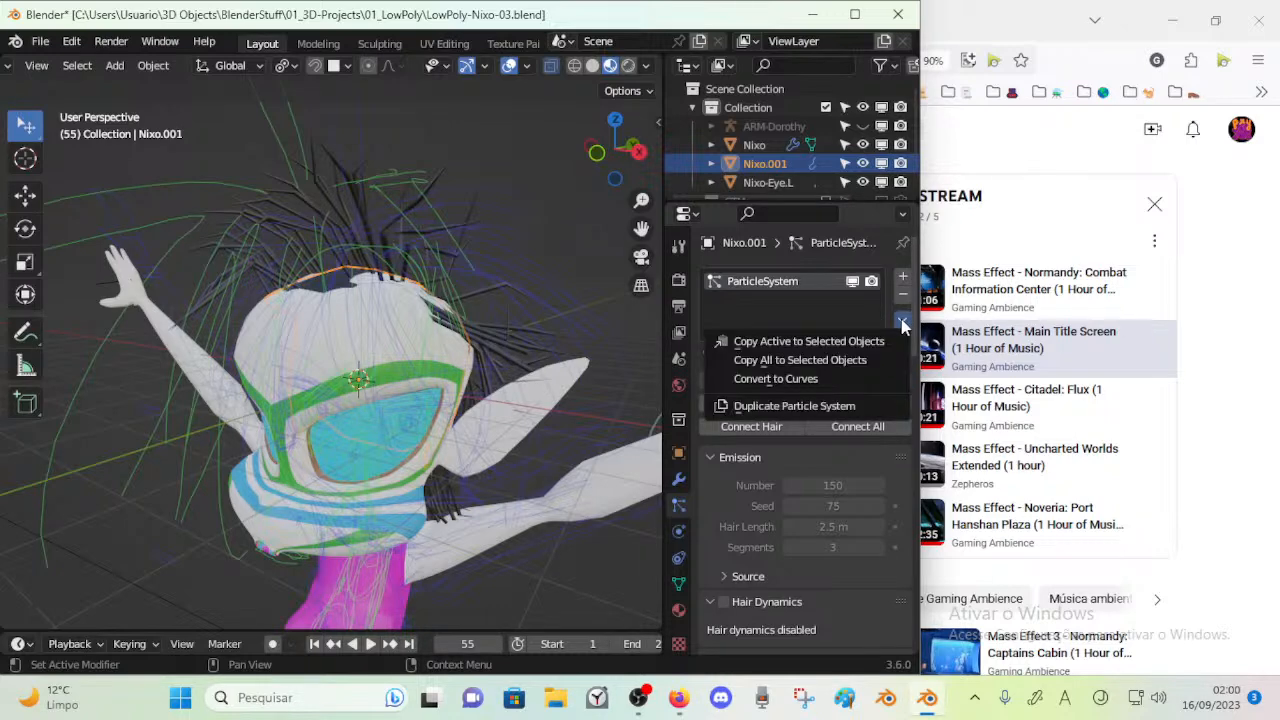
click(901, 319)
middle_drag(397, 242, 339, 213)
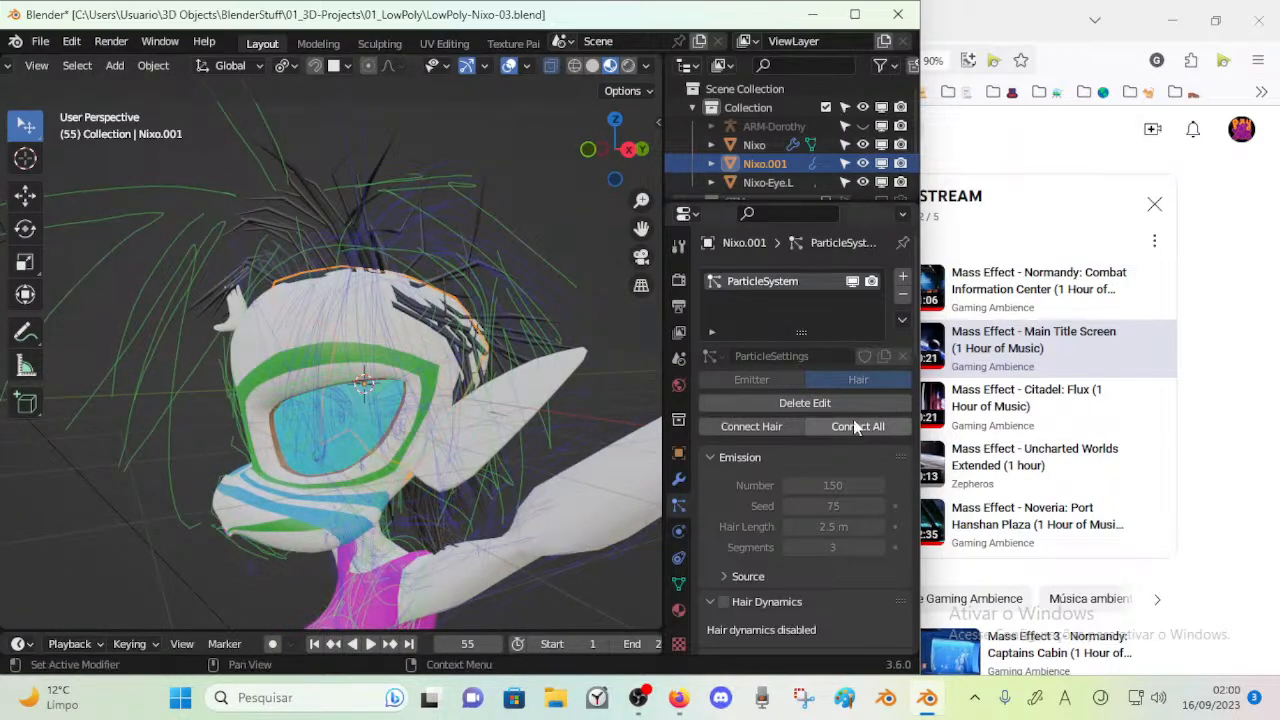
click(766, 426)
middle_drag(339, 305, 340, 285)
In Edit Mode of Nixo.001, add a second particle system and reselect the original ParticleSystem
key(Tab)
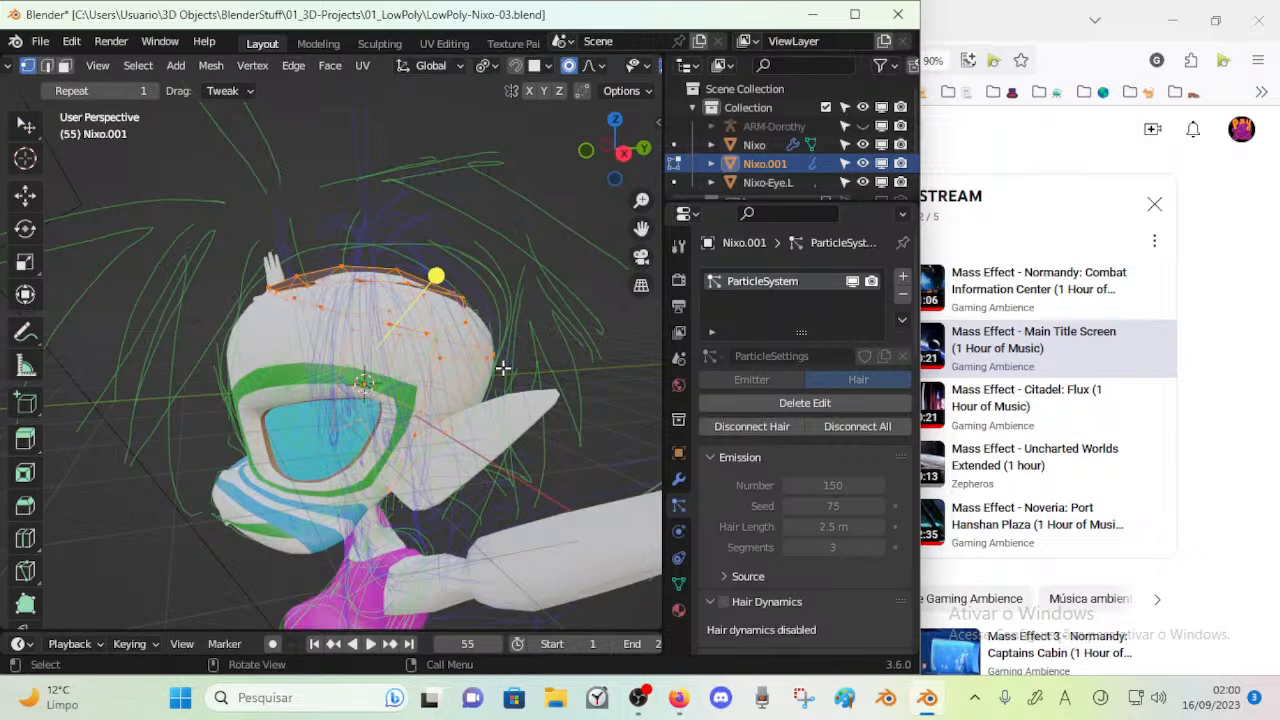
scroll(760, 466, down, 3)
scroll(763, 499, down, 5)
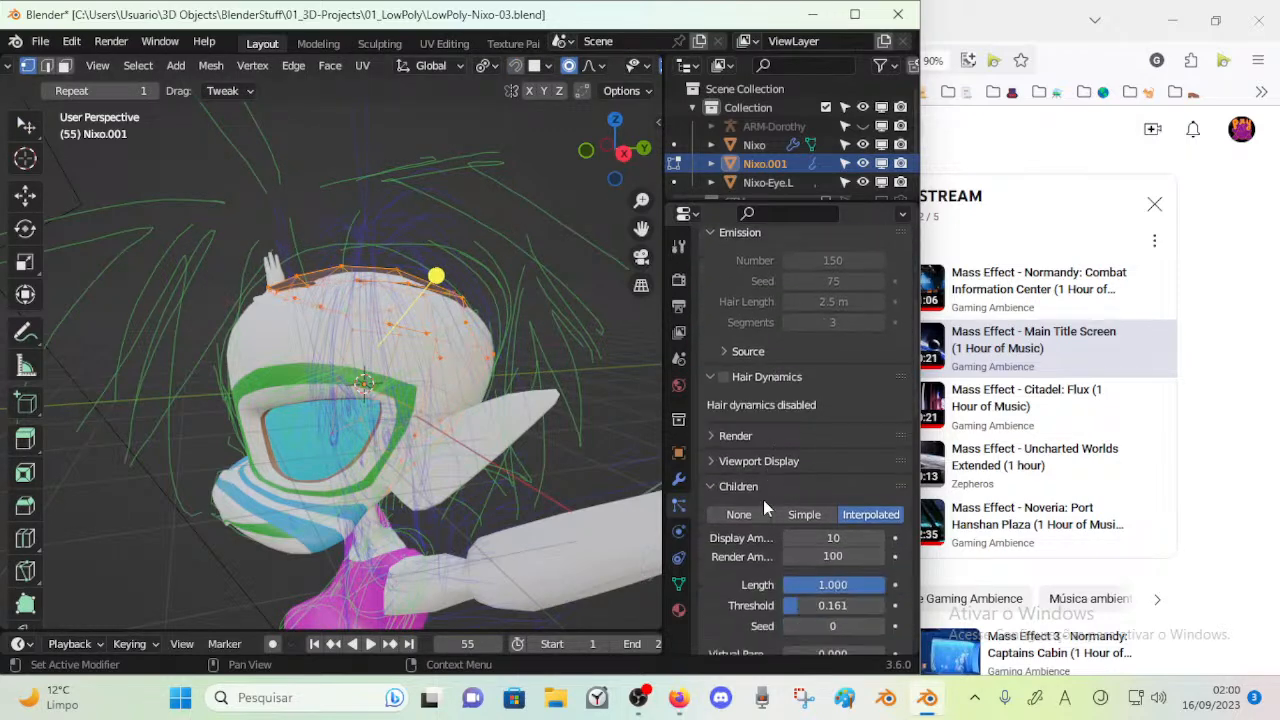
scroll(781, 468, up, 5)
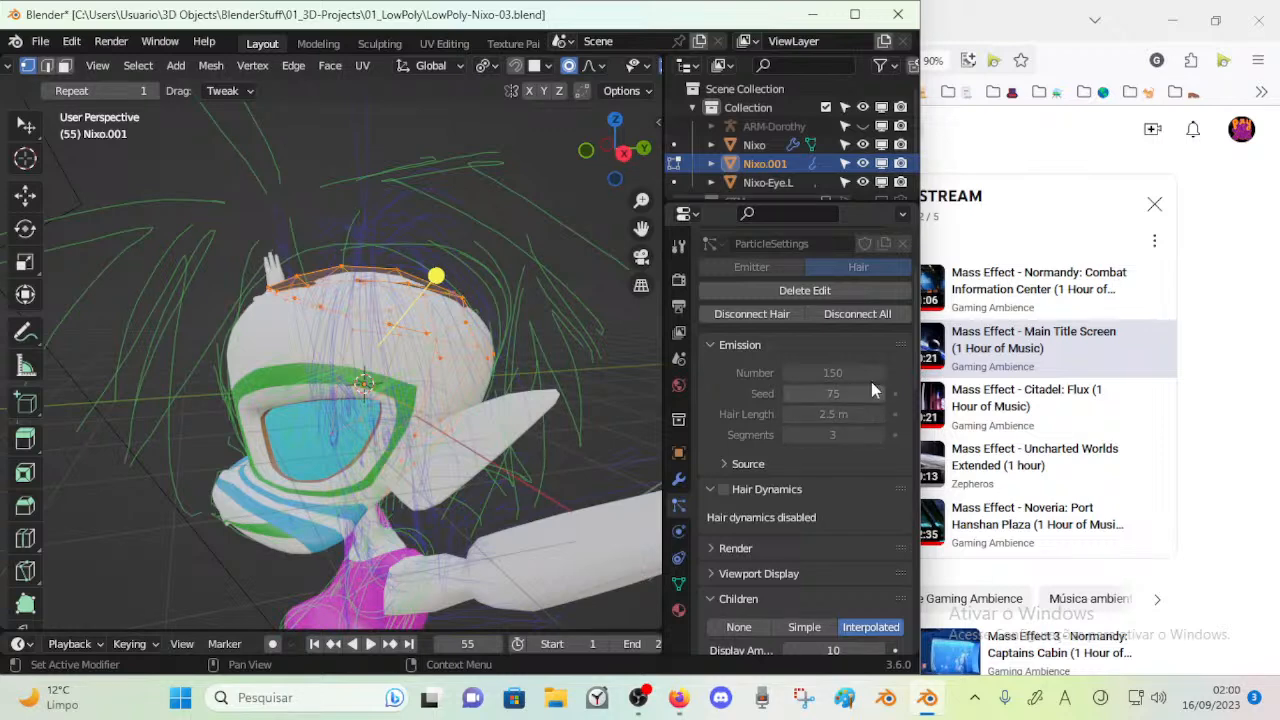
scroll(784, 366, up, 3)
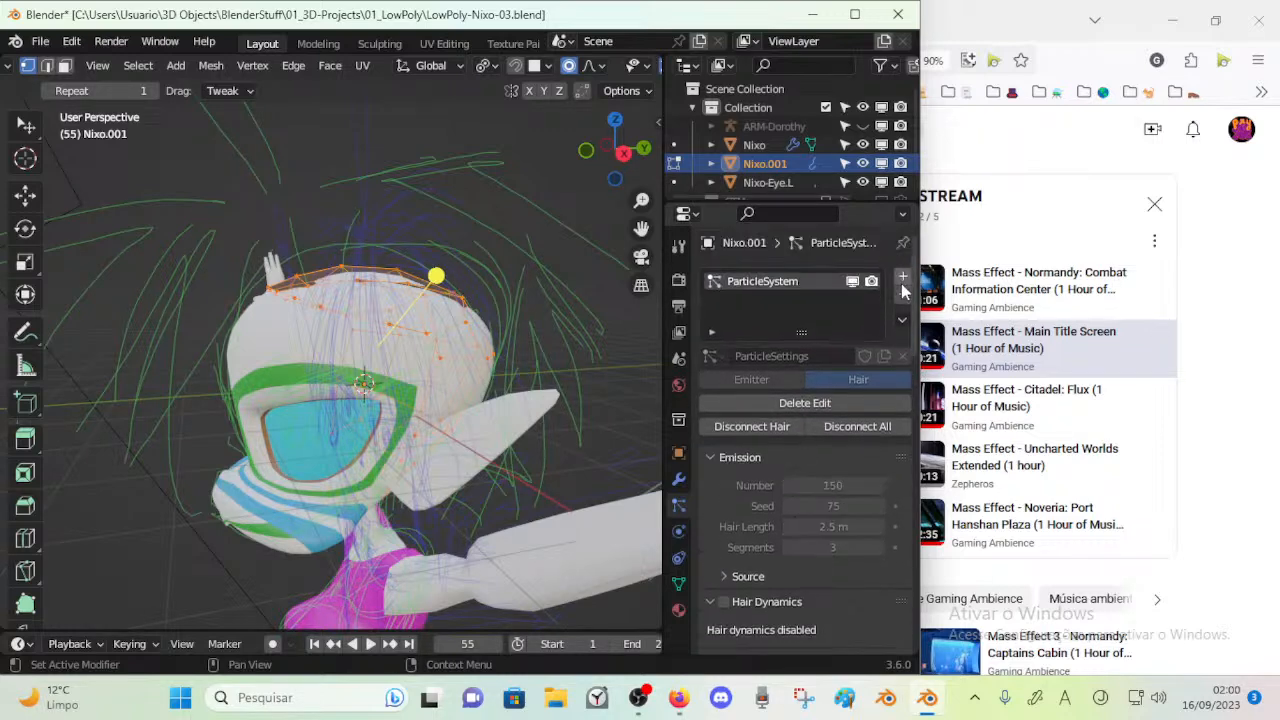
click(903, 277)
click(794, 285)
key(Tab)
key(Tab)
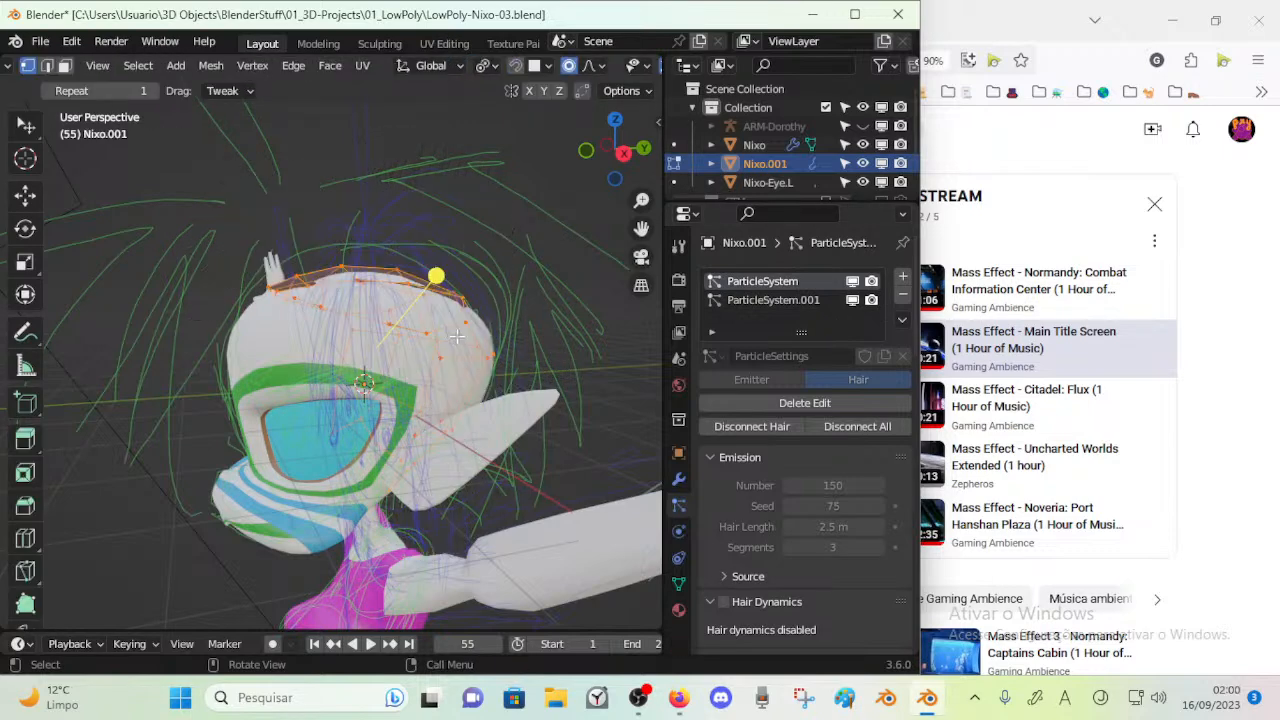
Delete the combing edits of the original ParticleSystem and return to Object Mode
click(822, 404)
key(Tab)
middle_drag(462, 323, 524, 283)
Remove the additional particle system ParticleSystem.001 from Nixo.001
click(800, 299)
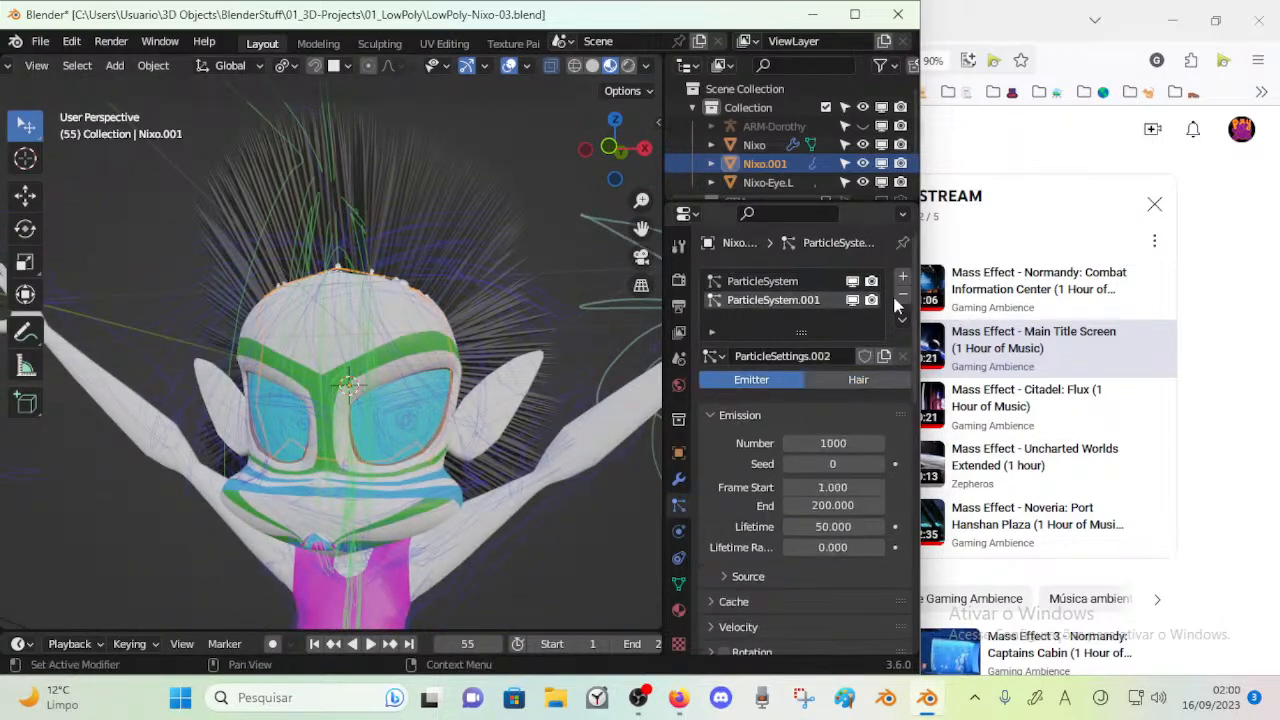
click(904, 298)
middle_drag(461, 296, 500, 305)
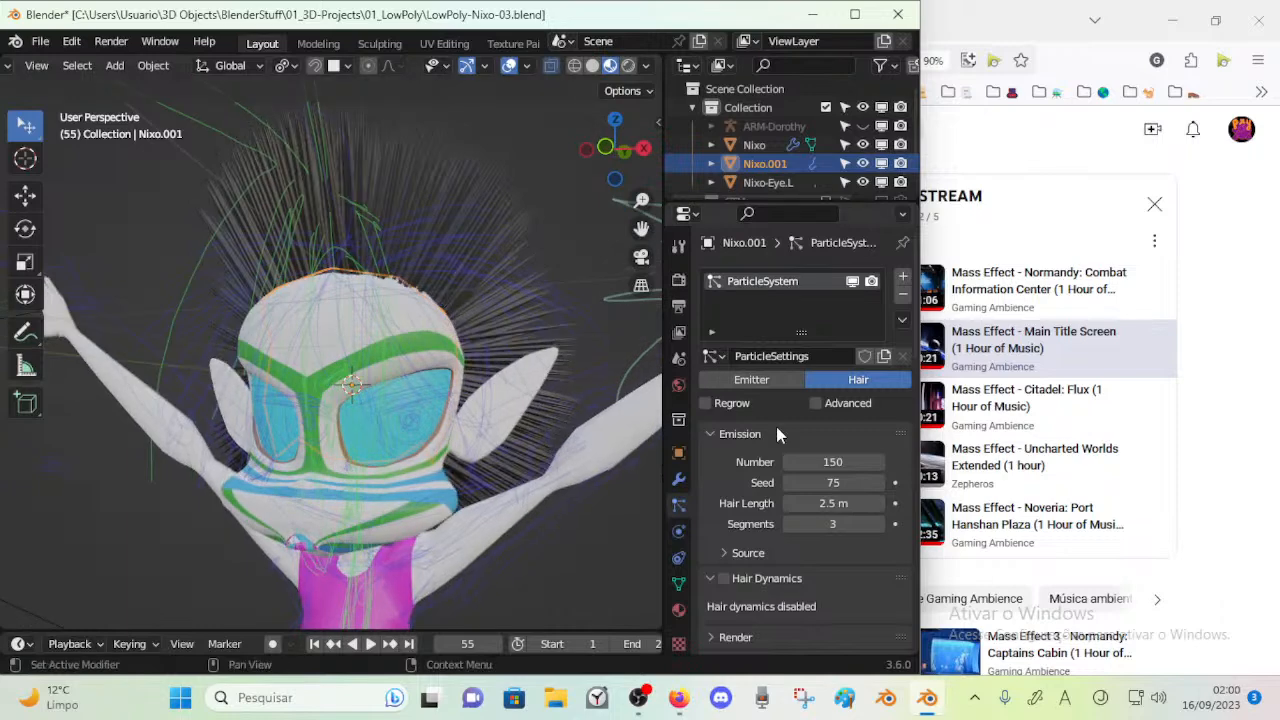
Set the hair emission number to 200 and the seed to 100
drag(818, 462, 837, 462)
click(818, 462)
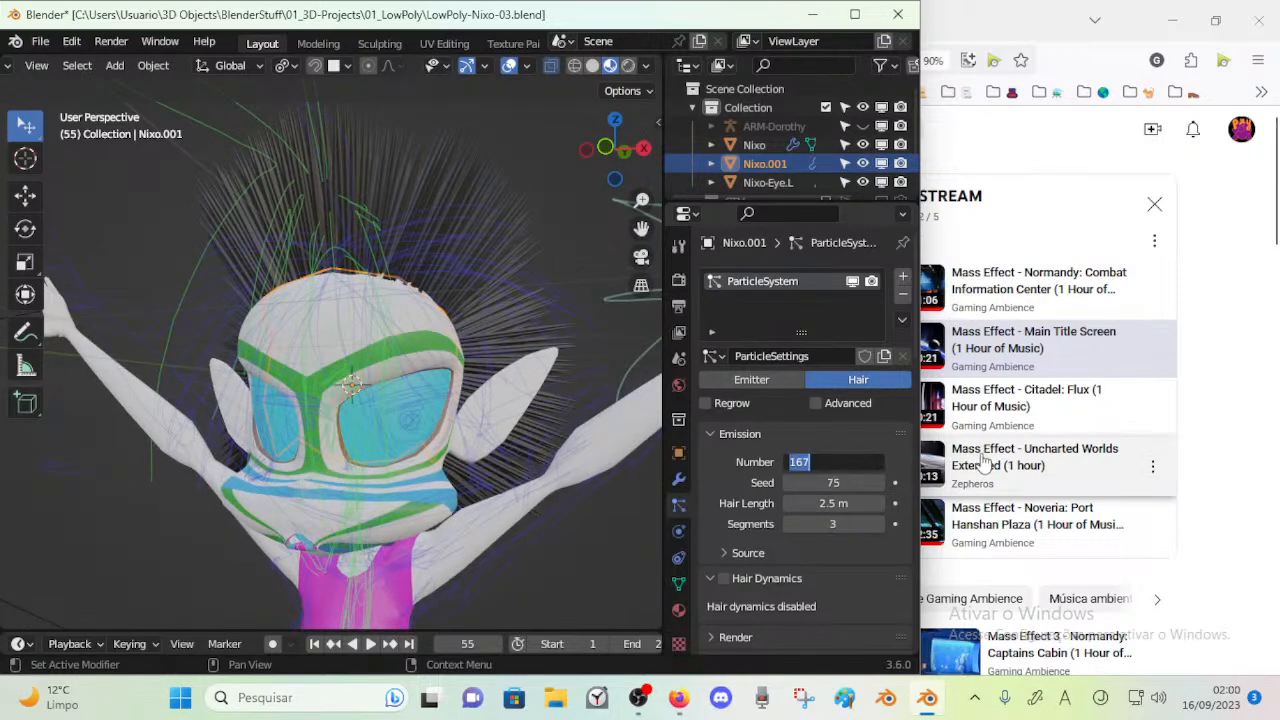
text(200)
key(Return)
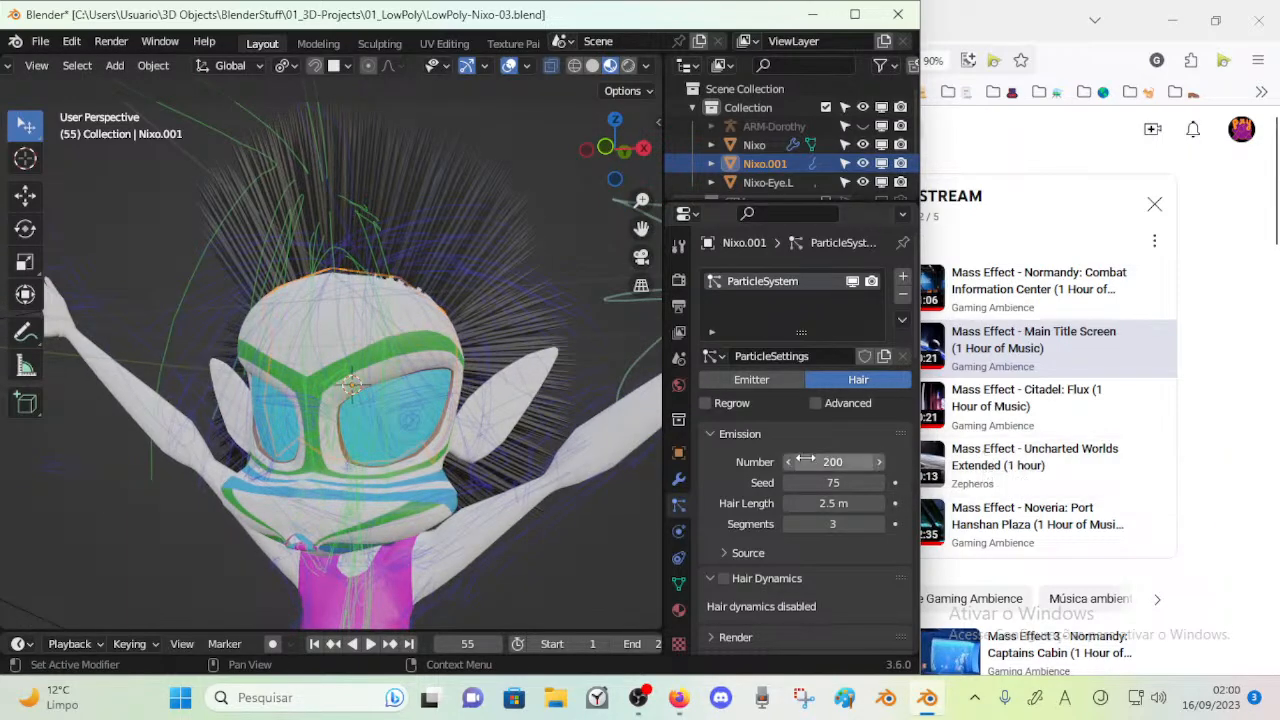
drag(820, 482, 826, 482)
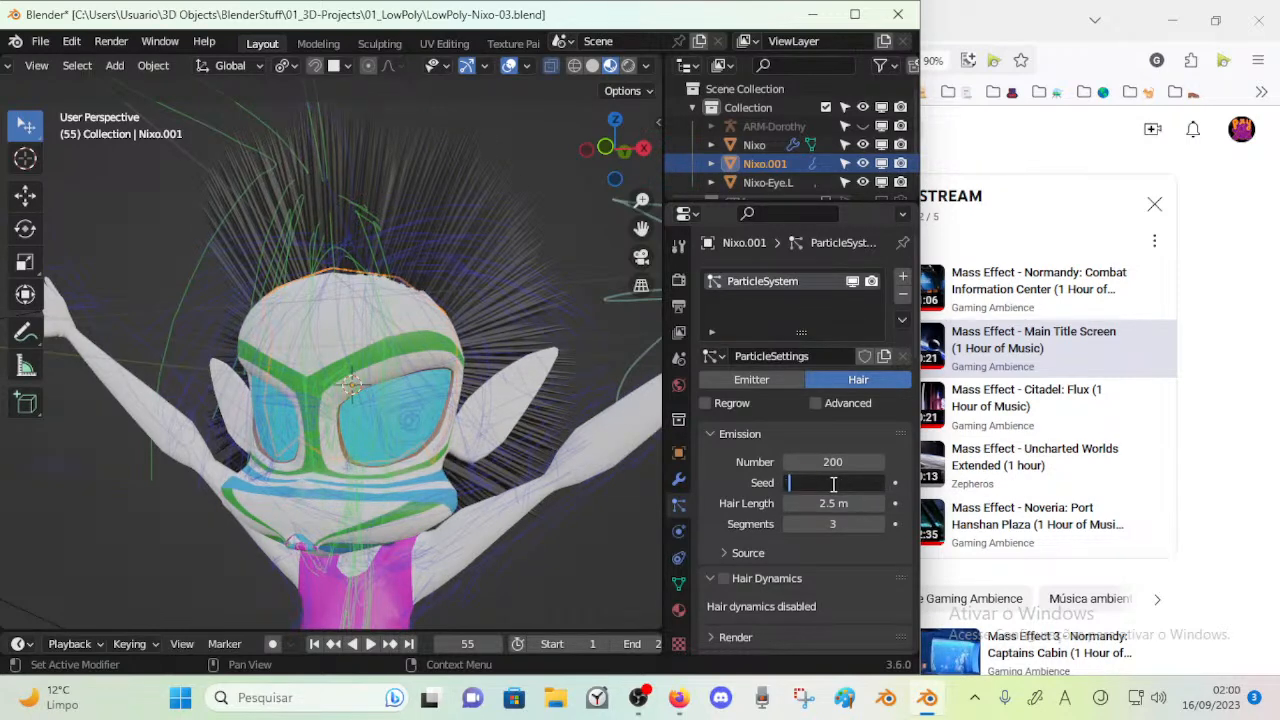
key(Return)
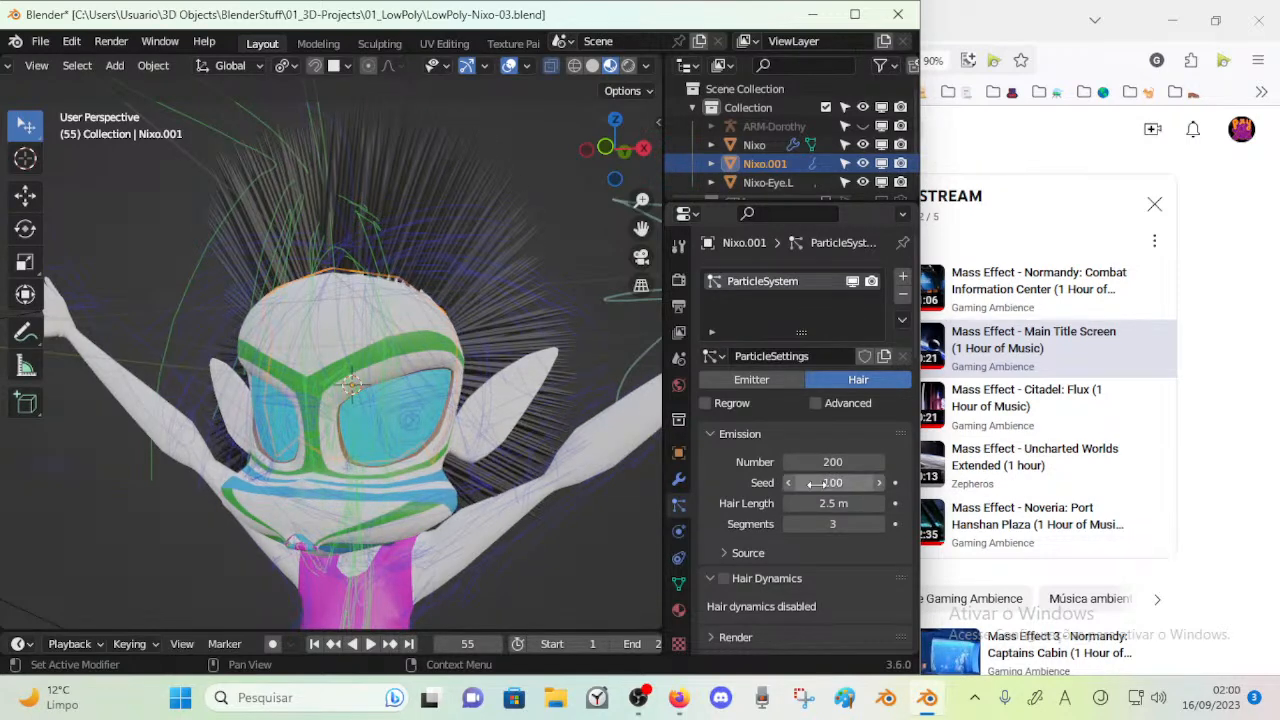
Lengthen the emitted hair, trying 3 m and settling on a hair length of 4 m
click(878, 502)
click(878, 502)
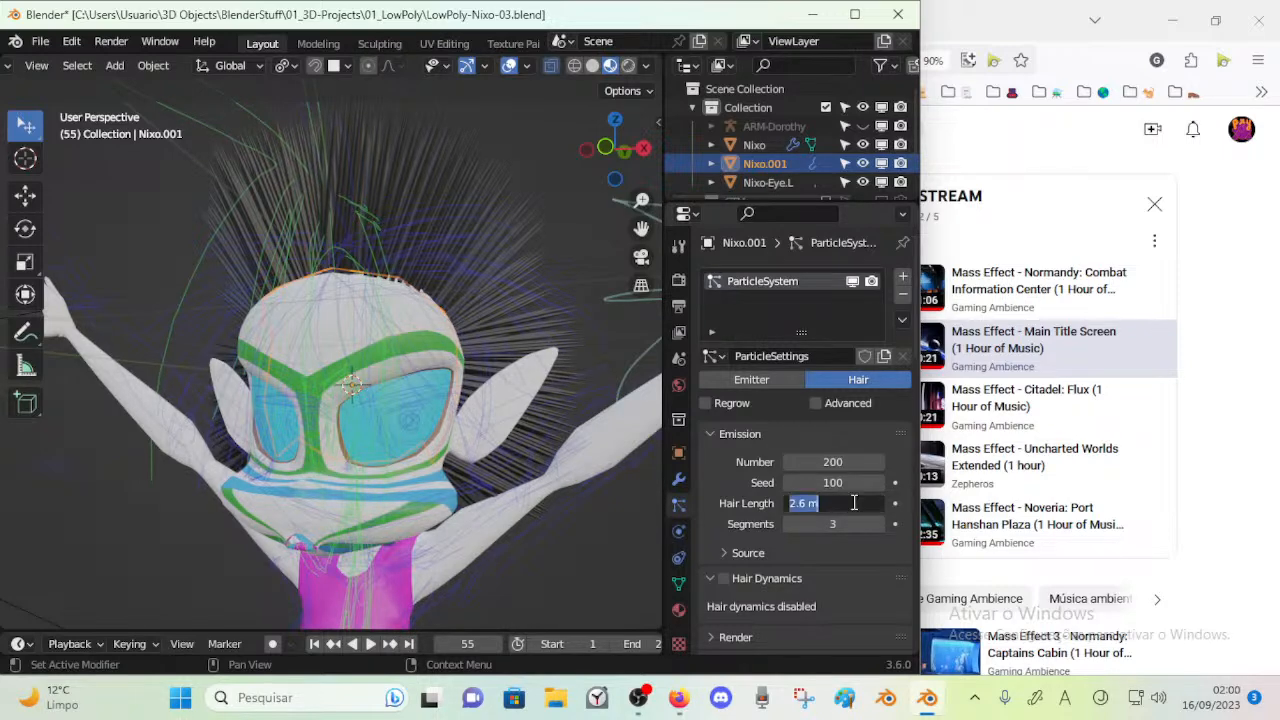
text(3)
key(Return)
middle_drag(560, 420, 420, 368)
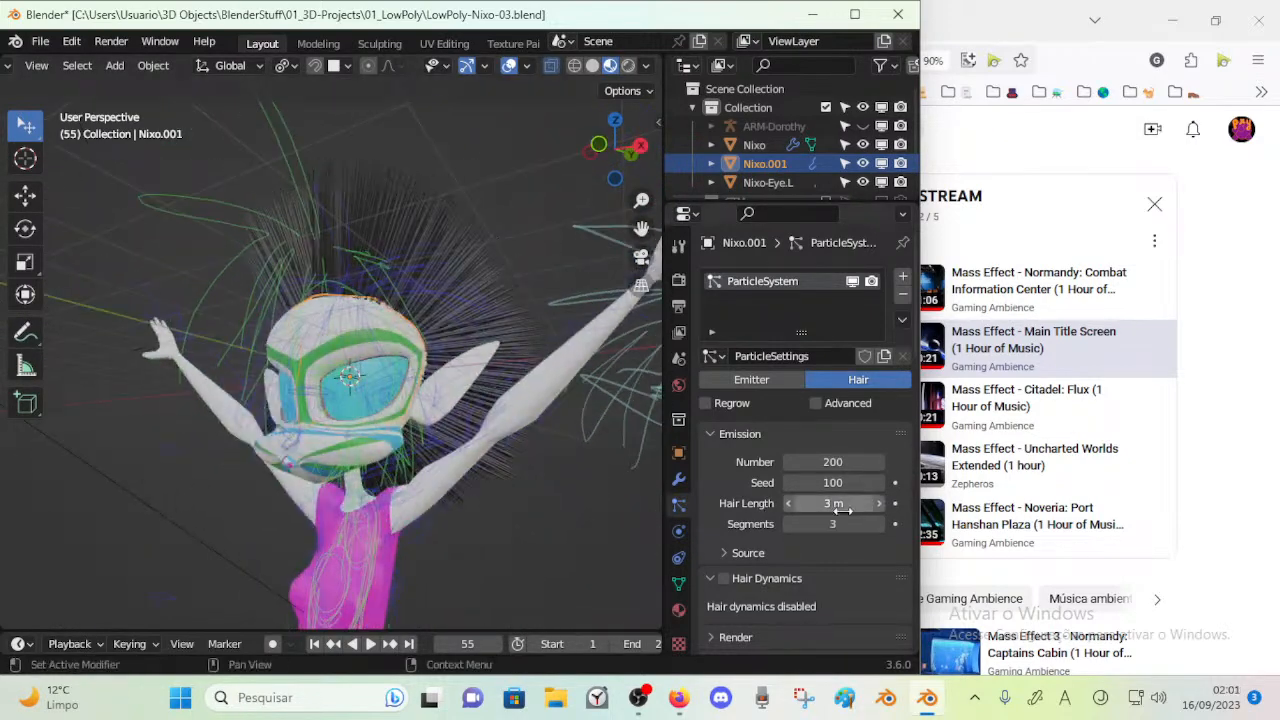
key(Return)
middle_drag(450, 400, 342, 358)
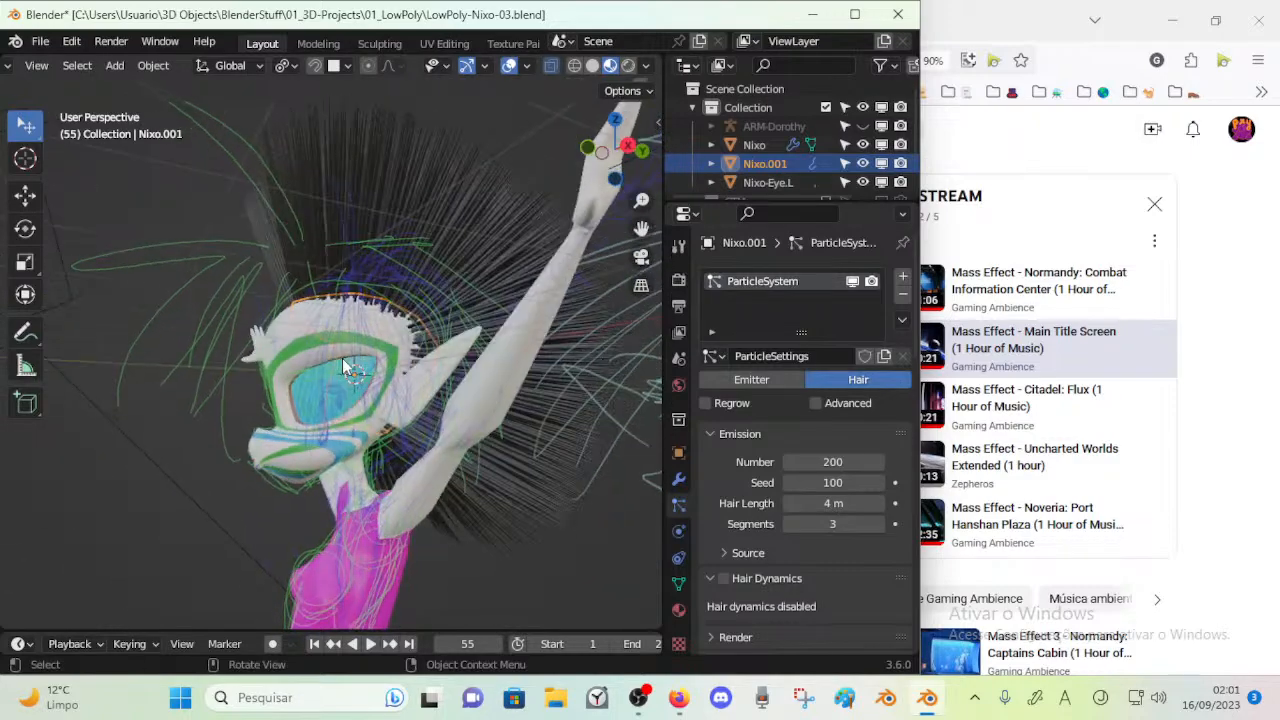
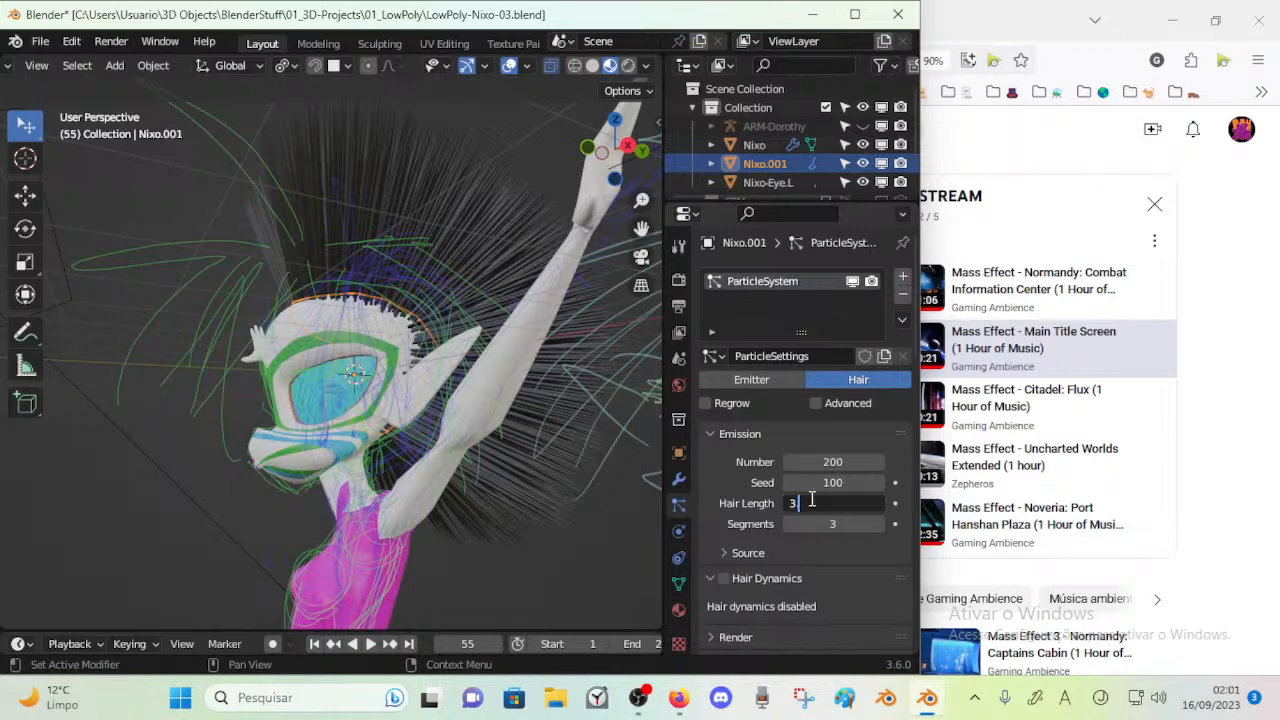
Shorten the emitted hair to a length of 3.6 m and reduce its segments to 2
text(.5)
key(Return)
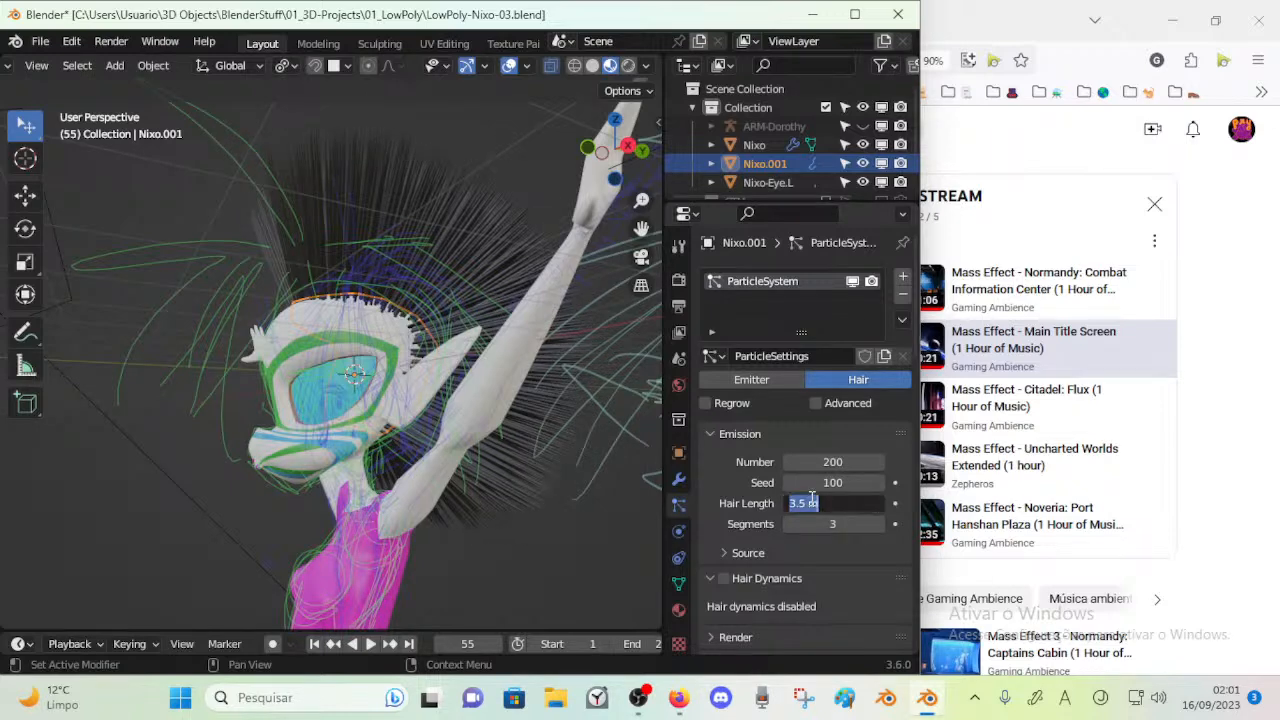
middle_drag(452, 269, 512, 328)
click(789, 524)
middle_drag(420, 411, 427, 397)
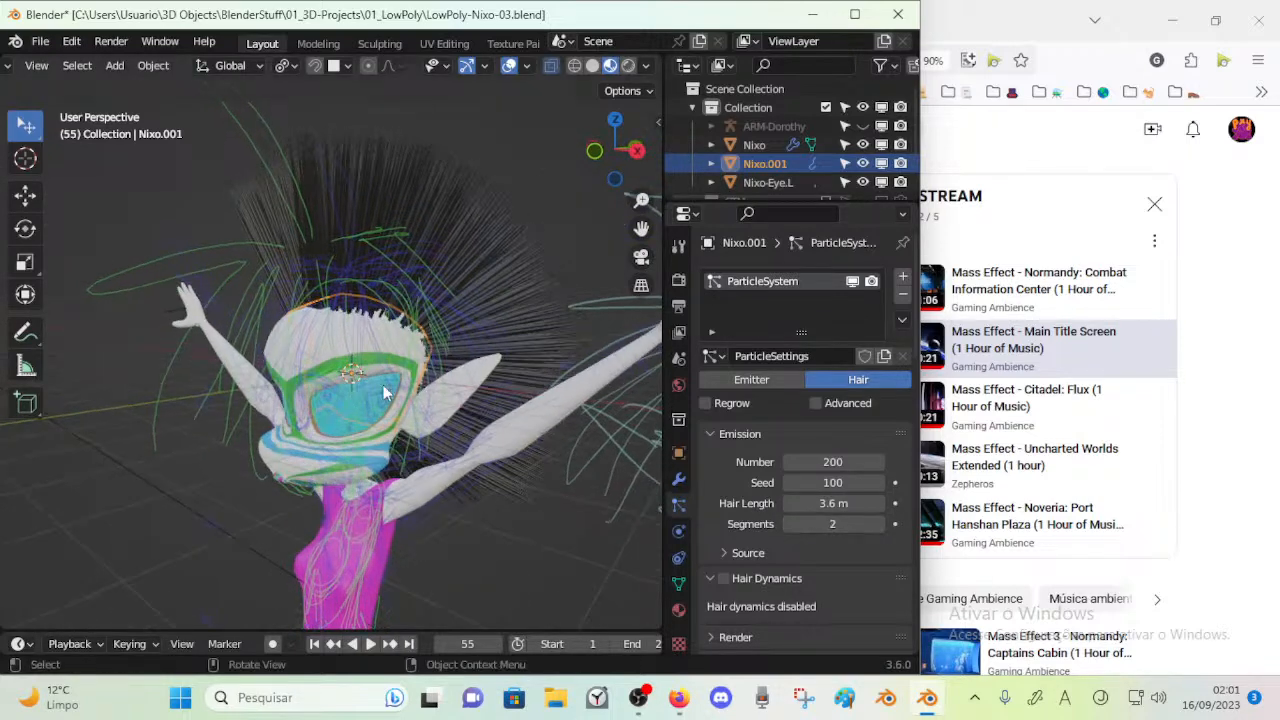
Reveal the hair's emission source settings and try emitting from vertices before returning to faces
scroll(748, 508, down, 1)
click(746, 512)
scroll(746, 514, down, 3)
click(813, 436)
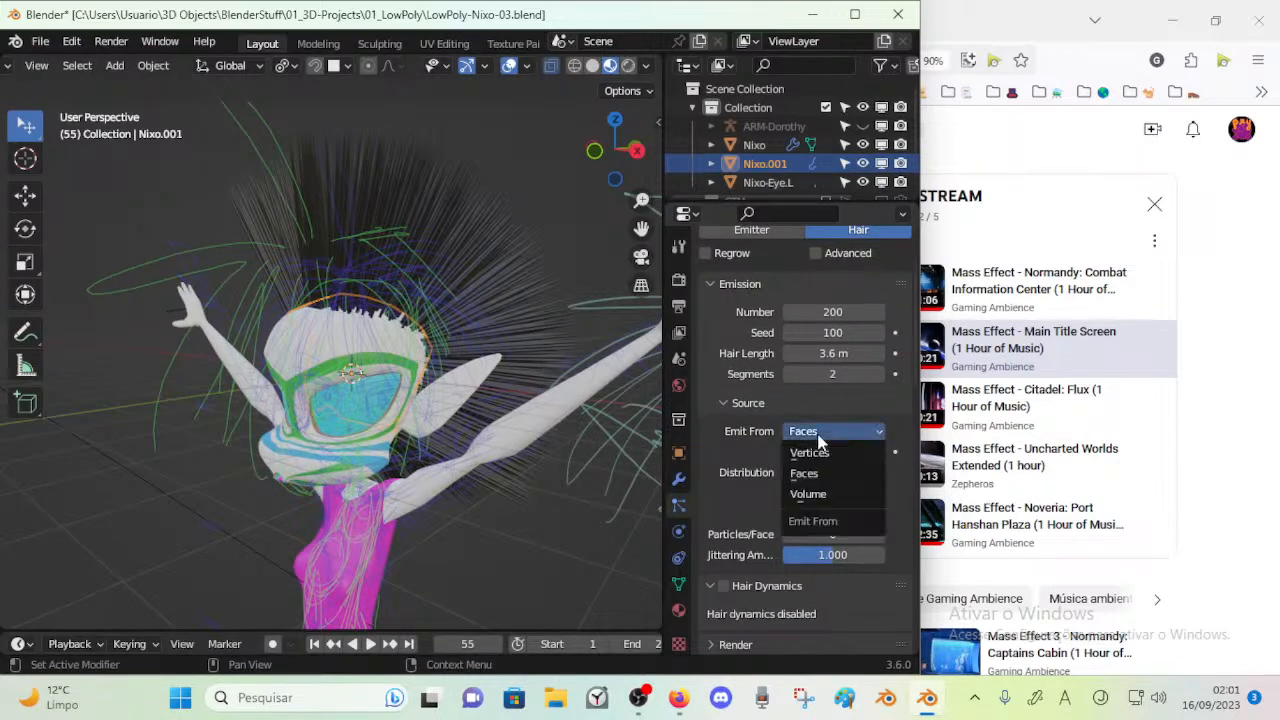
click(826, 450)
click(826, 441)
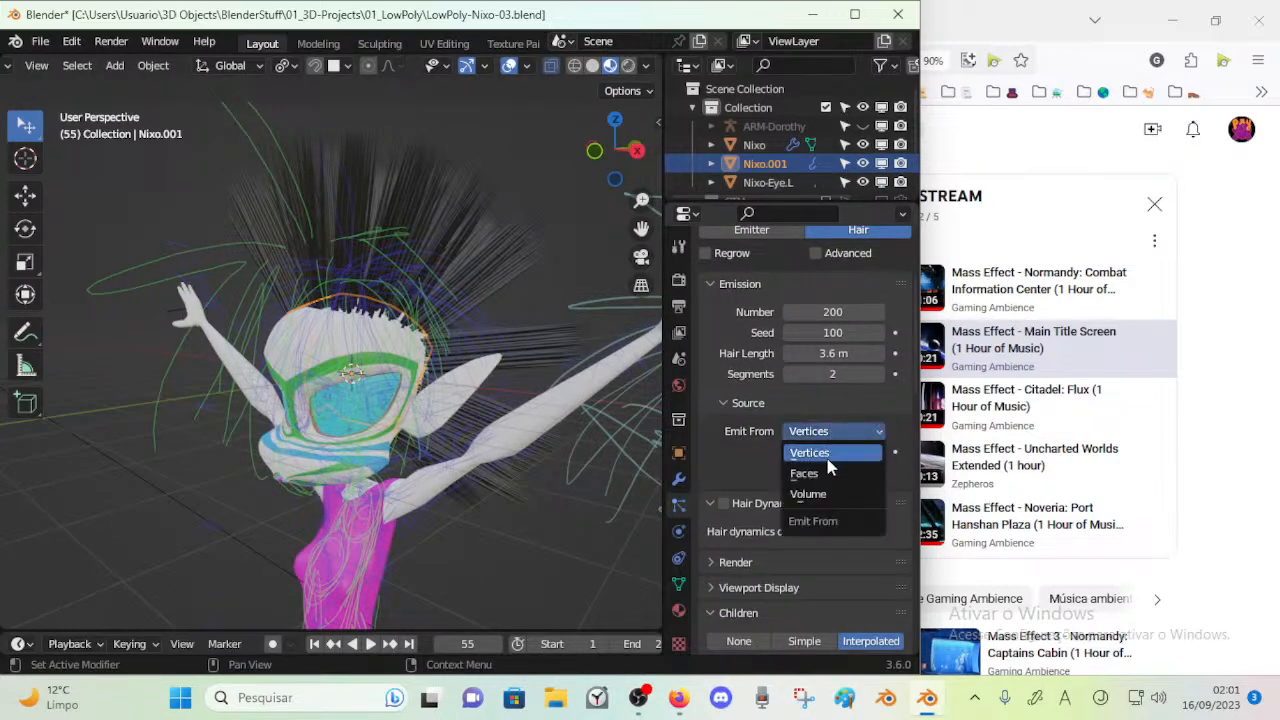
click(825, 464)
click(827, 455)
Compare the Random and Jittered distributions on the hair from behind the head, ending on Jittered
click(822, 468)
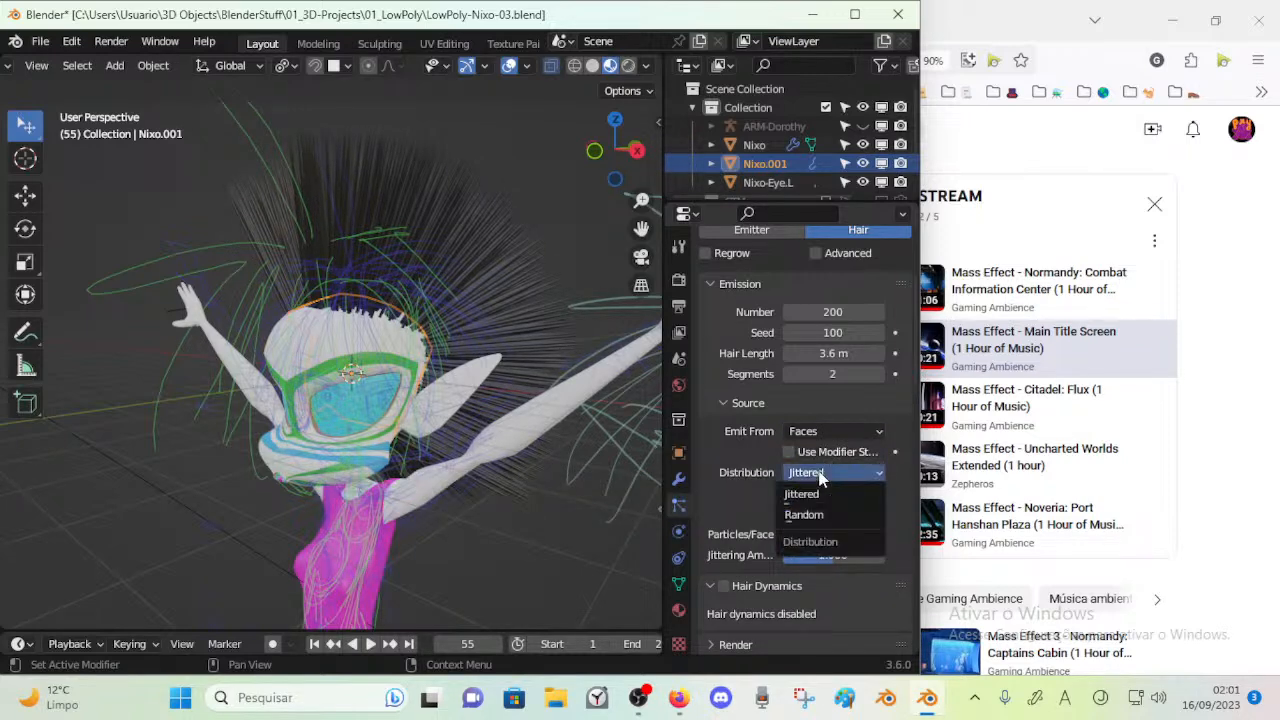
click(818, 512)
middle_drag(404, 383, 182, 363)
click(822, 474)
click(815, 494)
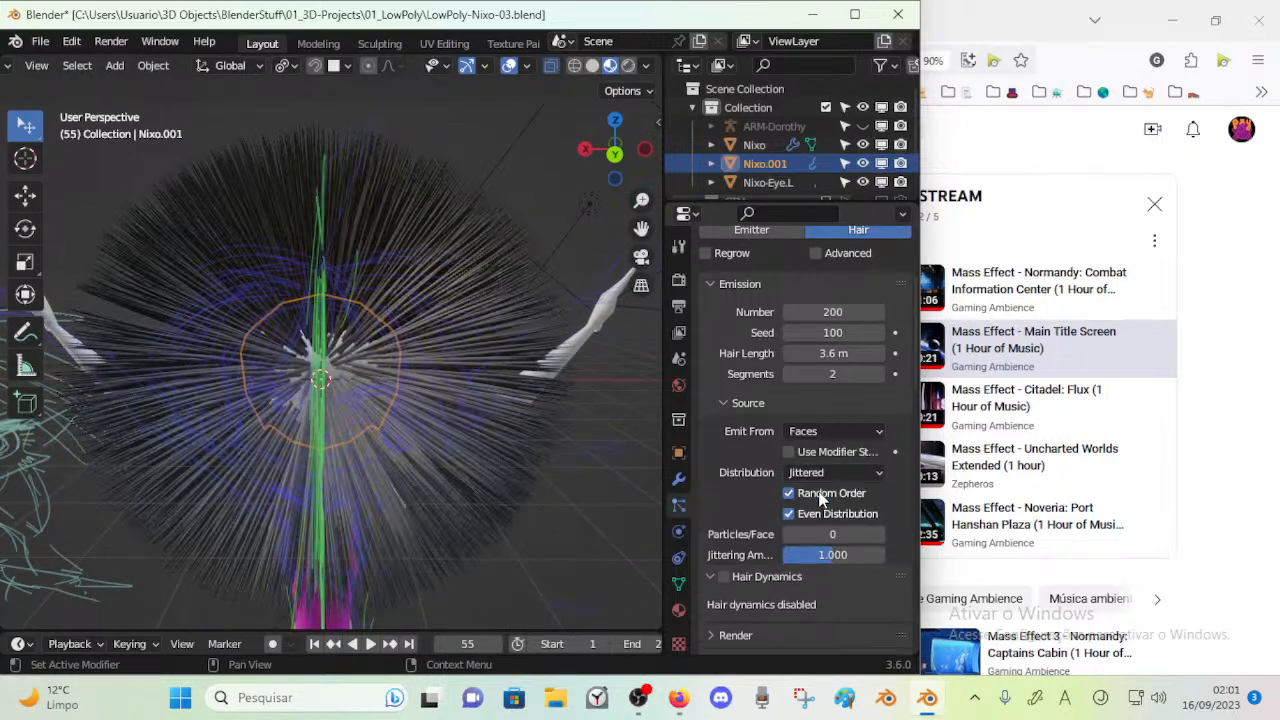
click(821, 472)
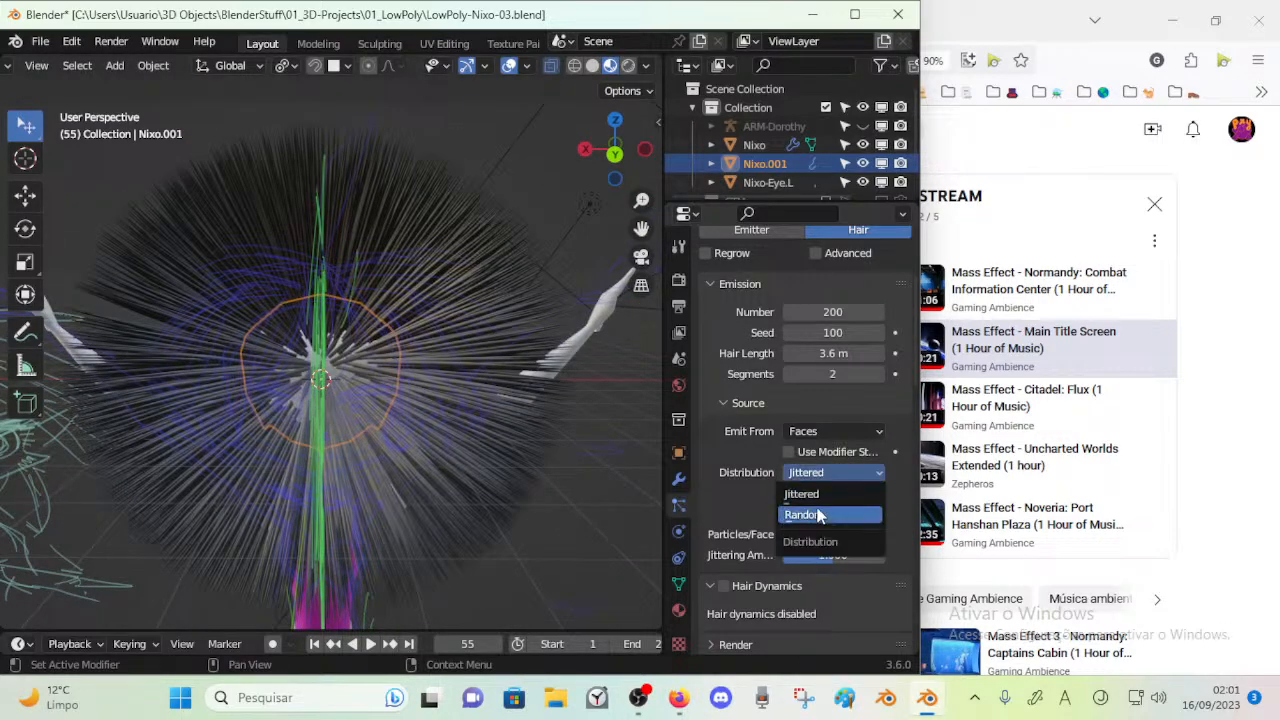
click(818, 512)
click(823, 476)
click(823, 487)
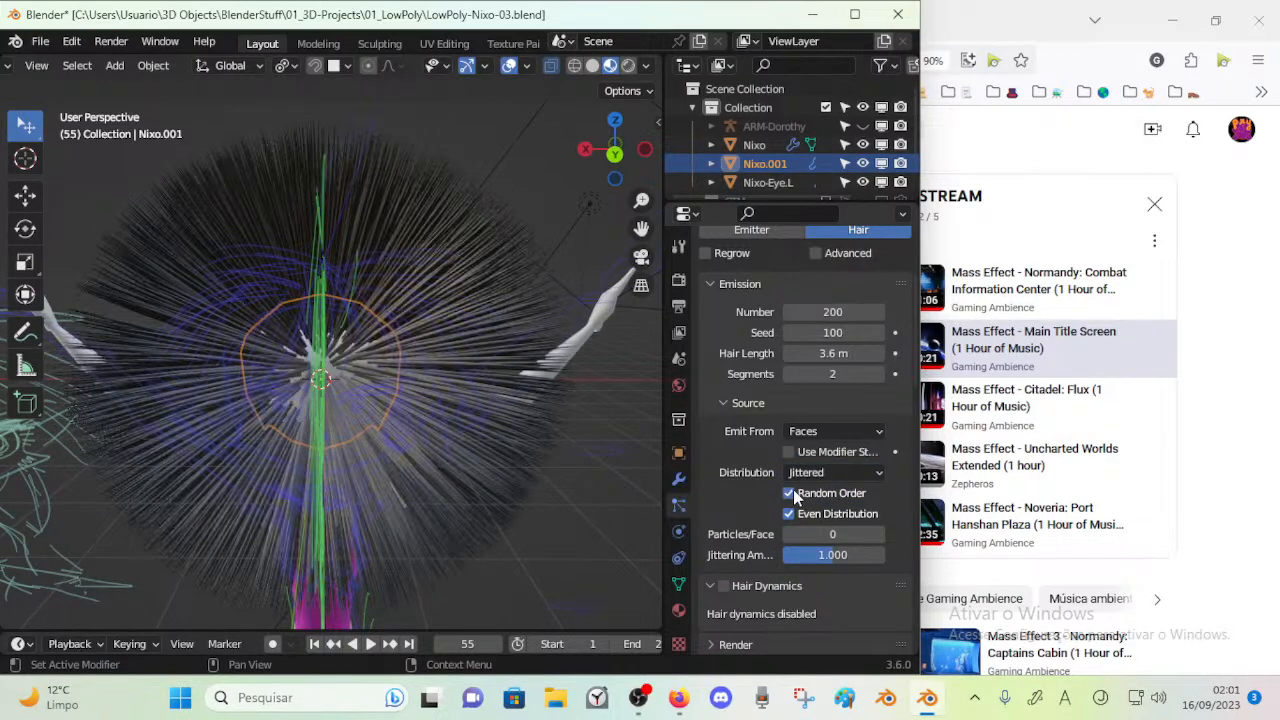
Turn off Even Distribution for the hair, and try 34 particles per face before undoing that value
click(793, 514)
middle_drag(191, 443, 325, 387)
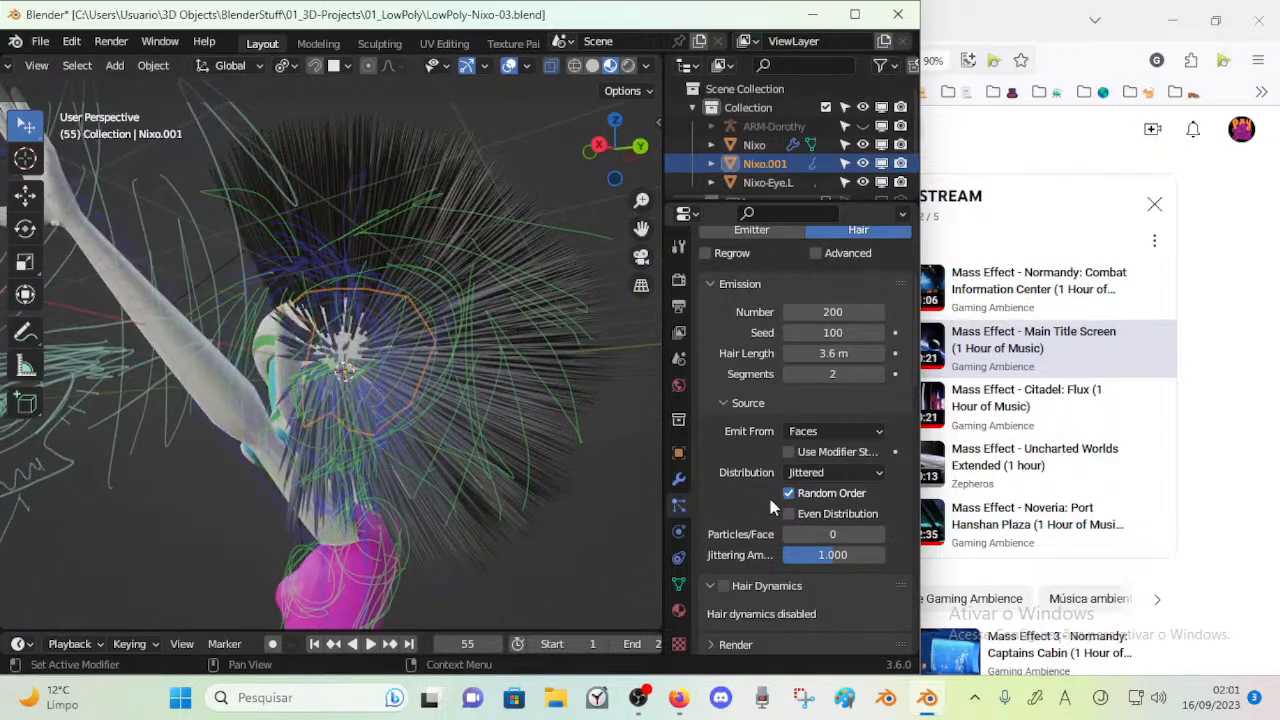
drag(817, 534, 866, 534)
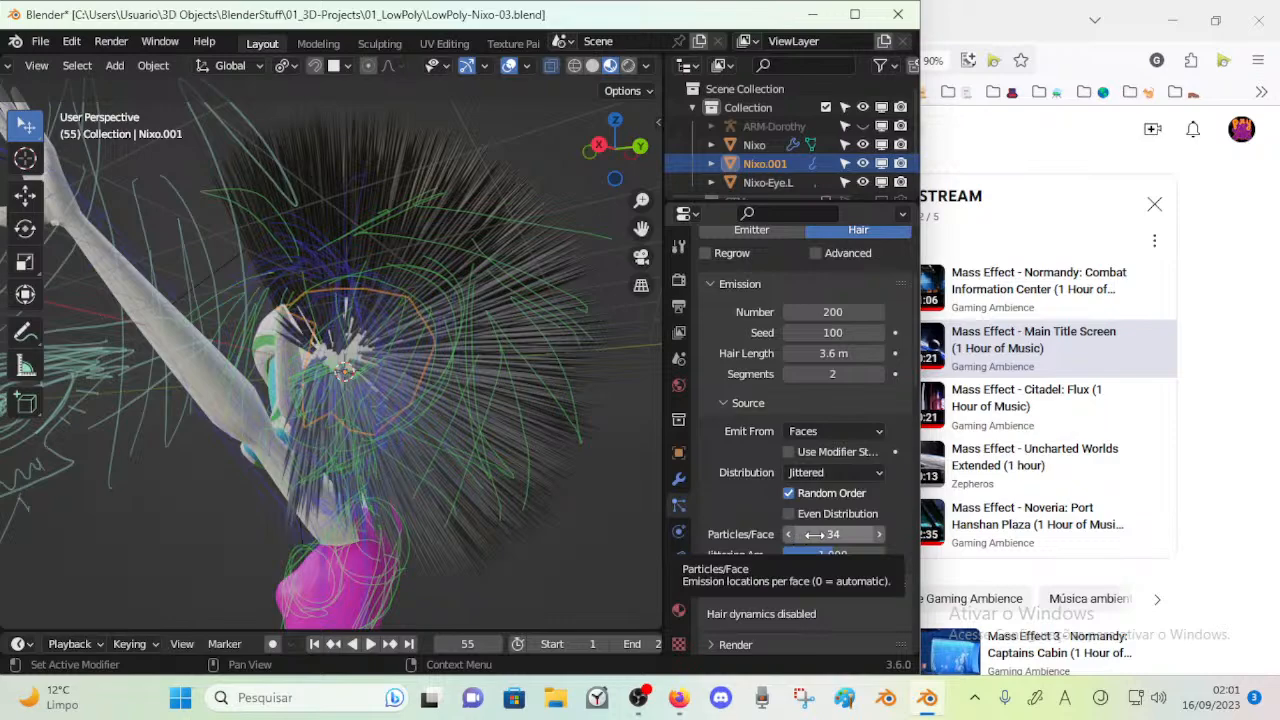
key(ctrl+z)
Try jittering amounts such as 0.928 and 0.485 on the hair, and return the amount to 1
mouse_move(833, 555)
mouse_down()
mouse_move(855, 555)
mouse_move(830, 555)
mouse_up()
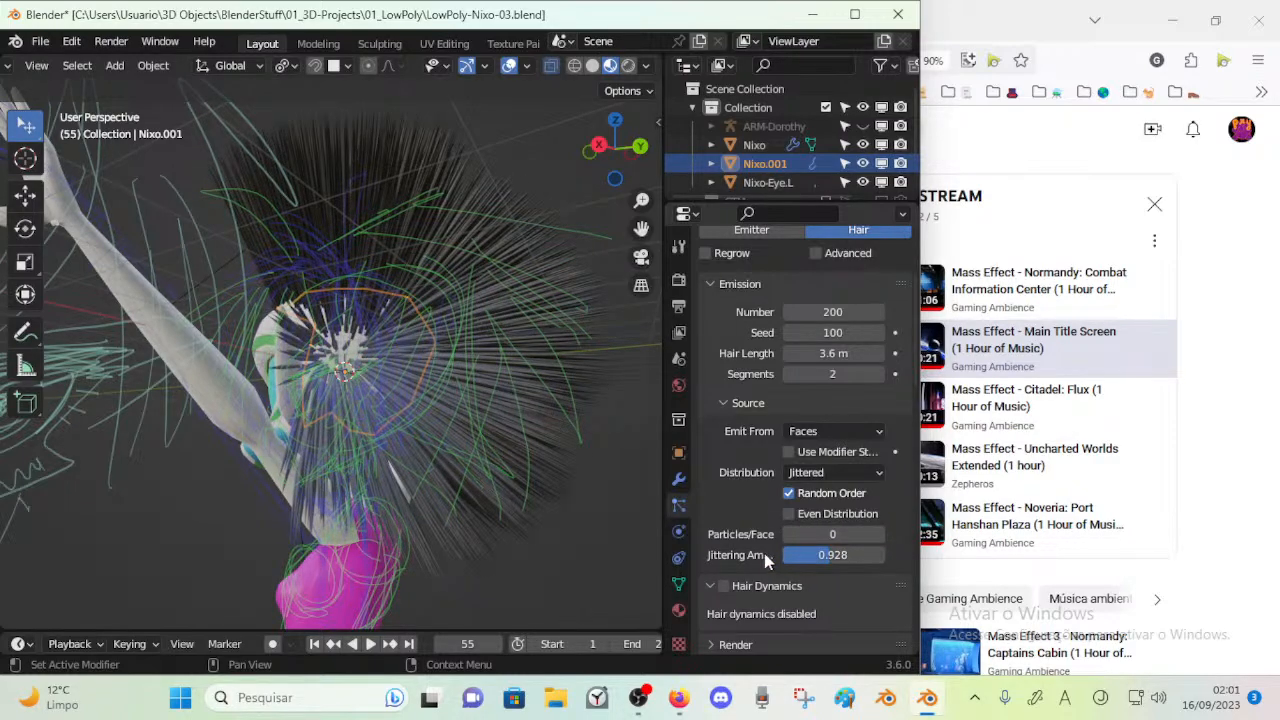
drag(664, 534, 628, 534)
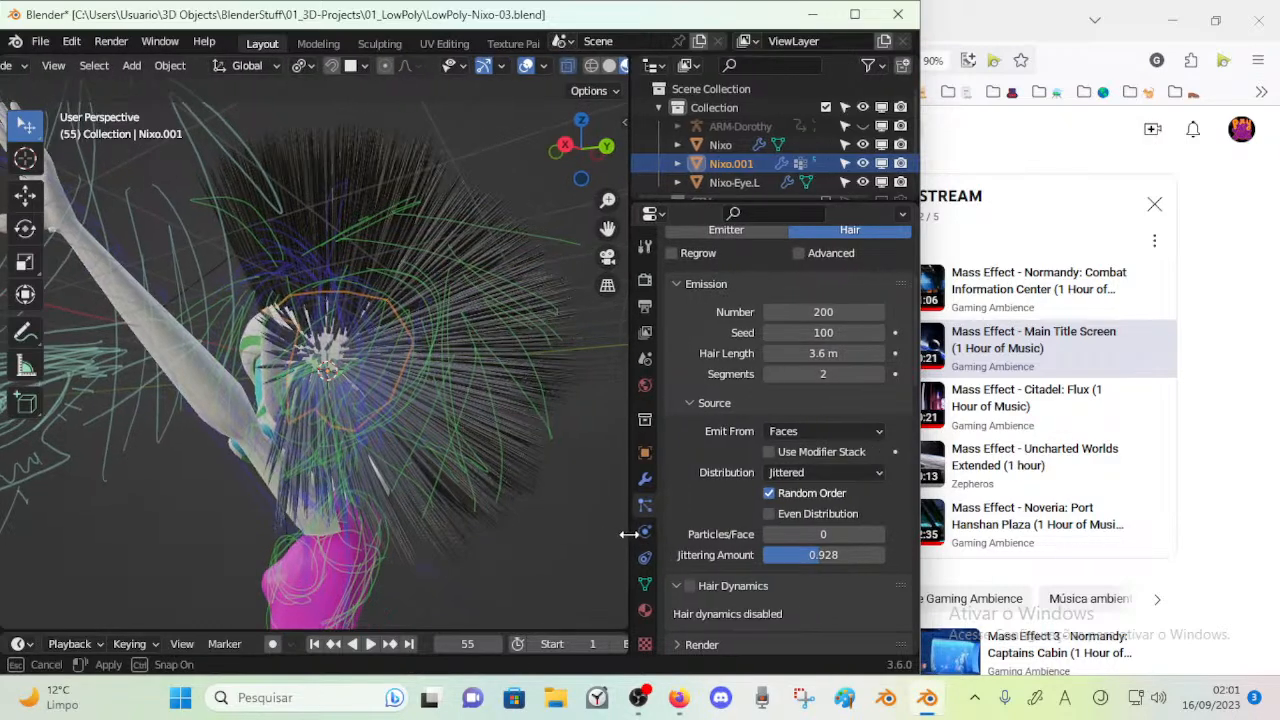
drag(823, 555, 885, 555)
middle_drag(461, 447, 429, 472)
drag(797, 554, 840, 554)
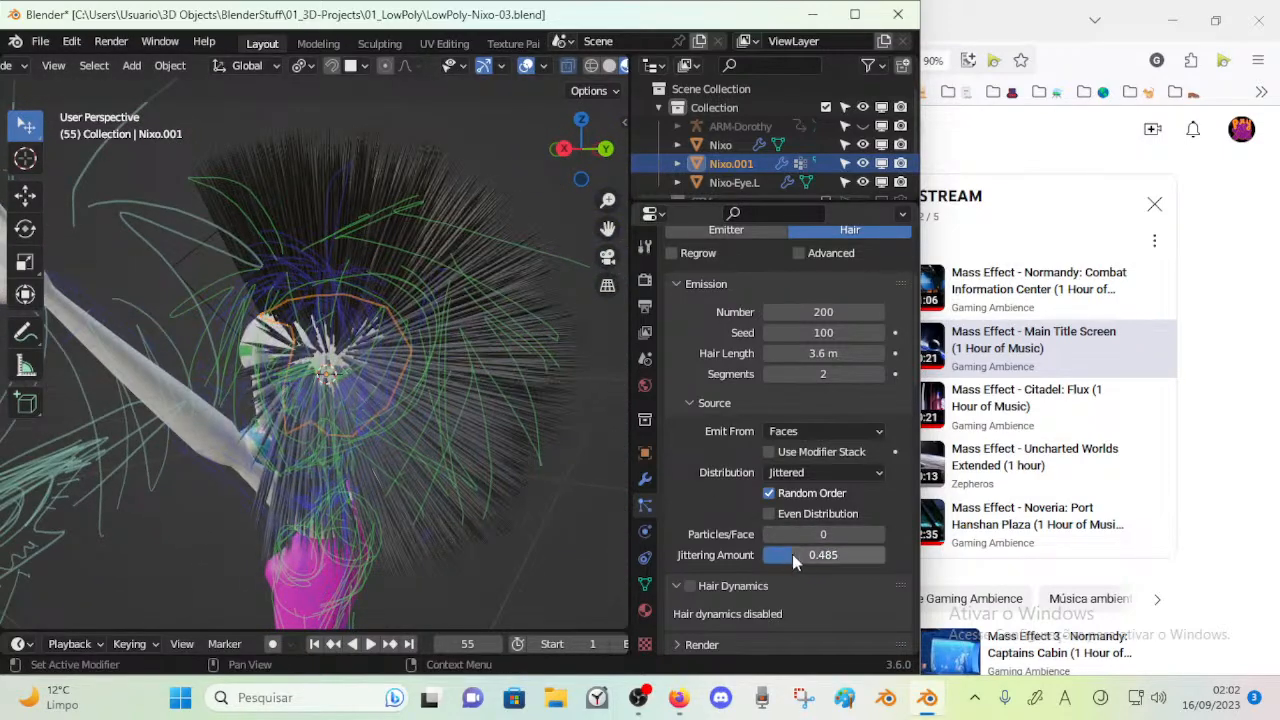
text(1)
key(Return)
Enable Hair Dynamics on the particle hair and play the animation, toggling the dynamics off and on to compare
scroll(724, 512, down, 3)
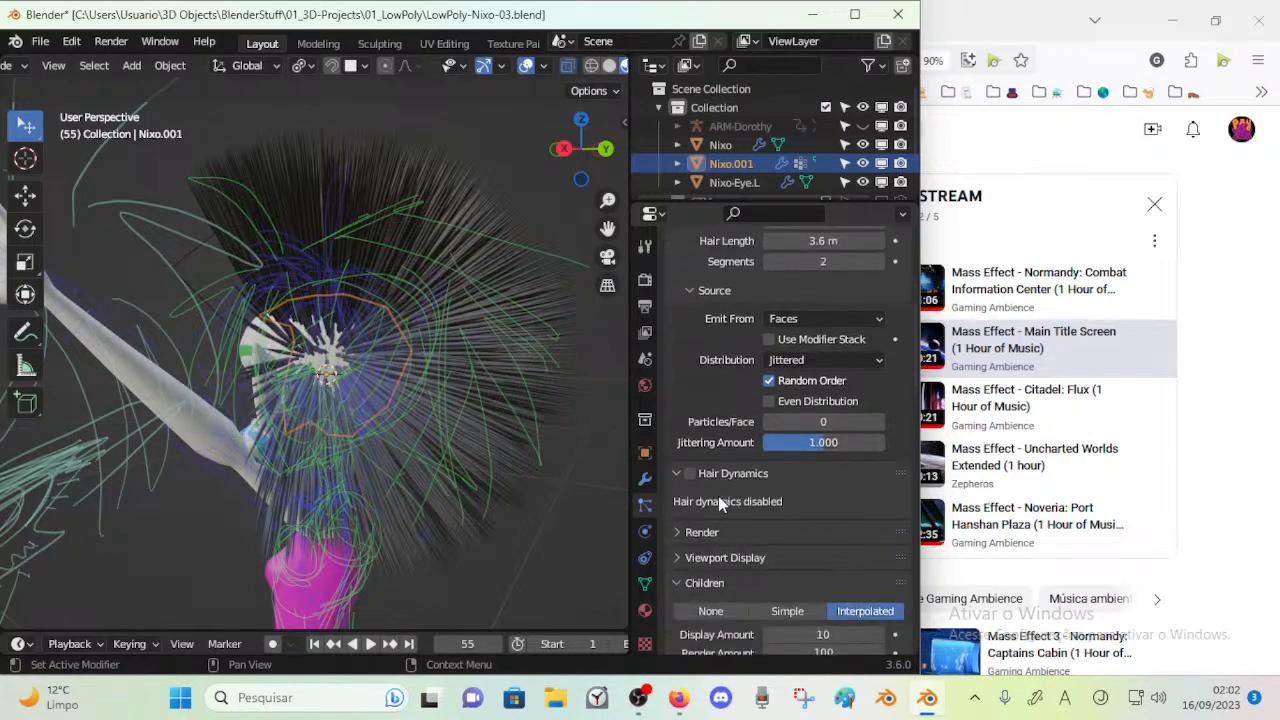
click(689, 473)
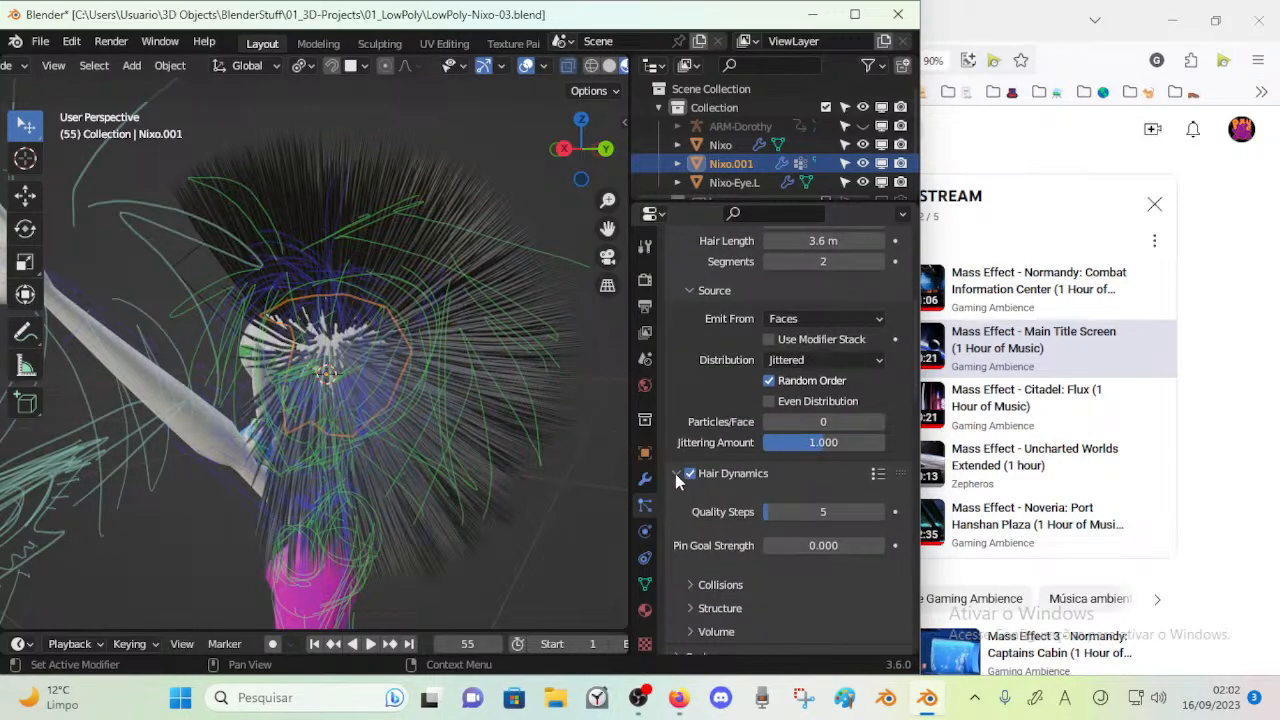
middle_drag(540, 420, 345, 393)
key(space)
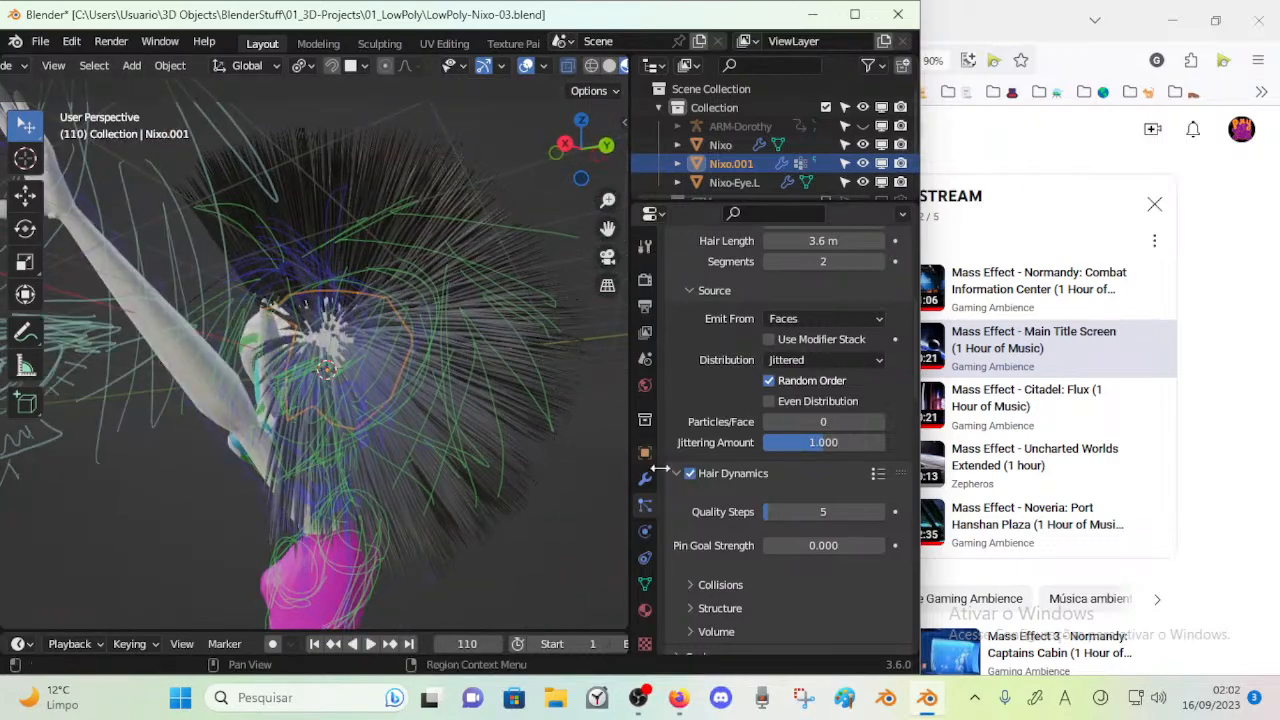
click(689, 473)
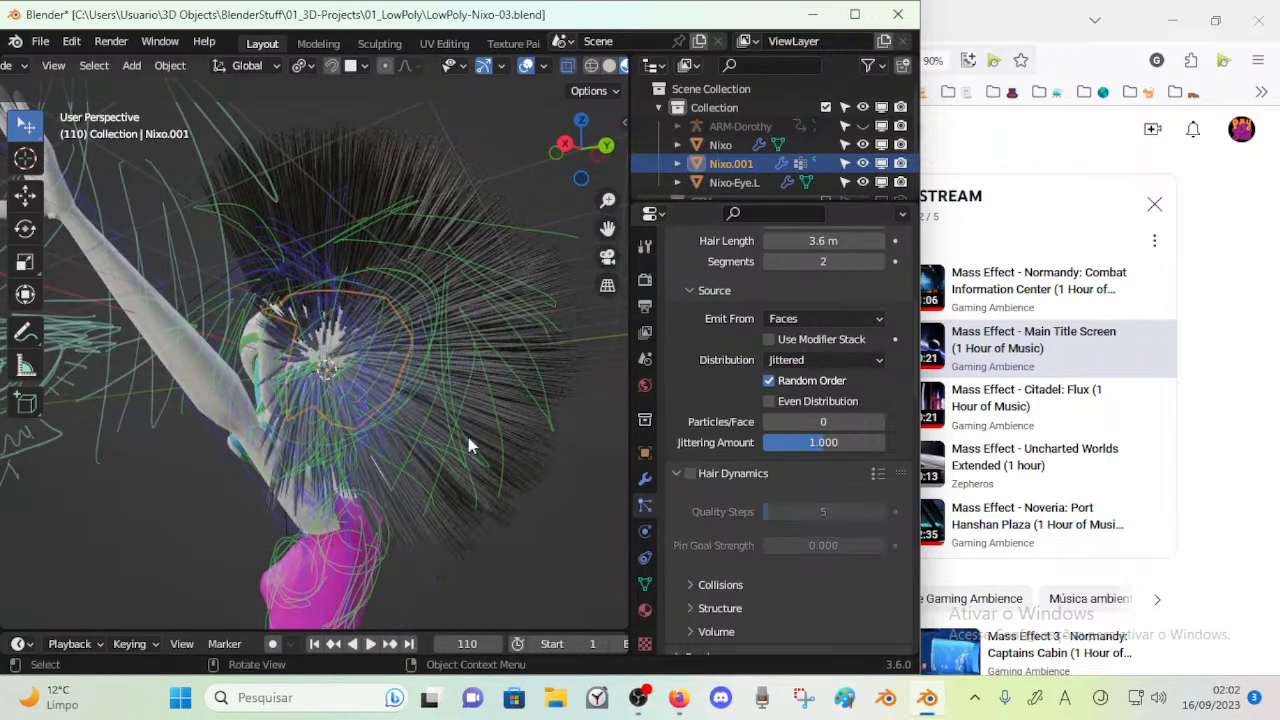
click(684, 473)
middle_drag(418, 419, 366, 413)
key(space)
Enlarge the timeline, play the animation, and delete the keyframe at the start of the timeline
key(space)
key(space)
drag(394, 630, 392, 560)
key(space)
key(space)
key(x)
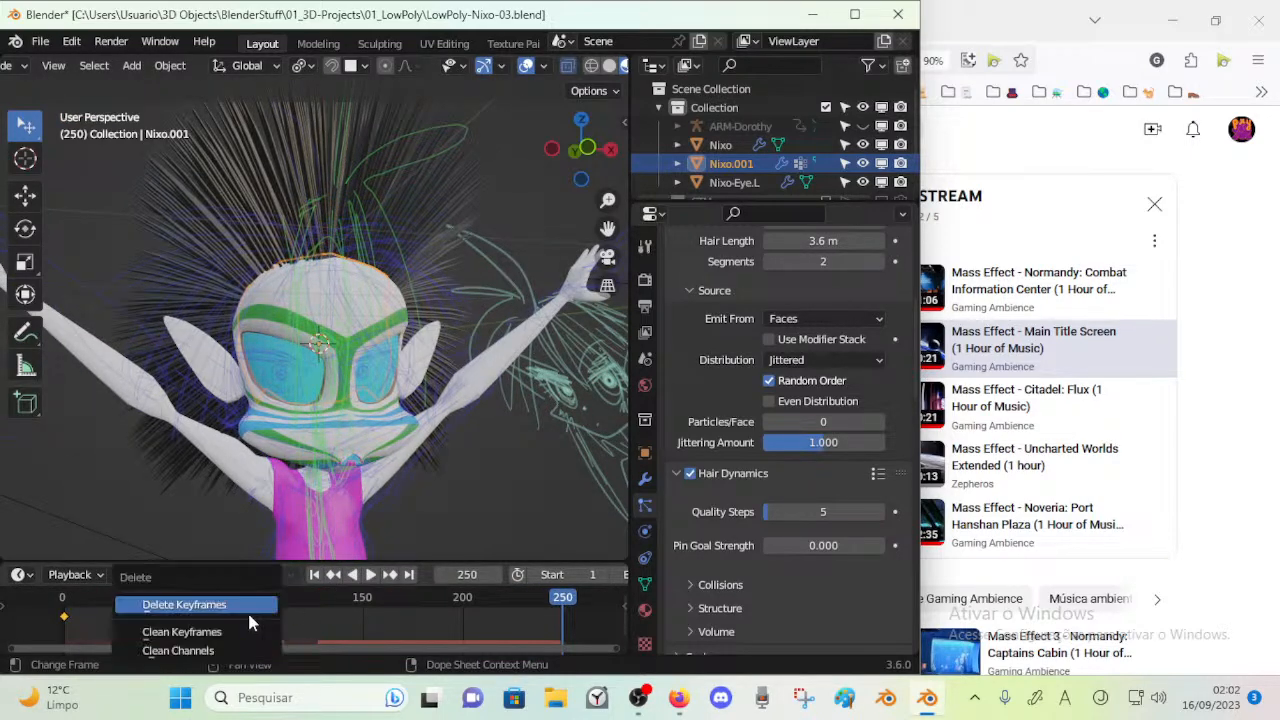
click(247, 609)
Play the hair simulation while viewing the head from the side, and save the file
key(space)
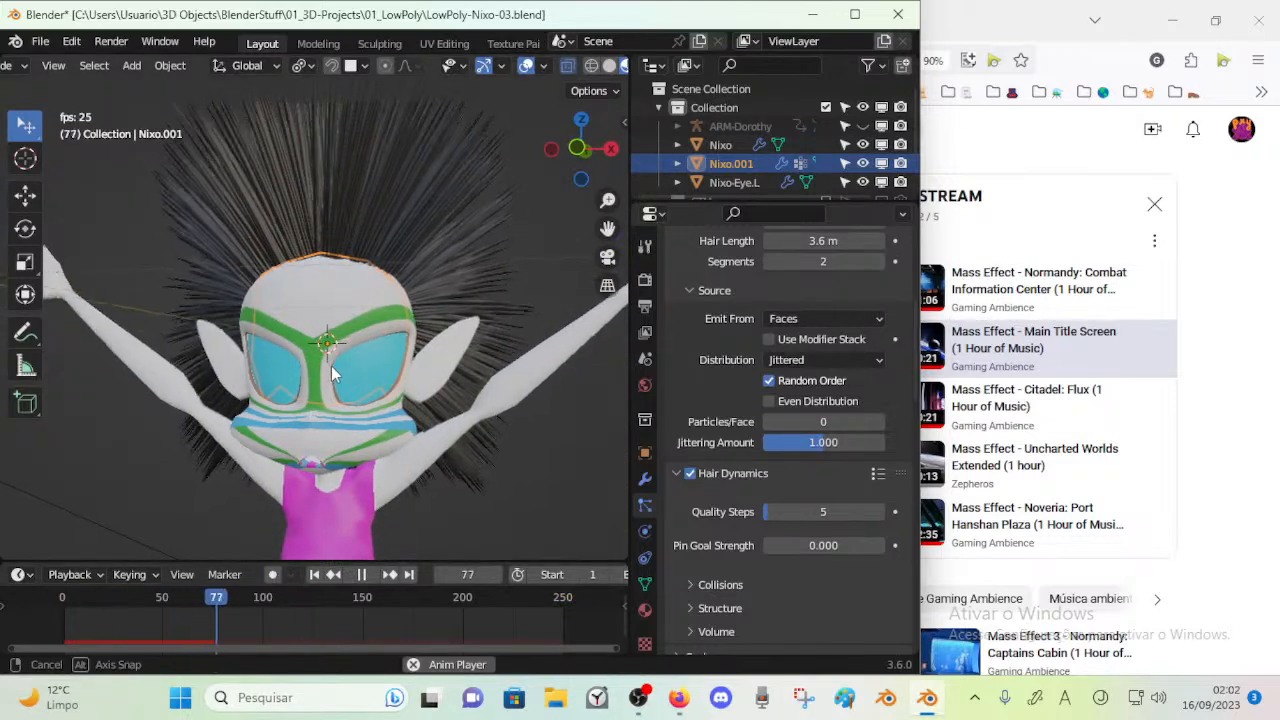
middle_drag(336, 368, 268, 361)
key(space)
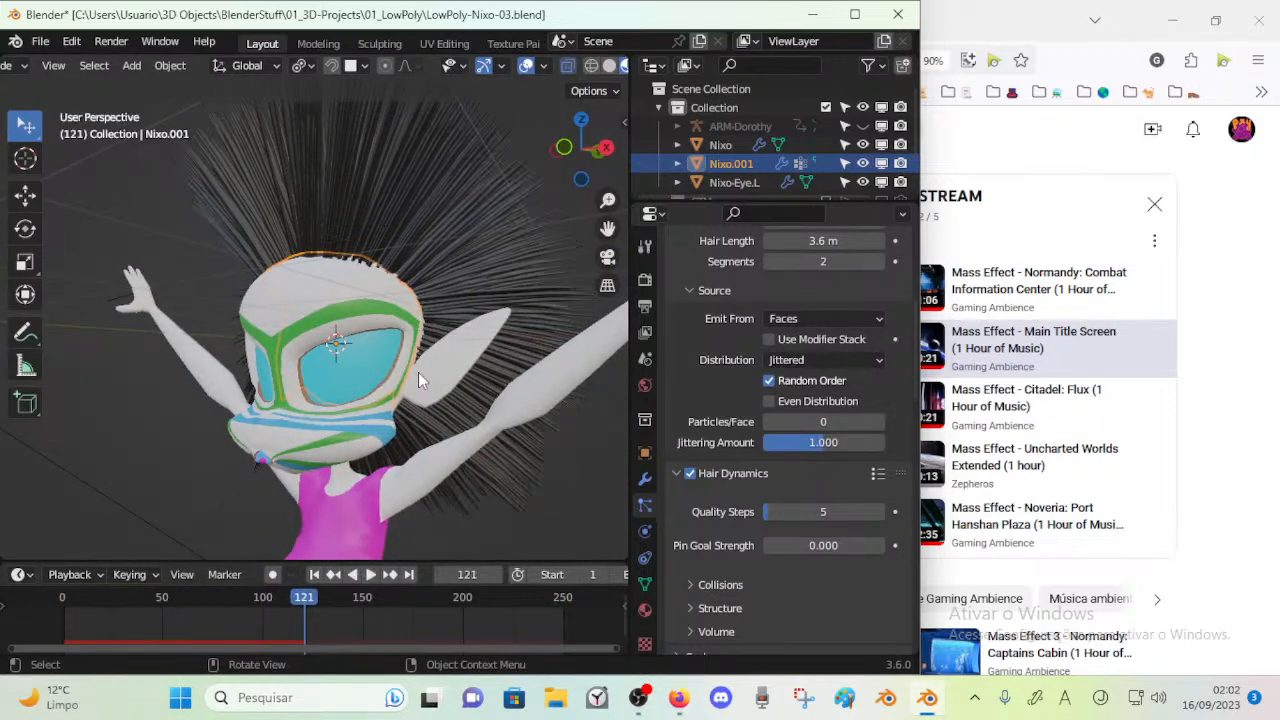
key(ctrl+s)
Raise the hair dynamics Quality Steps to 16 and play the simulation to test it
drag(786, 515, 812, 511)
key(space)
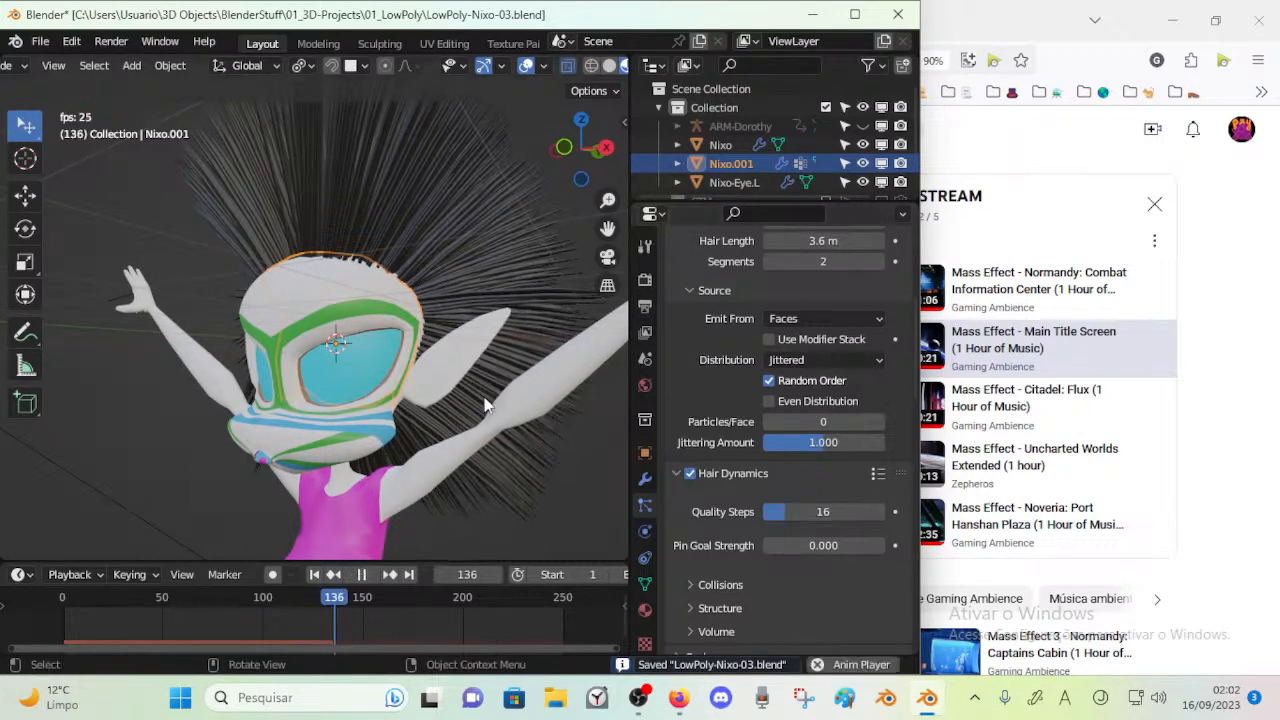
key(space)
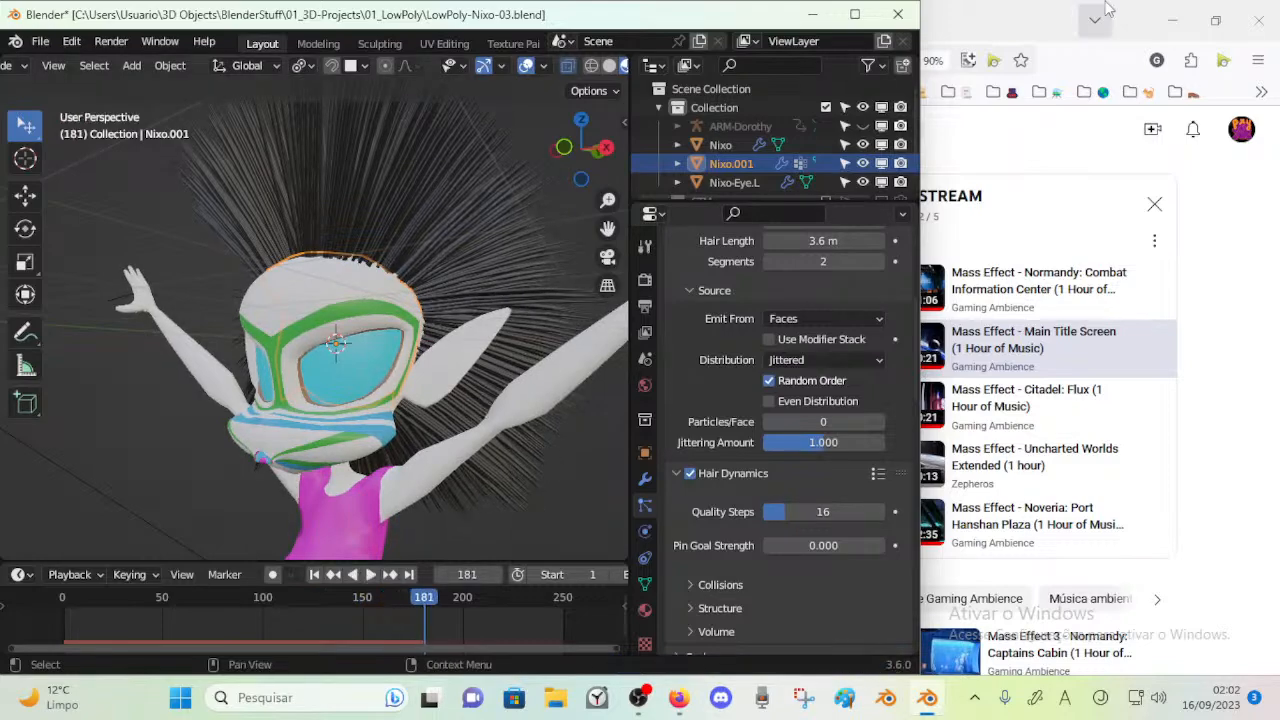
Switch to the YouTube Studio live stream page to check its chat, and return to Blender
click(992, 9)
click(249, 12)
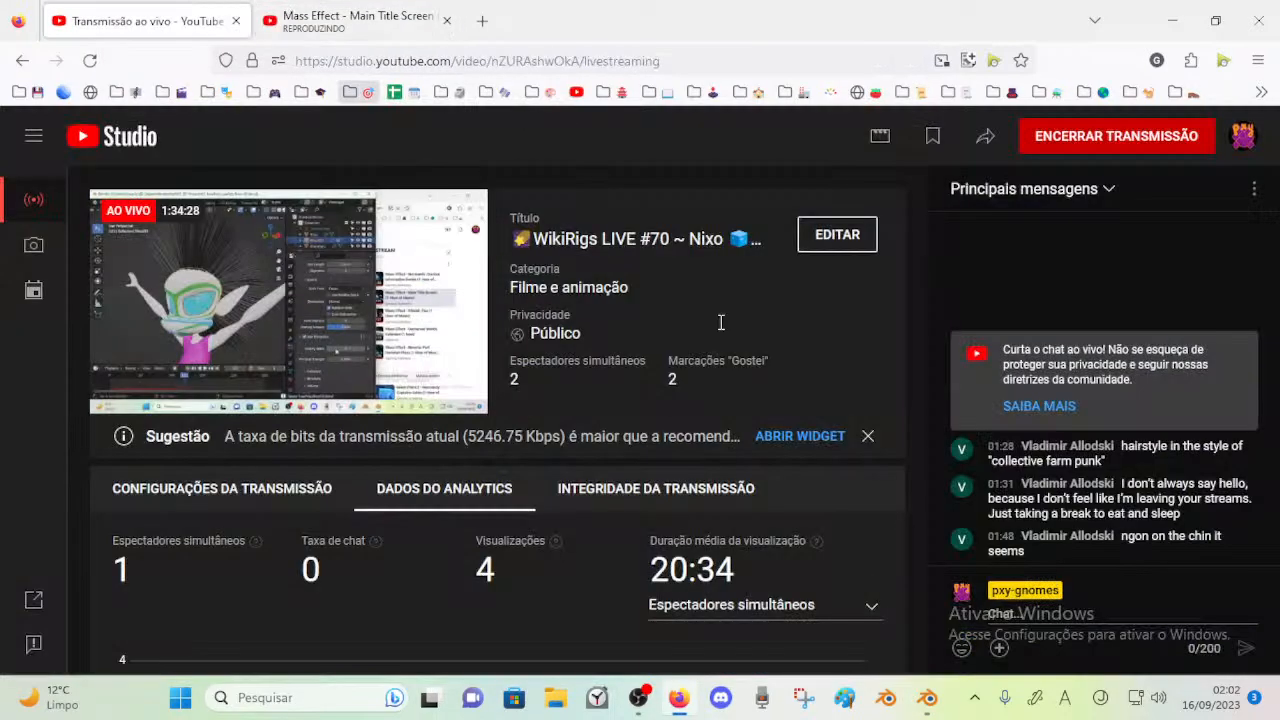
click(930, 702)
Replay the hair simulation from the start of the timeline and save the file
key(space)
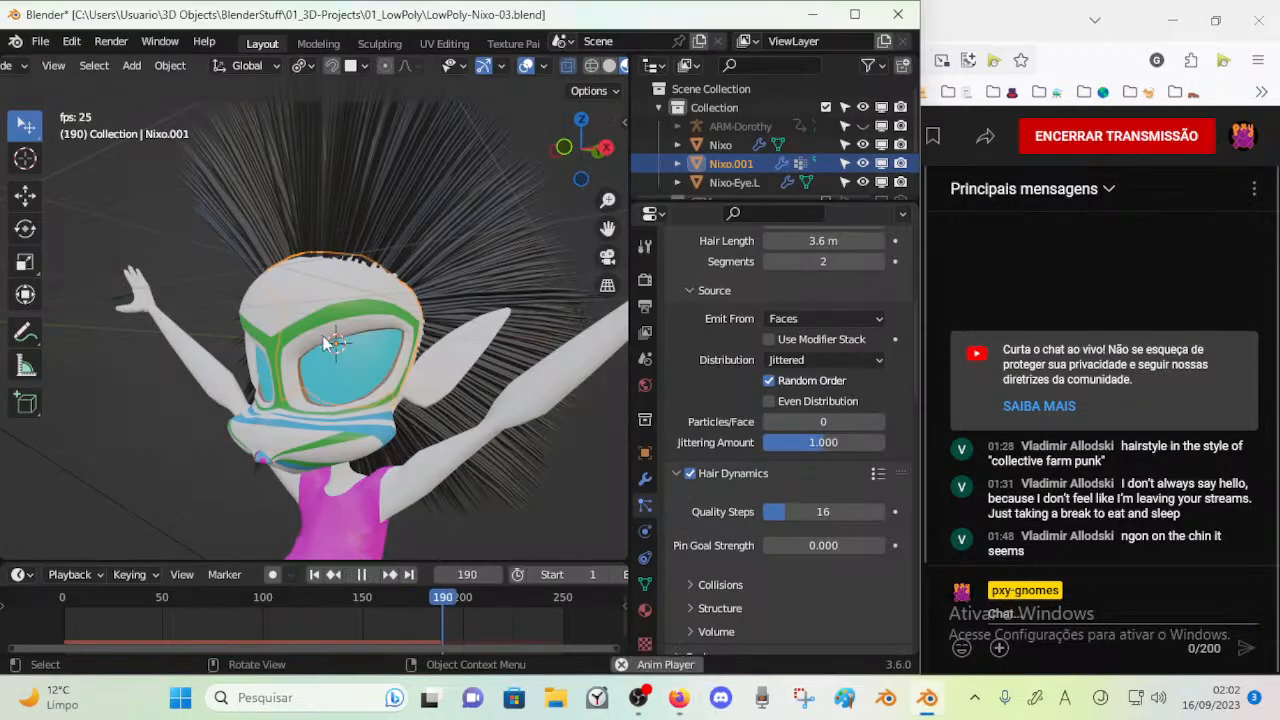
key(space)
drag(222, 606, 11, 594)
key(space)
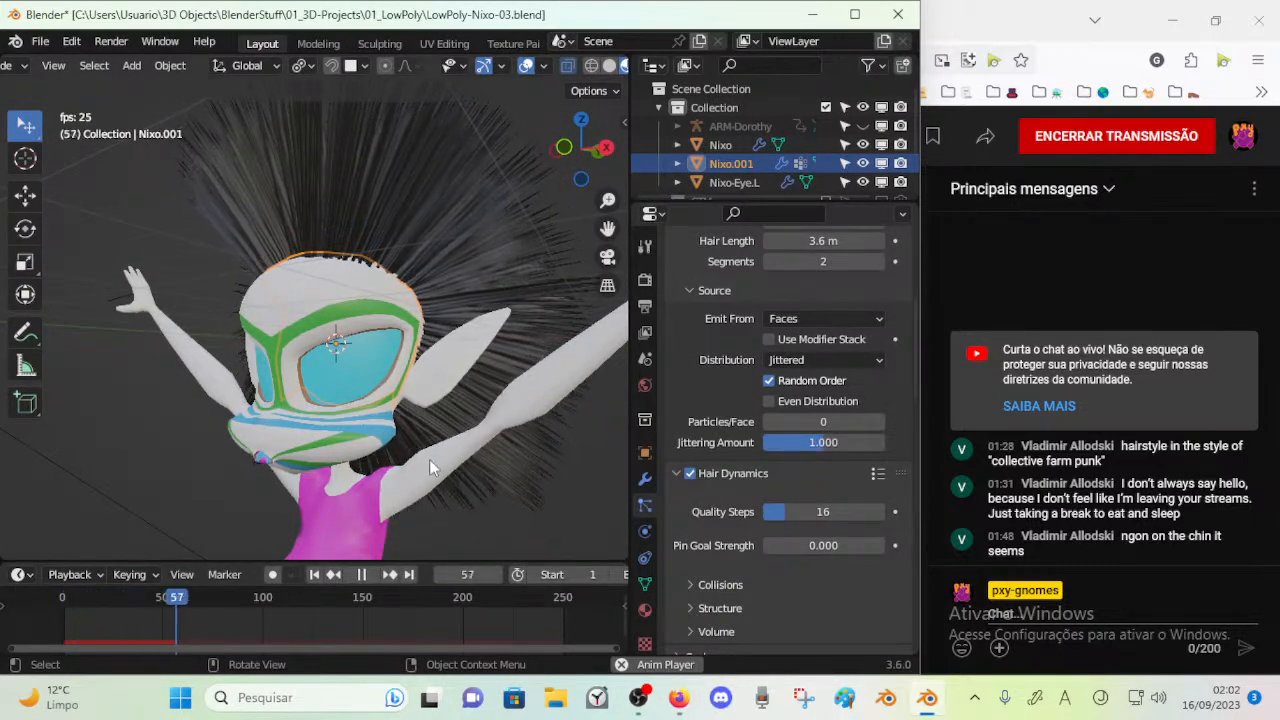
key(space)
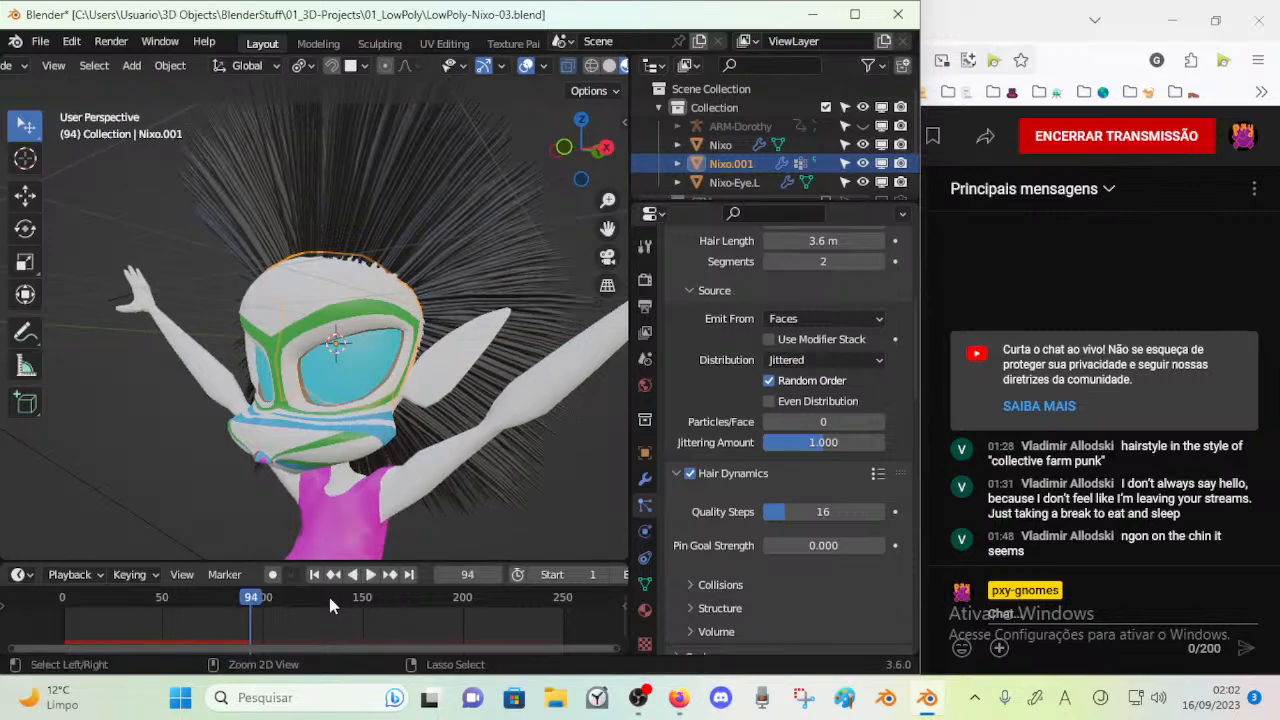
key(ctrl+s)
Lower the hair dynamics Quality Steps to 4 and replay the simulation
mouse_move(334, 461)
middle_down()
mouse_move(183, 433)
mouse_move(233, 449)
mouse_move(319, 443)
middle_up()
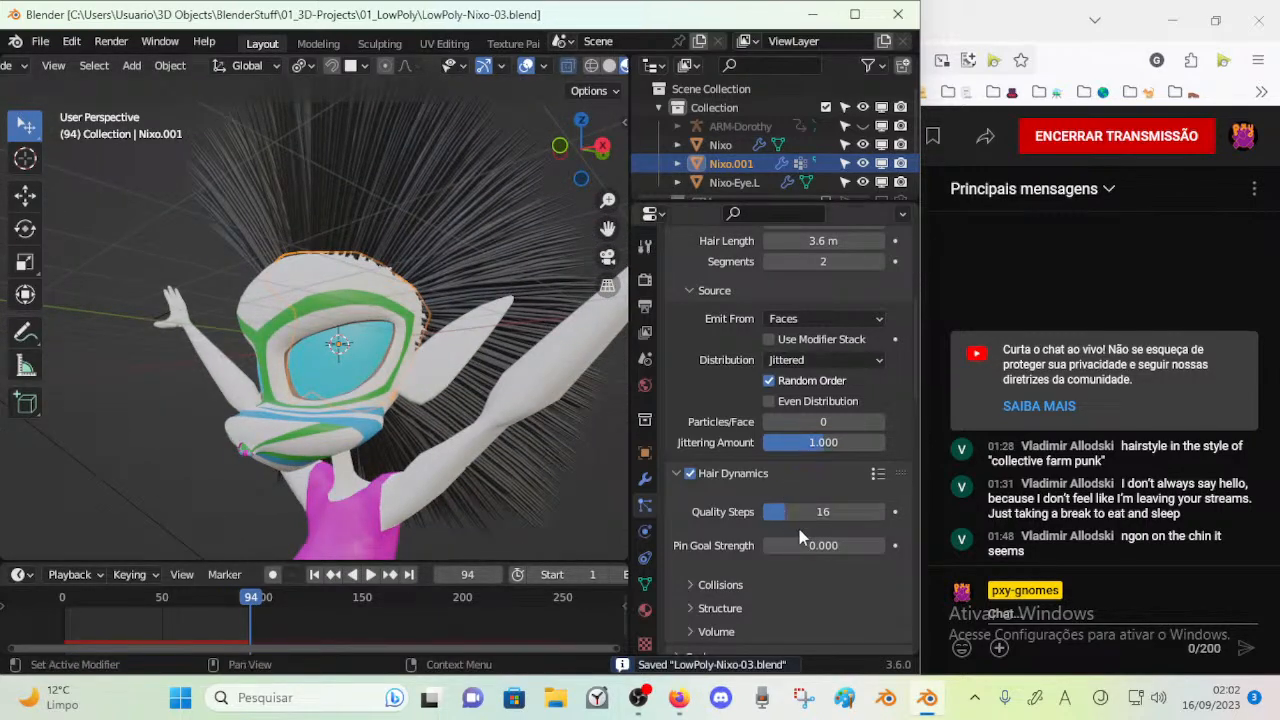
drag(823, 511, 835, 511)
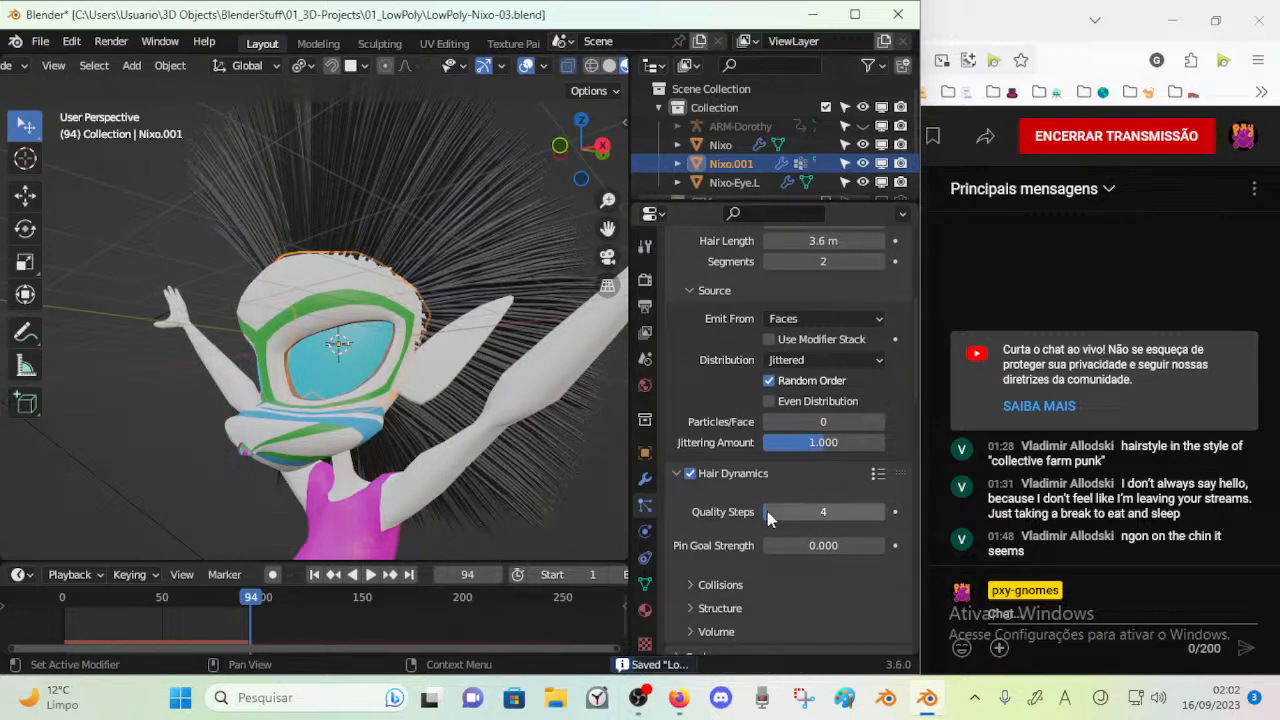
key(space)
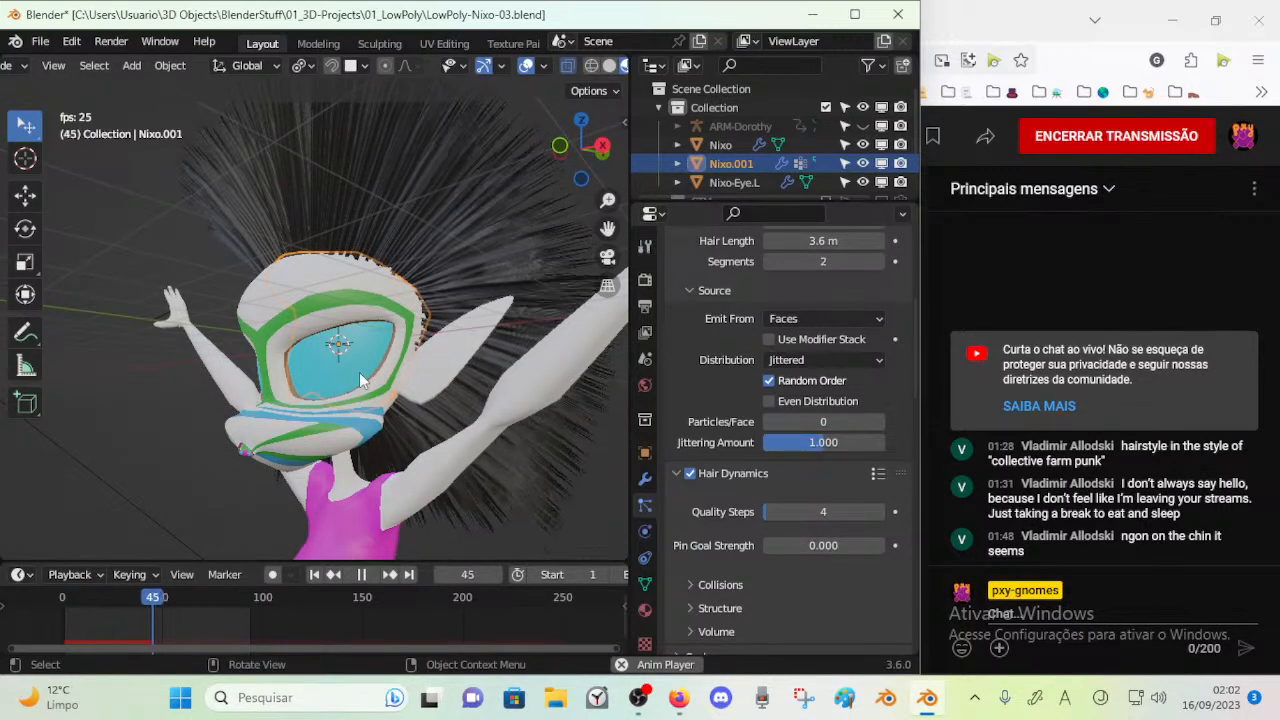
key(space)
Set the hair dynamics Quality Steps to 1, replay the simulation, and save the file
drag(780, 511, 750, 511)
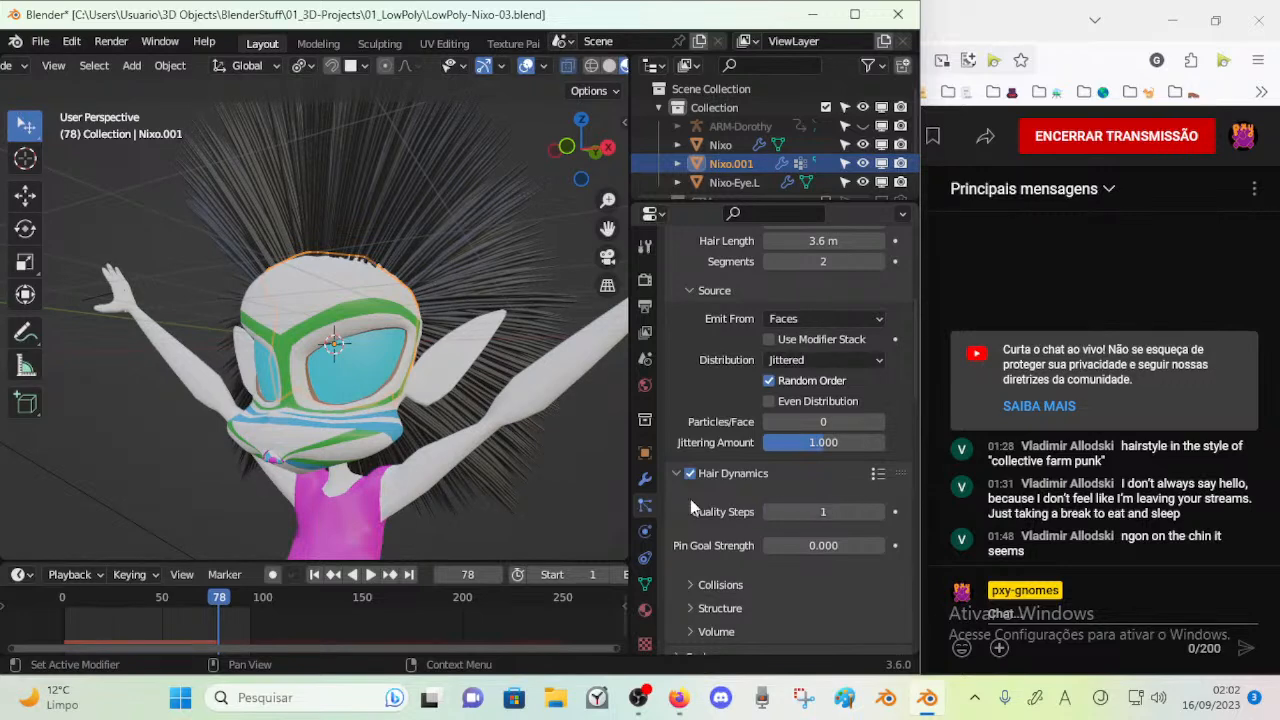
key(space)
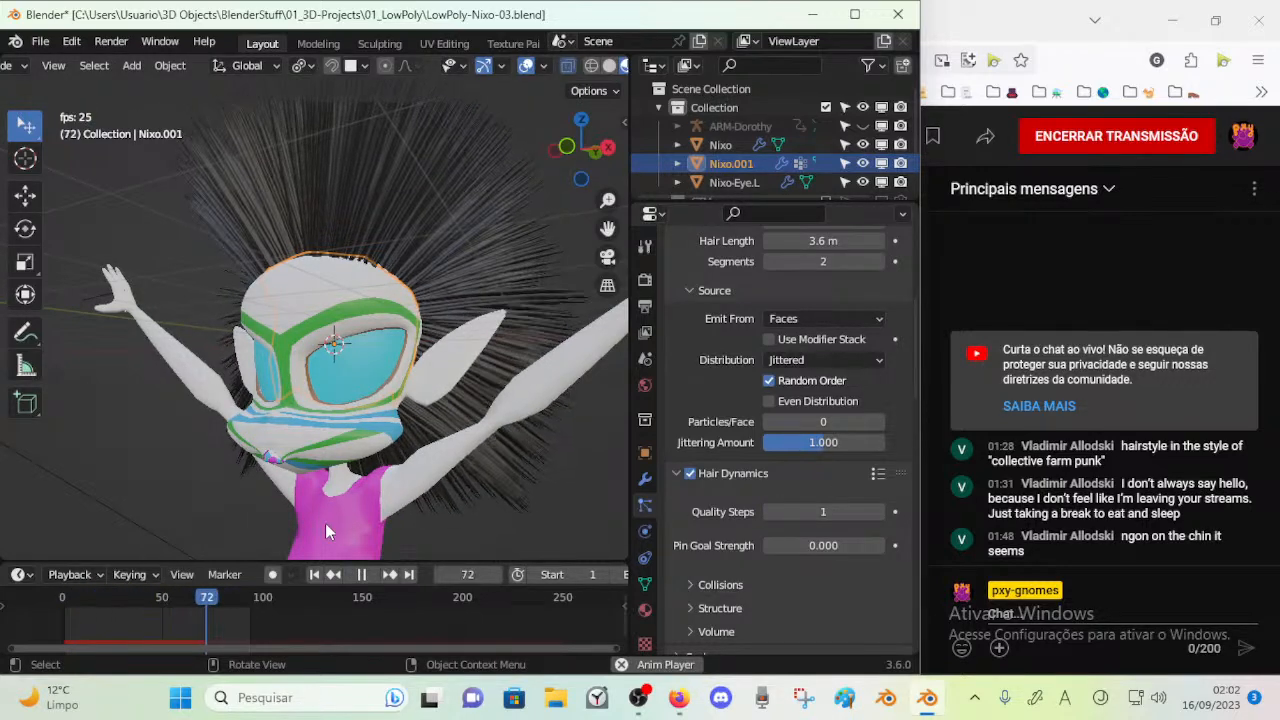
key(space)
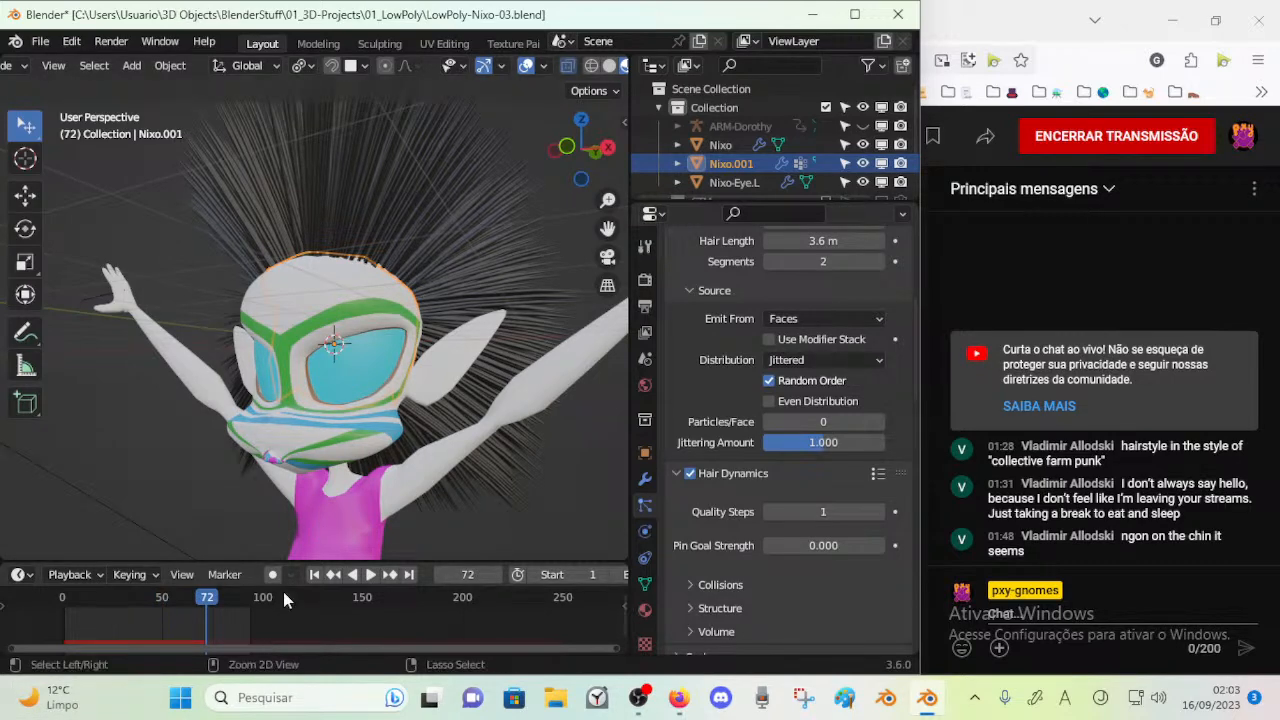
key(ctrl+s)
key(space)
Set the hair's Pin Goal Strength to 6.6 and play the simulation to test it
key(space)
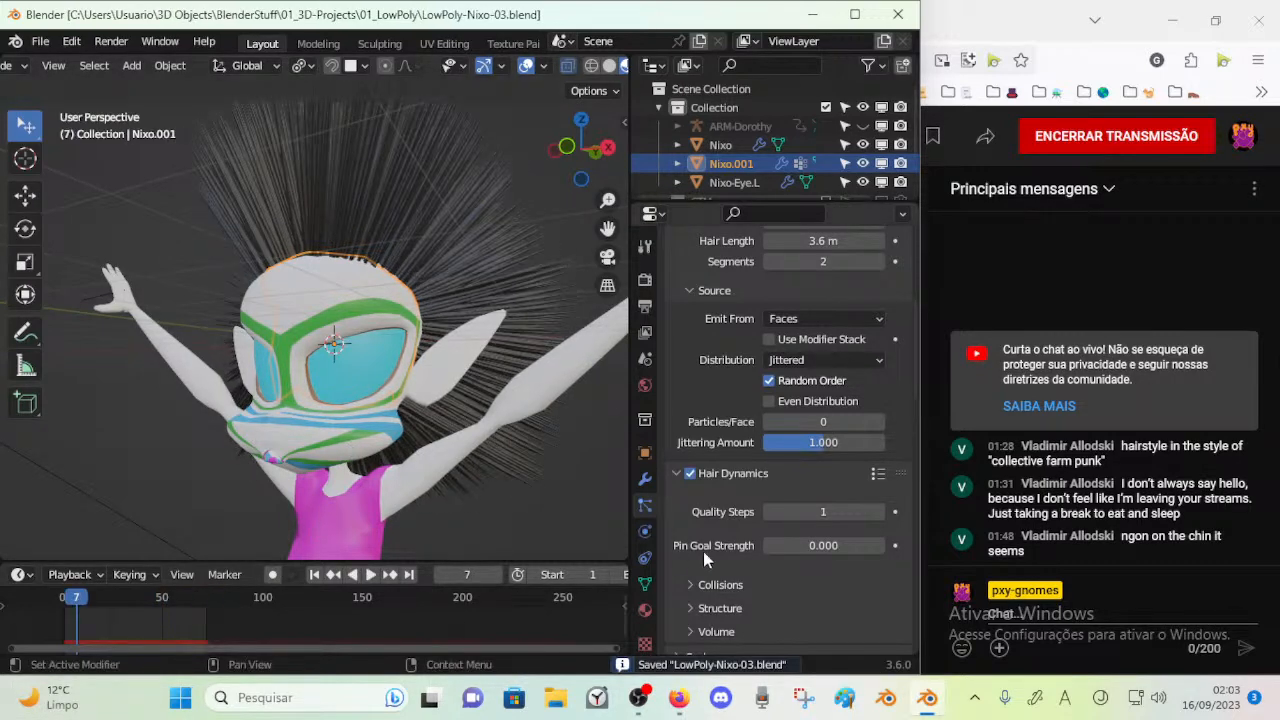
drag(783, 545, 808, 545)
key(space)
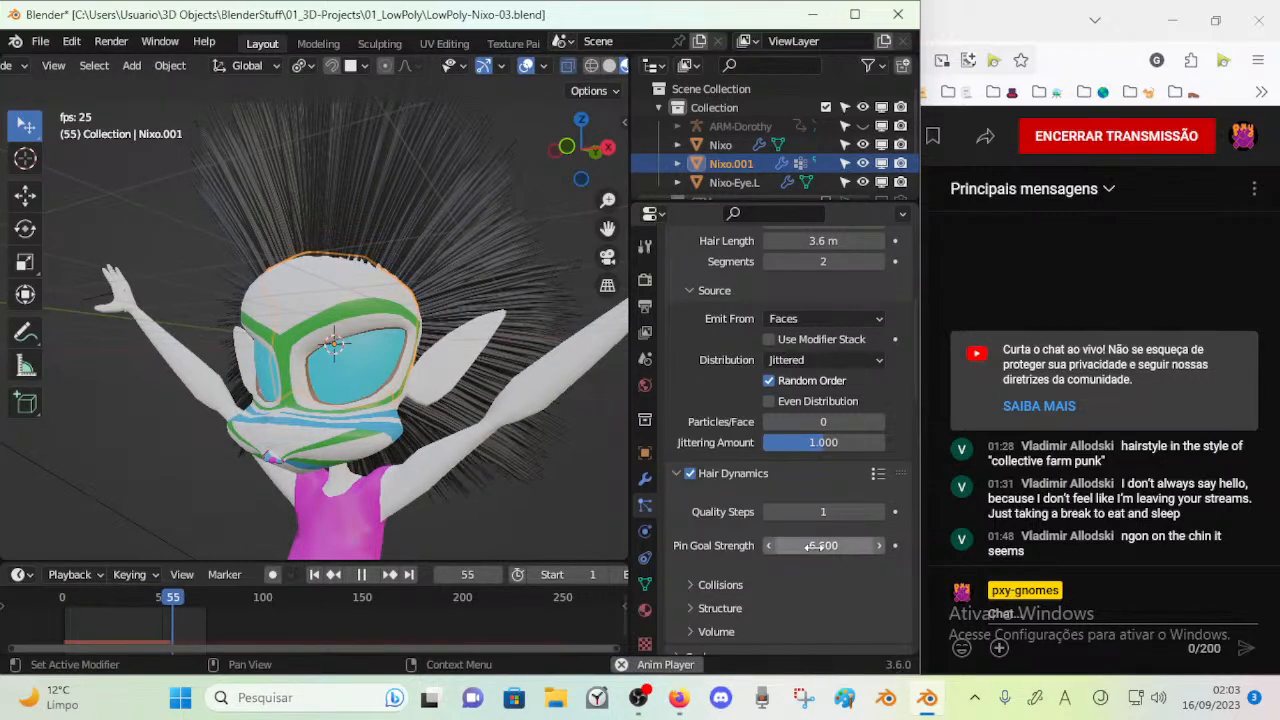
key(space)
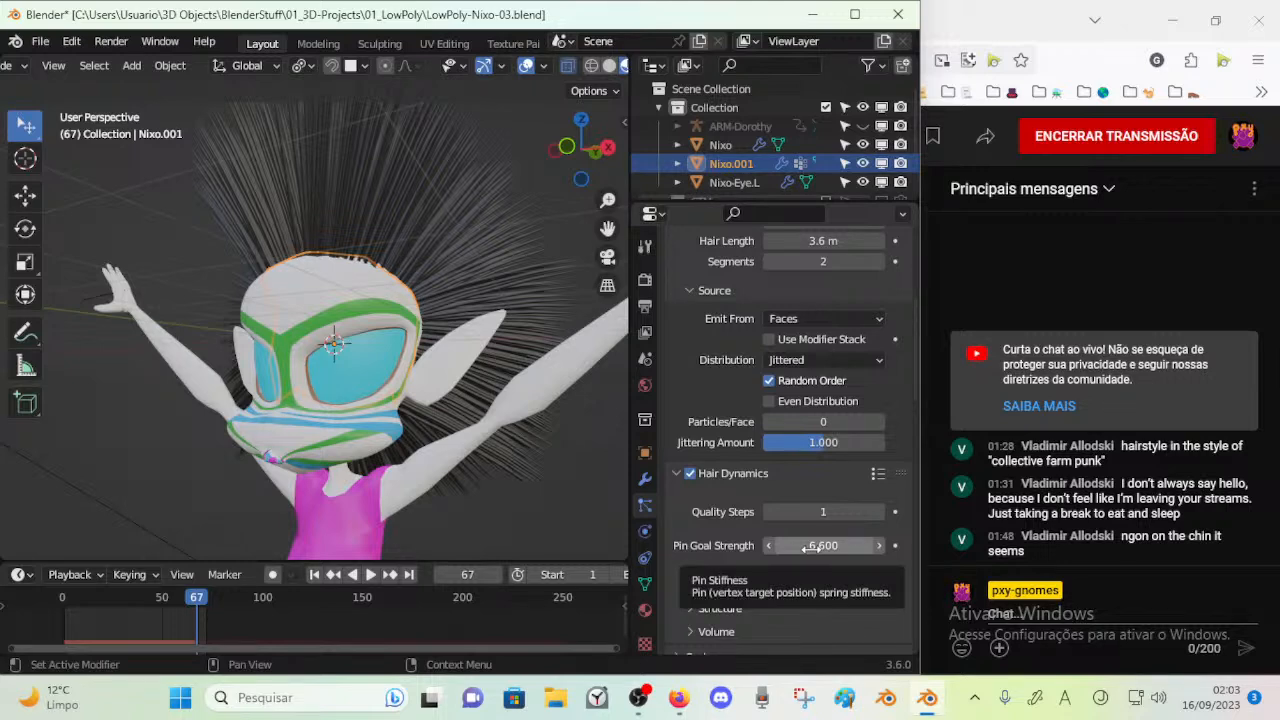
Replay the hair simulation, then try Pin Goal Strength values of 100 and 50 and play it again
key(space)
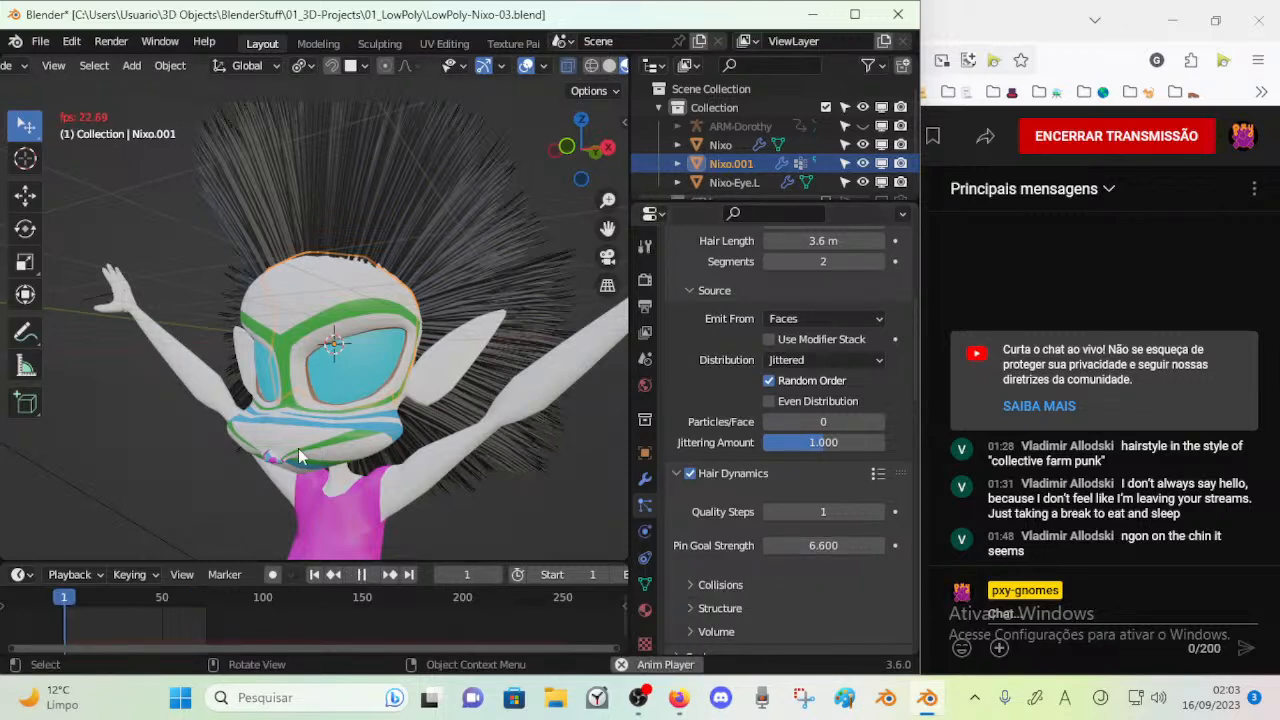
key(space)
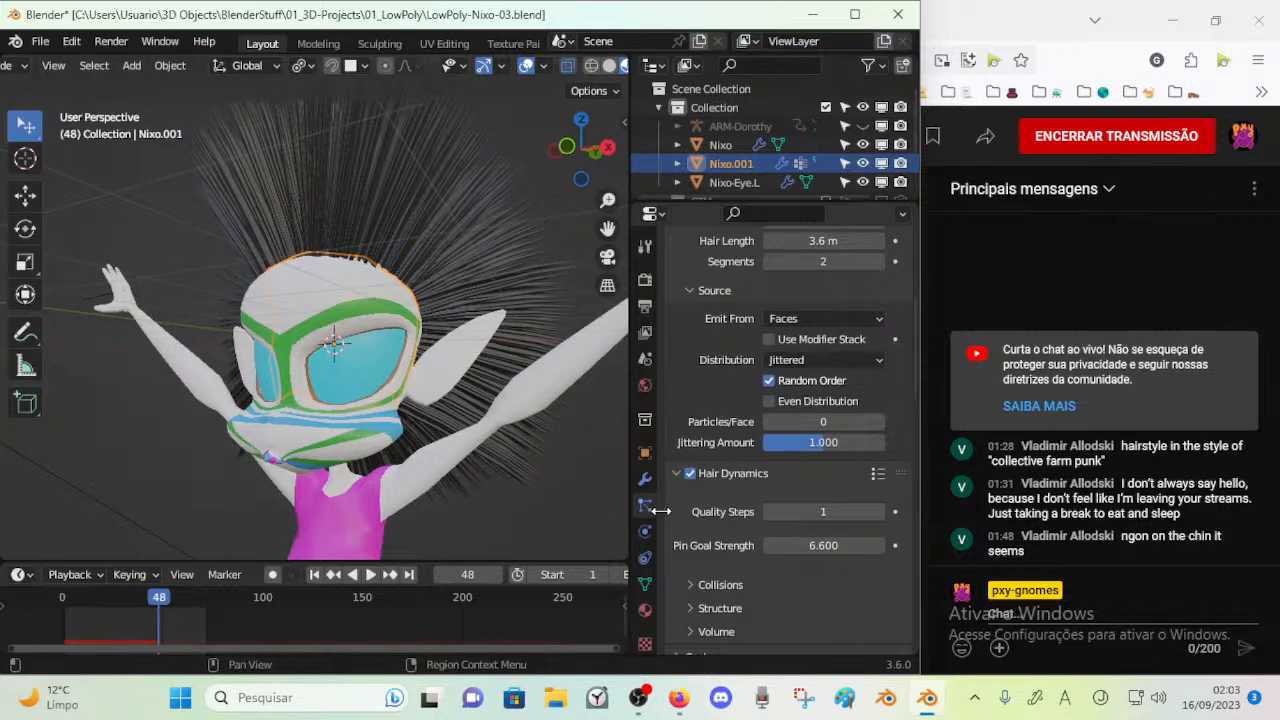
click(797, 546)
text(1)
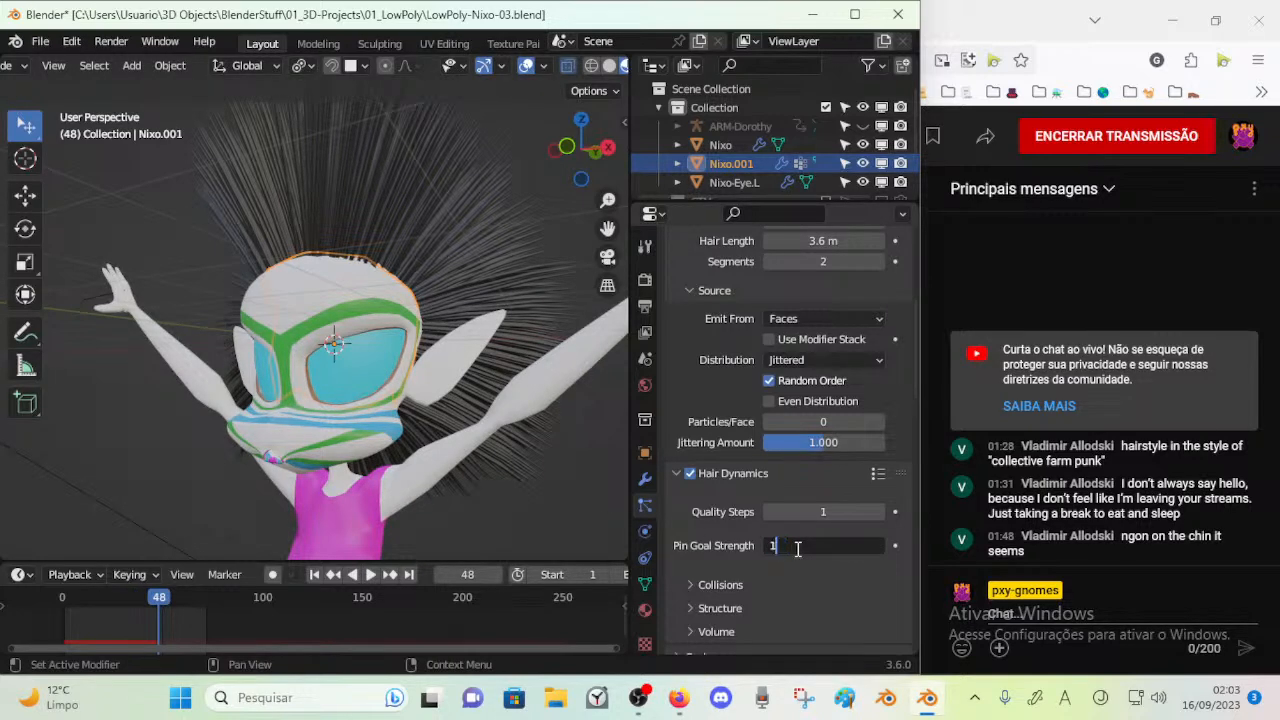
text(00)
key(Return)
click(796, 546)
text(50)
key(Return)
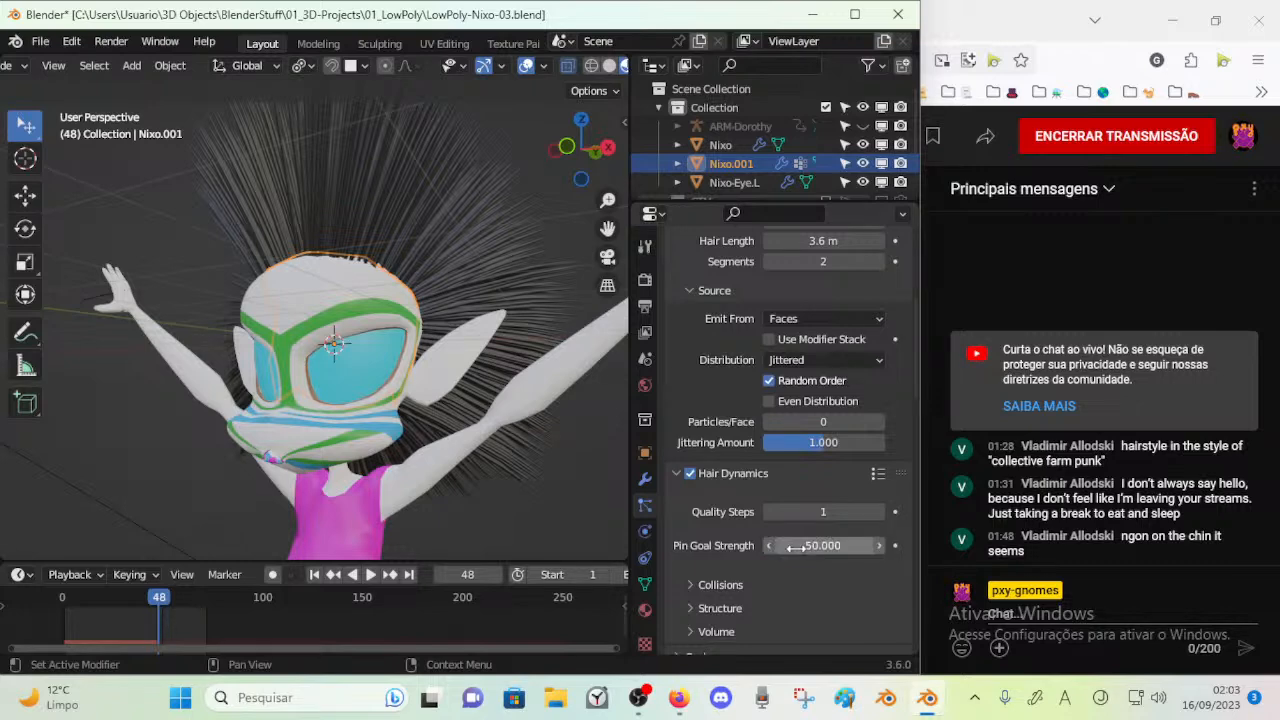
key(space)
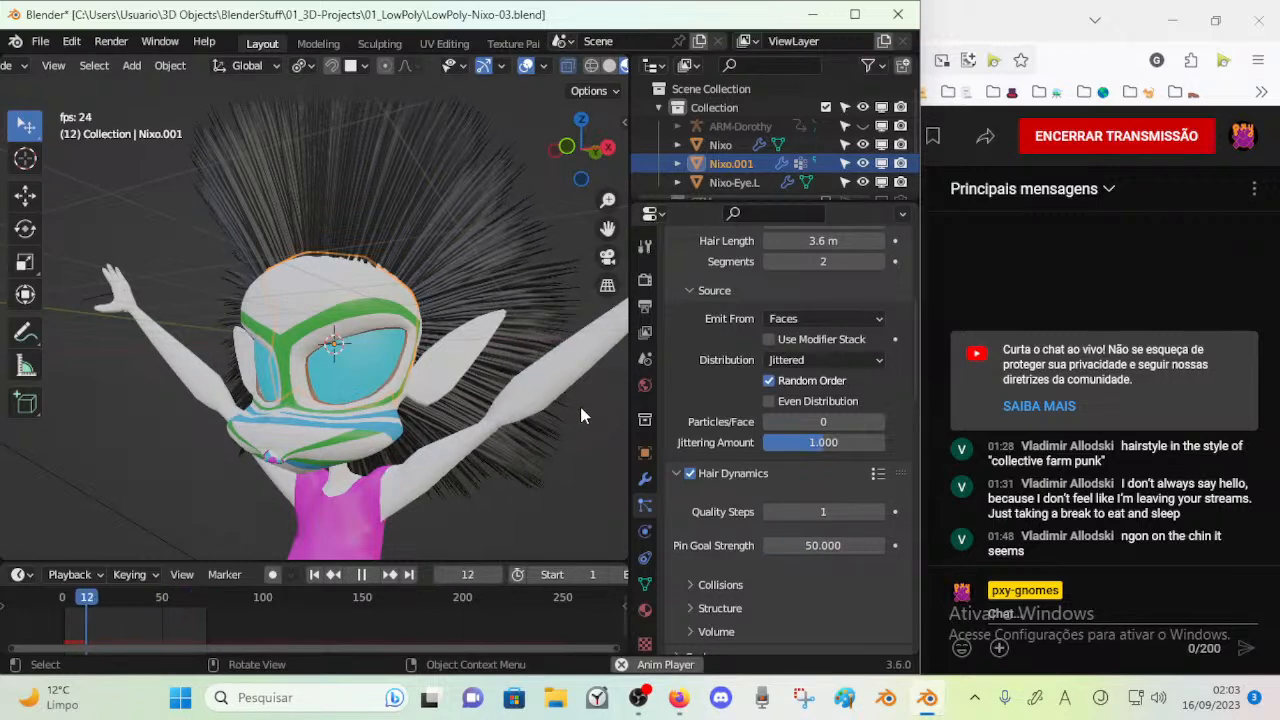
key(space)
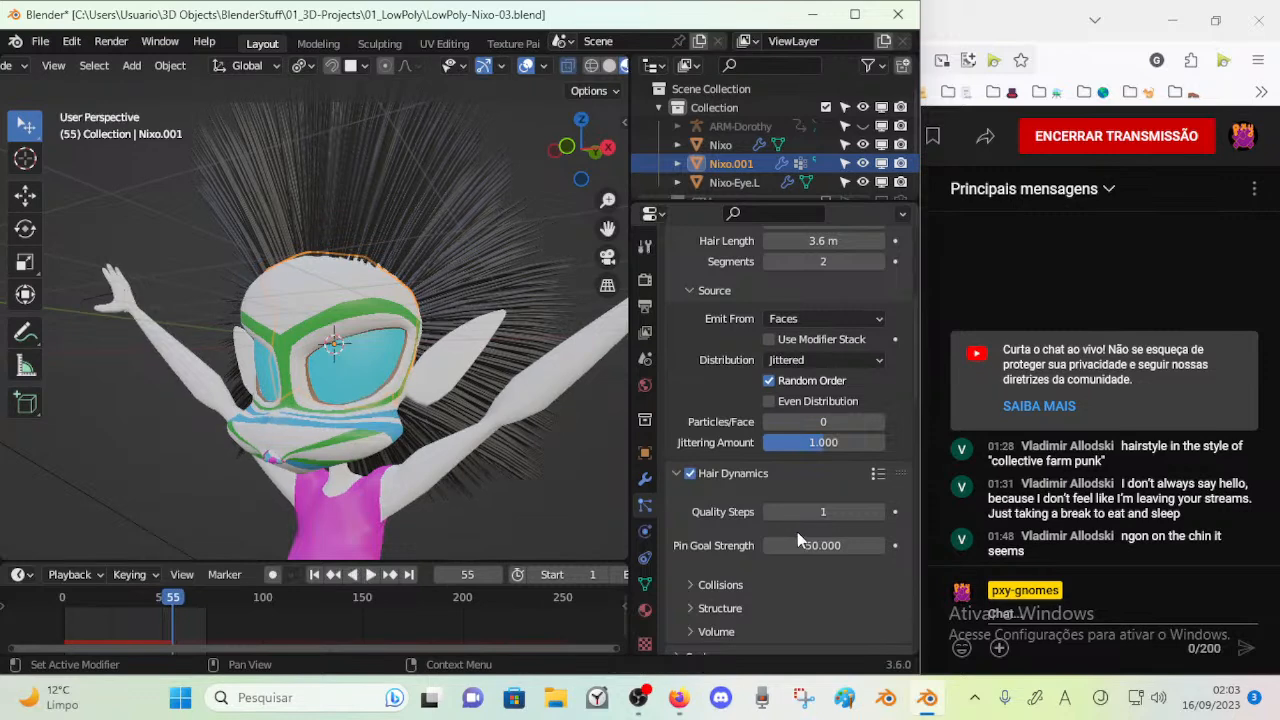
Lower the hair's Pin Goal Strength to 10 and play the simulation to test it
text(10)
key(Return)
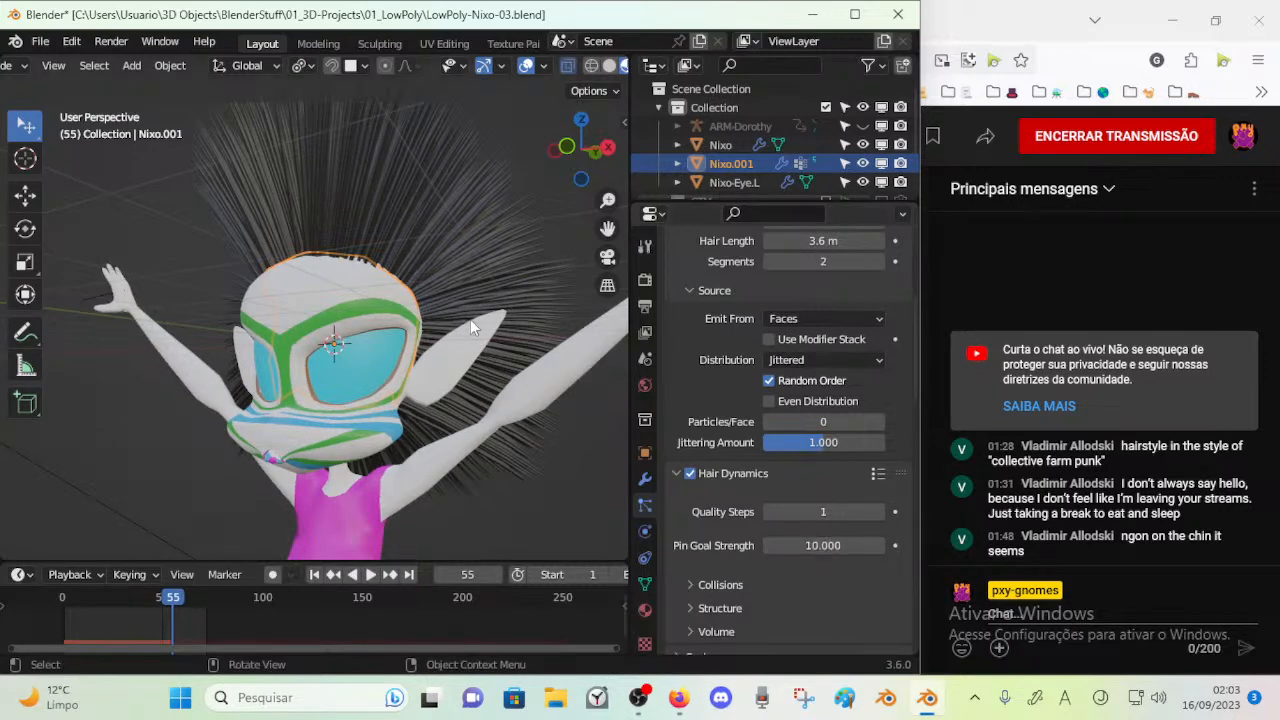
key(space)
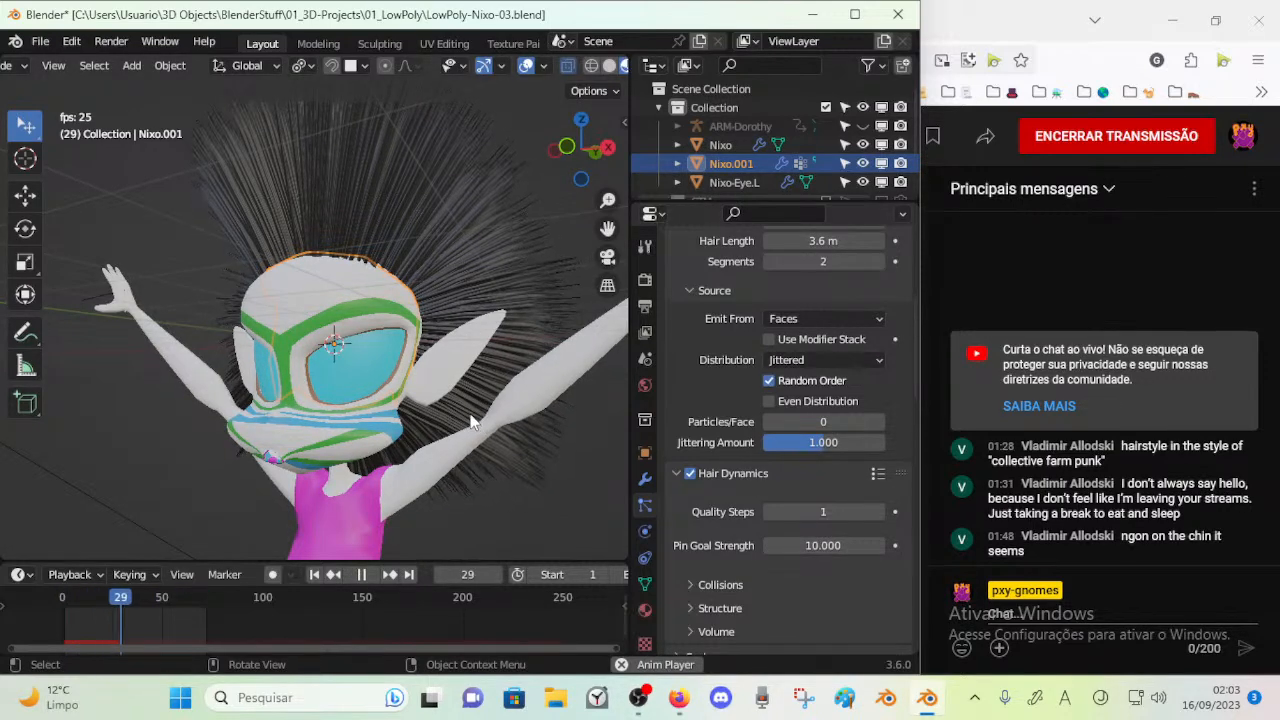
key(space)
key(space)
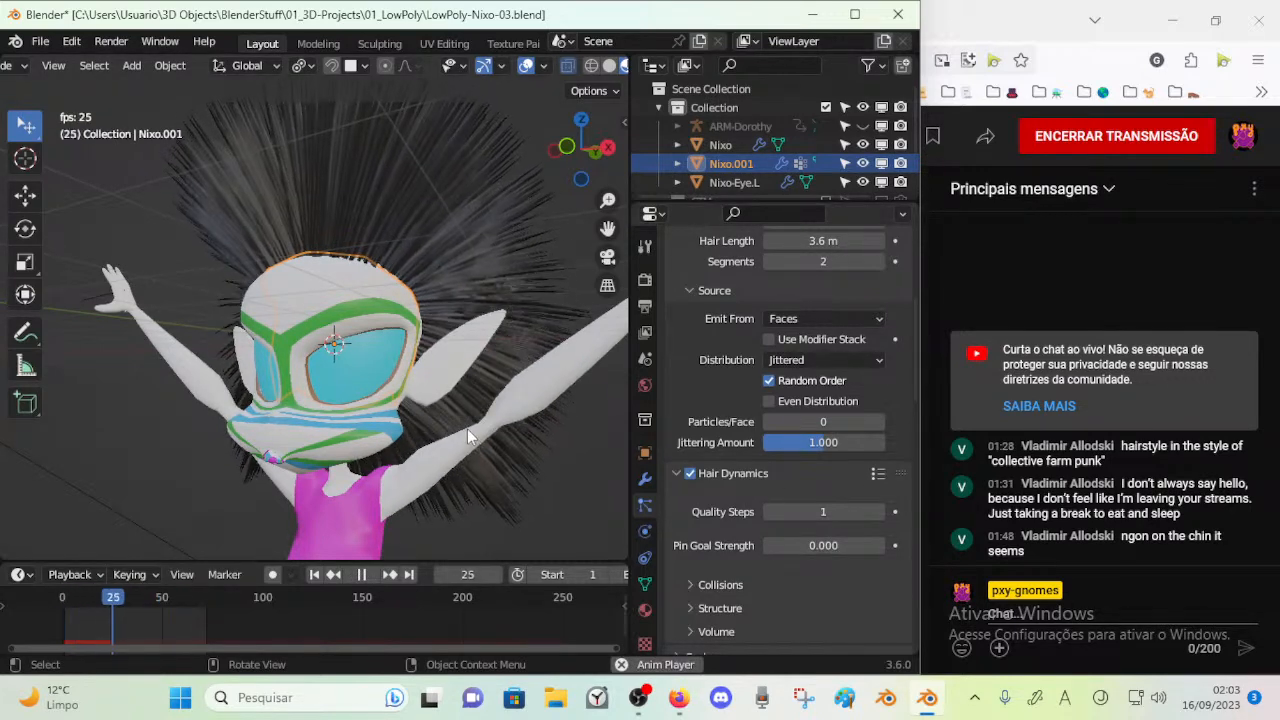
Test the hair simulation with Pin Goal Strength at 0, then return it to 10 and replay
key(space)
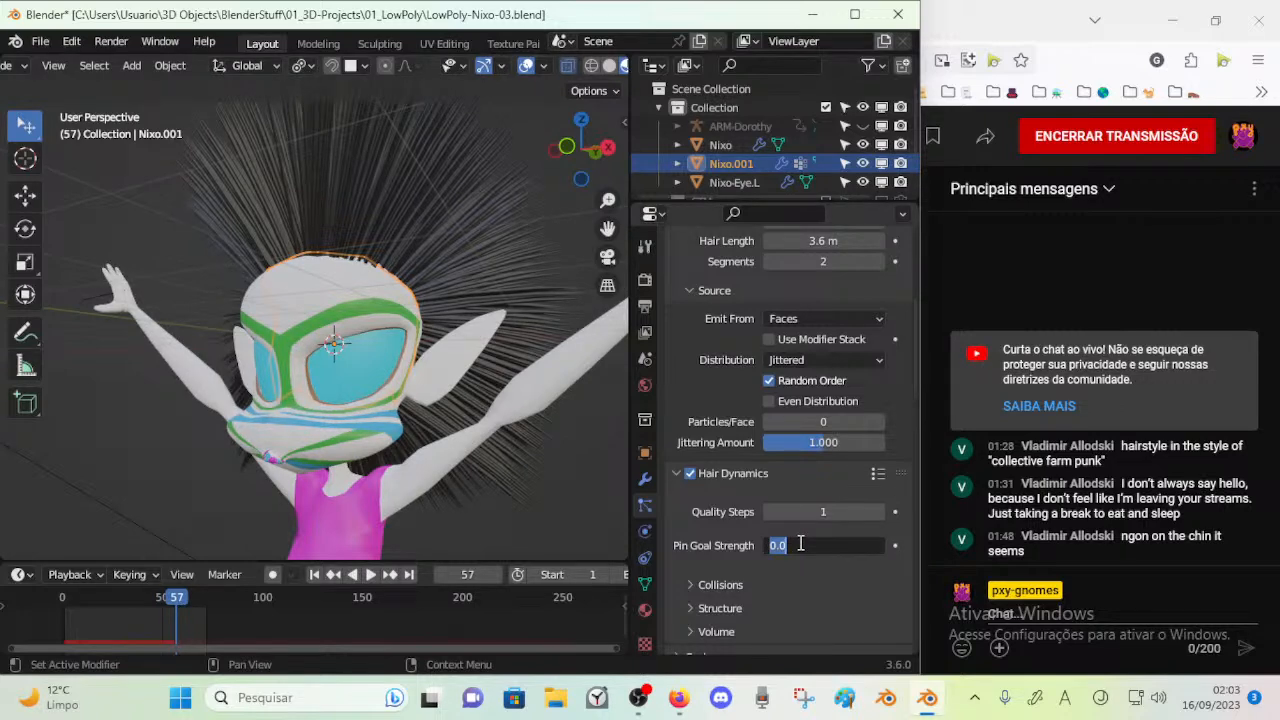
key(space)
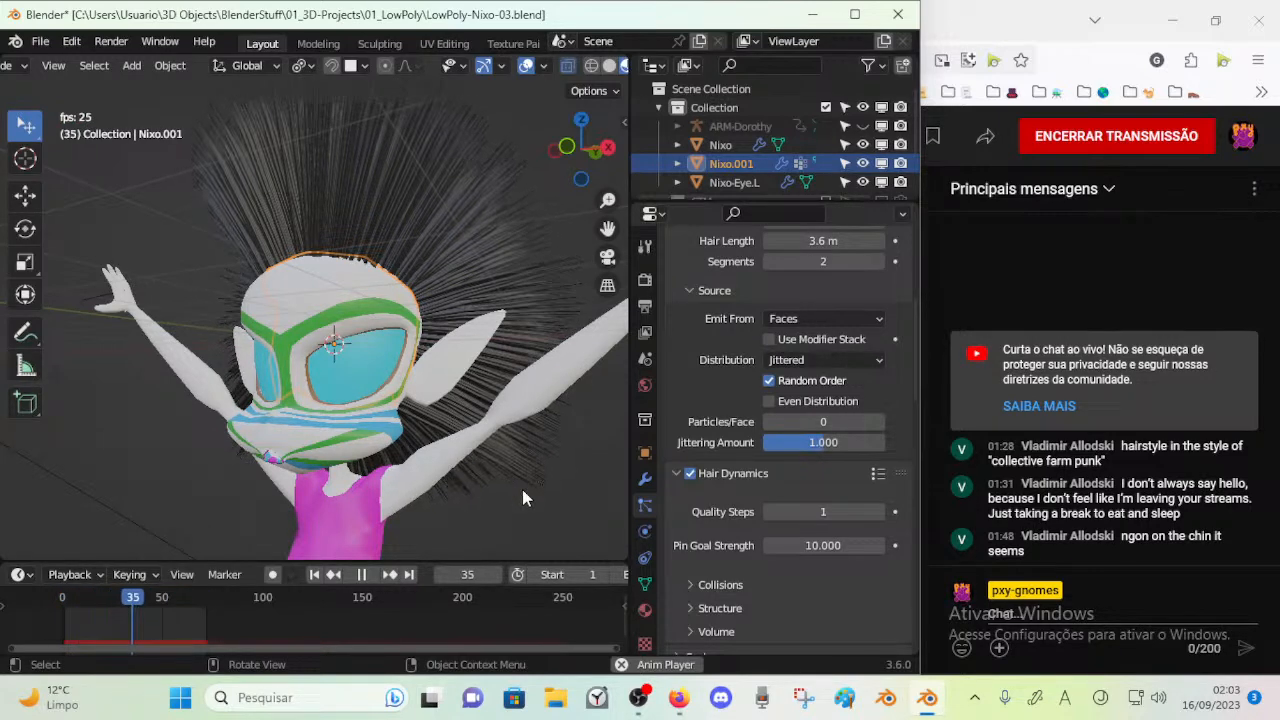
key(space)
Set the hair's Pin Goal Strength to 8 and replay the simulation
scroll(752, 564, down, 1)
click(852, 505)
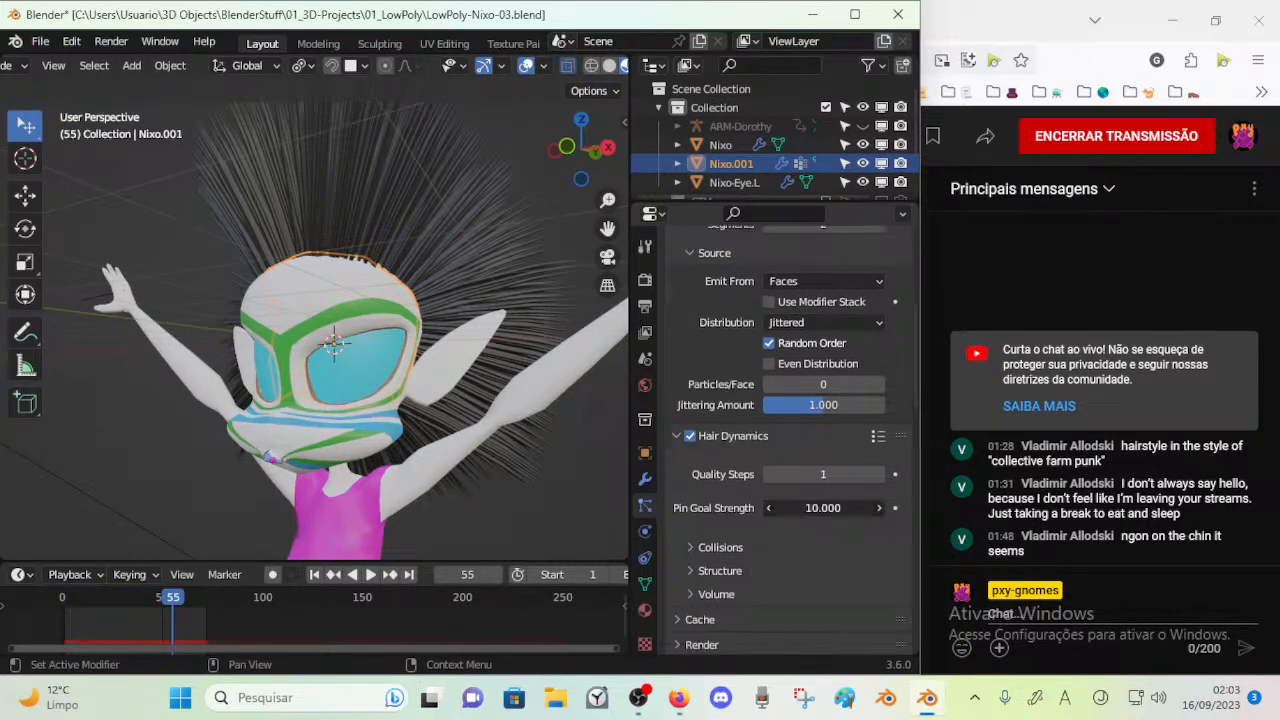
key(space)
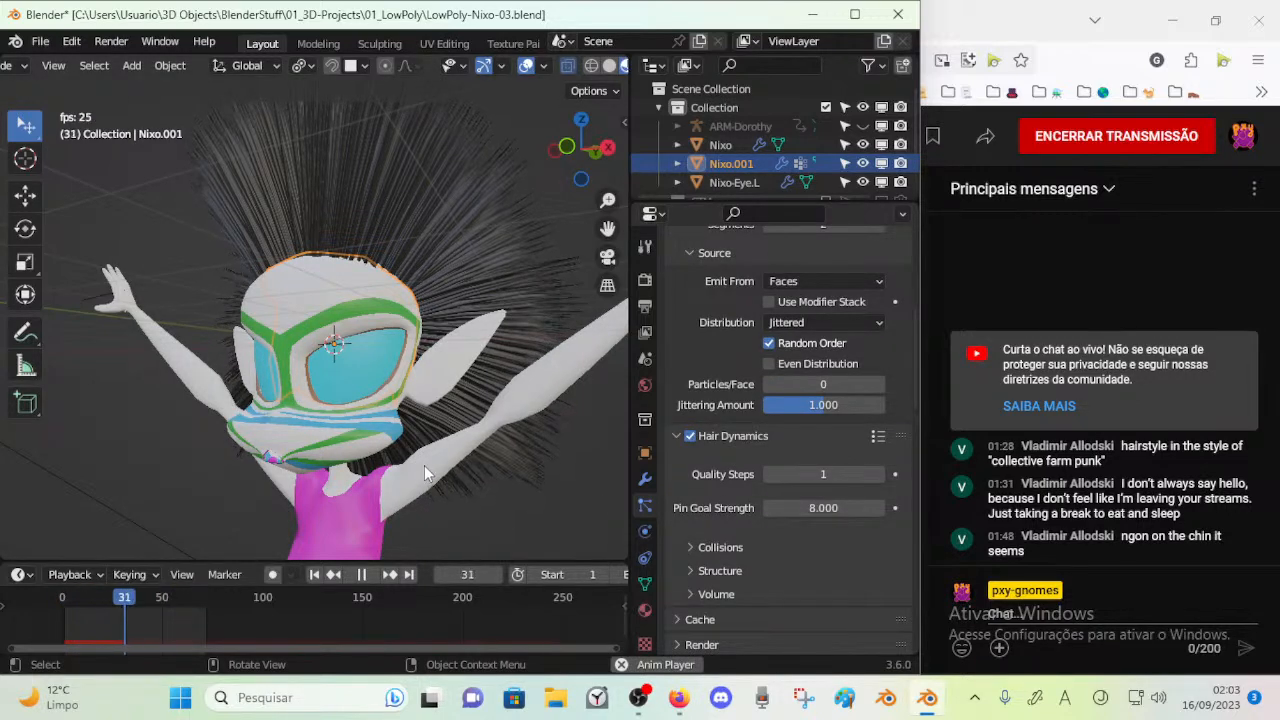
key(space)
Check the hair dynamics Collisions settings, reveal the Structure settings, and watch the simulation from another angle
click(693, 549)
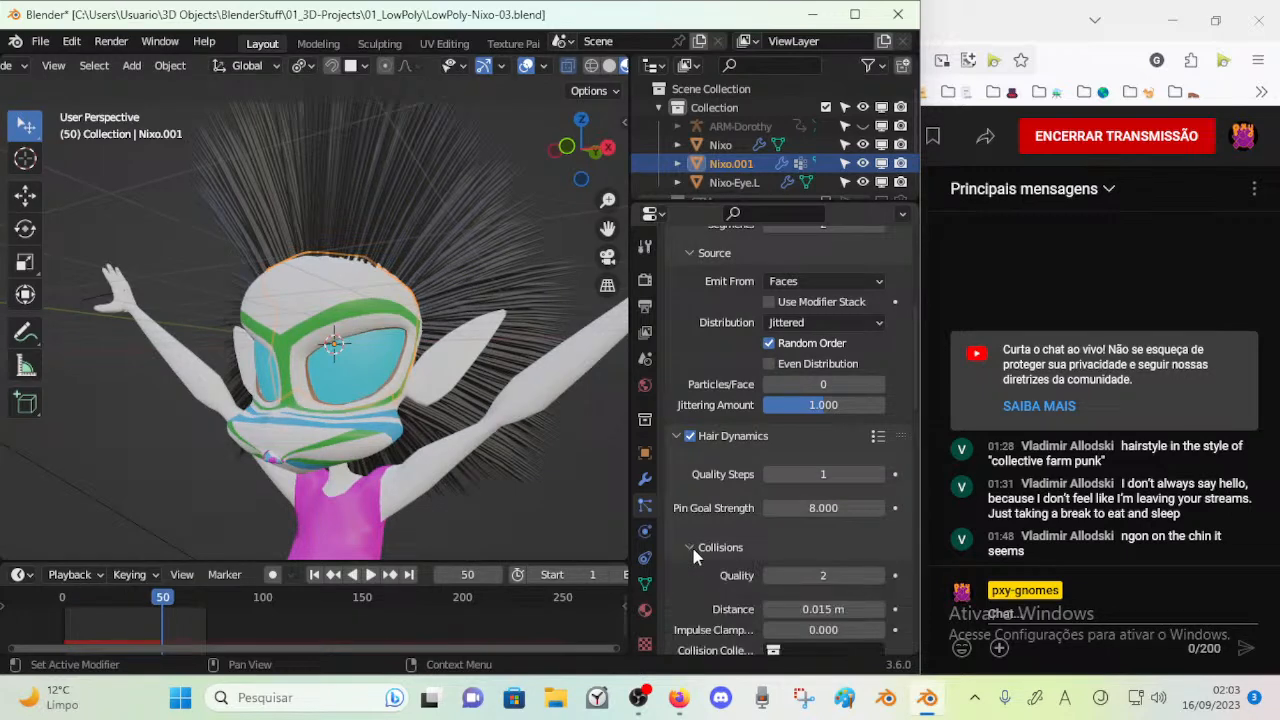
scroll(678, 540, down, 3)
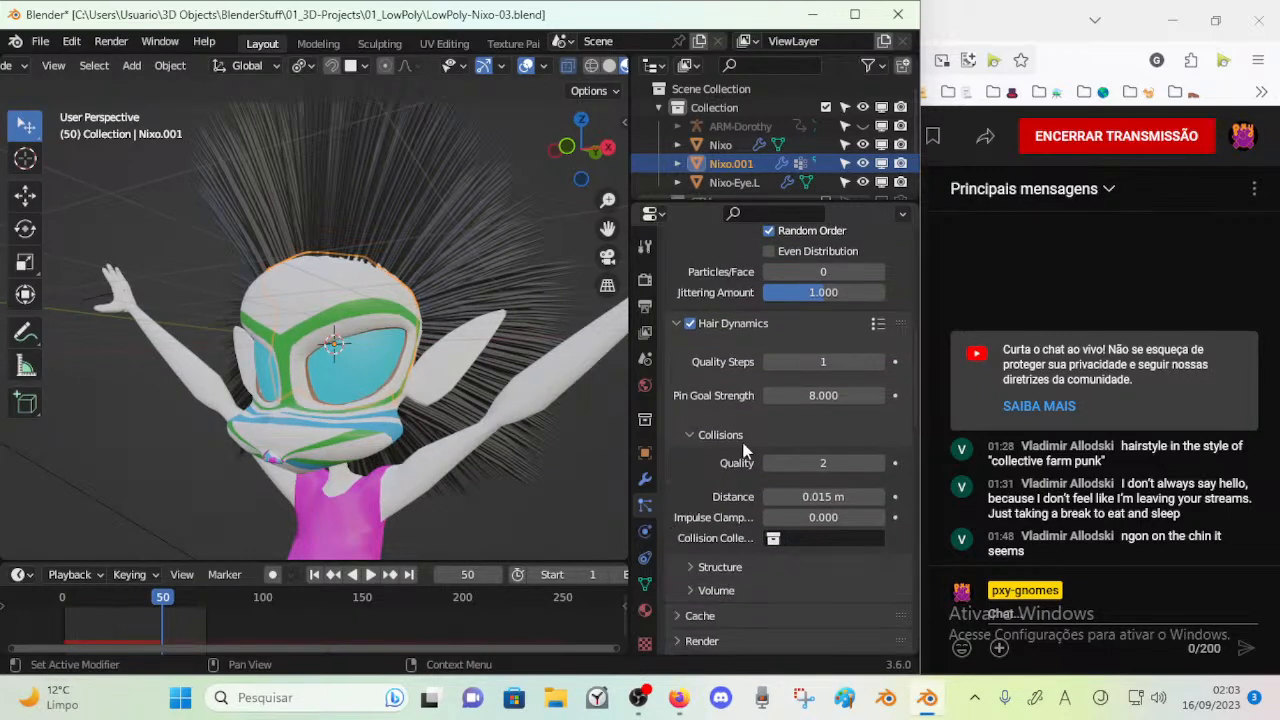
click(700, 438)
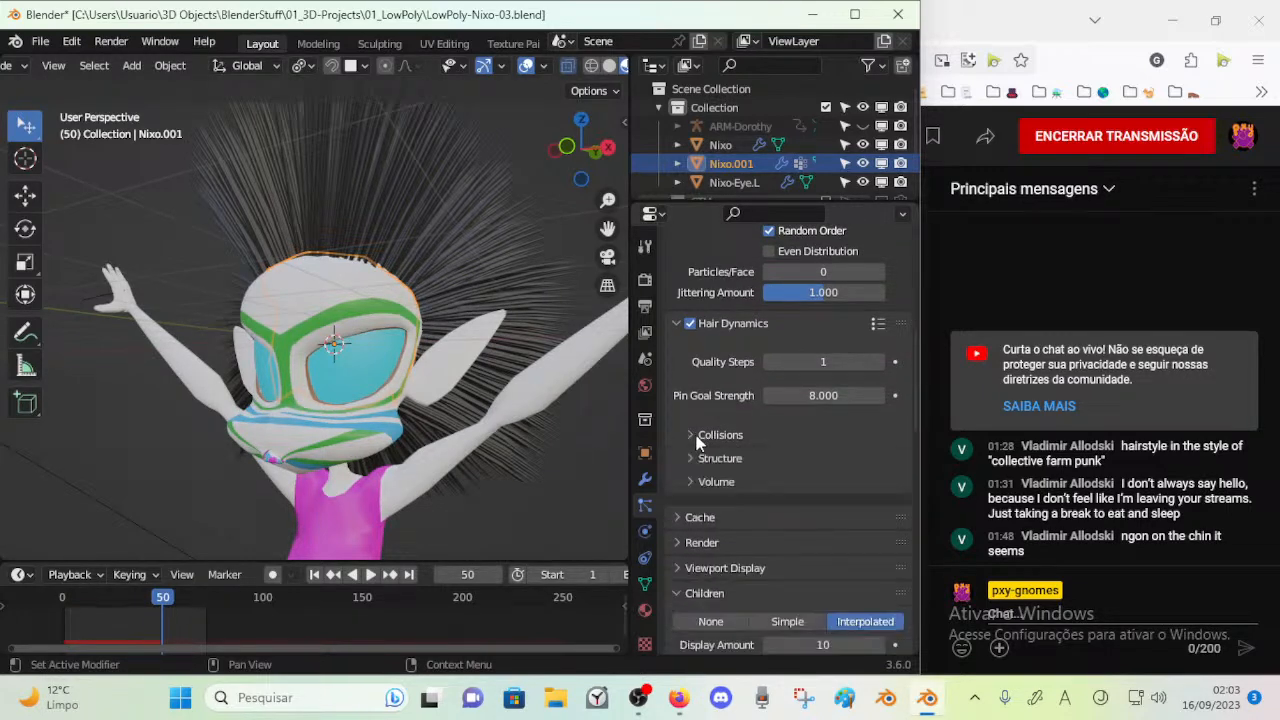
click(699, 462)
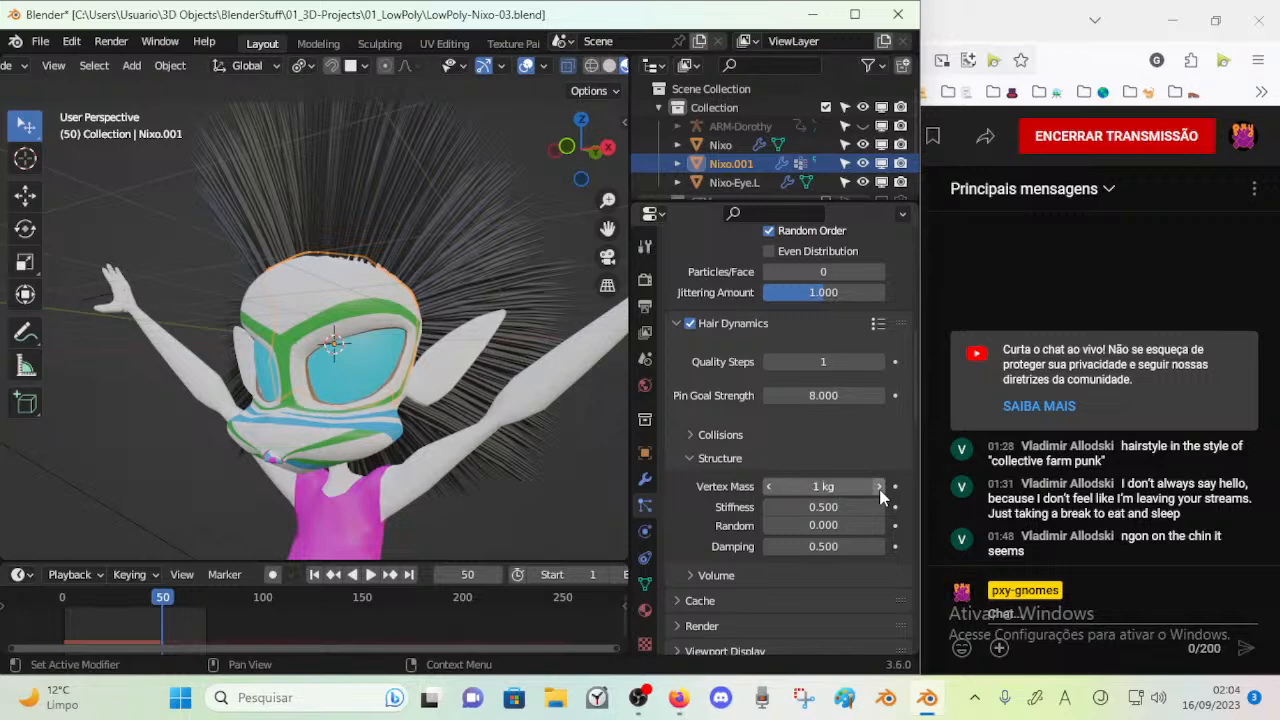
key(space)
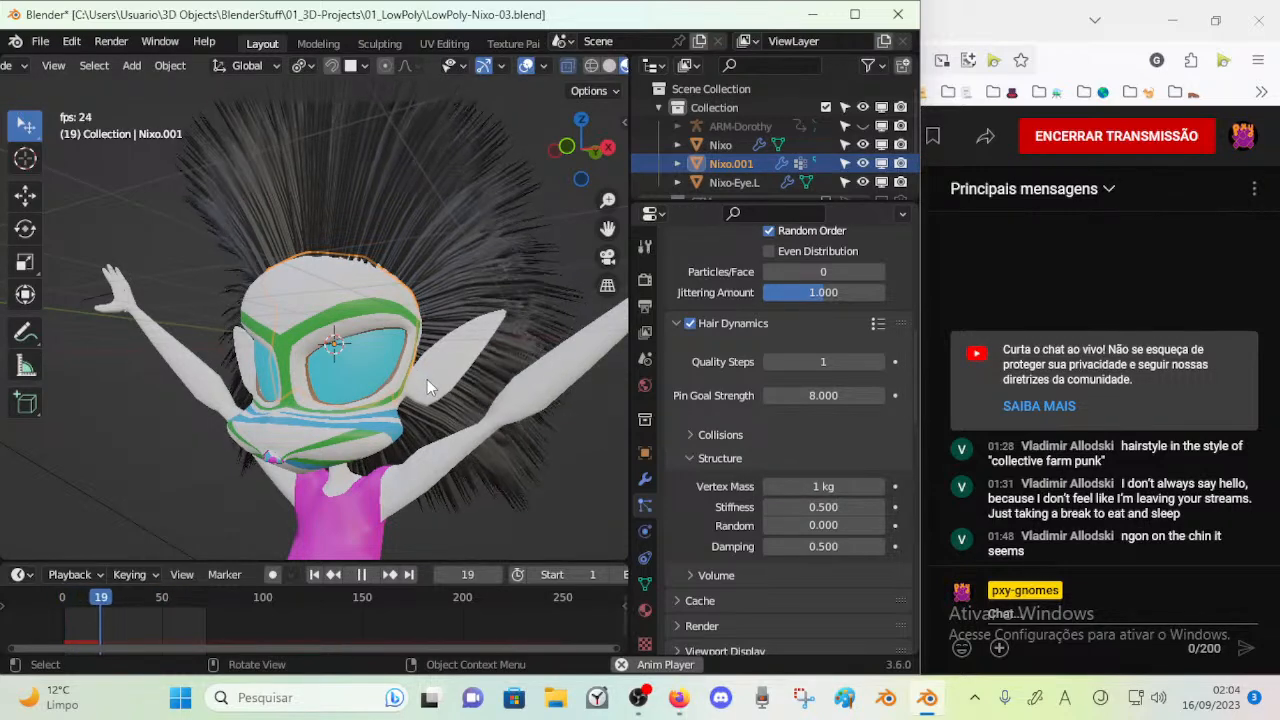
middle_drag(478, 395, 330, 375)
key(space)
Raise the hair structure's Stiffness to 4.4 and replay the simulation from a different angle
drag(822, 507, 870, 507)
key(space)
middle_drag(480, 392, 386, 404)
key(space)
Increase the hair structure's Vertex Mass to 13.1 kg and play the simulation to test it
drag(793, 487, 840, 487)
key(space)
middle_drag(415, 418, 456, 362)
key(space)
Increase the hair emission Segments to 3 and inspect the simulated hair from several angles
scroll(700, 330, up, 6)
scroll(815, 395, up, 2)
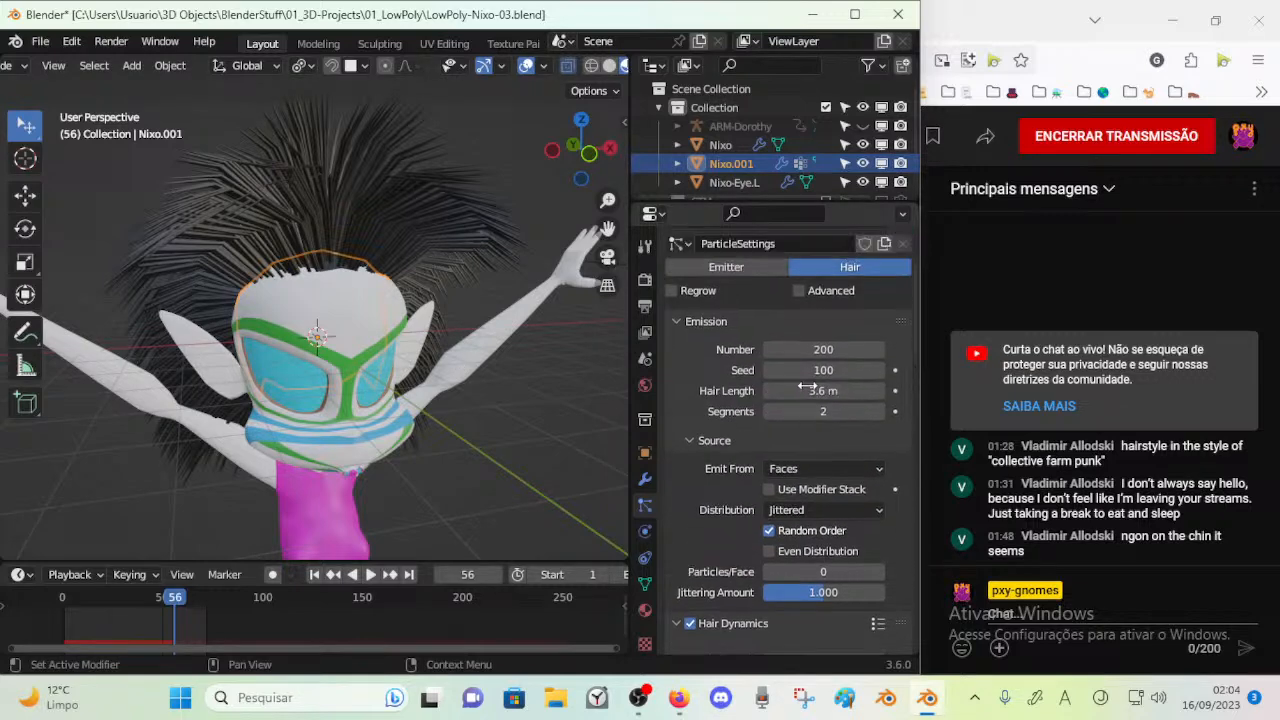
click(879, 413)
key(space)
middle_drag(581, 340, 467, 330)
key(space)
scroll(464, 348, down, 1)
middle_drag(455, 396, 391, 399)
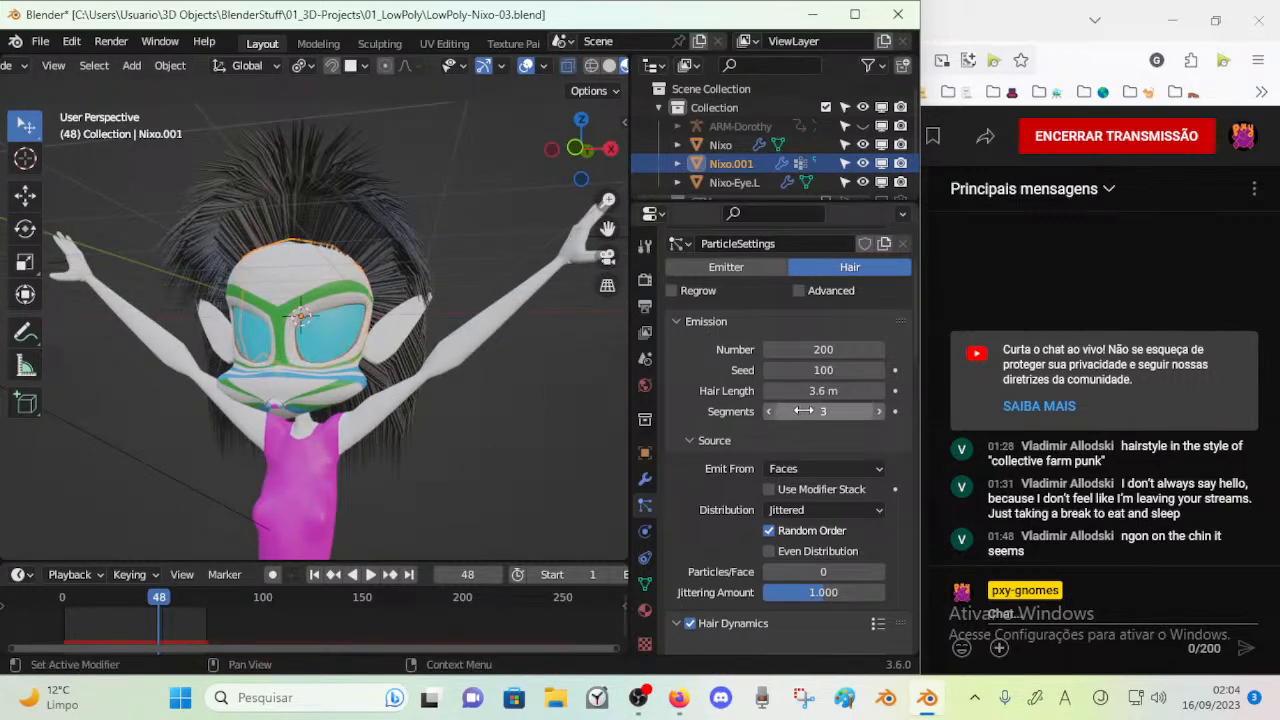
Try 4 hair Segments, play the simulation, and inspect the hair from the side
click(877, 412)
key(space)
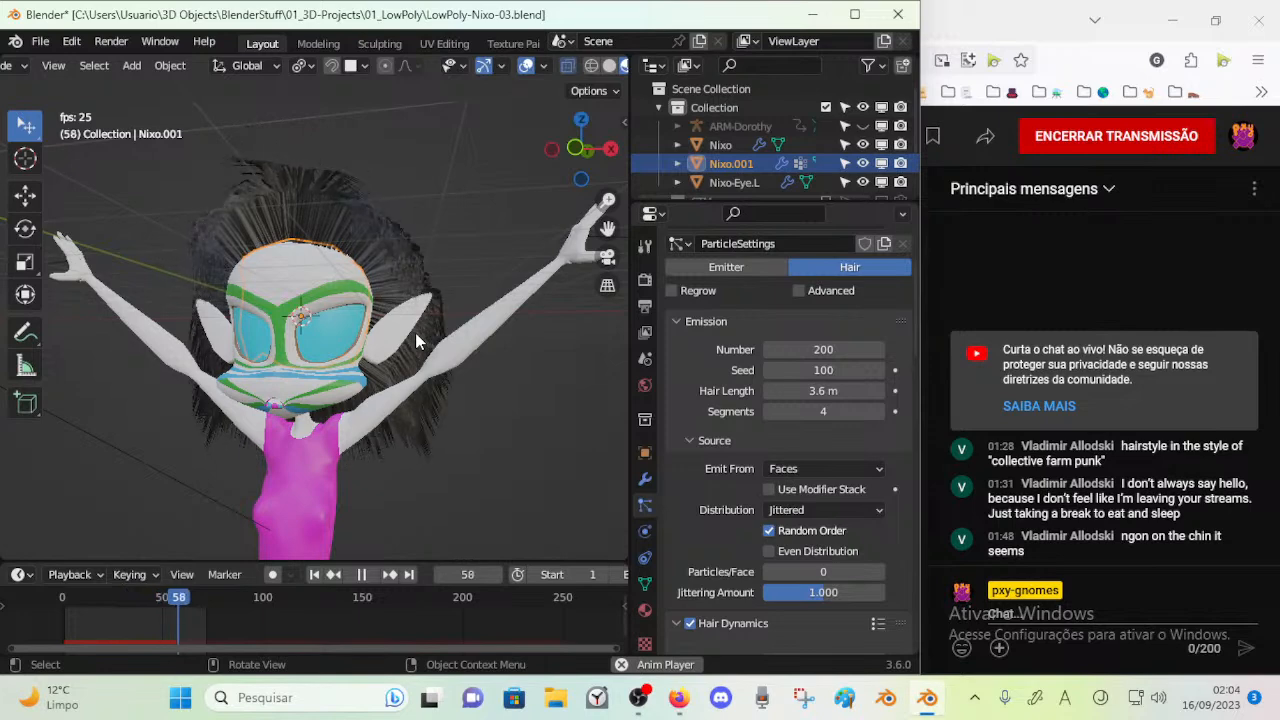
key(space)
mouse_move(415, 342)
middle_down()
mouse_move(360, 335)
mouse_move(415, 350)
middle_up()
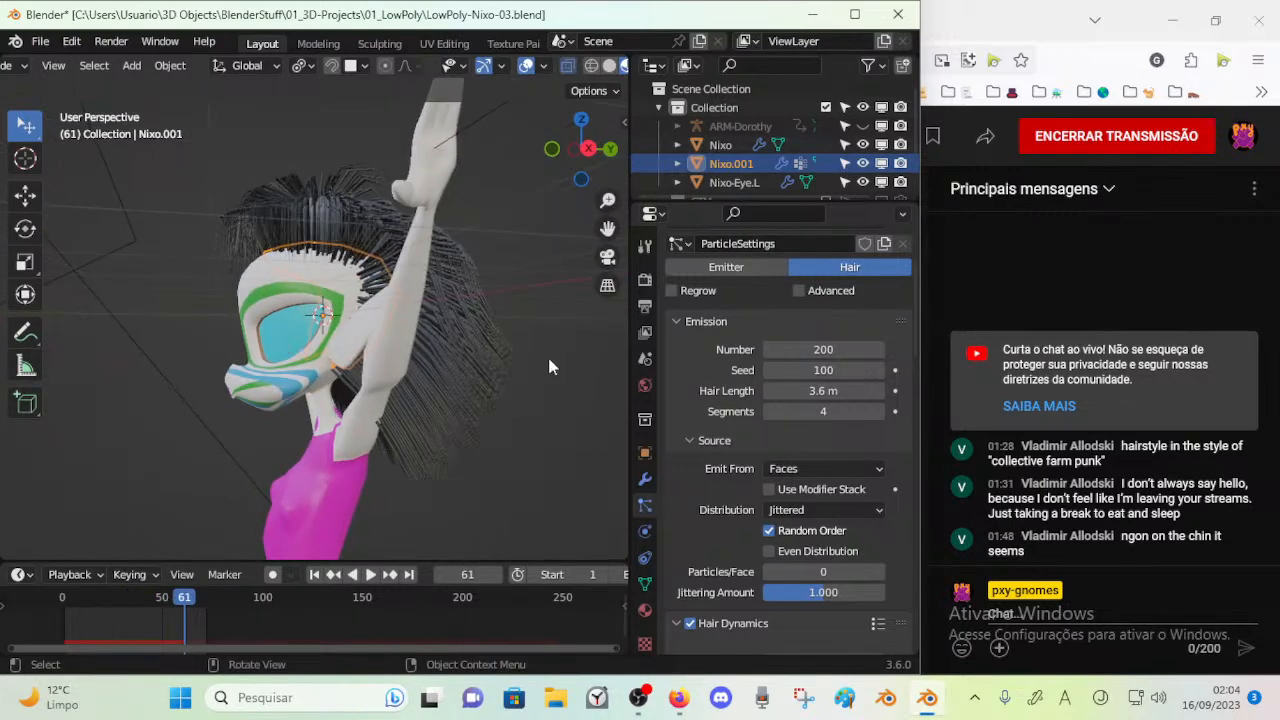
Set the hair Segments back to 3, replay the simulation, and save the file
click(768, 411)
key(space)
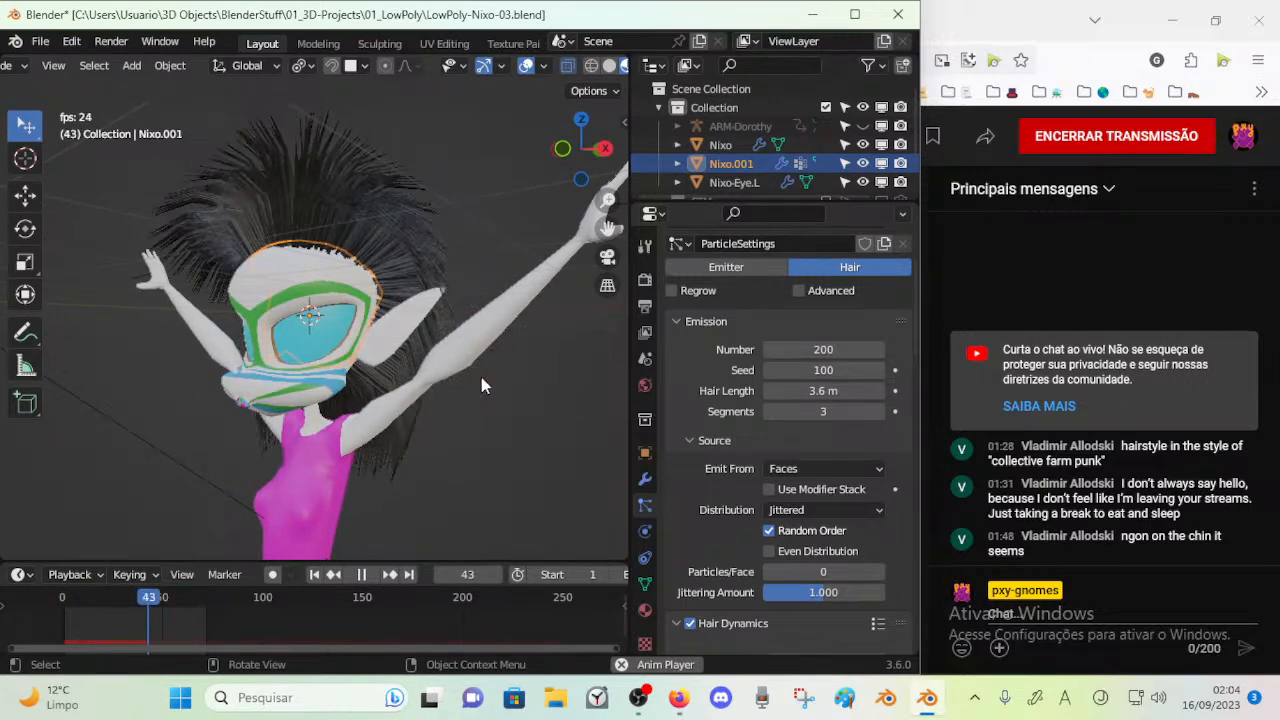
key(space)
scroll(790, 476, down, 5)
scroll(790, 476, down, 3)
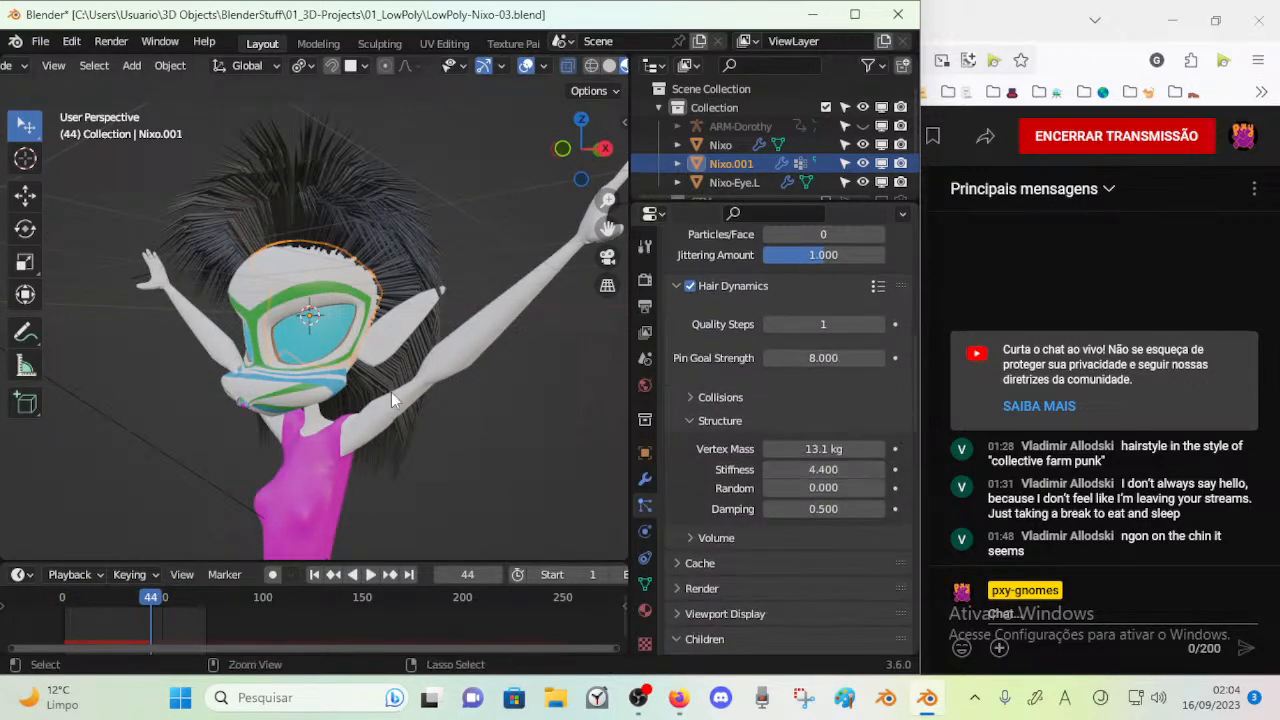
key(ctrl+s)
Try a hair Stiffness of 8.9 and play the simulation twice to test it
scroll(800, 453, down, 1)
drag(817, 434, 895, 434)
key(space)
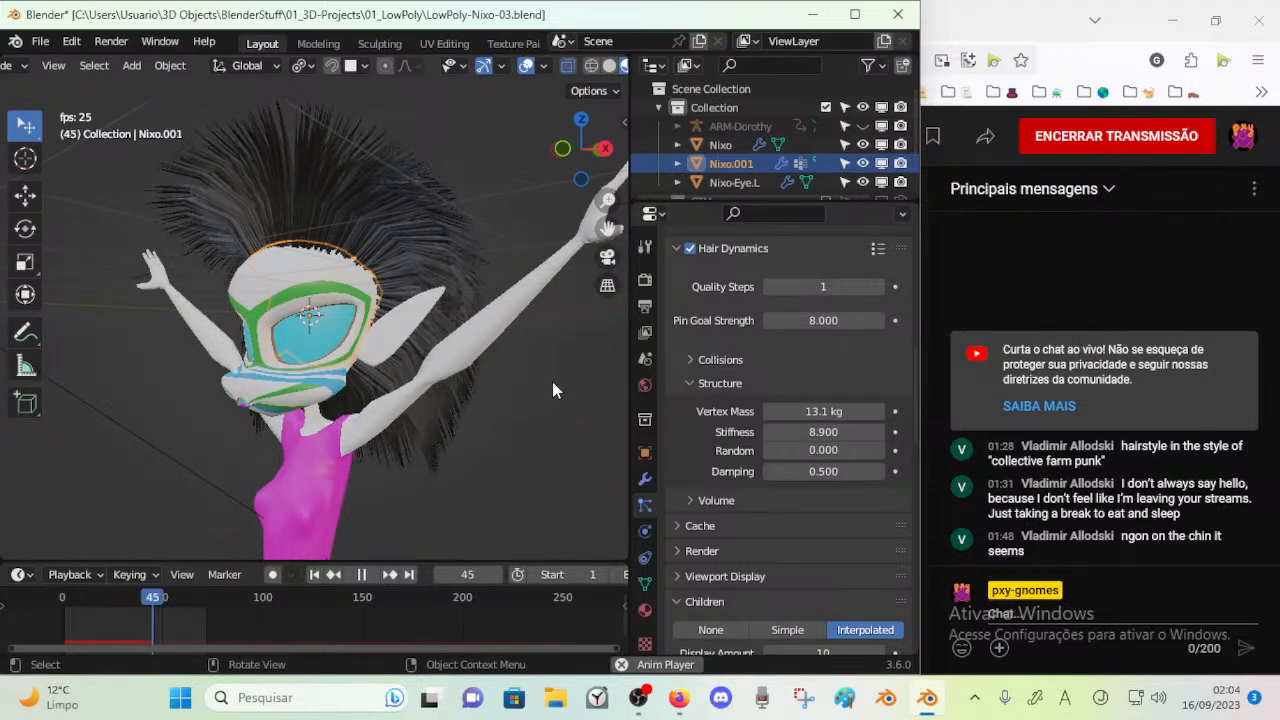
key(Escape)
key(space)
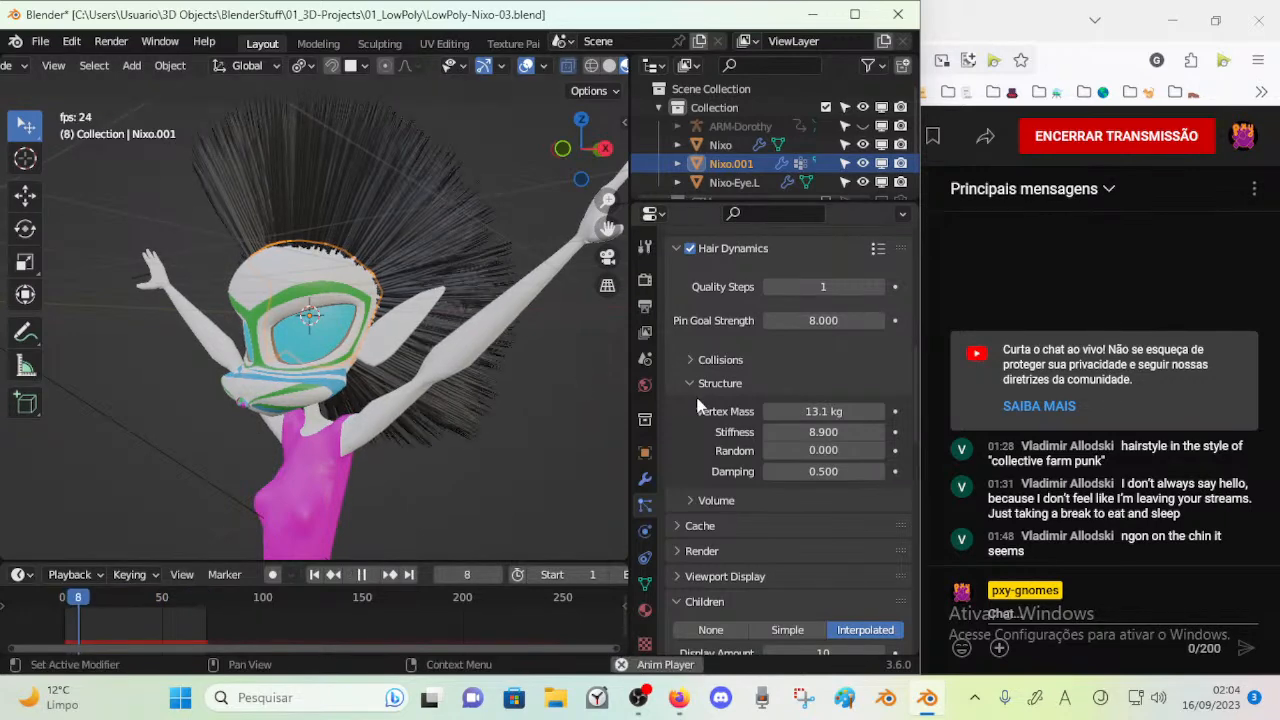
key(space)
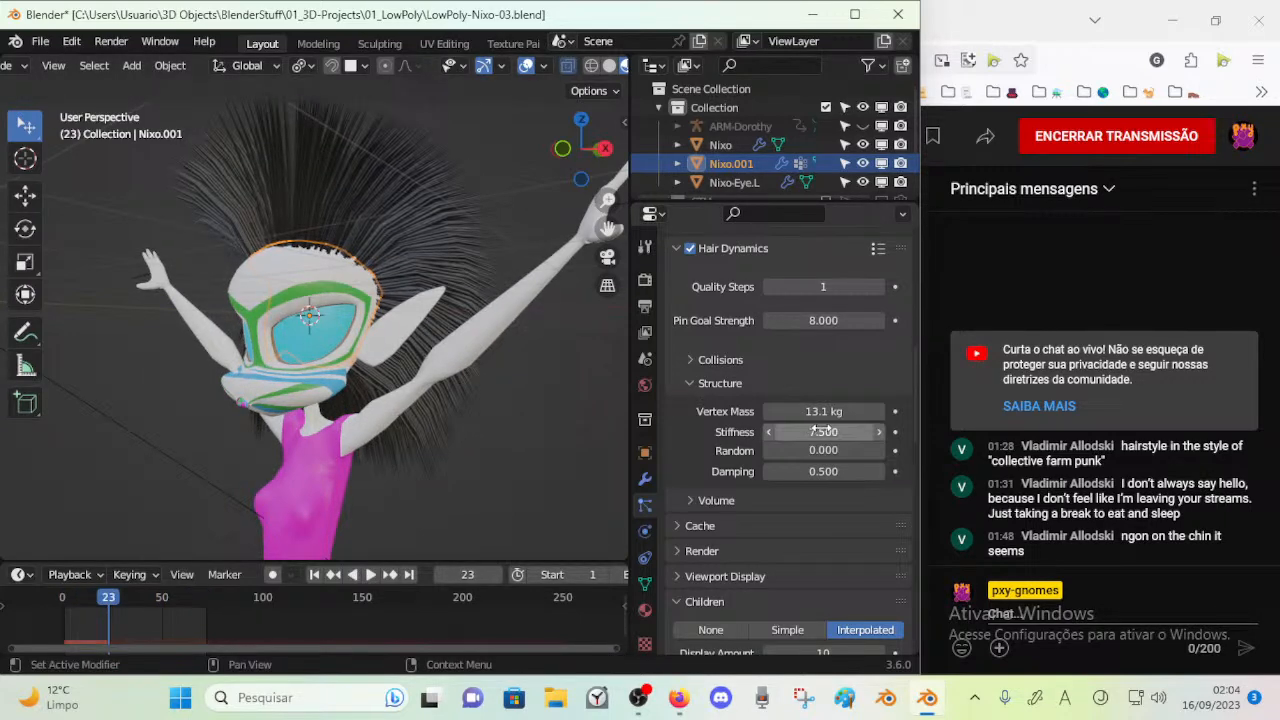
Set the hair's Stiffness to 7.4 and Vertex Mass to 20.6 kg, then replay the simulation and view it from the side
drag(821, 412, 860, 412)
key(space)
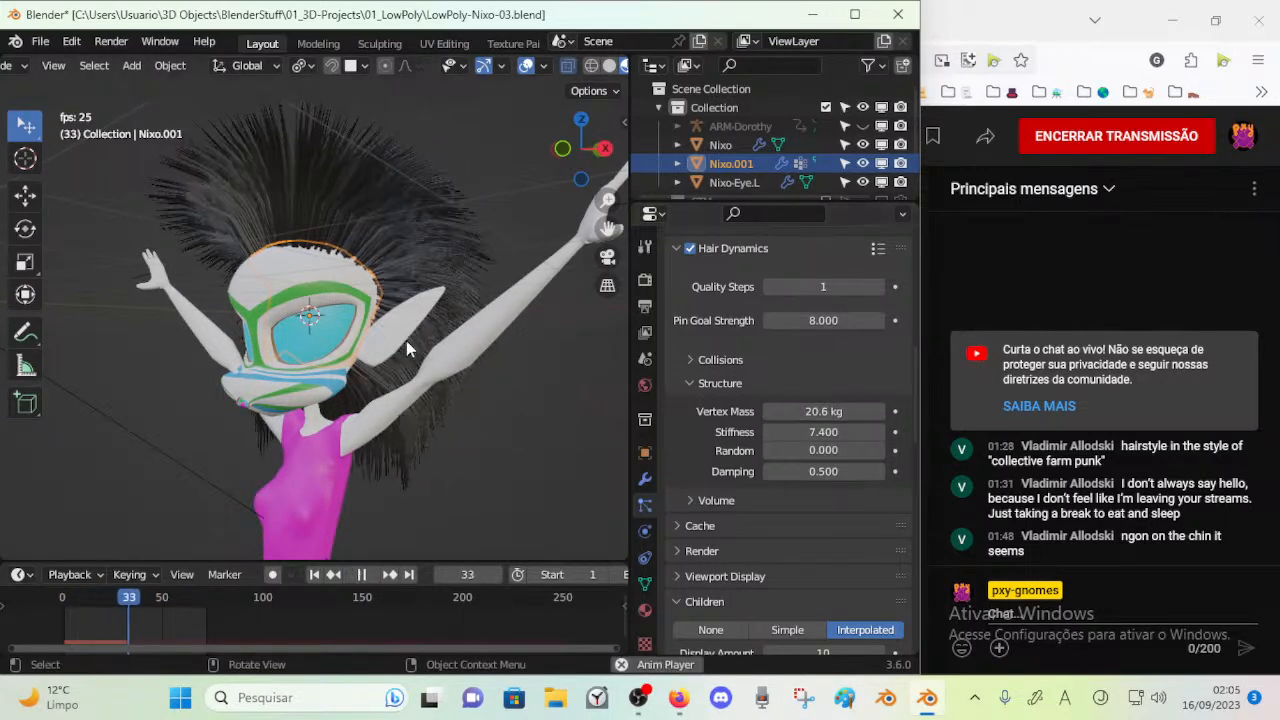
middle_drag(468, 358, 349, 362)
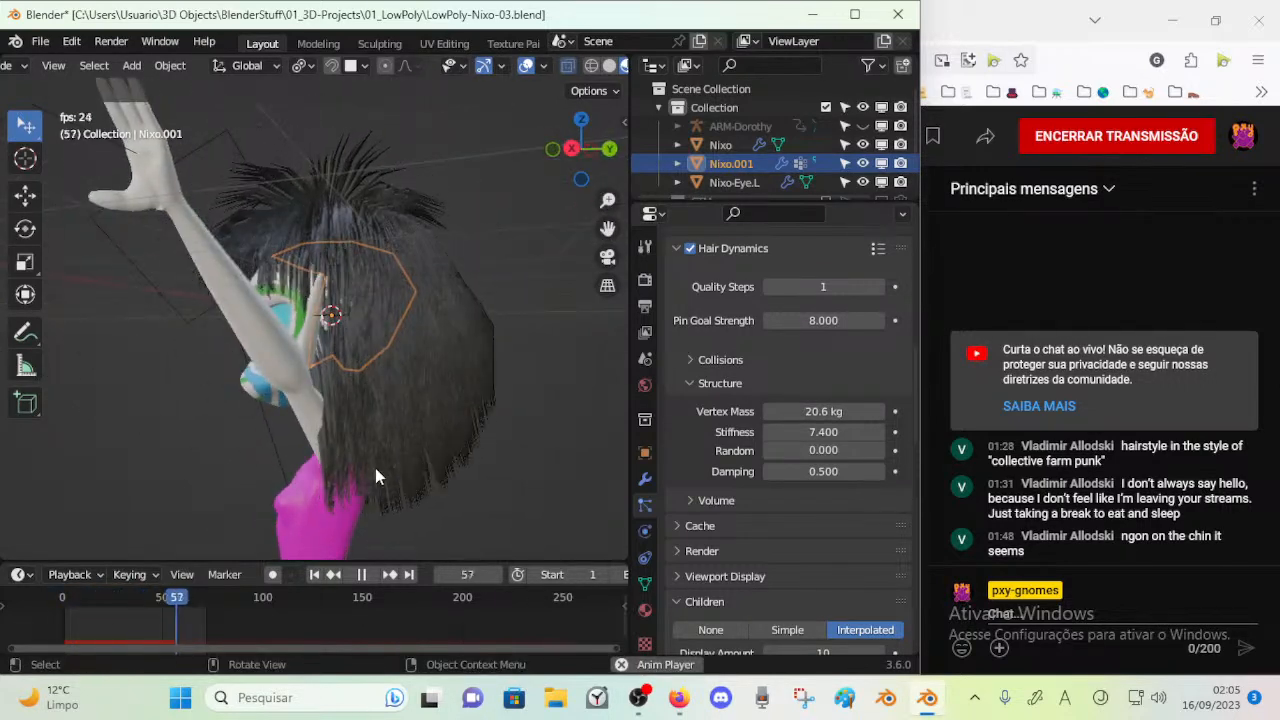
key(space)
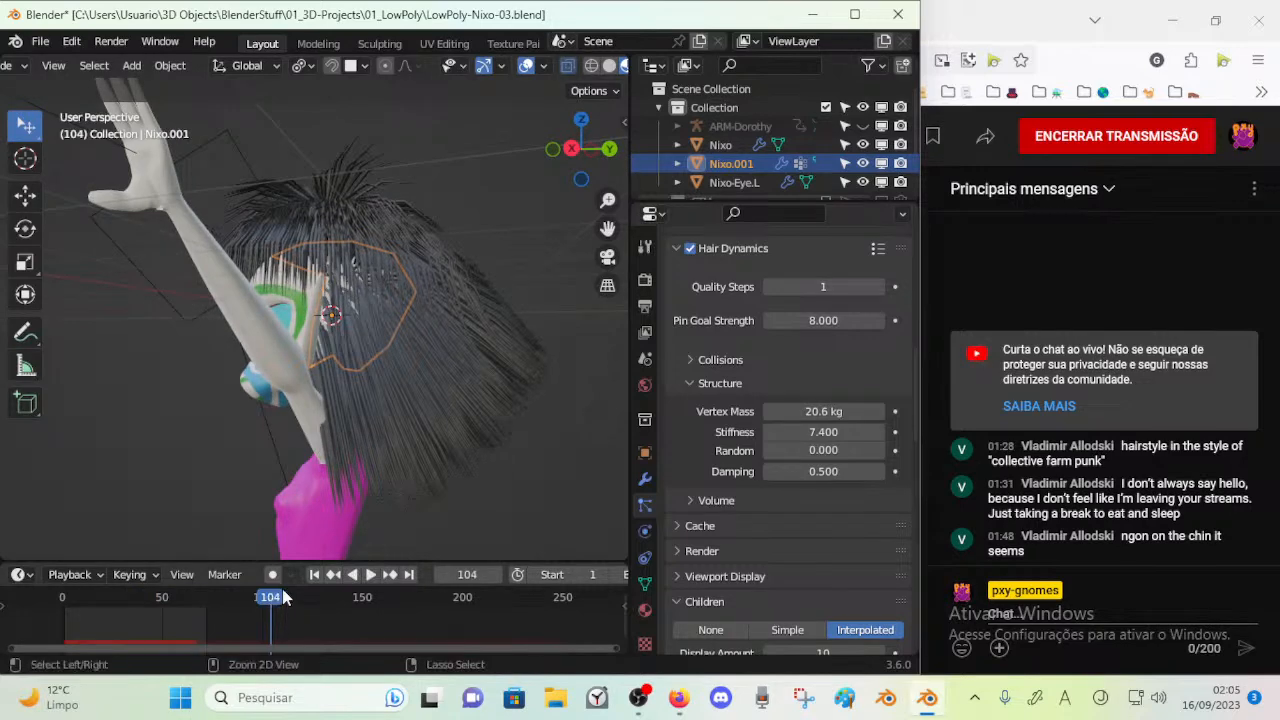
Extend the timeline's end to frame 104 and replay the hair simulation over the longer range
key(space)
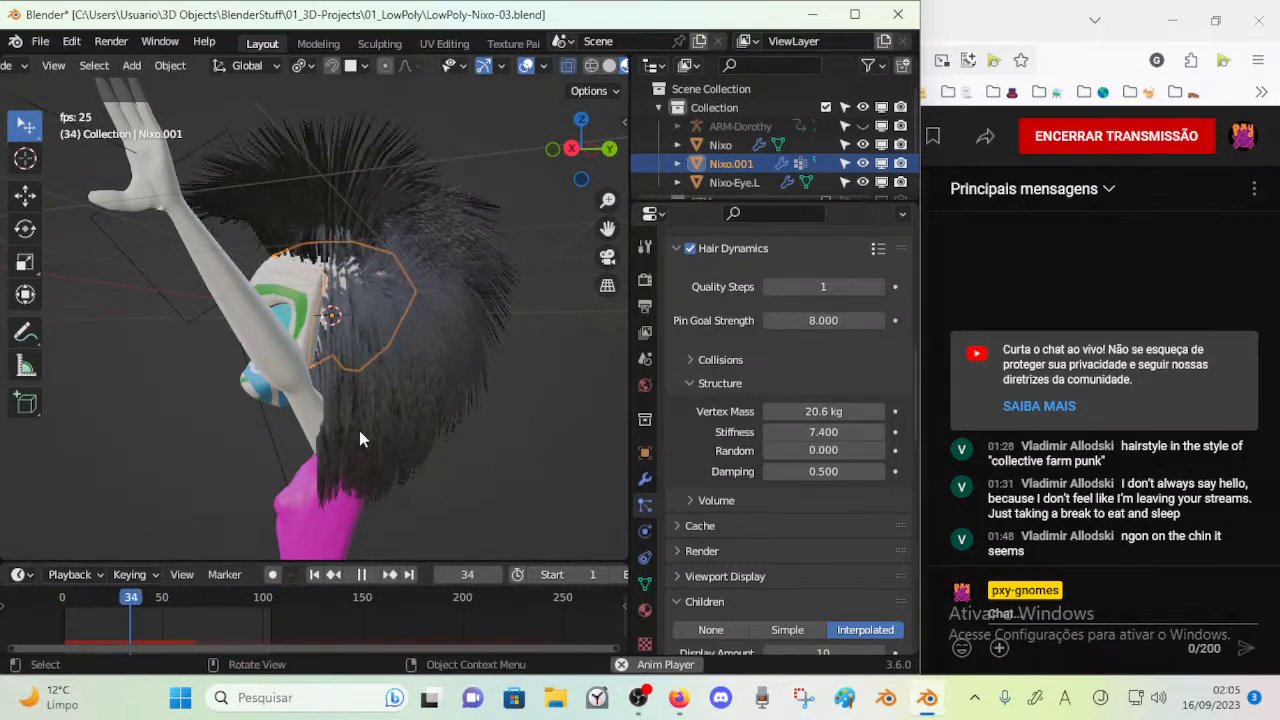
middle_drag(359, 430, 478, 410)
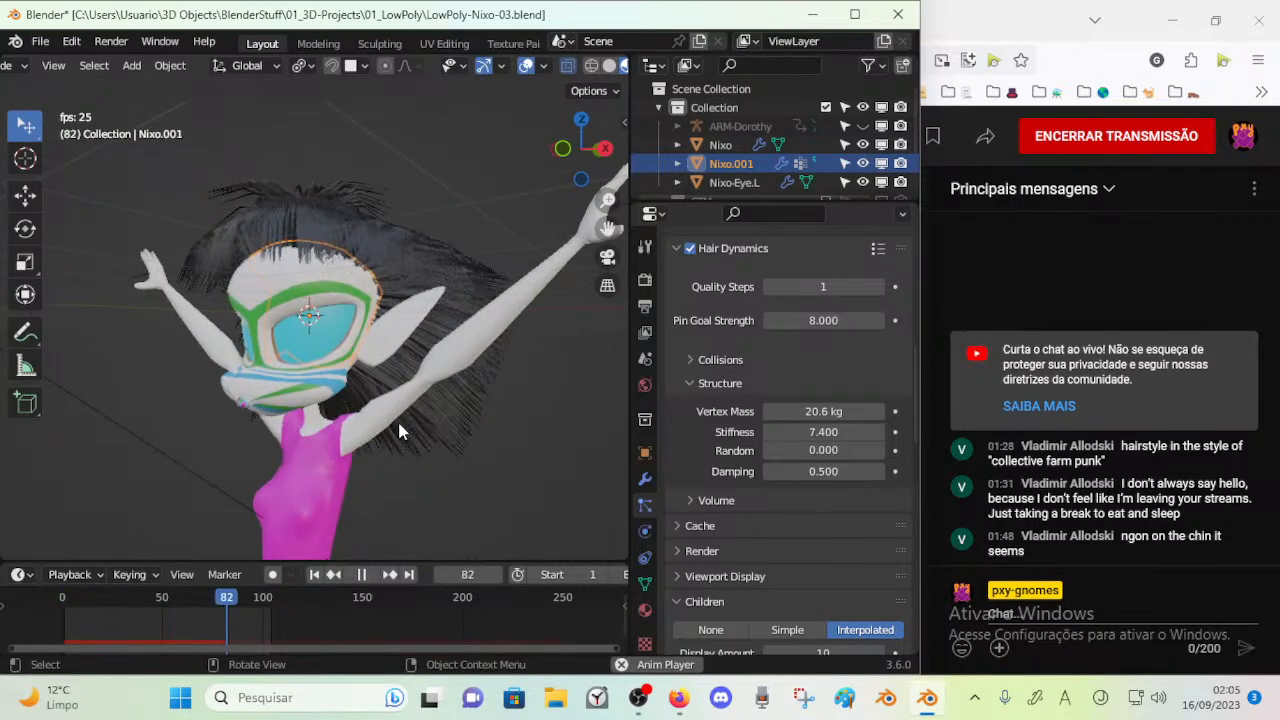
key(space)
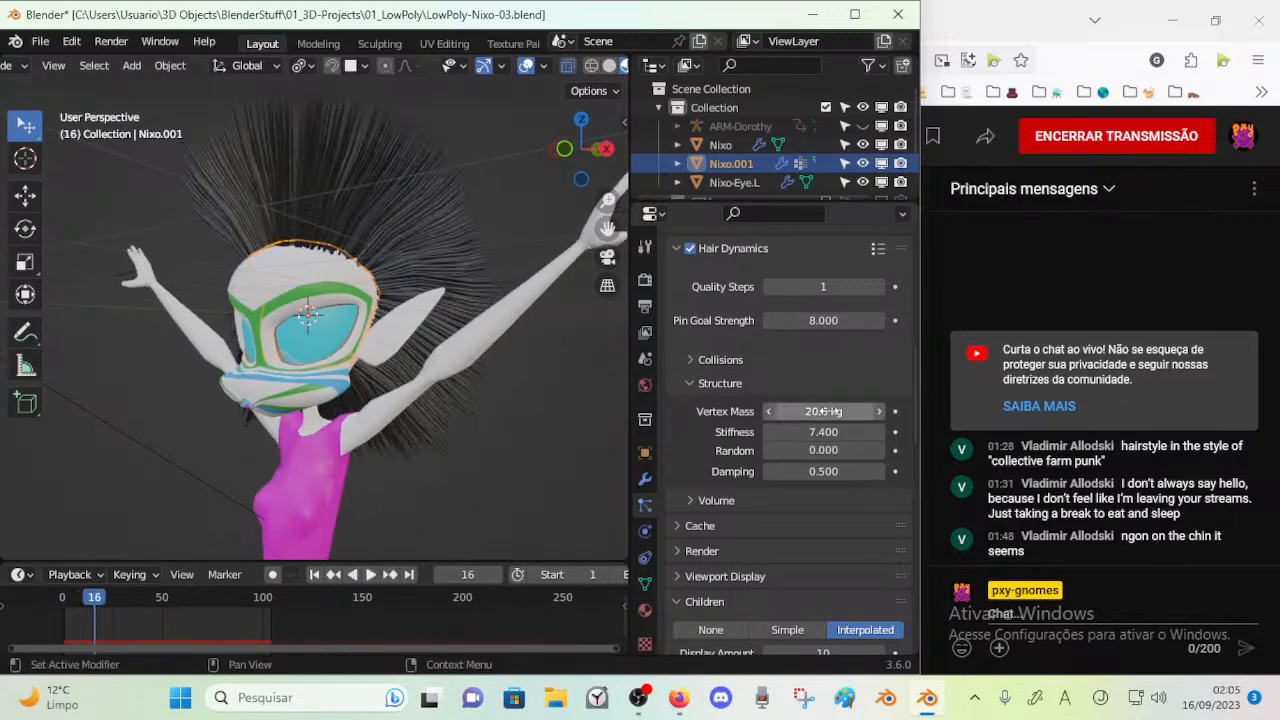
Reduce the hair's Vertex Mass to 17.7 kg and replay the simulation
key(space)
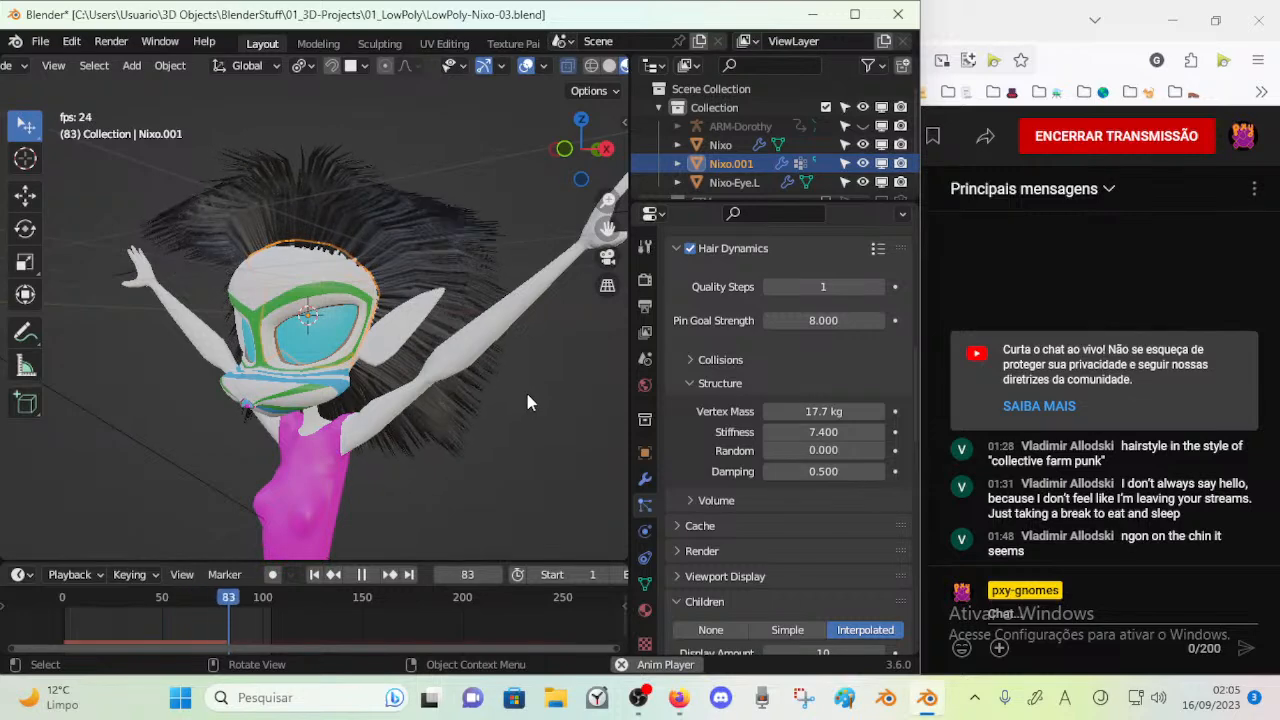
key(space)
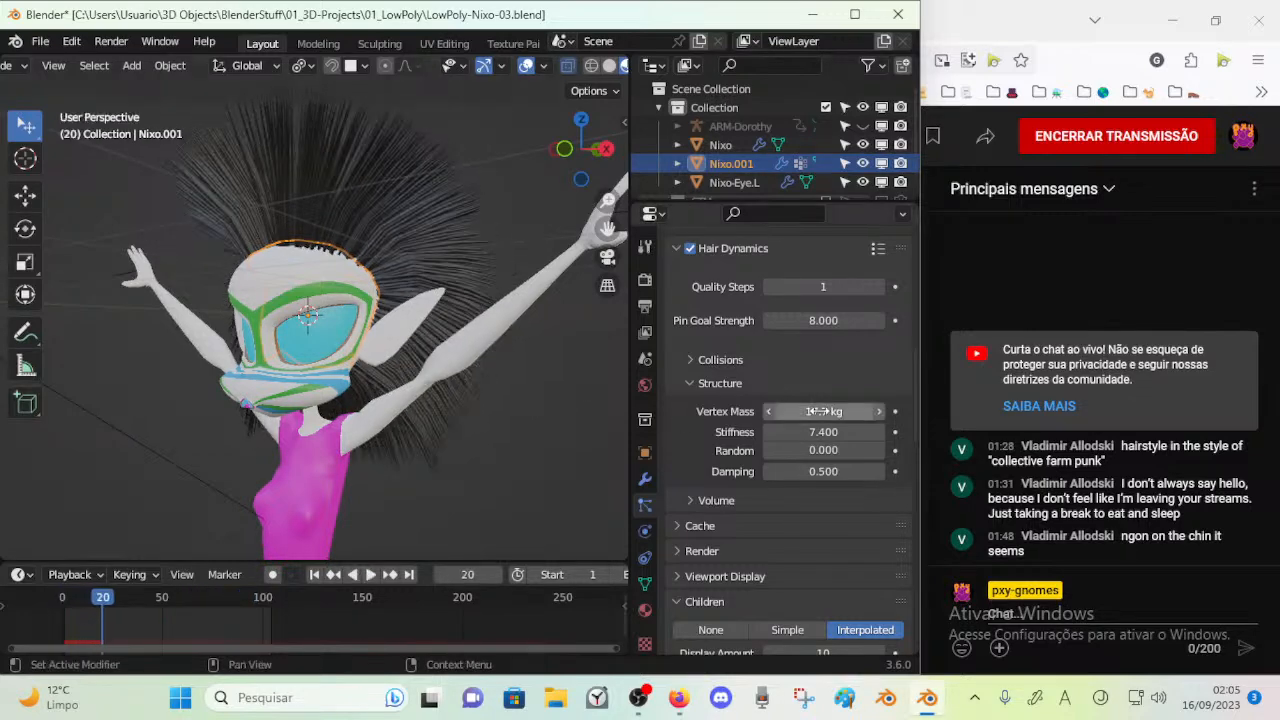
Try a hair Vertex Mass of 16.5 kg and a Stiffness of 9.9, replaying the simulation after each change
key(space)
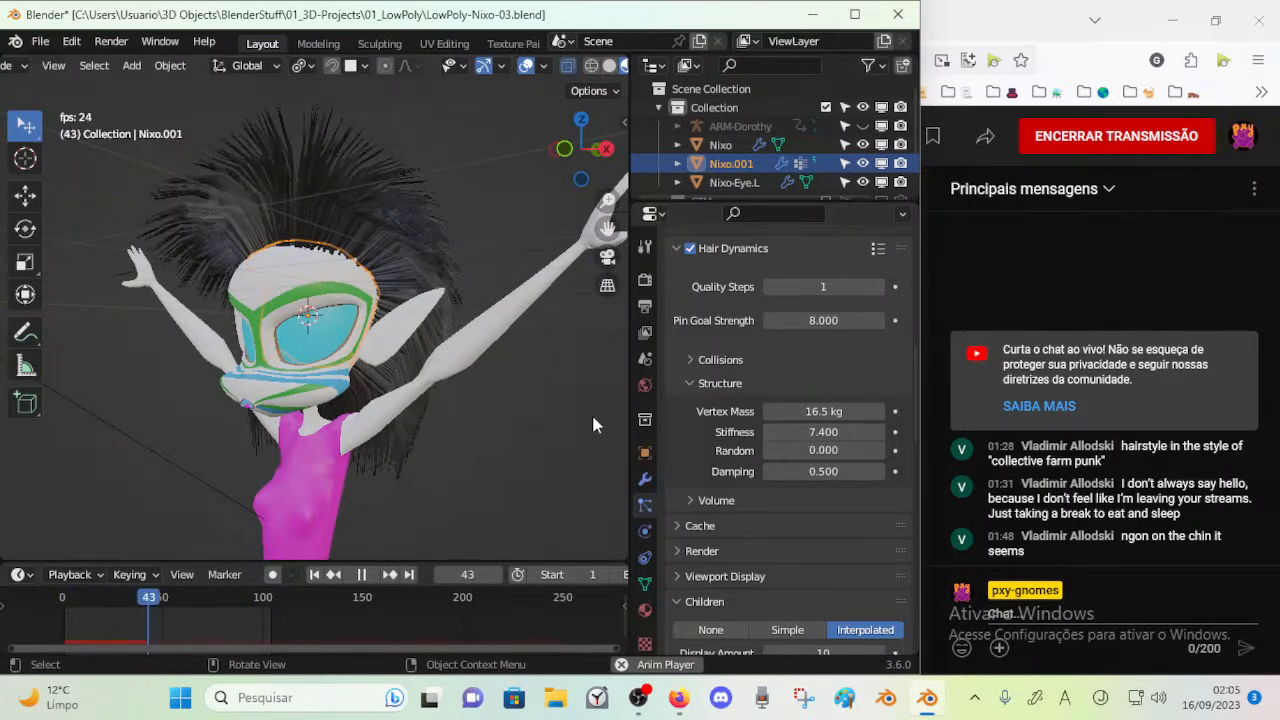
key(space)
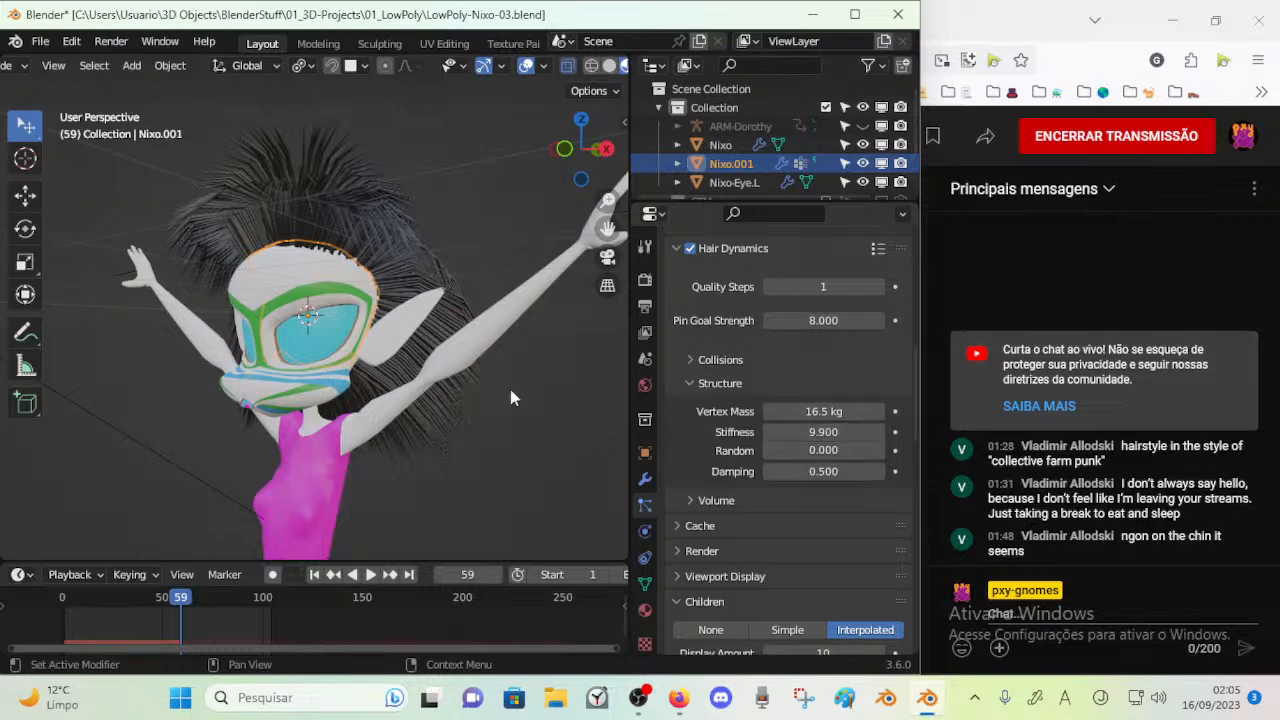
key(space)
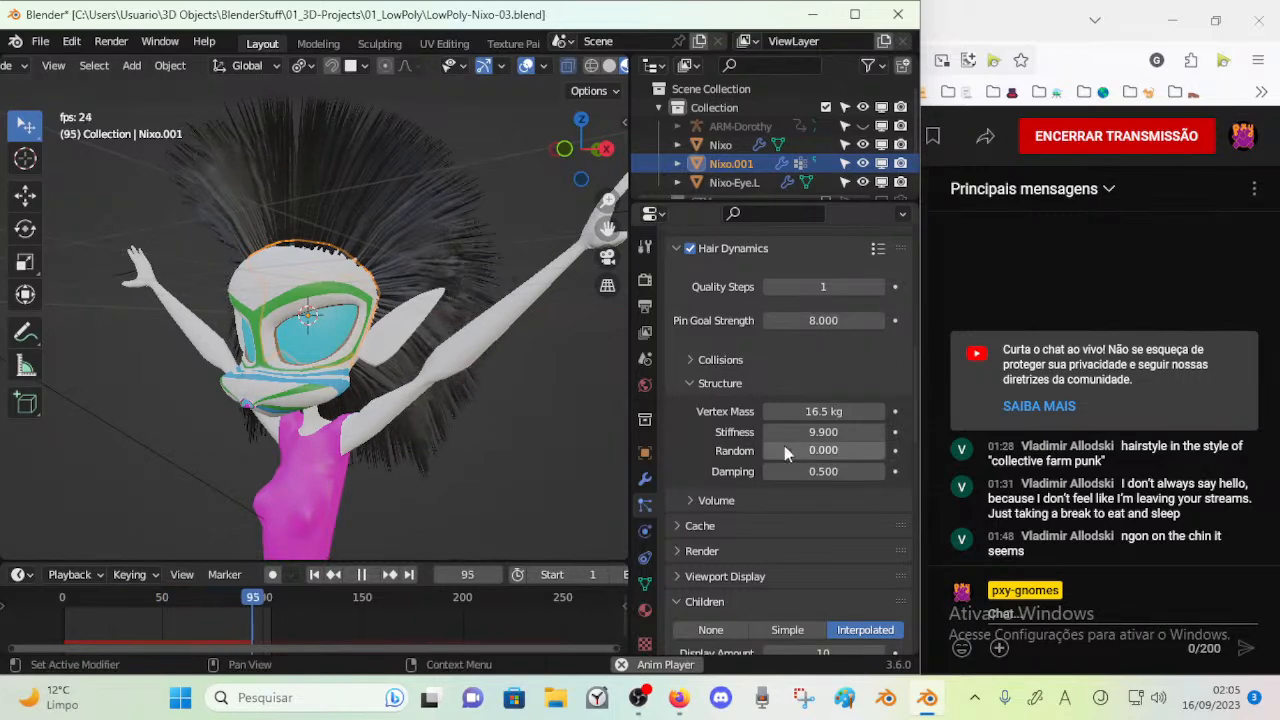
key(space)
Try a hair Vertex Mass of 18 kg and a Damping of 0, replaying the simulation for each
drag(818, 412, 838, 412)
key(space)
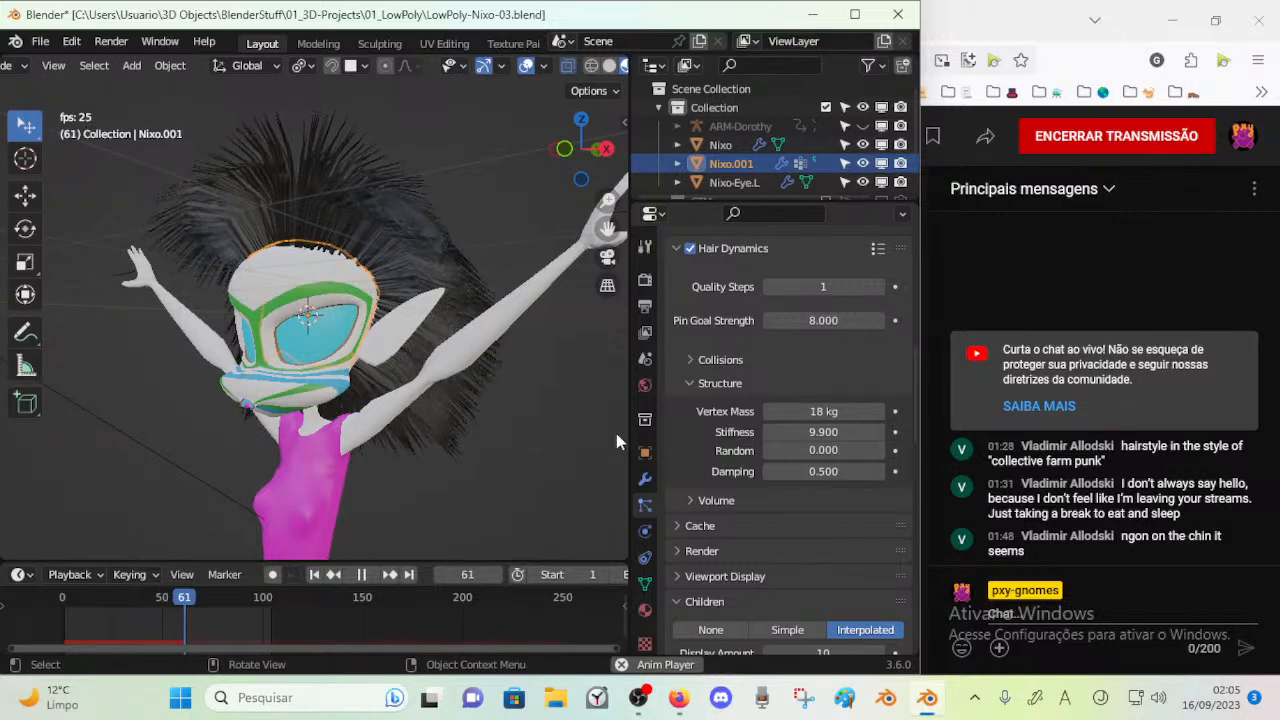
key(space)
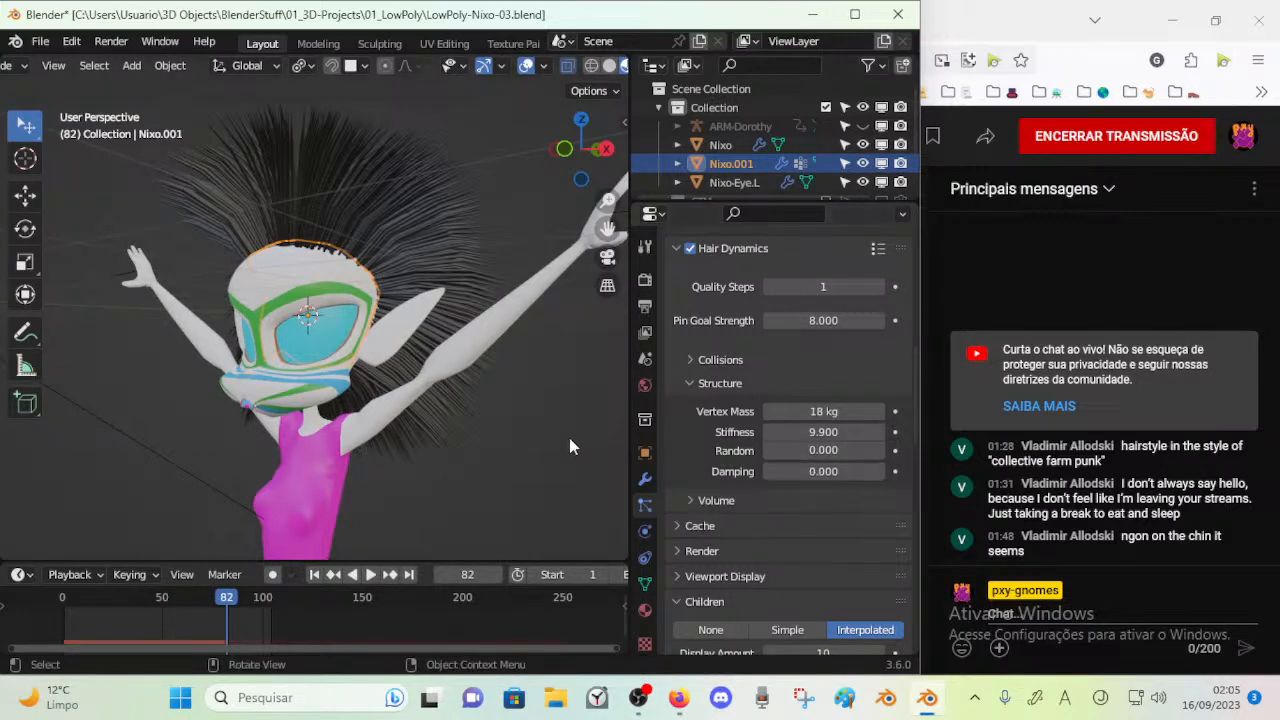
key(space)
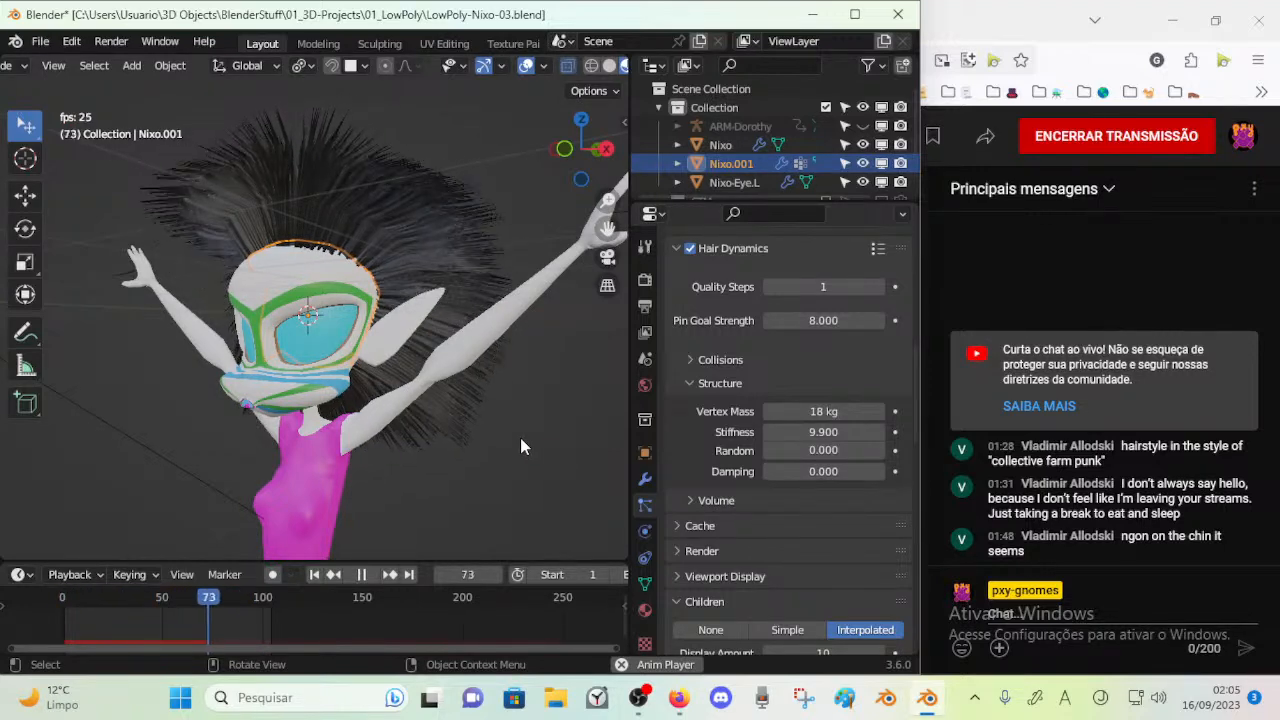
key(space)
Try hair Damping values of 16.1 and 20.4, replaying the simulation with each
drag(824, 471, 900, 471)
key(space)
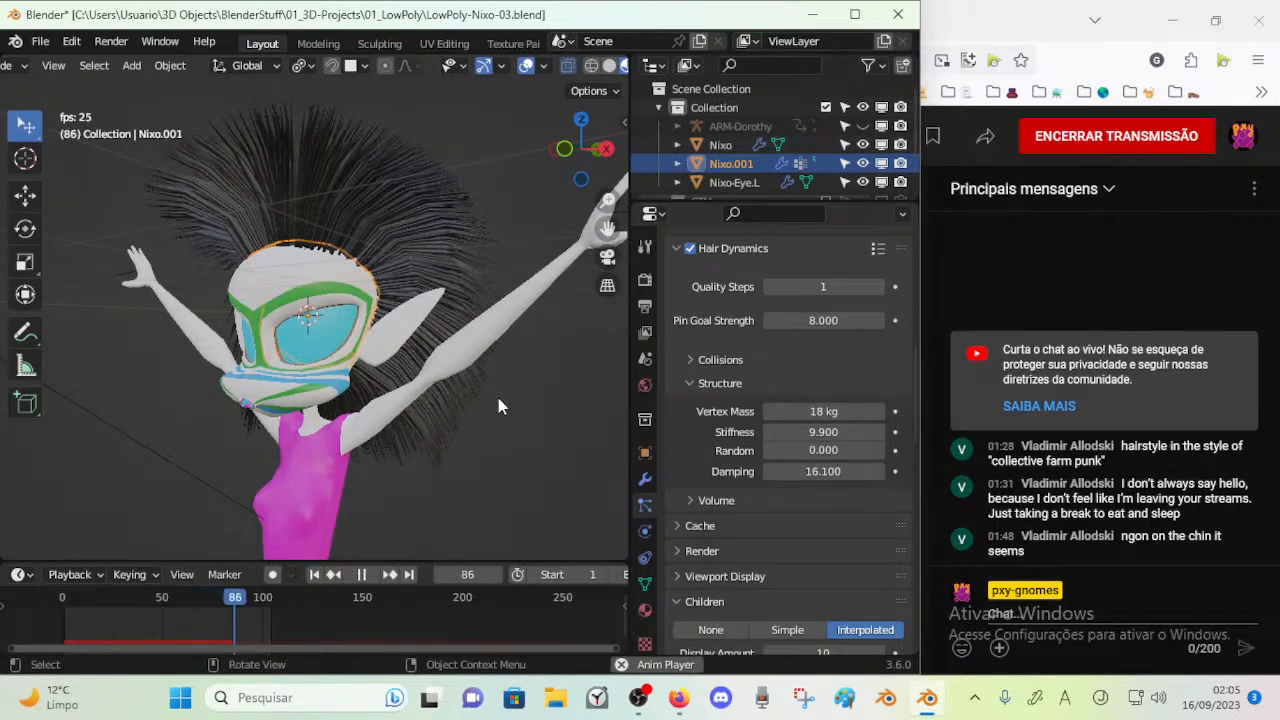
key(space)
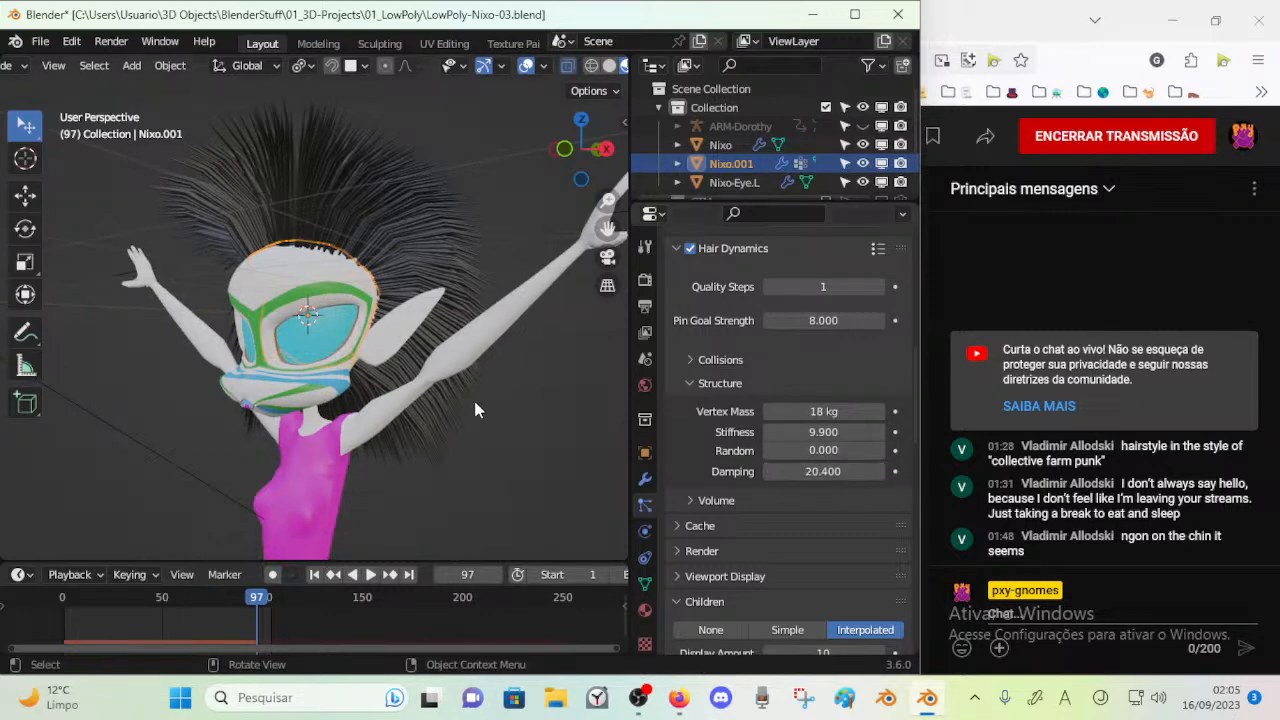
key(space)
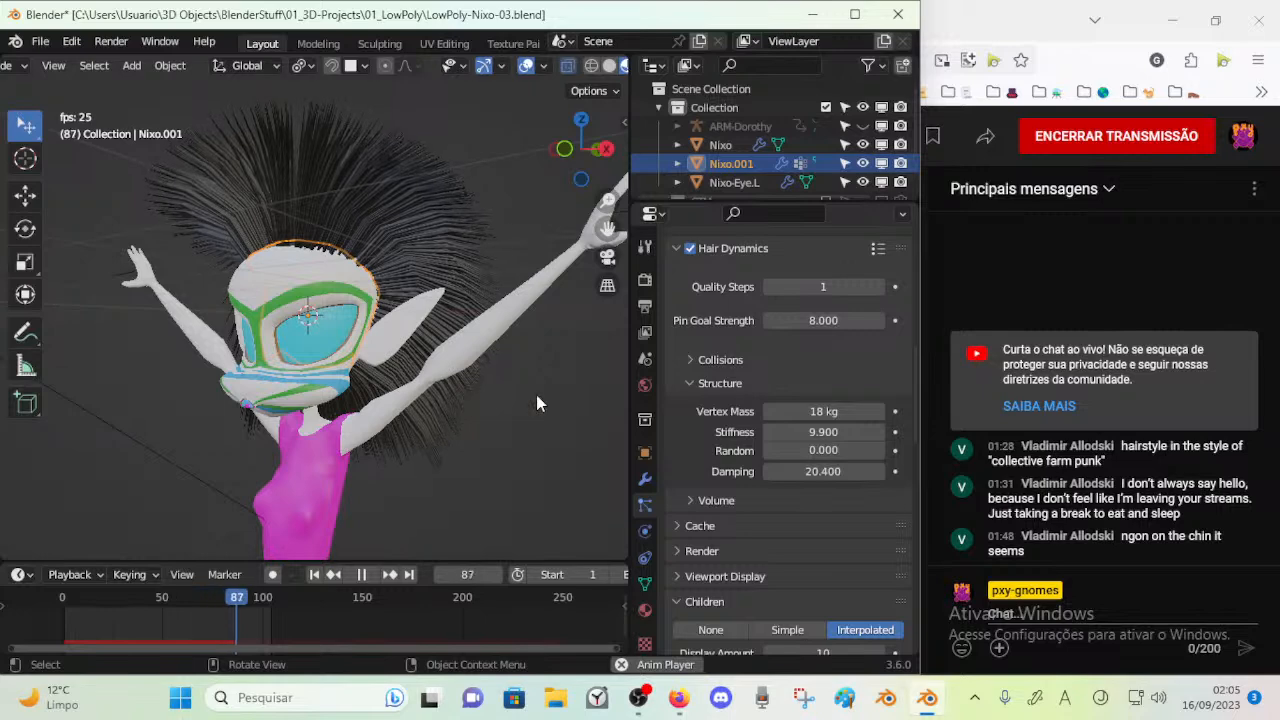
key(space)
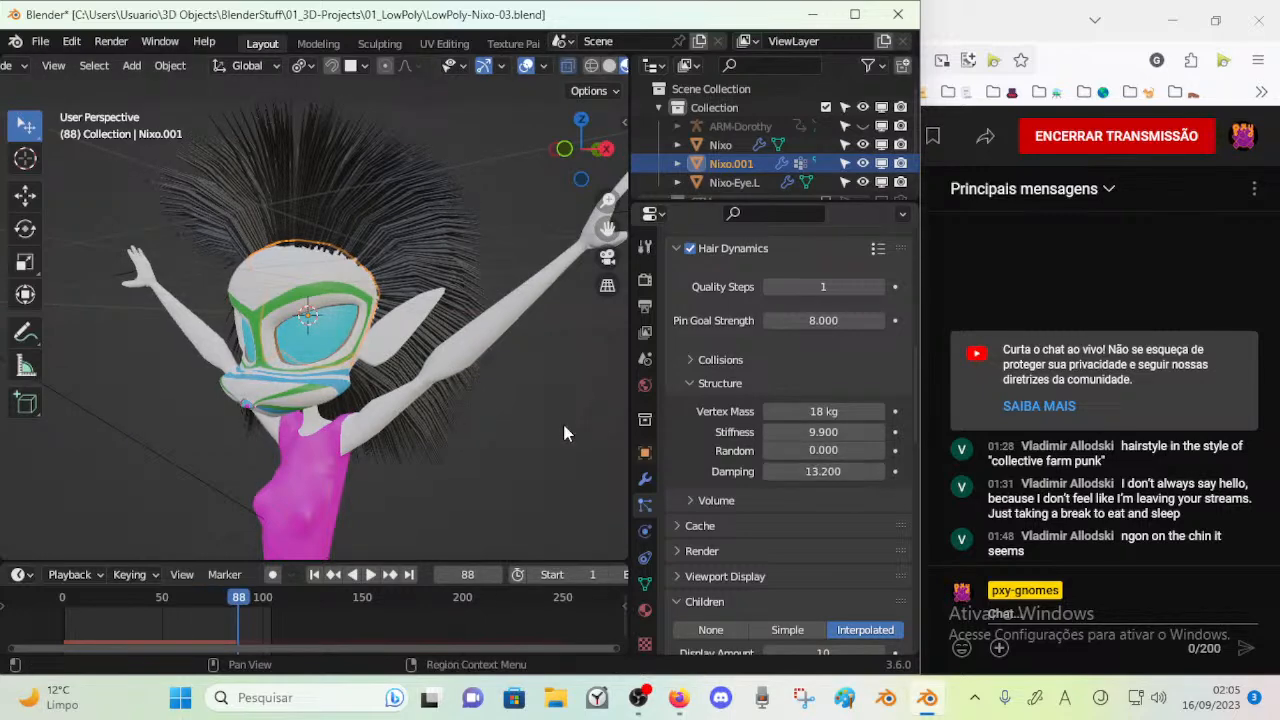
Try lower hair Damping values of 13.2 and 13.8, replaying the simulation with each
key(space)
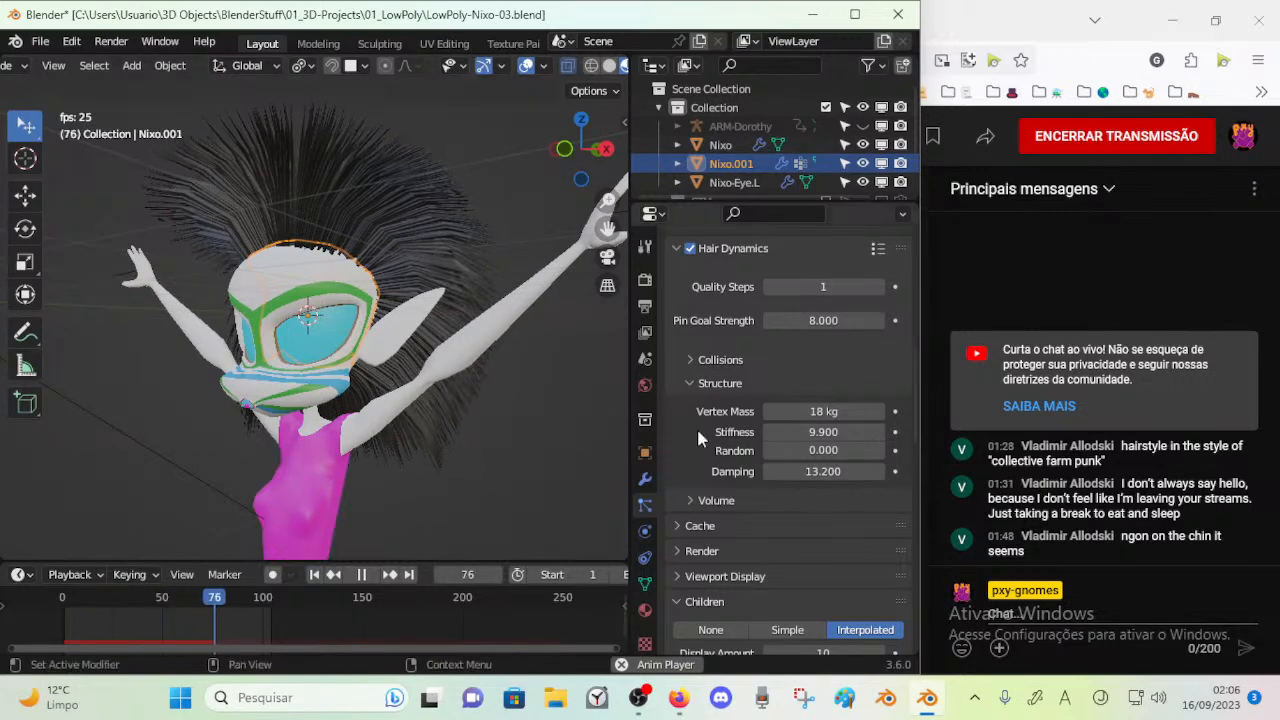
key(space)
key(space)
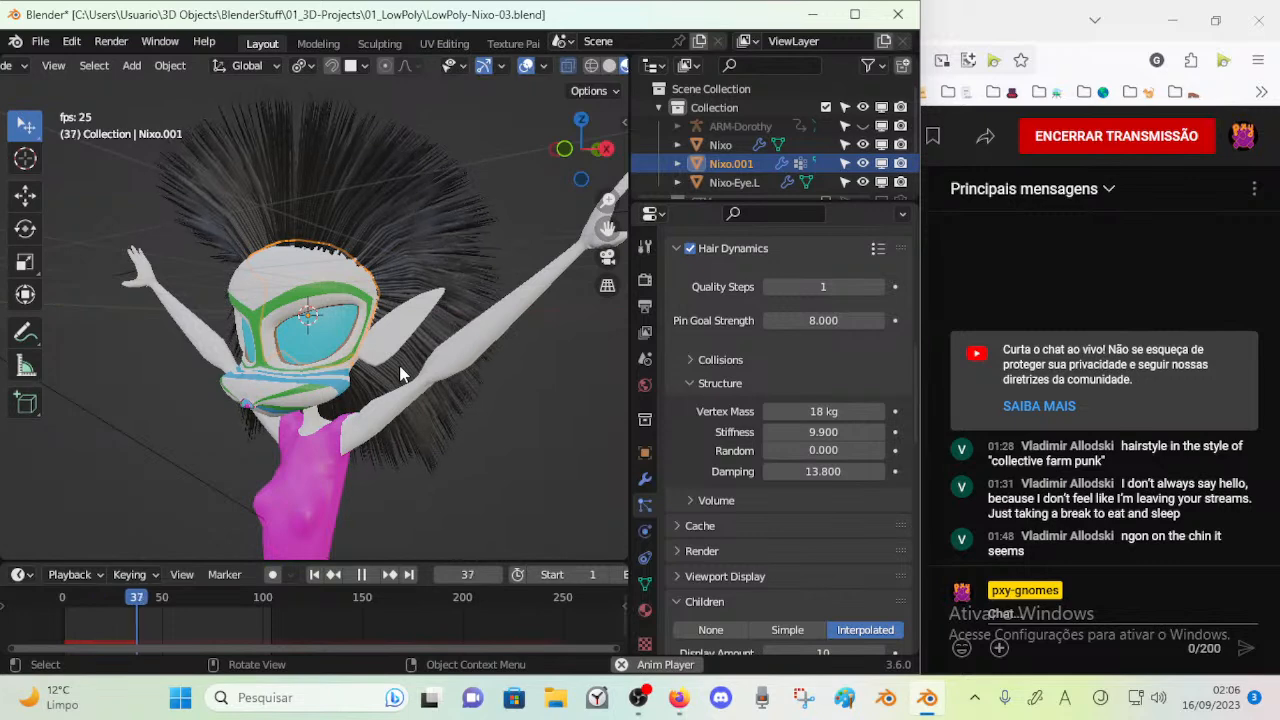
key(space)
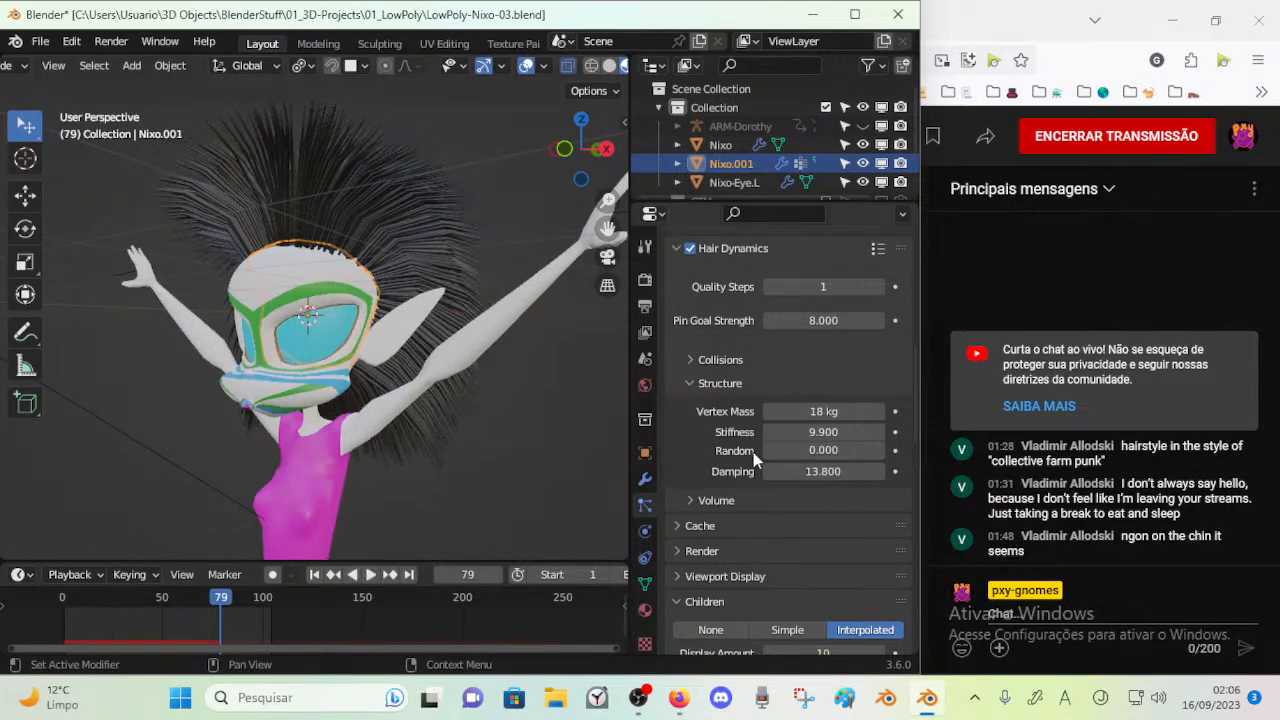
Test a hair Vertex Mass of 25.9 kg, then set it to 21.4 kg and replay the simulation
key(space)
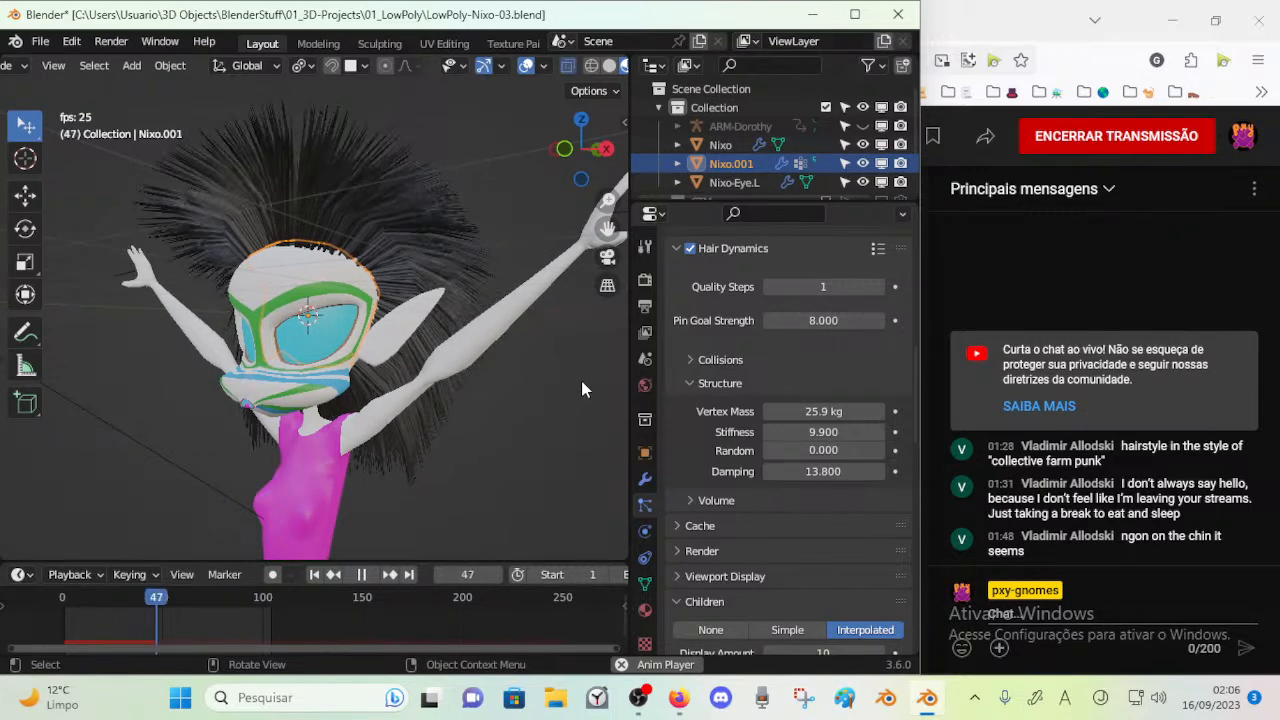
key(space)
drag(808, 411, 764, 411)
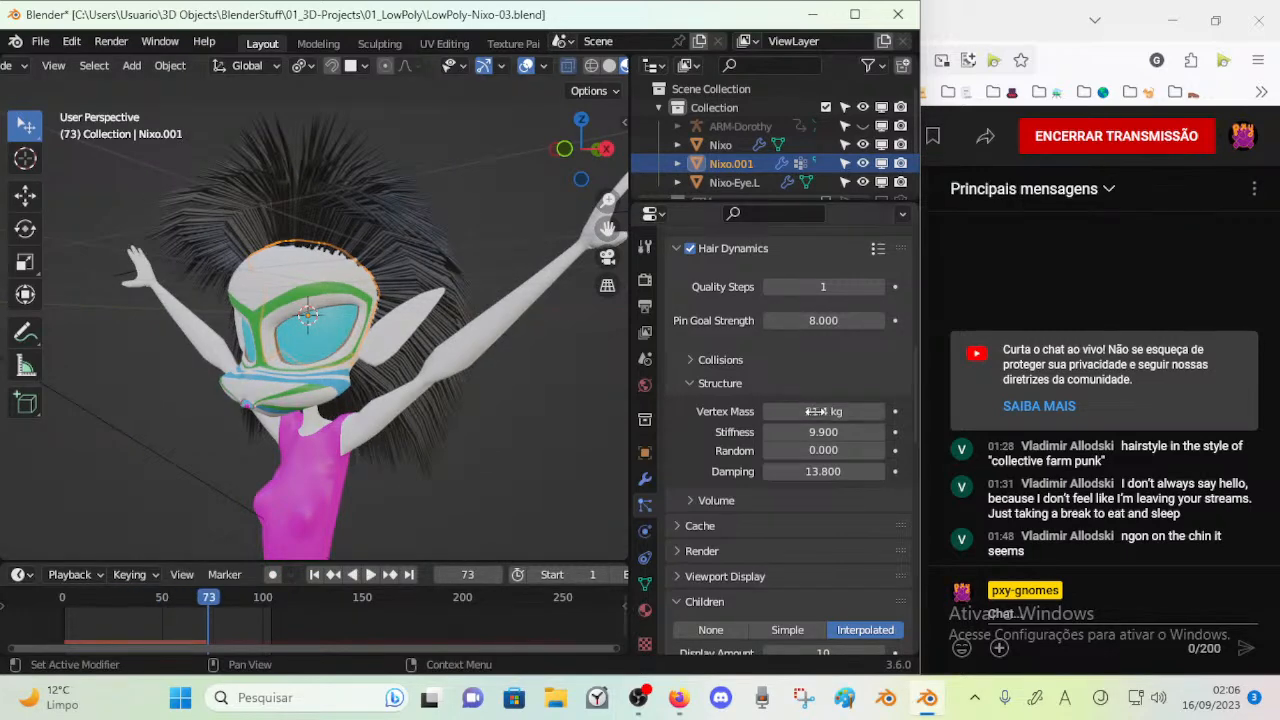
key(space)
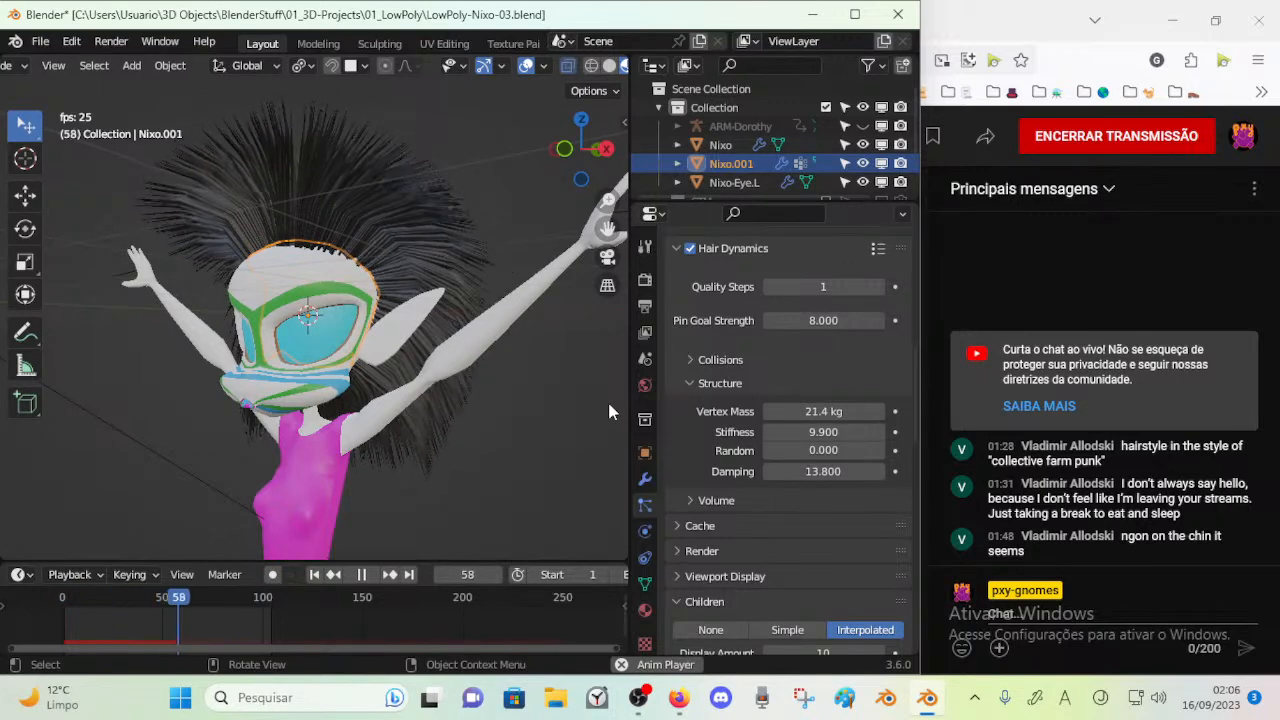
key(space)
Test a hair Stiffness of 17.4, then set Damping to 15.2 and replay the simulation
drag(805, 431, 875, 431)
key(space)
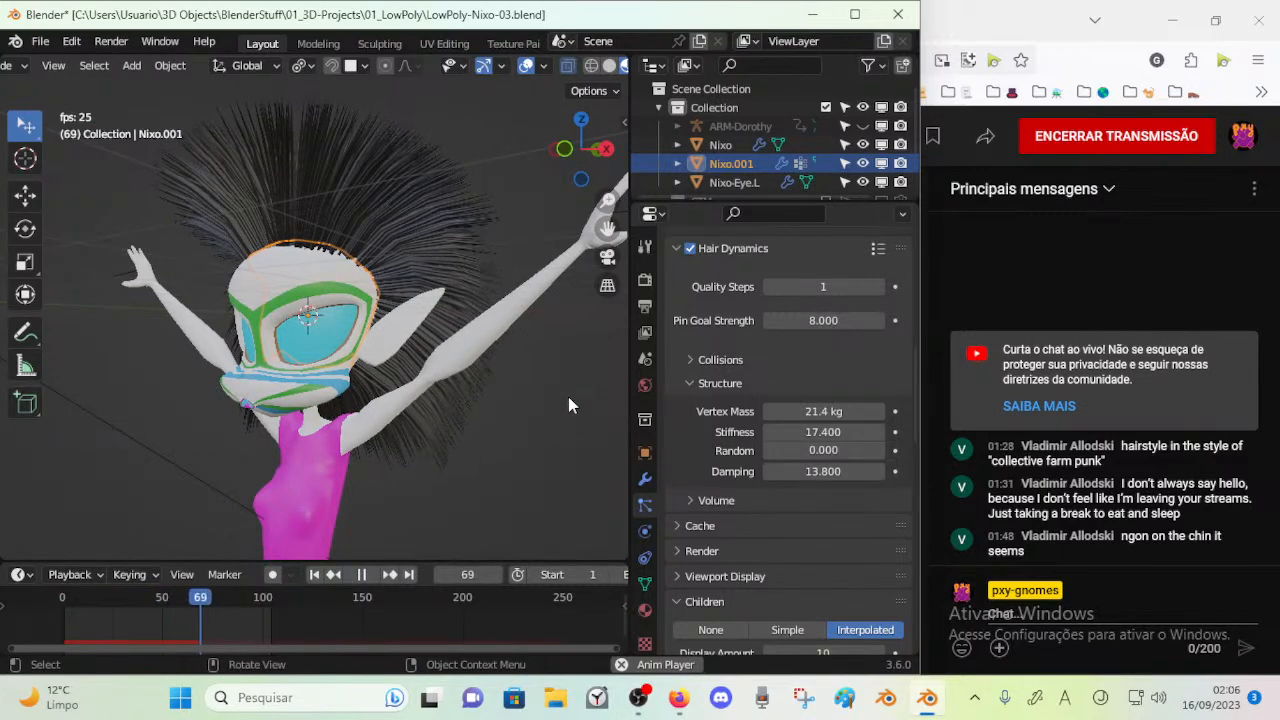
key(space)
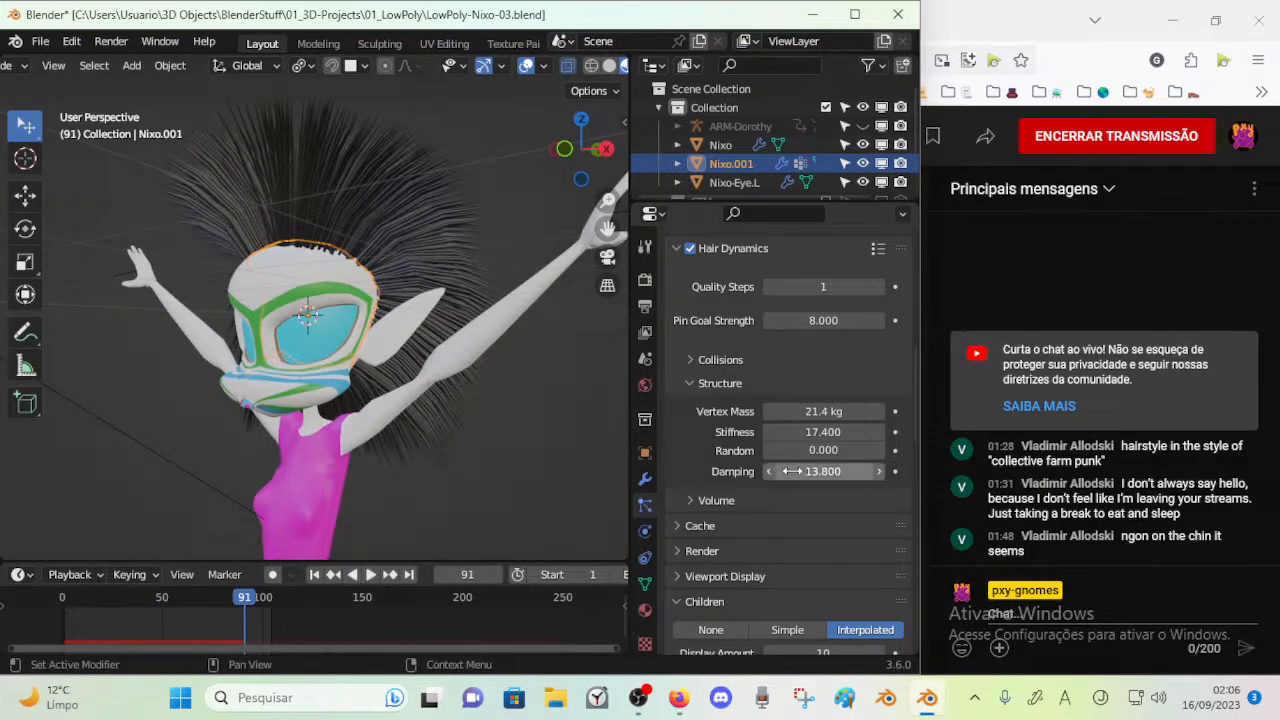
drag(823, 471, 837, 471)
key(space)
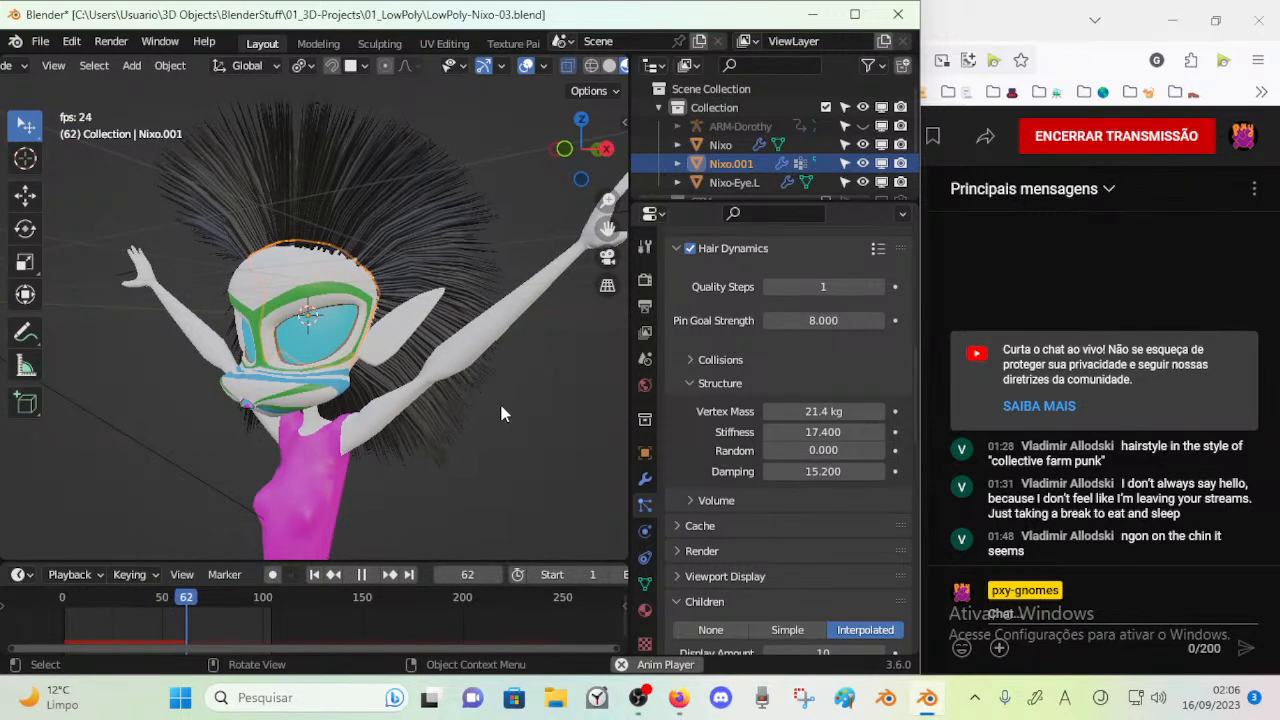
key(space)
Set the hair's Stiffness to 14.1, replay the simulation and save the file
drag(810, 431, 796, 431)
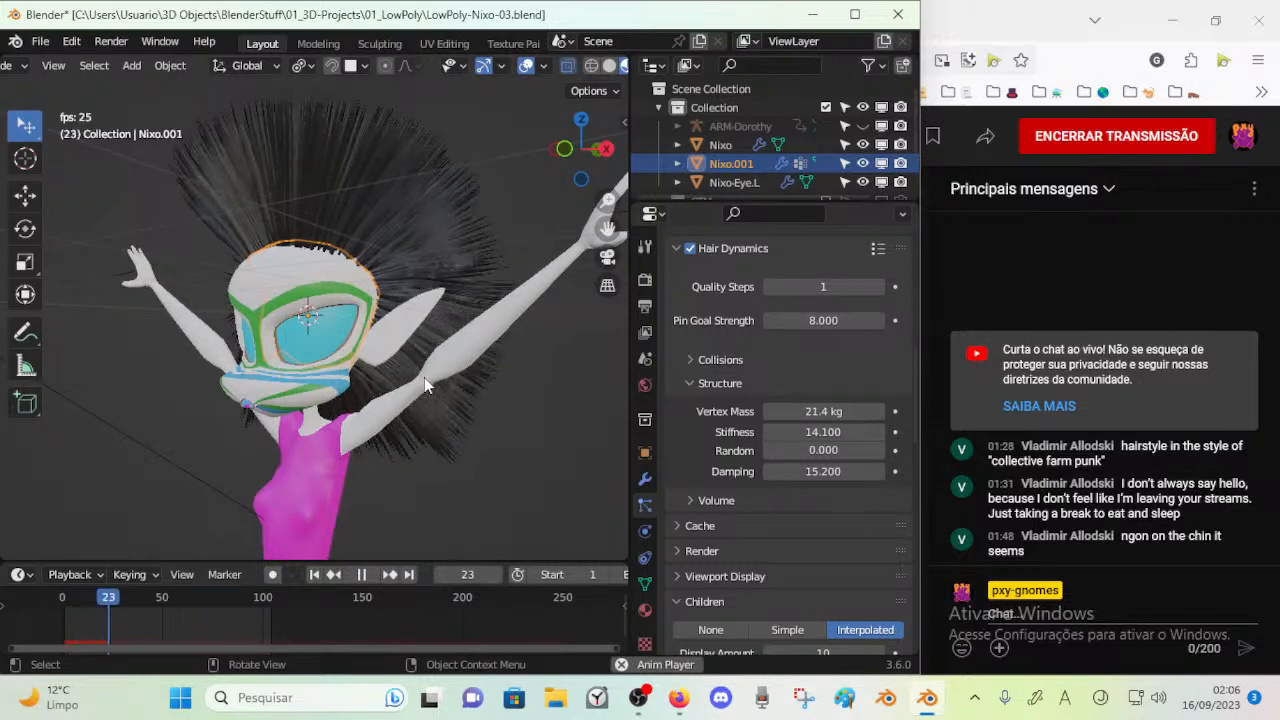
key(space)
key(ctrl+s)
Examine the hair and the hairline strands on the character's head from several angles and close up
middle_drag(443, 383, 495, 414)
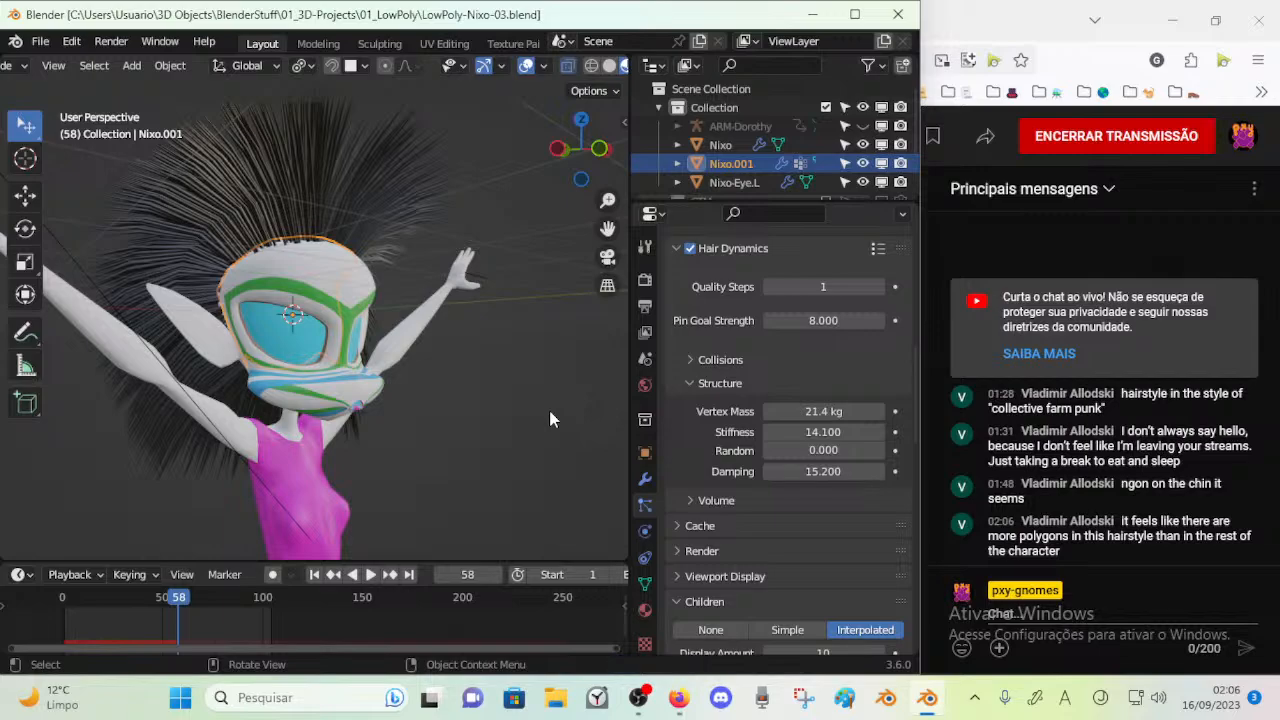
middle_drag(493, 428, 287, 352)
middle_drag(302, 347, 499, 188)
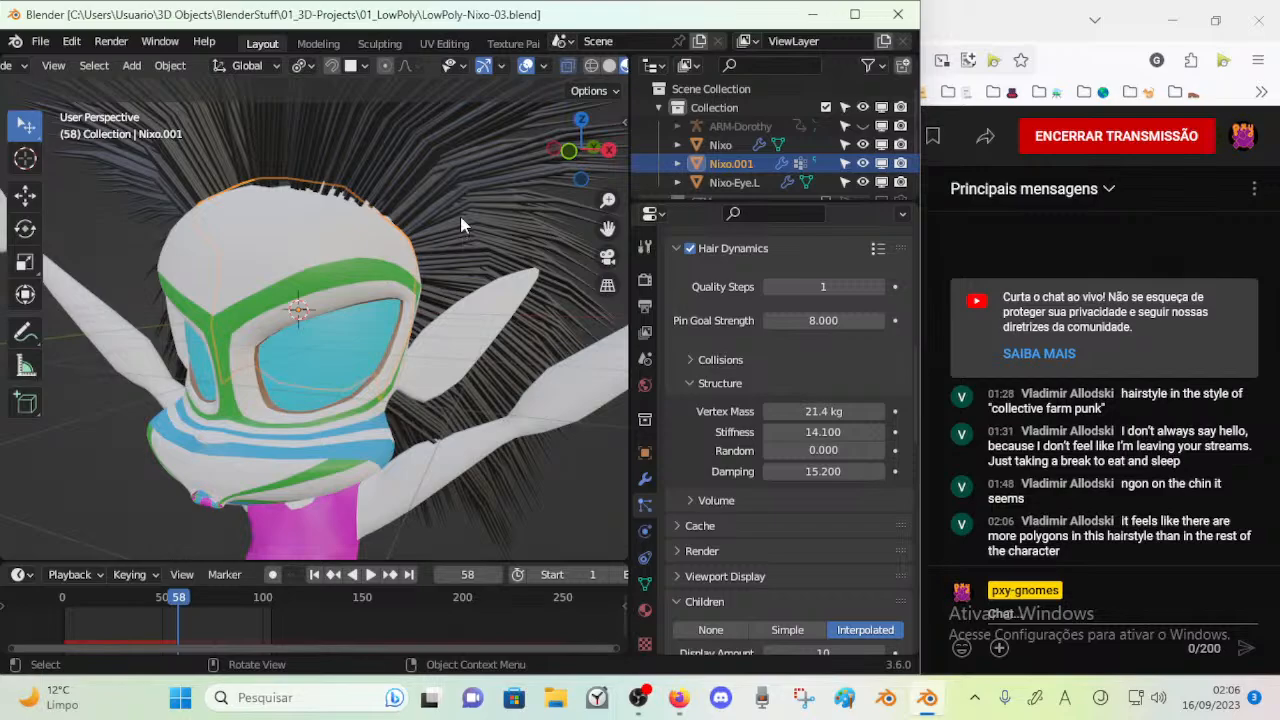
mouse_move(468, 207)
middle_down()
mouse_move(405, 216)
mouse_move(173, 317)
mouse_move(279, 342)
mouse_move(330, 270)
mouse_move(352, 197)
mouse_move(461, 170)
mouse_move(450, 224)
middle_up()
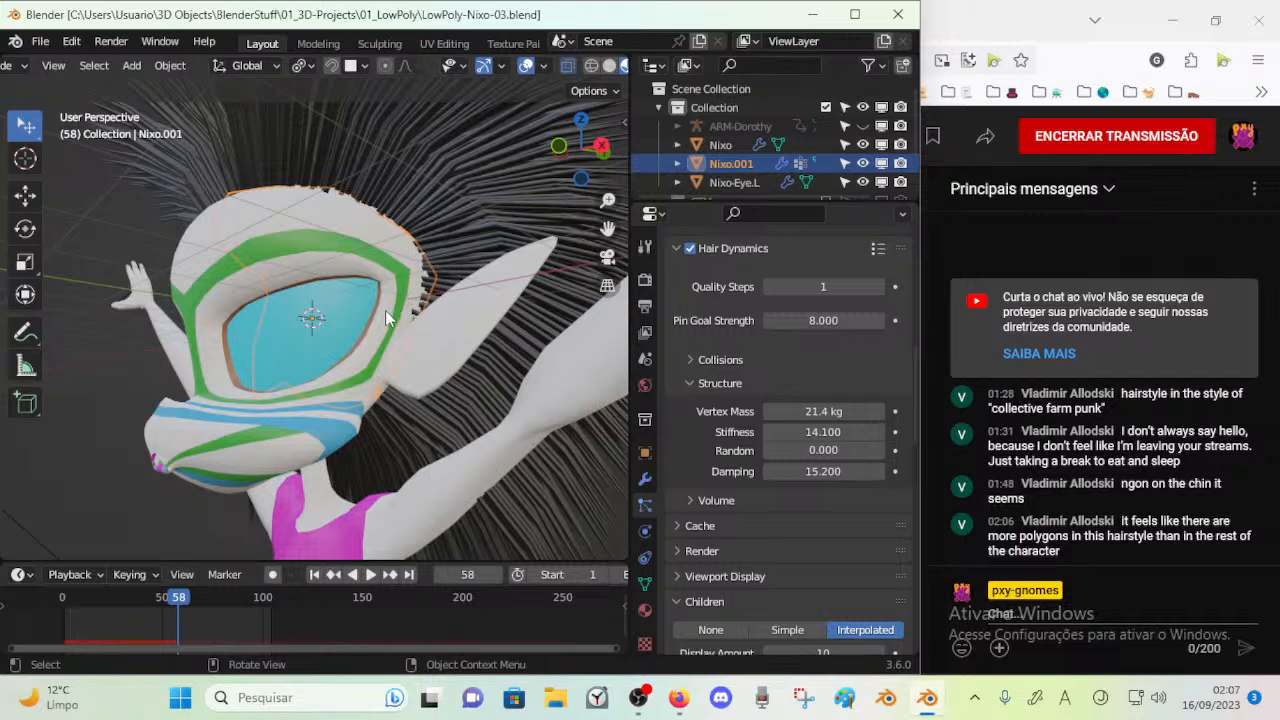
scroll(389, 315, down, 2)
middle_drag(380, 297, 350, 323)
scroll(360, 310, up, 3)
shift+middle_drag(412, 240, 362, 317)
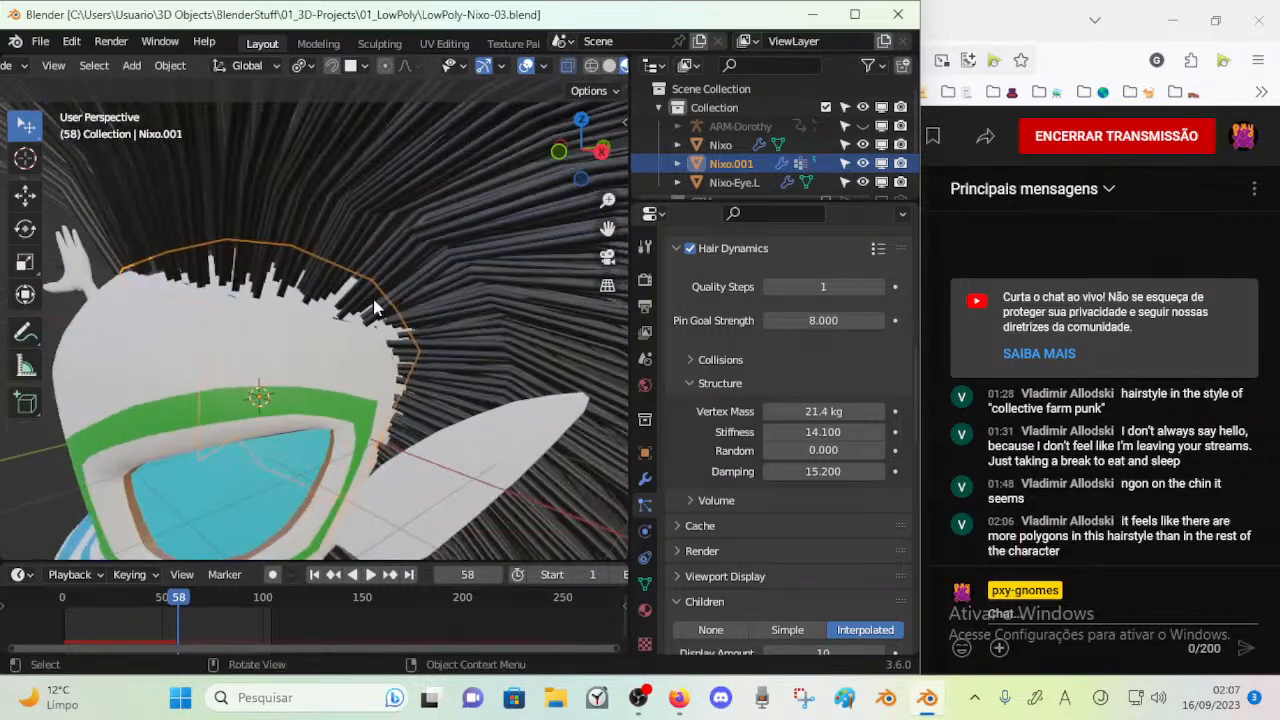
scroll(390, 300, up, 2)
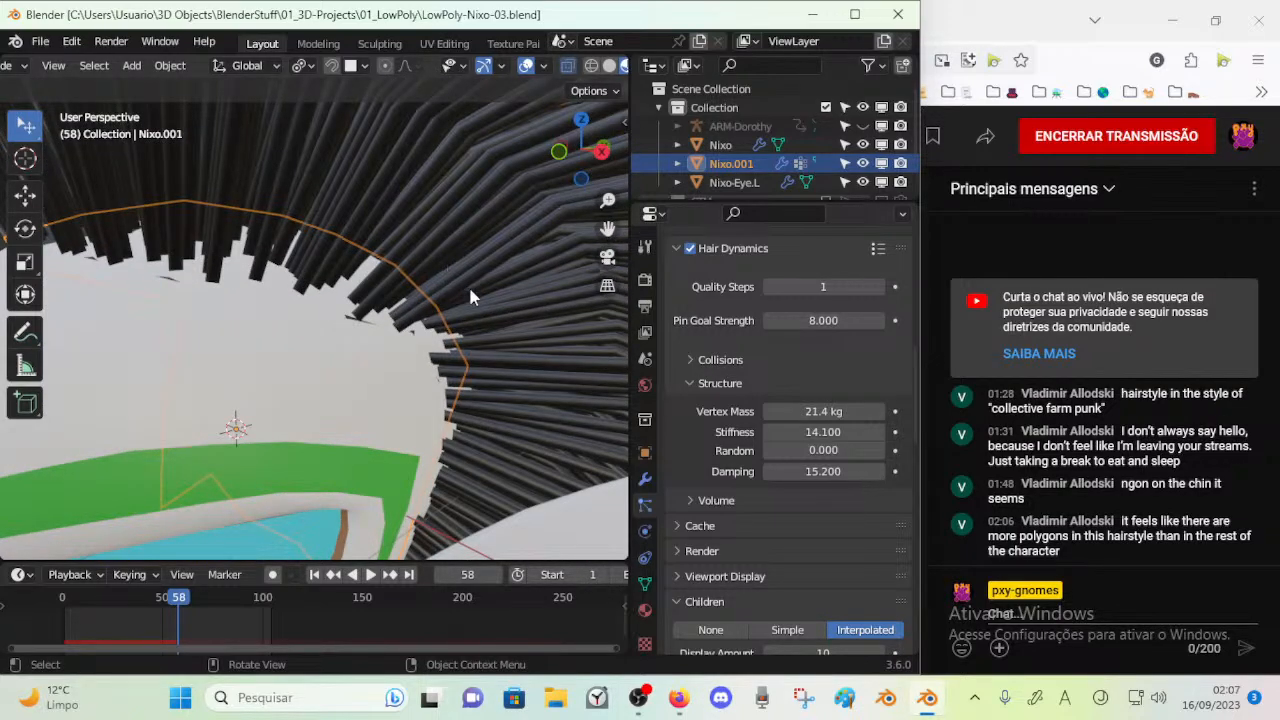
Expand the Volume settings of Hair Dynamics and review the physics parameters
click(684, 503)
scroll(736, 470, down, 2)
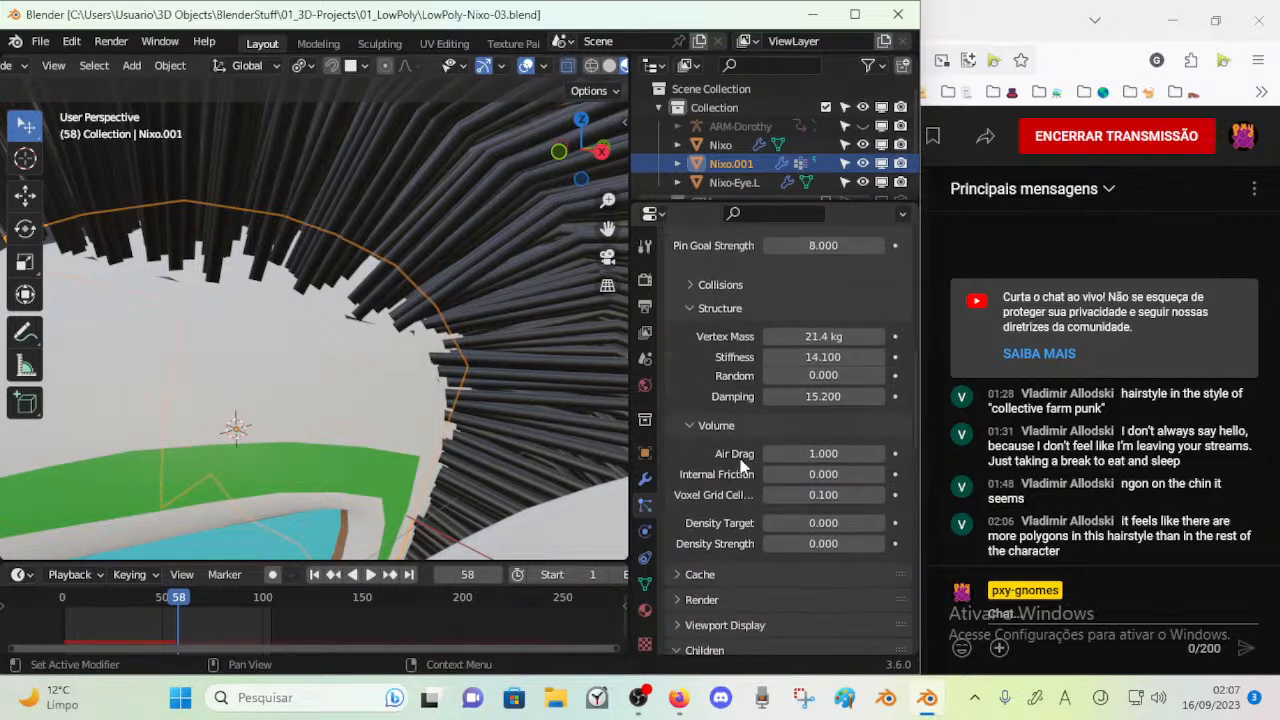
scroll(720, 392, up, 3)
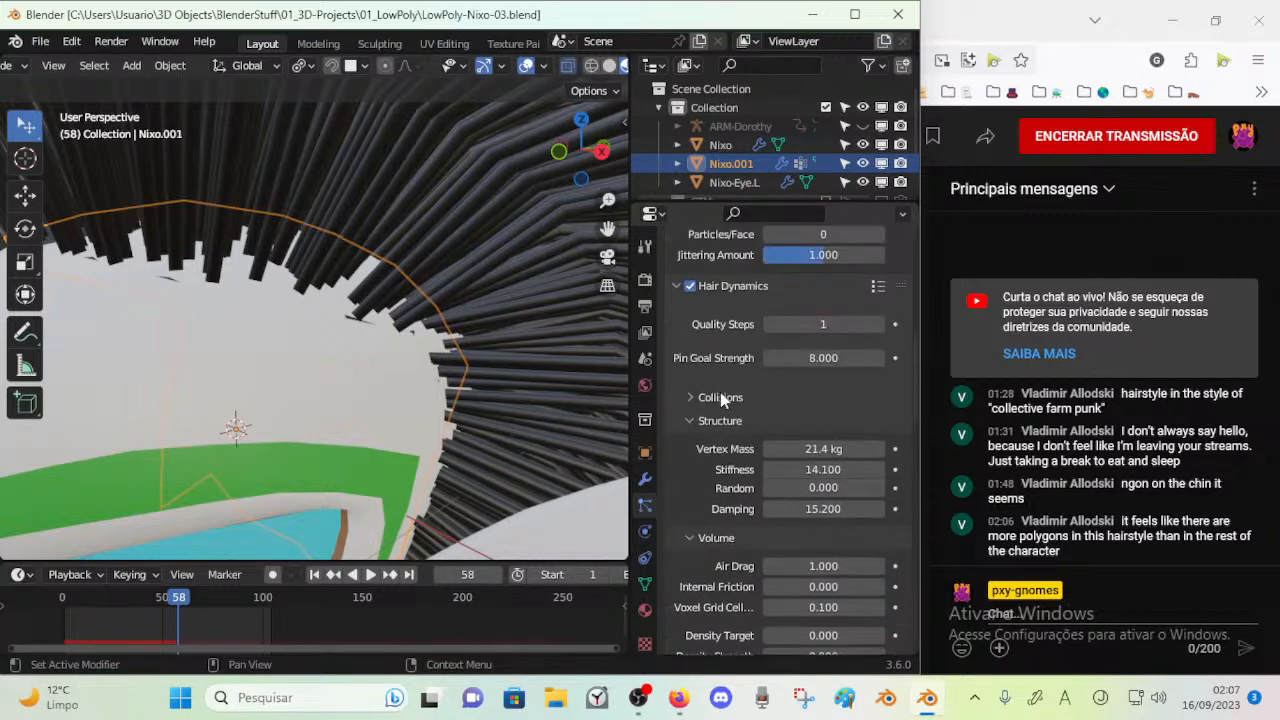
Try scaling the hair emitter mesh near the hairline to about 0.53 with proportional editing in Edit Mode, then return to Object Mode
middle_drag(391, 316, 338, 366)
scroll(294, 307, up, 1)
middle_drag(391, 328, 321, 333)
key(Tab)
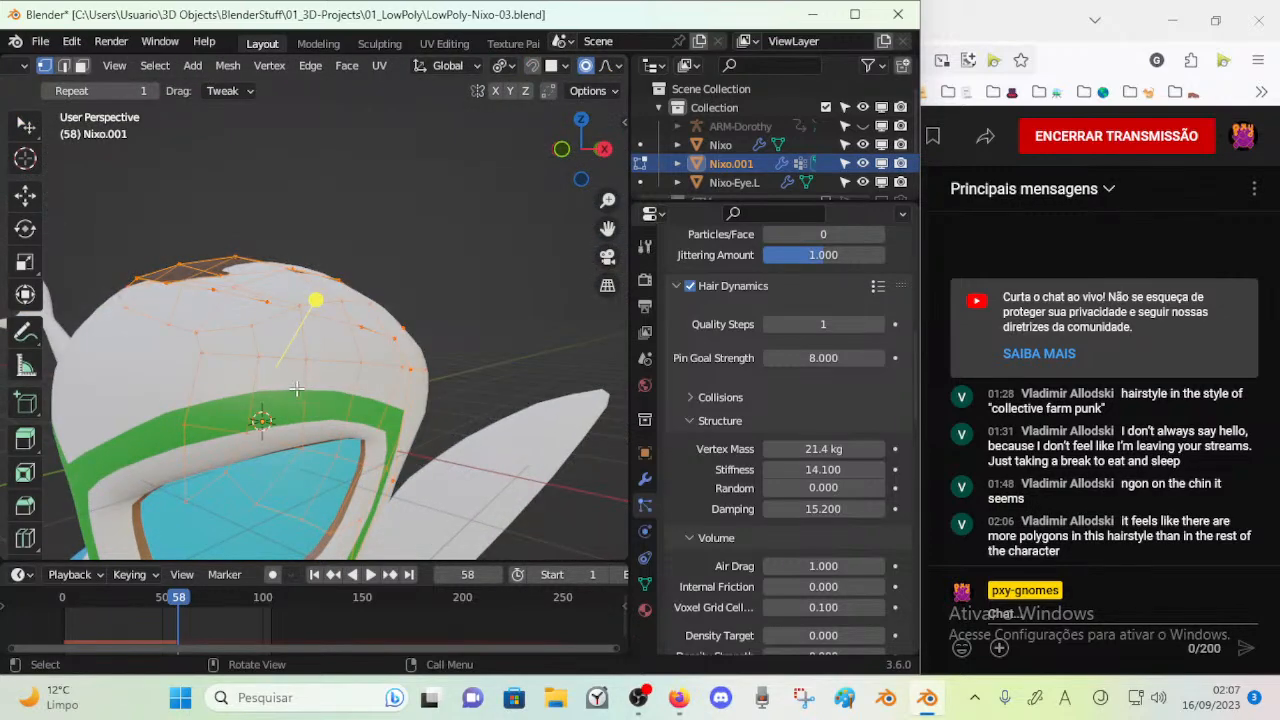
middle_drag(298, 389, 286, 369)
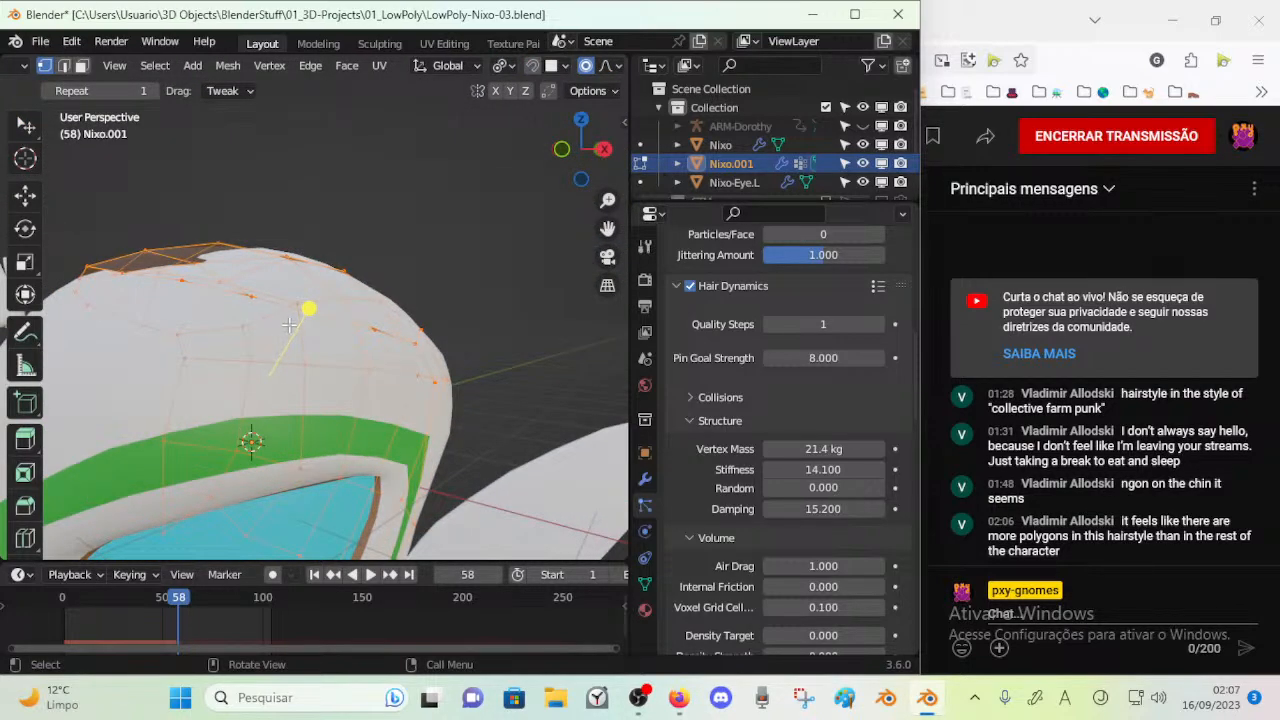
click(287, 328)
key(s)
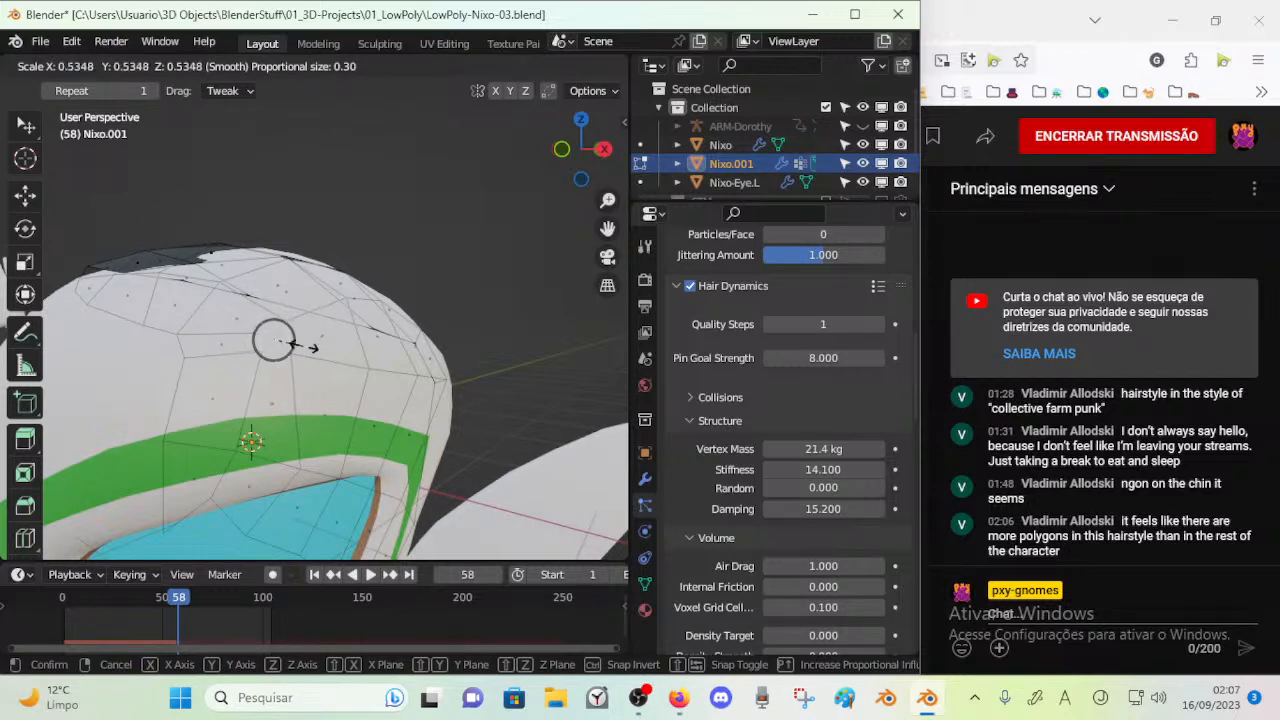
click(303, 345)
key(Tab)
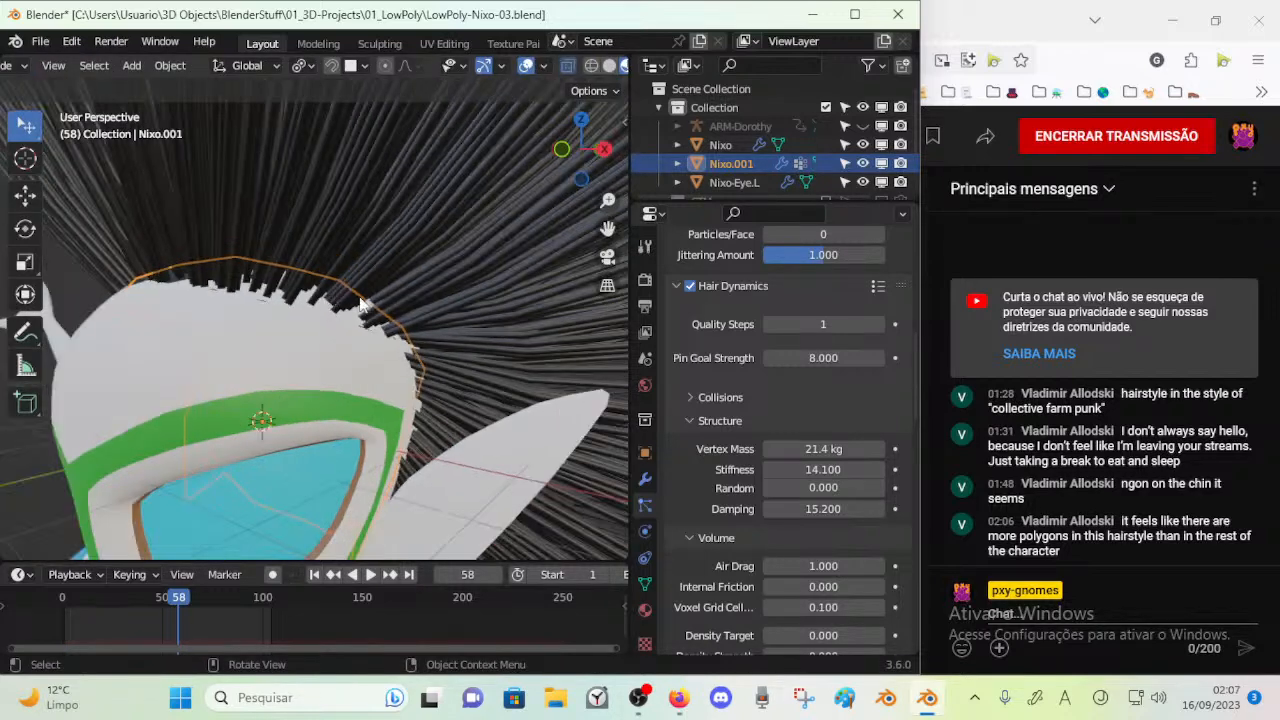
Review the hair's emission, dynamics and children settings and inspect the hair roots along the top of the head
scroll(740, 380, up, 8)
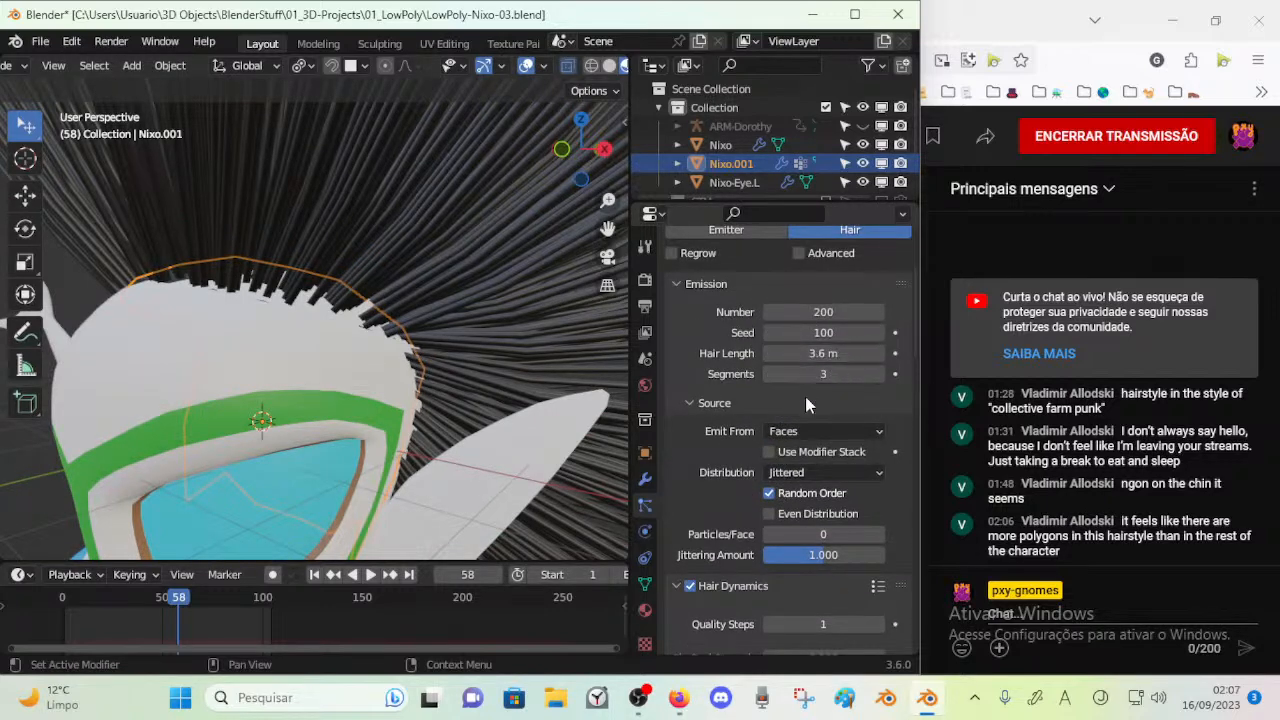
scroll(792, 509, down, 3)
scroll(792, 509, down, 10)
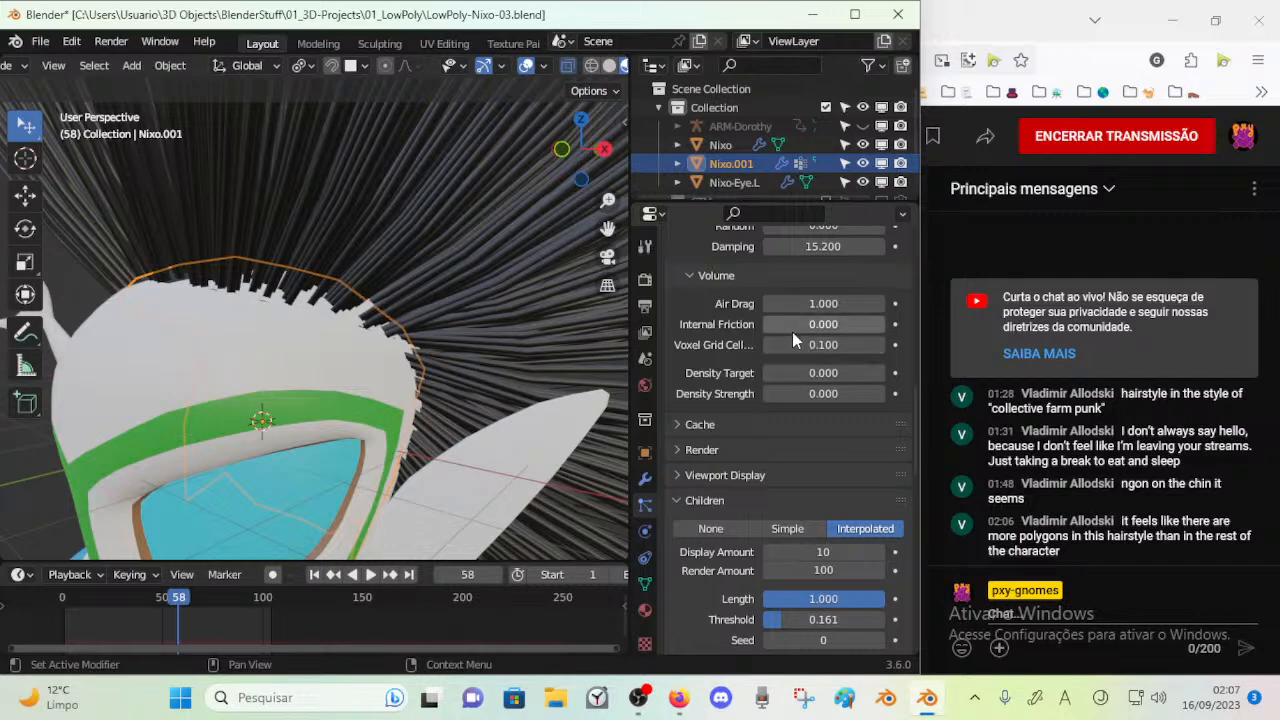
scroll(792, 340, up, 2)
scroll(465, 374, down, 4)
middle_drag(342, 340, 331, 316)
middle_drag(291, 222, 262, 268)
scroll(328, 294, up, 2)
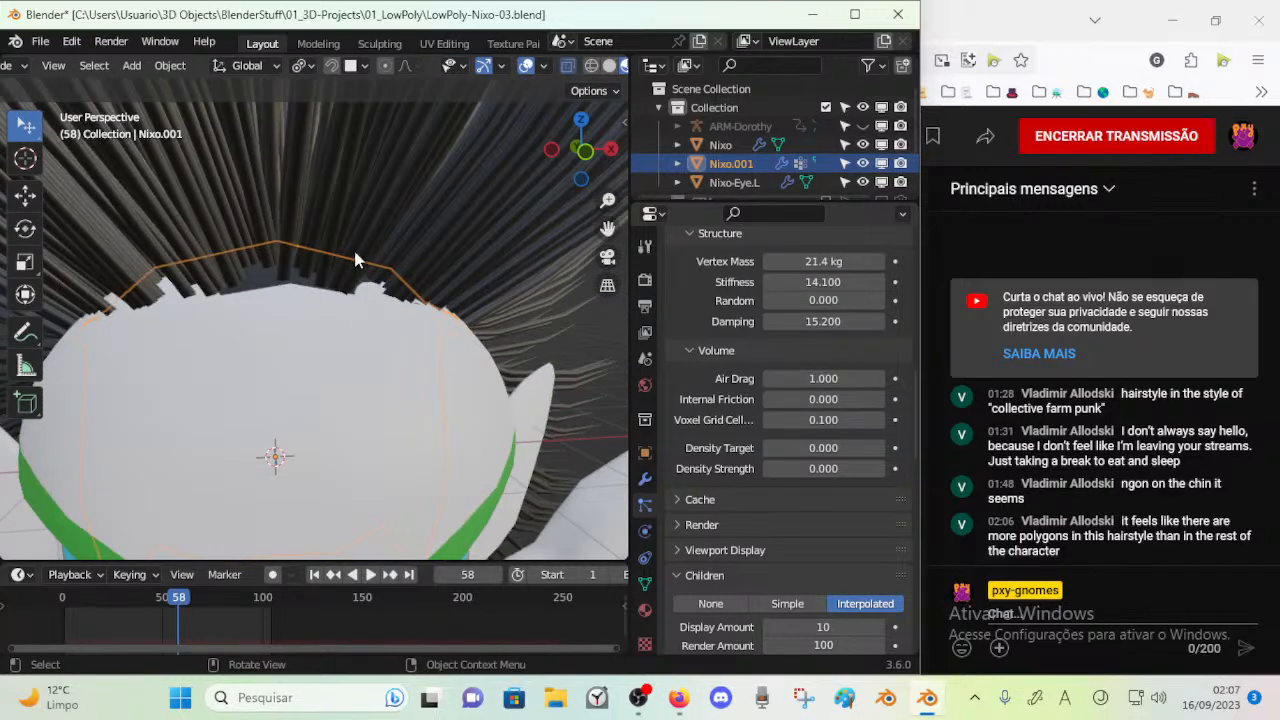
scroll(380, 290, down, 3)
middle_drag(419, 316, 417, 411)
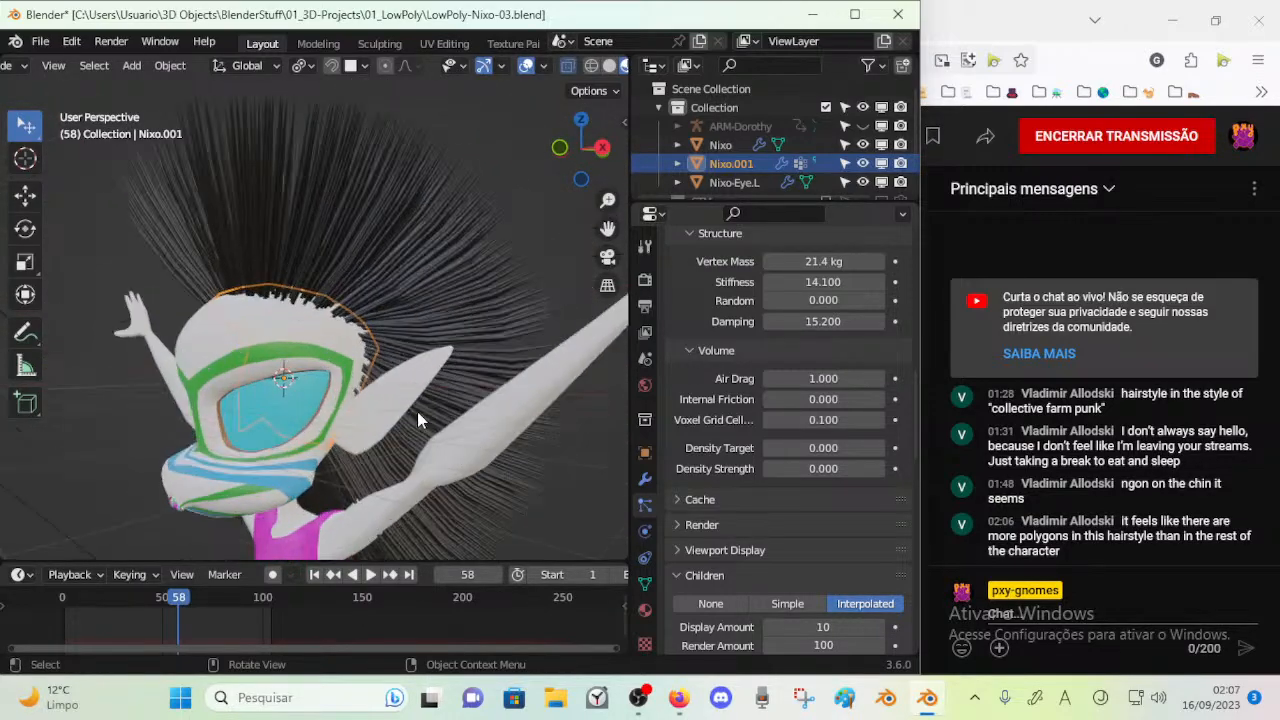
Save the file and display the annotation layer settings beside the character in the viewport
key(ctrl+s)
scroll(726, 449, down, 3)
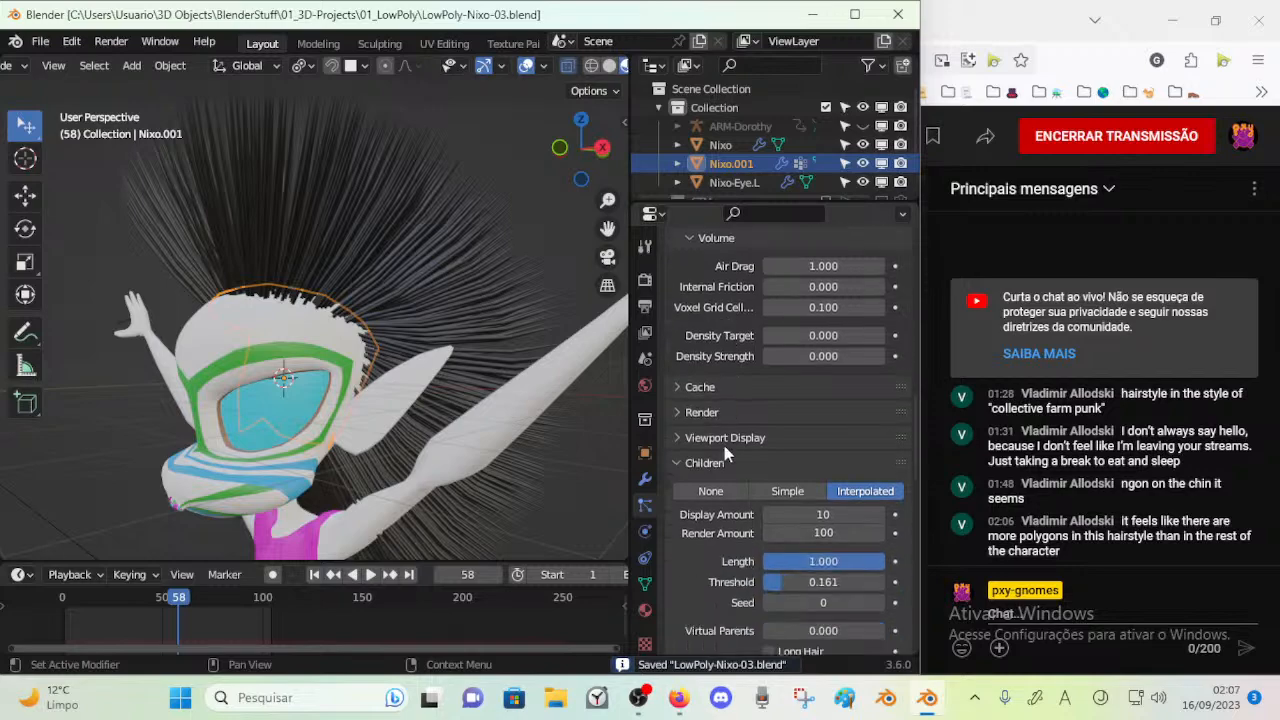
middle_drag(338, 396, 390, 412)
scroll(390, 412, up, 2)
key(n)
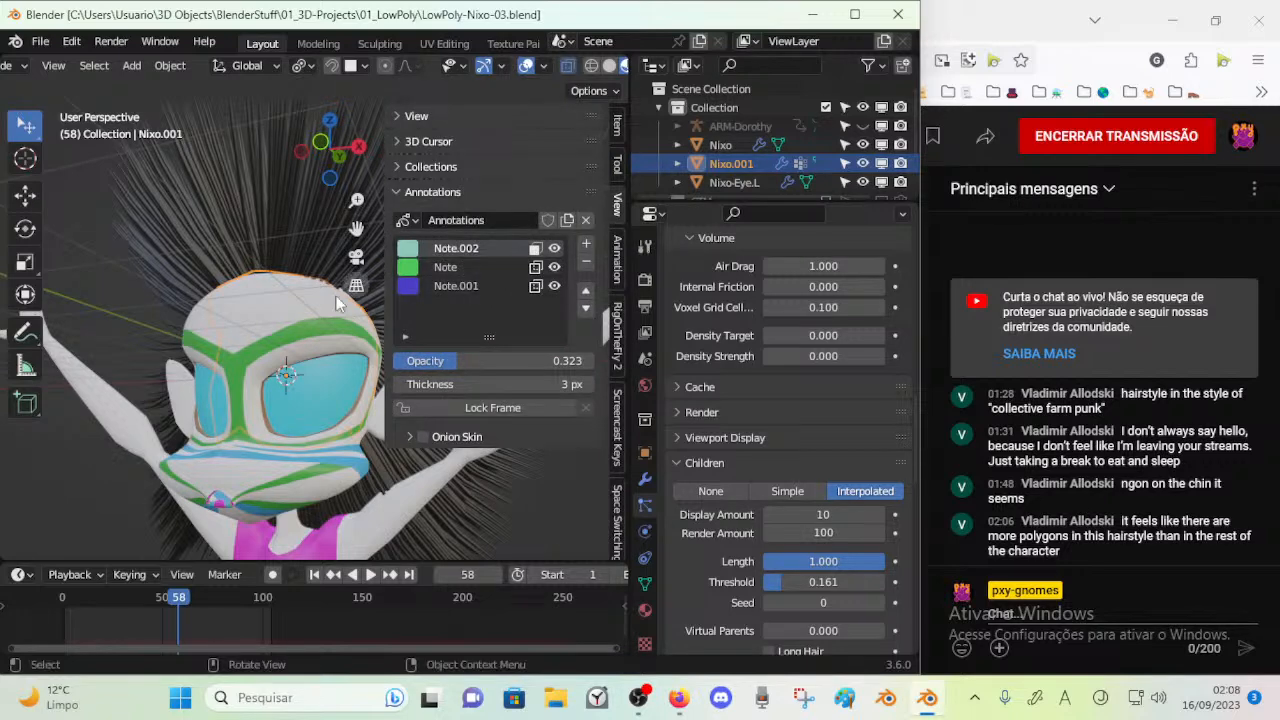
key(n)
scroll(379, 433, down, 5)
key(n)
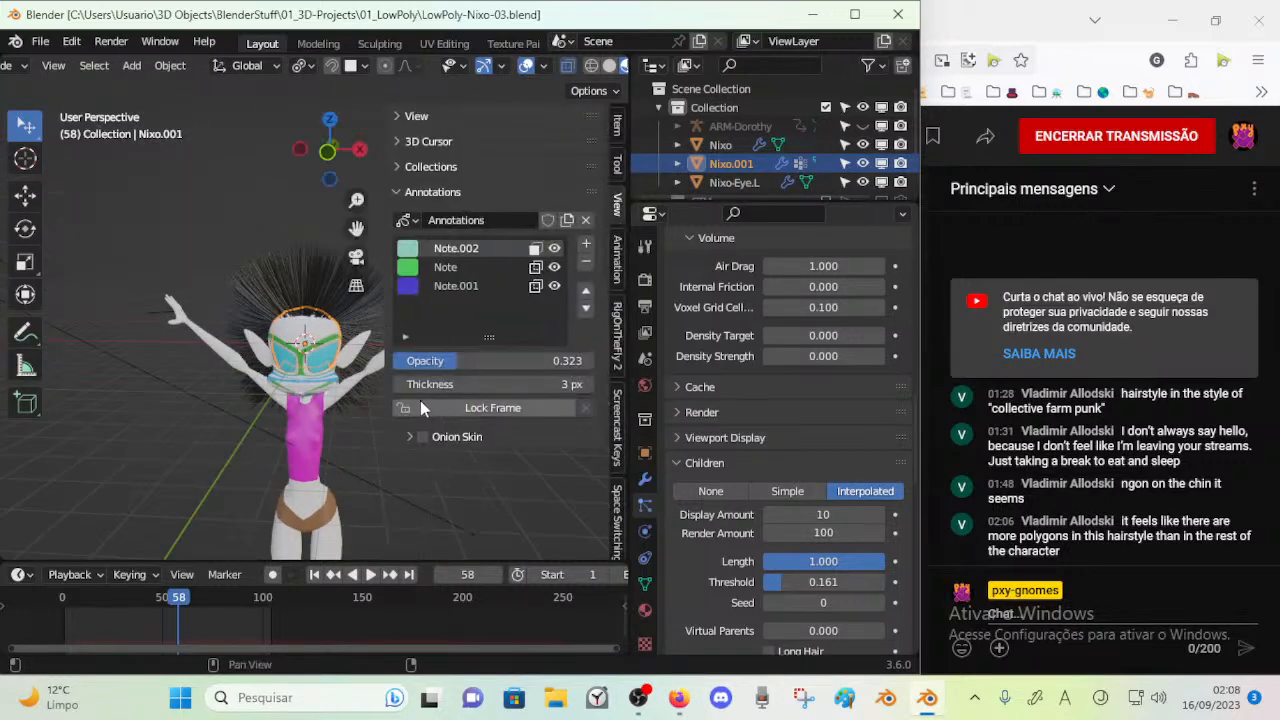
Review the settings of the annotation layers Note, Note.001 and Note.002 and briefly play the animation
click(445, 285)
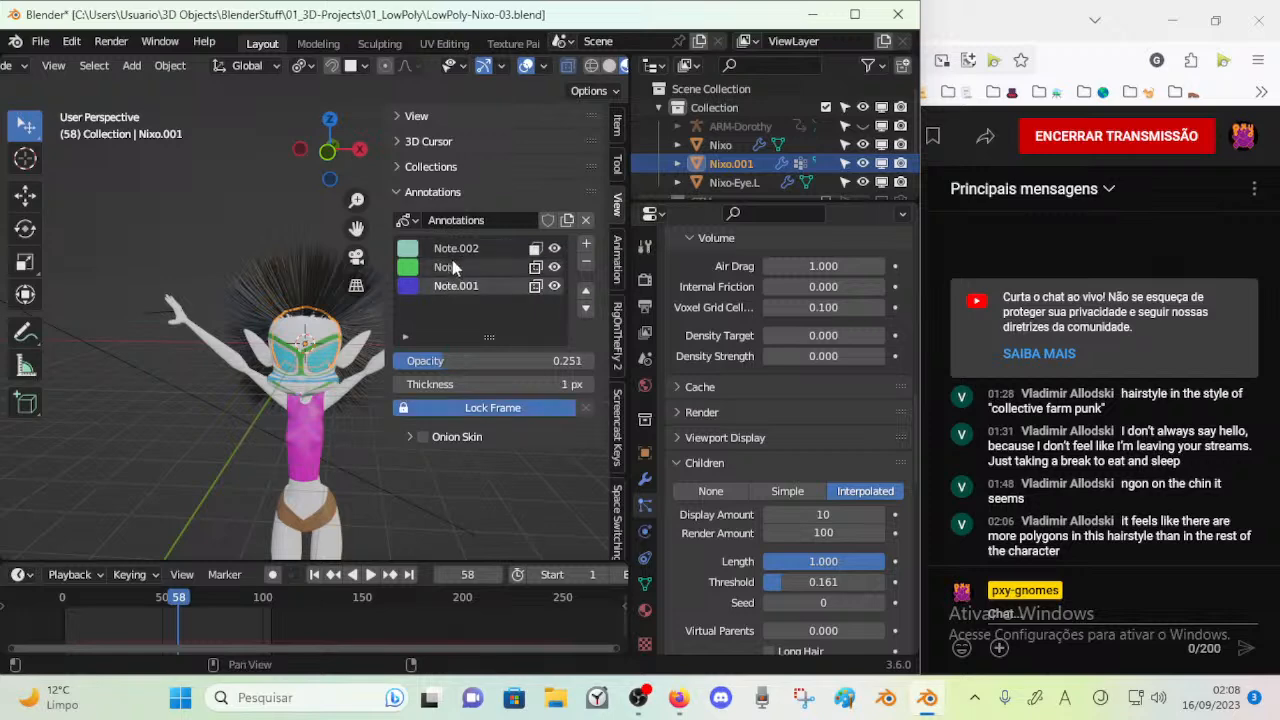
click(452, 269)
click(458, 250)
click(455, 286)
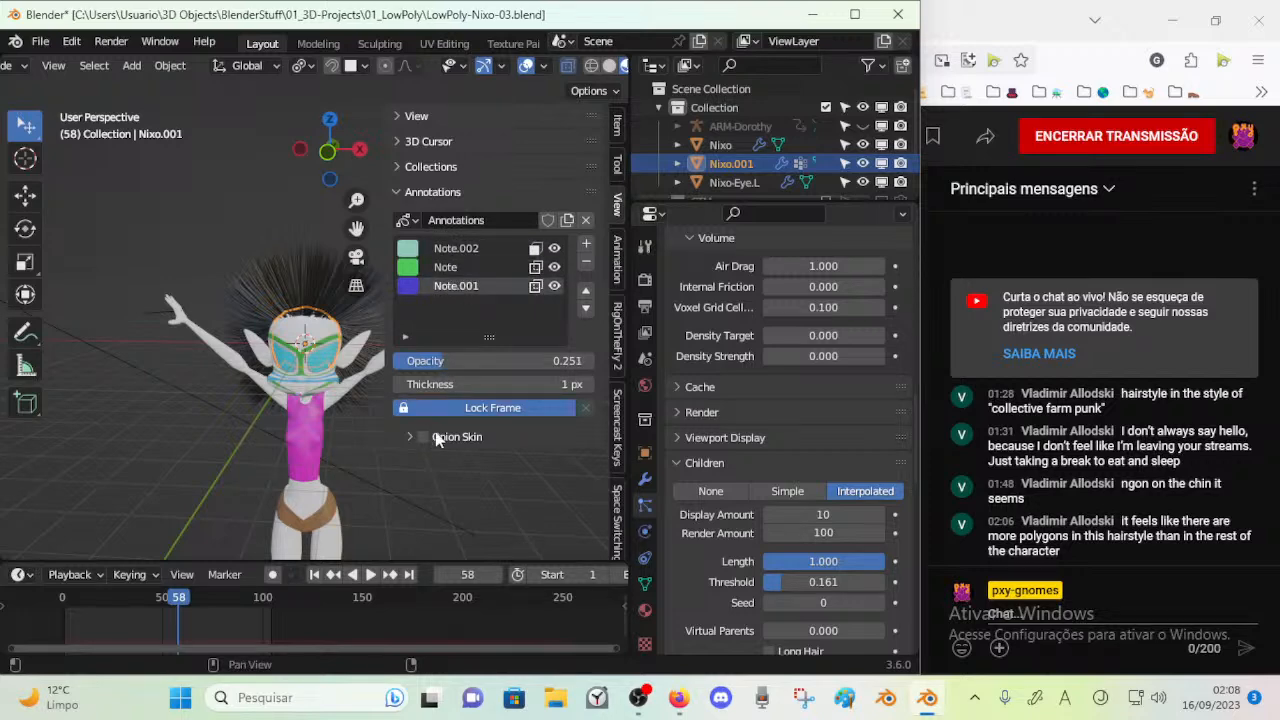
click(442, 267)
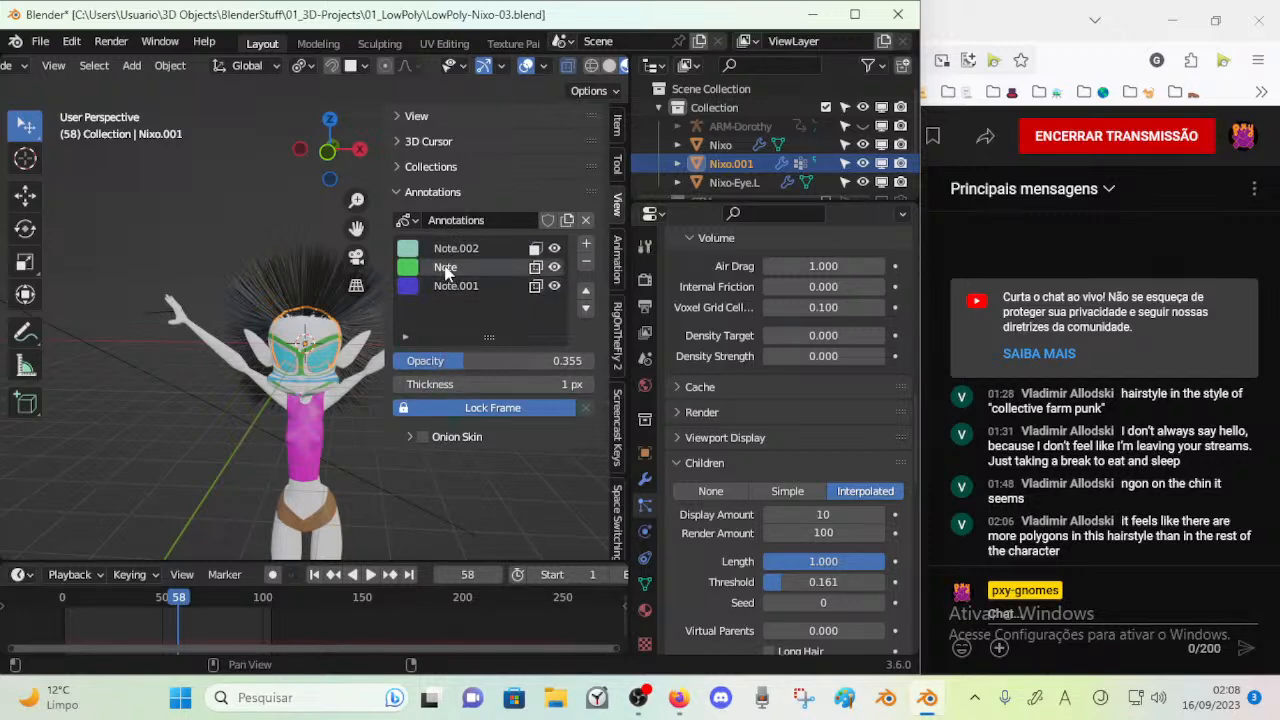
key(space)
key(space)
Try deleting the annotation layers Note, Note.001 and Note.002, and undo the deletions
click(586, 261)
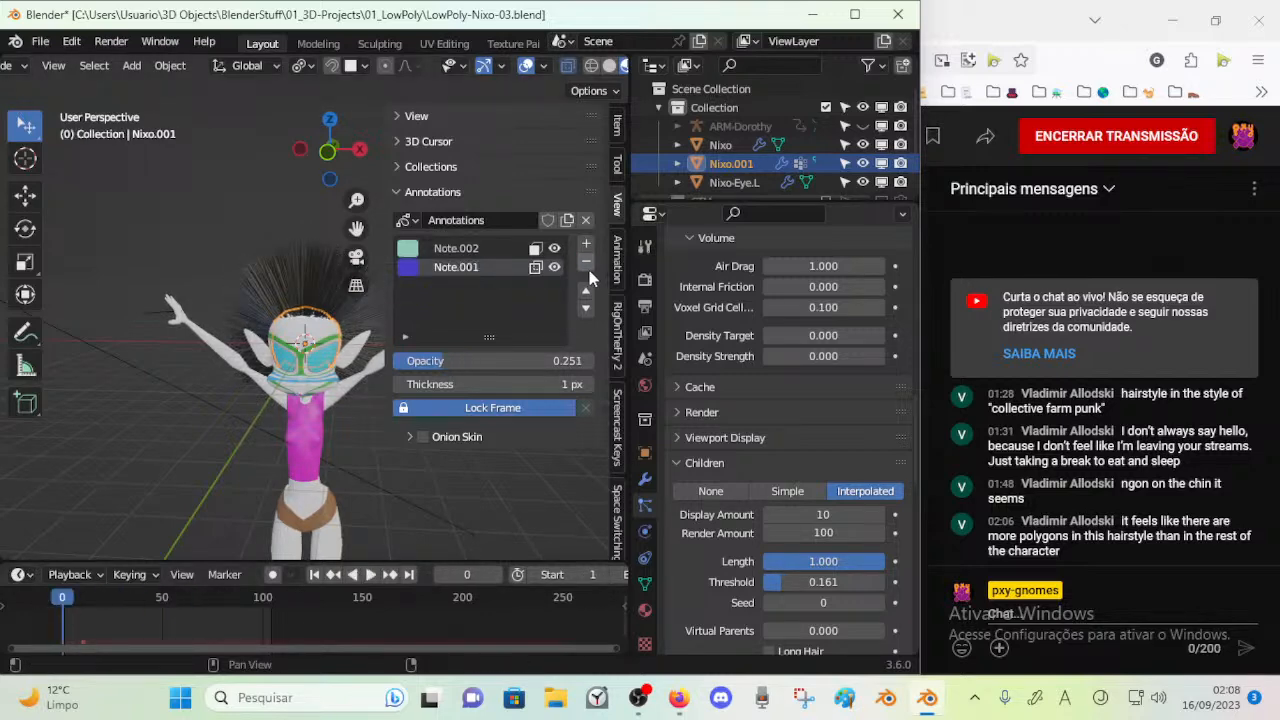
click(586, 261)
click(586, 261)
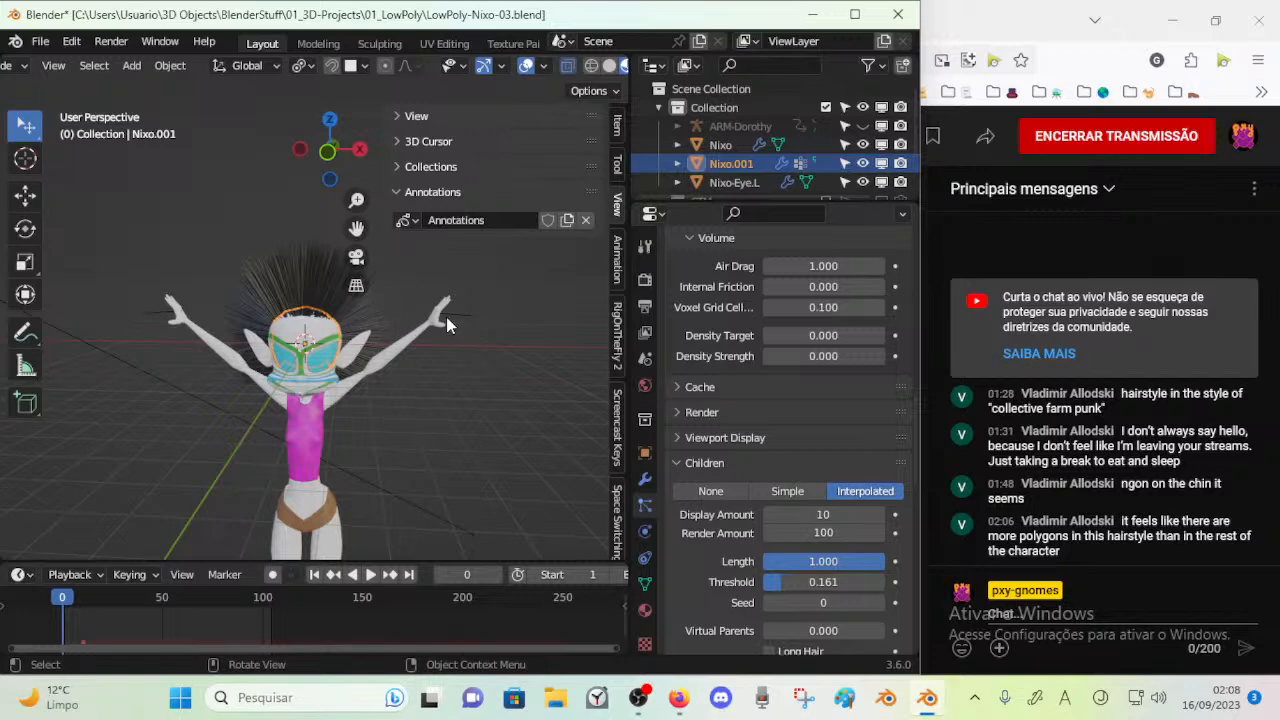
key(ctrl+z)
key(ctrl+z)
key(ctrl+z)
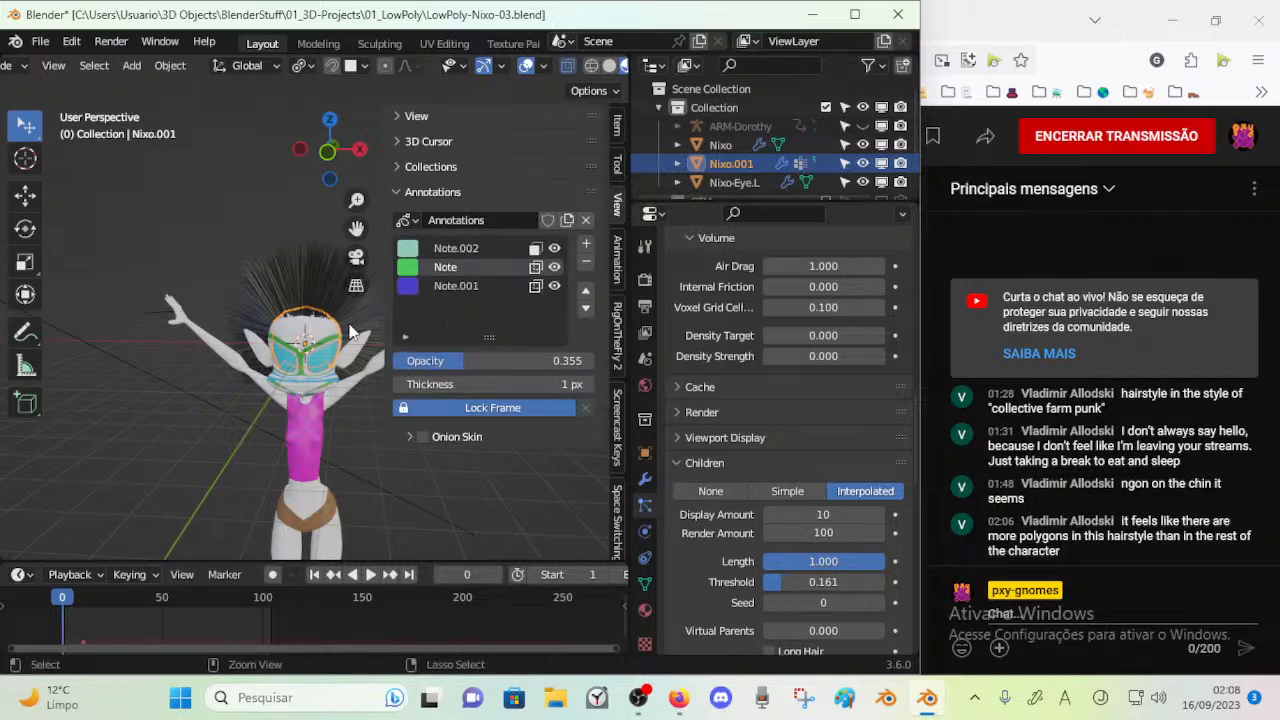
Save the file, hide the viewport sidebar and check the head from an angle
key(ctrl+s)
key(n)
scroll(340, 320, up, 6)
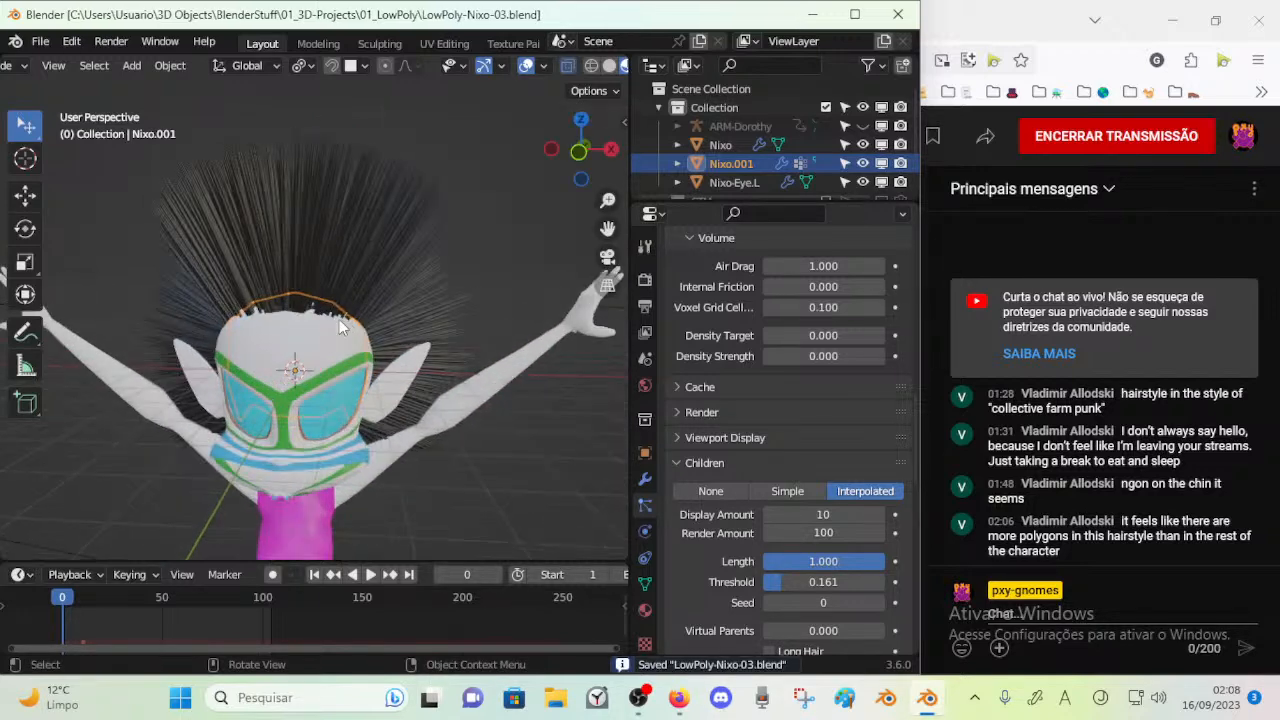
shift+middle_drag(330, 313, 350, 280)
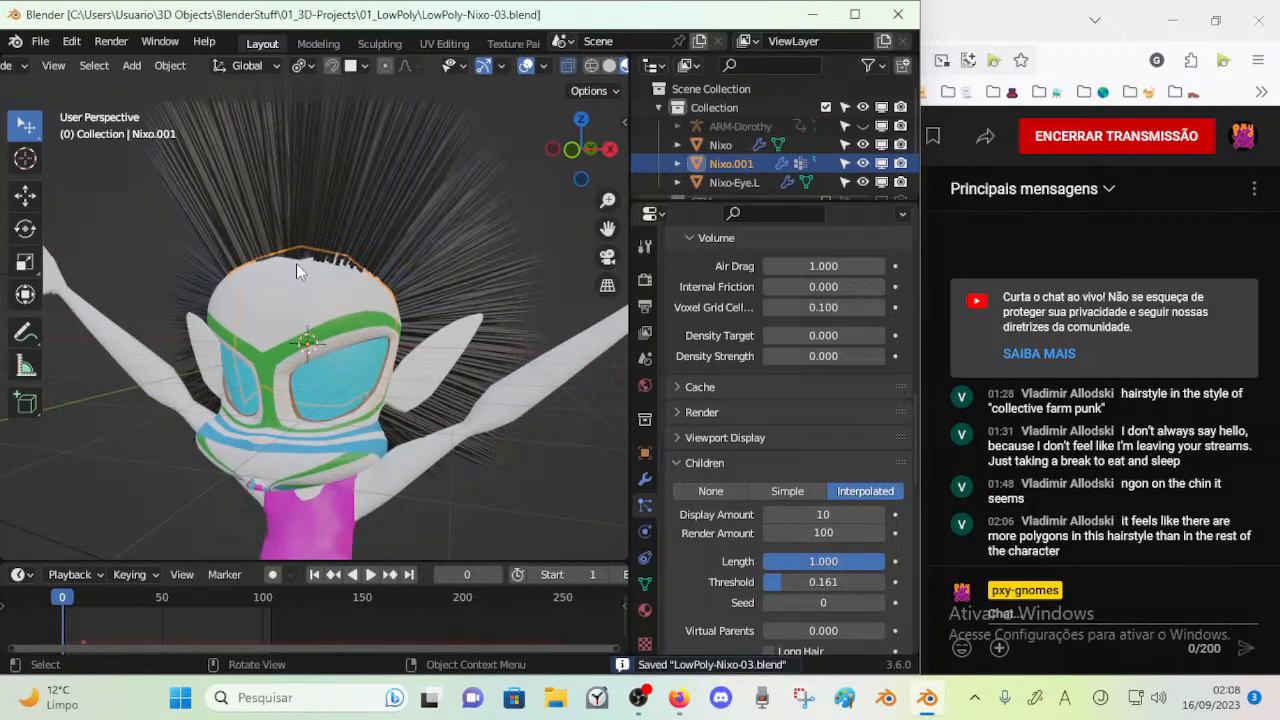
Start appending from LowPoly-Nixo-02.blend and browse its Collection and Brush data
click(48, 42)
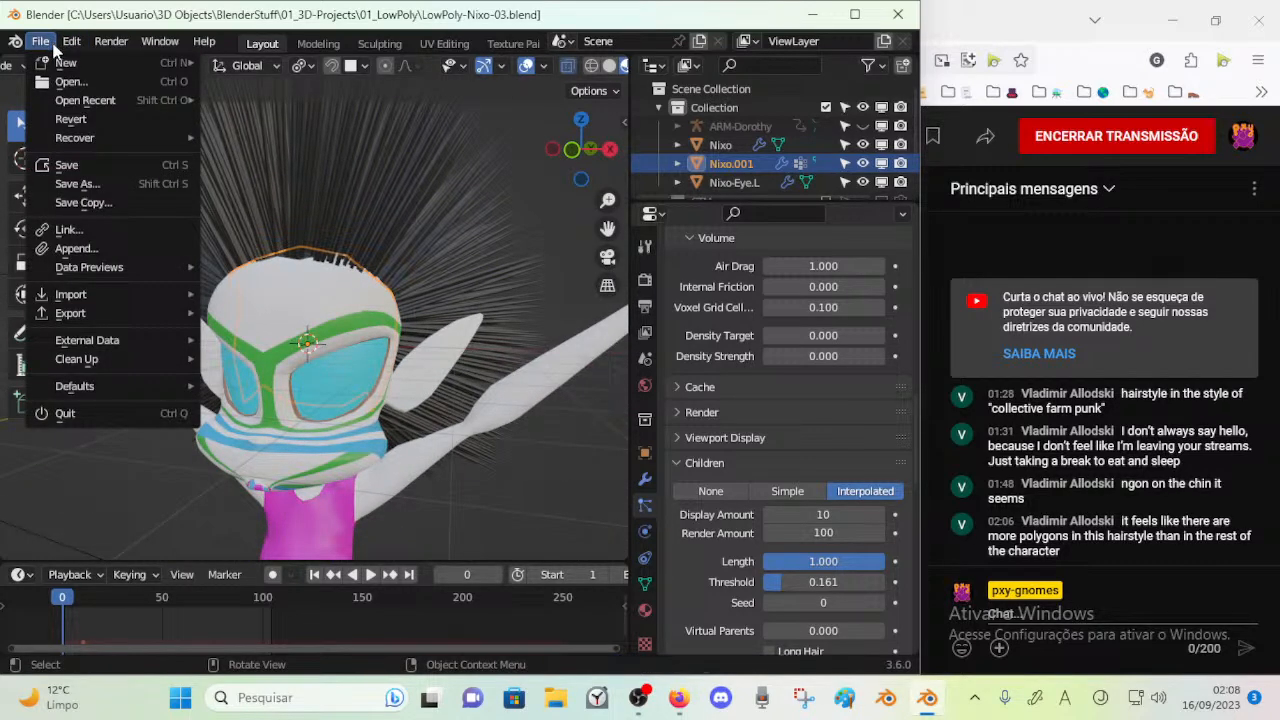
click(114, 250)
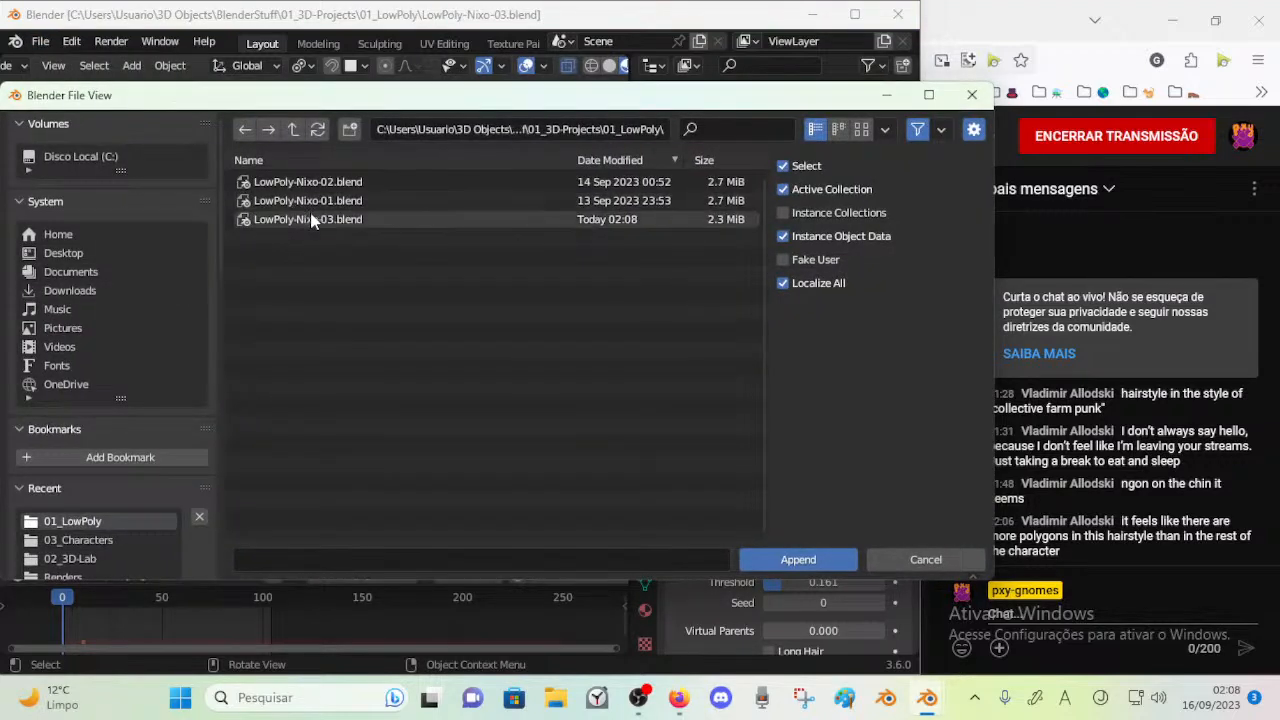
double_click(280, 182)
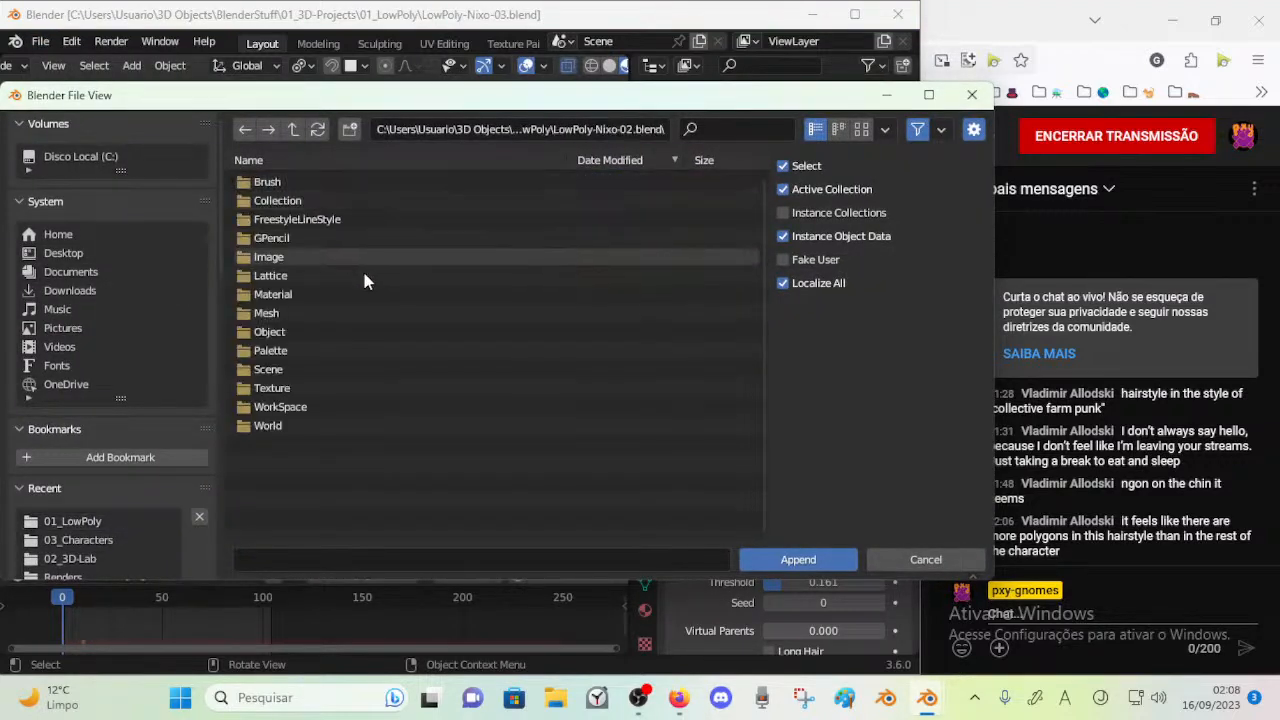
click(280, 205)
double_click(280, 205)
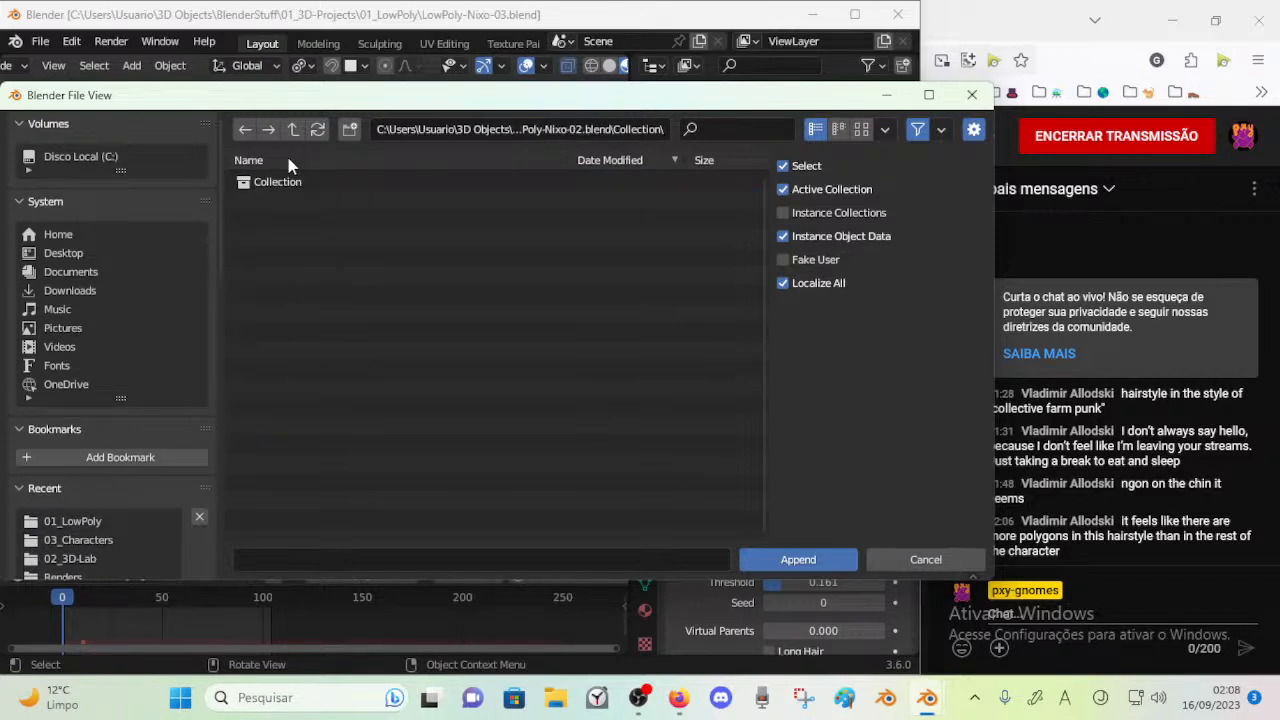
click(293, 129)
double_click(274, 182)
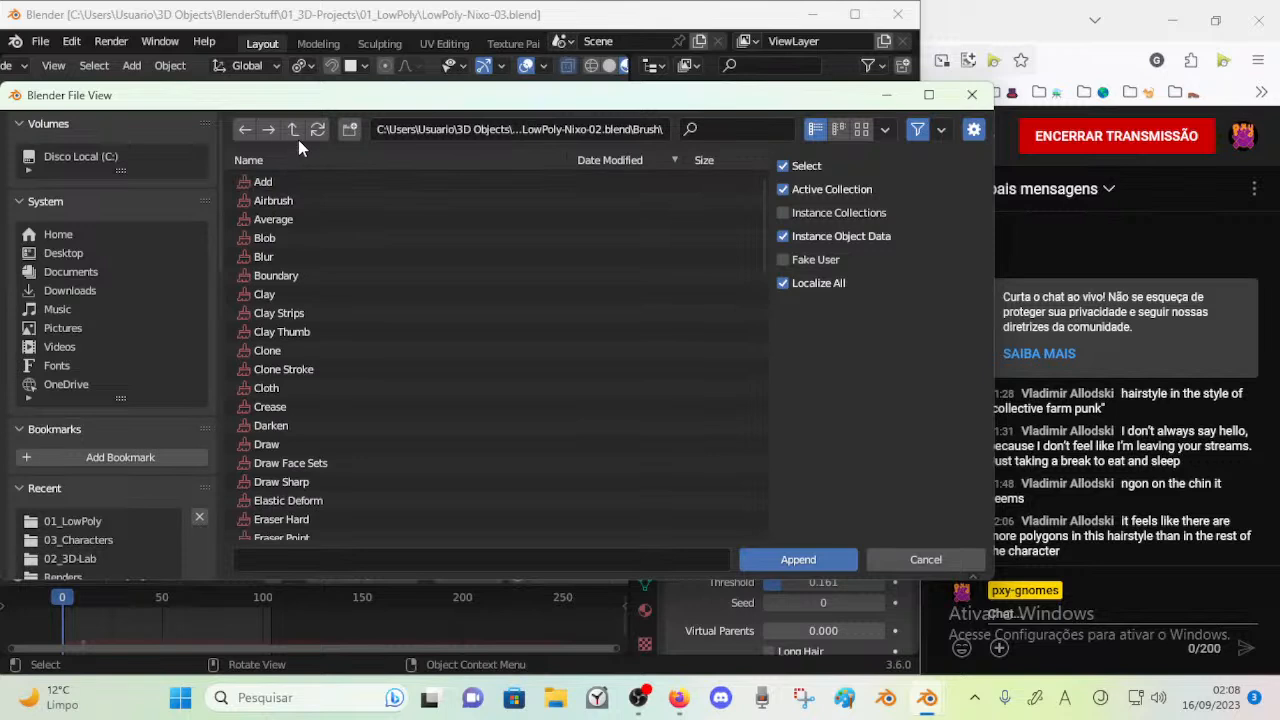
click(294, 134)
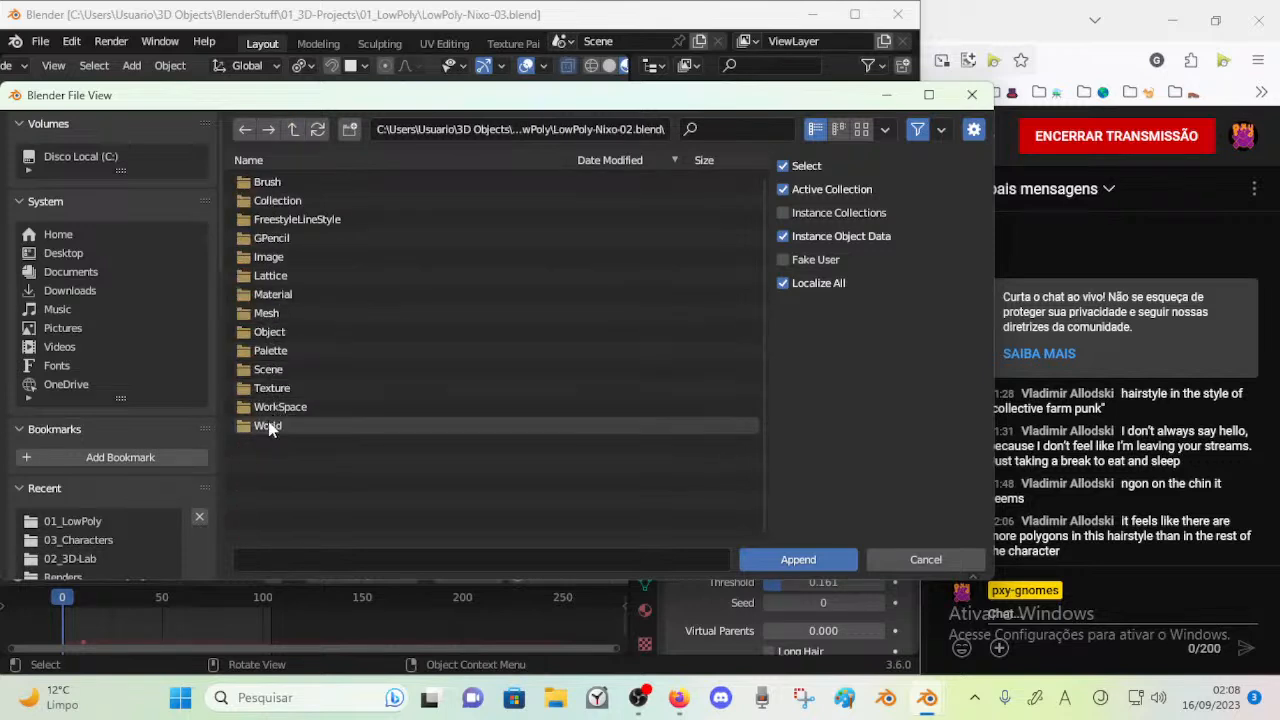
Check the Object and Image data of LowPoly-Nixo-02.blend and append Annotations from its GPencil data
double_click(269, 331)
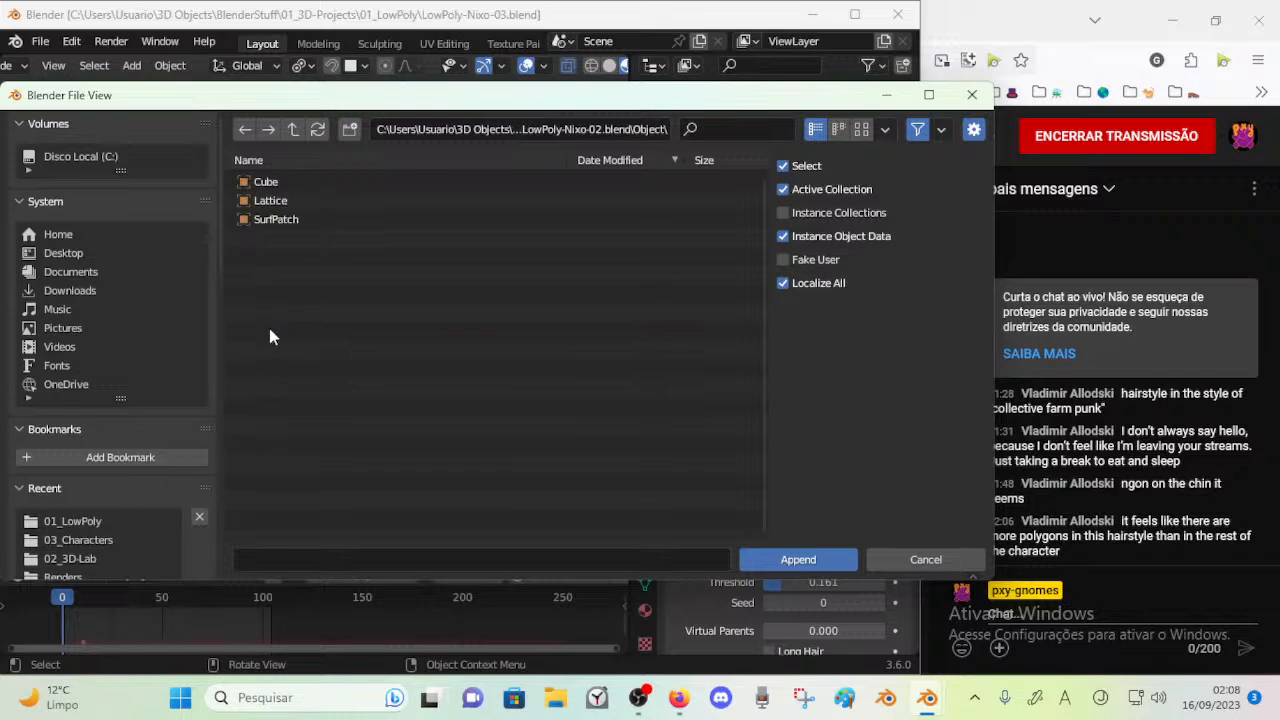
click(295, 129)
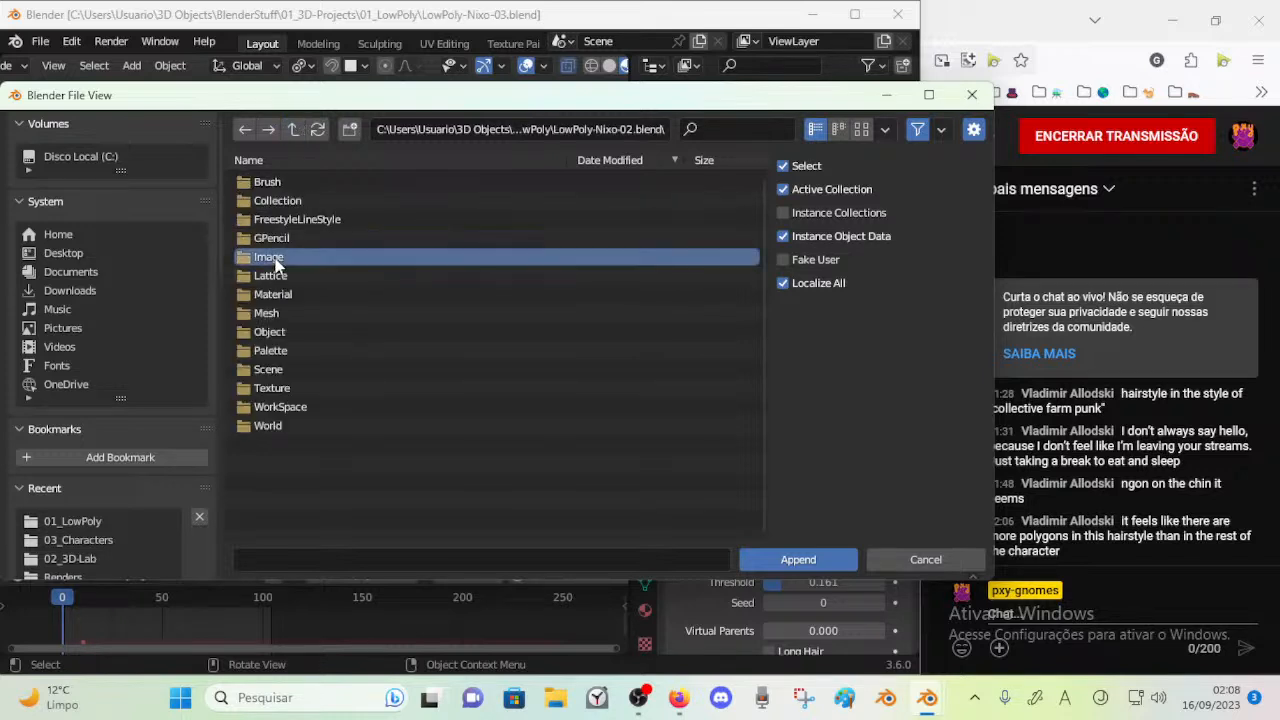
double_click(268, 257)
click(293, 129)
double_click(273, 238)
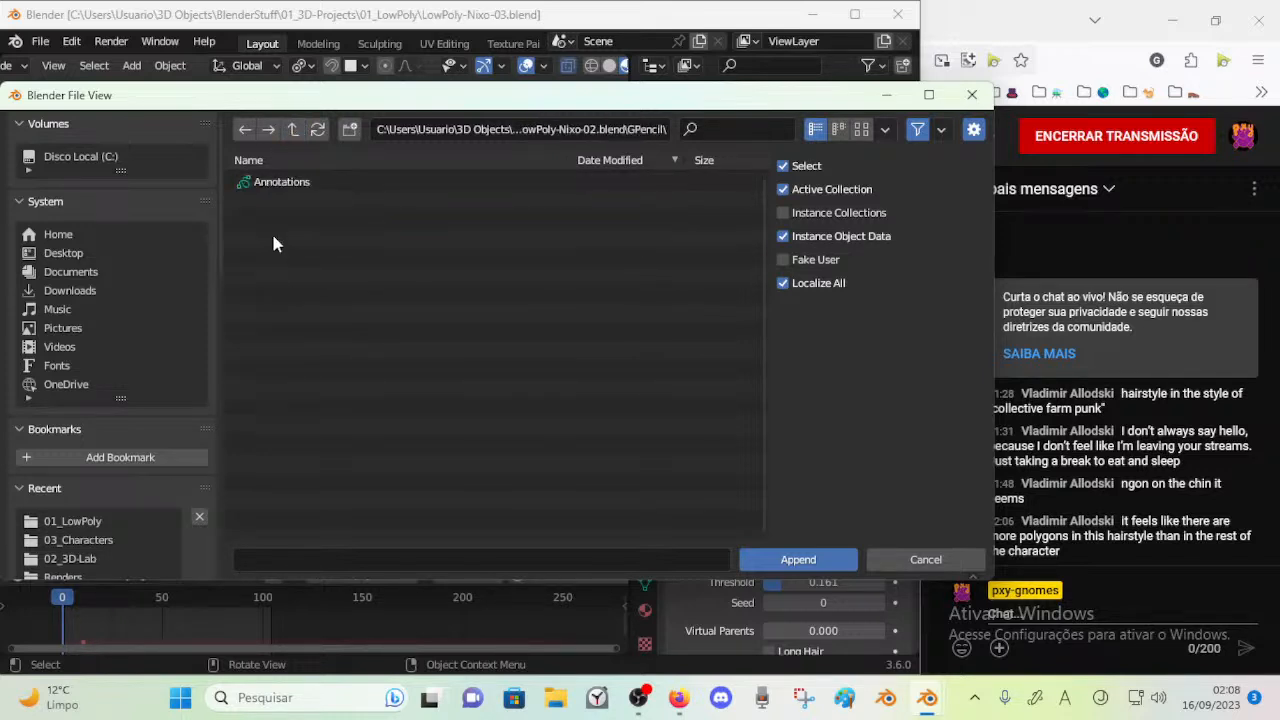
double_click(286, 181)
Return the timeline to frame 0 and hide the annotation layers Note.002, Note and Note.001
scroll(395, 367, down, 3)
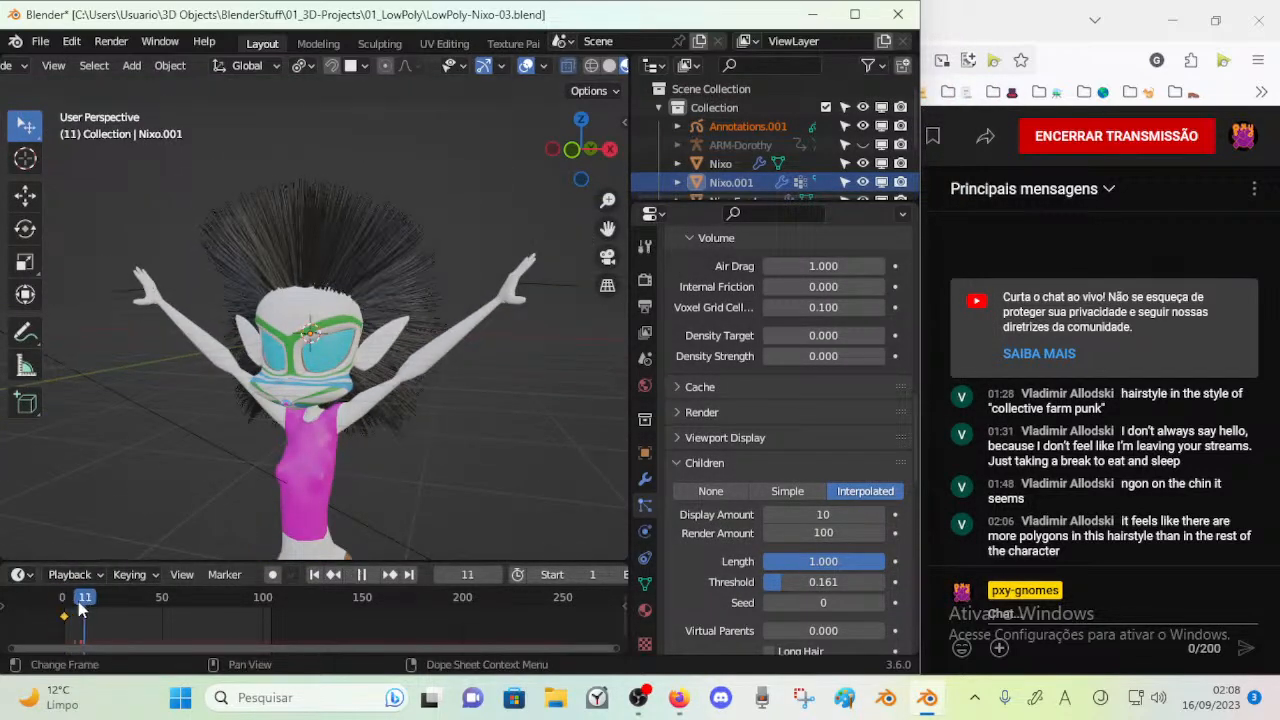
key(m)
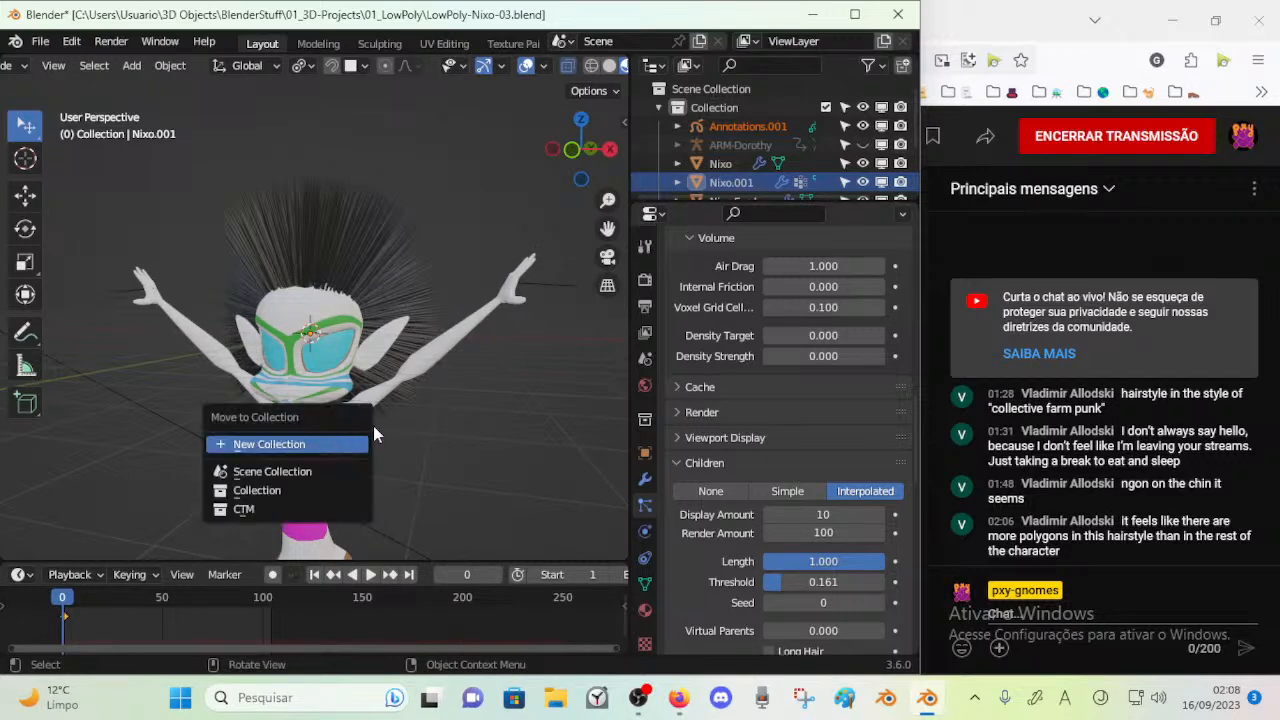
click(457, 373)
key(n)
drag(554, 249, 557, 283)
drag(557, 283, 557, 249)
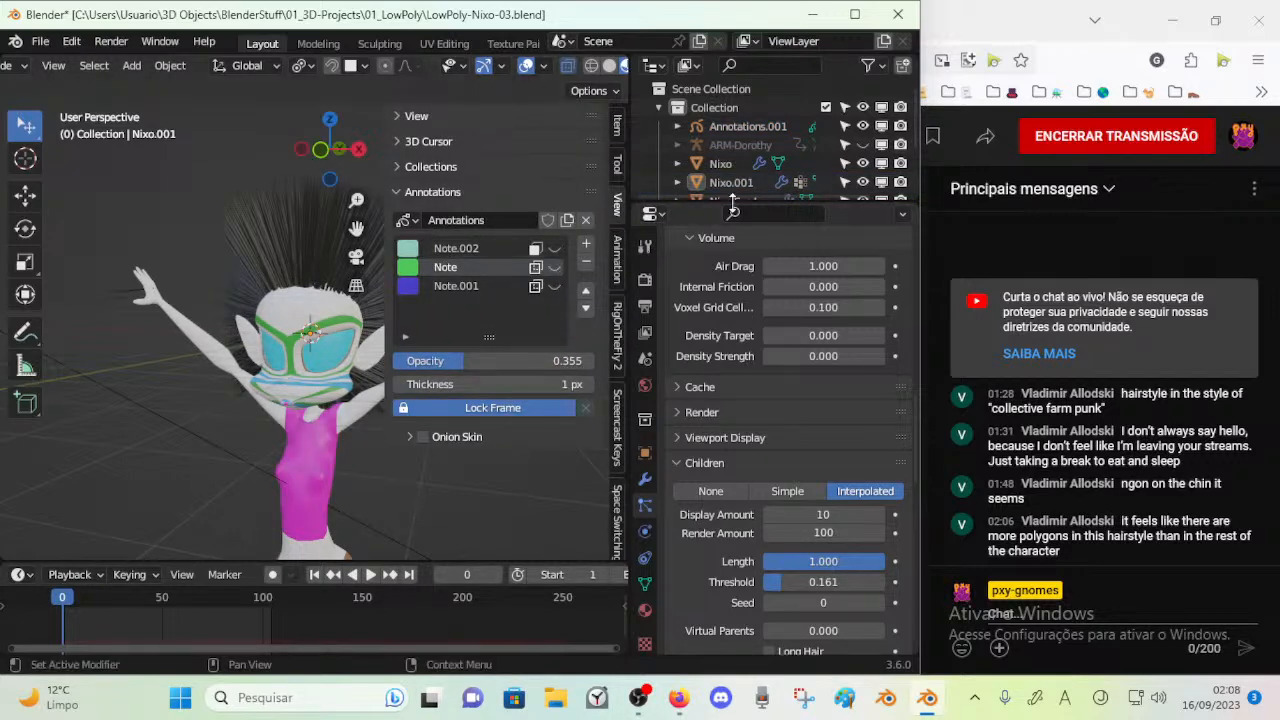
Enlarge the Outliner to select the Annotations.001 object, and make all three annotation layers visible again
drag(733, 208, 724, 303)
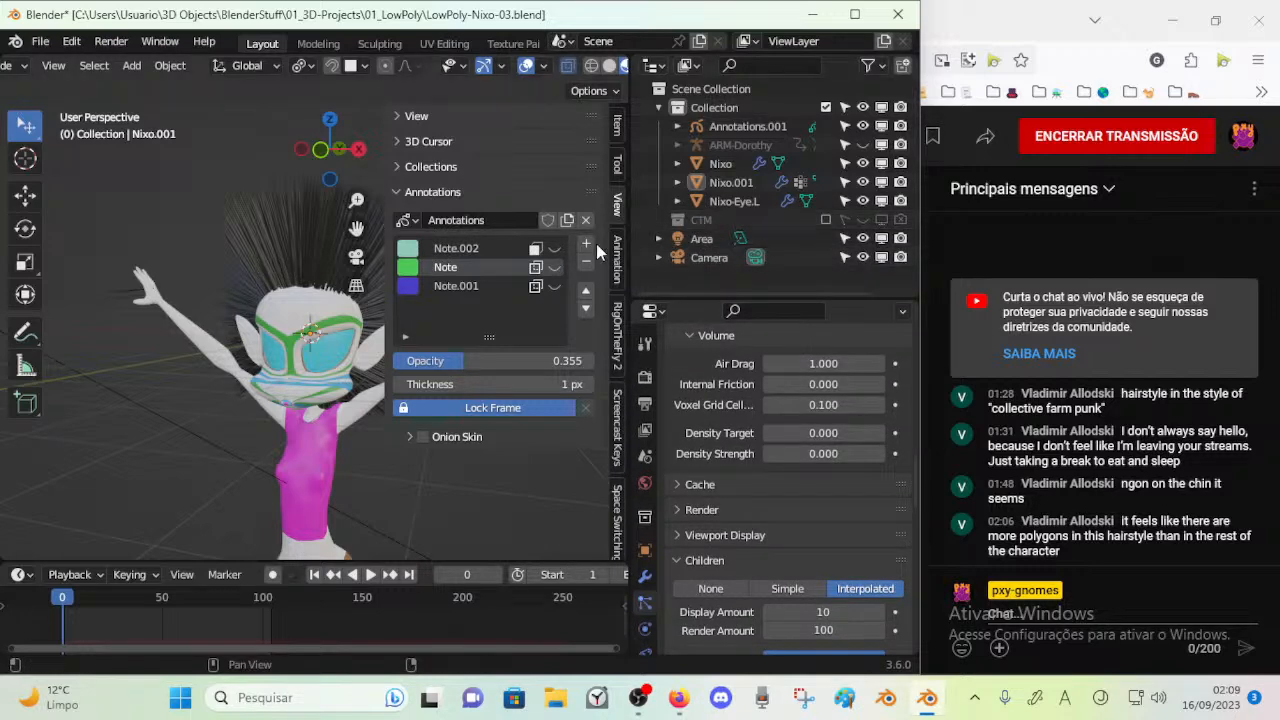
click(740, 126)
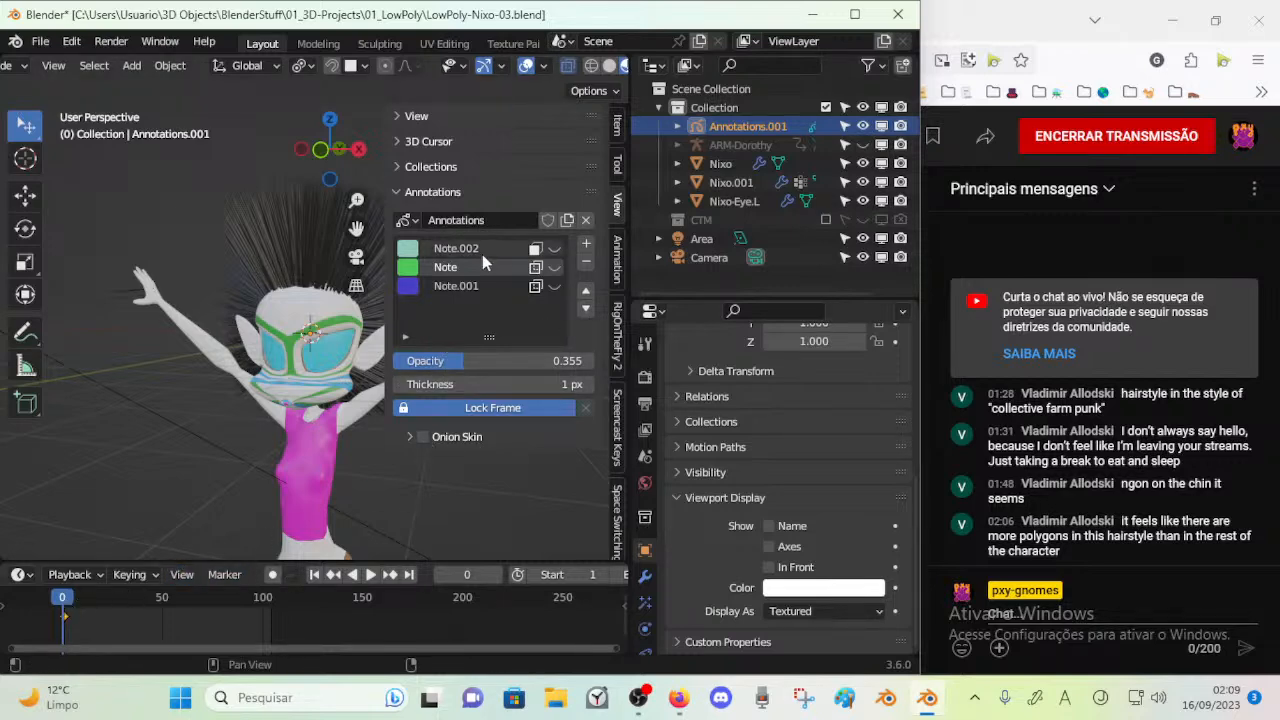
drag(551, 250, 550, 289)
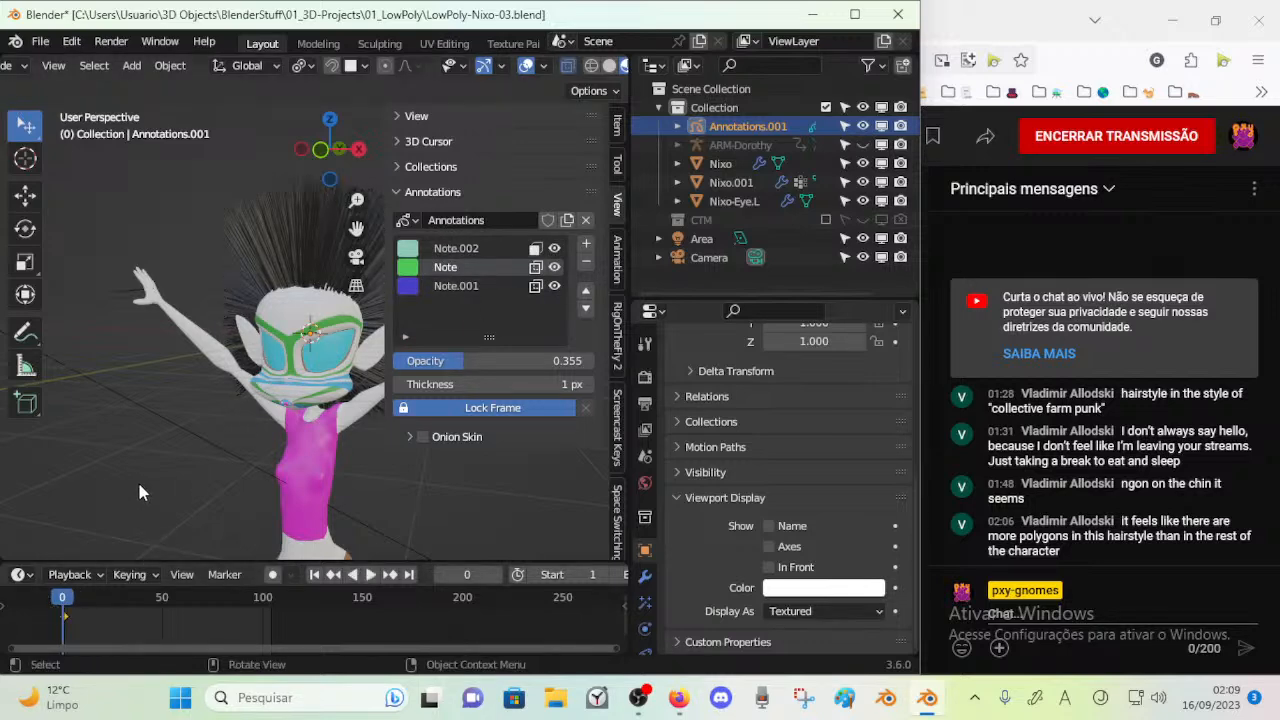
In front view, raise the opacity of all three annotation layers to 1.000 and lock the frame of Note.002
key(KP_1)
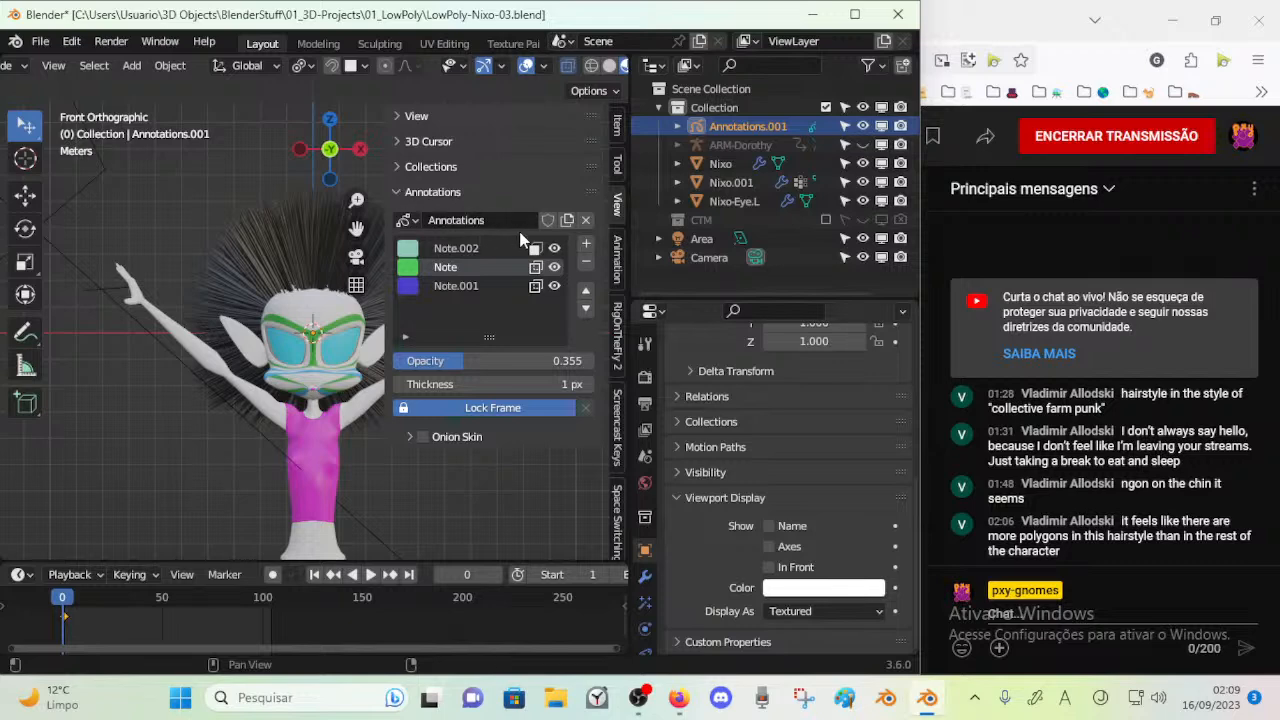
drag(508, 361, 595, 368)
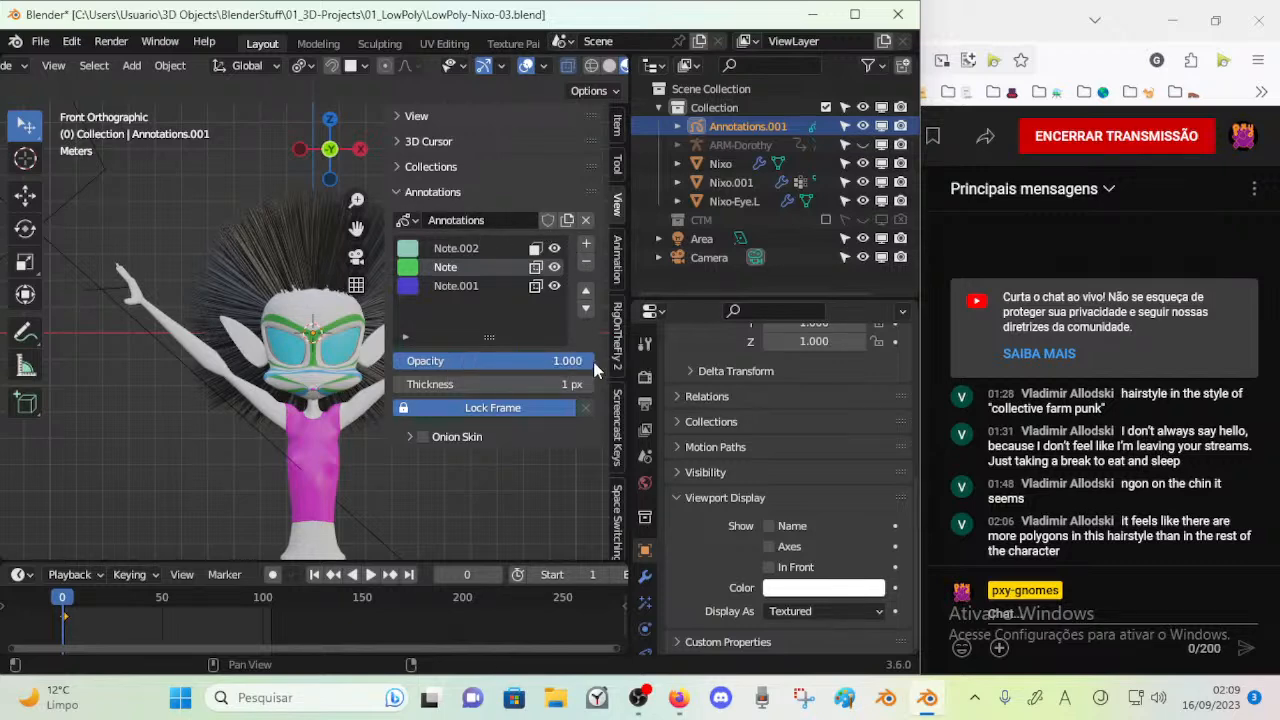
click(492, 286)
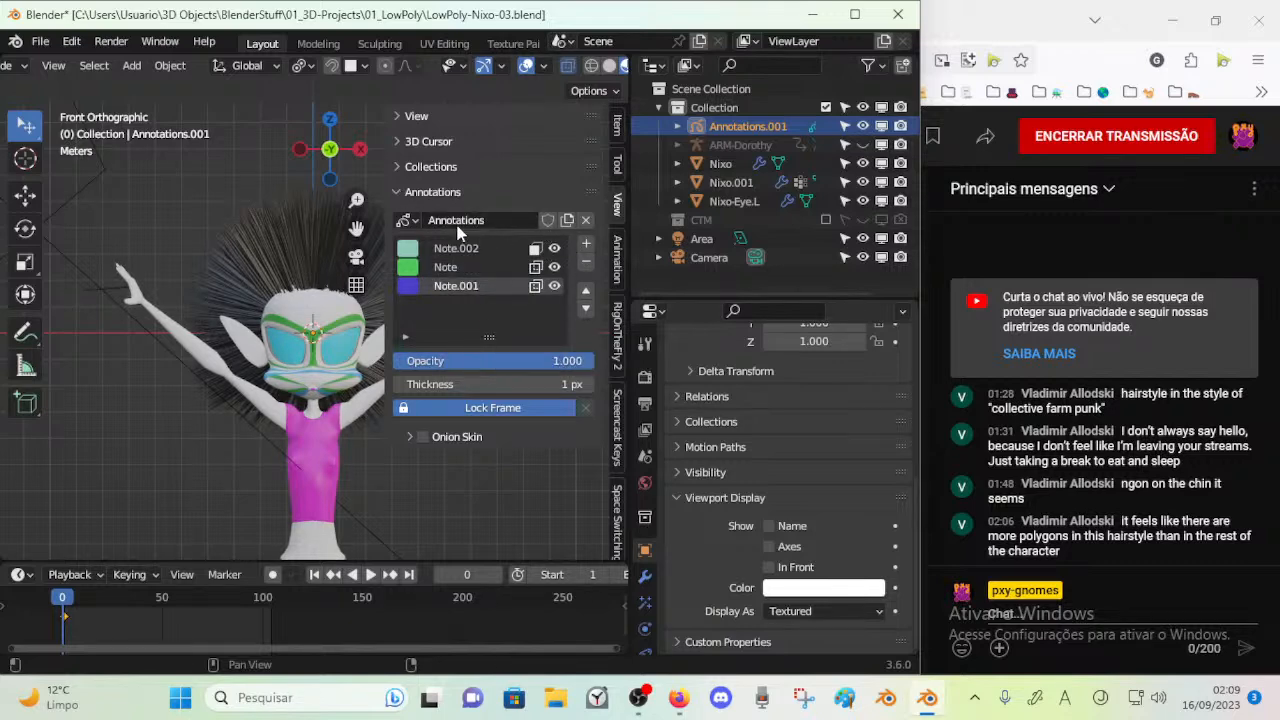
click(458, 248)
click(468, 408)
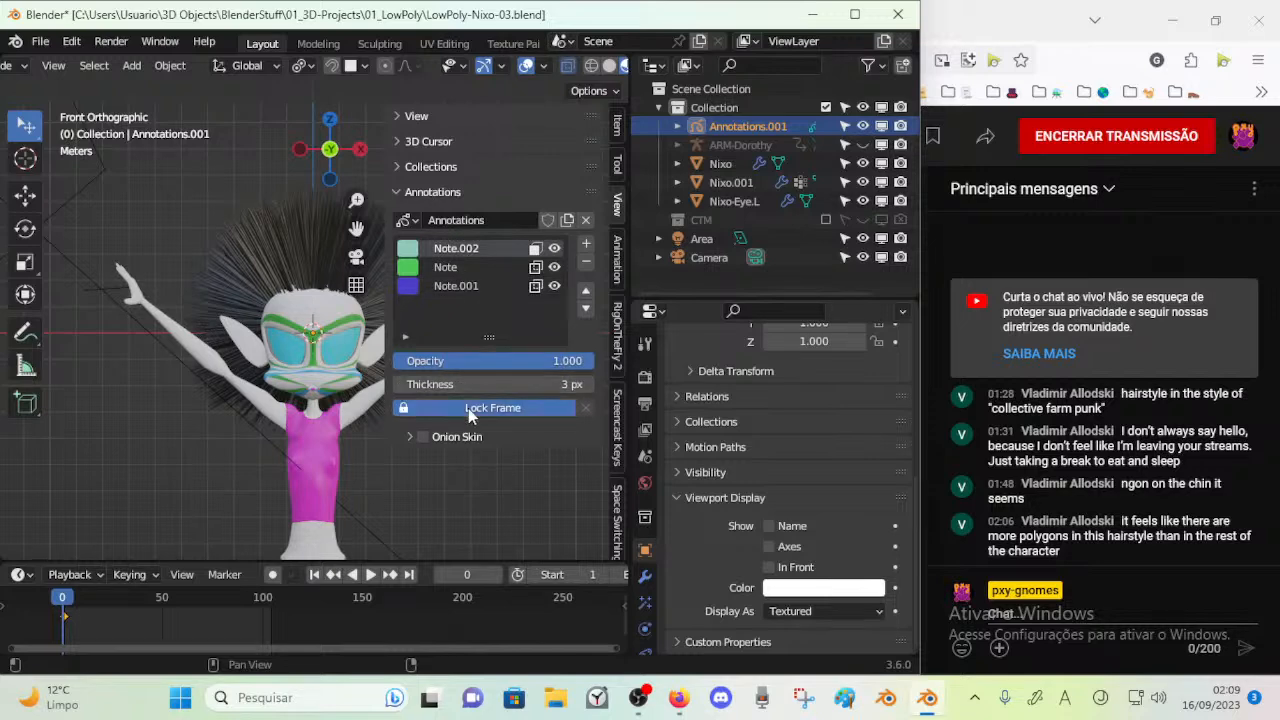
Scrub the timeline to check the annotations, inspect the contents of Annotations.001 and delete that object
drag(84, 599, 16, 572)
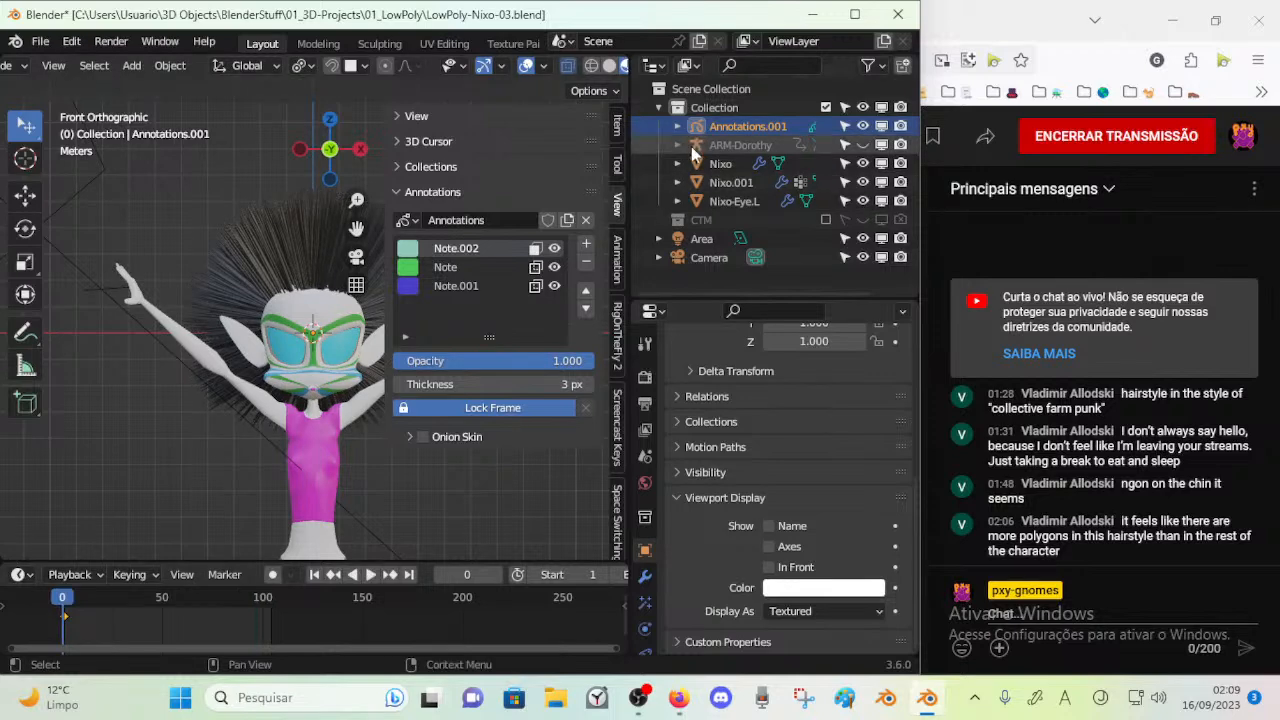
click(677, 126)
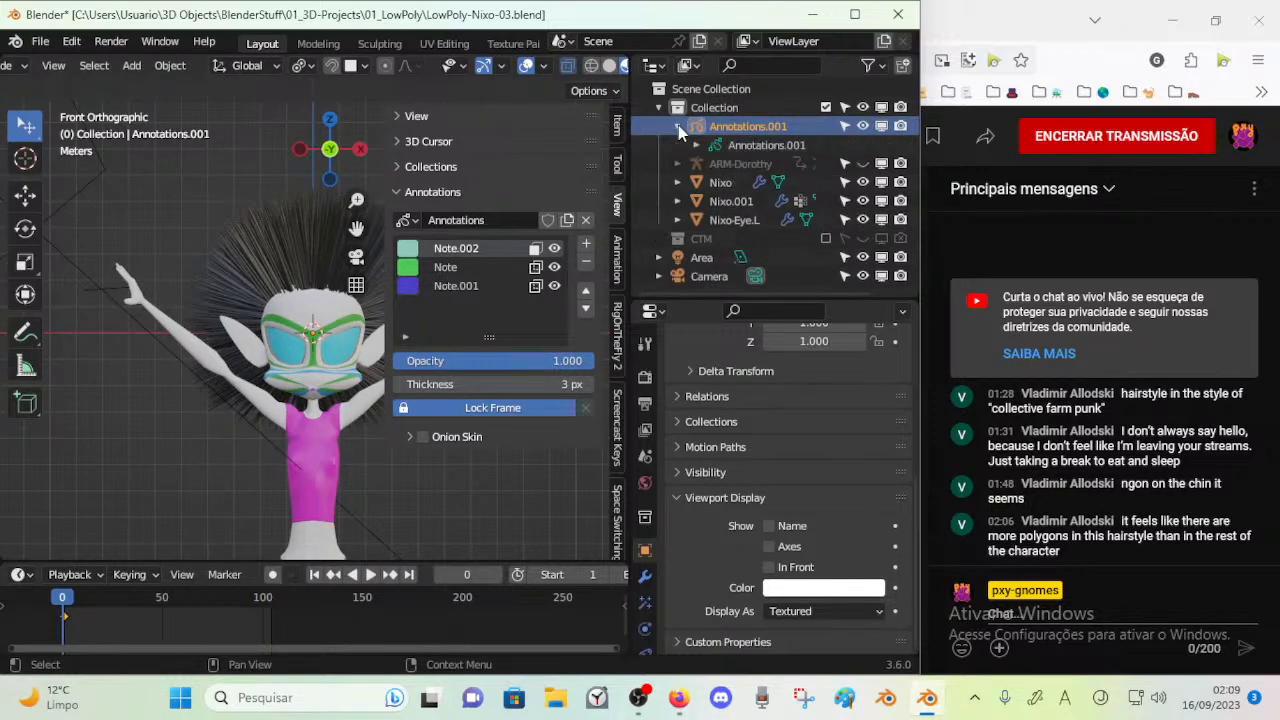
click(755, 147)
click(718, 128)
key(Delete)
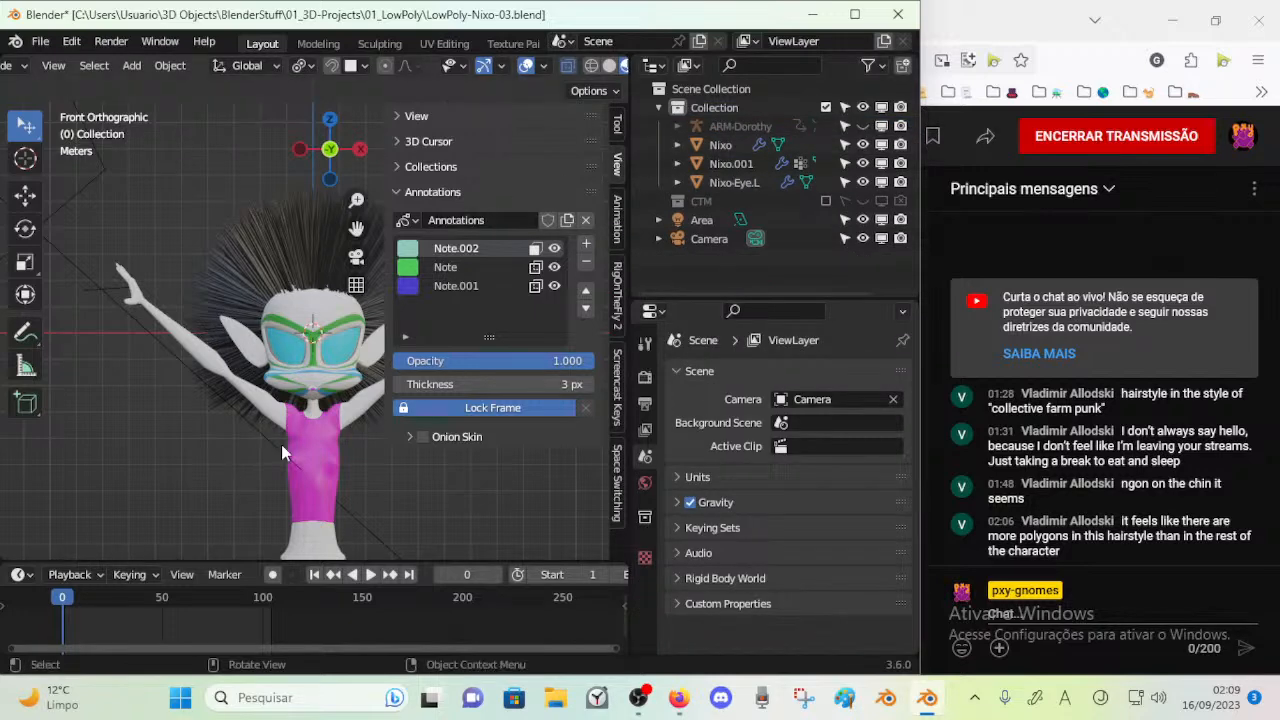
Hide the viewport sidebar and examine the character's head and hair from the front and side
key(n)
scroll(333, 376, up, 4)
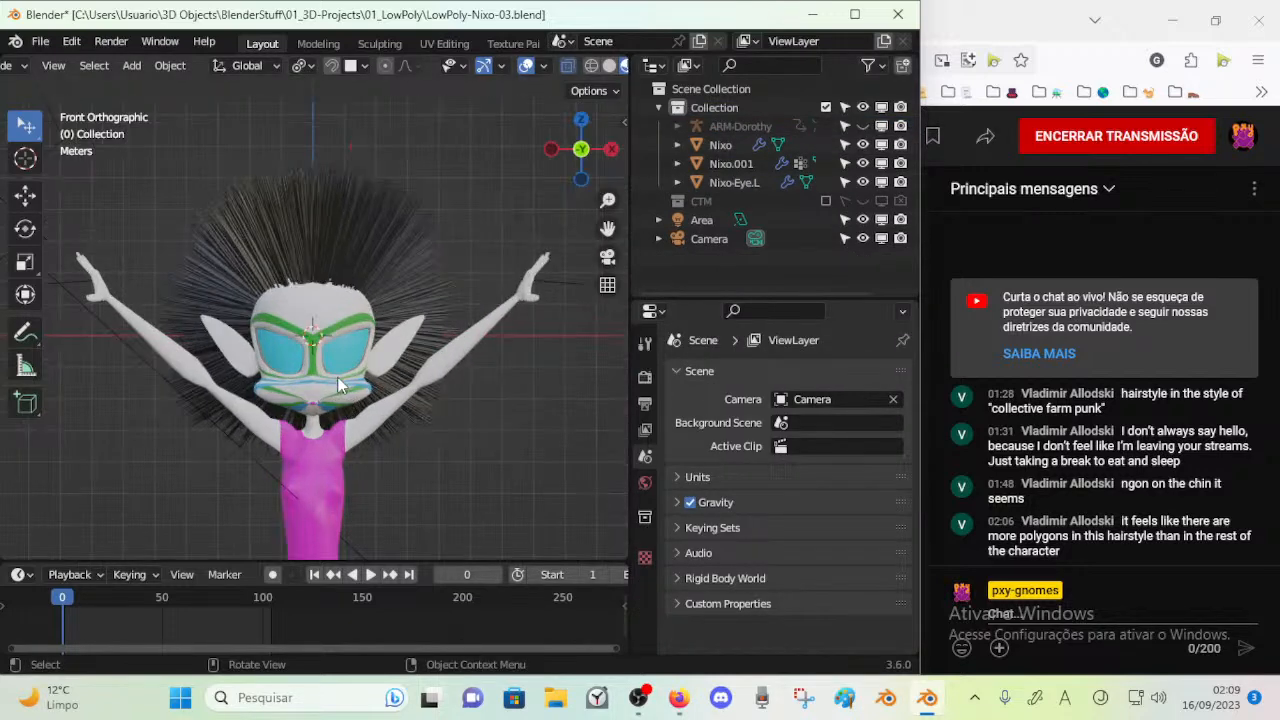
middle_drag(335, 377, 200, 380)
middle_drag(228, 301, 292, 312)
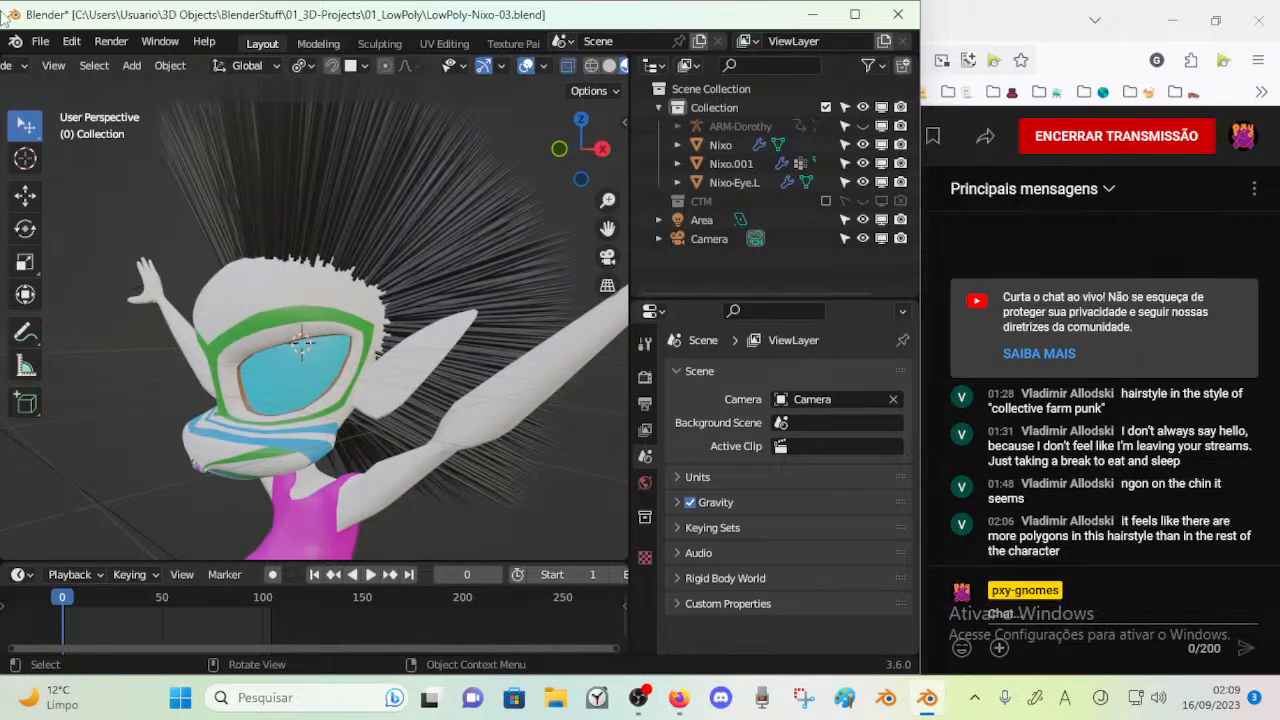
Select the head's Nixo.001 hair object and save the file
middle_drag(165, 250, 330, 315)
middle_drag(606, 411, 437, 374)
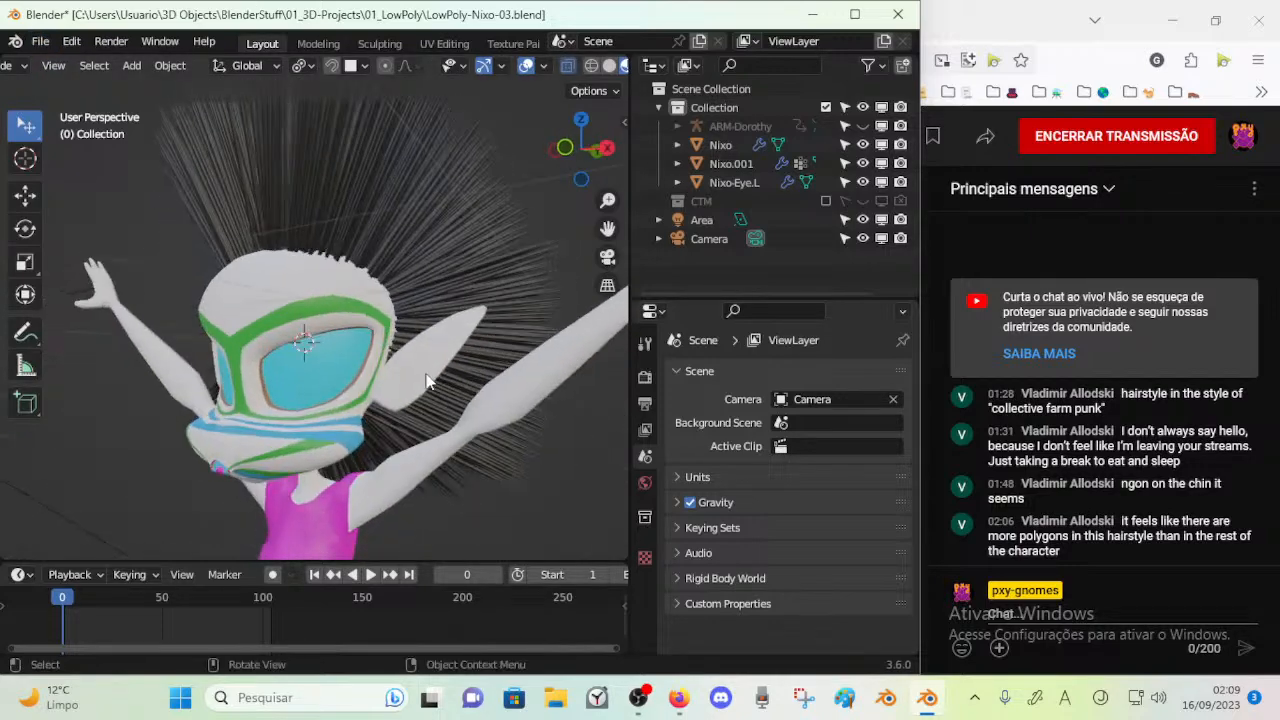
scroll(399, 362, down, 1)
click(379, 304)
middle_drag(377, 305, 449, 306)
key(ctrl+s)
middle_drag(316, 267, 349, 196)
middle_drag(385, 293, 490, 300)
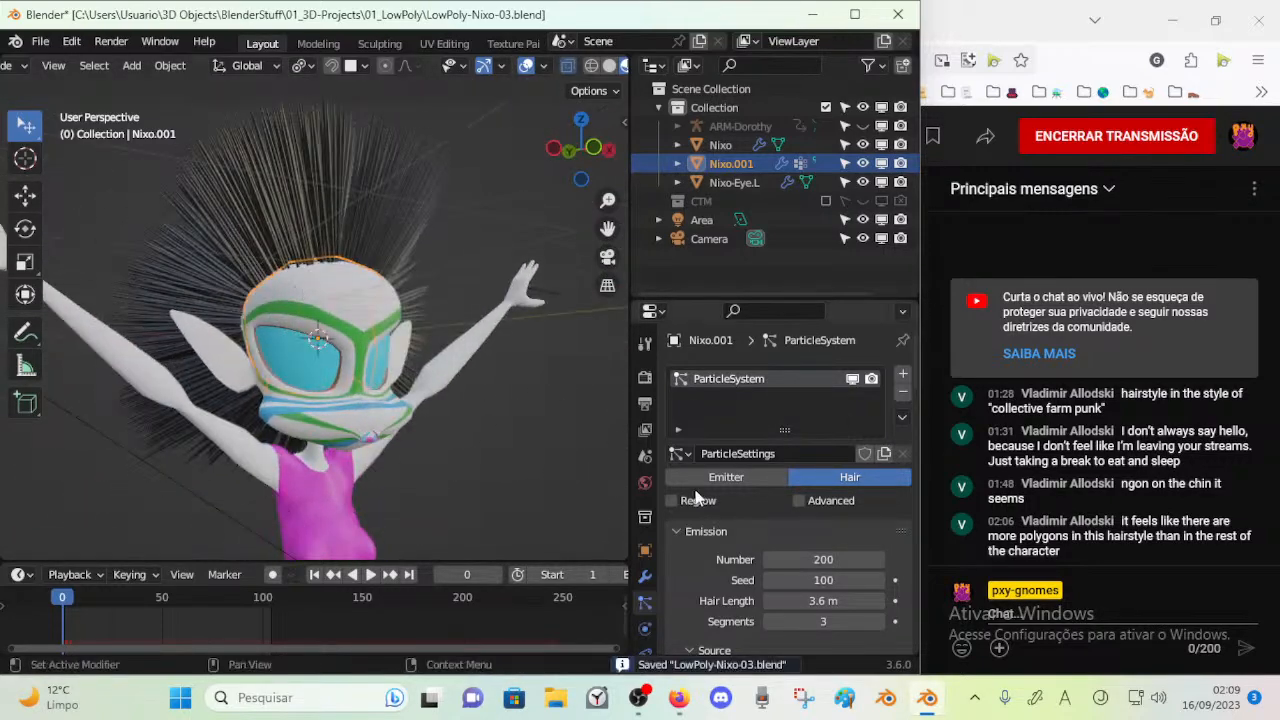
Set the hair emission segments to 4 and briefly play the animation to test the hair
scroll(708, 566, down, 5)
scroll(713, 562, down, 4)
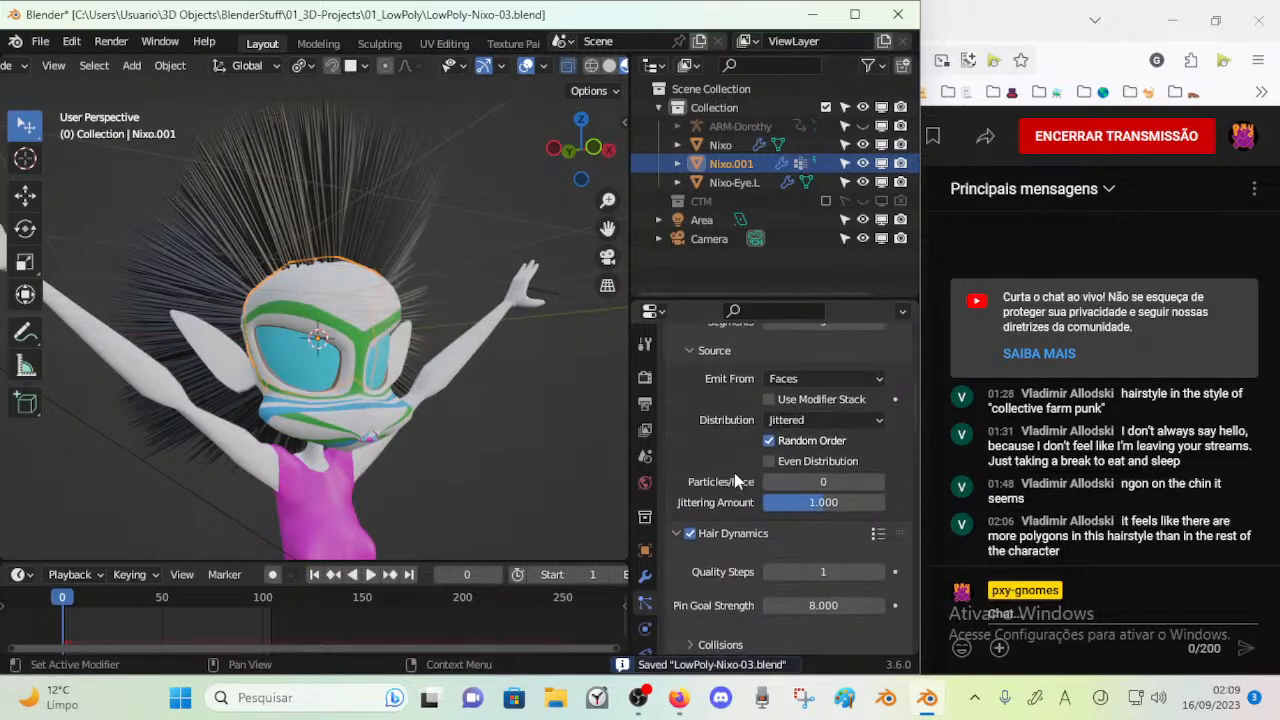
scroll(734, 472, up, 4)
click(879, 398)
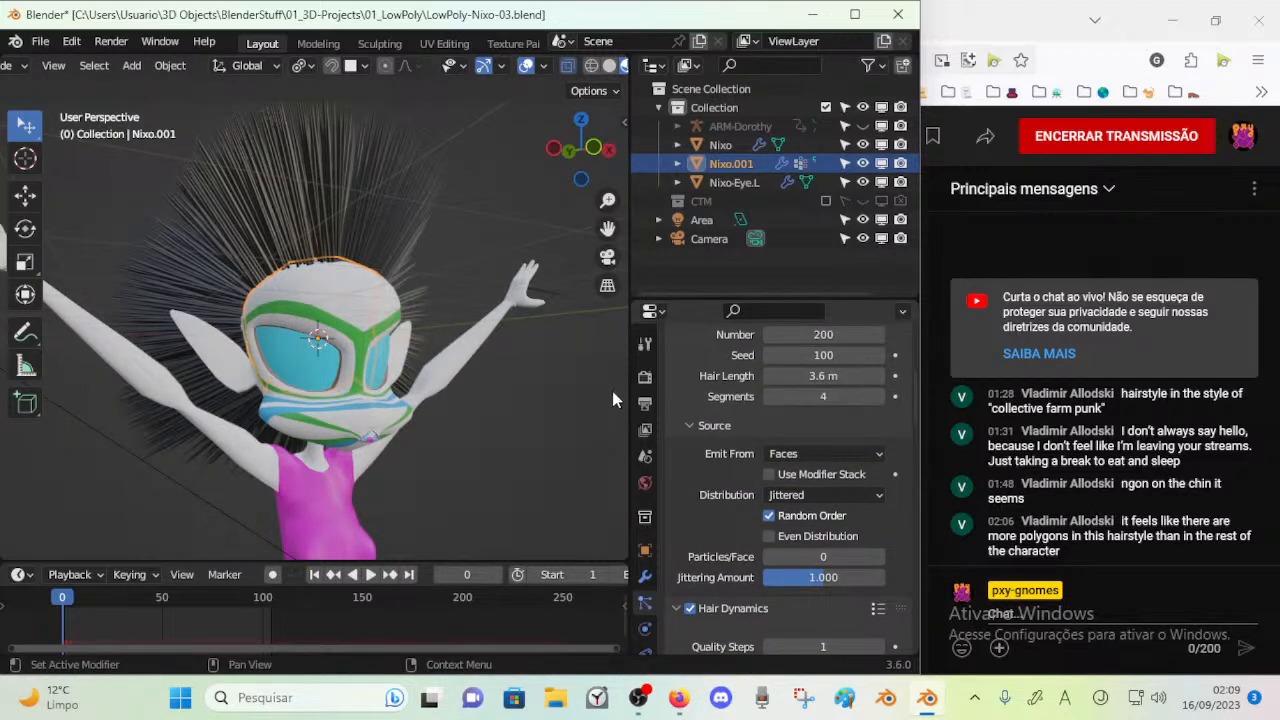
key(space)
key(space)
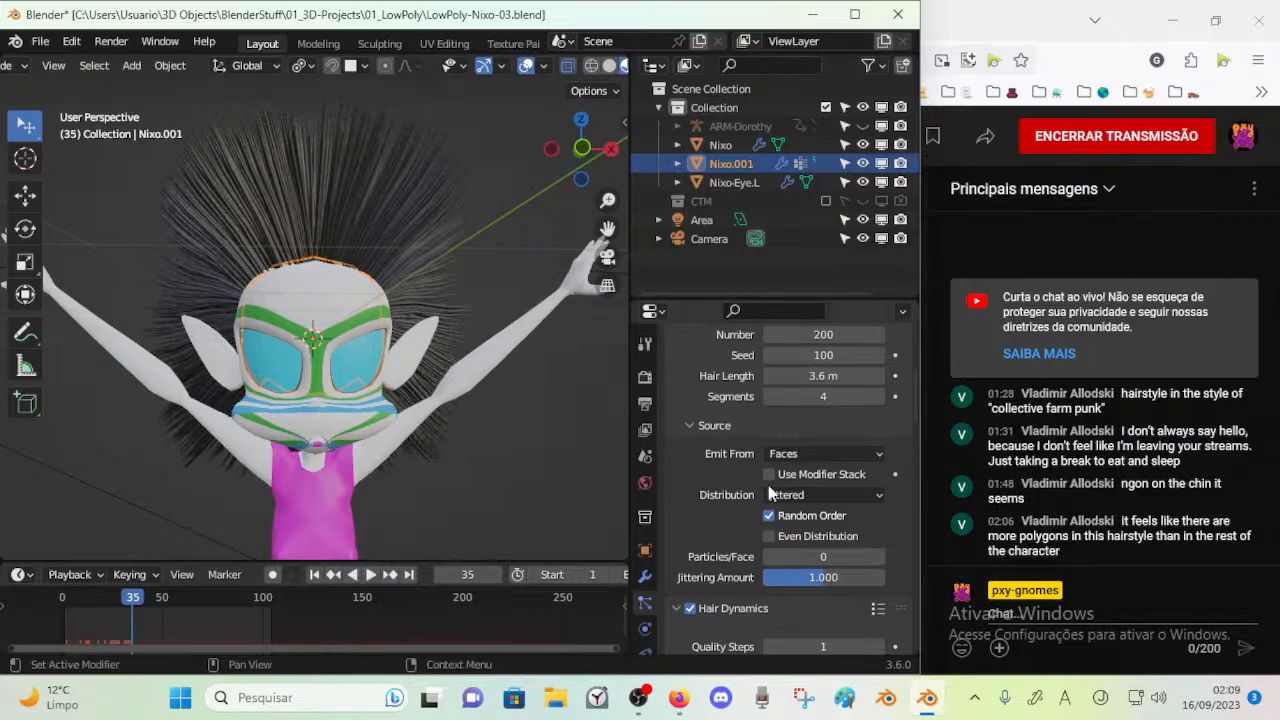
Play the hair simulation from frame 0 and examine the hair's movement from a three-quarter angle, both far and close
scroll(773, 530, down, 5)
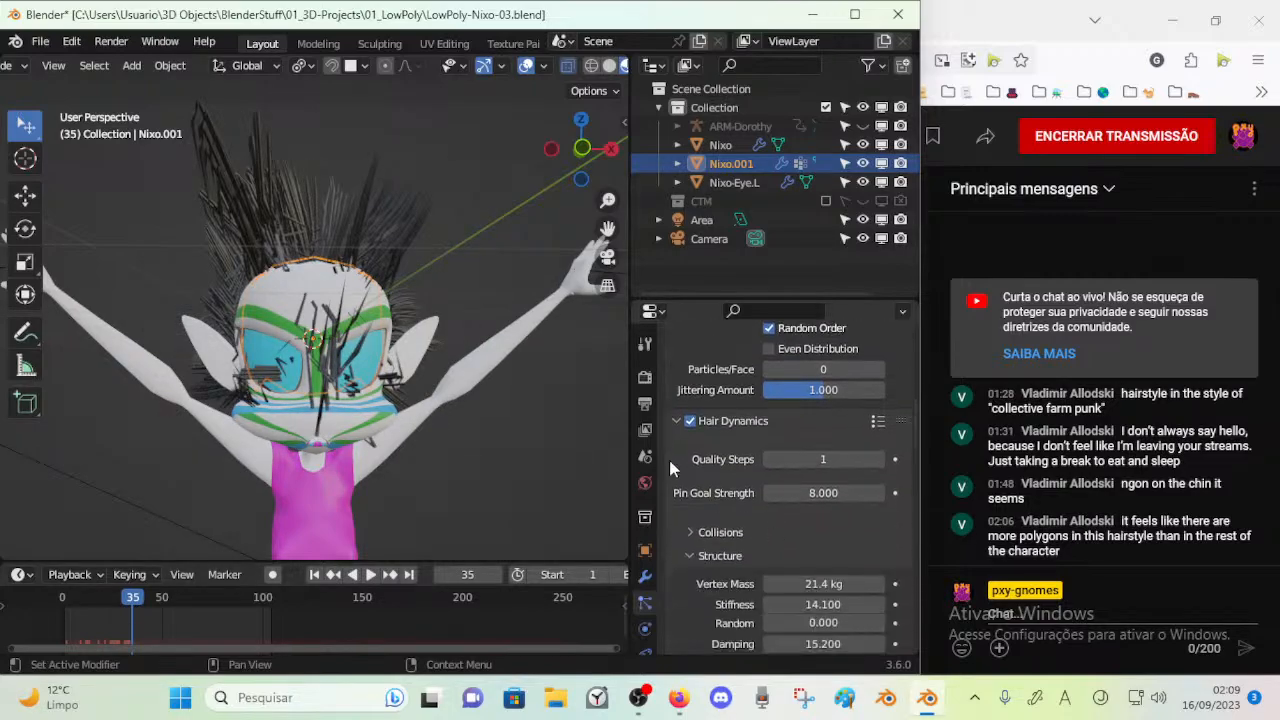
key(space)
middle_drag(402, 341, 316, 378)
scroll(314, 384, down, 6)
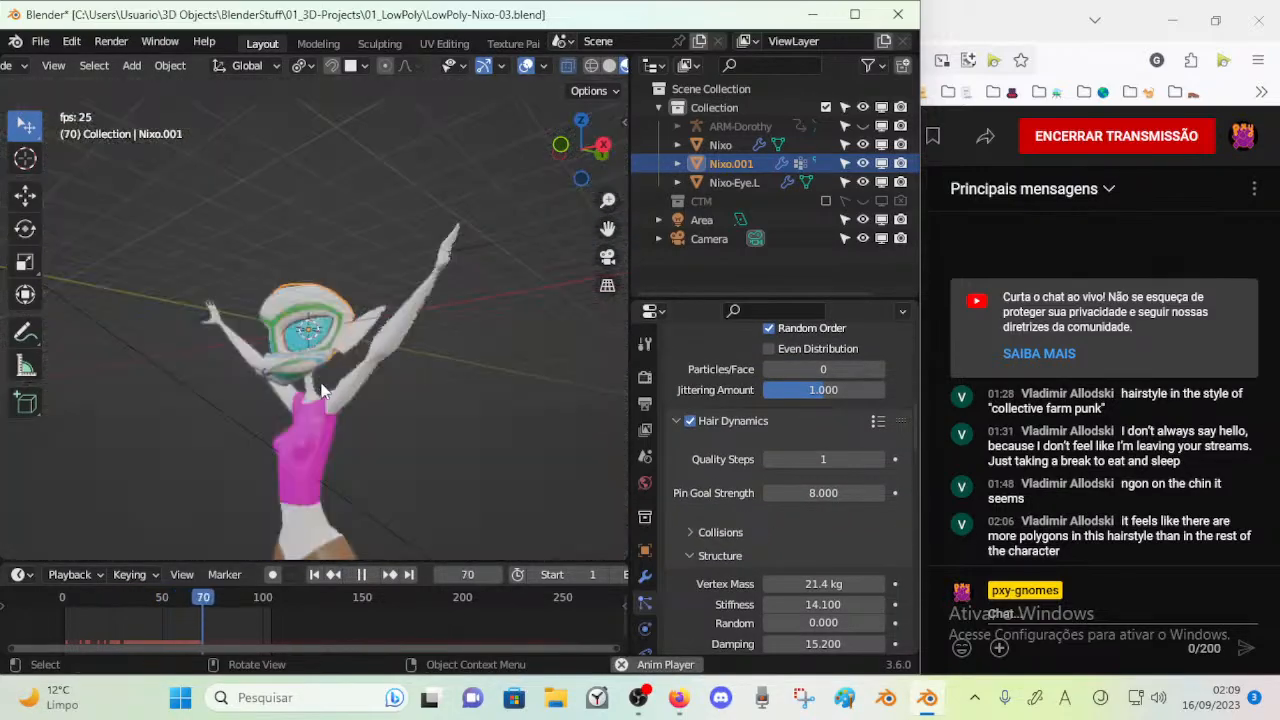
scroll(340, 405, up, 4)
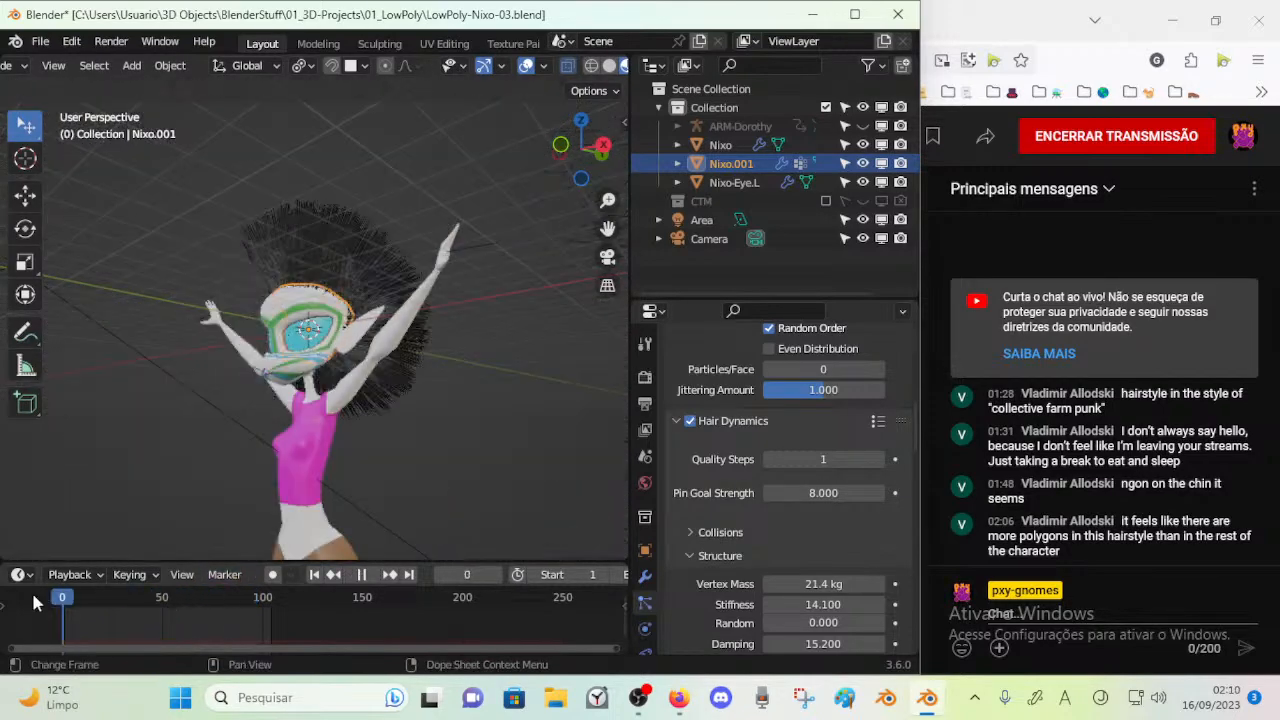
scroll(179, 478, up, 5)
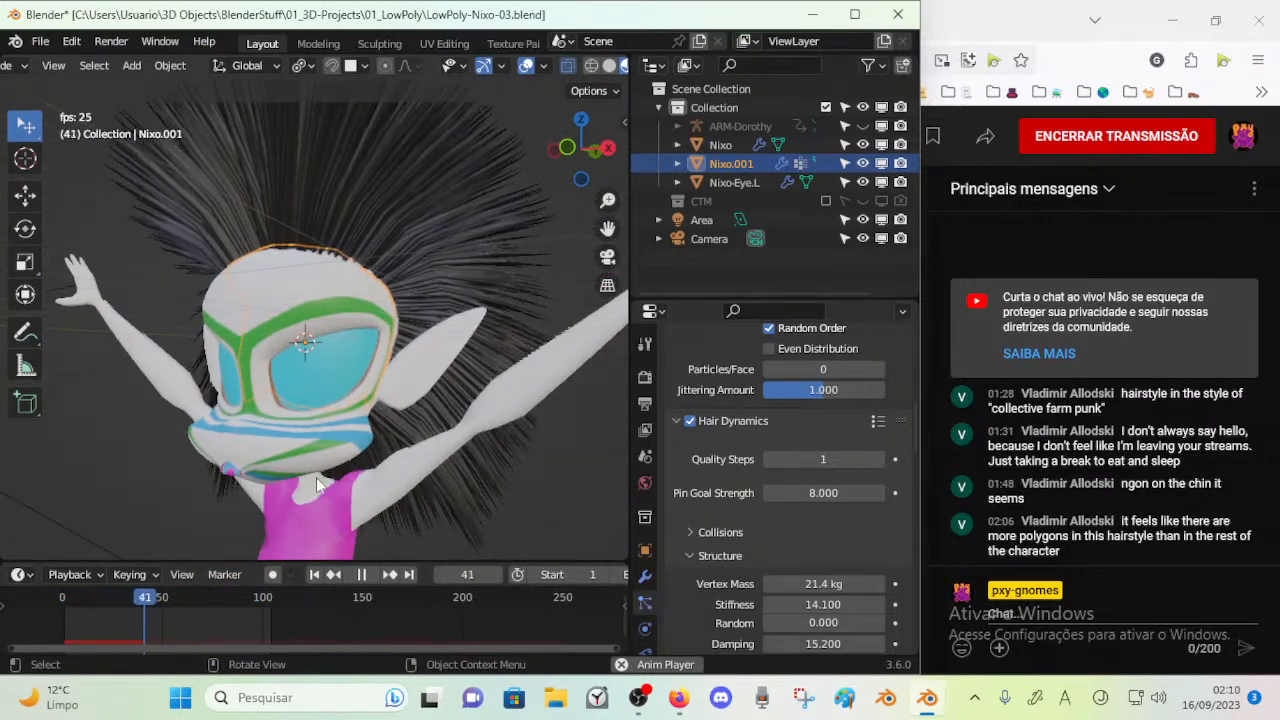
key(space)
scroll(732, 480, down, 3)
scroll(732, 480, up, 3)
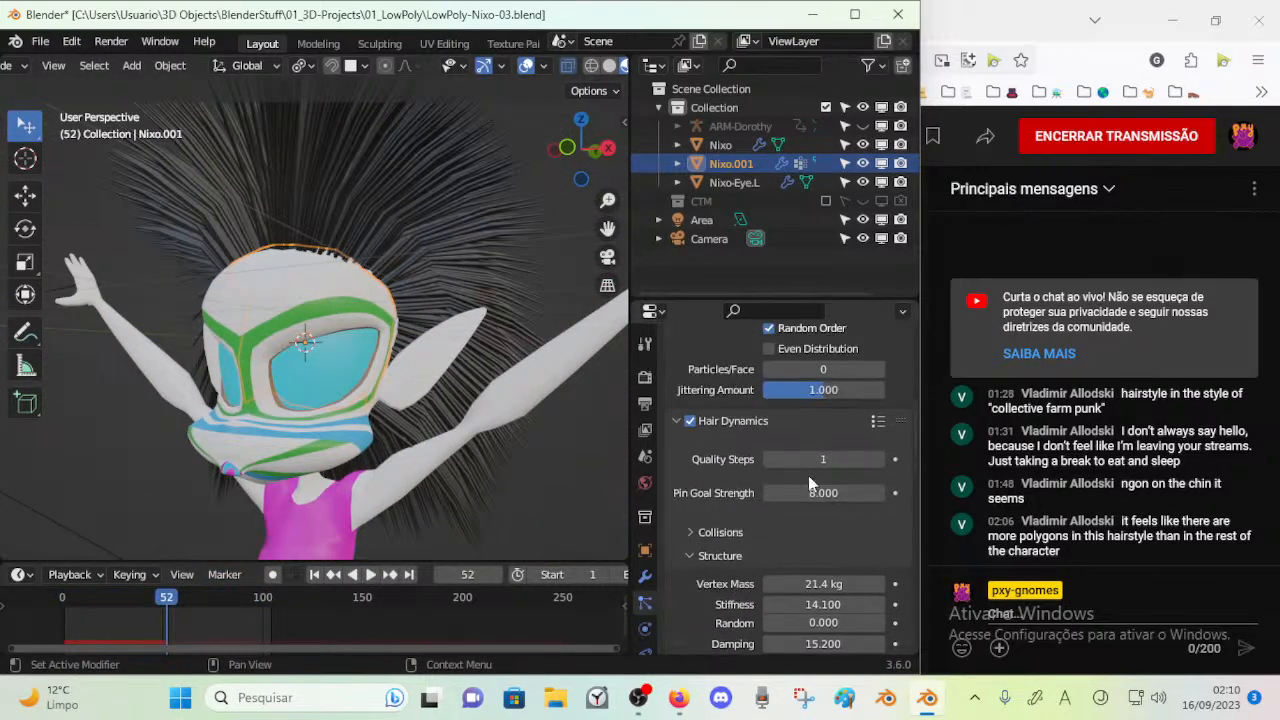
Collapse the Hair Dynamics settings and expand the particle system's Render settings
click(672, 423)
click(672, 423)
click(672, 423)
click(677, 472)
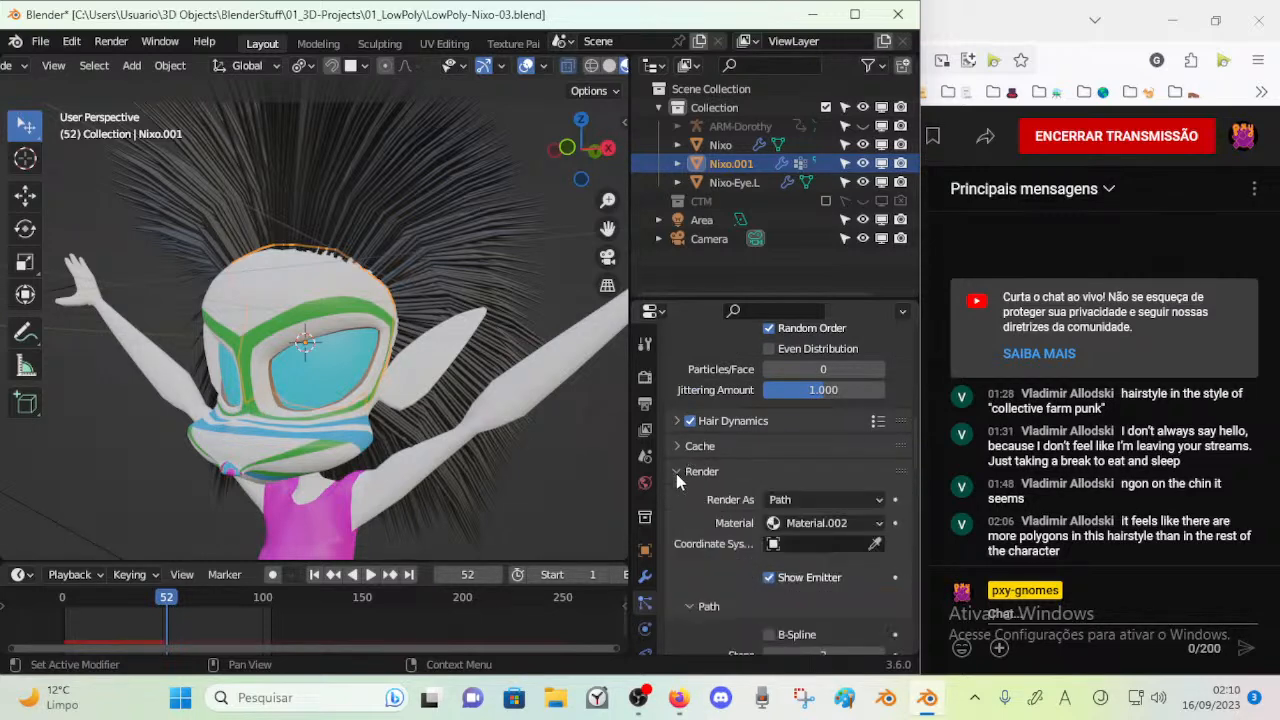
click(677, 473)
click(672, 468)
Try rendering the hair as Object, checking it during playback and in rendered shading before returning to material preview
click(808, 497)
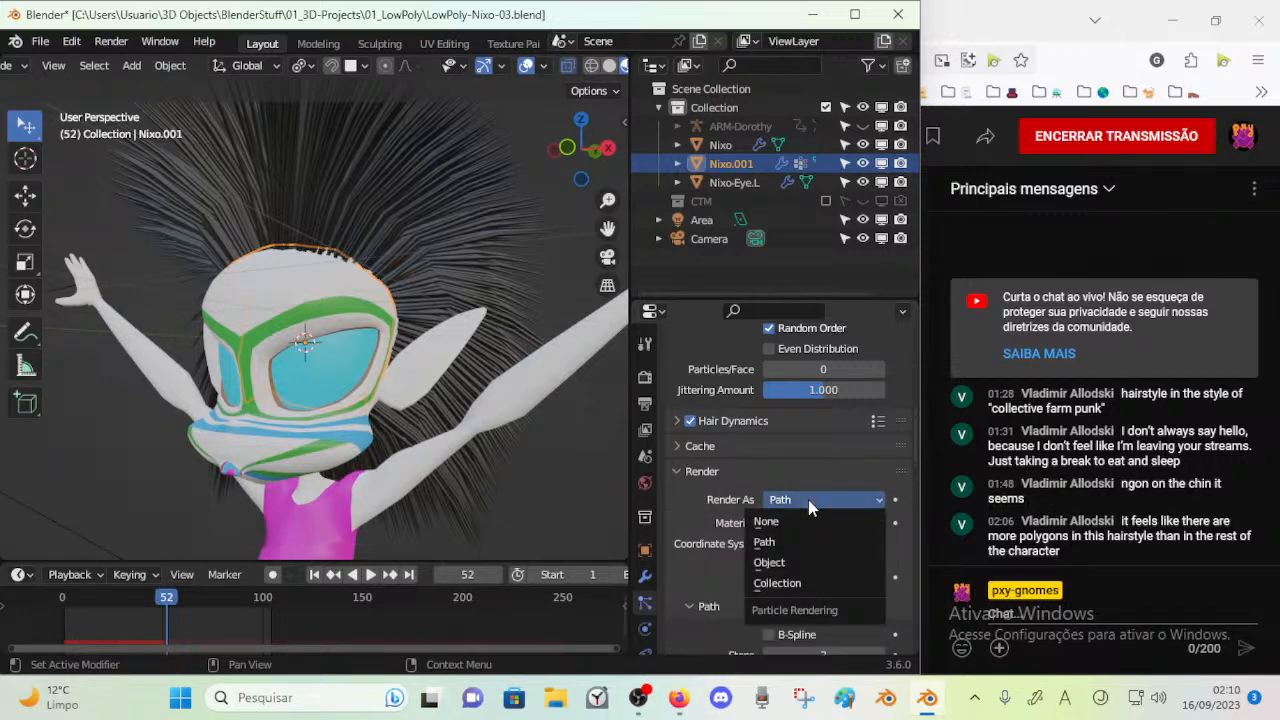
click(797, 563)
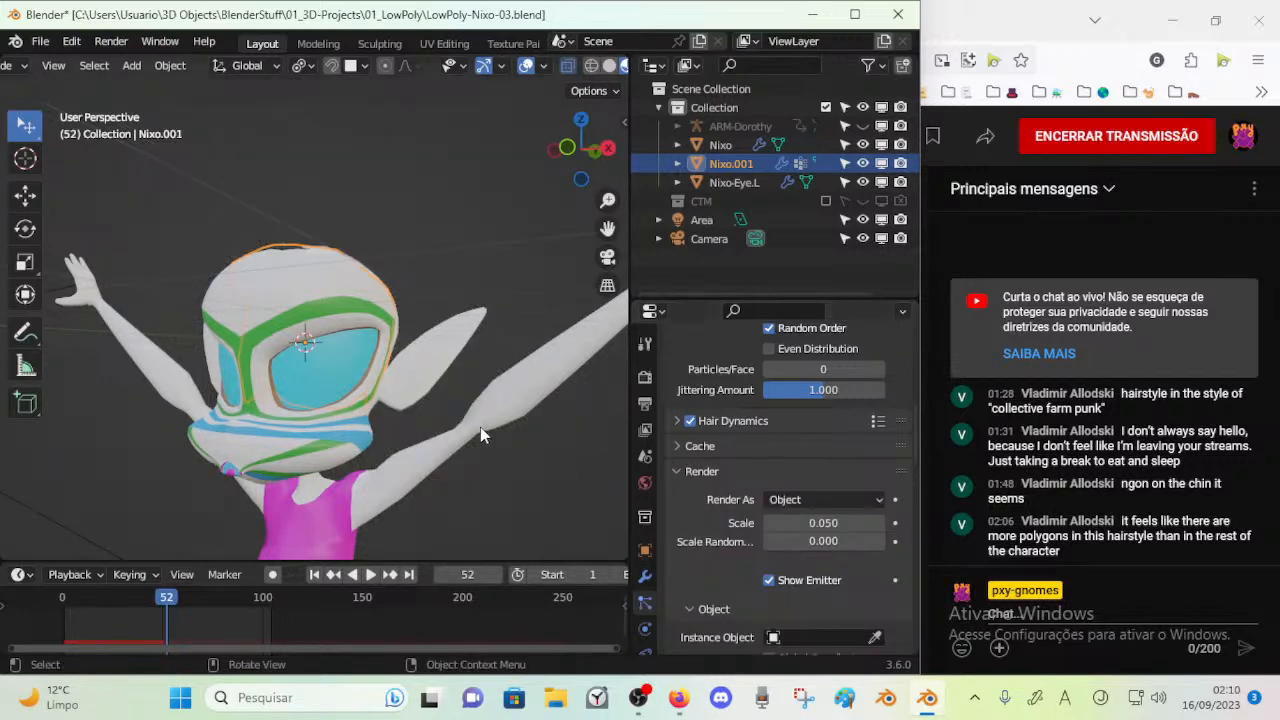
key(space)
key(space)
scroll(601, 68, right, 2)
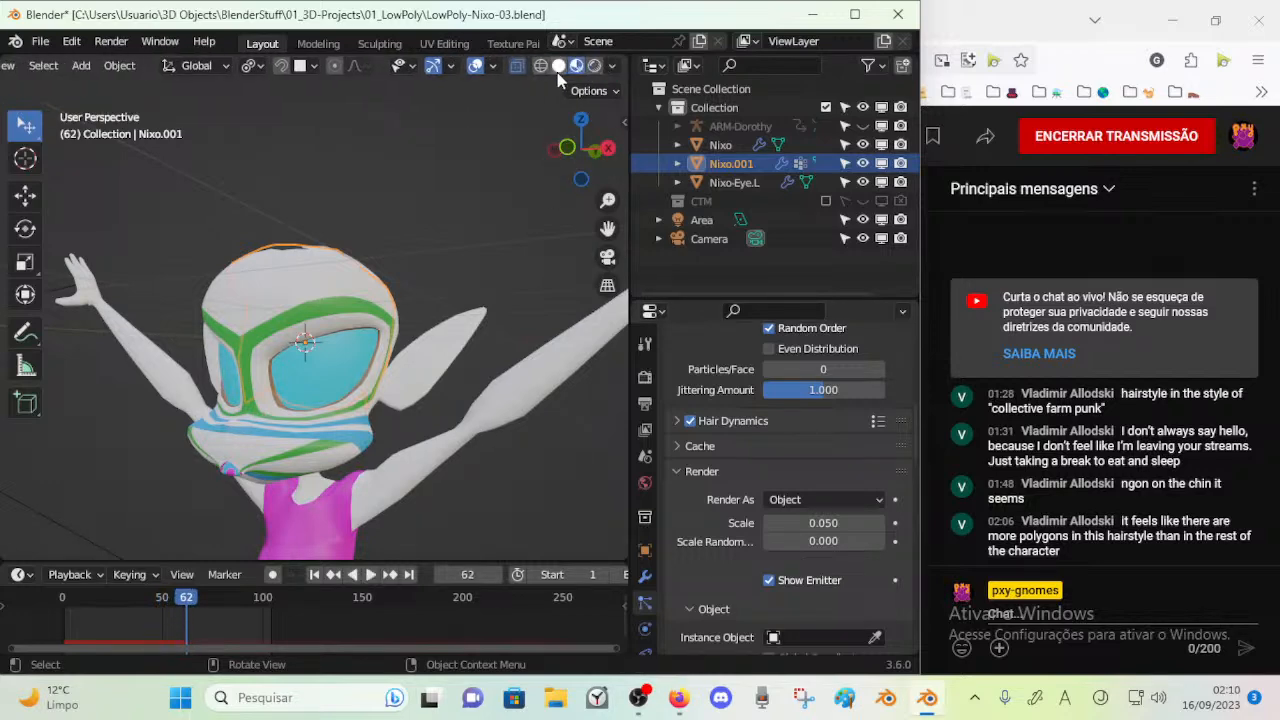
click(594, 66)
click(577, 66)
Try rendering the hair as None and return Render As to Path
click(780, 500)
click(776, 524)
click(791, 500)
click(791, 500)
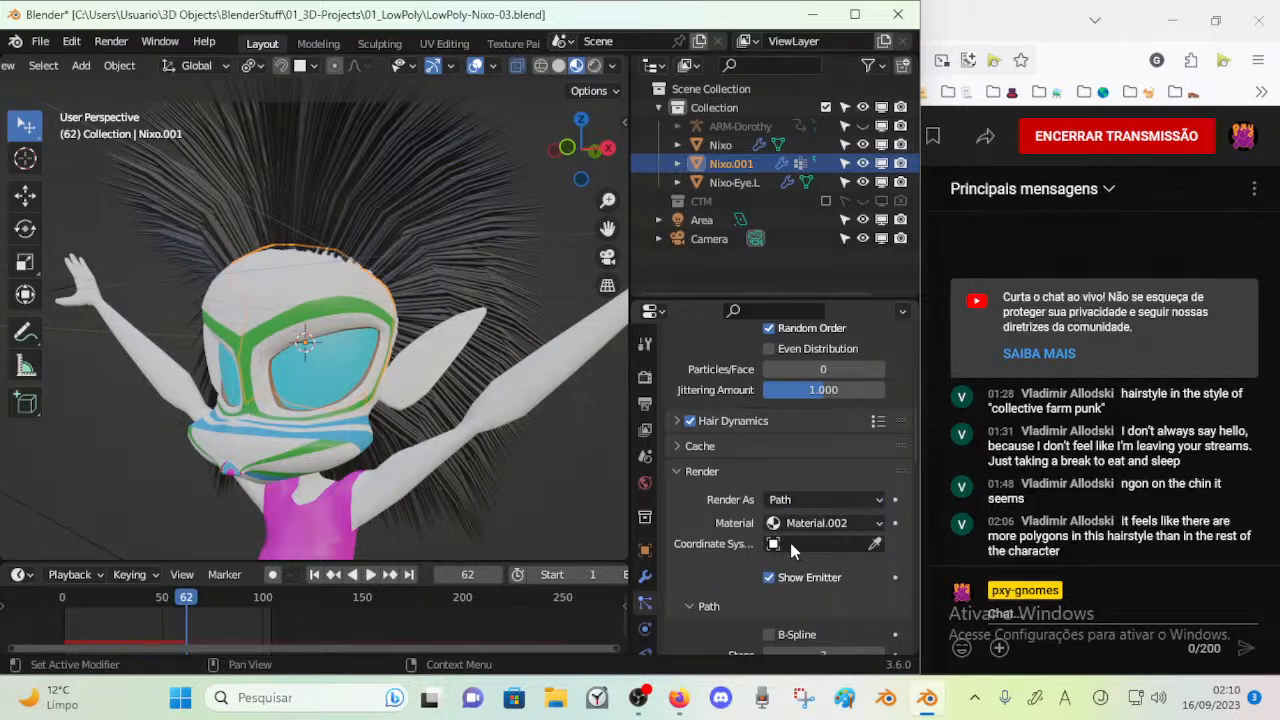
click(780, 541)
Enable B-Spline for the hair paths and play the animation to preview the result
scroll(720, 515, down, 3)
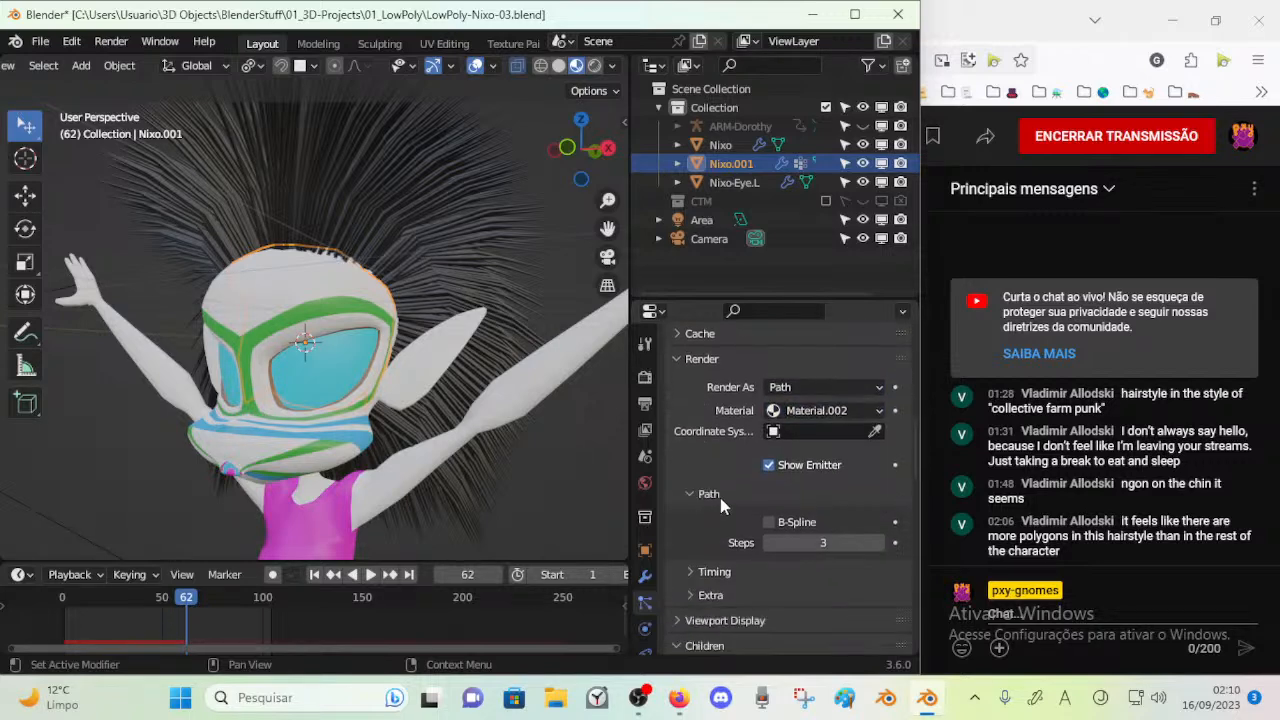
scroll(750, 490, down, 2)
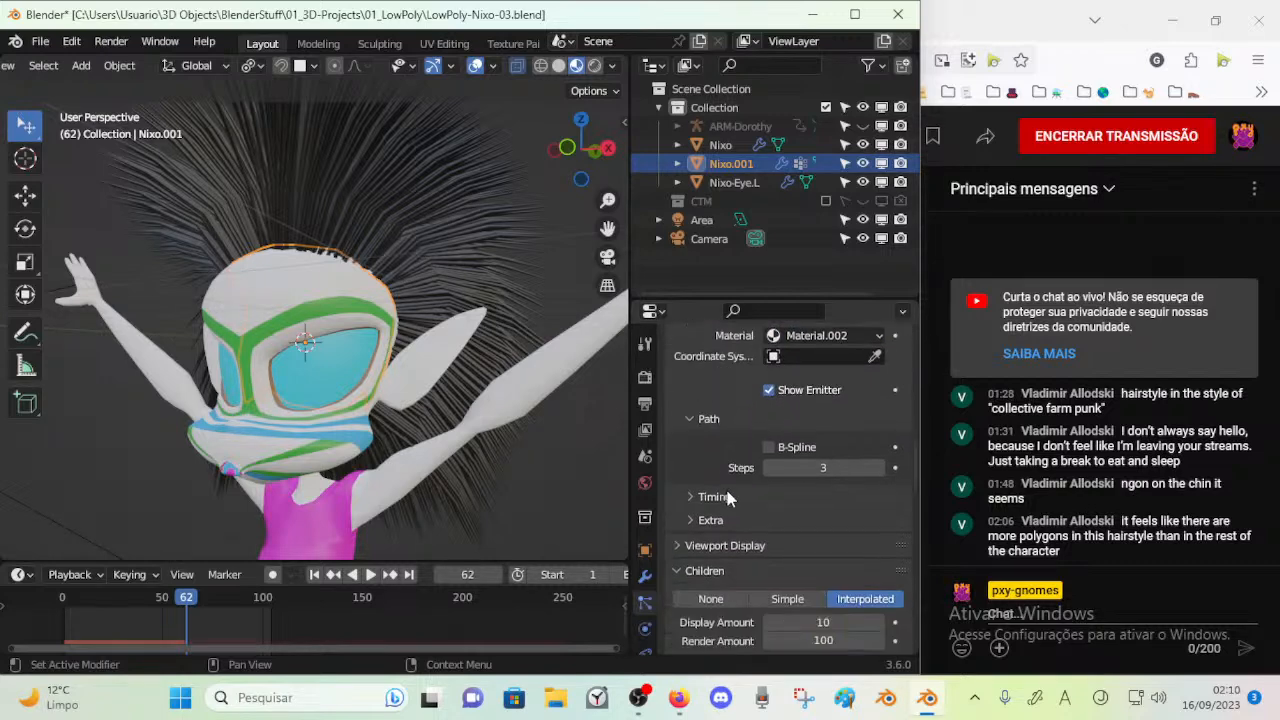
click(769, 448)
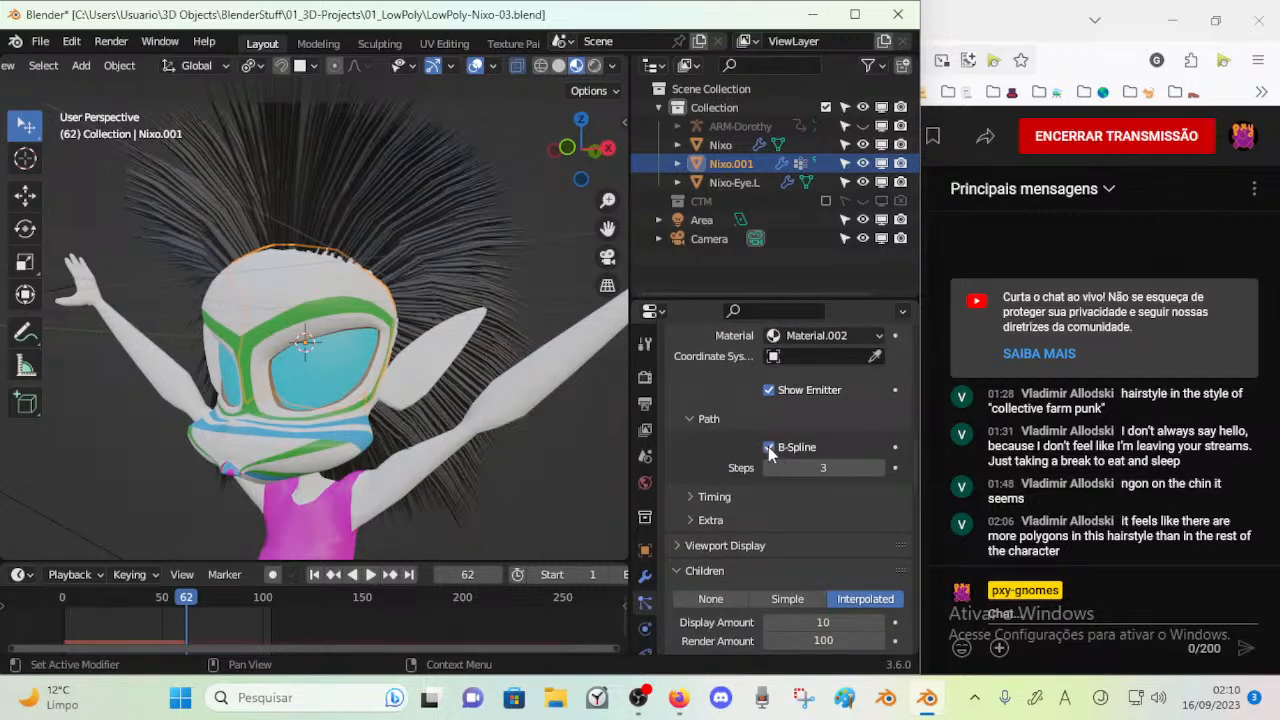
key(space)
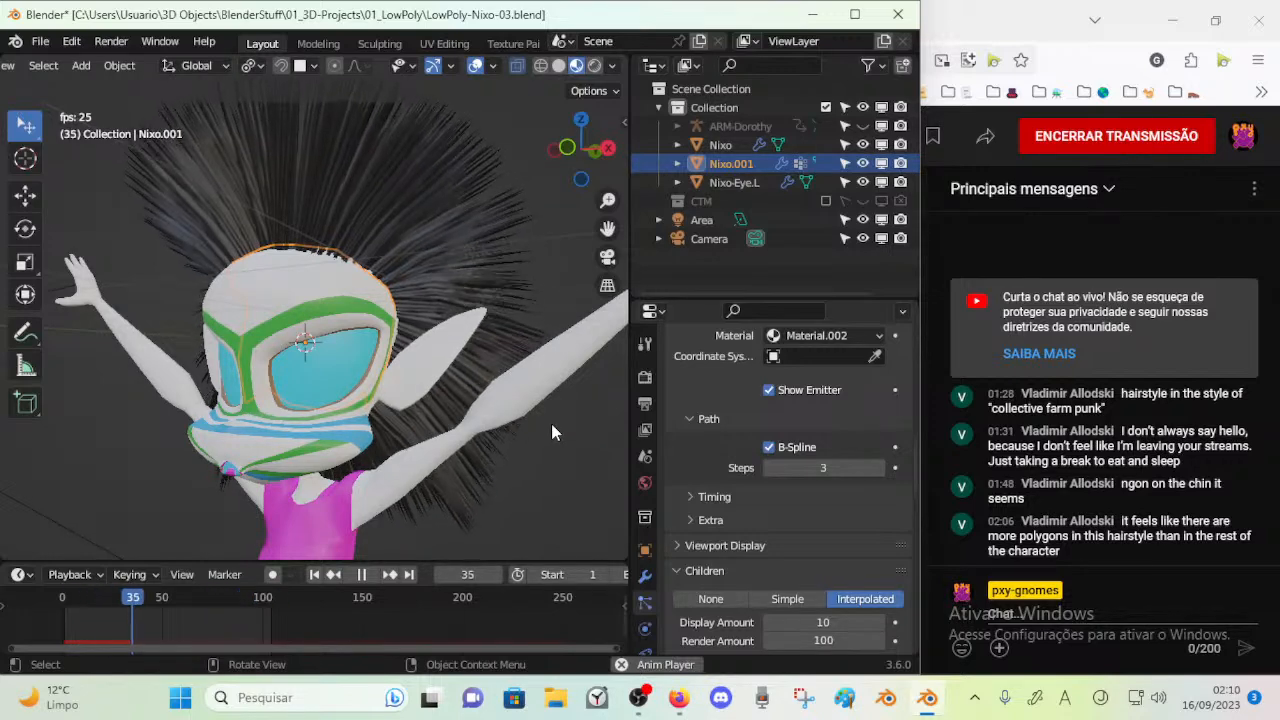
key(space)
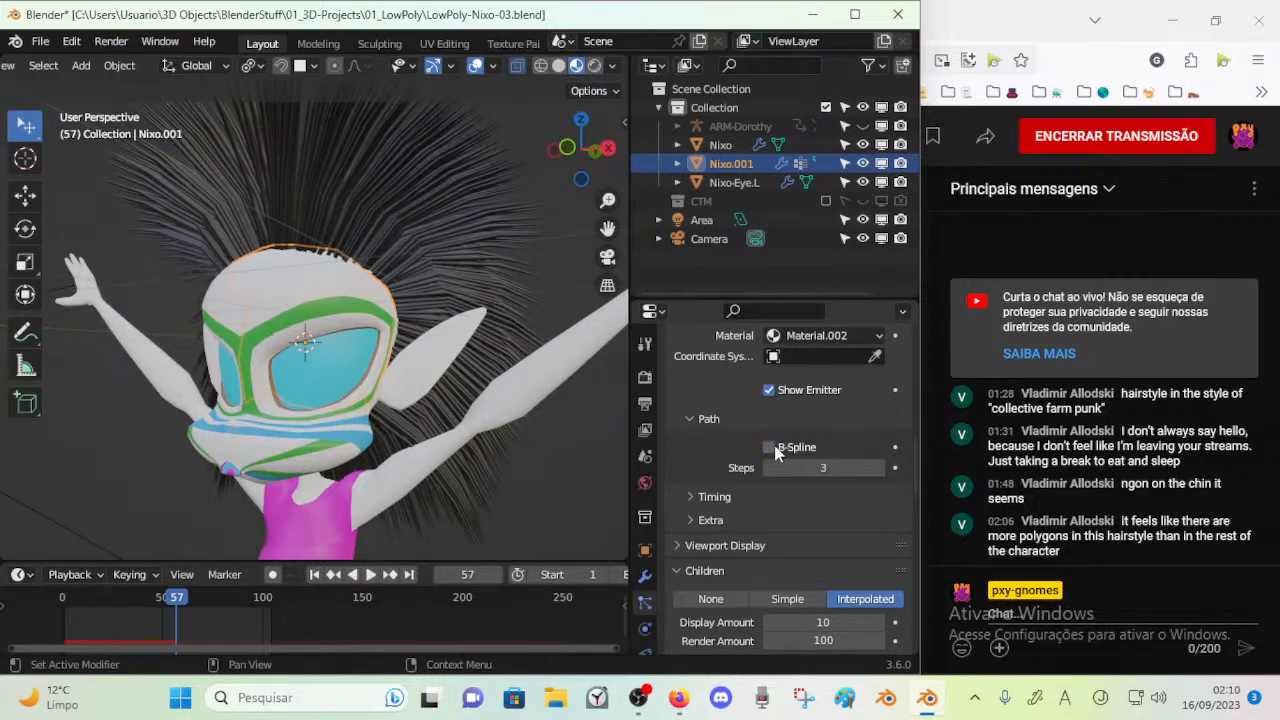
Compare the hair with B-Spline off and on during playback, leaving B-Spline disabled
click(769, 447)
key(space)
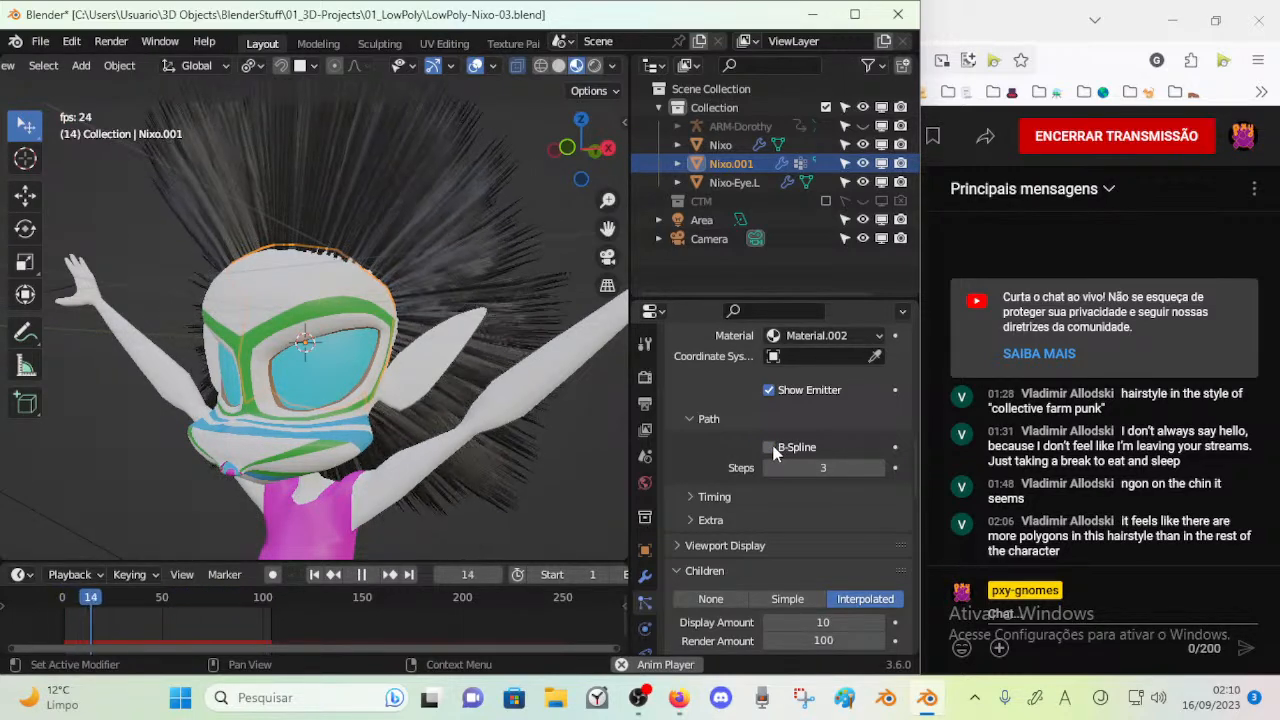
key(space)
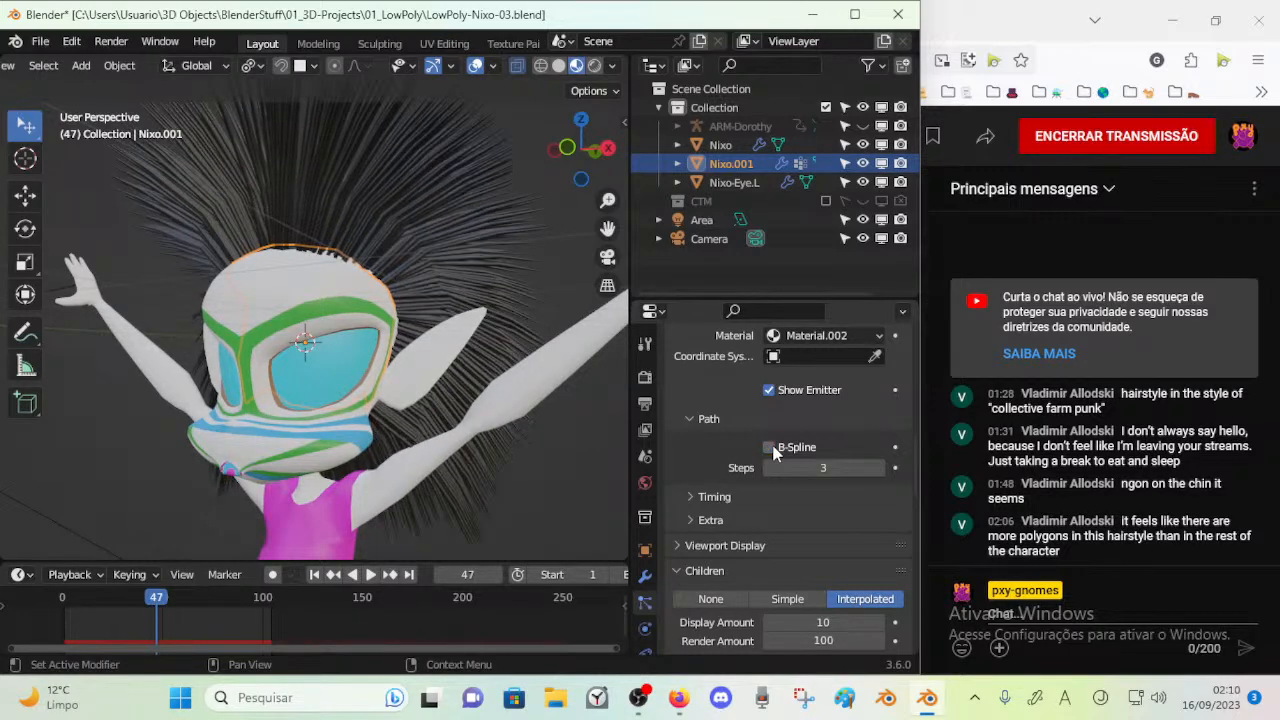
click(769, 449)
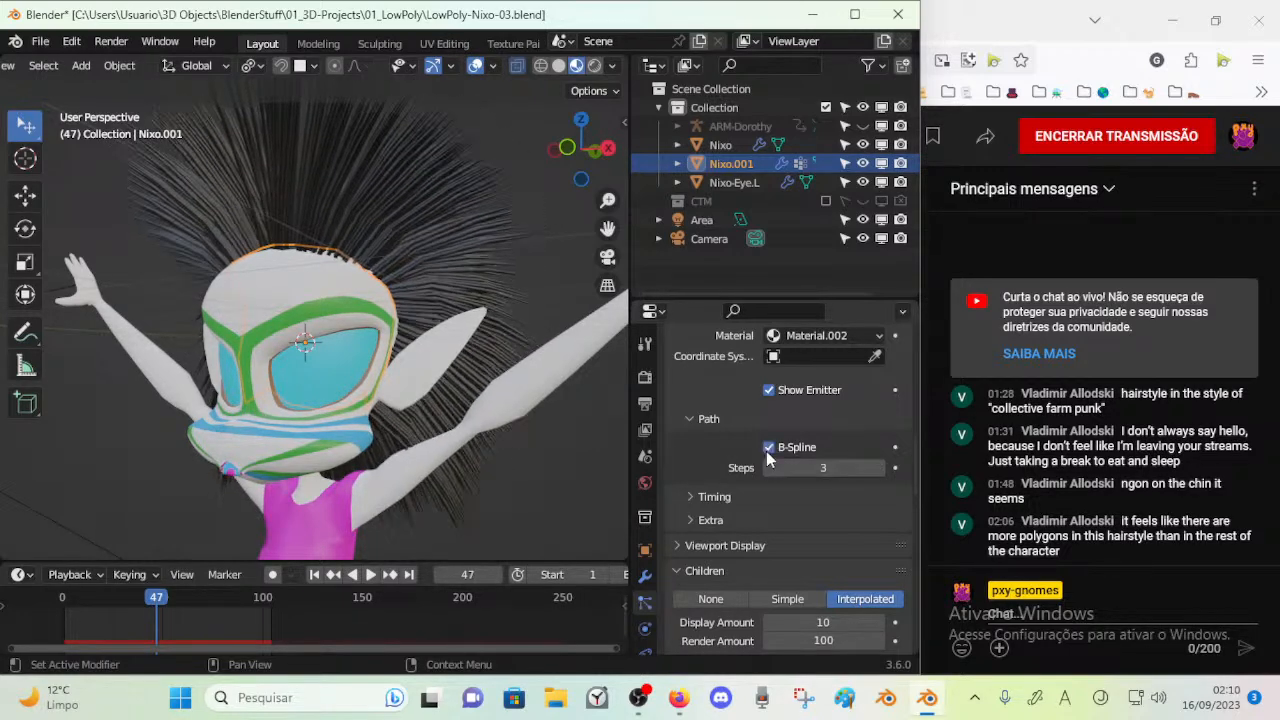
click(769, 448)
key(space)
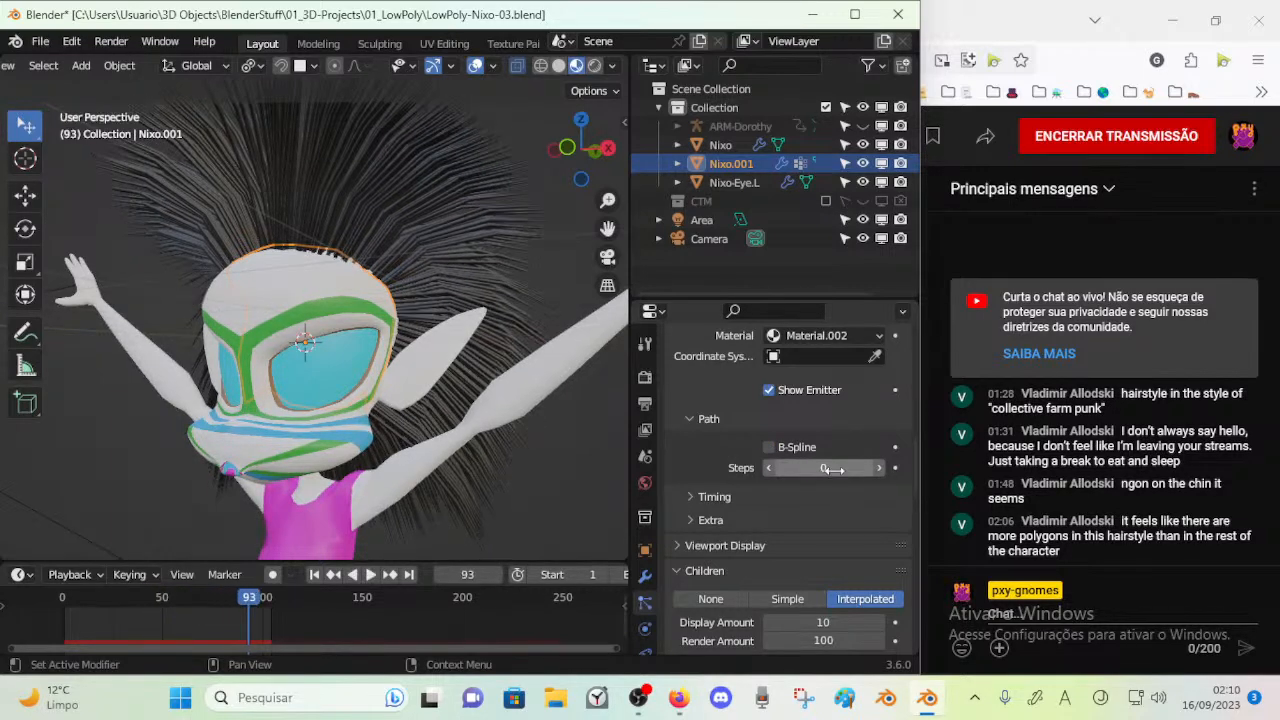
Try hair path steps of 3 and 0 while playing the animation
click(822, 468)
text(3)
key(Return)
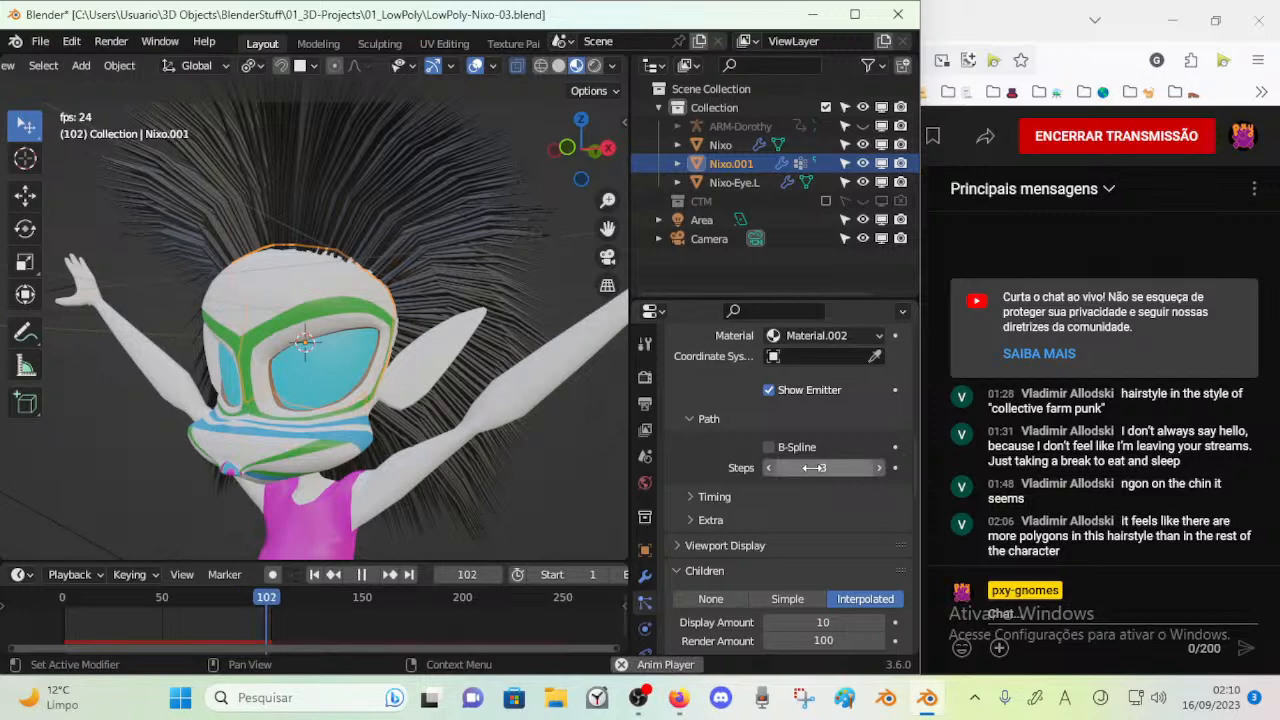
click(818, 468)
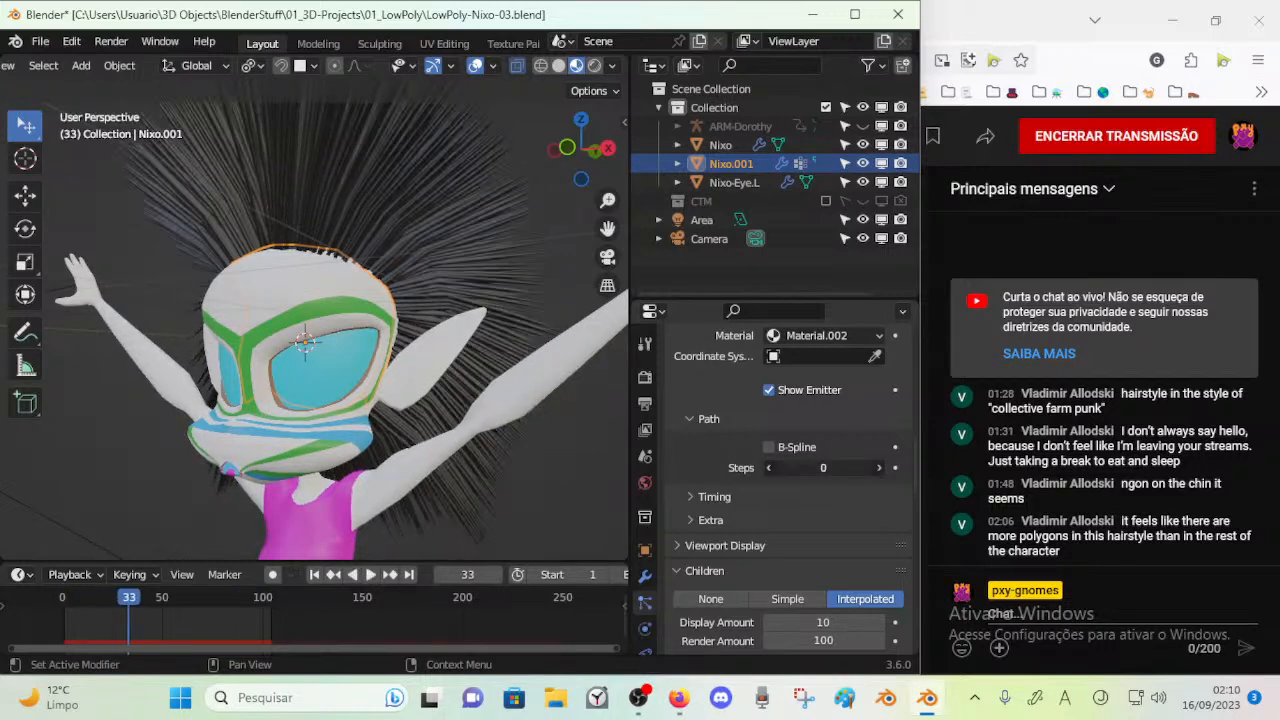
text(0)
key(Return)
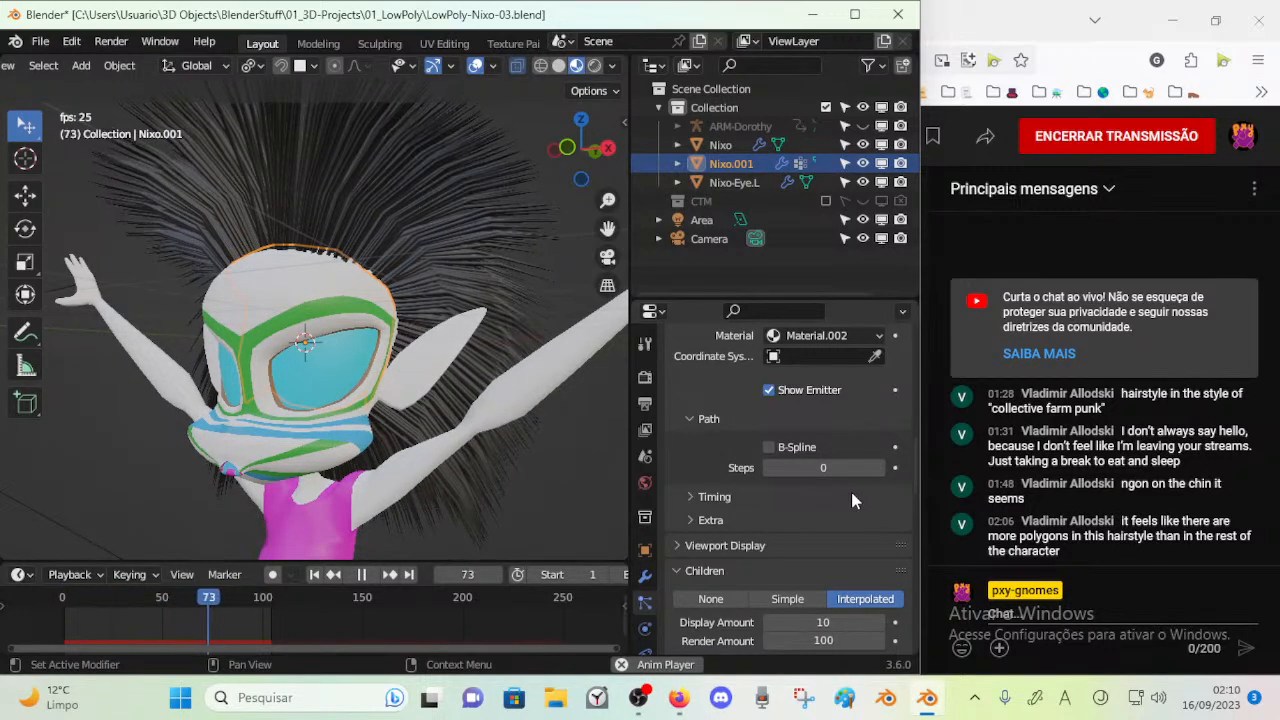
Compare hair path steps of 1 and 2 during playback, settle on 1 and stop the animation
click(879, 470)
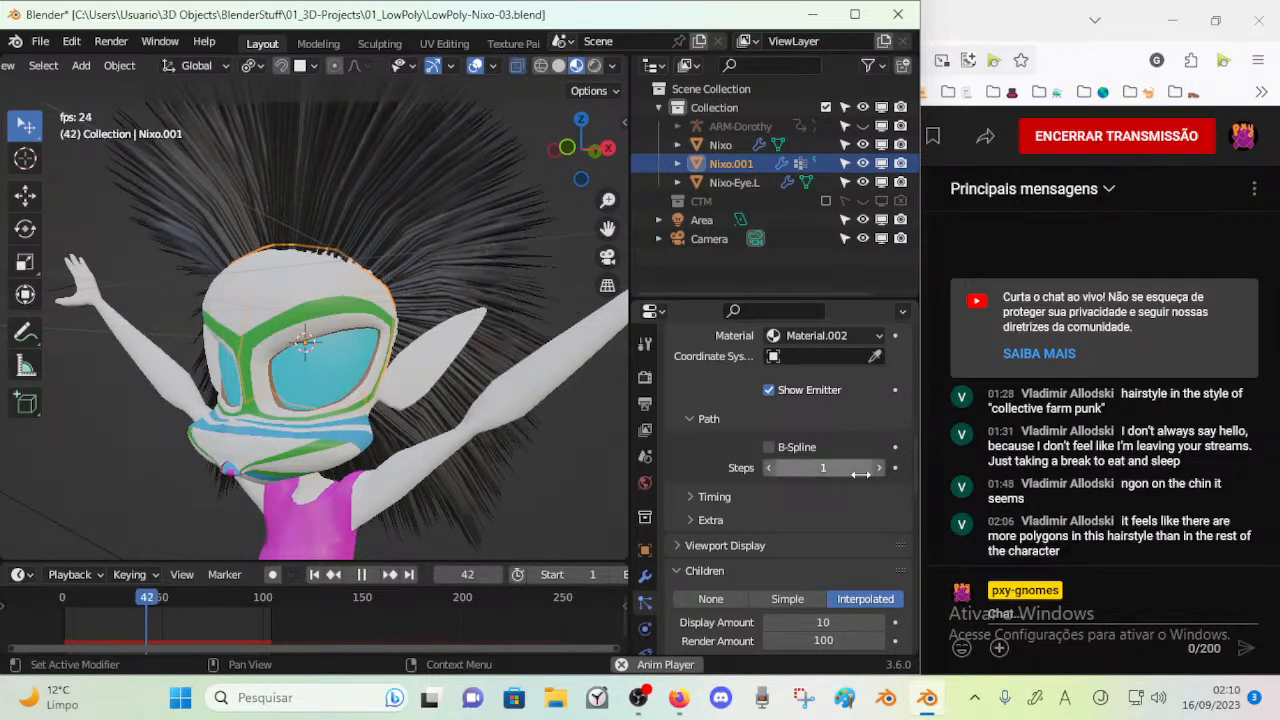
click(878, 468)
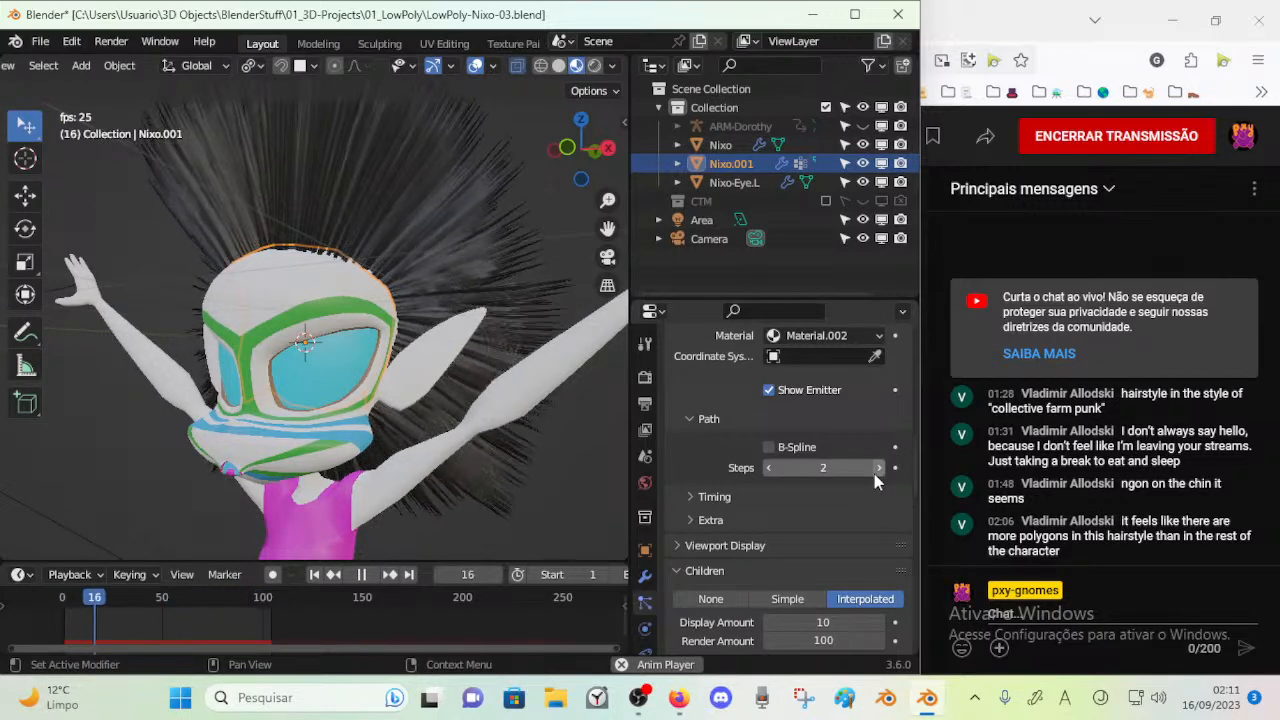
click(769, 468)
key(space)
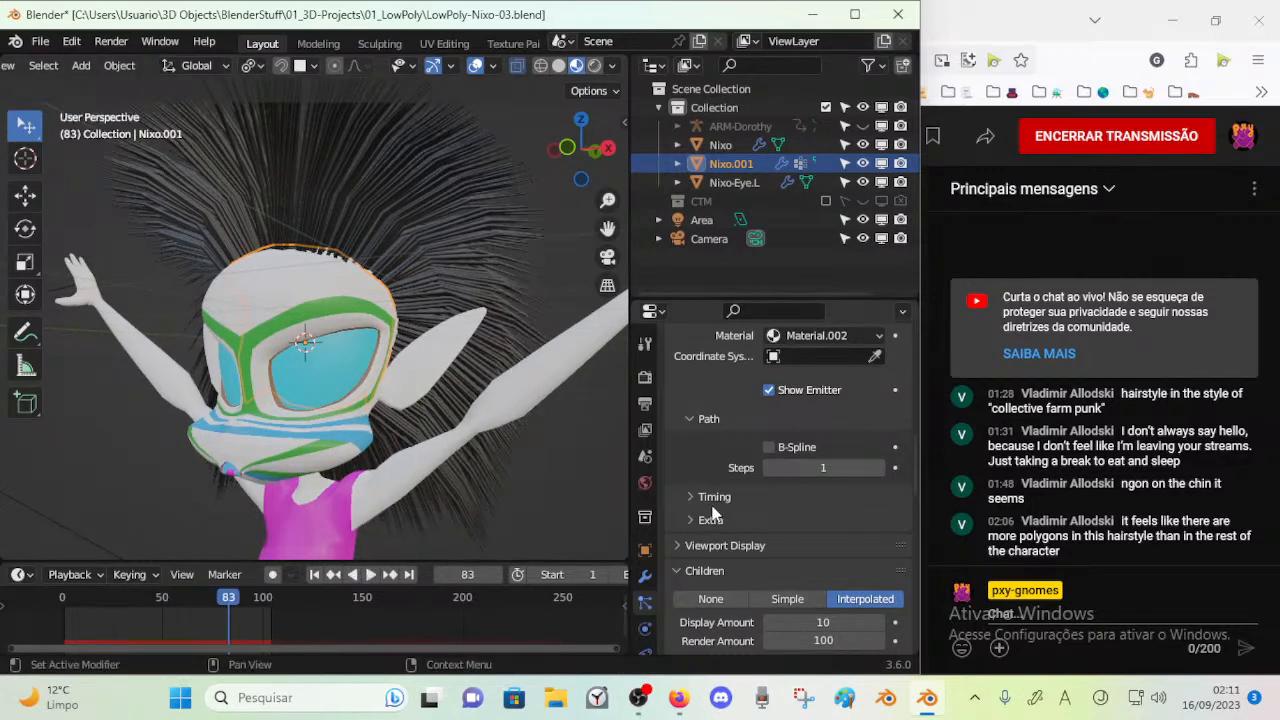
Expand the hair's Timing and Viewport Display settings
click(688, 496)
scroll(700, 465, up, 4)
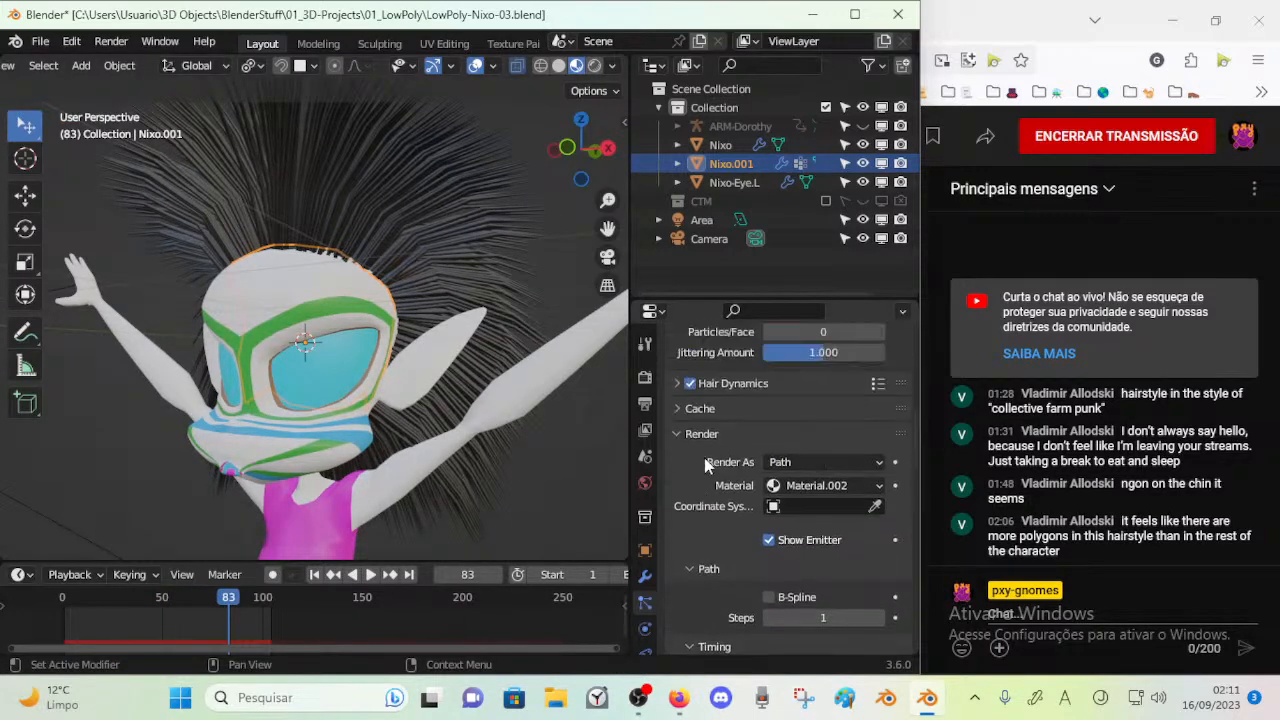
scroll(697, 495, down, 10)
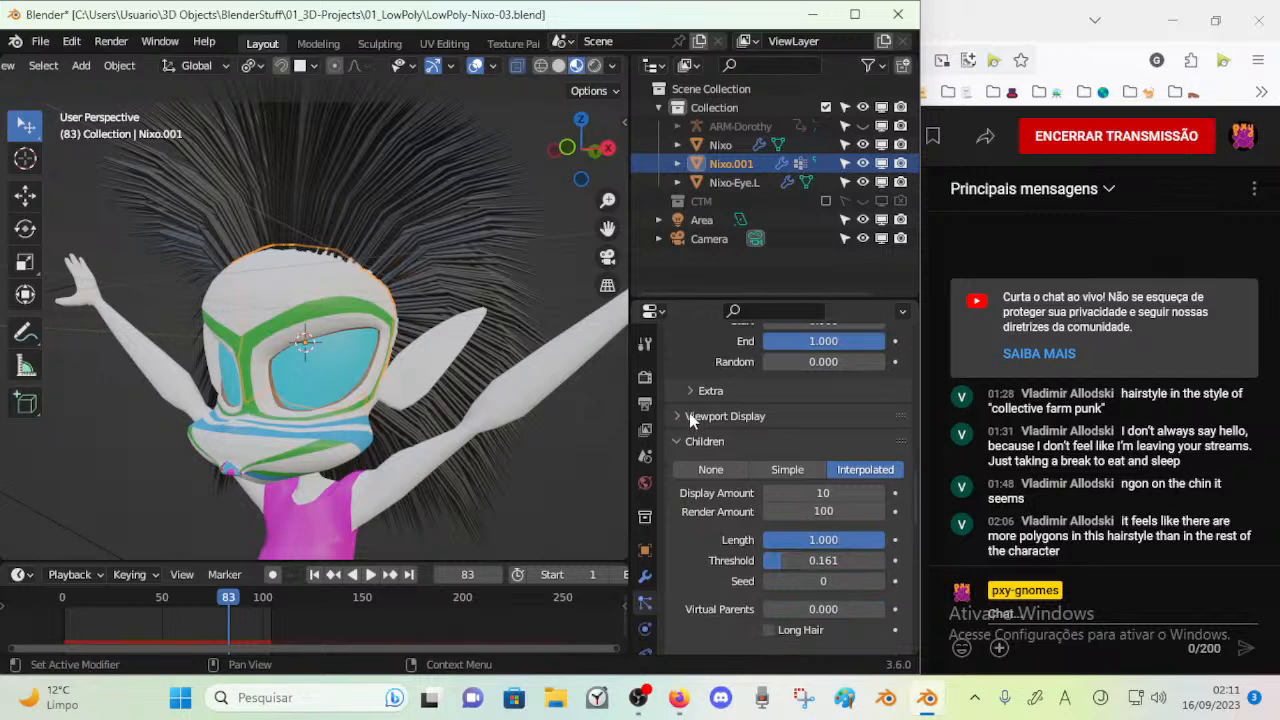
click(677, 416)
Try displaying the hair in the viewport as Path and as None, and return Display As to Rendered
click(806, 446)
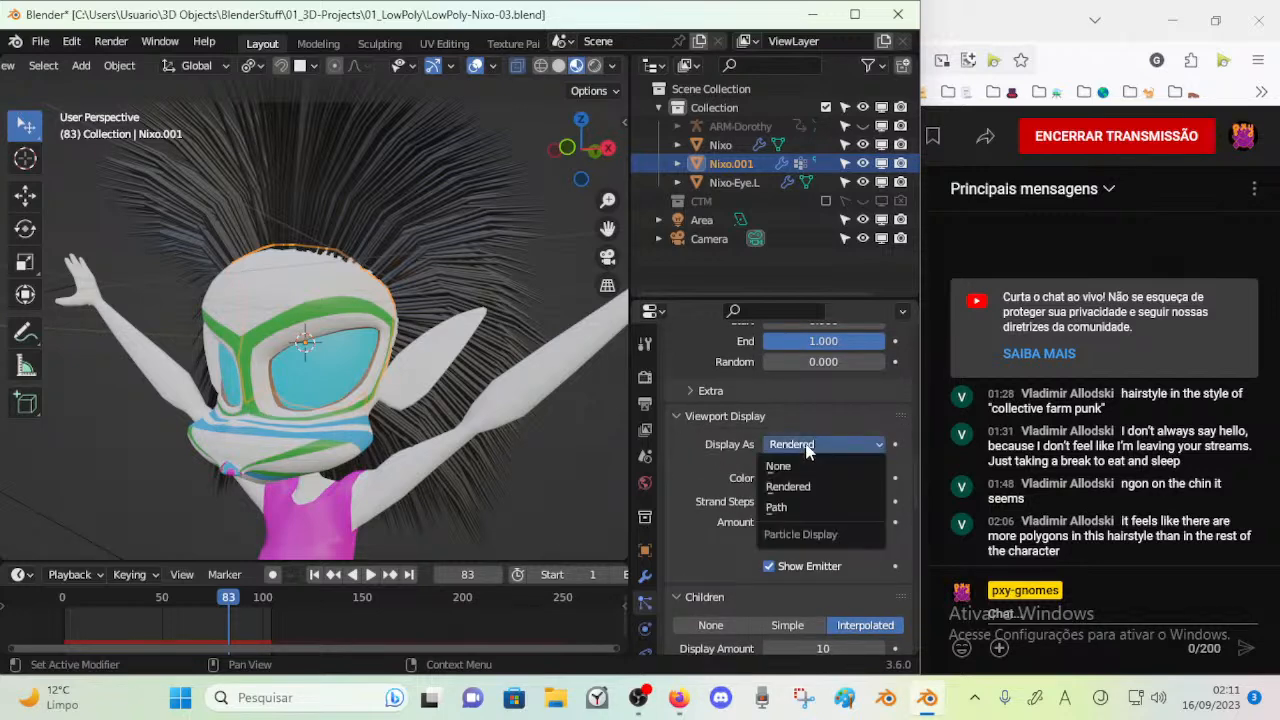
click(797, 447)
click(778, 507)
click(800, 447)
click(797, 486)
click(800, 446)
click(800, 487)
click(798, 446)
click(798, 466)
click(798, 447)
click(799, 487)
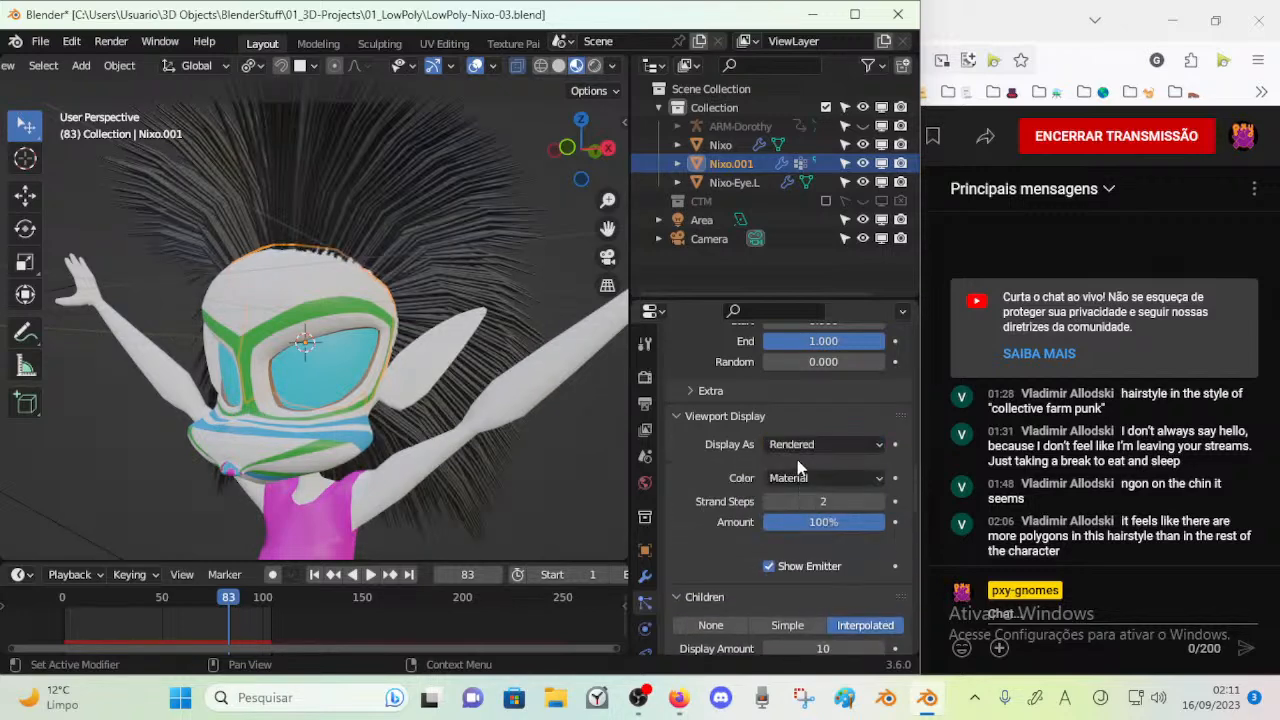
Try Acceleration and the other hair display colors in the viewport, and return Color to Material
click(806, 480)
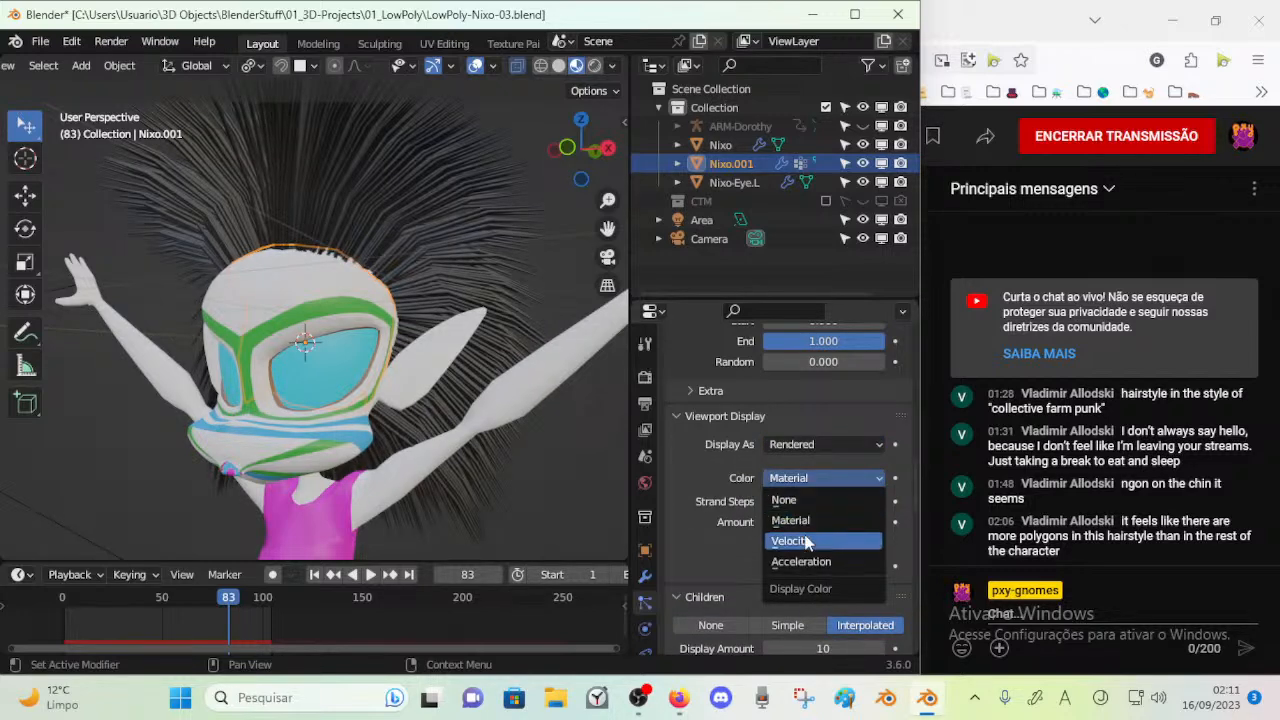
click(805, 562)
click(800, 478)
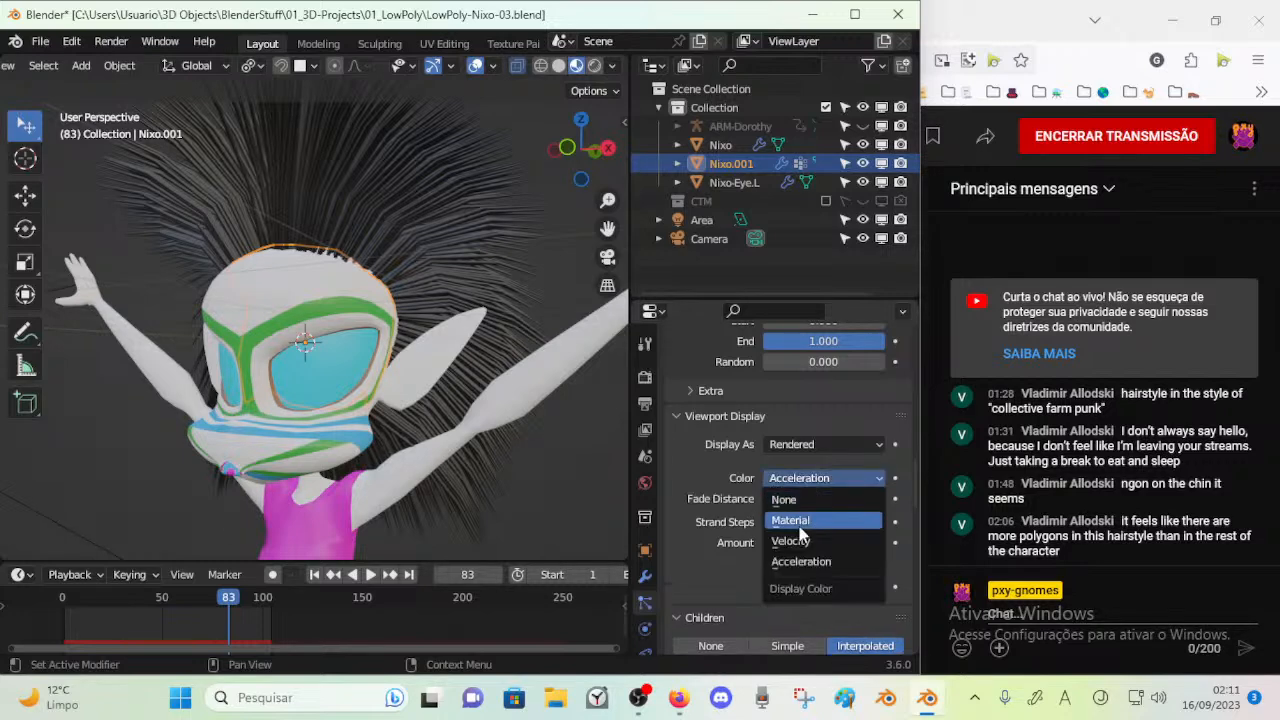
click(797, 522)
click(806, 478)
click(806, 486)
click(809, 475)
click(803, 498)
click(812, 478)
click(806, 490)
click(801, 503)
click(800, 478)
click(800, 515)
Raise the hair's viewport Strand Steps to 7 and play the animation to check it
drag(796, 501, 805, 501)
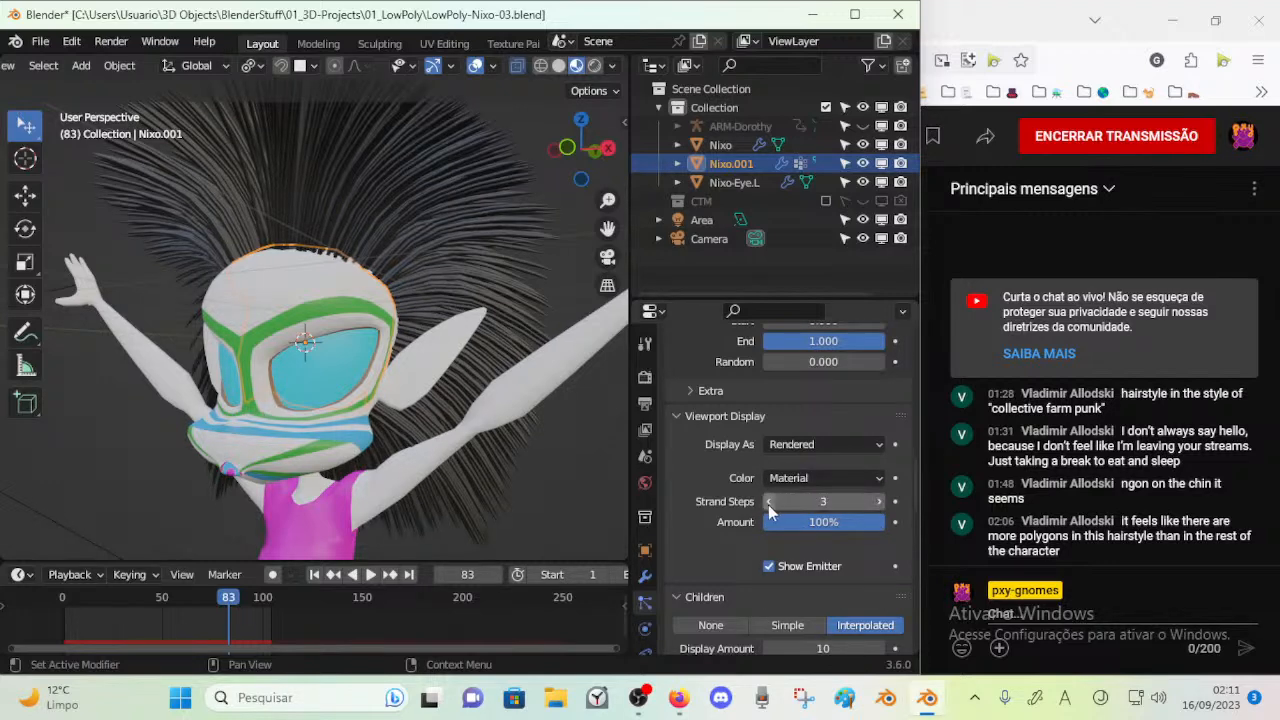
click(879, 502)
click(879, 502)
click(879, 502)
mouse_move(544, 356)
middle_down()
mouse_move(401, 388)
mouse_move(521, 357)
middle_up()
key(space)
key(space)
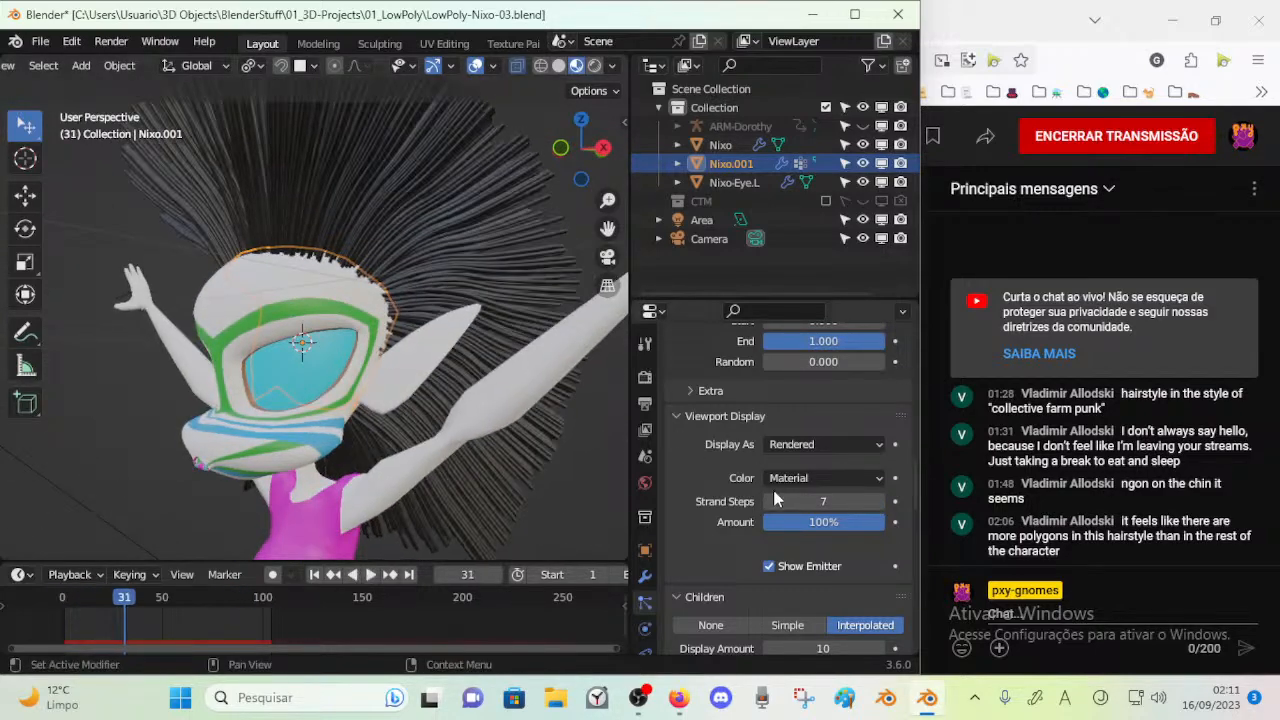
Compare lower viewport Strand Steps values, settle on 3 and check the hair's motion in playback
click(768, 502)
click(768, 502)
click(768, 502)
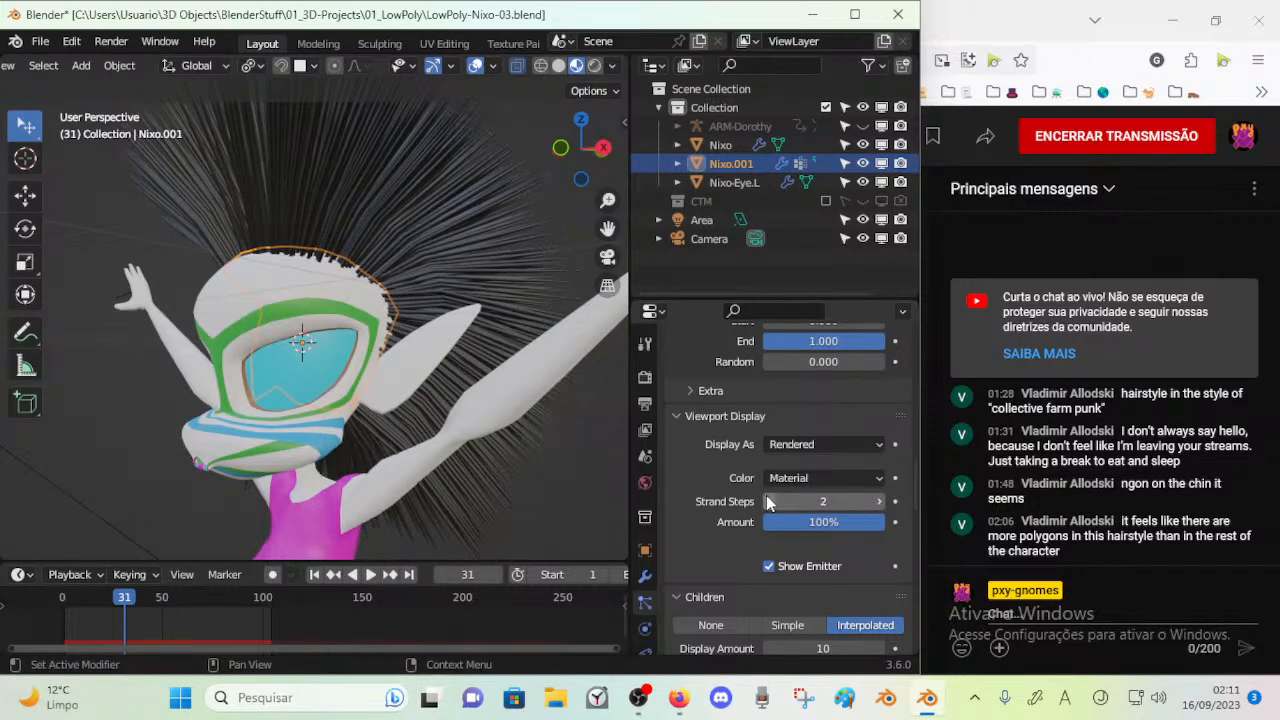
click(768, 502)
click(879, 502)
click(879, 502)
key(space)
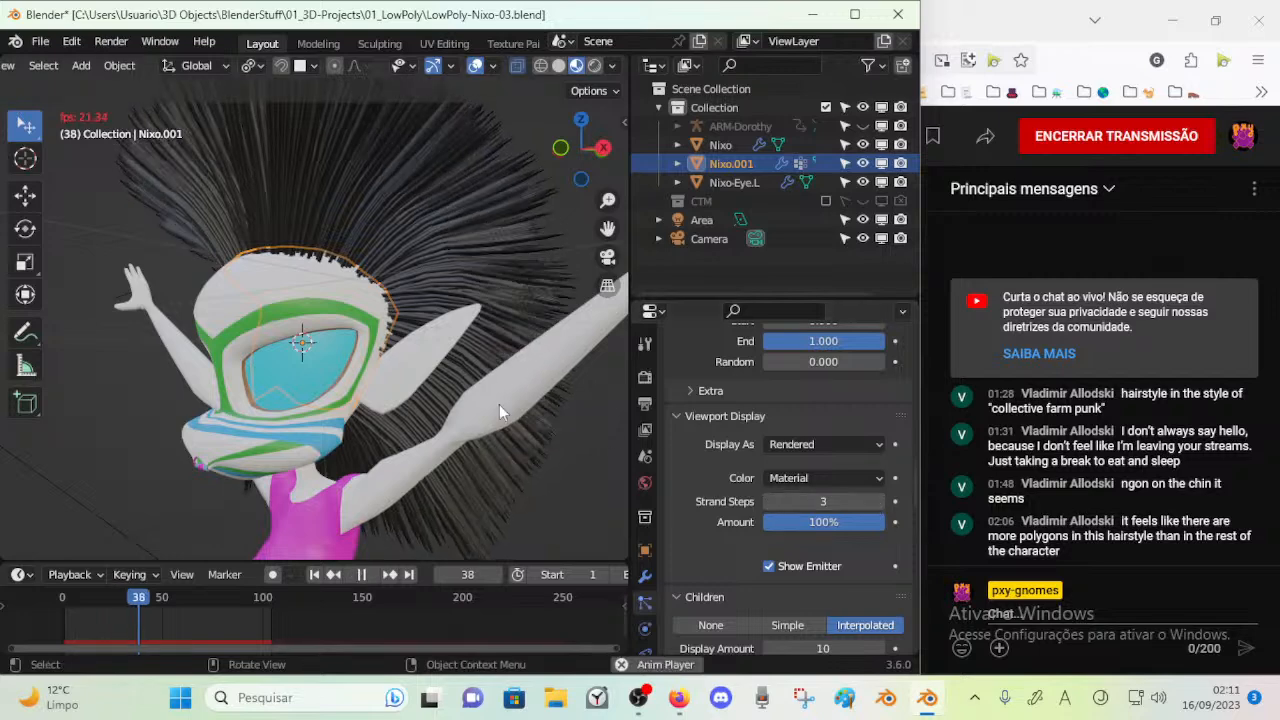
key(space)
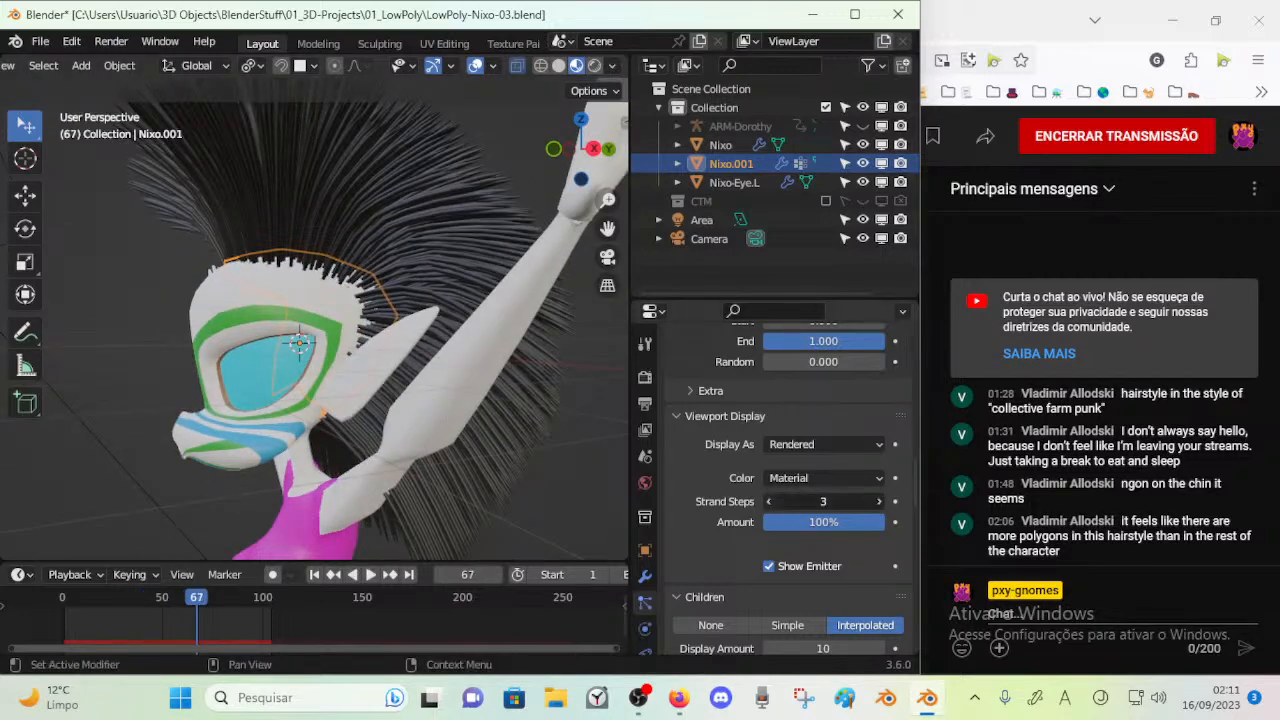
click(770, 500)
click(869, 500)
click(880, 501)
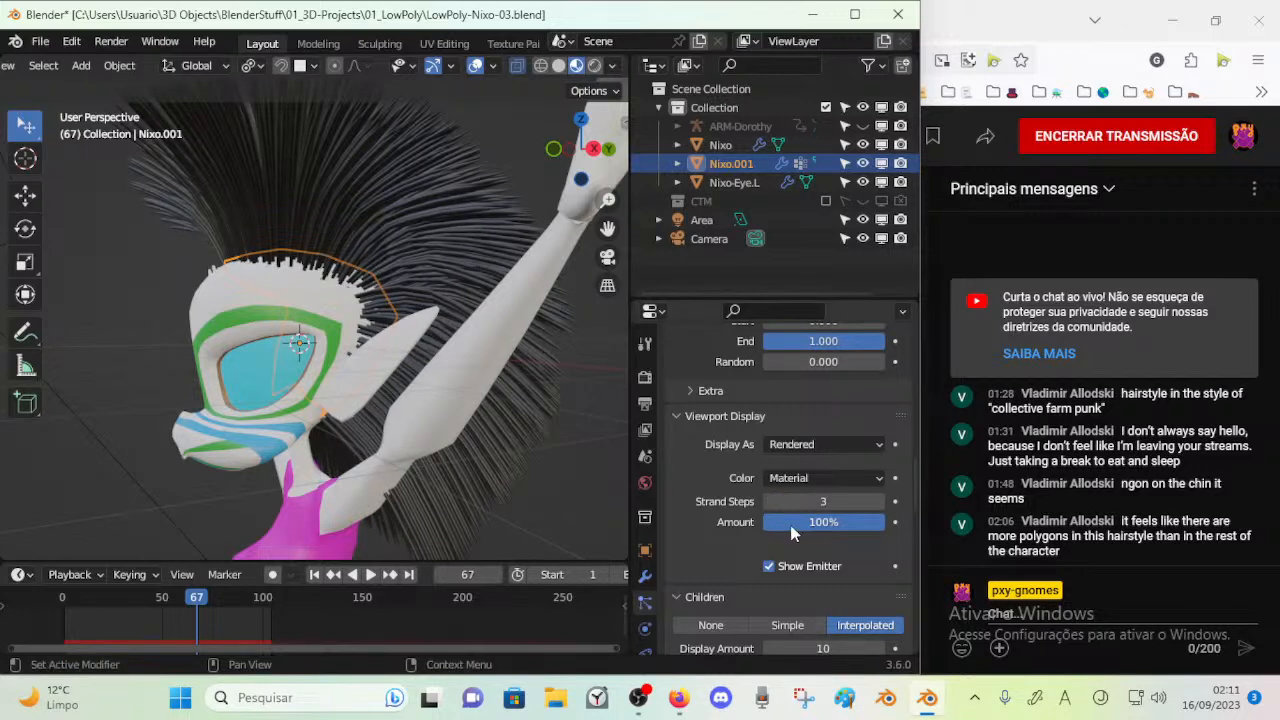
Try changing the hair's viewport display amount, leave it at 100% and save the project
drag(830, 528, 792, 528)
scroll(762, 525, down, 2)
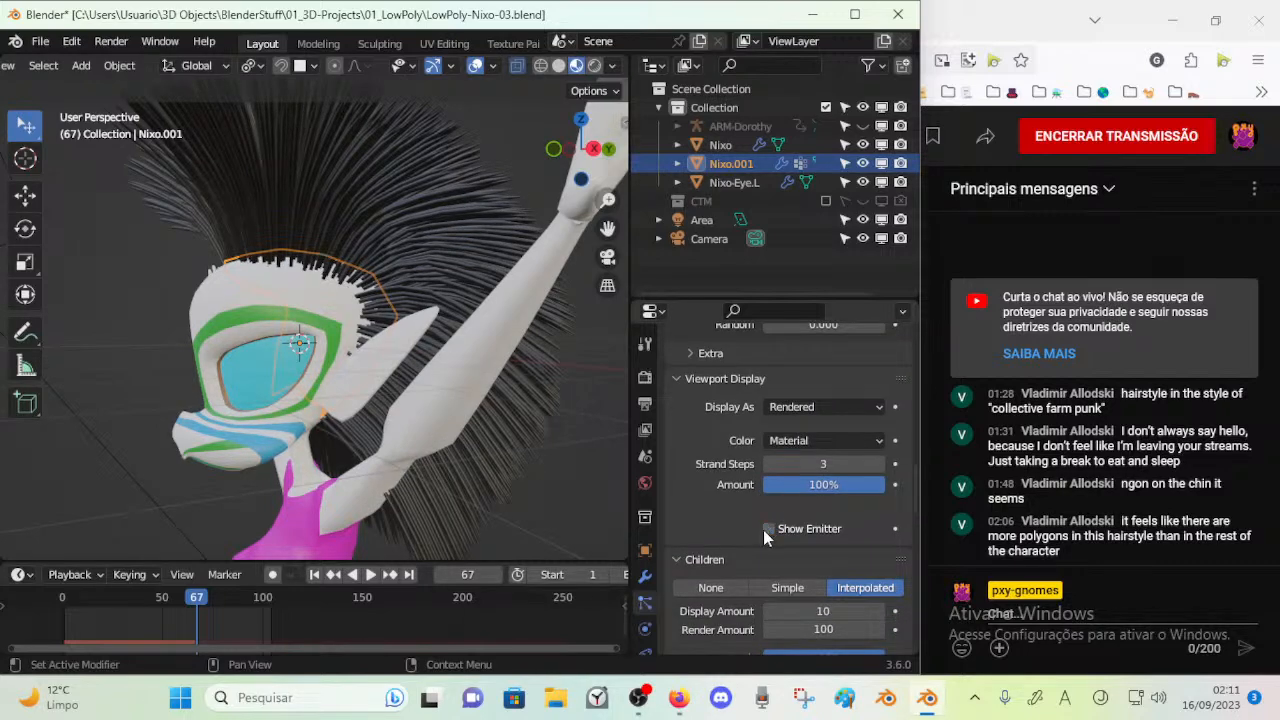
scroll(768, 528, down, 5)
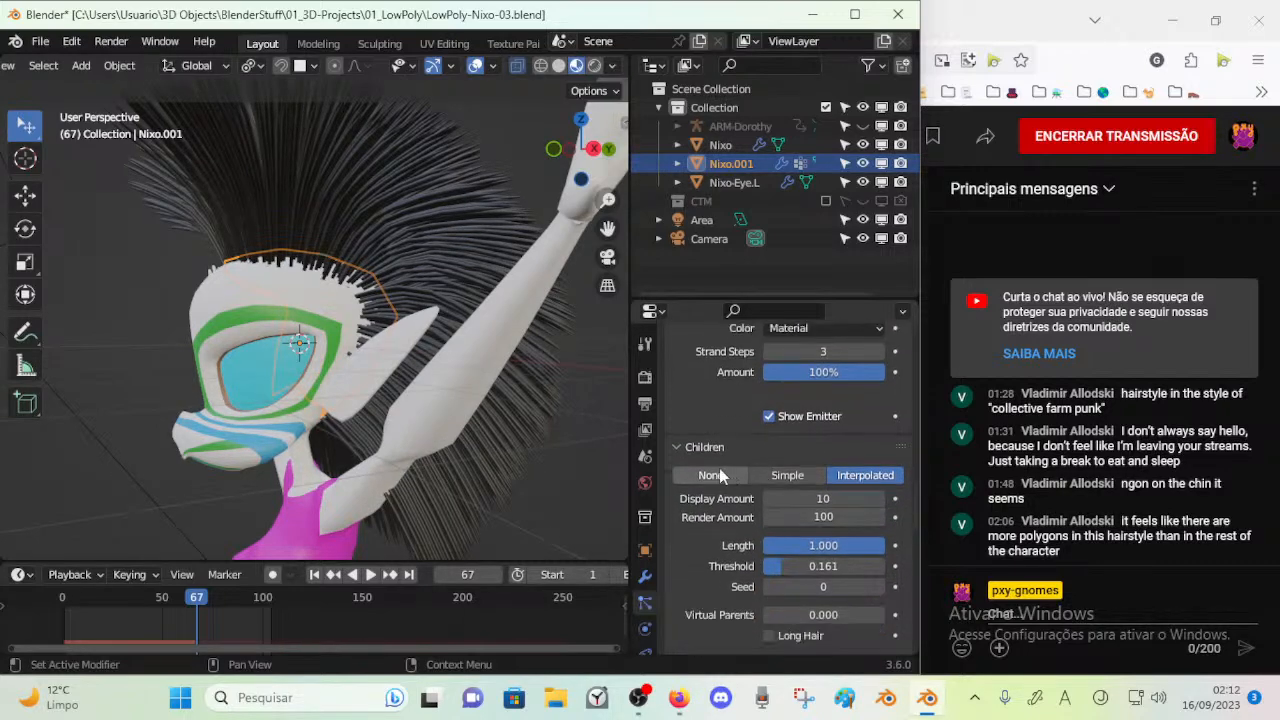
key(ctrl+s)
Compare the Simple, None and Interpolated child hair types from another angle and return to Interpolated
click(788, 478)
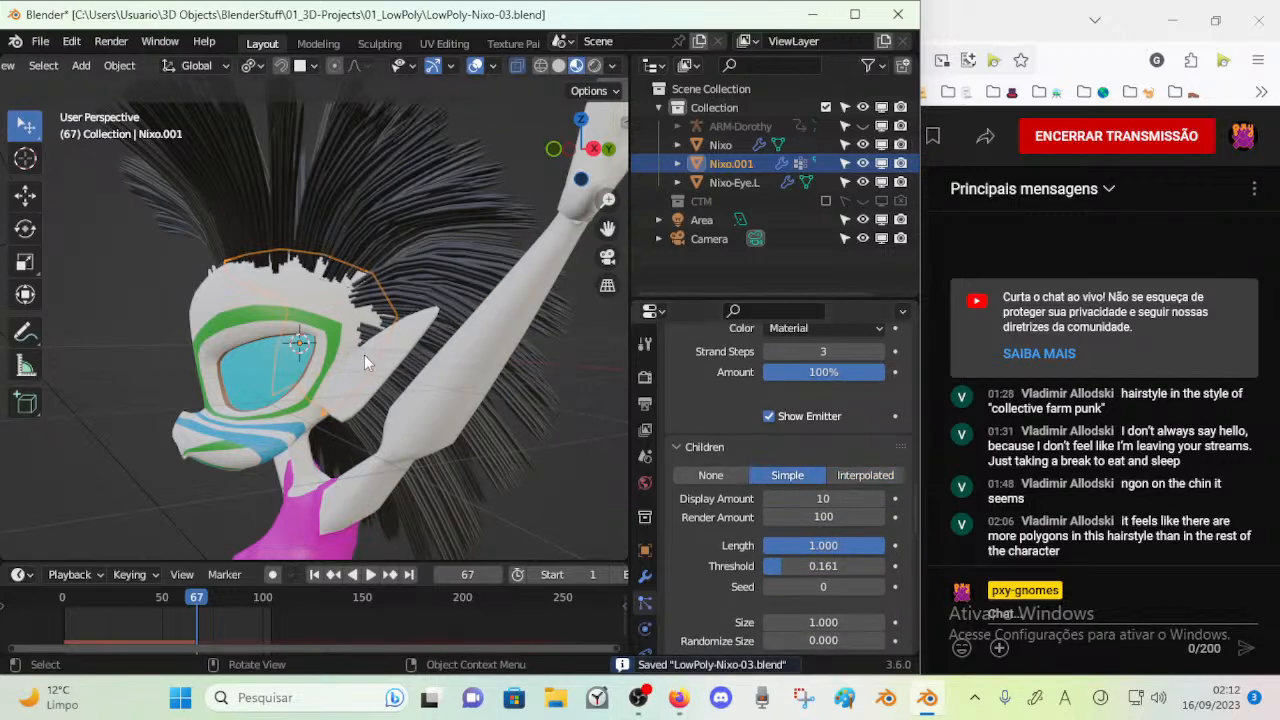
middle_drag(362, 357, 714, 440)
click(848, 480)
click(711, 476)
click(785, 475)
click(842, 476)
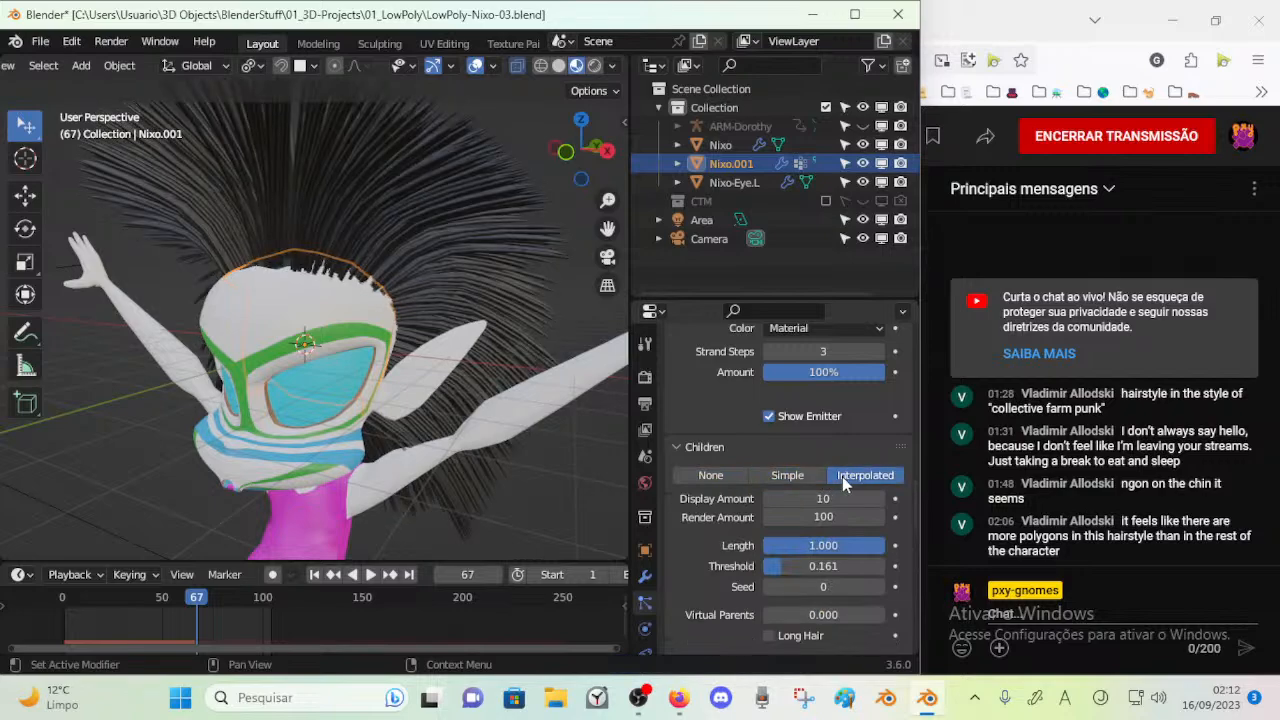
click(800, 476)
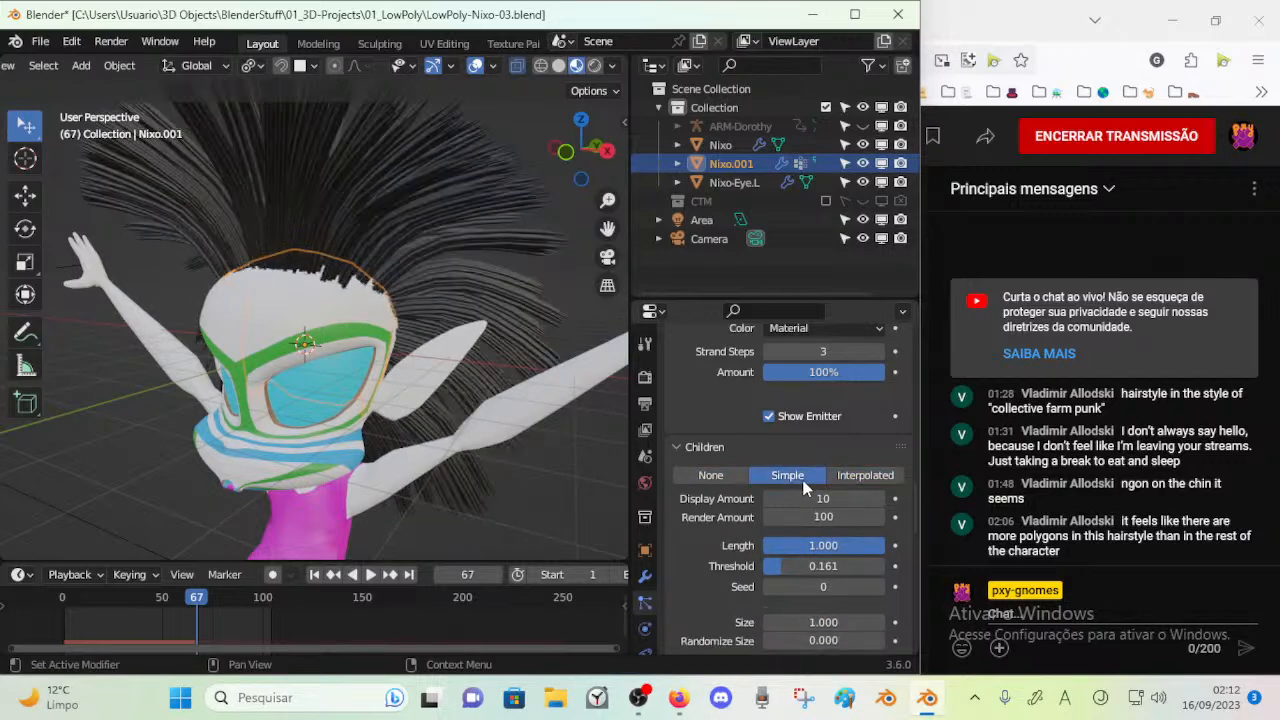
click(862, 476)
Save the project and set the child hairs' Display Amount and Render Amount to 10
scroll(703, 455, down, 1)
key(ctrl+s)
mouse_move(823, 461)
mouse_down()
mouse_move(839, 461)
mouse_move(822, 461)
mouse_up()
text(1)
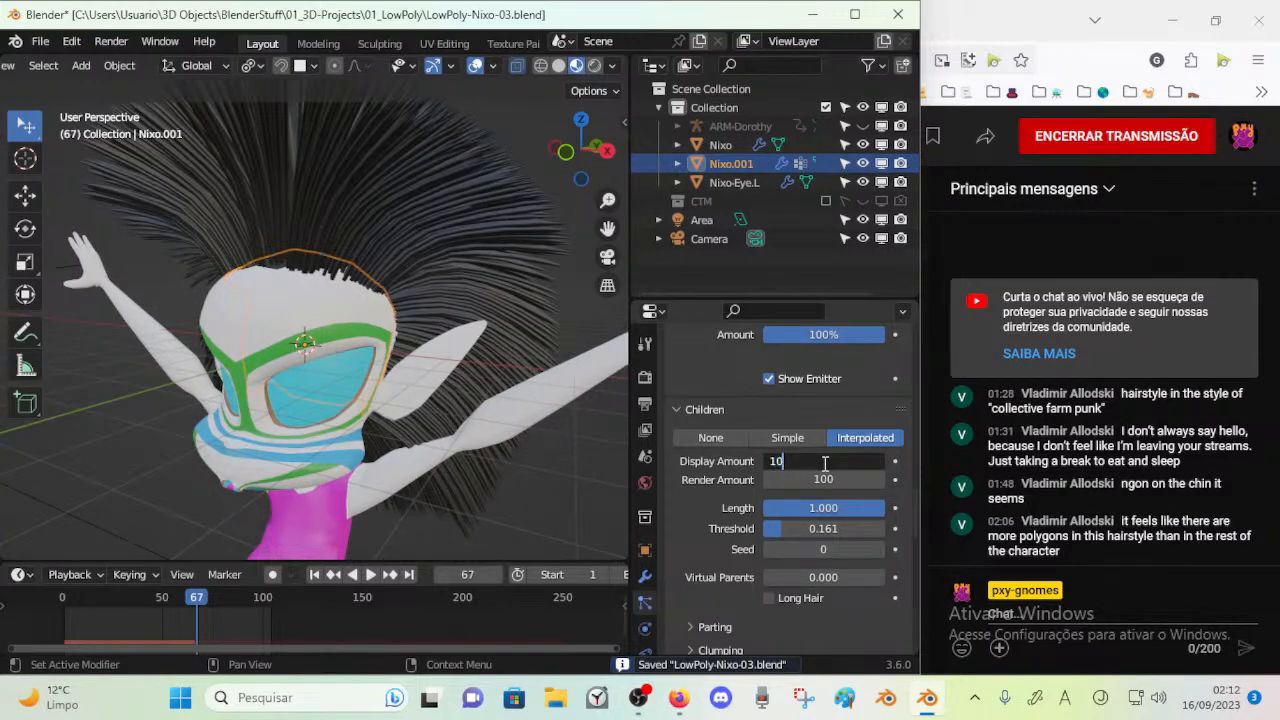
text(0)
key(Return)
click(838, 480)
text(10)
key(Return)
Set the child hairs' Length to 0.856, Threshold to 0.631, Seed to 16 and Virtual Parents to 0.258
mouse_move(840, 508)
mouse_down()
mouse_move(718, 508)
mouse_move(832, 508)
mouse_up()
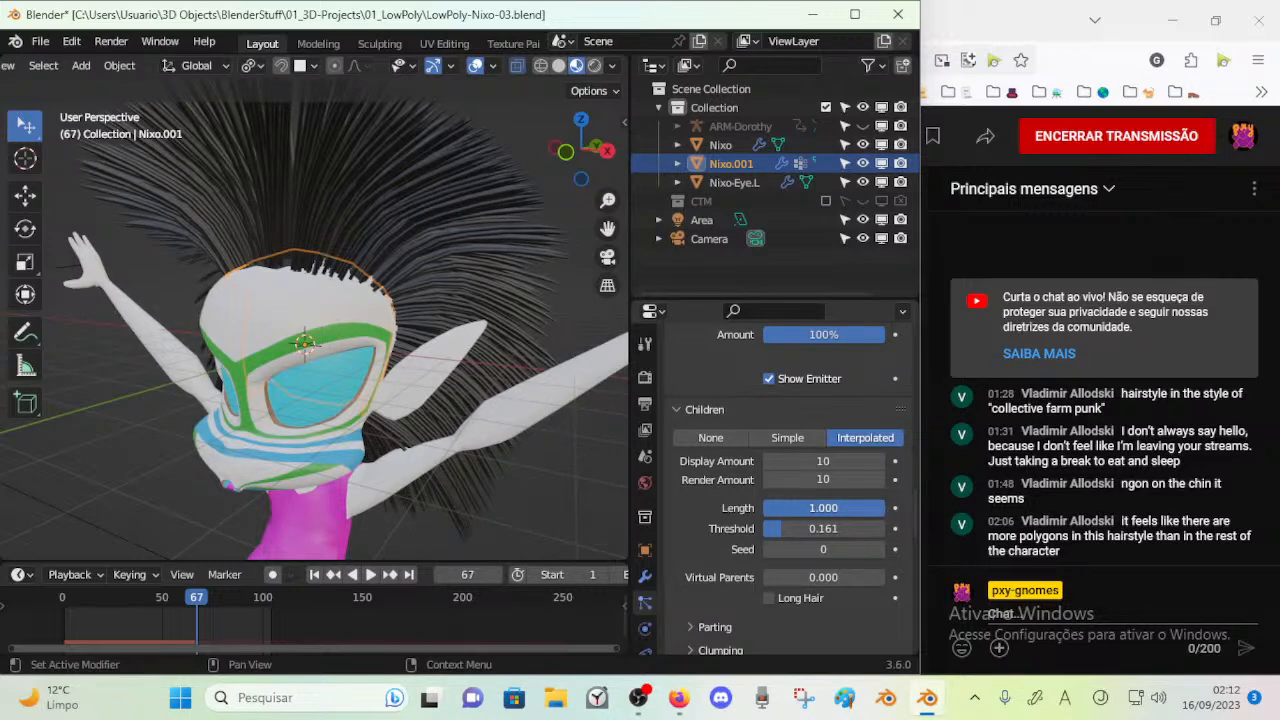
click(885, 507)
key(Return)
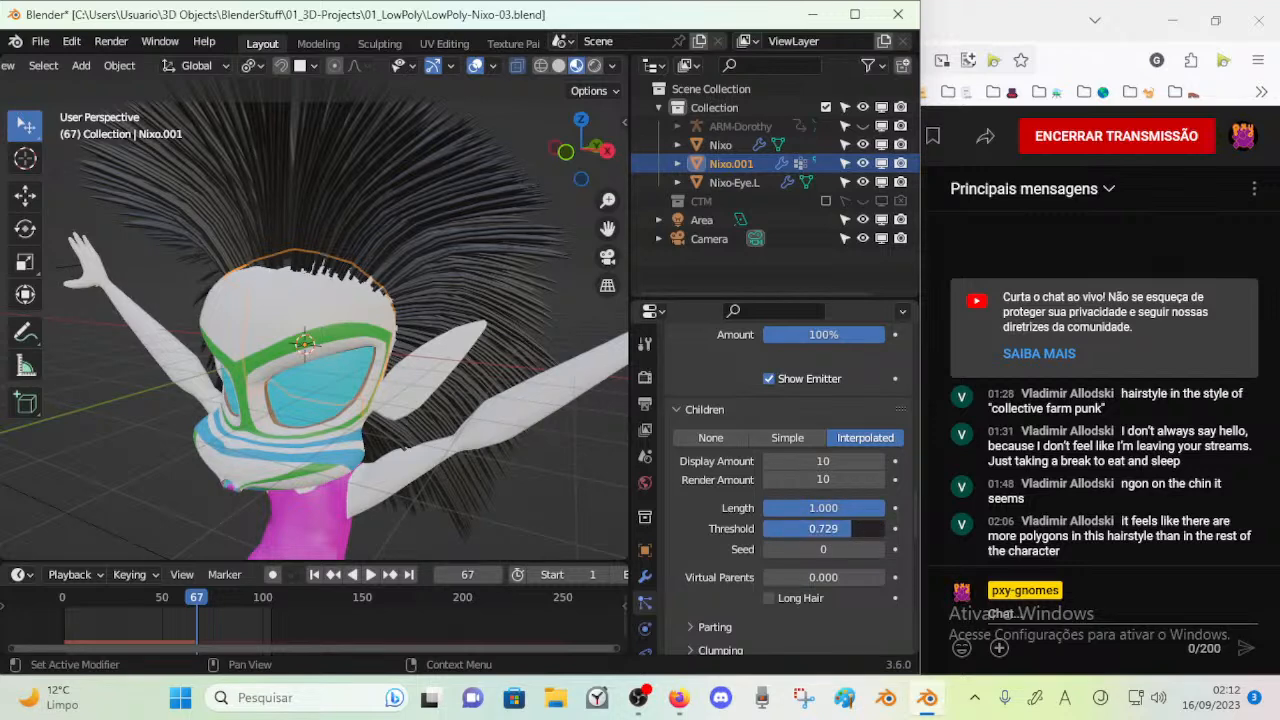
drag(796, 545, 808, 507)
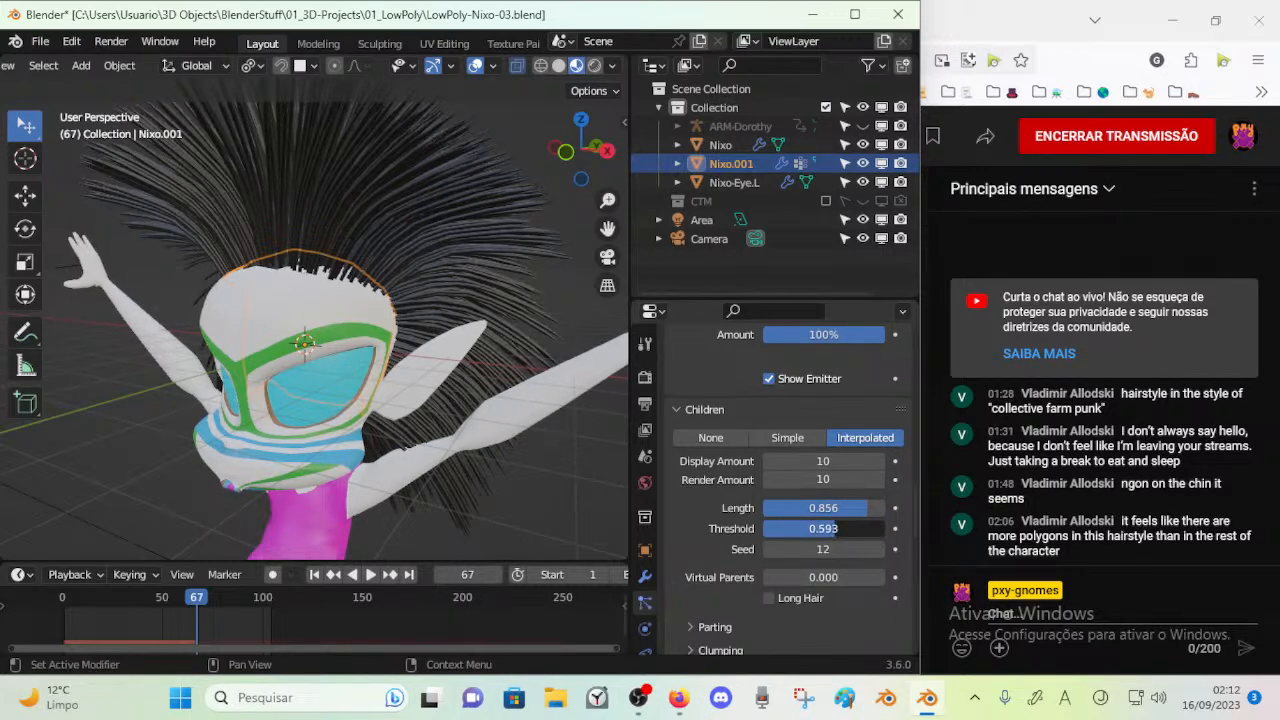
drag(820, 549, 840, 577)
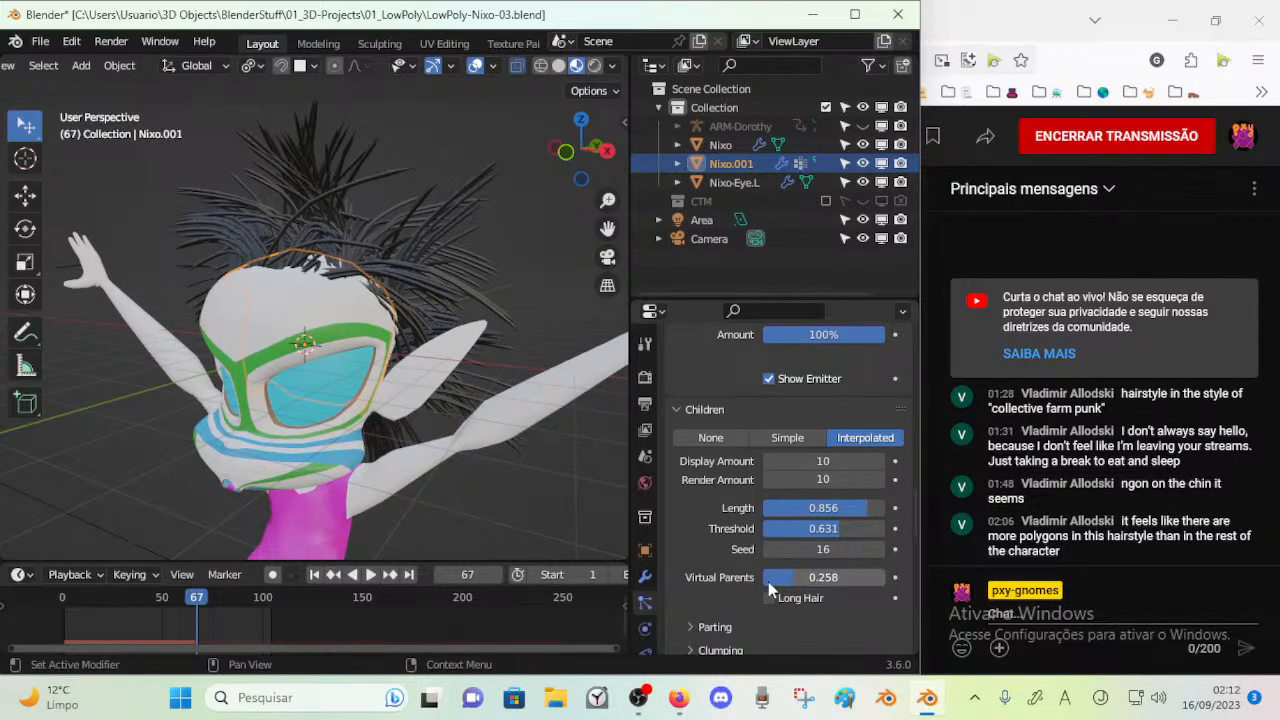
Test the Virtual Parents effect in playback, reset it to 0 and replay the animation
key(space)
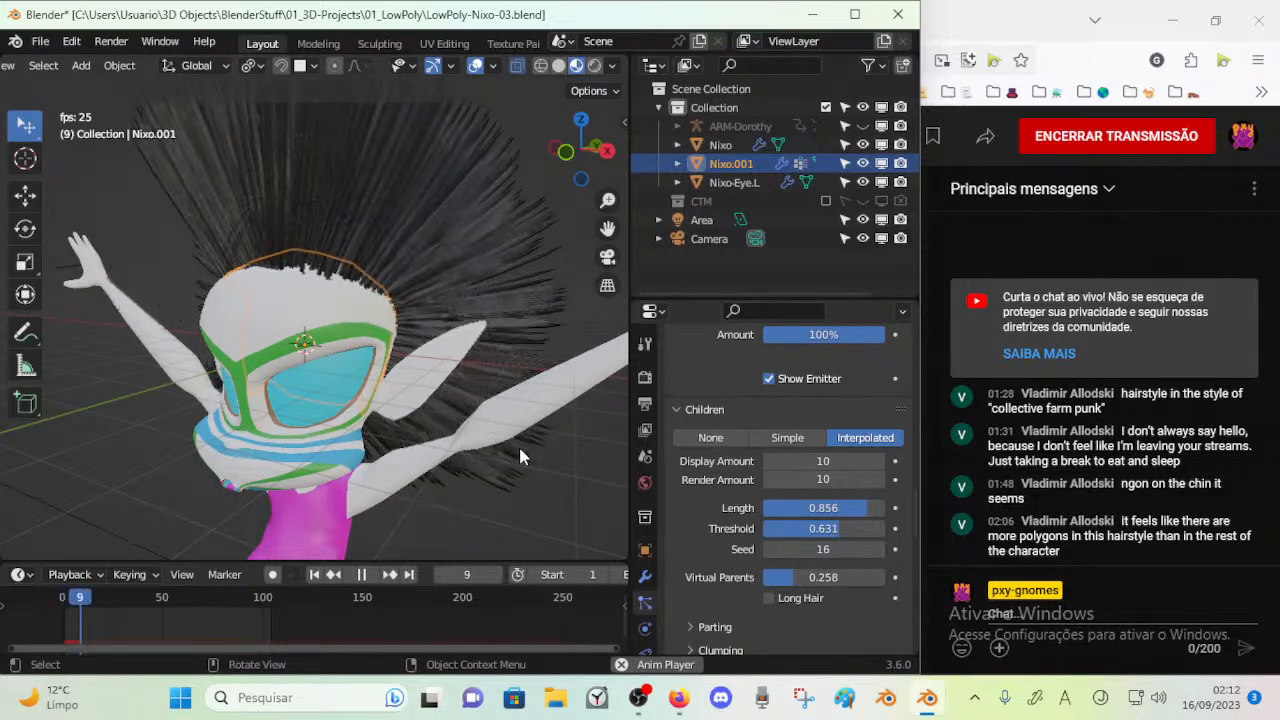
key(space)
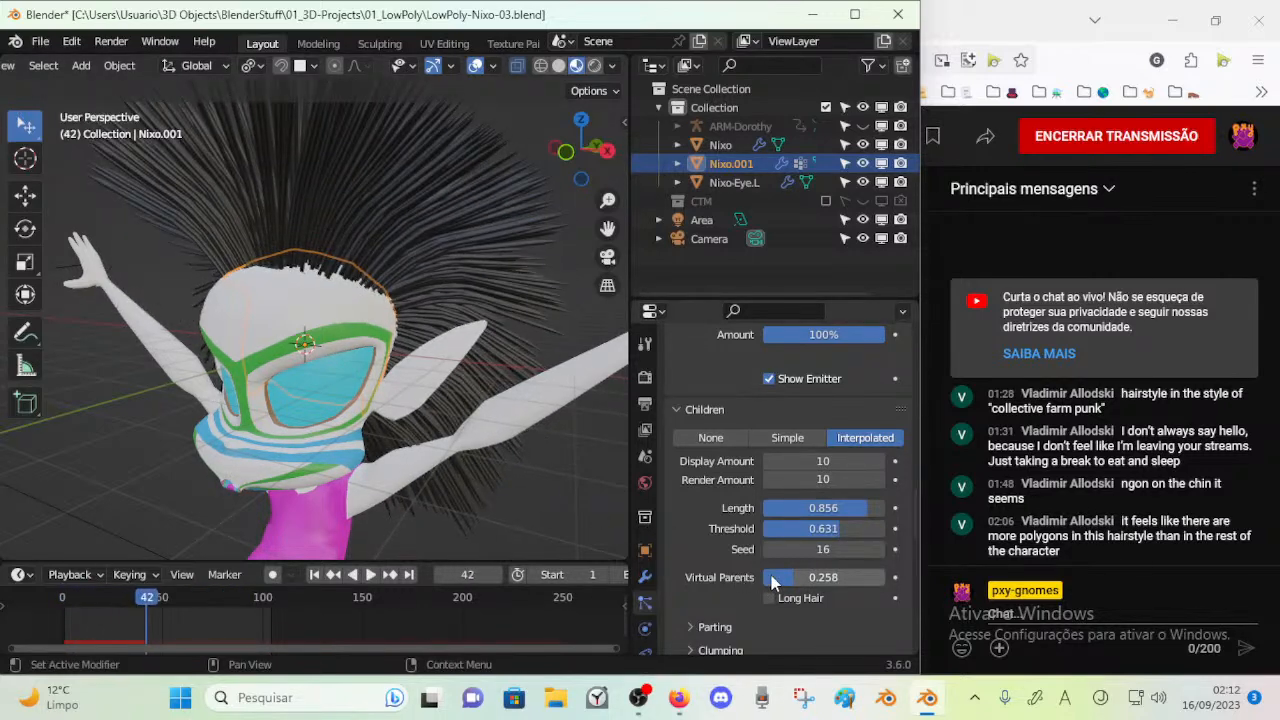
drag(772, 577, 741, 577)
key(space)
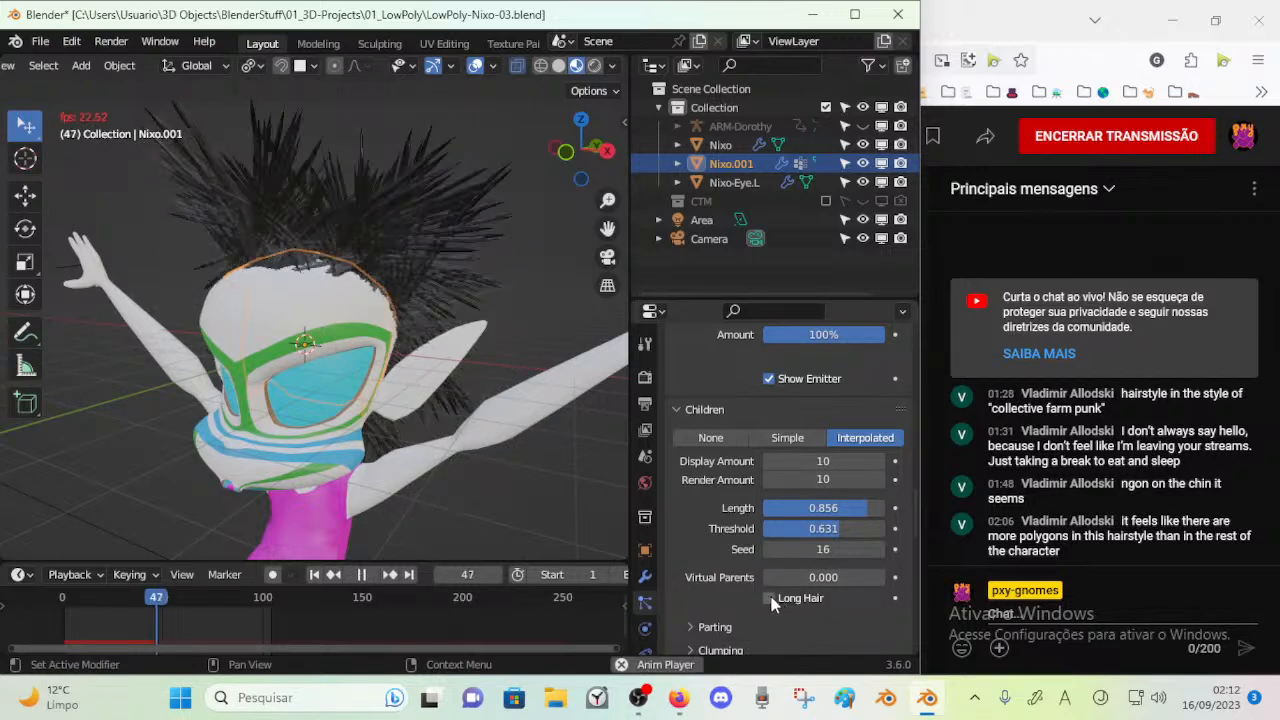
key(space)
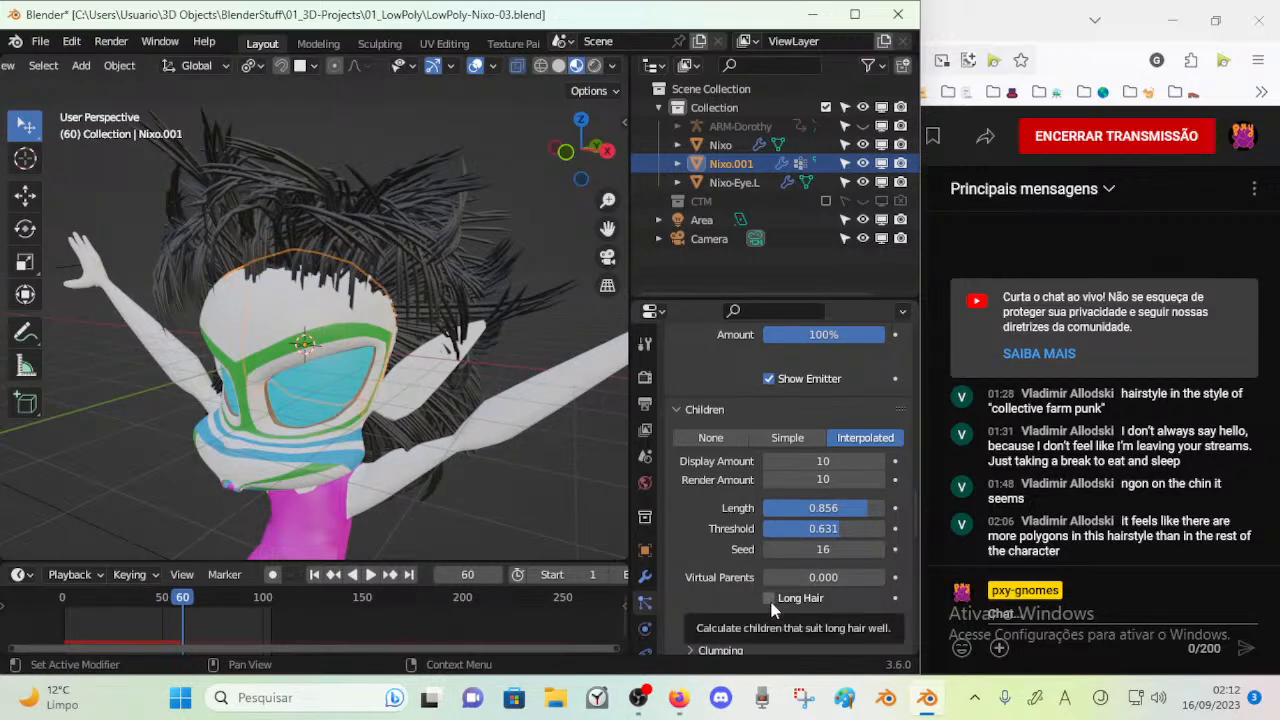
Try the Long Hair option during playback, disable it again and stop the animation
click(769, 599)
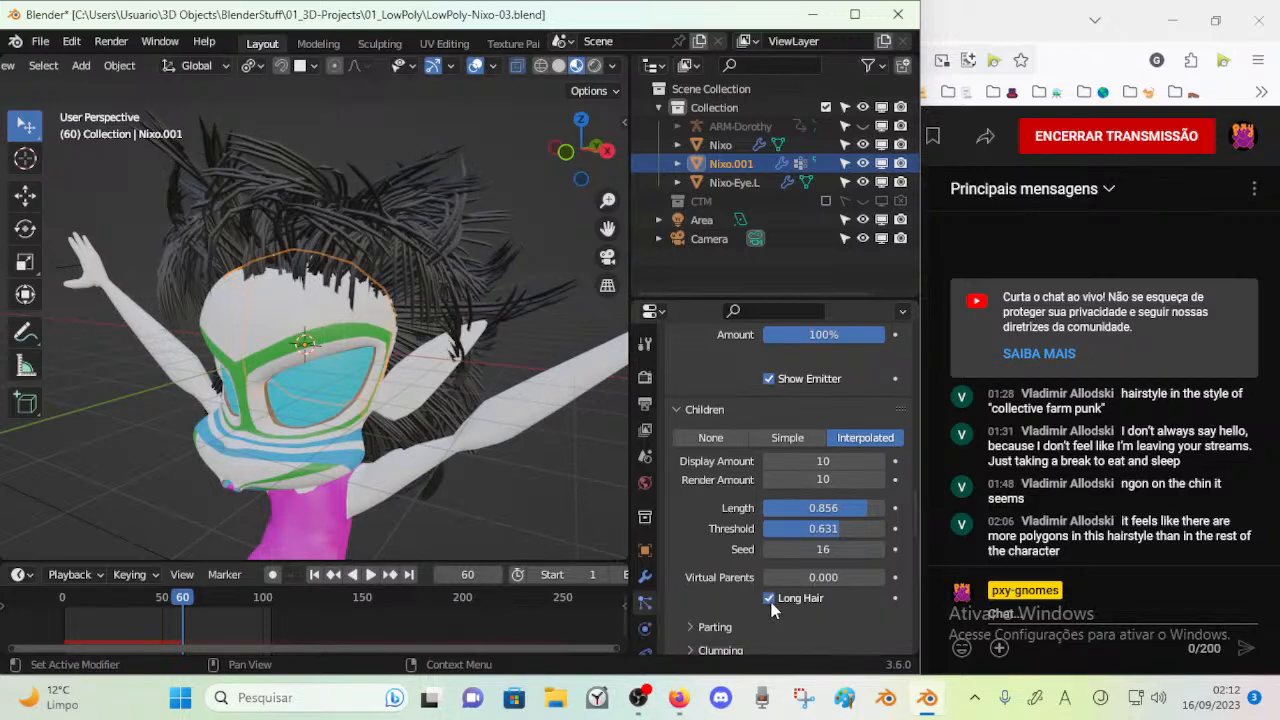
key(space)
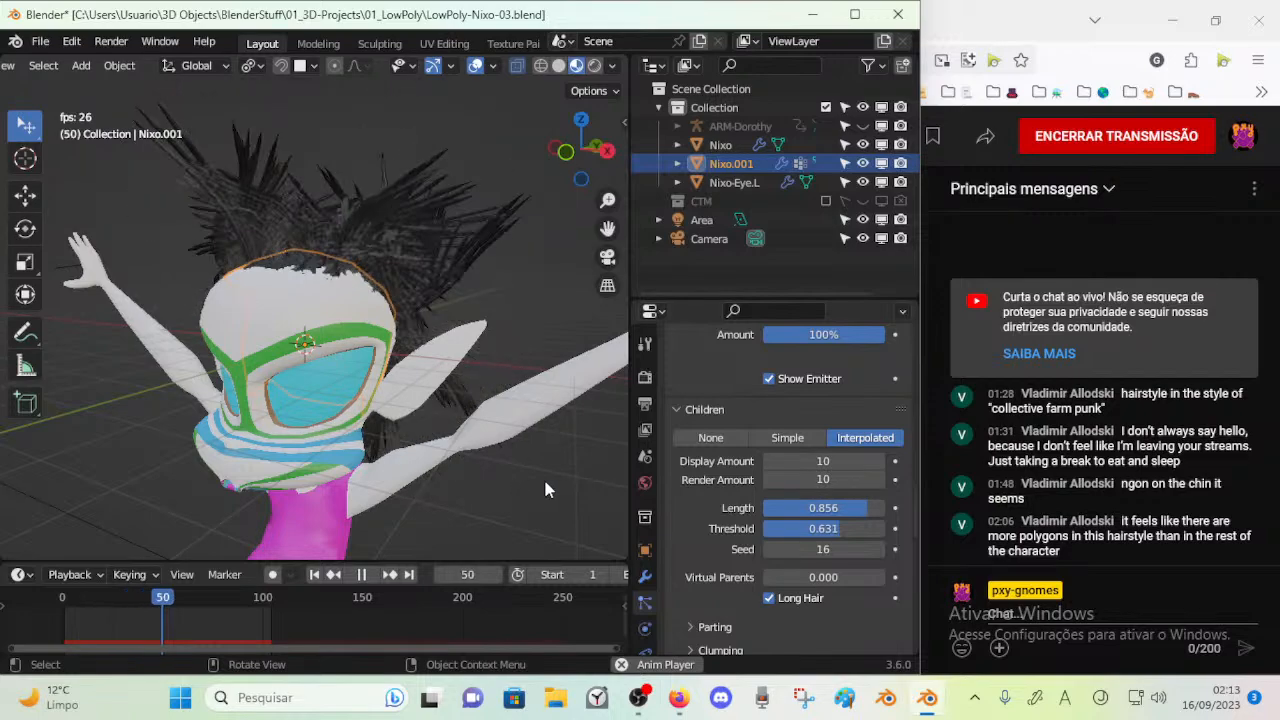
click(770, 598)
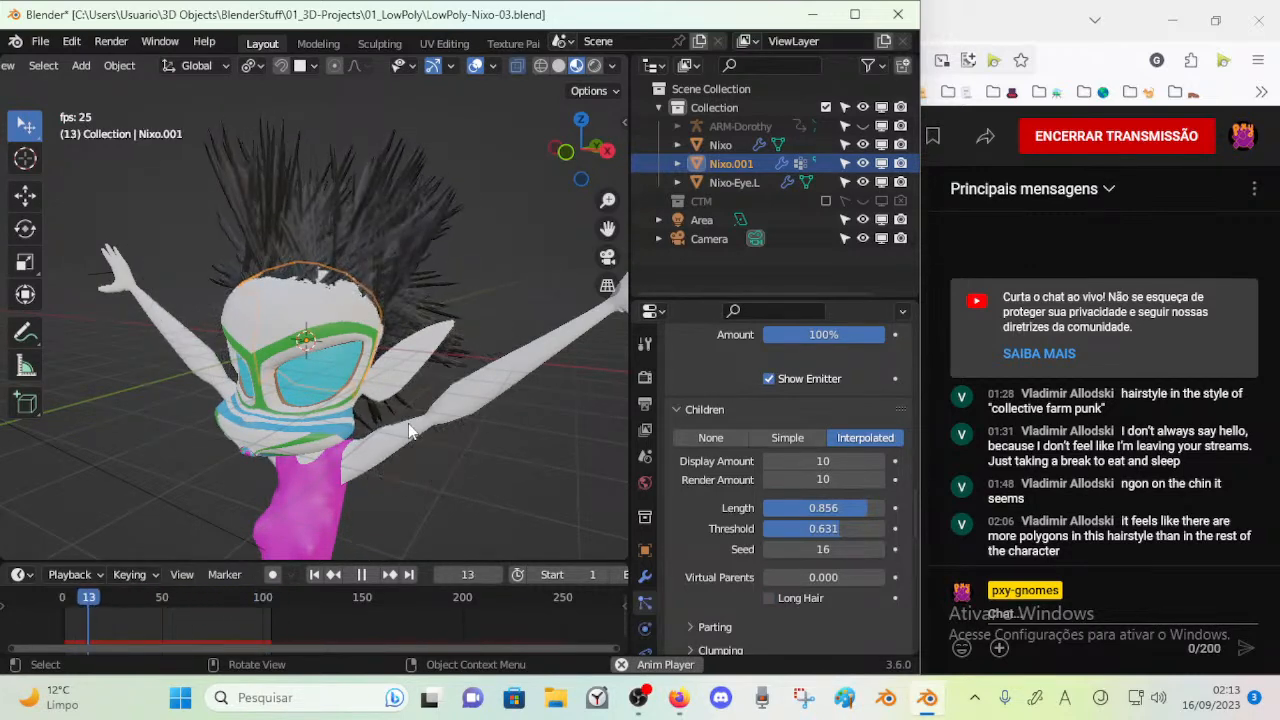
key(space)
Set the child hairs' Threshold to 0 and Length to 1.000 between playback tests
key(BackSpace)
key(space)
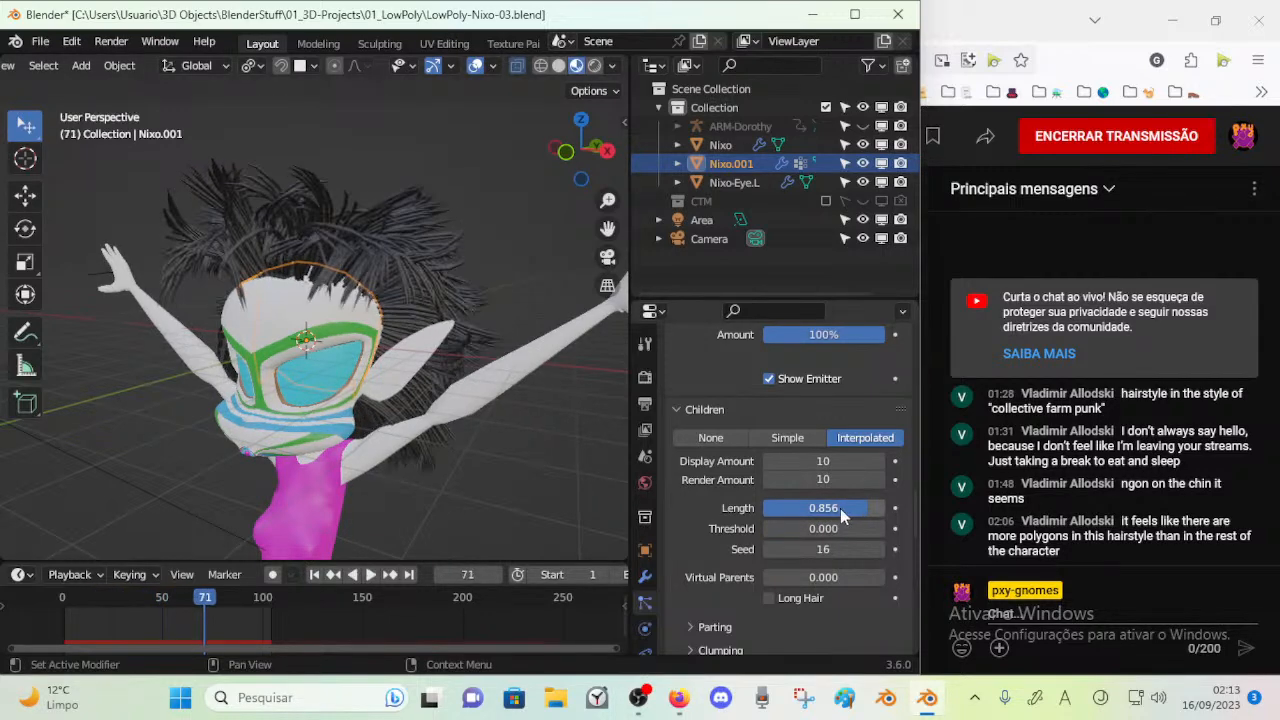
key(BackSpace)
key(space)
drag(822, 507, 886, 507)
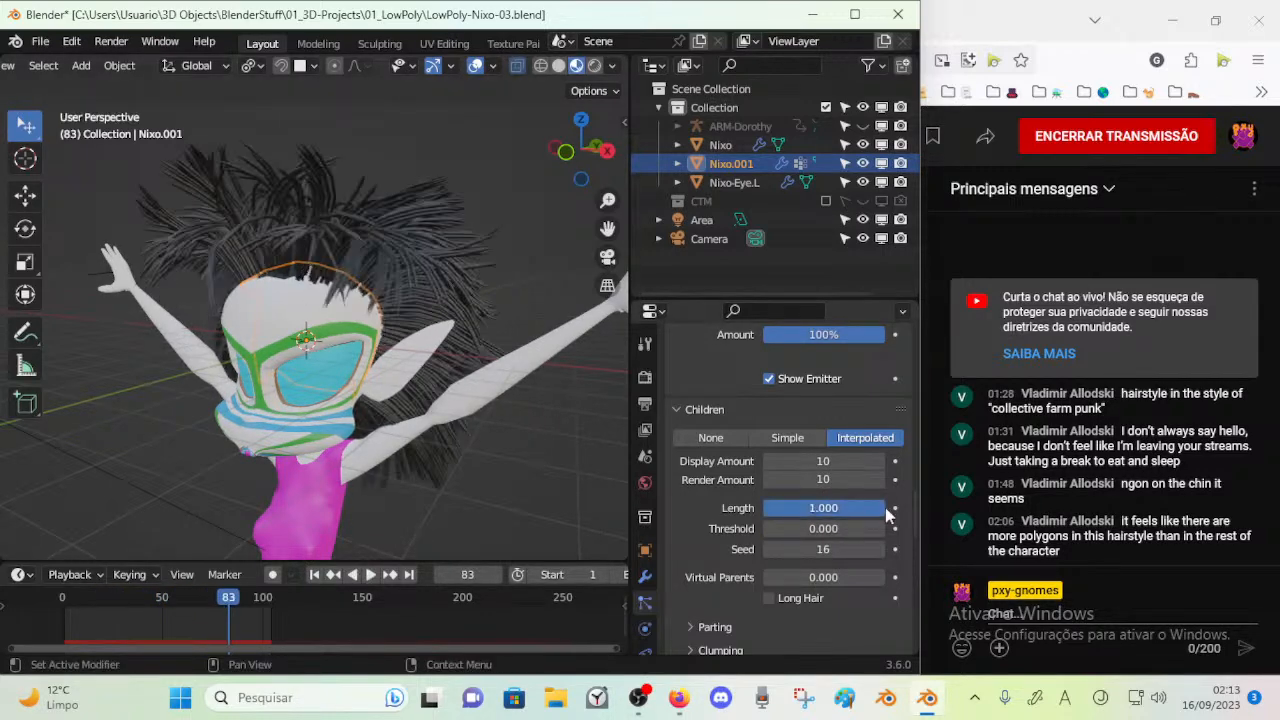
Set the child hairs' Render Amount to 100, switch their type to Simple and play the animation
key(space)
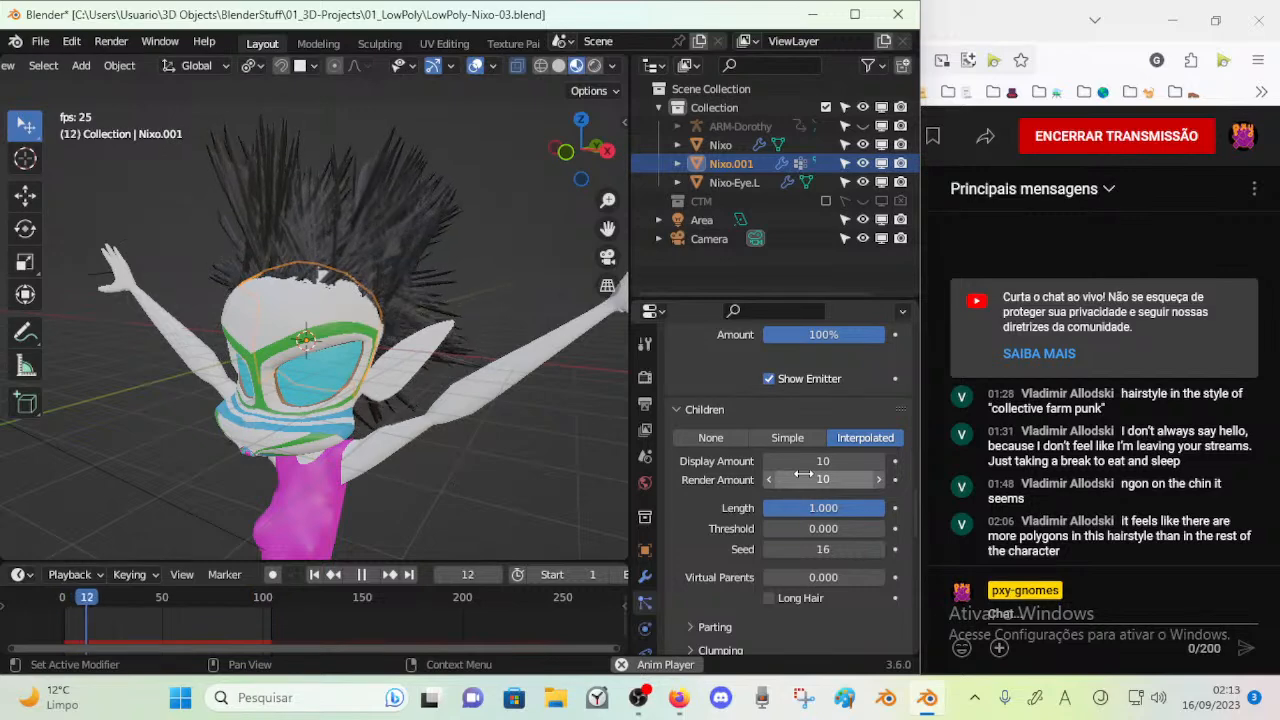
key(space)
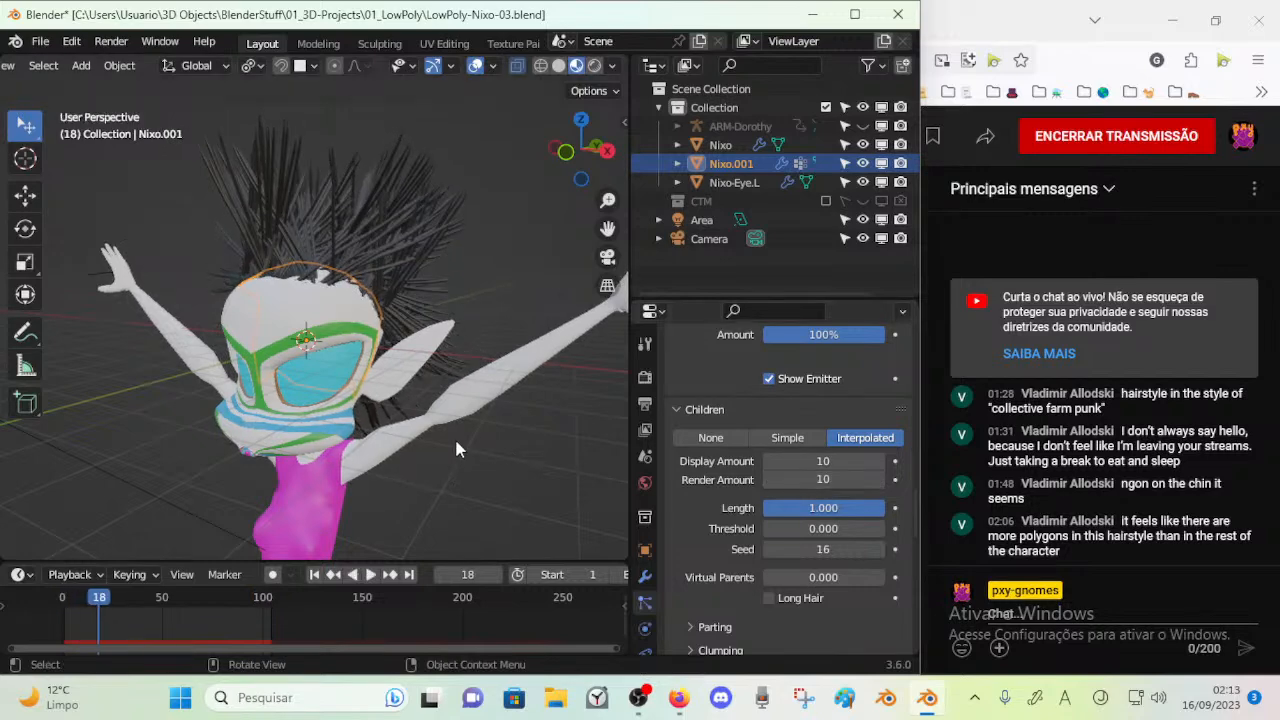
click(826, 480)
key(Return)
key(space)
key(space)
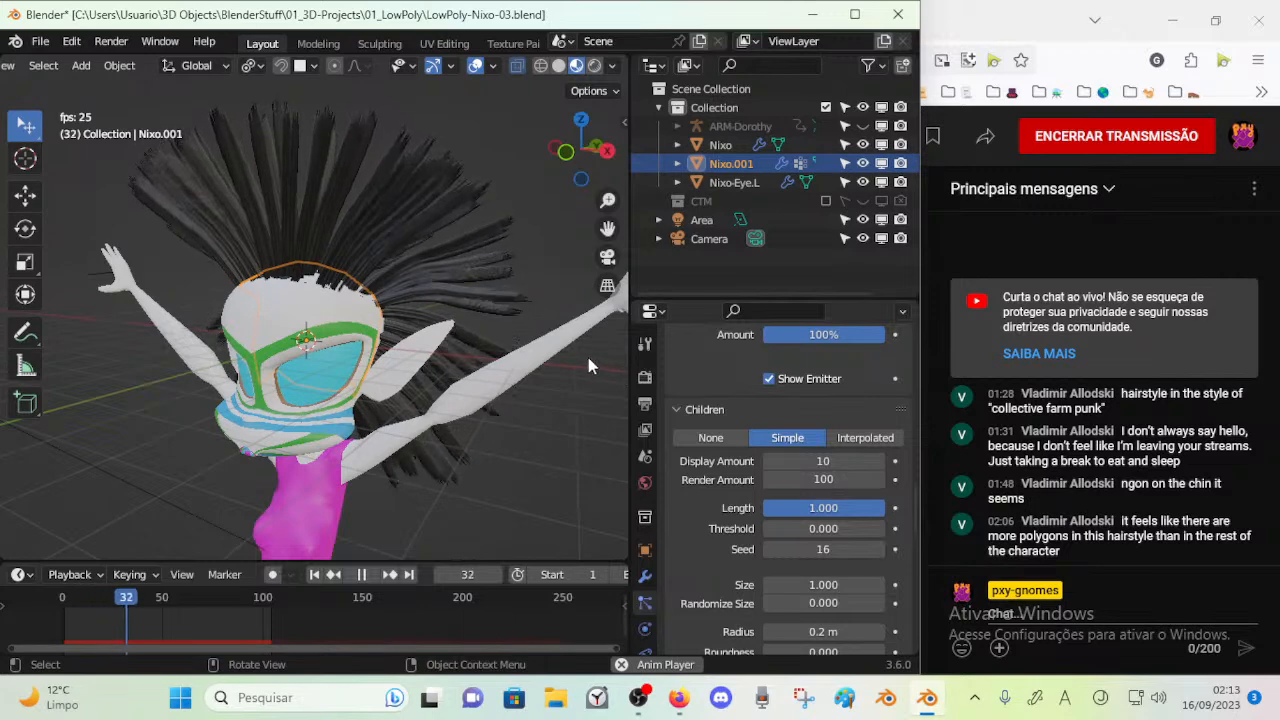
Set the simple children's Display Amount to 16, Render Amount to 32, Threshold to 0.200 and Seed to 10, checking them in playback
key(space)
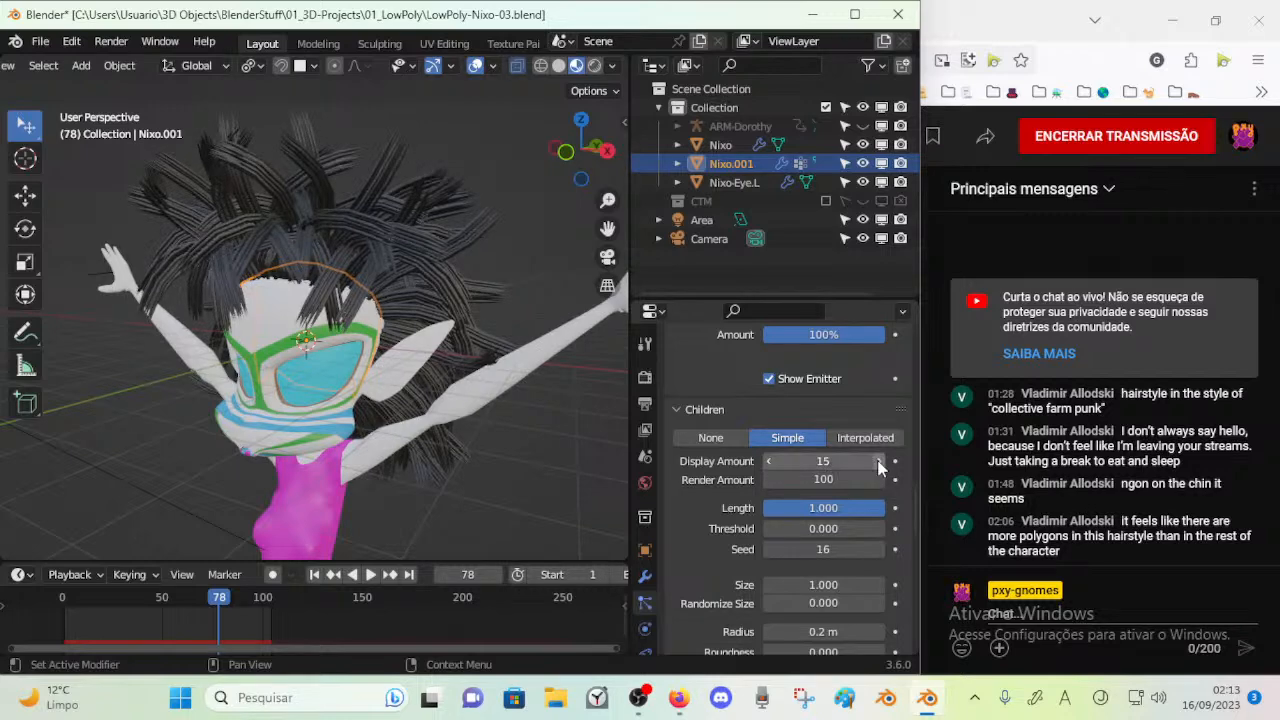
drag(826, 461, 852, 461)
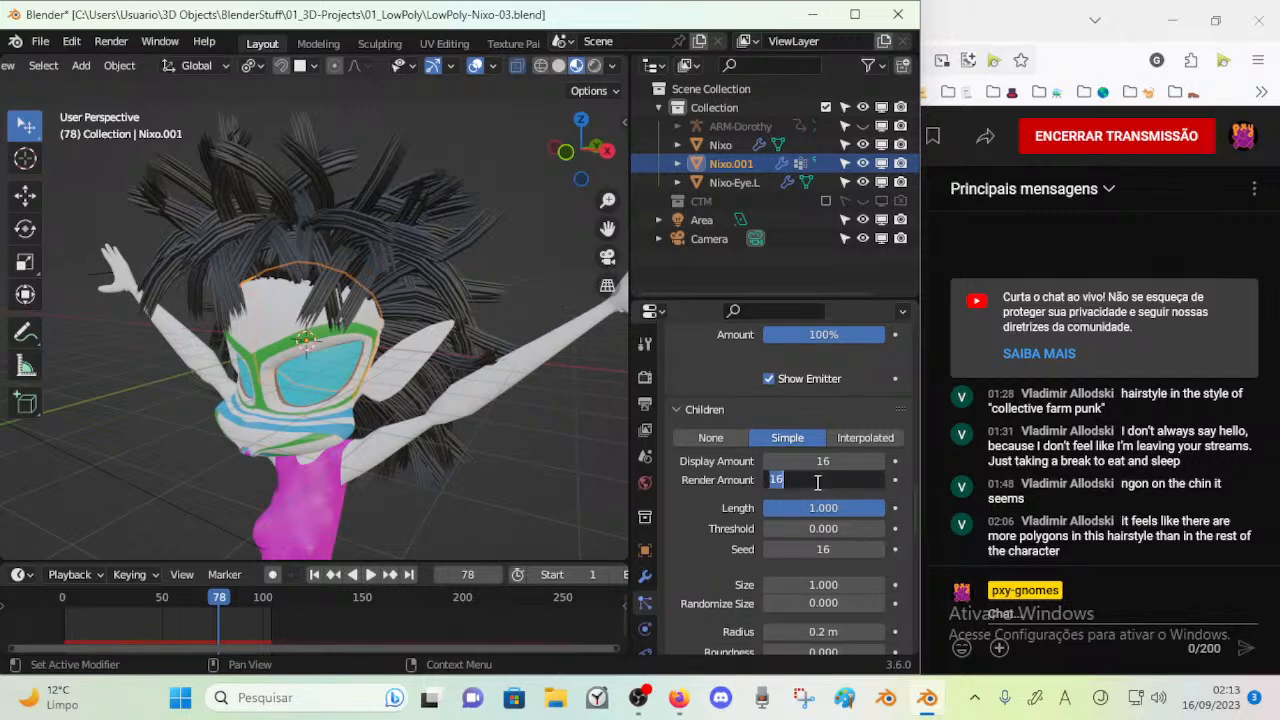
mouse_move(833, 510)
mouse_down()
mouse_move(803, 510)
mouse_move(850, 508)
mouse_up()
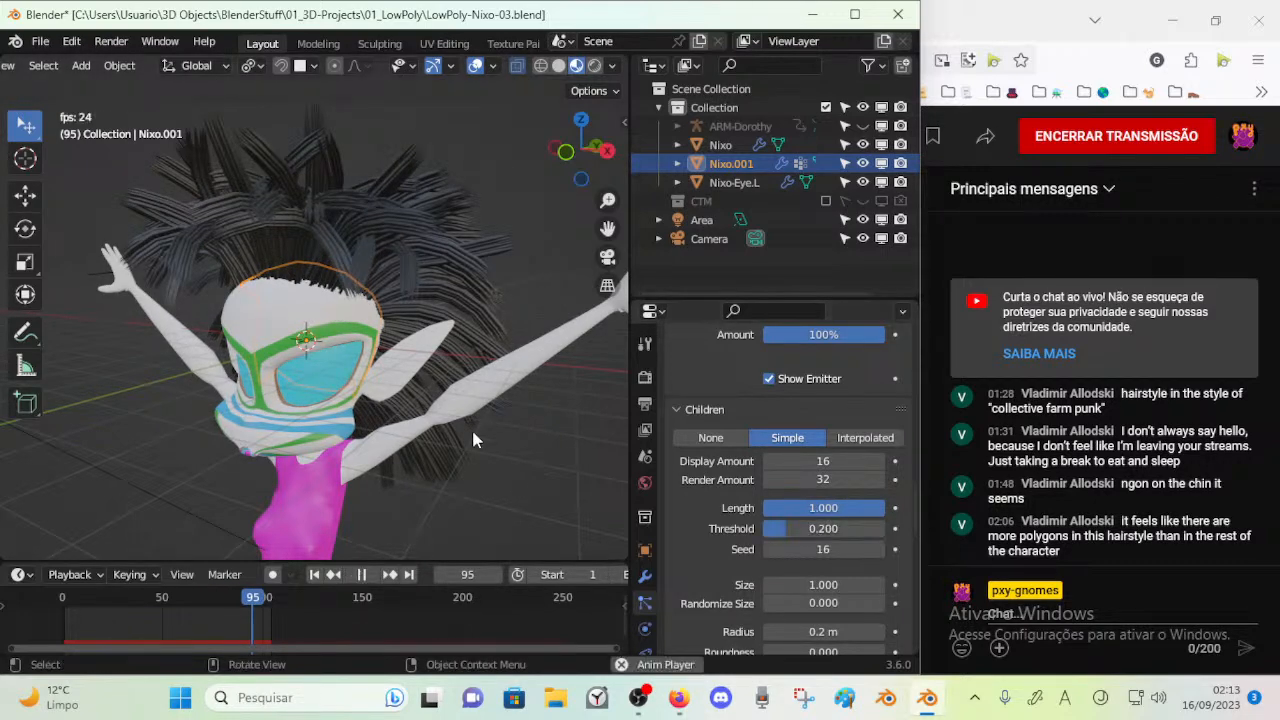
drag(822, 549, 800, 549)
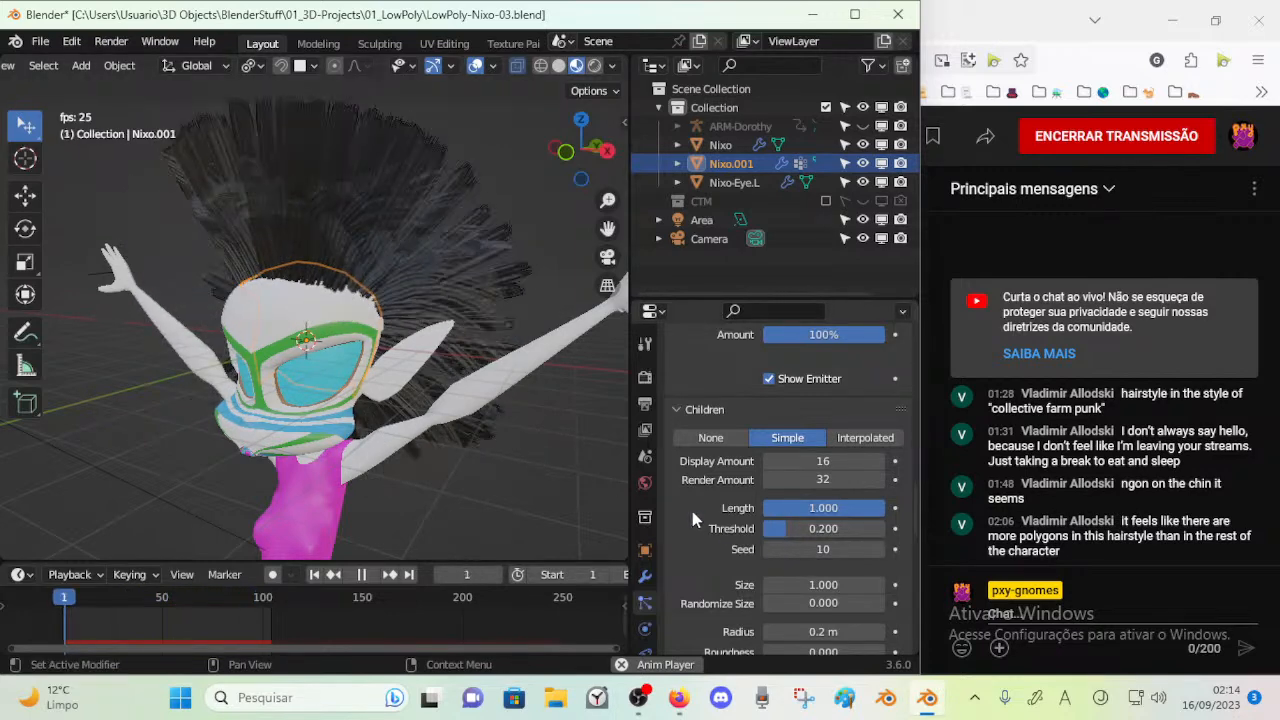
scroll(765, 485, up, 1)
scroll(767, 485, up, 1)
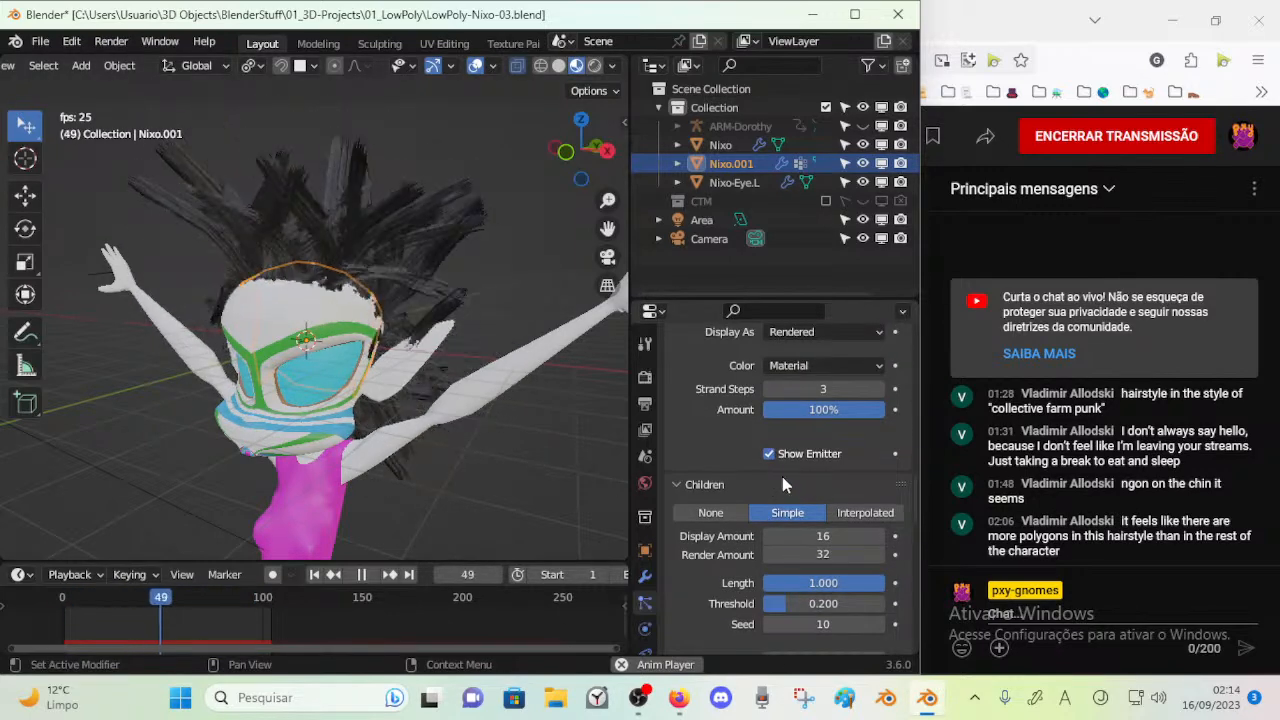
Set the child hairs' Size to 0.987 and check the hair in playback
click(772, 391)
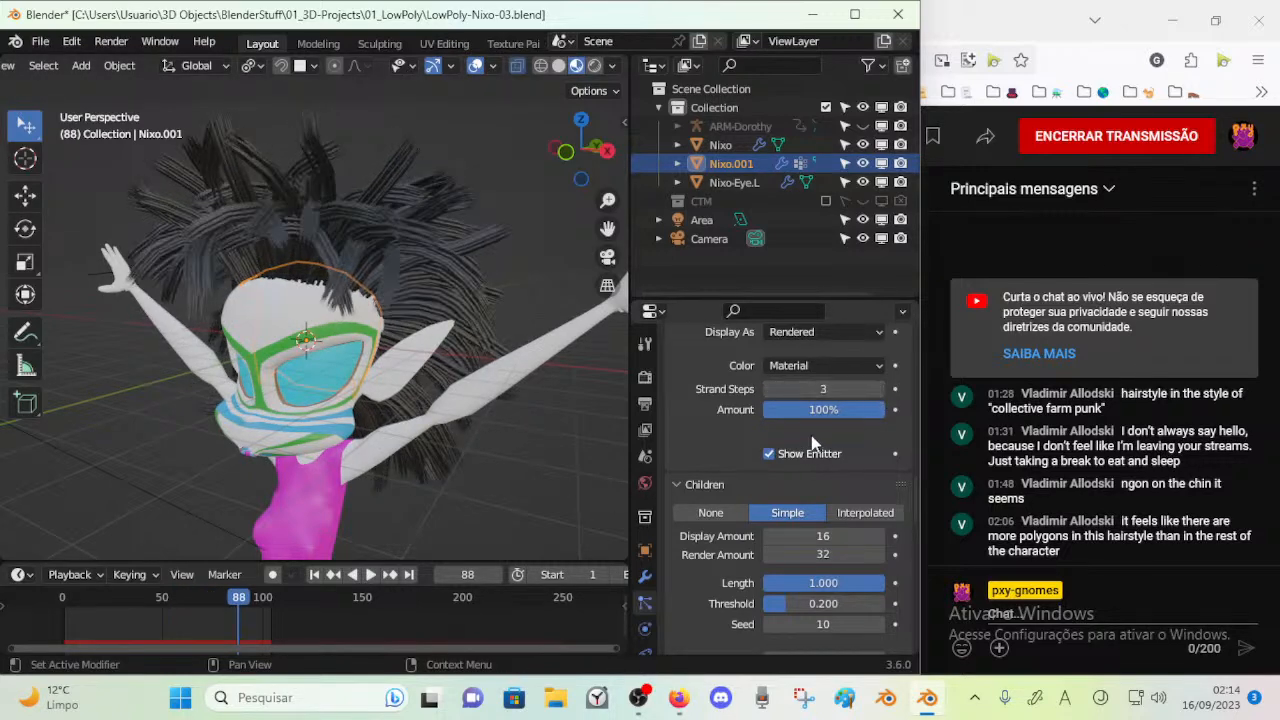
scroll(814, 455, up, 2)
click(825, 407)
scroll(783, 518, down, 8)
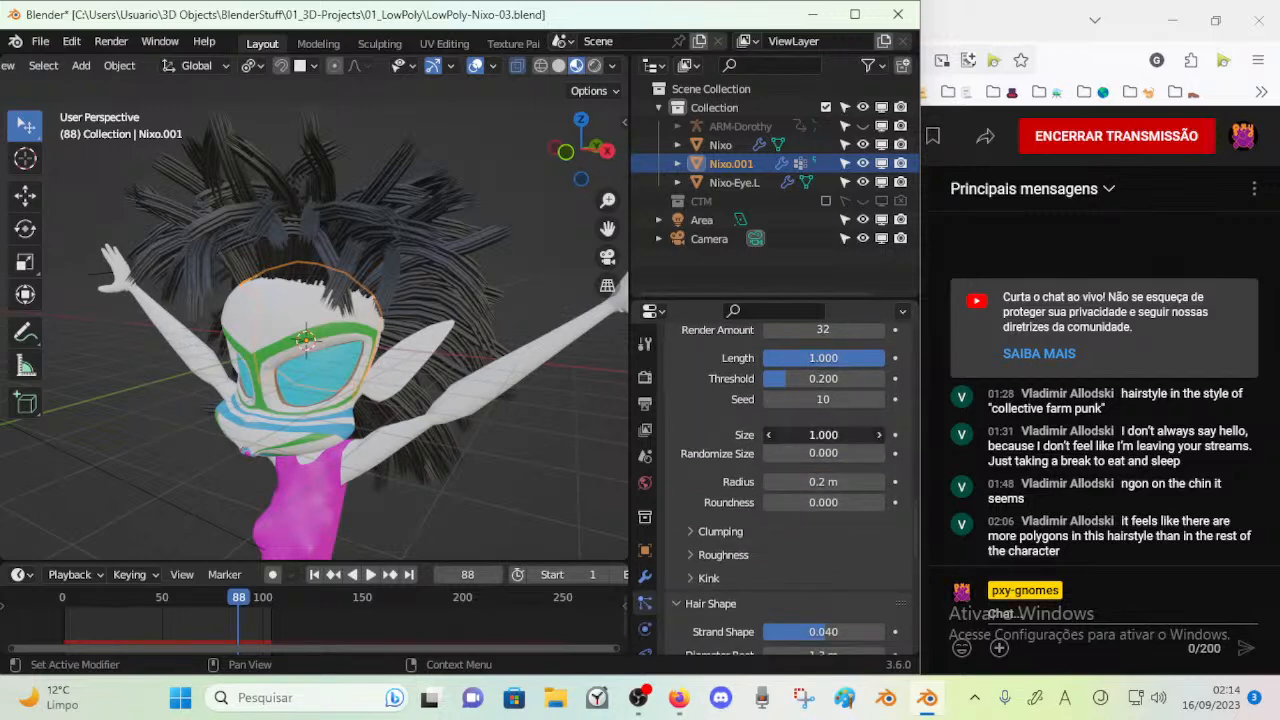
key(space)
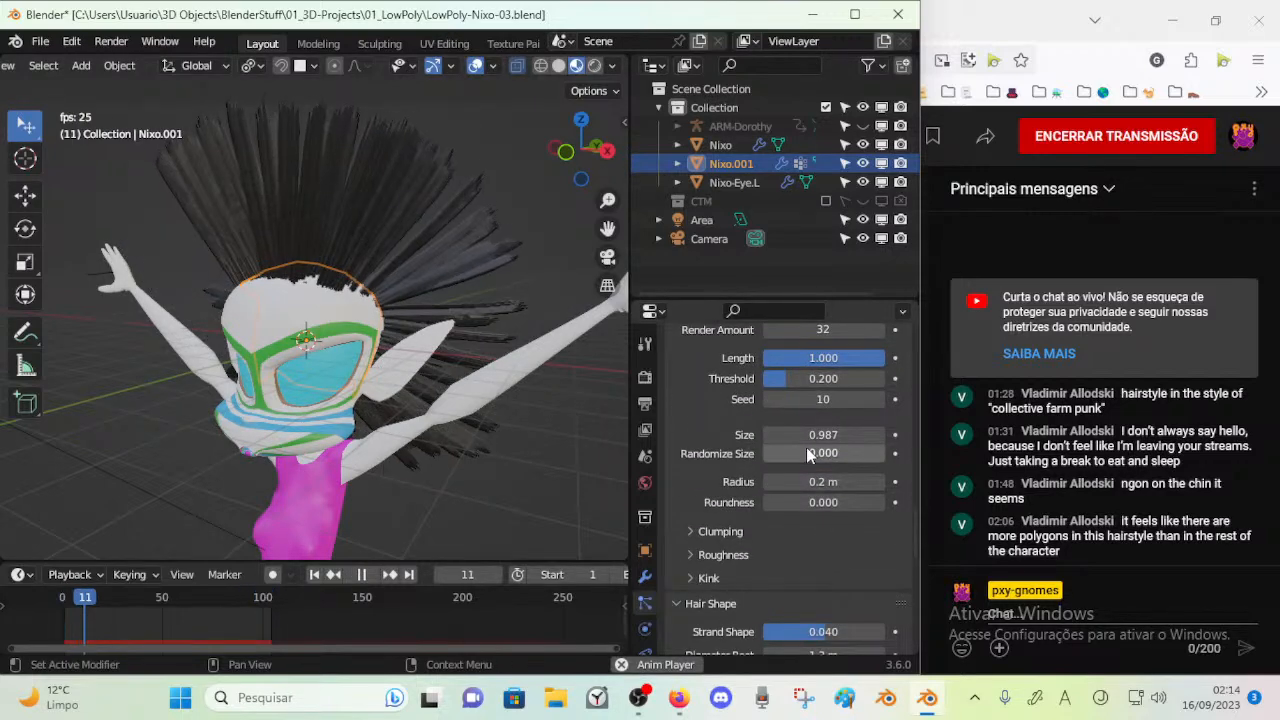
key(space)
Try a child hair Radius of 0.25 m in playback and reset the Radius to its default
scroll(824, 504, down, 1)
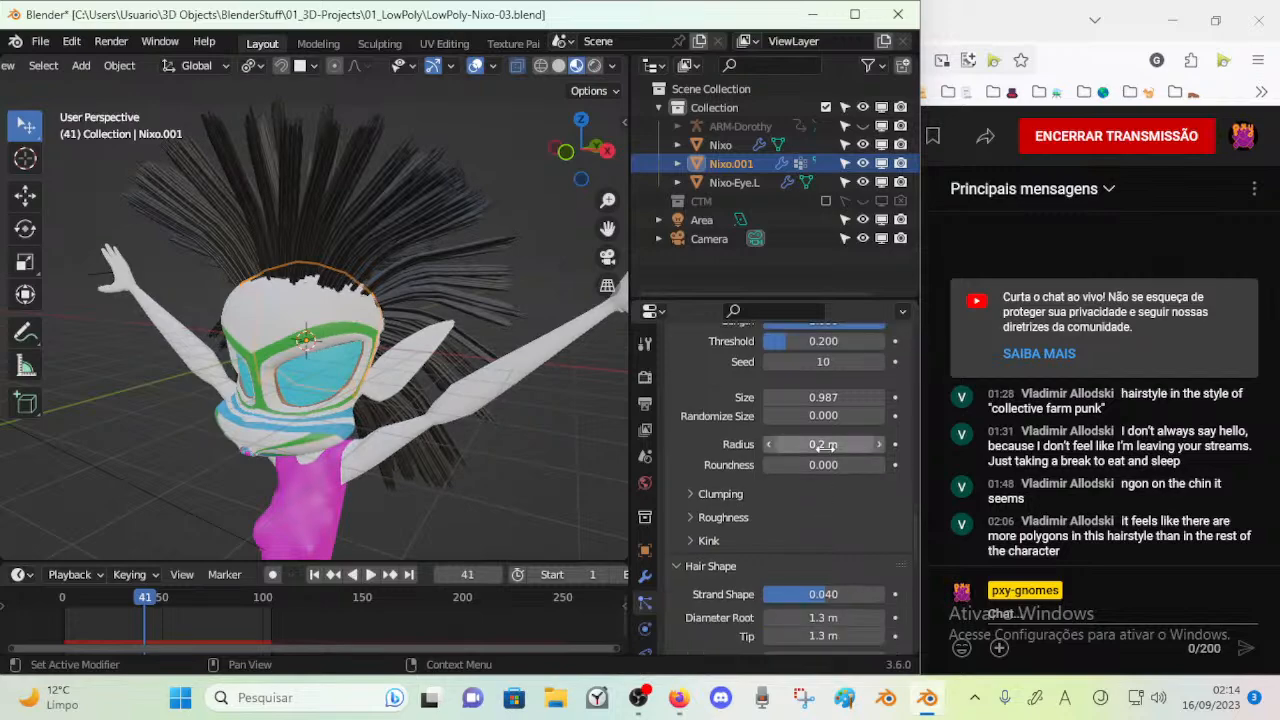
mouse_move(833, 444)
mouse_down()
mouse_move(882, 444)
mouse_move(840, 444)
mouse_up()
key(space)
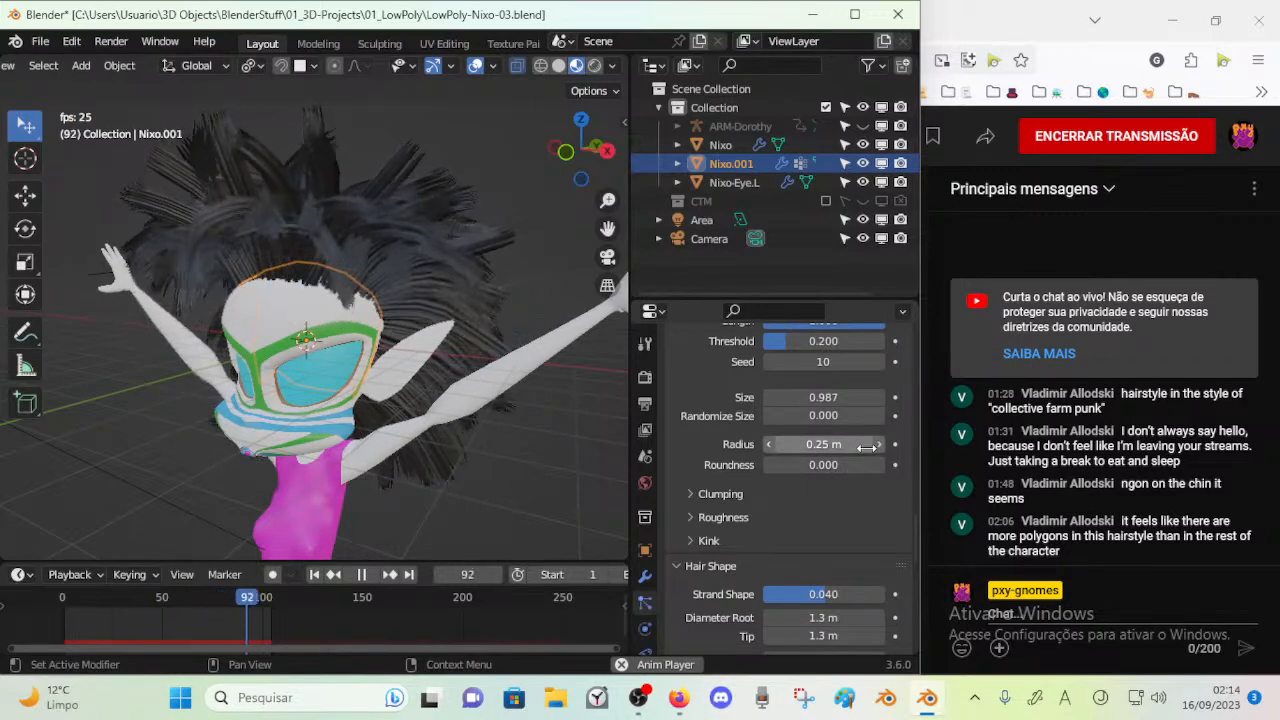
key(space)
key(BackSpace)
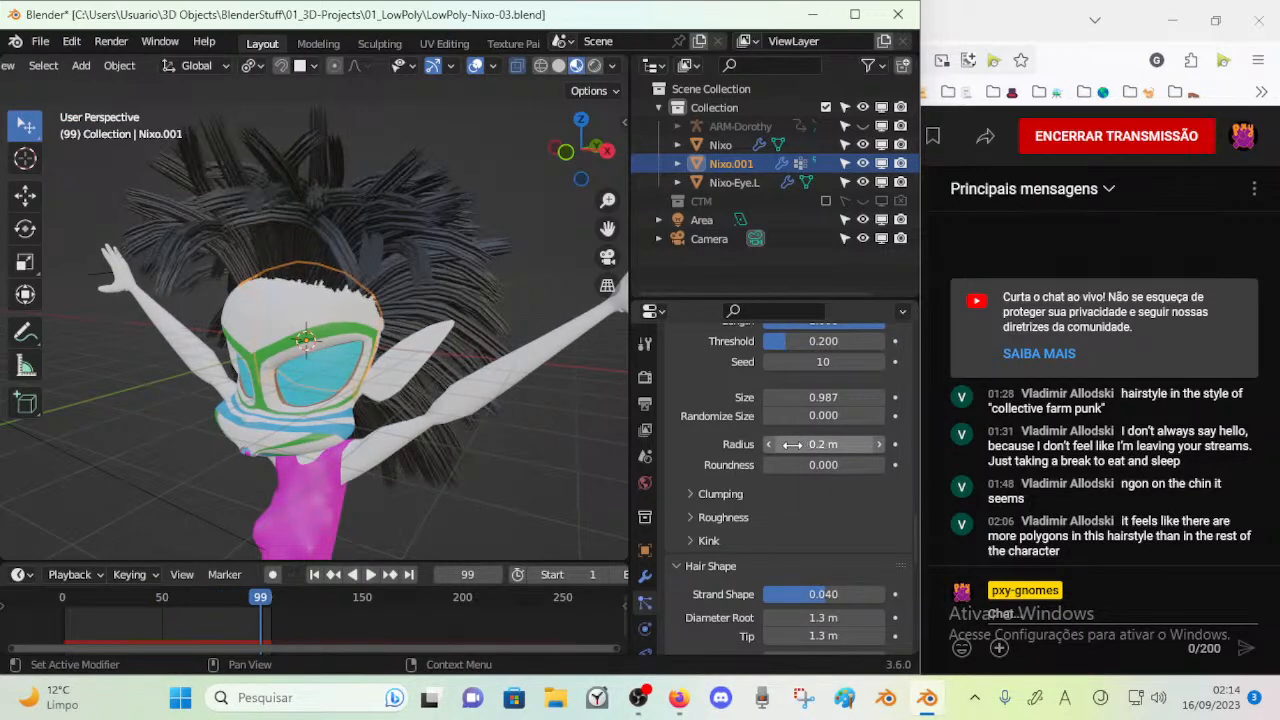
Set the child hairs' Radius to 0.22 m and Roundness to 0.394, testing them in playback
key(space)
key(space)
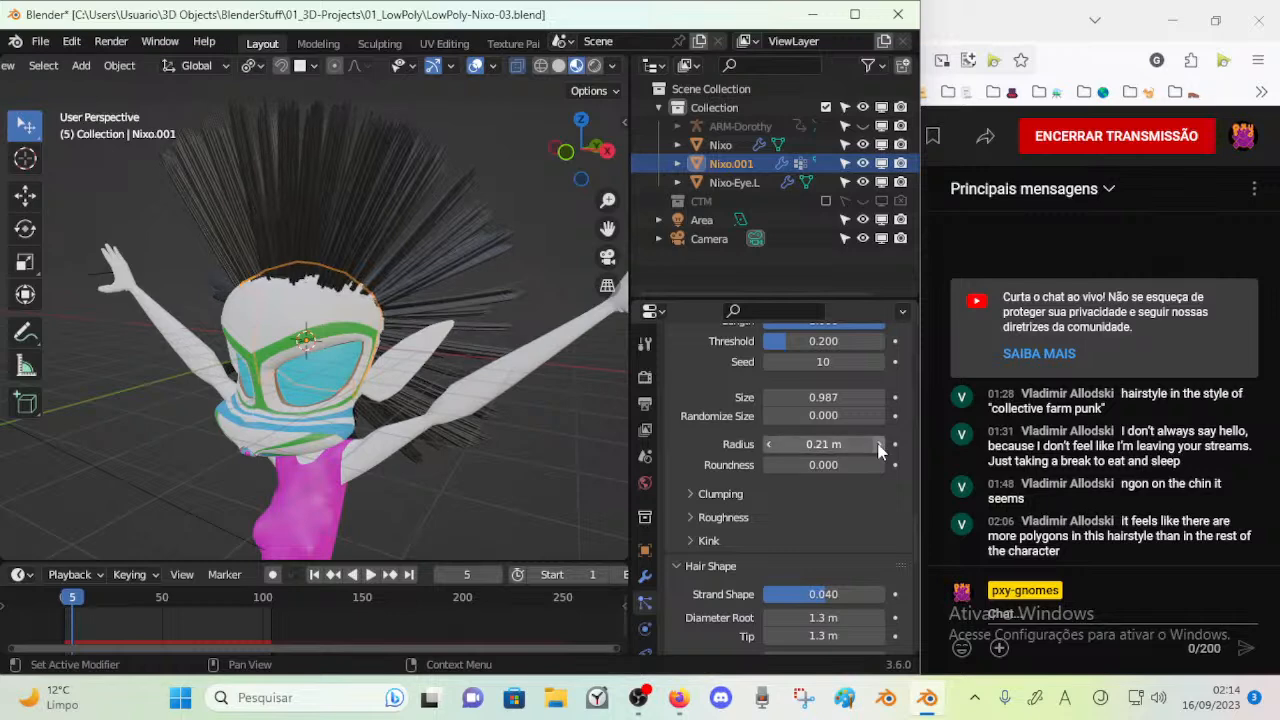
key(space)
key(space)
drag(819, 467, 867, 467)
key(space)
click(692, 494)
click(692, 494)
Set the Hair Shape's Strand Shape to 0.071 and Diameter Scale to 0.19, playing the animation to check them
scroll(716, 498, down, 3)
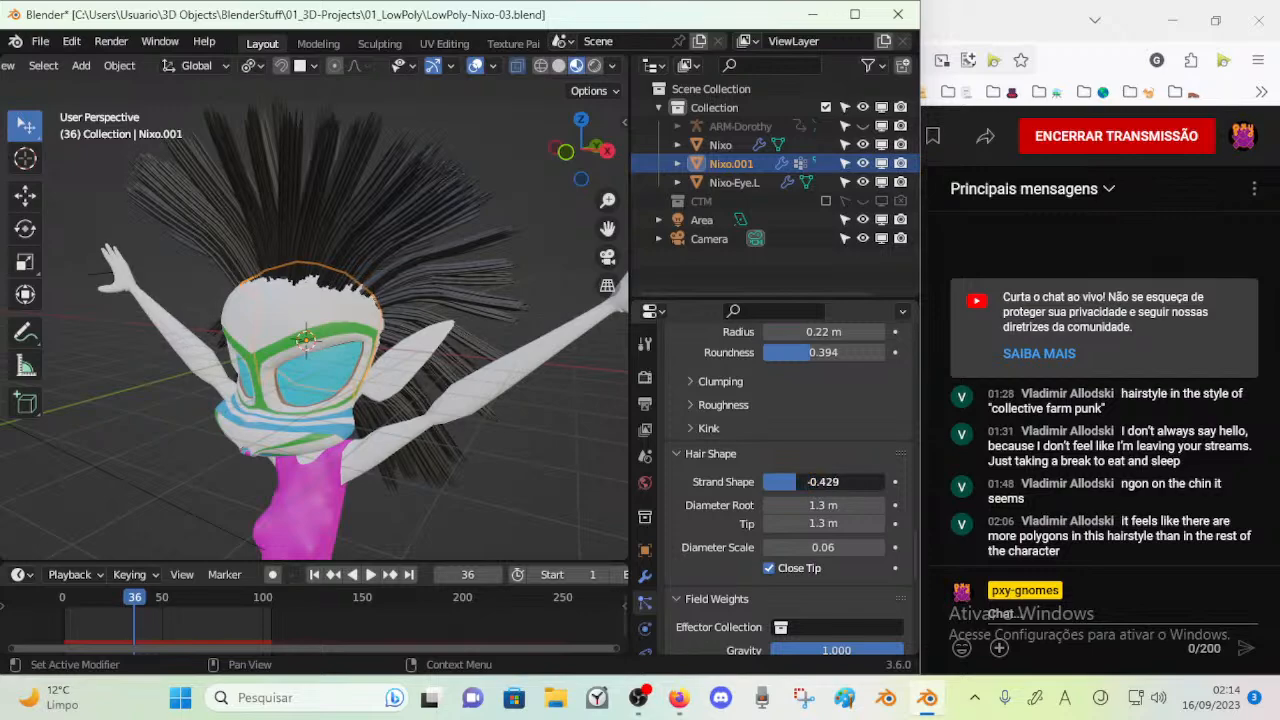
key(space)
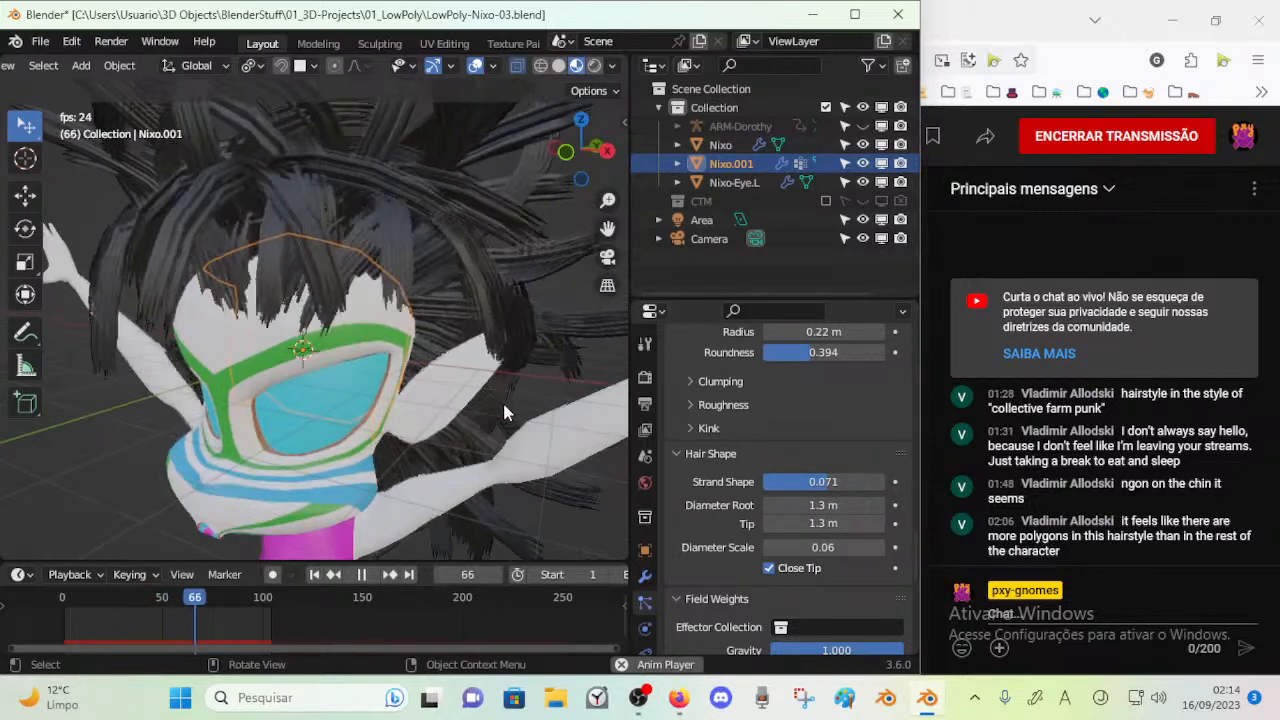
key(space)
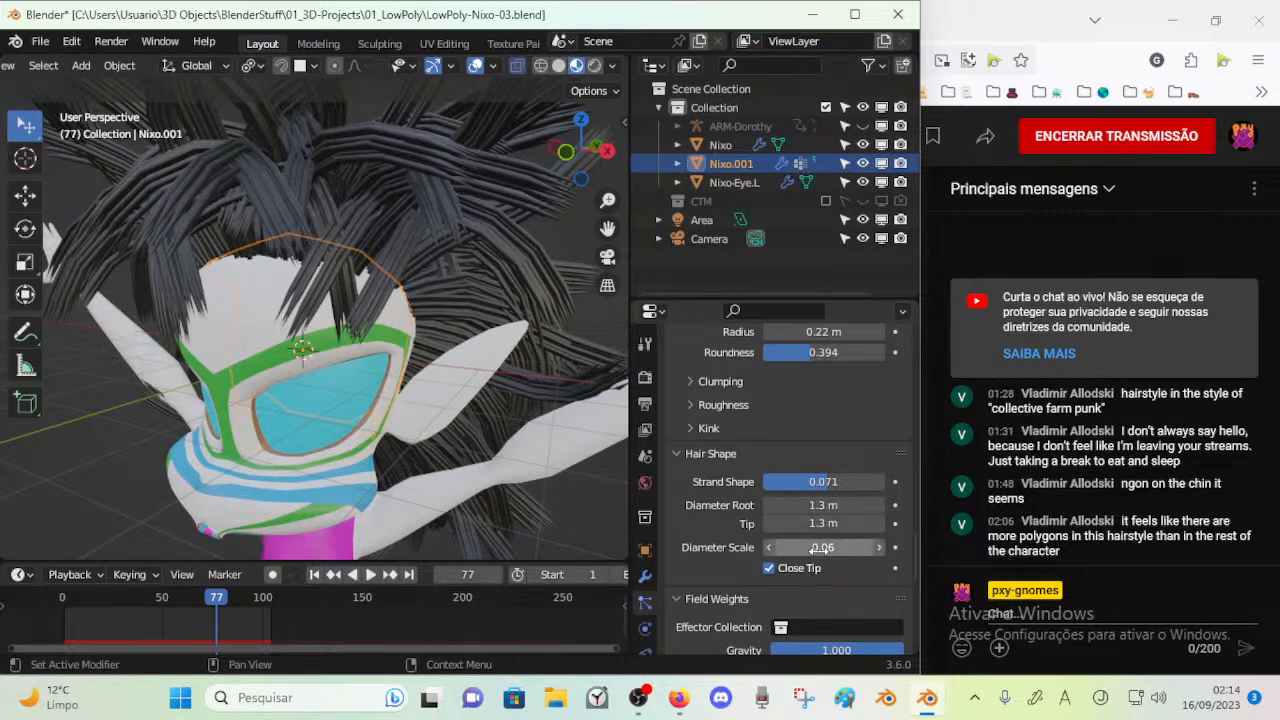
drag(822, 548, 890, 548)
key(space)
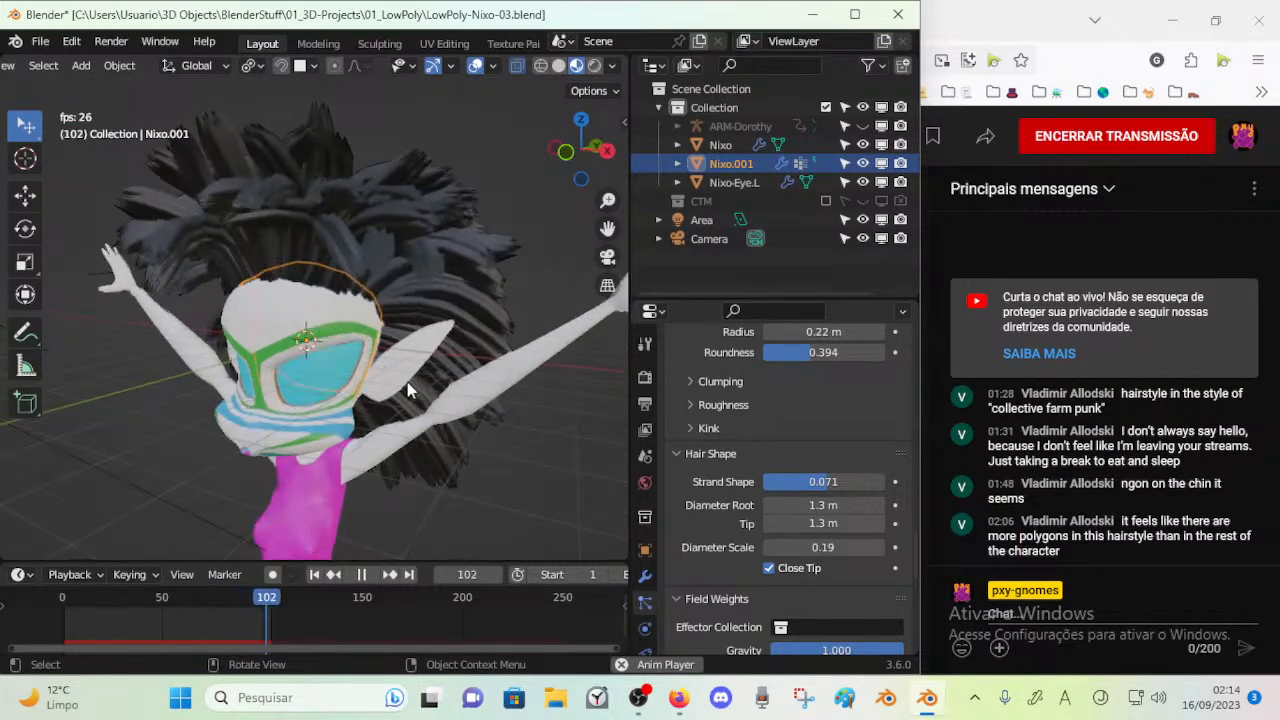
Try a Strand Shape of -0.657 in the Hair Shape settings and replay the animation
key(space)
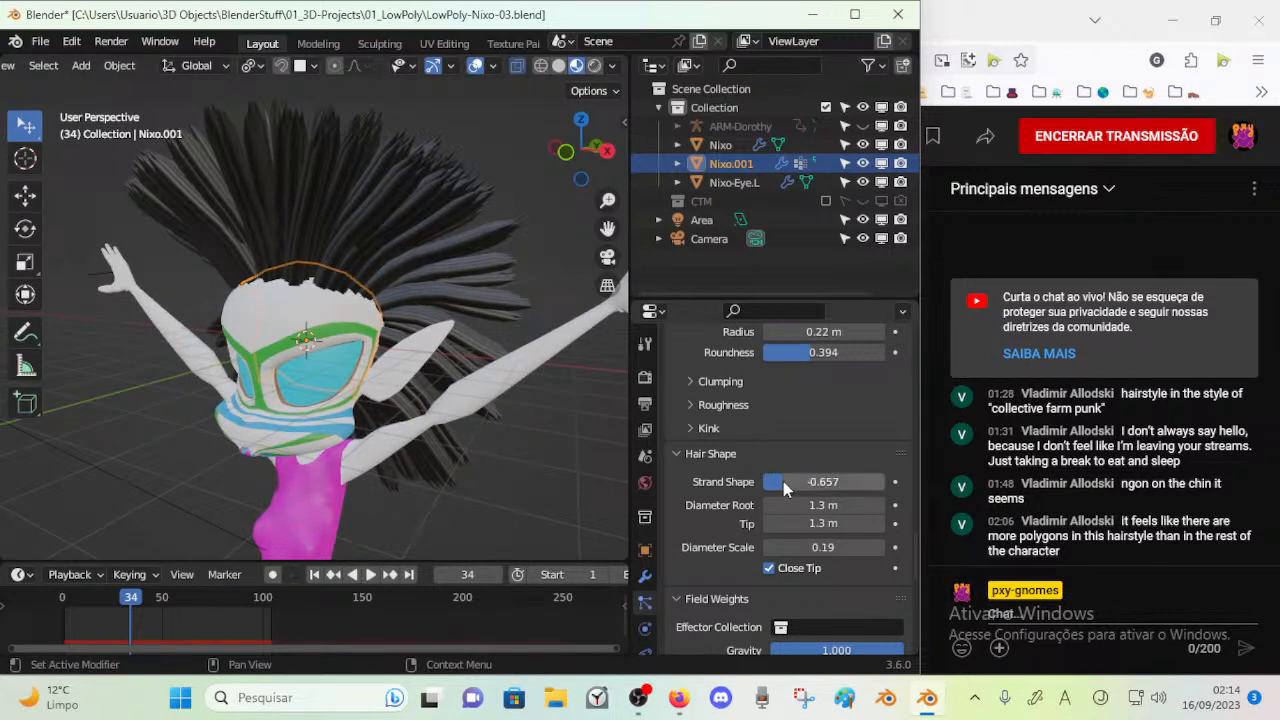
key(space)
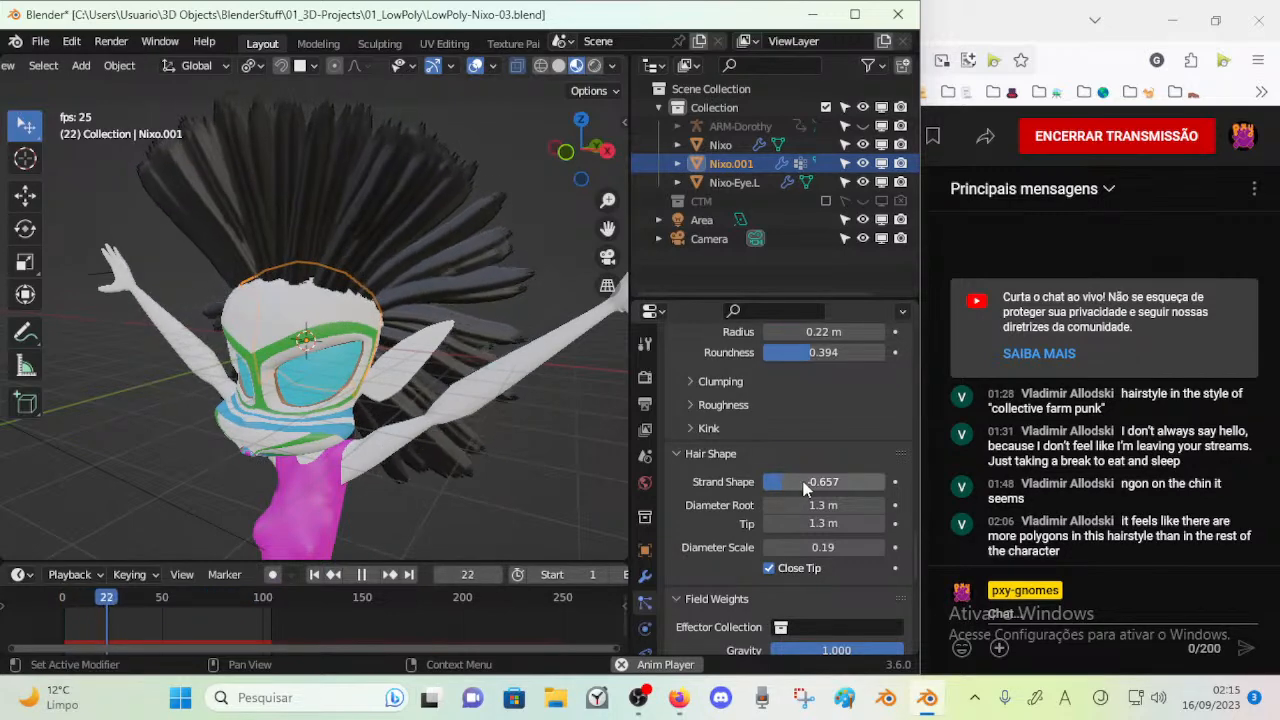
key(space)
Expand the Hair Dynamics settings, set Quality Steps to 2 and test the simulation in playback
scroll(812, 482, up, 6)
scroll(803, 465, up, 10)
scroll(801, 460, up, 12)
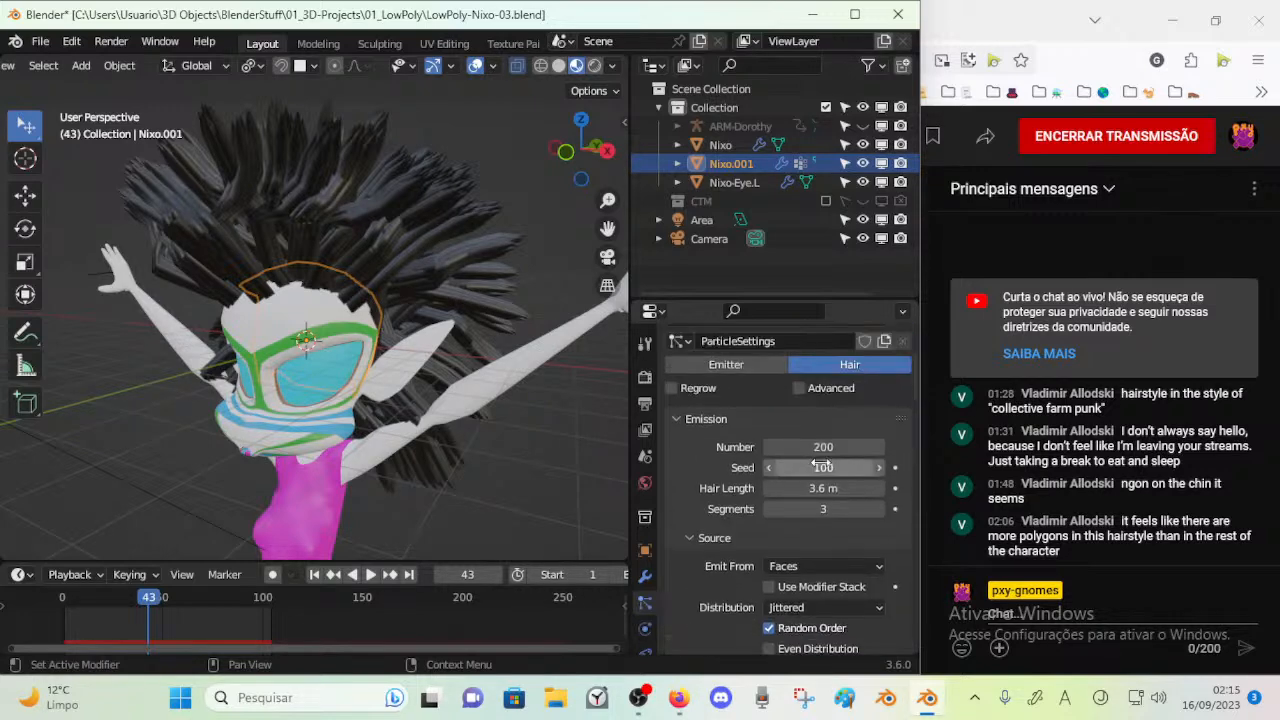
scroll(818, 468, down, 8)
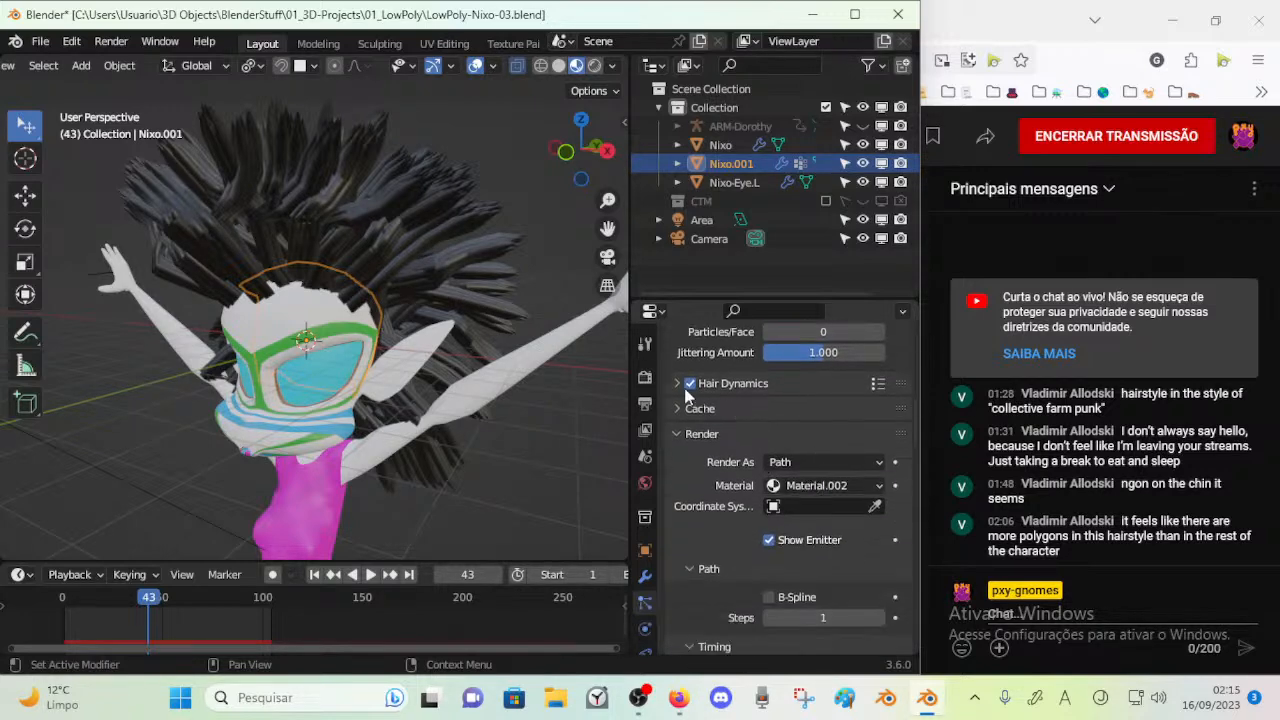
click(687, 392)
scroll(792, 426, down, 1)
click(875, 384)
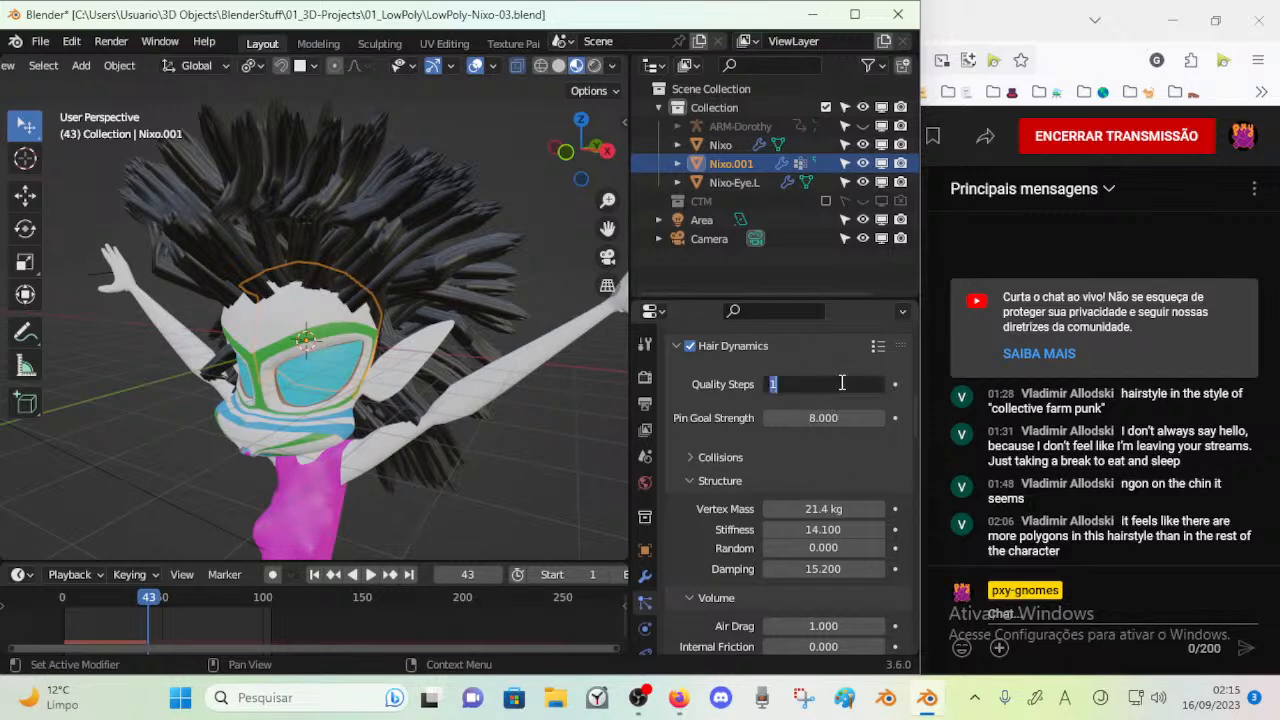
key(space)
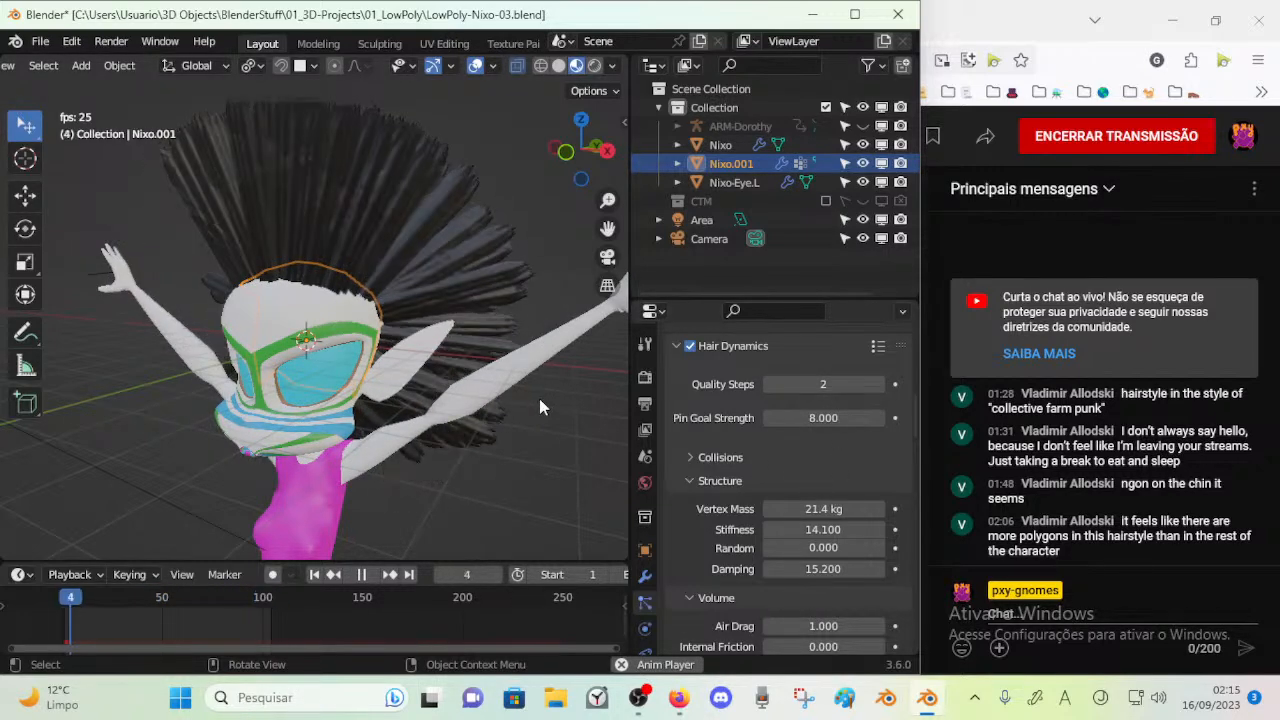
key(space)
key(a)
click(458, 288)
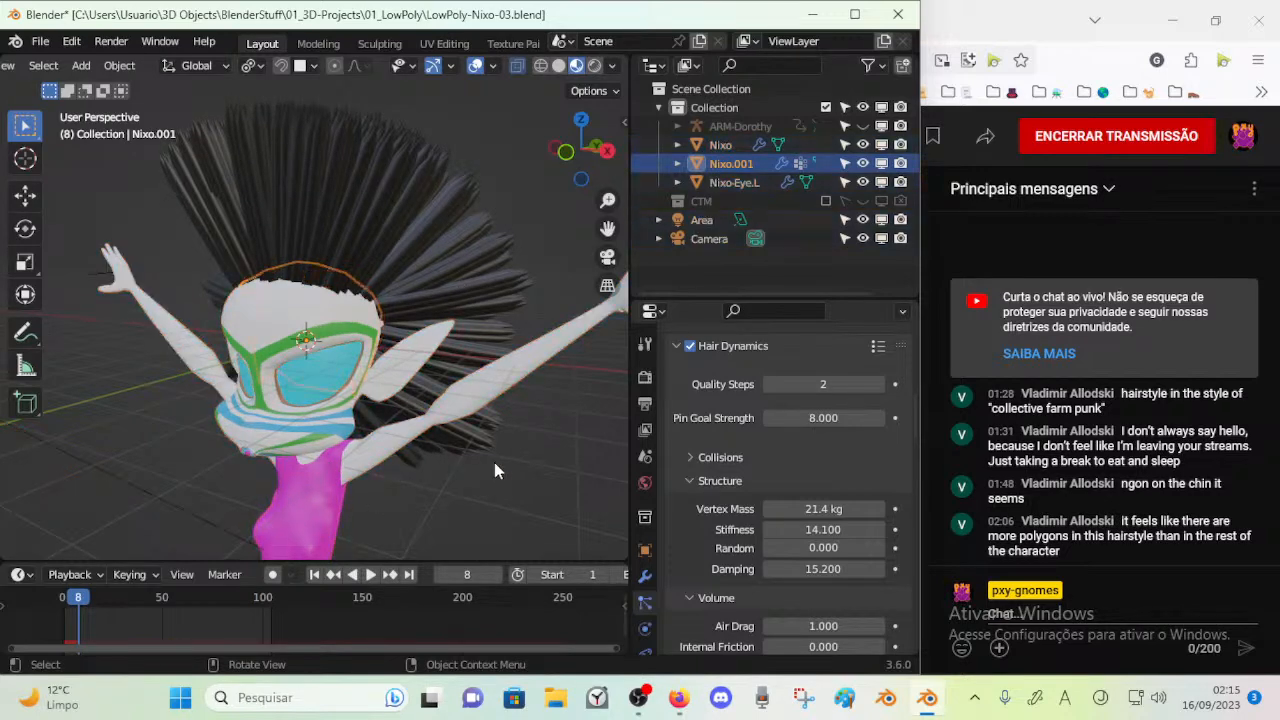
Raise the hair structure's Vertex Mass to 23.7 kg between playback tests
scroll(757, 511, down, 1)
key(space)
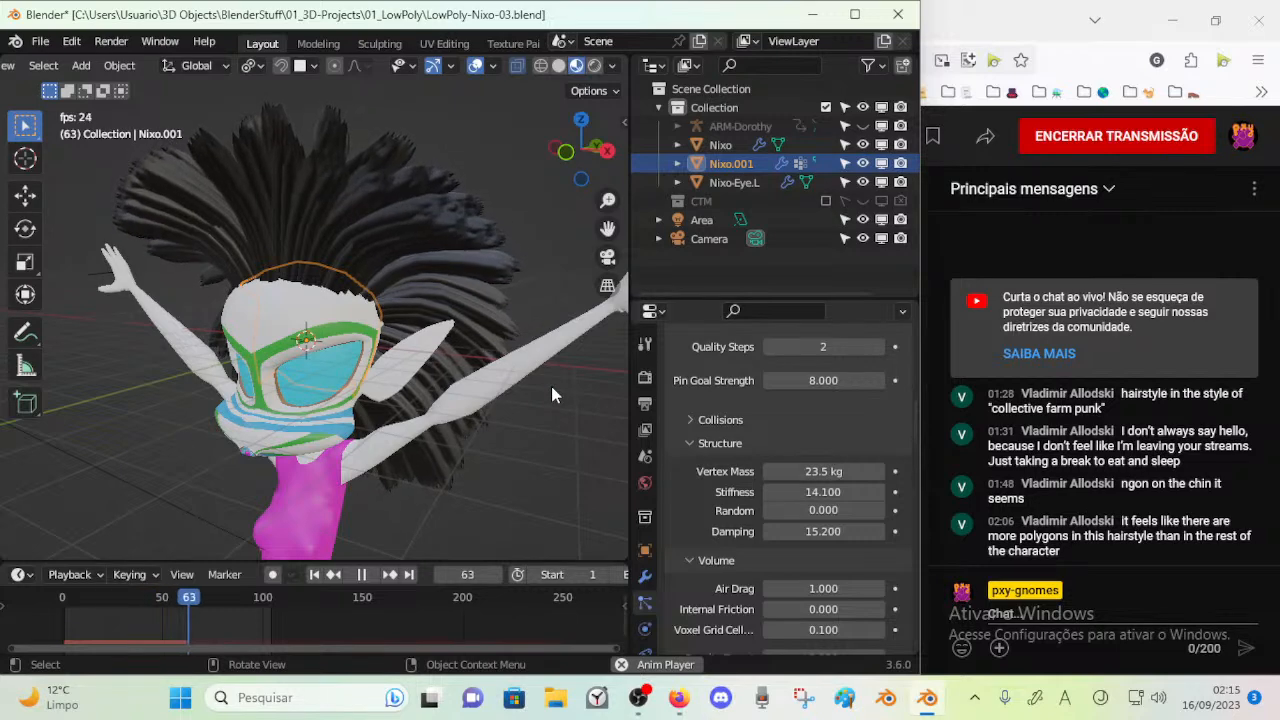
key(space)
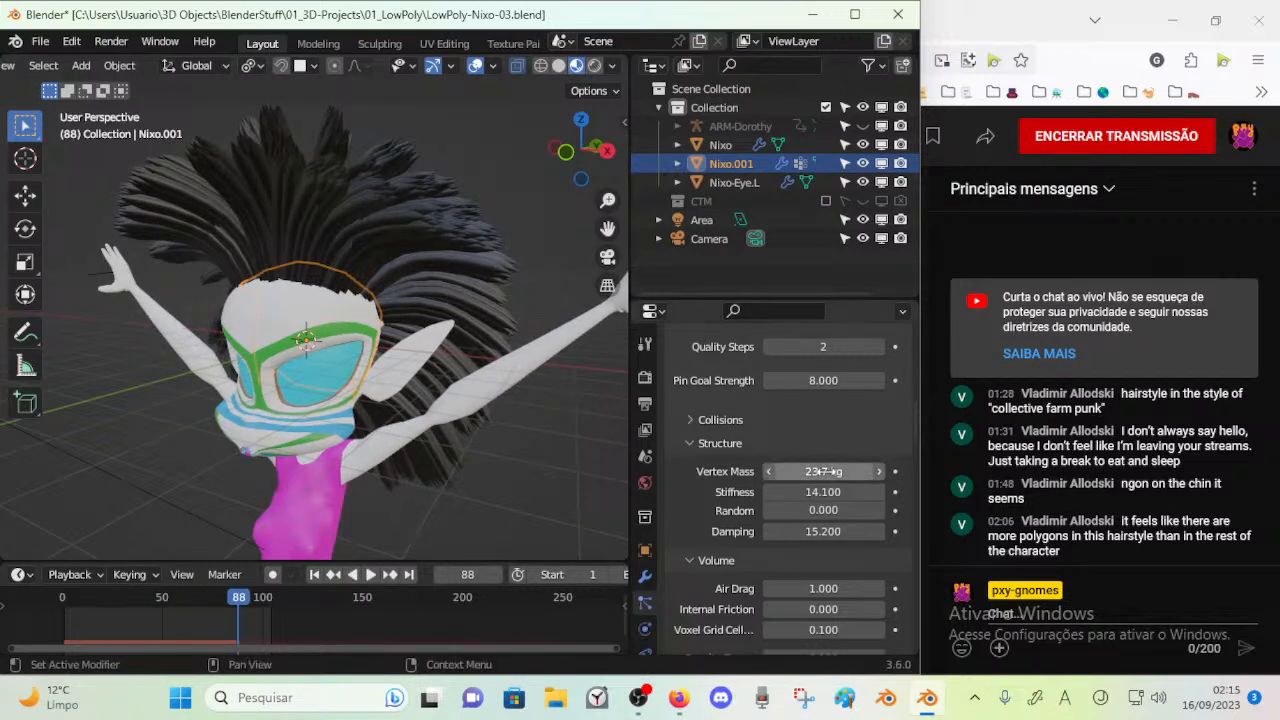
key(space)
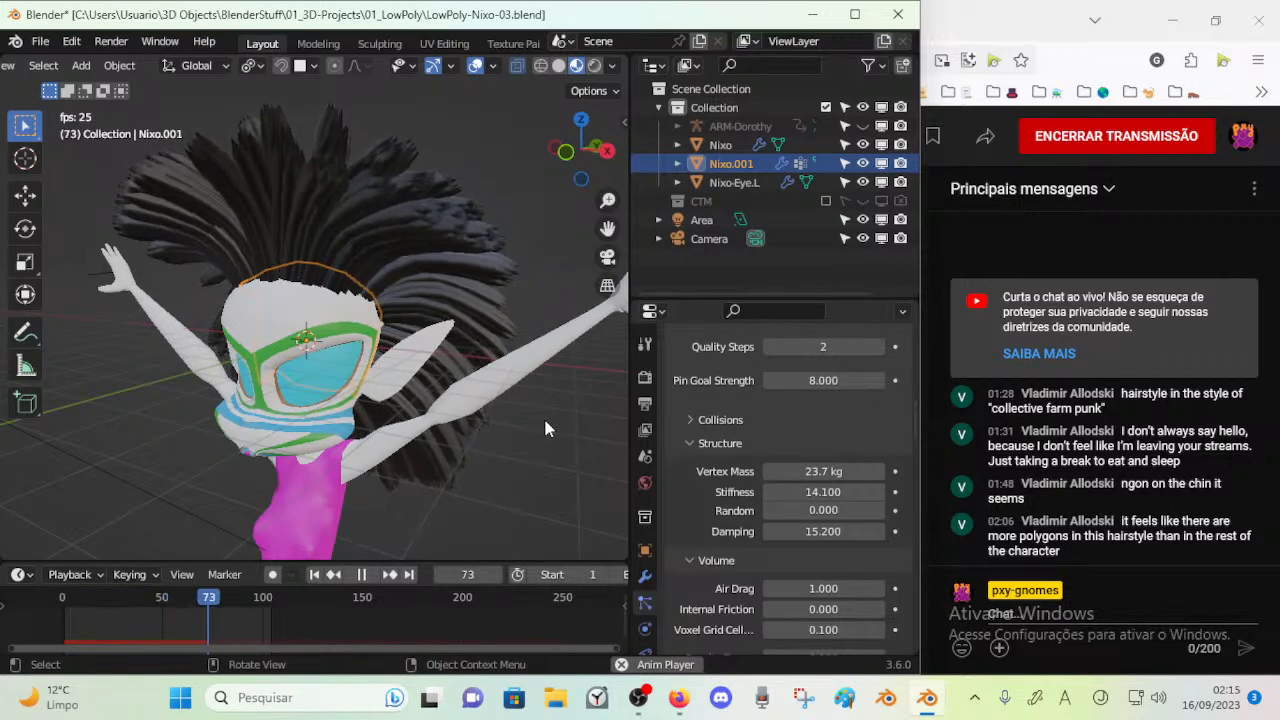
key(space)
Extend the animation's playback range to end at frame 133 and replay the simulation
drag(305, 590, 330, 596)
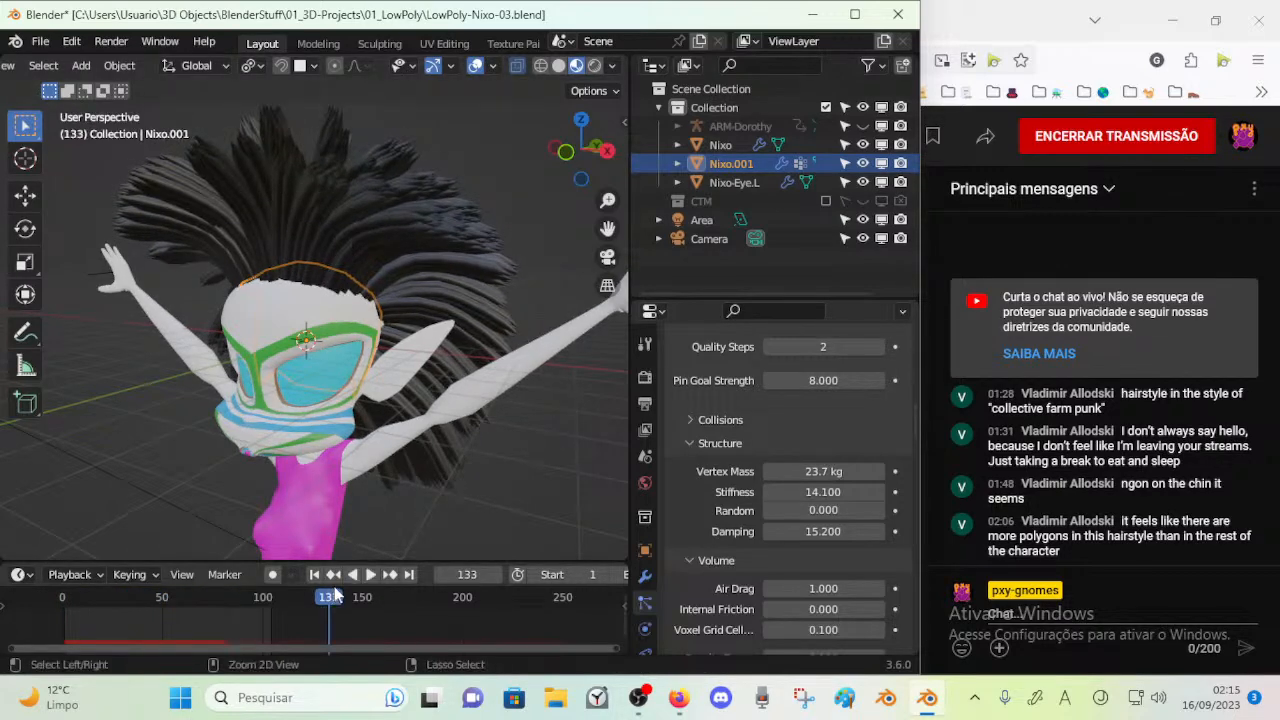
key(shift+Left)
key(space)
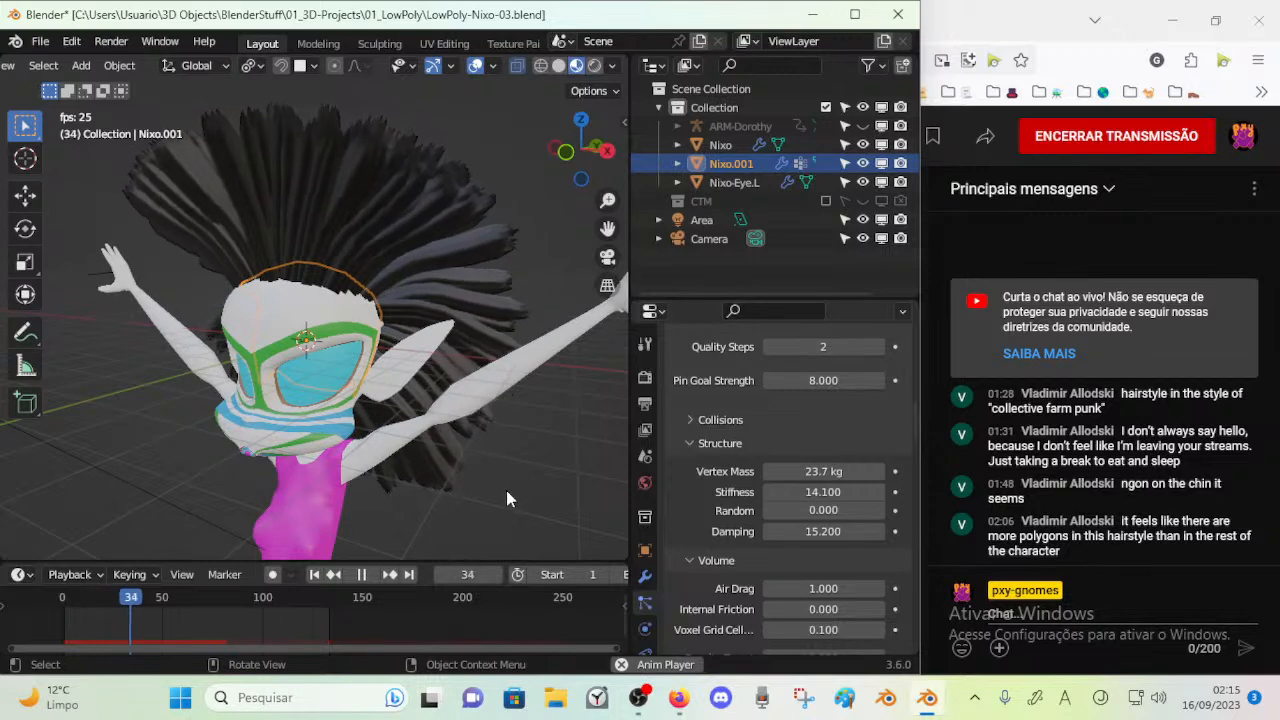
key(space)
Set the hair's Stiffness to 23.600 and Vertex Mass to 26.7 kg, viewing the playback from another angle
drag(841, 492, 874, 492)
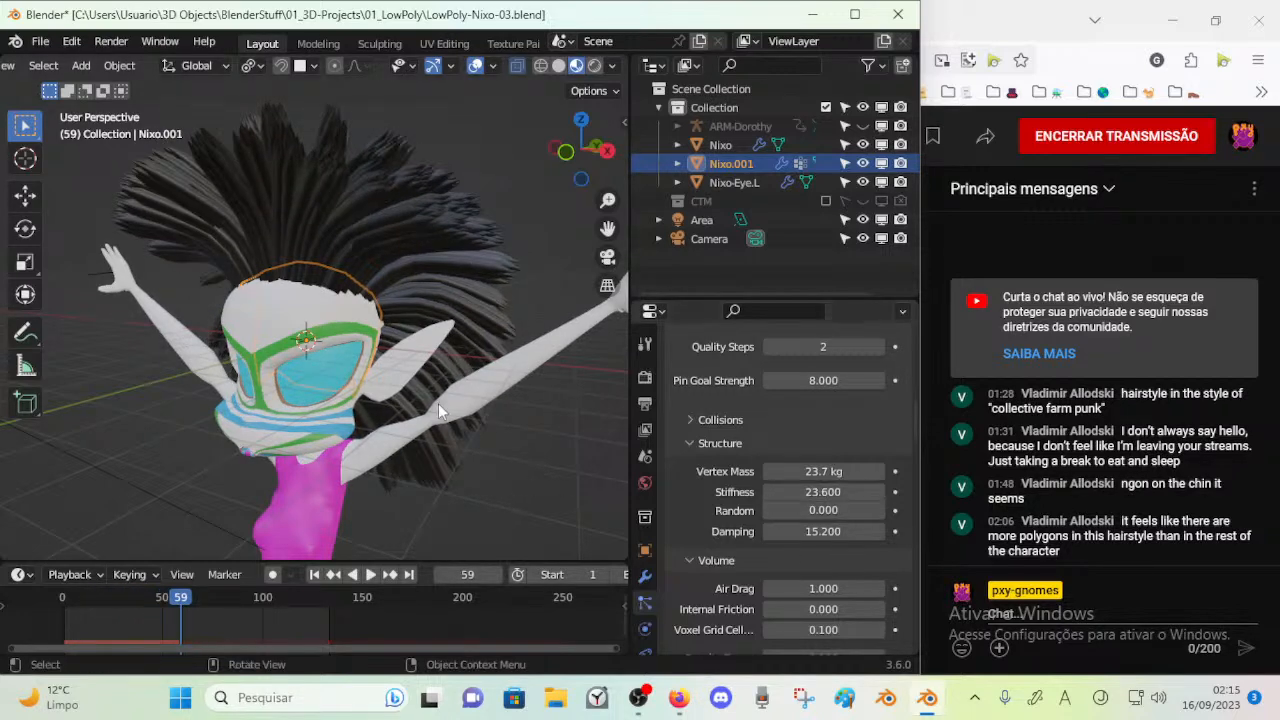
key(space)
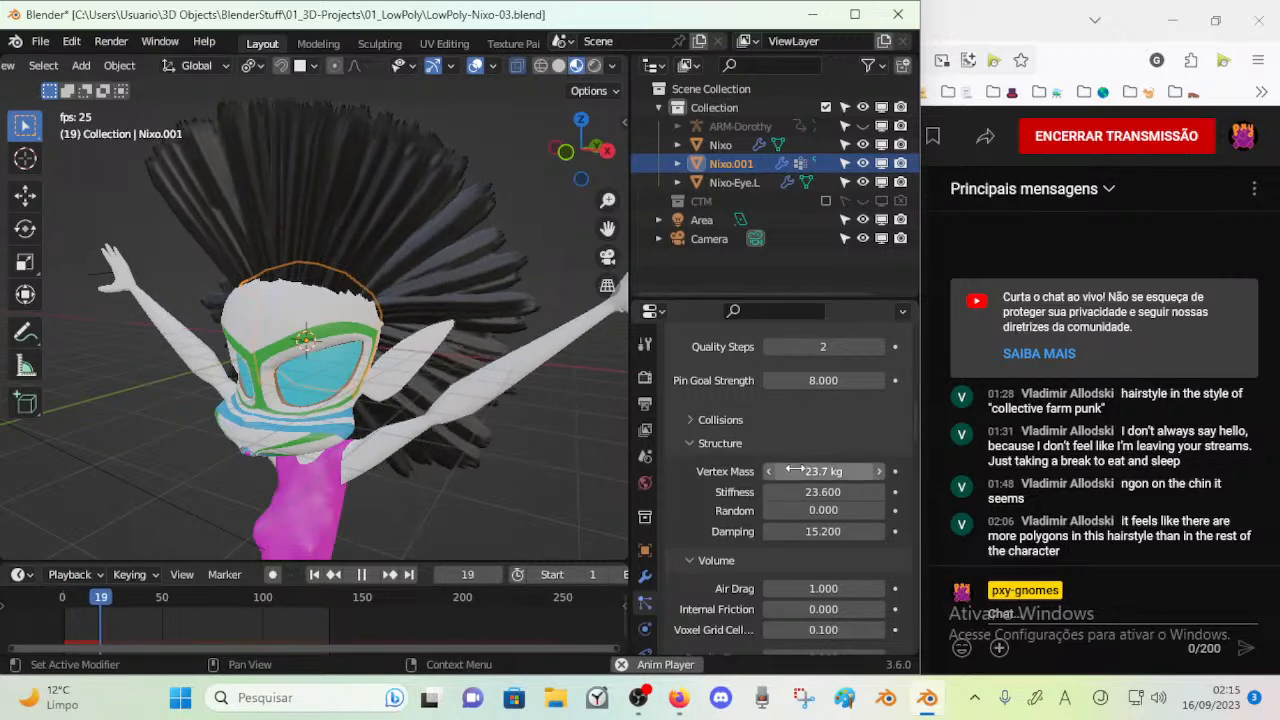
drag(818, 478, 848, 478)
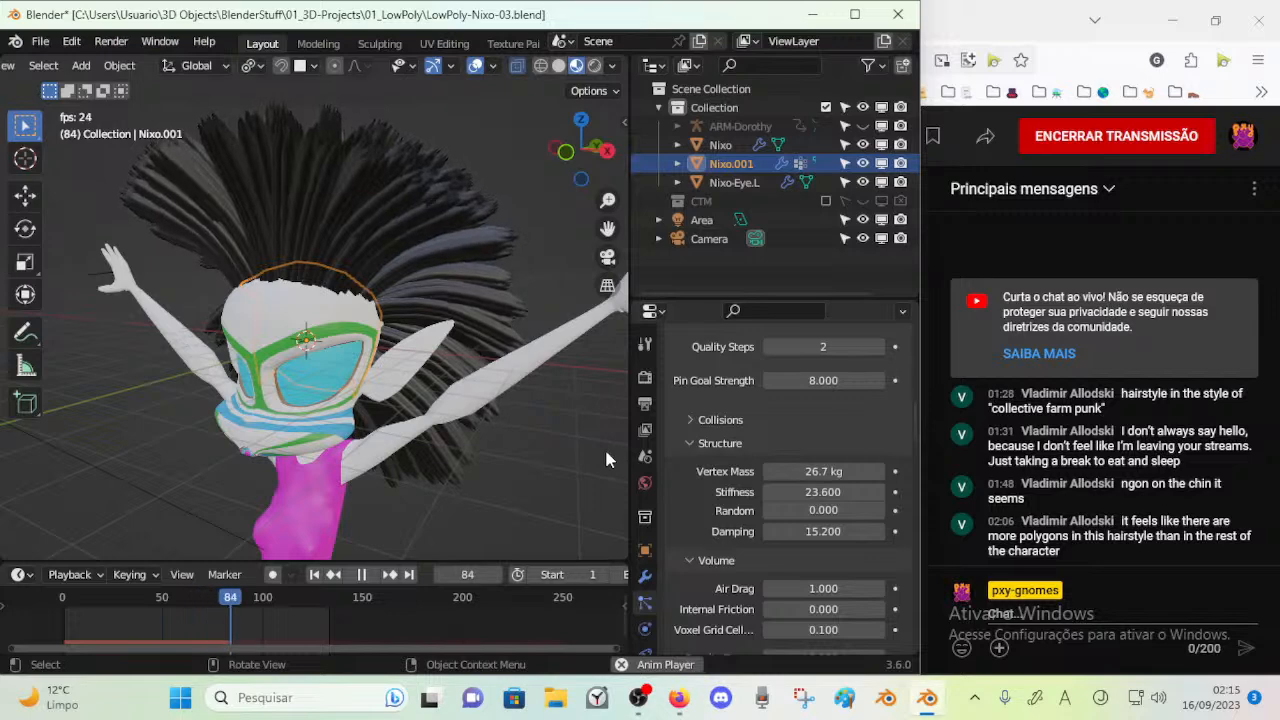
middle_drag(588, 437, 359, 427)
key(space)
Save the Nixo project file with the updated hair simulation settings
scroll(716, 483, down, 20)
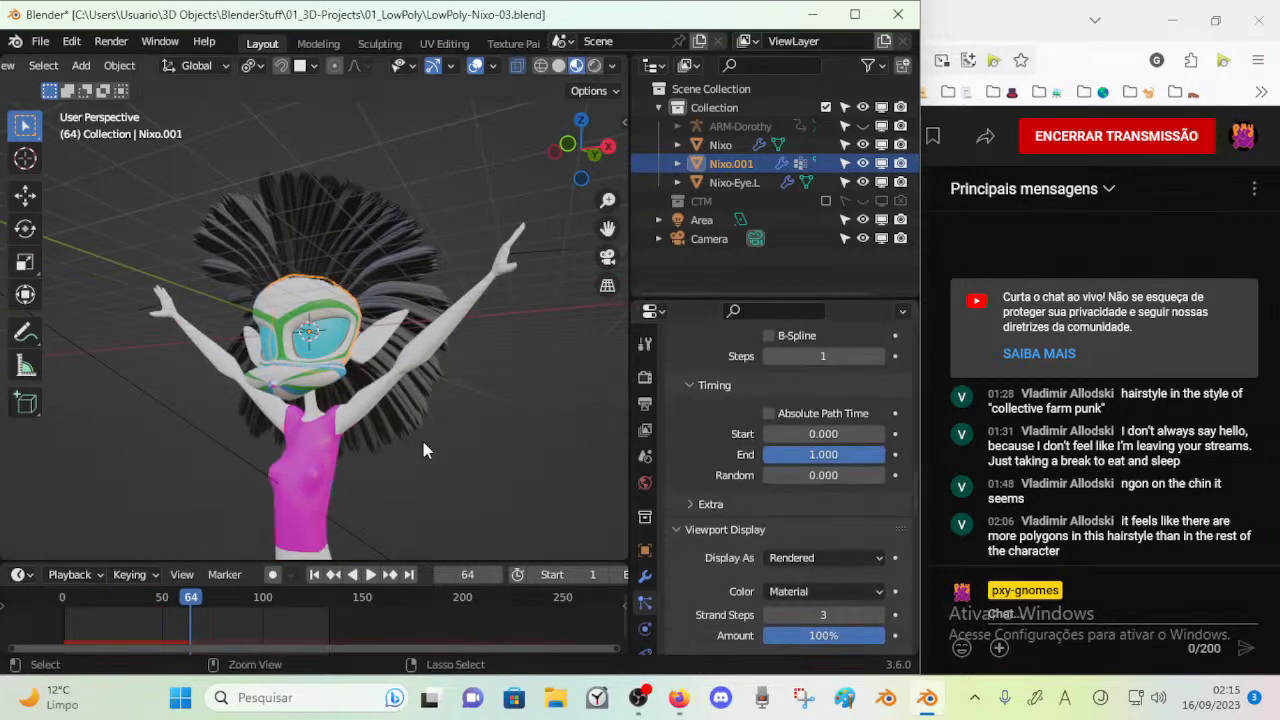
key(ctrl+s)
scroll(770, 494, down, 5)
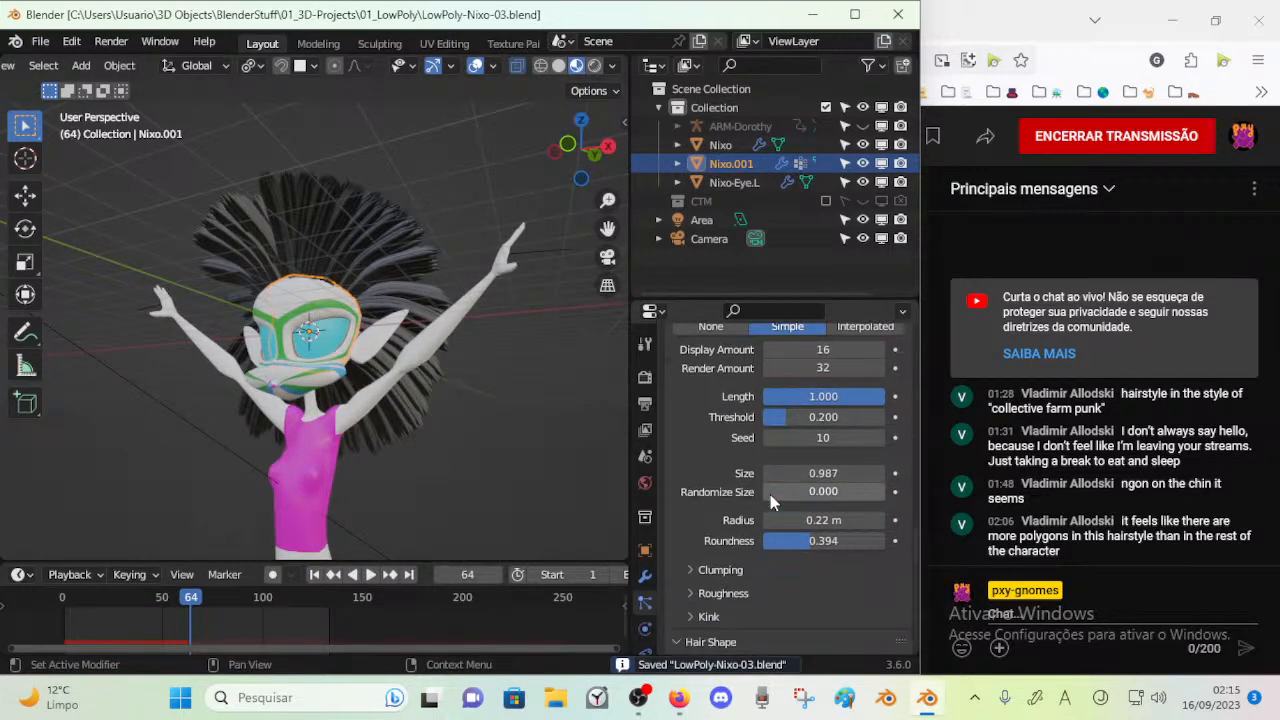
Preview the hair in Rendered shading during playback and return the viewport to Material Preview
scroll(770, 494, up, 3)
click(594, 66)
scroll(414, 357, up, 3)
middle_drag(385, 360, 335, 372)
key(space)
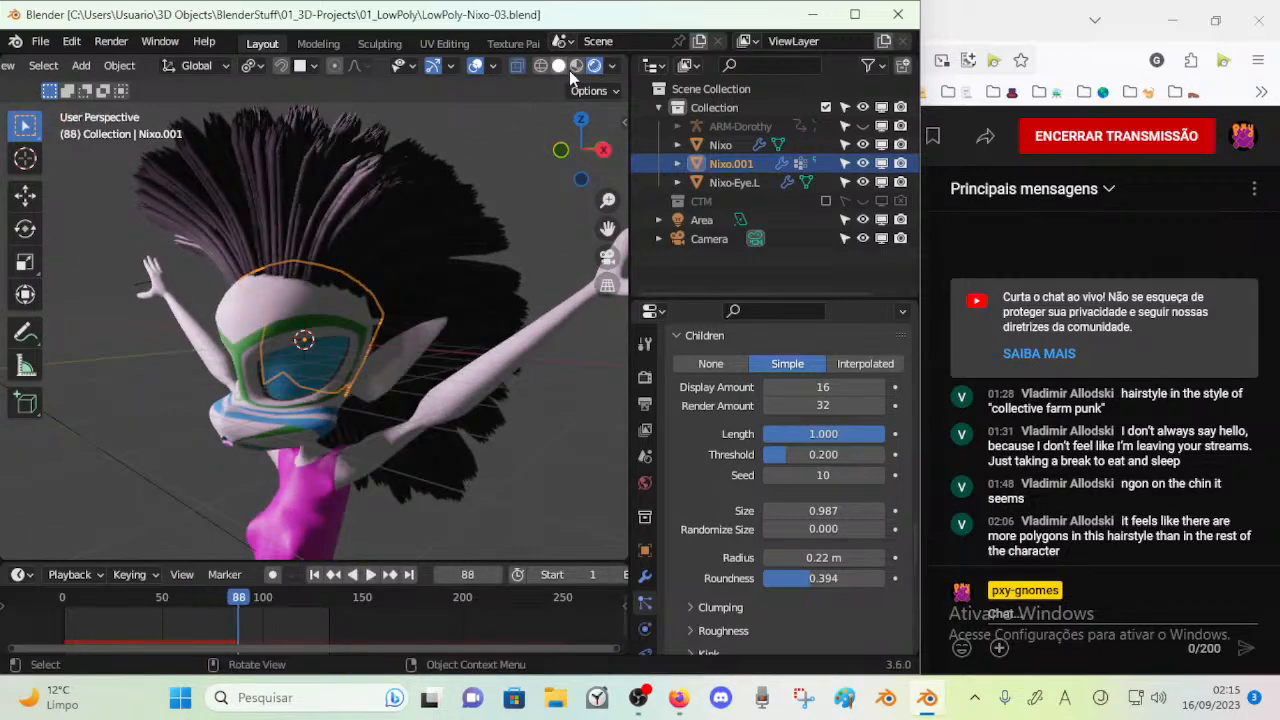
click(576, 66)
key(space)
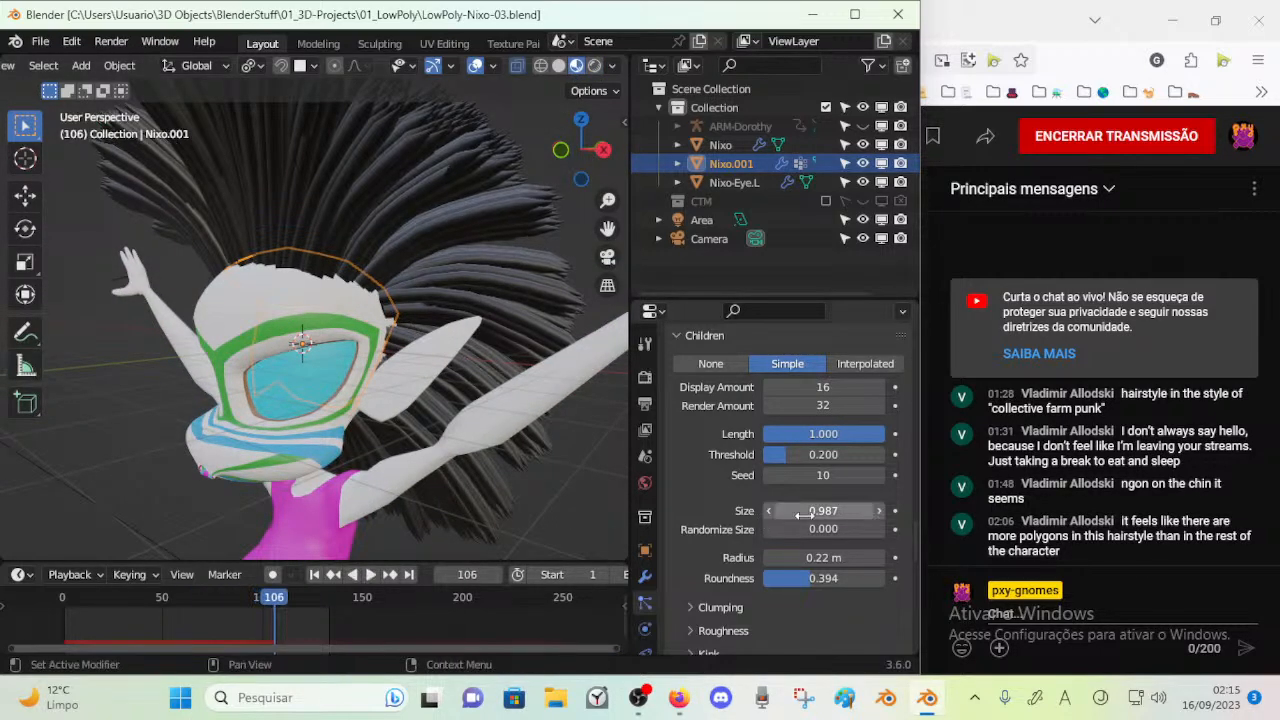
Try a Strand Shape of -0.096, set it to 0.192 and inspect the strands closely in playback
scroll(806, 542, down, 5)
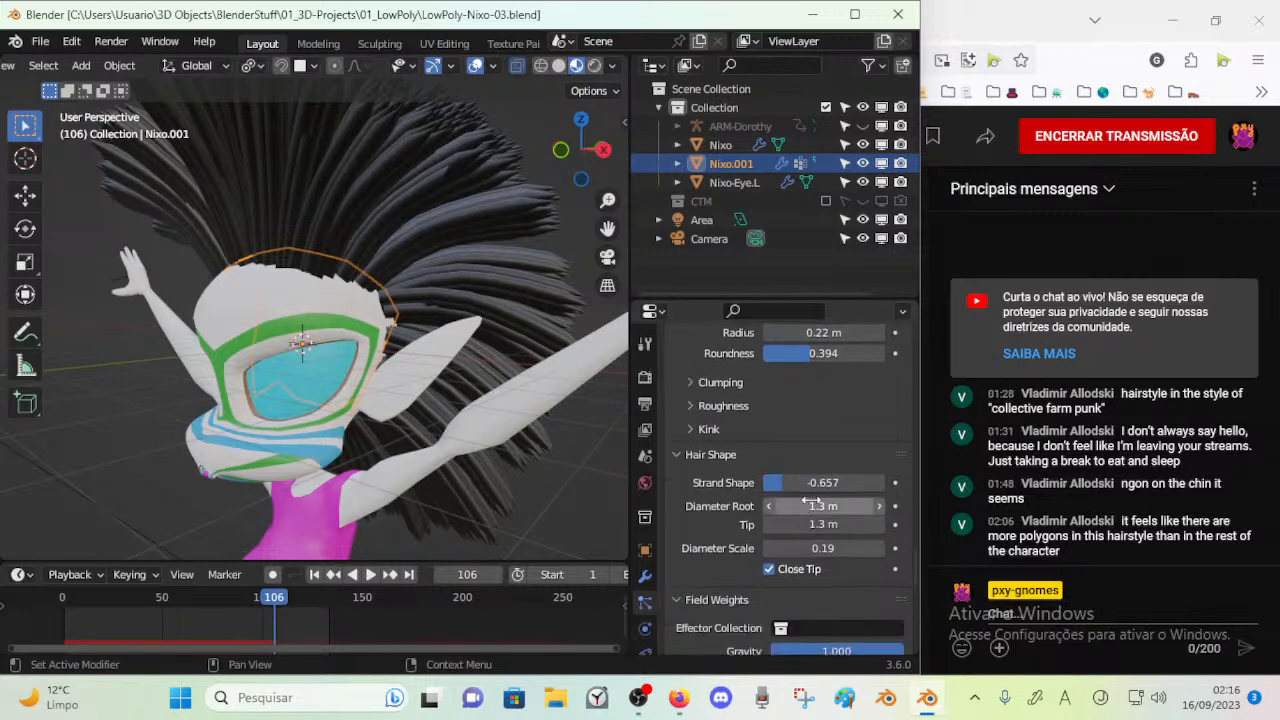
drag(790, 487, 805, 487)
key(space)
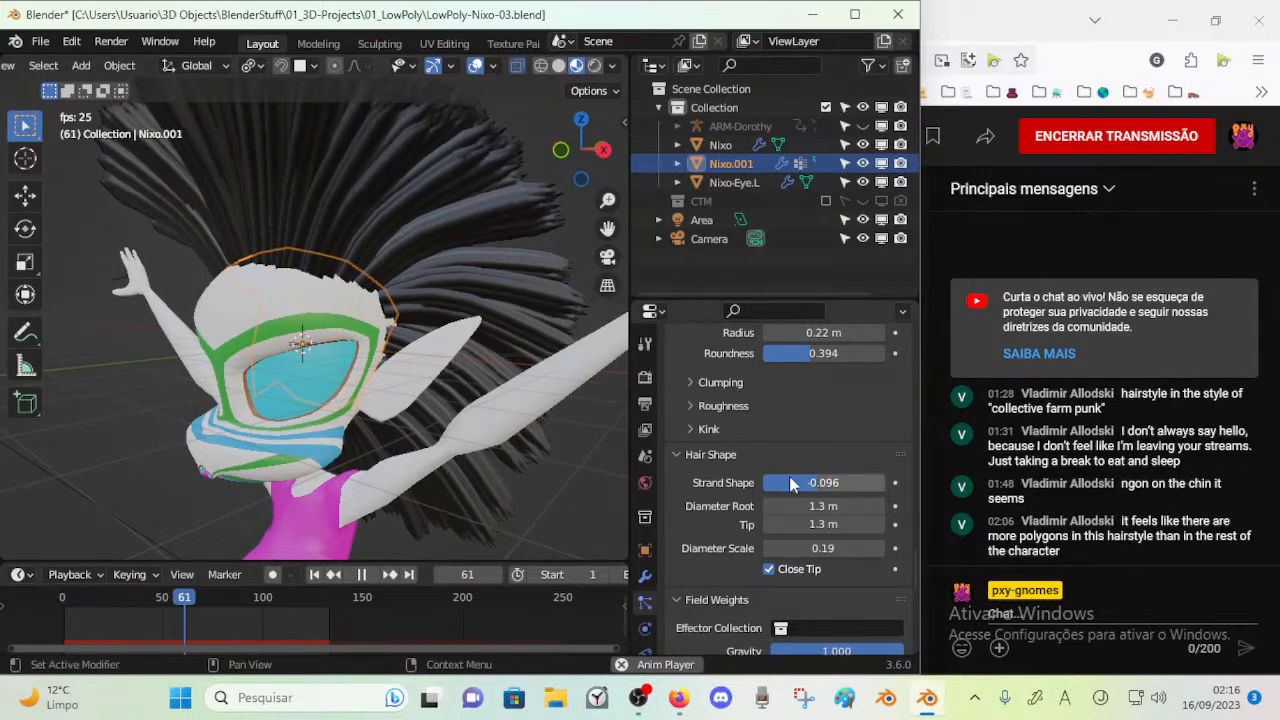
key(space)
drag(835, 481, 835, 481)
key(space)
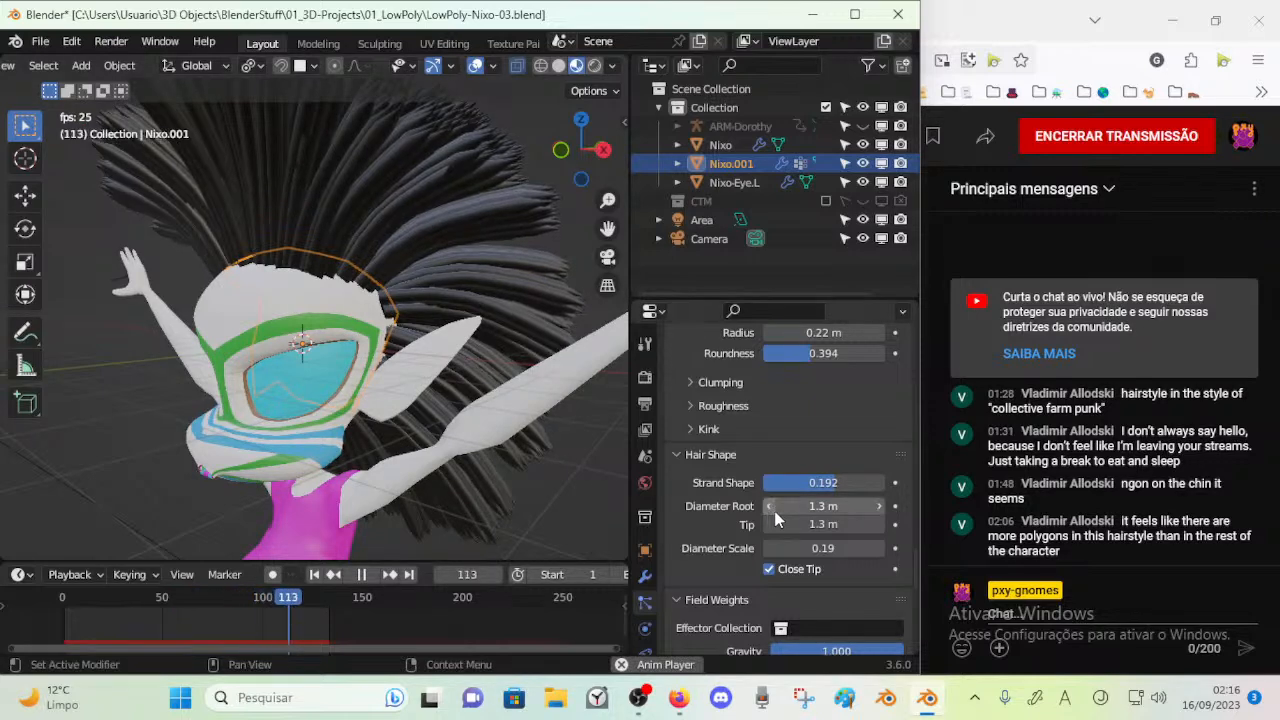
scroll(511, 420, up, 3)
key(space)
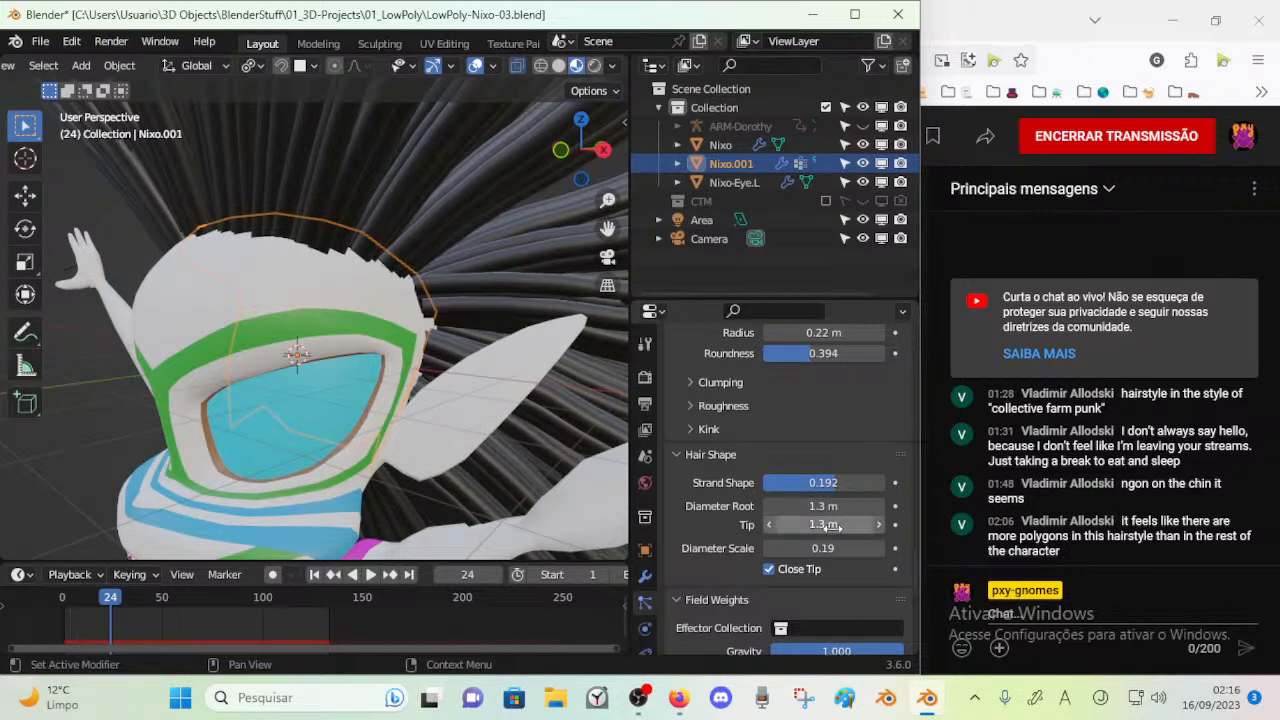
Try a hair Tip diameter of 0.15 m with a Diameter Root of 4.4 m in playback
drag(823, 524, 796, 522)
scroll(471, 378, down, 3)
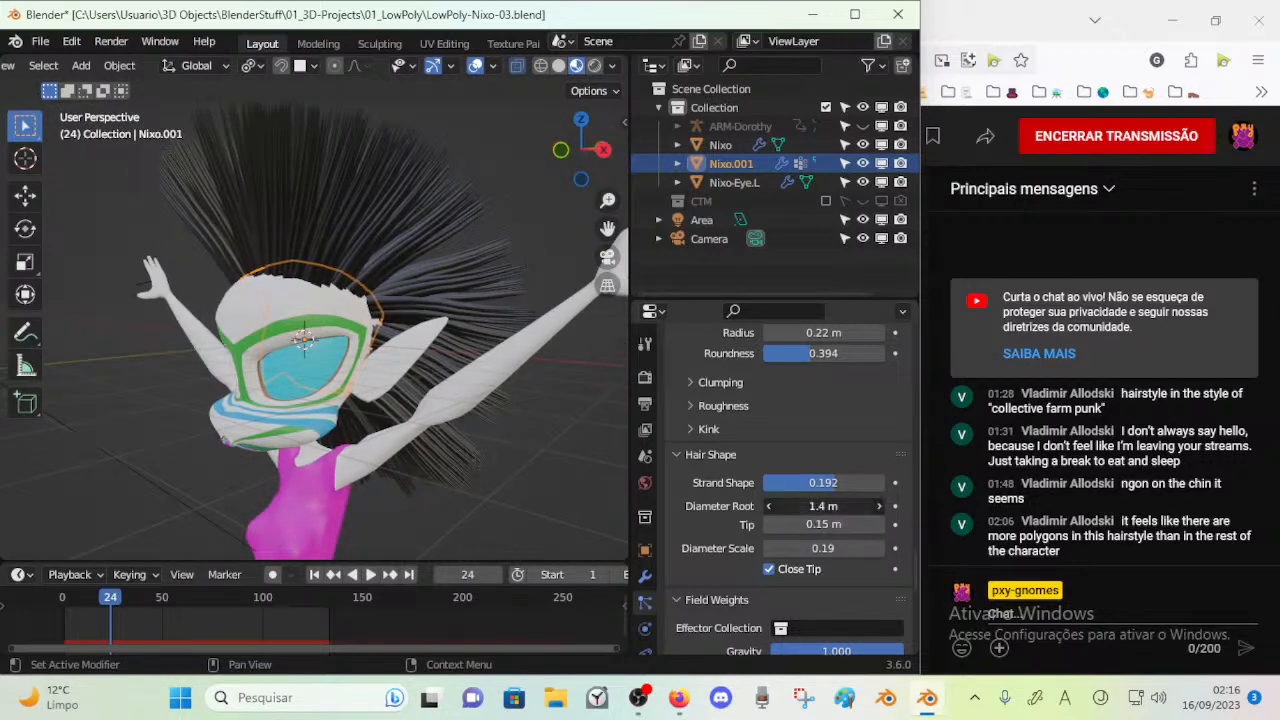
drag(823, 506, 870, 506)
key(space)
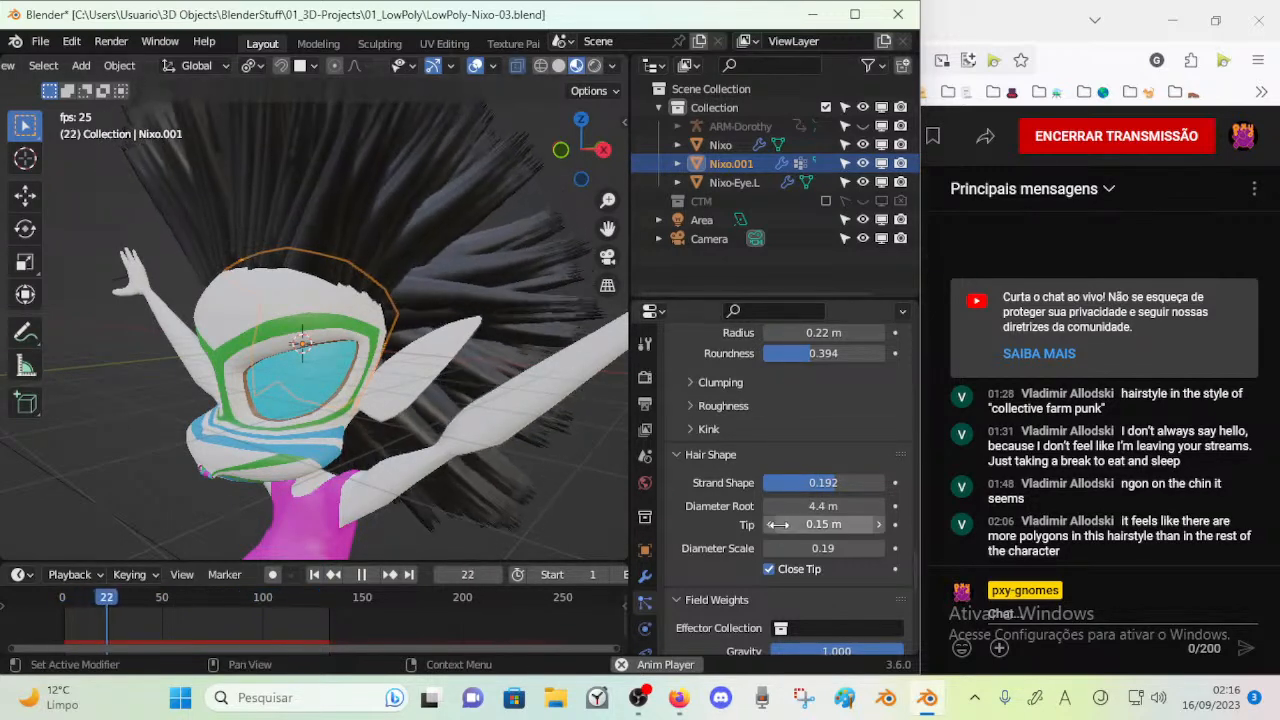
key(space)
Set the hair's Diameter Root to 2.8 m, replay the animation and reduce the Tip diameter to 0.05 m
drag(823, 506, 797, 506)
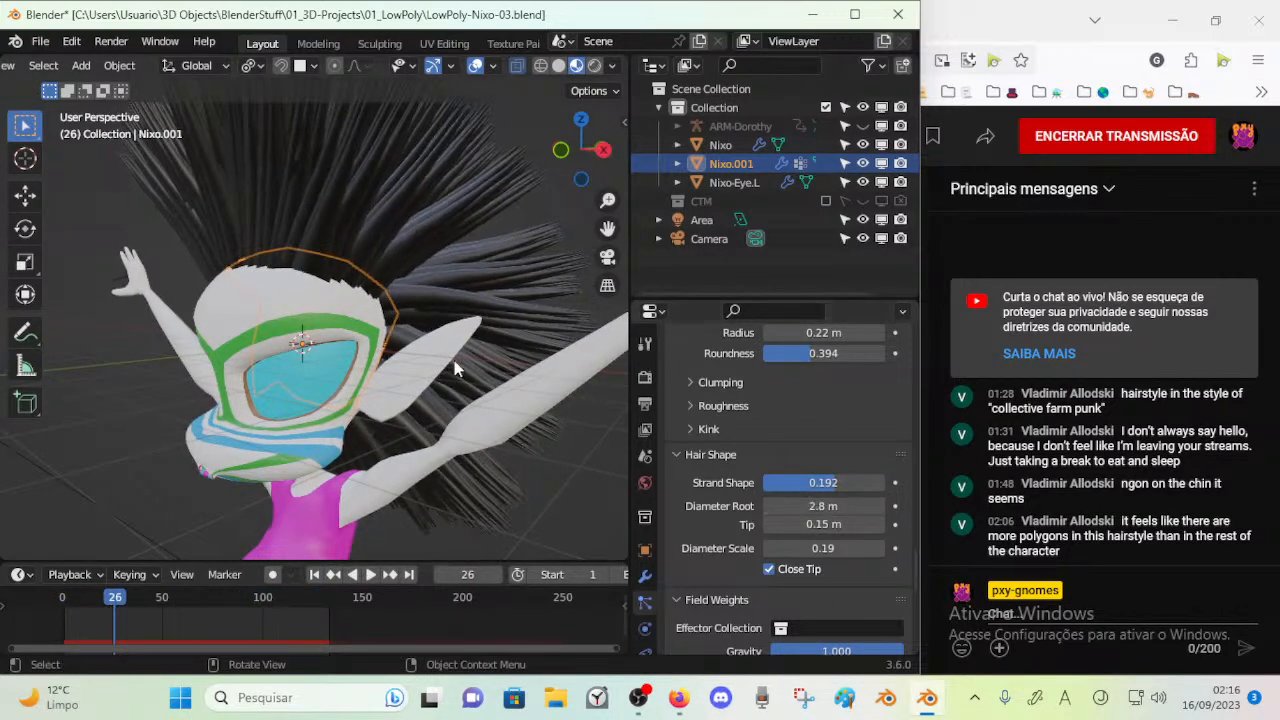
key(space)
key(space)
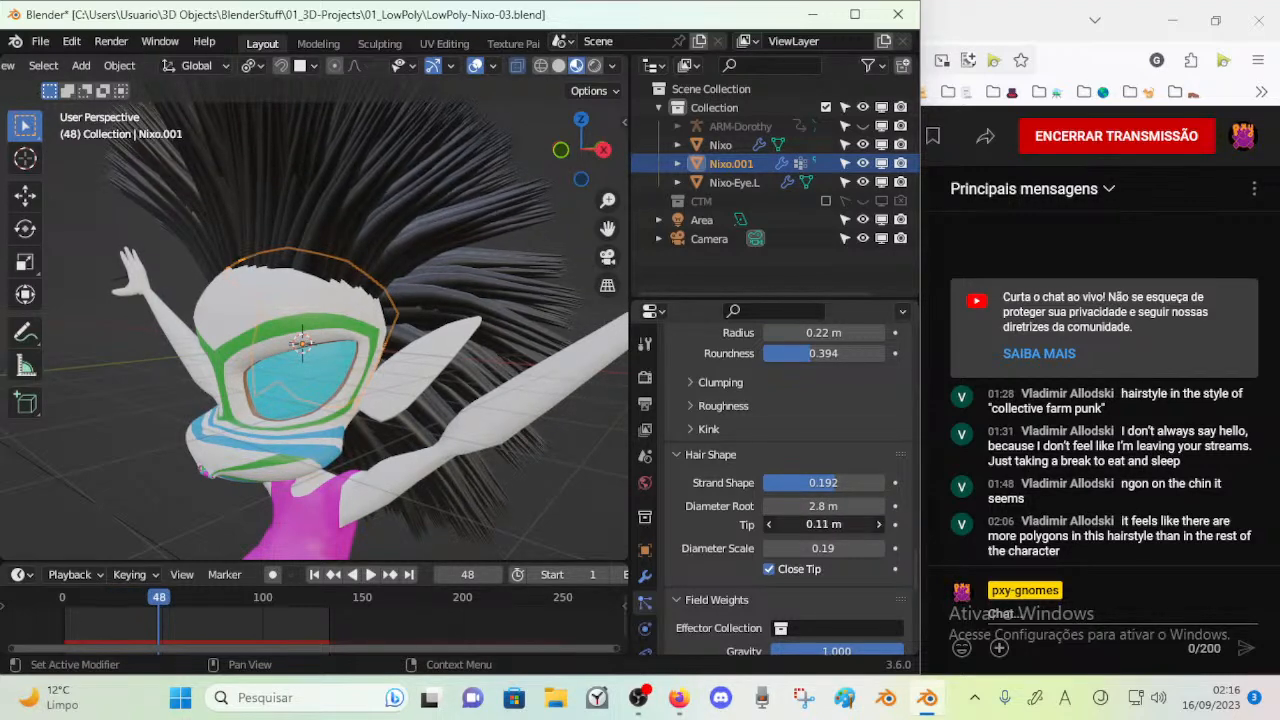
drag(823, 524, 845, 524)
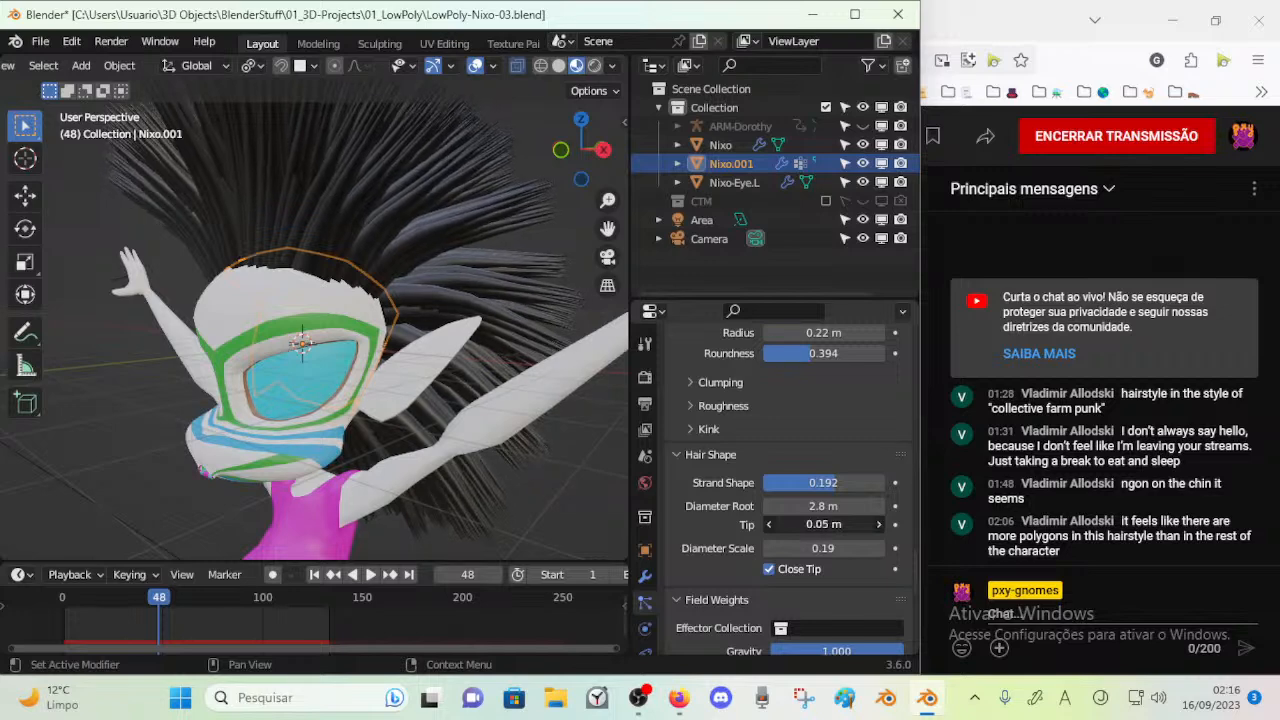
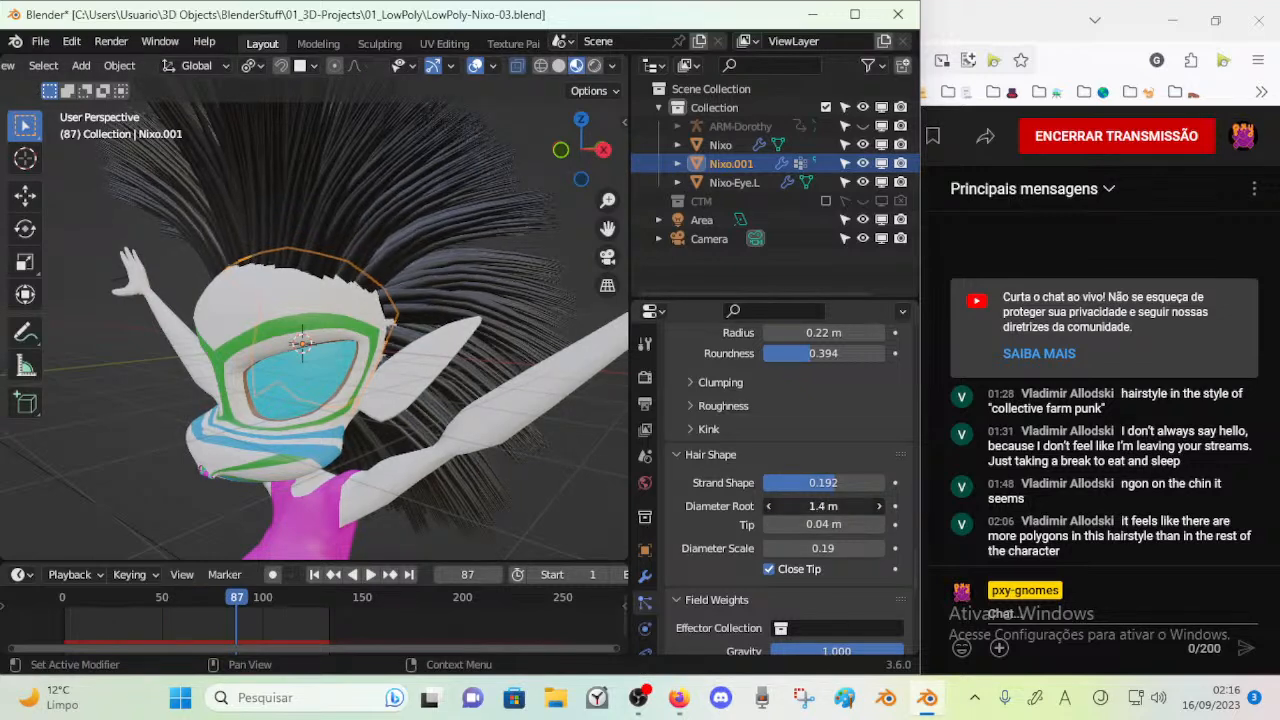
Set the hair's Diameter Root to 1.4 m and replay the animation
drag(824, 506, 834, 506)
key(space)
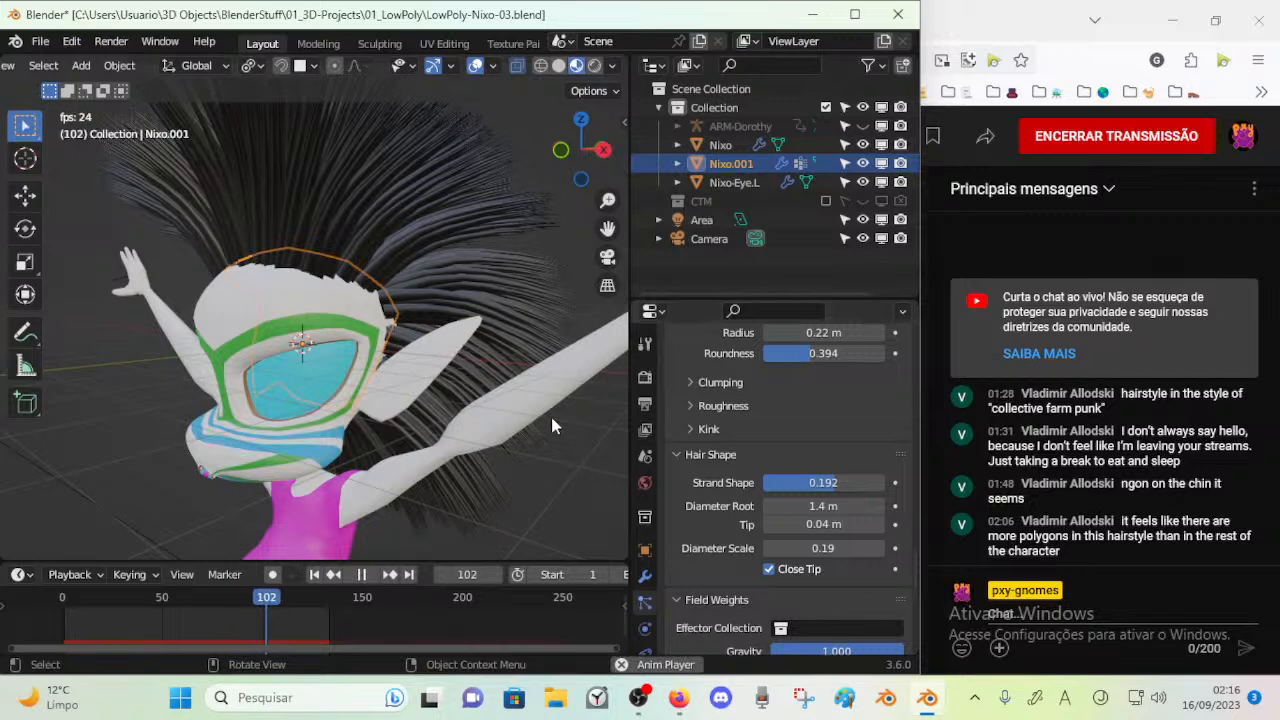
key(space)
Lower the hair's Diameter Scale to 0.14 and check the strands in playback
mouse_move(833, 549)
mouse_down()
mouse_move(818, 549)
mouse_move(832, 546)
mouse_up()
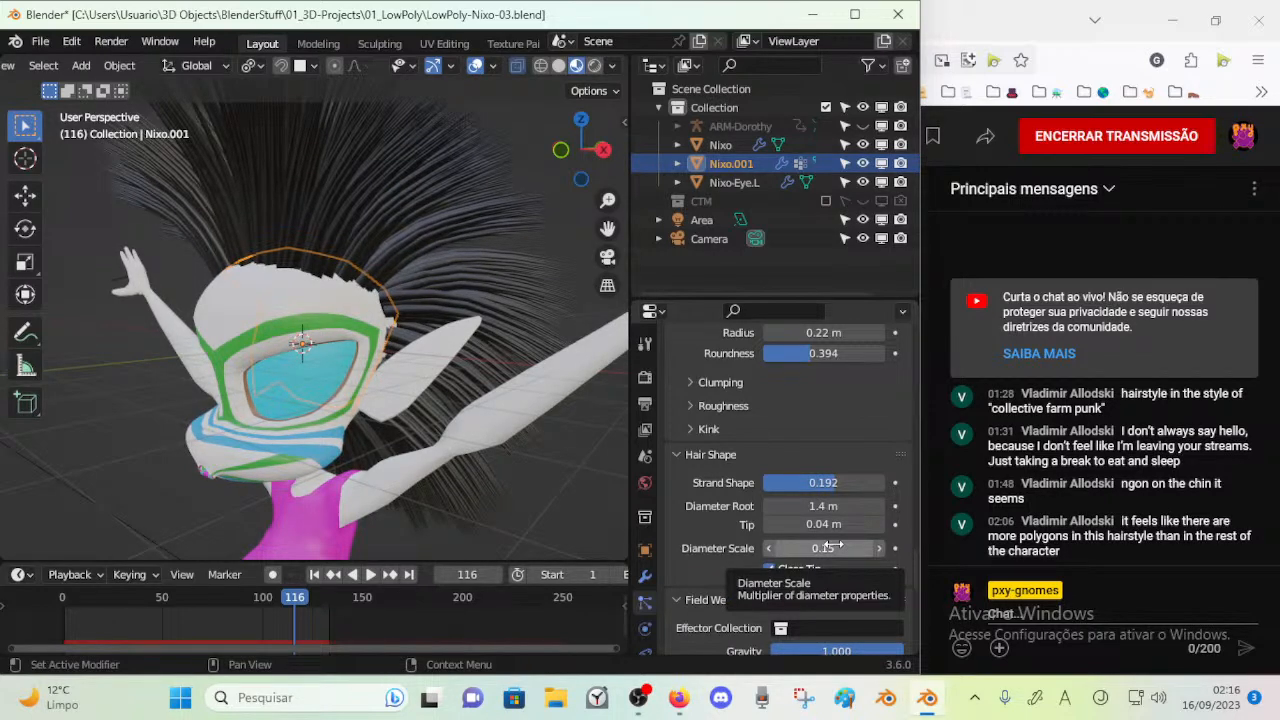
mouse_move(826, 547)
mouse_down()
mouse_move(841, 549)
mouse_move(823, 549)
mouse_up()
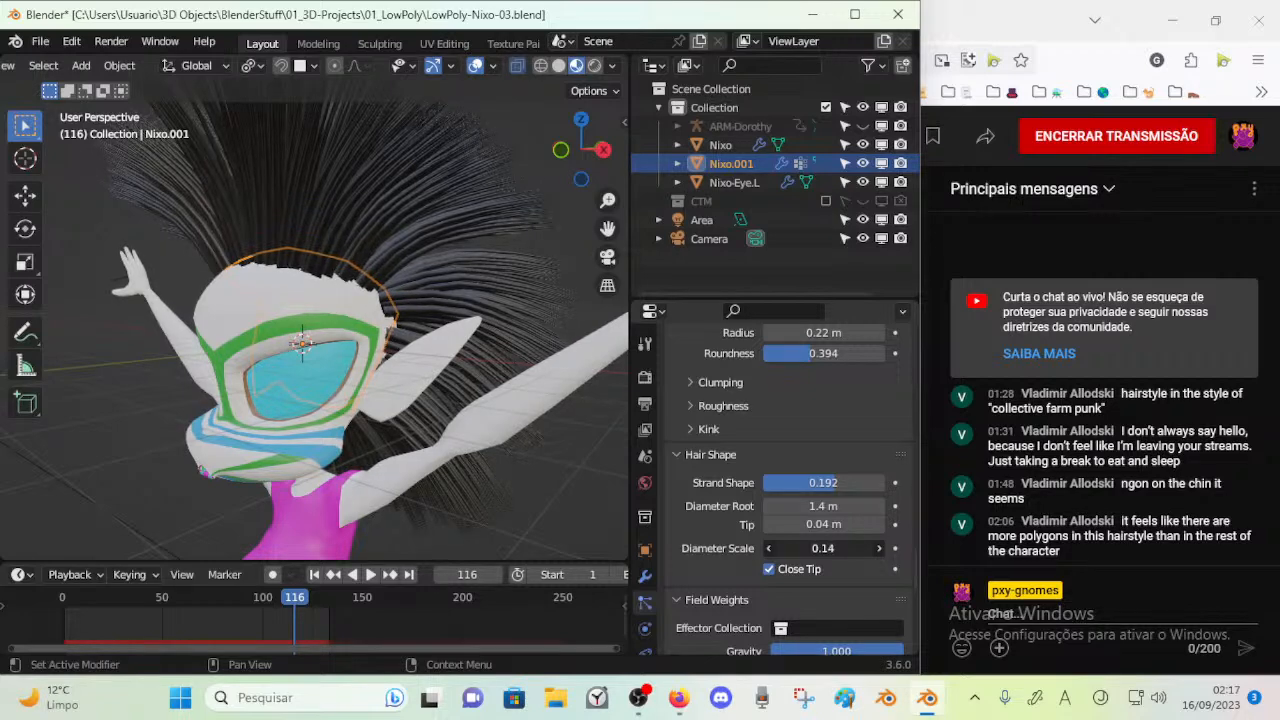
drag(826, 549, 826, 549)
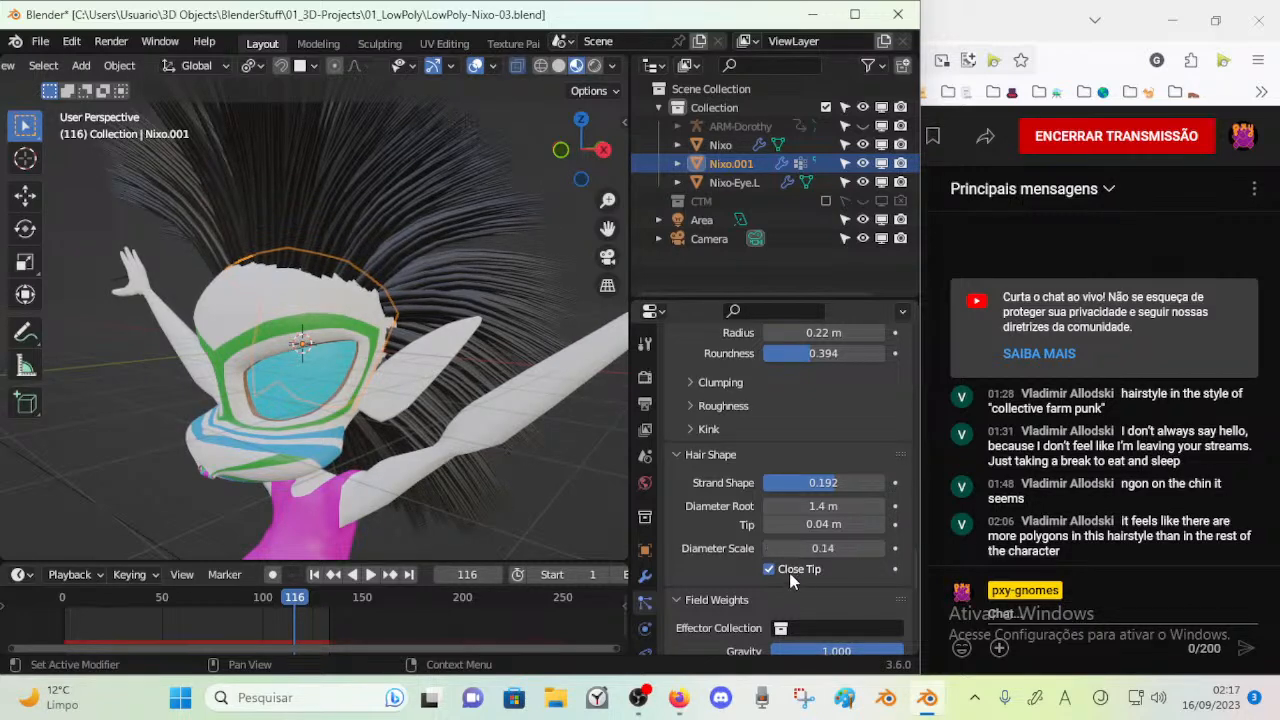
click(792, 582)
scroll(768, 570, down, 2)
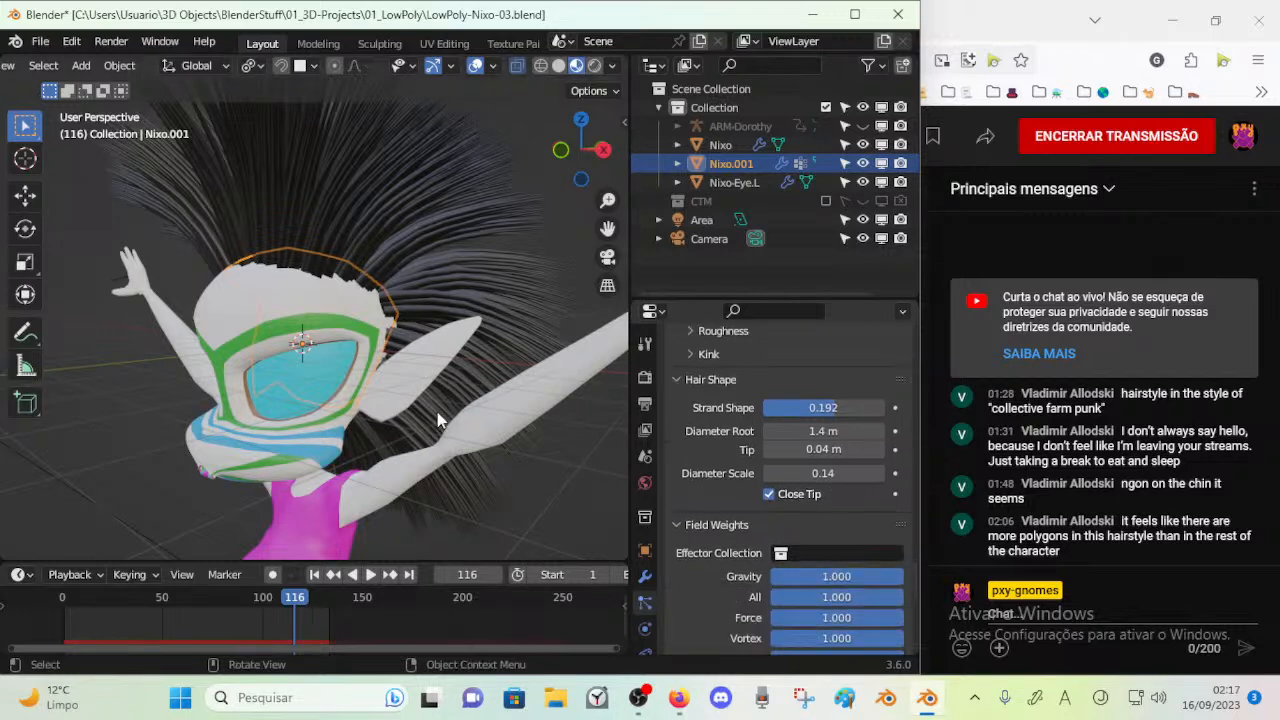
key(space)
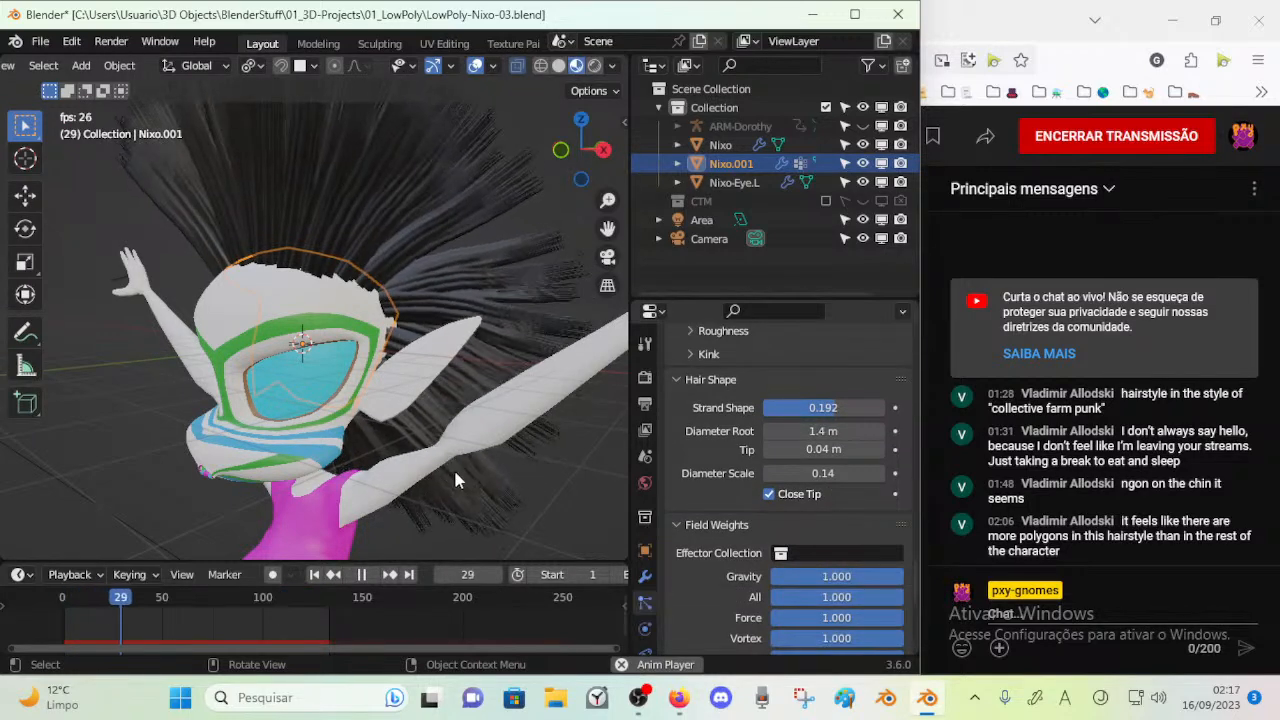
key(space)
Look through the hair's Field Weights settings and collapse that section
scroll(755, 467, down, 4)
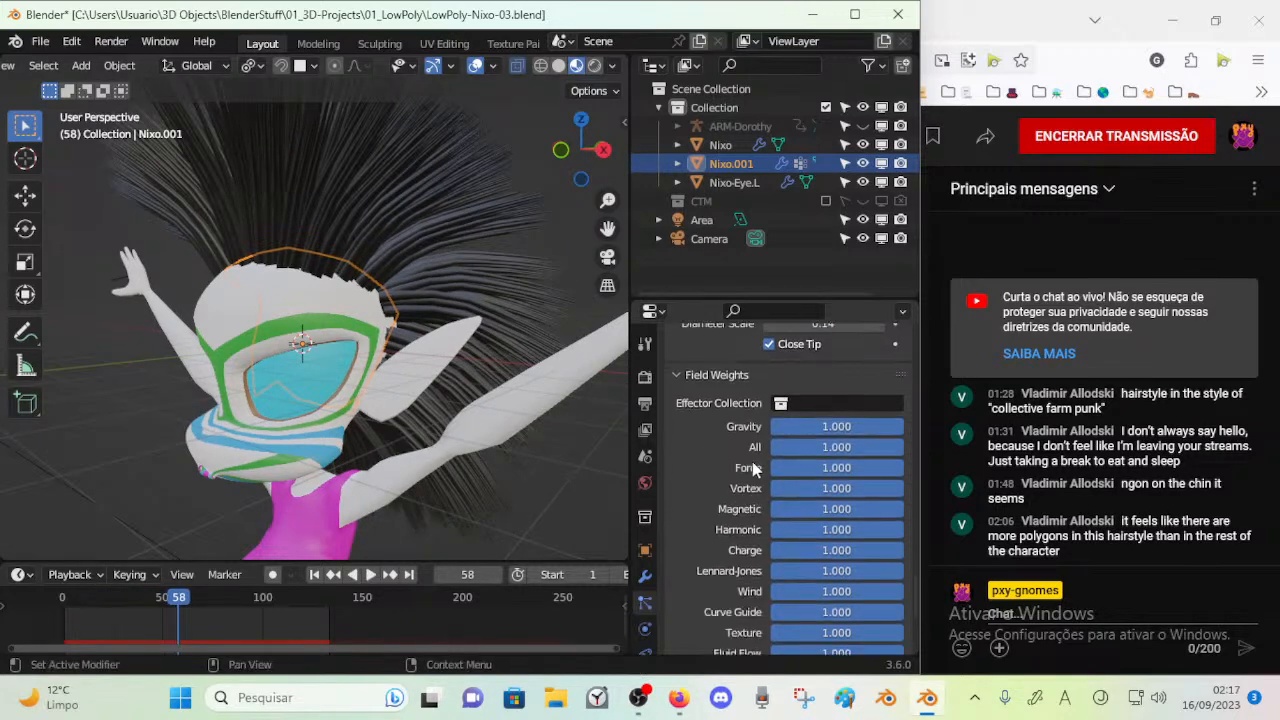
scroll(755, 467, down, 6)
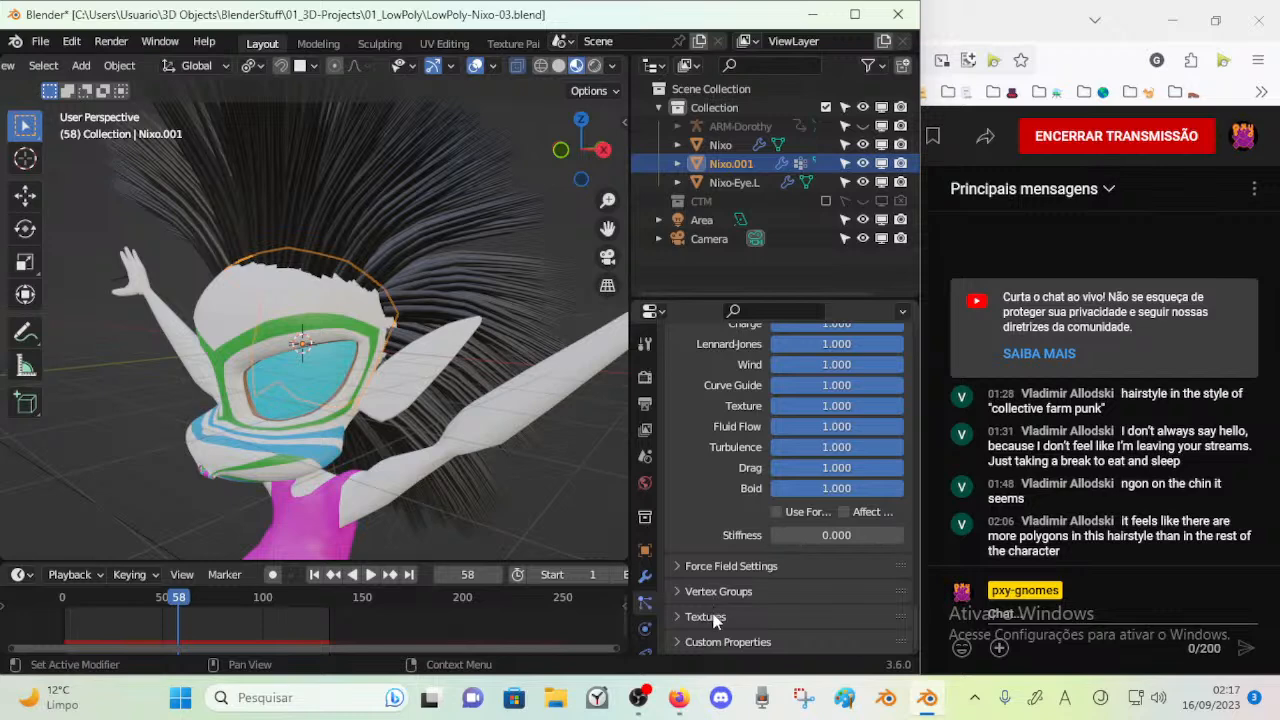
scroll(707, 516, up, 7)
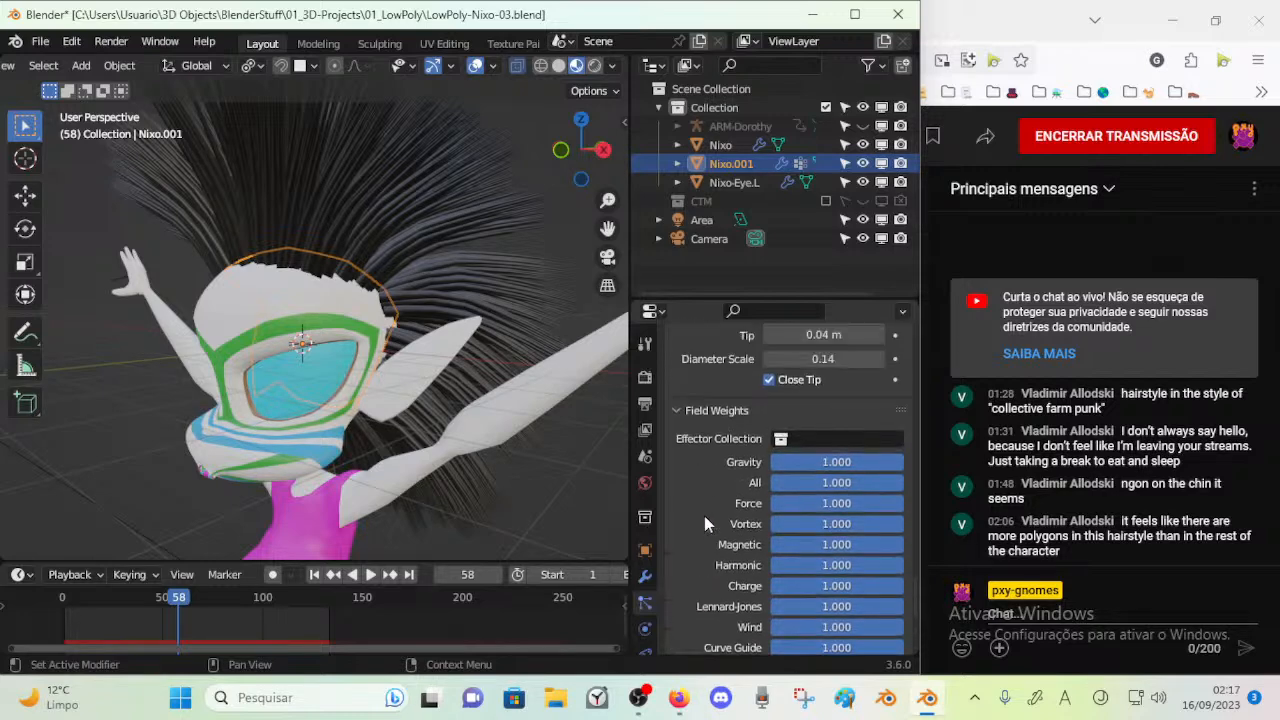
click(685, 410)
scroll(713, 496, up, 1)
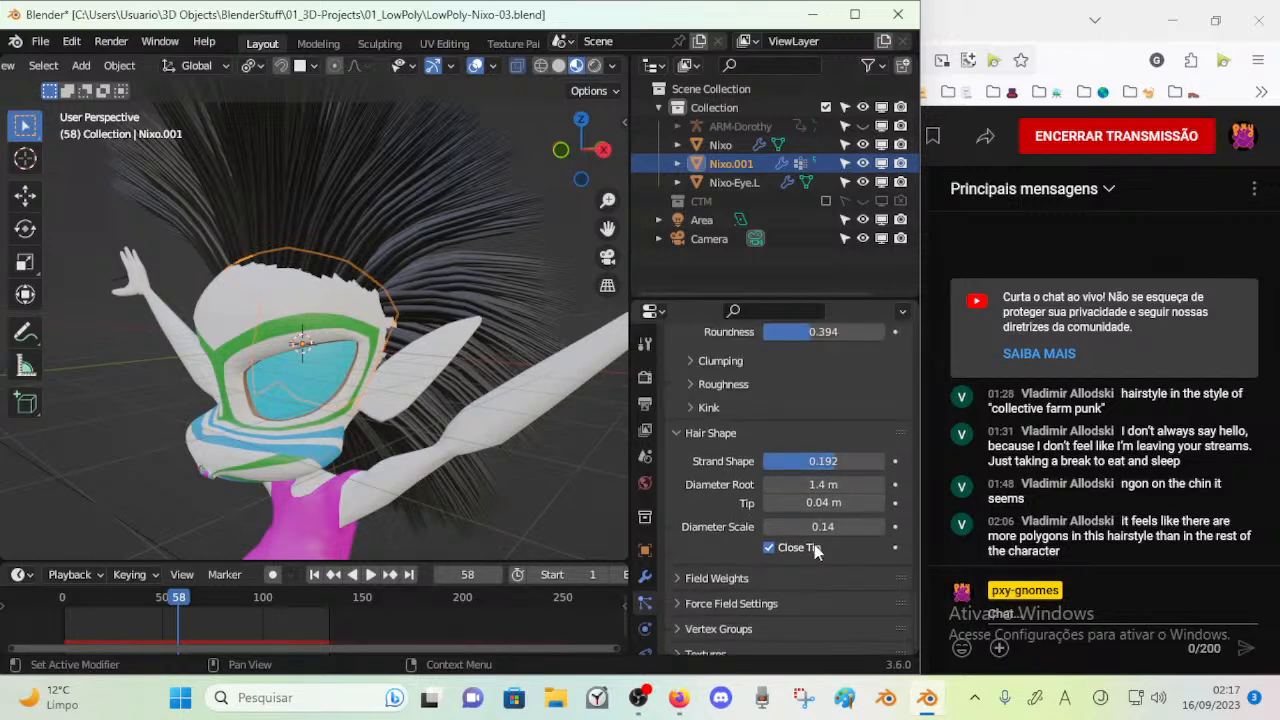
Set the child hair Display Amount to 19
scroll(703, 482, up, 1)
scroll(692, 475, up, 6)
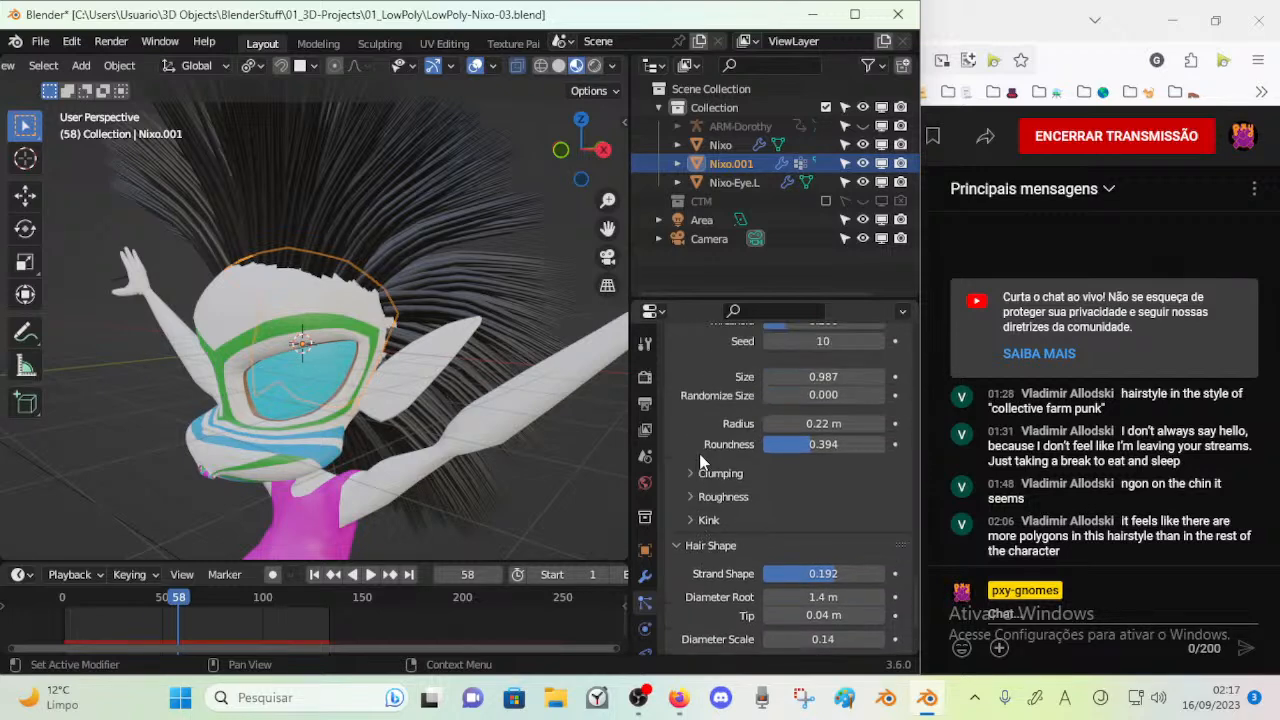
click(822, 403)
text(7)
key(Return)
drag(814, 403, 826, 403)
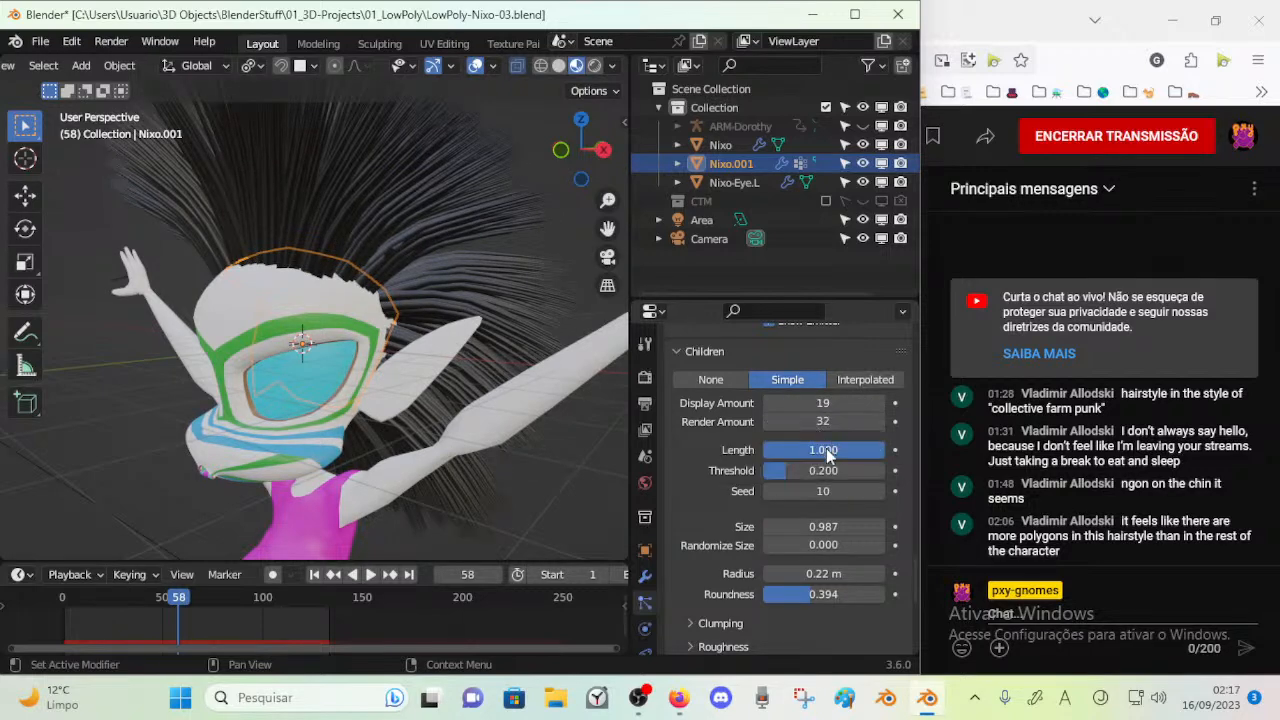
Set the child hair Threshold to 0.253 and Seed to 3, and replay the animation
drag(823, 450, 780, 491)
key(space)
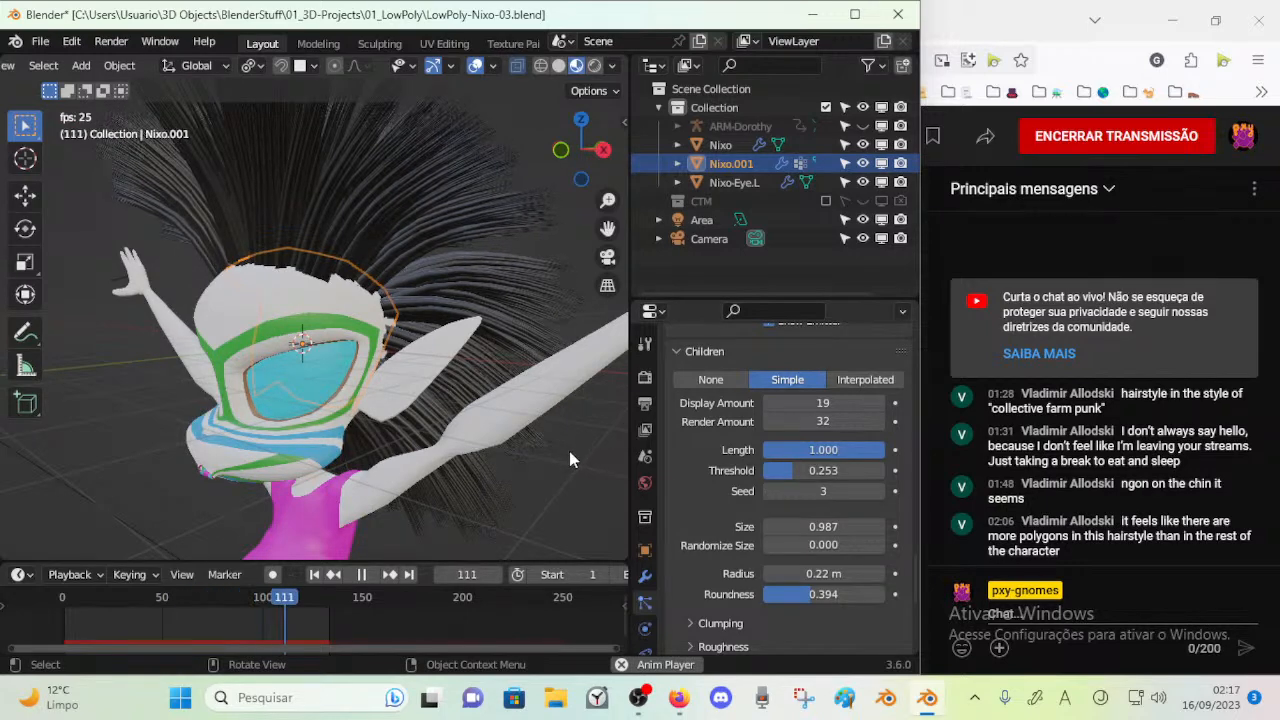
key(space)
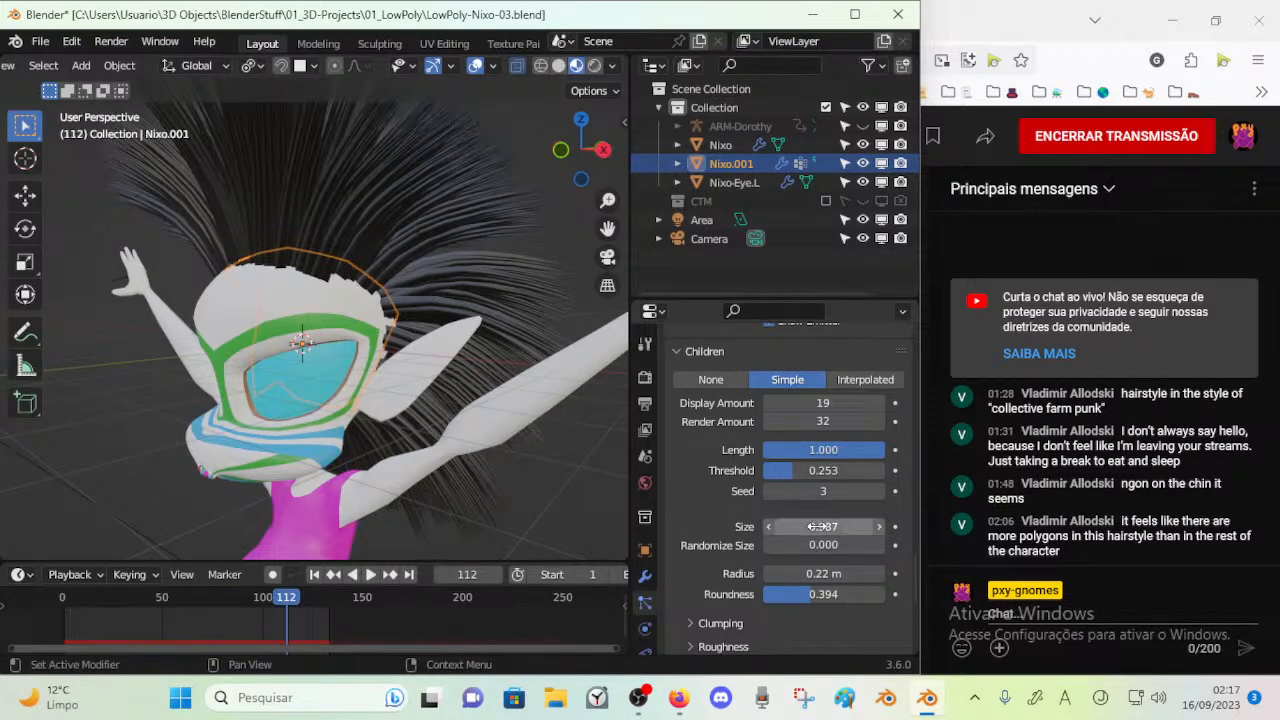
Save the current file with the tuned hair settings
middle_drag(491, 369, 445, 436)
key(ctrl+s)
scroll(824, 471, up, 3)
scroll(824, 471, up, 15)
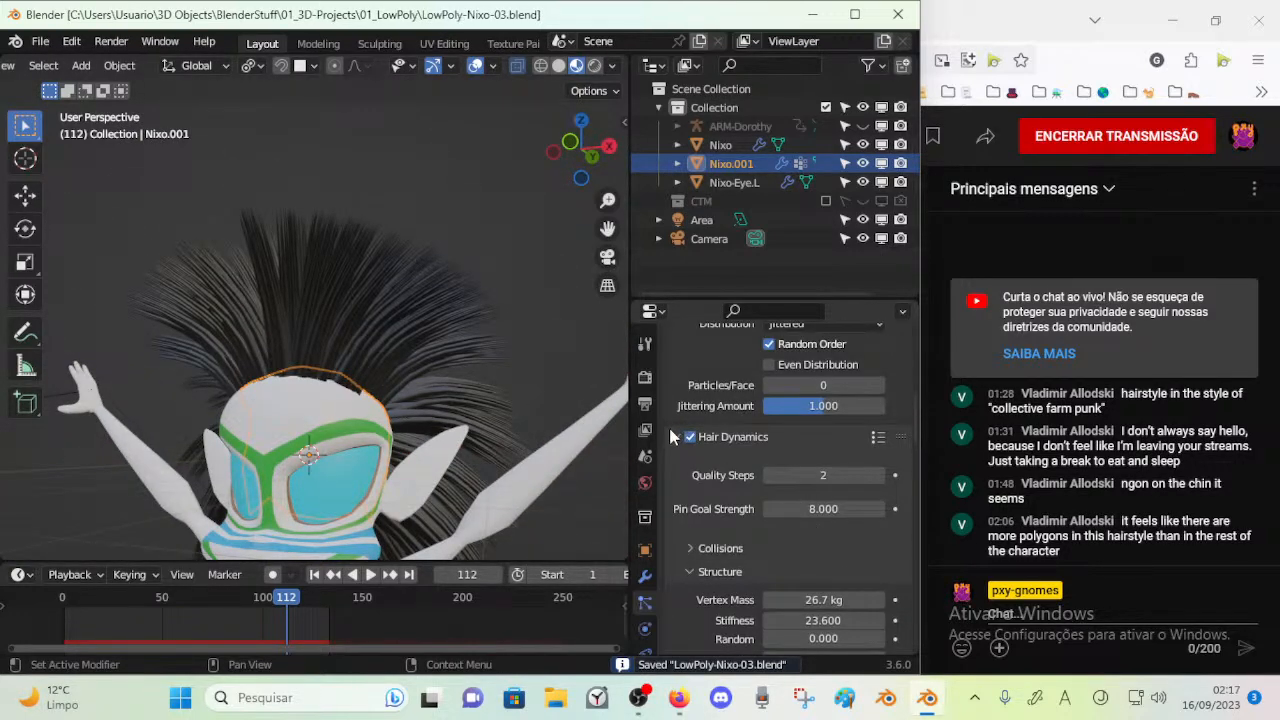
scroll(669, 428, up, 6)
scroll(677, 427, up, 5)
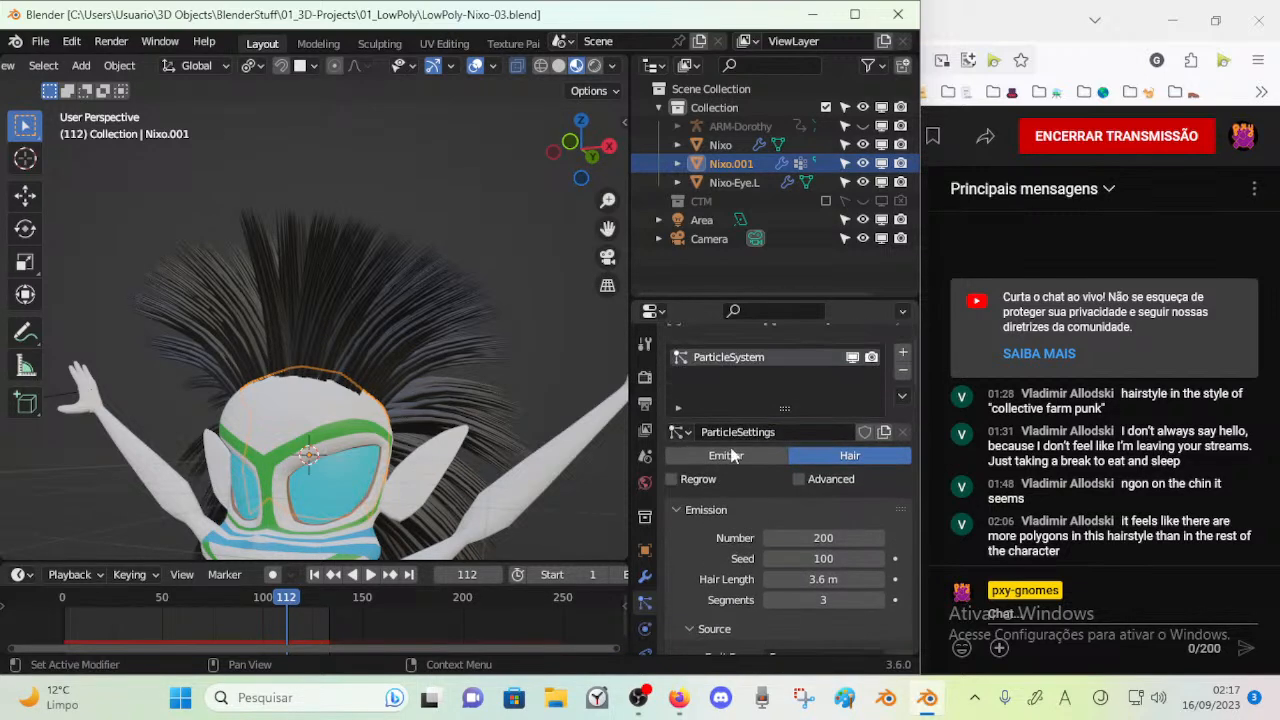
key(ctrl+s)
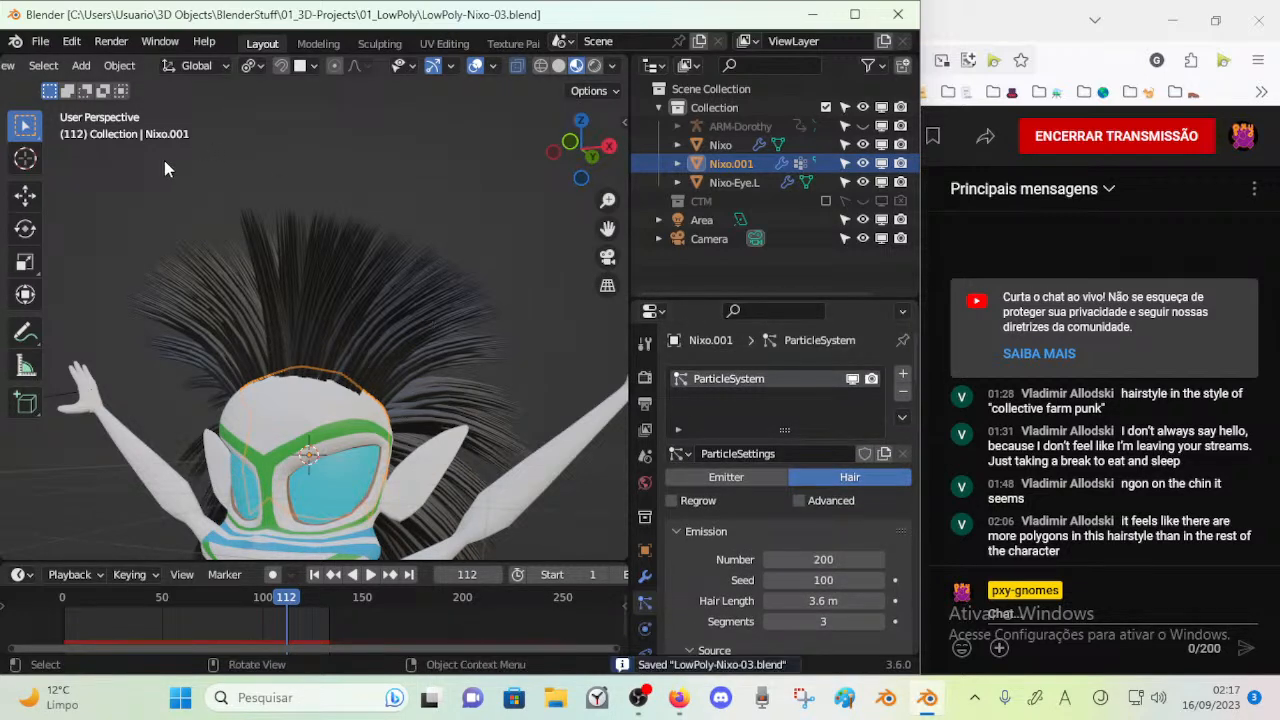
Save a copy of the project as LowPoly-Nixo-04_HairEdit.blend and continue working in it
click(40, 41)
click(78, 184)
click(321, 563)
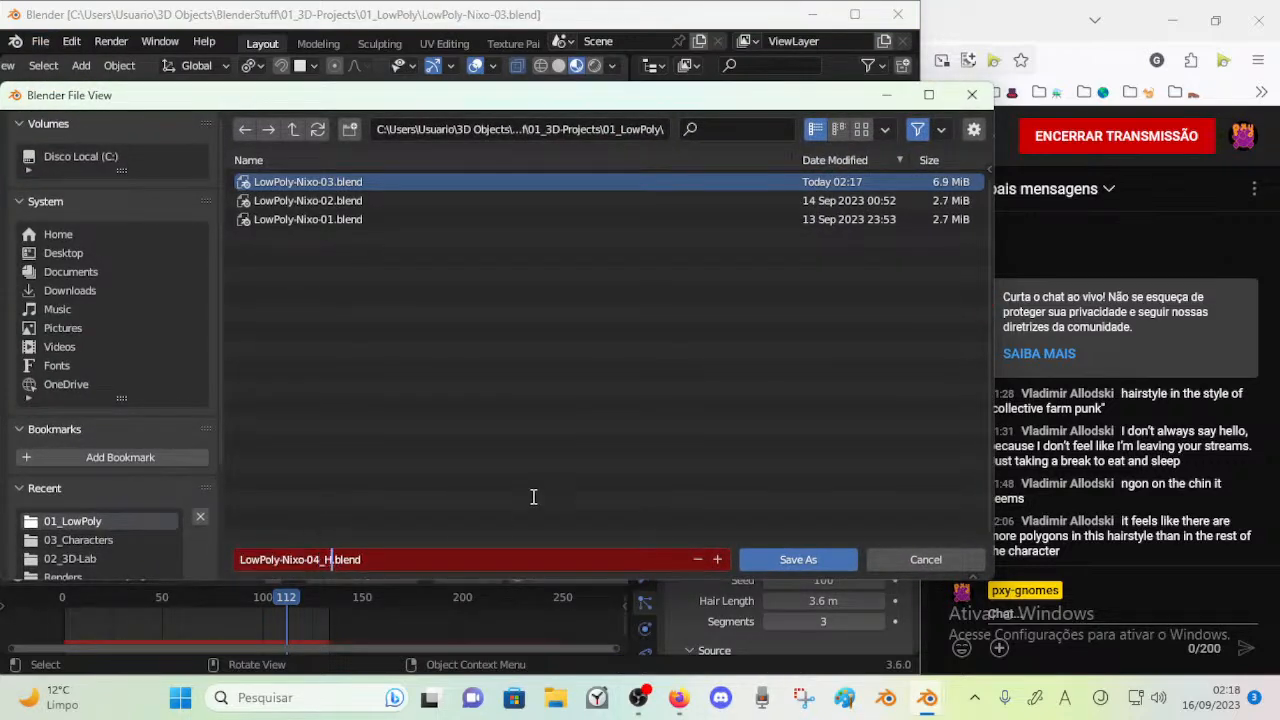
text(4_HairEdit)
key(Return)
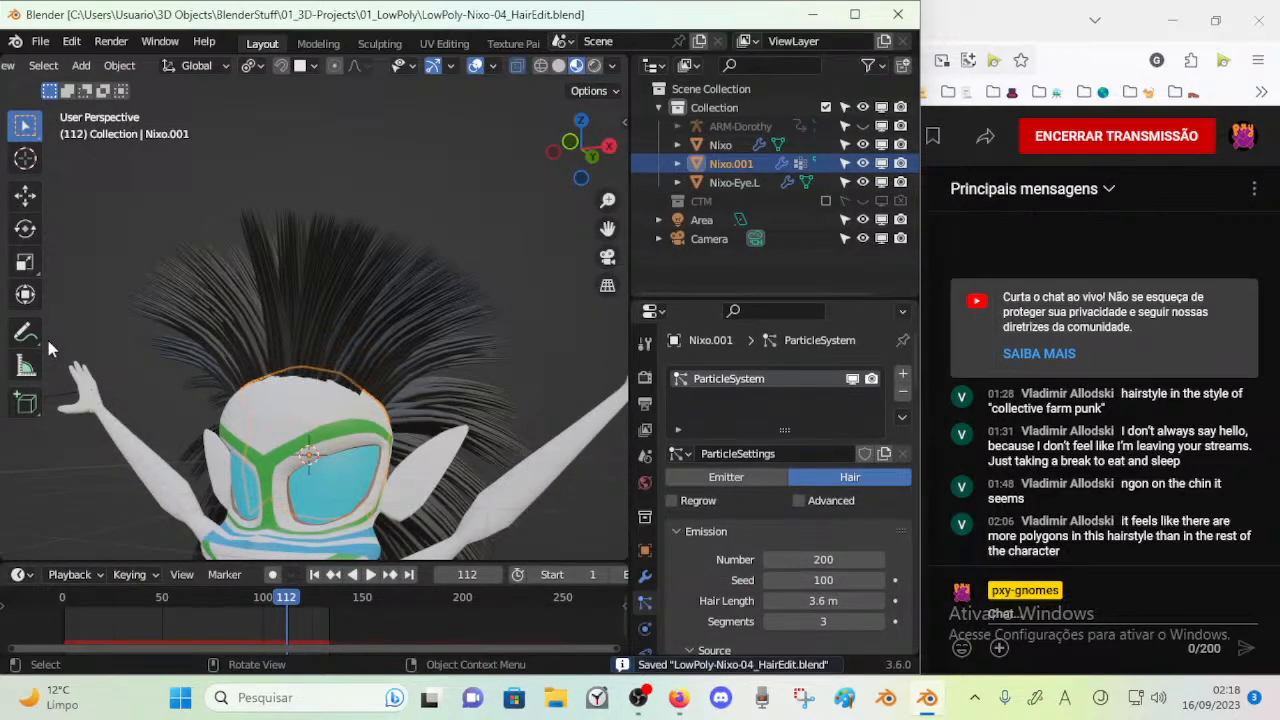
Switch Nixo.001 to Particle Edit mode and choose the Length brush
key(shift+1)
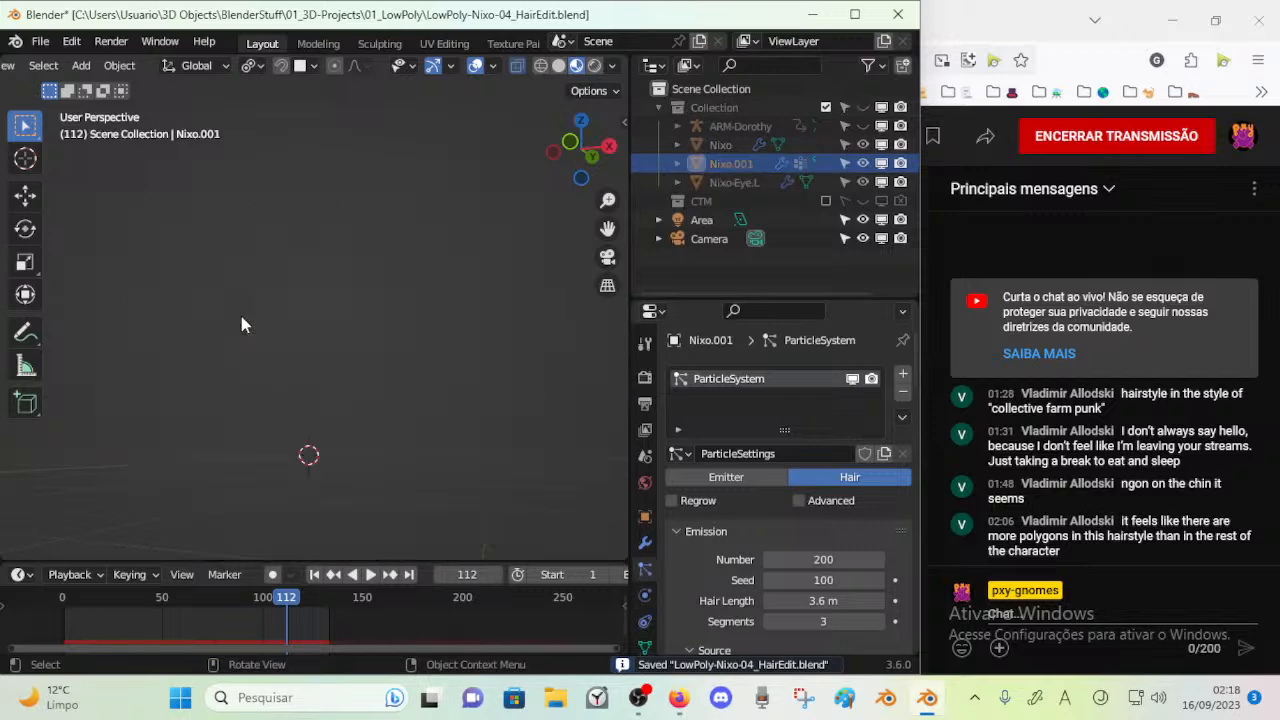
key(shift+1)
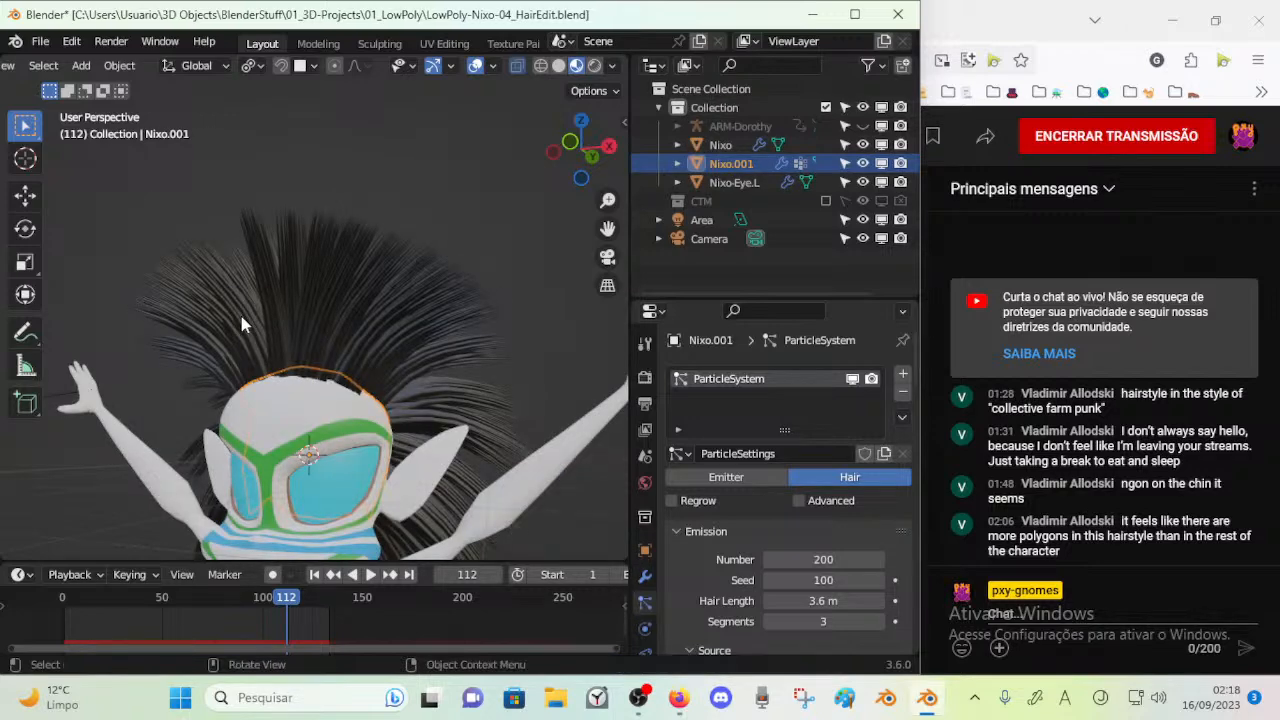
key(ctrl+Tab)
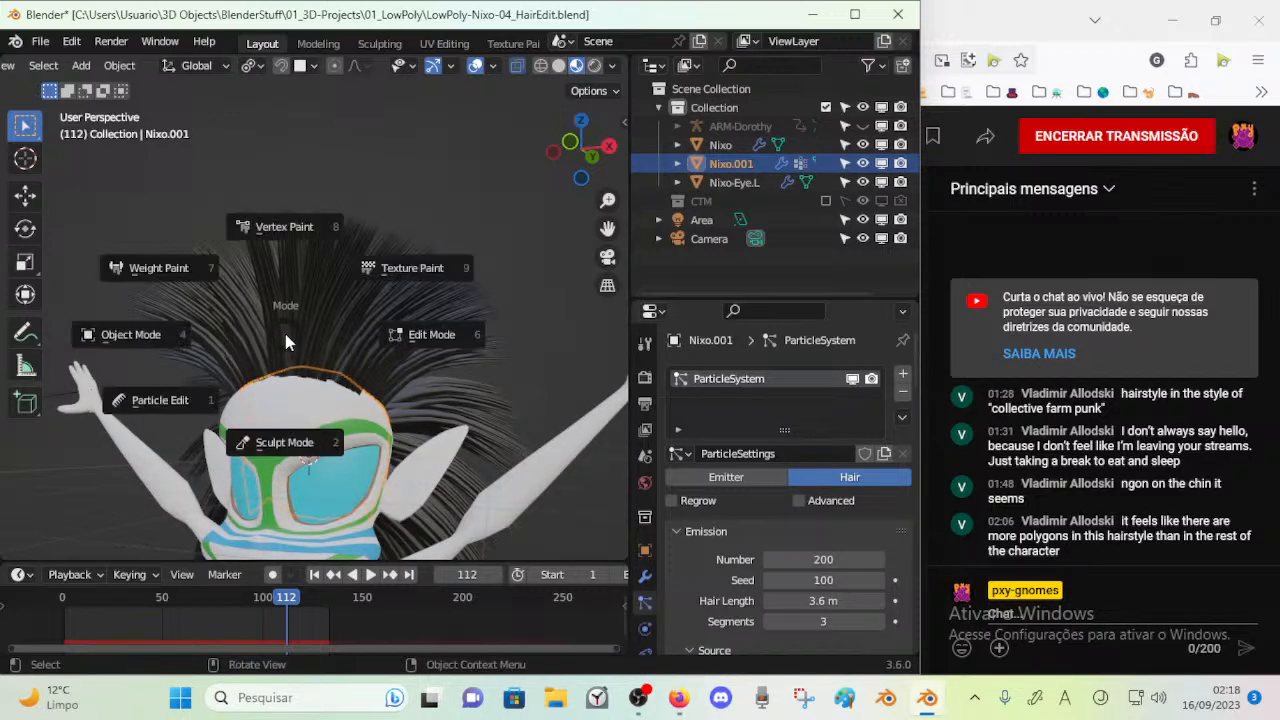
click(163, 400)
scroll(284, 346, up, 1)
middle_drag(383, 360, 224, 308)
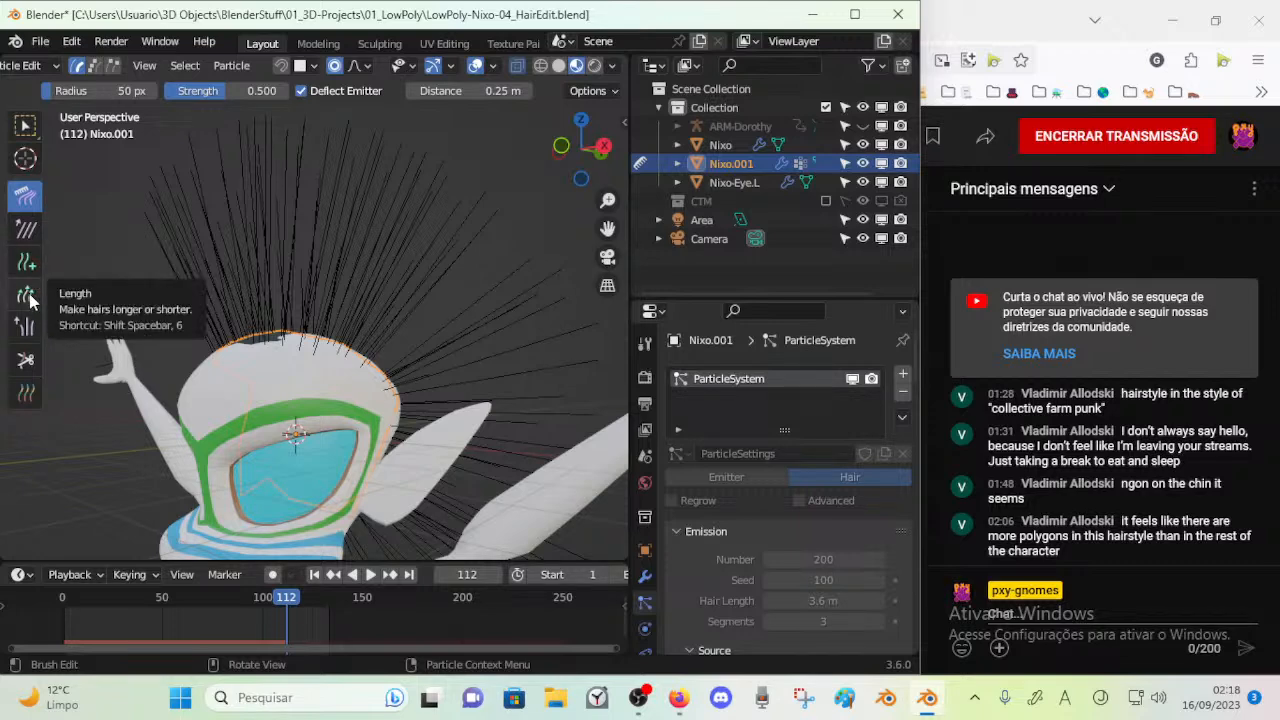
click(27, 296)
key(Tab)
key(Tab)
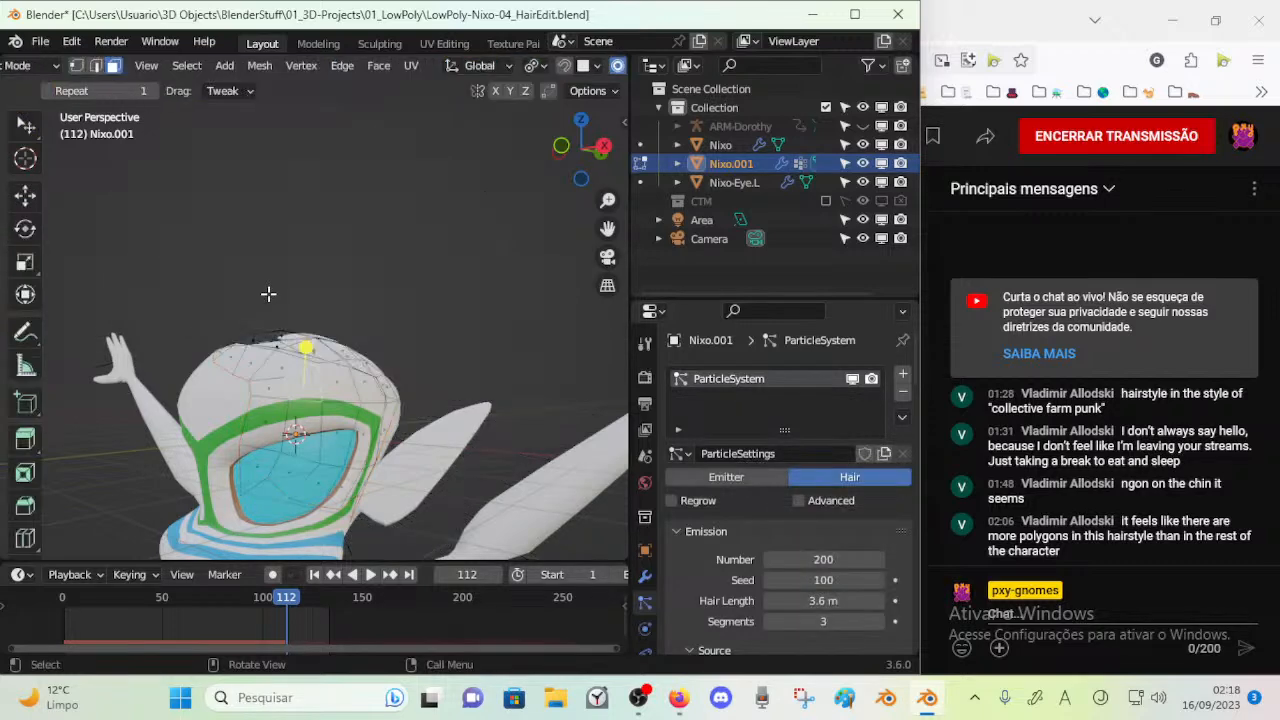
Lengthen the guide hairs around the front, sides and back of the head with the Length brush set to Grow
drag(272, 301, 271, 234)
mouse_move(272, 242)
middle_down()
mouse_move(297, 286)
mouse_move(257, 298)
mouse_move(212, 292)
mouse_move(203, 276)
middle_up()
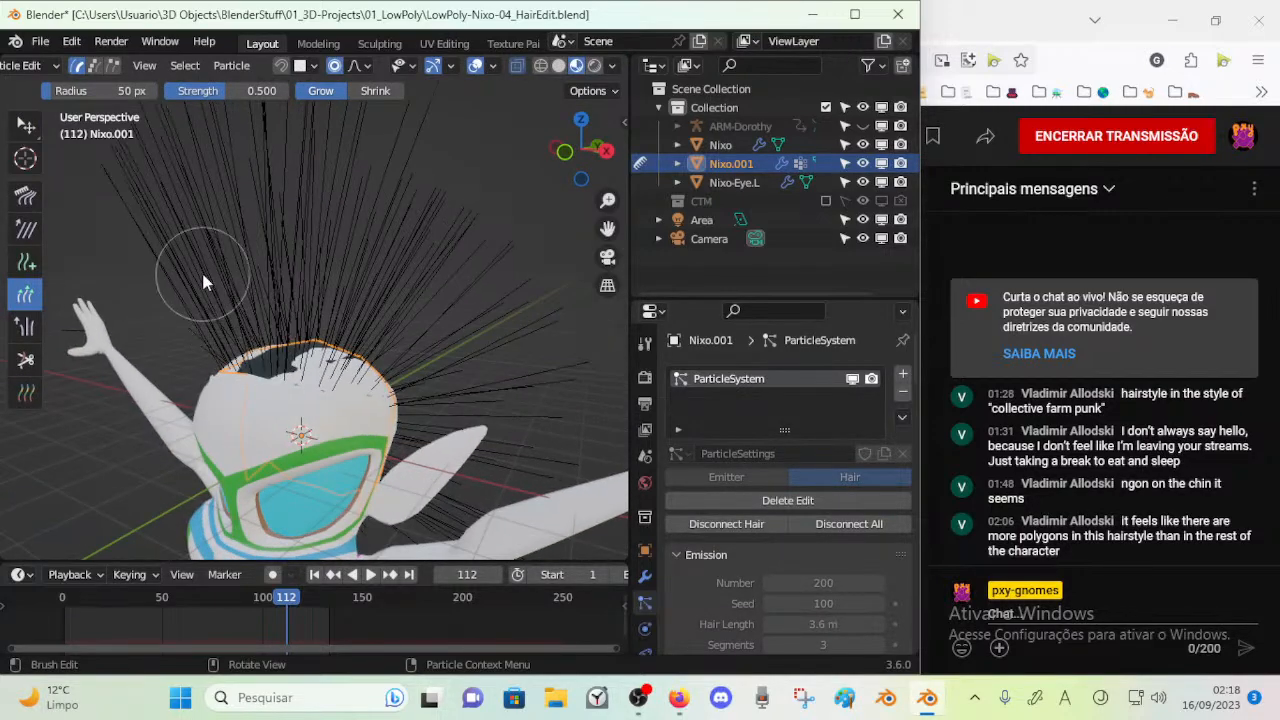
middle_drag(262, 320, 333, 309)
mouse_move(405, 278)
middle_down()
mouse_move(60, 270)
mouse_move(266, 300)
mouse_move(307, 380)
mouse_move(226, 345)
mouse_move(330, 210)
mouse_move(314, 278)
mouse_move(345, 255)
middle_up()
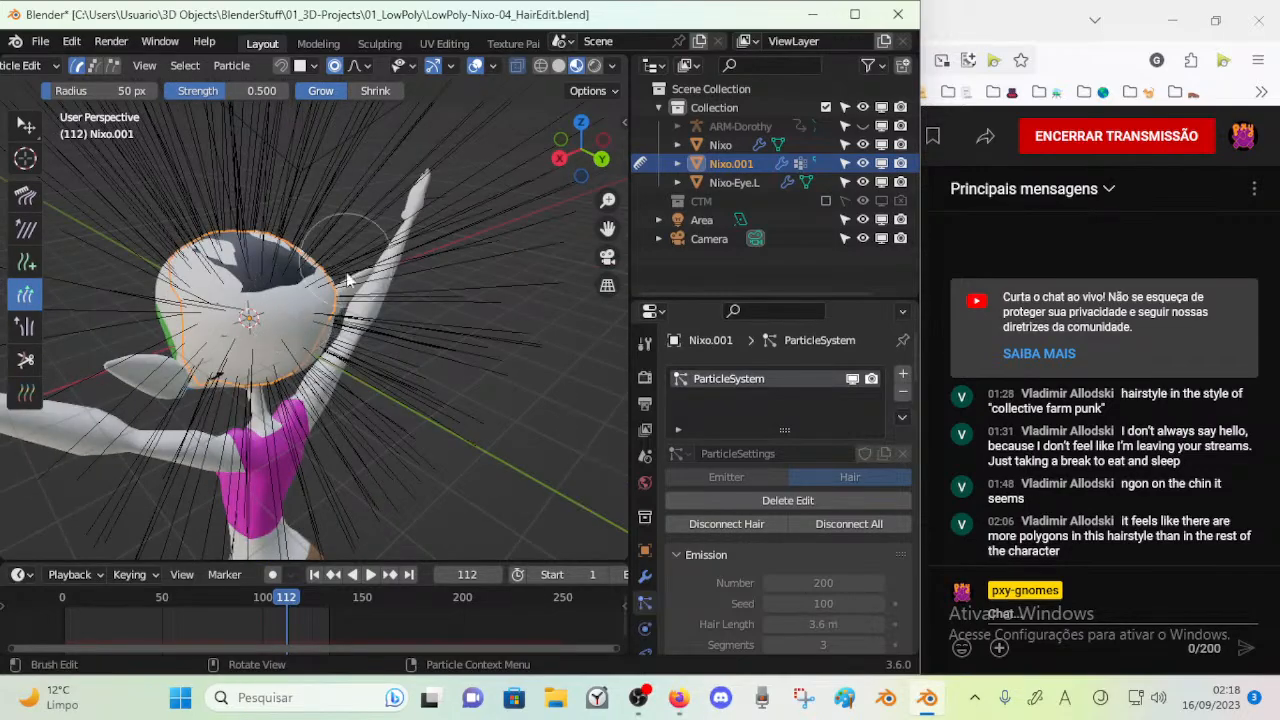
mouse_move(300, 300)
middle_down()
mouse_move(287, 316)
mouse_move(235, 298)
mouse_move(273, 337)
middle_up()
mouse_move(306, 401)
middle_down()
mouse_move(225, 293)
mouse_move(308, 294)
mouse_move(280, 273)
mouse_move(212, 274)
mouse_move(457, 262)
mouse_move(405, 333)
mouse_move(380, 319)
mouse_move(312, 382)
middle_up()
Return to Object Mode and play the animation to test the lengthened hair
key(ctrl+Tab)
key(space)
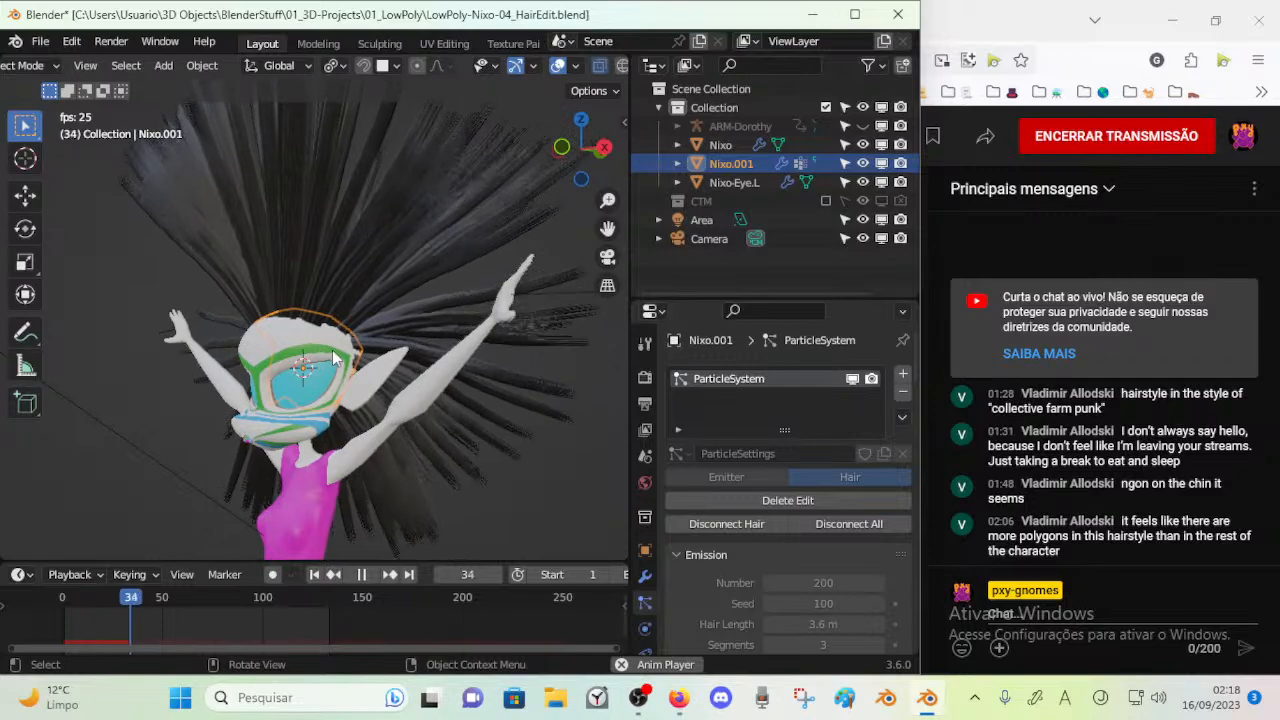
mouse_move(390, 350)
middle_down()
mouse_move(430, 345)
mouse_move(399, 362)
middle_up()
key(space)
scroll(414, 357, up, 1)
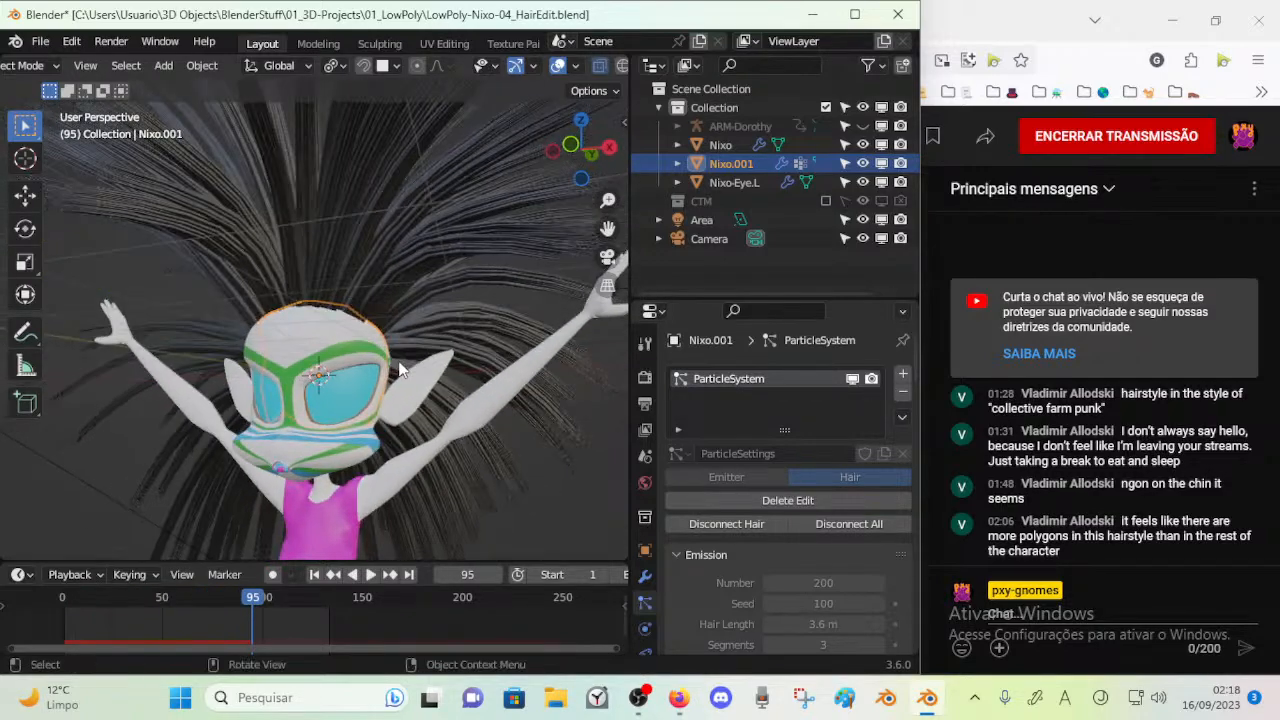
Switch the viewport to Solid shading and turn off X-ray
scroll(601, 68, down, 2)
click(575, 66)
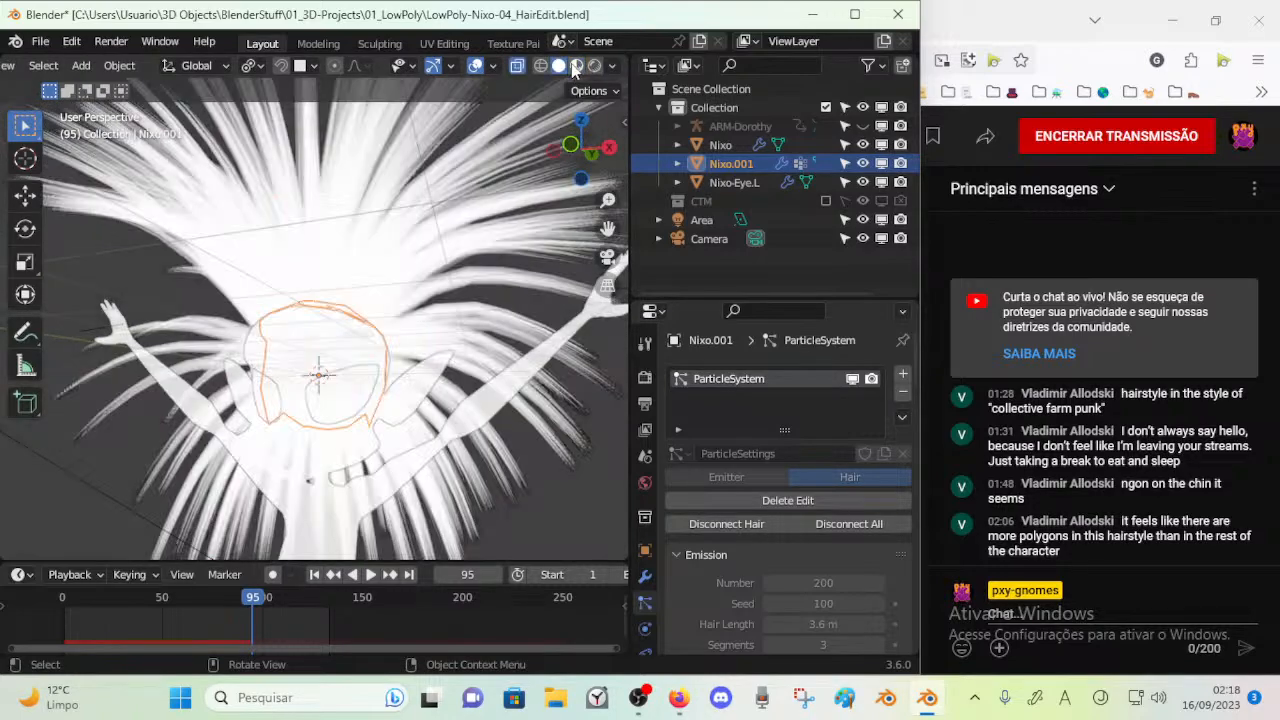
scroll(371, 294, down, 3)
mouse_move(371, 294)
middle_down()
mouse_move(262, 333)
mouse_move(406, 298)
middle_up()
scroll(262, 333, up, 2)
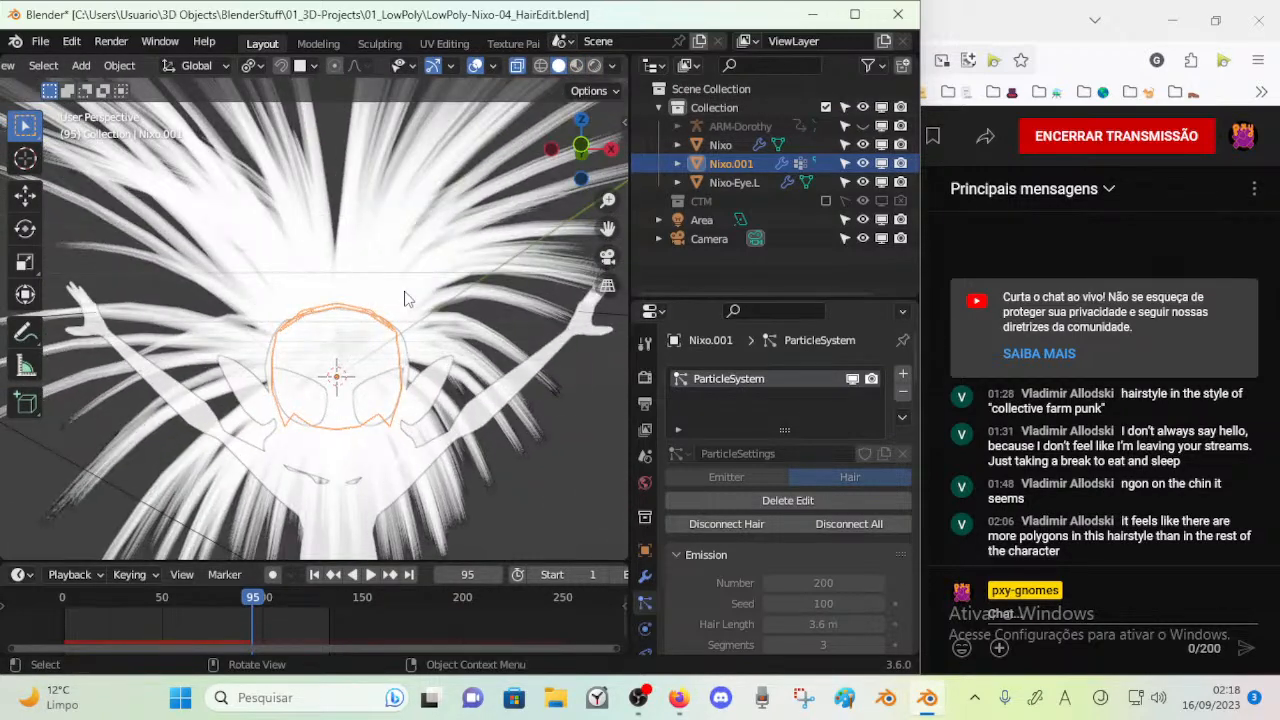
key(alt+z)
Try Random coloring for the Solid viewport, set its color to Texture, and save the file
click(612, 66)
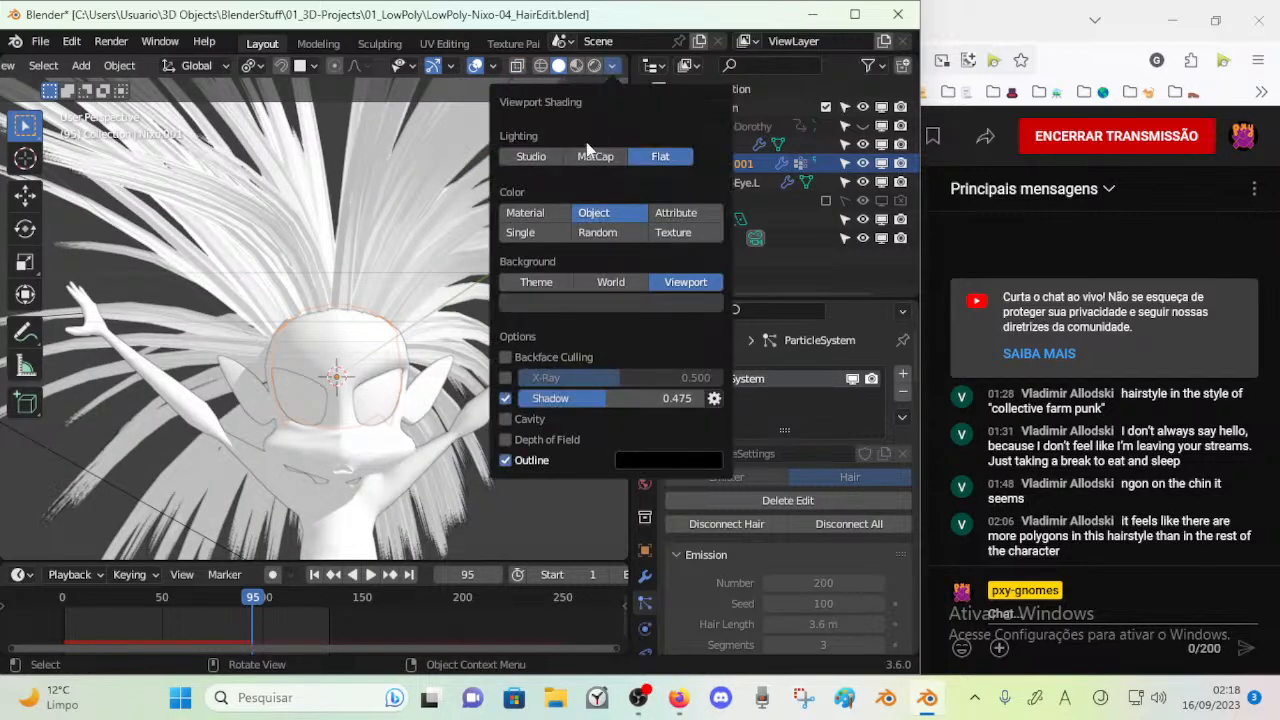
click(628, 232)
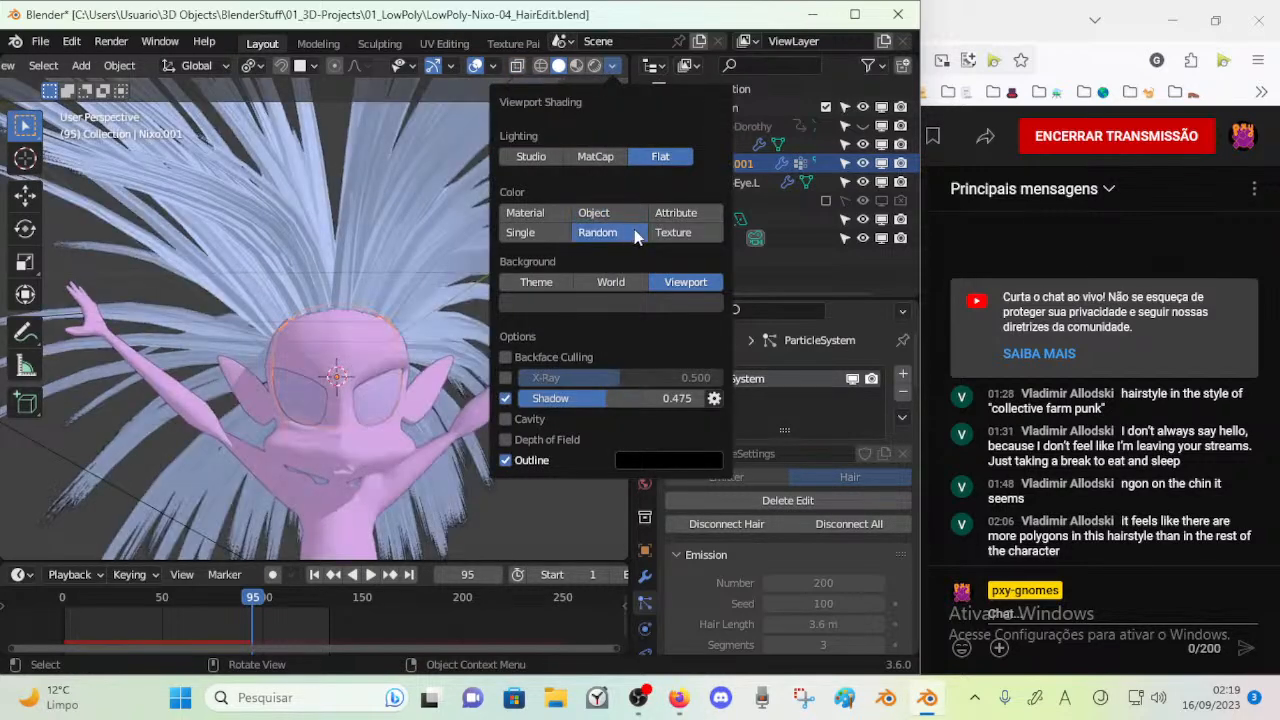
click(670, 234)
mouse_move(313, 264)
middle_down()
mouse_move(256, 286)
mouse_move(282, 283)
mouse_move(252, 273)
mouse_move(273, 292)
mouse_move(312, 267)
mouse_move(298, 299)
middle_up()
scroll(252, 267, up, 3)
key(ctrl+s)
scroll(279, 297, up, 2)
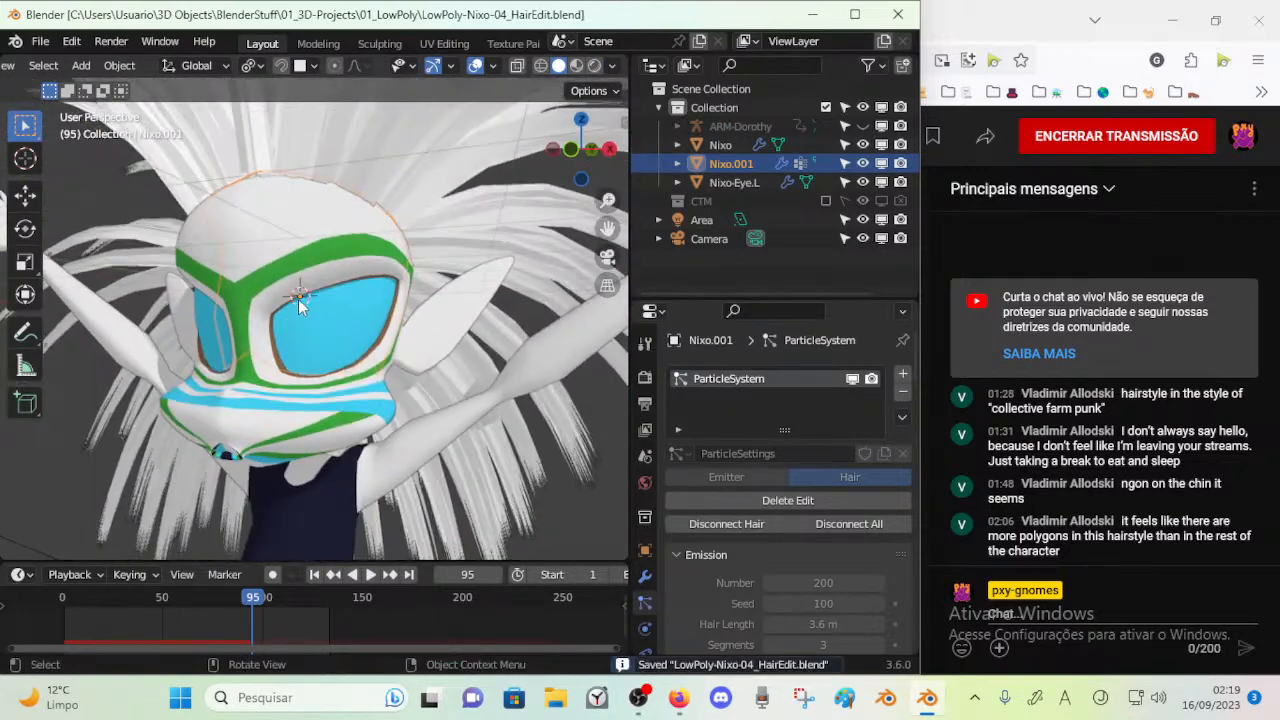
scroll(305, 277, down, 2)
mouse_move(335, 235)
middle_down()
mouse_move(391, 187)
mouse_move(352, 268)
mouse_move(351, 249)
middle_up()
click(391, 187)
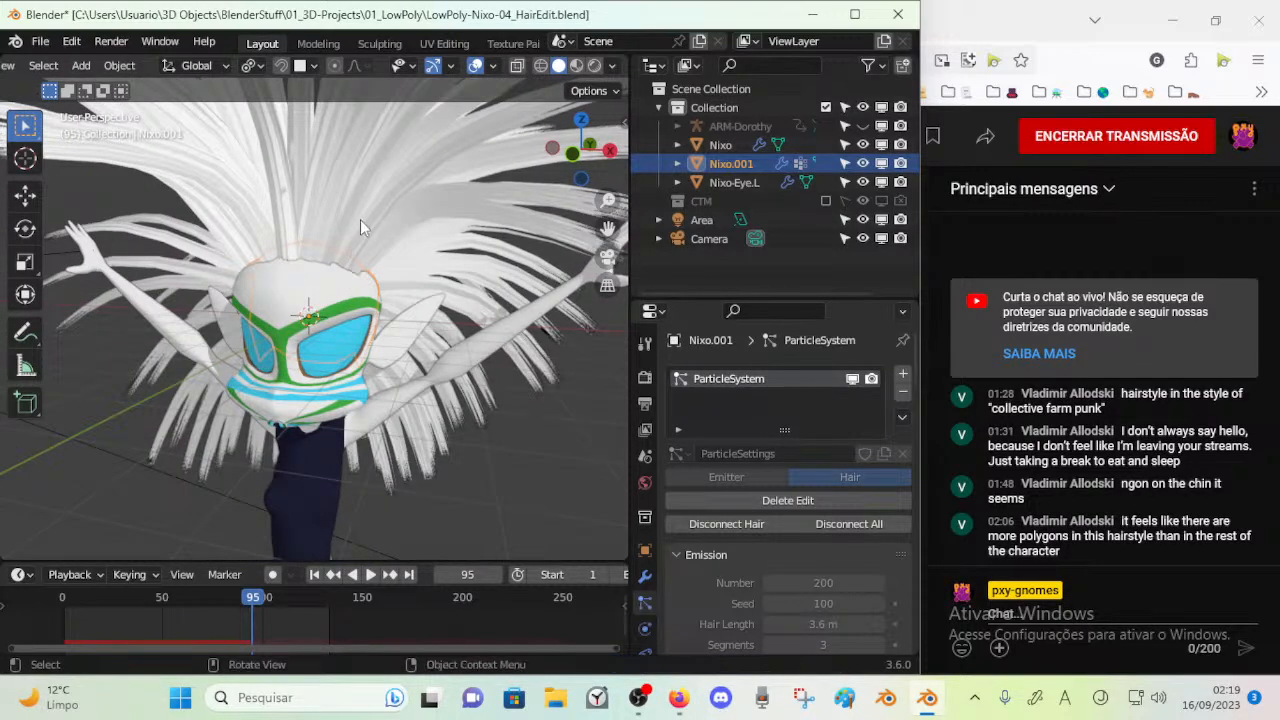
middle_drag(378, 183, 293, 178)
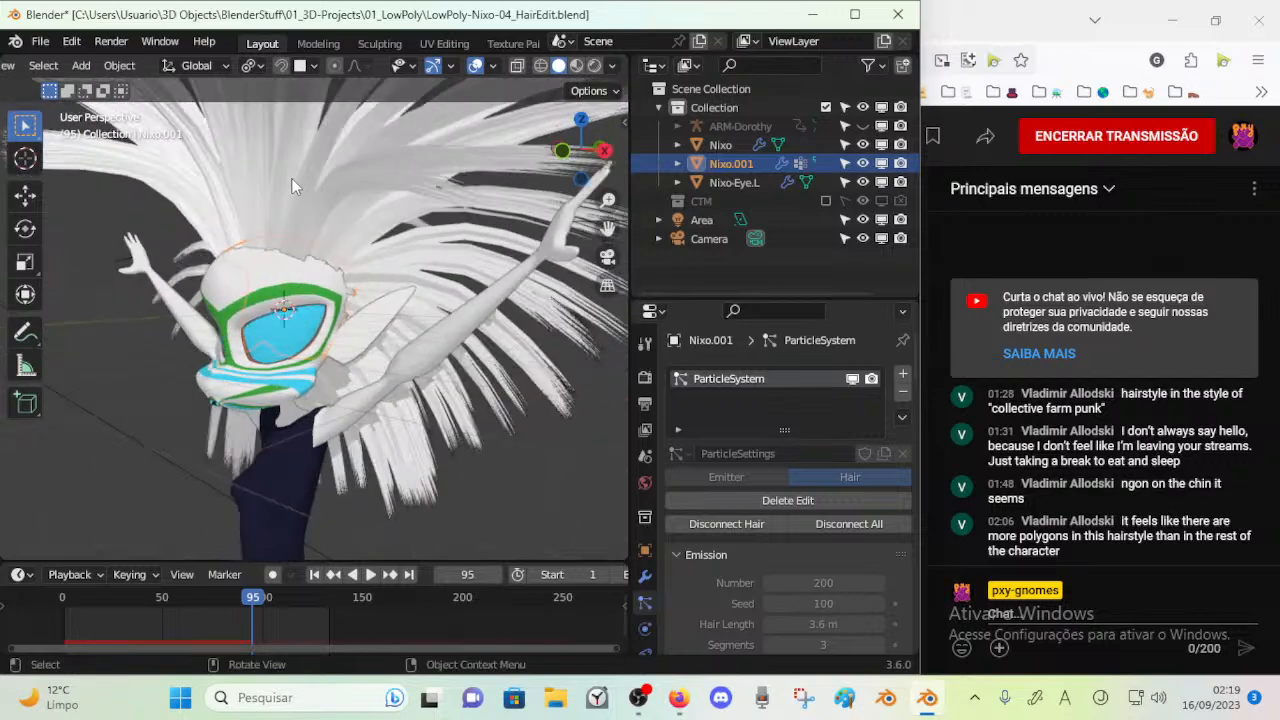
Preview the hair in Material Preview shading, switch the viewport back to Solid, and save the file
click(576, 66)
click(558, 66)
mouse_move(385, 140)
middle_down()
mouse_move(405, 159)
mouse_move(393, 182)
mouse_move(350, 195)
middle_up()
key(ctrl+s)
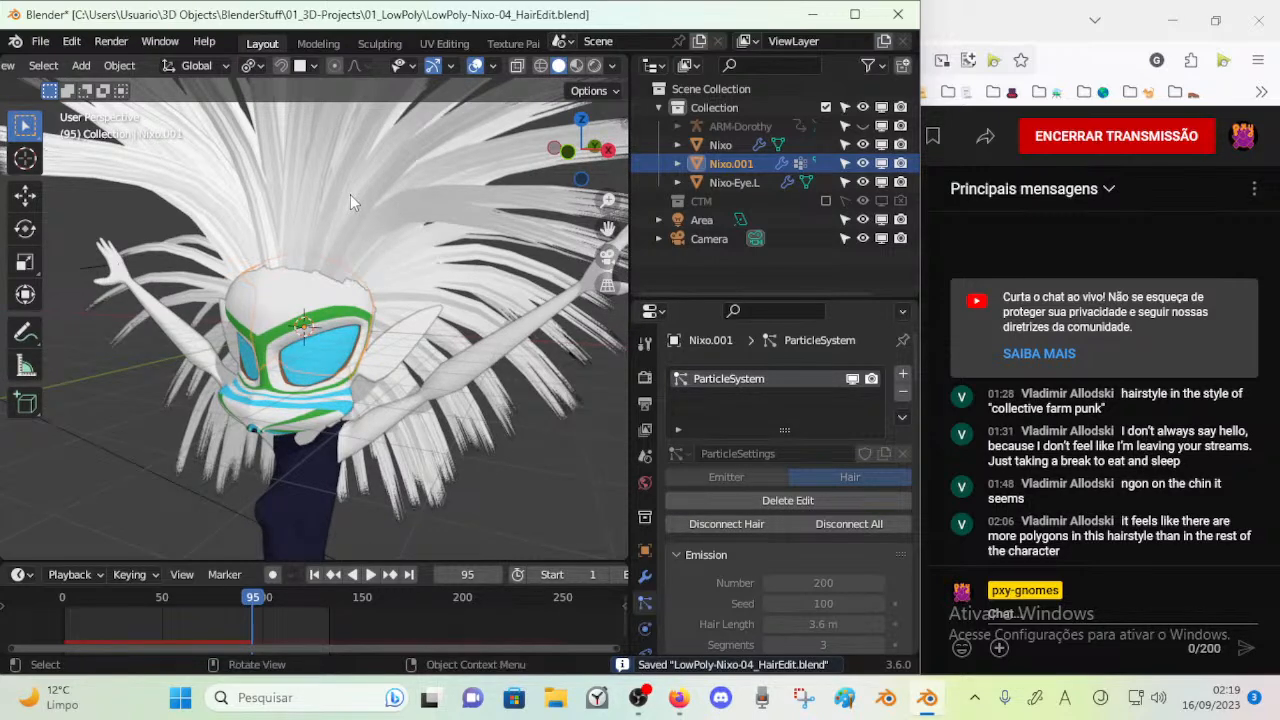
Enter Particle Edit mode and raise the guide hairs at the front of the head using the Puff brush set to Add
key(ctrl+Tab)
click(222, 261)
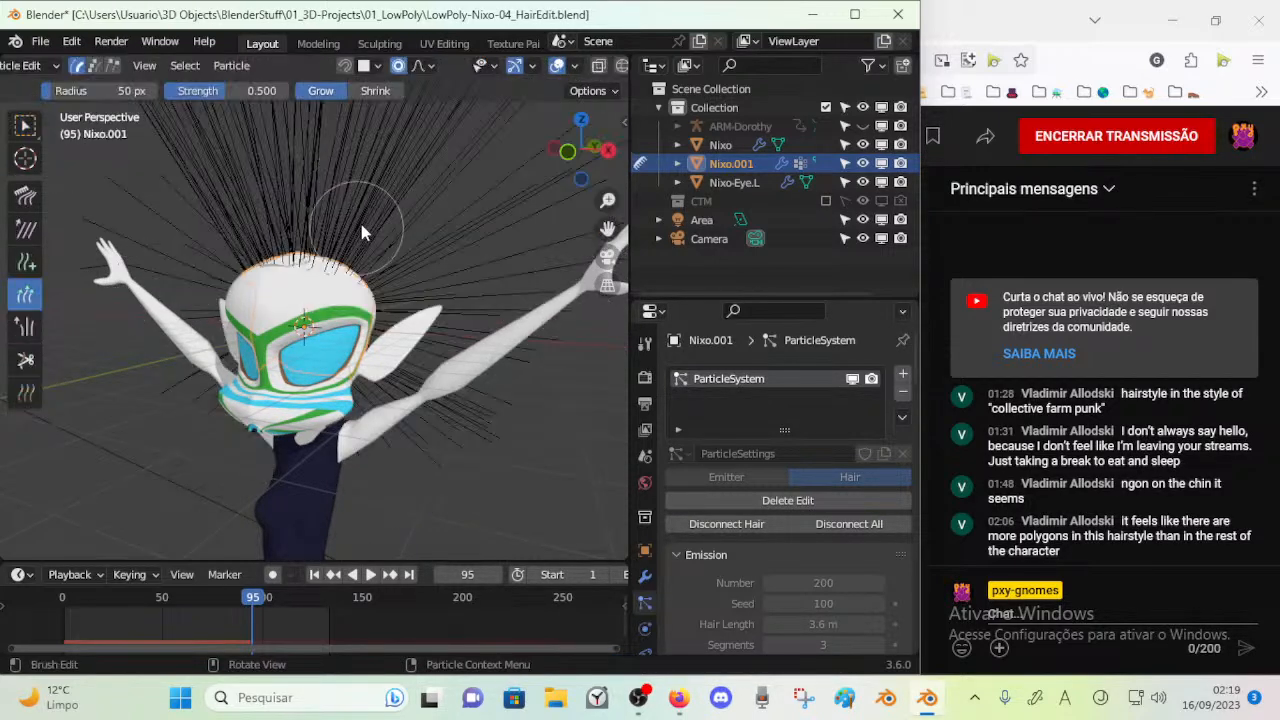
middle_drag(332, 219, 346, 240)
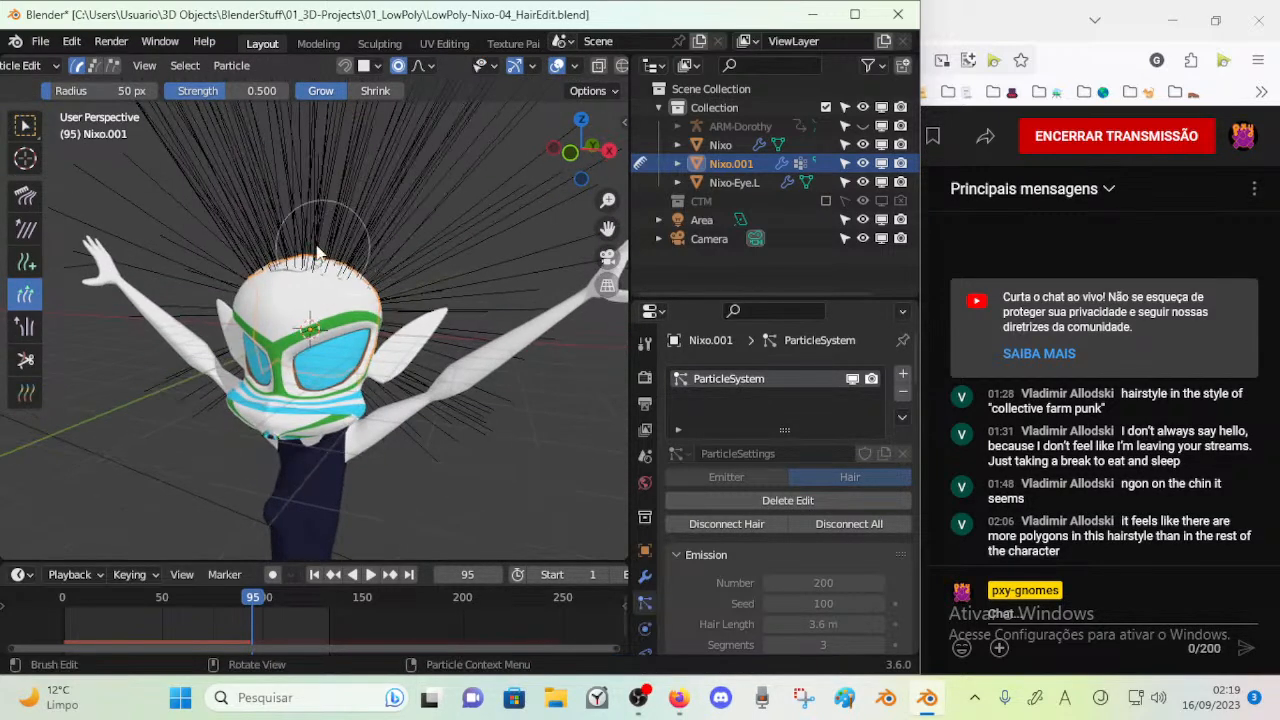
click(23, 324)
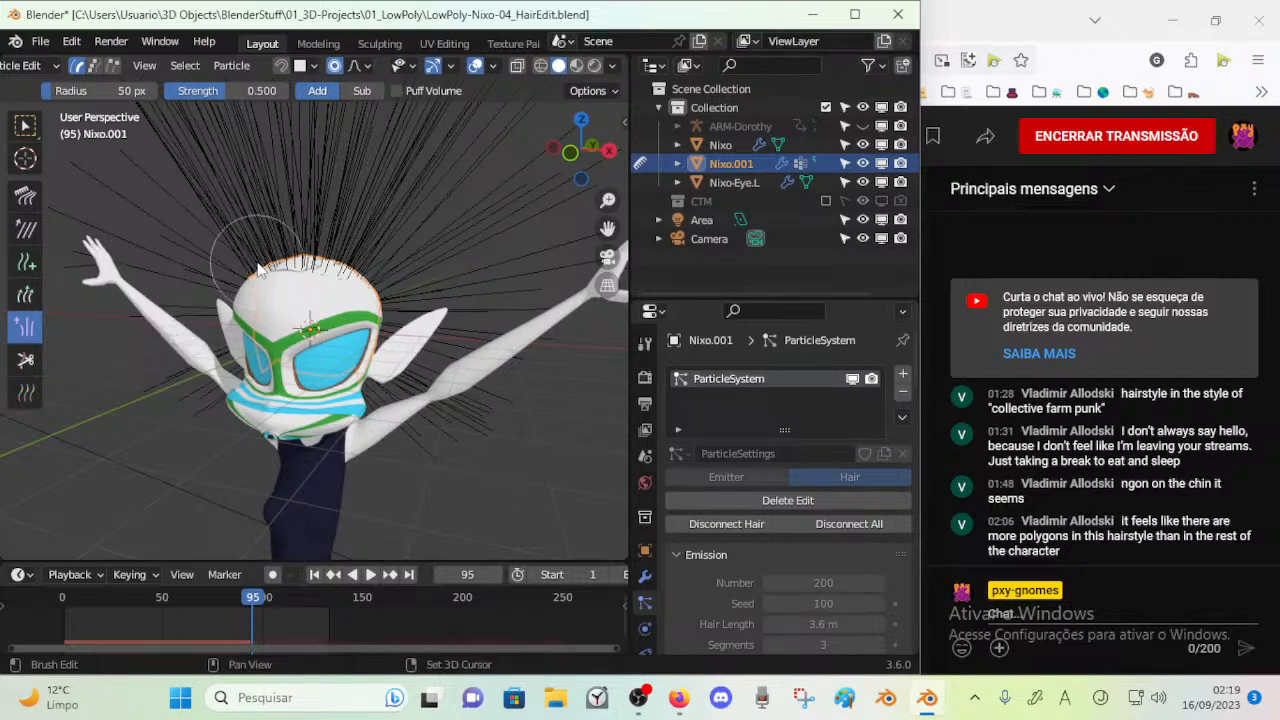
scroll(315, 315, down, 4)
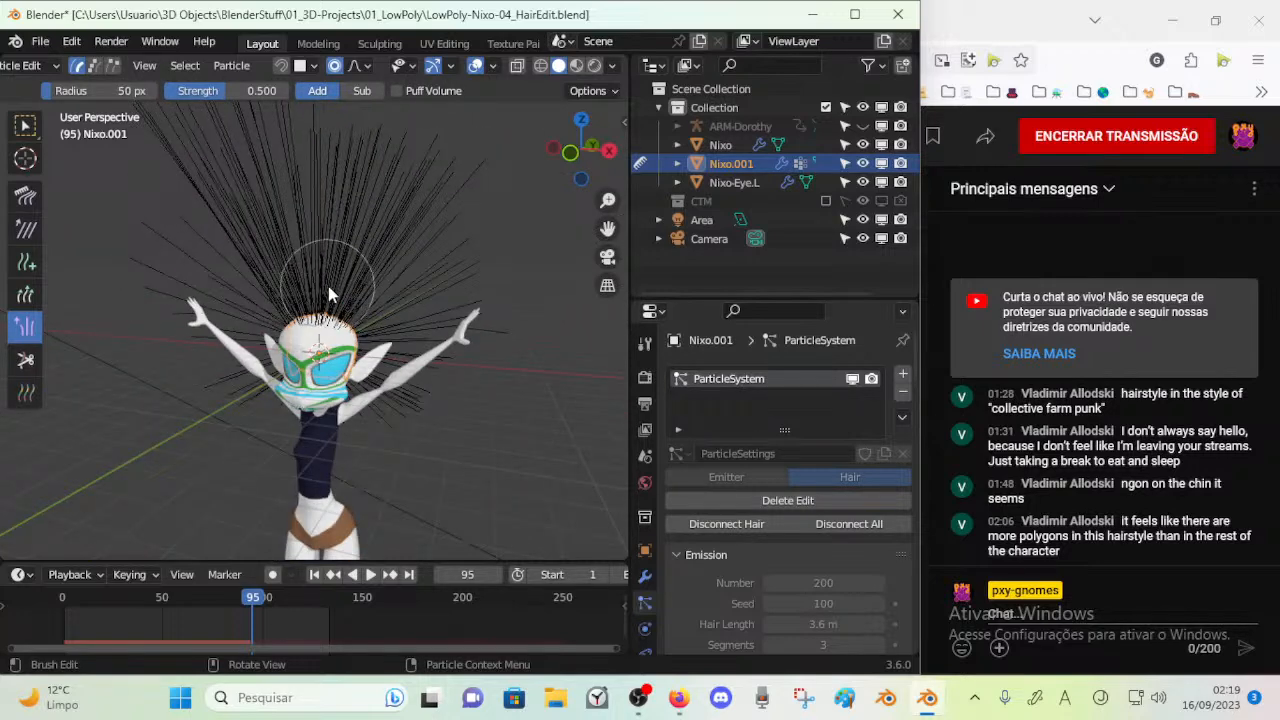
middle_drag(328, 292, 297, 362)
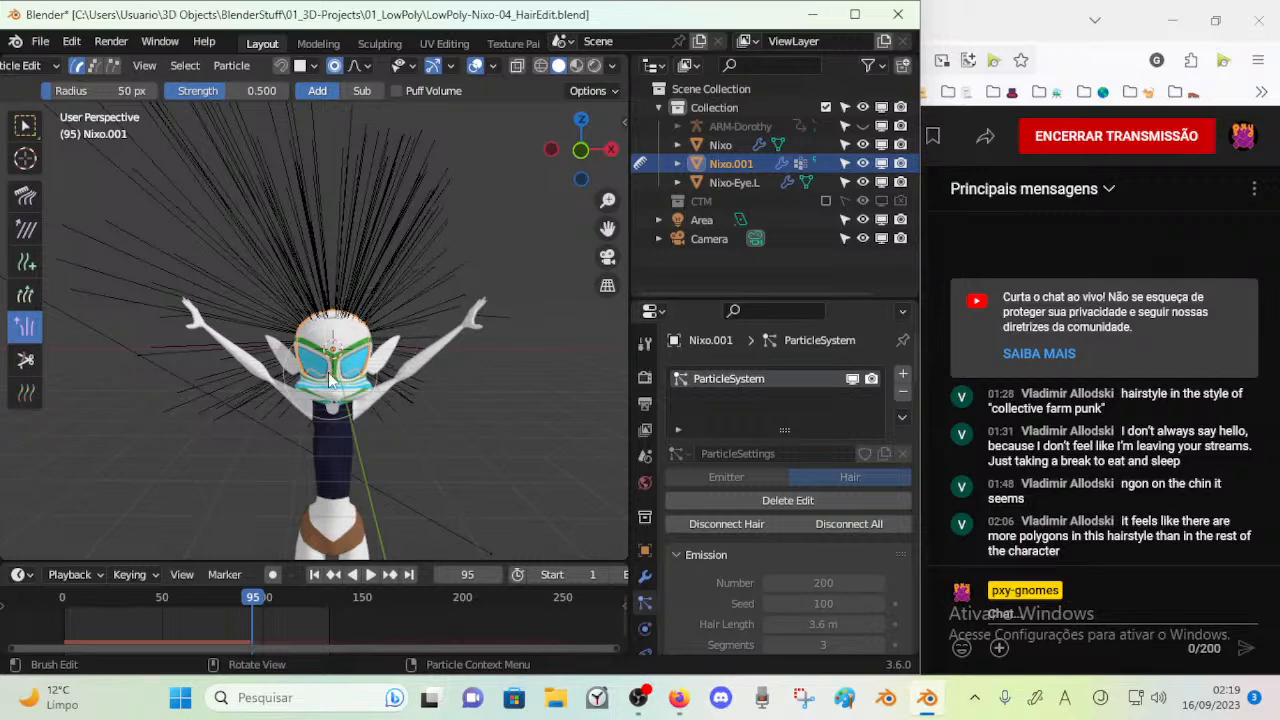
middle_drag(333, 374, 372, 370)
mouse_move(360, 332)
mouse_down()
mouse_move(354, 300)
mouse_move(346, 320)
mouse_up()
drag(369, 277, 335, 287)
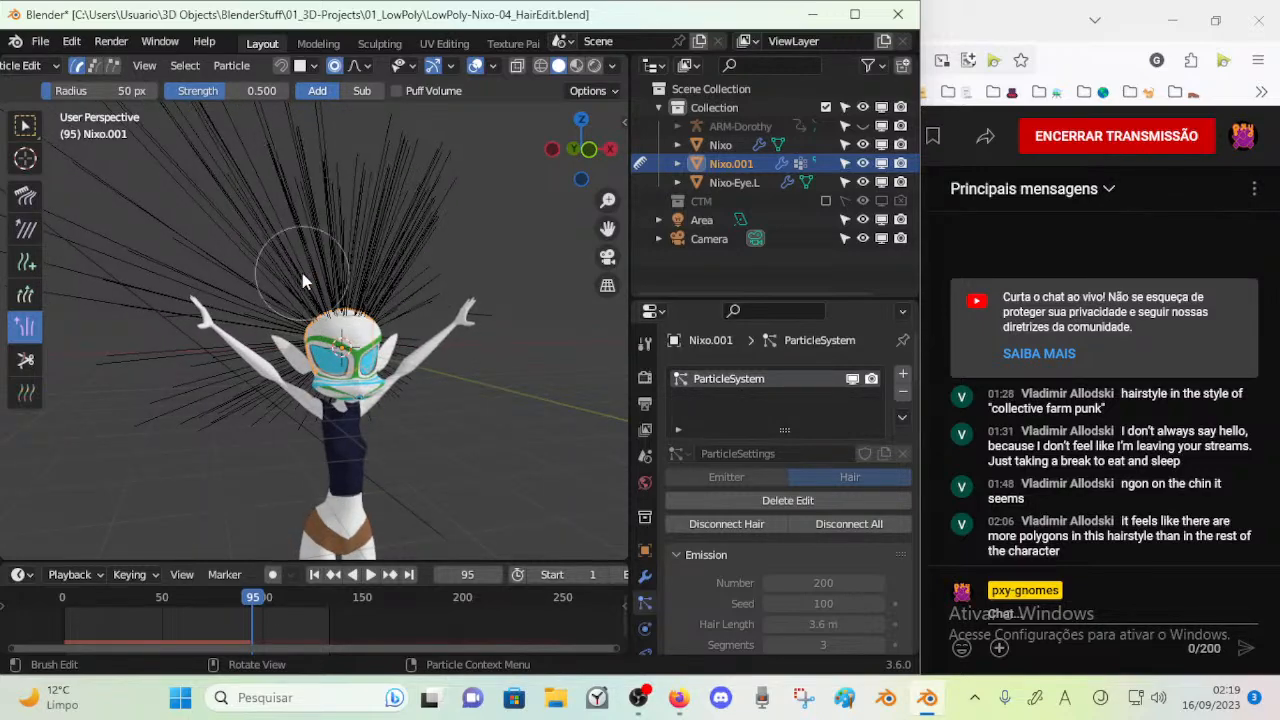
Puff the guide hairs on the sides and back of the head
middle_drag(306, 279, 411, 323)
middle_drag(294, 310, 349, 326)
drag(349, 330, 271, 339)
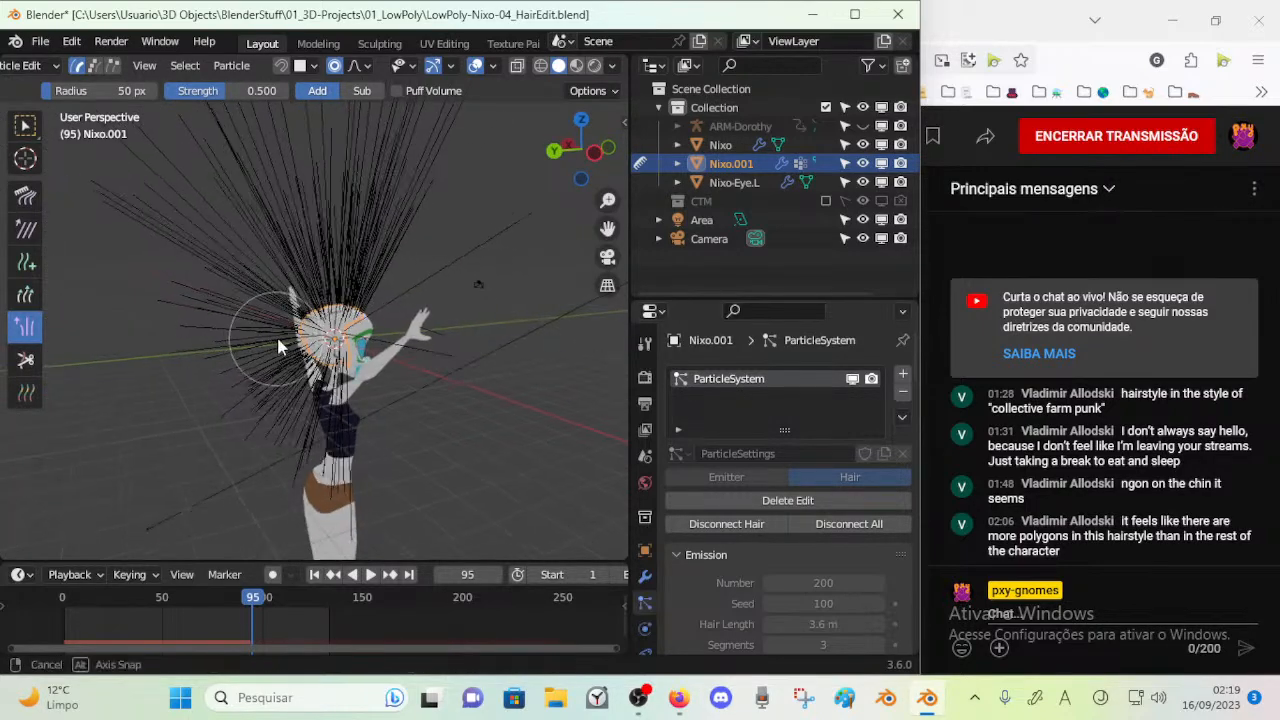
middle_drag(271, 338, 368, 332)
mouse_move(345, 324)
mouse_down()
mouse_move(268, 310)
mouse_move(284, 348)
mouse_move(390, 343)
mouse_up()
mouse_move(390, 345)
middle_down()
mouse_move(277, 366)
mouse_move(439, 395)
mouse_move(381, 317)
middle_up()
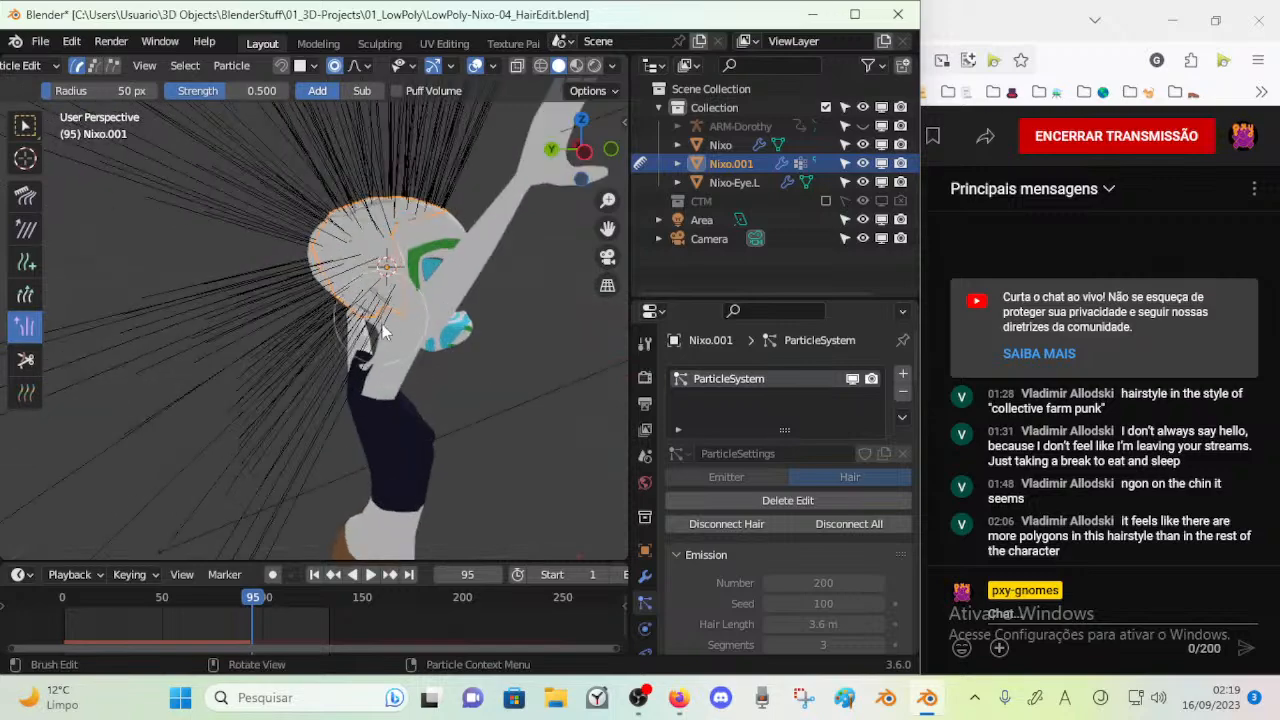
mouse_move(369, 378)
middle_down()
mouse_move(385, 330)
mouse_move(335, 318)
mouse_move(345, 335)
mouse_move(270, 305)
mouse_move(335, 310)
mouse_move(200, 340)
mouse_move(223, 301)
mouse_move(290, 318)
mouse_move(60, 320)
middle_up()
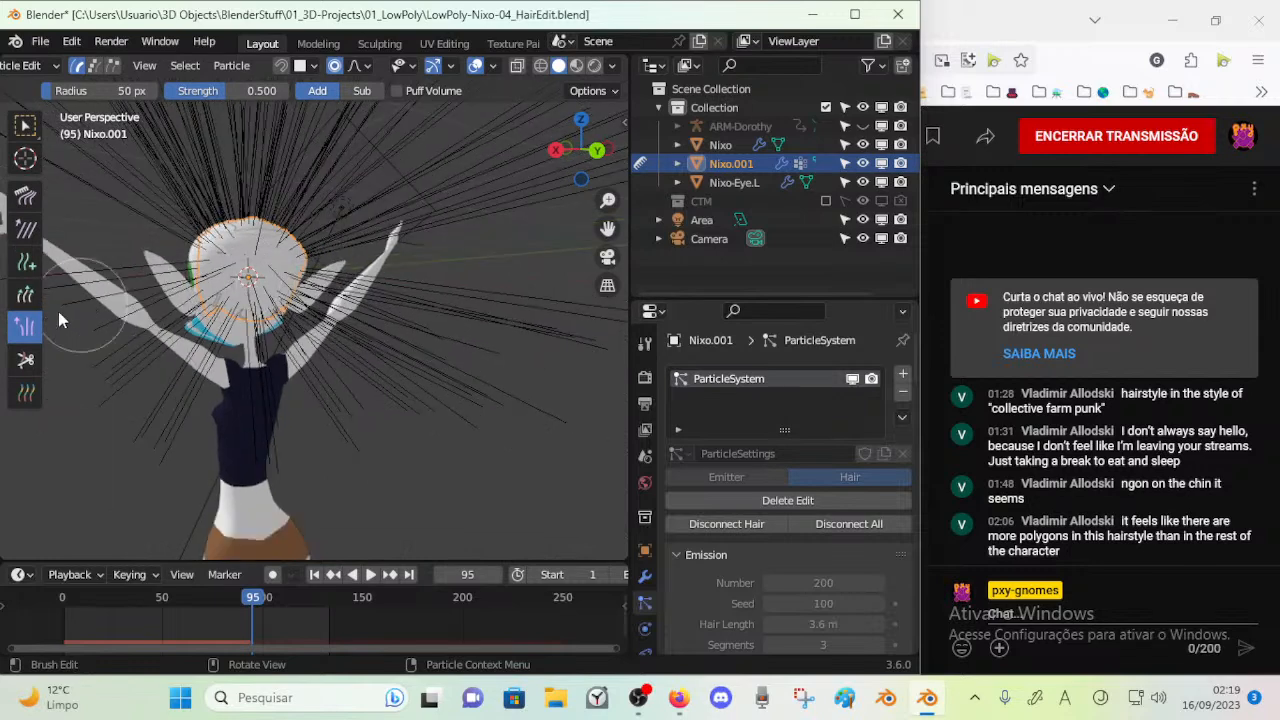
Add guide hairs at the back, sides and front of the scalp with the Add brush at a count of 10
click(26, 262)
click(235, 265)
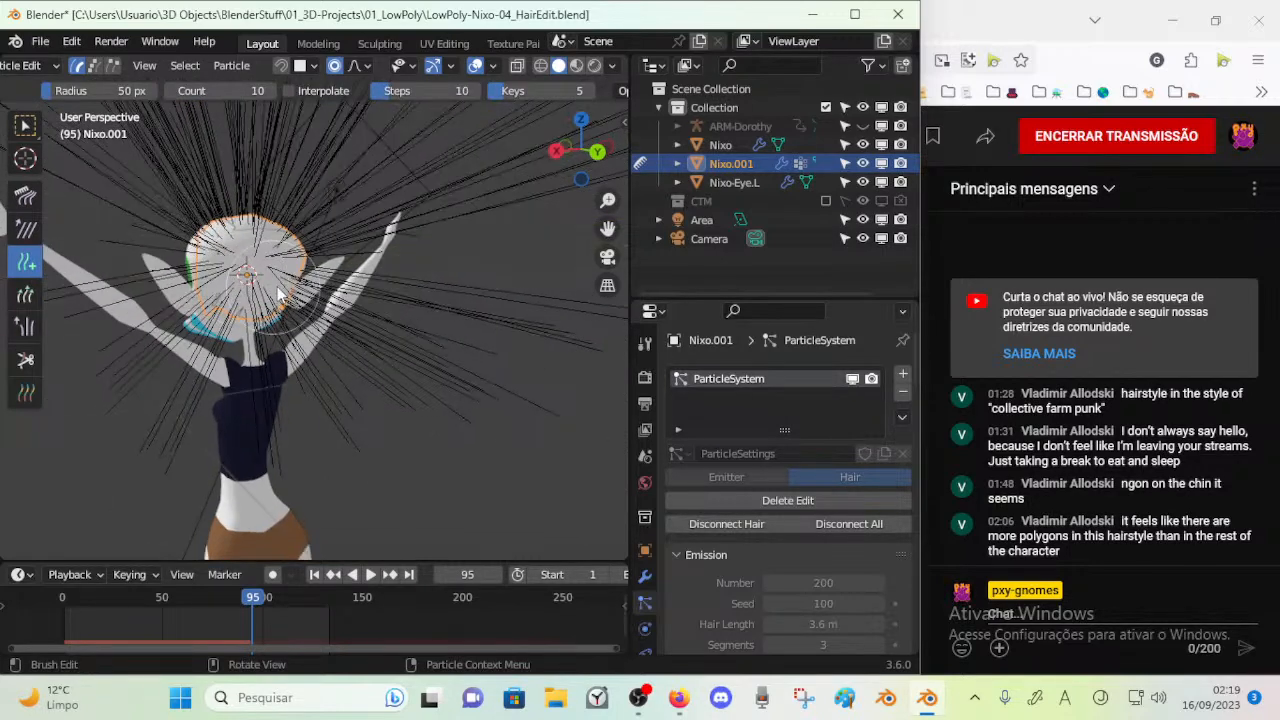
mouse_move(222, 278)
middle_down()
mouse_move(252, 307)
mouse_move(209, 300)
middle_up()
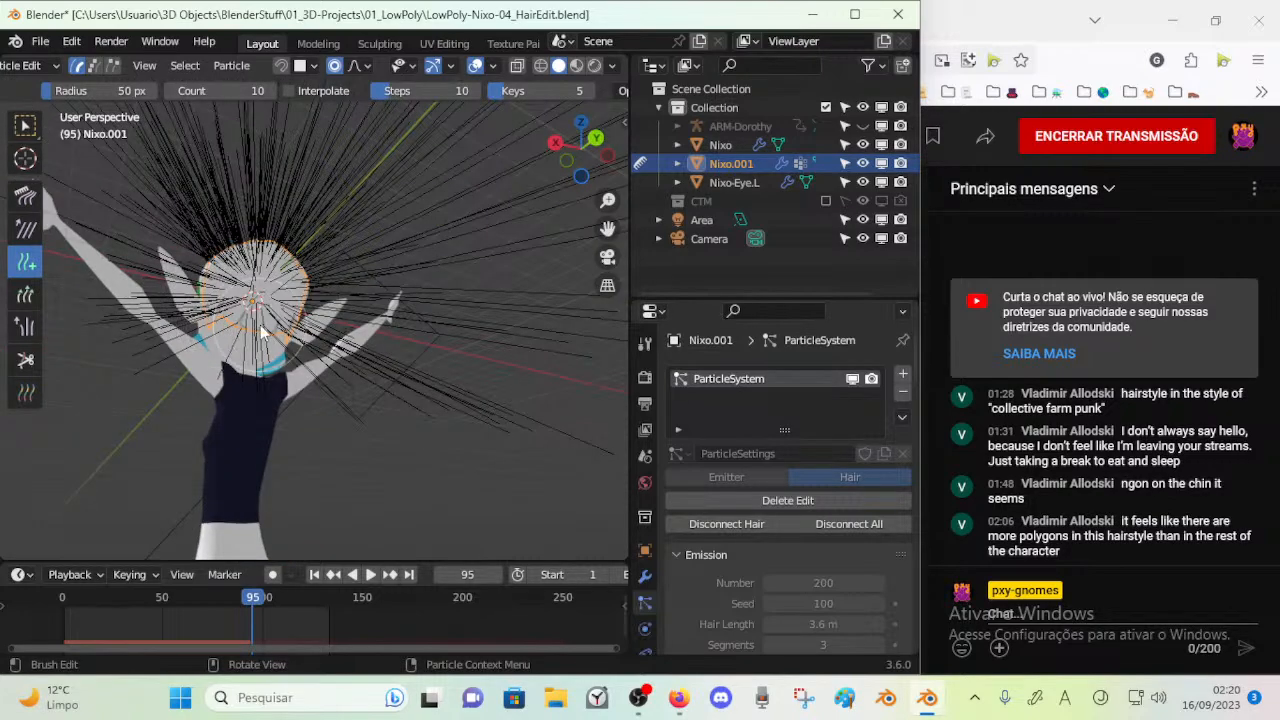
mouse_move(308, 328)
middle_down()
mouse_move(312, 340)
mouse_move(216, 348)
middle_up()
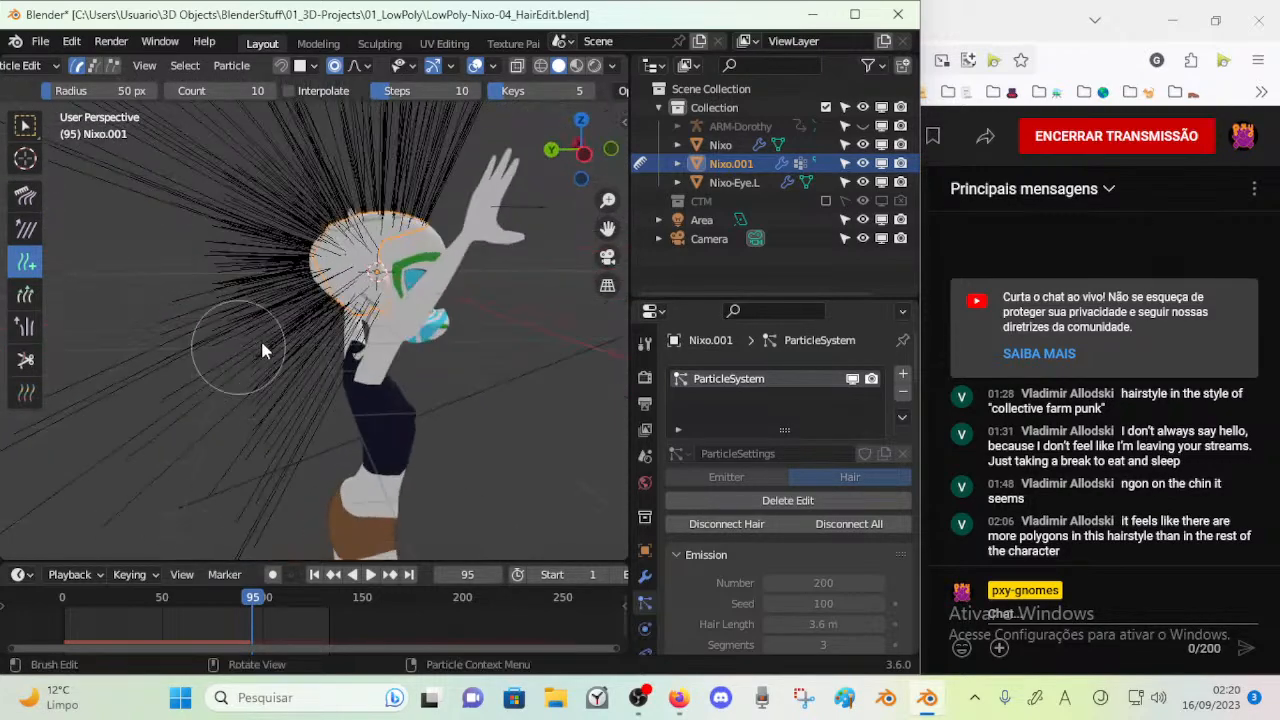
middle_drag(375, 263, 337, 298)
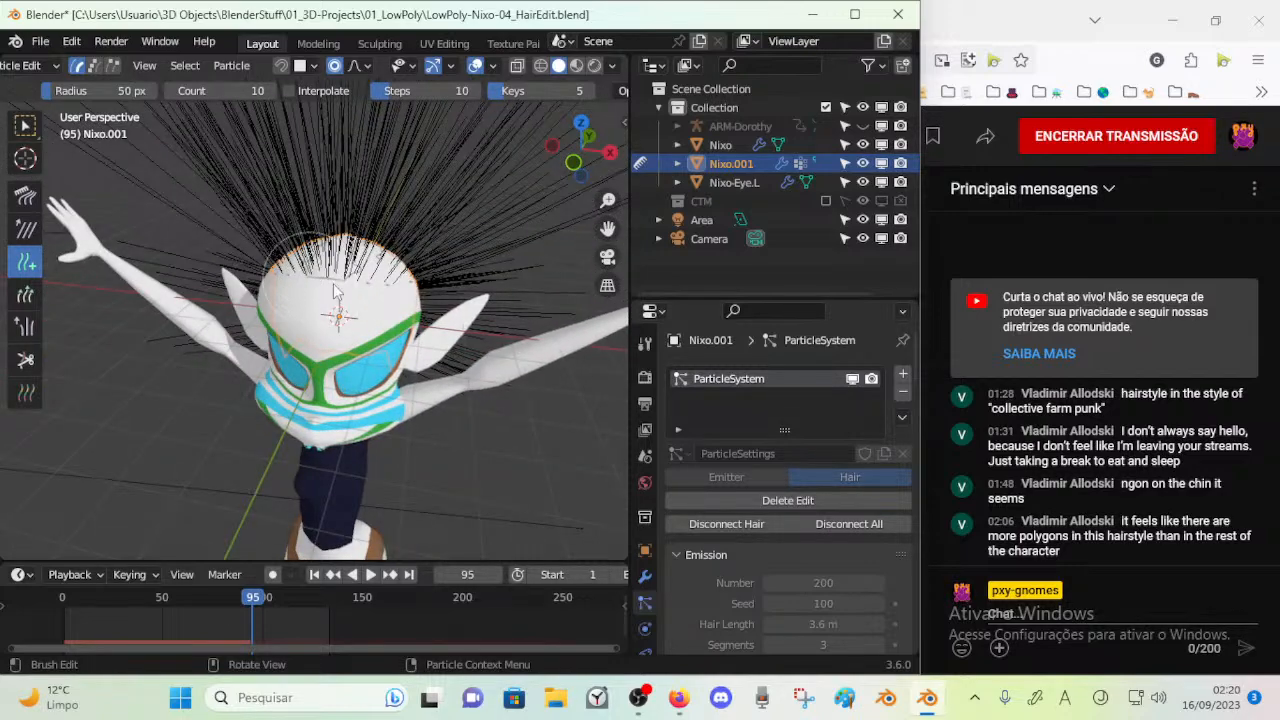
middle_drag(287, 293, 349, 292)
Return to Object Mode, play the animation to test the denser hair, and save the file
key(ctrl+Tab)
click(248, 283)
key(space)
key(space)
key(space)
key(space)
key(ctrl+s)
middle_drag(272, 254, 366, 244)
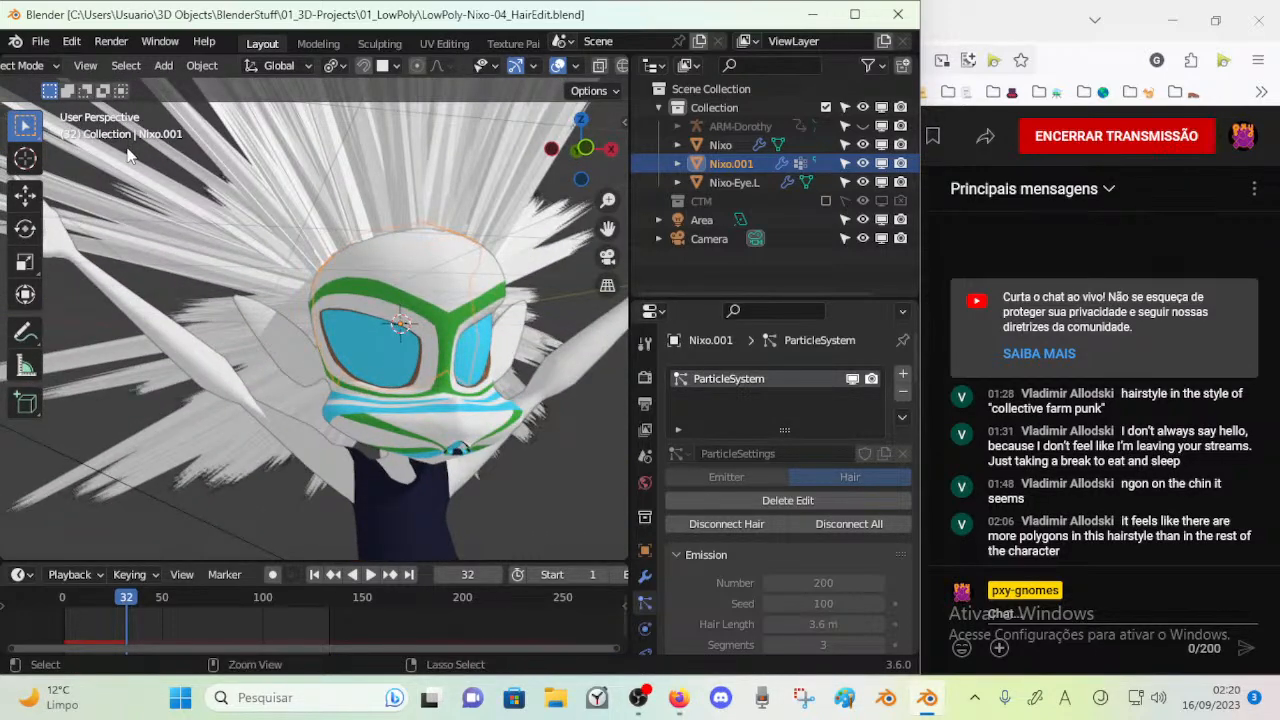
scroll(68, 66, up, 2)
scroll(214, 169, down, 4)
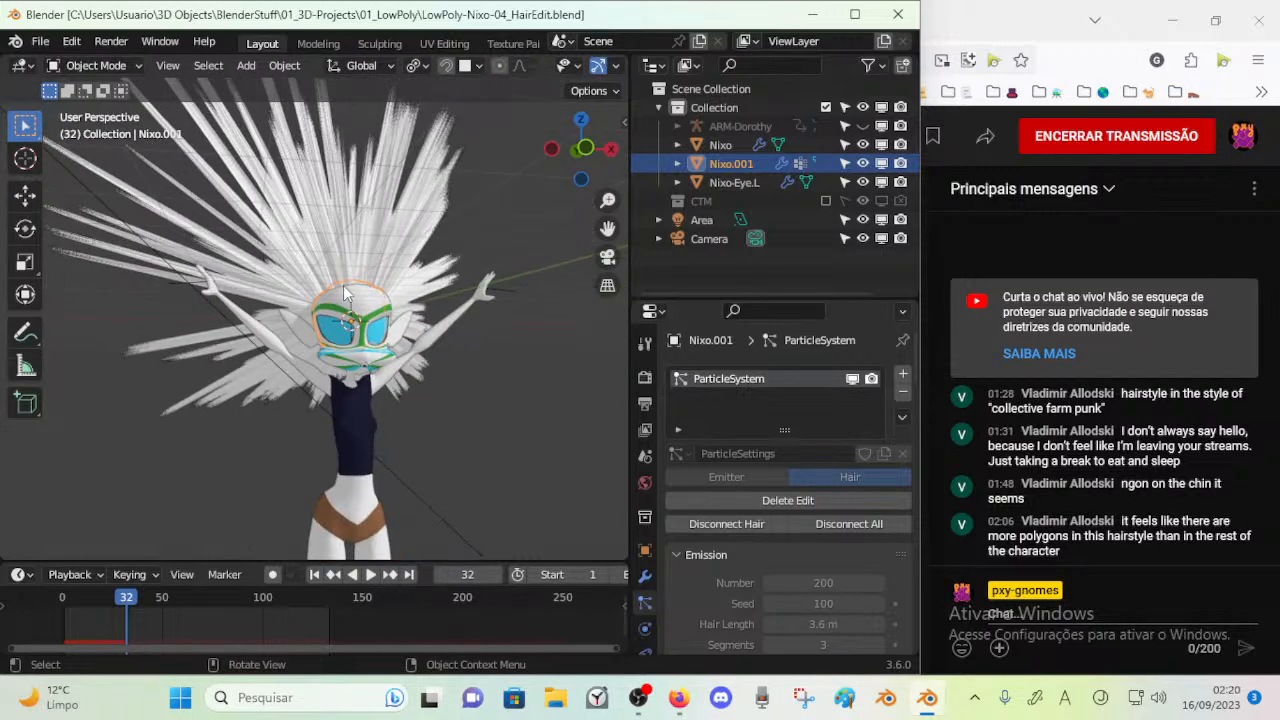
Select the camera in camera view, reframe it around the character from slightly above, and save the file
key(KP_0)
scroll(343, 290, up, 6)
middle_drag(343, 290, 328, 353)
click(329, 350)
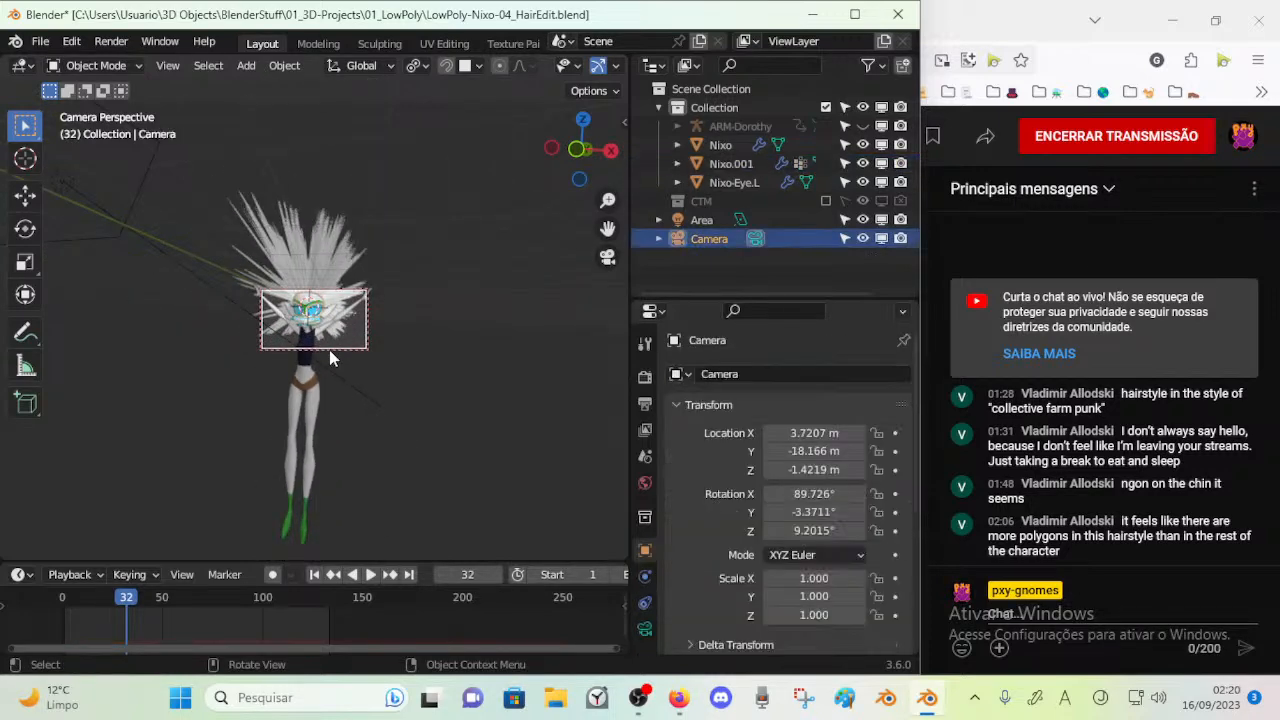
key(s)
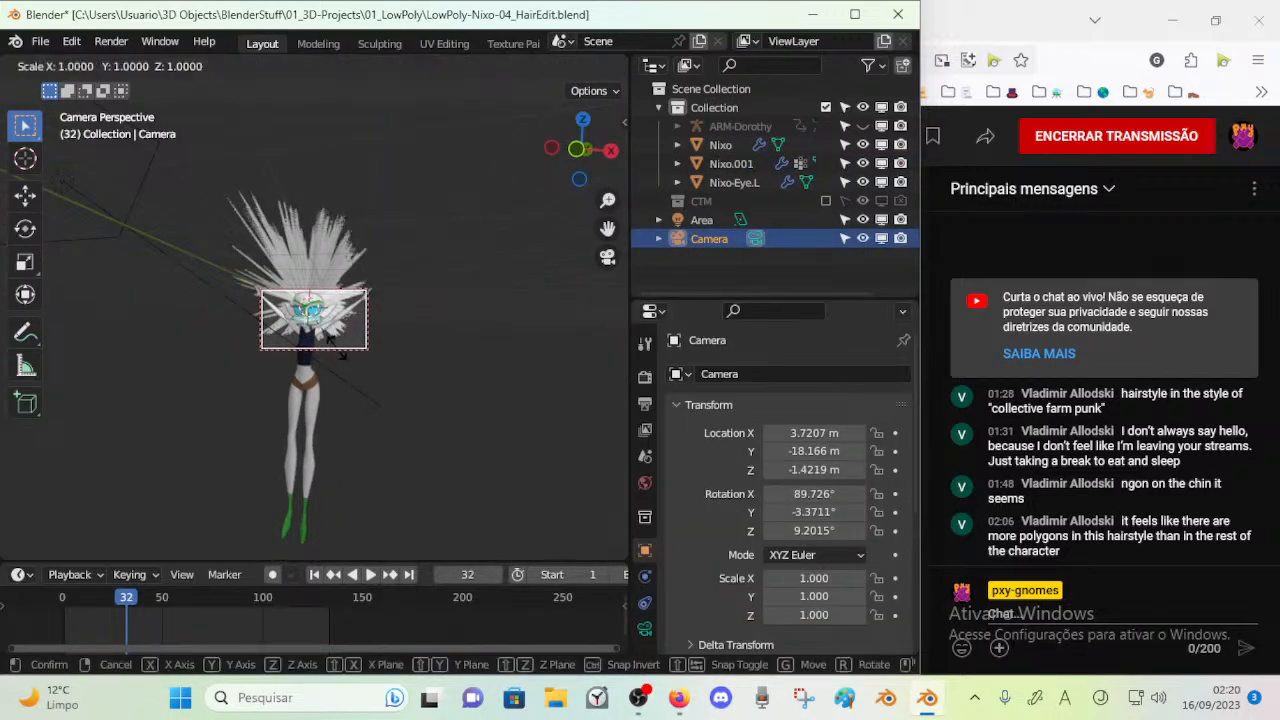
key(Escape)
key(g)
key(x)
click(368, 276)
middle_drag(372, 292, 351, 323)
key(ctrl+s)
scroll(352, 326, down, 2)
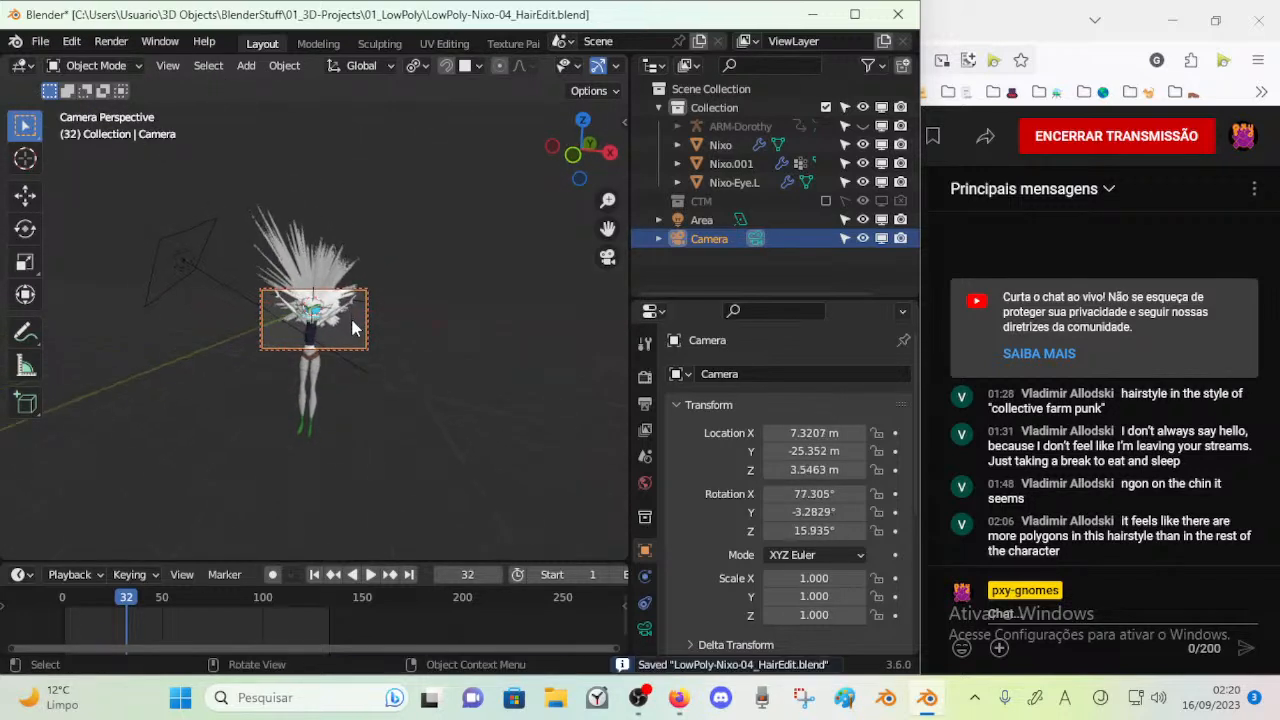
Render frame 32 from the camera, reframe the shot closer to the head, and render the frame again
key(F12)
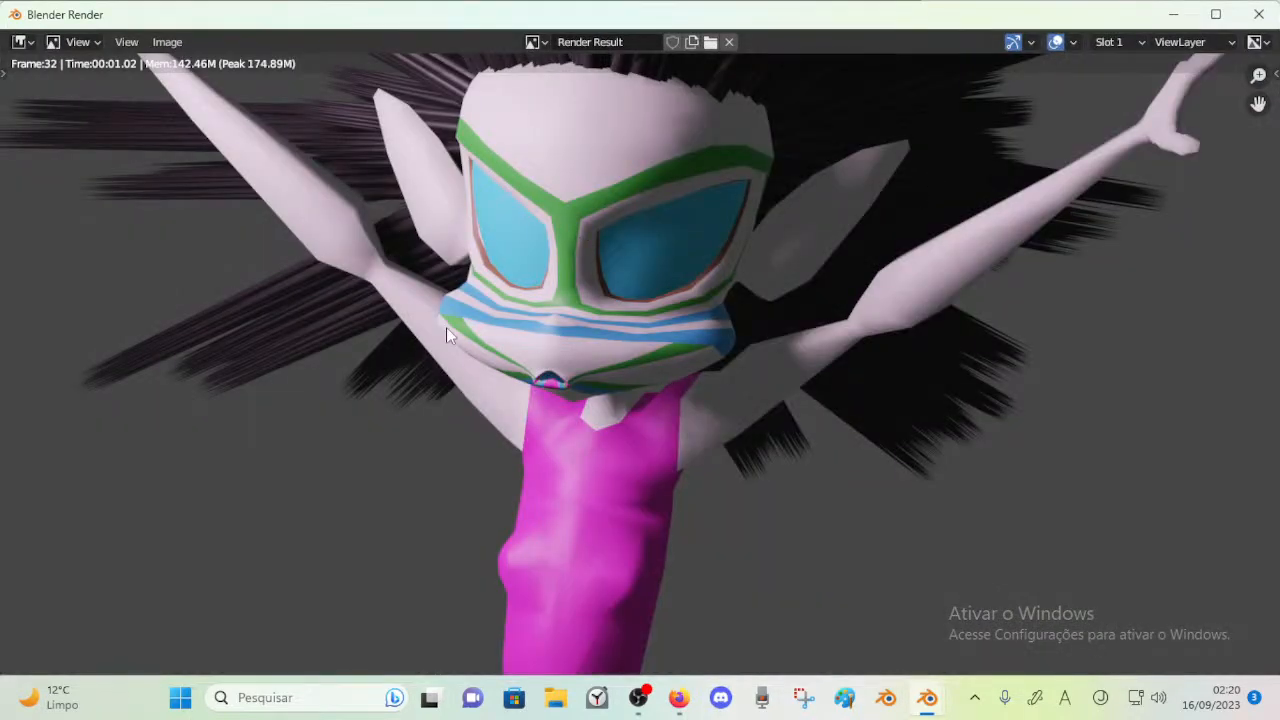
click(1259, 15)
scroll(367, 301, up, 8)
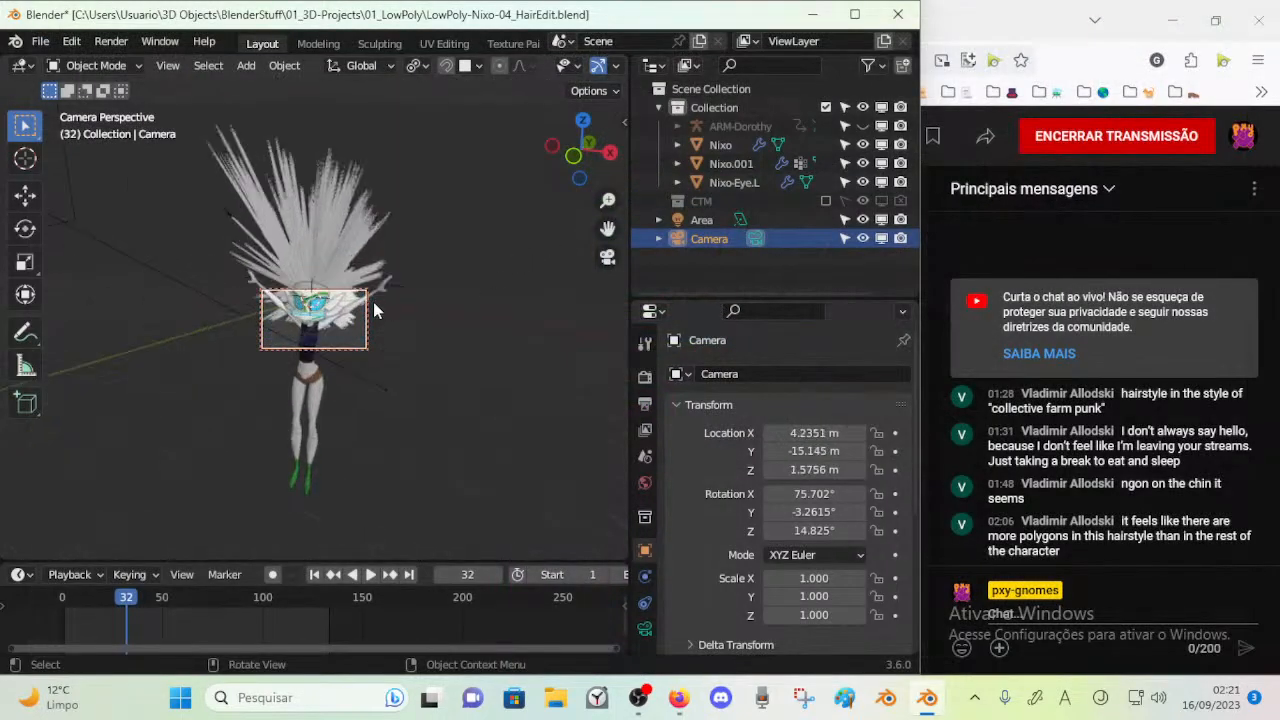
mouse_move(367, 301)
middle_down()
mouse_move(389, 317)
mouse_move(349, 304)
mouse_move(372, 292)
middle_up()
key(F12)
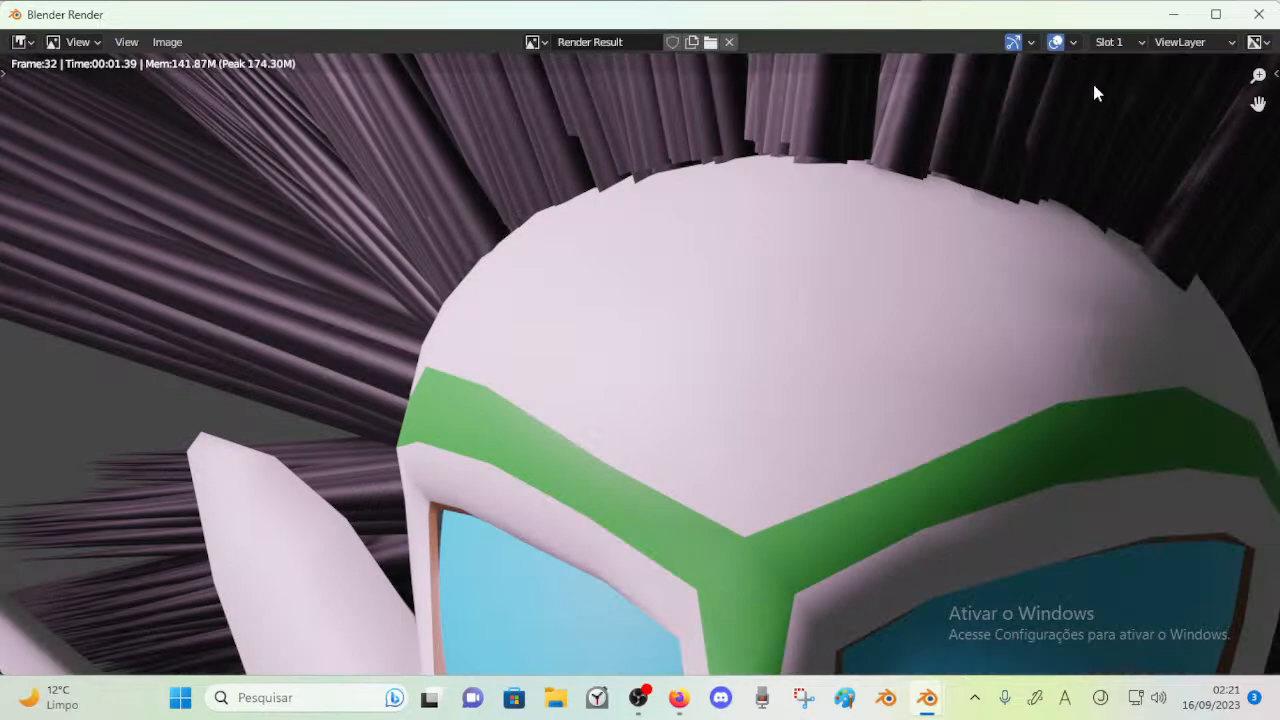
scroll(745, 298, down, 1)
click(1258, 6)
Leave the camera view, select the Nixo.001 hair mesh, show the wireframe over the character, and save the file
scroll(251, 306, down, 2)
middle_drag(255, 370, 345, 425)
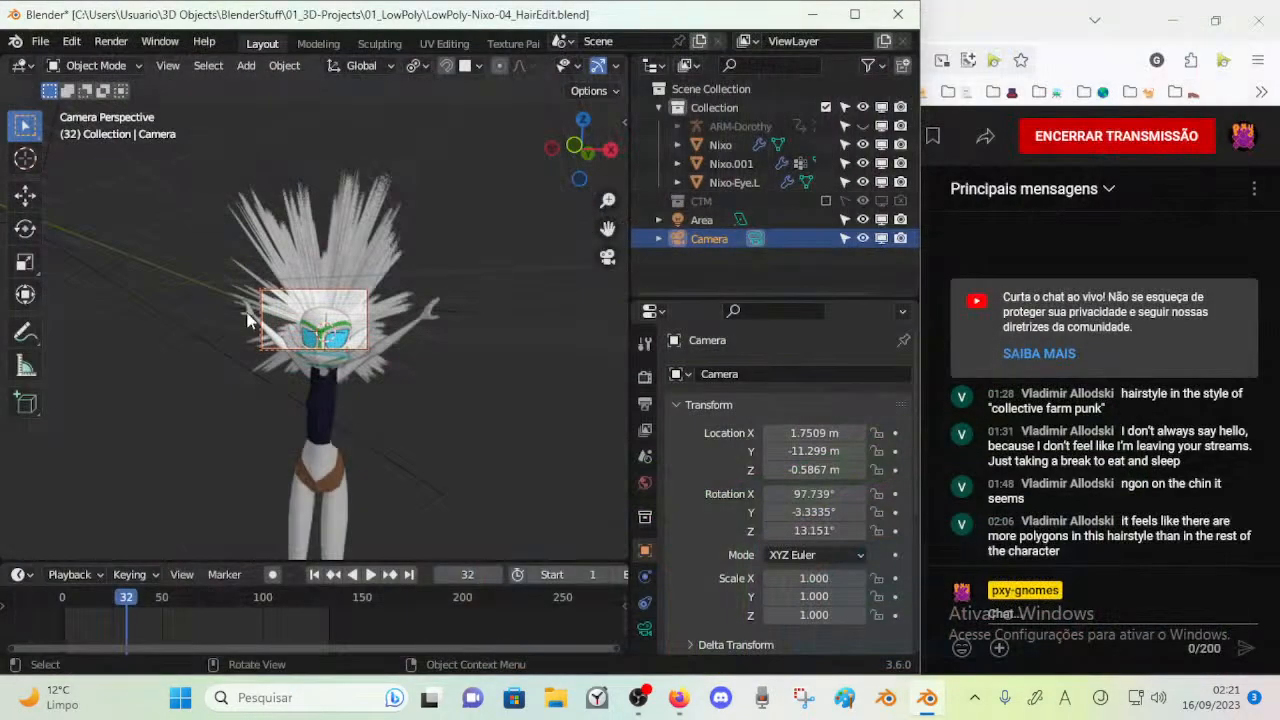
scroll(378, 345, up, 5)
scroll(405, 338, down, 6)
scroll(379, 412, up, 3)
key(shift+z)
scroll(345, 425, up, 2)
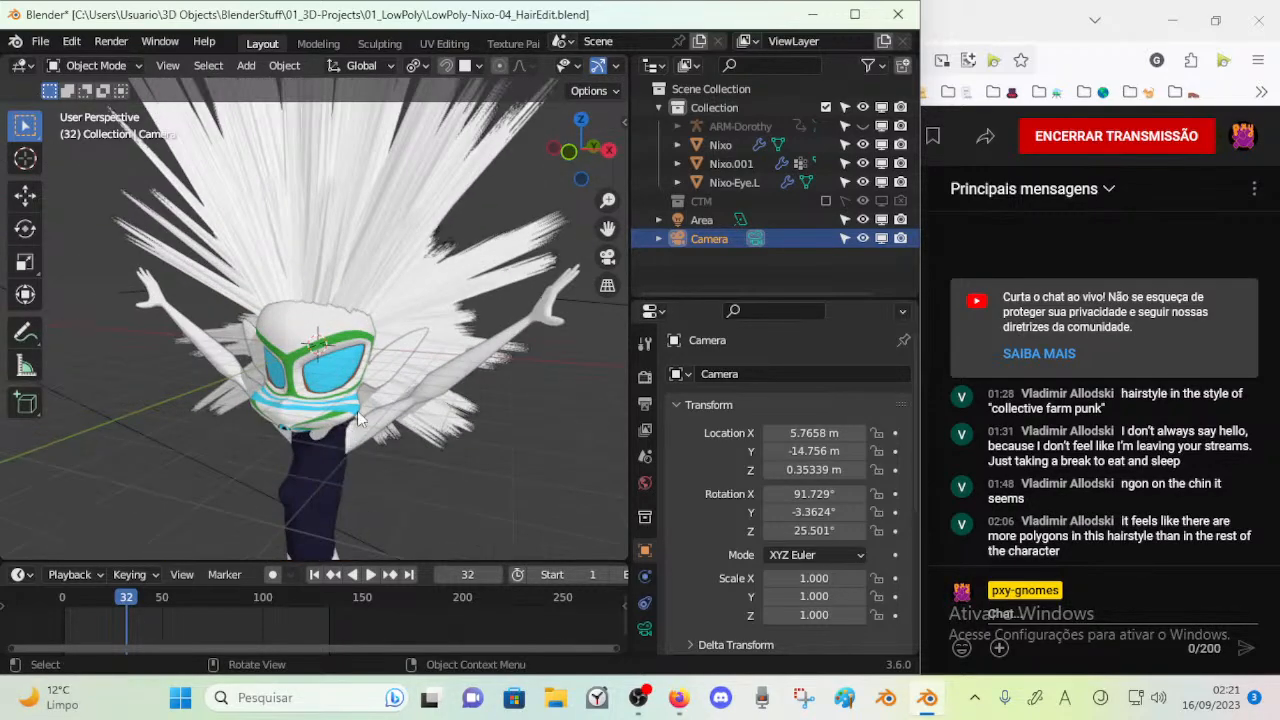
click(346, 430)
middle_drag(278, 290, 322, 330)
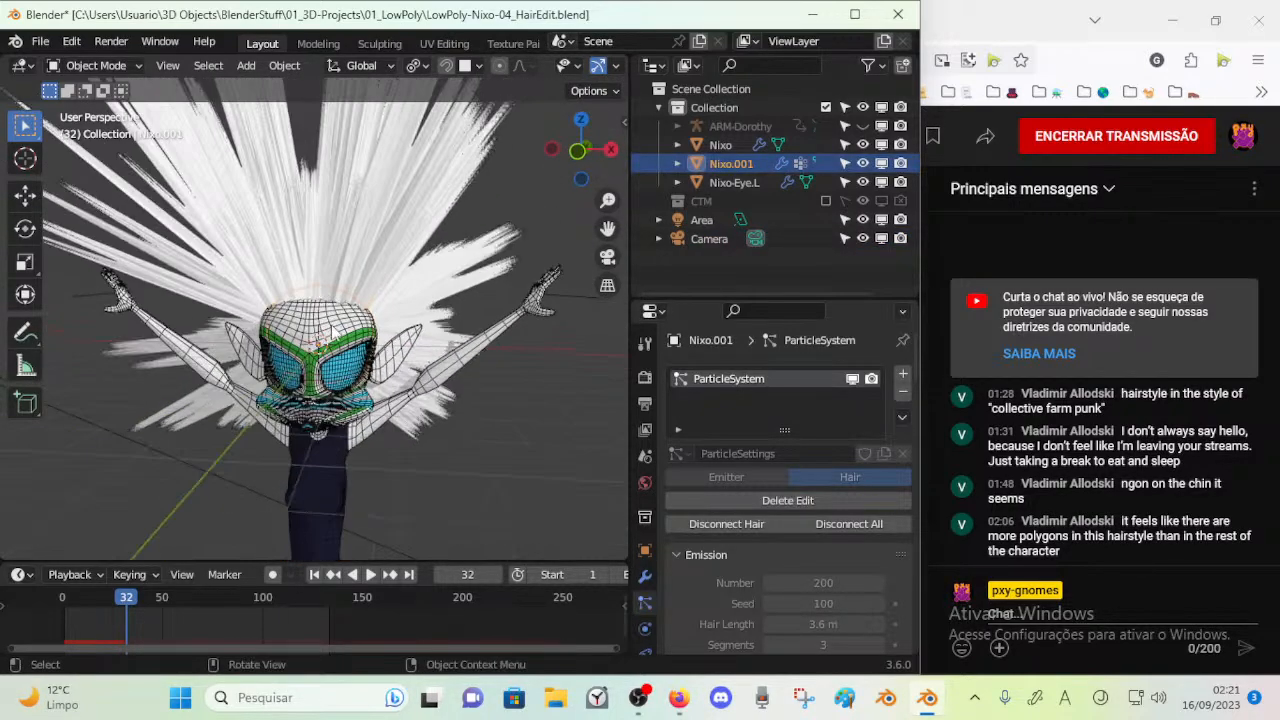
key(ctrl+s)
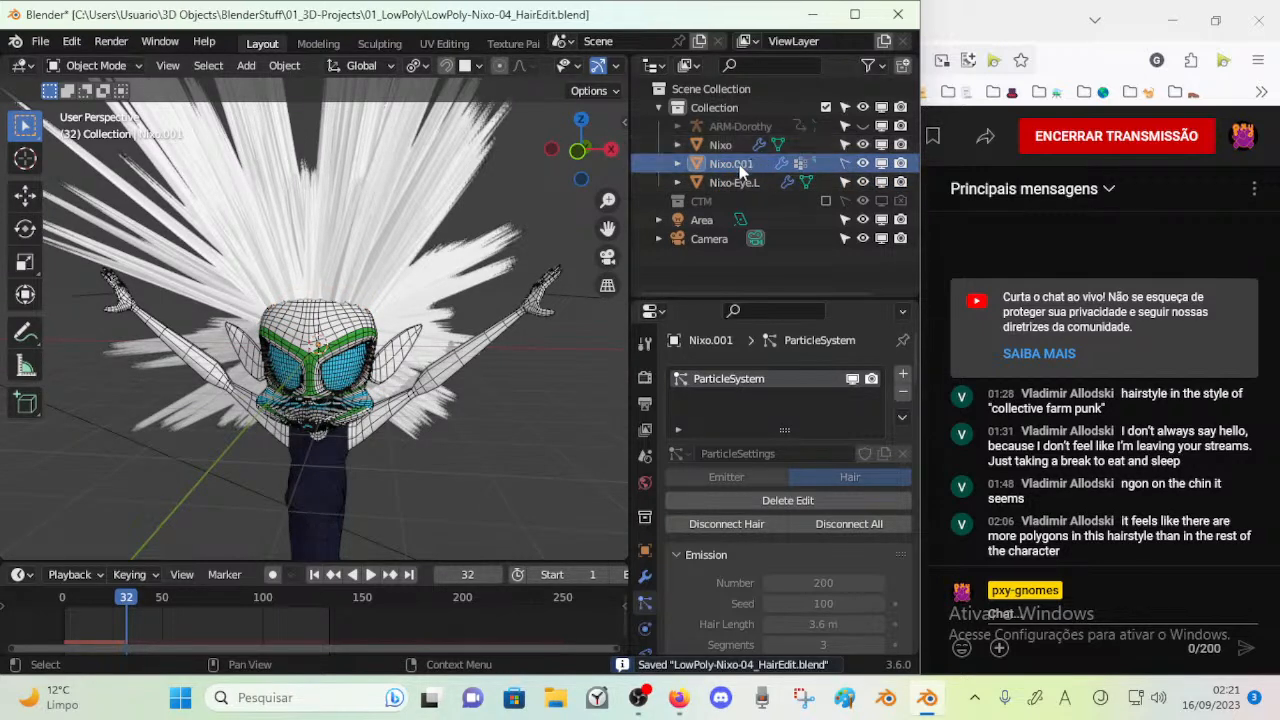
Make the Nixo body object unselectable in the viewport
click(728, 149)
click(728, 165)
click(729, 149)
click(845, 146)
Rename the Nixo.001 object to Nixo-Hair and save the file
click(725, 165)
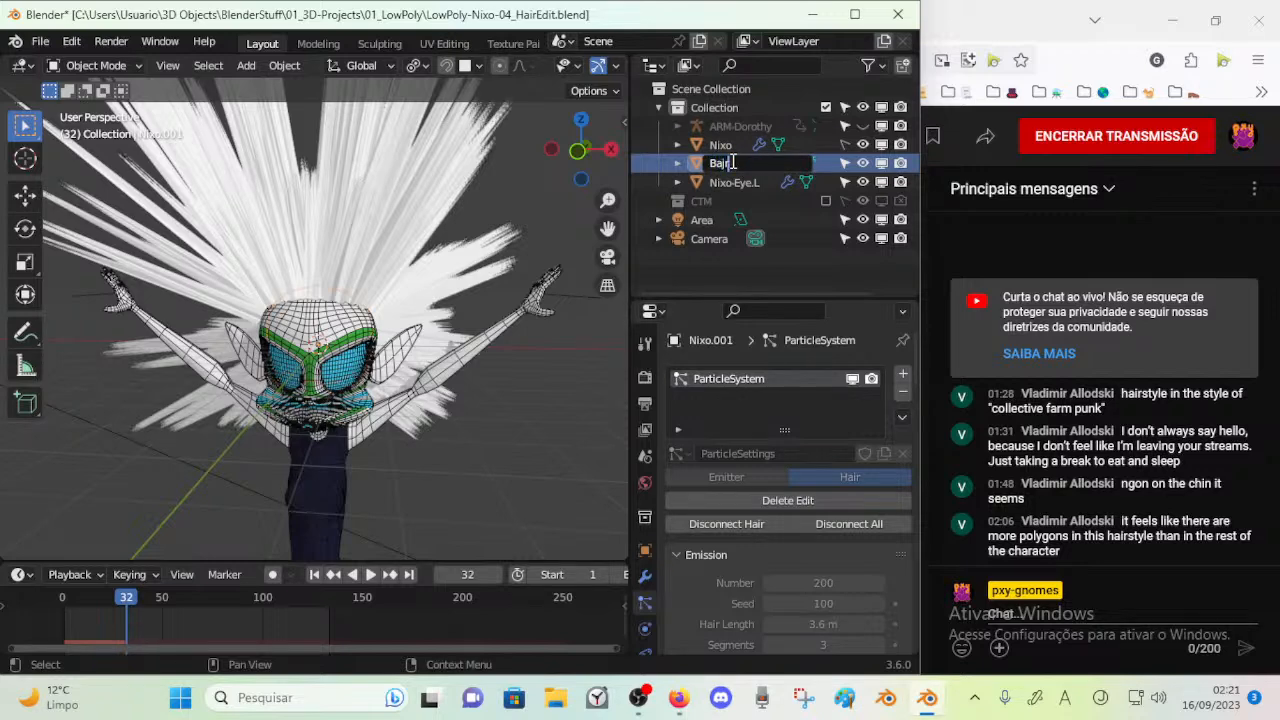
key(Return)
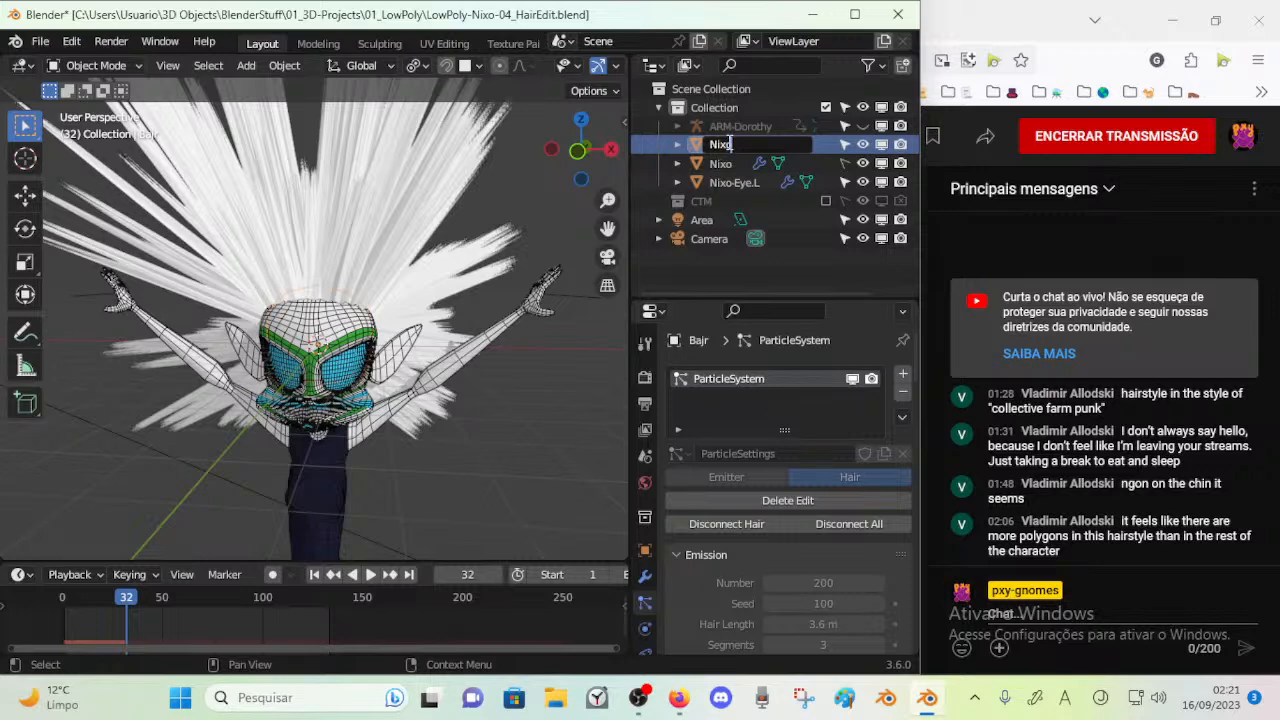
click(740, 145)
text(Nixo-Hair)
key(Return)
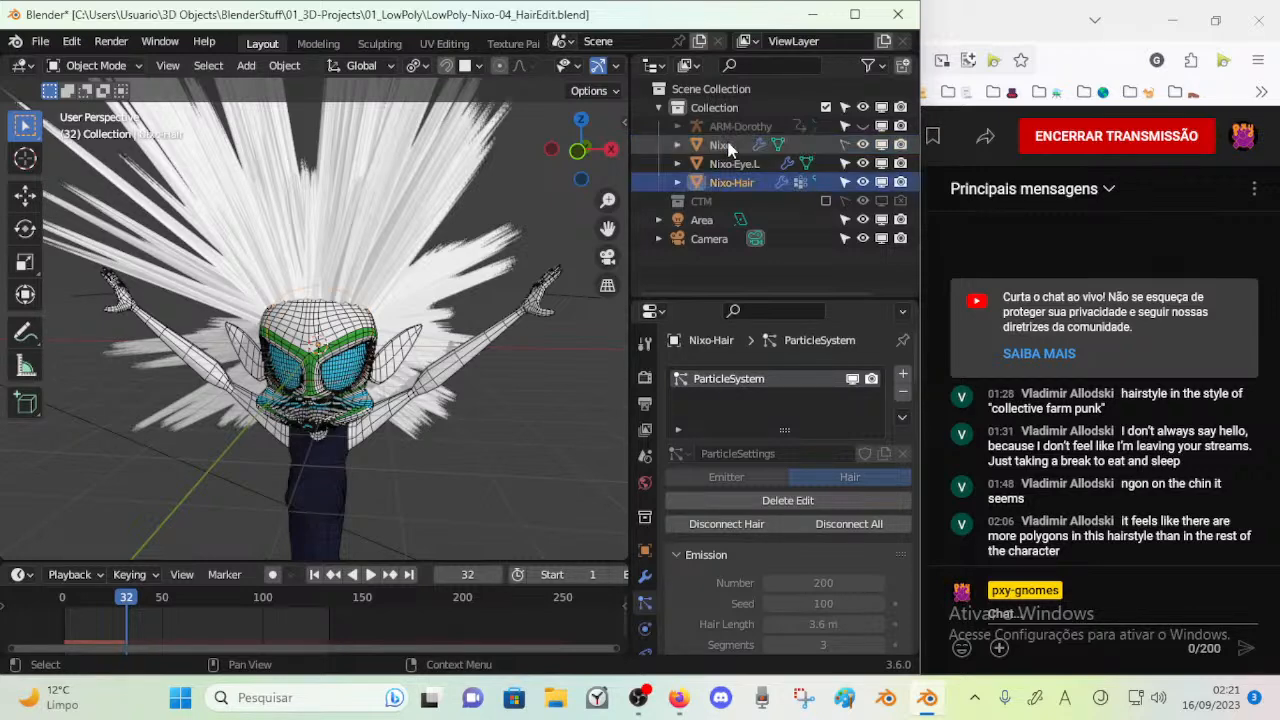
key(ctrl+s)
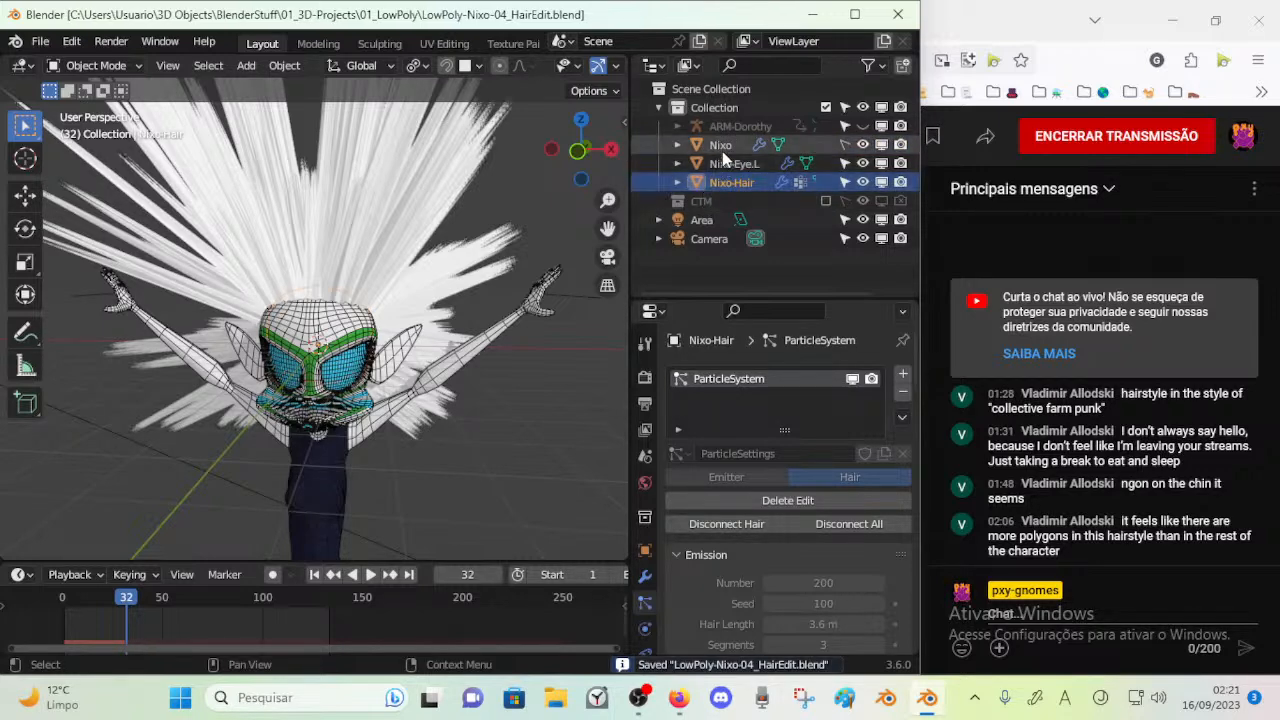
Make the Nixo-Eye.L object unselectable in the viewport and save the file
click(722, 150)
click(722, 164)
click(724, 179)
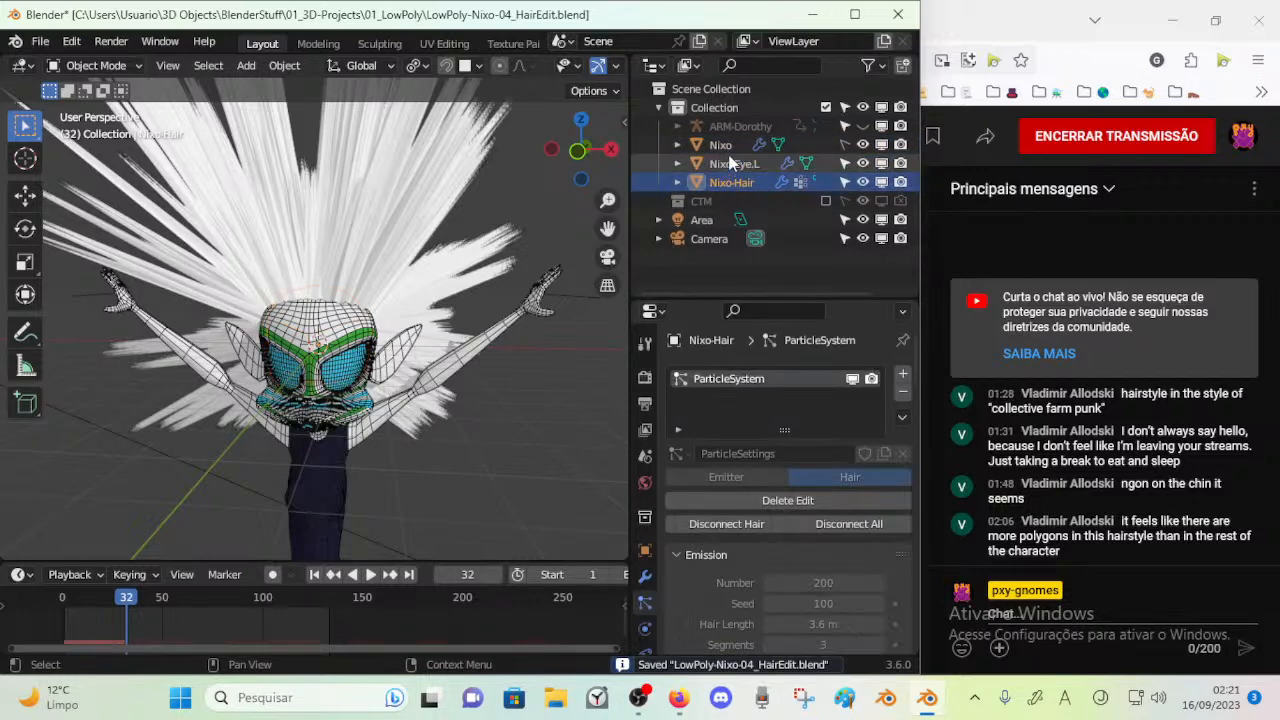
click(732, 163)
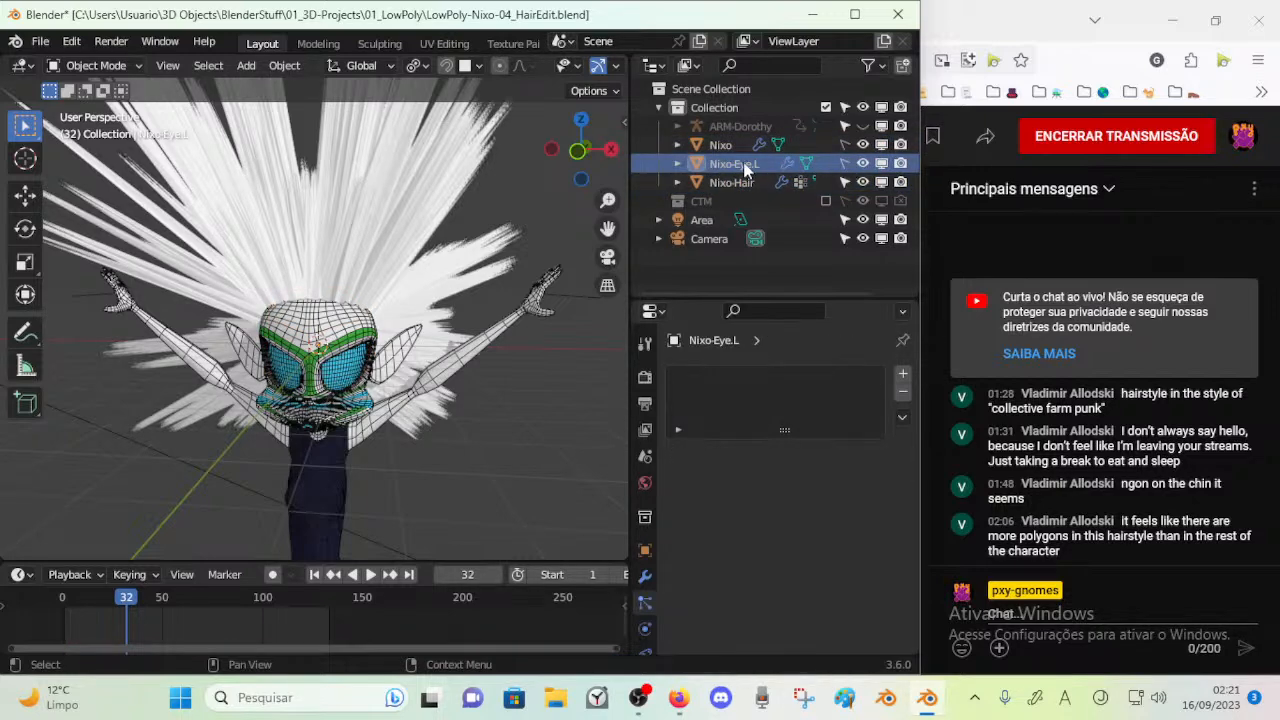
key(ctrl+s)
Select Nixo-Hair, switch it to Particle Edit mode, and expand its contents in the Outliner
middle_drag(362, 267, 306, 287)
click(340, 260)
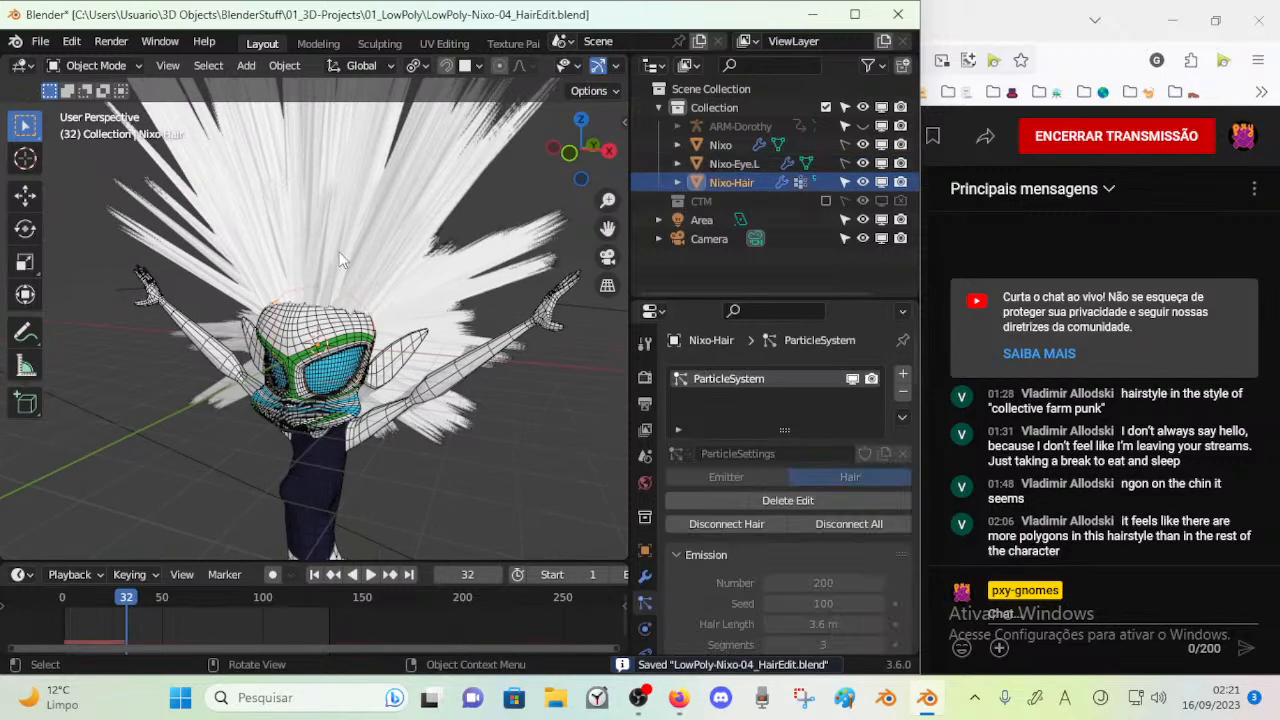
middle_drag(331, 233, 388, 262)
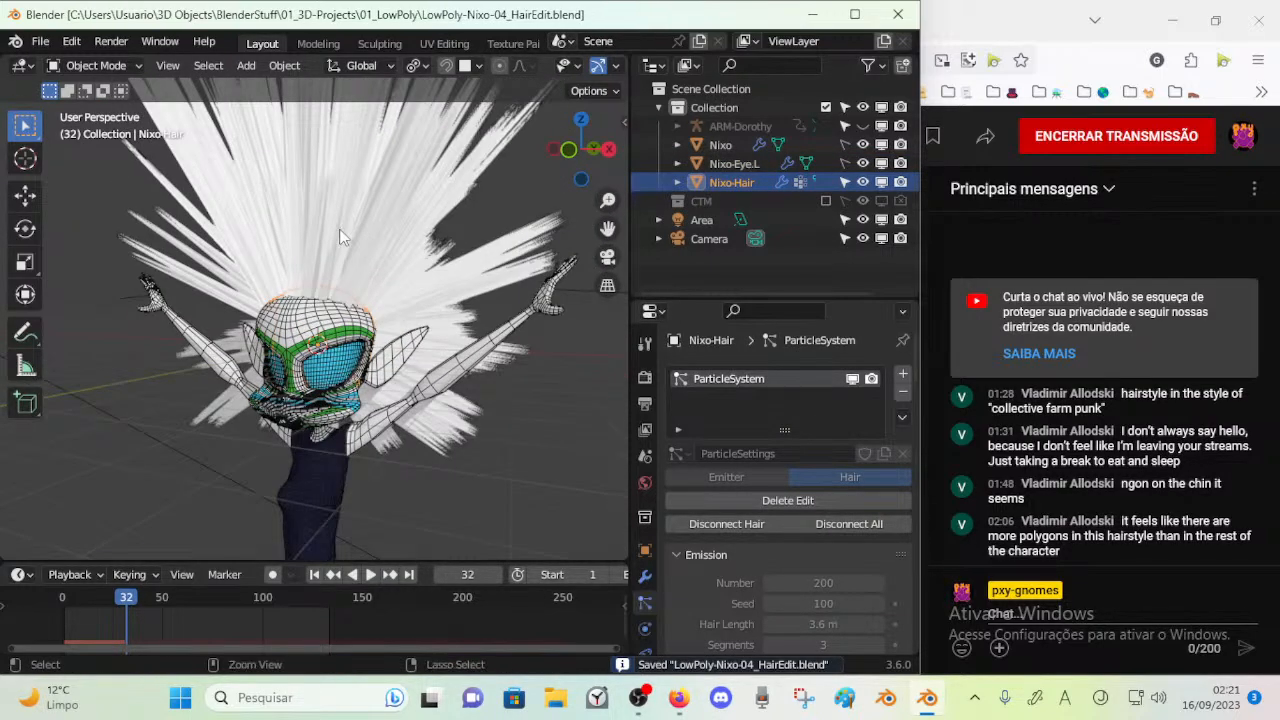
key(ctrl+Tab)
key(1)
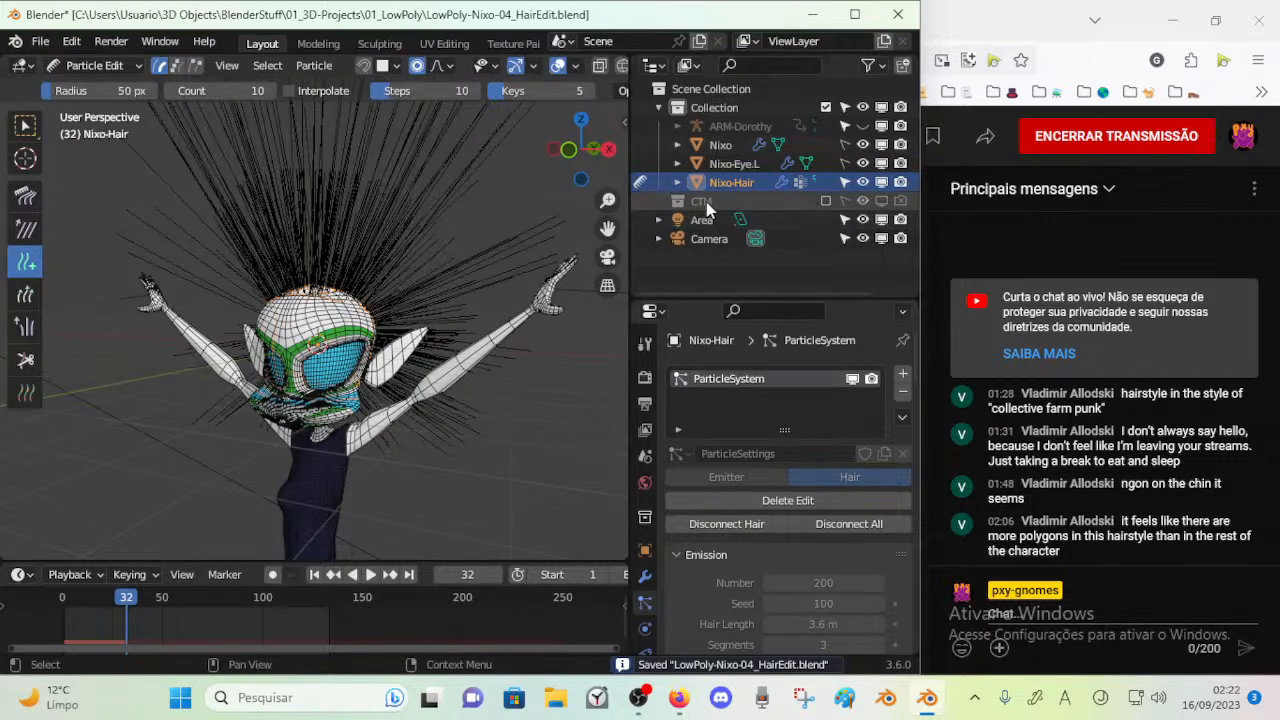
click(677, 182)
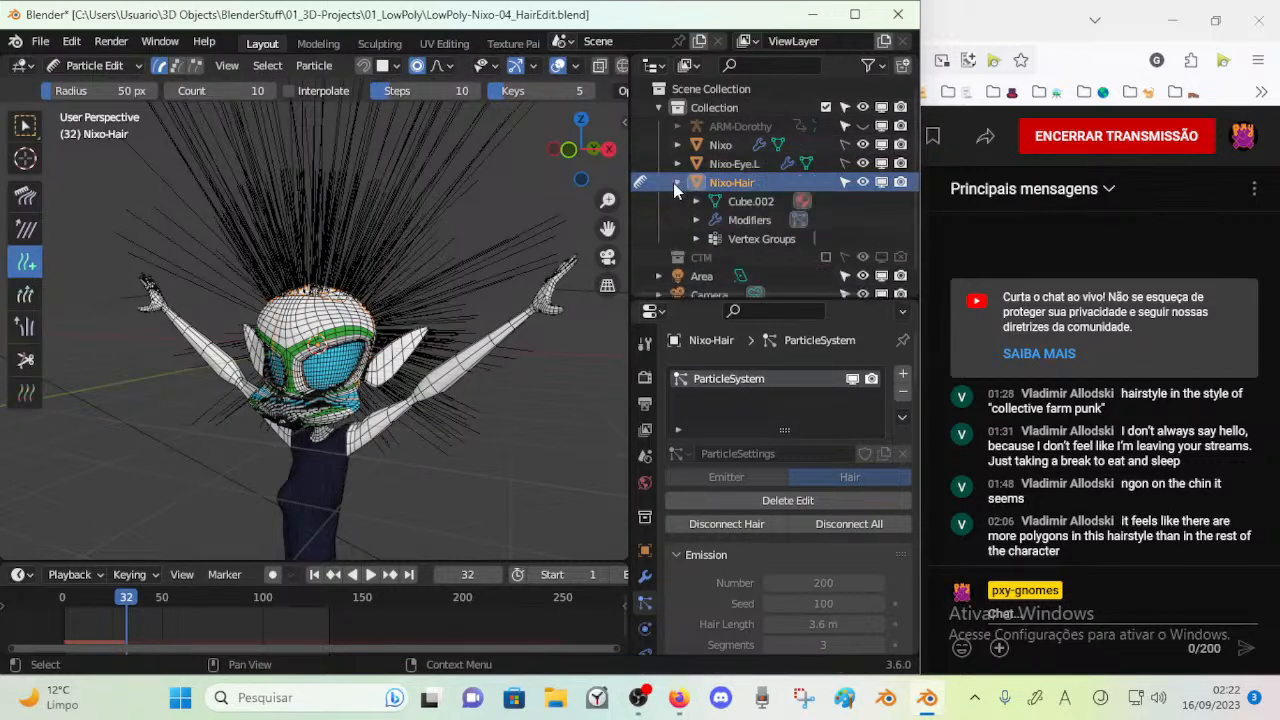
Collapse the contents of Nixo-Hair in the Outliner
click(677, 182)
click(696, 222)
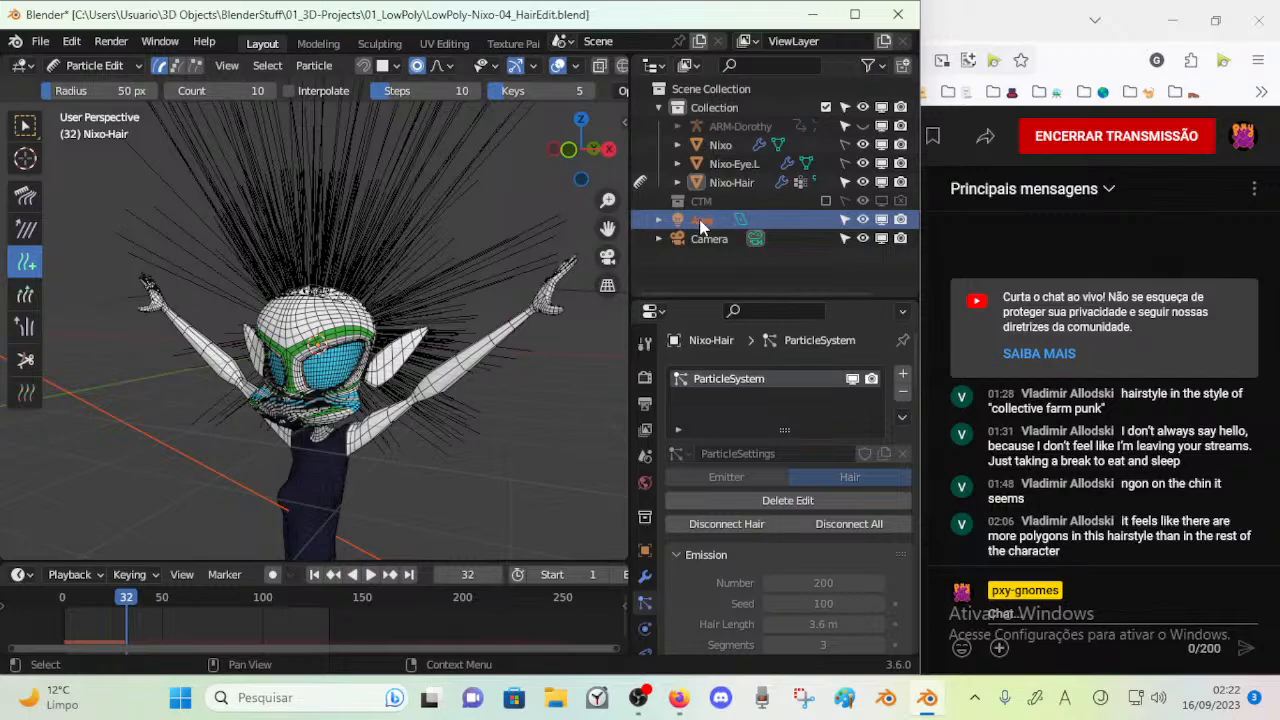
middle_drag(439, 241, 245, 242)
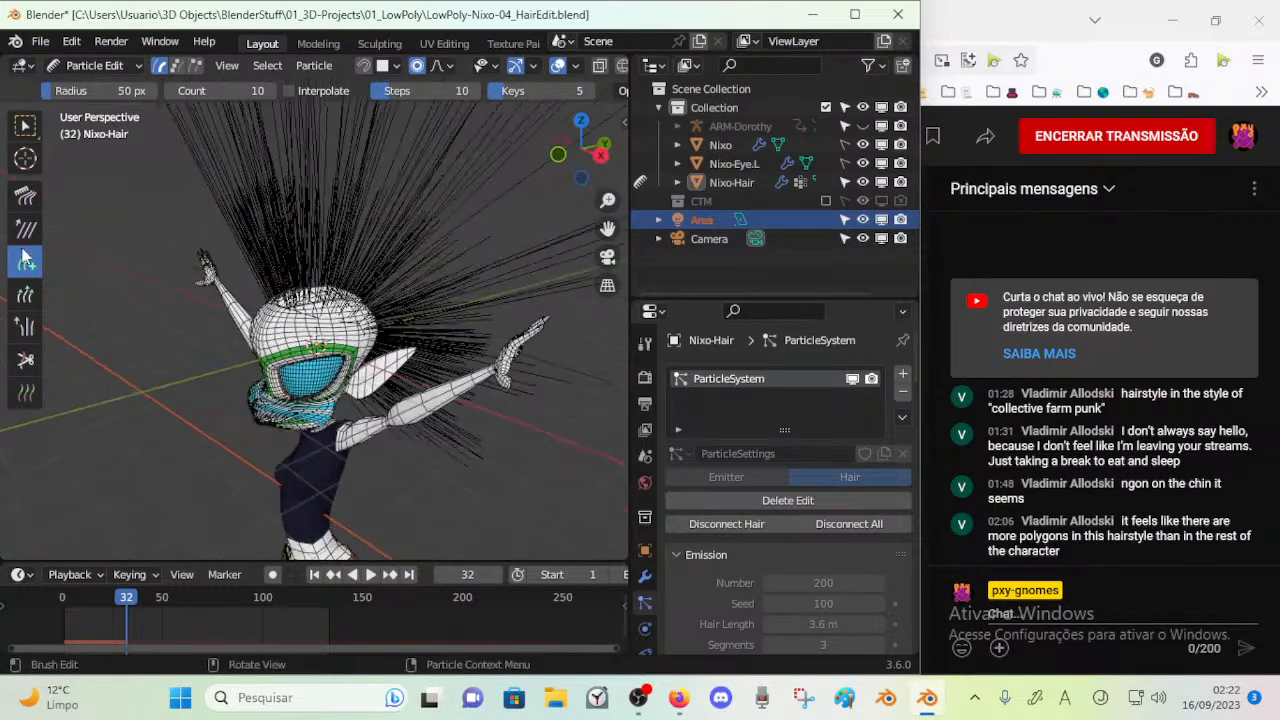
Smooth the hair strands around the head with the Smooth brush at a 50 px radius
click(25, 229)
middle_drag(160, 265, 327, 330)
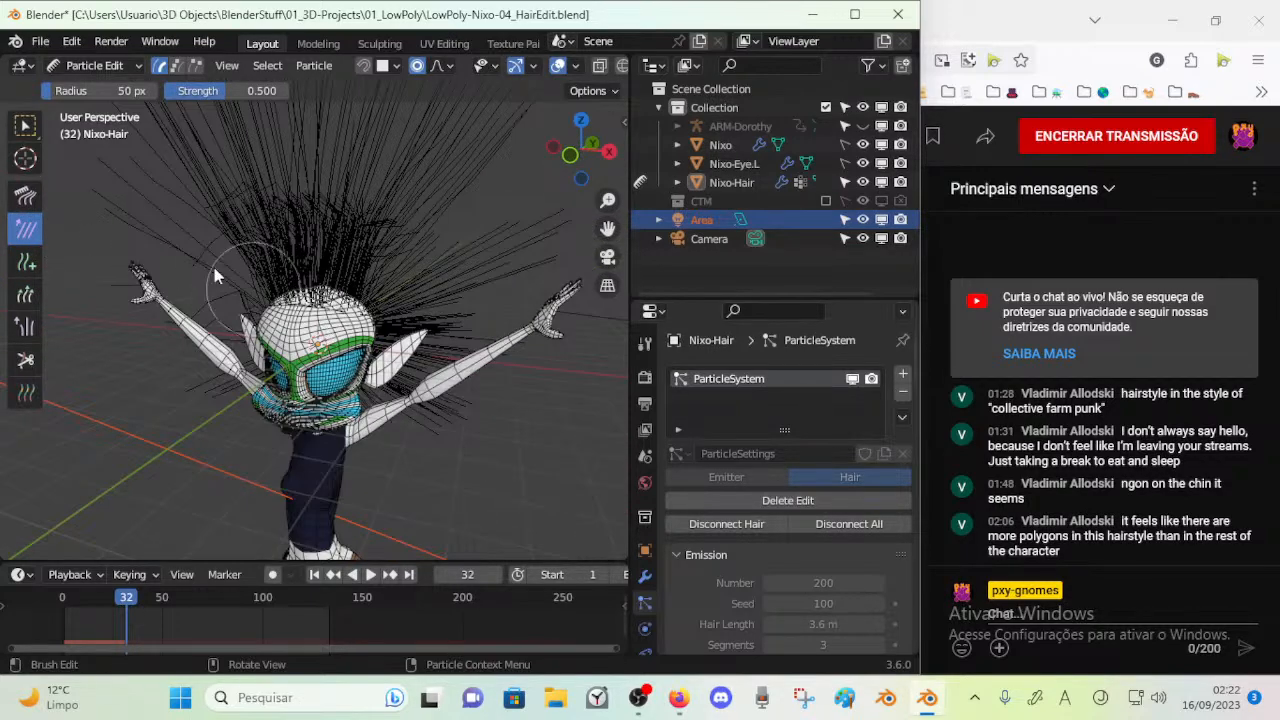
mouse_move(395, 362)
middle_down()
mouse_move(405, 347)
mouse_move(352, 362)
mouse_move(355, 388)
mouse_move(336, 416)
mouse_move(323, 397)
mouse_move(322, 408)
mouse_move(248, 414)
middle_up()
drag(281, 414, 262, 408)
middle_drag(262, 408, 276, 386)
mouse_move(270, 386)
mouse_down()
mouse_move(257, 378)
mouse_move(249, 400)
mouse_up()
middle_drag(249, 400, 270, 384)
mouse_move(260, 382)
mouse_down()
mouse_move(217, 385)
mouse_move(208, 366)
mouse_up()
drag(310, 390, 332, 382)
Enlarge the Smooth brush radius to 73 px and smooth more hair around the head
scroll(333, 378, down, 4)
key(f)
click(329, 355)
middle_drag(329, 355, 278, 370)
mouse_move(363, 374)
middle_down()
mouse_move(264, 378)
mouse_move(212, 398)
middle_up()
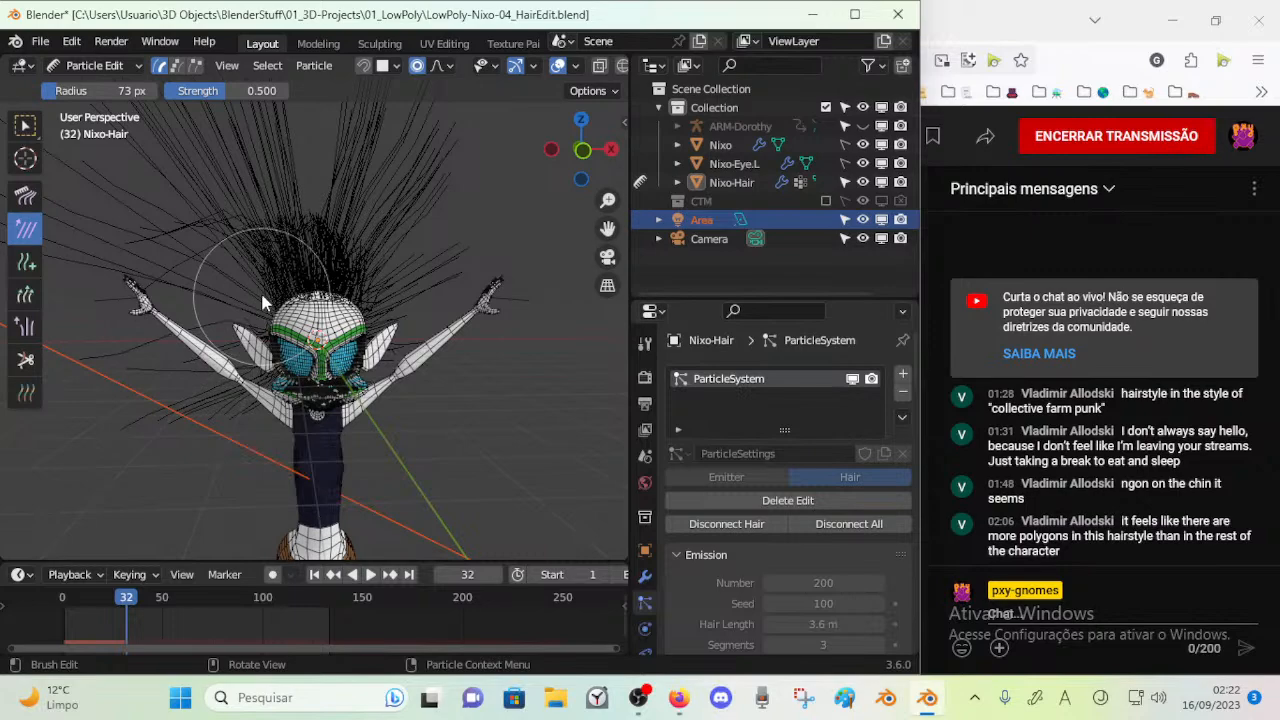
mouse_move(383, 291)
middle_down()
mouse_move(356, 346)
mouse_move(383, 327)
mouse_move(375, 345)
mouse_move(288, 273)
mouse_move(355, 335)
mouse_move(280, 392)
mouse_move(288, 380)
mouse_move(240, 290)
mouse_move(117, 216)
middle_up()
Choose the Comb brush with a 34 px radius and comb the hair at the top front of the head
click(26, 196)
key(f)
click(260, 310)
mouse_move(260, 310)
middle_down()
mouse_move(337, 325)
mouse_move(184, 256)
middle_up()
drag(316, 264, 312, 270)
middle_drag(330, 272, 333, 280)
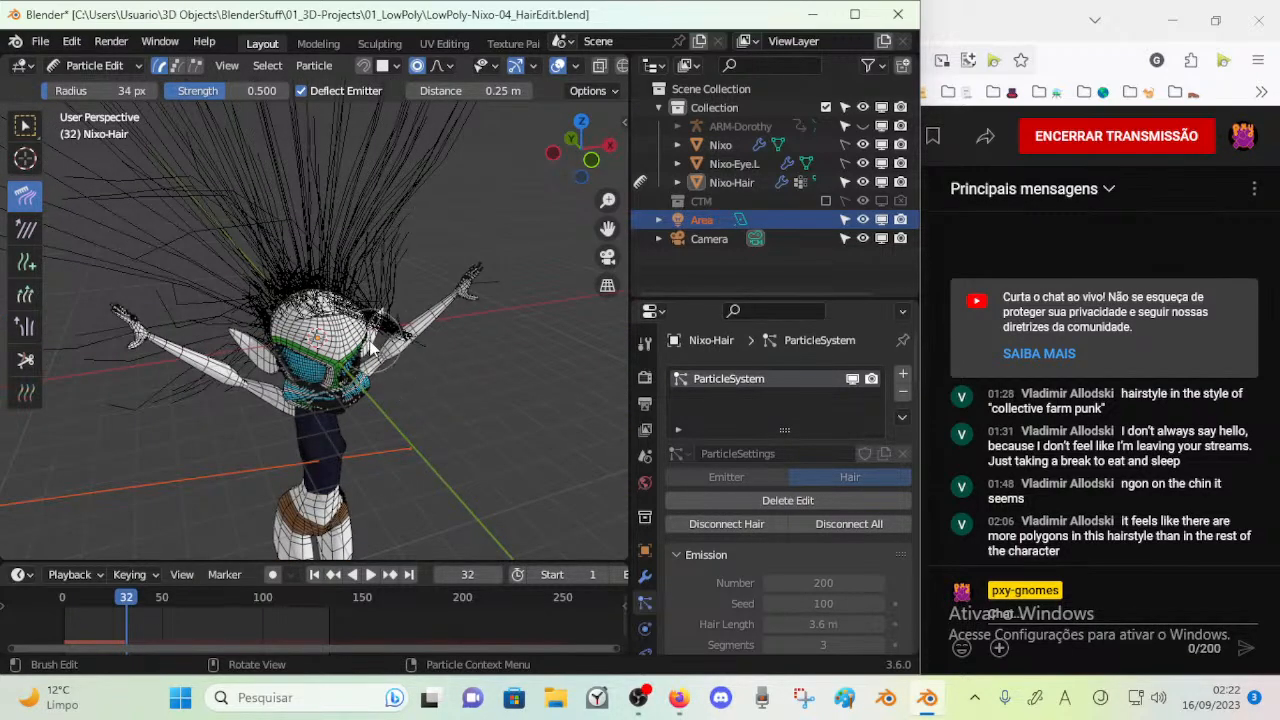
Comb the hair on both sides of the head outward and down beside the ears
middle_drag(369, 342, 343, 311)
drag(325, 316, 411, 392)
mouse_move(337, 290)
mouse_down()
mouse_move(351, 229)
mouse_move(409, 249)
mouse_move(416, 270)
mouse_up()
mouse_move(316, 285)
mouse_down()
mouse_move(210, 266)
mouse_move(204, 152)
mouse_up()
middle_drag(290, 242, 238, 300)
mouse_move(371, 266)
mouse_down()
mouse_move(440, 332)
mouse_move(419, 316)
mouse_up()
mouse_move(260, 235)
mouse_down()
mouse_move(209, 316)
mouse_move(152, 356)
mouse_up()
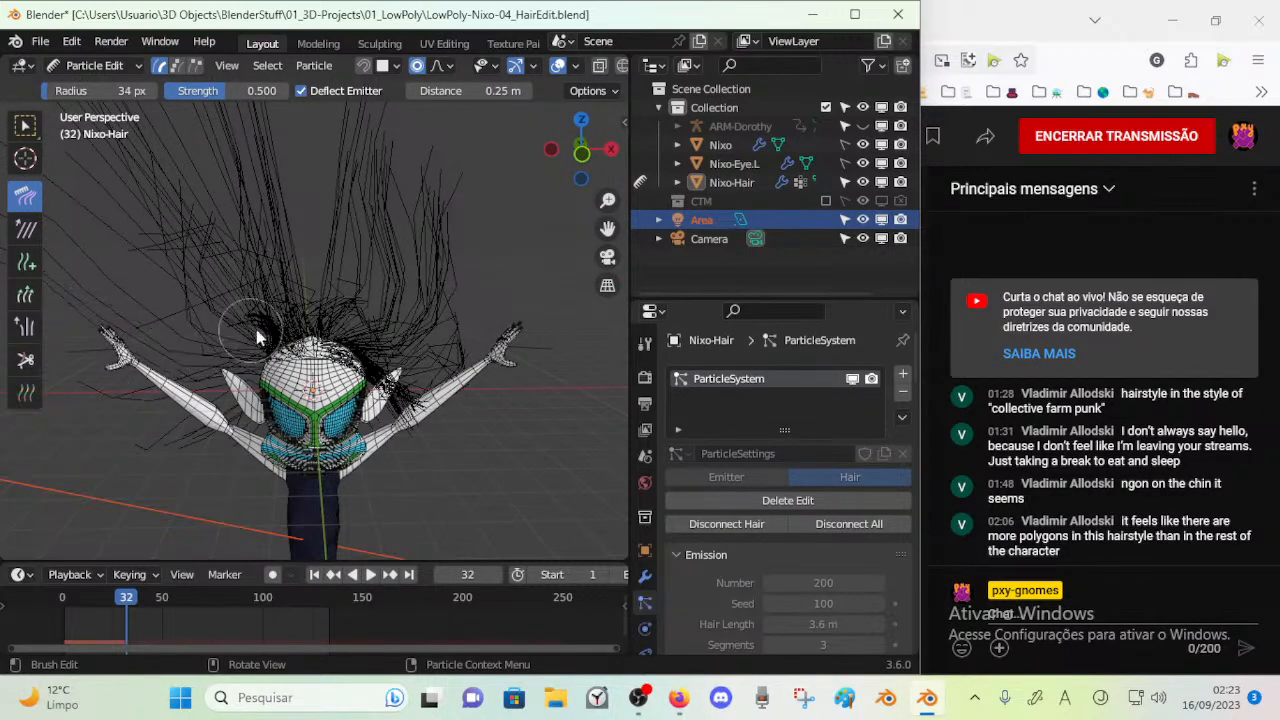
Return Nixo-Hair to Object Mode and inspect the combed hair in Material Preview shading
key(Tab)
key(ctrl+Tab)
click(198, 332)
mouse_move(274, 354)
middle_down()
mouse_move(290, 306)
mouse_move(486, 354)
mouse_move(270, 350)
middle_up()
scroll(590, 68, down, 4)
click(578, 67)
middle_drag(310, 290, 450, 265)
click(392, 297)
middle_drag(392, 297, 340, 342)
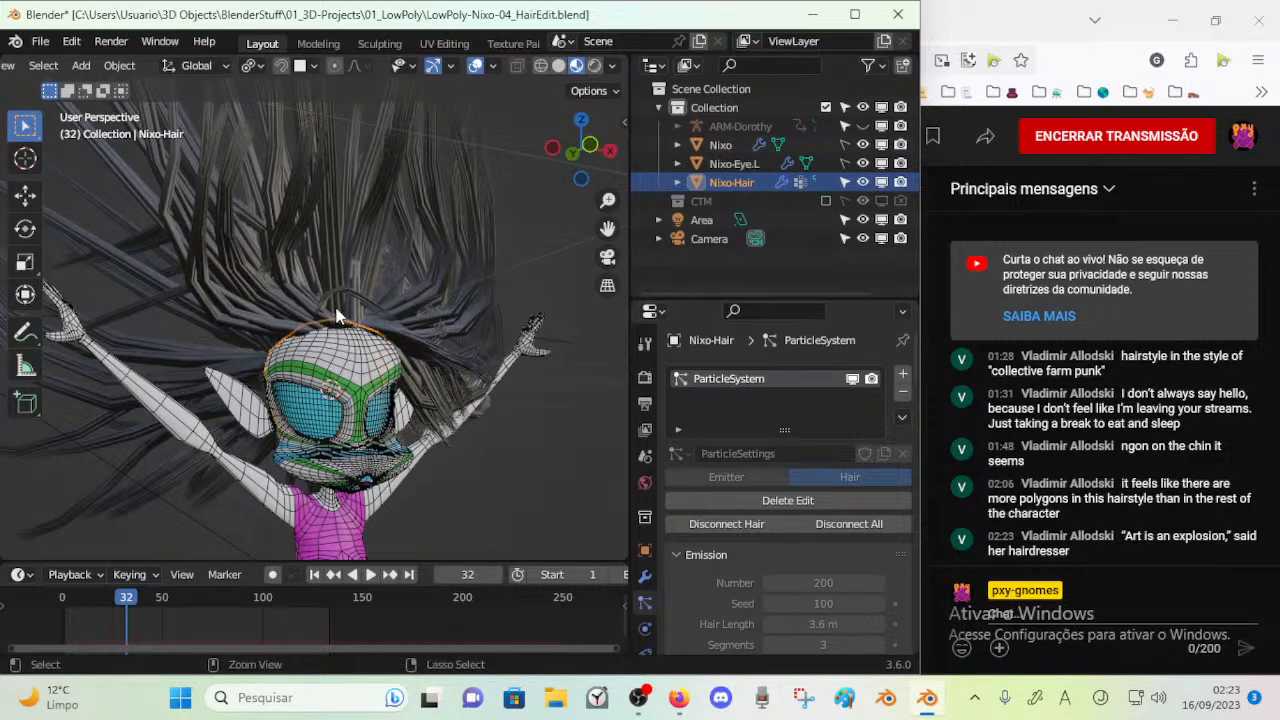
Put Nixo-Hair back in Particle Edit mode and comb the hair beside the head with a 60 px Comb brush
key(ctrl+Tab)
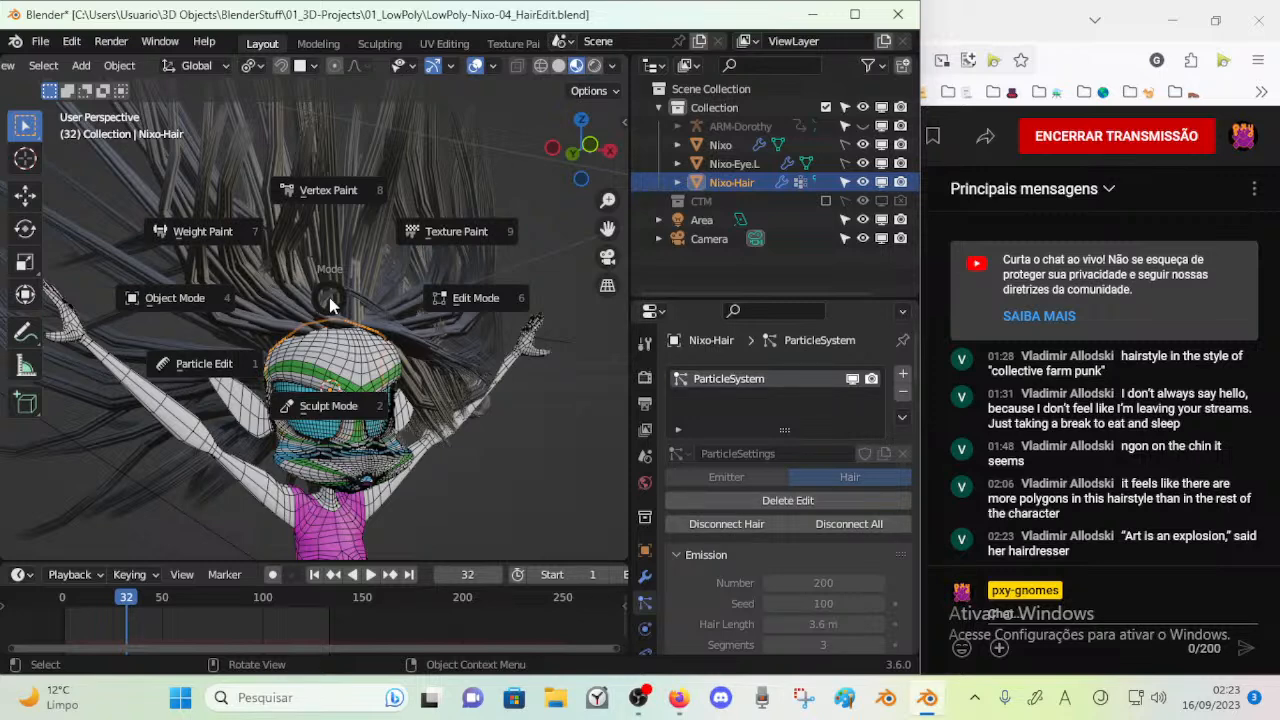
click(252, 330)
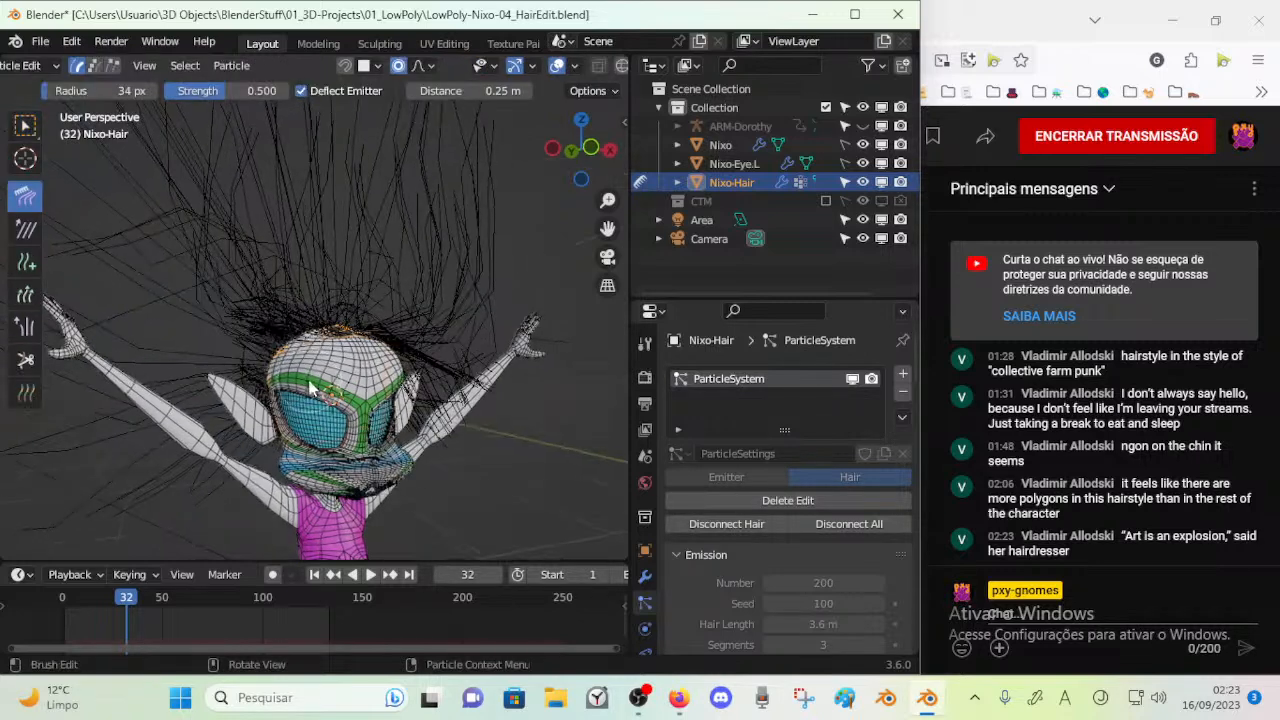
middle_drag(286, 379, 423, 343)
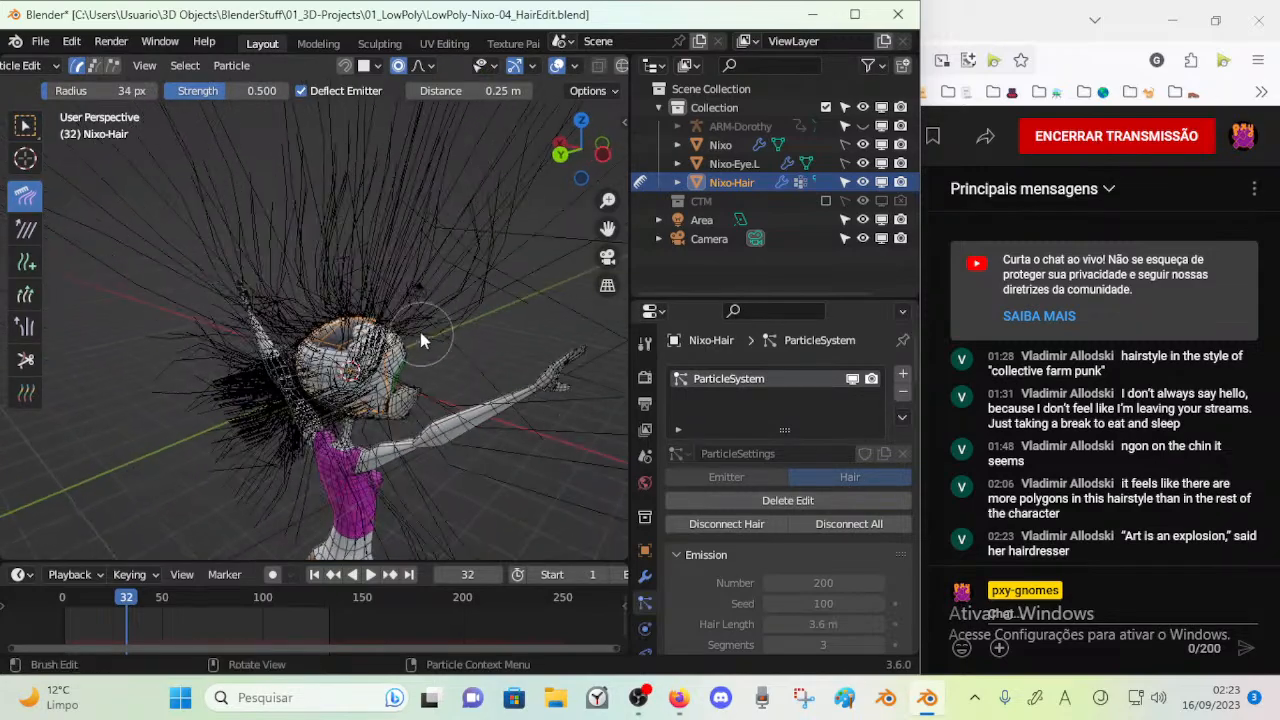
middle_drag(91, 360, 86, 362)
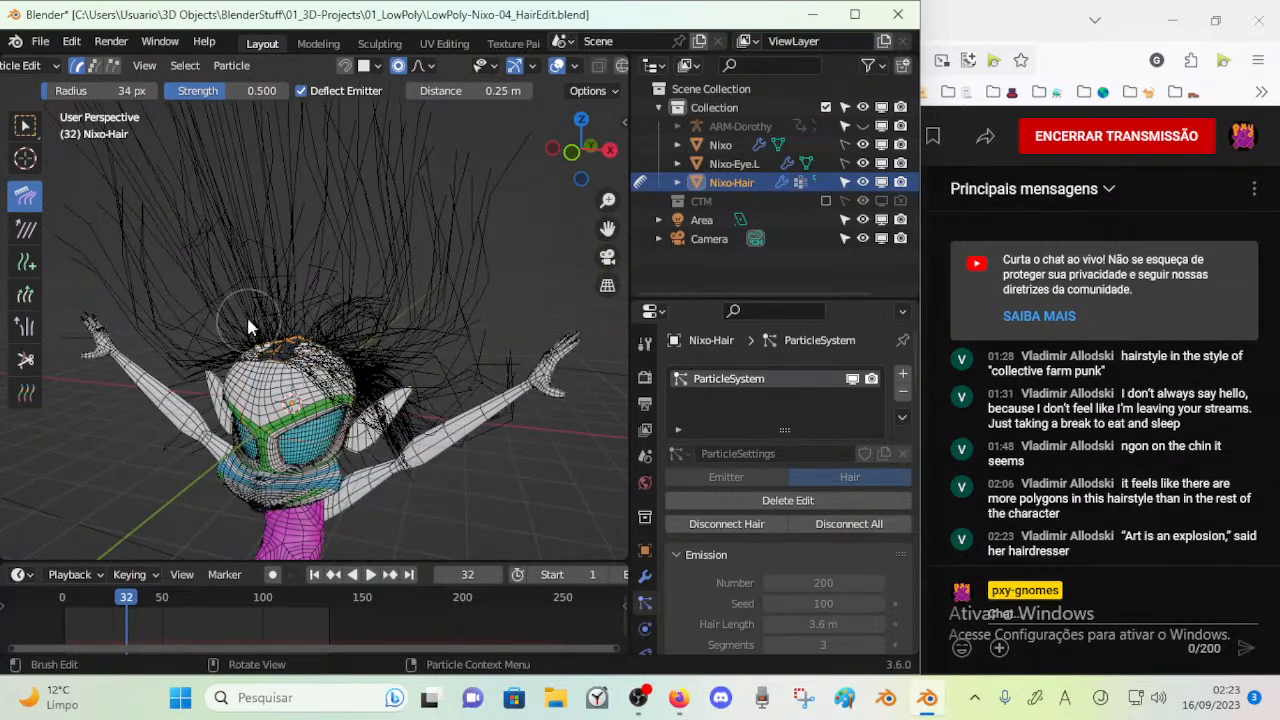
key(w)
drag(270, 343, 250, 320)
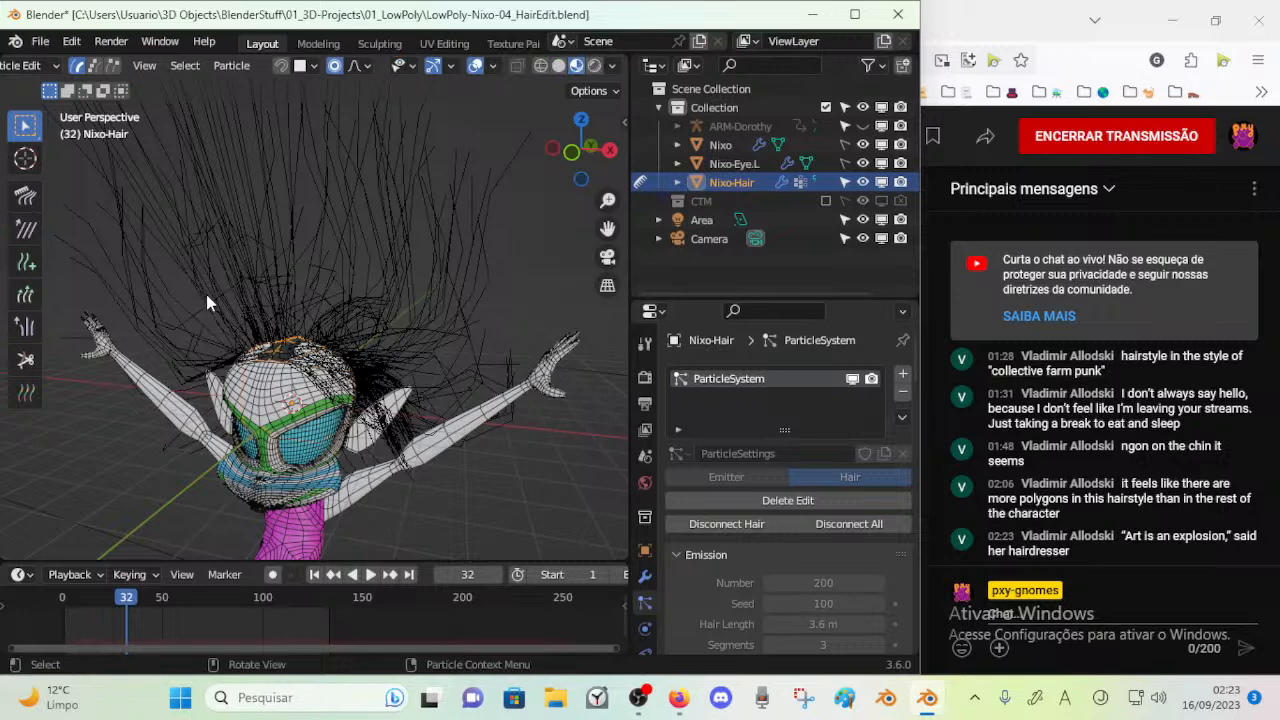
click(26, 195)
middle_drag(140, 290, 215, 355)
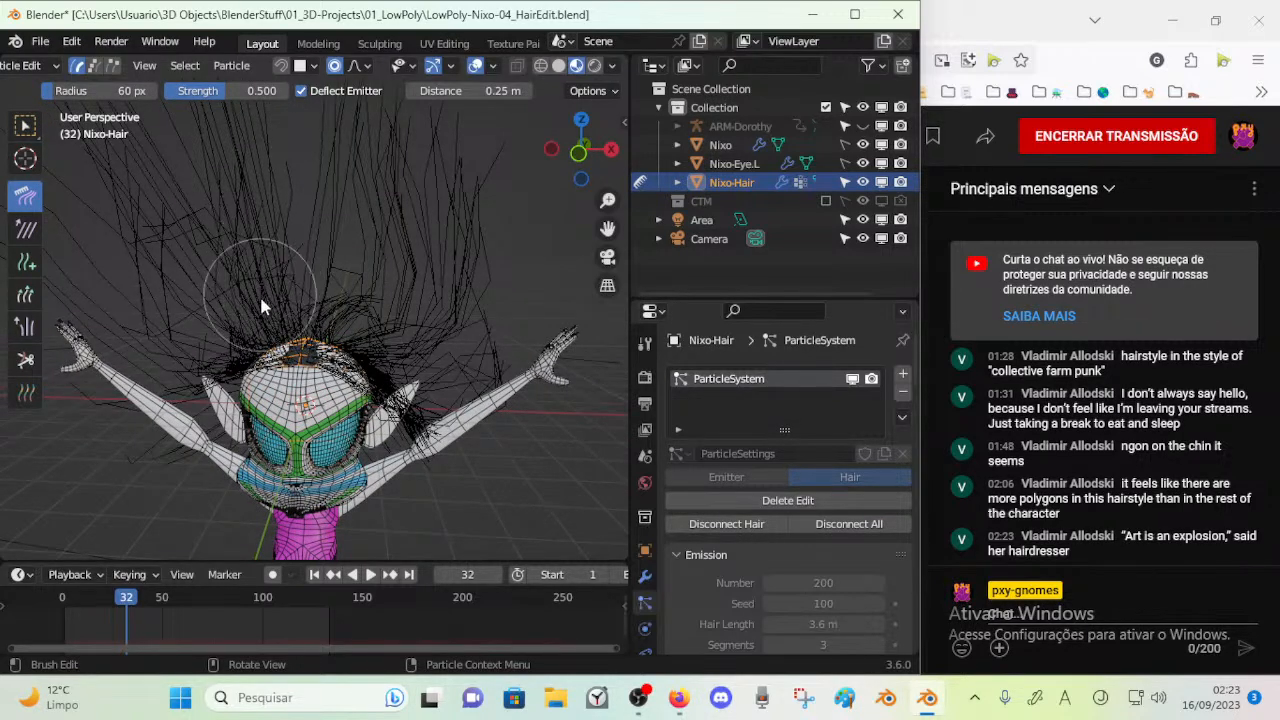
middle_drag(177, 378, 280, 380)
drag(205, 364, 181, 451)
drag(240, 385, 251, 446)
Return Nixo-Hair to Object Mode and play the animation to check how the combed hair moves
key(Tab)
key(Tab)
key(ctrl+Tab)
click(370, 388)
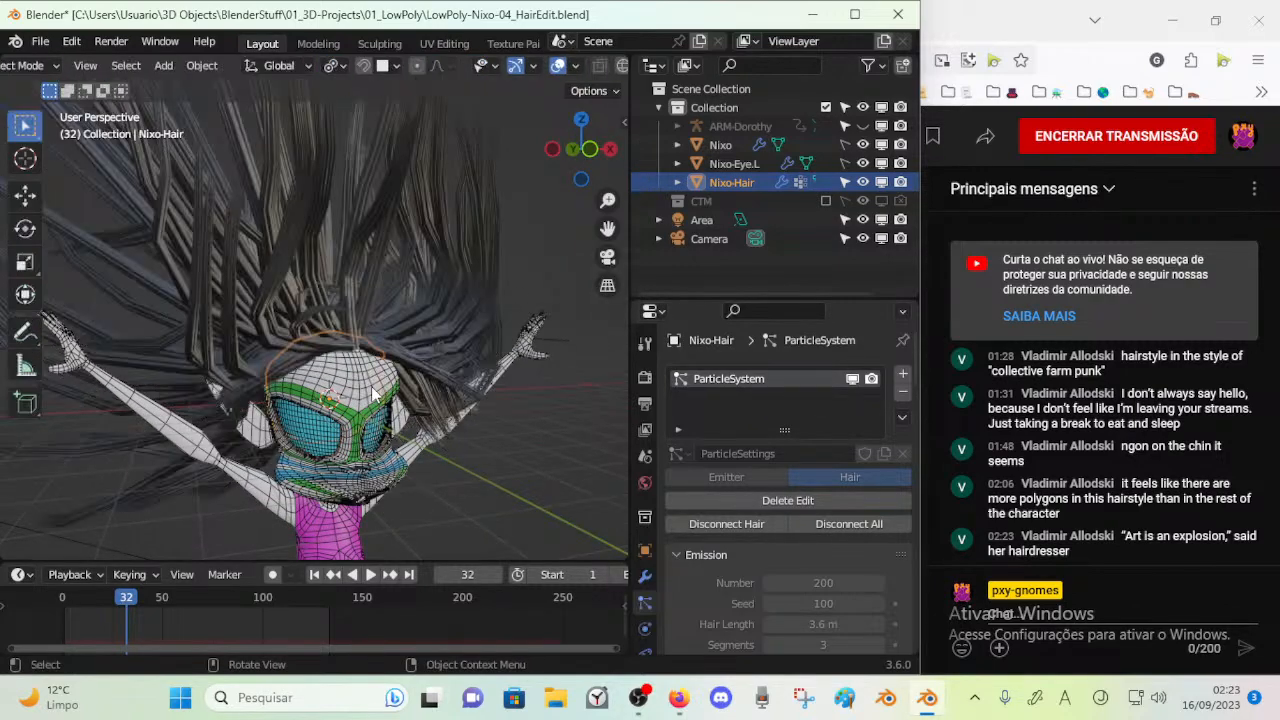
middle_drag(343, 365, 239, 341)
key(space)
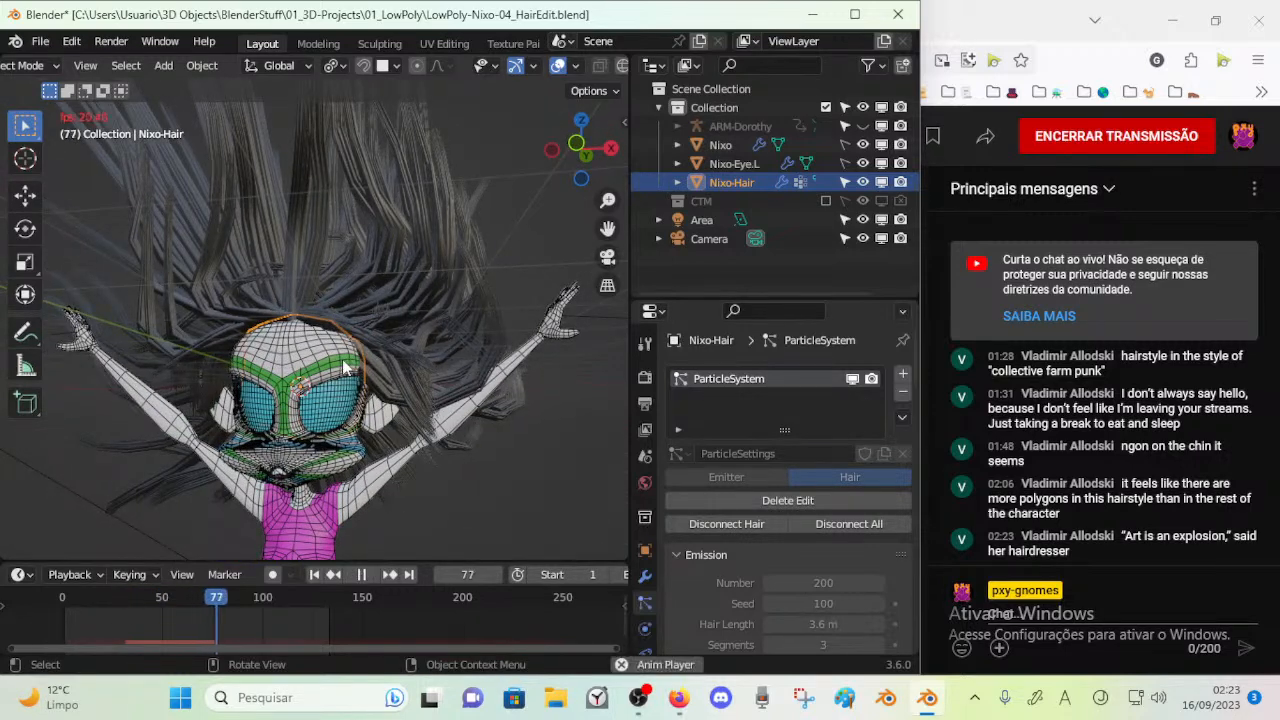
key(space)
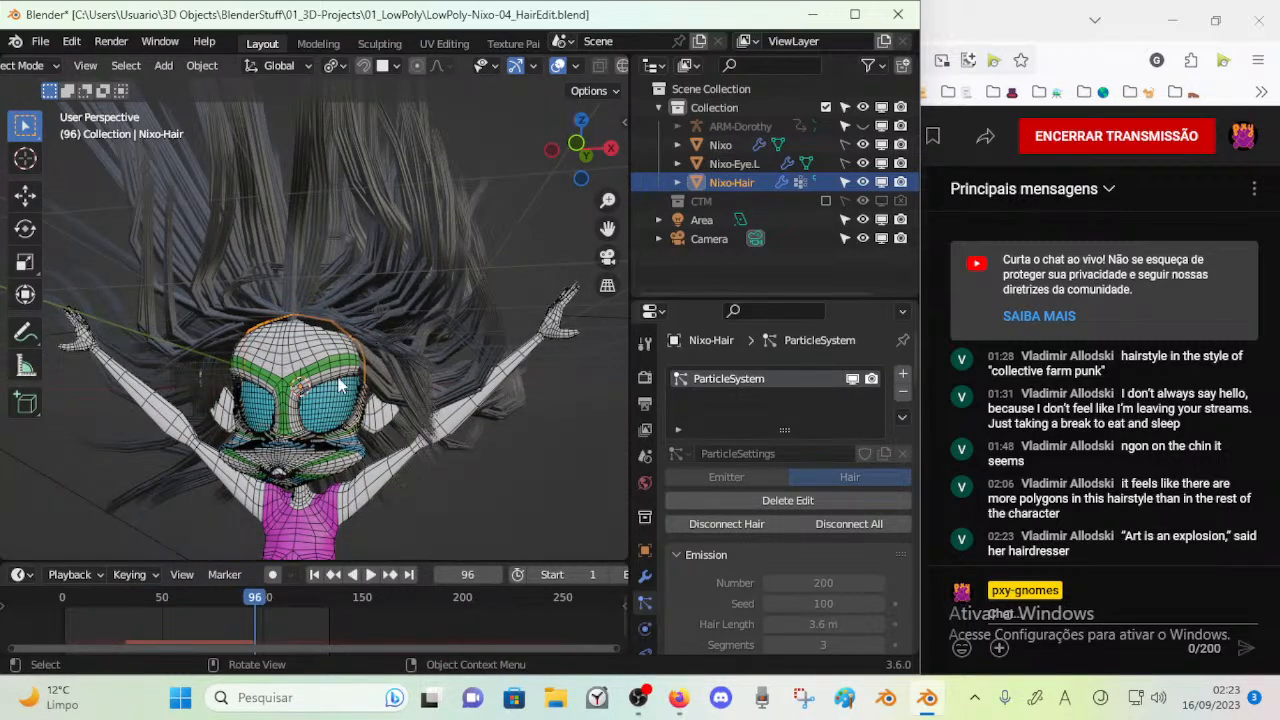
key(ctrl+Tab)
key(space)
middle_drag(416, 319, 365, 343)
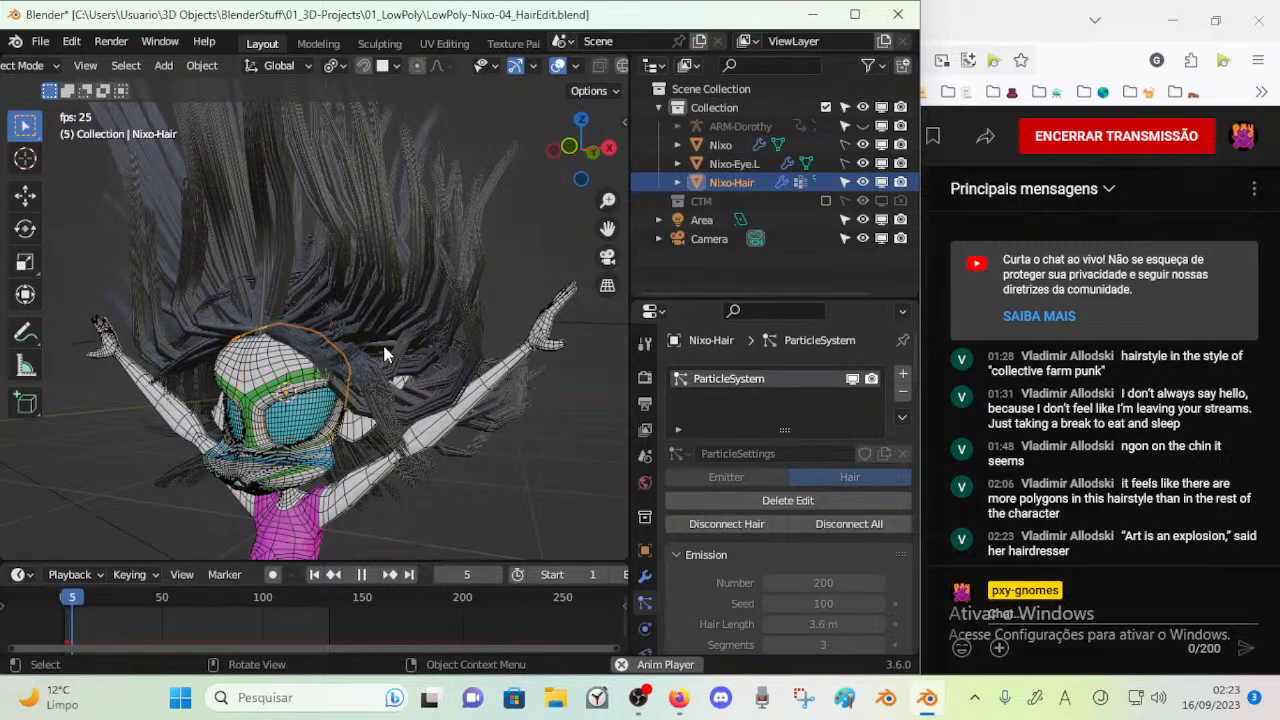
key(space)
scroll(590, 66, down, 3)
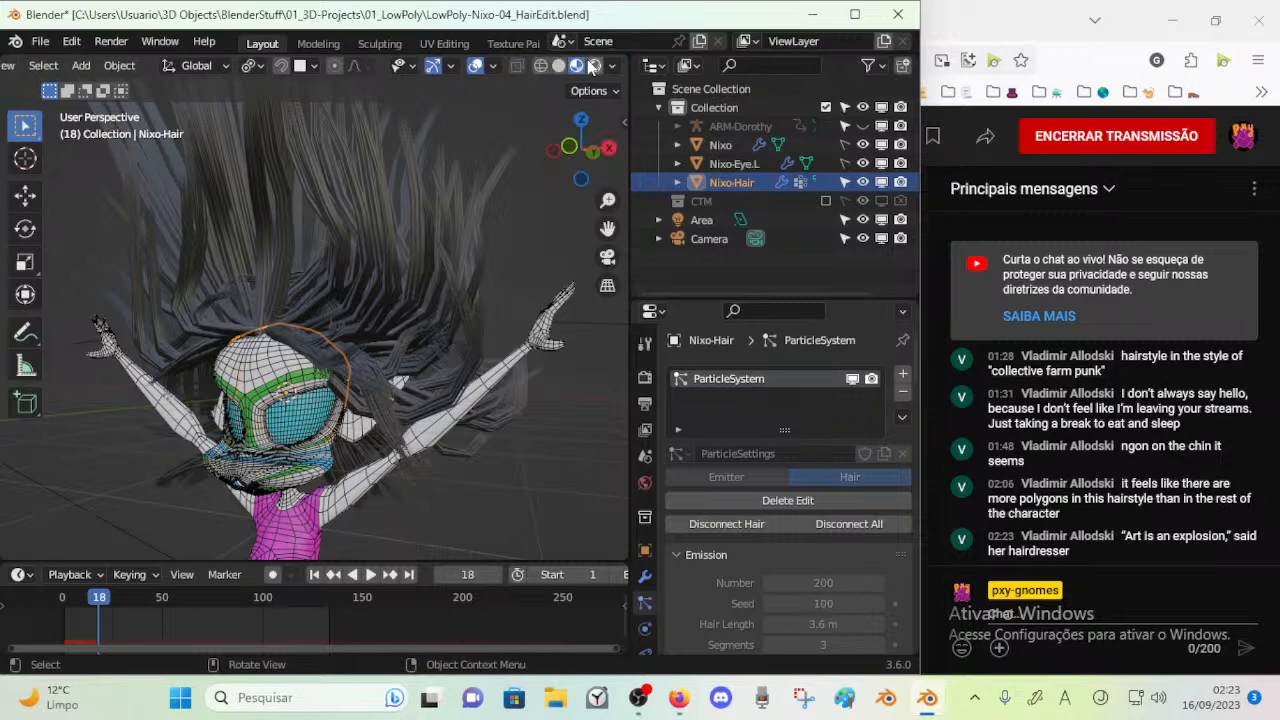
Play the animation in Rendered viewport shading and again in Solid shading
click(594, 66)
key(space)
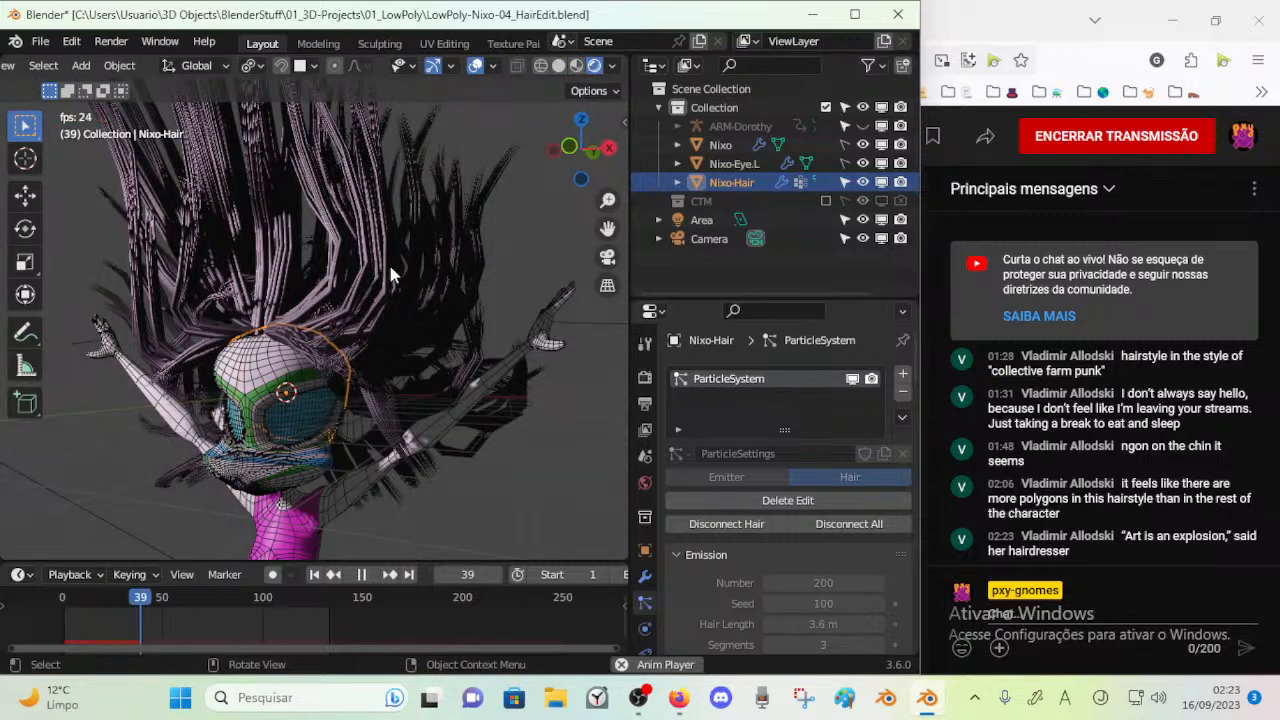
key(space)
click(558, 66)
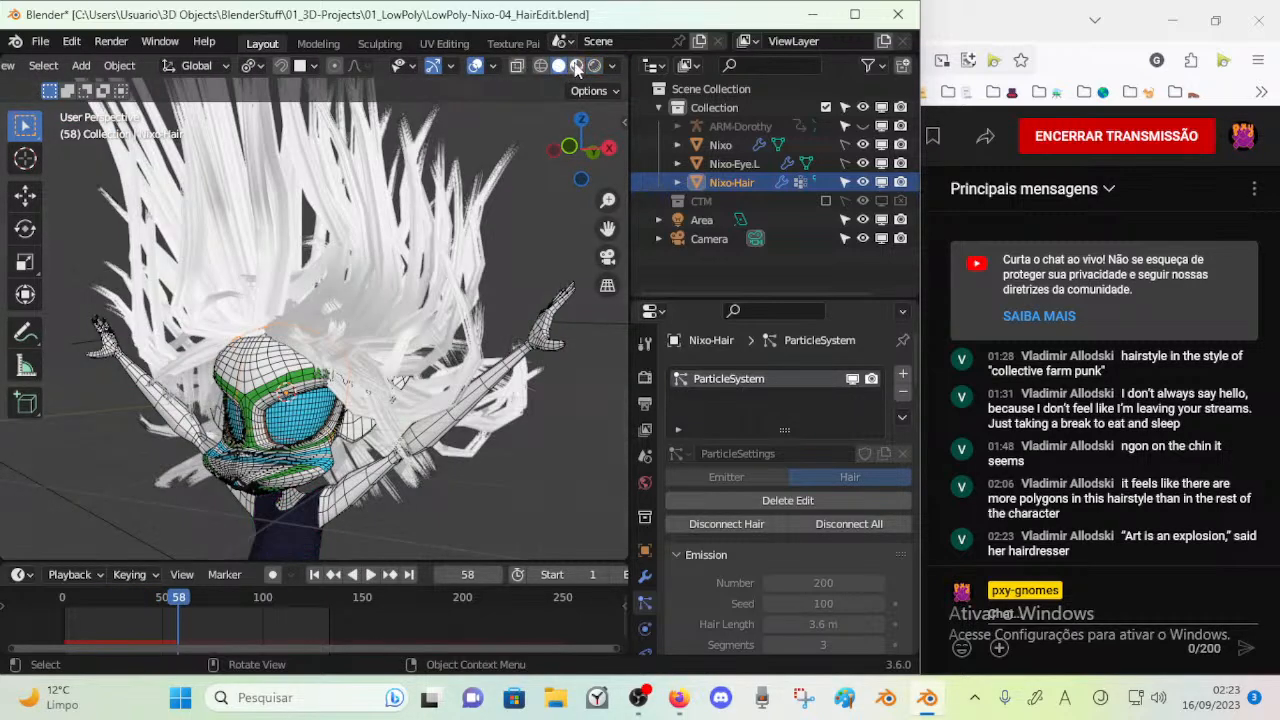
key(space)
key(space)
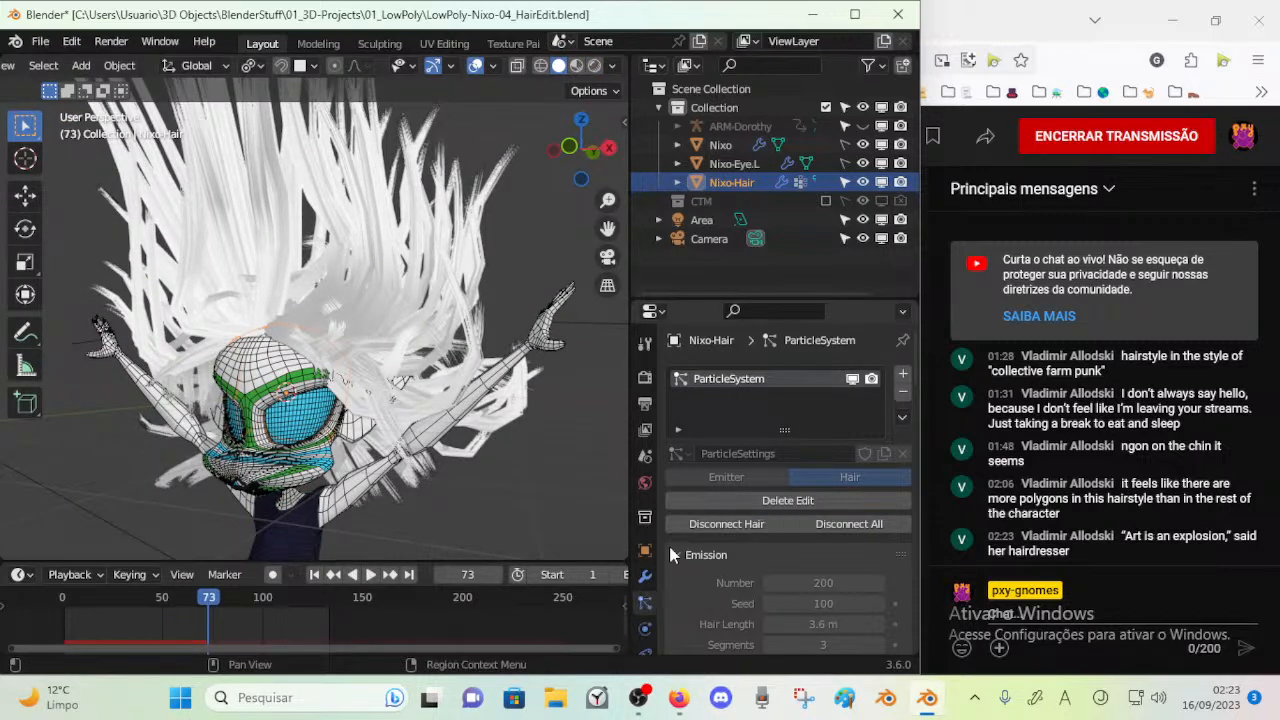
Review the particle system's Emission settings with the animation playing, and save the file
scroll(805, 490, down, 4)
scroll(782, 500, up, 3)
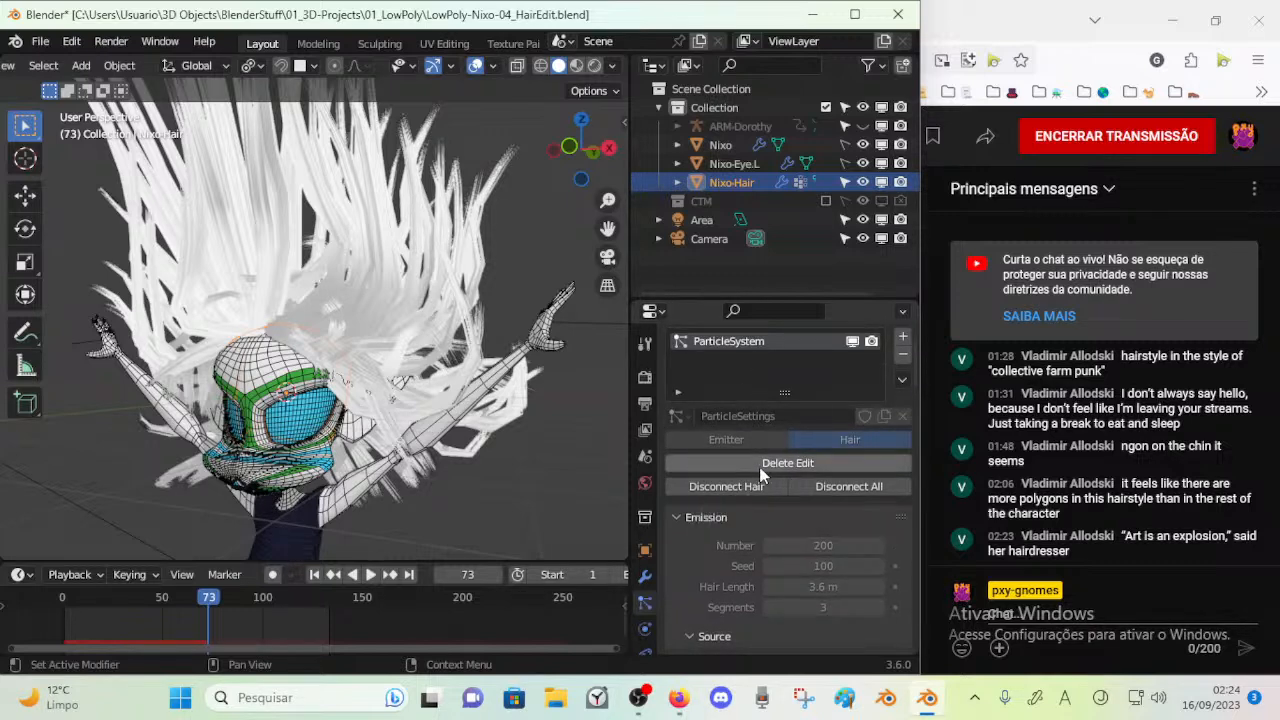
scroll(740, 500, down, 8)
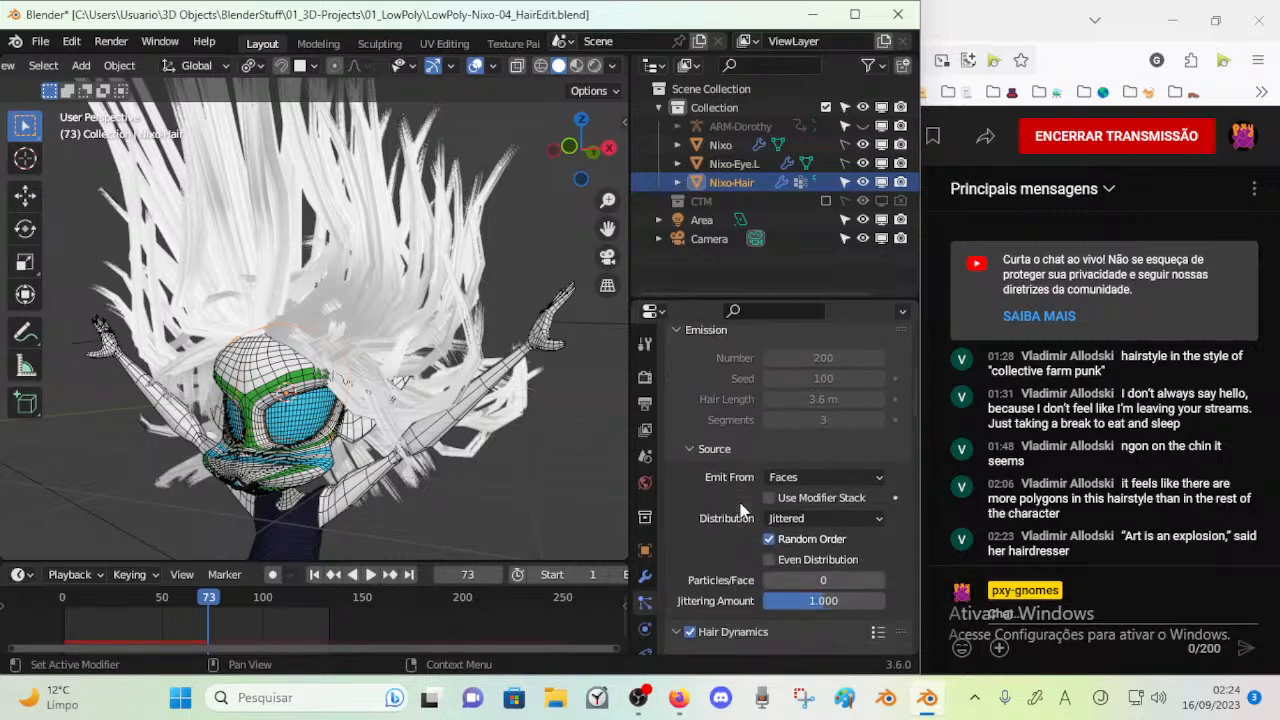
key(space)
scroll(755, 472, up, 10)
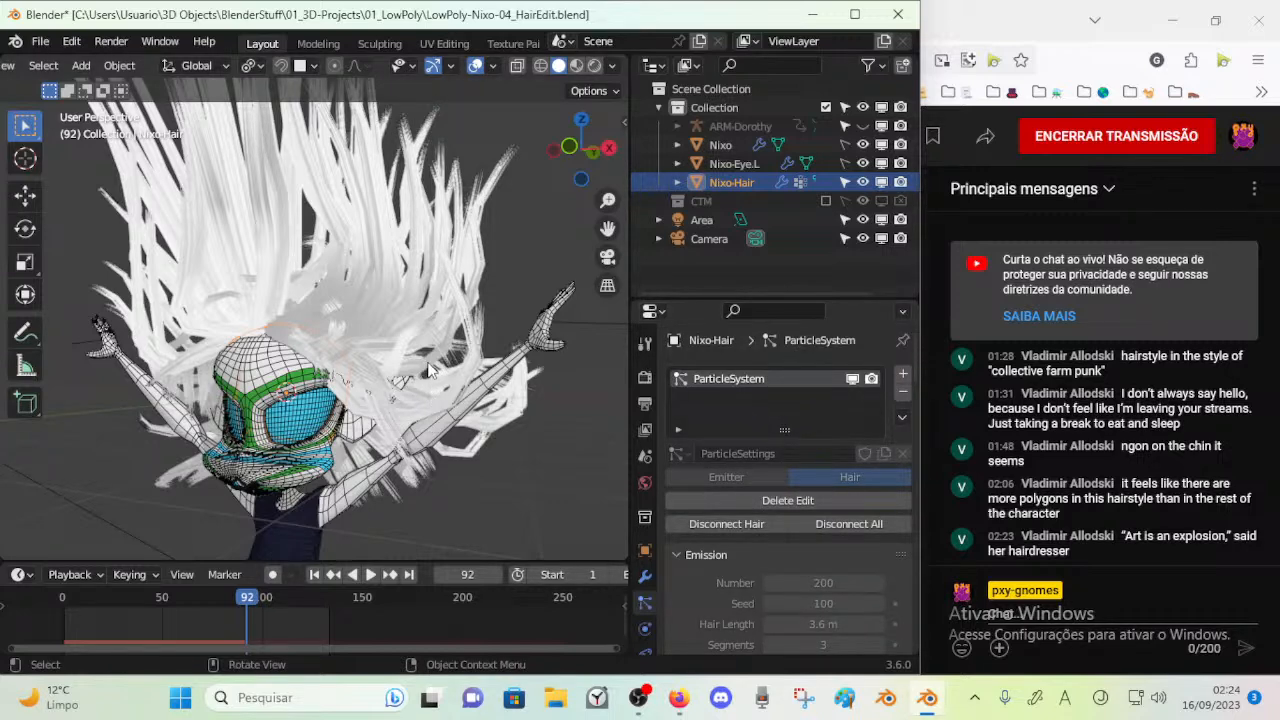
key(ctrl+s)
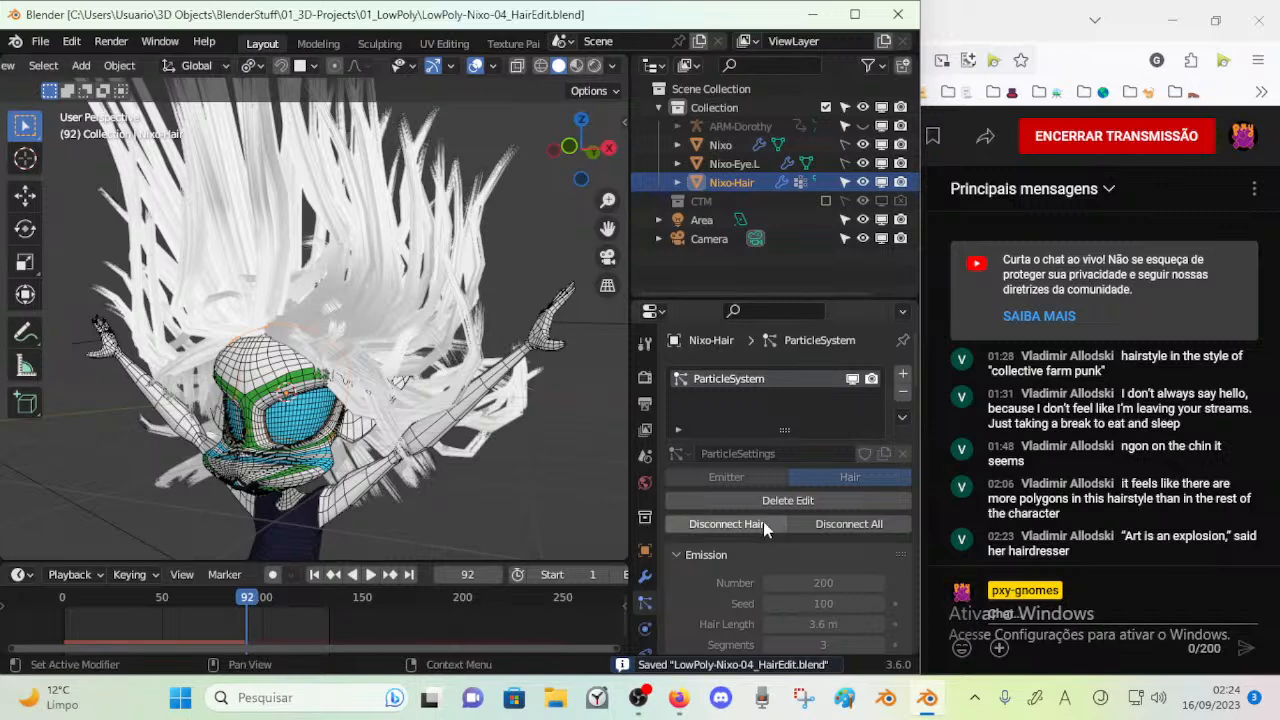
Try disconnecting the hair from the emitter mesh and play the animation
click(763, 521)
key(space)
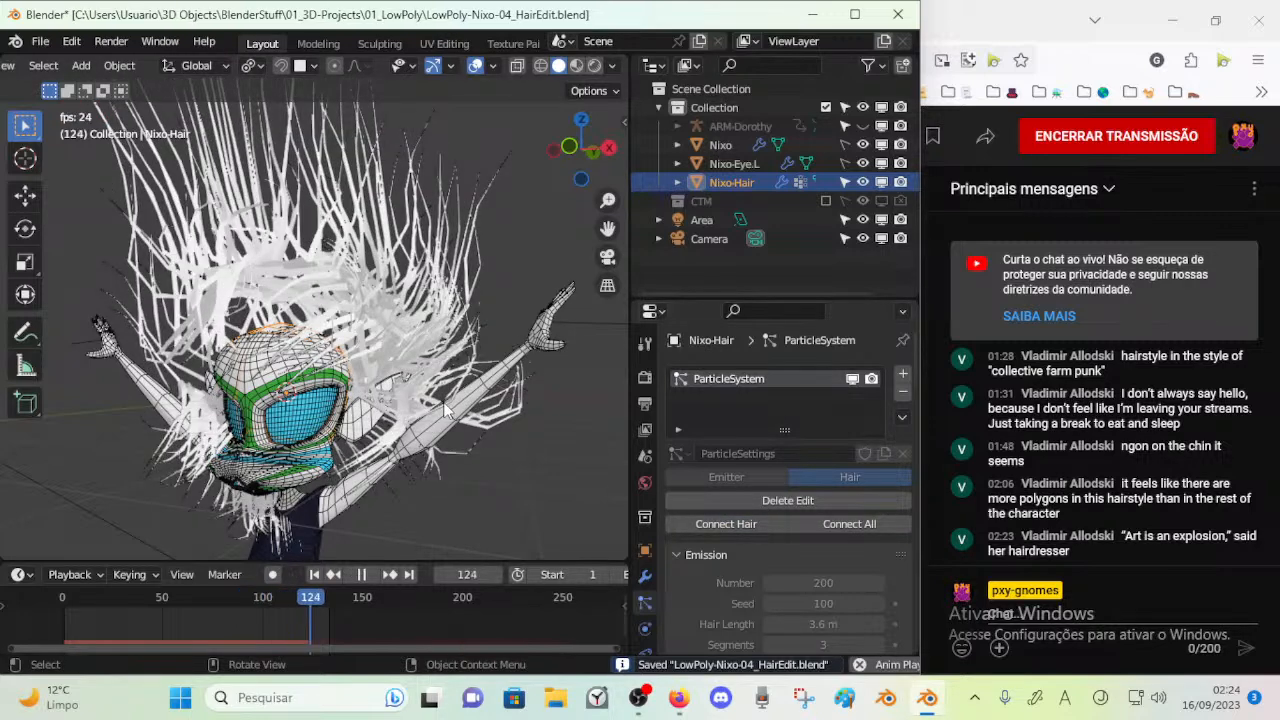
key(space)
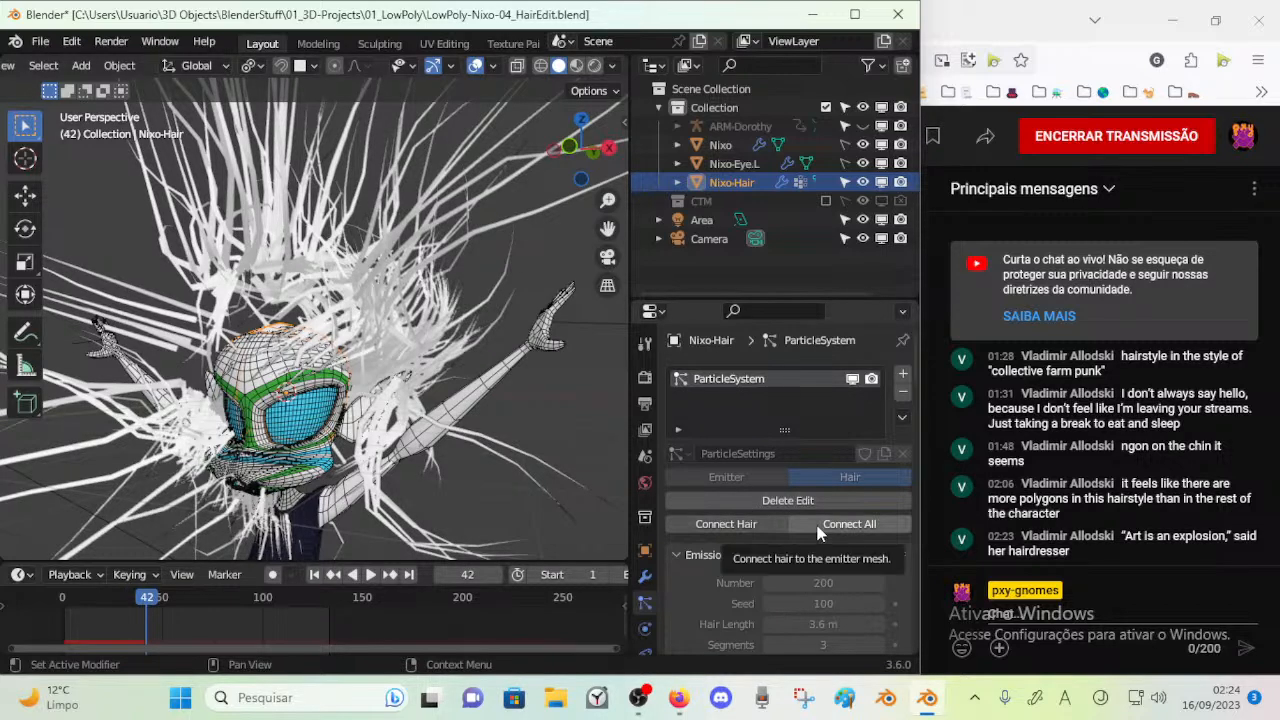
Try reconnecting the hair to the emitter mesh and play the animation again
click(743, 523)
key(space)
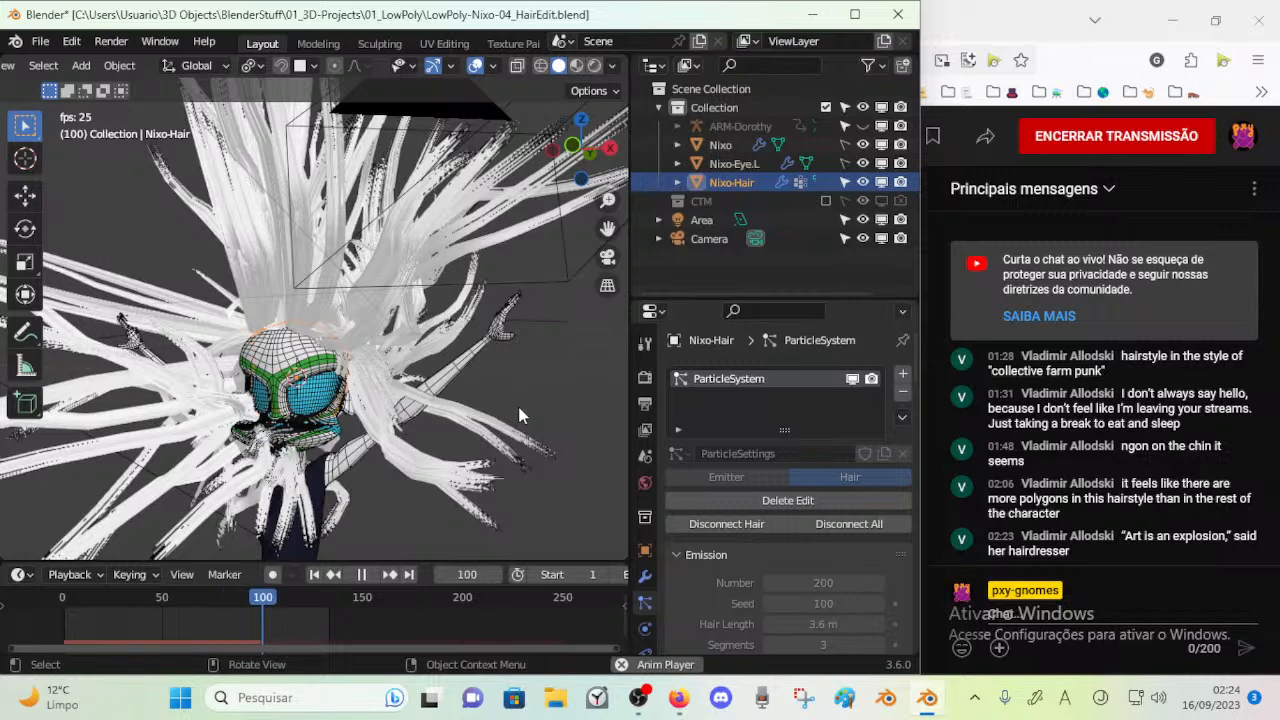
key(space)
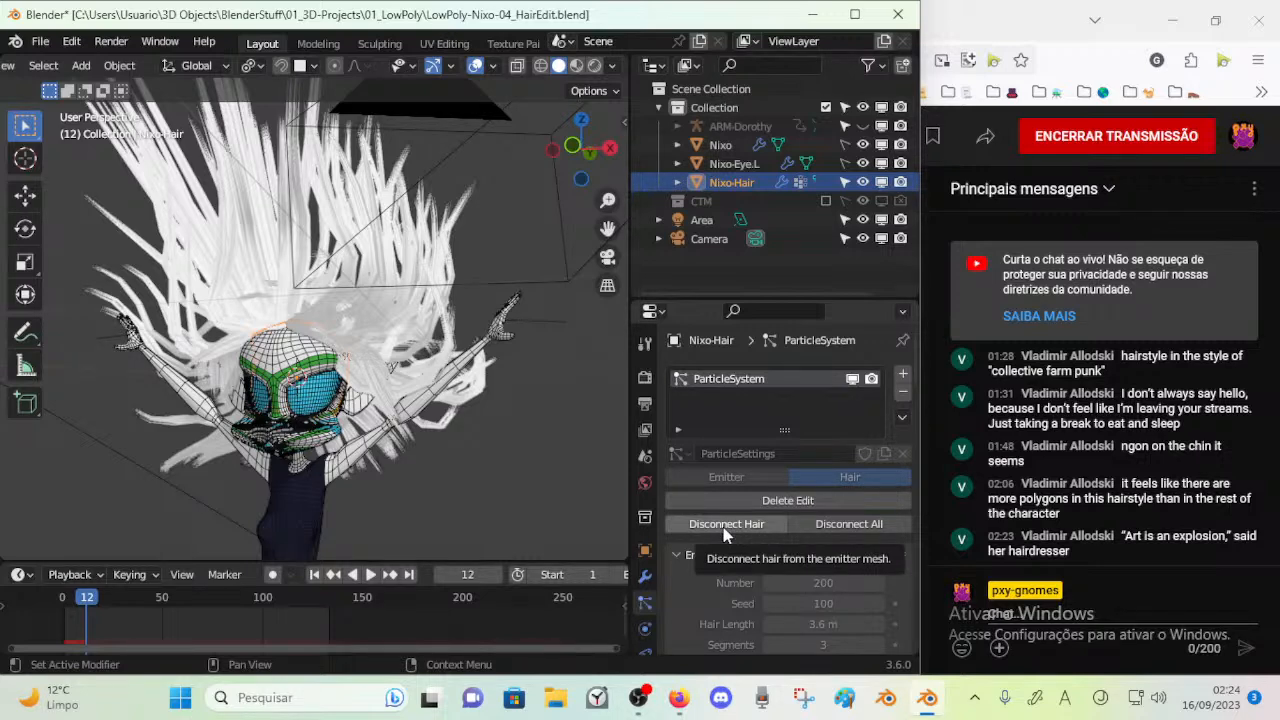
key(g)
right_click(370, 311)
scroll(370, 318, up, 3)
key(g)
right_click(404, 298)
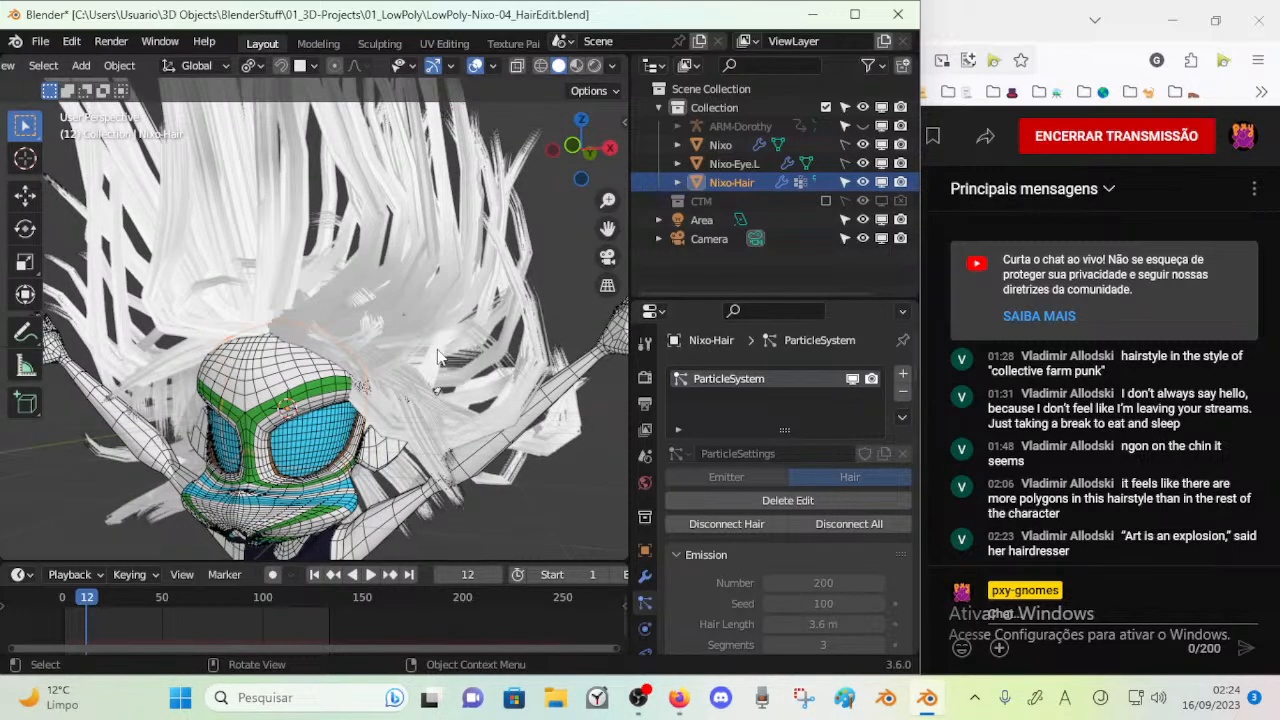
Set the viewport to Material Preview shading and switch Nixo-Hair to Particle Edit mode
click(595, 66)
click(577, 66)
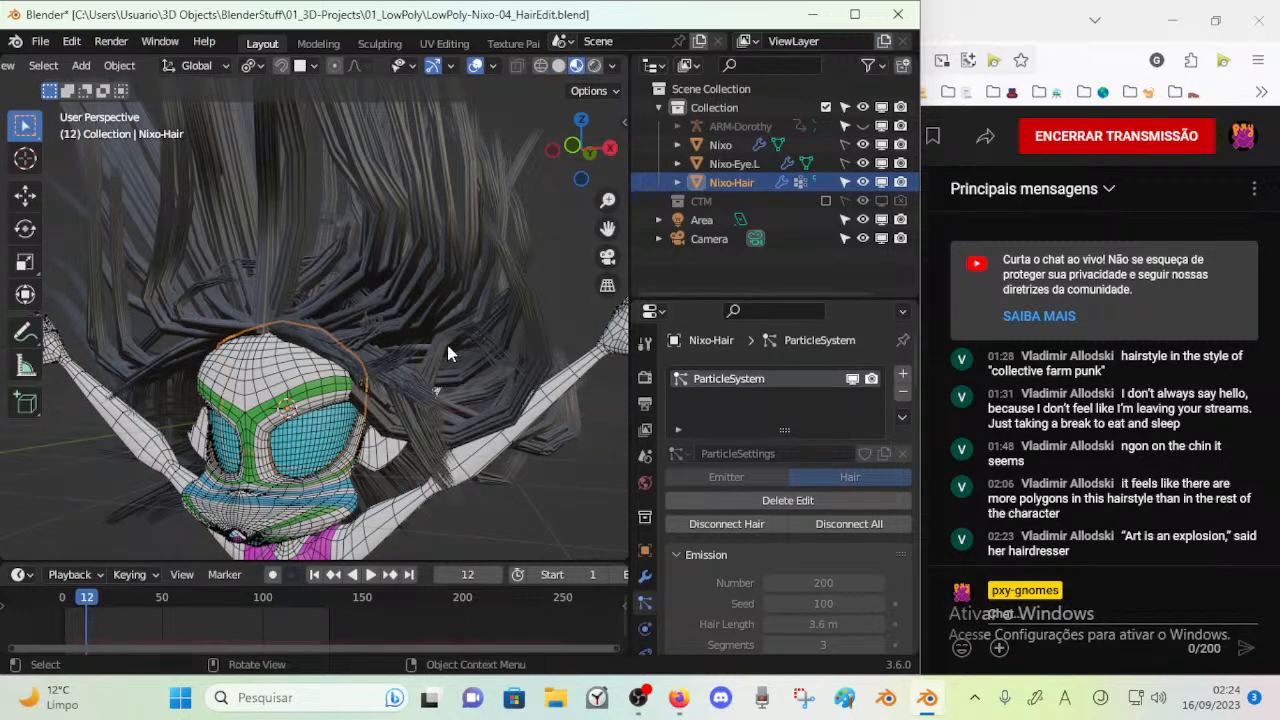
key(ctrl+Tab)
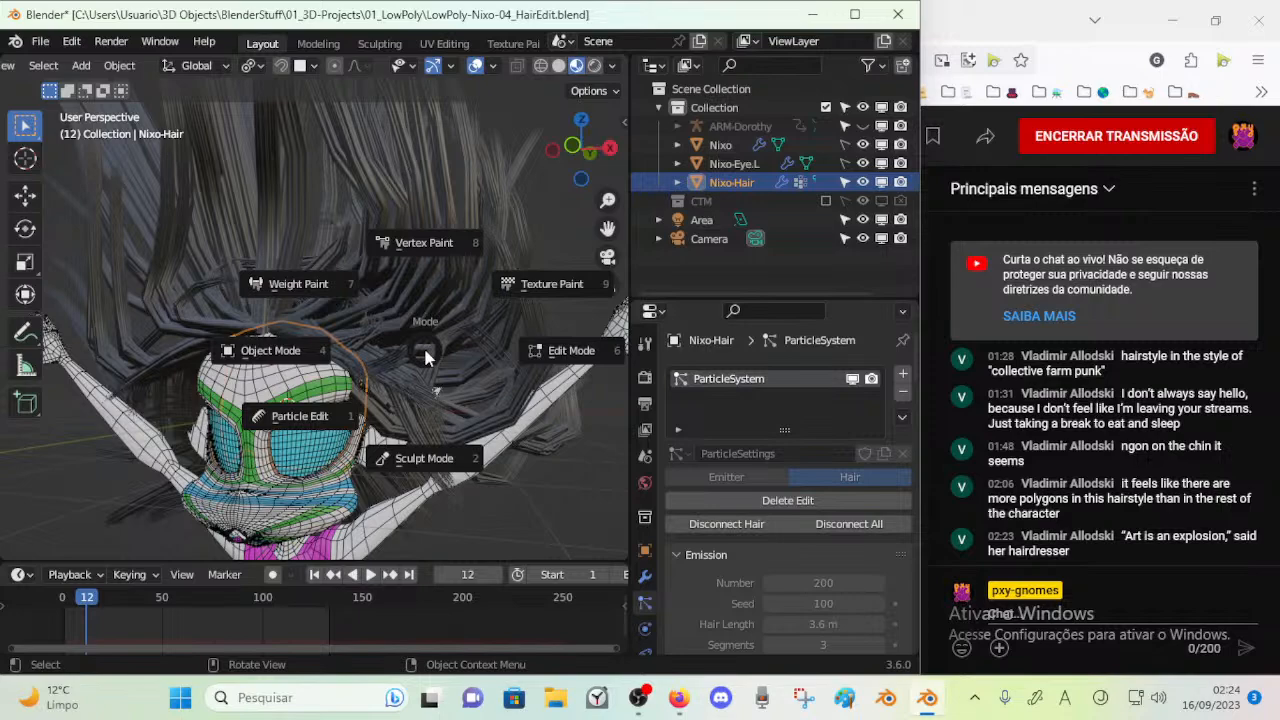
click(398, 405)
middle_drag(398, 405, 270, 405)
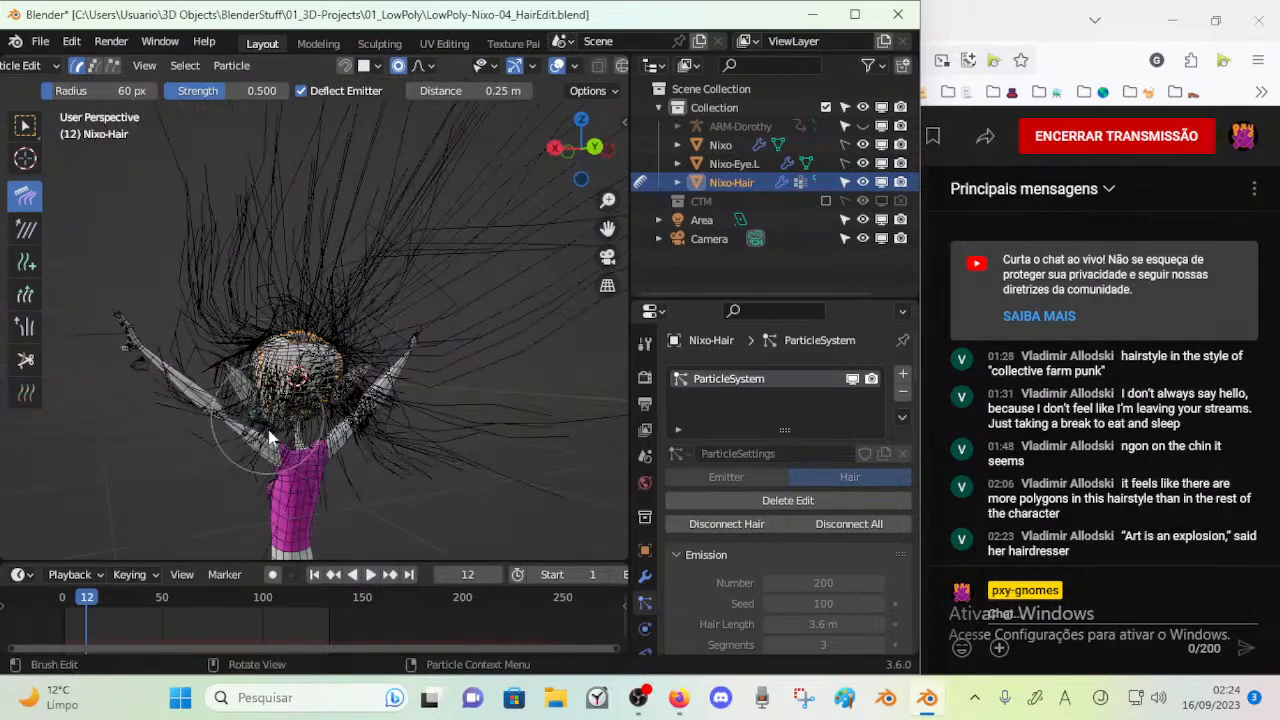
Comb the hair at the back of the head down toward the shoulders with the 60 px Comb brush
drag(257, 438, 387, 418)
middle_drag(366, 418, 301, 432)
drag(354, 445, 266, 463)
middle_drag(266, 463, 323, 446)
drag(323, 446, 319, 520)
mouse_move(320, 527)
middle_down()
mouse_move(417, 463)
mouse_move(311, 477)
mouse_move(334, 431)
mouse_move(278, 403)
mouse_move(274, 382)
mouse_move(414, 400)
mouse_move(405, 410)
middle_up()
mouse_move(326, 379)
mouse_down()
mouse_move(264, 410)
mouse_move(388, 374)
mouse_up()
middle_drag(388, 374, 398, 404)
drag(350, 364, 314, 389)
Comb the hair along the sides and crown of the head, working around to the front
middle_drag(346, 338, 344, 304)
mouse_move(332, 308)
mouse_down()
mouse_move(301, 299)
mouse_move(414, 352)
mouse_up()
mouse_move(414, 352)
middle_down()
mouse_move(414, 306)
mouse_move(380, 289)
middle_up()
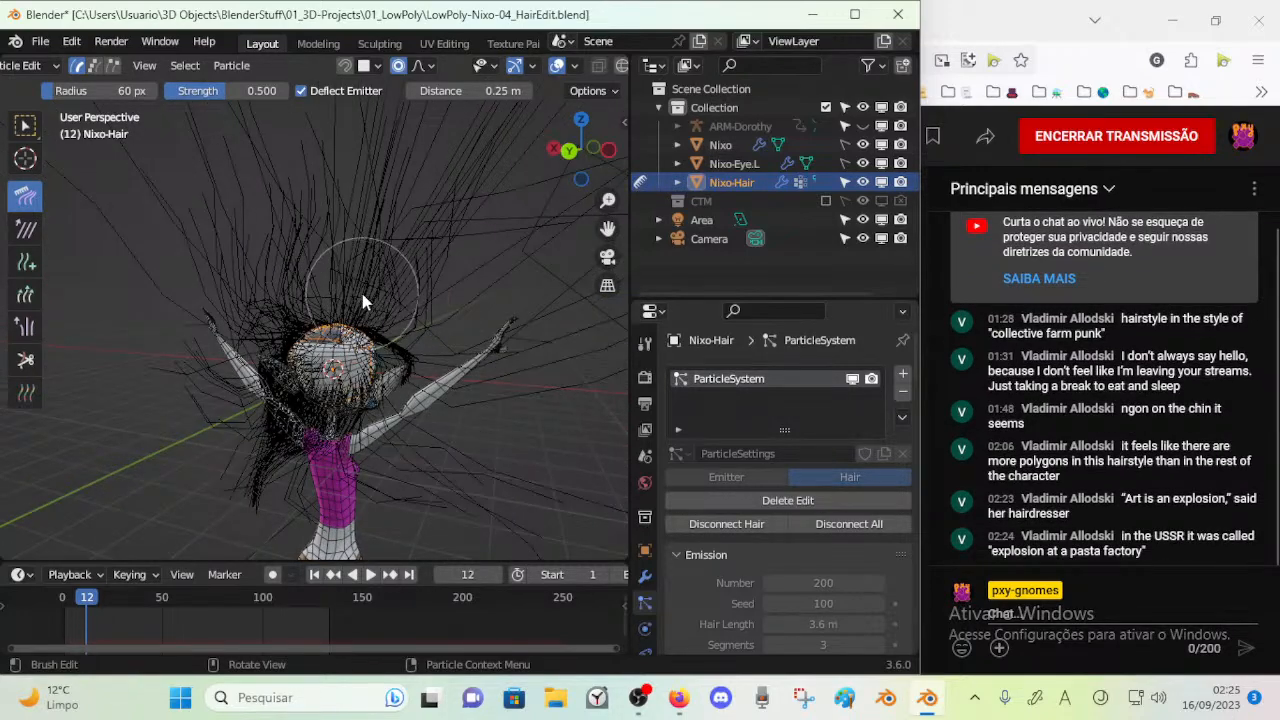
drag(388, 289, 424, 294)
middle_drag(354, 293, 363, 301)
drag(345, 309, 288, 293)
drag(303, 336, 346, 347)
mouse_move(340, 352)
middle_down()
mouse_move(454, 371)
mouse_move(380, 360)
mouse_move(356, 332)
middle_up()
drag(302, 297, 306, 240)
mouse_move(300, 262)
middle_down()
mouse_move(315, 316)
mouse_move(415, 342)
middle_up()
drag(276, 340, 229, 327)
middle_drag(229, 335, 287, 310)
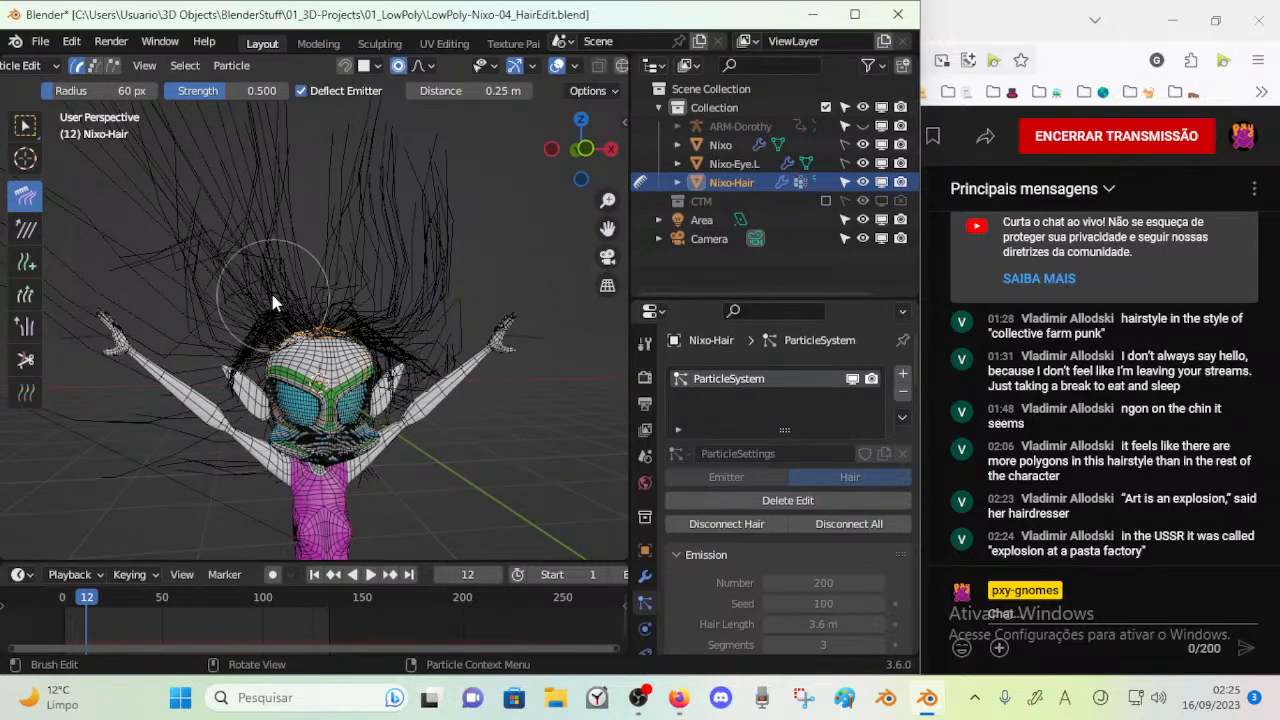
Comb the remaining strands around the front and sides of the head and return Nixo-Hair to Object Mode
drag(234, 374, 254, 392)
drag(321, 338, 338, 318)
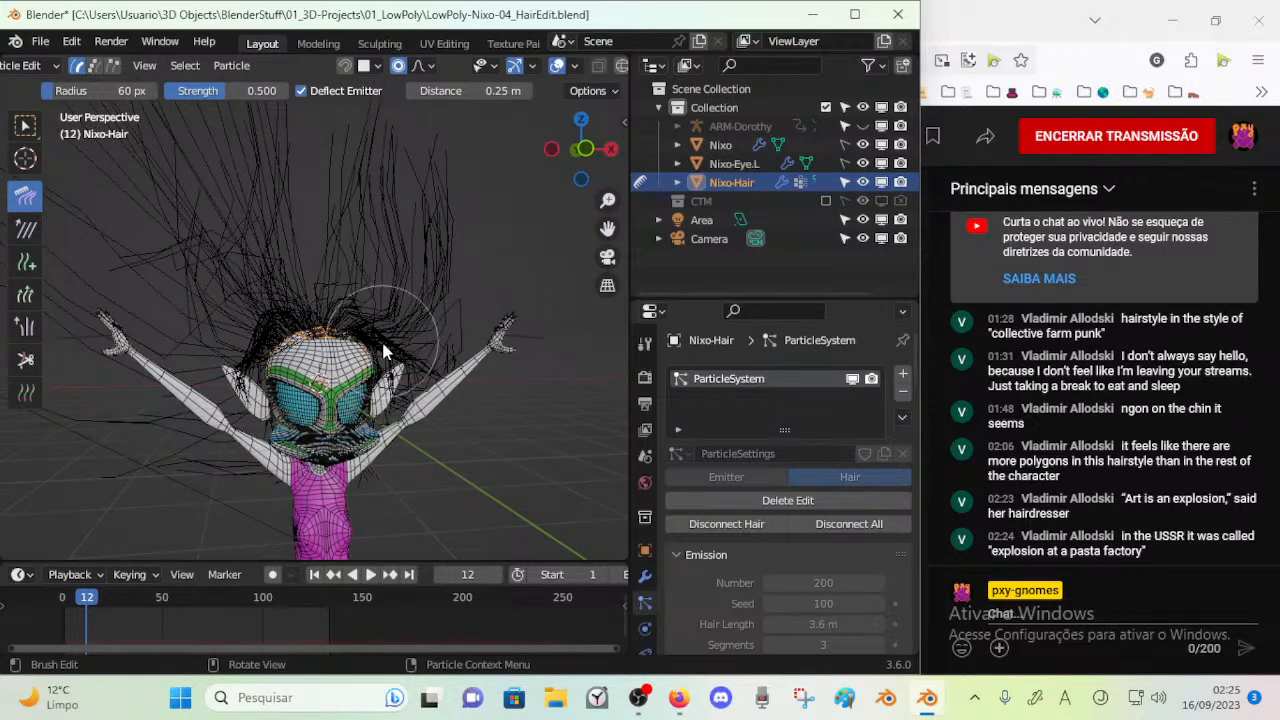
mouse_move(410, 365)
middle_down()
mouse_move(243, 405)
mouse_move(380, 372)
mouse_move(350, 345)
mouse_move(288, 379)
mouse_move(372, 384)
mouse_move(326, 383)
middle_up()
key(ctrl+Tab)
click(196, 405)
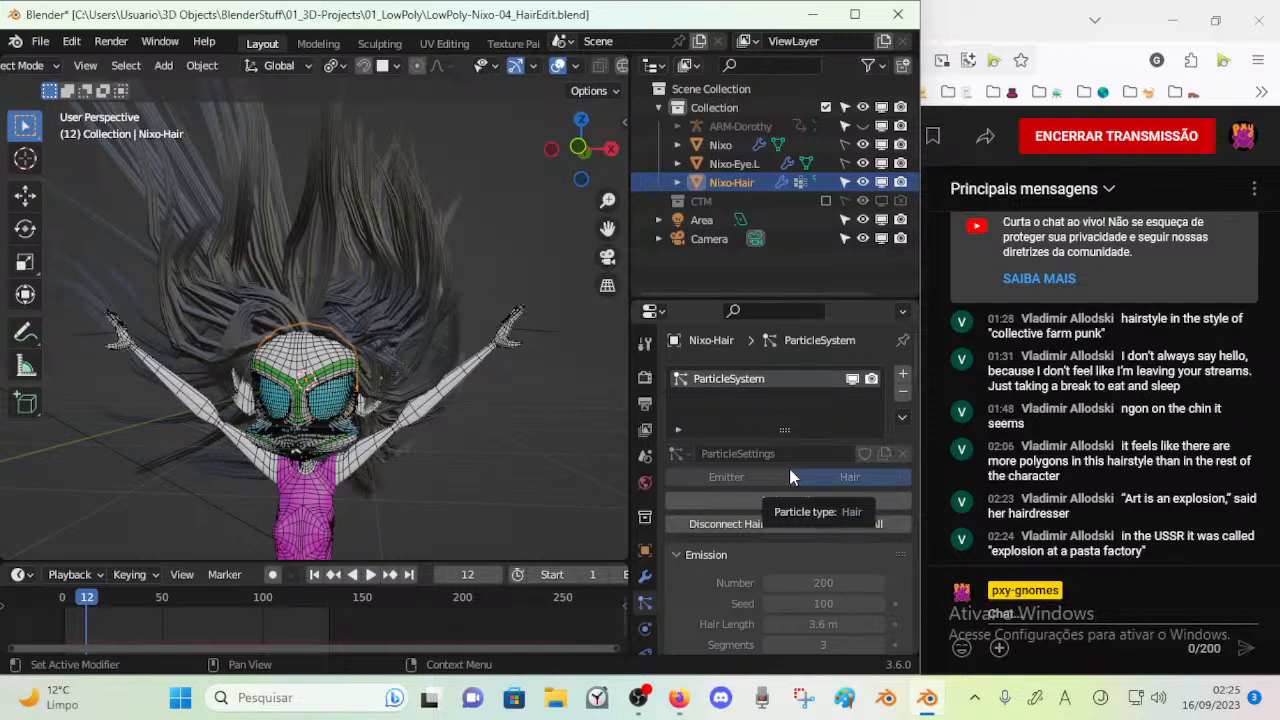
Inspect the combed hair from the front, side and back of the head, near and far
middle_drag(344, 375, 268, 326)
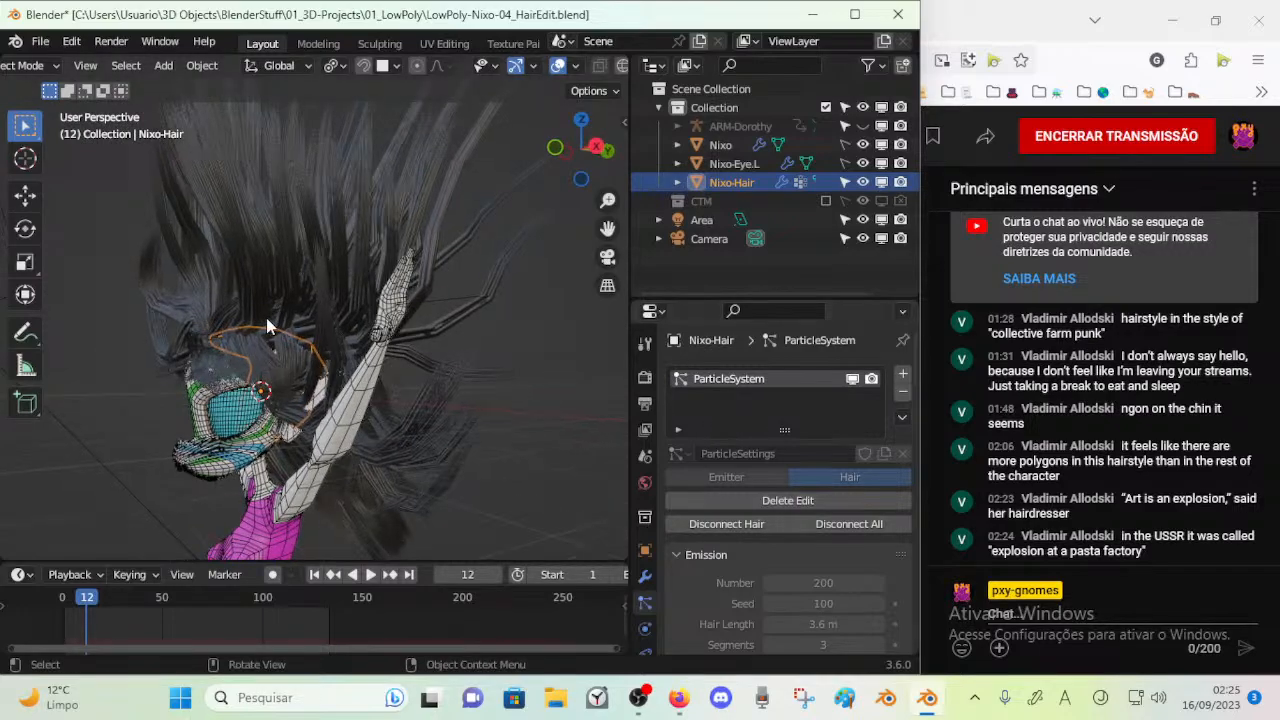
middle_drag(351, 277, 286, 305)
scroll(478, 358, down, 2)
middle_drag(389, 361, 20, 384)
scroll(727, 387, down, 1)
middle_drag(300, 367, 528, 378)
scroll(800, 396, down, 3)
scroll(793, 403, up, 4)
scroll(196, 404, up, 2)
middle_drag(196, 404, 332, 312)
scroll(334, 314, down, 2)
key(ctrl+Tab)
click(368, 387)
middle_drag(360, 388, 303, 360)
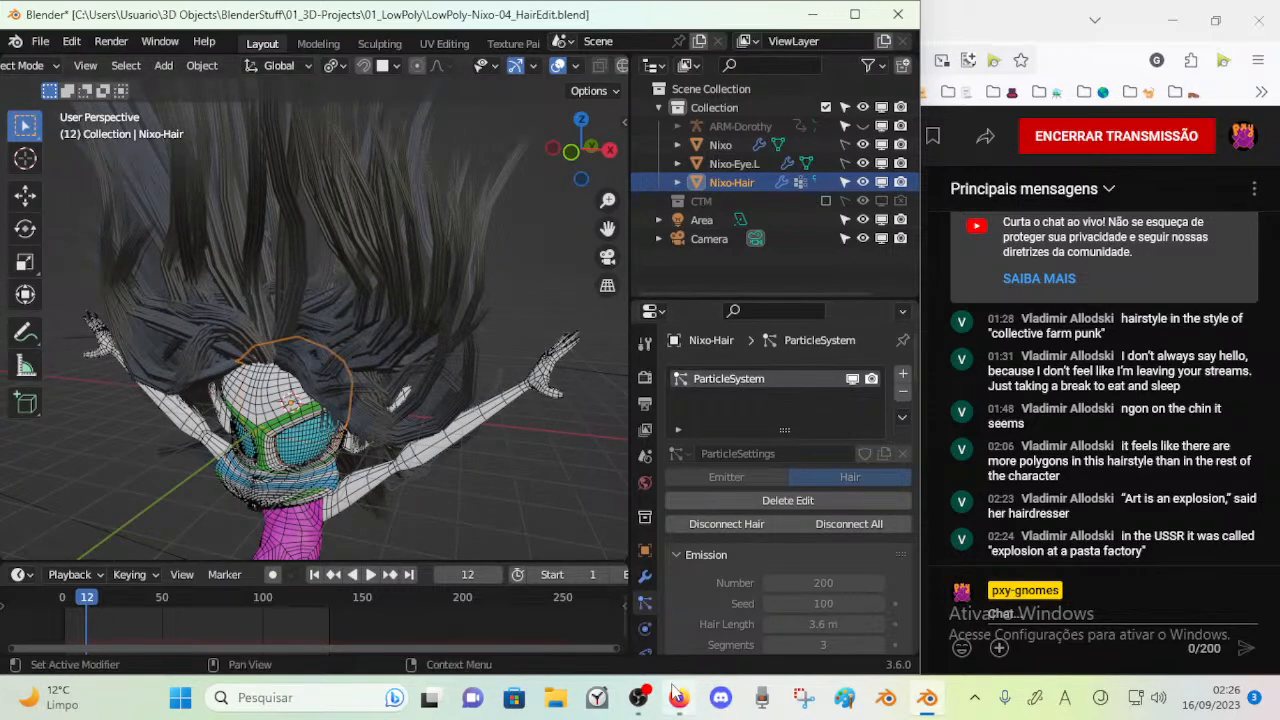
Switch to Firefox, open YouTube in a new tab and search for "pasta explosion factory"
mouse_move(676, 694)
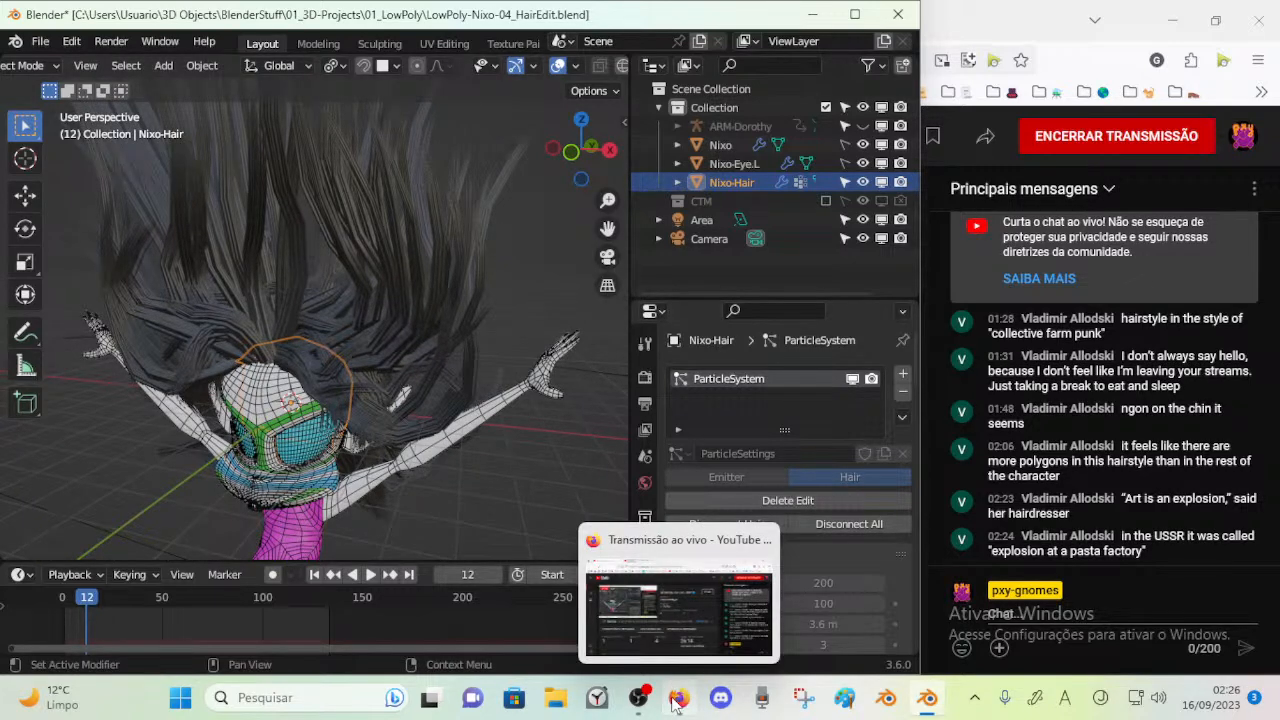
click(676, 698)
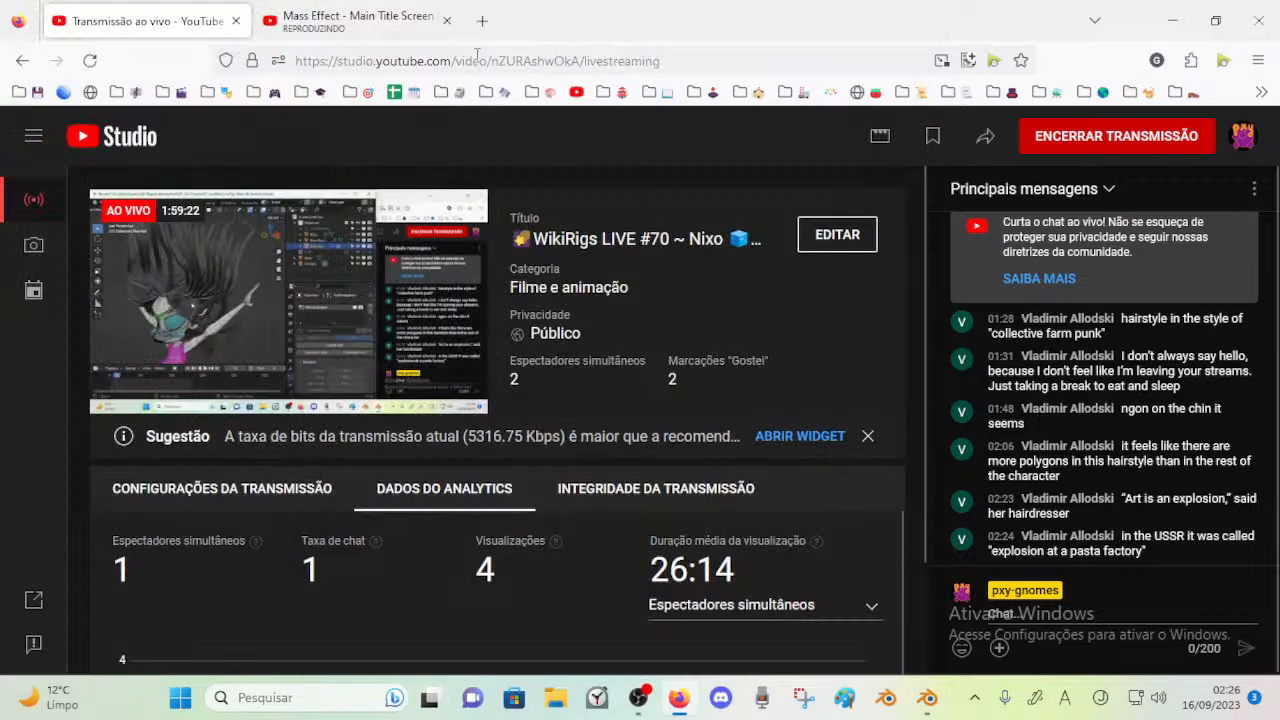
click(483, 21)
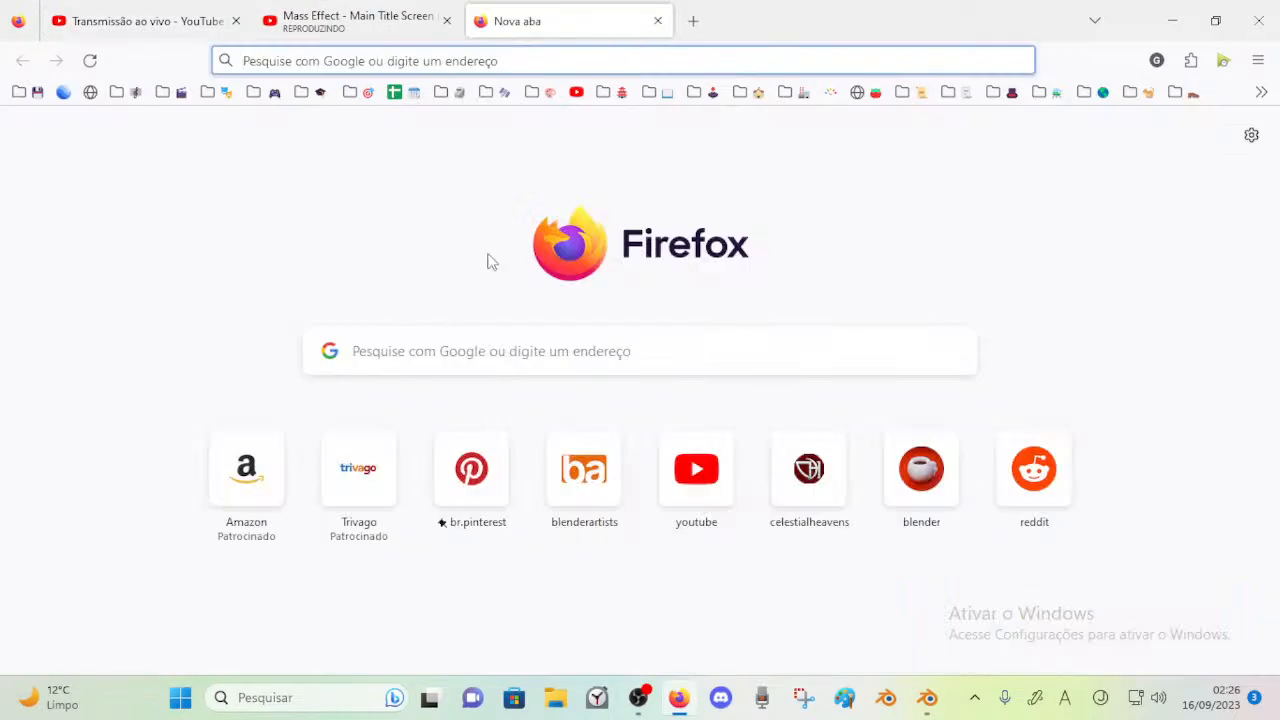
click(576, 92)
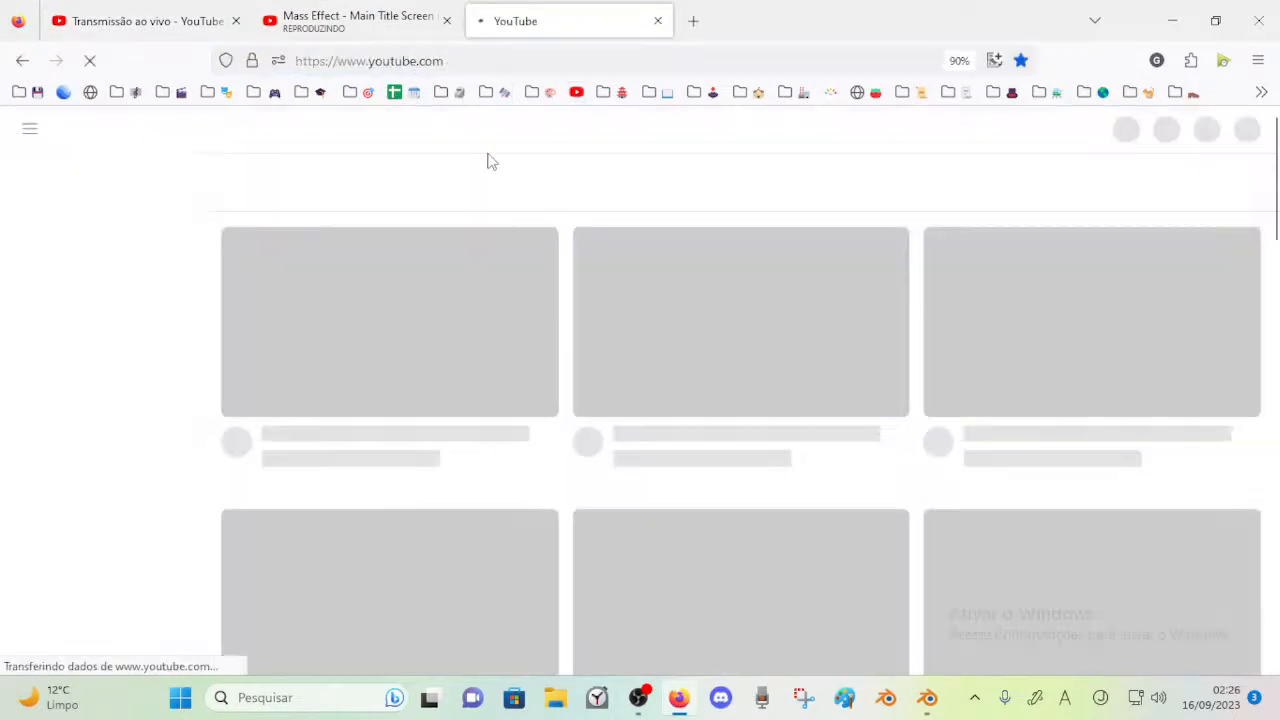
text(pa)
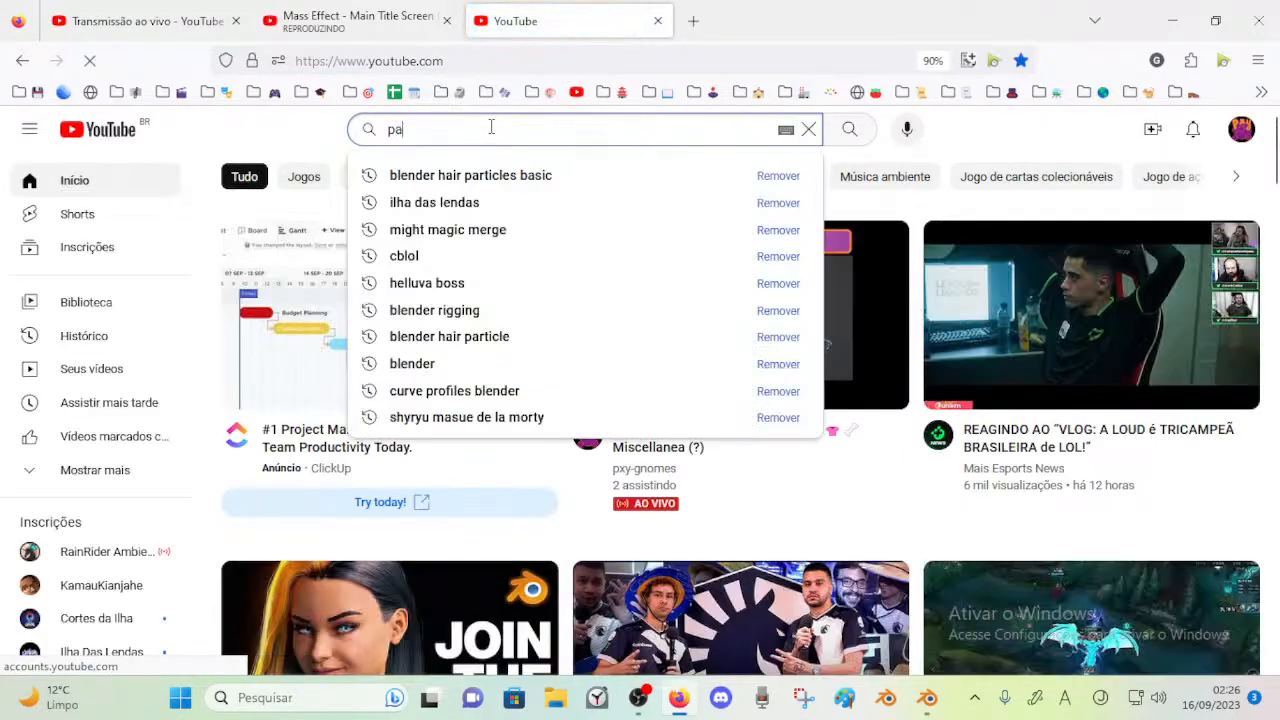
text(sta explosion factory)
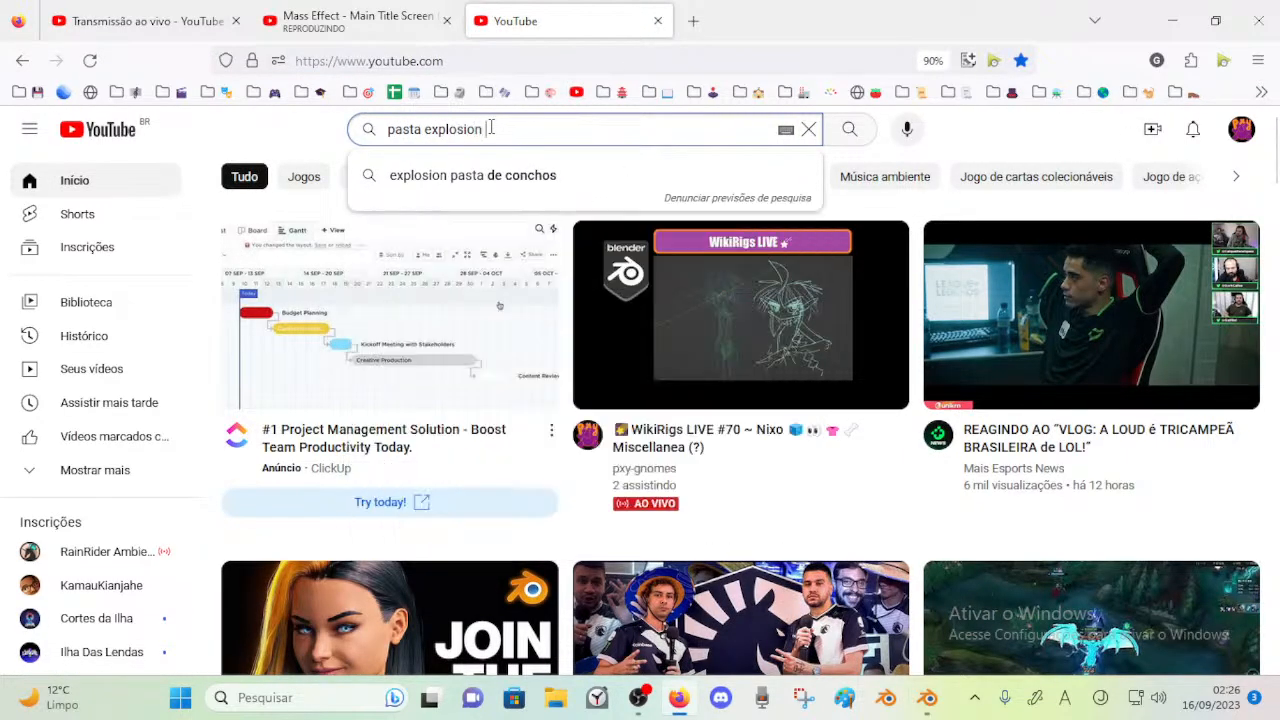
key(Return)
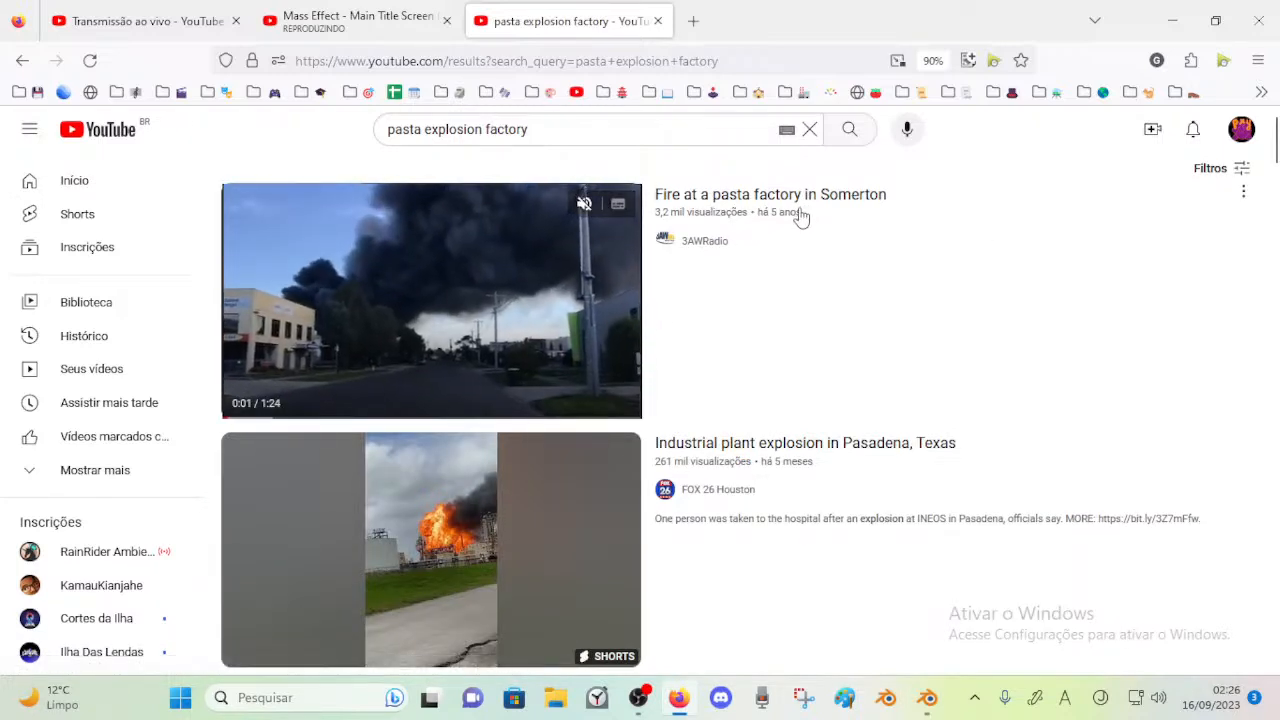
Browse the video results for the pasta factory explosion and close the search tab
scroll(777, 246, down, 2)
scroll(740, 330, up, 2)
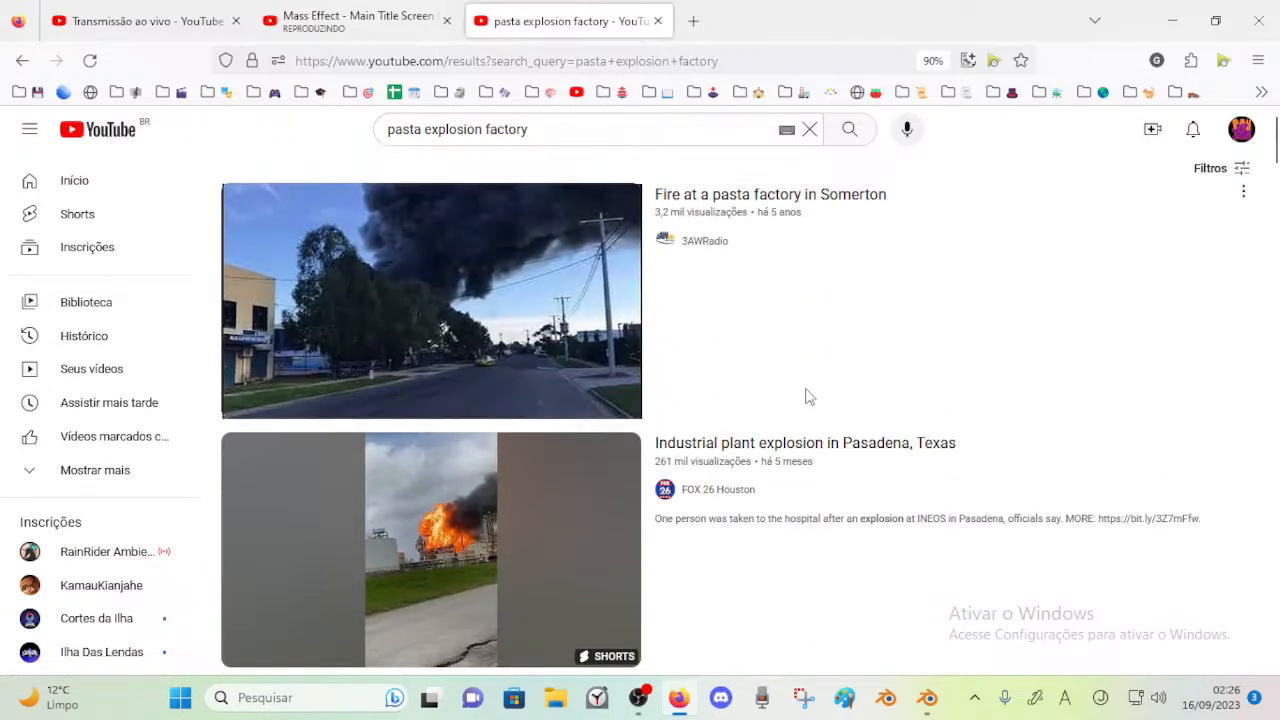
scroll(740, 420, down, 5)
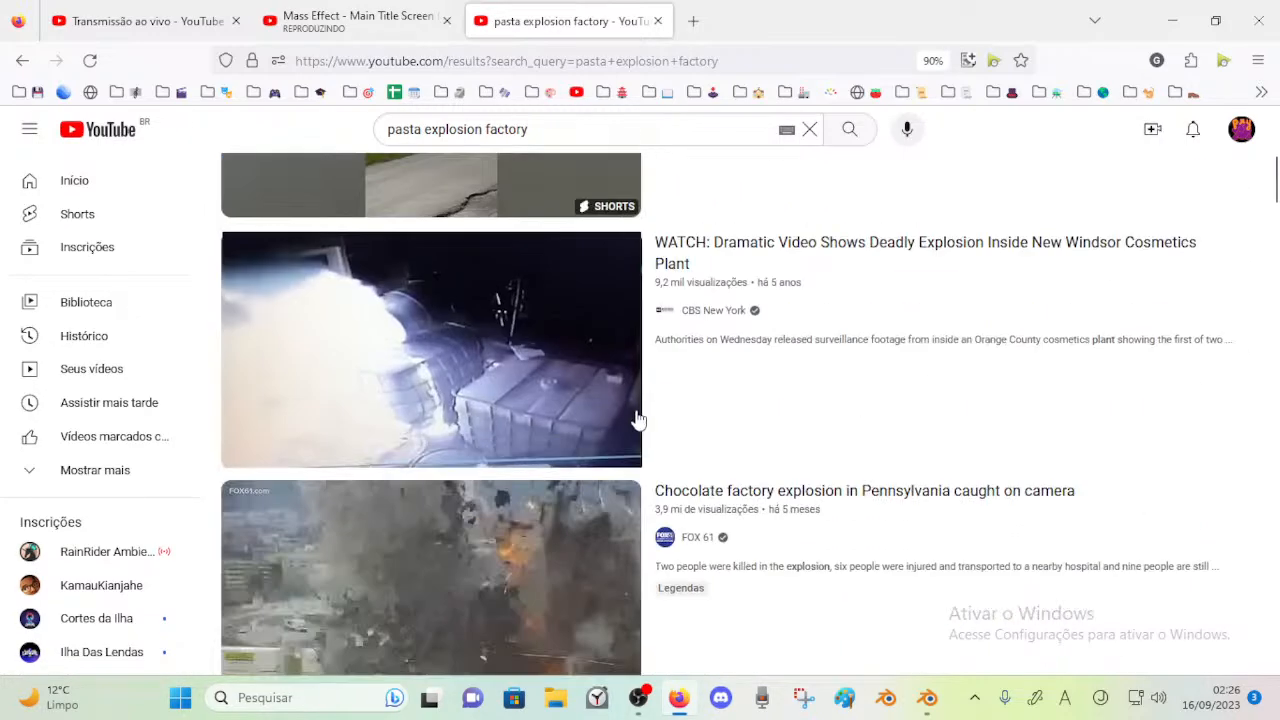
scroll(878, 388, down, 9)
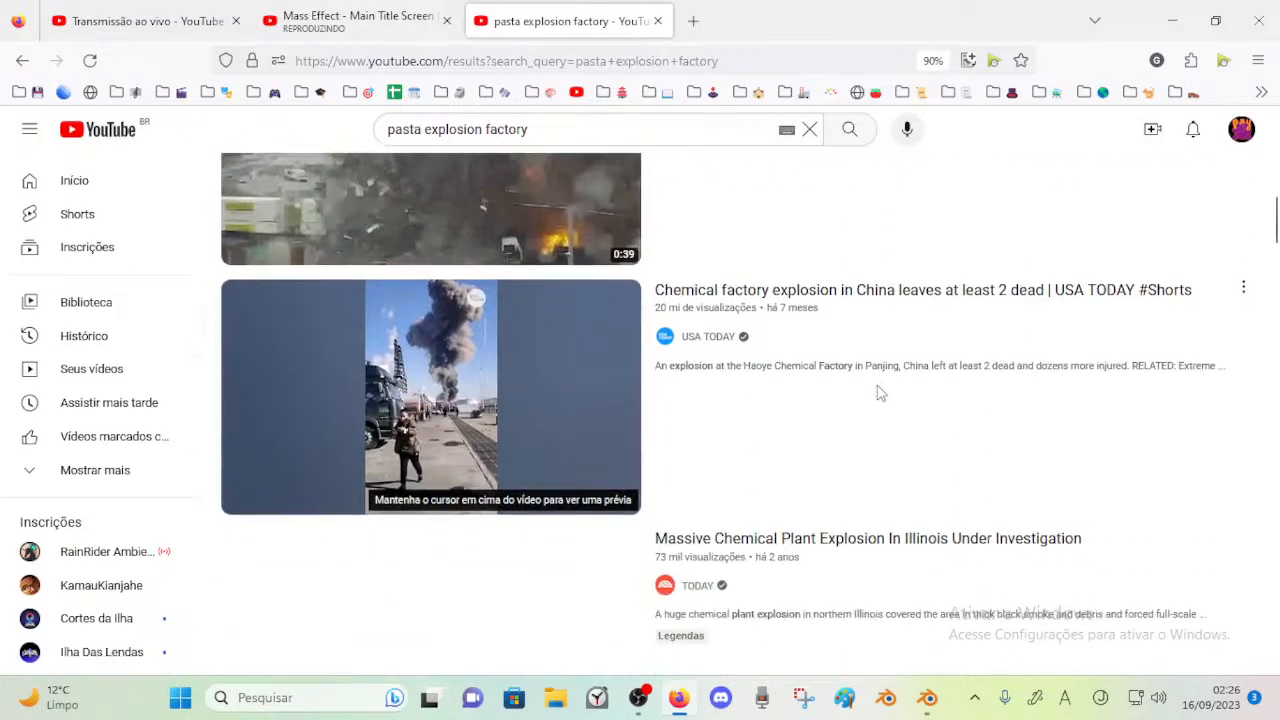
scroll(872, 393, down, 7)
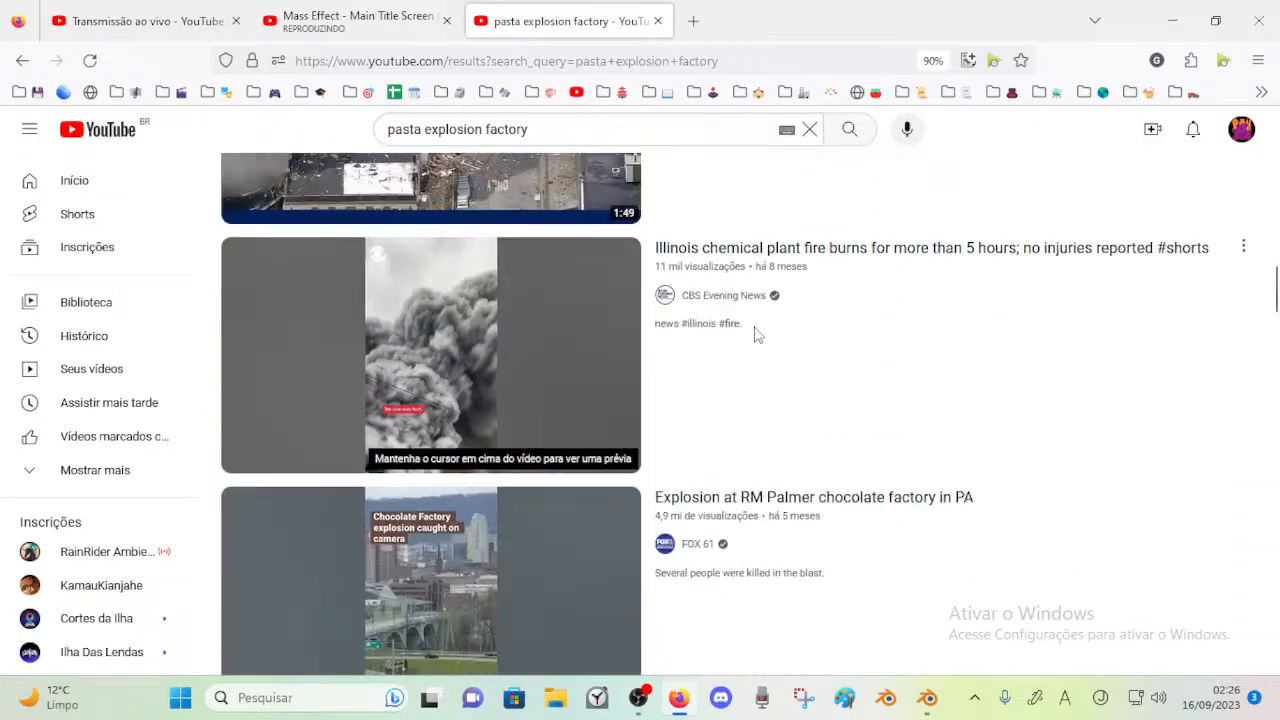
scroll(683, 443, down, 3)
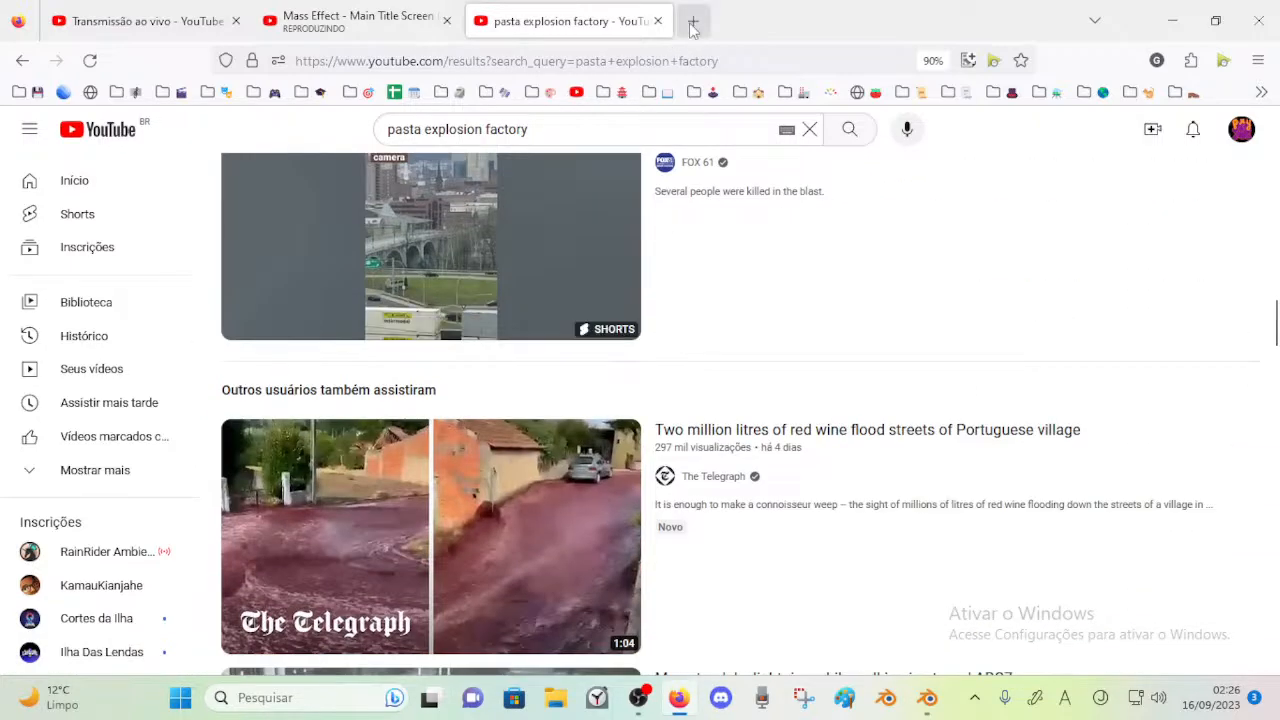
click(658, 21)
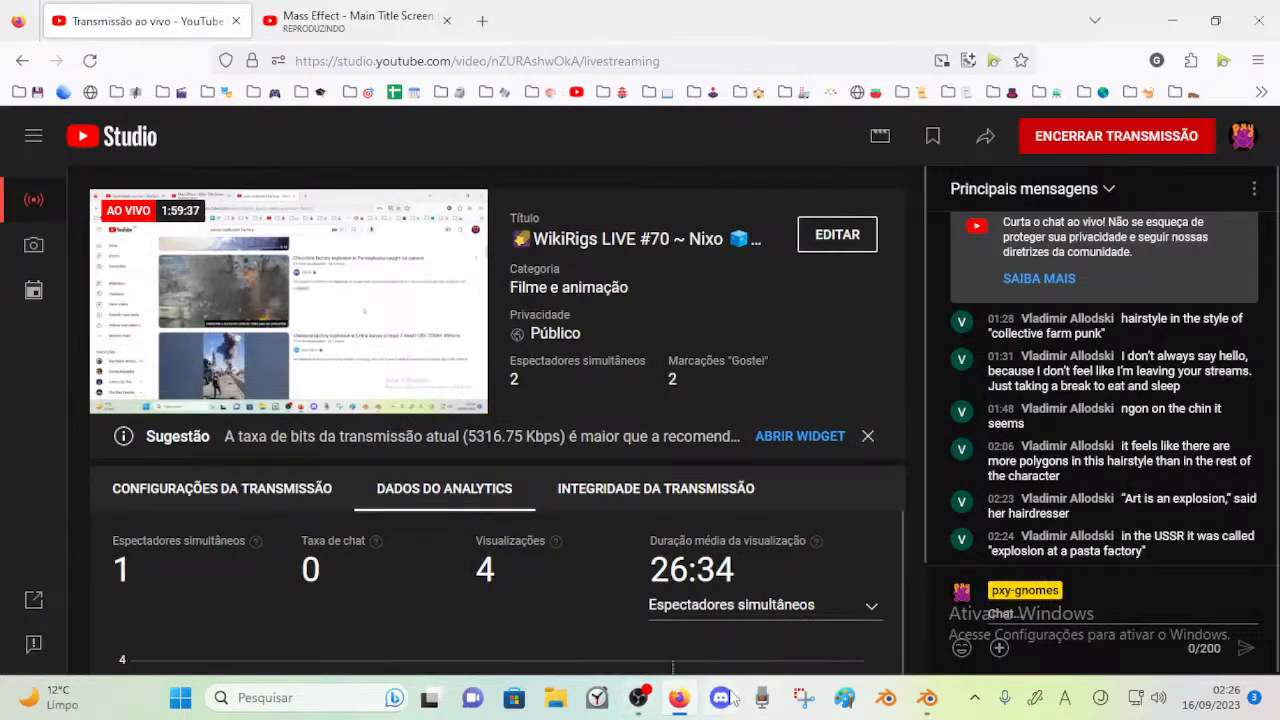
Switch back to Blender, play the animation briefly and check the hair's movement from the side
click(927, 698)
middle_drag(410, 345, 325, 345)
key(space)
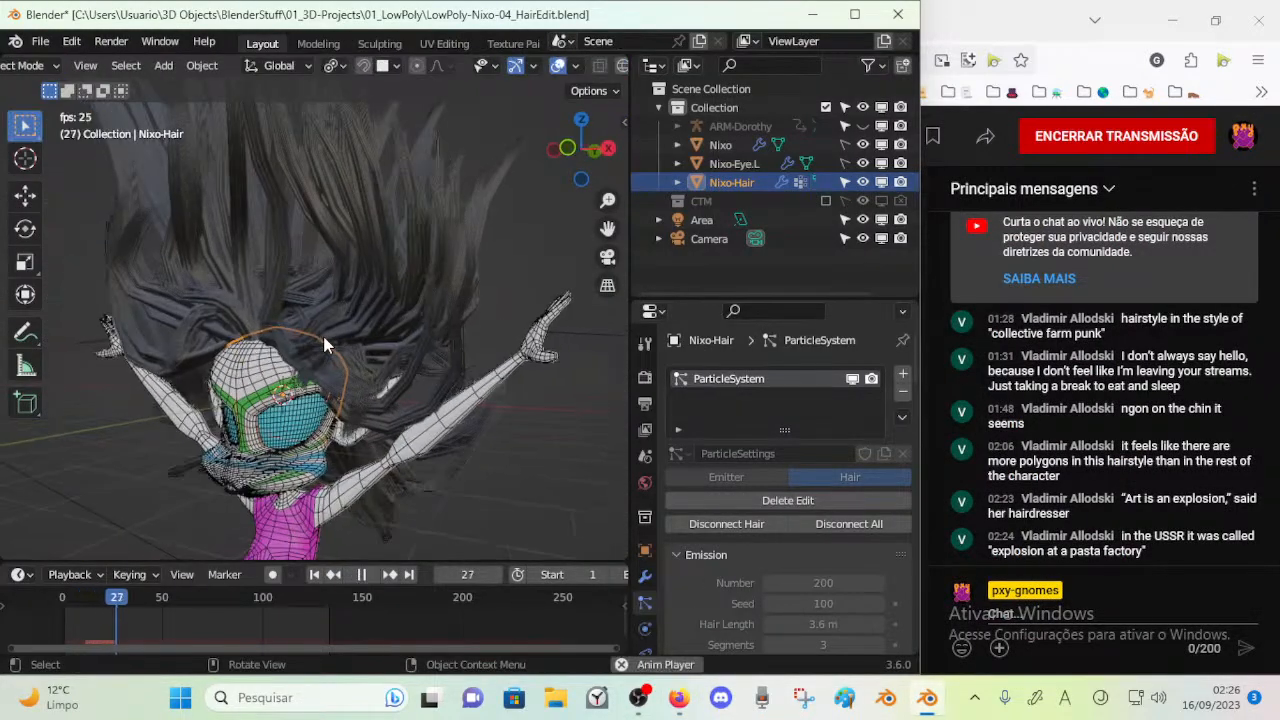
key(space)
middle_drag(527, 298, 560, 370)
Look through the hair particle settings from Emission and Hair Dynamics down to Children and Hair Shape
scroll(745, 505, down, 6)
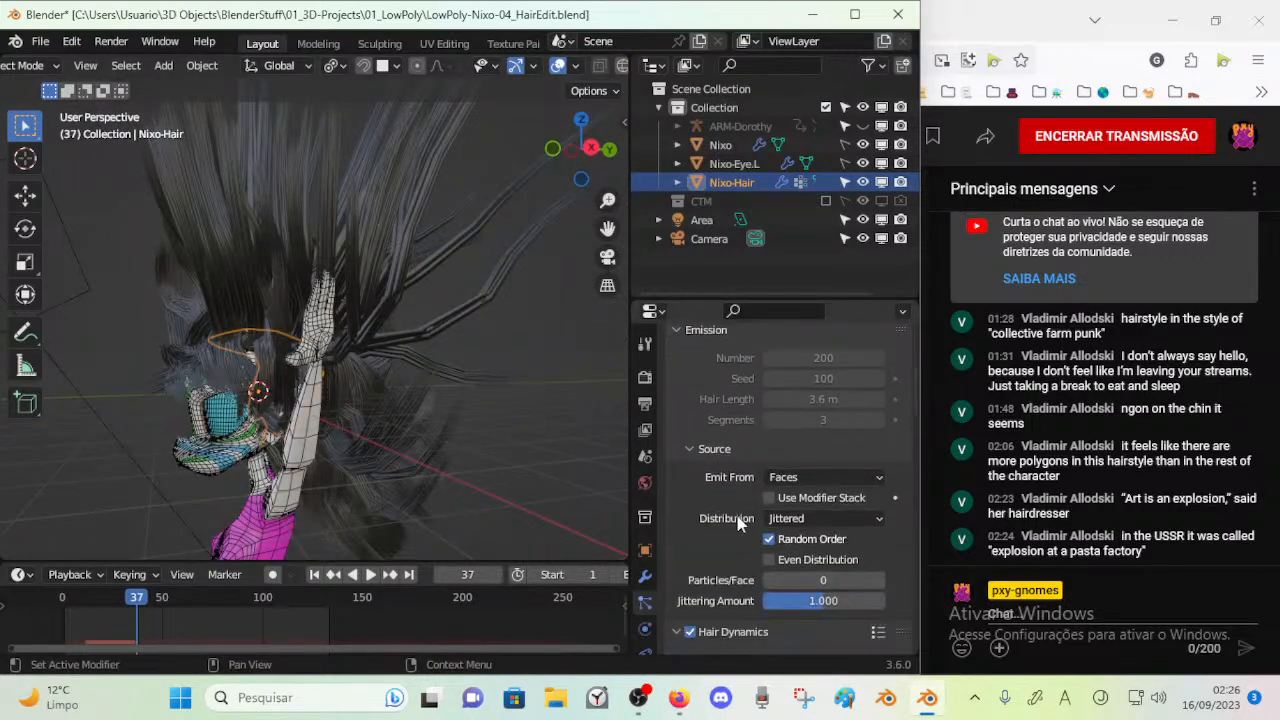
scroll(738, 514, down, 3)
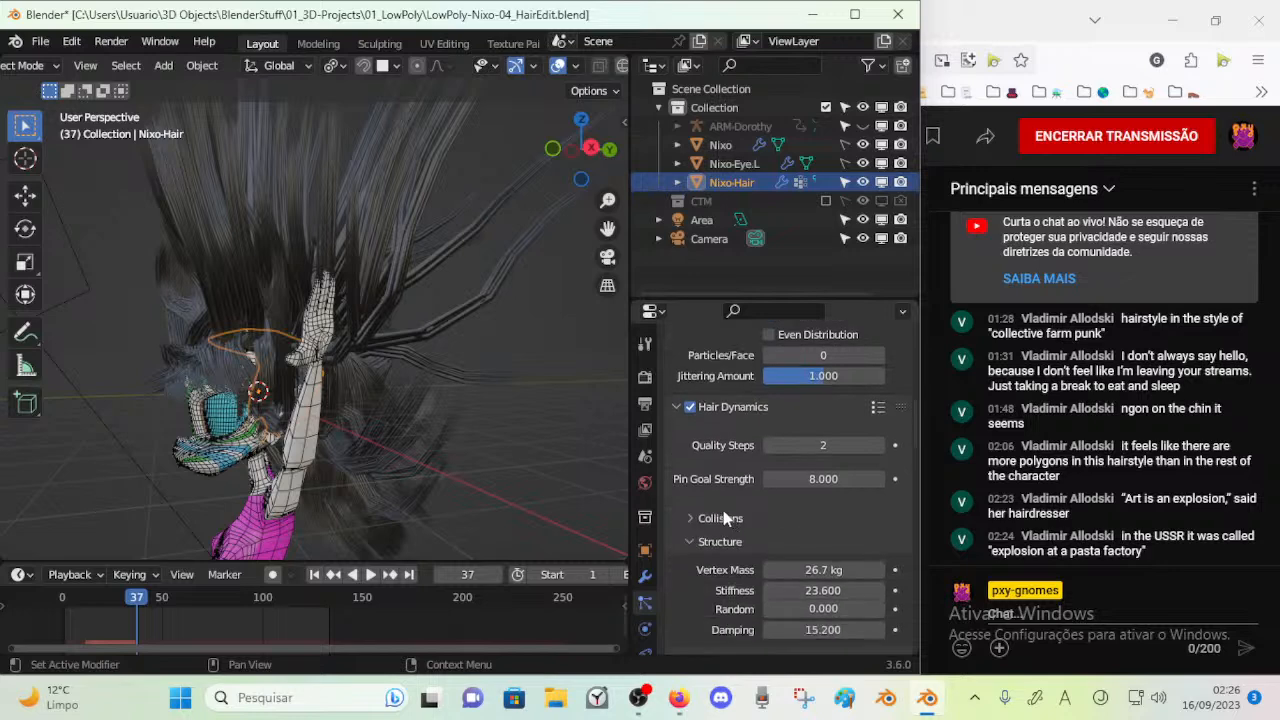
scroll(724, 514, down, 10)
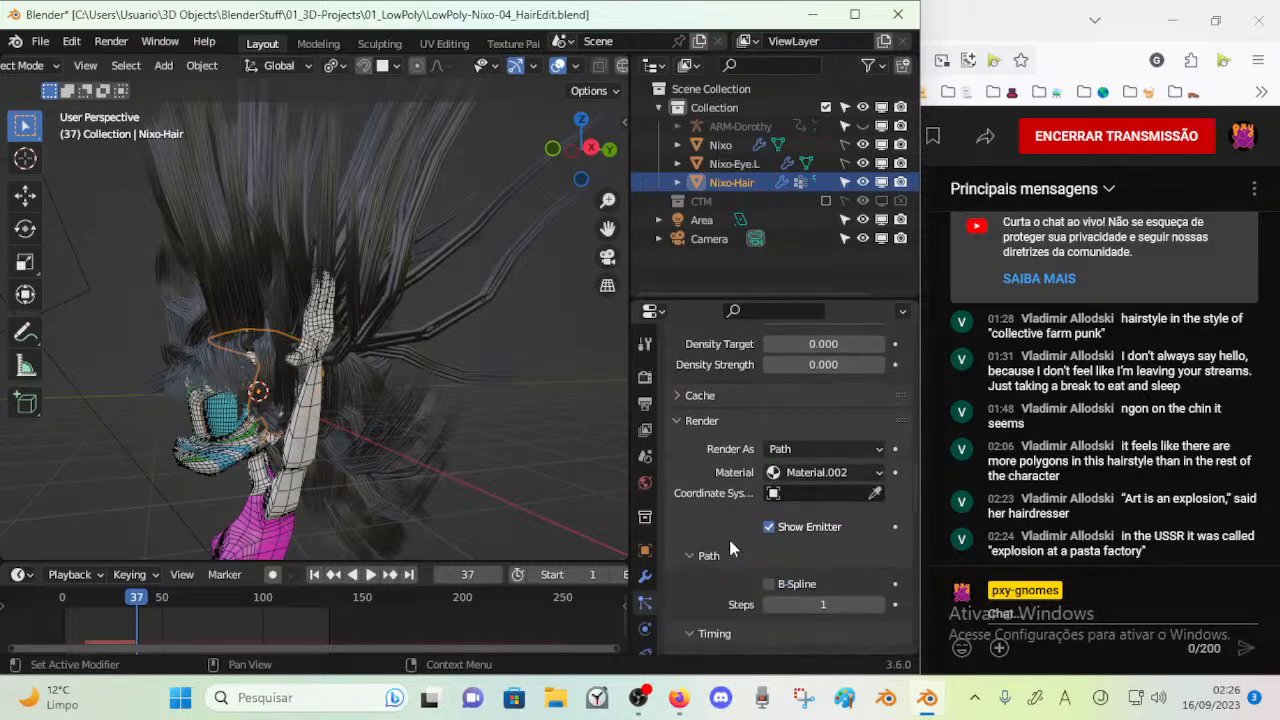
scroll(757, 478, down, 5)
scroll(750, 494, down, 8)
scroll(749, 520, down, 5)
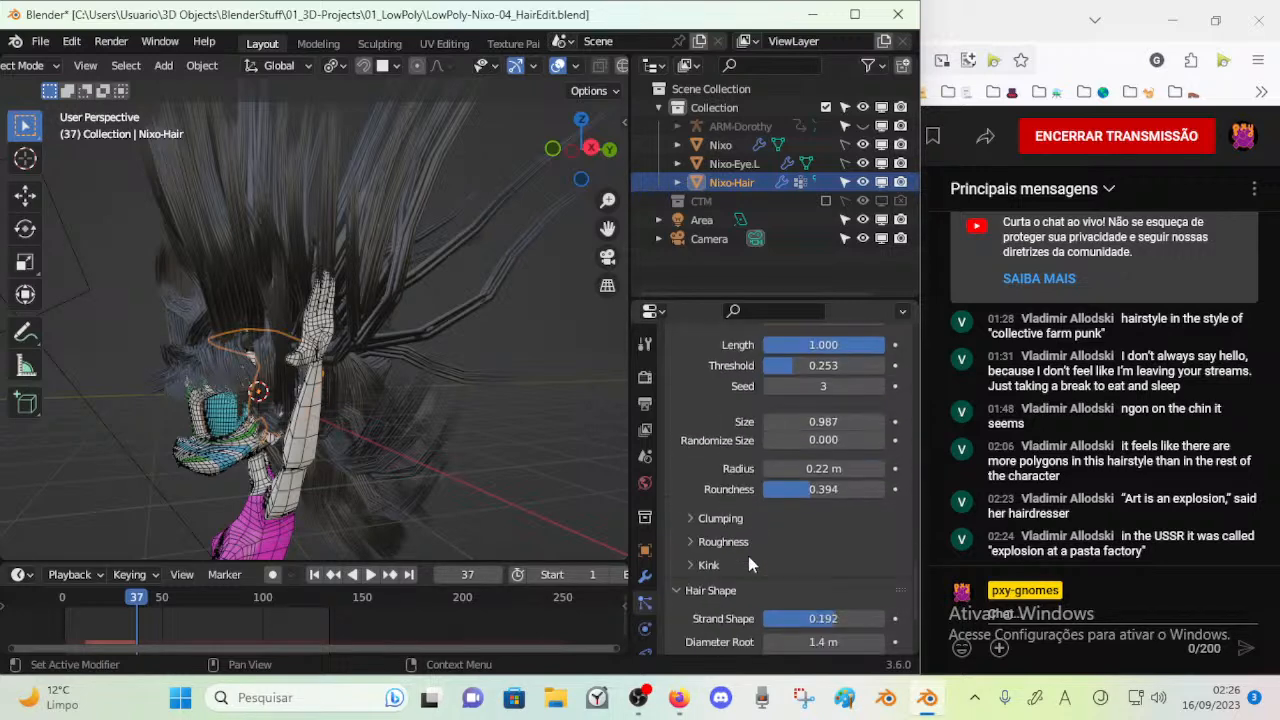
scroll(743, 552, down, 4)
Enlarge the timeline, play the animation in short stretches and scrub to frame 91, checking the hair's motion
key(space)
key(space)
drag(240, 561, 282, 518)
key(space)
key(space)
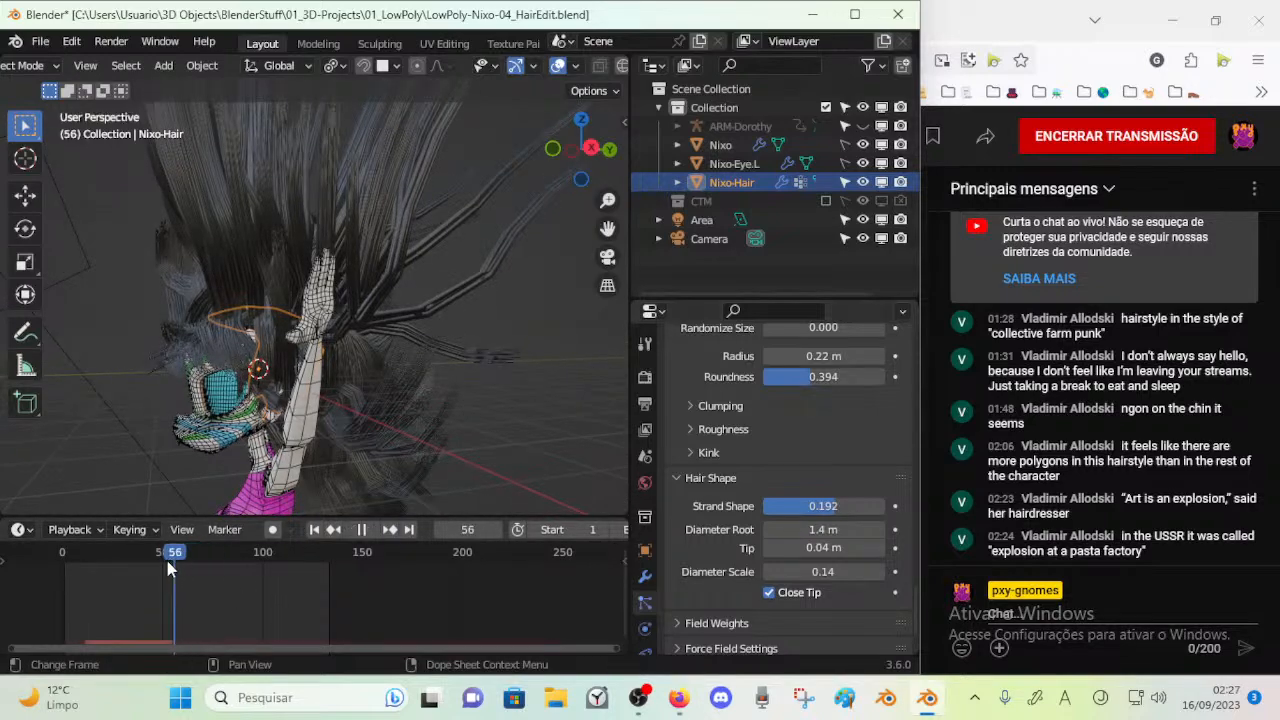
middle_drag(310, 410, 230, 450)
key(space)
key(space)
mouse_move(260, 572)
mouse_down()
mouse_move(186, 565)
mouse_move(243, 565)
mouse_up()
middle_drag(275, 485, 323, 480)
Review the hair particle system's Render, Path, Viewport Display and Children settings against the hair around the forehead
scroll(812, 466, up, 3)
scroll(812, 466, up, 5)
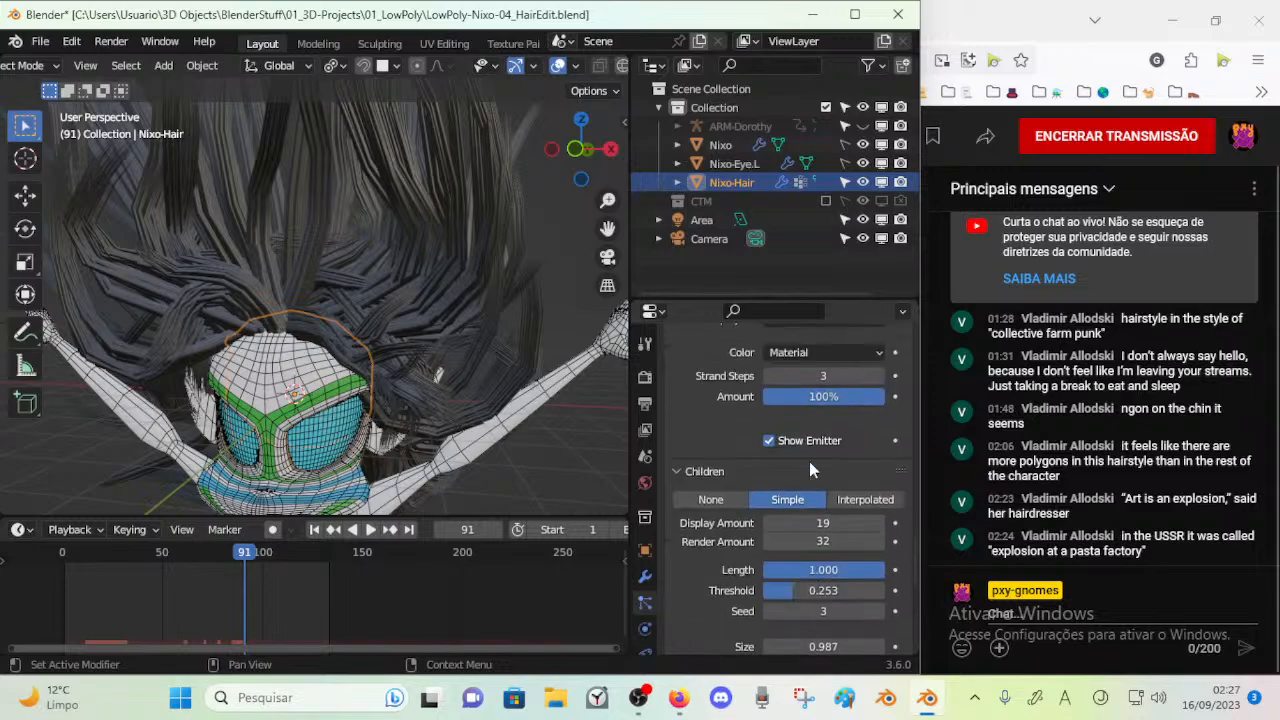
middle_drag(520, 439, 373, 374)
scroll(713, 461, up, 6)
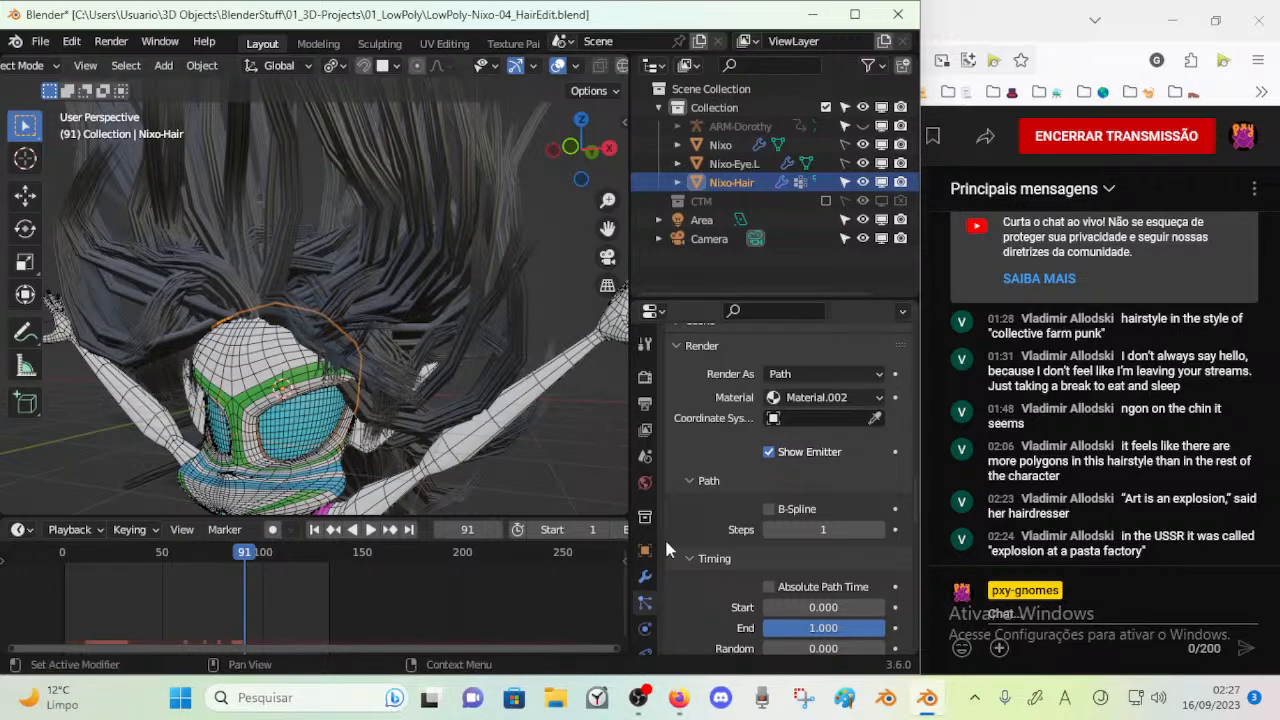
scroll(790, 388, up, 5)
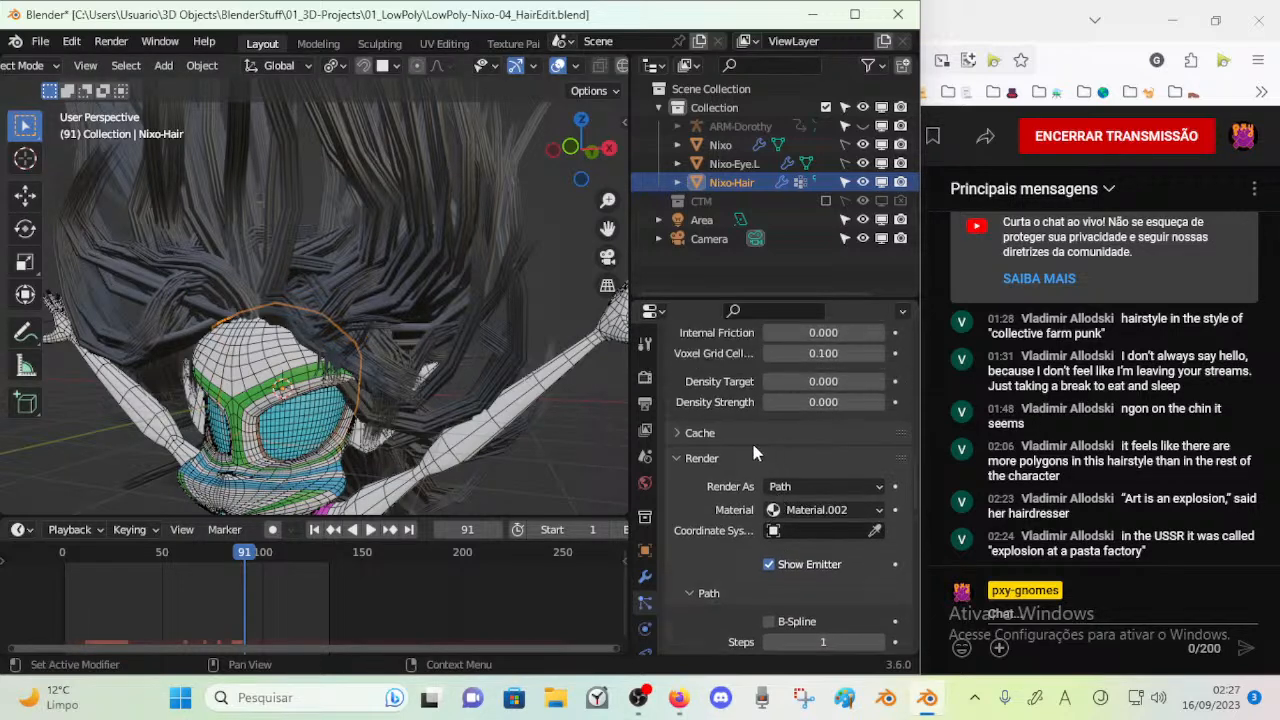
scroll(753, 437, down, 6)
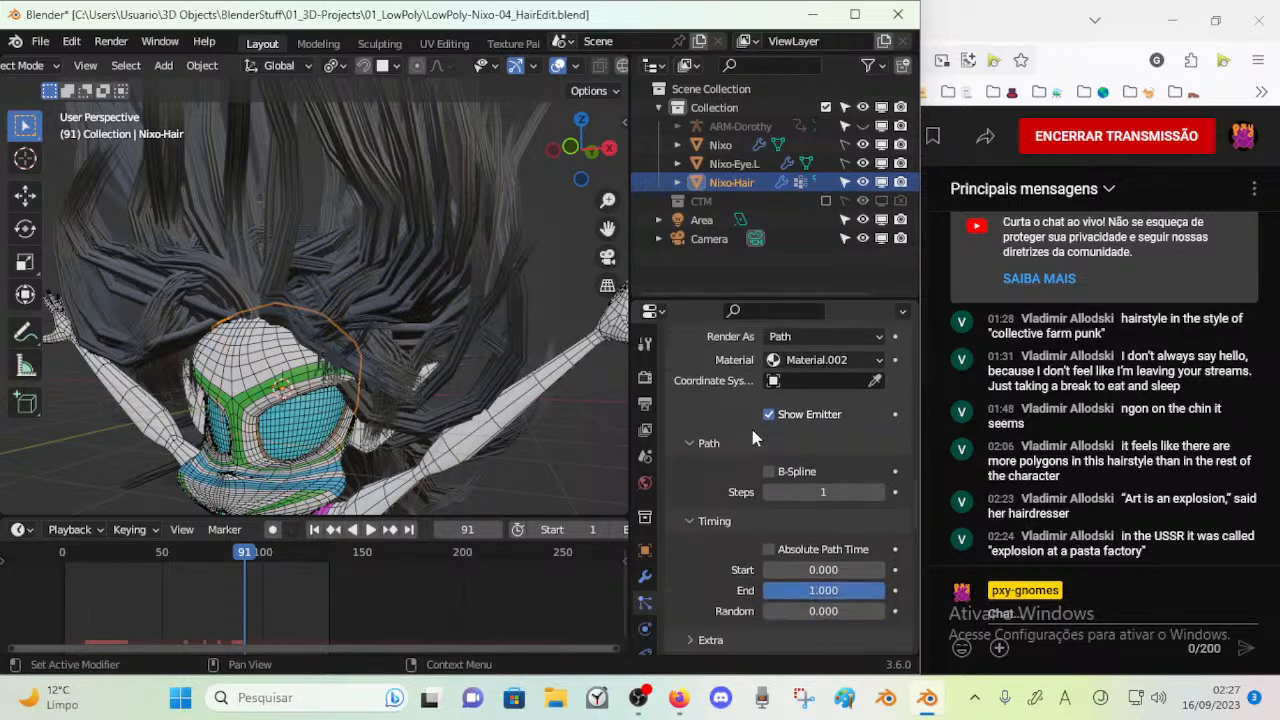
middle_drag(340, 360, 337, 305)
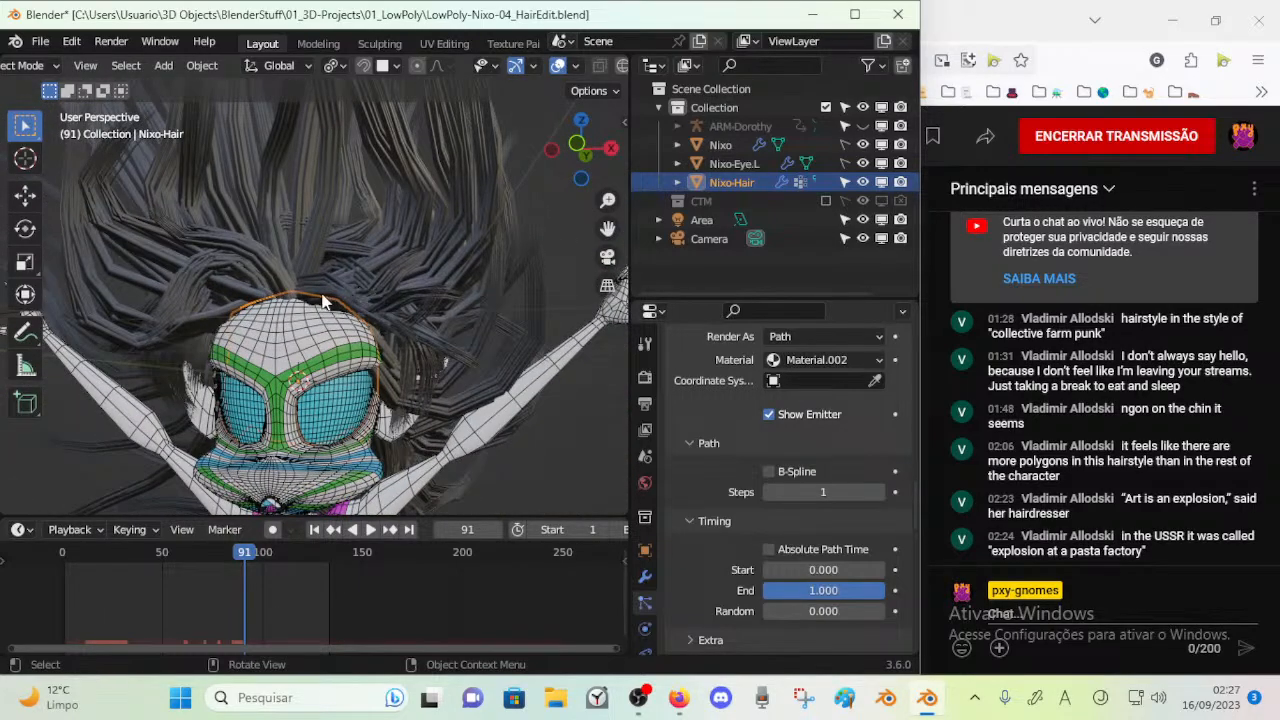
scroll(326, 303, up, 5)
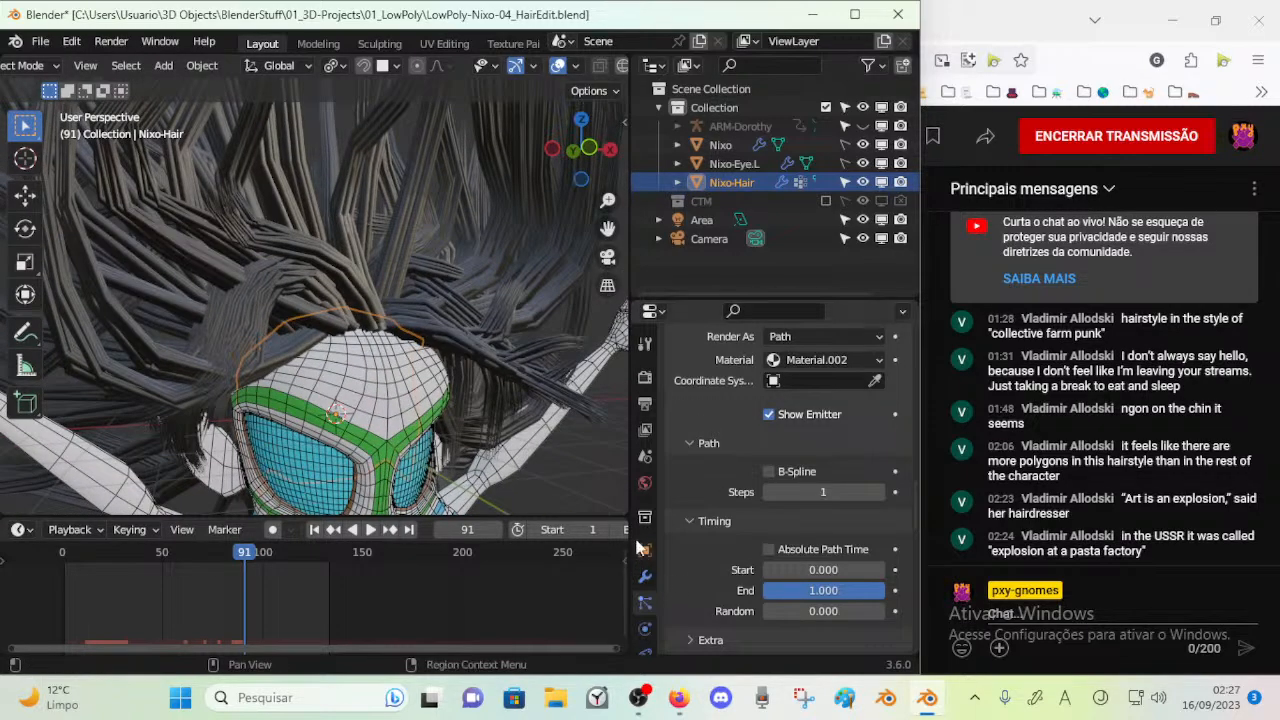
scroll(640, 548, down, 4)
middle_drag(440, 368, 364, 332)
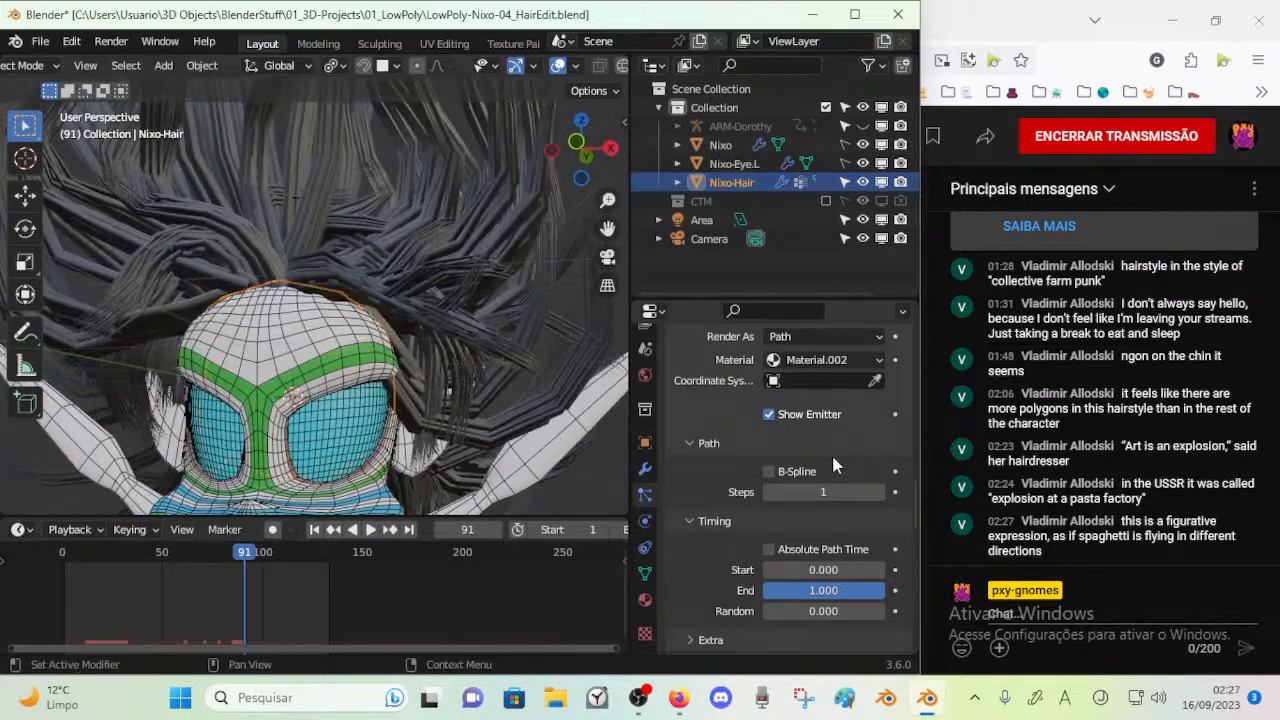
scroll(708, 468, down, 4)
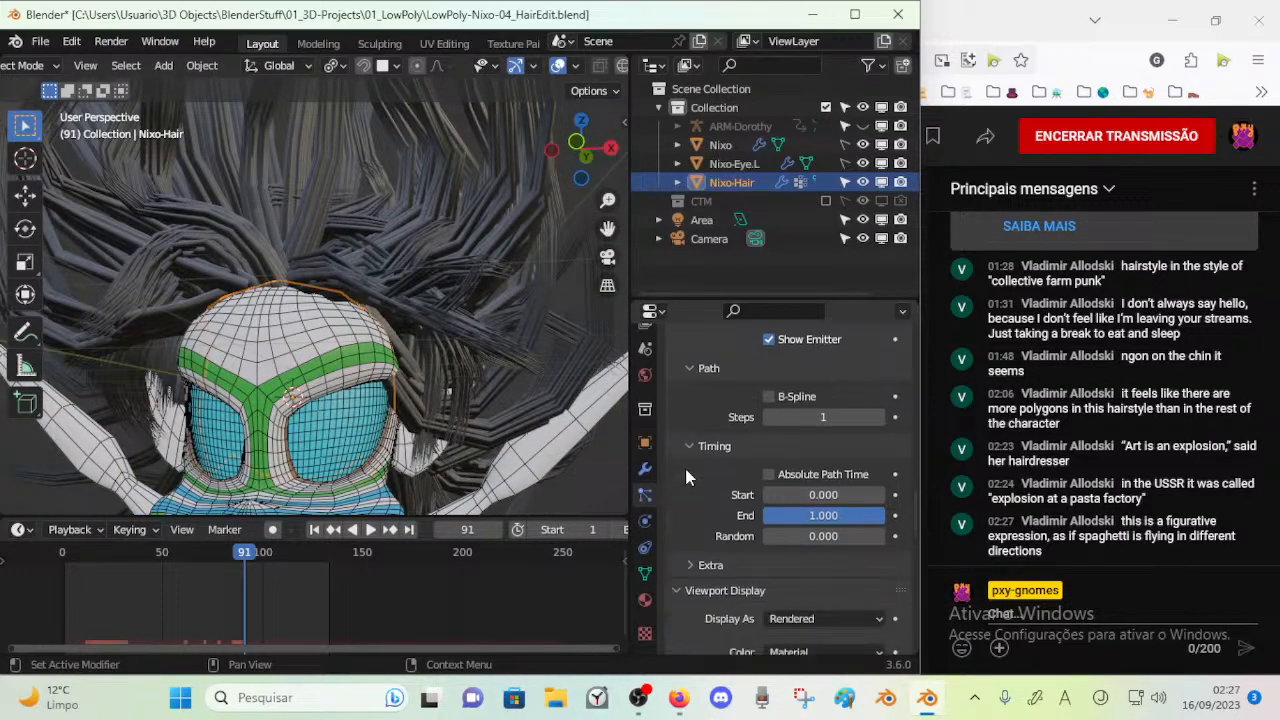
scroll(685, 468, down, 4)
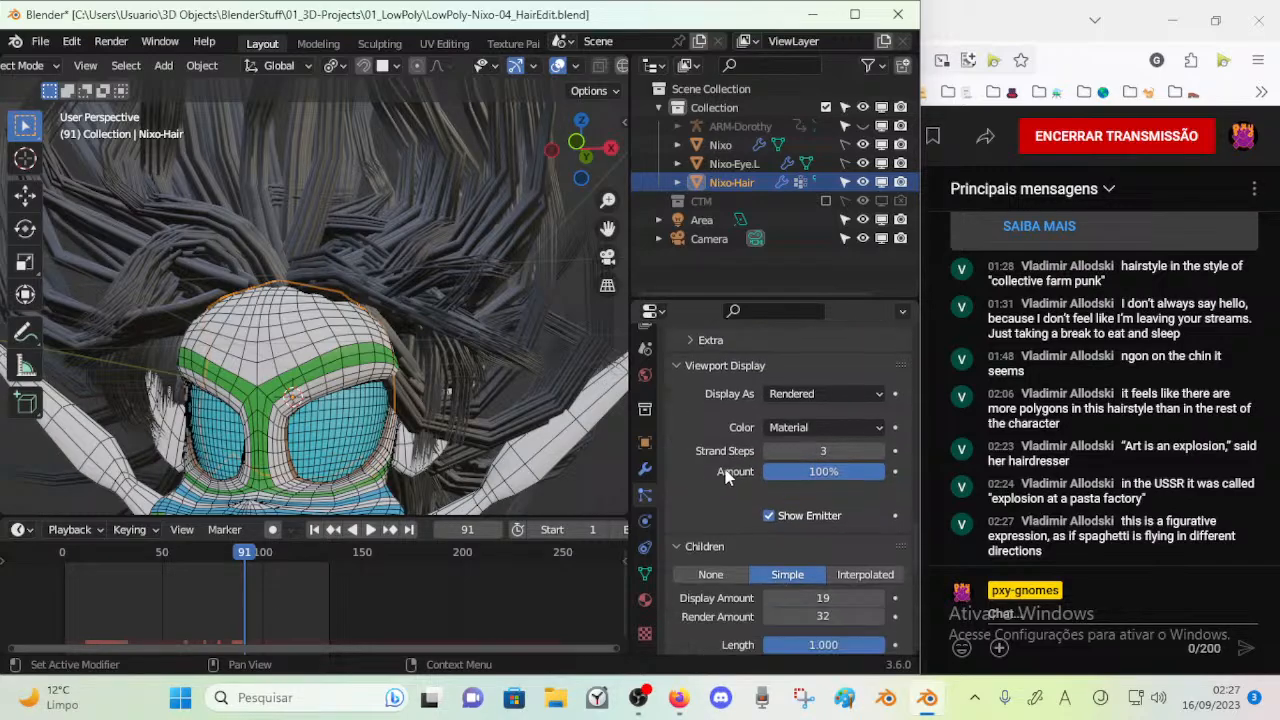
Open the material settings of Nixo-Hair and view the whole hairstyle from the front
middle_drag(463, 307, 410, 307)
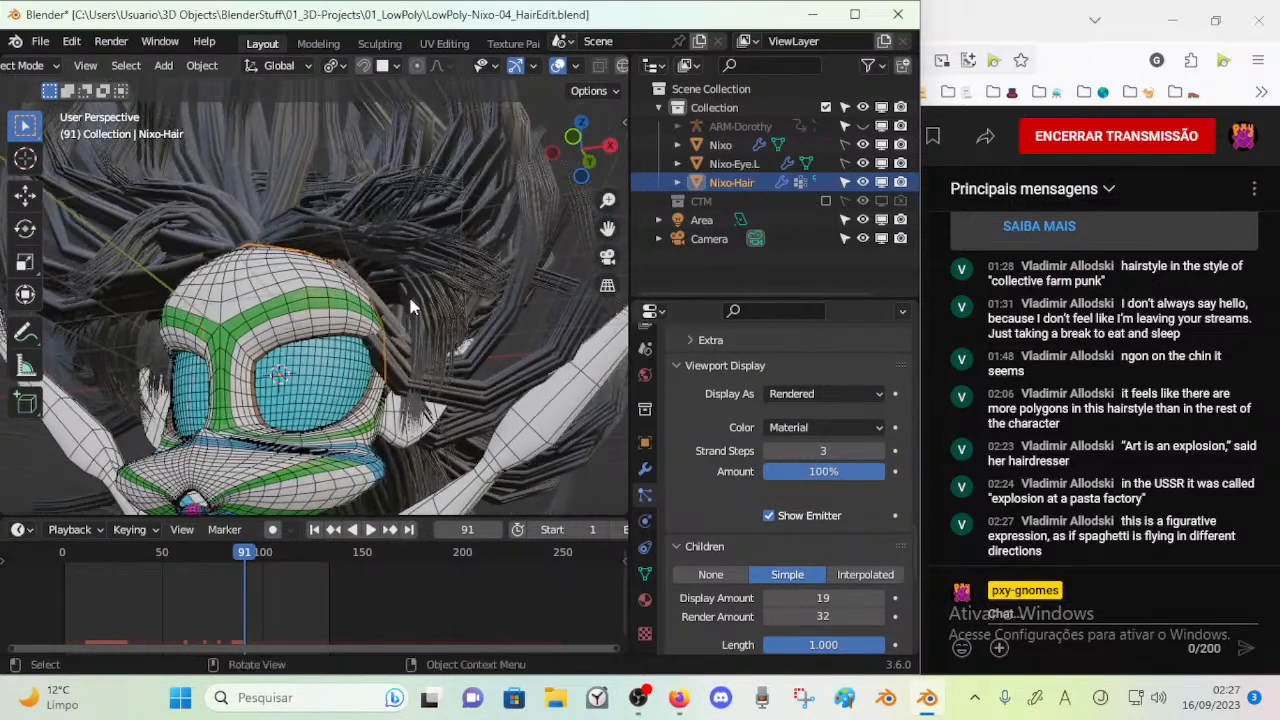
click(645, 599)
middle_drag(390, 440, 490, 438)
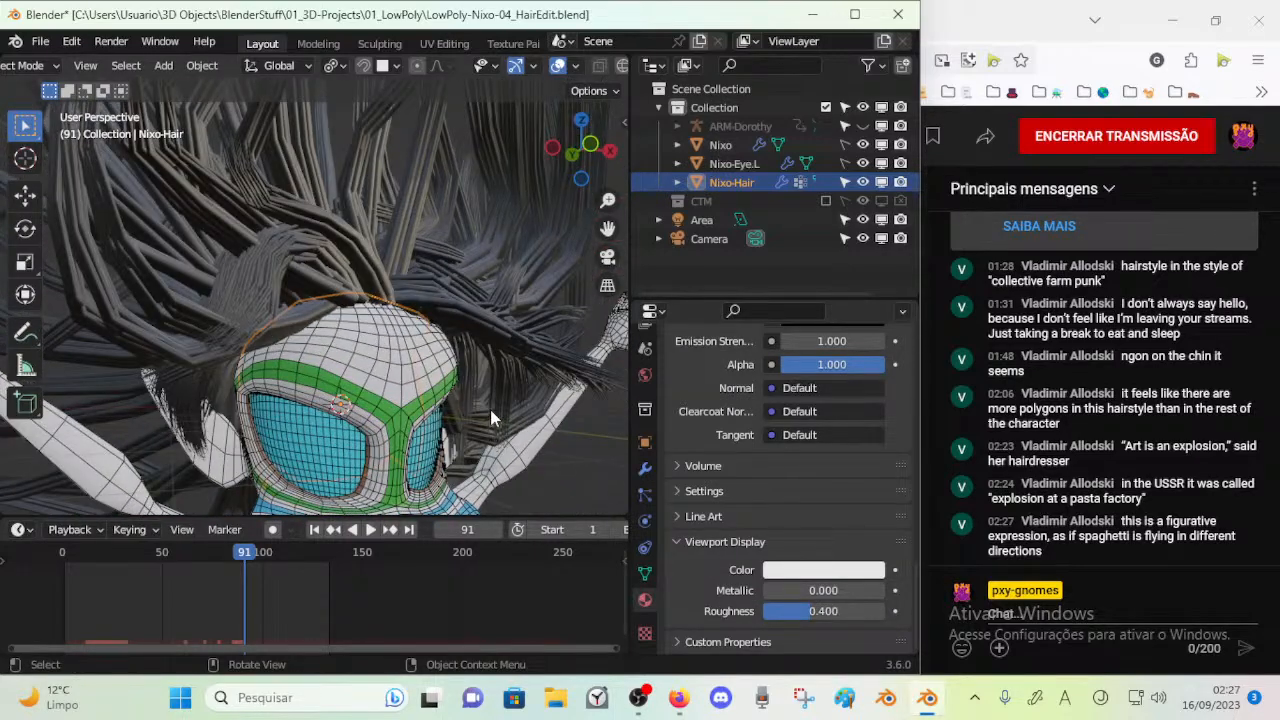
scroll(490, 417, down, 5)
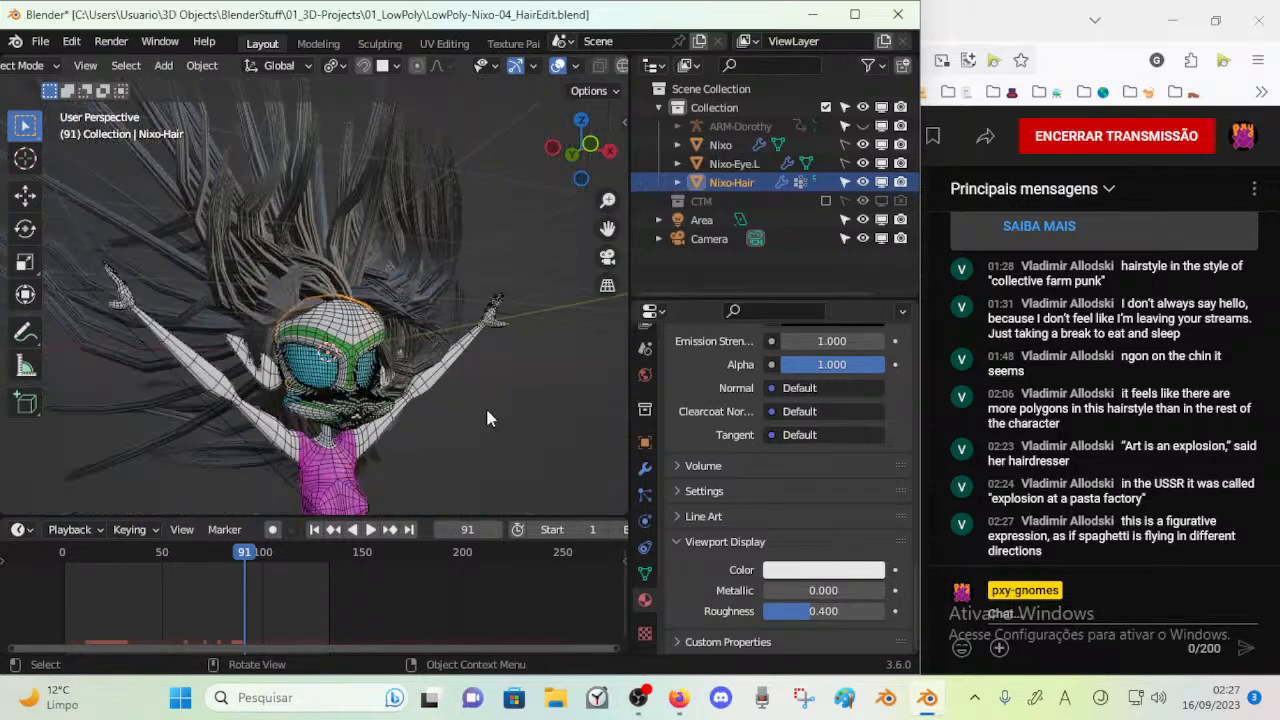
Inspect the raised hair from several angles and compare the character with Nixo-Hair hidden and shown
middle_drag(490, 417, 377, 417)
scroll(367, 344, up, 3)
middle_drag(367, 344, 260, 328)
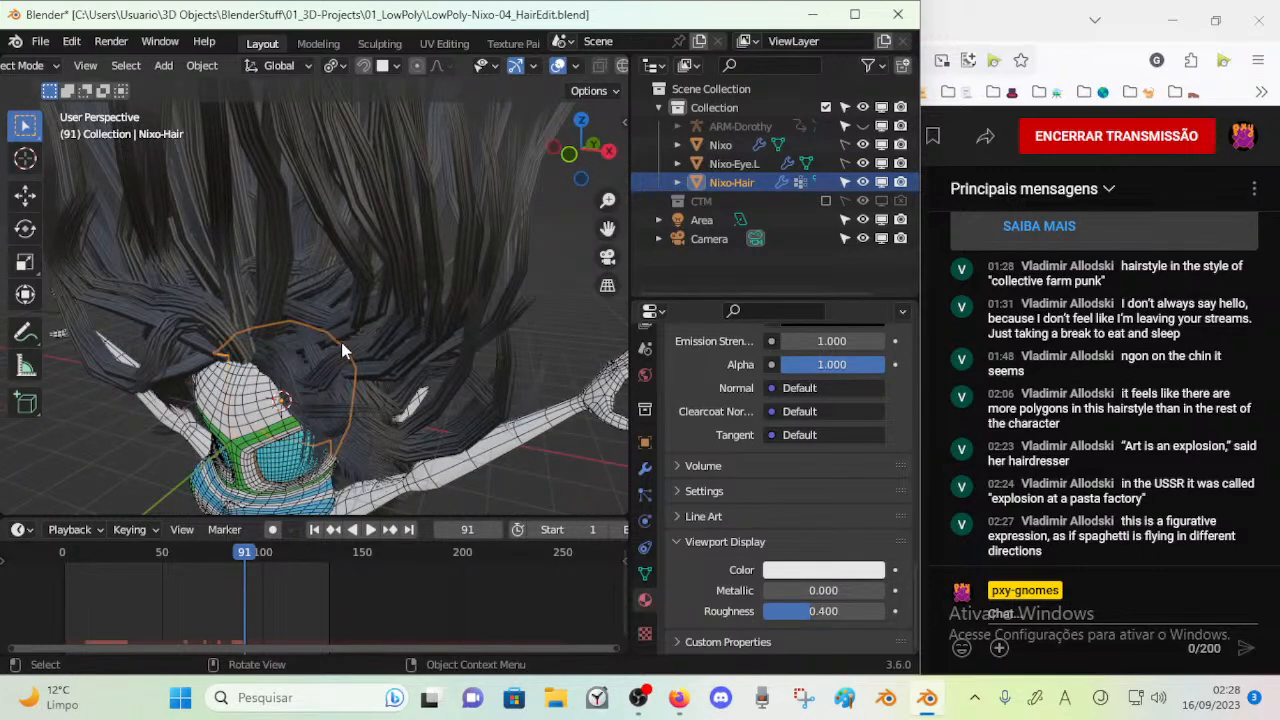
middle_drag(421, 350, 470, 323)
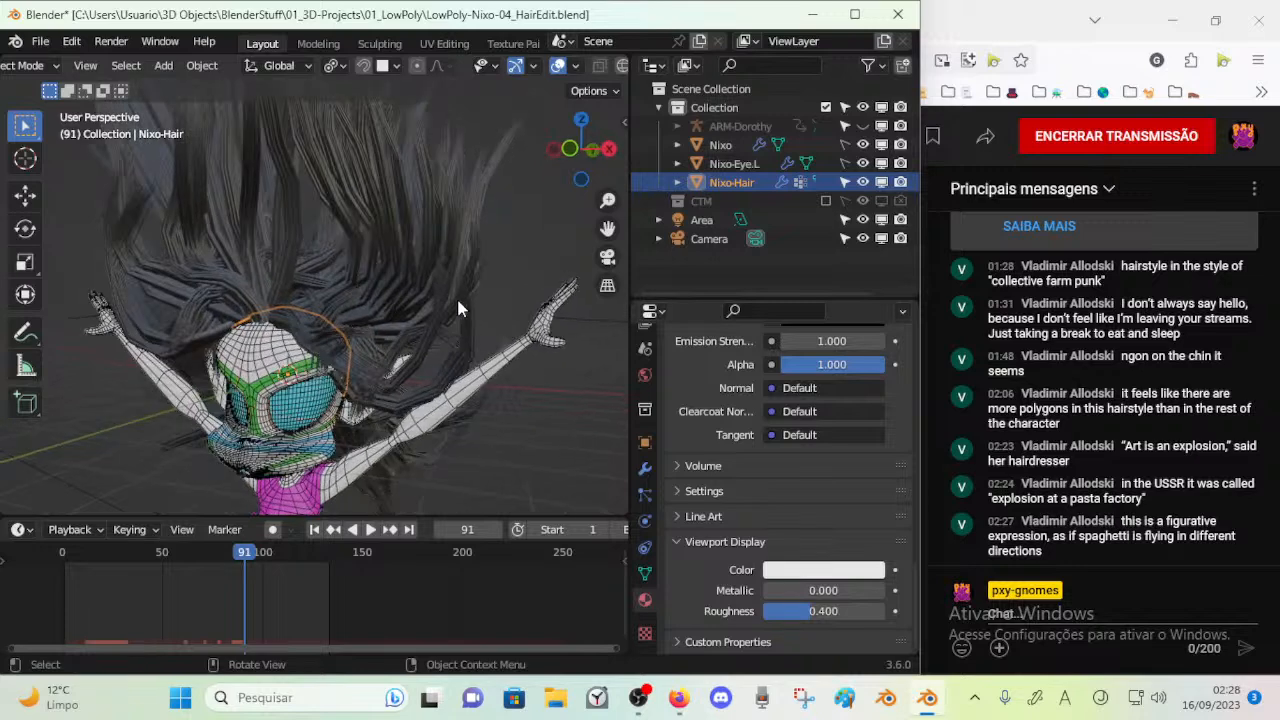
click(871, 182)
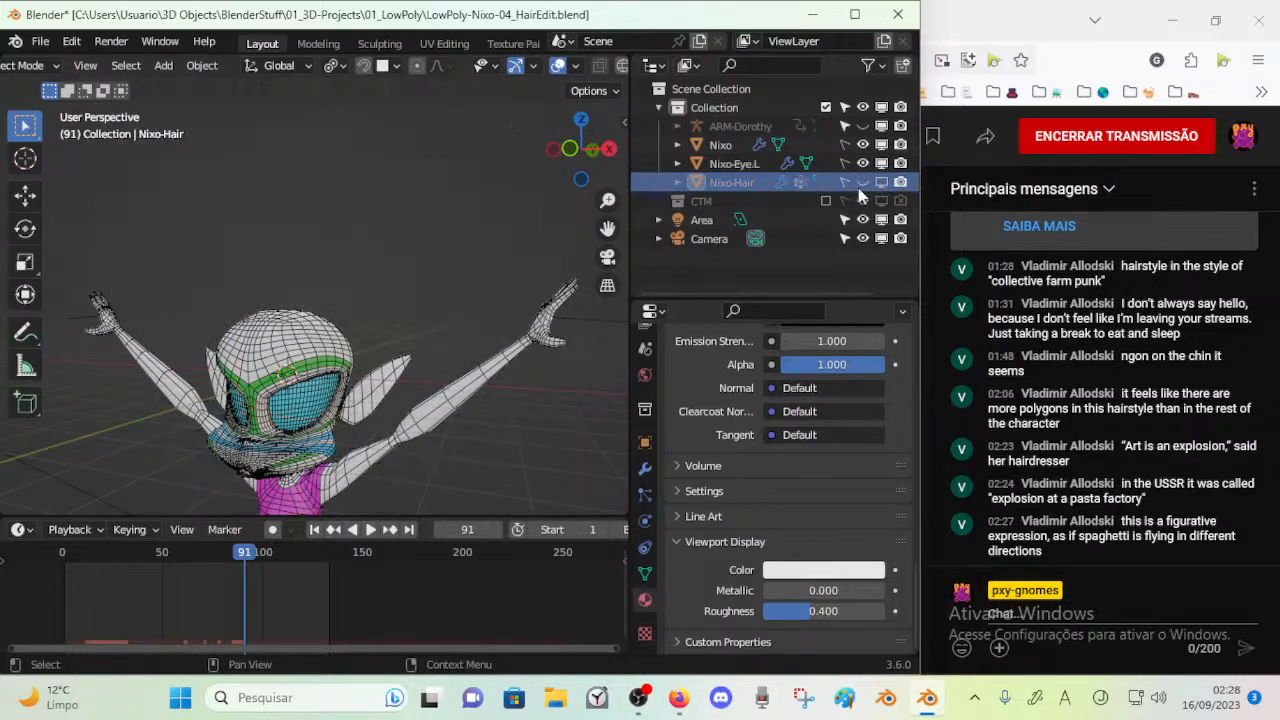
click(865, 183)
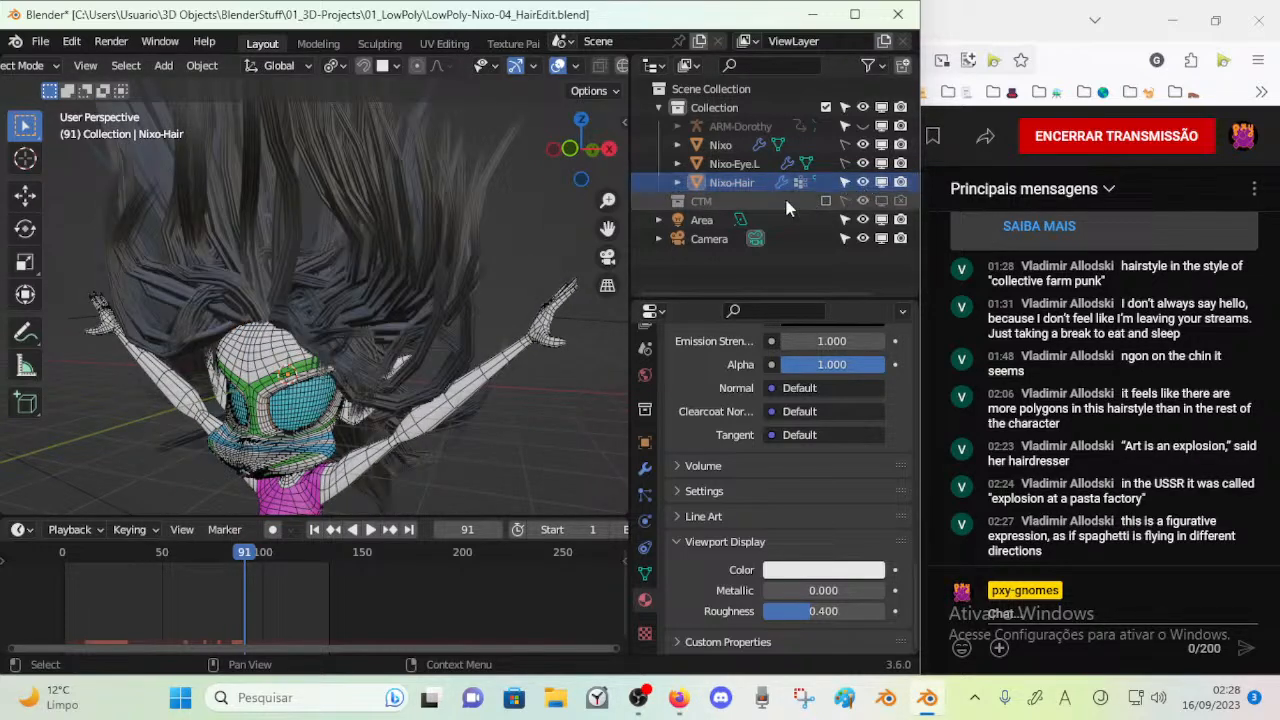
Delete the Nixo-Hair object and view the bald head from the front
click(732, 183)
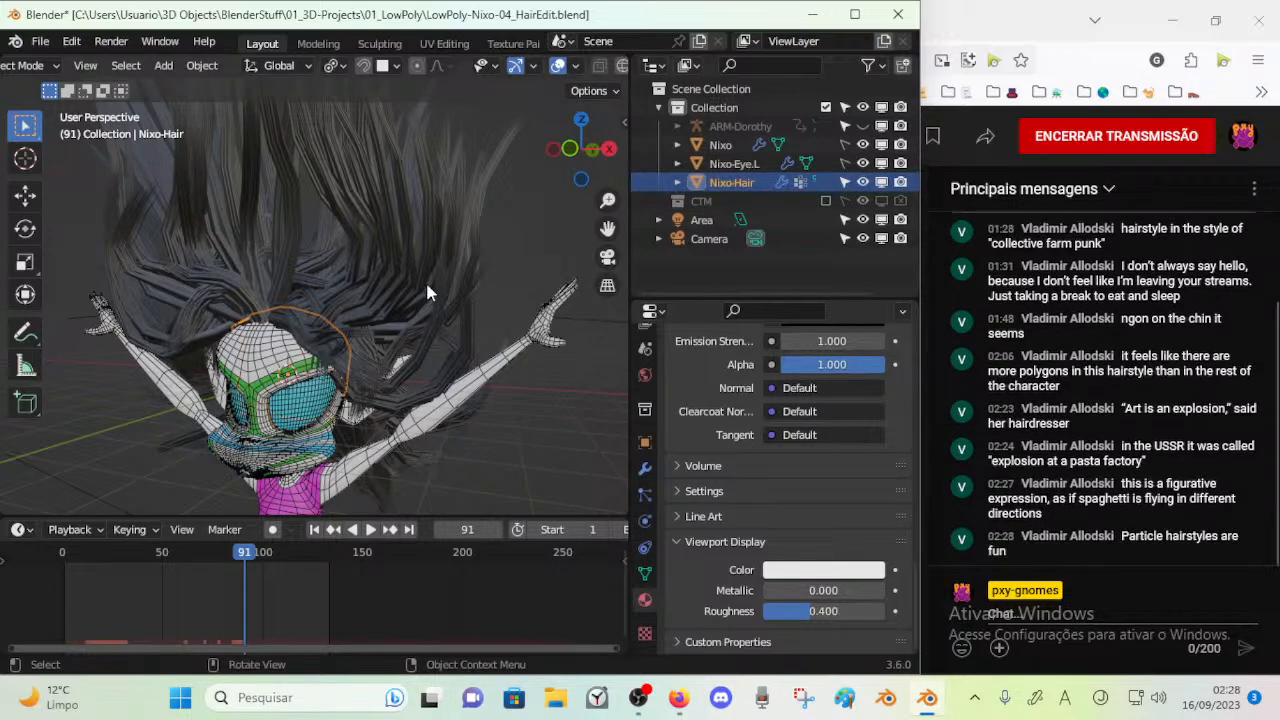
key(x)
click(374, 298)
middle_drag(373, 296, 194, 363)
scroll(281, 368, up, 2)
scroll(454, 363, up, 2)
middle_drag(281, 368, 297, 332)
Hide the annotation layers Note.002, Note and Note.001
key(n)
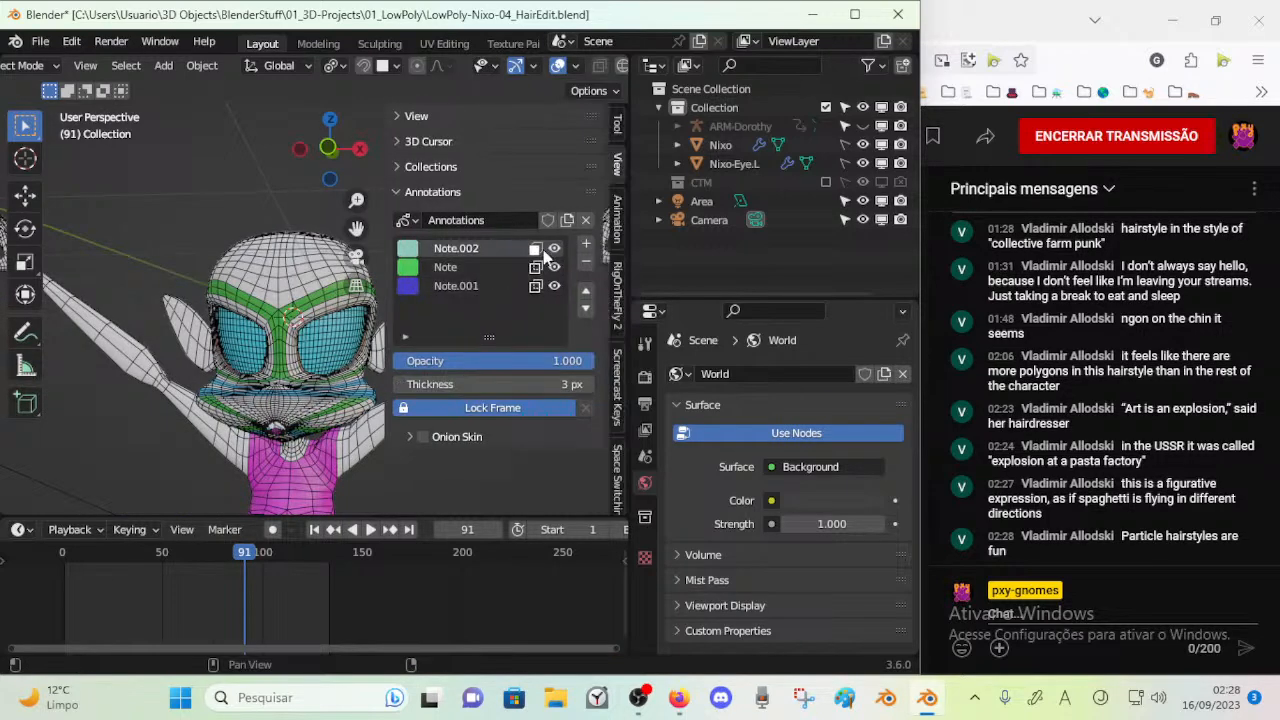
key(n)
key(n)
key(n)
key(n)
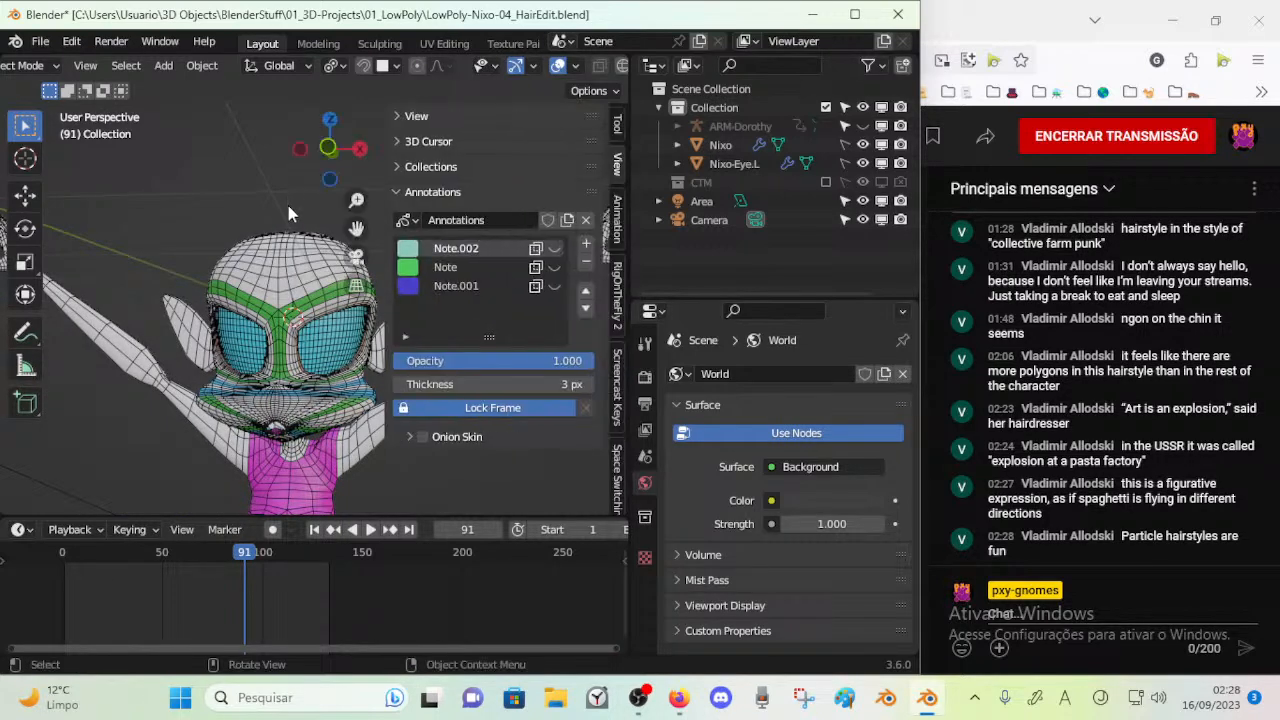
key(n)
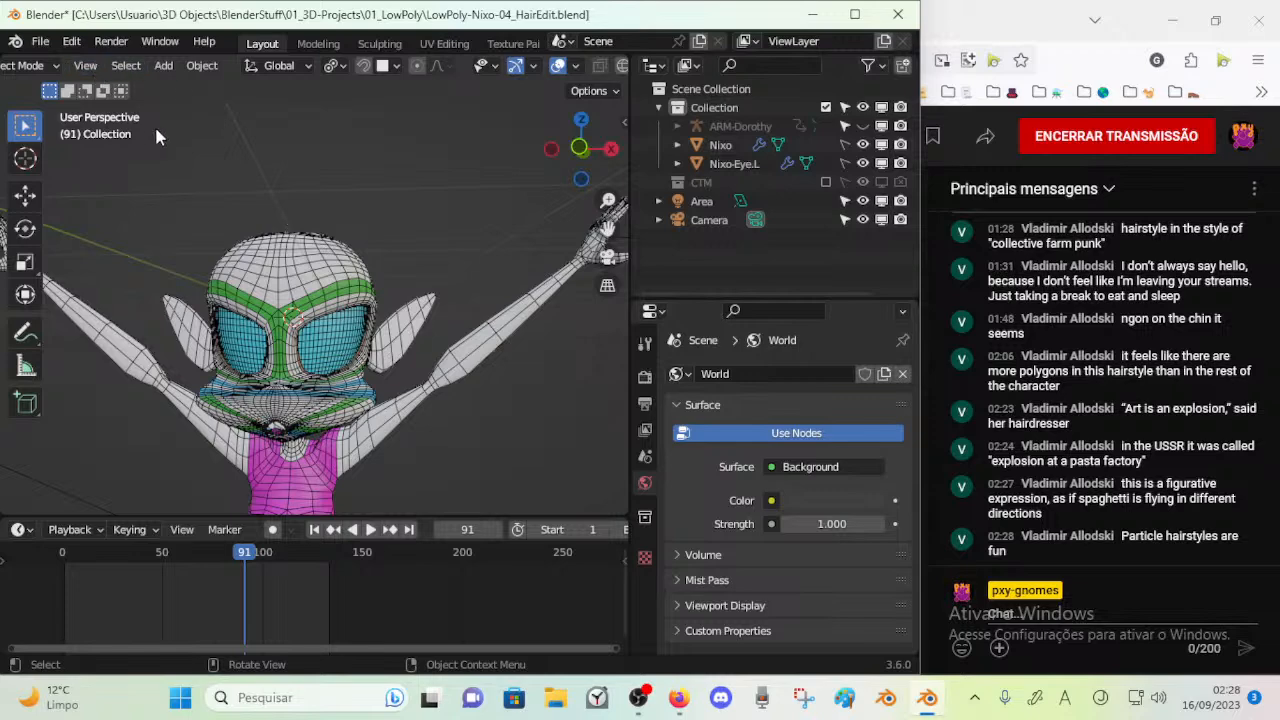
Remove the Note.002 annotation layer and save the file
click(40, 41)
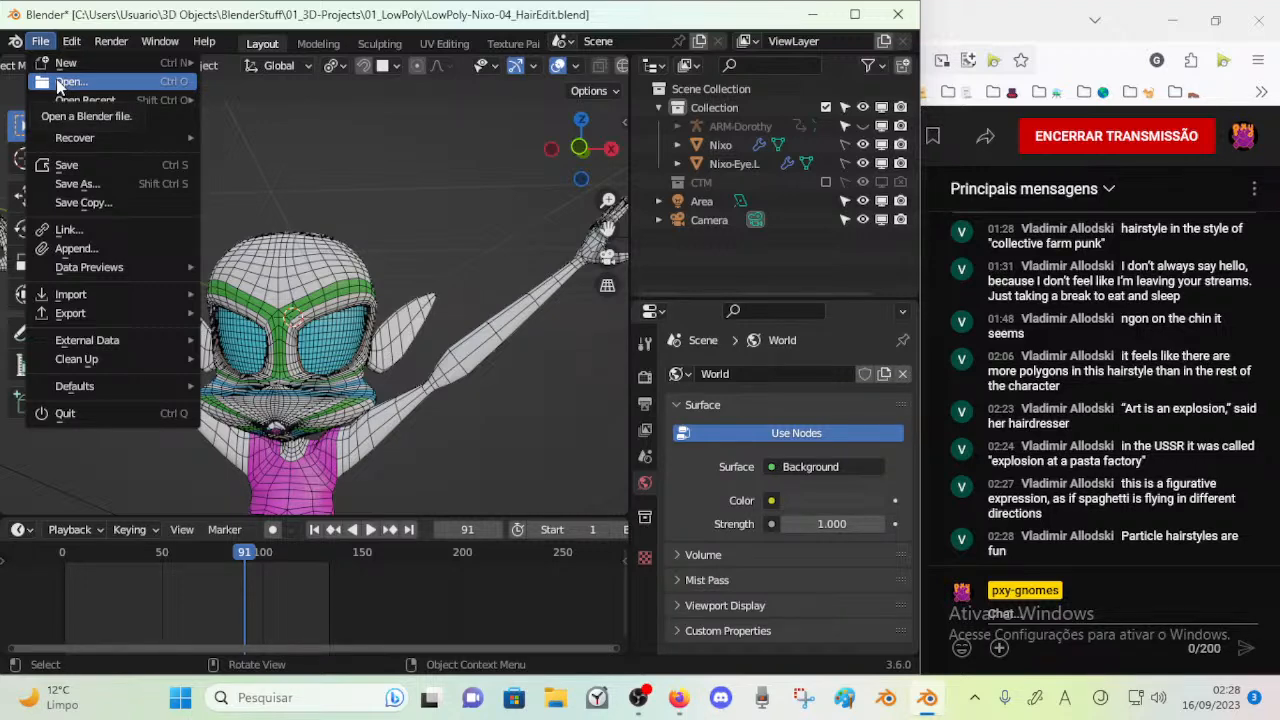
key(Escape)
key(n)
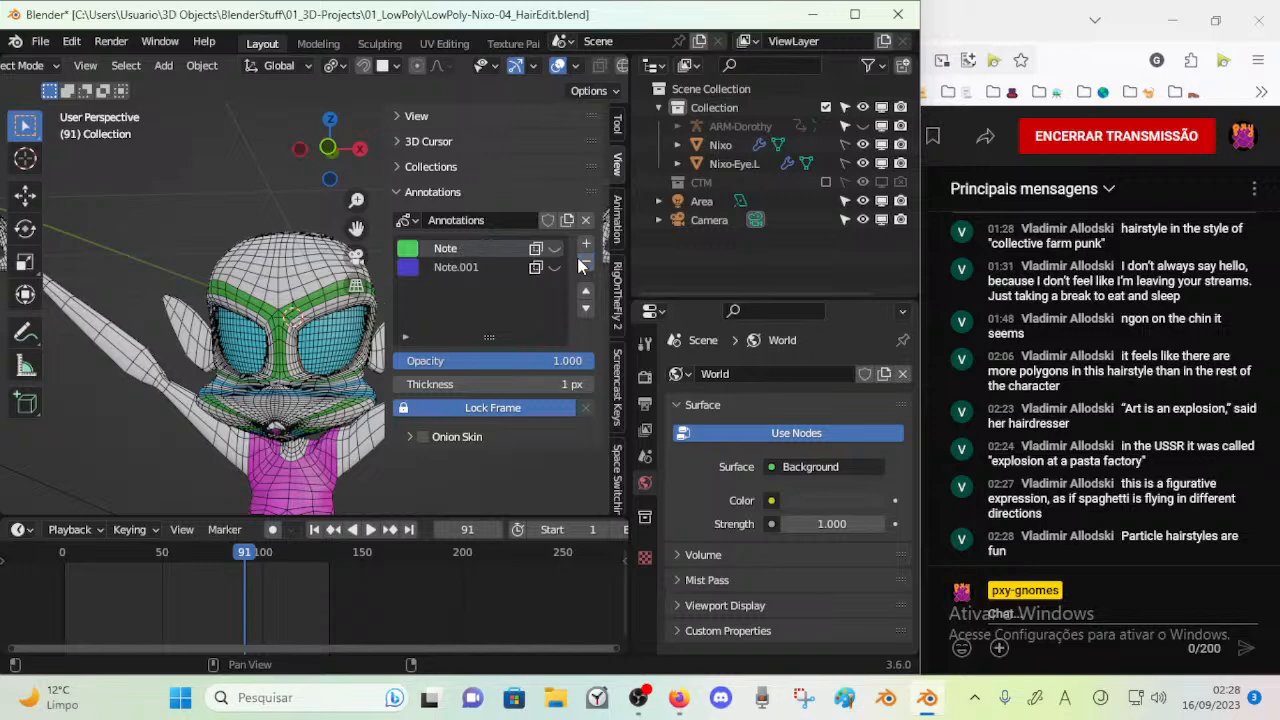
key(n)
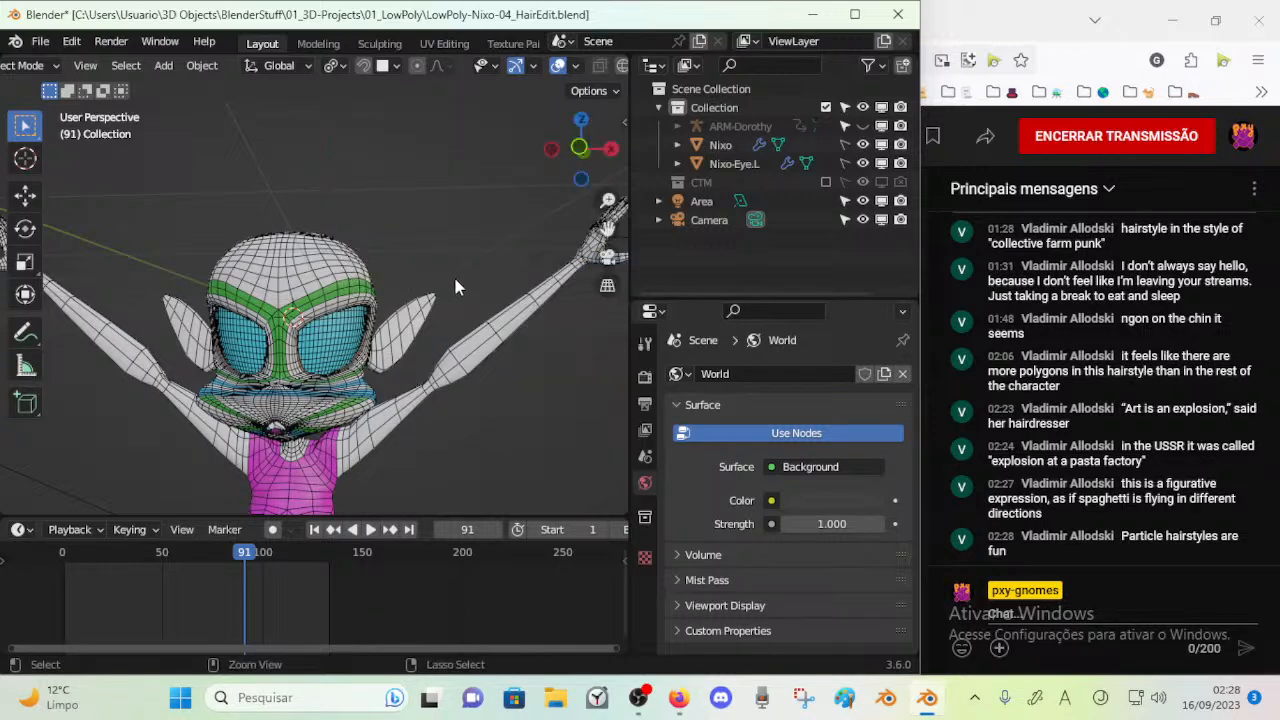
key(ctrl+s)
Open LowPoly-Nixo-01.blend and switch the character to Object Mode
click(40, 42)
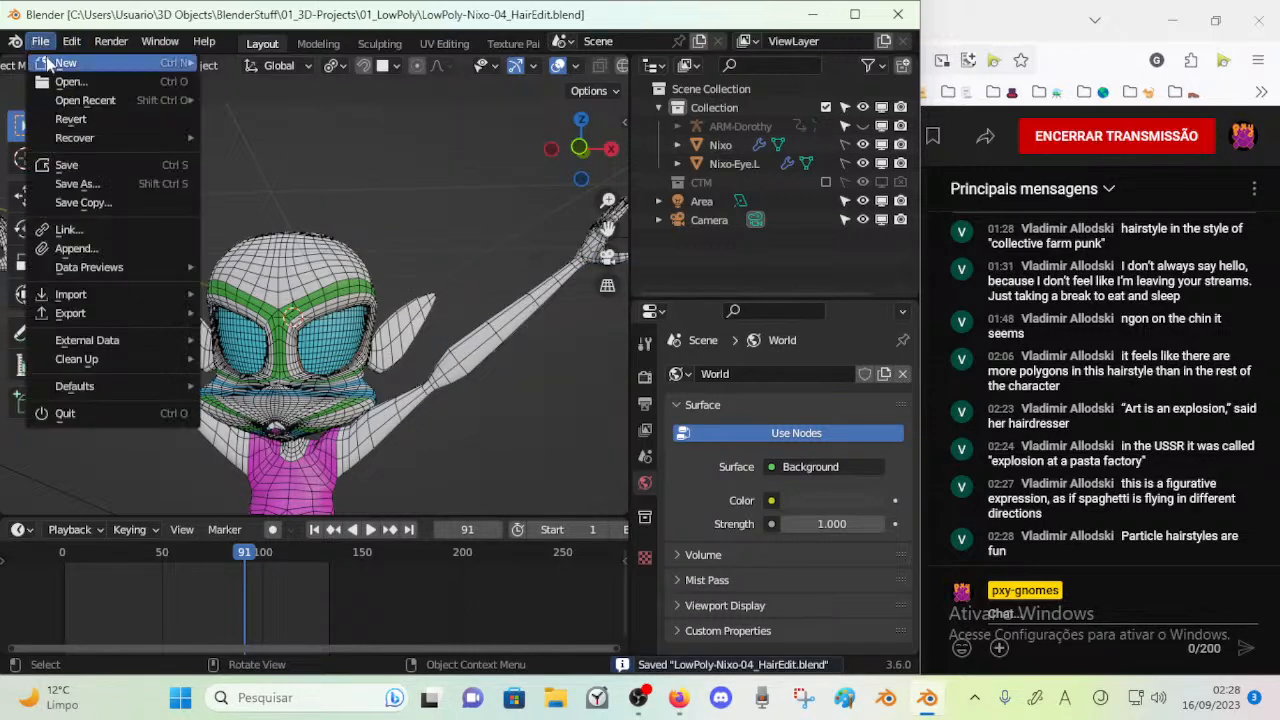
click(68, 81)
double_click(330, 238)
scroll(425, 334, down, 6)
middle_drag(423, 334, 441, 470)
key(ctrl+Tab)
click(285, 382)
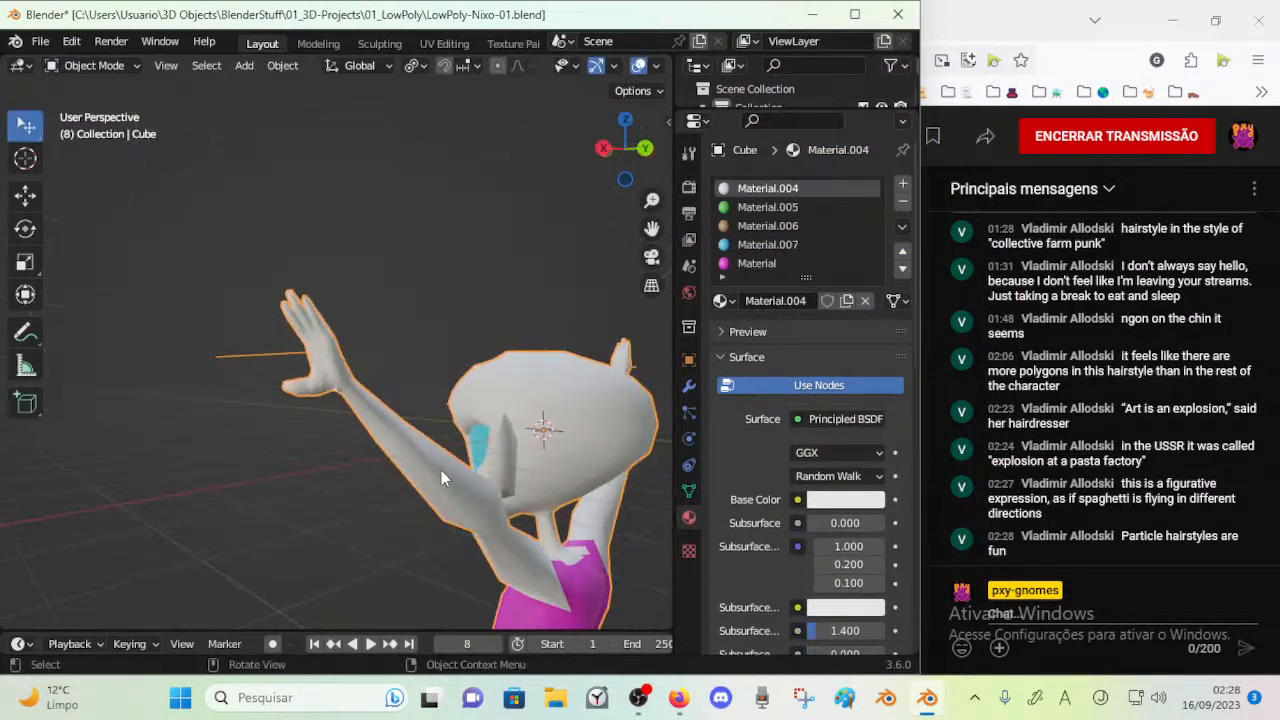
Display the annotation layers over the character's front view and scrub the timeline to frame 0
key(KP_1)
key(n)
drag(596, 250, 598, 296)
scroll(371, 375, down, 5)
key(n)
shift+middle_drag(365, 420, 437, 382)
key(n)
mouse_move(277, 632)
mouse_down()
mouse_move(277, 551)
mouse_move(277, 570)
mouse_up()
drag(83, 607, 58, 600)
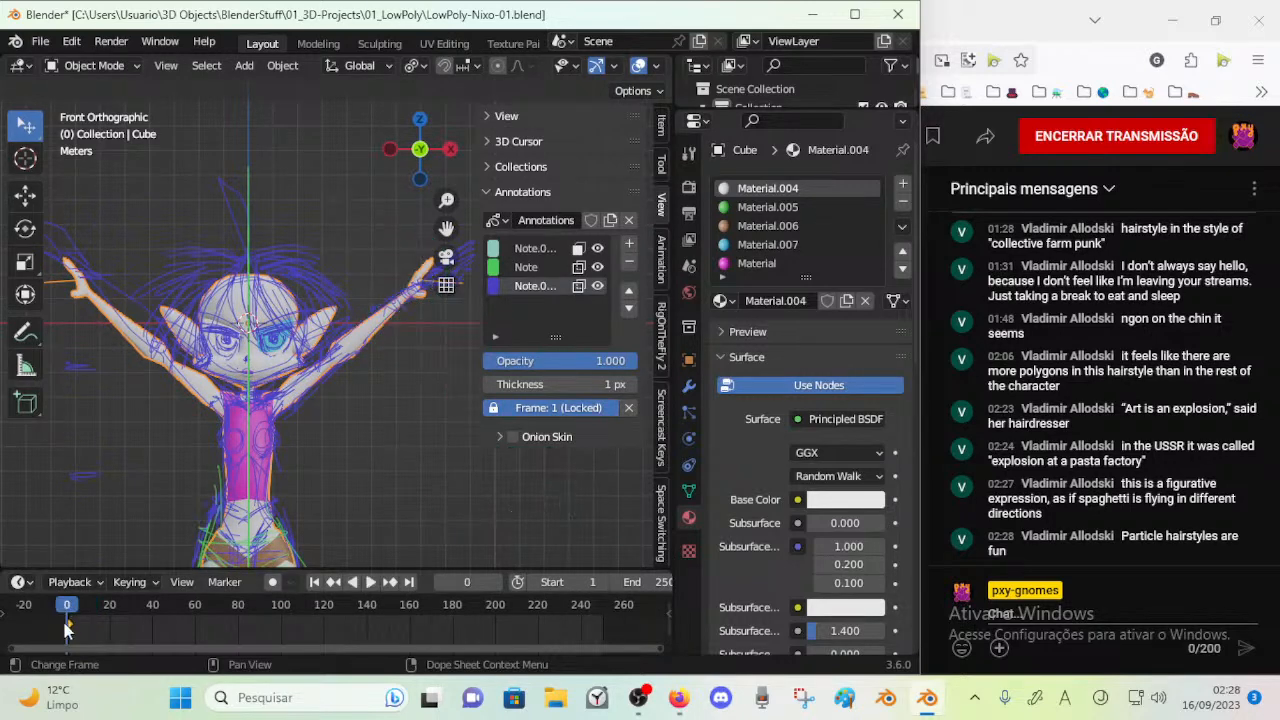
Play and scrub the first frames, unlock the blue annotation layer's frame and stop at frame 1
key(space)
drag(80, 606, 72, 609)
key(space)
click(545, 409)
click(57, 612)
key(space)
drag(57, 612, 70, 618)
click(545, 408)
key(space)
click(556, 409)
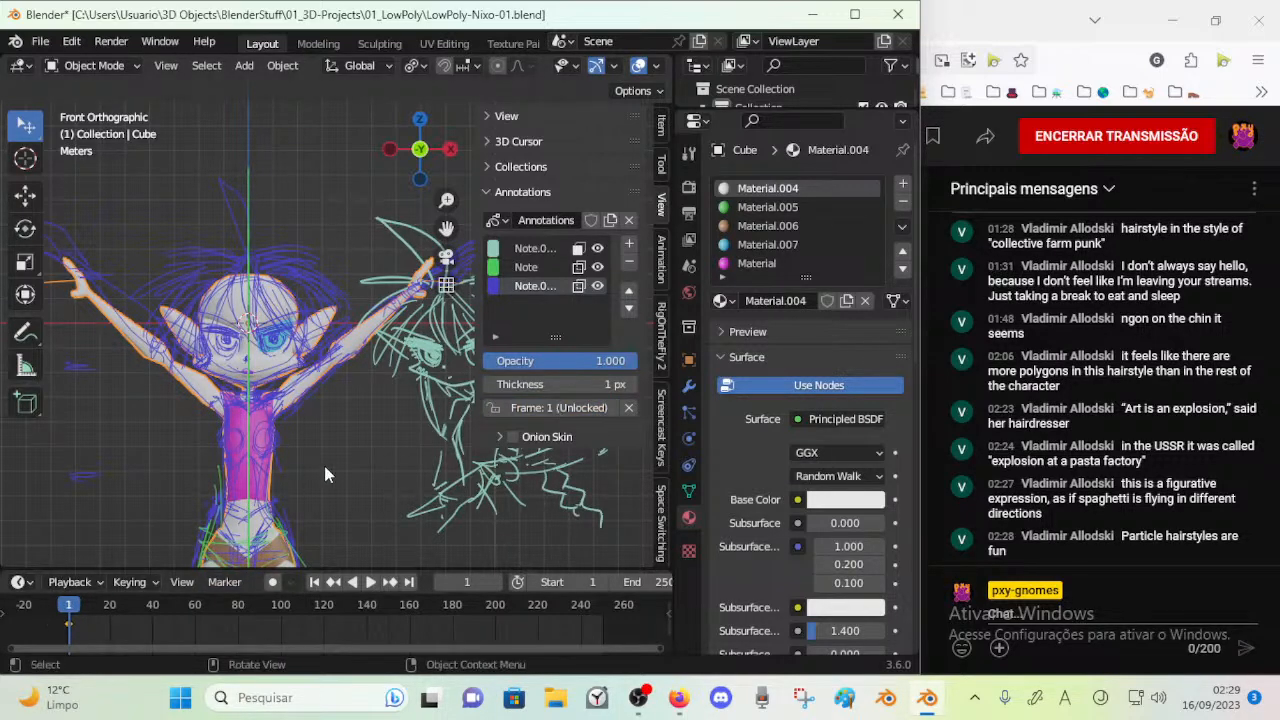
Enlarge the outliner and examine the objects in Collection alongside the three annotation layers
click(541, 248)
drag(750, 112, 750, 294)
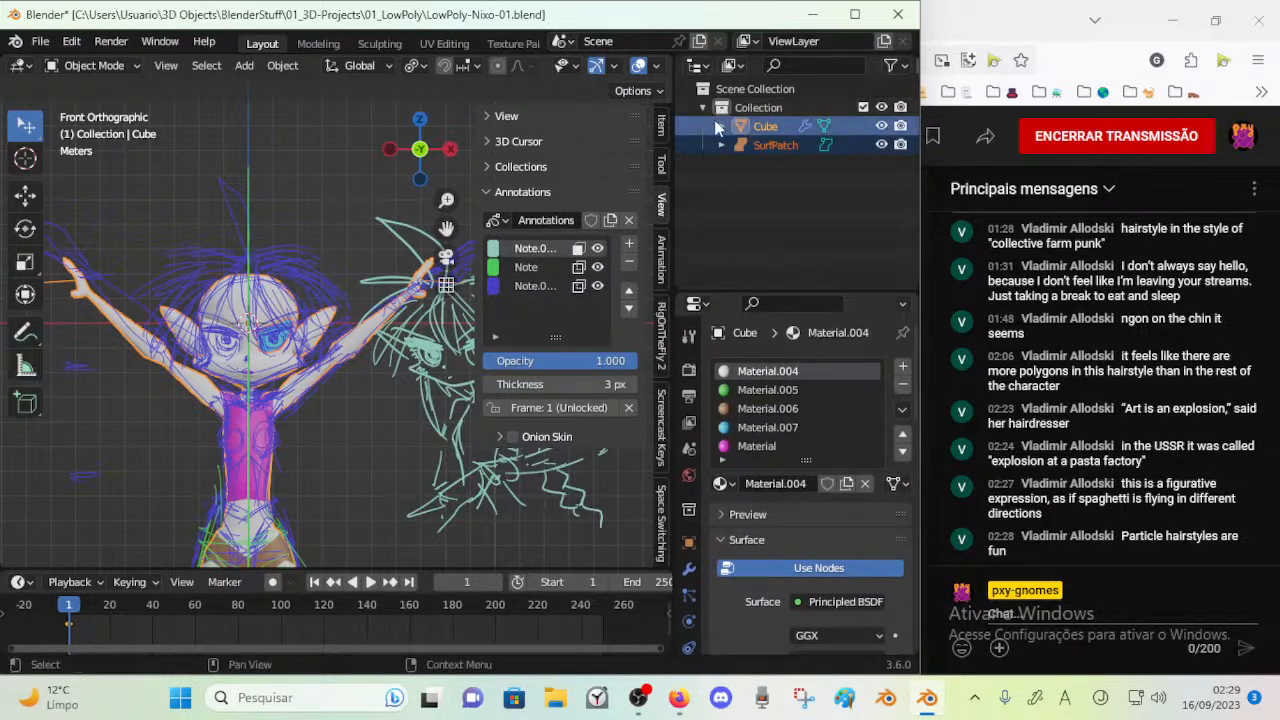
click(718, 127)
click(703, 108)
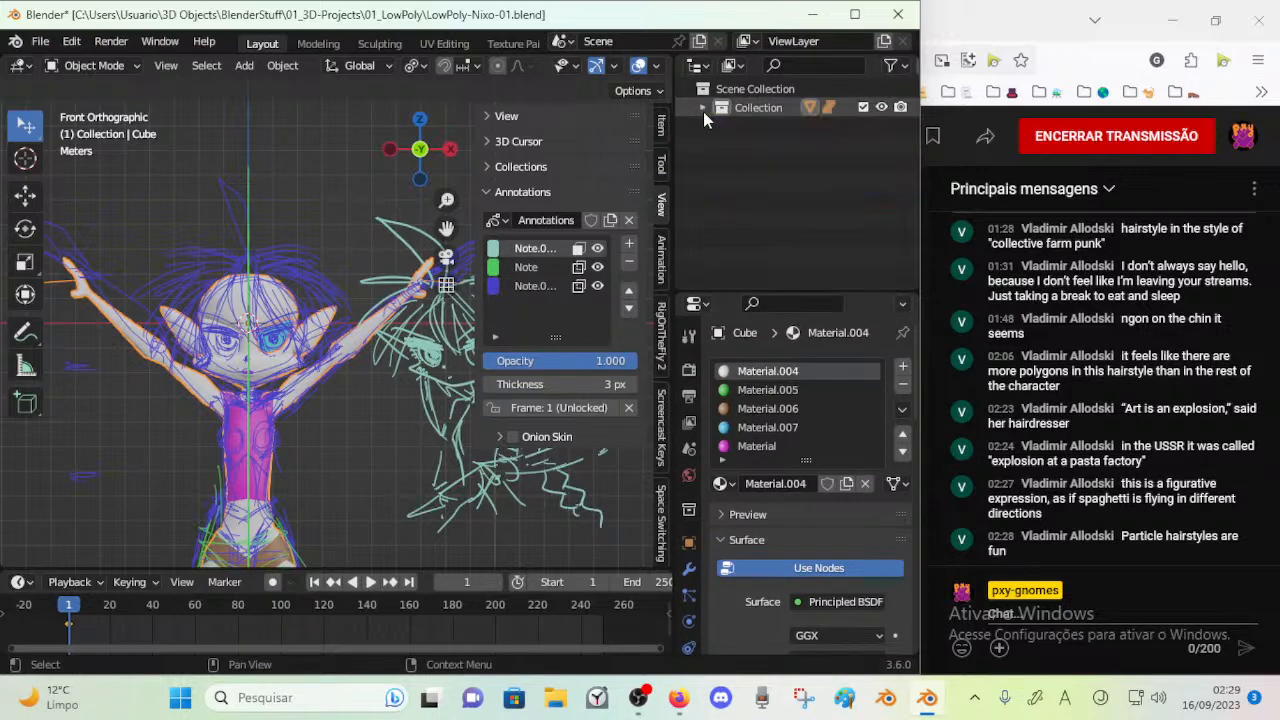
click(703, 108)
click(539, 269)
click(535, 286)
click(535, 267)
Deselect all objects, make the teal annotation layer active and search the commands for "convert"
click(282, 66)
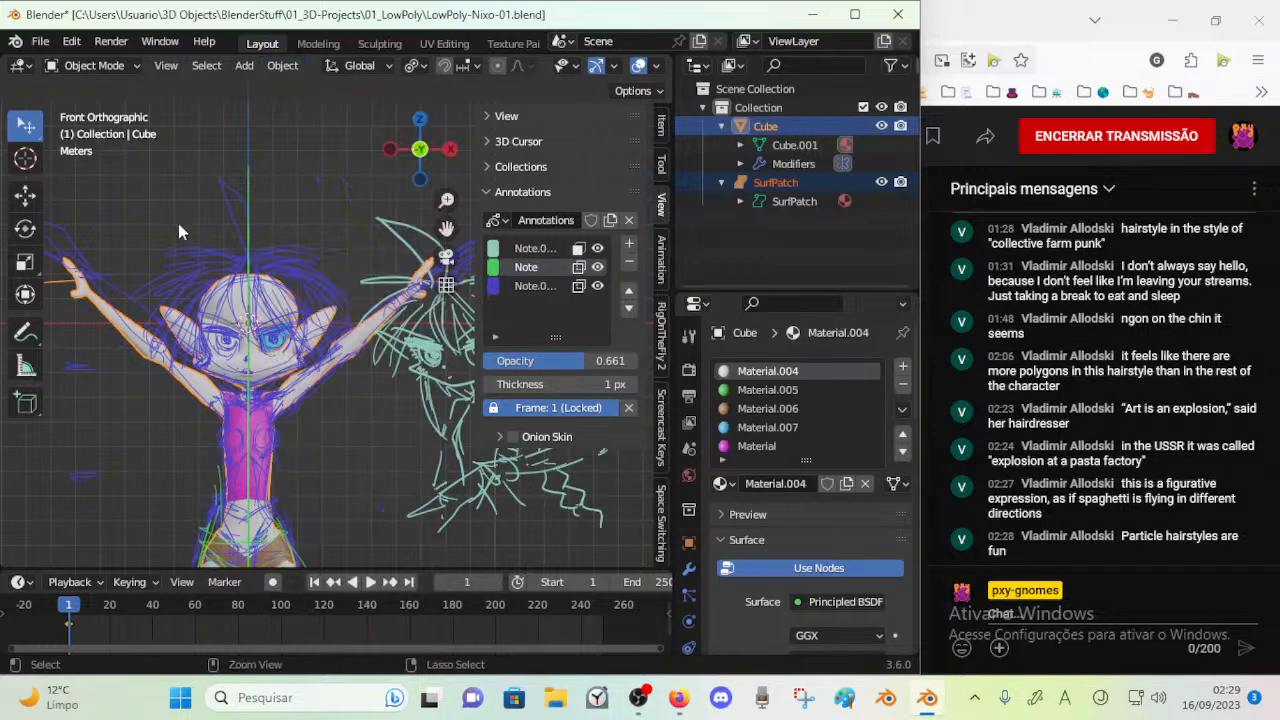
click(291, 229)
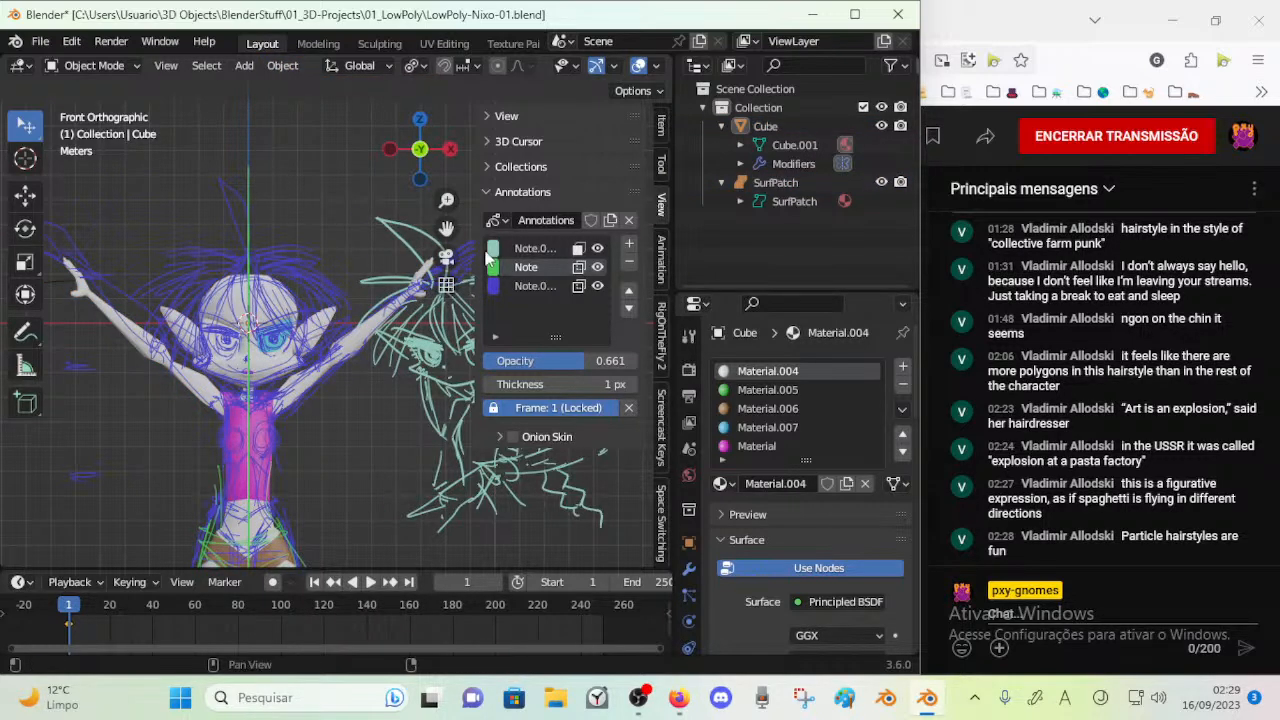
click(530, 248)
click(283, 66)
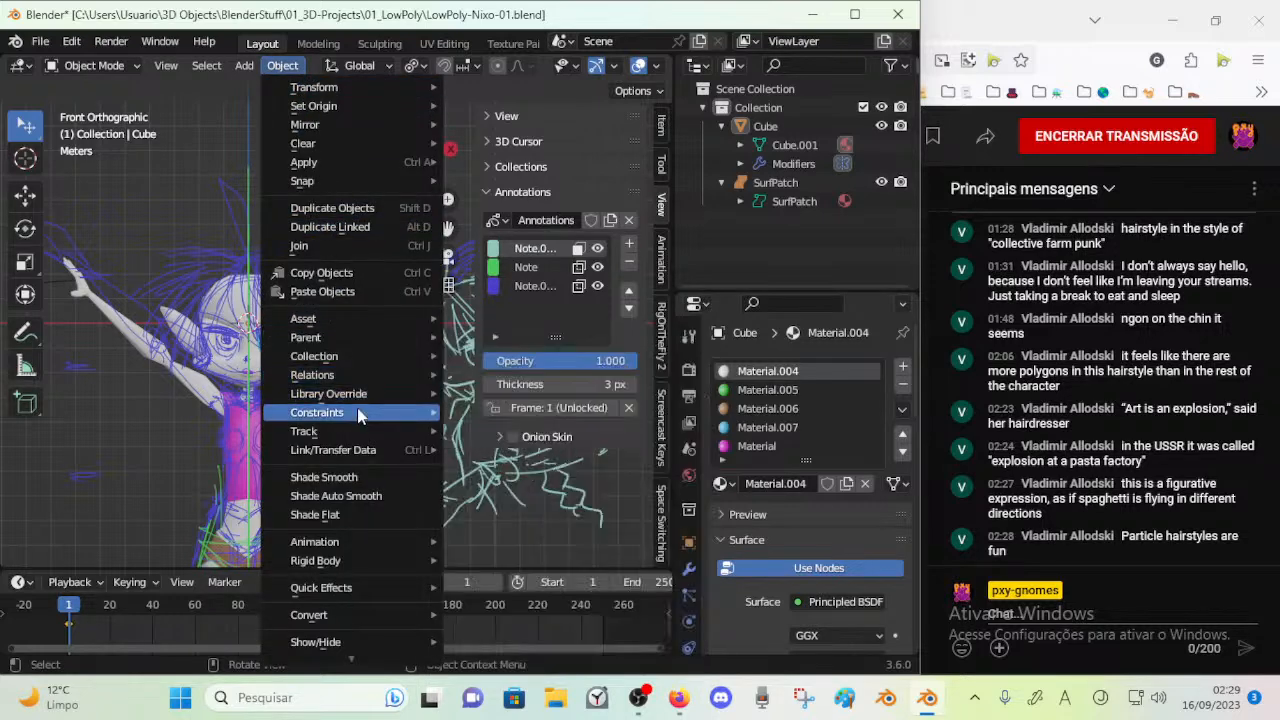
key(F3)
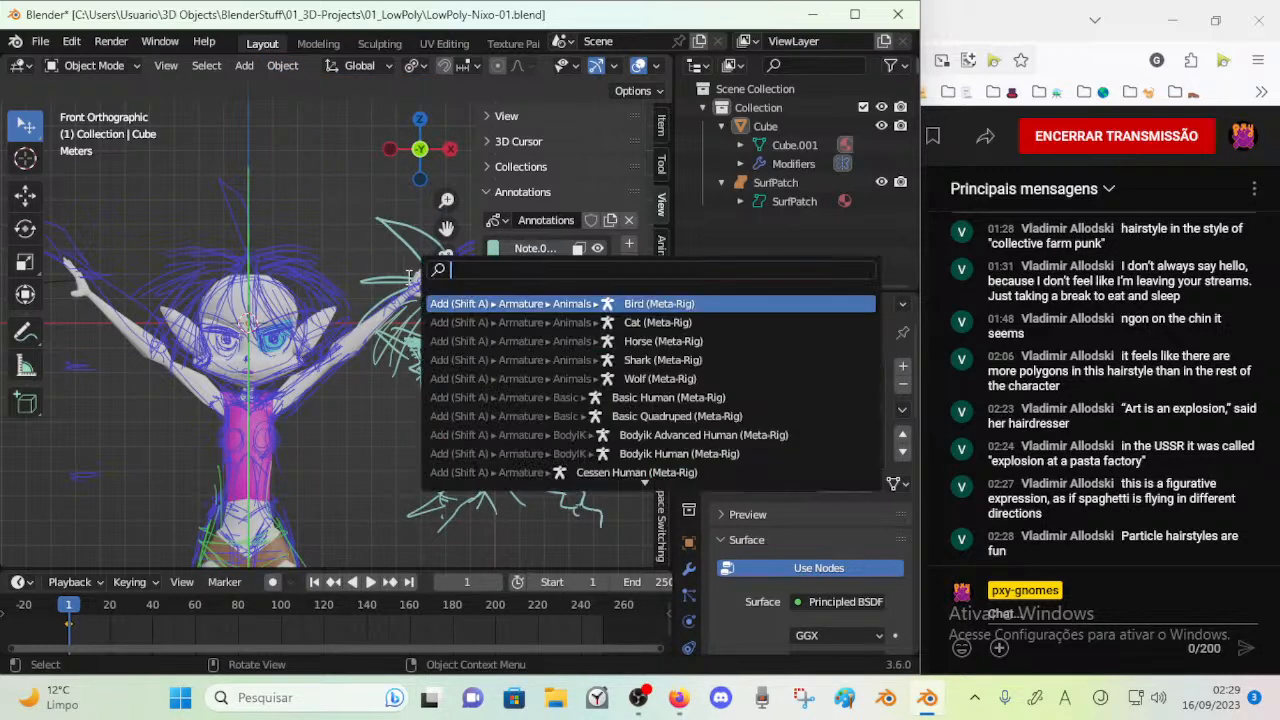
text(convert)
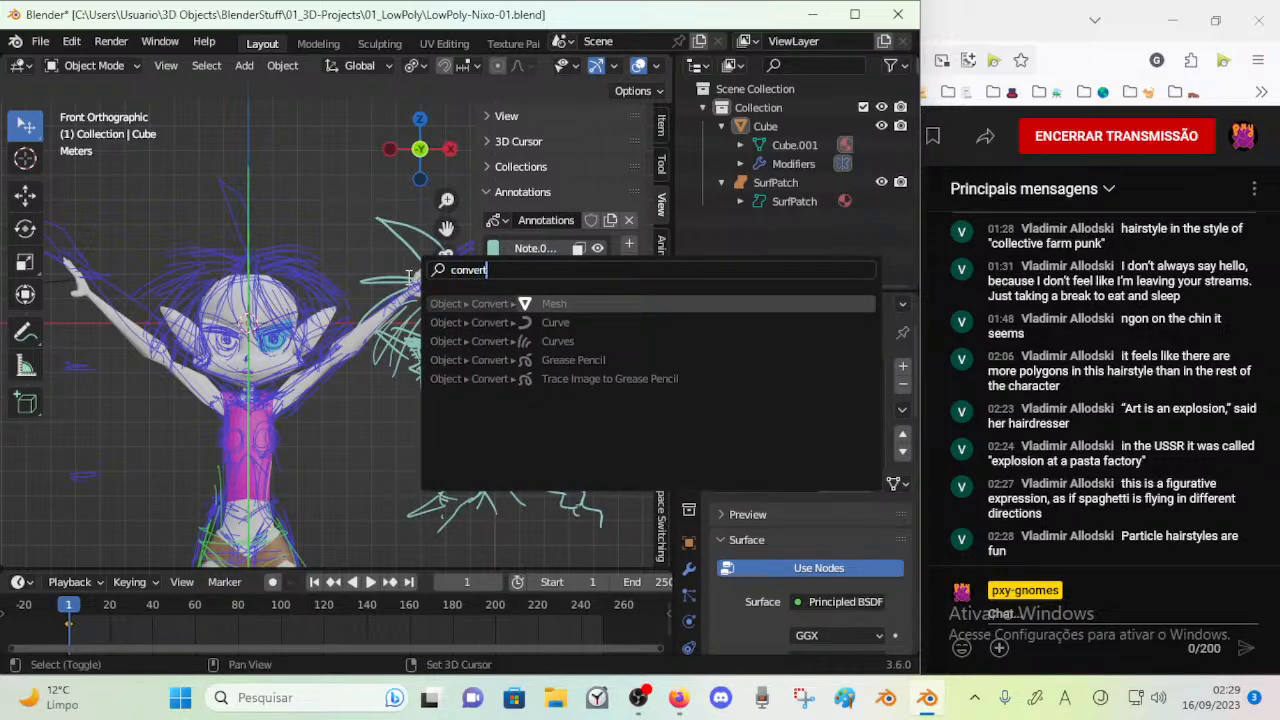
Search the commands for "annota", repeat the search for "convert" and check the teal annotation layer for options
key(ctrl+a)
text(annota)
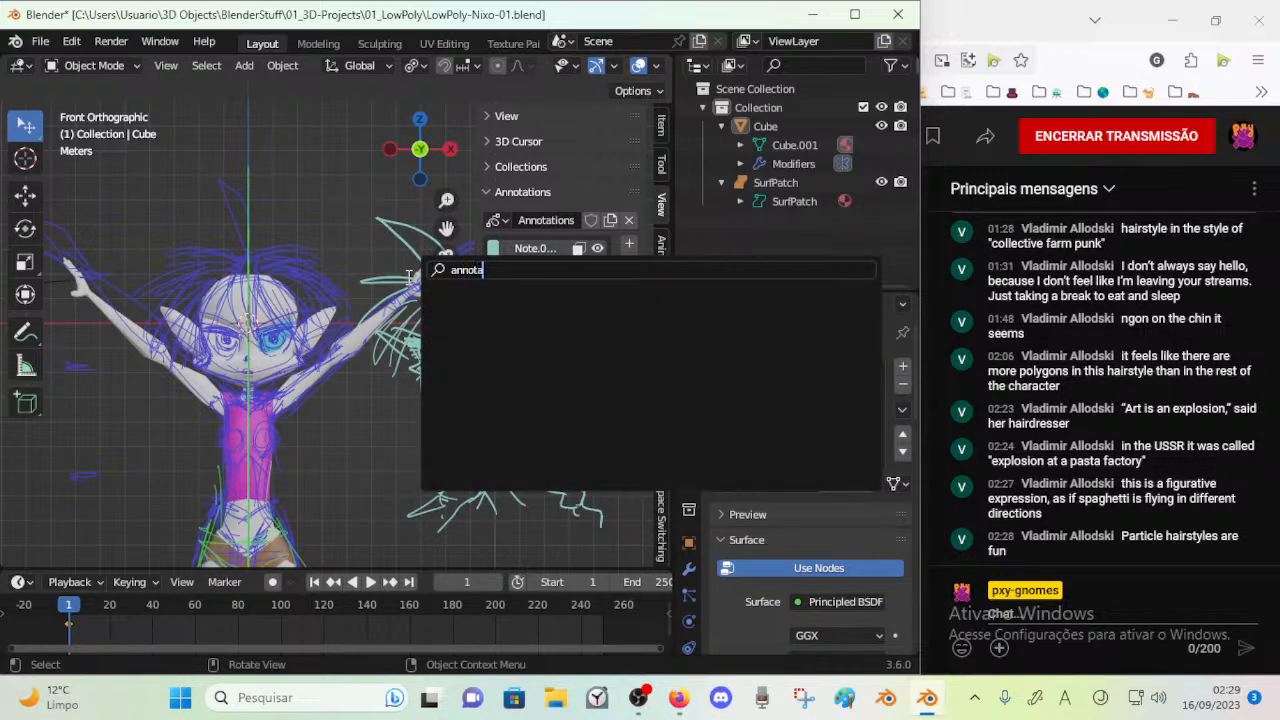
key(BackSpace)
key(ctrl+a)
text(con)
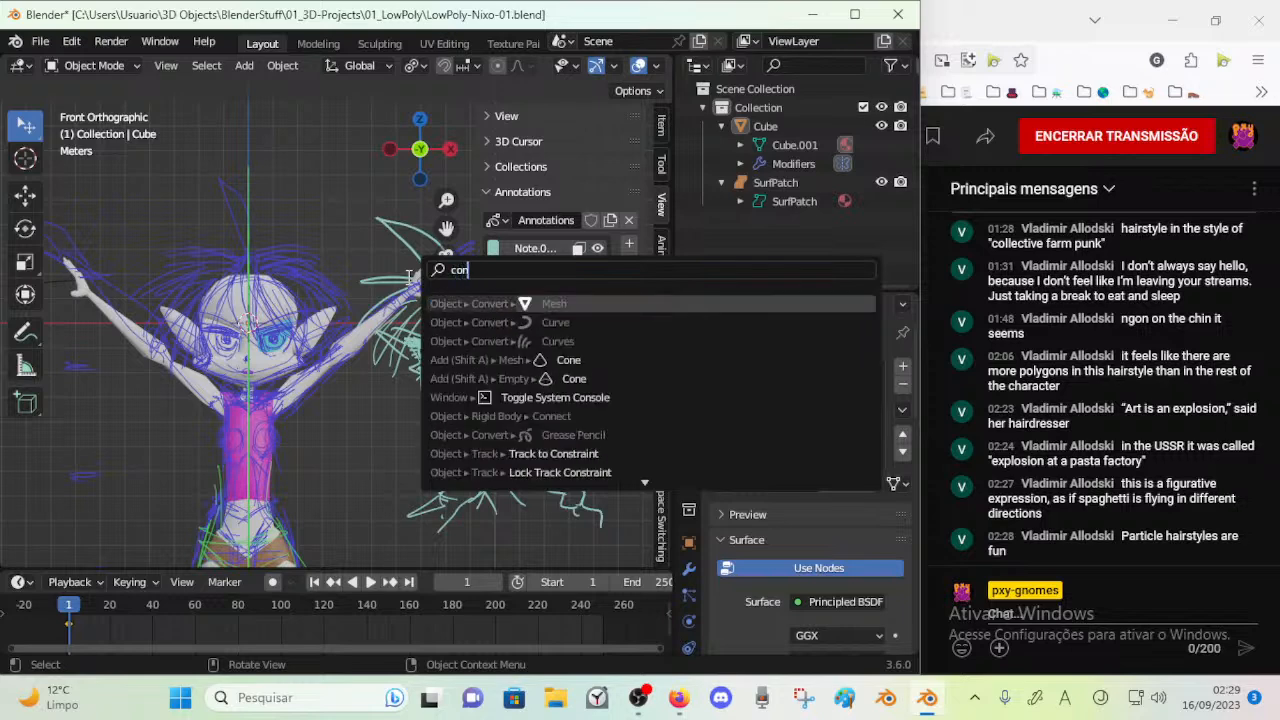
text(vert)
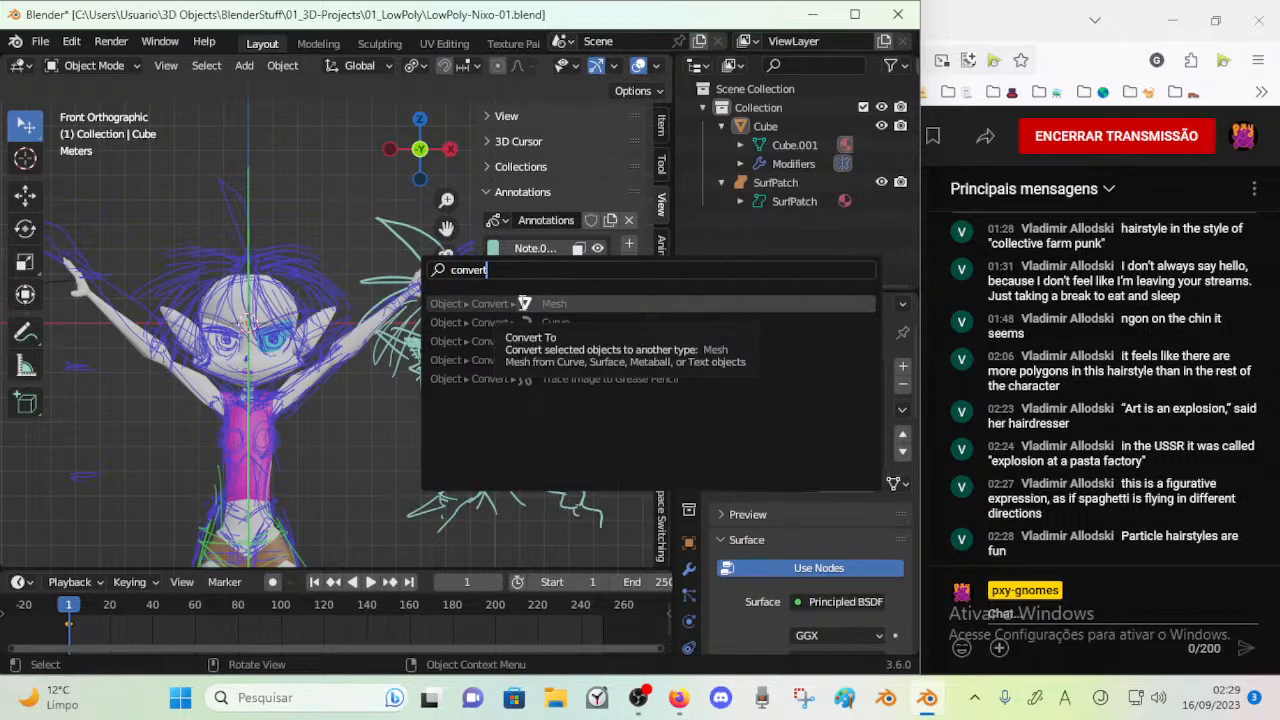
click(368, 306)
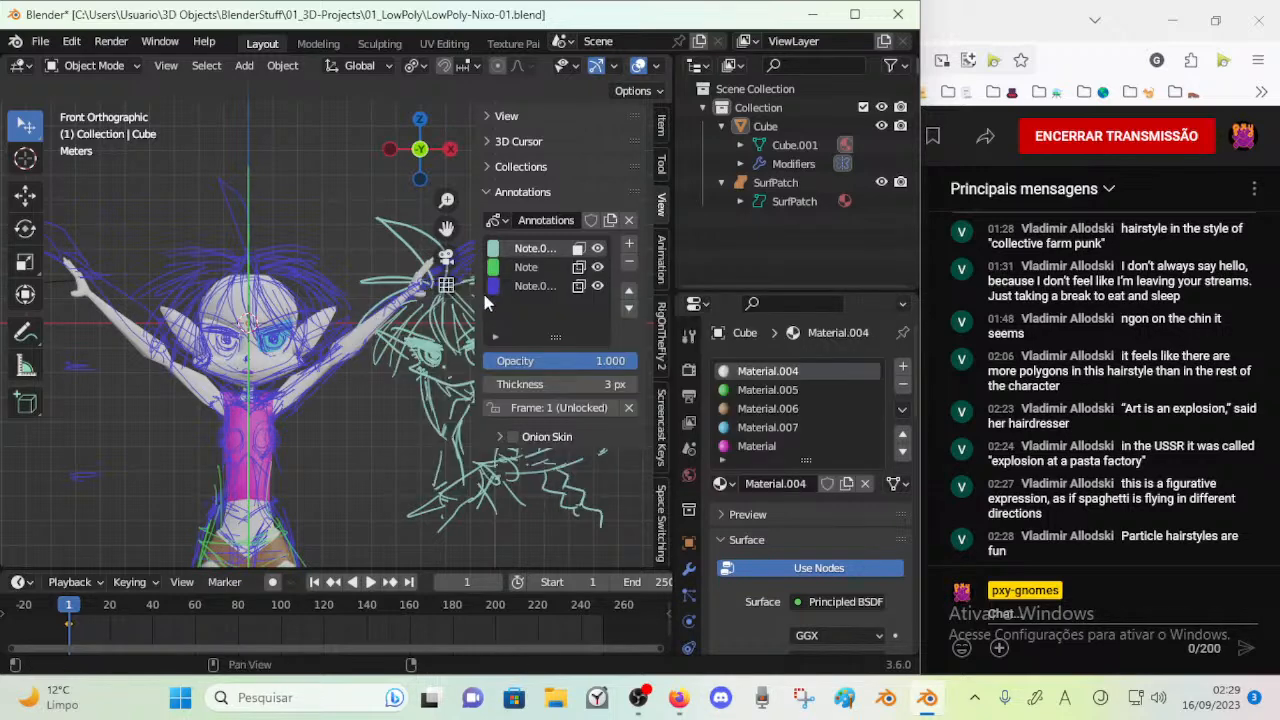
right_click(530, 250)
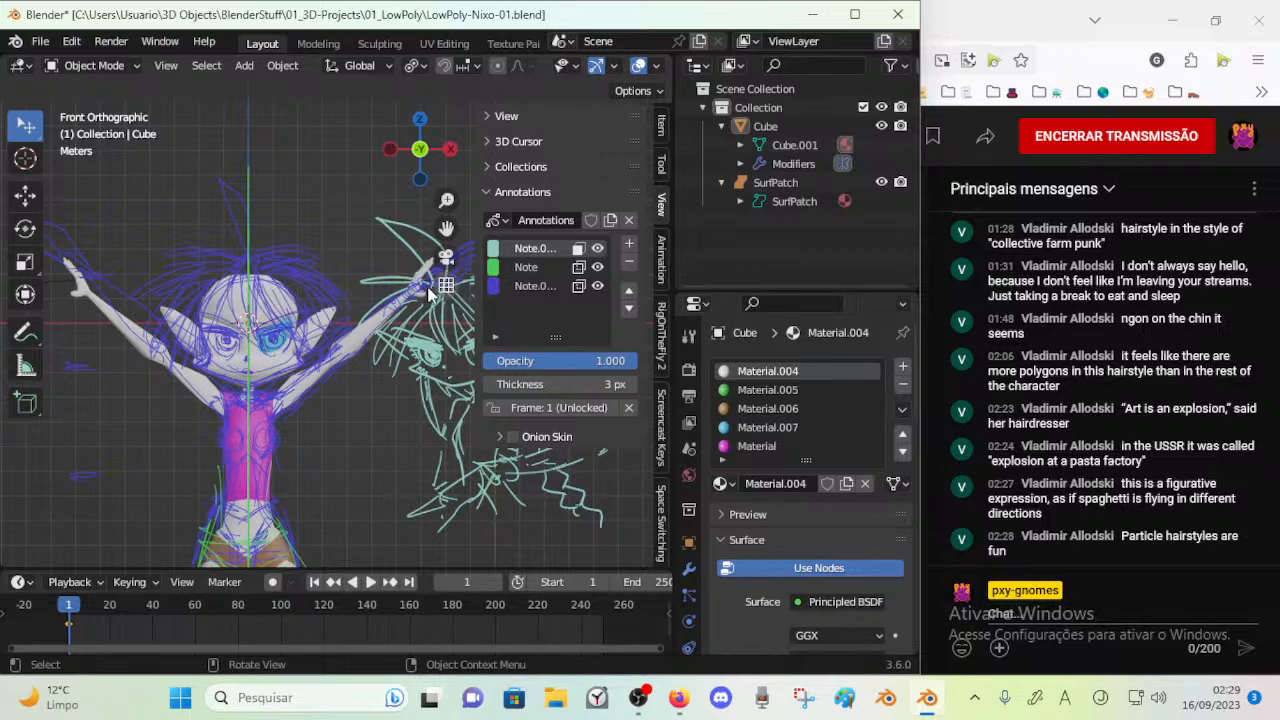
Enter Edit Mode on the character mesh and check the Annotate tool and the sketches there
key(Tab)
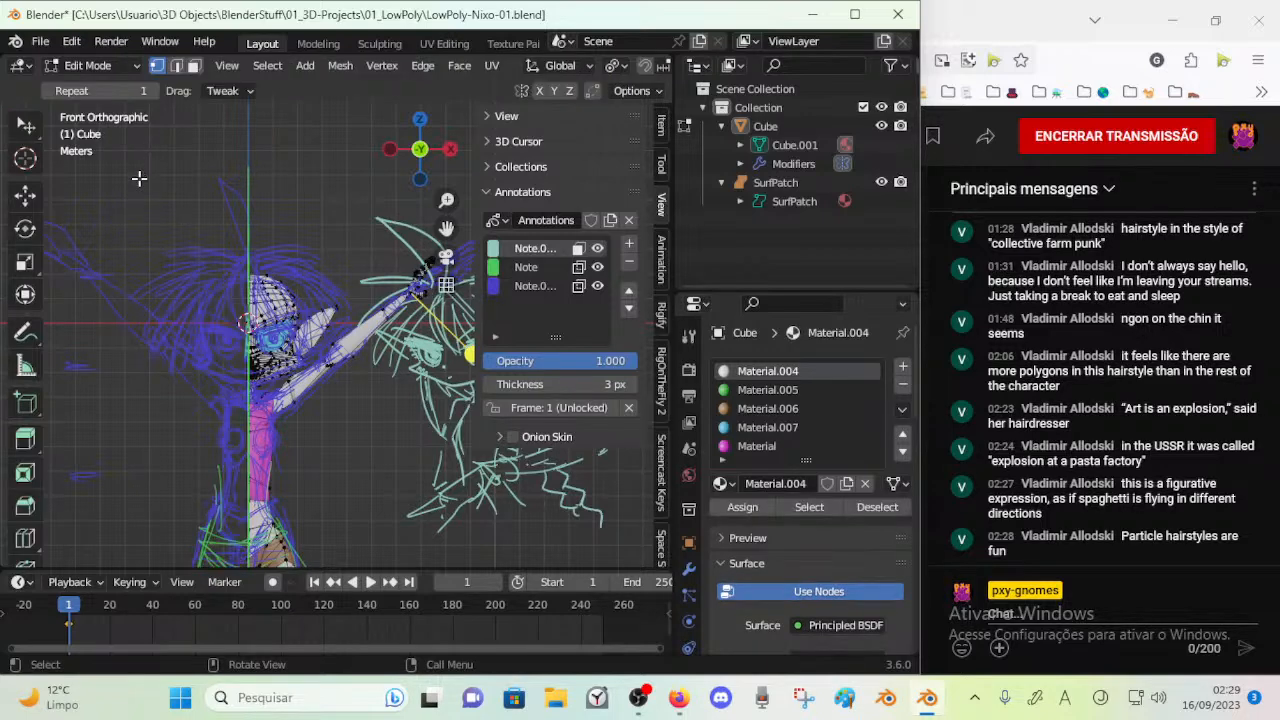
click(27, 335)
click(28, 336)
scroll(57, 343, down, 1)
scroll(178, 417, up, 2)
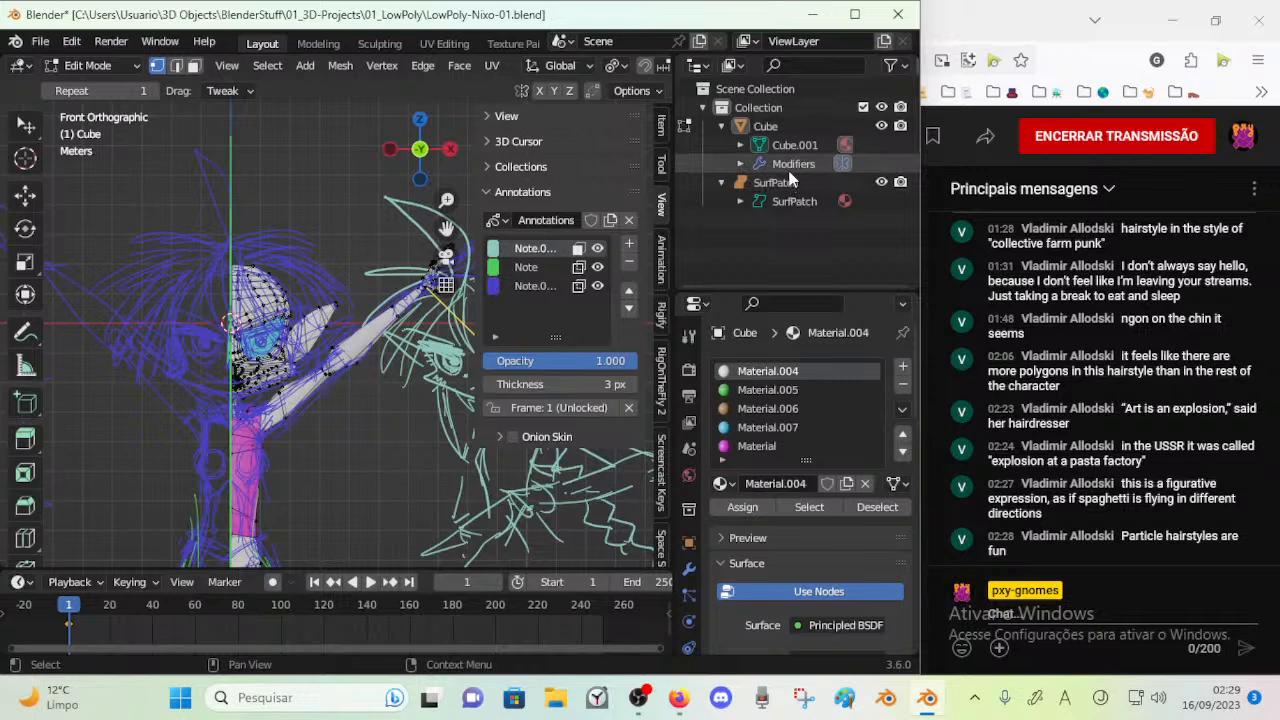
Switch to Firefox, look up "*convert annotat" from a new tab's address field and clear the query
click(812, 14)
click(482, 21)
text(&)
key(BackSpace)
text(*convert annotat)
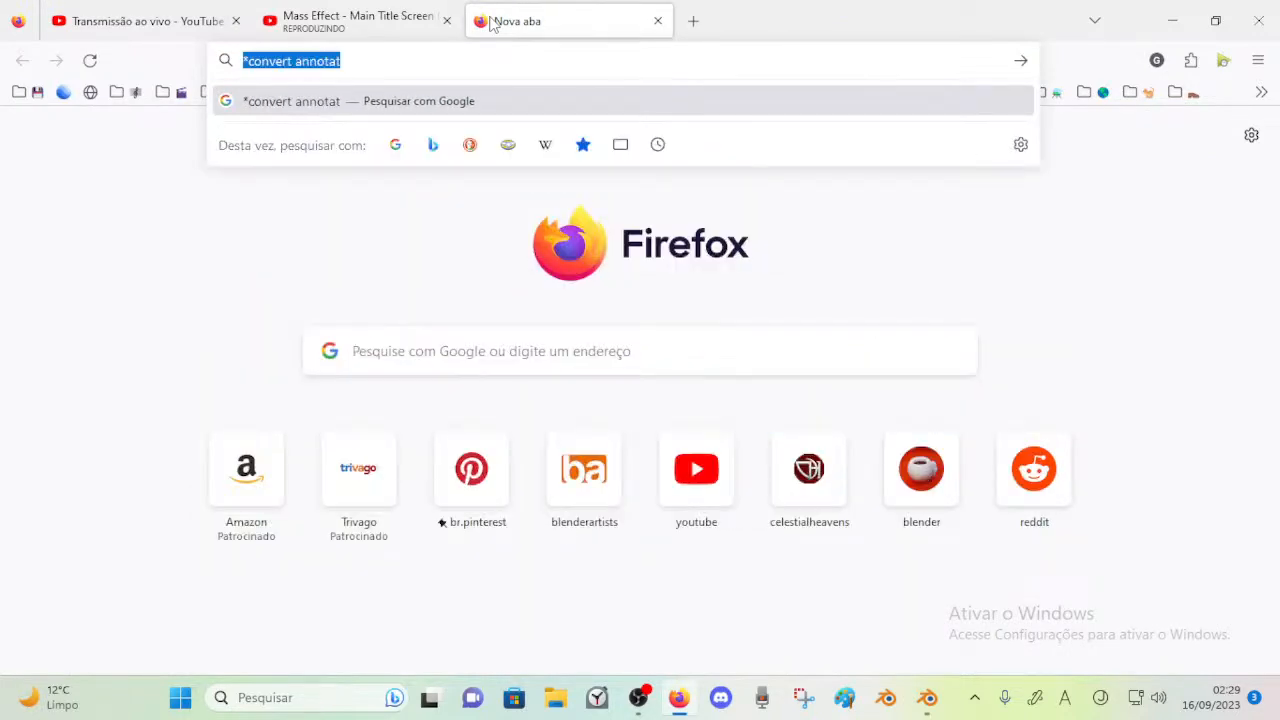
key(ctrl+a)
key(BackSpace)
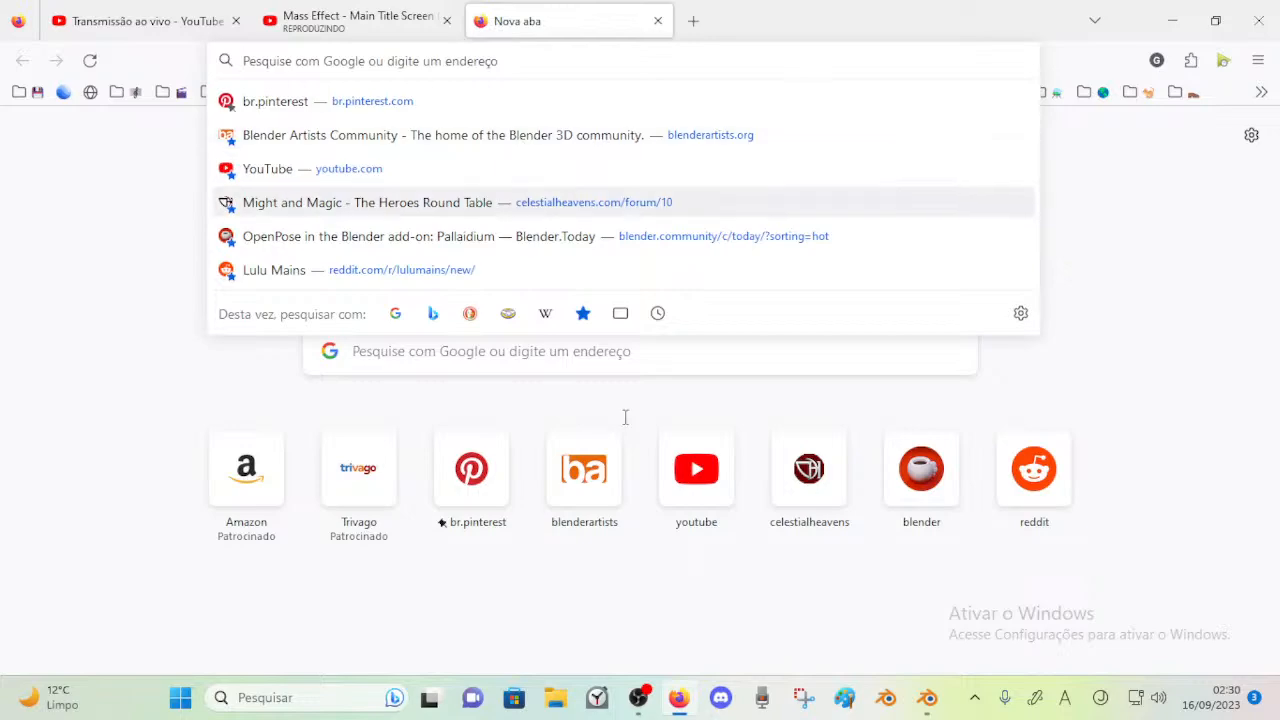
Switch back to Blender, return the character to Object Mode and view the annotation sketches at an angle with nothing selected
click(928, 698)
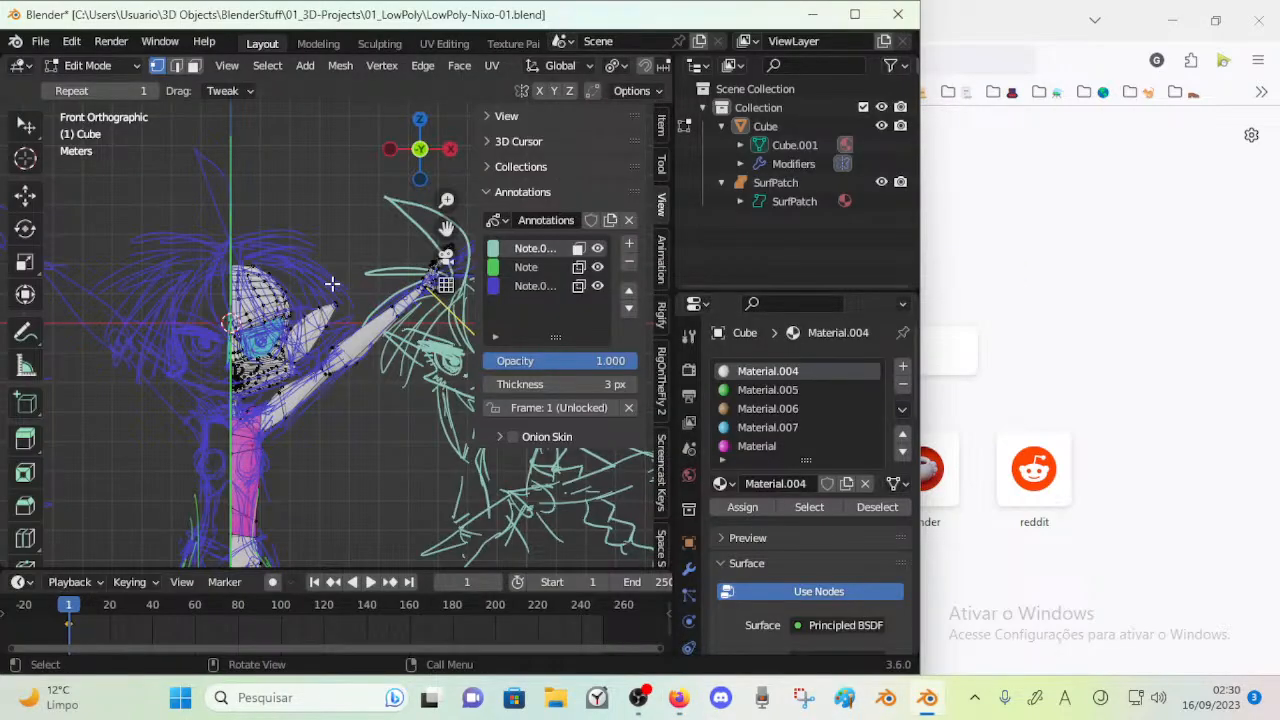
key(ctrl+Tab)
click(180, 283)
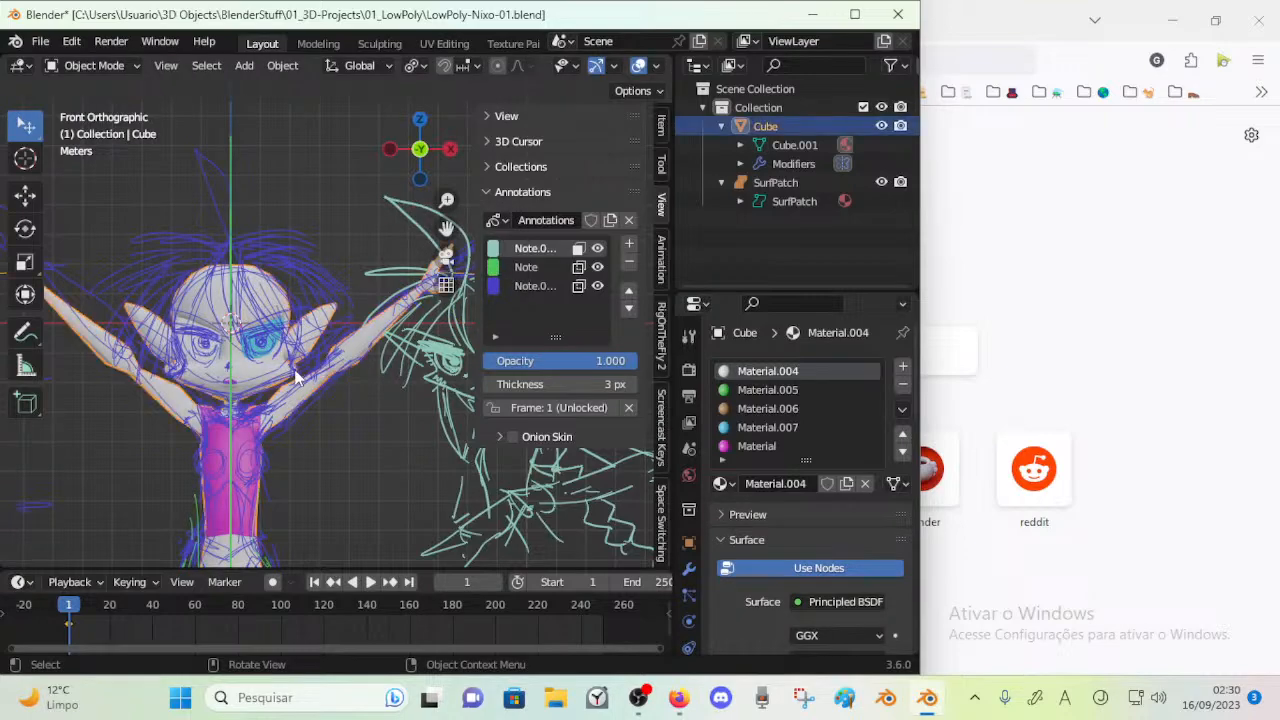
scroll(295, 373, up, 4)
key(Tab)
key(ctrl+Tab)
middle_drag(256, 410, 327, 448)
click(108, 409)
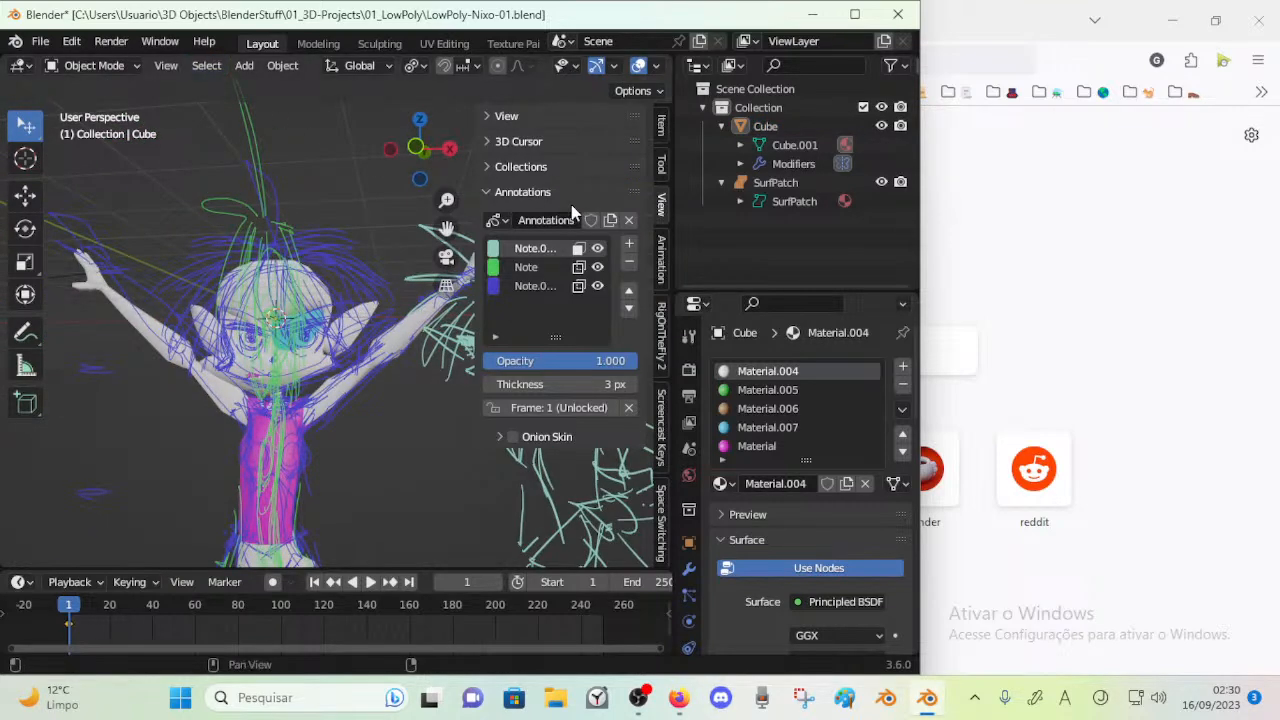
Switch to Firefox, read the livestream chat in YouTube Studio and return to Blender
click(1005, 16)
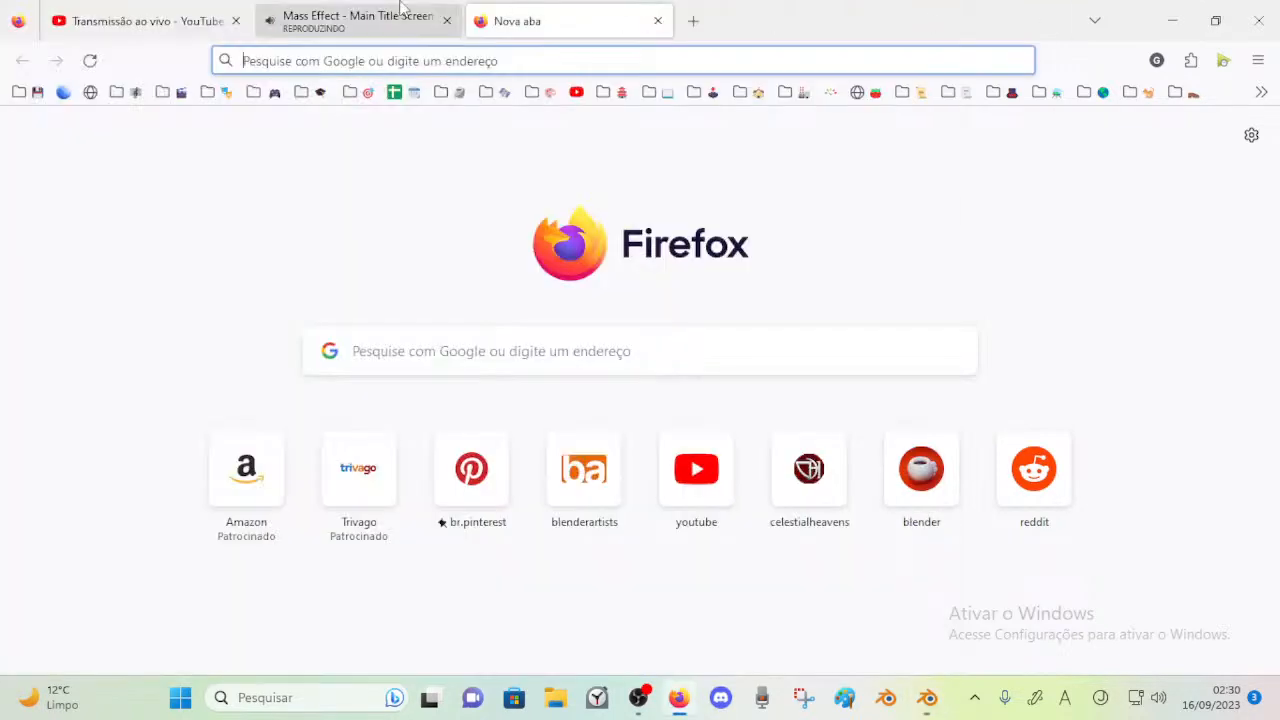
key(ctrl+Tab)
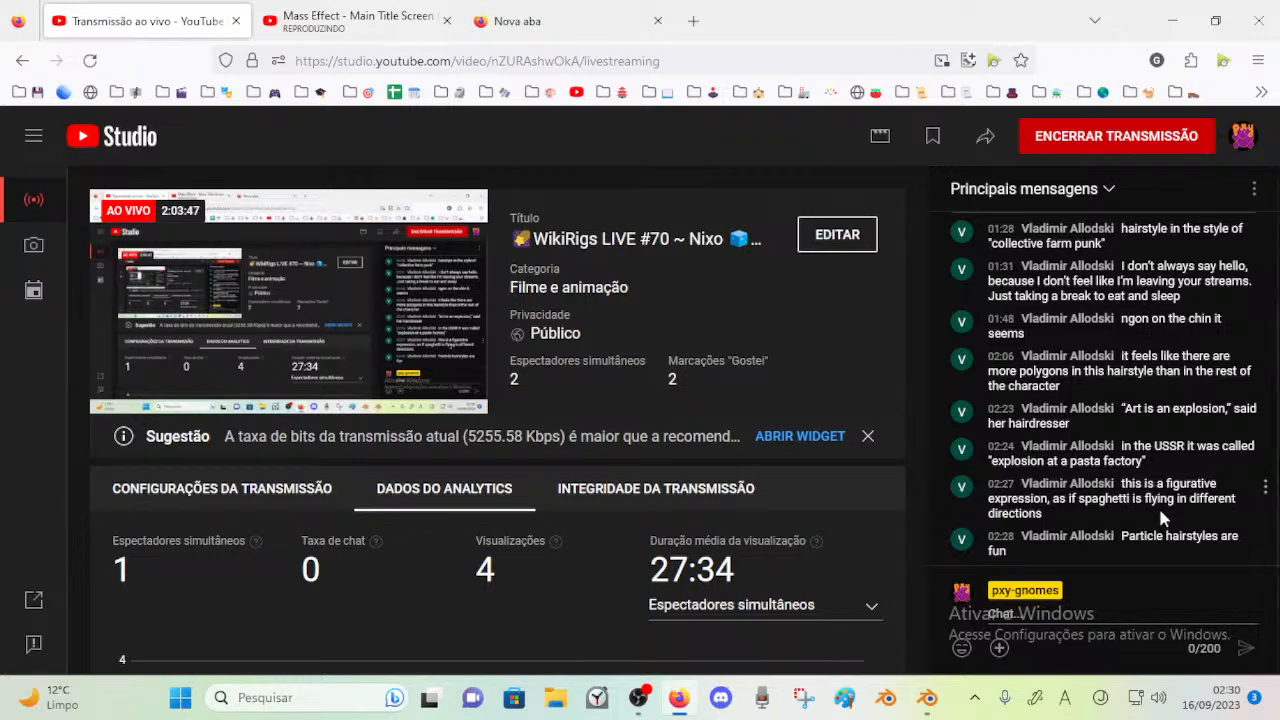
mouse_move(937, 707)
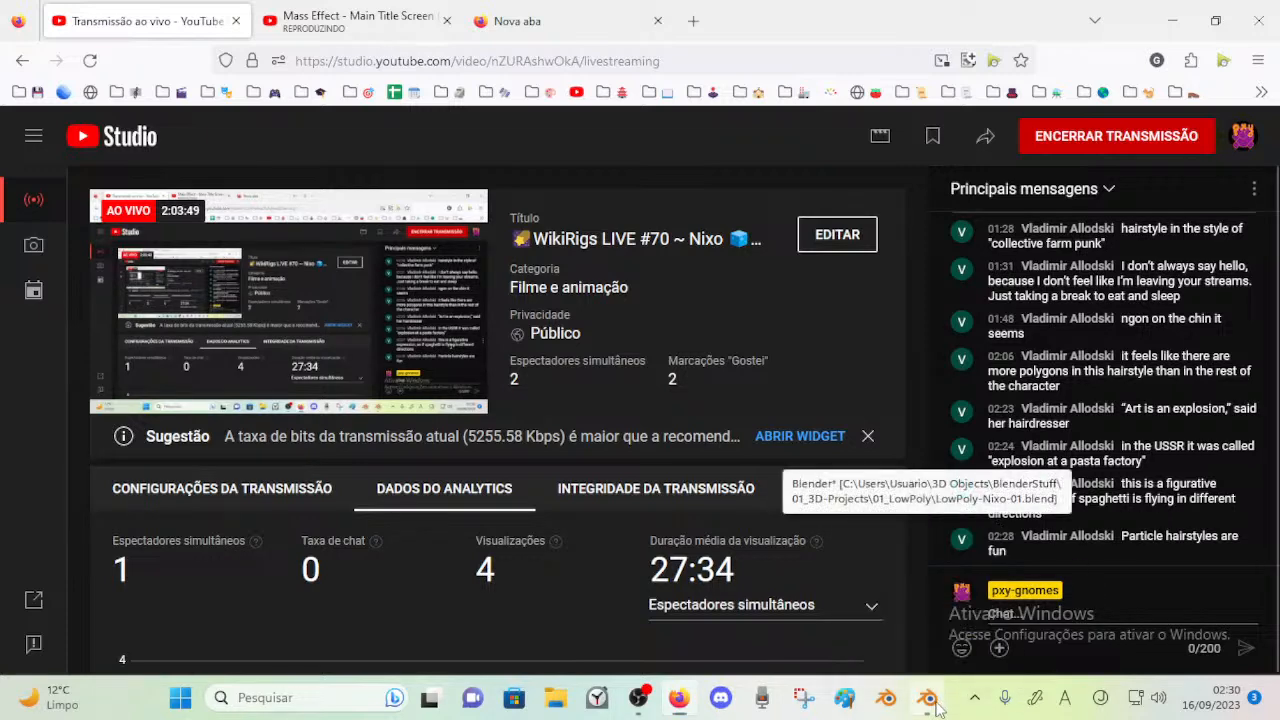
click(927, 600)
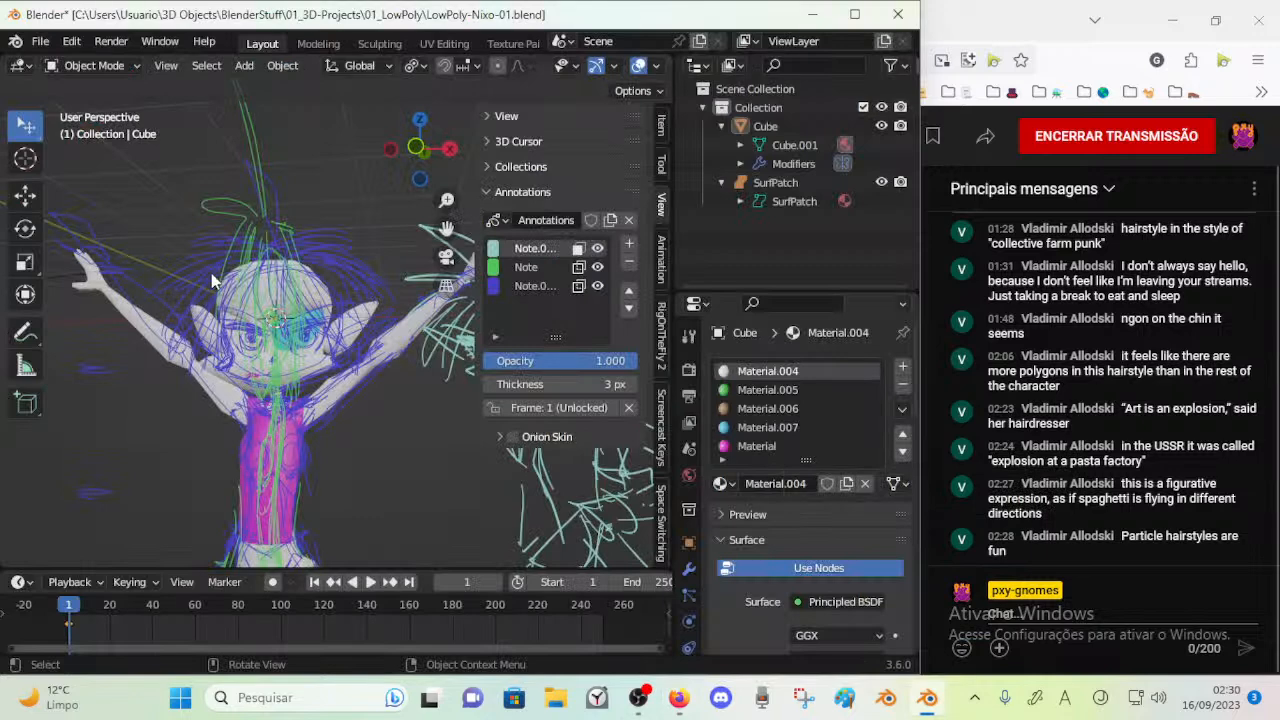
click(40, 41)
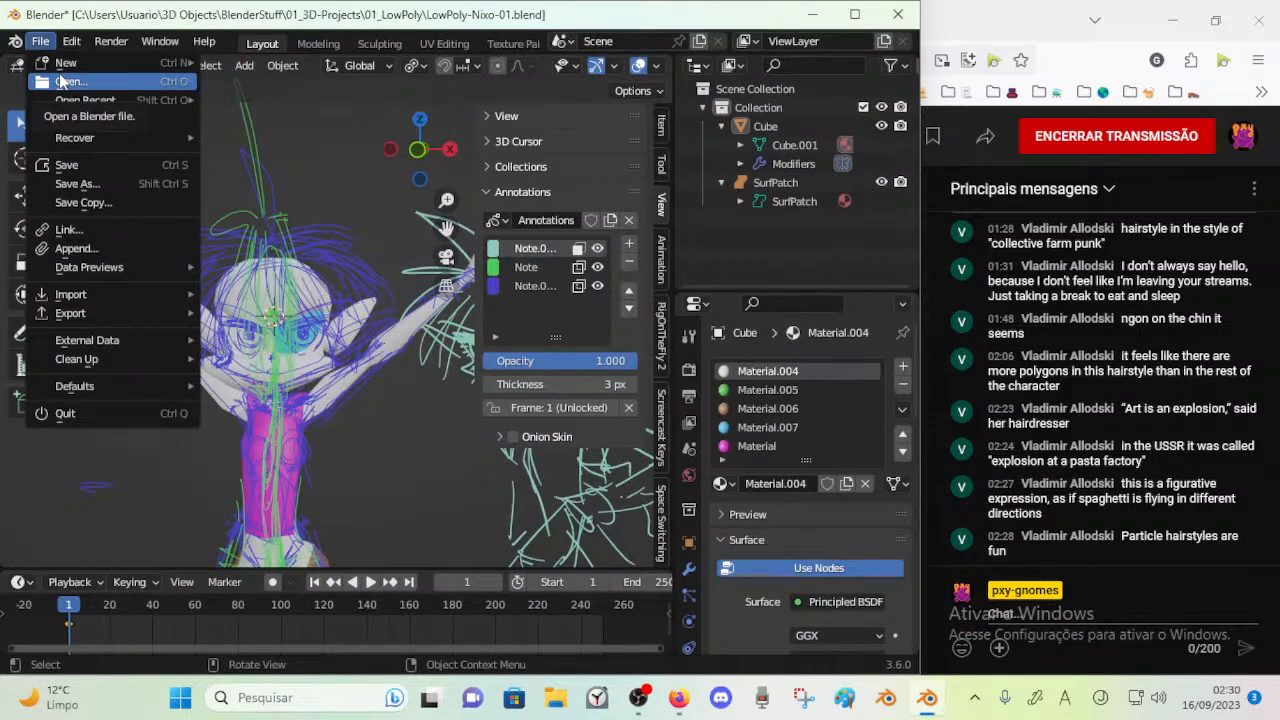
click(36, 43)
mouse_move(57, 72)
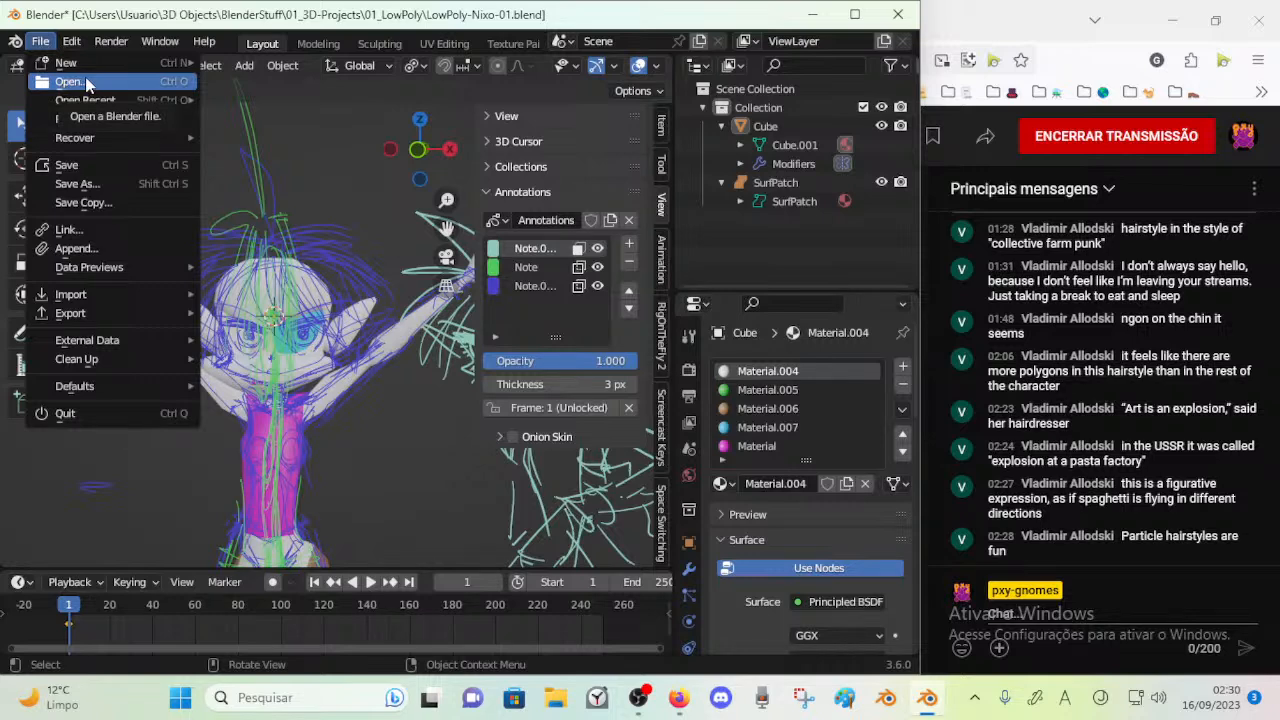
click(37, 47)
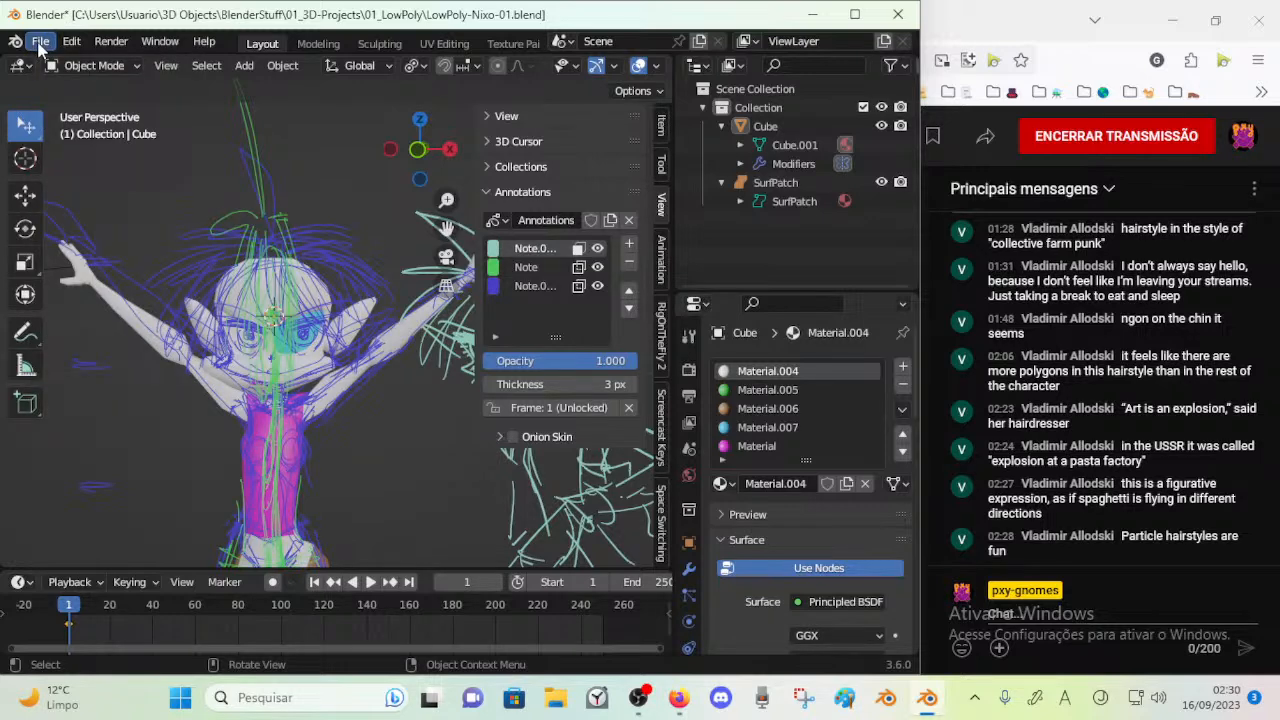
click(40, 45)
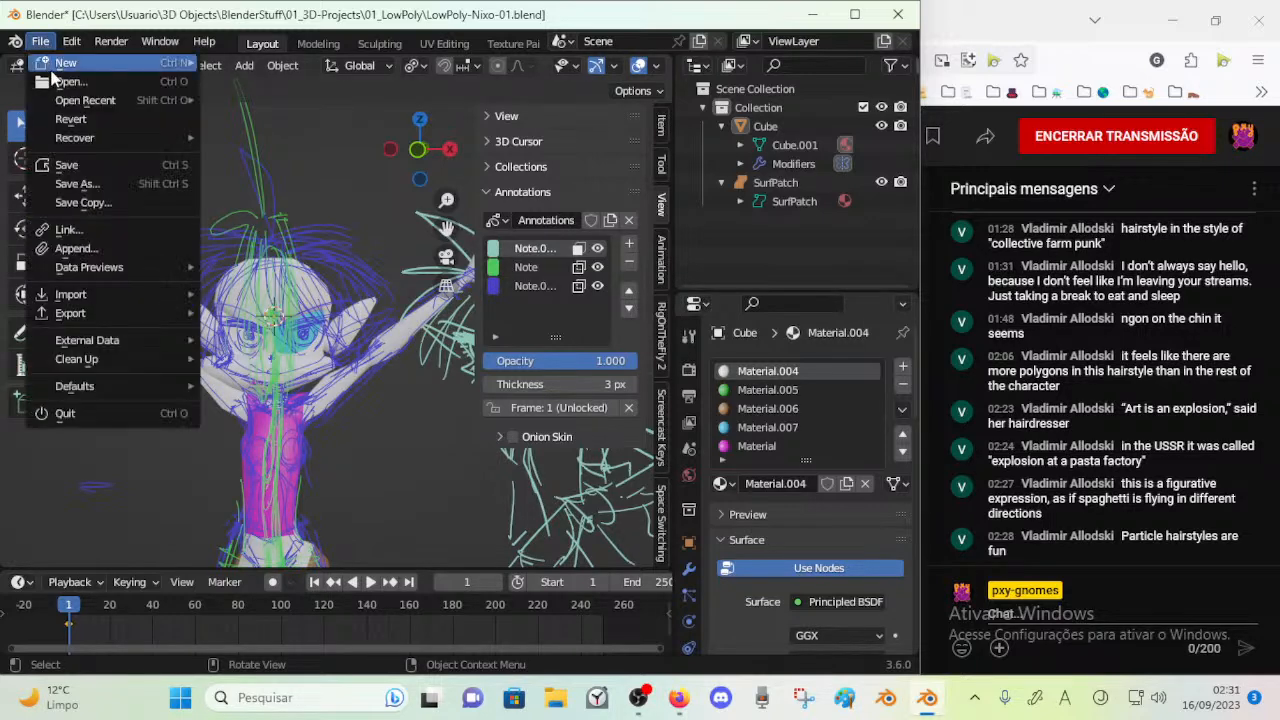
click(45, 42)
click(46, 43)
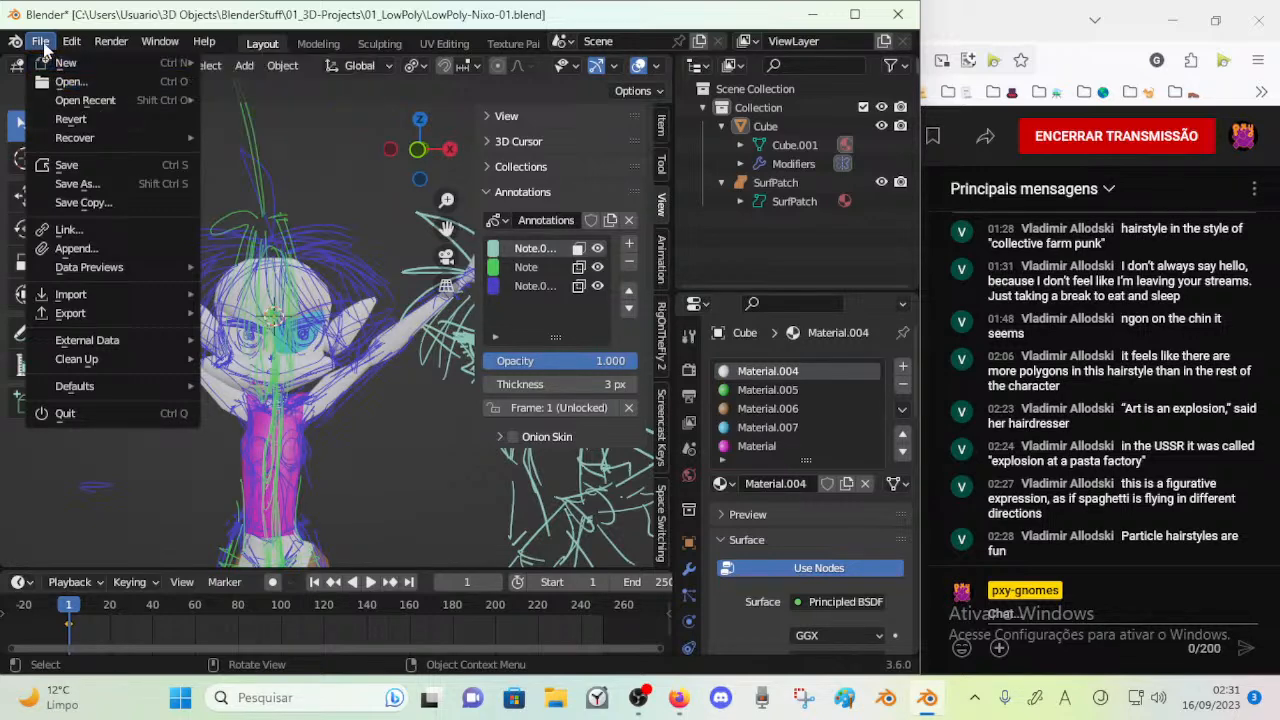
click(50, 40)
click(46, 40)
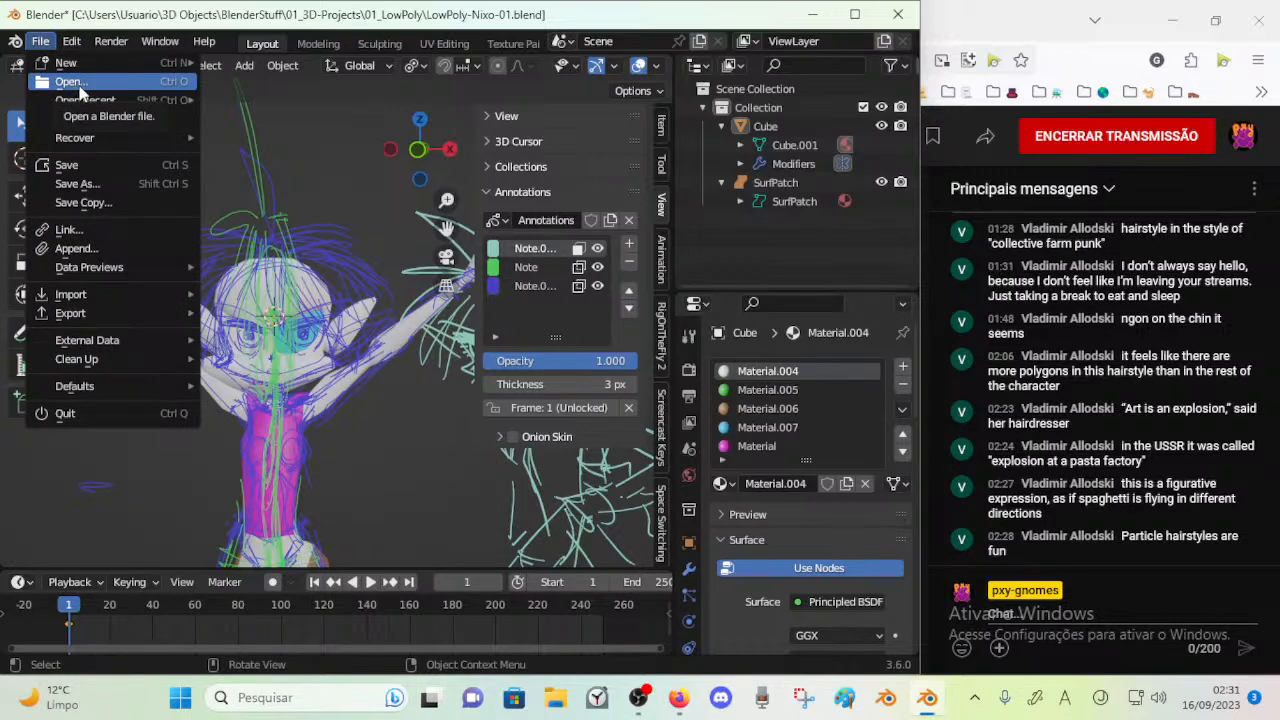
click(41, 41)
click(41, 41)
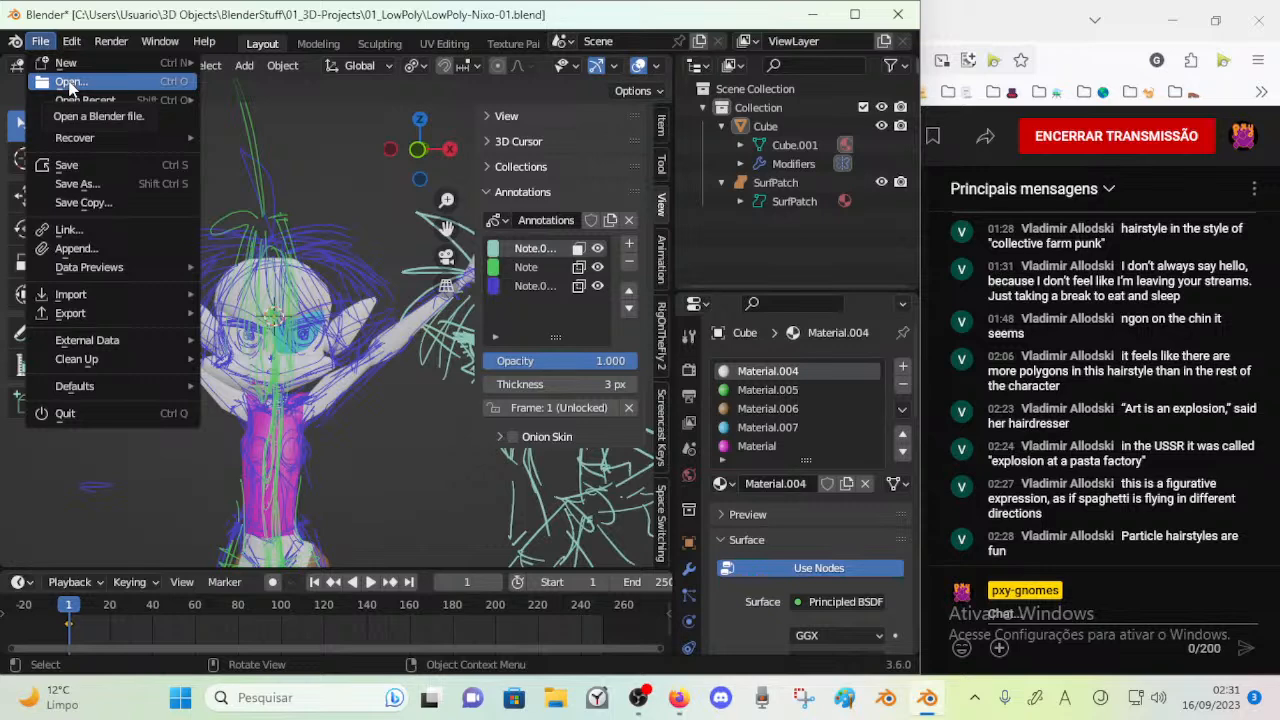
click(41, 41)
Open LowPoly-Nixo-04_HairEdit.blend without saving the changes to the current file
click(41, 41)
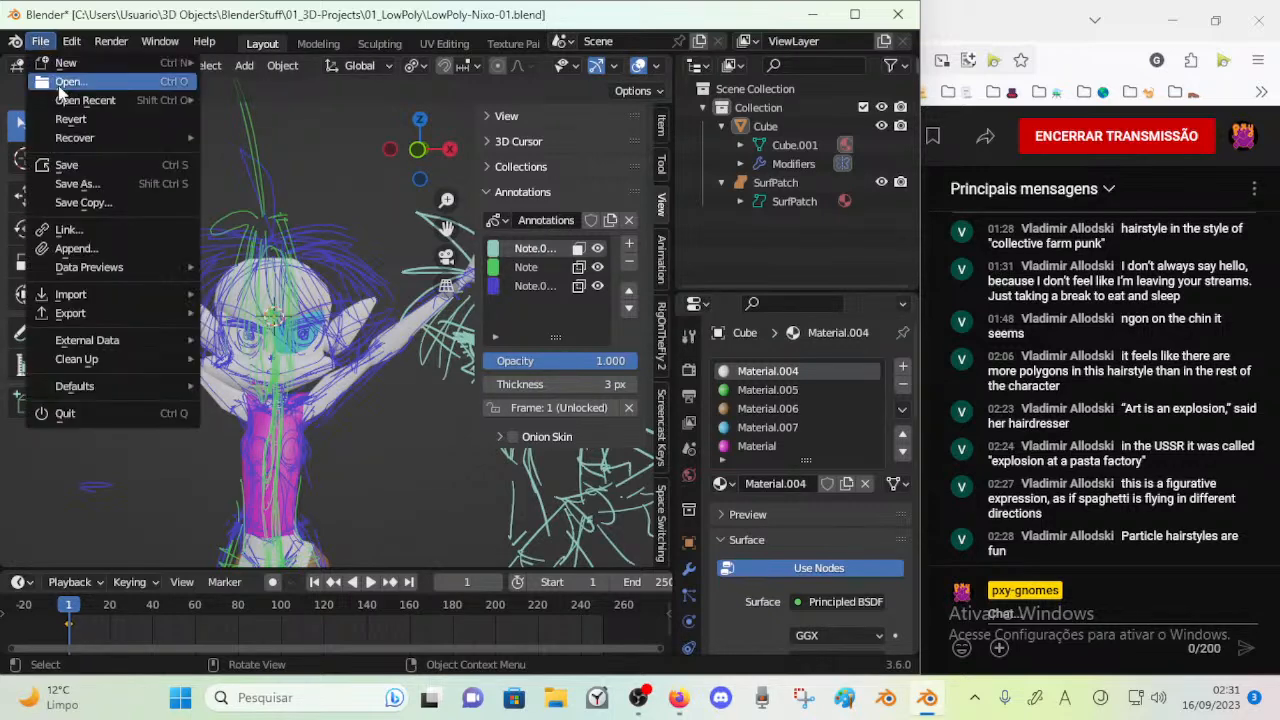
click(62, 86)
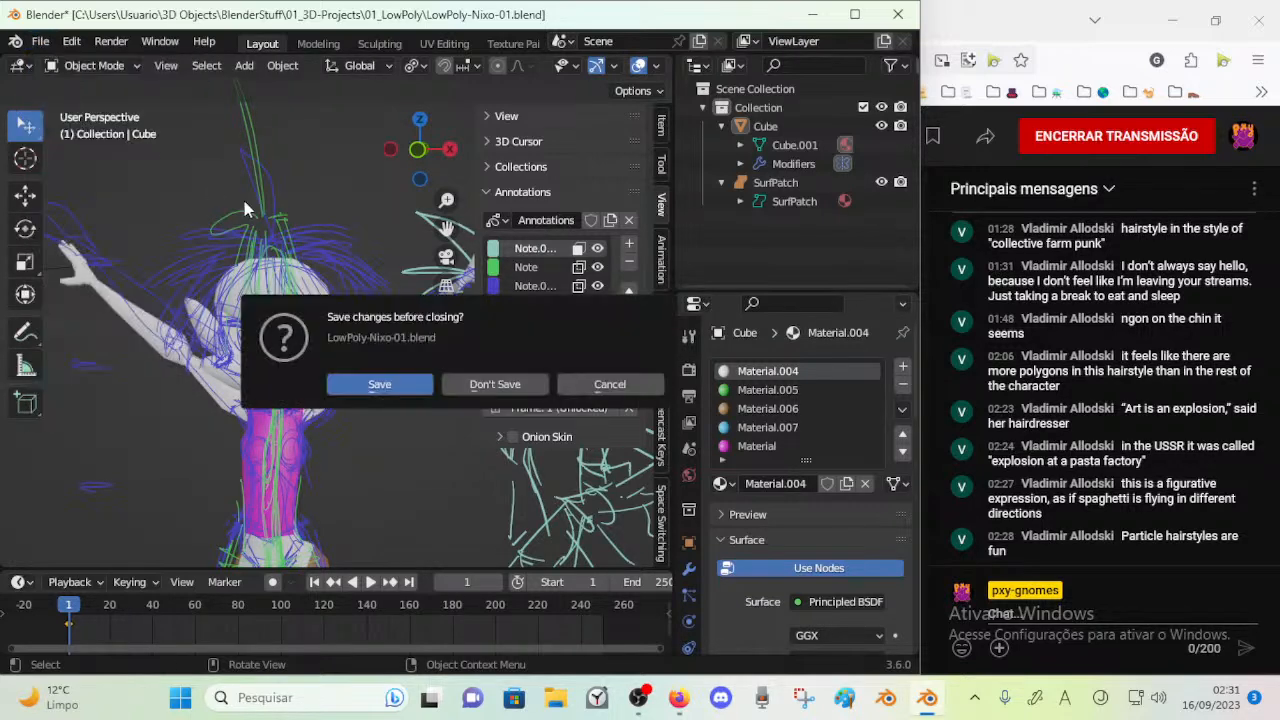
click(496, 386)
double_click(338, 182)
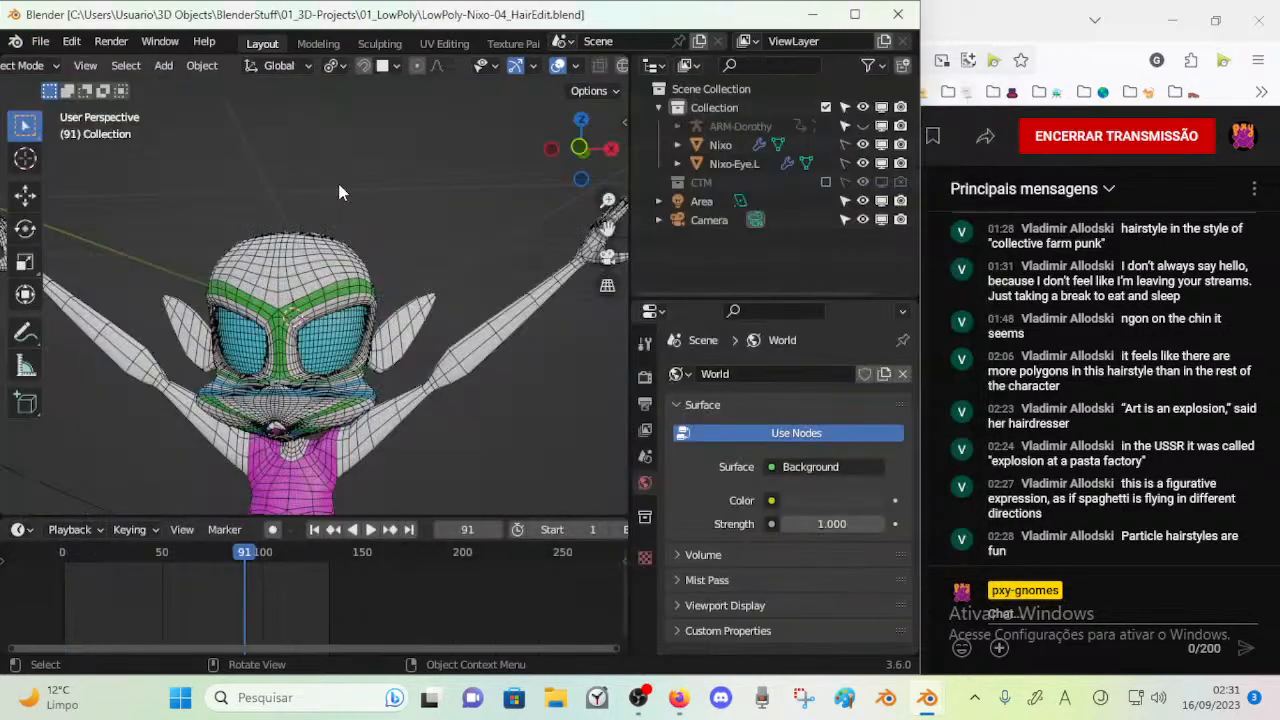
Go to frame 0 and append the Annotations data from the GPencil folder of LowPoly-Nixo-01.blend
drag(245, 556, 55, 559)
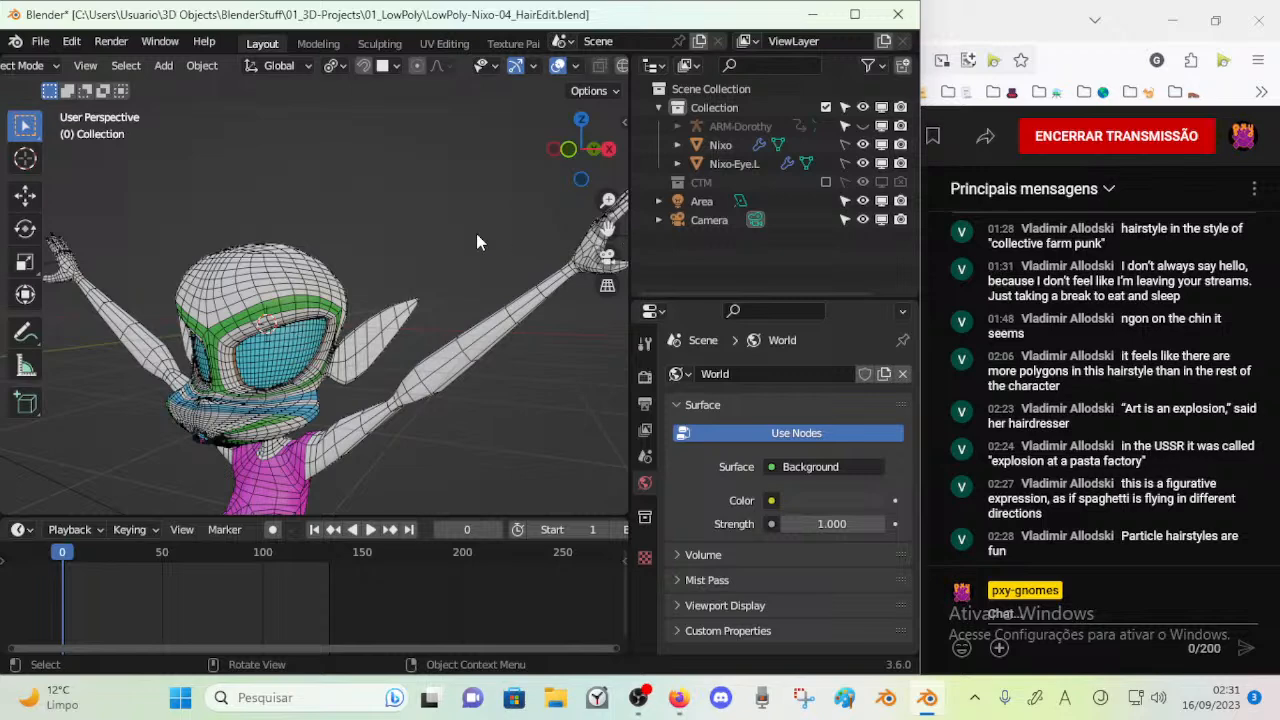
key(shift+a)
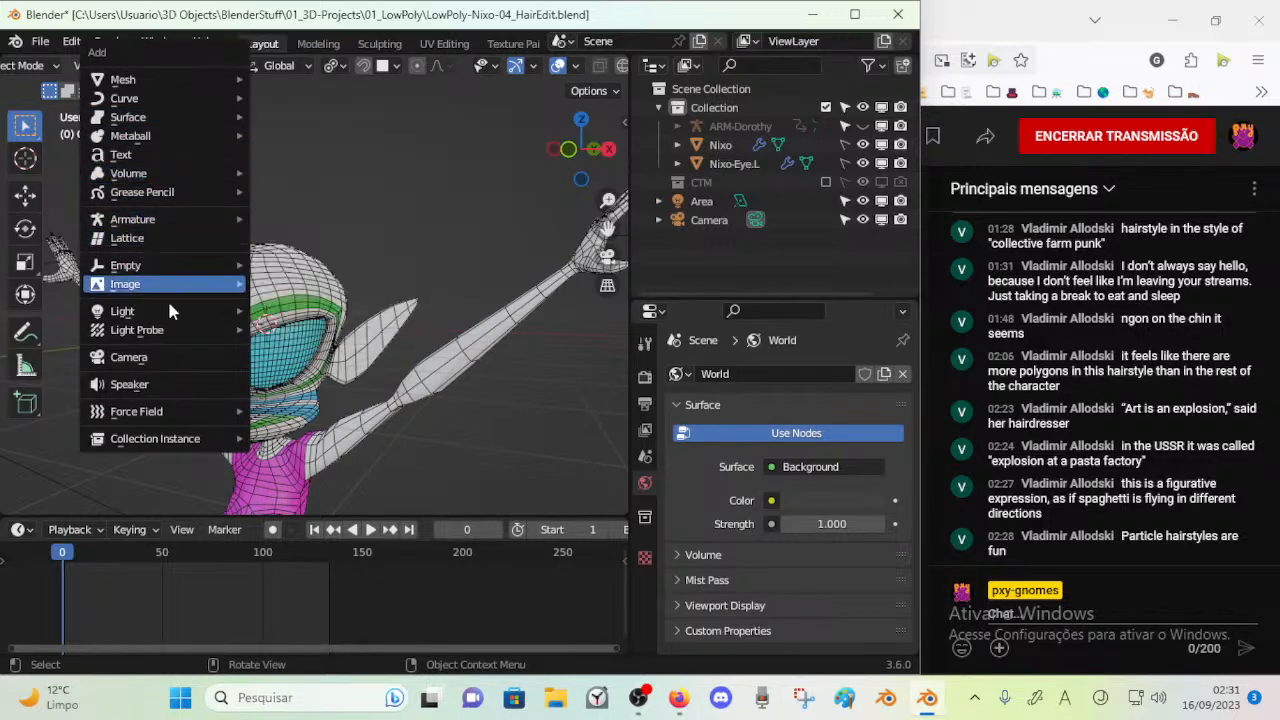
click(40, 41)
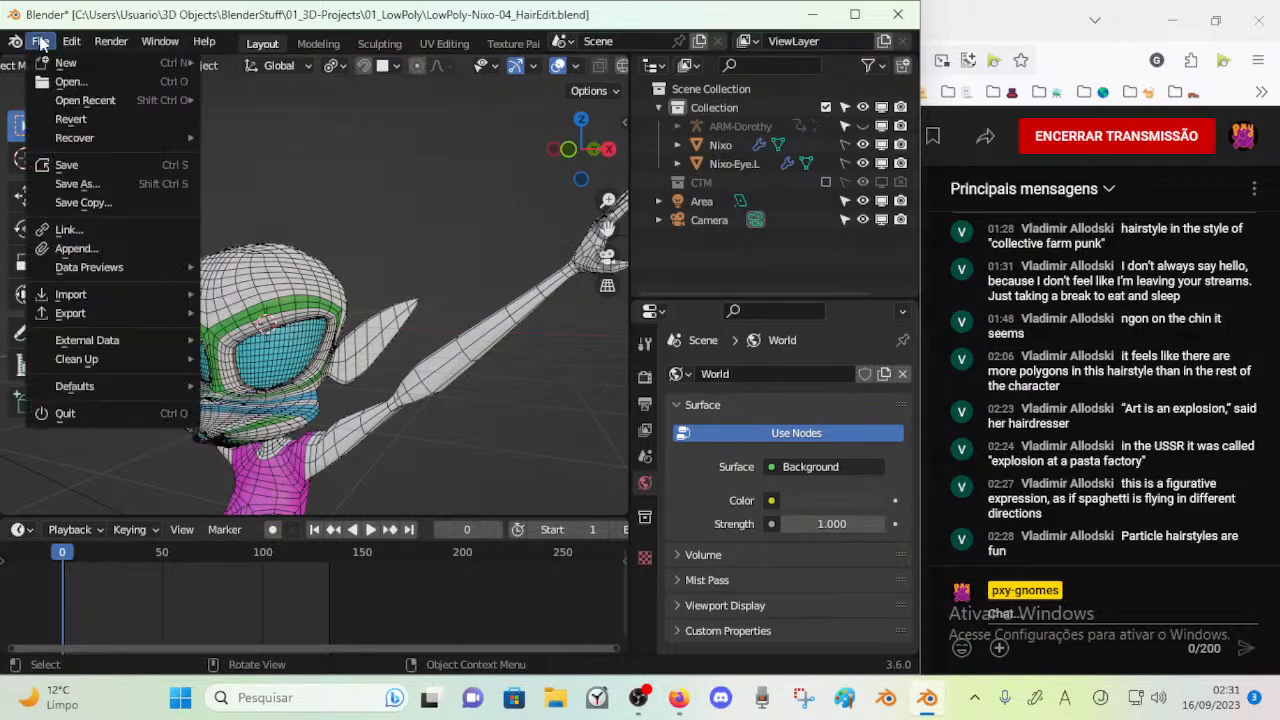
click(85, 247)
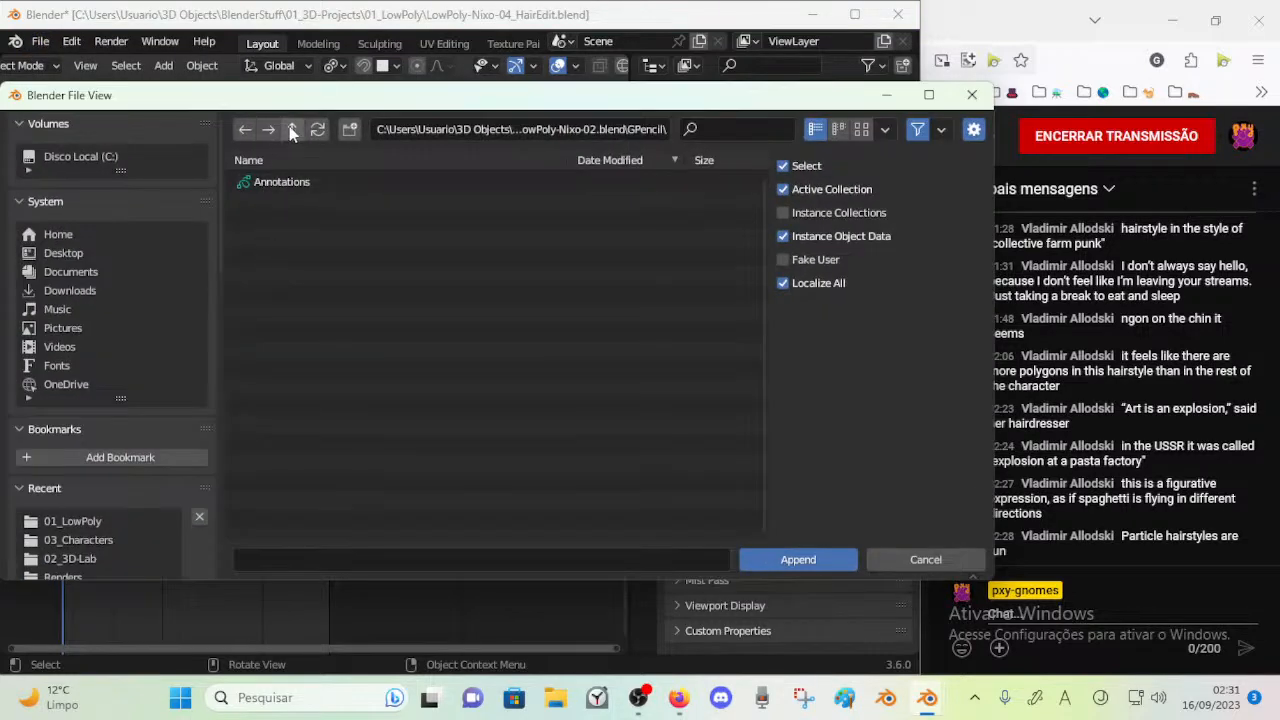
click(292, 131)
click(292, 131)
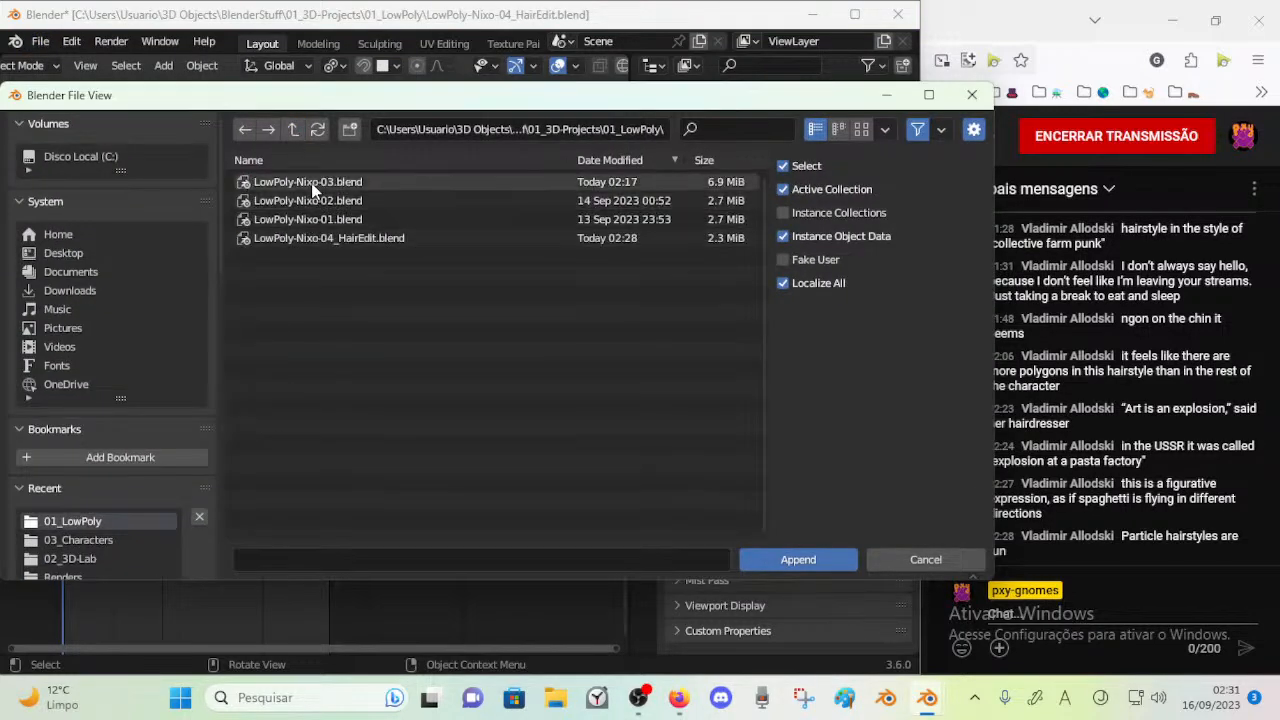
double_click(313, 217)
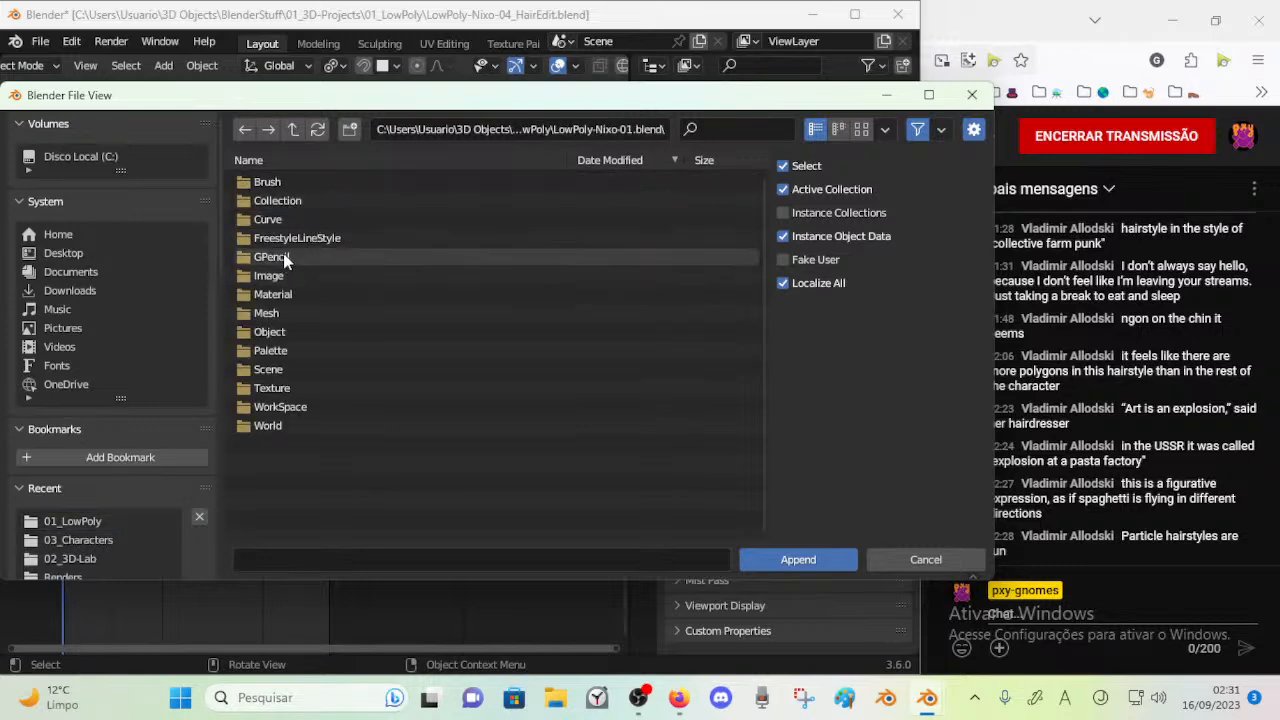
double_click(281, 254)
click(292, 182)
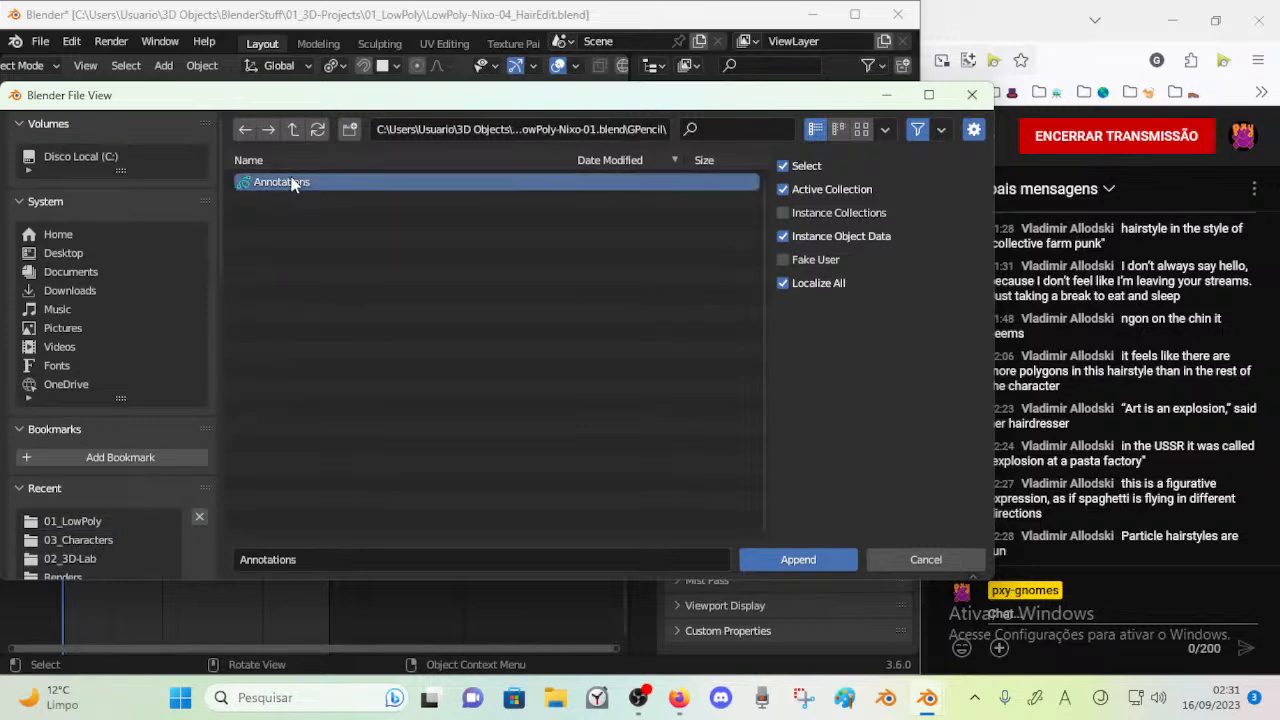
double_click(292, 182)
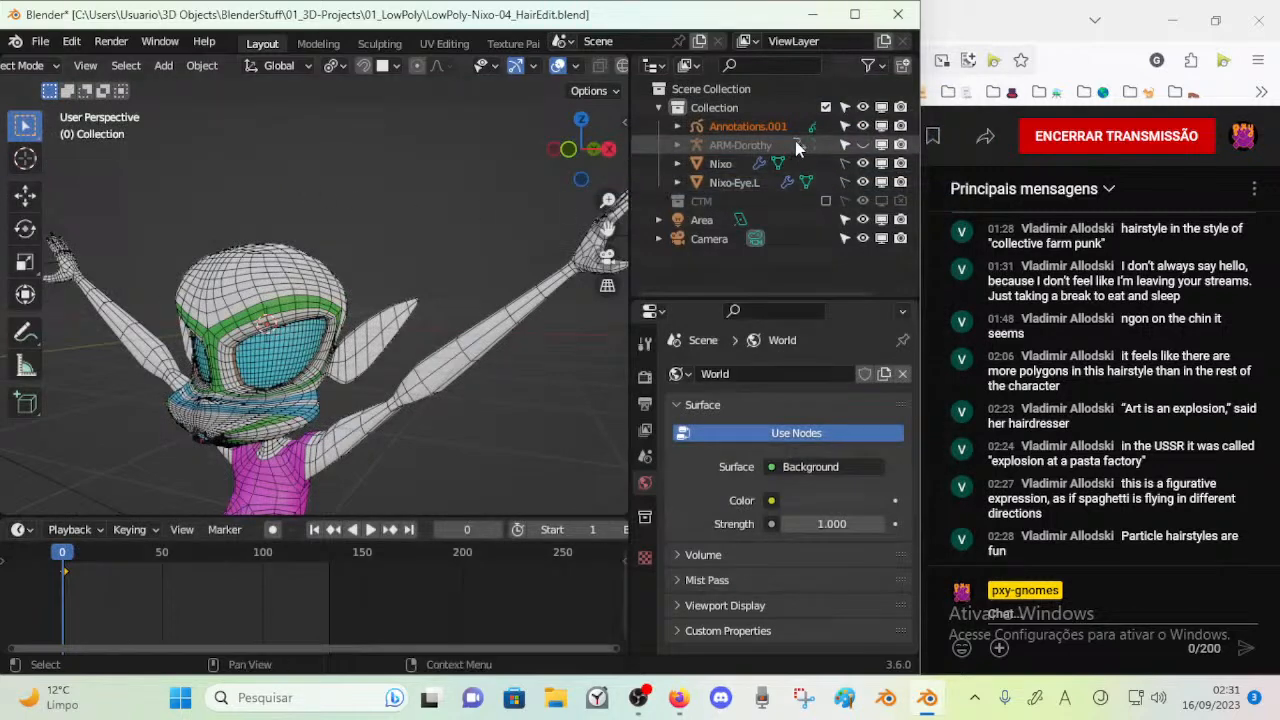
Make the appended annotations object active and move to frame 3
double_click(781, 125)
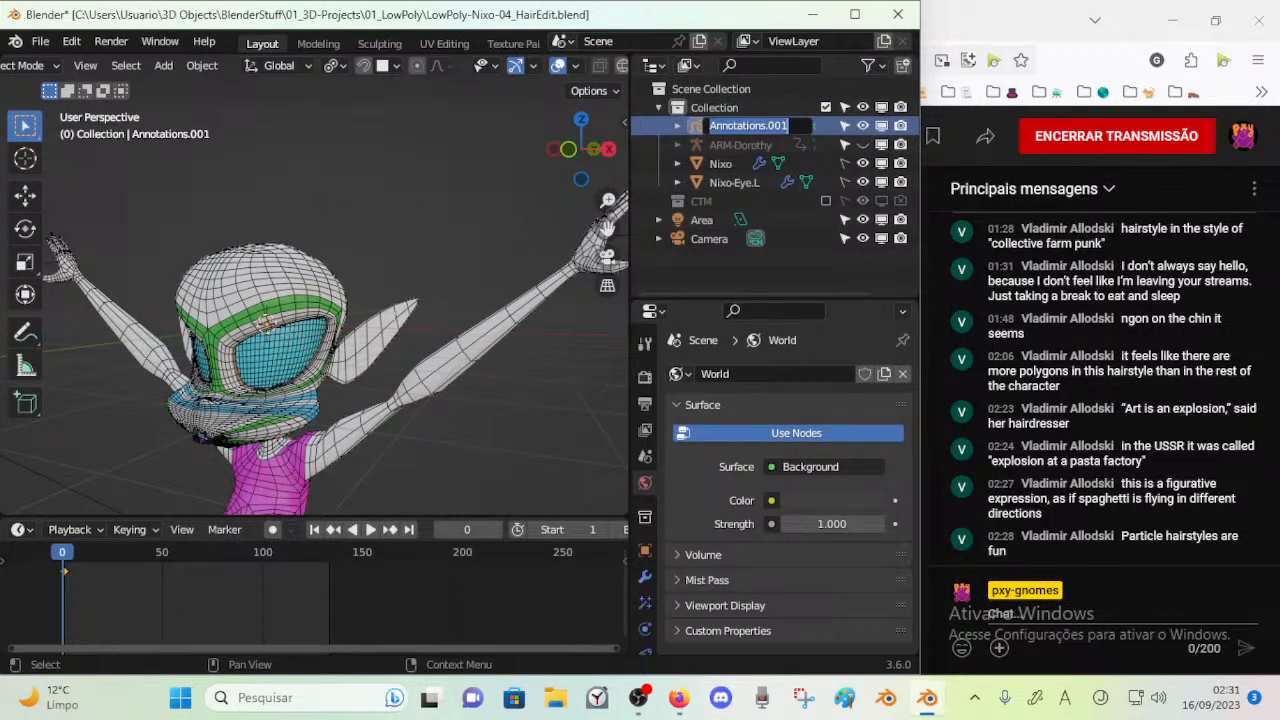
click(61, 552)
click(68, 552)
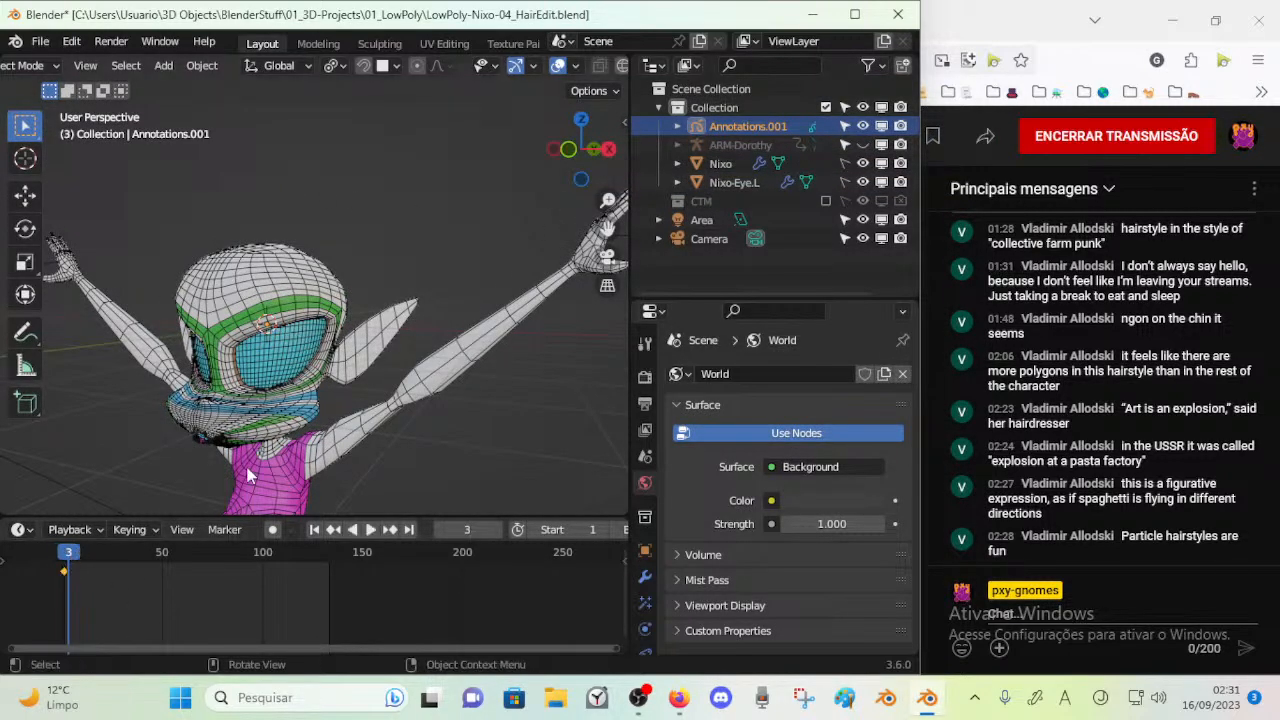
Assign the appended Annotations.001 data block as the scene's annotations
key(KP_1)
scroll(255, 453, down, 12)
middle_drag(253, 452, 211, 397)
scroll(211, 397, up, 4)
key(n)
click(398, 193)
click(398, 193)
click(405, 220)
click(440, 263)
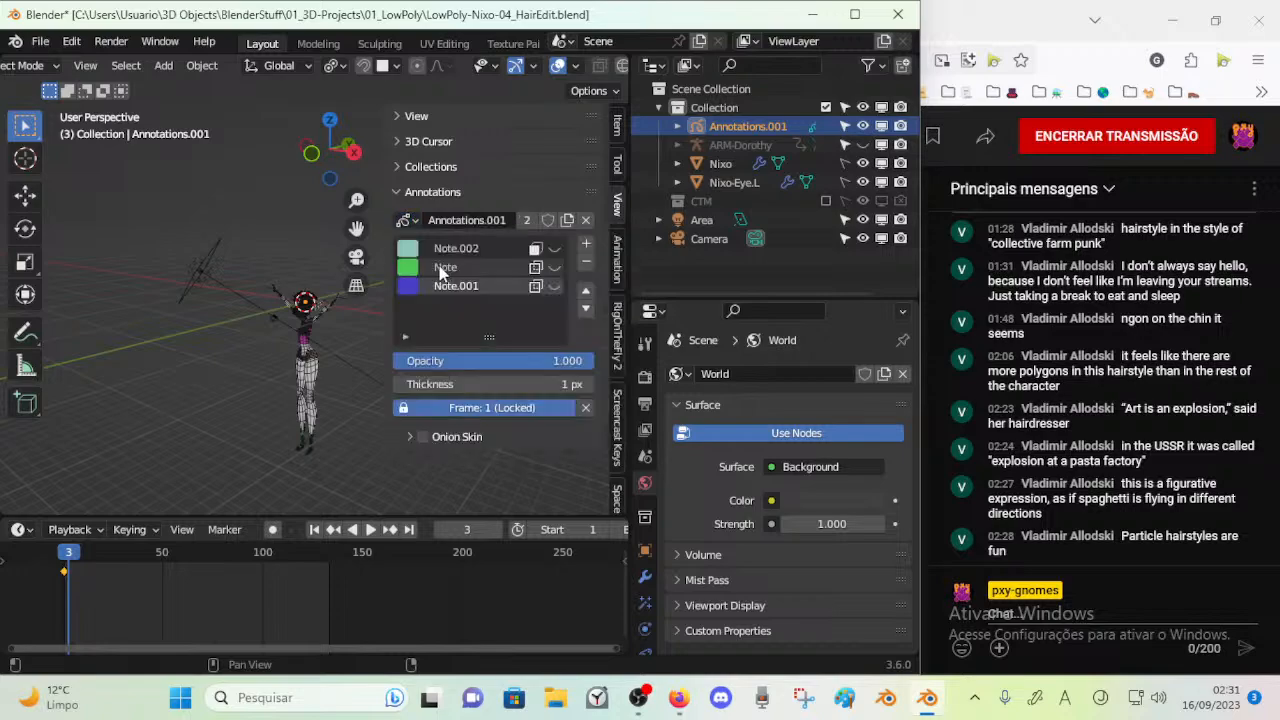
Unhide the Note.002, Note and Note.001 annotation layers and view the sketches around the character
click(555, 249)
click(556, 267)
click(556, 286)
scroll(257, 341, up, 2)
key(n)
scroll(257, 341, up, 6)
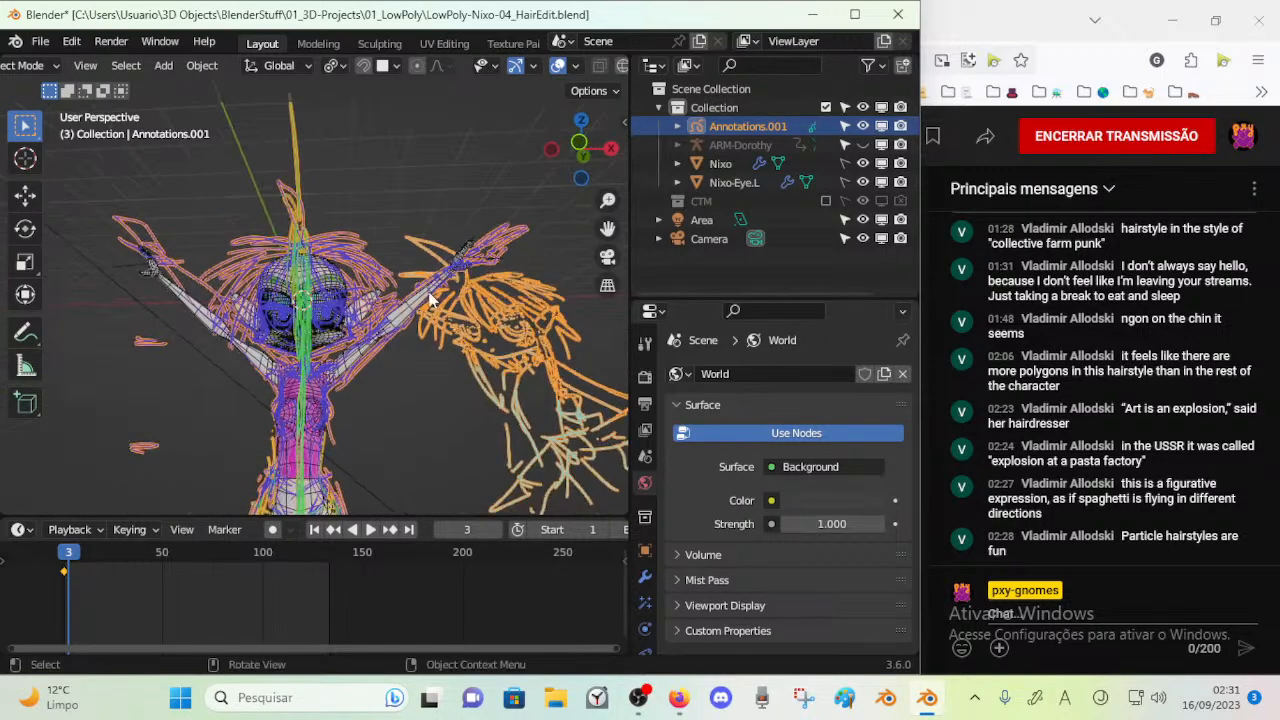
middle_drag(420, 312, 297, 290)
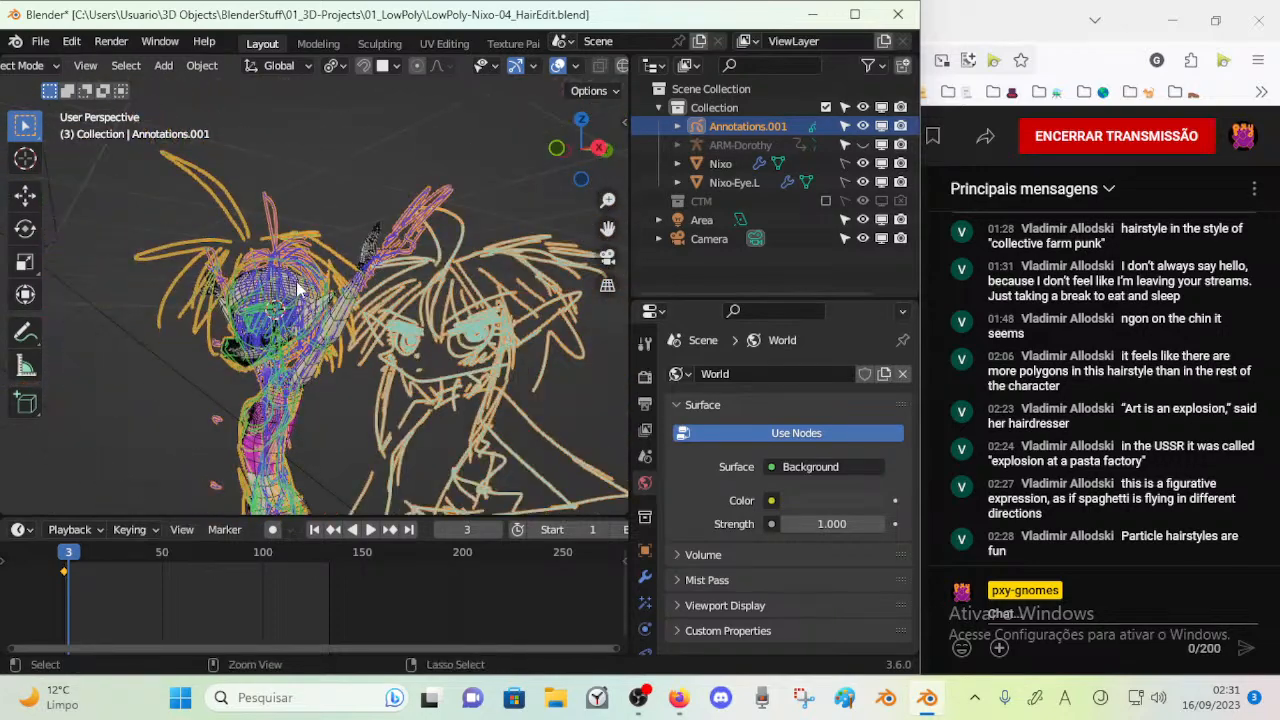
Save the file and check the sketches on the timeline at frames 0 and 1
key(ctrl+s)
key(space)
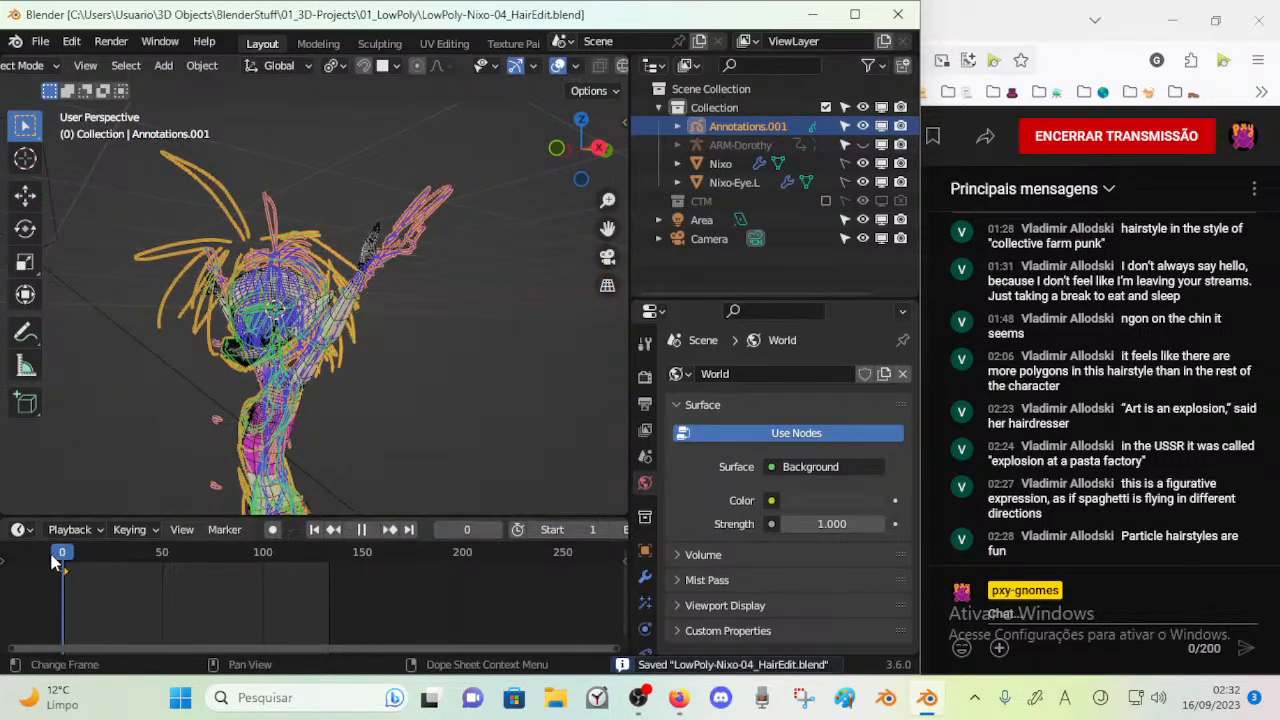
key(Escape)
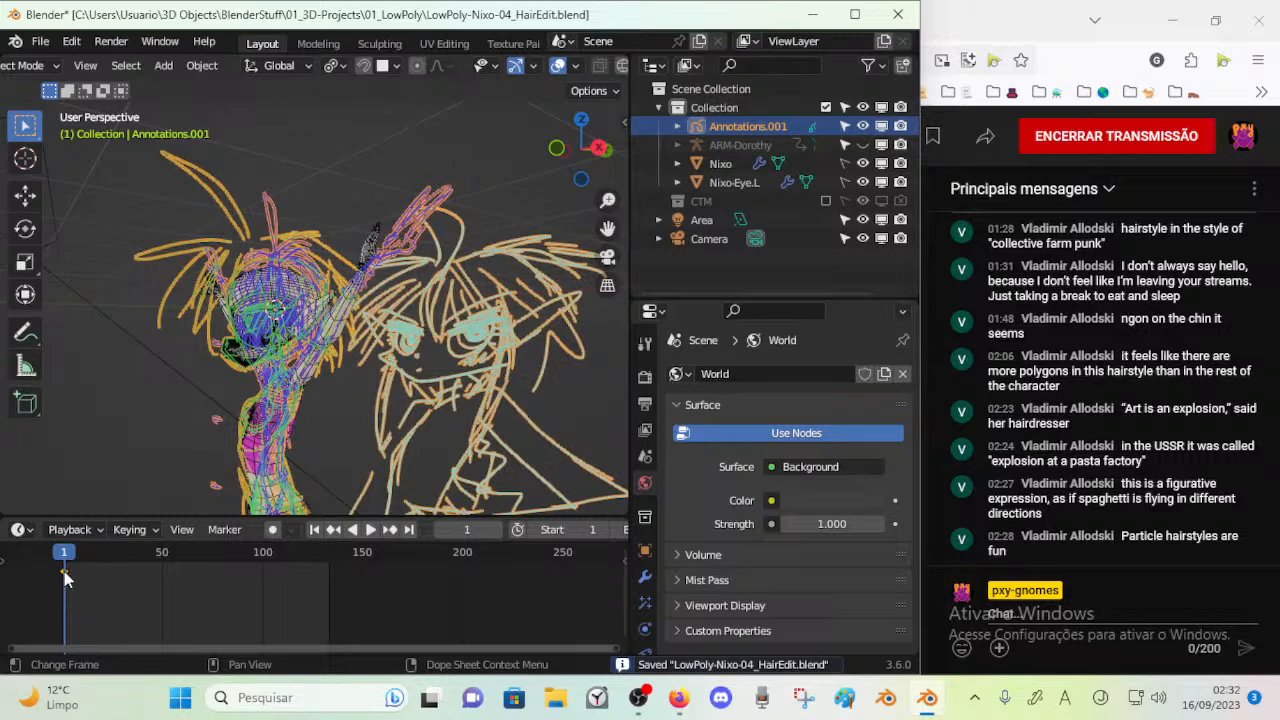
Delete the appended annotations object and check the scene's annotation sketches at frame 0
key(Delete)
middle_drag(182, 487, 196, 489)
drag(62, 557, 62, 560)
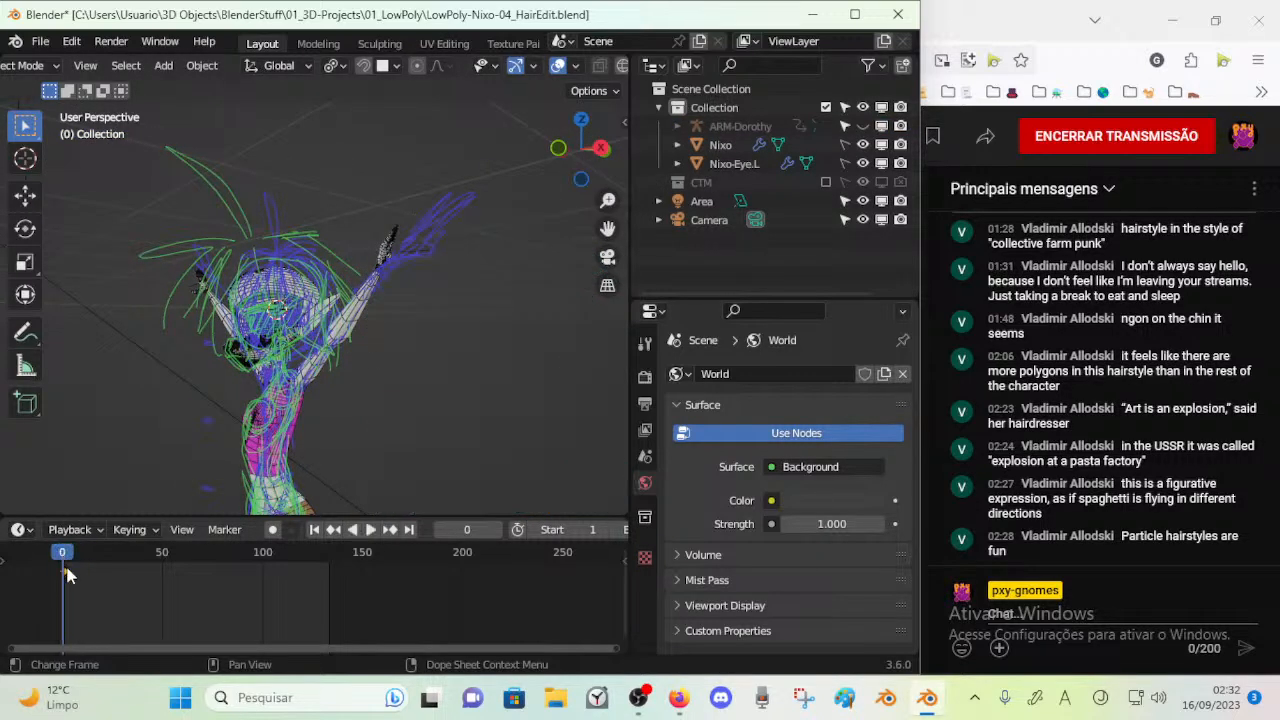
Try deleting the annotation keyframe at frame 1, scrub the timeline to check the sketches and undo the deletion
key(x)
click(66, 571)
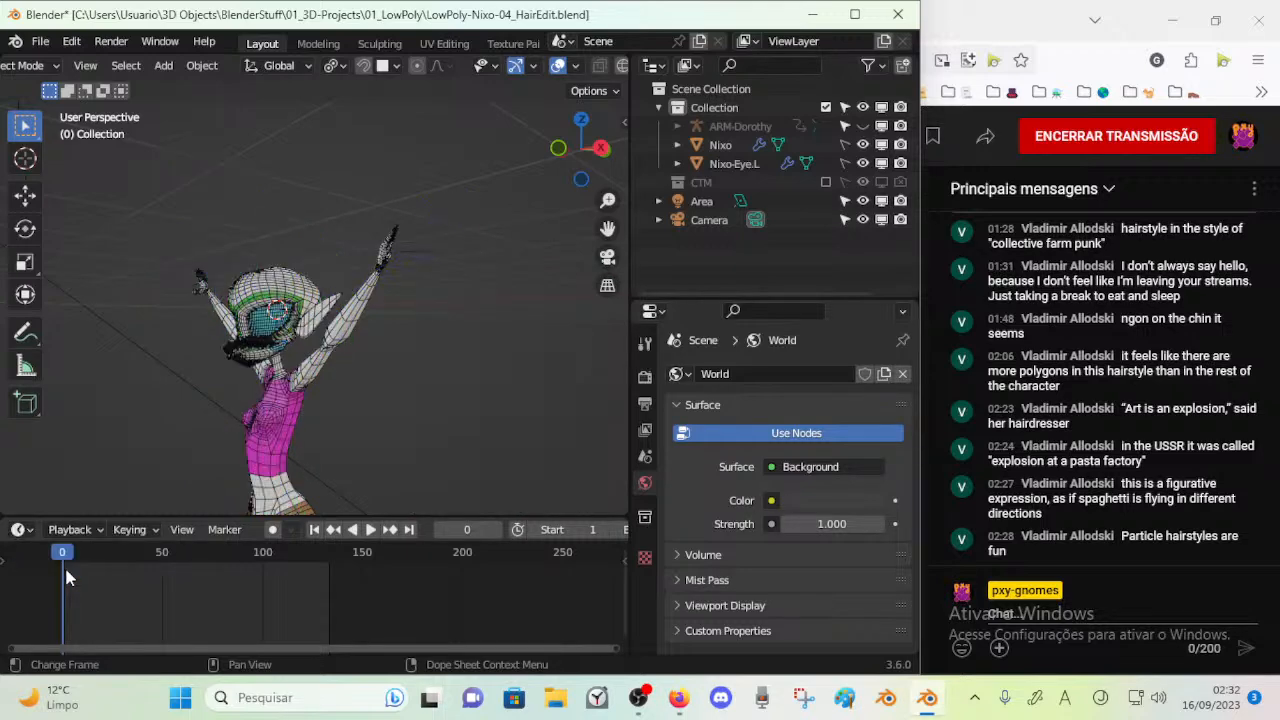
drag(85, 553, 48, 560)
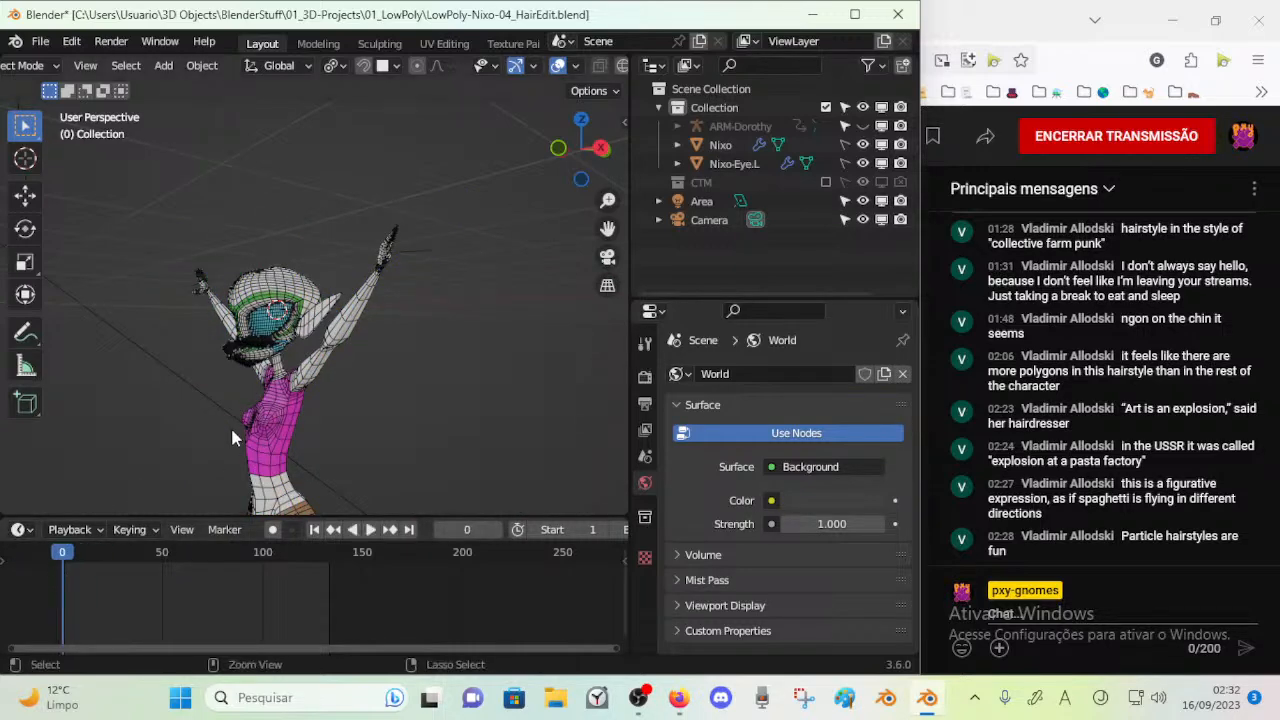
key(ctrl+z)
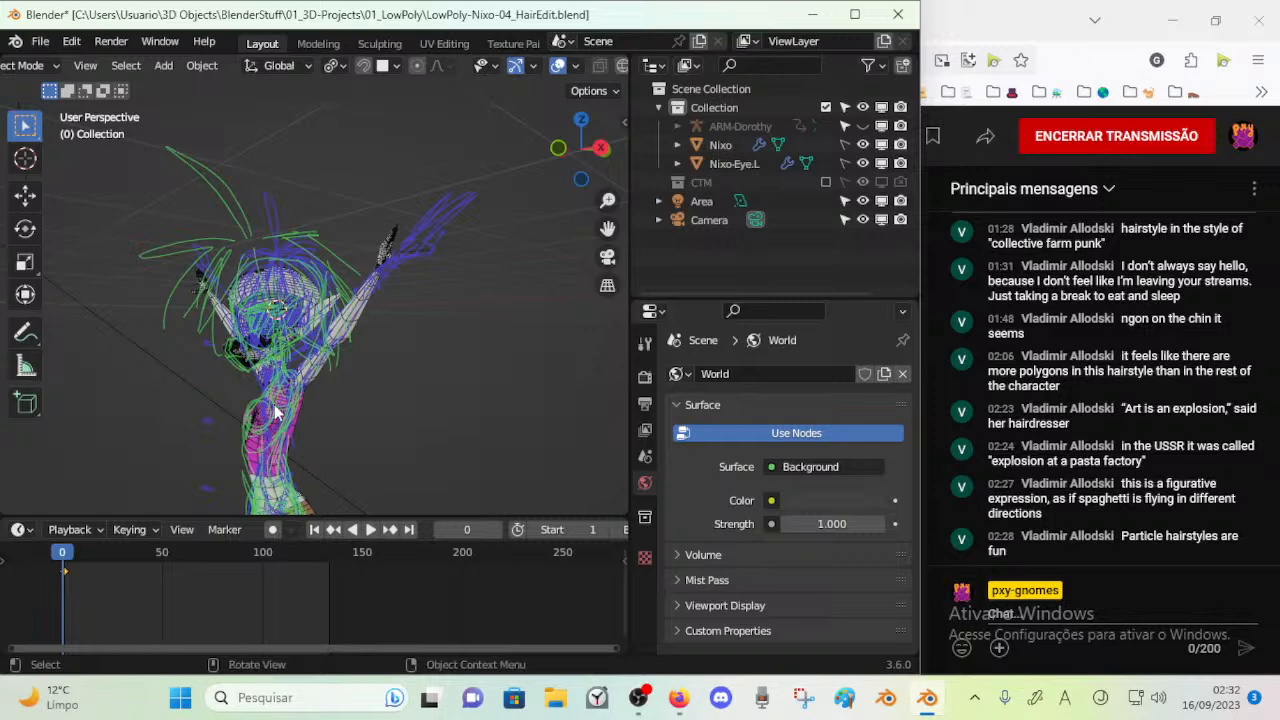
Try moving the annotation keyframe to before frame 0, undo the move and scrub around the first frames
mouse_move(62, 560)
mouse_down()
mouse_move(65, 577)
mouse_move(44, 585)
mouse_up()
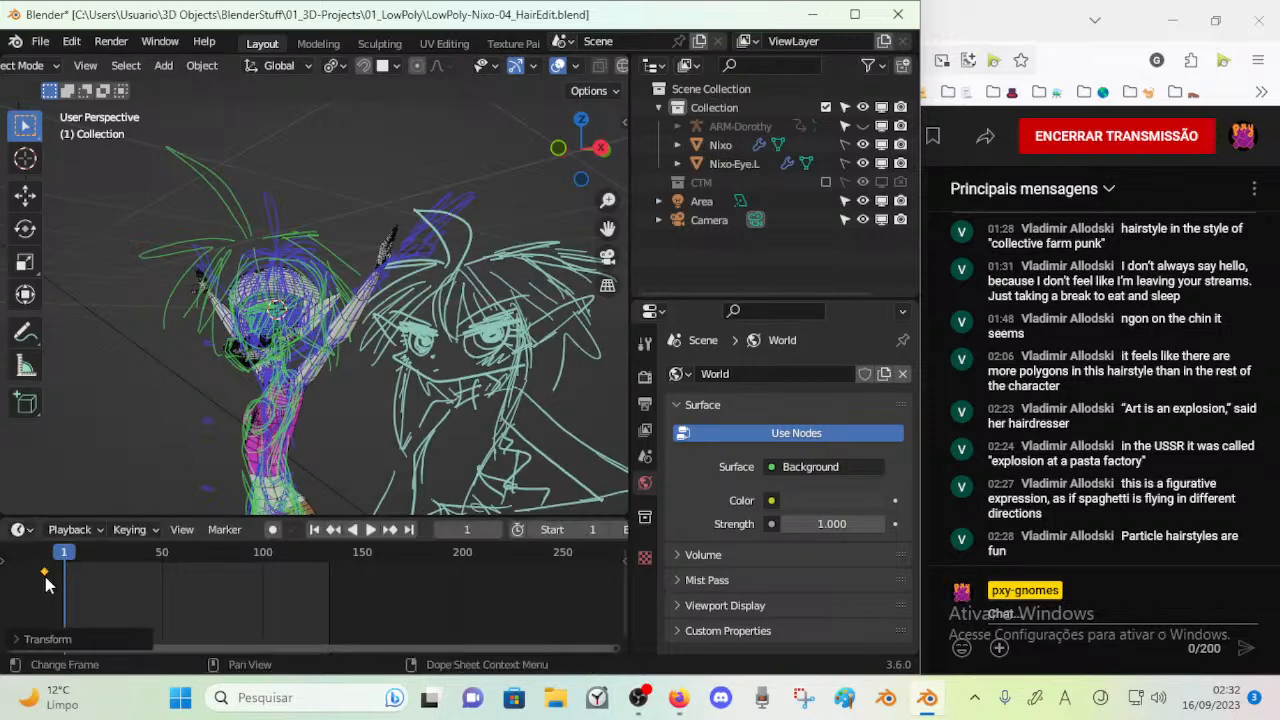
key(ctrl+z)
drag(88, 549, 40, 565)
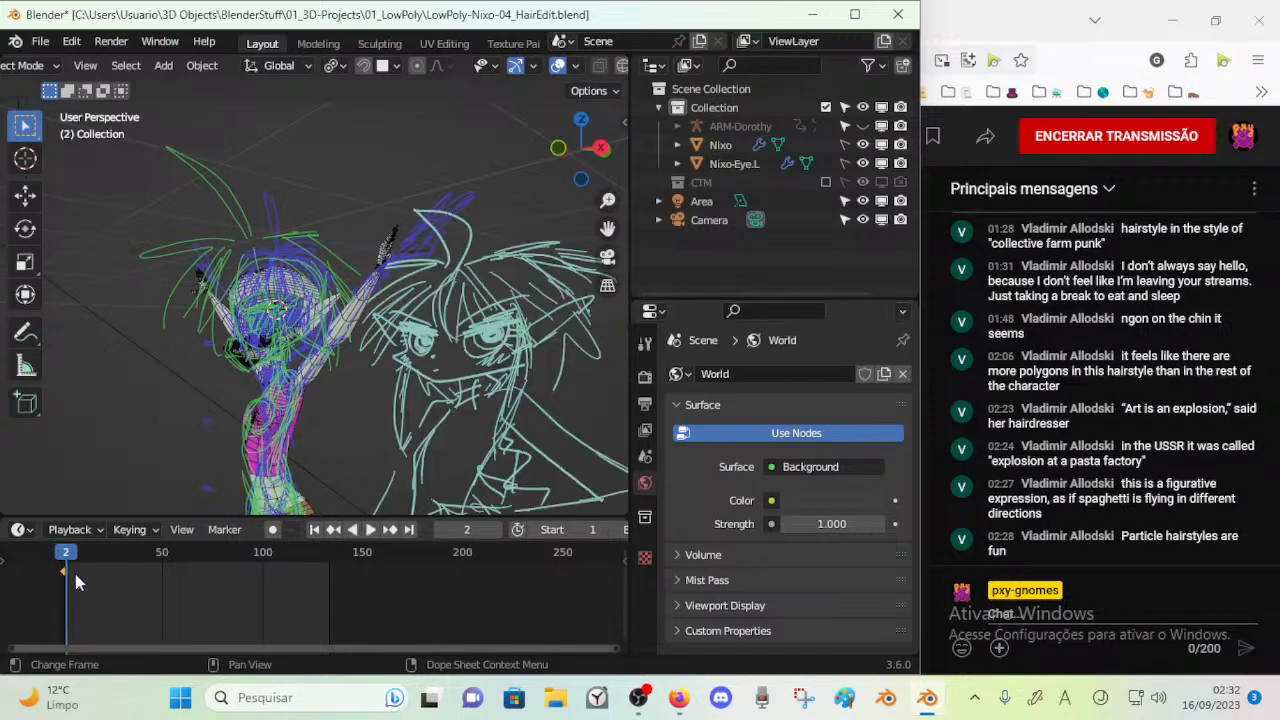
Return the timeline to frame 0 and inspect the annotation sketches around the character from the front
key(space)
key(space)
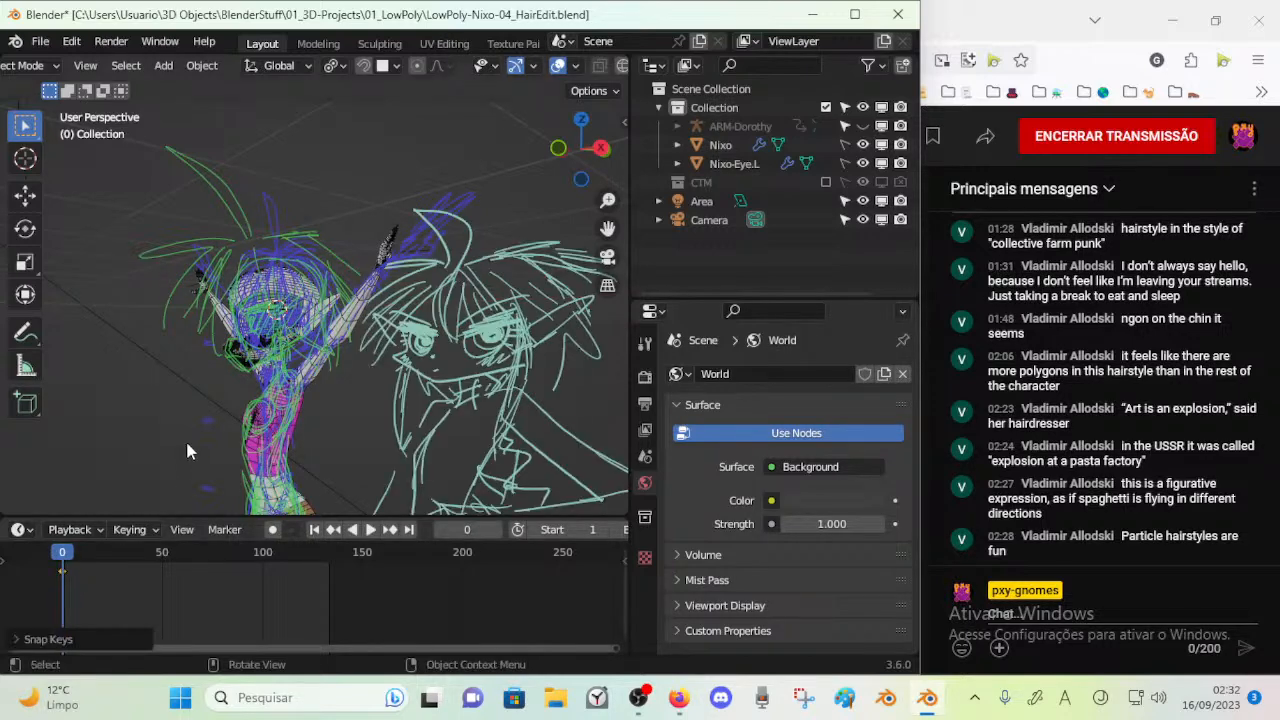
drag(194, 565, 58, 552)
middle_drag(180, 445, 335, 436)
scroll(312, 438, up, 2)
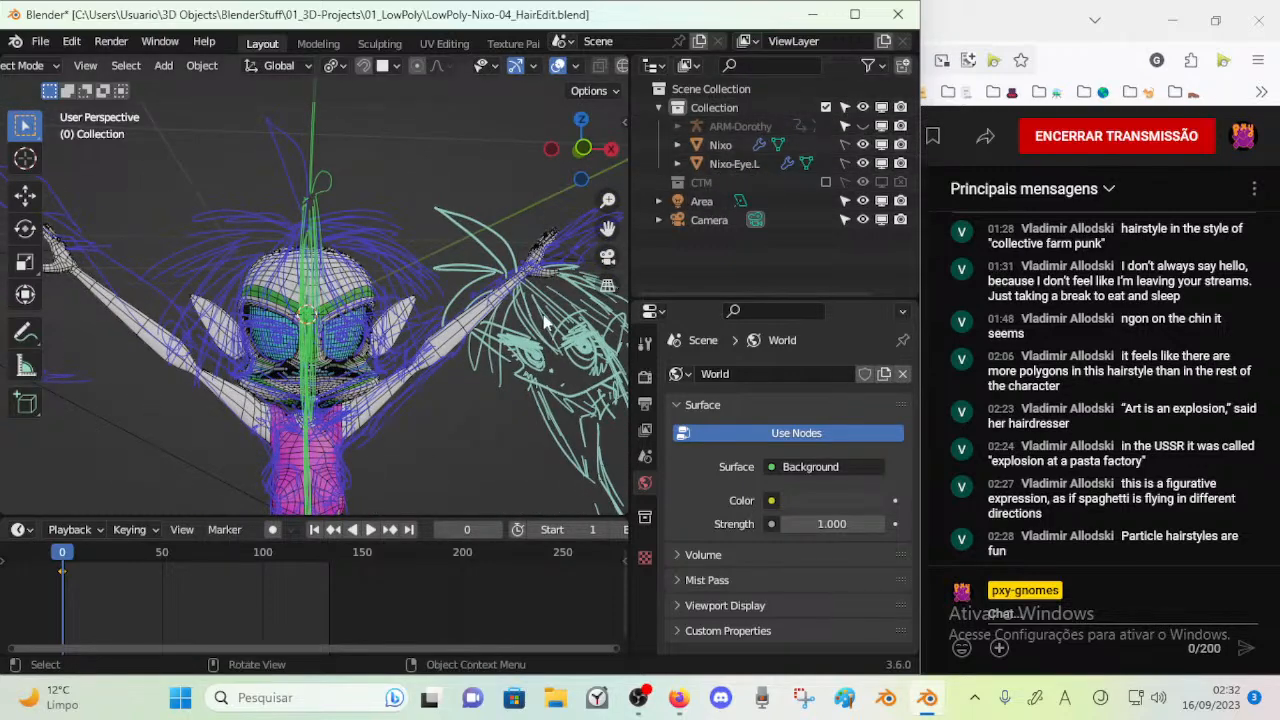
Check the layer visibility and frame lock settings of Annotations.001 at frame 0 and save the file
key(n)
drag(555, 249, 554, 286)
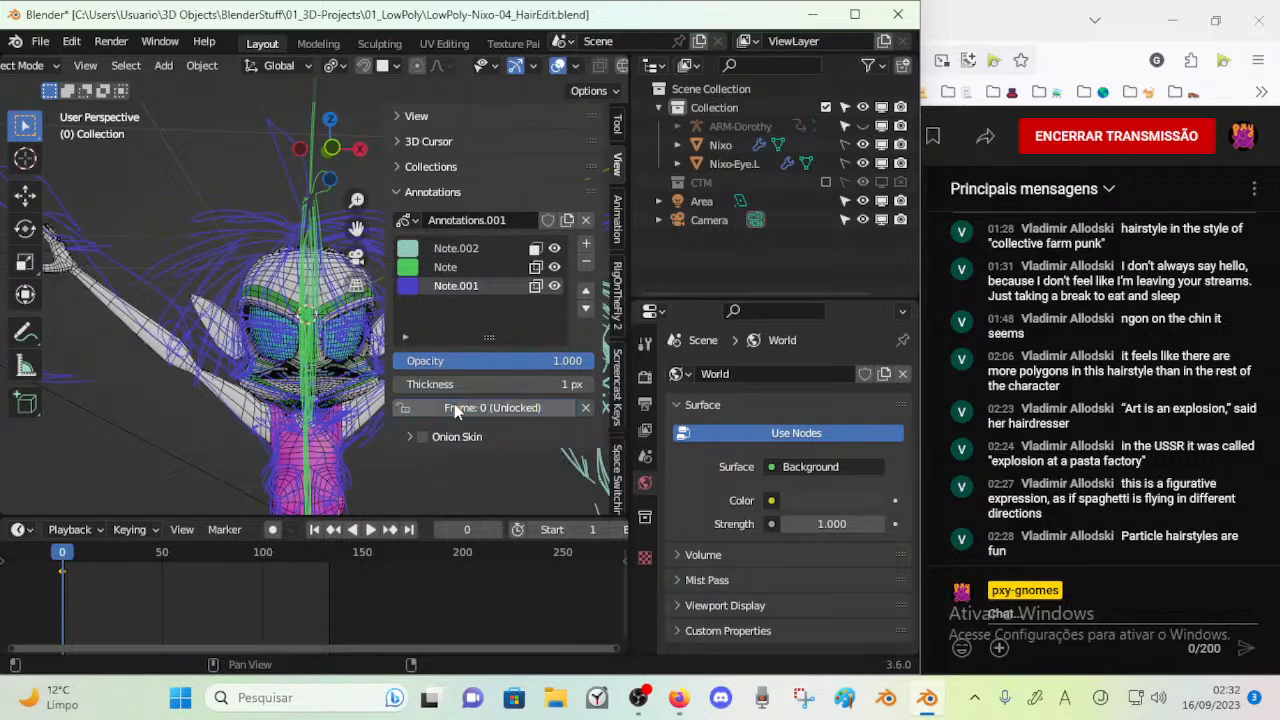
click(454, 408)
scroll(68, 560, down, 2)
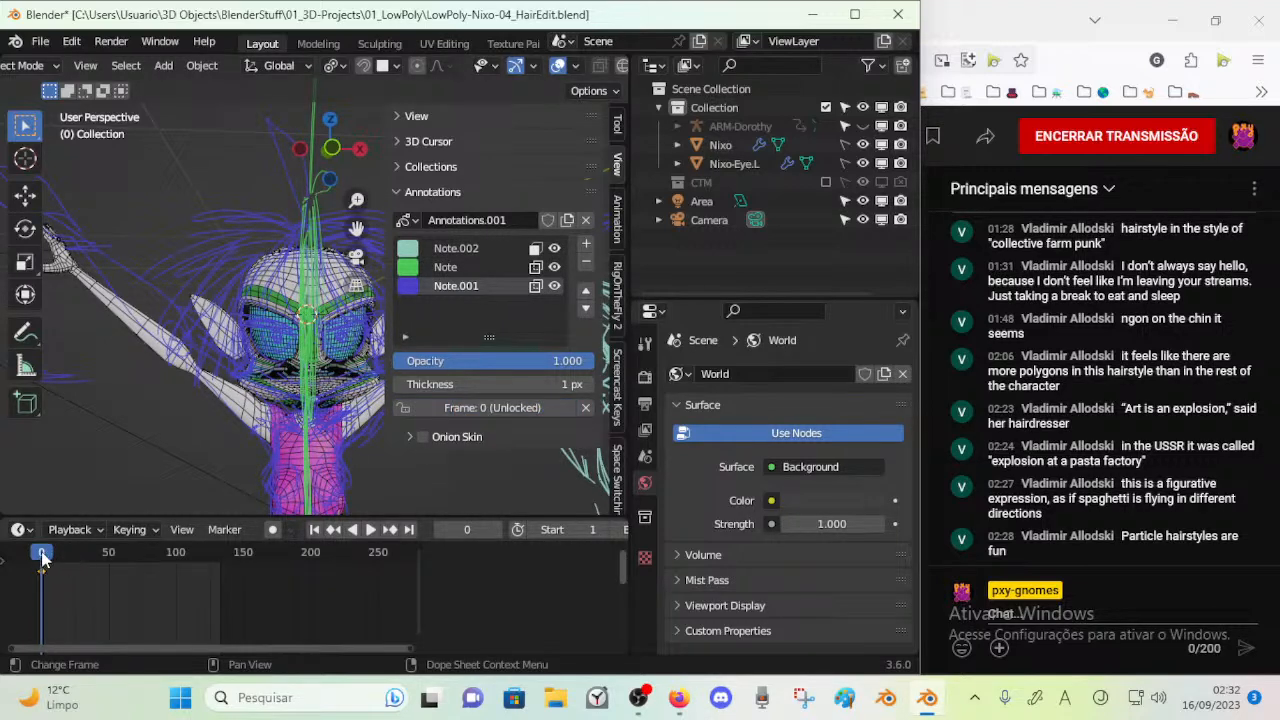
key(n)
mouse_move(46, 560)
mouse_down()
mouse_move(60, 563)
mouse_move(40, 576)
mouse_up()
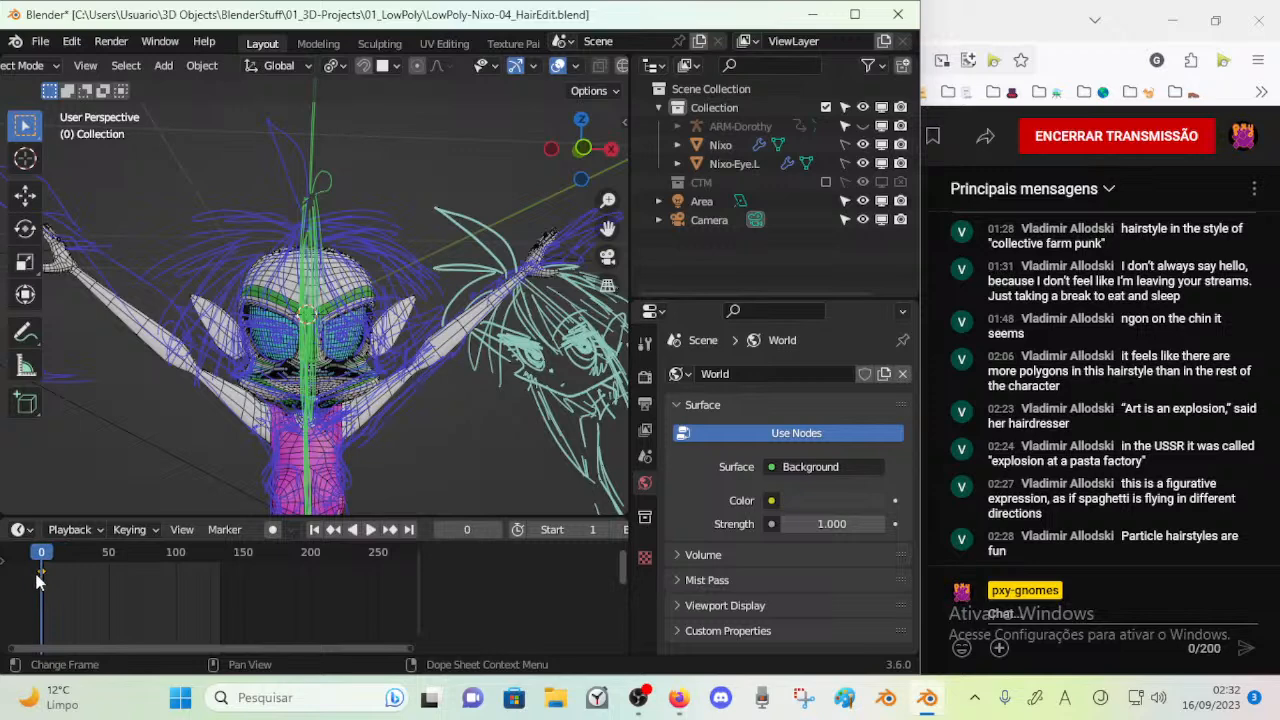
key(ctrl+s)
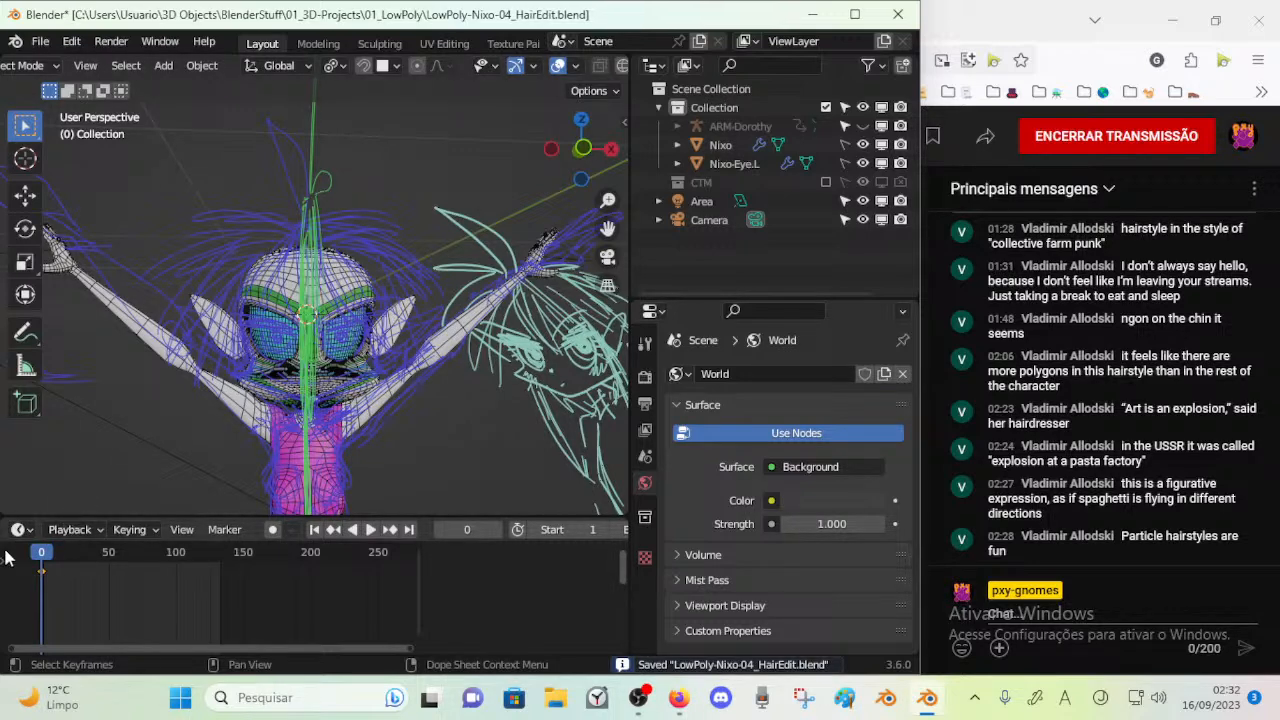
Set the annotation keyframe's interpolation and expand the timeline's channel list to show the individual annotation layers
key(t)
click(73, 570)
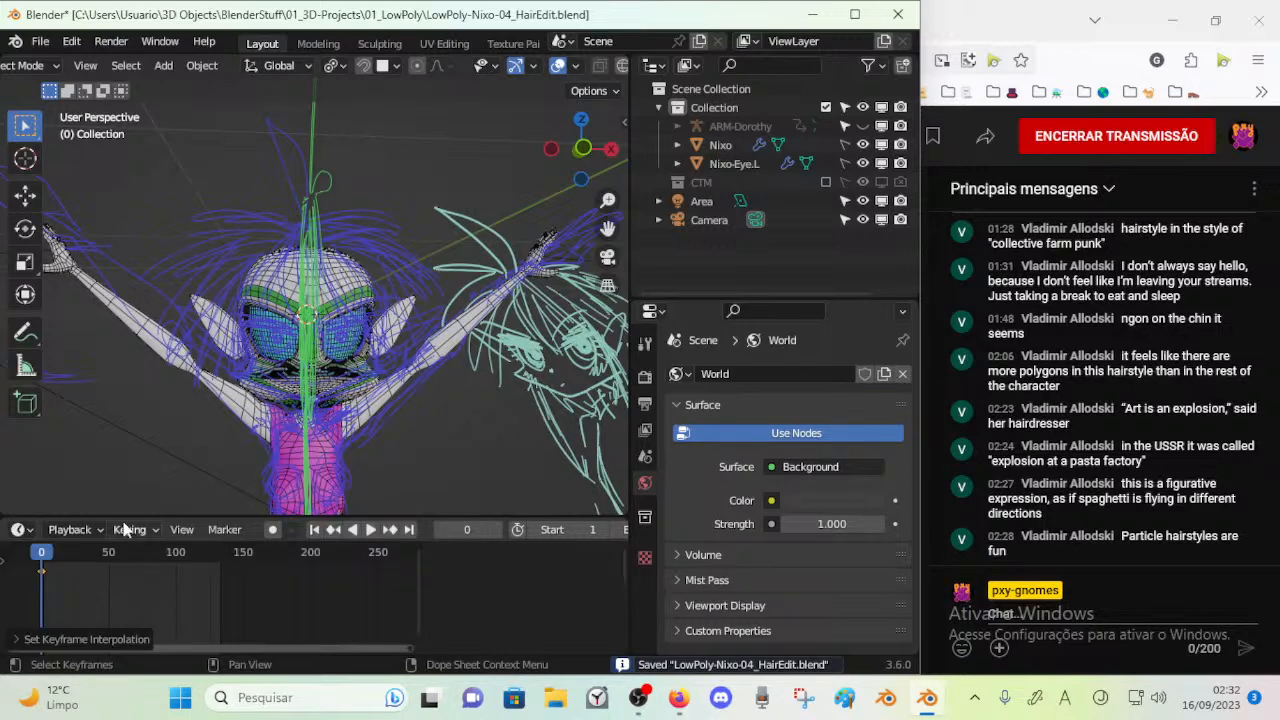
drag(125, 518, 160, 478)
click(3, 519)
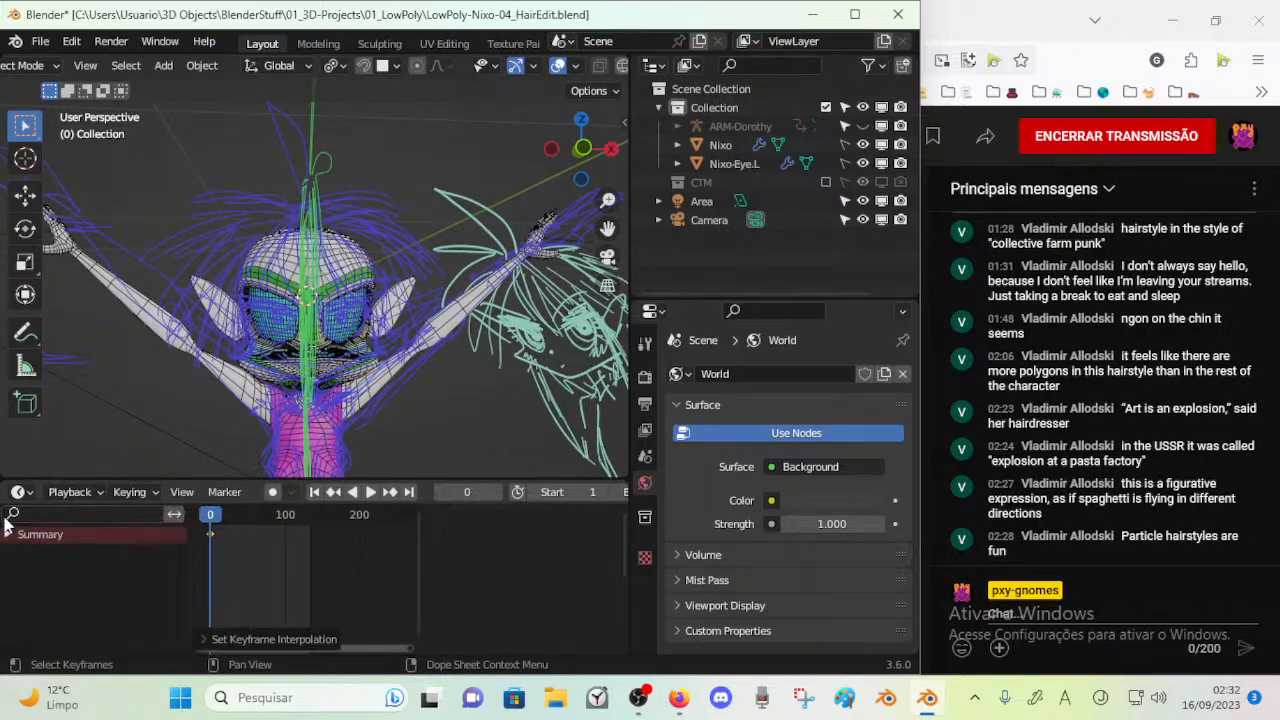
click(8, 535)
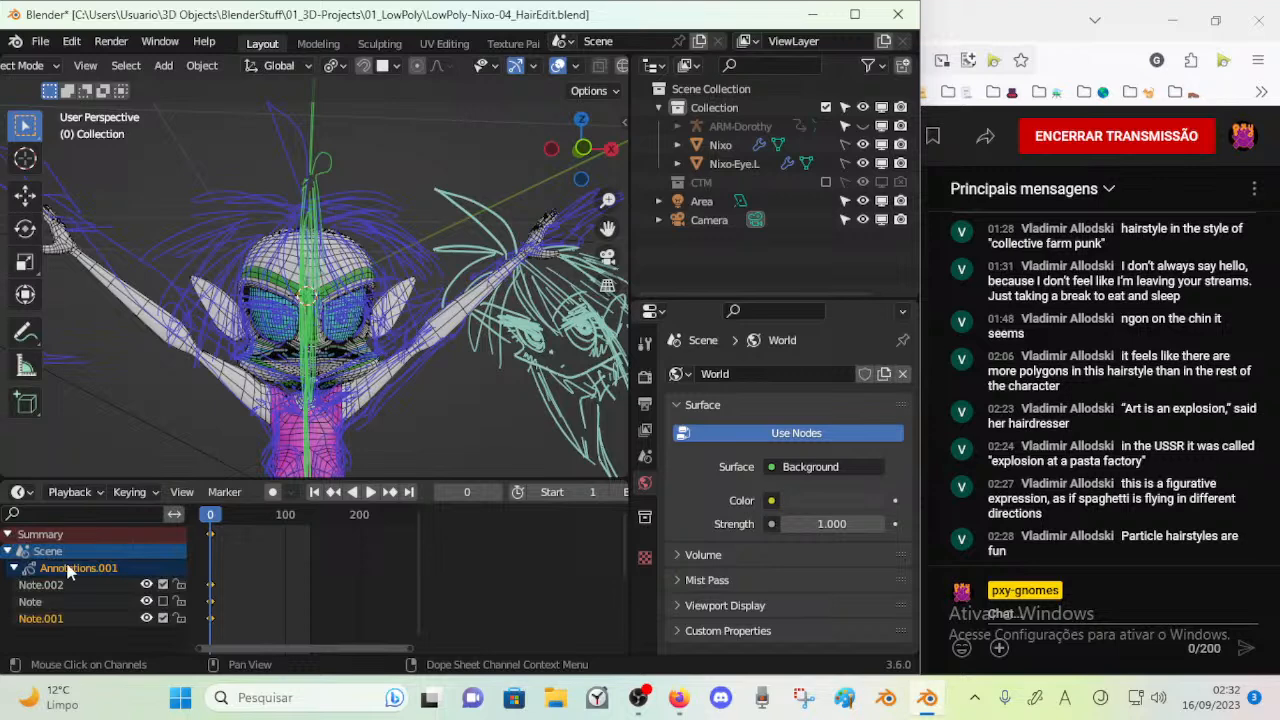
Lock the displayed frame of the Note layer in the timeline channels, save the file and inspect the sketches
click(163, 601)
key(ctrl+s)
scroll(258, 436, down, 3)
middle_drag(249, 410, 190, 412)
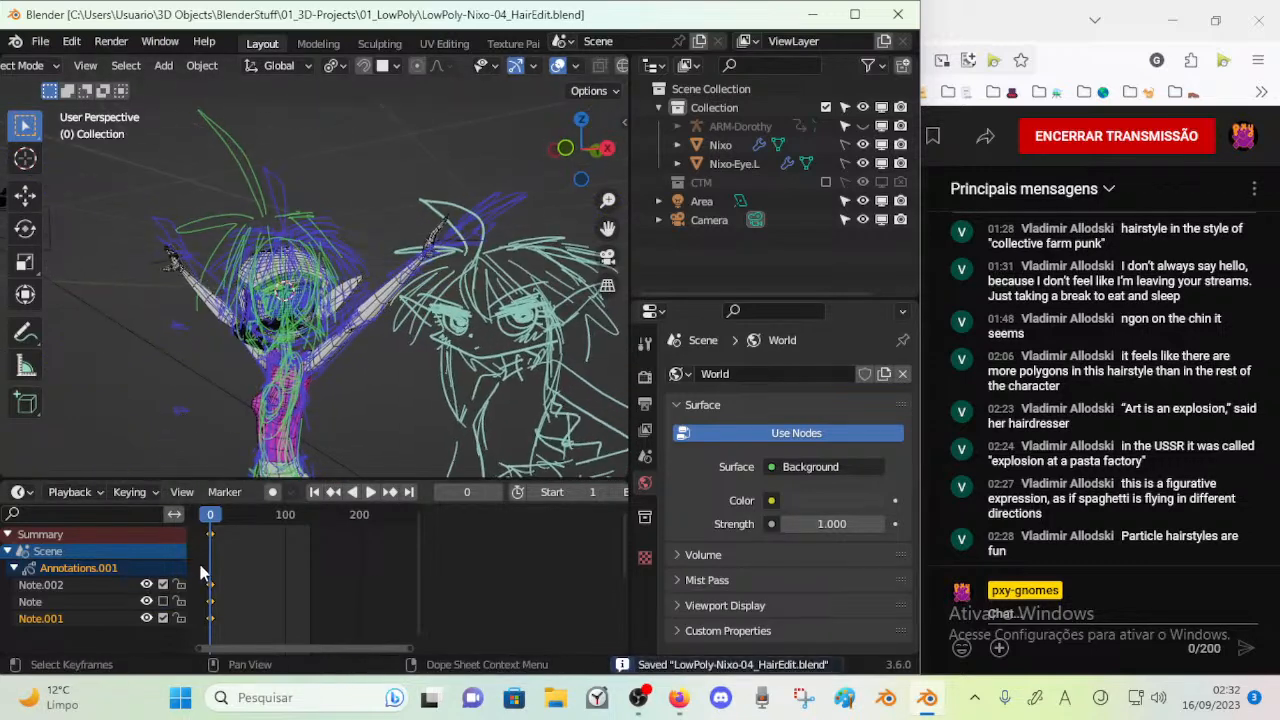
Try deleting the annotation keyframes at frame 0 and hiding the annotation layers, and undo the changes
key(ctrl+z)
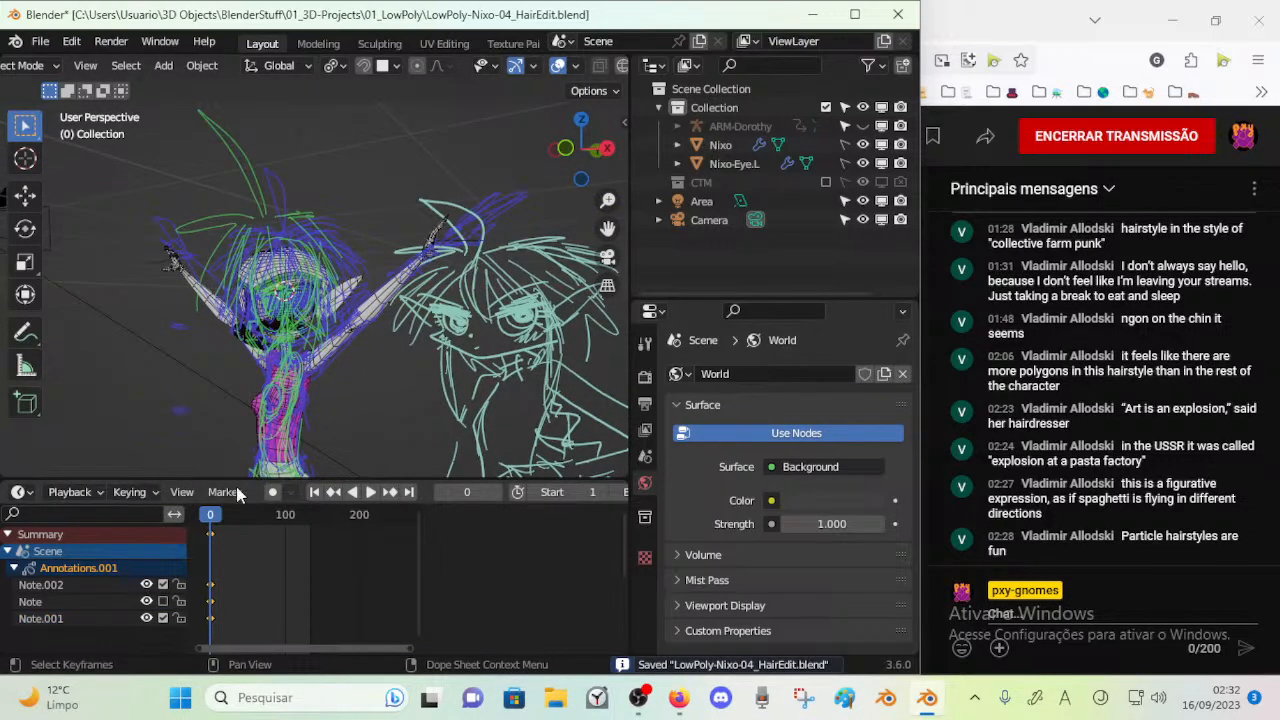
key(n)
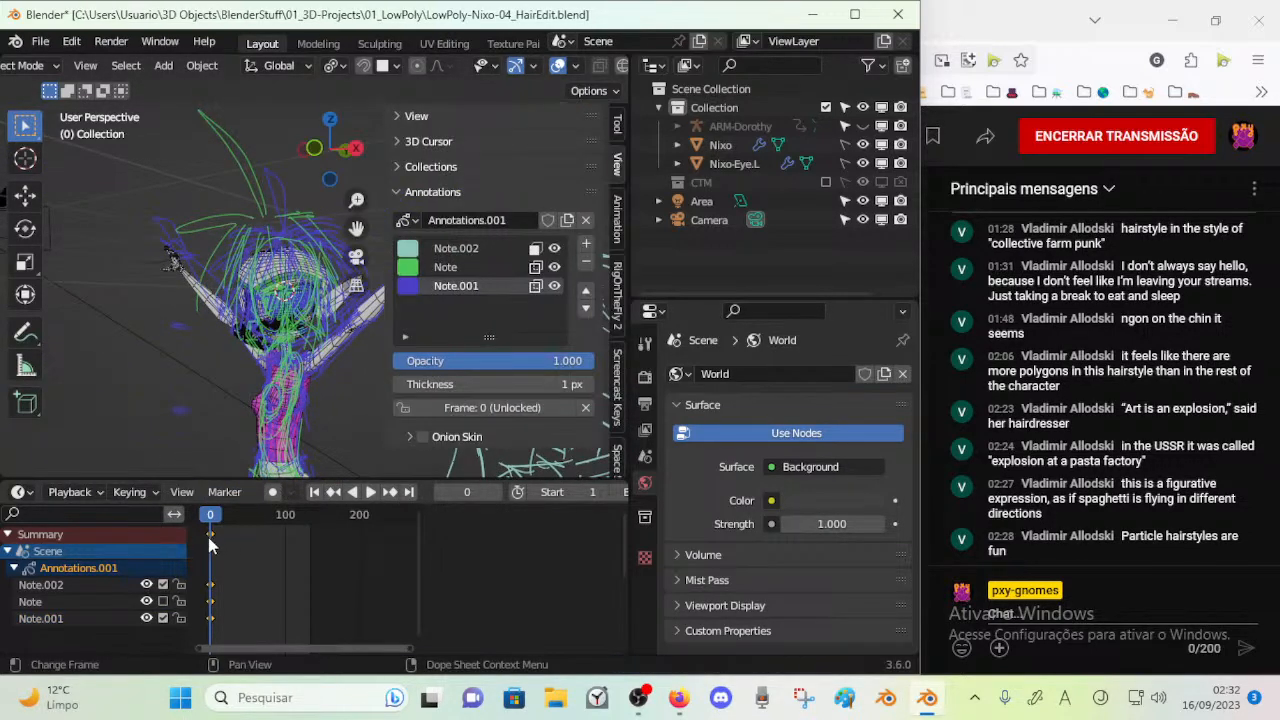
key(x)
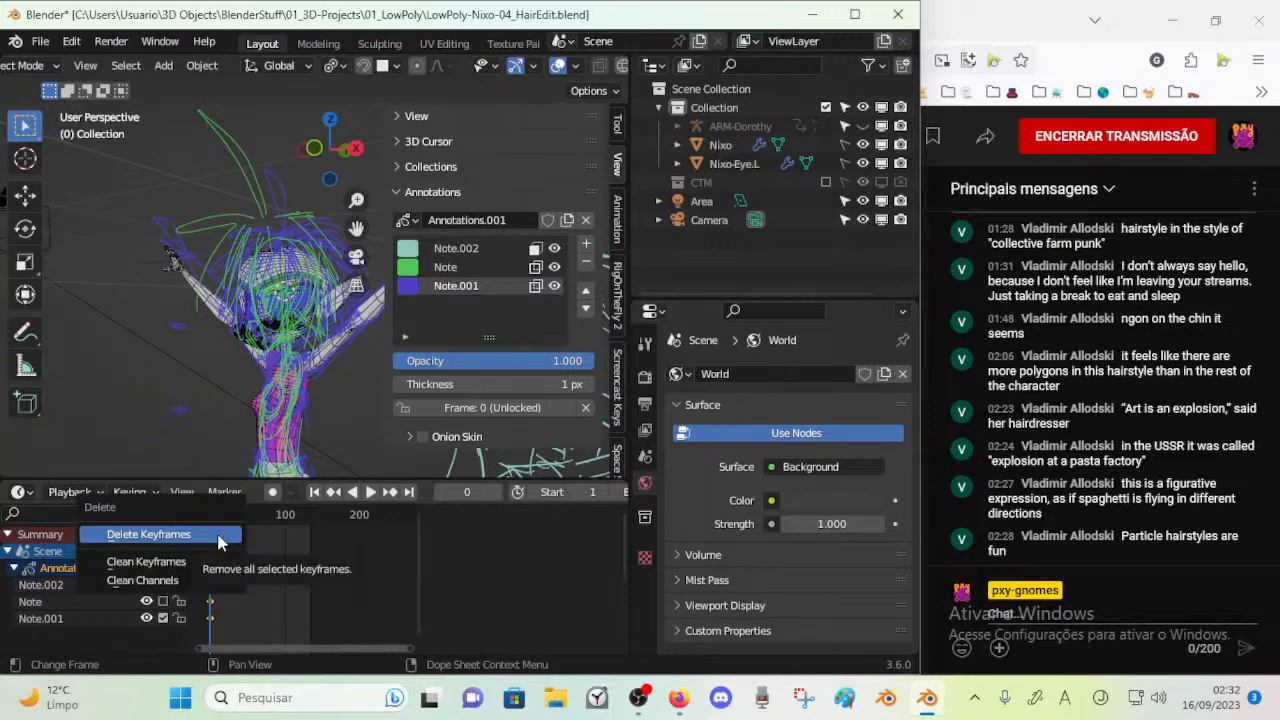
click(217, 538)
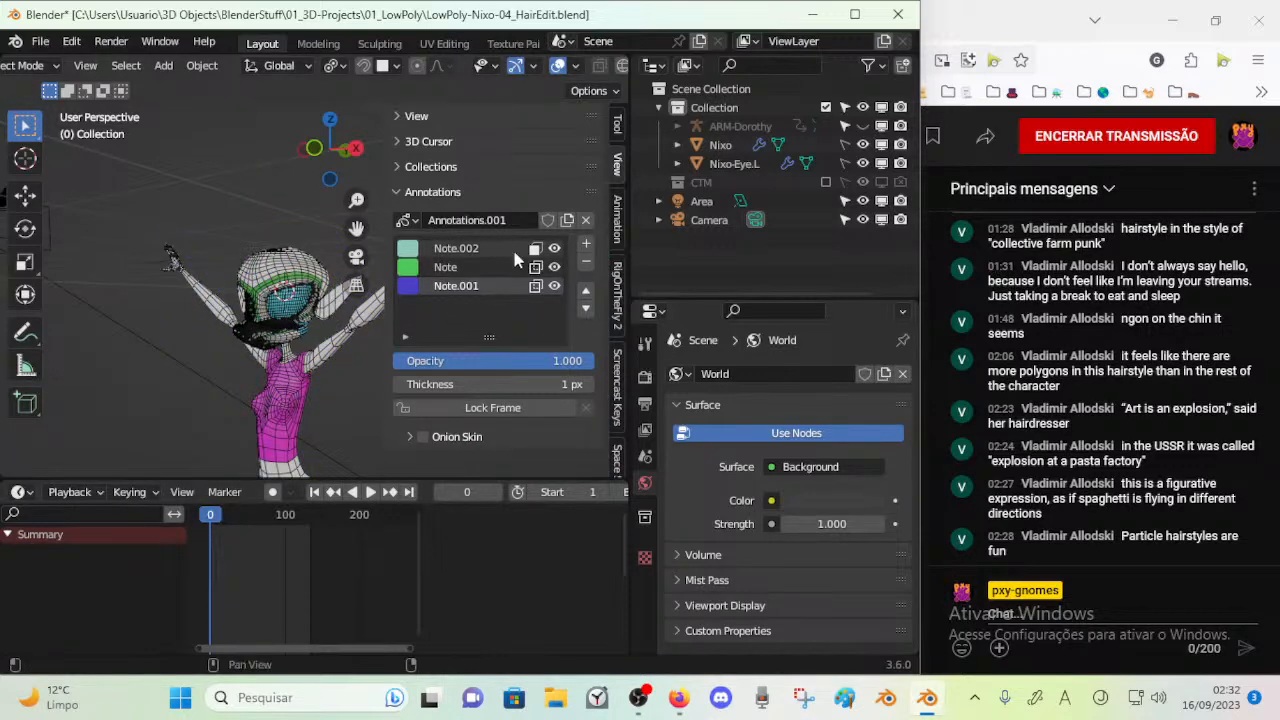
click(556, 288)
click(555, 287)
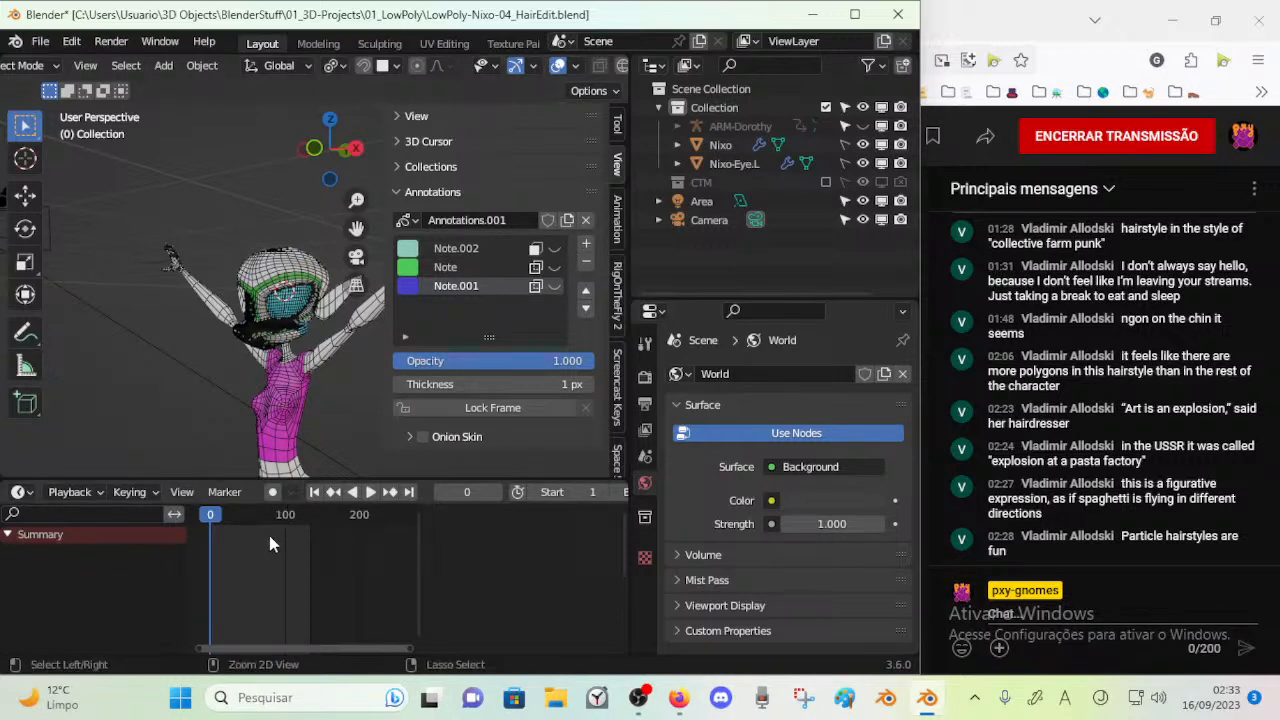
key(ctrl+z)
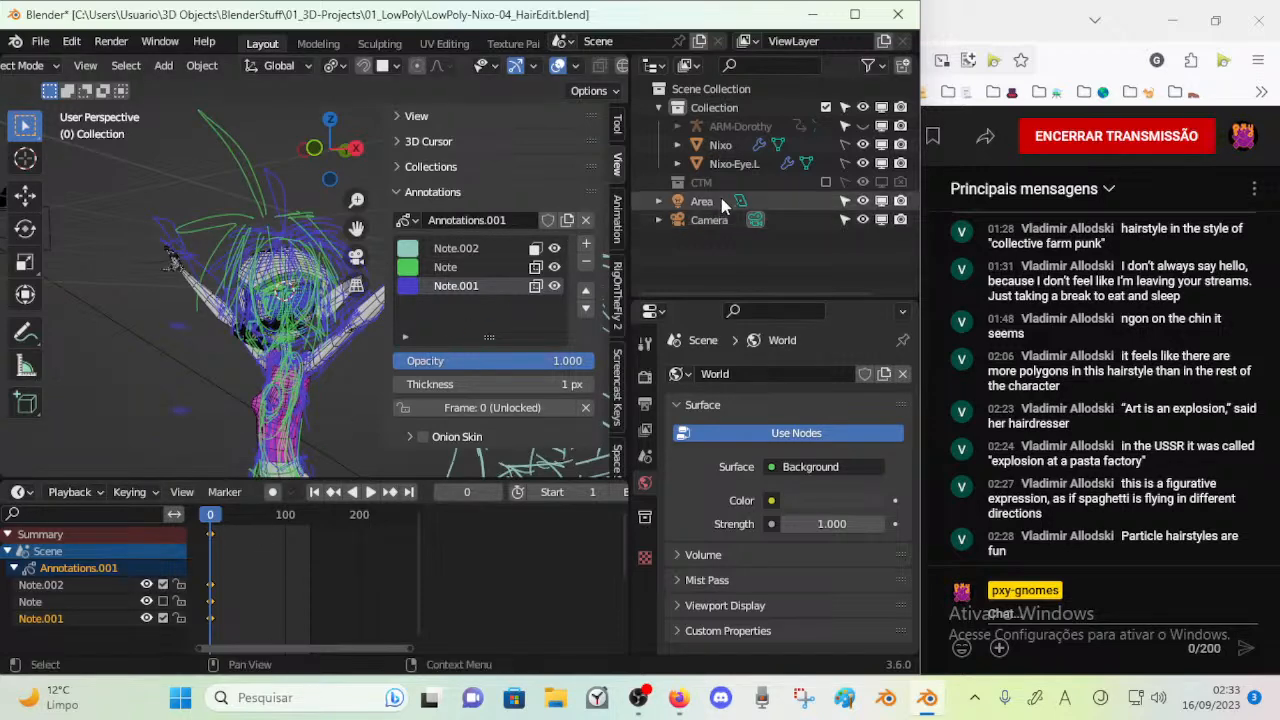
Lock the Note.001 annotation layer to frame 0
click(678, 127)
click(678, 127)
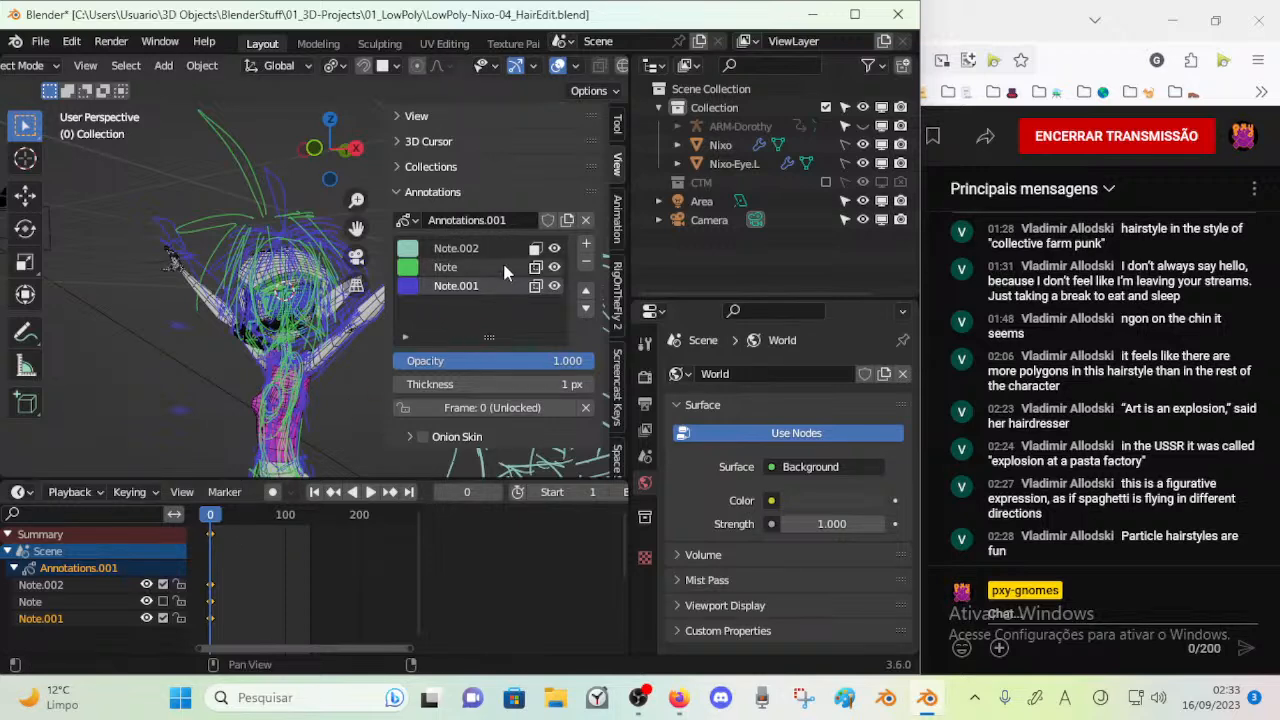
click(466, 406)
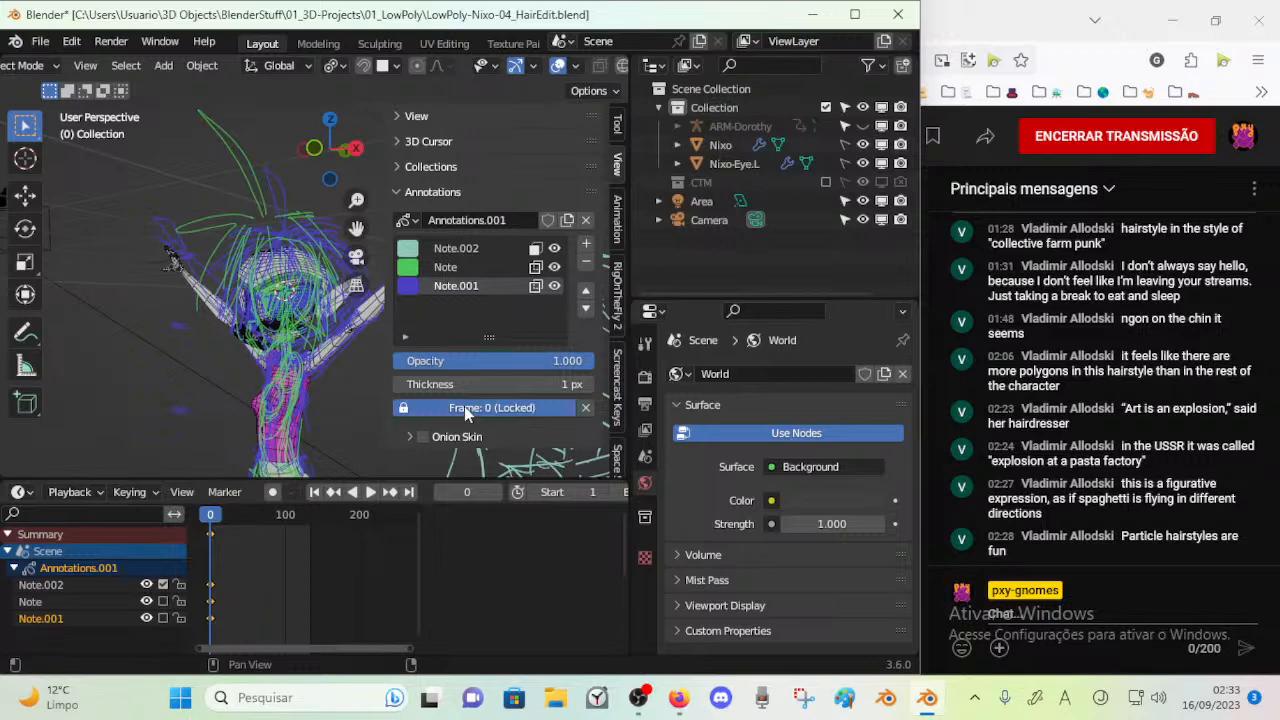
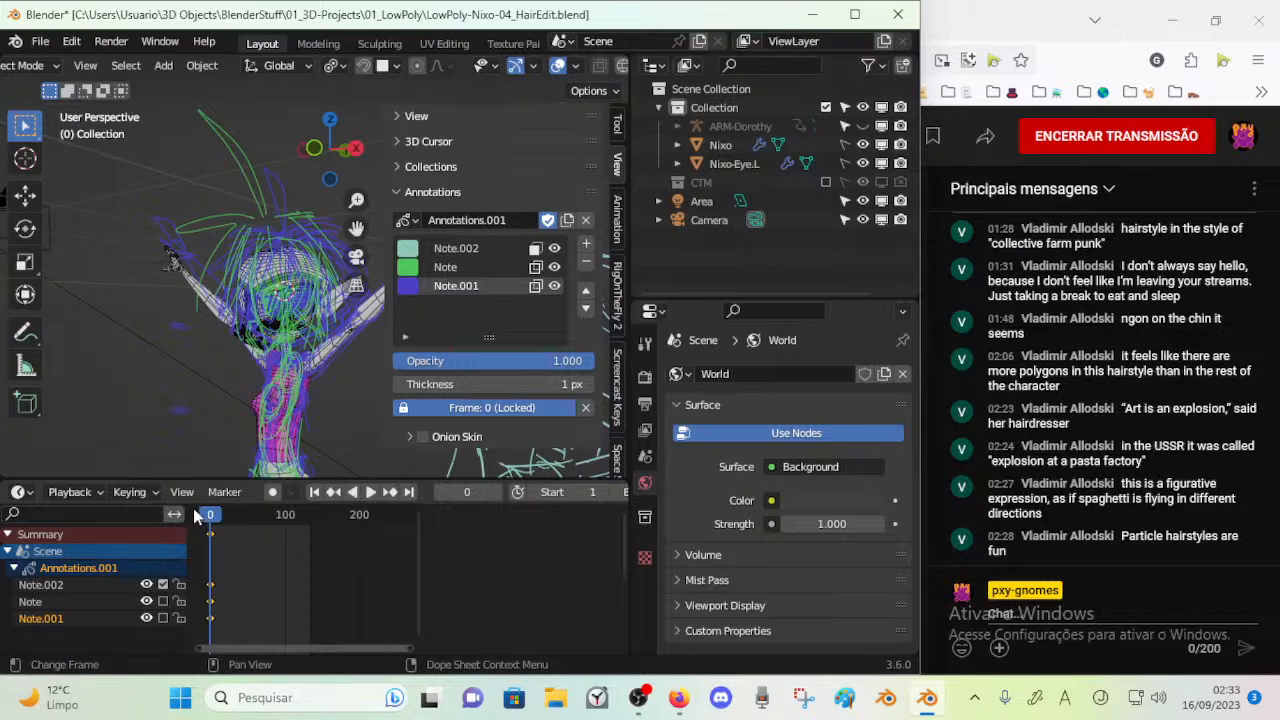
Save the file and face the Nixo model from the front
key(ctrl+s)
key(n)
middle_drag(208, 362, 339, 372)
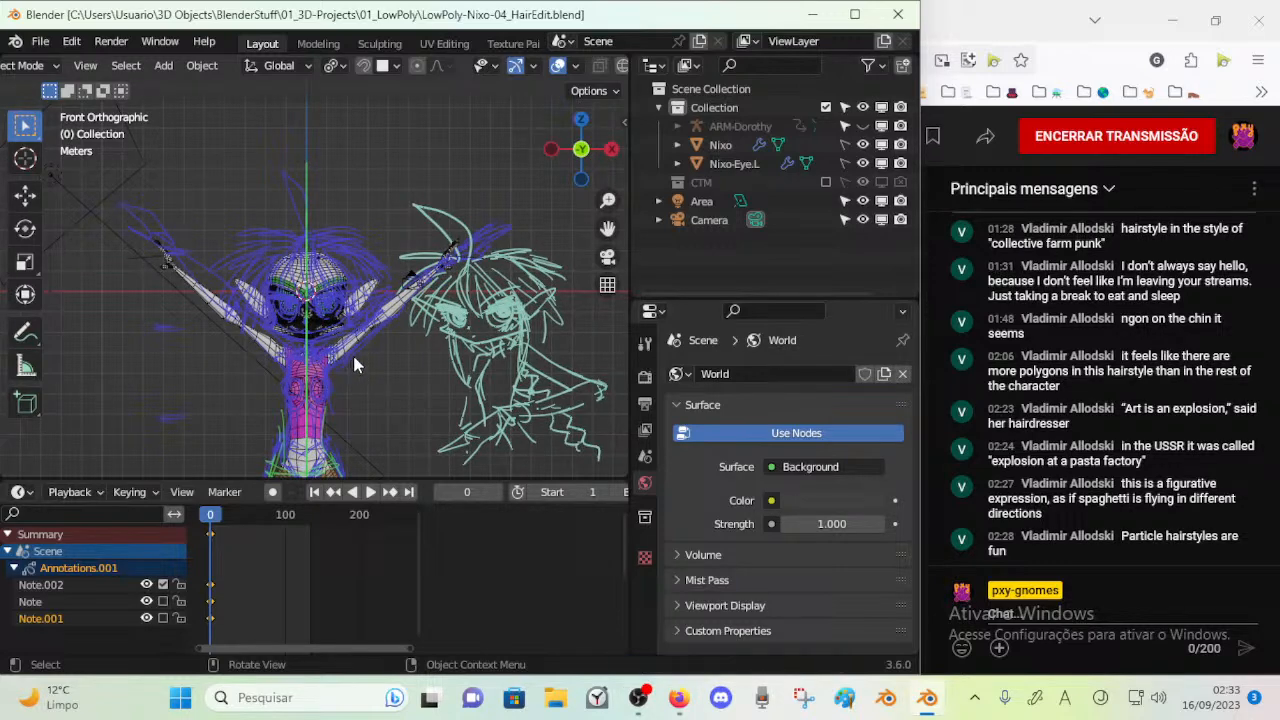
Hide the Note.002, Note and Note.001 annotation layers to see the bare head mesh
key(n)
click(554, 248)
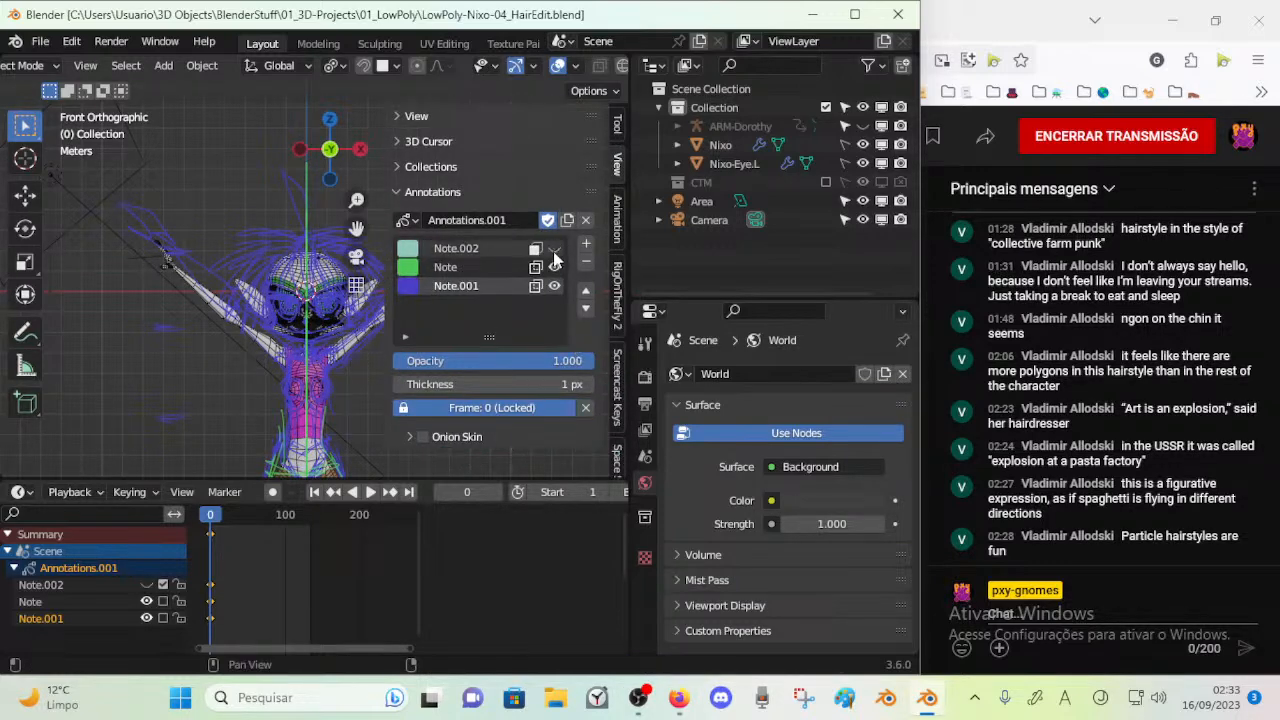
click(554, 267)
click(554, 286)
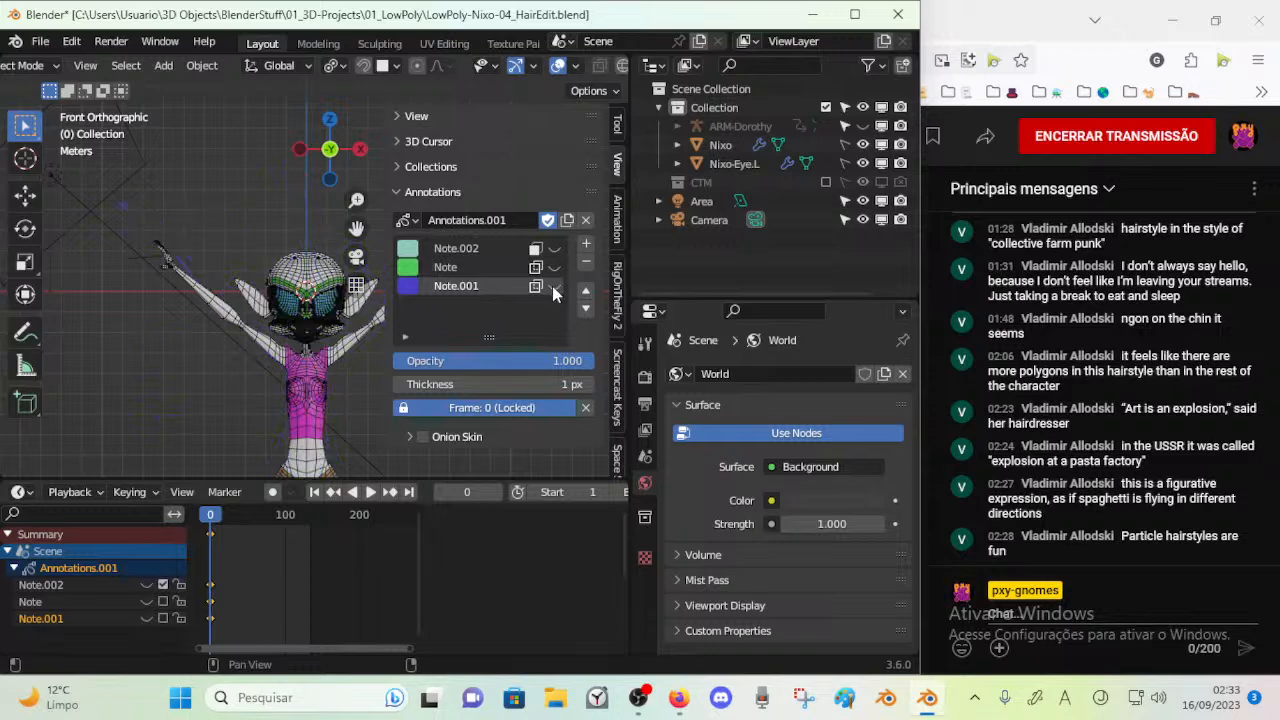
key(m)
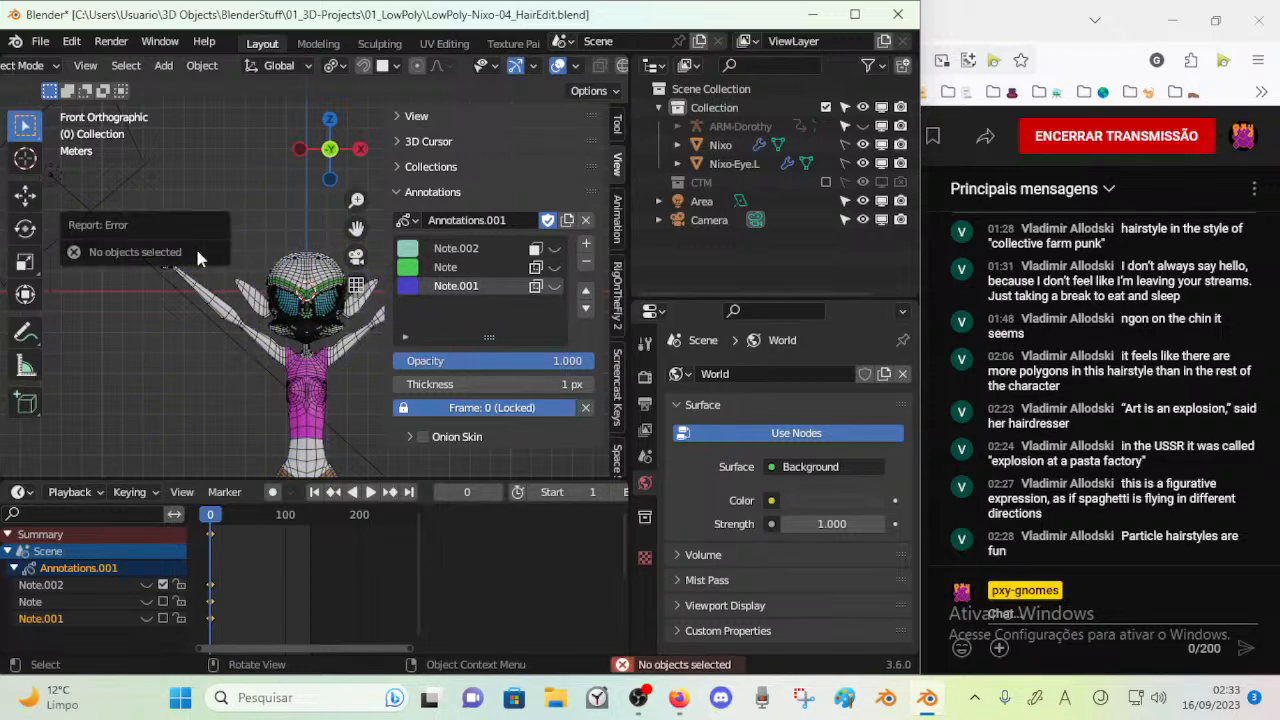
key(n)
scroll(312, 282, up, 4)
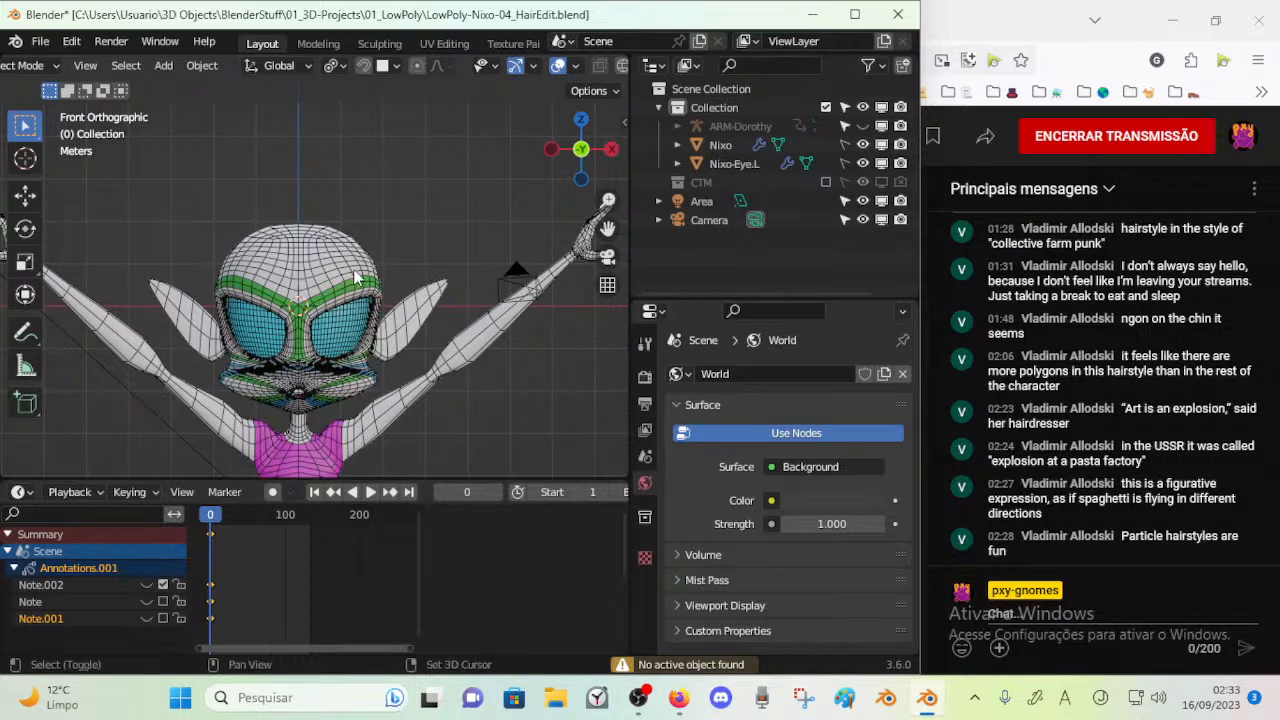
Show the Note.002, Note and Note.001 annotation layers again
key(n)
click(555, 248)
click(556, 268)
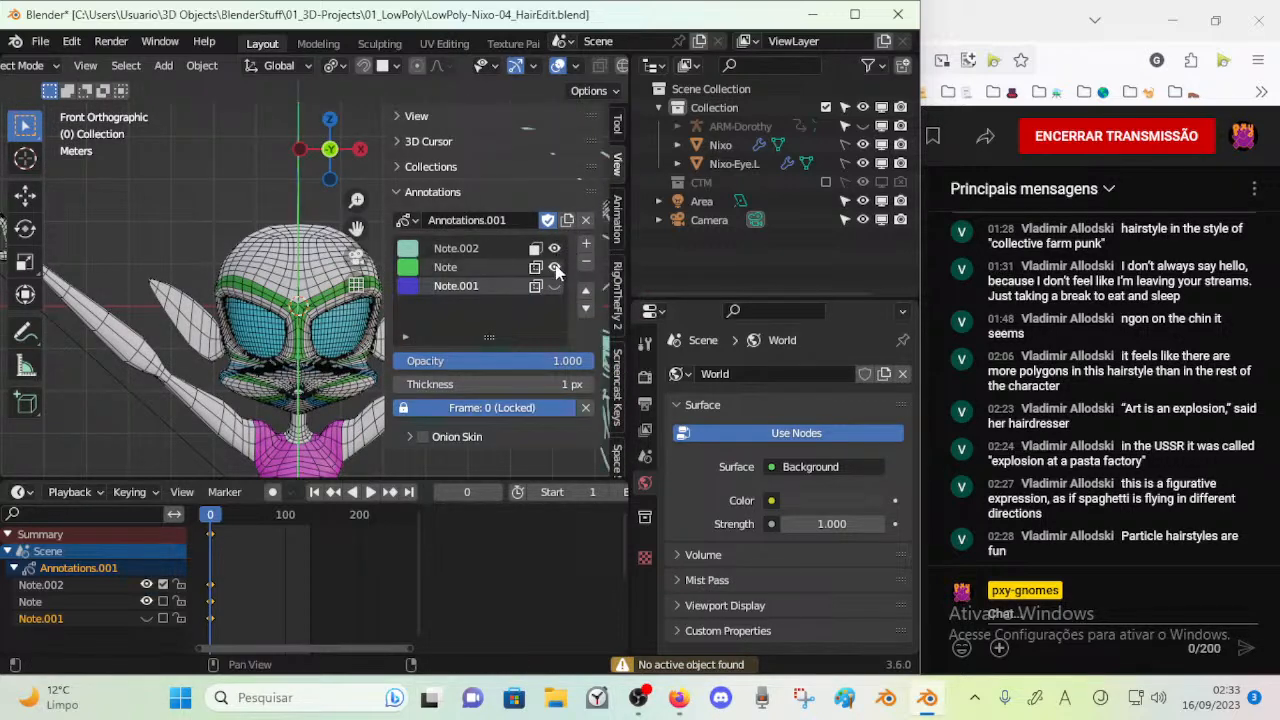
click(556, 249)
click(556, 286)
click(555, 248)
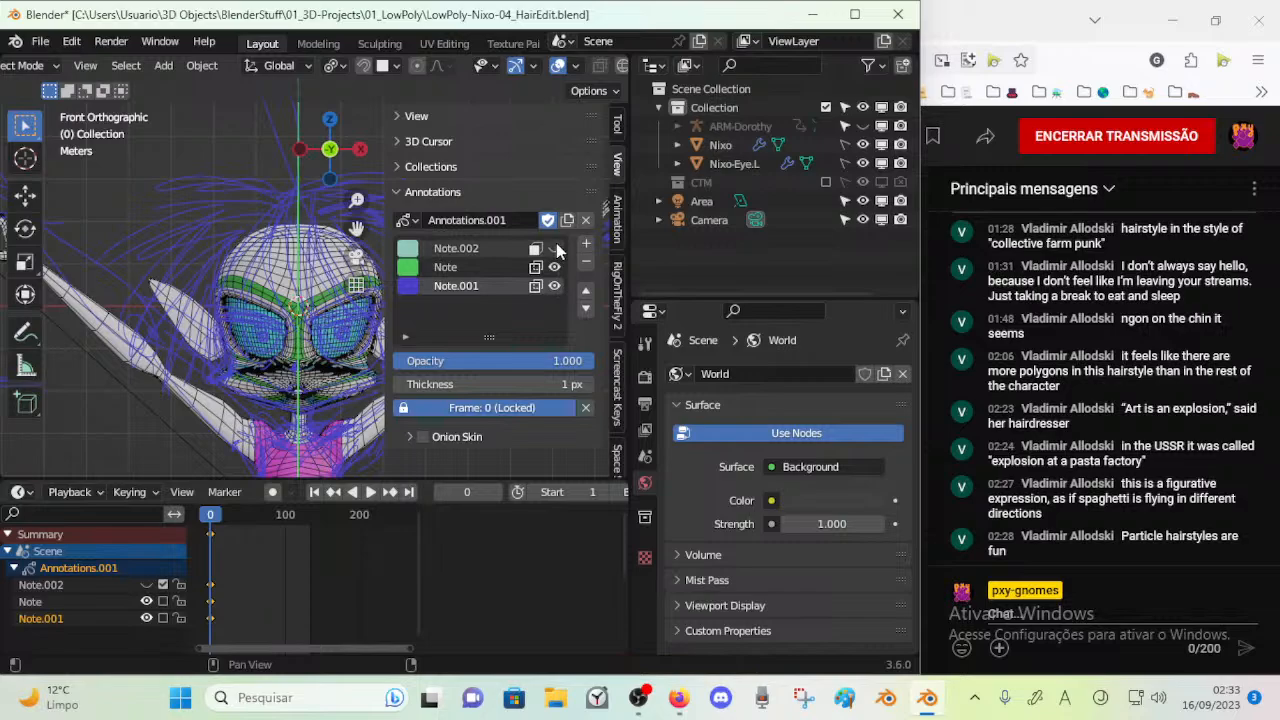
Enlarge the 3D viewport over the timeline and frame the sketched head in front view
key(n)
mouse_move(480, 286)
middle_down()
mouse_move(237, 294)
mouse_move(224, 308)
middle_up()
key(KP_1)
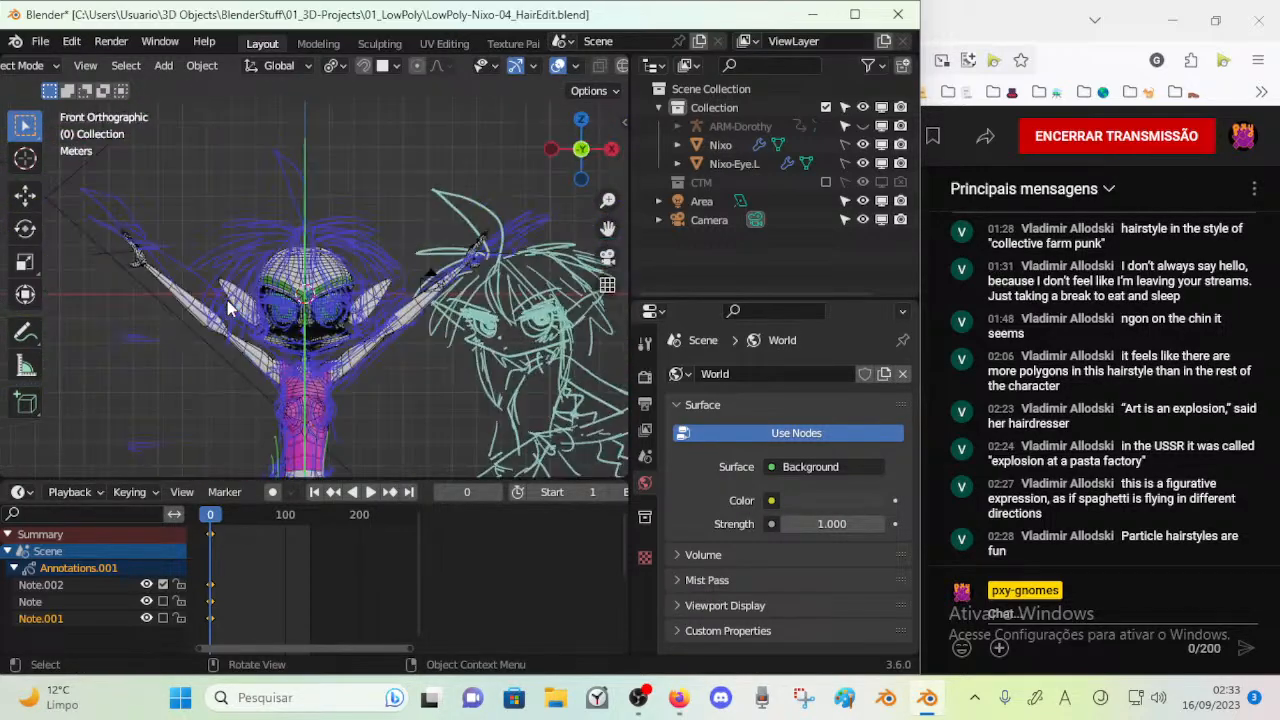
scroll(228, 307, up, 8)
scroll(250, 315, down, 5)
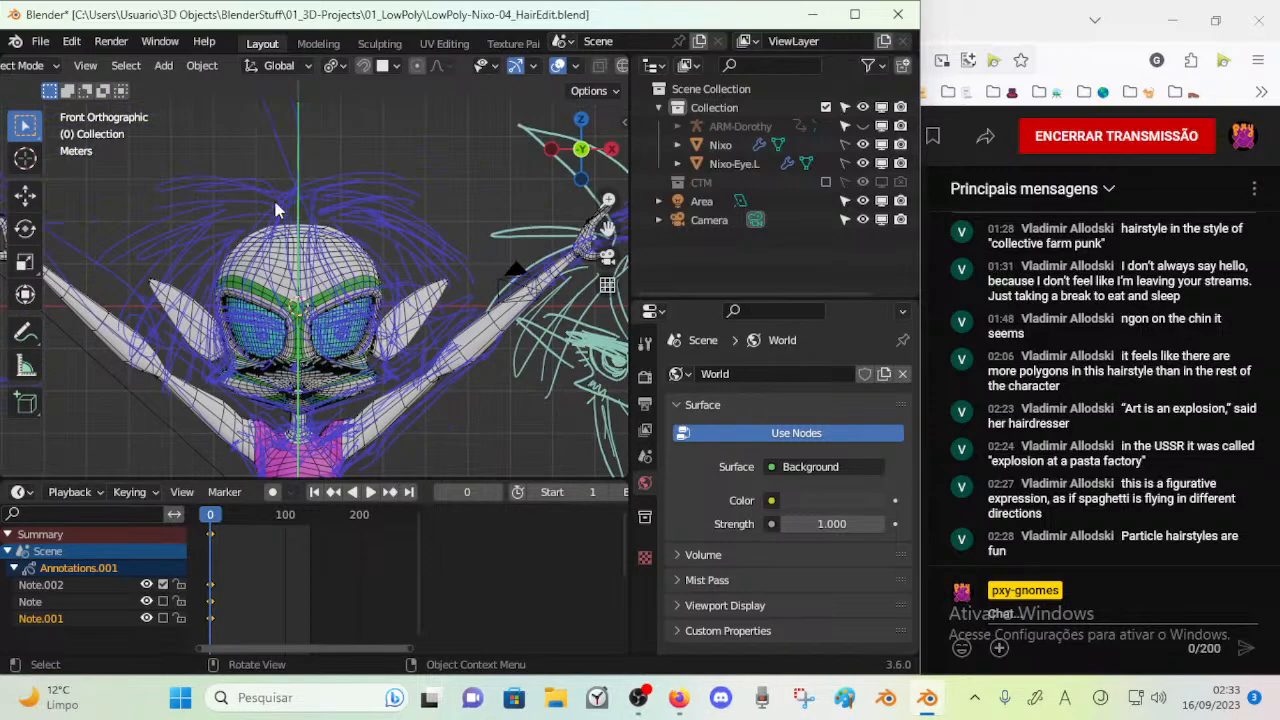
scroll(275, 262, down, 2)
drag(295, 478, 295, 538)
scroll(322, 362, up, 2)
shift+middle_drag(328, 361, 395, 338)
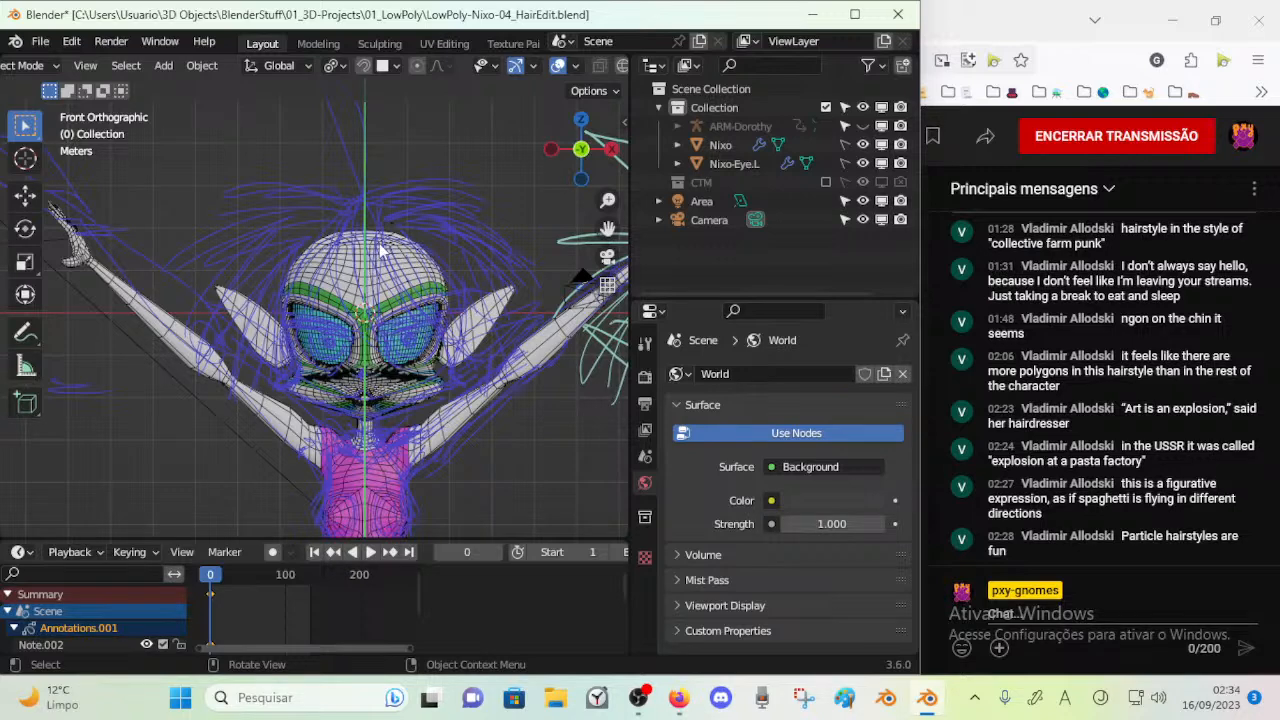
Examine the hair sketches around the head from the side, back and front
scroll(393, 277, up, 1)
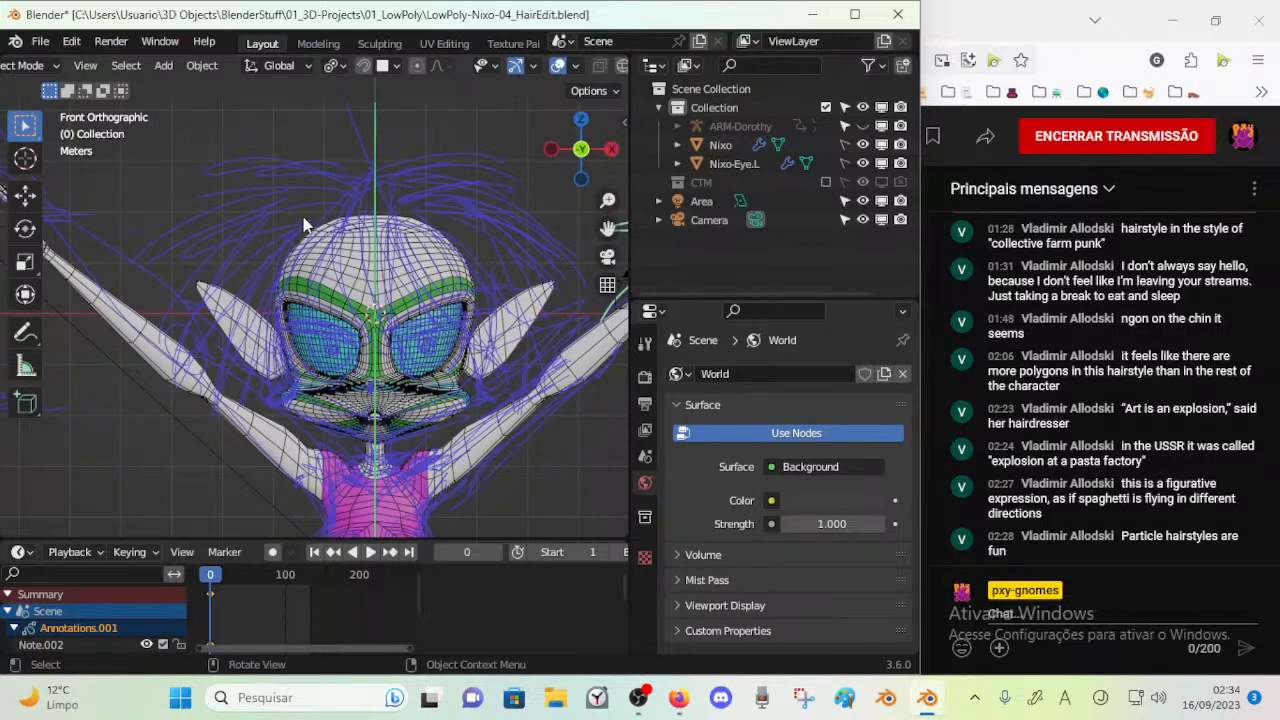
scroll(350, 215, up, 3)
scroll(357, 281, down, 3)
middle_drag(404, 285, 223, 290)
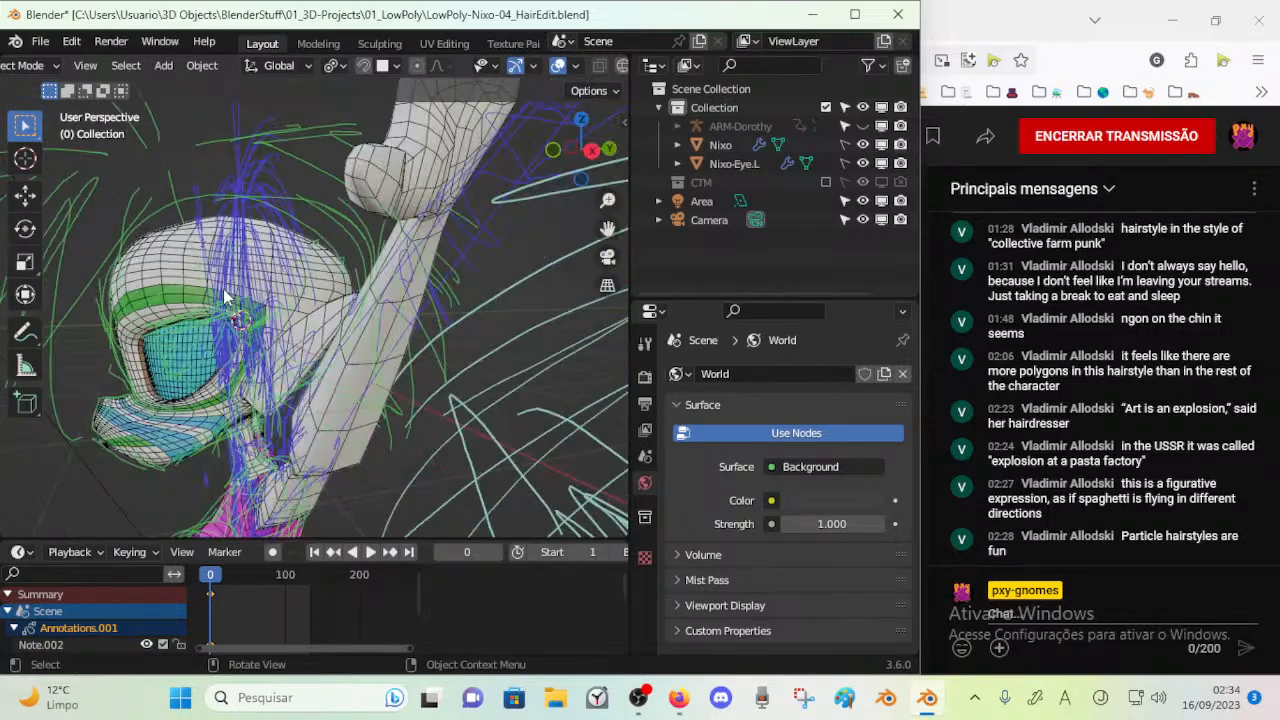
key(KP_3)
key(ctrl+KP_1)
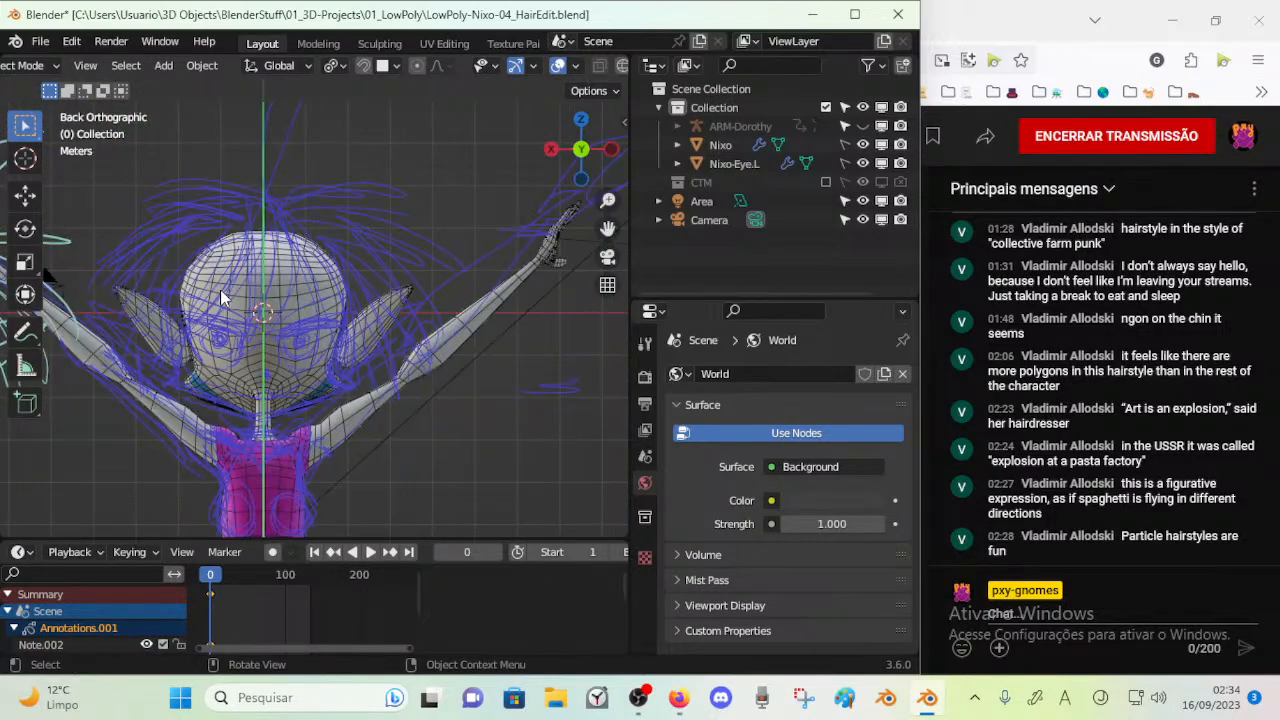
key(KP_1)
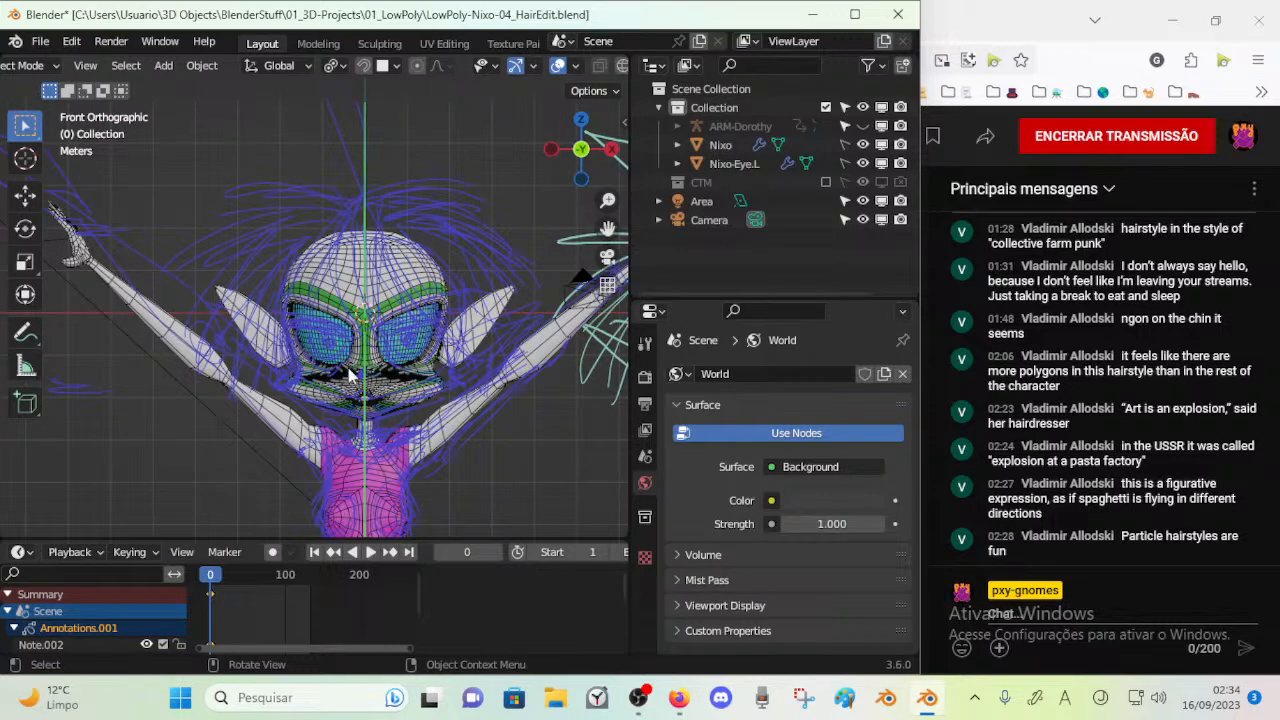
scroll(345, 362, up, 3)
scroll(402, 287, down, 3)
scroll(348, 218, up, 3)
scroll(348, 218, down, 3)
scroll(348, 218, up, 3)
scroll(348, 218, down, 3)
Snap the 3D cursor to the world origin and add a Path curve there
key(shift+s)
key(1)
scroll(396, 289, up, 2)
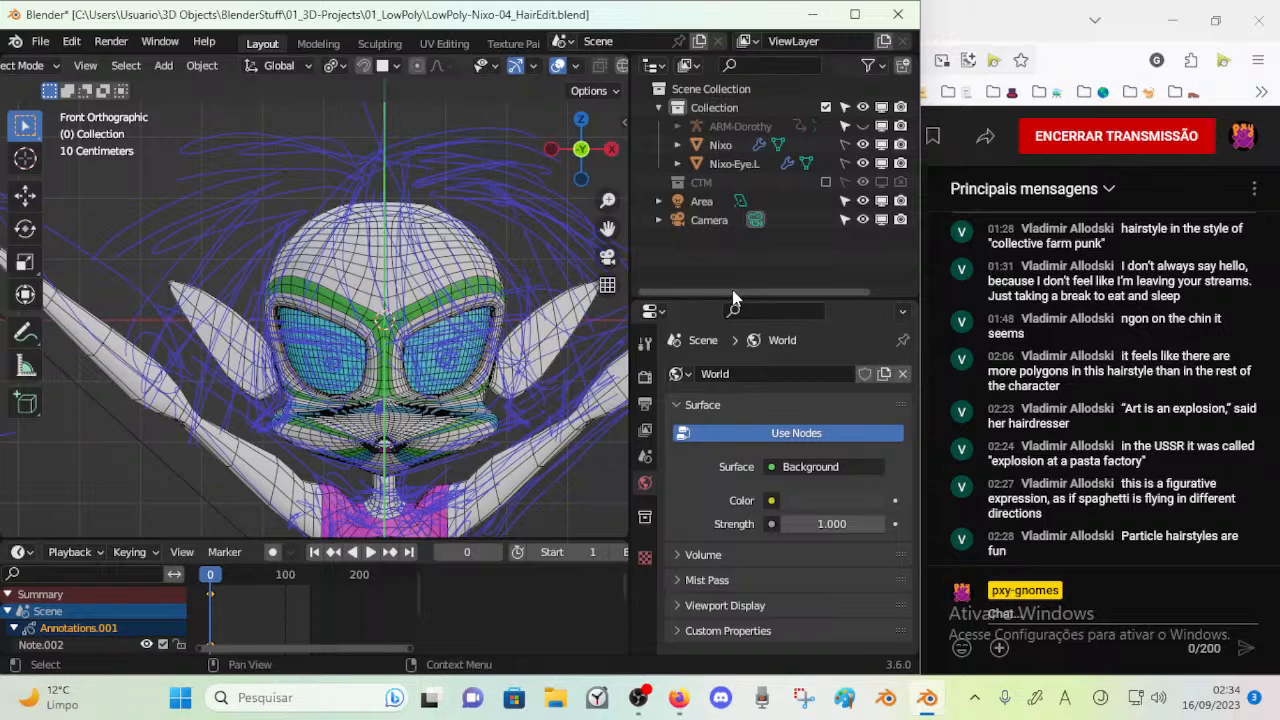
drag(731, 297, 737, 245)
scroll(521, 253, down, 4)
key(shift+a)
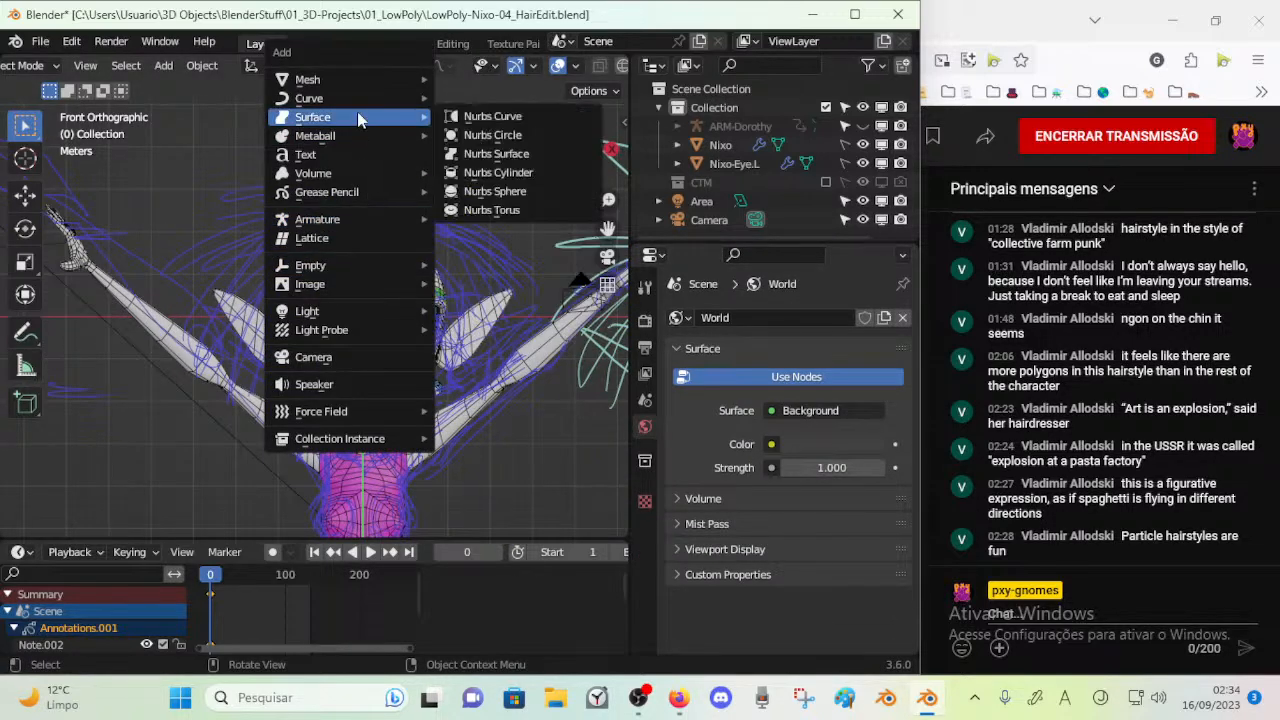
mouse_move(366, 87)
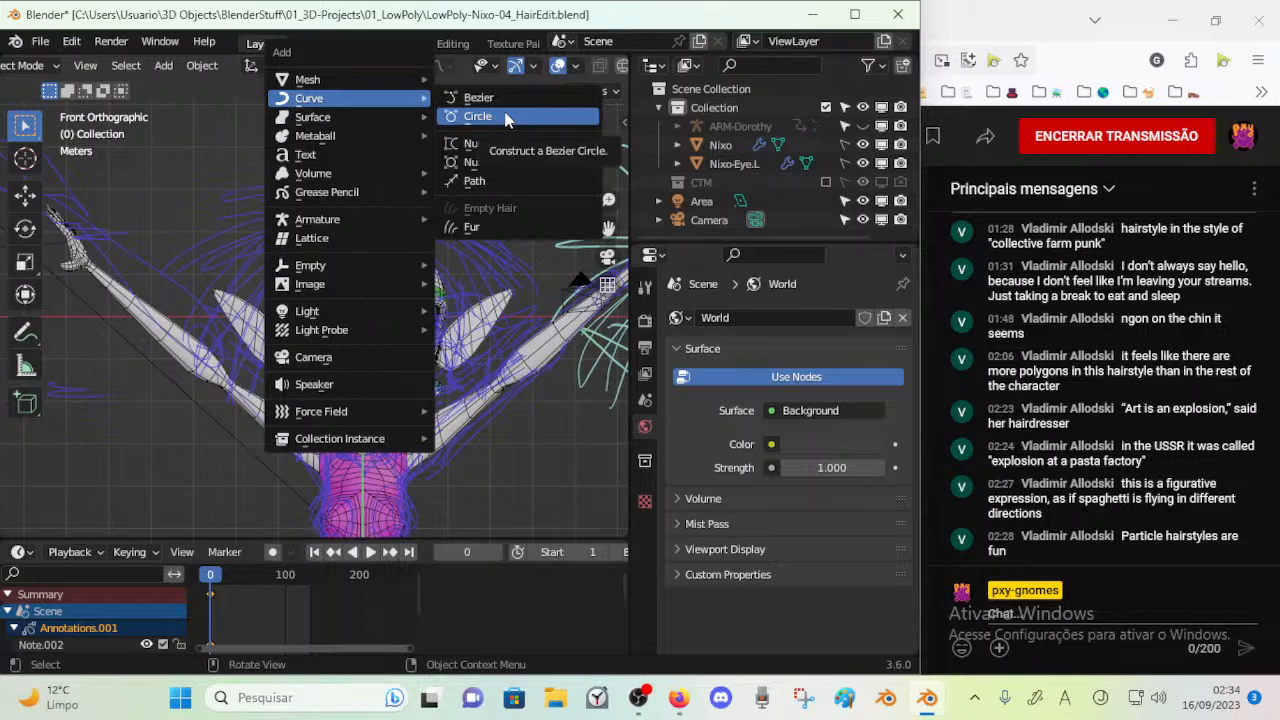
click(480, 182)
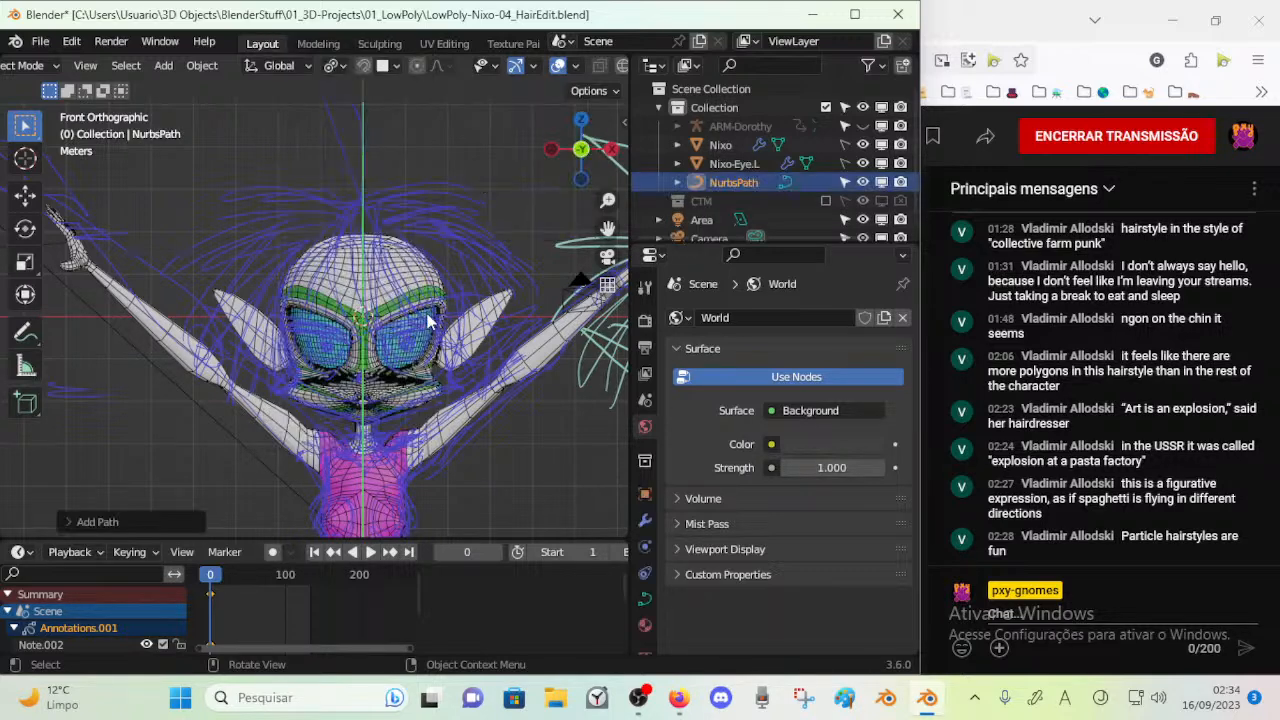
In Edit Mode, raise the whole path along the Z axis to the top of the head
key(g)
click(449, 180)
middle_drag(449, 183, 387, 228)
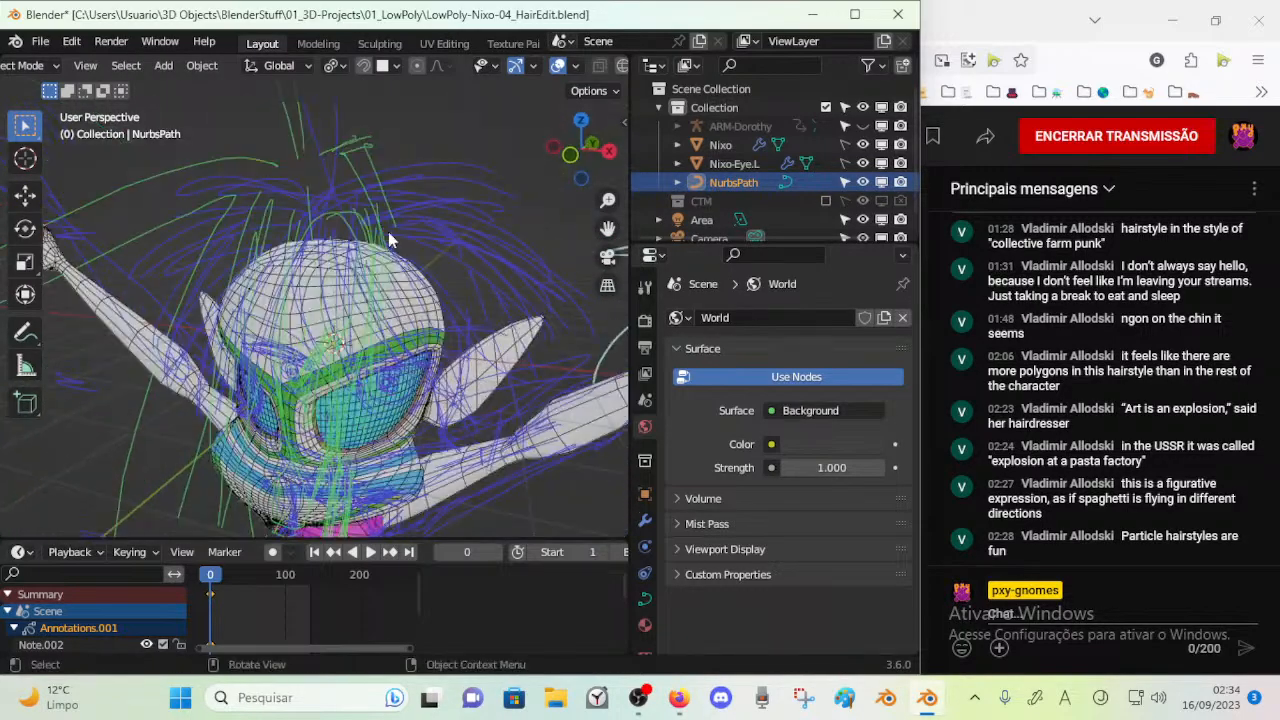
key(Tab)
key(g)
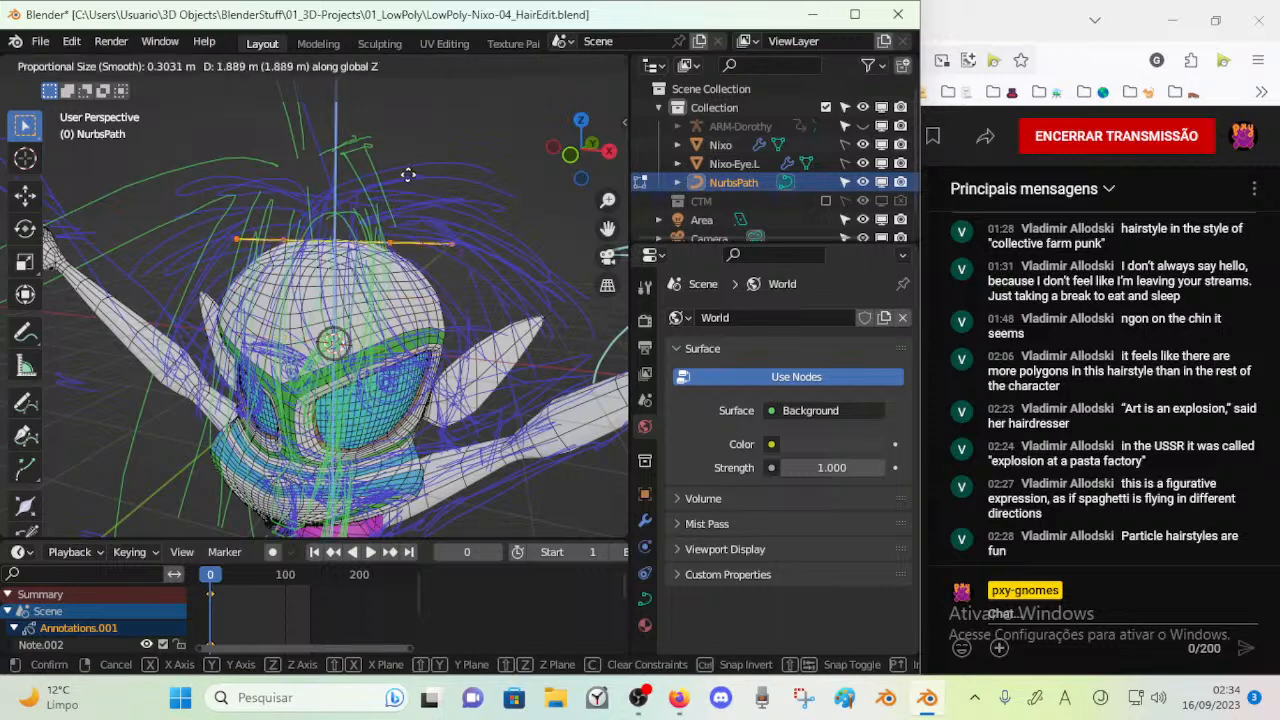
click(412, 156)
middle_drag(412, 156, 422, 266)
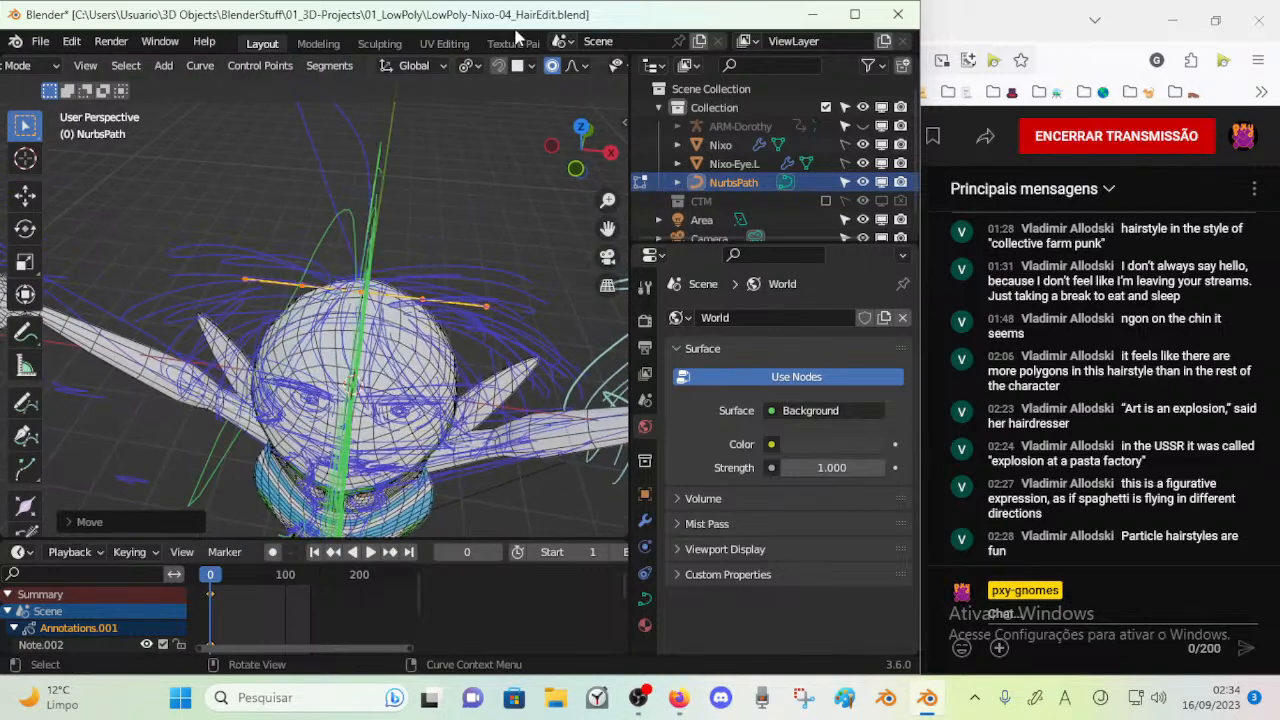
Turn off proportional editing and display enlarged curve normals in the viewport overlays
click(551, 66)
scroll(505, 70, right, 5)
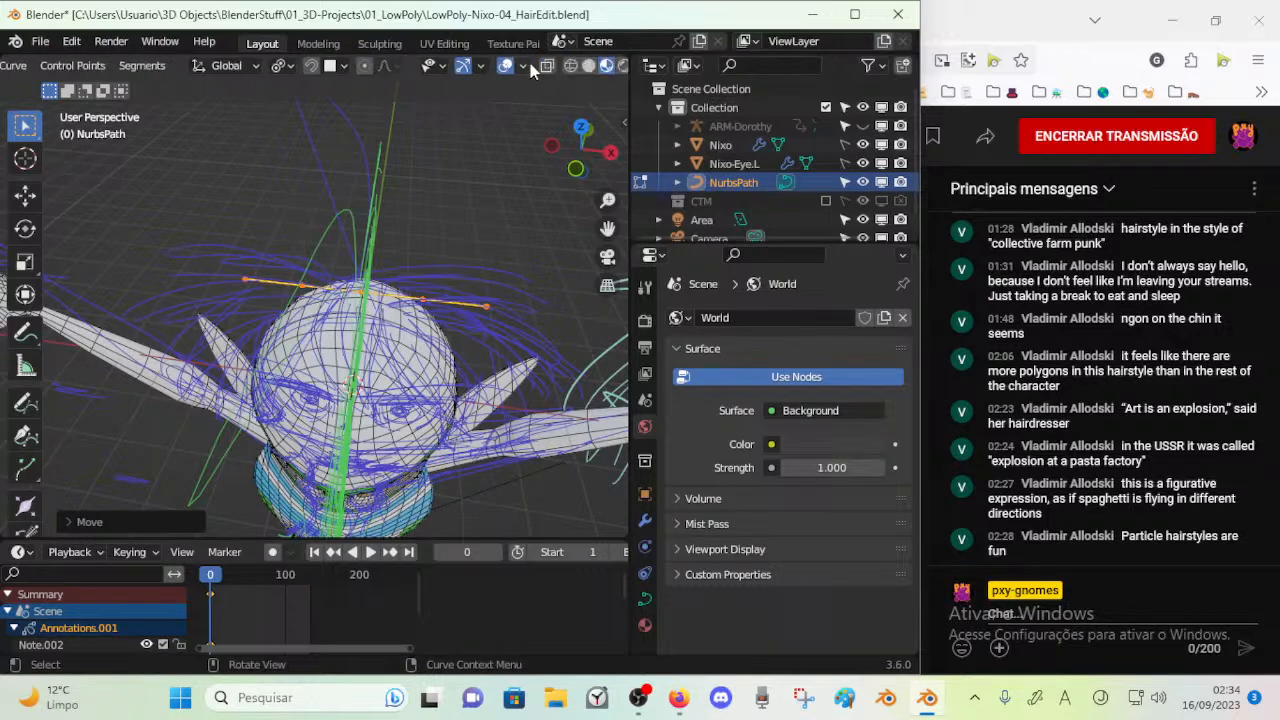
click(507, 66)
key(shift+alt+z)
click(526, 65)
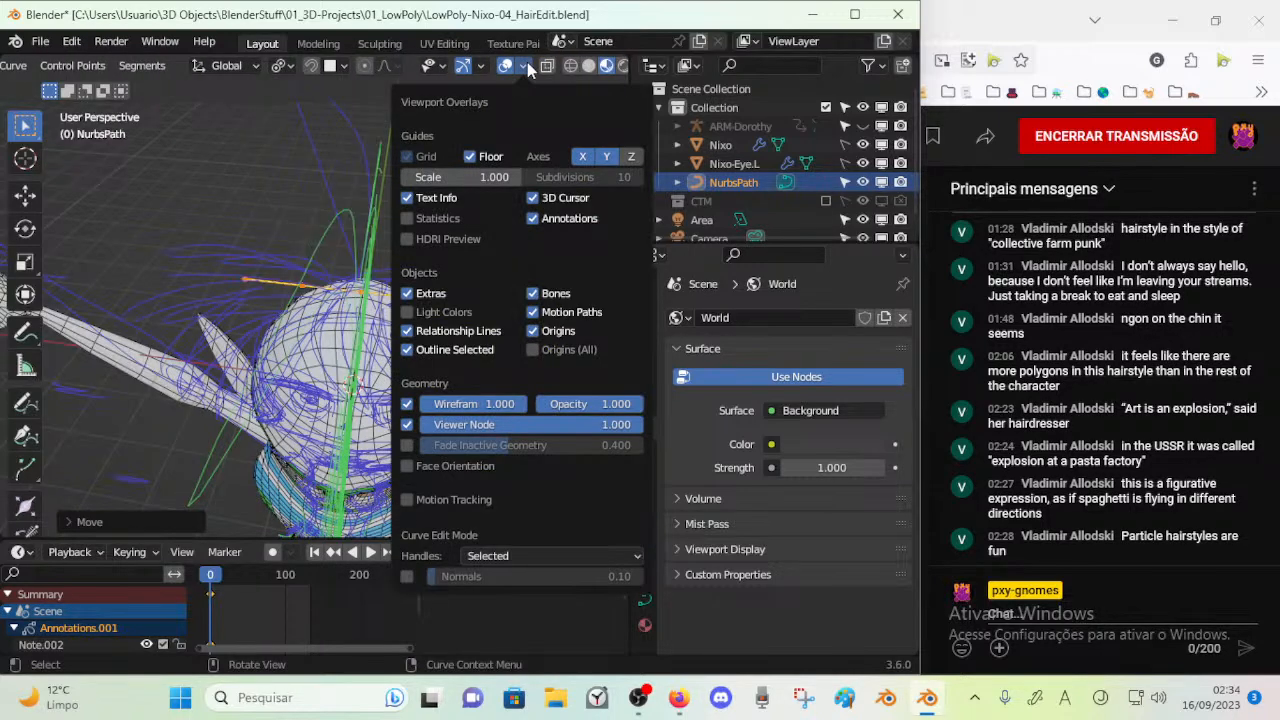
click(408, 576)
drag(438, 577, 467, 577)
Try to arch the path over the head by moving its control points one at a time
click(478, 309)
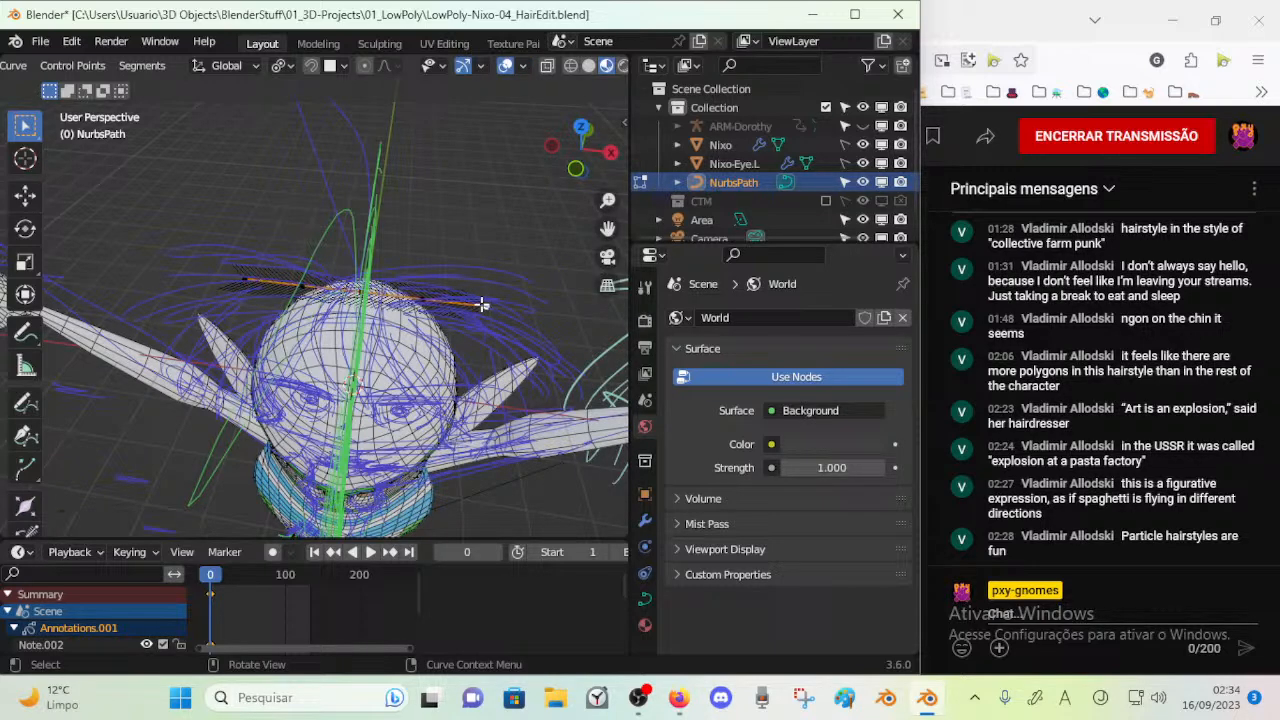
key(g)
click(285, 223)
click(303, 281)
key(g)
click(333, 232)
click(363, 293)
key(g)
click(387, 230)
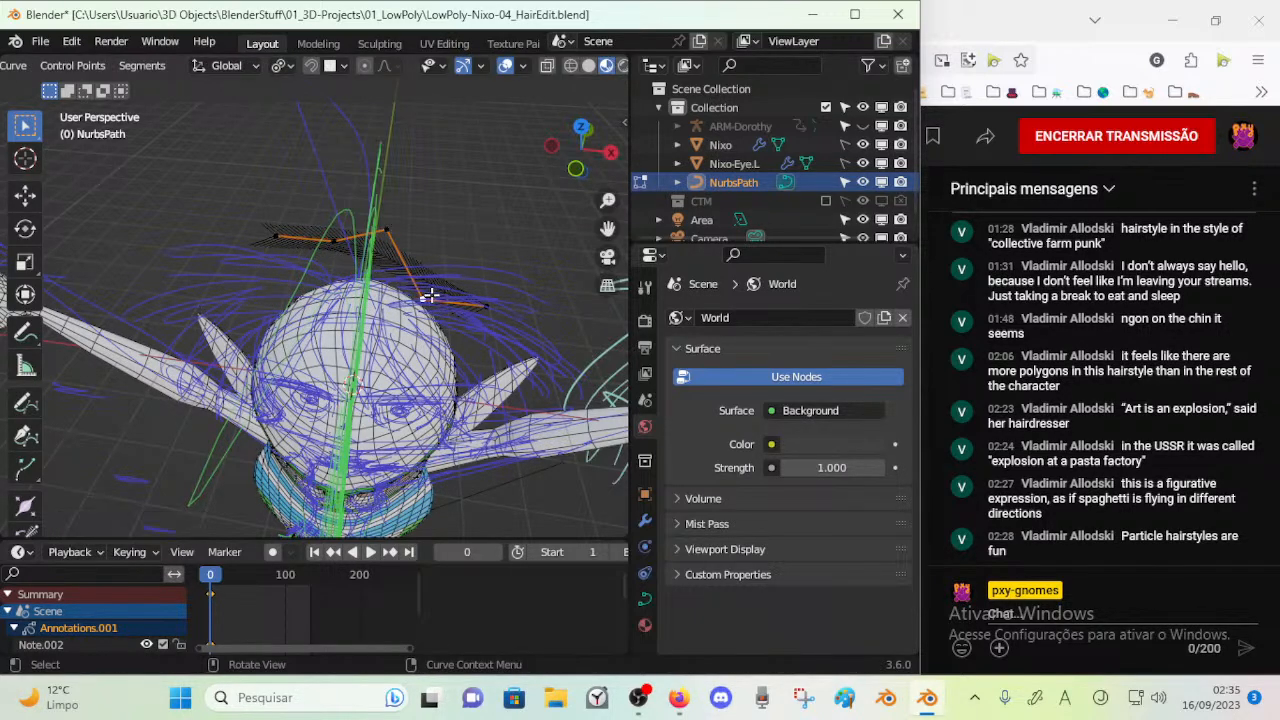
click(420, 297)
key(g)
click(448, 244)
click(484, 304)
key(g)
click(510, 278)
middle_drag(510, 278, 324, 292)
key(g)
click(405, 226)
Undo the control point moves on the path
key(ctrl+z)
key(ctrl+z)
key(ctrl+z)
key(ctrl+z)
key(ctrl+z)
key(ctrl+z)
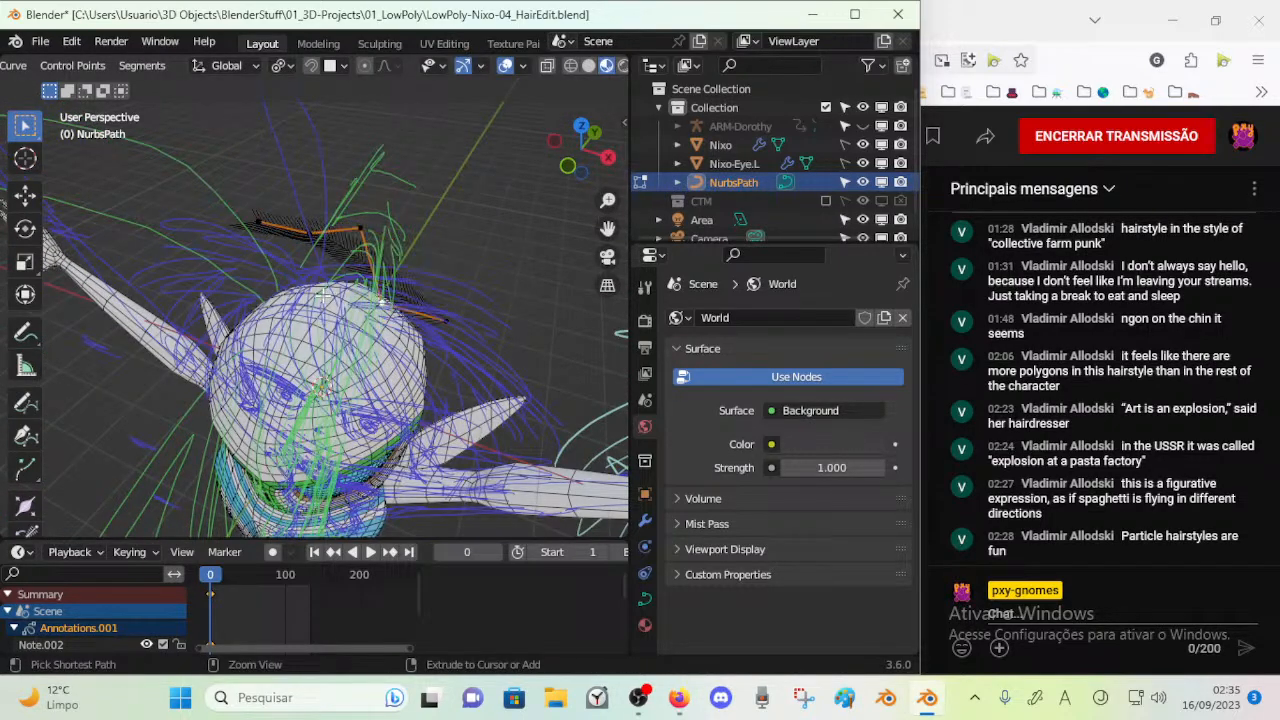
key(ctrl+z)
key(ctrl+z)
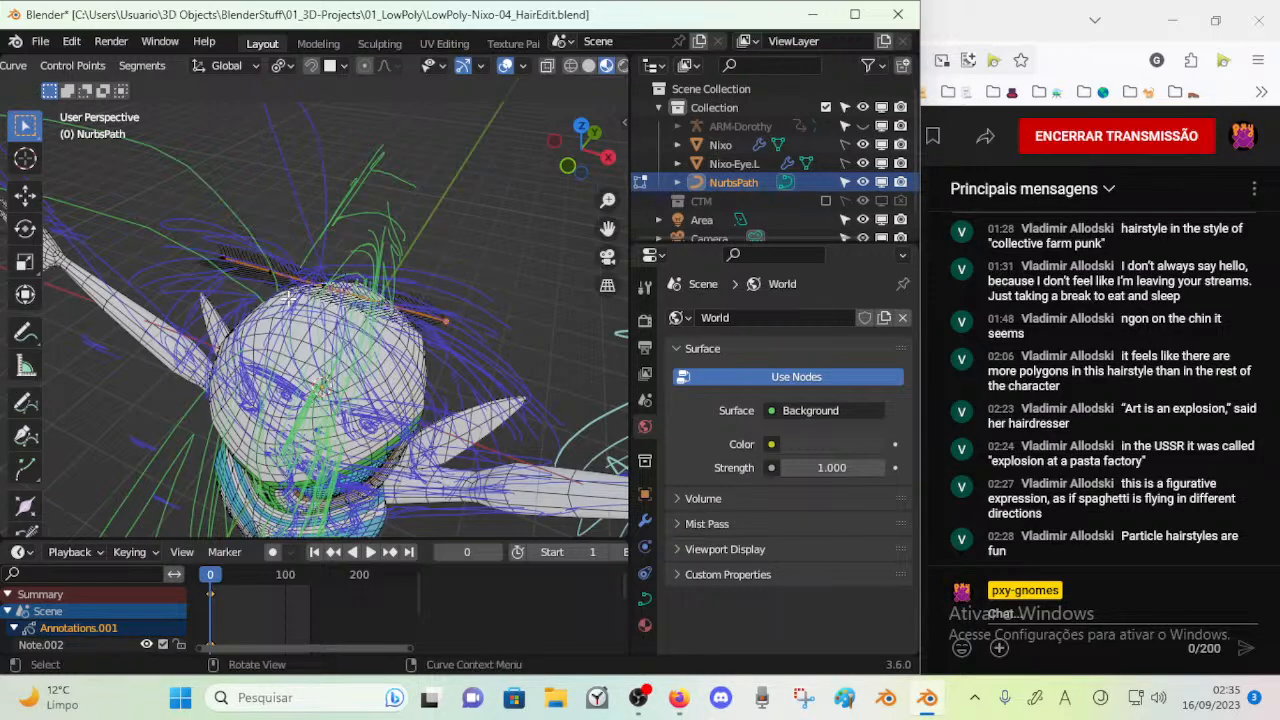
Select all of the path's control points and try to rotate them about the global Z axis
middle_drag(288, 297, 510, 279)
key(a)
key(r)
key(z)
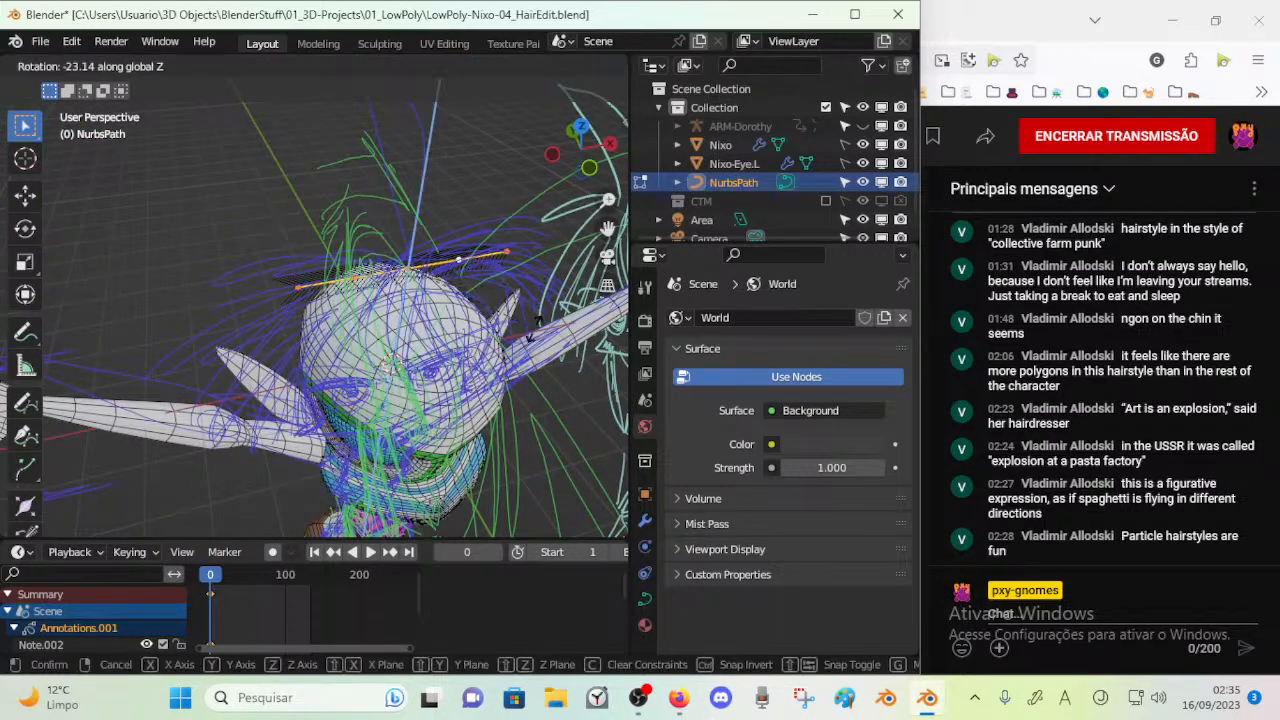
click(498, 243)
key(g)
right_click(496, 198)
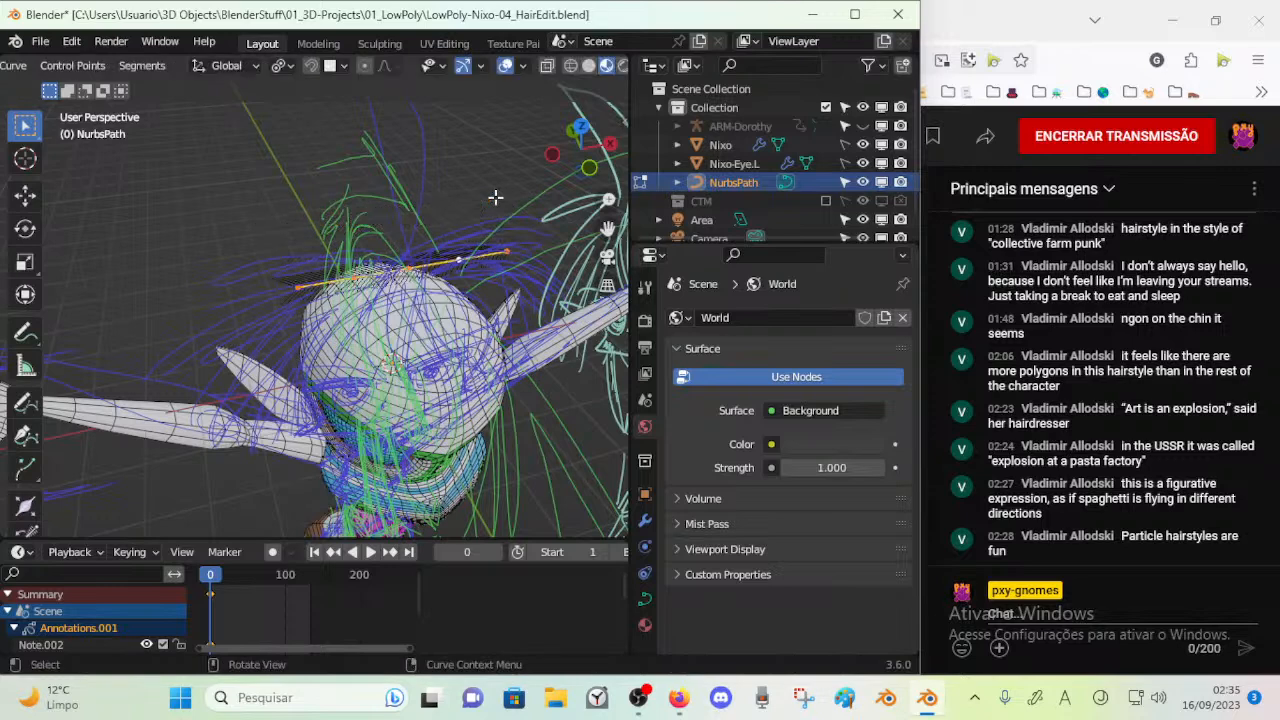
Set the pivot point to Bounding Box Center and rotate the path about Z by 90°, plus another 180°
click(280, 65)
click(300, 86)
text(r)
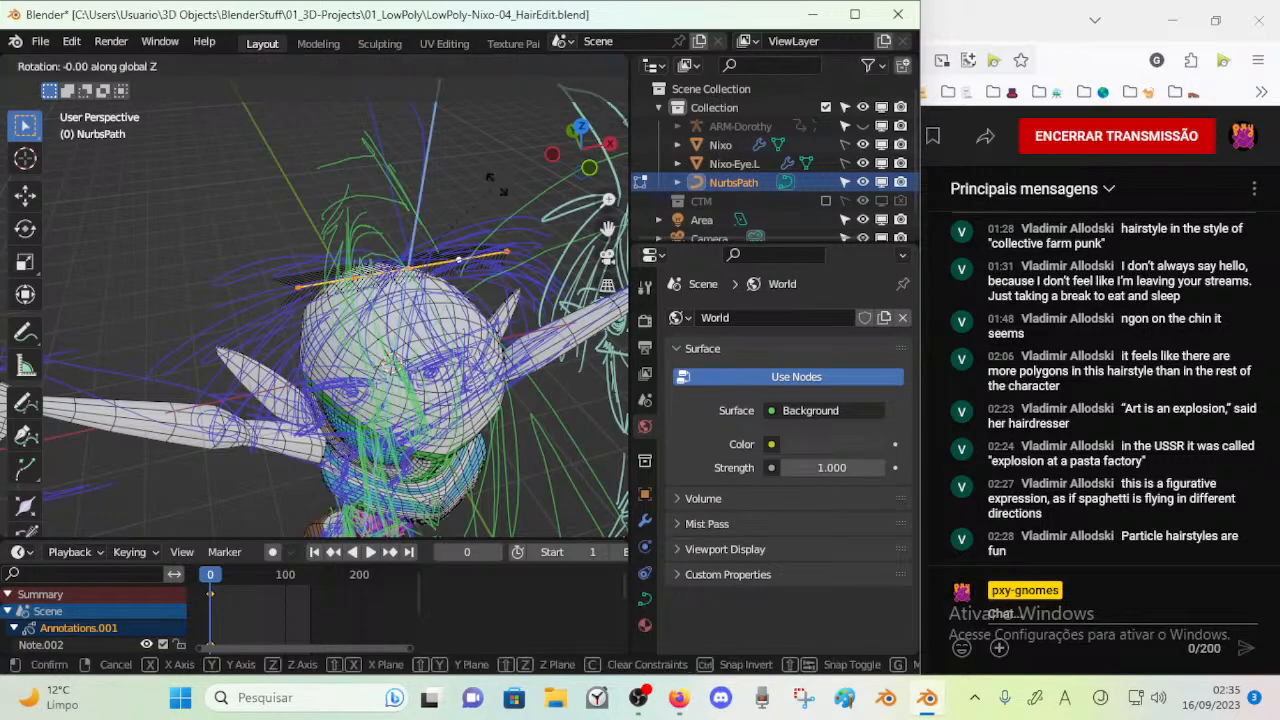
text(z90)
key(Return)
text(rz180)
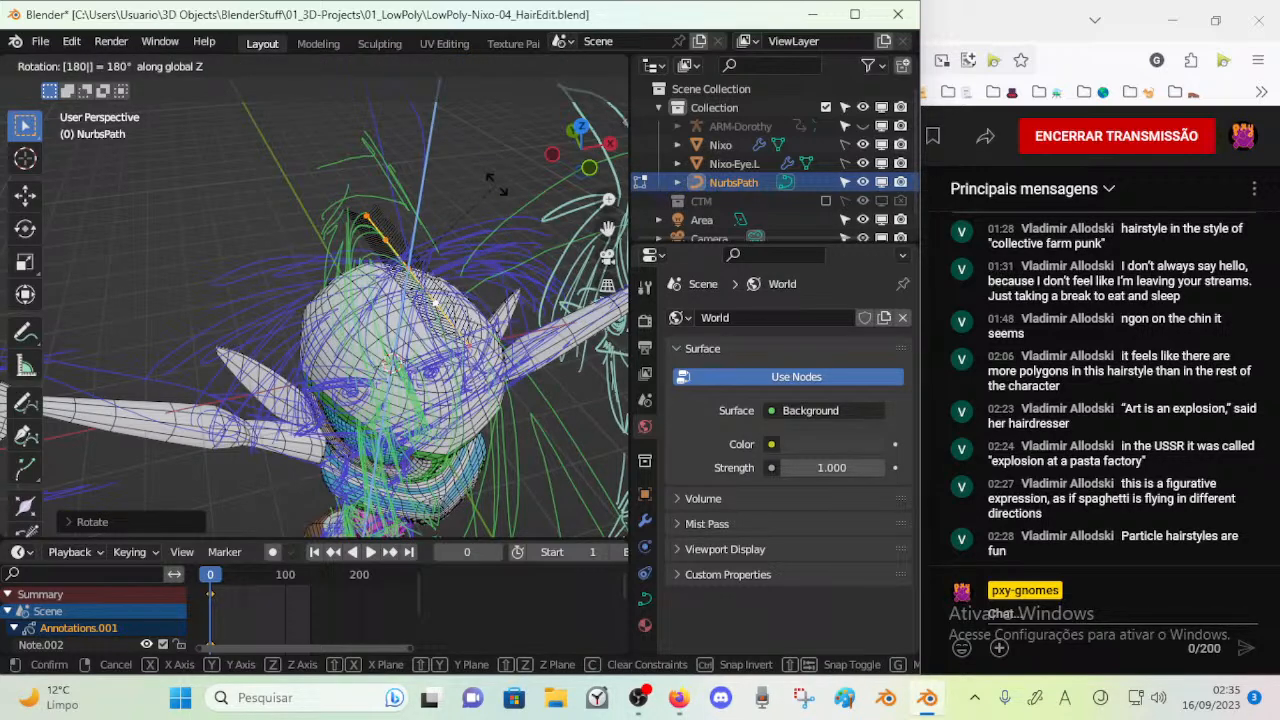
key(Return)
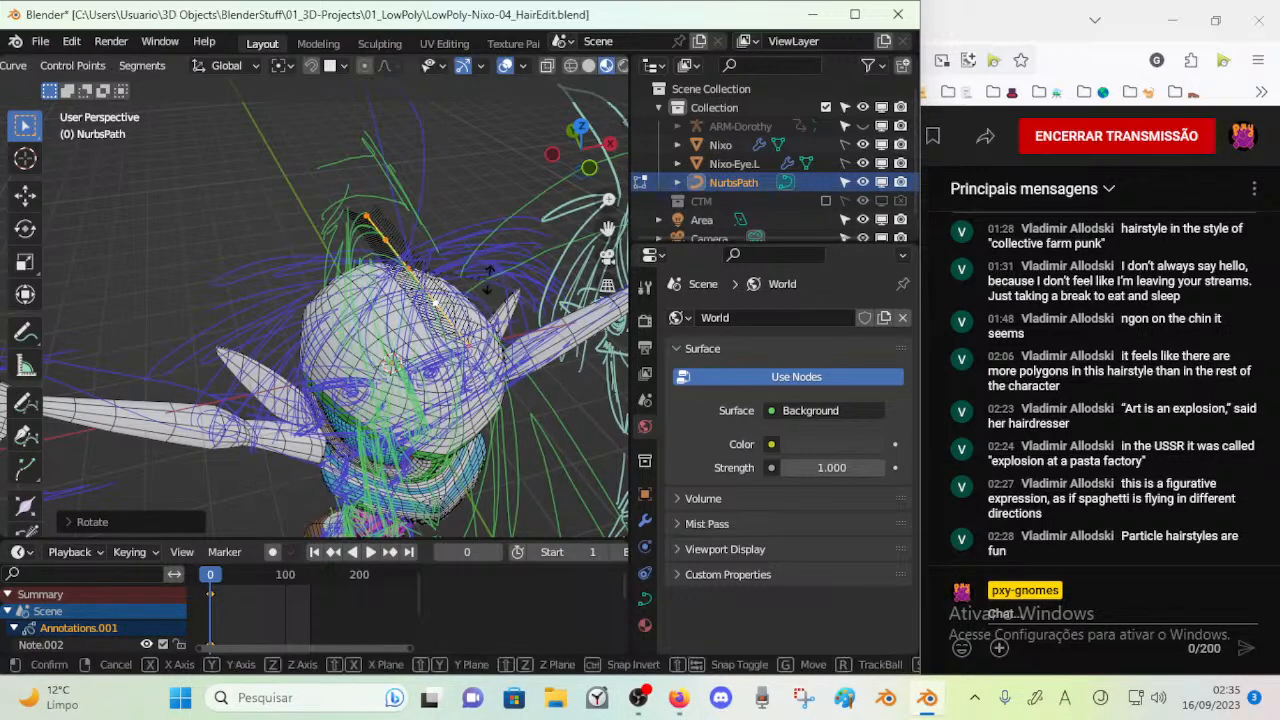
text(rz90)
key(BackSpace)
key(BackSpace)
key(Escape)
Move the whole path up along the Z axis until it sits well above the head
key(g)
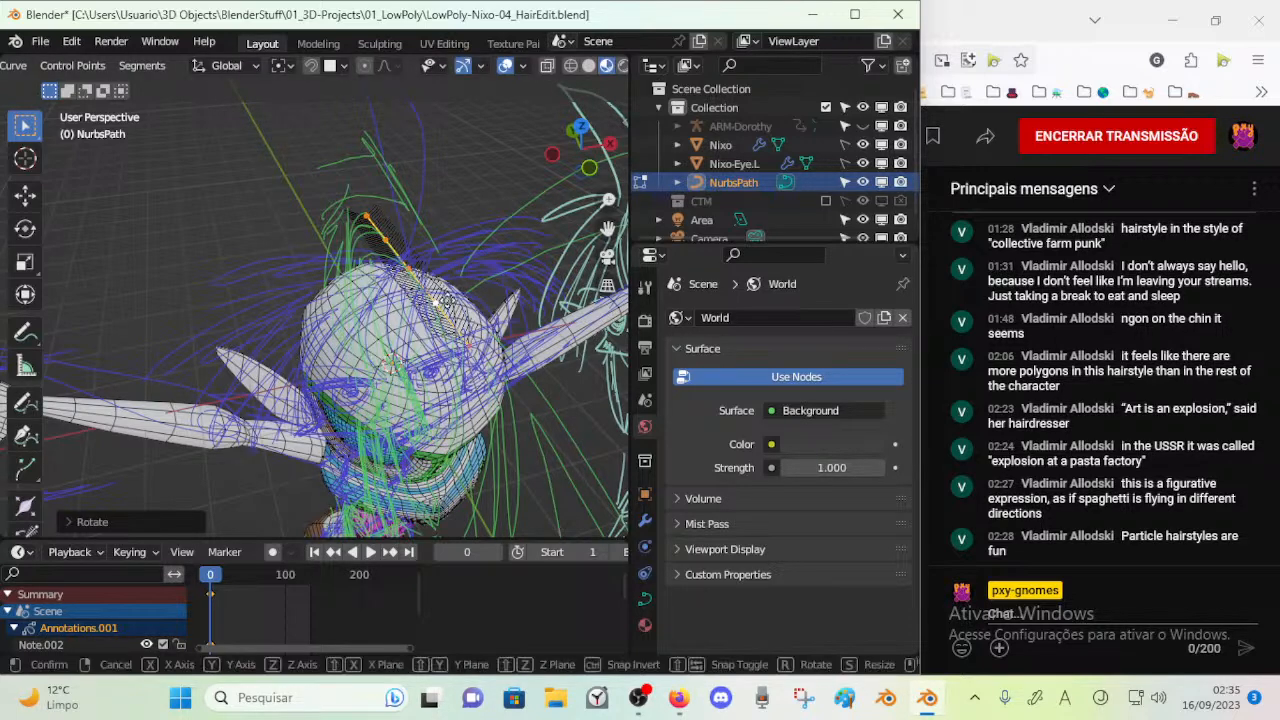
key(z)
click(461, 197)
mouse_move(461, 200)
shift+middle_down()
mouse_move(445, 265)
mouse_move(473, 207)
shift+middle_up()
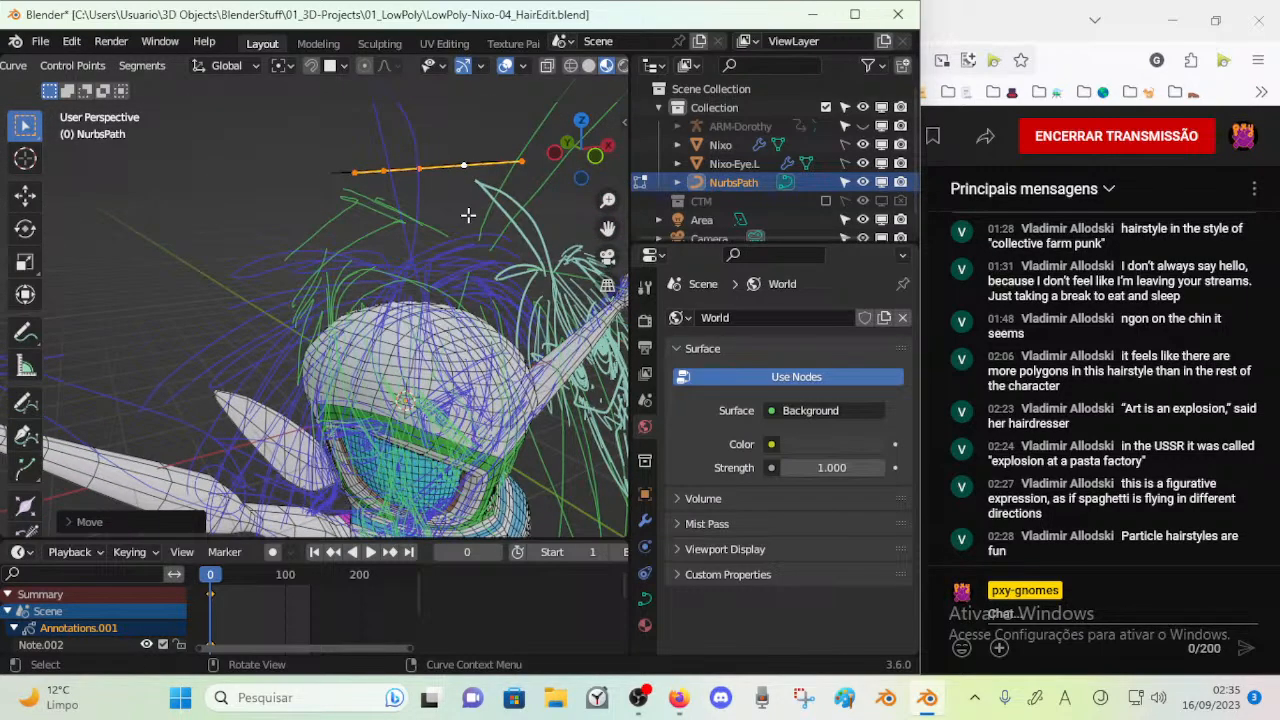
key(s)
key(Escape)
key(s)
key(Escape)
key(s)
key(z)
key(Escape)
key(s)
key(z)
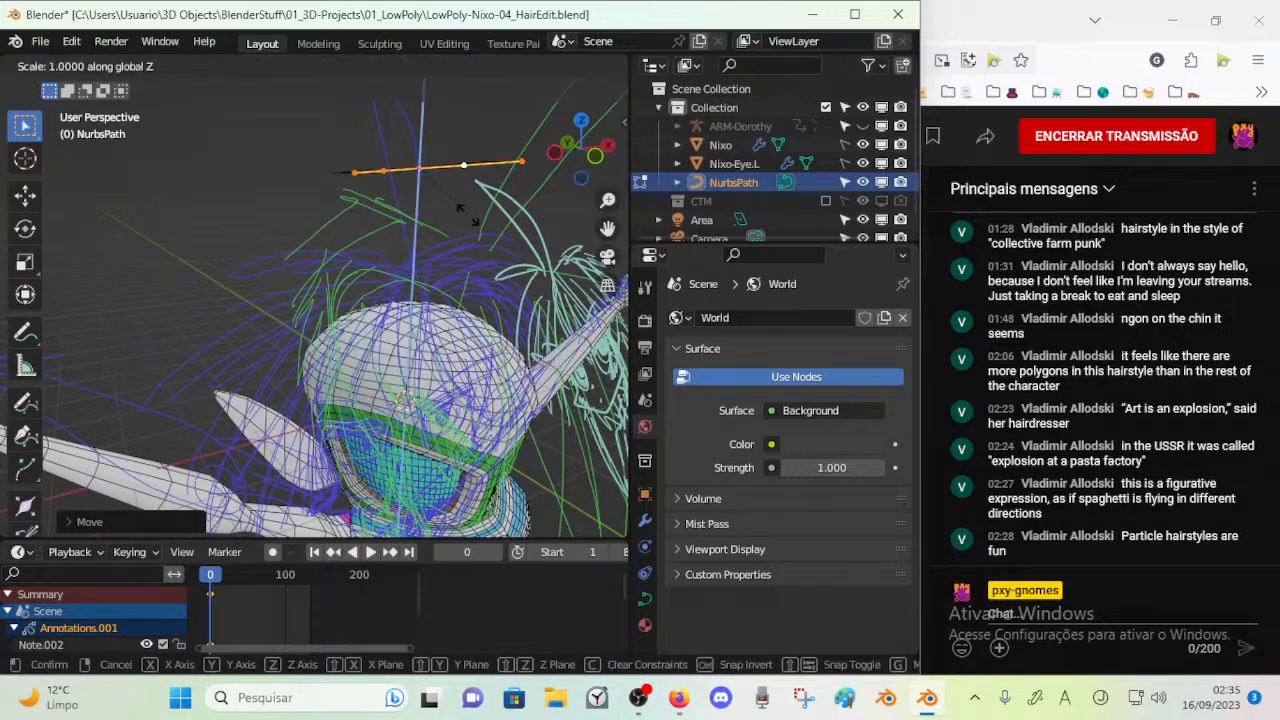
key(Escape)
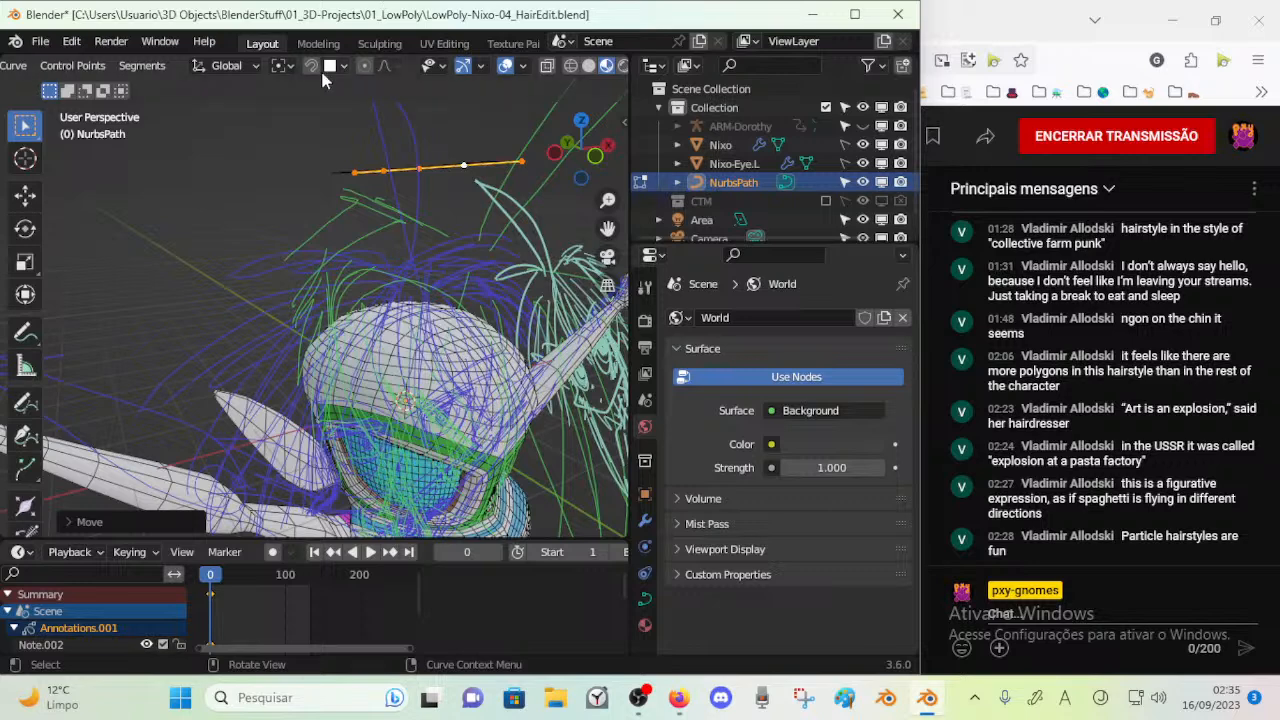
Set the pivot point to 3D Cursor and scale the raised path by 0 along Z to bring it to the cursor's height
click(284, 65)
click(292, 104)
click(285, 67)
click(291, 108)
key(shift+s)
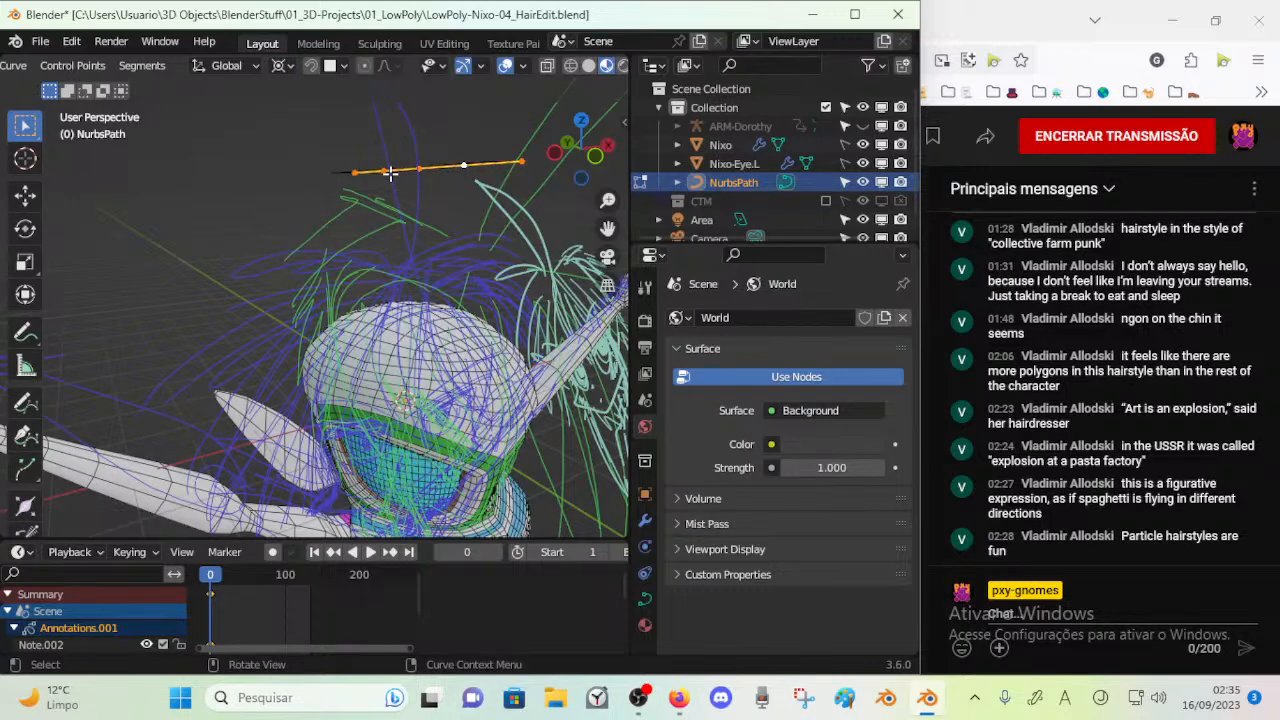
key(s)
key(x)
key(0)
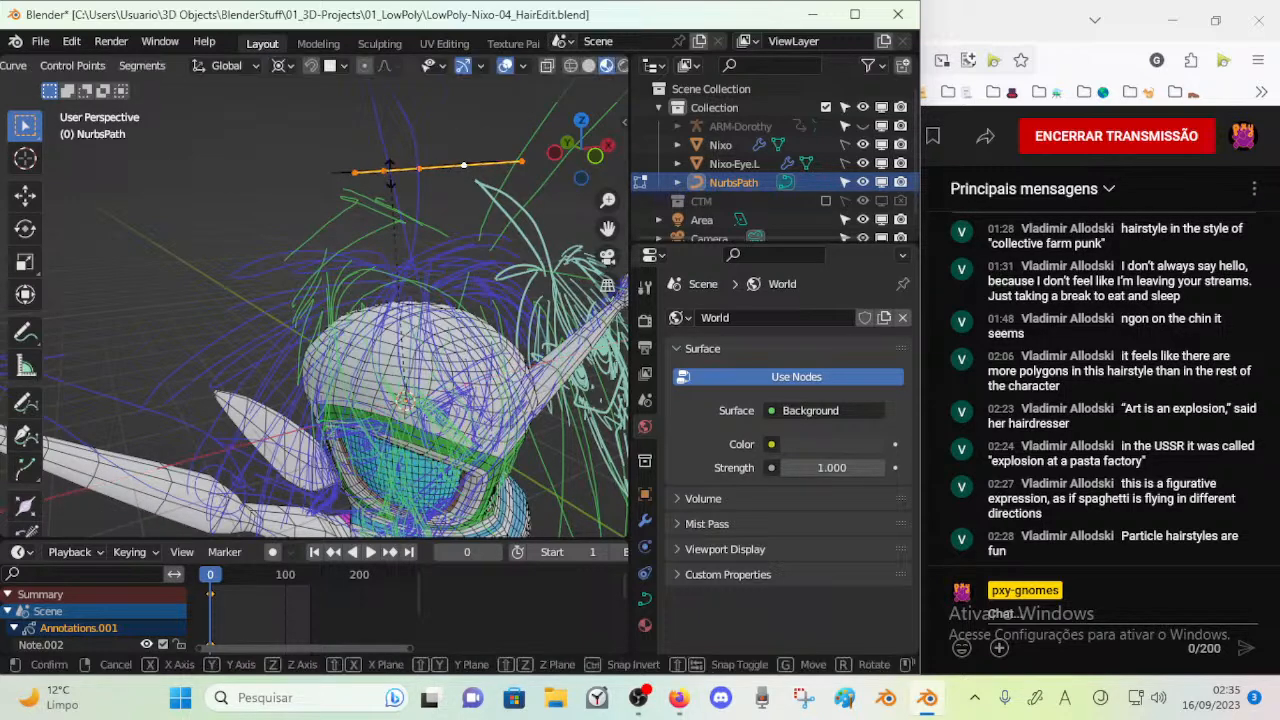
key(Return)
Return to Object Mode and isolate the path by hiding every other object in the scene
key(ctrl+Tab)
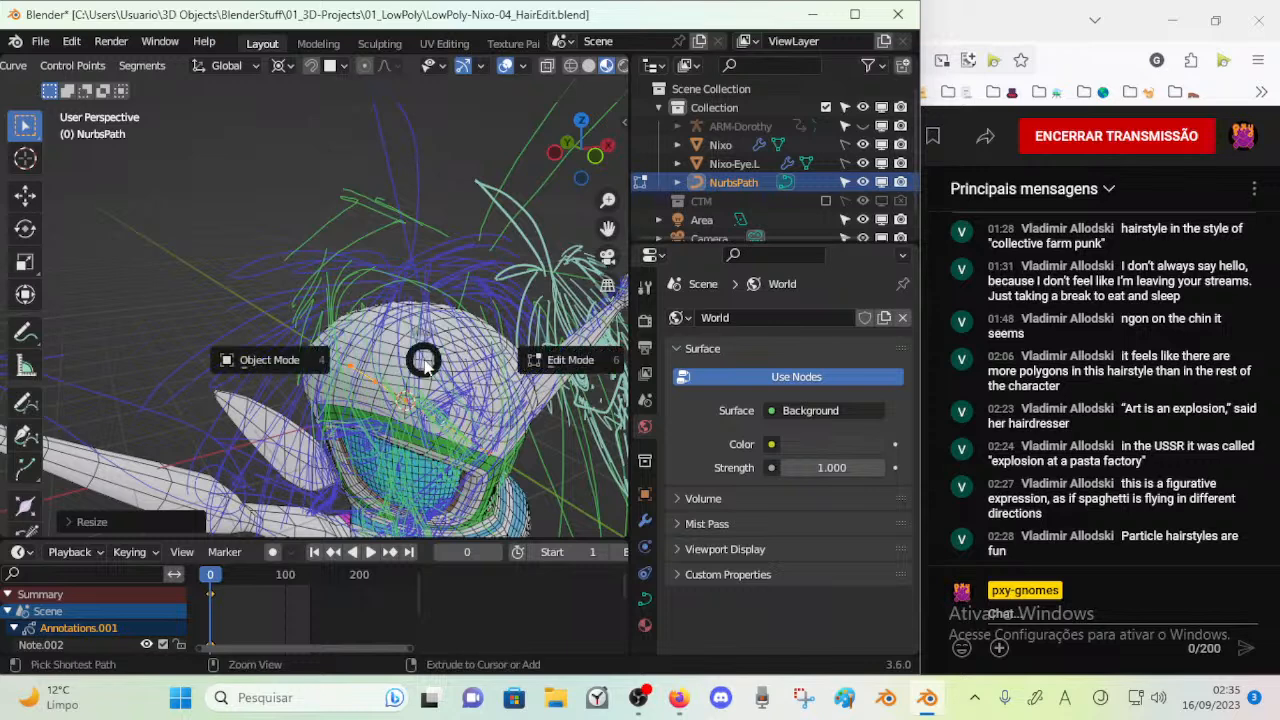
key(shift+h)
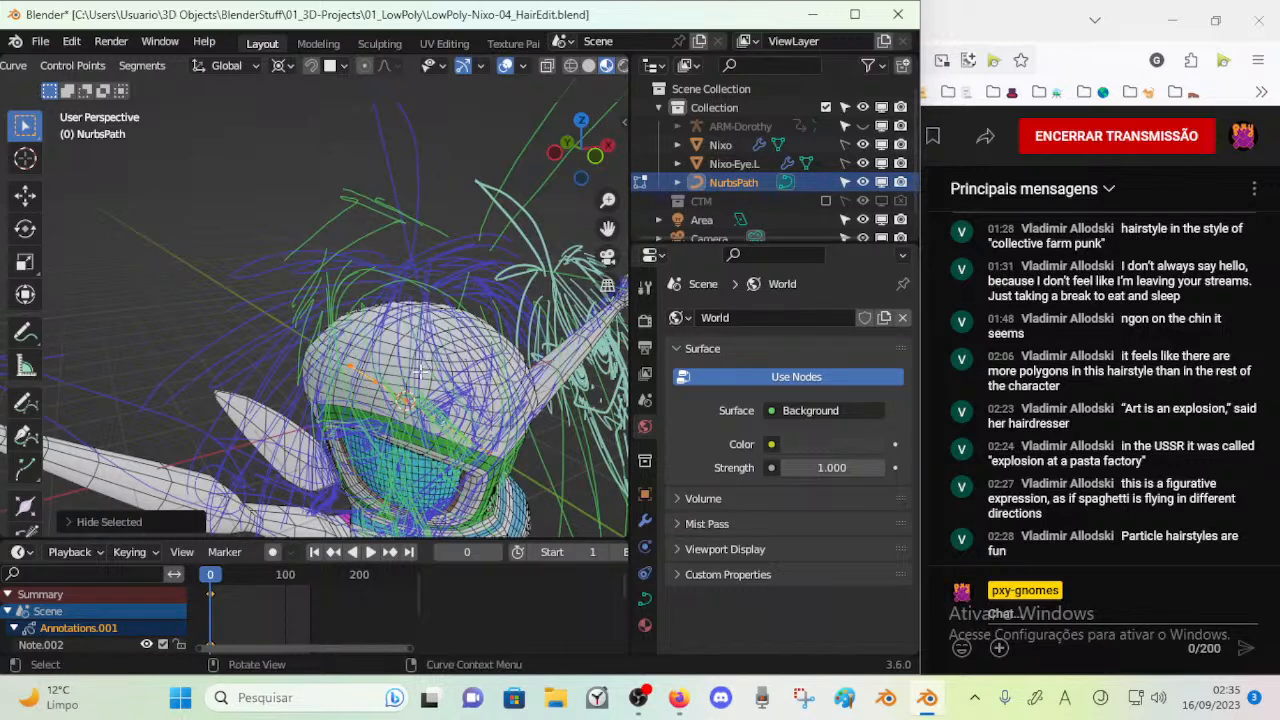
key(ctrl+Tab)
key(4)
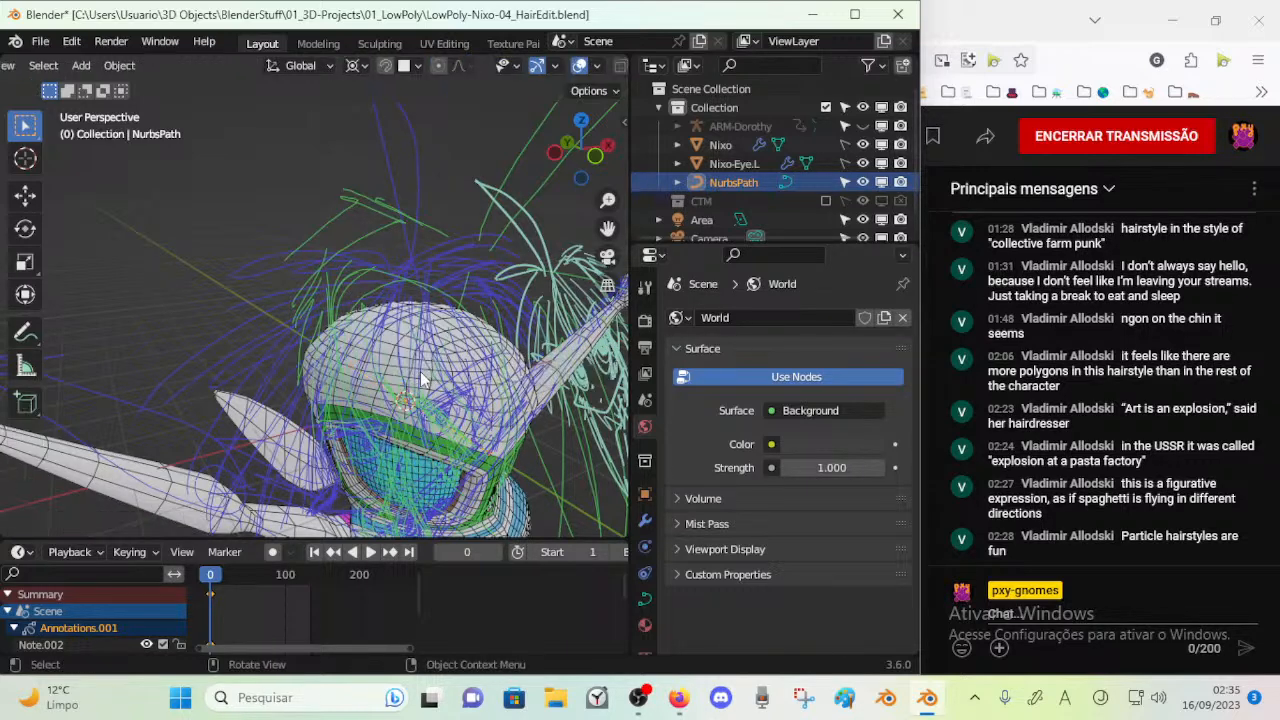
key(shift+h)
middle_drag(414, 396, 428, 345)
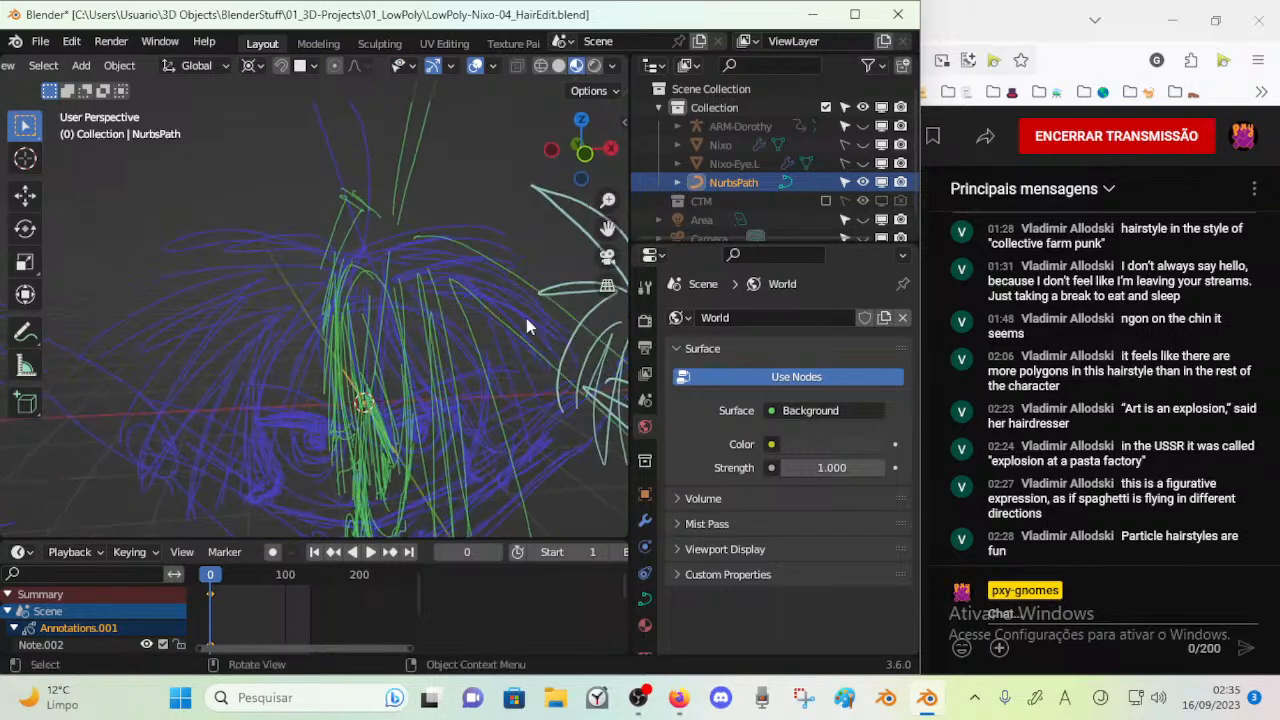
Hide the annotation layers Note.002, Note and Note.001
key(n)
drag(555, 248, 553, 294)
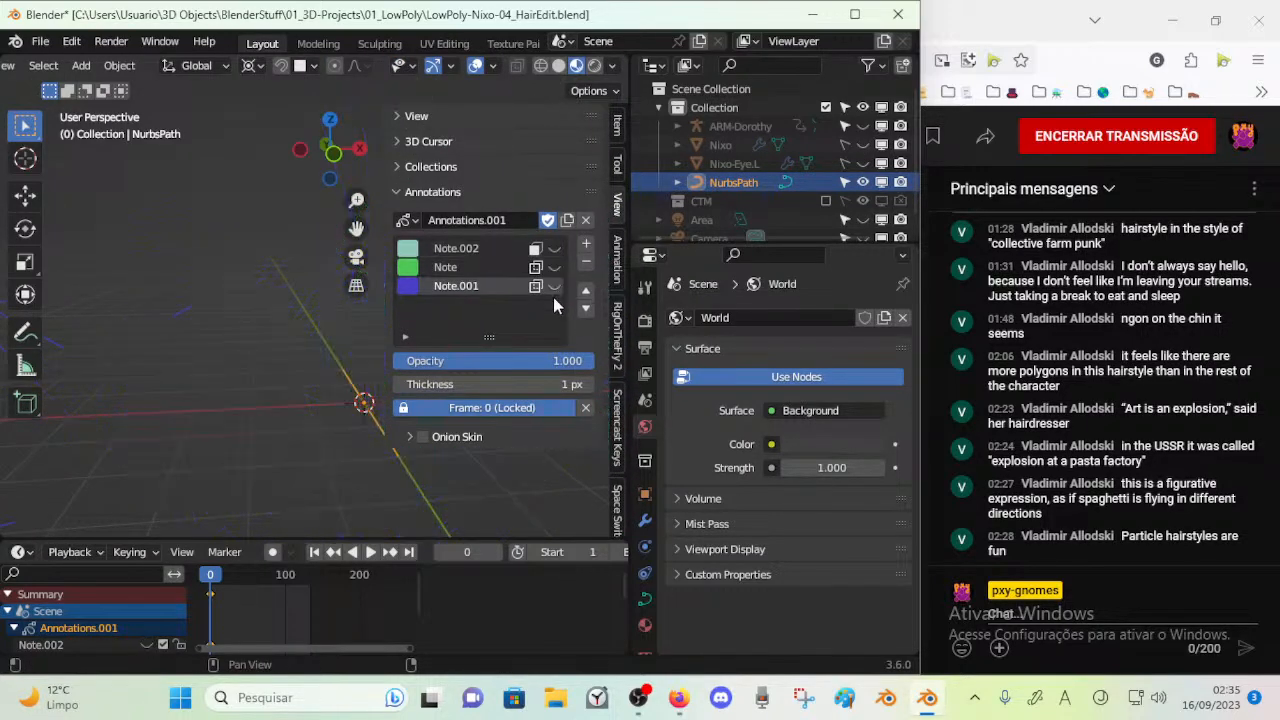
key(n)
In Edit Mode, turn on proportional editing and raise the path's middle control point along Z in the right side view
middle_drag(390, 445, 442, 386)
key(Tab)
scroll(358, 356, up, 3)
key(Tab)
key(alt+a)
click(454, 346)
key(Tab)
scroll(442, 385, down, 3)
middle_drag(391, 311, 404, 334)
key(o)
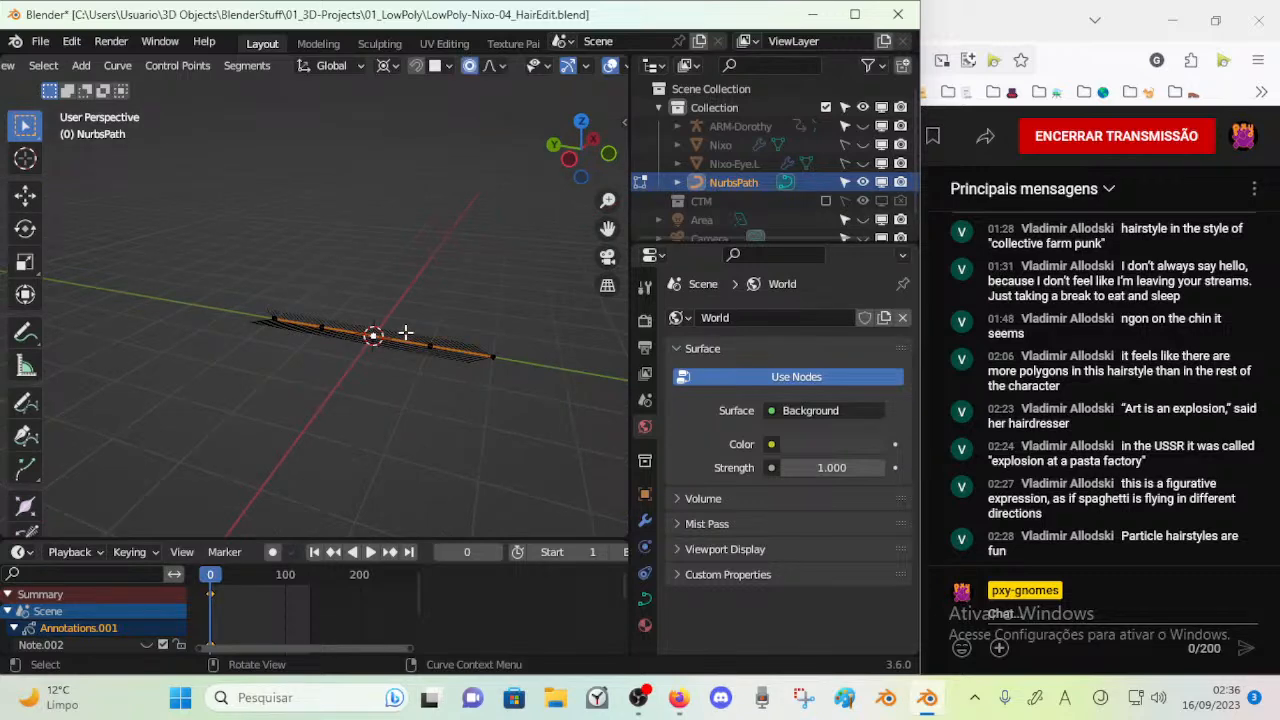
key(KP_3)
key(g)
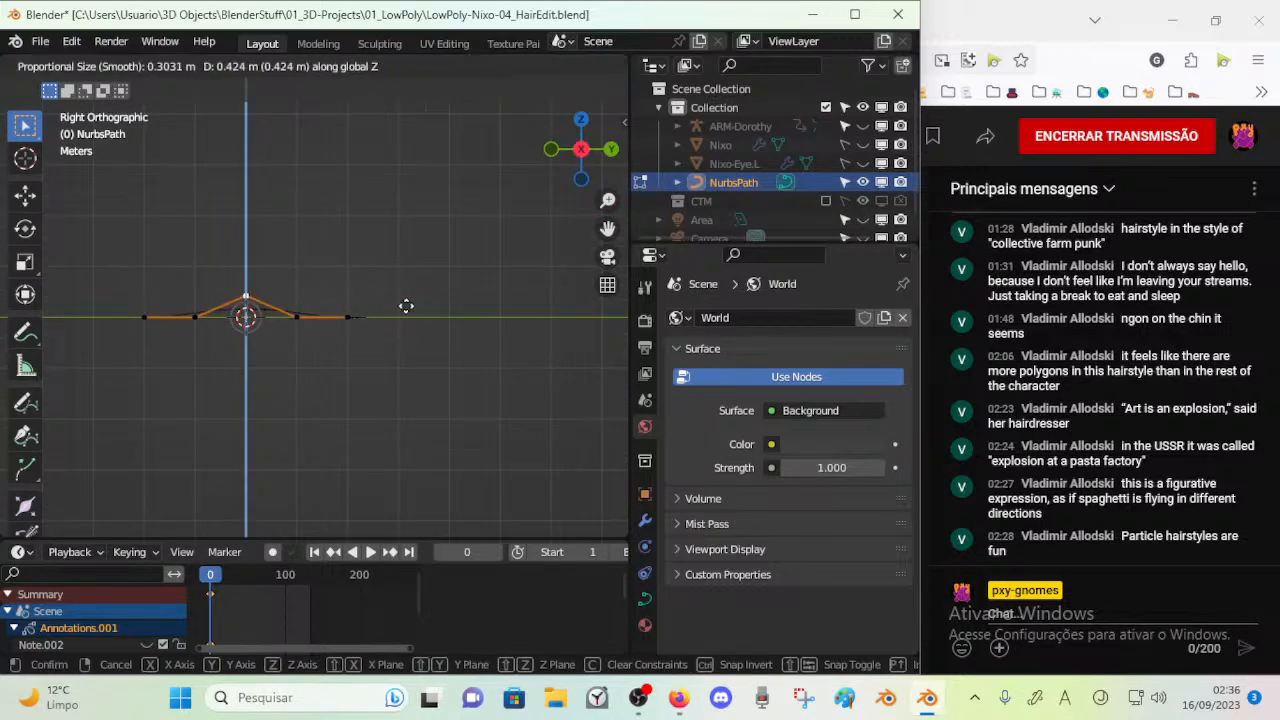
click(413, 267)
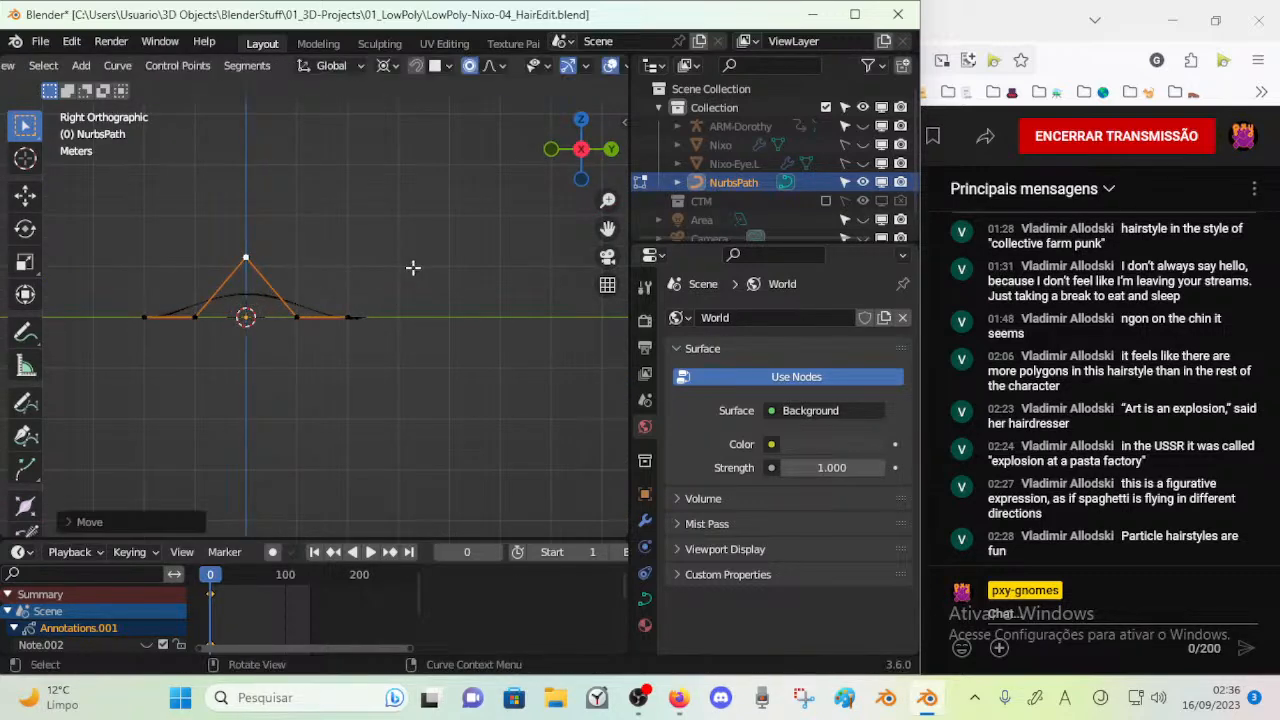
Raise the two control points beside the middle one to round out the path's arch
click(303, 313)
key(g)
click(299, 299)
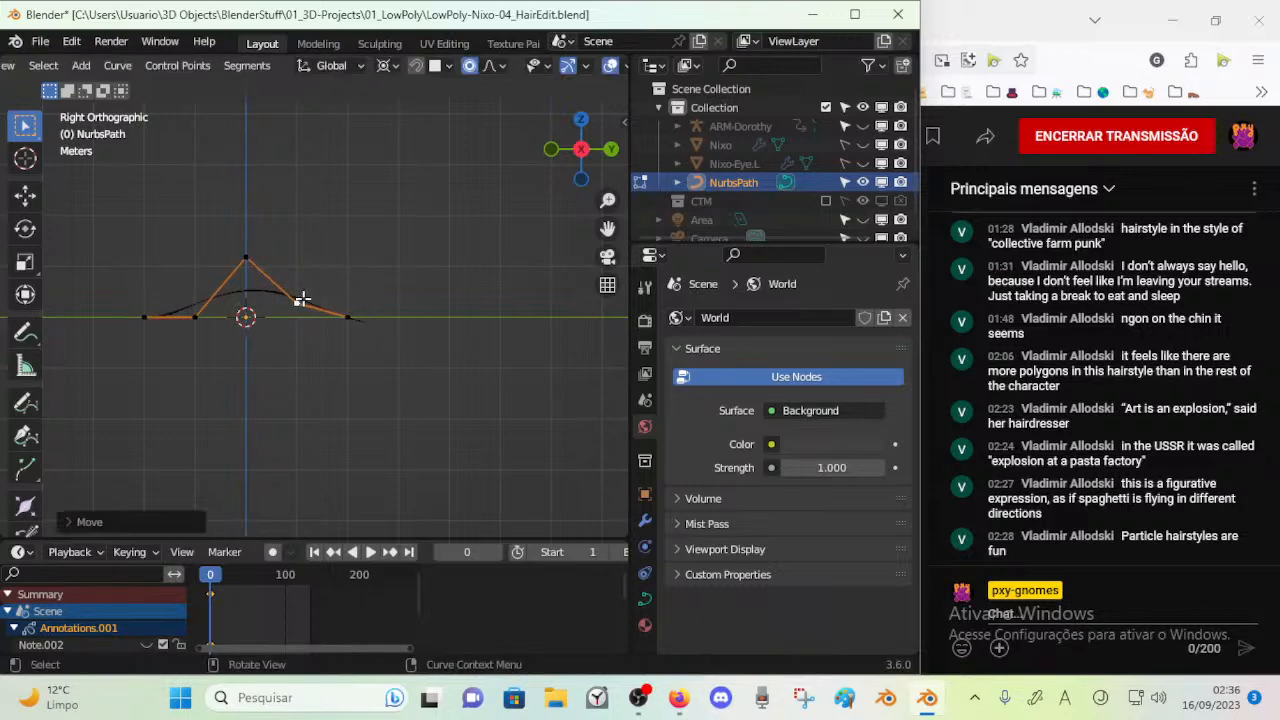
click(205, 319)
key(g)
key(z)
click(203, 300)
Lower the middle control point slightly to soften the peak of the arch
click(252, 258)
key(g)
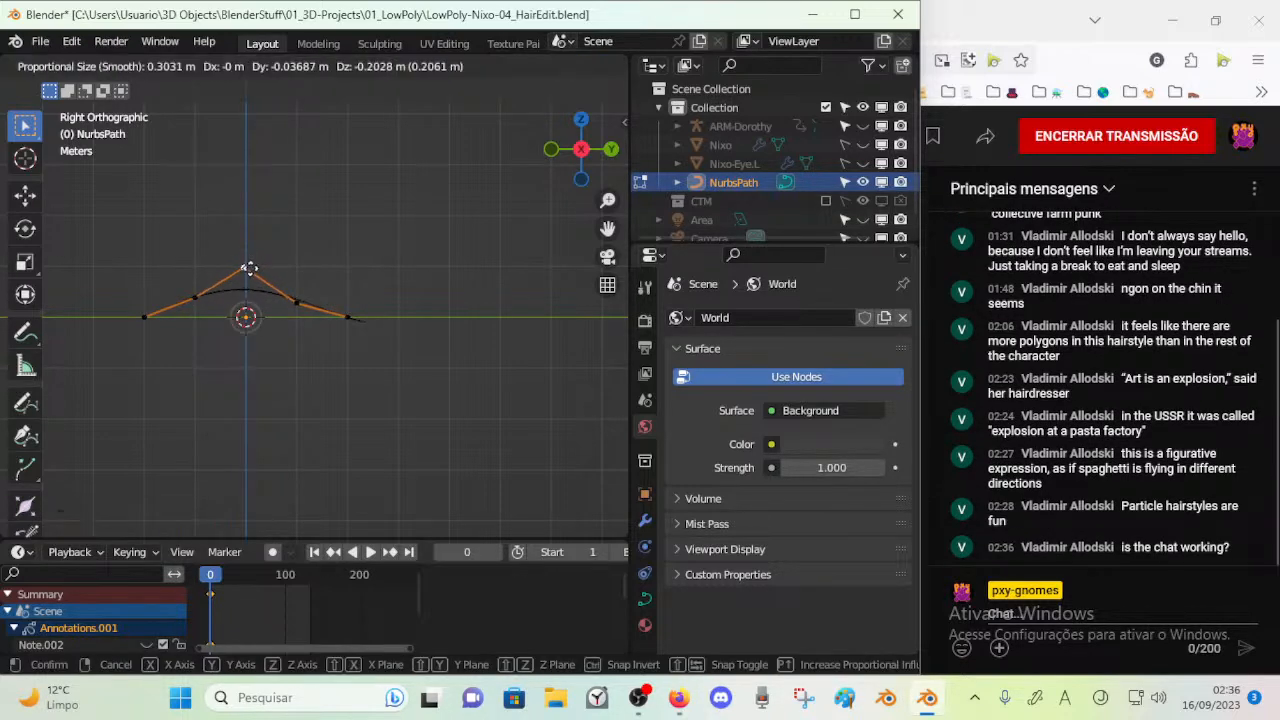
click(242, 277)
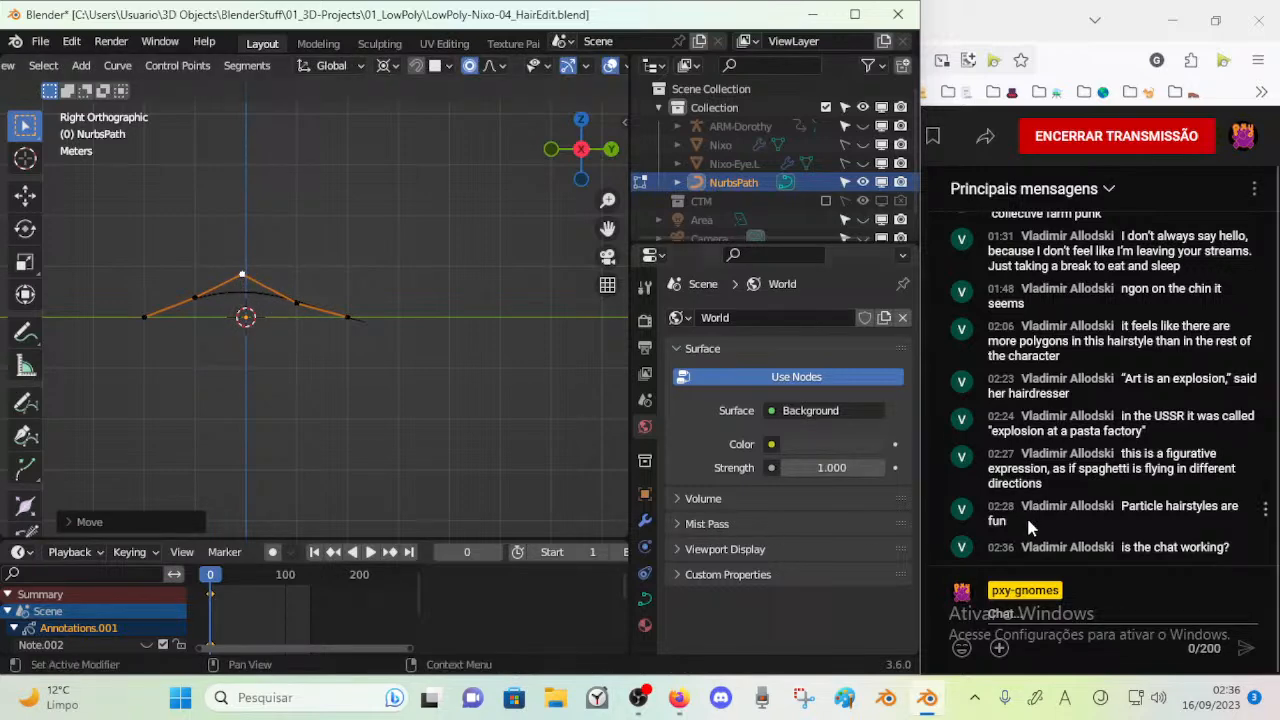
Reply "Yes, I can read." in the YouTube Studio live chat in Firefox
click(1085, 612)
text(Yes, I can read)
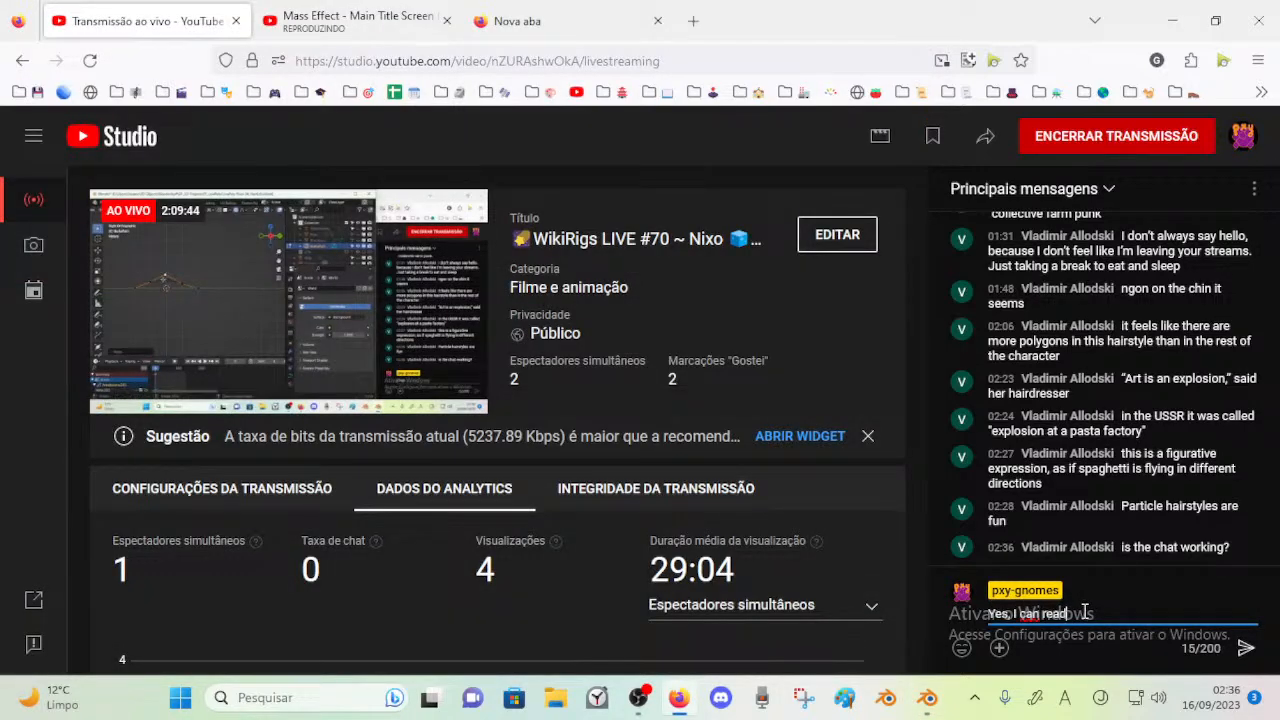
text(.)
key(Return)
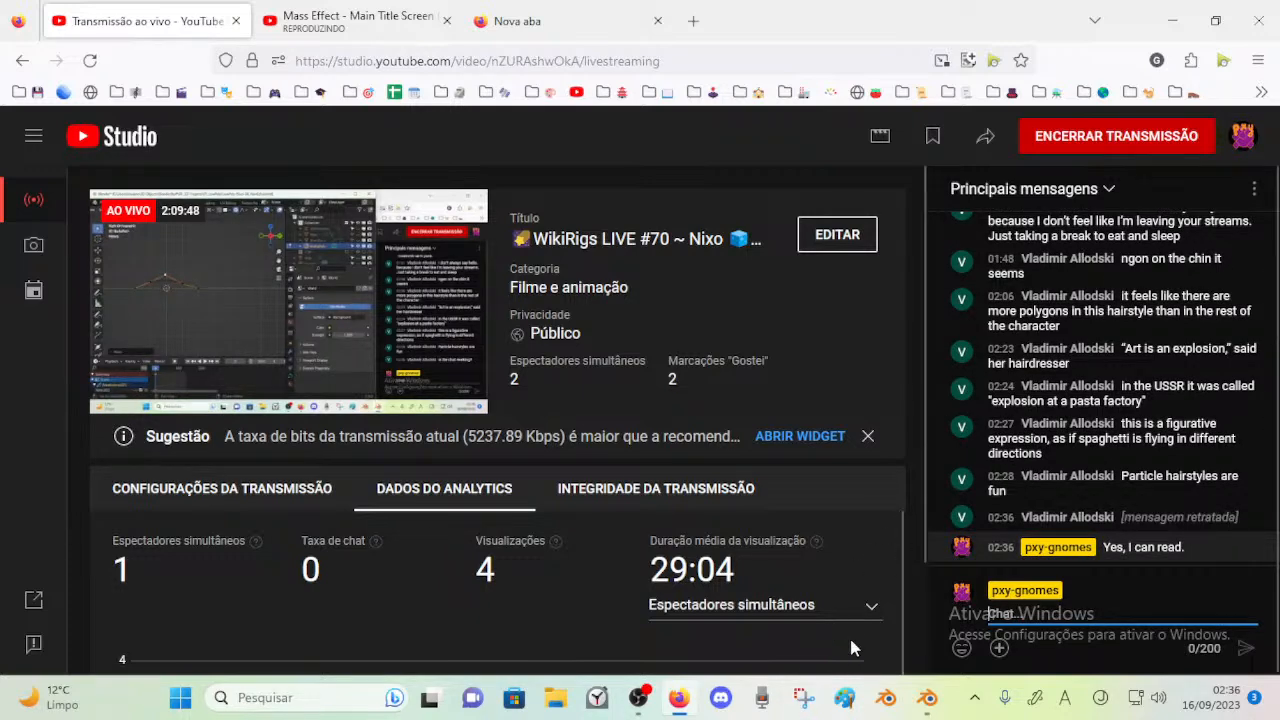
Switch back to Blender and lower the path's middle control point a little along Z
click(928, 697)
middle_drag(450, 430, 416, 390)
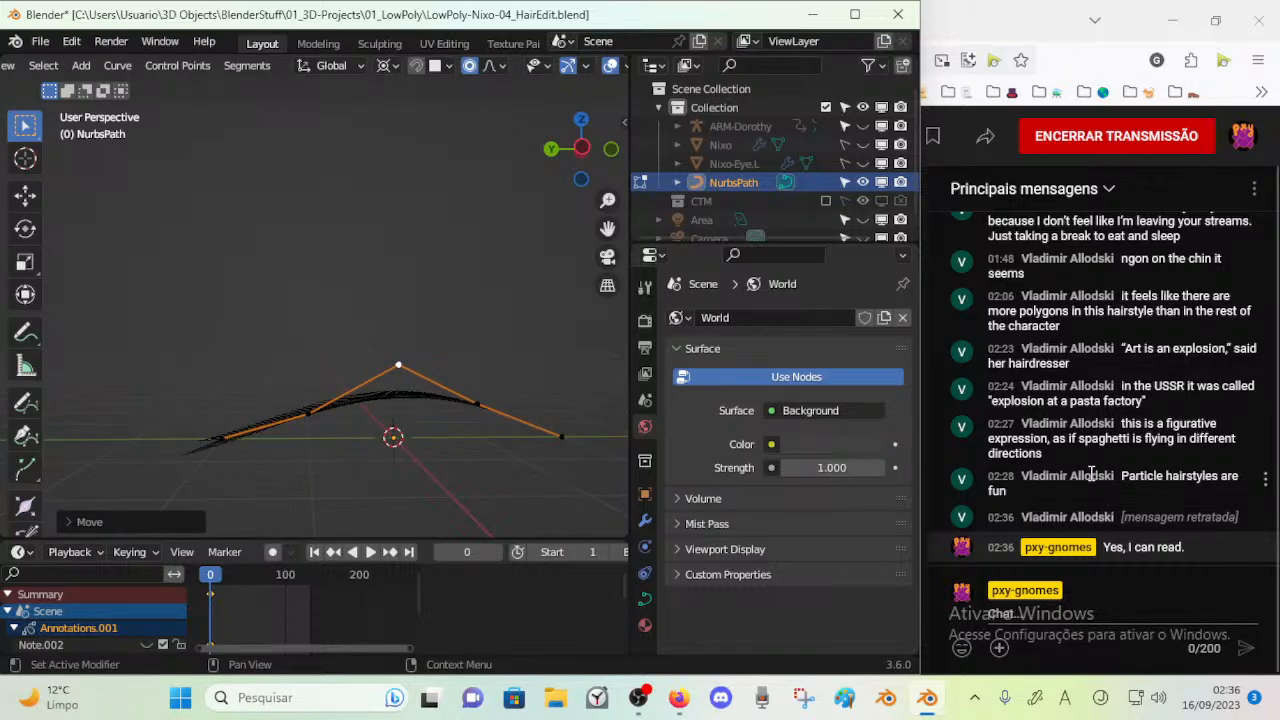
key(g)
key(z)
click(417, 380)
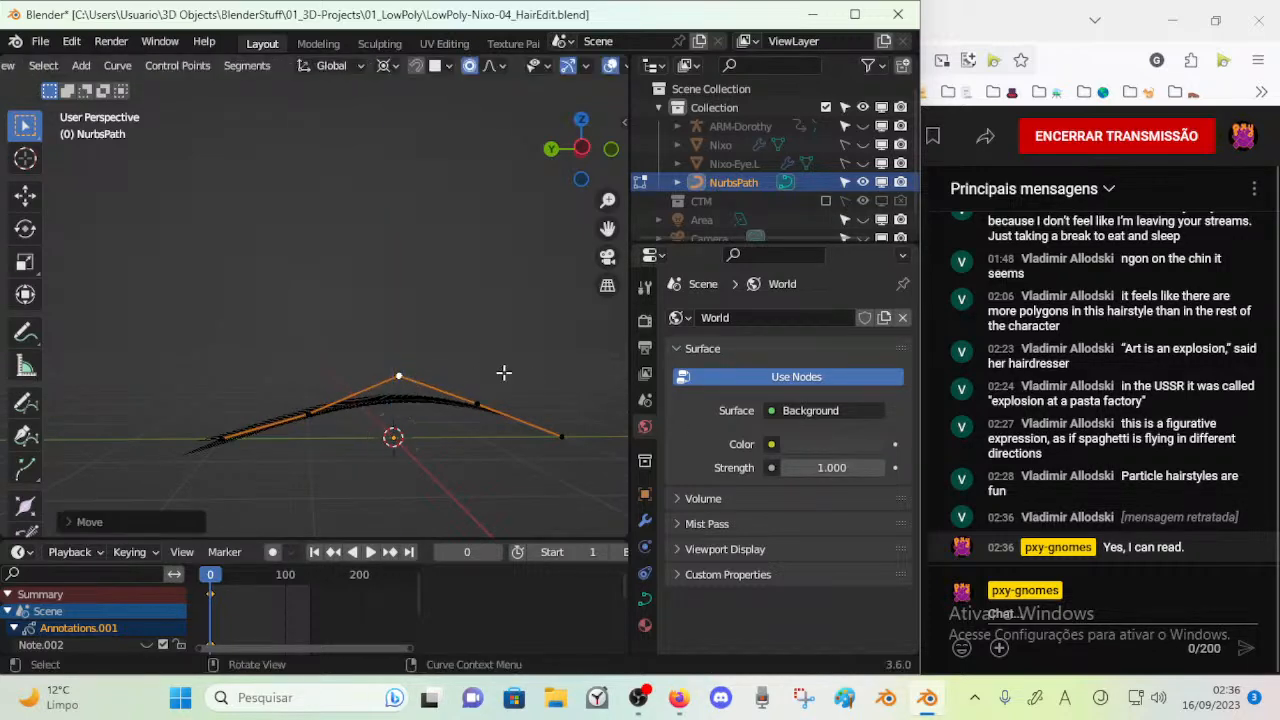
scroll(1079, 430, up, 2)
scroll(1128, 456, down, 2)
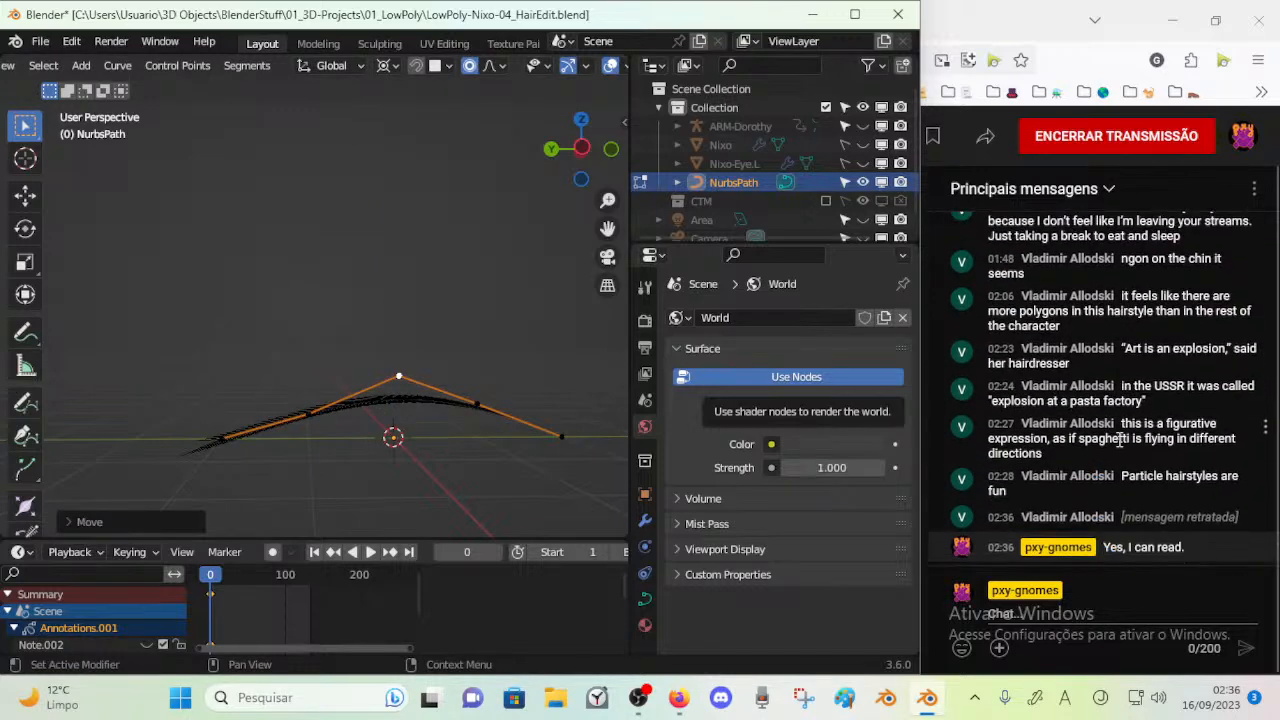
scroll(1062, 456, up, 5)
scroll(1100, 420, down, 5)
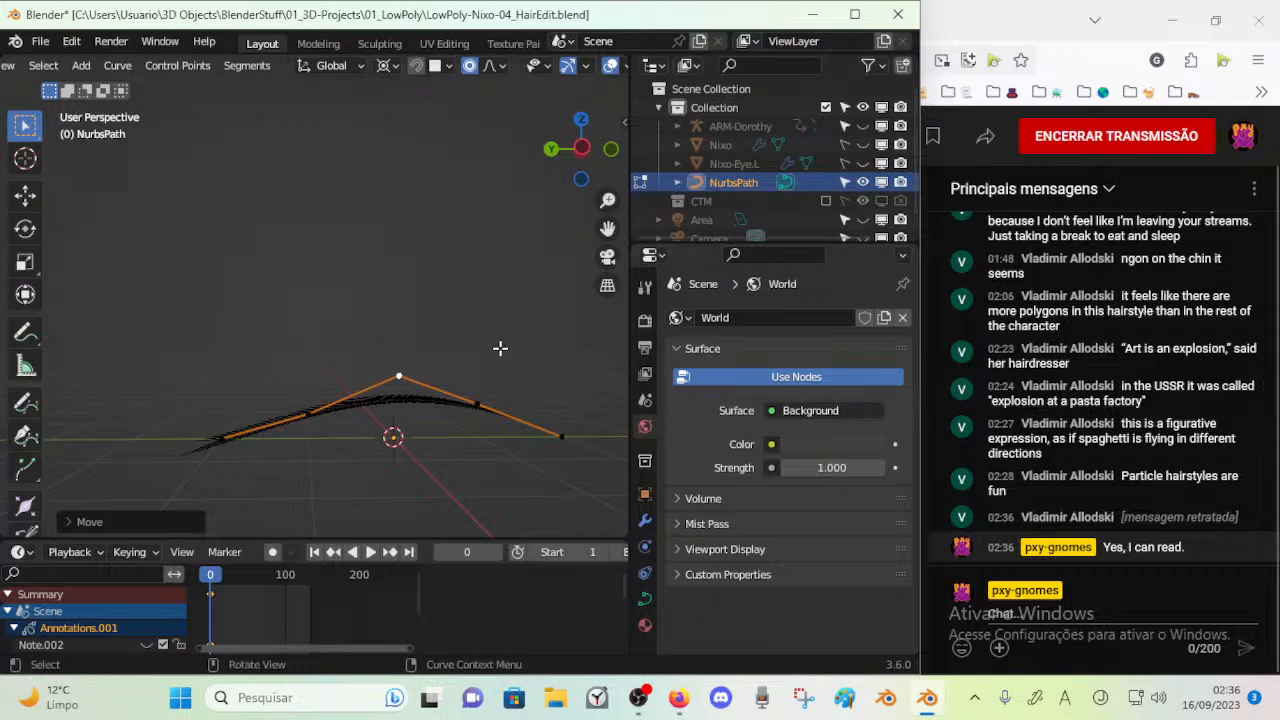
Lower the middle control point further along with its two neighbours to flatten the path's arch
drag(410, 369, 405, 381)
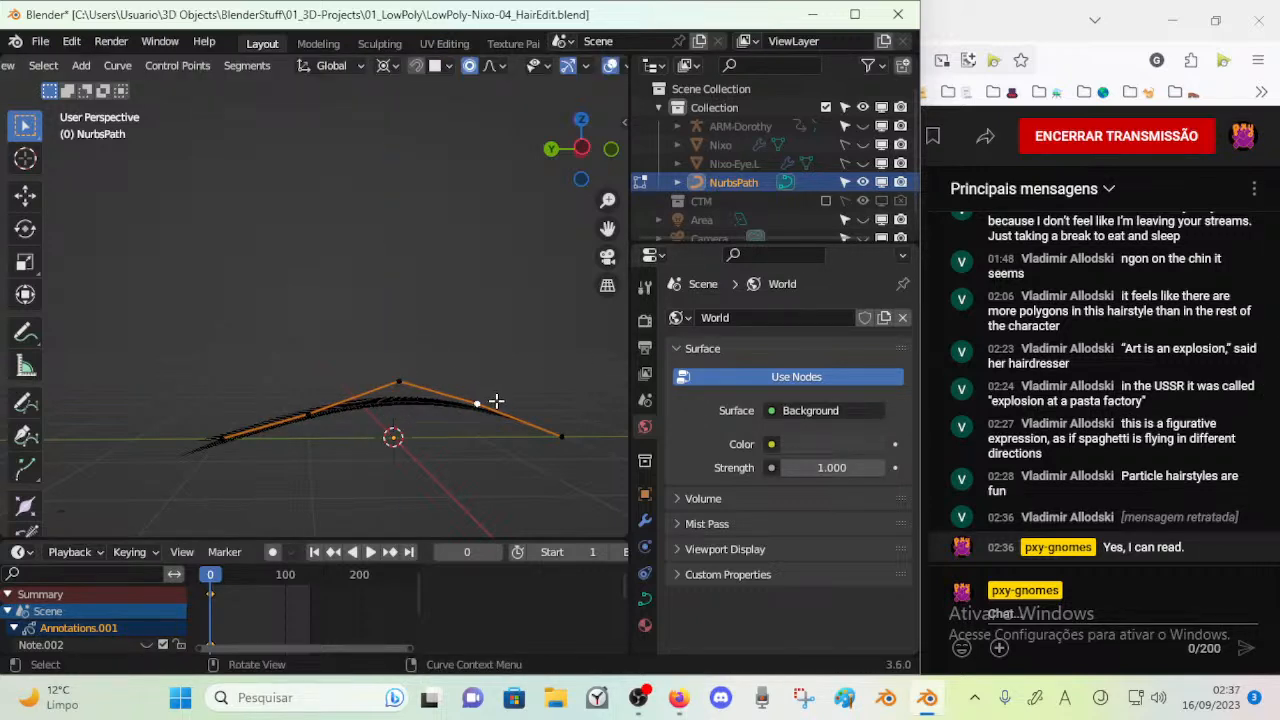
scroll(1150, 395, up, 3)
scroll(1145, 400, down, 3)
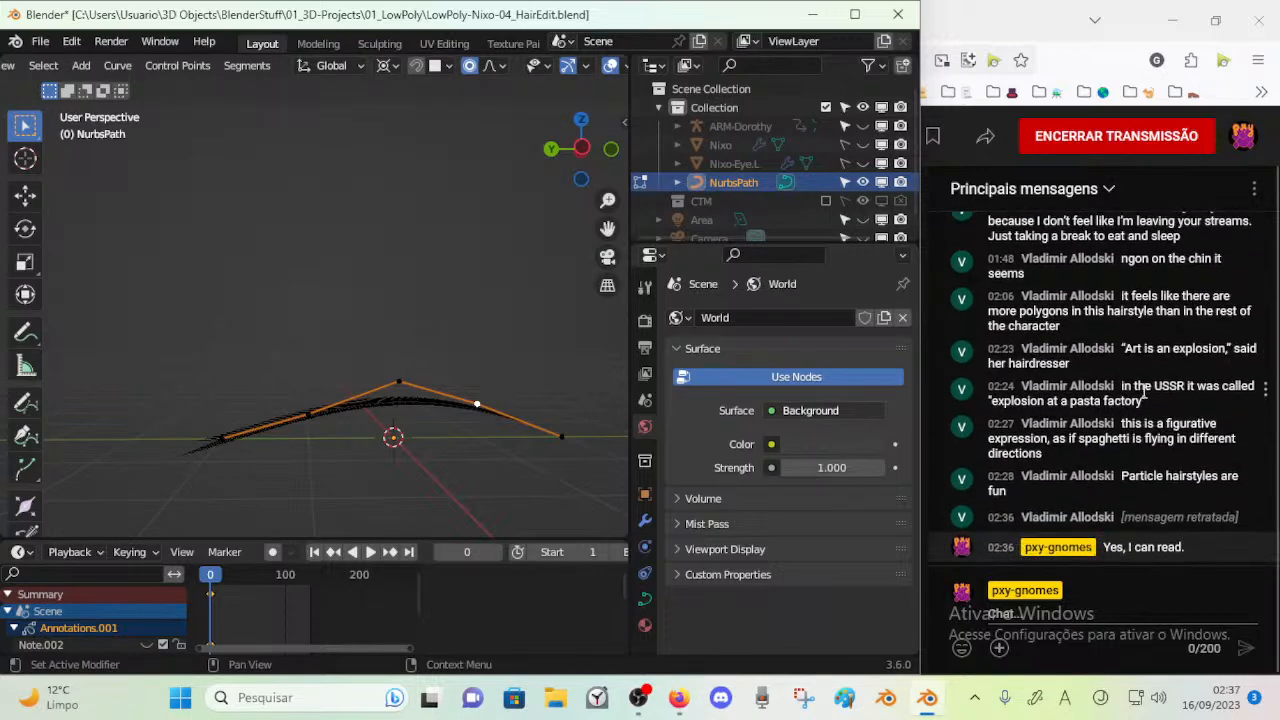
drag(429, 384, 466, 400)
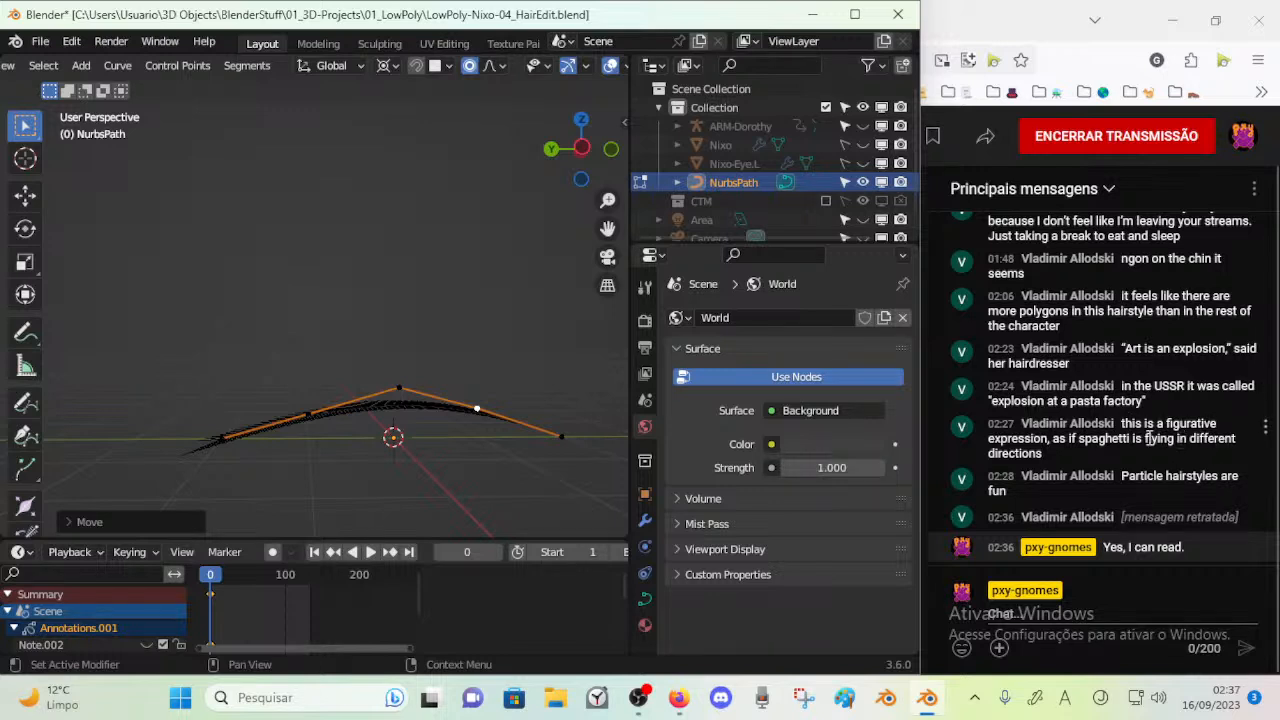
drag(400, 388, 427, 410)
drag(330, 410, 330, 417)
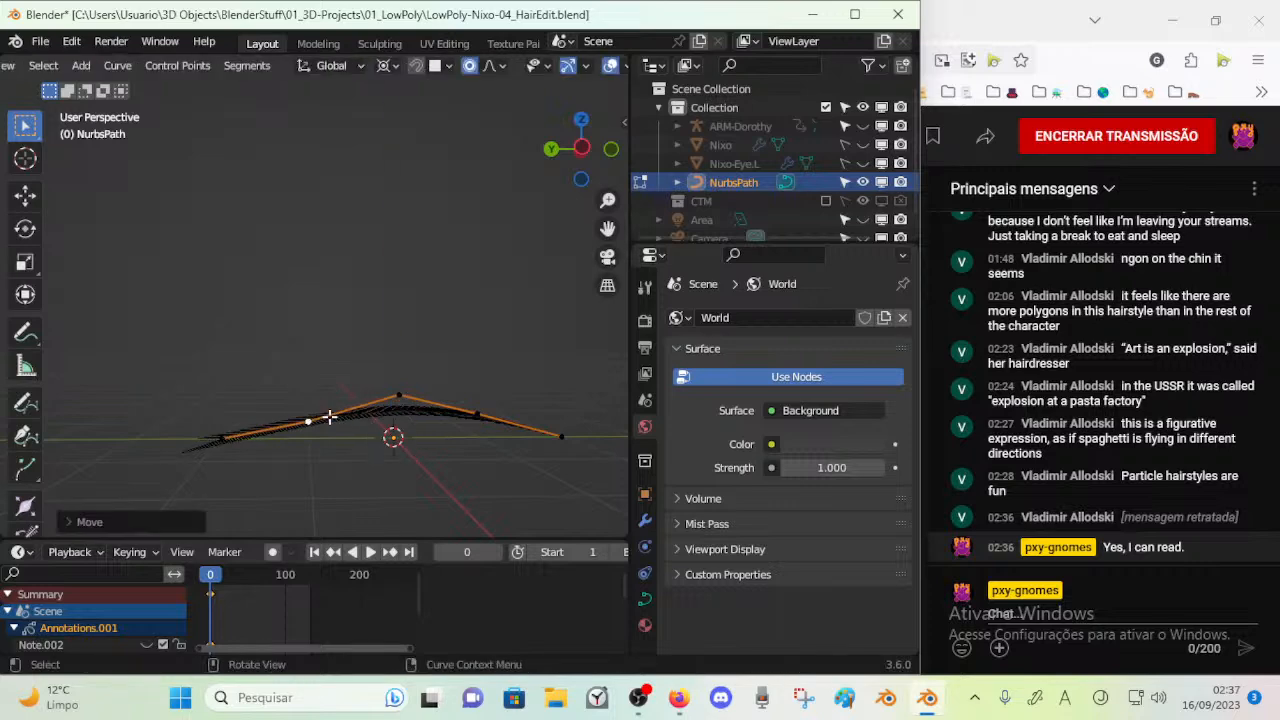
Undo the move of the path's end control point, and raise the two inner control points slightly along Z
drag(580, 442, 586, 434)
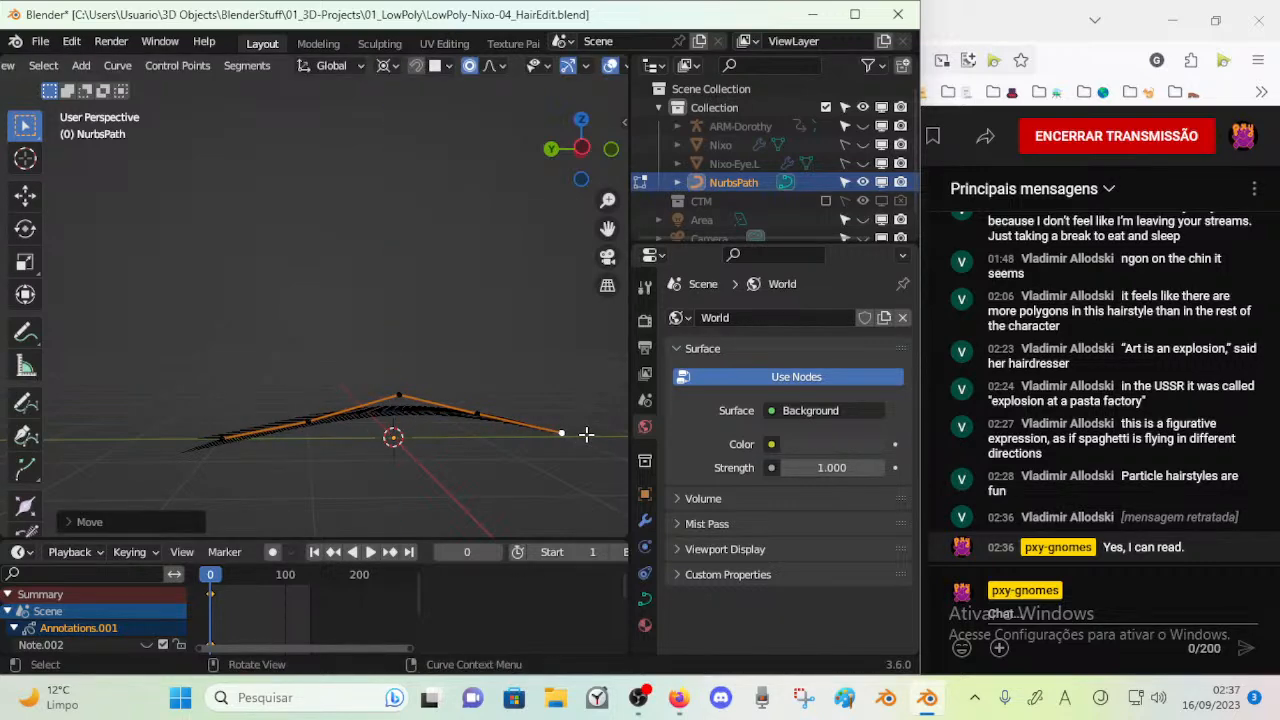
key(ctrl+z)
drag(397, 408, 478, 397)
key(z)
click(478, 398)
click(328, 408)
key(g)
key(z)
click(324, 402)
middle_drag(431, 395, 247, 355)
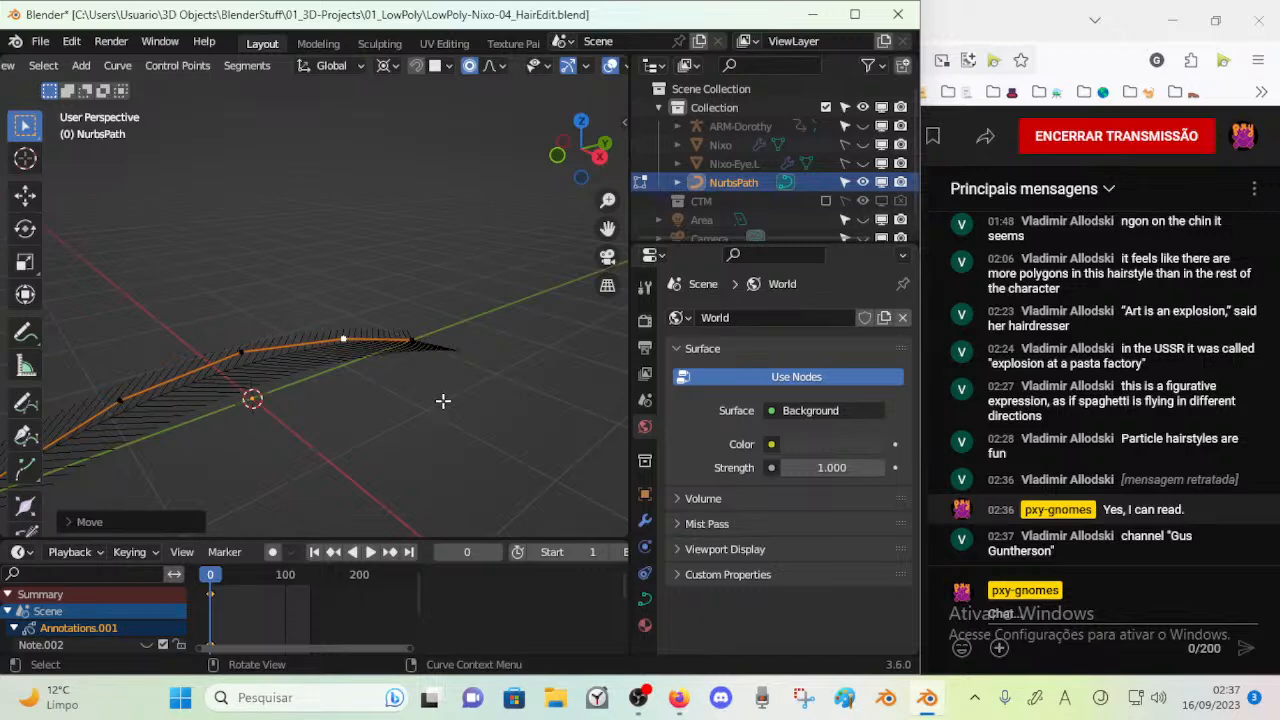
Switch to Firefox, copy the channel name from the latest live chat message and search the web for it
click(1022, 13)
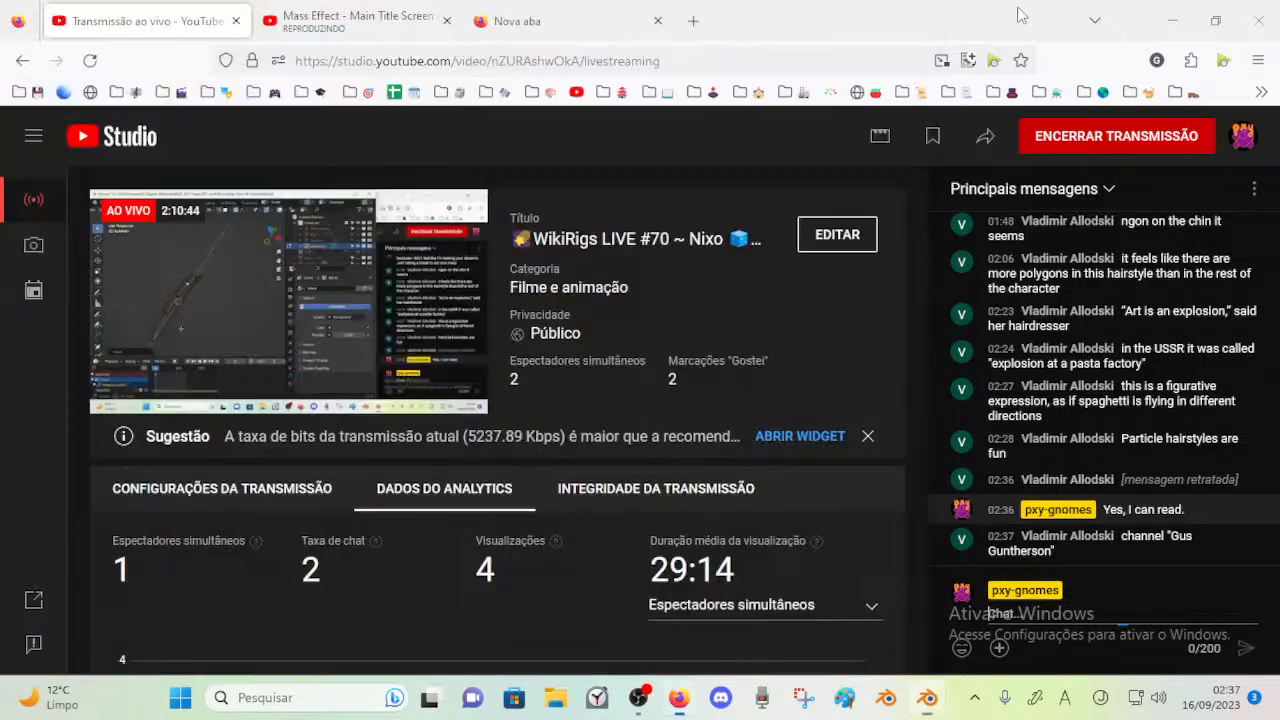
click(581, 22)
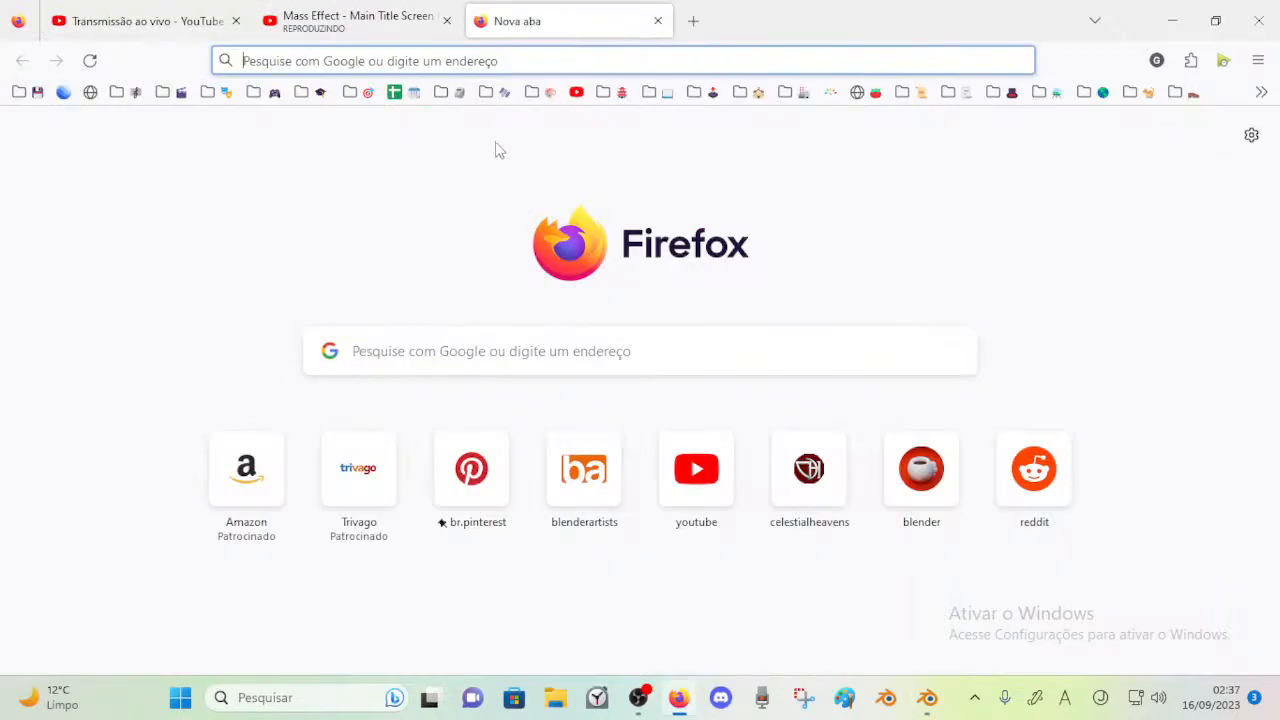
click(577, 92)
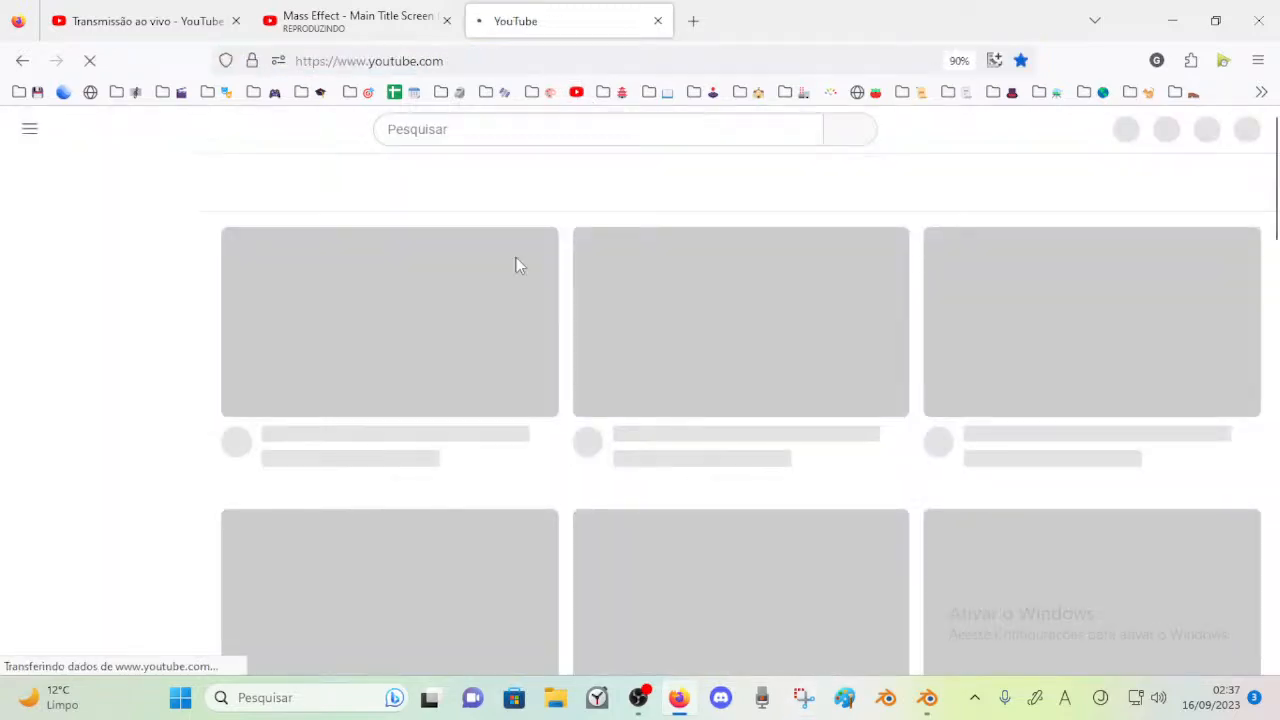
click(190, 9)
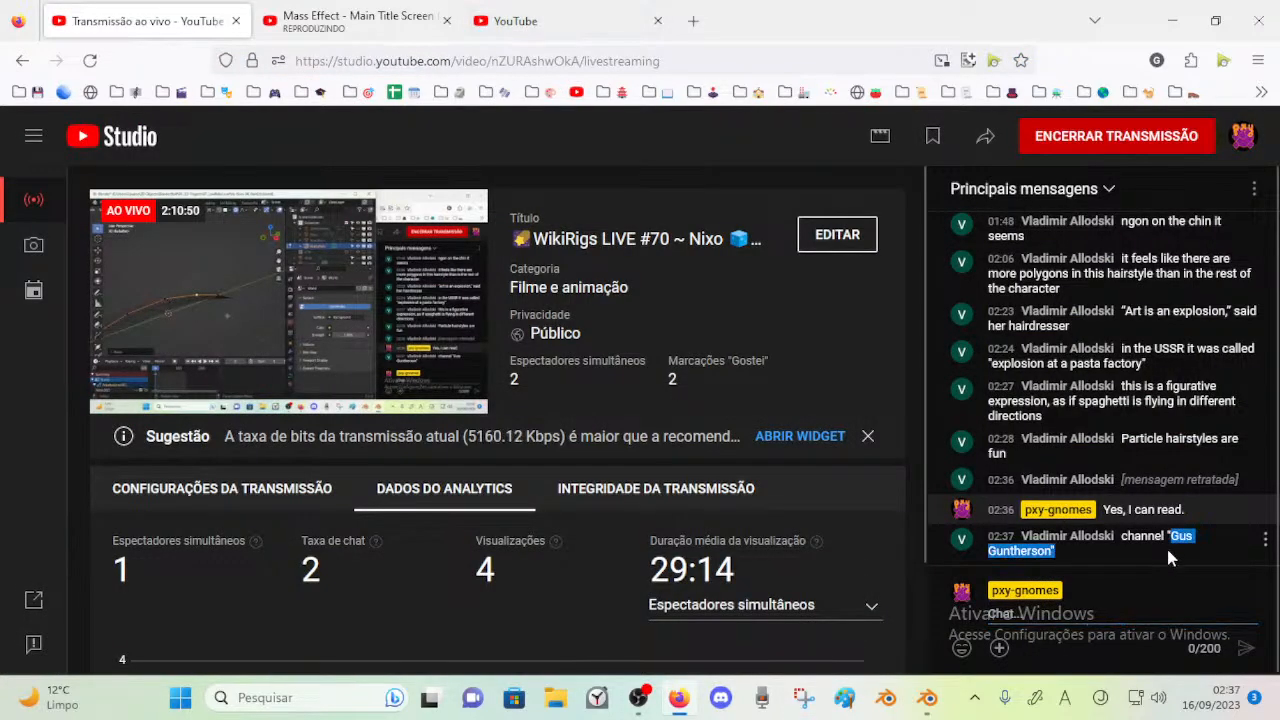
click(530, 21)
click(466, 58)
text(Gus Guntherson")
key(Return)
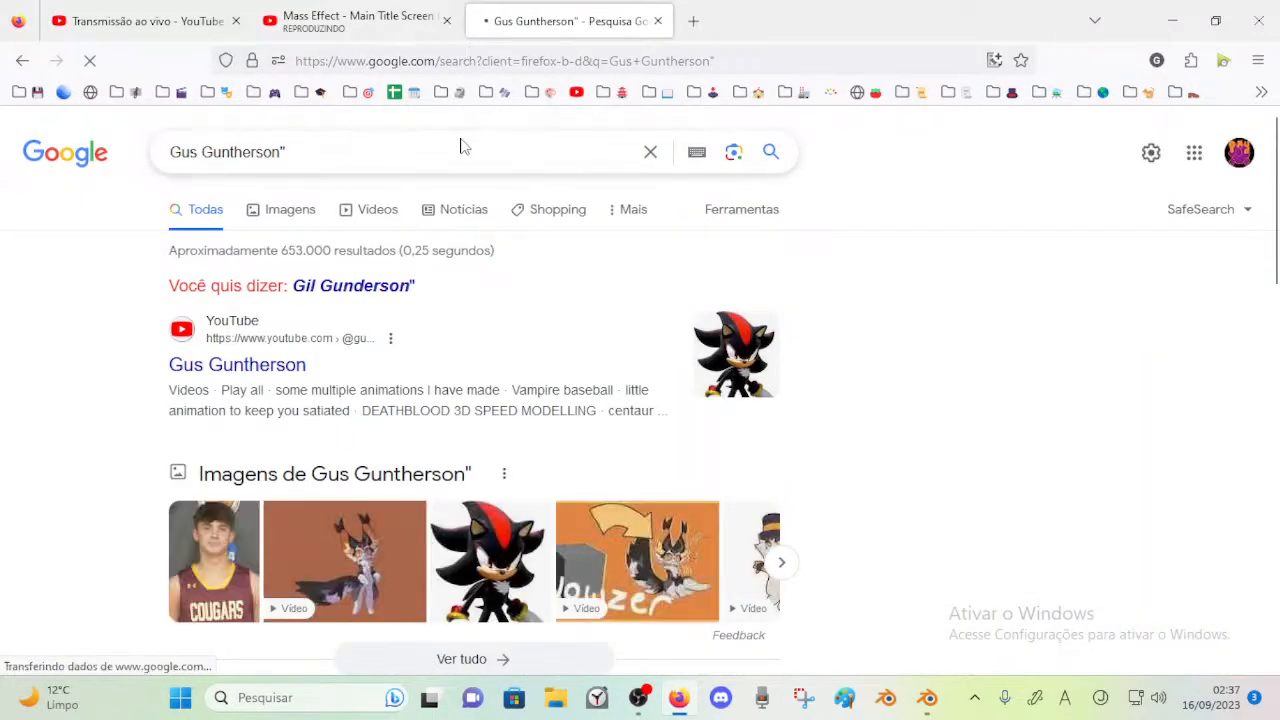
Remove the trailing quotation mark from the search text and repeat the search
click(461, 143)
key(BackSpace)
key(Return)
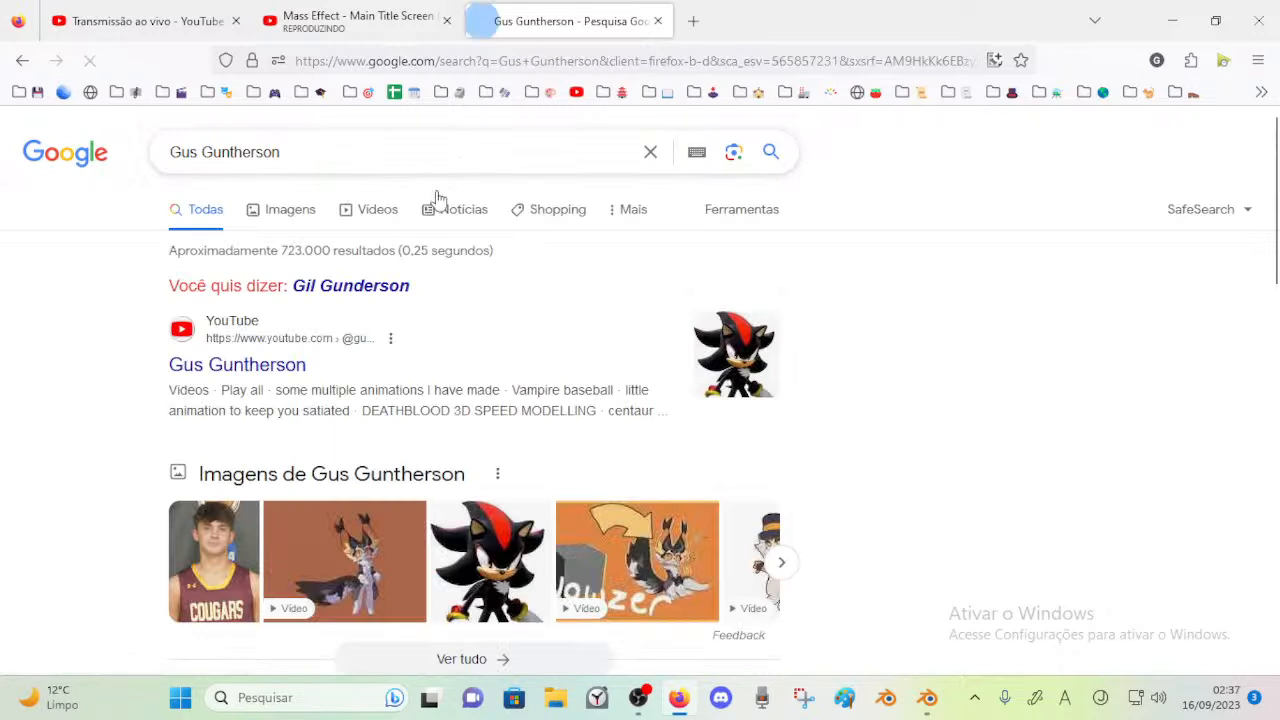
Open the channel's YouTube page from the search results and browse its list of videos
click(380, 213)
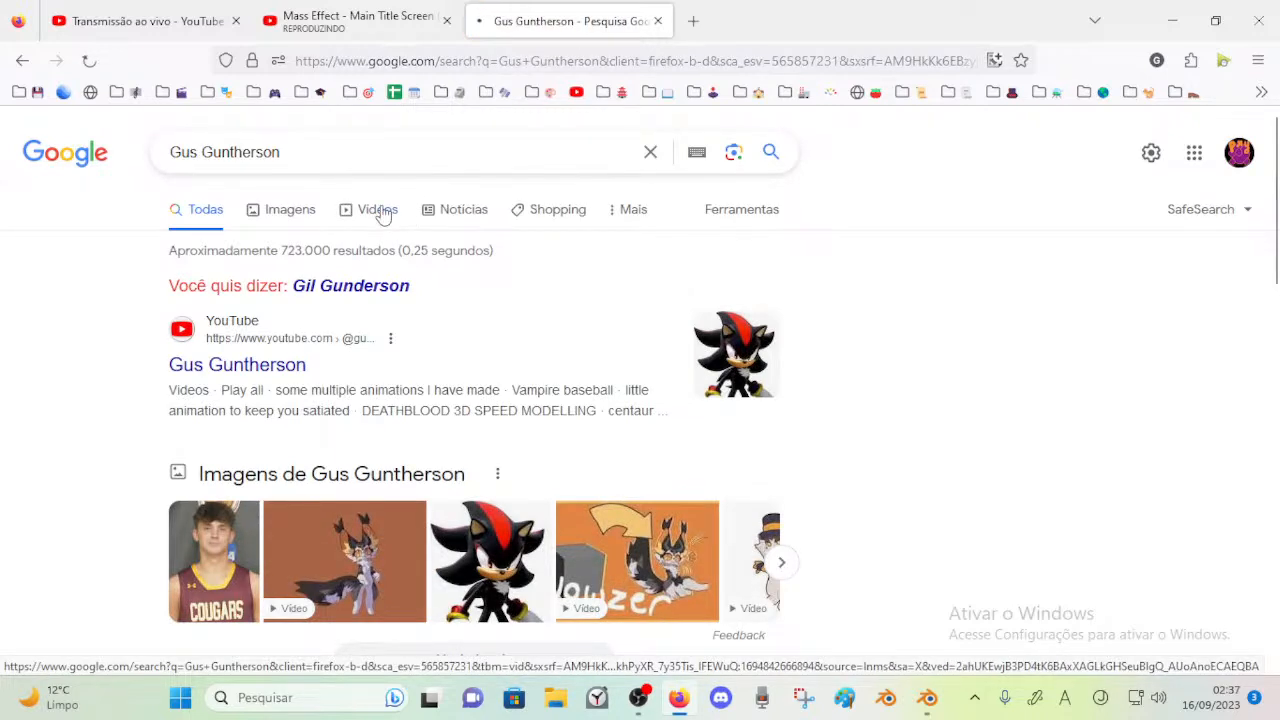
click(252, 347)
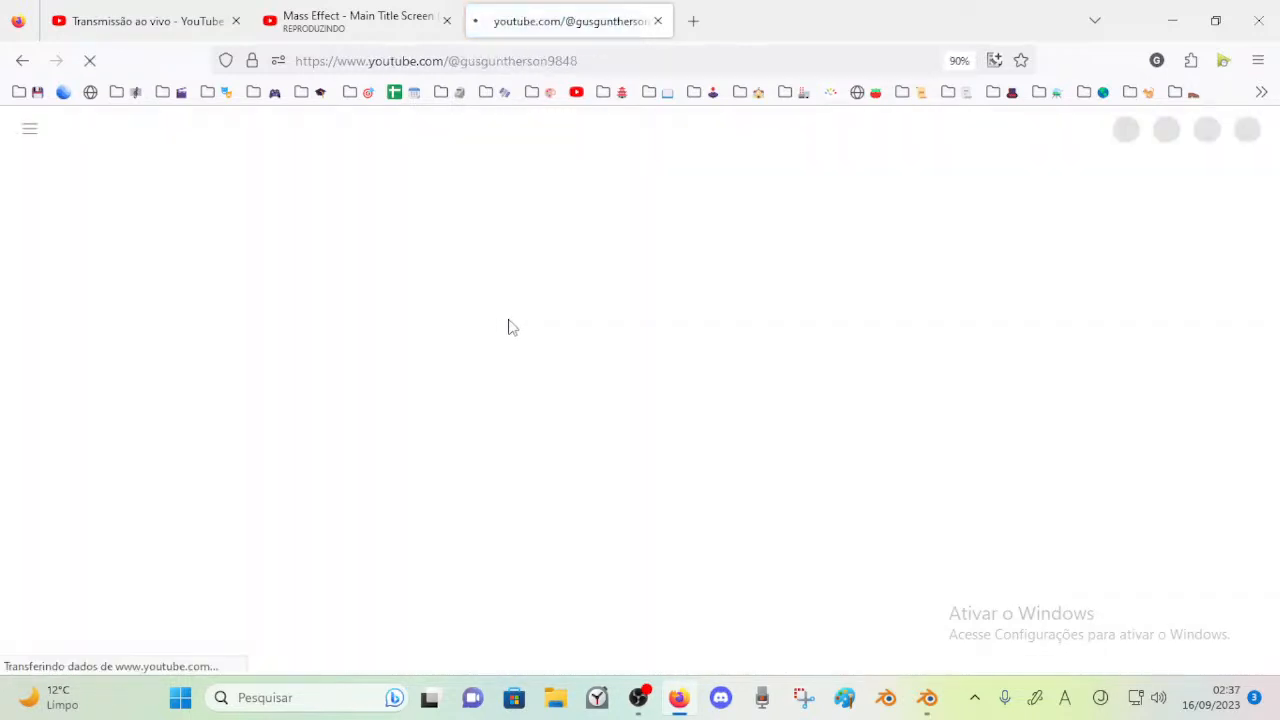
click(441, 497)
scroll(448, 424, down, 3)
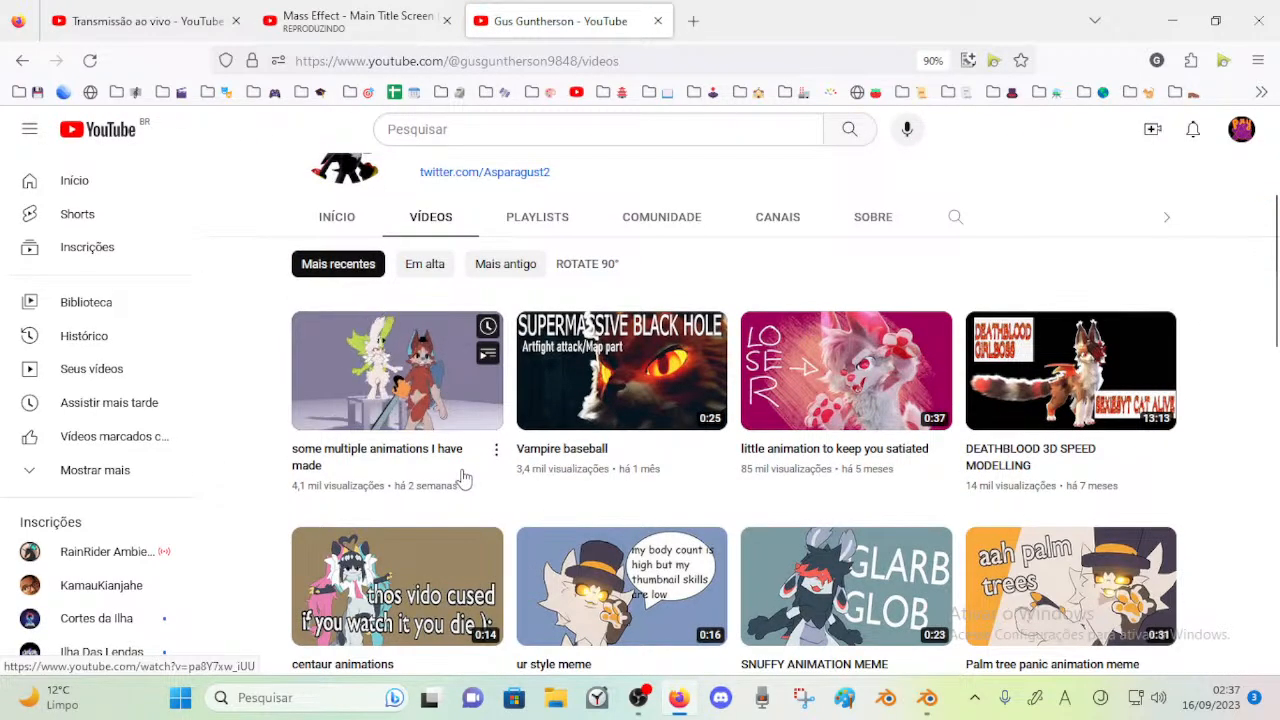
Look through the channel's full list of videos for examples of its 3D animation and speed-modelling work
scroll(463, 480, up, 1)
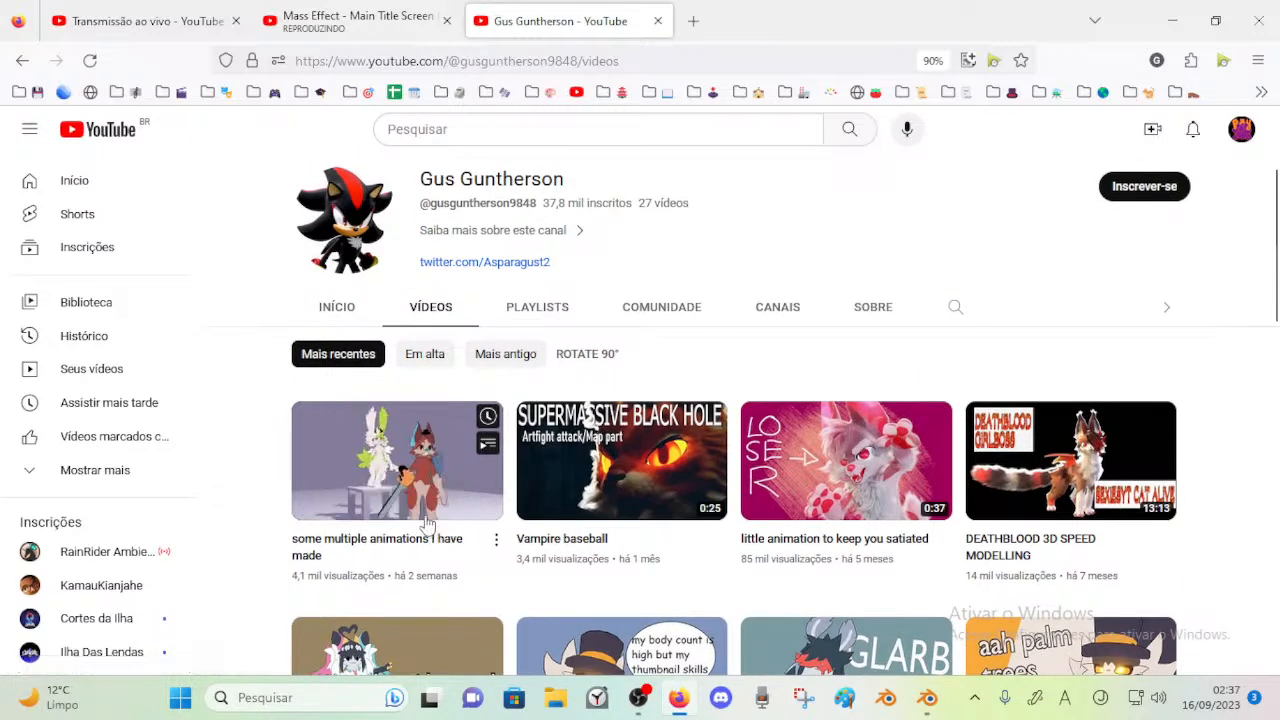
scroll(757, 520, down, 2)
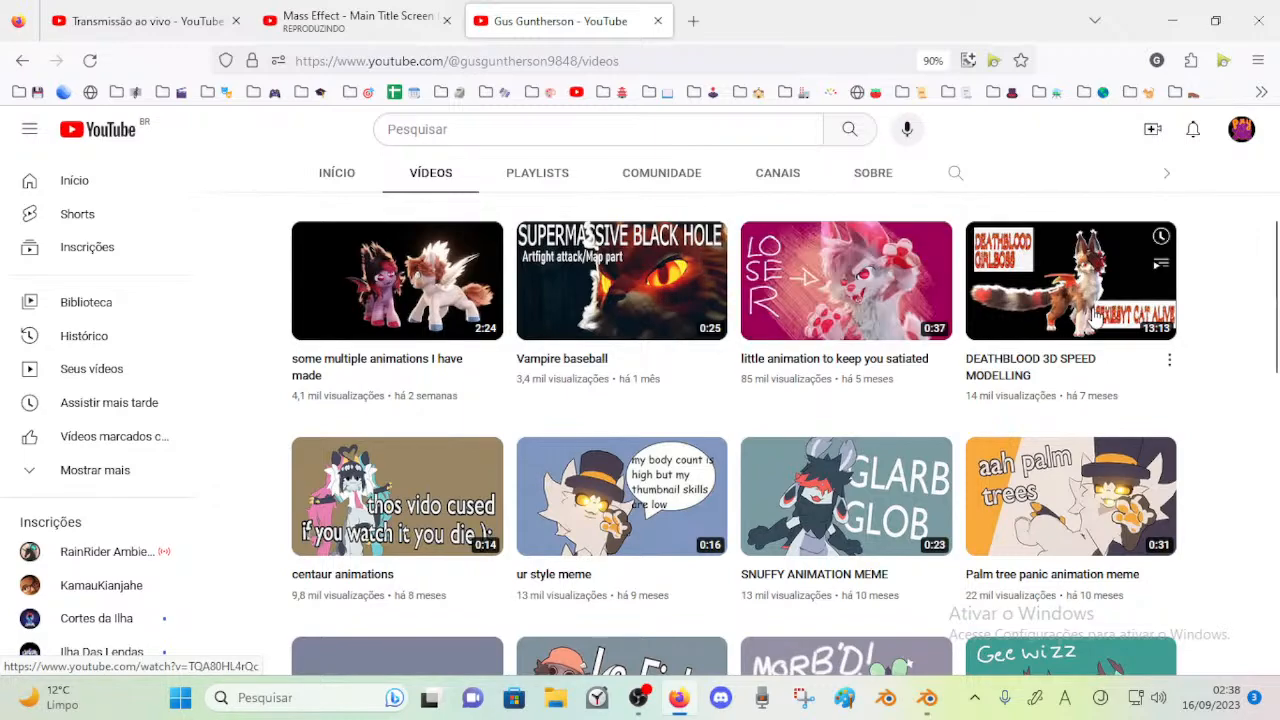
scroll(1080, 305, down, 2)
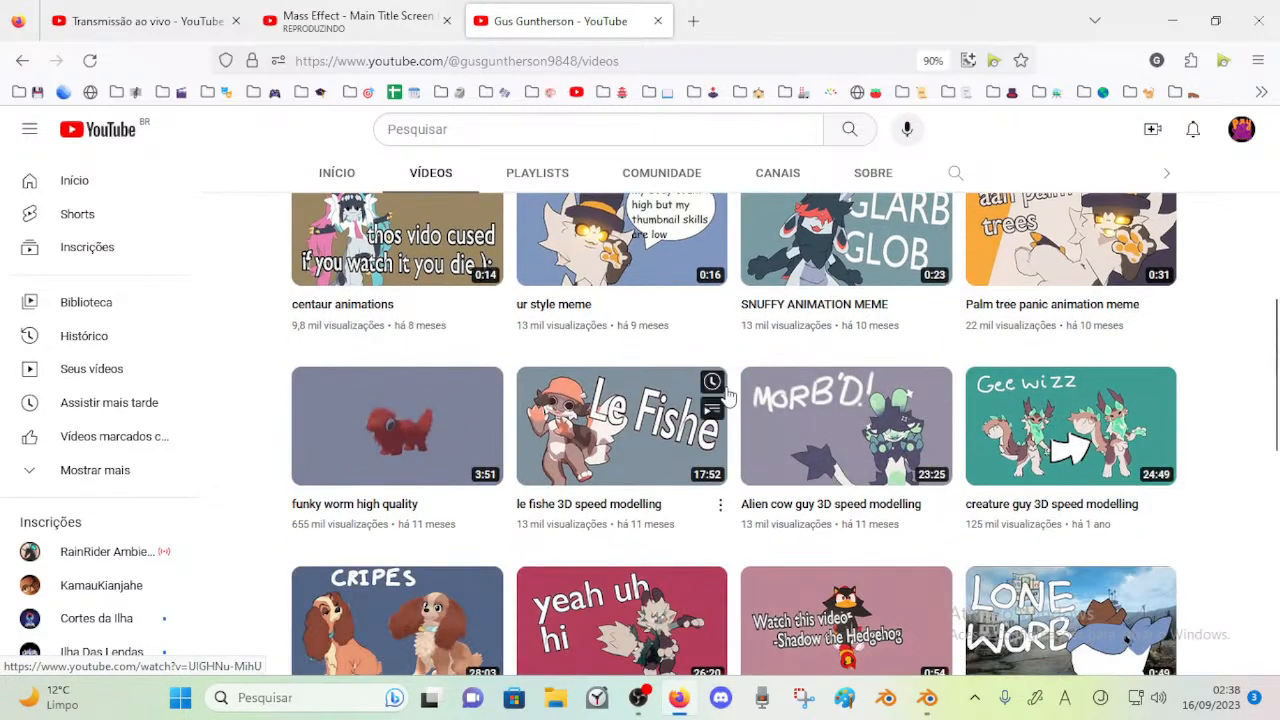
scroll(727, 397, up, 2)
scroll(1038, 368, up, 2)
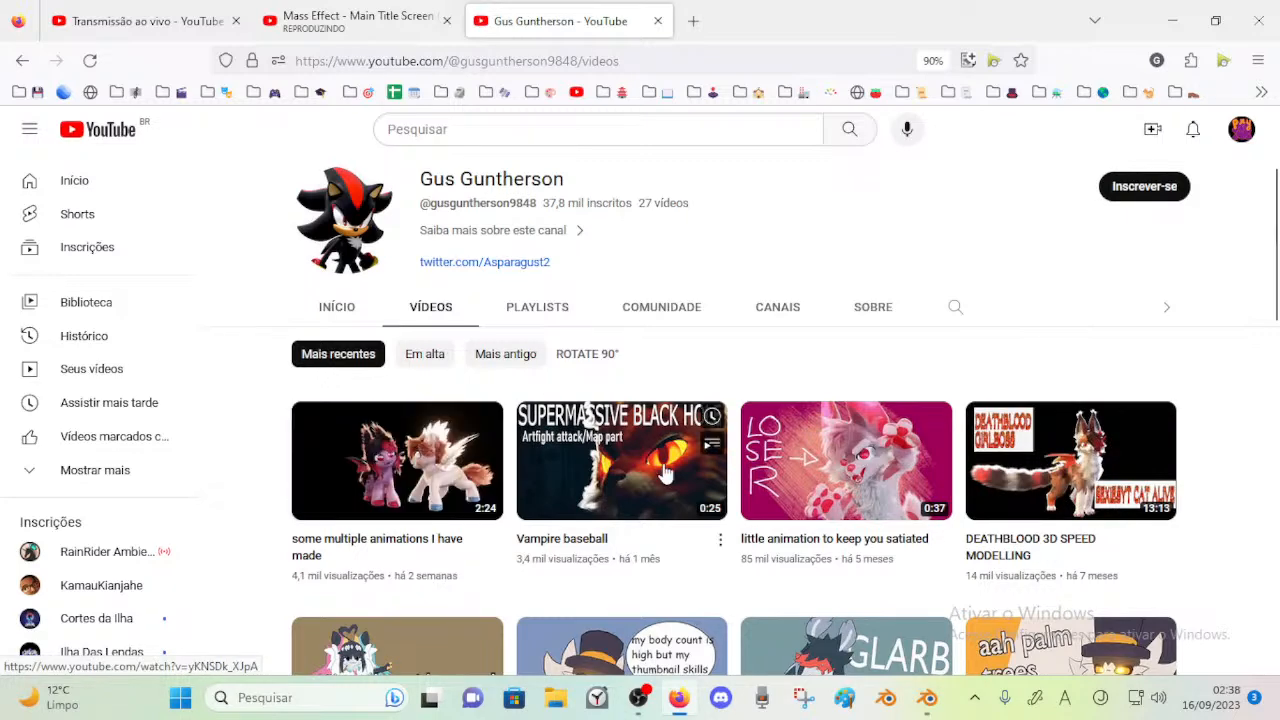
scroll(593, 460, down, 1)
scroll(465, 338, up, 2)
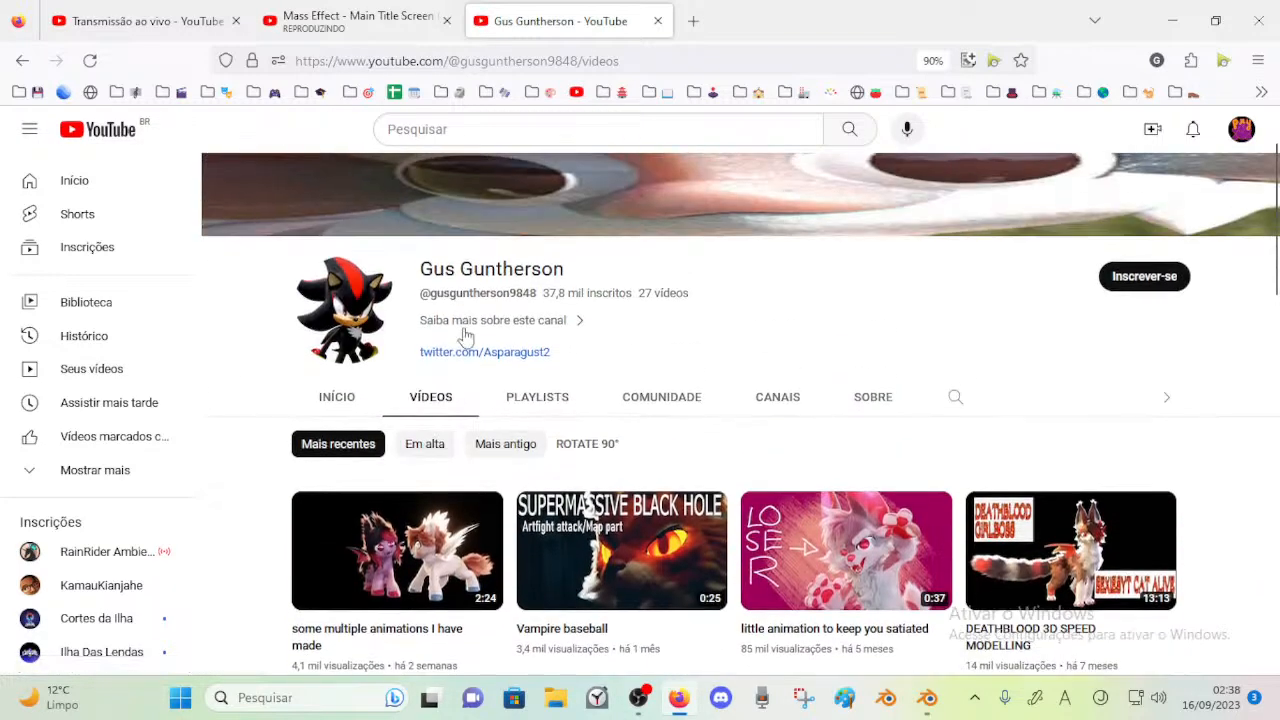
scroll(753, 360, down, 10)
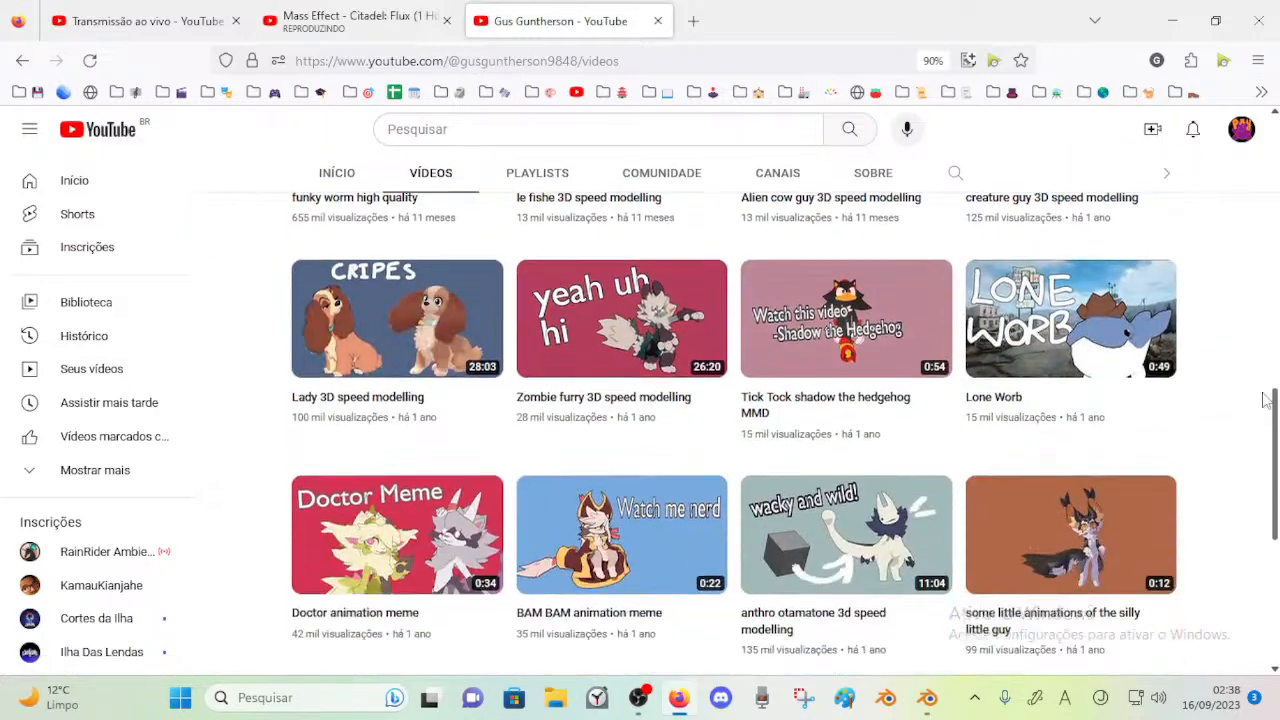
scroll(1255, 470, down, 4)
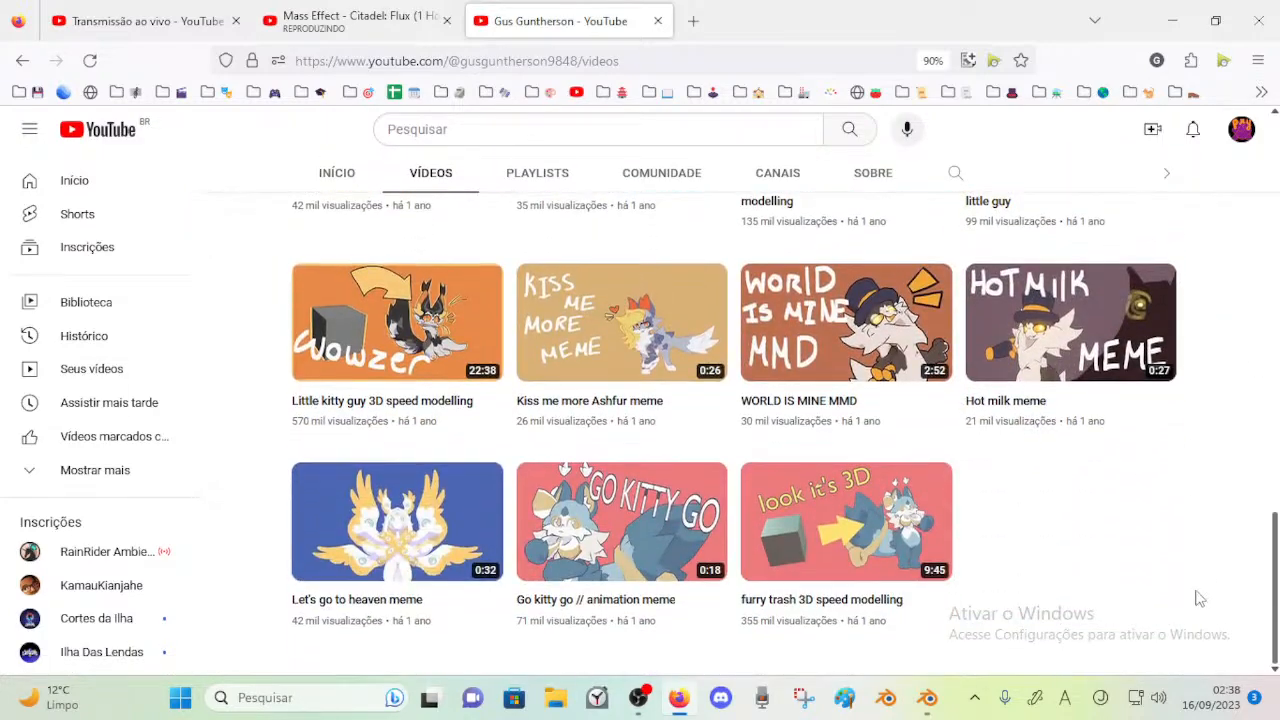
scroll(1200, 590, up, 12)
scroll(1195, 598, down, 8)
scroll(1195, 598, up, 15)
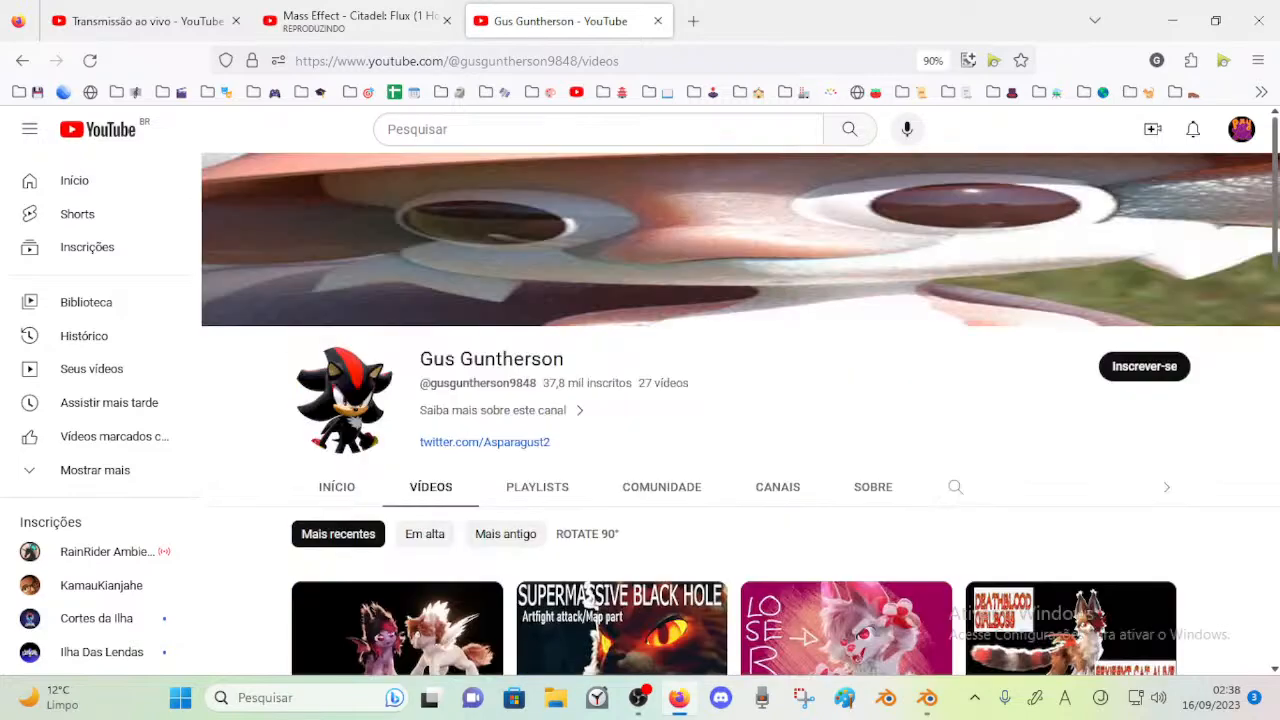
scroll(735, 430, down, 3)
Open the video "some multiple animations I have made" and save it to the resumeLater list
click(439, 461)
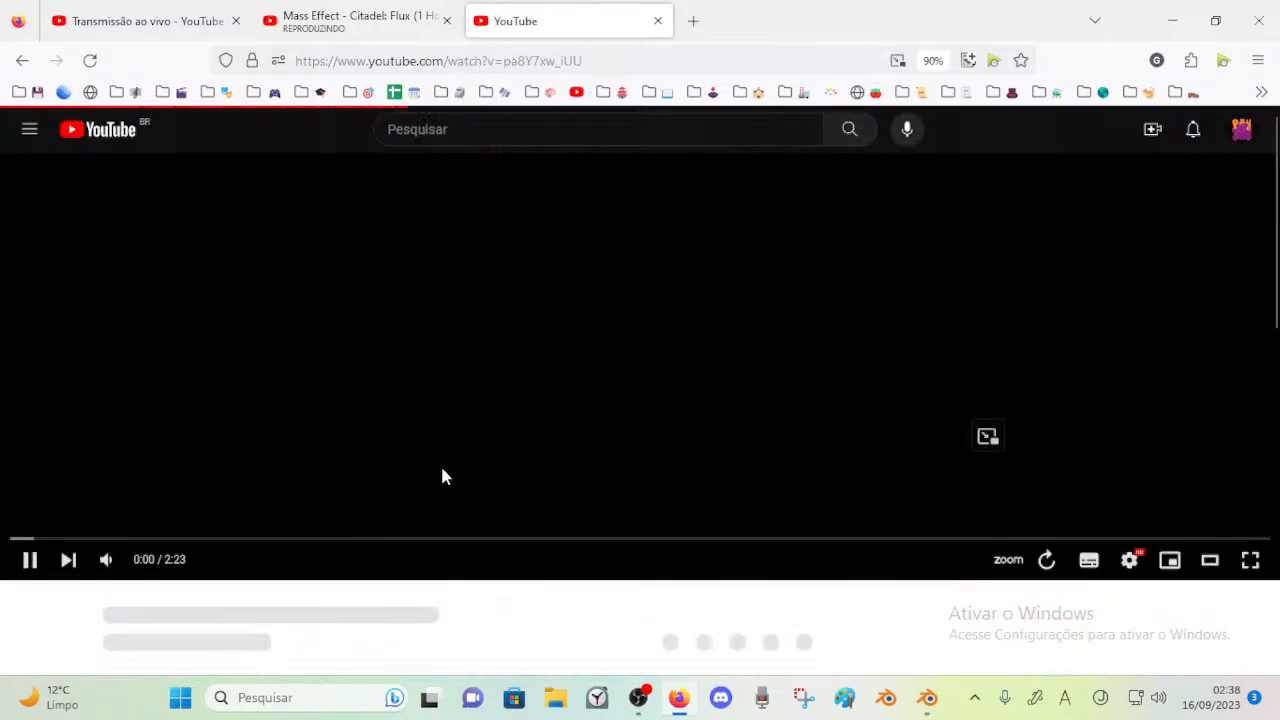
mouse_move(107, 560)
drag(143, 562, 160, 562)
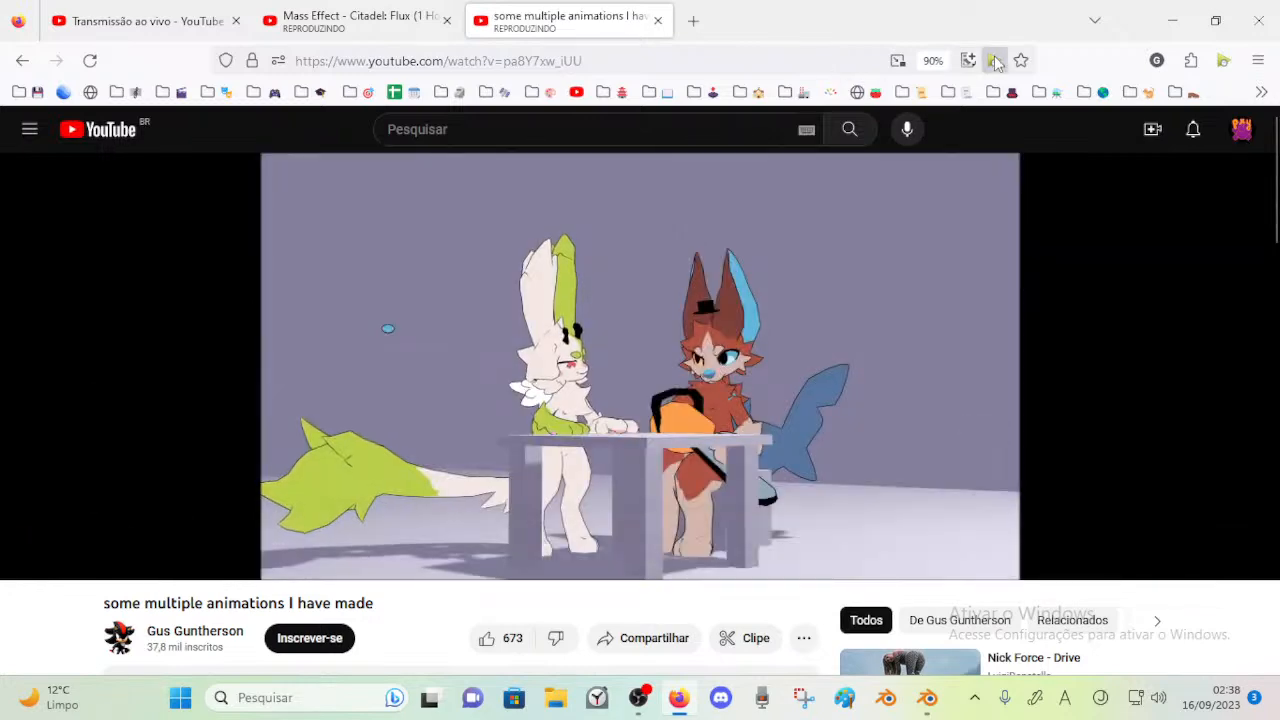
click(994, 61)
click(755, 285)
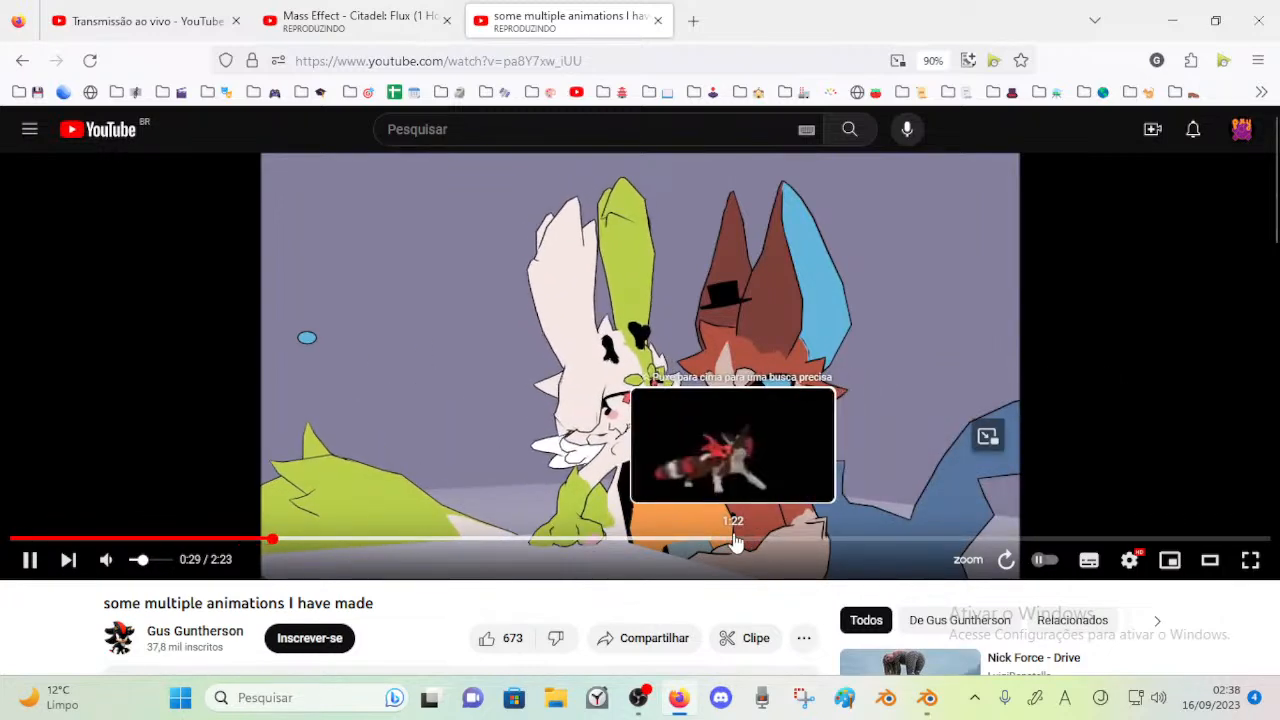
Skip through the second half of the video to preview its 3D character animations, and pause it near the end
click(736, 540)
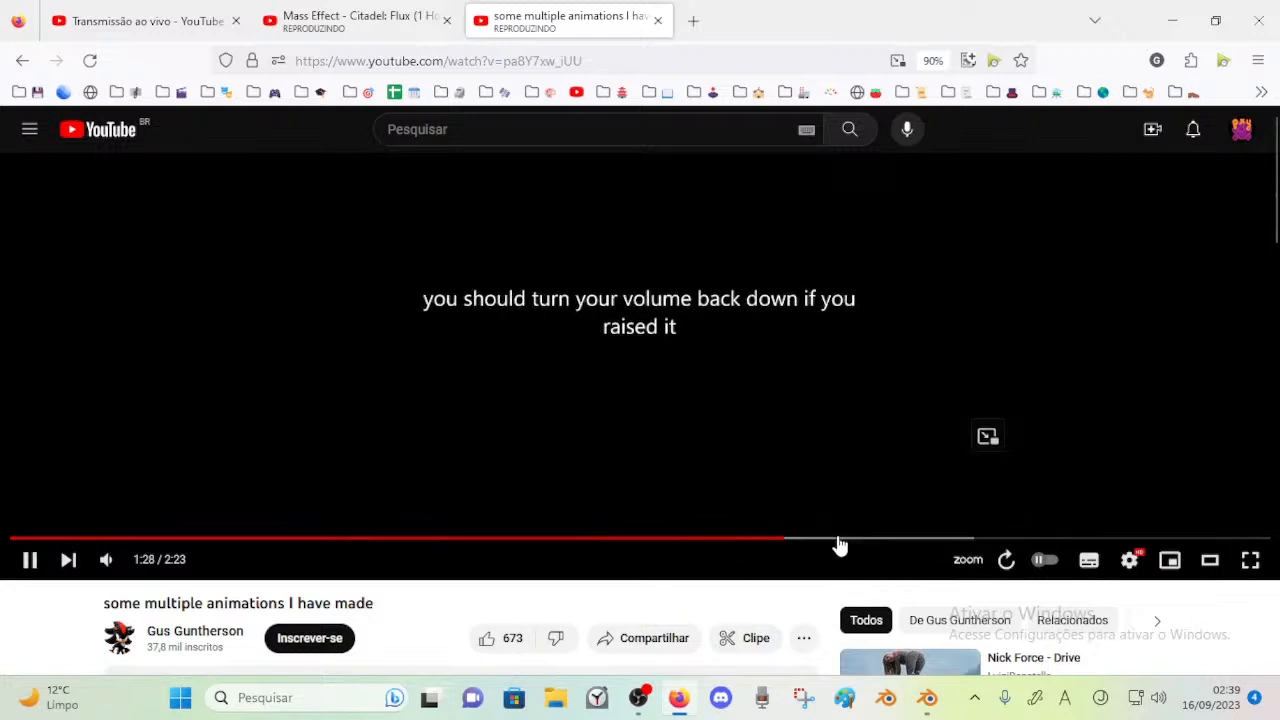
click(732, 541)
click(674, 480)
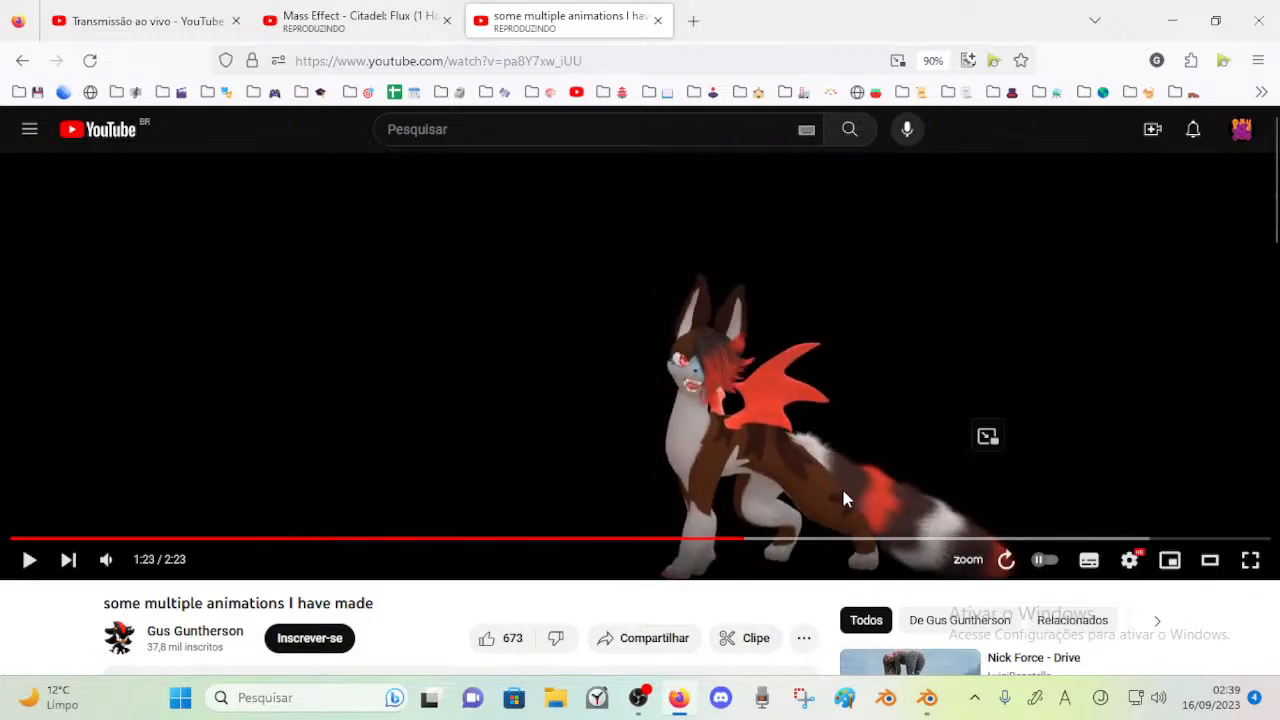
click(932, 539)
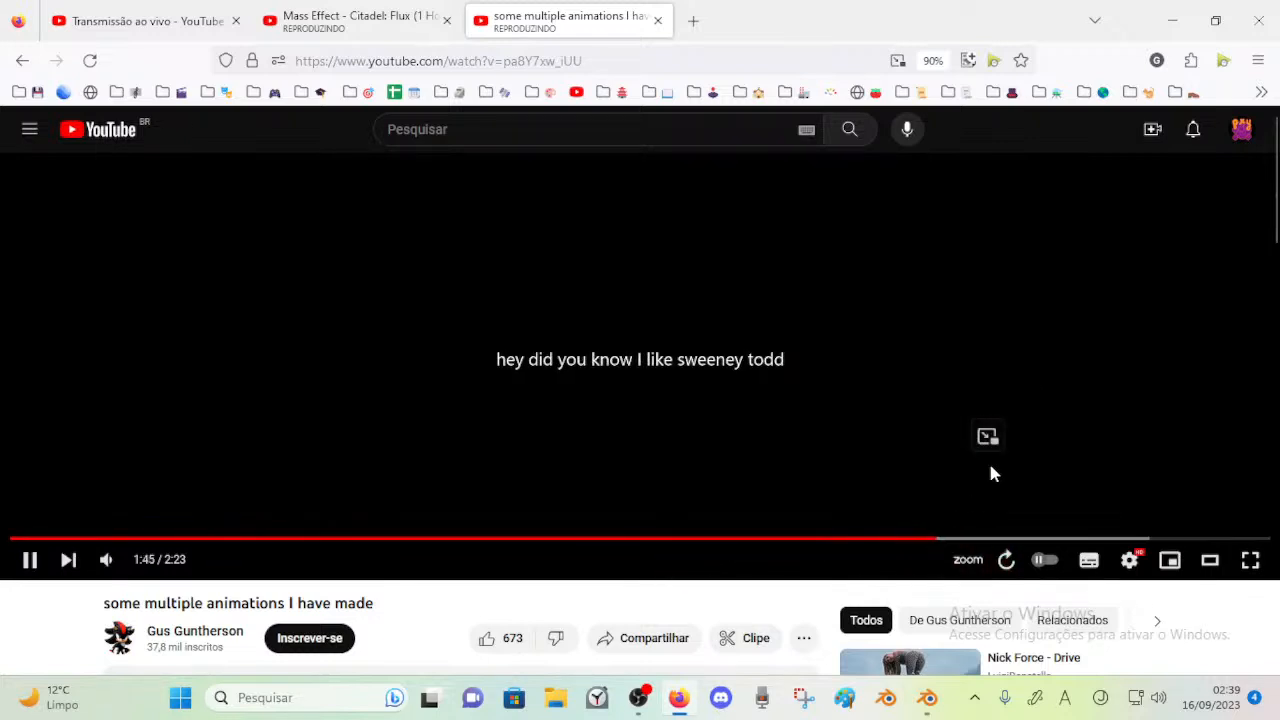
click(1036, 540)
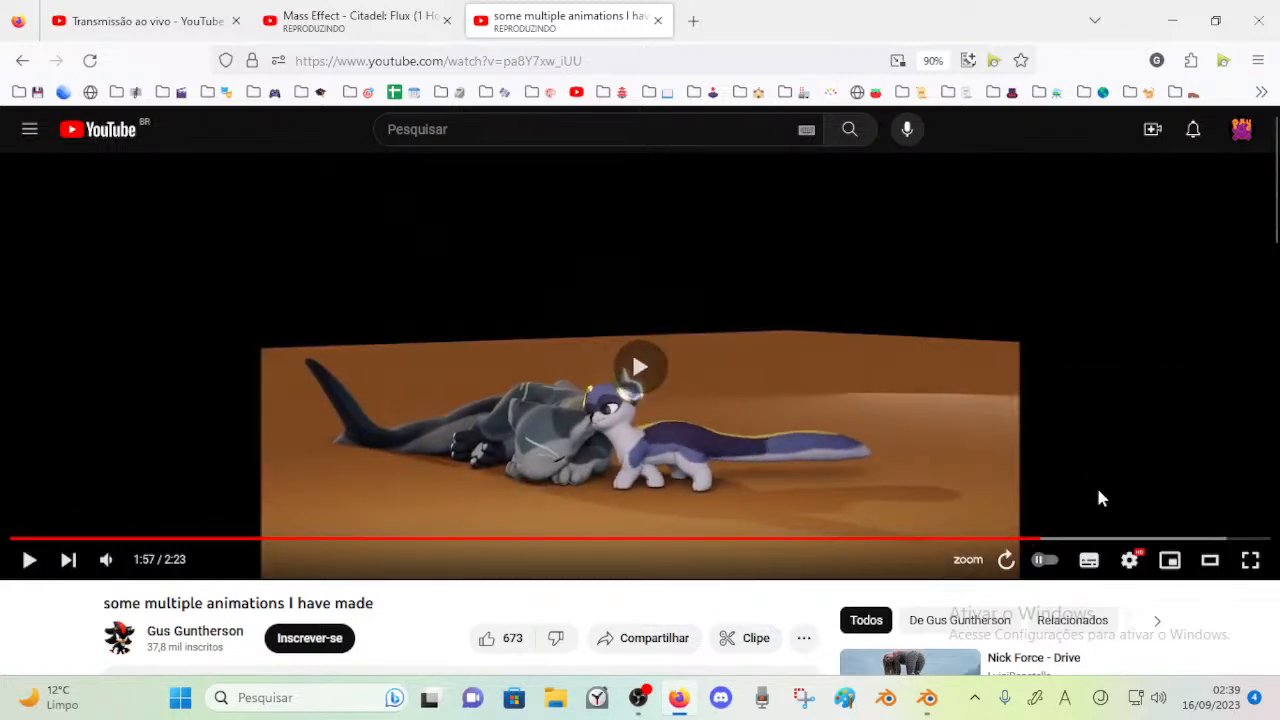
click(1137, 539)
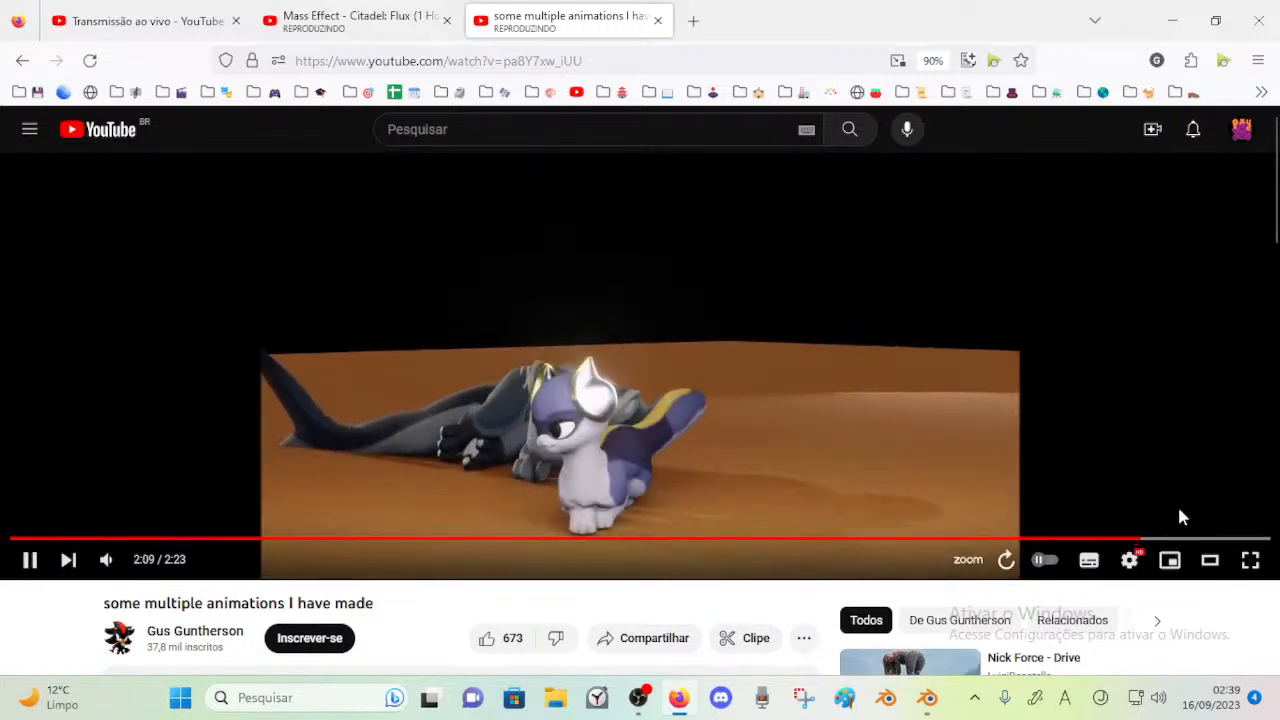
click(533, 452)
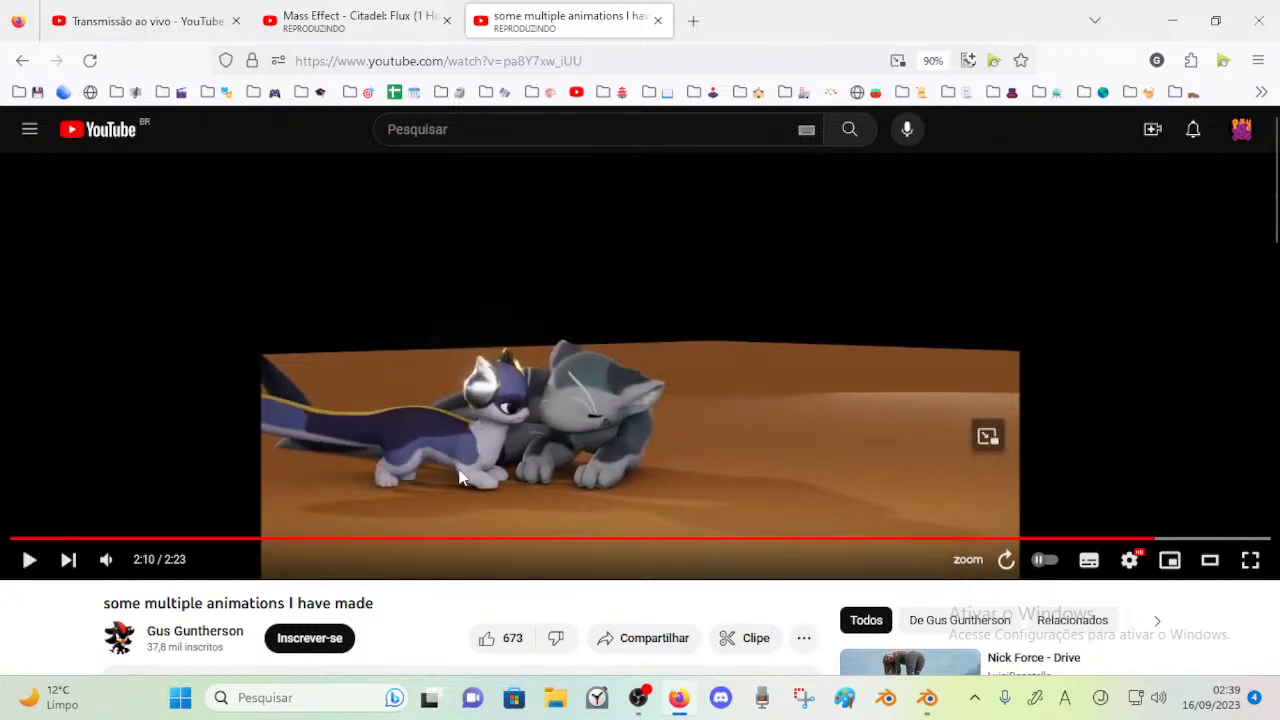
Close the video, check its entry in the resumeLater list and return to the live stream's chat page
click(658, 21)
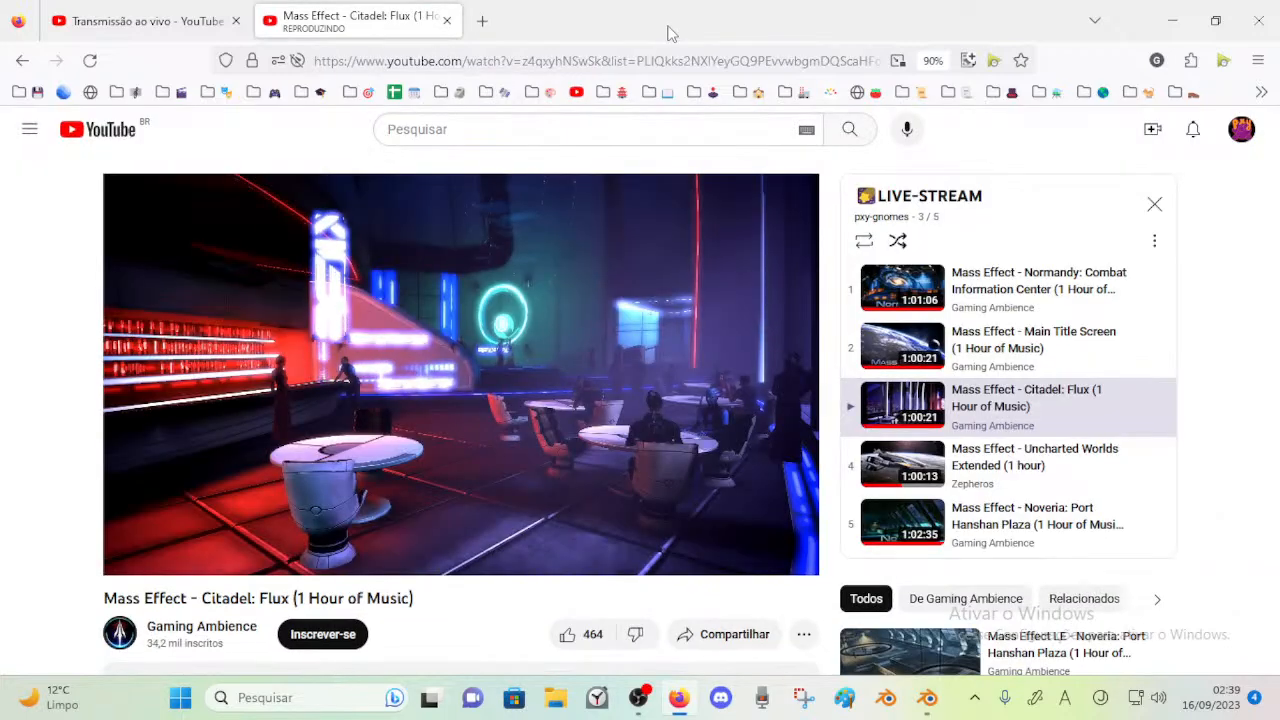
click(1223, 60)
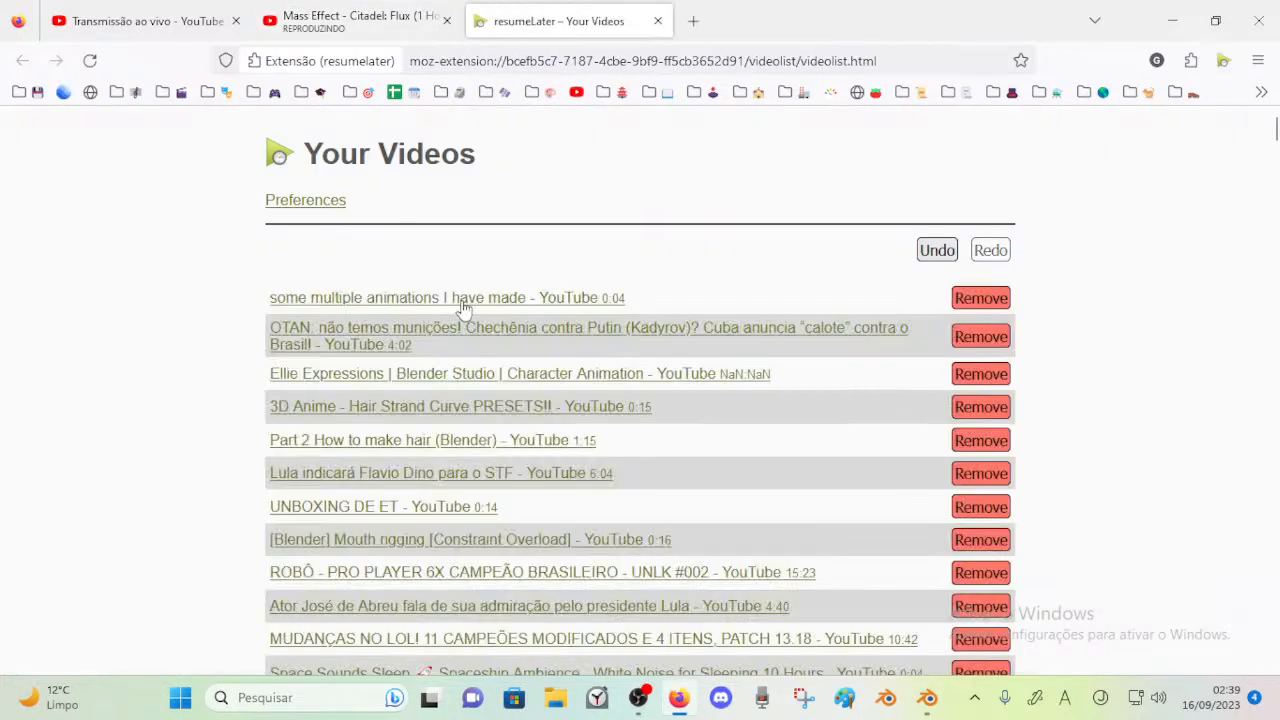
click(658, 21)
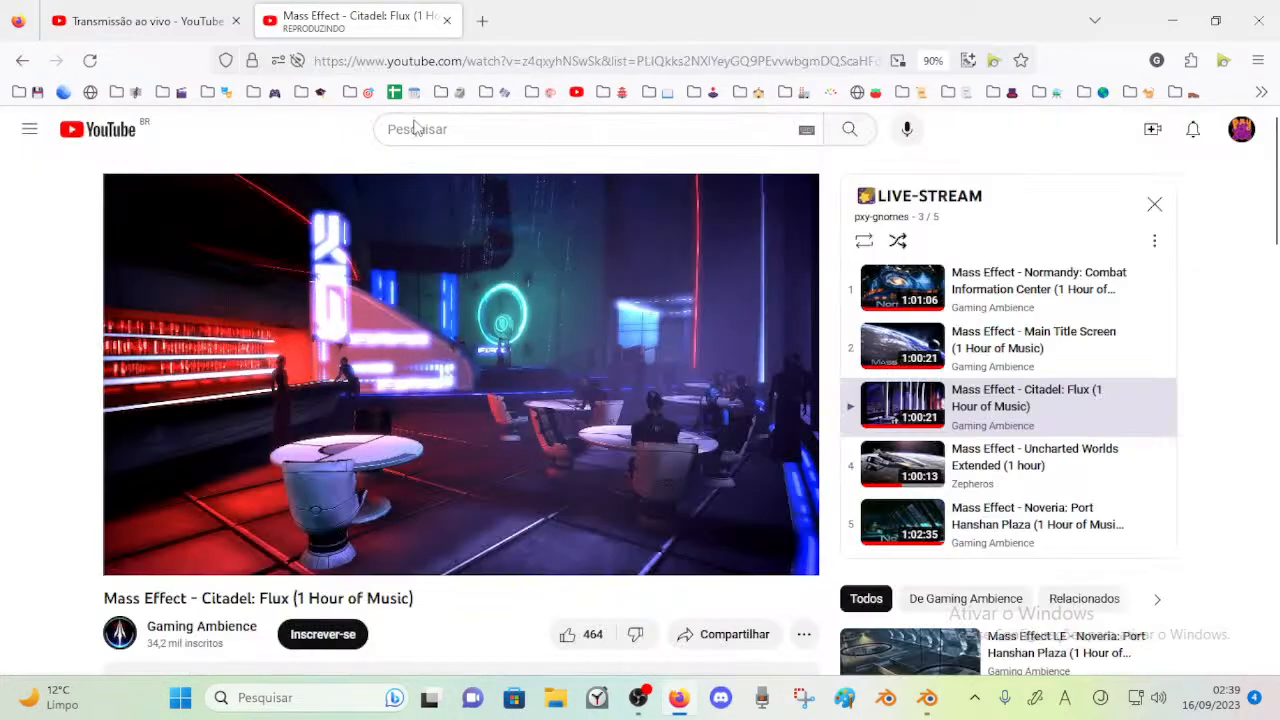
click(140, 21)
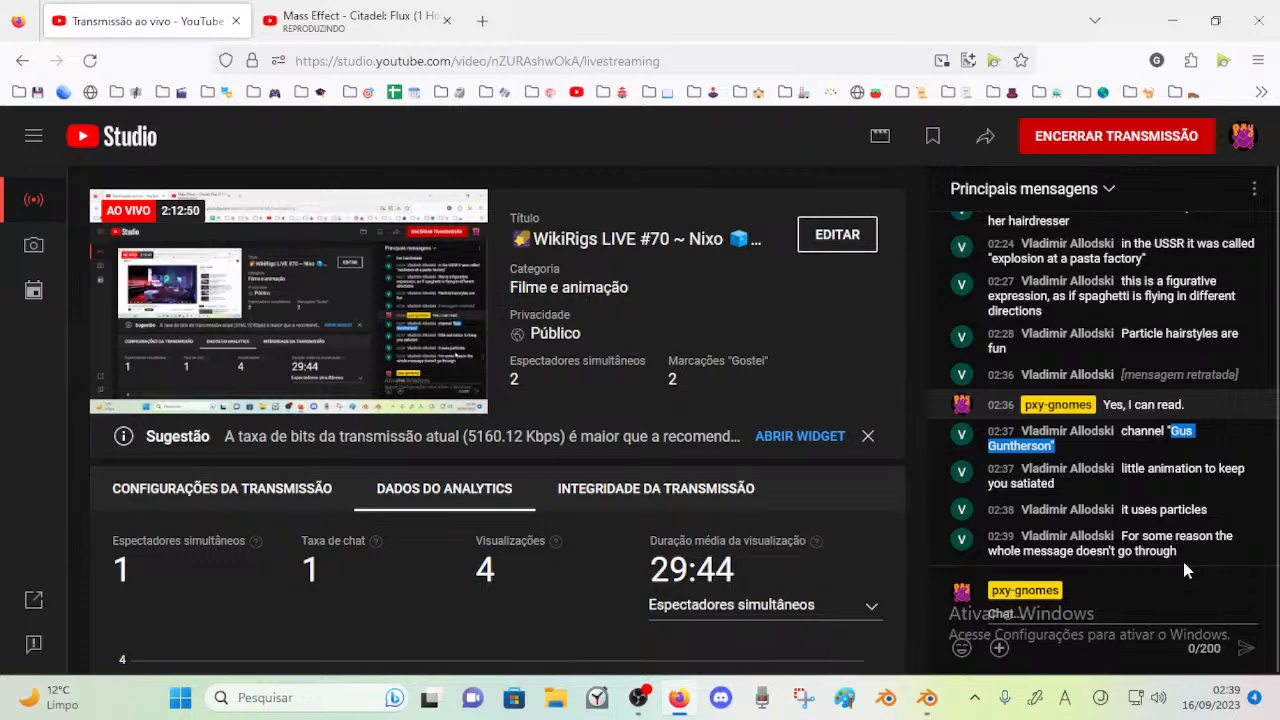
Switch to Blender and show the curve path in the right orthographic view
click(944, 706)
mouse_move(503, 420)
middle_down()
mouse_move(251, 391)
mouse_move(385, 395)
mouse_move(380, 381)
mouse_move(266, 357)
mouse_move(337, 366)
mouse_move(363, 391)
mouse_move(346, 383)
mouse_move(474, 366)
mouse_move(311, 362)
mouse_move(367, 351)
mouse_move(418, 404)
middle_up()
key(Tab)
key(Tab)
key(KP_3)
scroll(370, 345, down, 3)
scroll(402, 432, up, 2)
Try shifting each of the path's three inner control points along Z
click(392, 449)
scroll(396, 427, down, 1)
key(g)
key(z)
right_click(410, 386)
click(489, 422)
key(g)
key(z)
right_click(491, 428)
click(286, 426)
key(g)
key(z)
right_click(287, 440)
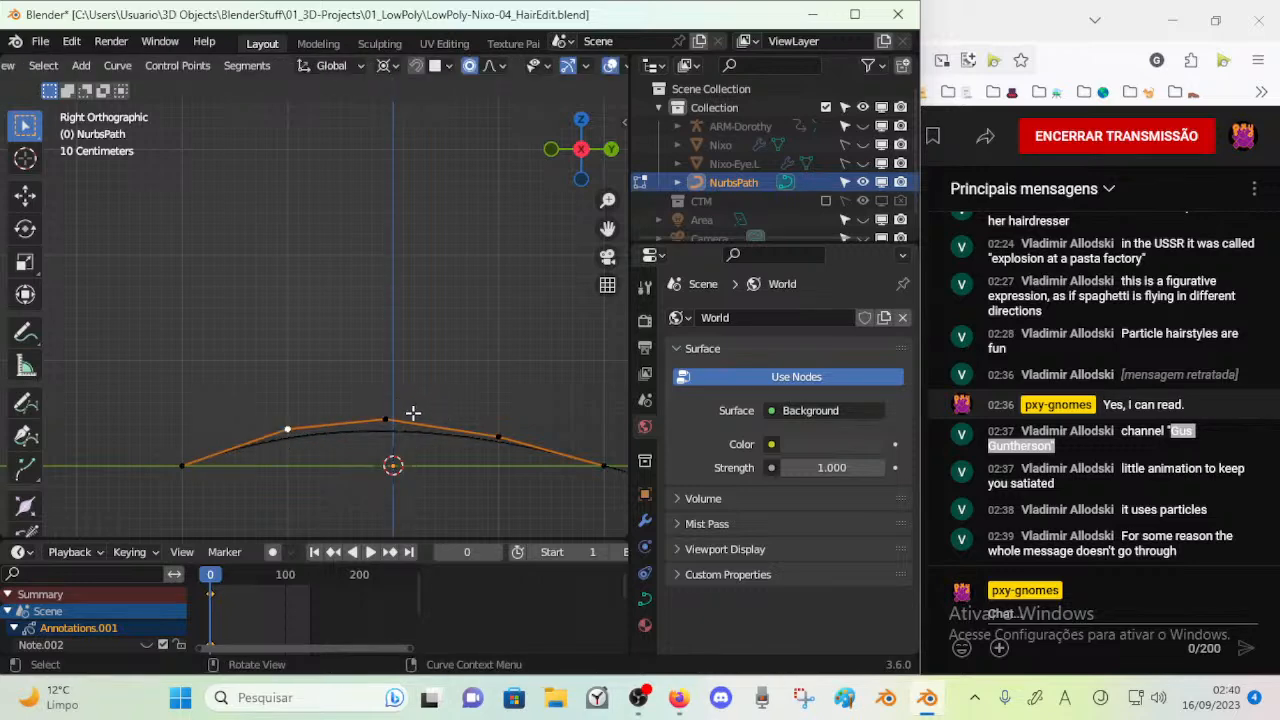
Try moving an inner control point along Z and the path's end control points freely
key(g)
key(z)
right_click(445, 417)
key(g)
key(z)
right_click(566, 428)
key(g)
right_click(600, 435)
click(184, 460)
key(g)
right_click(131, 443)
Leave the path's Edit Mode and add a NURBS circle at the 3D cursor
middle_drag(287, 382, 316, 377)
key(KP_1)
key(KP_3)
key(Tab)
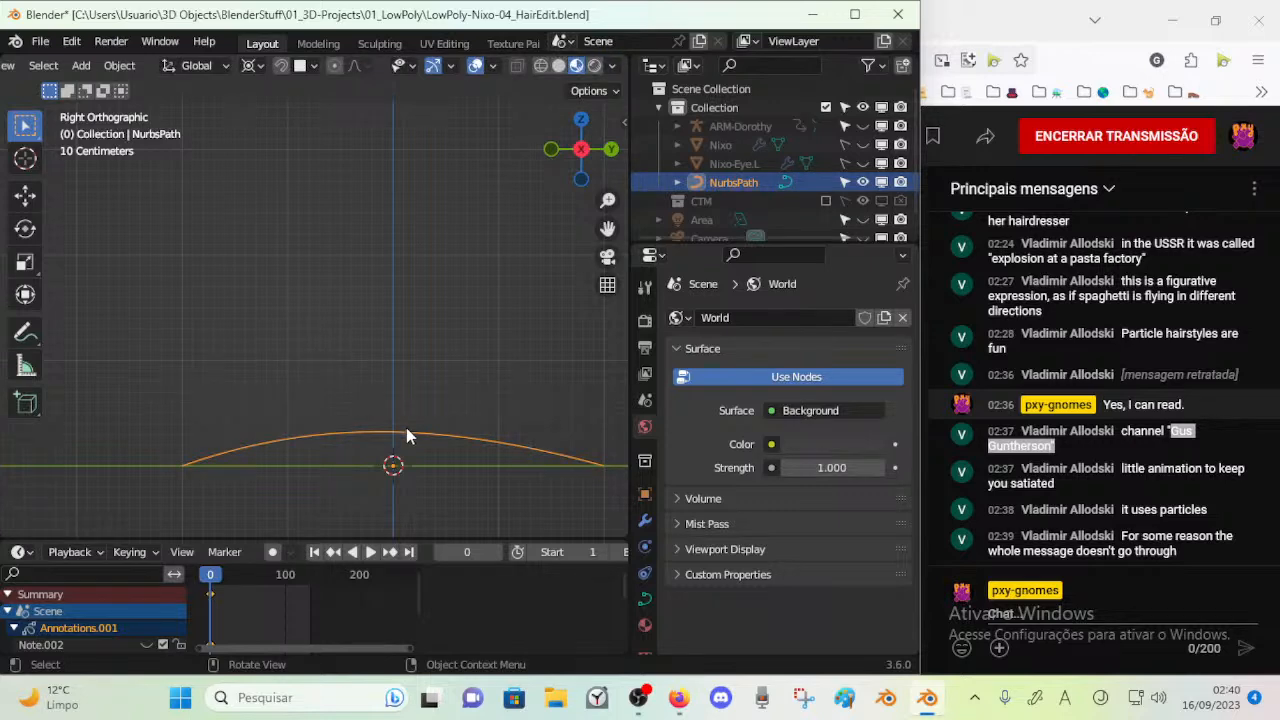
key(Tab)
key(Tab)
key(shift+a)
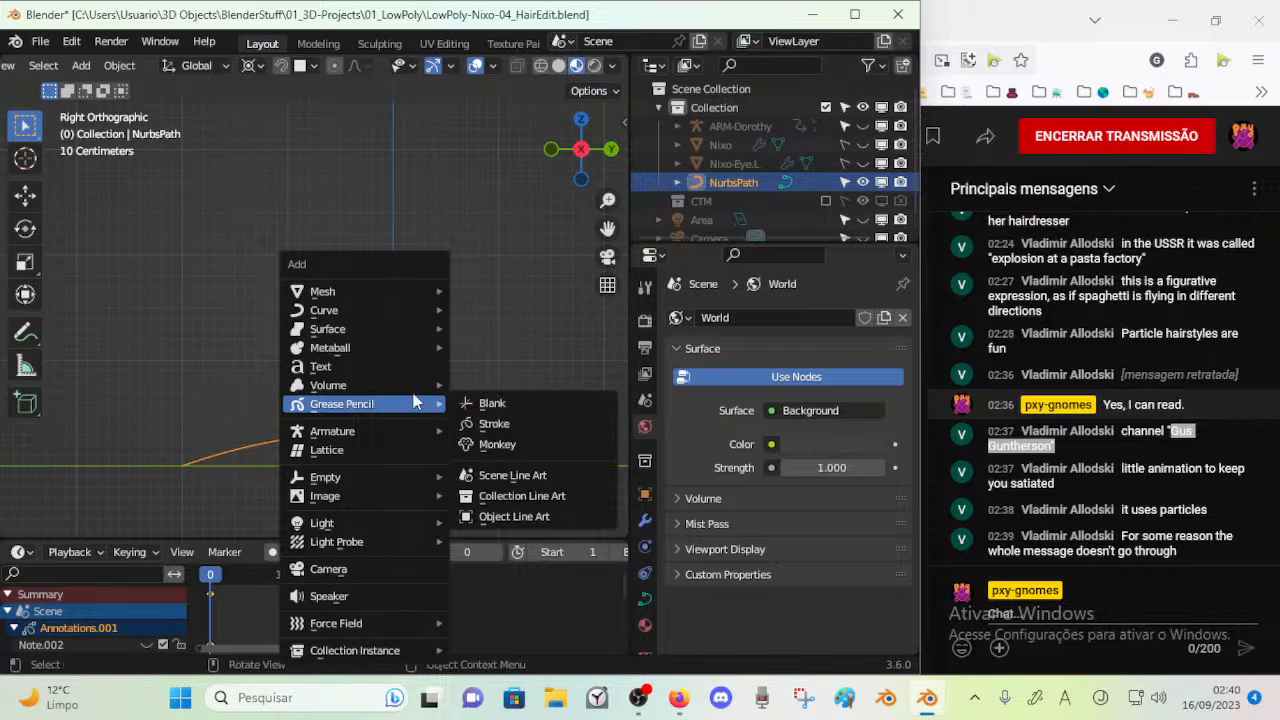
mouse_move(404, 316)
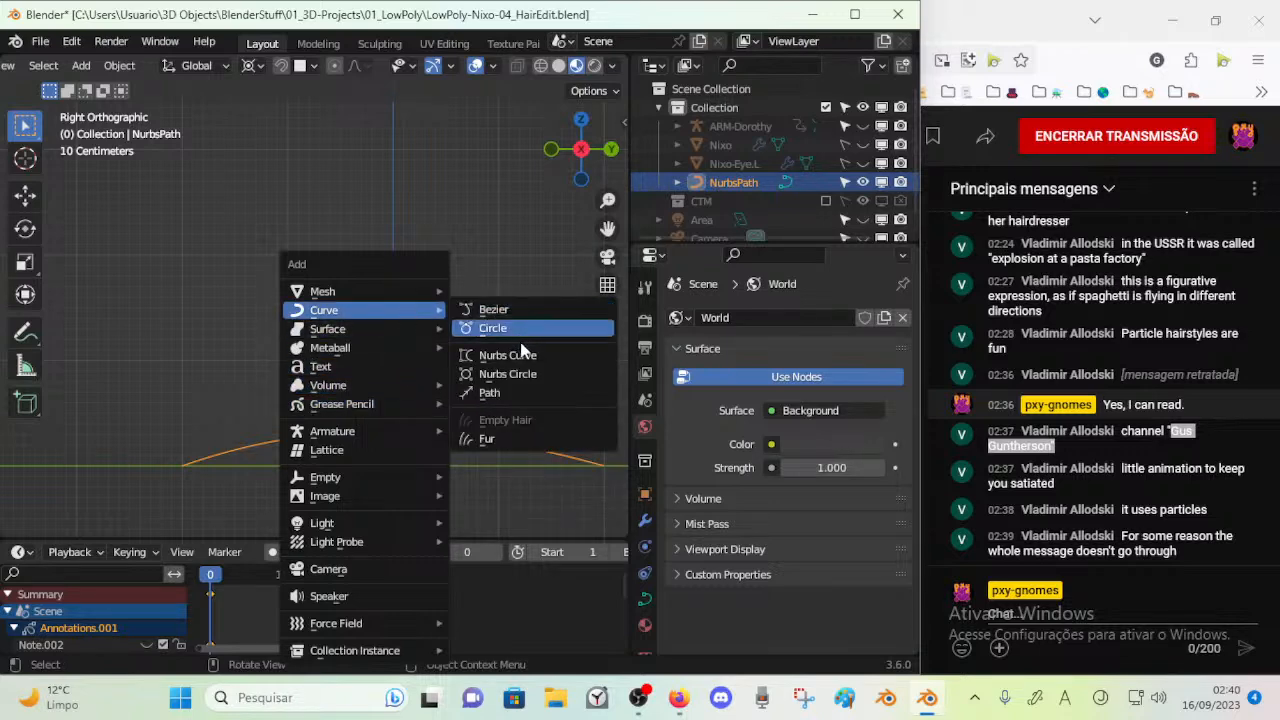
click(520, 375)
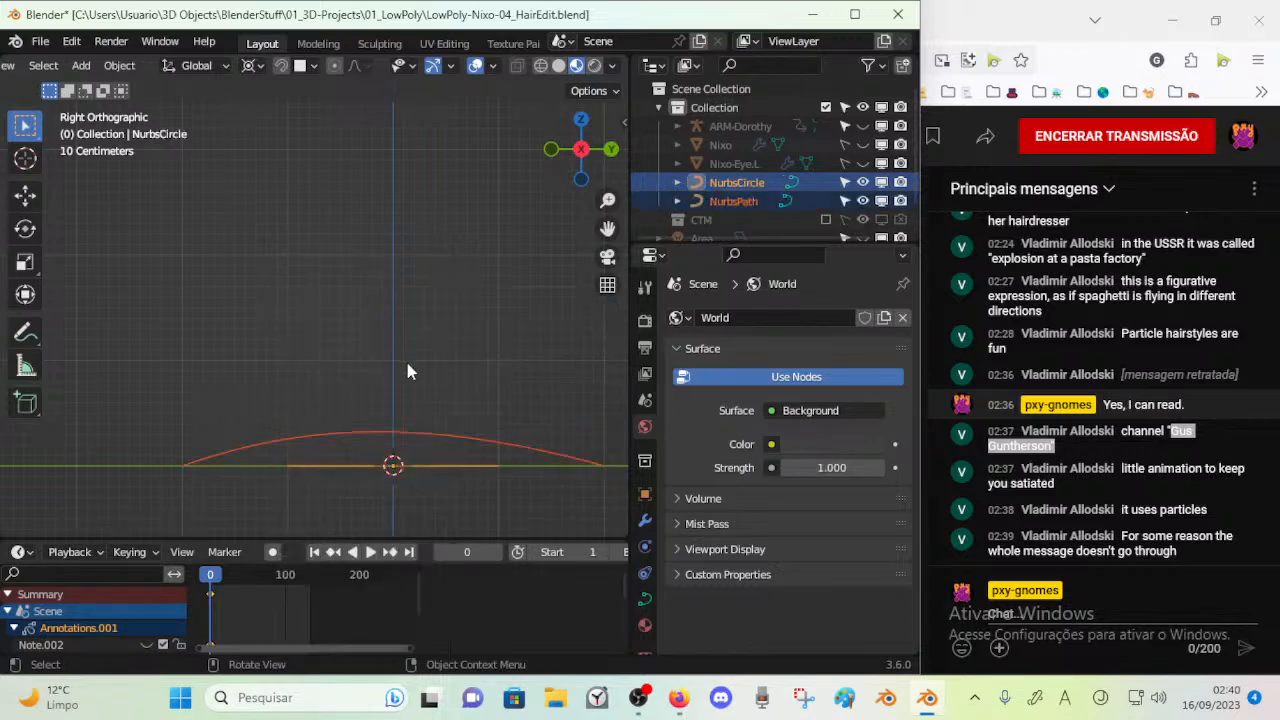
Edit the circle in top view and move its lower middle control point about 0.62 m along Y toward the centre
mouse_move(407, 363)
middle_down()
mouse_move(414, 463)
mouse_move(376, 308)
mouse_move(391, 376)
middle_up()
key(Tab)
key(Tab)
key(Tab)
middle_drag(429, 437, 431, 477)
click(372, 447)
key(KP_7)
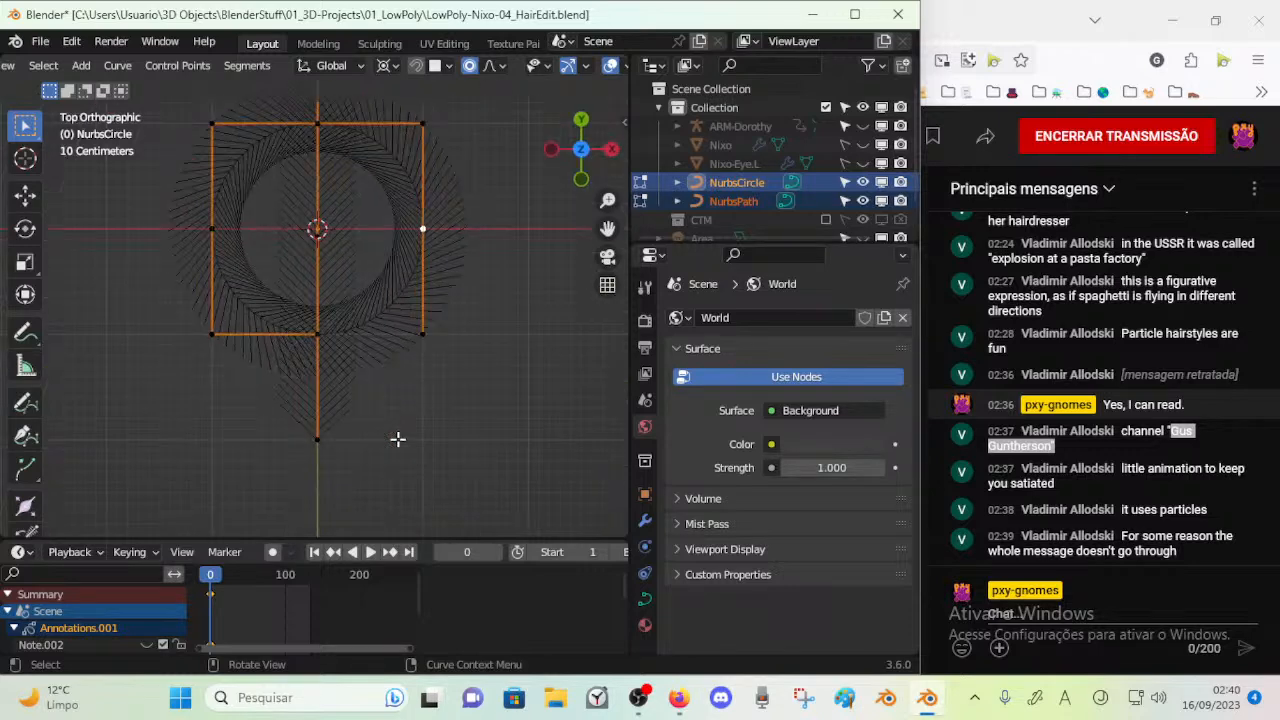
shift+middle_drag(400, 358, 395, 429)
key(g)
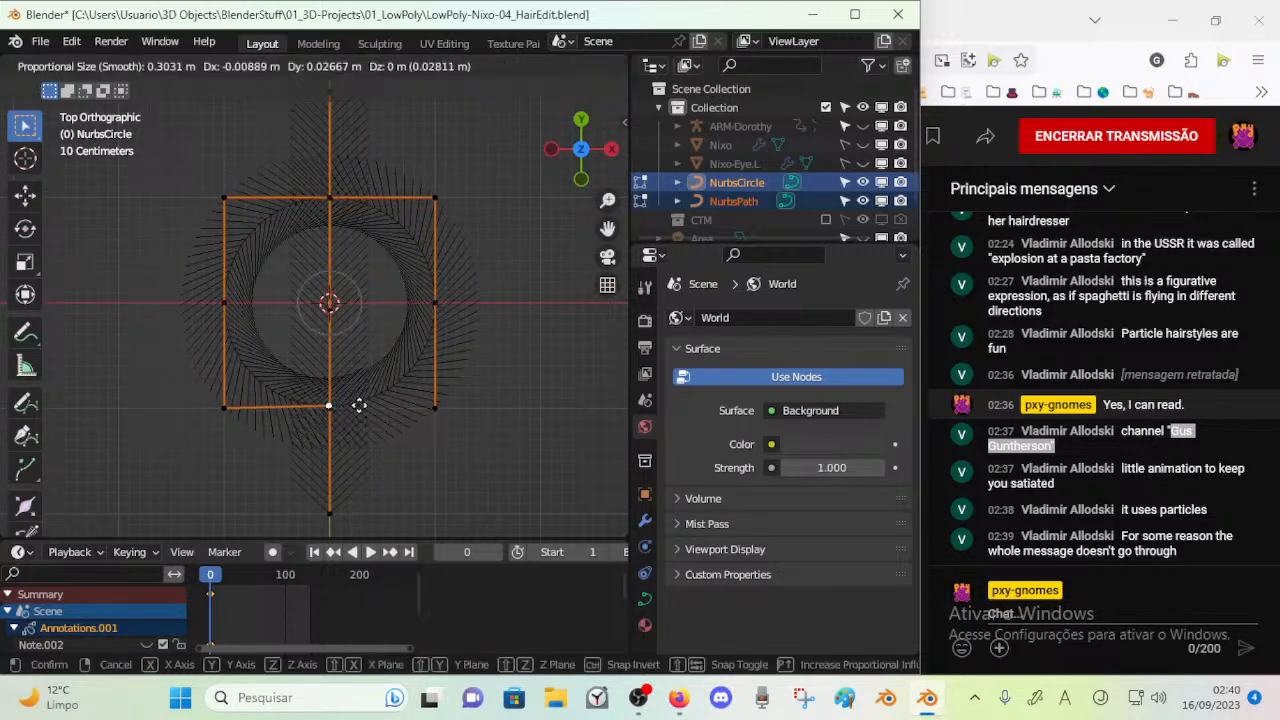
key(Escape)
key(g)
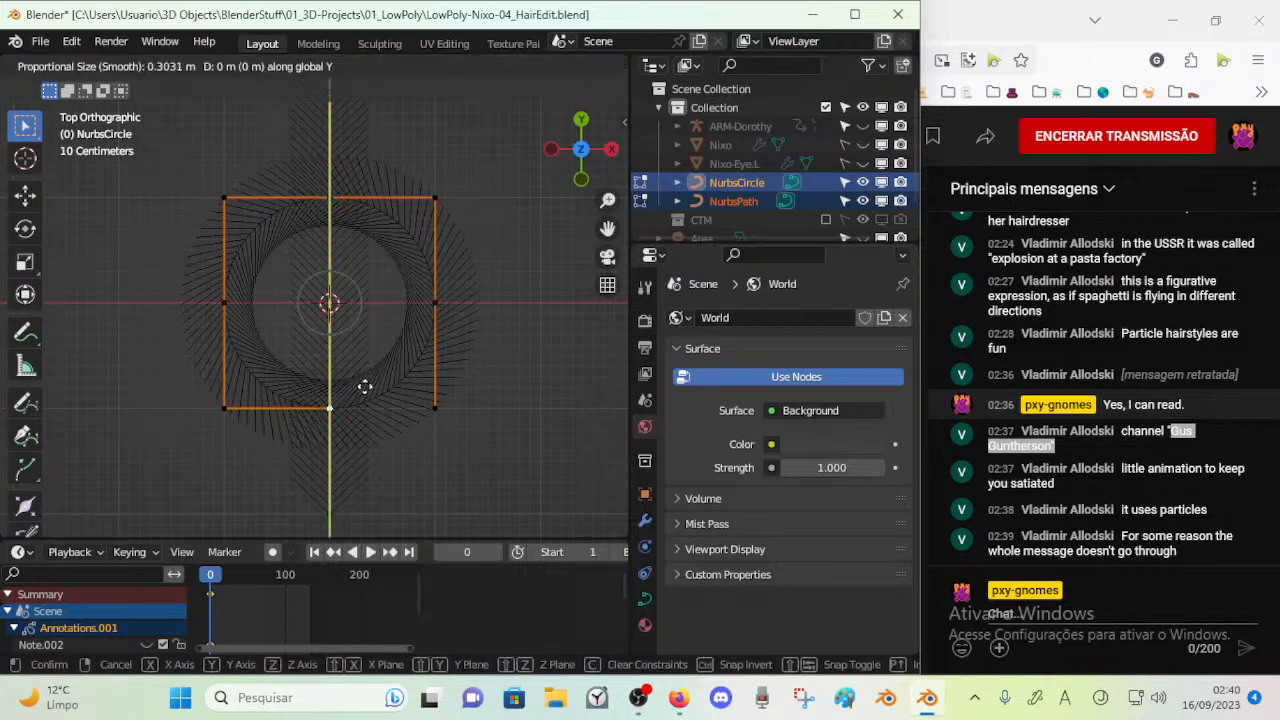
click(374, 322)
Move the circle's two lower corner points about 0.34 m along Y with proportional editing, and scale them outward from the centre
click(435, 407)
shift+click(226, 409)
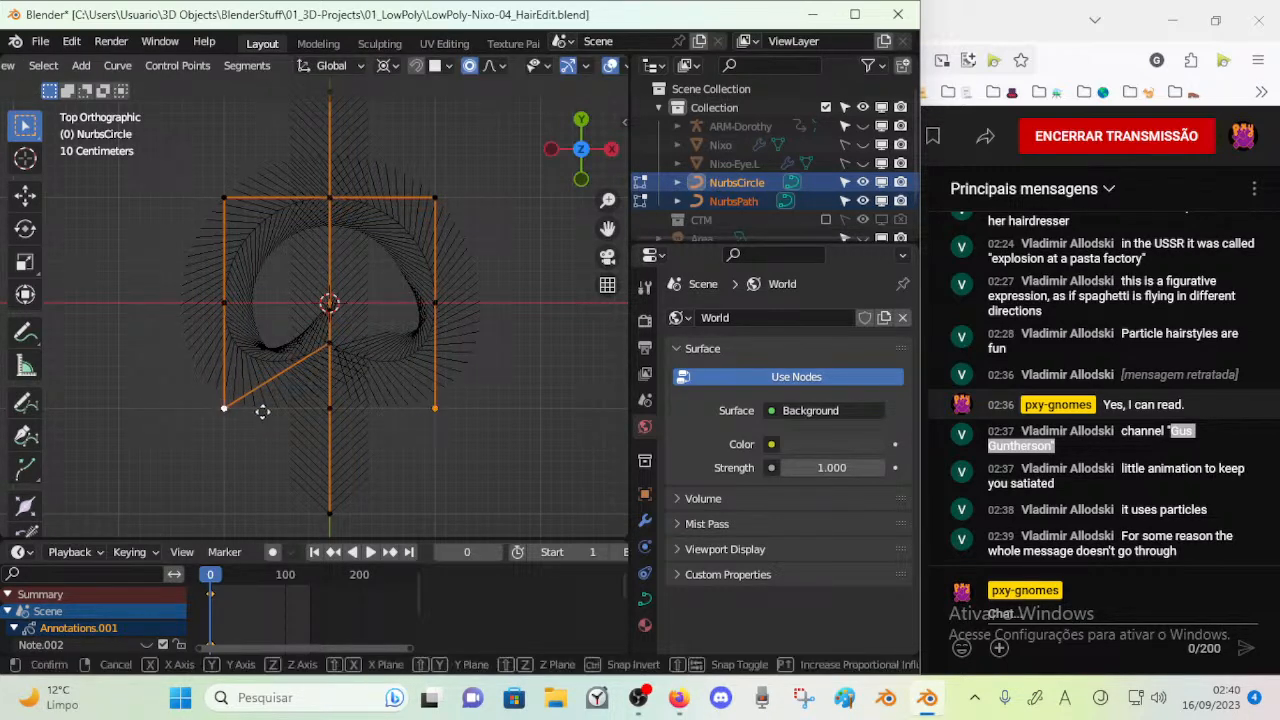
key(g)
key(y)
key(Escape)
key(g)
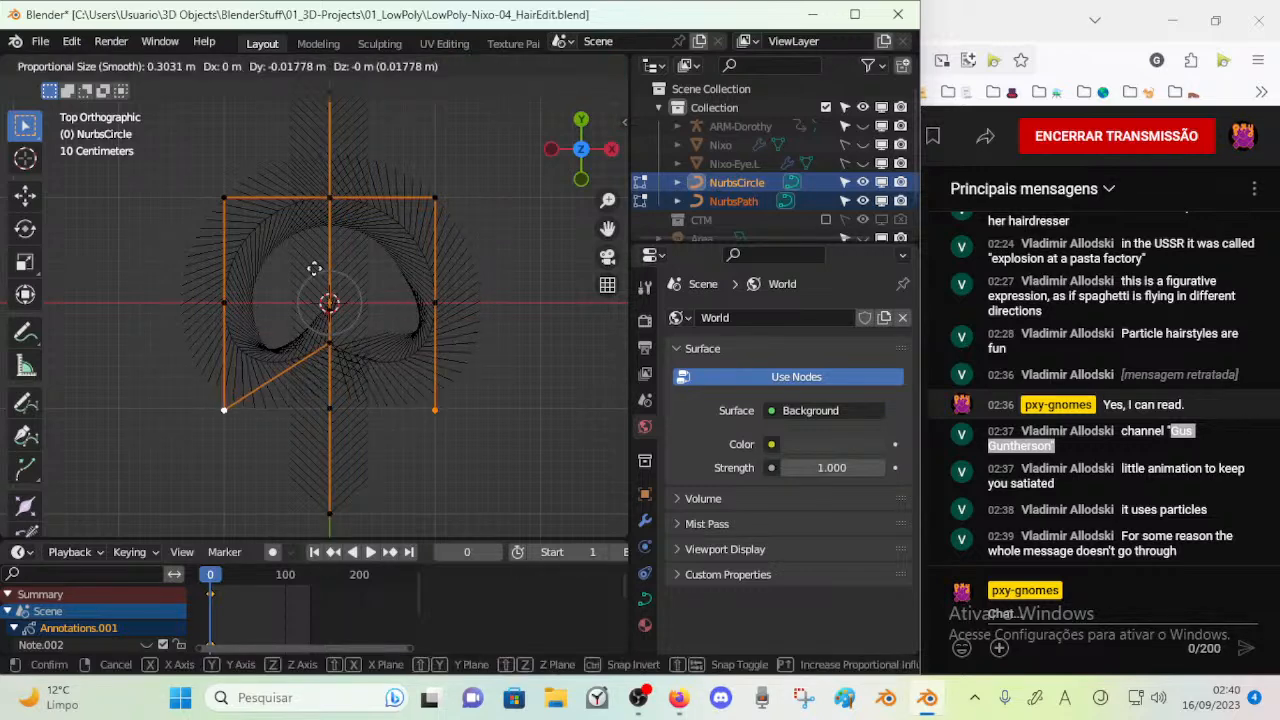
scroll(313, 340, down, 5)
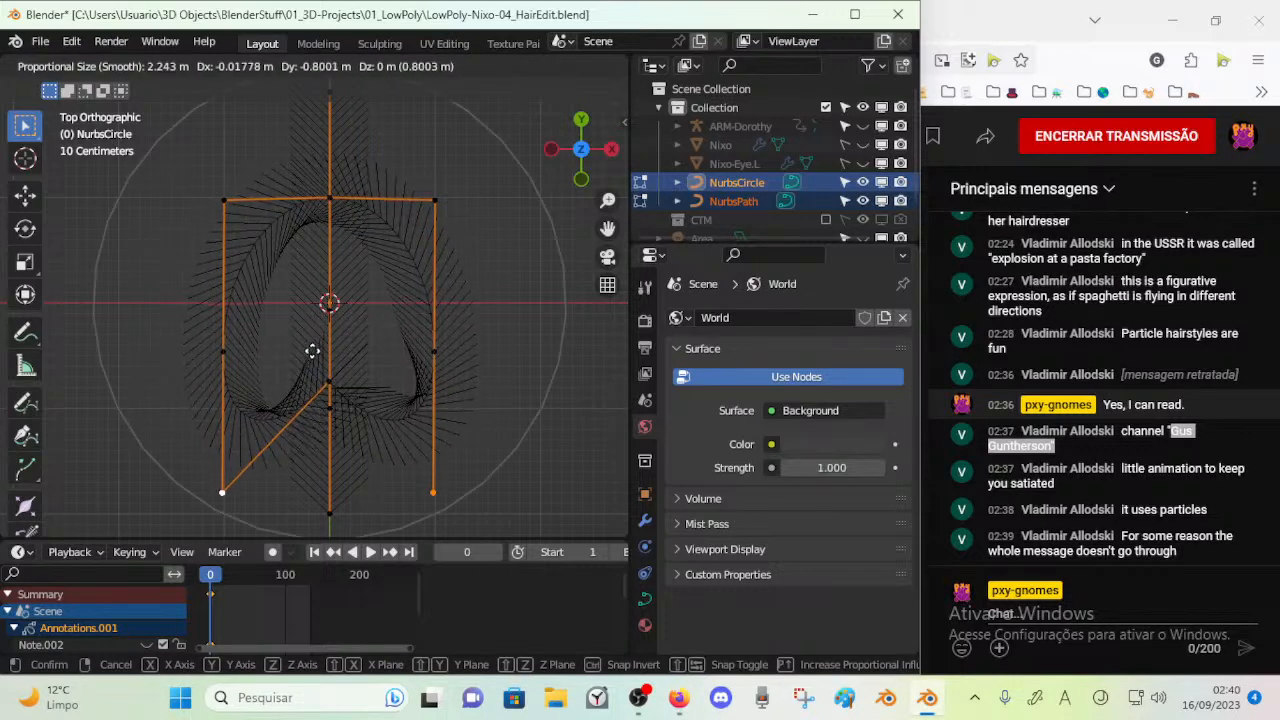
scroll(313, 350, up, 8)
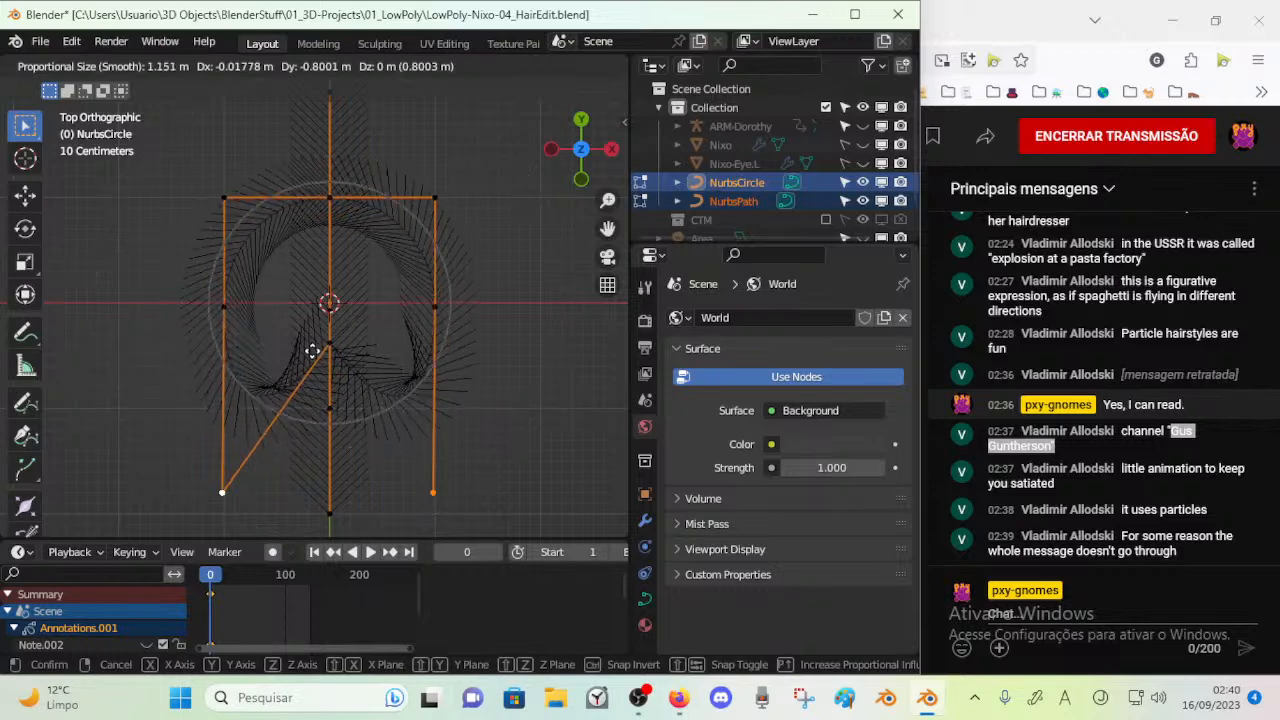
key(y)
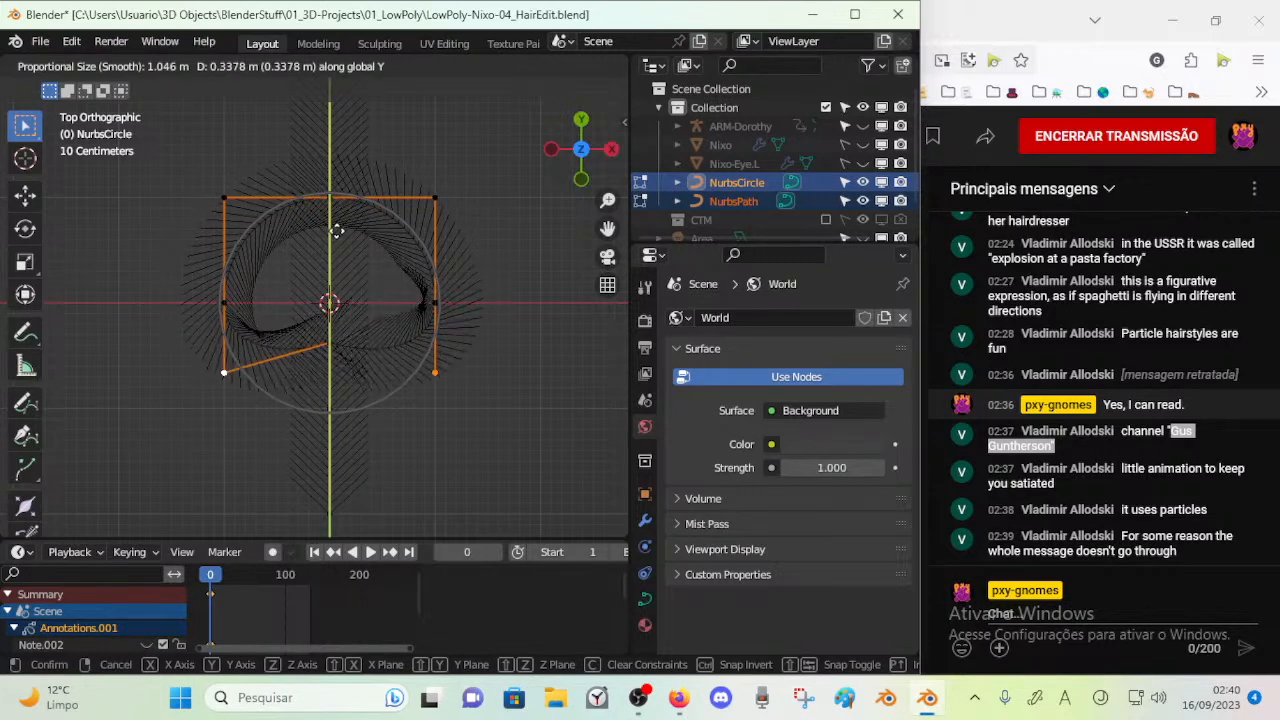
click(343, 224)
key(s)
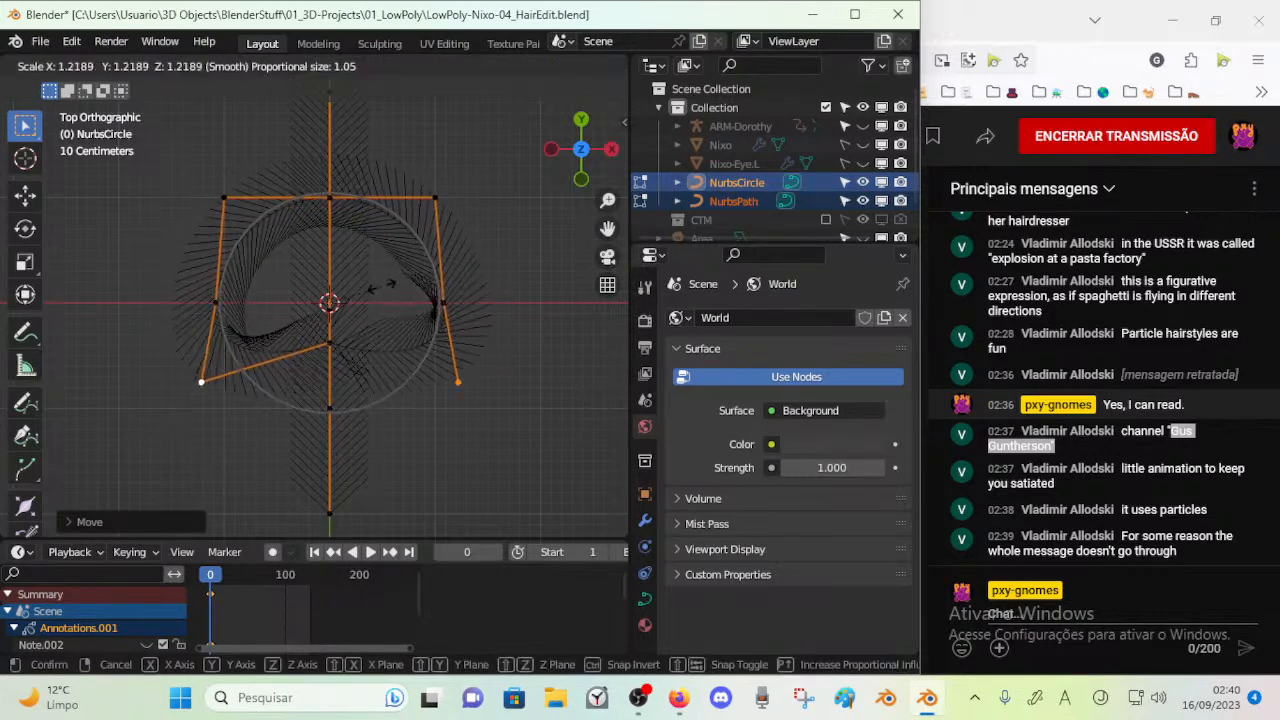
click(391, 284)
Scale the circle's two side control points apart along X by about 1.34
click(479, 292)
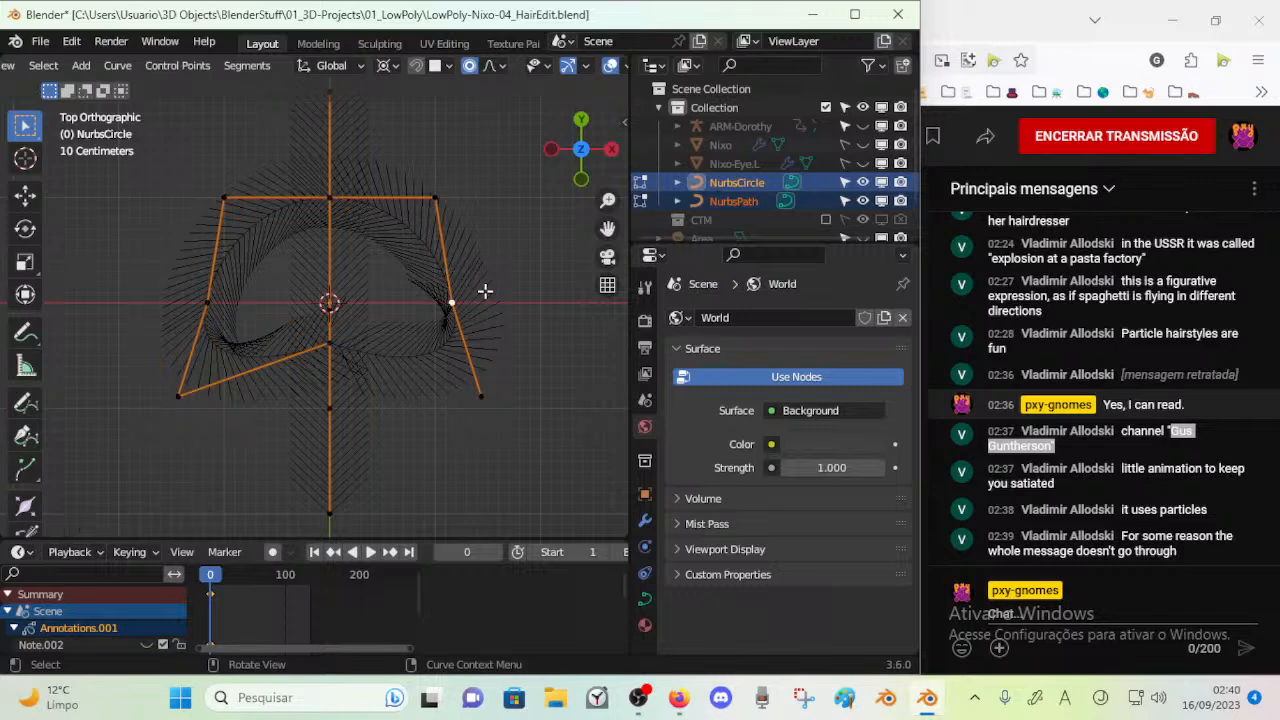
key(g)
right_click(531, 283)
key(s)
key(x)
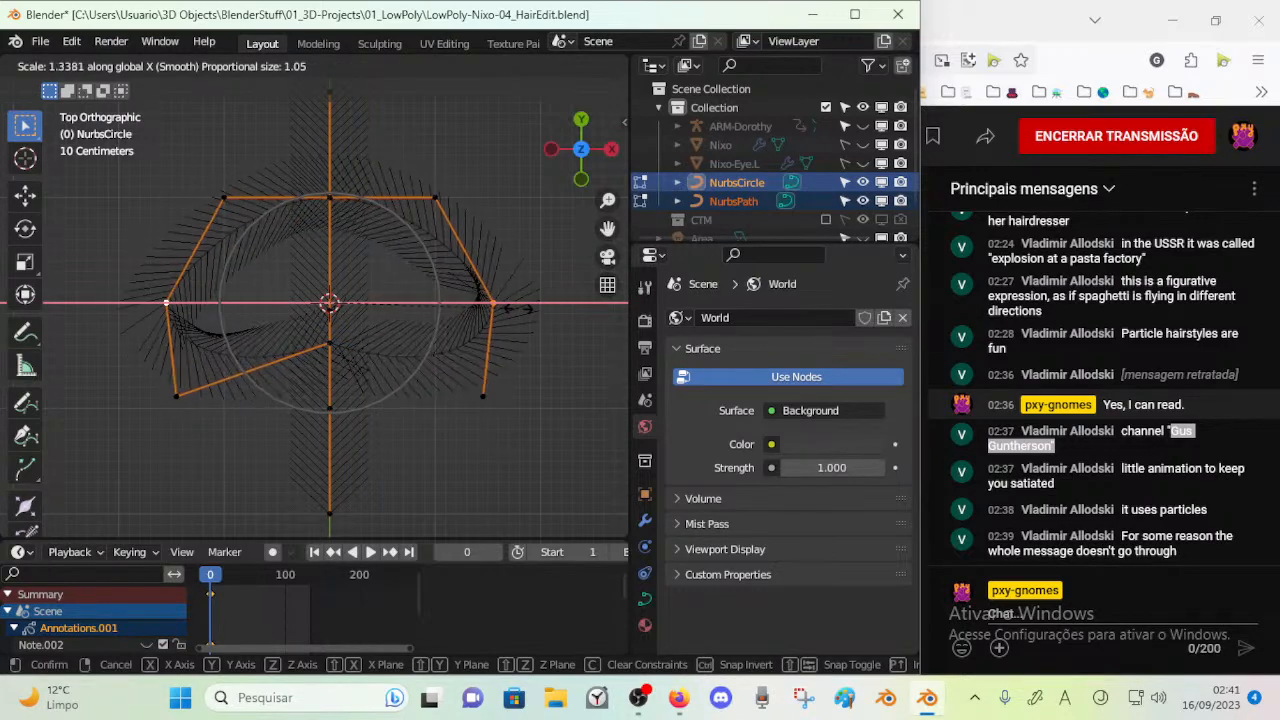
Scale the circle's two lower corner points along X to bring them closer together
click(495, 376)
shift+click(178, 394)
key(s)
key(x)
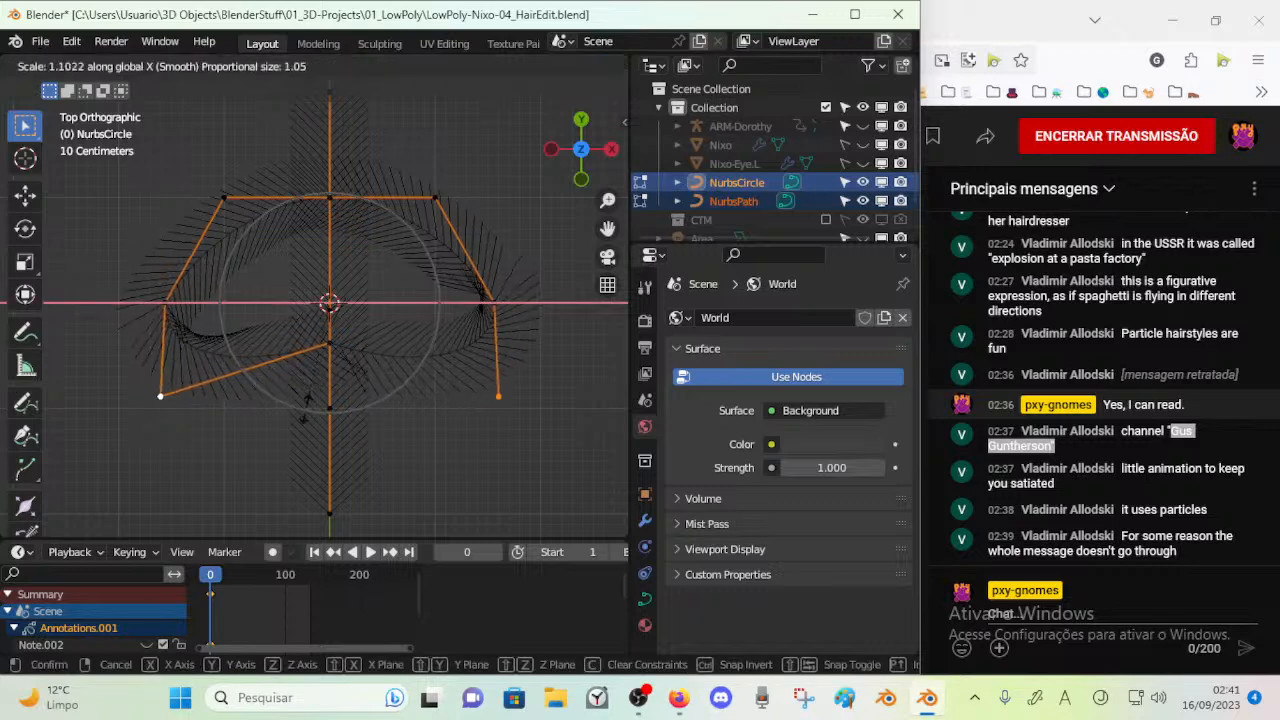
click(371, 312)
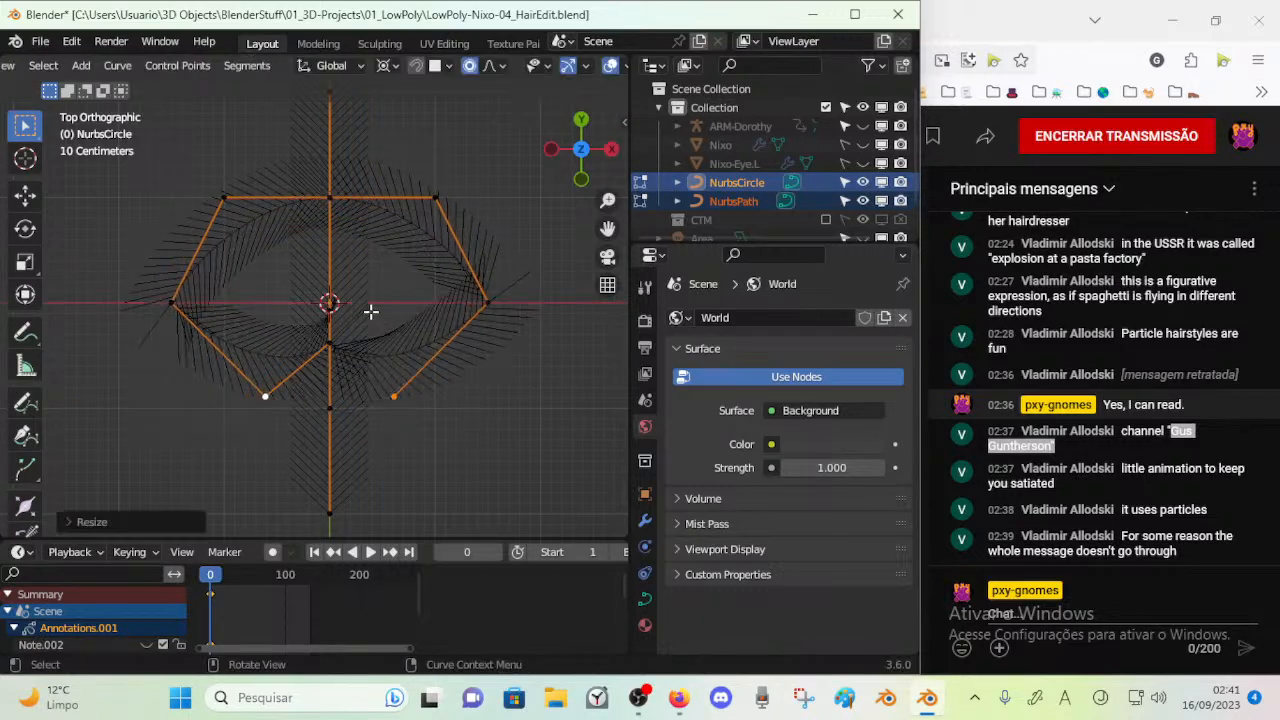
Scale the circle's two upper corner points along Y to flatten them toward the X axis
click(226, 199)
shift+click(432, 198)
key(s)
key(z)
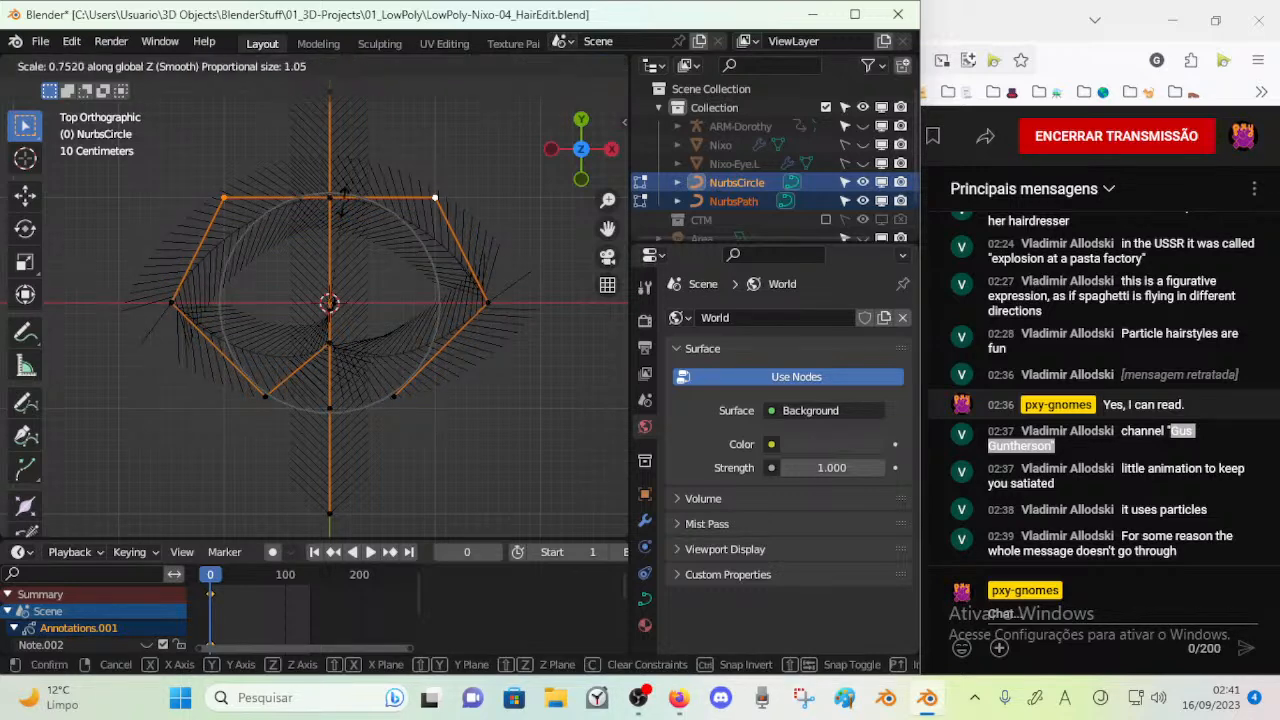
right_click(344, 208)
key(s)
key(y)
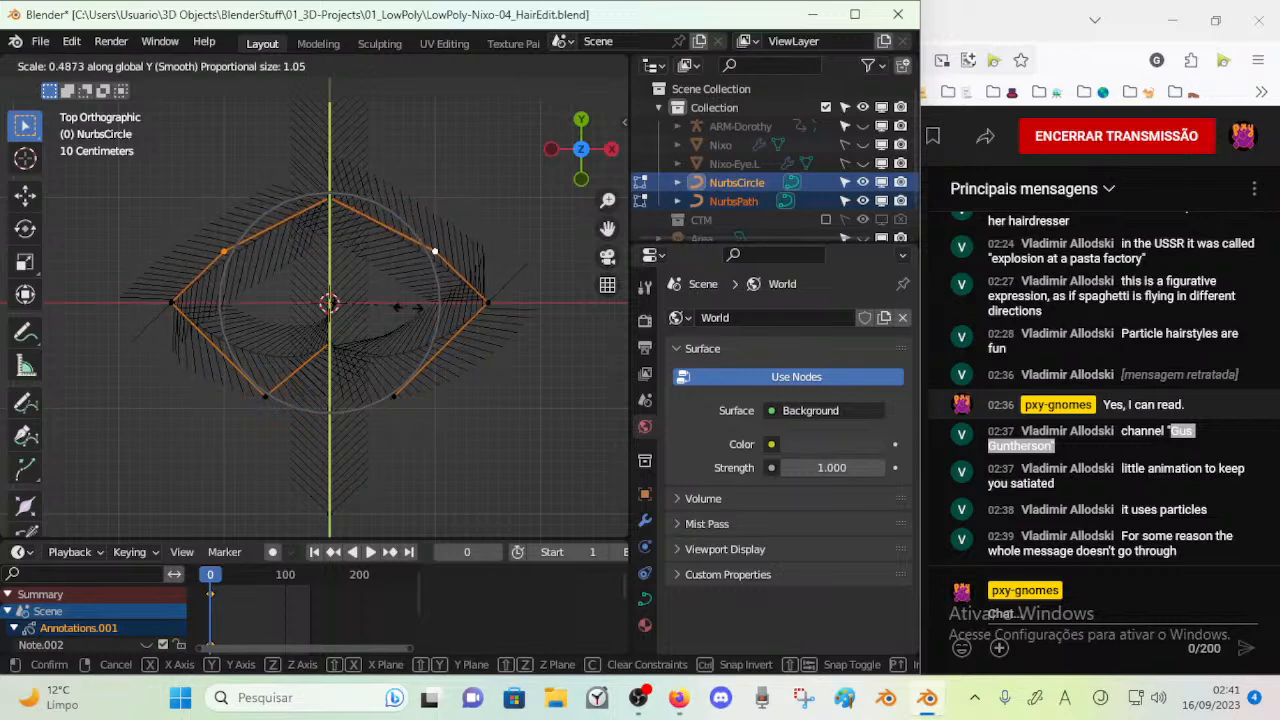
click(379, 298)
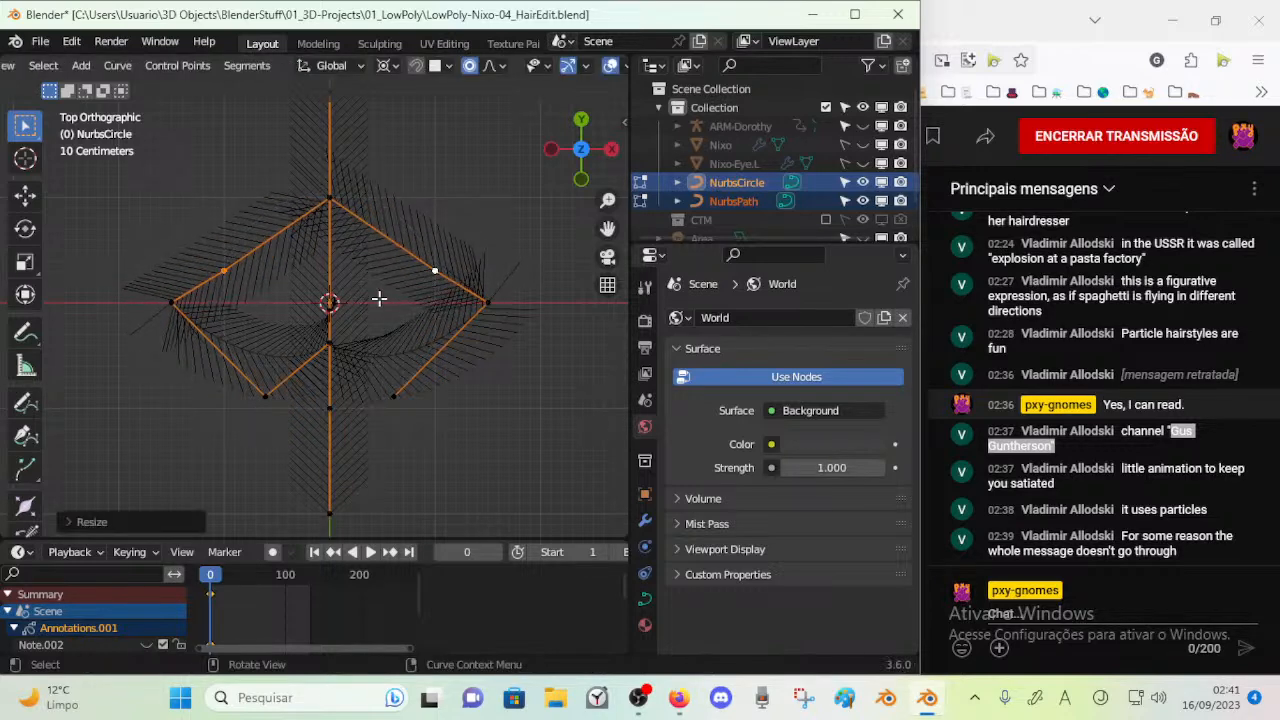
Move the circle's upper middle control point about 0.08 m outward along Y
click(334, 192)
key(g)
key(z)
right_click(332, 163)
click(335, 199)
key(g)
key(z)
key(y)
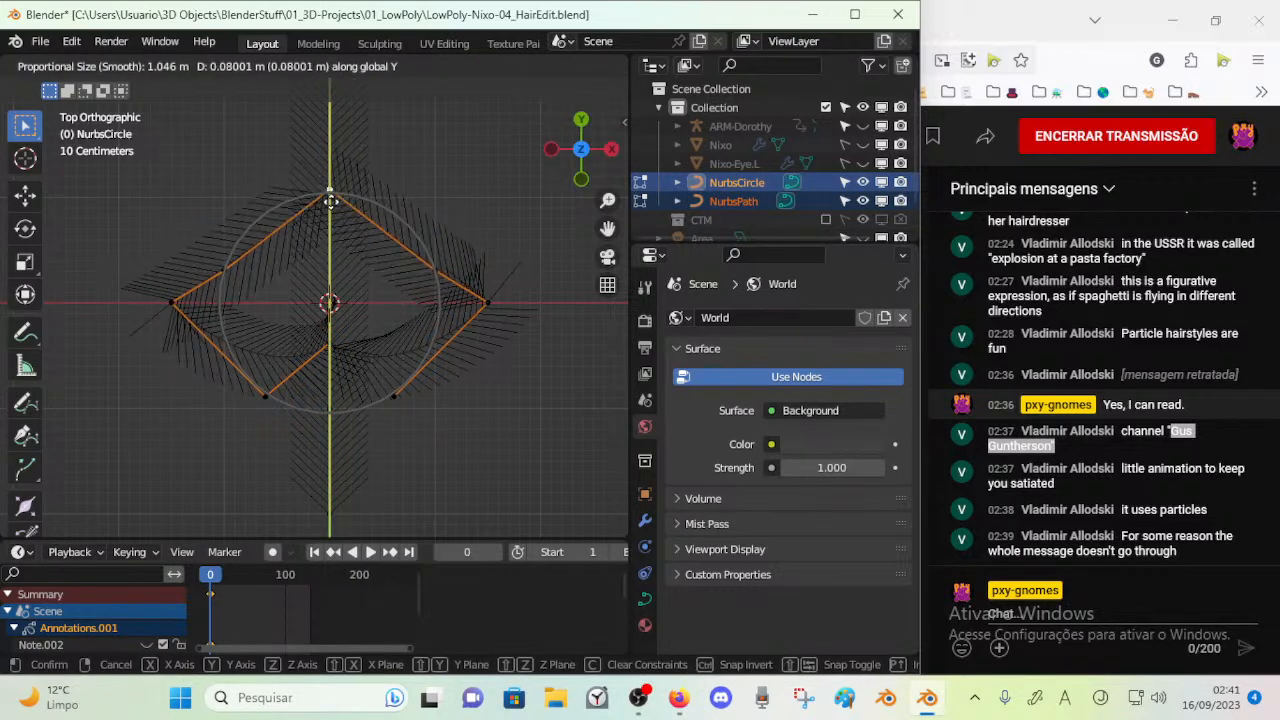
click(330, 201)
Move the circle's lower middle control point outward along Y, slightly beyond the level of the lower corner points
click(392, 391)
key(g)
key(z)
right_click(392, 361)
key(g)
key(y)
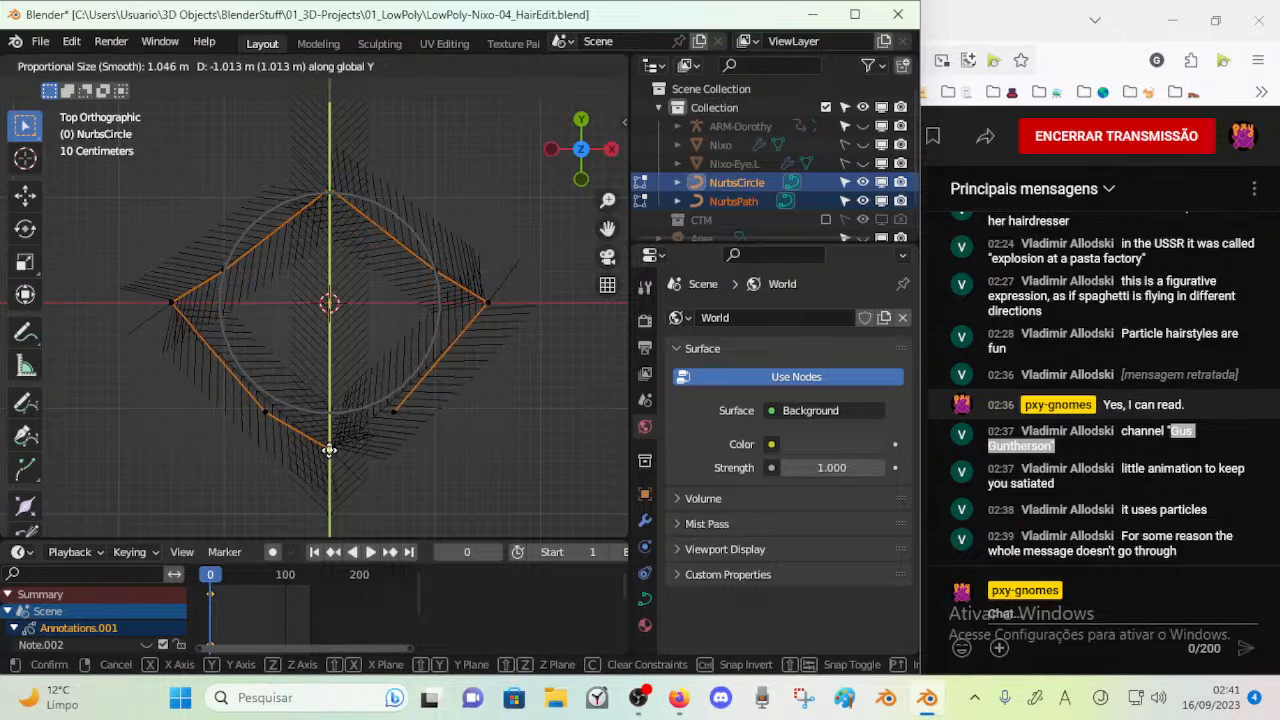
click(332, 412)
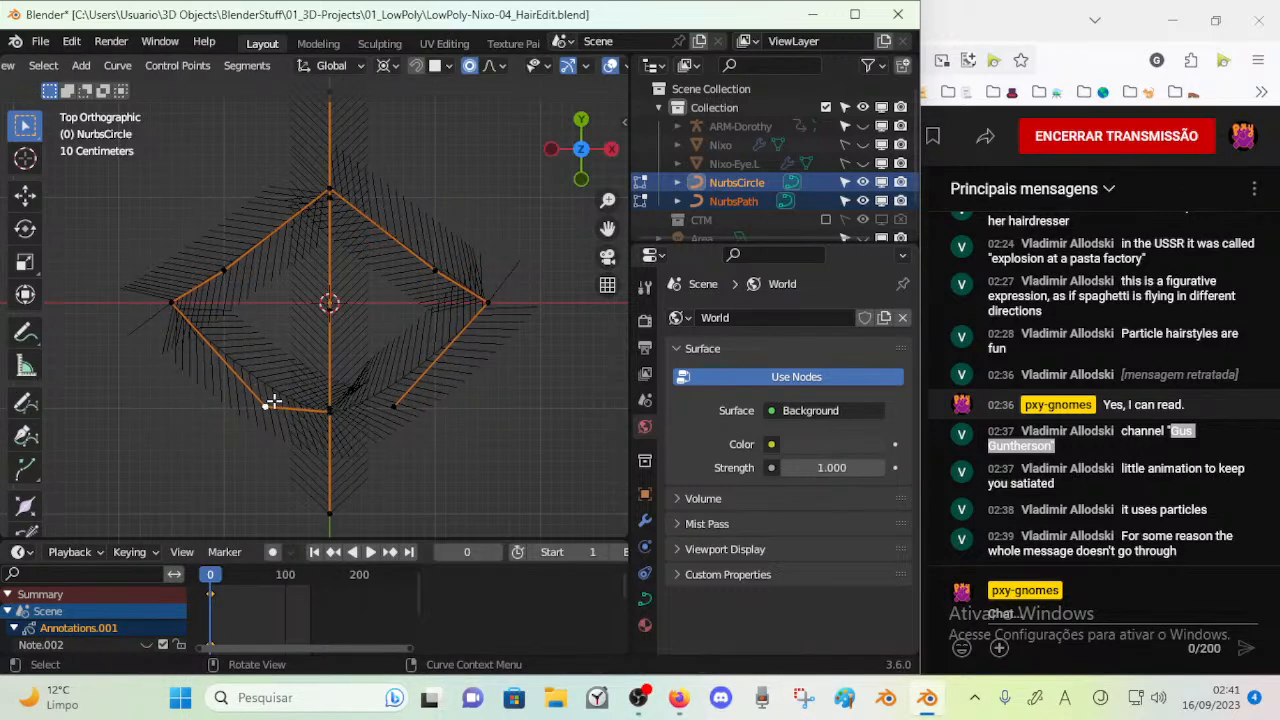
Scale the circle's two lower corner points slightly apart to round the lower edge of the profile
key(s)
click(487, 405)
key(g)
key(z)
right_click(468, 414)
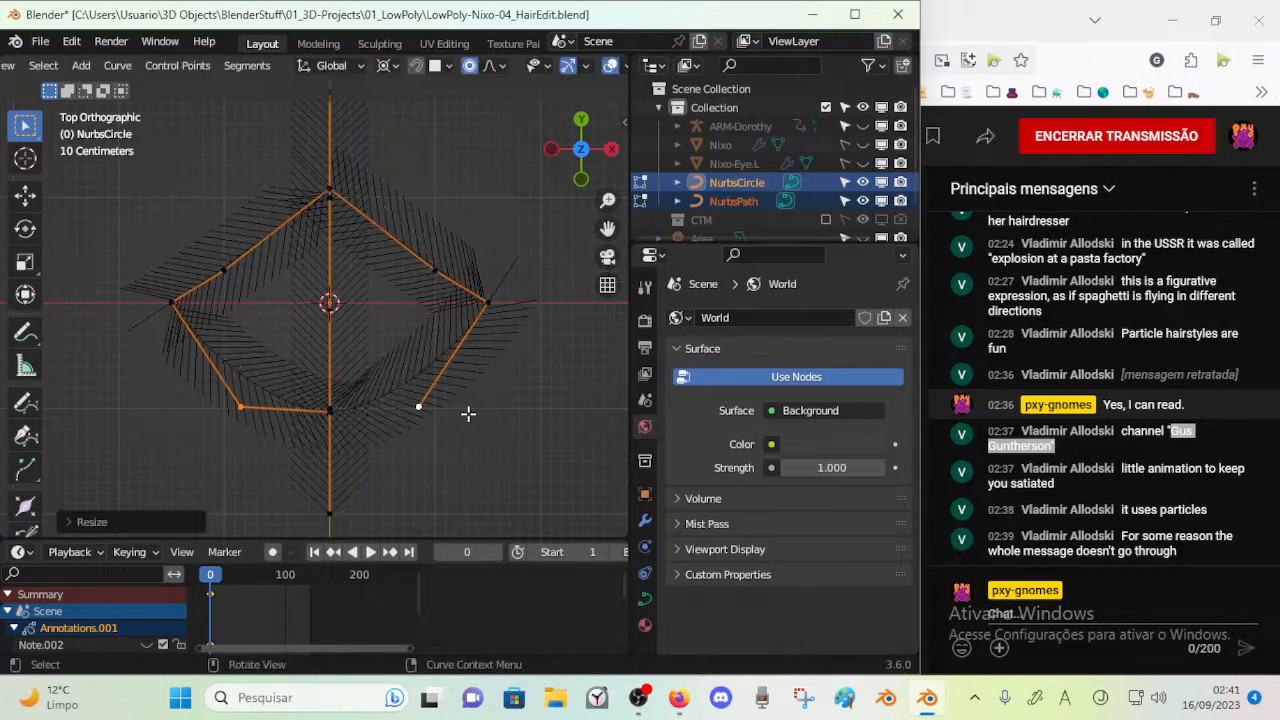
Leave the curves' Edit Mode and select only the circle
click(335, 424)
key(a)
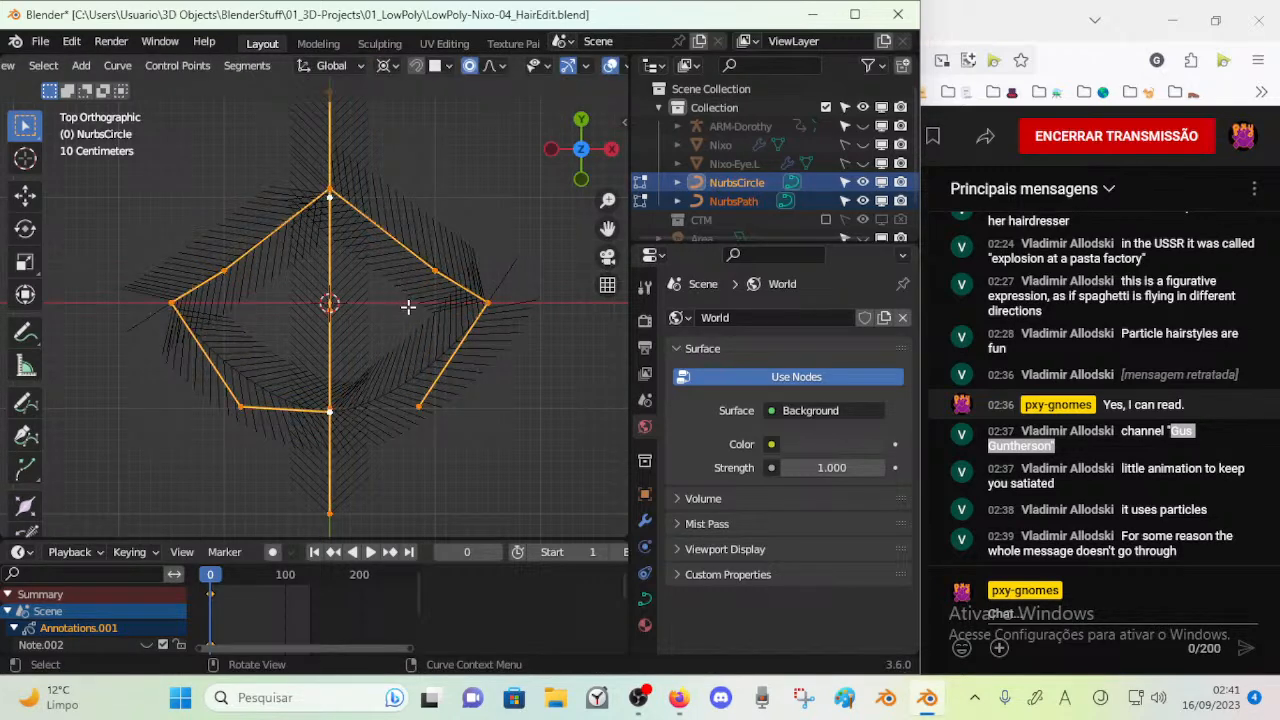
click(421, 401)
key(Tab)
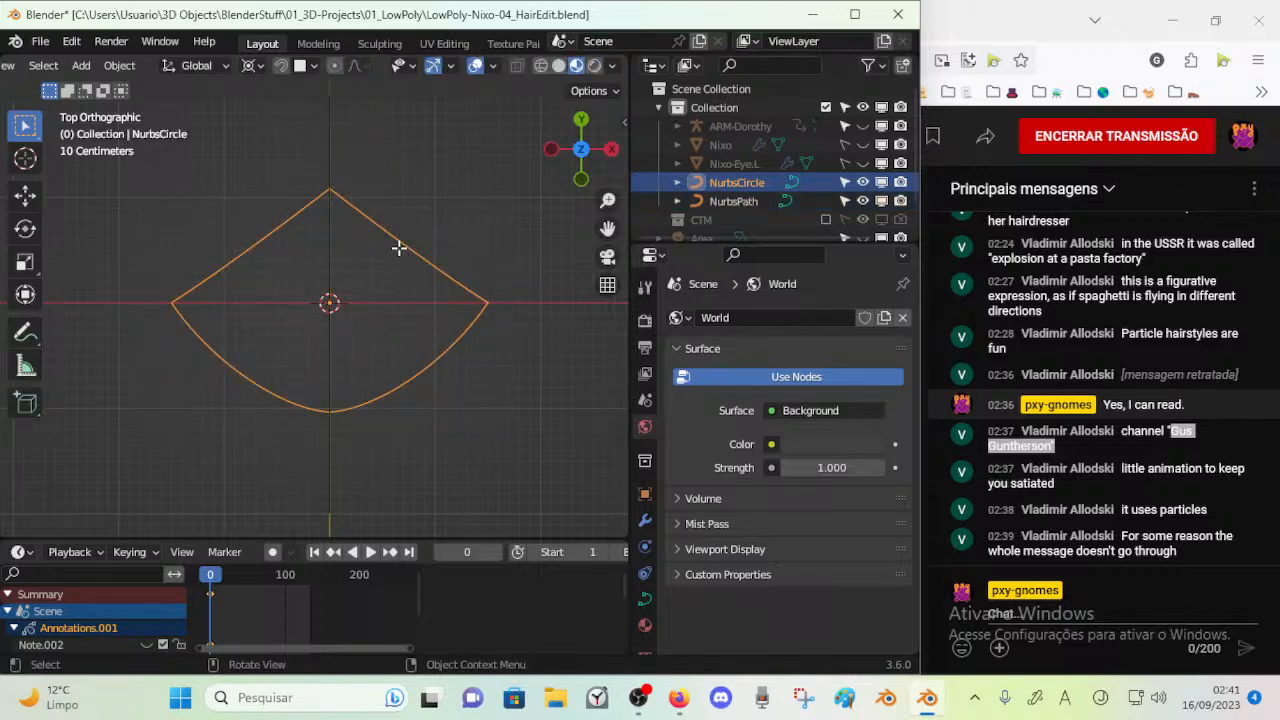
Select only the NURBS path and enter its Edit Mode
key(Tab)
key(Tab)
click(322, 458)
key(Tab)
key(Tab)
middle_drag(368, 373, 257, 366)
key(Tab)
Scale all of the path's control points up uniformly
middle_drag(326, 346, 295, 308)
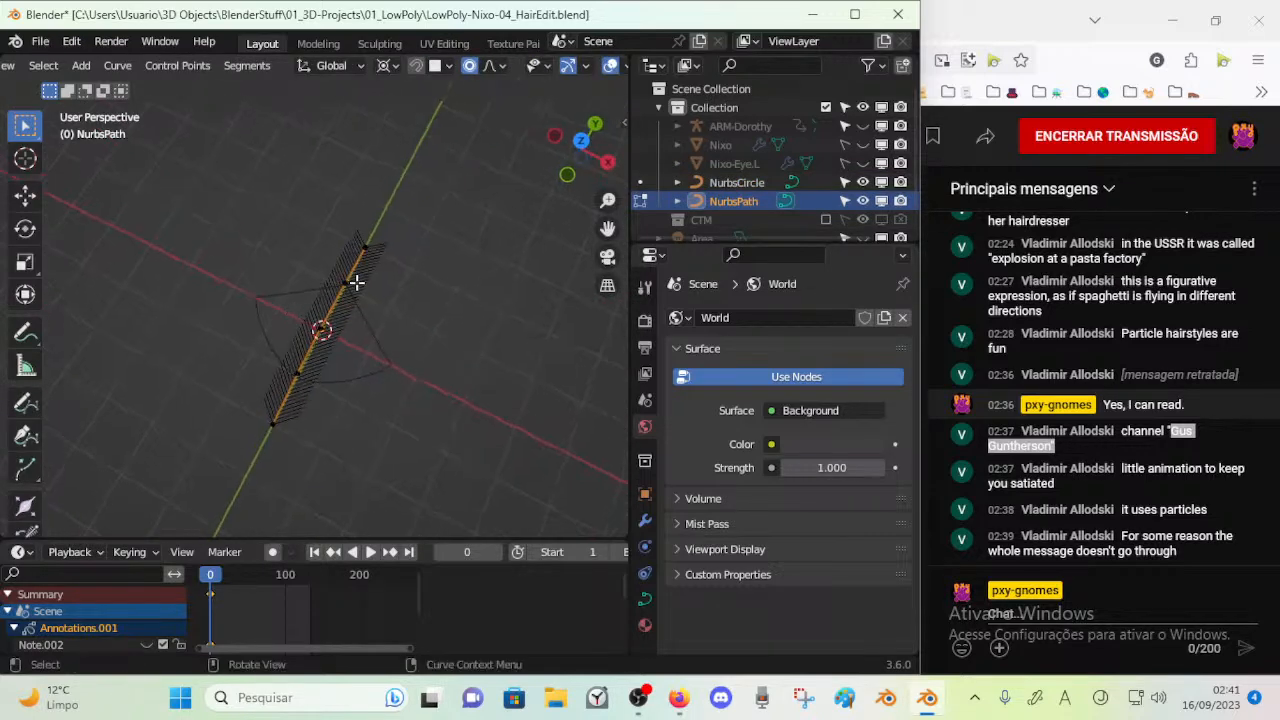
key(s)
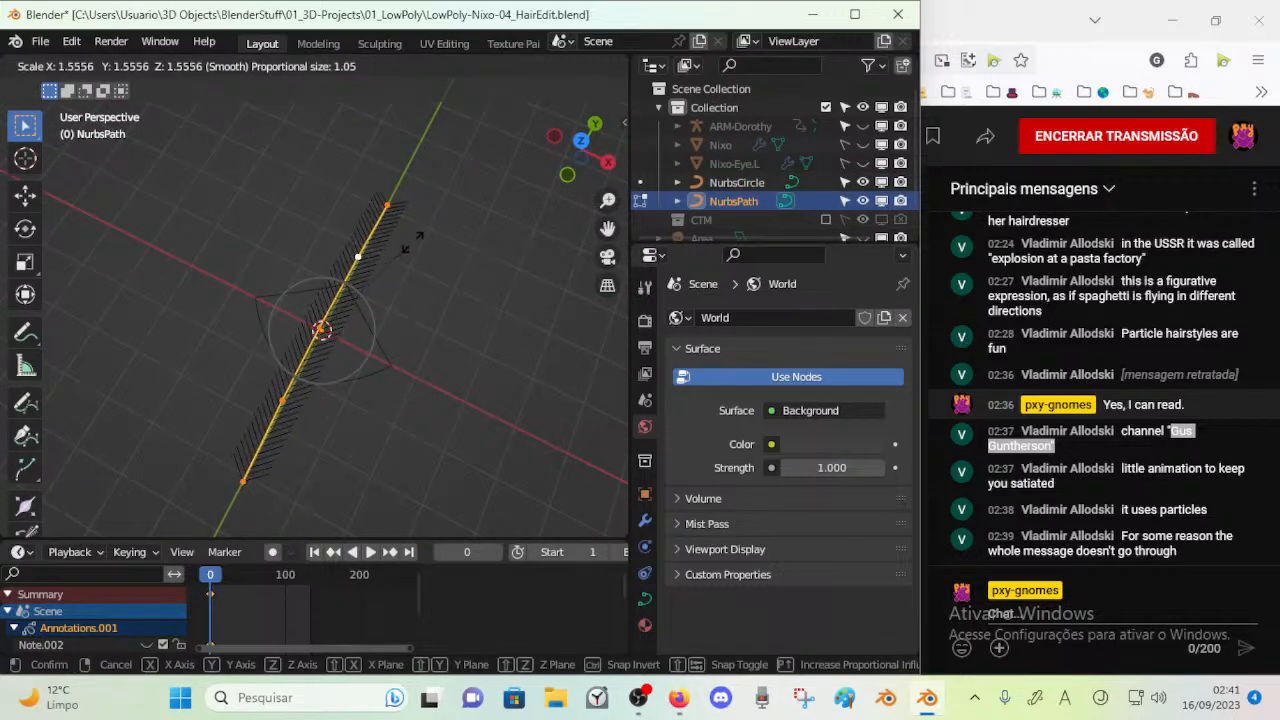
click(413, 241)
key(s)
click(391, 297)
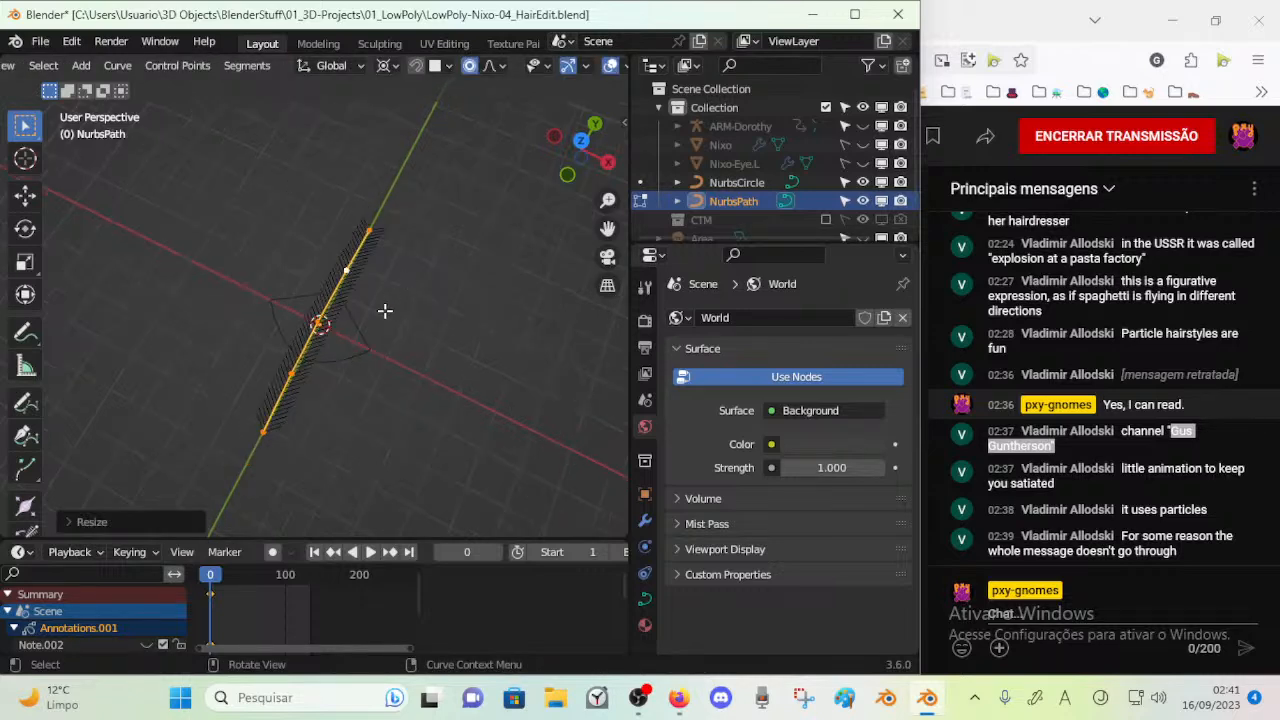
key(s)
key(z)
key(Escape)
key(s)
key(z)
key(x)
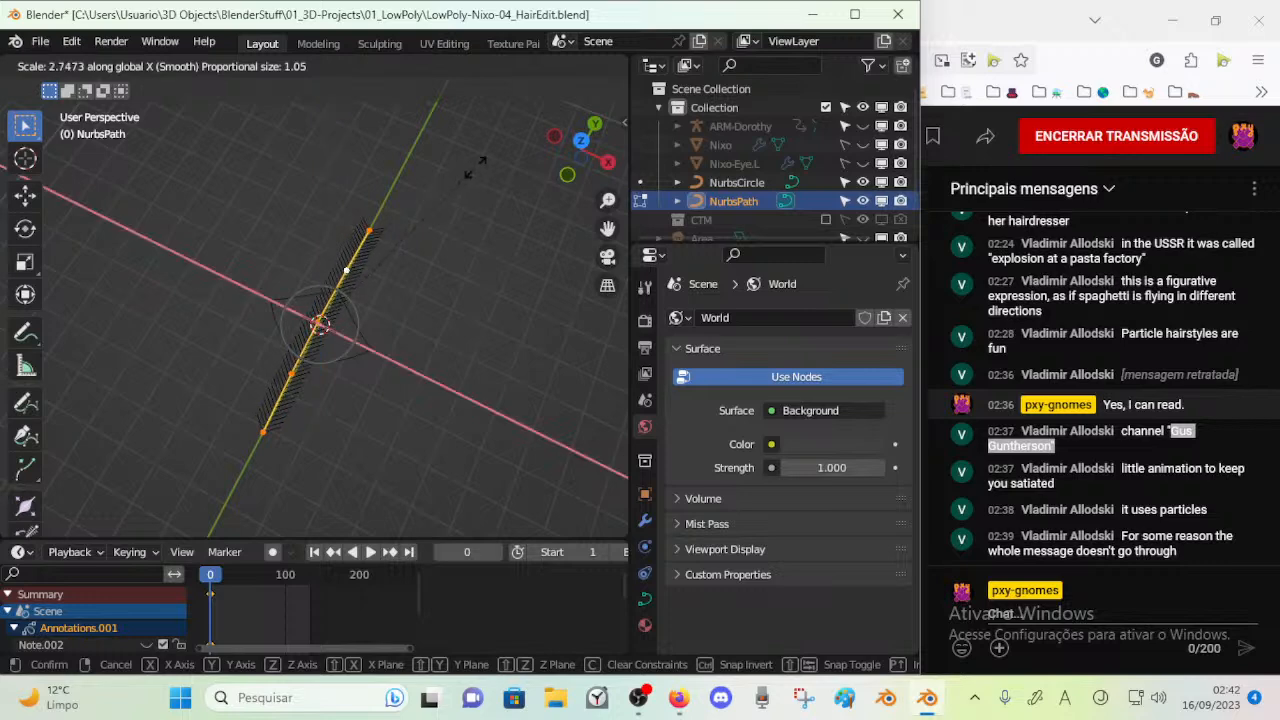
key(Escape)
key(s)
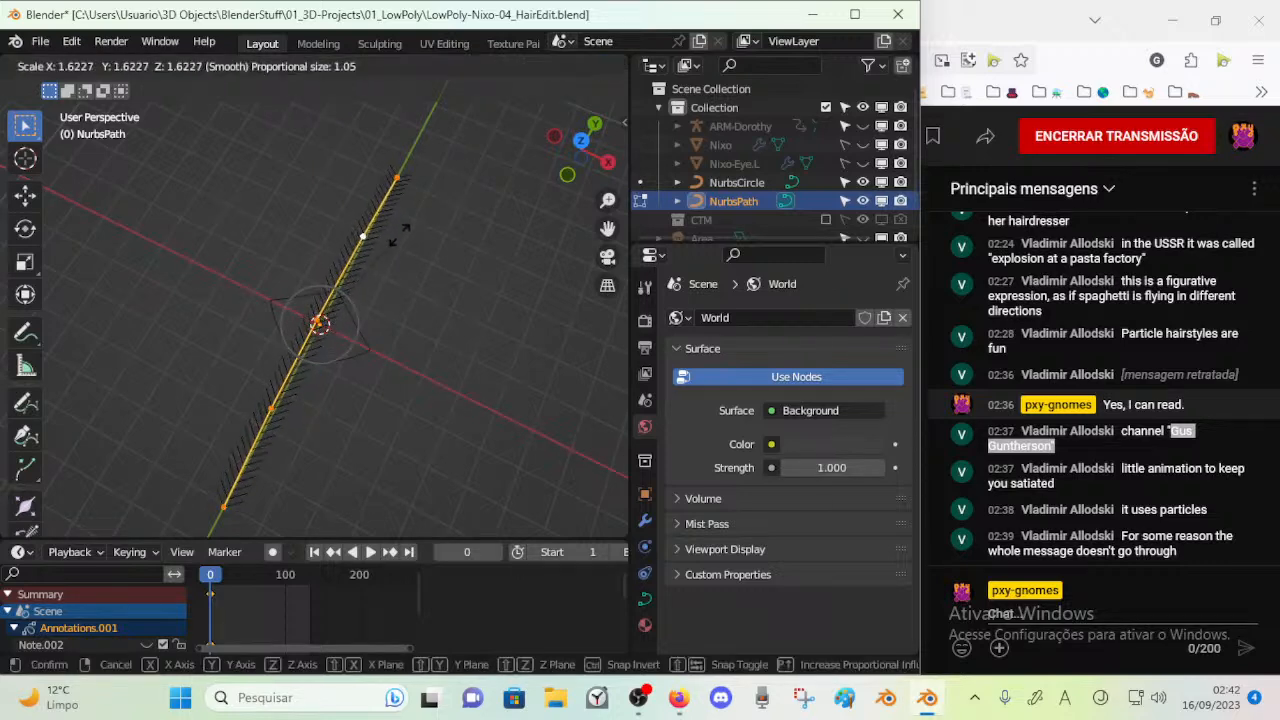
key(z)
key(Escape)
In right view, scale the whole path along Y twice to lengthen it
key(KP_3)
key(s)
key(y)
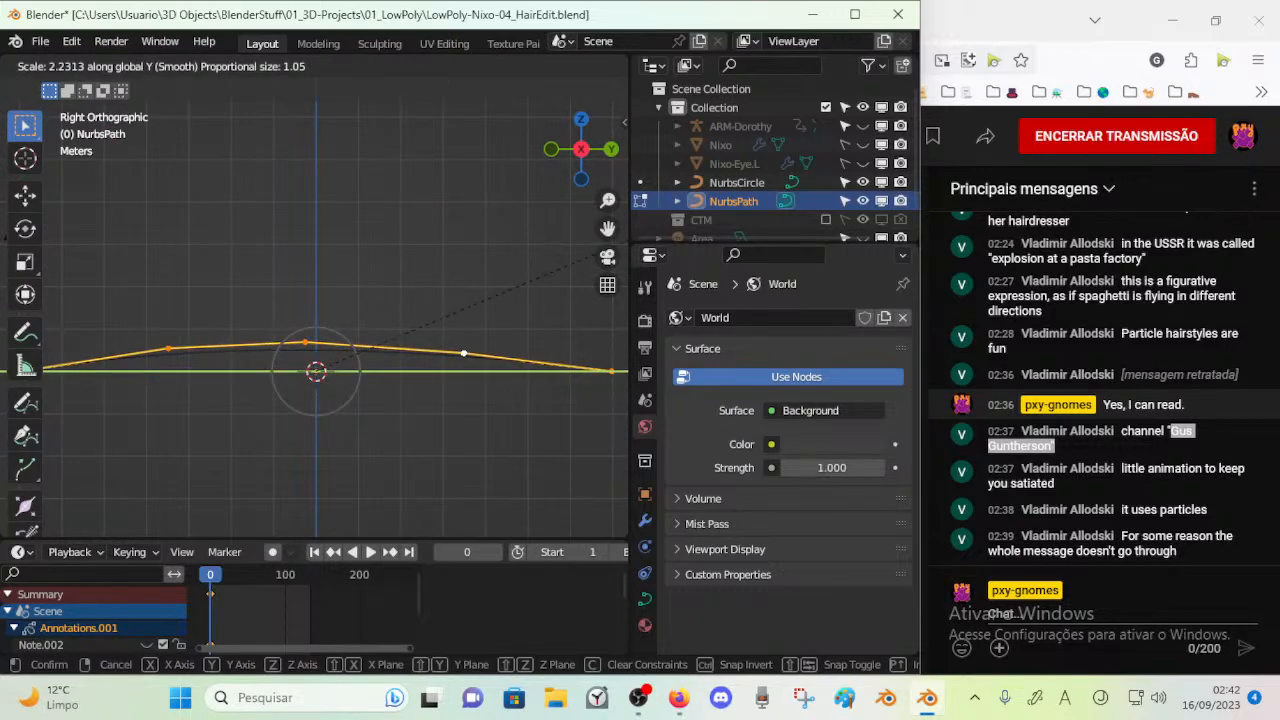
click(391, 260)
key(s)
key(y)
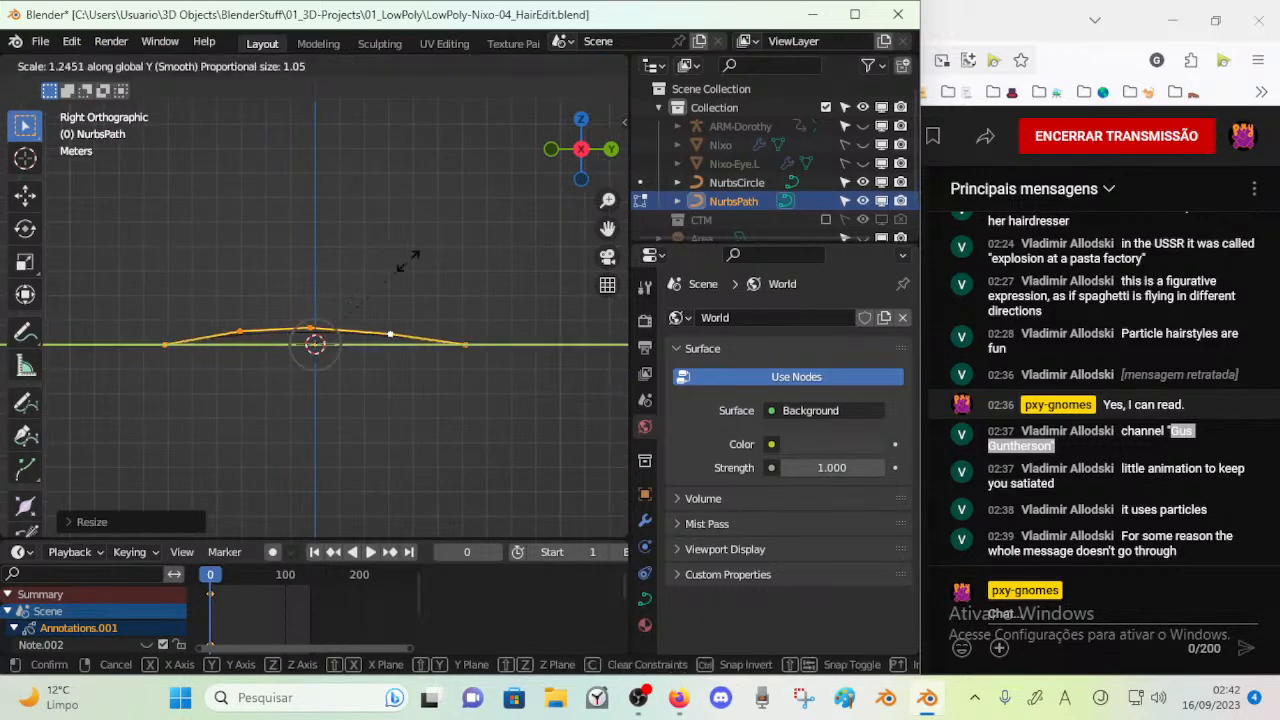
click(340, 287)
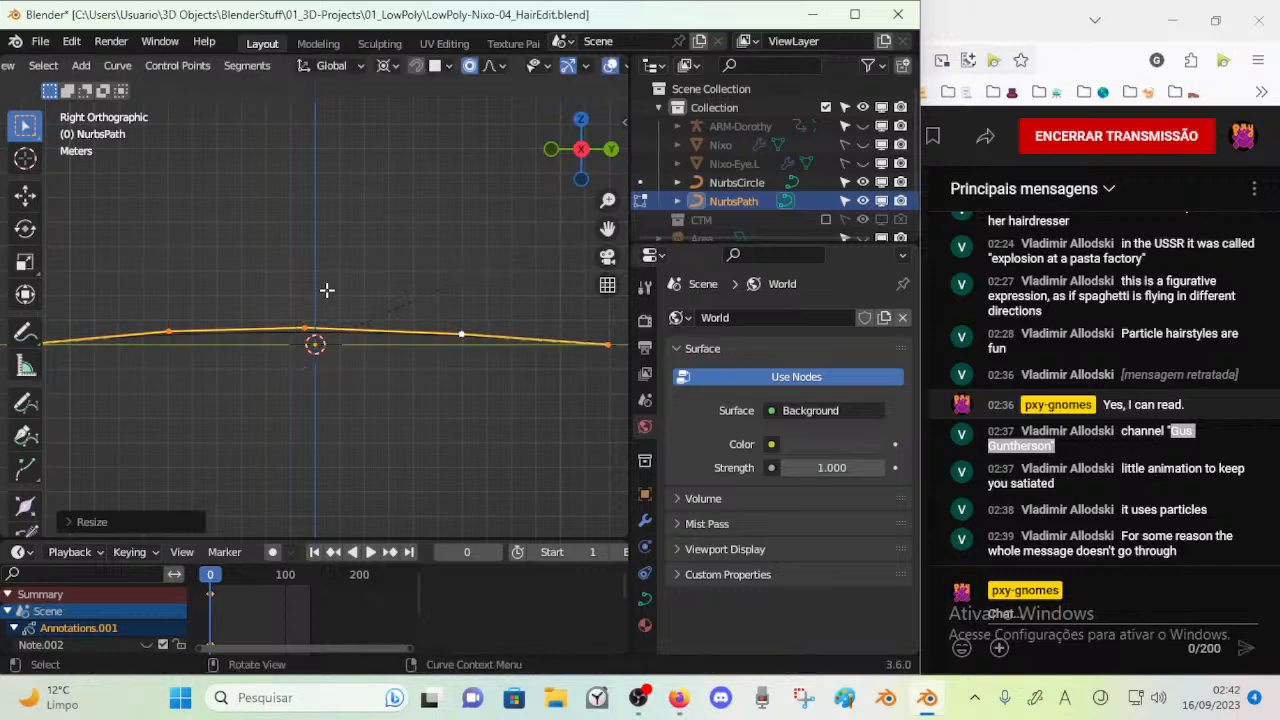
Stretch the path once more along Y and leave its Edit Mode
scroll(291, 306, down, 3)
key(s)
key(y)
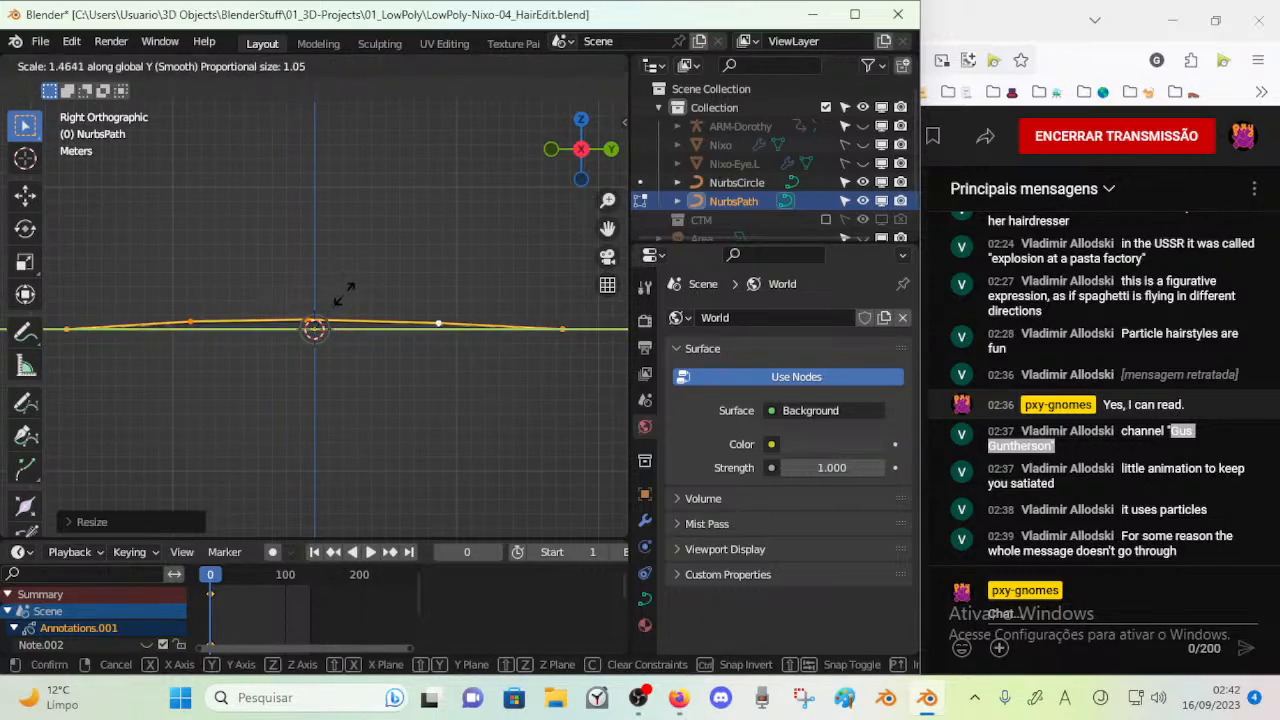
click(312, 292)
middle_drag(309, 294, 340, 366)
key(Tab)
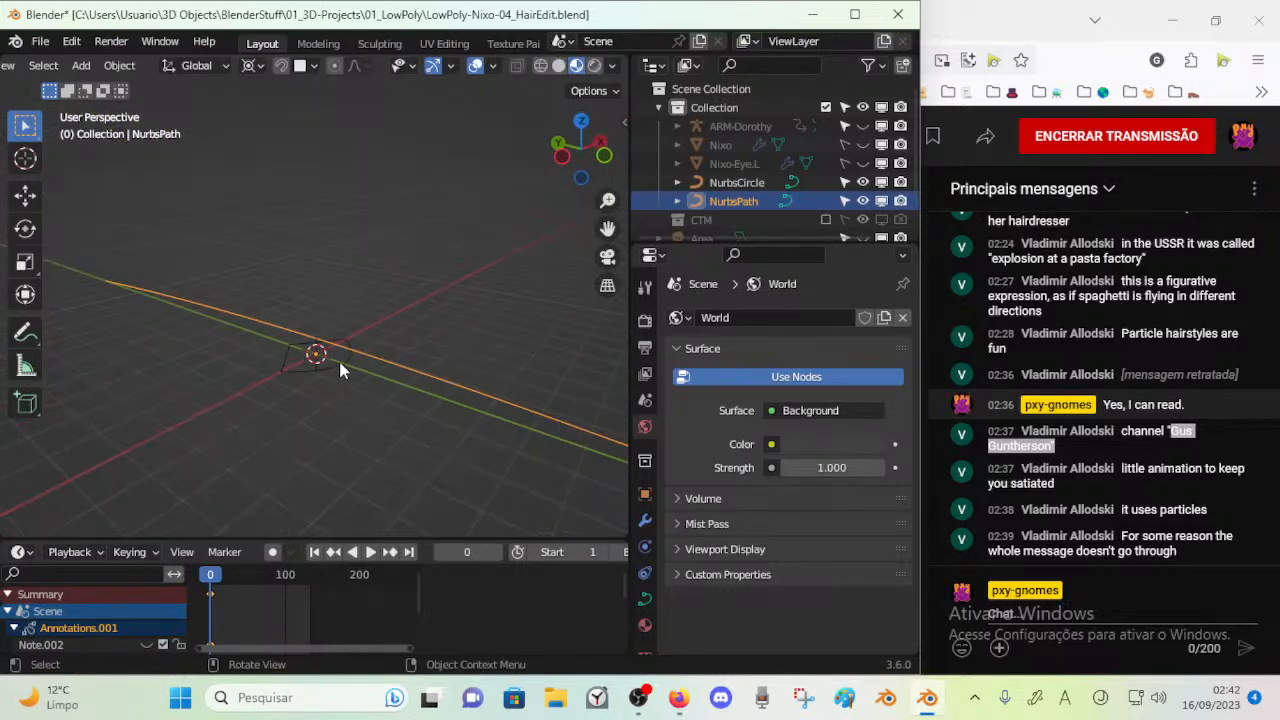
Rename the NurbsPath object to NurbsPath0
click(337, 368)
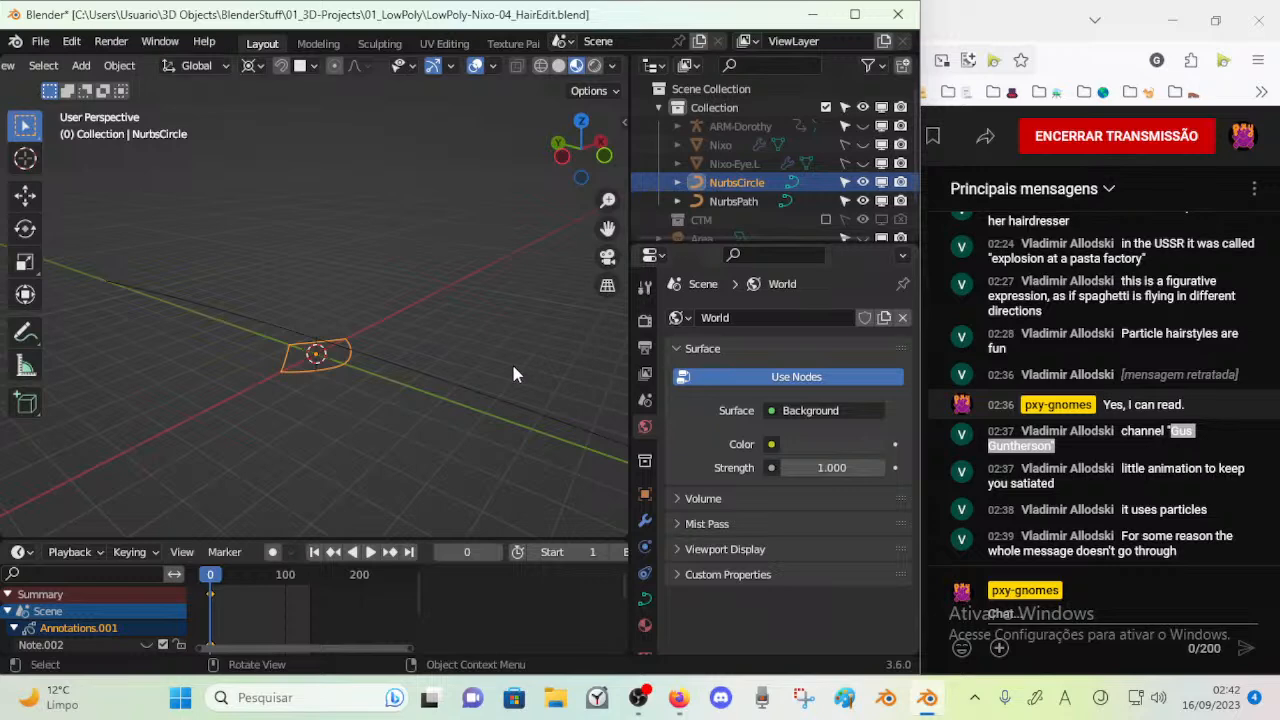
click(727, 202)
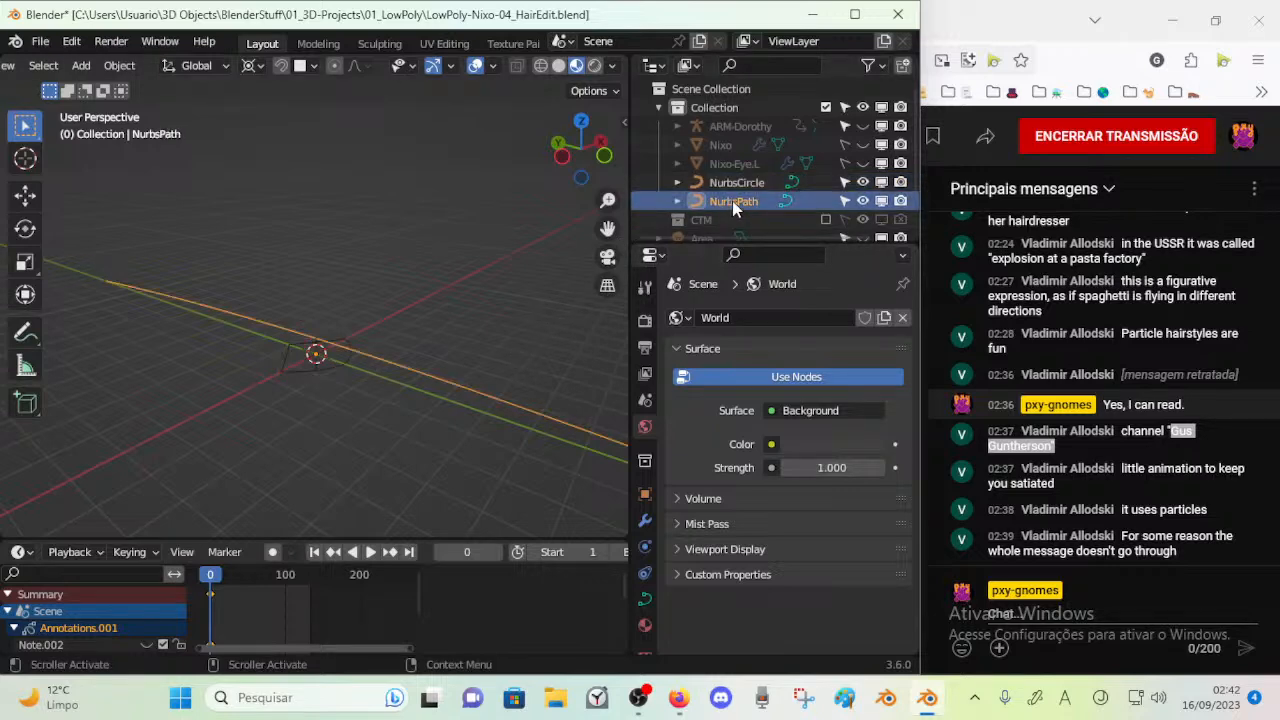
double_click(734, 202)
scroll(738, 197, down, 1)
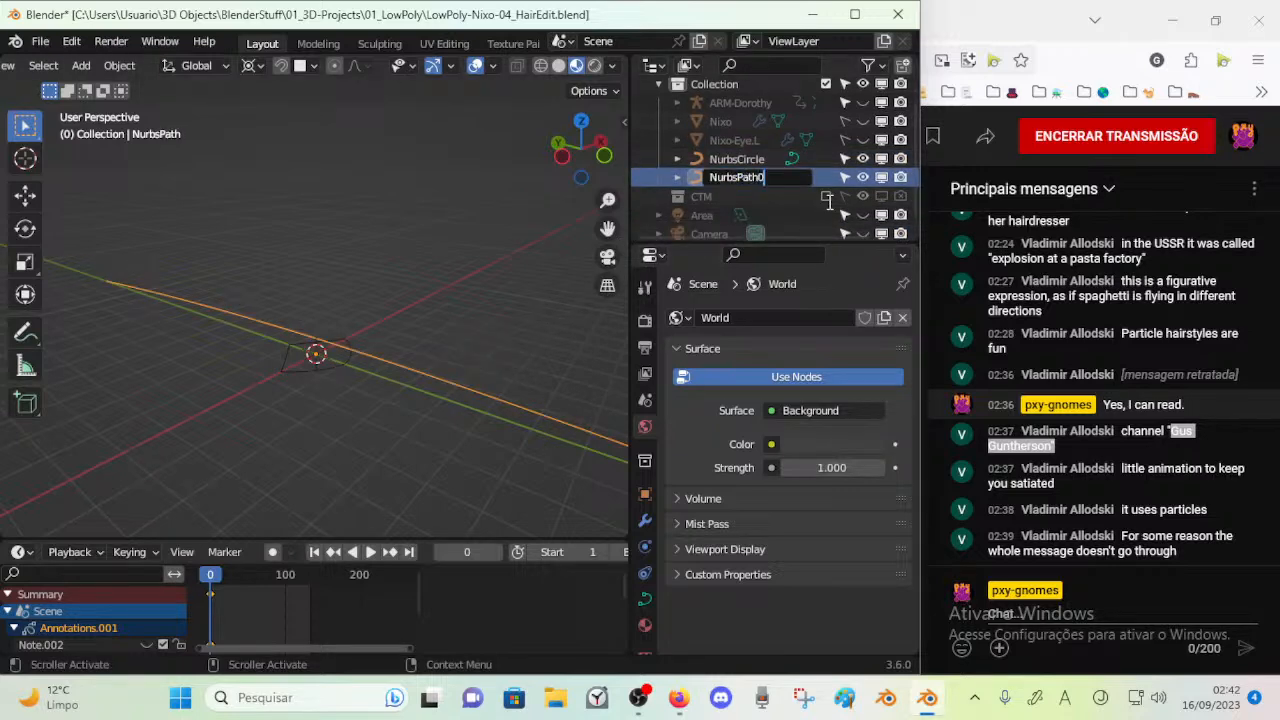
text(0)
key(Return)
Select the NurbsCircle object and show the 3D viewport's sidebar
click(350, 361)
scroll(375, 374, up, 2)
click(409, 374)
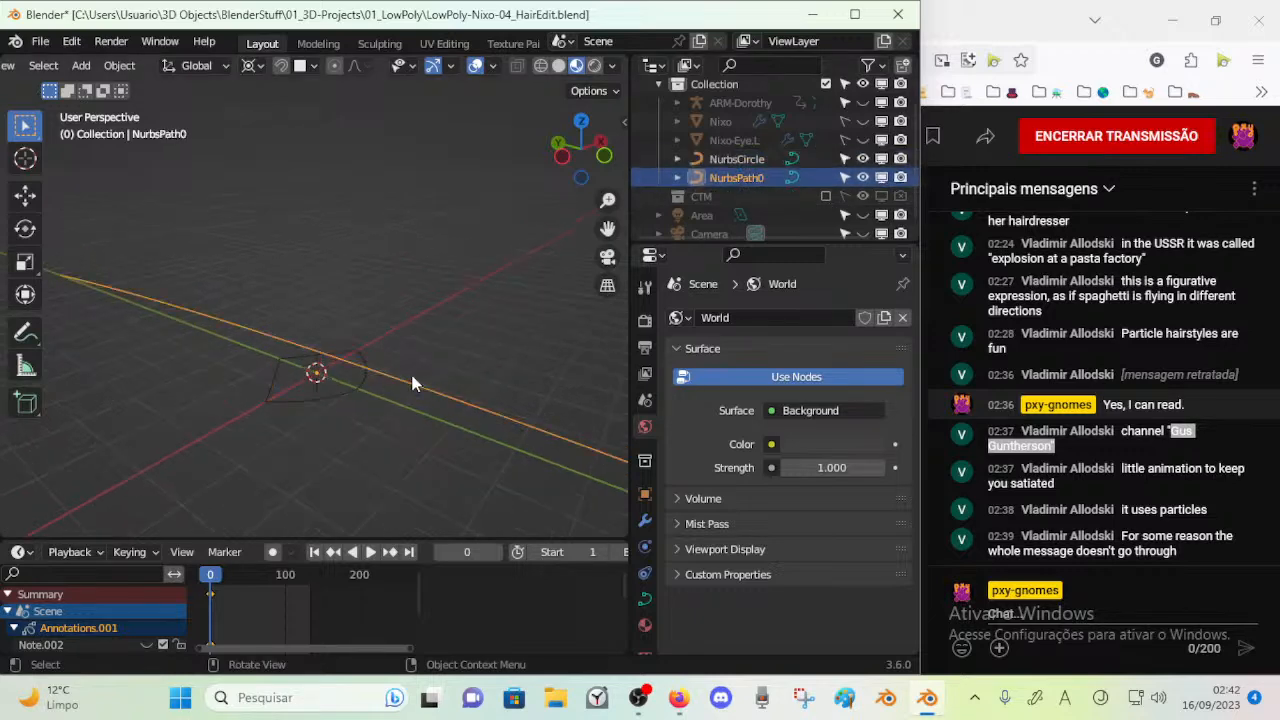
click(746, 159)
key(n)
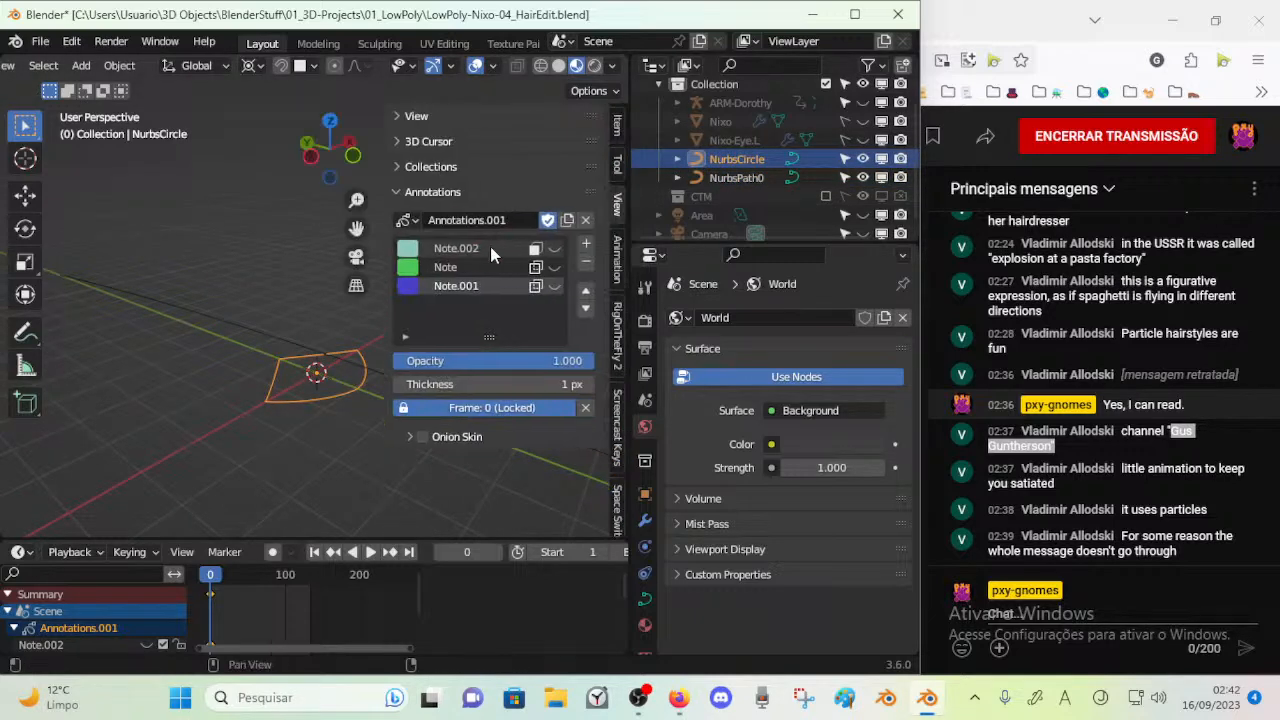
click(716, 179)
click(718, 160)
click(716, 177)
click(720, 162)
click(716, 177)
click(720, 160)
Create a new collection from Collection's options and place it directly under Scene Collection, above Collection
scroll(723, 108, up, 1)
right_click(723, 108)
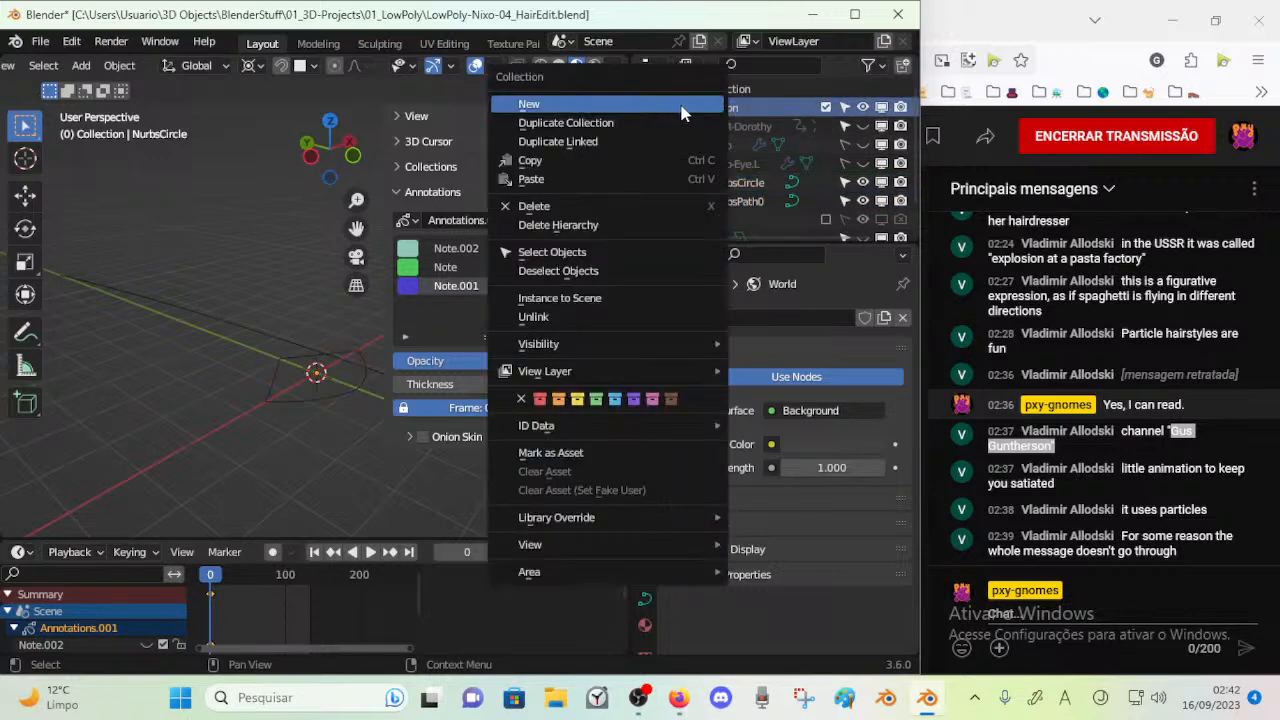
click(687, 113)
click(731, 126)
drag(731, 126, 713, 105)
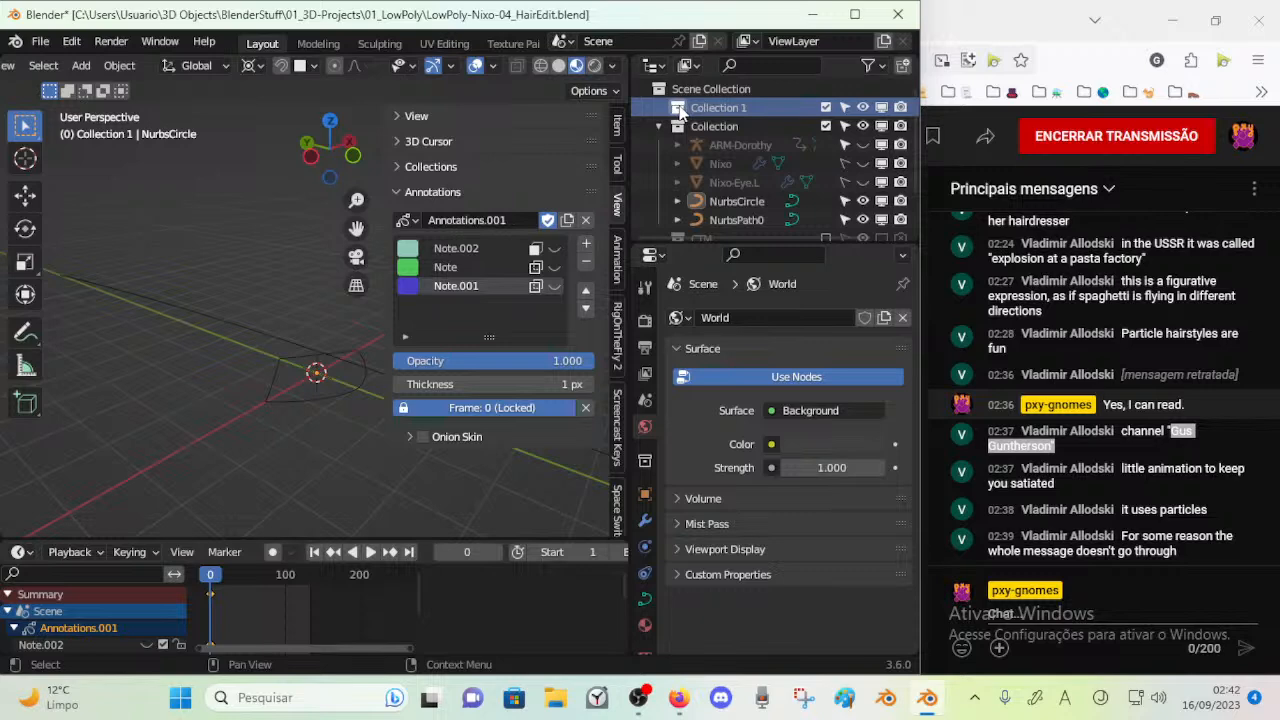
Tag Collection 1 with the purple colour and move NurbsCircle and NurbsPath0 into it
right_click(680, 110)
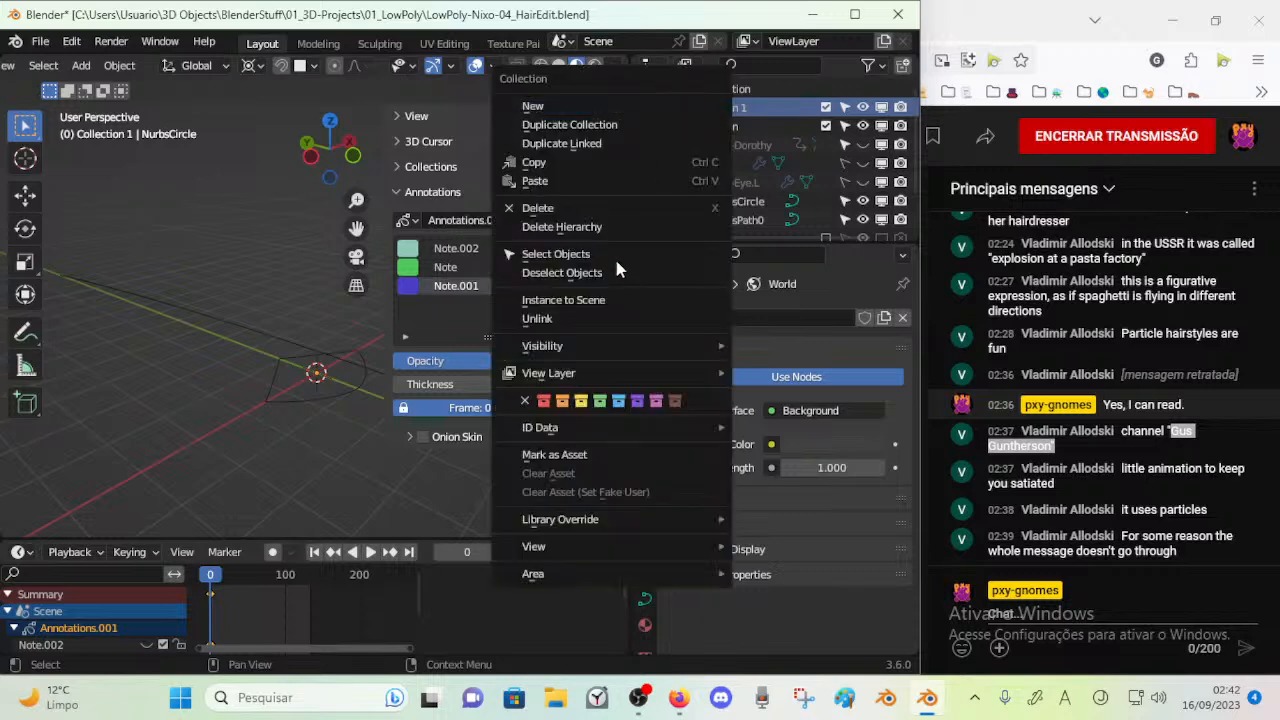
click(637, 403)
click(732, 203)
drag(733, 211, 720, 107)
click(658, 106)
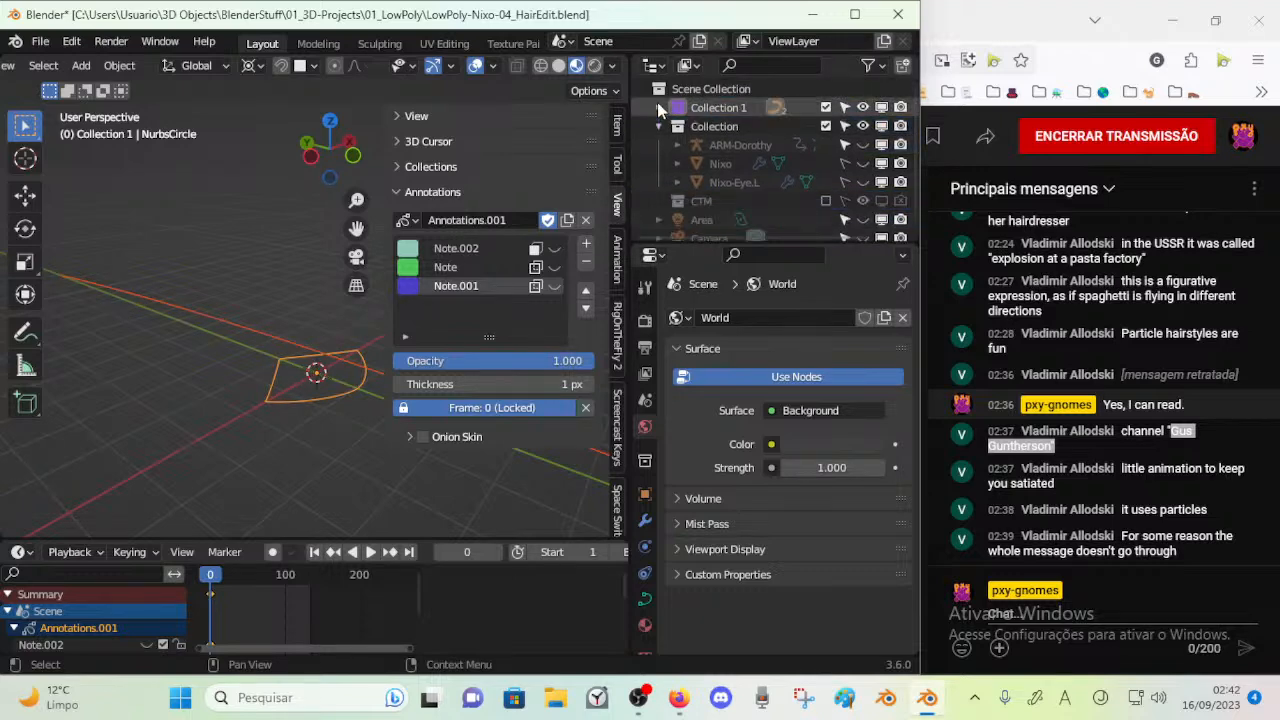
Rename Collection 1 as HairCurves and move it below Collection in the outliner
double_click(692, 105)
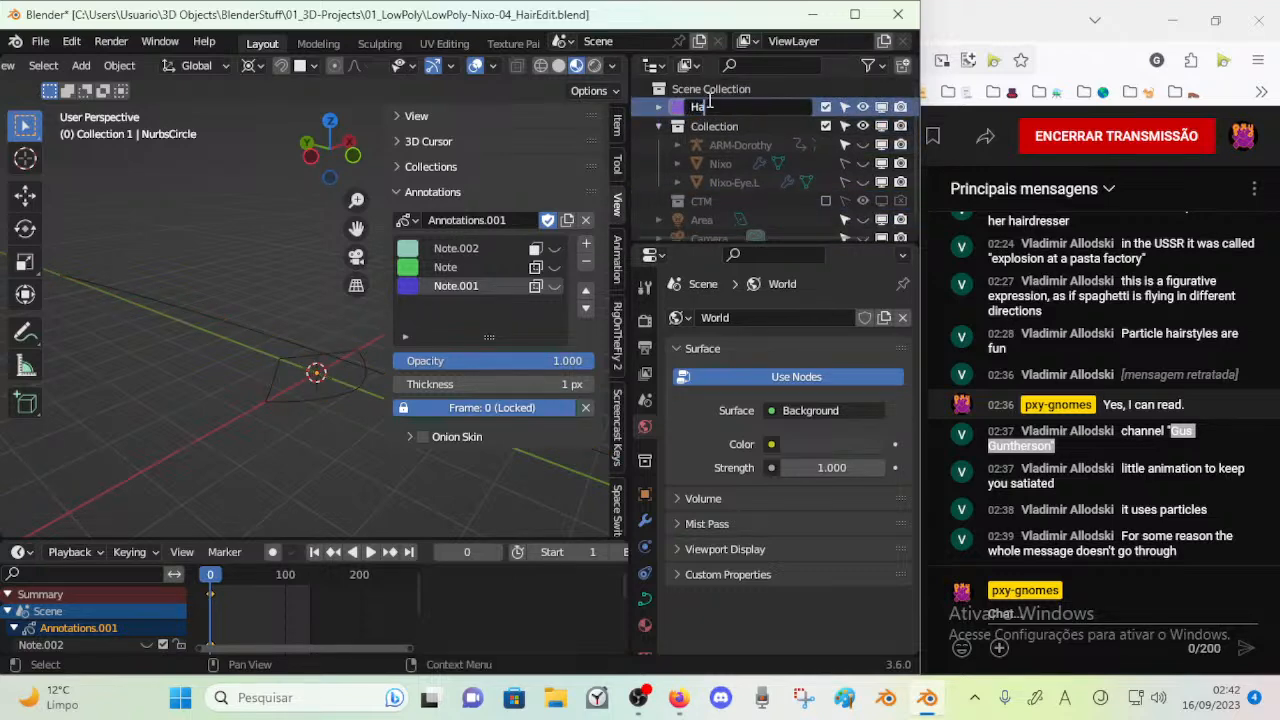
text(HairCurves)
key(Return)
drag(708, 100, 708, 195)
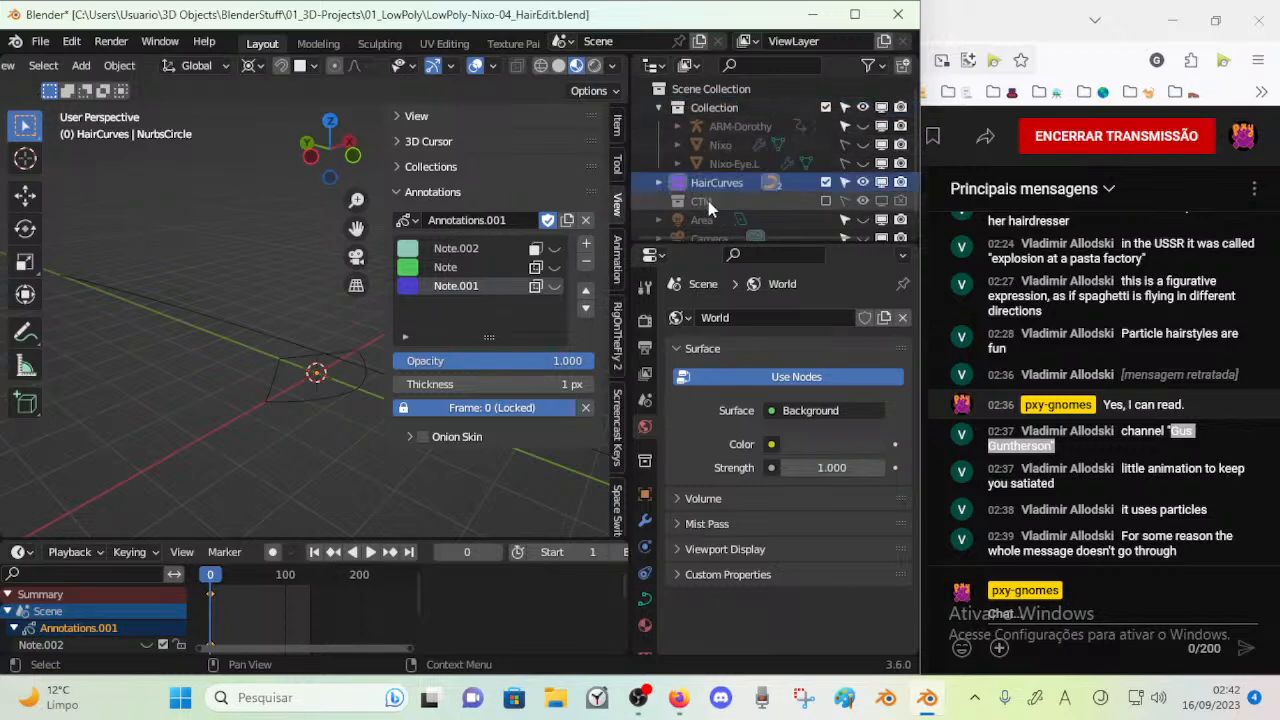
Assign a colour tag to the CTM collection and leave the HairCurves name as it is
click(702, 202)
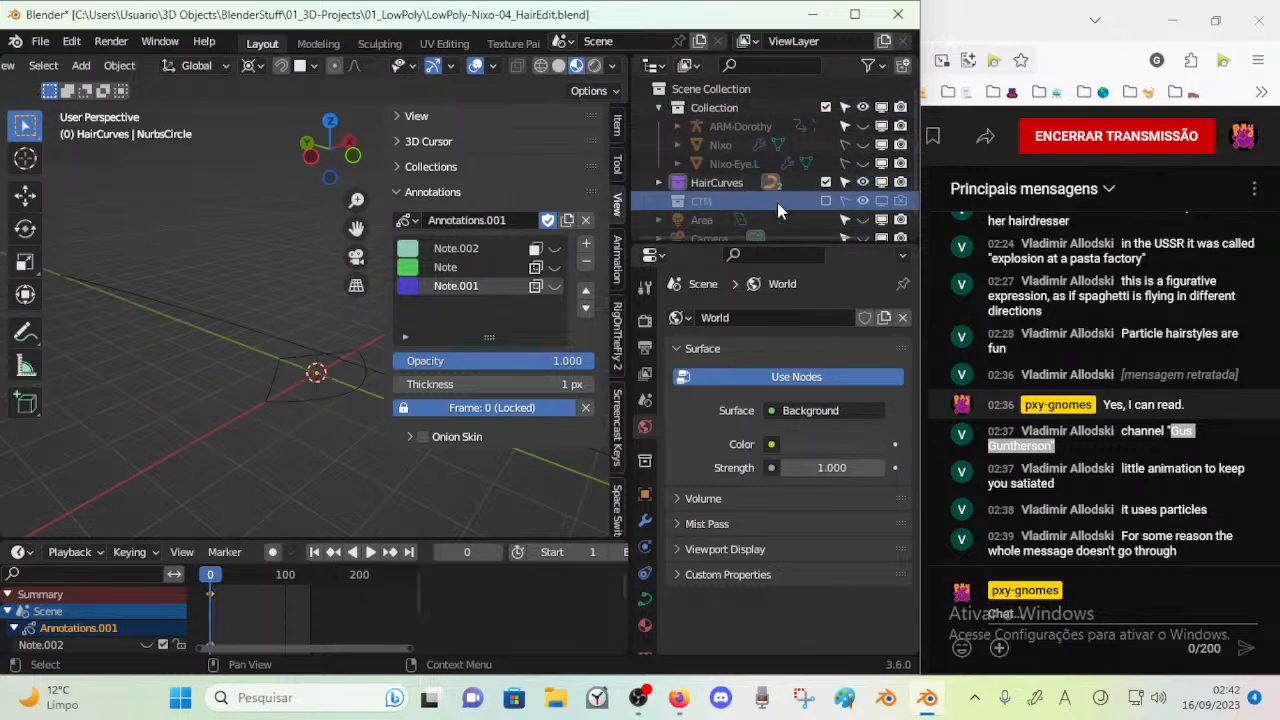
right_click(681, 207)
click(808, 376)
double_click(705, 184)
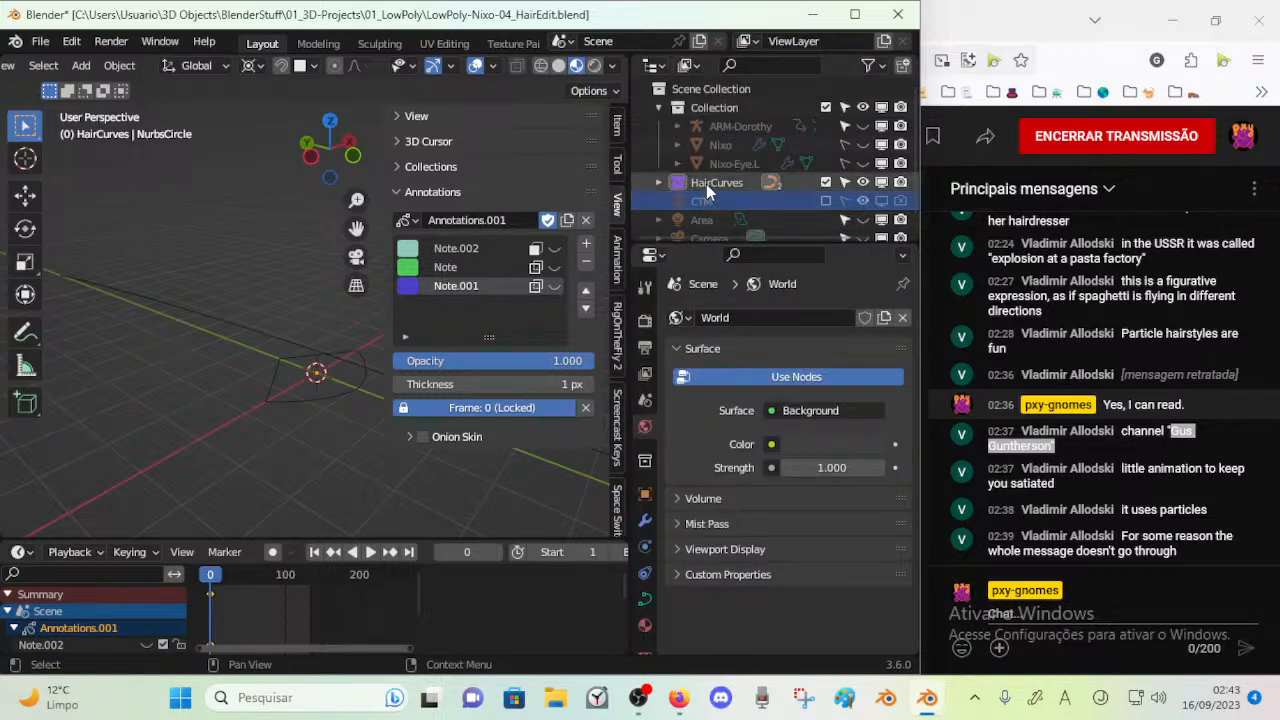
key(Return)
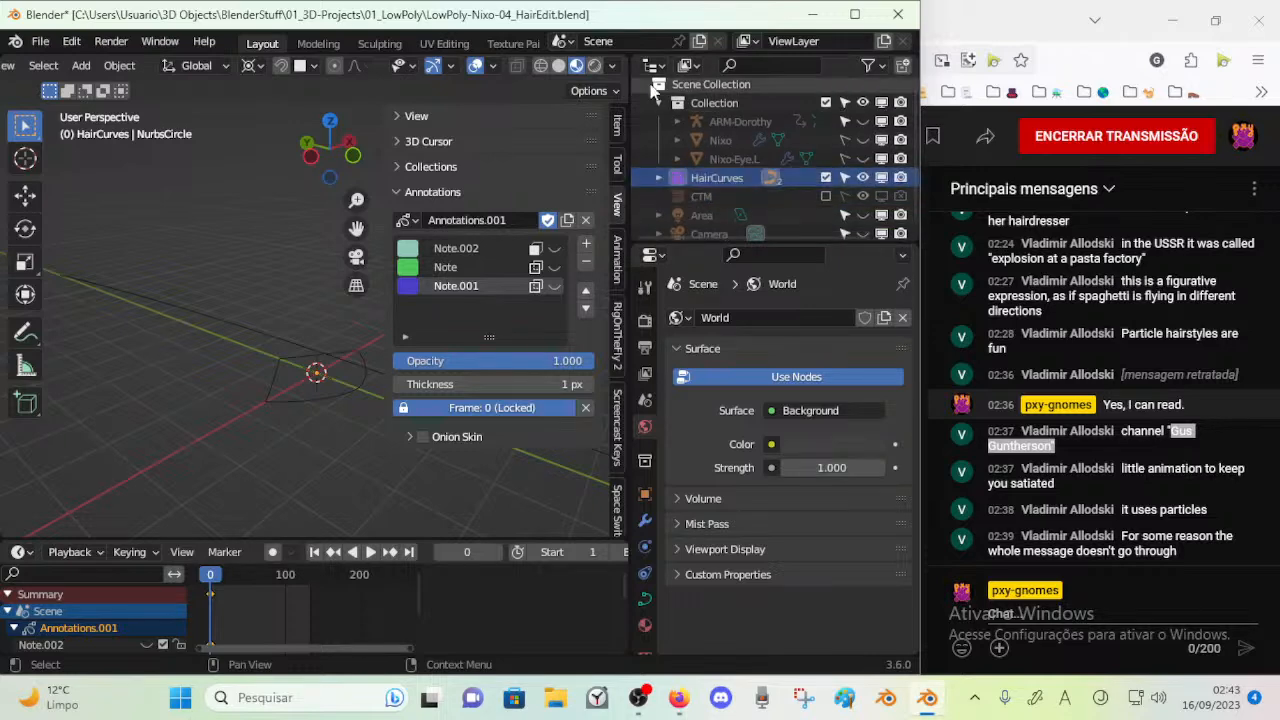
Create a new collection directly under Scene Collection and name it ORG
right_click(670, 80)
click(700, 85)
right_click(698, 87)
click(698, 87)
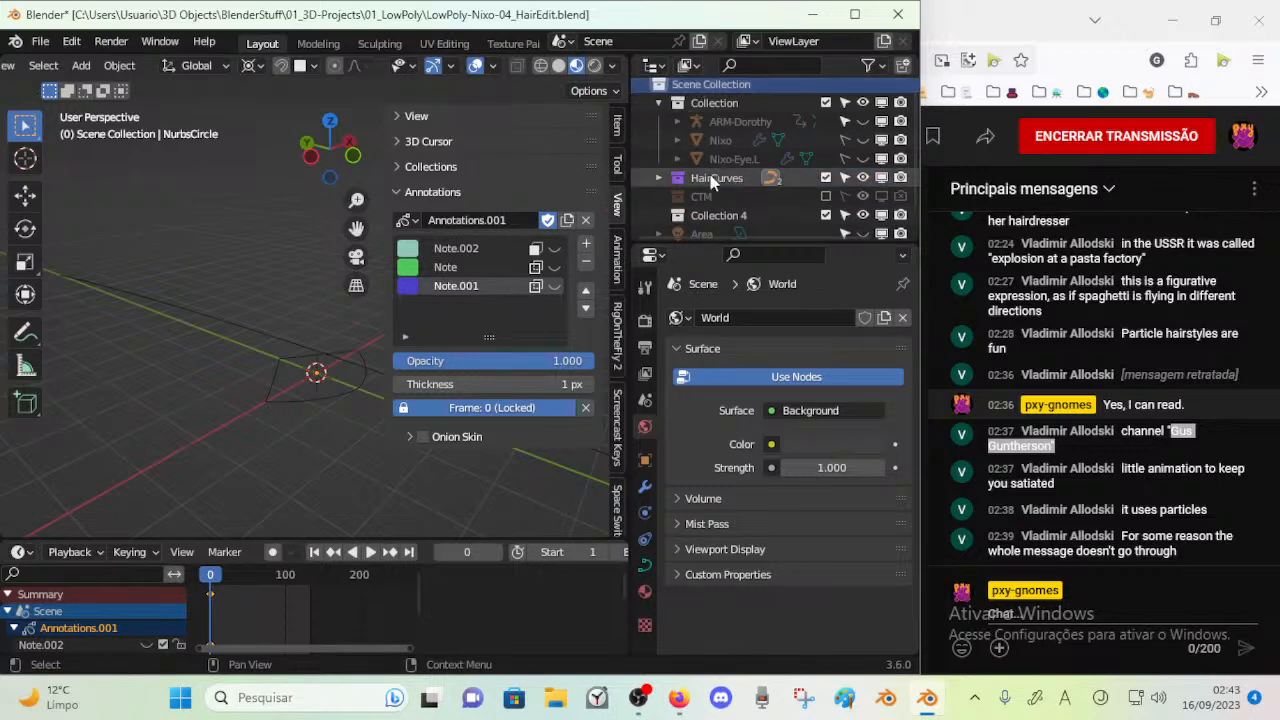
double_click(703, 214)
text(ORG)
key(Return)
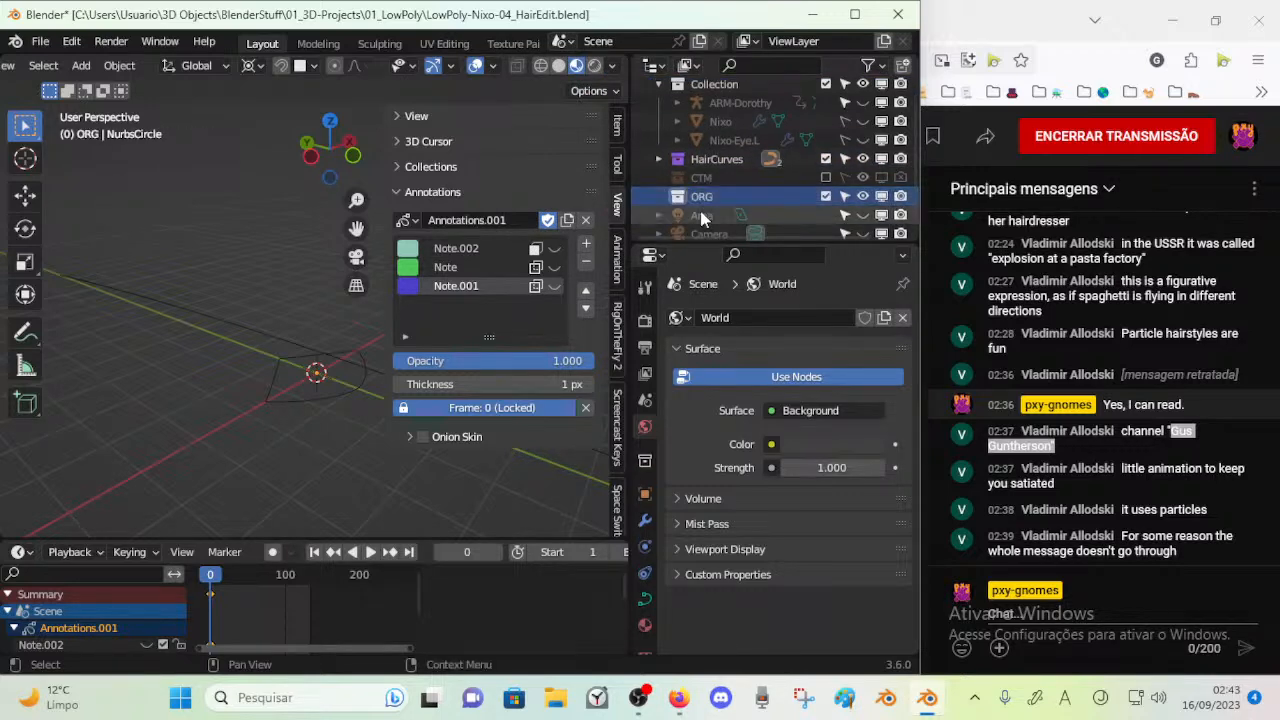
Move the CTM and HairCurves collections into the ORG collection
click(708, 175)
mouse_move(708, 176)
mouse_down()
mouse_move(705, 196)
mouse_move(705, 165)
mouse_move(683, 177)
mouse_up()
scroll(702, 210, down, 1)
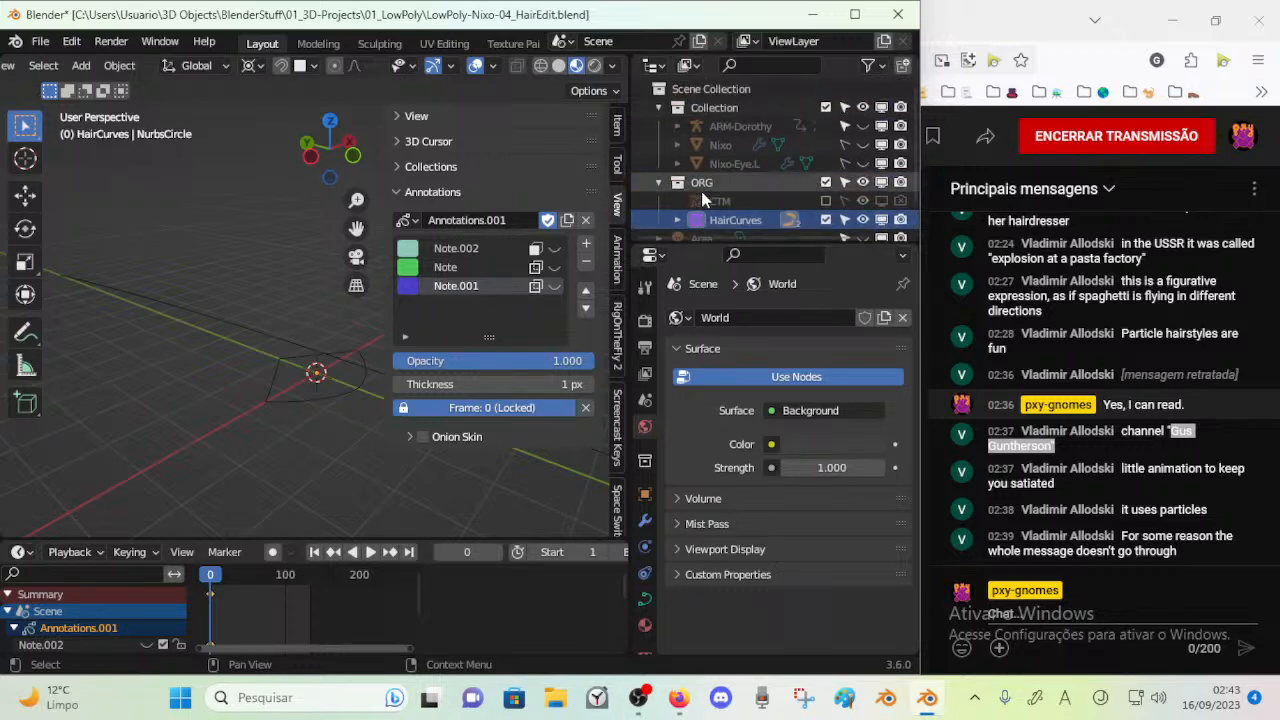
Create another collection under Scene Collection holding the Area light and Camera, and move it above Collection
scroll(700, 180, up, 2)
right_click(697, 88)
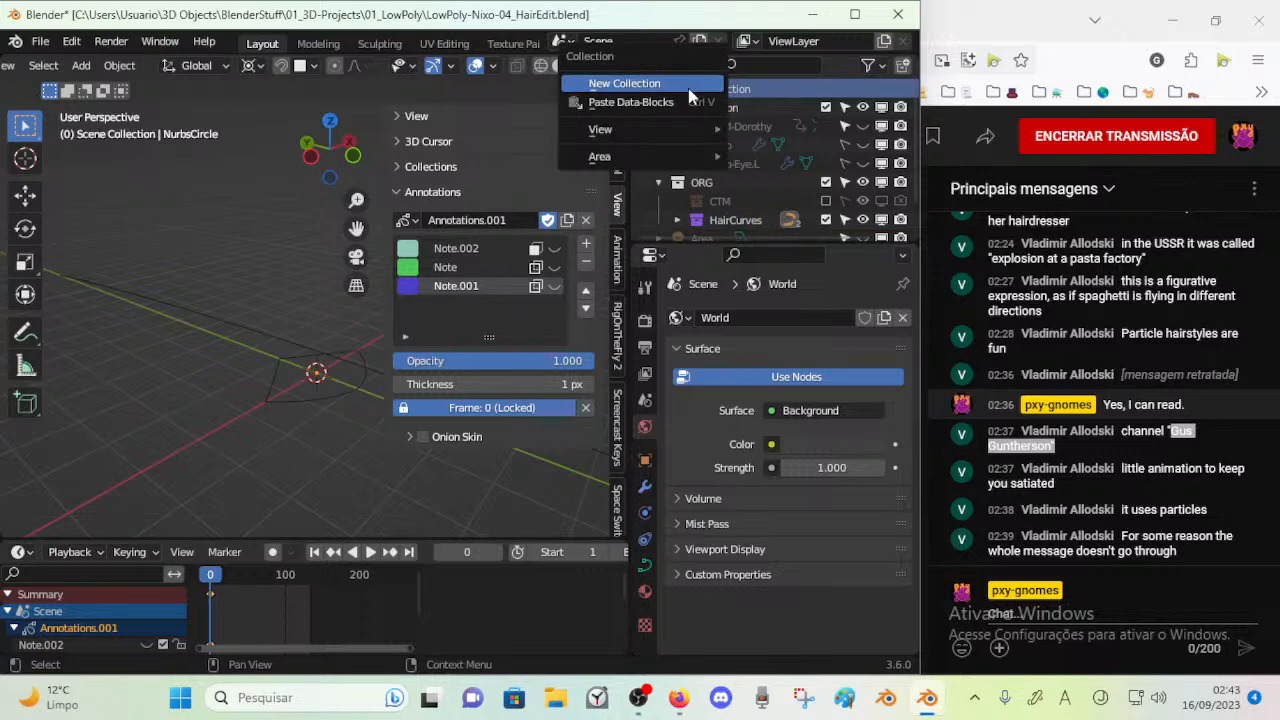
click(688, 88)
scroll(710, 210, down, 3)
drag(705, 205, 718, 100)
Rename the collection with the light and camera as AMBIENCE
double_click(808, 108)
text(S)
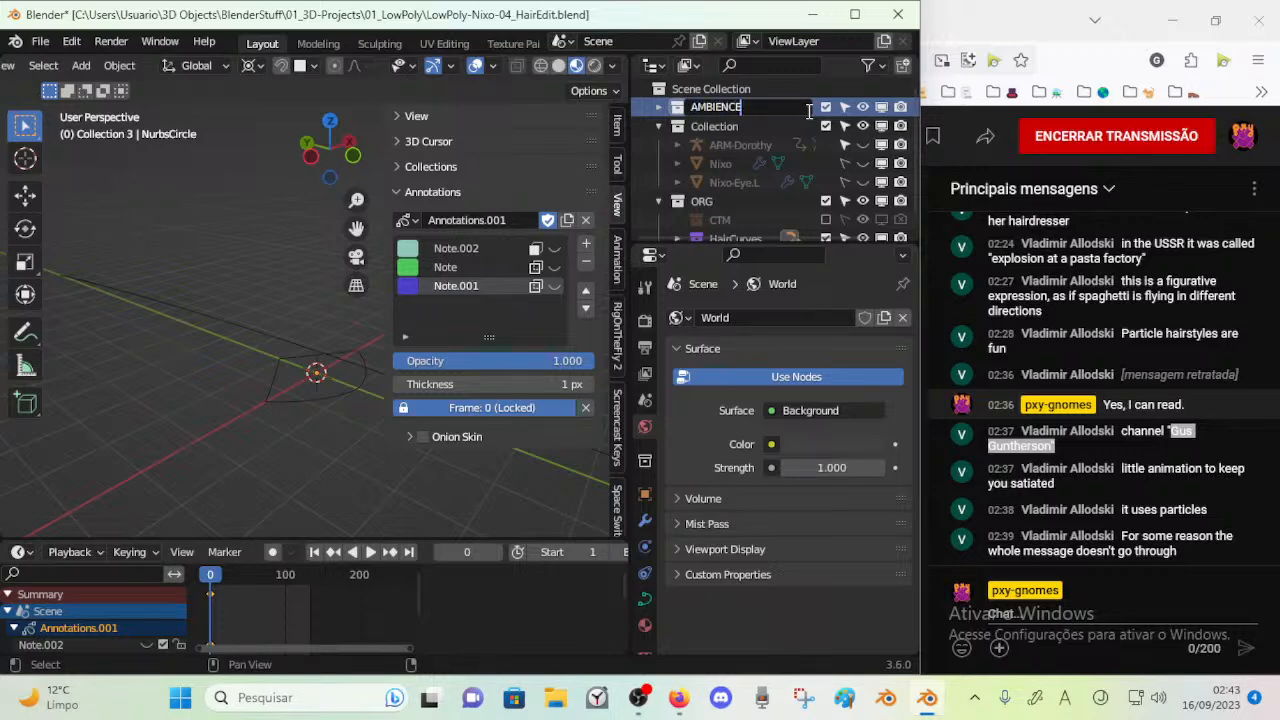
key(Return)
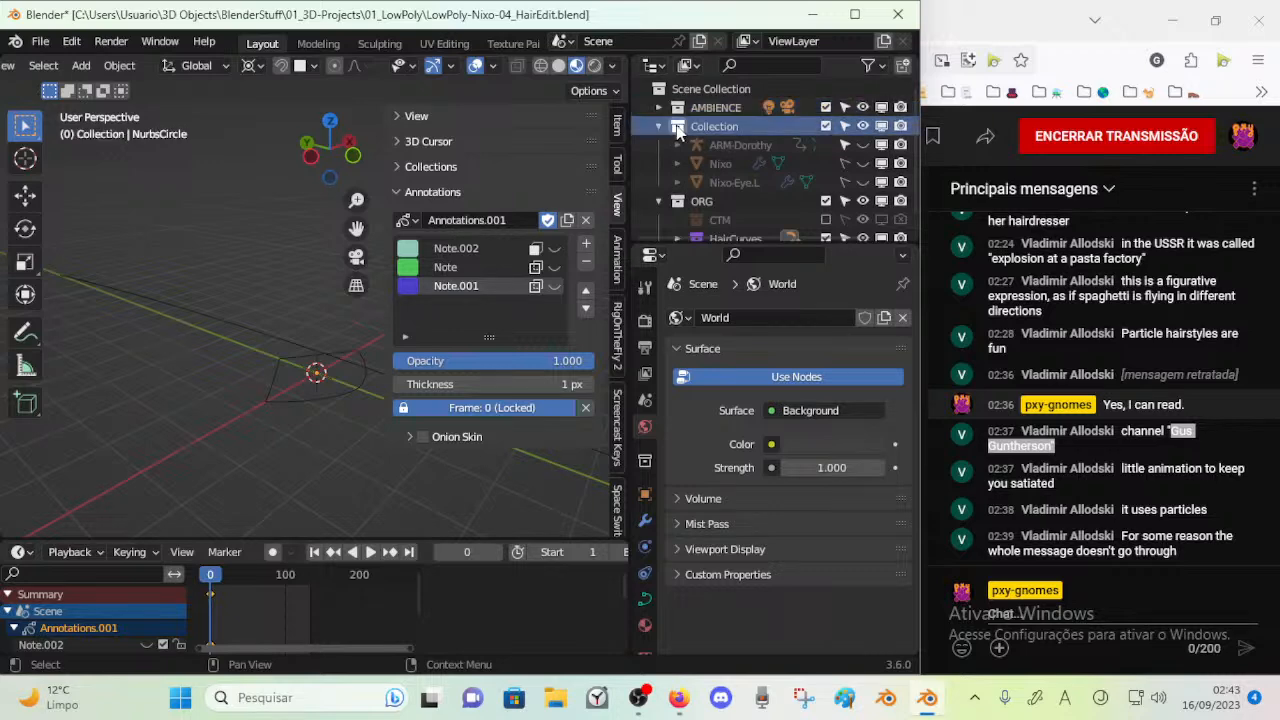
Tag Collection blue and ORG brown, and collapse both in the outliner
right_click(677, 128)
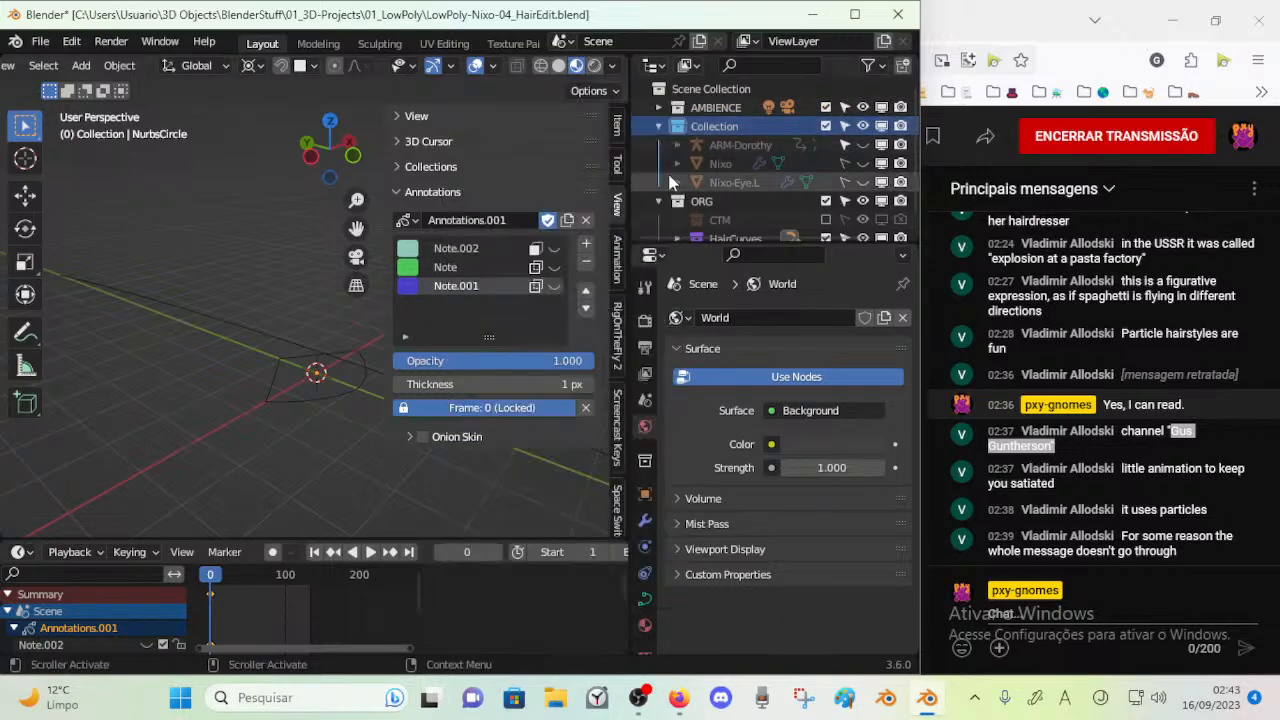
click(658, 126)
click(657, 146)
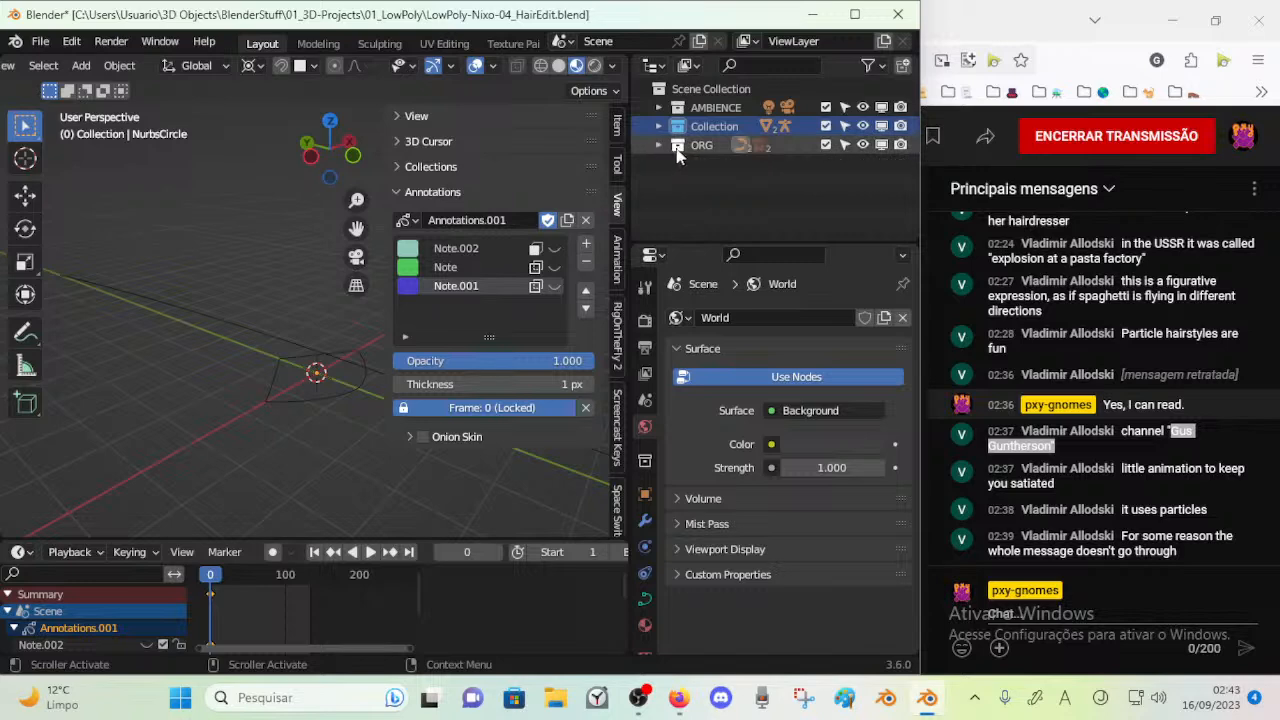
right_click(677, 148)
key(Escape)
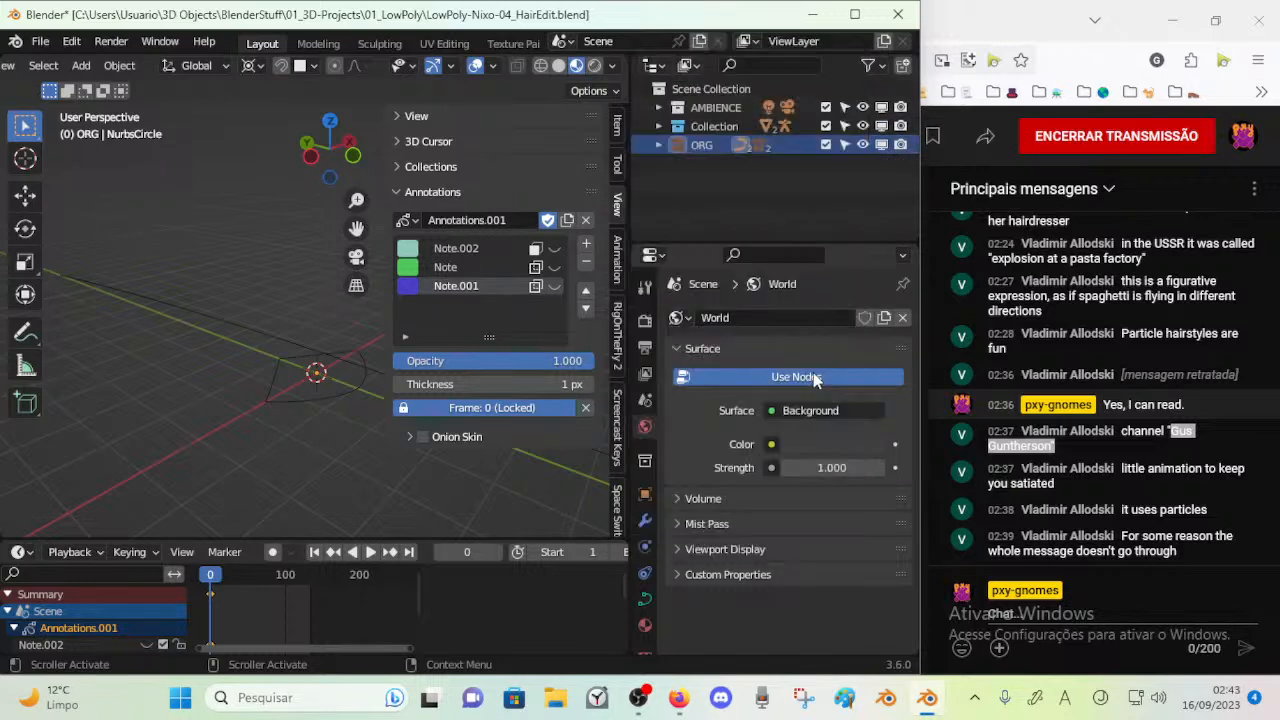
click(658, 145)
click(656, 145)
click(656, 126)
click(656, 126)
Hide the 3D viewport's sidebar, select the path and save the blend file
click(432, 192)
key(n)
middle_drag(416, 292, 388, 347)
click(371, 370)
click(345, 362)
key(ctrl+s)
Show the curve data properties of NurbsPath0 and widen the properties editor
click(375, 382)
click(375, 389)
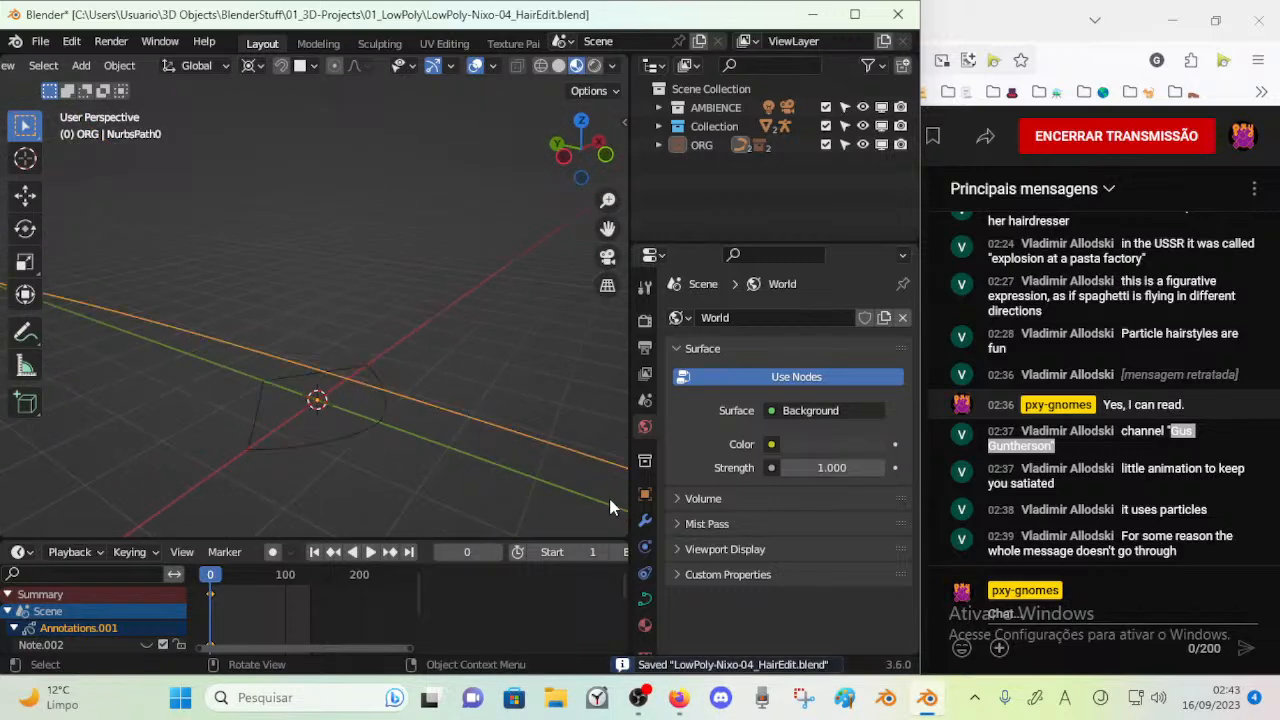
click(644, 598)
middle_drag(363, 371, 347, 425)
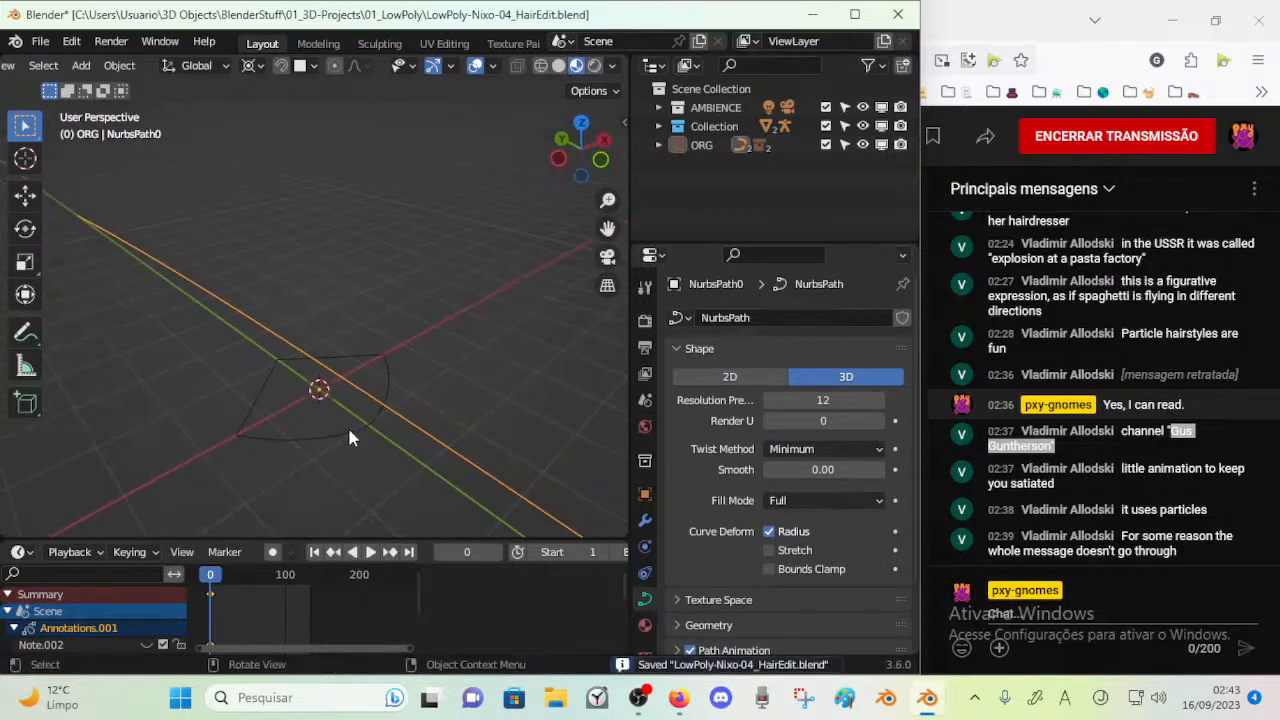
click(350, 436)
click(391, 413)
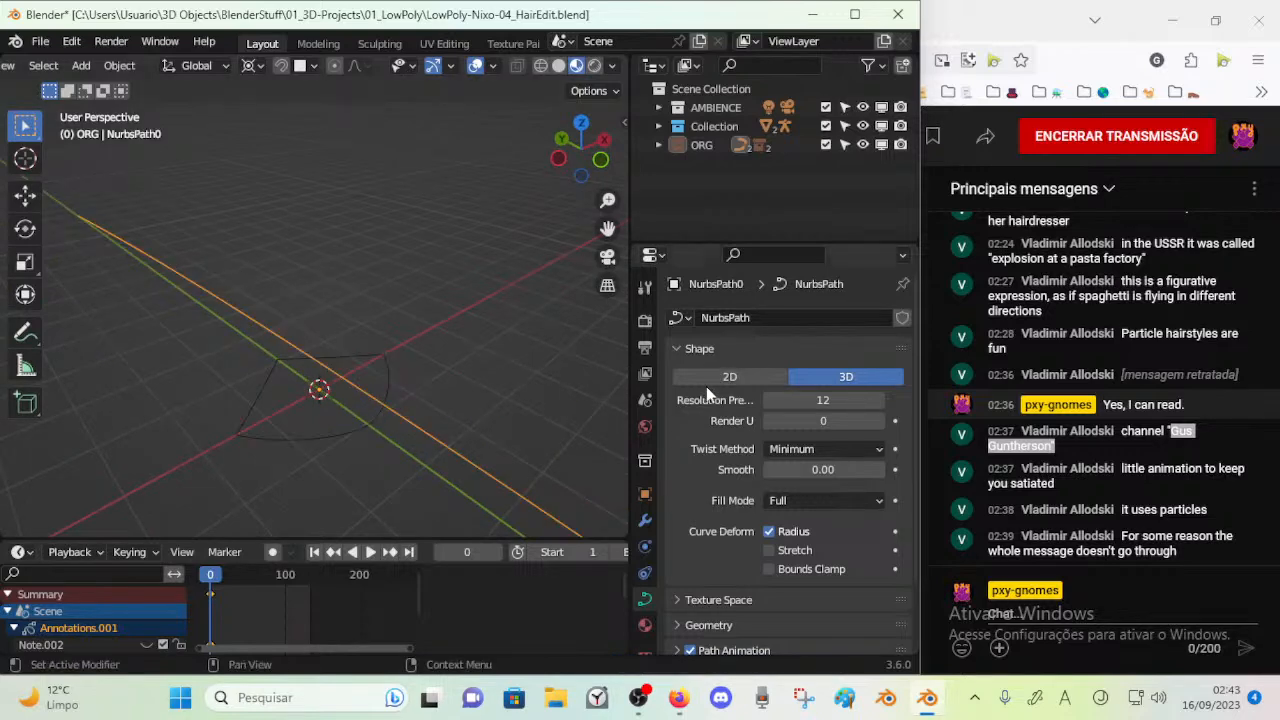
drag(629, 385, 573, 386)
scroll(702, 422, down, 3)
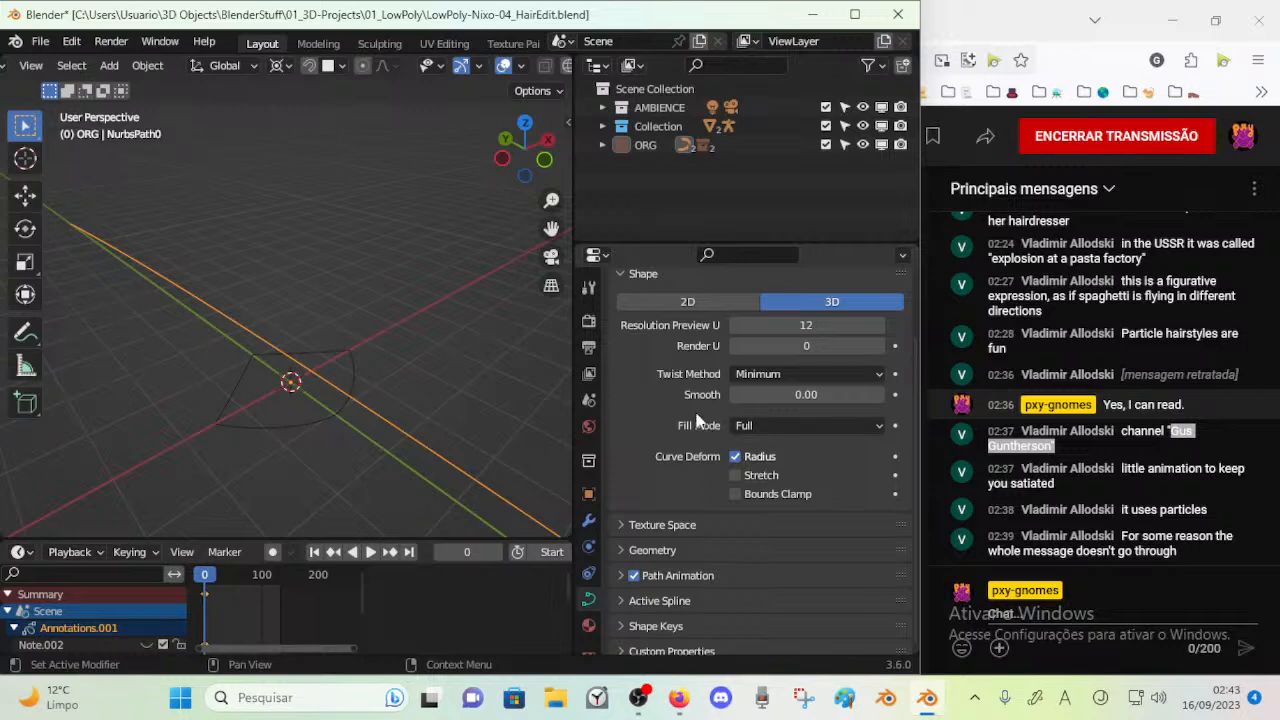
scroll(702, 422, down, 1)
scroll(705, 430, up, 3)
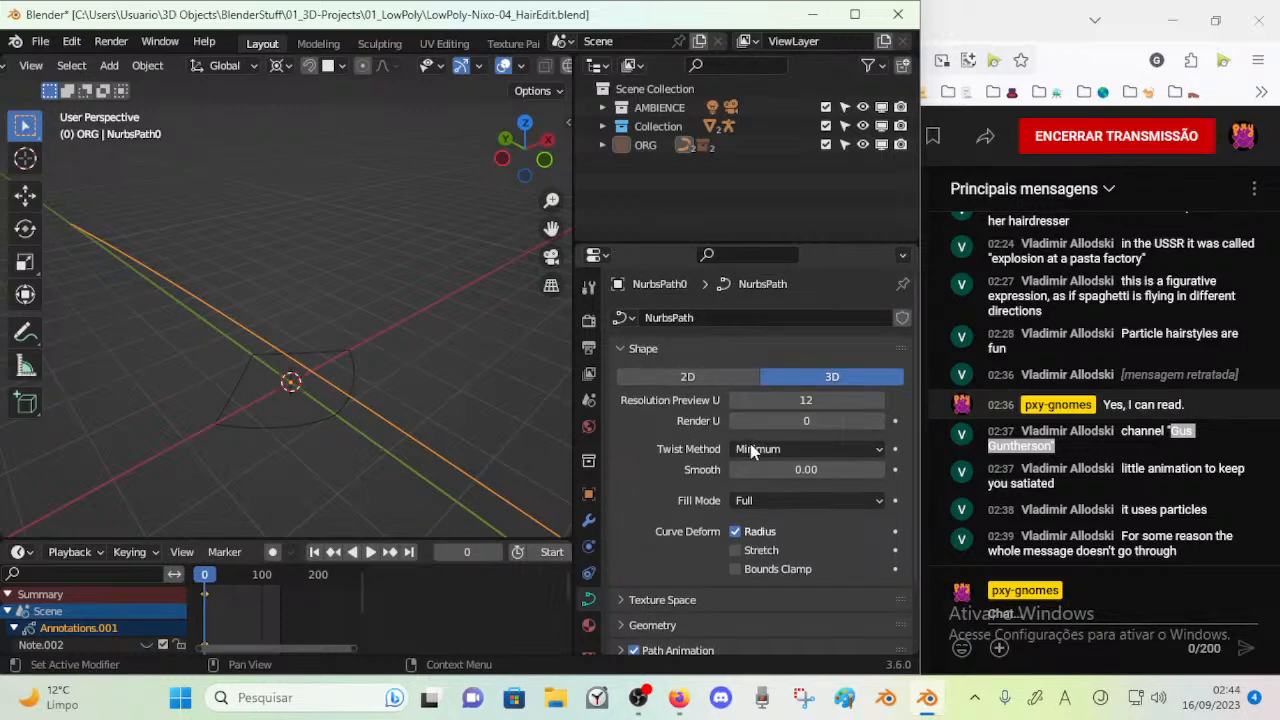
Expand the path's Geometry settings and pick NurbsCircle as its Taper Object
click(619, 348)
click(622, 373)
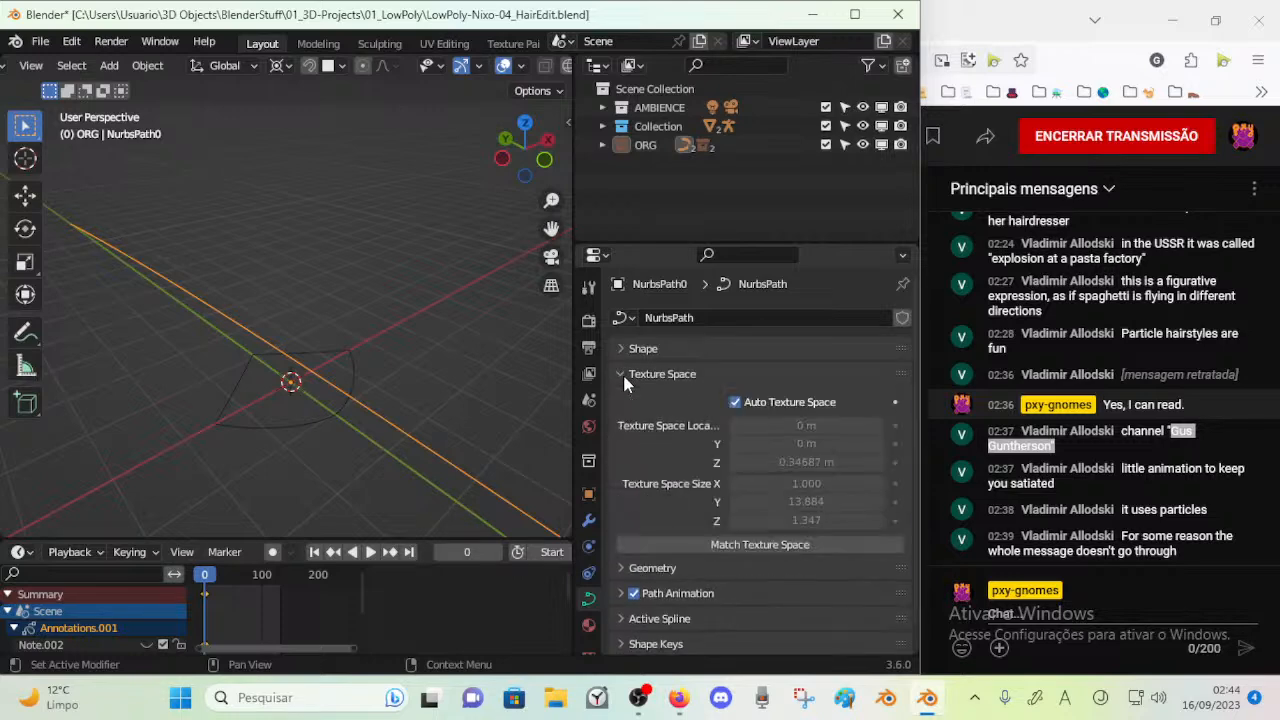
click(622, 373)
click(622, 399)
click(875, 468)
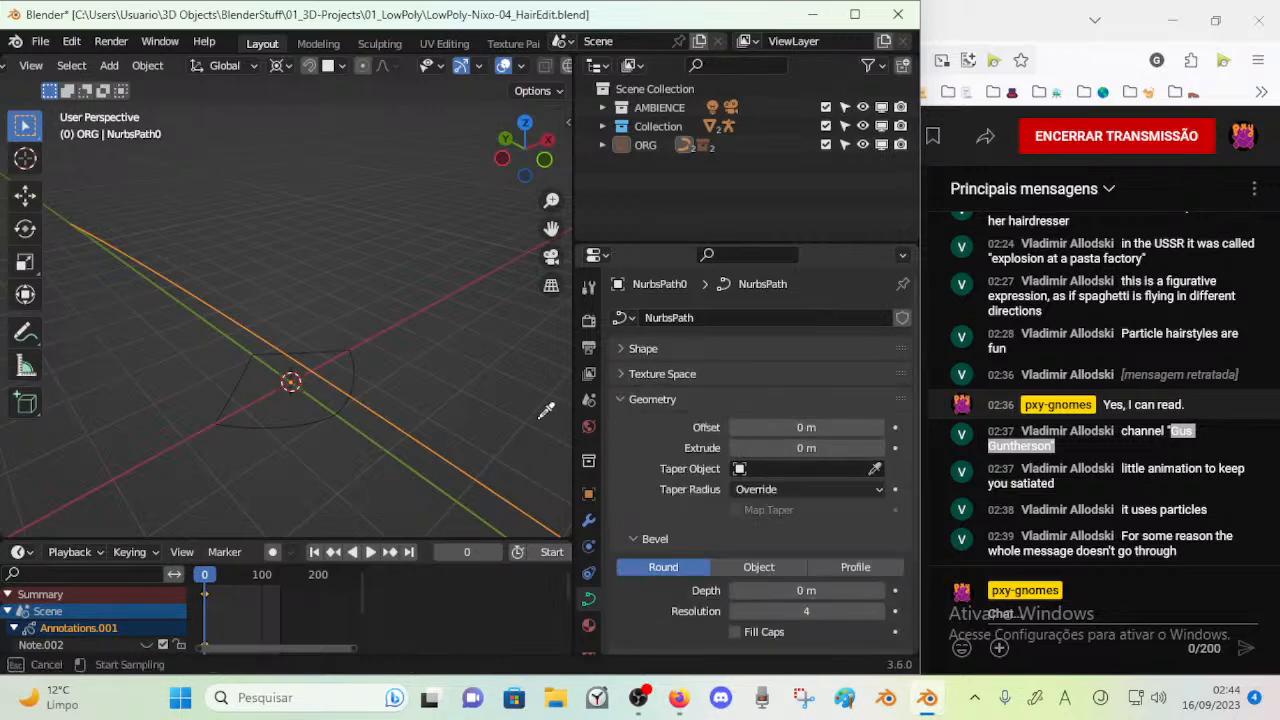
click(306, 413)
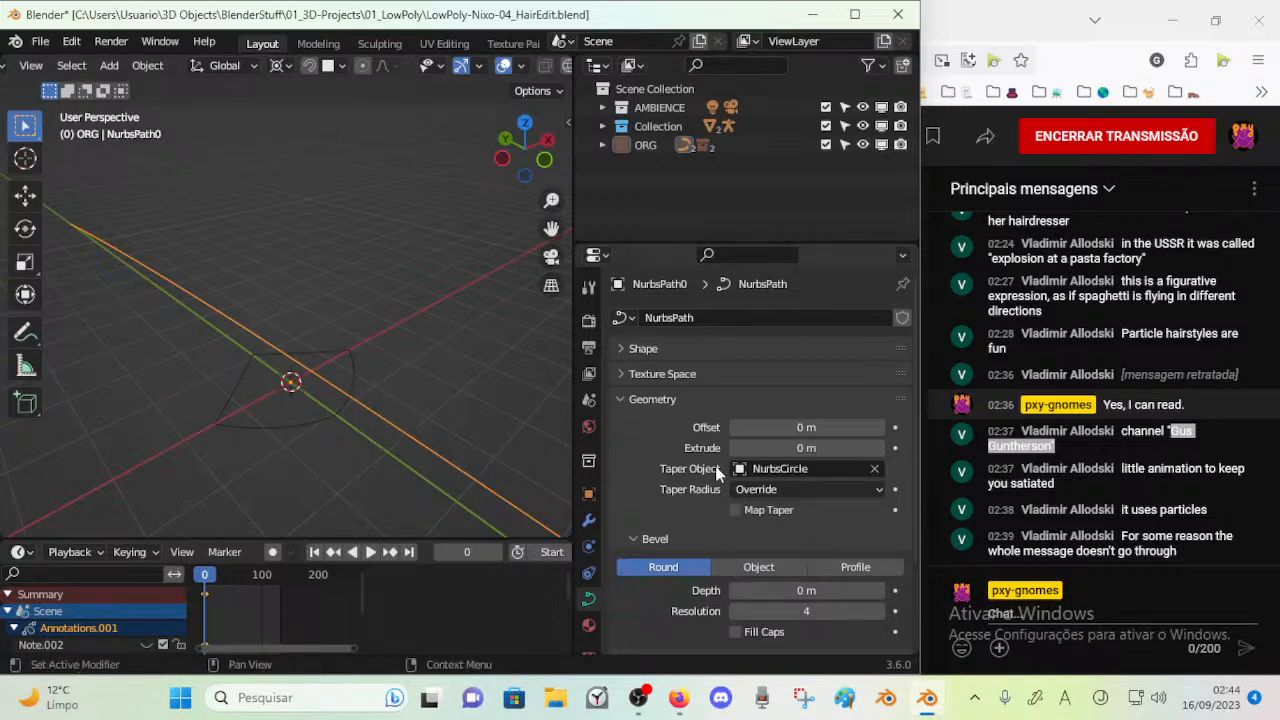
Try an Offset of 0.01 m and an Extrude of 0.08 m on the path, resetting each to 0 m
click(879, 428)
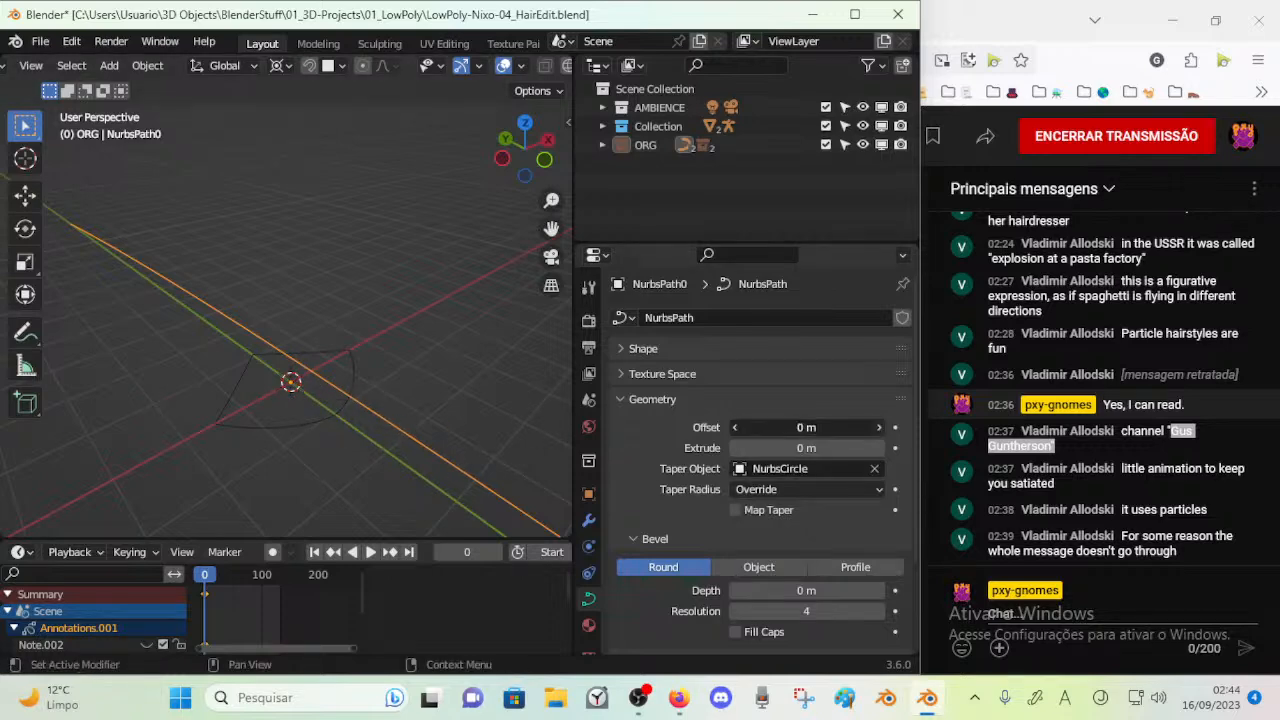
click(741, 428)
mouse_move(834, 448)
mouse_down()
mouse_move(850, 448)
mouse_move(826, 448)
mouse_up()
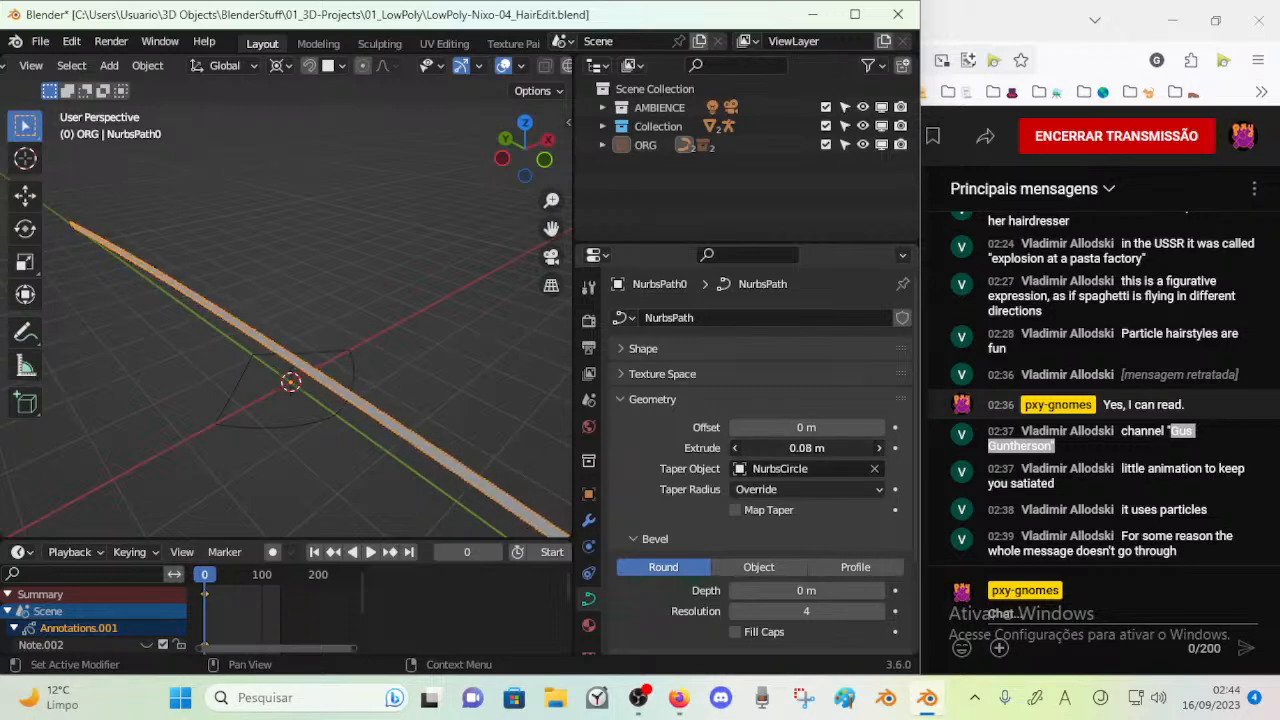
mouse_move(286, 383)
middle_down()
mouse_move(405, 297)
mouse_move(312, 322)
mouse_move(155, 328)
mouse_move(161, 369)
mouse_move(237, 393)
mouse_move(236, 382)
mouse_move(262, 386)
middle_up()
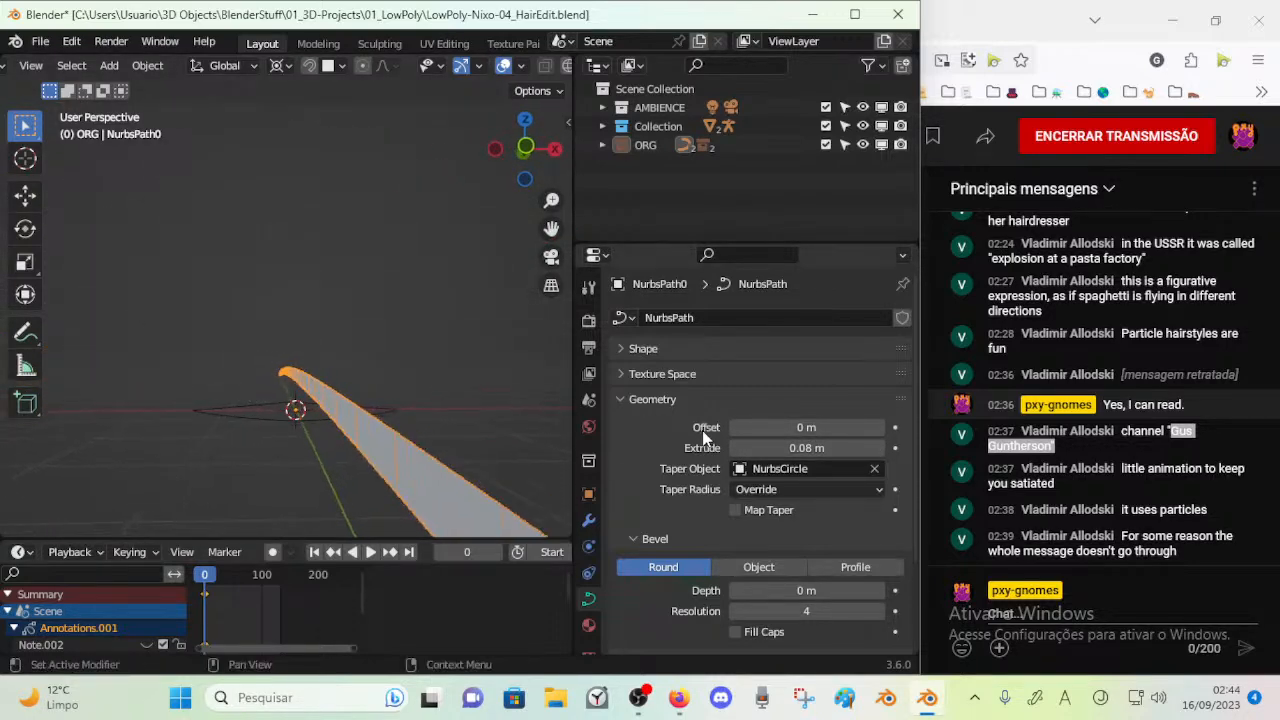
drag(768, 448, 742, 448)
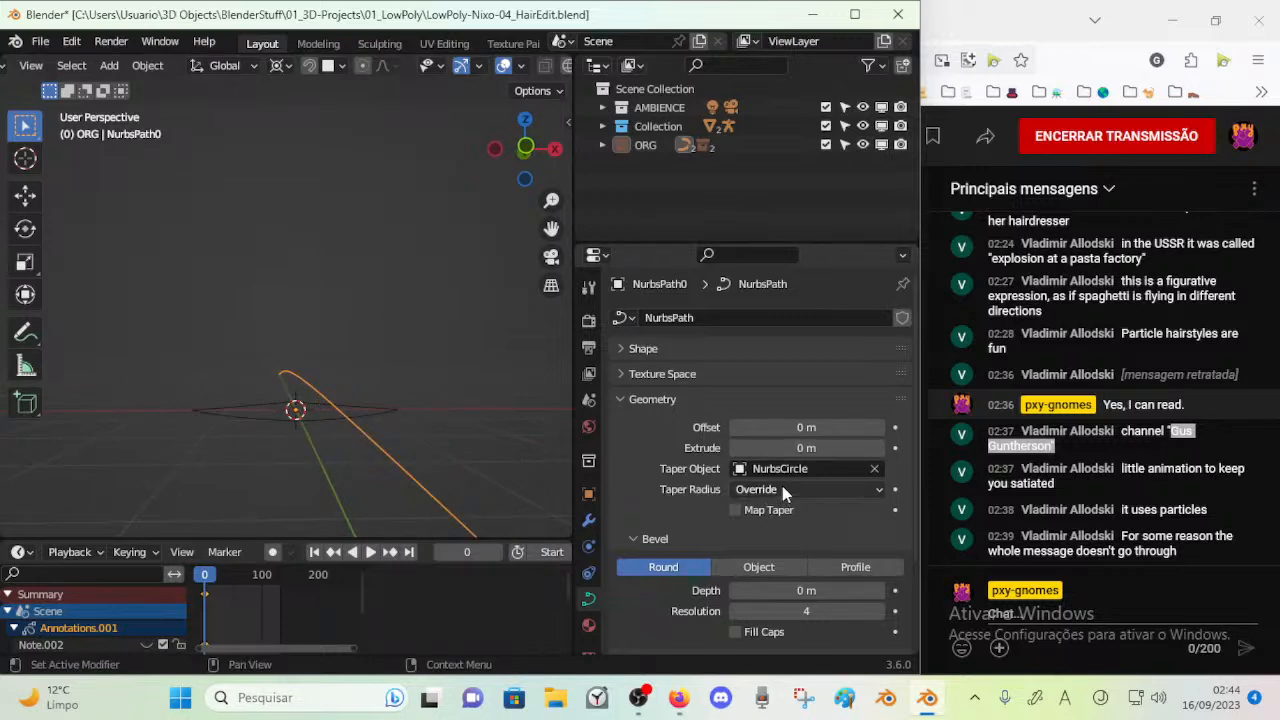
Try the other Taper Radius and Bevel modes on the path, restoring Override and Round
click(782, 490)
click(778, 526)
click(781, 489)
click(778, 506)
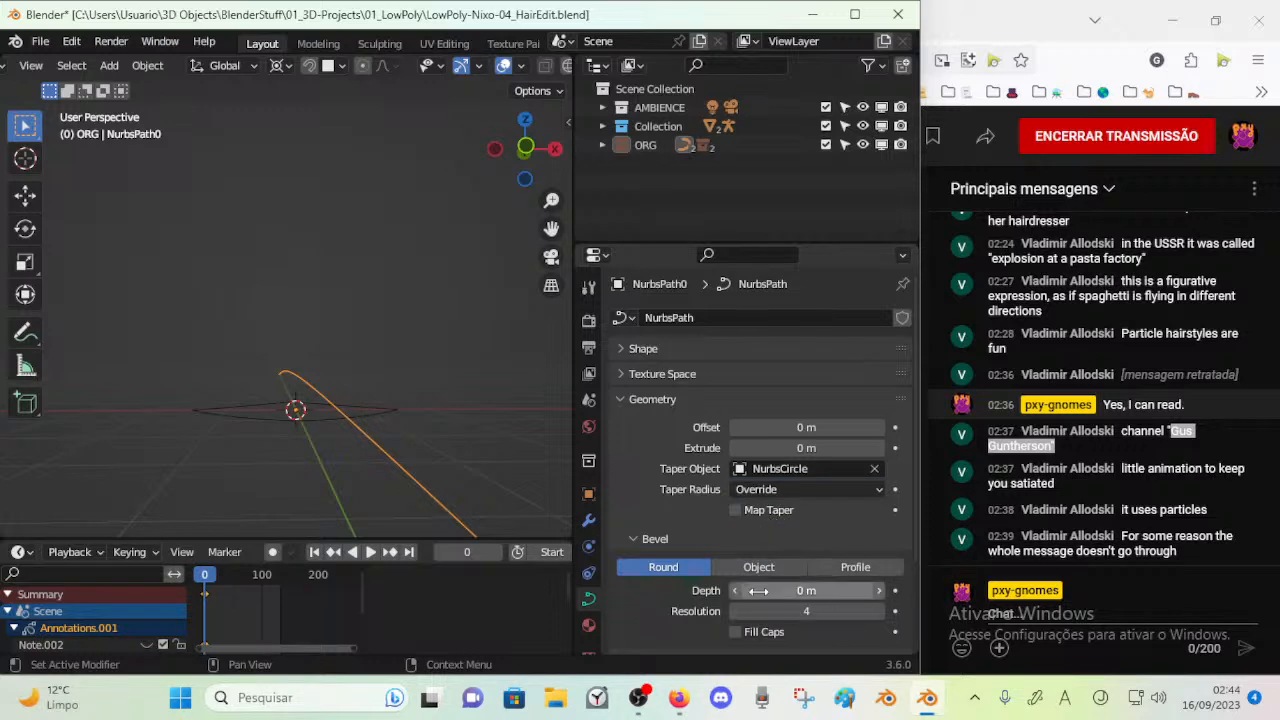
click(853, 567)
click(798, 567)
click(810, 567)
click(663, 567)
Set the path's Offset to 0.01 m and test its Extrude, returning Extrude to 0 m
middle_drag(416, 462, 509, 492)
click(878, 428)
click(878, 448)
click(878, 448)
click(878, 448)
click(878, 448)
click(878, 448)
middle_drag(372, 345, 323, 350)
drag(741, 450, 690, 450)
click(880, 450)
Switch the path's bevel to Profile and set its Depth to 0.03 m
click(886, 594)
click(874, 592)
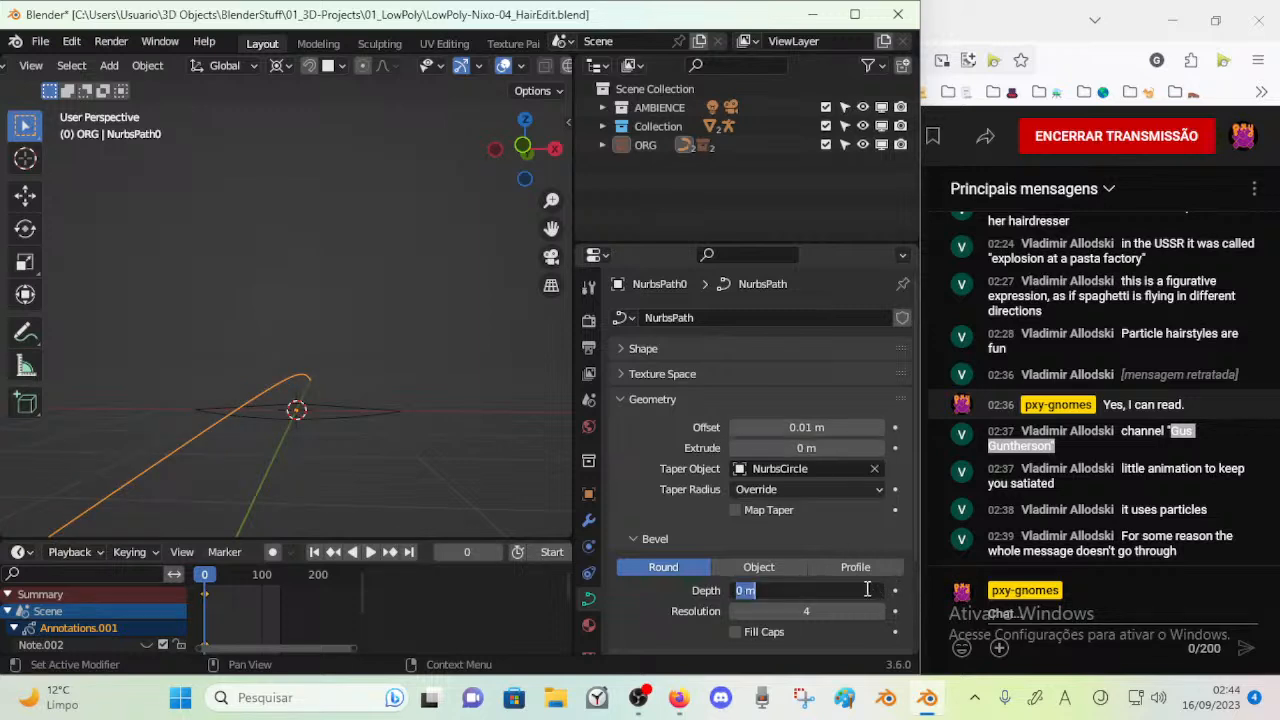
click(855, 567)
click(880, 590)
click(880, 590)
click(880, 590)
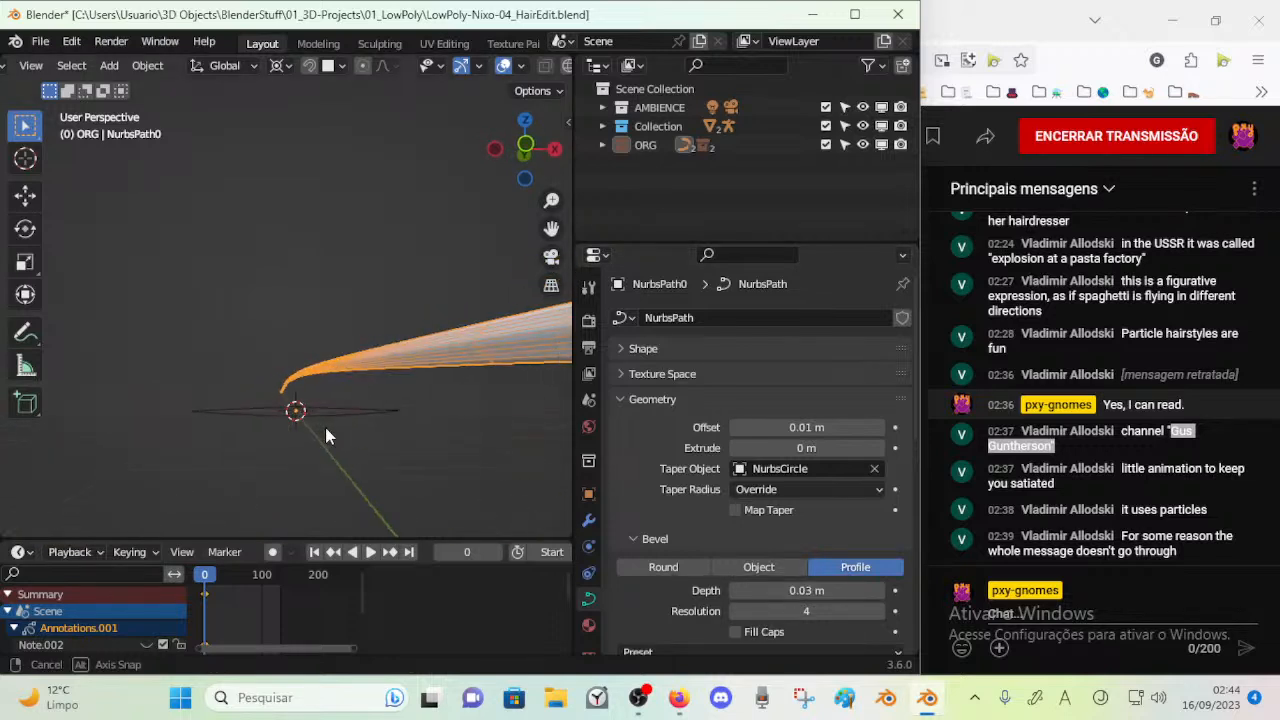
Try a negative Offset on the path, ending with Offset set to 0 m
scroll(320, 419, down, 4)
middle_drag(320, 419, 547, 472)
drag(757, 431, 729, 431)
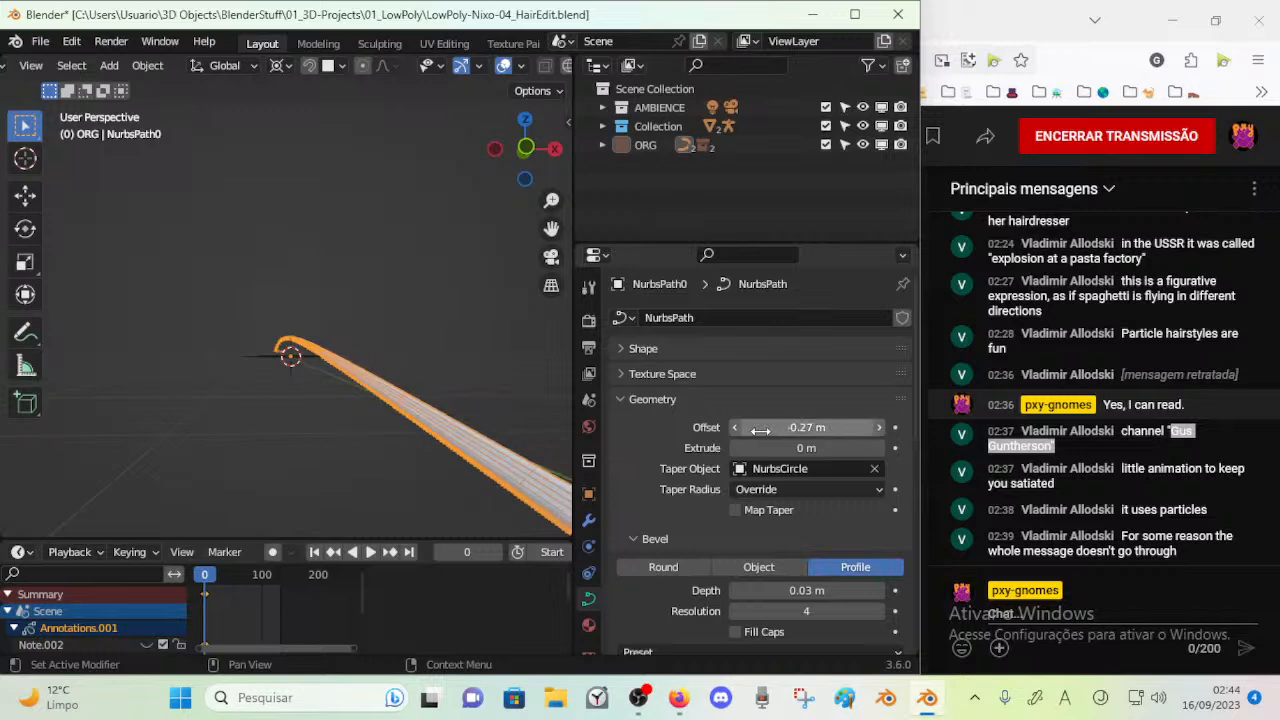
click(818, 430)
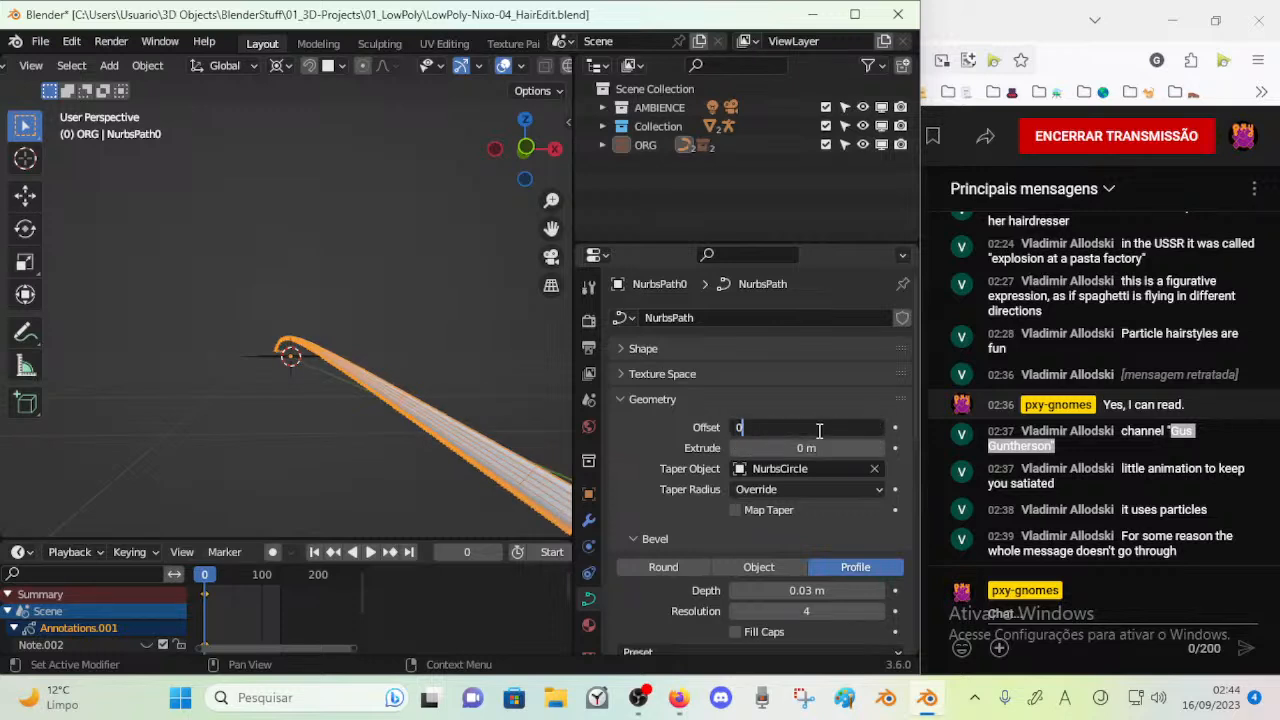
key(Return)
Set the path's bevel Depth to 0 m and its Resolution to 2
click(758, 491)
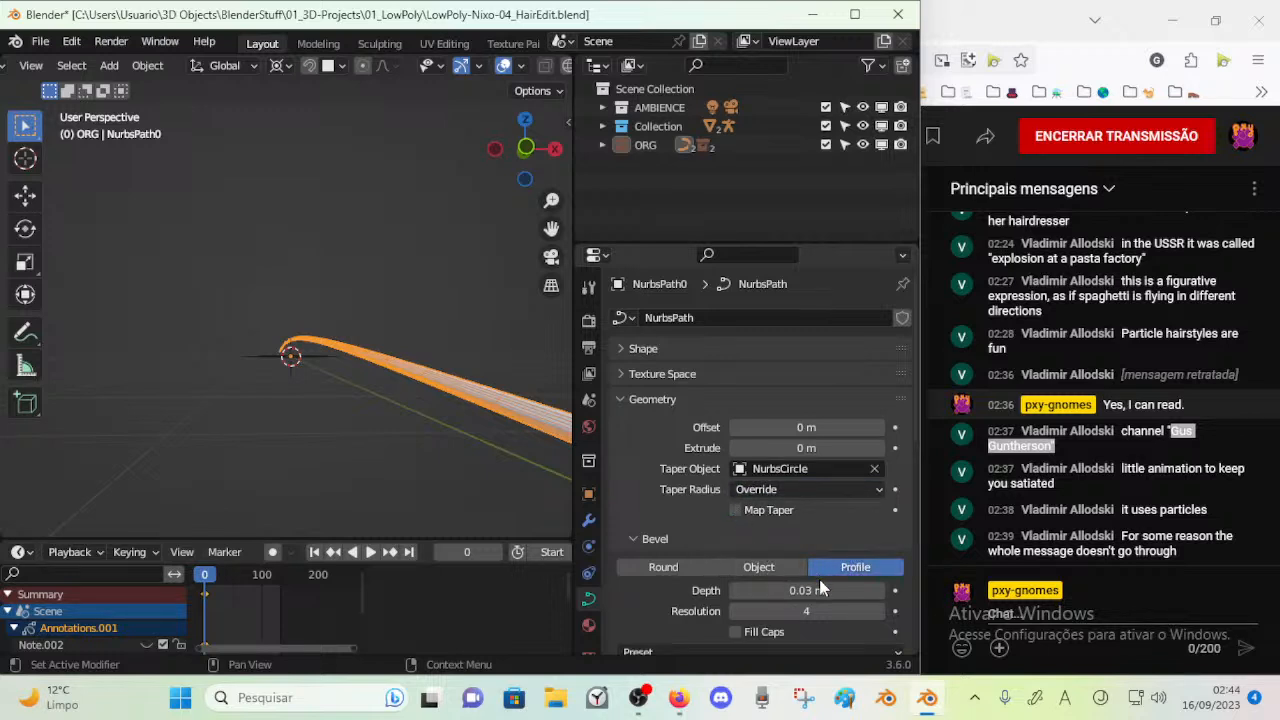
click(734, 590)
click(734, 590)
click(734, 590)
mouse_move(405, 396)
middle_down()
mouse_move(355, 391)
mouse_move(363, 377)
mouse_move(385, 384)
middle_up()
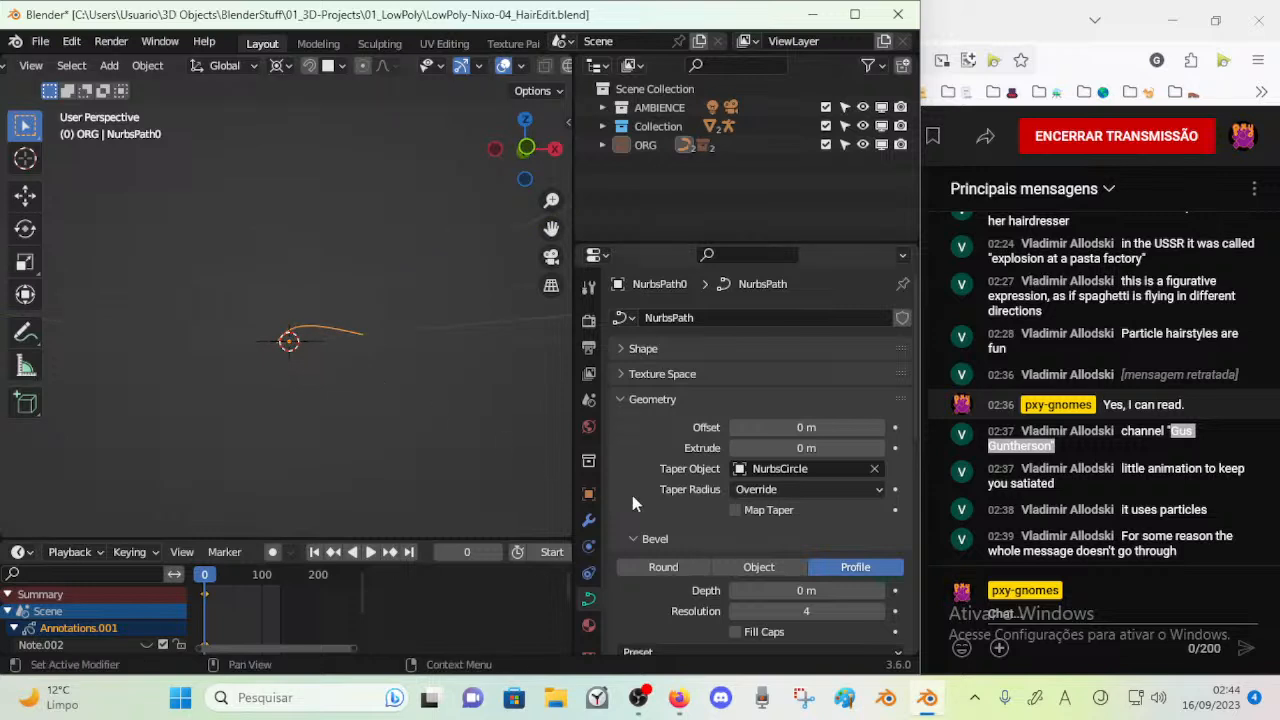
click(733, 604)
click(733, 604)
Scale the path's control points along the Y axis with proportional editing and return to Object Mode
middle_drag(520, 440, 350, 385)
key(Tab)
key(s)
key(y)
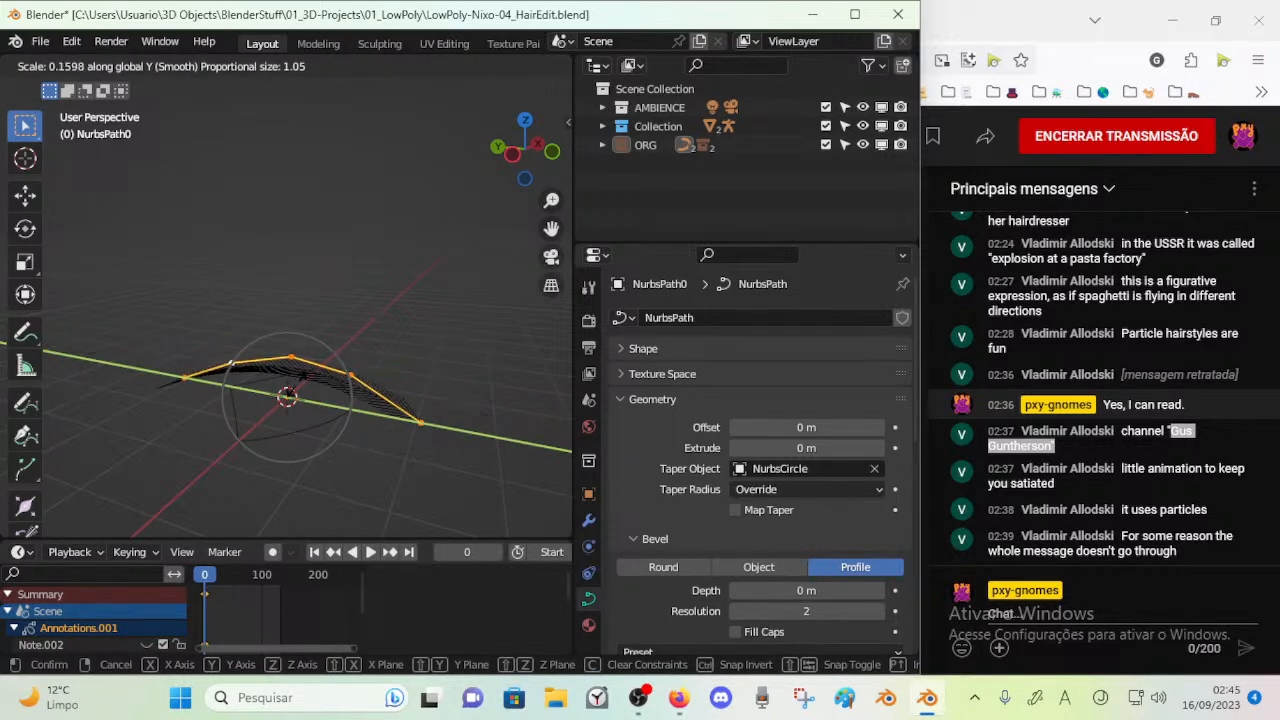
click(290, 381)
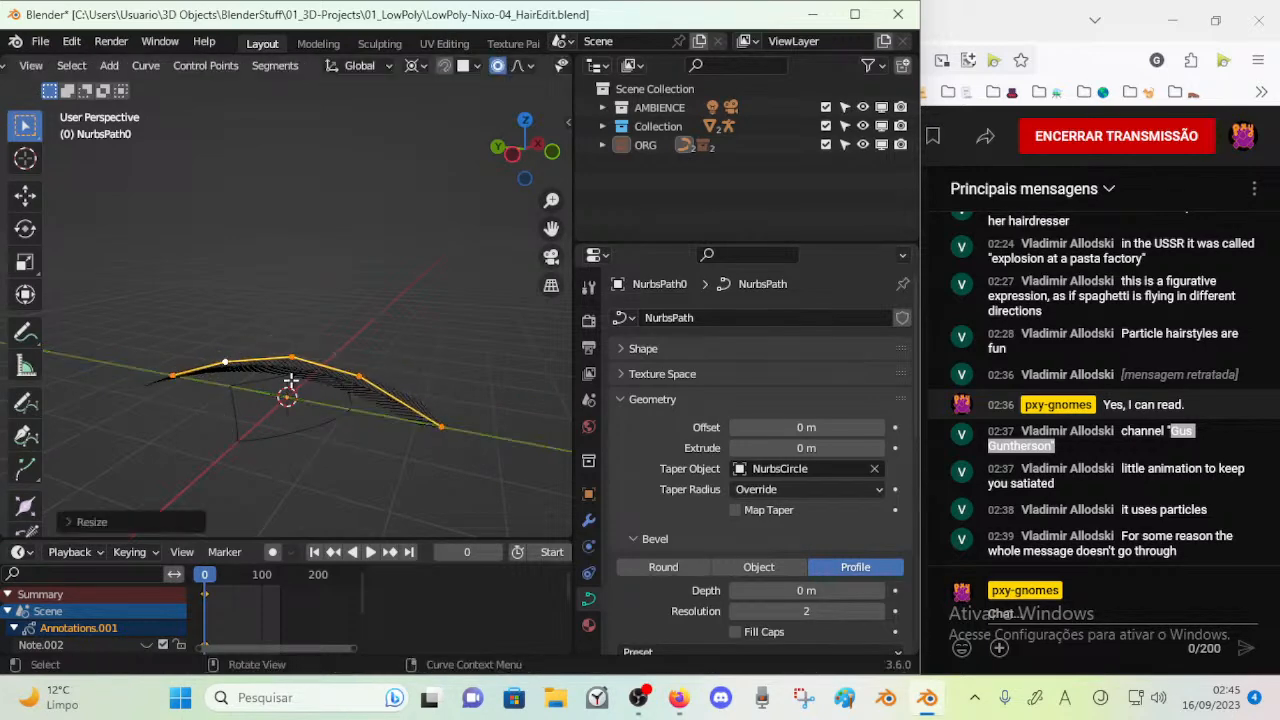
key(Tab)
mouse_move(357, 414)
middle_down()
mouse_move(334, 427)
mouse_move(350, 415)
middle_up()
click(345, 418)
click(358, 396)
key(Tab)
key(Tab)
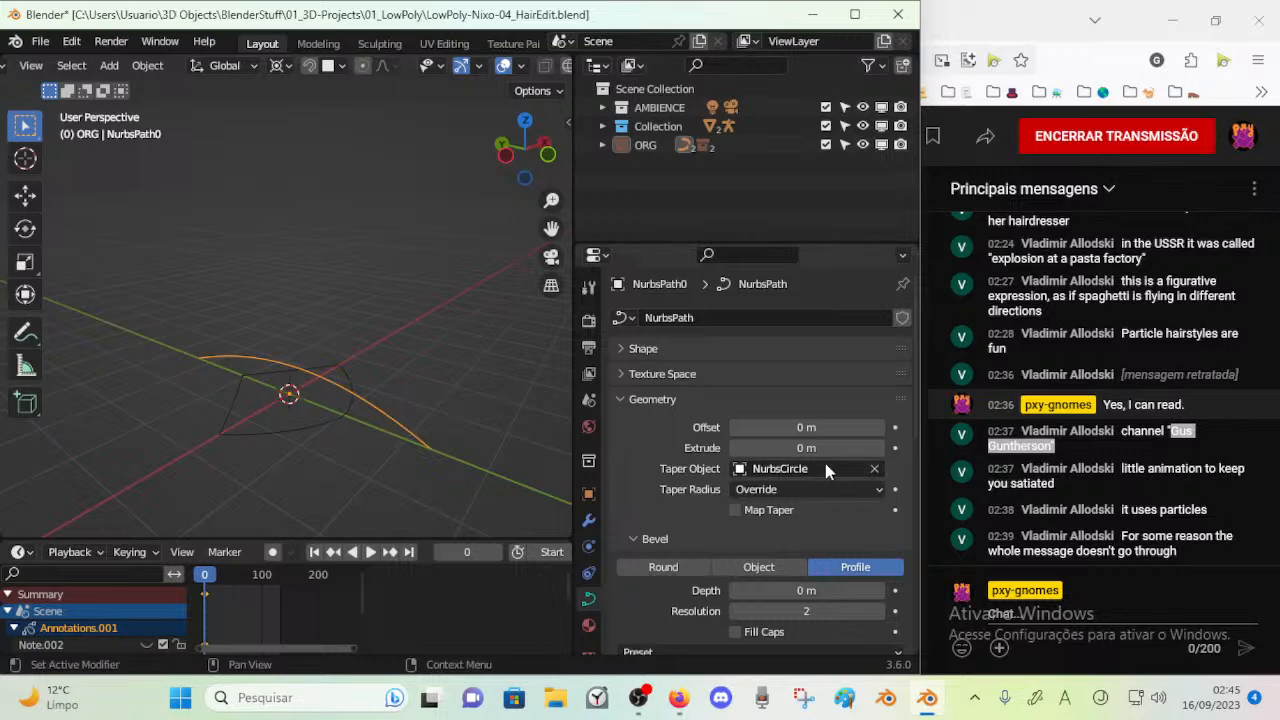
Raise the path's bevel Depth to 0.06 m, inspect the strand, and increase it to 0.09 m
click(879, 591)
click(879, 591)
click(879, 591)
click(879, 591)
click(879, 591)
click(879, 591)
scroll(462, 413, up, 2)
mouse_move(428, 418)
middle_down()
mouse_move(365, 335)
mouse_move(347, 384)
mouse_move(298, 331)
mouse_move(415, 398)
middle_up()
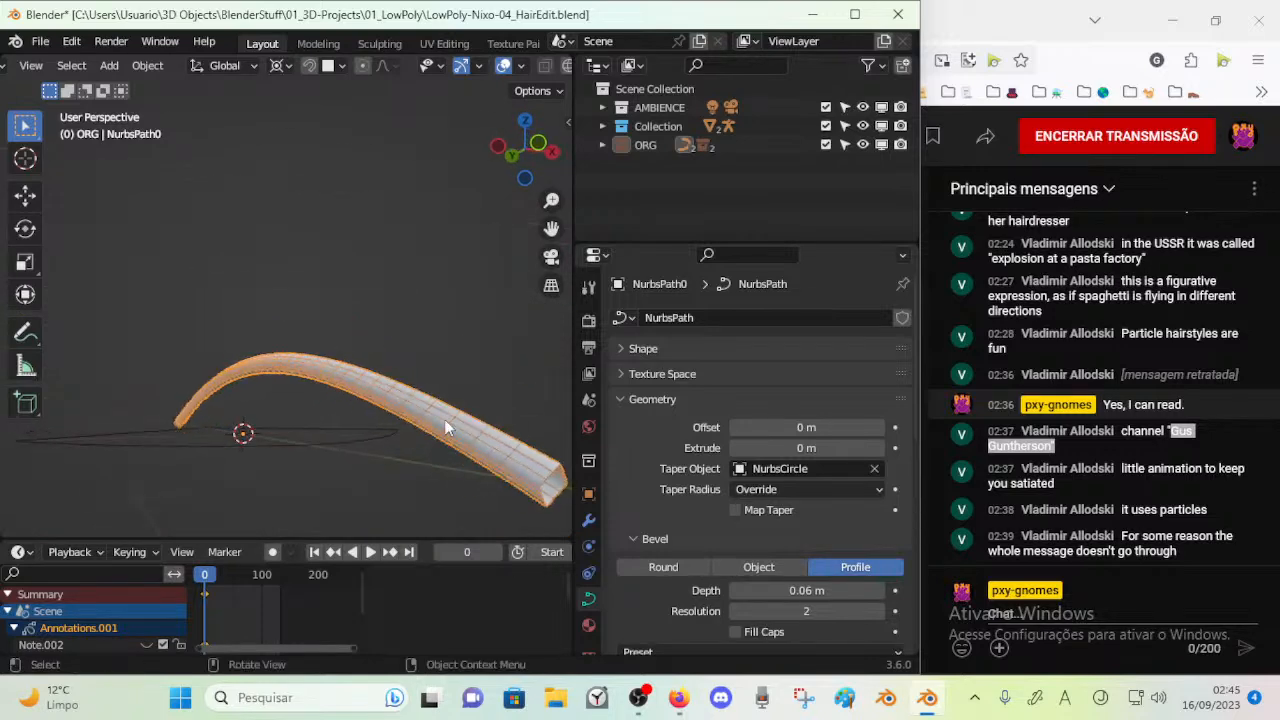
middle_drag(500, 443, 392, 366)
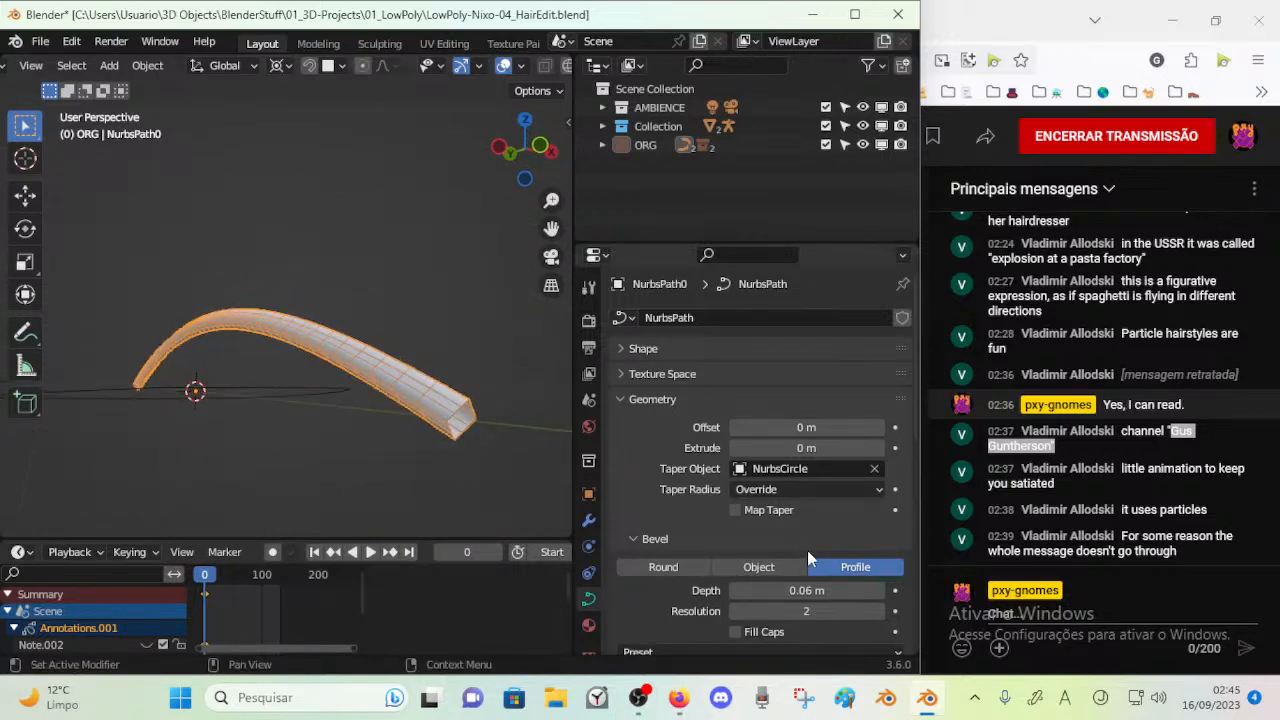
click(879, 590)
click(879, 590)
click(879, 590)
middle_drag(480, 430, 408, 393)
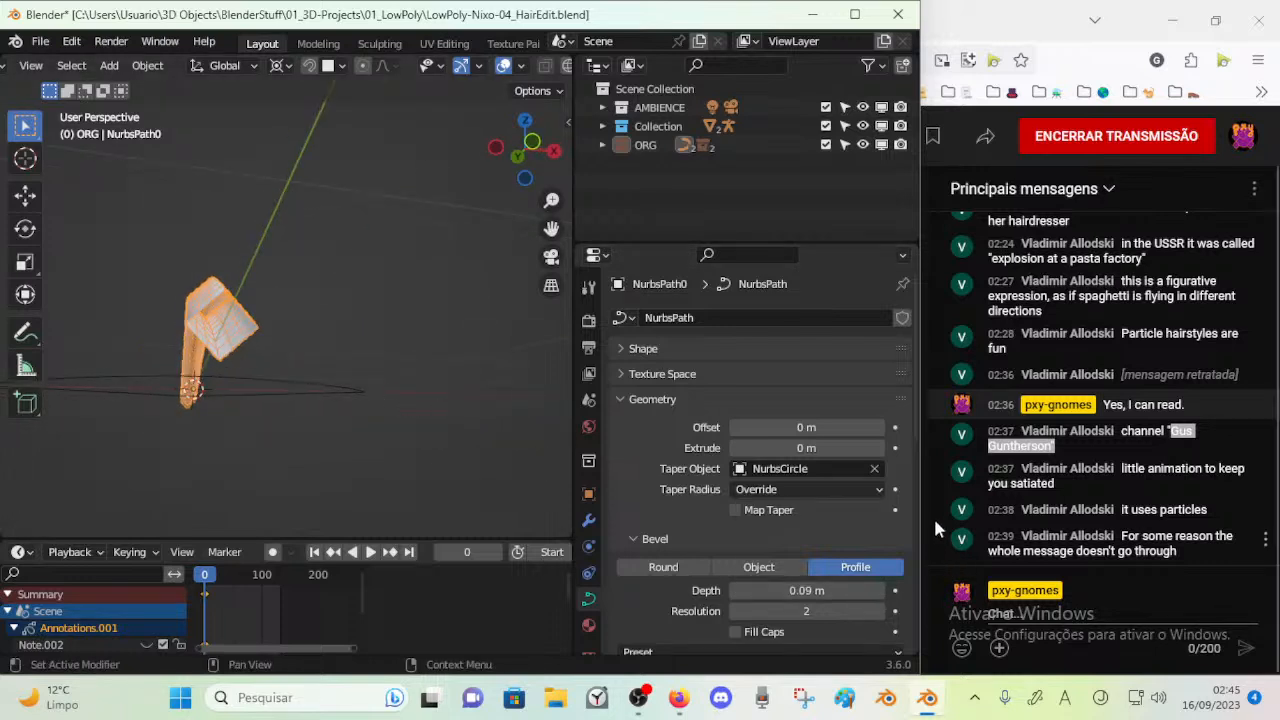
Set the path's bevel Resolution to 5 and enable Fill Caps
click(879, 611)
click(879, 611)
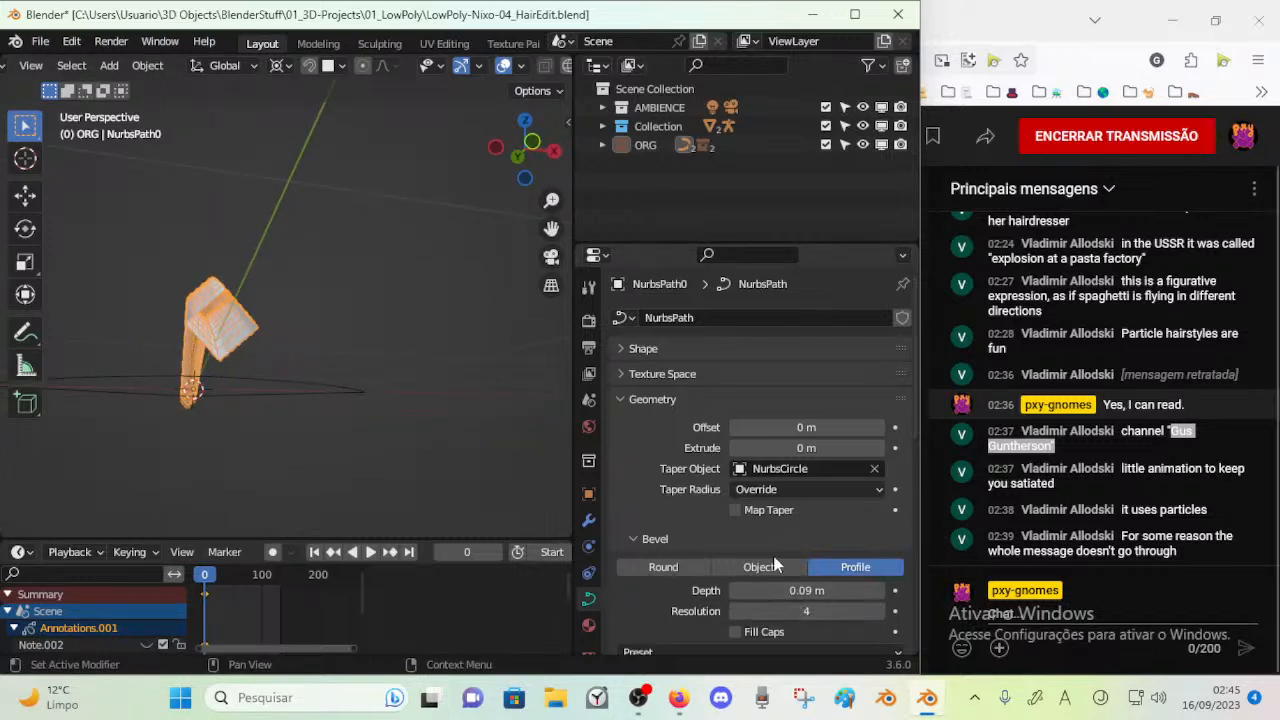
click(733, 611)
click(733, 611)
click(735, 631)
middle_drag(448, 421, 290, 310)
click(879, 611)
click(879, 611)
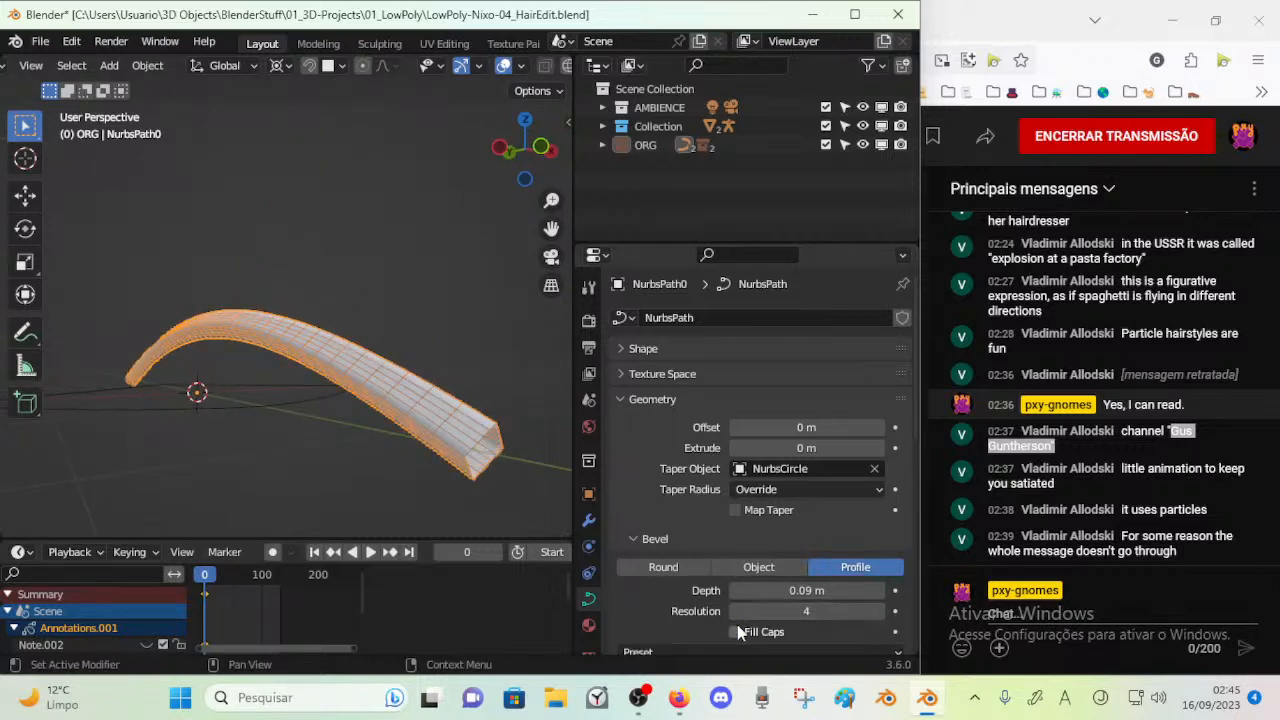
click(879, 611)
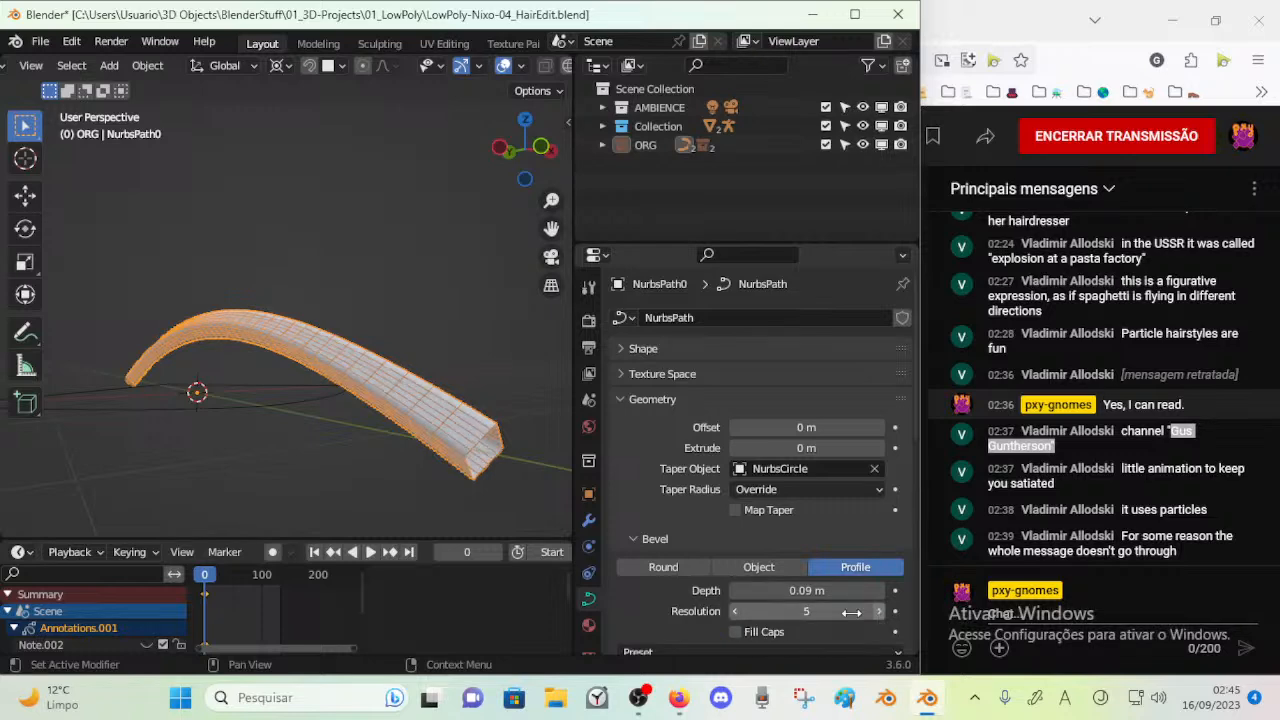
Compare the Object and Round bevel modes on the path and return to Profile
scroll(764, 566, down, 1)
click(767, 530)
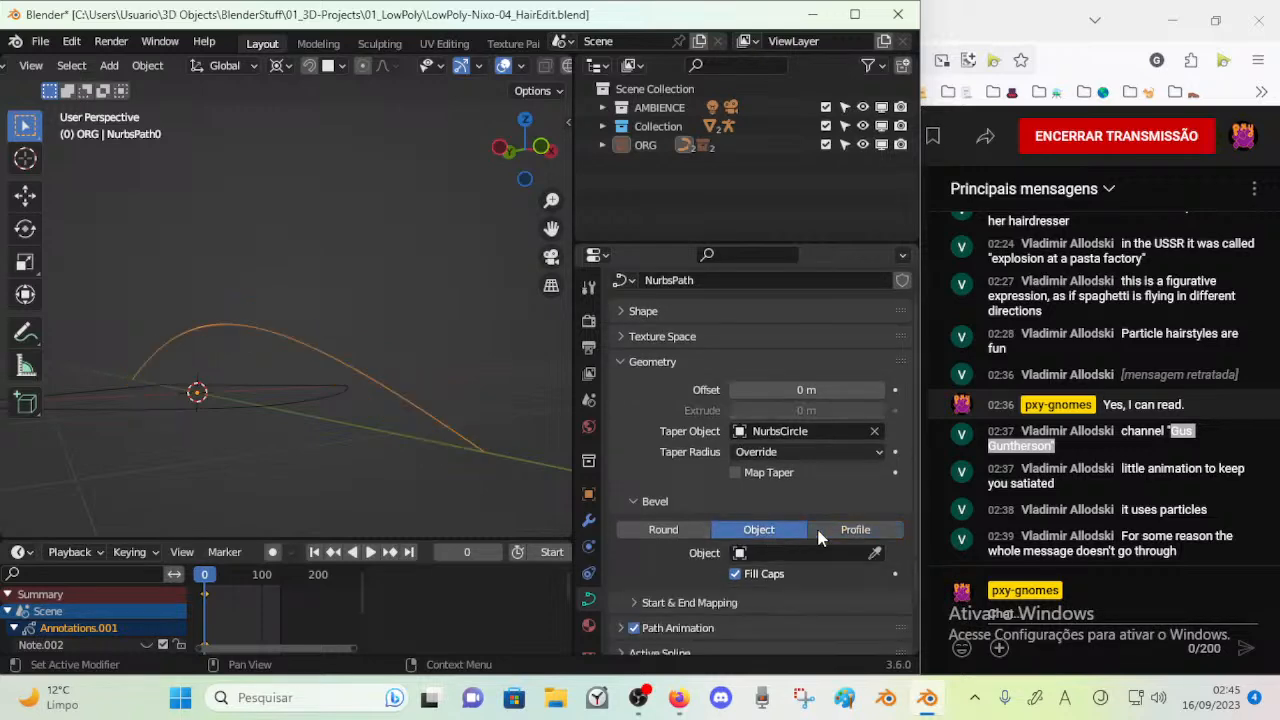
click(815, 530)
click(697, 530)
middle_drag(380, 415, 565, 450)
click(838, 529)
middle_drag(280, 368, 517, 414)
Look through the bevel profile settings and reduce the path's bevel Depth to 0.05 m
scroll(717, 527, down, 5)
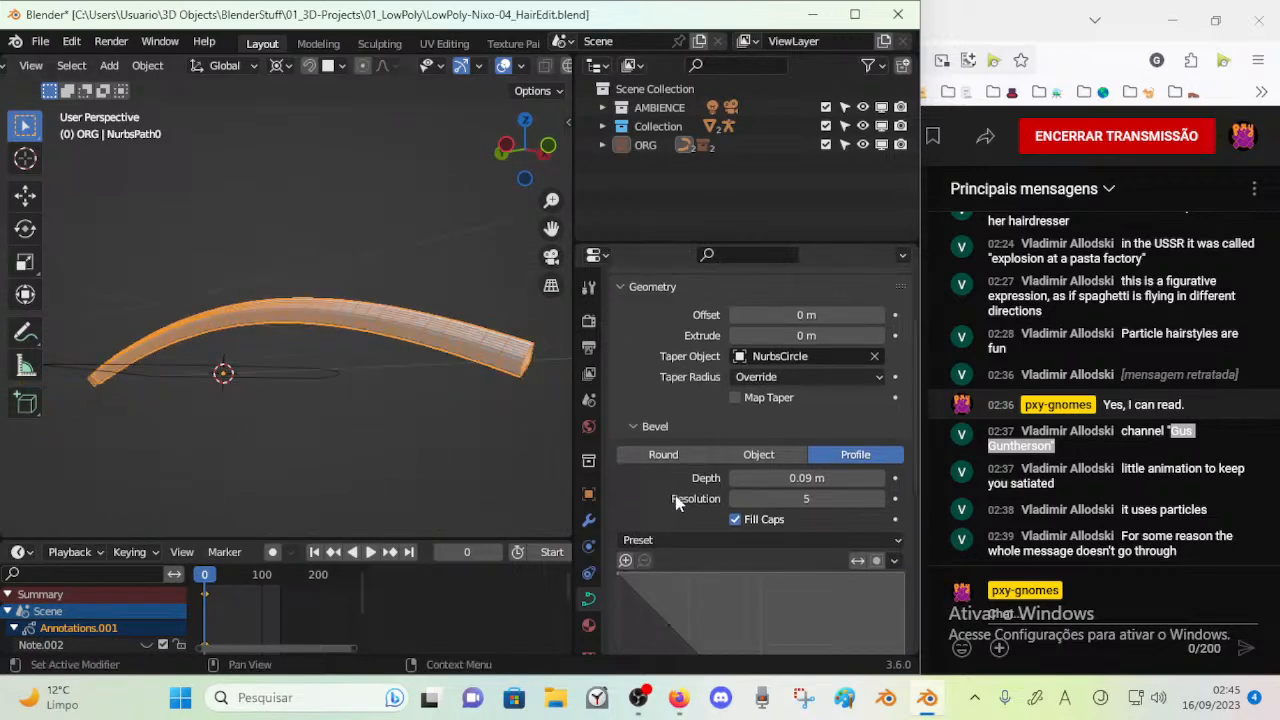
scroll(717, 516, down, 6)
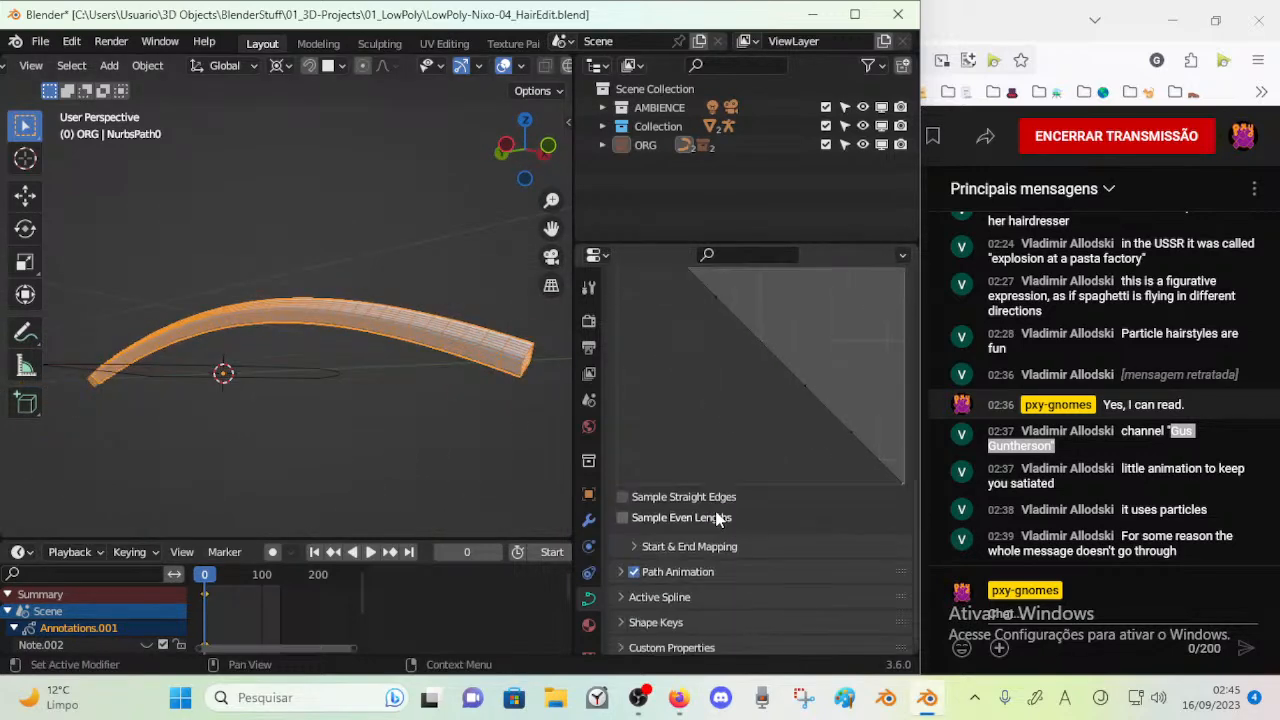
scroll(725, 468, up, 8)
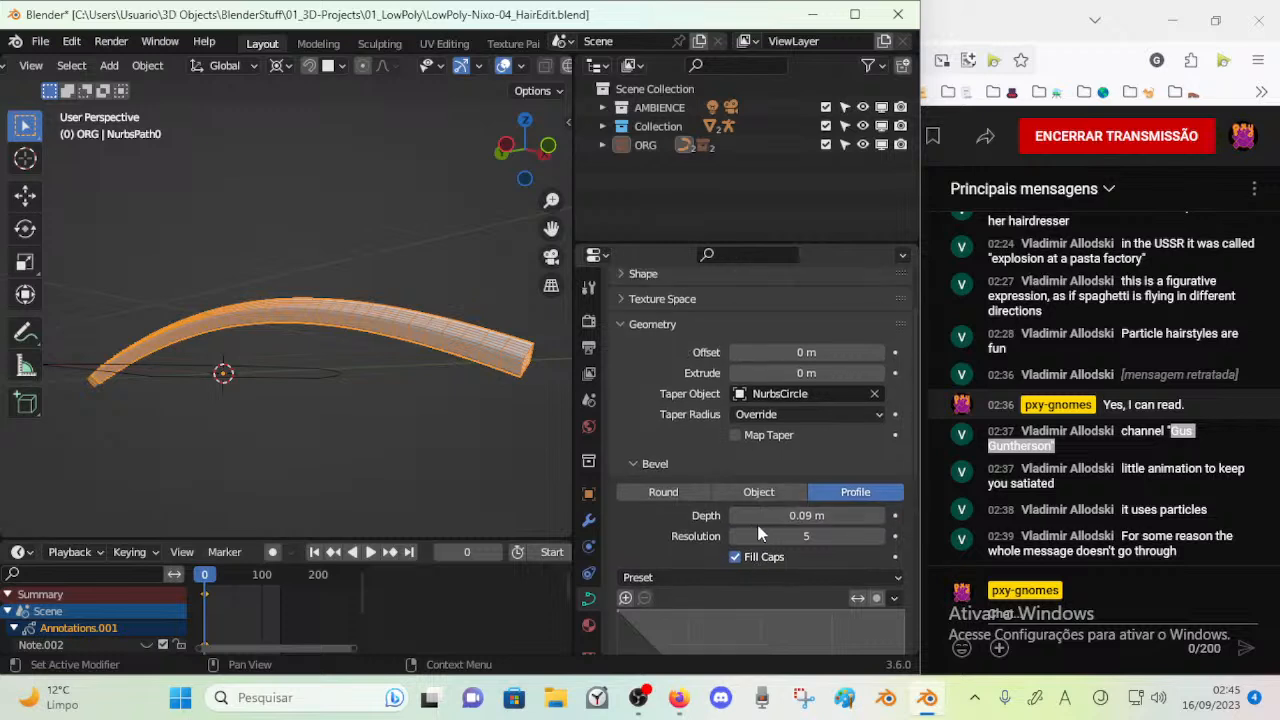
click(734, 516)
click(734, 516)
click(734, 516)
click(734, 516)
middle_drag(480, 400, 345, 322)
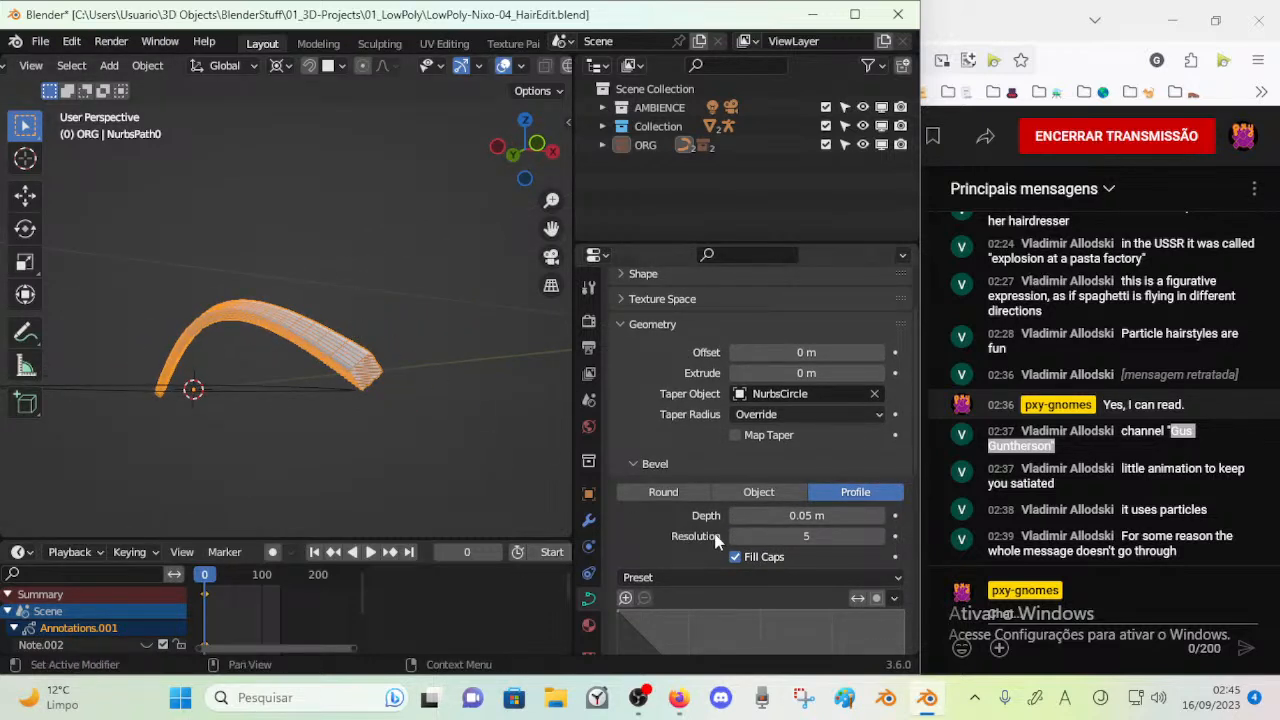
Change the path's Taper Radius mode to Multiply
click(769, 416)
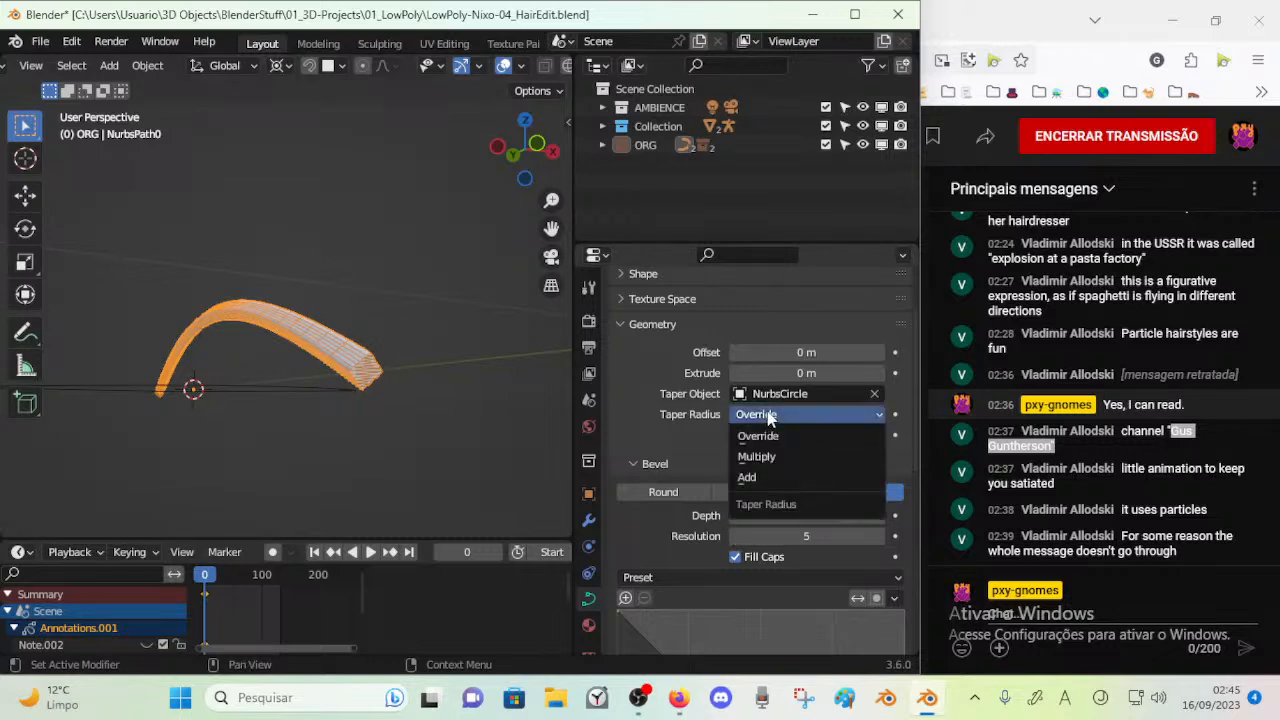
click(766, 456)
click(771, 416)
click(768, 456)
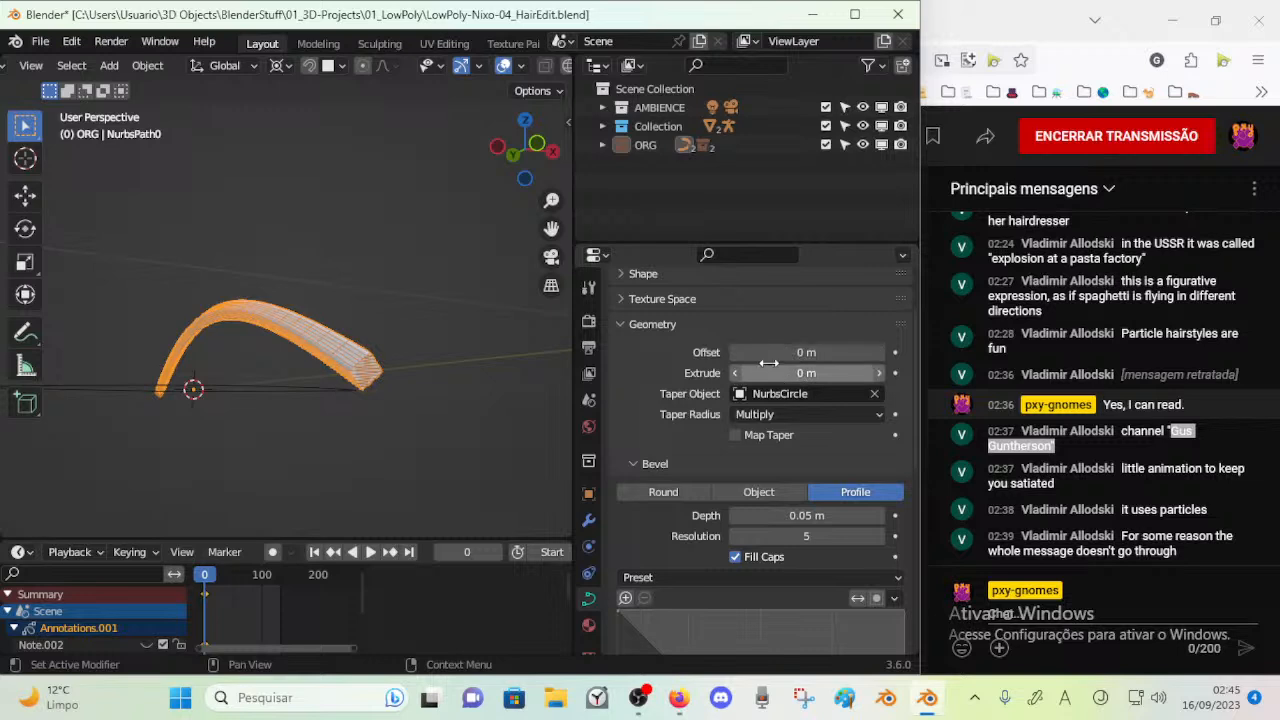
Flatten the path by switching its Shape to 2D and back to 3D
scroll(720, 360, up, 2)
click(664, 349)
click(663, 348)
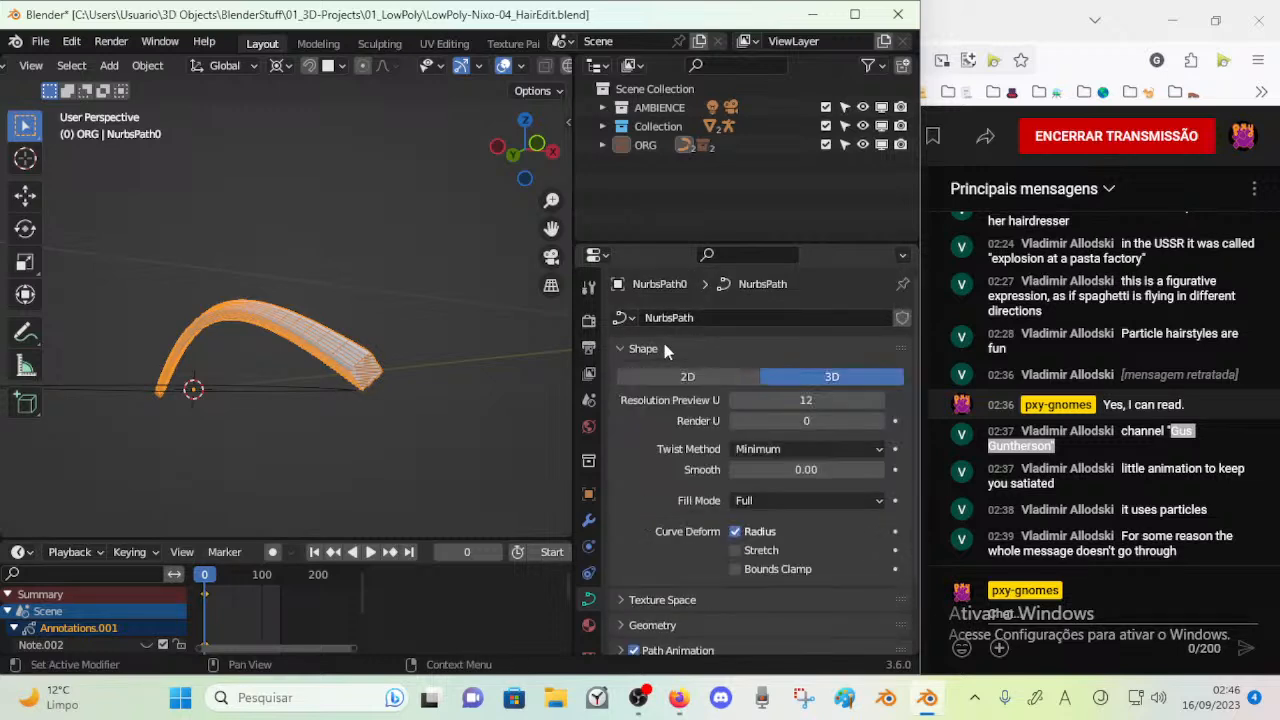
click(700, 377)
click(766, 379)
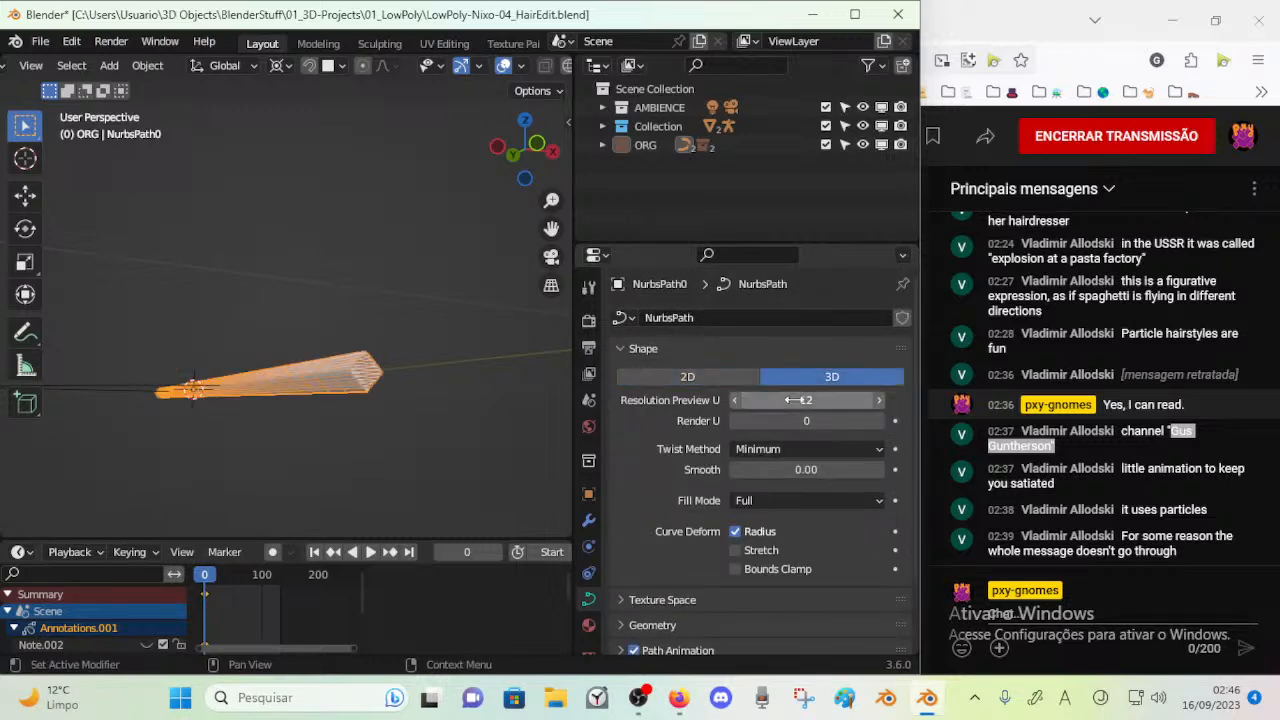
Set the path's Render U resolution to 2 and Resolution Preview U to 7
click(879, 421)
drag(798, 469, 830, 469)
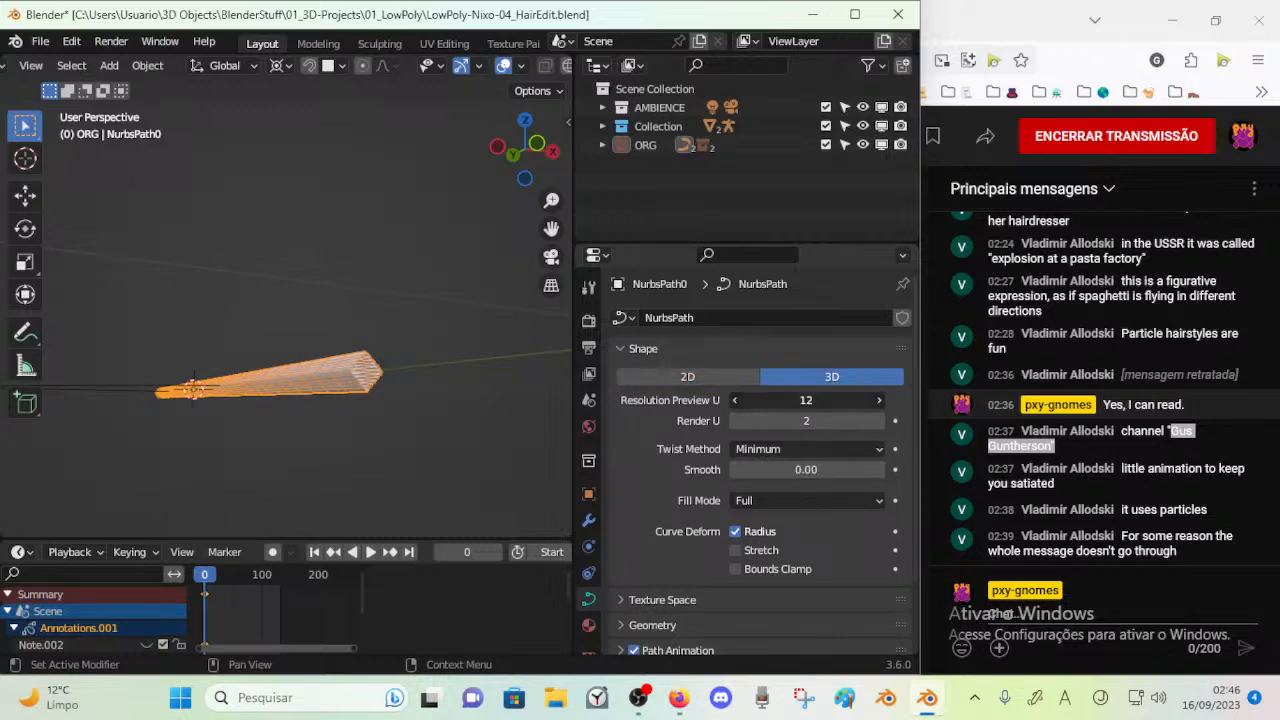
click(879, 400)
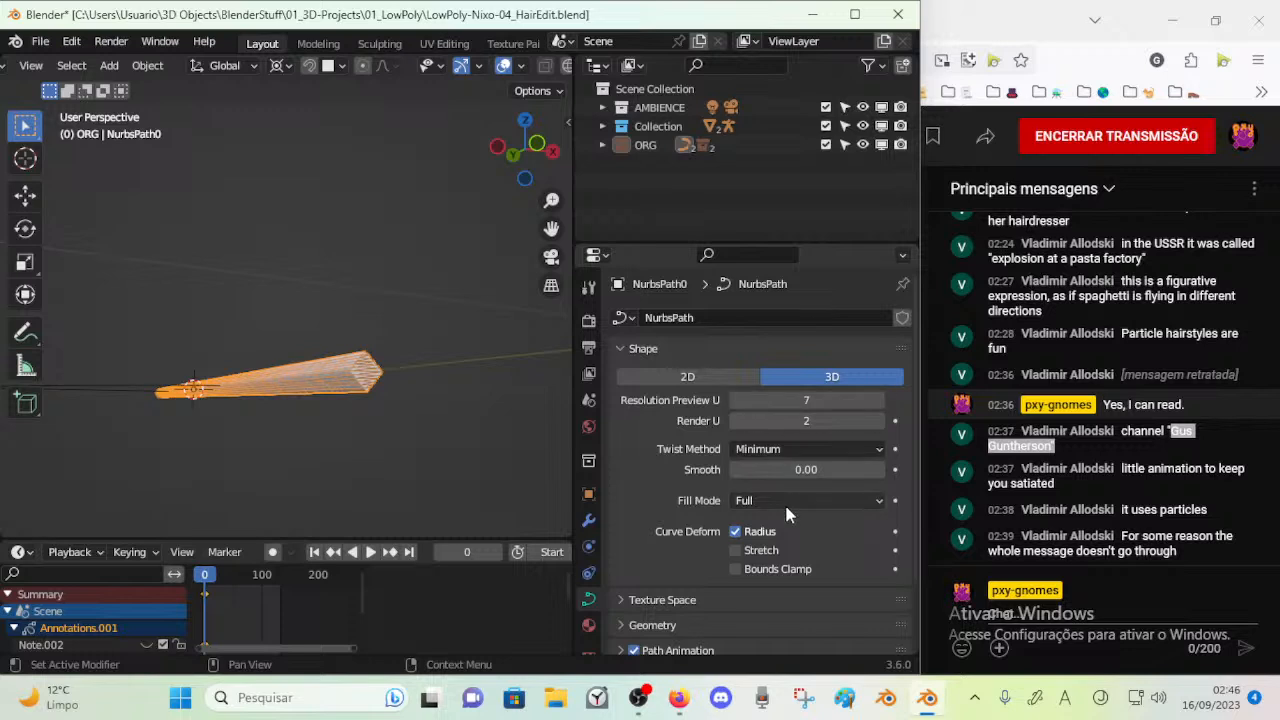
Set the path's Fill Mode to Front and inspect the strand from several angles
click(784, 499)
click(784, 566)
middle_drag(555, 455, 426, 430)
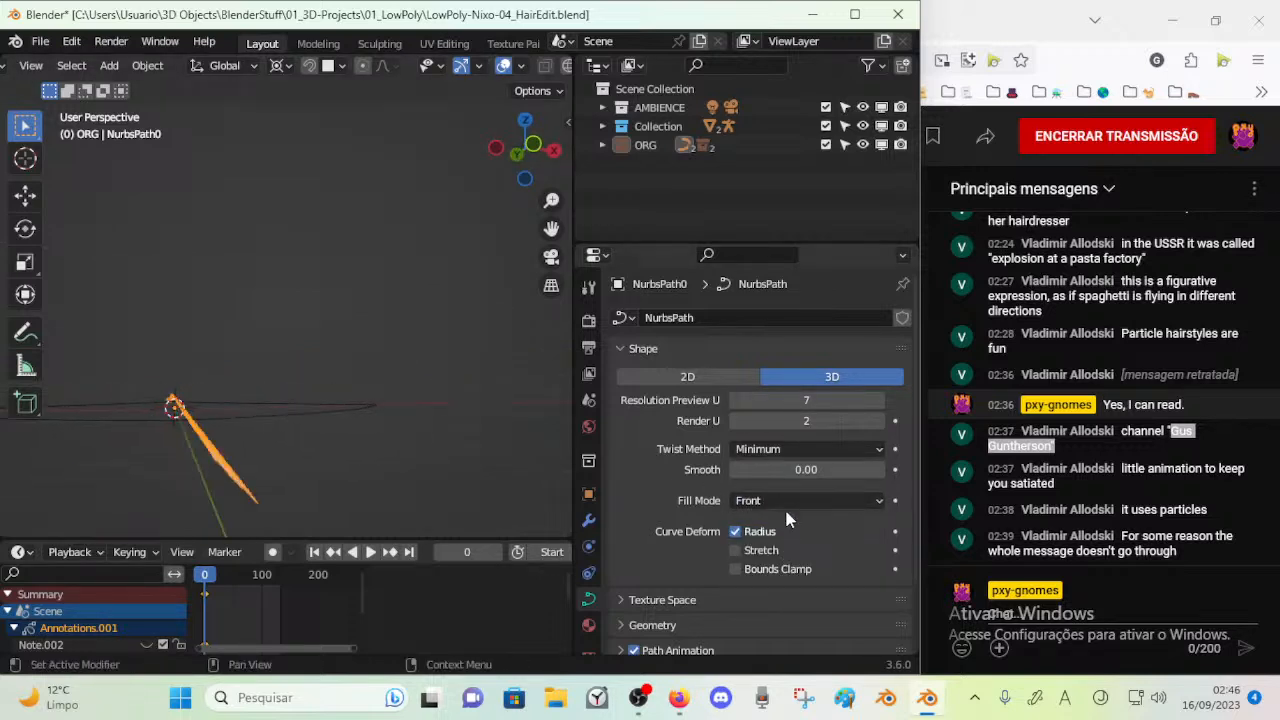
middle_drag(547, 432, 306, 385)
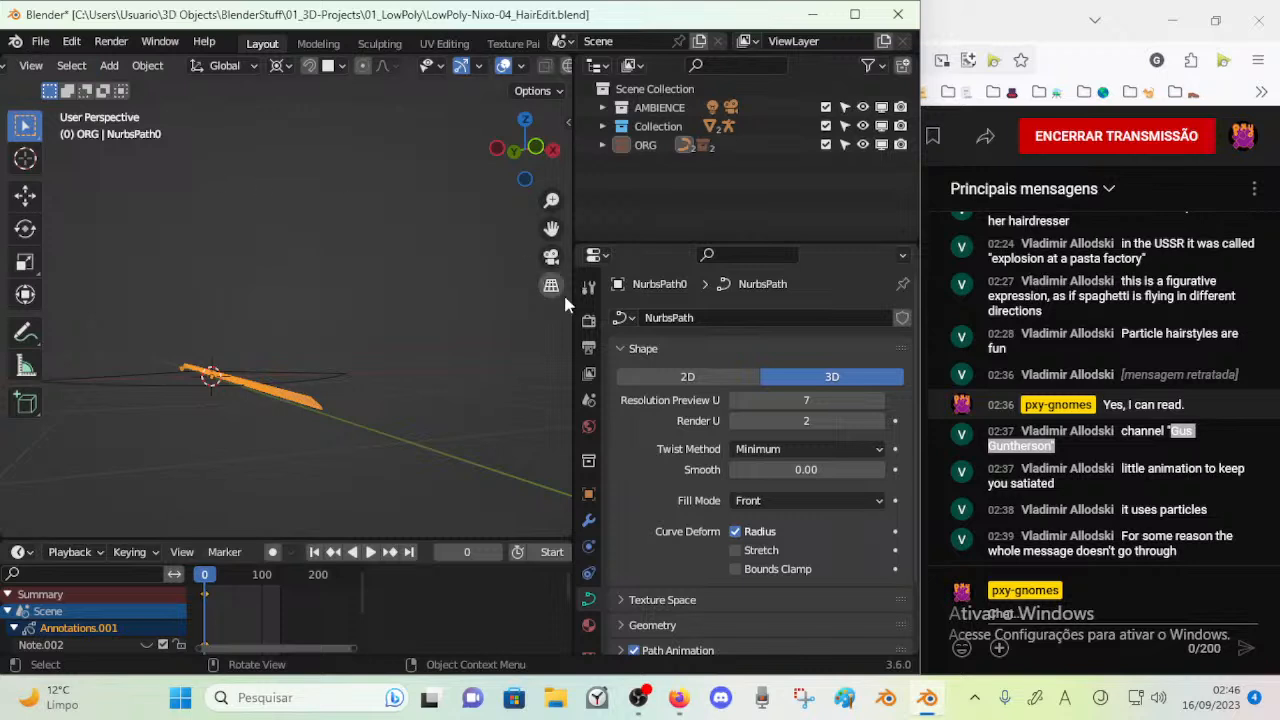
Widen the 3D viewport, hide its toolbar, and bring the start of its header into view
drag(572, 333, 599, 333)
middle_drag(283, 226, 196, 225)
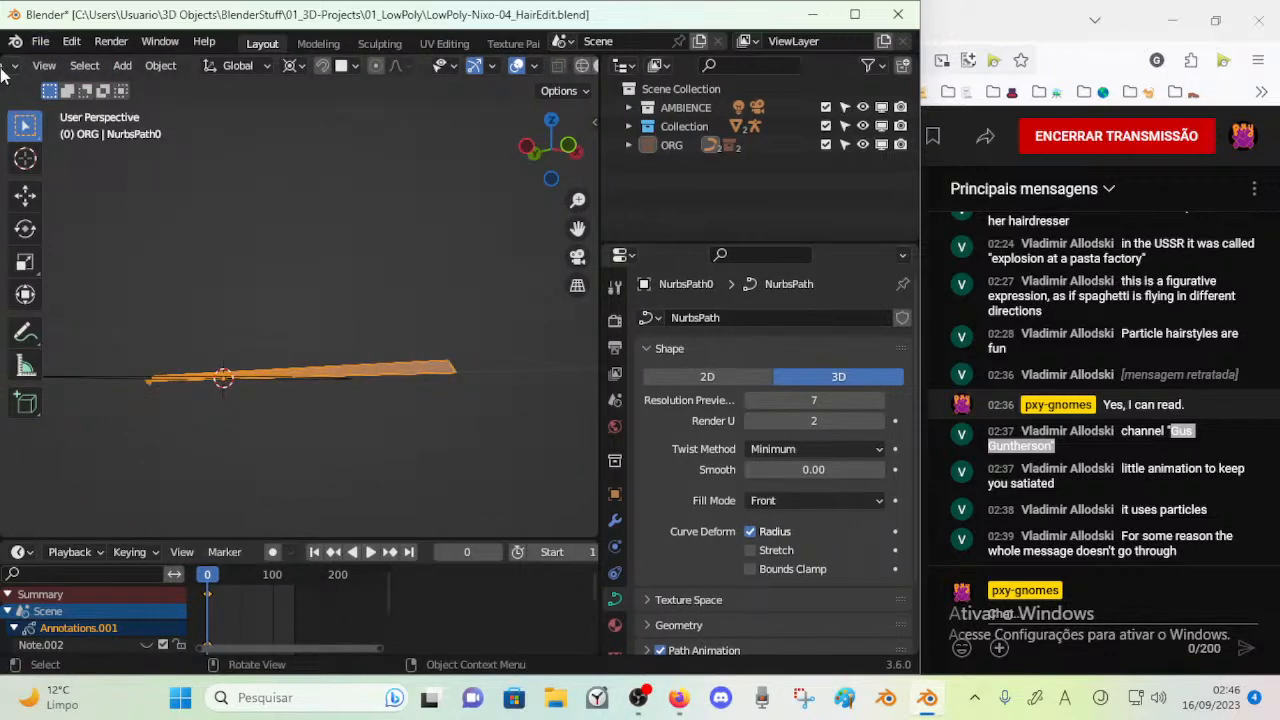
key(t)
scroll(47, 67, left, 4)
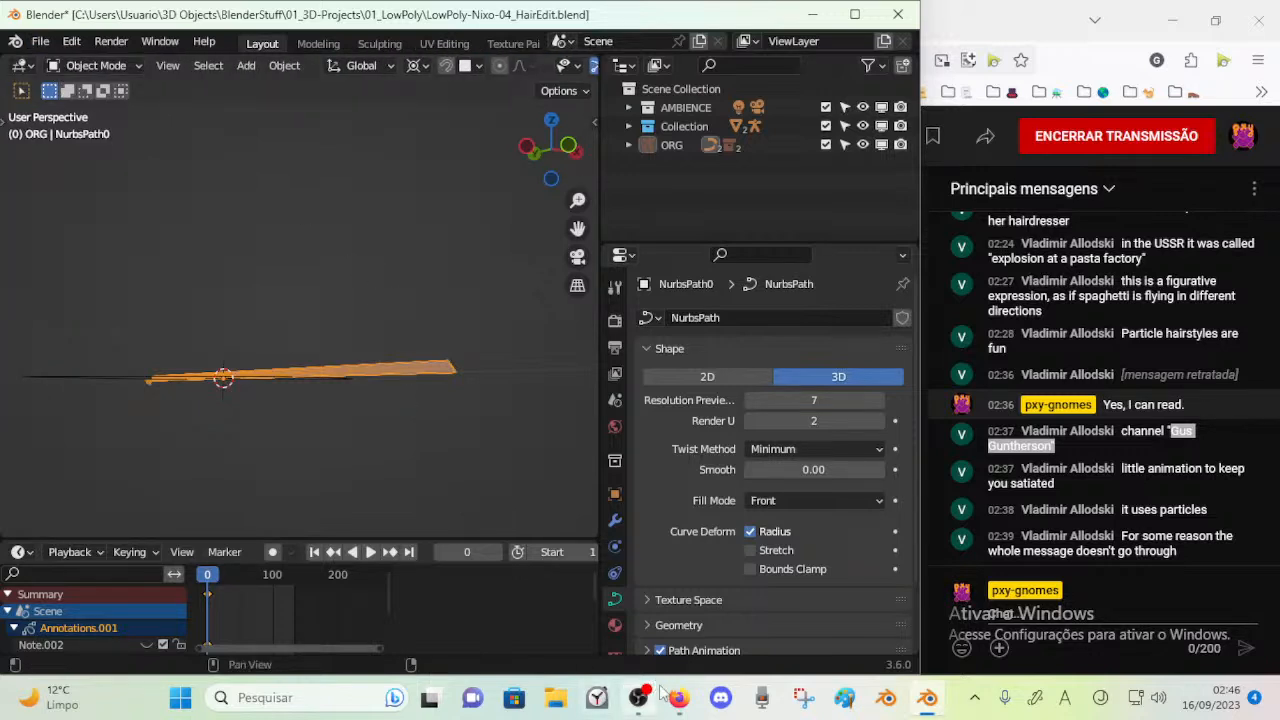
Select the NURBS circle to review its Shape settings and reselect the path
middle_drag(331, 323, 319, 444)
click(311, 412)
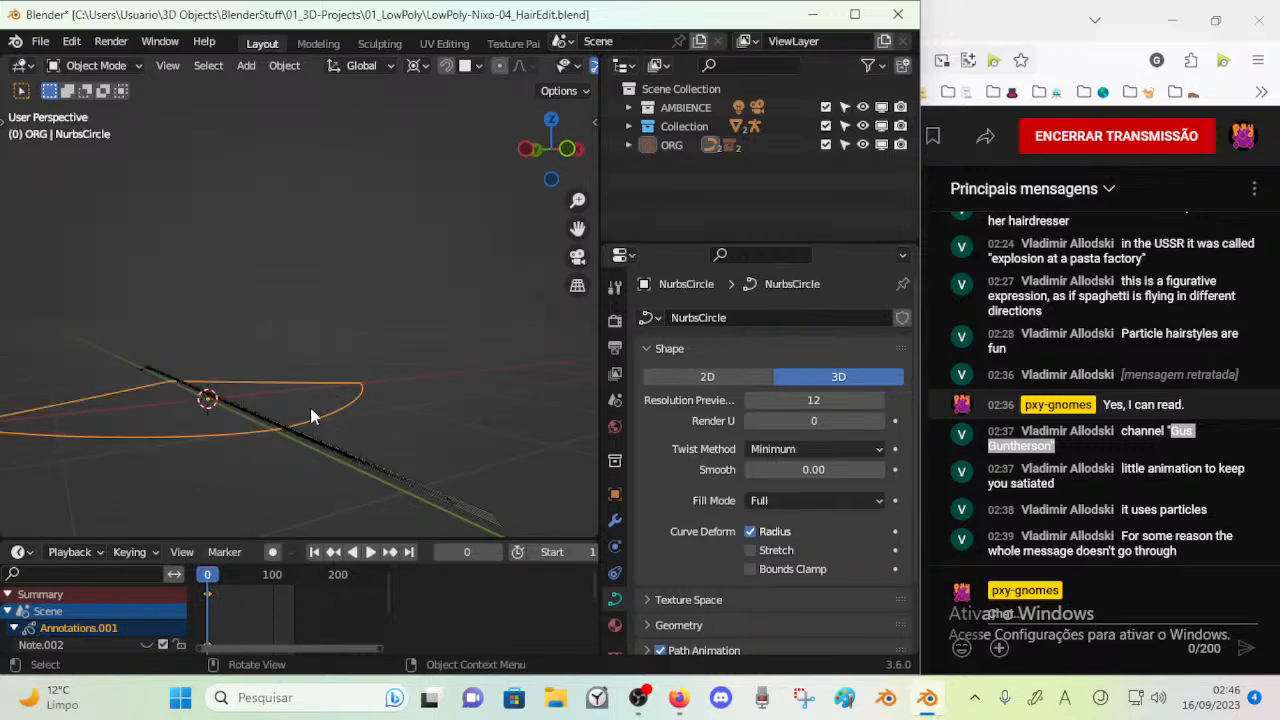
scroll(752, 497, down, 3)
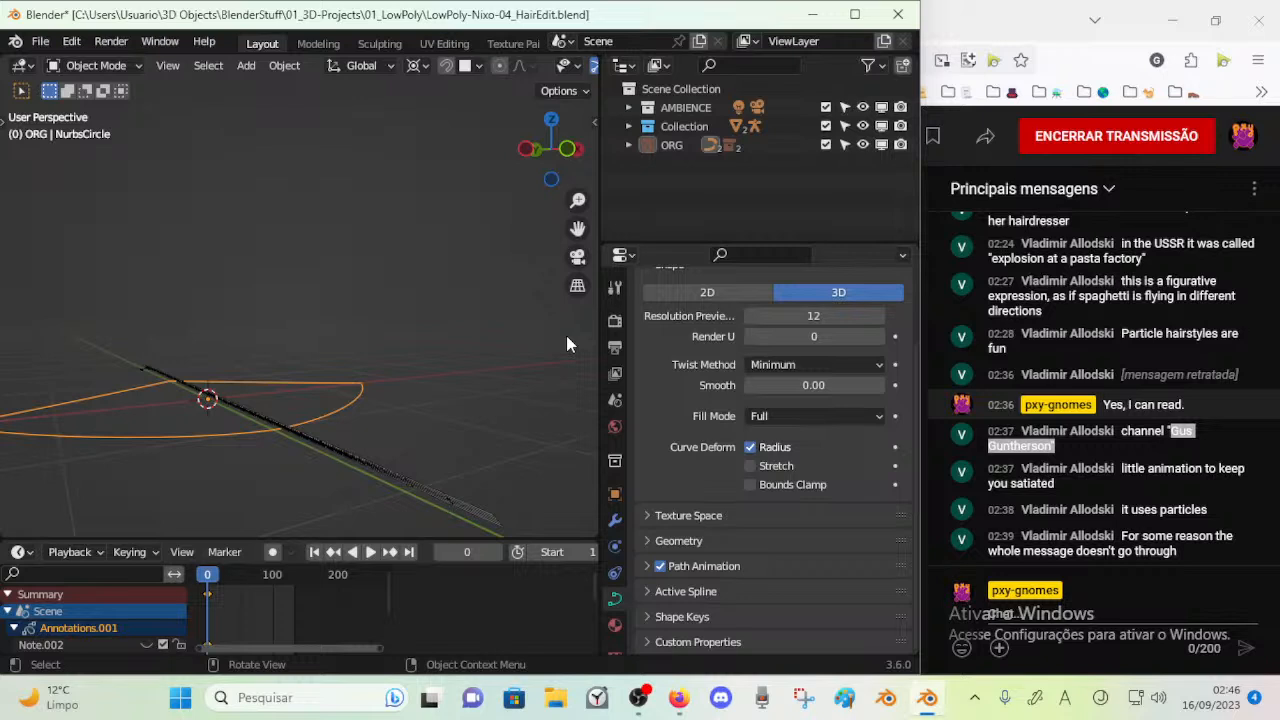
middle_drag(307, 237, 300, 426)
click(304, 413)
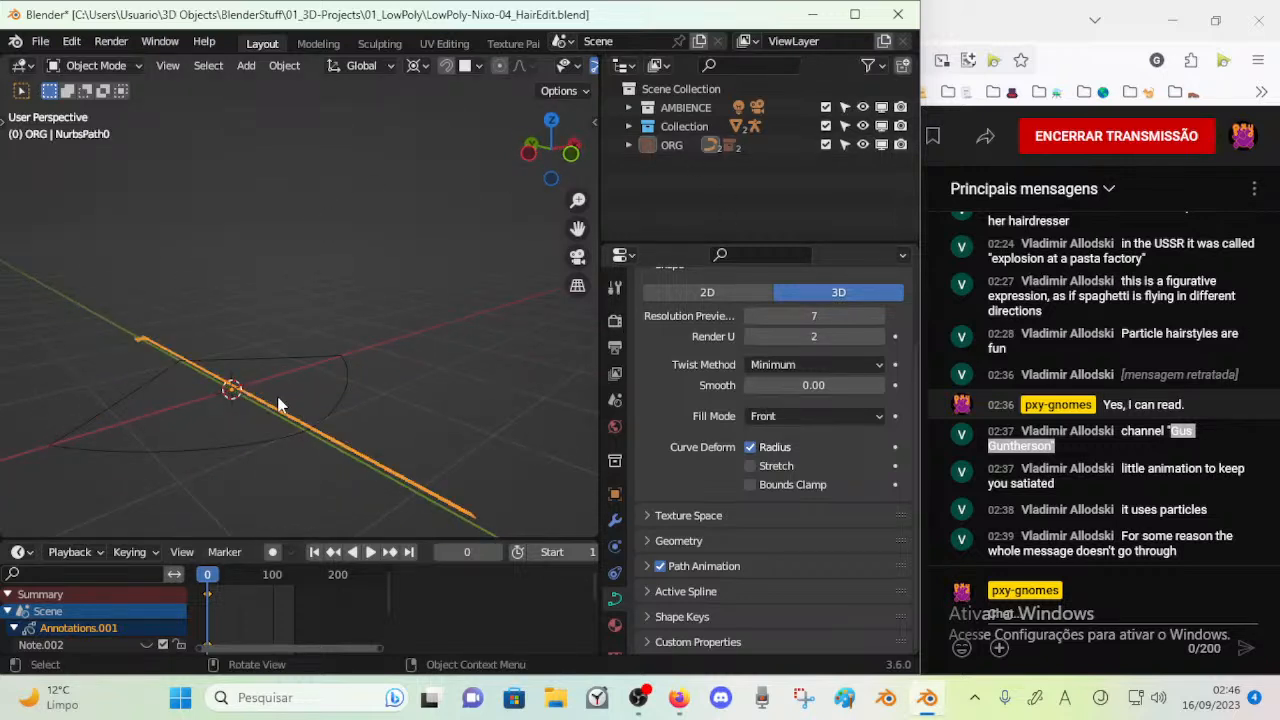
Save the HairEdit file, then bring up the file browser for opening a project and dismiss it
key(ctrl+s)
click(40, 41)
click(66, 87)
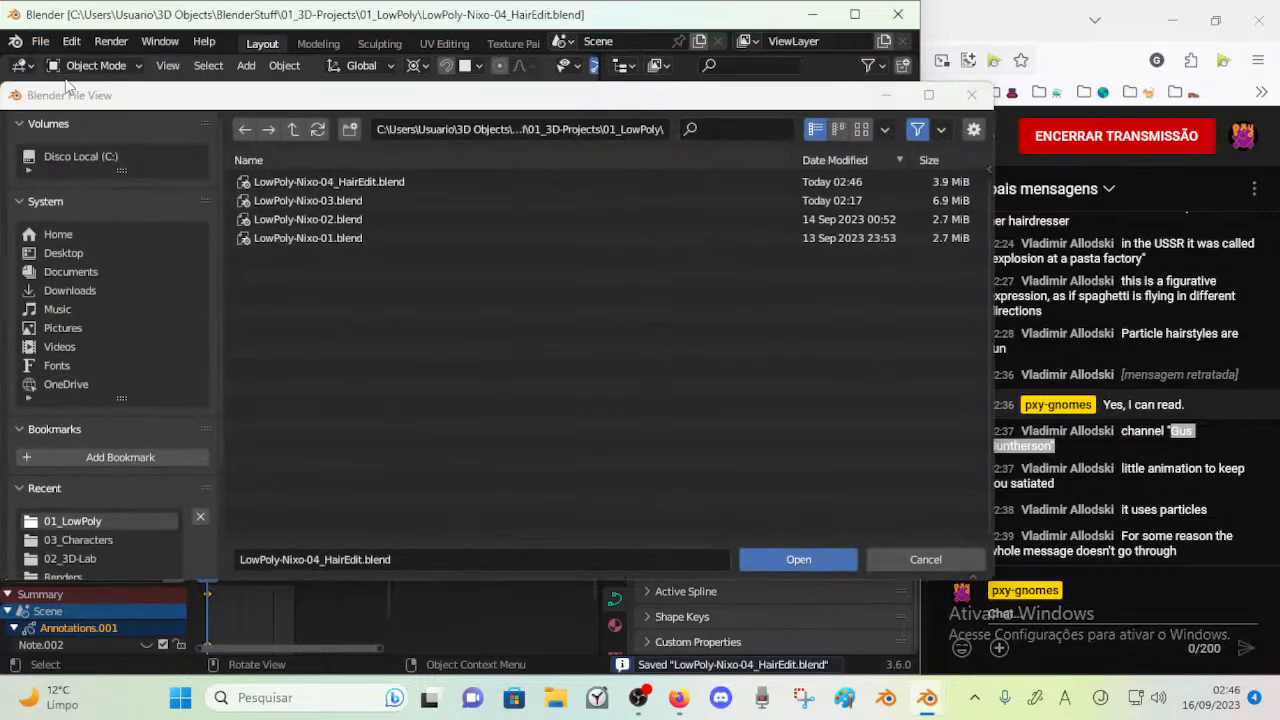
key(Escape)
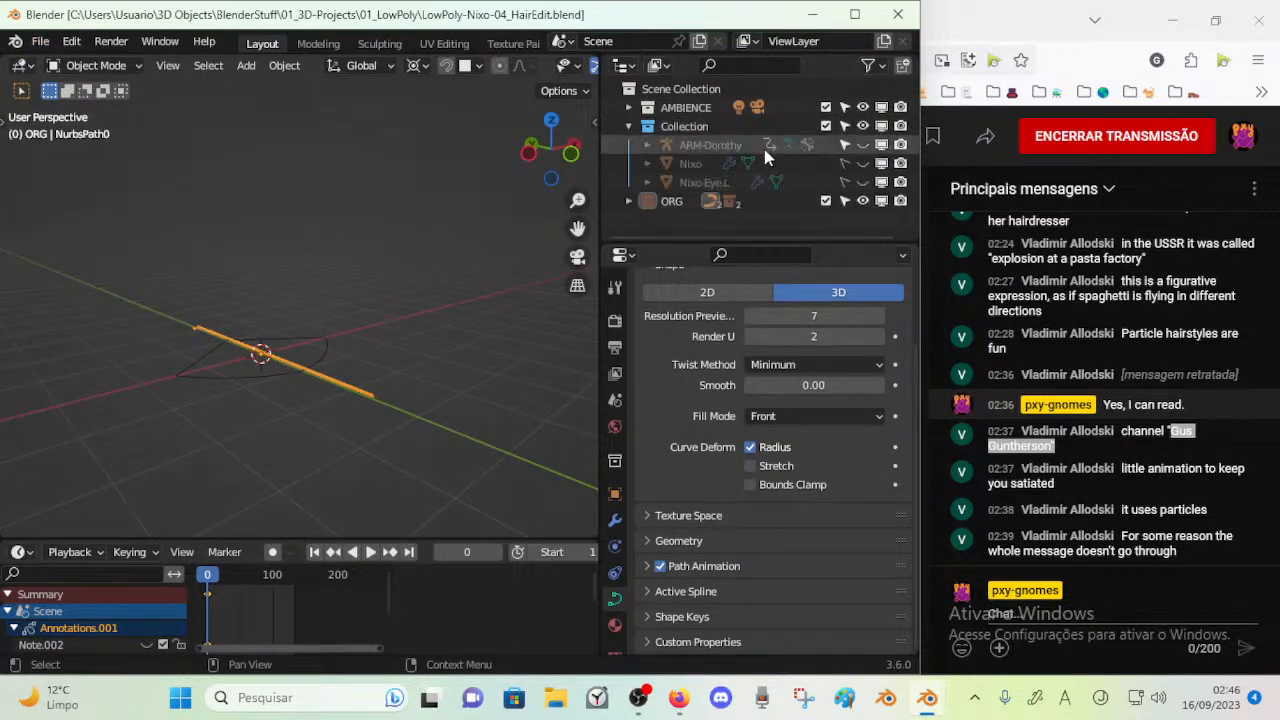
Unhide the ARM-Dorothy armature, collapse Collection, and expand the AMBIENCE collection in the scene hierarchy
click(864, 145)
middle_drag(495, 210, 360, 272)
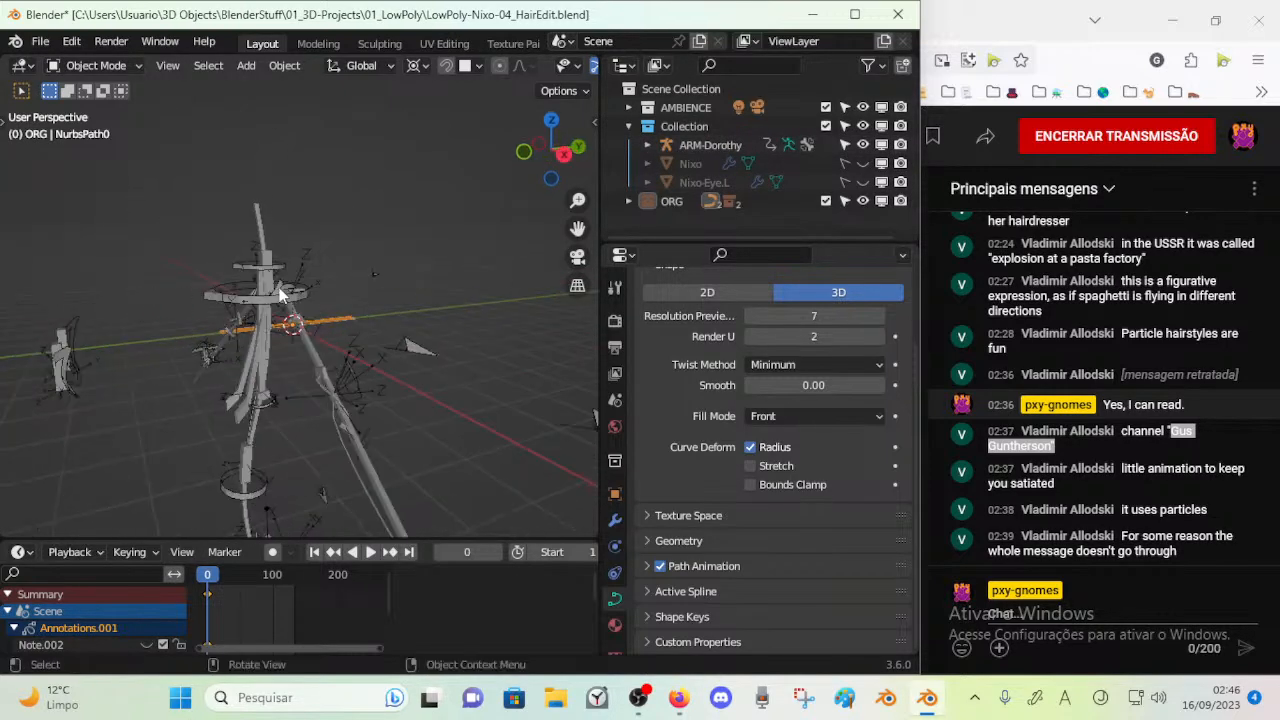
click(628, 126)
click(628, 107)
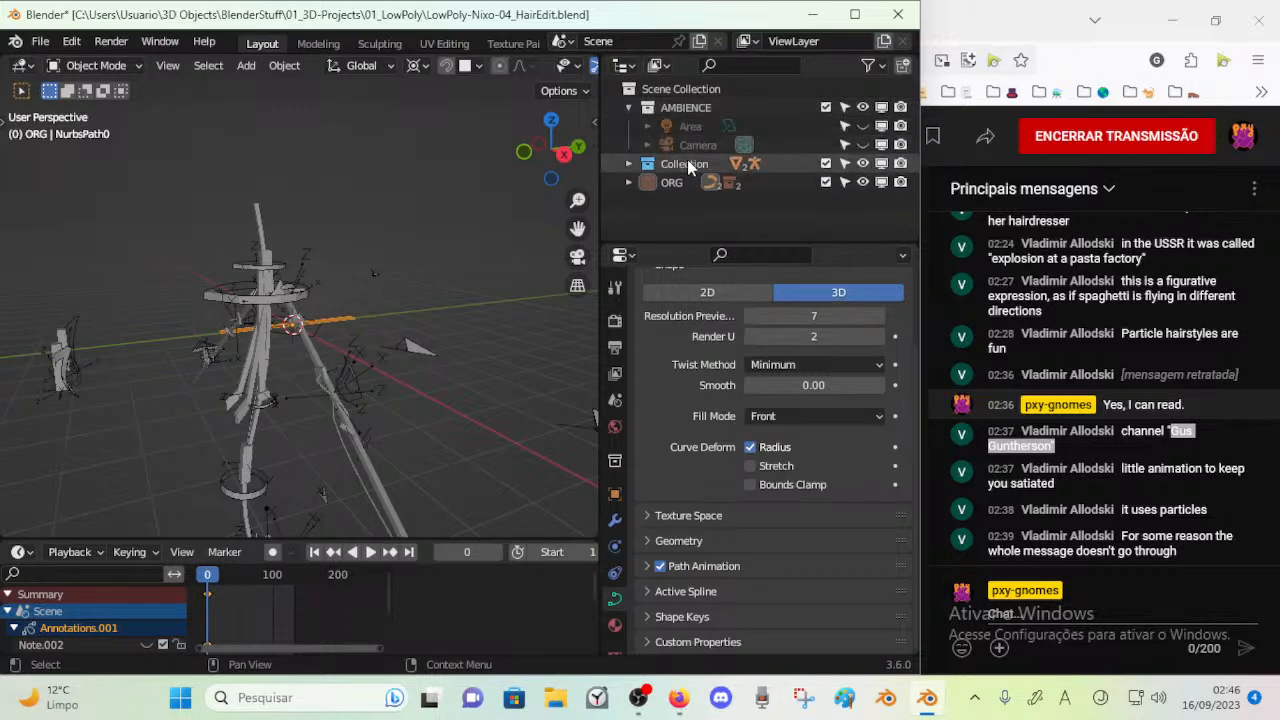
Expand Collection in the scene hierarchy, select the ARM-Dorothy armature, and unhide the Nixo mesh
click(628, 163)
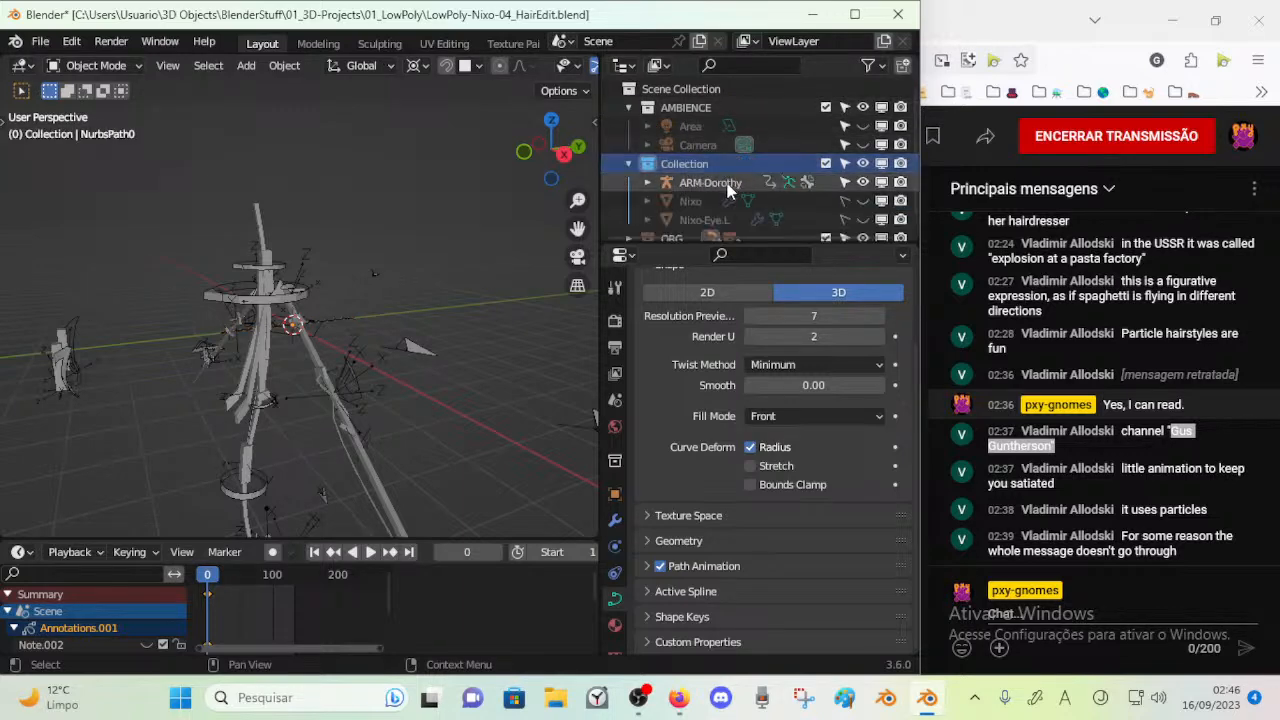
click(661, 186)
middle_drag(300, 290, 360, 277)
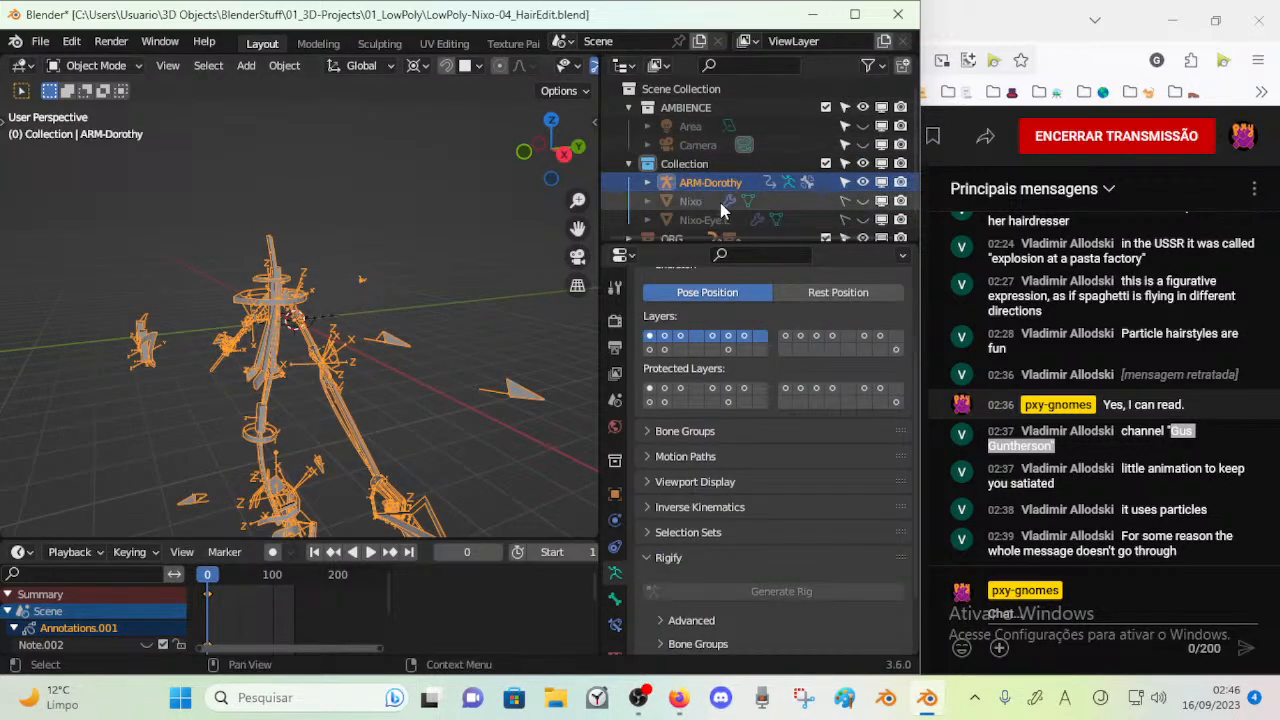
click(856, 203)
middle_drag(120, 314, 198, 321)
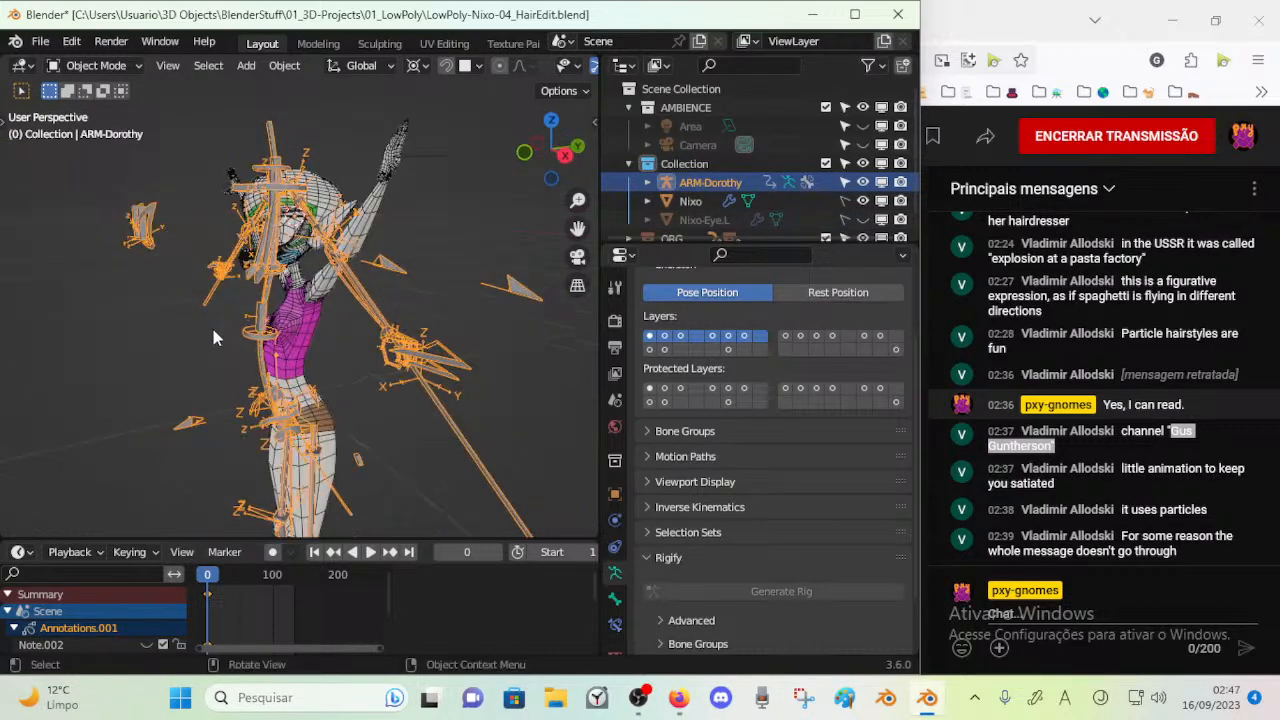
In Edit Mode, duplicate the CTL-Shin-POLE.L bone and raise the copy along the global Z axis
key(Tab)
scroll(275, 366, down, 2)
middle_drag(275, 366, 327, 213)
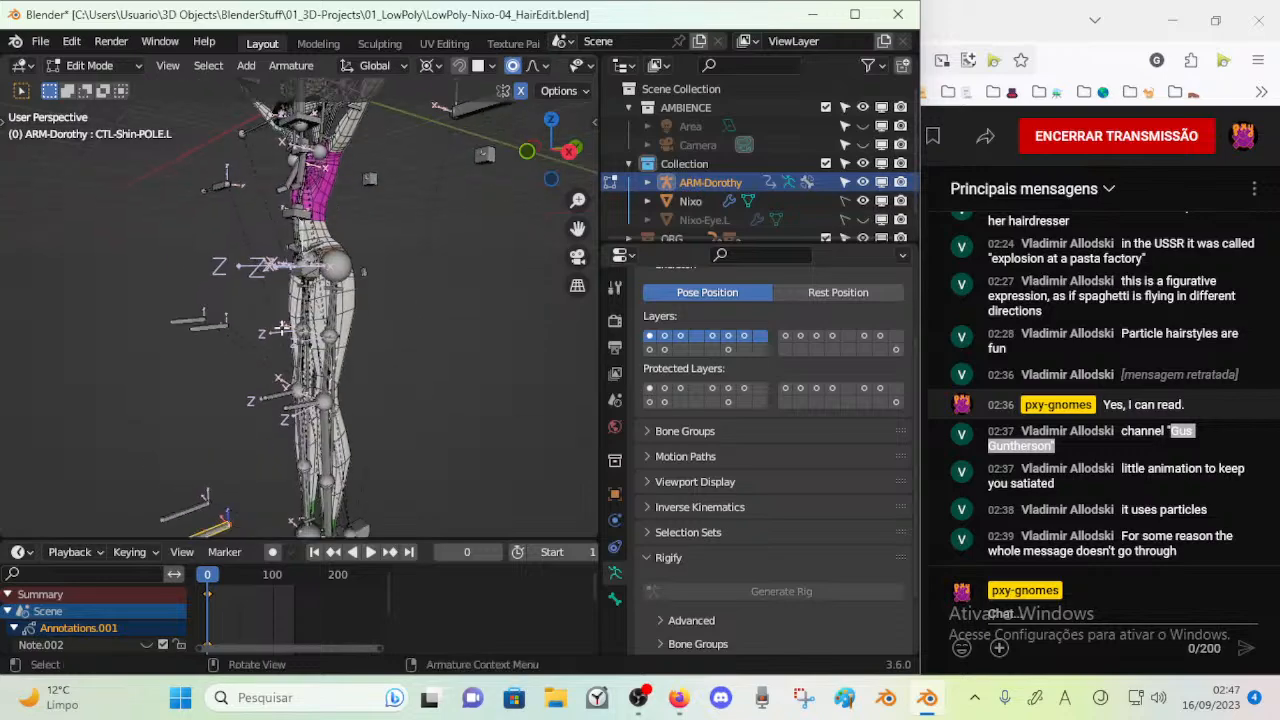
scroll(285, 323, down, 2)
middle_drag(285, 323, 180, 366)
scroll(180, 366, up, 2)
shift+middle_drag(322, 408, 272, 328)
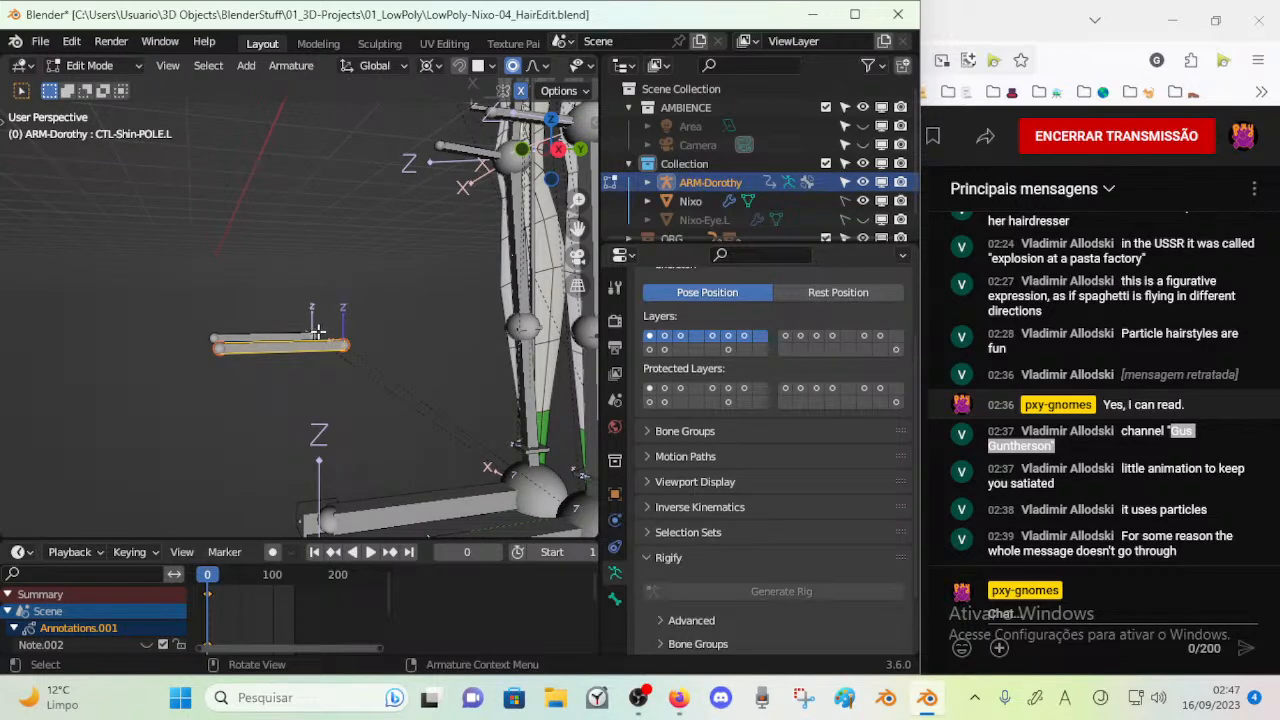
key(shift+d)
key(z)
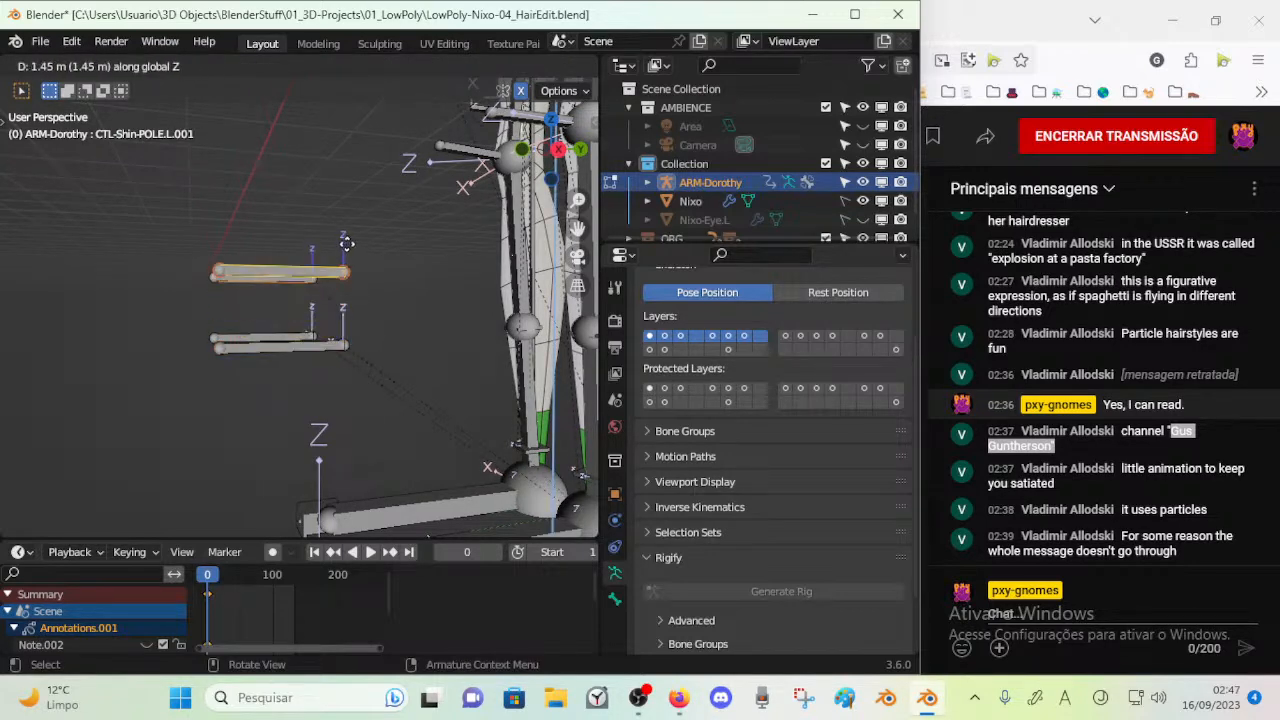
click(352, 212)
Move the duplicated shin pole bone along the Y axis, farther away from the leg
key(g)
key(y)
click(209, 218)
Select MCH-Knee-POLE.L together with the duplicated pole bone and make it the copy's parent
middle_drag(209, 218, 480, 241)
key(Tab)
key(Tab)
shift+click(502, 240)
key(ctrl+p)
click(533, 238)
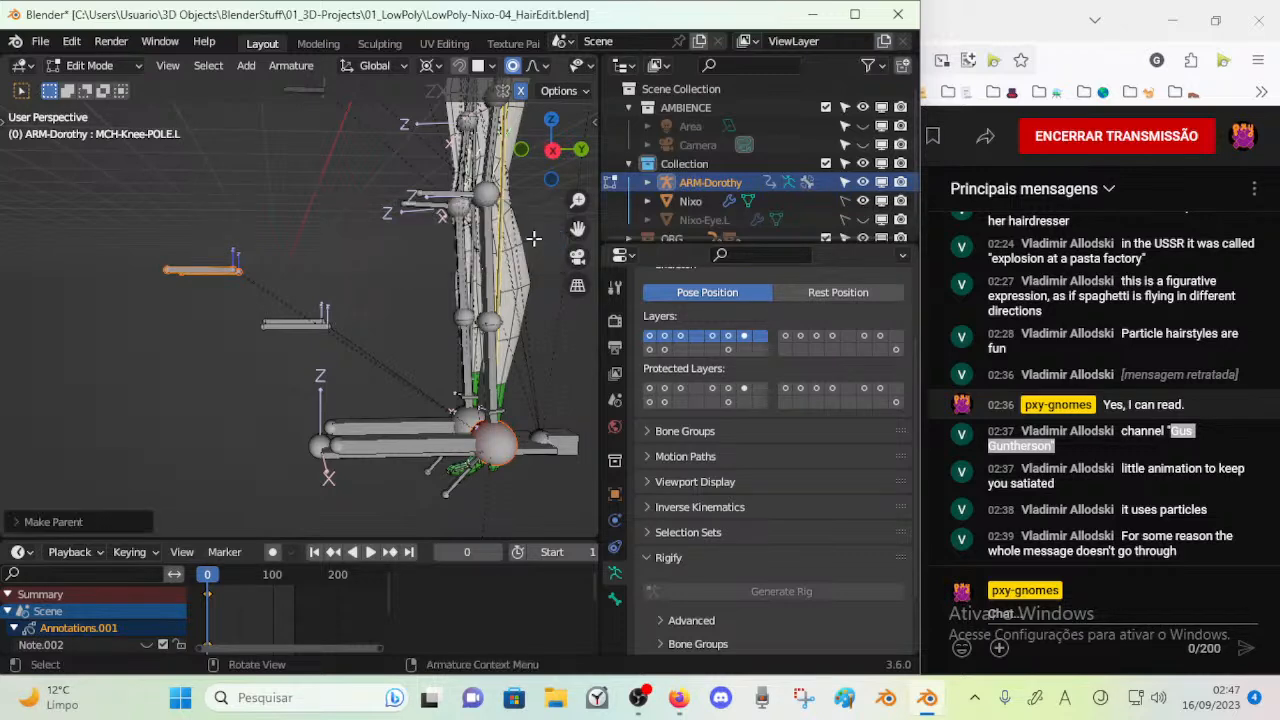
key(g)
key(z)
right_click(187, 205)
Clear the selection and raise only the duplicated shin pole bone along Z to roughly knee height
key(alt+a)
key(g)
key(z)
click(210, 186)
Shift the duplicated pole bone up about 0.1 m along Z to line it up with the knee joint, checking front and right views
shift+middle_drag(233, 163, 301, 325)
key(KP_1)
scroll(286, 327, up, 3)
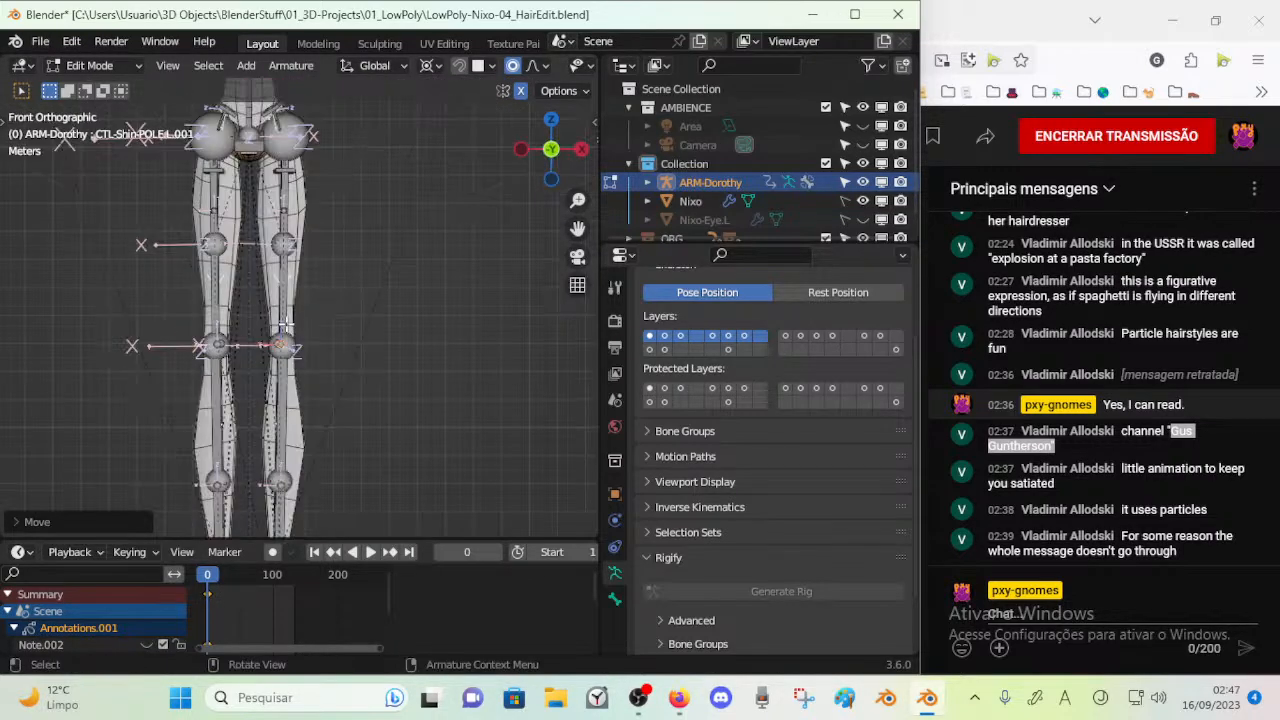
key(g)
key(z)
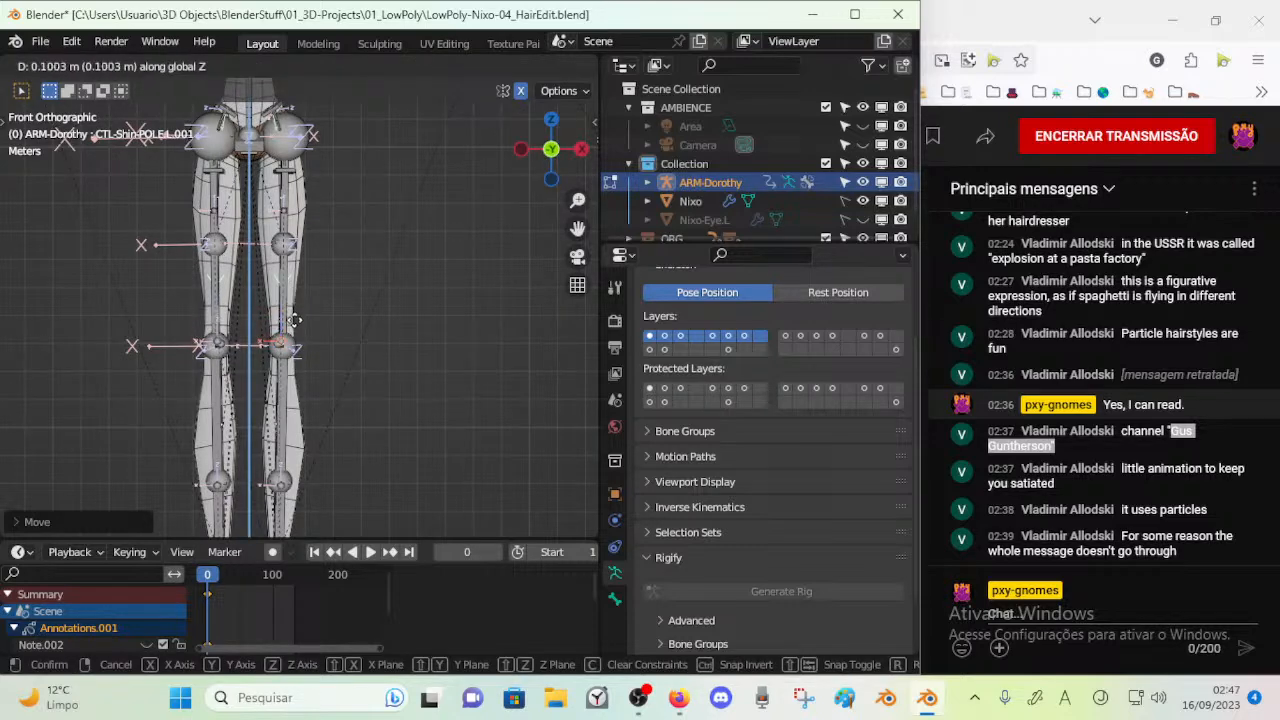
click(294, 321)
key(KP_3)
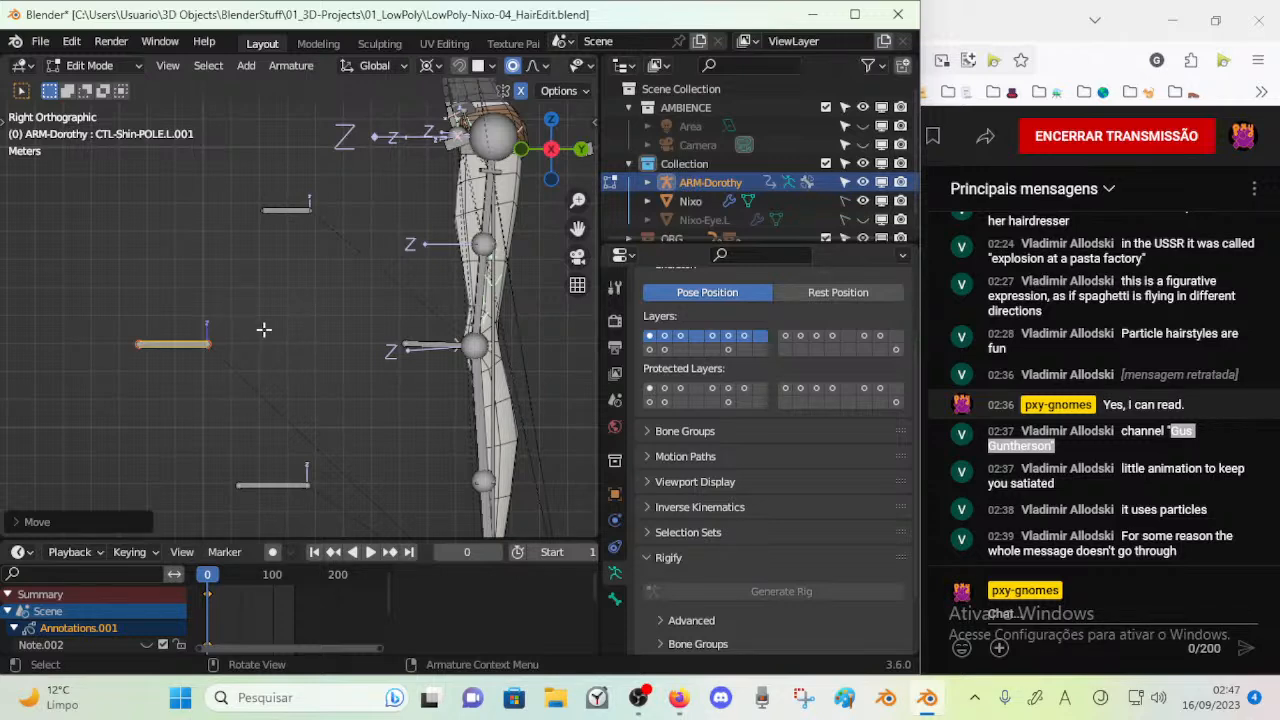
Increase the B-Bone display thickness of CTL-Shin-POLE.L.001 and change the transform pivot point
key(ctrl+alt+s)
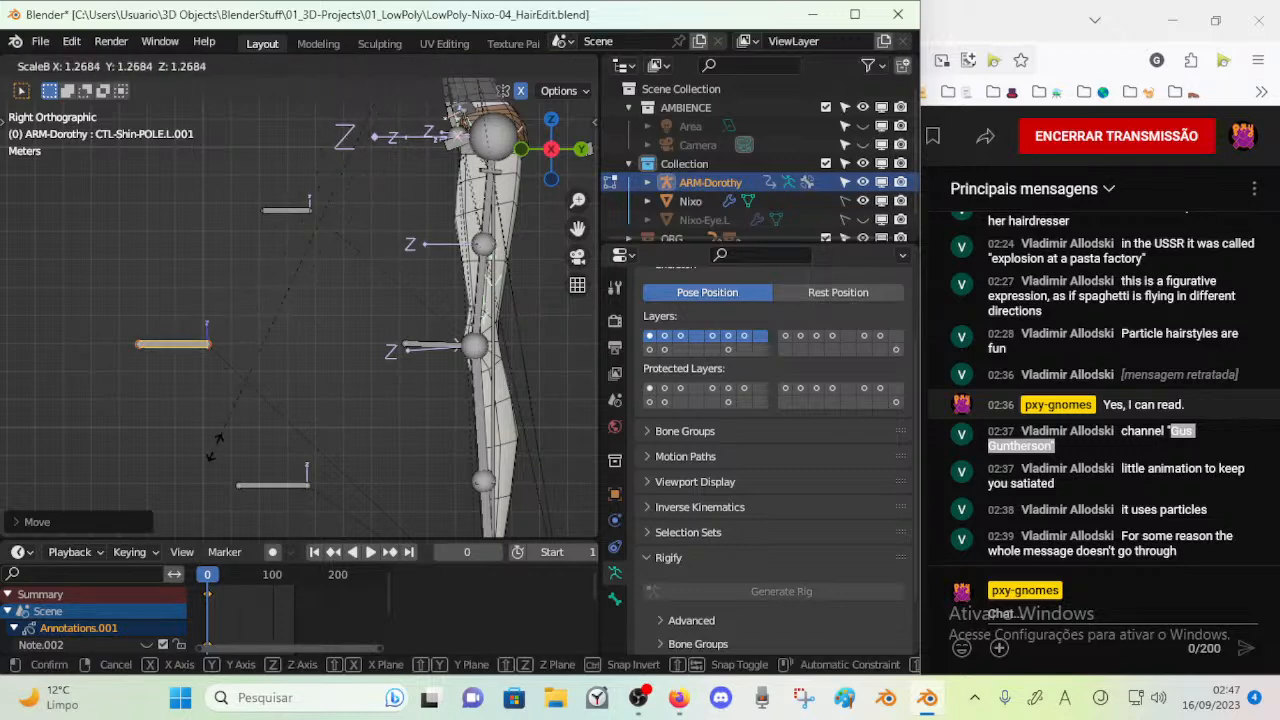
click(313, 454)
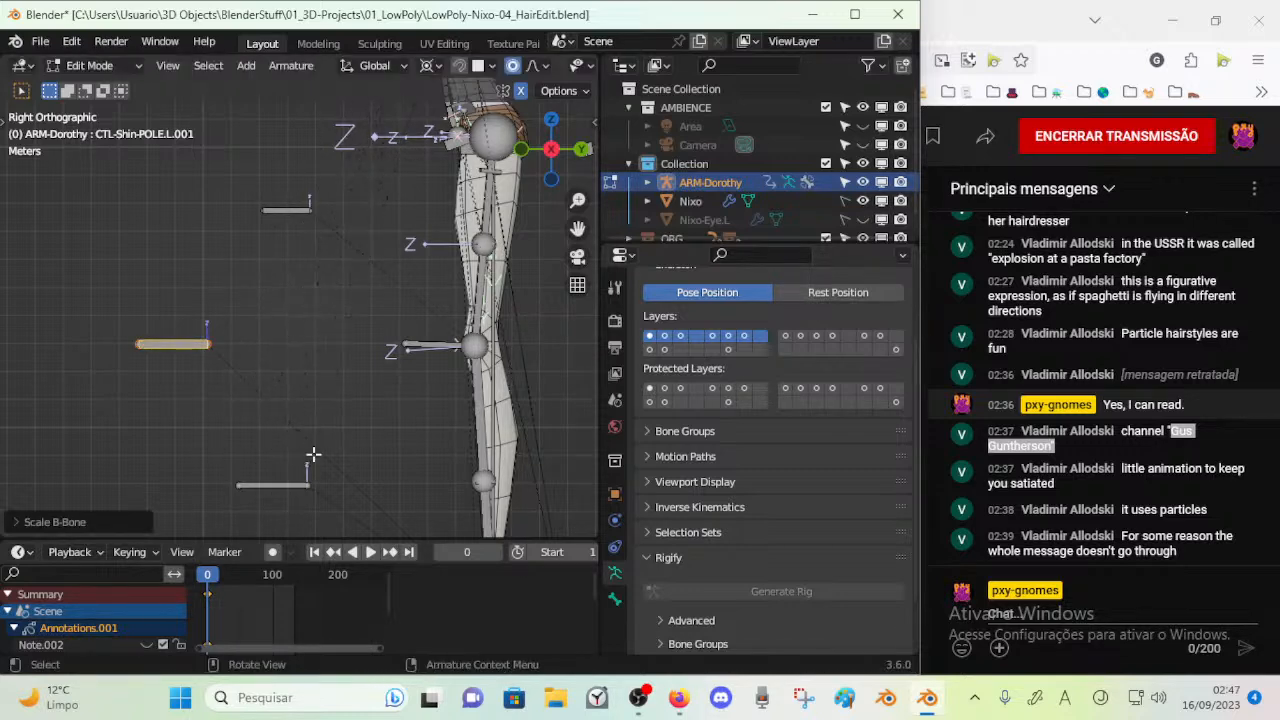
click(430, 65)
click(440, 128)
key(ctrl+alt+s)
click(397, 255)
Scale the CTL-Shin-POLE.L.001 bone uniformly by a factor of 2
scroll(283, 317, down, 3)
middle_drag(284, 322, 246, 323)
key(s)
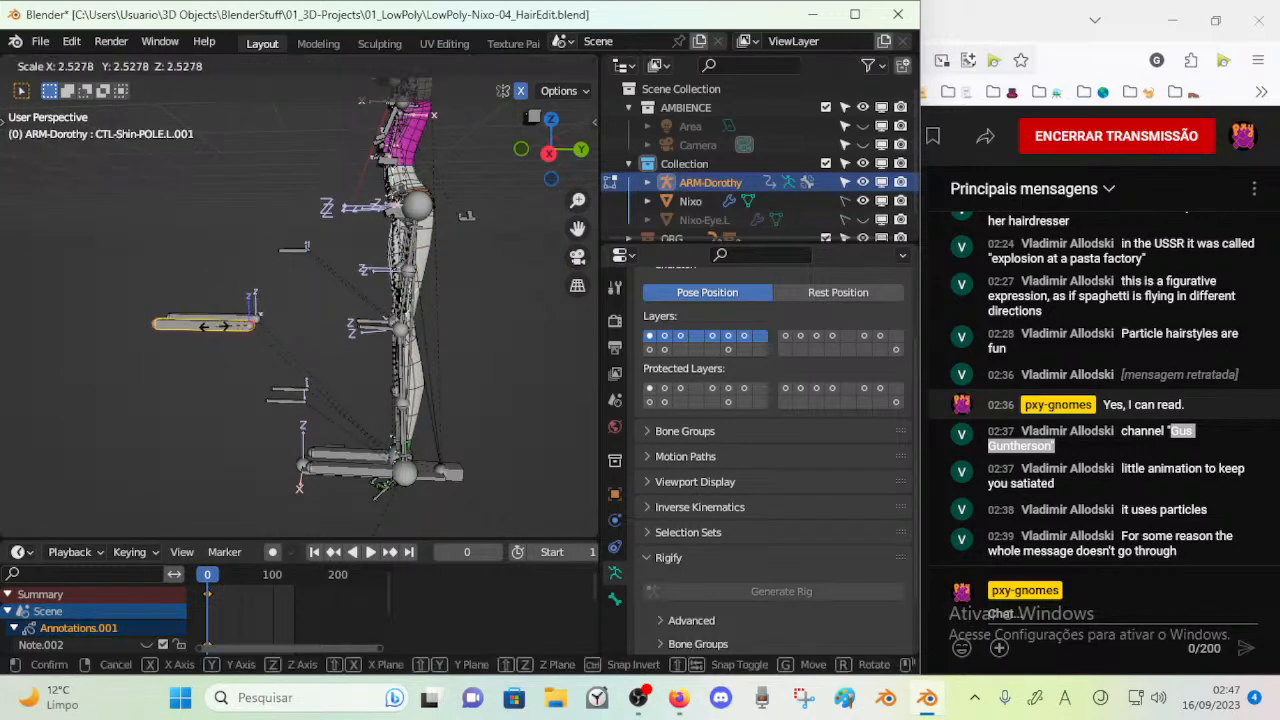
right_click(214, 326)
key(s)
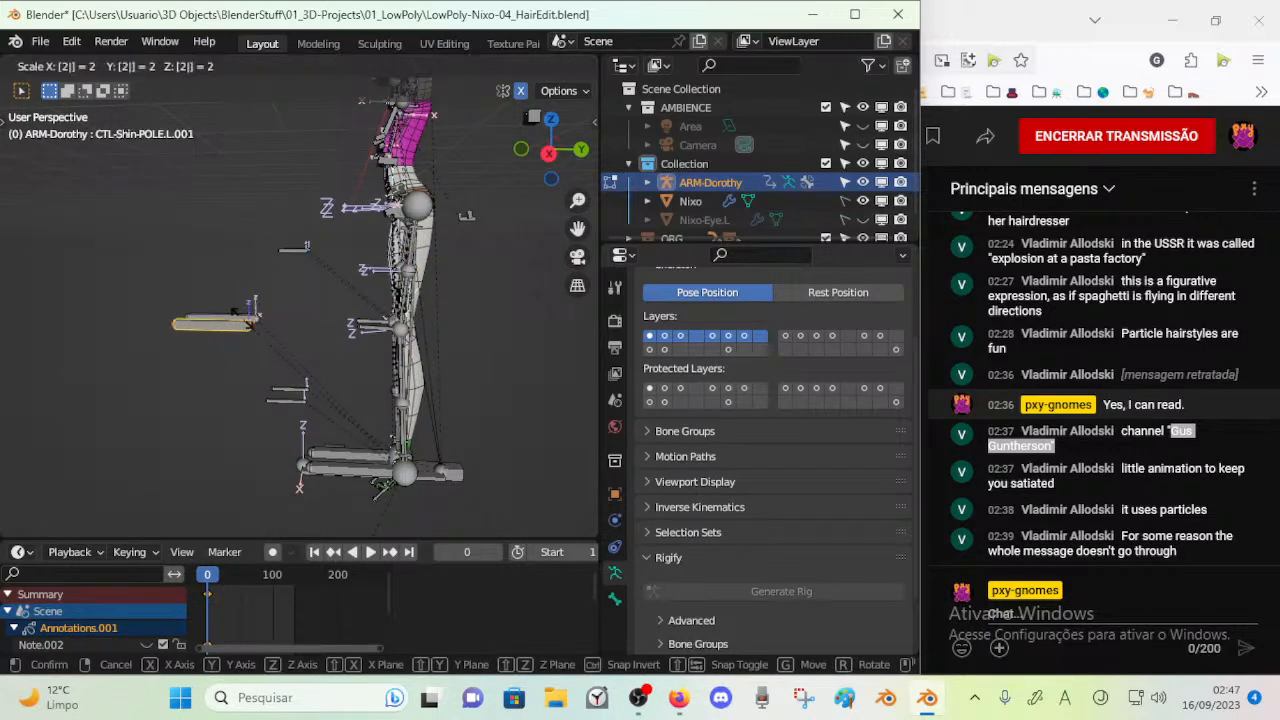
click(244, 322)
Check the armature in another mode and reduce the B-Bone display thickness of CTL-Shin-POLE.L.001 to about half in Edit Mode
key(ctrl+Tab)
click(140, 319)
mouse_move(282, 362)
middle_down()
mouse_move(315, 402)
mouse_move(390, 373)
mouse_move(300, 360)
middle_up()
key(Tab)
key(ctrl+alt+s)
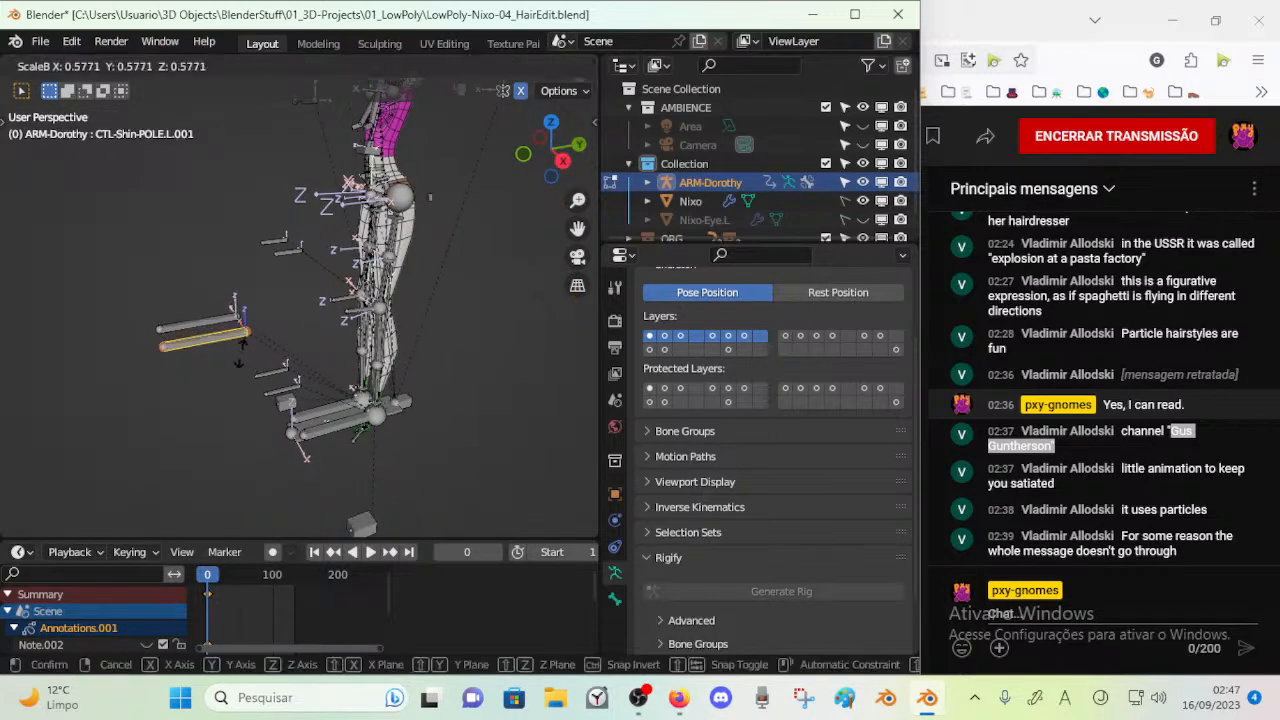
click(237, 347)
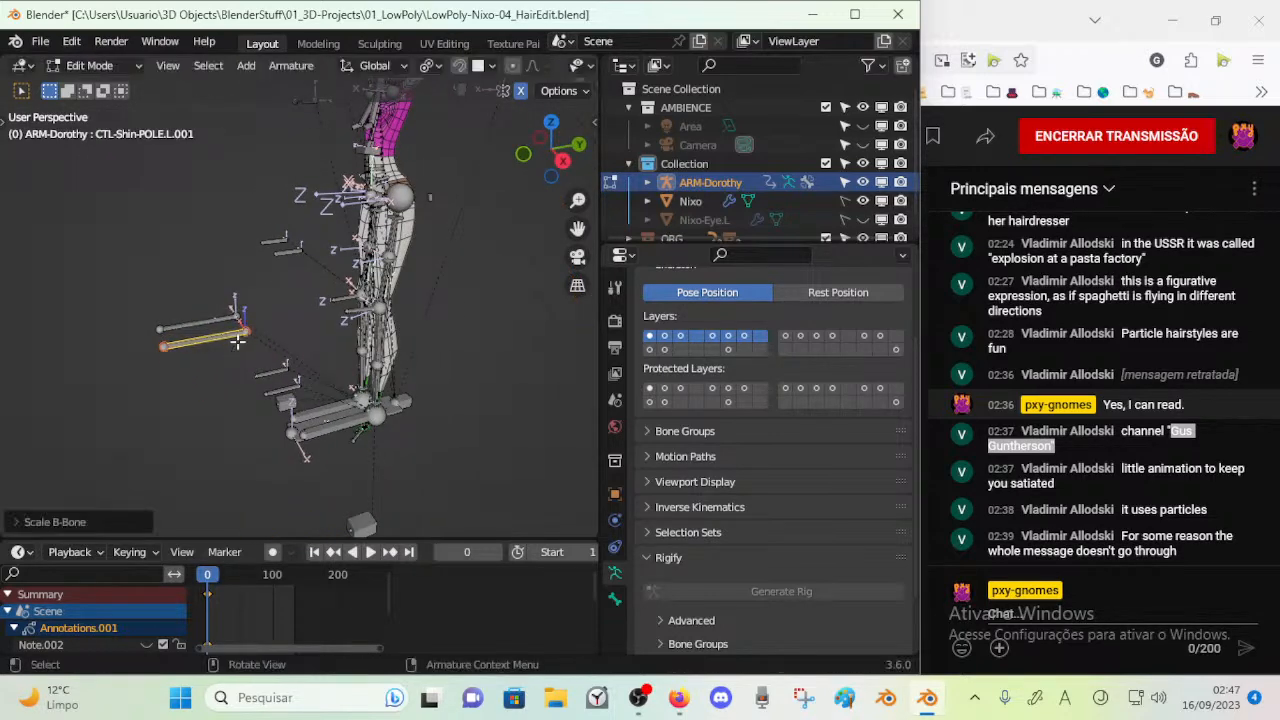
Examine the resized shin pole bone beside the other leg pole bones, comparing Edit Mode and Pose Mode
middle_drag(241, 342, 228, 287)
key(Tab)
scroll(240, 360, up, 1)
key(Tab)
middle_drag(241, 362, 264, 390)
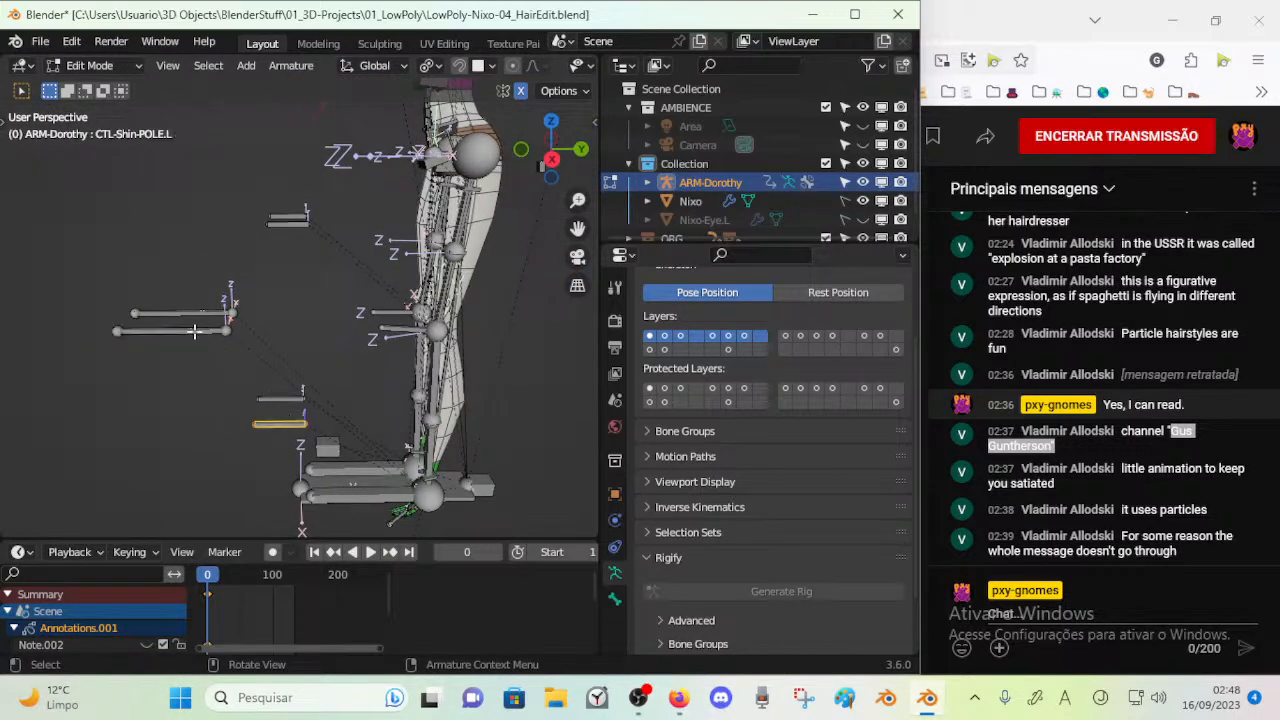
middle_drag(364, 331, 268, 399)
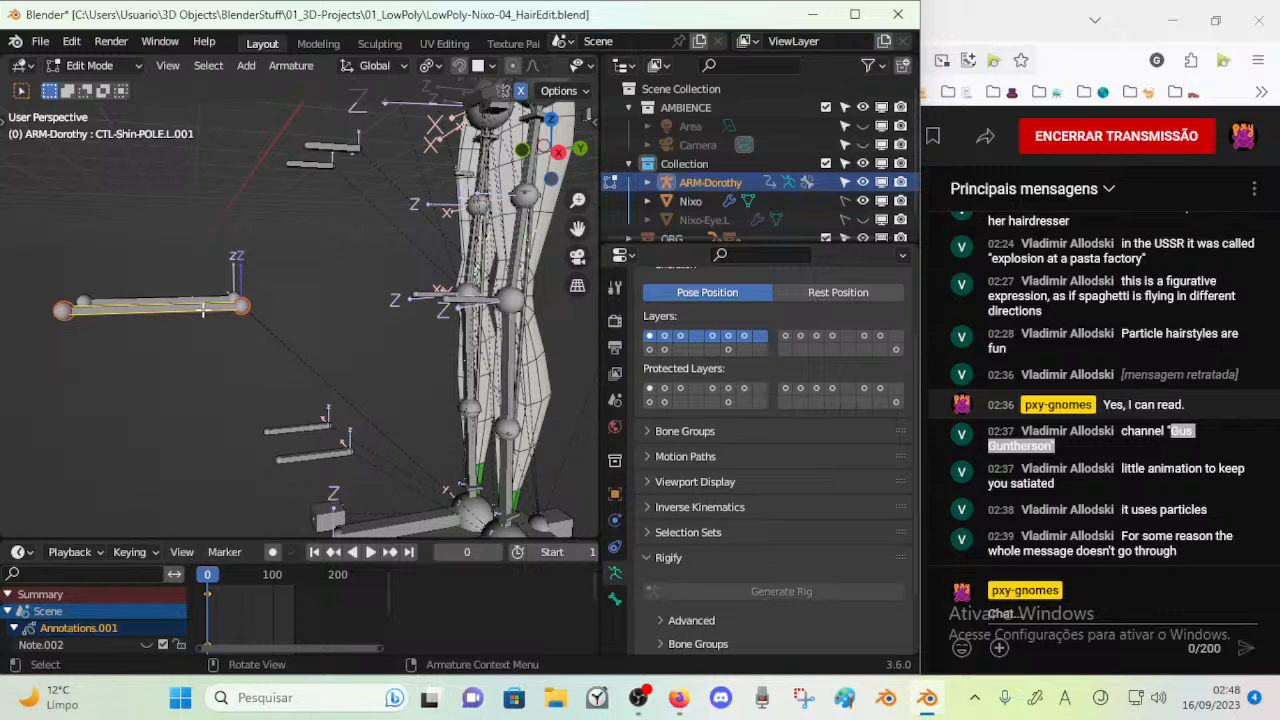
key(ctrl+Tab)
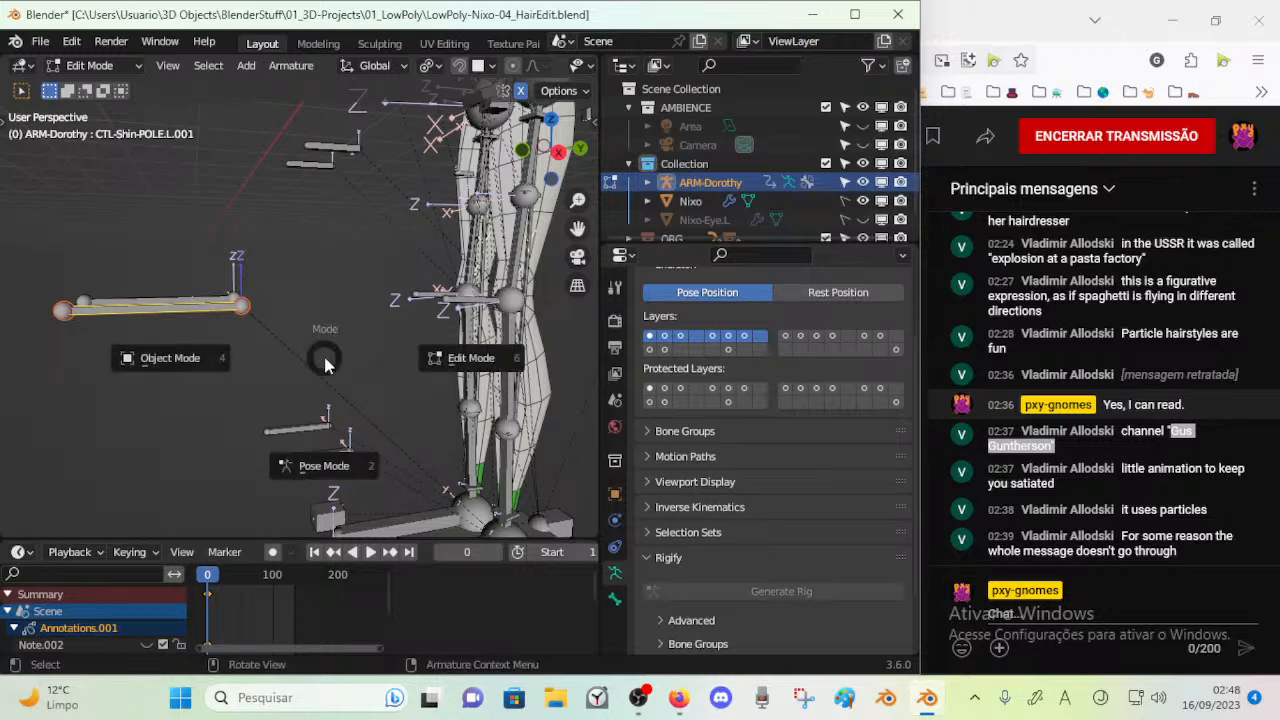
key(Tab)
scroll(391, 408, down, 2)
shift+middle_drag(391, 408, 331, 391)
Switch the armature to Pose Mode, select the left foot control MTR-Leg.L, and save the file
key(ctrl+Tab)
click(434, 436)
scroll(345, 364, up, 2)
scroll(331, 391, up, 3)
click(411, 360)
middle_drag(426, 365, 338, 326)
key(ctrl+s)
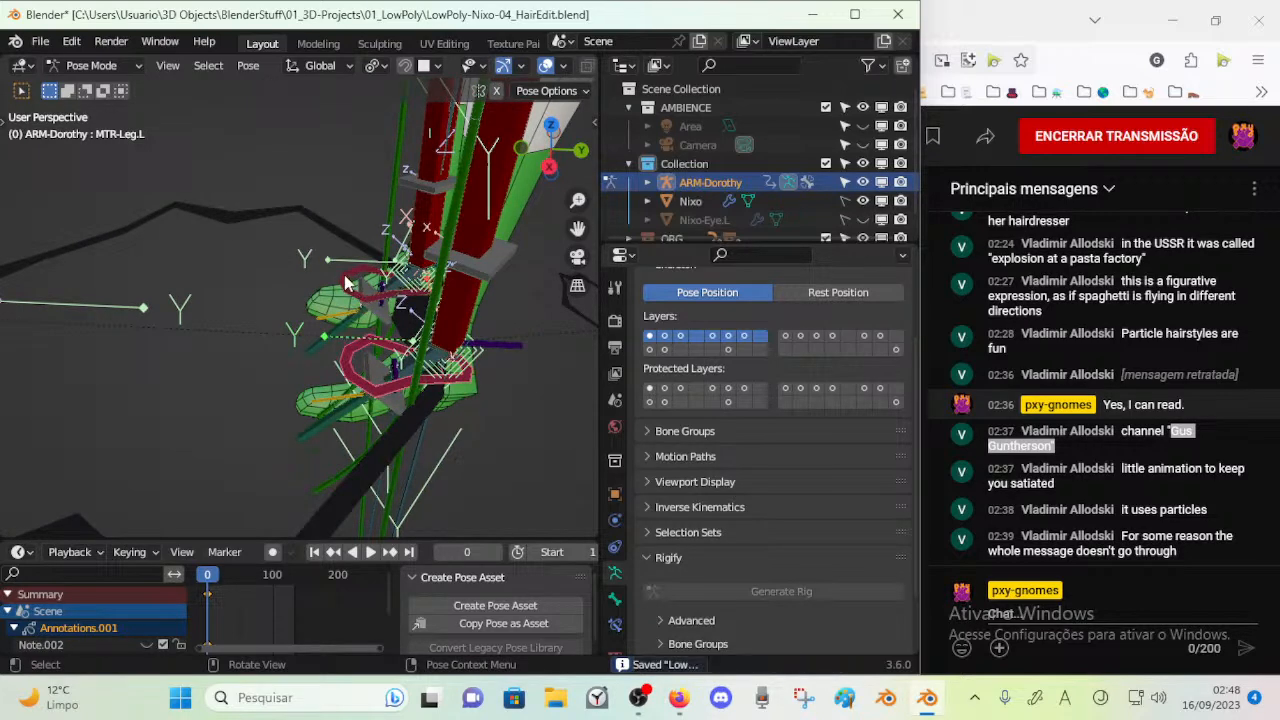
Select the right foot control MTR-Leg.R and open its custom shape display settings
click(345, 283)
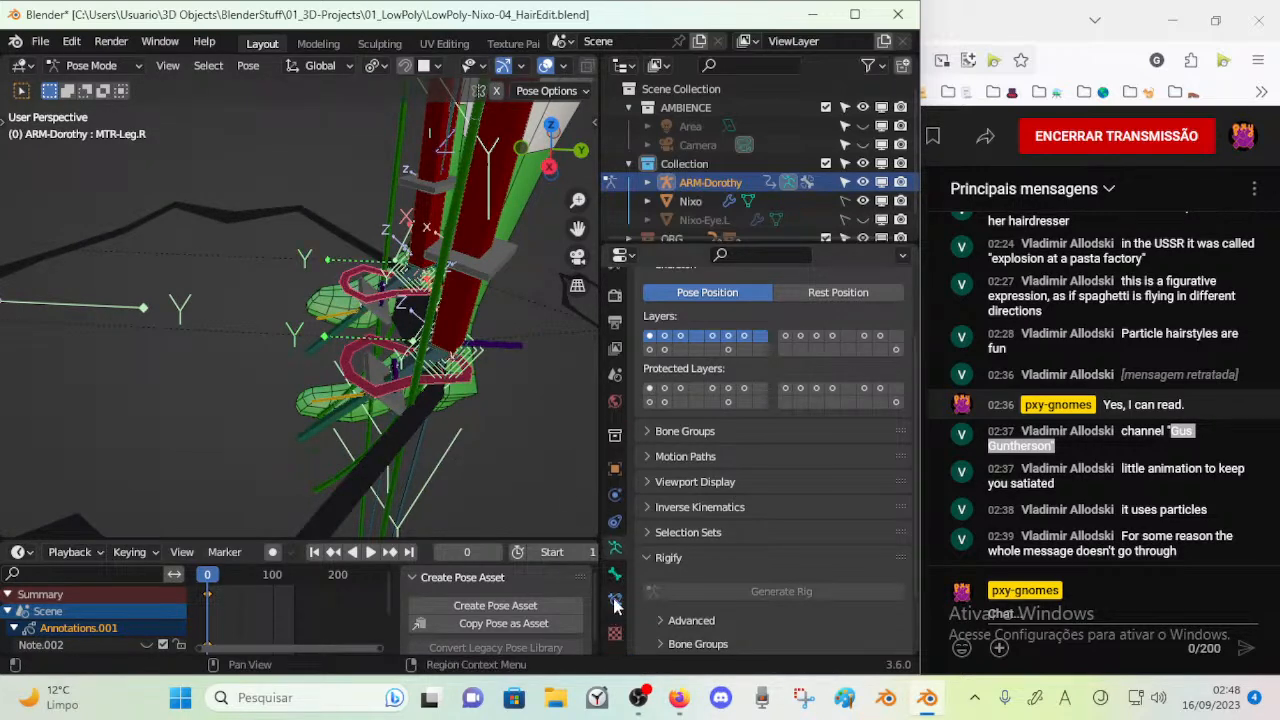
click(615, 604)
click(615, 574)
scroll(709, 533, down, 8)
scroll(709, 535, down, 3)
scroll(708, 530, up, 3)
scroll(709, 525, down, 7)
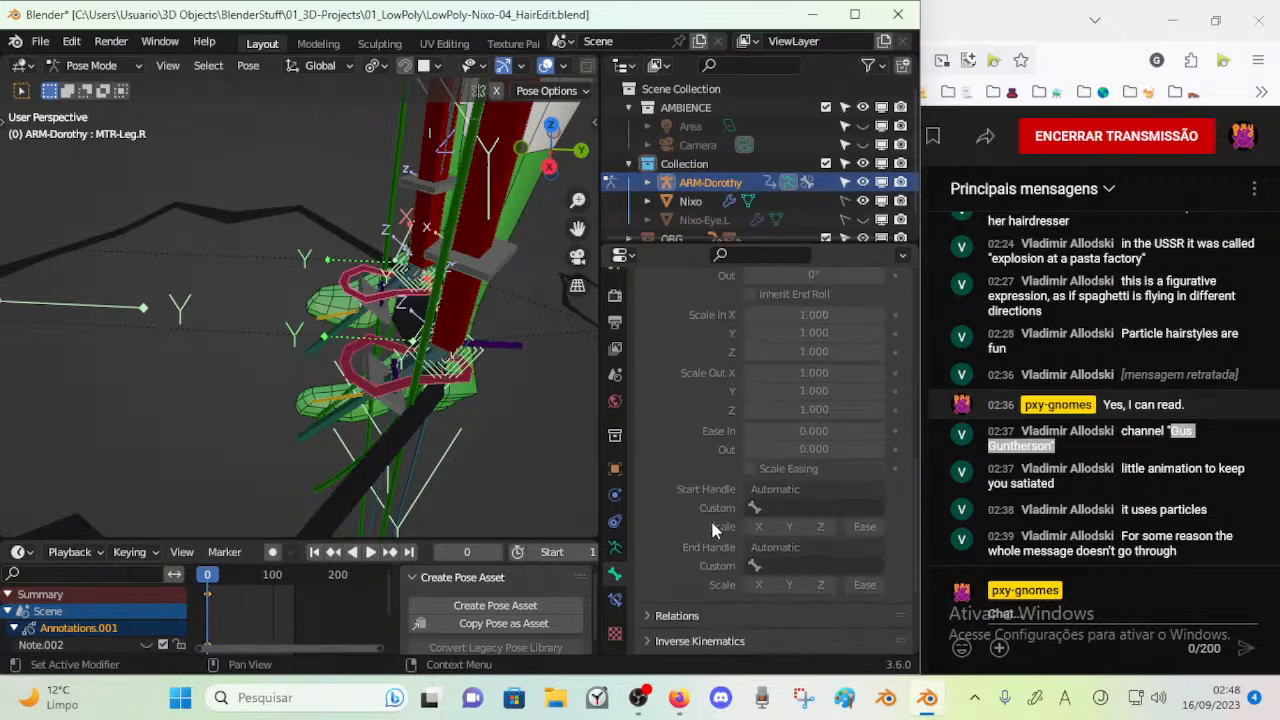
scroll(712, 530, down, 4)
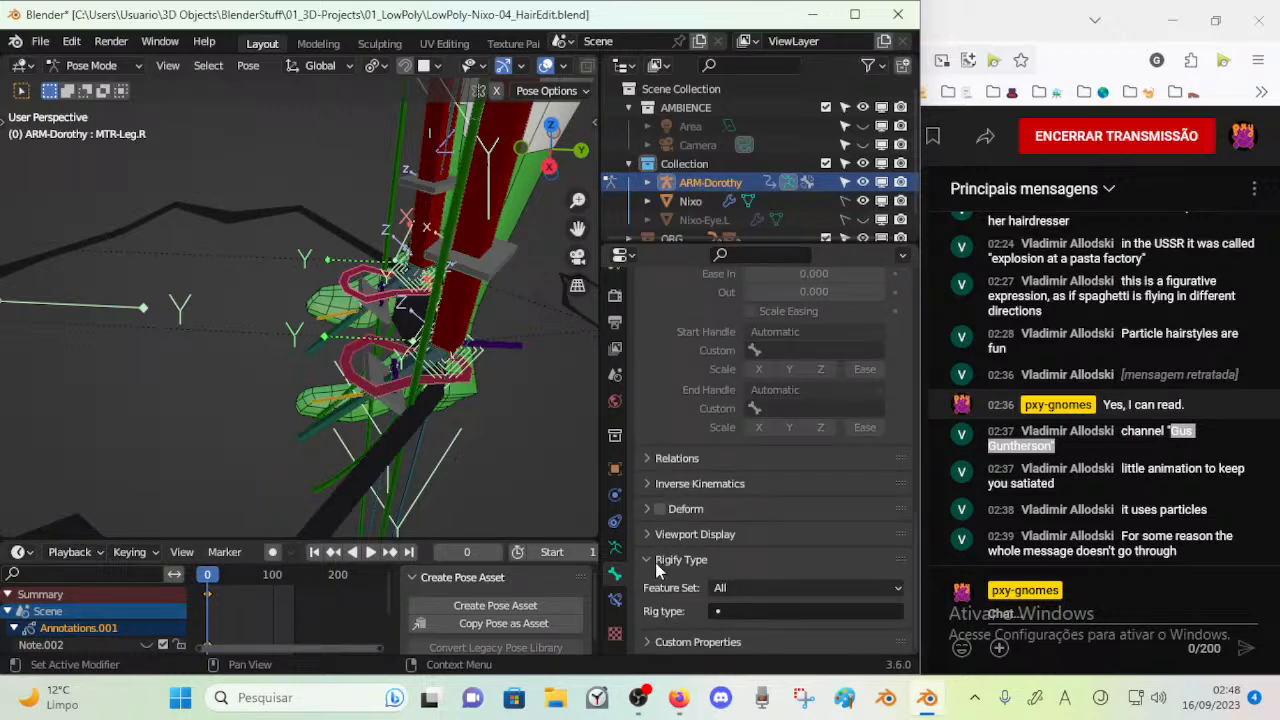
click(659, 534)
scroll(735, 531, down, 5)
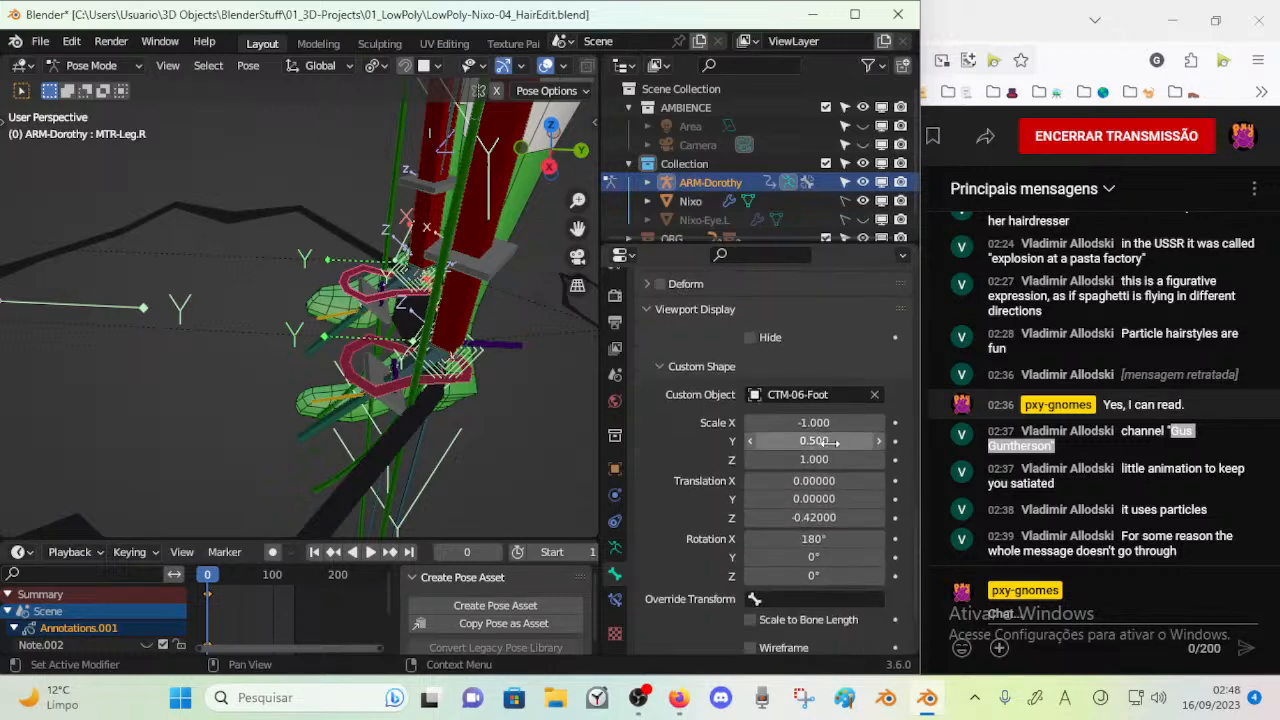
Try a custom shape Scale X of 1 on MTR-Leg.R and undo it
click(833, 423)
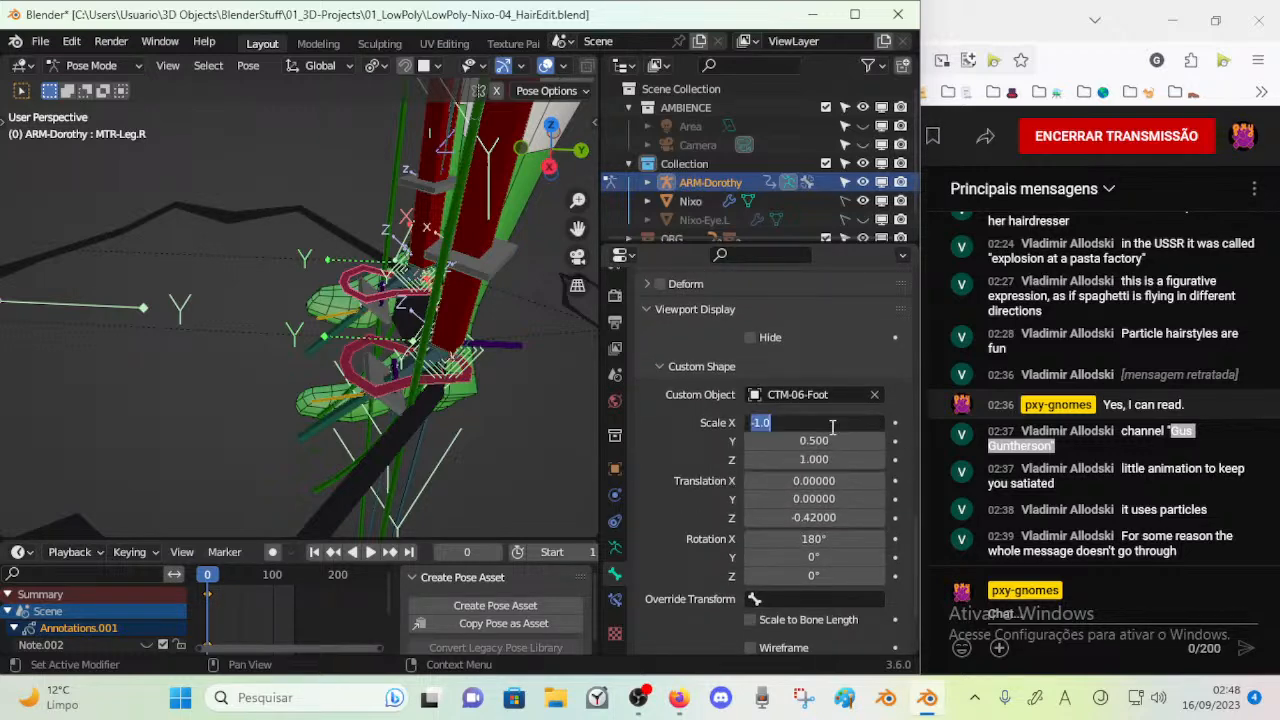
text(1)
key(Return)
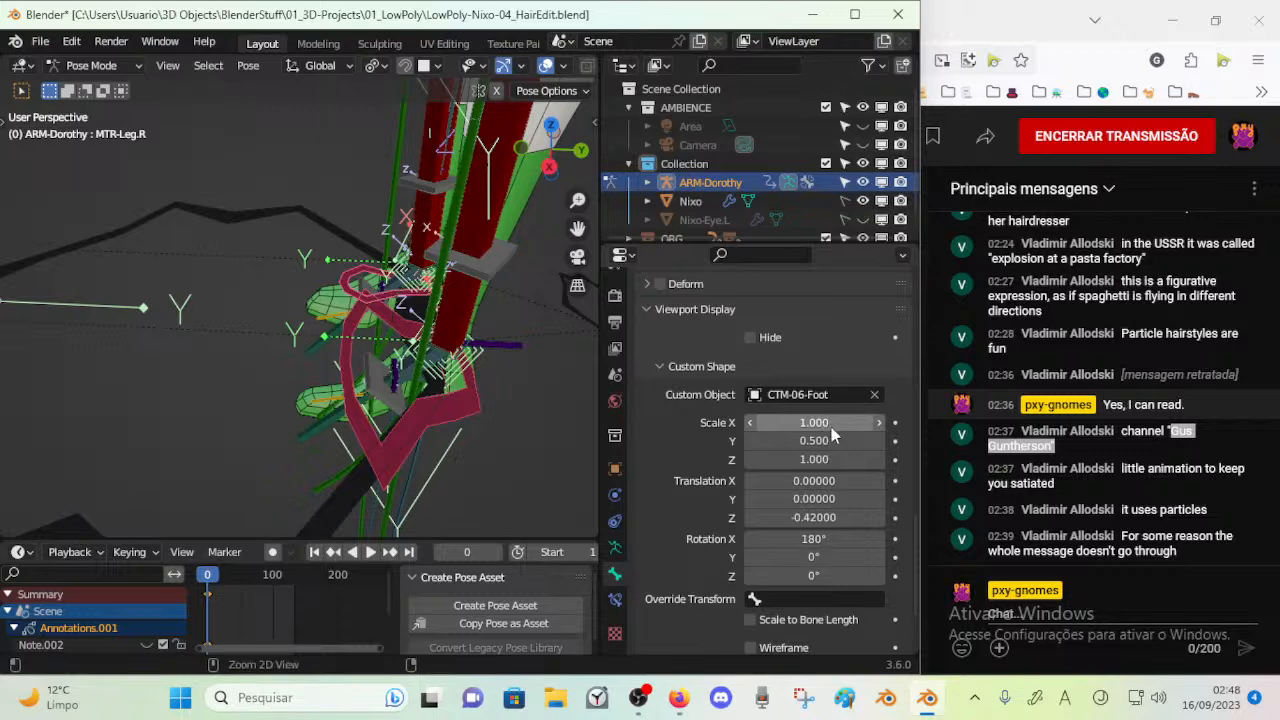
key(ctrl+z)
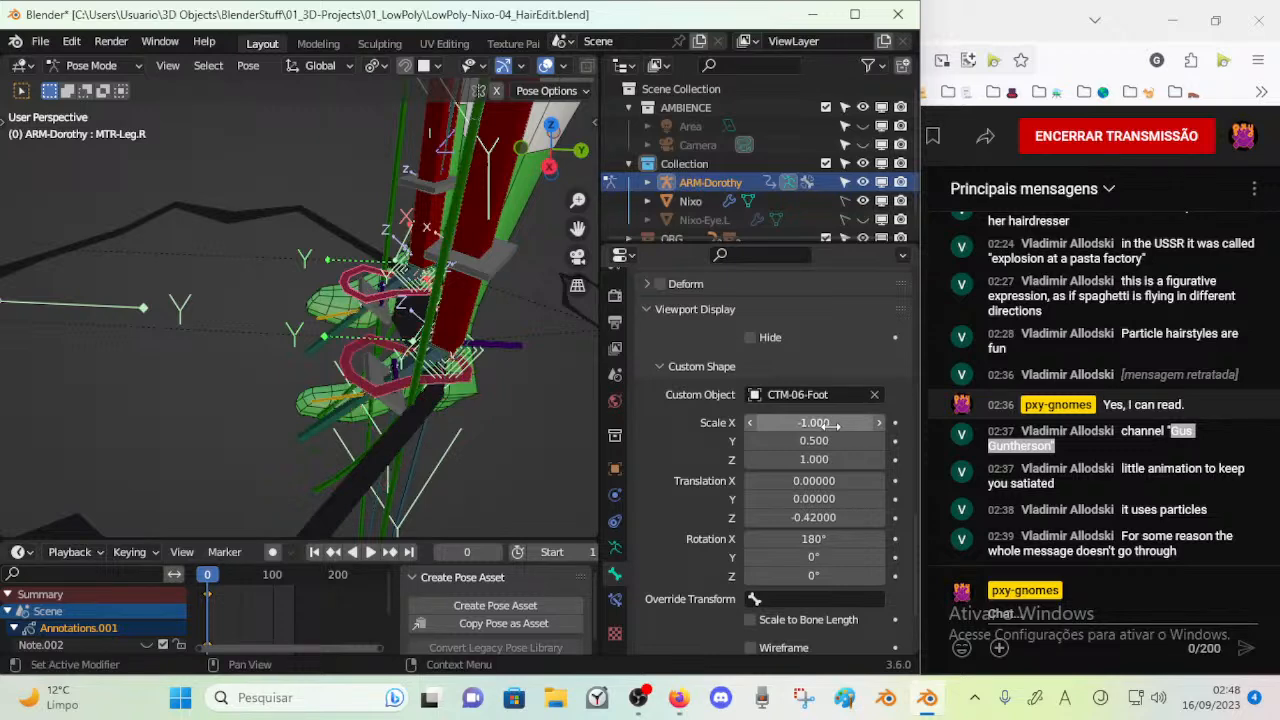
Set the custom shape Scale X and Scale Y of MTR-Leg.R to 1
double_click(834, 423)
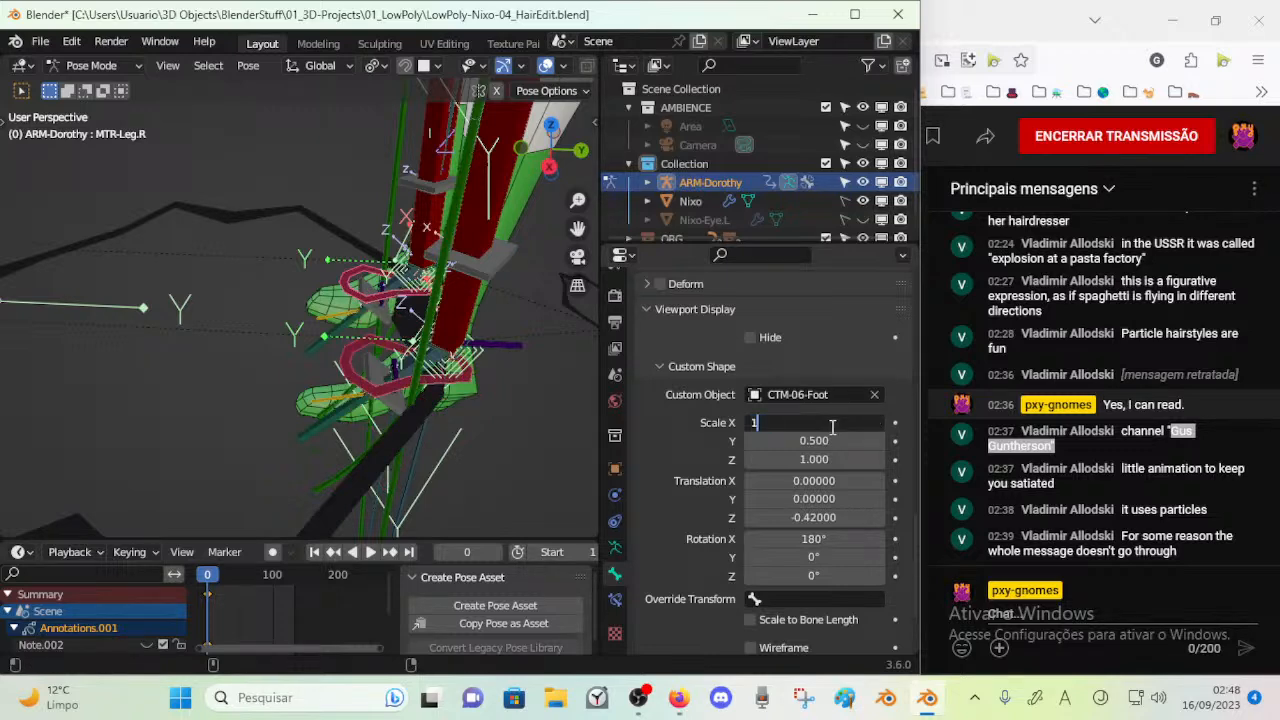
text(1)
key(Return)
double_click(832, 440)
text(1)
key(Return)
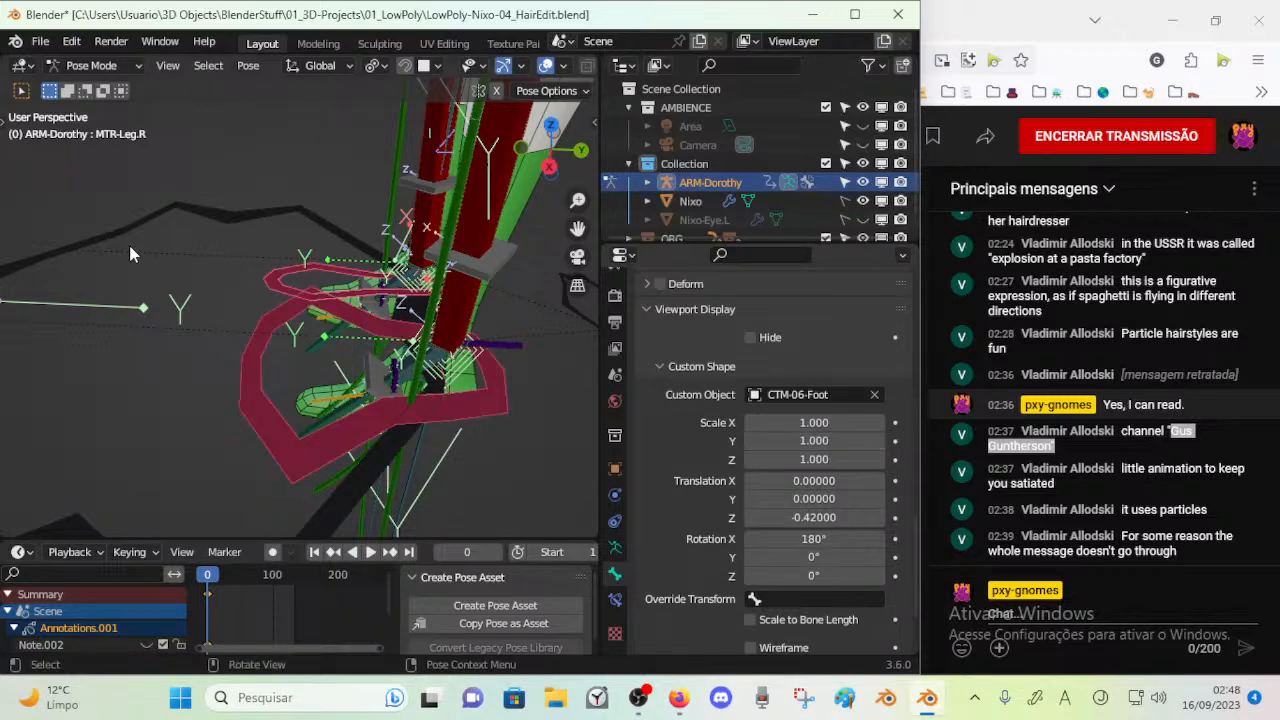
Select the left foot control MTR-Leg.L and set its custom shape Scale X to 1
middle_drag(129, 245, 230, 305)
click(233, 300)
click(300, 375)
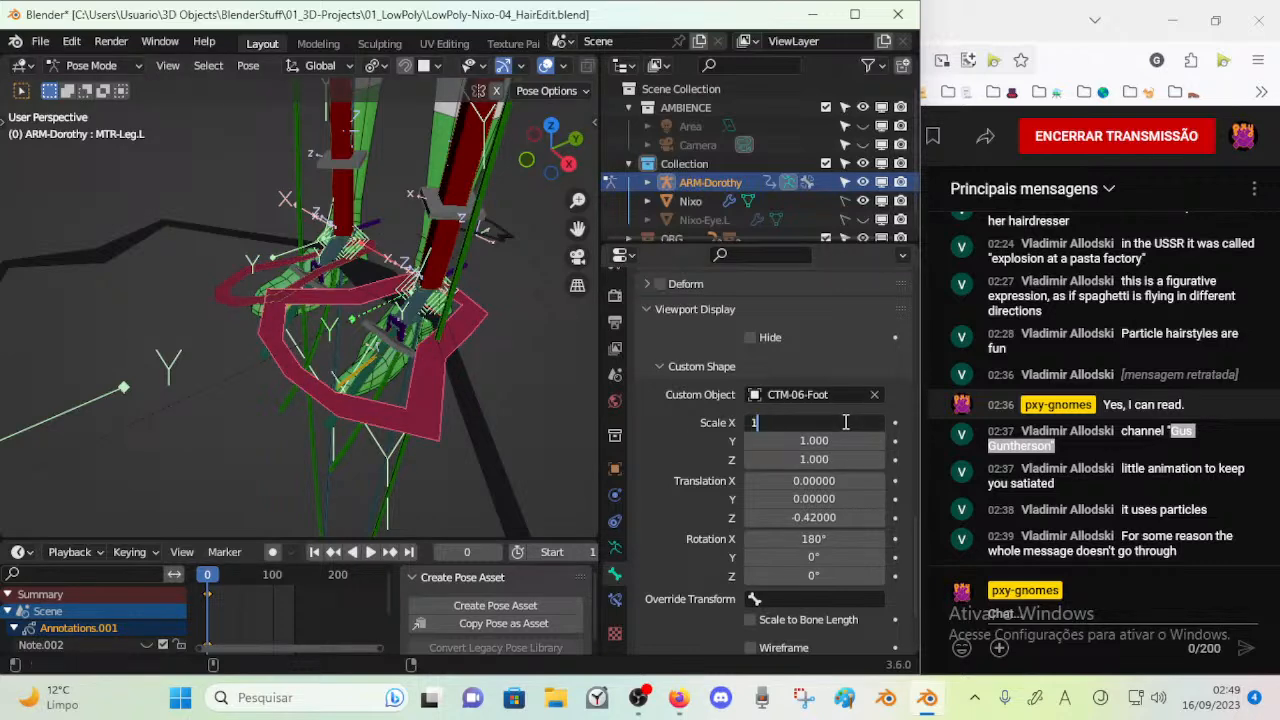
key(Return)
Examine both foot control shapes and try moving MTR-Leg.L, cancelling the move
middle_drag(352, 368, 258, 262)
shift+click(257, 297)
shift+click(268, 368)
scroll(262, 265, down, 2)
shift+middle_drag(318, 275, 366, 403)
scroll(366, 403, down, 1)
key(g)
right_click(350, 375)
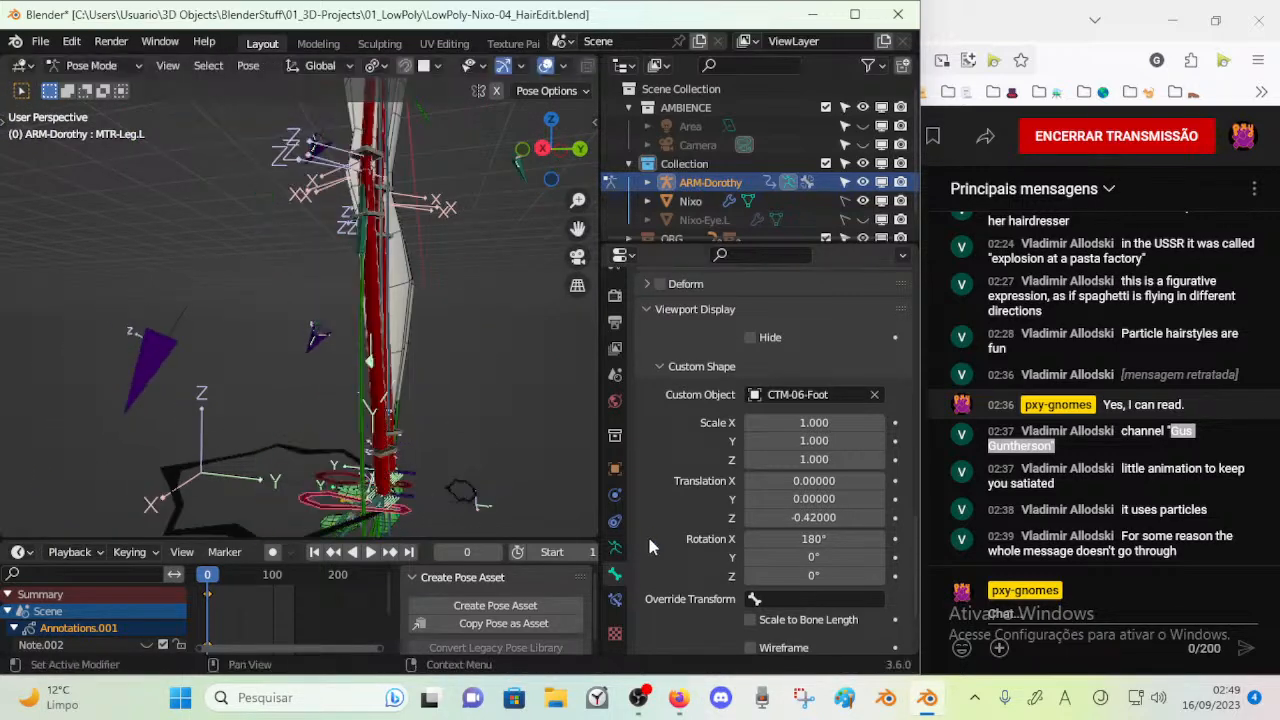
Inspect the bone constraints of MTR-Leg.L and MCH-Knee-POLE.L on the left leg
click(615, 601)
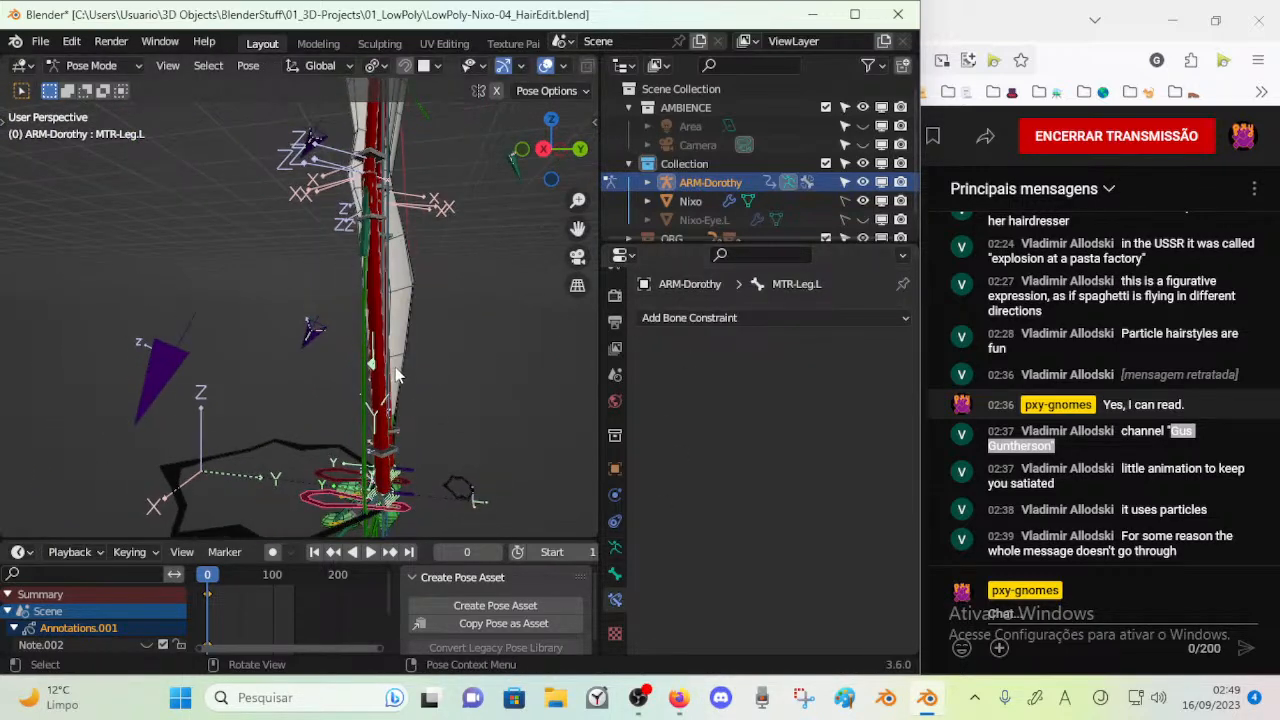
click(409, 366)
scroll(405, 340, up, 4)
click(390, 321)
middle_drag(389, 322, 312, 374)
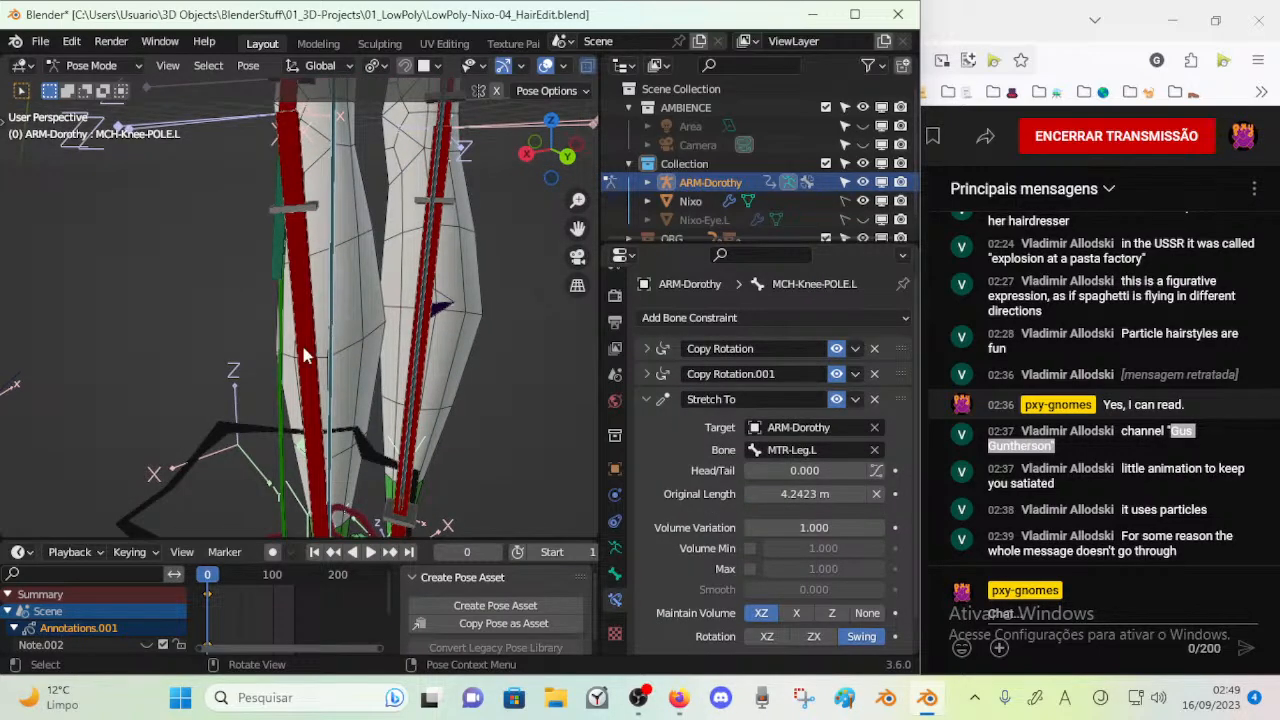
middle_drag(330, 310, 563, 358)
scroll(657, 442, down, 1)
scroll(657, 442, up, 1)
middle_drag(408, 298, 458, 312)
Isolate the MCH : Body bone layer by hiding all the other body layers
key(n)
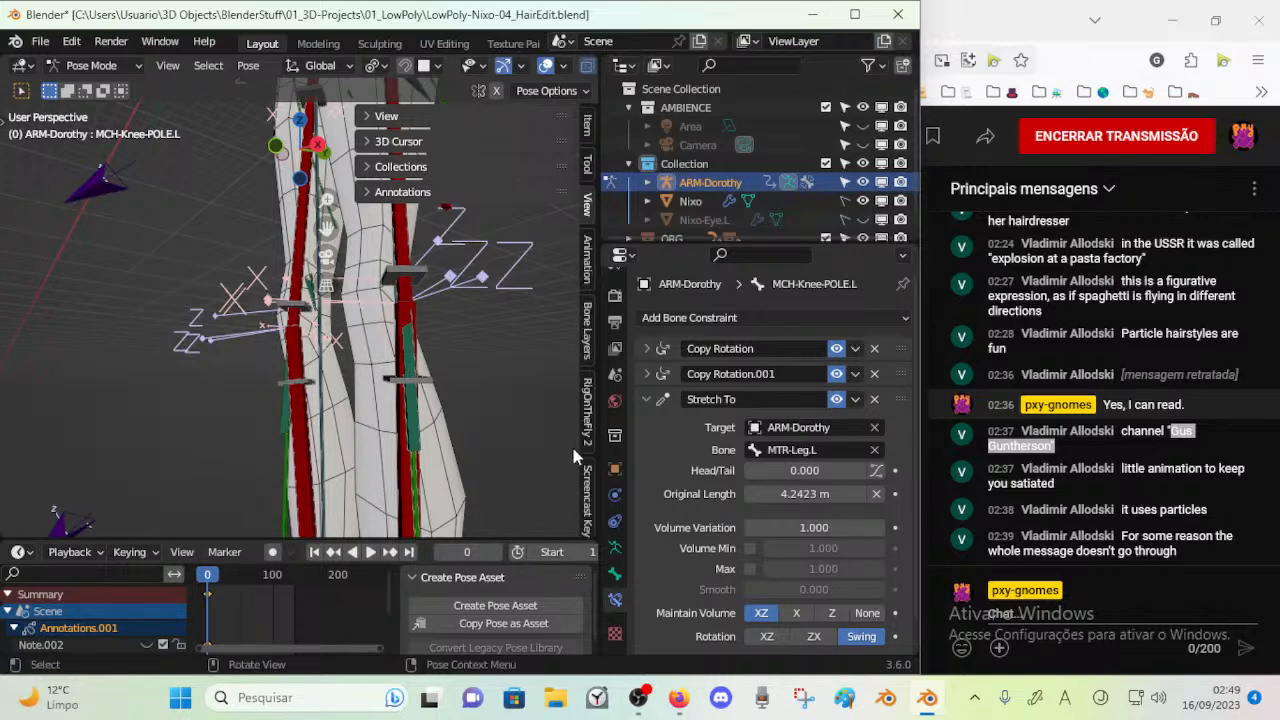
click(589, 322)
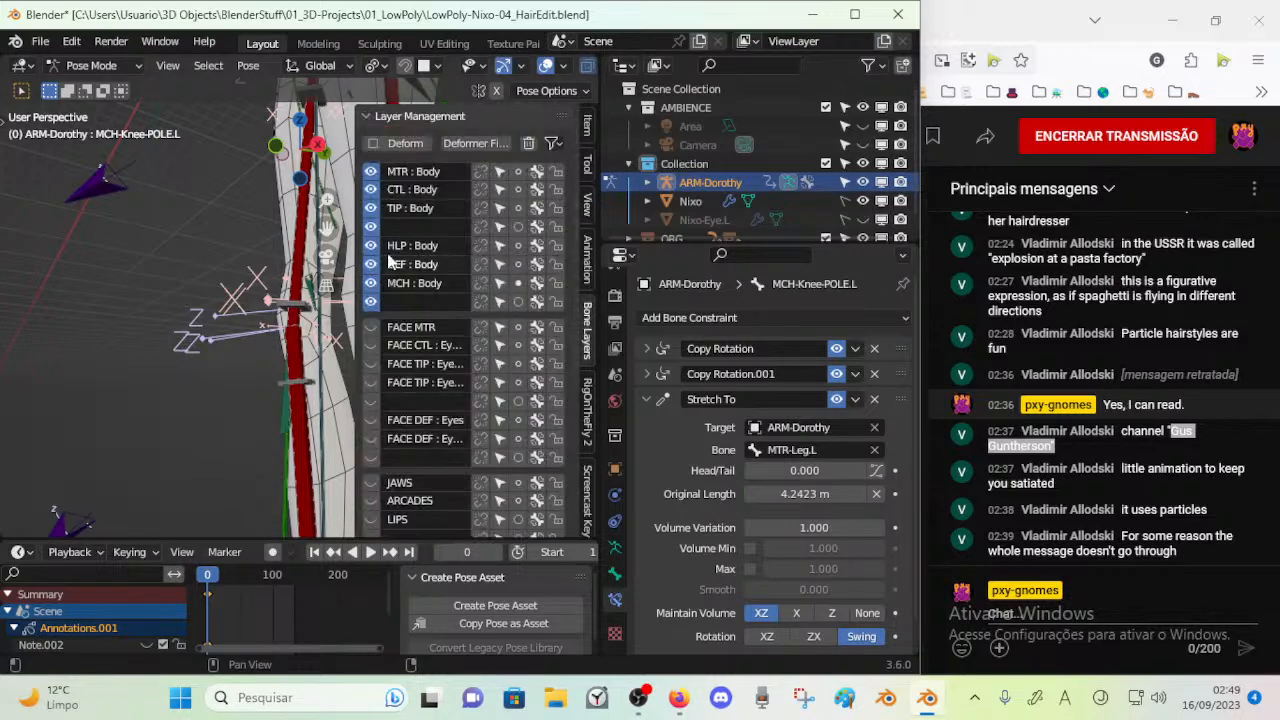
click(371, 172)
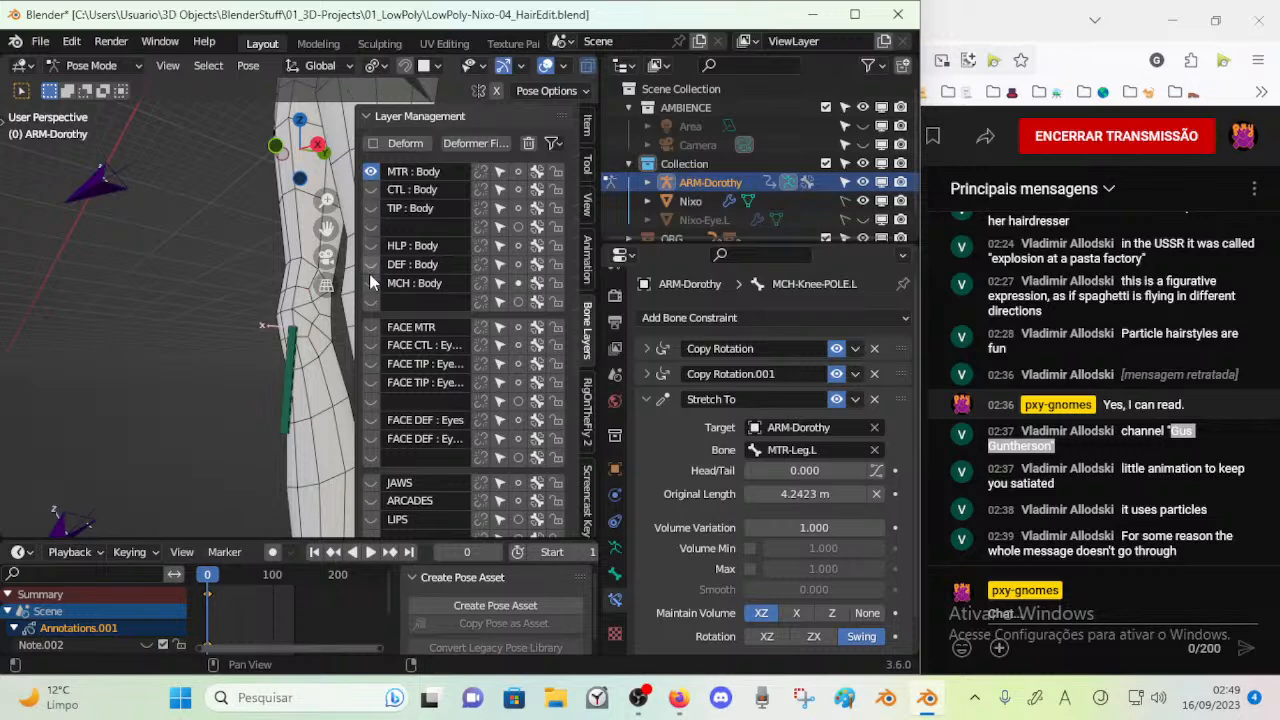
click(370, 279)
click(373, 174)
Select MCH-Shin.L and examine its IK constraint's target and pole target bones
middle_drag(318, 235, 206, 308)
scroll(218, 366, up, 3)
middle_drag(220, 366, 262, 352)
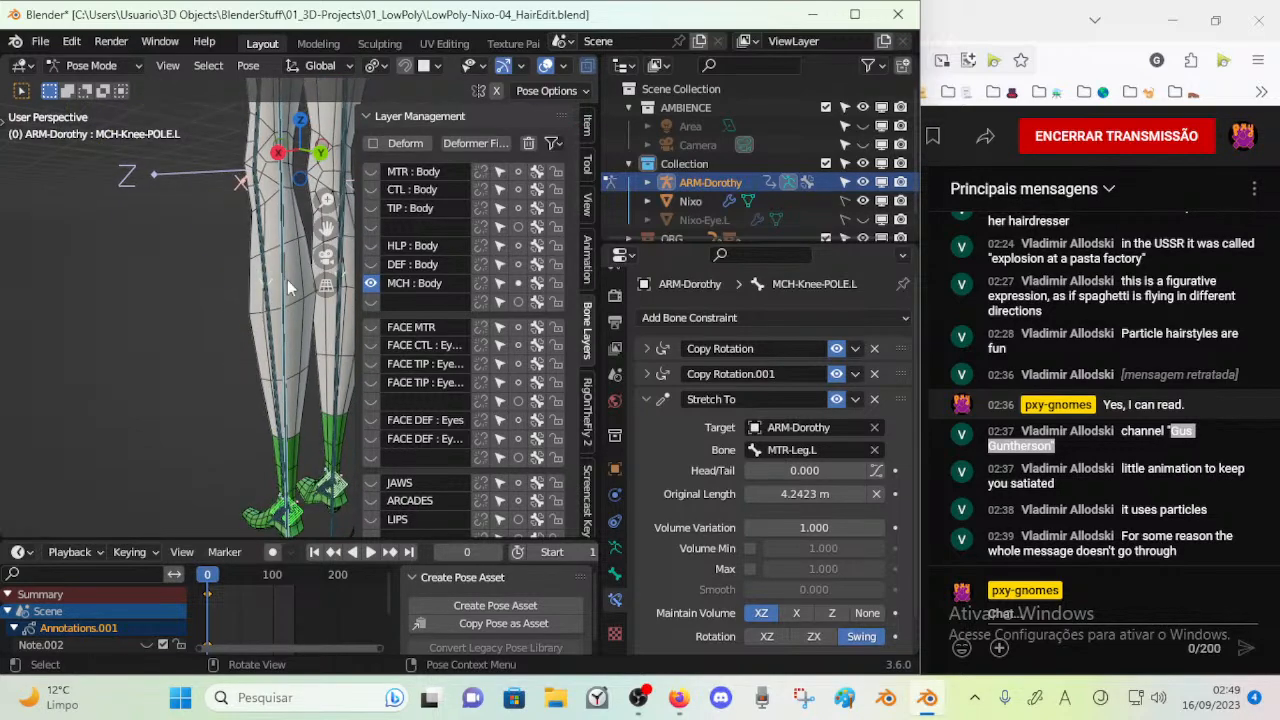
click(288, 287)
middle_drag(288, 287, 220, 393)
drag(600, 315, 592, 315)
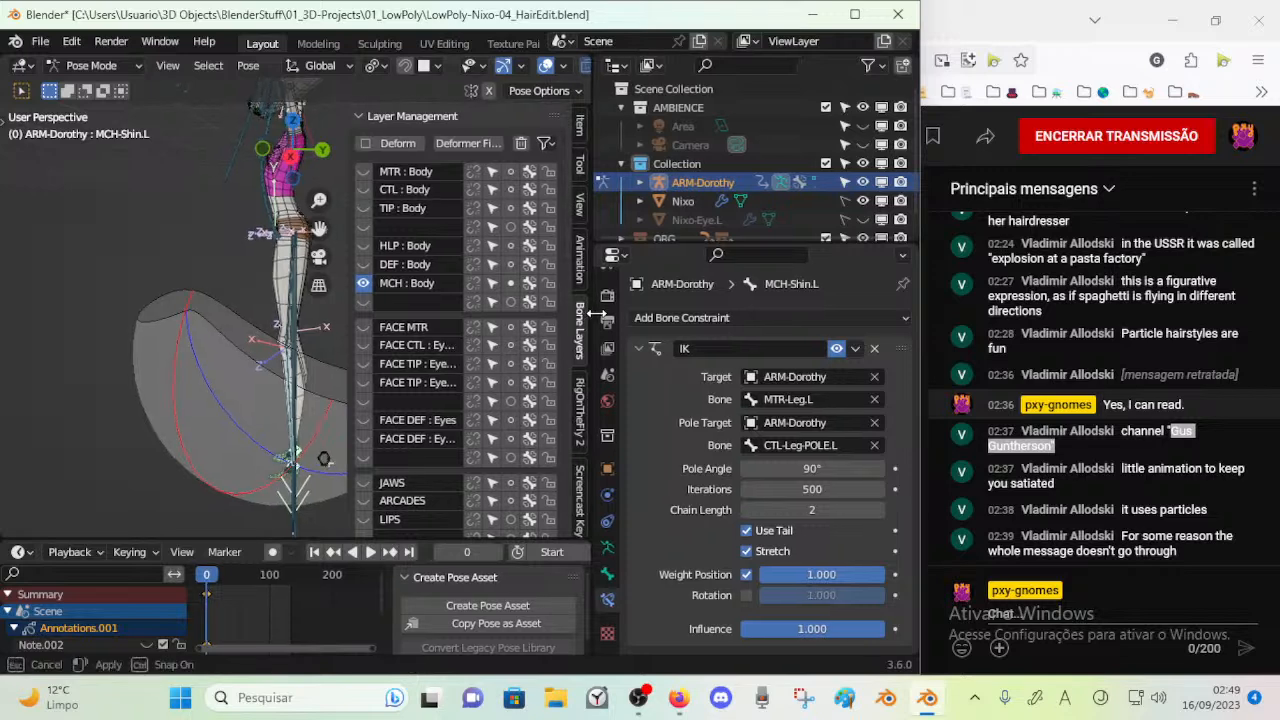
key(n)
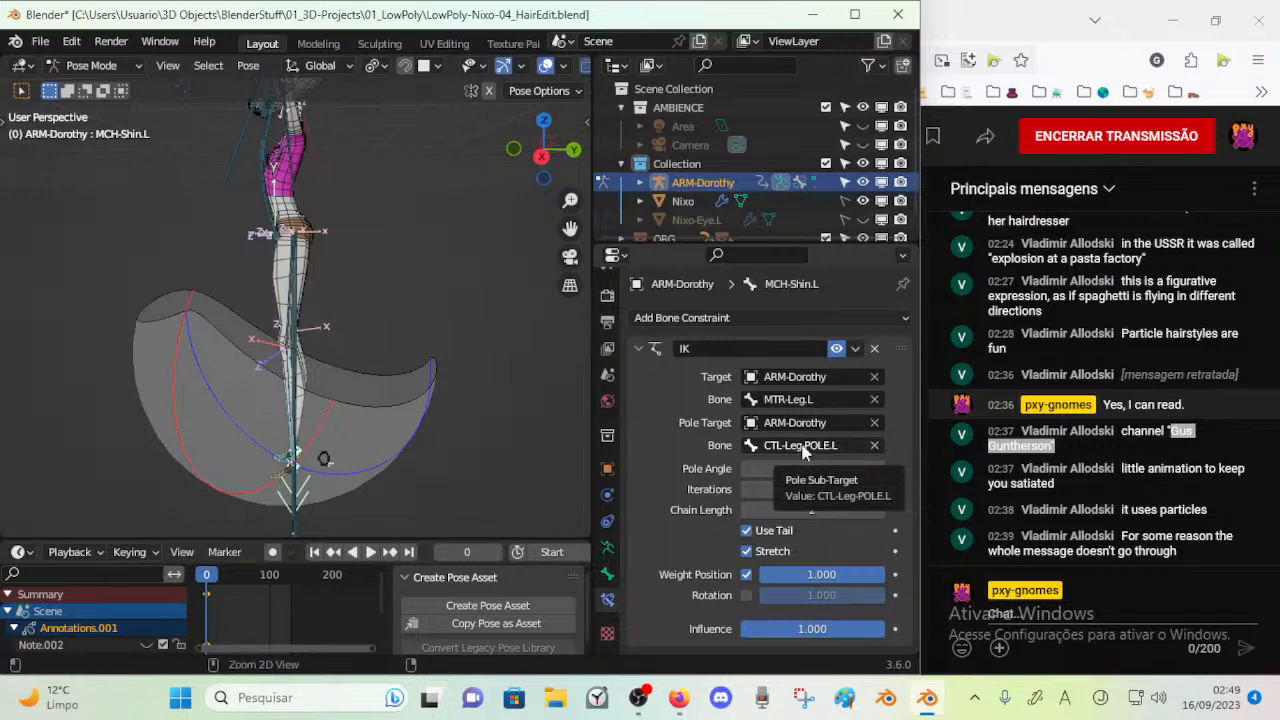
middle_drag(240, 300, 291, 430)
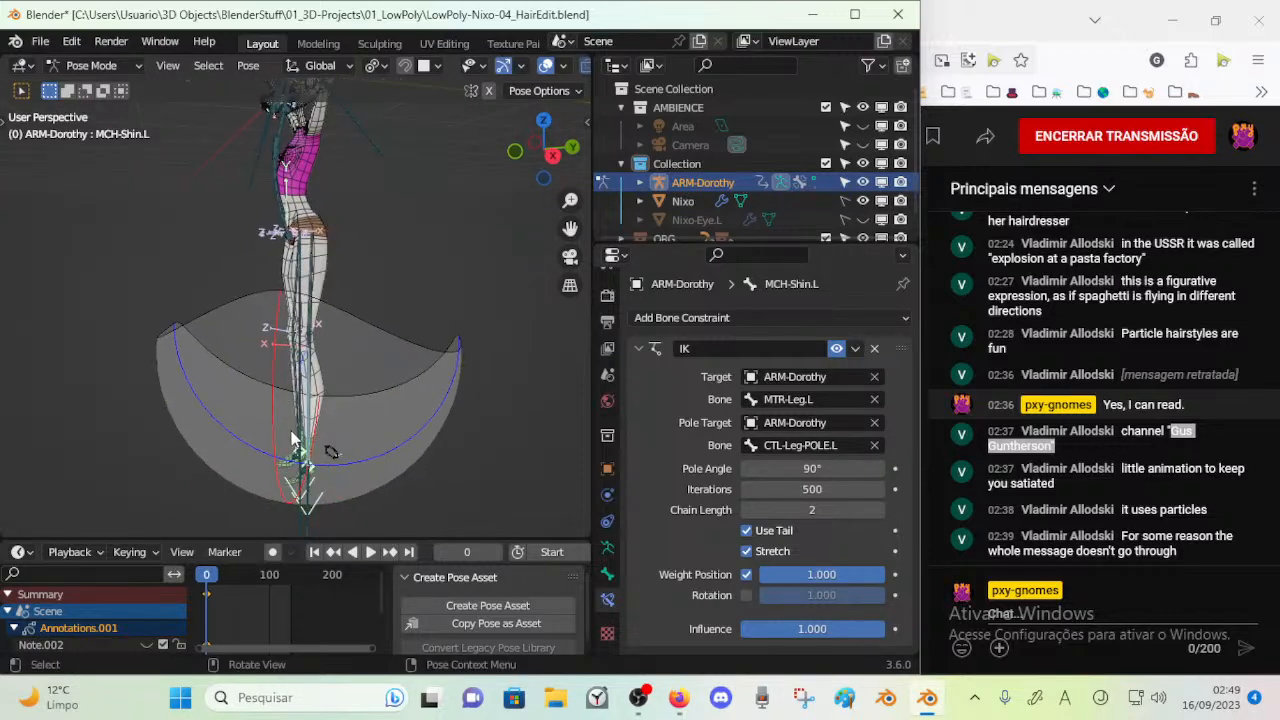
Select MCH-Knee-POLE.L below the feet and examine its constraints
click(301, 490)
click(302, 491)
mouse_move(302, 491)
middle_down()
mouse_move(331, 499)
mouse_move(365, 476)
mouse_move(306, 512)
middle_up()
shift+middle_drag(306, 512, 309, 449)
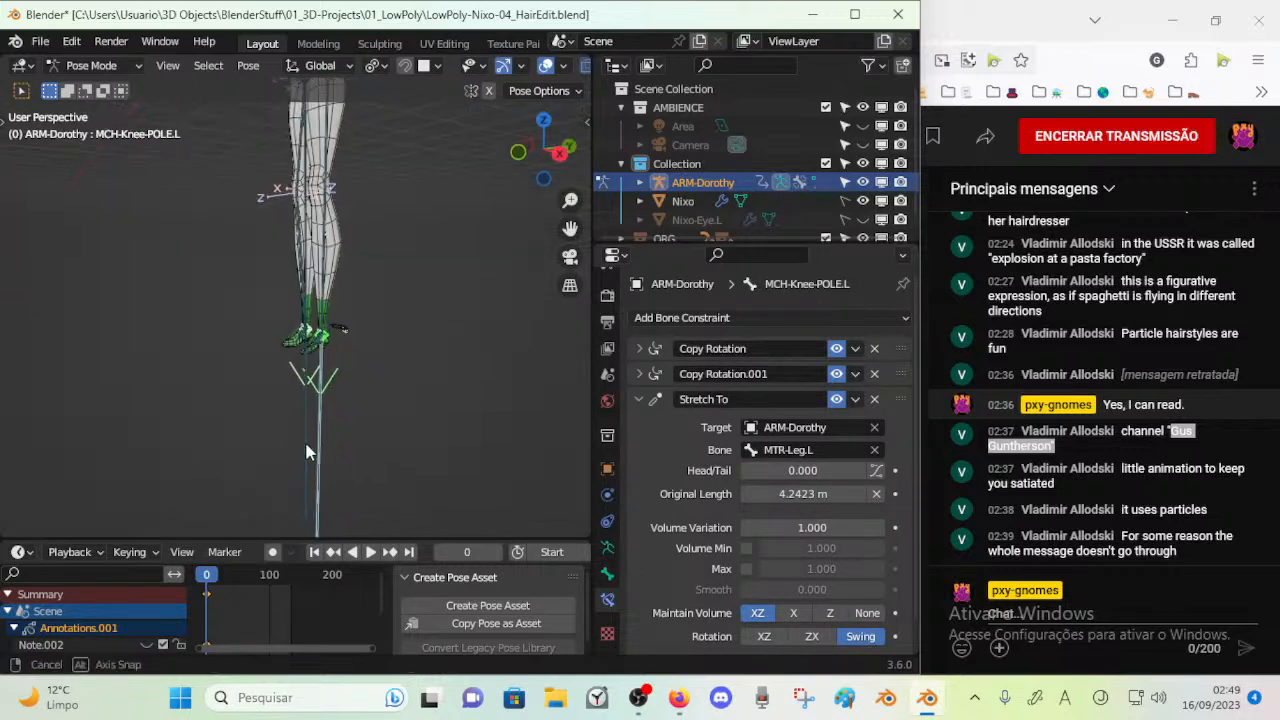
Show the MTR : Body bone layer alongside the MCH : Body layer
key(n)
click(366, 171)
scroll(295, 281, up, 2)
key(n)
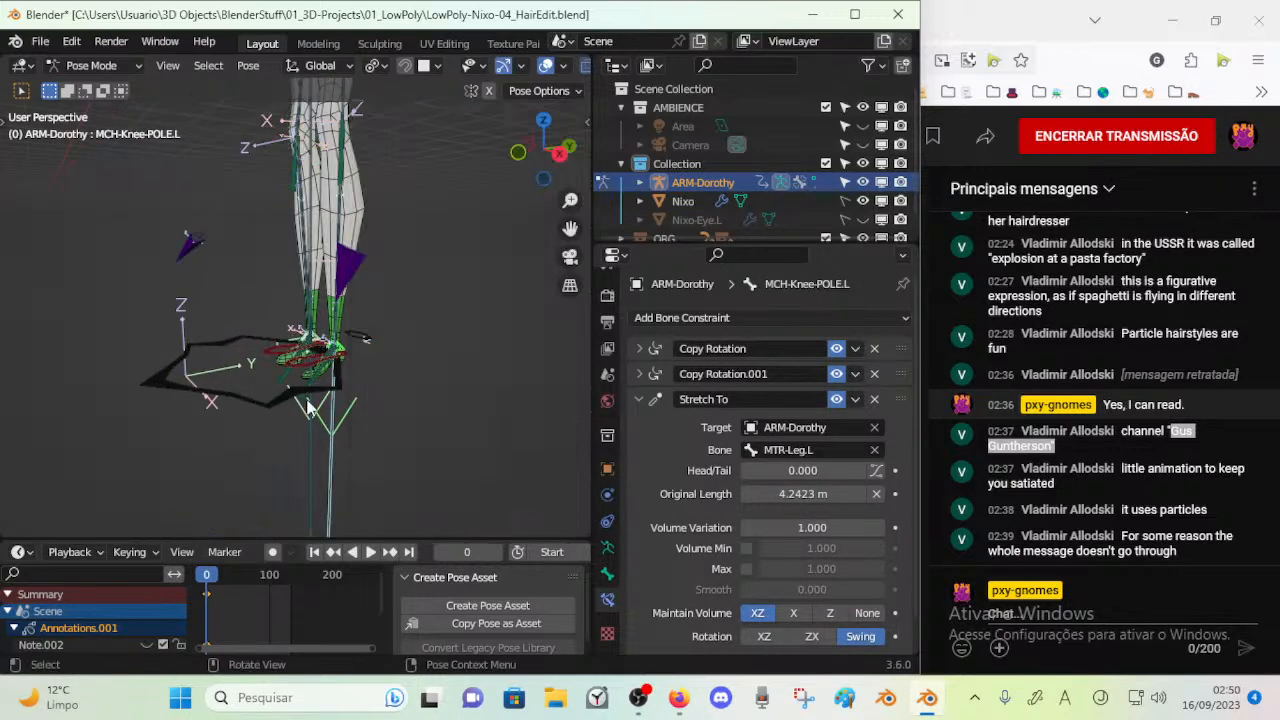
Select the left foot control MTR-Leg.L and move it up off the floor to test the leg's IK
scroll(307, 440, up, 2)
click(316, 478)
middle_drag(328, 458, 280, 453)
click(323, 463)
click(224, 421)
scroll(279, 451, down, 2)
key(g)
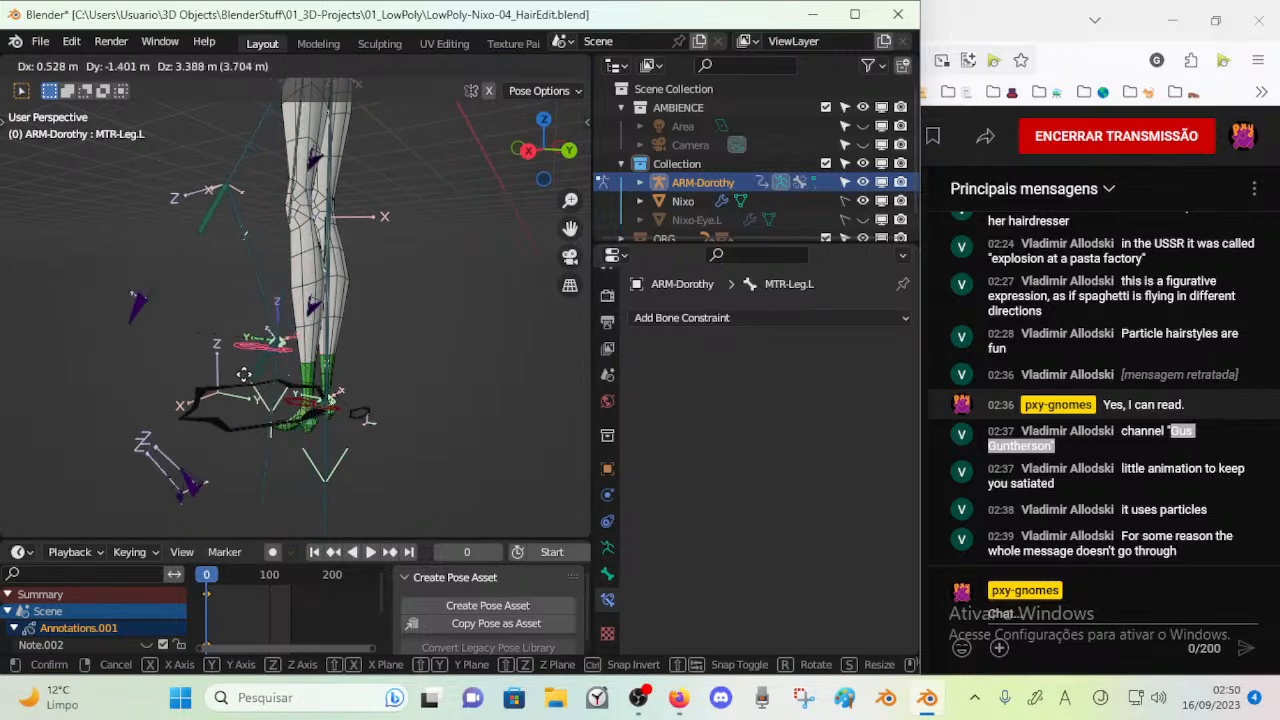
click(288, 353)
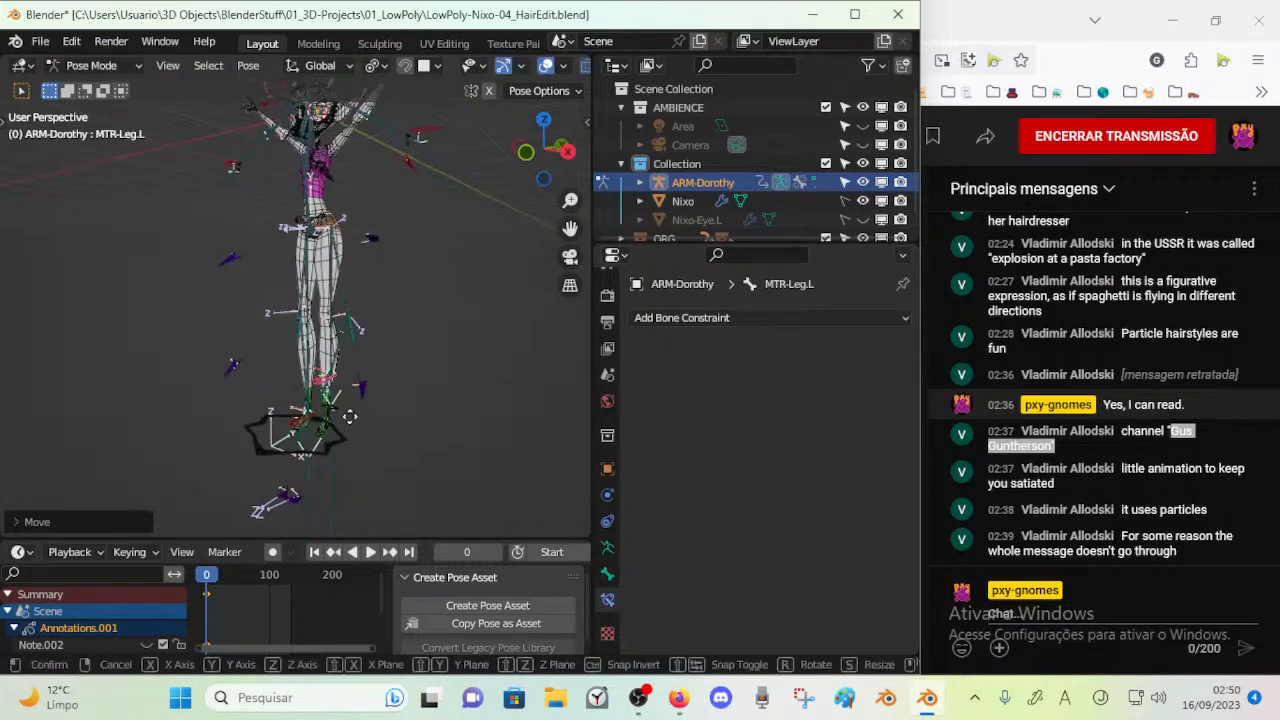
Move the left foot control MTR-Leg.L forward and back to test how the leg IK follows
right_click(343, 424)
middle_drag(343, 424, 300, 429)
key(g)
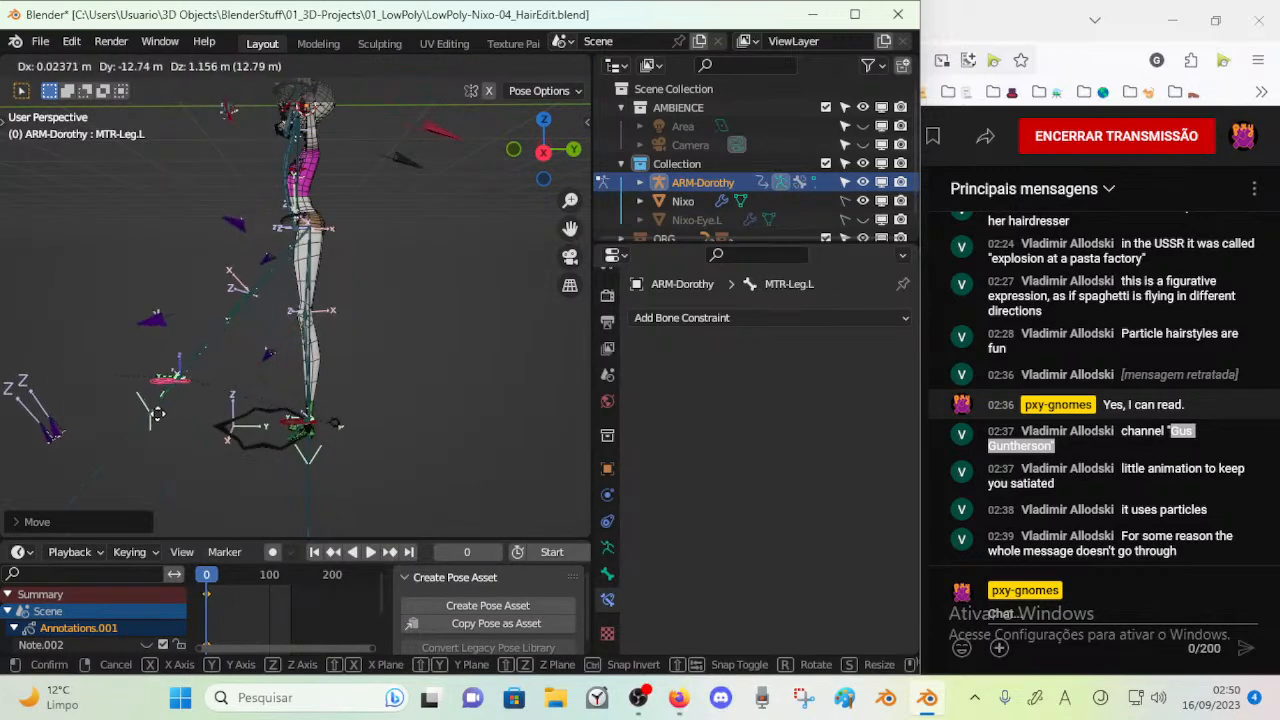
click(223, 427)
middle_drag(223, 427, 287, 432)
key(g)
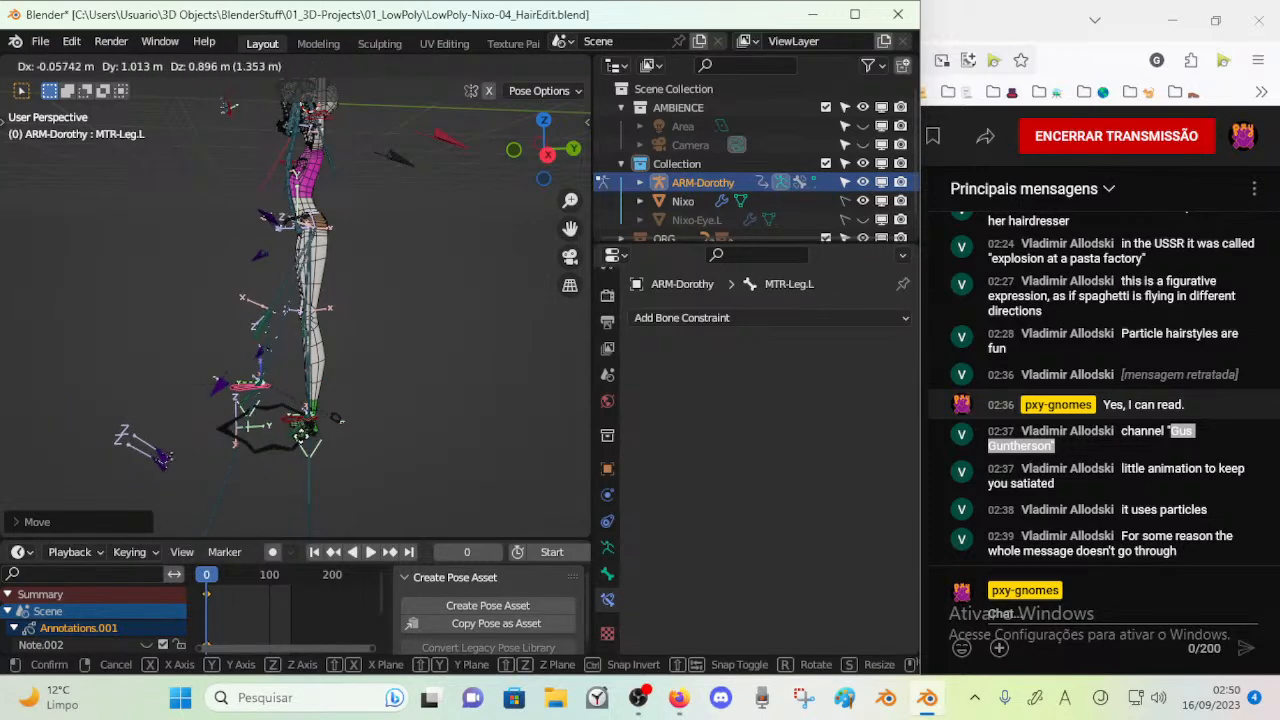
click(407, 439)
Show all remaining bone layers of the armature, from the face layers down to BACKUP
key(n)
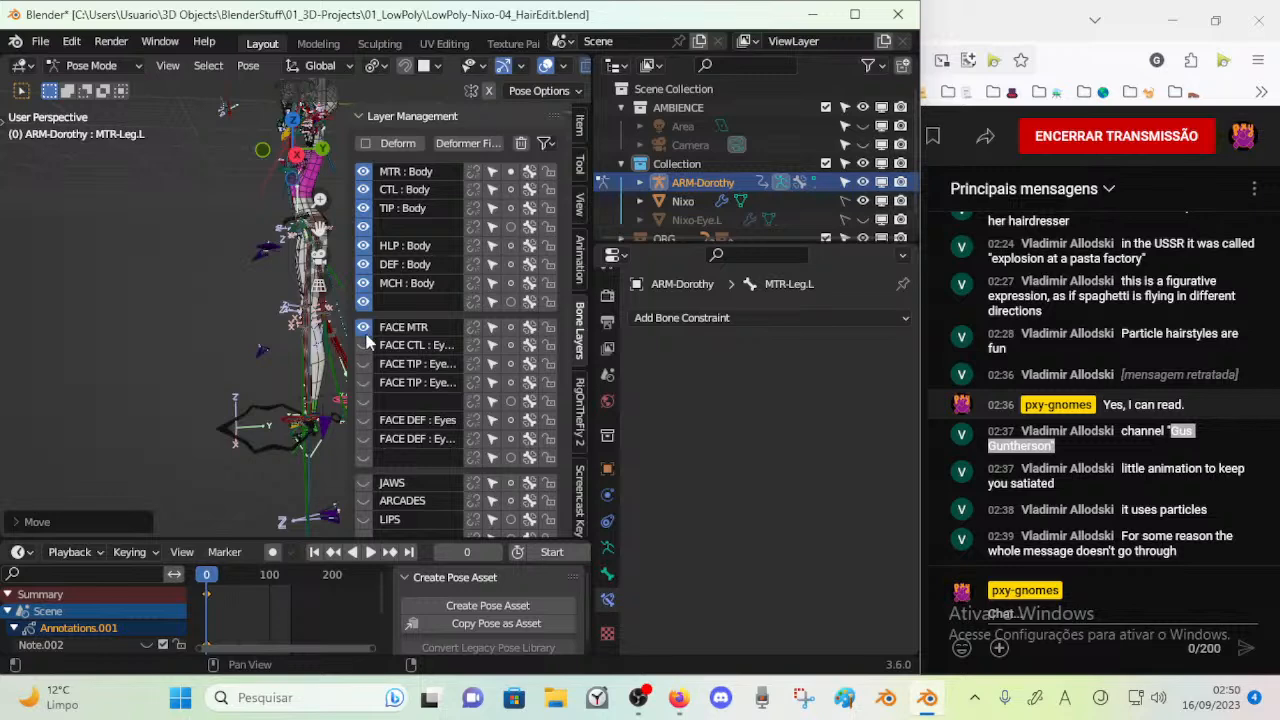
scroll(367, 440, down, 3)
scroll(364, 440, down, 3)
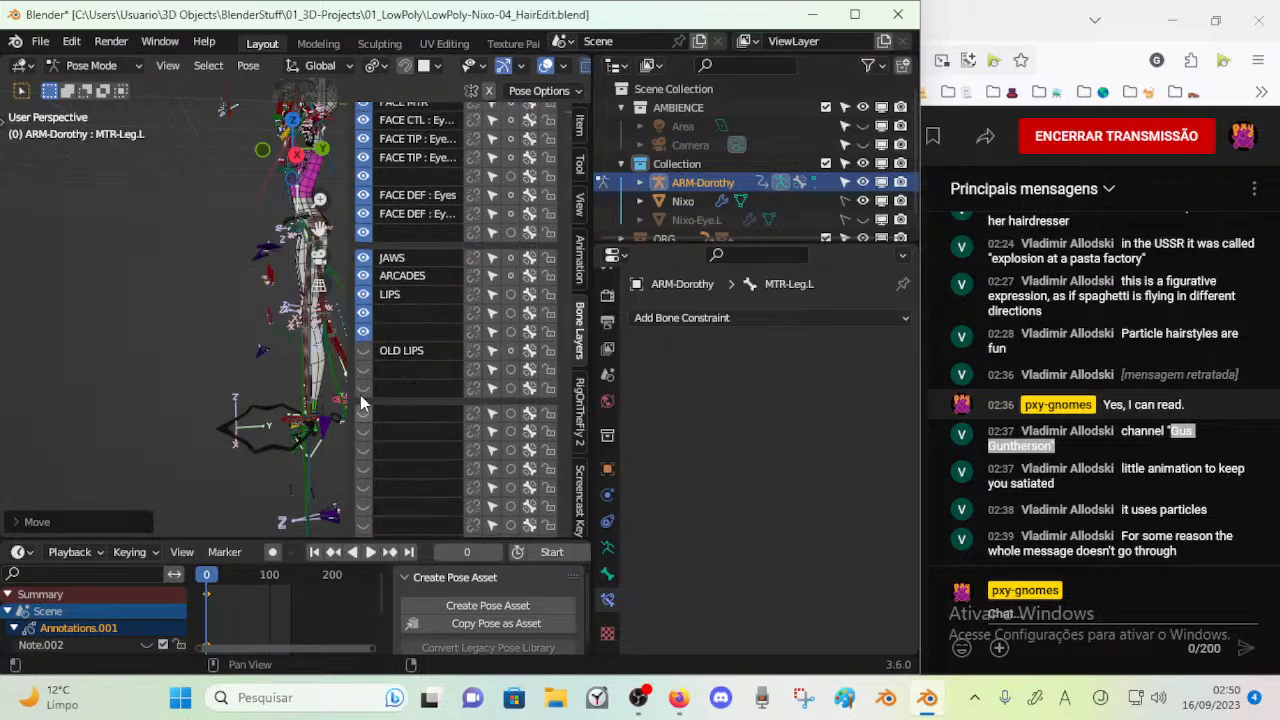
drag(363, 389, 363, 469)
scroll(365, 476, down, 4)
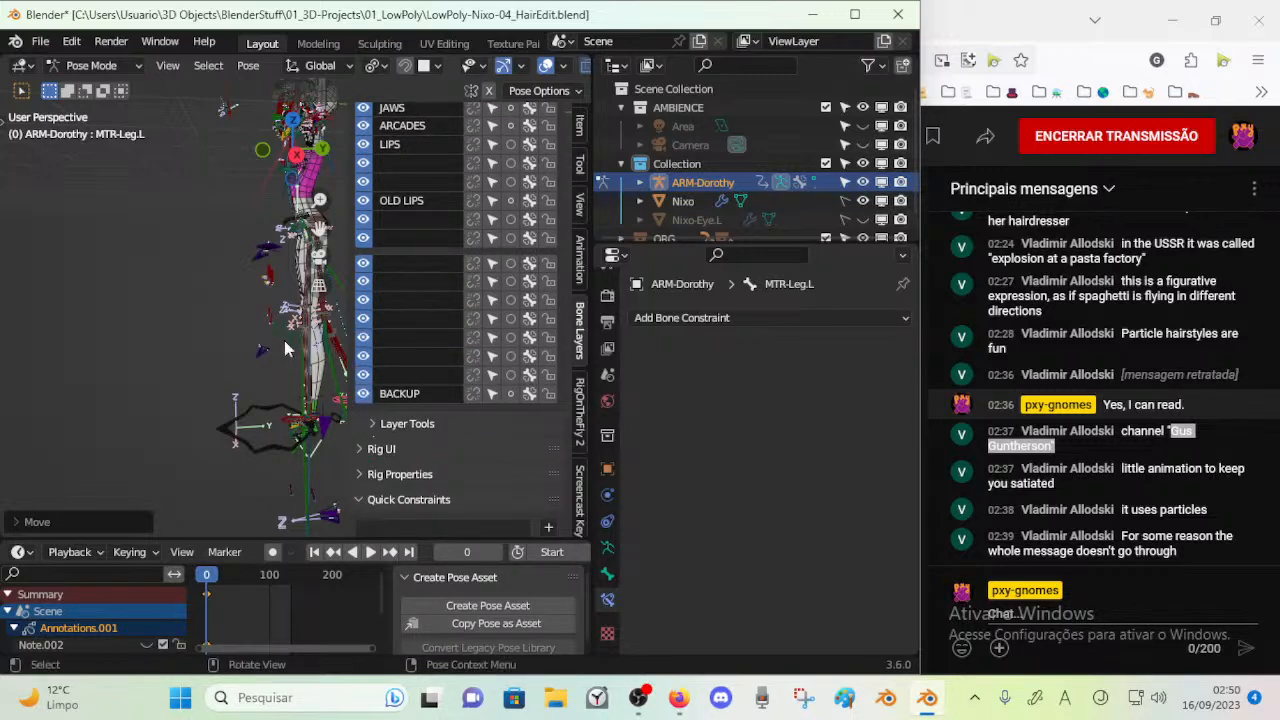
key(n)
middle_drag(276, 323, 247, 407)
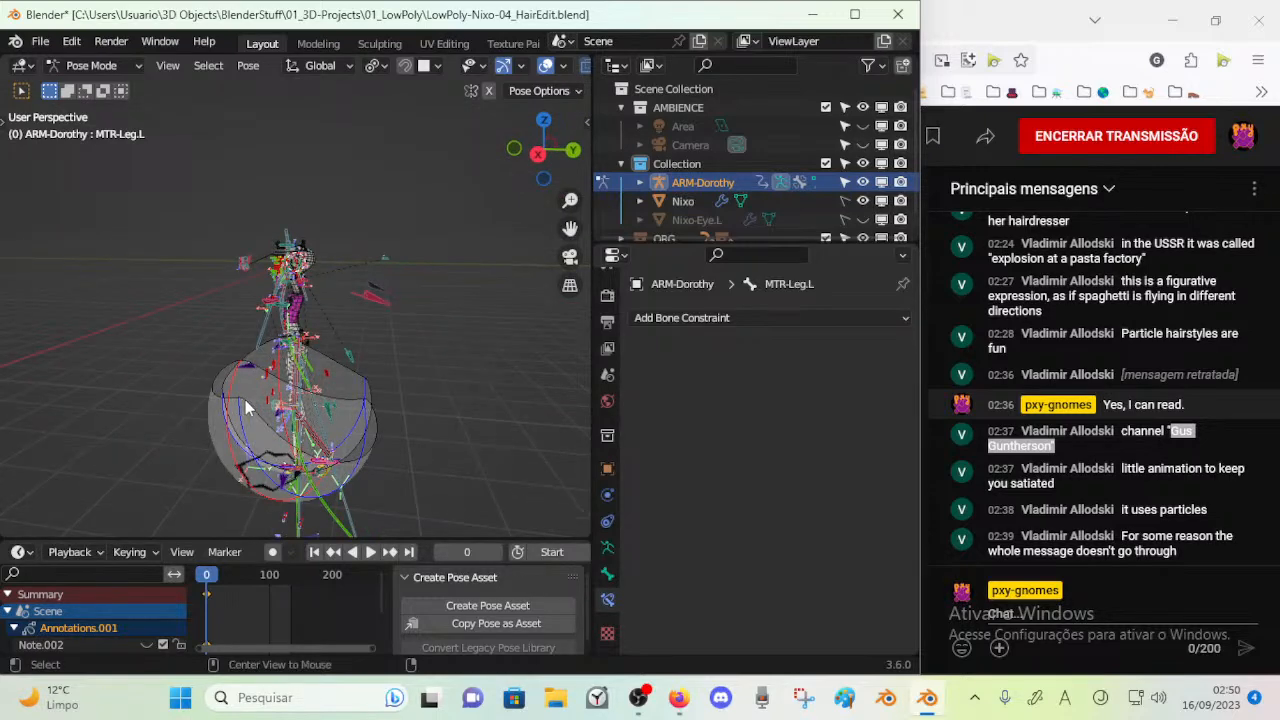
Deselect all bones and turn off custom bone shapes in the armature's viewport display
key(alt+a)
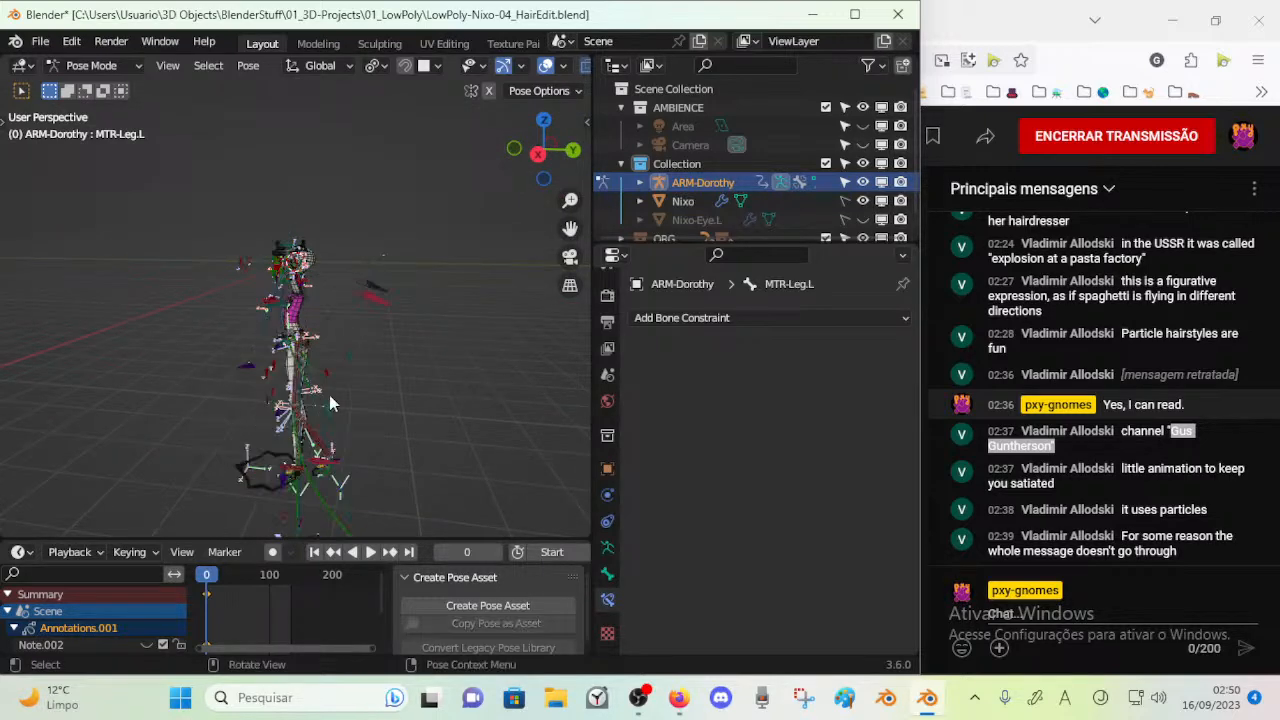
click(608, 547)
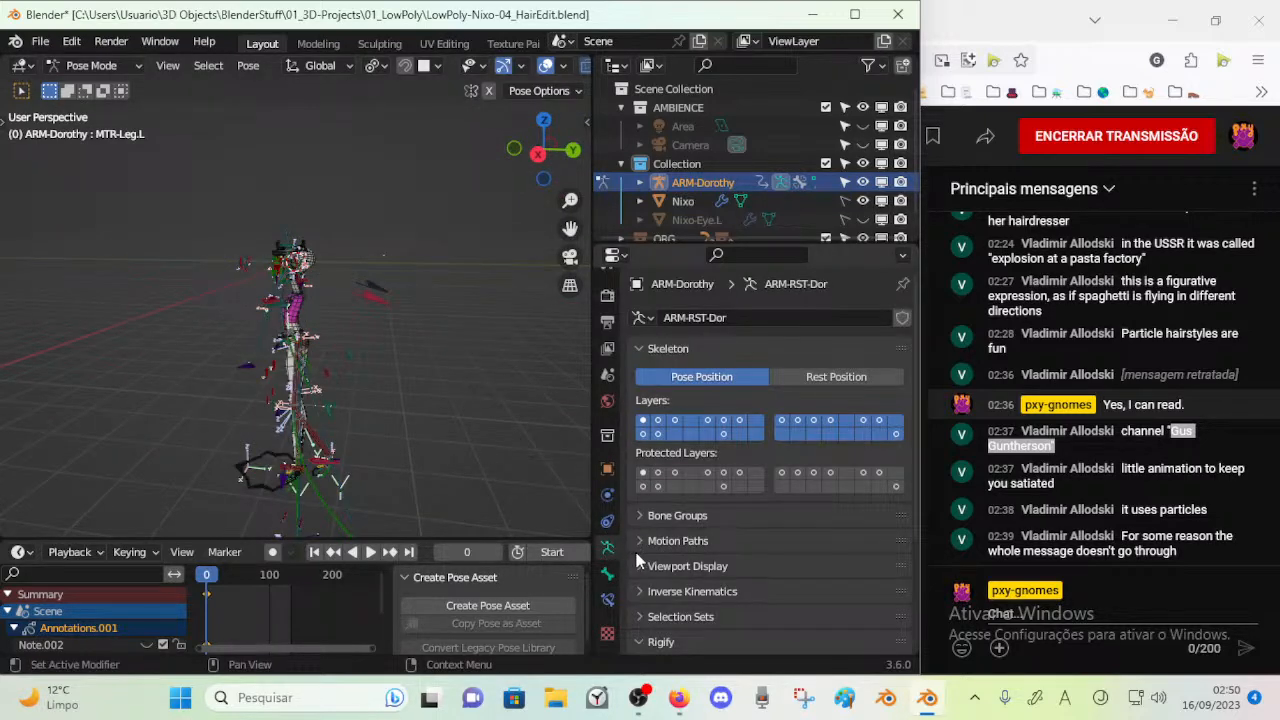
click(642, 568)
click(642, 568)
scroll(708, 571, down, 2)
click(666, 492)
scroll(768, 541, down, 2)
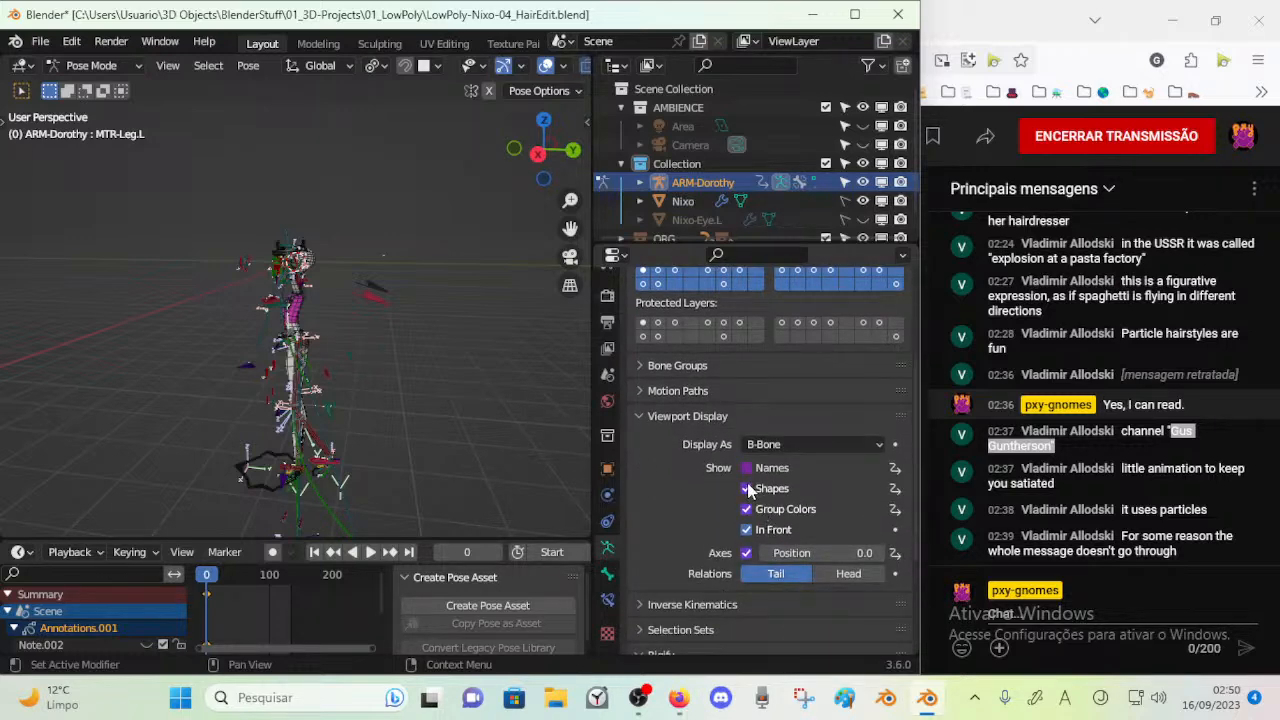
key(n)
key(n)
middle_drag(298, 444, 355, 494)
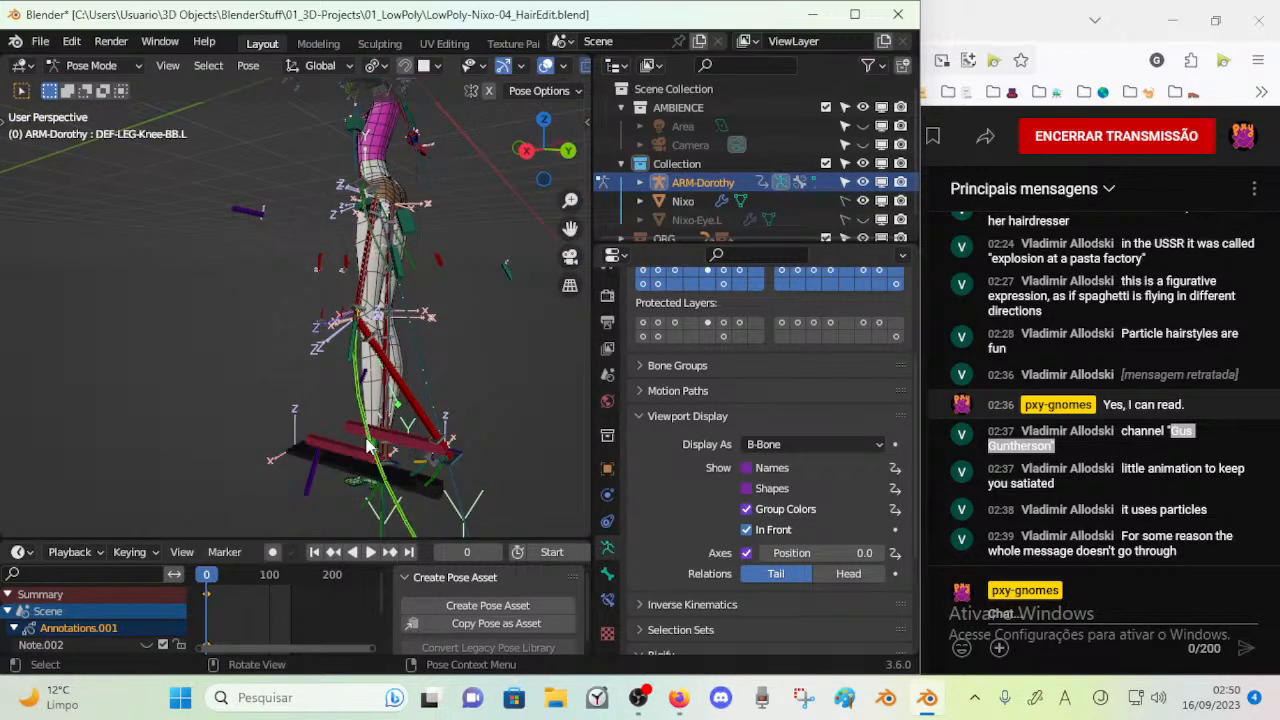
Select the right foot control MTR-Leg.R and try moving it in different views to test the right knee's bend
click(358, 450)
mouse_move(358, 450)
middle_down()
mouse_move(348, 412)
mouse_move(335, 460)
middle_up()
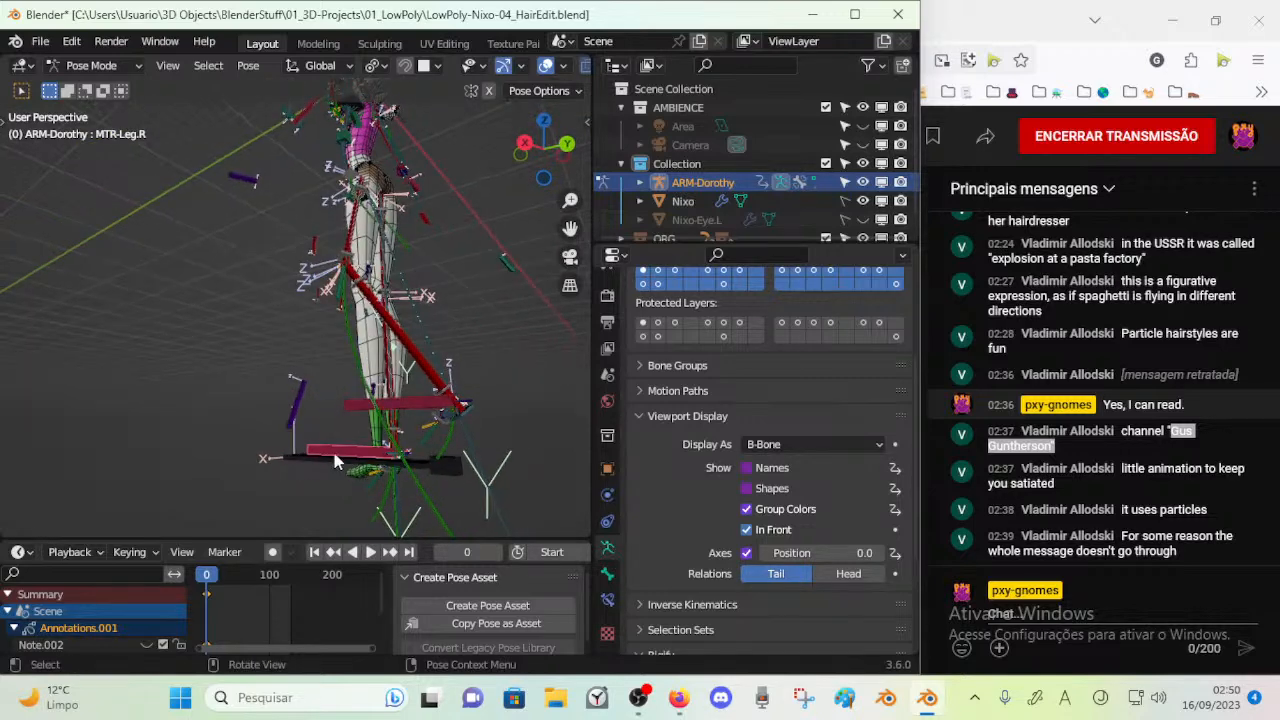
scroll(330, 464, up, 3)
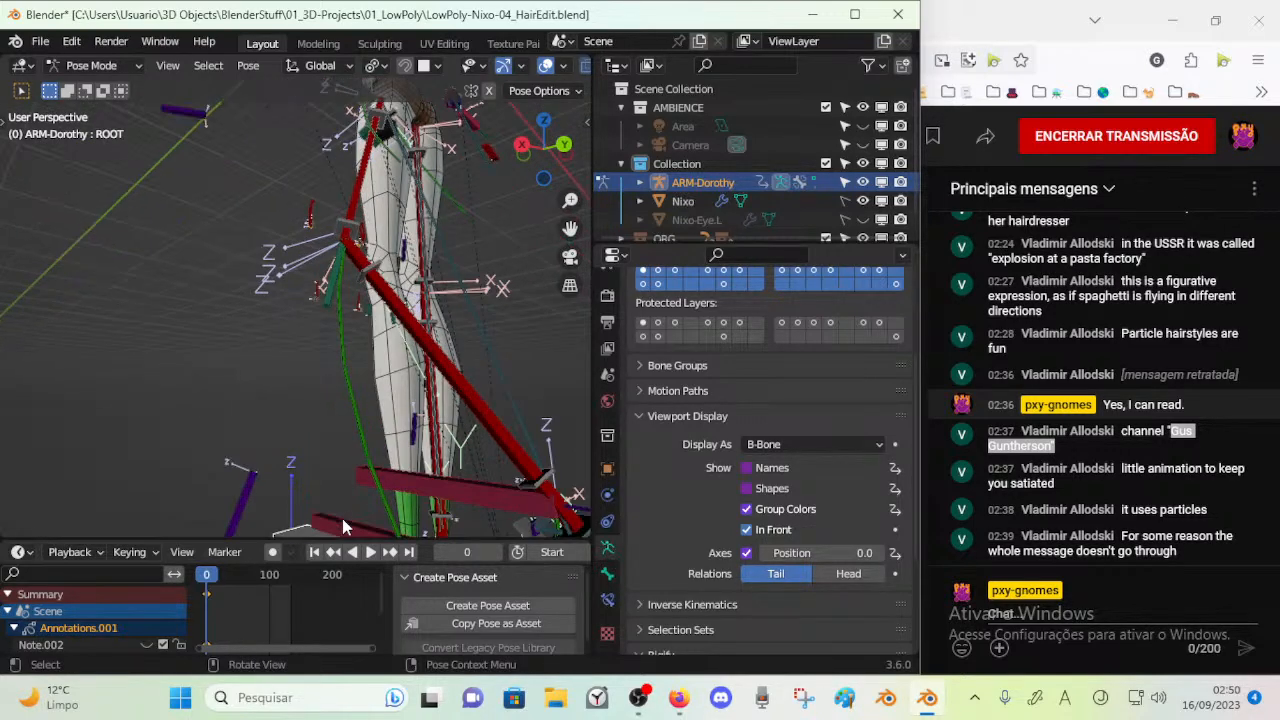
click(342, 518)
key(g)
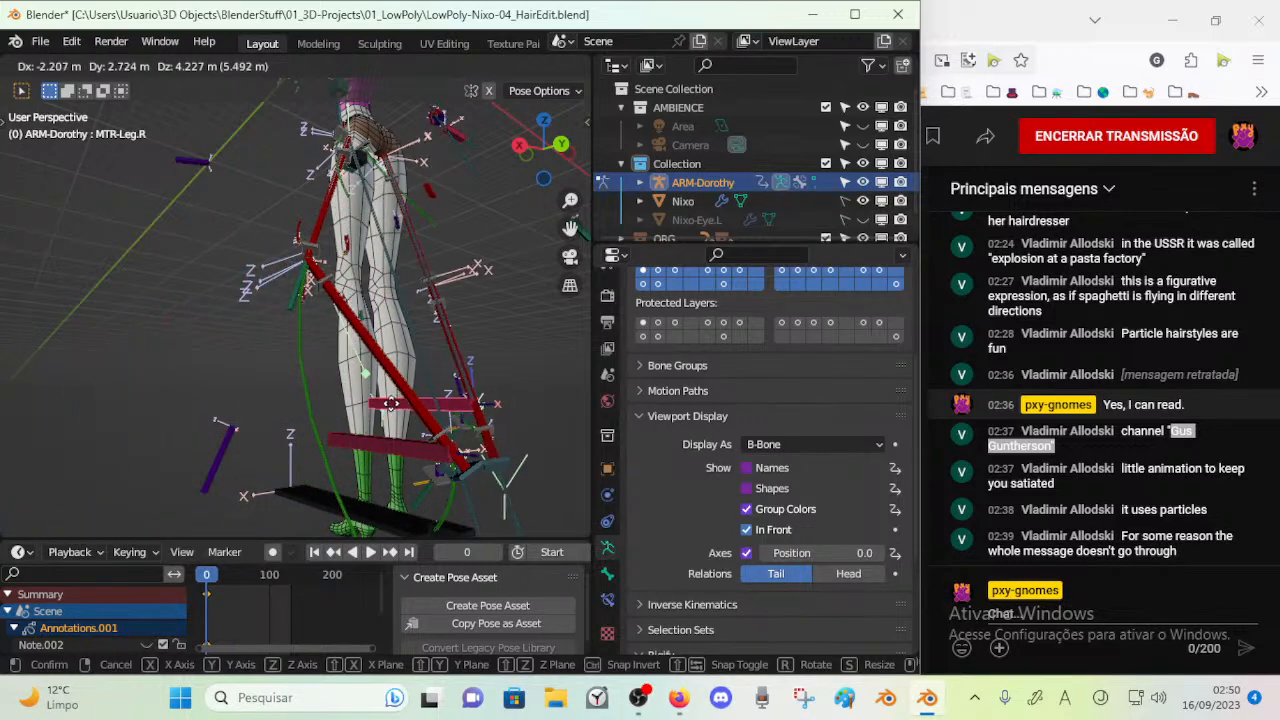
right_click(405, 403)
middle_drag(413, 402, 342, 441)
key(g)
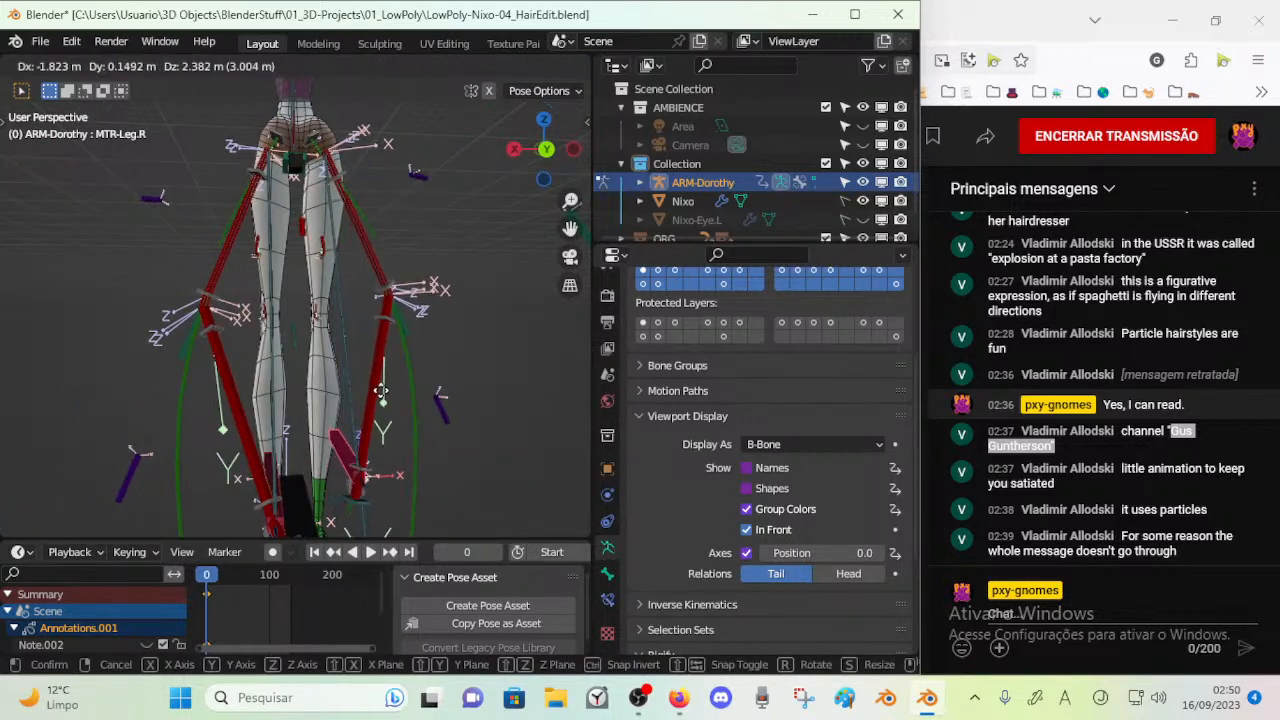
right_click(381, 390)
Try moving MTR-Leg.L, and clear the location of all pose bones
click(270, 467)
key(g)
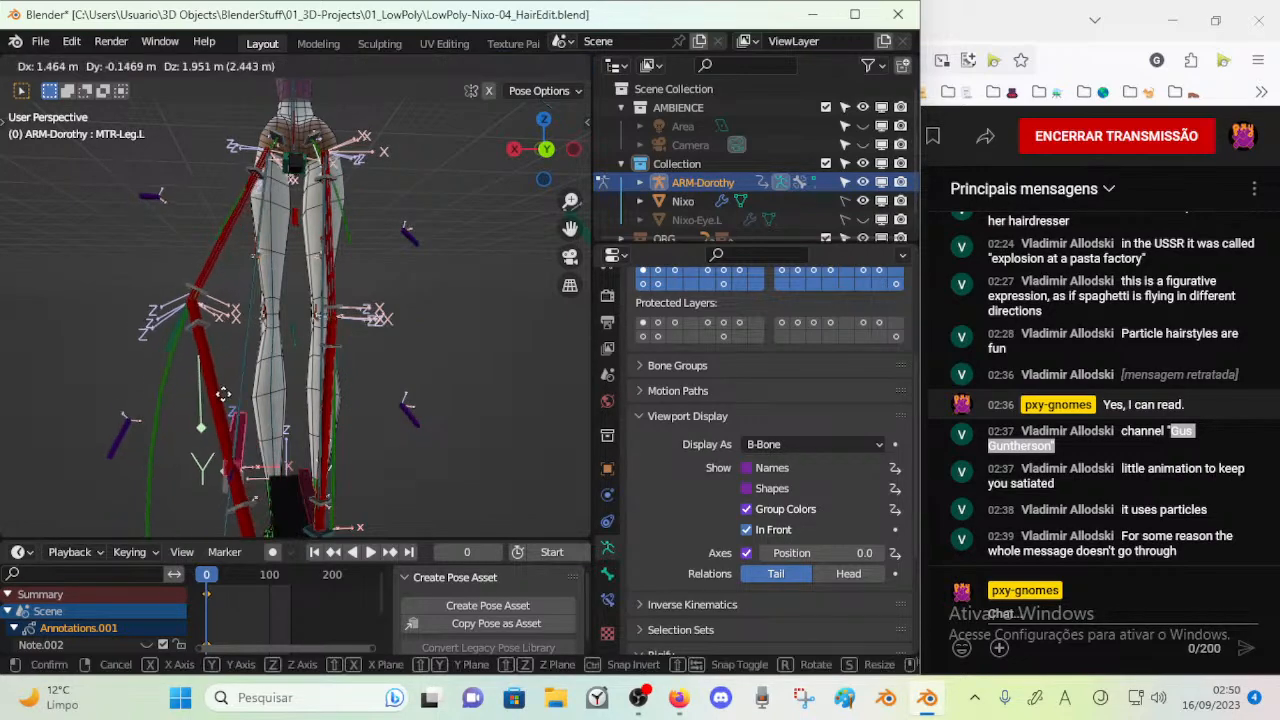
click(171, 430)
key(a)
key(alt+g)
Select MTR-Leg.L and lift it outward several times to test the left leg's knee direction
shift+middle_drag(266, 500, 272, 395)
middle_drag(272, 395, 290, 428)
click(276, 348)
key(g)
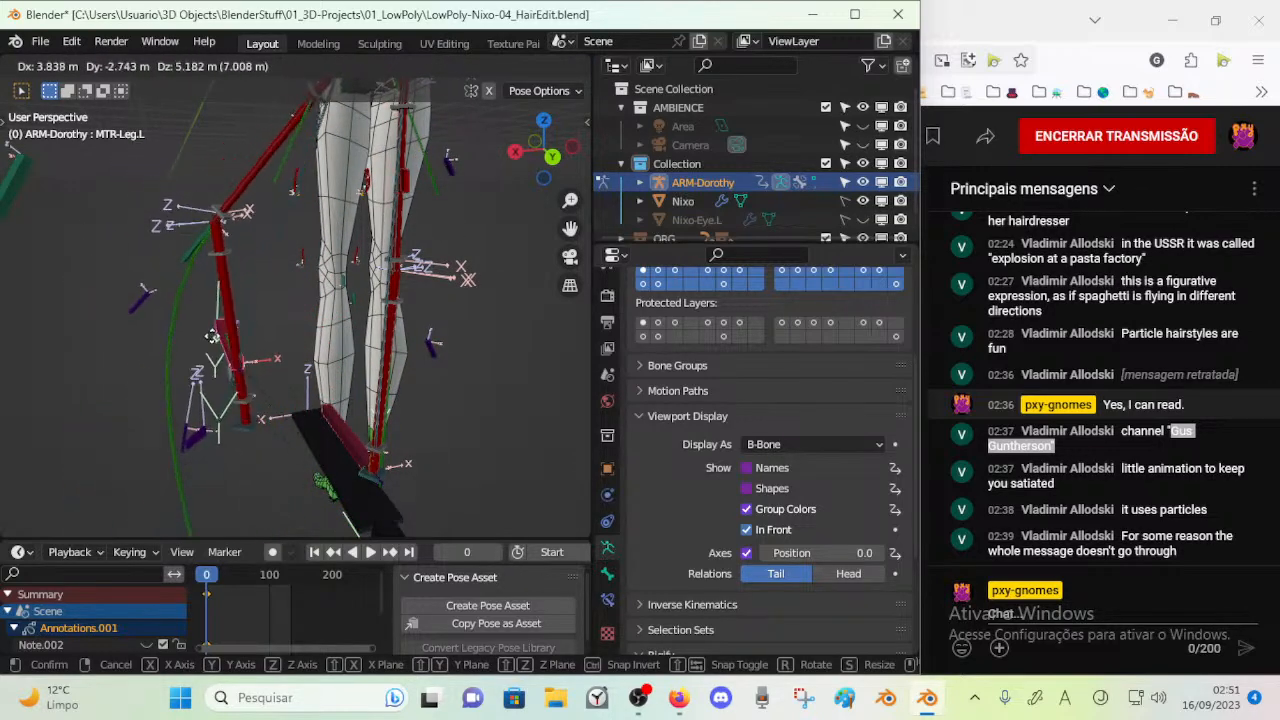
right_click(176, 338)
key(g)
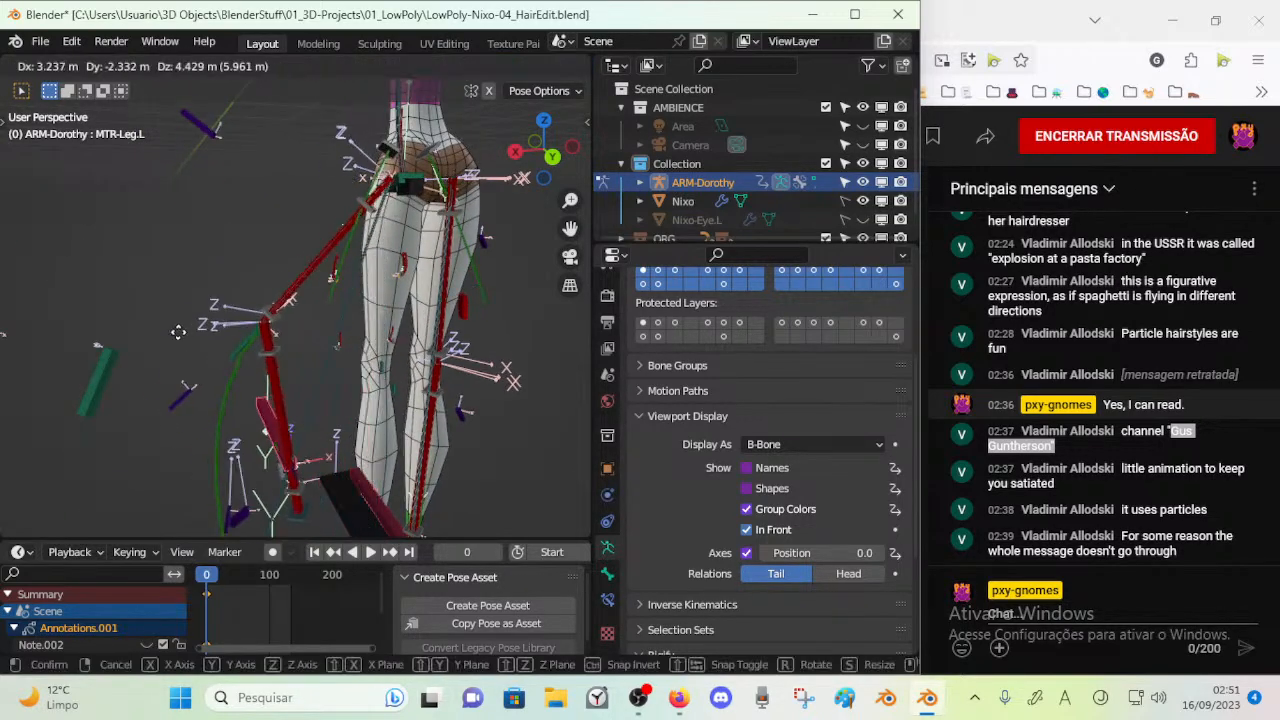
right_click(214, 343)
middle_drag(305, 382, 315, 486)
click(318, 489)
key(g)
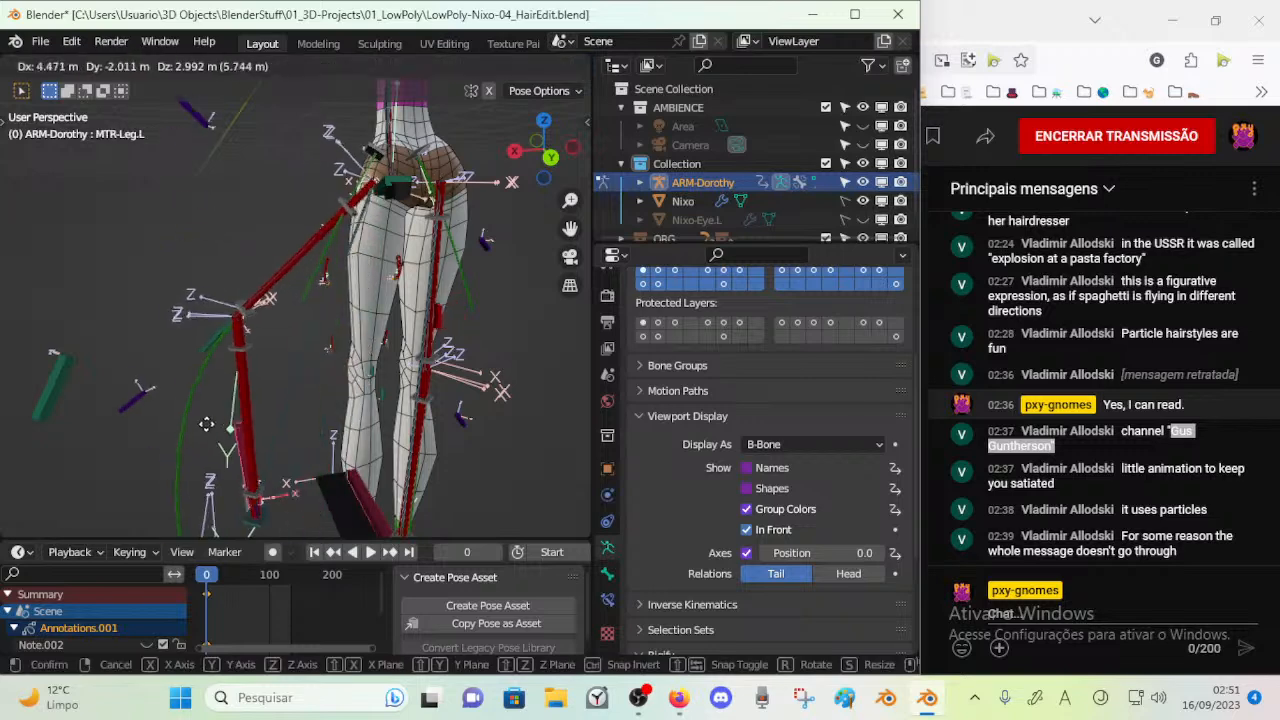
right_click(200, 352)
Examine the whole rig and lift MTR-Leg.L again to check how the pole bones react
middle_drag(202, 353, 362, 358)
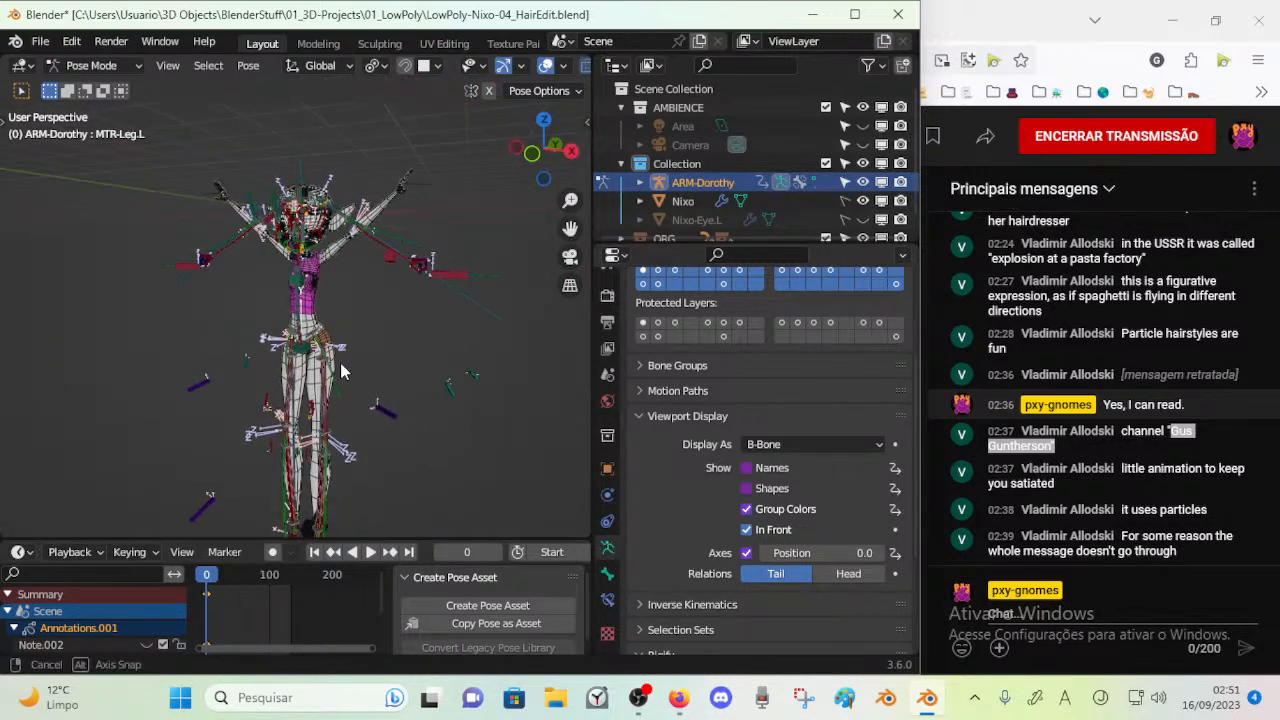
middle_drag(346, 278, 380, 420)
key(g)
right_click(234, 430)
key(g)
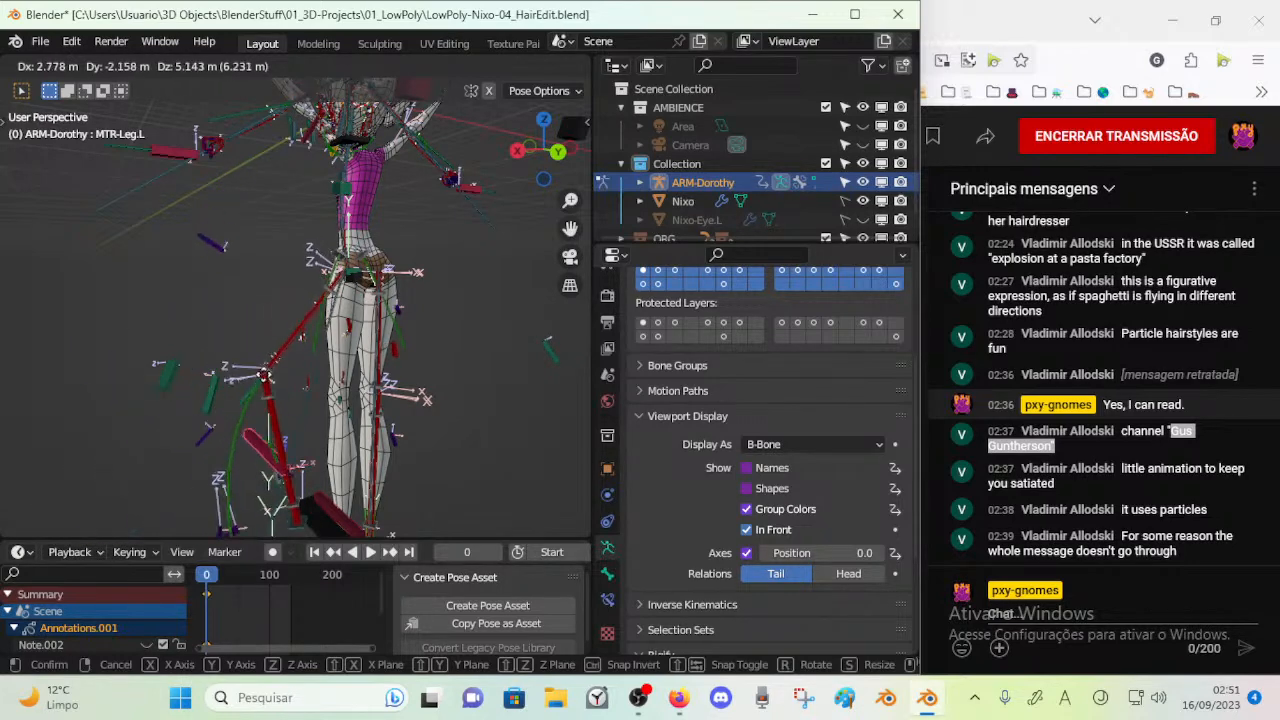
right_click(226, 346)
In edit mode, rename CTL-Shin-POLE.L.001 and CTL-Shin-POLE.R.001 to CTL-Leg-POLE.L and CTL-Leg-POLE.R
middle_drag(226, 348, 326, 400)
key(Tab)
click(153, 368)
key(F2)
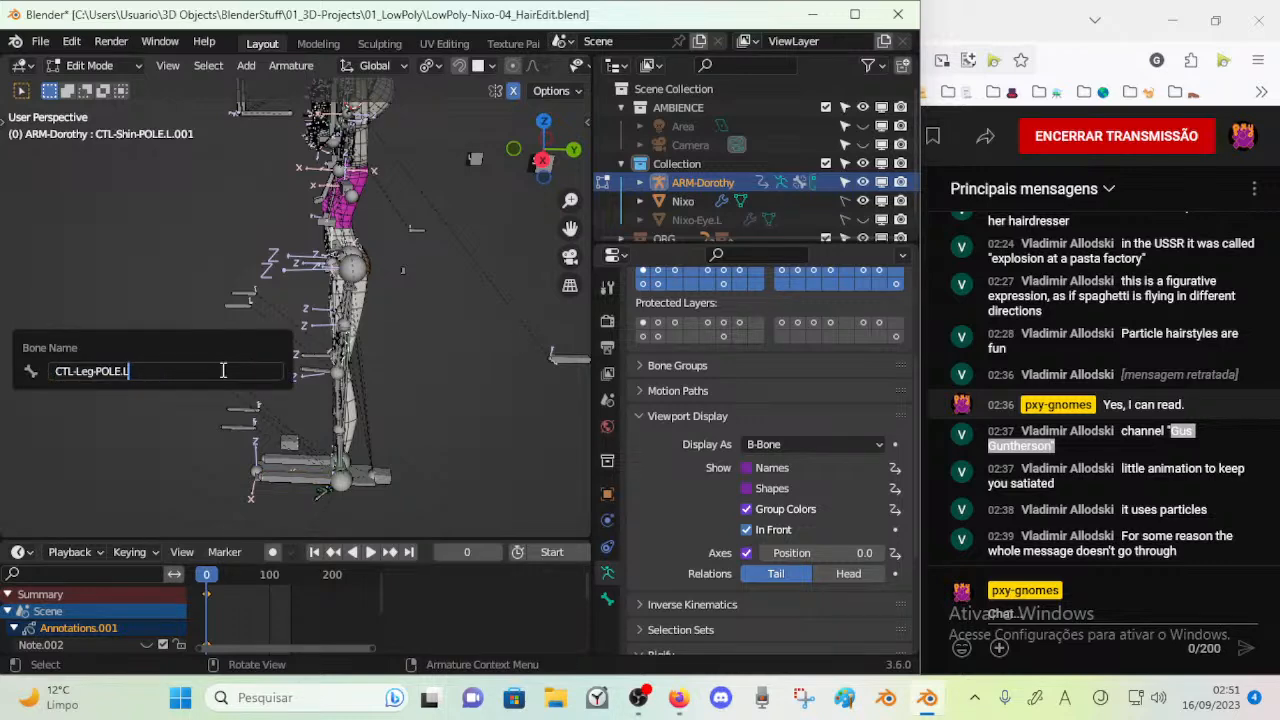
text(CTL-Leg-POLE.L)
key(Return)
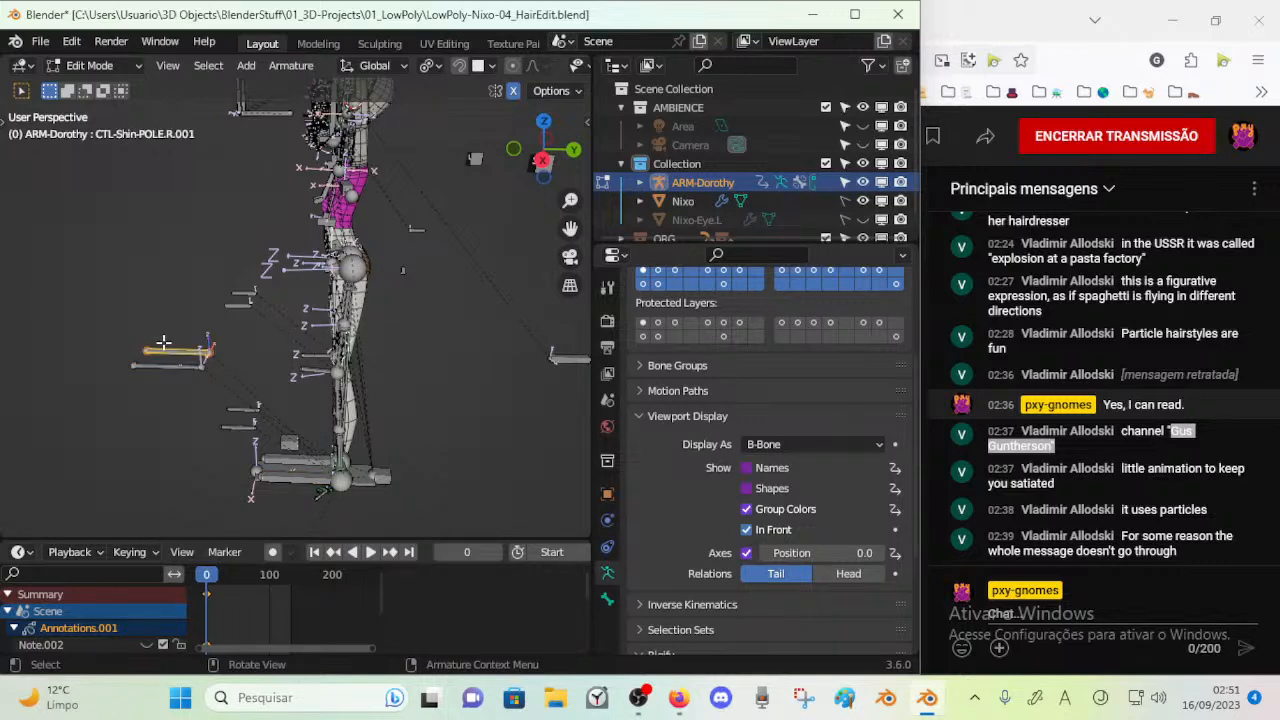
key(F2)
text(CTL-Leg-POLE.R)
key(Return)
In pose mode, try moving CTL-Leg-POLE.R.001 and compare the renamed pole bones with those far below the feet
key(ctrl+Tab)
key(g)
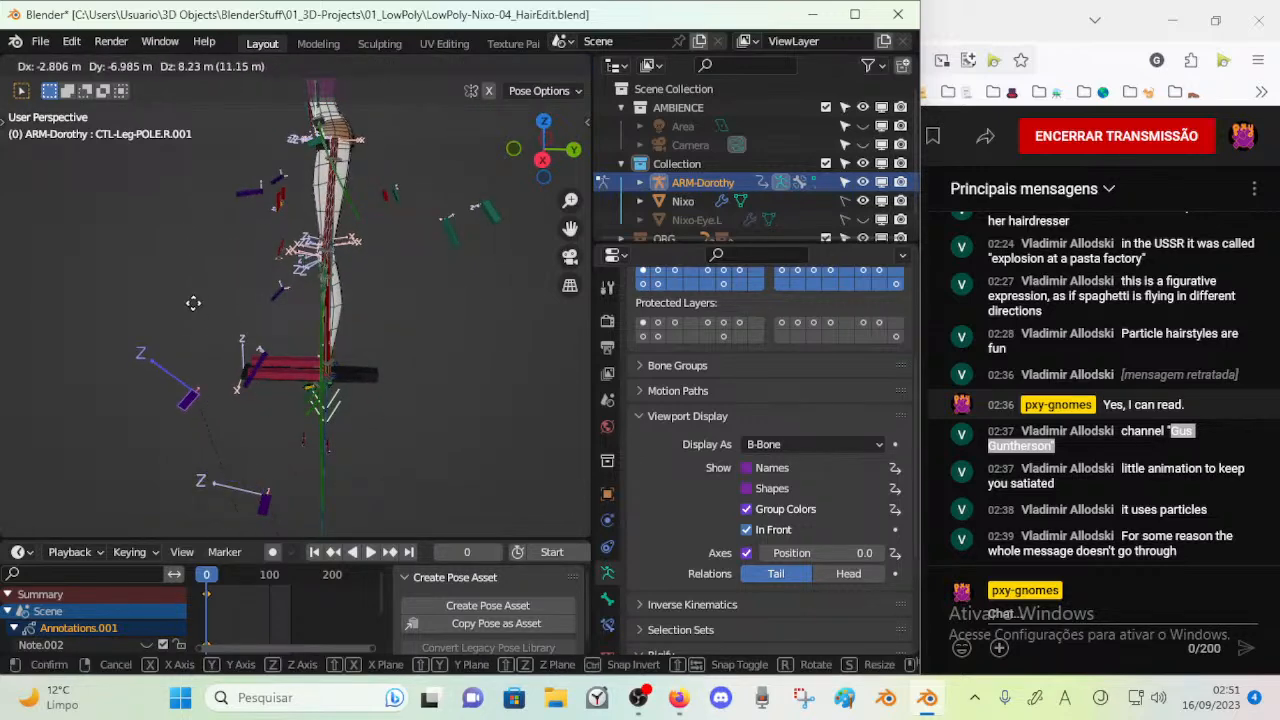
key(Escape)
middle_drag(271, 369, 315, 457)
click(306, 472)
click(312, 480)
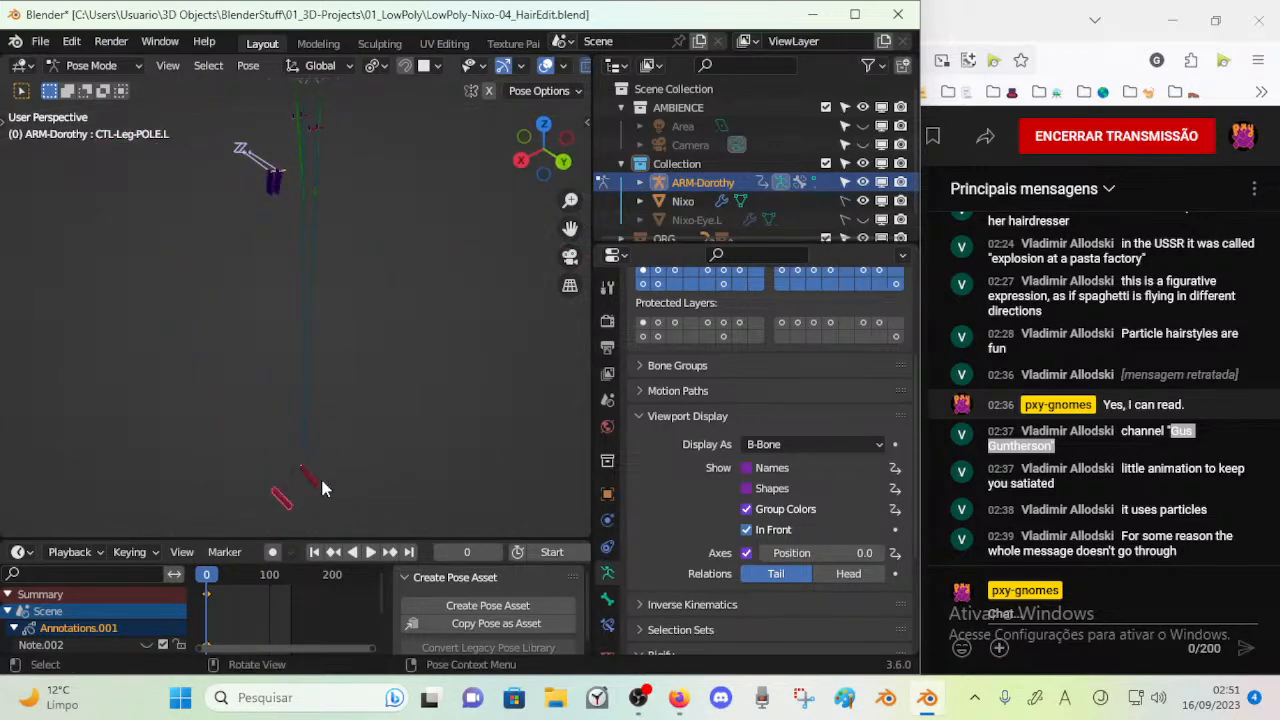
click(259, 202)
middle_drag(290, 272, 352, 430)
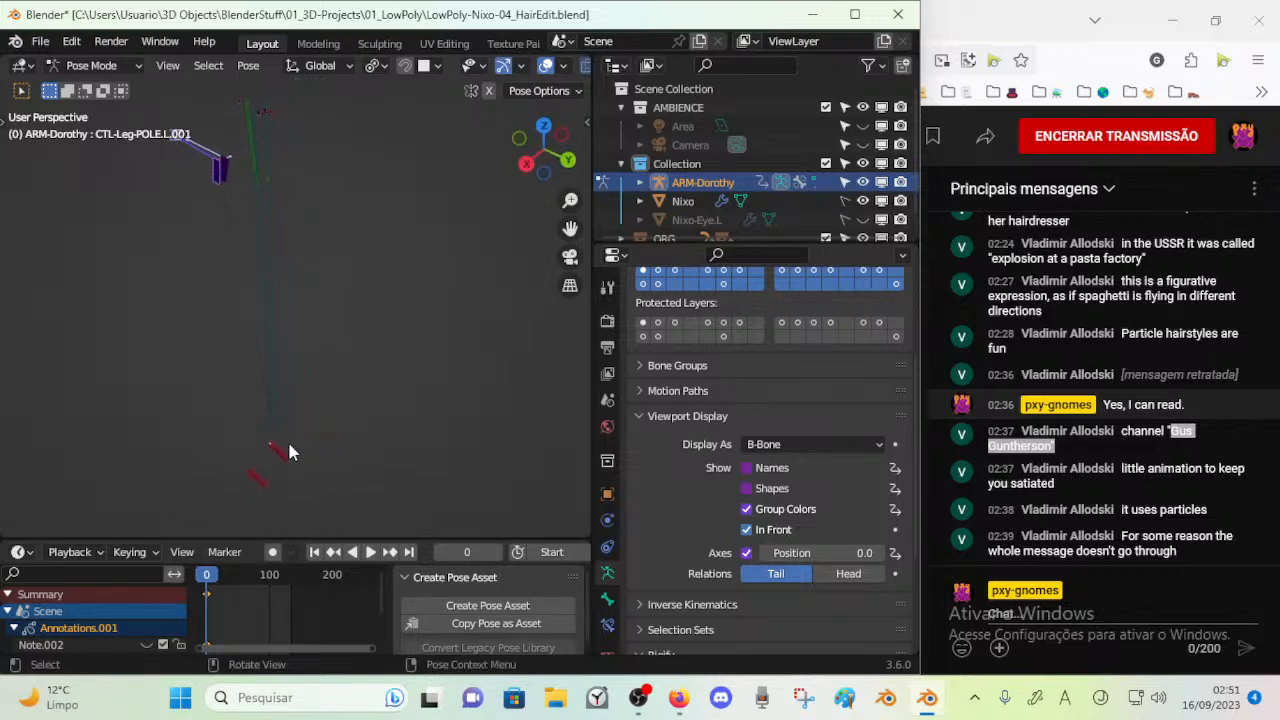
Select CTL-Leg-POLE.L far below the feet and raise it about 13 m along global Z in edit mode
key(Tab)
key(Tab)
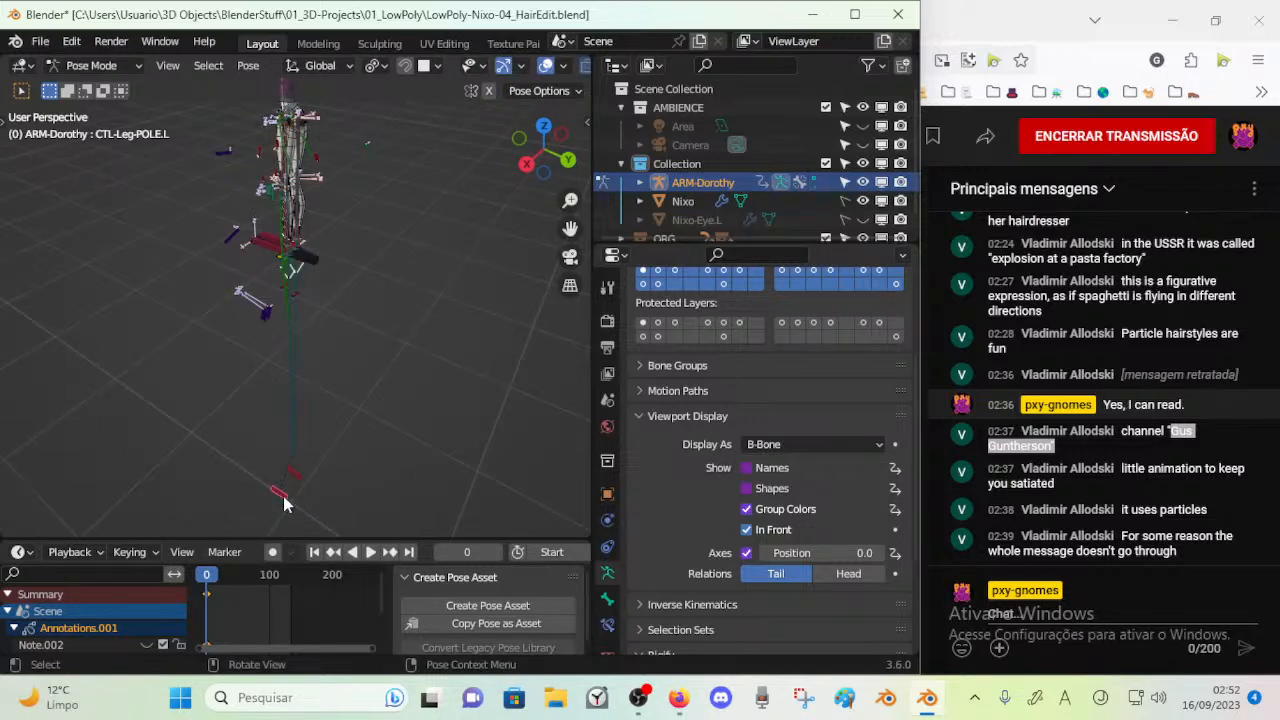
key(Tab)
key(Tab)
key(Tab)
key(g)
key(z)
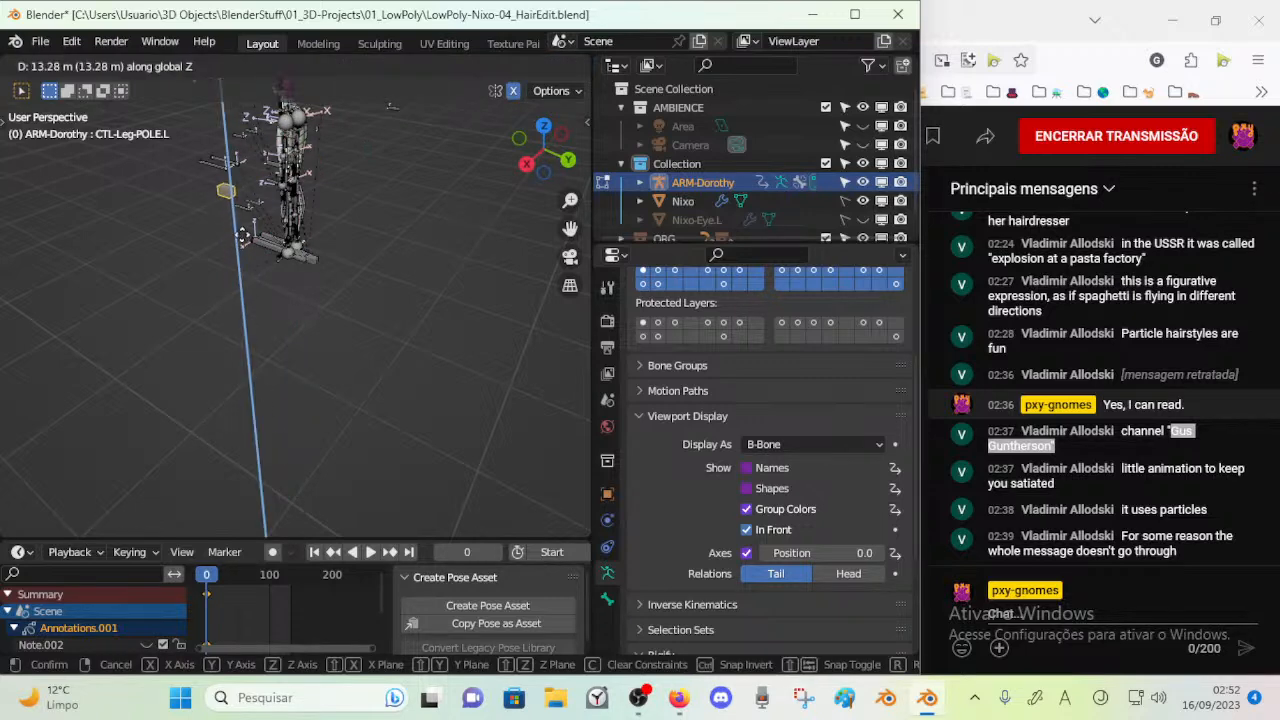
click(240, 227)
Delete the duplicate pole bone CTL-Leg-POLE.L.001 together with its right-side counterpart
key(shift+d)
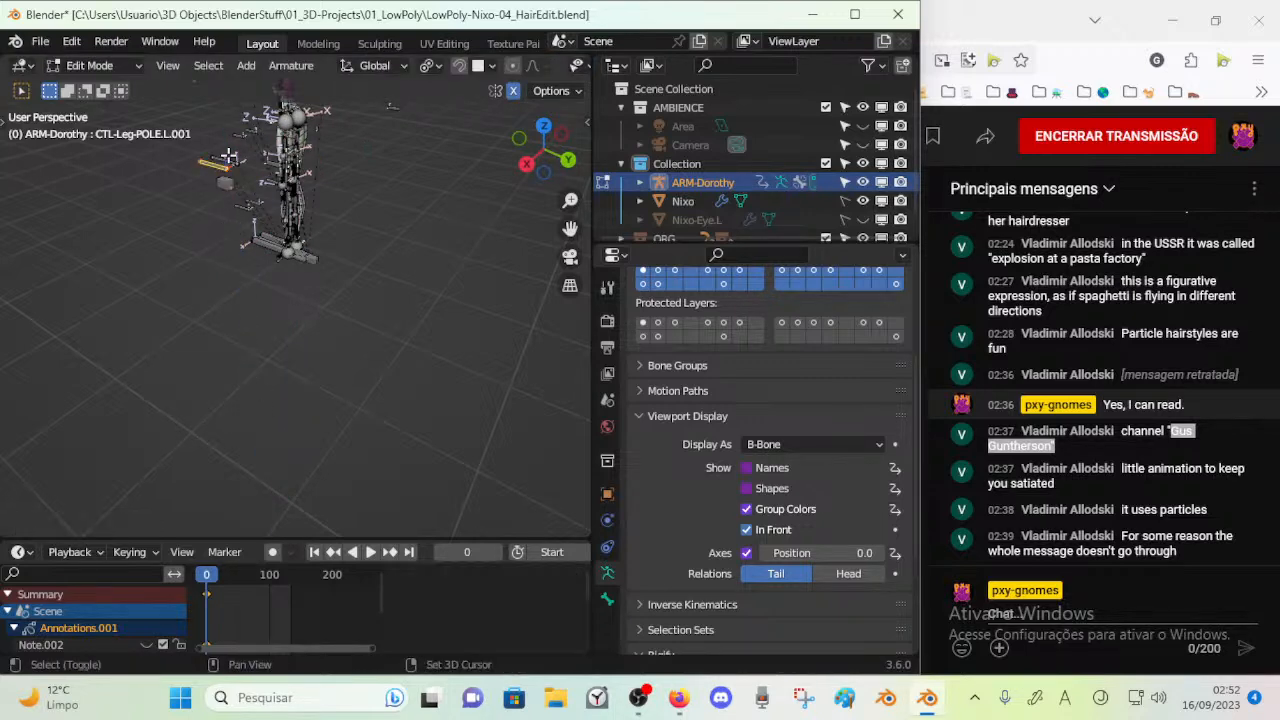
key(x)
click(229, 155)
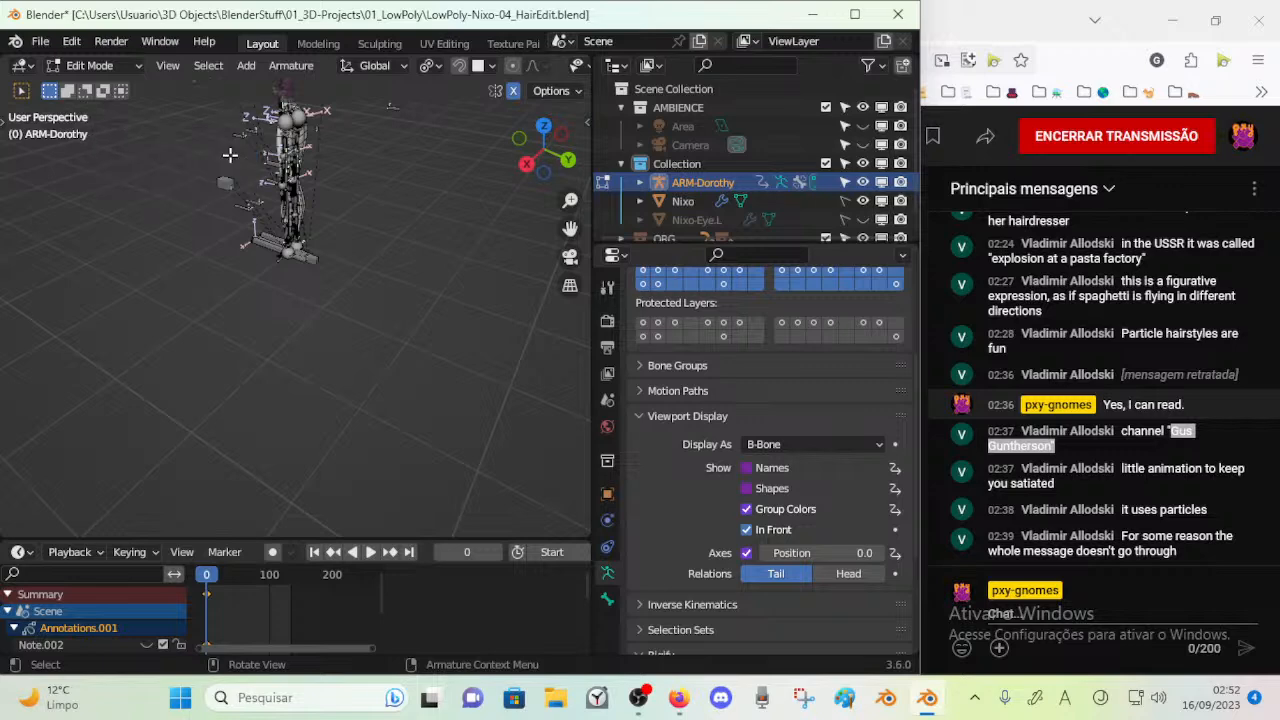
Check the leg poles' height in pose mode, and move CTL-Leg-POLE.L along global Z in edit mode
middle_drag(212, 231, 457, 226)
scroll(283, 309, up, 2)
key(Tab)
scroll(246, 324, up, 1)
middle_drag(246, 324, 293, 309)
scroll(291, 307, up, 1)
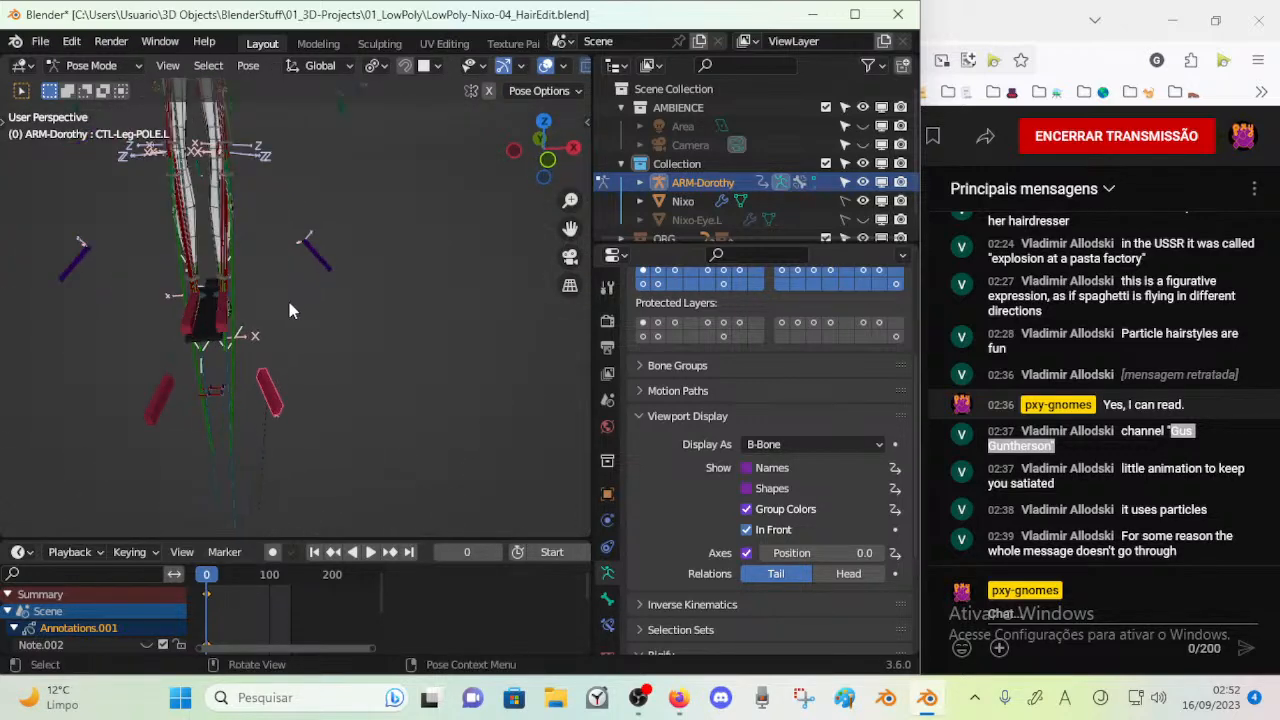
key(Tab)
key(g)
key(z)
click(289, 264)
Move CTL-Leg-POLE.L along the global X axis
shift+middle_drag(289, 258, 136, 240)
key(g)
key(x)
click(279, 303)
right_click(197, 367)
Examine the leg pole bones' placement relative to the legs in both pose mode and edit mode
shift+middle_drag(200, 238, 204, 392)
scroll(204, 392, up, 3)
scroll(165, 453, up, 4)
middle_drag(168, 453, 314, 294)
key(Tab)
middle_drag(228, 370, 314, 334)
scroll(337, 282, down, 3)
key(Tab)
middle_drag(313, 196, 352, 187)
scroll(340, 197, down, 2)
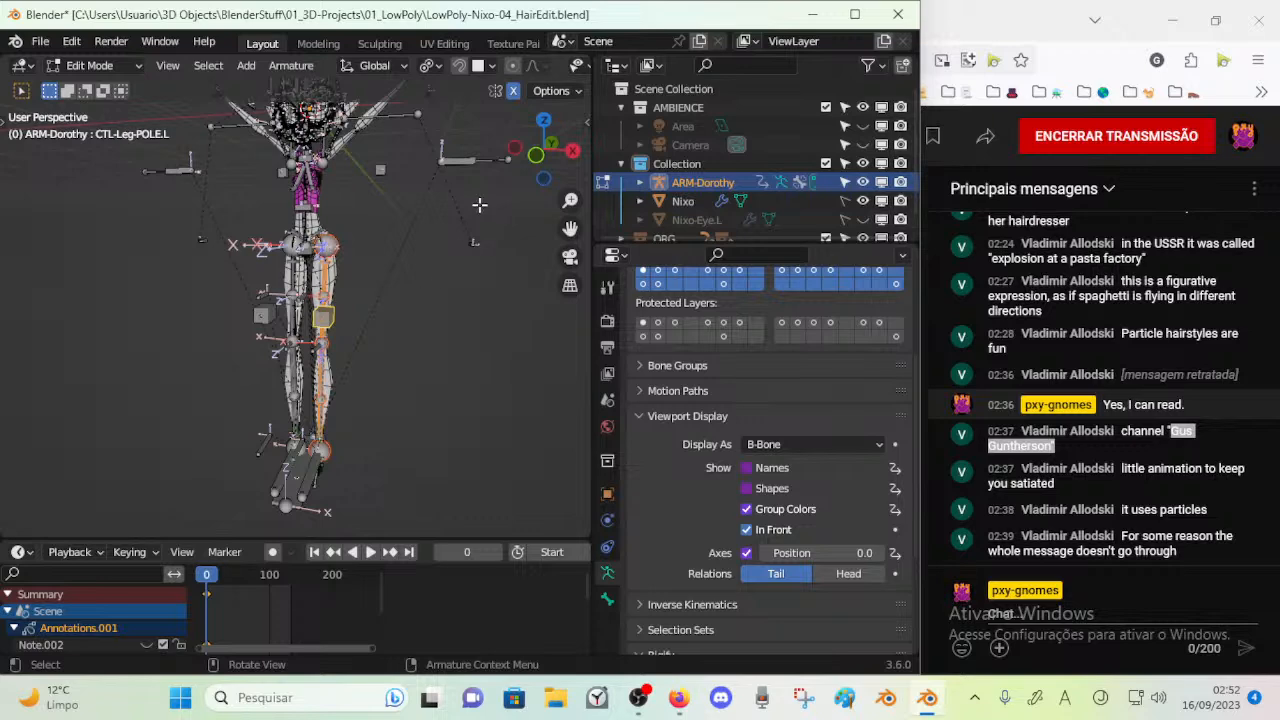
Collapse the Layer Management section of the bone layer settings
middle_drag(350, 249, 345, 305)
key(n)
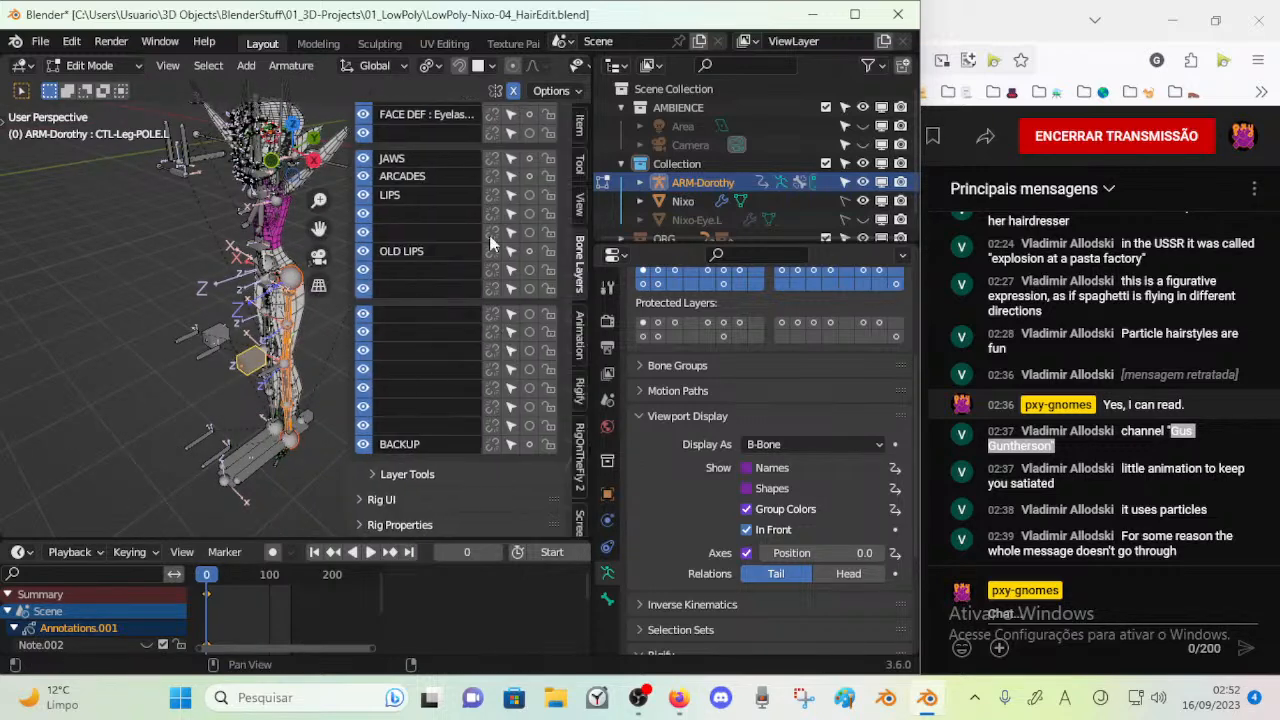
scroll(505, 288, up, 10)
click(362, 116)
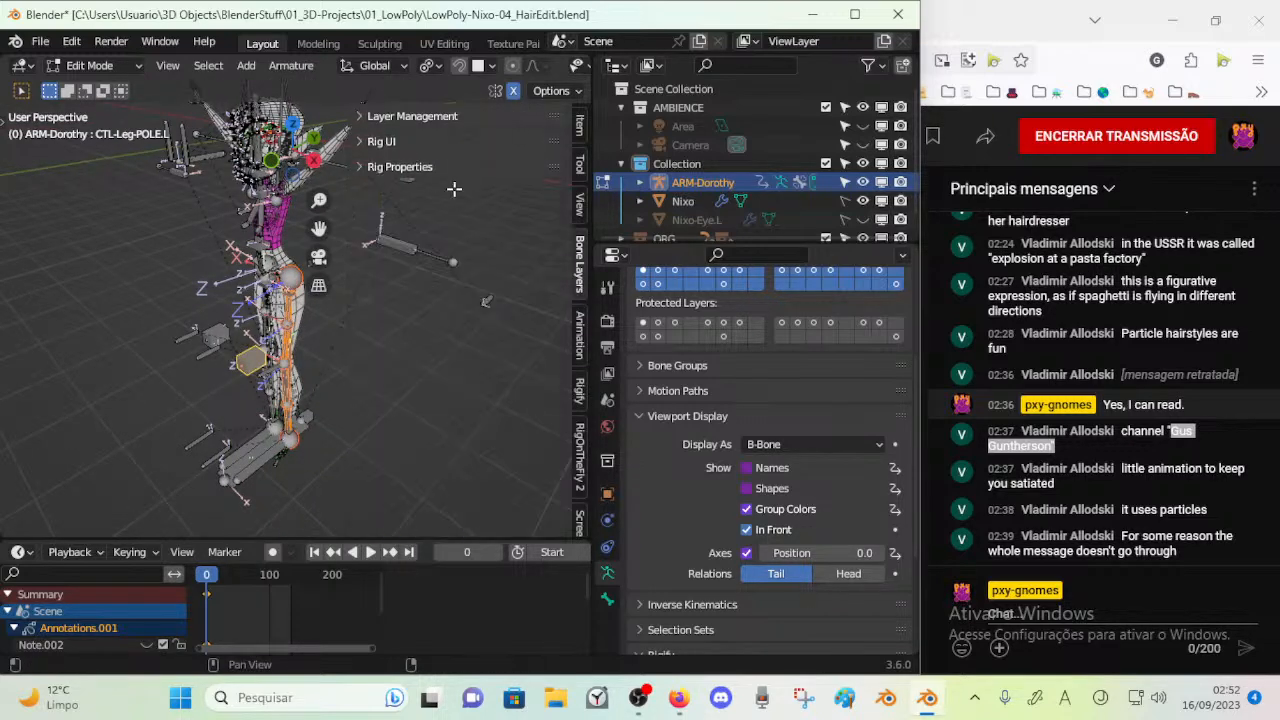
key(n)
middle_drag(486, 301, 471, 241)
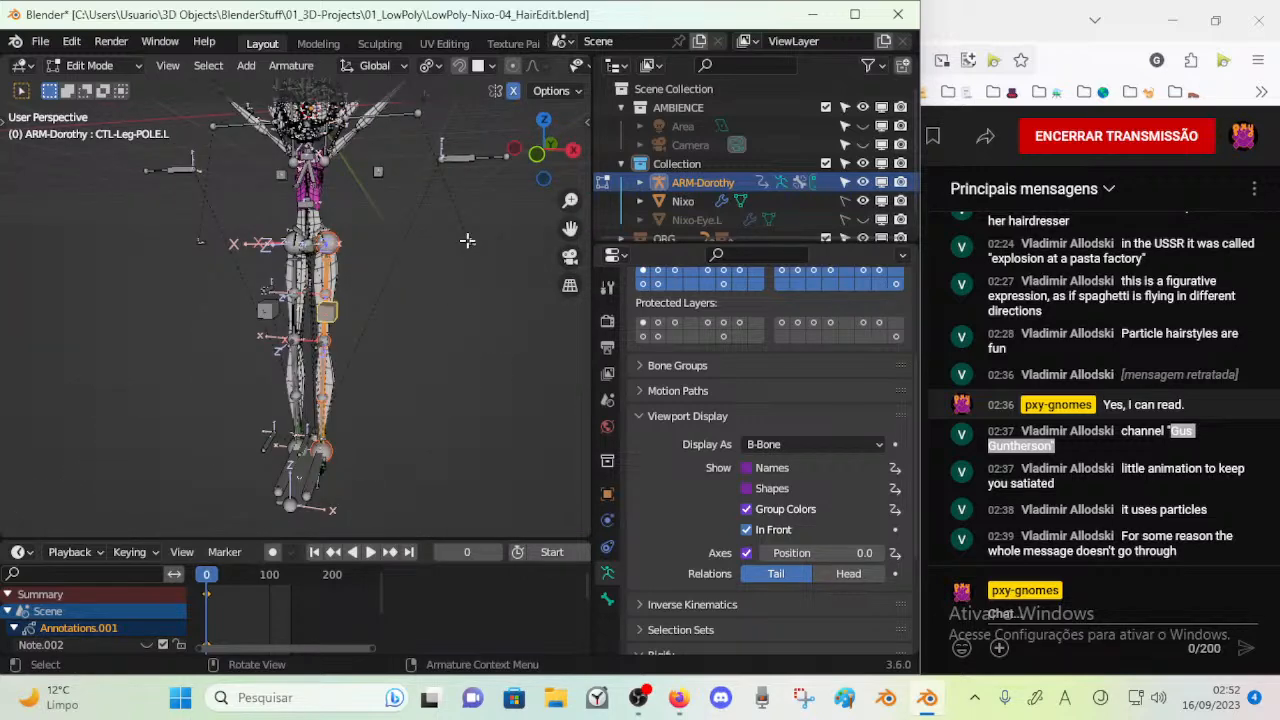
middle_drag(357, 341, 310, 318)
key(g)
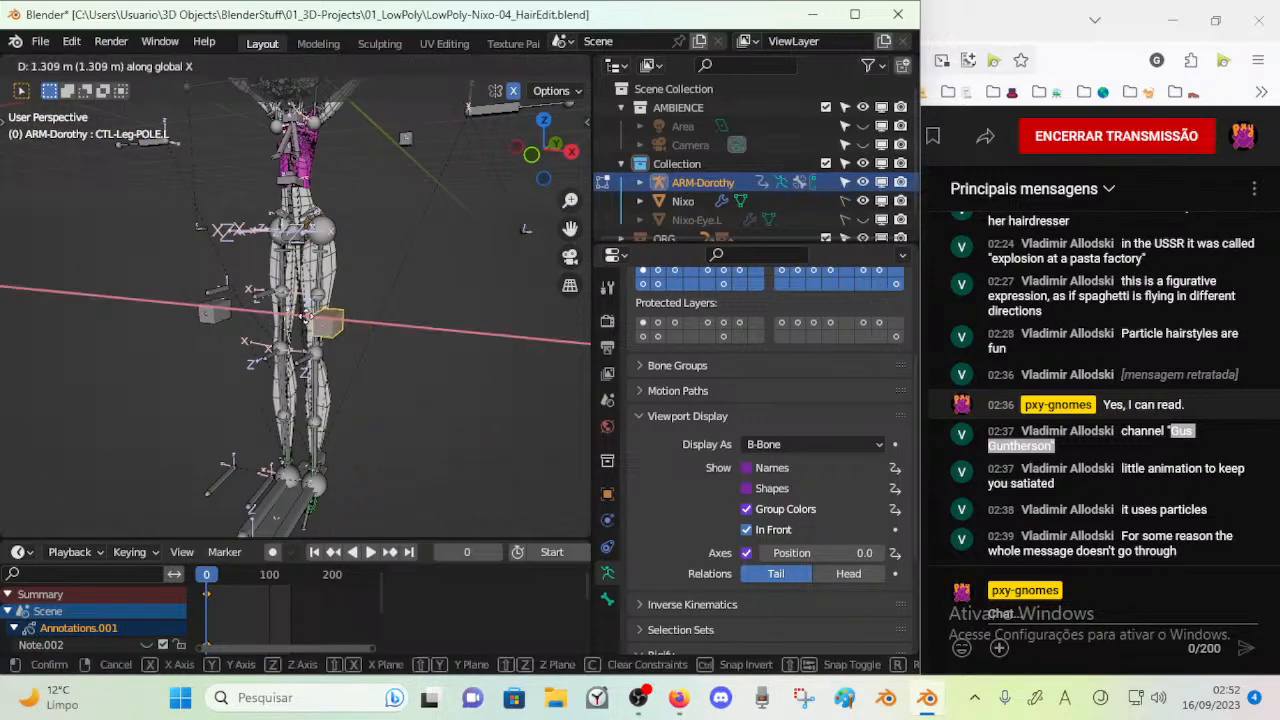
right_click(293, 322)
key(KP_1)
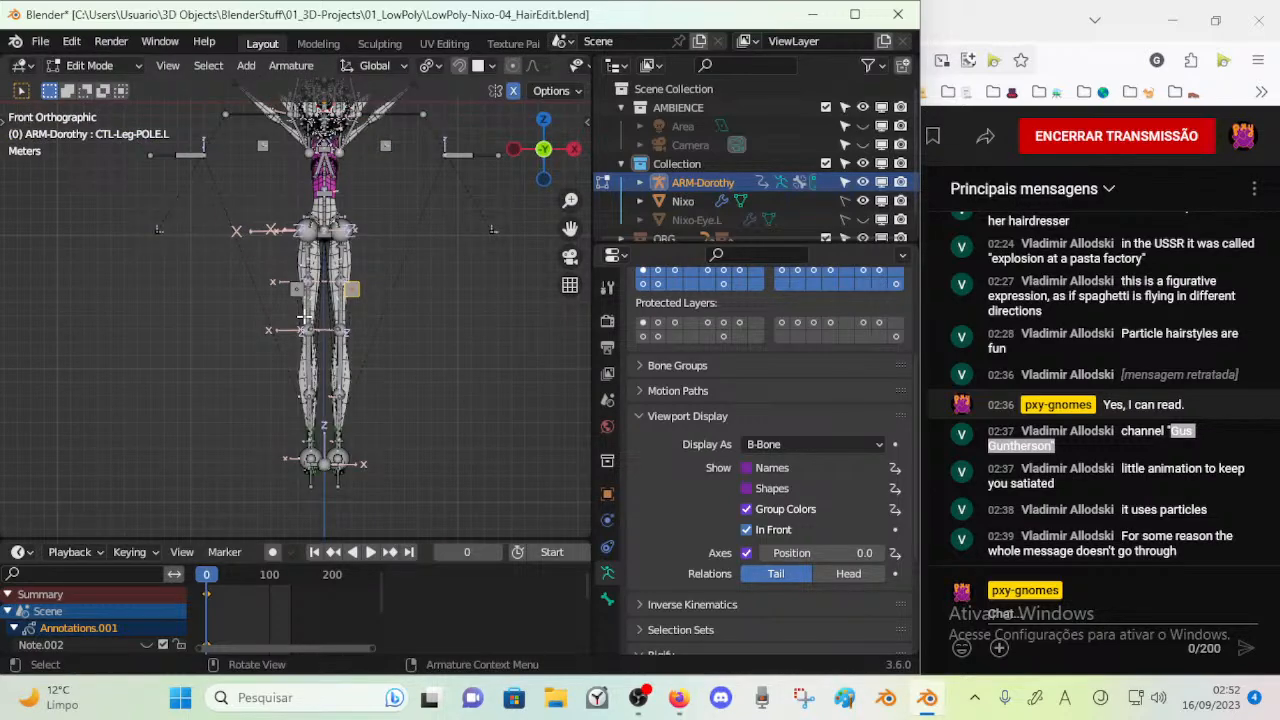
key(KP_3)
key(ctrl+Tab)
click(281, 331)
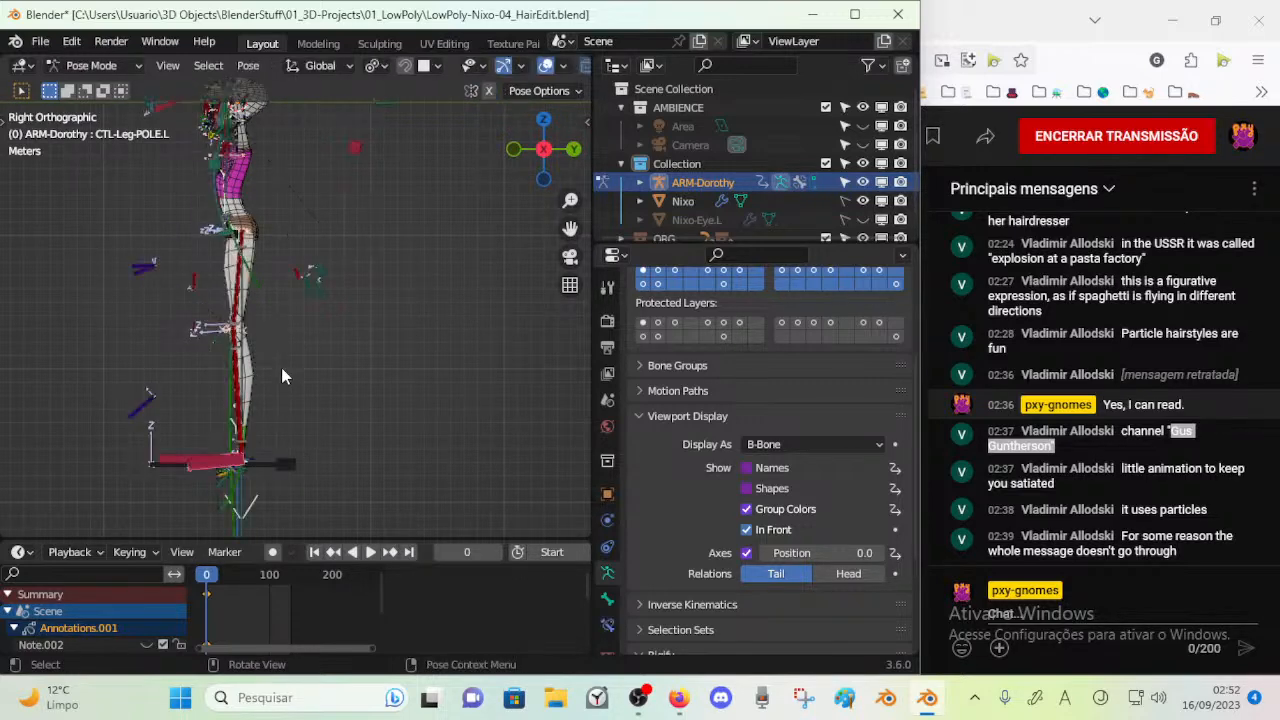
key(g)
right_click(235, 335)
key(Tab)
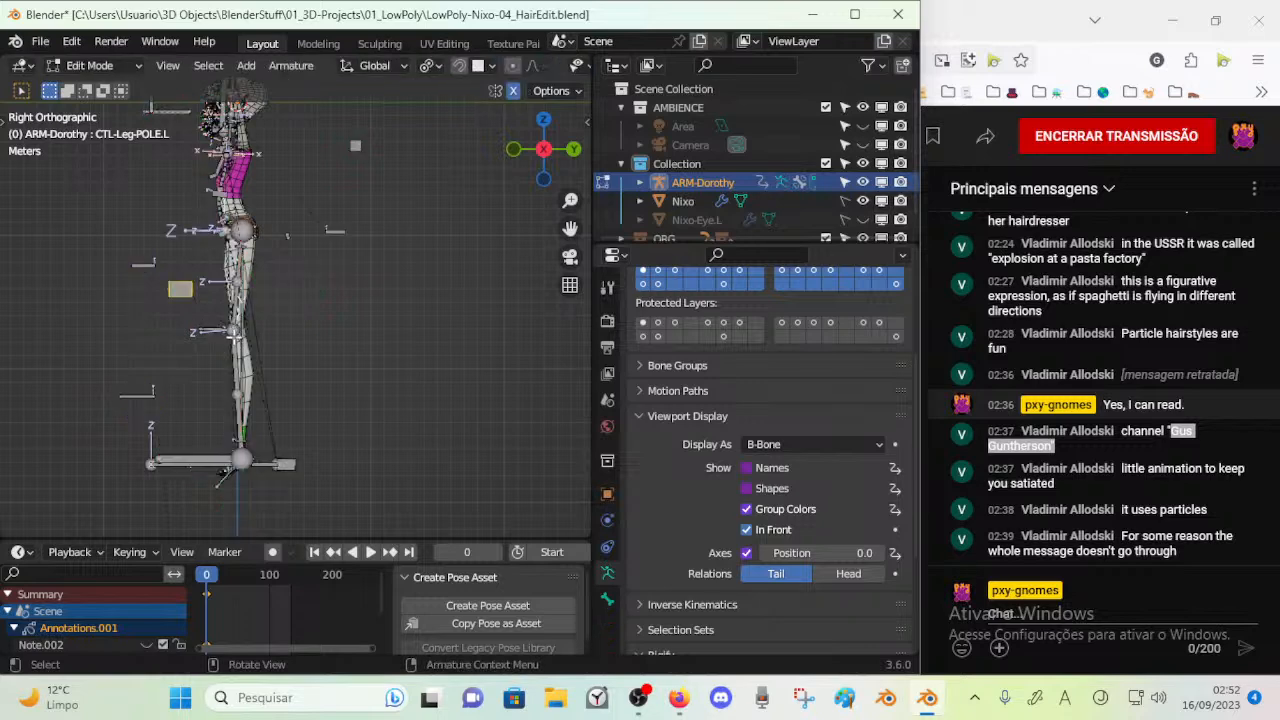
Move CTL-Leg-POLE.L along the global Y axis farther from the leg, and lower it along Z to knee height
key(g)
click(189, 352)
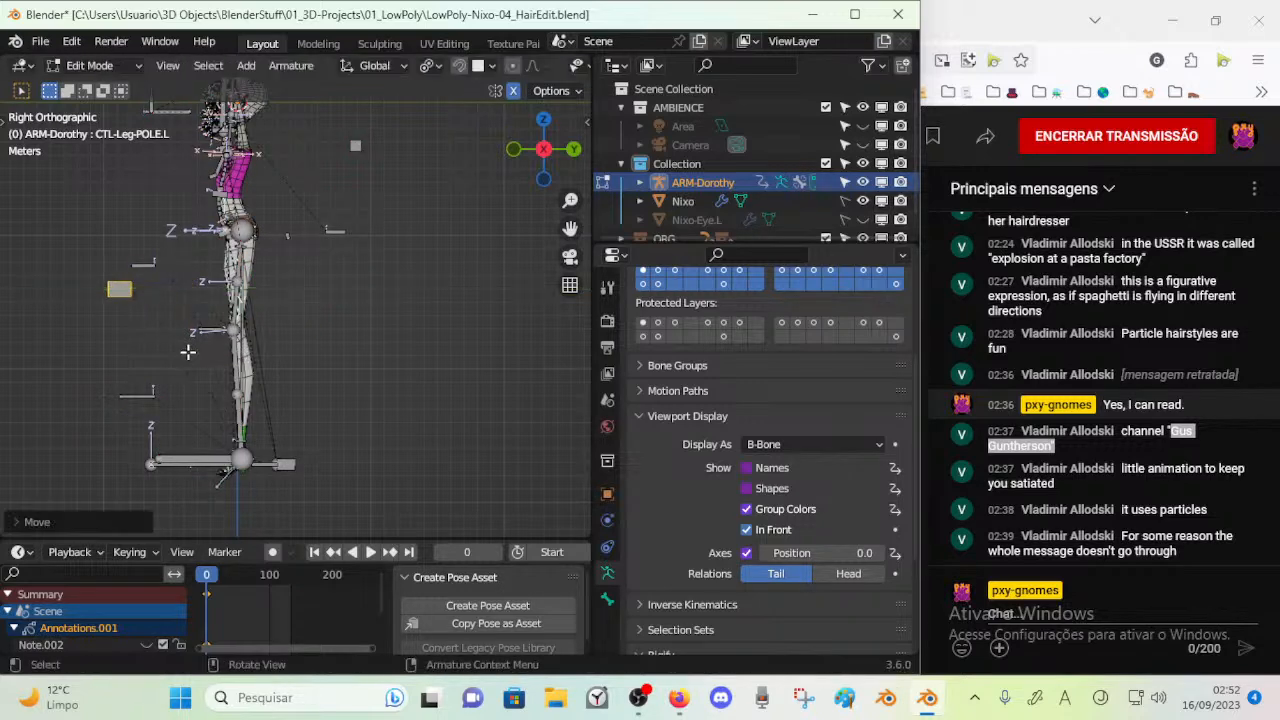
key(g)
key(y)
click(128, 348)
shift+middle_drag(137, 346, 198, 338)
key(g)
key(z)
click(197, 375)
key(KP_1)
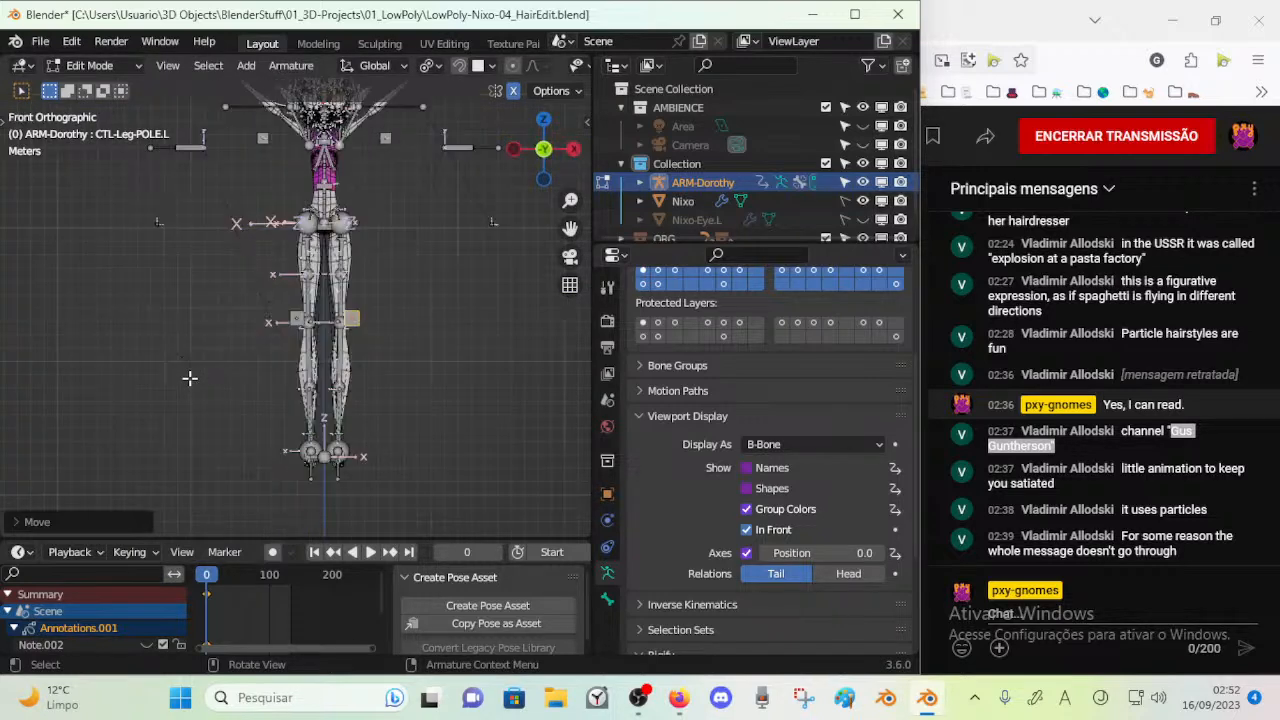
Turn on bone custom shapes for ARM-Dorothy in pose mode, and select the MTR-Leg.L control
key(ctrl+Tab)
middle_drag(374, 317, 220, 334)
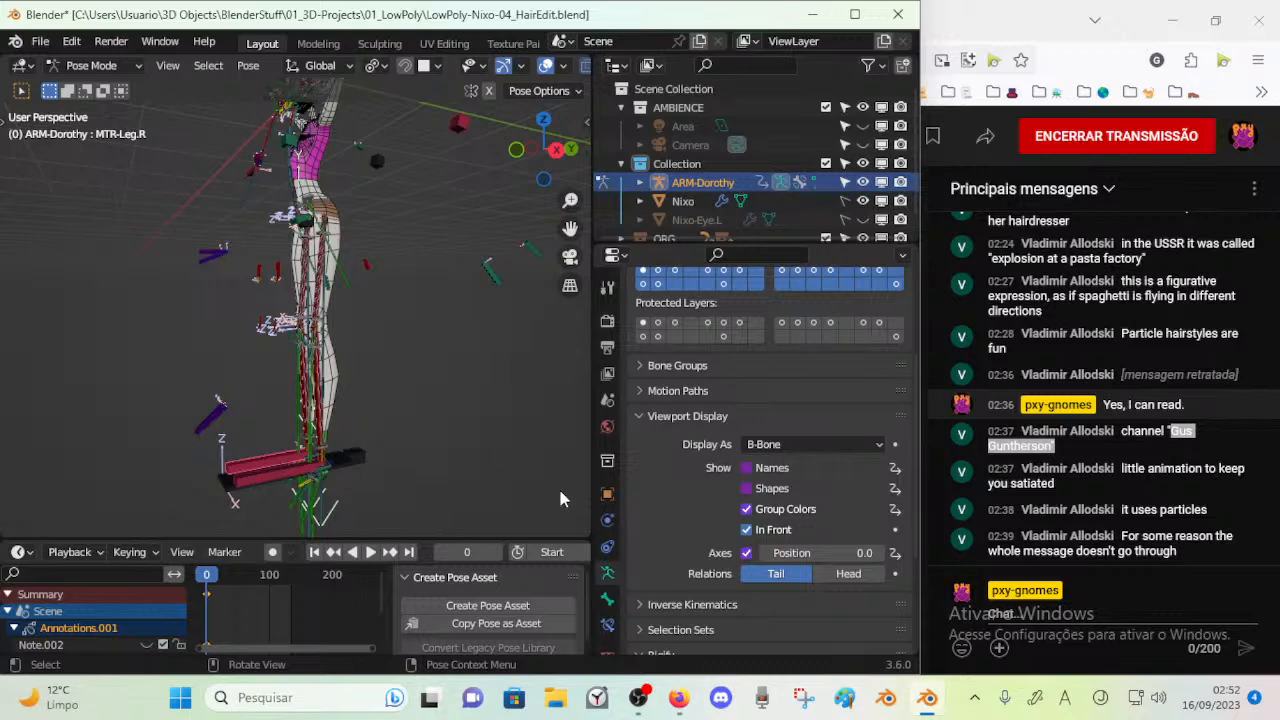
click(746, 488)
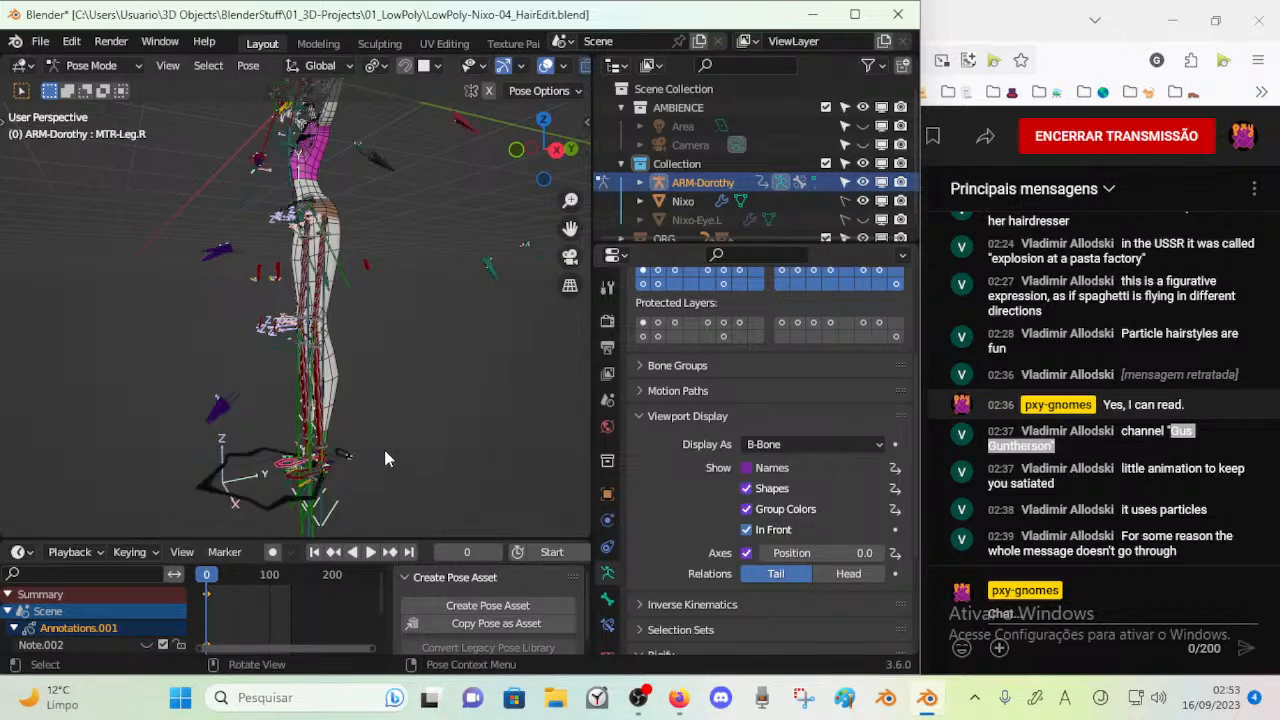
middle_drag(385, 452, 265, 497)
middle_drag(390, 471, 389, 441)
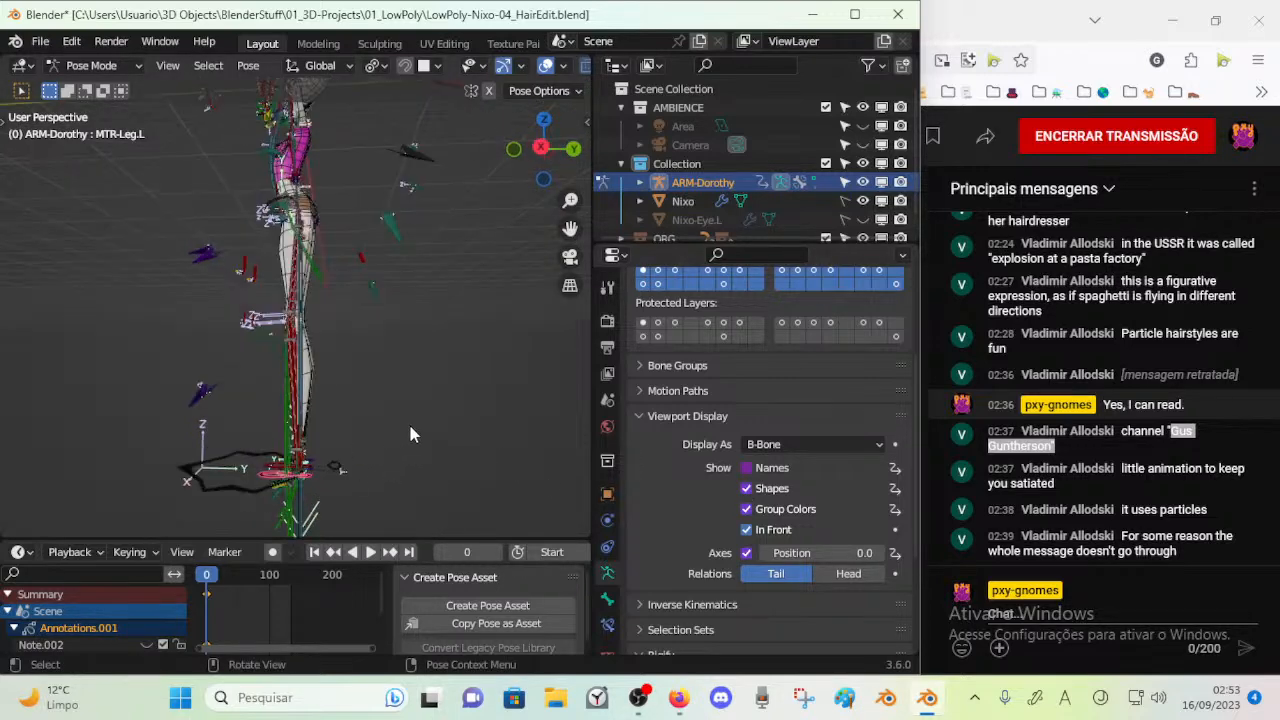
Hide every bone layer except MTR : Body
key(n)
click(405, 118)
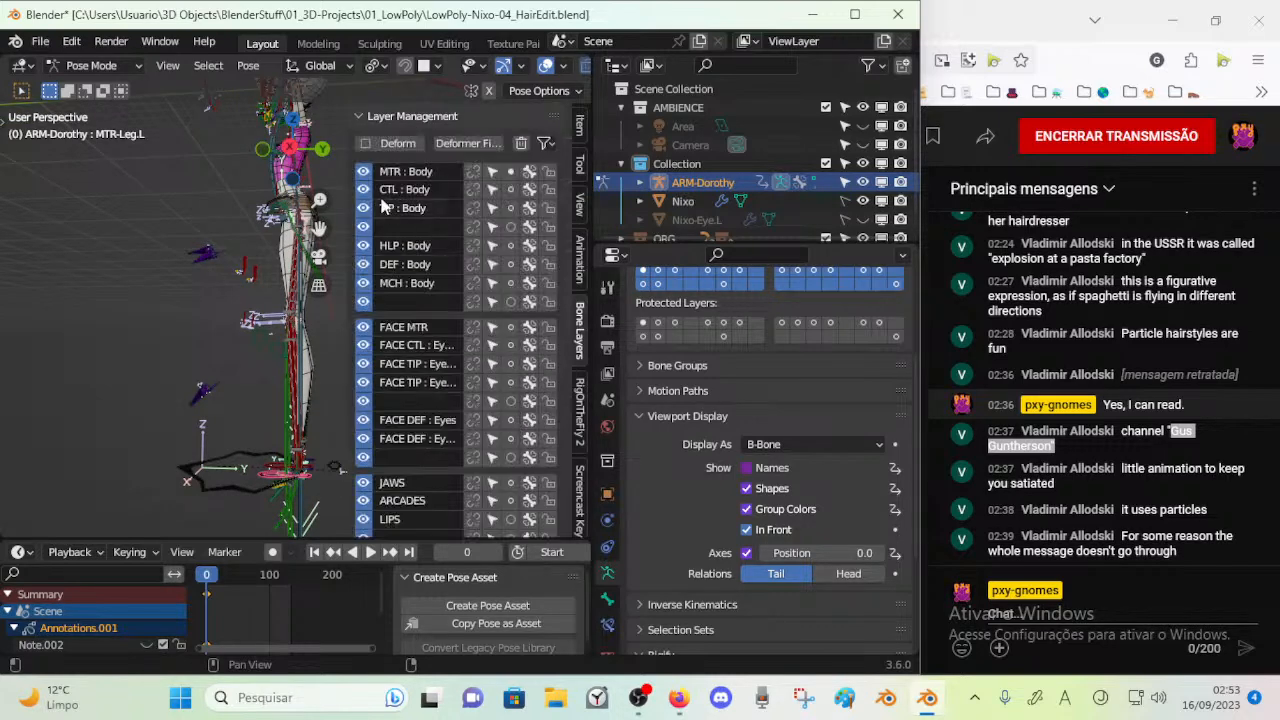
drag(361, 269, 361, 428)
scroll(361, 428, down, 3)
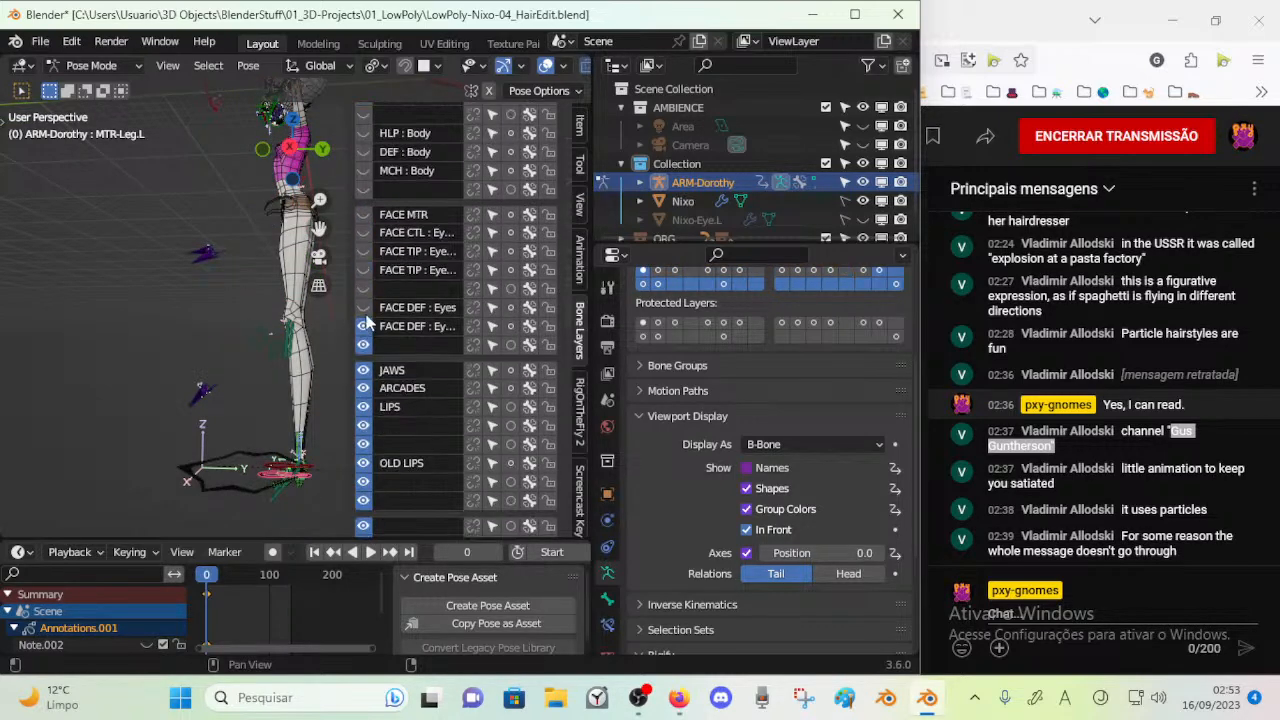
drag(366, 288, 363, 525)
scroll(366, 432, down, 3)
scroll(356, 431, down, 3)
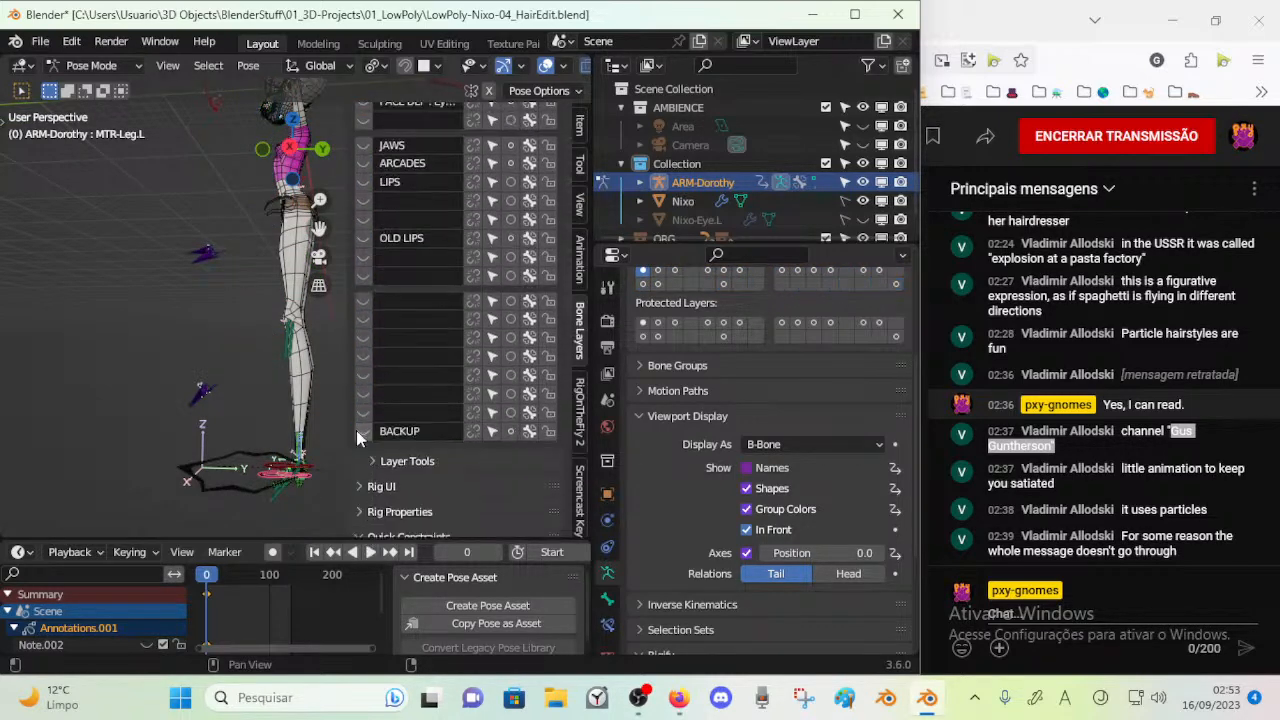
scroll(372, 384, up, 9)
ctrl+middle_drag(409, 264, 421, 238)
key(n)
Move MTR-Leg.L around to test how the leg follows the foot control
key(g)
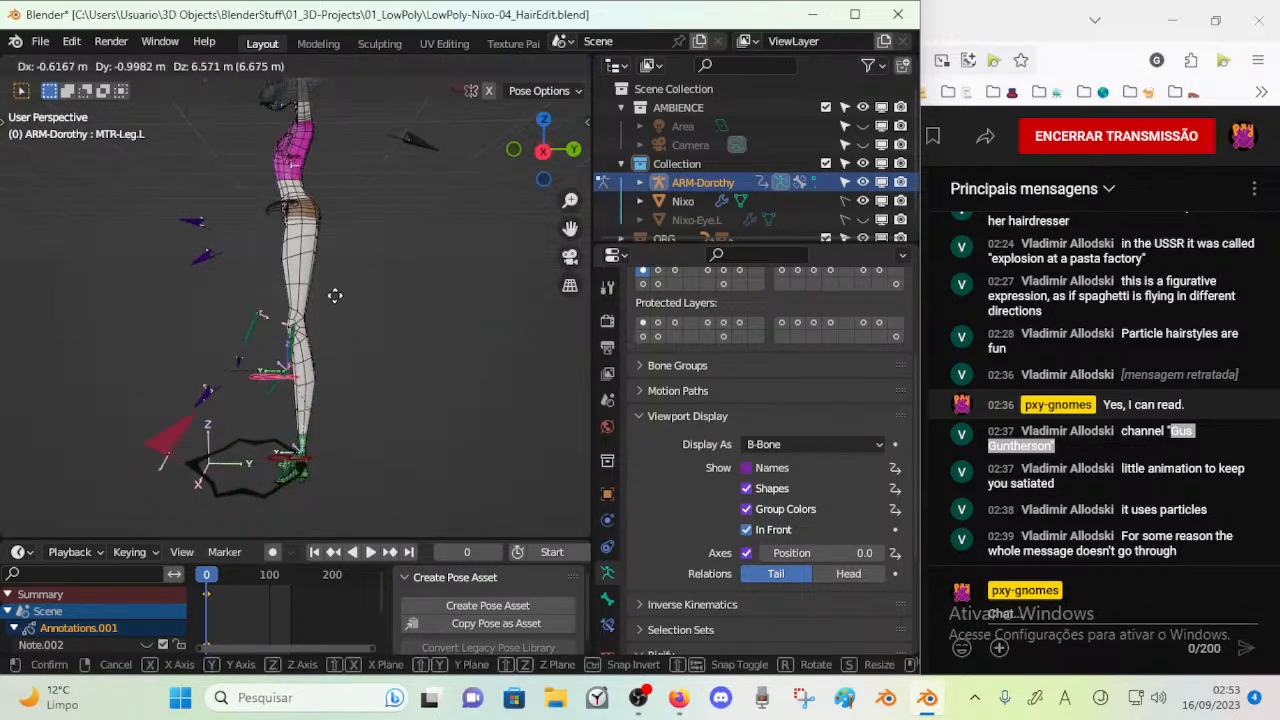
click(289, 325)
middle_drag(291, 327, 403, 371)
key(g)
click(351, 380)
Show the DEF : Body and MCH : Body bone layers alongside MTR : Body
key(n)
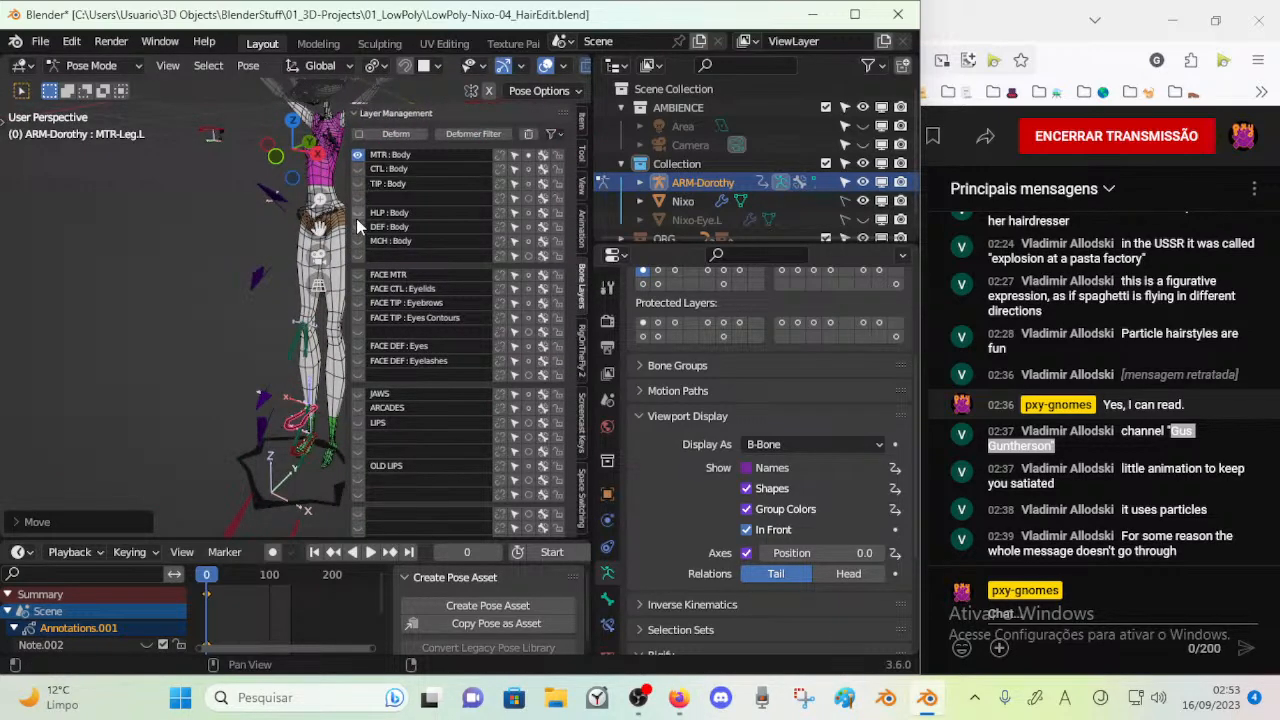
key(n)
key(g)
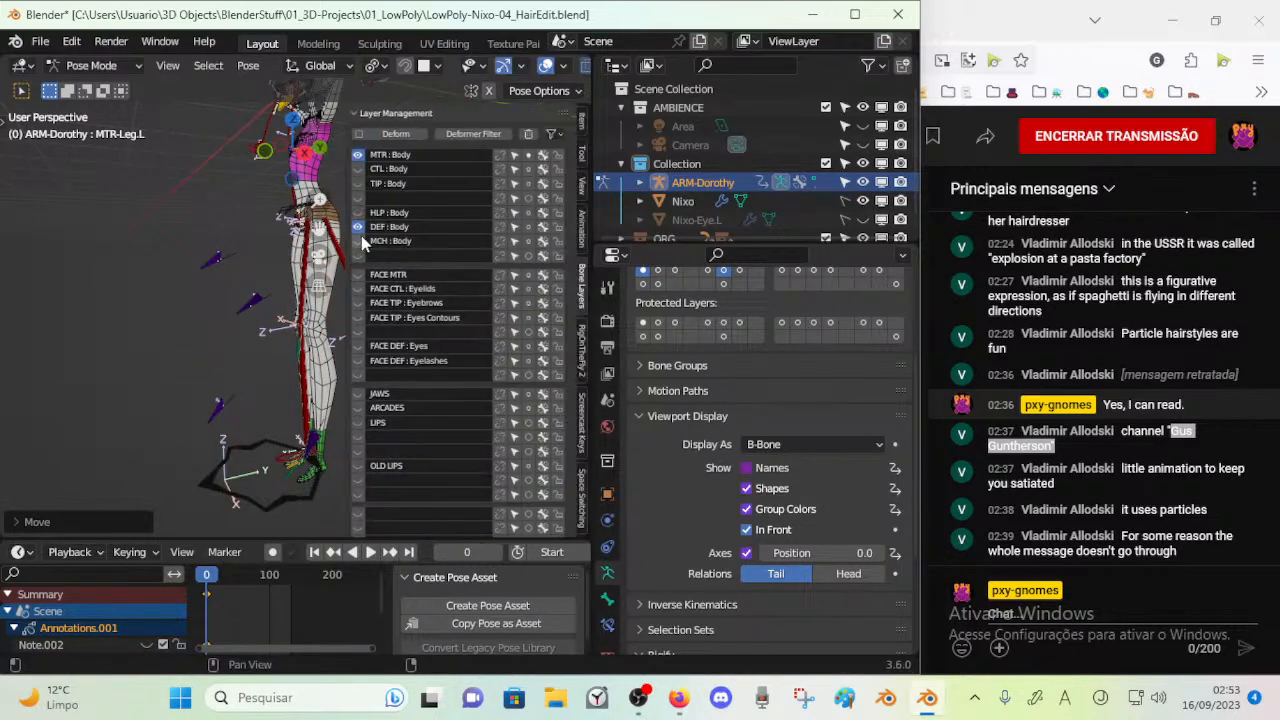
key(n)
Test the knee bend by moving MTR-Leg.L, and inspect the deform and mechanism leg bones from several angles
key(g)
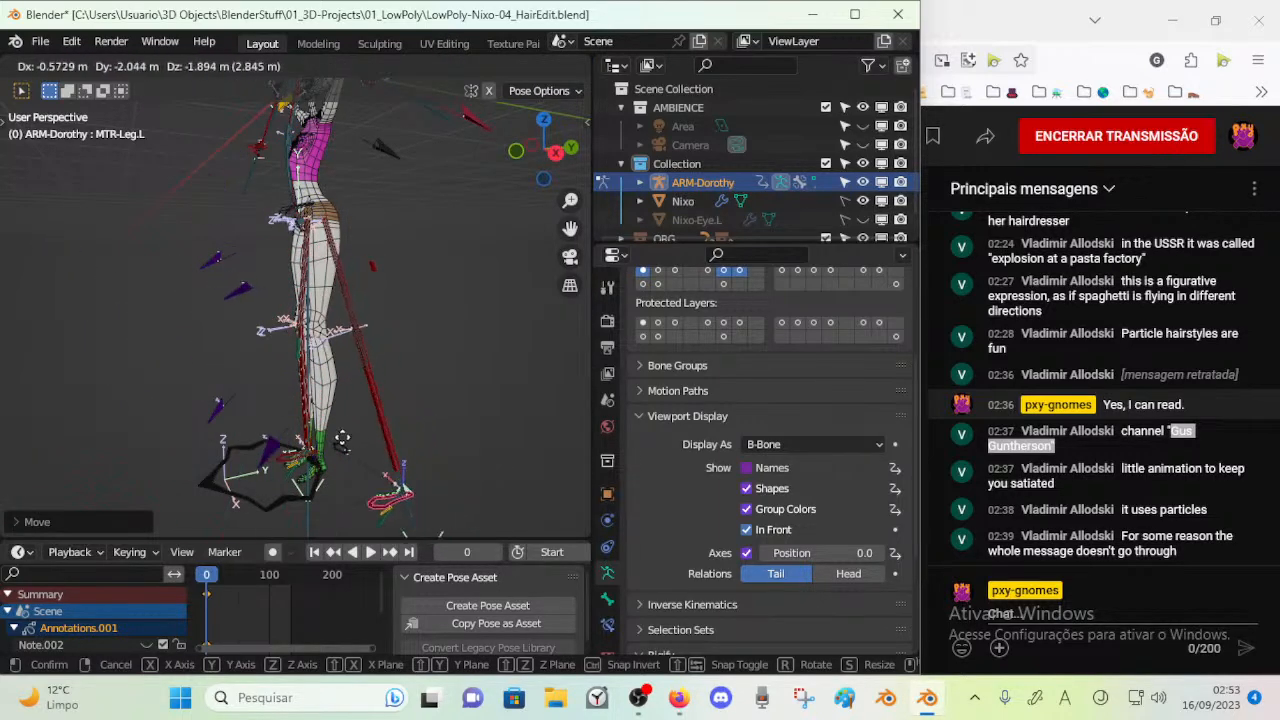
click(146, 386)
middle_drag(150, 388, 298, 414)
key(g)
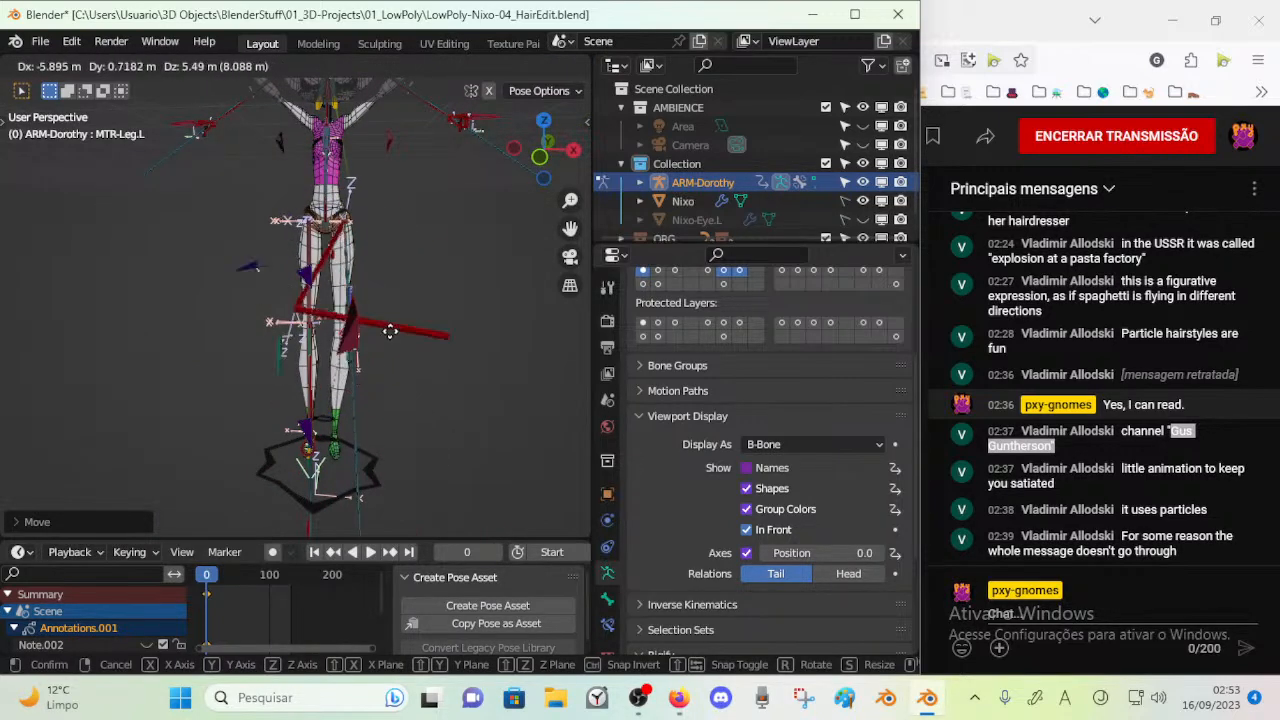
click(408, 343)
middle_drag(408, 343, 289, 363)
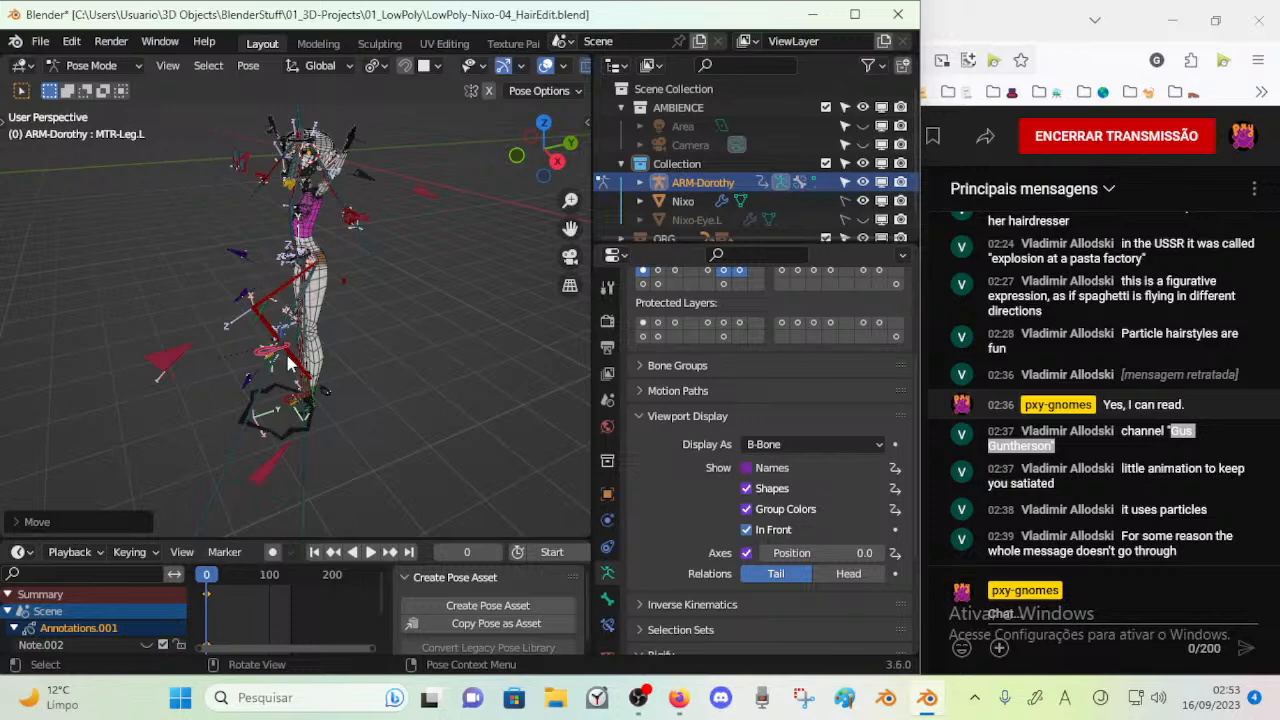
mouse_move(290, 372)
middle_down()
mouse_move(408, 340)
mouse_move(285, 372)
middle_up()
middle_drag(323, 308, 407, 281)
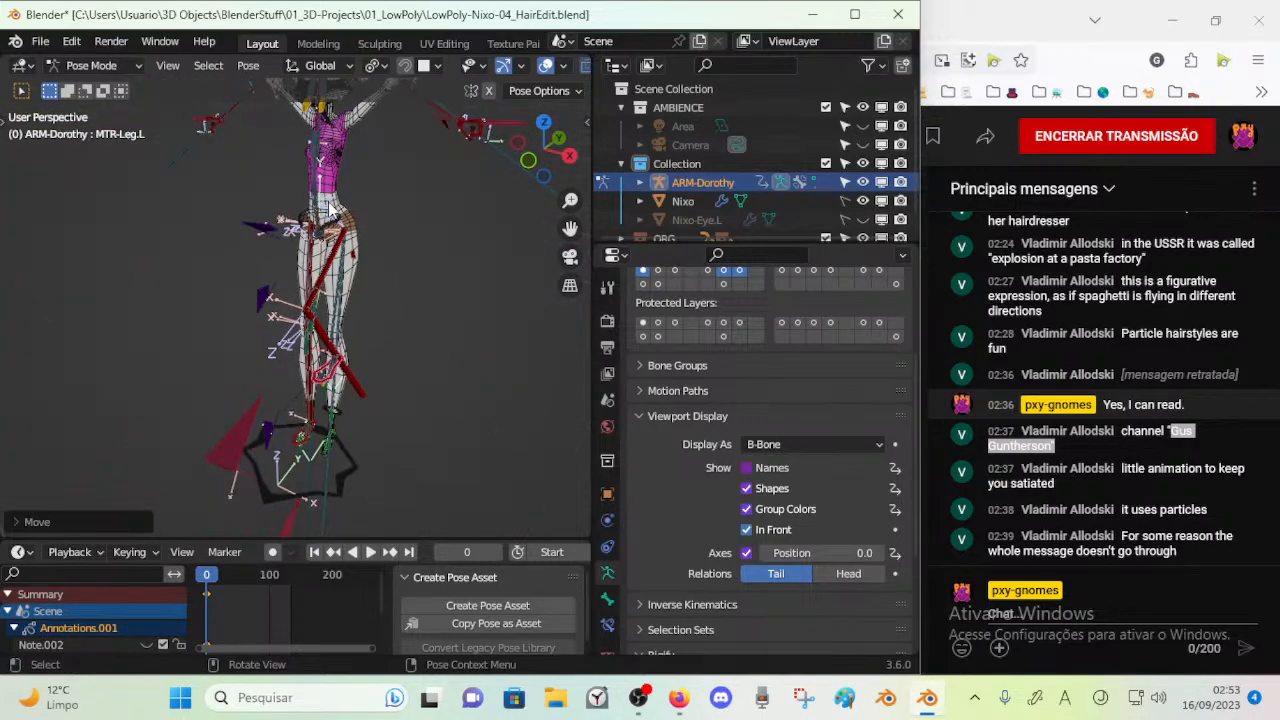
middle_drag(314, 251, 365, 304)
scroll(365, 304, down, 3)
Switch to object mode and delete the ARM-Dorothy armature
key(ctrl+z)
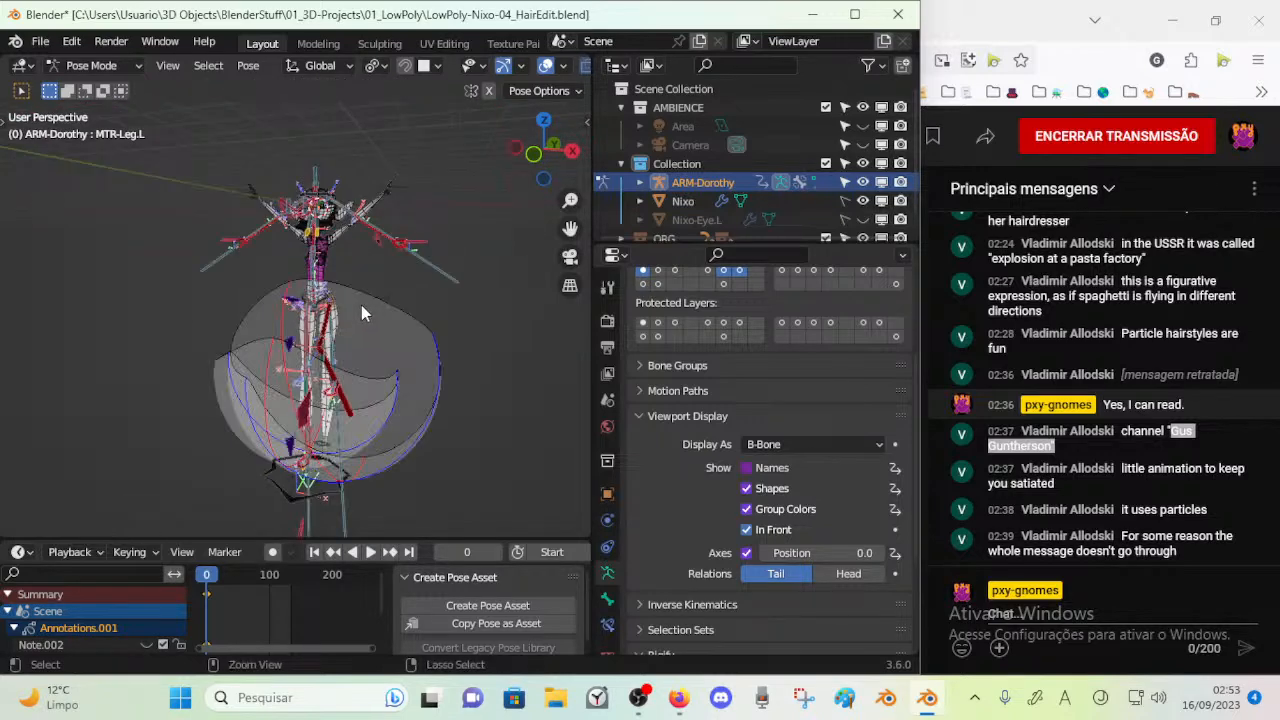
key(ctrl+z)
key(ctrl+z)
key(ctrl+z)
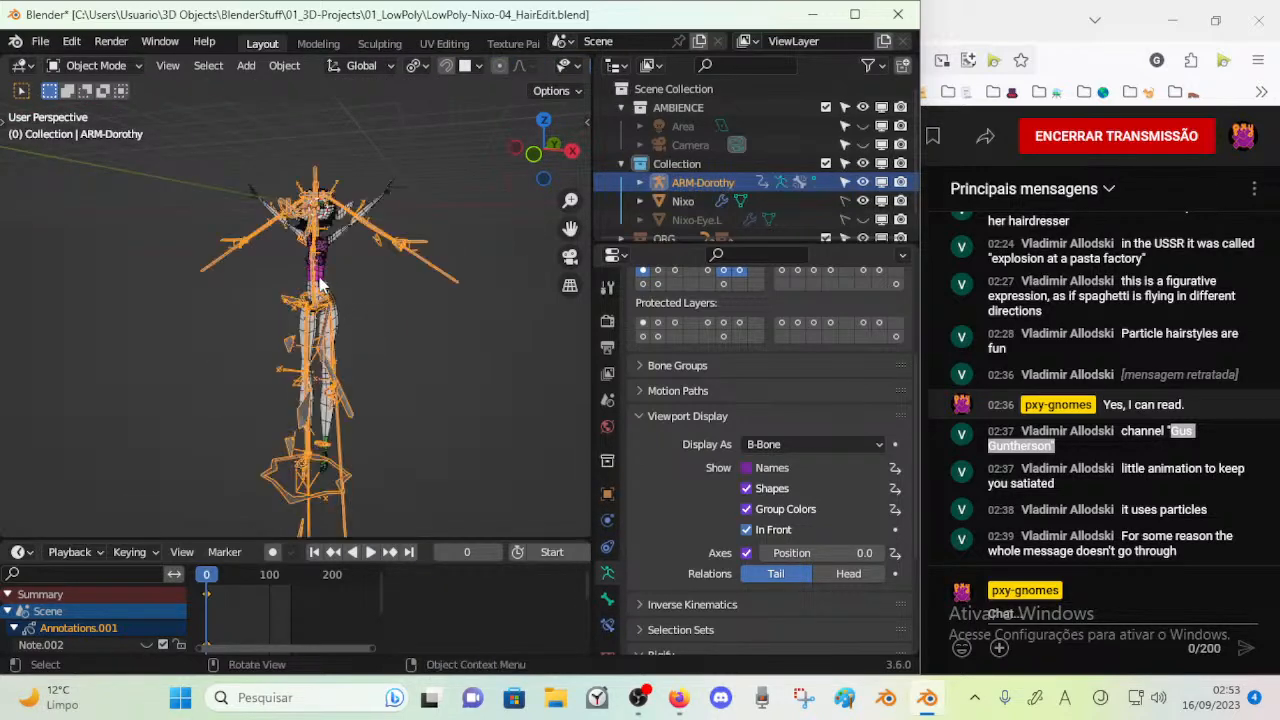
key(x)
click(313, 291)
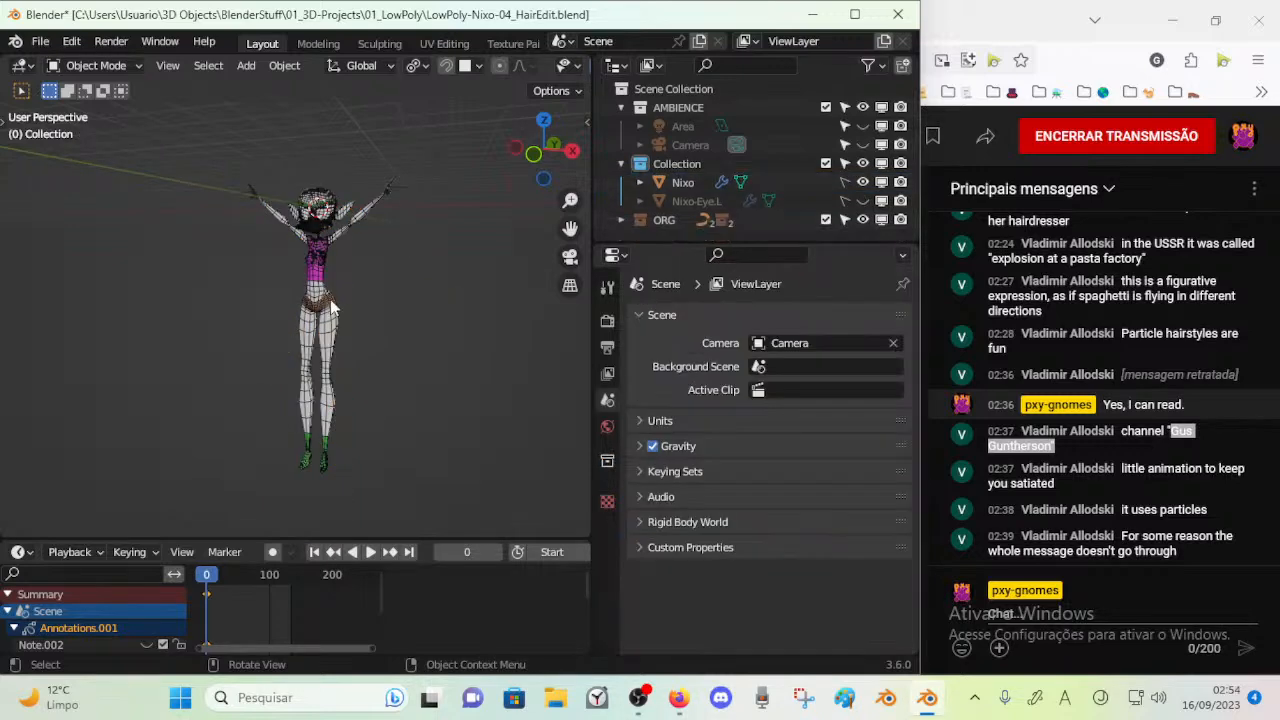
Expand the ORG collection and delete its CTM subcollection
scroll(410, 252, up, 3)
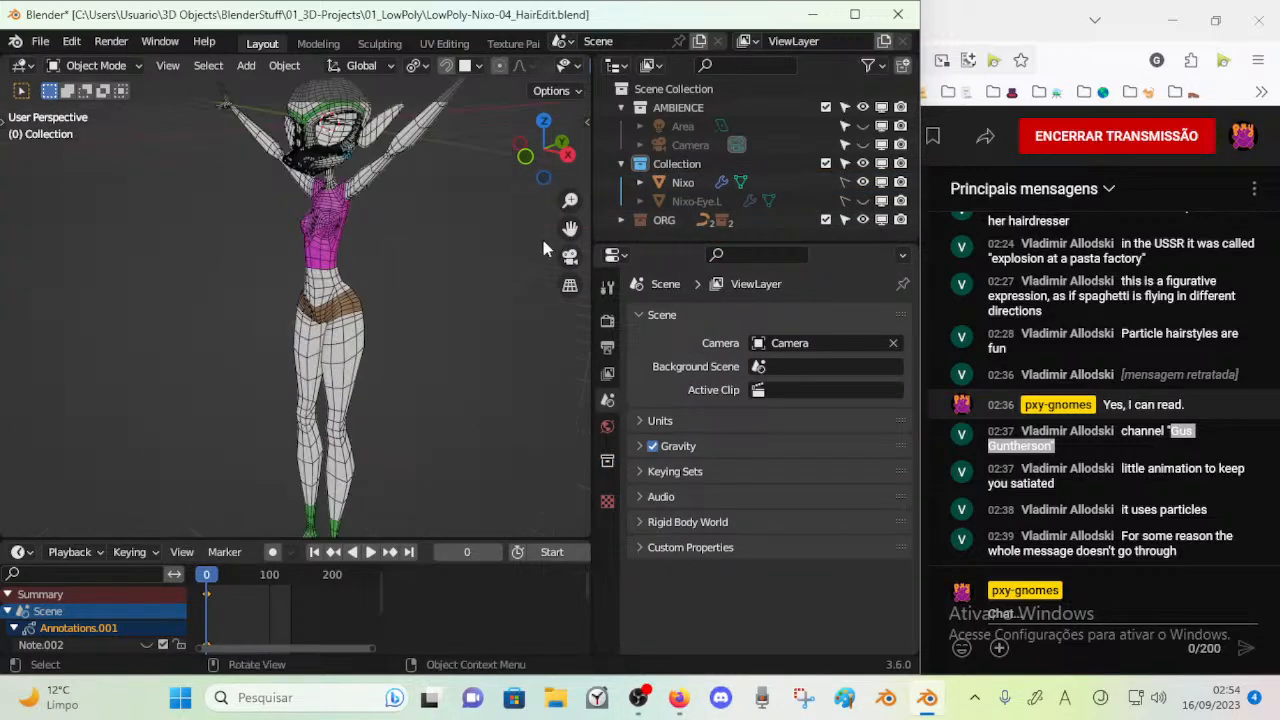
click(665, 220)
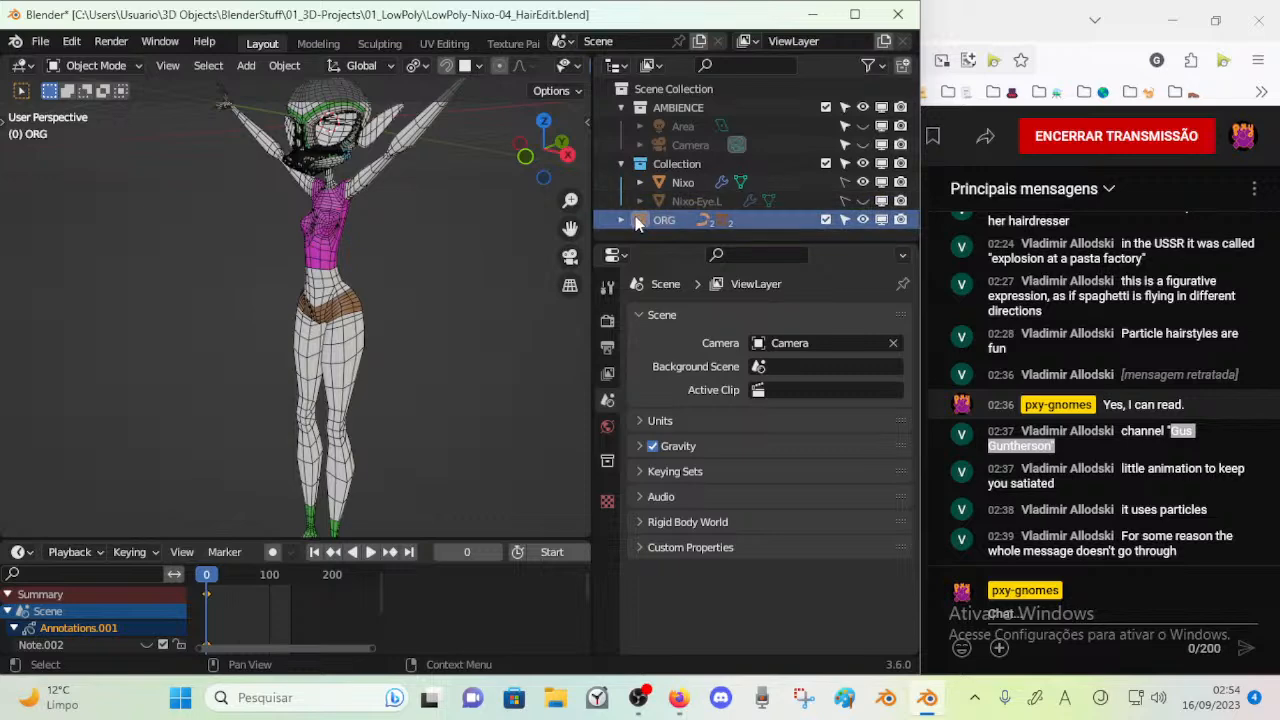
click(622, 219)
scroll(682, 217, down, 2)
click(690, 204)
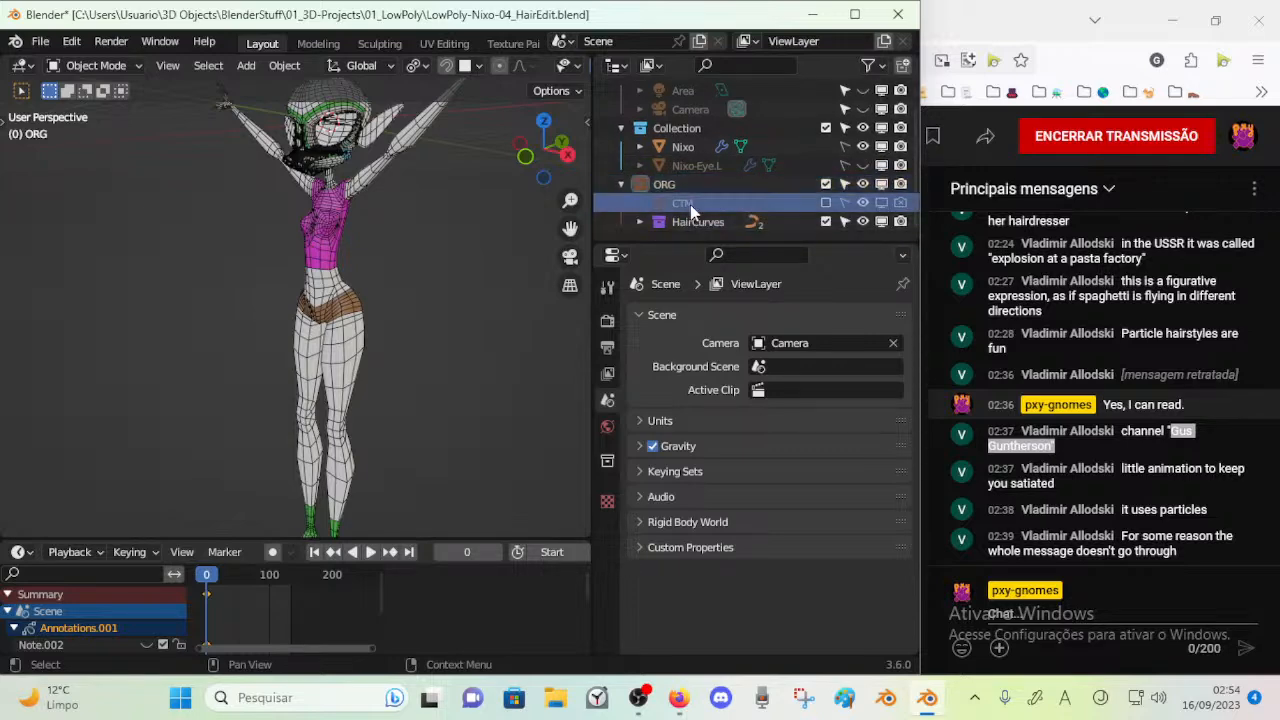
key(Delete)
Select all the loose CTM control-shape objects in the ORG collection, starting at CTM-00_Root, and delete them
middle_drag(420, 207, 377, 275)
click(380, 278)
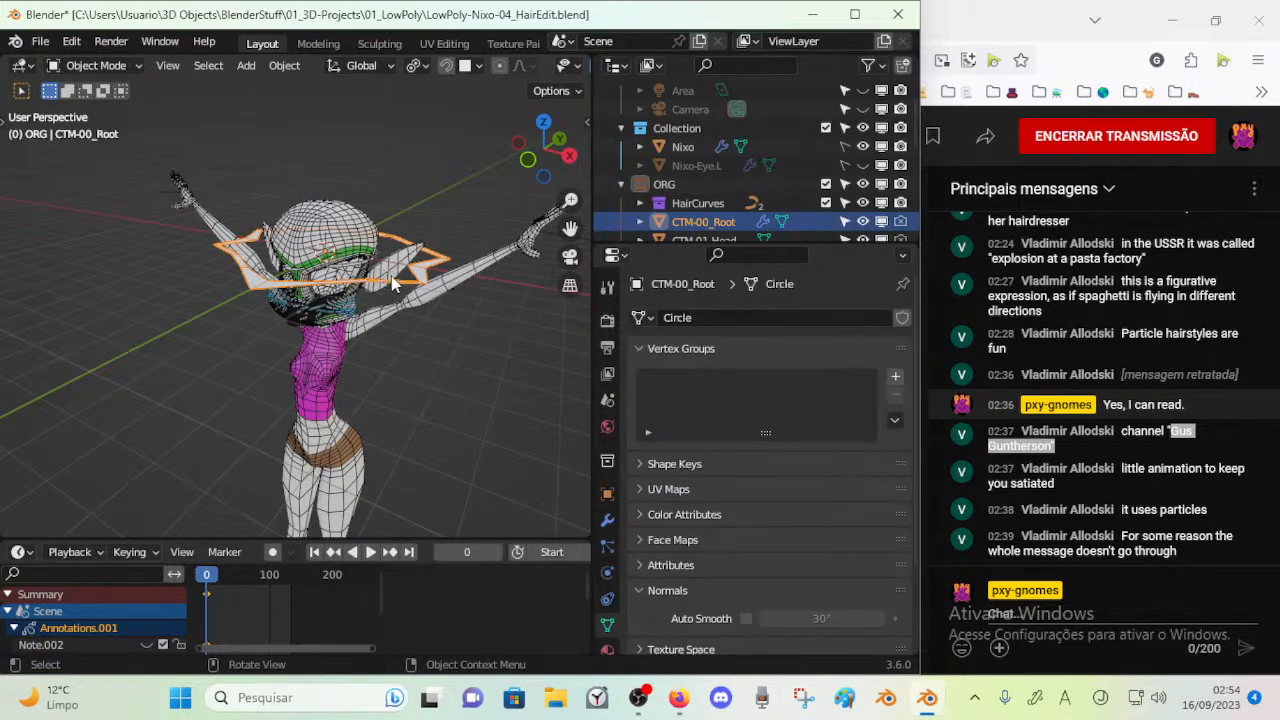
scroll(694, 206, down, 6)
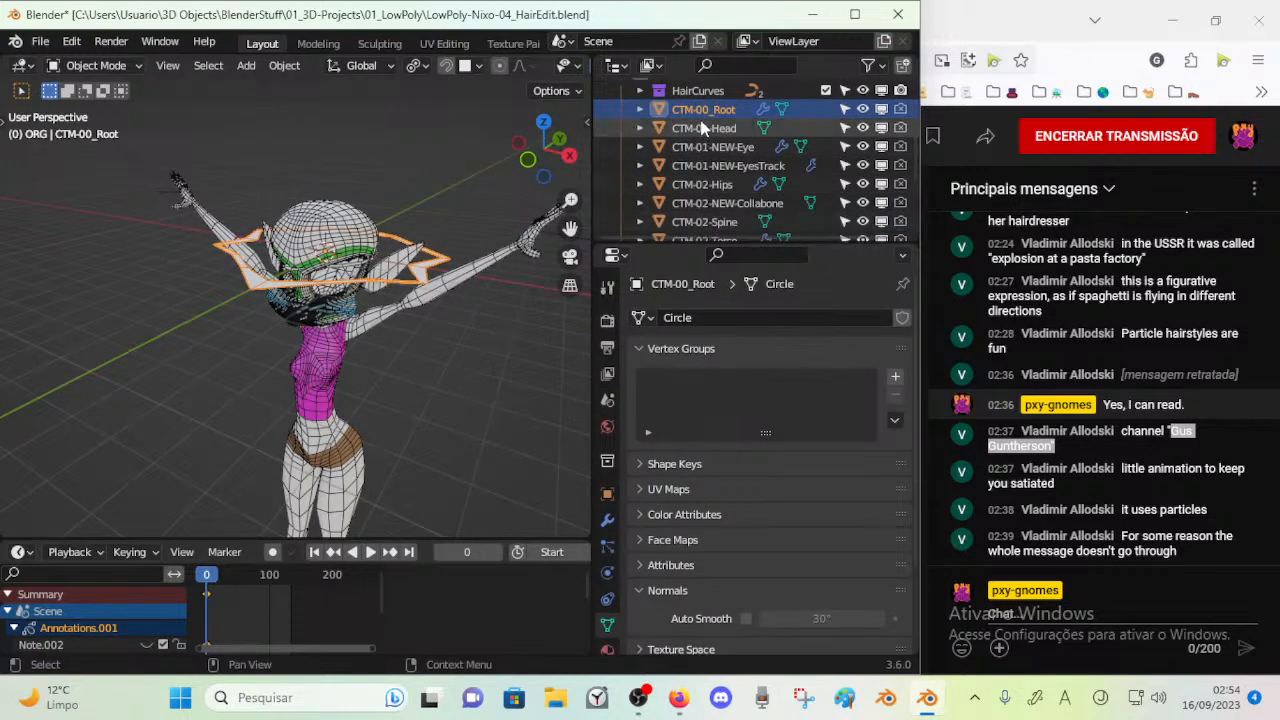
shift+click(697, 223)
key(Delete)
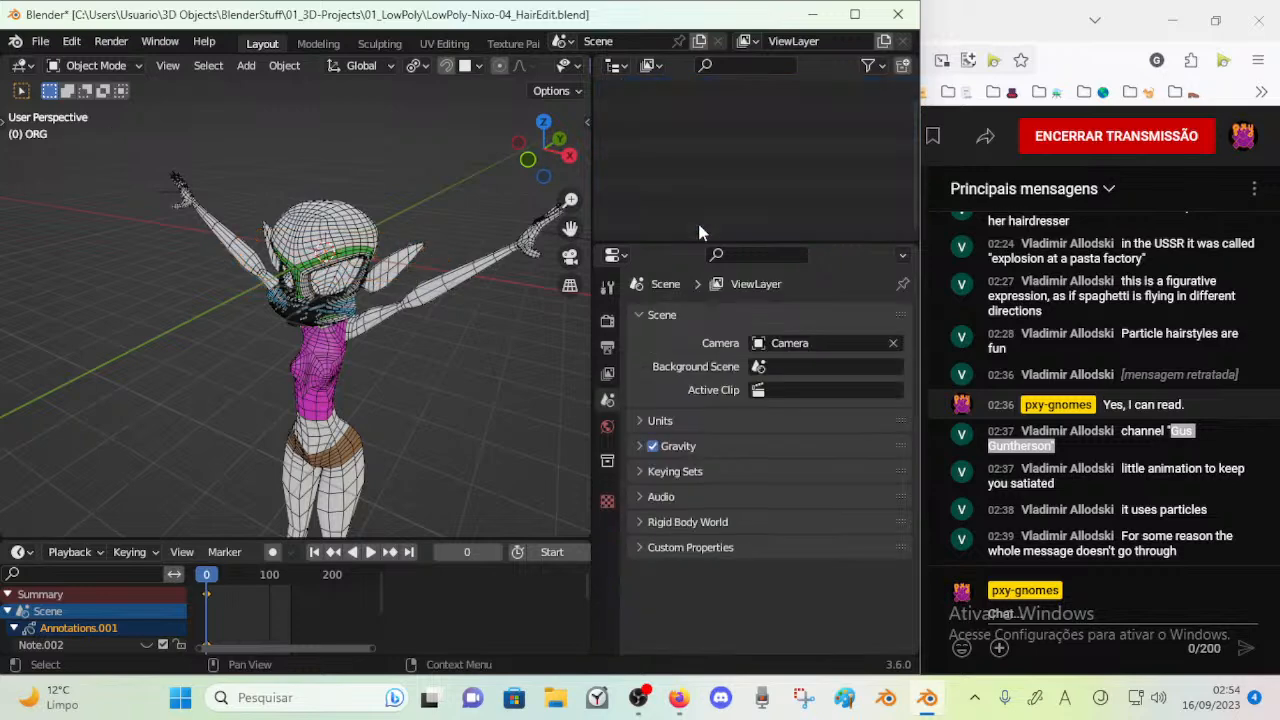
Enlarge the outliner with the ORG collection collapsed, and save the file
mouse_move(482, 256)
middle_down()
mouse_move(424, 289)
mouse_move(470, 275)
middle_up()
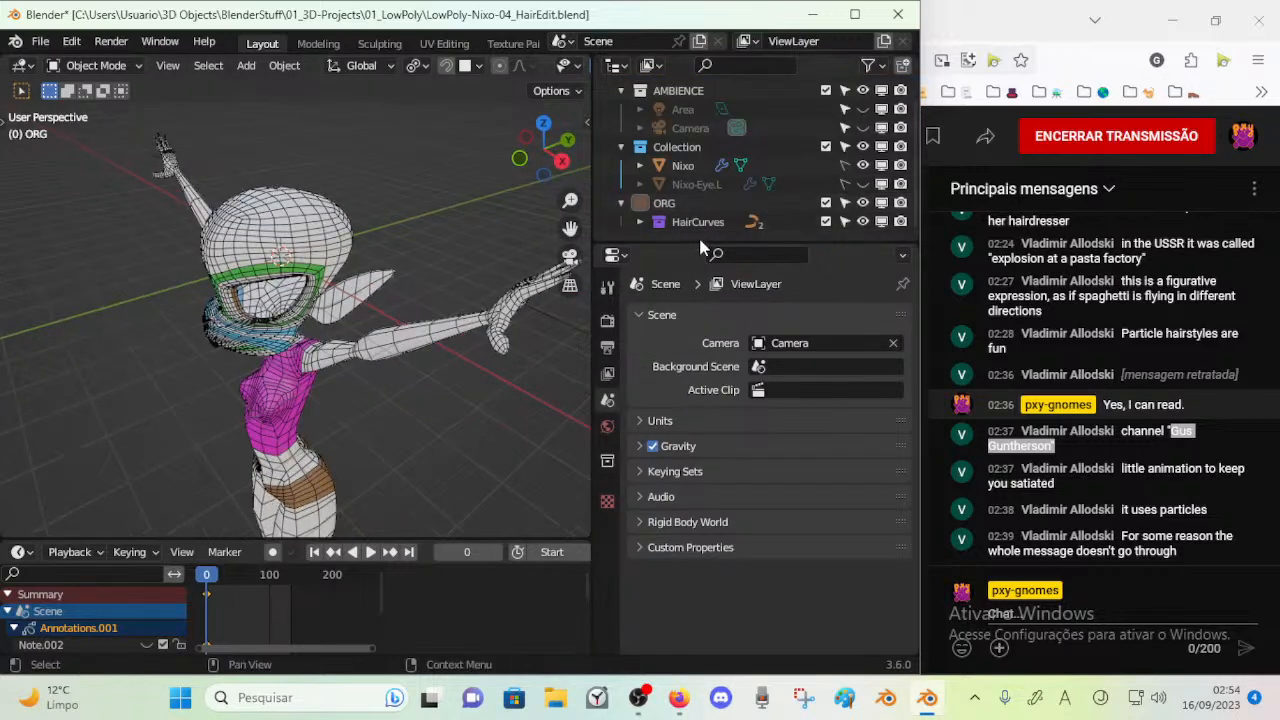
drag(702, 244, 682, 311)
click(621, 220)
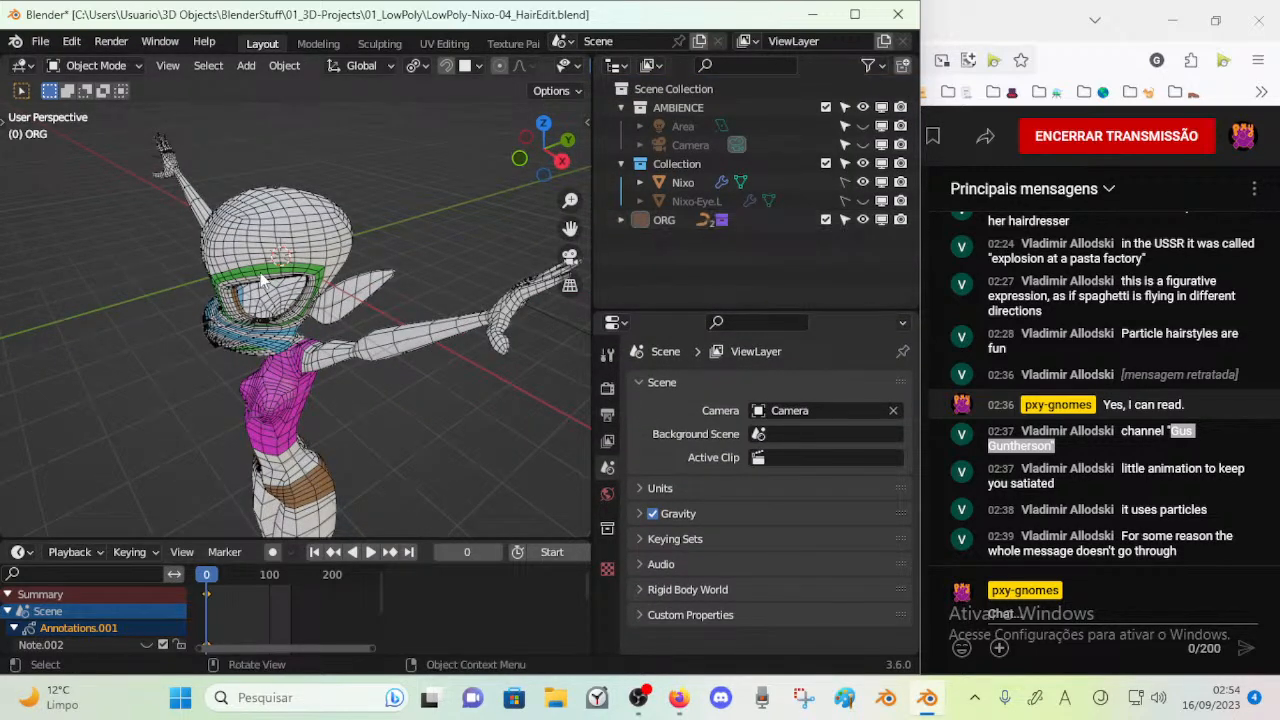
key(ctrl+s)
middle_drag(330, 250, 405, 248)
scroll(405, 248, down, 3)
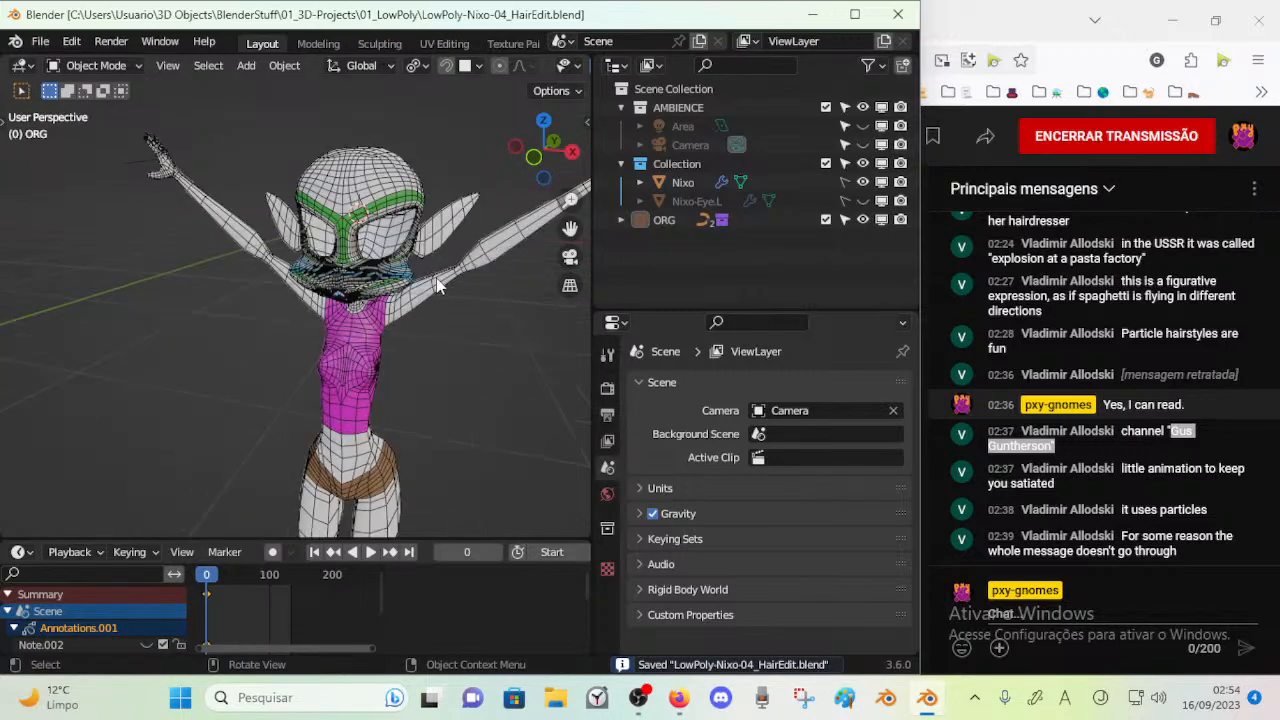
Add a Cloud Sintel (Meta-Rig) armature to the scene from the front view
click(333, 270)
middle_drag(400, 300, 409, 341)
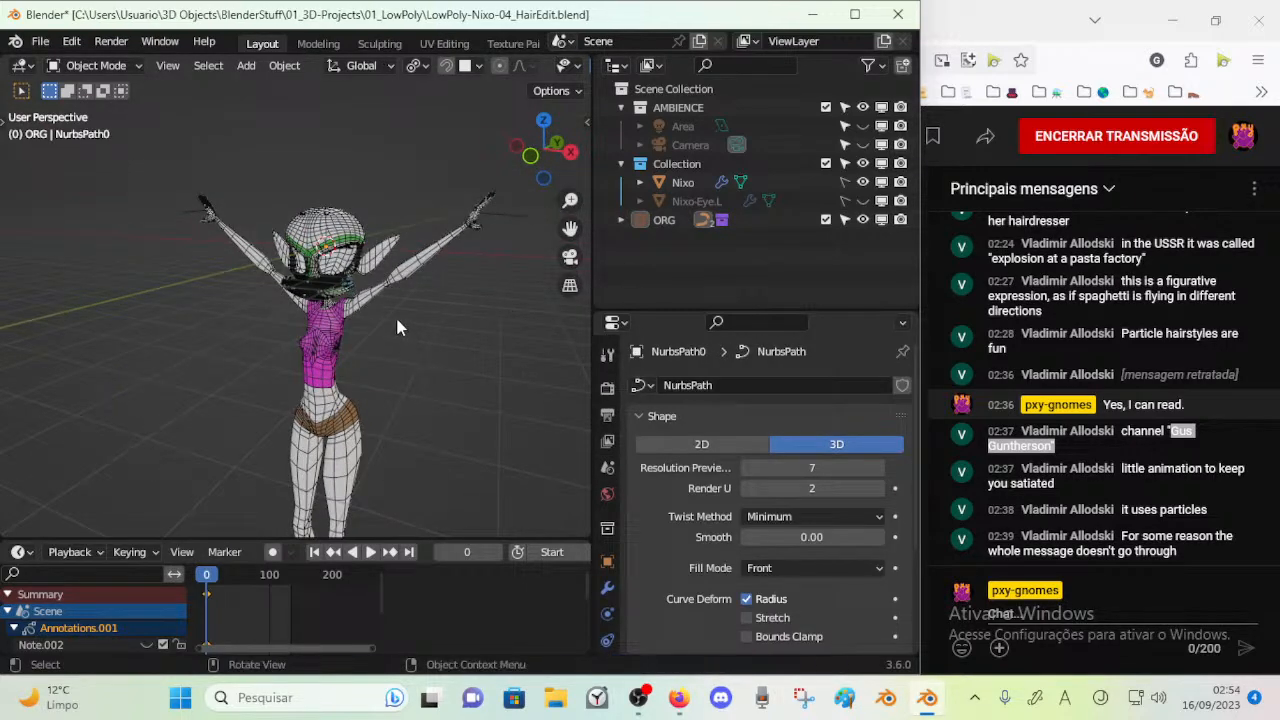
key(KP_1)
key(shift+a)
mouse_move(397, 328)
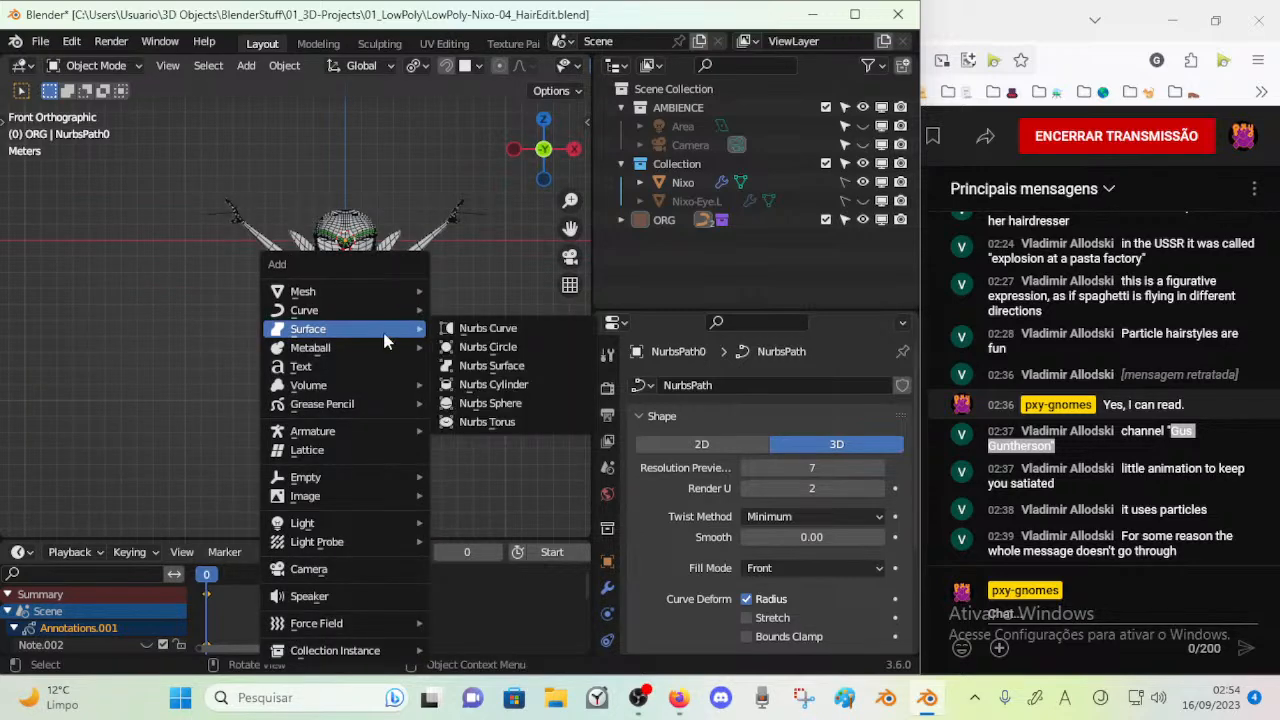
mouse_move(328, 431)
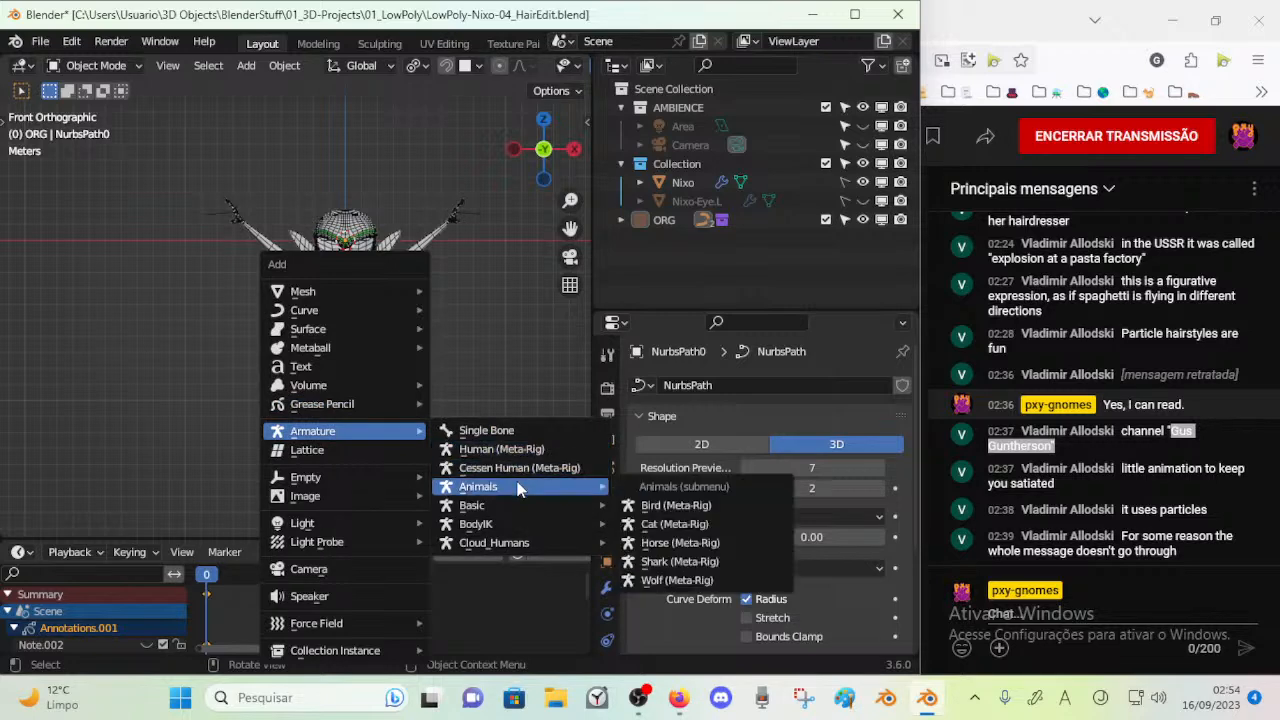
mouse_move(510, 550)
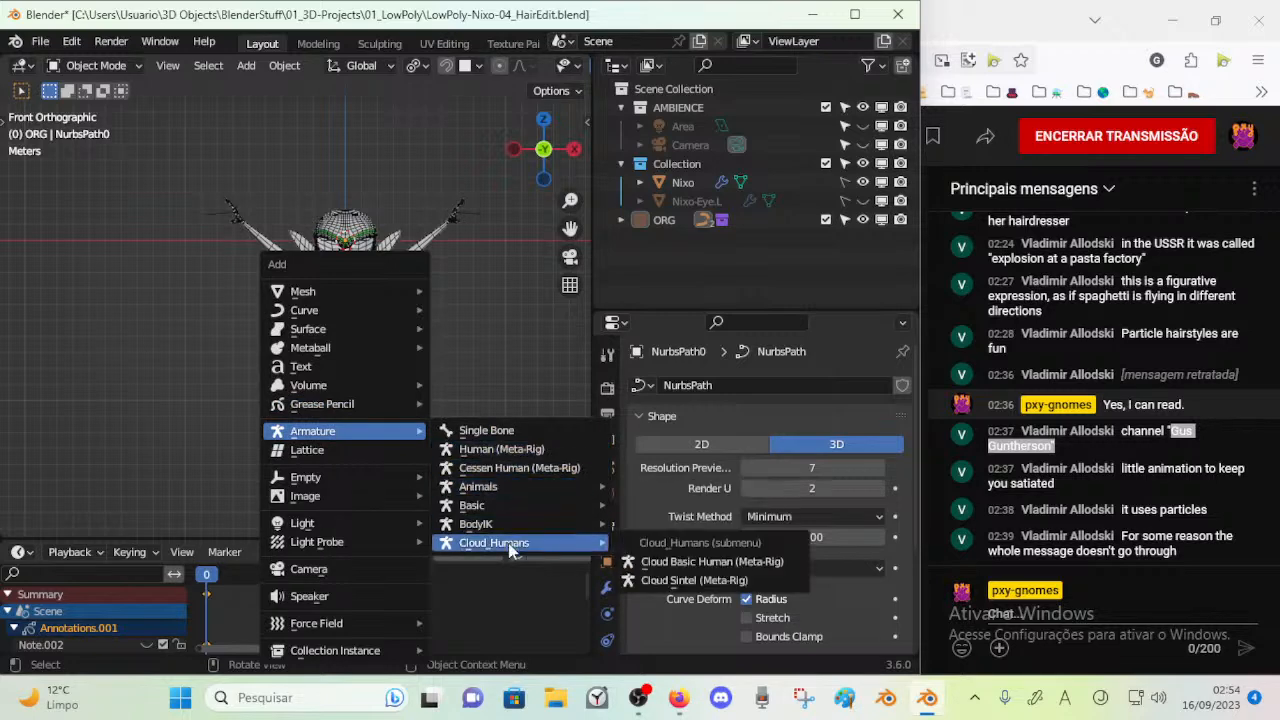
click(668, 582)
Reveal all hidden objects in the scene with META-Sintel in object mode
middle_drag(586, 511, 327, 363)
scroll(340, 352, up, 3)
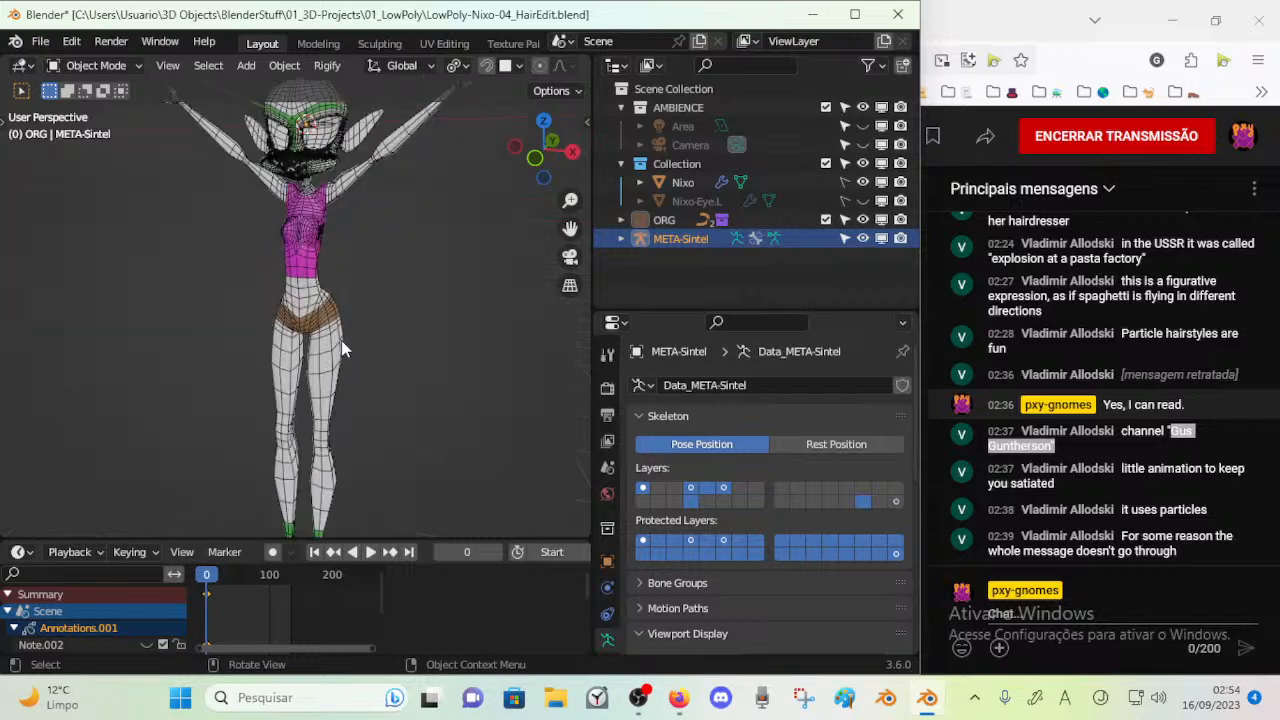
key(KP_1)
key(Tab)
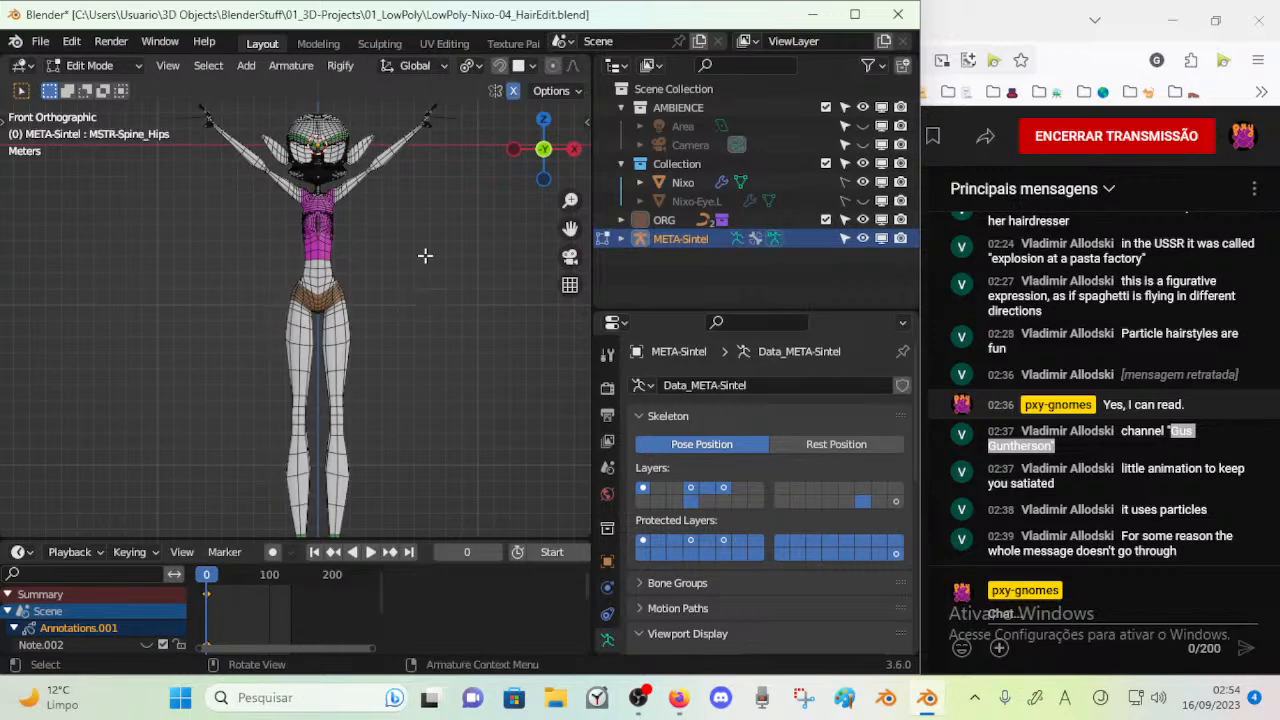
key(Tab)
middle_drag(444, 264, 473, 367)
scroll(174, 314, down, 7)
scroll(187, 332, up, 10)
scroll(287, 440, up, 7)
key(alt+h)
scroll(423, 291, down, 10)
middle_drag(268, 328, 376, 316)
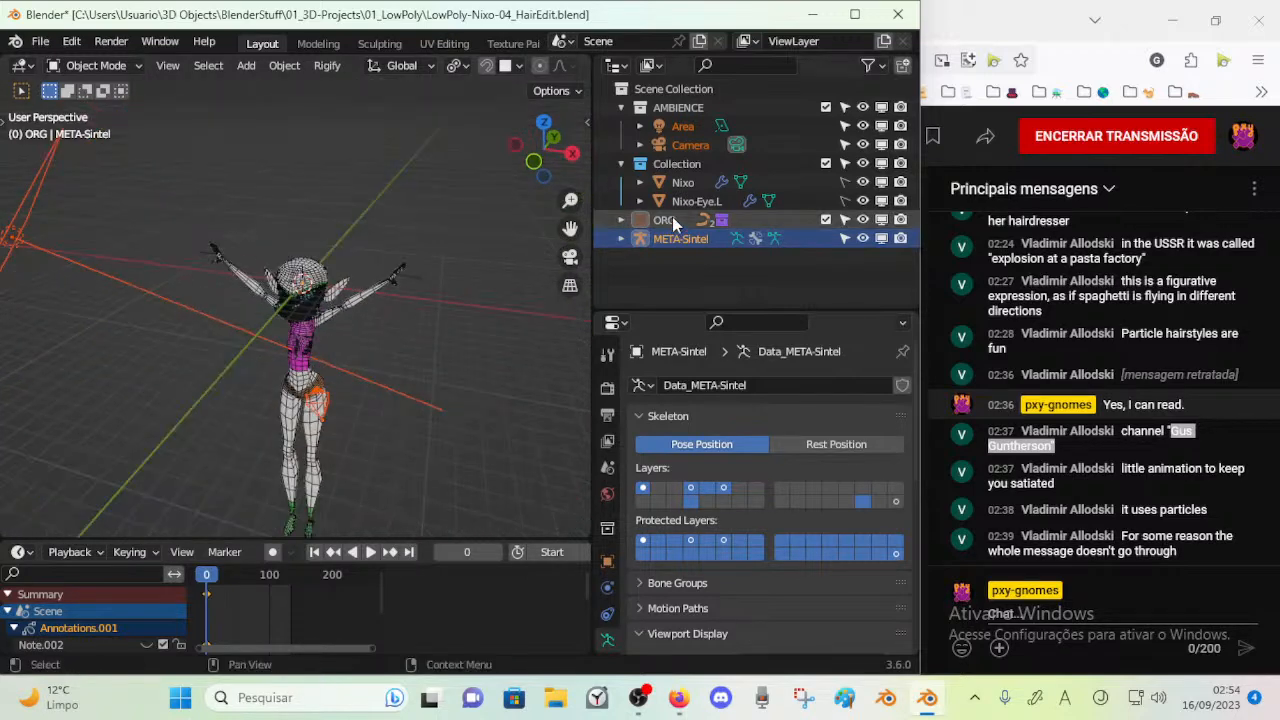
Collapse the AMBIENCE collection, and exclude both it and the character's Collection from the view layer
click(622, 108)
click(824, 108)
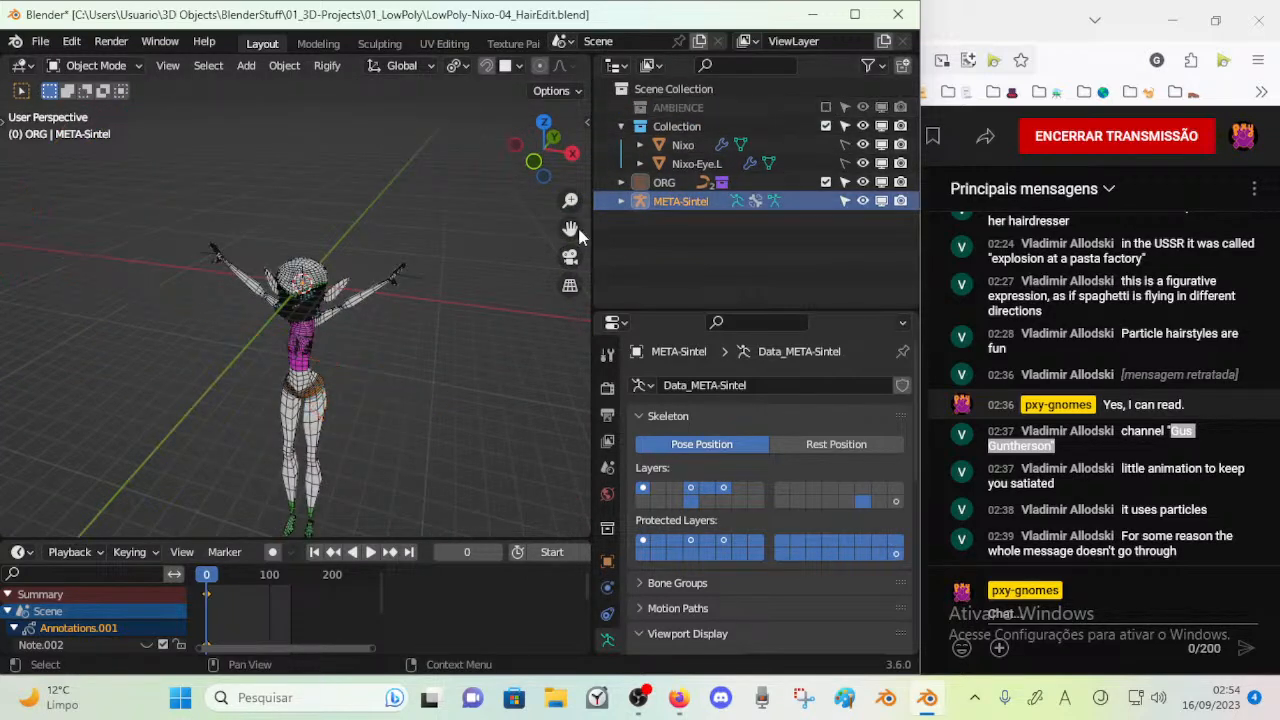
middle_drag(530, 228, 506, 210)
click(824, 127)
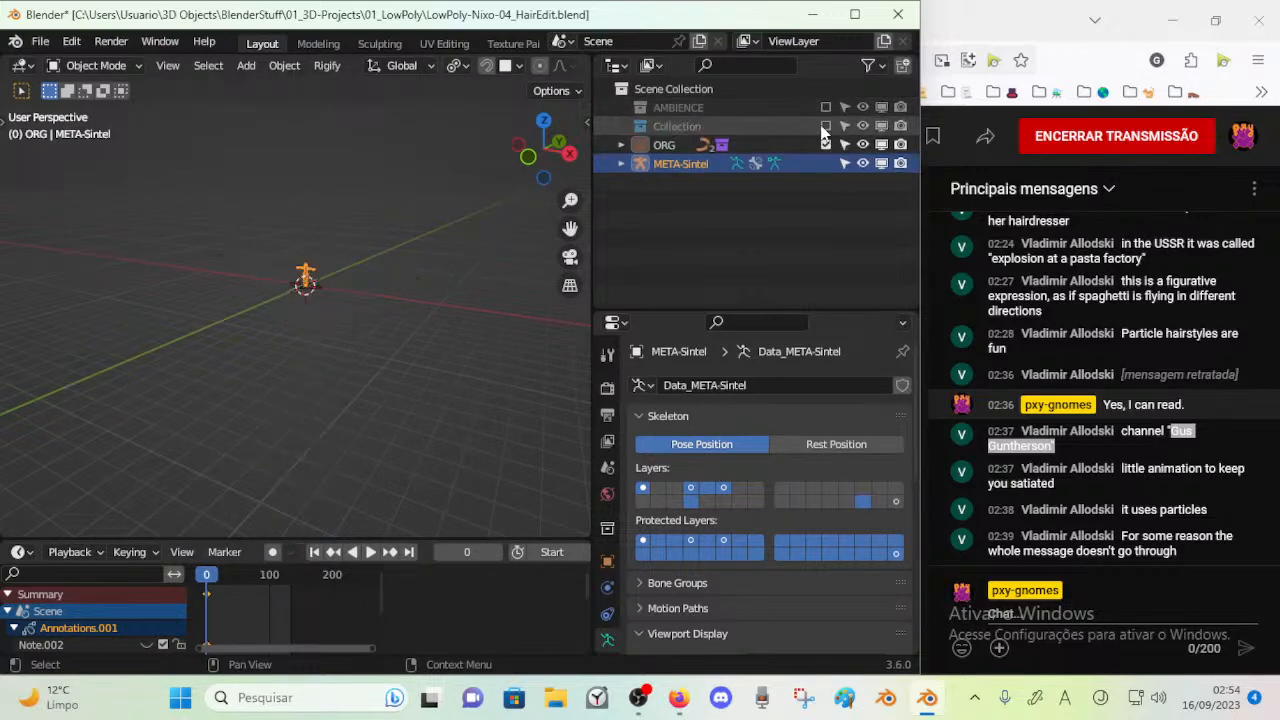
click(824, 127)
click(824, 127)
Rename the character's collection as Nixo
double_click(674, 126)
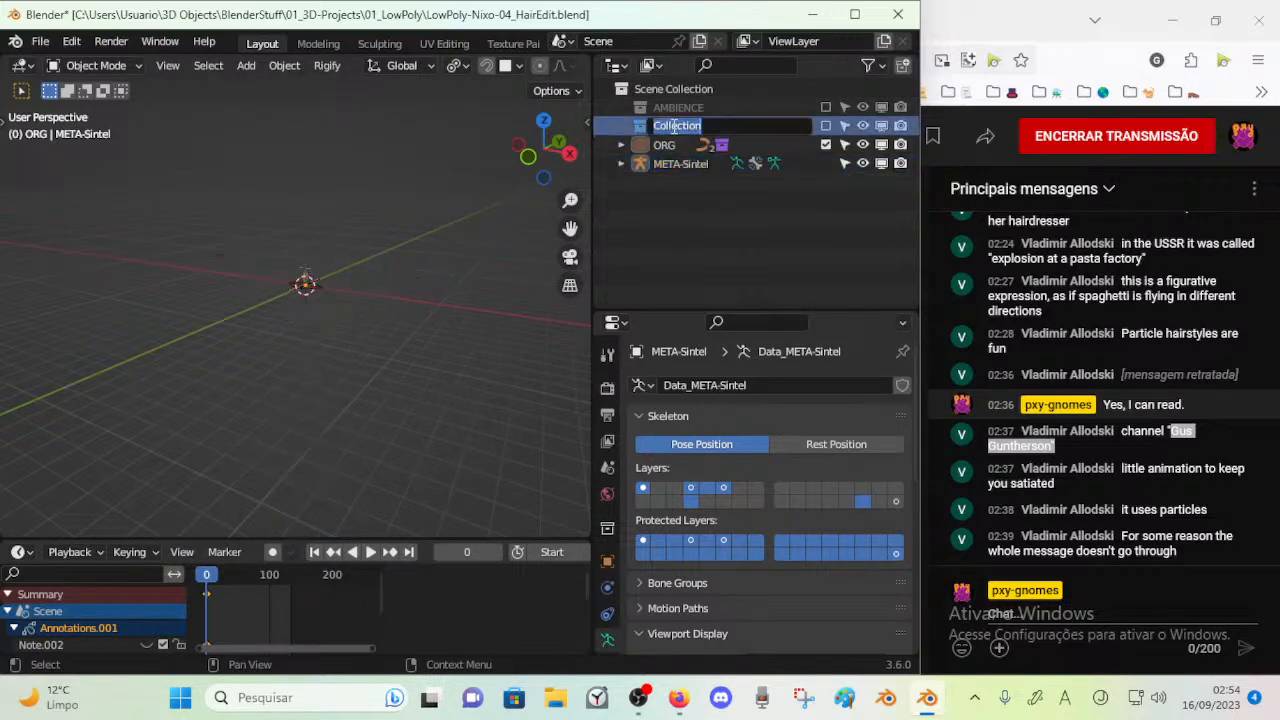
text(Nixo)
key(Return)
Exclude the ORG collection with its loose curves from the view layer
click(630, 164)
middle_drag(218, 280, 352, 296)
scroll(352, 290, up, 4)
shift+middle_drag(348, 205, 258, 299)
scroll(246, 339, up, 2)
click(304, 436)
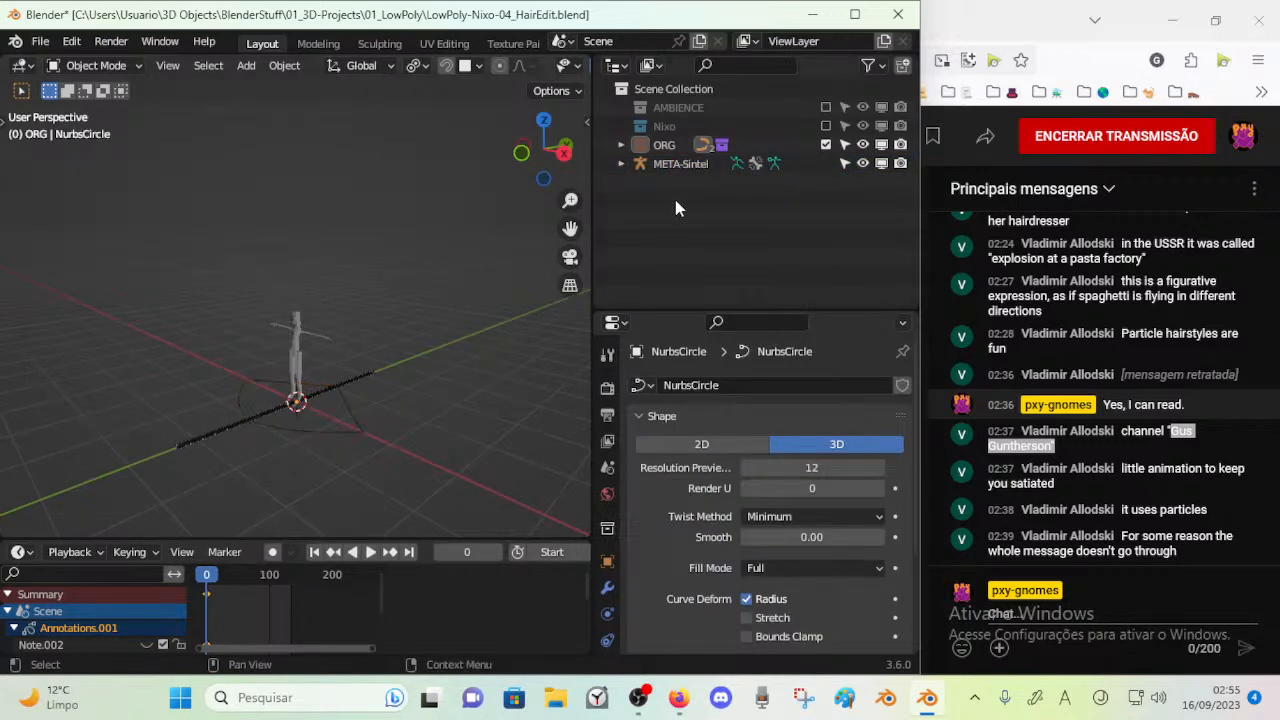
click(826, 145)
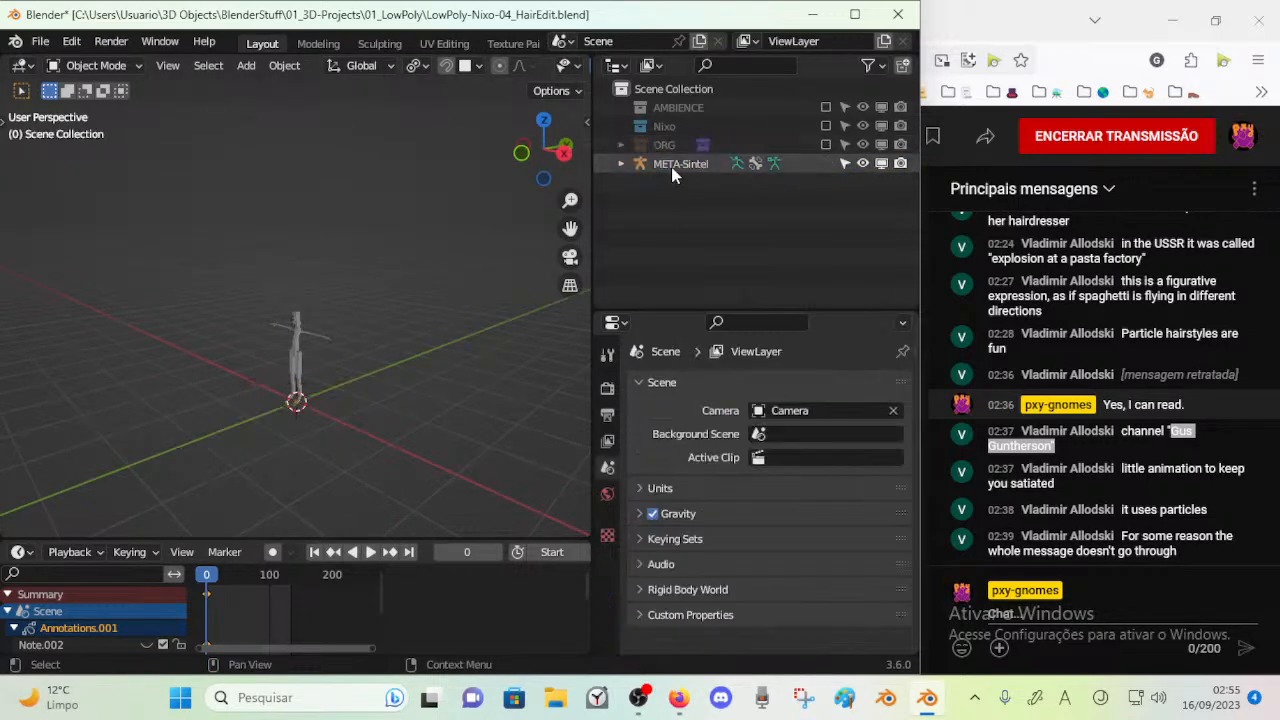
Move the META-Sintel armature into the Nixo collection and include that collection in the view layer again
click(673, 164)
drag(672, 163, 669, 128)
click(665, 128)
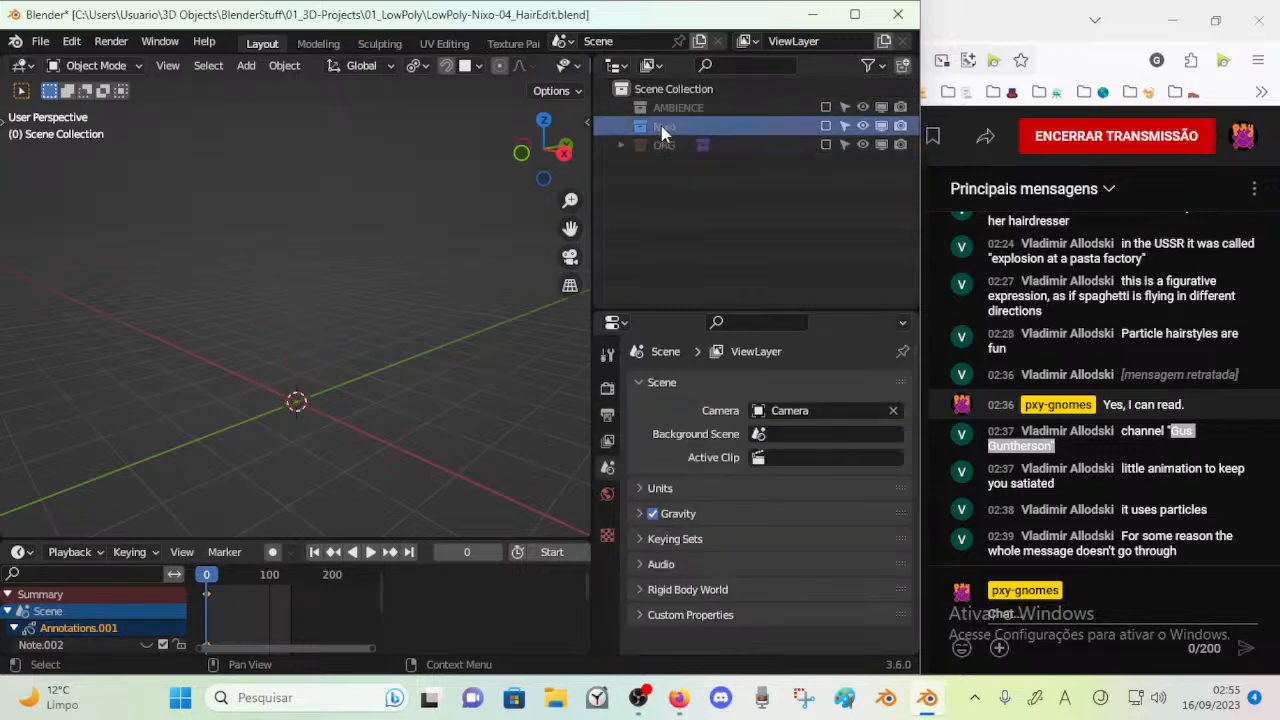
click(825, 126)
middle_drag(205, 399, 266, 358)
key(ctrl+Tab)
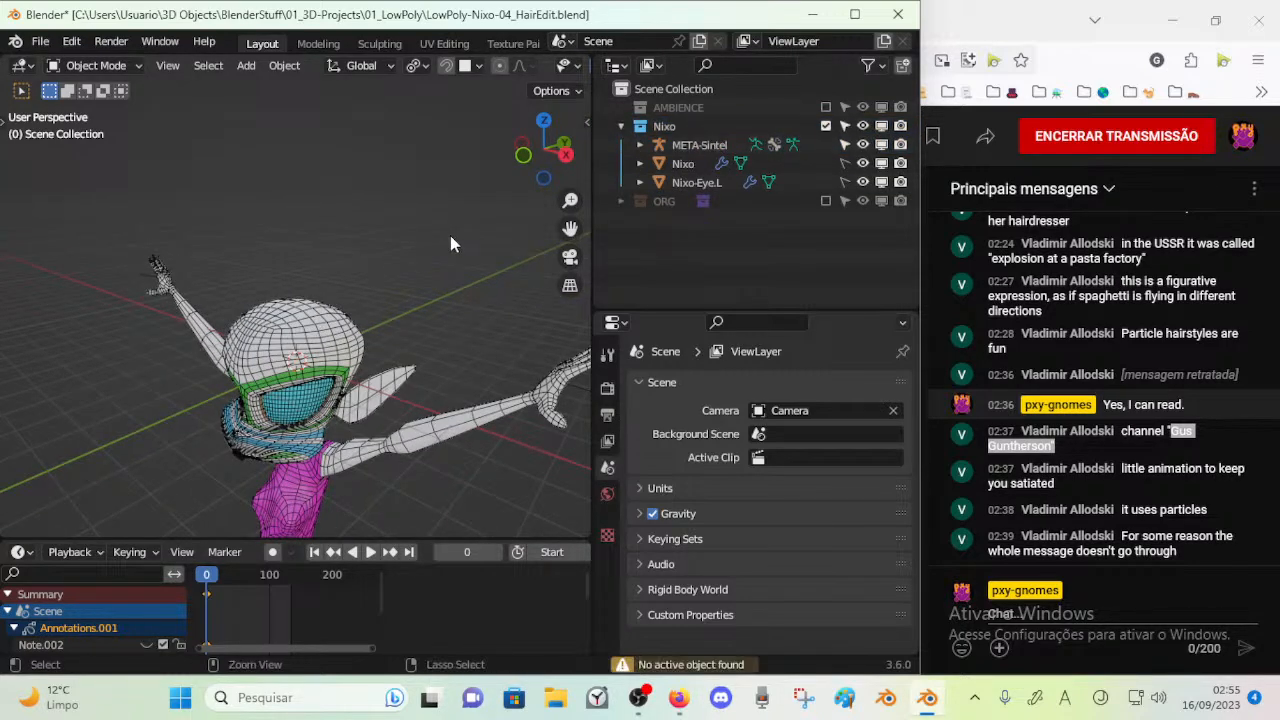
Disable Nixo-Eye.L in the viewport, keep the Nixo mesh shown, and select the META-Sintel armature
click(320, 326)
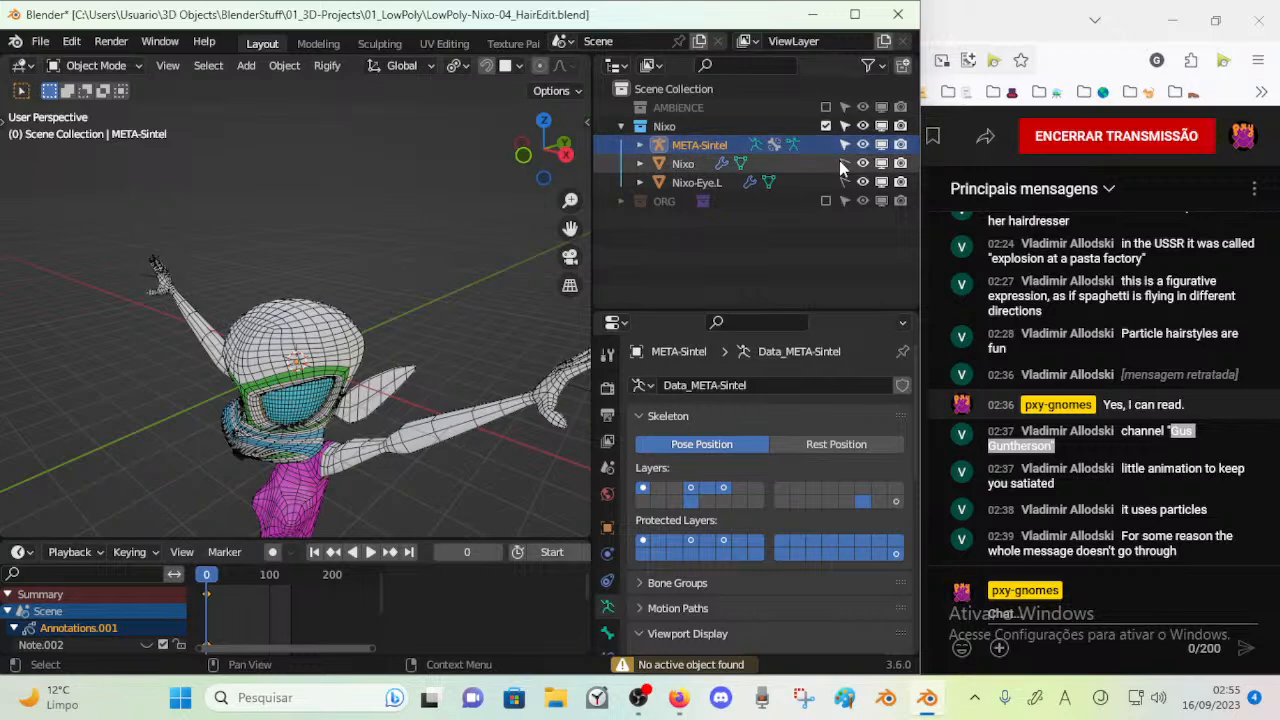
click(316, 342)
key(h)
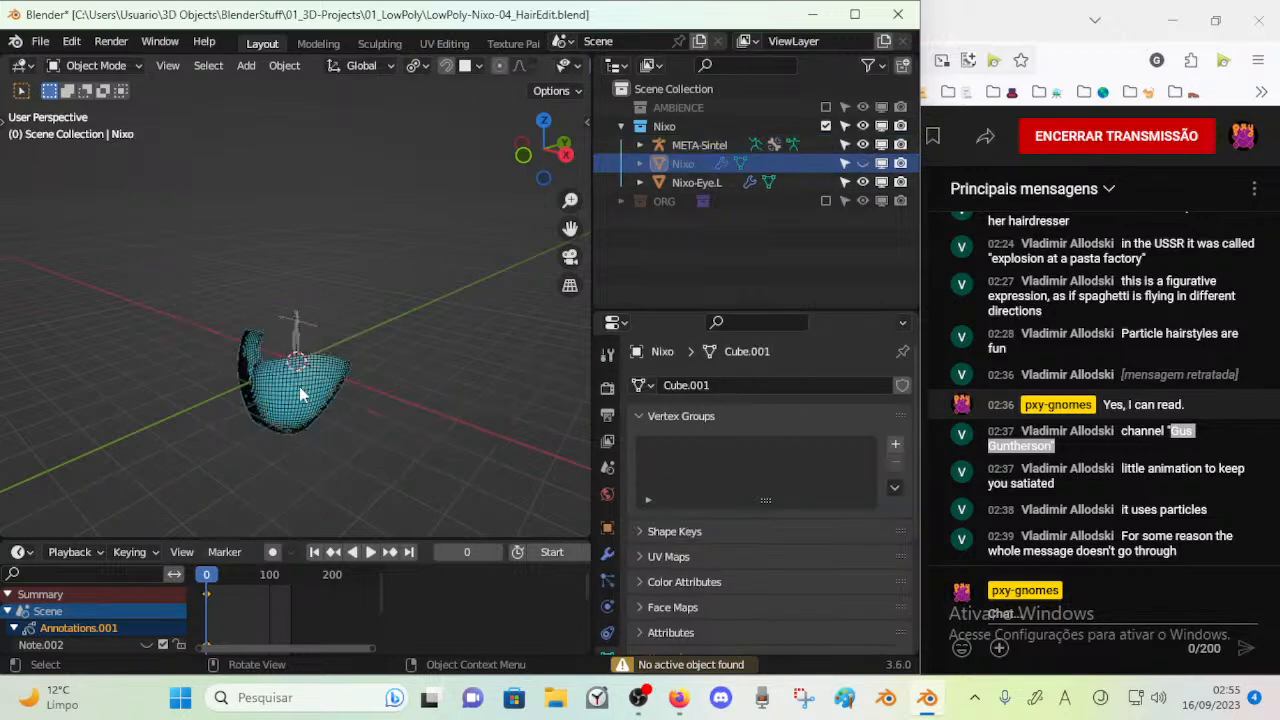
click(880, 184)
click(880, 165)
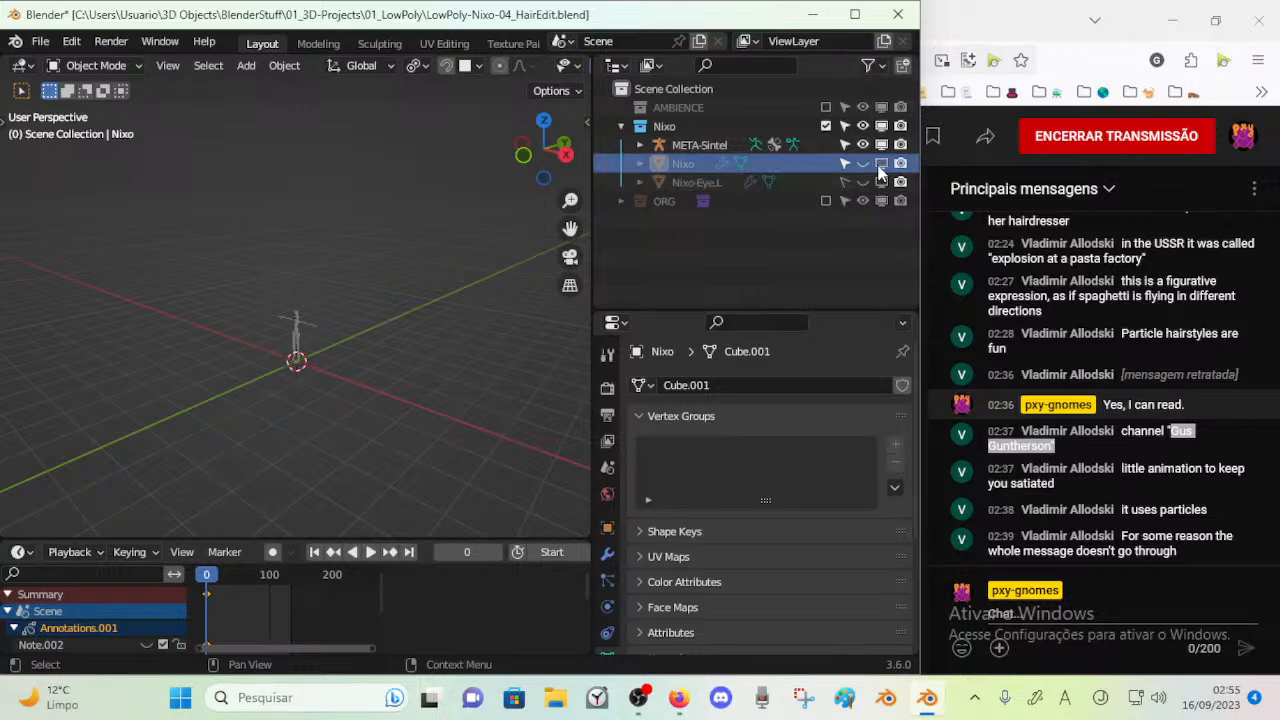
click(314, 321)
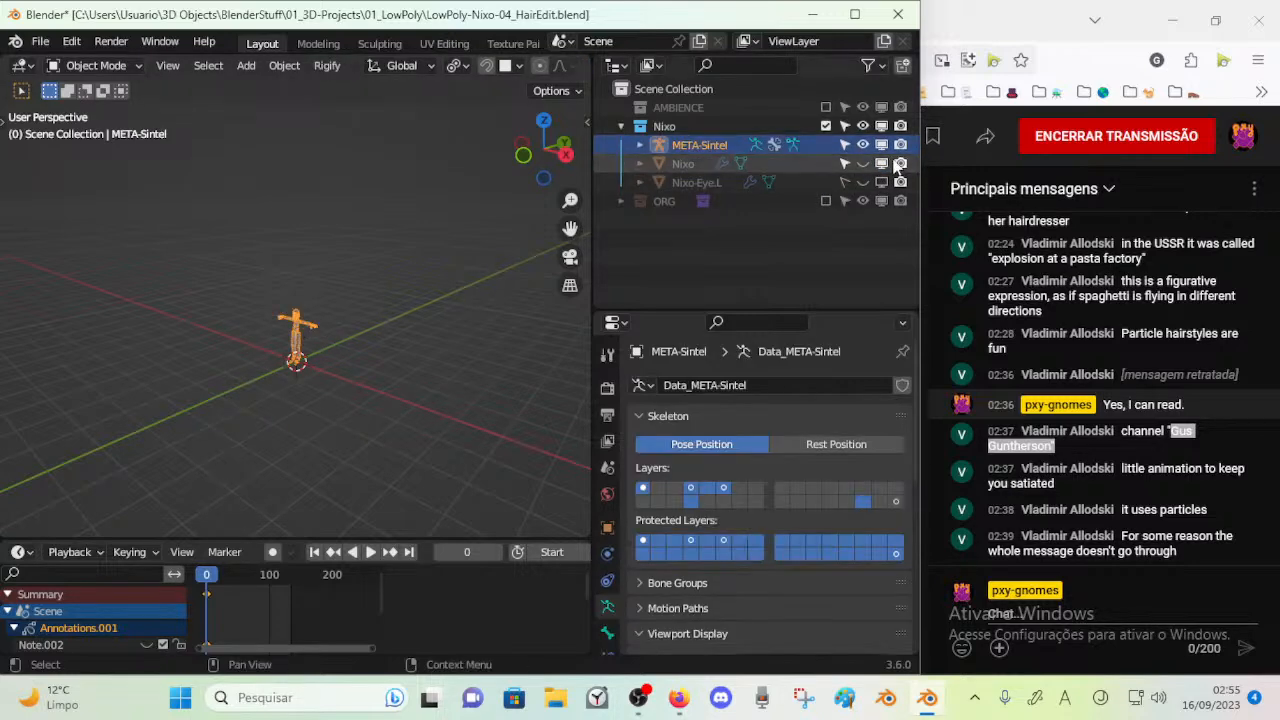
click(881, 164)
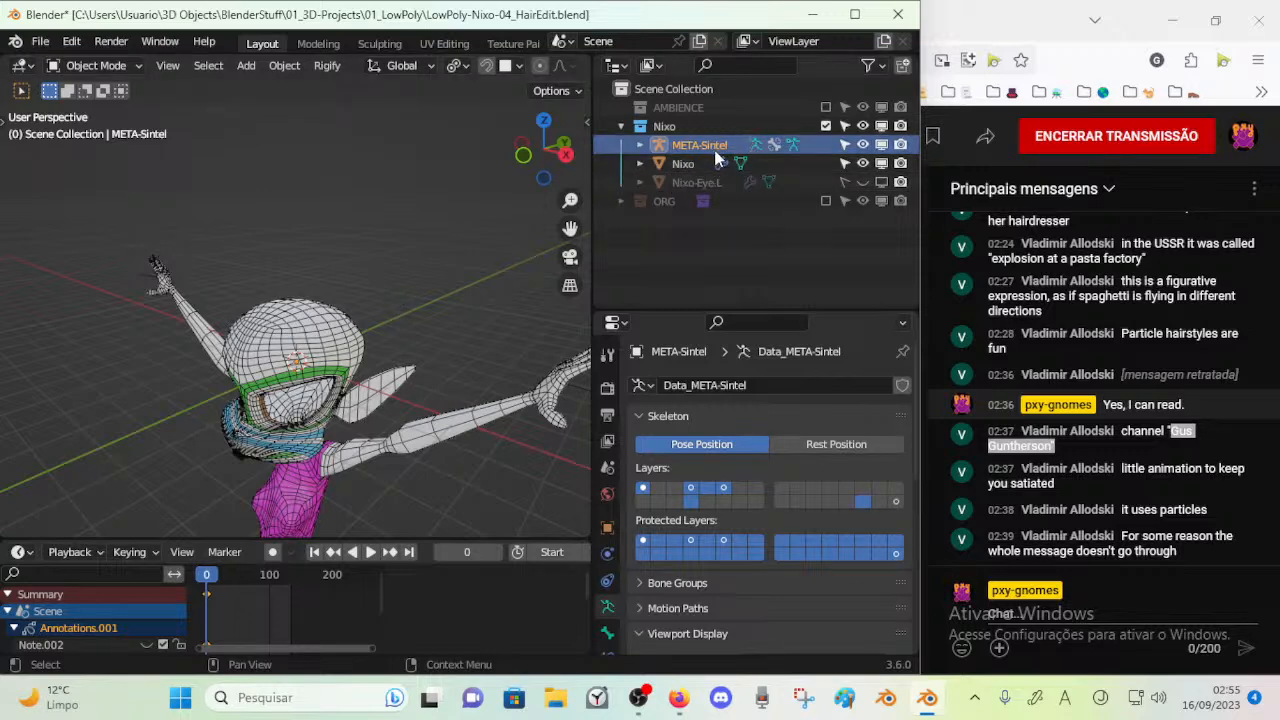
Try to enlarge the META-Sintel bones in edit mode
key(Tab)
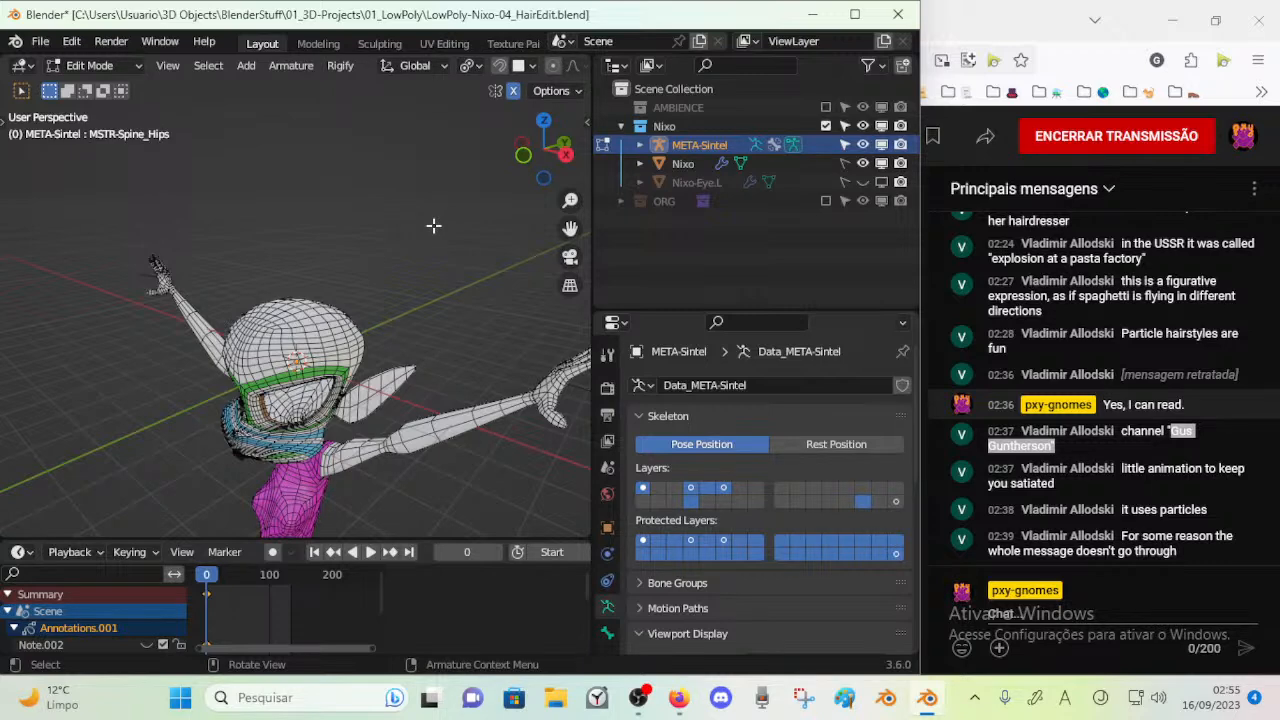
key(s)
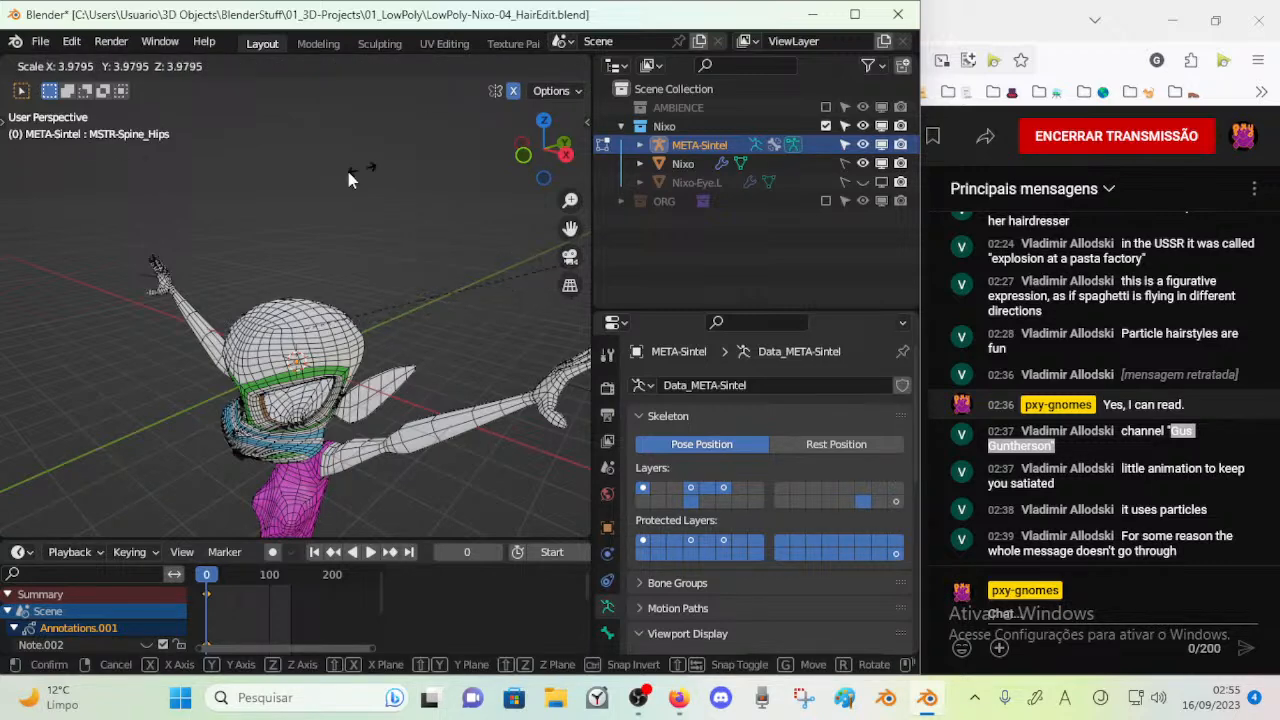
click(390, 163)
scroll(279, 251, down, 3)
key(Tab)
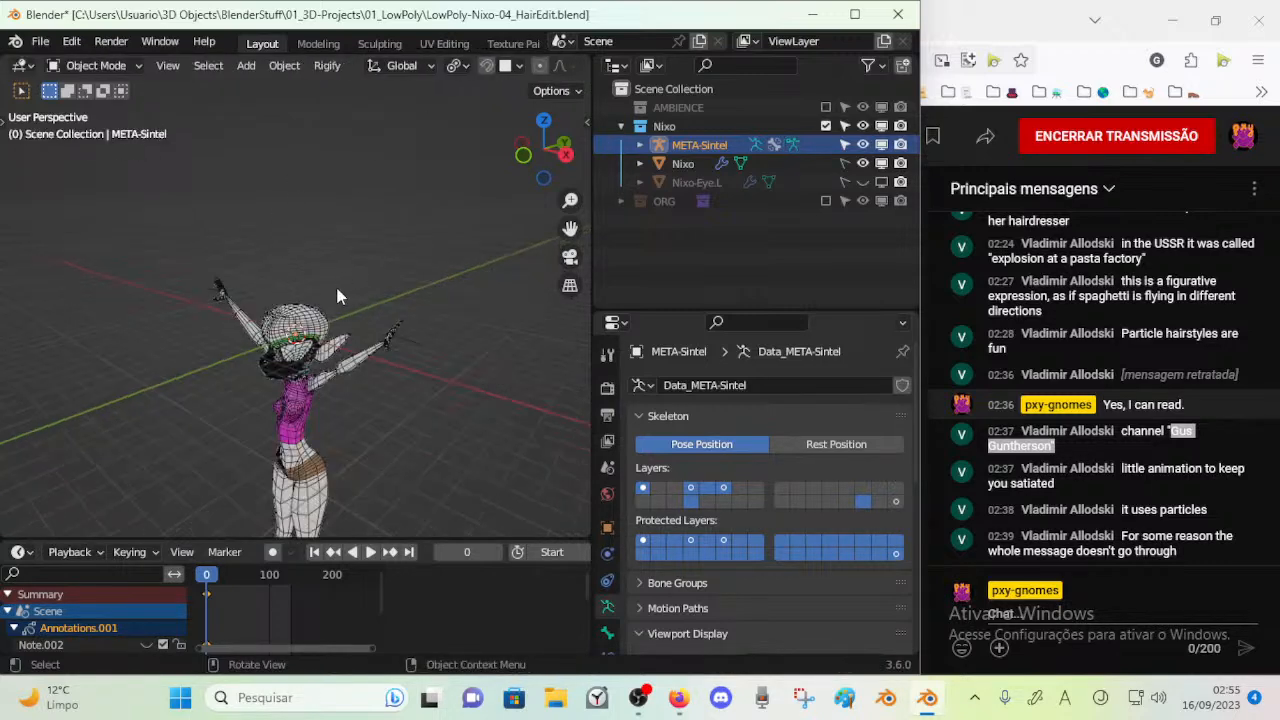
Hide the Nixo mesh and undo the bone scaling of META-Sintel
click(863, 163)
middle_drag(276, 350, 320, 328)
key(Tab)
key(a)
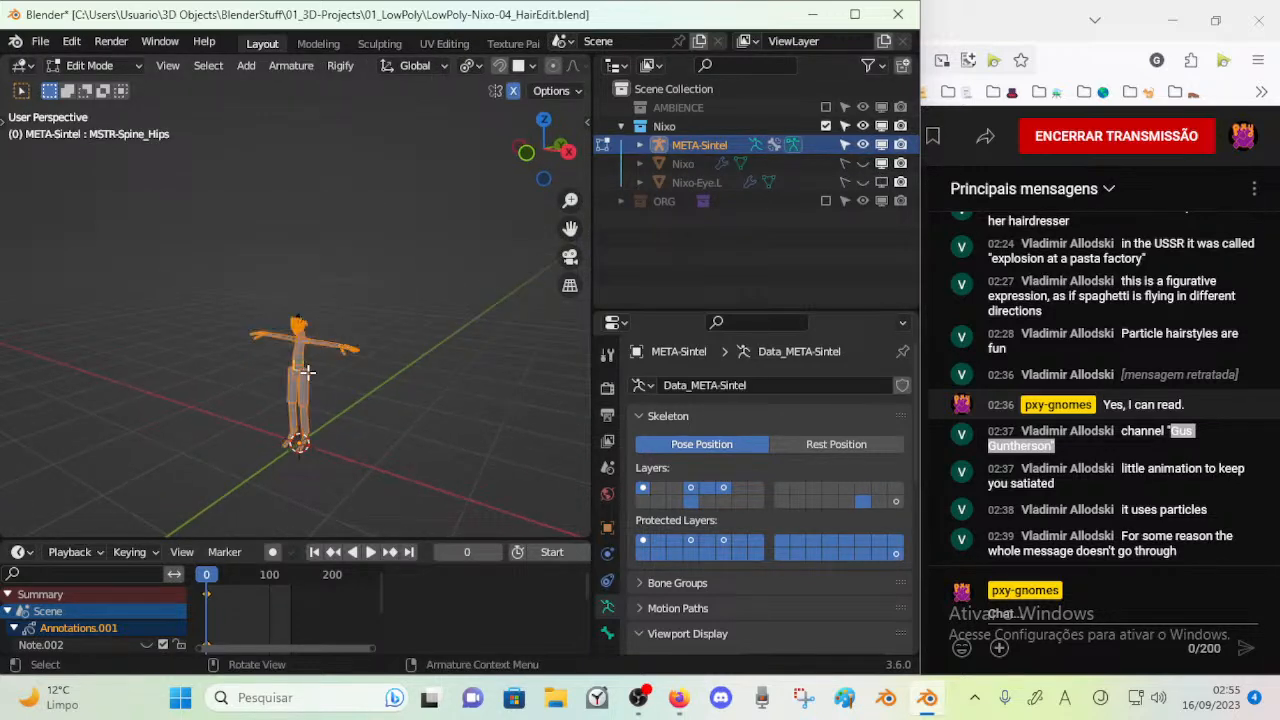
key(ctrl+z)
key(ctrl+z)
key(ctrl+z)
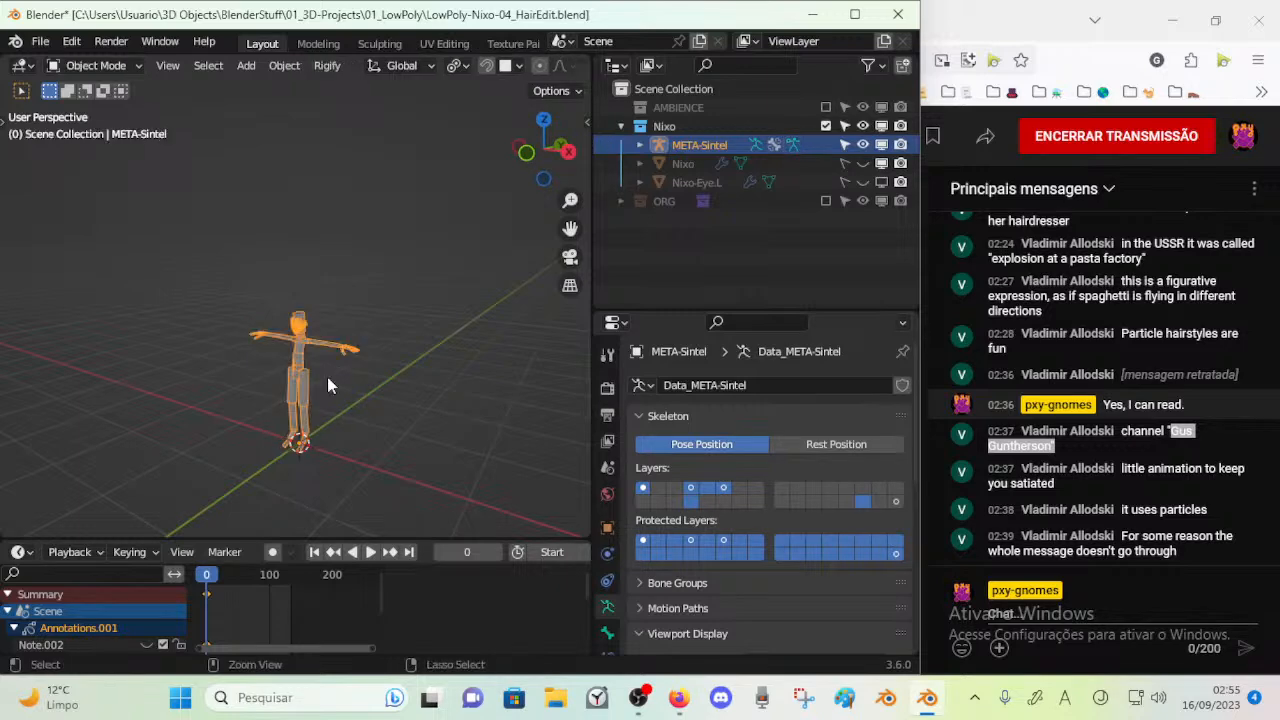
scroll(327, 376, down, 12)
key(ctrl+shift+z)
key(ctrl+shift+z)
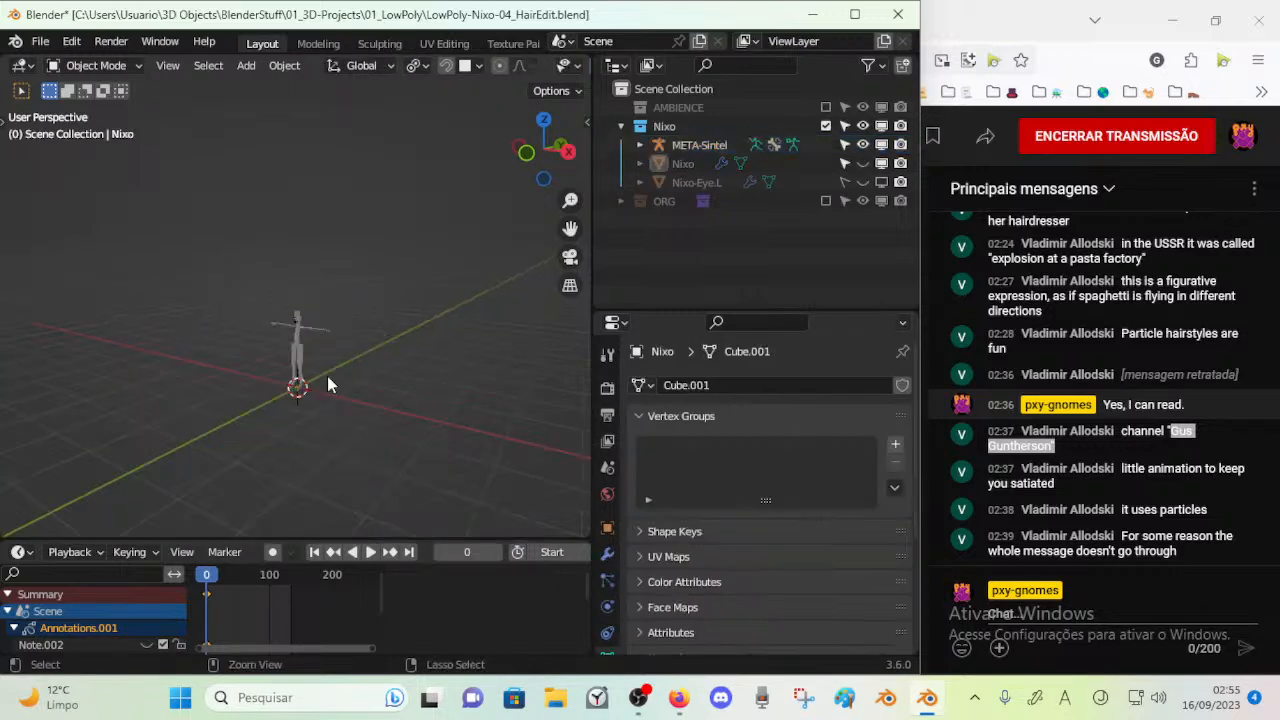
click(298, 334)
key(Tab)
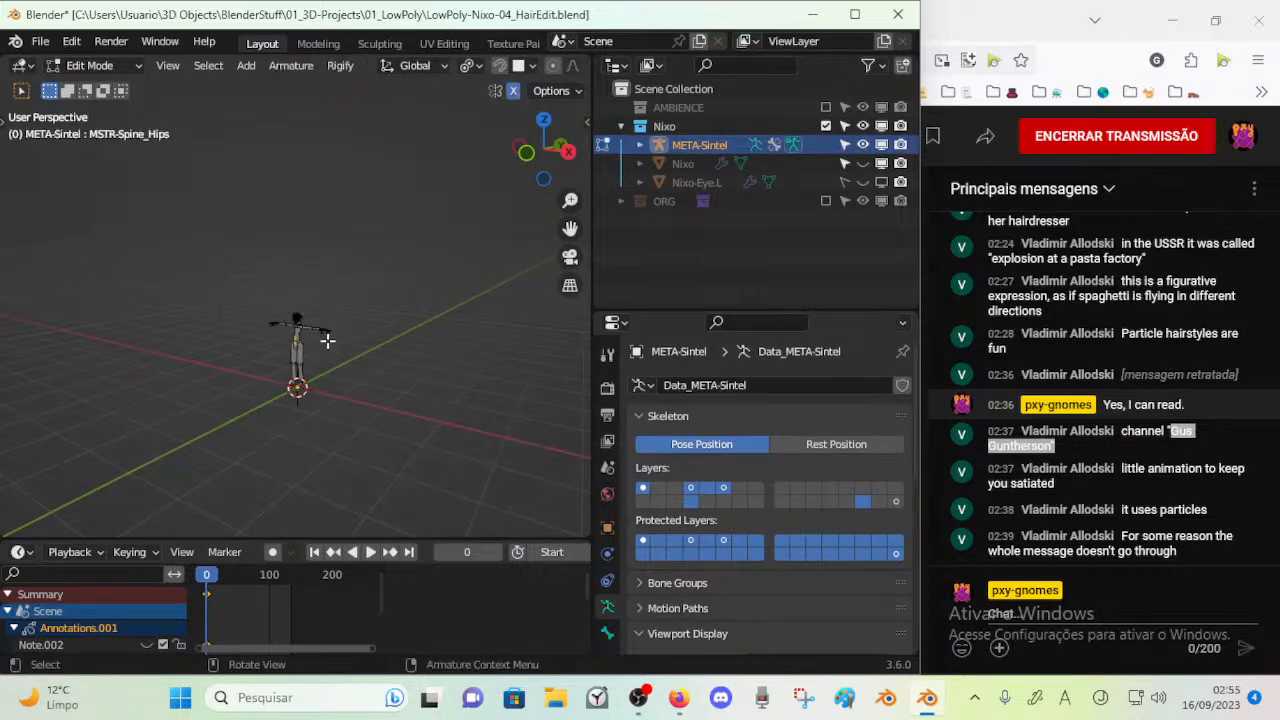
key(s)
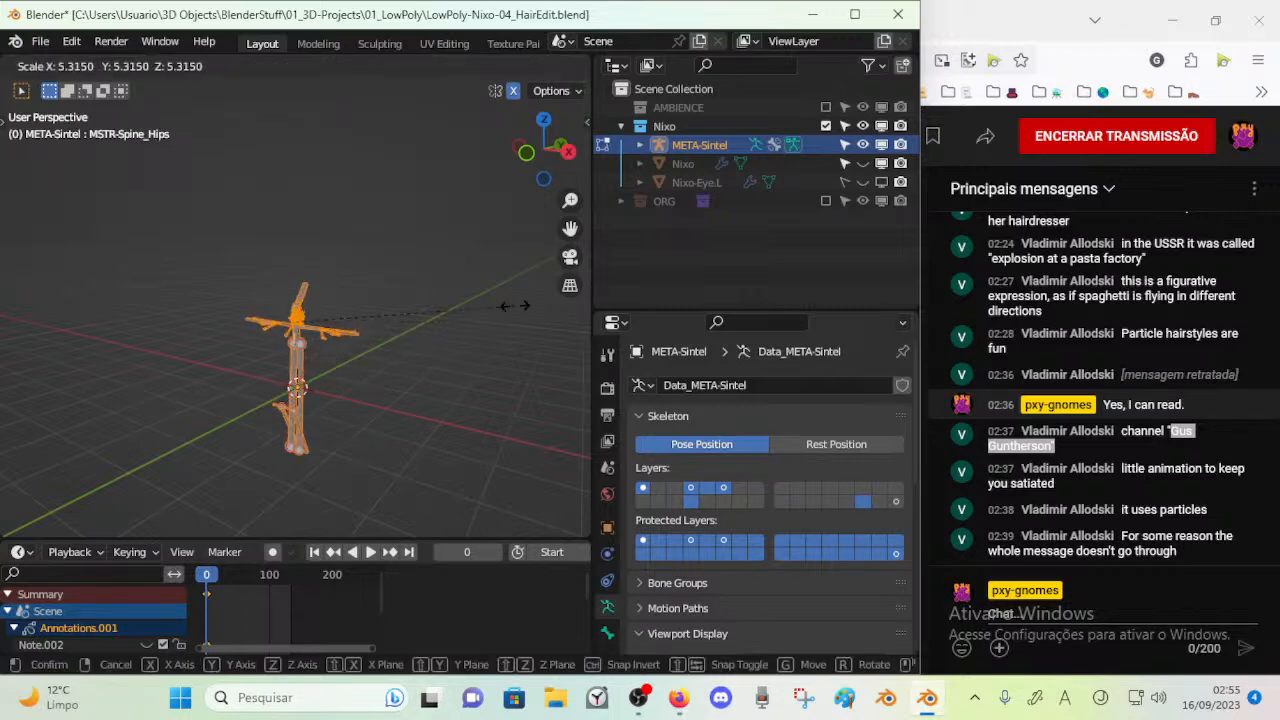
right_click(379, 303)
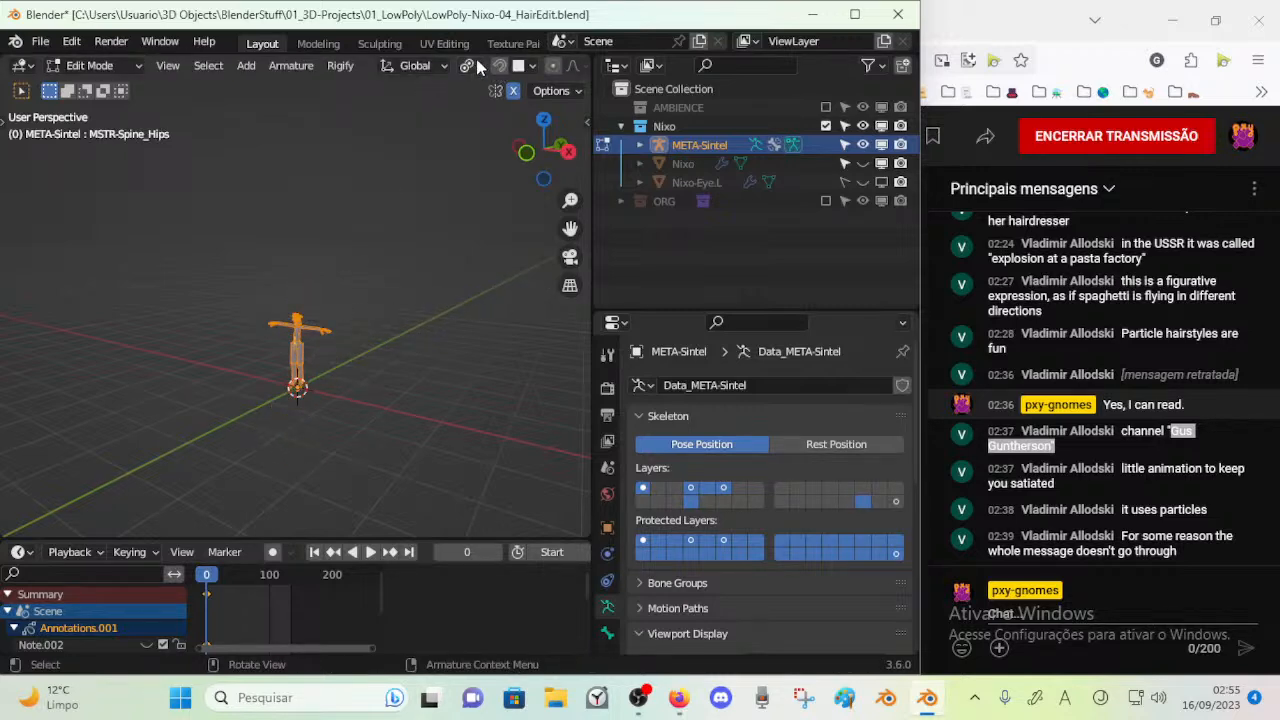
Set the transform pivot point to Bounding Box Center and return META-Sintel to object mode
click(477, 65)
click(520, 88)
key(s)
key(Escape)
key(Tab)
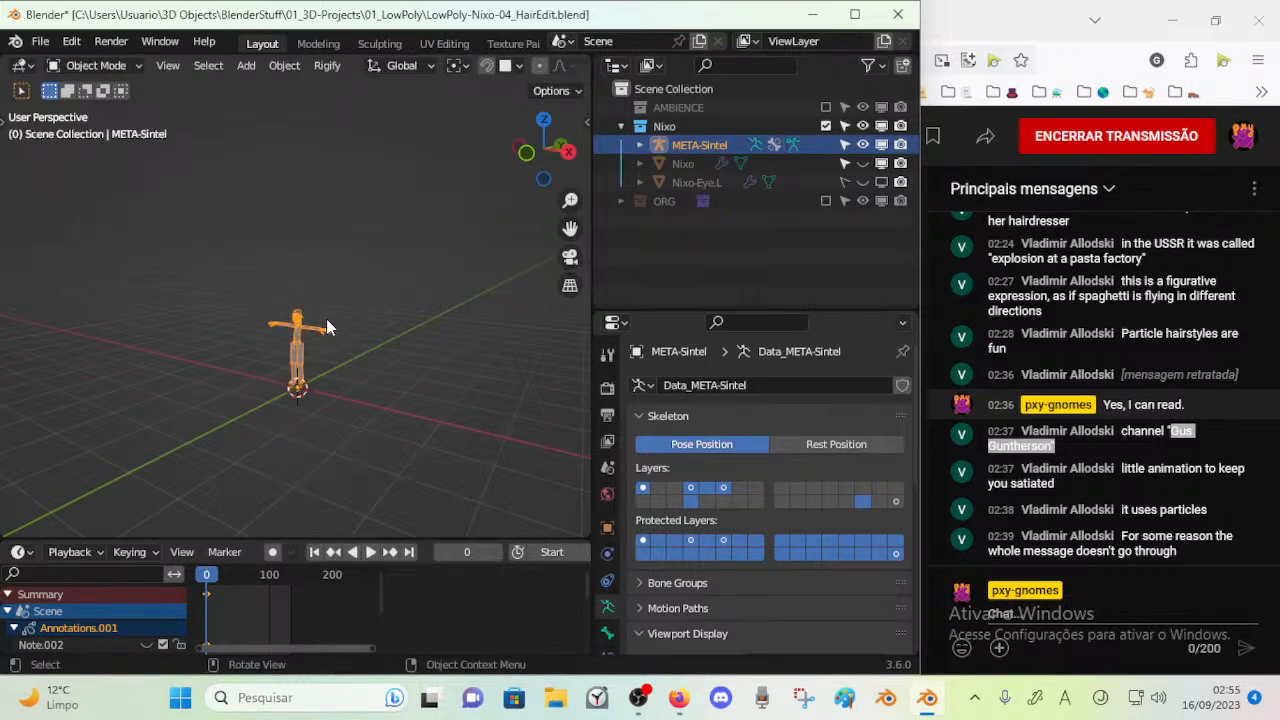
key(Tab)
key(Tab)
Show the Nixo mesh and scale META-Sintel up in object mode to roughly the character's size
click(863, 163)
key(s)
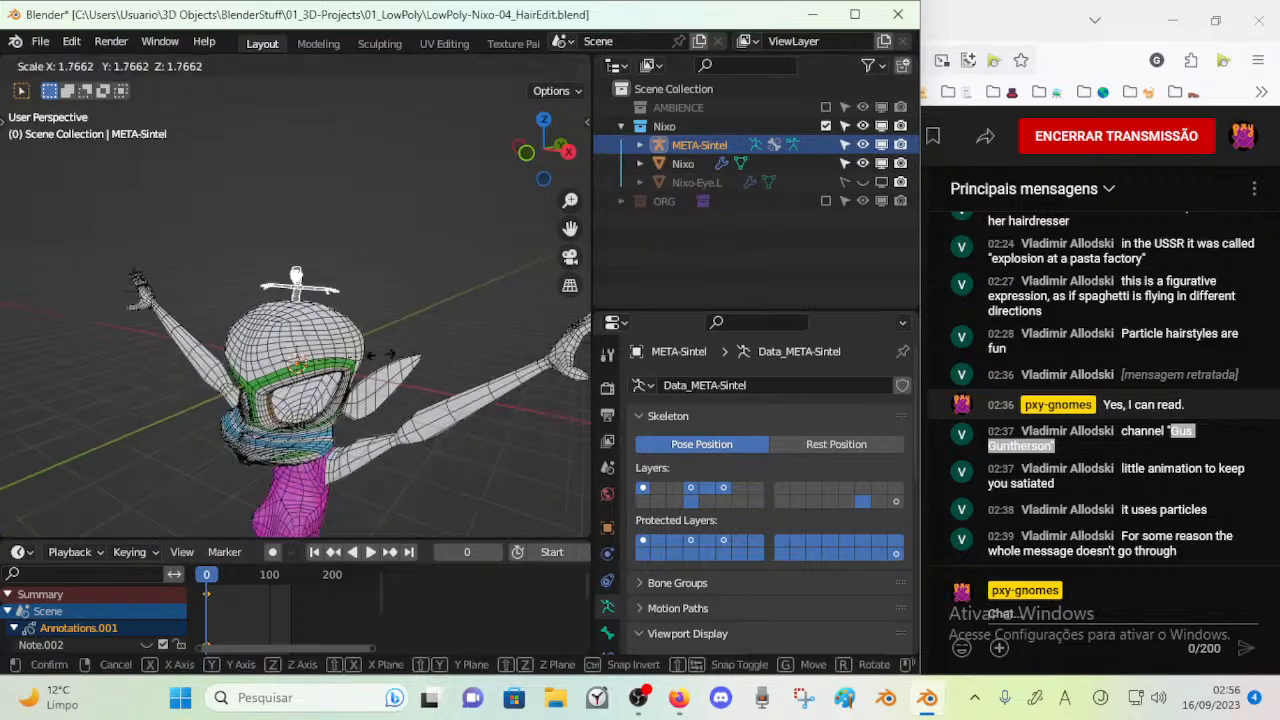
click(556, 272)
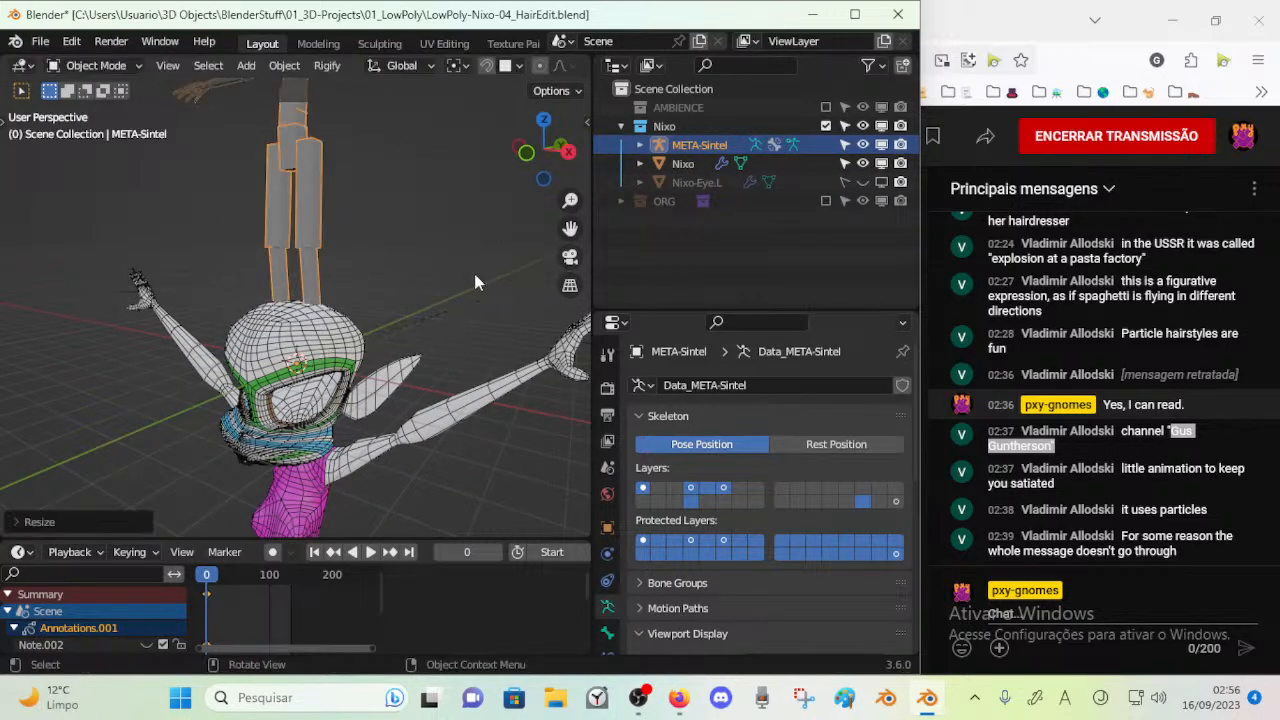
middle_drag(219, 323, 320, 316)
key(s)
click(392, 291)
middle_drag(307, 369, 321, 371)
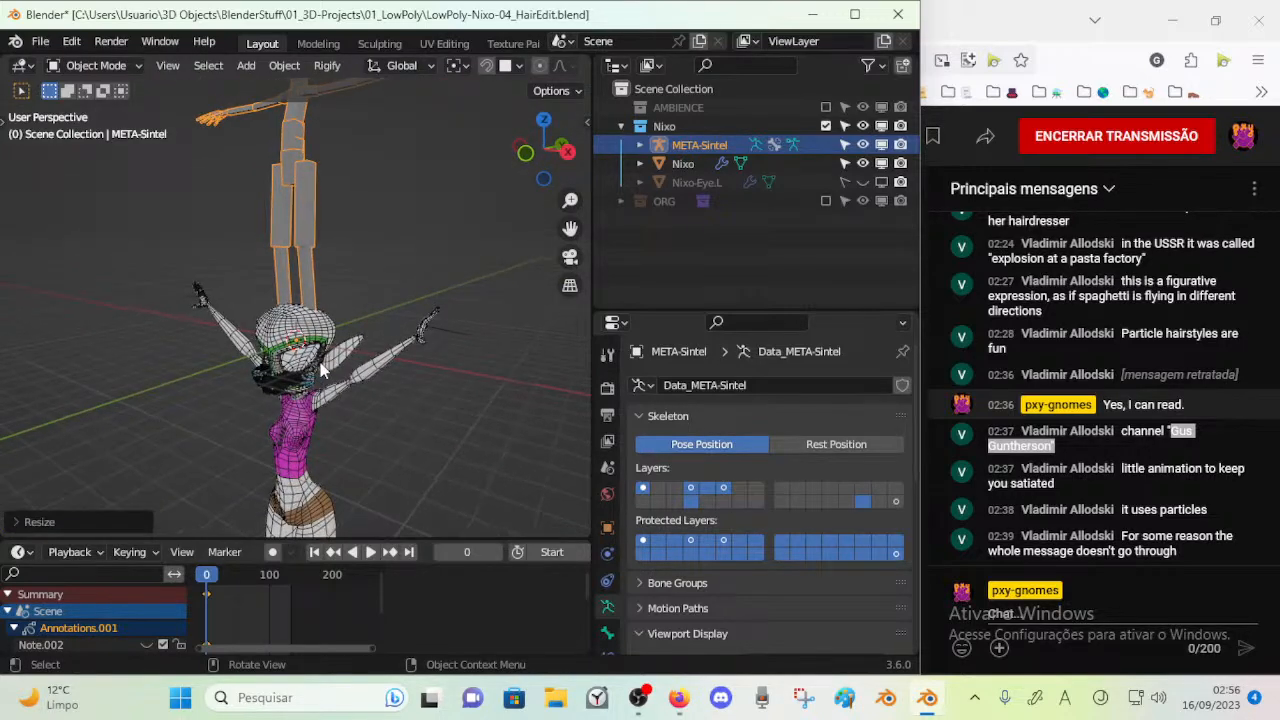
Enable Nixo-Eye.L in the viewport and make it selectable, and select it in the front view
middle_drag(317, 431, 314, 435)
click(312, 435)
key(KP_1)
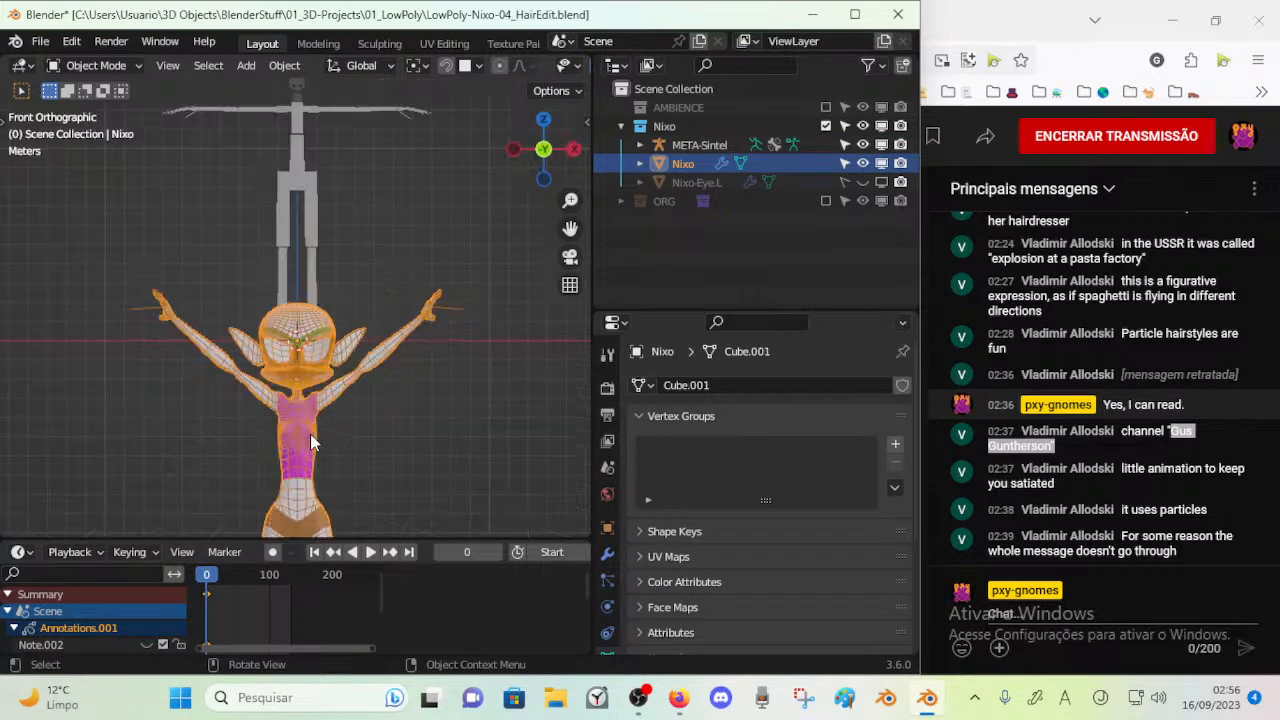
scroll(318, 440, down, 4)
key(n)
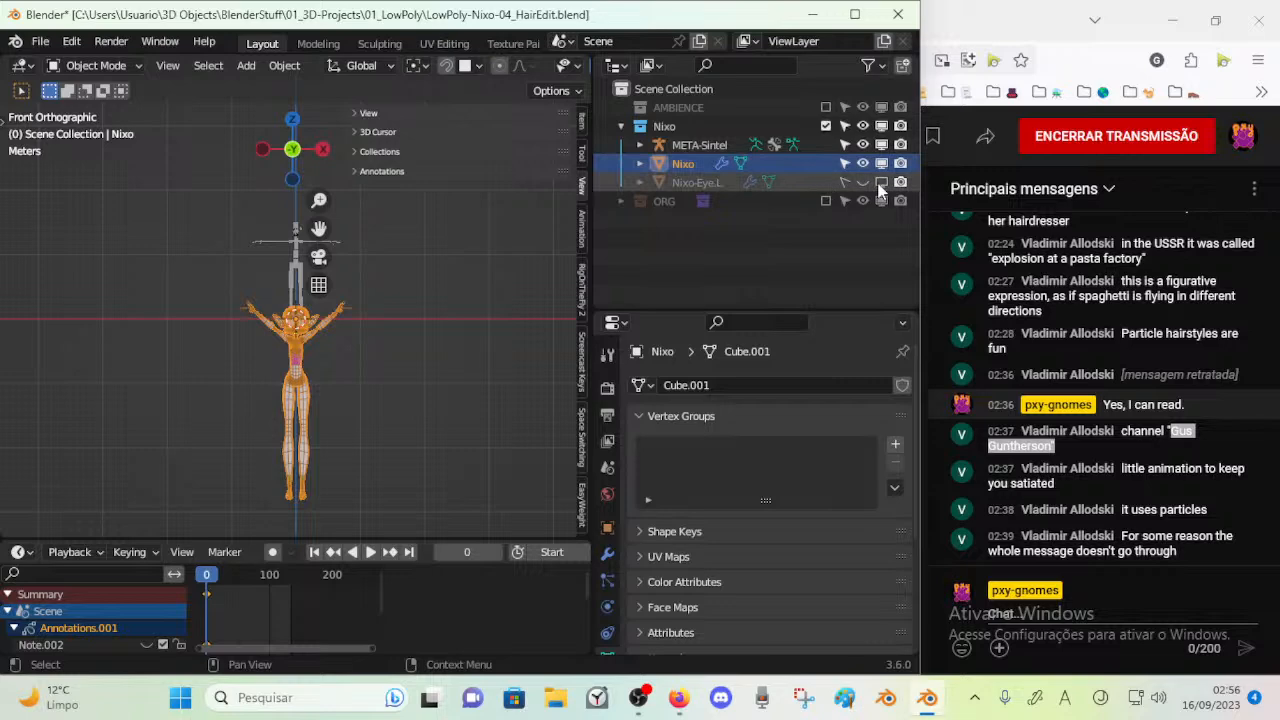
key(n)
scroll(320, 355, up, 6)
click(322, 358)
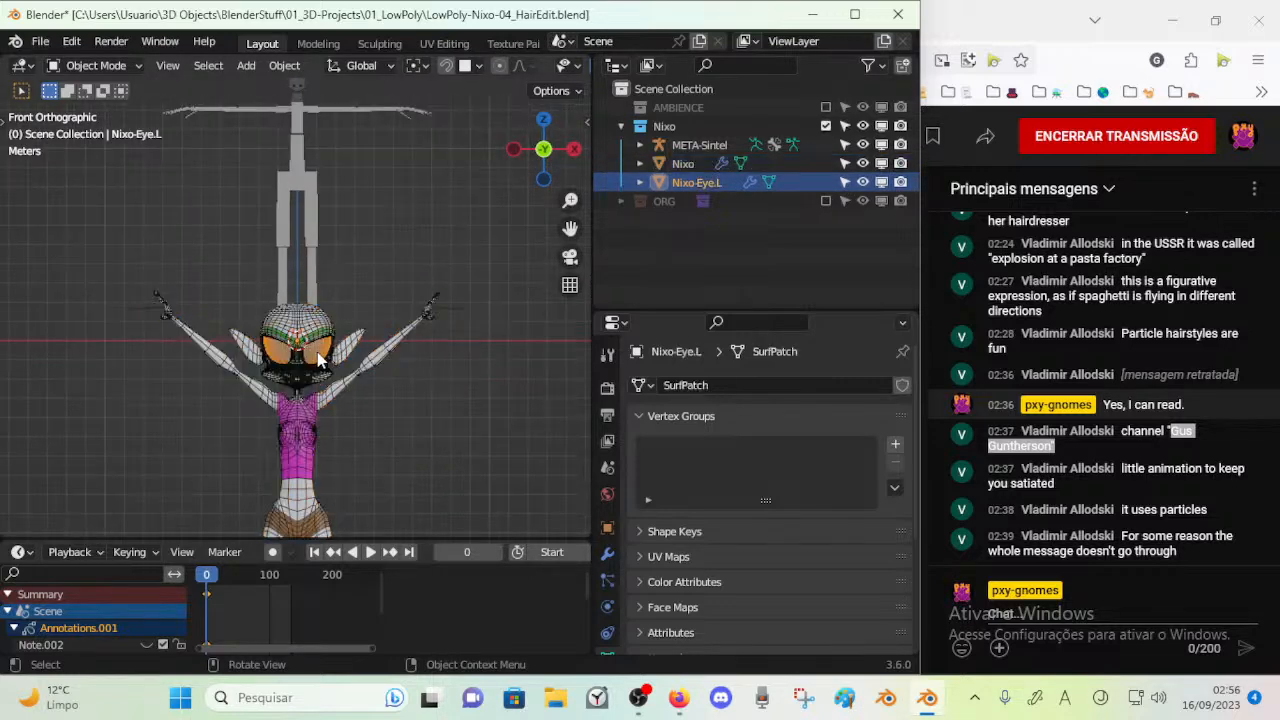
Select the Nixo mesh together with Nixo-Eye.L and check their transform values
shift+click(318, 362)
shift+click(621, 201)
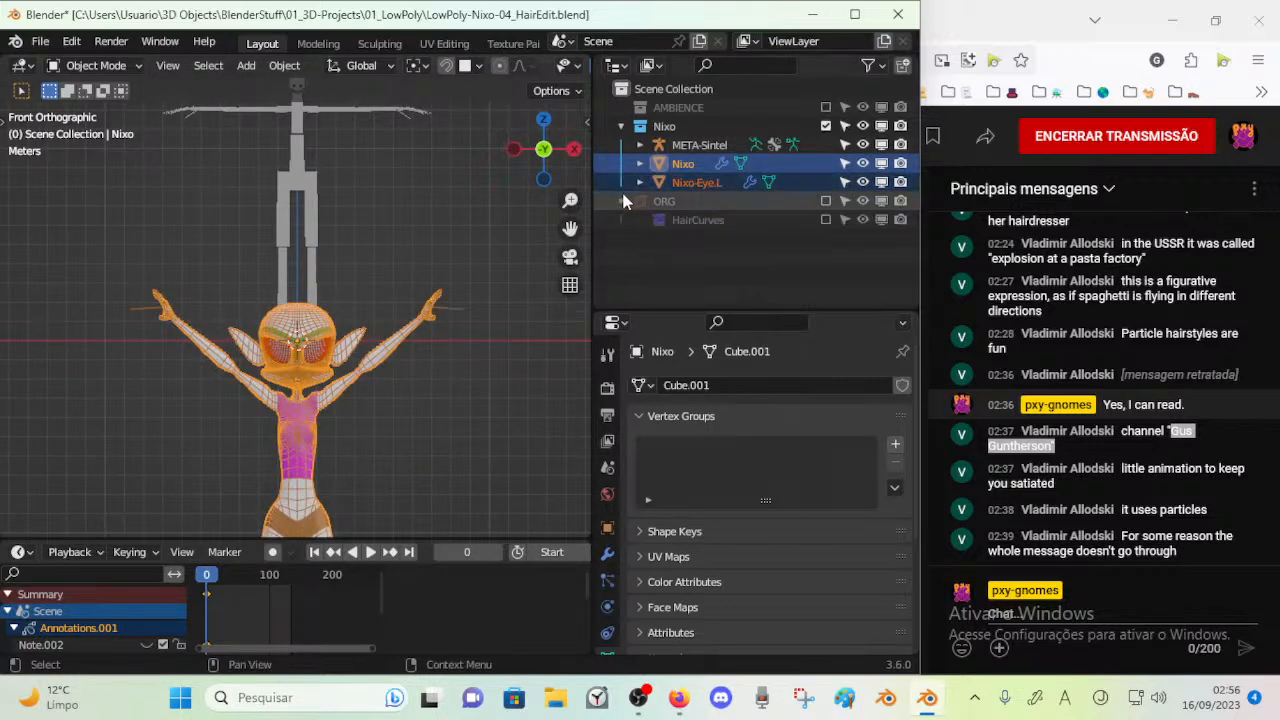
click(621, 201)
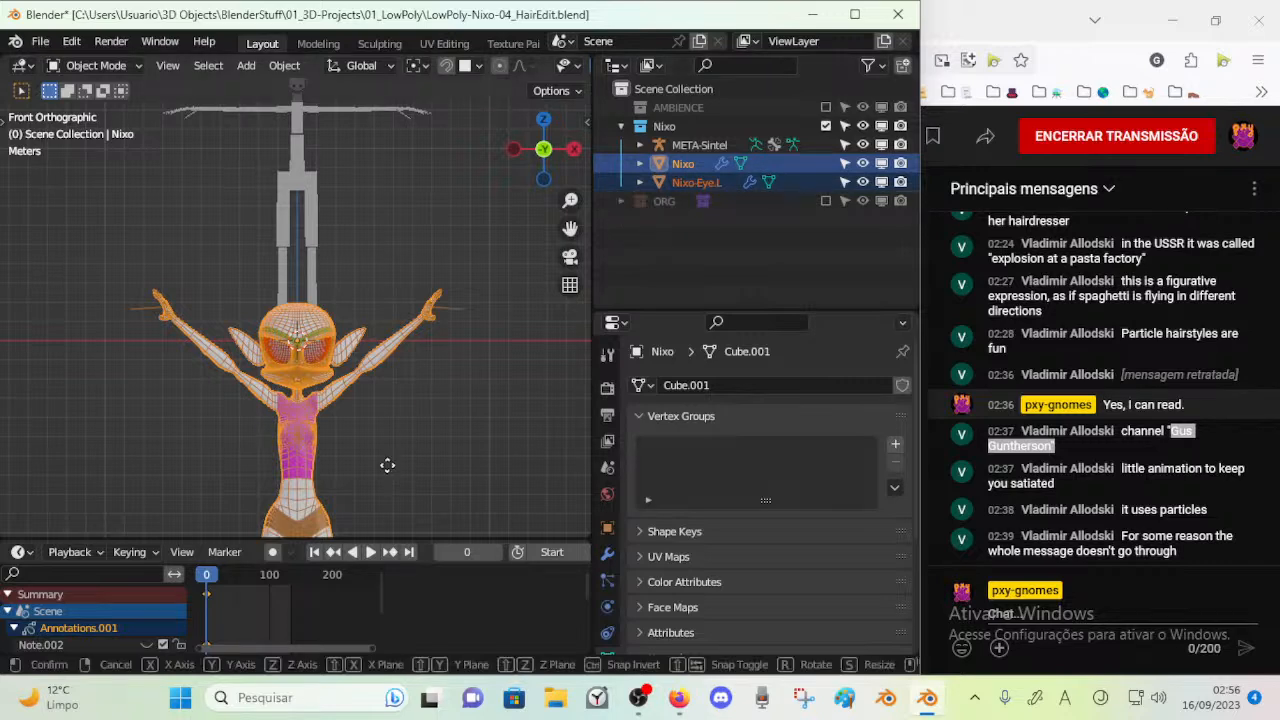
key(g)
key(z)
key(Escape)
key(n)
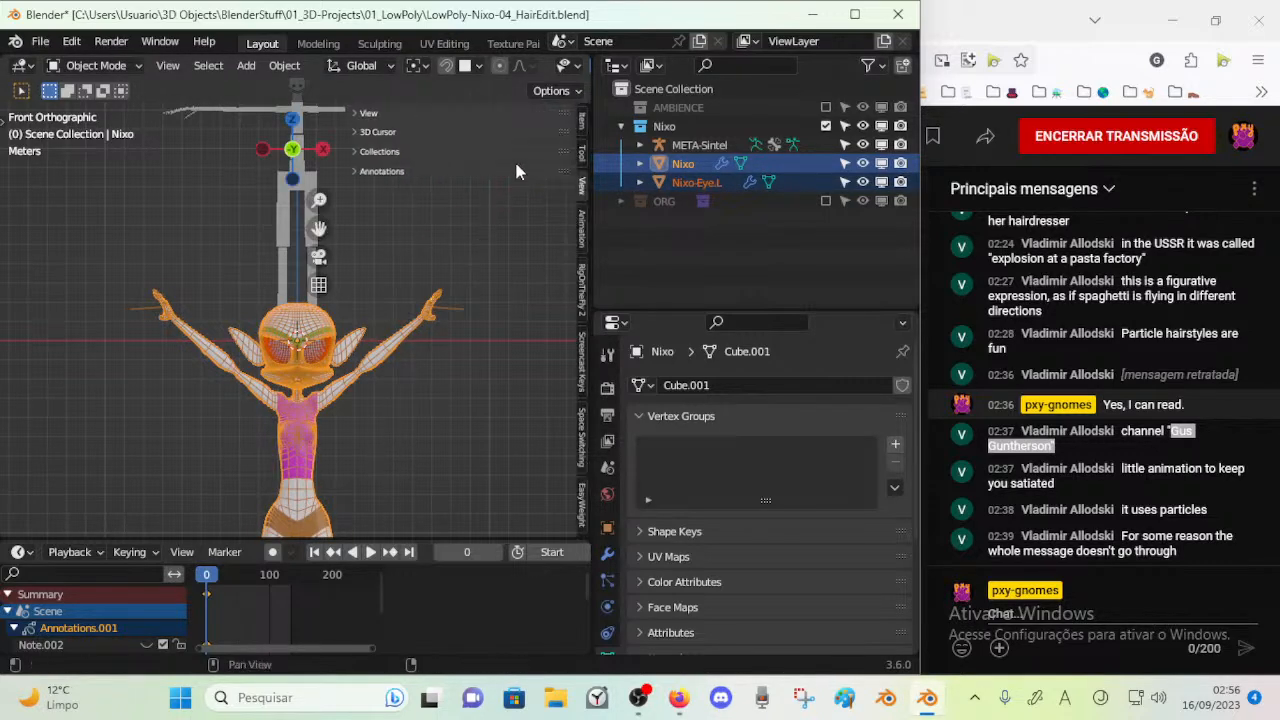
click(578, 119)
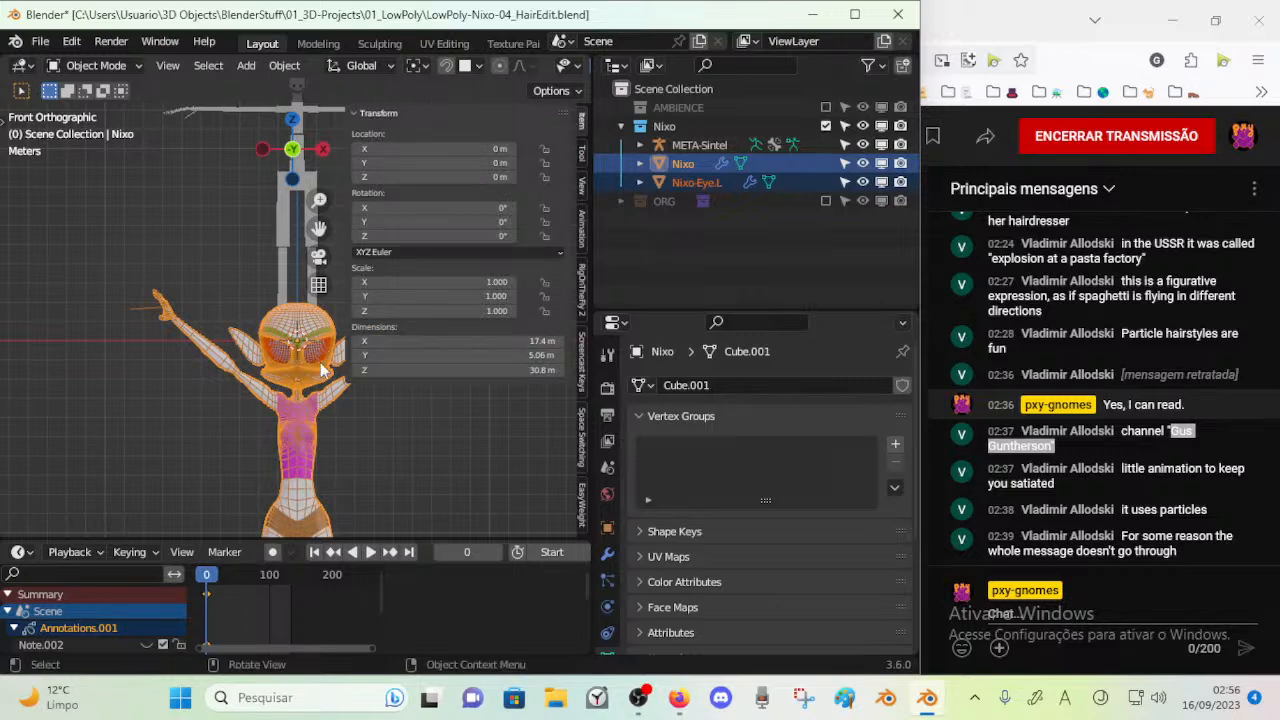
key(n)
Move Nixo and Nixo-Eye.L up about 28 m along the Z axis to bring the feet to ground level
key(g)
key(z)
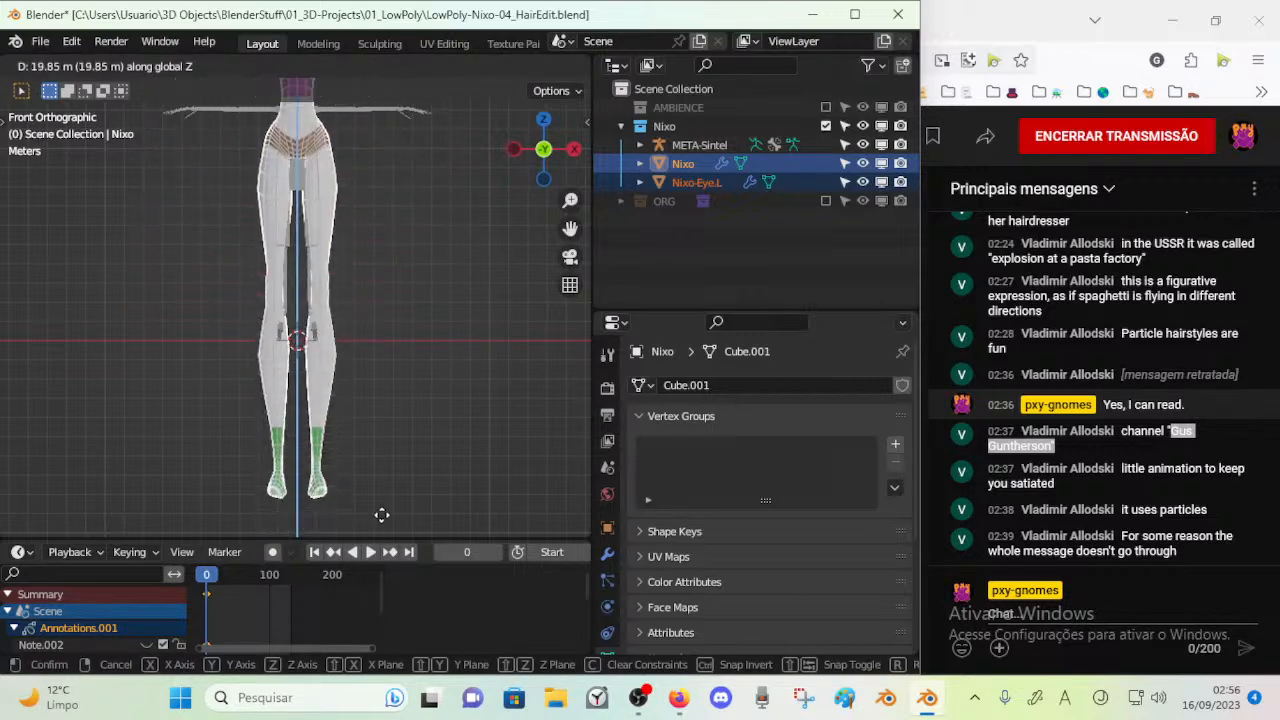
click(409, 356)
shift+middle_drag(411, 340, 404, 488)
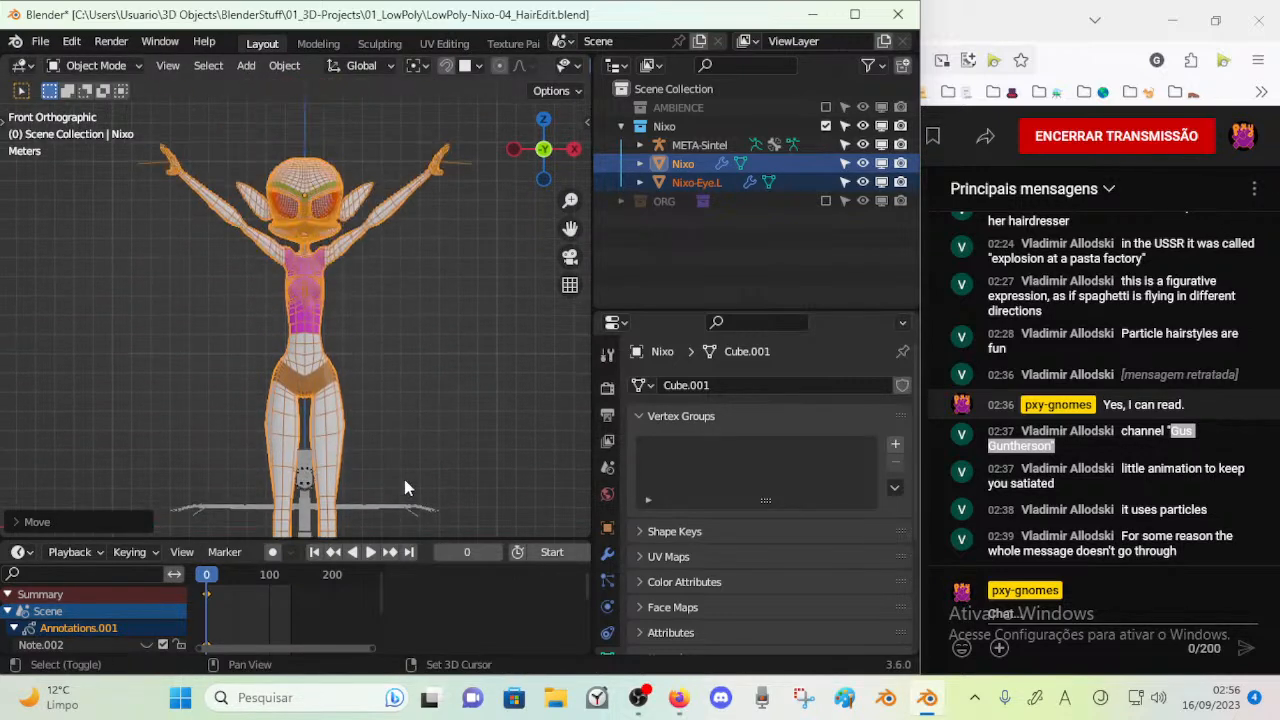
shift+middle_drag(371, 291, 370, 321)
scroll(370, 323, up, 3)
shift+middle_drag(381, 275, 386, 342)
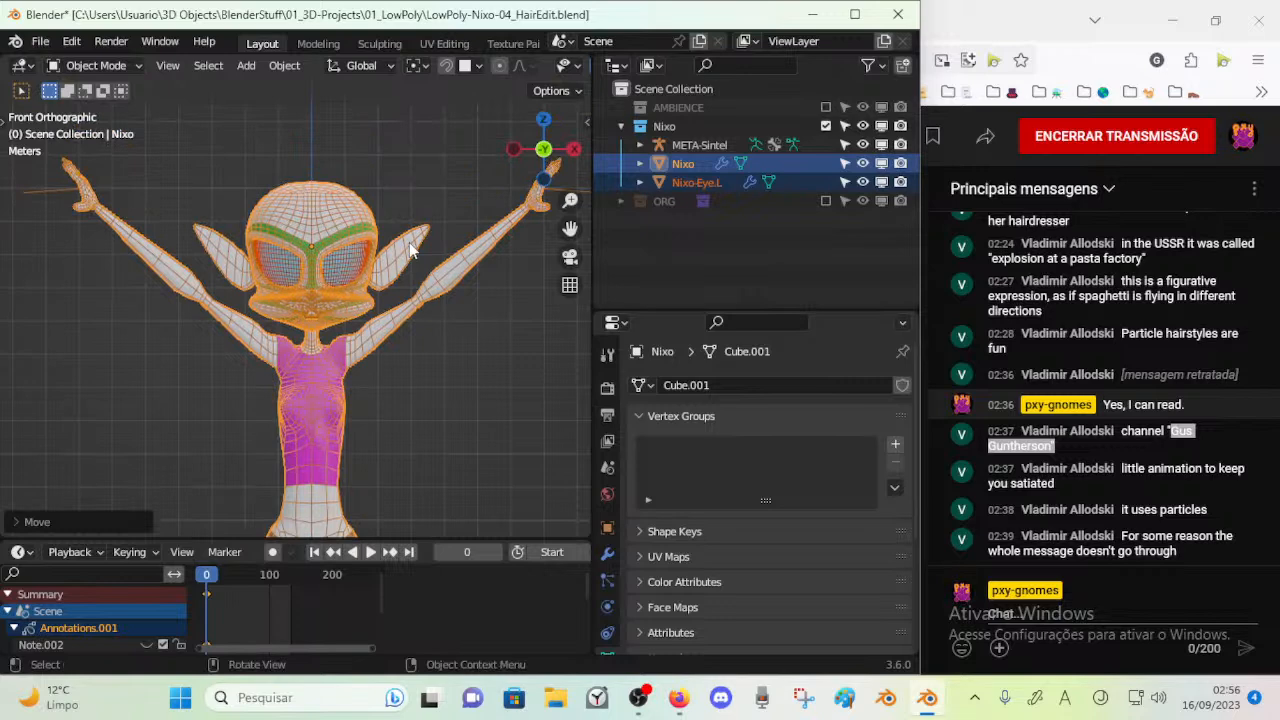
Raise both Nixo meshes slightly along Z while comparing their feet with the feet of META-Sintel
key(g)
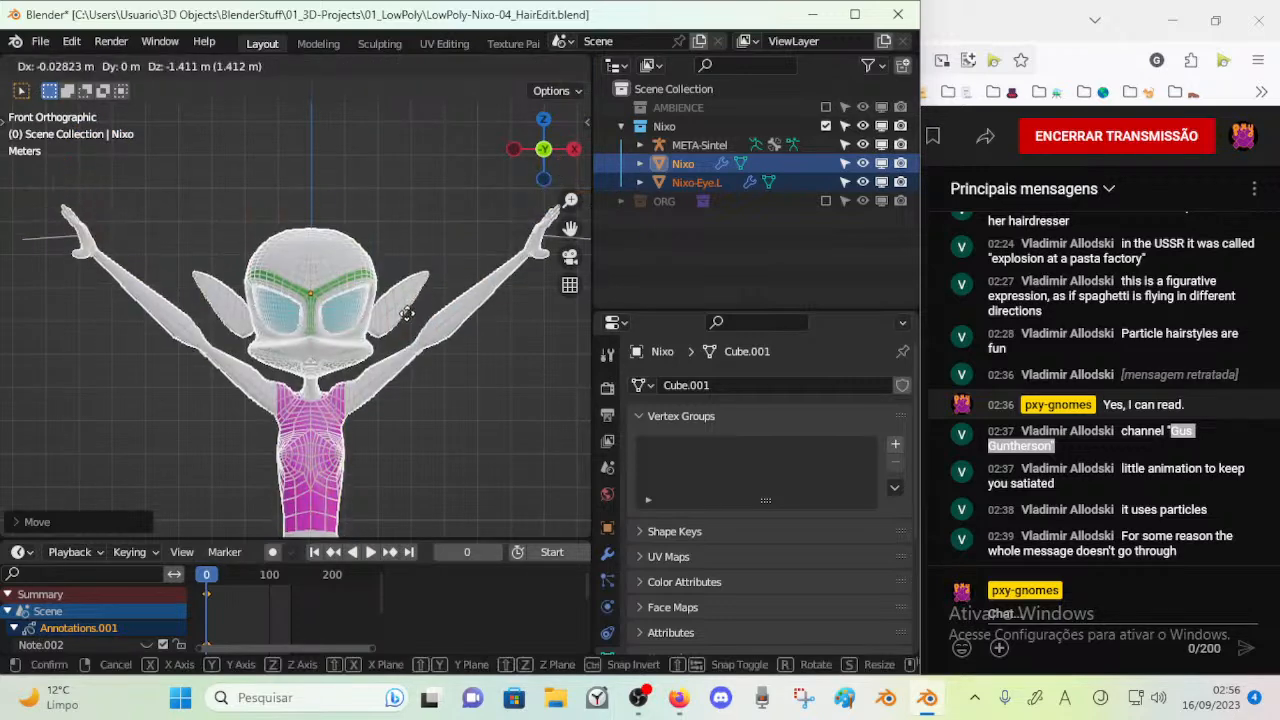
right_click(409, 332)
shift+middle_drag(410, 464, 398, 105)
scroll(388, 310, down, 2)
shift+middle_drag(356, 345, 352, 204)
scroll(352, 300, down, 1)
shift+middle_drag(353, 383, 351, 331)
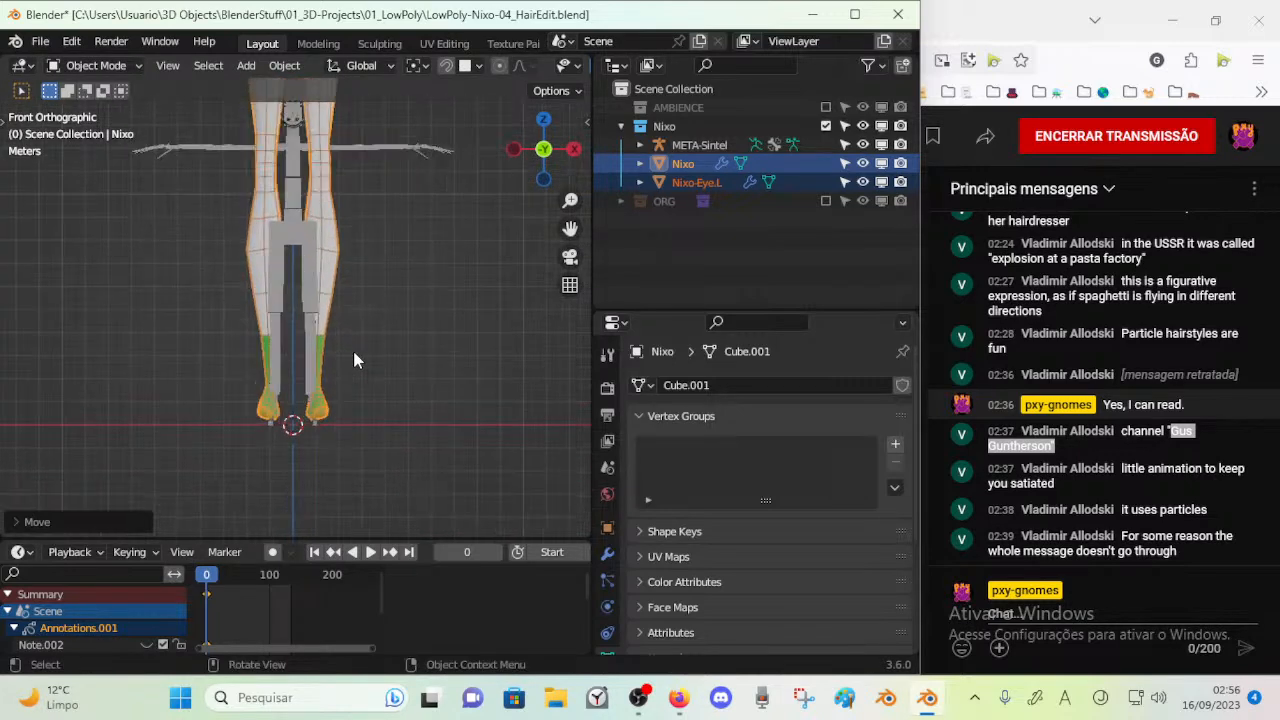
scroll(353, 350, up, 3)
key(g)
key(z)
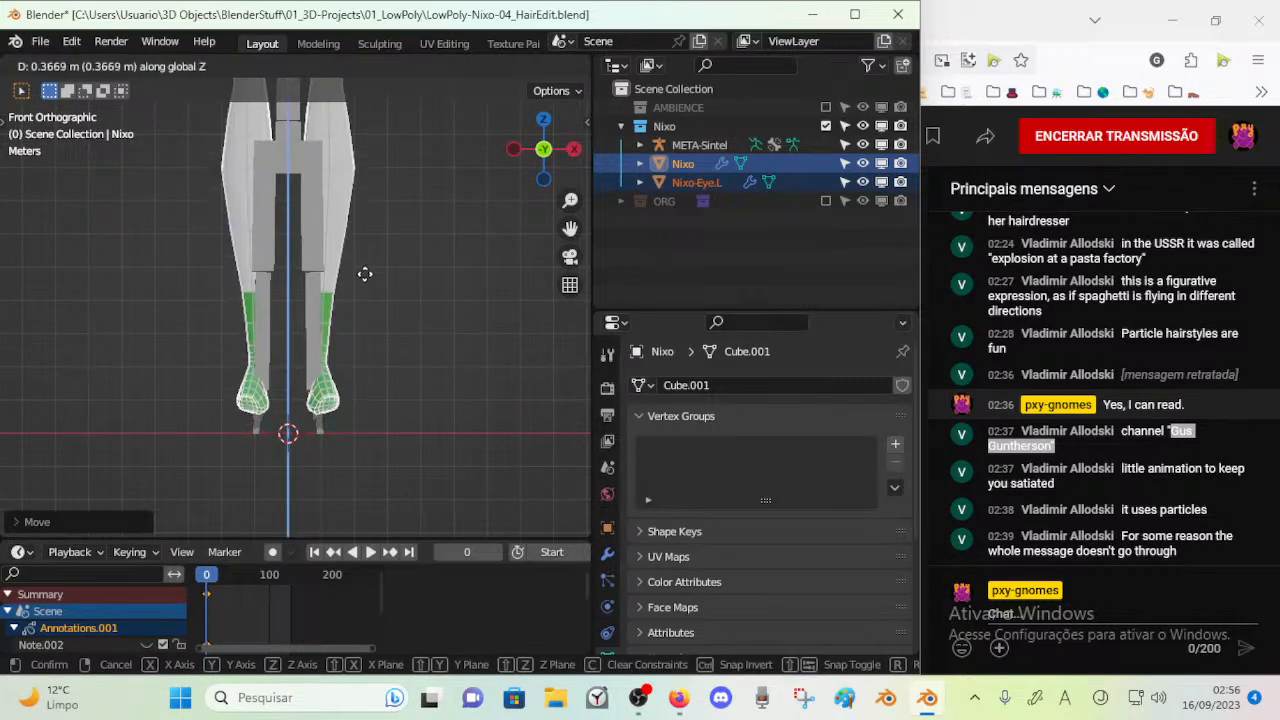
click(363, 229)
Lower both Nixo meshes slightly along Z so the feet rest near the ground line
shift+middle_drag(364, 140, 369, 332)
scroll(364, 200, down, 4)
scroll(363, 196, down, 4)
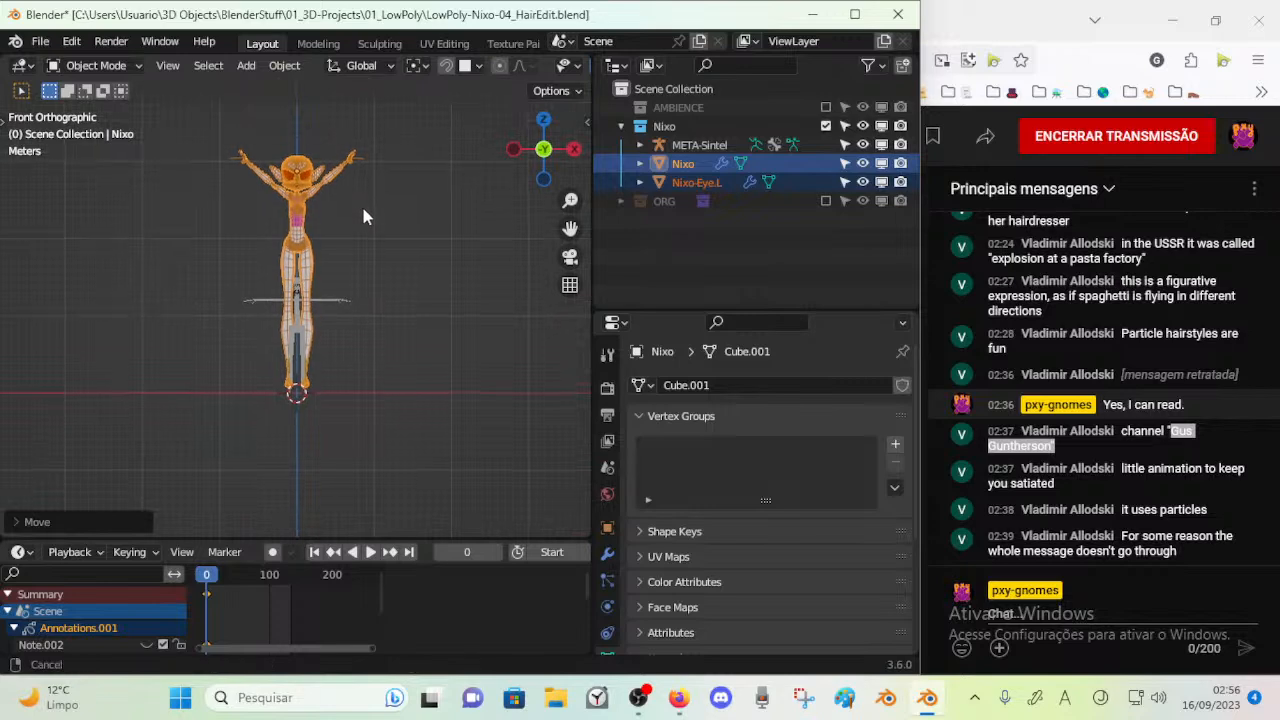
ctrl+middle_drag(348, 254, 323, 173)
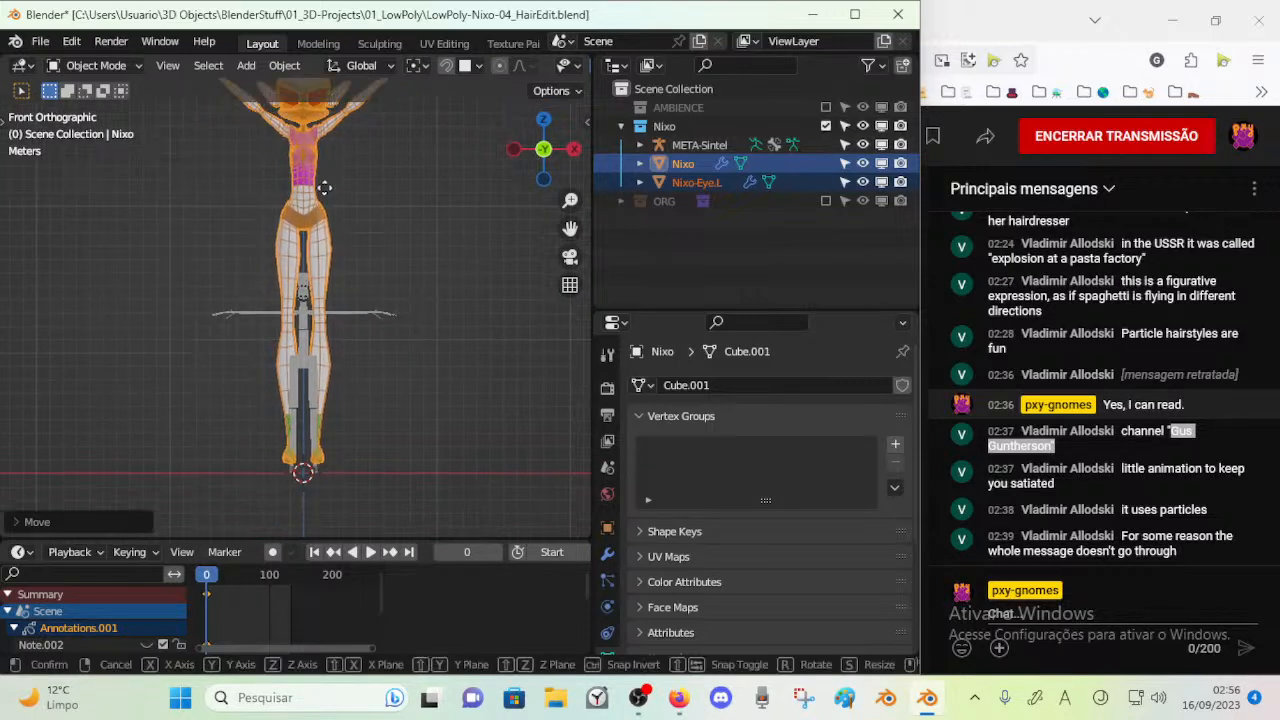
key(g)
key(z)
click(323, 257)
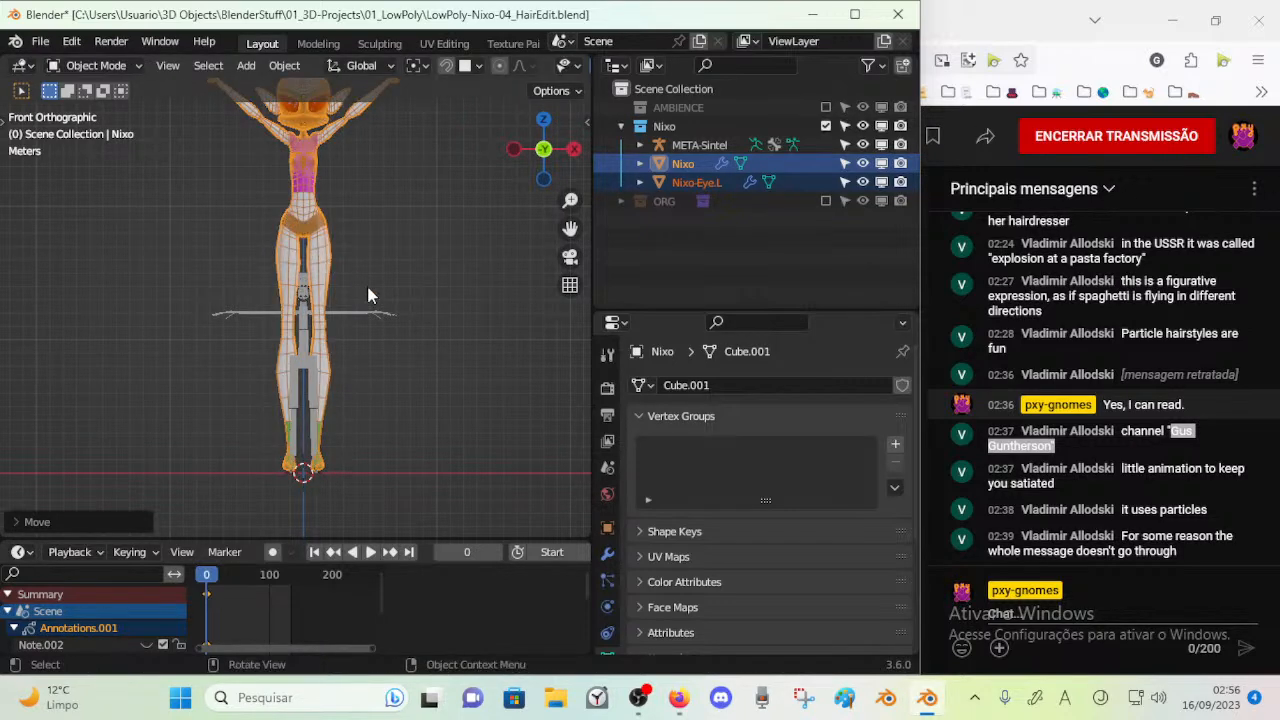
Check the side view and move both Nixo meshes down about 0.26 m along Z in the front view
key(KP_3)
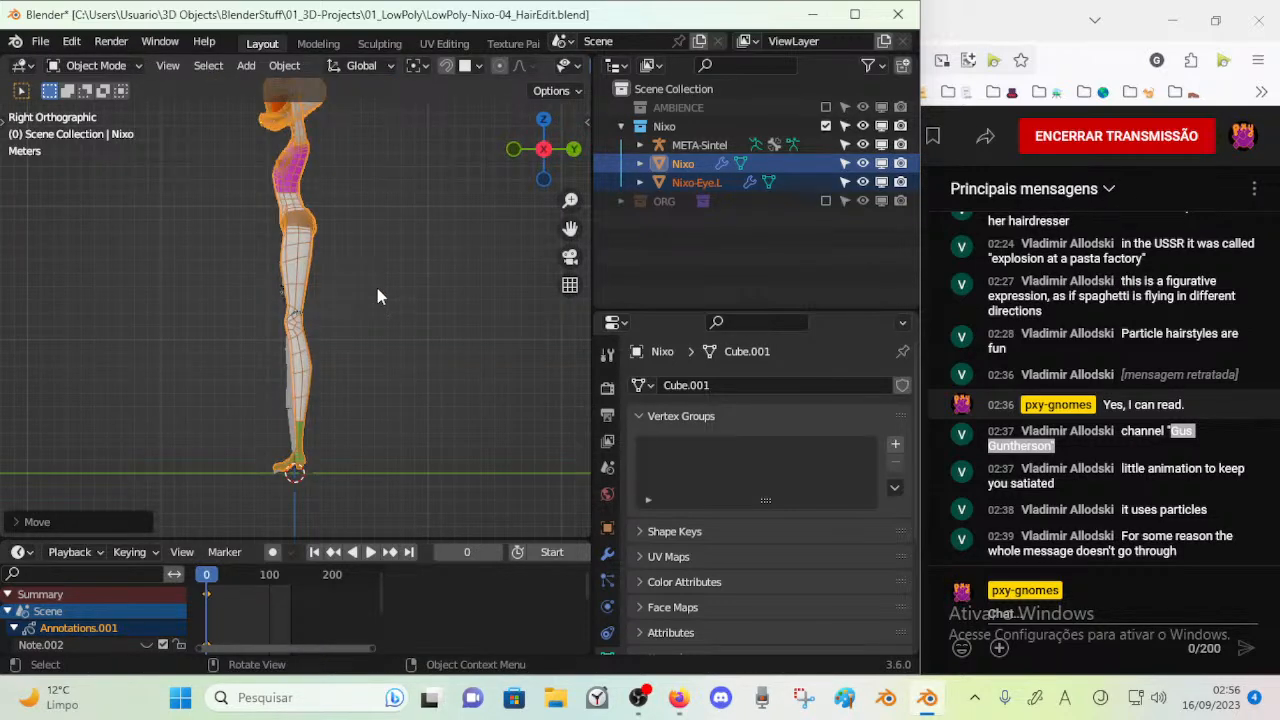
key(KP_1)
ctrl+middle_drag(377, 288, 388, 318)
scroll(388, 318, up, 3)
shift+middle_drag(391, 269, 374, 306)
key(g)
key(z)
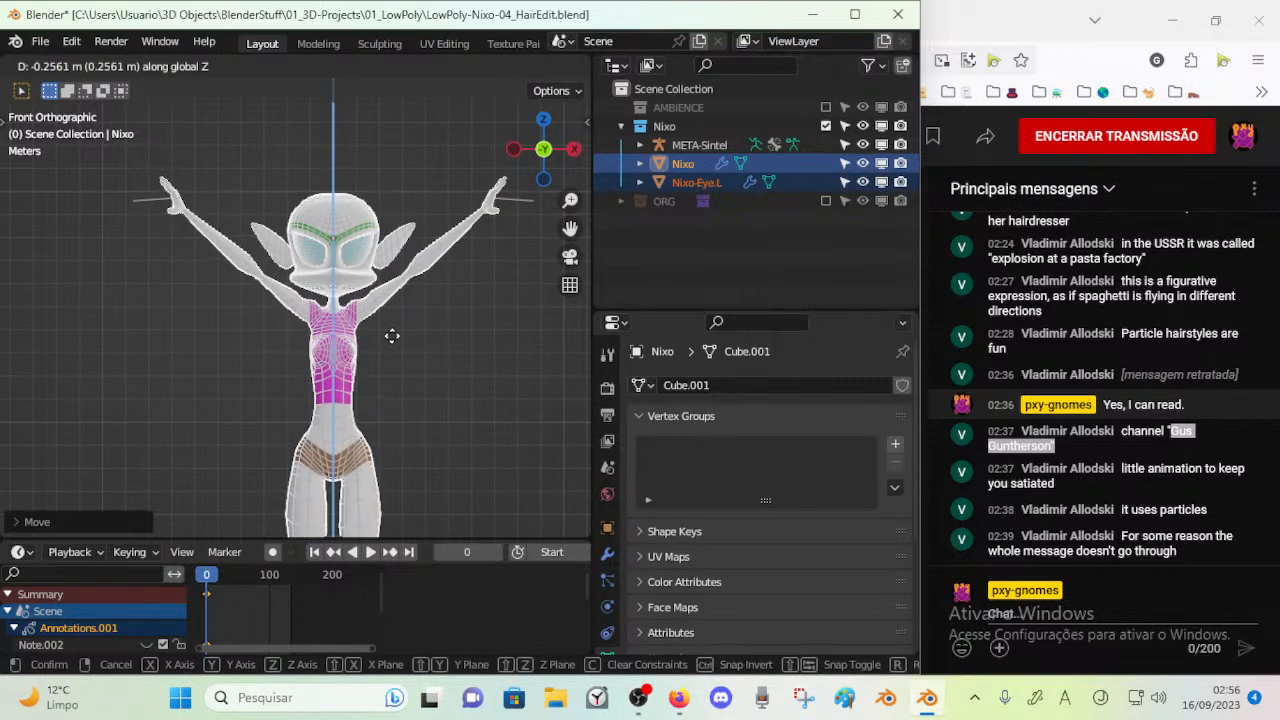
click(392, 336)
scroll(391, 323, down, 3)
shift+middle_drag(342, 428, 334, 263)
shift+middle_drag(347, 308, 357, 365)
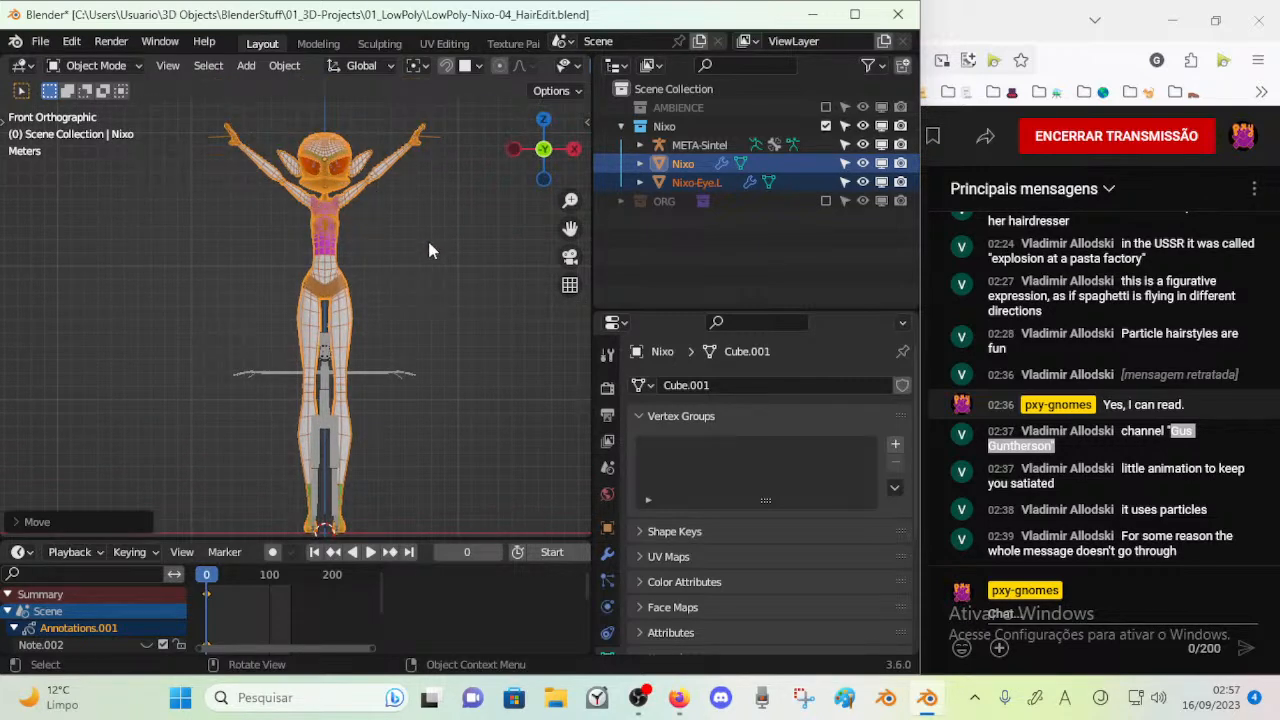
Try raising both Nixo meshes about 1.88 m along Z, and undo the move
key(KP_3)
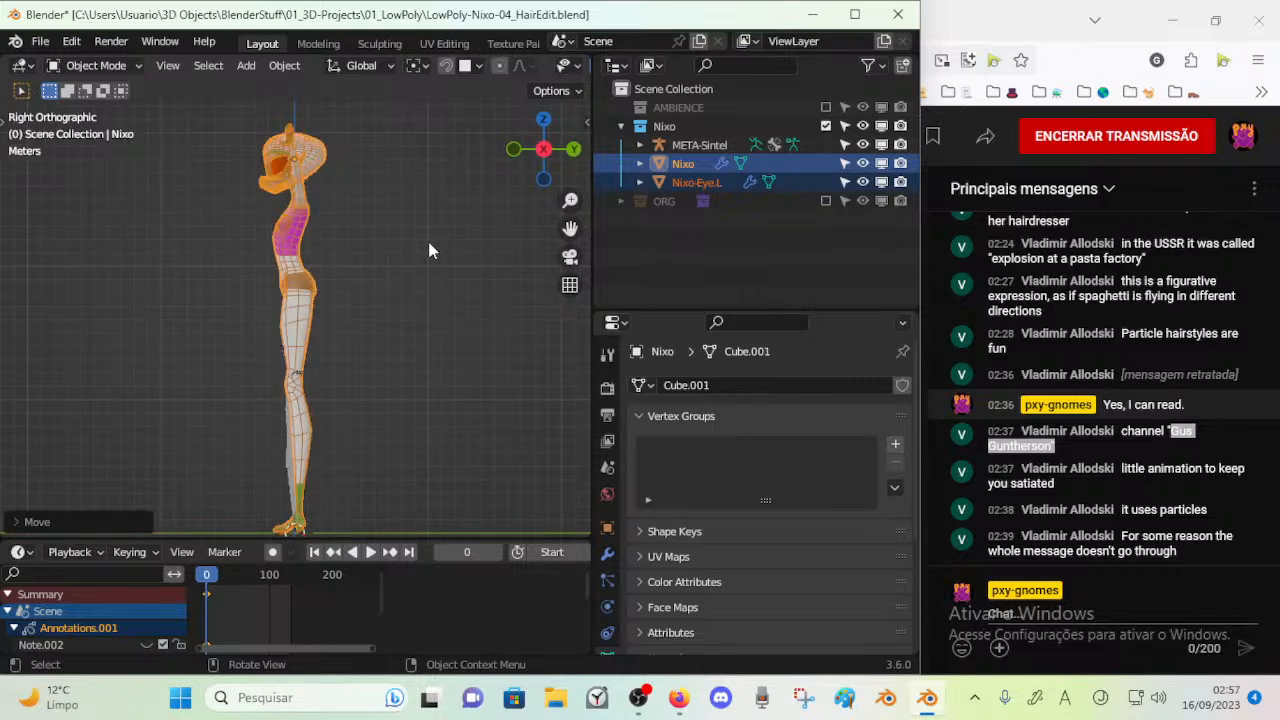
key(KP_1)
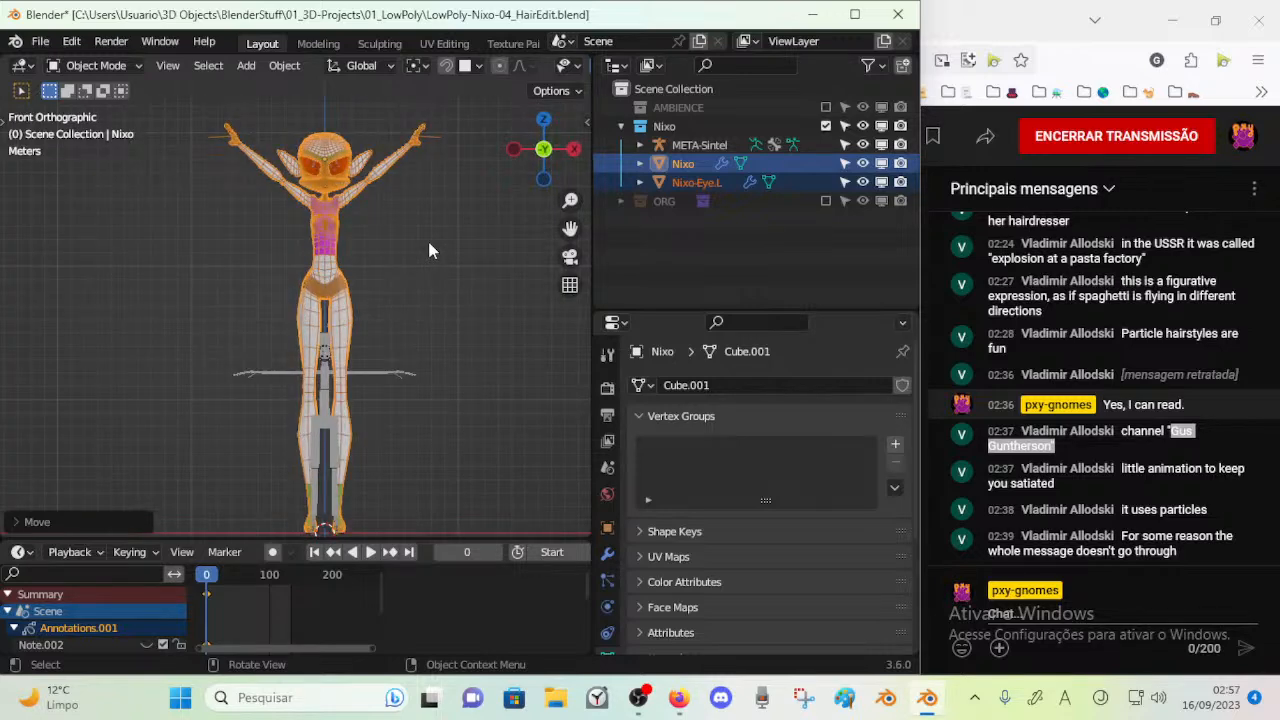
key(g)
key(z)
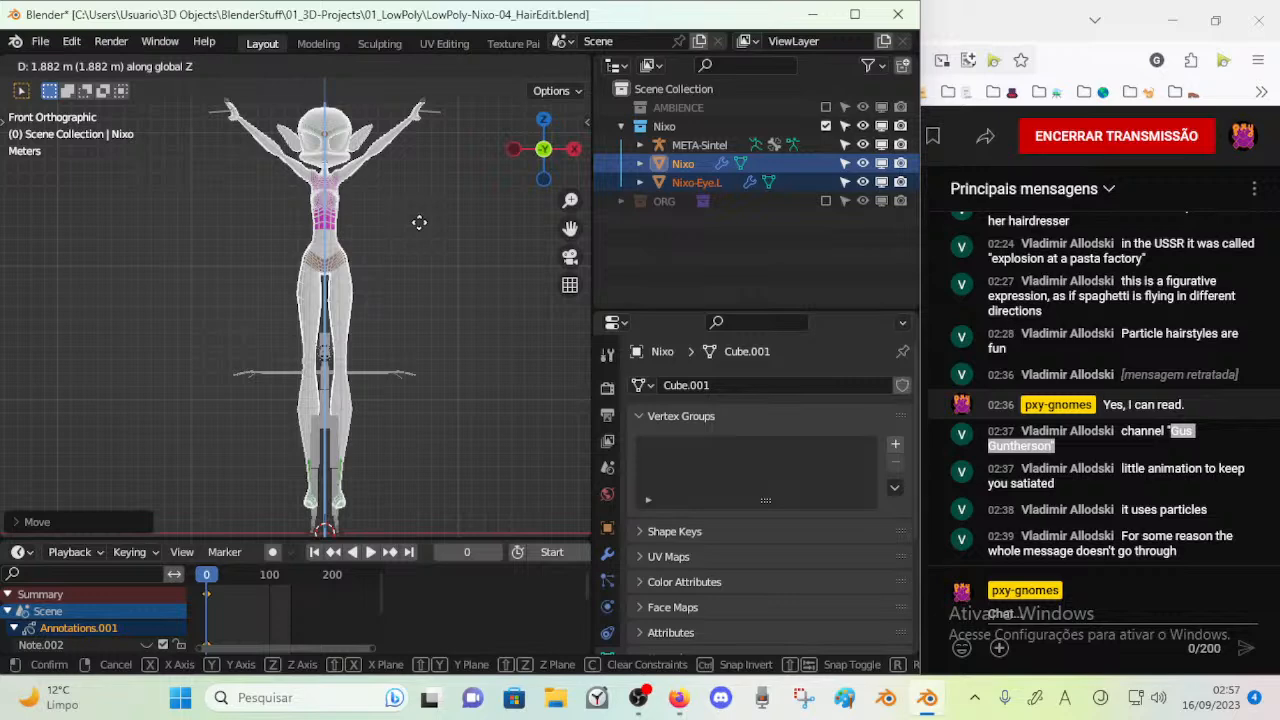
click(419, 222)
middle_drag(423, 229, 388, 167)
key(ctrl+z)
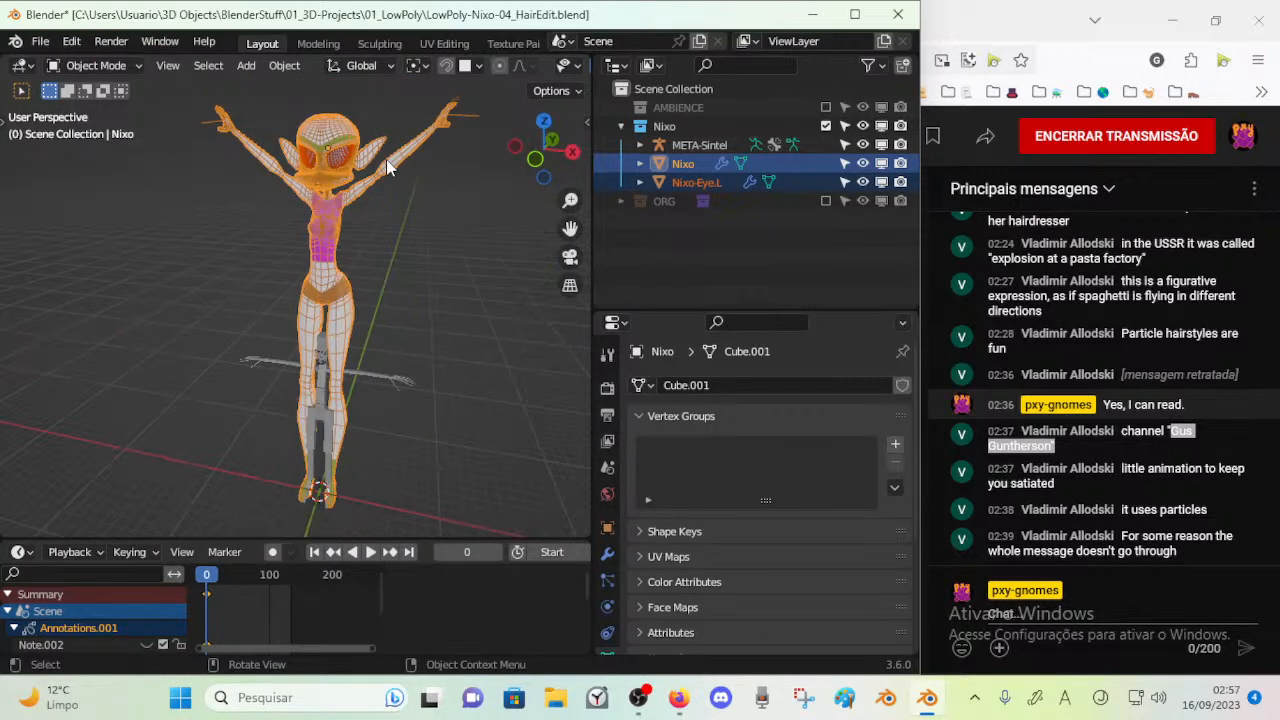
key(KP_1)
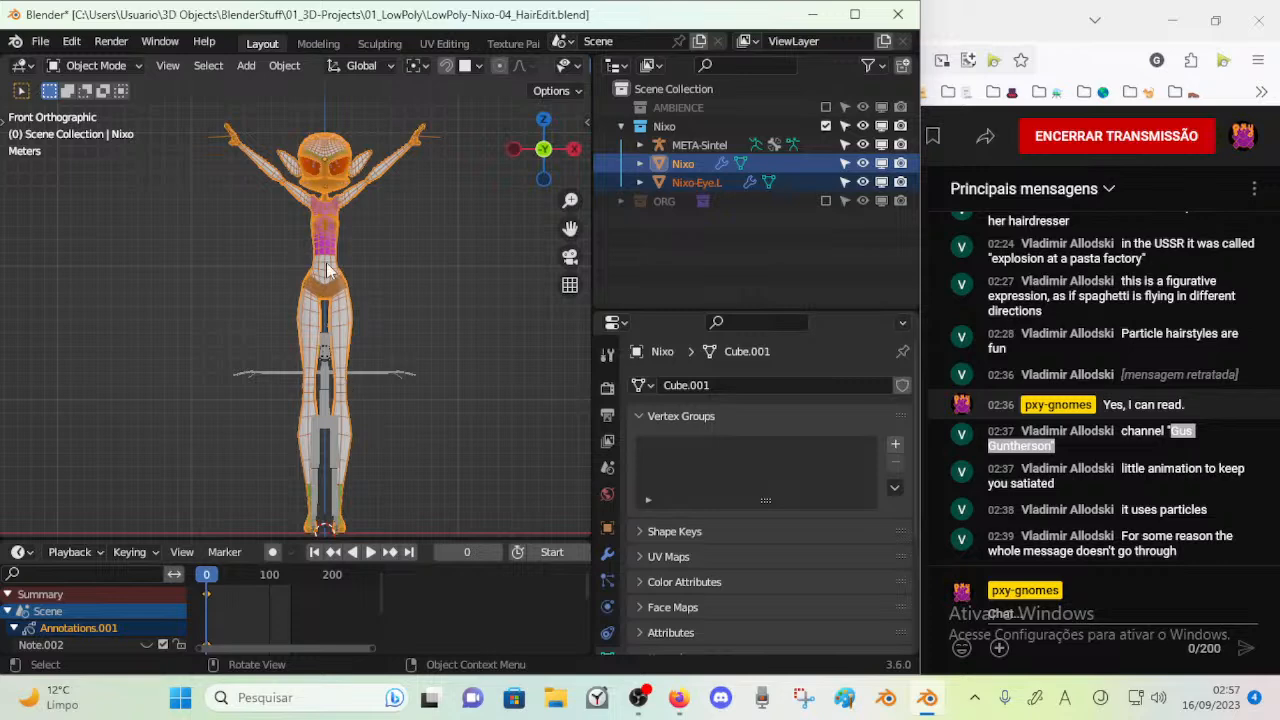
Try setting the origins of Nixo and Nixo-Eye.L to the centers of their own geometry
key(shift+s)
key(Escape)
click(278, 66)
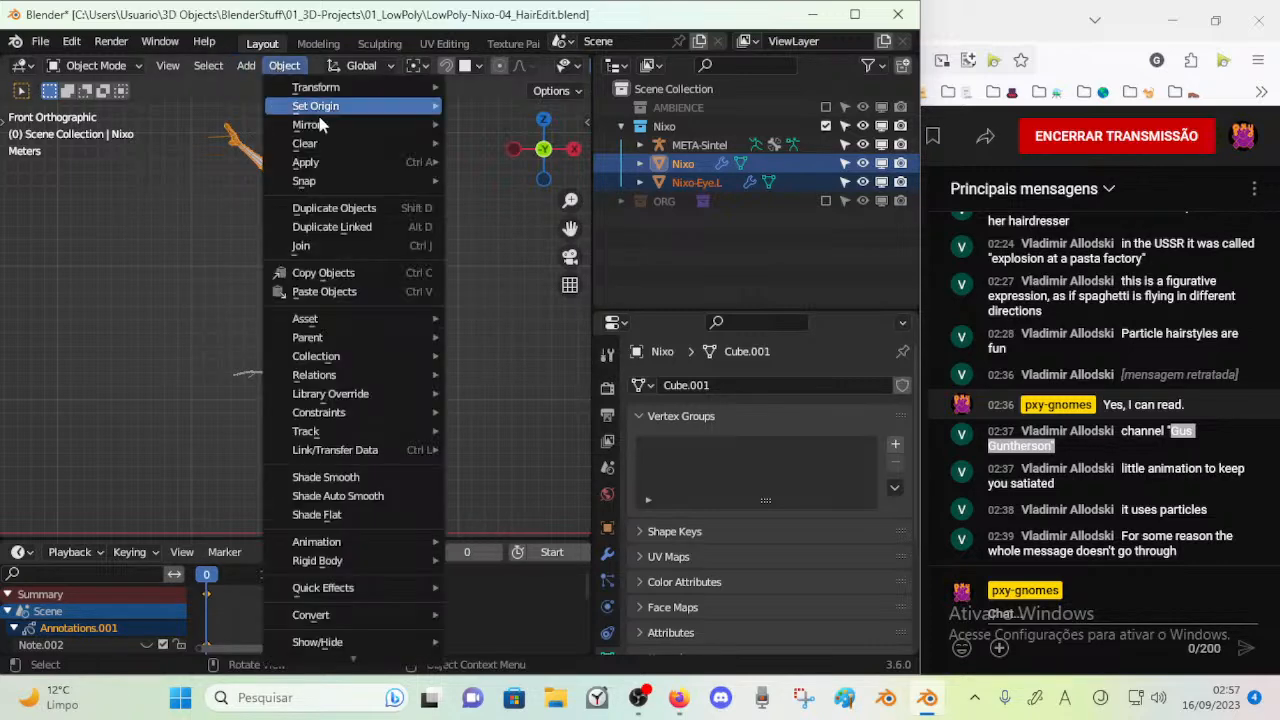
mouse_move(336, 110)
click(526, 158)
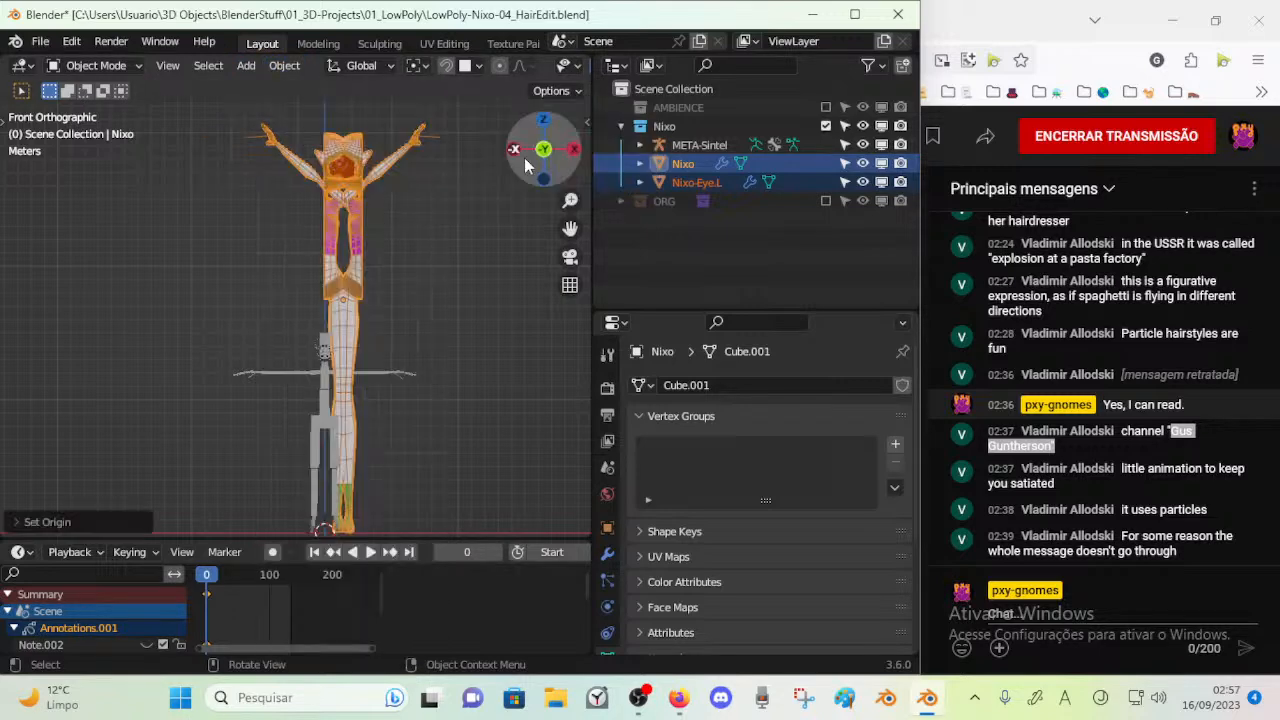
Set the origins of Nixo and Nixo-Eye.L to the 3D cursor at the character's feet
click(284, 66)
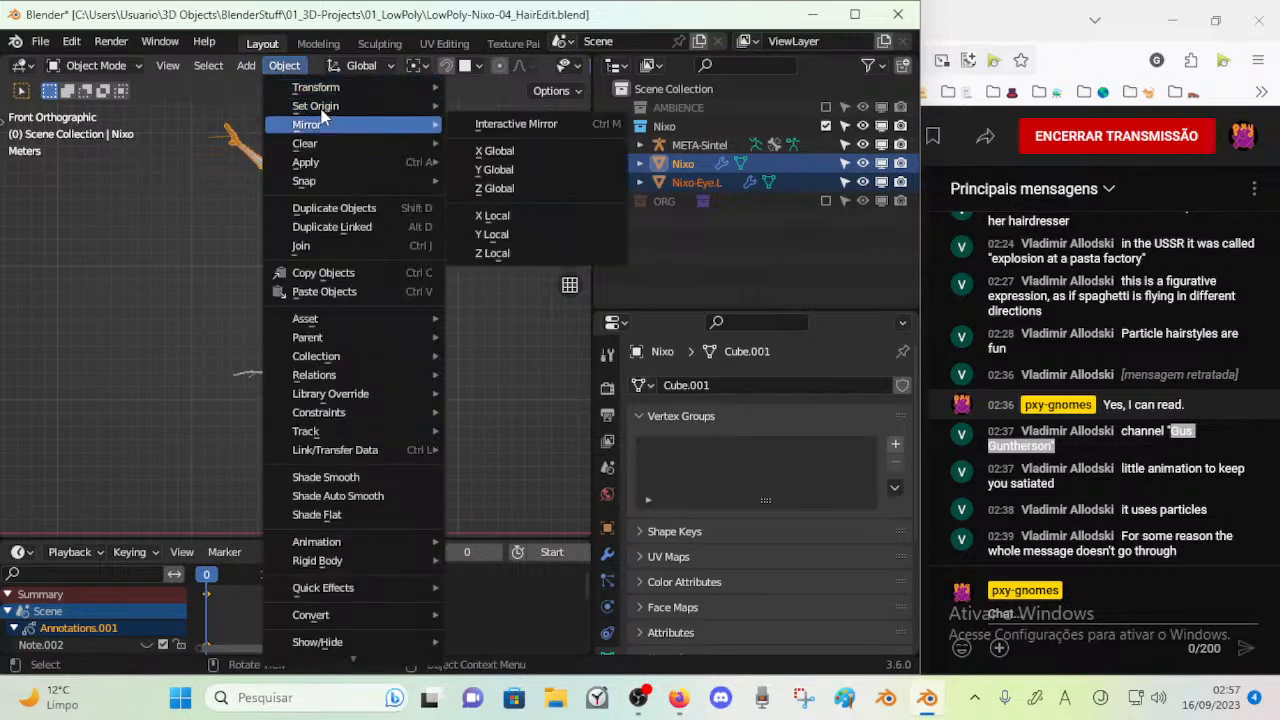
mouse_move(330, 105)
click(540, 126)
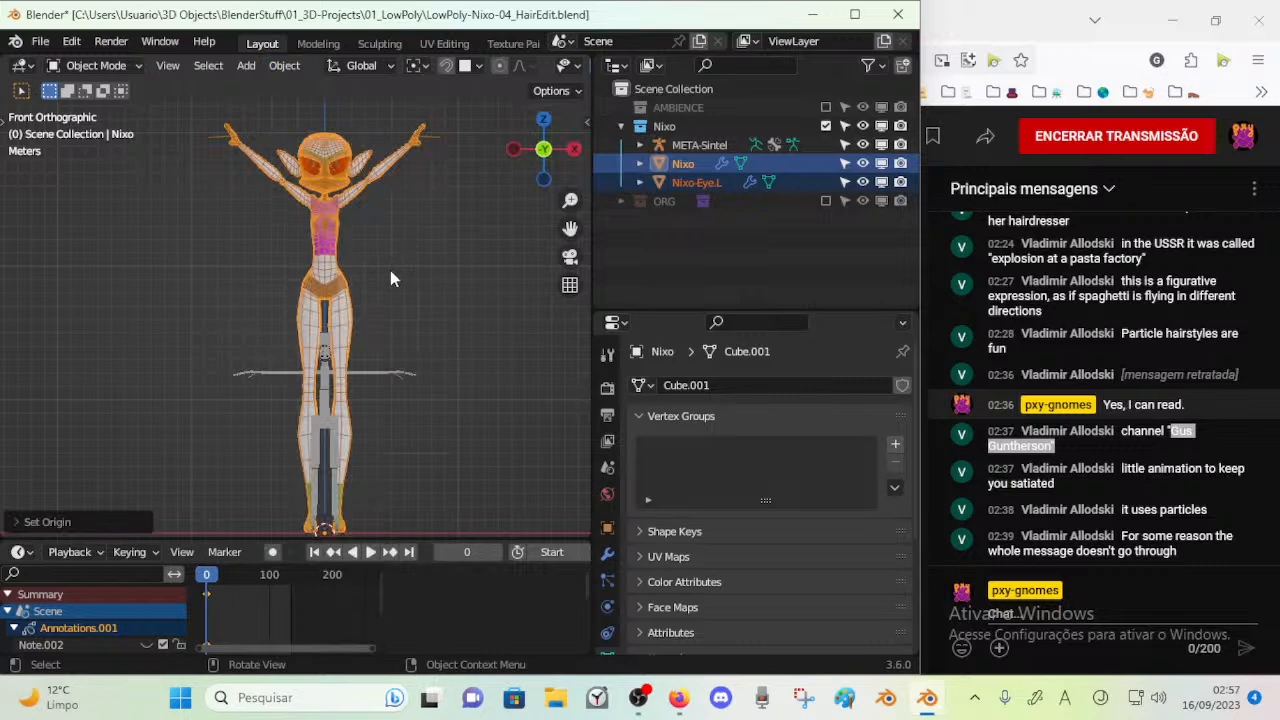
click(696, 182)
key(g)
right_click(371, 213)
scroll(441, 271, down, 1)
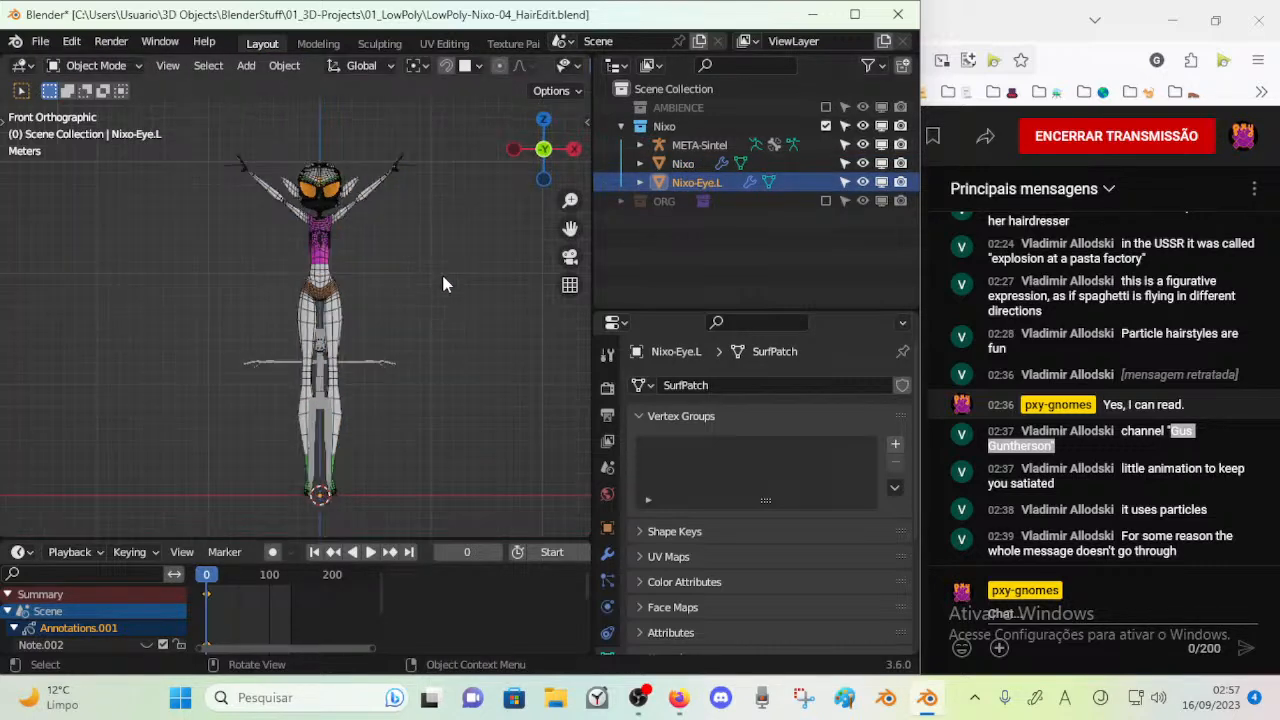
click(312, 170)
key(Tab)
key(Tab)
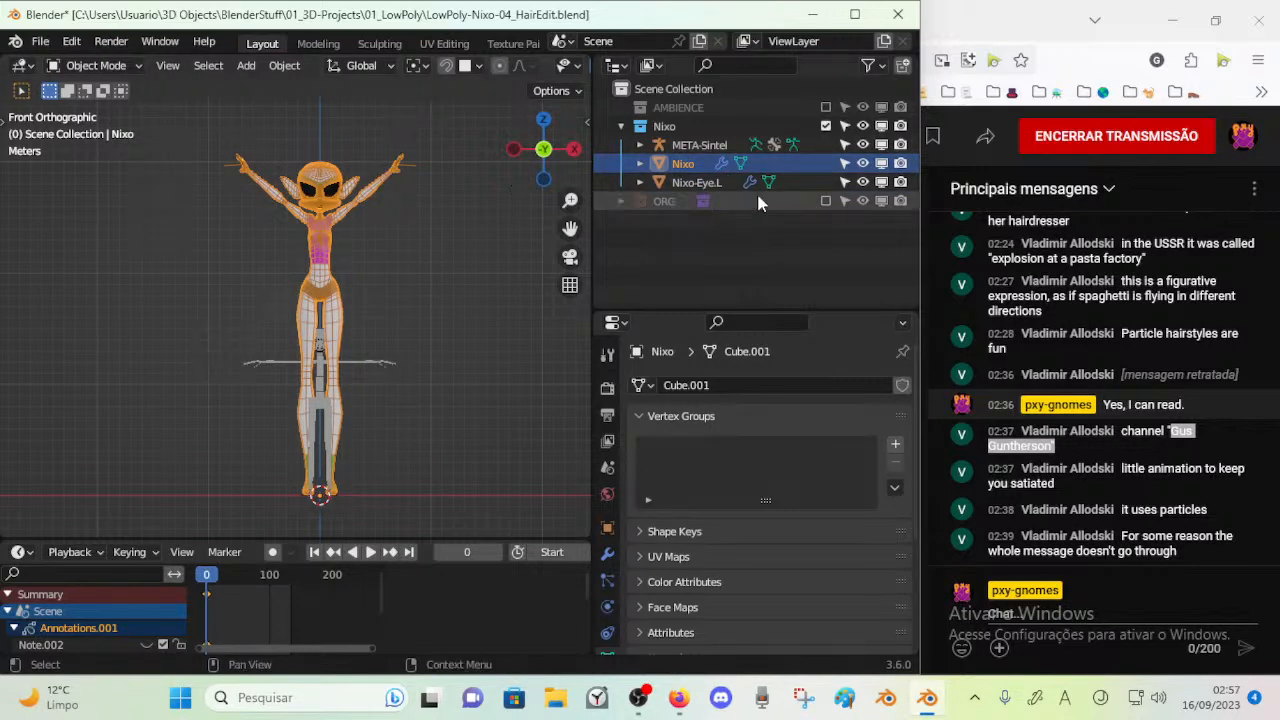
Select both Nixo and Nixo-Eye.L and apply their rotation and scale
shift+click(327, 192)
click(329, 193)
shift+click(325, 175)
click(326, 177)
key(a)
key(alt+a)
drag(247, 125, 356, 208)
key(ctrl+a)
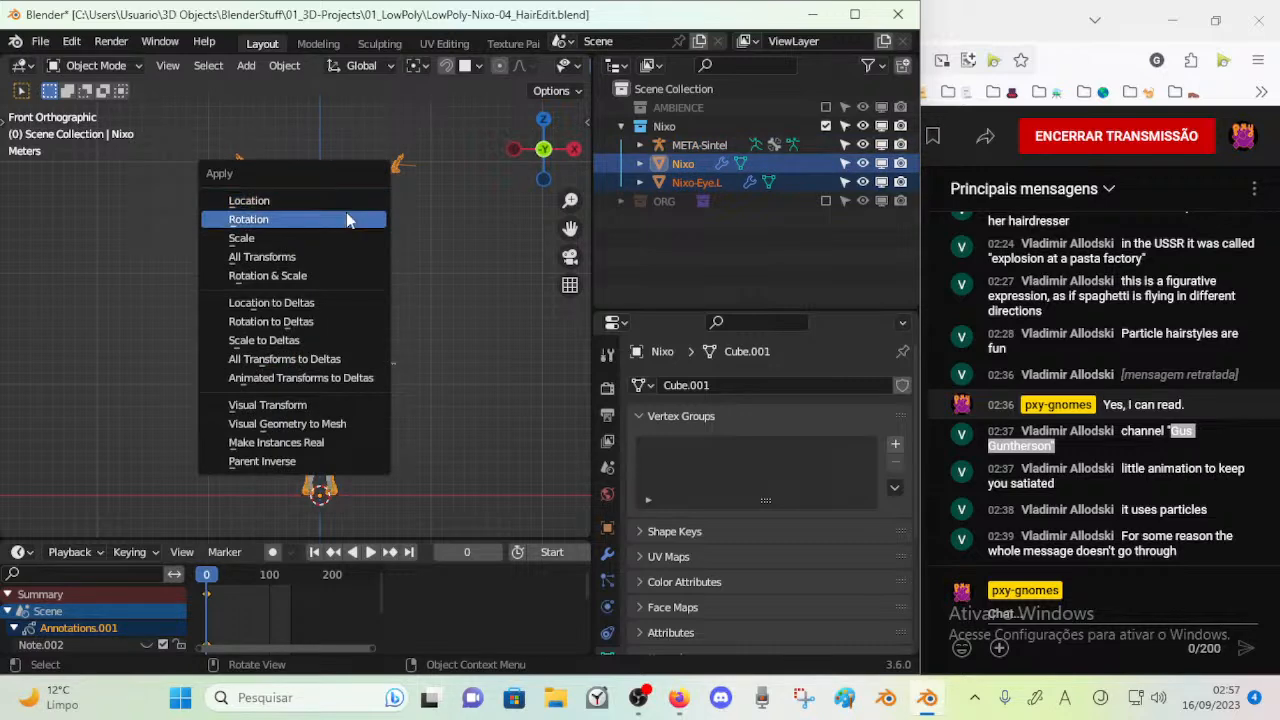
click(347, 219)
key(ctrl+a)
click(341, 238)
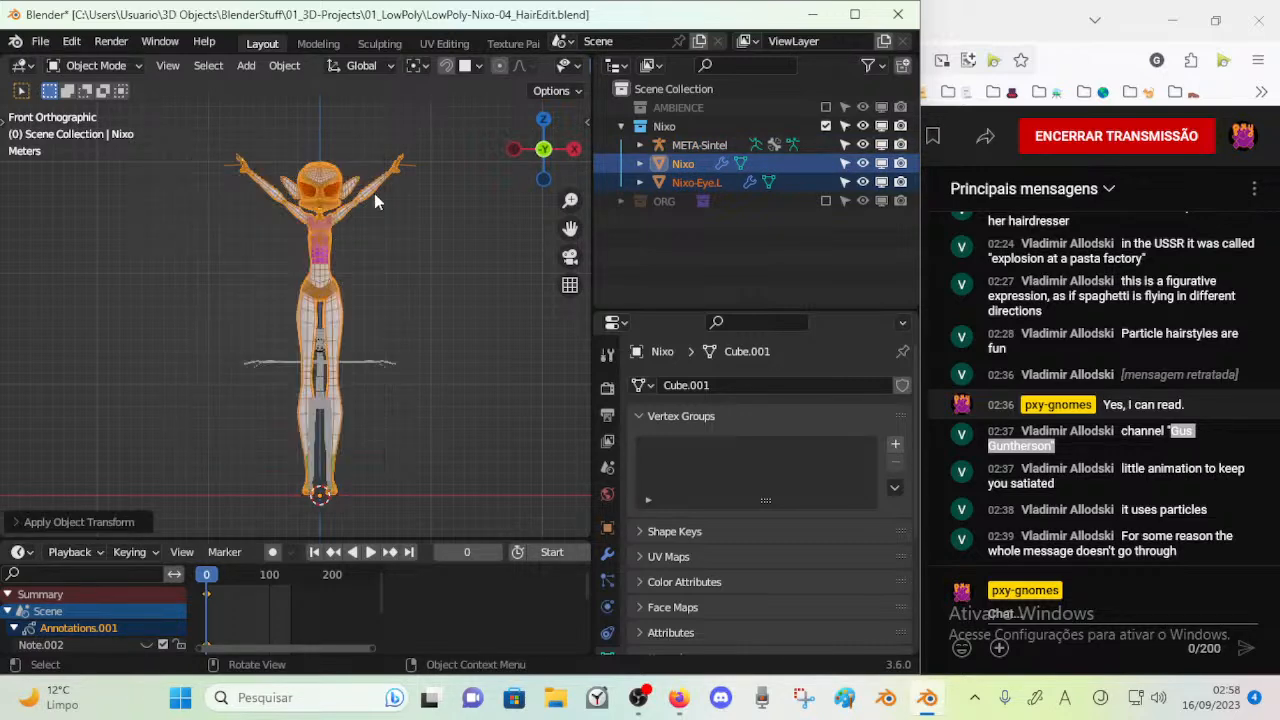
Lock Nixo's location, rotation and scale on all axes, and test the lock by trying to move the mesh
key(n)
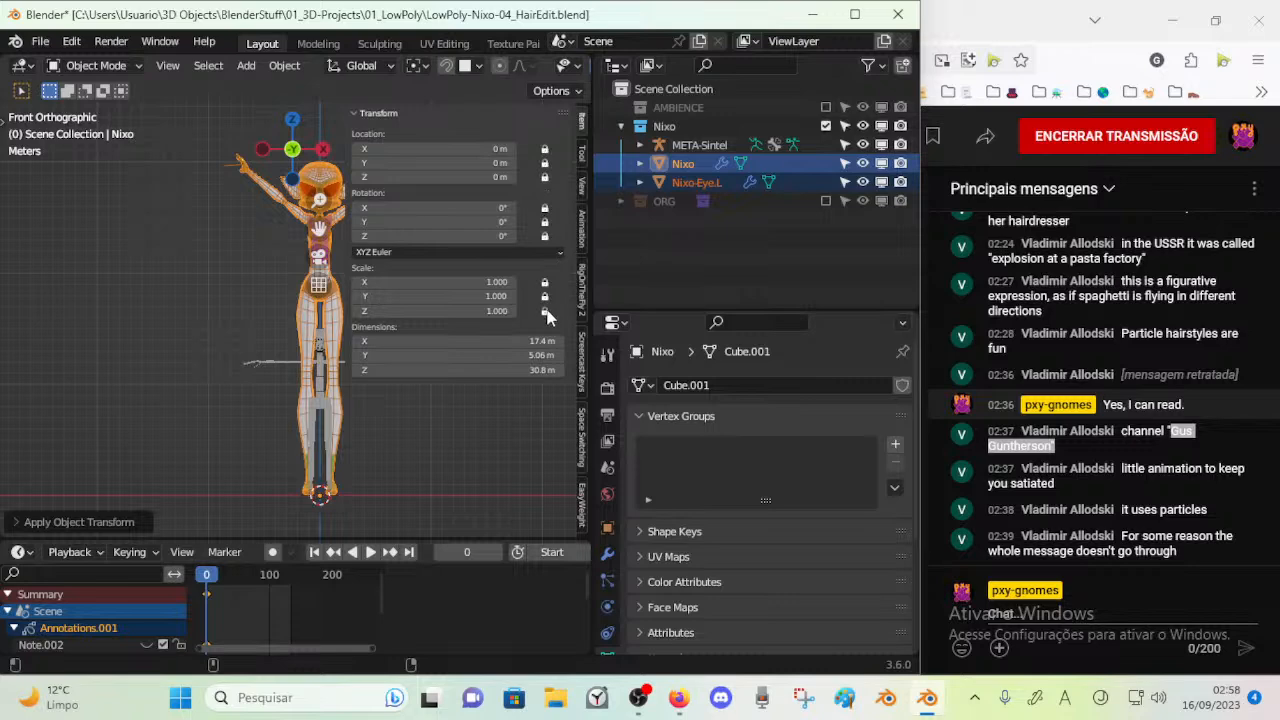
key(n)
click(331, 187)
key(g)
right_click(234, 220)
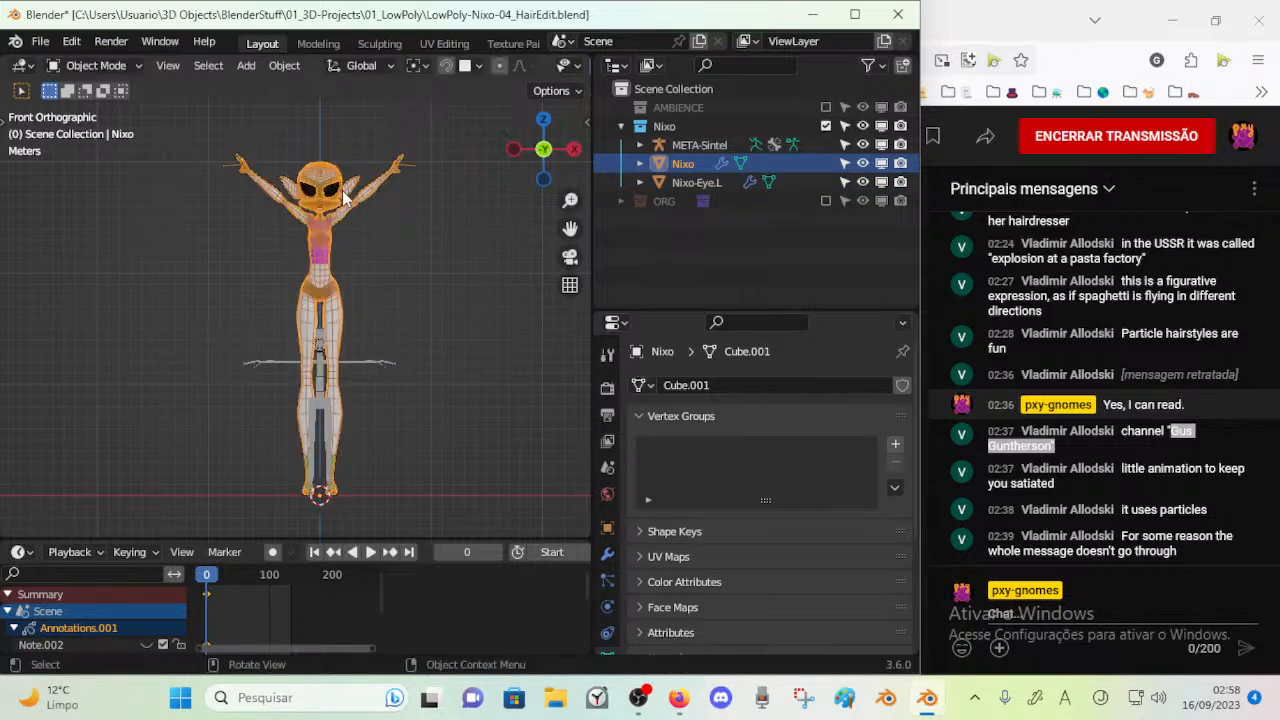
Turn off X-ray display in the viewport and save the blend file
scroll(340, 204, up, 2)
key(alt+z)
scroll(400, 243, up, 1)
key(ctrl+s)
shift+middle_drag(388, 210, 293, 404)
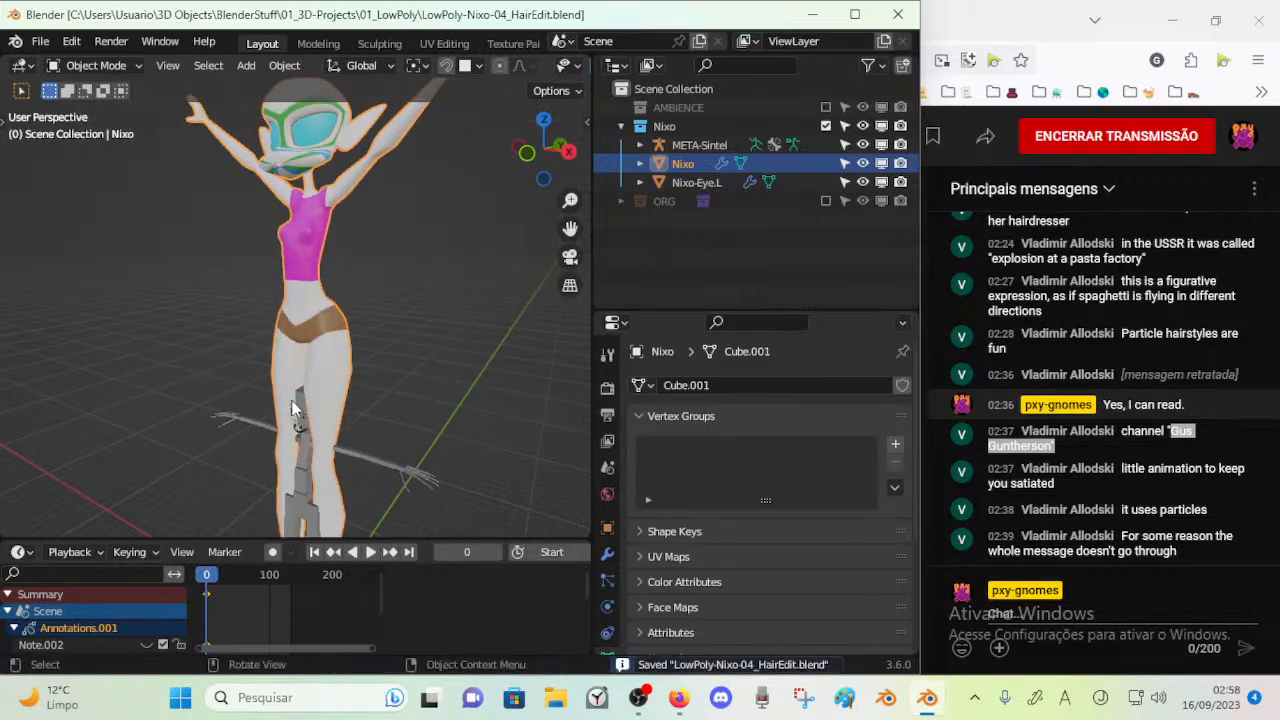
Scale the META-Sintel rig up uniformly to about 2 times so it matches the character's height
click(300, 408)
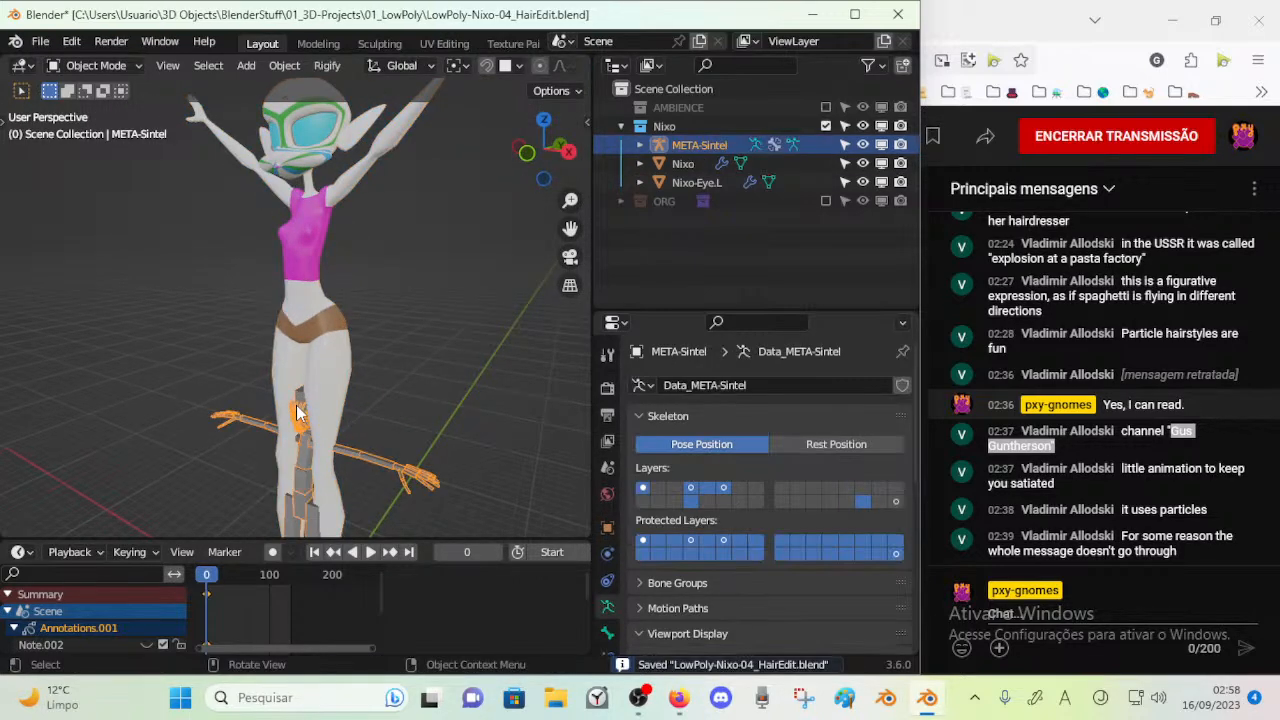
key(KP_1)
scroll(296, 405, down, 2)
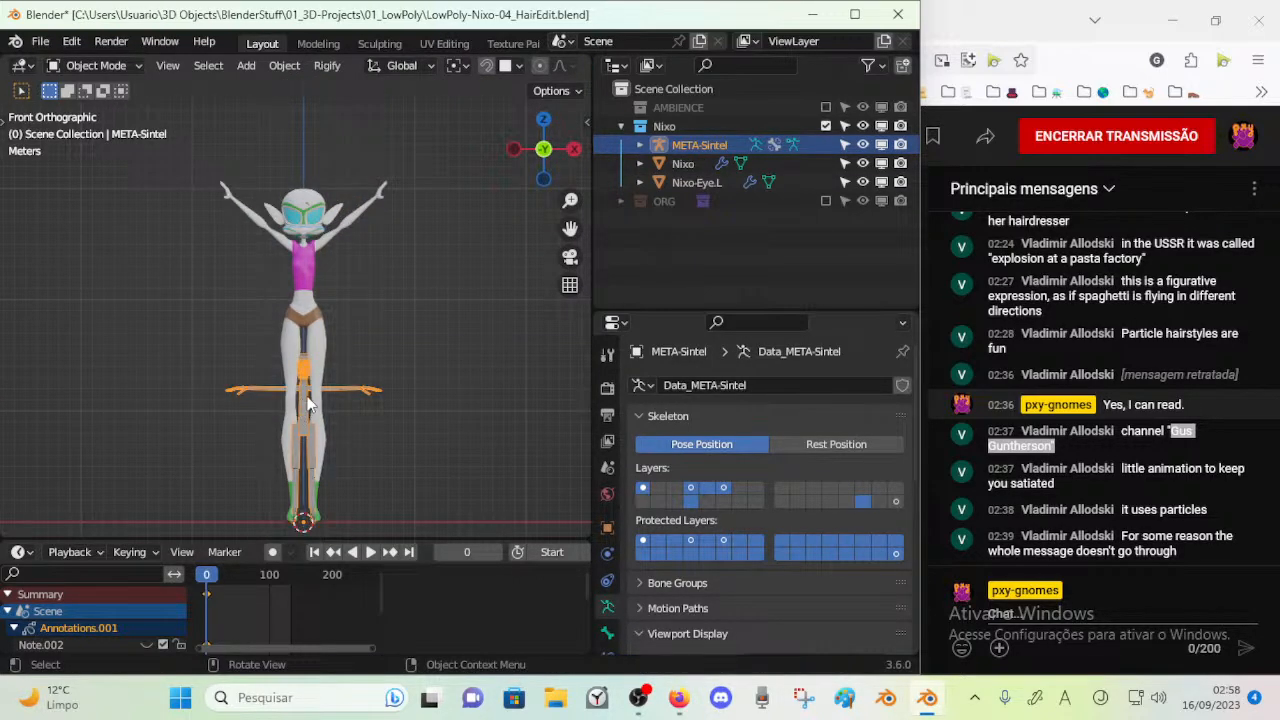
key(s)
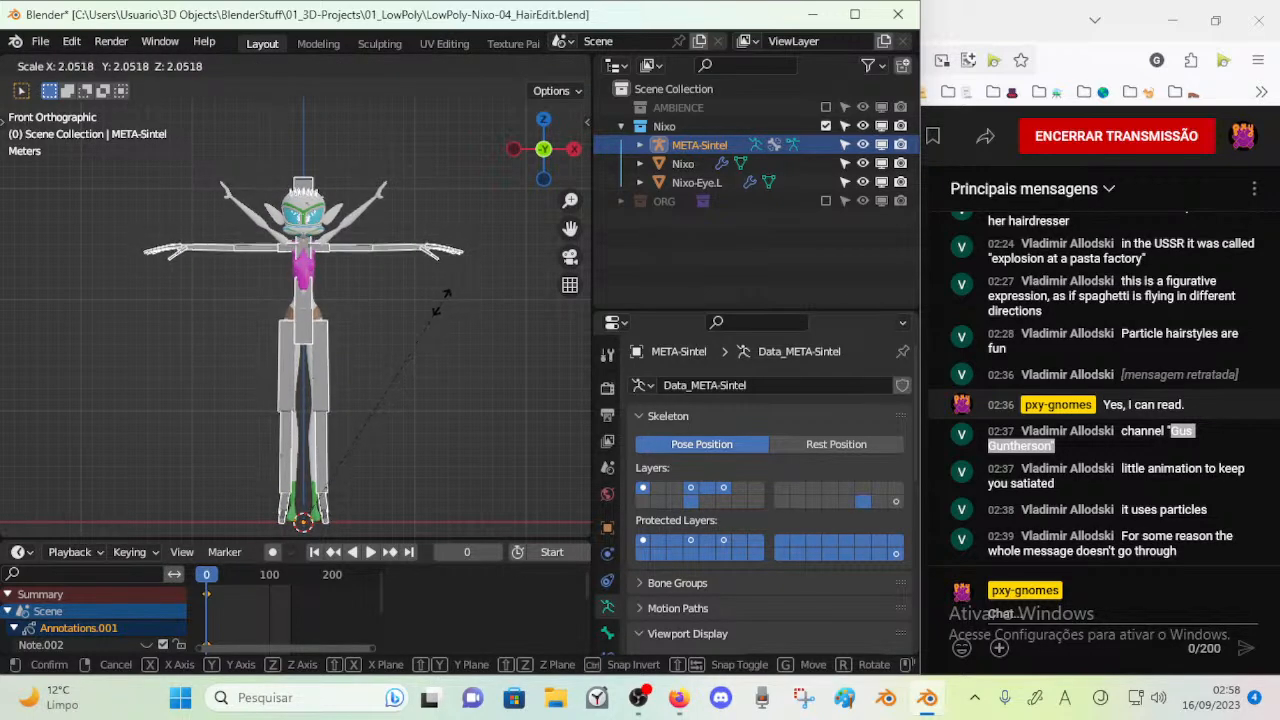
click(424, 318)
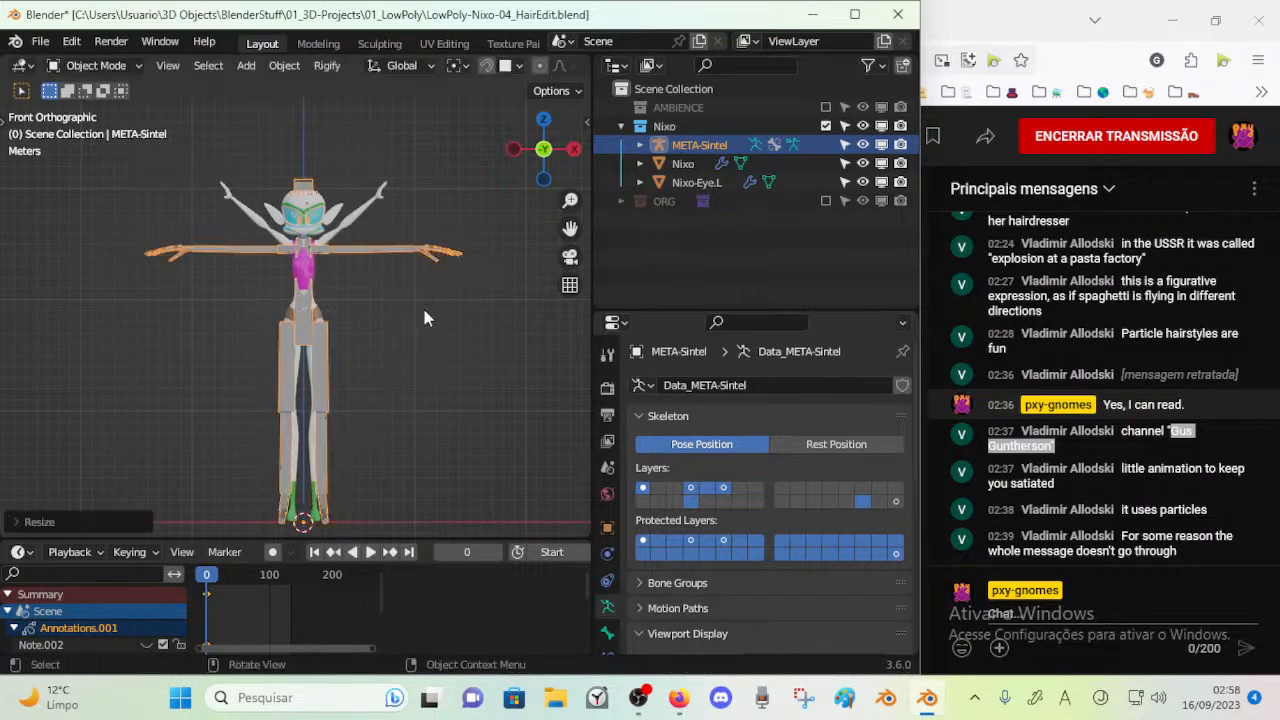
Put the META-Sintel rig in Edit Mode and switch the viewport to wireframe shading
key(Tab)
scroll(326, 418, up, 4)
middle_drag(326, 418, 309, 348)
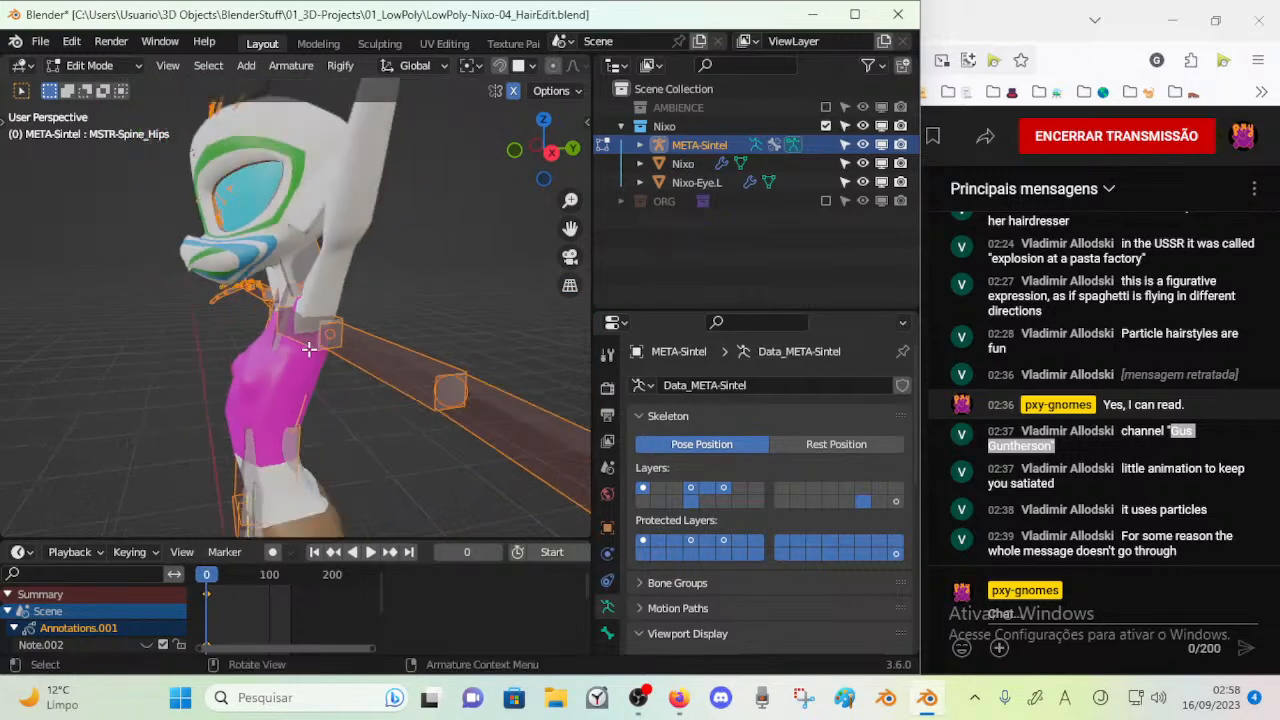
scroll(537, 70, down, 5)
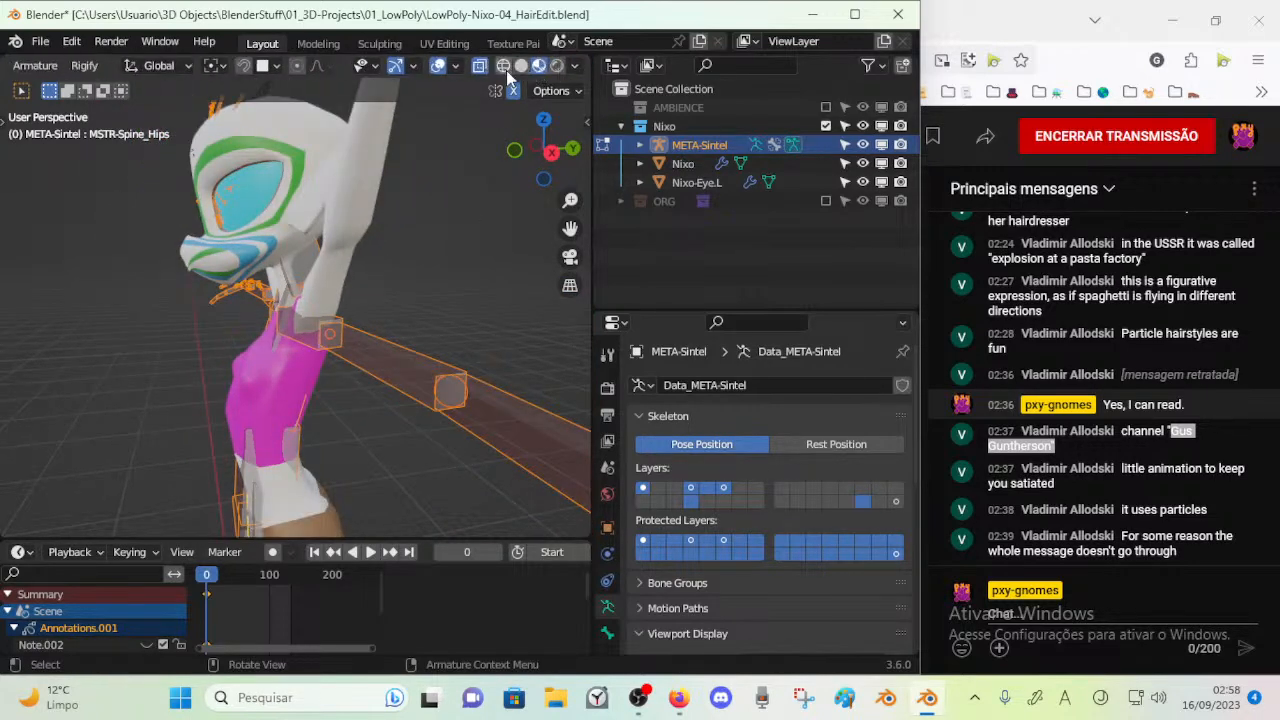
click(503, 65)
scroll(334, 209, up, 5)
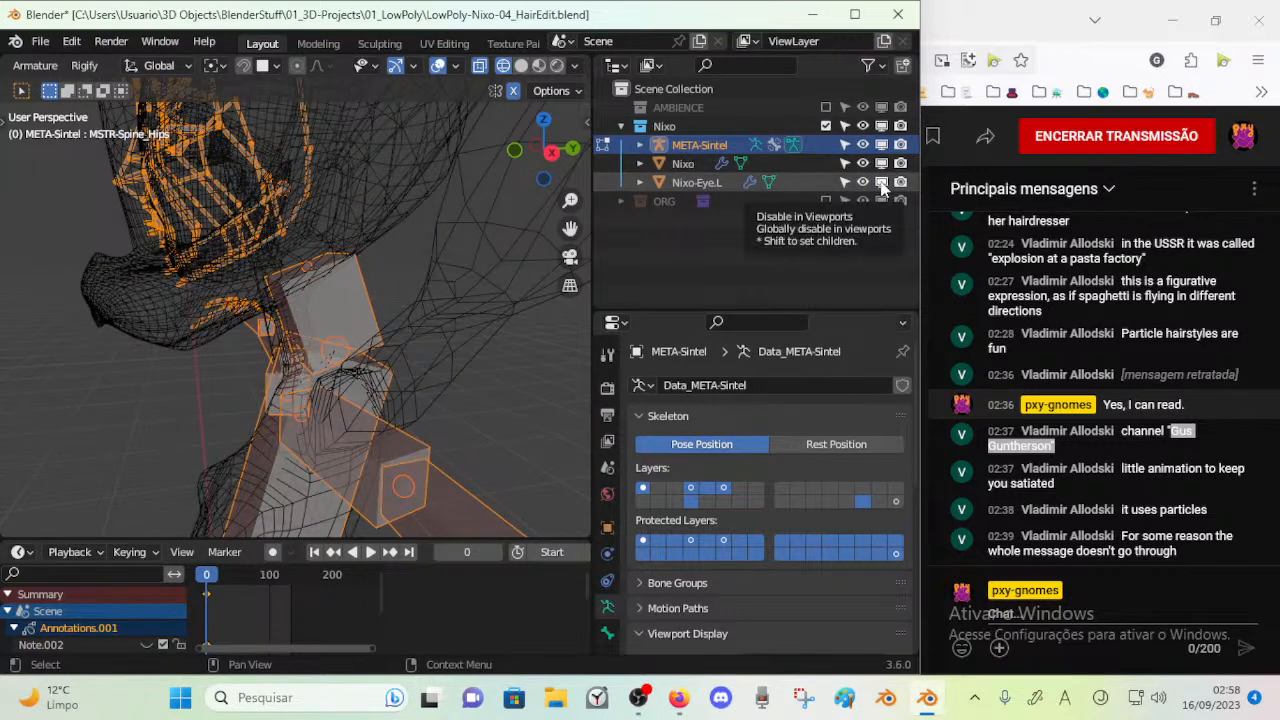
Disable Nixo-Eye.L in the viewports and save the blend file
click(881, 183)
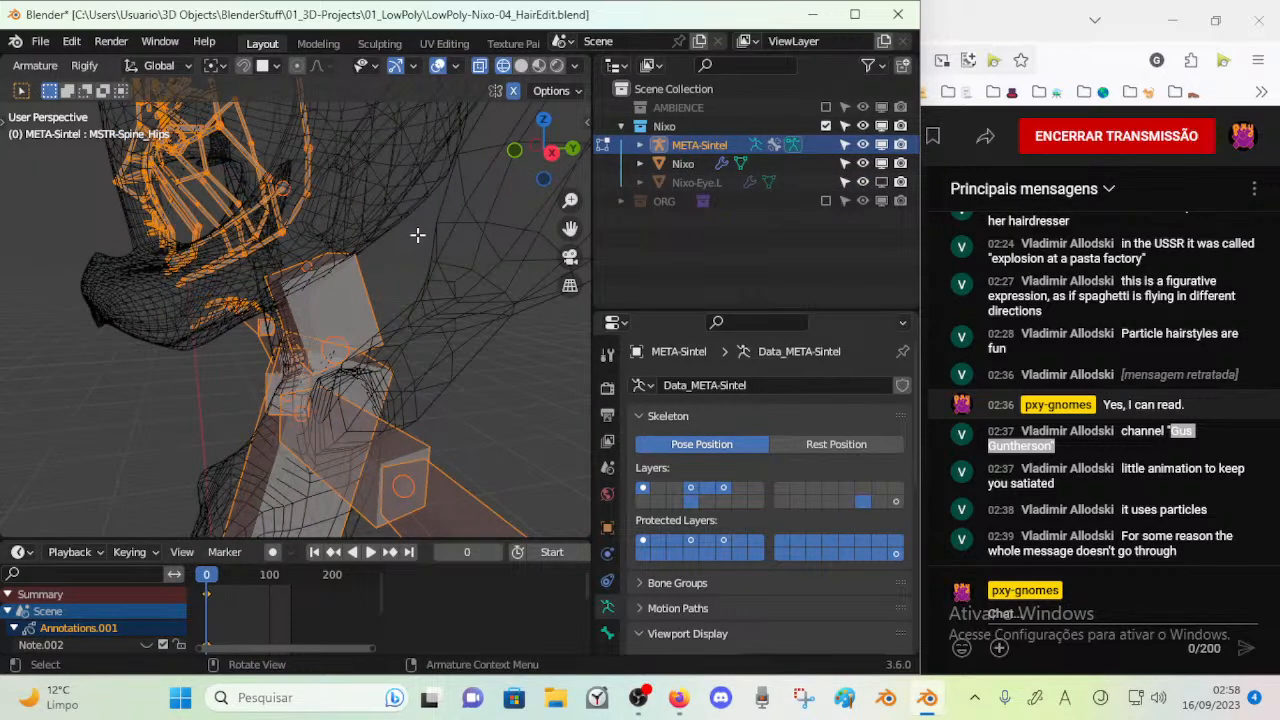
key(KP_3)
middle_drag(392, 242, 330, 285)
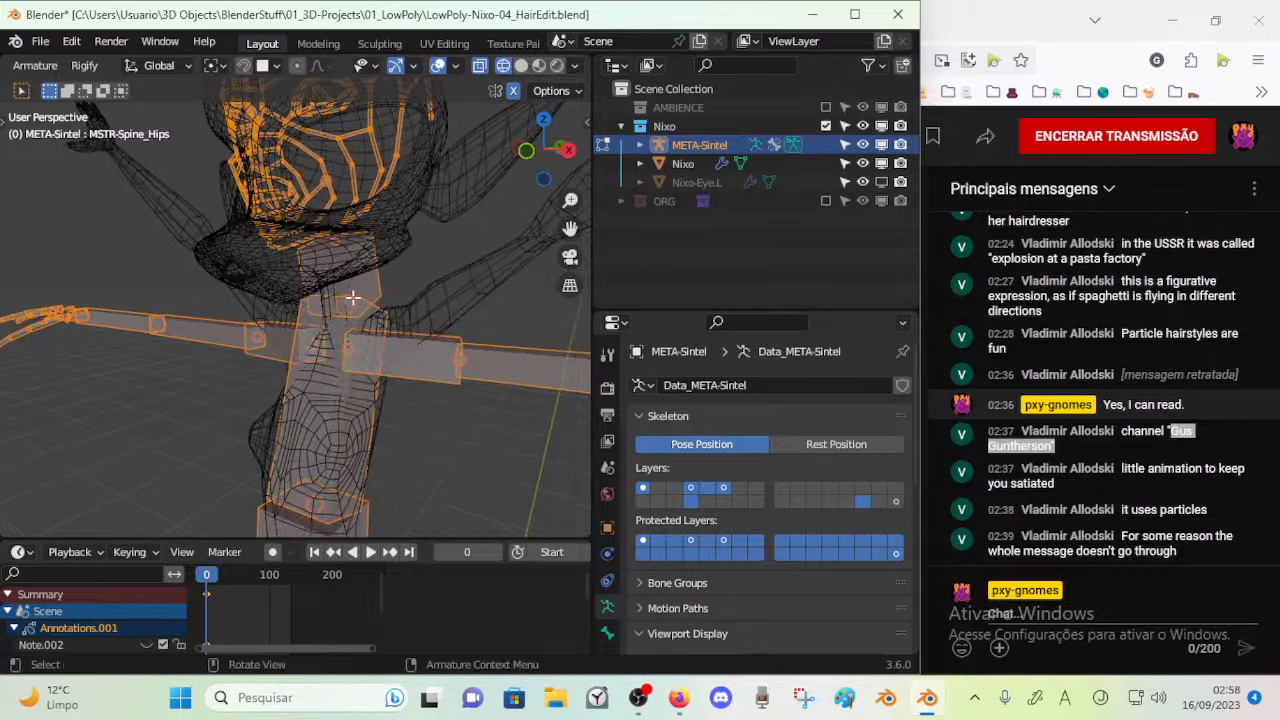
middle_drag(365, 385, 320, 305)
key(KP_1)
key(ctrl+s)
Move the outer joint of the Shoulder.L bone inward and up onto the mesh's shoulder in front view
scroll(394, 292, up, 3)
shift+middle_drag(394, 292, 307, 377)
click(422, 308)
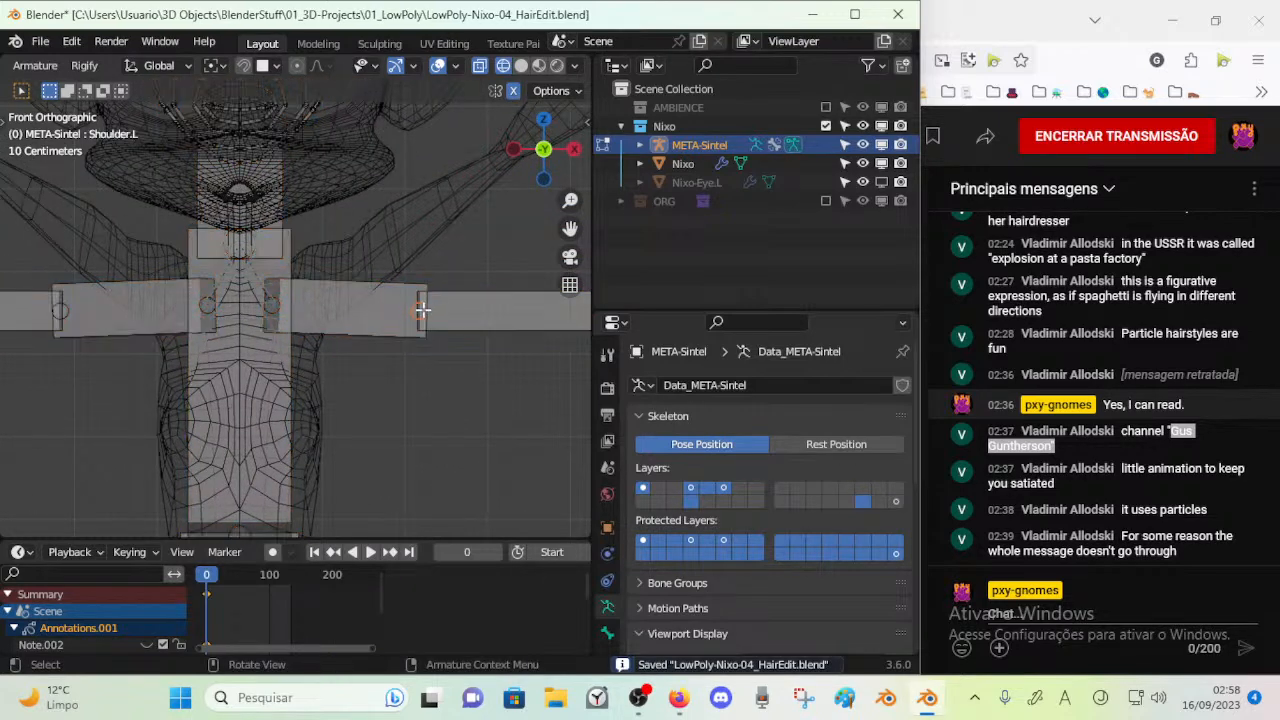
key(g)
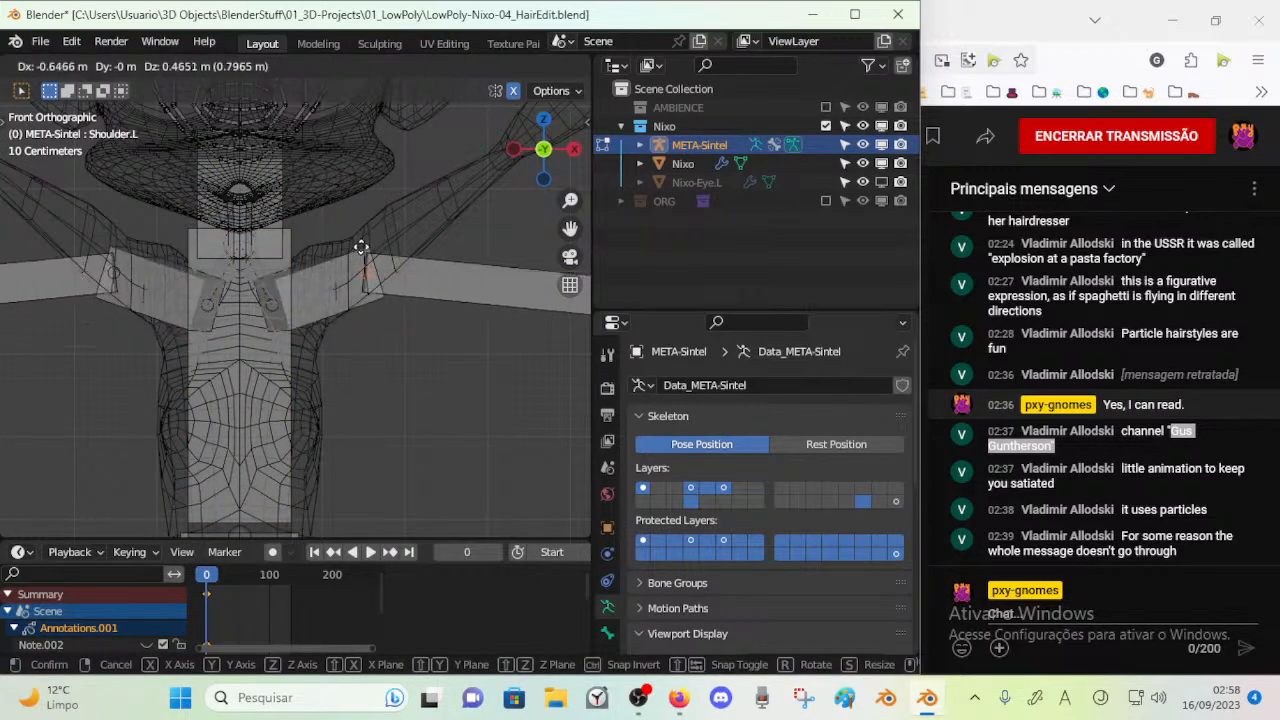
click(342, 246)
shift+middle_drag(480, 280, 390, 367)
scroll(420, 344, down, 4)
key(g)
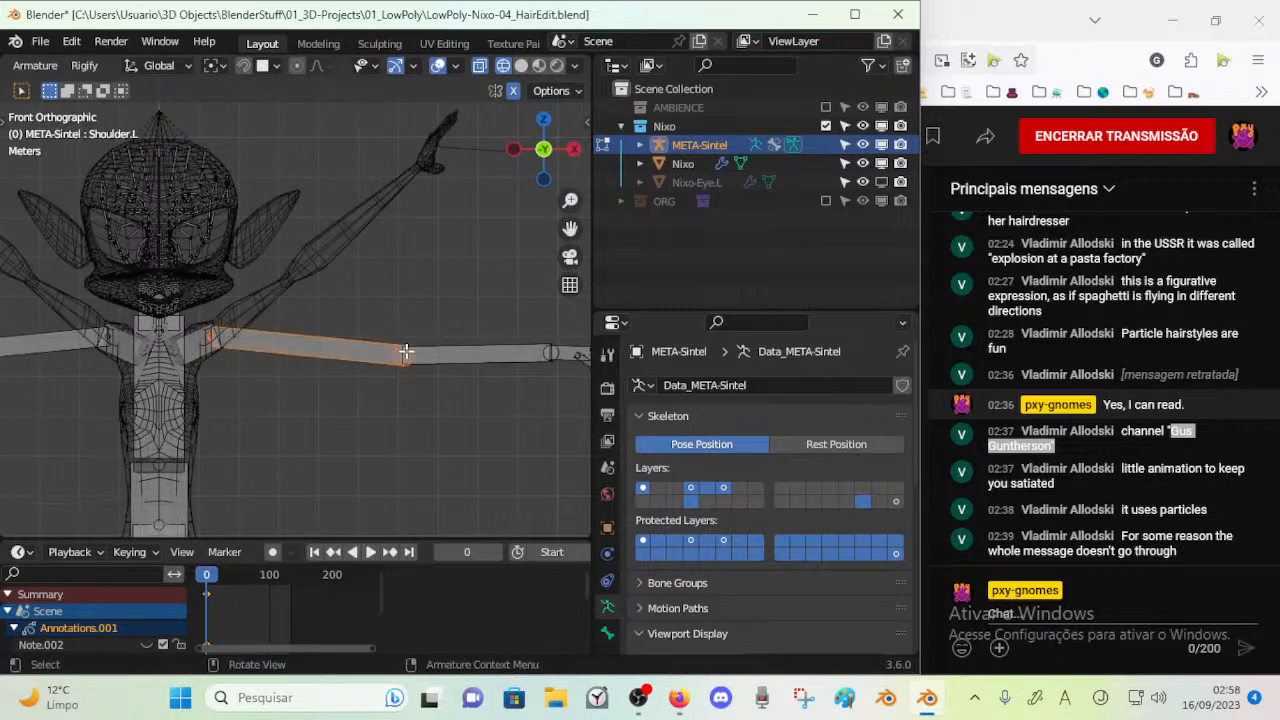
click(413, 354)
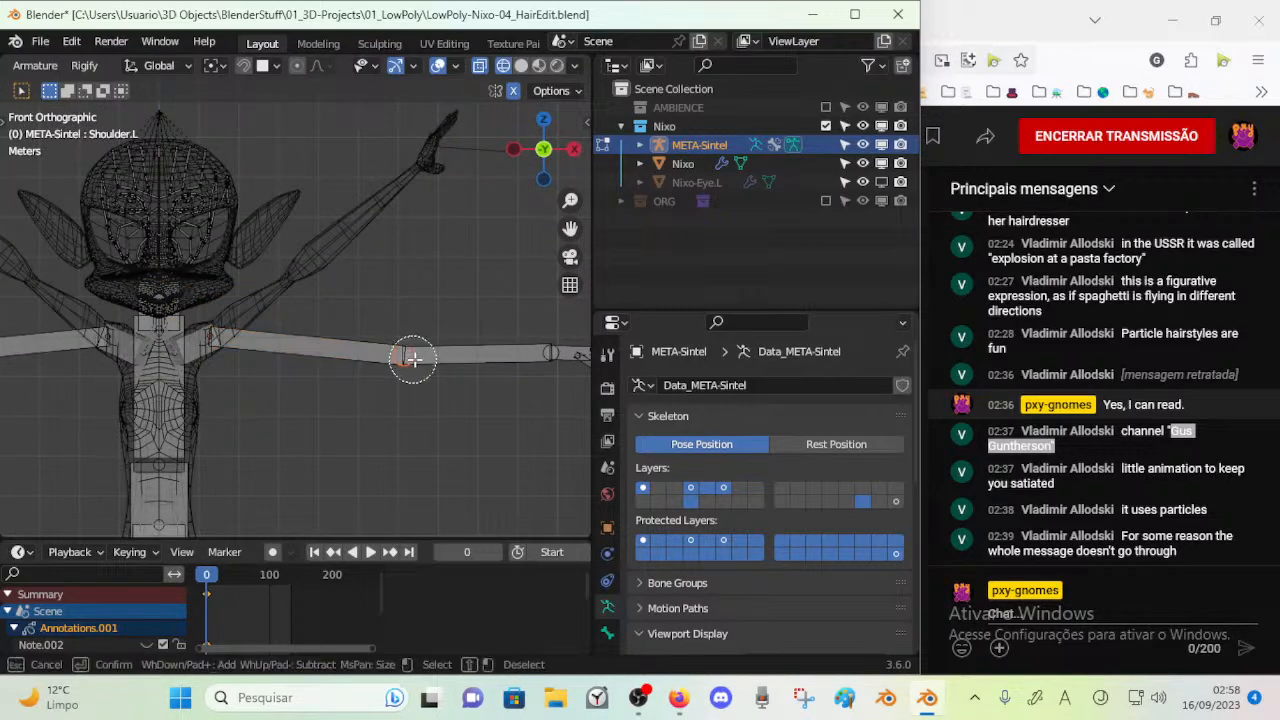
key(g)
right_click(323, 273)
Select the left forearm and hand bones, rotate them upward, and move them onto the mesh's raised arm
shift+middle_drag(456, 335, 312, 337)
key(c)
drag(389, 352, 549, 377)
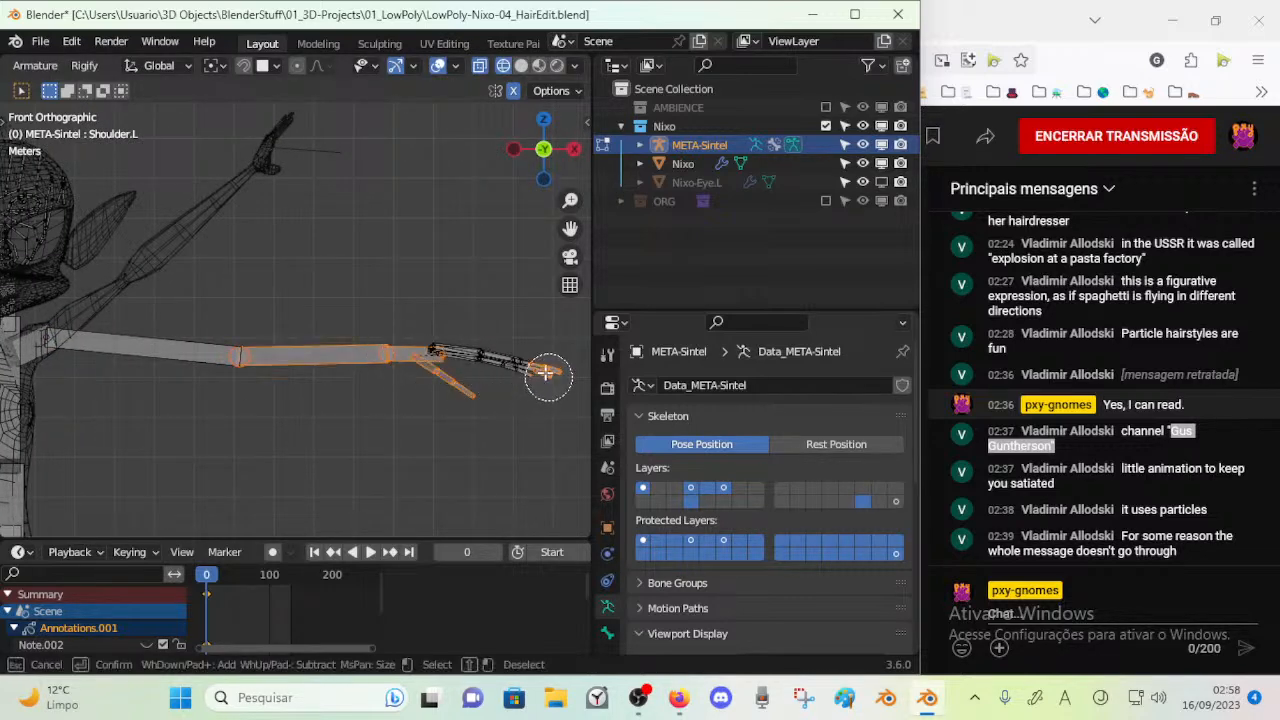
right_click(484, 369)
key(r)
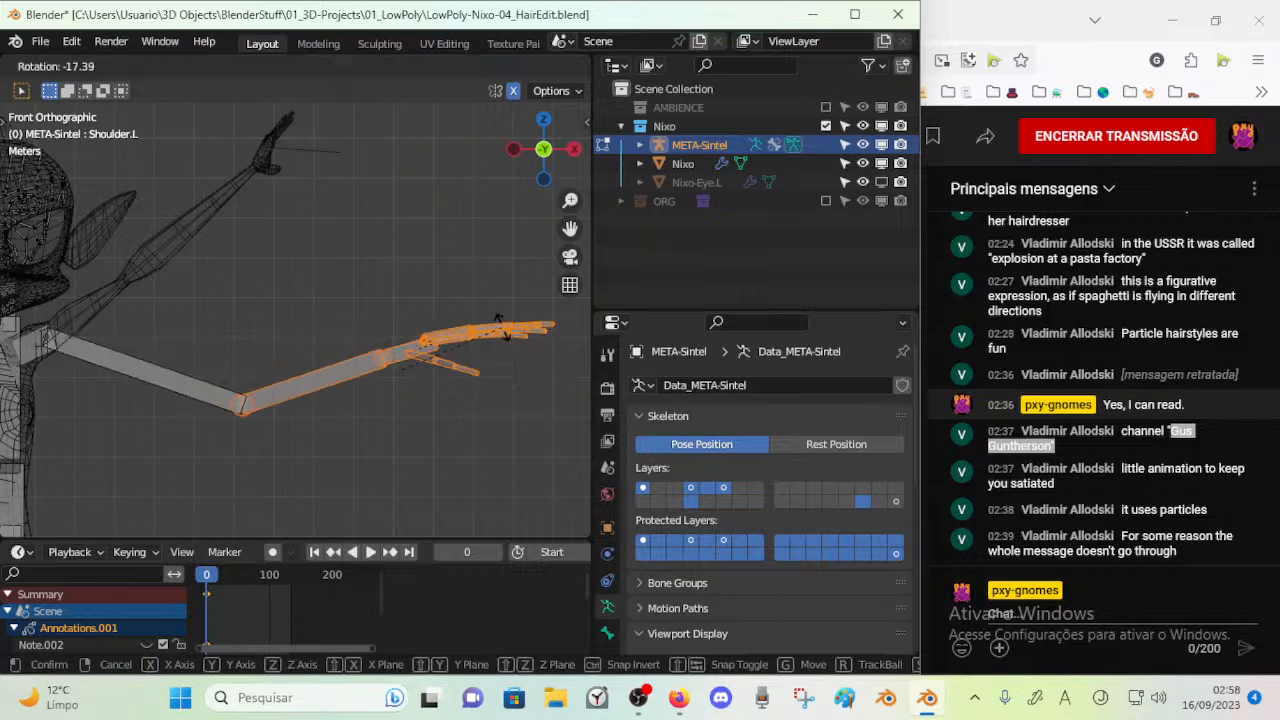
click(489, 307)
key(g)
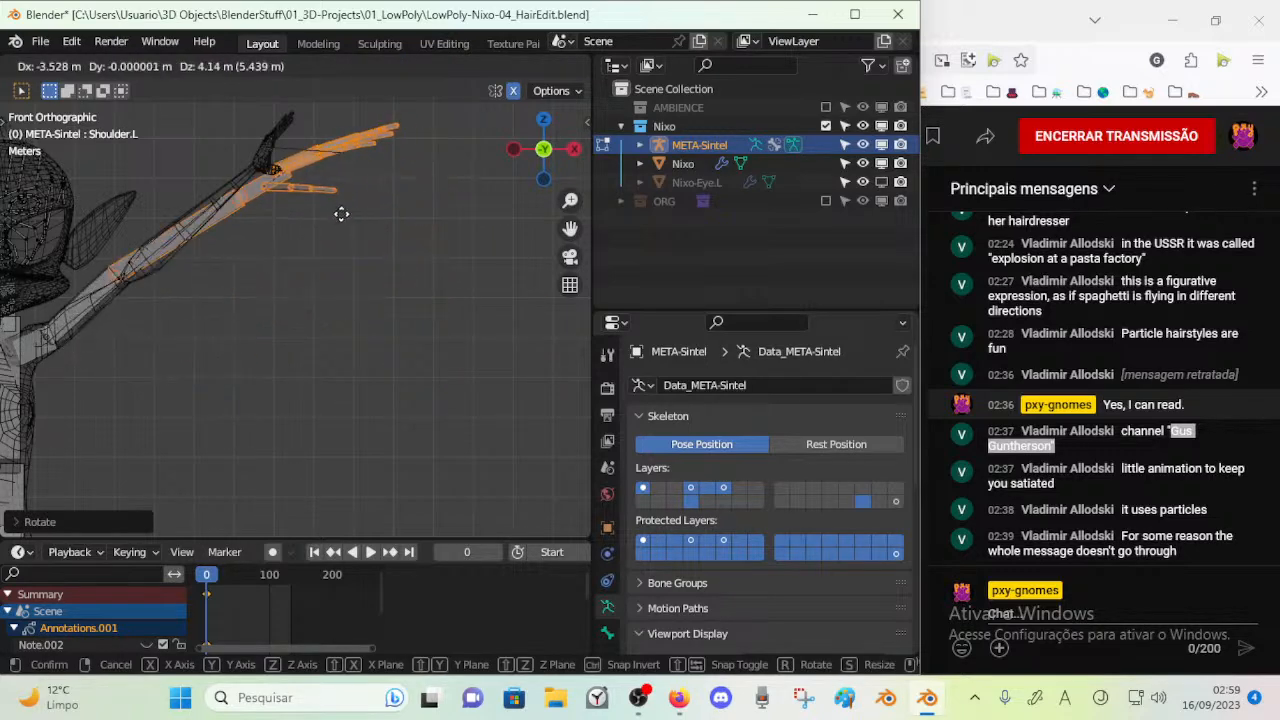
click(352, 218)
Refine the rotation and position of the left forearm and hand bones to follow the mesh arm from several angles
key(r)
click(358, 186)
key(g)
click(331, 179)
middle_drag(305, 208, 369, 225)
key(r)
click(385, 224)
key(g)
click(406, 237)
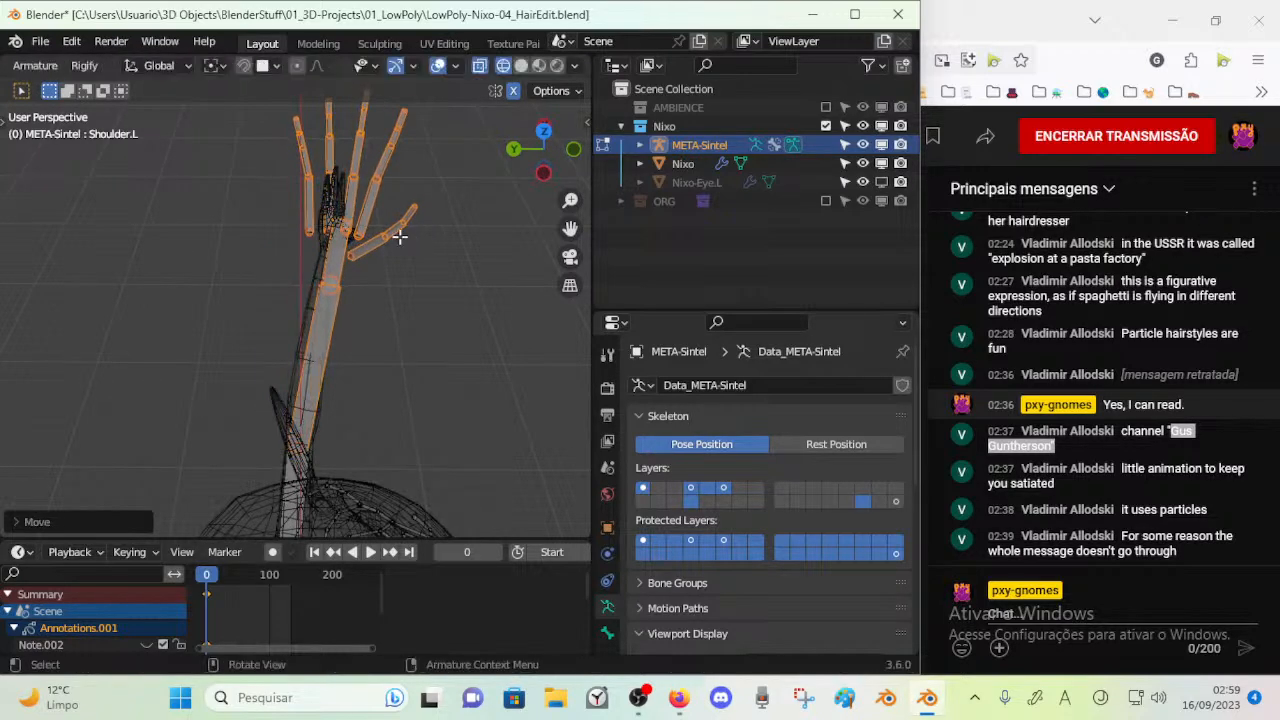
Select the whole chain of left pinky bones, from the carpal to the fingertip
scroll(372, 237, up, 2)
shift+middle_drag(366, 237, 322, 378)
scroll(322, 378, up, 5)
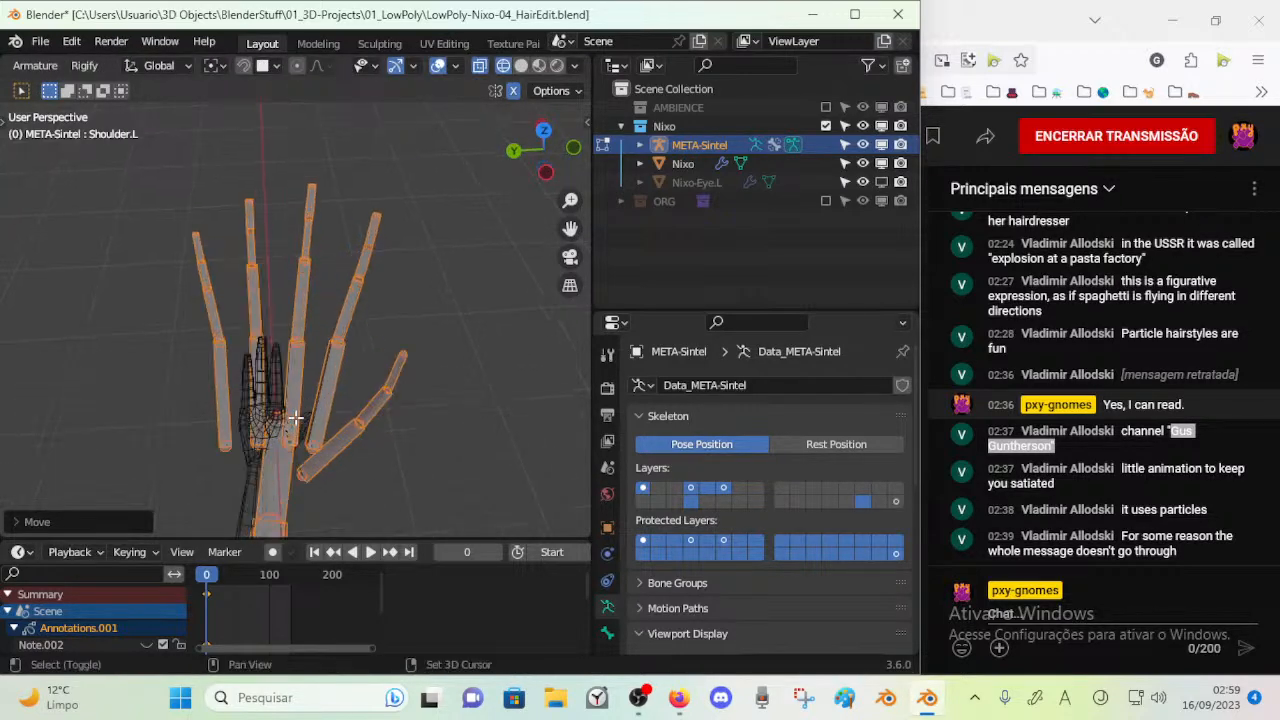
scroll(325, 379, down, 5)
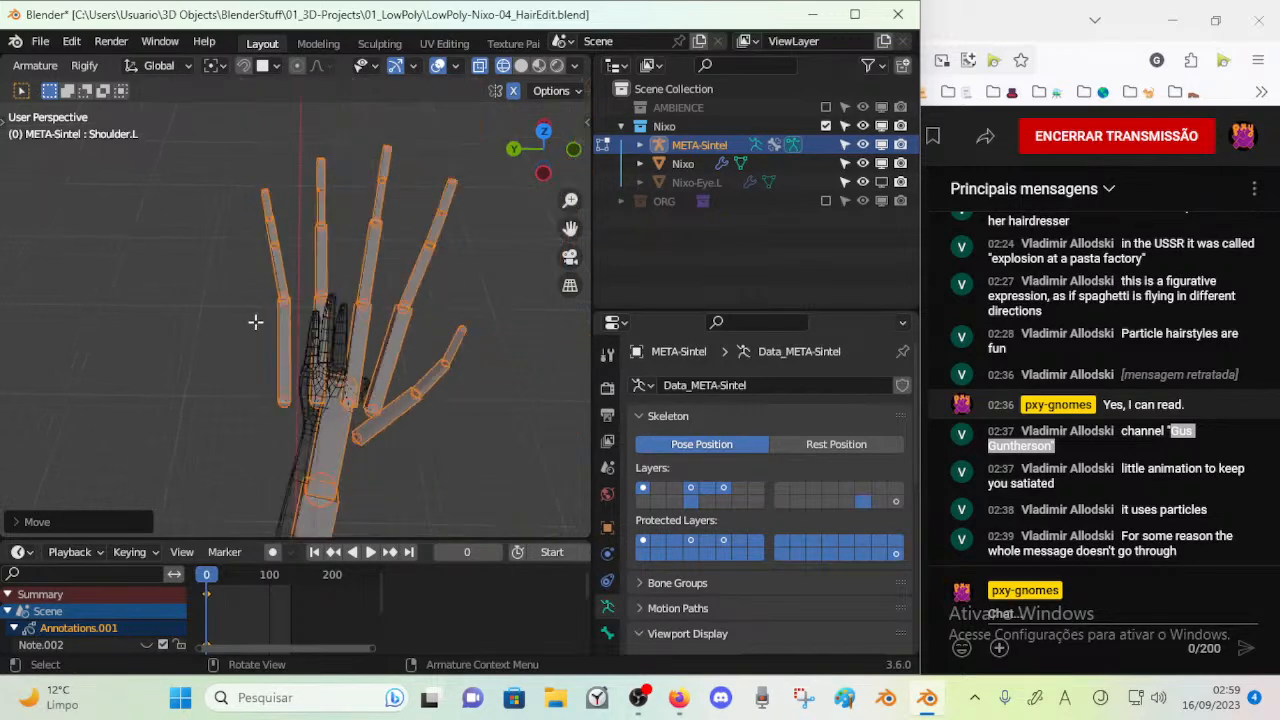
click(277, 328)
click(266, 222)
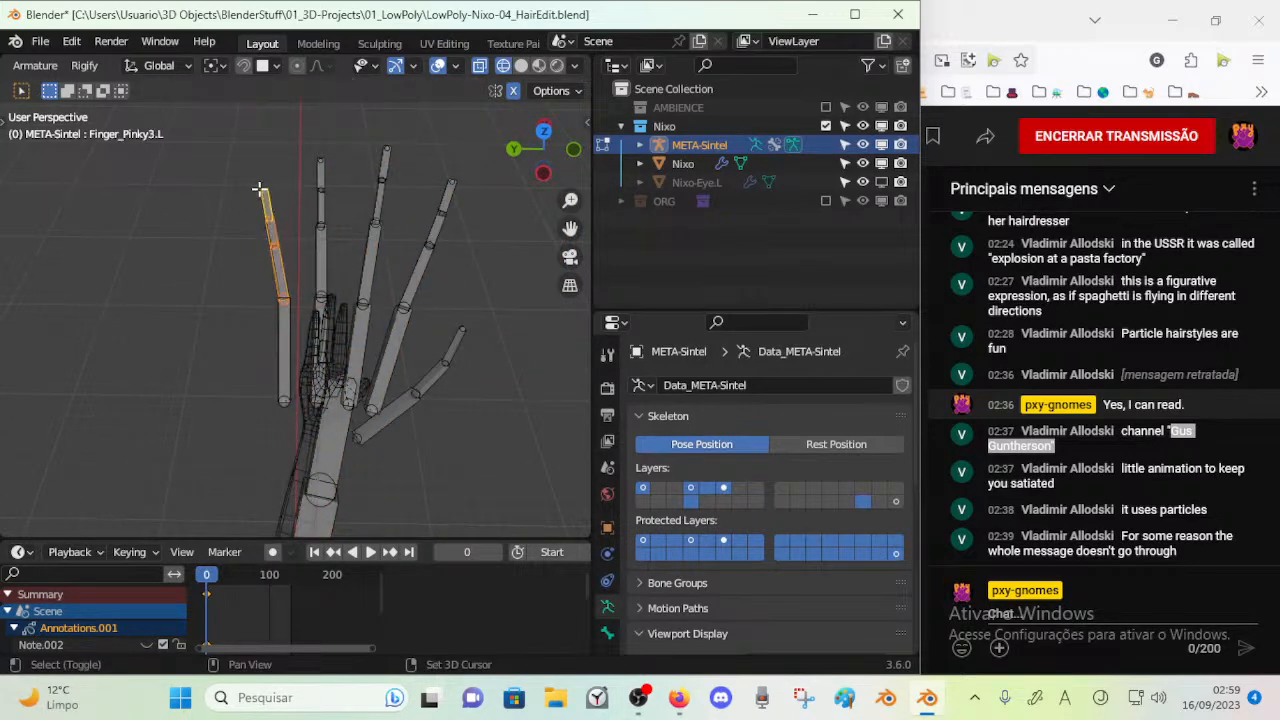
click(284, 323)
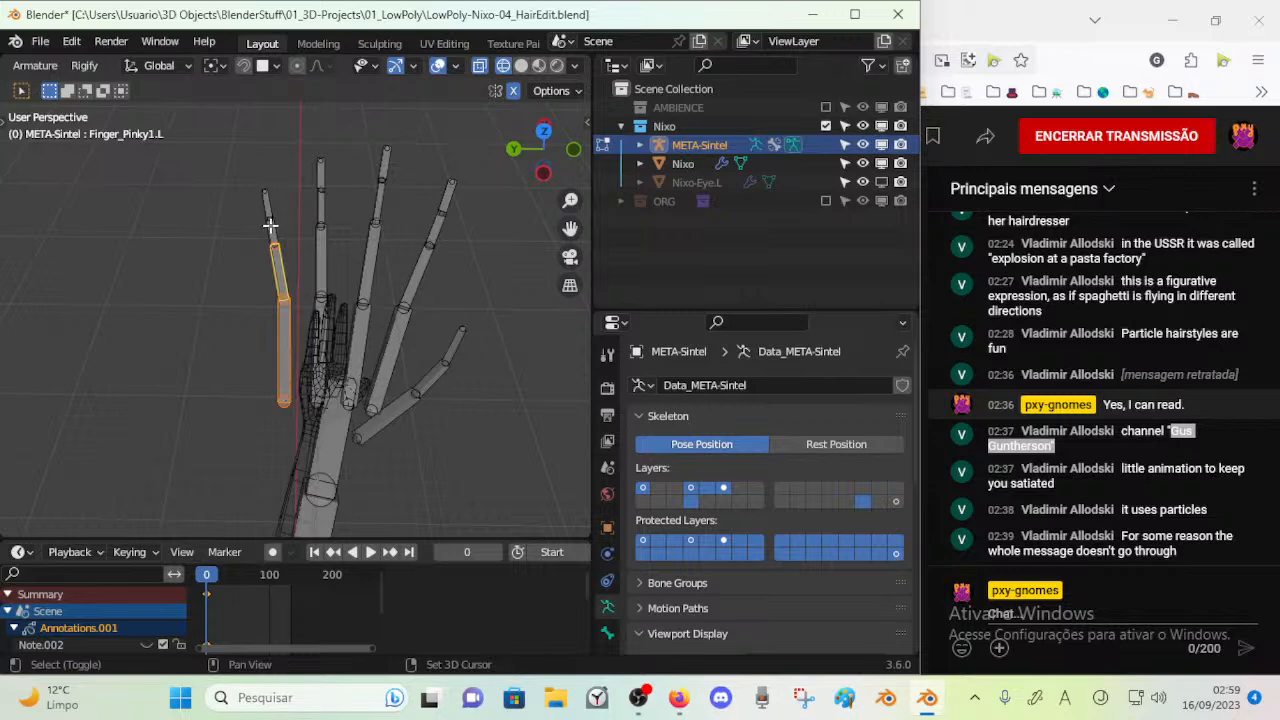
key(x)
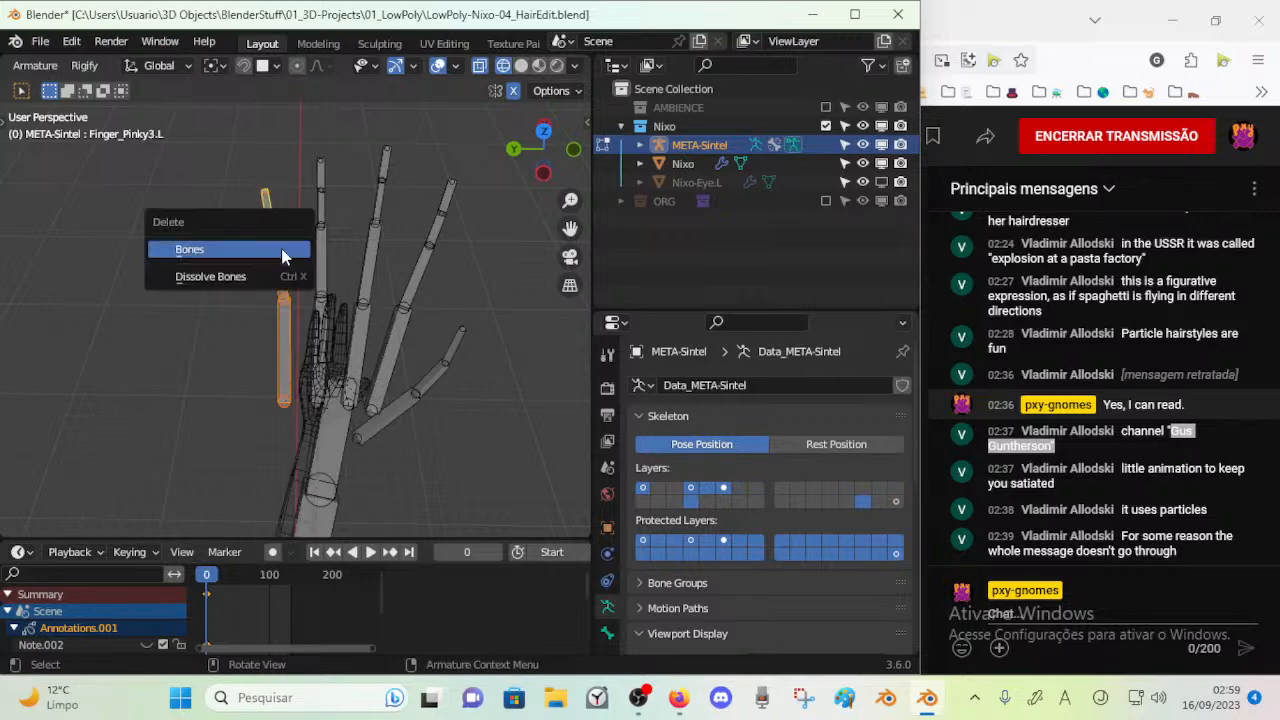
key(Escape)
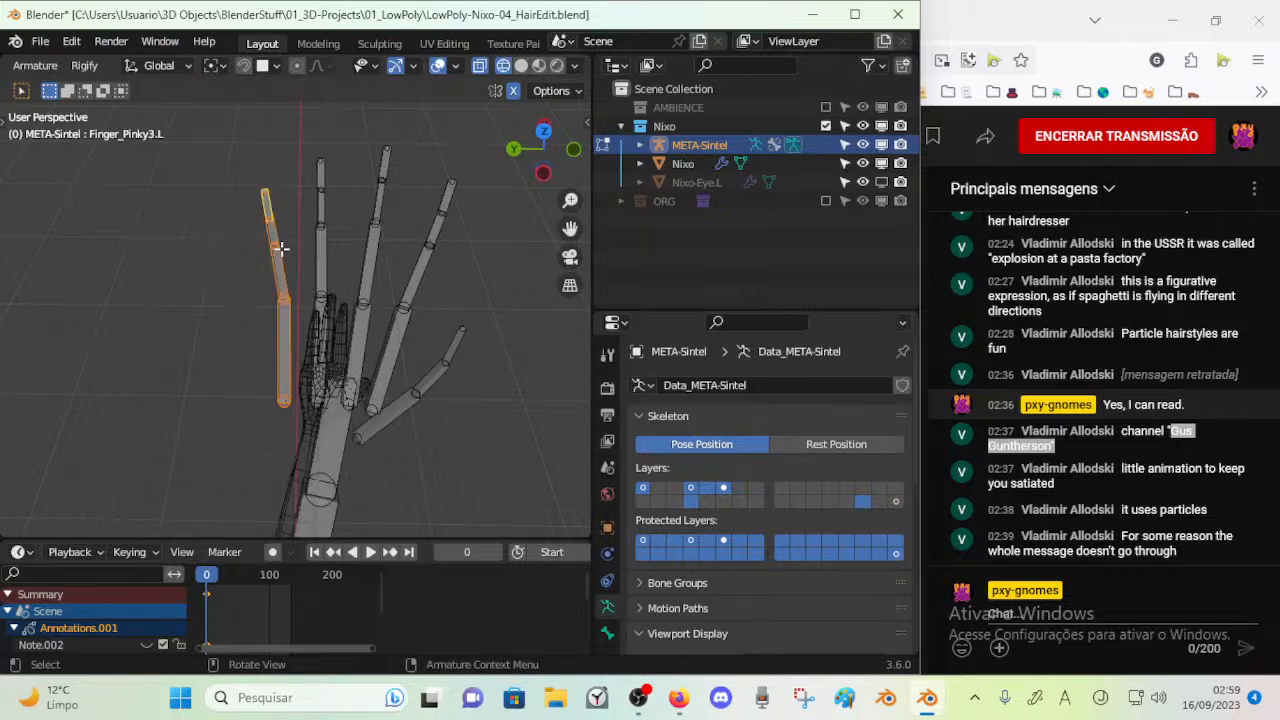
Save the current file, and save a new version as LowPoly-Nixo-05_Sintel.blend
key(ctrl+s)
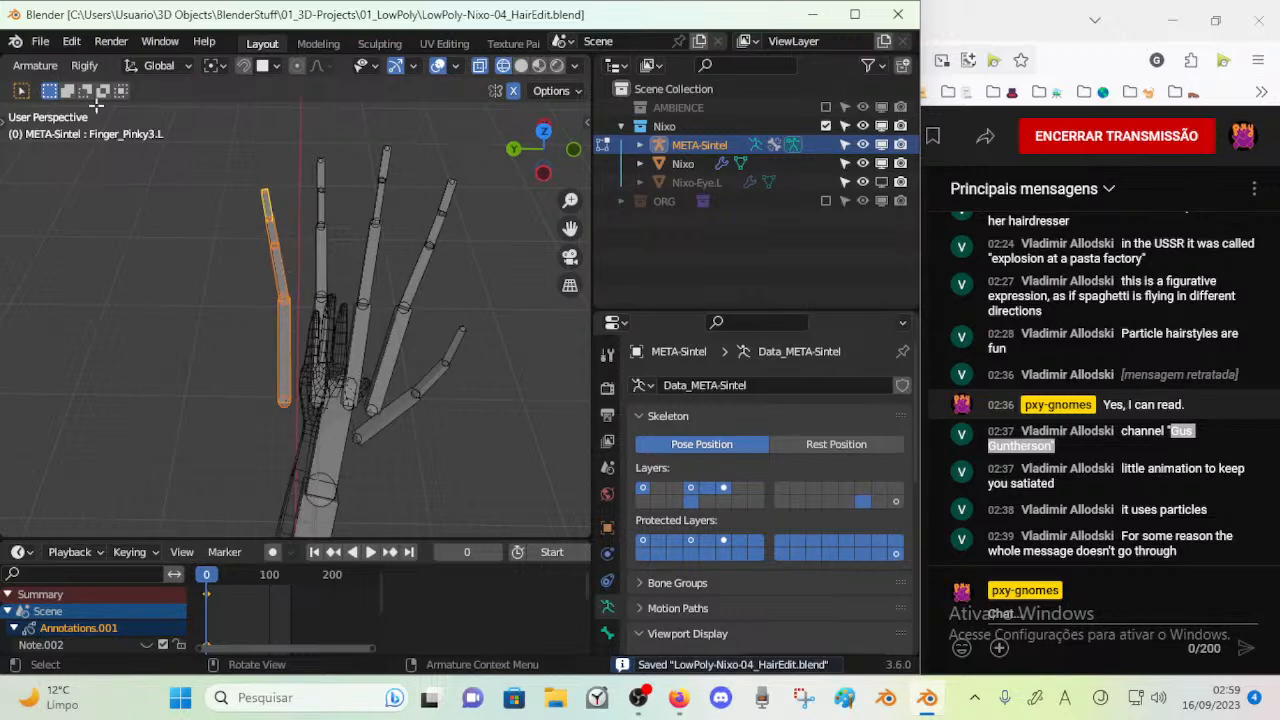
click(40, 41)
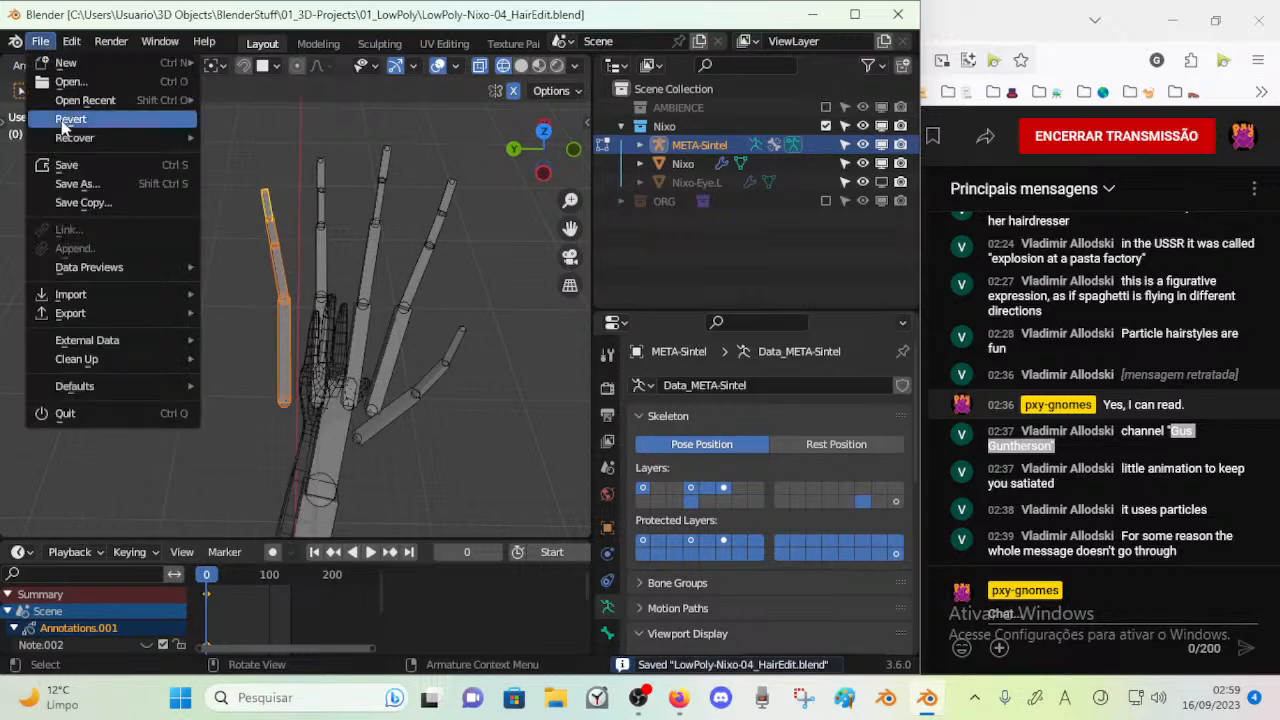
click(68, 185)
click(318, 559)
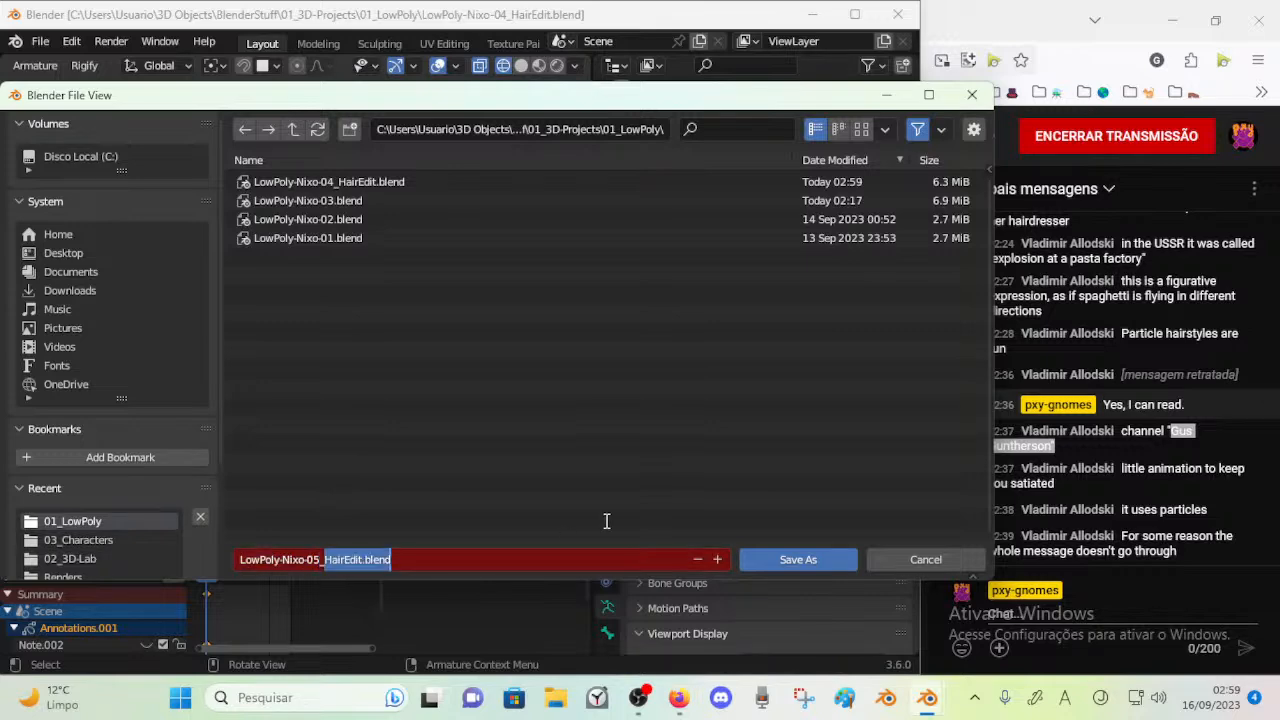
text(5_Sinte)
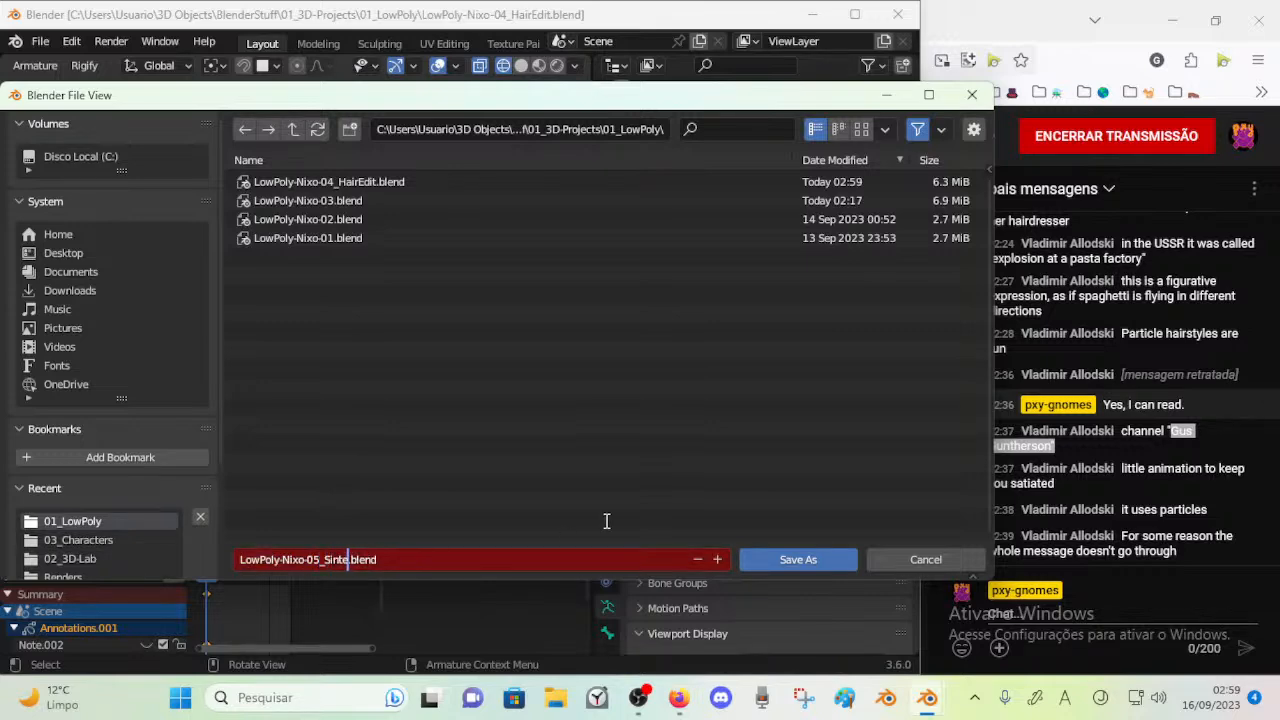
text(l)
key(Return)
Delete the selected left pinky bones from the rig
key(x)
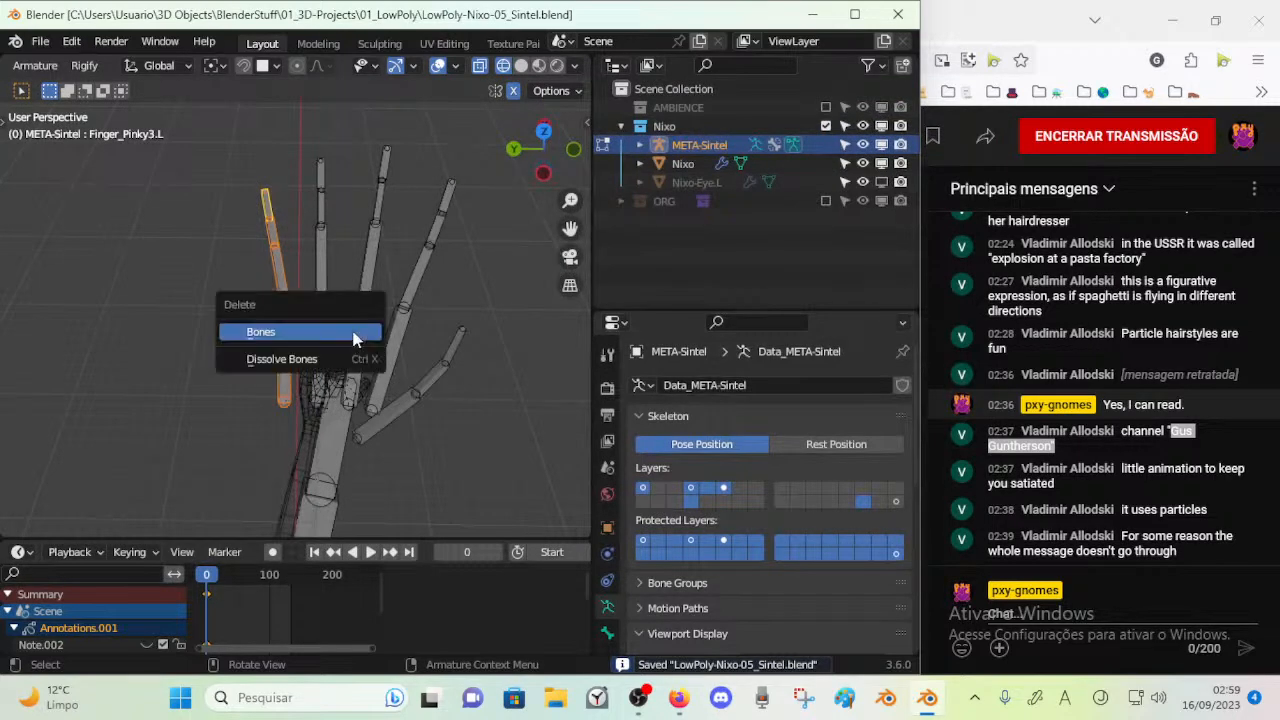
click(355, 335)
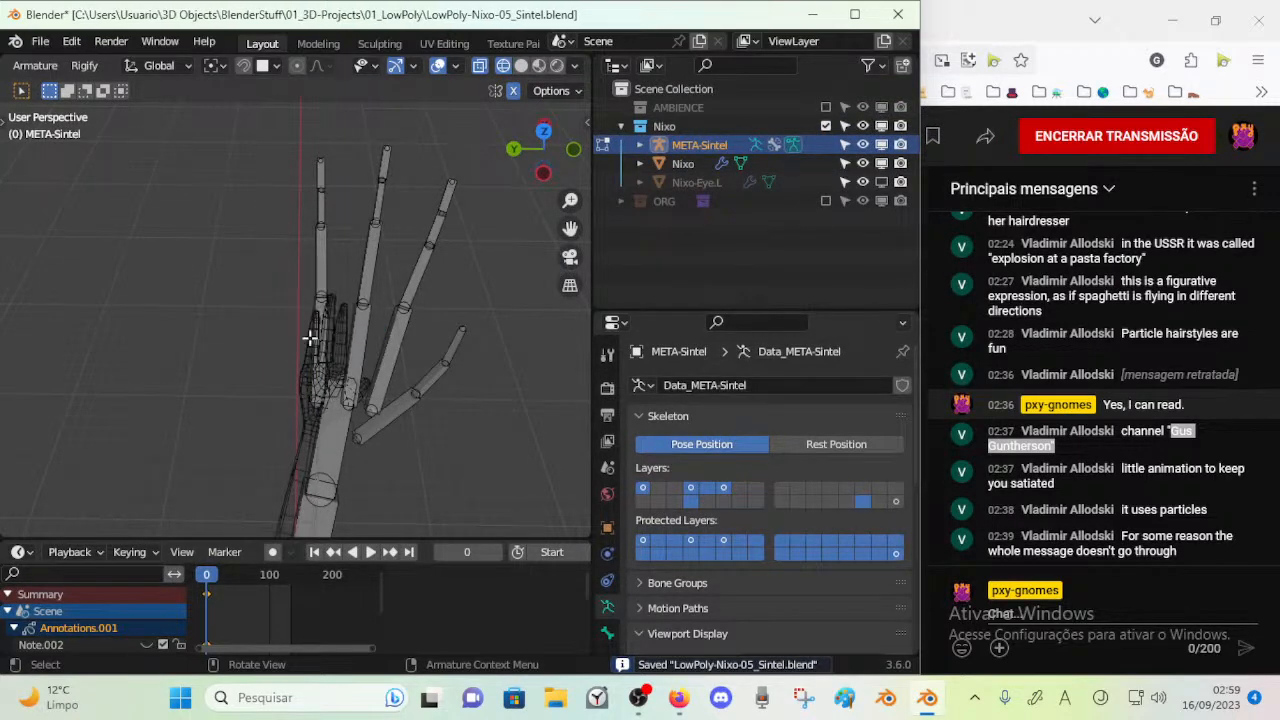
click(312, 340)
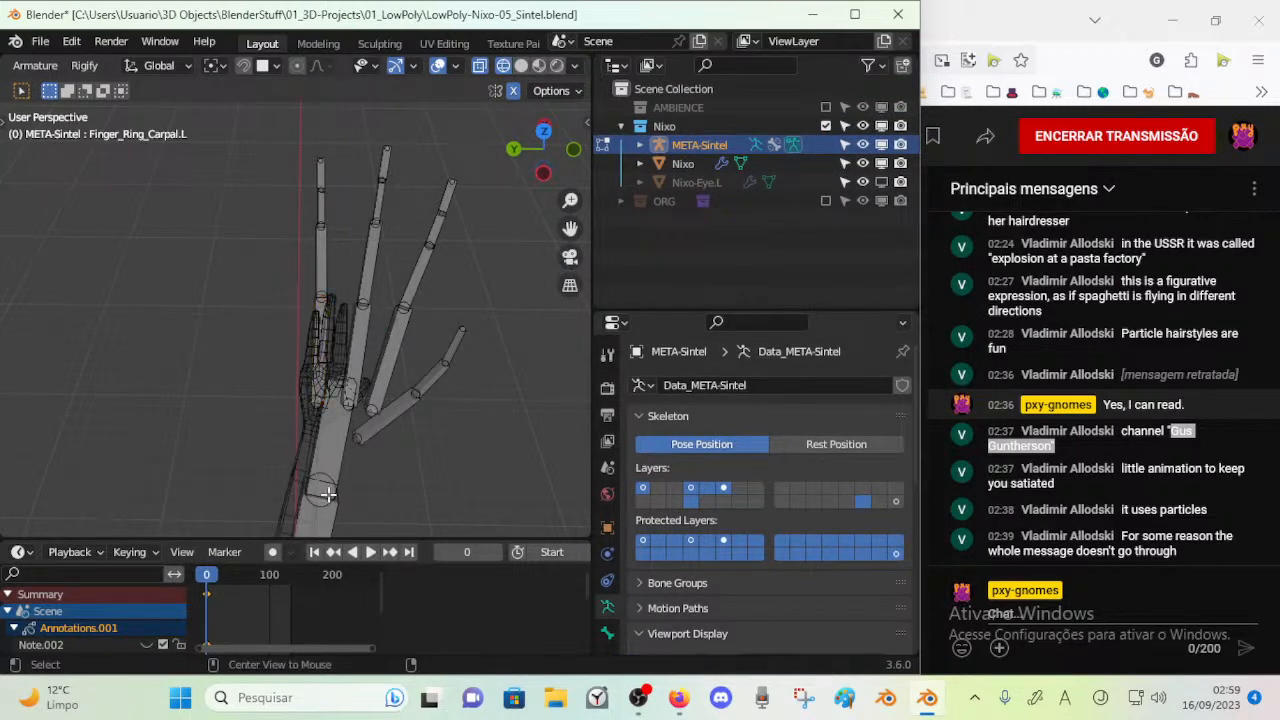
key(g)
click(276, 460)
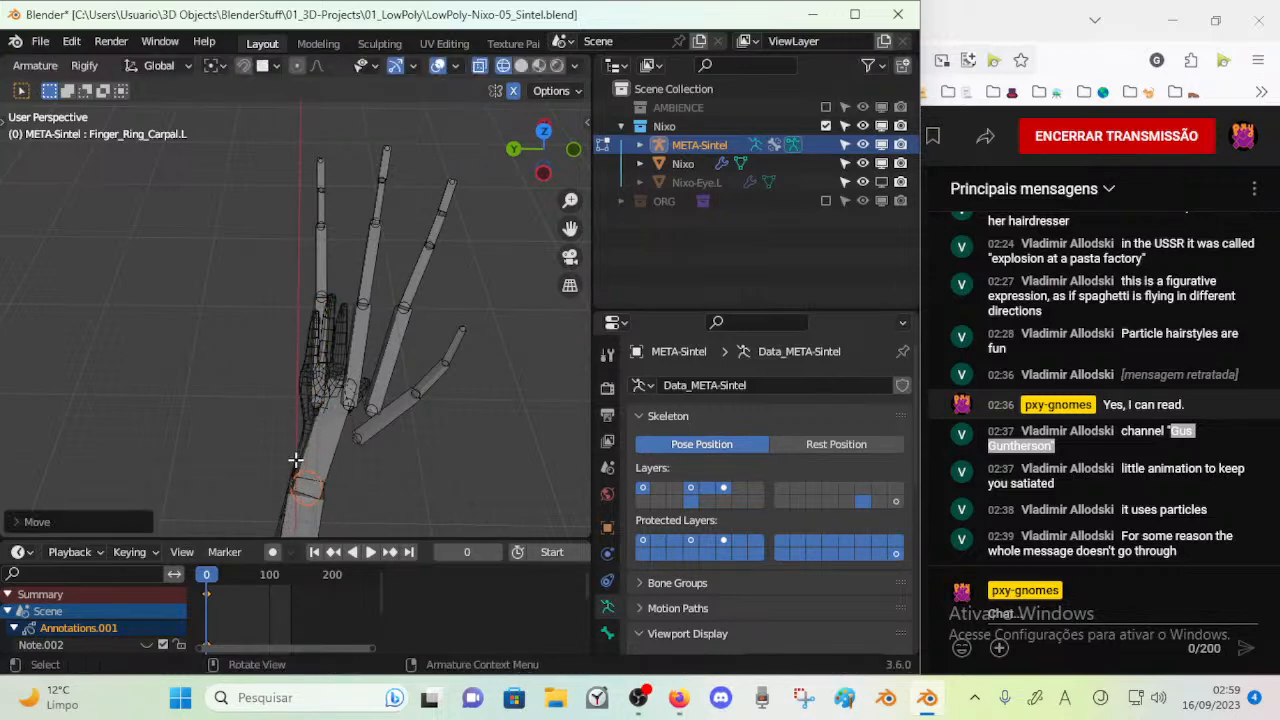
key(ctrl+z)
Select the remaining bones of the left hand and shift them sideways over the mesh's hand
key(c)
mouse_move(335, 376)
mouse_down()
mouse_move(340, 440)
mouse_move(466, 317)
mouse_move(457, 129)
mouse_move(362, 130)
mouse_move(366, 143)
mouse_up()
key(Escape)
key(g)
click(368, 422)
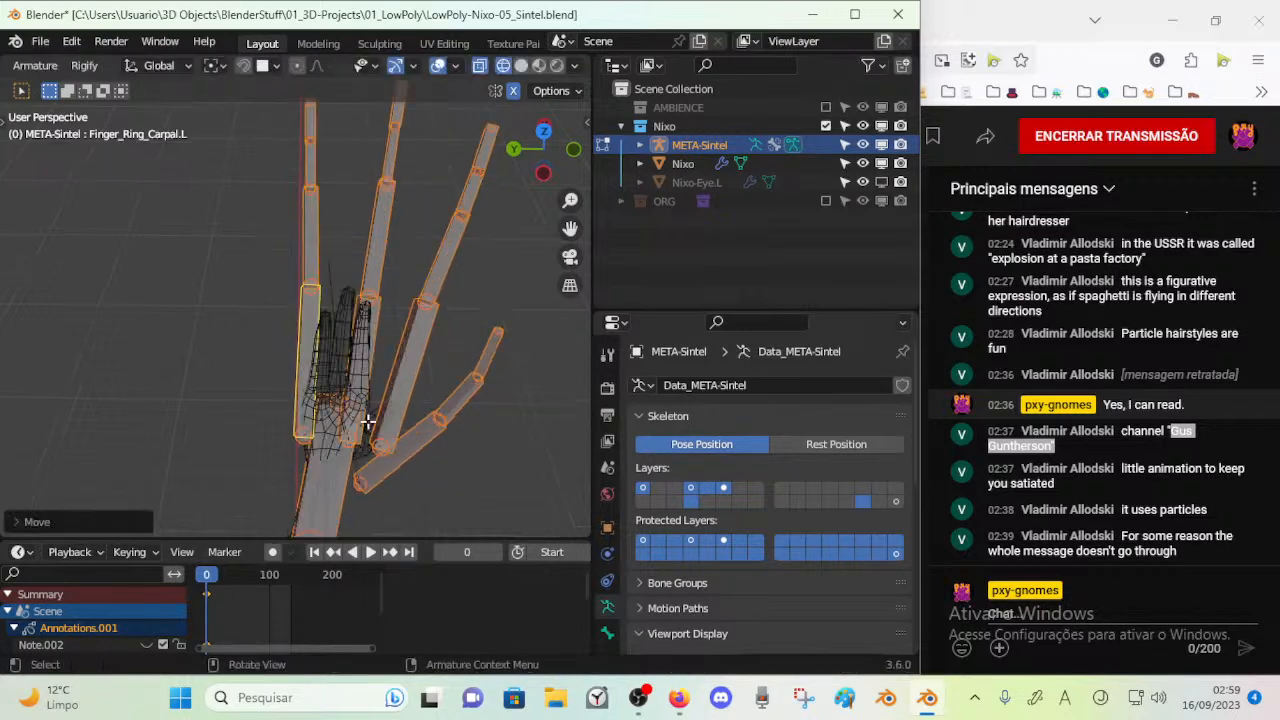
Clear the selection and select every index, middle, ring and thumb bone of the left hand, including the carpals
scroll(368, 422, up, 2)
middle_drag(368, 422, 354, 426)
key(alt+a)
key(c)
click(250, 516)
key(Escape)
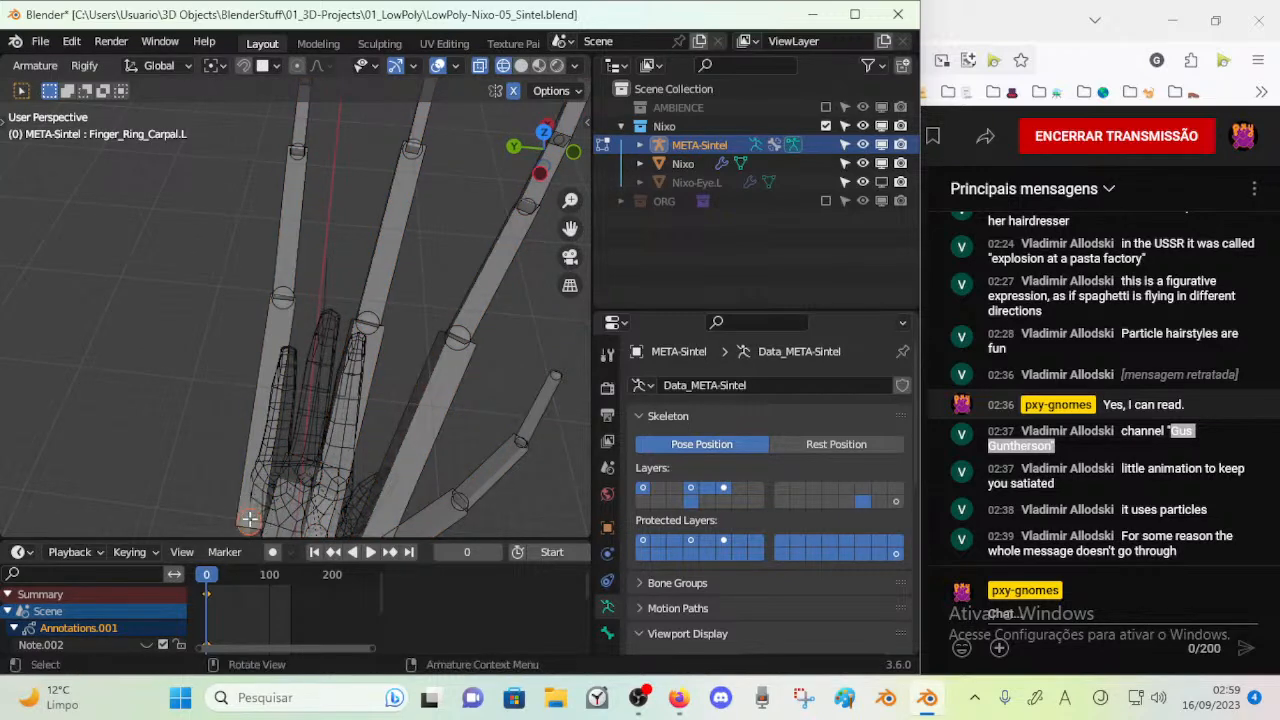
click(260, 432)
shift+click(368, 410)
shift+click(425, 382)
shift+click(485, 284)
shift+click(380, 233)
shift+click(290, 220)
scroll(290, 210, down, 4)
key(c)
mouse_move(291, 177)
mouse_down()
mouse_move(371, 271)
mouse_move(434, 249)
mouse_up()
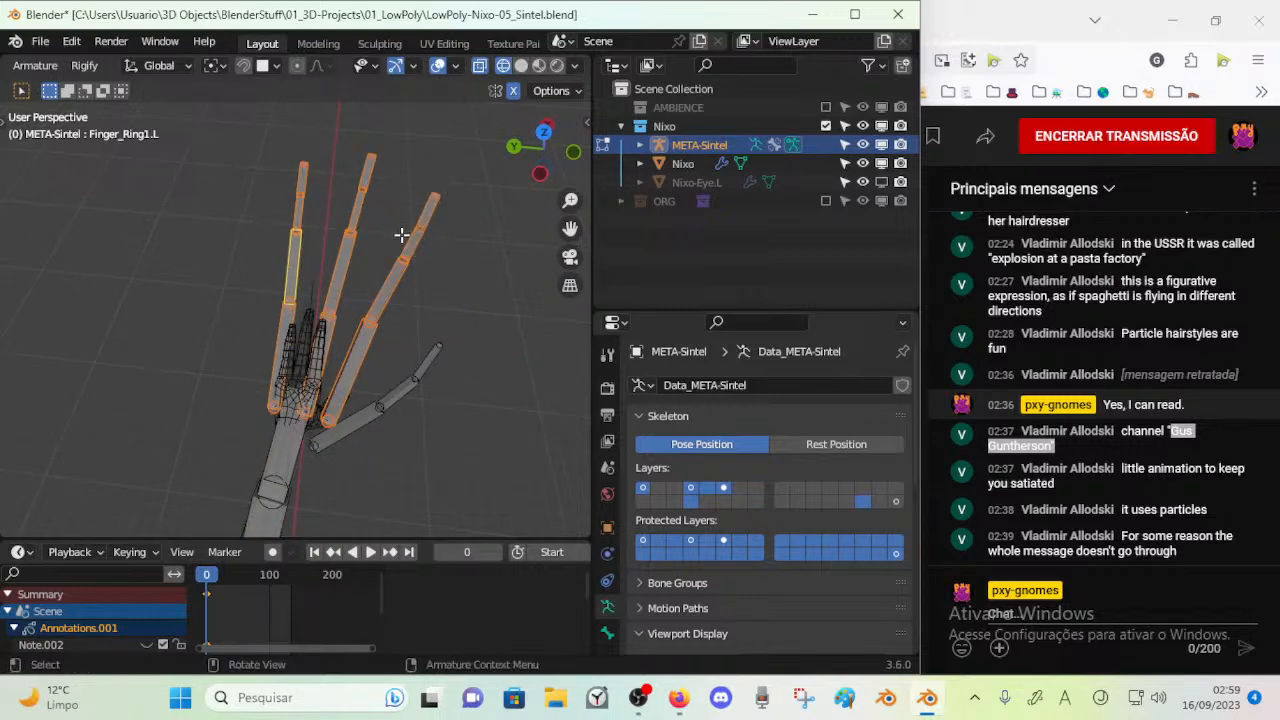
drag(323, 460, 434, 309)
key(Escape)
Scale the selected left hand bones down uniformly and move them onto the mesh's hand
key(s)
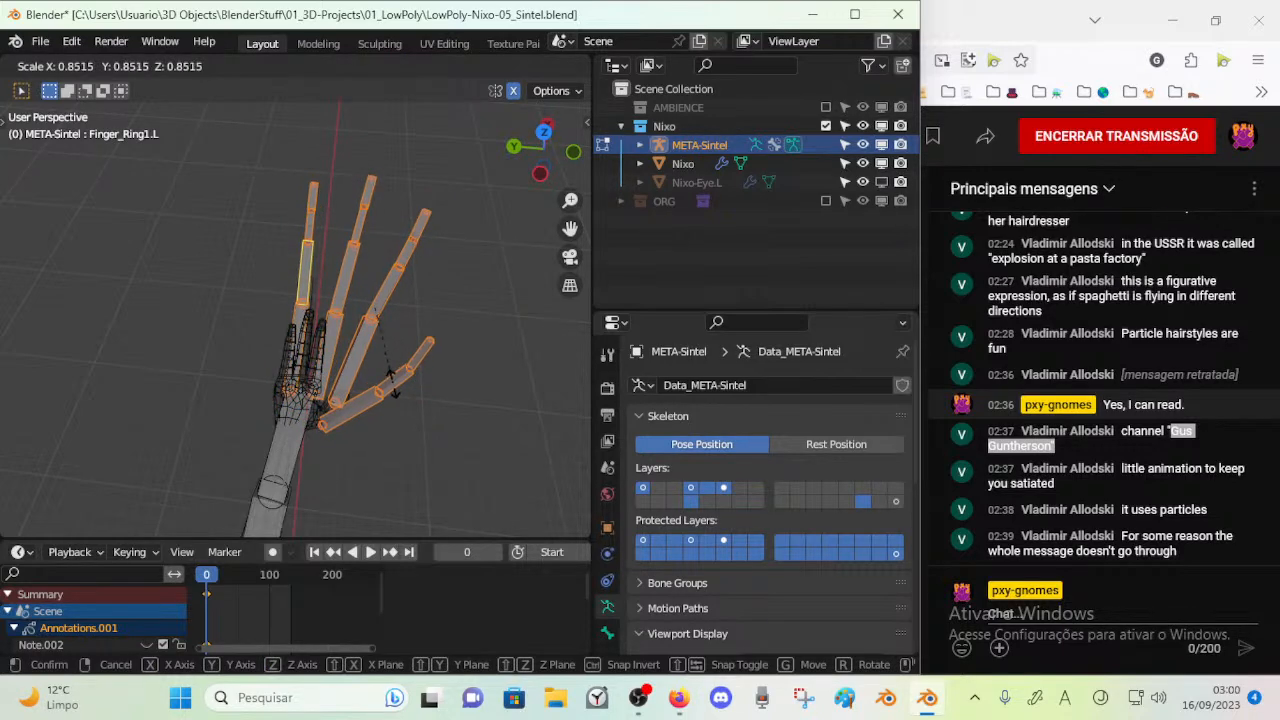
click(362, 358)
key(g)
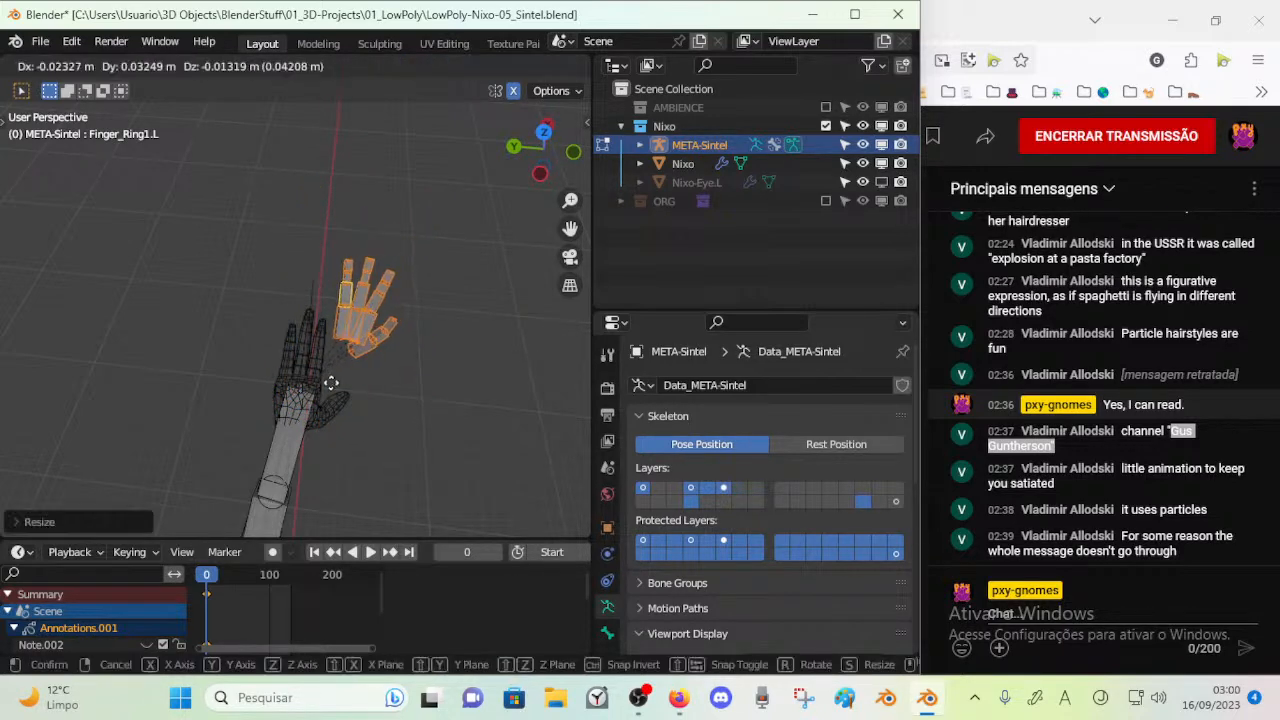
click(288, 436)
scroll(300, 400, up, 4)
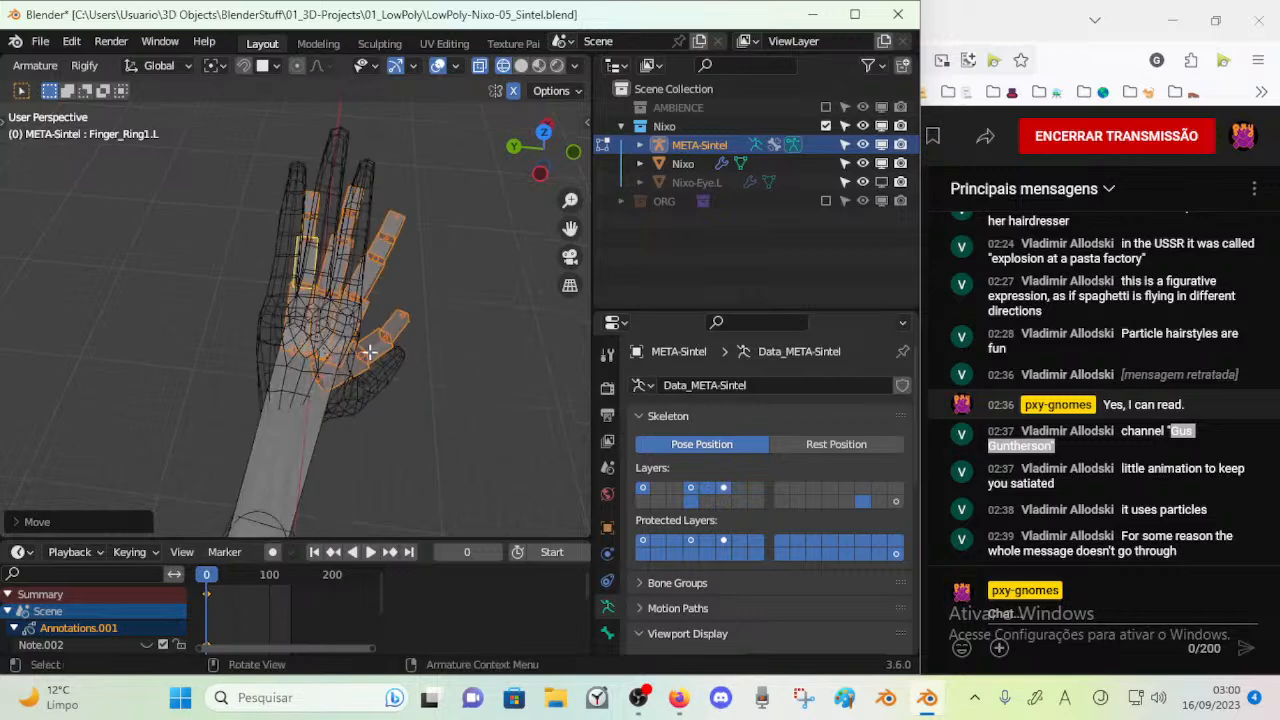
Stretch the left hand bones along the global Z axis and move them in line with the mesh's fingers
key(s)
key(z)
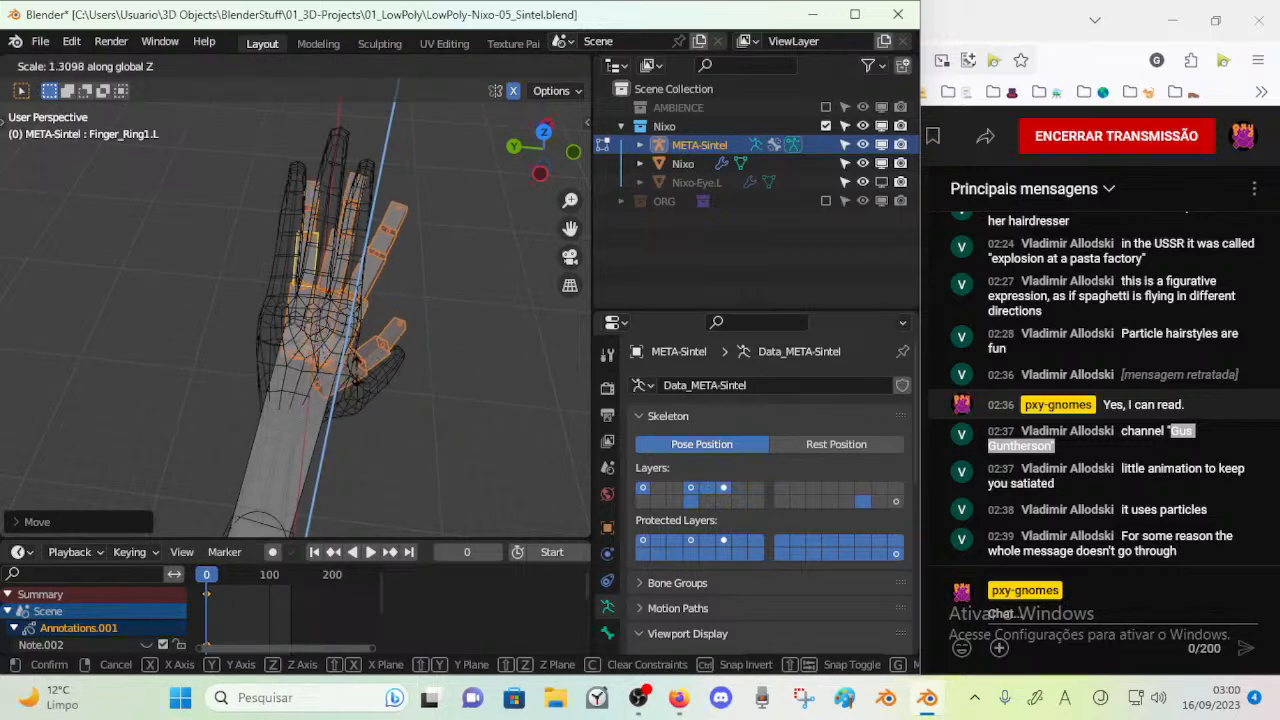
click(341, 409)
middle_drag(395, 375, 337, 330)
middle_drag(427, 456, 394, 394)
key(g)
click(355, 351)
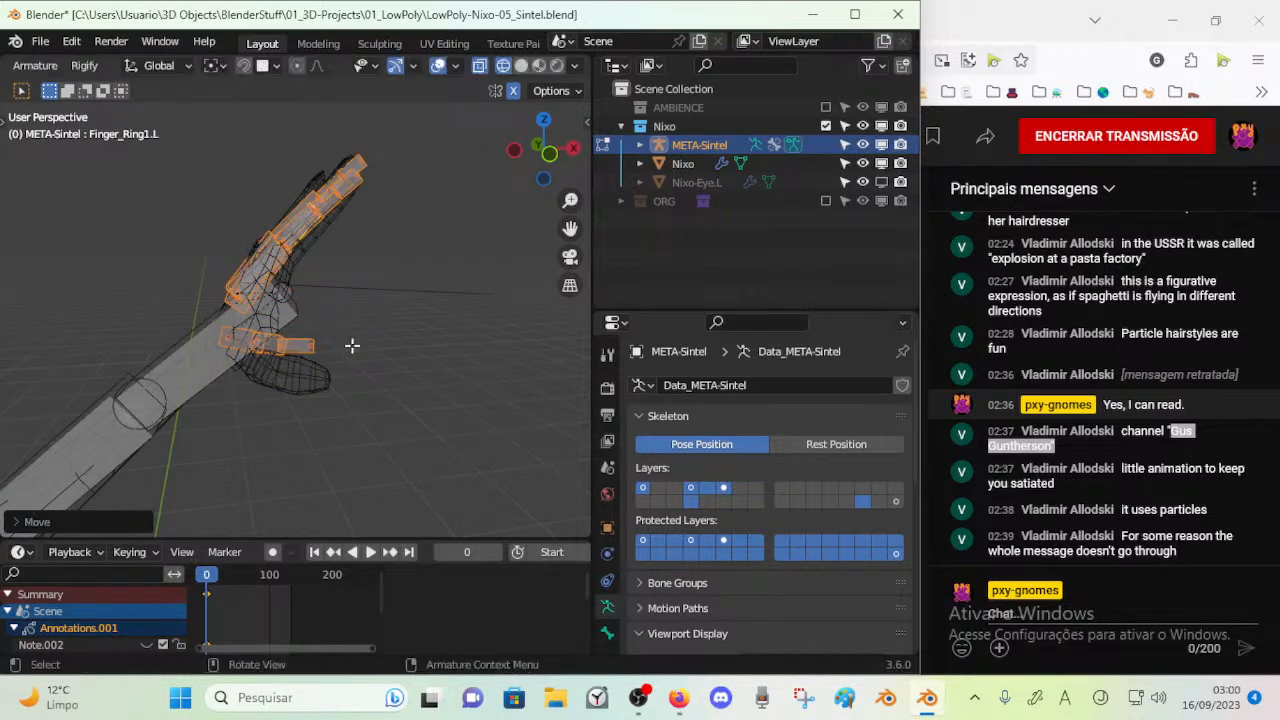
Rotate and move the left thumb bones so the chain lies inside the mesh's thumb
scroll(352, 347, up, 5)
click(450, 370)
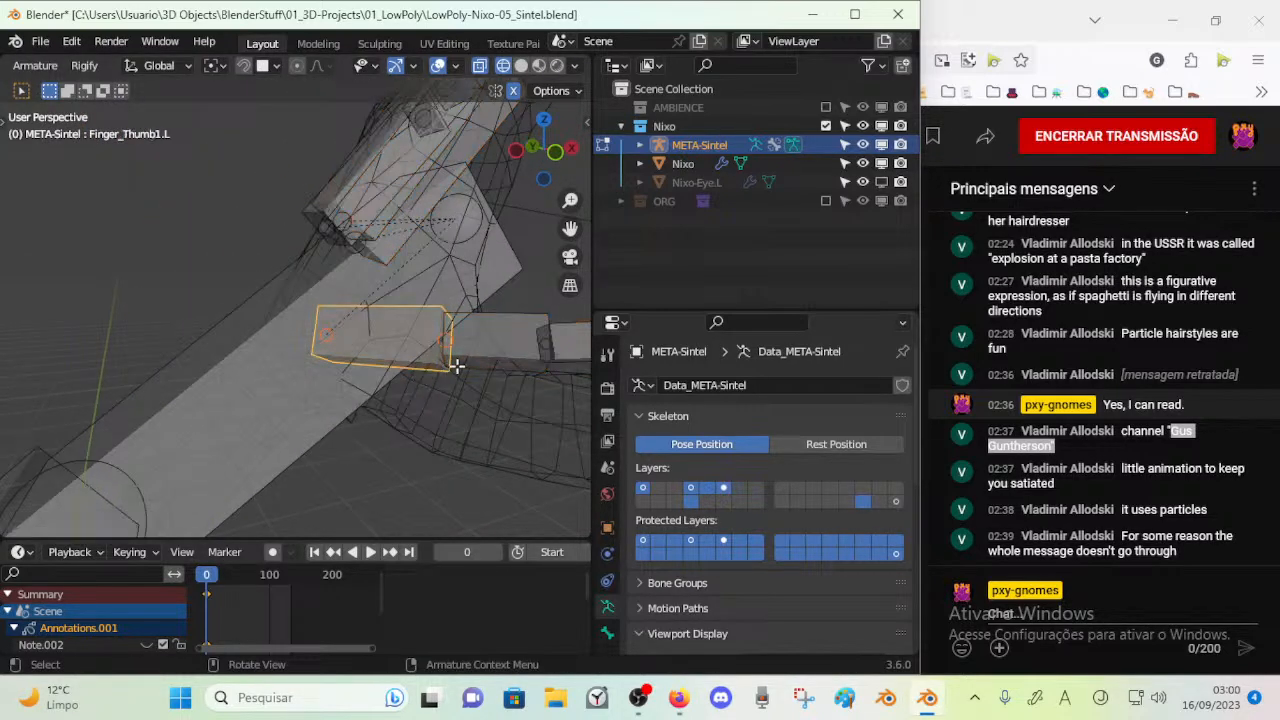
scroll(477, 351, down, 4)
shift+click(447, 329)
middle_drag(449, 331, 482, 356)
key(r)
click(516, 412)
key(g)
click(513, 405)
key(r)
click(555, 401)
click(443, 397)
middle_drag(438, 404, 392, 393)
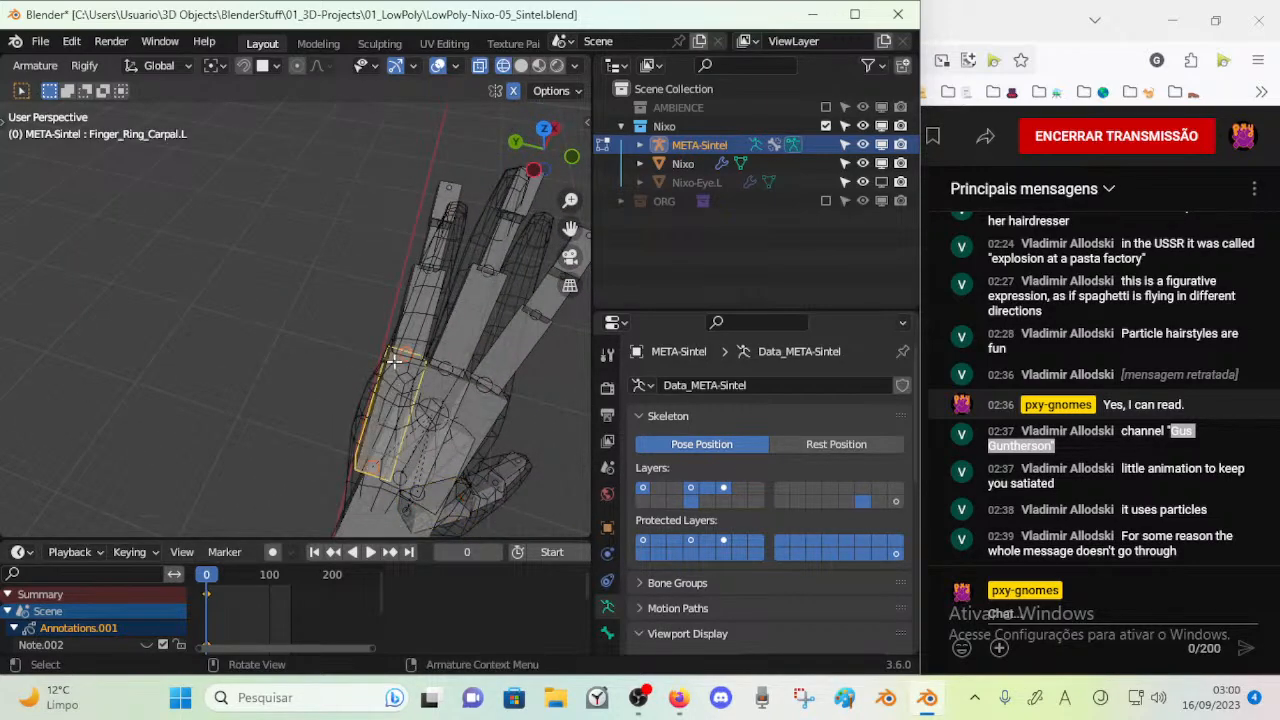
click(516, 420)
scroll(468, 423, down, 3)
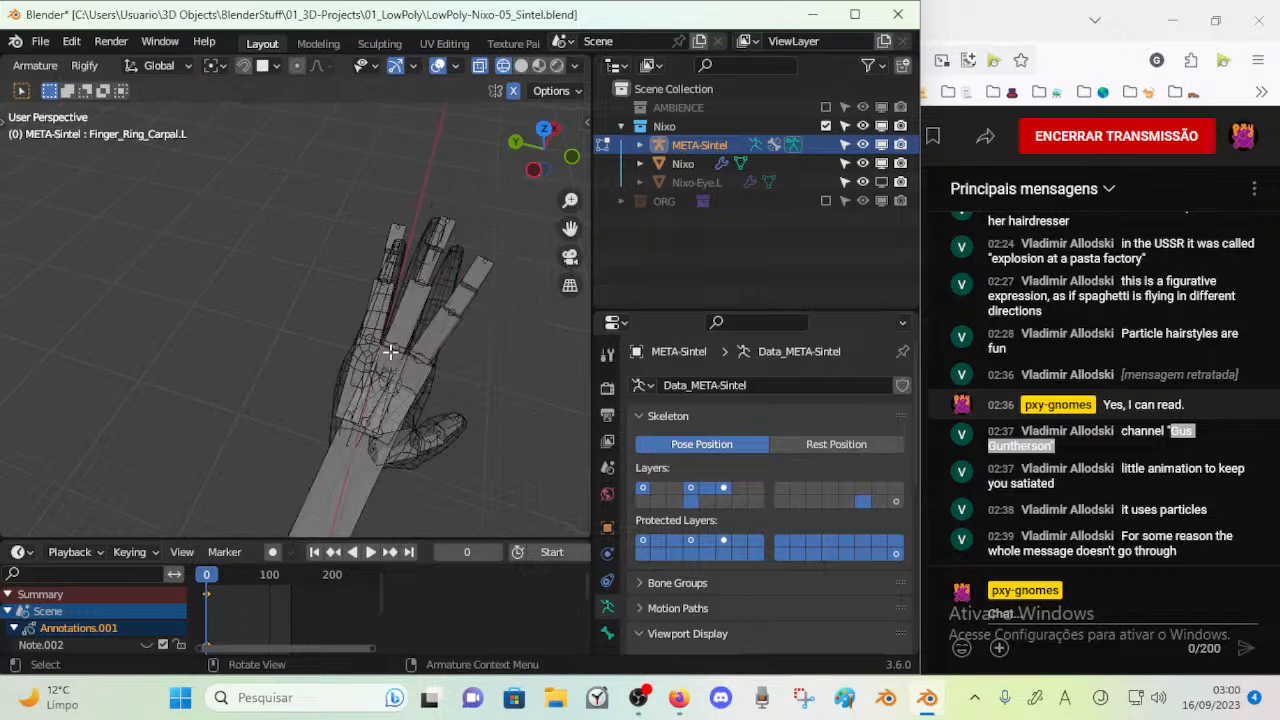
key(g)
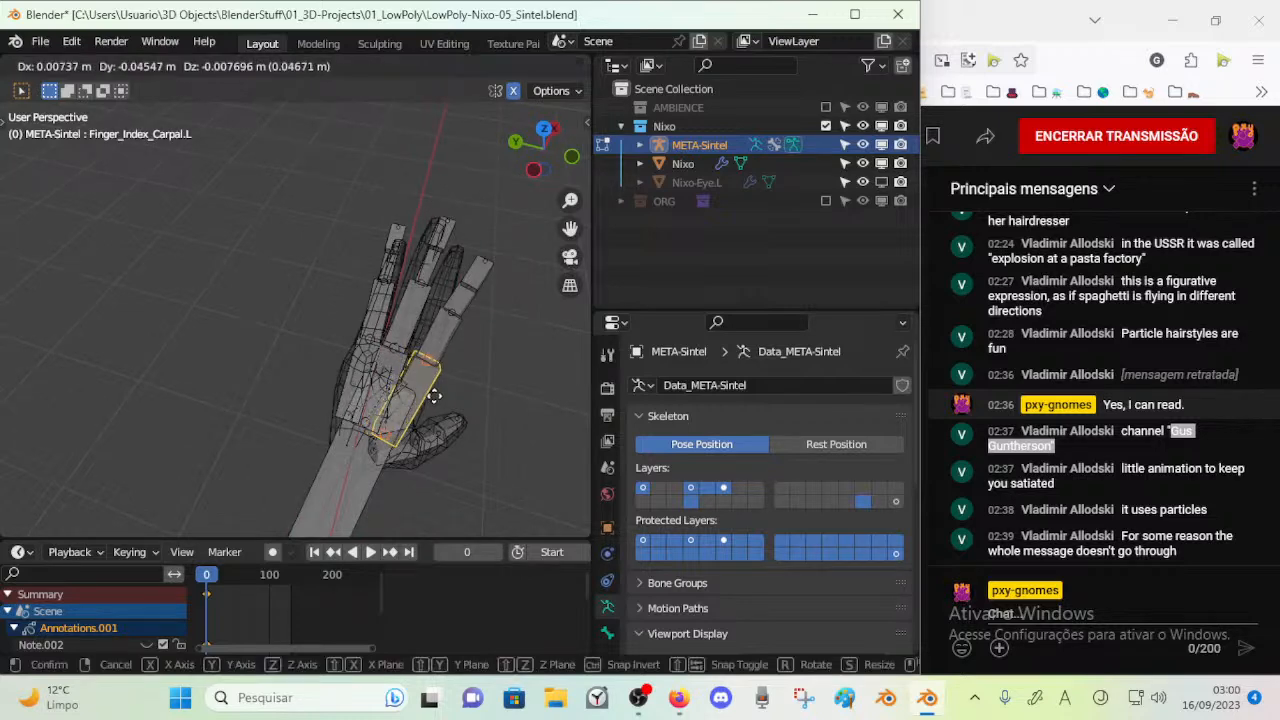
right_click(437, 397)
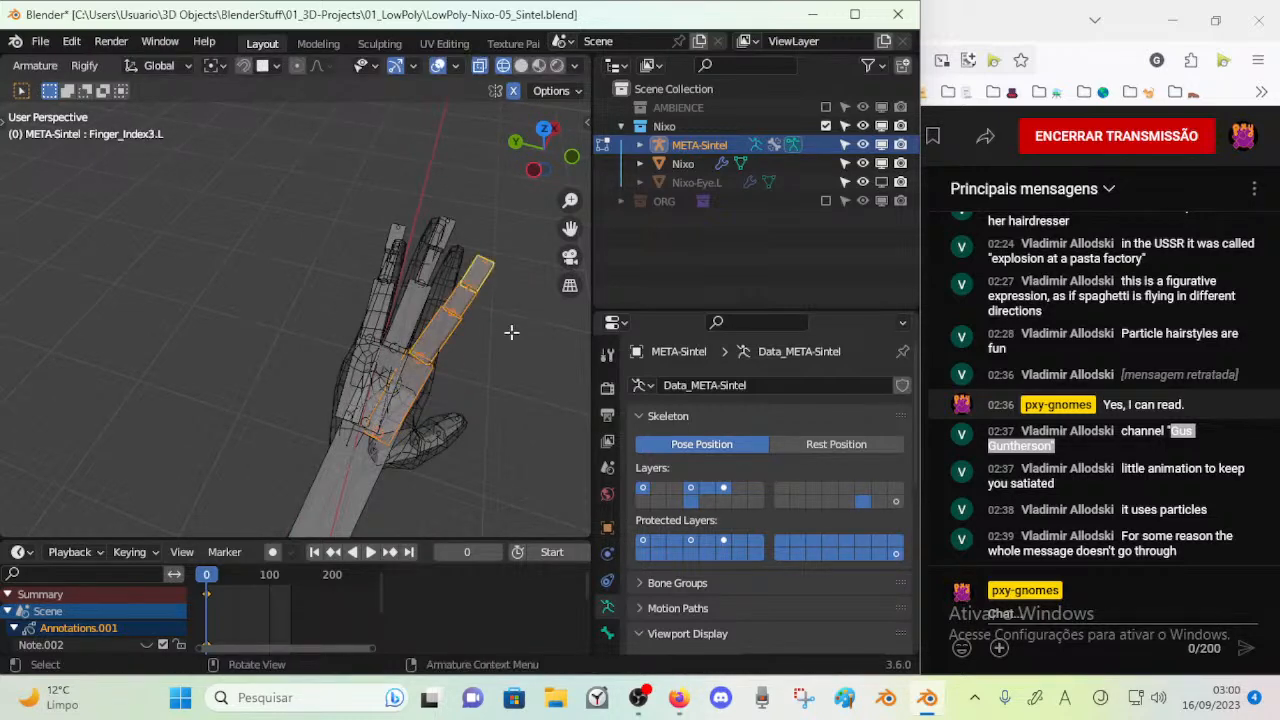
Rotate the whole left index finger chain and move it to line up with the mesh's index finger
key(r)
click(505, 300)
middle_drag(506, 309, 351, 394)
key(g)
click(460, 446)
mouse_move(460, 446)
middle_down()
mouse_move(445, 420)
mouse_move(476, 349)
mouse_move(438, 435)
mouse_move(454, 433)
middle_up()
Move the base joints of the left index and middle carpal bones to fit the mesh's palm near the wrist
click(436, 445)
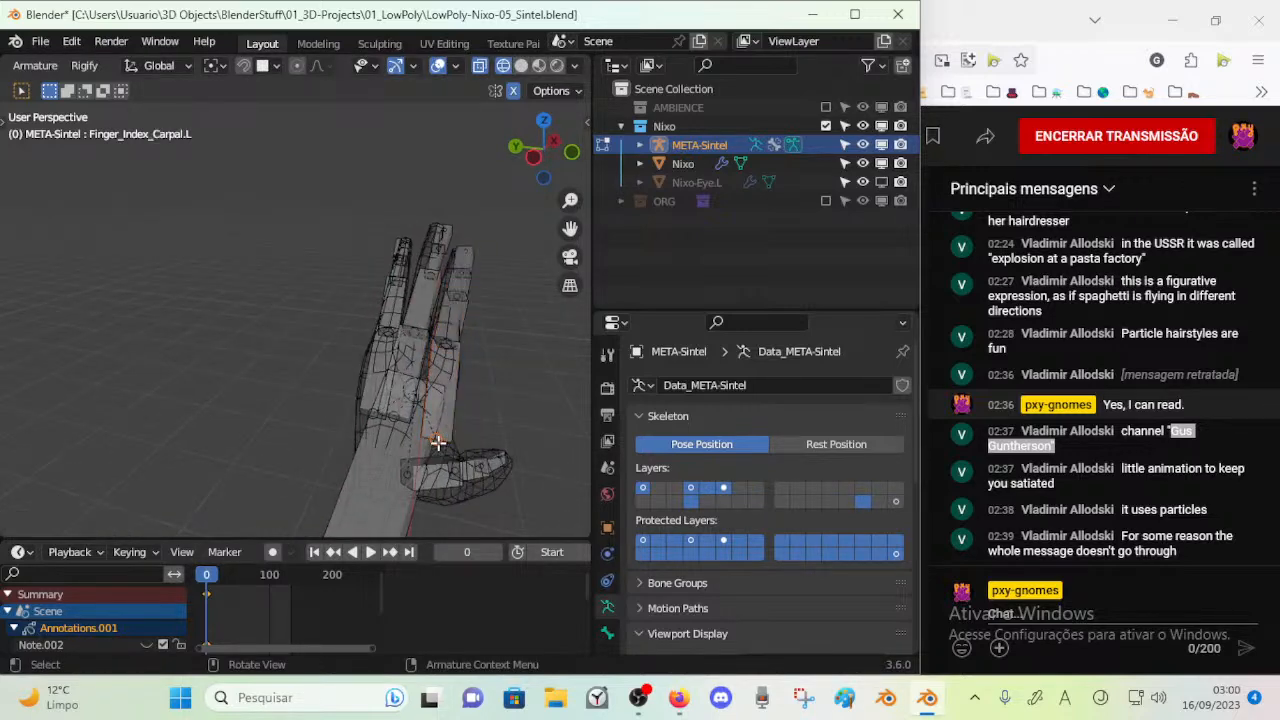
key(g)
click(424, 442)
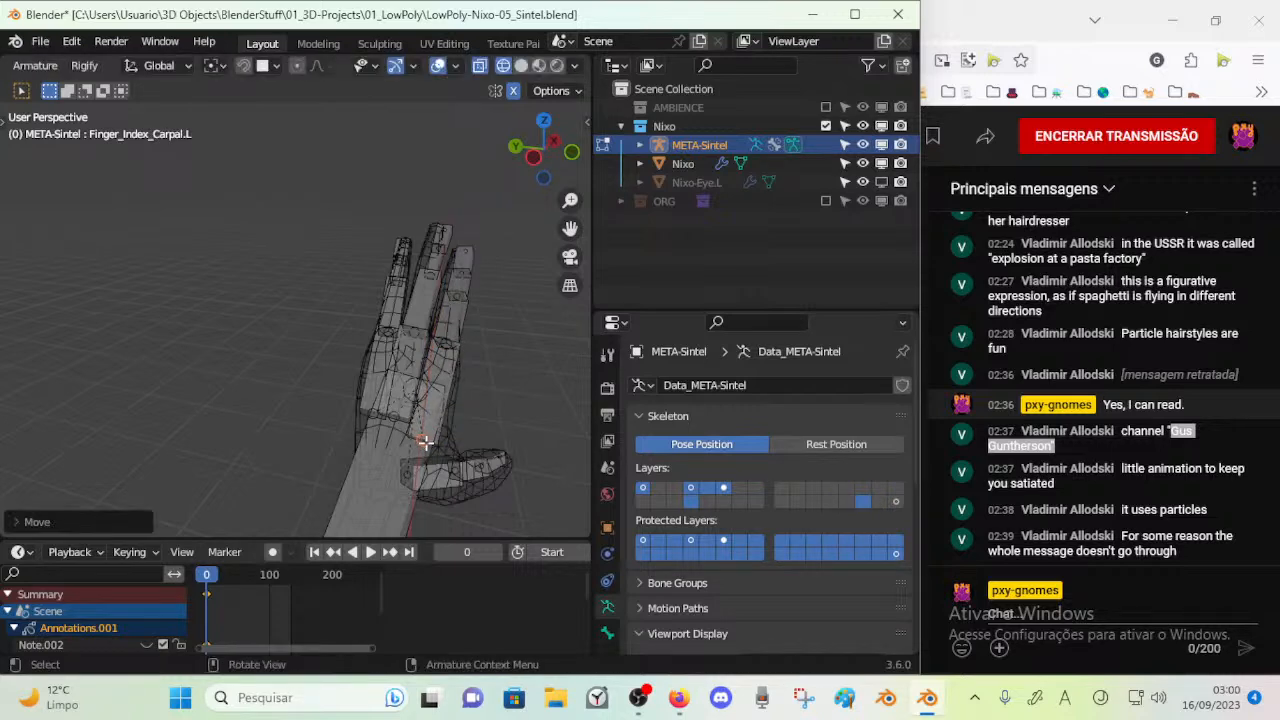
key(g)
key(Escape)
click(390, 424)
key(g)
click(391, 449)
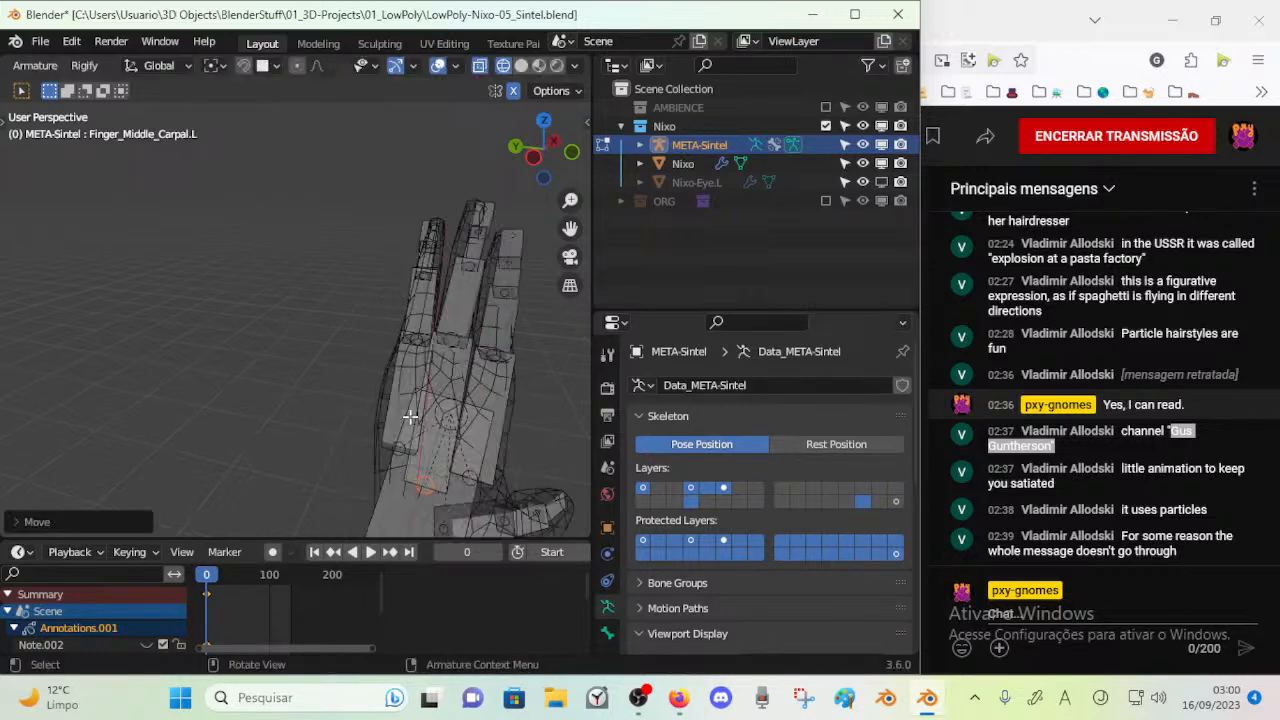
Rotate and move the left middle finger bones to follow the mesh's middle finger
middle_drag(378, 412, 416, 322)
click(417, 330)
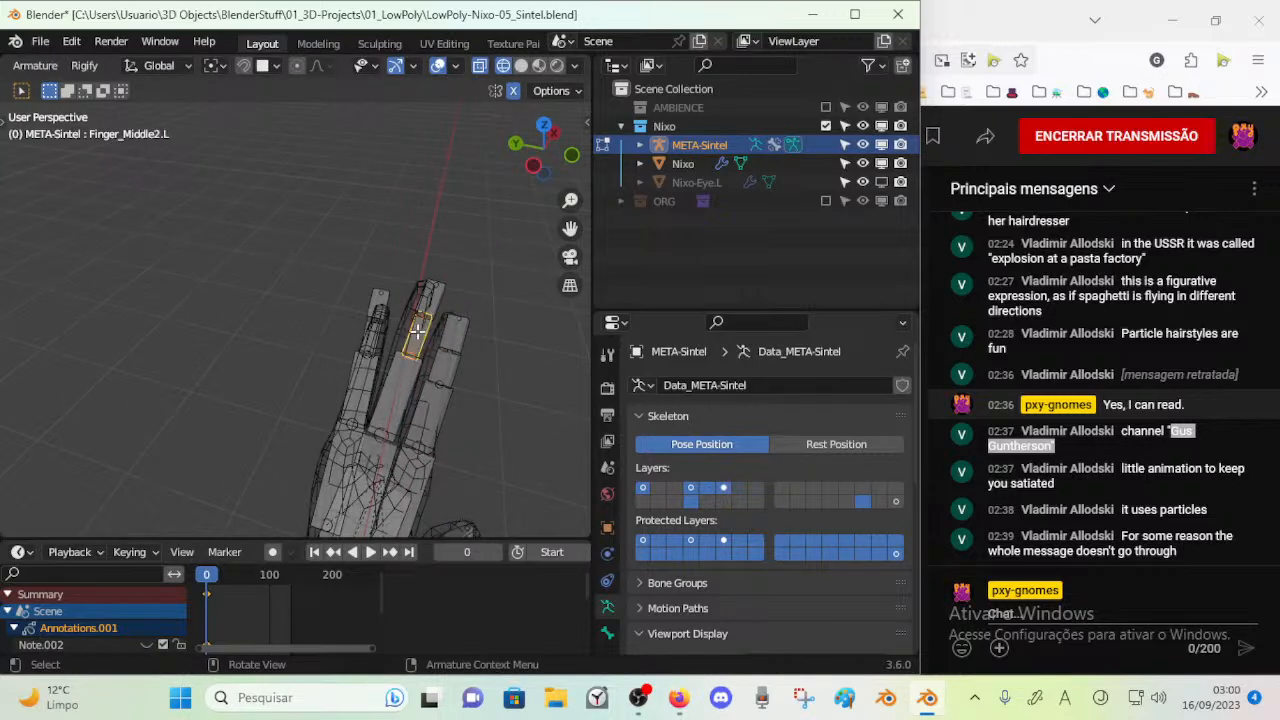
key(r)
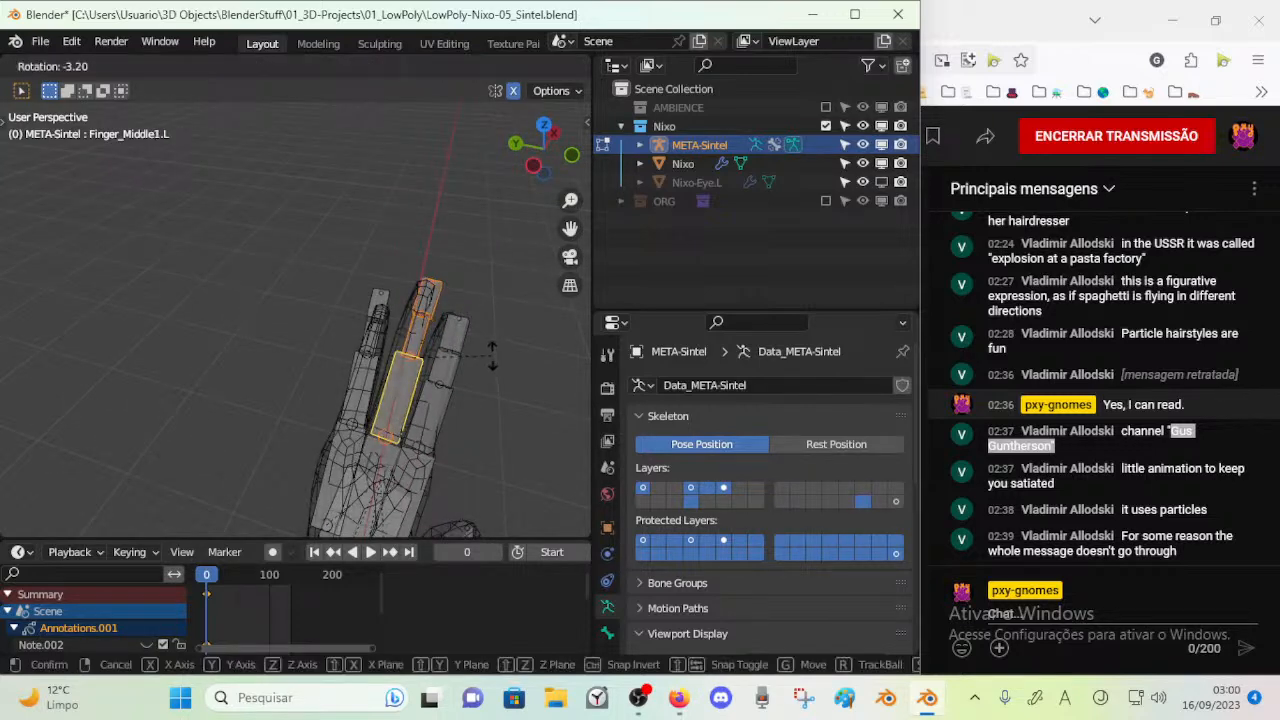
click(490, 358)
key(g)
click(427, 360)
Shift the left index finger bones and the outer ring finger bones to align with their mesh fingers
click(438, 406)
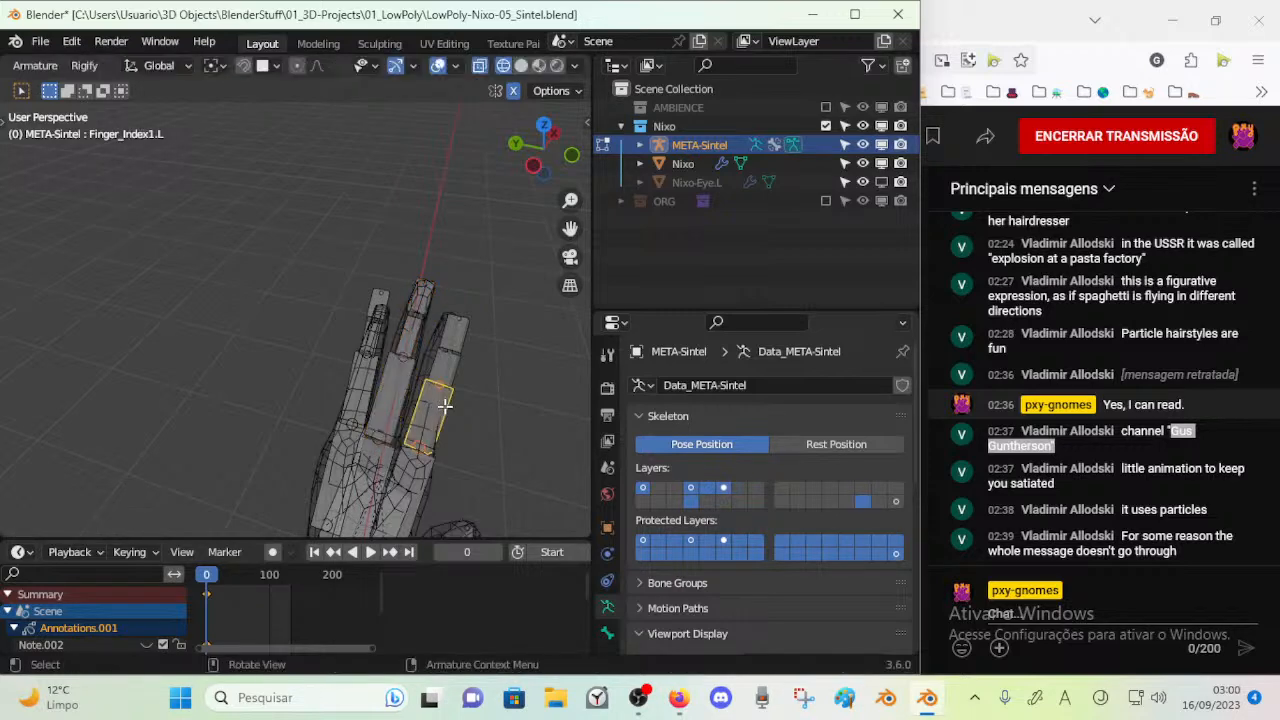
key(g)
click(449, 327)
click(438, 359)
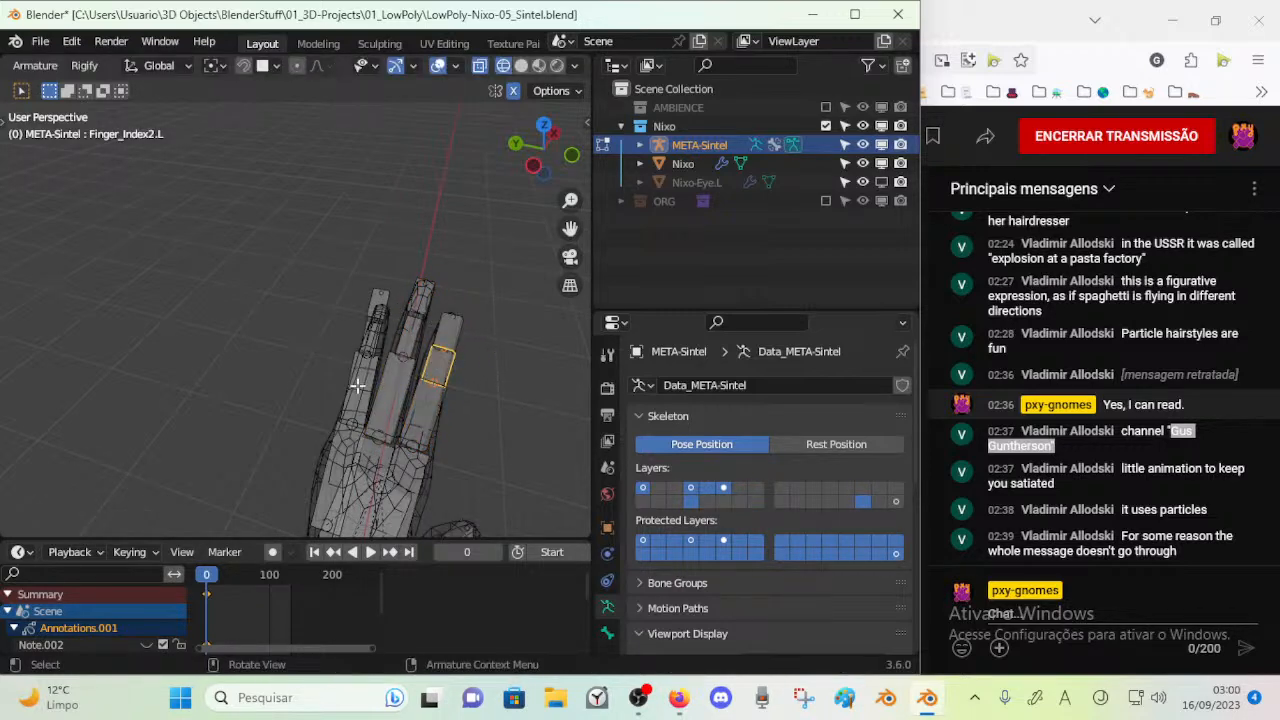
shift+click(376, 333)
key(g)
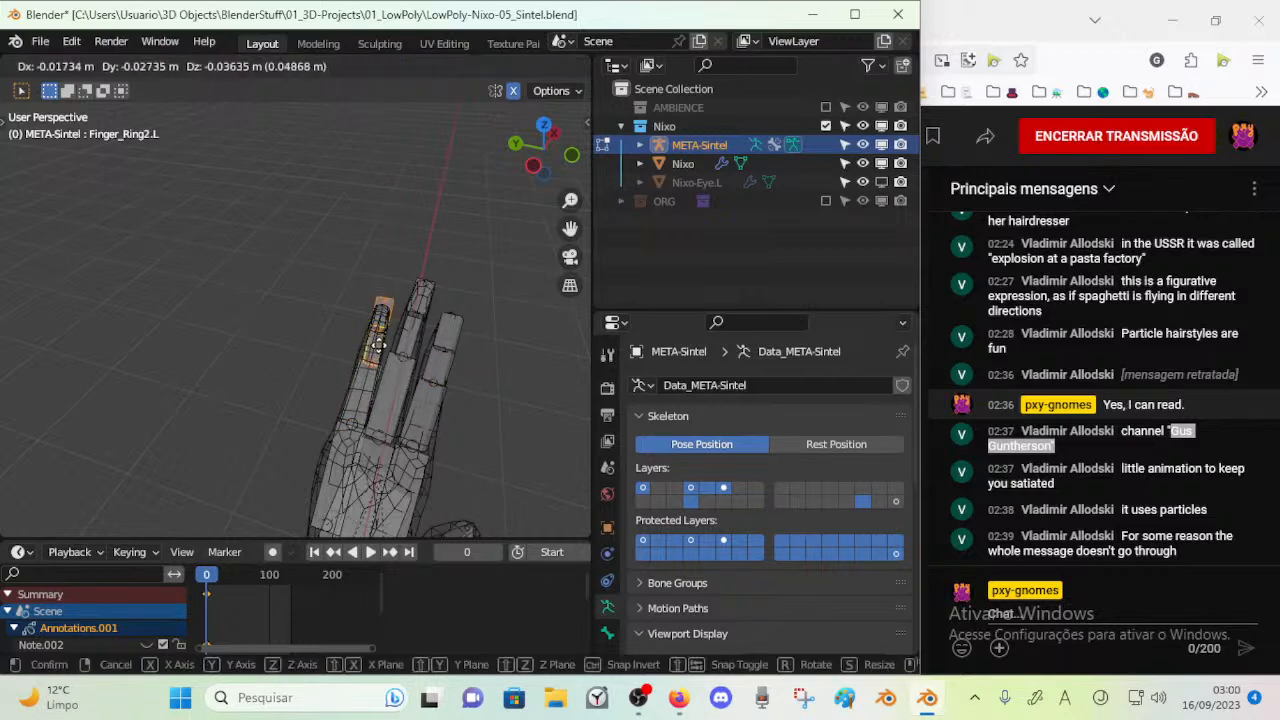
click(376, 350)
click(364, 395)
Move the left ring finger bones from several view angles until they sit inside the mesh's ring finger
middle_drag(364, 395, 216, 347)
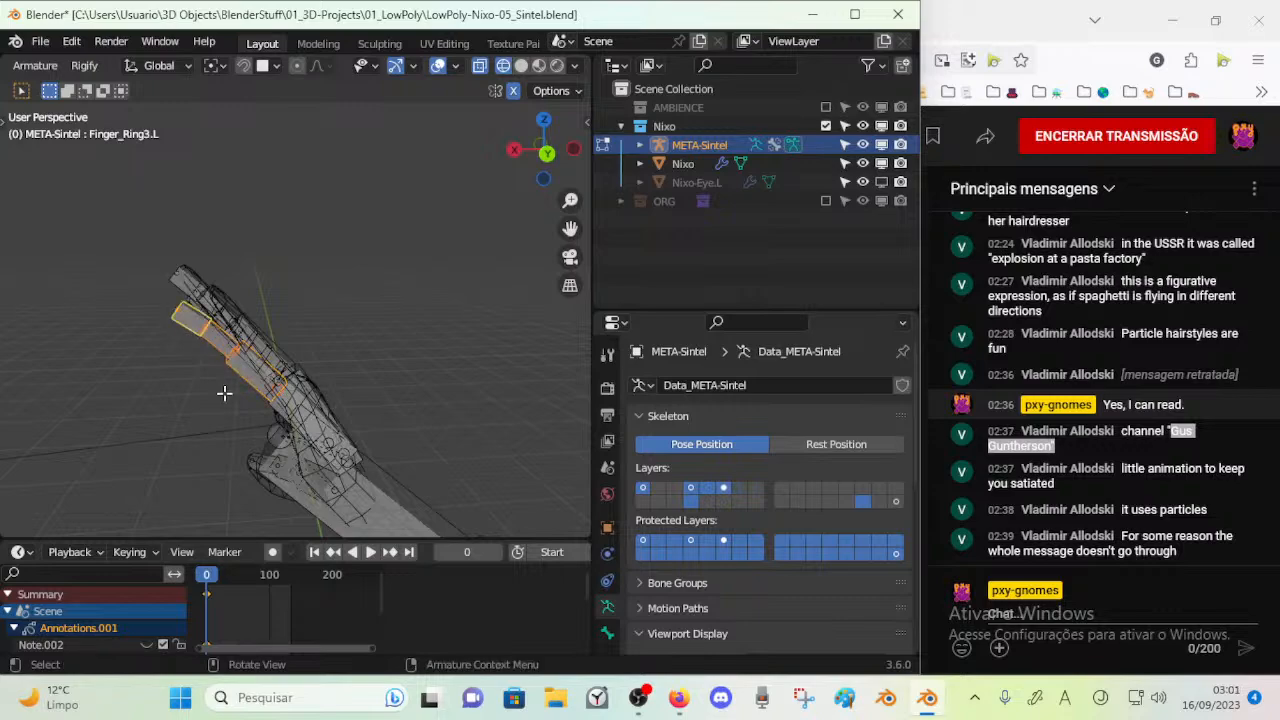
middle_drag(219, 393, 353, 382)
key(g)
middle_drag(302, 329, 406, 260)
click(278, 322)
key(g)
click(237, 300)
key(g)
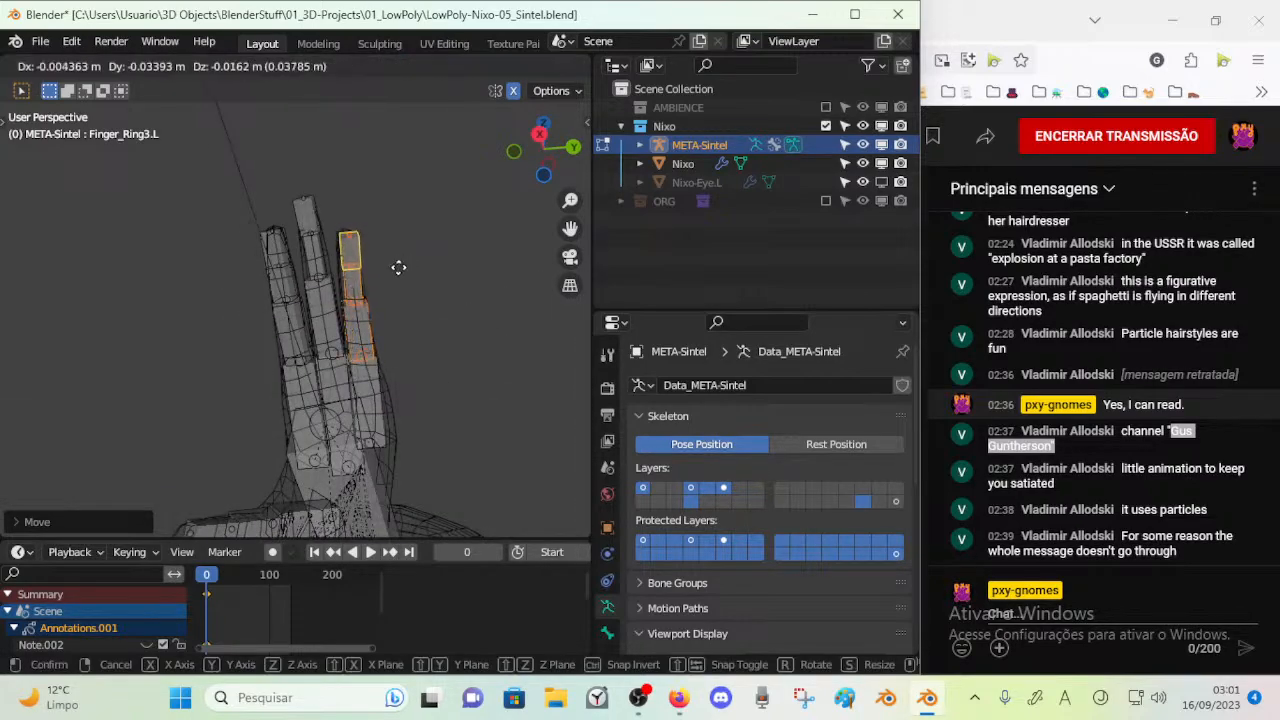
click(398, 267)
Move the left middle finger bones down toward the palm to match the mesh's middle finger
click(306, 258)
shift+click(307, 227)
key(g)
right_click(307, 235)
shift+click(309, 214)
key(g)
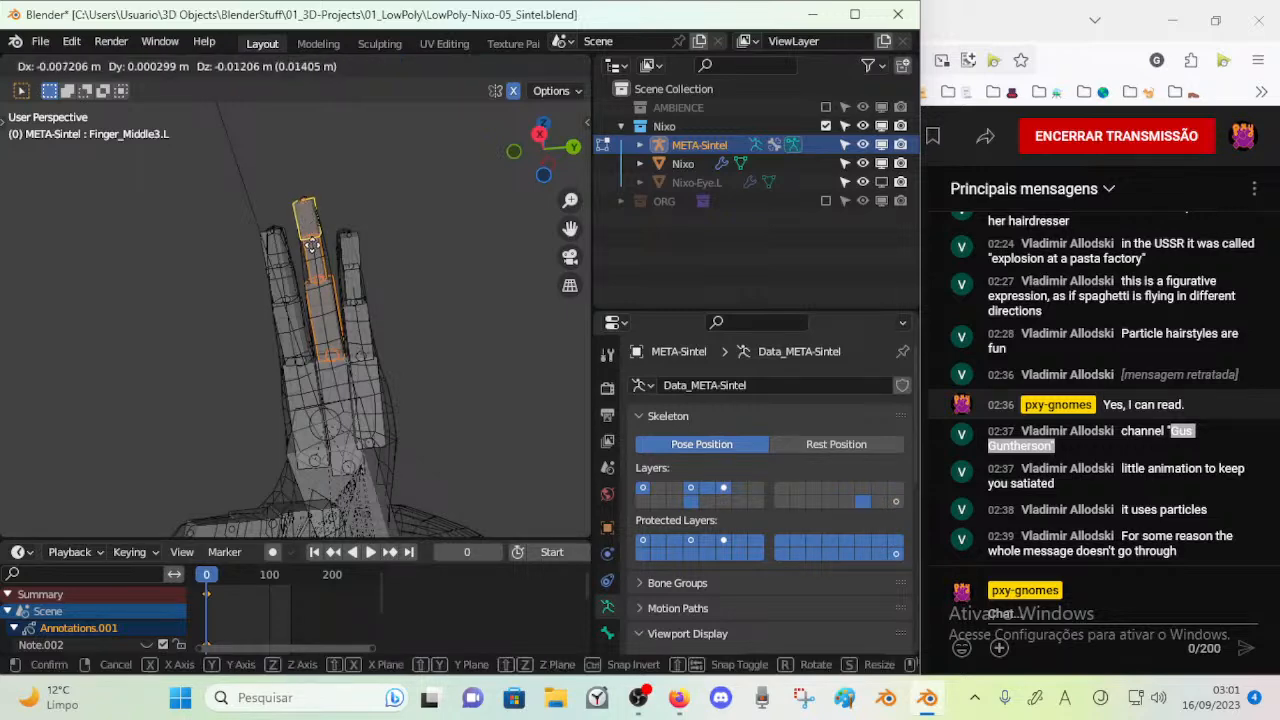
click(313, 263)
Rotate the left thumb's base bone to follow the root of the mesh's thumb
middle_drag(313, 263, 279, 390)
click(303, 384)
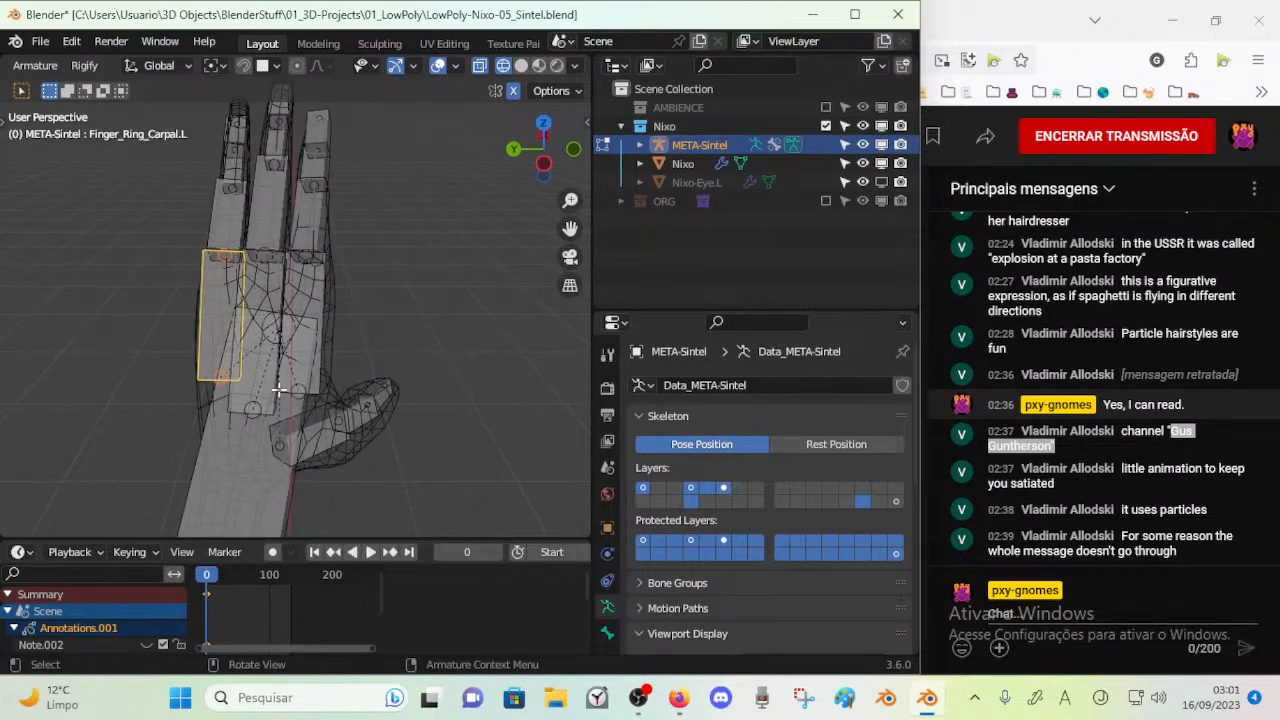
middle_drag(353, 408, 443, 394)
click(271, 396)
key(r)
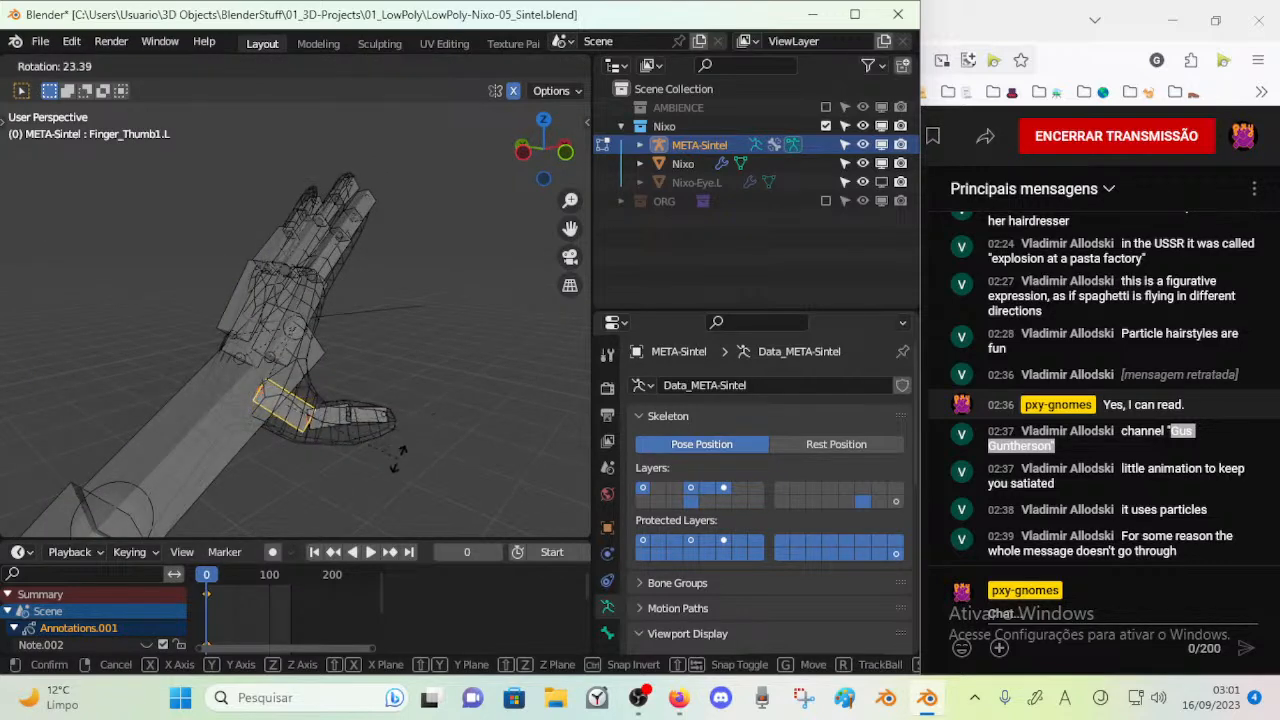
click(389, 464)
Rotate and move the left thumb's middle and tip bones into the mesh's thumb
click(338, 414)
key(r)
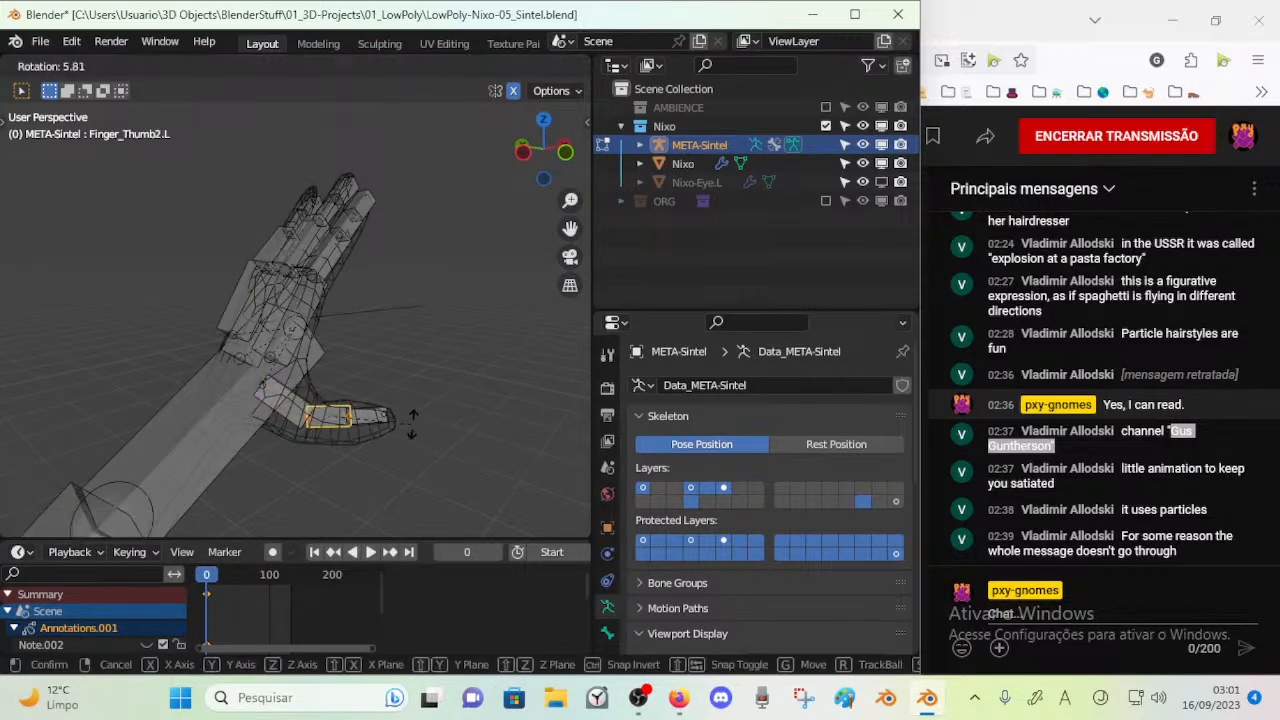
click(411, 425)
key(g)
click(415, 434)
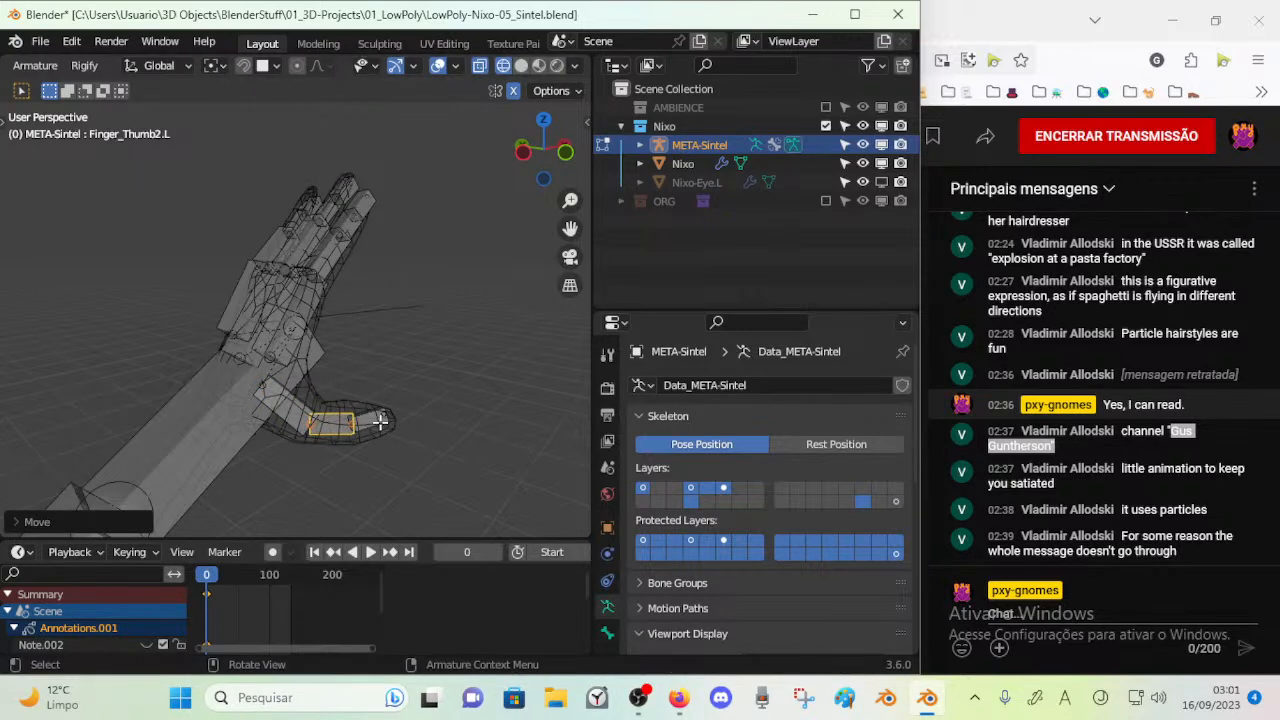
click(382, 421)
key(r)
click(420, 410)
key(g)
click(446, 428)
Rotate the left wrist bone and scale it down uniformly
middle_drag(434, 437, 371, 217)
click(375, 215)
middle_drag(393, 290, 292, 214)
mouse_move(398, 259)
middle_down()
mouse_move(343, 306)
mouse_move(411, 273)
middle_up()
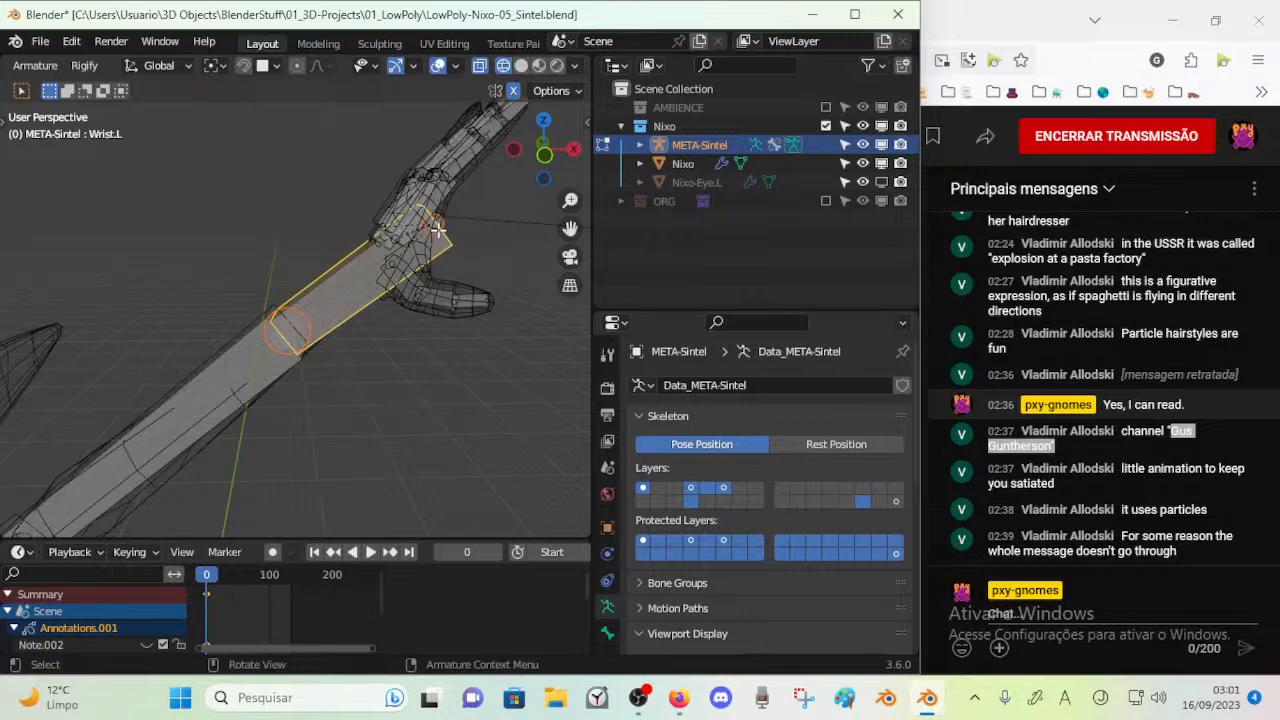
key(r)
key(Return)
key(s)
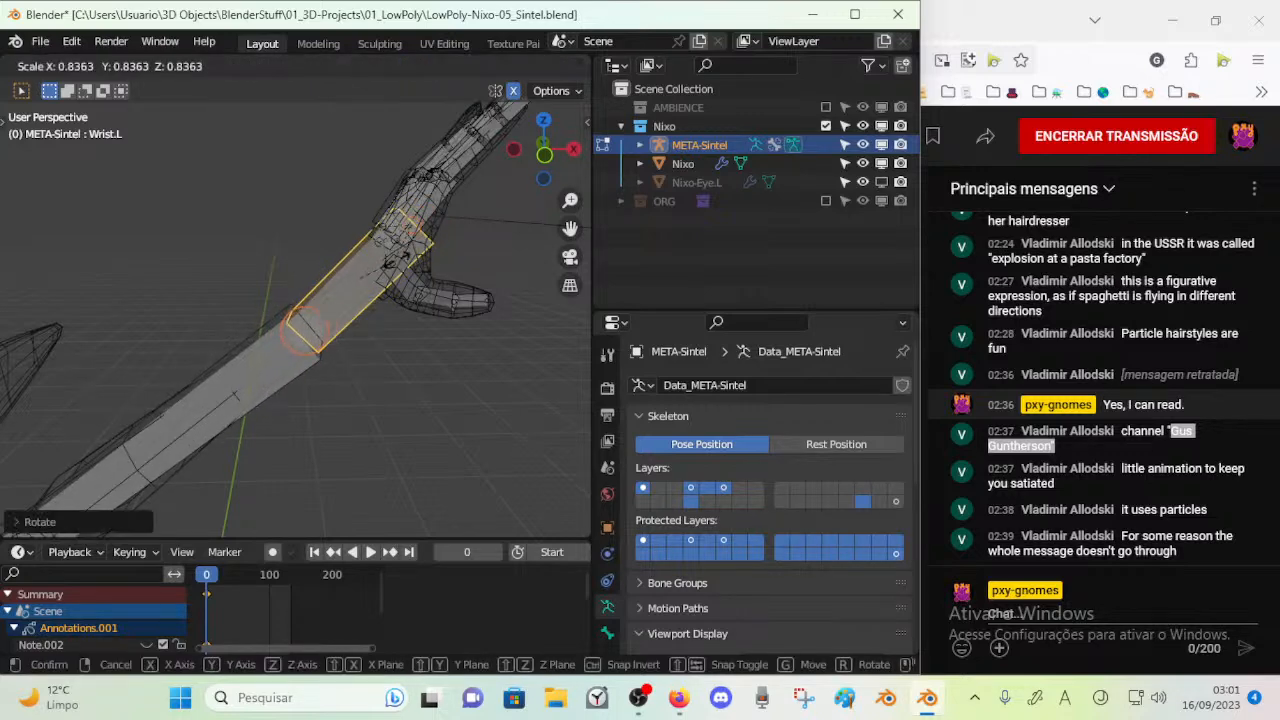
click(379, 279)
middle_drag(378, 282, 352, 322)
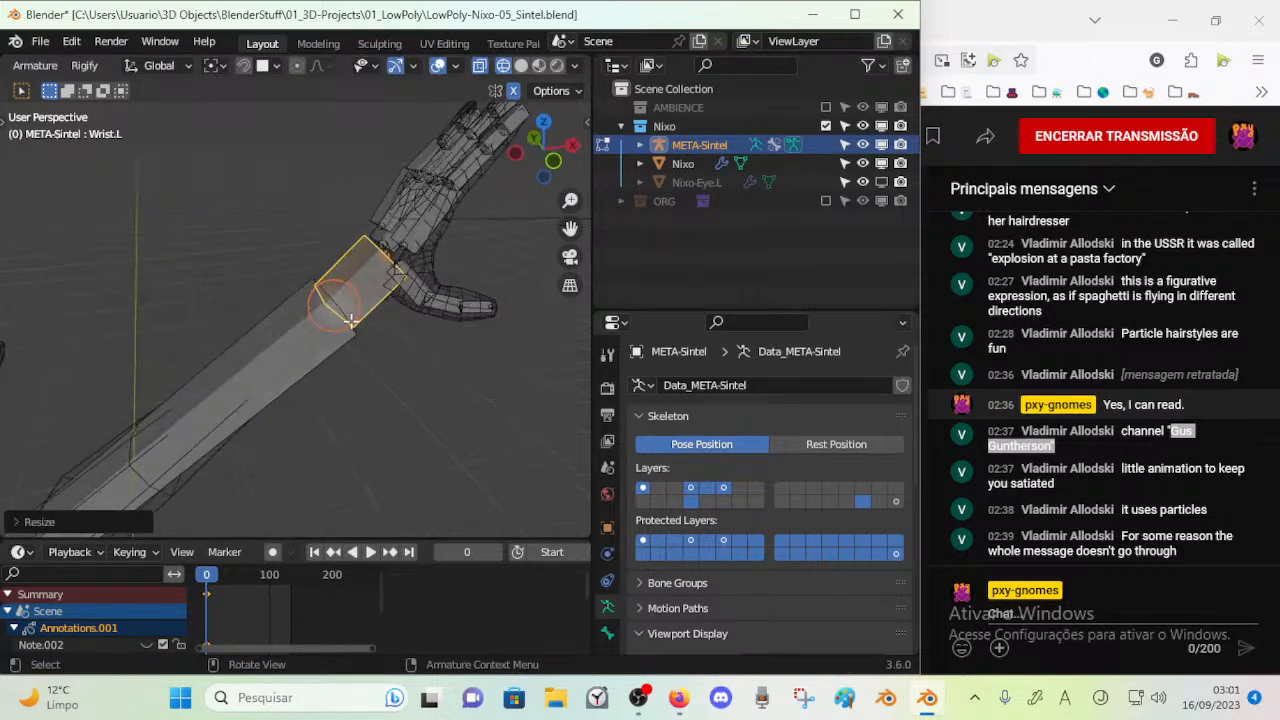
Move the left wrist bone and its joint with the forearm up to the mesh's wrist
key(Escape)
key(g)
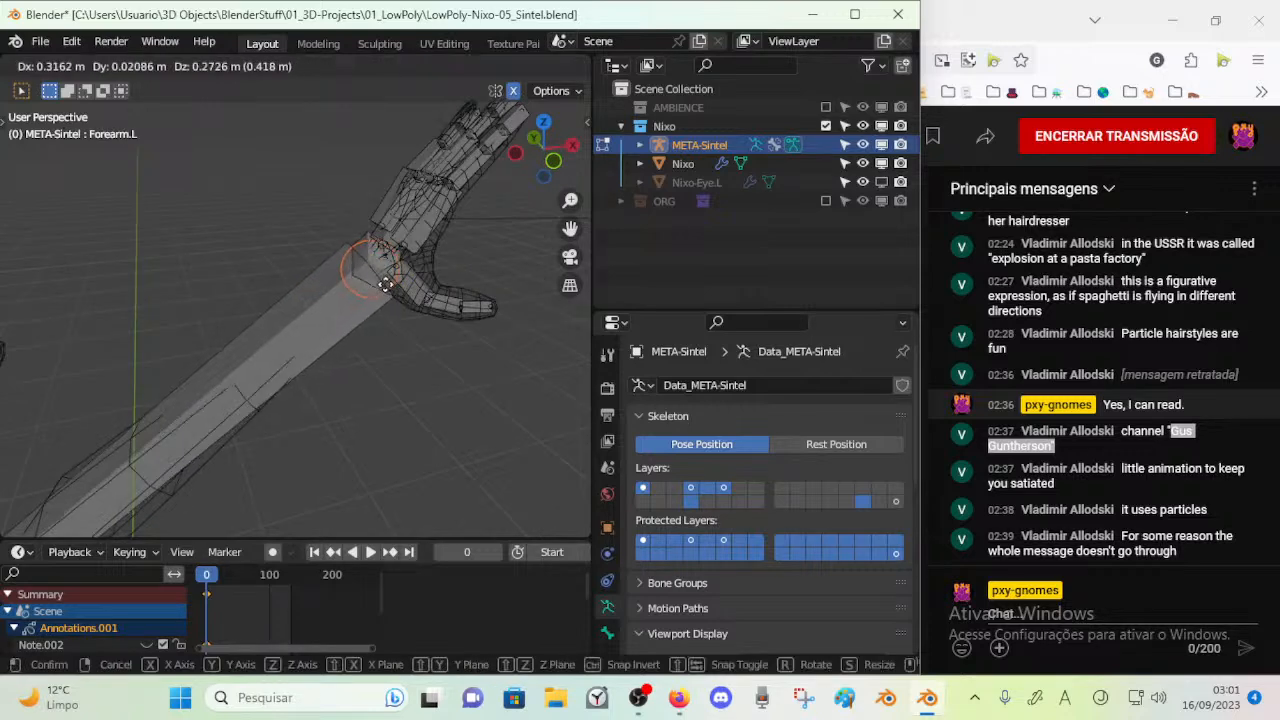
right_click(373, 298)
key(g)
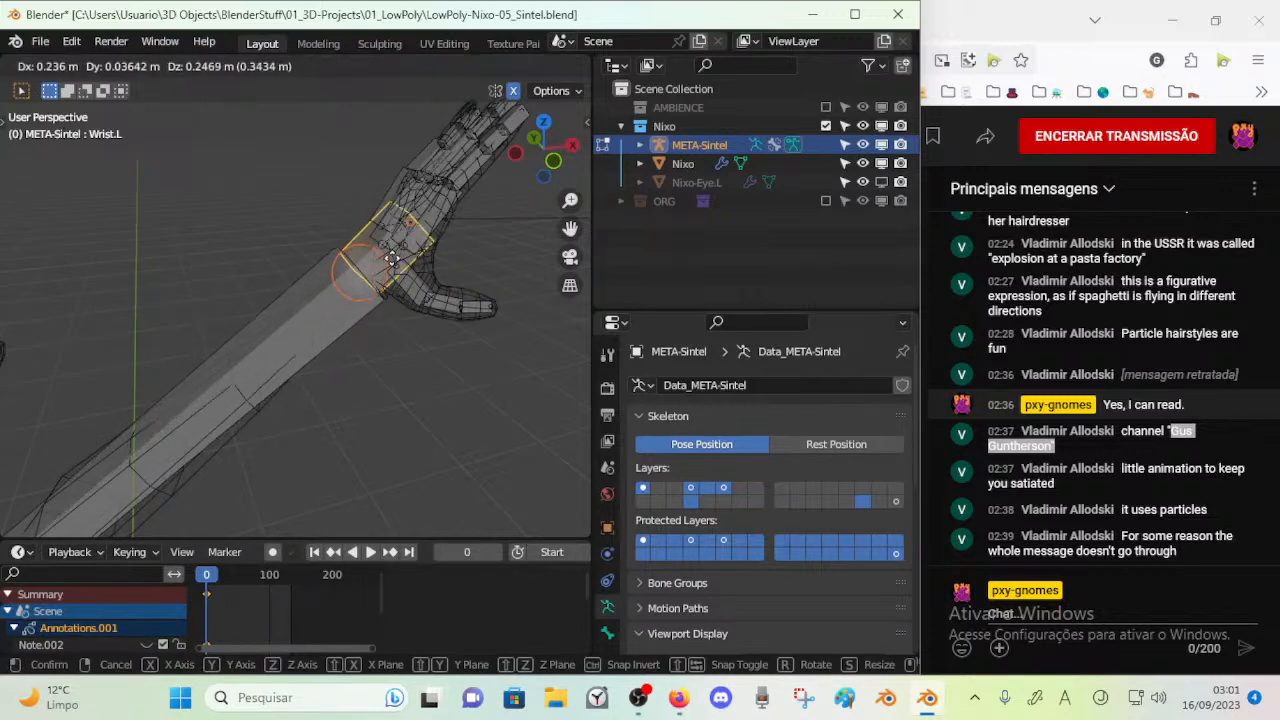
click(393, 260)
middle_drag(393, 262, 407, 305)
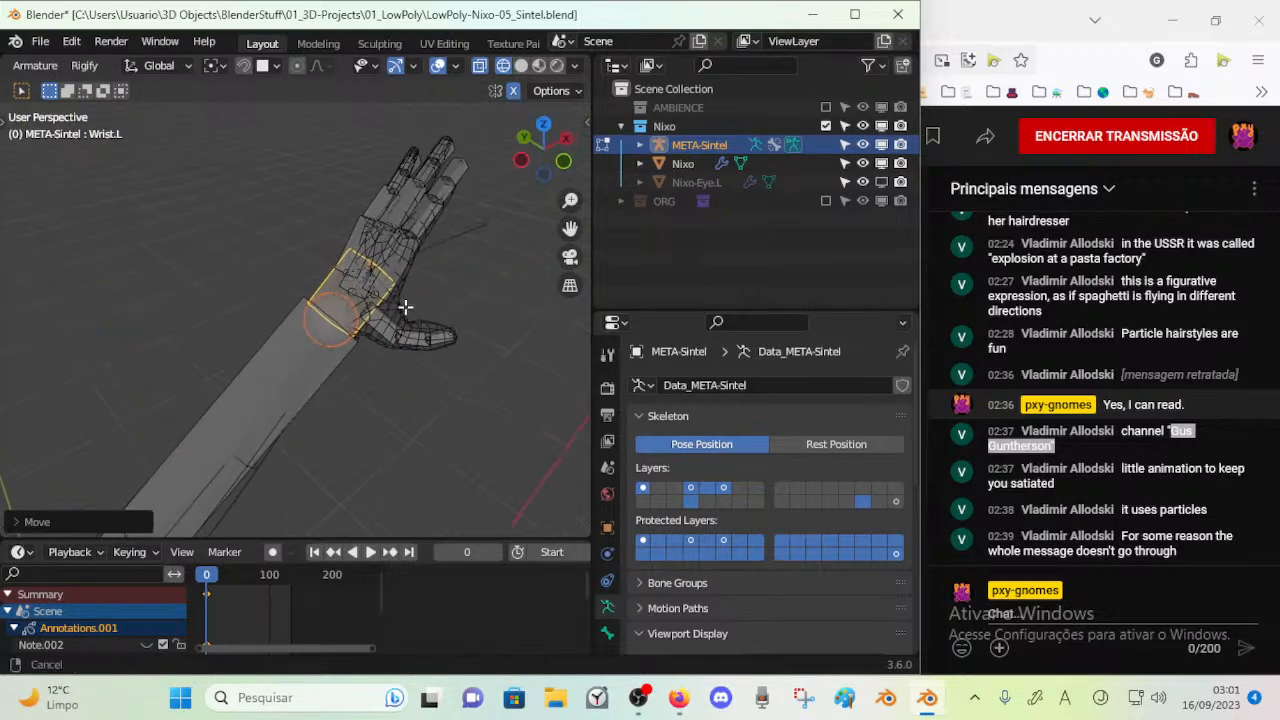
Select the joint at the start of the left upper arm and move it to fit the mesh's shoulder
shift+middle_drag(278, 388, 343, 314)
scroll(343, 314, down, 3)
middle_drag(311, 430, 186, 333)
scroll(373, 411, down, 2)
scroll(313, 380, up, 2)
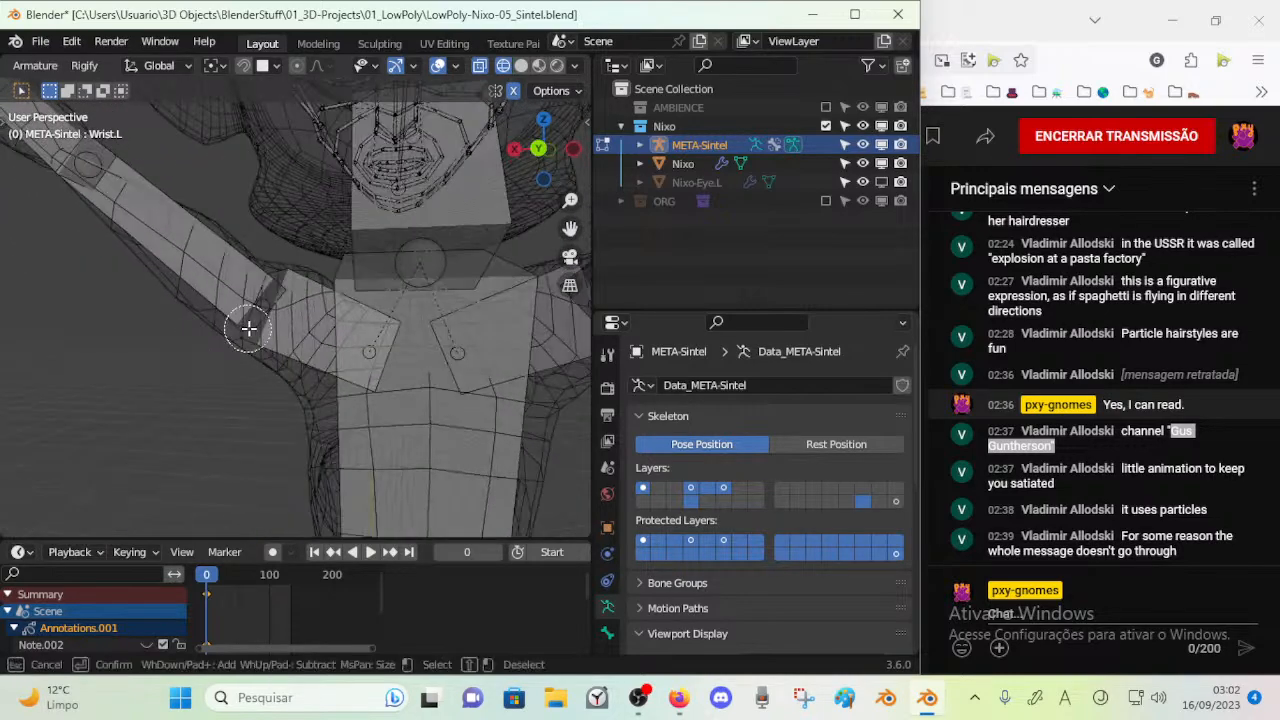
middle_drag(278, 276, 234, 302)
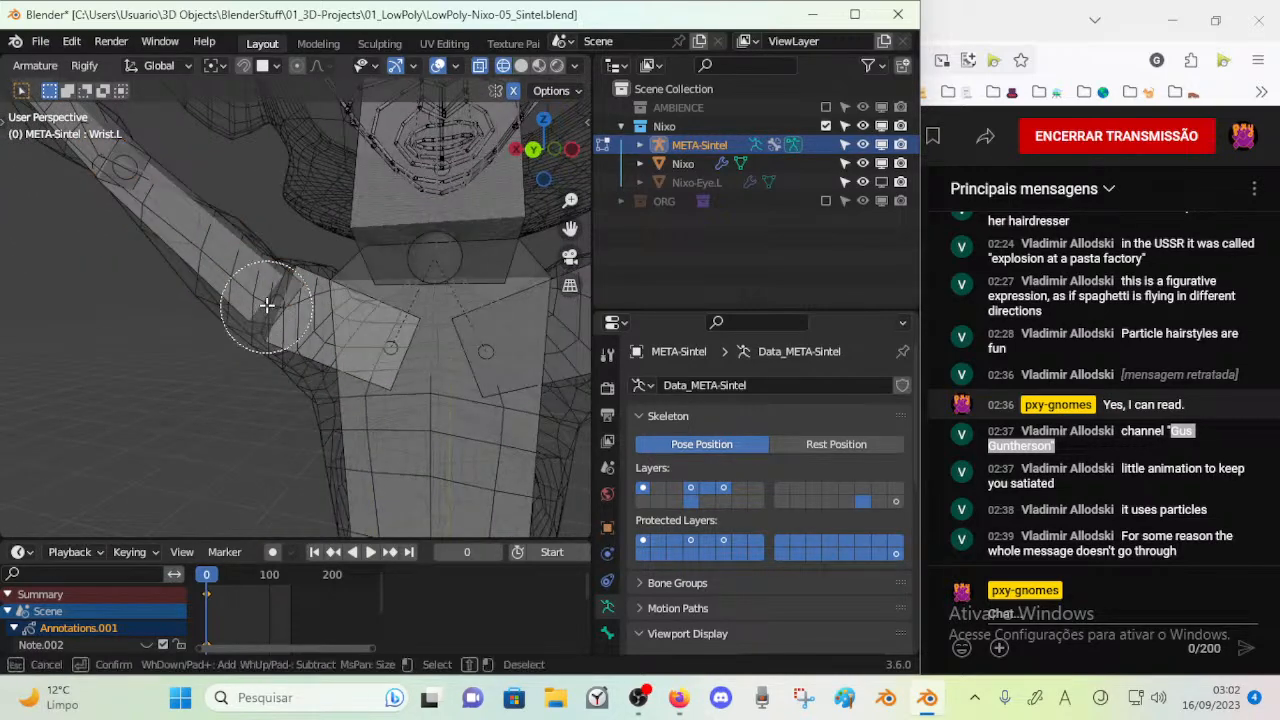
right_click(269, 295)
key(g)
click(287, 257)
mouse_move(388, 328)
middle_down()
mouse_move(406, 363)
mouse_move(365, 327)
middle_up()
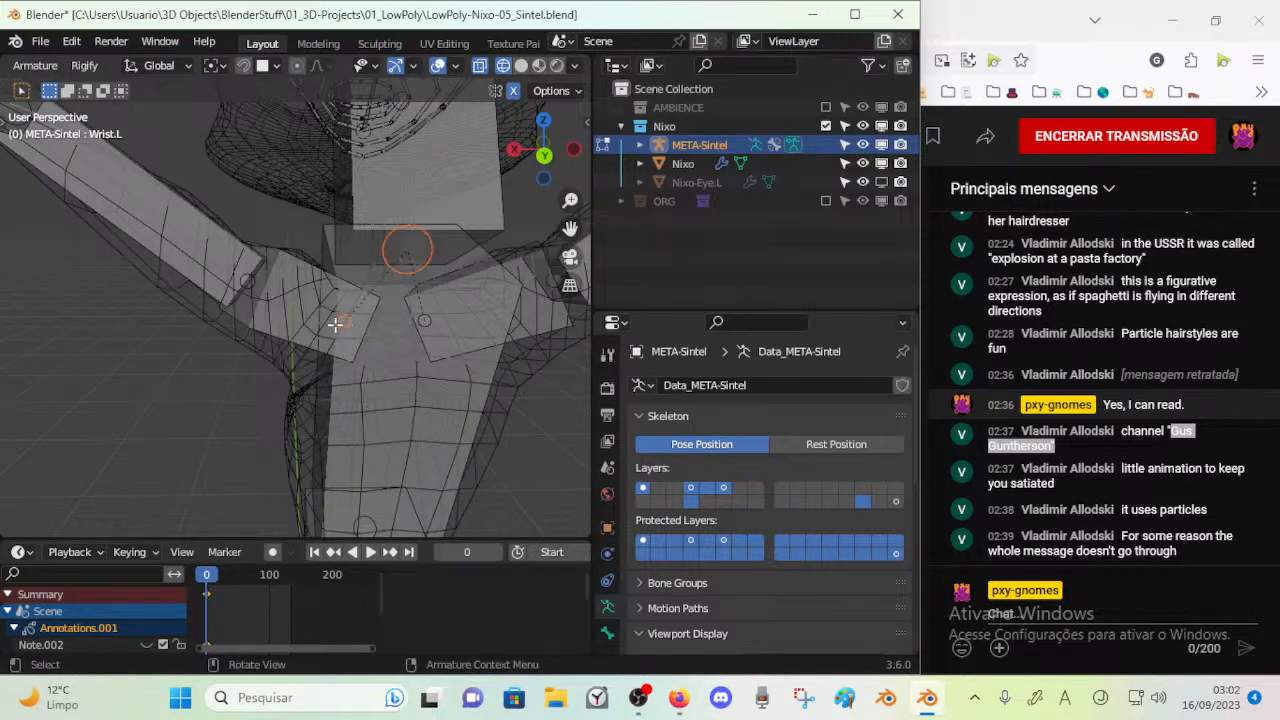
Move the inner joint of the left shoulder bone in several passes to fit the upper chest of the mesh
right_click(304, 325)
key(g)
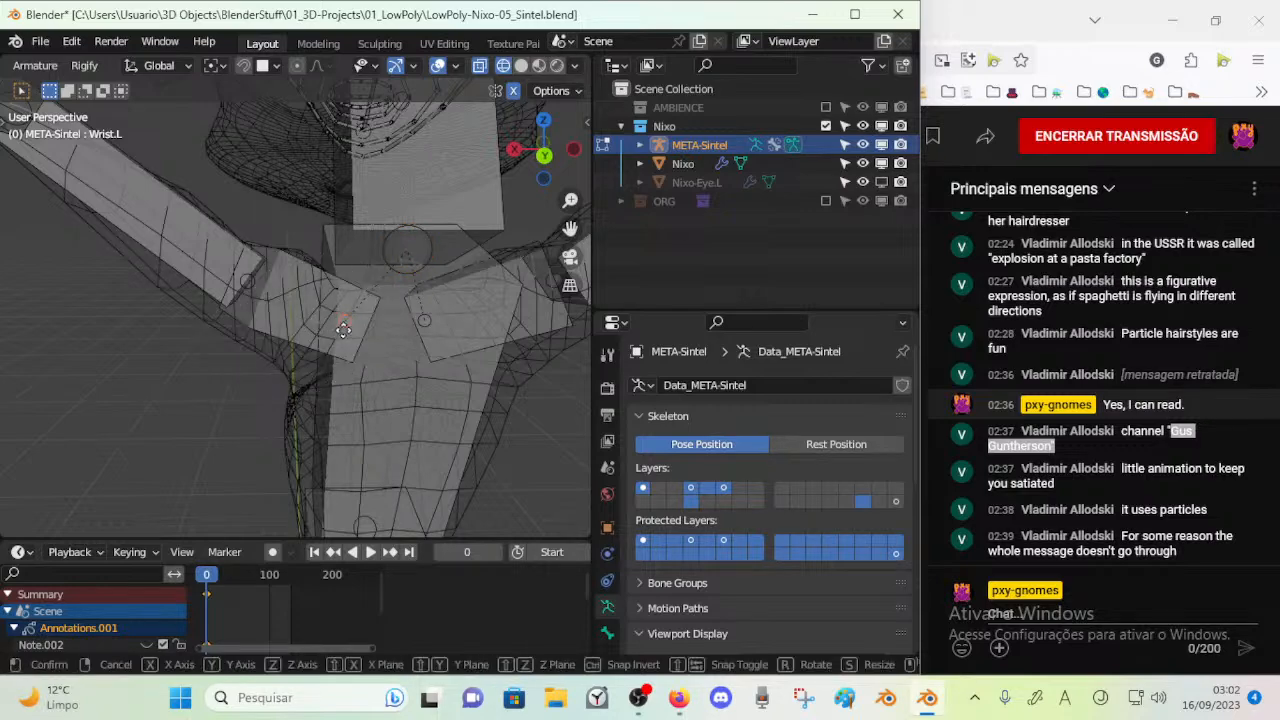
click(171, 346)
middle_drag(171, 346, 219, 401)
key(g)
click(313, 457)
key(g)
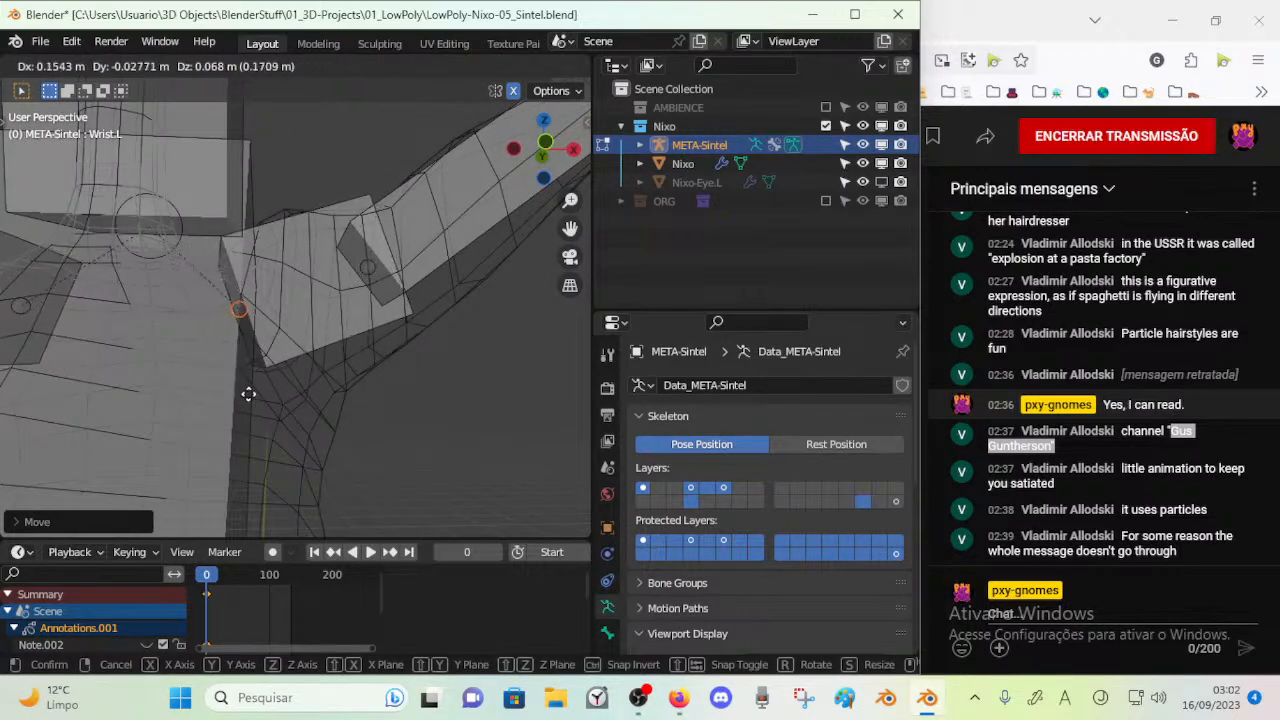
click(243, 397)
middle_drag(244, 398, 406, 405)
key(g)
click(401, 449)
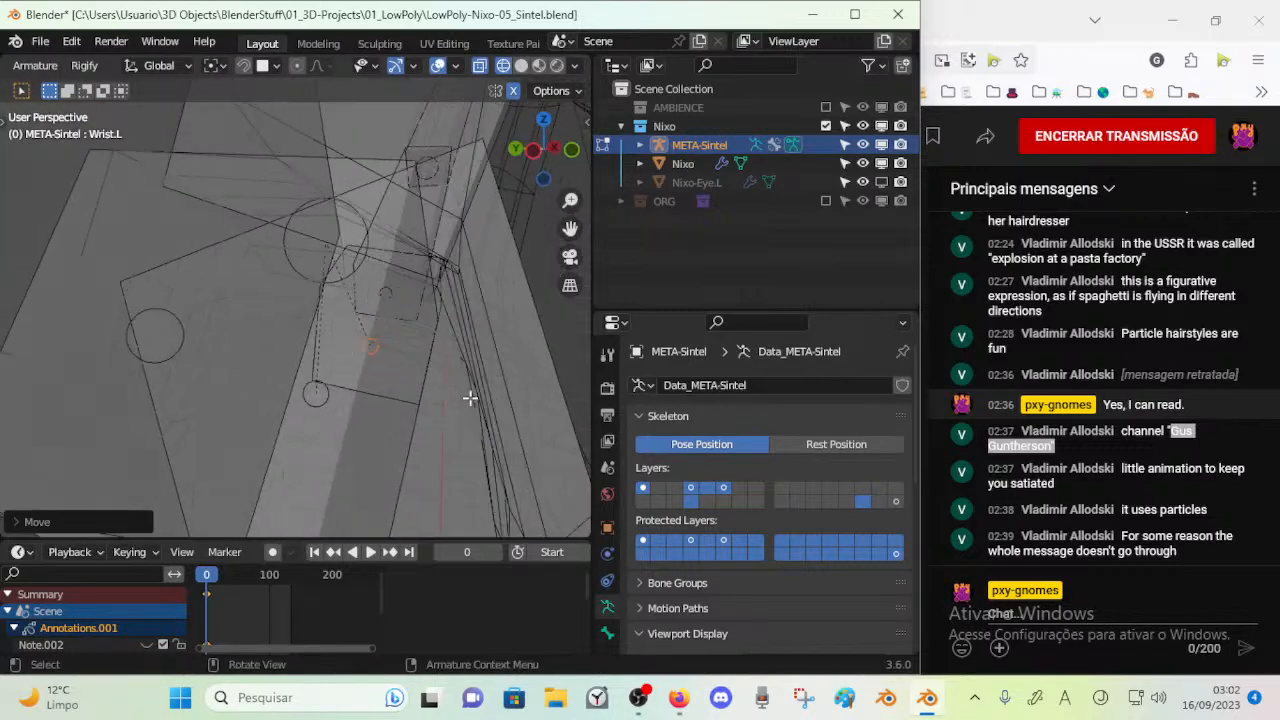
Rotate and scale the left shoulder bone's inner joint, select the Chest bone, and save the file
key(r)
click(472, 393)
click(471, 390)
middle_drag(471, 390, 423, 402)
scroll(167, 385, down, 2)
scroll(180, 408, down, 2)
scroll(273, 365, up, 2)
key(s)
click(273, 336)
click(313, 457)
middle_drag(313, 457, 342, 362)
key(ctrl+s)
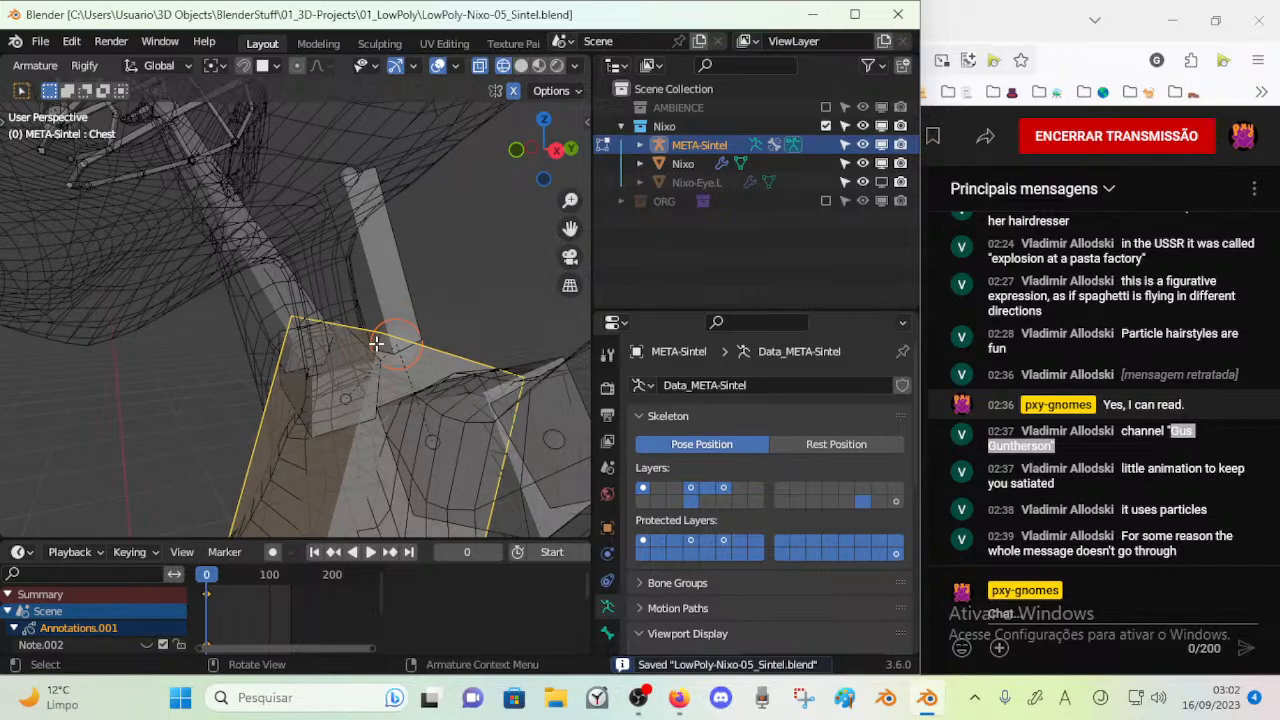
Select the left arm's bones from the front and hide them
key(KP_3)
scroll(376, 344, down, 7)
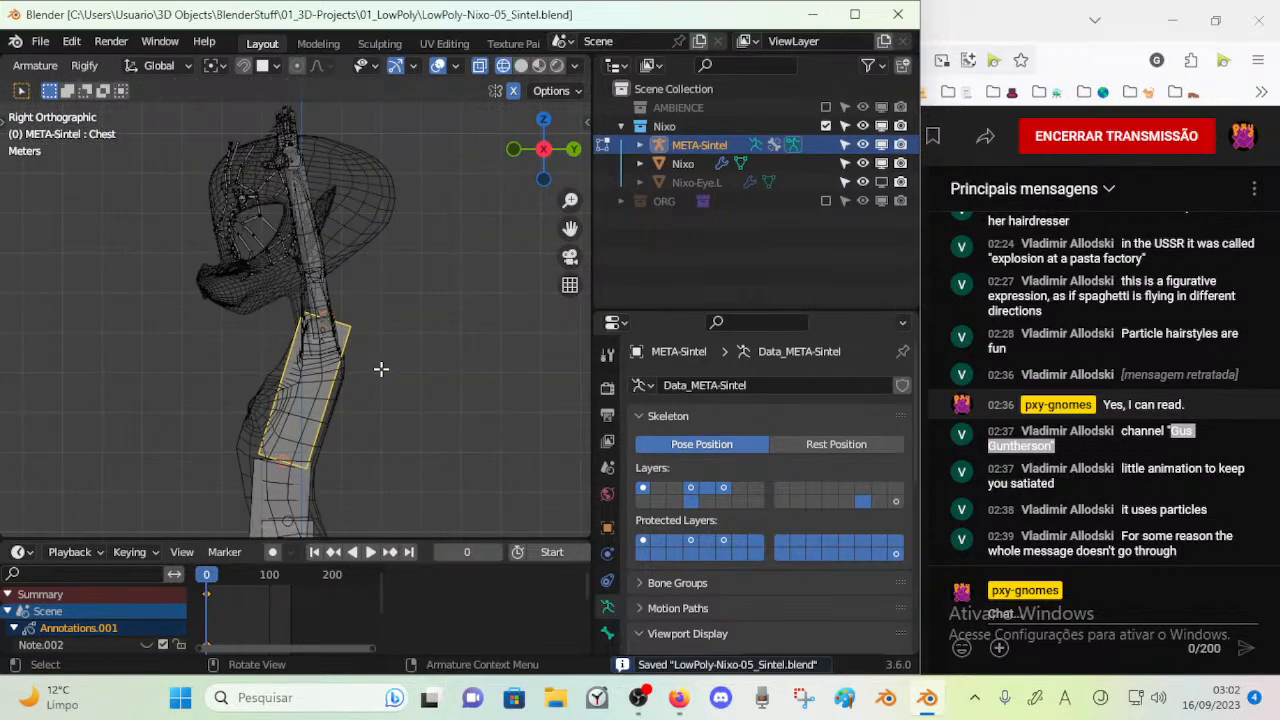
key(KP_1)
scroll(381, 372, down, 4)
click(332, 319)
key(c)
drag(389, 277, 401, 250)
right_click(366, 336)
key(h)
In the right side view, move the joint between the Chest and RibCage bones slightly down
scroll(331, 317, up, 4)
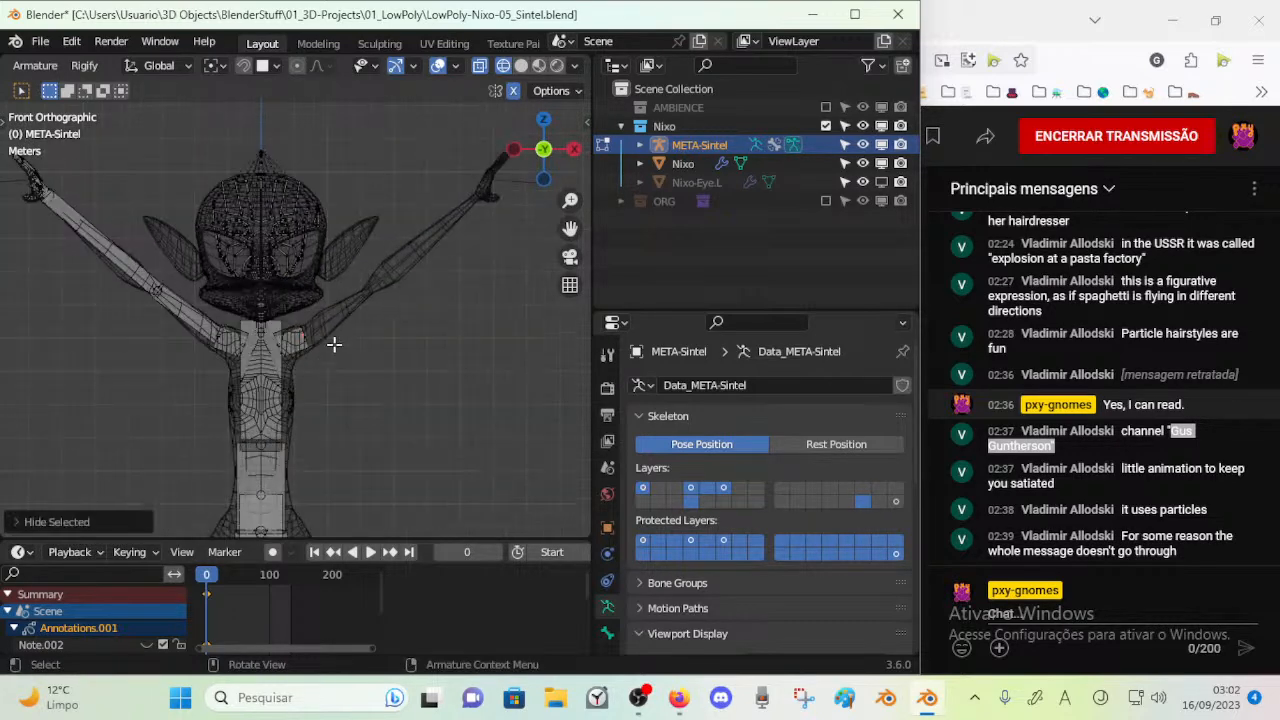
shift+middle_drag(299, 389, 340, 305)
middle_drag(340, 305, 240, 314)
key(KP_3)
scroll(239, 314, up, 3)
click(270, 335)
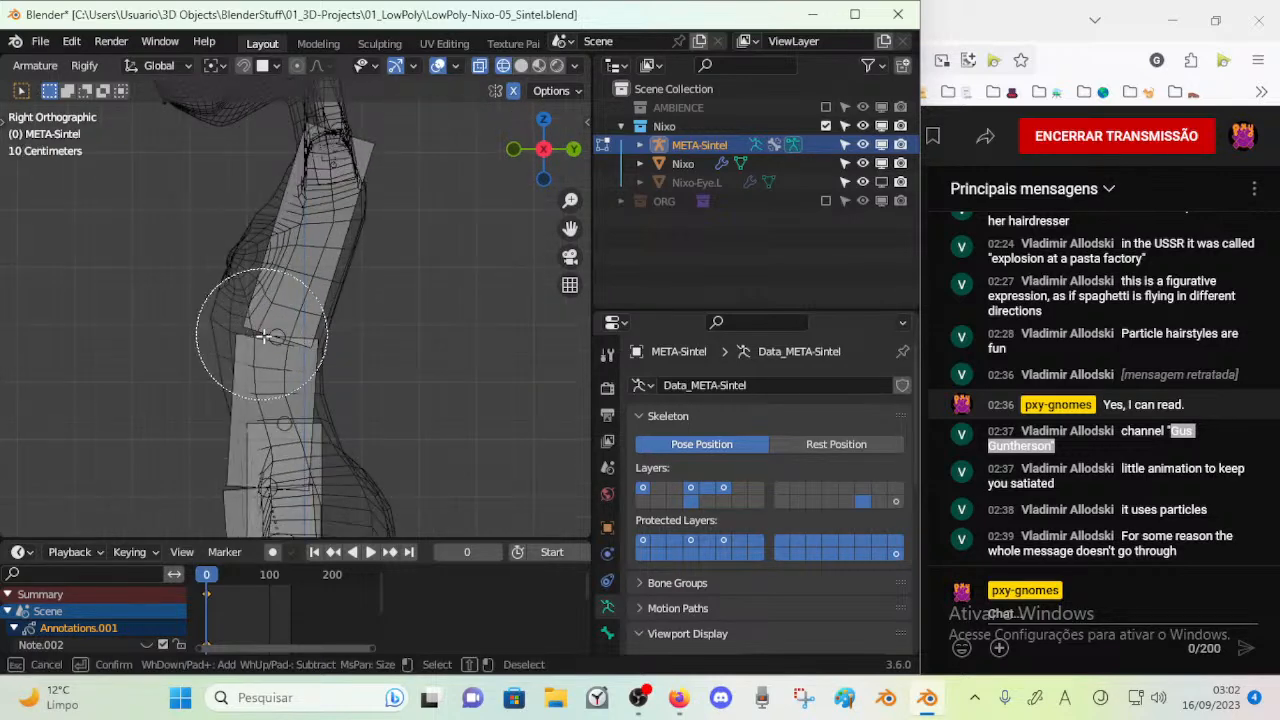
key(g)
click(242, 381)
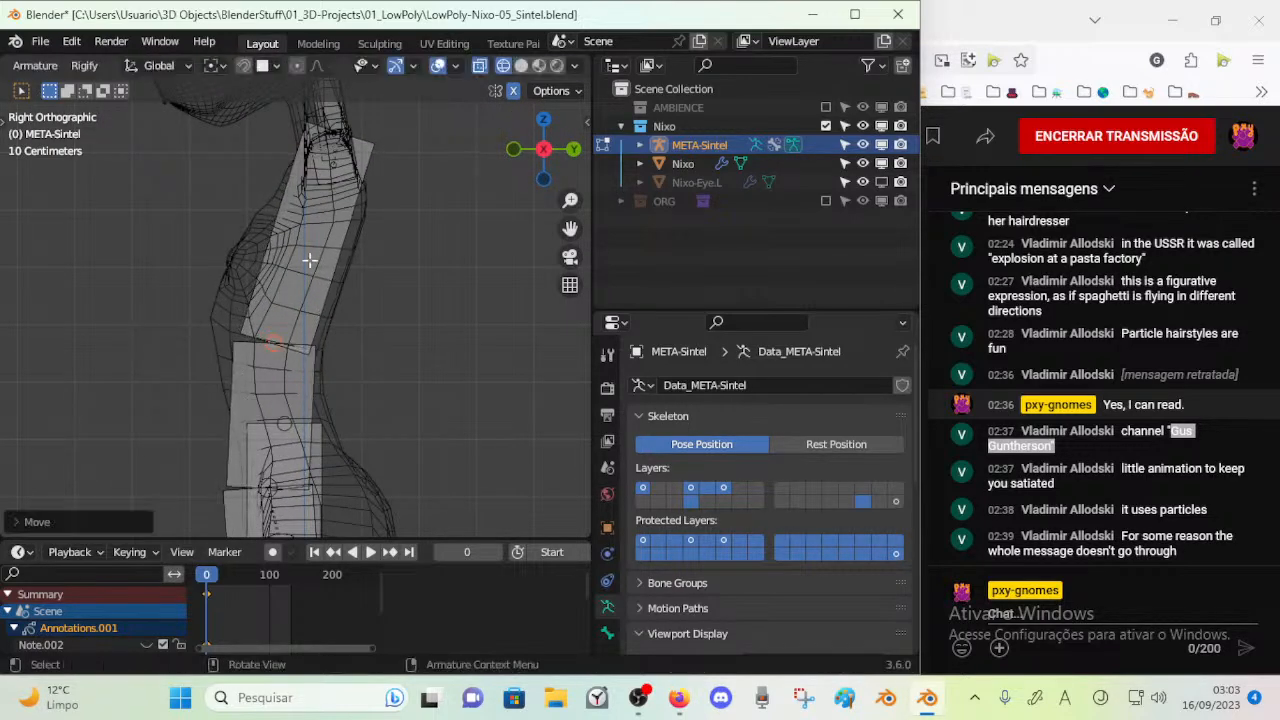
Try hiding the whole right arm together with its shoulder bone, and reveal the hidden bones again
shift+middle_drag(315, 213, 323, 346)
scroll(332, 366, up, 3)
key(c)
key(Escape)
middle_drag(363, 283, 497, 306)
scroll(497, 306, down, 4)
shift+middle_drag(226, 252, 309, 346)
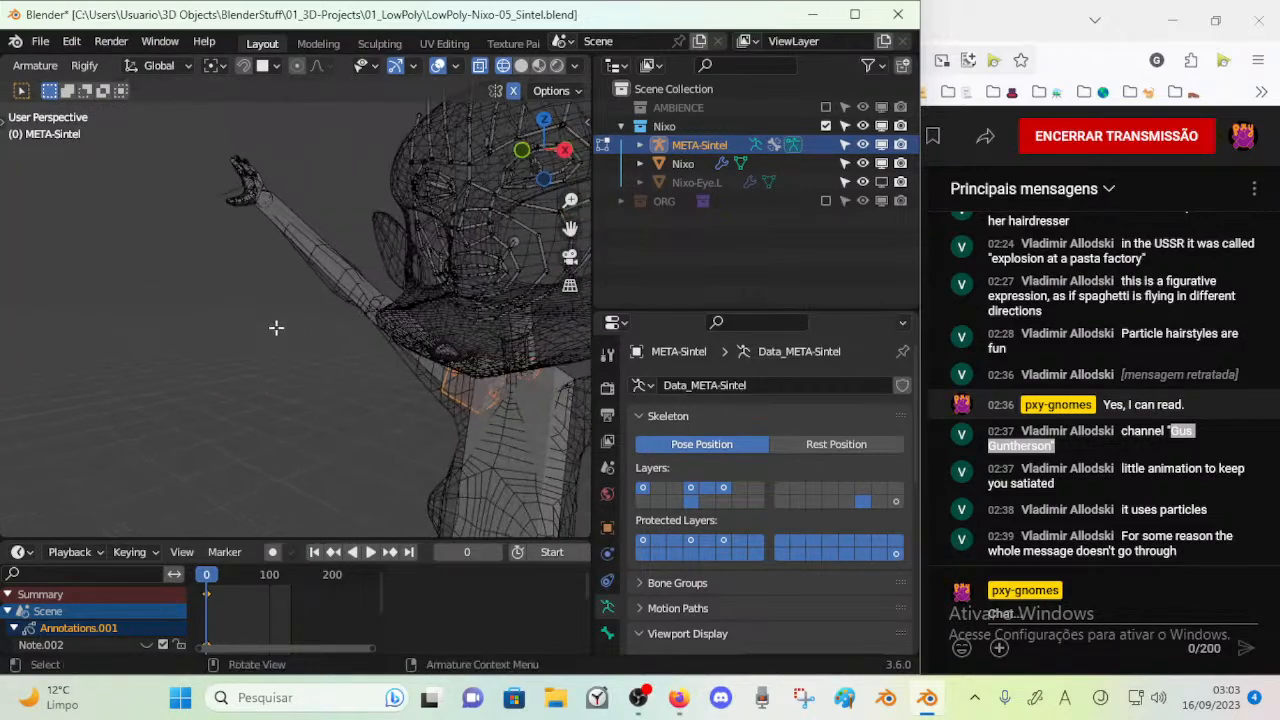
drag(156, 424, 344, 106)
middle_drag(330, 160, 265, 318)
key(c)
click(284, 336)
key(Escape)
key(c)
key(Escape)
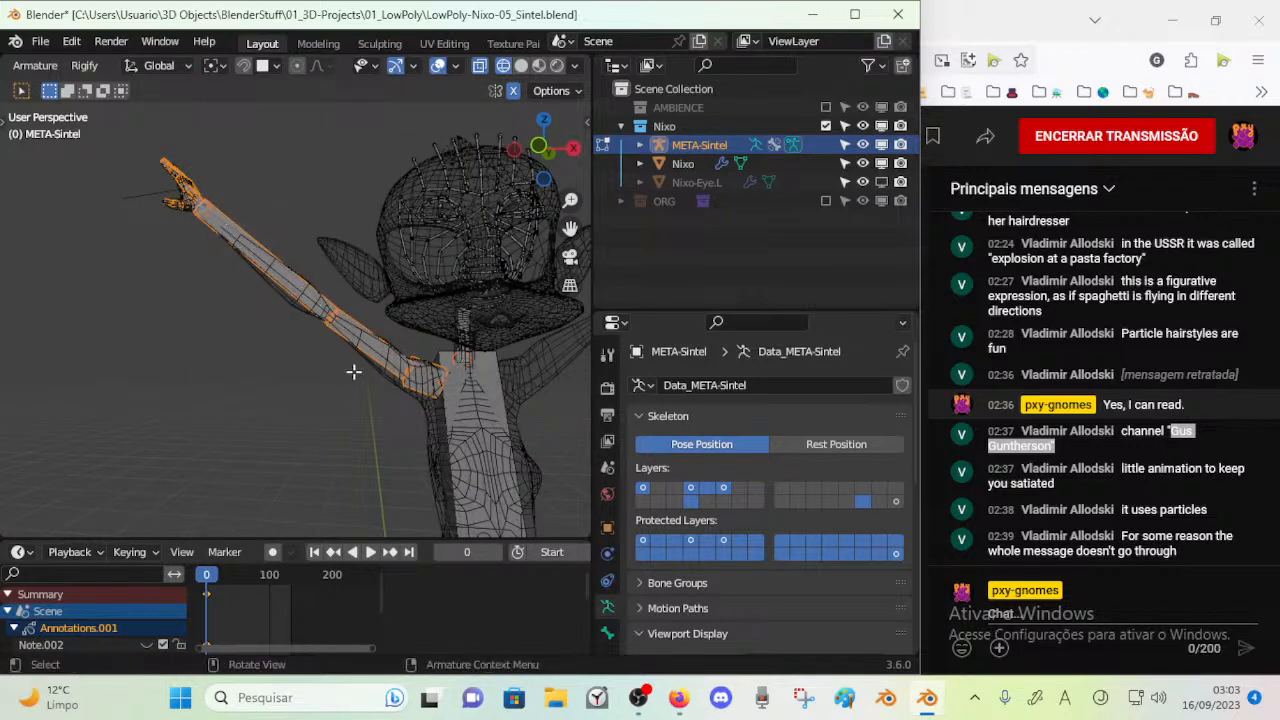
key(h)
key(alt+h)
Select the right upper arm, forearm and hand bones and hide them, leaving out the shoulder bone
key(c)
drag(371, 363, 166, 188)
key(Escape)
key(h)
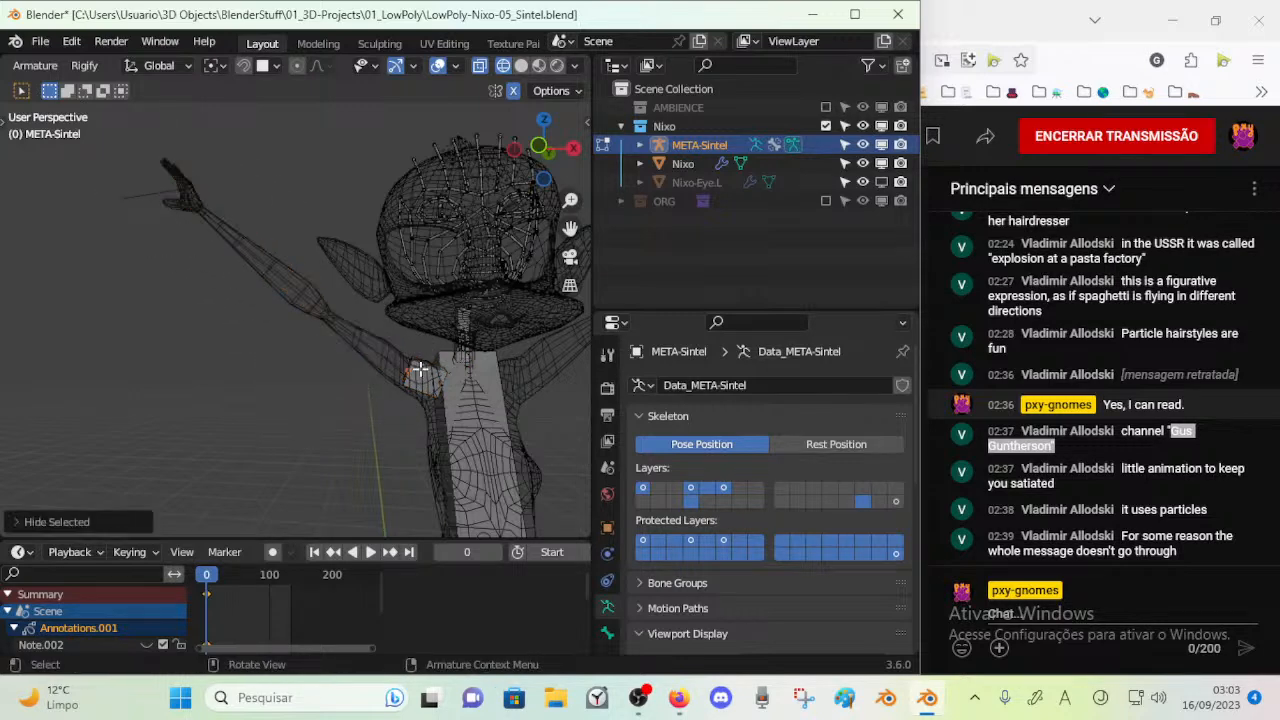
Move the joint between the Chest and neck bones down and forward to the base of the mesh's neck
middle_drag(421, 373, 65, 371)
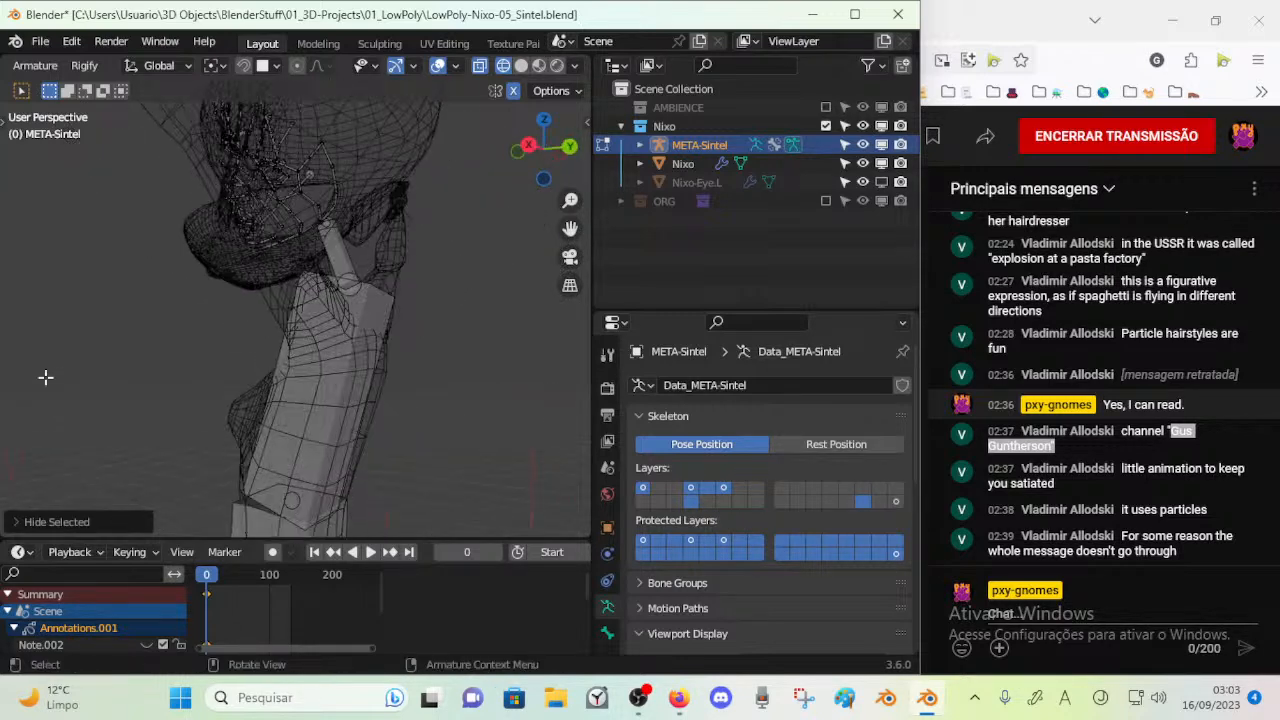
key(KP_3)
scroll(177, 386, up, 3)
shift+middle_drag(177, 386, 172, 412)
click(394, 295)
key(c)
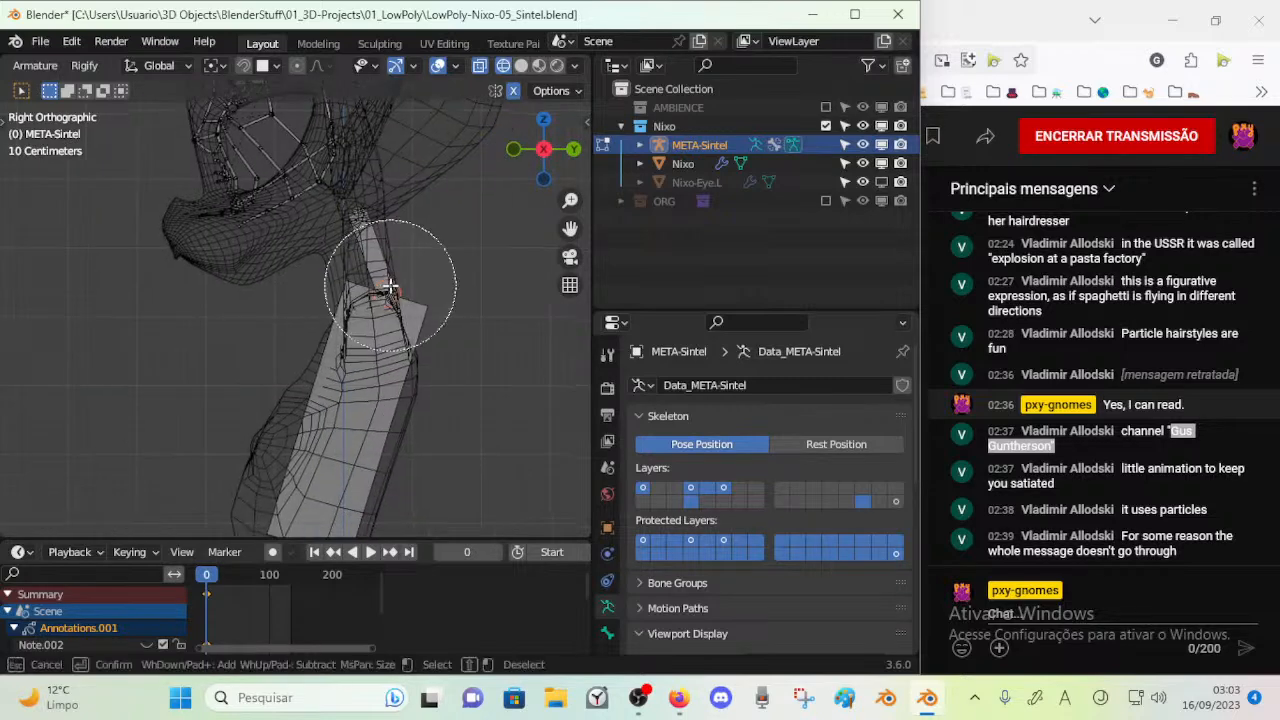
key(Escape)
key(g)
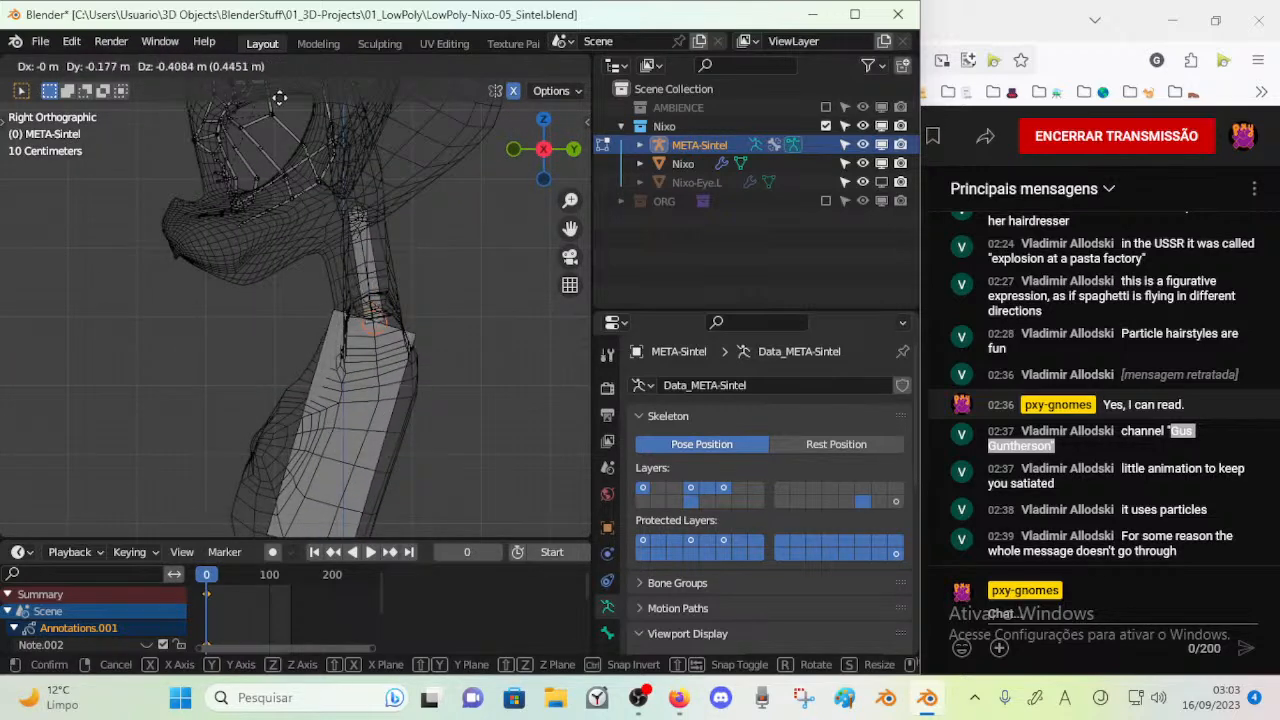
click(328, 114)
shift+middle_drag(352, 266, 299, 194)
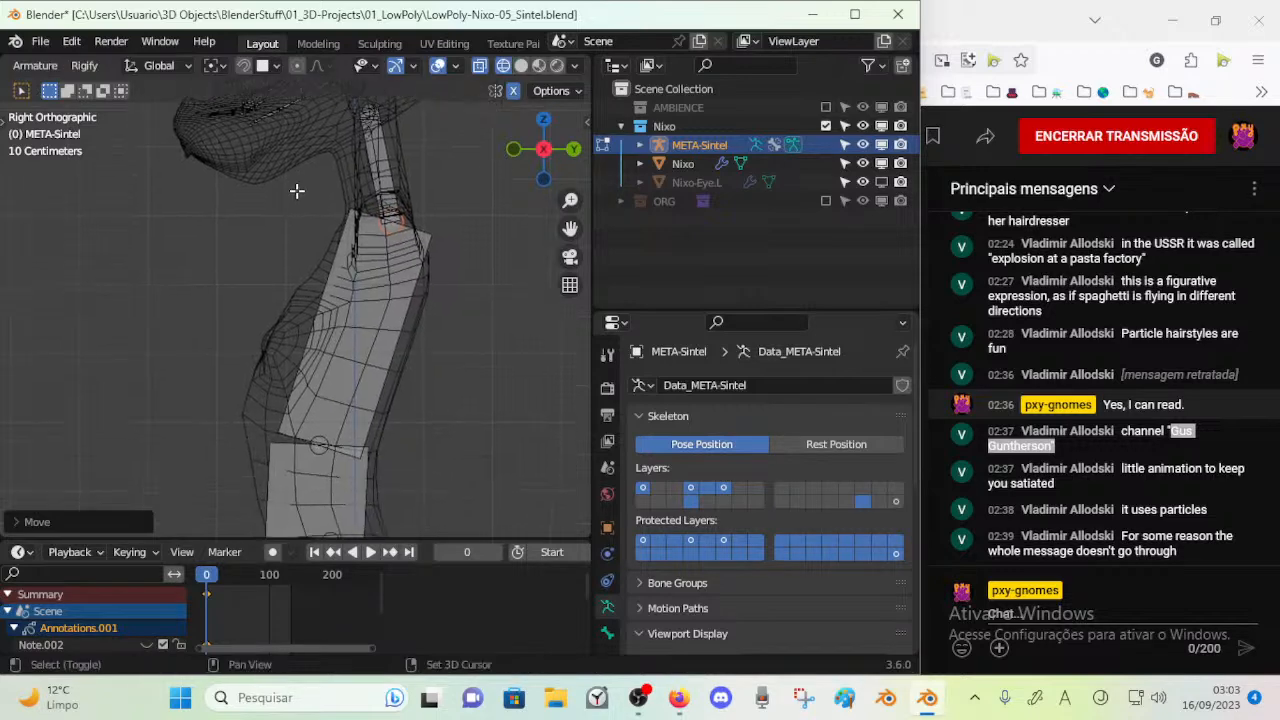
Raise the joint between the Chest and RibCage bones slightly in the right side view
click(320, 443)
key(g)
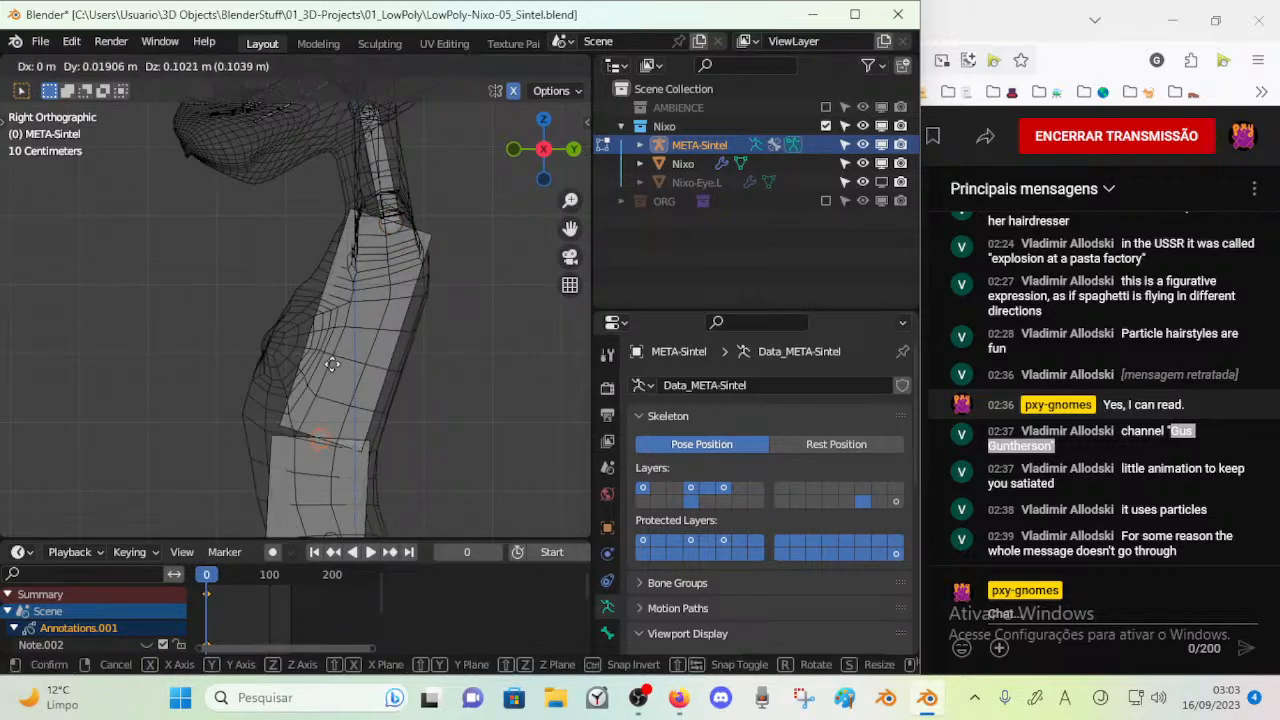
click(318, 318)
shift+middle_drag(383, 471, 372, 330)
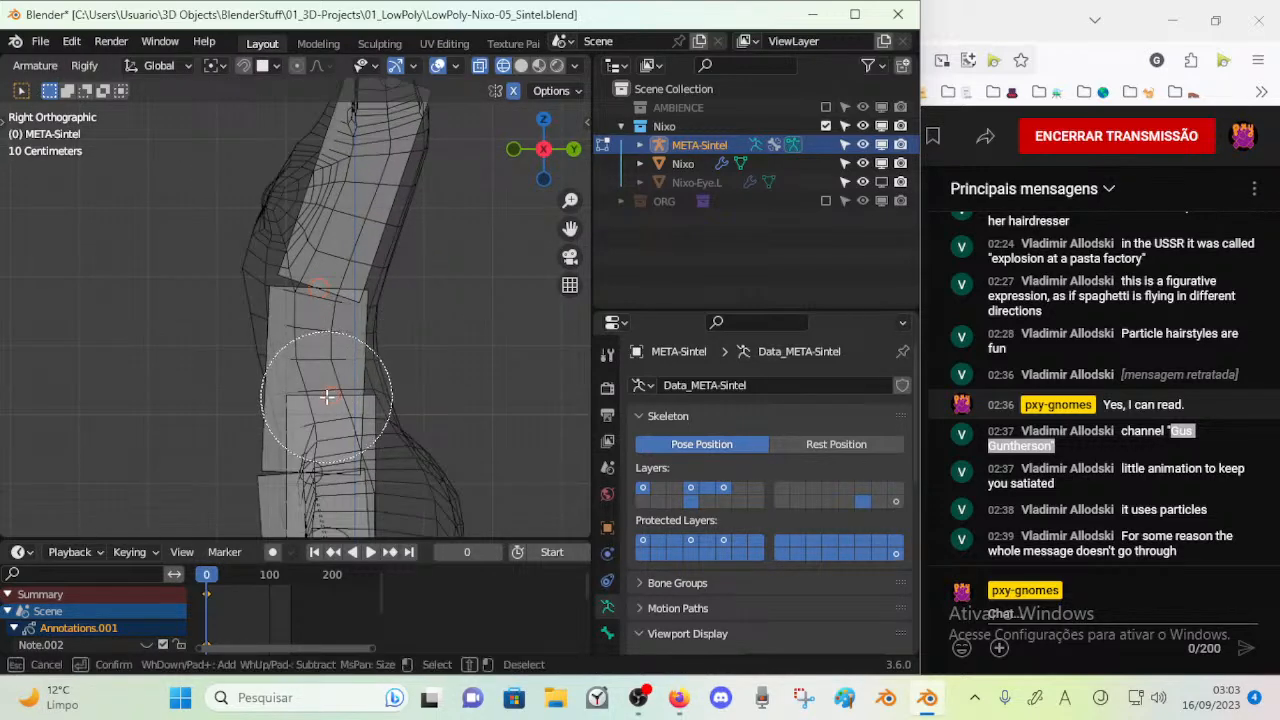
shift+scroll(360, 396, down, 4)
middle_drag(350, 401, 387, 456)
key(c)
drag(375, 436, 371, 344)
right_click(371, 344)
scroll(370, 346, down, 3)
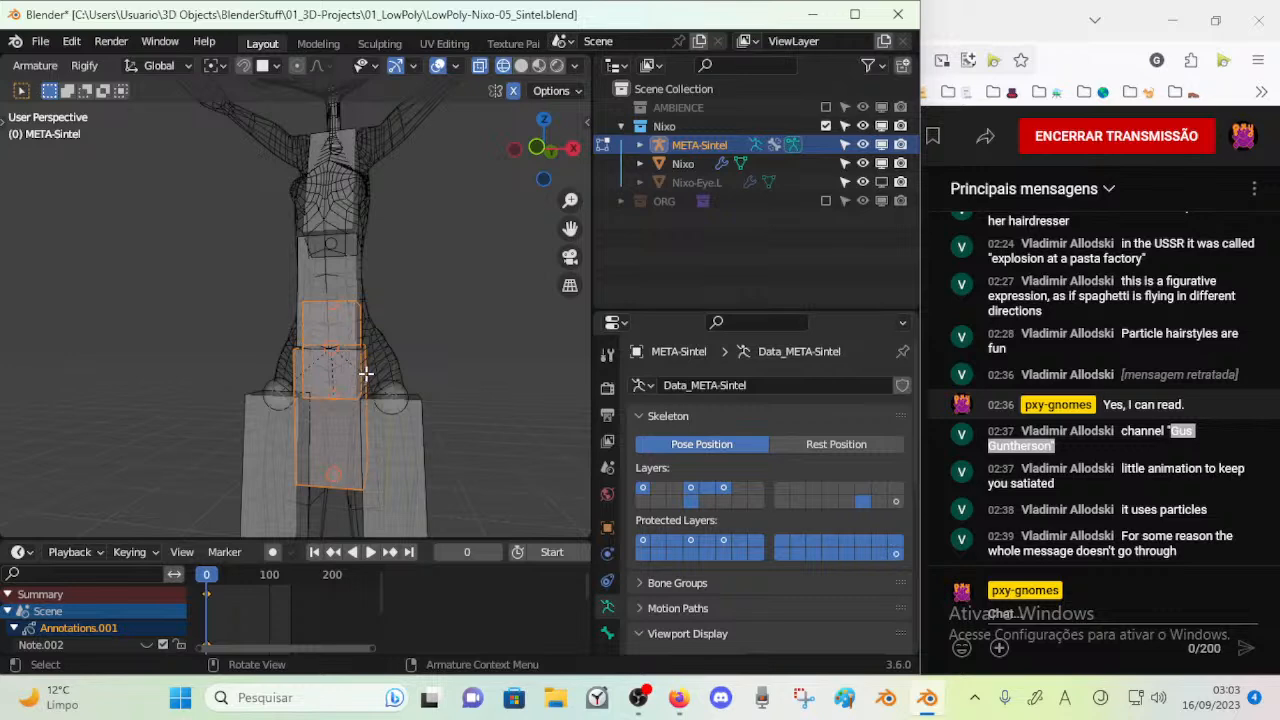
key(KP_3)
key(r)
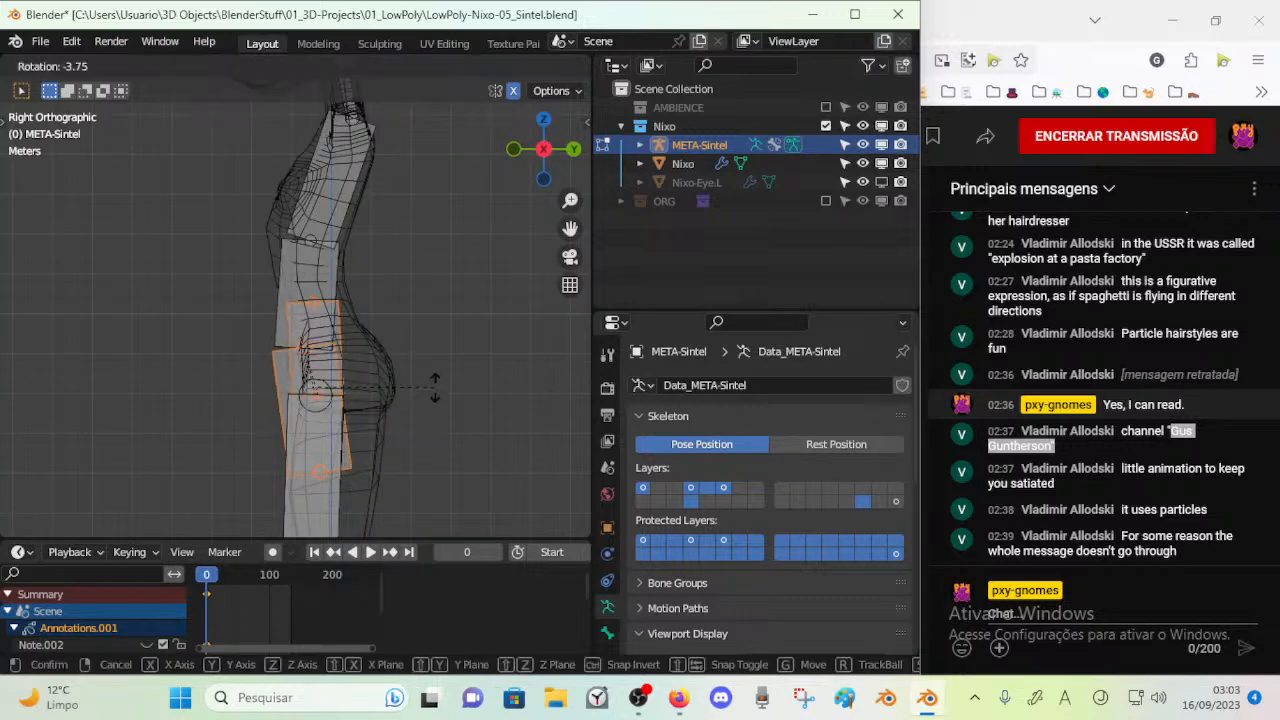
right_click(432, 383)
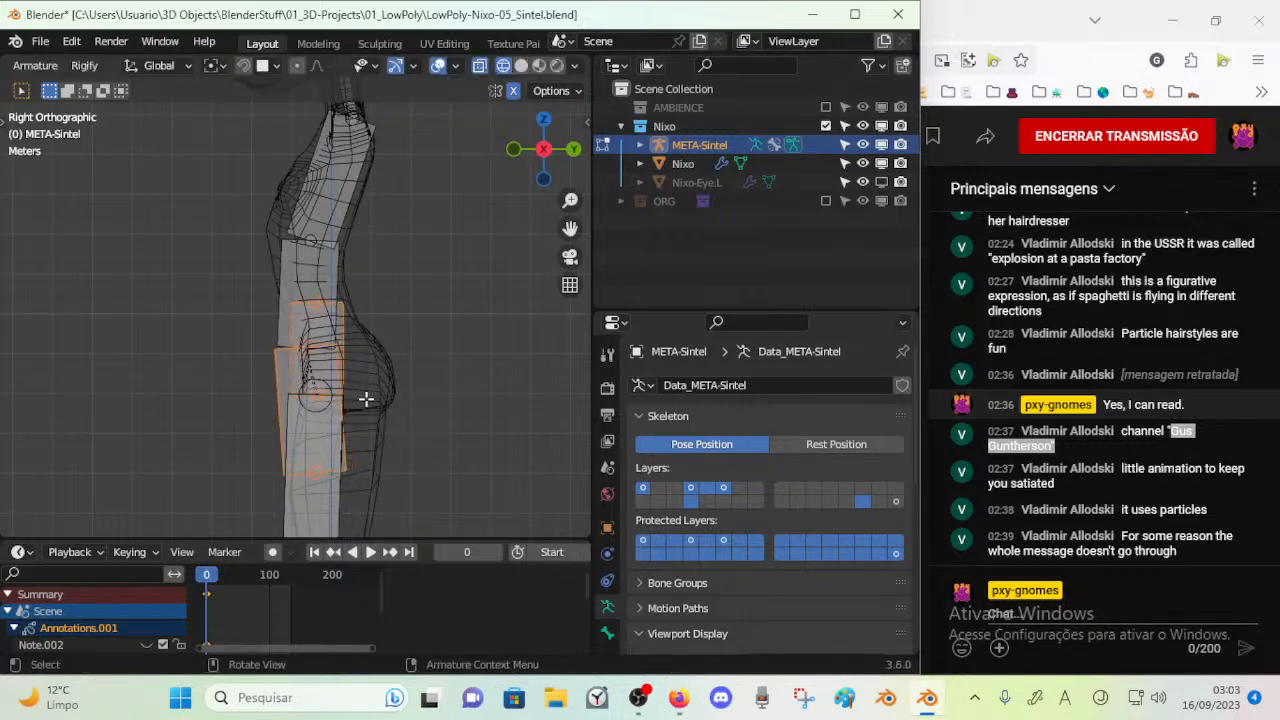
Move the MSTR-Spine_Hips bone along Y and Z until it sits clear behind the character's hips
key(g)
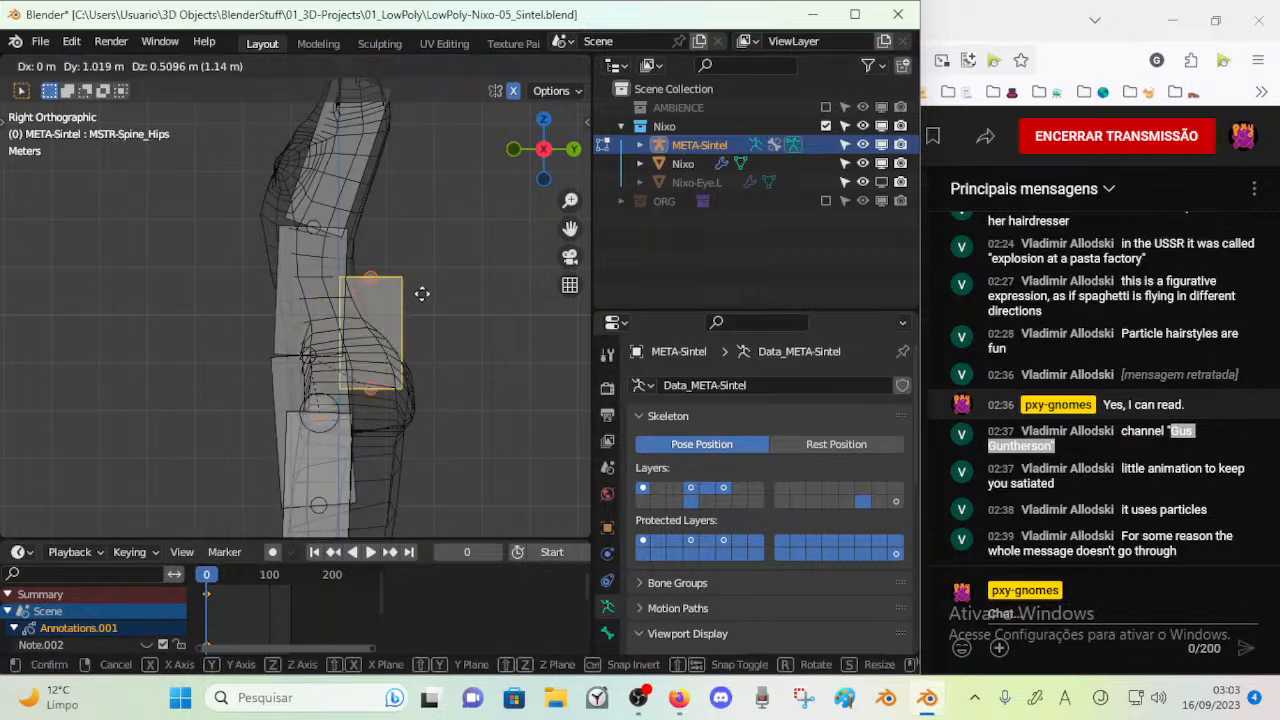
key(y)
click(516, 339)
key(g)
key(z)
click(383, 320)
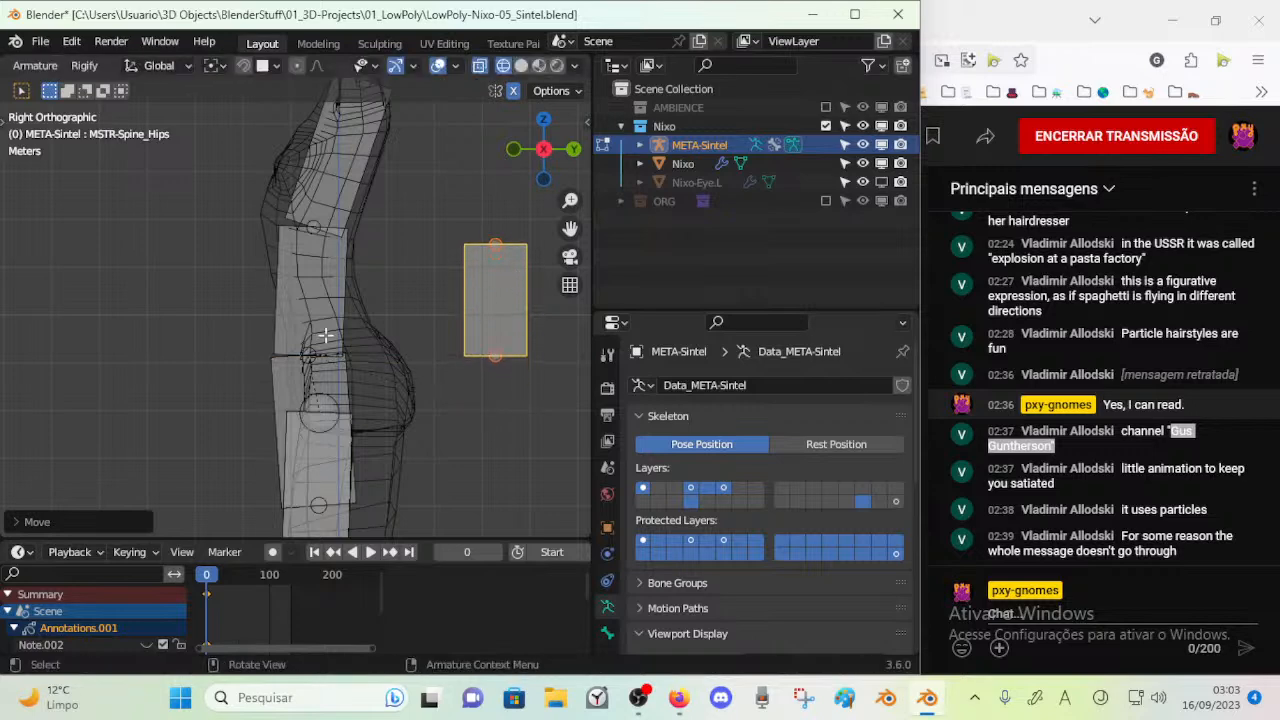
Select the RibCage and Spine bones together and move them back and up to fit the mesh's torso
click(301, 378)
shift+click(308, 350)
key(g)
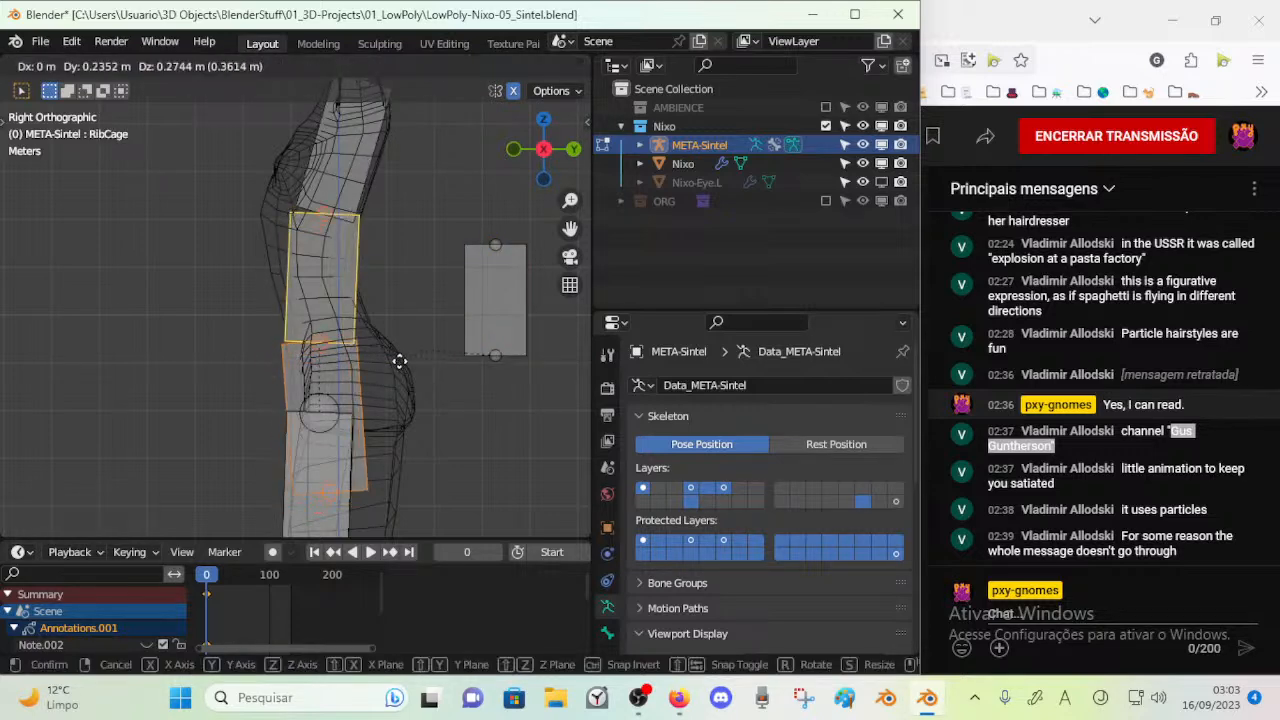
click(407, 312)
middle_drag(366, 255, 355, 279)
key(KP_3)
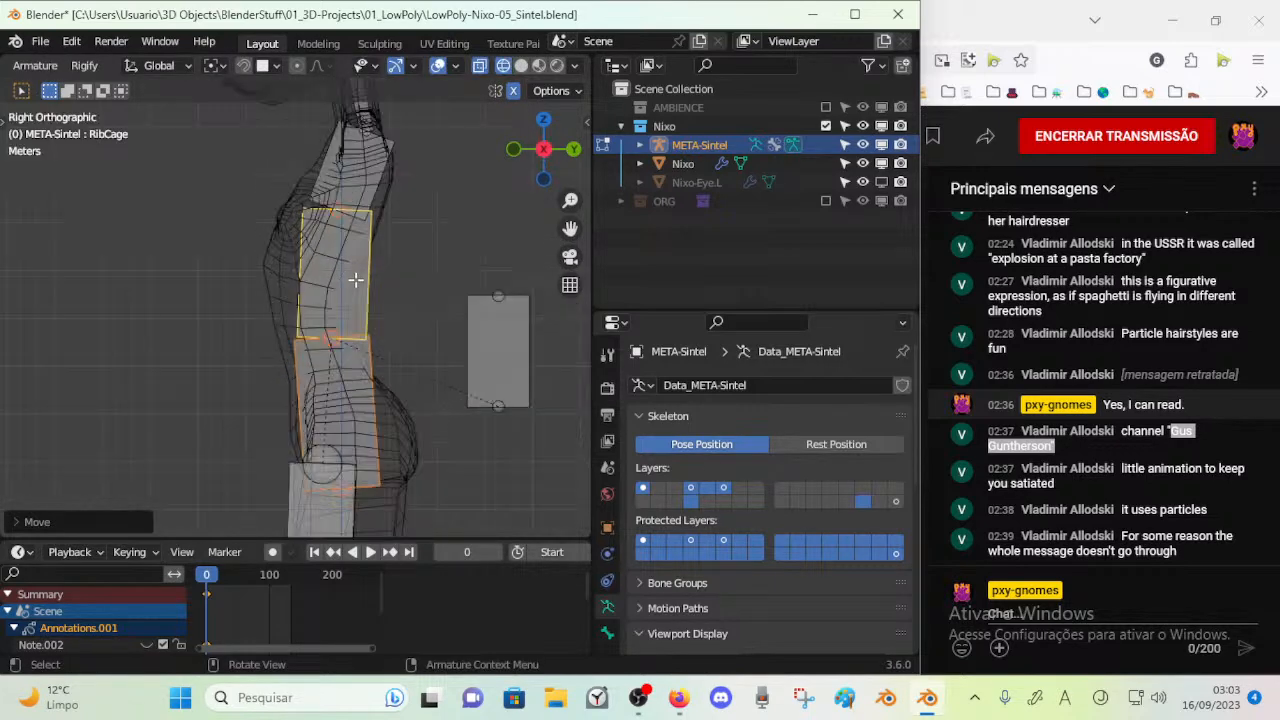
Select only the joint between the Chest and RibCage bones and move it down and forward below the mesh's chest
key(alt+a)
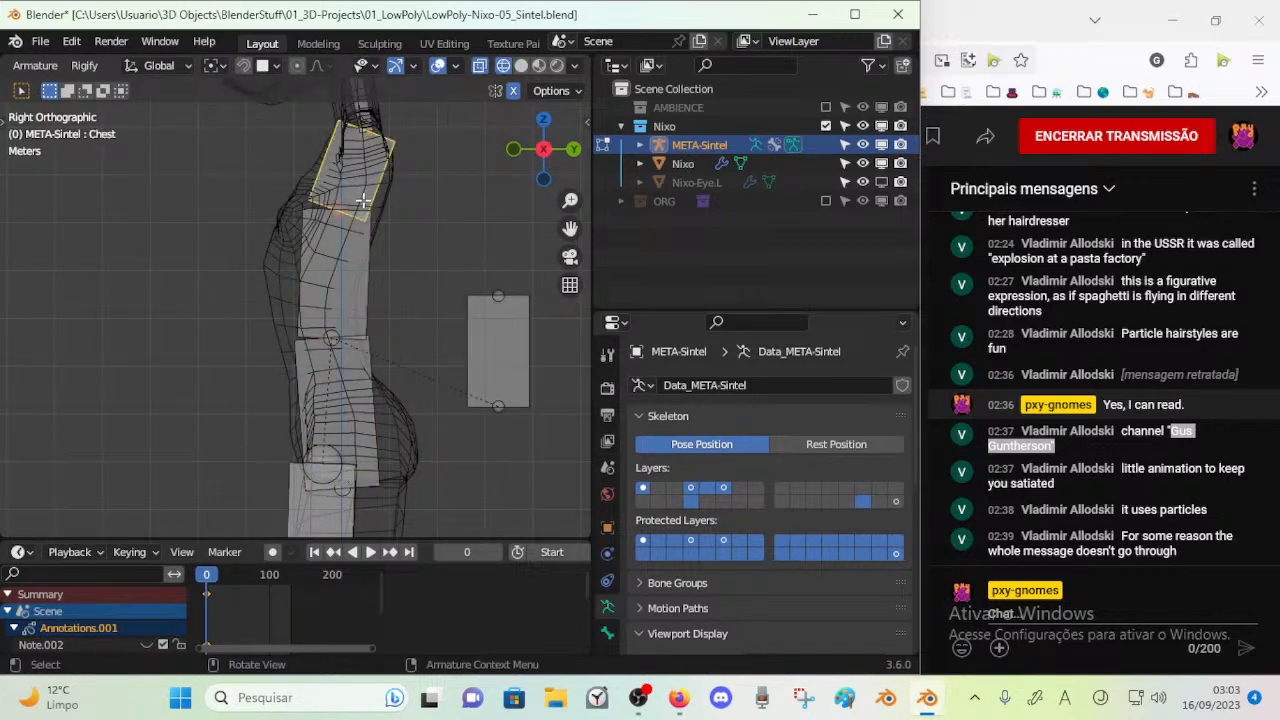
key(c)
click(345, 204)
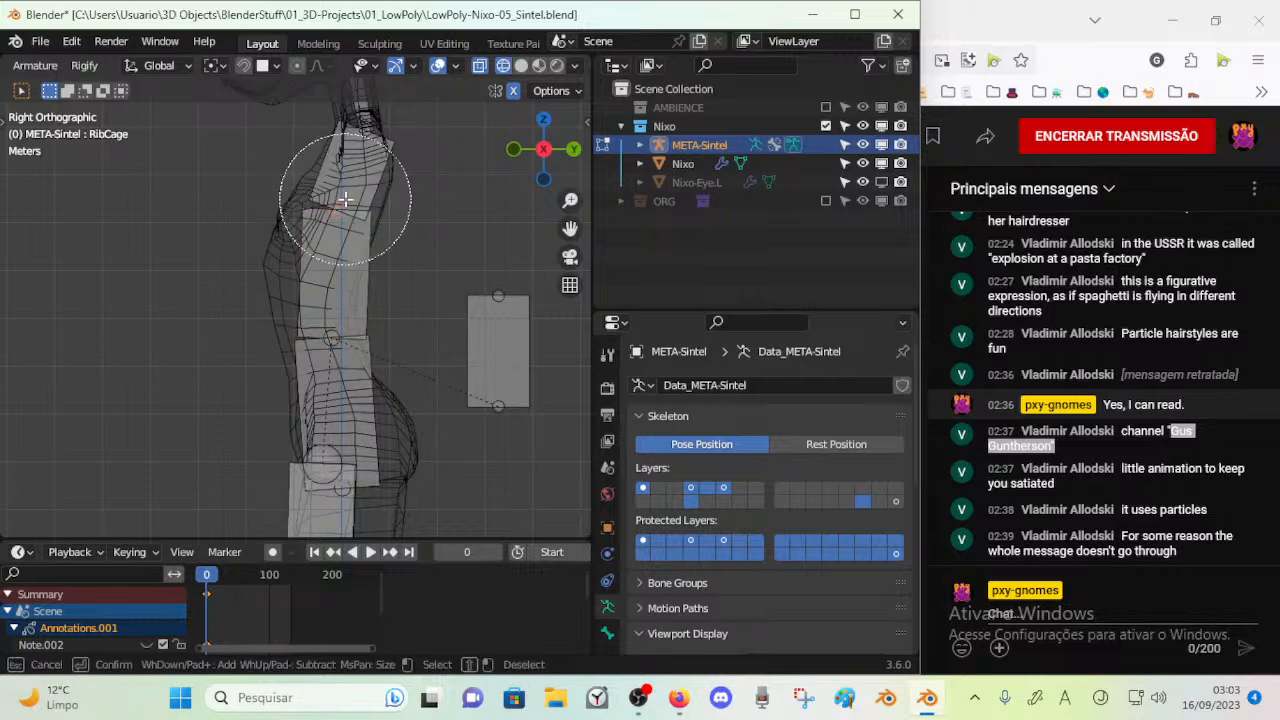
right_click(345, 204)
key(g)
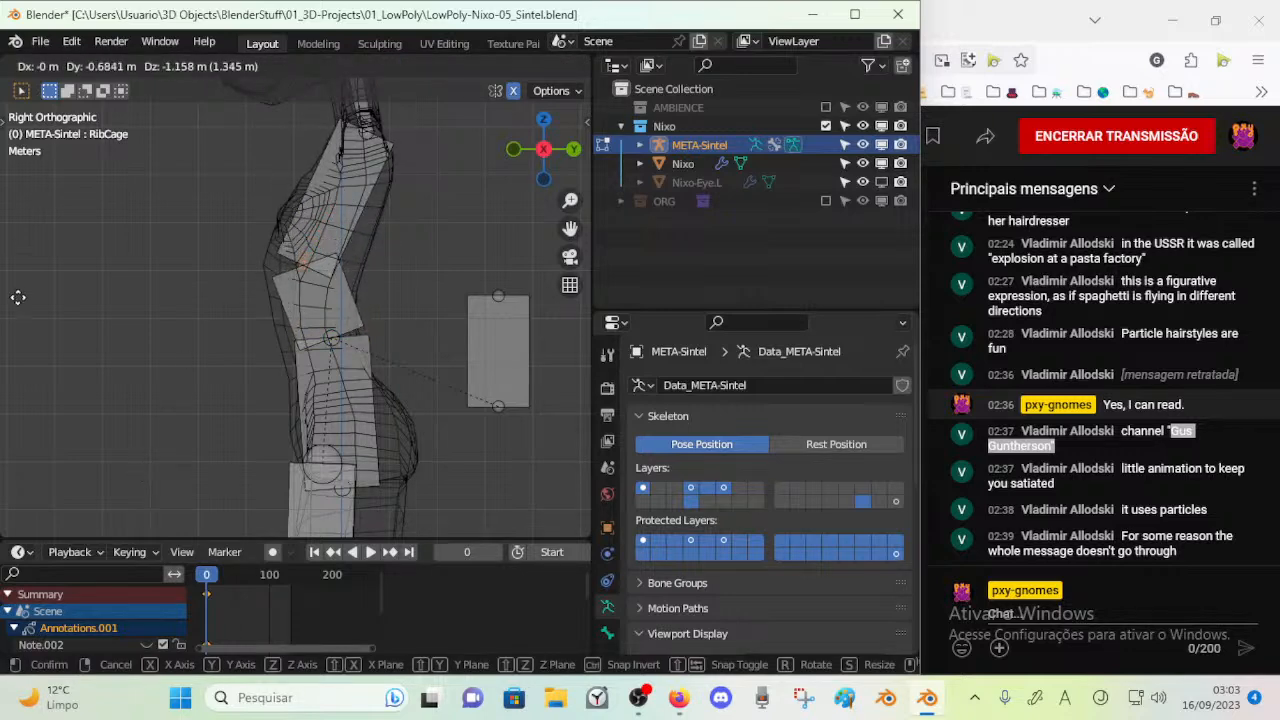
right_click(8, 372)
Move the joint between the RibCage and Spine bones down toward the mesh's hips
click(339, 325)
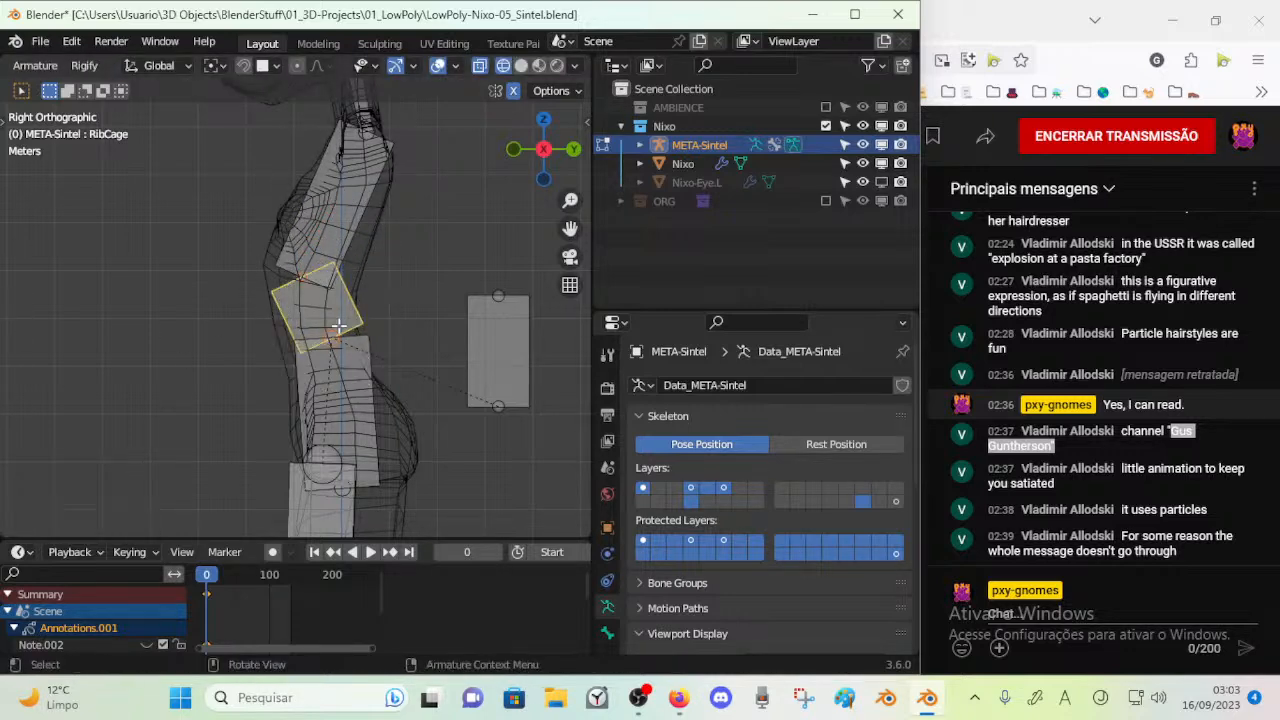
click(338, 341)
key(r)
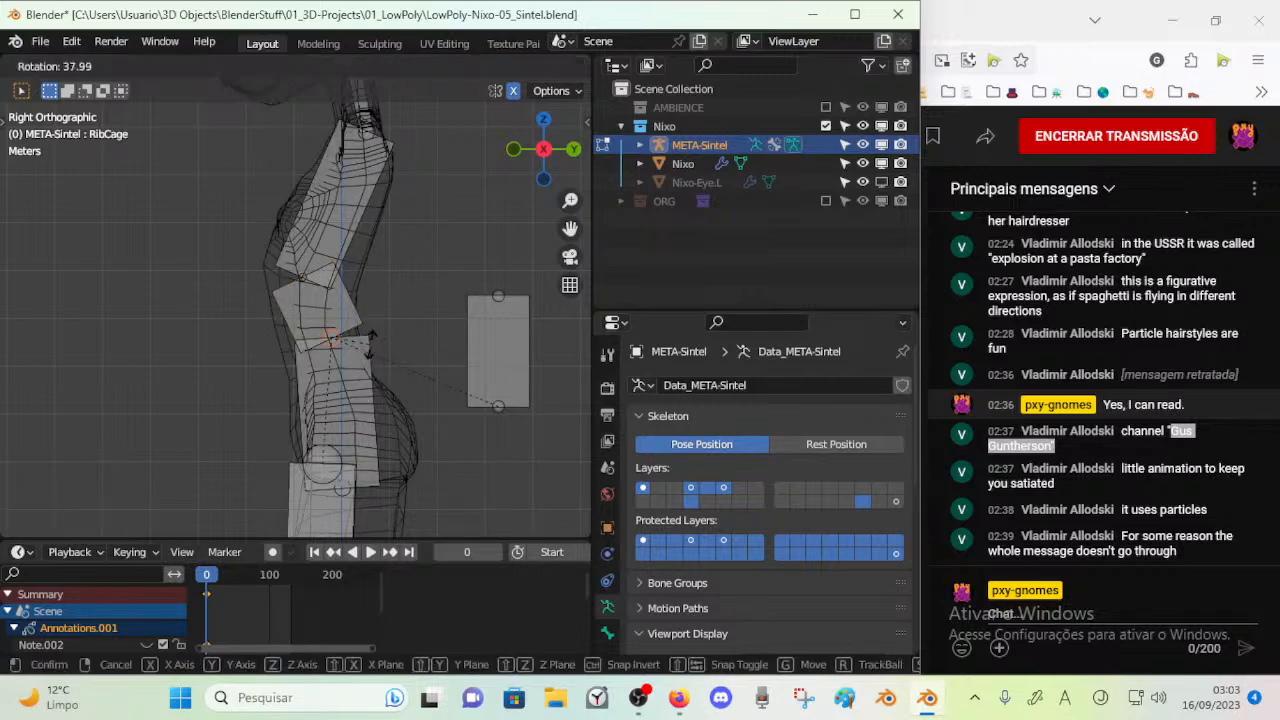
click(376, 314)
key(g)
click(369, 351)
Rotate the Spine bone to follow the hips and move it back about 0.47 m along Y
click(344, 430)
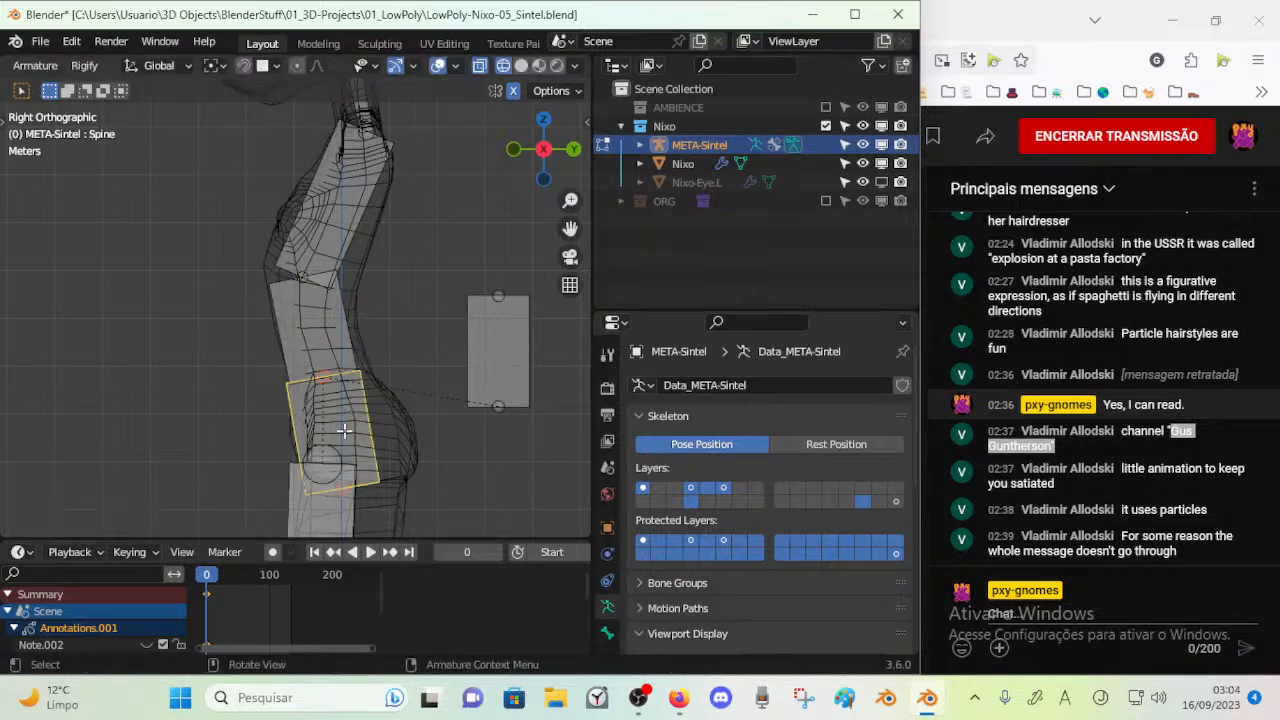
shift+middle_drag(365, 458, 361, 418)
key(r)
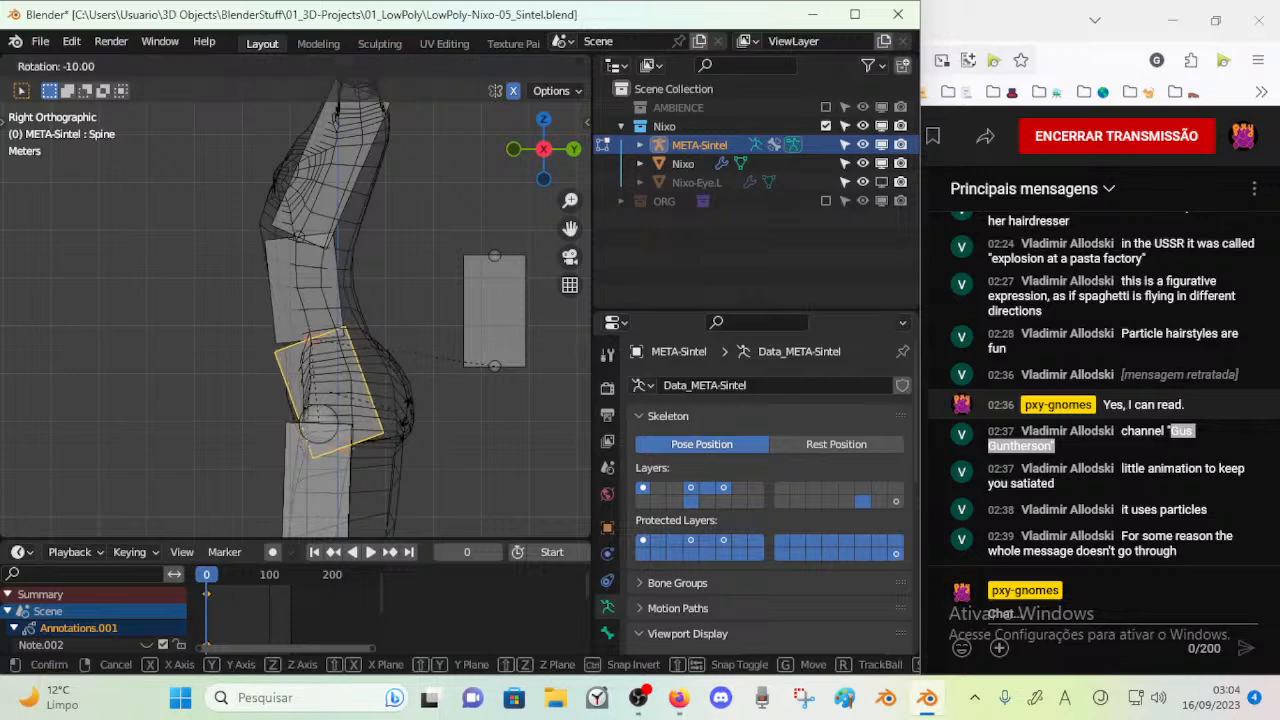
click(405, 400)
key(g)
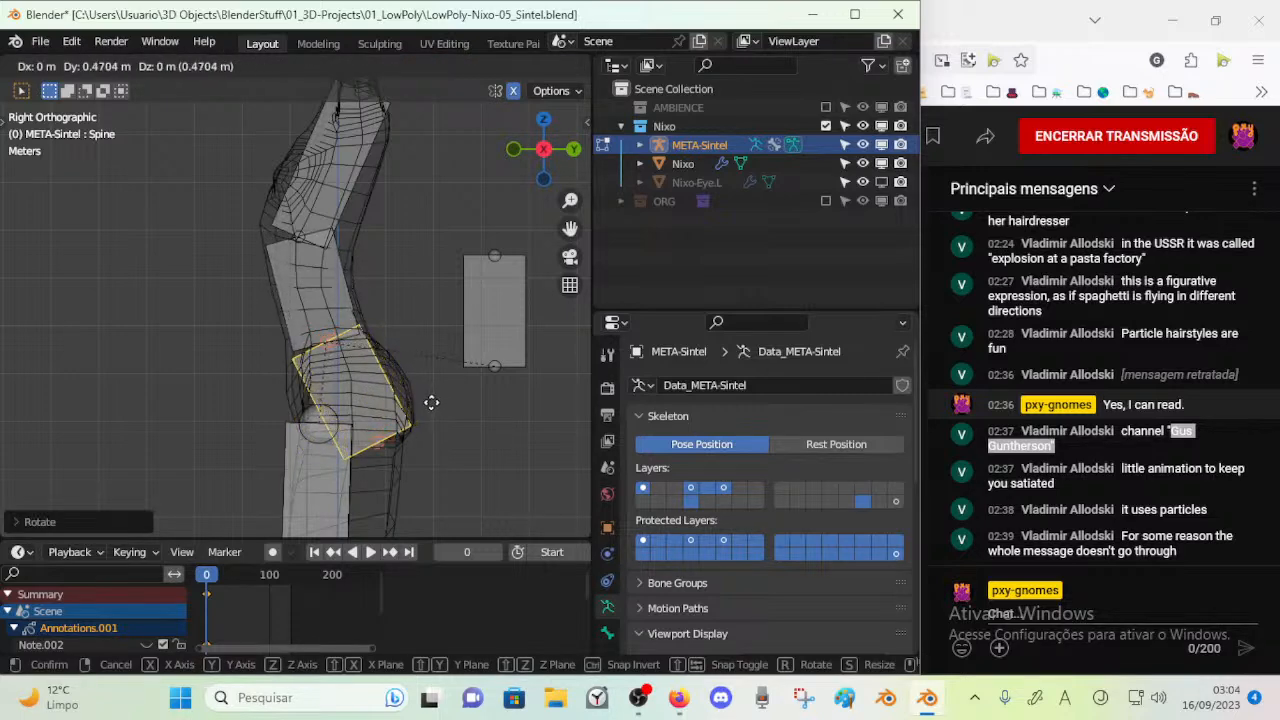
click(432, 402)
Select the joint between the Spine and RibCage bones and shift it slightly back and down
click(330, 338)
key(c)
click(317, 335)
right_click(325, 338)
key(g)
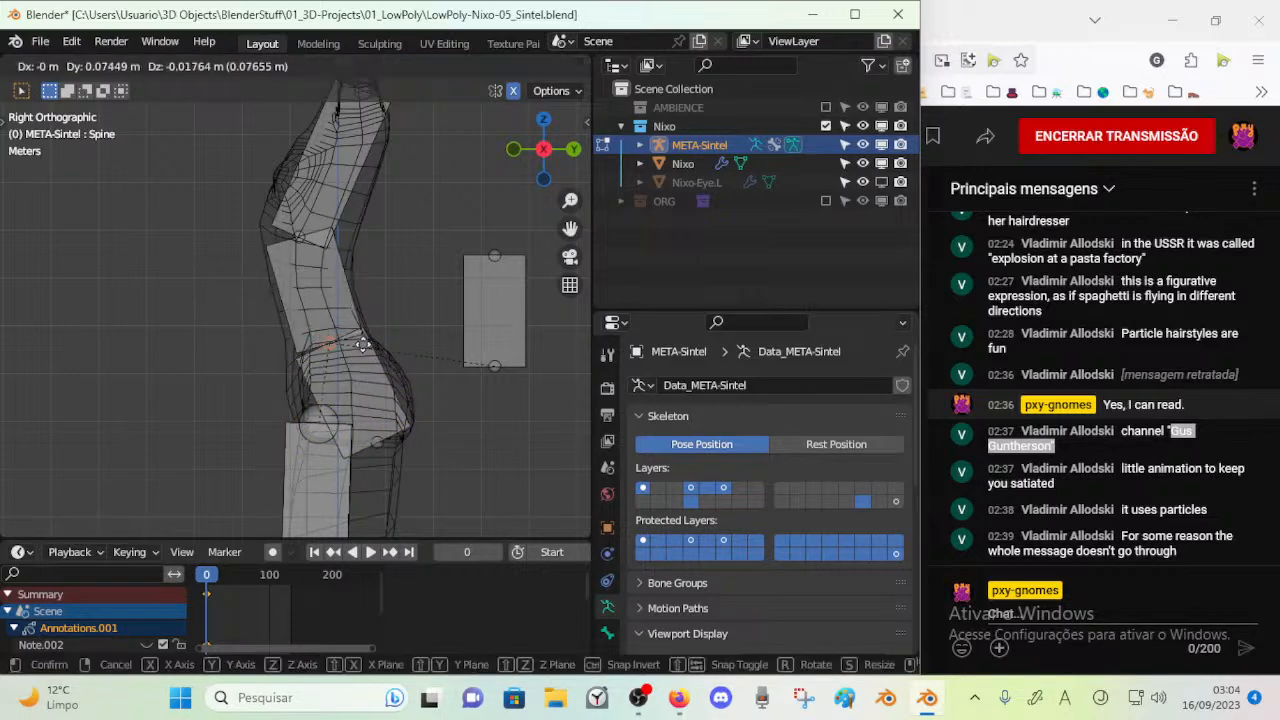
click(397, 363)
Shift the joint between the RibCage and Chest bones slightly back toward the middle of the mesh's torso
click(359, 303)
key(c)
right_click(301, 240)
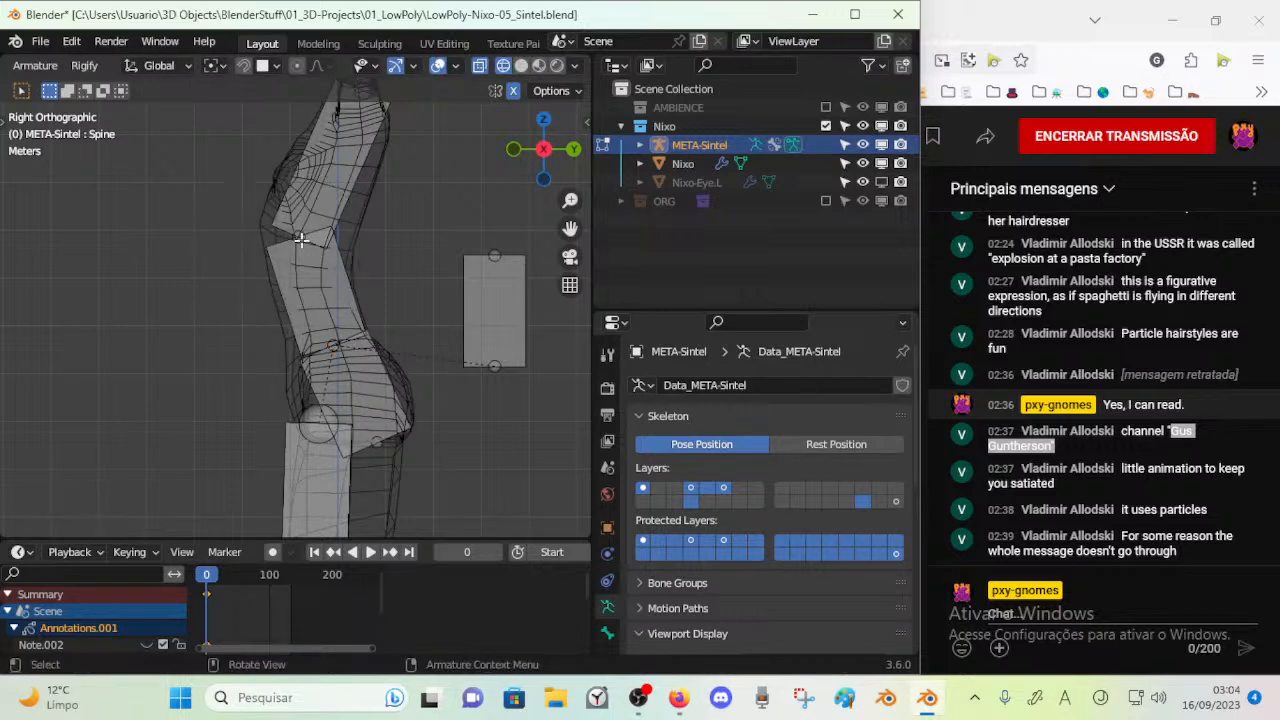
click(301, 233)
key(g)
click(371, 277)
click(368, 290)
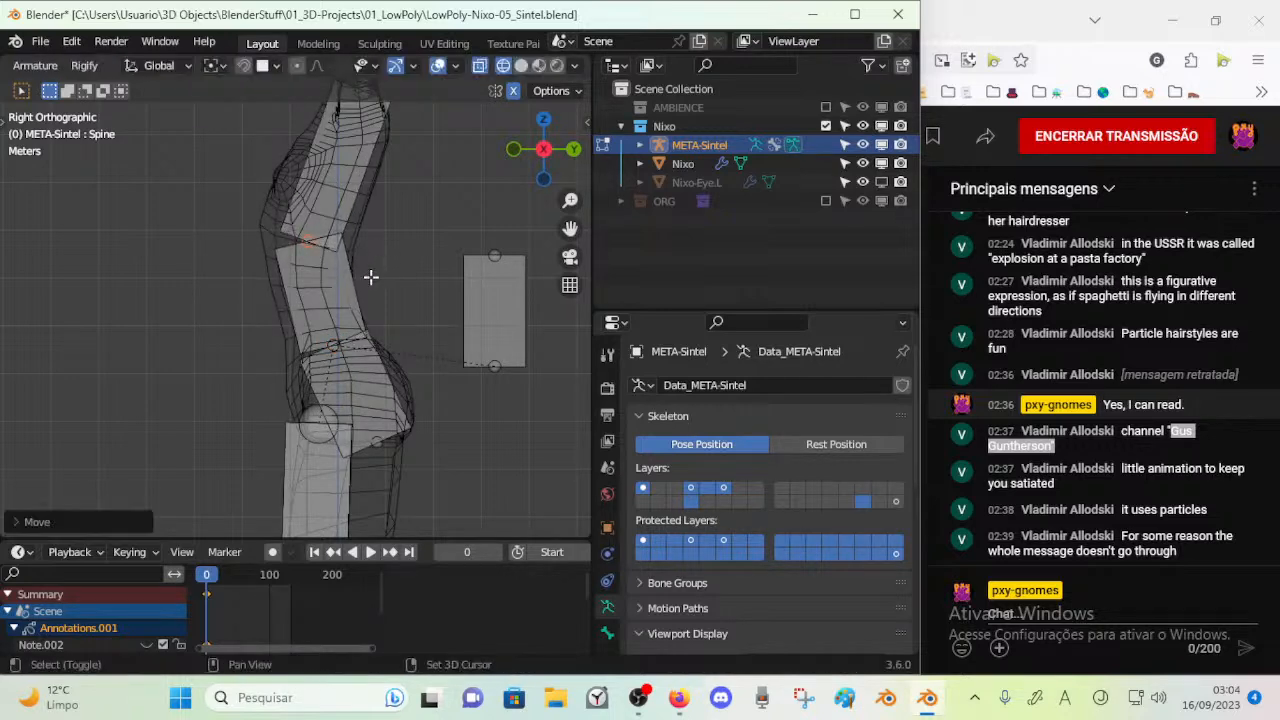
Nudge the joint between the Spine and RibCage bones slightly forward in the side view
key(c)
click(349, 349)
right_click(348, 349)
key(g)
click(328, 341)
Shift the Spine bone's lower end forward within the mesh's hips
key(c)
click(378, 446)
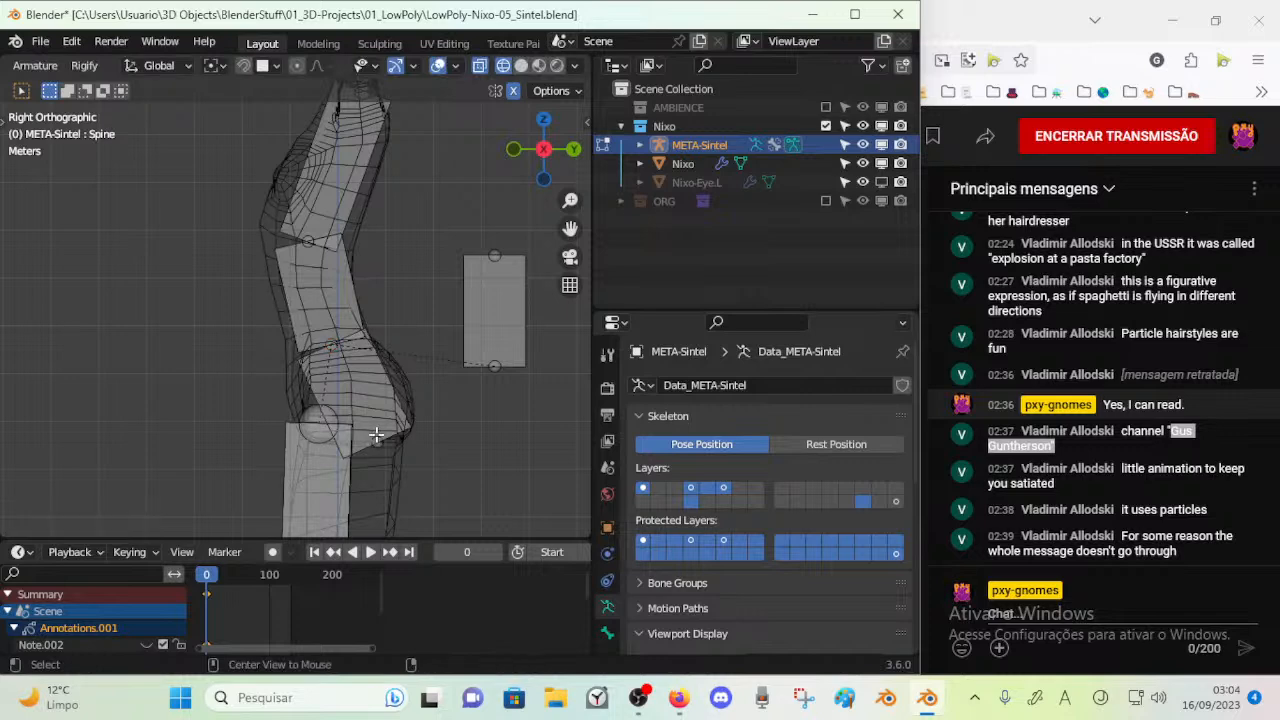
right_click(382, 446)
click(408, 437)
key(c)
click(408, 445)
right_click(408, 445)
key(g)
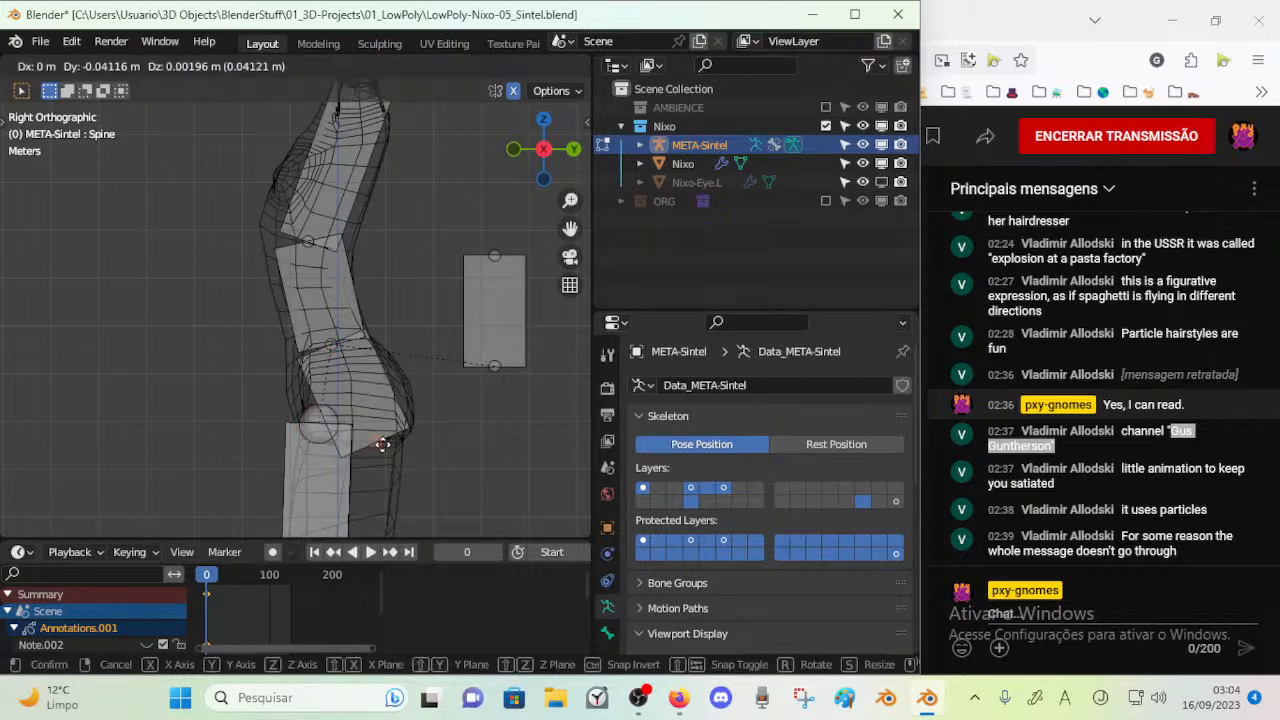
click(294, 412)
Move the upper joint of the Thigh bones to the mesh's hip, adjusting it in both side and front views
click(308, 427)
scroll(303, 432, down, 2)
shift+middle_drag(303, 432, 294, 291)
scroll(294, 291, down, 1)
key(g)
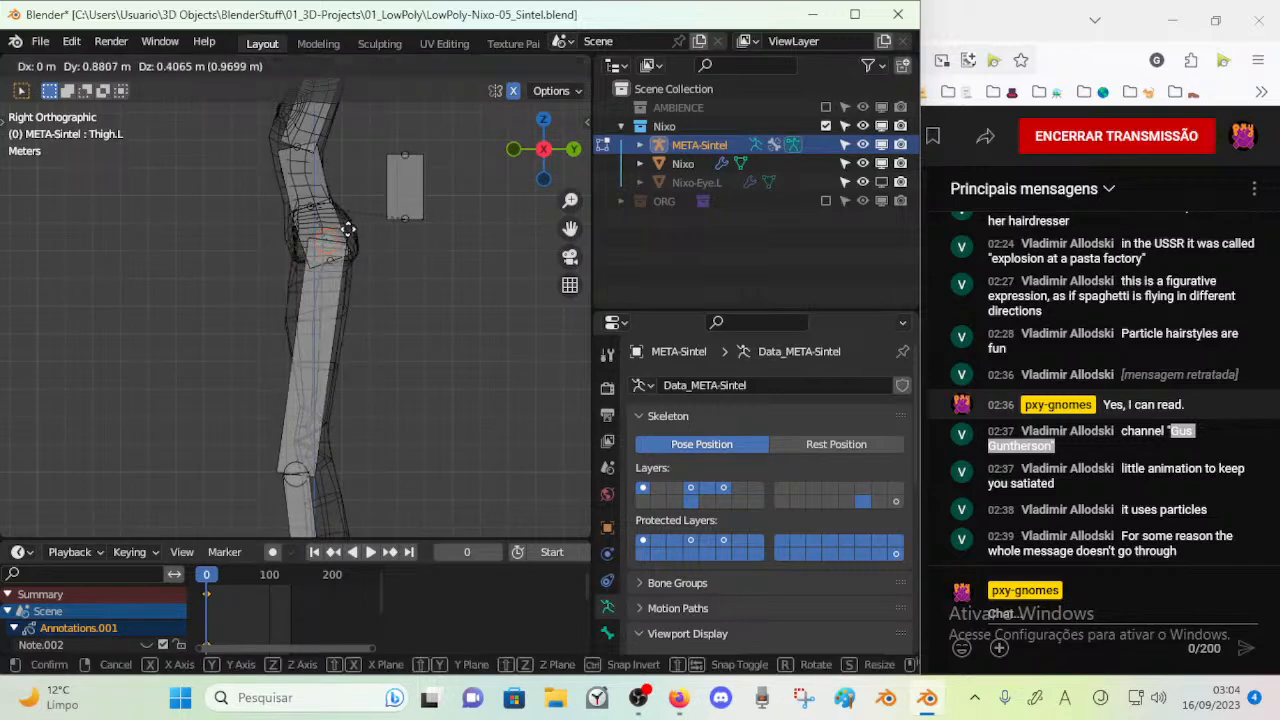
click(347, 228)
key(KP_1)
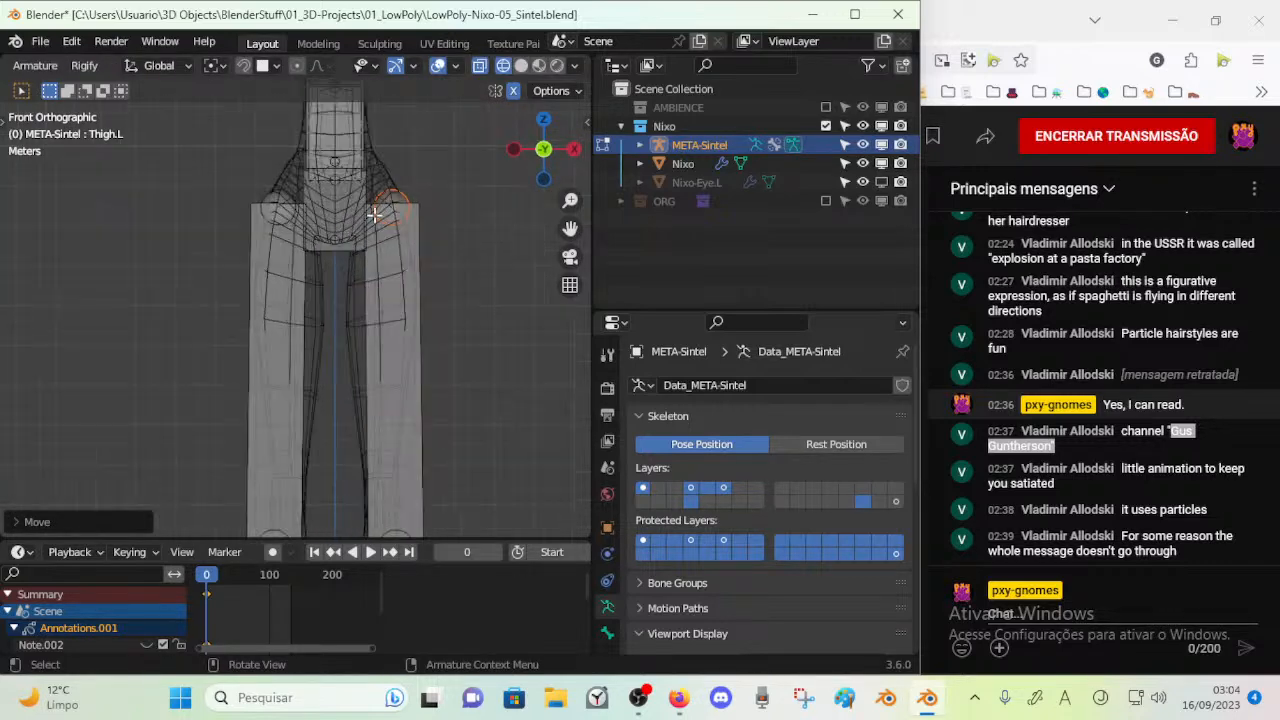
key(g)
click(361, 219)
Fit the knee joint to the mesh's knee by moving it up and inward in front view and backward in side view
shift+middle_drag(359, 302, 343, 200)
key(alt+a)
key(c)
click(378, 448)
right_click(377, 448)
key(g)
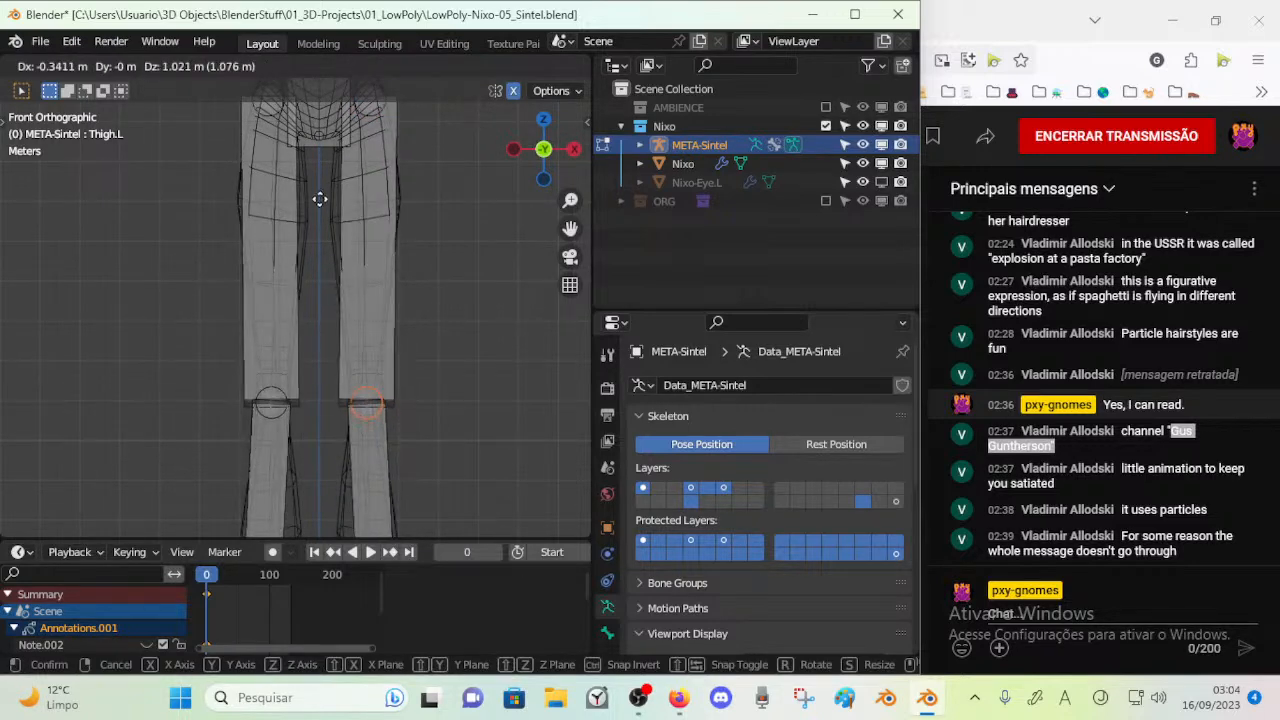
click(369, 245)
key(KP_3)
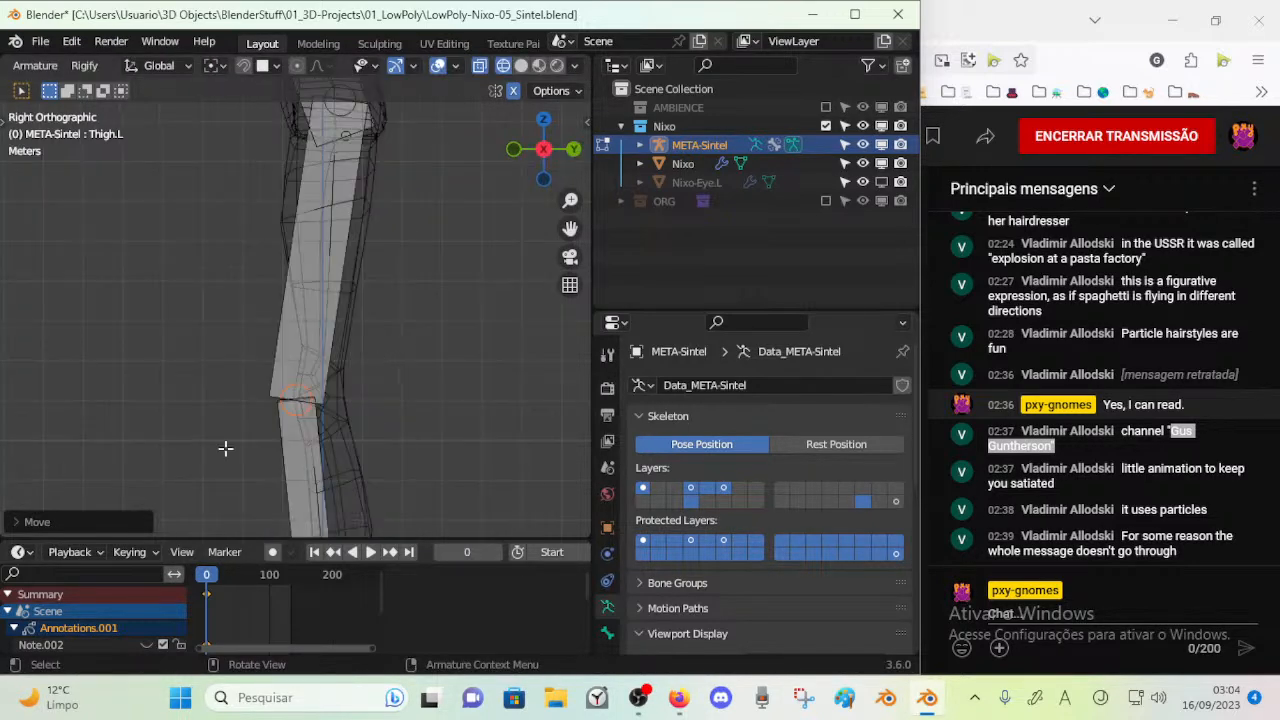
key(g)
click(340, 414)
Move the ankle joint together with the foot and toe bones to the mesh's ankle in side view
key(c)
click(330, 394)
right_click(329, 392)
key(c)
drag(222, 461, 322, 428)
right_click(345, 445)
key(g)
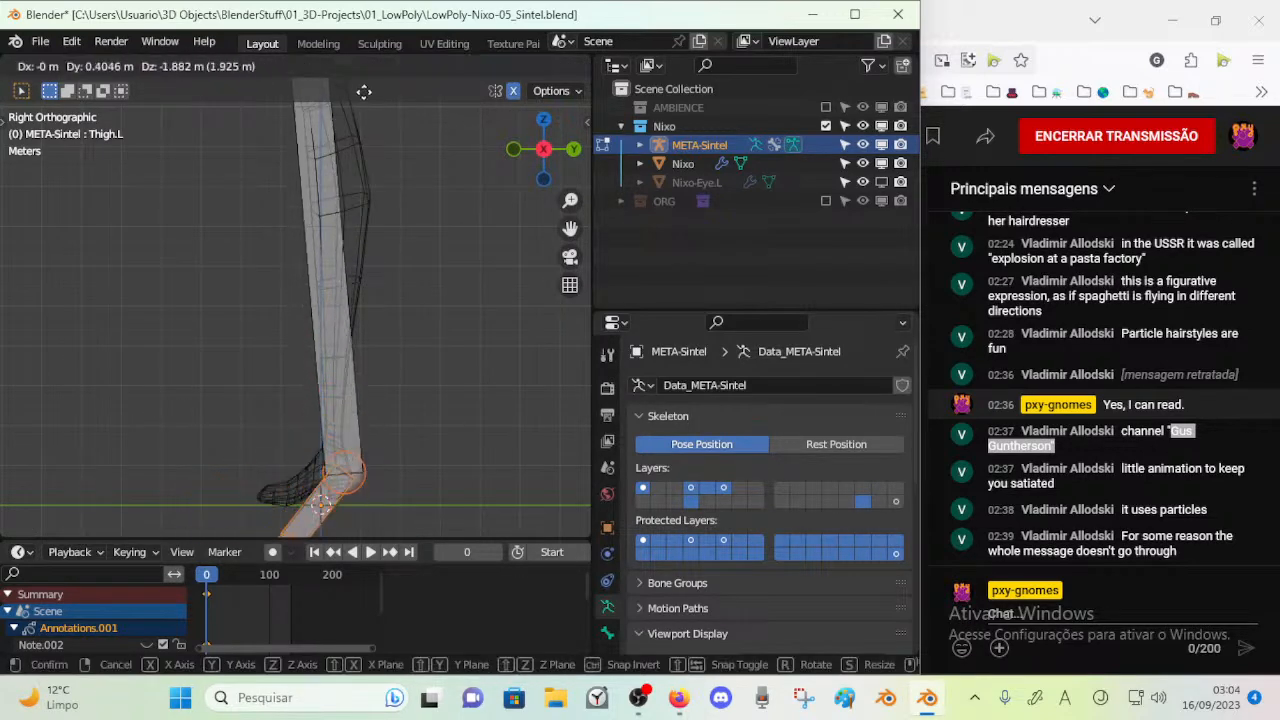
click(350, 476)
Move the ankle, foot and toe bones inward in front view to line up with the mesh's feet
shift+middle_drag(350, 476, 366, 361)
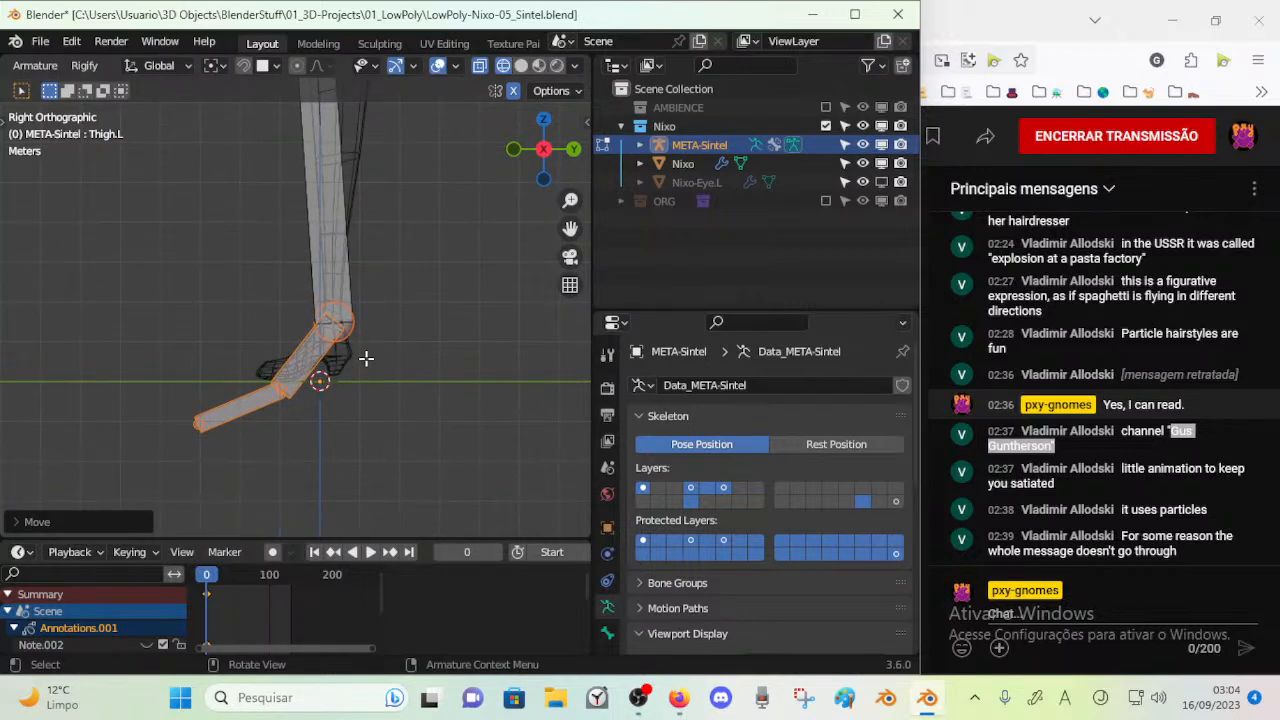
key(KP_1)
key(g)
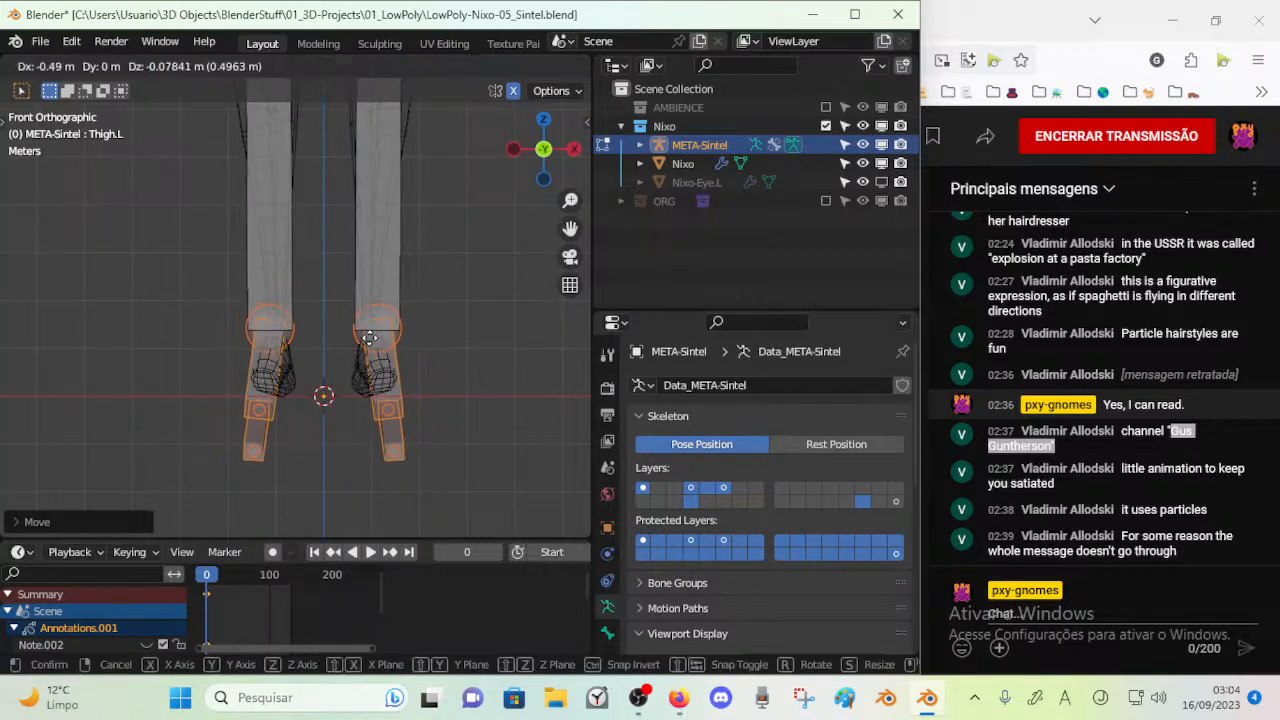
click(365, 338)
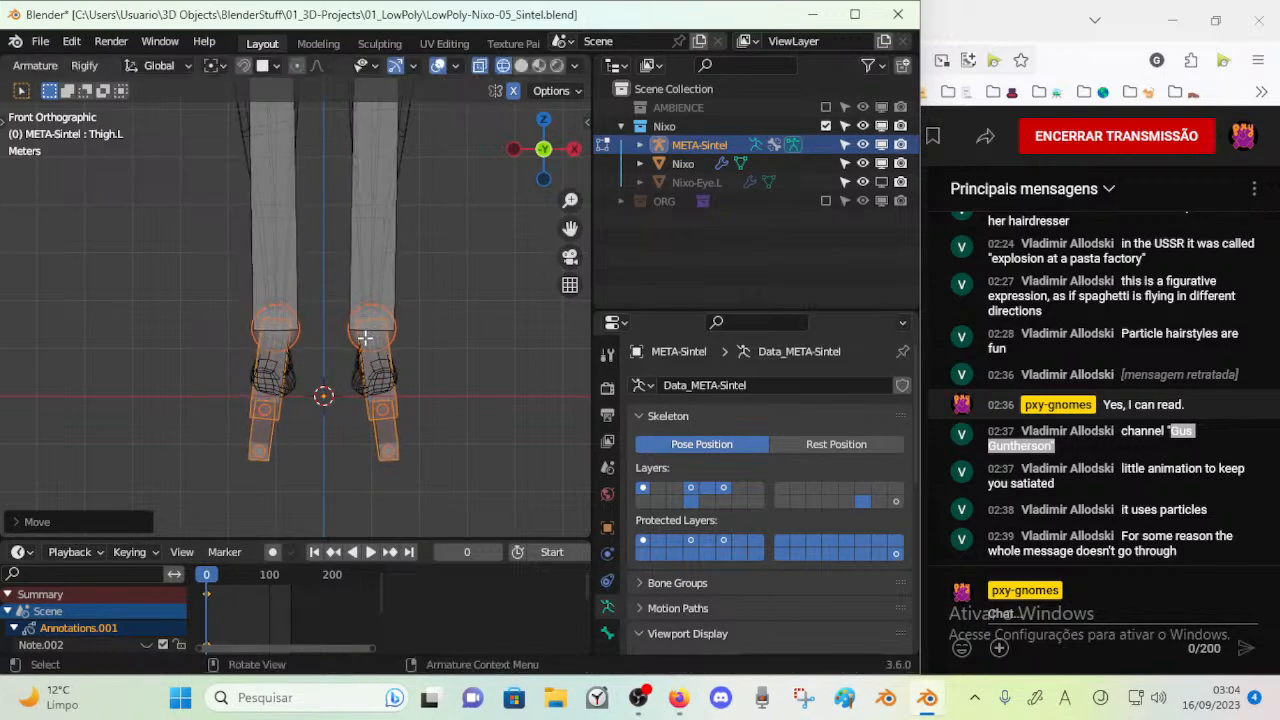
Move the toe joints back and up in side view to fit the mesh's feet
key(KP_3)
scroll(365, 338, up, 2)
drag(340, 422, 212, 527)
key(g)
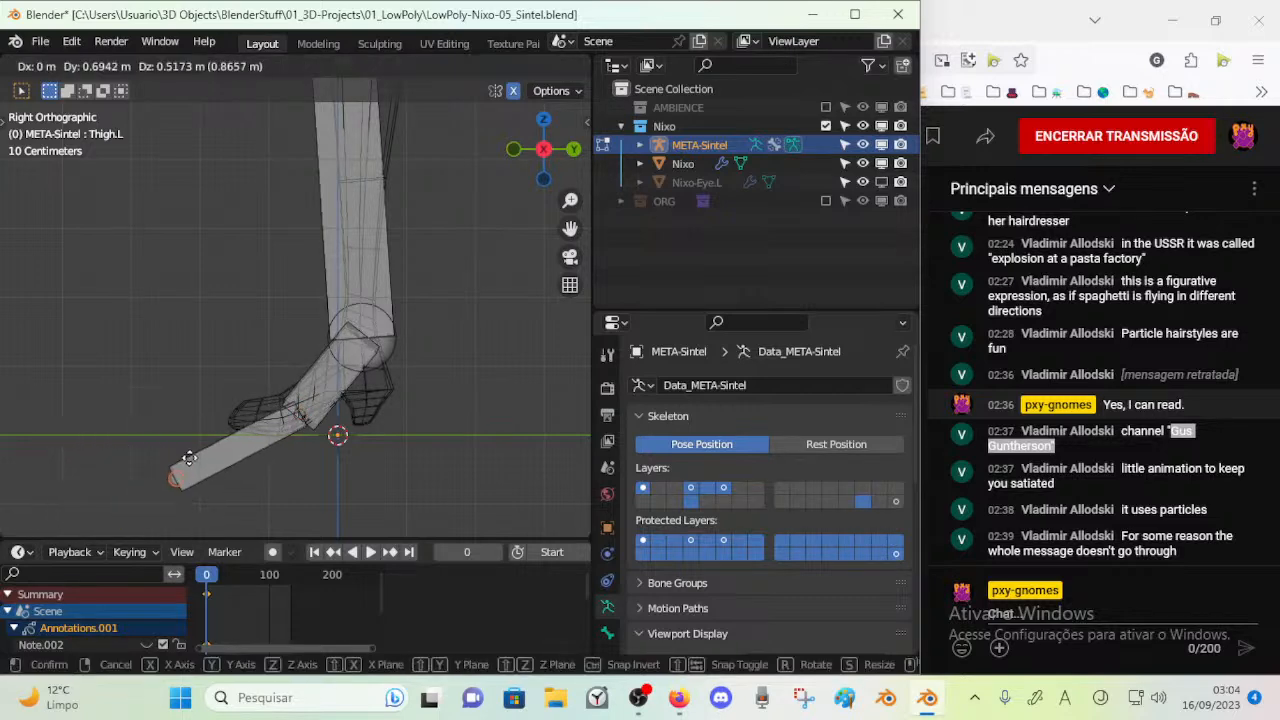
click(247, 410)
Shift the left toe joints inward about 0.13 m along X with mirroring so they sit inside the mesh's feet
click(340, 388)
key(KP_1)
scroll(350, 390, down, 3)
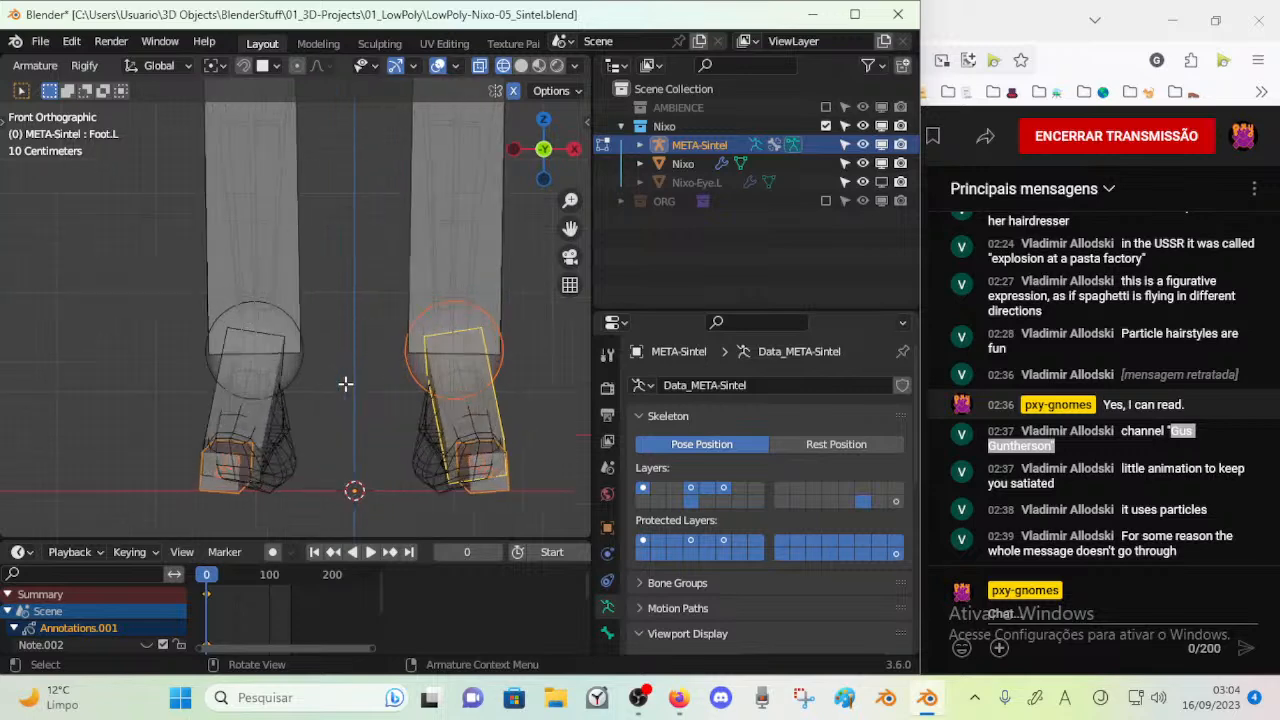
key(alt+a)
key(c)
click(466, 453)
right_click(466, 450)
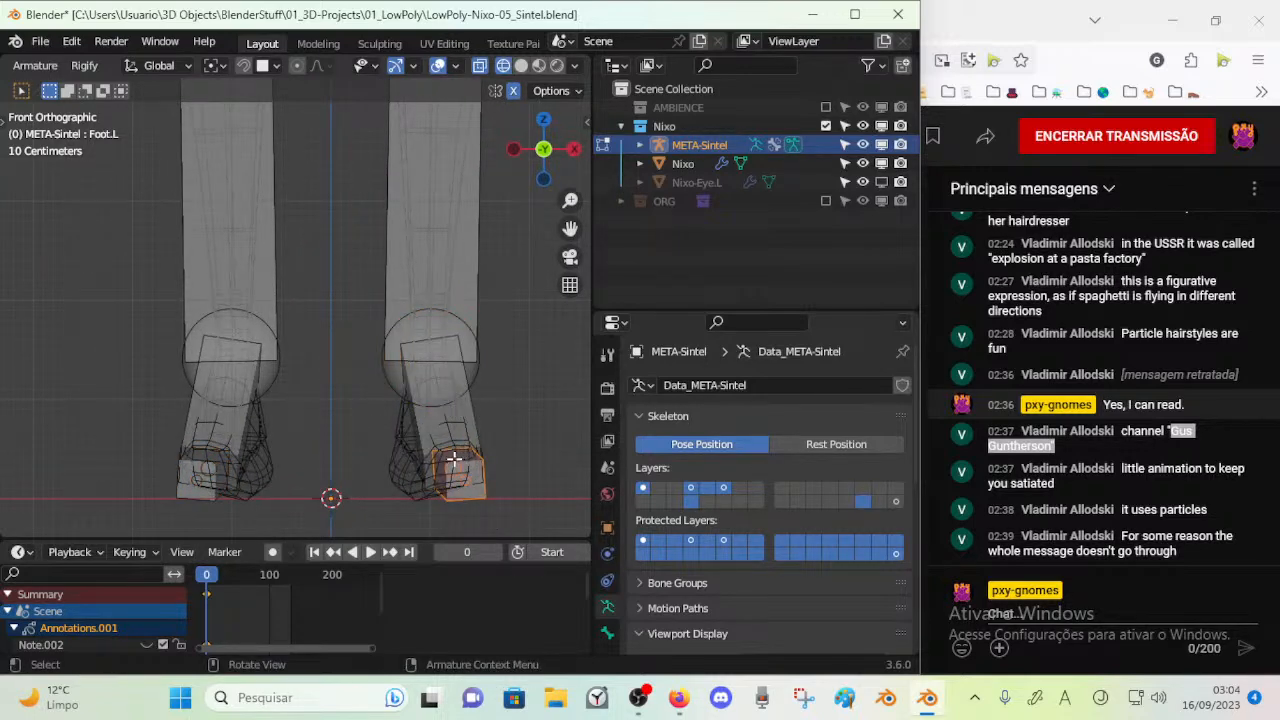
key(g)
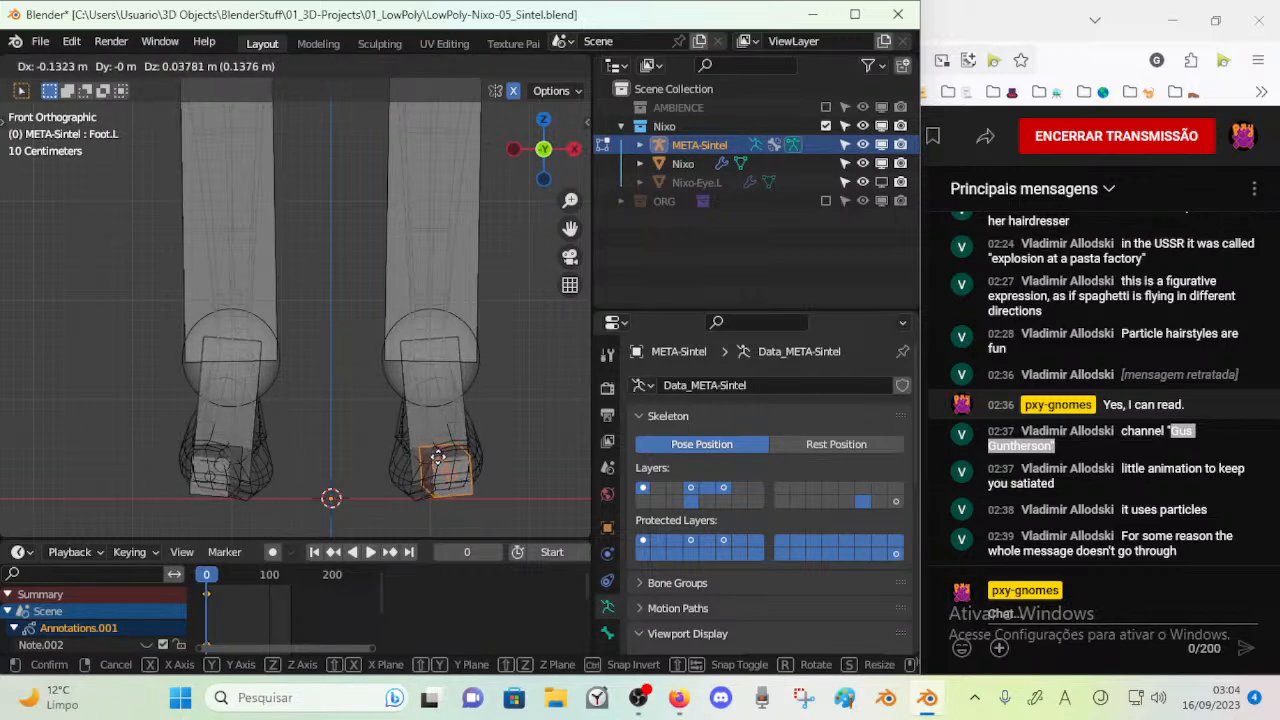
click(438, 456)
Adjust the bone roll at the left ankle and of the Toes.L bone to straighten the foot bones
key(alt+a)
key(c)
right_click(442, 438)
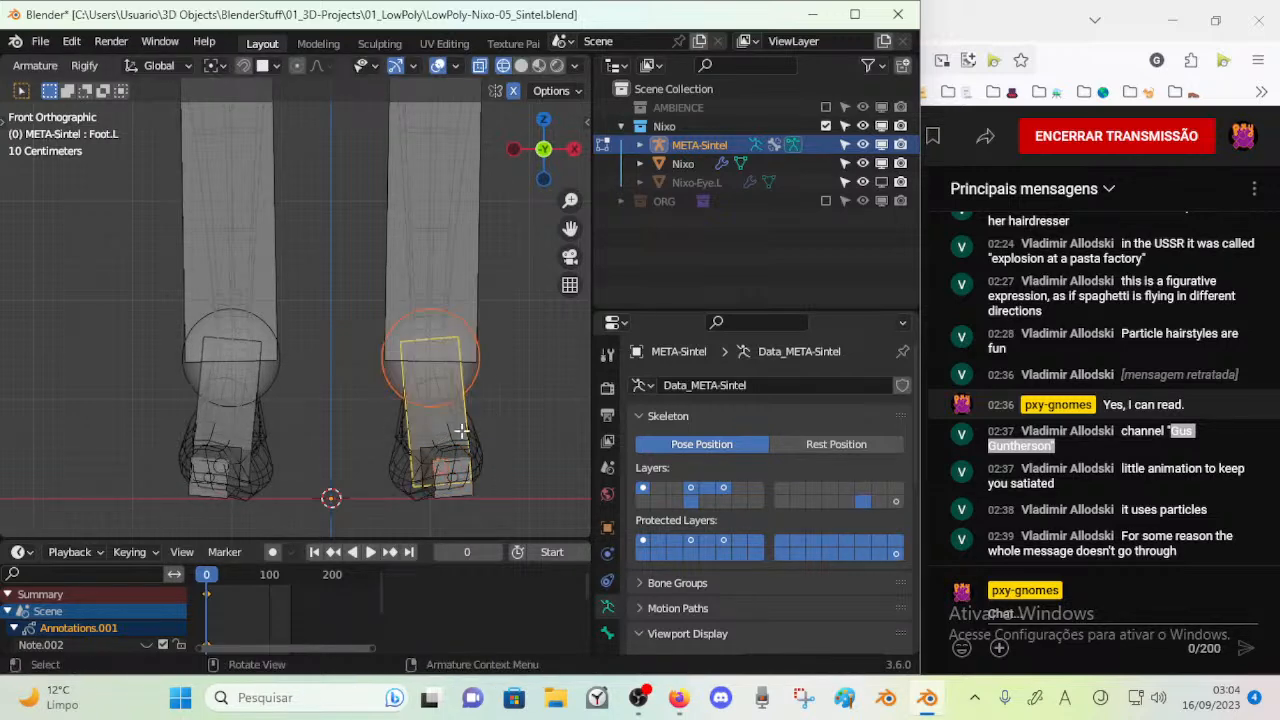
click(440, 418)
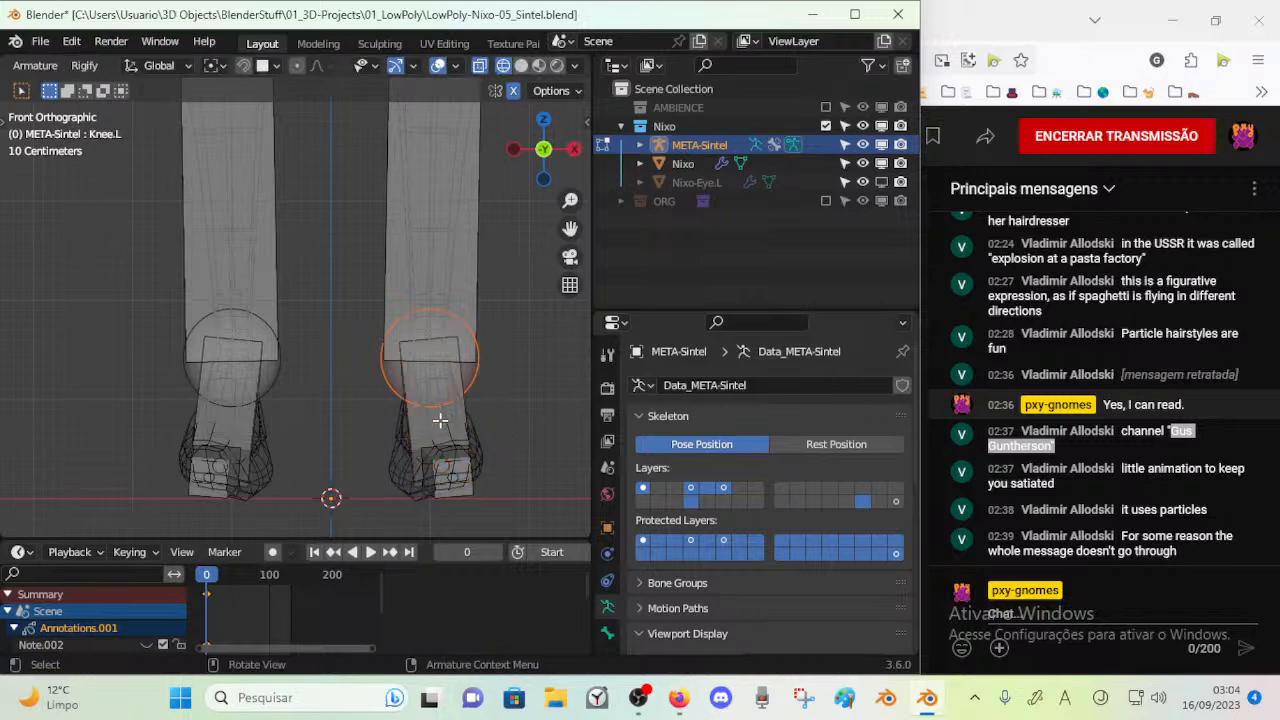
key(ctrl+r)
click(513, 400)
click(447, 489)
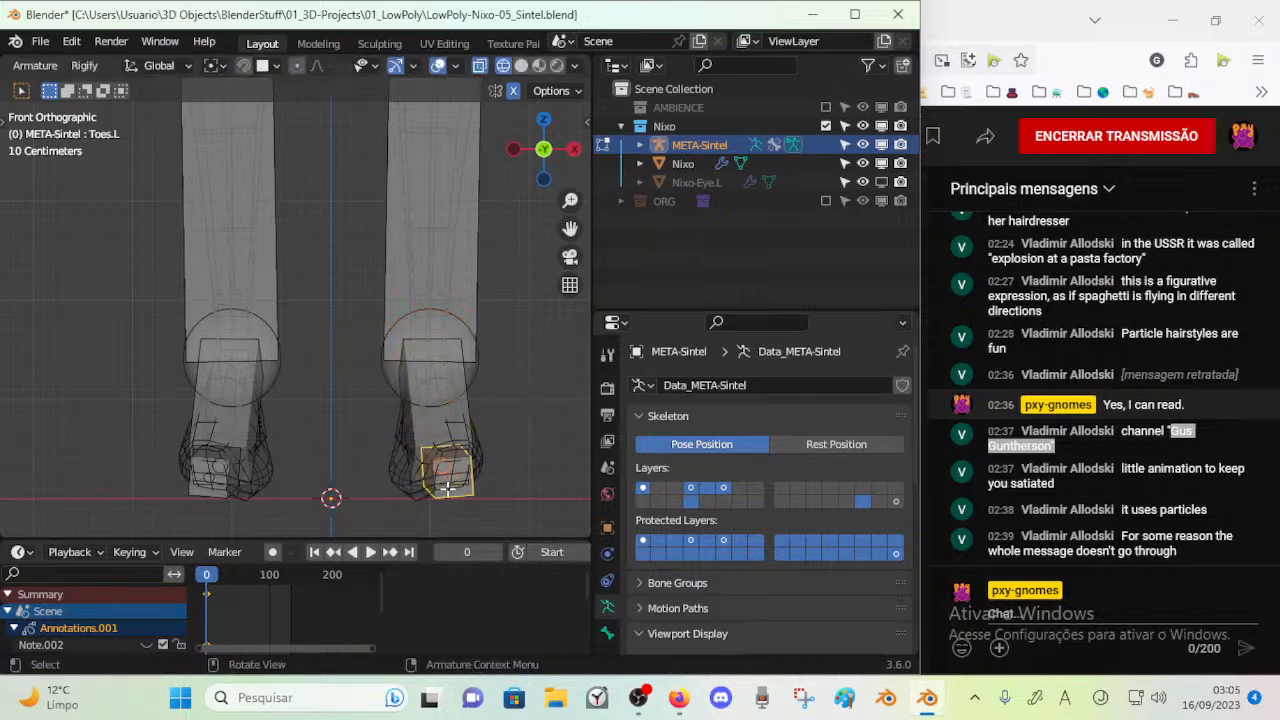
key(ctrl+r)
click(507, 475)
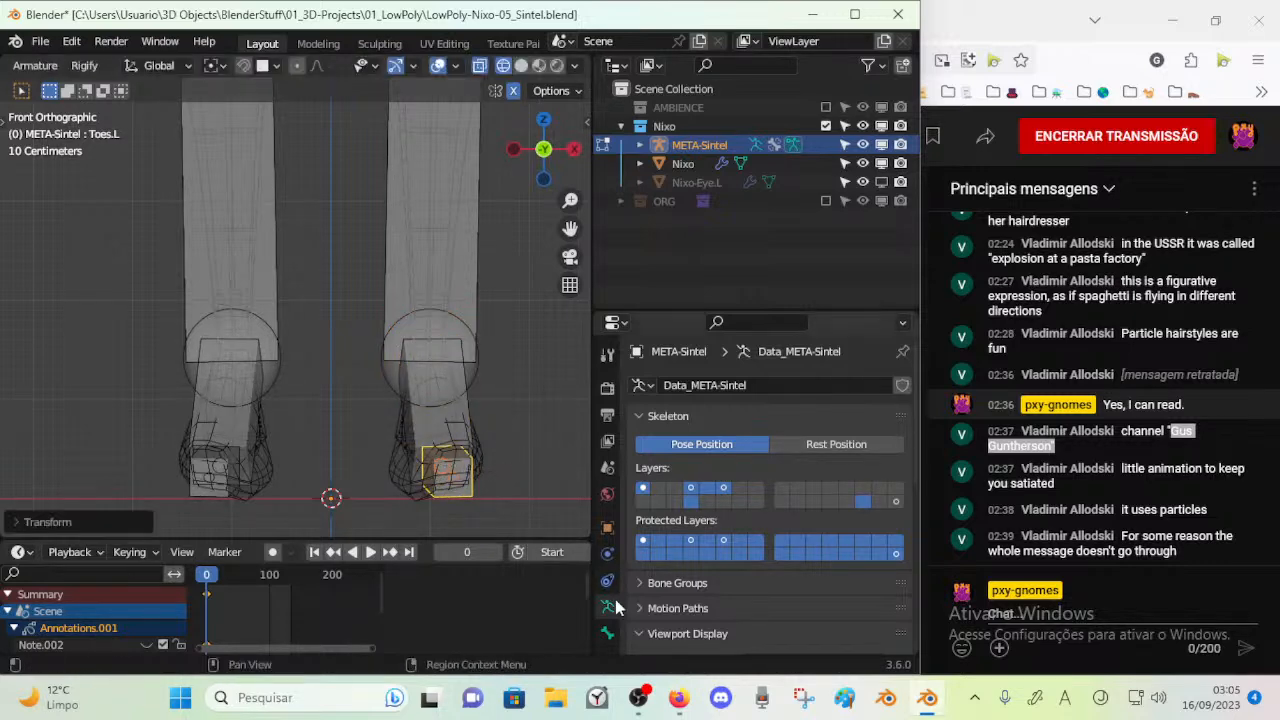
Turn on bone names in the armature's viewport display and inspect the rig from the legs up to the head
key(ctrl+Tab)
key(Escape)
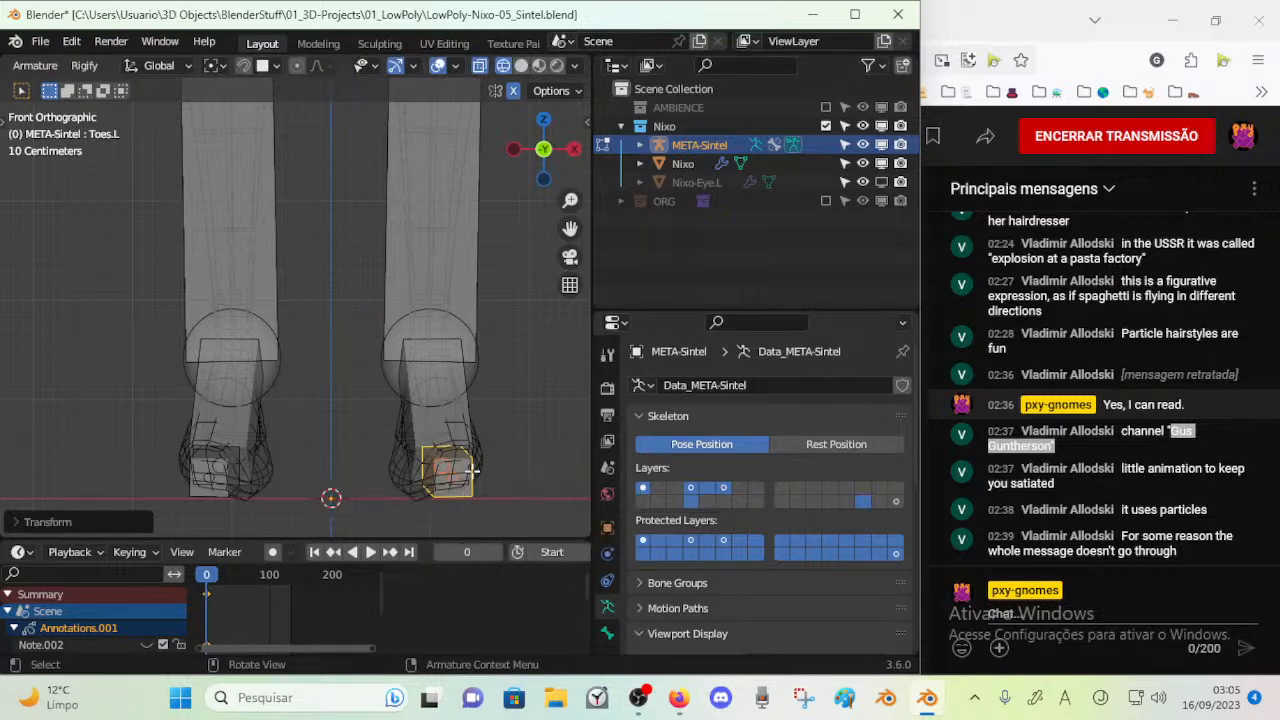
click(469, 318)
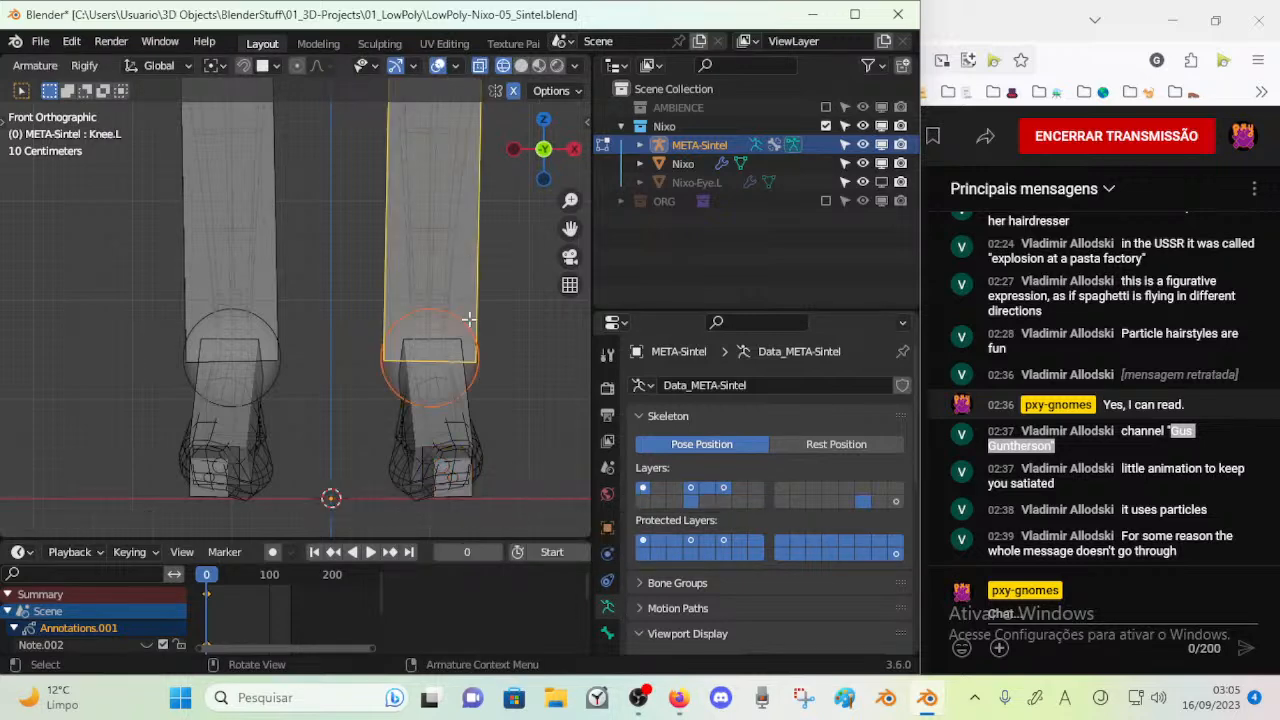
click(659, 417)
click(659, 417)
click(659, 417)
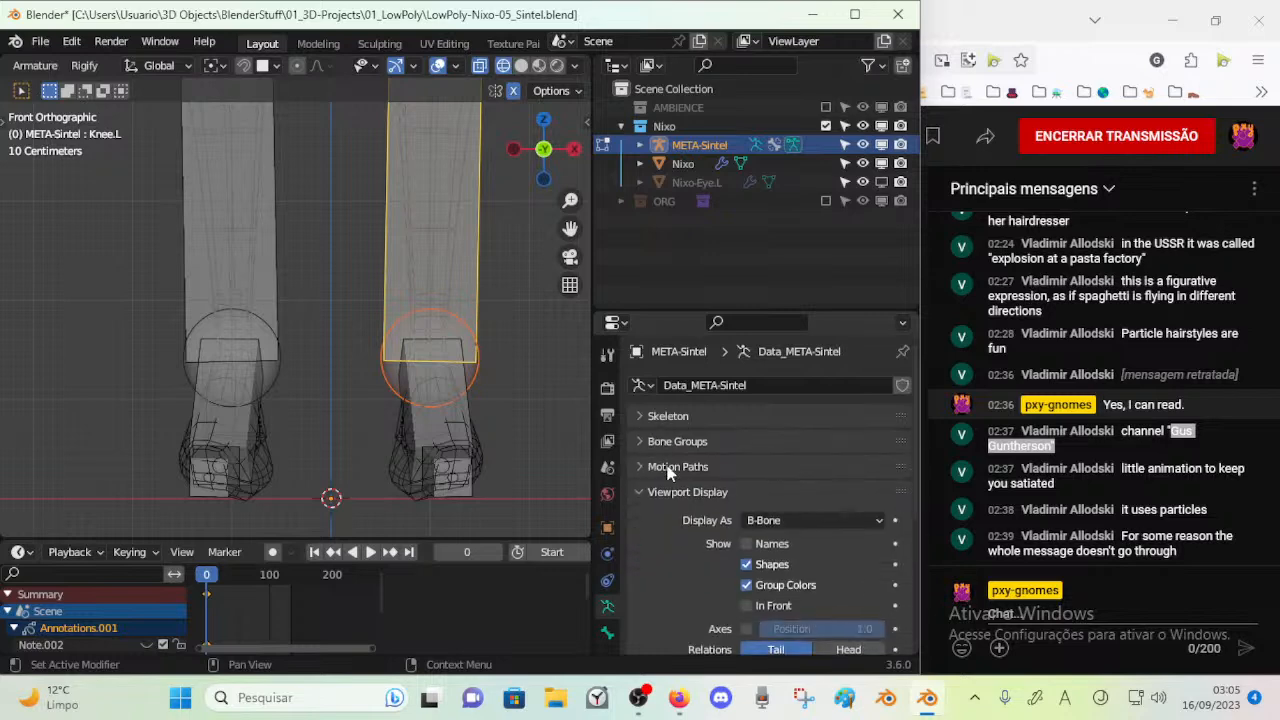
middle_drag(380, 420, 235, 336)
scroll(240, 333, down, 1)
shift+middle_drag(375, 160, 366, 400)
shift+middle_drag(369, 218, 365, 371)
scroll(365, 371, down, 1)
shift+middle_drag(409, 186, 296, 352)
scroll(369, 240, down, 2)
scroll(296, 352, up, 4)
shift+middle_drag(320, 290, 314, 337)
shift+middle_drag(275, 278, 350, 366)
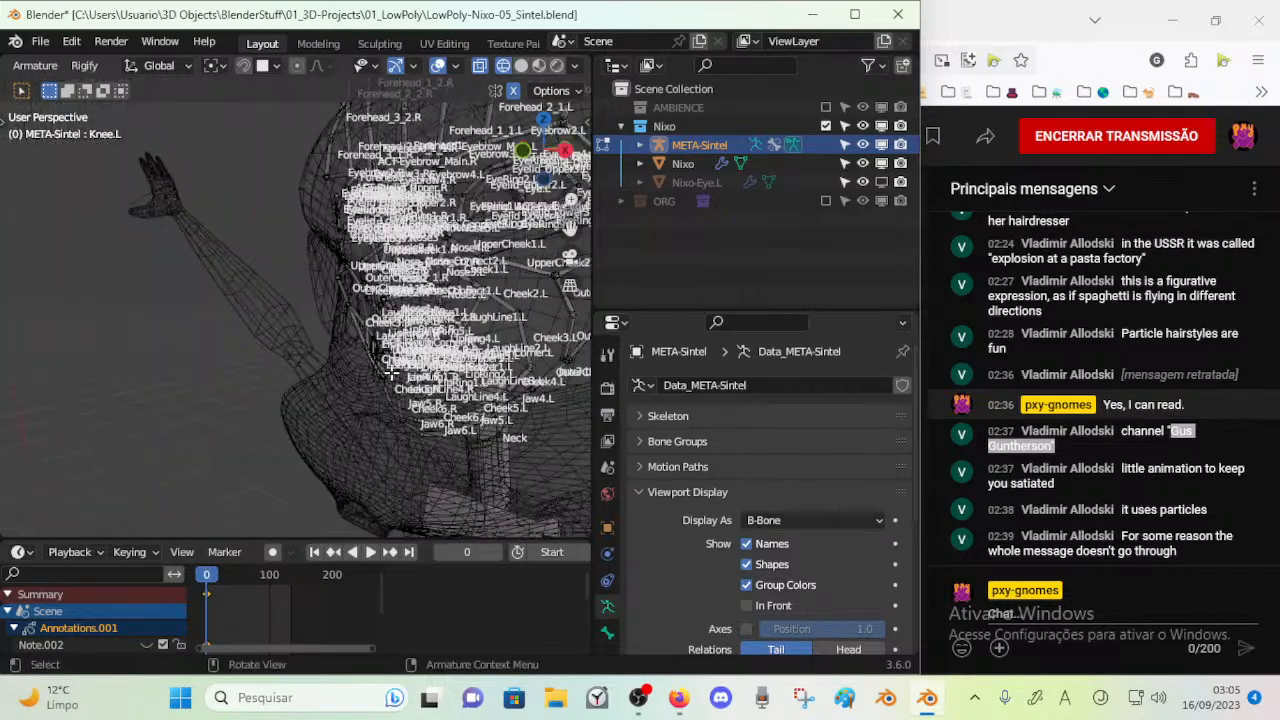
Turn off the bone names in the armature's viewport display
scroll(350, 366, down, 2)
click(740, 493)
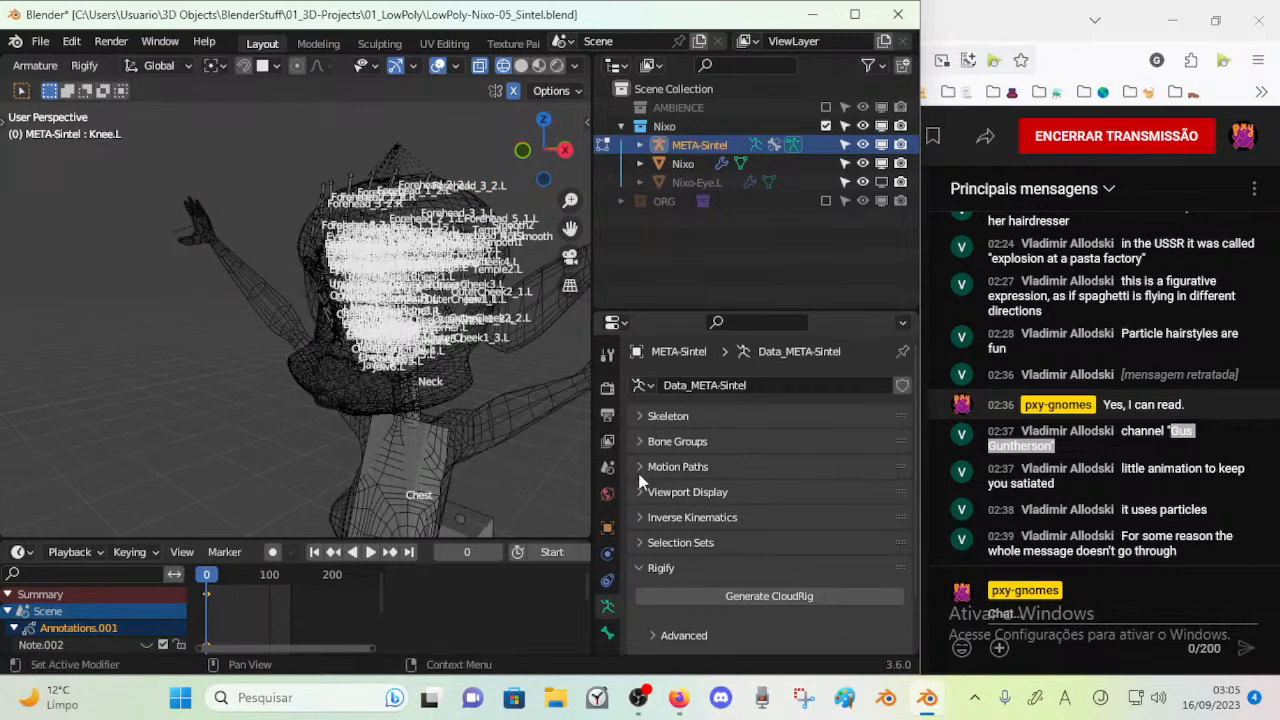
click(645, 416)
click(647, 418)
click(648, 441)
click(660, 441)
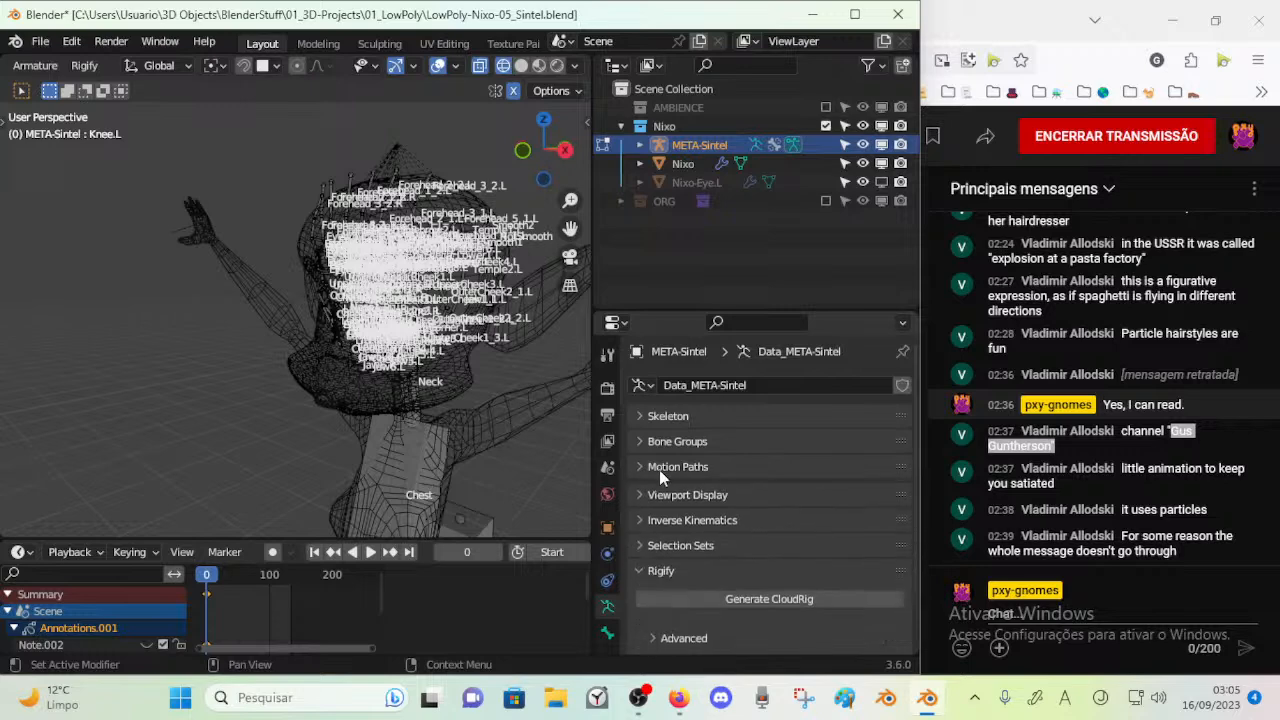
click(685, 492)
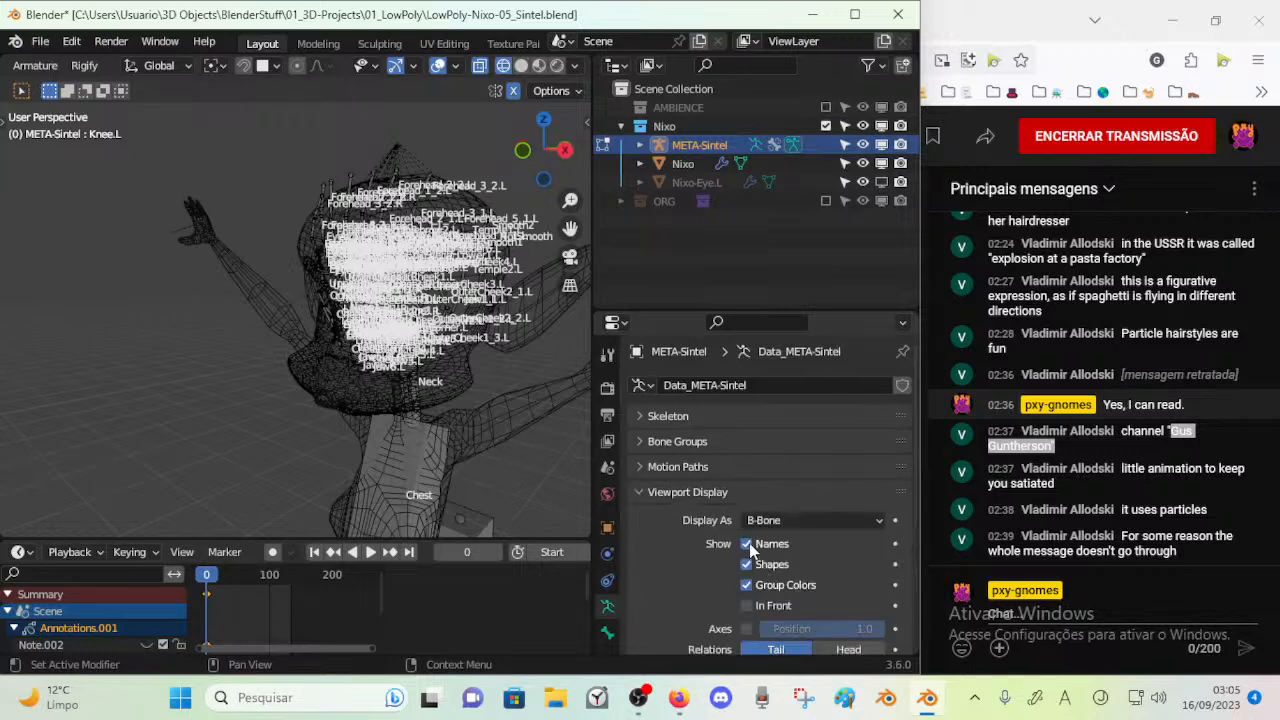
click(746, 544)
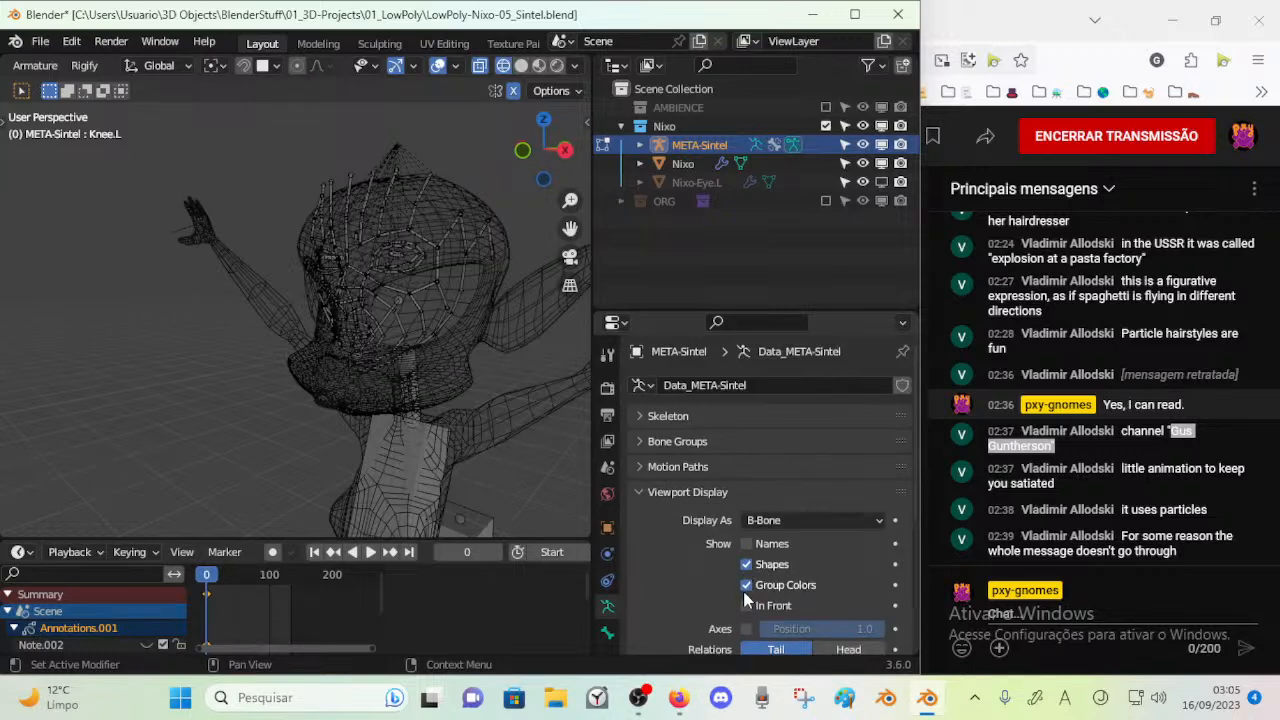
Display the armature's bones in front of the mesh with their axes shown, and save the file
click(746, 605)
scroll(780, 600, down, 4)
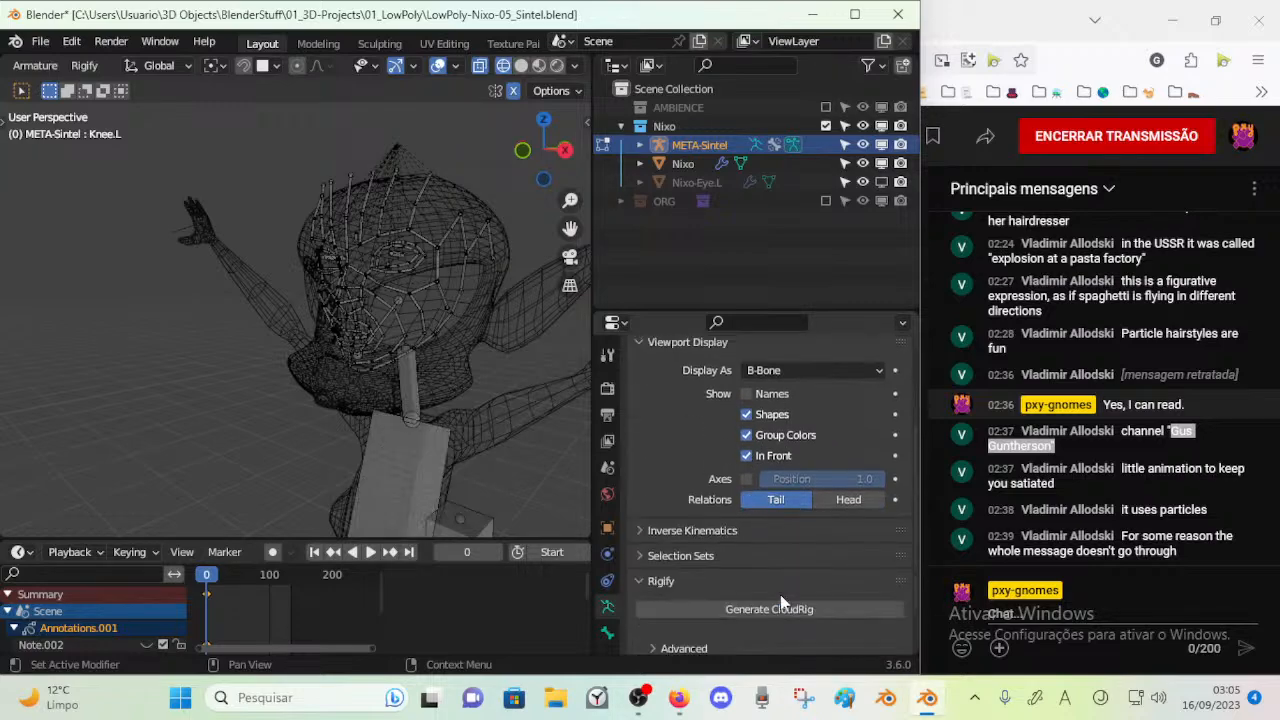
click(747, 480)
middle_drag(530, 370, 294, 386)
scroll(449, 400, up, 3)
key(ctrl+s)
Try to lower the Neck bone's upper joint in the side view
key(KP_3)
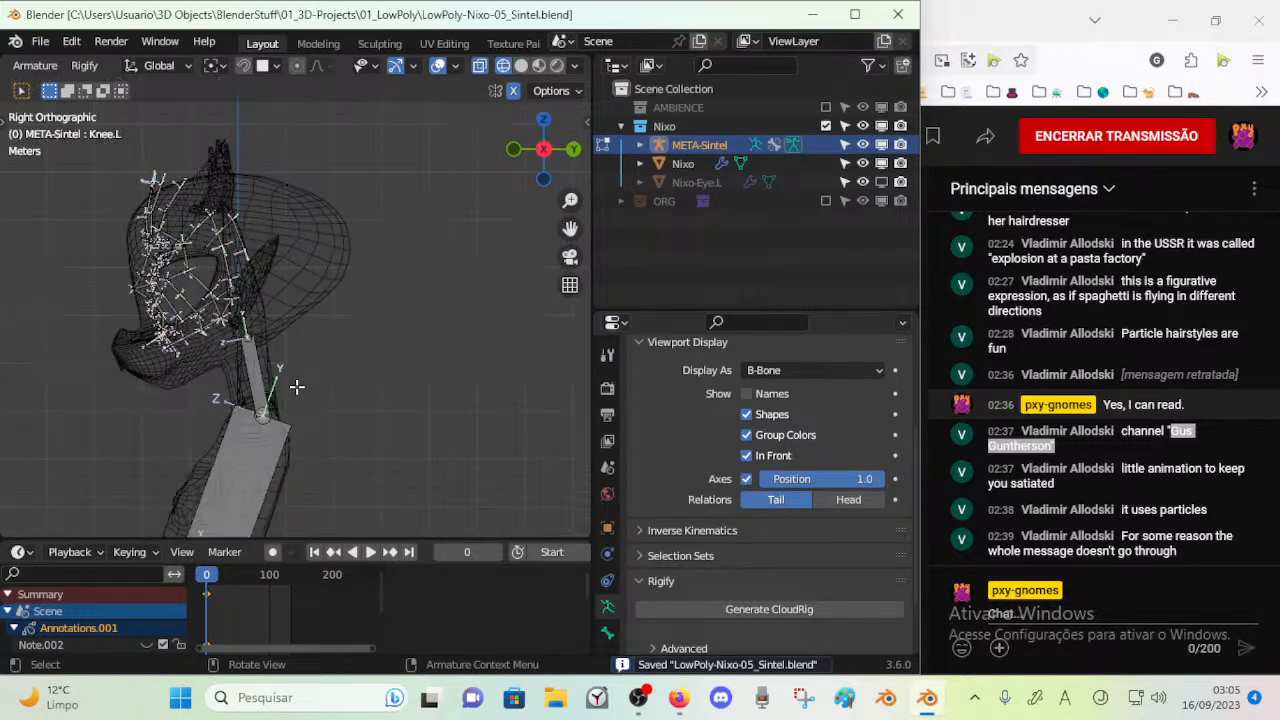
scroll(296, 386, up, 4)
click(249, 376)
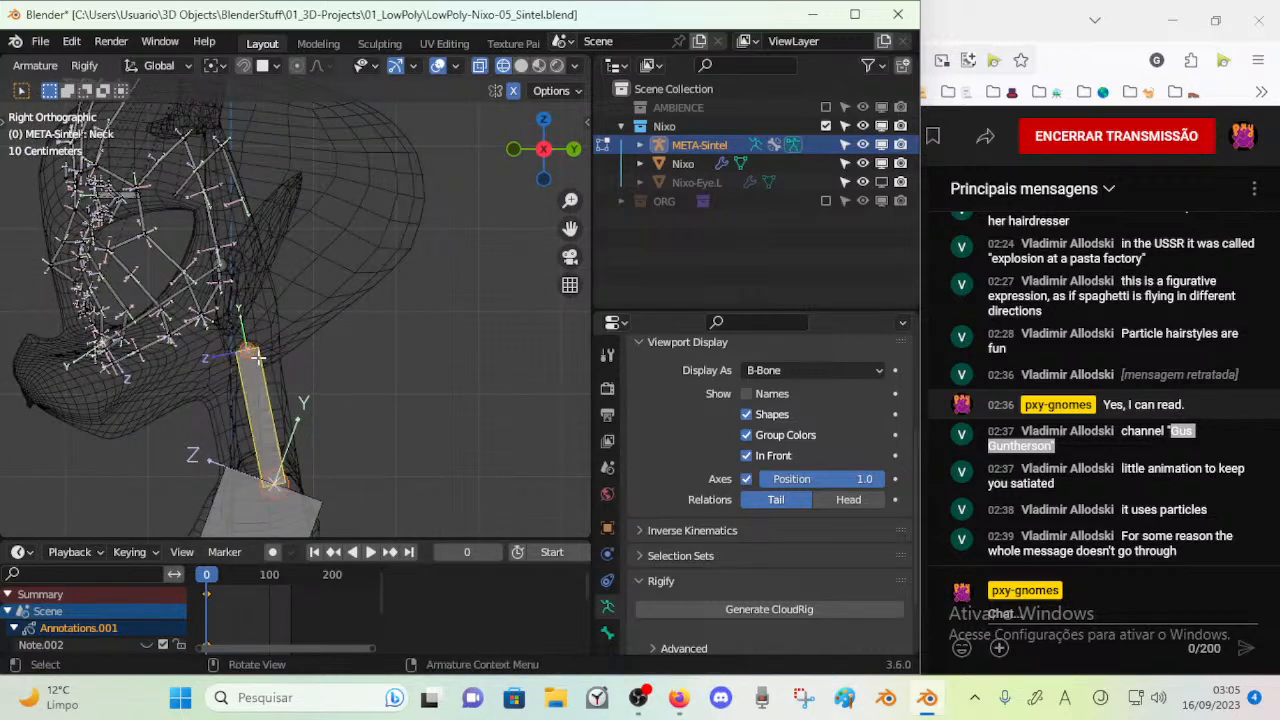
scroll(256, 352, up, 1)
shift+middle_drag(256, 352, 413, 298)
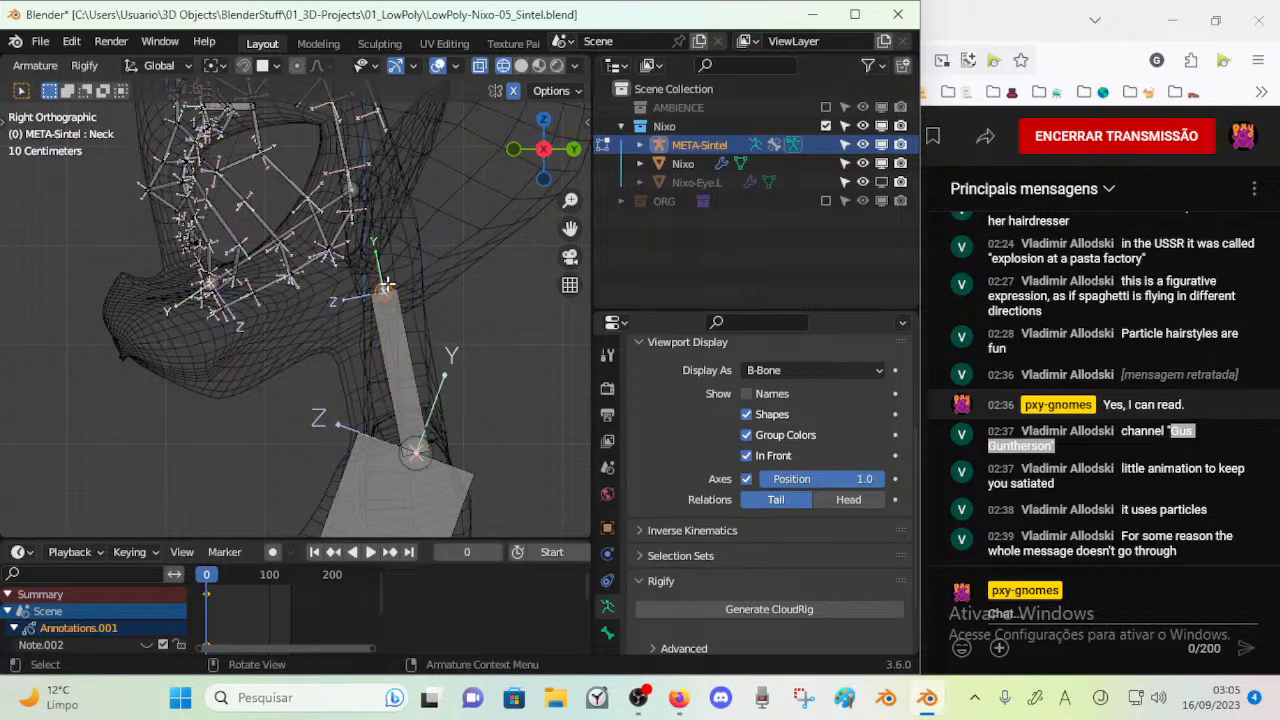
key(g)
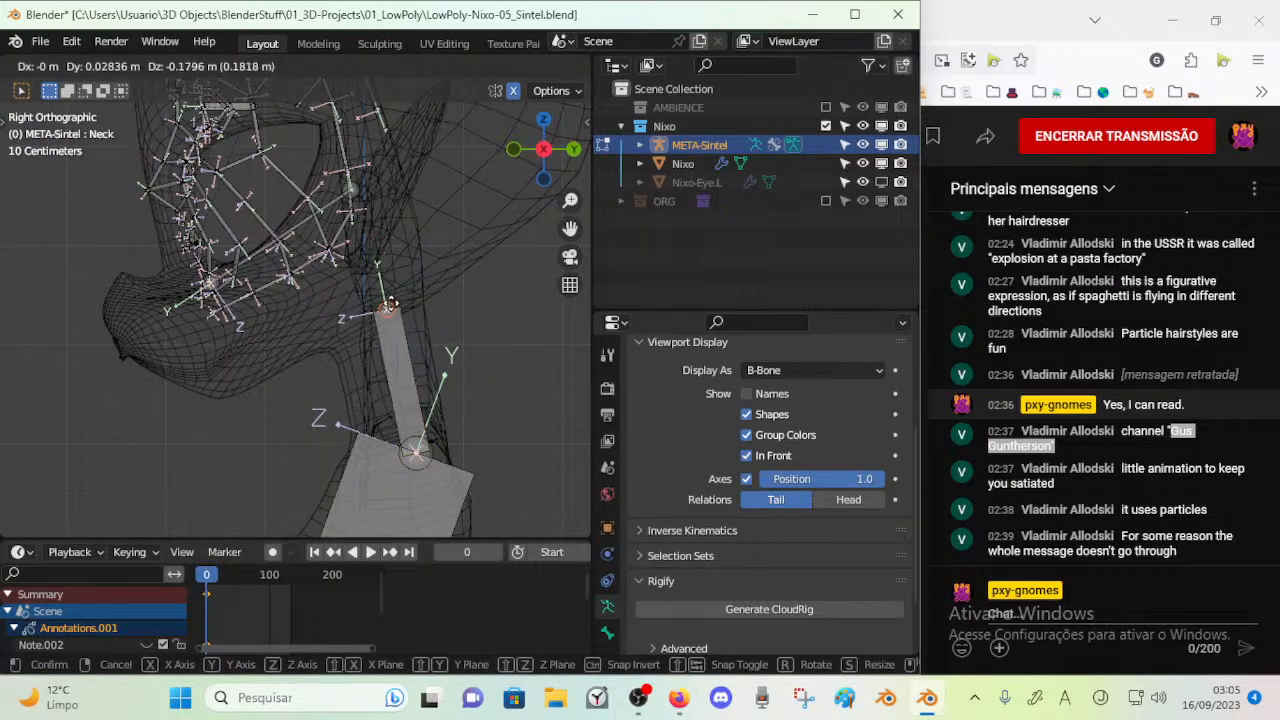
right_click(403, 306)
Move the joint between the Chest and Neck bones slightly forward and up
click(430, 447)
shift+middle_drag(444, 398, 444, 332)
key(g)
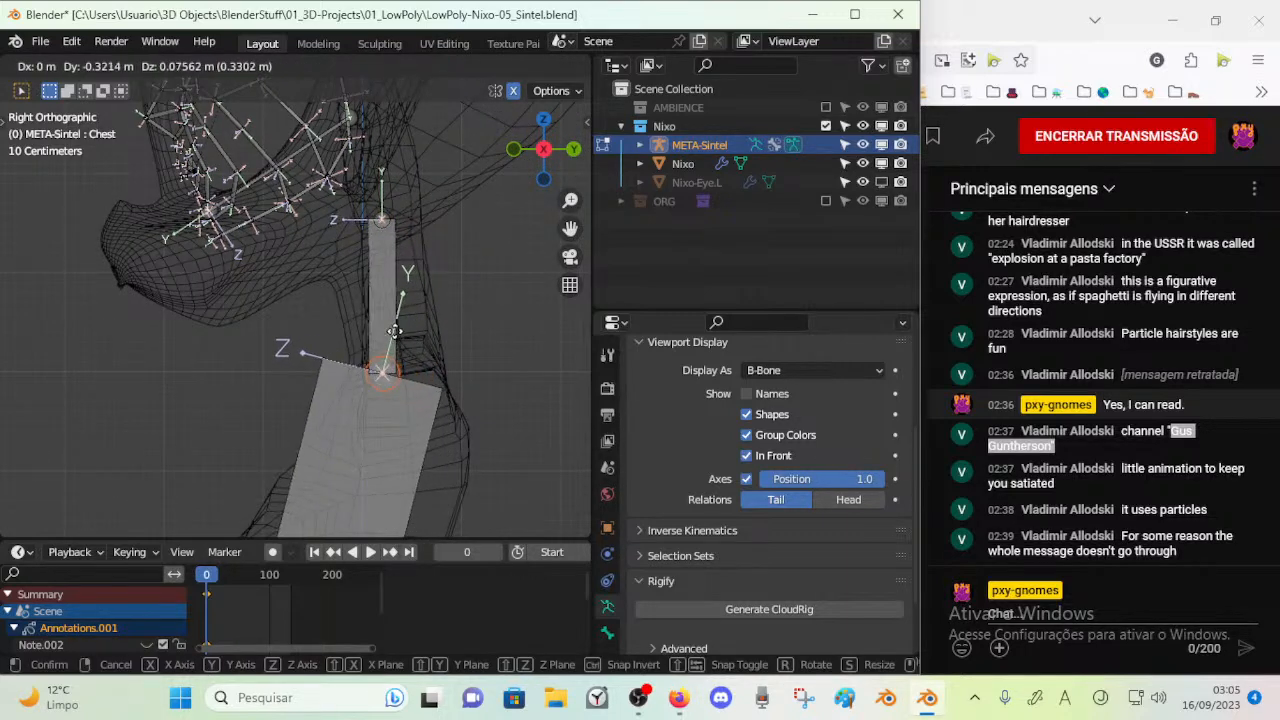
click(396, 306)
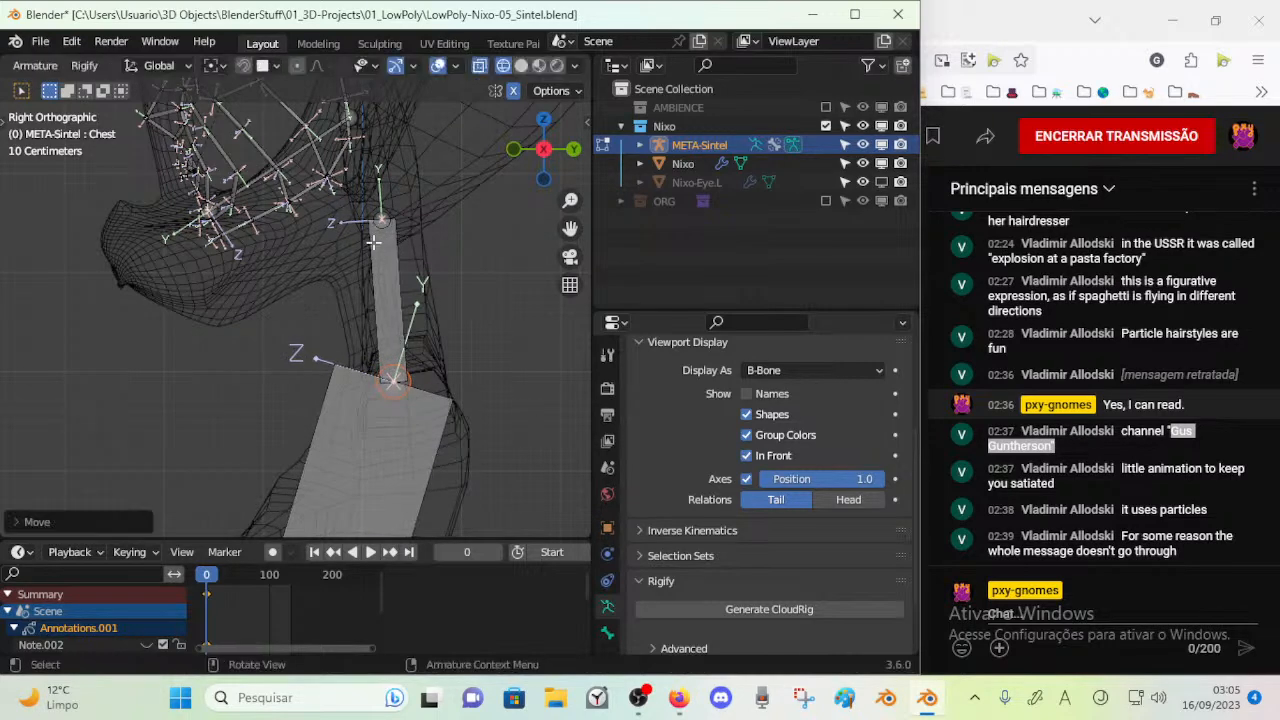
Move the Neck bone's upper joint about 0.2 m forward and 0.3 m down
click(383, 213)
key(g)
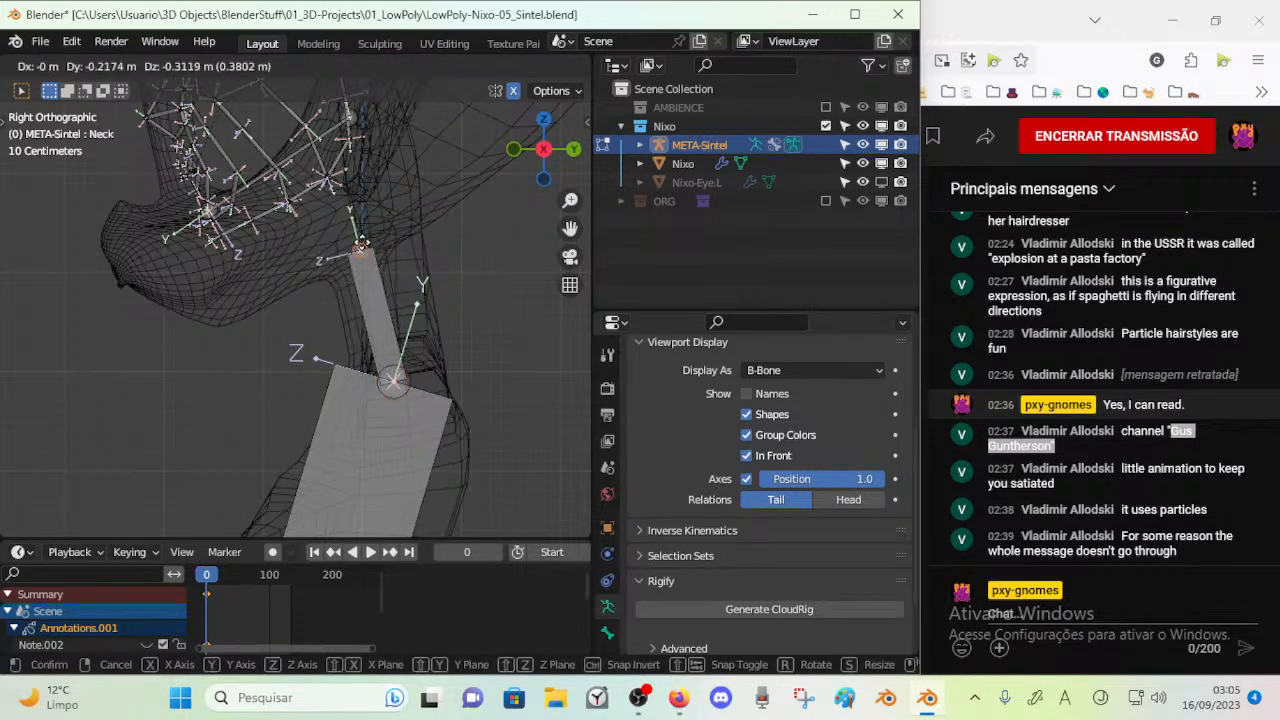
click(364, 243)
Move the whole Neck bone slightly forward in the side view
click(384, 351)
key(g)
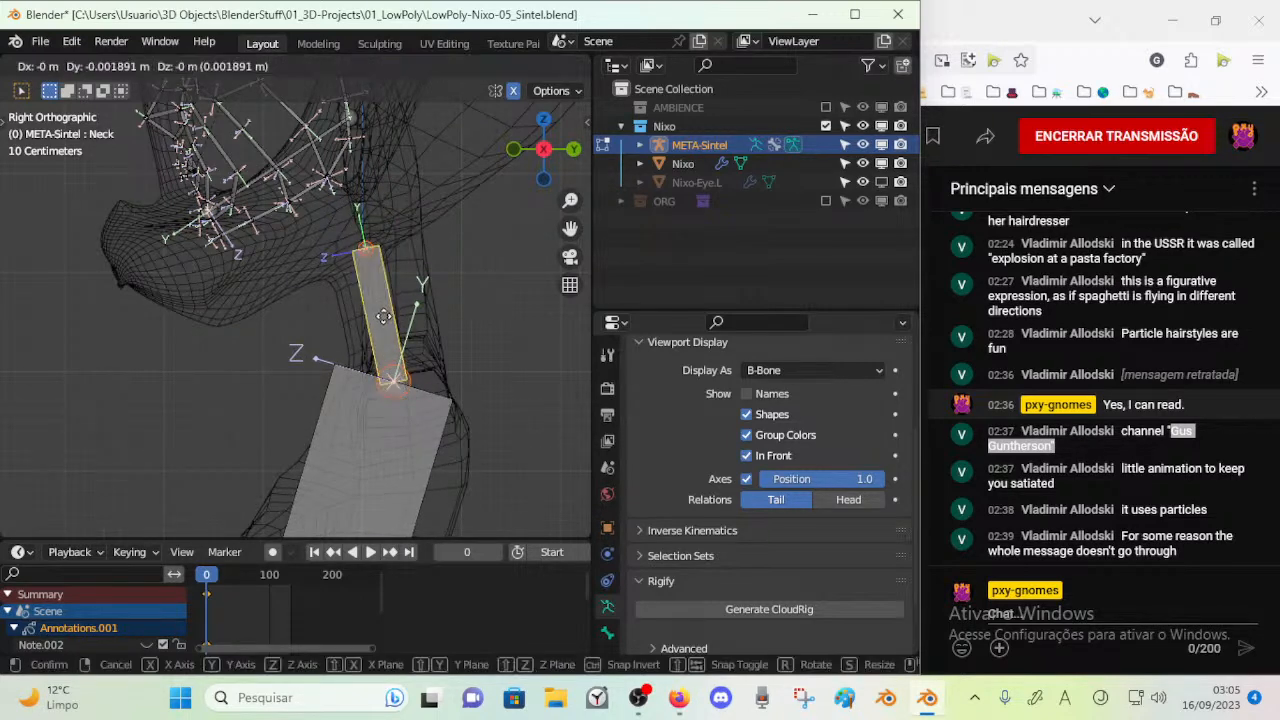
click(312, 358)
shift+middle_drag(338, 426, 428, 214)
scroll(406, 371, down, 5)
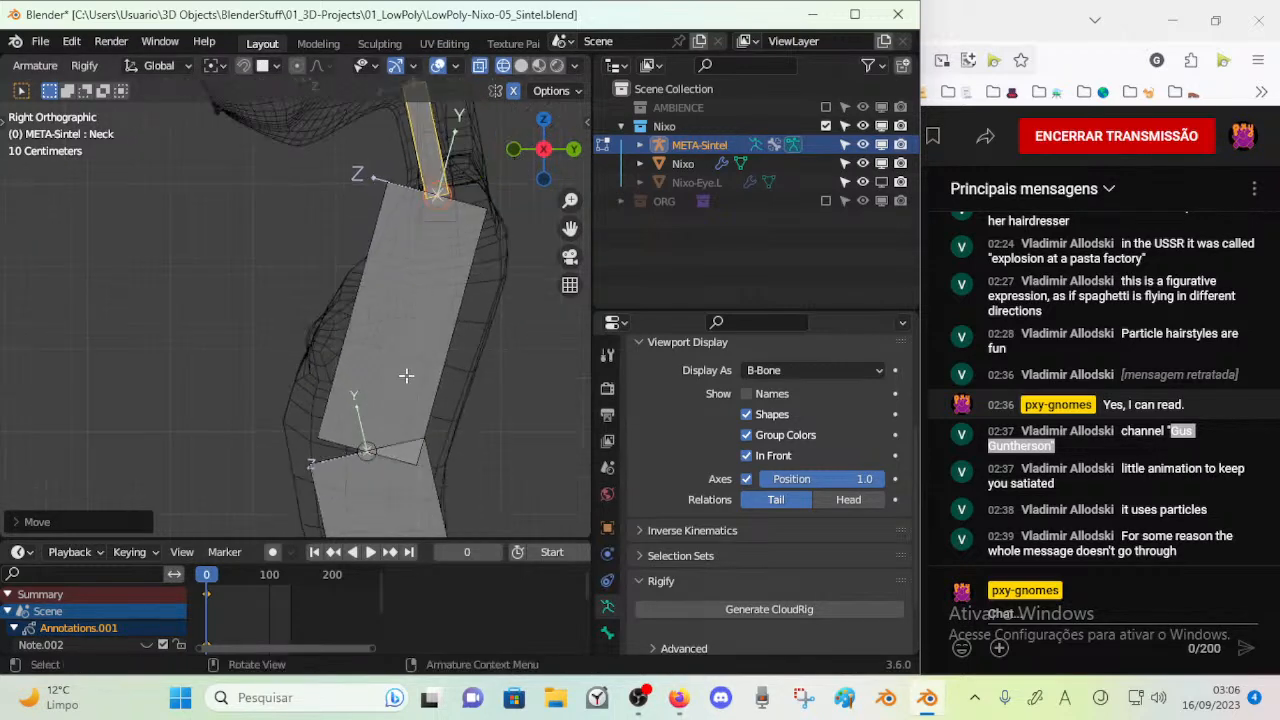
Move the RibCage bone slightly forward and down, and shift the Spine bone forward and up within the torso
click(340, 410)
key(g)
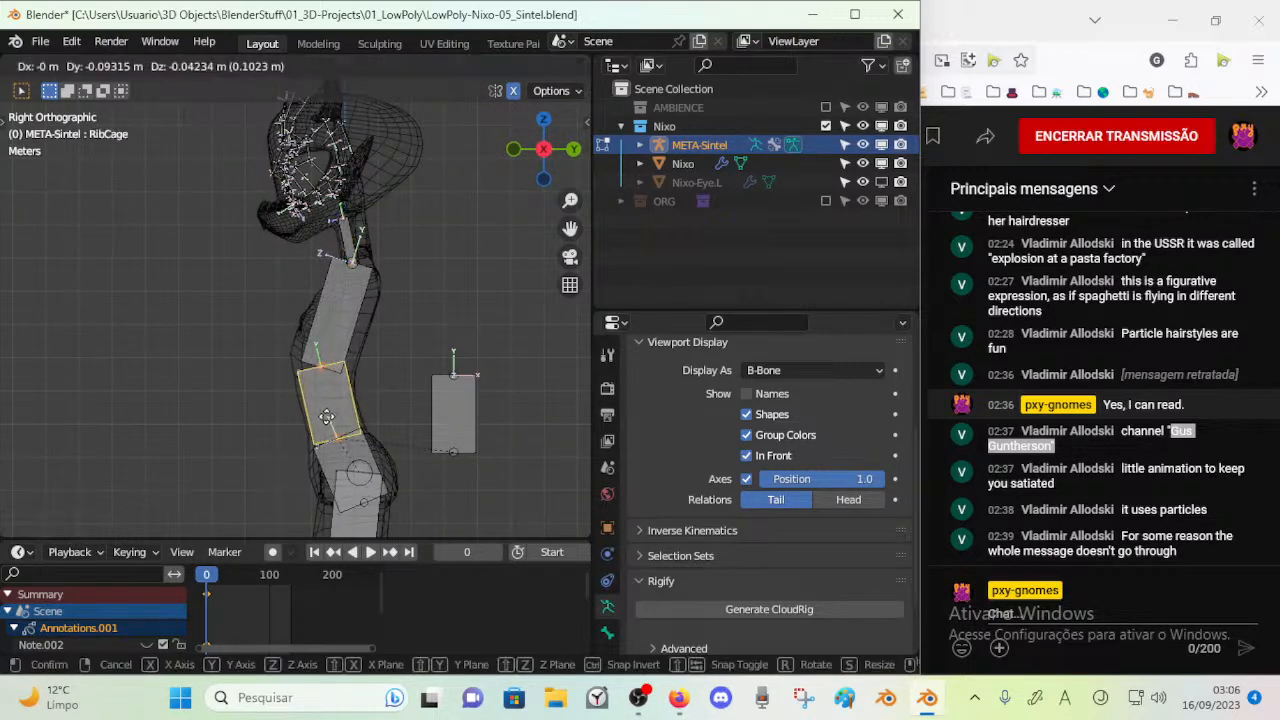
click(317, 416)
click(328, 466)
key(g)
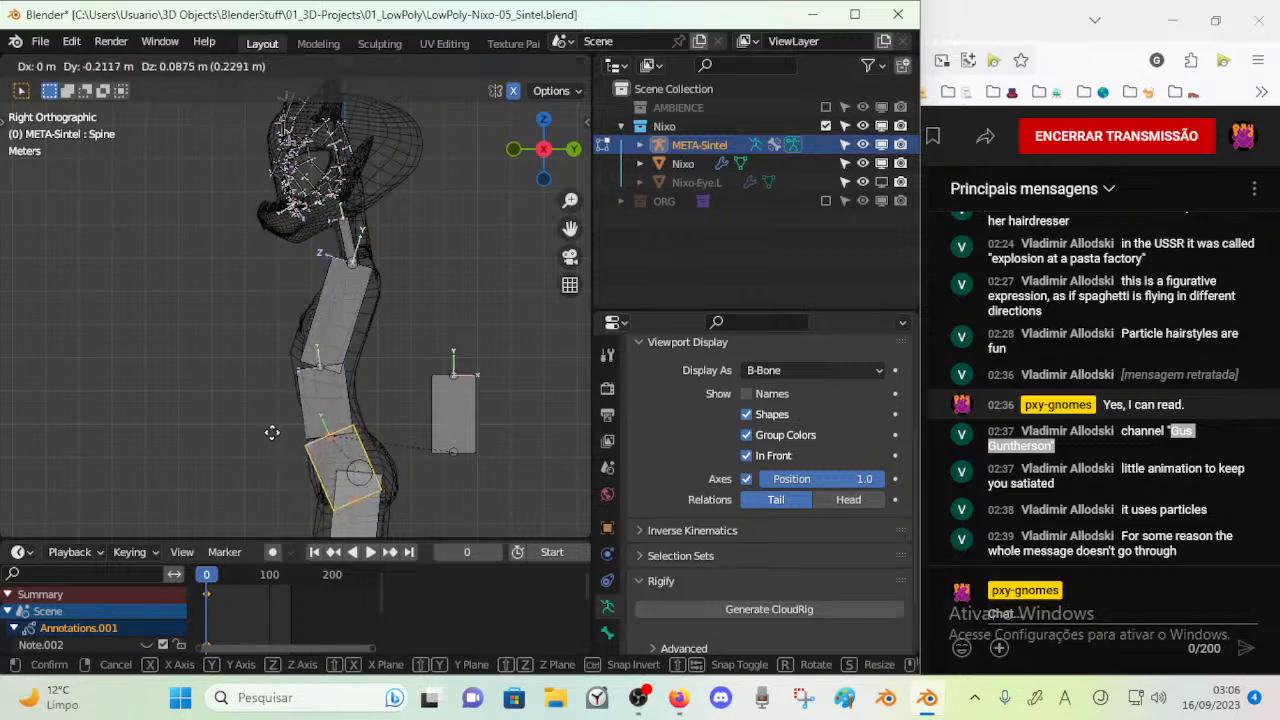
click(279, 421)
Try small rotations on the Spine and RibCage bones to follow the torso's curve in the side view
key(r)
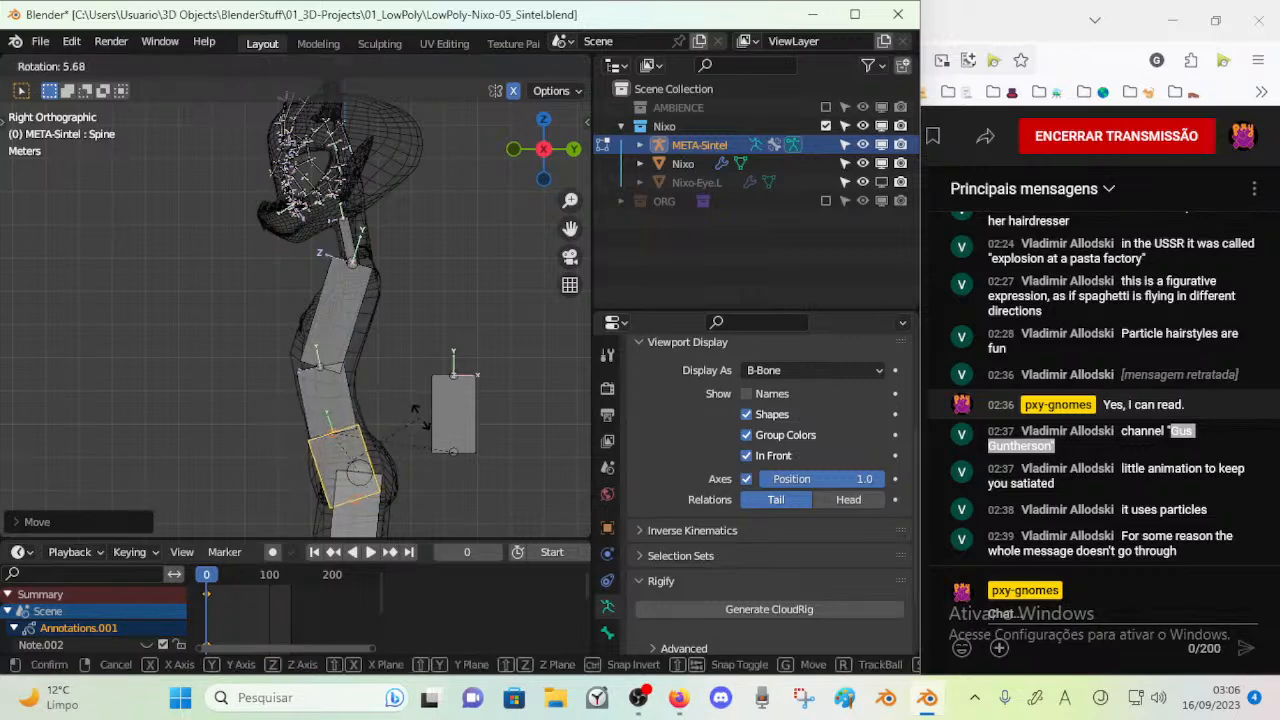
right_click(417, 402)
click(349, 393)
key(r)
right_click(433, 348)
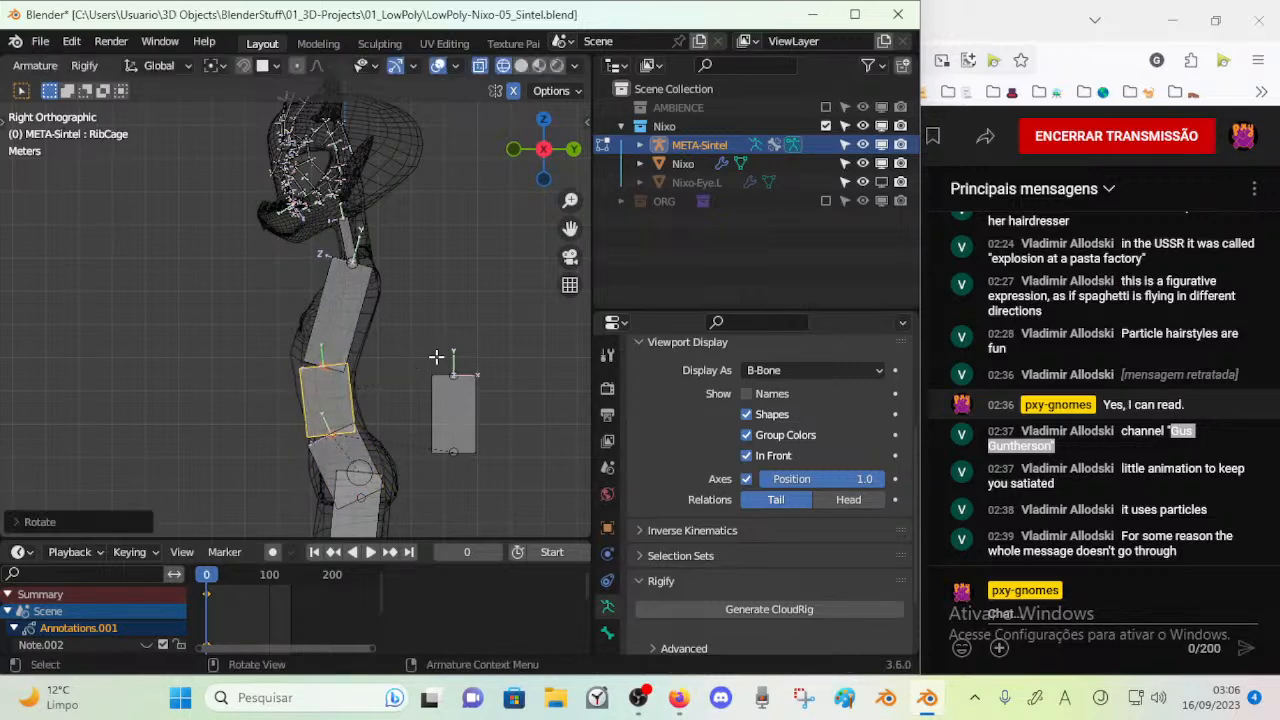
Rotate, move and resize the Chest bone slightly to follow the upper torso in the side view
click(380, 283)
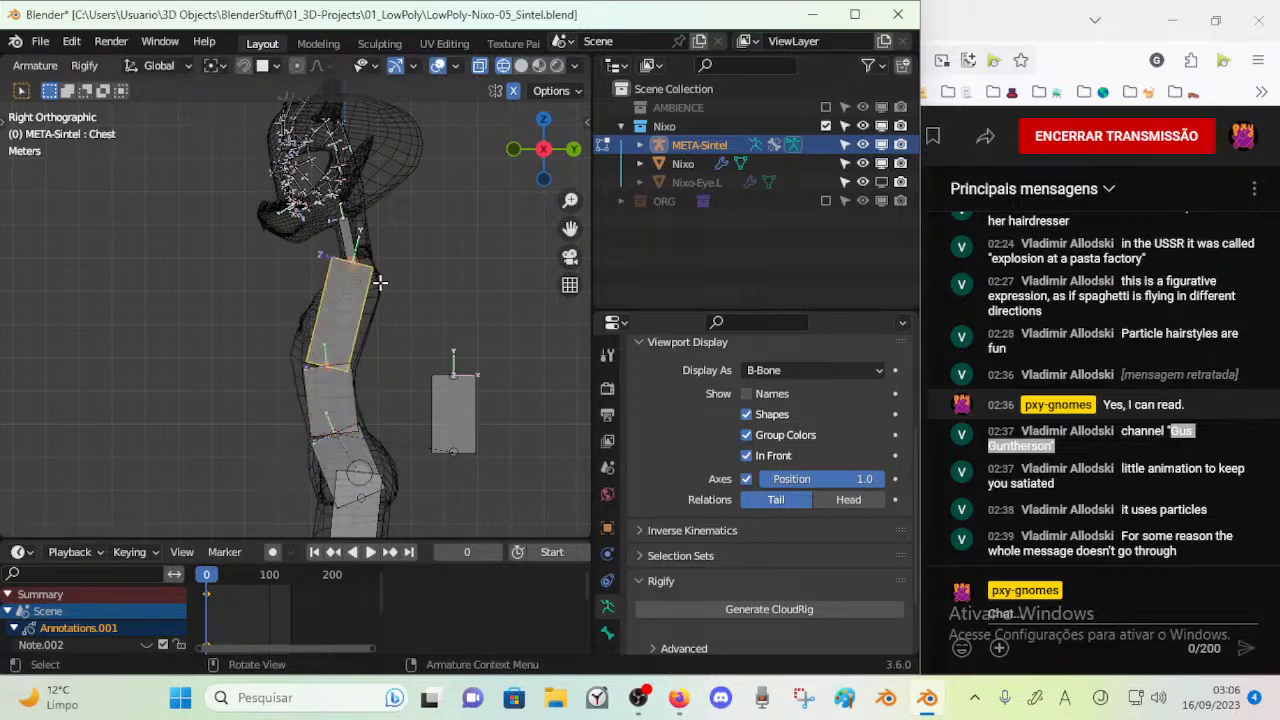
key(r)
click(420, 281)
key(g)
click(412, 291)
key(s)
click(372, 305)
key(g)
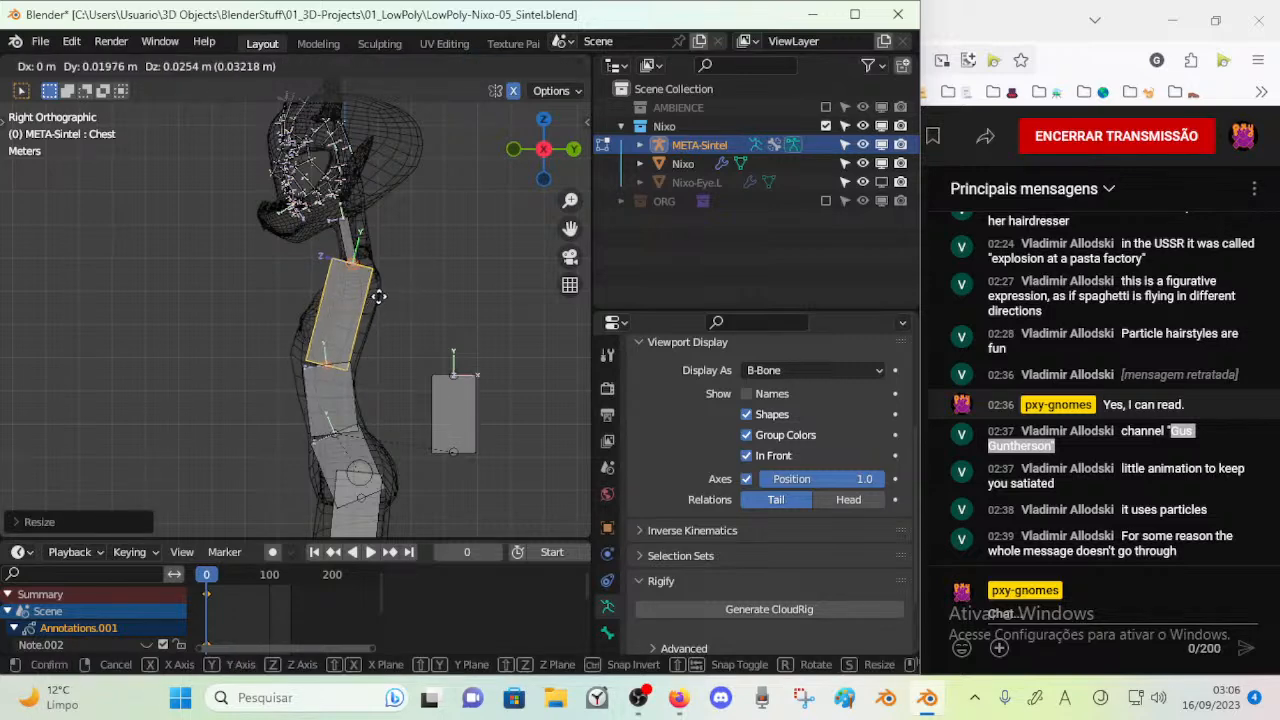
click(366, 299)
Save the file and hide the body bones in the front view so that only the face bones stay displayed
middle_drag(340, 253, 383, 314)
key(KP_1)
key(ctrl+s)
shift+click(368, 356)
scroll(373, 389, down, 4)
key(h)
scroll(284, 271, down, 4)
key(b)
drag(244, 284, 442, 526)
key(h)
Save the file and scale all the face bones slightly taller along Z in the front view
scroll(351, 383, up, 6)
shift+middle_drag(351, 383, 380, 260)
shift+middle_drag(400, 195, 348, 373)
scroll(350, 370, up, 5)
shift+middle_drag(368, 275, 360, 356)
key(ctrl+s)
scroll(362, 354, down, 3)
key(a)
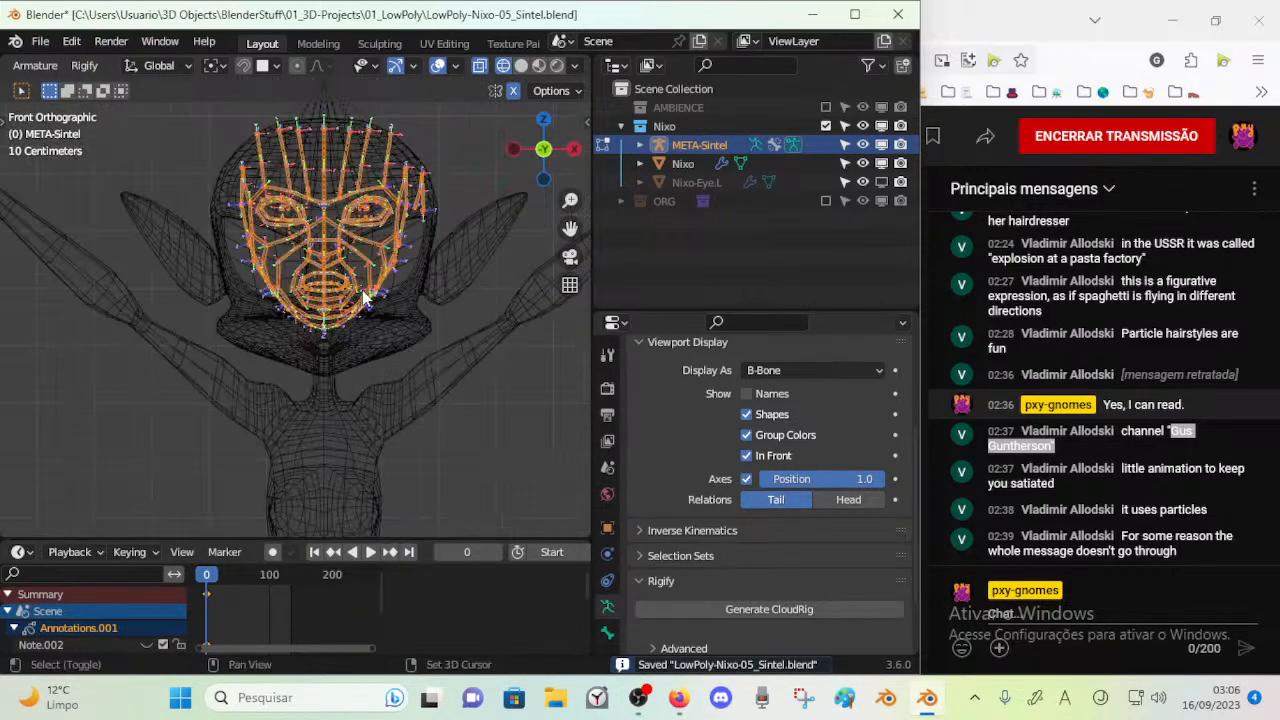
shift+scroll(375, 360, up, 3)
key(s)
key(z)
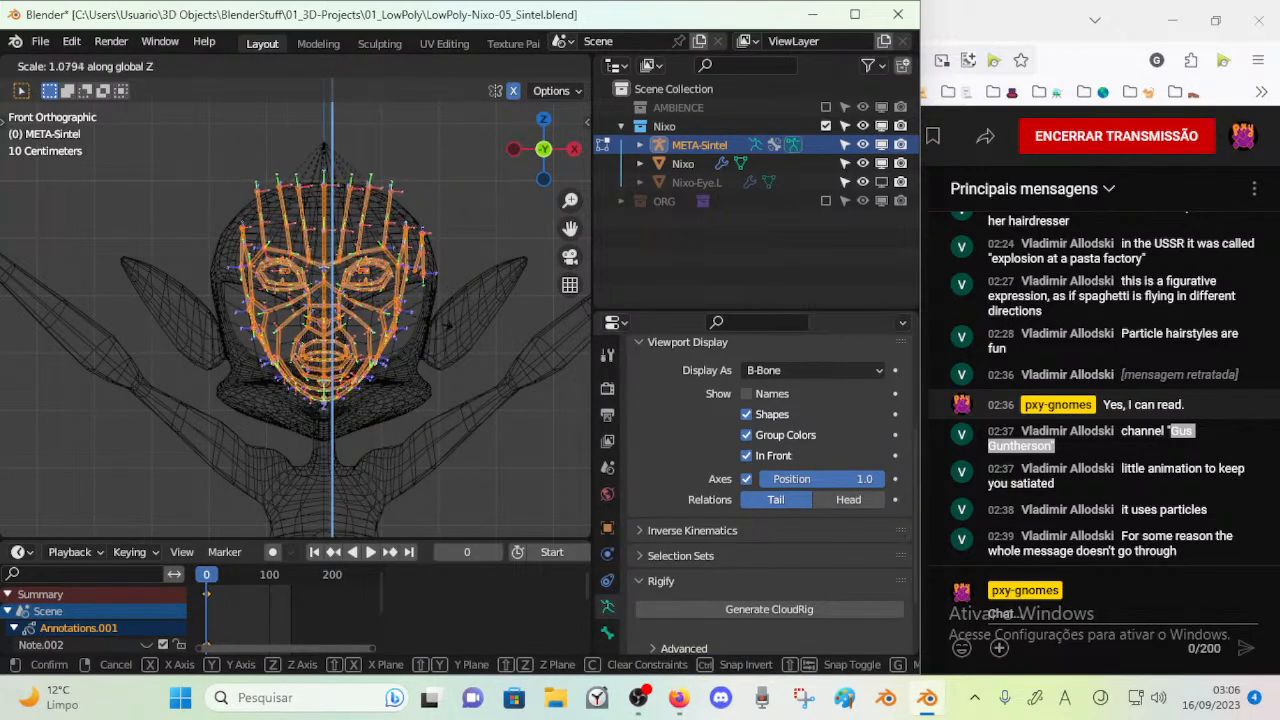
click(429, 313)
Scale all the face bones much wider along X towards the sides of the head
key(s)
key(x)
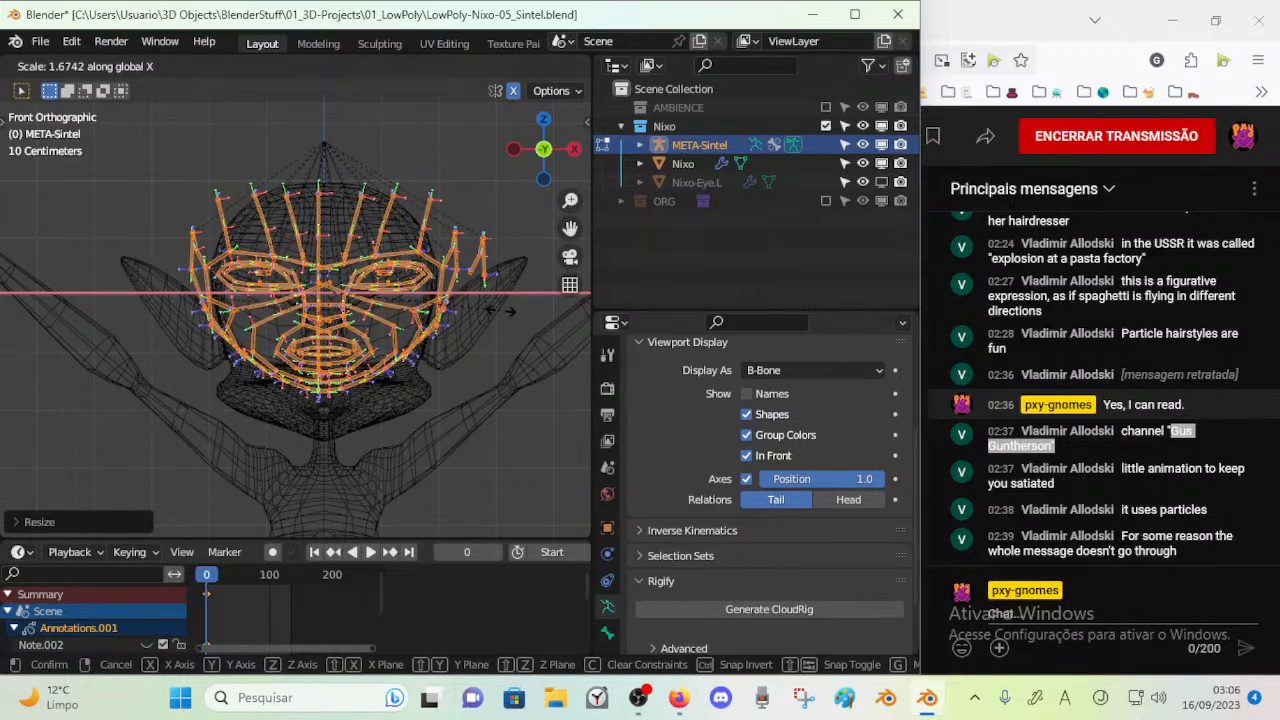
click(486, 270)
Examine the Smooth and NotSmooth bones beside the head and the opposite temple bones in front and perspective views
click(480, 268)
middle_drag(476, 284, 424, 312)
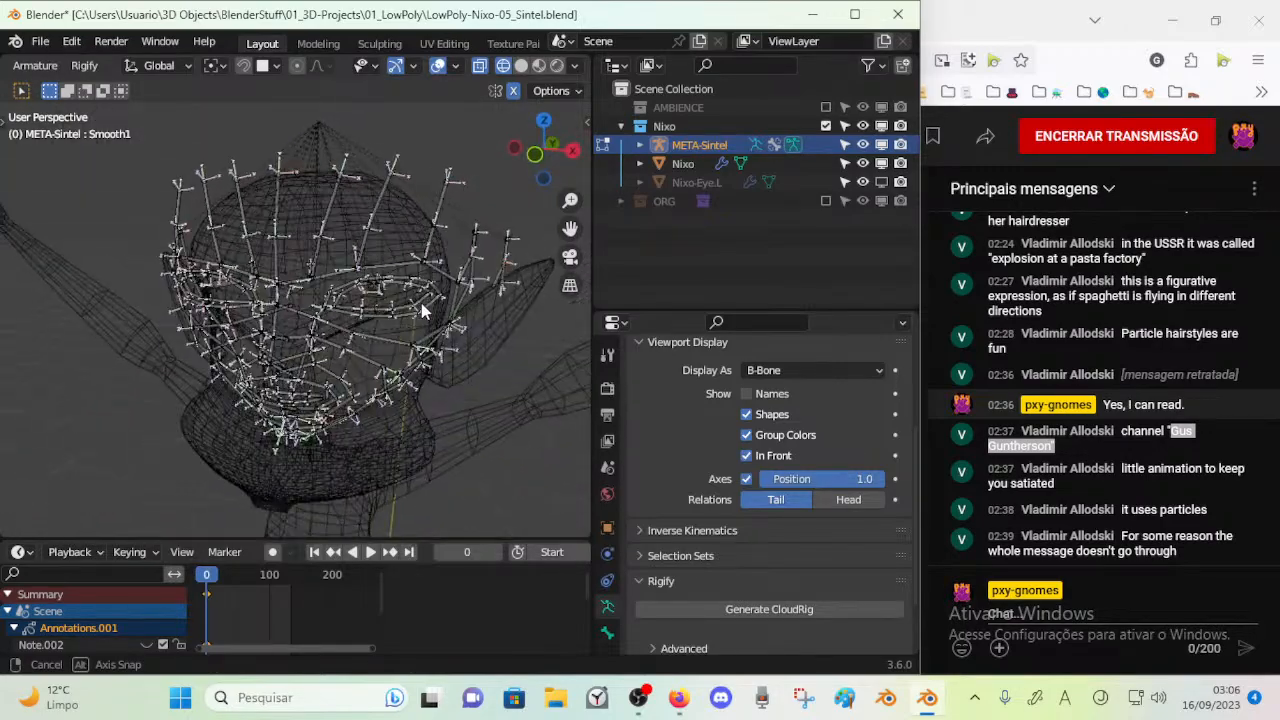
key(KP_1)
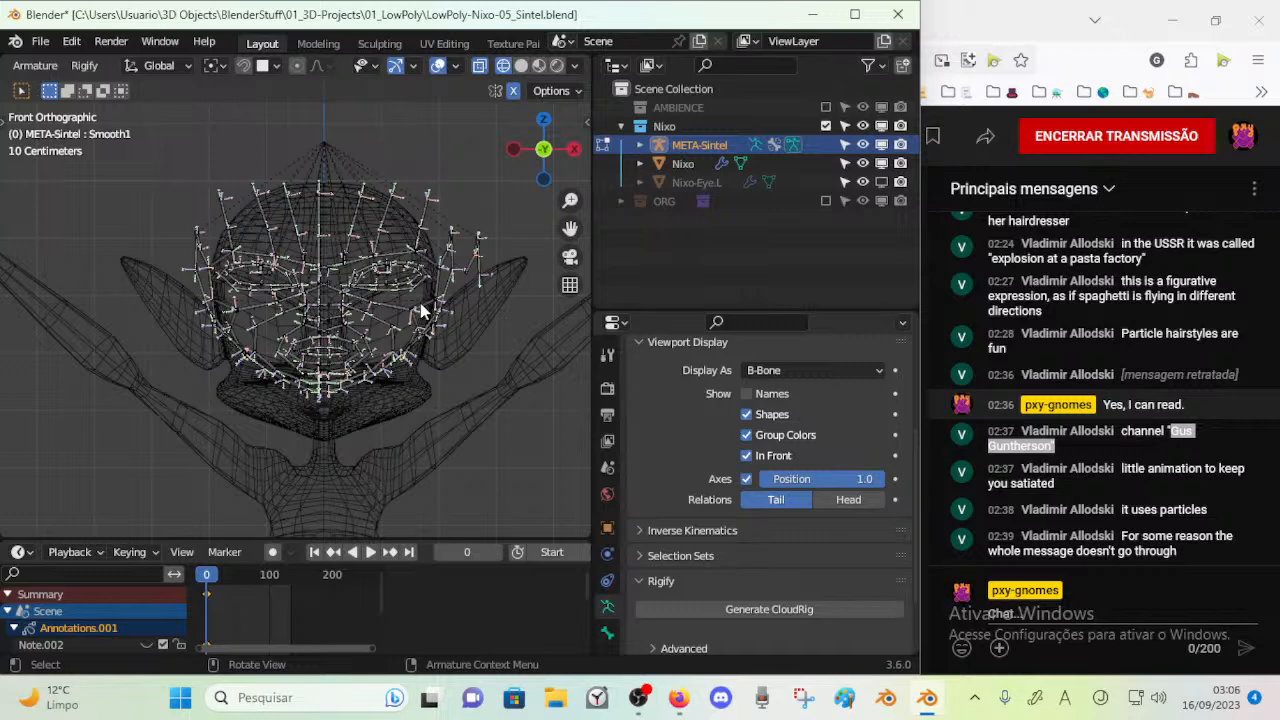
click(472, 262)
shift+middle_drag(221, 275, 287, 293)
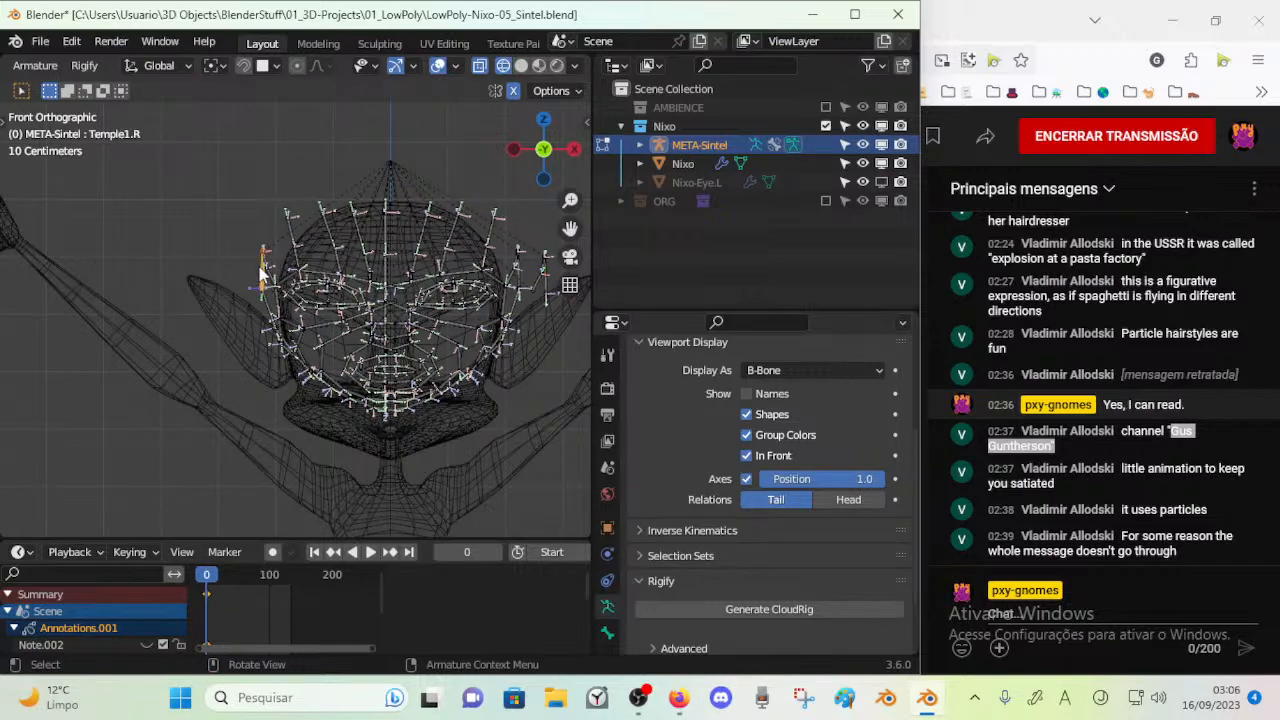
shift+middle_drag(384, 285, 311, 286)
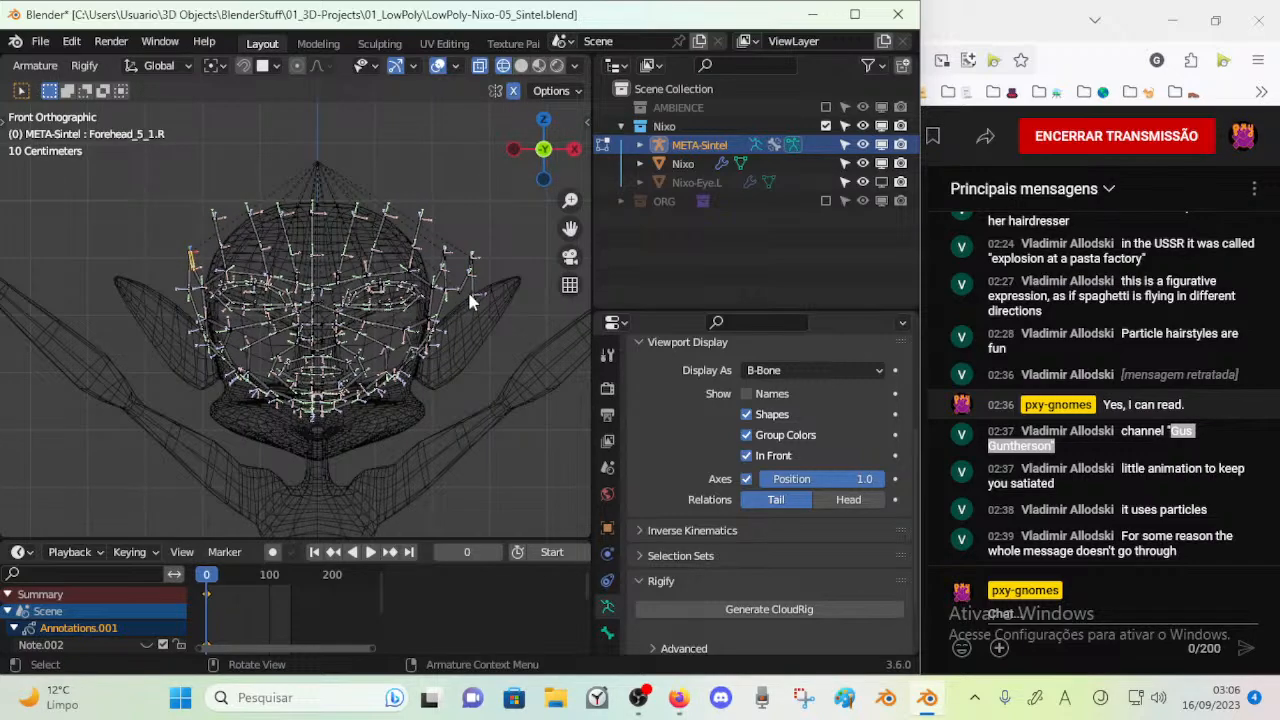
middle_drag(452, 316, 413, 362)
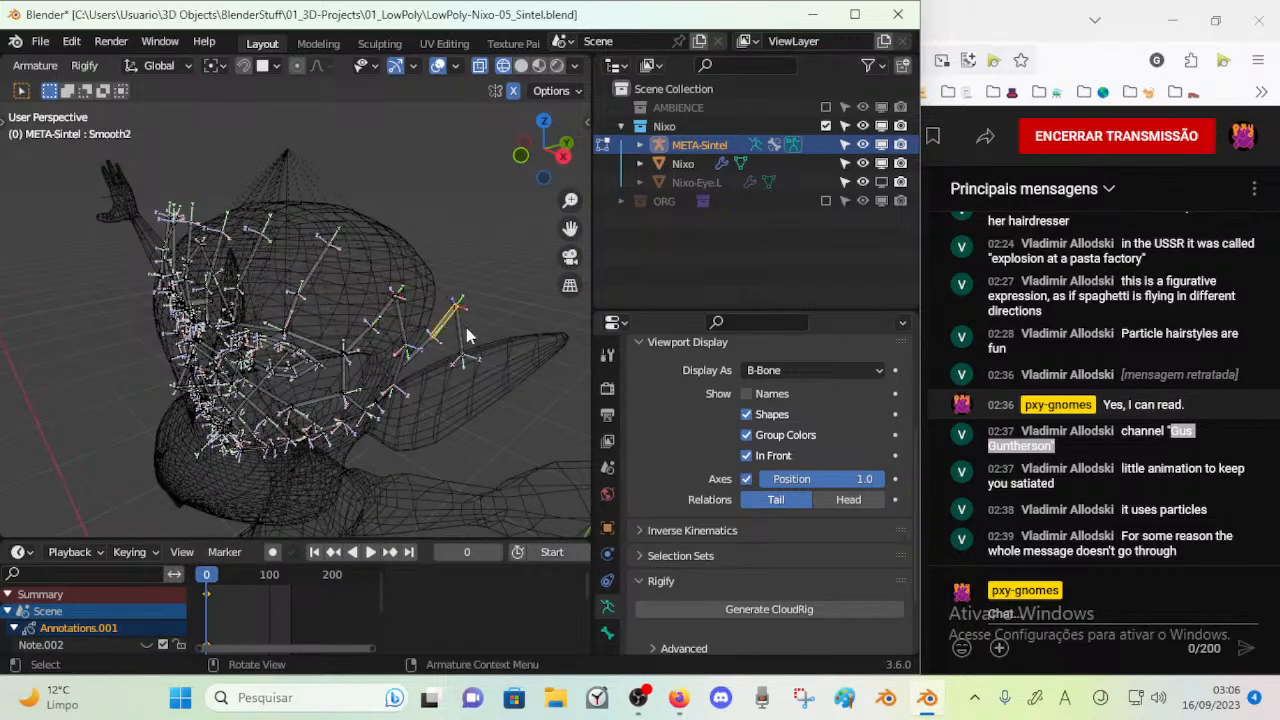
middle_drag(350, 394, 458, 335)
key(KP_1)
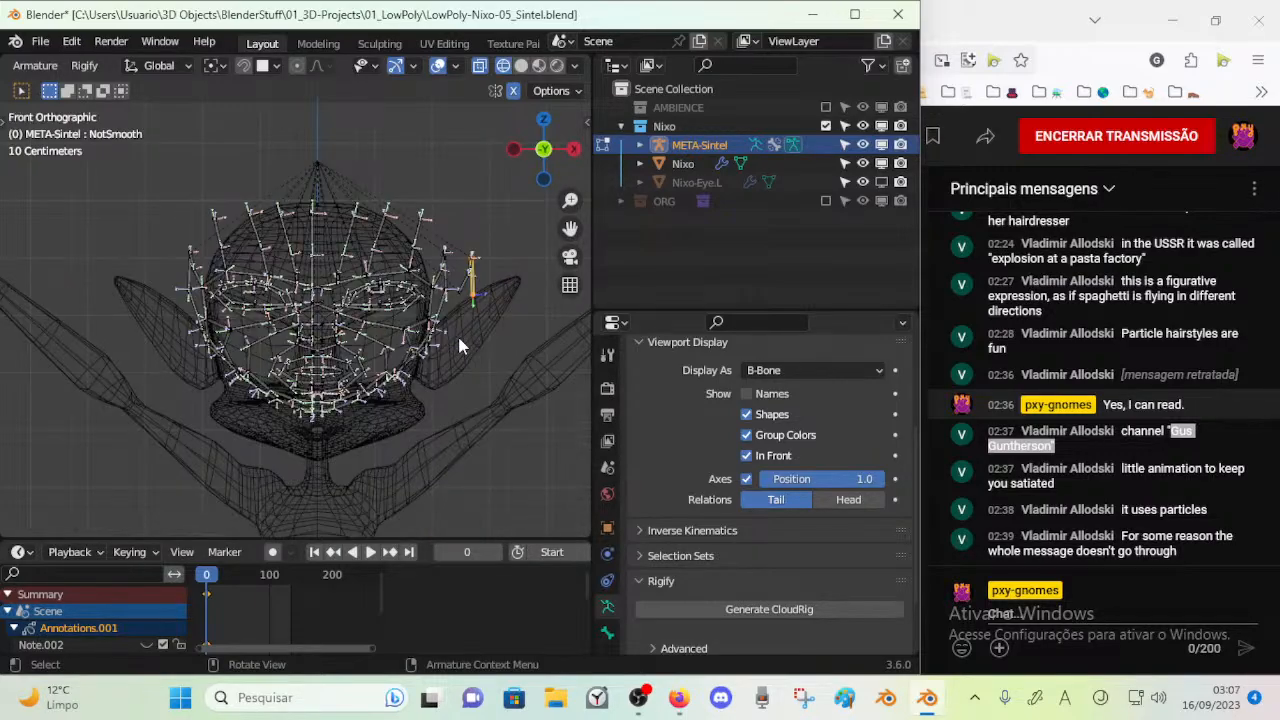
Save the file and return to Object Mode with the whole scene framed and nothing selected
key(ctrl+s)
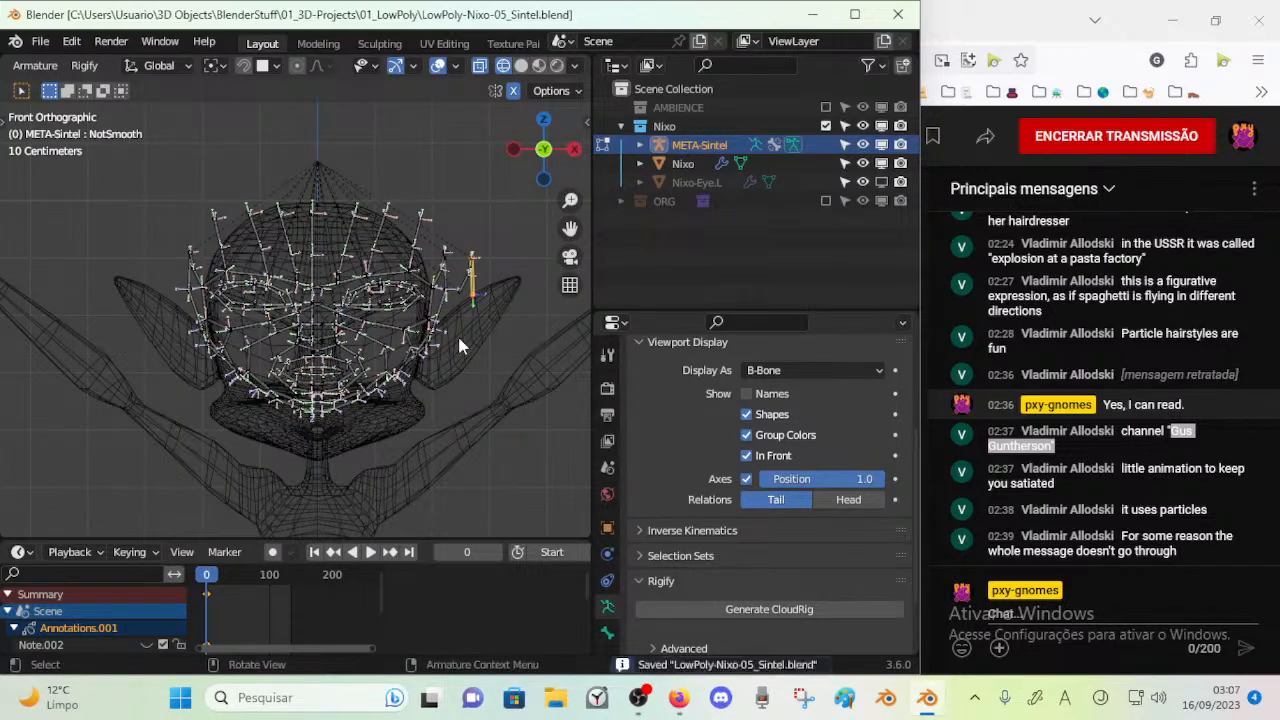
key(Home)
key(Tab)
key(alt+a)
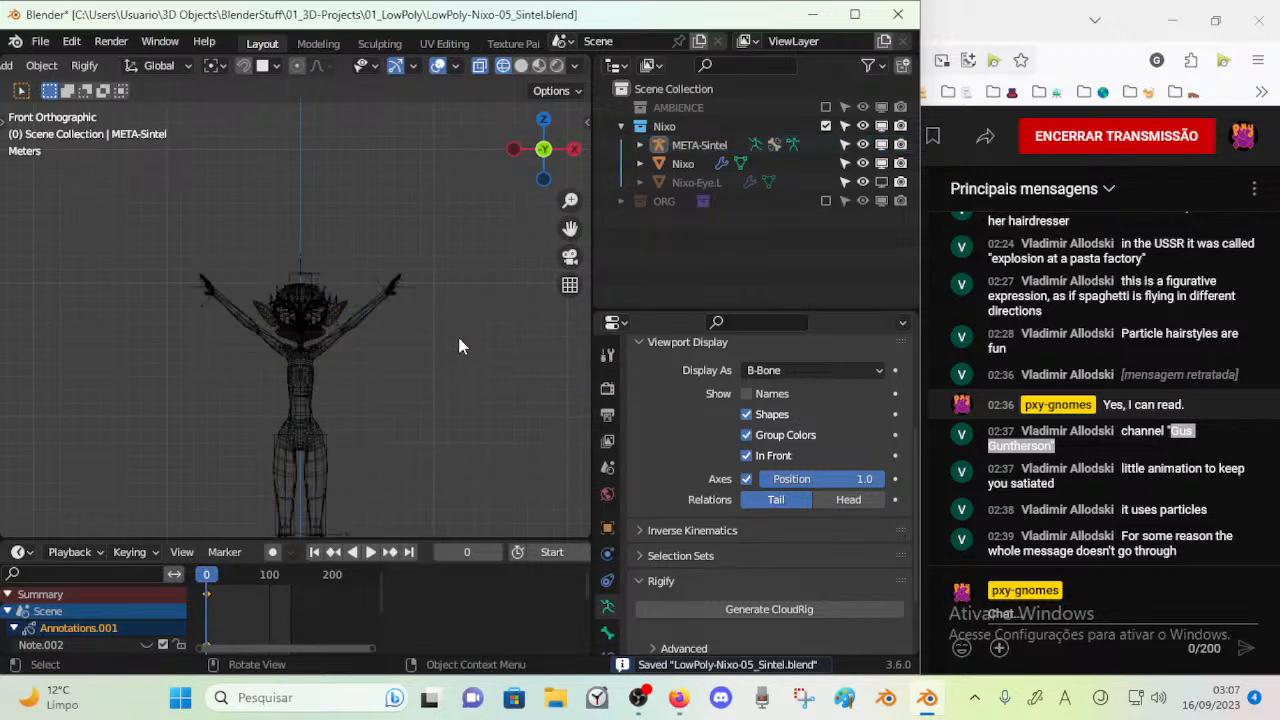
Add a second Cloud Sintel meta-rig and place it beside the character as a reference
key(shift+a)
mouse_move(460, 340)
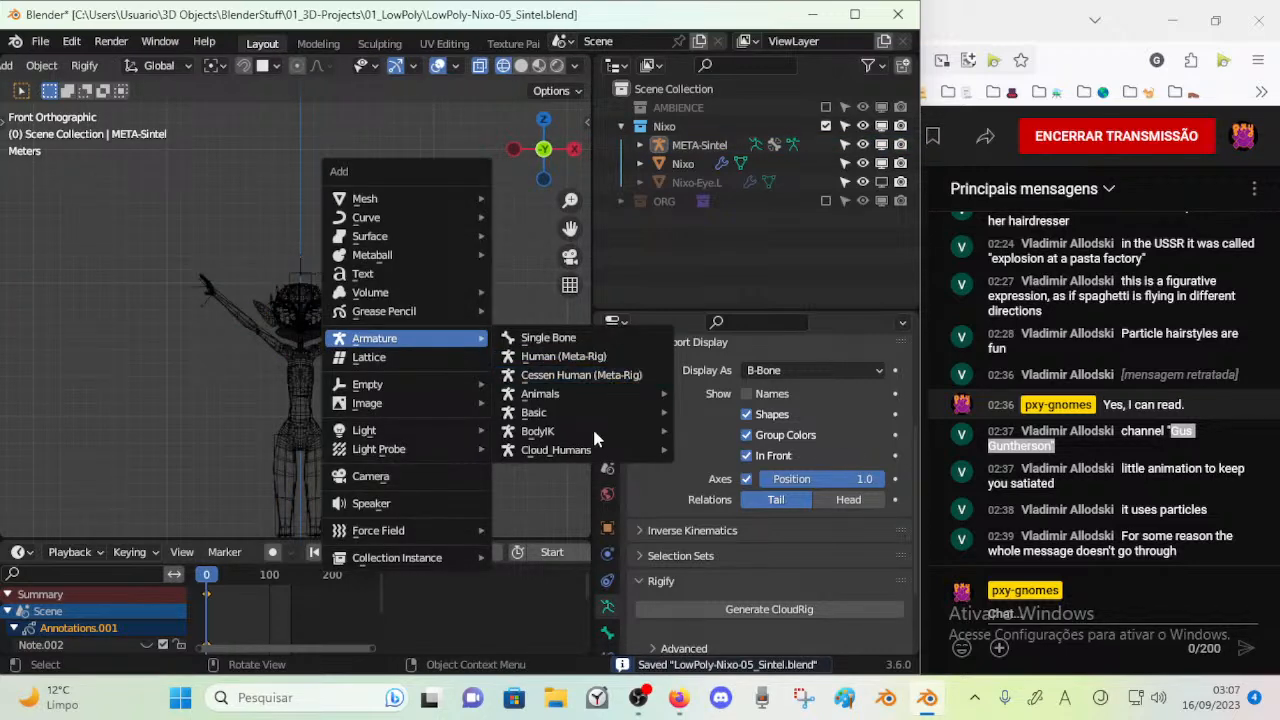
mouse_move(560, 450)
click(766, 487)
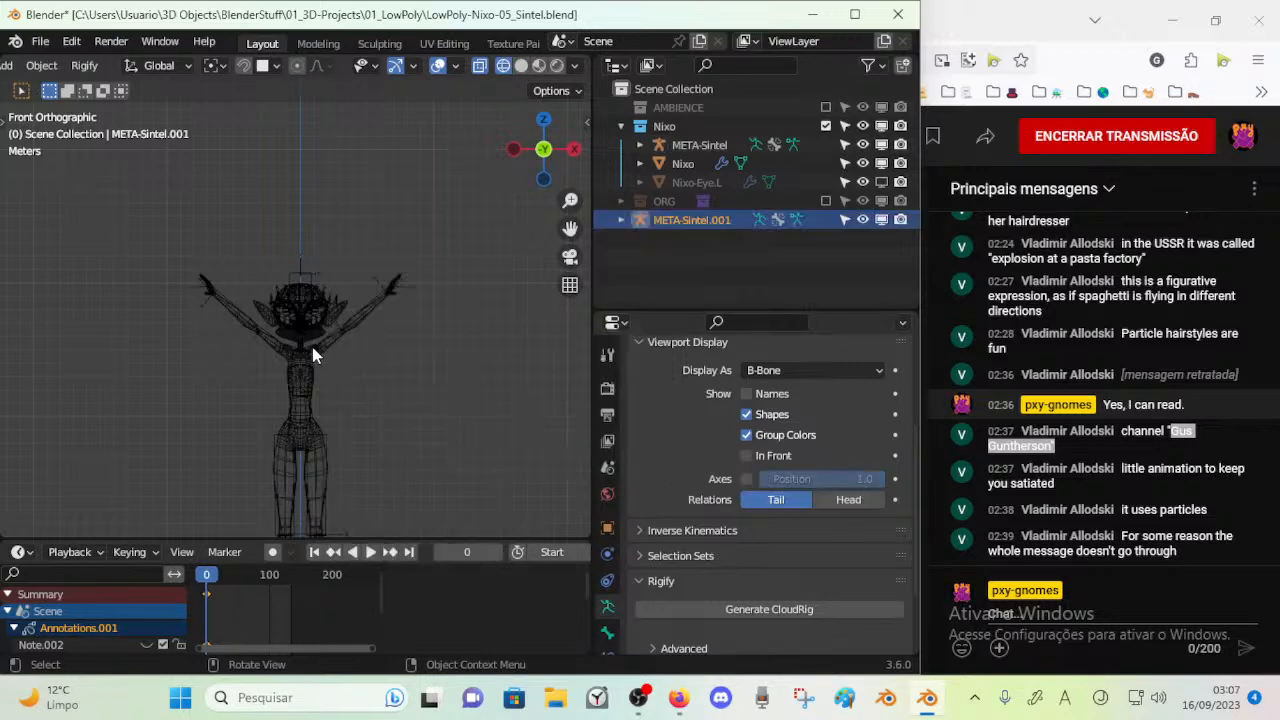
key(g)
right_click(408, 212)
scroll(400, 250, down, 4)
key(g)
click(433, 280)
Scale up all bones of the second meta-rig in Edit Mode to inspect its default face layout
key(Tab)
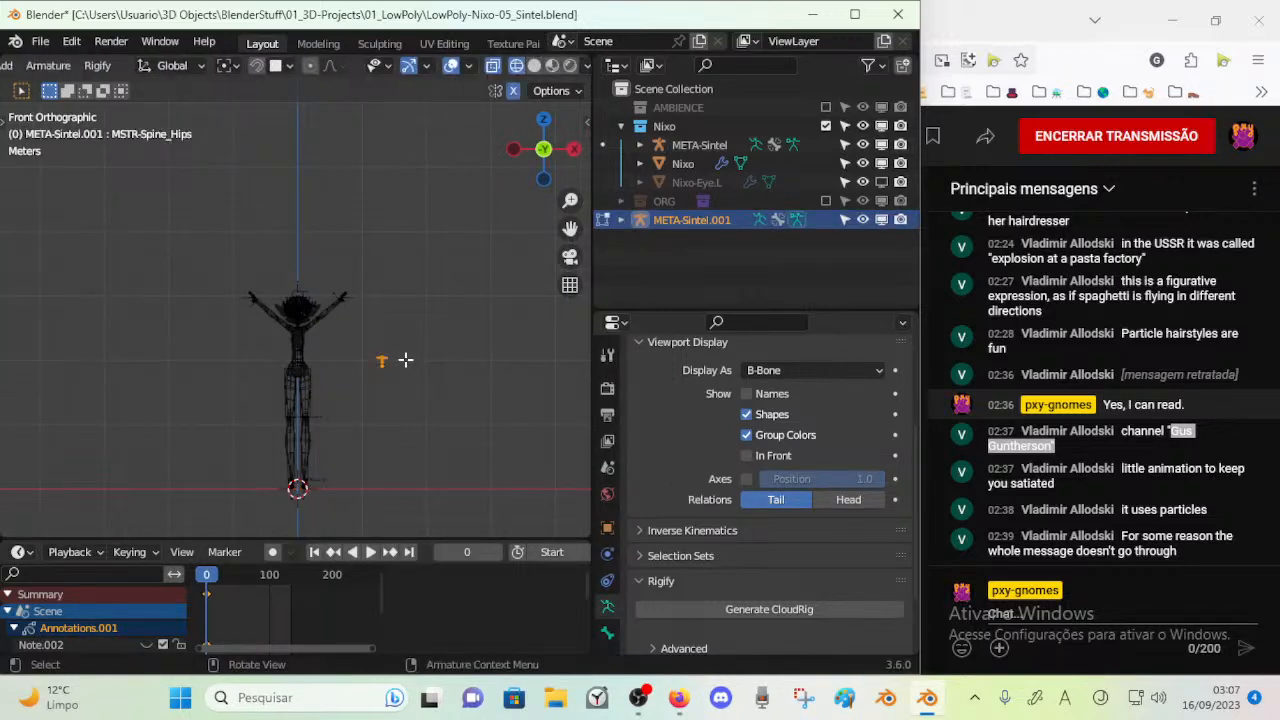
key(s)
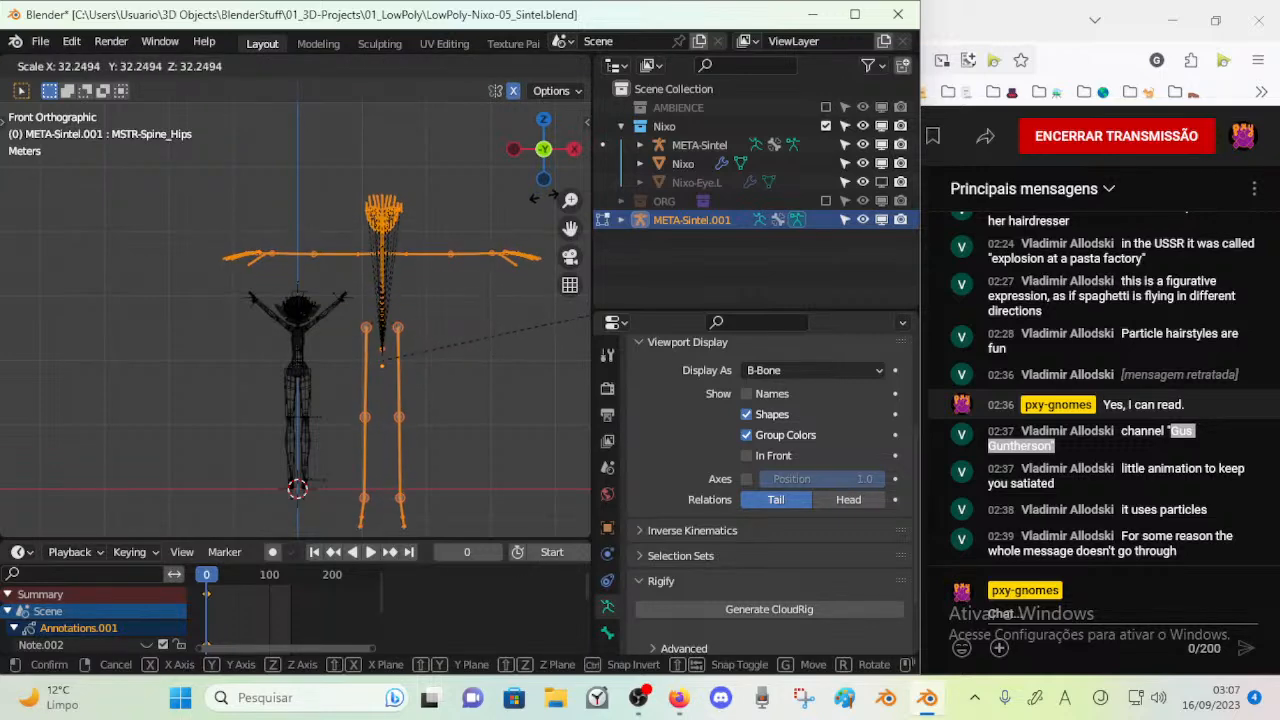
click(130, 140)
shift+middle_drag(459, 218, 423, 315)
scroll(423, 315, up, 1)
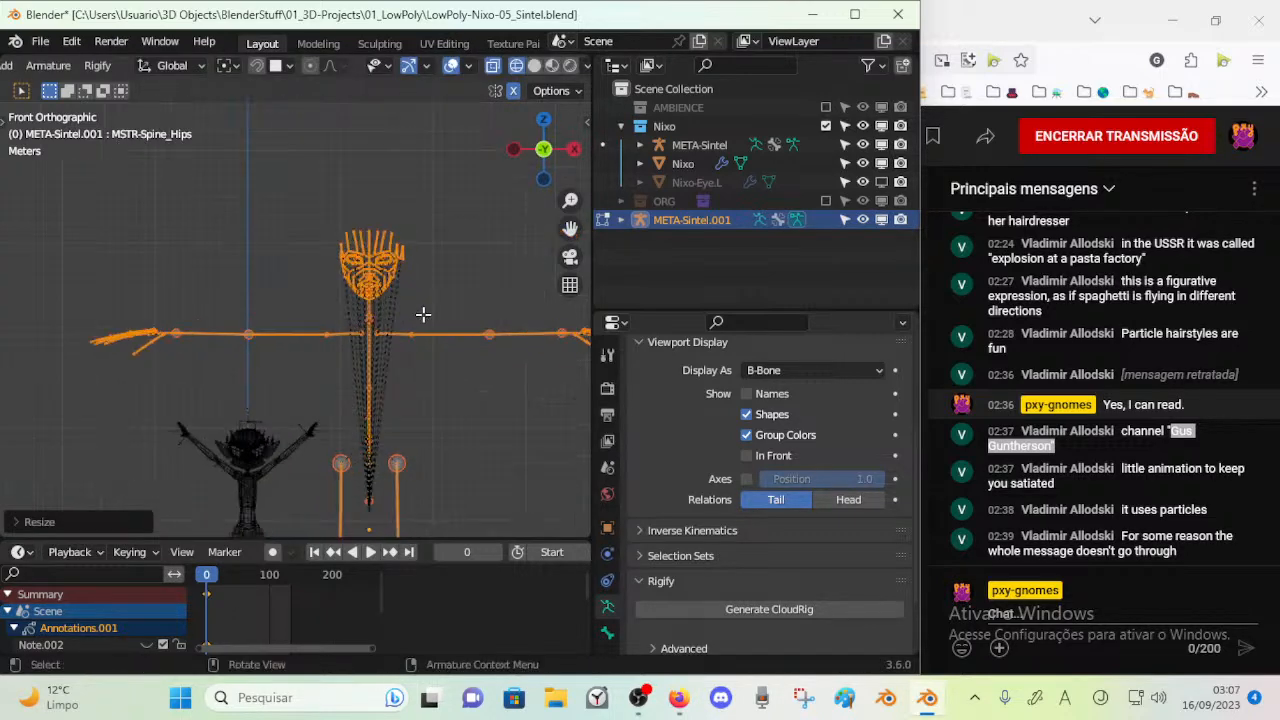
scroll(423, 315, up, 5)
scroll(434, 251, down, 8)
Delete the second meta-rig's bones and remove the remaining META-Sintel.001 armature from the scene
key(x)
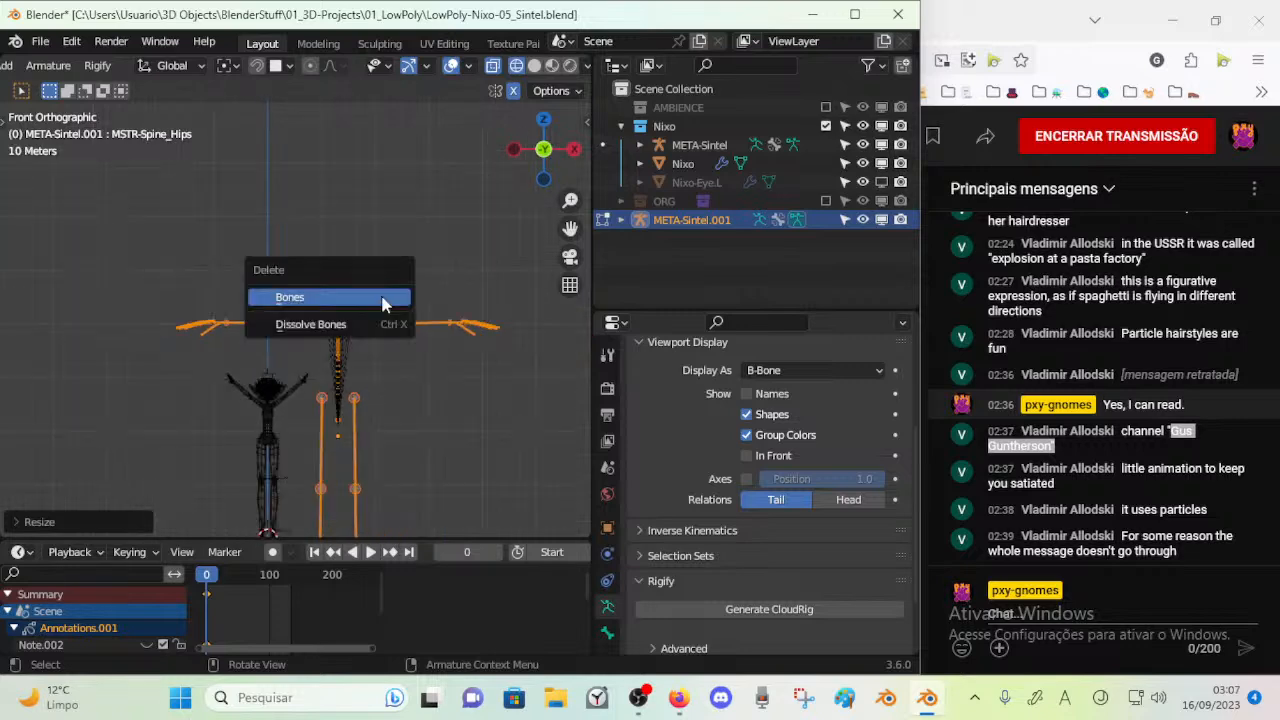
click(300, 291)
shift+middle_drag(309, 397, 358, 343)
scroll(365, 342, up, 2)
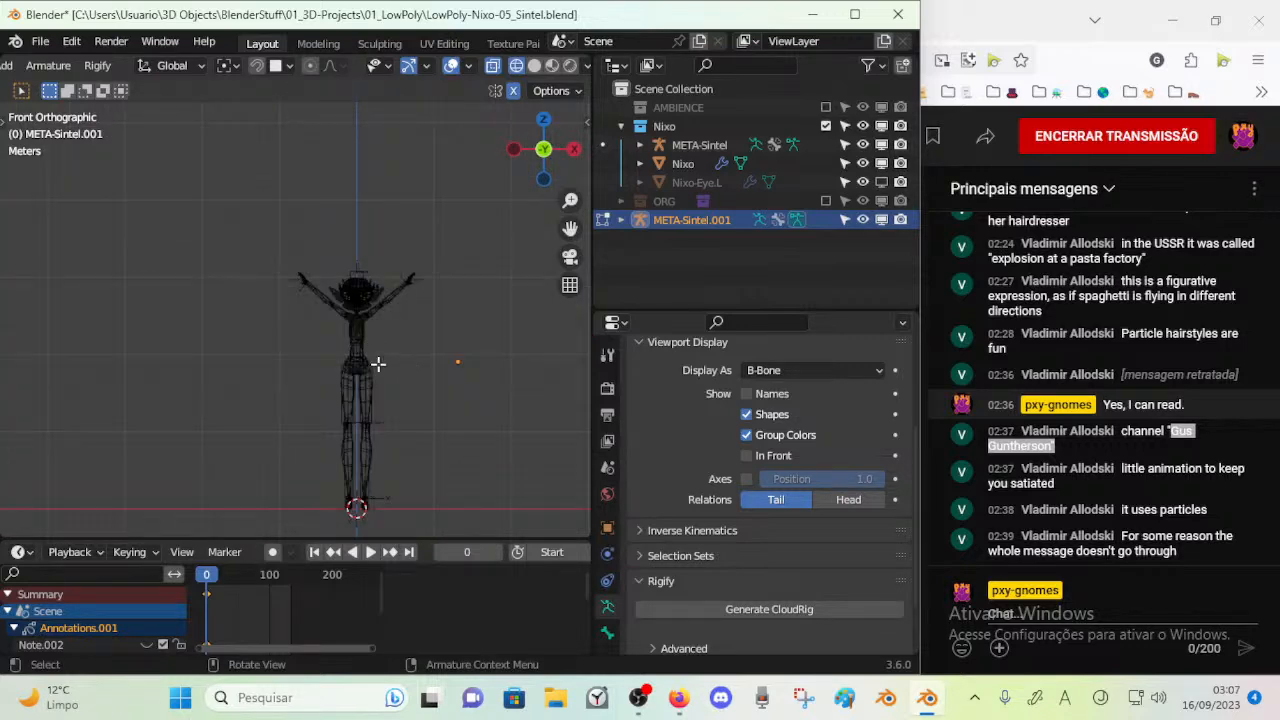
key(ctrl+Tab)
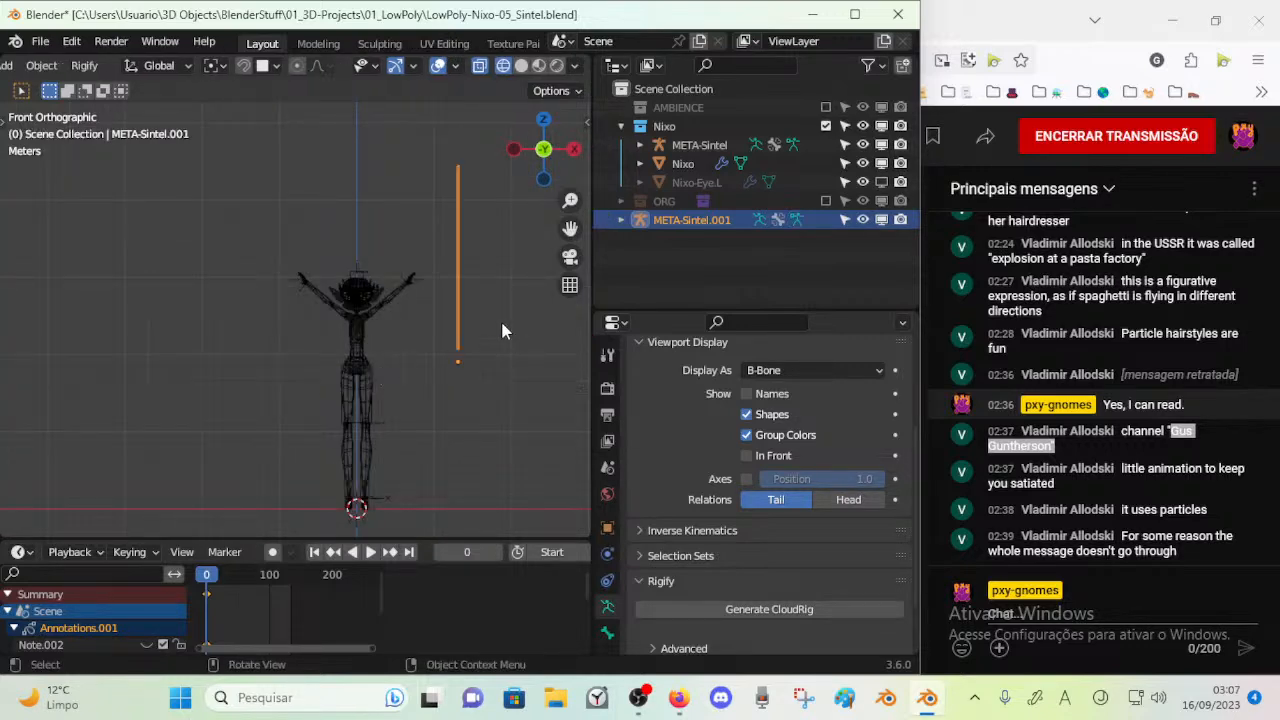
click(348, 303)
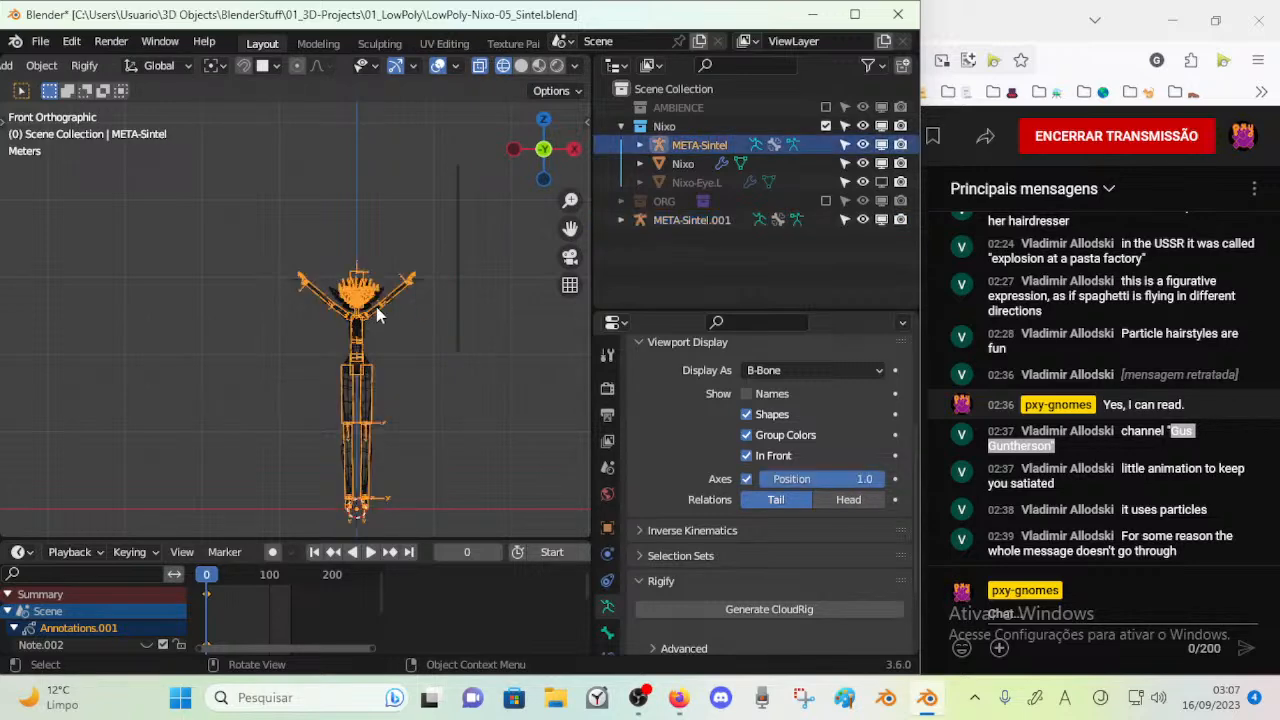
click(458, 288)
key(x)
click(462, 286)
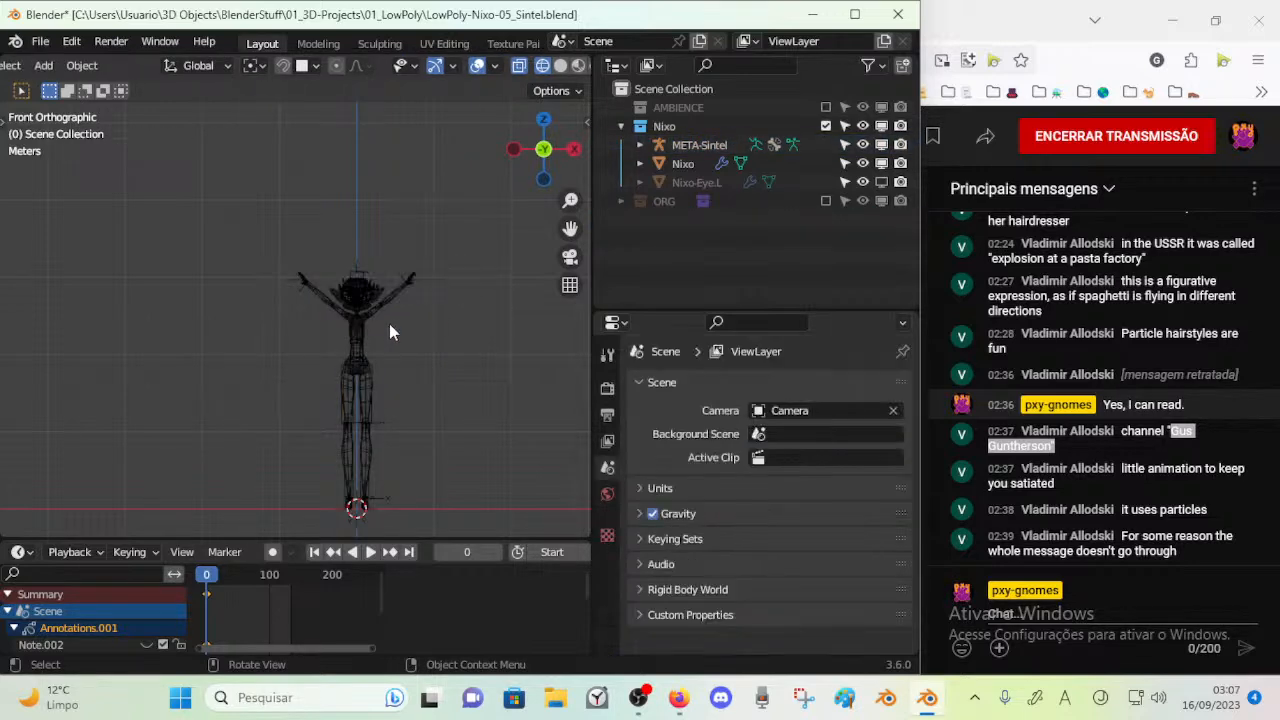
click(372, 340)
key(Tab)
scroll(397, 336, up, 2)
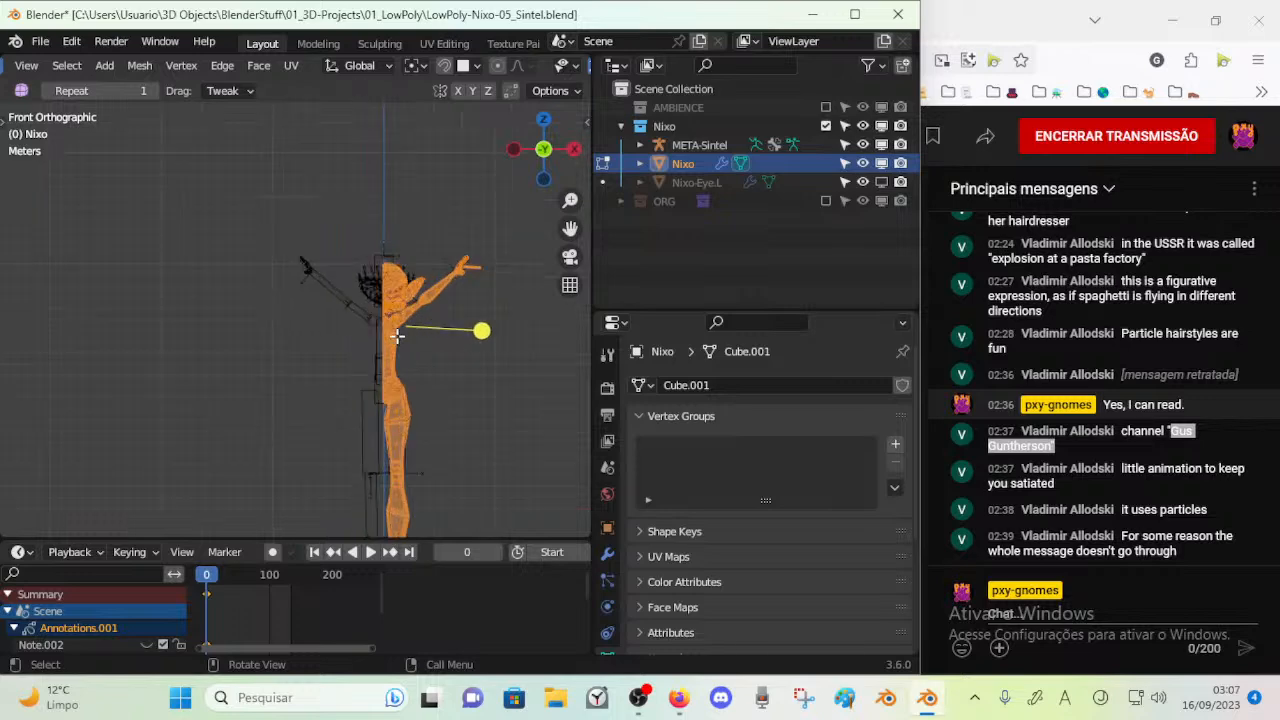
key(Tab)
Put the META-Sintel armature back in Edit Mode with the head framed, and save the file
click(410, 307)
key(Tab)
scroll(460, 369, up, 3)
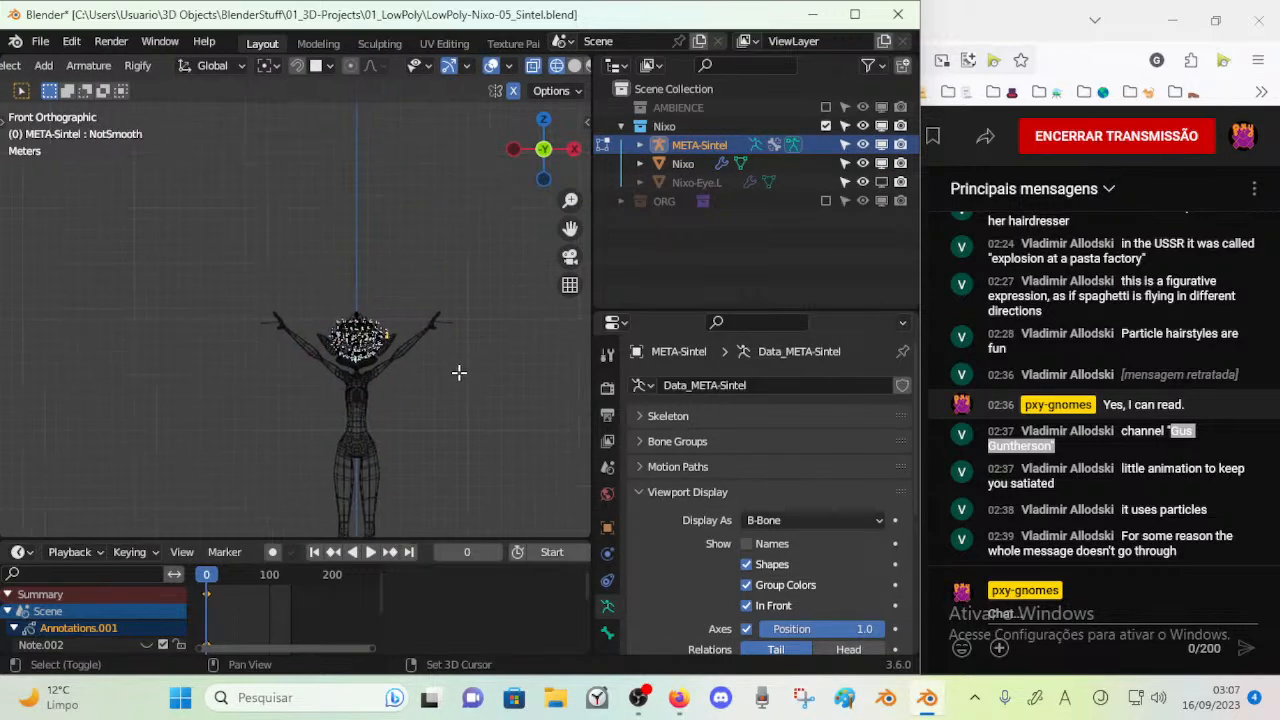
scroll(448, 376, up, 2)
shift+middle_drag(478, 398, 364, 254)
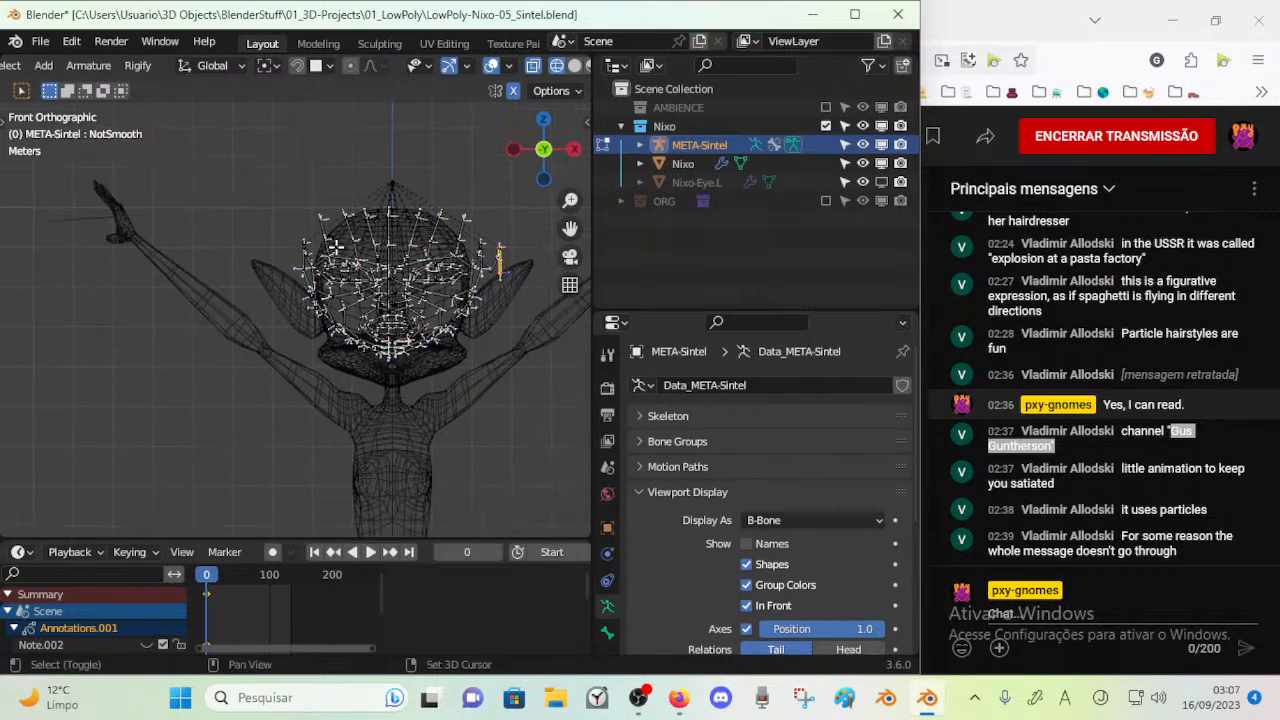
scroll(380, 270, up, 2)
shift+middle_drag(425, 308, 403, 316)
key(ctrl+s)
Scale all the face bones slightly taller along Z and move them down along Z towards the jaw
key(a)
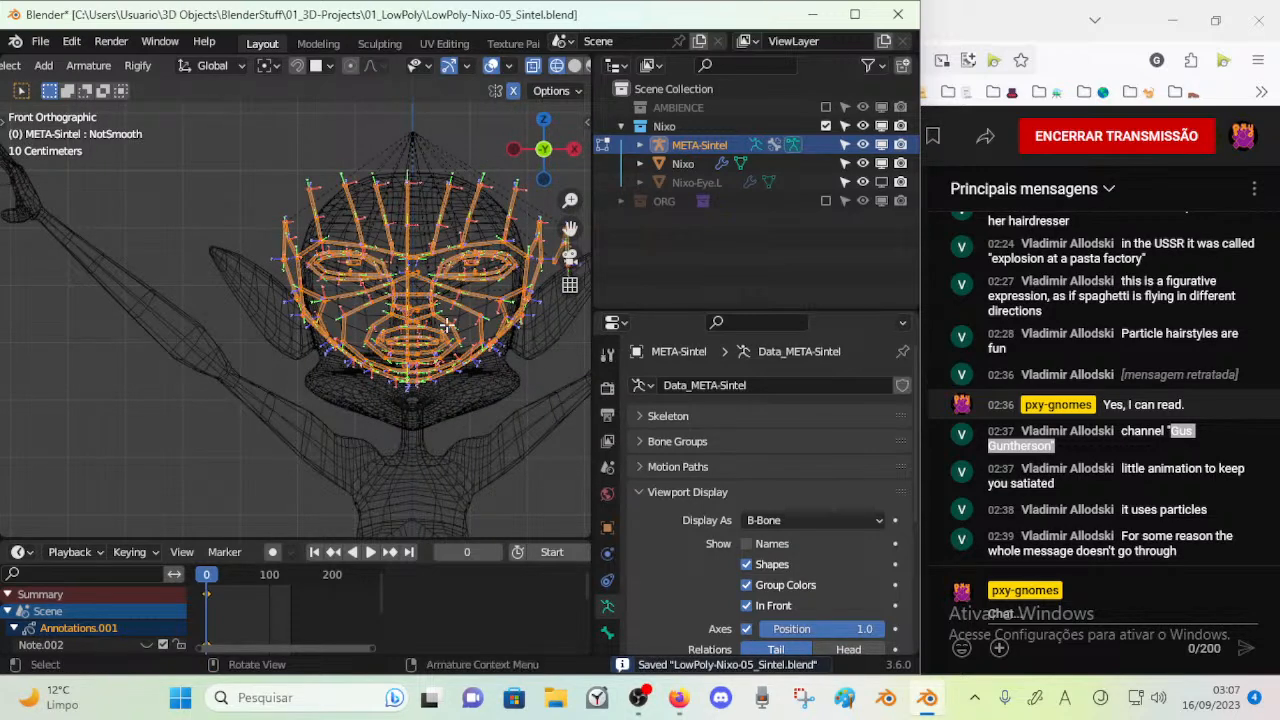
key(s)
key(z)
click(465, 318)
key(g)
key(z)
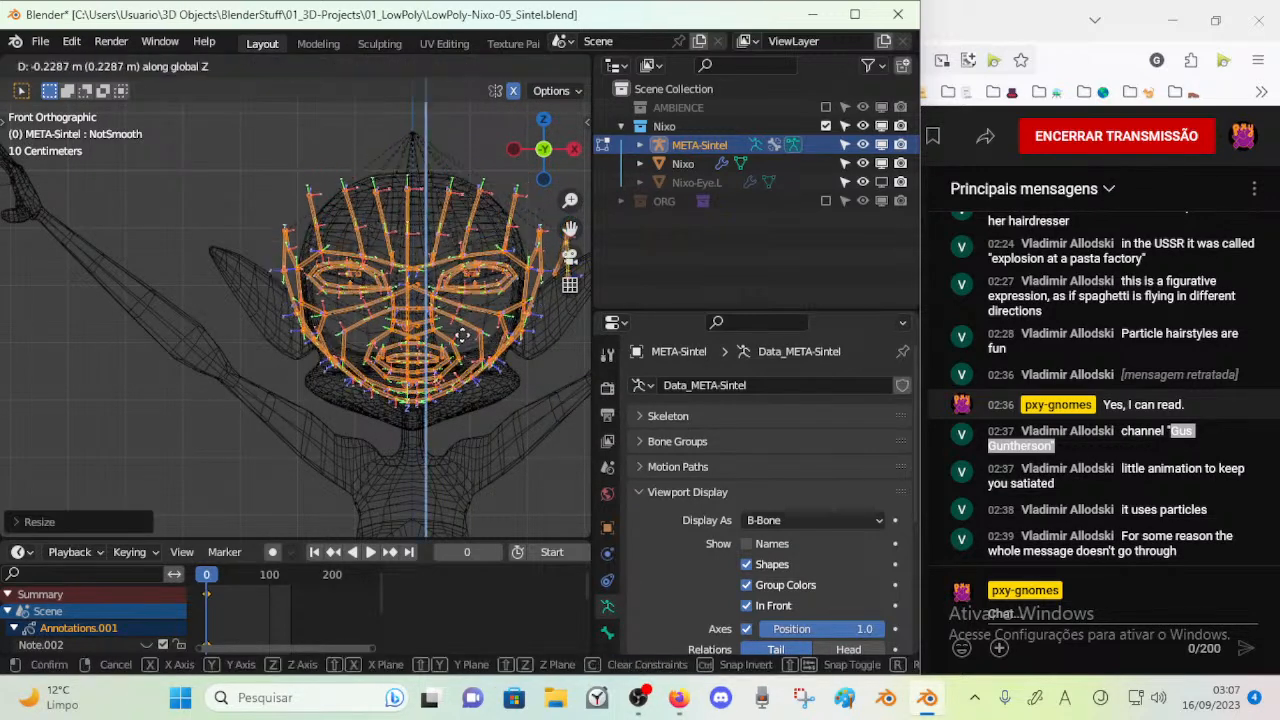
click(460, 357)
scroll(461, 357, up, 2)
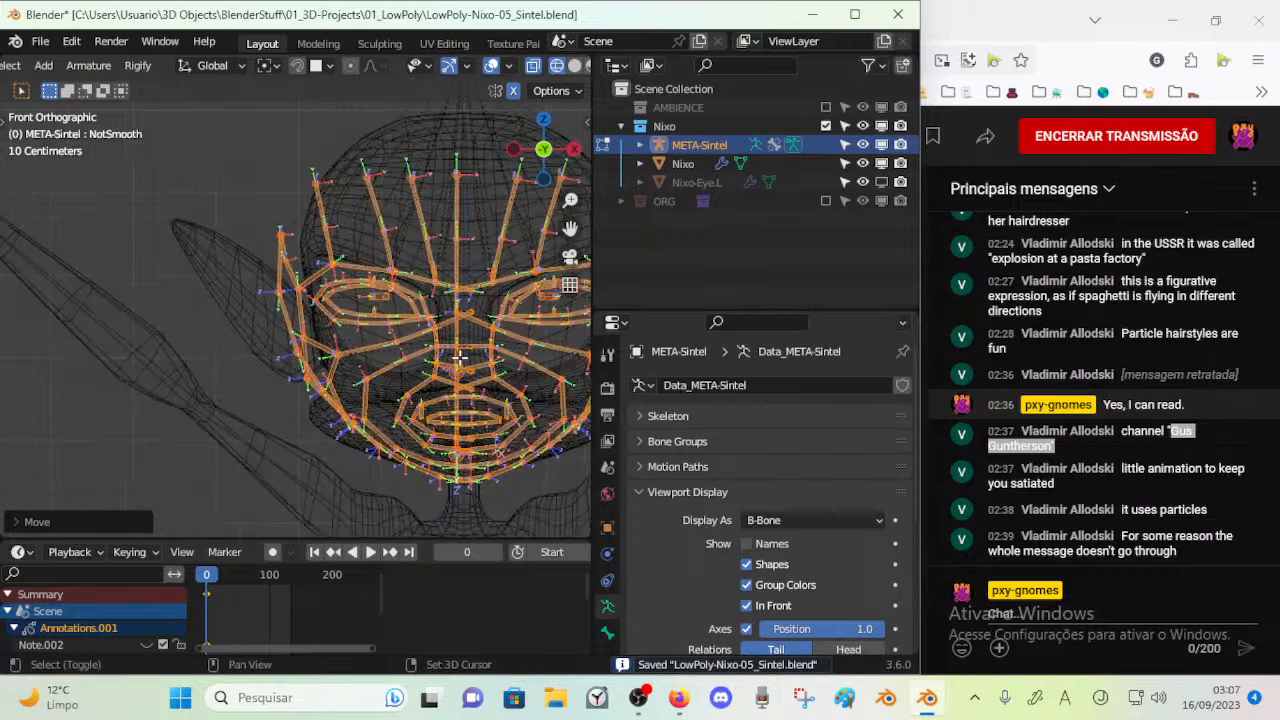
Scale the face bones slightly longer along the global Y axis, working from the side view
shift+middle_drag(461, 357, 427, 361)
key(n)
key(n)
shift+middle_drag(515, 381, 501, 383)
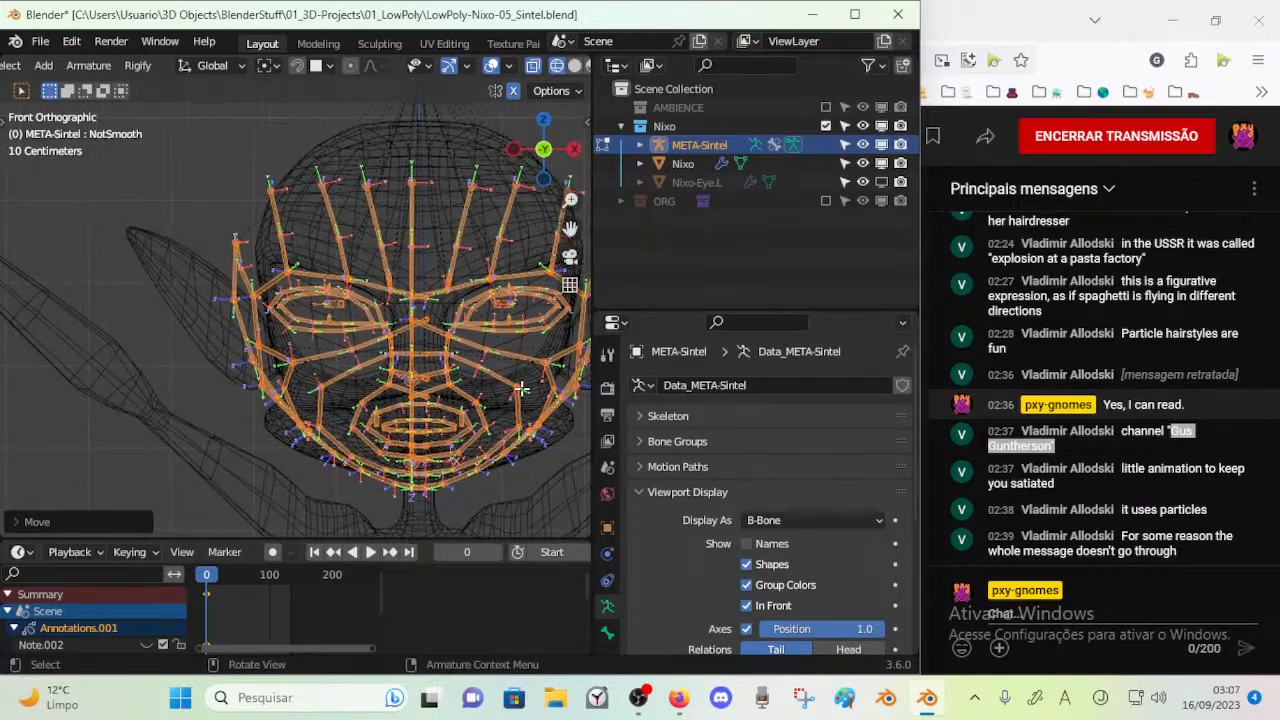
drag(595, 410, 657, 410)
scroll(427, 360, up, 1)
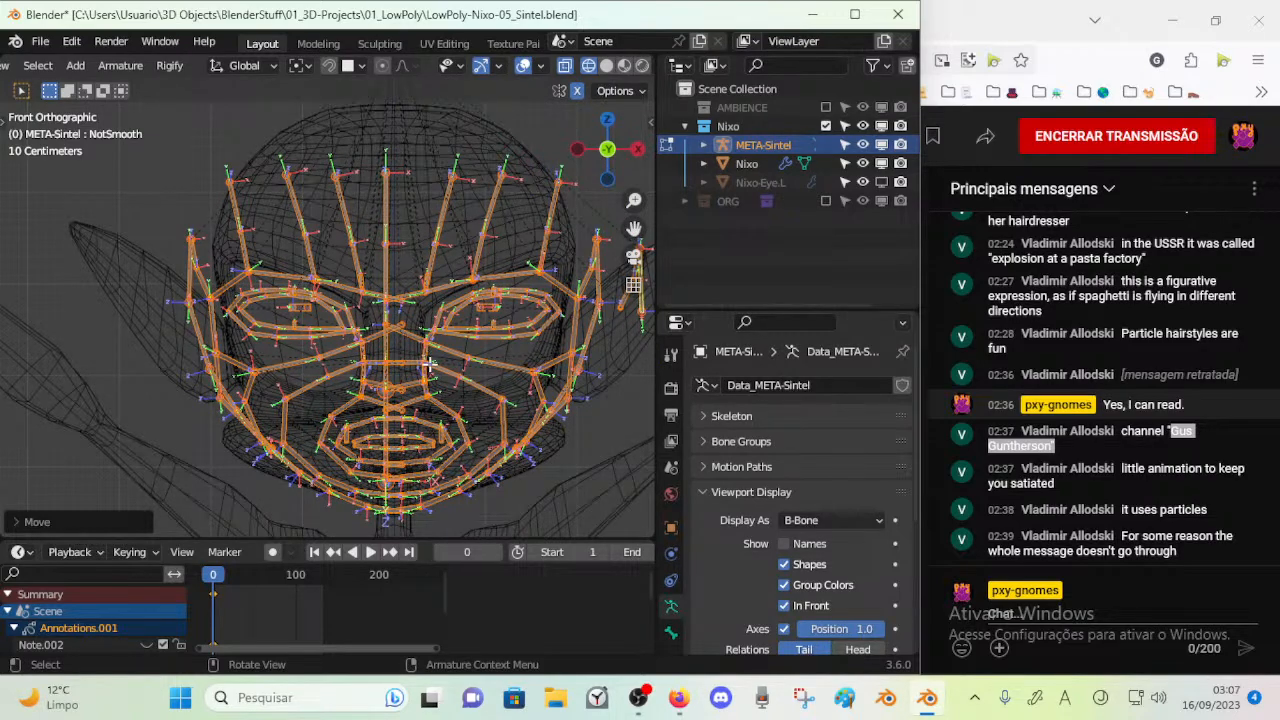
key(KP_3)
shift+middle_drag(328, 386, 435, 327)
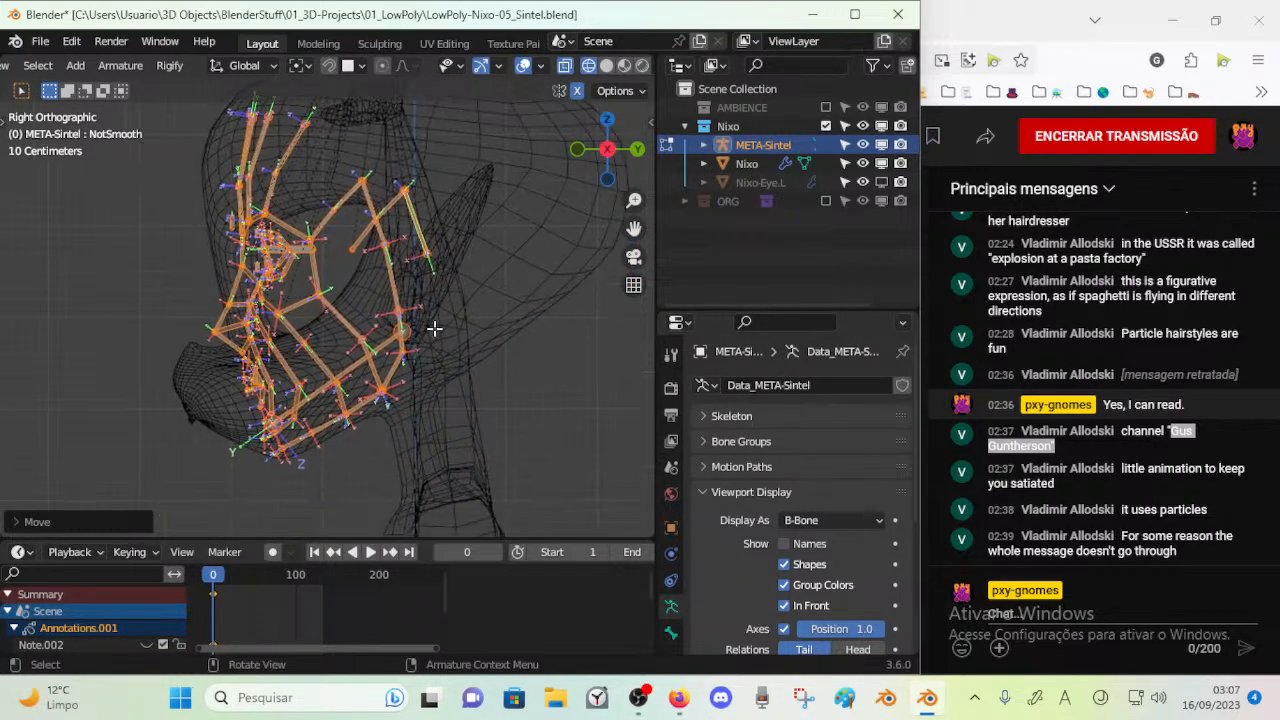
key(s)
key(y)
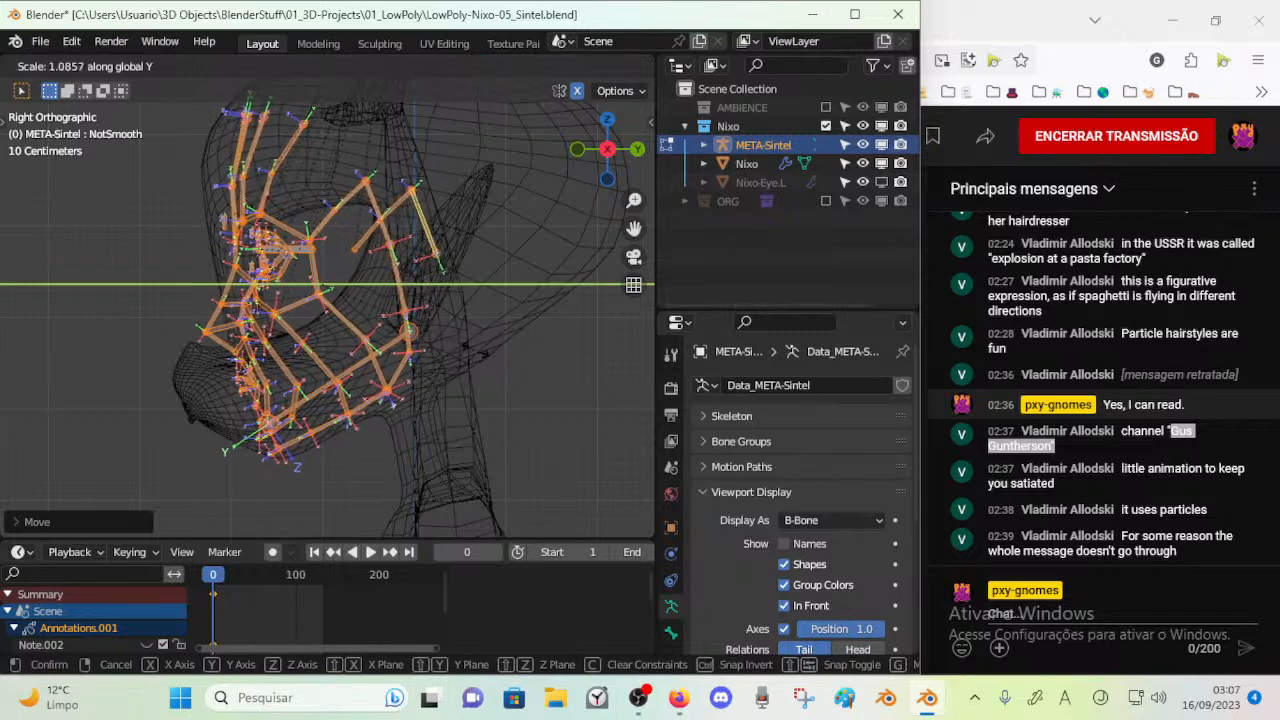
click(522, 341)
Move the face bones a little towards the back of the head along the Y axis
key(g)
key(y)
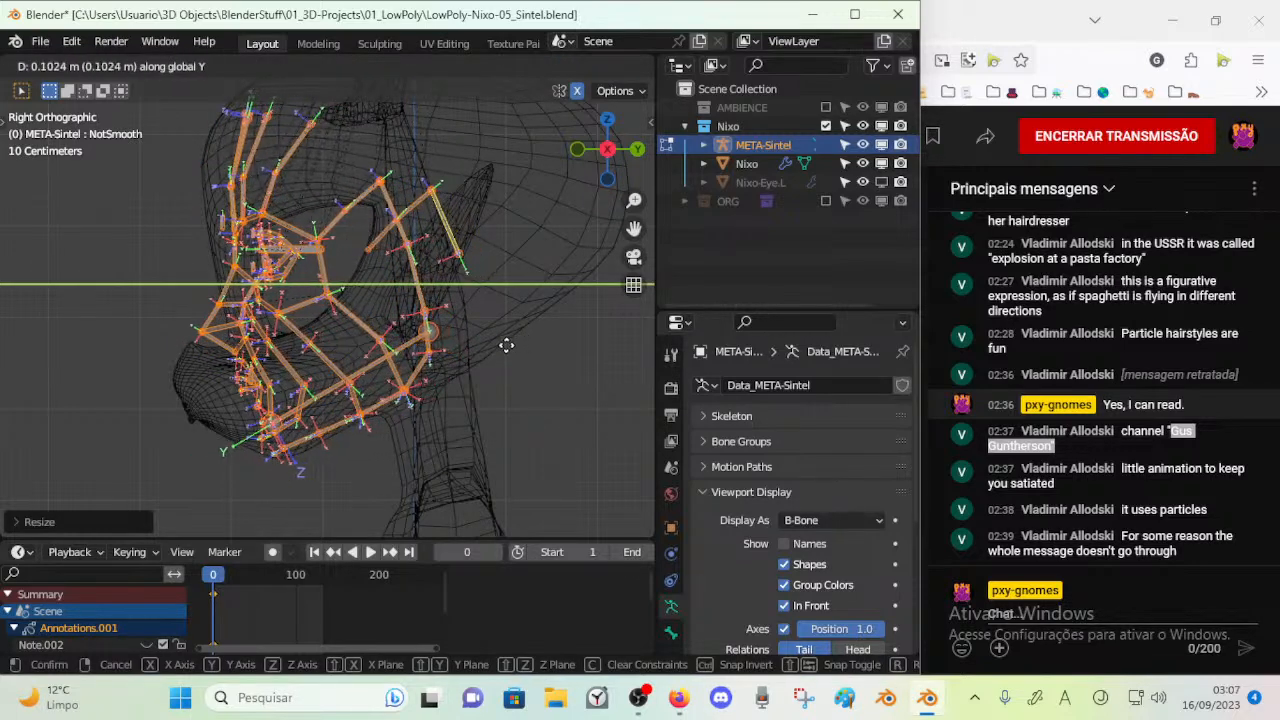
click(511, 344)
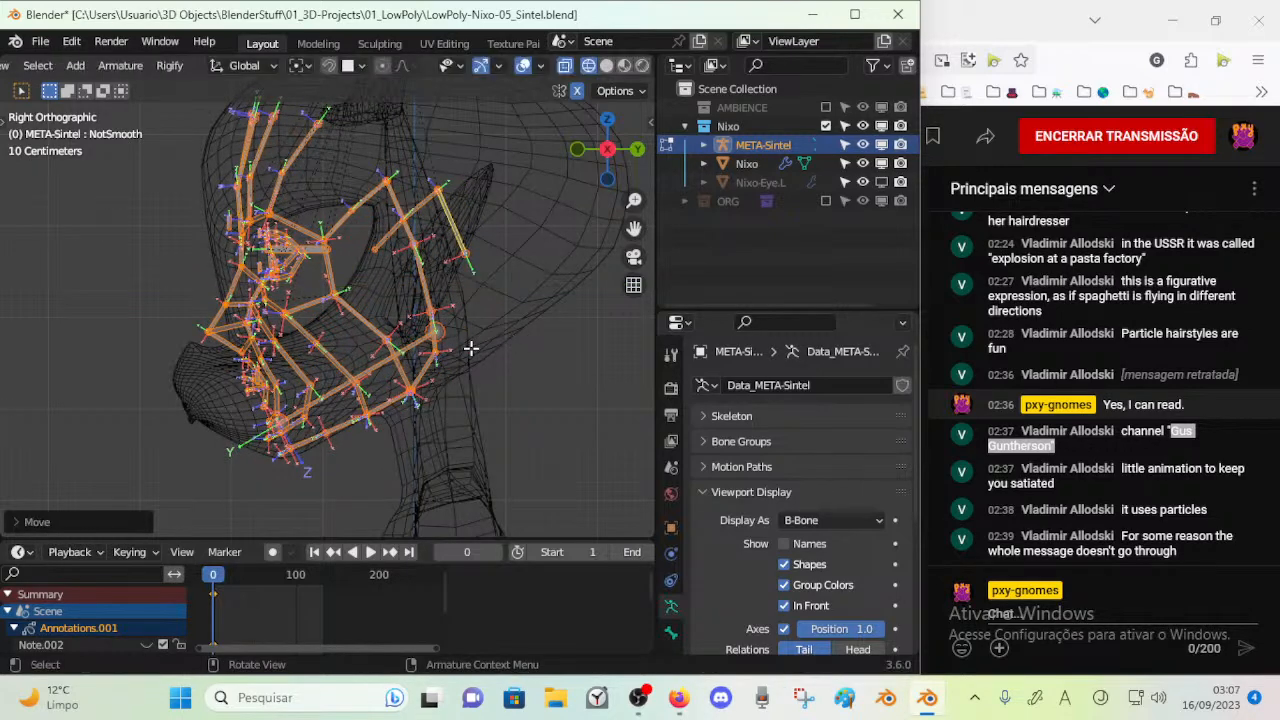
shift+middle_drag(450, 280, 489, 318)
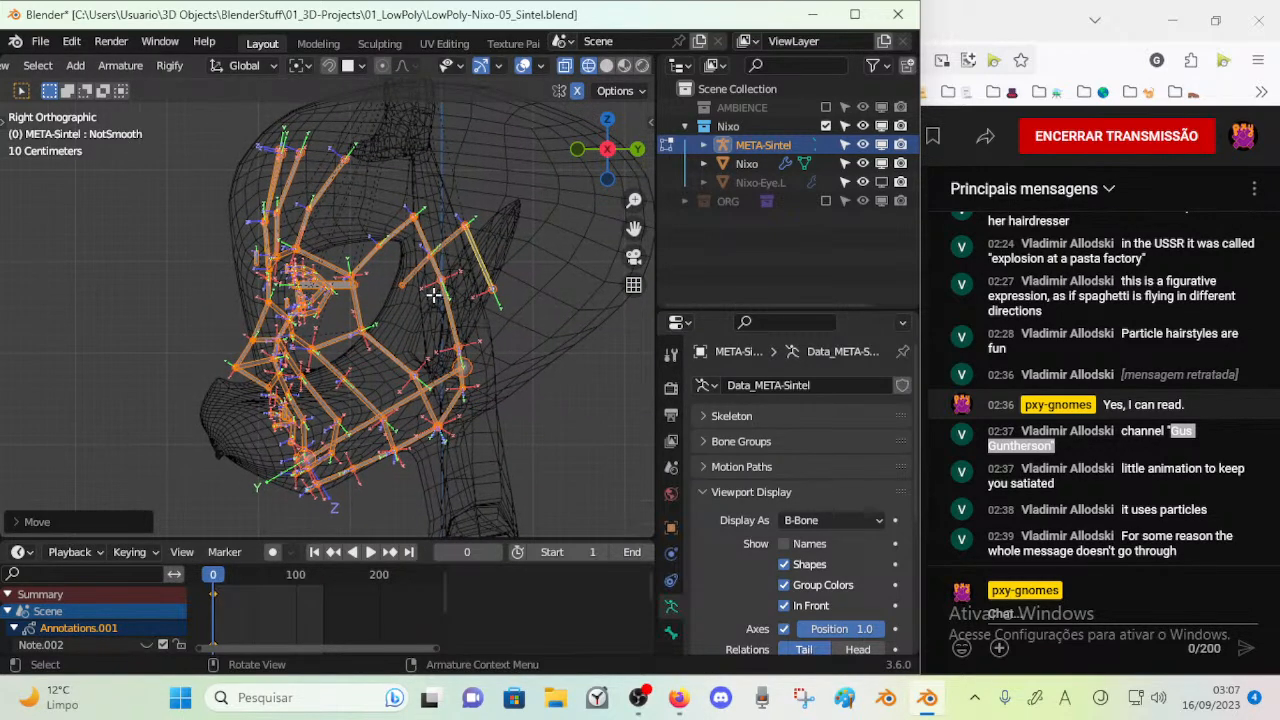
Turn off the bone axes display for the META-Sintel armature and save the file
click(397, 317)
middle_drag(340, 320, 436, 327)
middle_drag(445, 205, 464, 287)
click(425, 236)
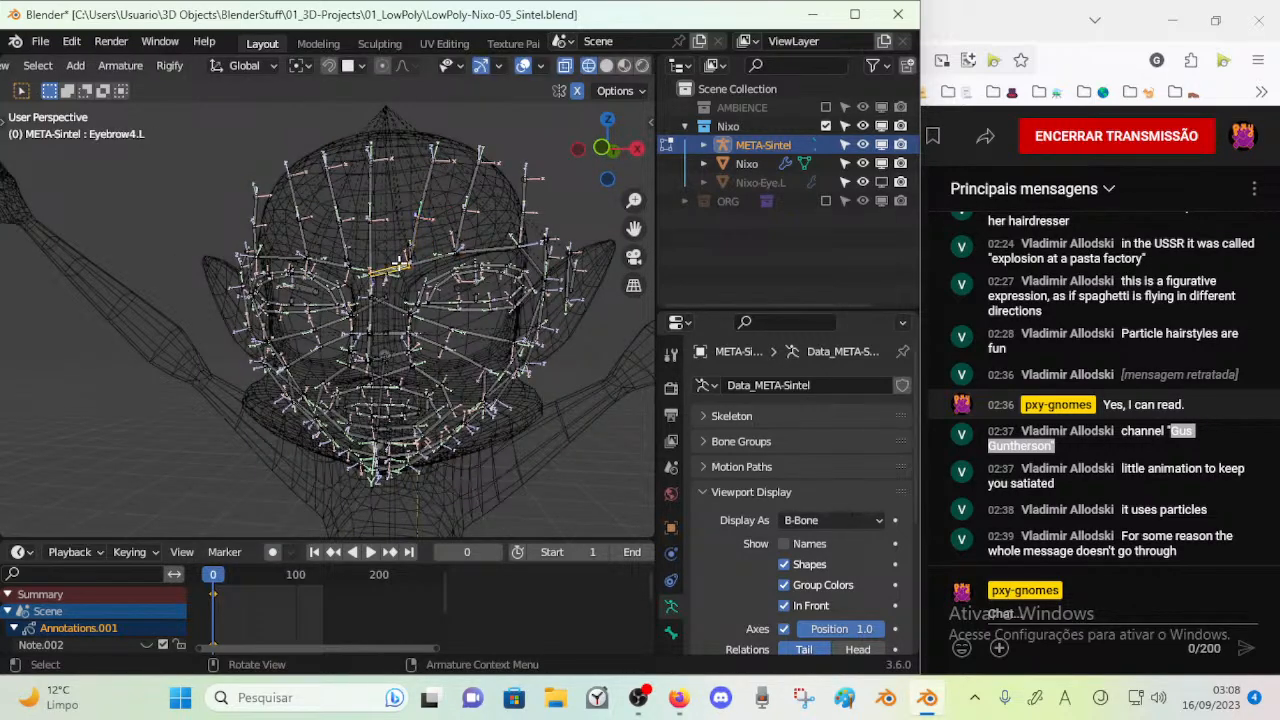
click(405, 309)
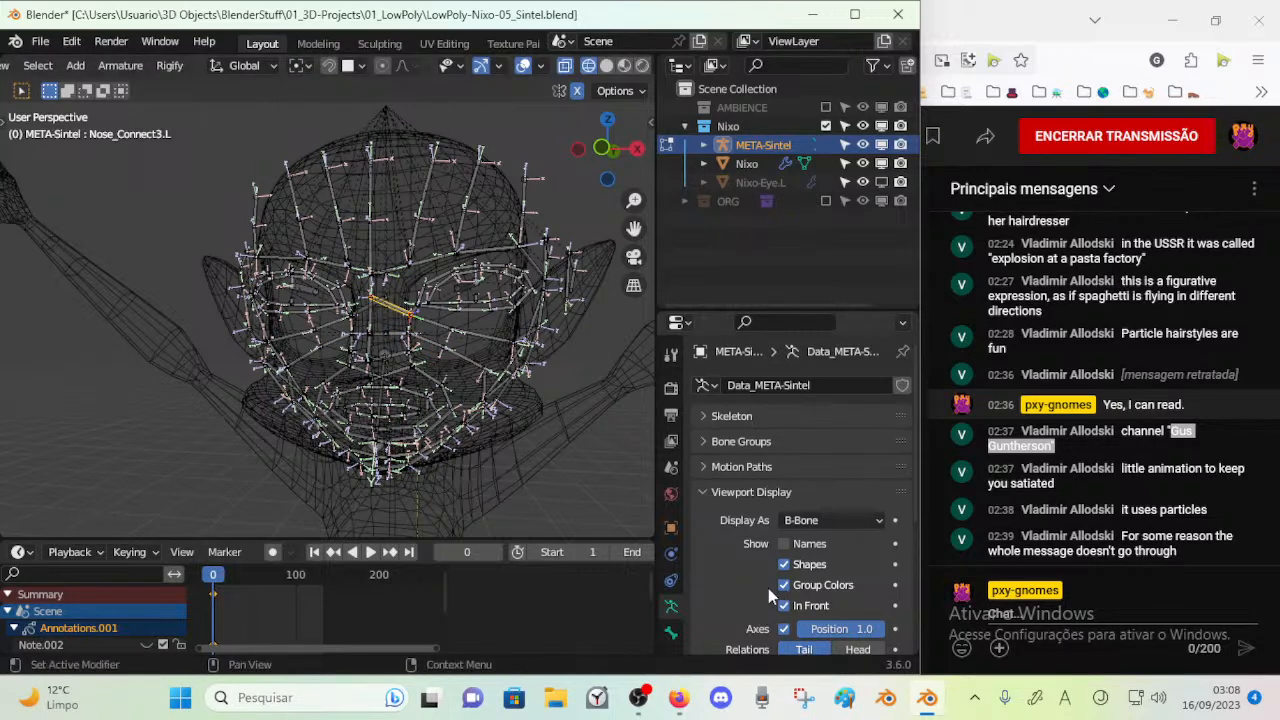
click(785, 629)
middle_drag(534, 446, 498, 428)
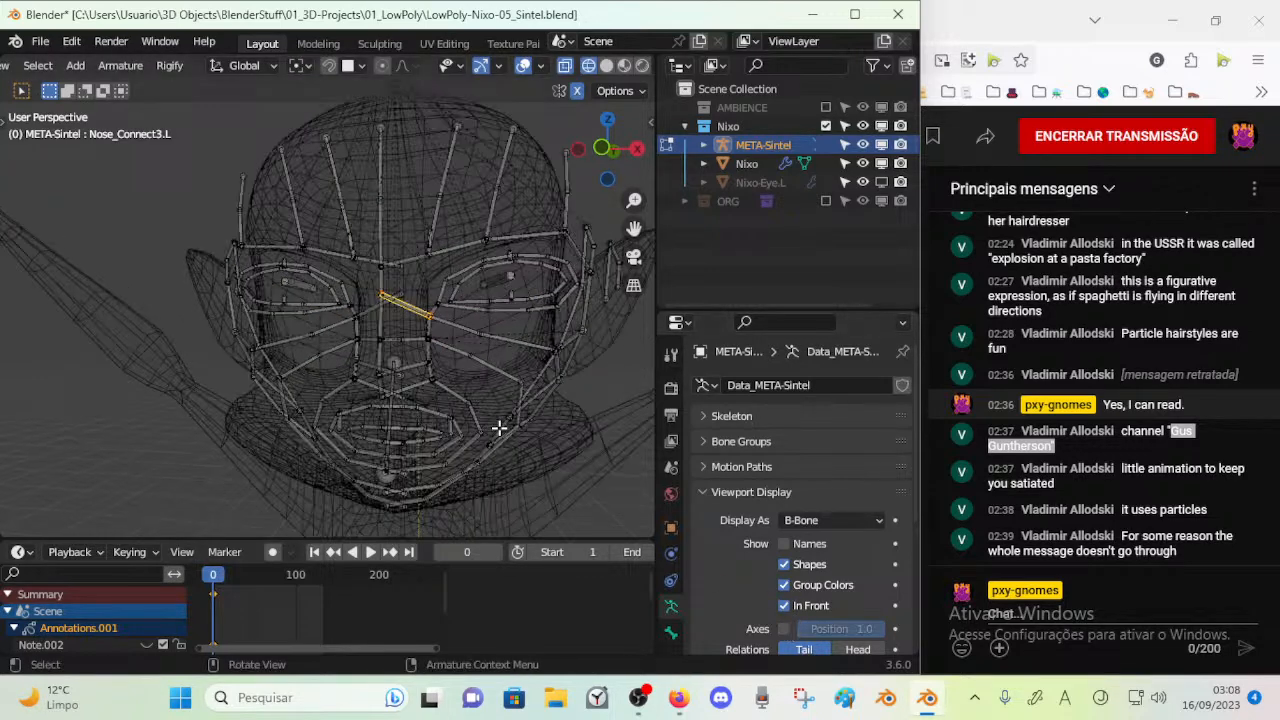
key(n)
key(n)
scroll(488, 413, up, 3)
mouse_move(380, 322)
middle_down()
mouse_move(443, 357)
mouse_move(402, 315)
middle_up()
key(ctrl+s)
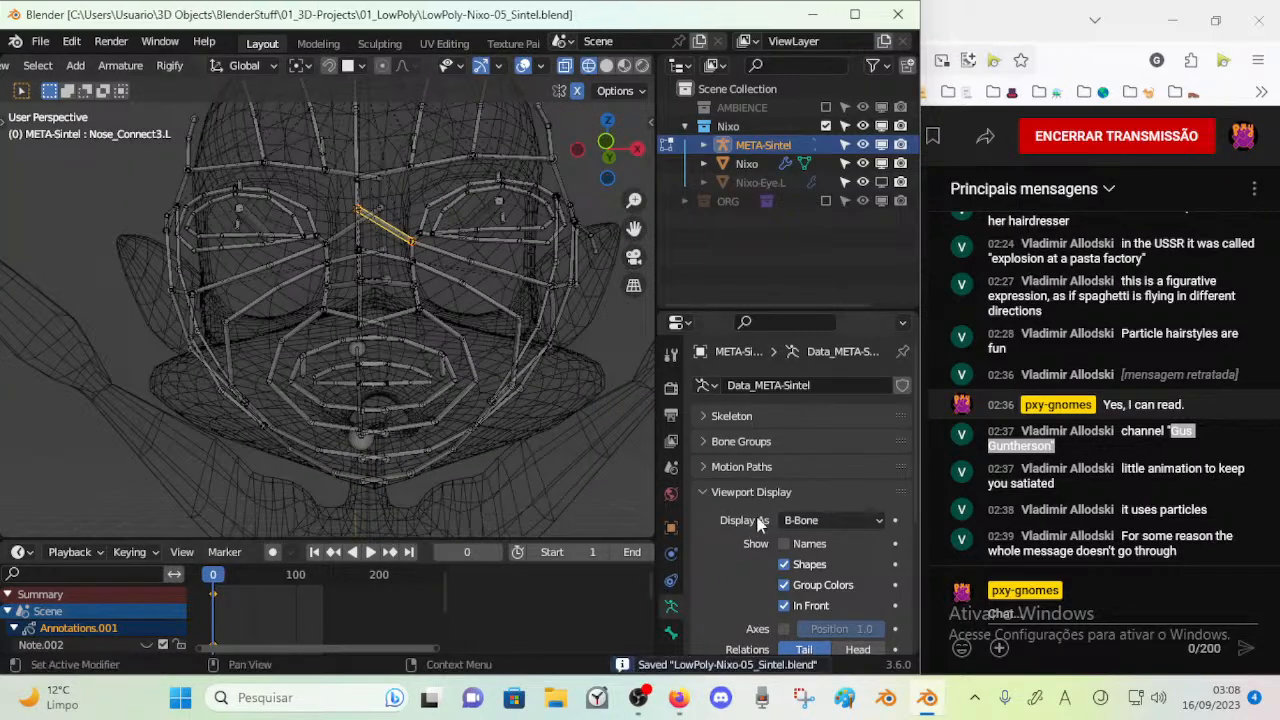
Set the armature's viewport bone display to Octahedral
click(825, 520)
click(815, 541)
middle_drag(540, 380, 459, 347)
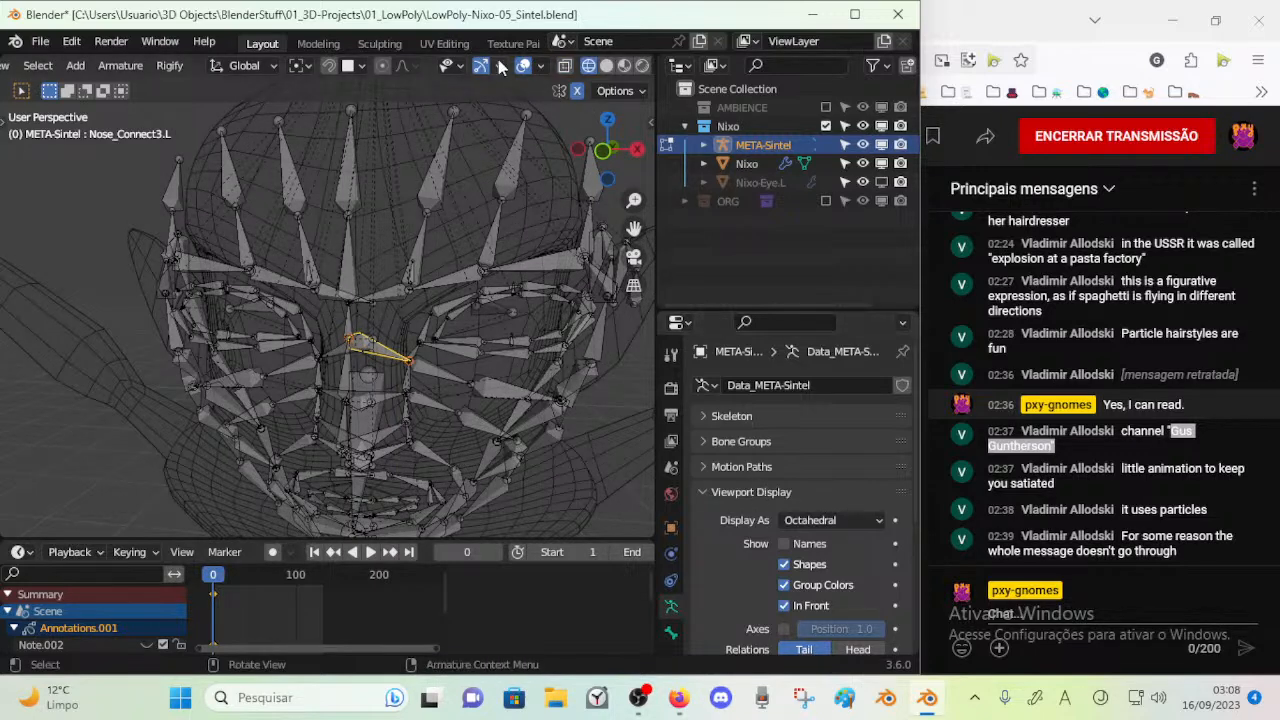
scroll(573, 70, down, 1)
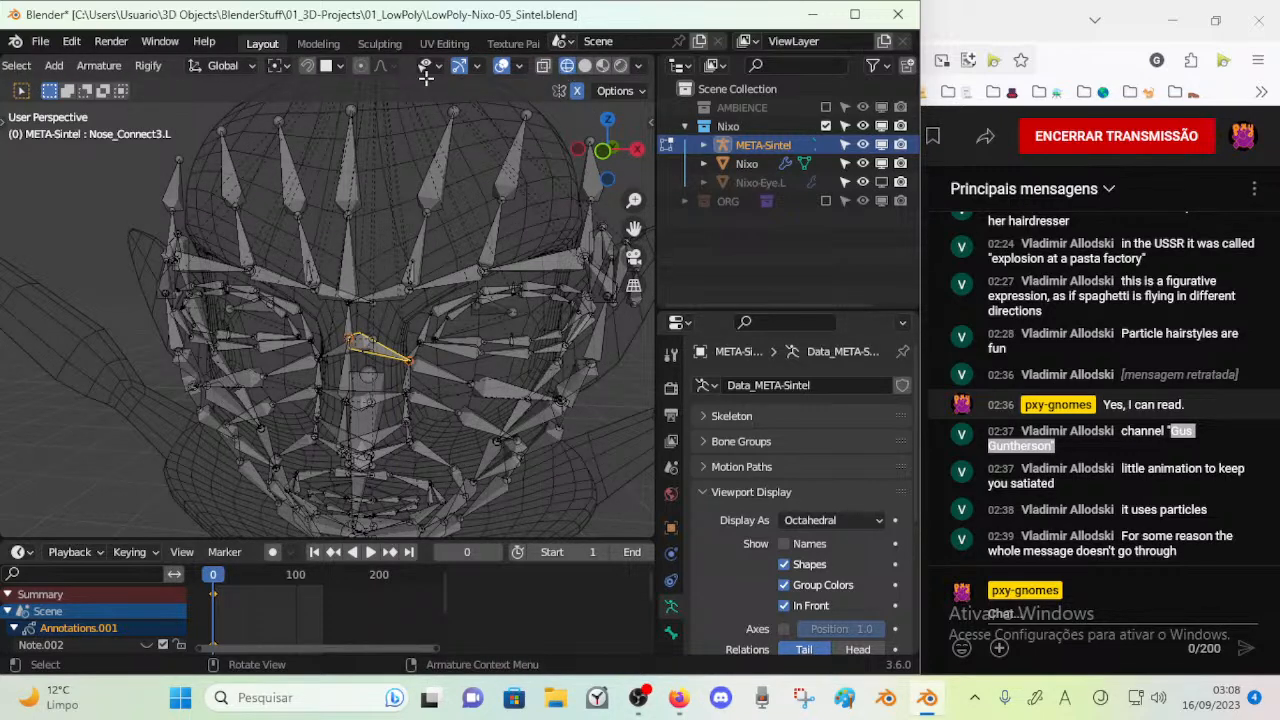
Enable snapping and set the snap target to Vertex
middle_drag(358, 82, 340, 82)
click(333, 66)
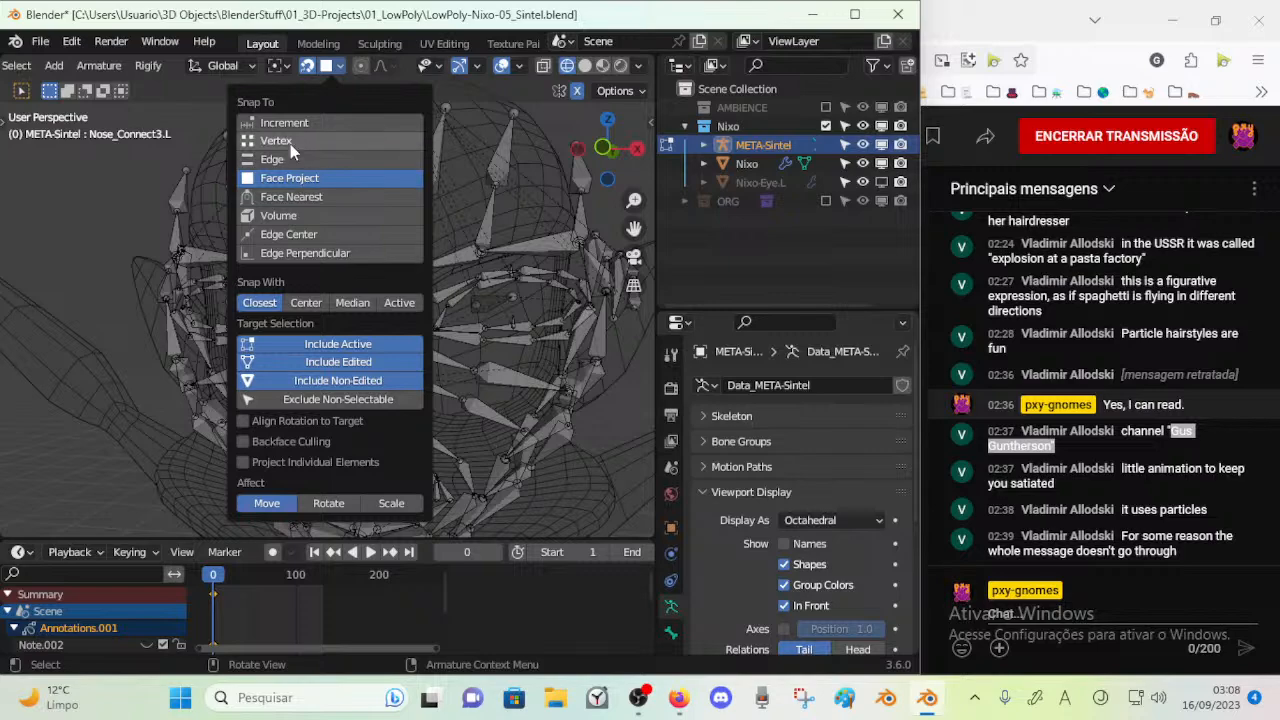
click(285, 141)
Make Nixo-Eye.L visible in the viewport and select the left eyebrow joint above the middle of the eye
key(alt+a)
key(c)
click(418, 201)
right_click(418, 201)
middle_drag(472, 209, 490, 300)
click(880, 183)
scroll(470, 292, up, 5)
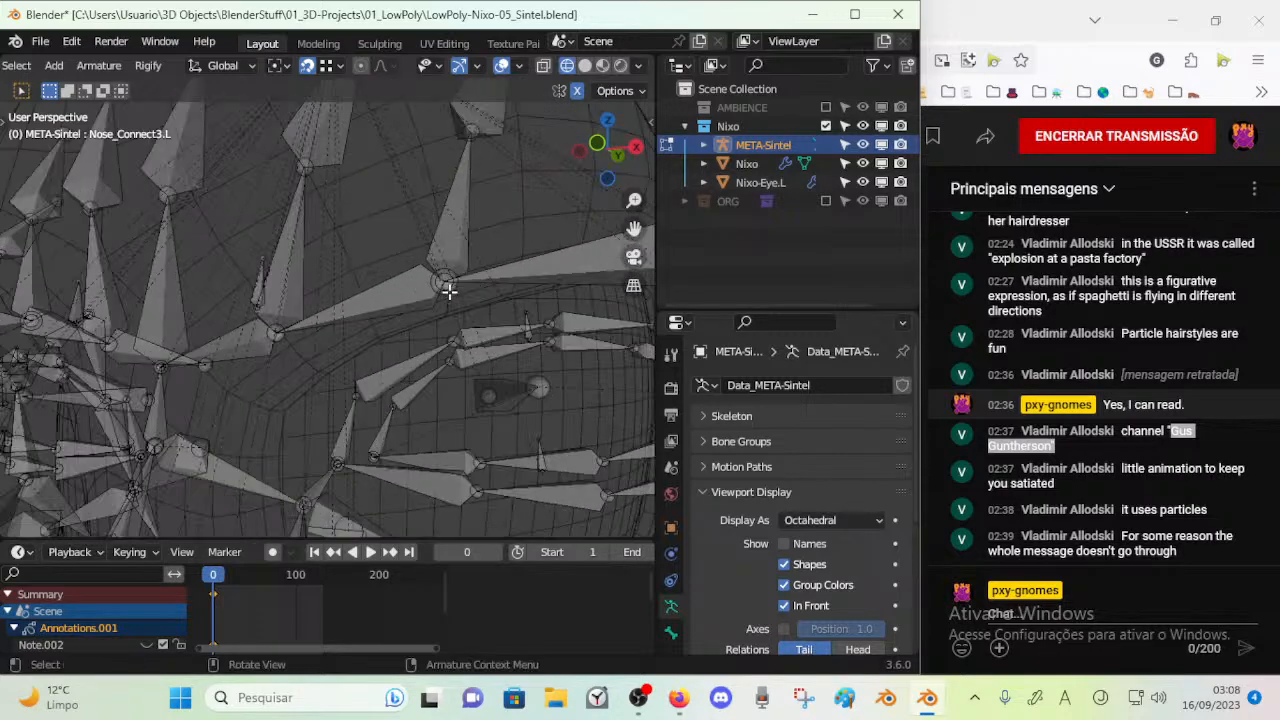
key(c)
click(444, 274)
right_click(444, 273)
scroll(442, 272, down, 4)
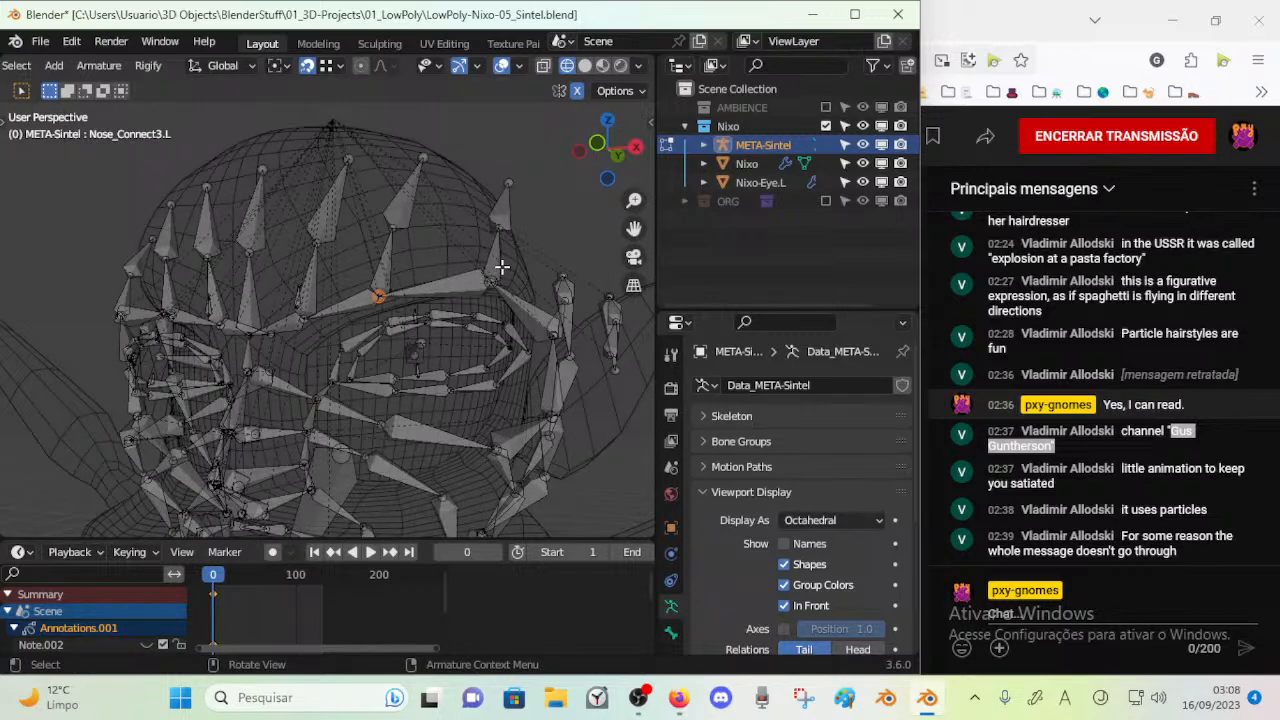
middle_drag(498, 306, 492, 305)
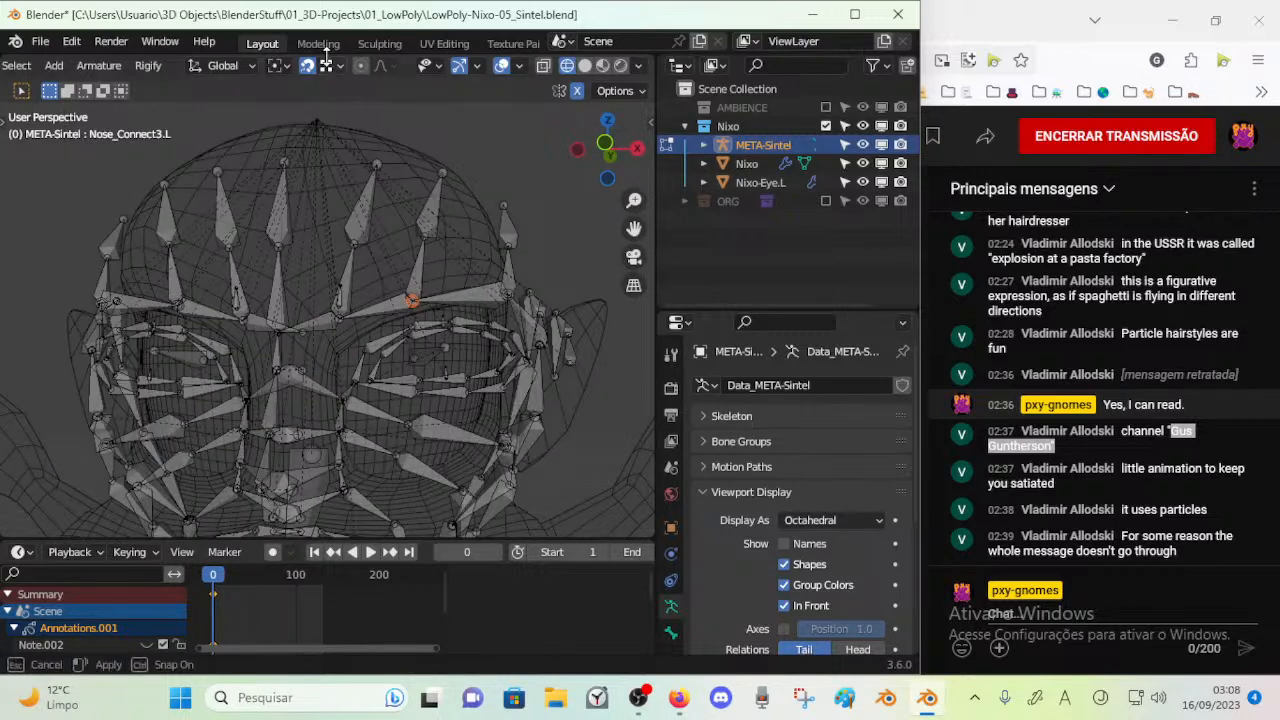
Change the snap target to Face Project
click(333, 70)
click(309, 180)
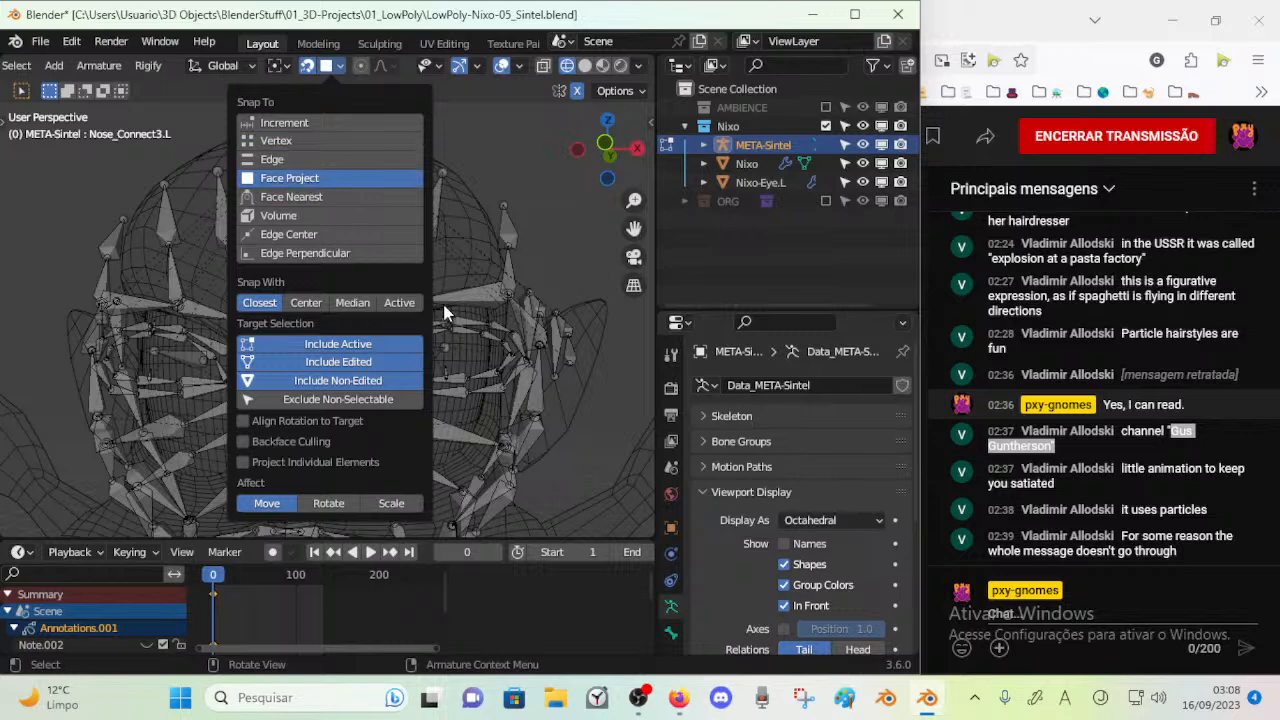
scroll(478, 277, up, 2)
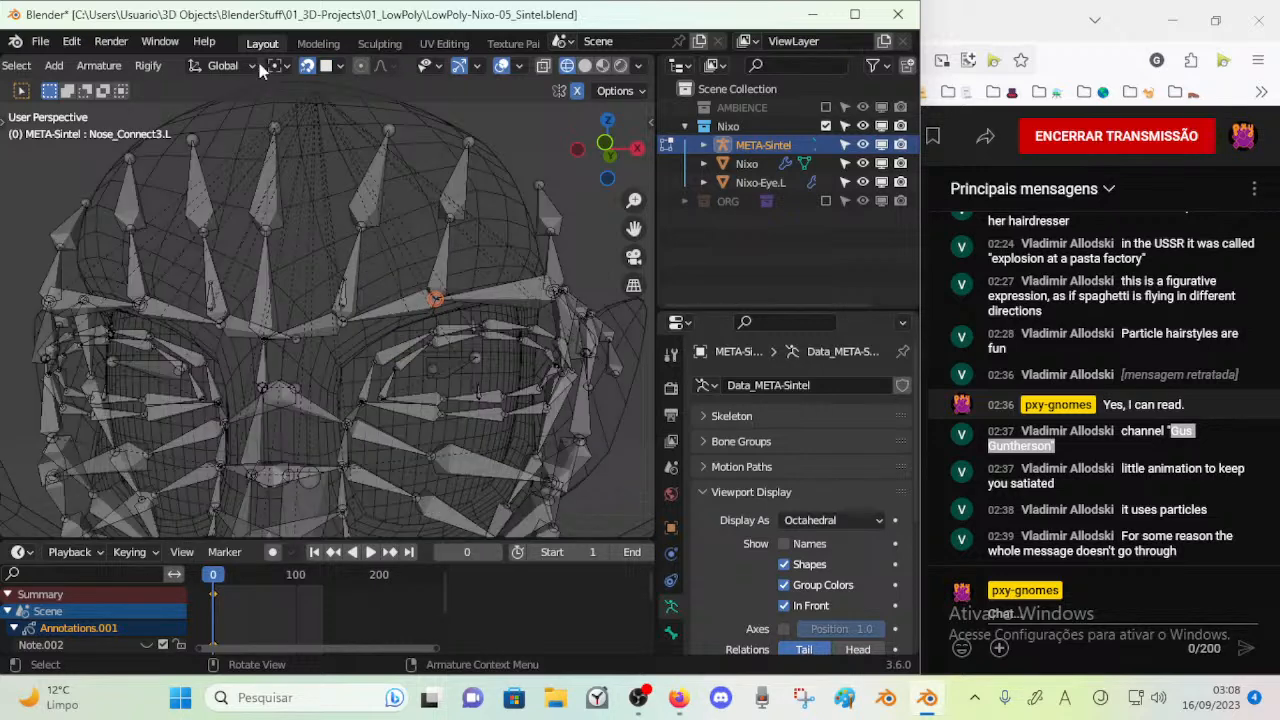
click(326, 65)
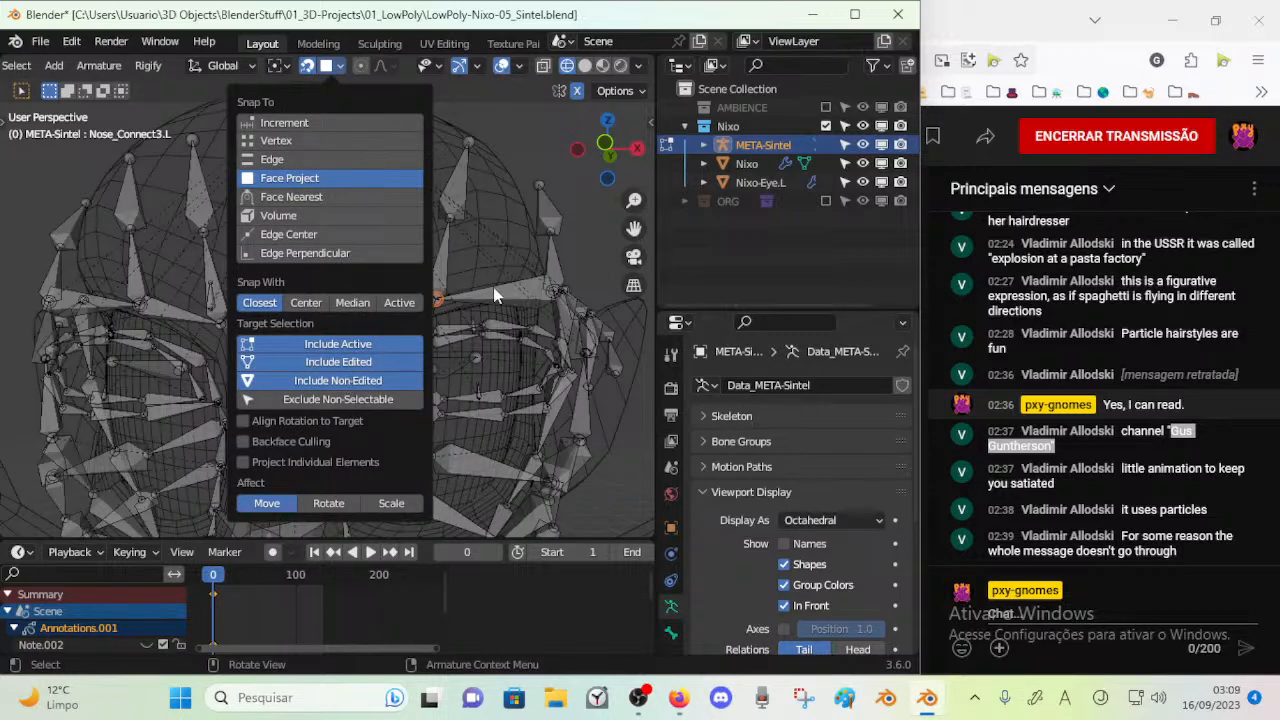
Snap the left eyebrow joint above the middle of the eye onto the face surface
scroll(493, 290, up, 4)
key(c)
middle_click(460, 287)
scroll(490, 260, up, 3)
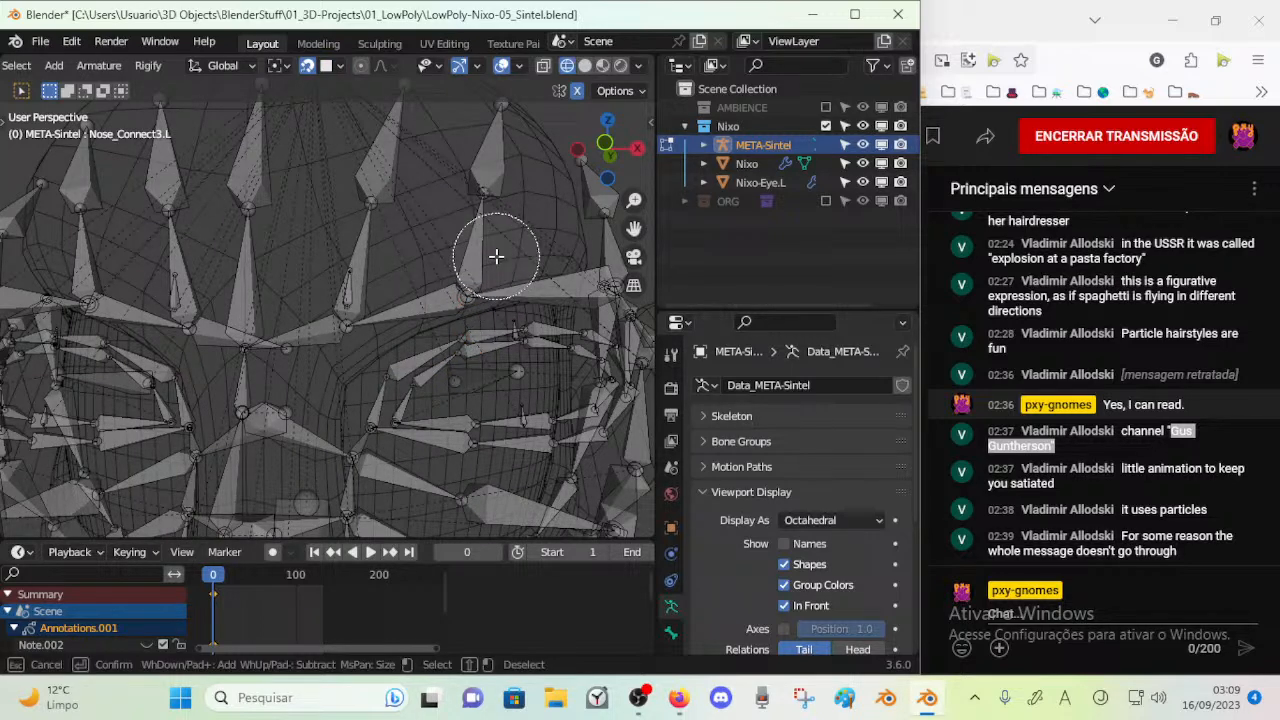
key(Escape)
key(c)
click(462, 288)
right_click(462, 287)
key(g)
click(490, 272)
middle_drag(489, 272, 436, 286)
Snap the forehead joint above the middle of the left eye, at Forehead_2_1.L's upper end, onto the head surface
click(443, 206)
middle_drag(443, 194, 443, 220)
click(445, 238)
key(c)
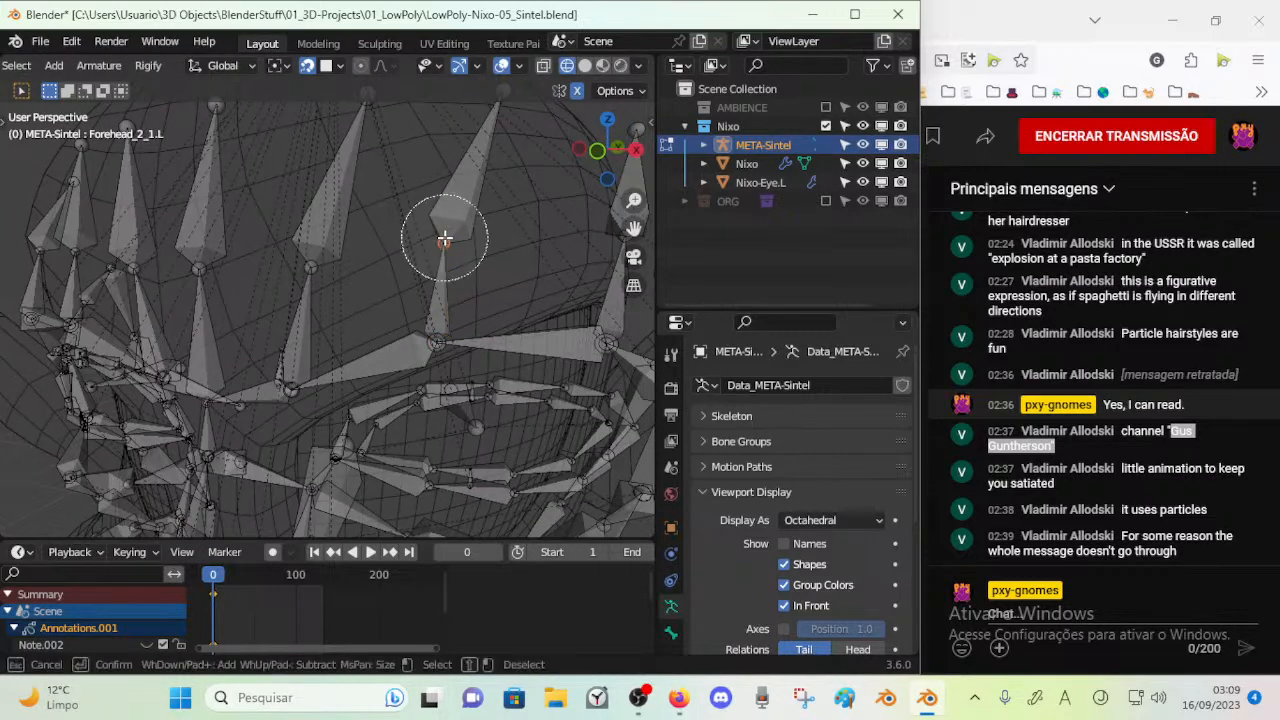
right_click(445, 238)
key(g)
click(455, 203)
scroll(454, 204, down, 3)
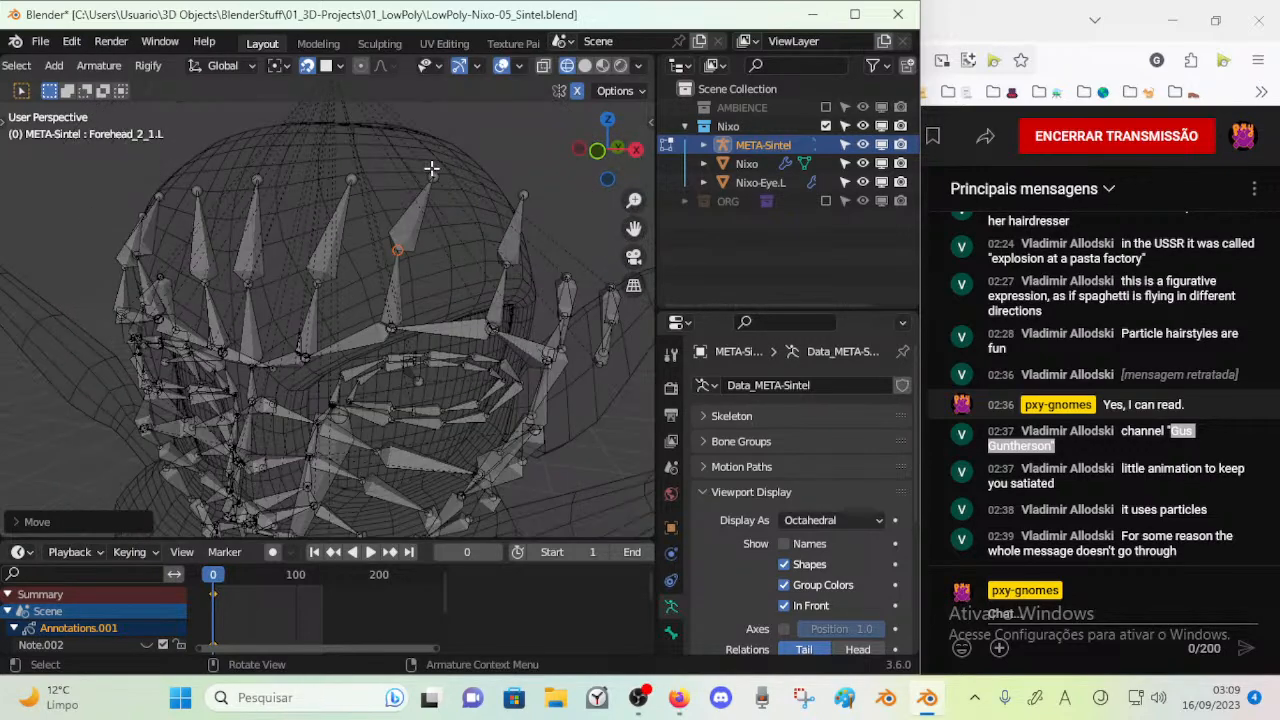
Snap the tip of the upper forehead bone above the middle of the left eye onto the head surface
key(c)
click(432, 172)
right_click(432, 172)
key(g)
click(413, 175)
middle_drag(371, 214, 372, 231)
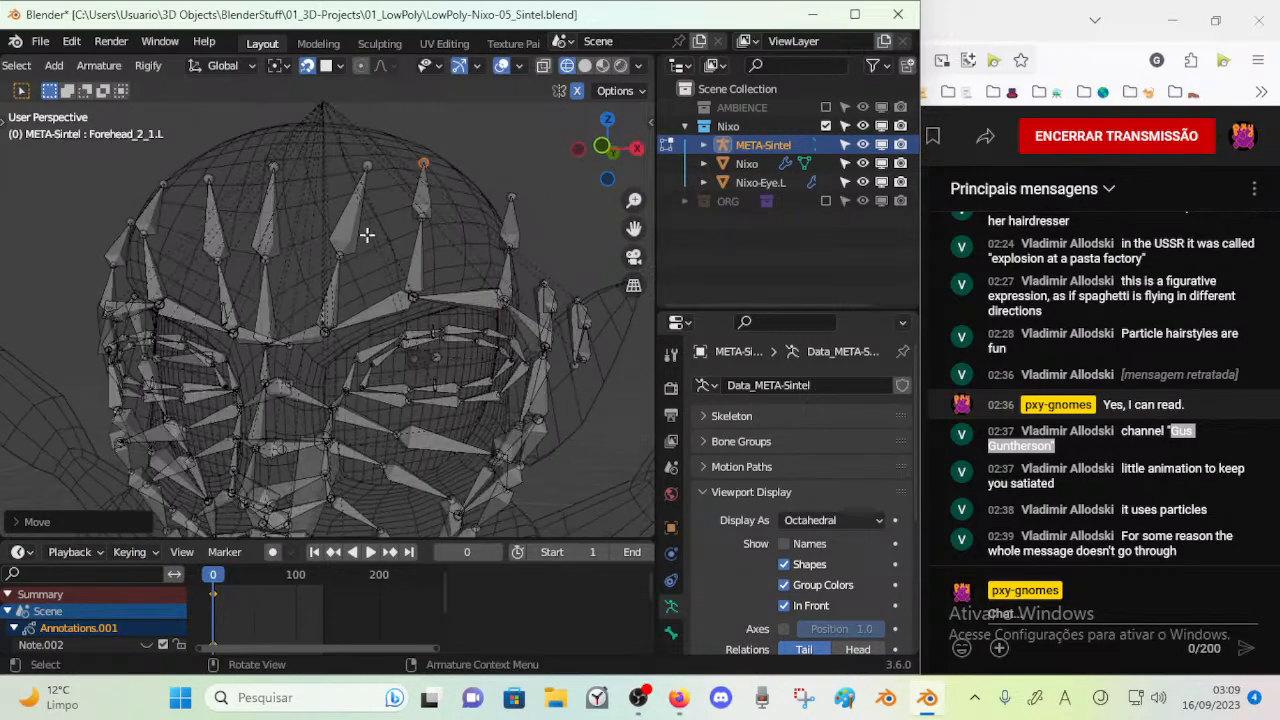
Snap the middle joint of the left inner forehead bone chain onto the head surface, above the inner eyebrow joint
key(alt+a)
key(c)
click(339, 252)
right_click(338, 252)
key(g)
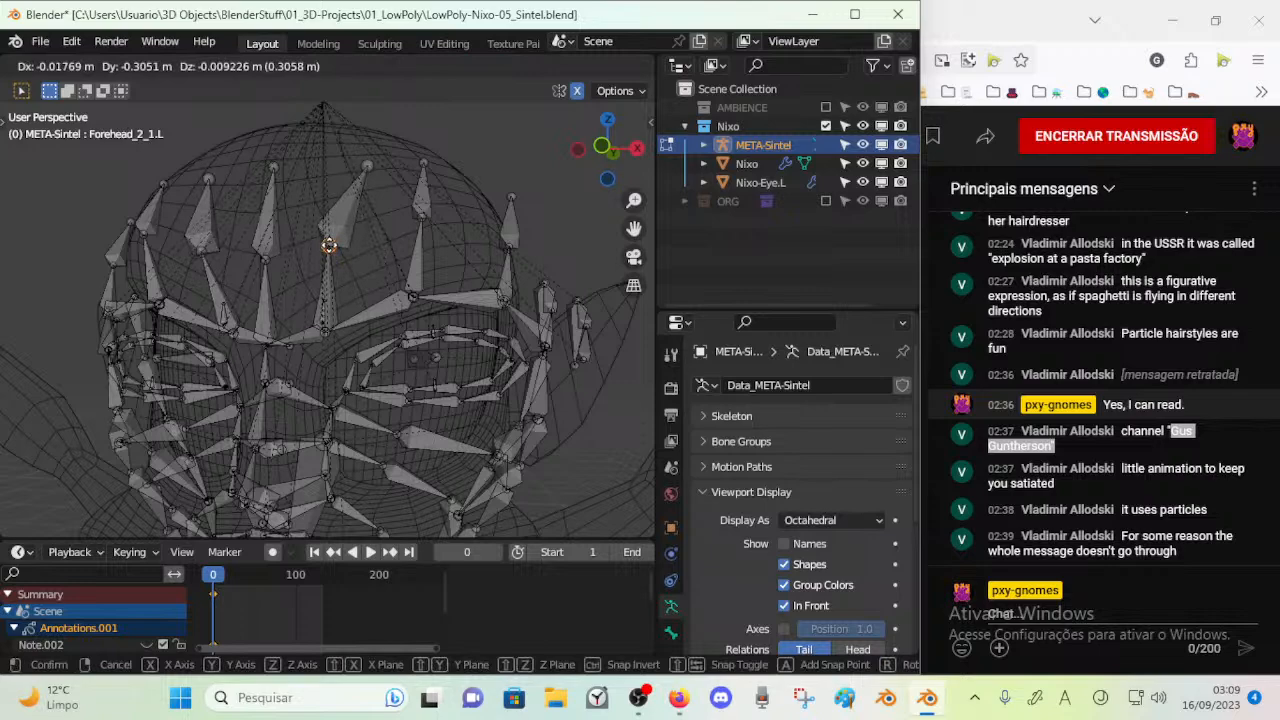
click(329, 246)
key(a)
key(c)
right_click(328, 316)
key(alt+a)
key(c)
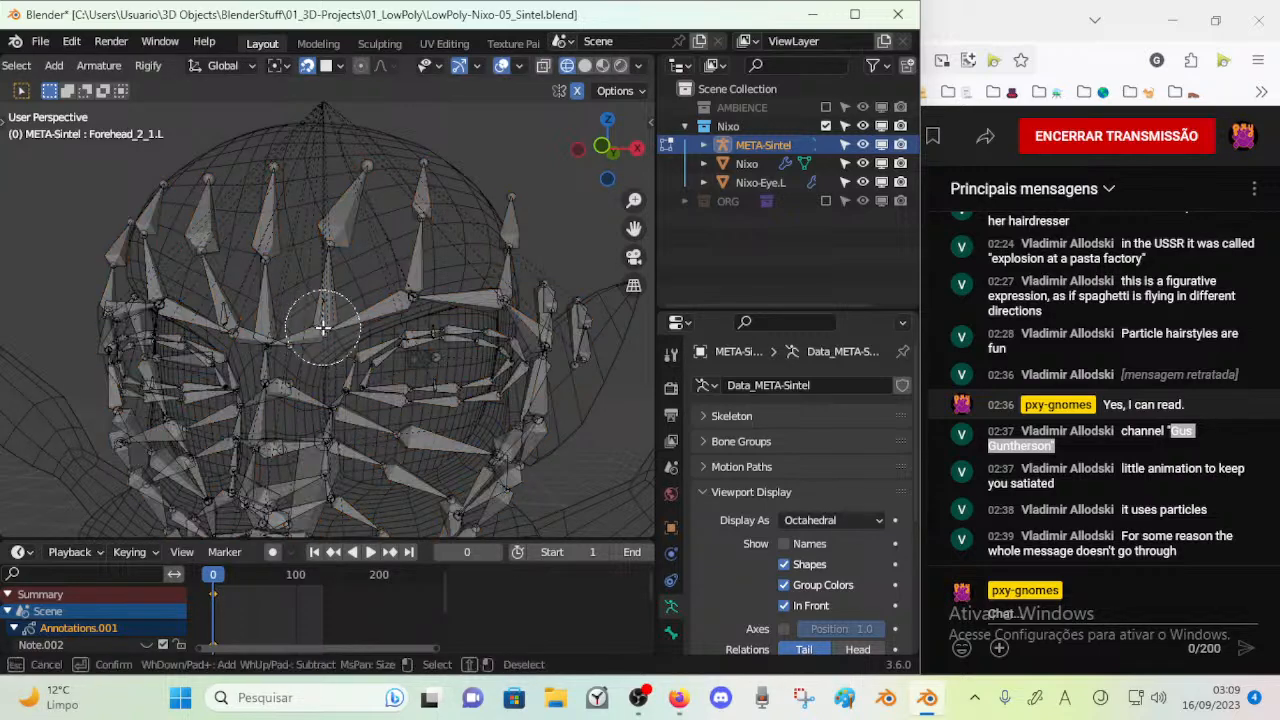
click(325, 334)
right_click(325, 334)
scroll(345, 350, up, 4)
key(g)
right_click(347, 350)
Move the ACT-Eyebrow_Main.L bone onto the brow surface, just above the left inner eyebrow joint
shift+click(319, 327)
key(g)
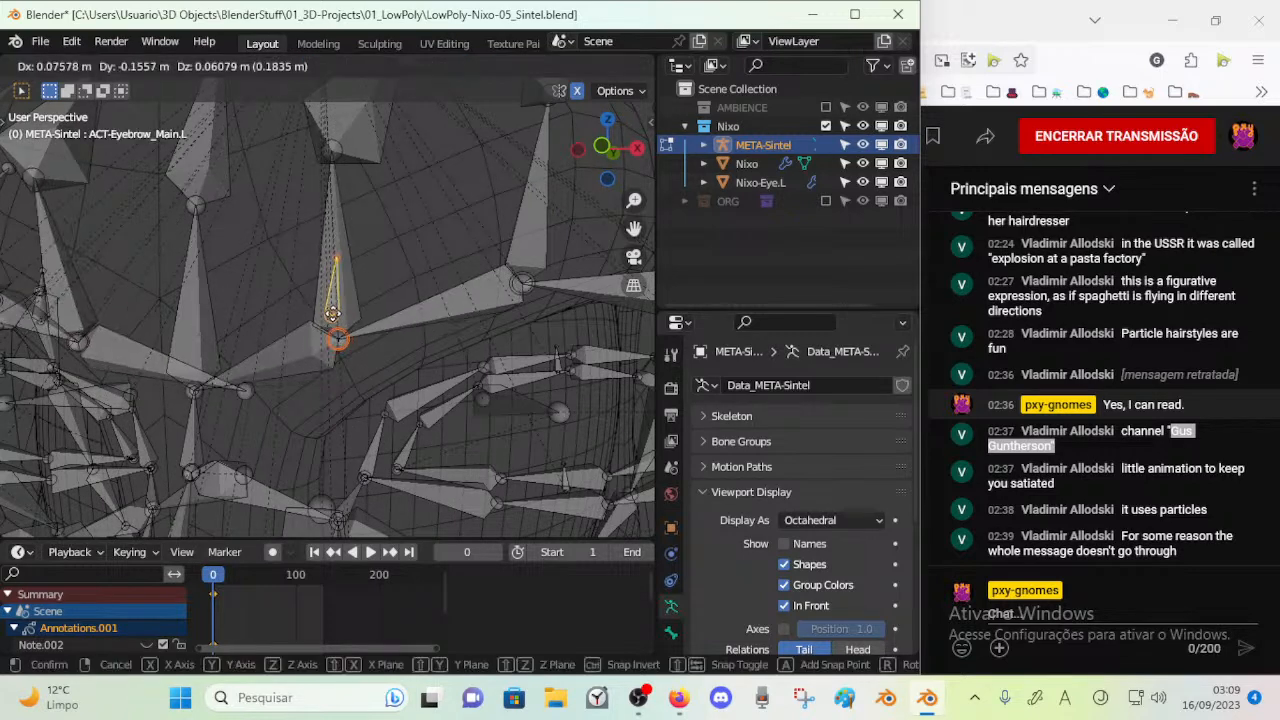
click(345, 306)
Snap the left inner eyebrow joint onto the brow surface, just below ACT-Eyebrow_Main.L
key(alt+a)
key(c)
click(348, 350)
right_click(347, 350)
key(g)
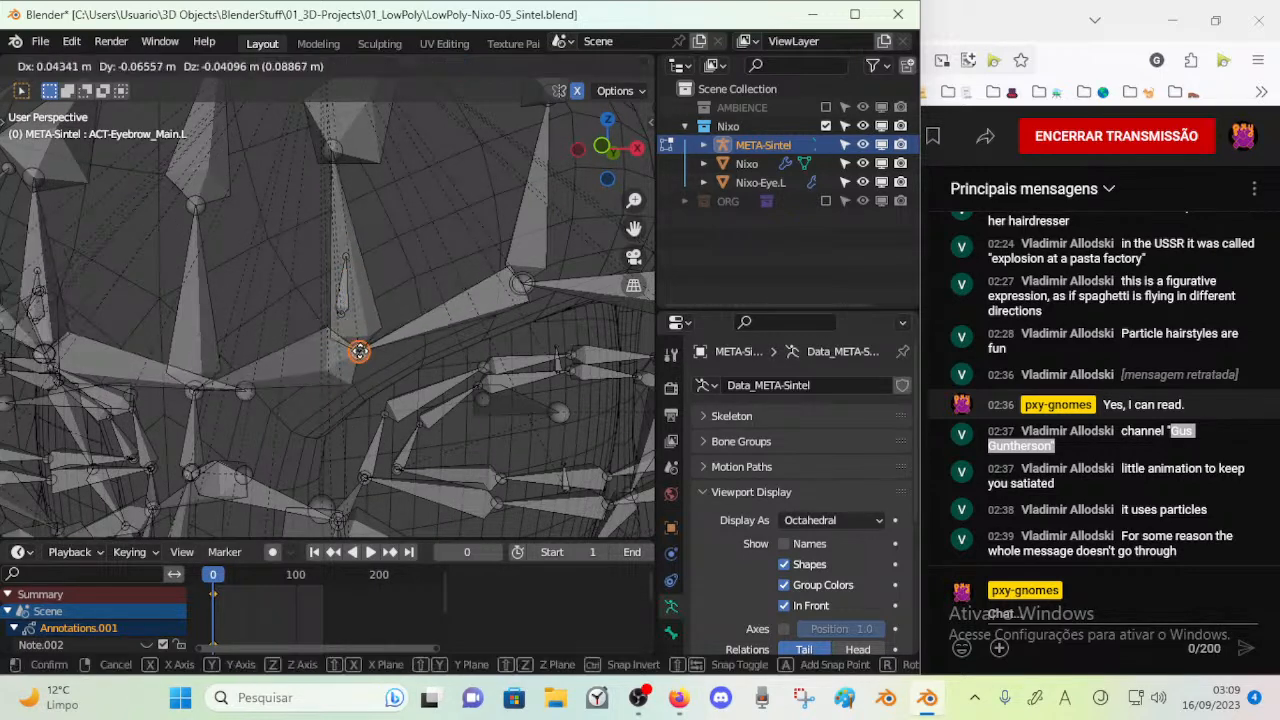
click(360, 345)
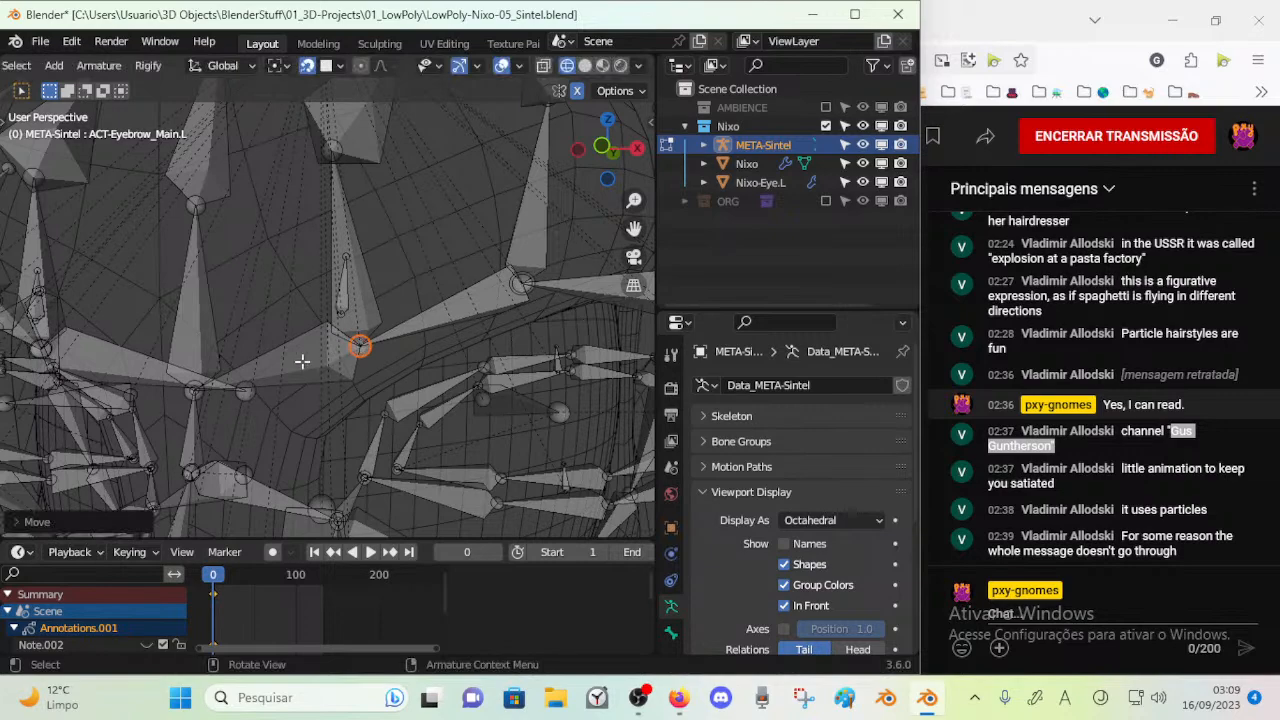
Examine how the eyebrow and forehead bones sit on the head mesh from the front
shift+middle_drag(249, 386, 357, 344)
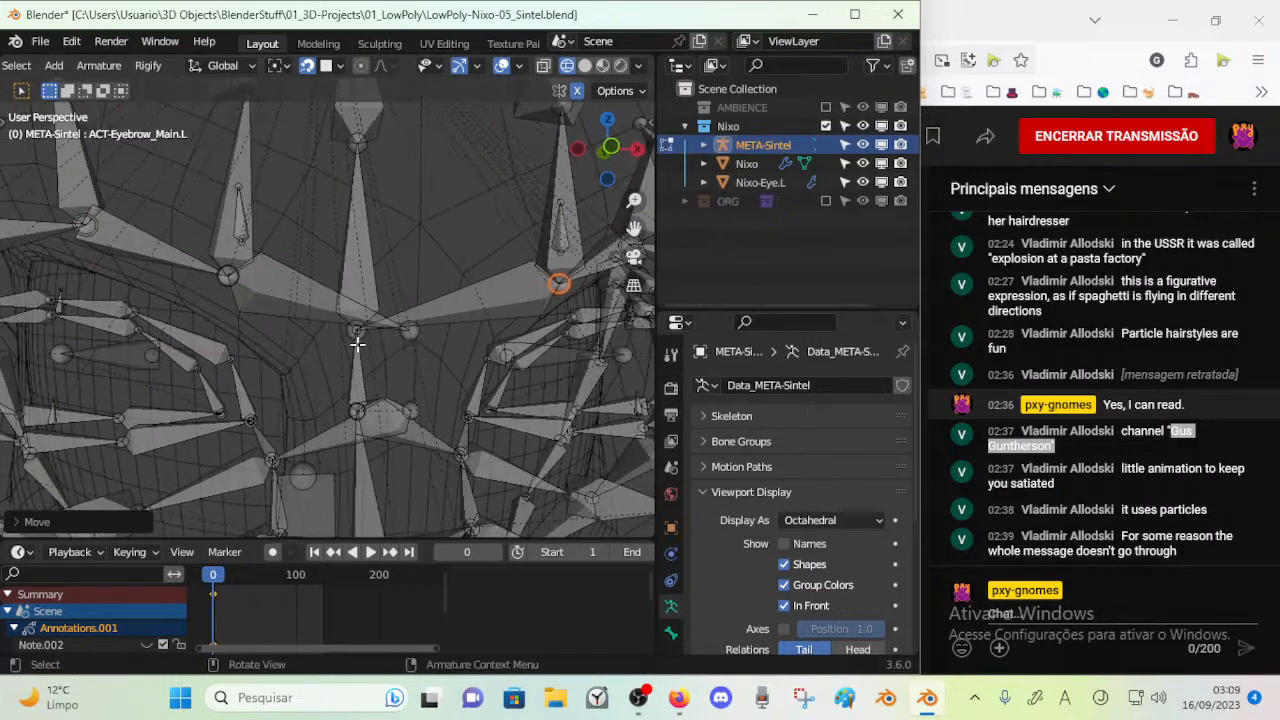
key(KP_1)
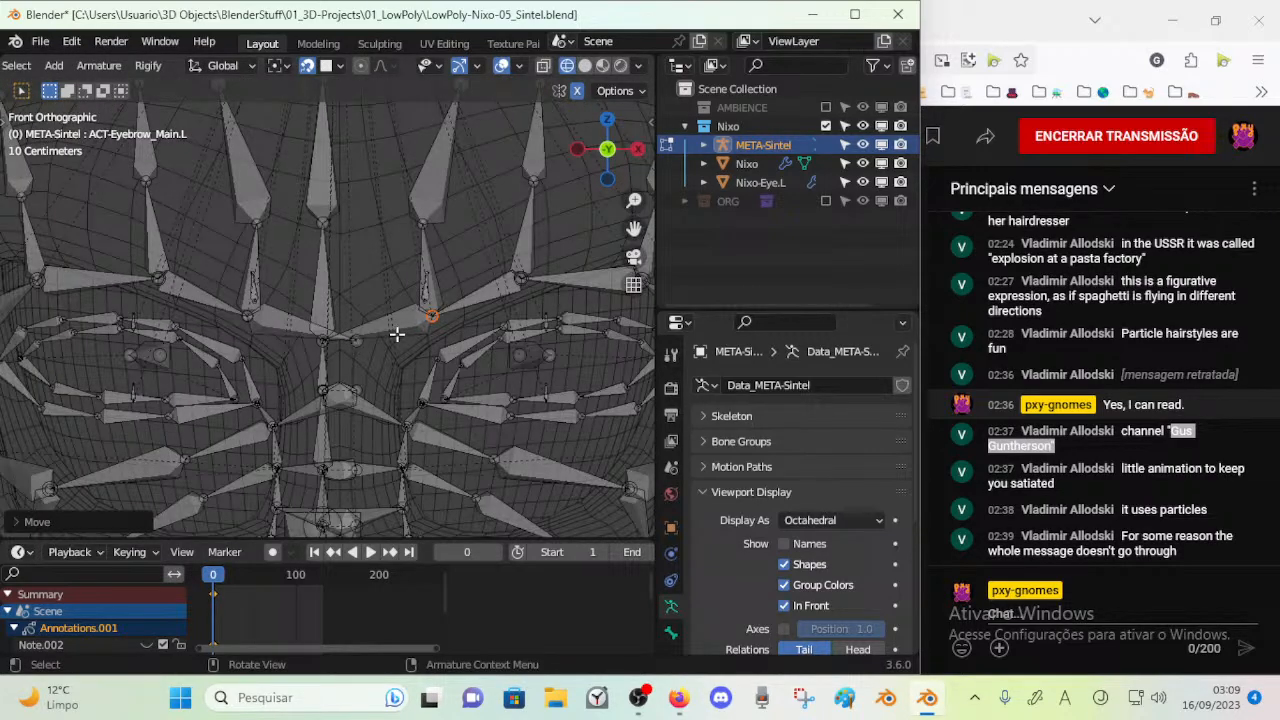
scroll(397, 335, down, 3)
scroll(394, 343, up, 4)
scroll(378, 363, down, 5)
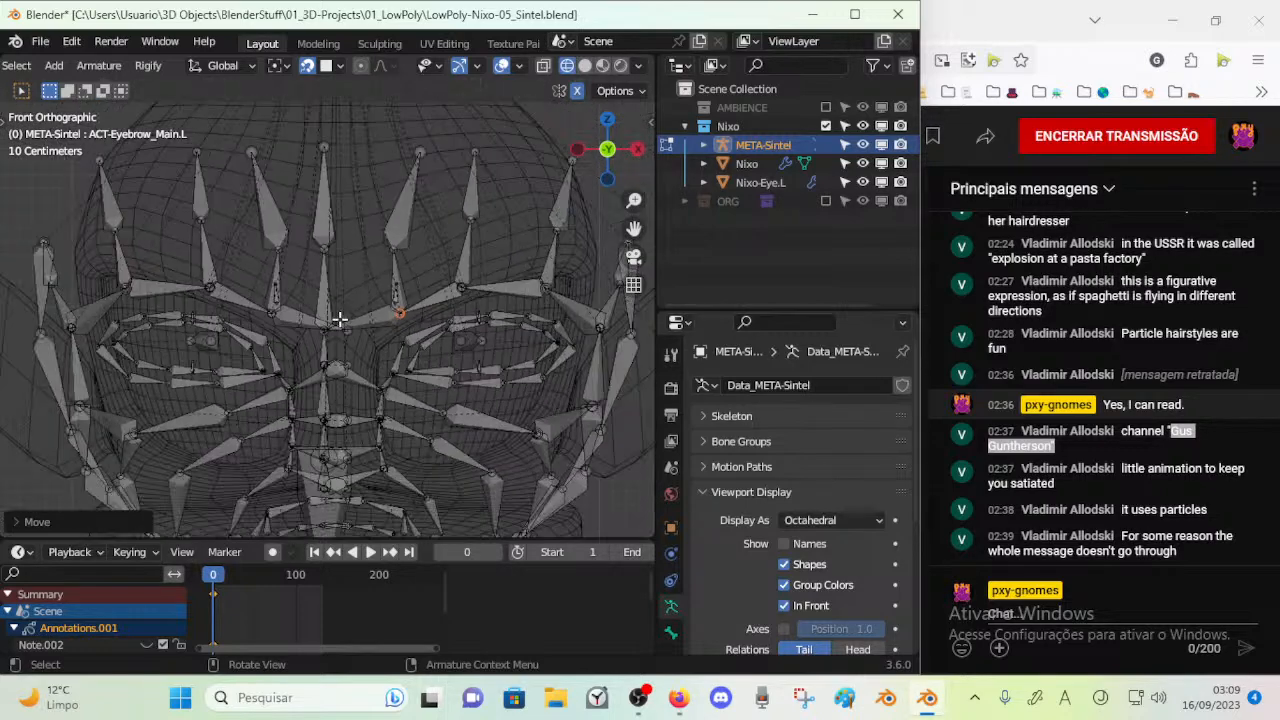
scroll(350, 341, up, 4)
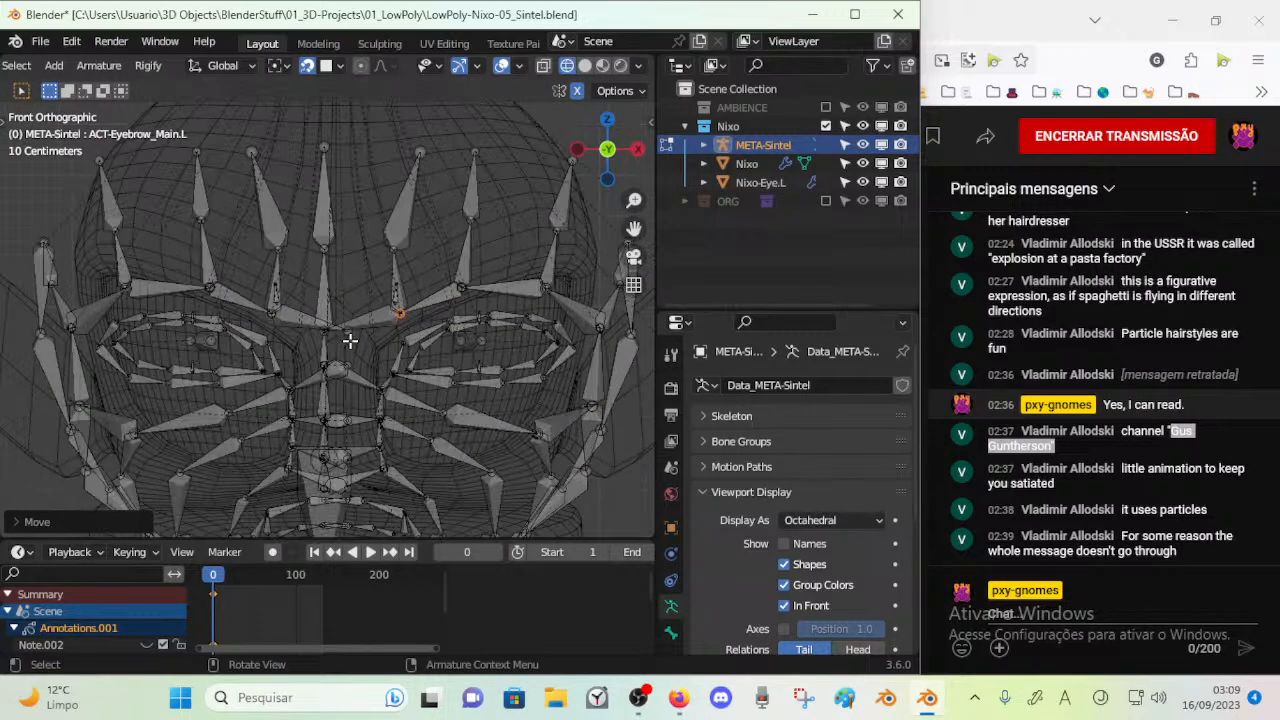
click(407, 267)
scroll(390, 280, down, 4)
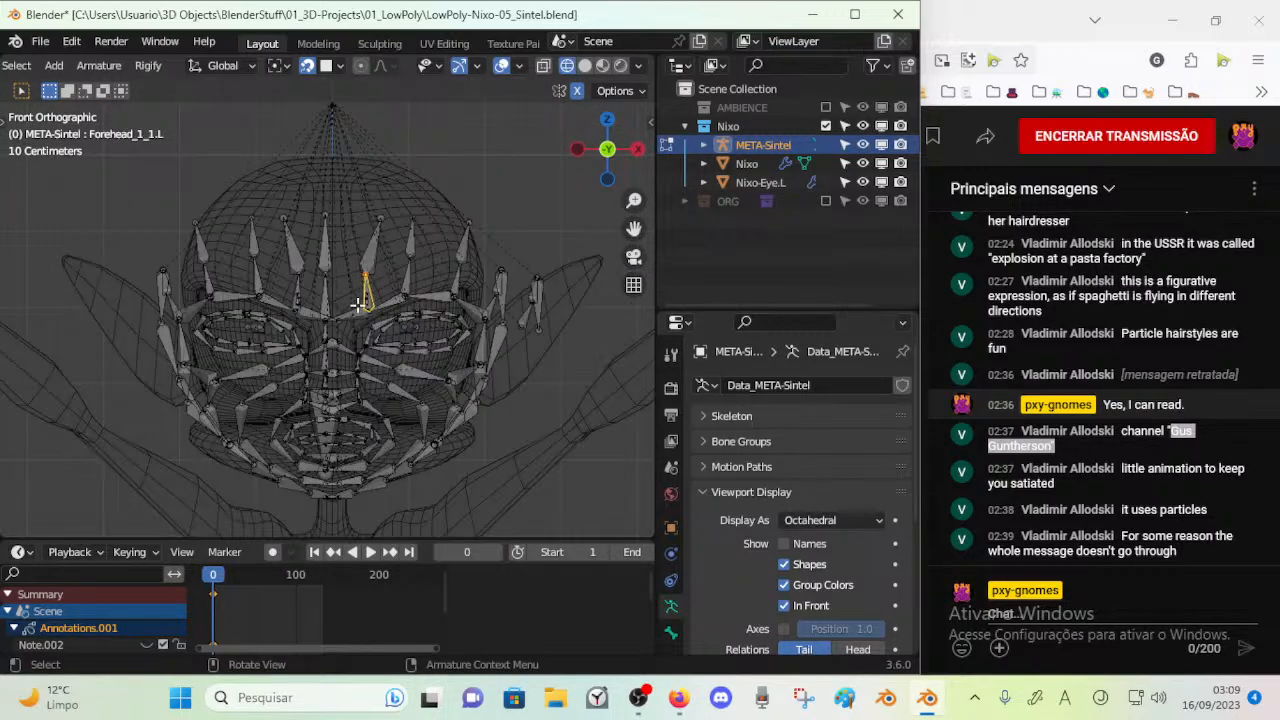
scroll(357, 305, down, 3)
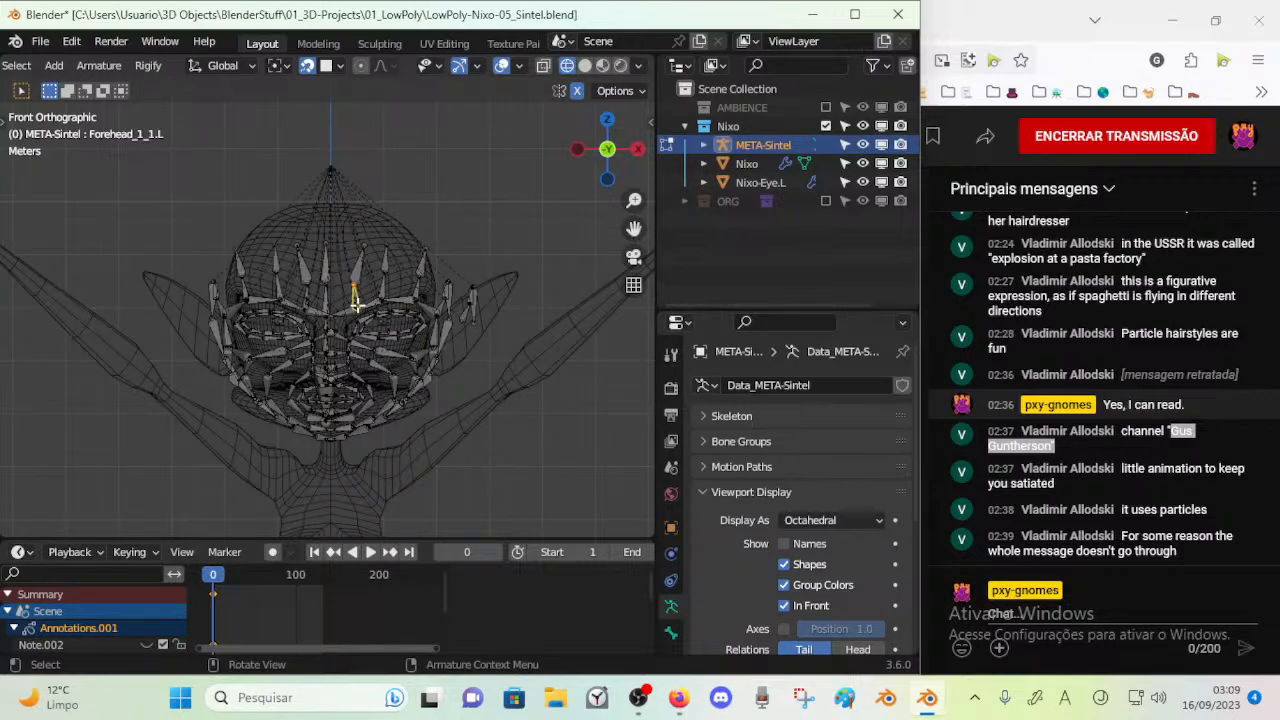
scroll(358, 300, up, 2)
scroll(350, 305, down, 4)
scroll(337, 309, up, 2)
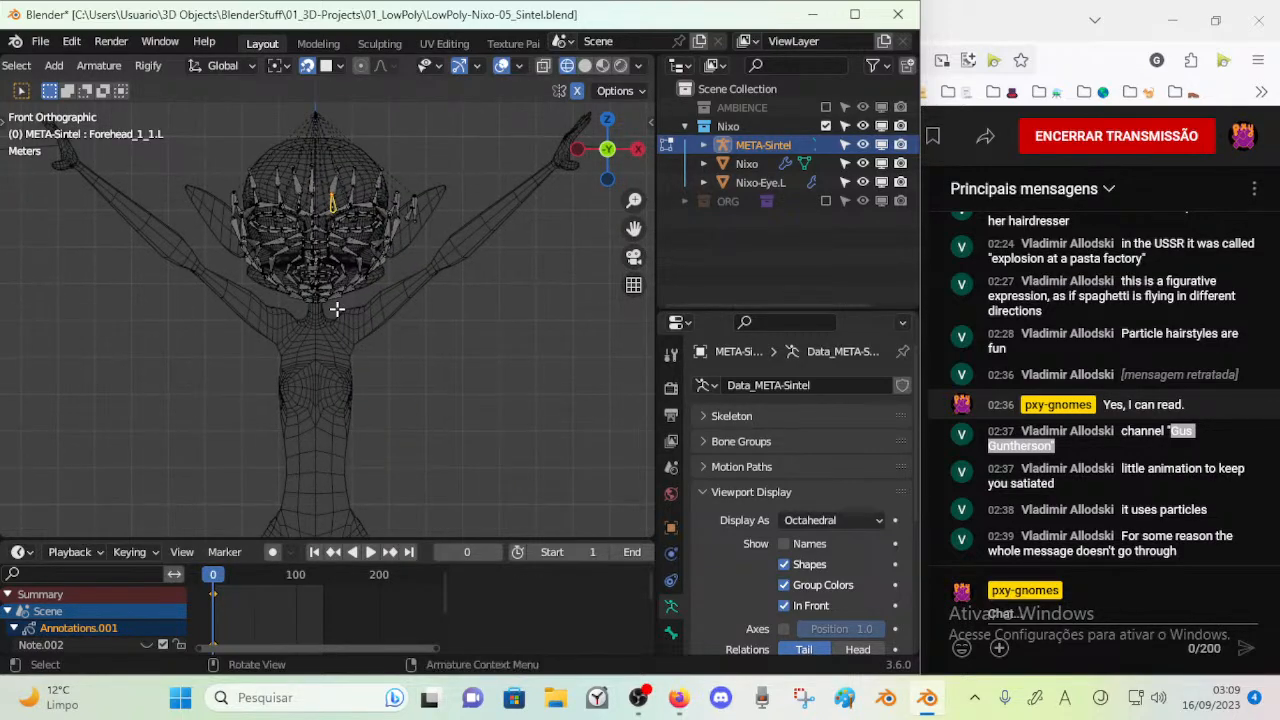
Reveal all hidden bones of META-Sintel around the head
key(alt+h)
scroll(337, 318, up, 6)
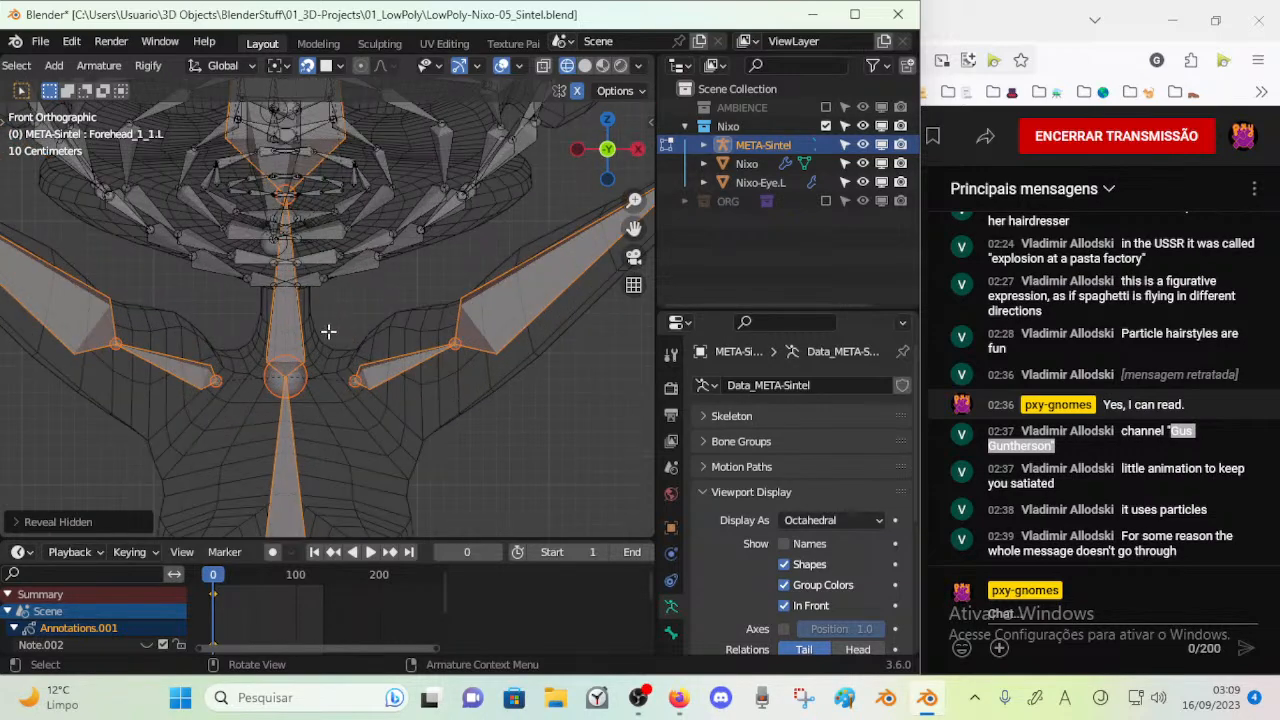
shift+scroll(384, 337, up, 5)
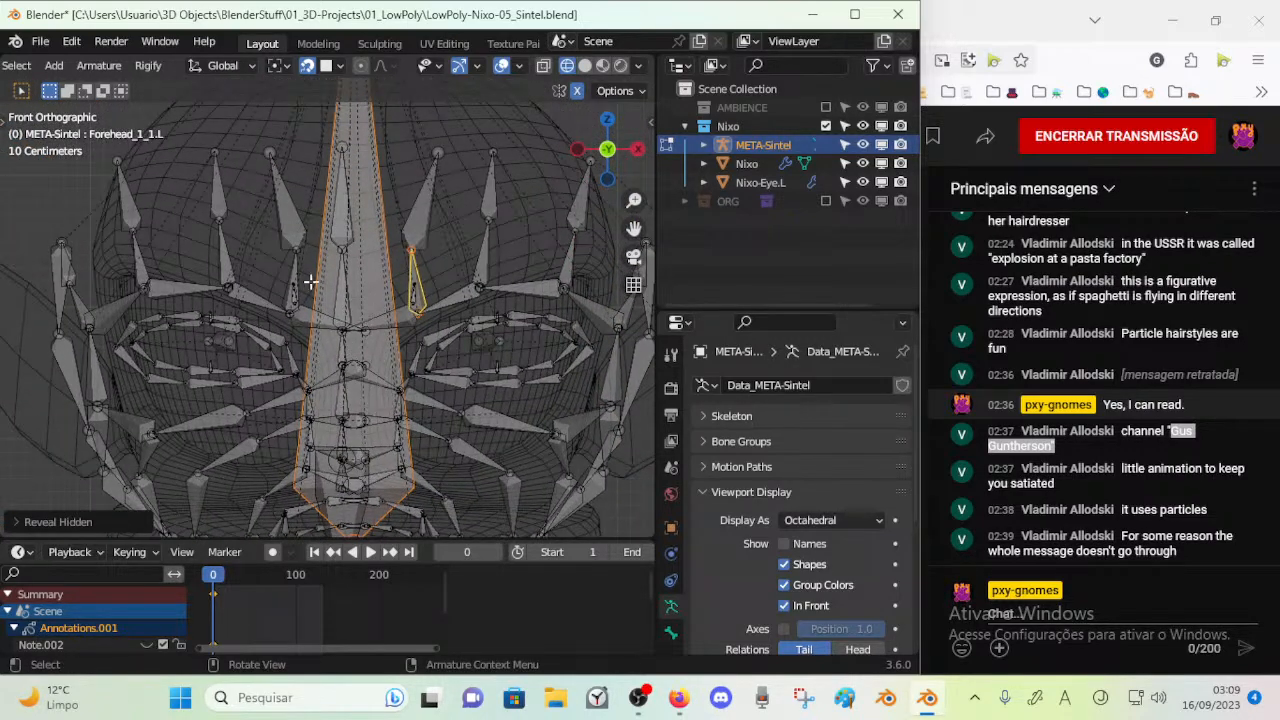
scroll(345, 292, up, 2)
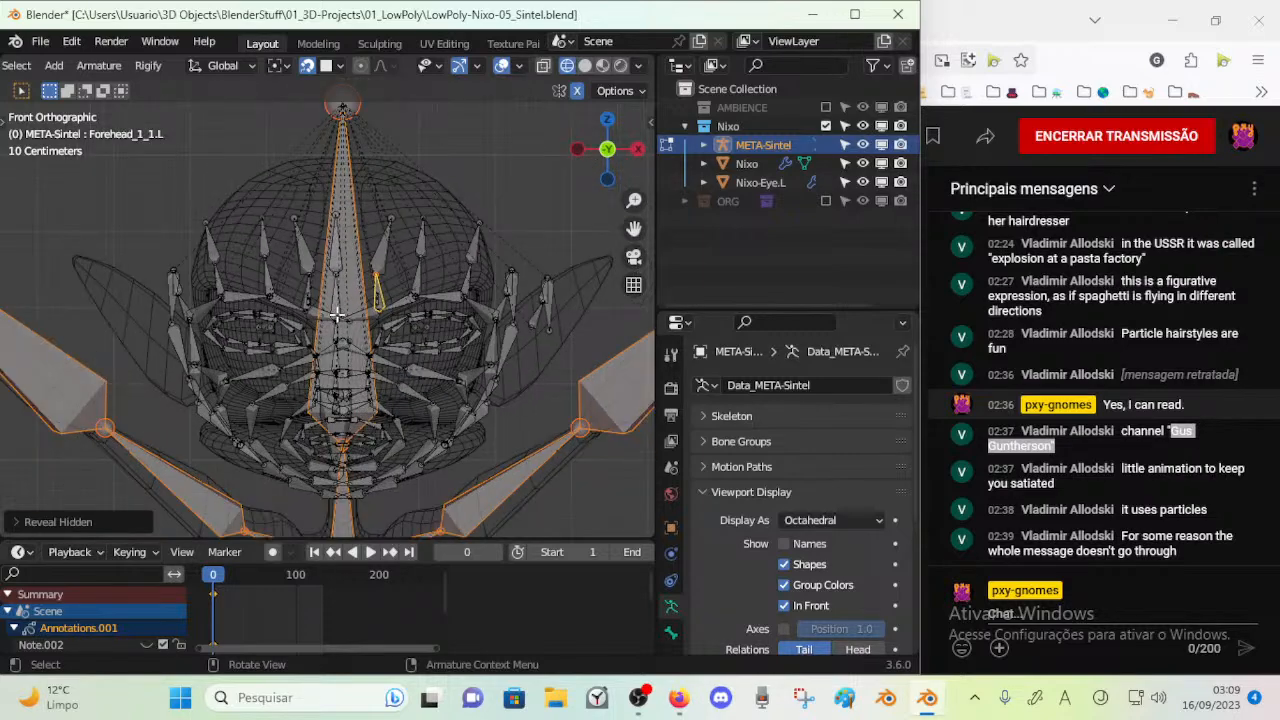
Select the Forehead1 bone on the head's centre line and save the file
click(345, 292)
scroll(345, 295, down, 3)
middle_drag(338, 323, 372, 254)
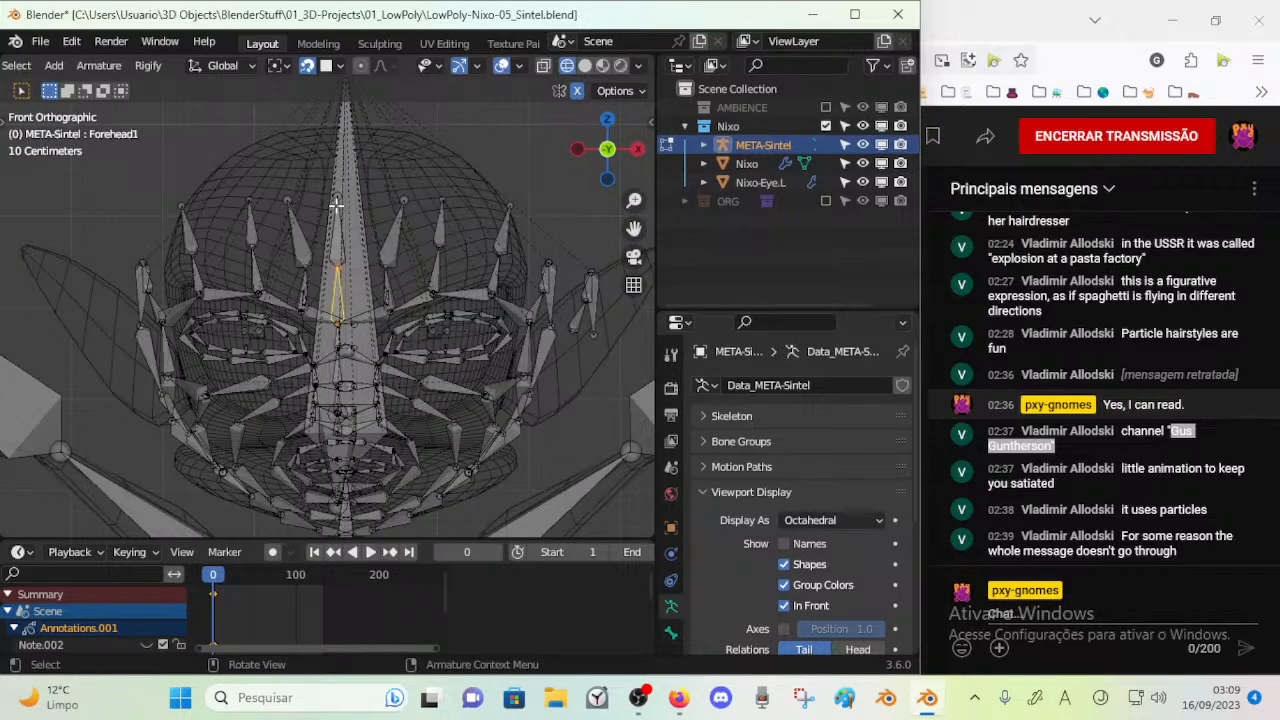
scroll(335, 320, down, 6)
key(ctrl+s)
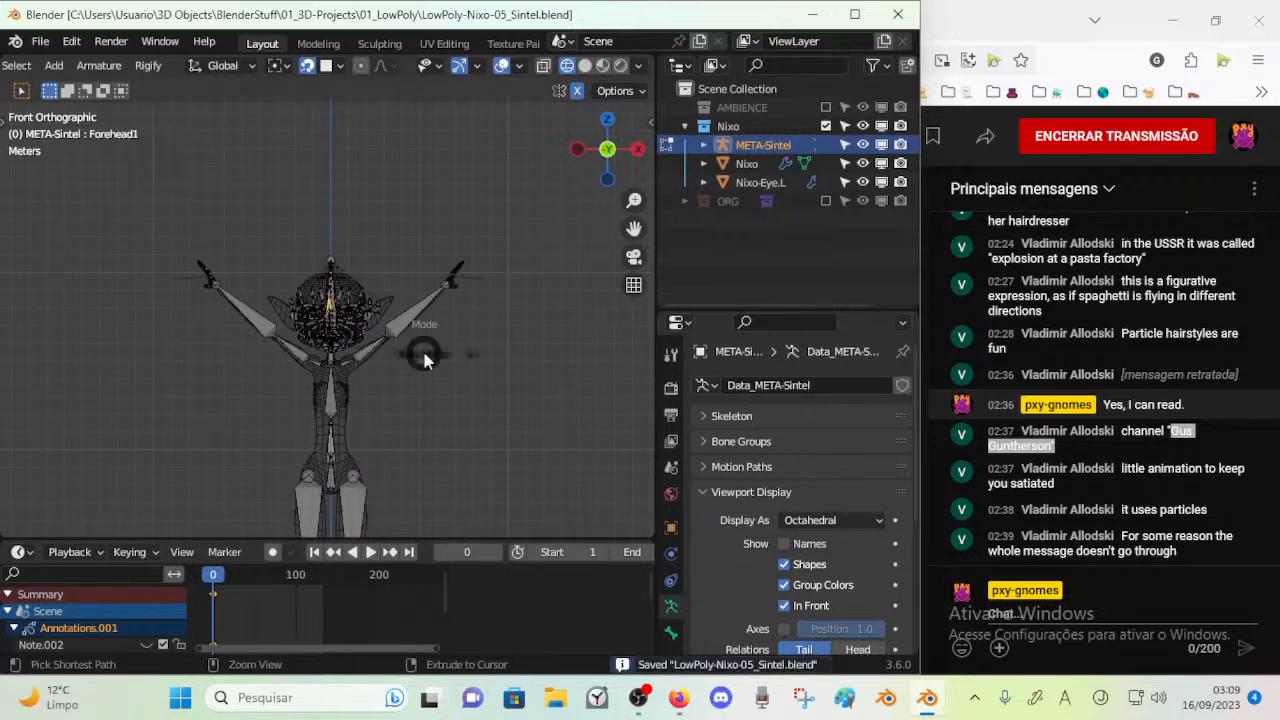
Leave Edit Mode on META-Sintel and add a second Cloud Sintel (Meta-Rig) armature to the scene as reference
key(Tab)
click(520, 335)
key(shift+a)
mouse_move(520, 335)
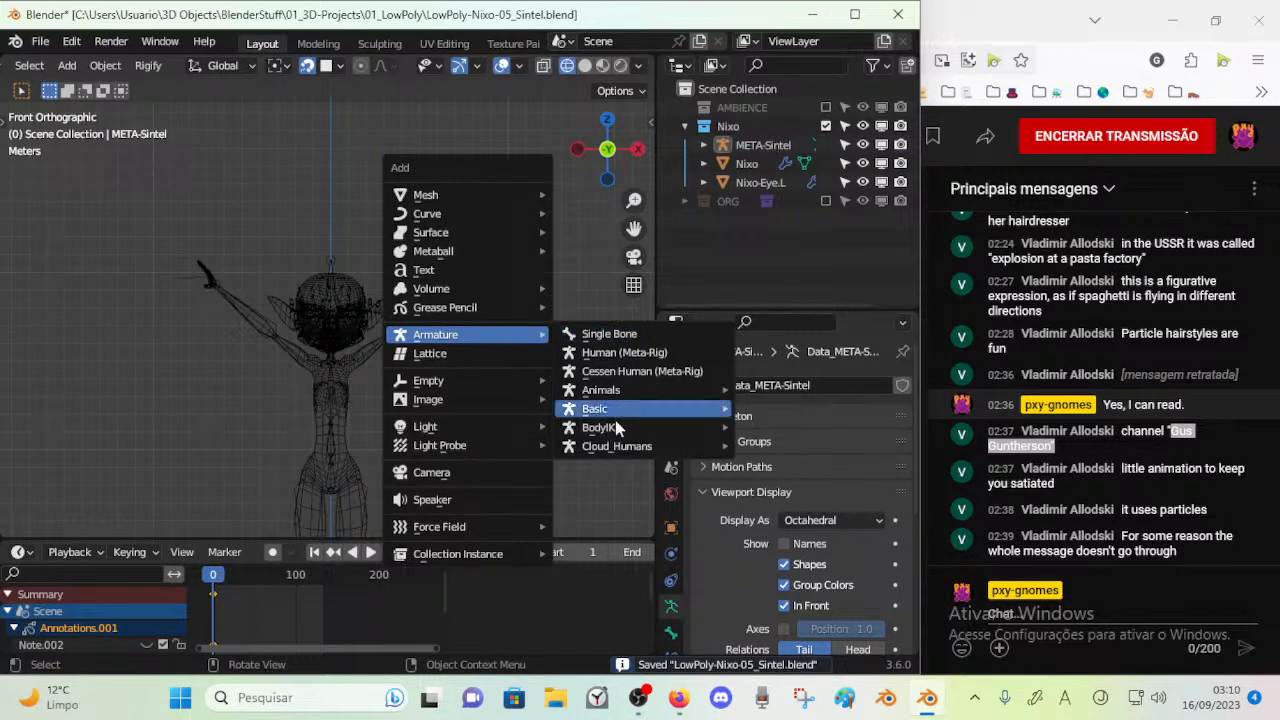
mouse_move(617, 446)
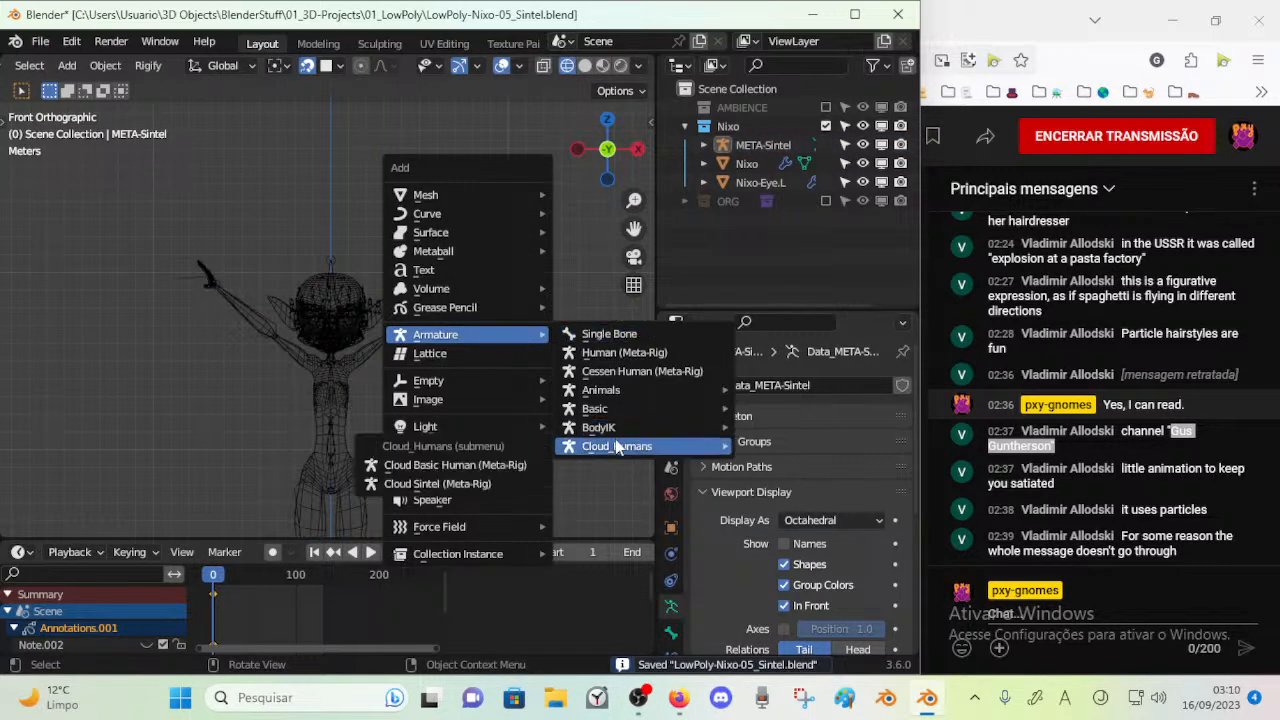
click(465, 484)
Move the new Sintel meta-rig into the empty space beside the Nixo character and scale it up
scroll(392, 347, down, 4)
key(g)
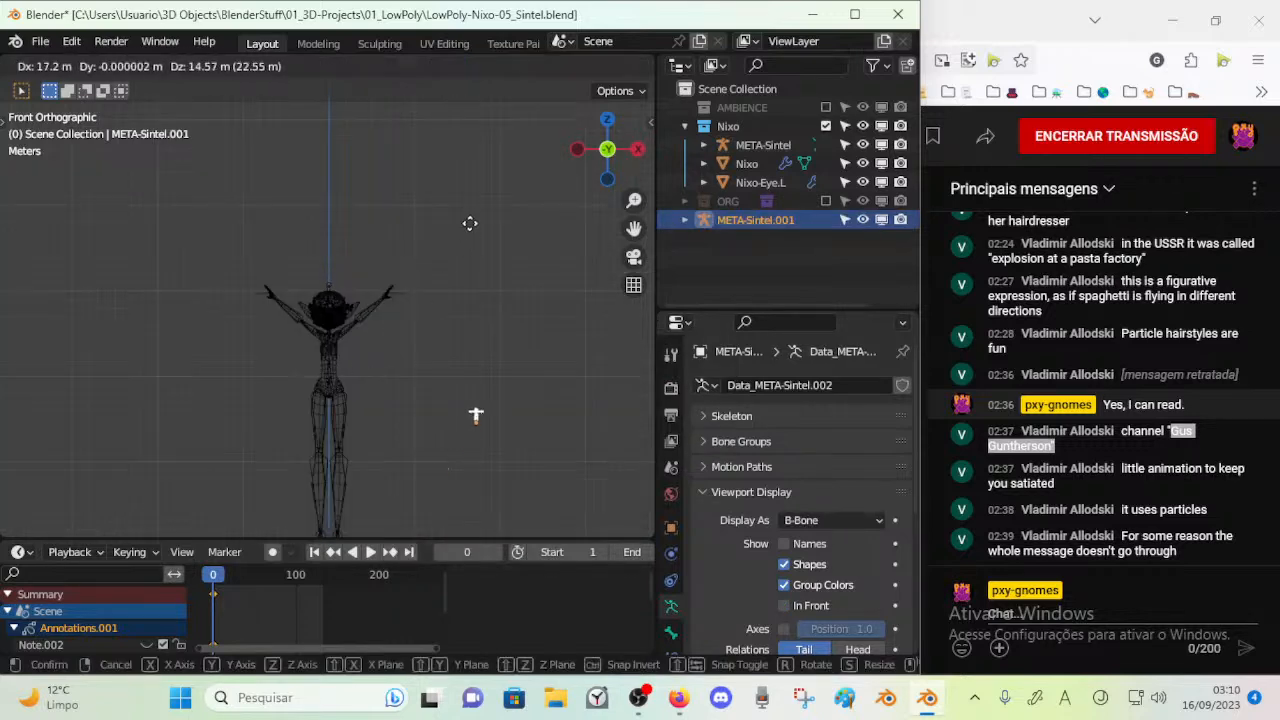
click(469, 170)
key(s)
click(499, 213)
Open the reference rig in Edit Mode and display its bones as Octahedral for viewing its face bones
shift+middle_drag(472, 166, 460, 296)
key(Tab)
scroll(478, 290, up, 10)
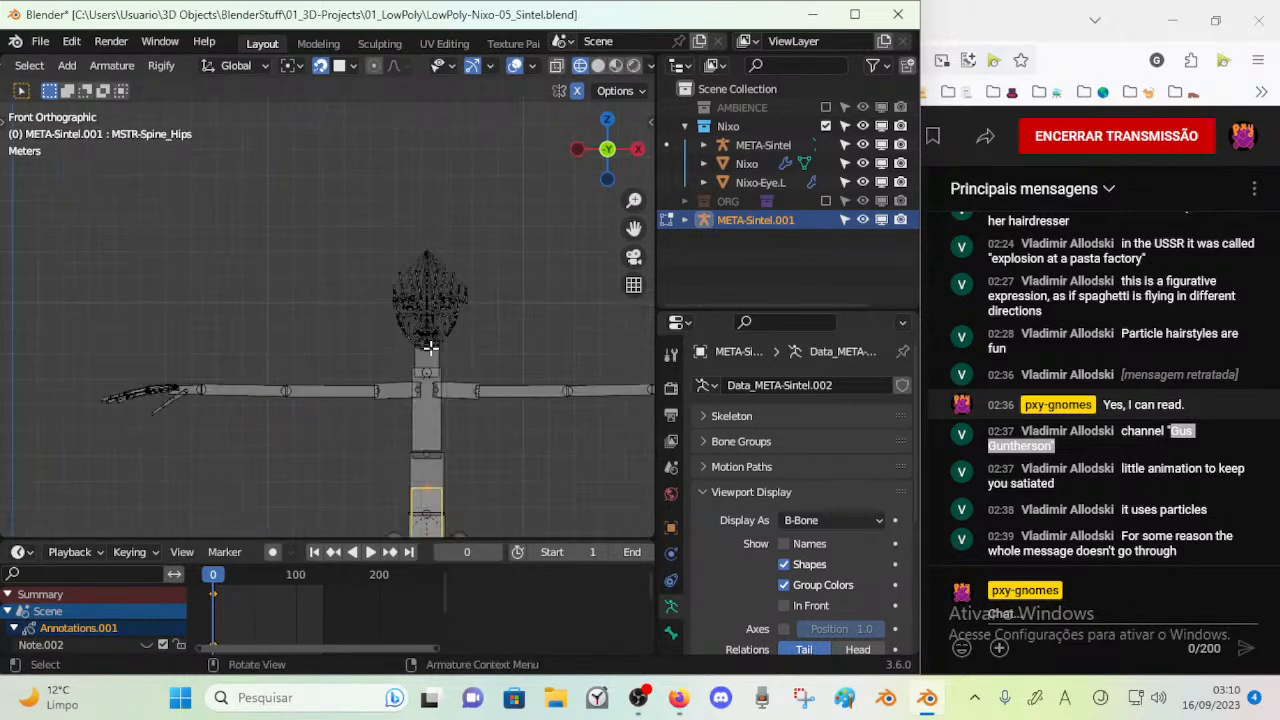
shift+middle_drag(488, 358, 277, 354)
scroll(379, 362, up, 3)
scroll(351, 378, down, 2)
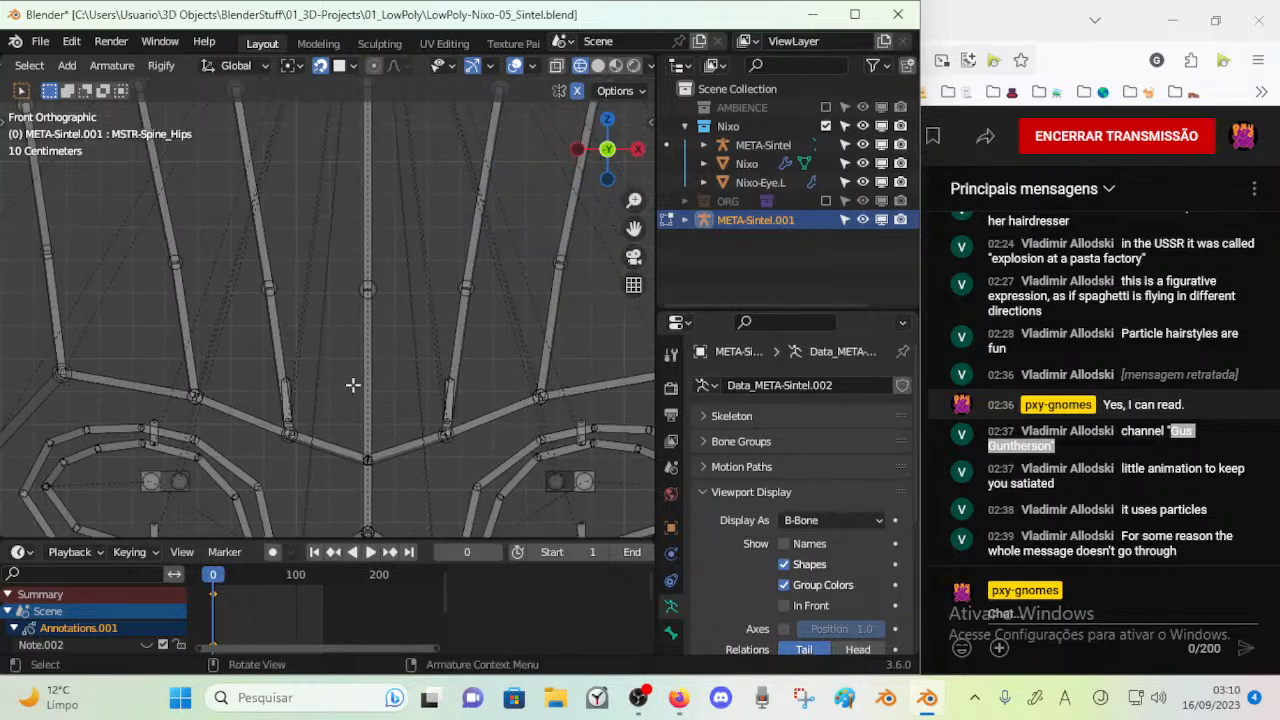
key(a)
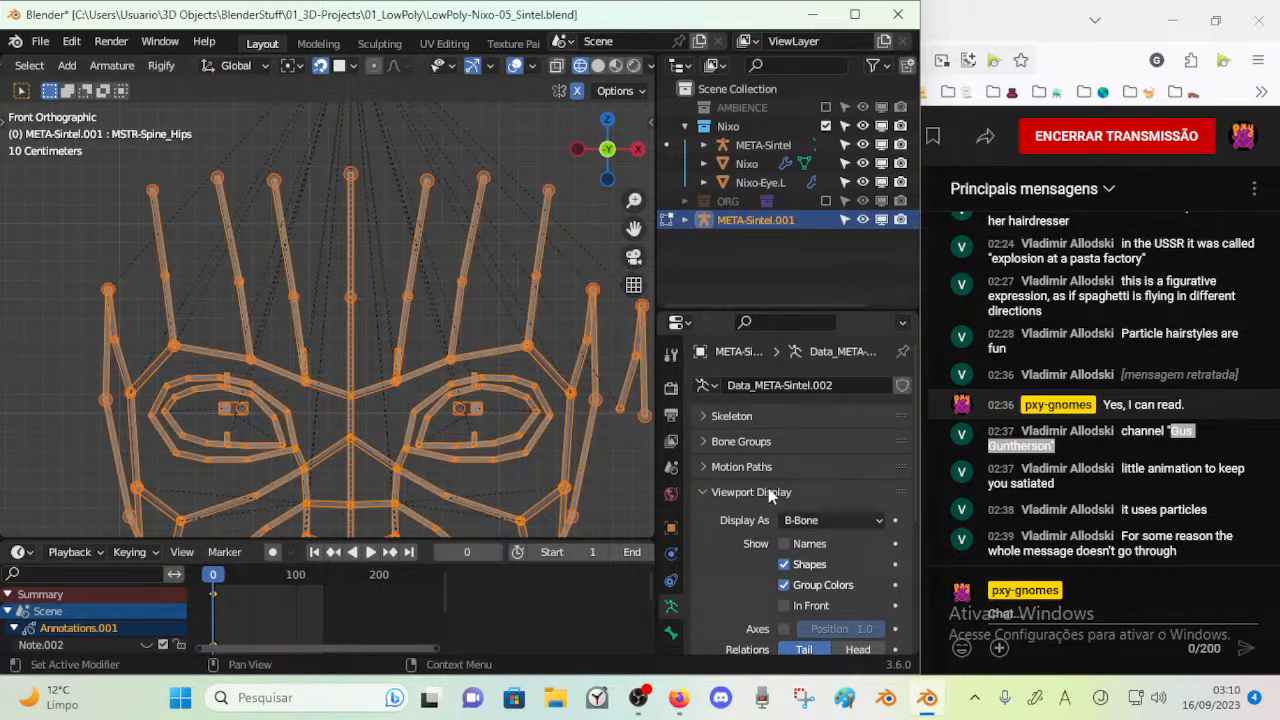
click(818, 520)
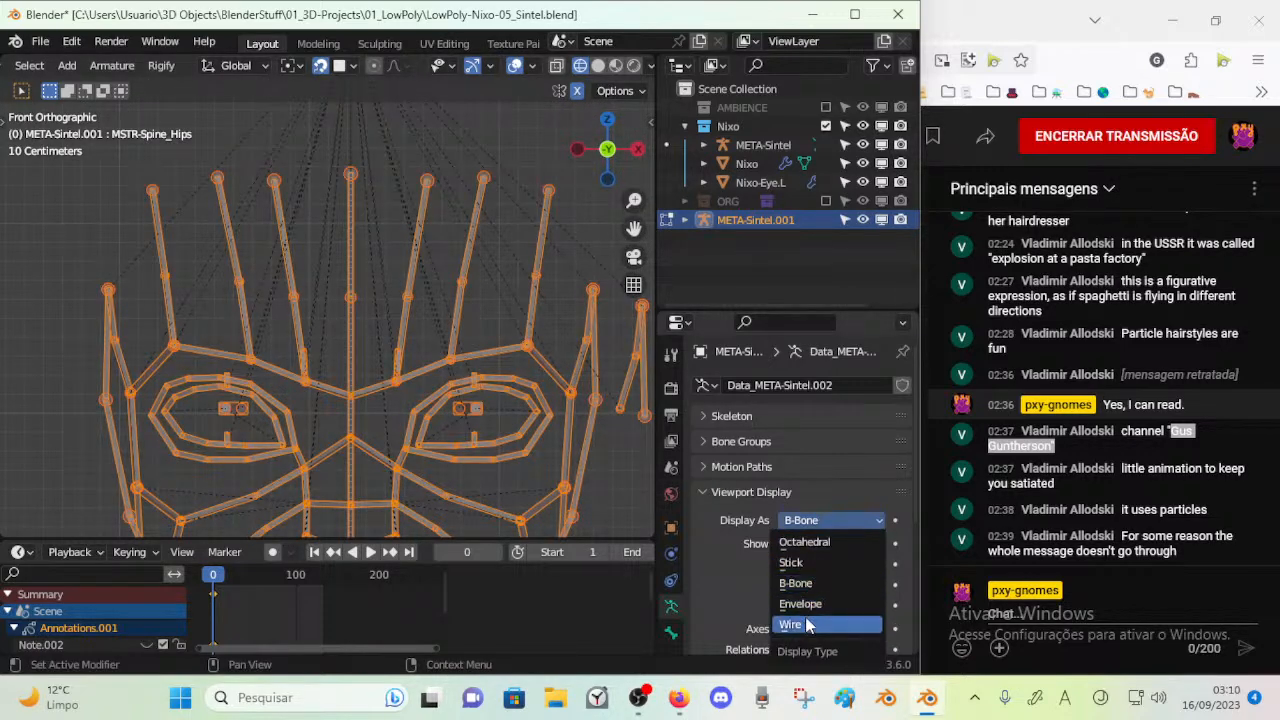
click(808, 542)
key(alt+a)
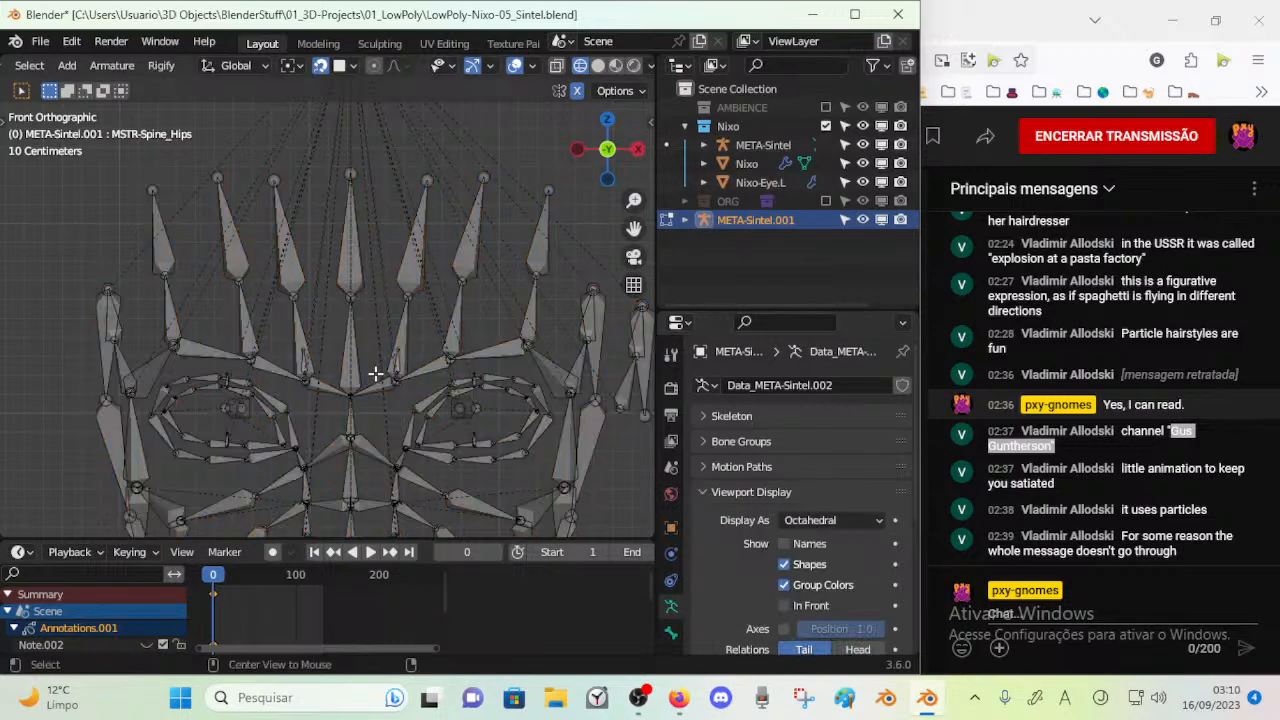
scroll(354, 376, down, 4)
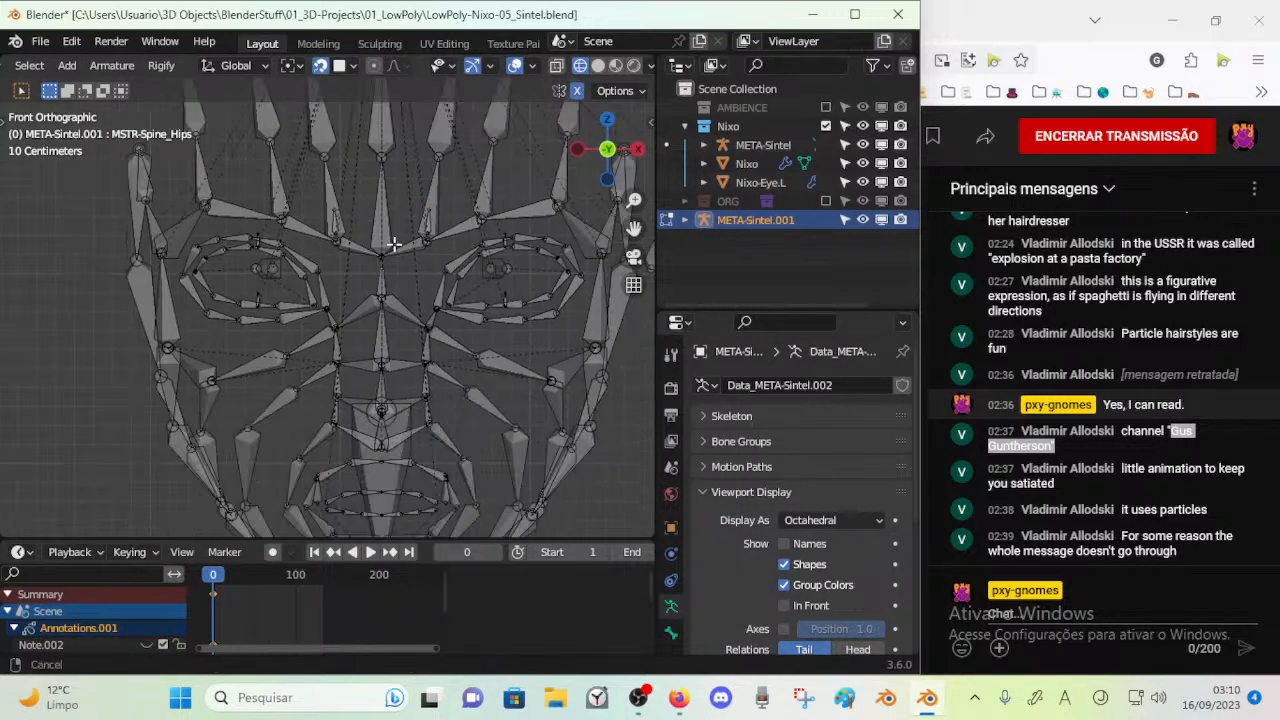
shift+middle_drag(329, 398, 609, 158)
Return to Object Mode, select the original META-Sintel armature and put it in Edit Mode at the face
key(ctrl+Tab)
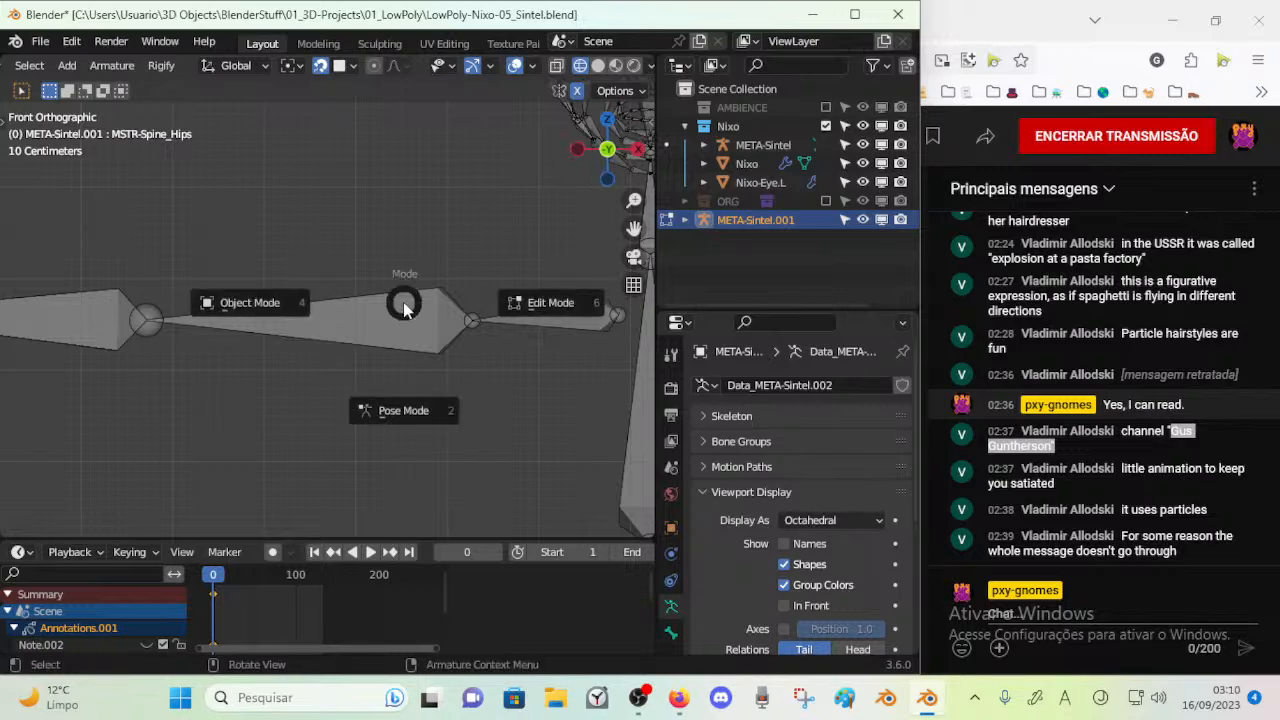
click(360, 304)
scroll(374, 326, down, 8)
shift+middle_drag(414, 336, 636, 186)
scroll(424, 310, down, 2)
shift+middle_drag(420, 408, 411, 314)
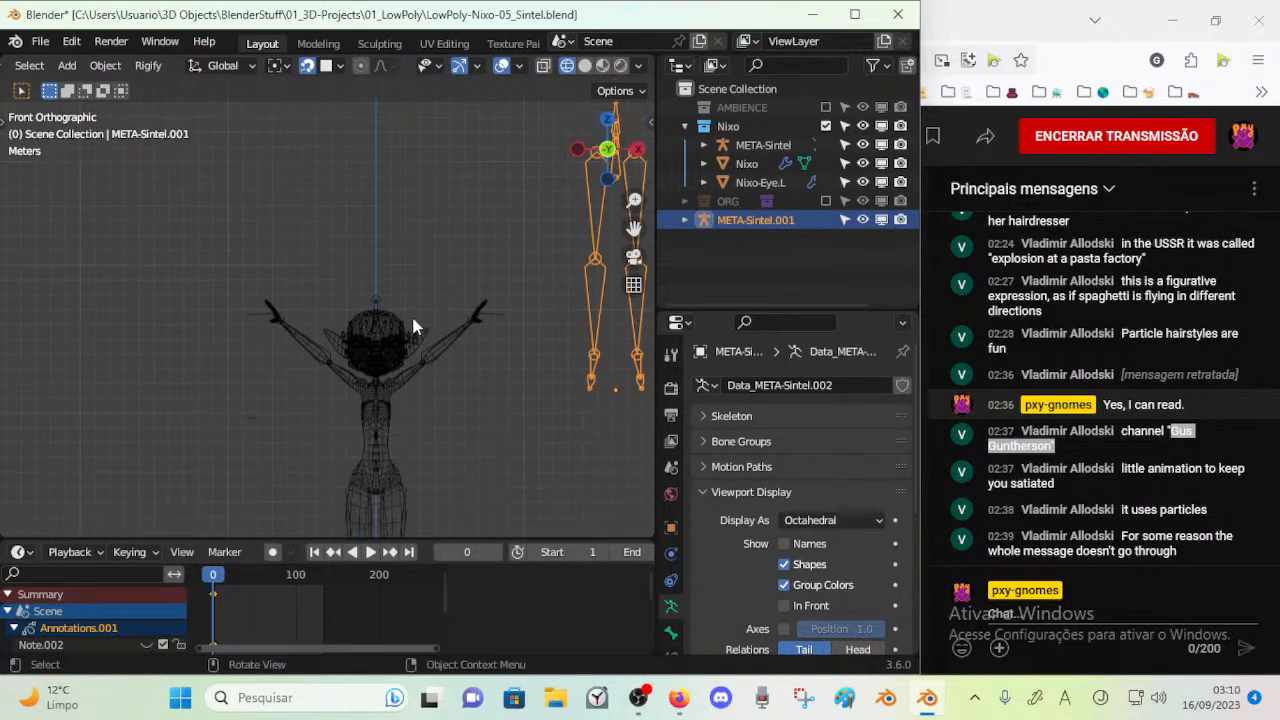
click(412, 328)
scroll(479, 375, up, 4)
scroll(479, 374, up, 2)
shift+middle_drag(479, 374, 419, 293)
scroll(446, 322, up, 4)
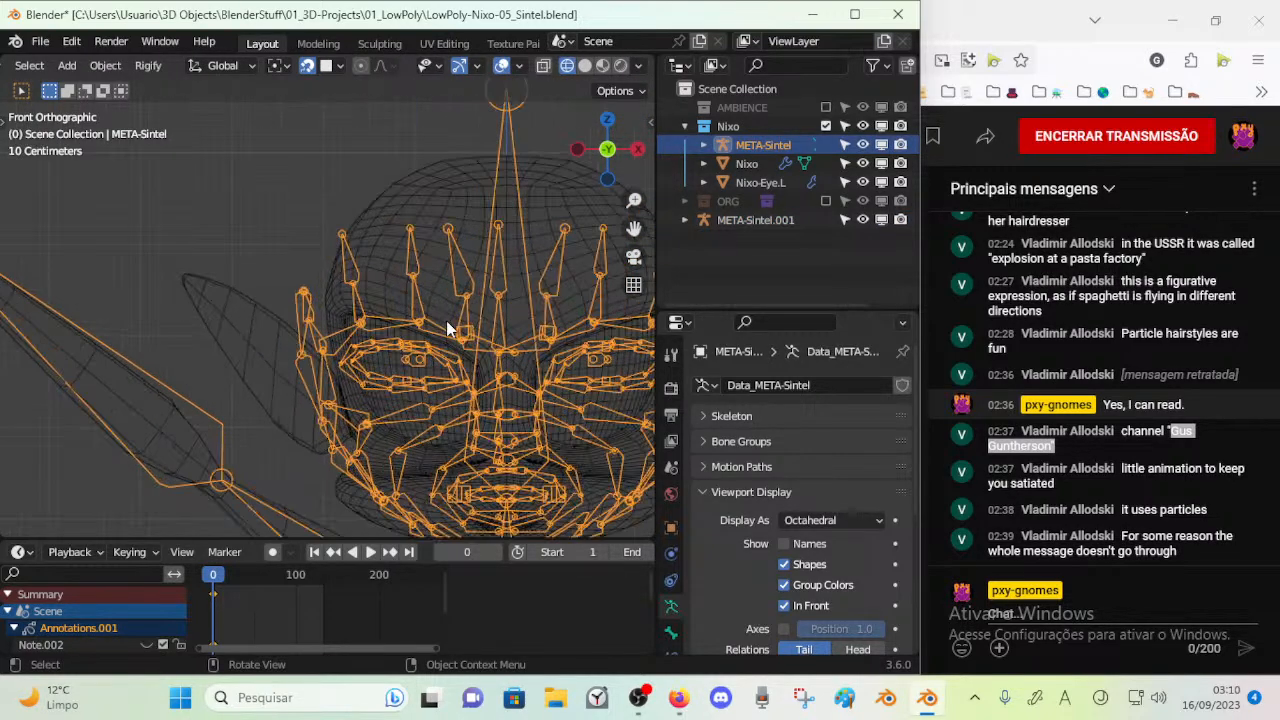
shift+middle_drag(543, 352, 416, 311)
key(Tab)
scroll(483, 340, up, 3)
scroll(447, 297, up, 1)
Examine how the centre-line forehead, nose and mouth bones line up with the middle of the head
scroll(416, 311, down, 3)
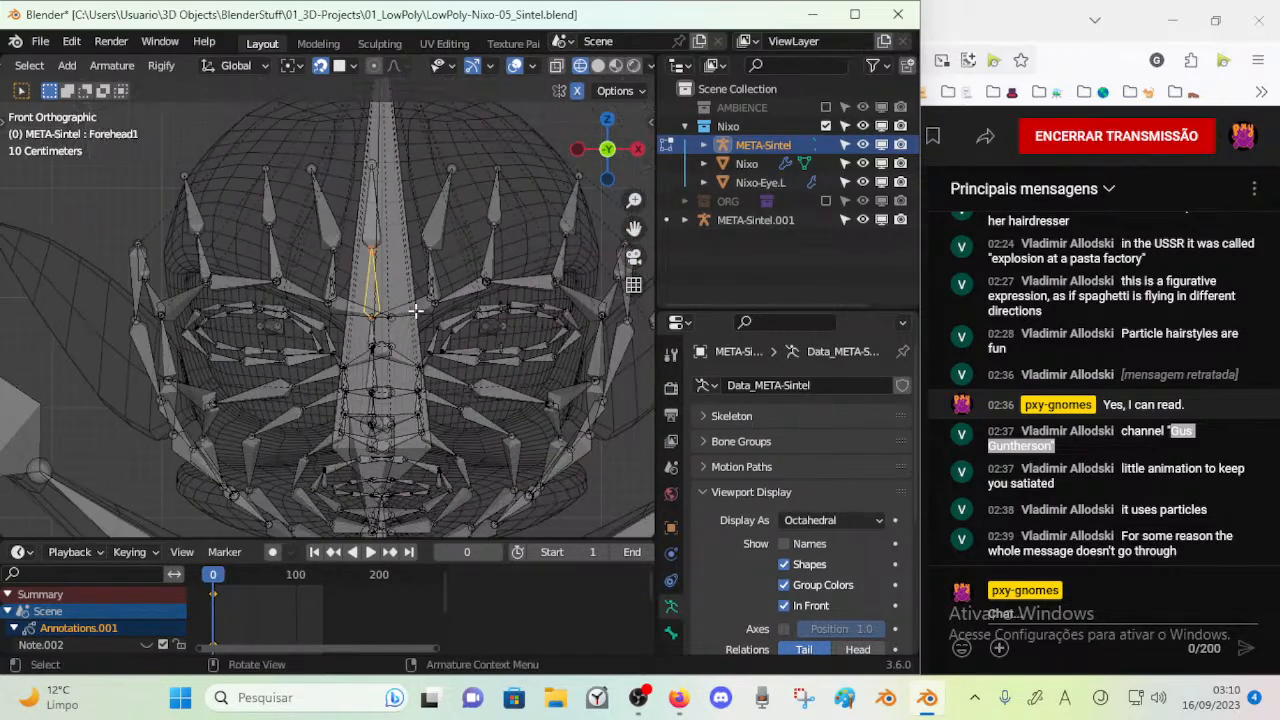
scroll(415, 311, down, 2)
scroll(398, 371, up, 3)
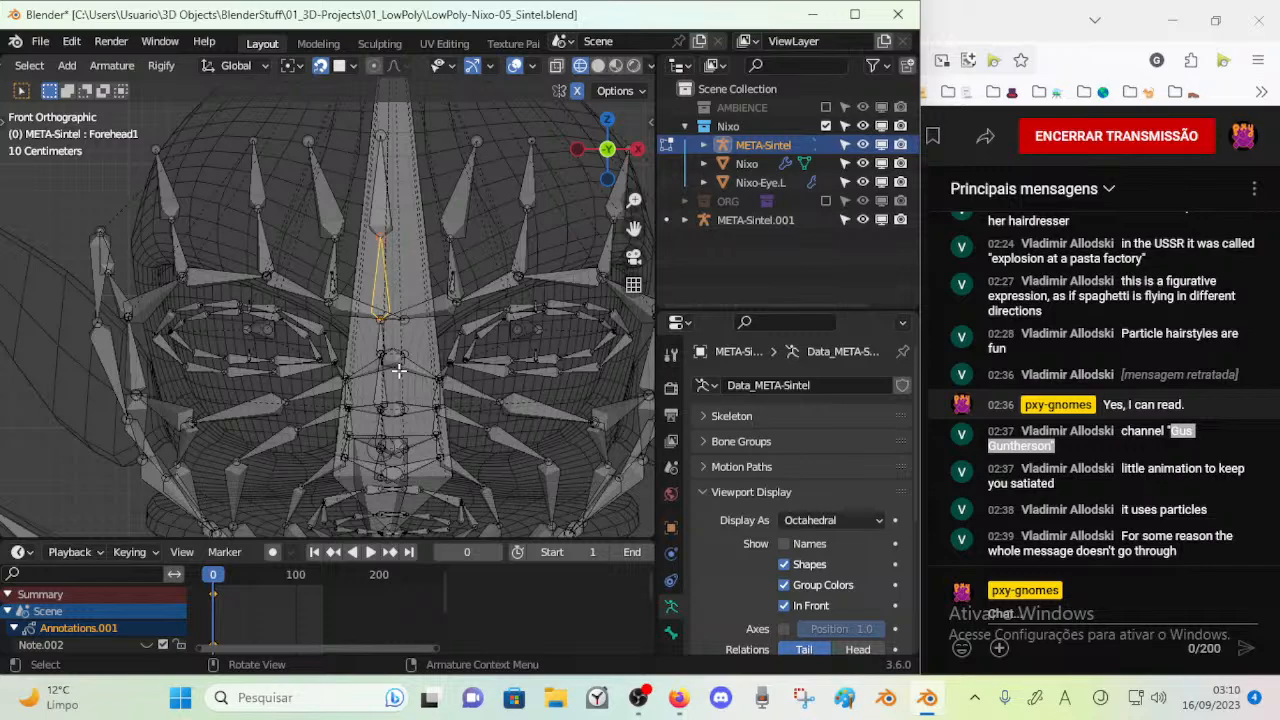
shift+middle_drag(446, 448, 417, 312)
scroll(417, 312, up, 4)
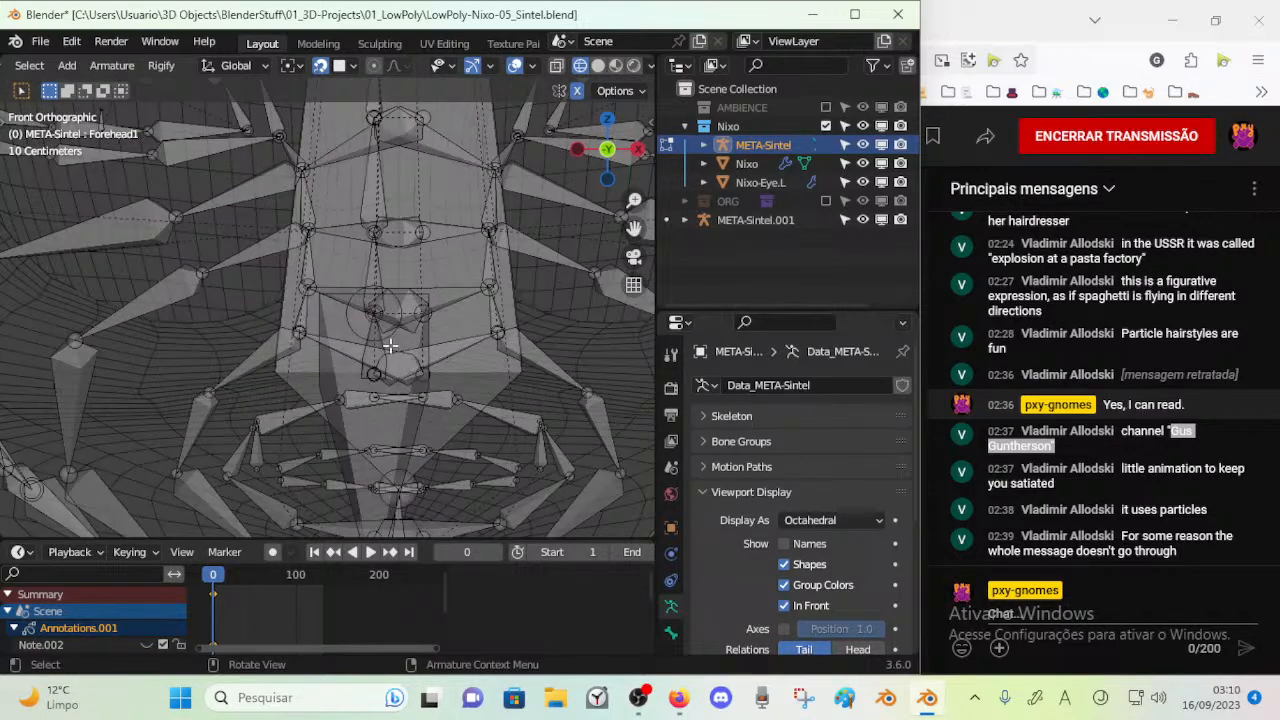
shift+middle_drag(373, 291, 330, 430)
shift+middle_drag(370, 295, 350, 438)
shift+middle_drag(365, 305, 346, 438)
shift+middle_drag(346, 356, 335, 434)
scroll(328, 298, down, 9)
scroll(328, 298, up, 5)
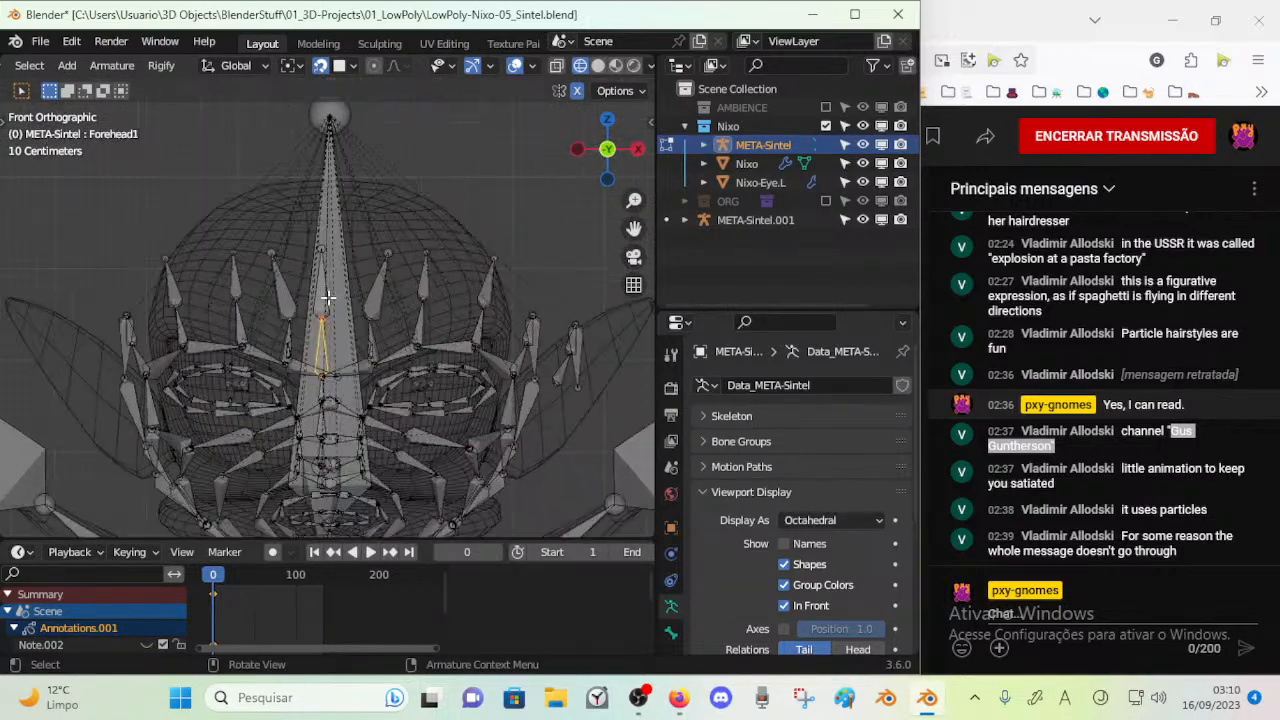
shift+middle_drag(332, 315, 334, 250)
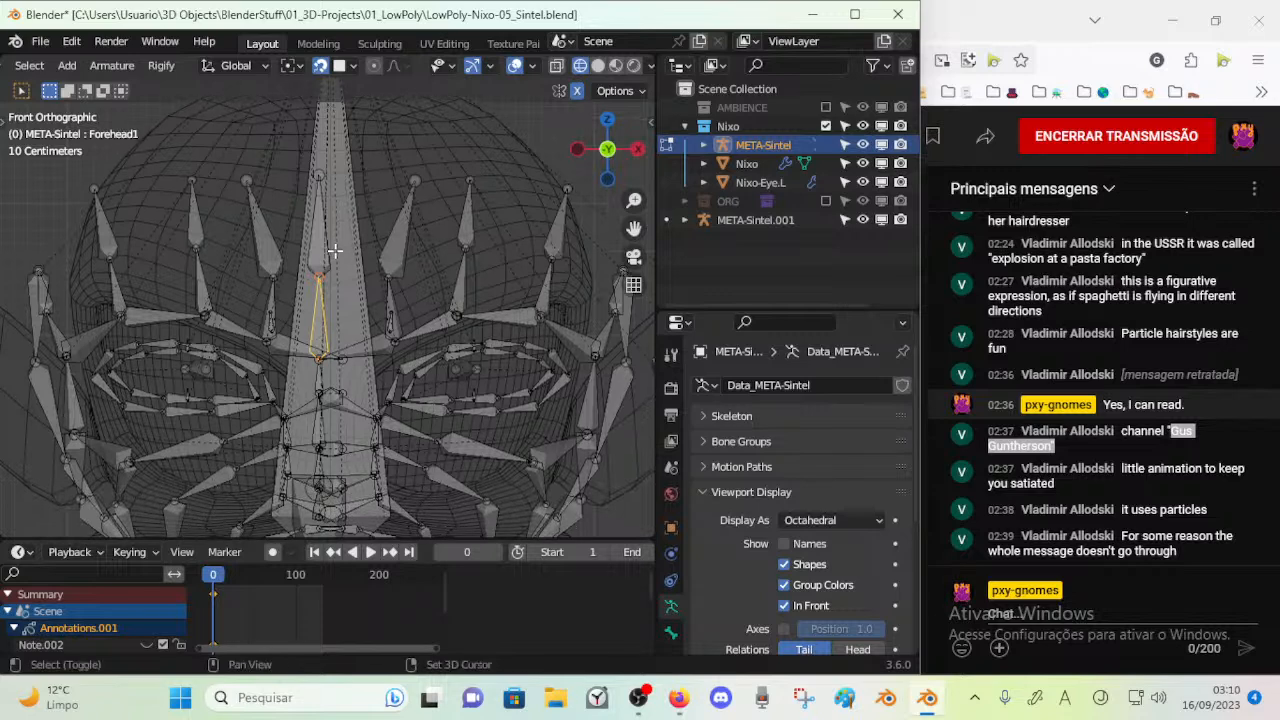
click(329, 247)
key(g)
right_click(336, 245)
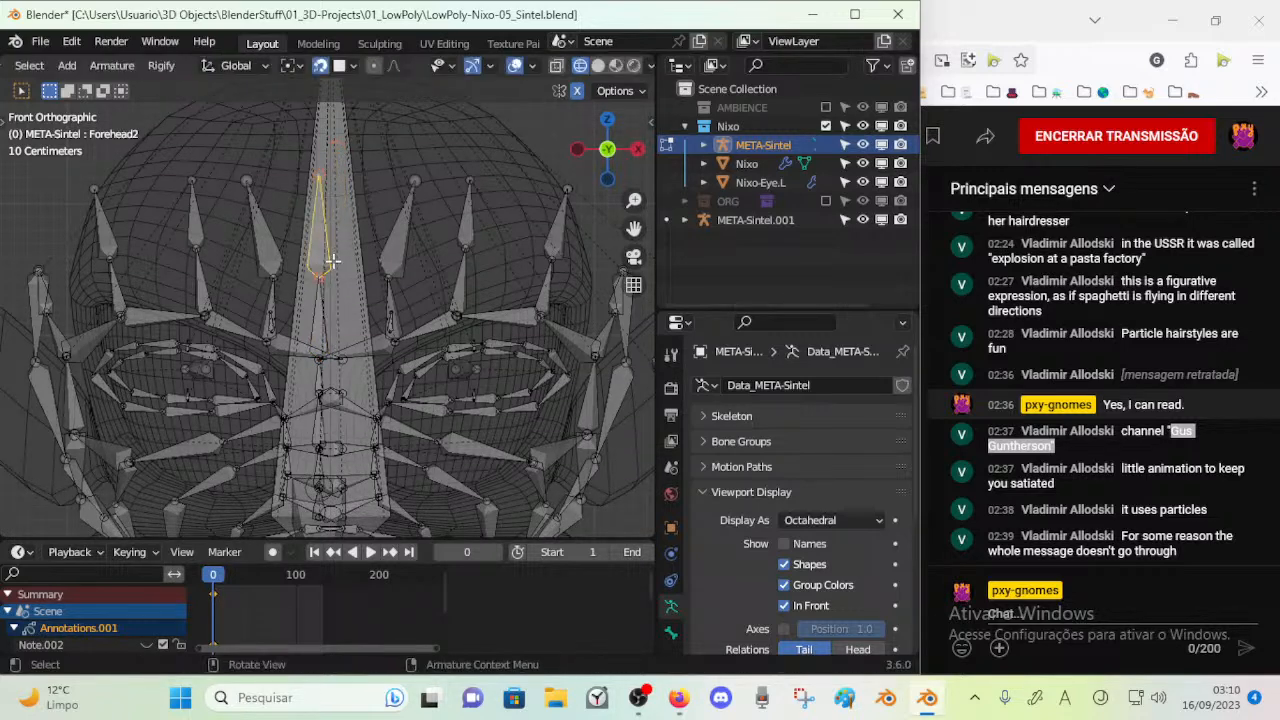
key(g)
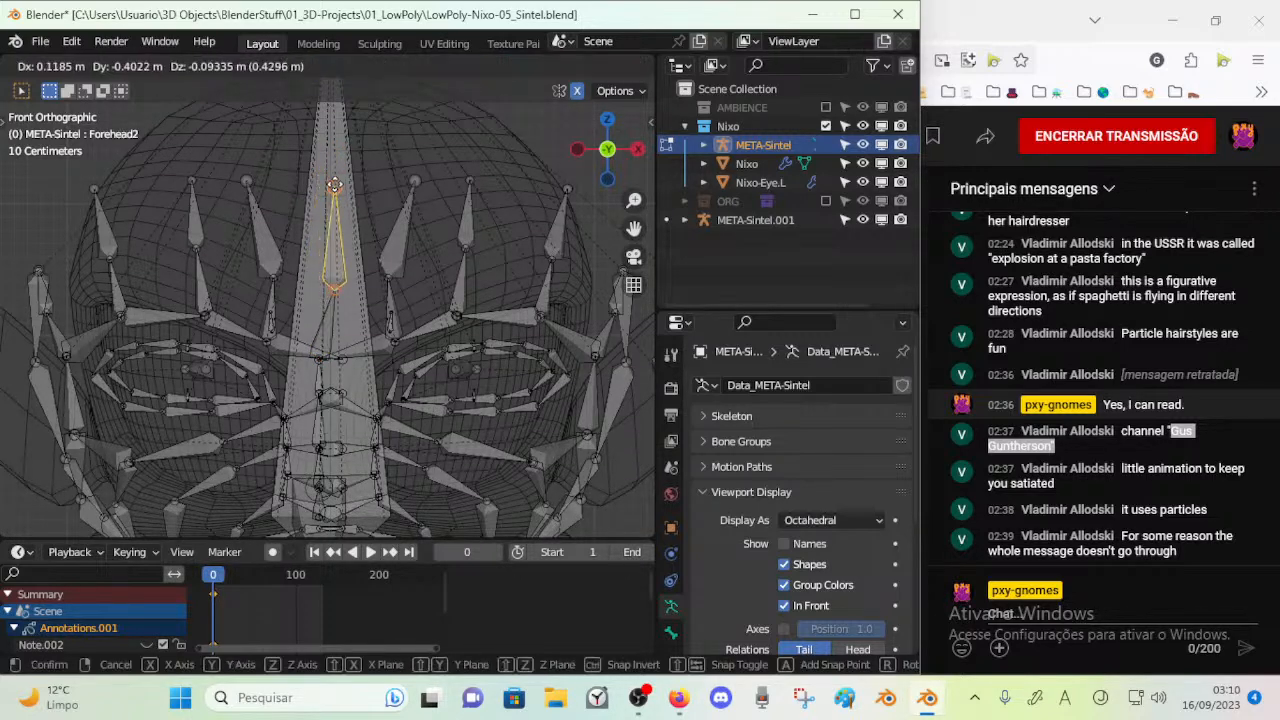
right_click(326, 307)
shift+middle_drag(327, 320, 338, 291)
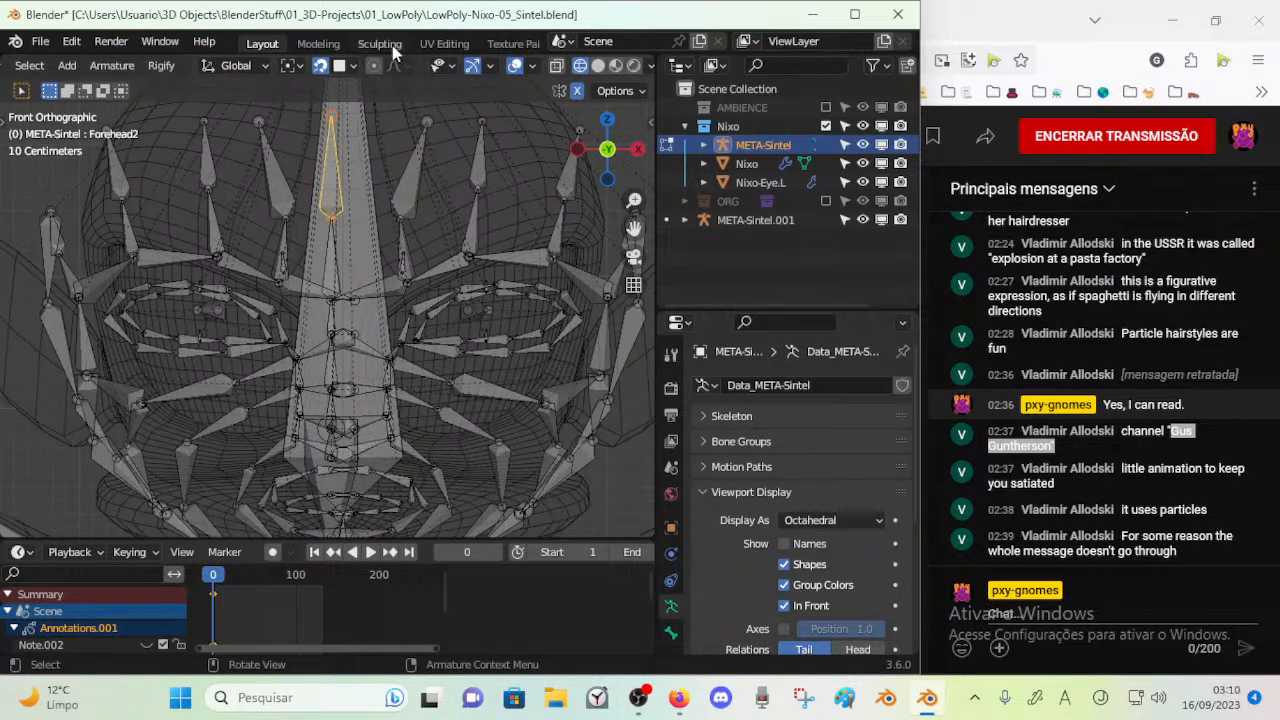
key(g)
right_click(341, 186)
Select the centre-line chain of nose and forehead bones, from the nose tip up to Forehead2
click(338, 249)
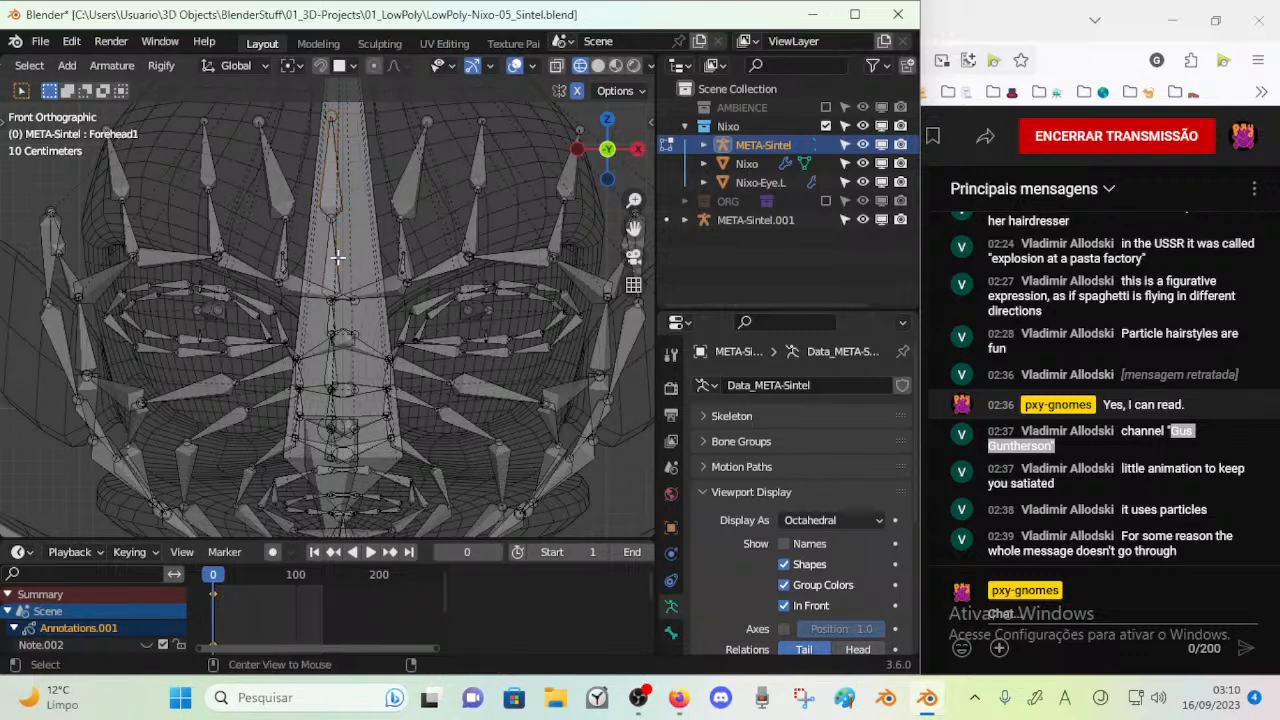
shift+middle_drag(359, 366, 358, 324)
shift+middle_drag(354, 383, 356, 351)
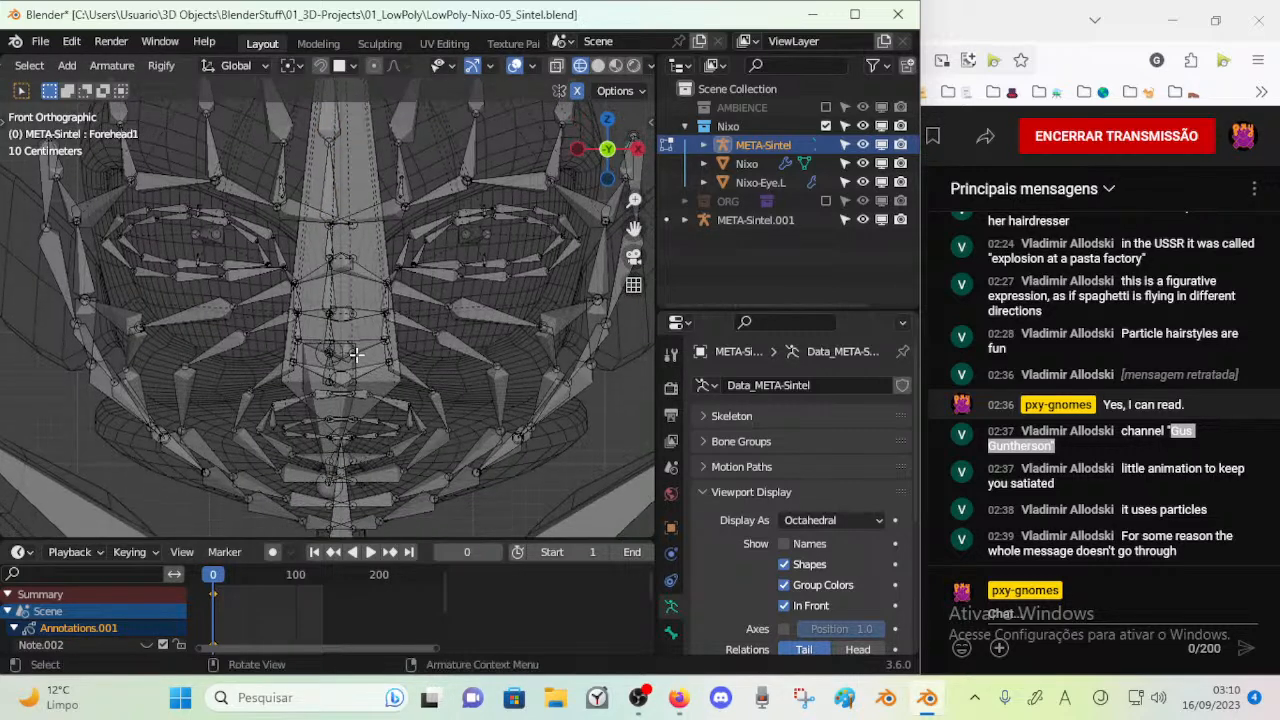
scroll(352, 371, up, 2)
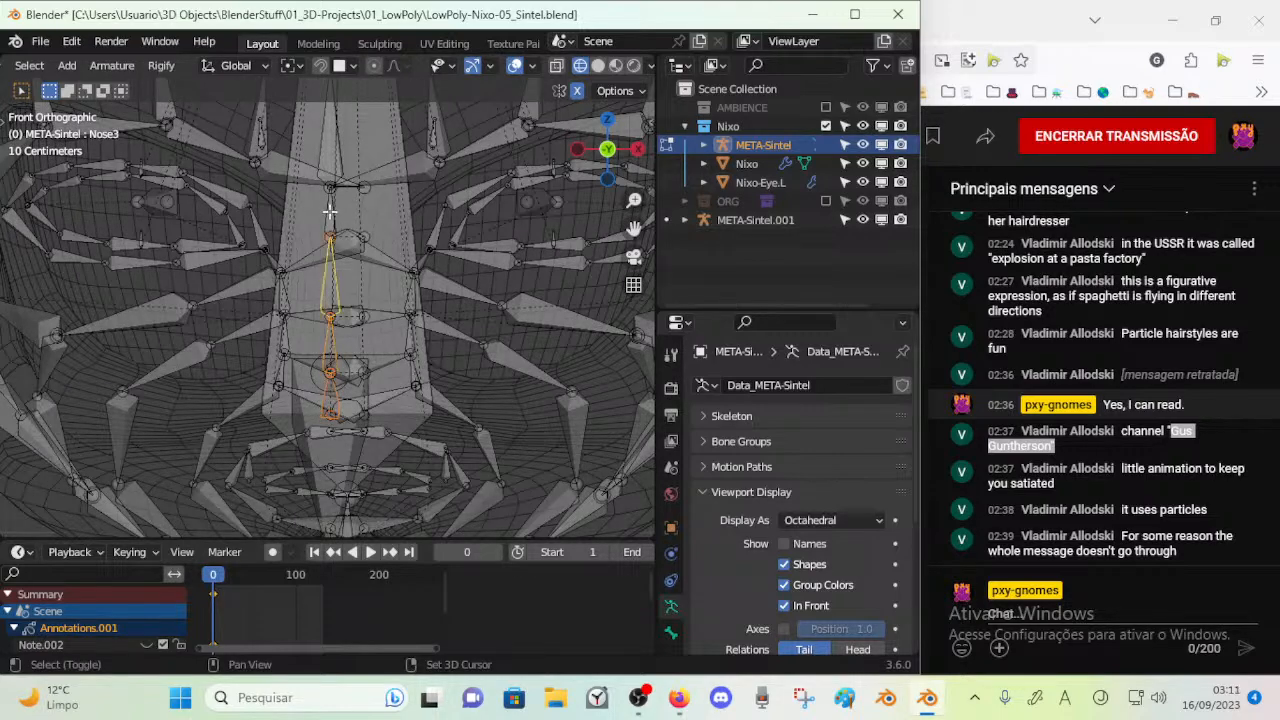
click(328, 146)
scroll(331, 250, down, 5)
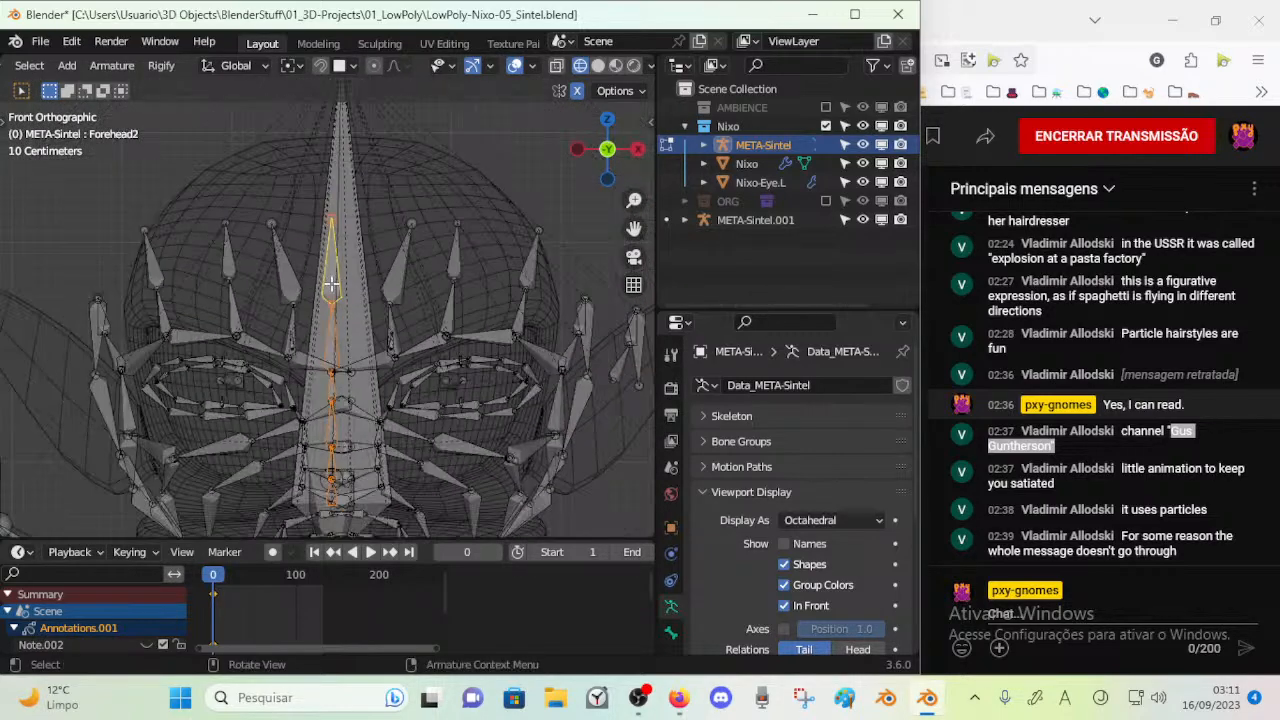
key(s)
key(Escape)
key(shift+s)
key(Escape)
Set the transform pivot point to 3D Cursor and check the cursor's location at the character's feet
click(340, 66)
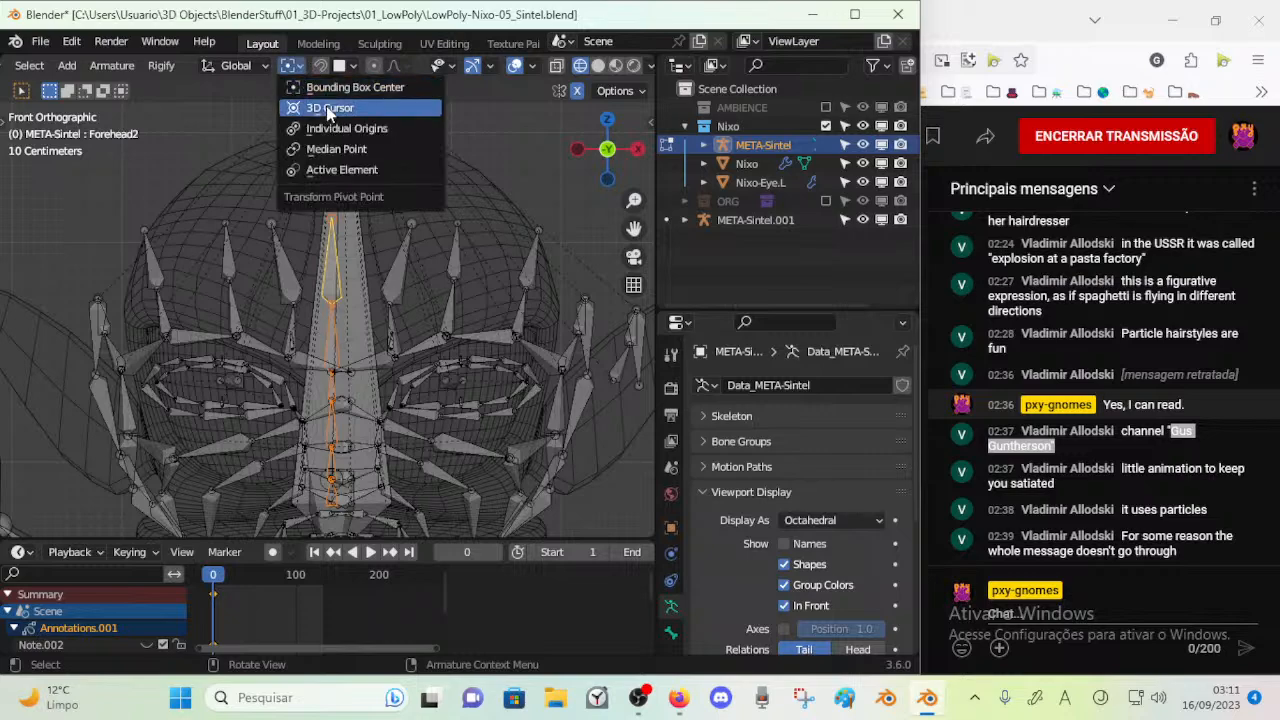
click(329, 107)
scroll(357, 373, down, 8)
scroll(357, 373, down, 2)
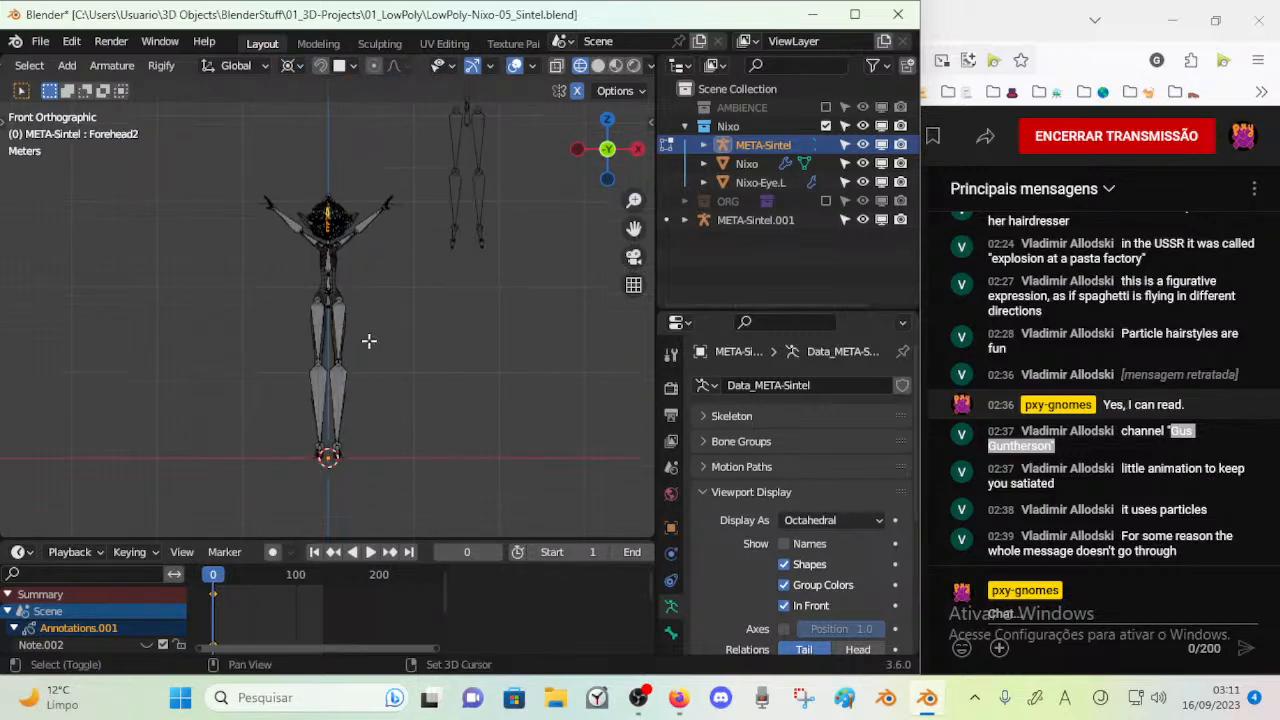
Scale the selected nose and forehead chain to 0 along X, aligning it with the head's centre line
scroll(363, 306, up, 6)
shift+middle_drag(367, 297, 374, 371)
scroll(374, 371, up, 3)
scroll(391, 226, up, 3)
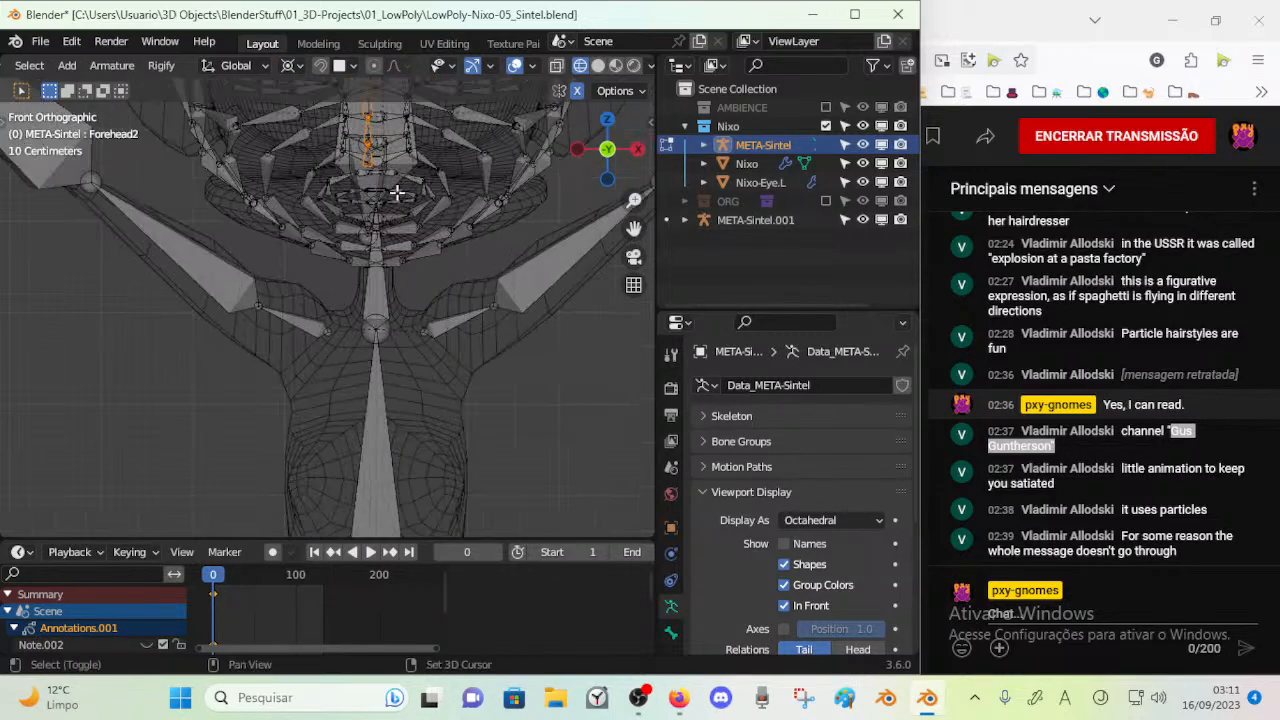
shift+middle_drag(391, 226, 375, 354)
scroll(375, 354, up, 4)
key(s)
key(x)
key(0)
key(Return)
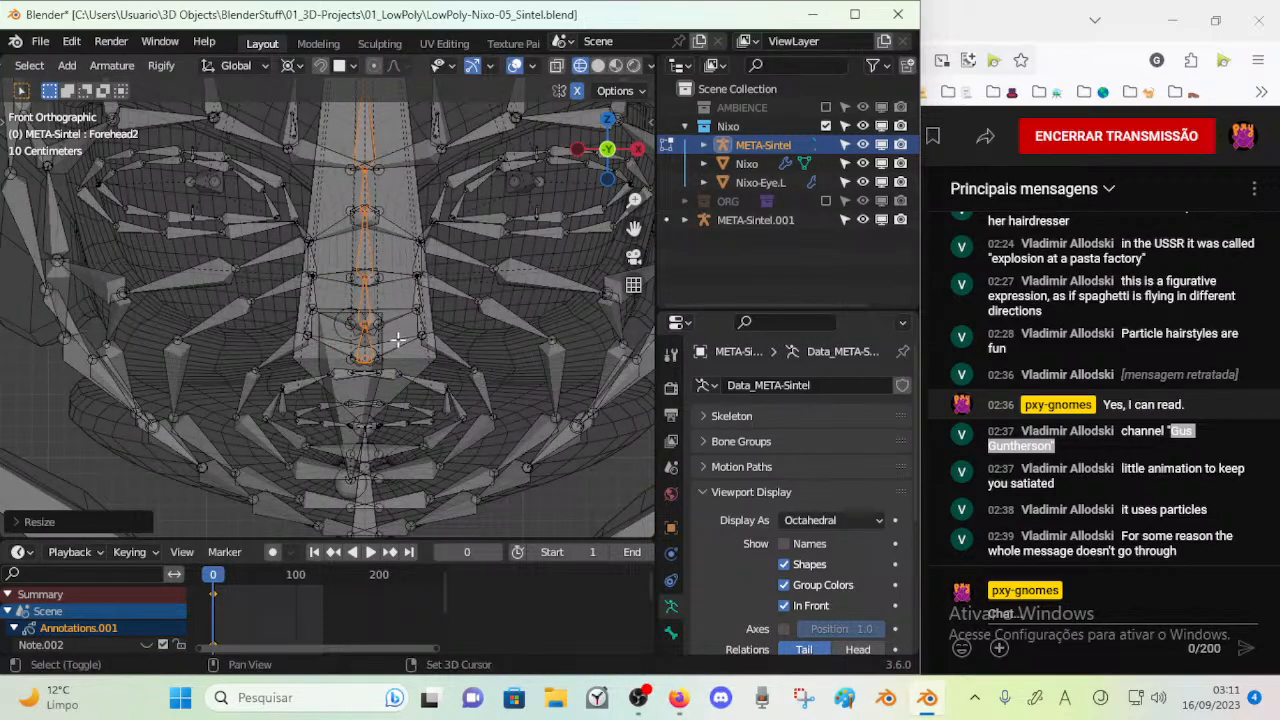
Scale the Jaw bone to 0 along X, aligning it with the head's centre line
click(342, 403)
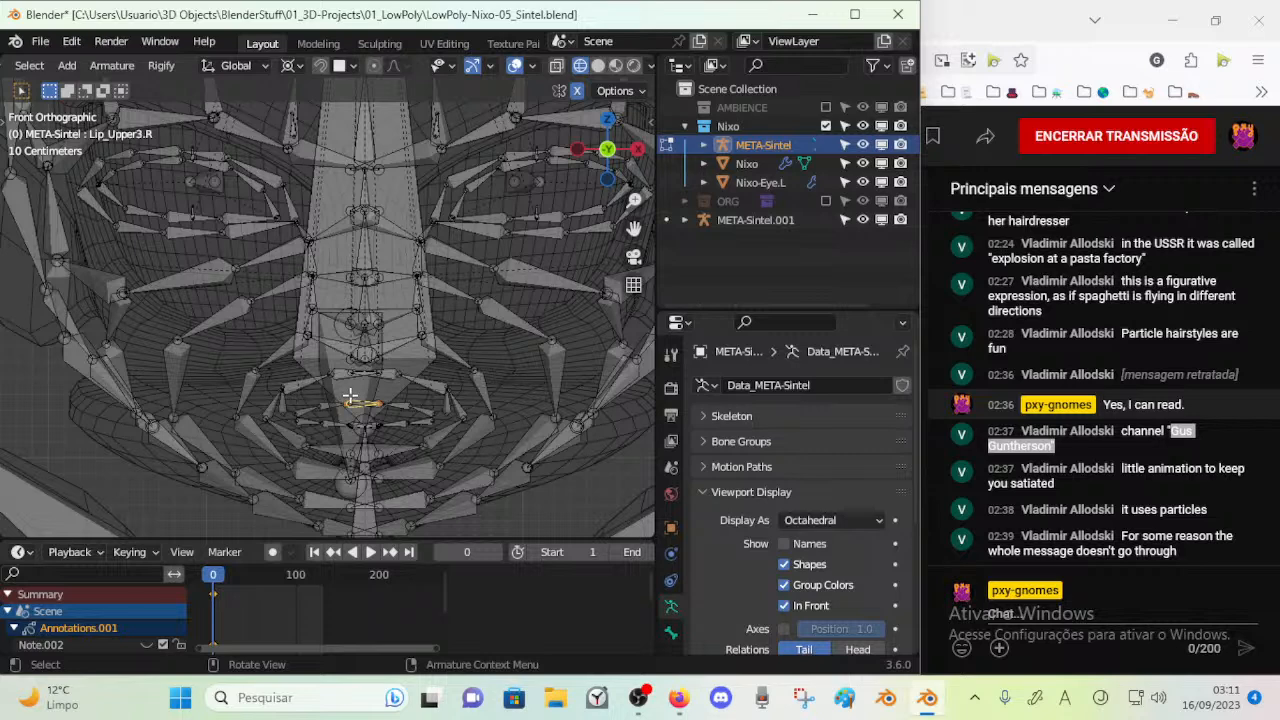
click(351, 387)
key(s)
key(x)
key(0)
key(Return)
key(s)
key(x)
key(0)
key(Return)
scroll(370, 405, up, 3)
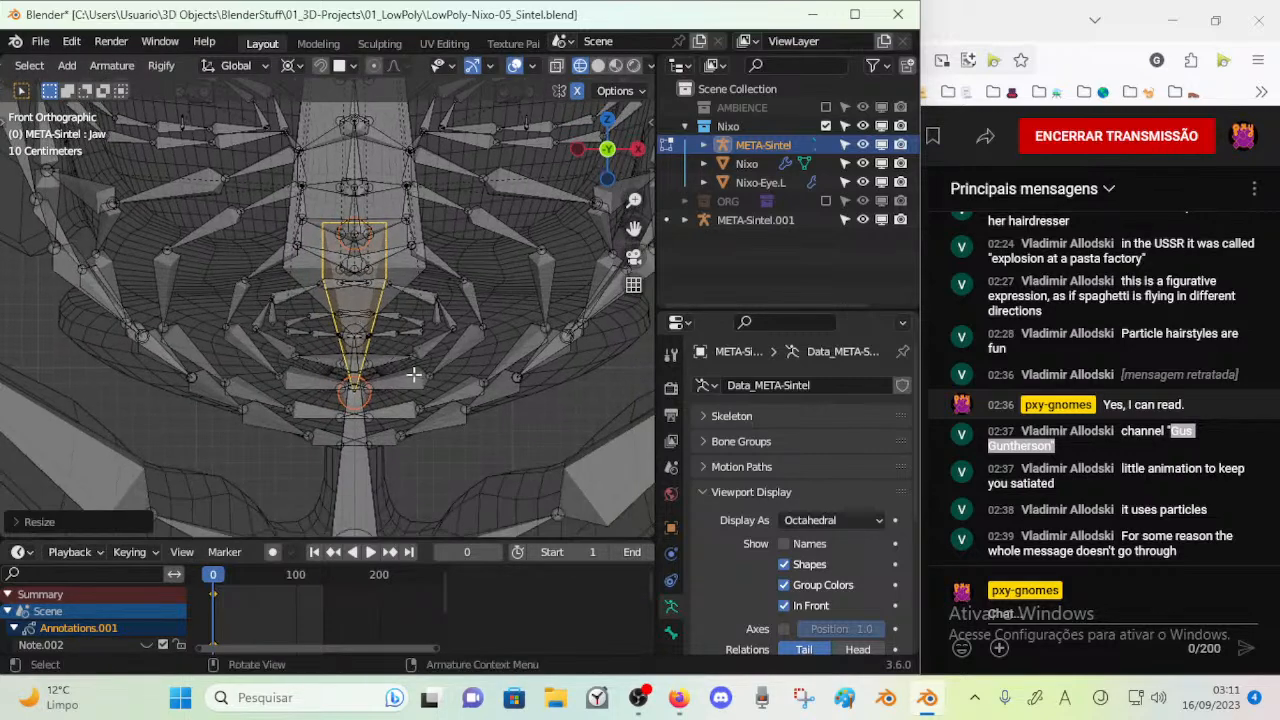
Compare the fitted face and body bones with the unmodified META-Sintel.001 reference rig from the front and in perspective
scroll(434, 263, down, 10)
shift+middle_drag(589, 200, 186, 330)
scroll(186, 330, down, 3)
shift+middle_drag(434, 180, 388, 418)
scroll(417, 357, up, 7)
scroll(414, 366, up, 8)
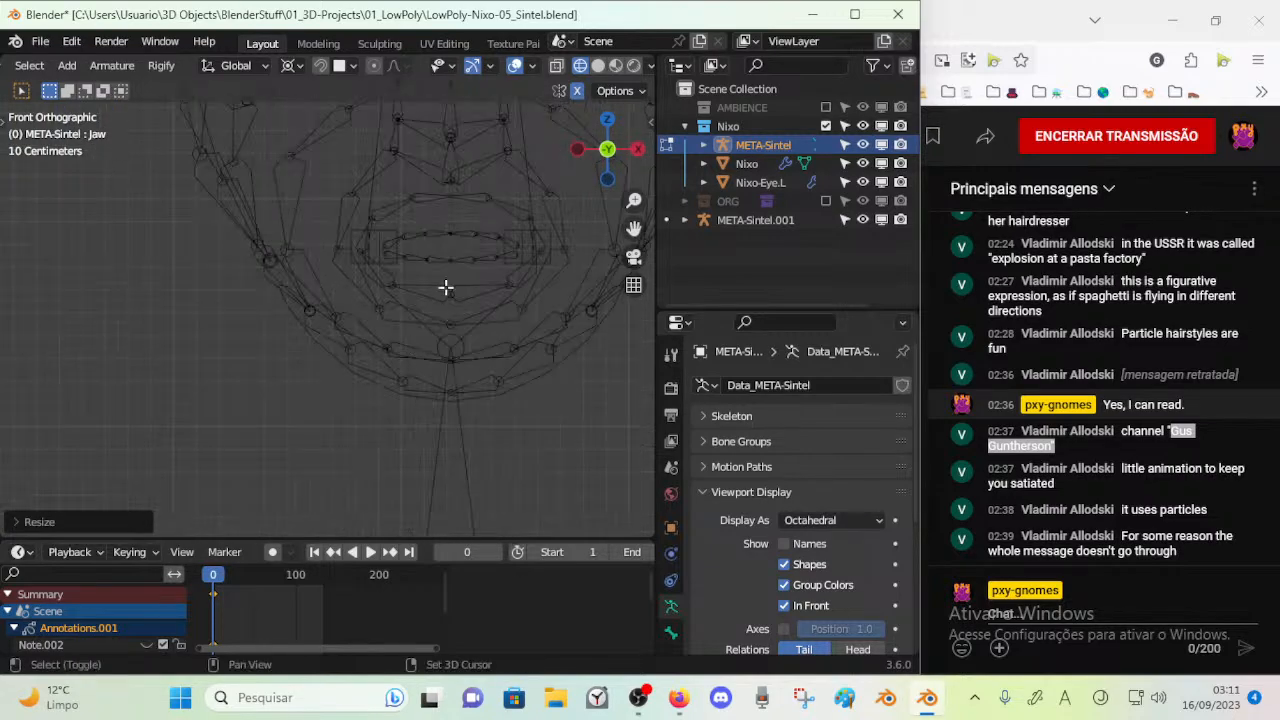
scroll(390, 345, down, 8)
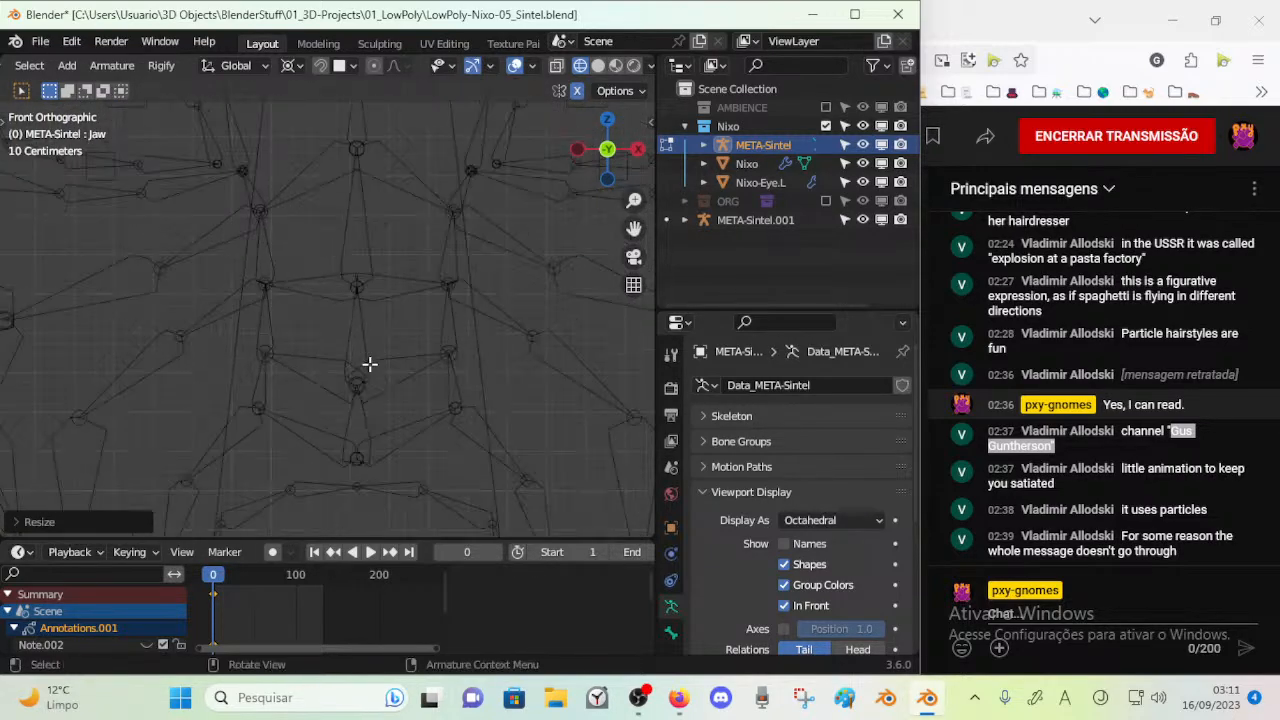
scroll(340, 383, up, 3)
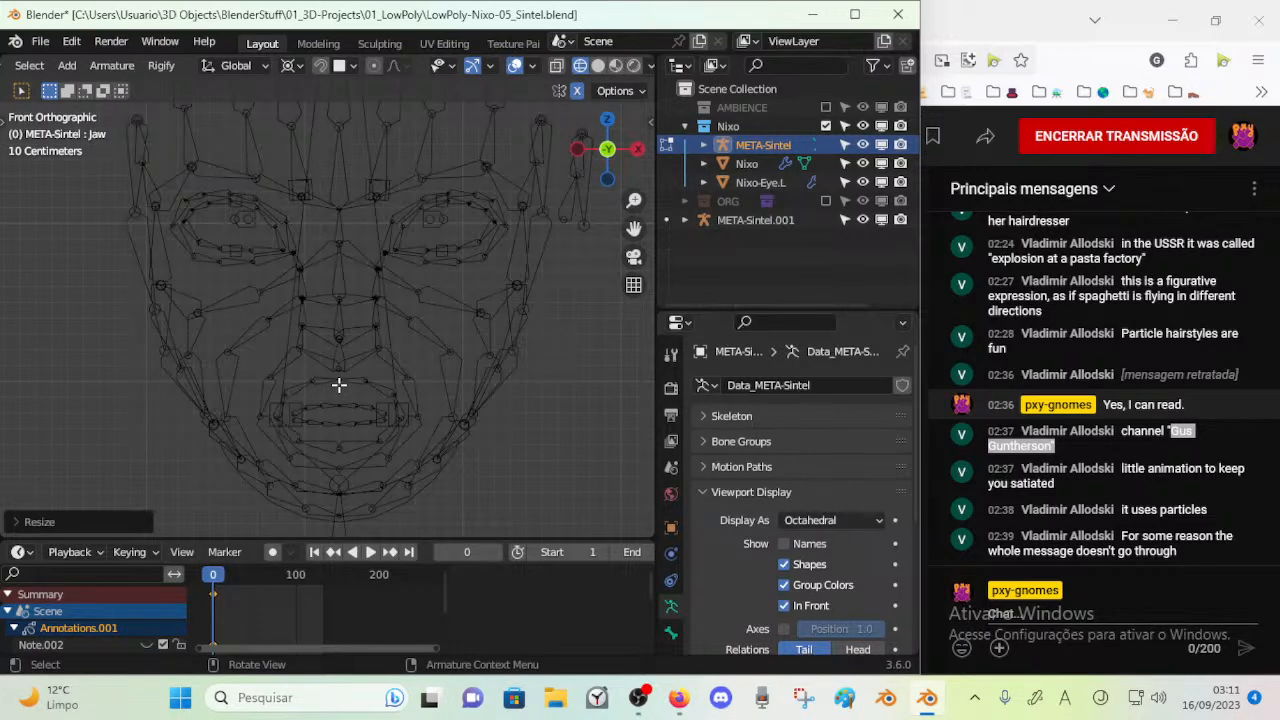
scroll(320, 400, down, 3)
scroll(270, 435, down, 5)
shift+middle_drag(268, 437, 531, 129)
scroll(391, 303, down, 3)
shift+middle_drag(331, 343, 334, 203)
scroll(334, 203, up, 4)
shift+middle_drag(490, 385, 352, 348)
scroll(386, 326, up, 6)
scroll(352, 348, down, 10)
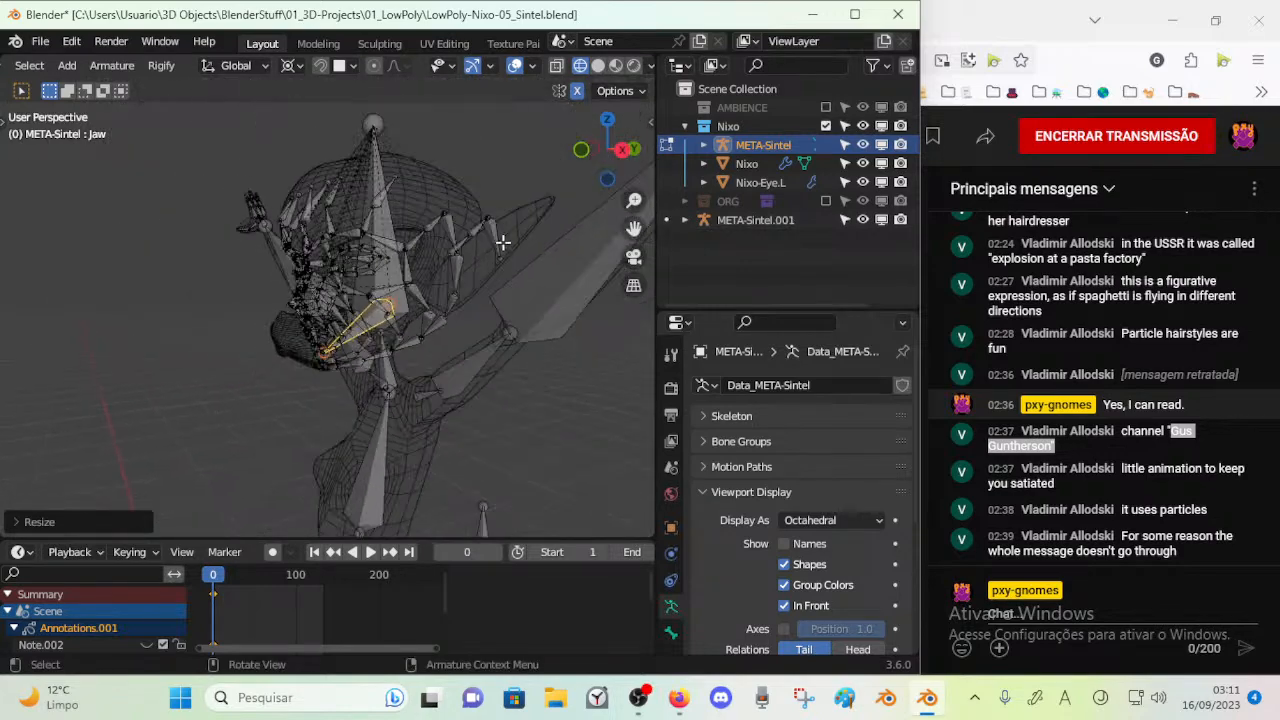
scroll(406, 337, up, 10)
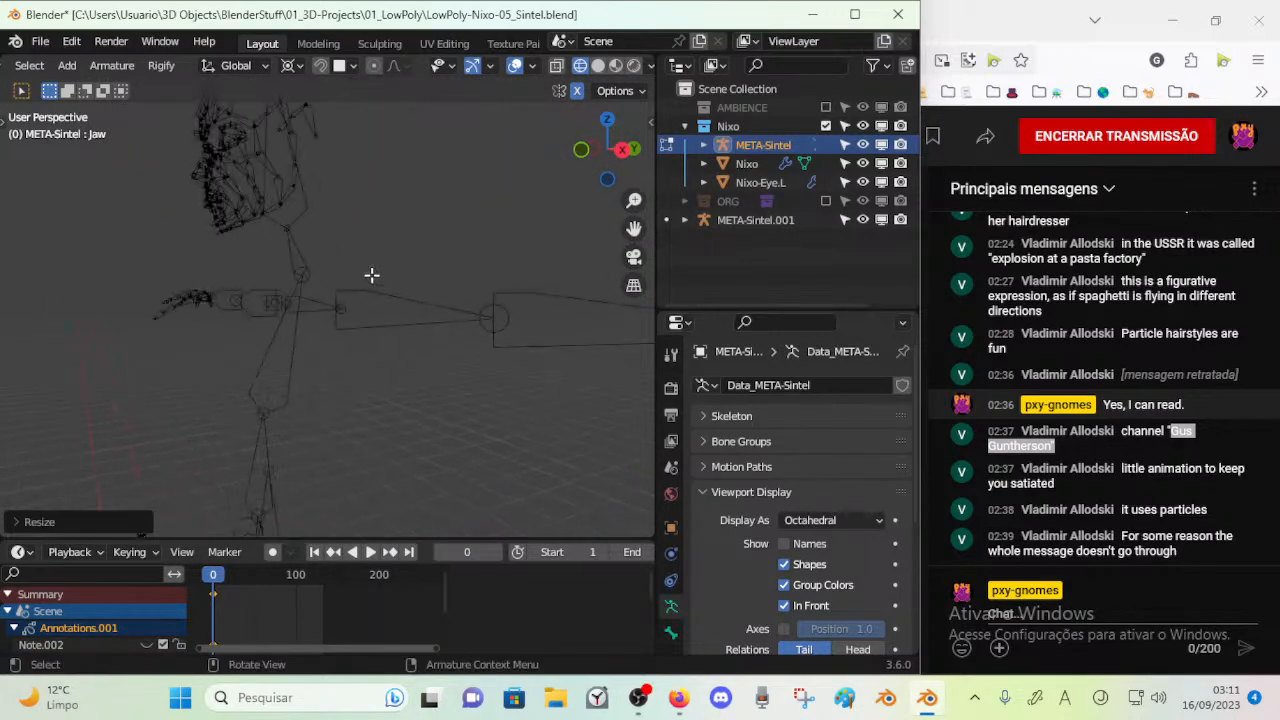
middle_drag(341, 364, 400, 363)
key(KP_1)
scroll(488, 386, down, 9)
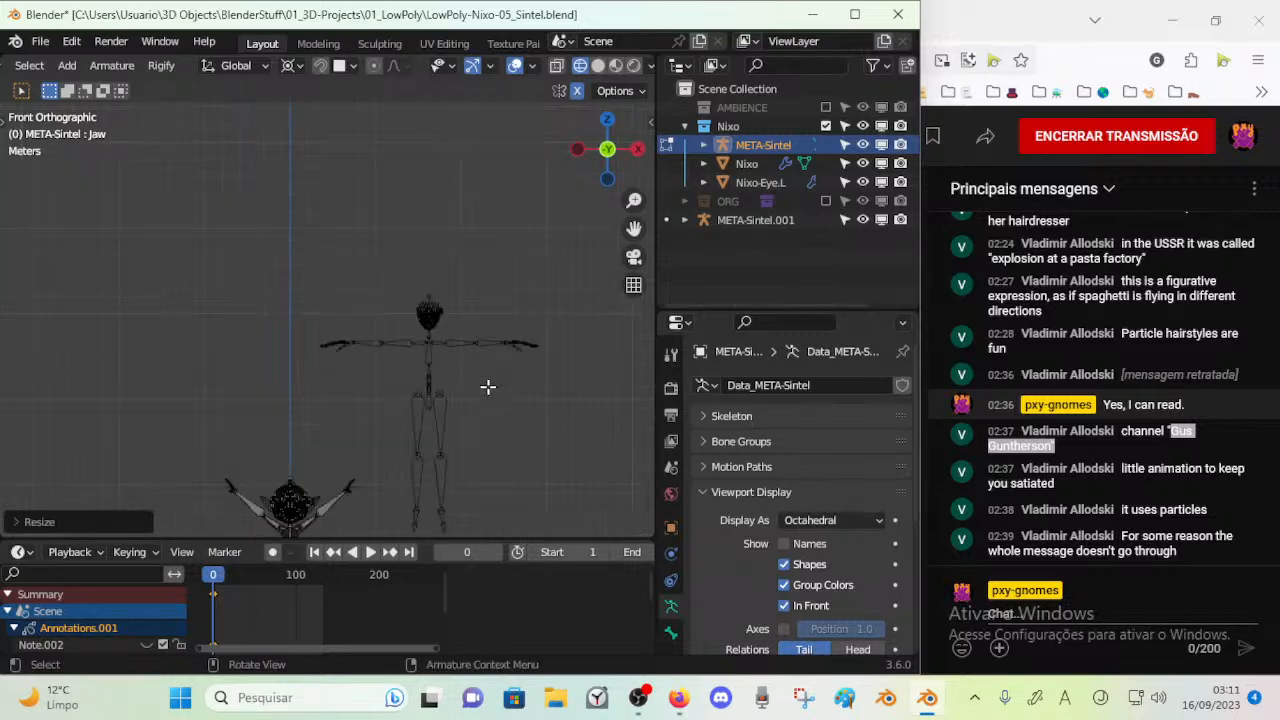
Leave bone editing, delete the META-Sintel.001 reference armature and select META-Sintel again
key(ctrl+Tab)
click(390, 395)
click(368, 335)
shift+middle_drag(366, 397, 421, 310)
key(x)
click(395, 325)
scroll(375, 378, up, 5)
click(411, 307)
Move the MSTR-Spine_Hips bone forward until it stands close behind the character's lower back
key(KP_3)
scroll(232, 350, up, 1)
shift+middle_drag(150, 402, 319, 211)
scroll(224, 378, up, 4)
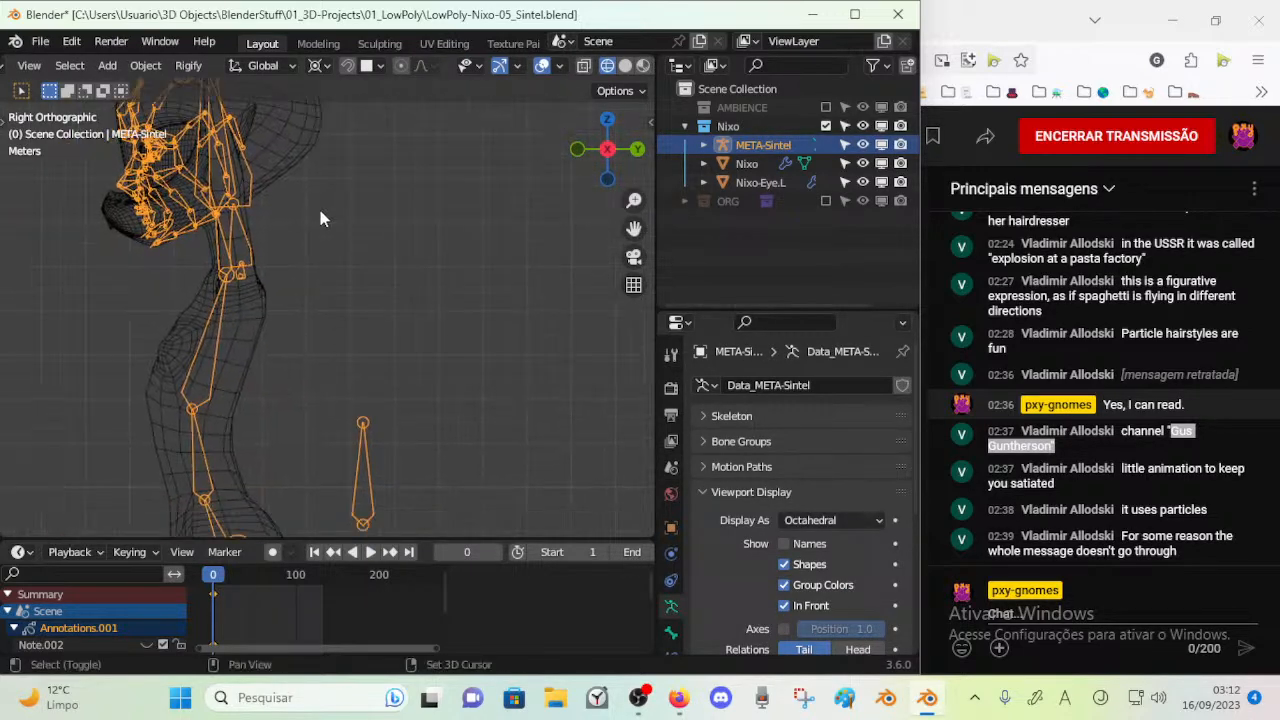
key(Tab)
click(361, 479)
key(g)
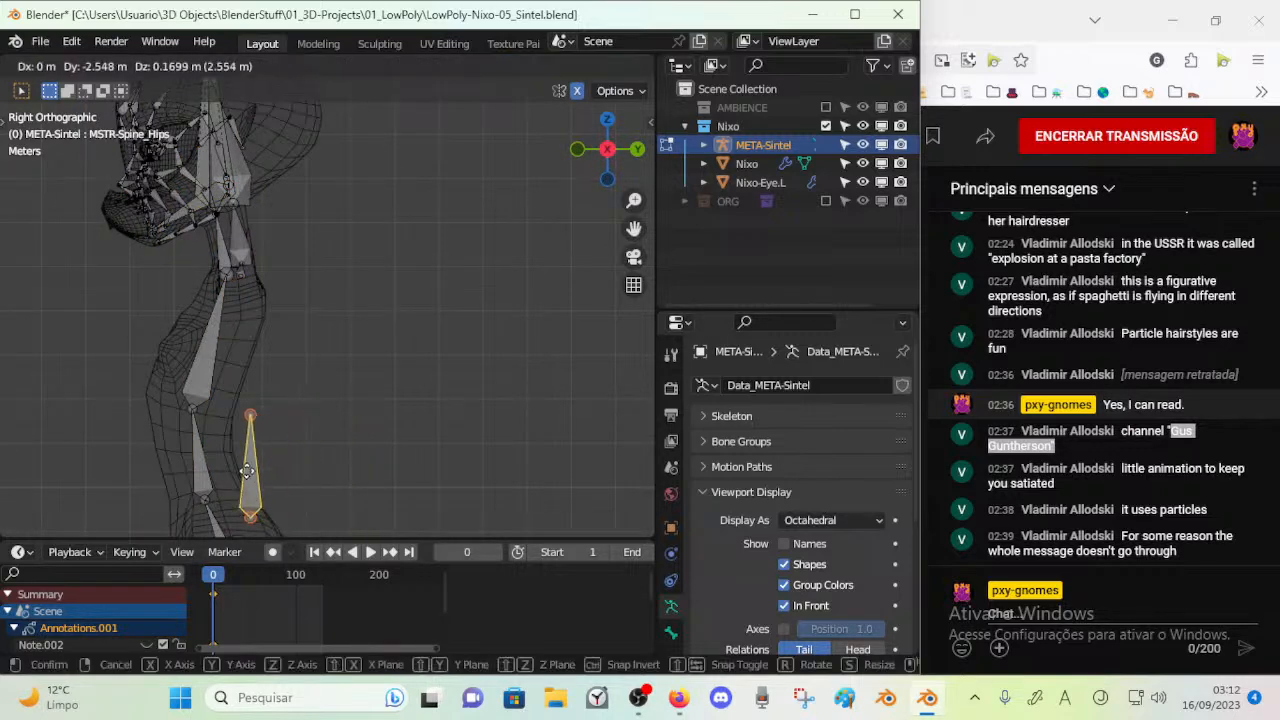
click(248, 471)
key(g)
click(269, 423)
Return the META-Sintel armature to Object Mode and save the file
shift+middle_drag(231, 357, 340, 464)
key(Tab)
scroll(279, 325, up, 5)
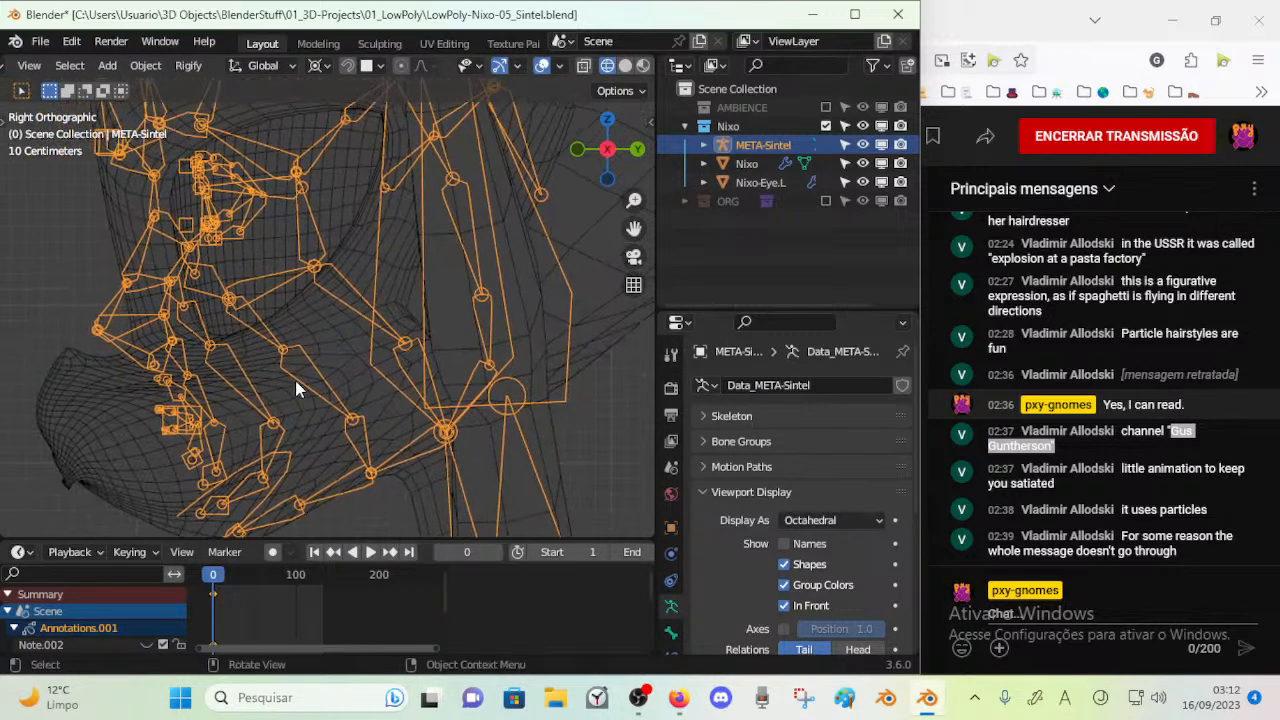
key(ctrl+s)
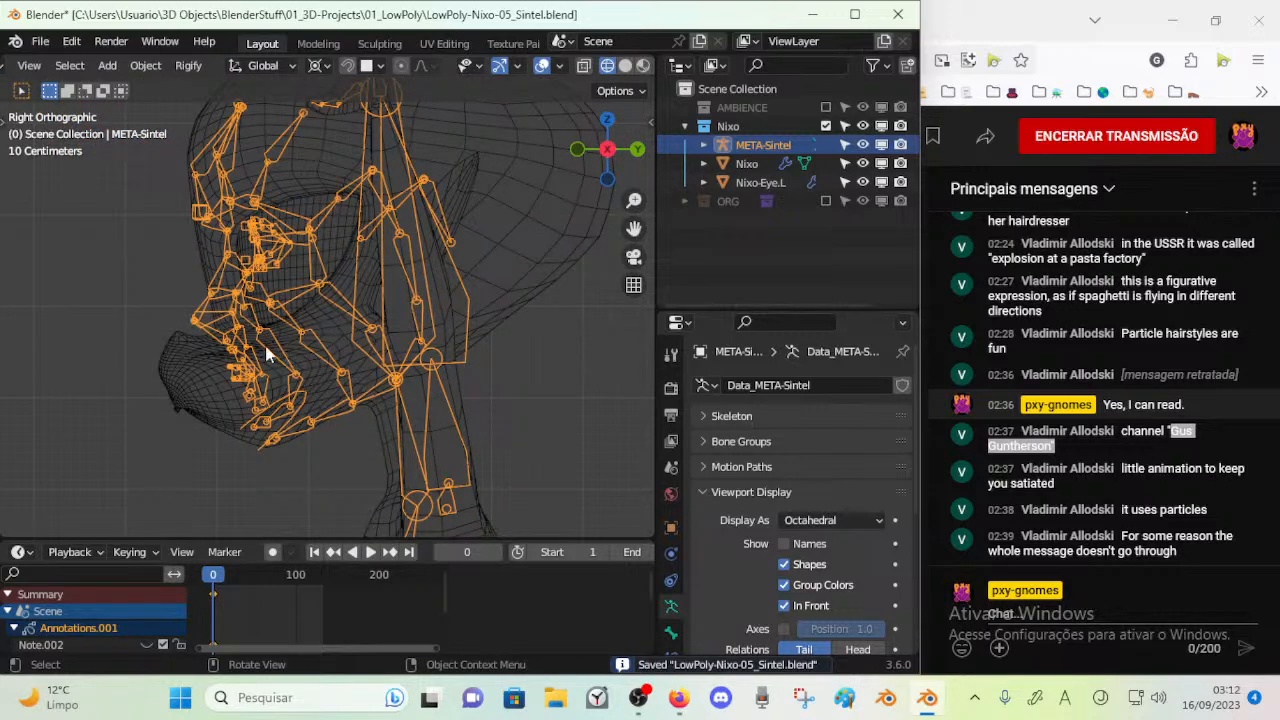
key(ctrl+Tab)
key(ctrl+Tab)
key(Tab)
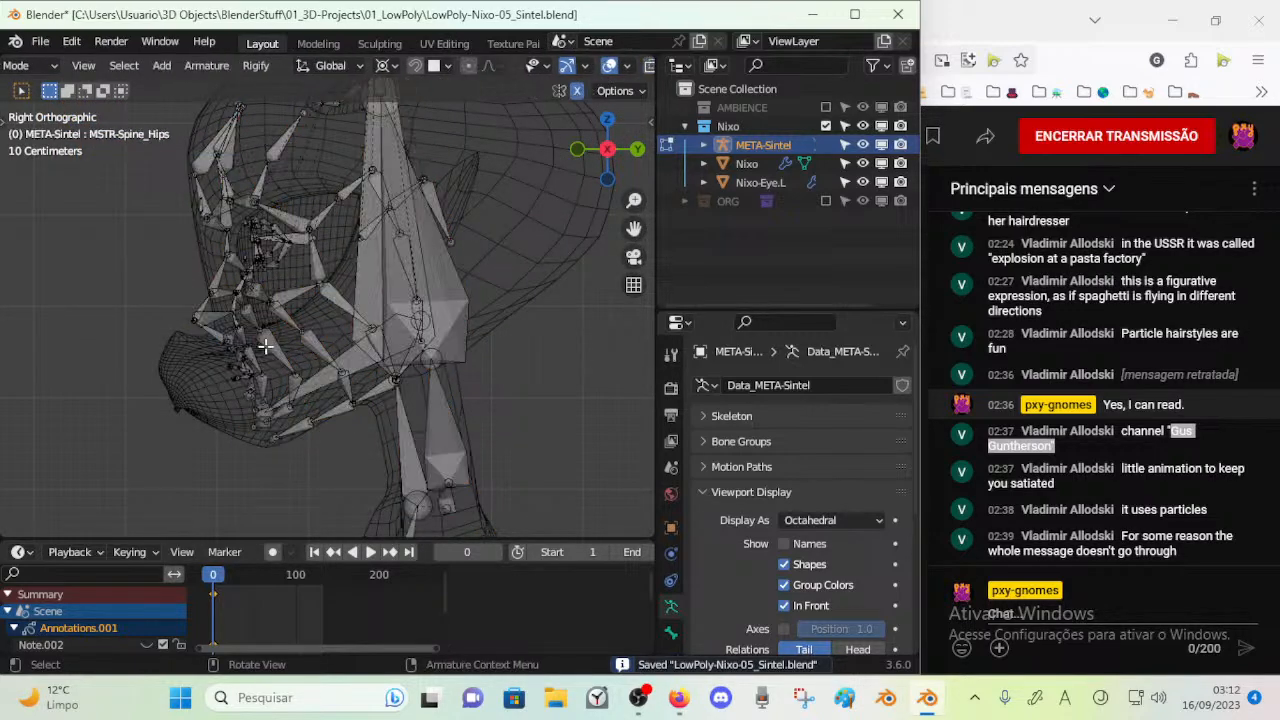
scroll(372, 371, up, 2)
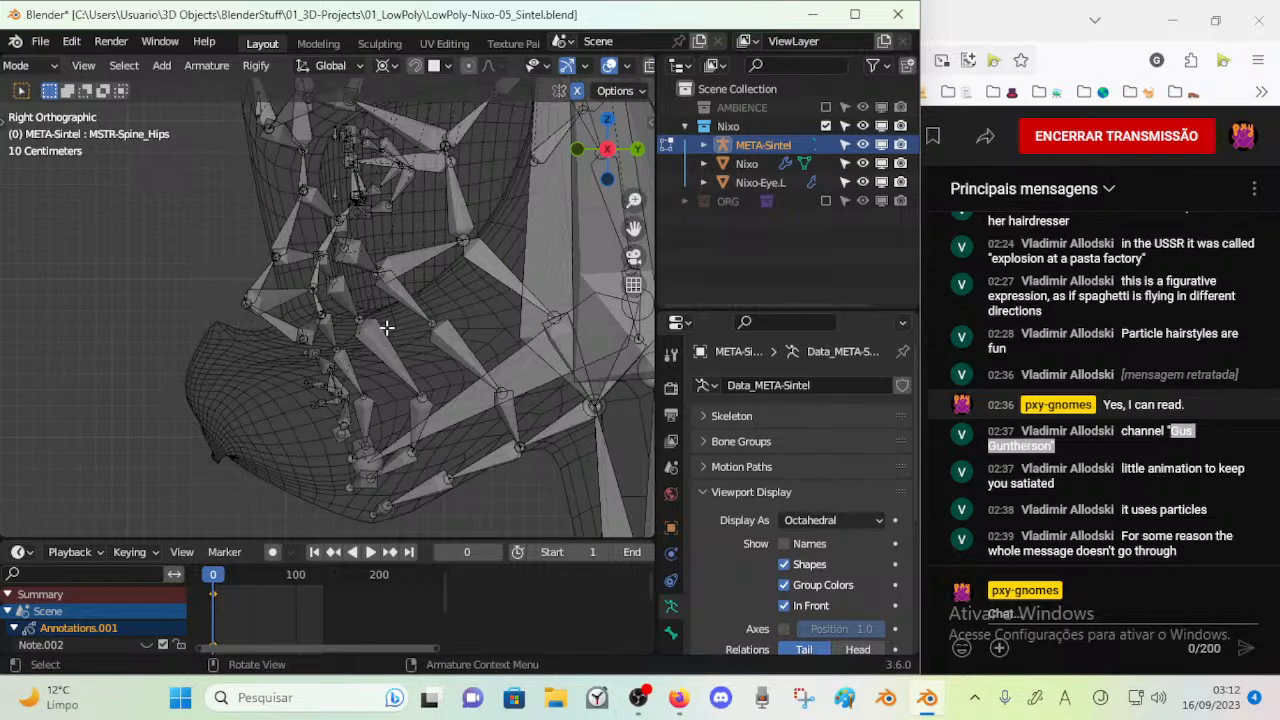
key(Tab)
scroll(372, 352, down, 2)
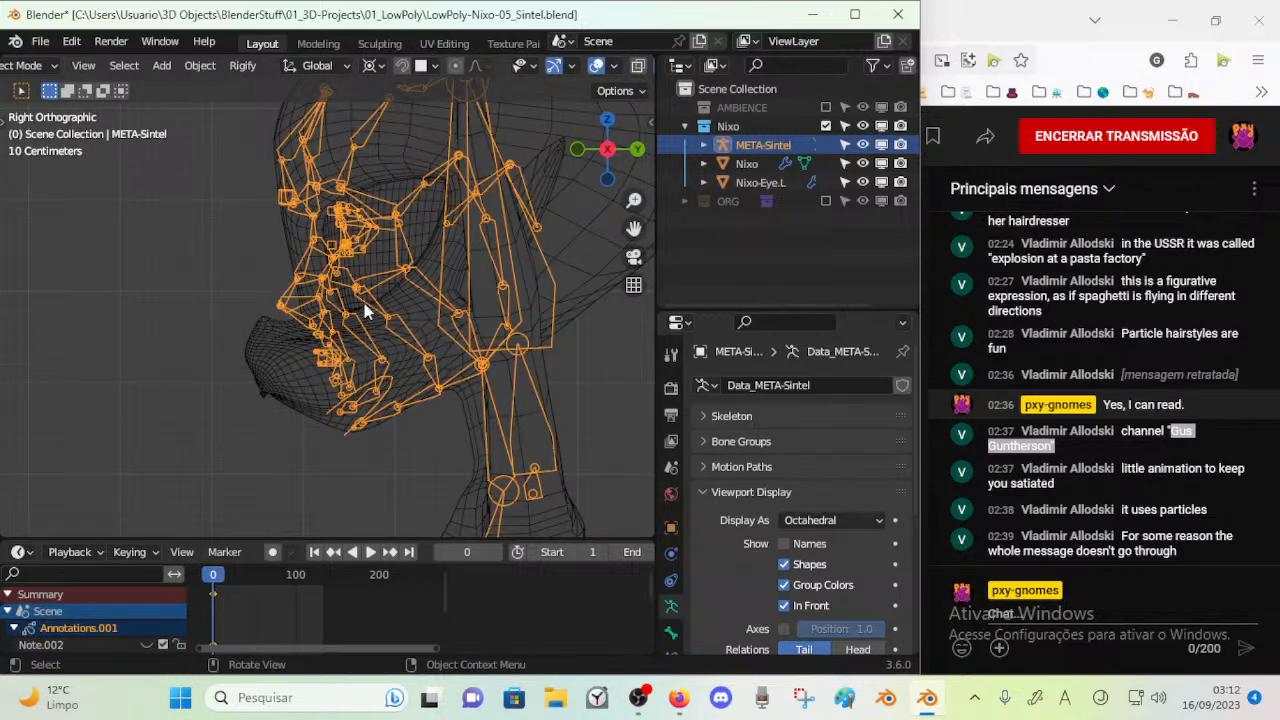
scroll(314, 393, up, 2)
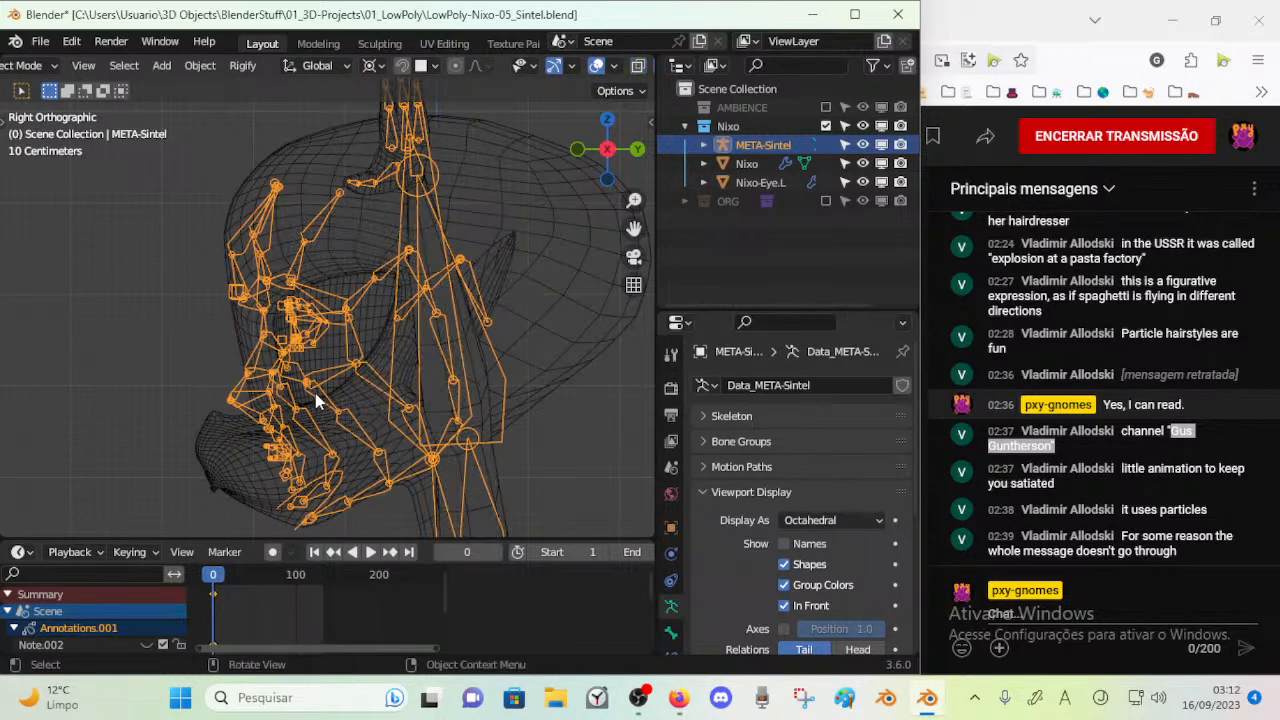
Set the META-Sintel armature's bone display to Stick and save the file
click(823, 521)
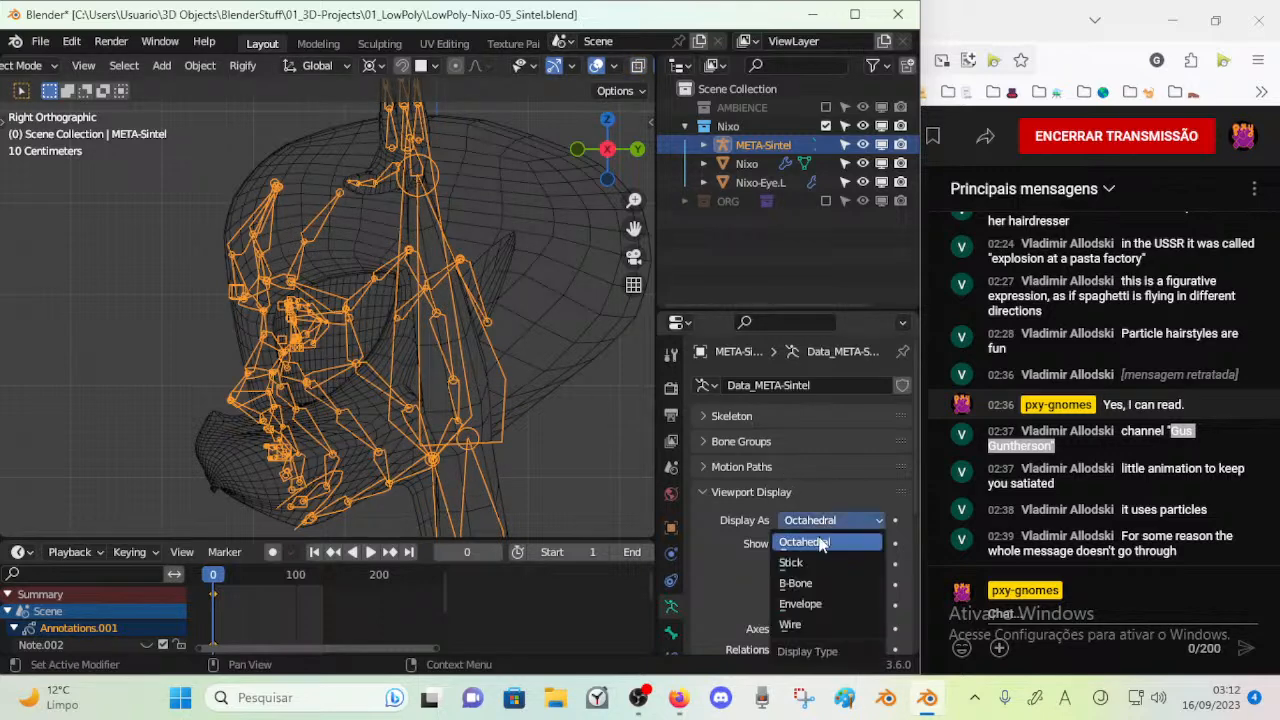
click(810, 560)
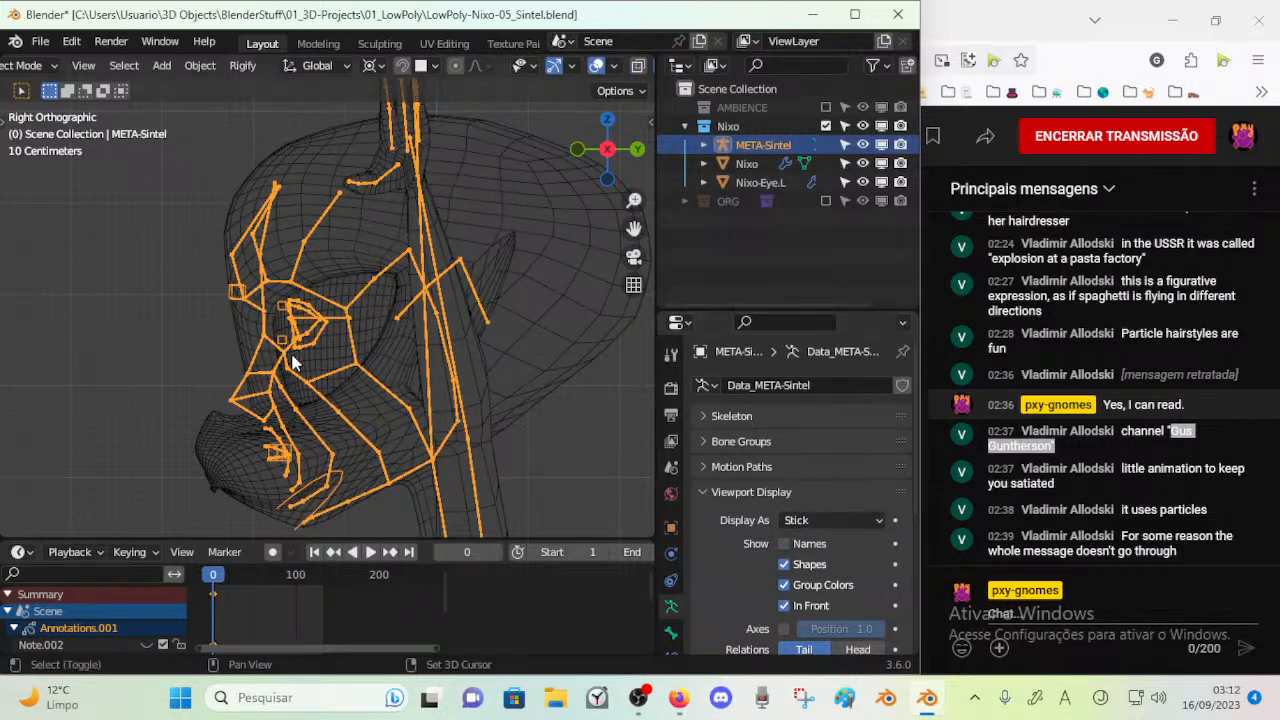
scroll(283, 352, up, 2)
key(ctrl+s)
Enter Edit Mode and try selecting the Forehead_4_1.L and Forehead_3_1.L bones and joints around the brow
key(Tab)
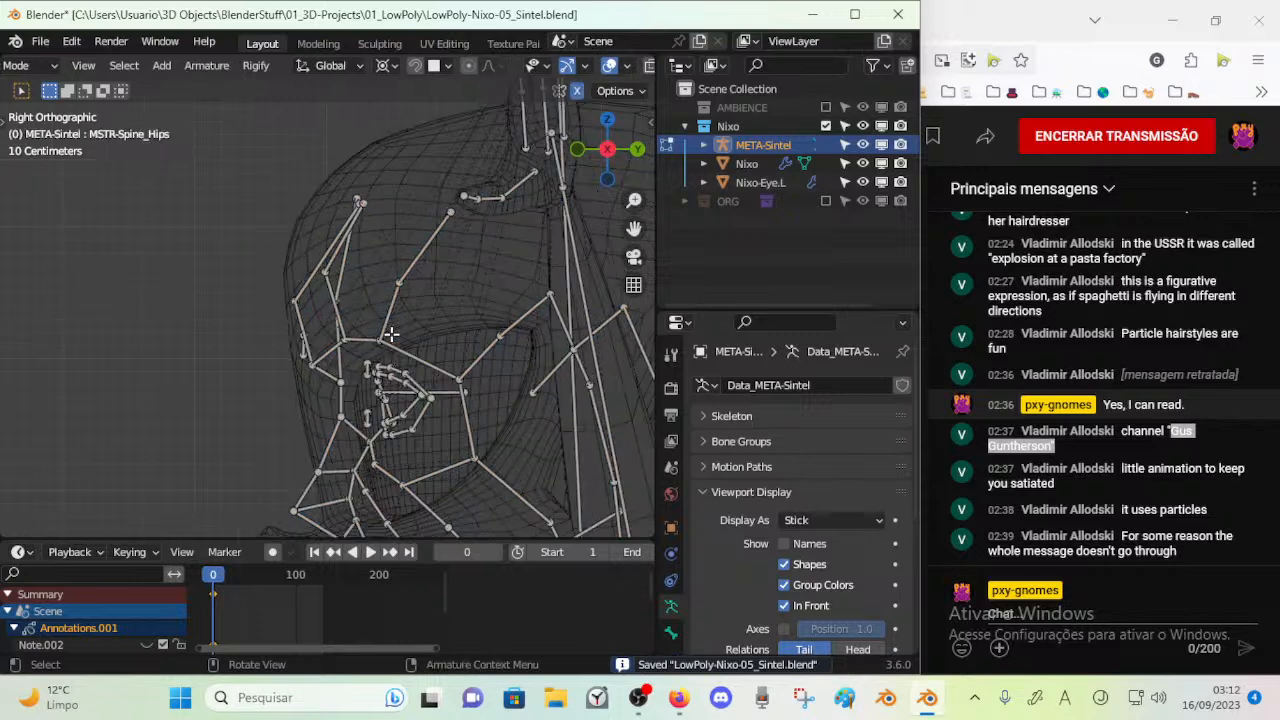
scroll(465, 386, down, 1)
click(443, 360)
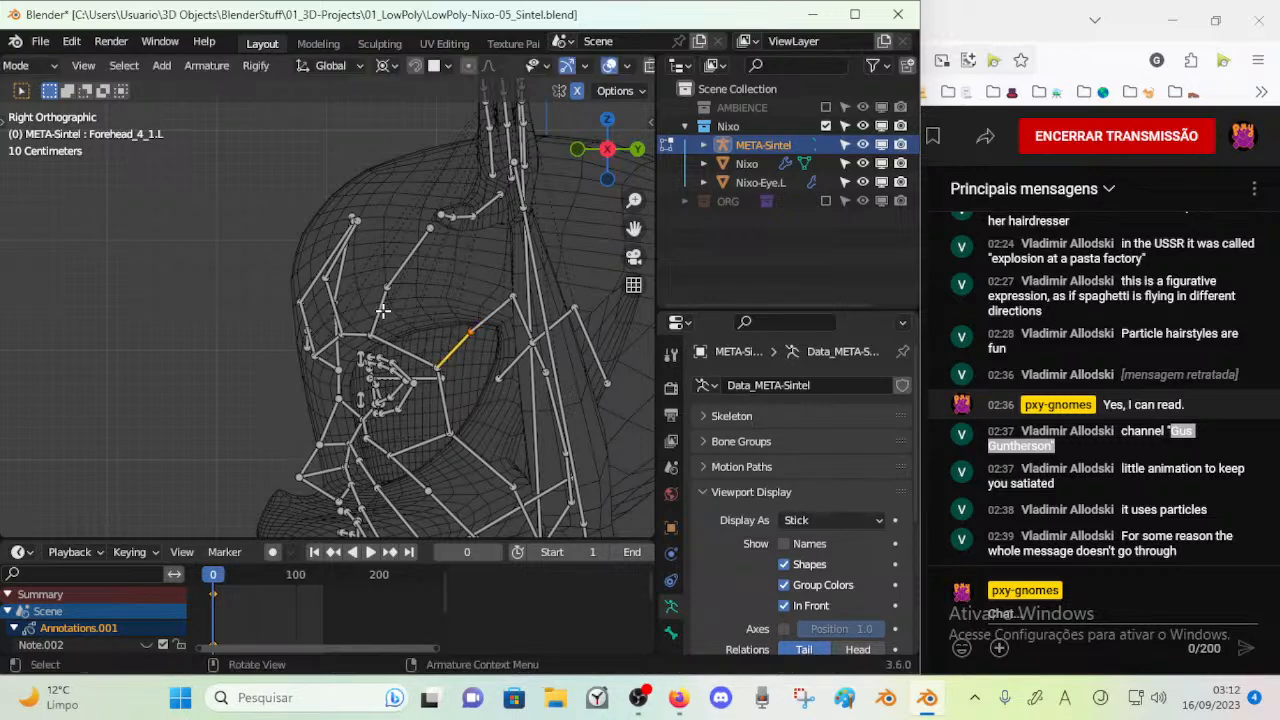
drag(385, 311, 373, 280)
right_click(373, 280)
key(c)
right_click(382, 322)
Set the bone display to Wire and try circle-selecting the joint at the base of Forehead_3_1.L
click(785, 521)
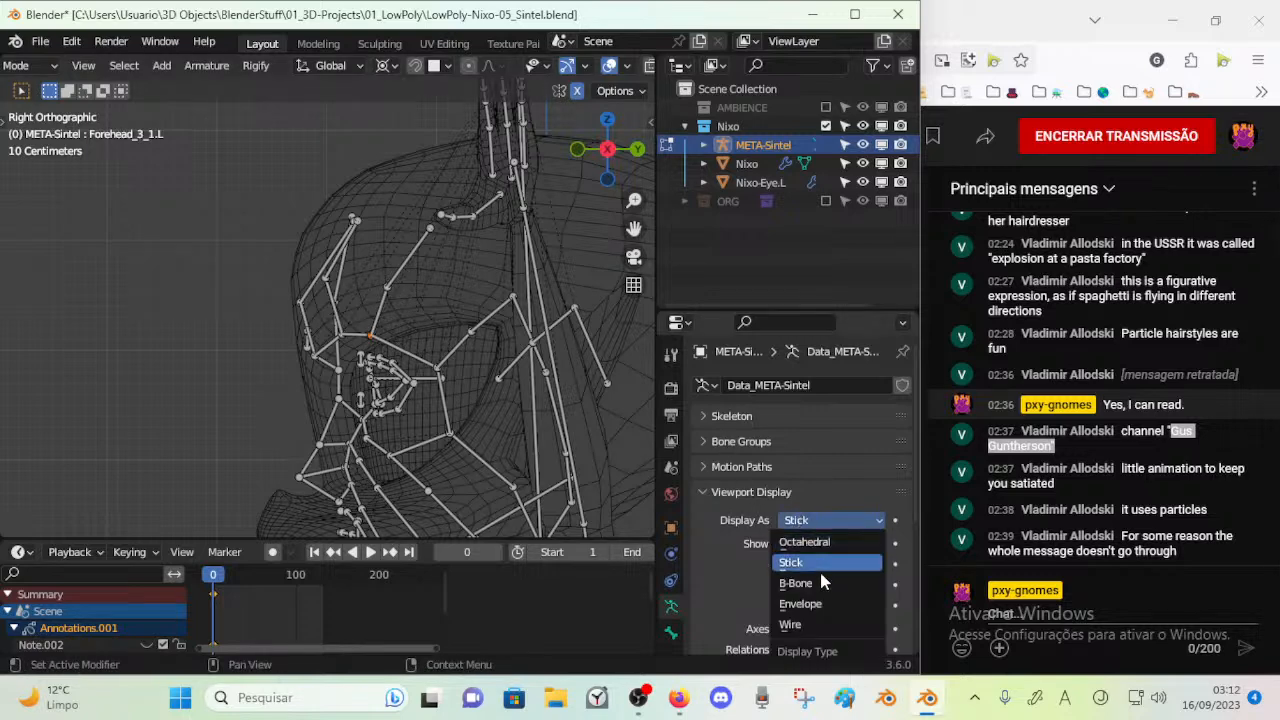
click(811, 620)
scroll(432, 349, up, 2)
key(alt+a)
key(c)
click(399, 340)
right_click(399, 341)
right_click(435, 271)
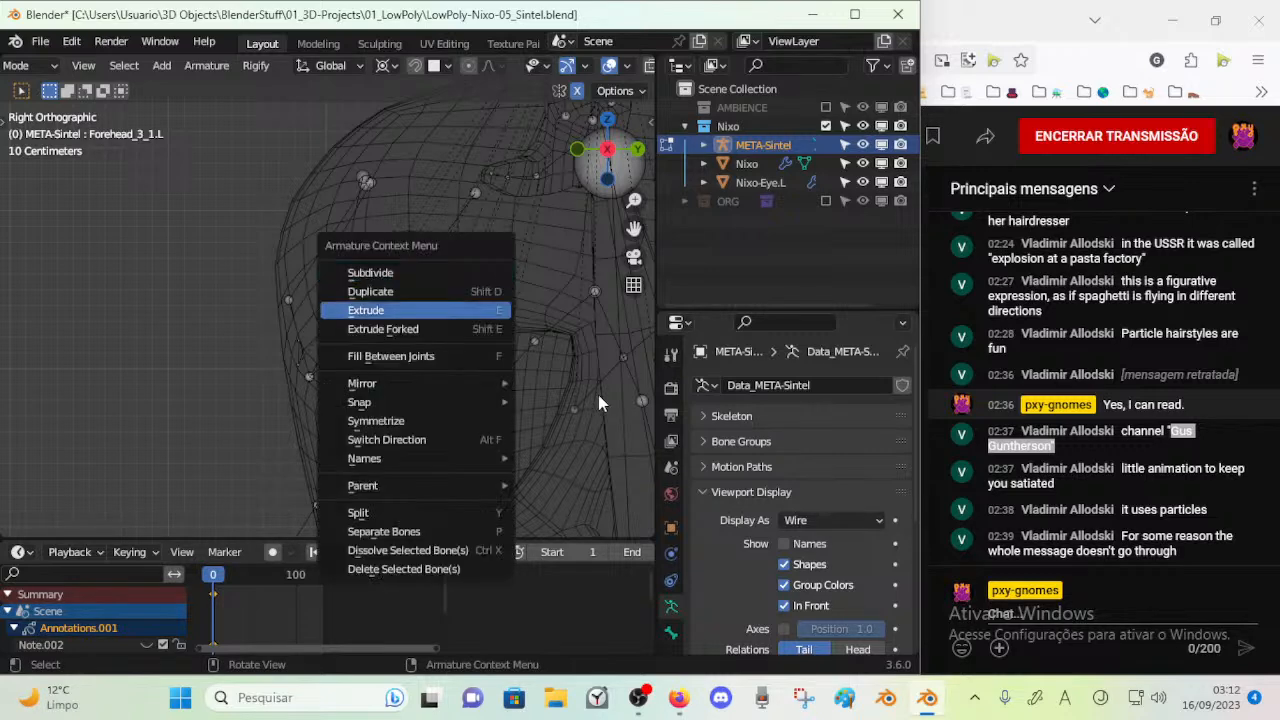
Set the armature's bone display to B-Bone and try circle-selecting the forehead joints
click(830, 520)
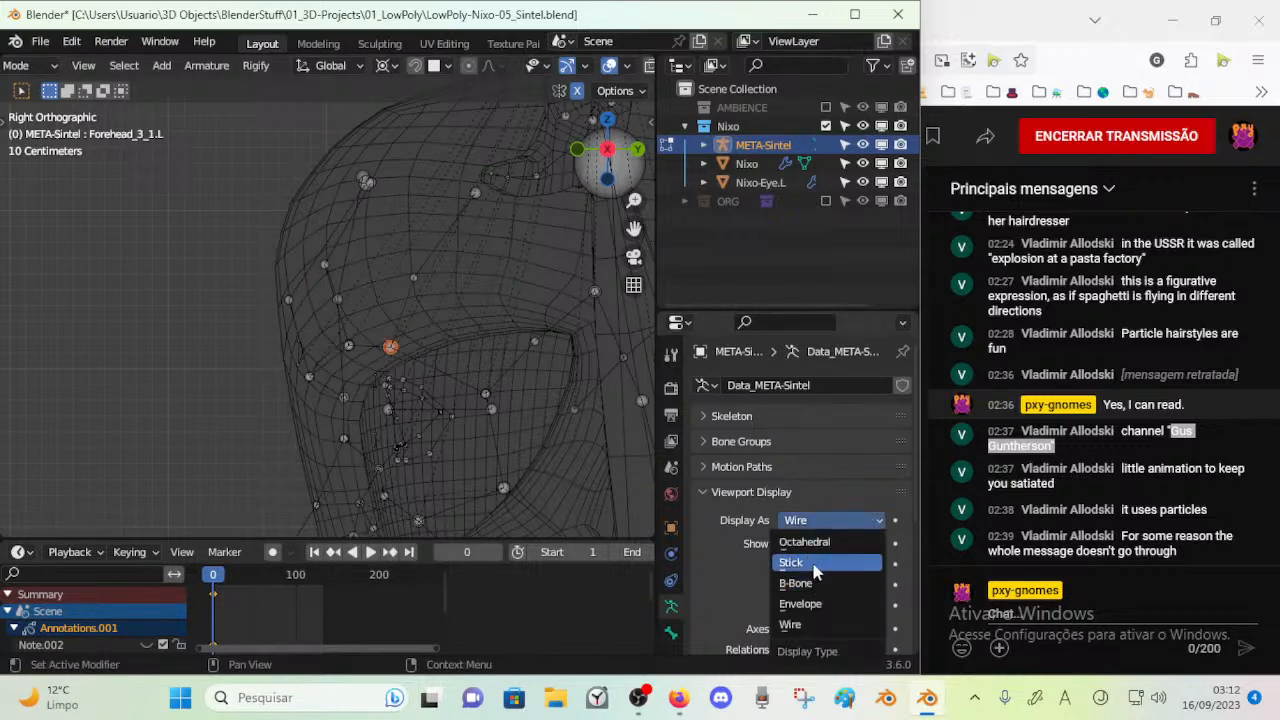
click(812, 580)
scroll(445, 330, up, 1)
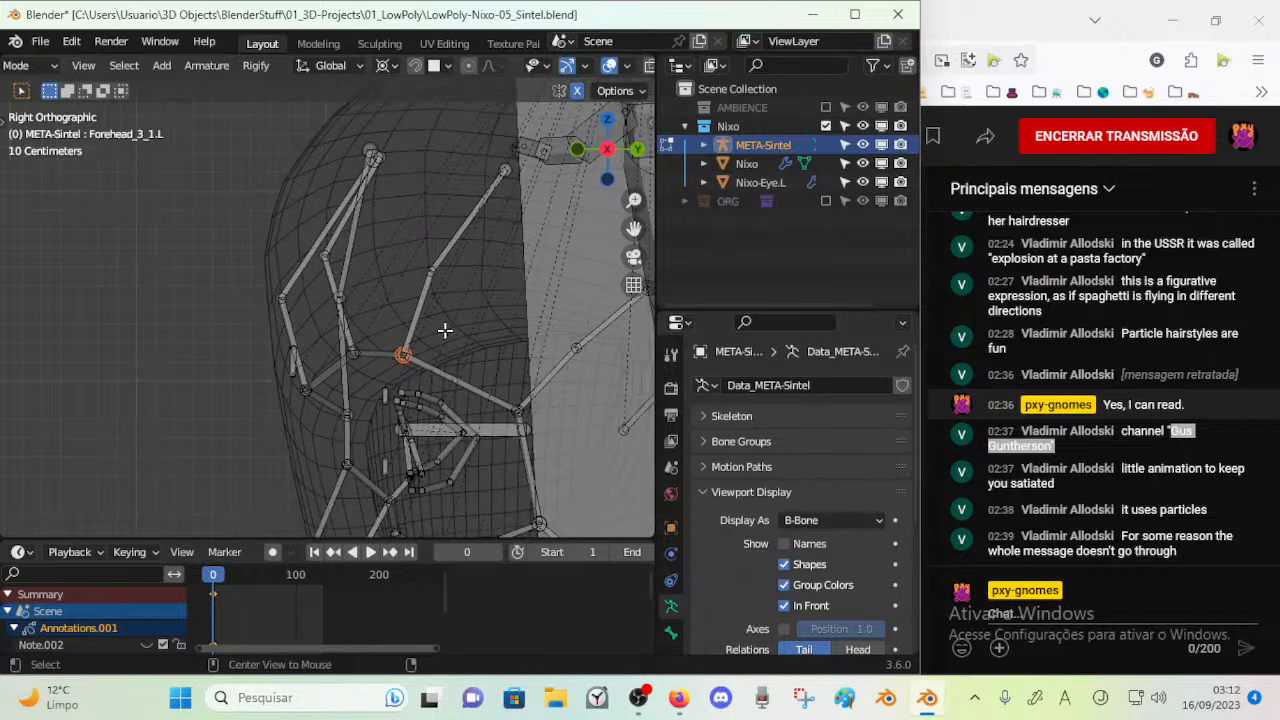
shift+middle_drag(451, 321, 411, 329)
key(c)
click(405, 278)
key(Escape)
scroll(431, 240, down, 8)
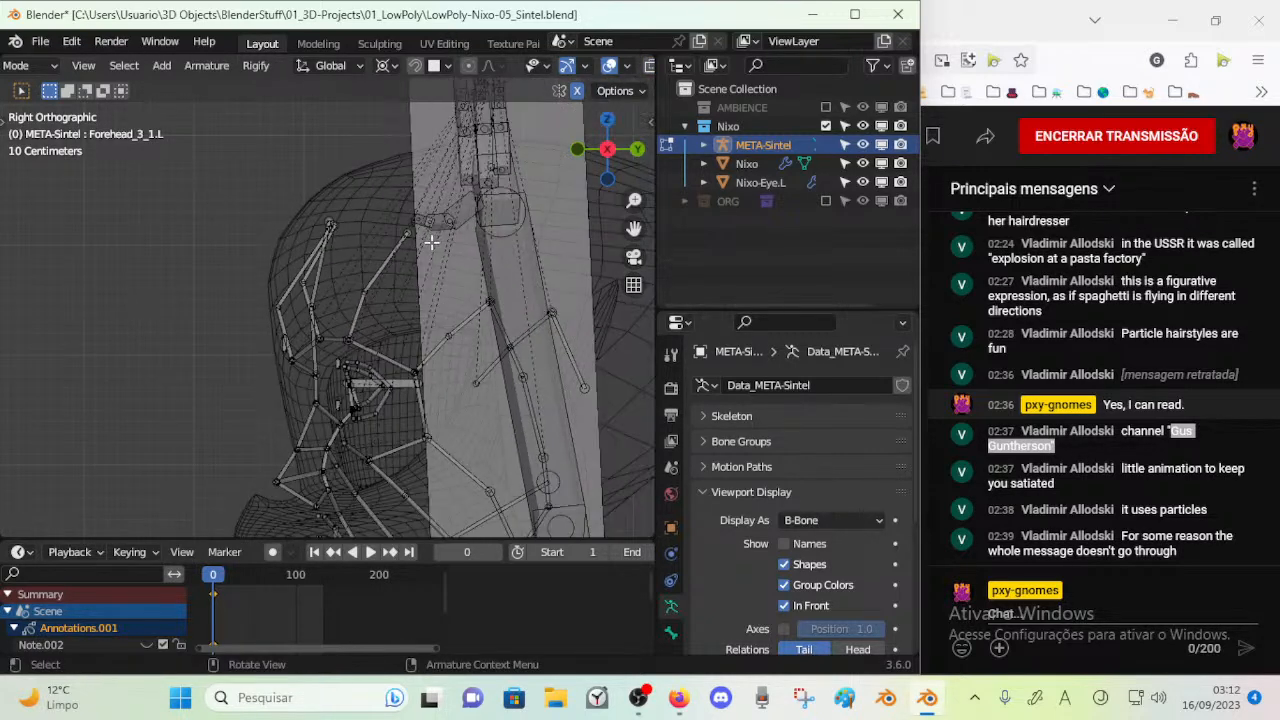
Box-select the arm, torso and leg bones in the front view and hide them
middle_drag(394, 377, 568, 385)
key(KP_1)
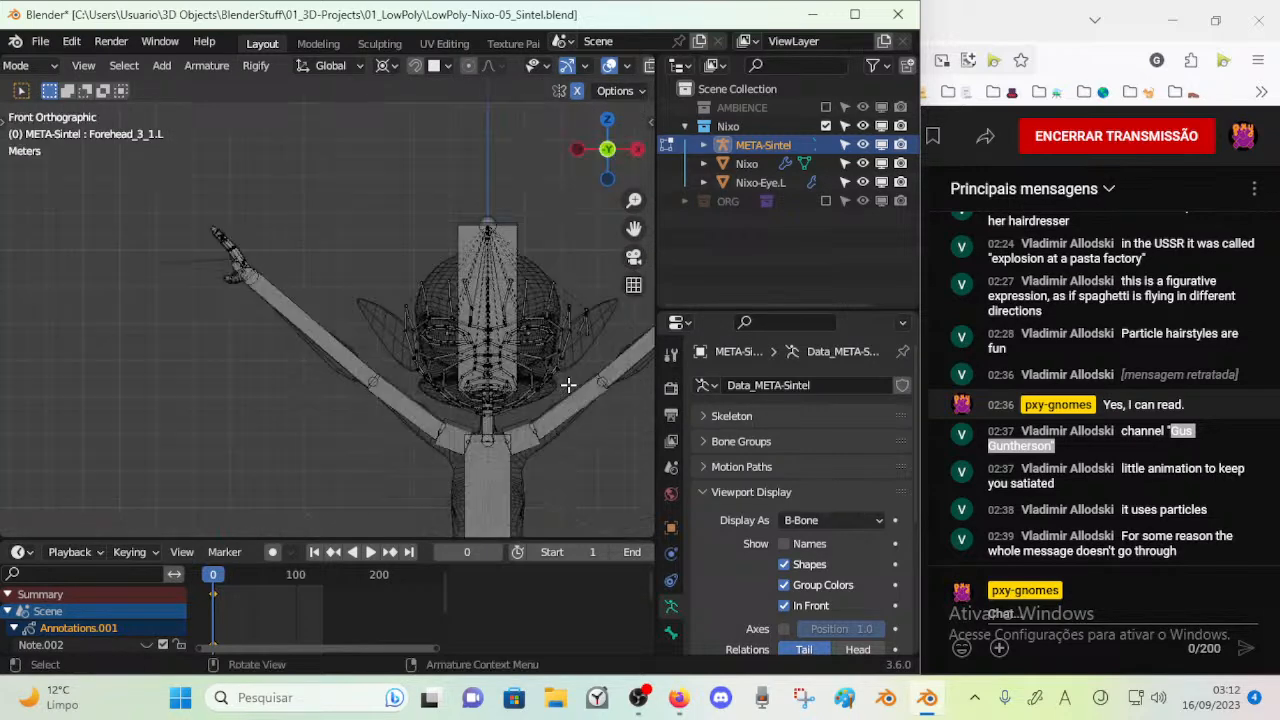
scroll(225, 227, down, 2)
key(b)
mouse_move(218, 225)
mouse_down()
mouse_move(274, 312)
mouse_move(449, 449)
mouse_move(537, 351)
mouse_move(581, 338)
mouse_up()
key(c)
key(Escape)
scroll(434, 440, down, 5)
key(b)
drag(290, 517, 434, 323)
key(h)
scroll(338, 326, up, 5)
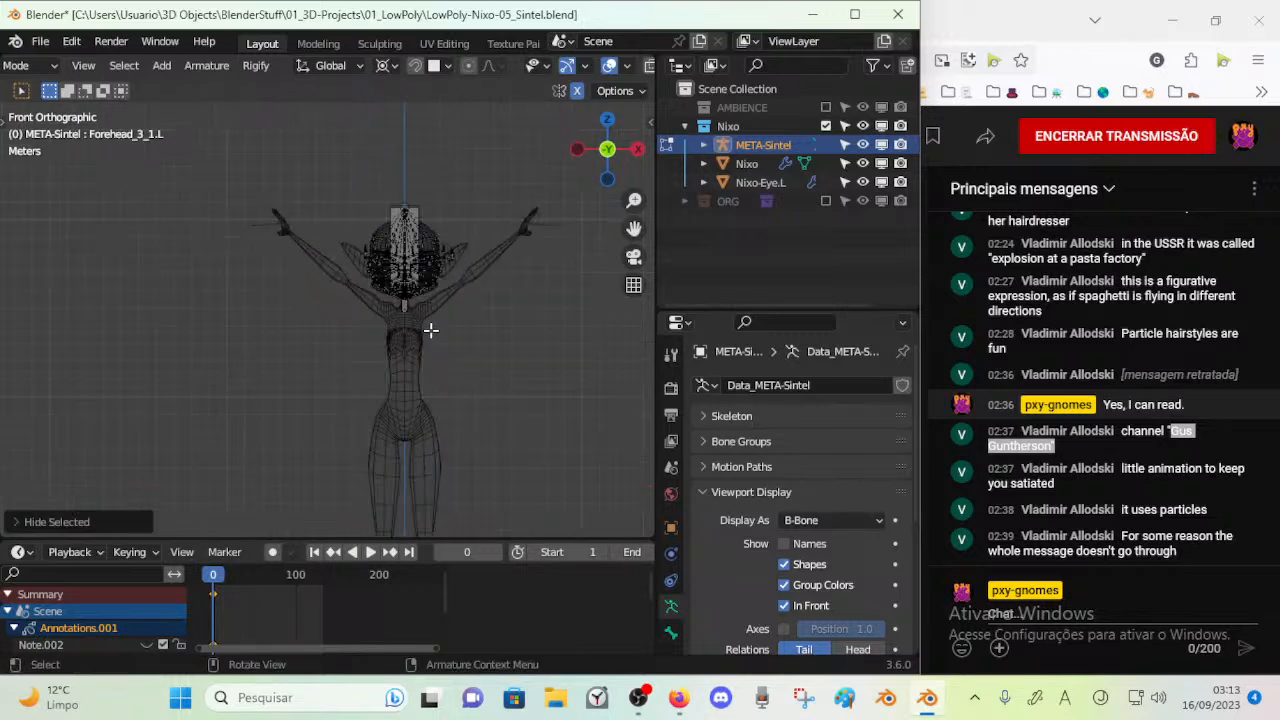
Hide the remaining neck bones below the head
scroll(337, 327, up, 6)
click(356, 413)
shift+middle_drag(403, 349, 387, 417)
key(h)
Scale down the Head bone until its upper end meets the top of the skull
shift+middle_drag(391, 121, 373, 244)
click(387, 180)
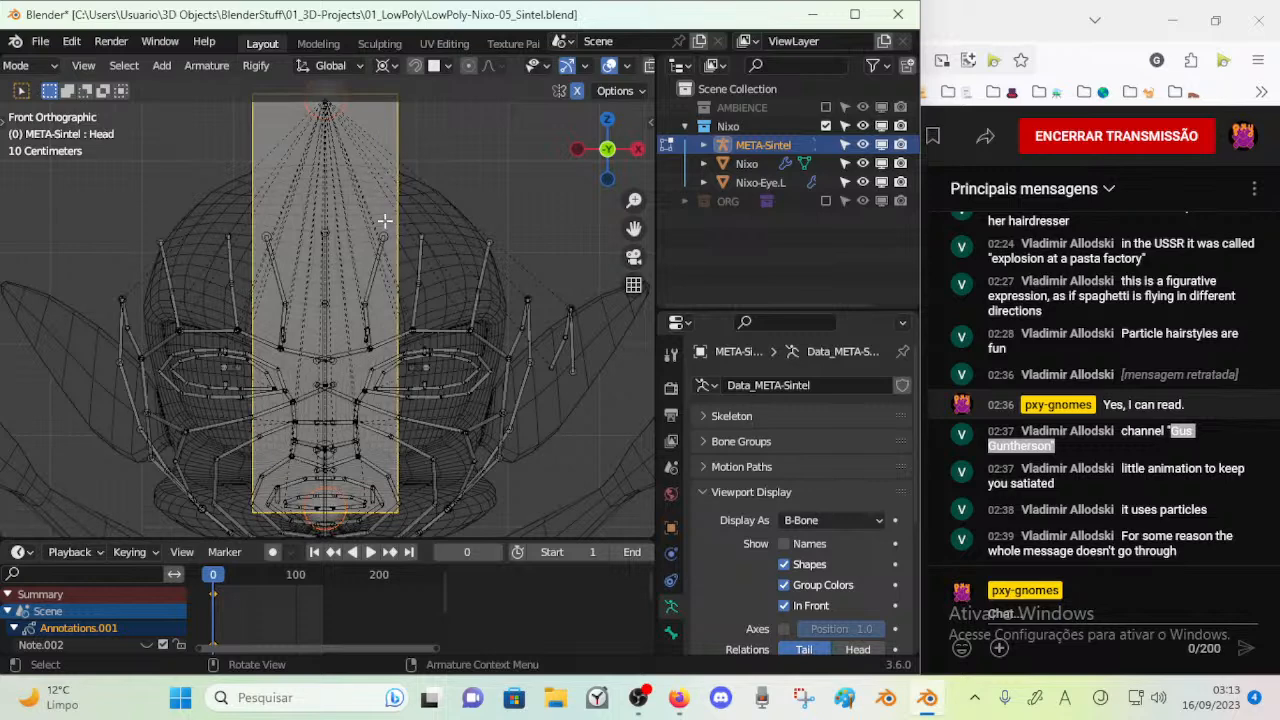
key(s)
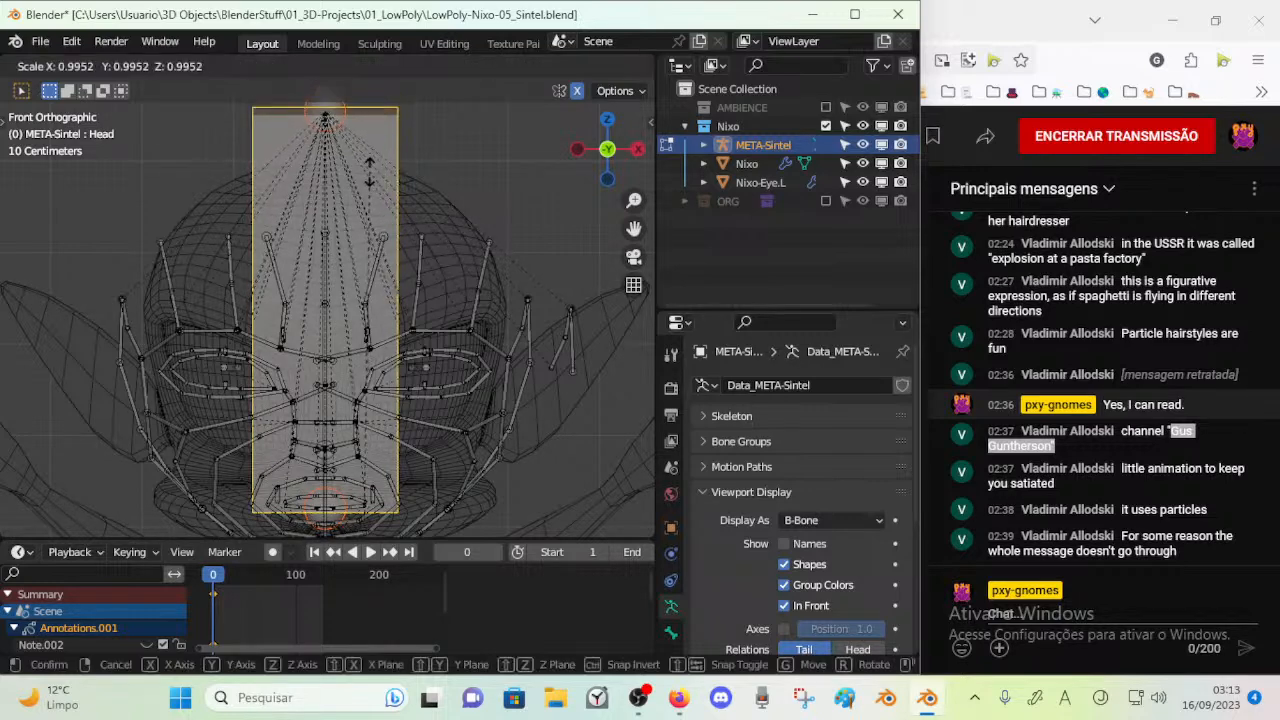
click(355, 233)
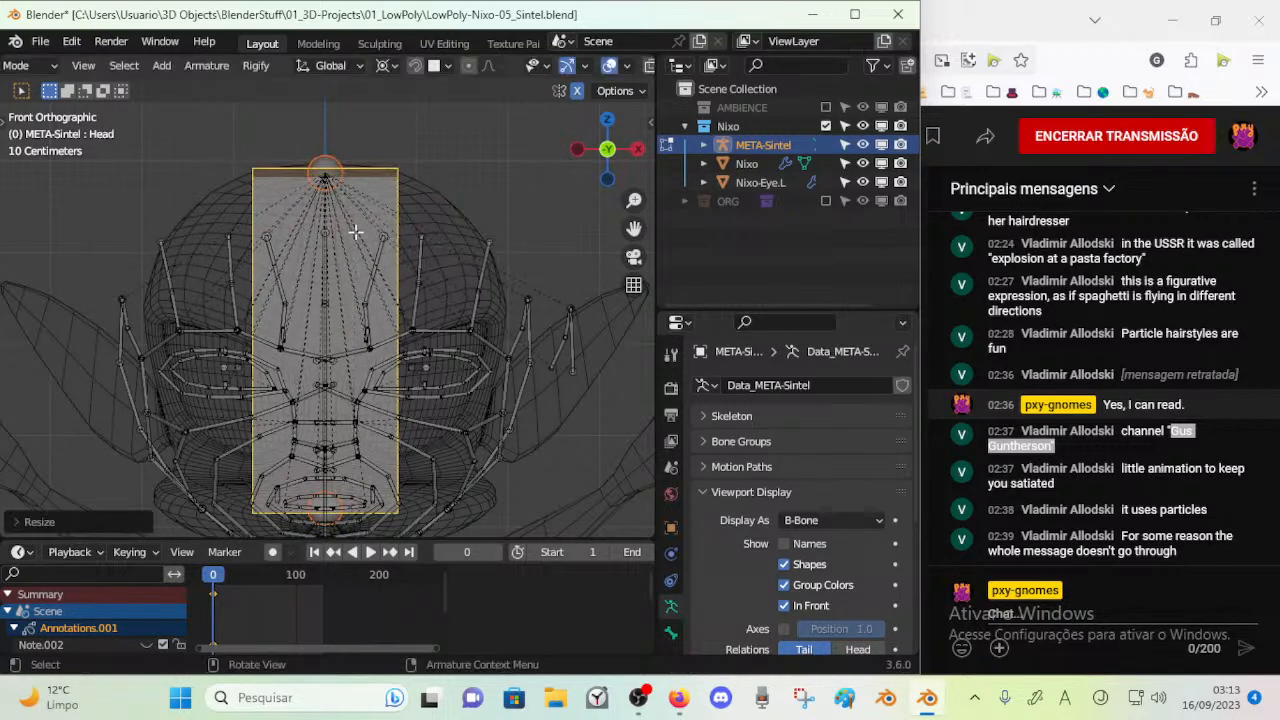
shift+middle_drag(365, 396, 359, 257)
scroll(355, 374, up, 2)
key(KP_3)
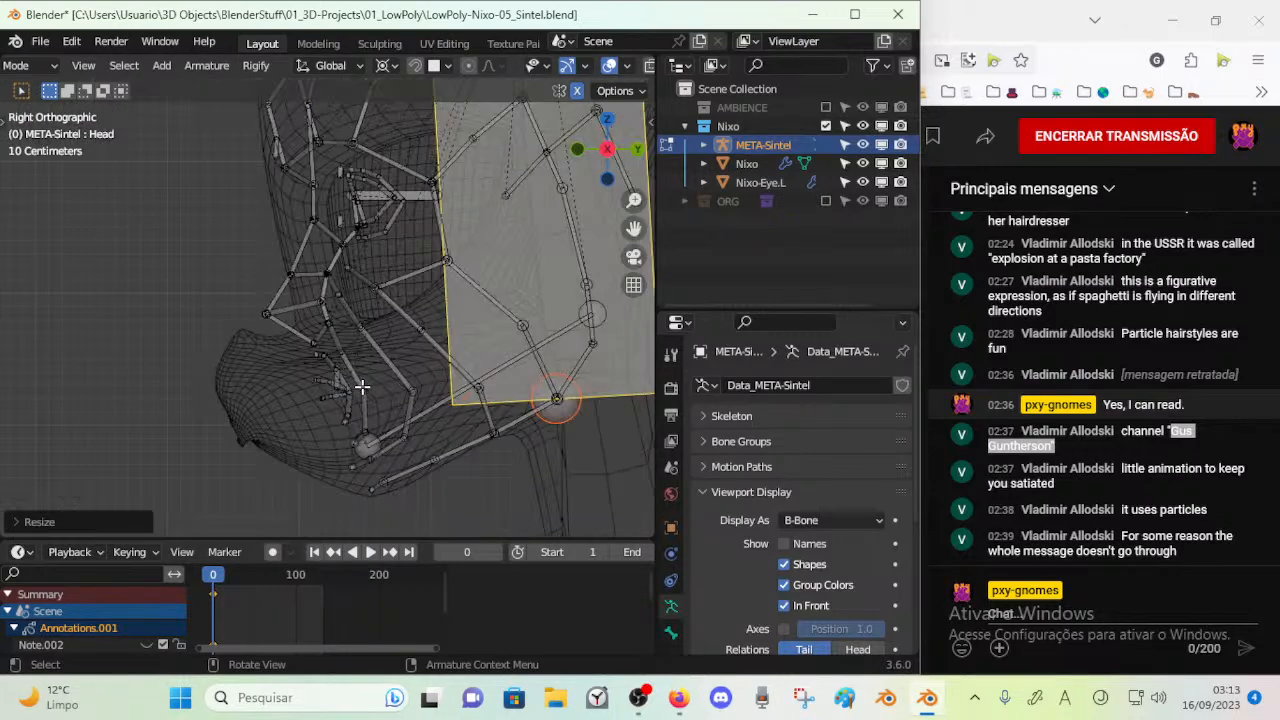
shift+middle_drag(331, 403, 222, 363)
scroll(472, 387, down, 3)
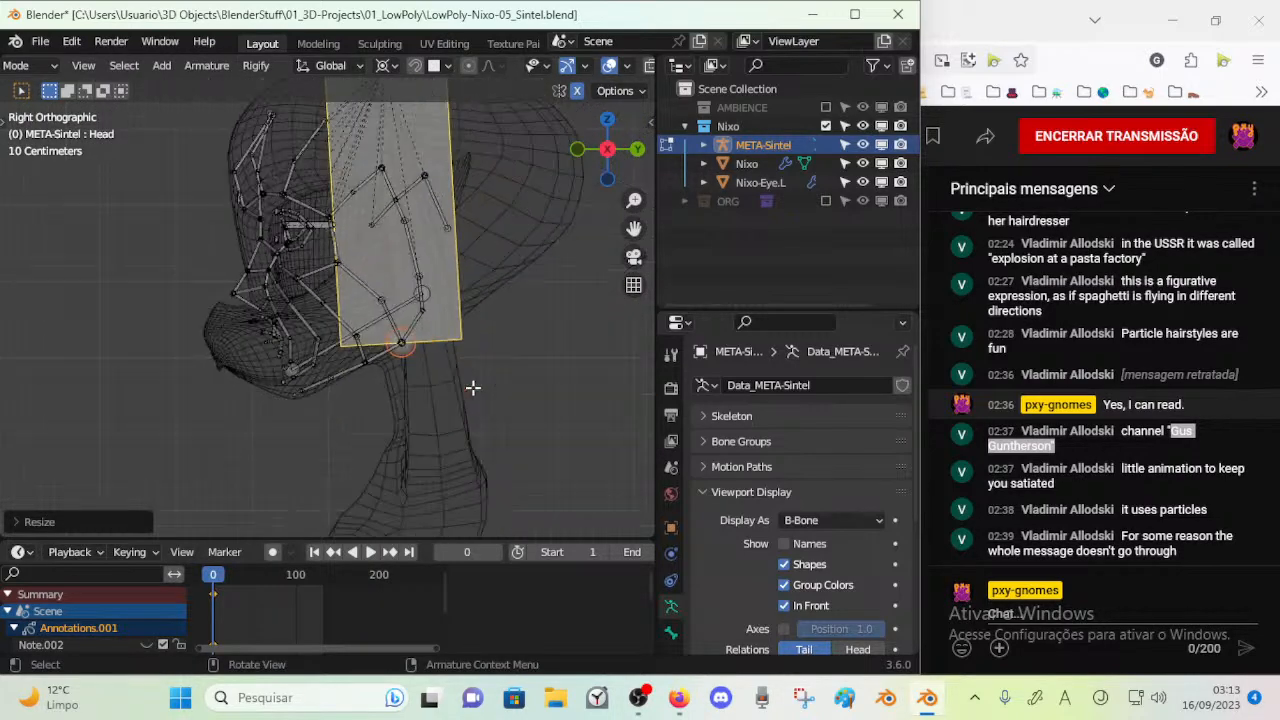
shift+middle_drag(431, 365, 425, 420)
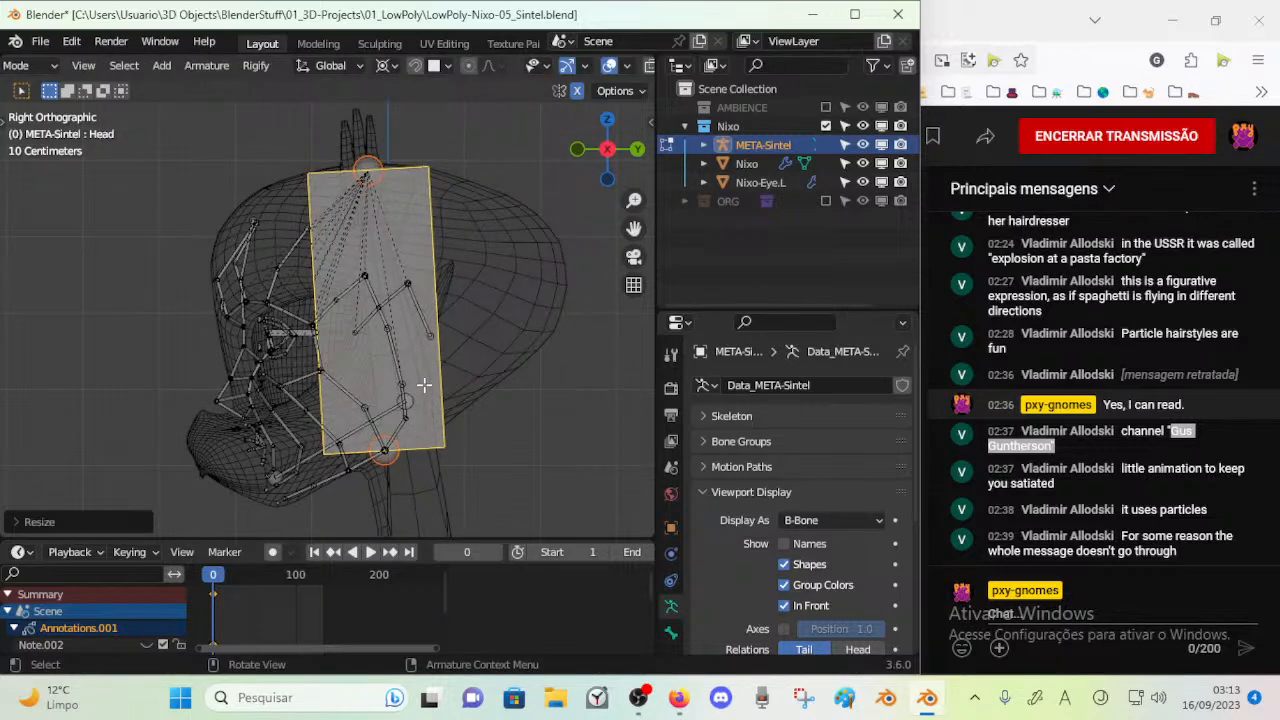
key(alt+h)
middle_drag(418, 444, 443, 385)
key(ctrl+z)
Hide the Head bone so only the face bones remain, and save the file
scroll(443, 385, down, 3)
shift+middle_drag(467, 277, 404, 348)
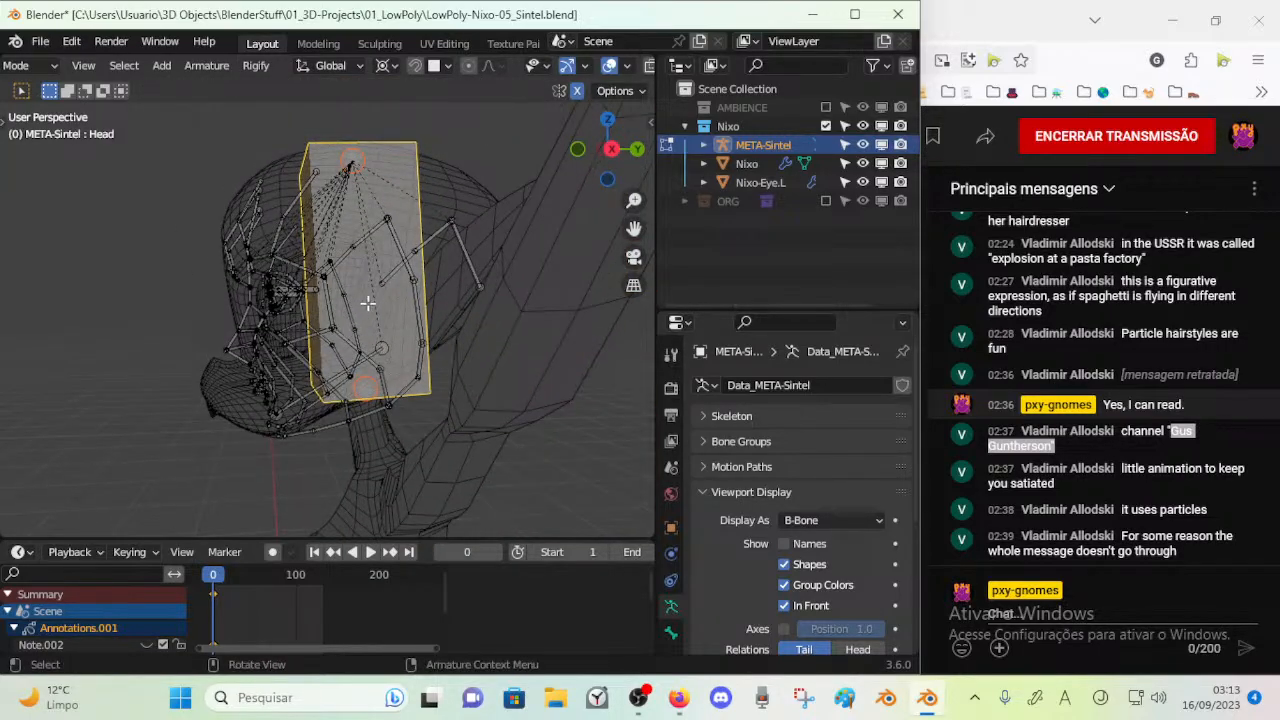
key(KP_3)
key(KP_1)
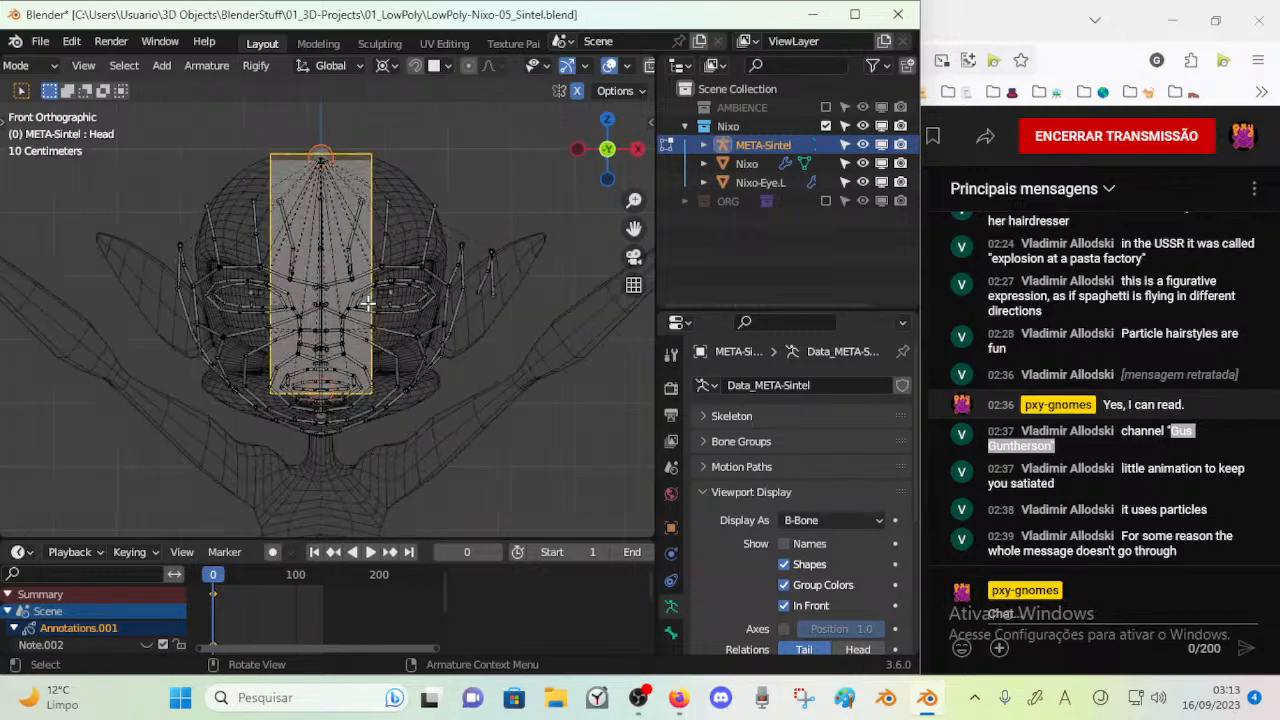
key(h)
scroll(368, 302, up, 3)
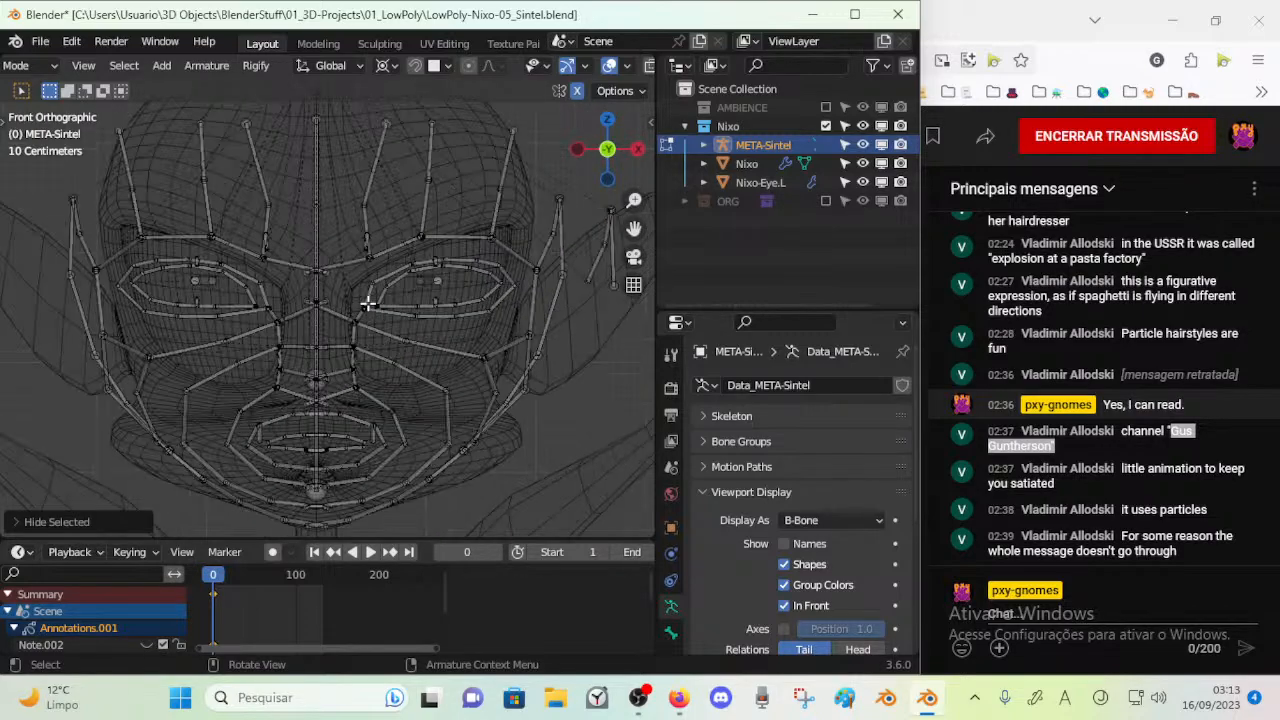
key(ctrl+s)
scroll(451, 323, up, 3)
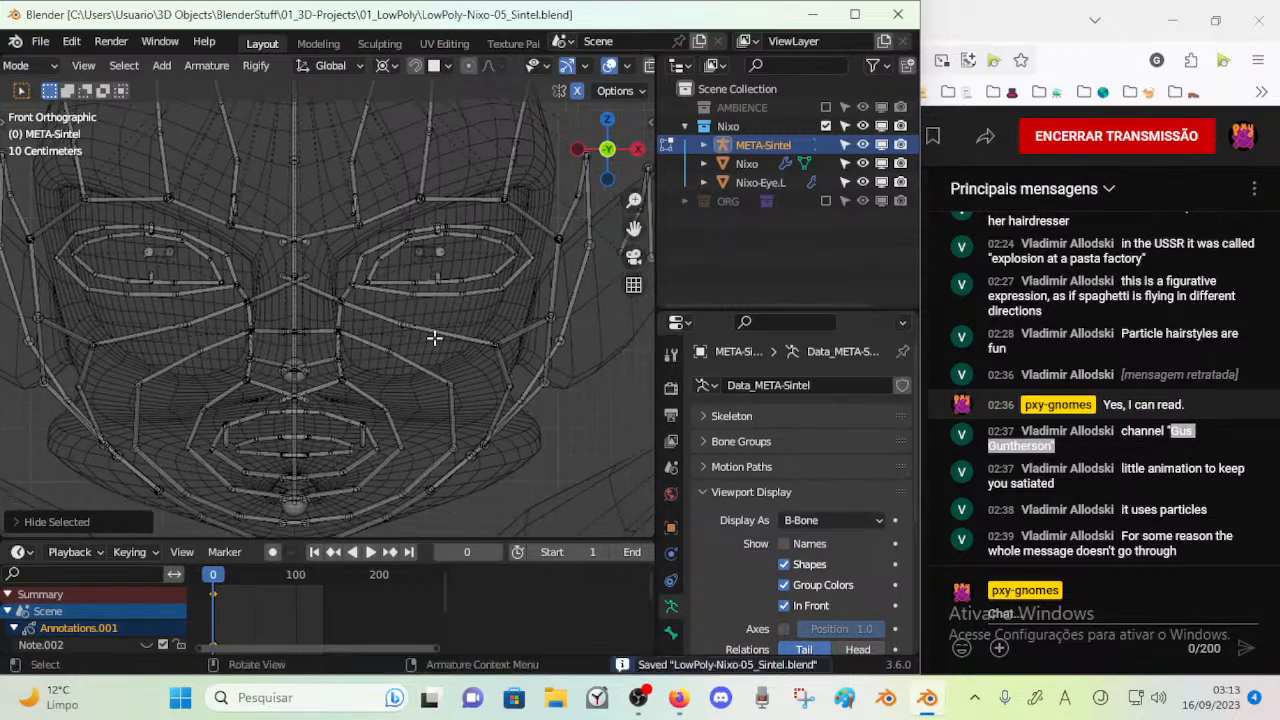
Select the front chin joint of the lowest jaw bones in the right side view
shift+scroll(380, 337, down, 3)
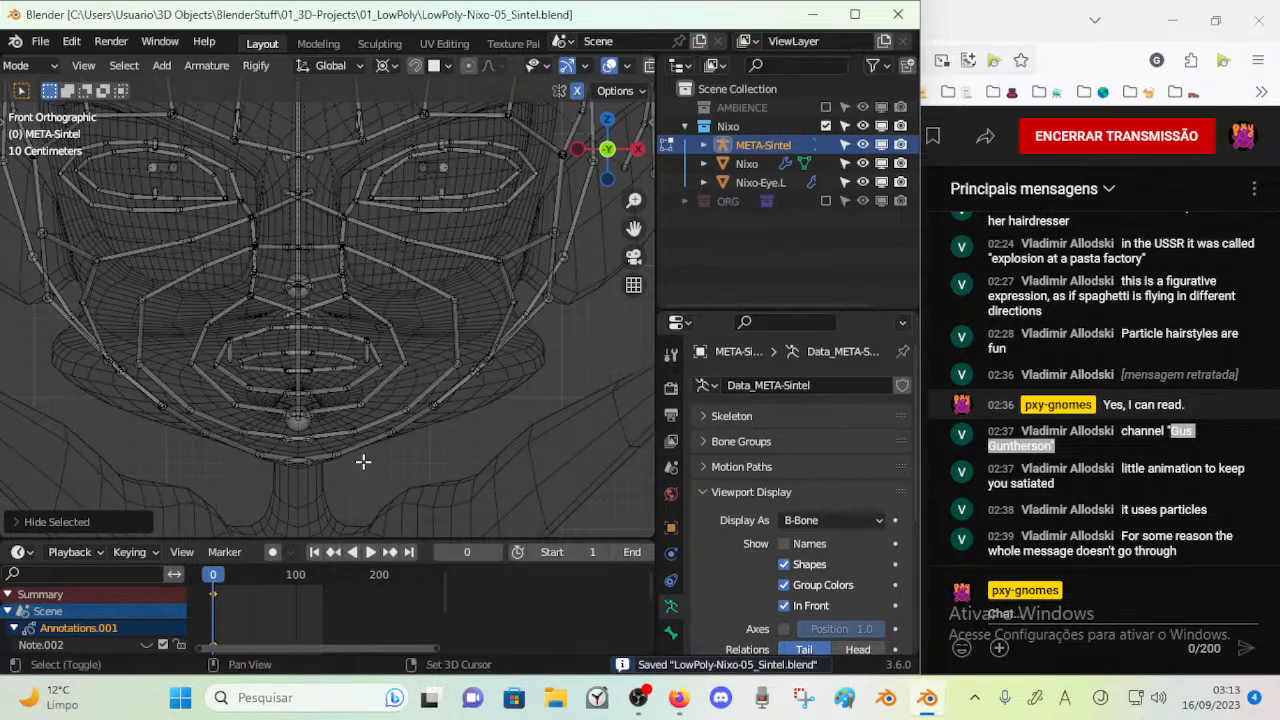
shift+scroll(381, 421, down, 2)
key(KP_3)
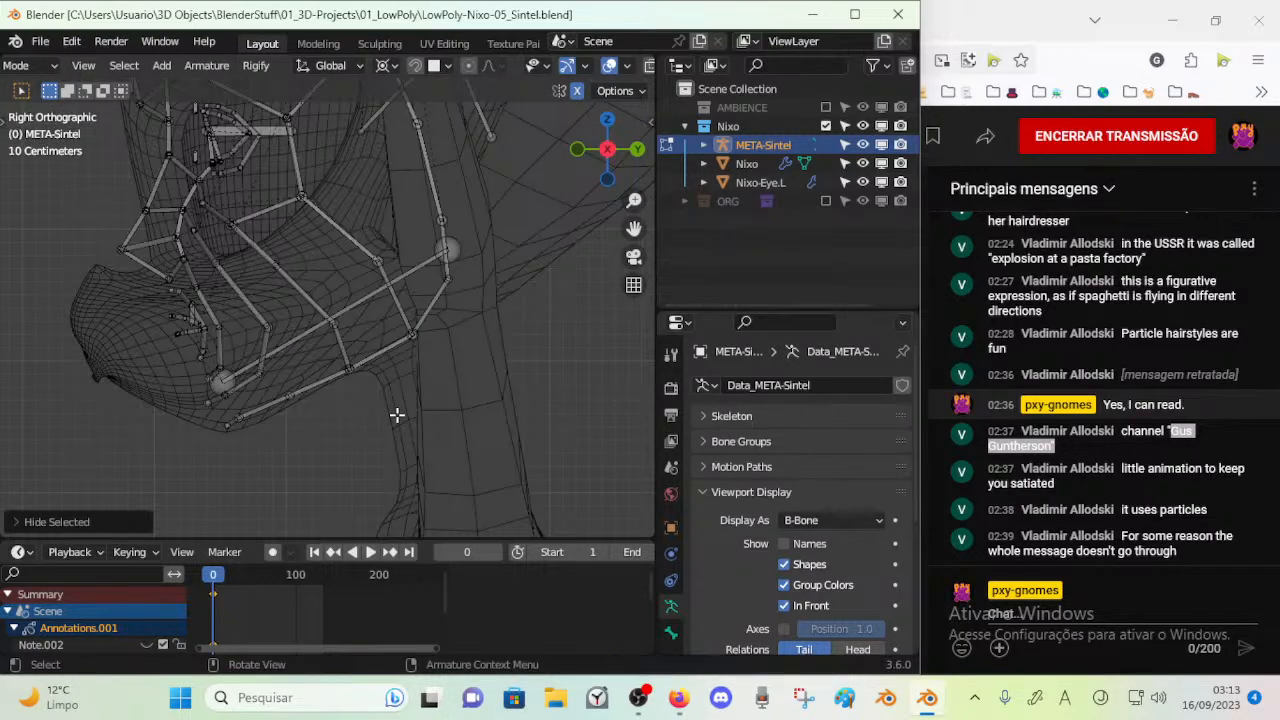
middle_drag(395, 415, 443, 352)
key(KP_1)
key(KP_3)
key(alt+a)
key(c)
right_click(217, 433)
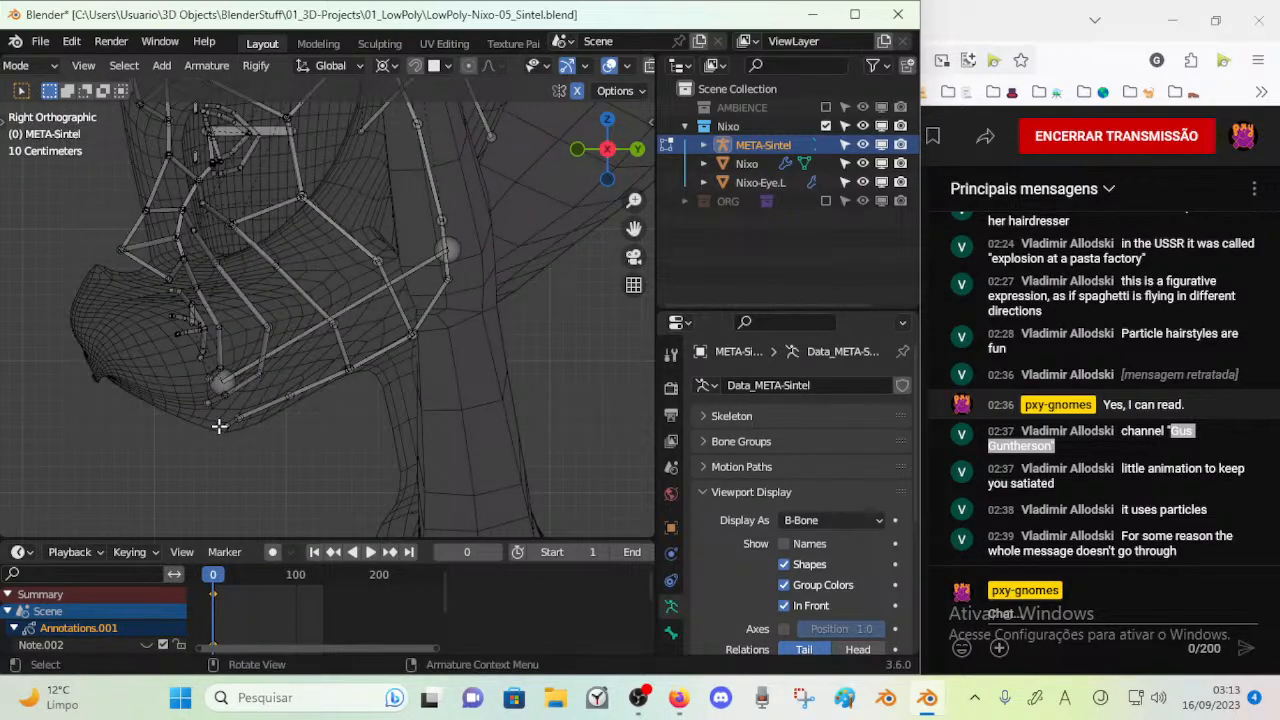
key(c)
click(225, 422)
right_click(225, 422)
Change the transform pivot point used for editing the face bones
click(385, 65)
click(412, 127)
click(388, 66)
click(408, 148)
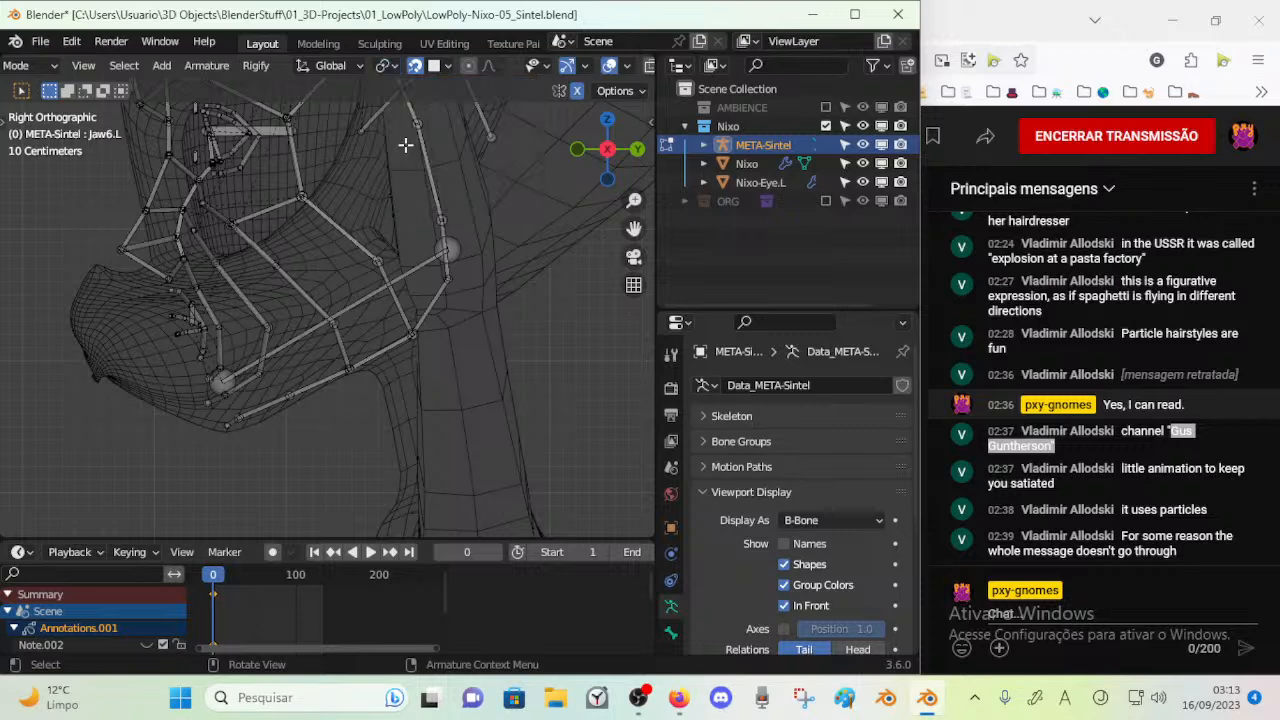
click(385, 65)
click(416, 104)
click(440, 66)
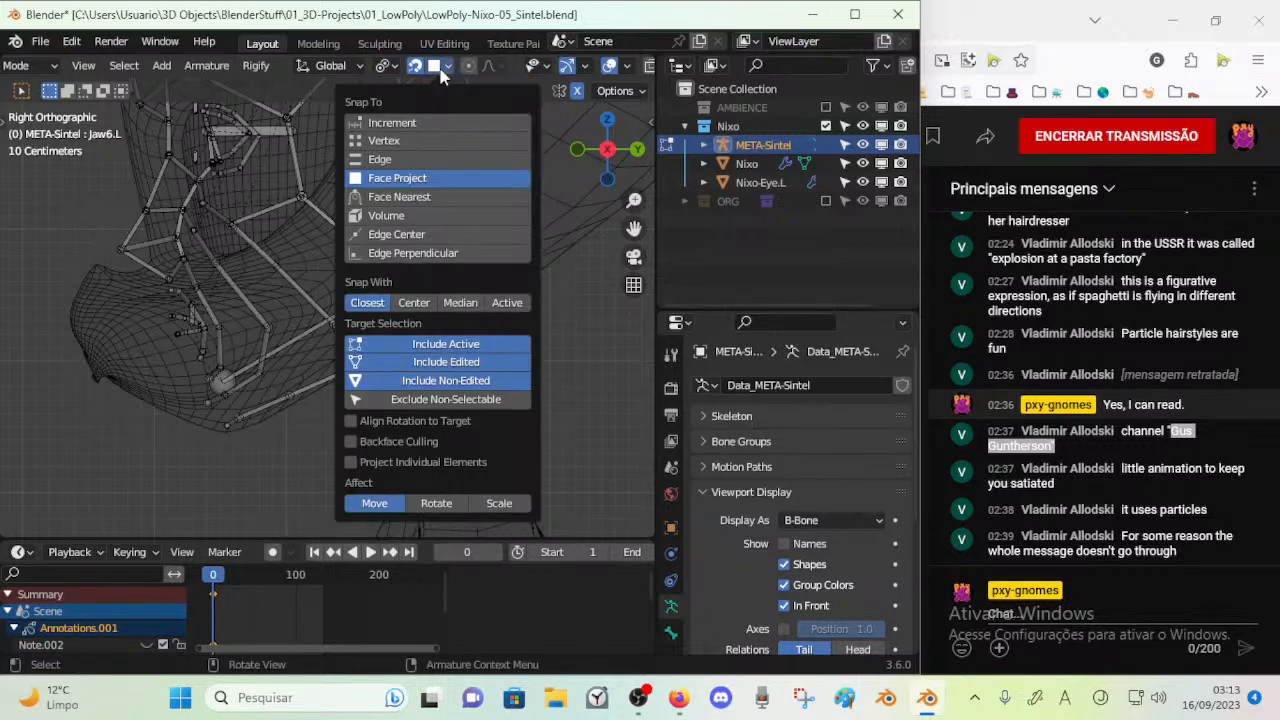
click(398, 141)
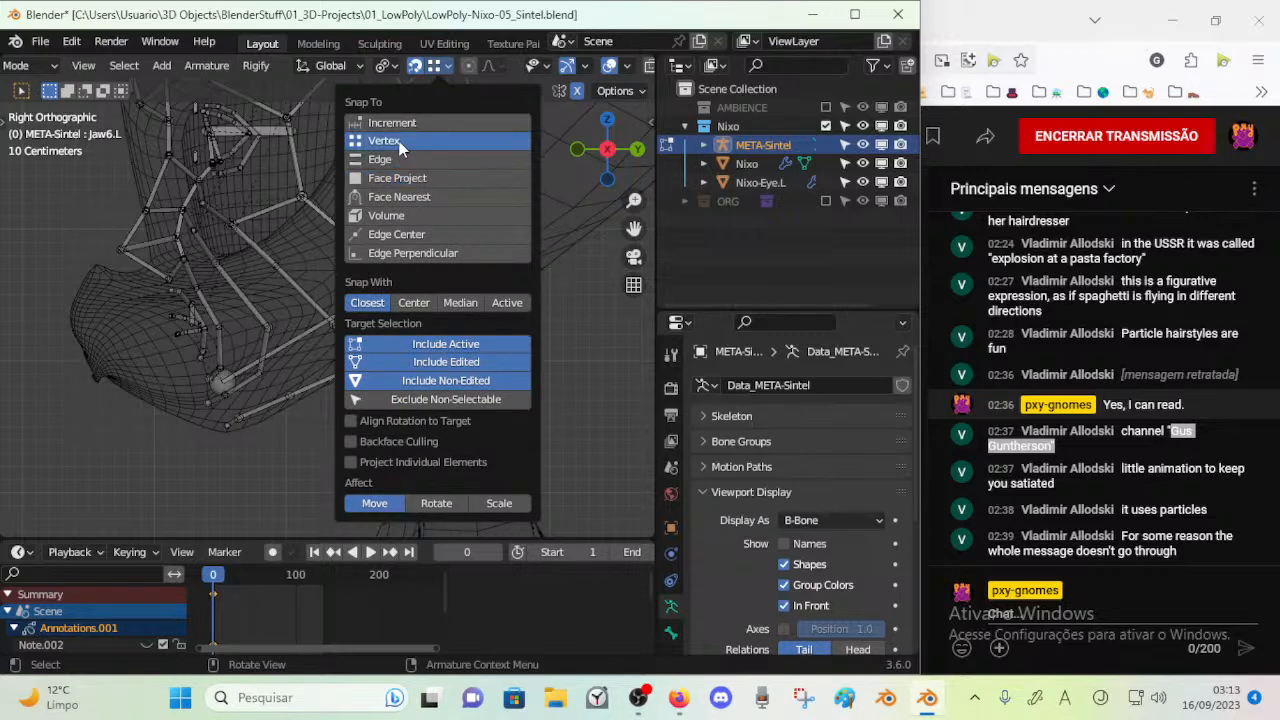
click(435, 71)
click(435, 71)
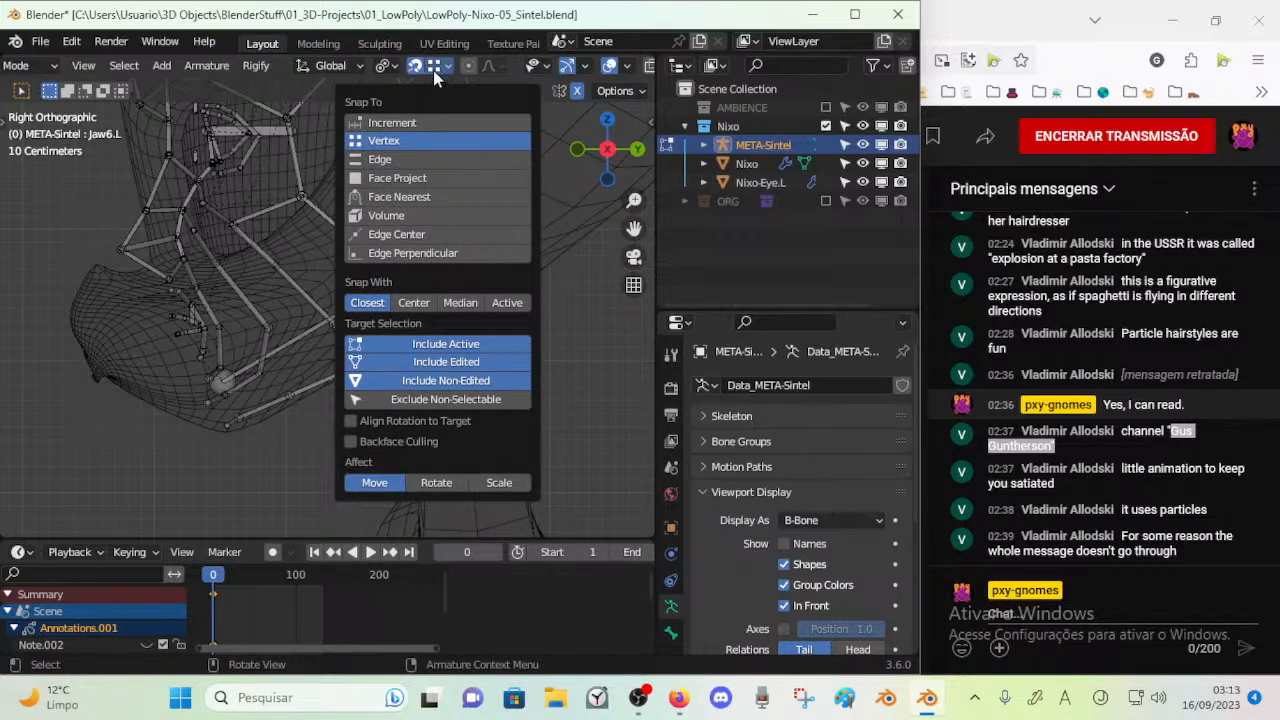
click(435, 66)
click(397, 178)
click(437, 66)
click(437, 66)
Move the Jaw6 chin joint slightly down onto the underside of the chin in the right side view
key(c)
click(219, 431)
right_click(221, 431)
key(ctrl+l)
scroll(300, 398, up, 4)
shift+middle_drag(315, 388, 424, 267)
key(alt+a)
key(c)
click(209, 448)
right_click(210, 448)
key(g)
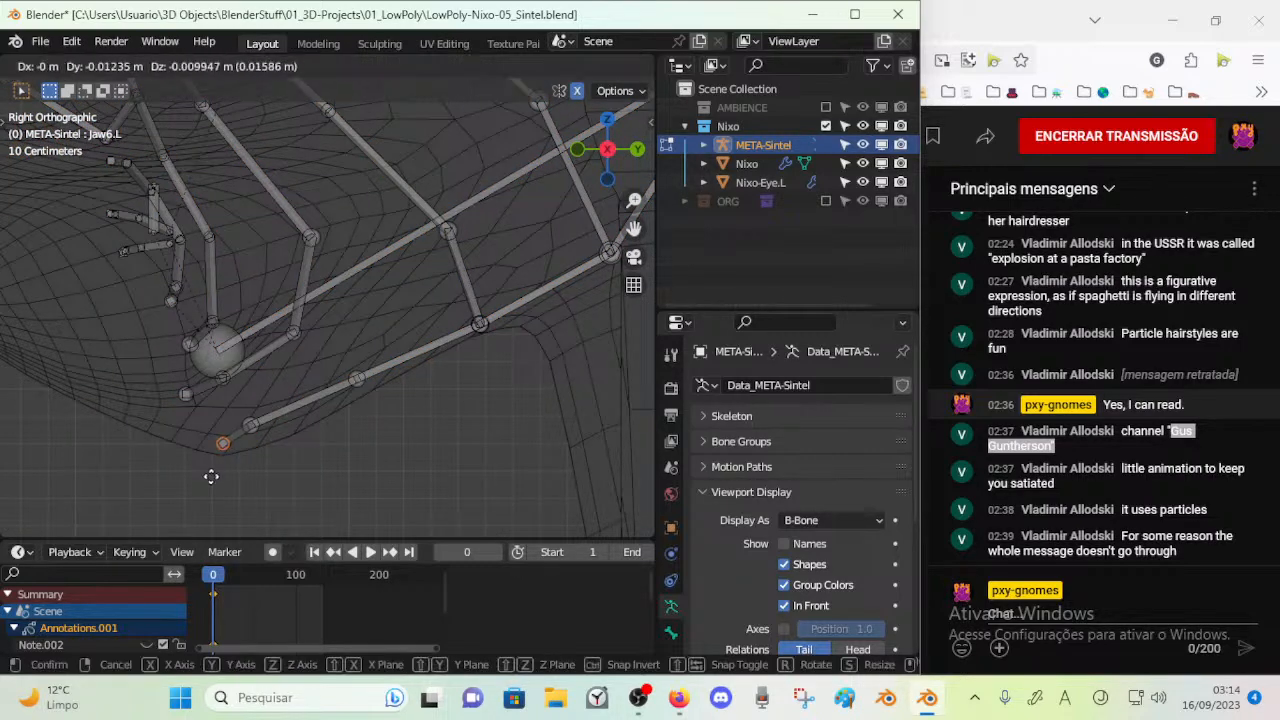
click(215, 511)
Move the mirrored Jaw6 chin joints toward the face's centreline in the front view
key(KP_1)
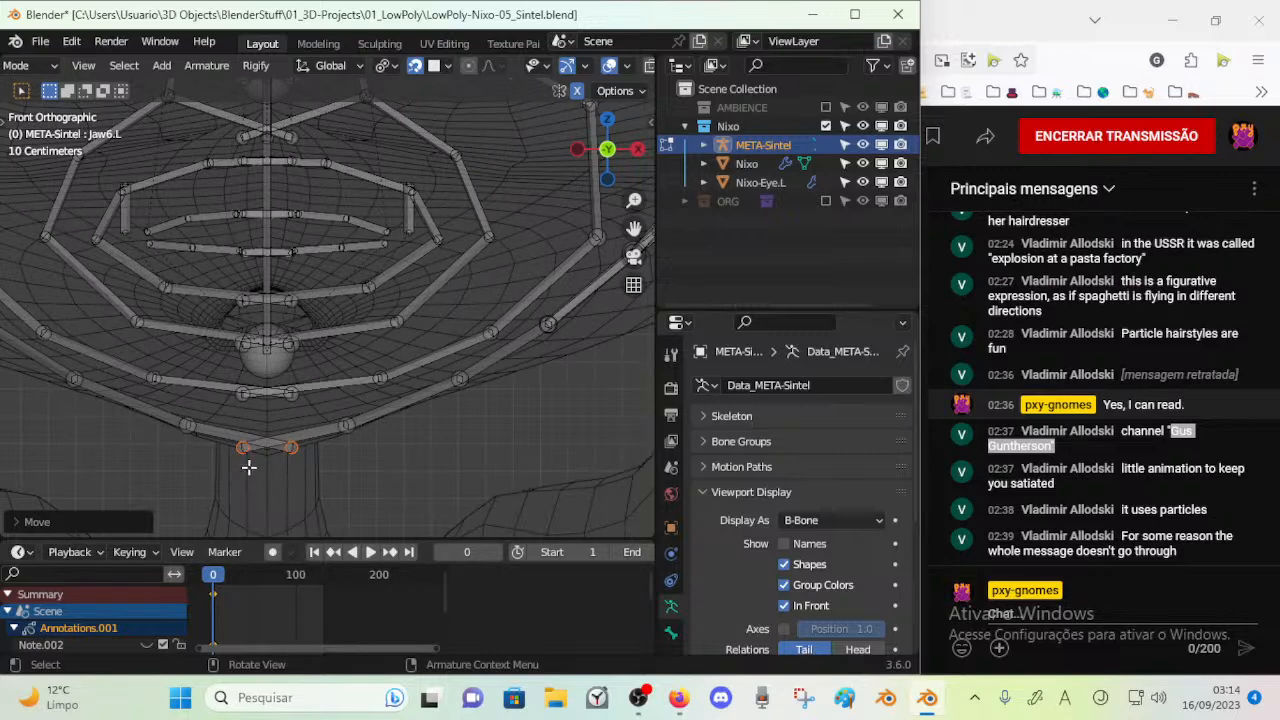
key(g)
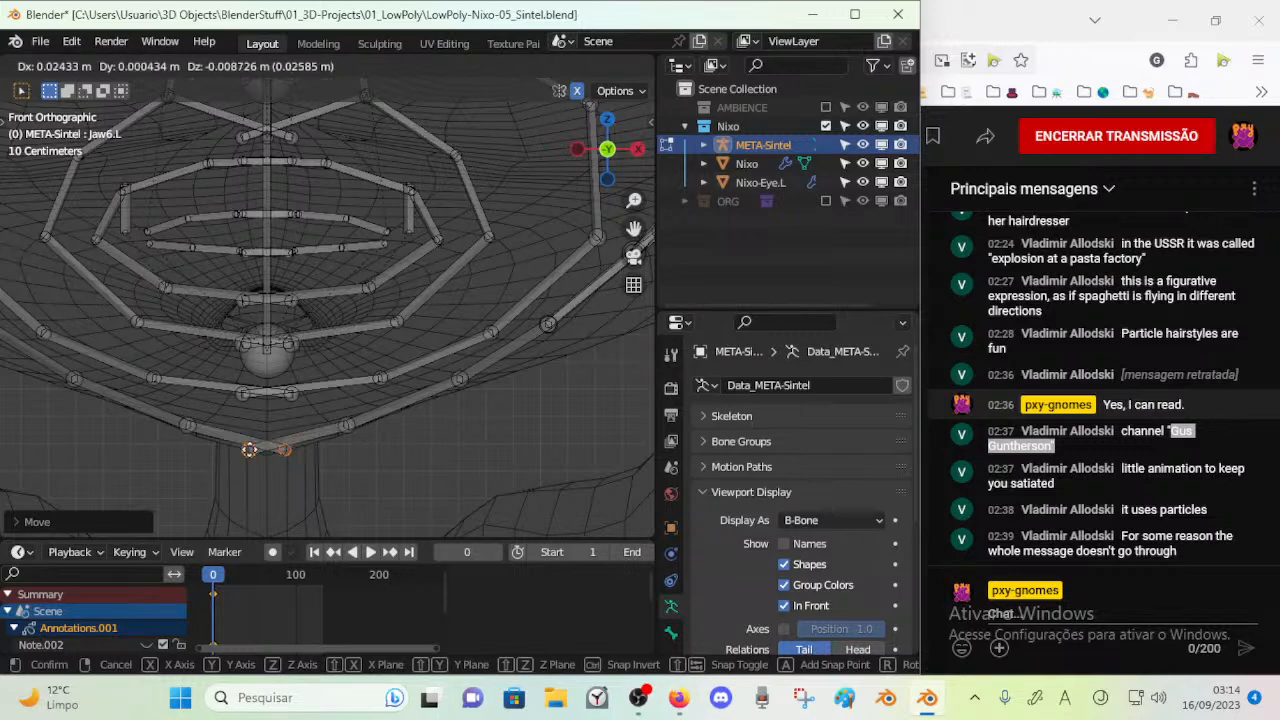
click(249, 450)
Switch the META-Sintel armature to Object Mode and frame the whole upper body in the front view
scroll(294, 334, down, 5)
shift+middle_drag(294, 334, 271, 417)
scroll(270, 416, up, 3)
shift+middle_drag(277, 234, 291, 513)
scroll(306, 420, down, 2)
scroll(294, 380, down, 1)
shift+middle_drag(308, 452, 319, 358)
key(ctrl+Tab)
click(336, 361)
scroll(340, 360, down, 9)
shift+middle_drag(502, 306, 442, 284)
shift+middle_drag(510, 262, 430, 289)
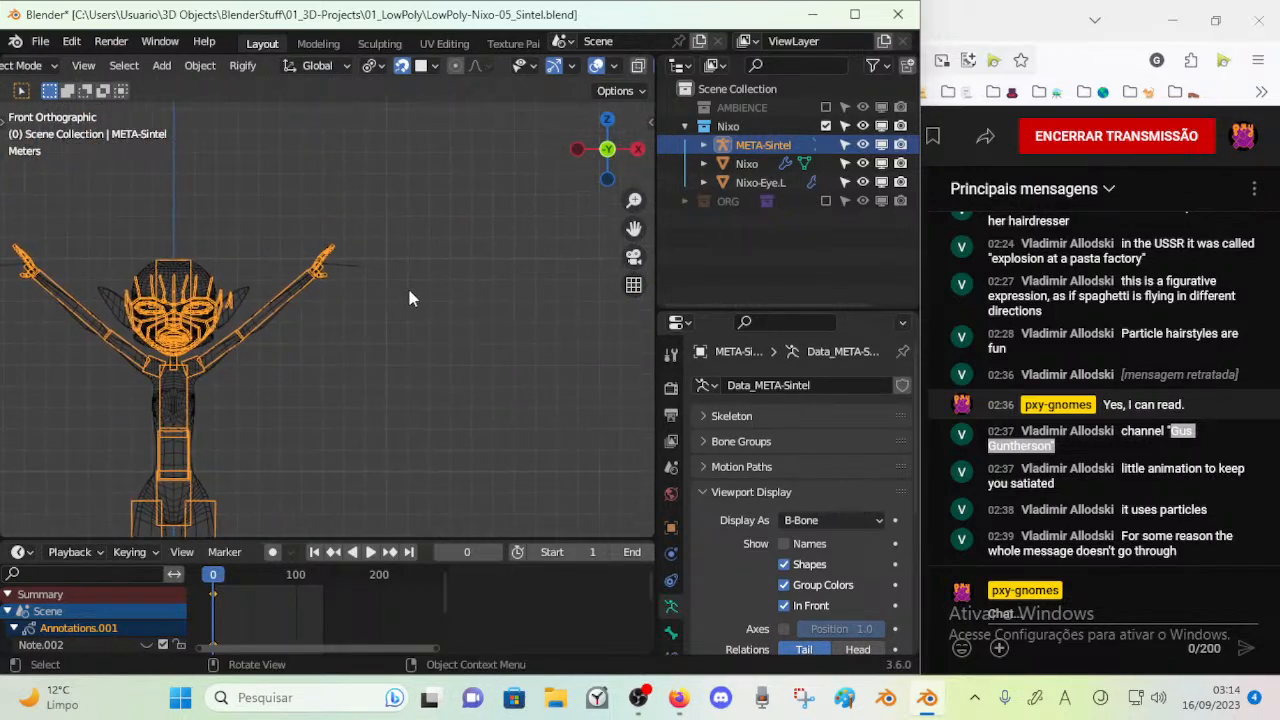
Add a fresh Cloud Sintel (Meta-Rig) for reference and scale it up to roughly the character's size
click(407, 290)
key(shift+a)
mouse_move(408, 291)
mouse_move(517, 403)
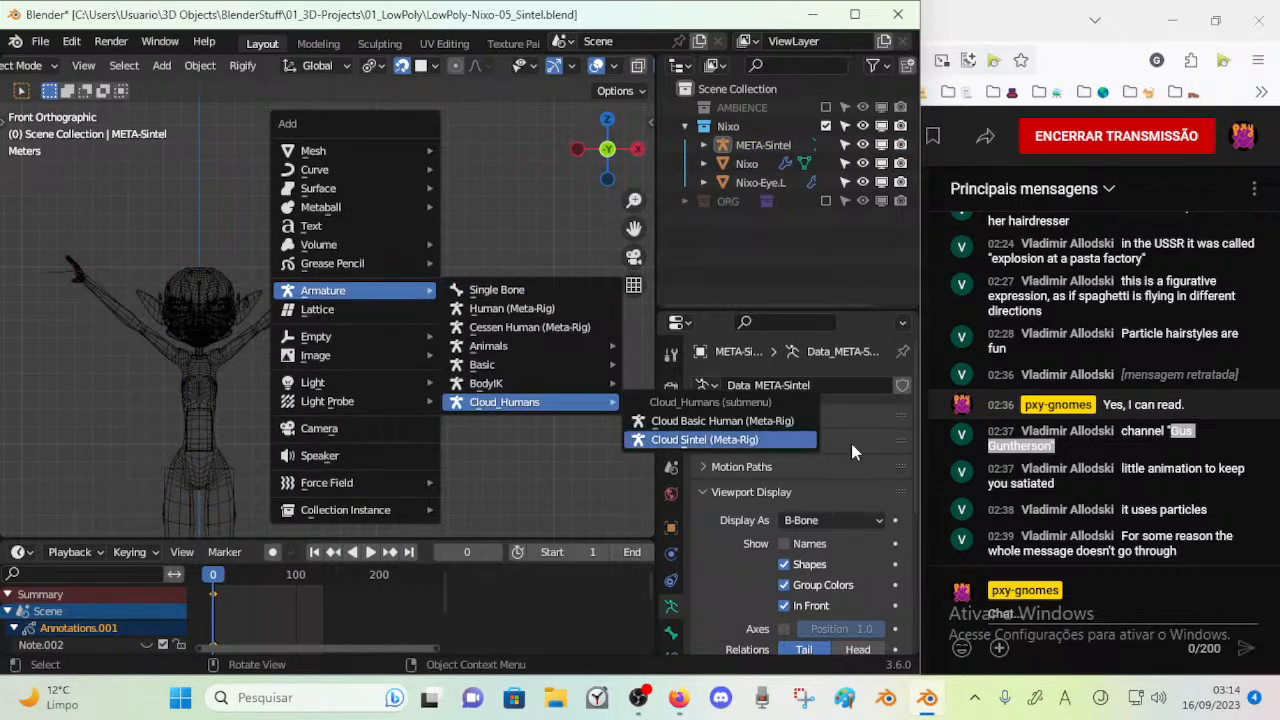
click(780, 440)
scroll(382, 354, down, 6)
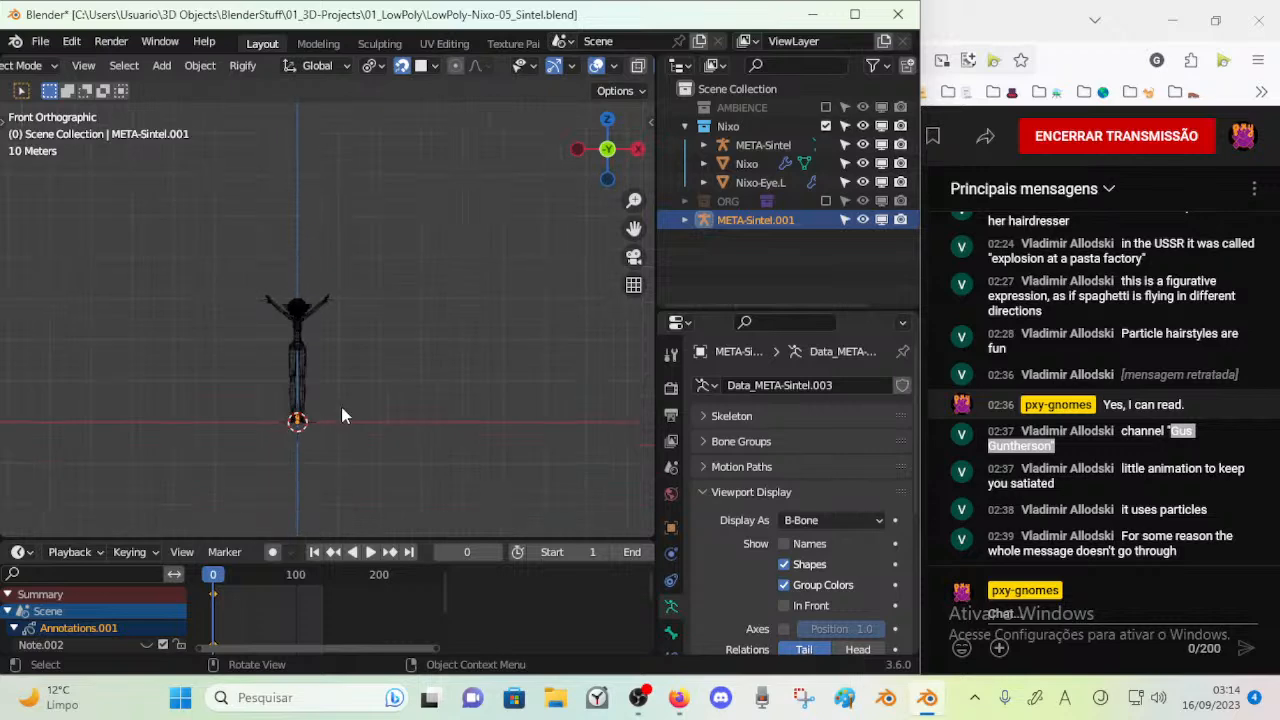
key(s)
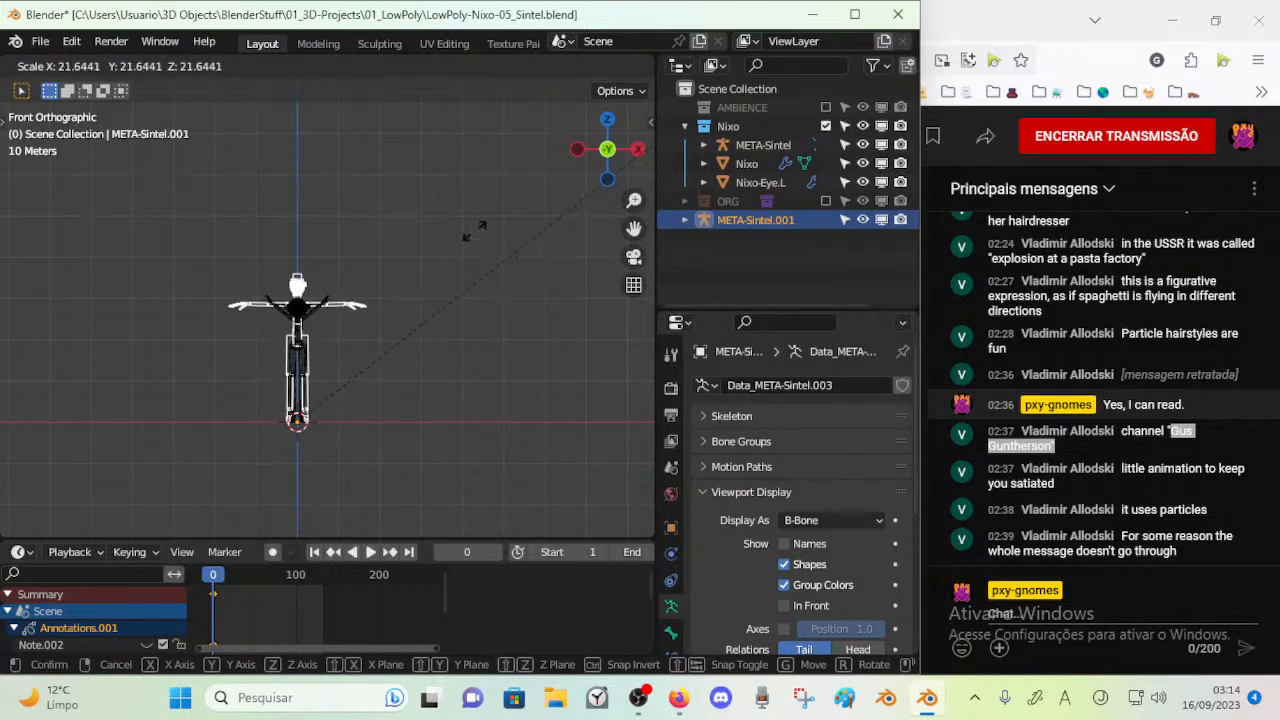
click(398, 305)
Examine in Edit Mode how the reference rig's chin and jaw bones join at the centreline
scroll(369, 328, up, 5)
key(Tab)
scroll(352, 435, up, 6)
scroll(361, 373, up, 6)
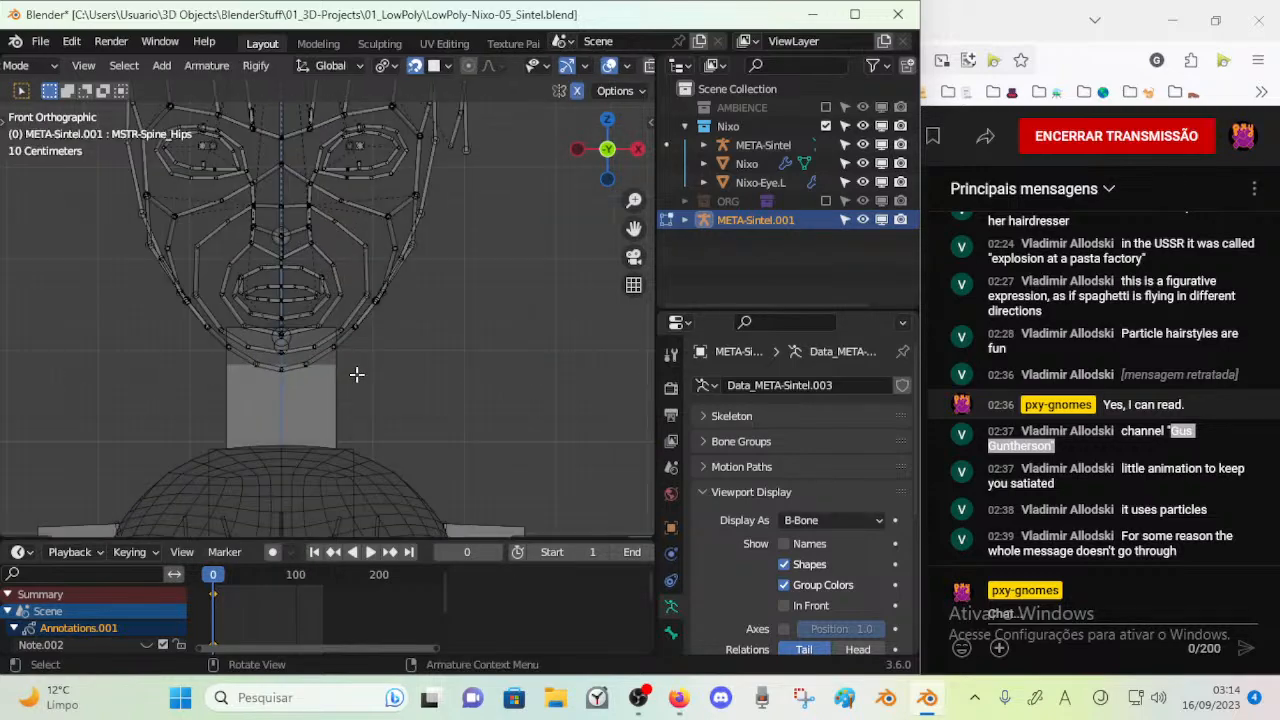
scroll(320, 387, down, 7)
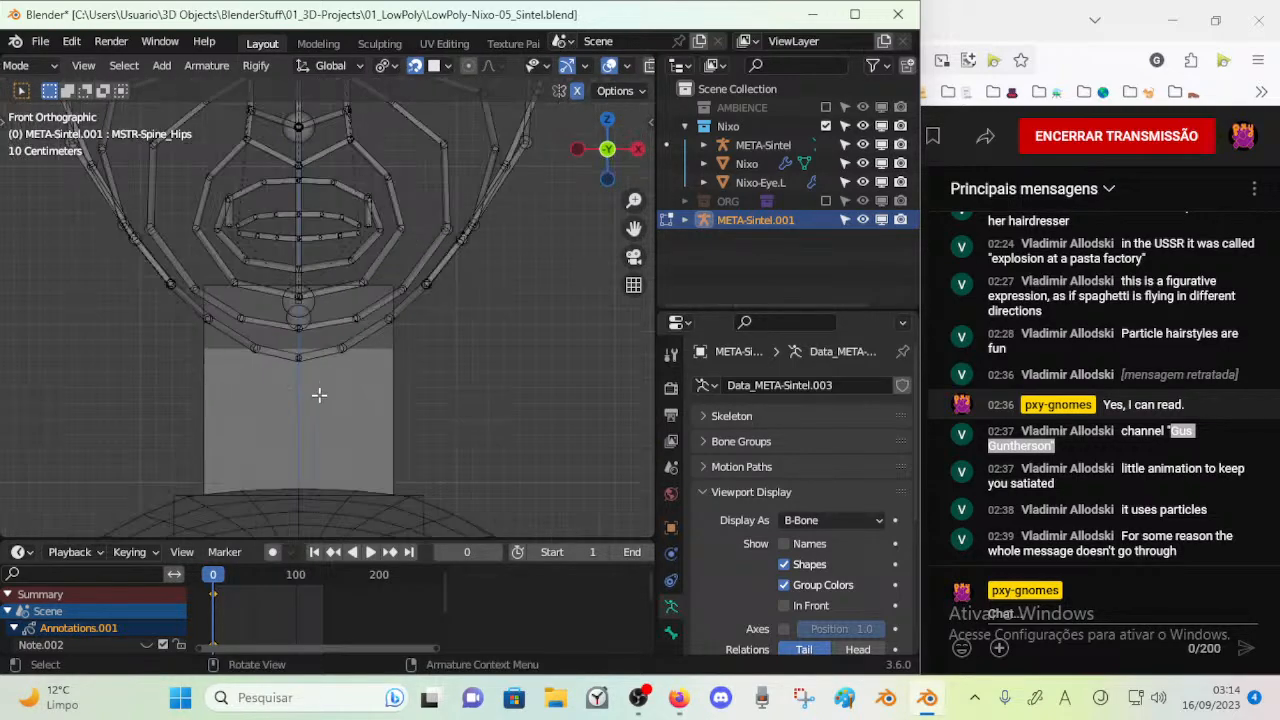
scroll(342, 385, down, 4)
key(Tab)
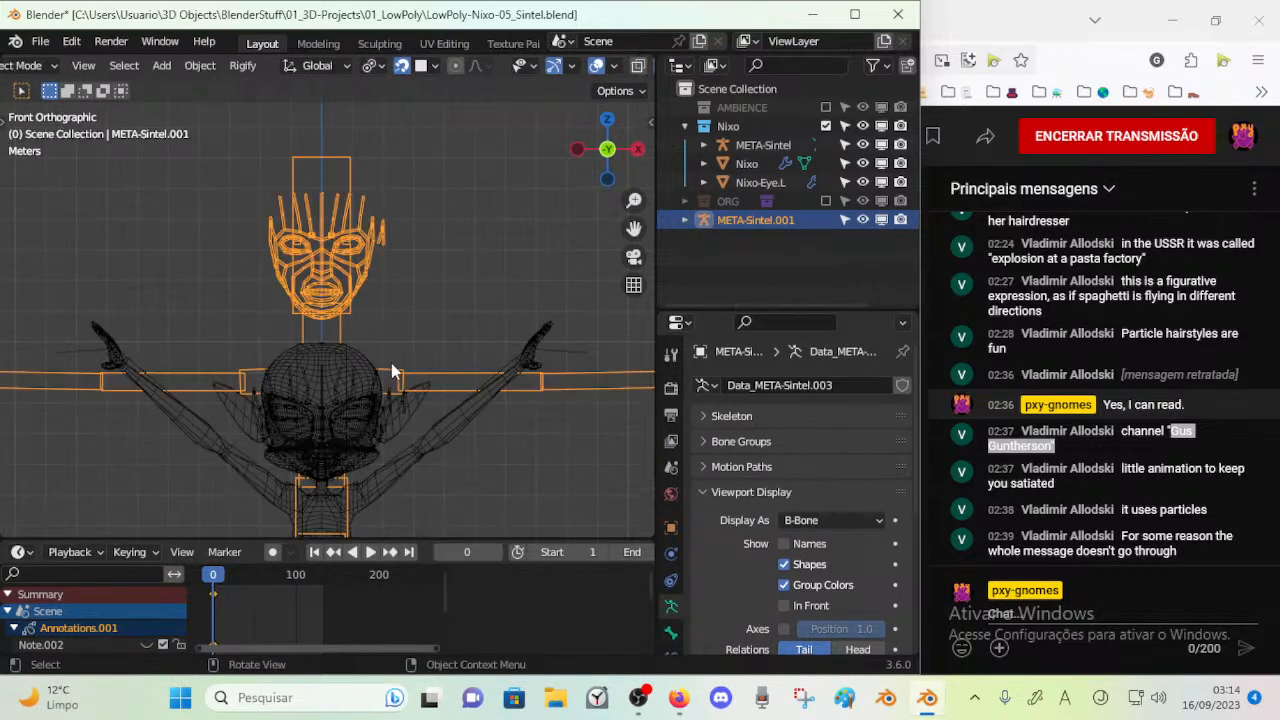
Hide the reference rig META-Sintel.001 and save the file
key(h)
scroll(378, 312, up, 7)
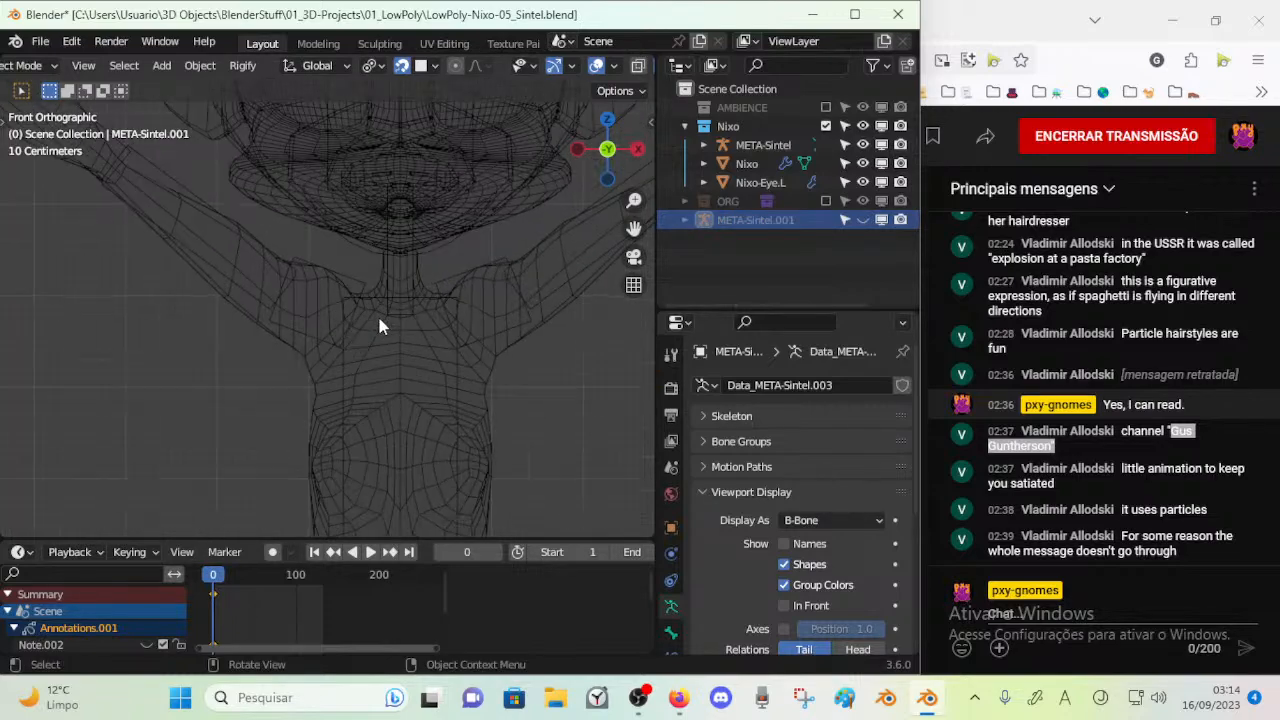
key(ctrl+s)
Select the original META-Sintel armature and enter Edit Mode on its chin bones
shift+middle_drag(450, 287, 342, 364)
scroll(382, 412, up, 4)
click(438, 289)
key(Tab)
scroll(461, 349, up, 3)
Set snapping to Vertex and snap the Jaw6 joints and the chin joints just above them to the face's centreline
click(433, 67)
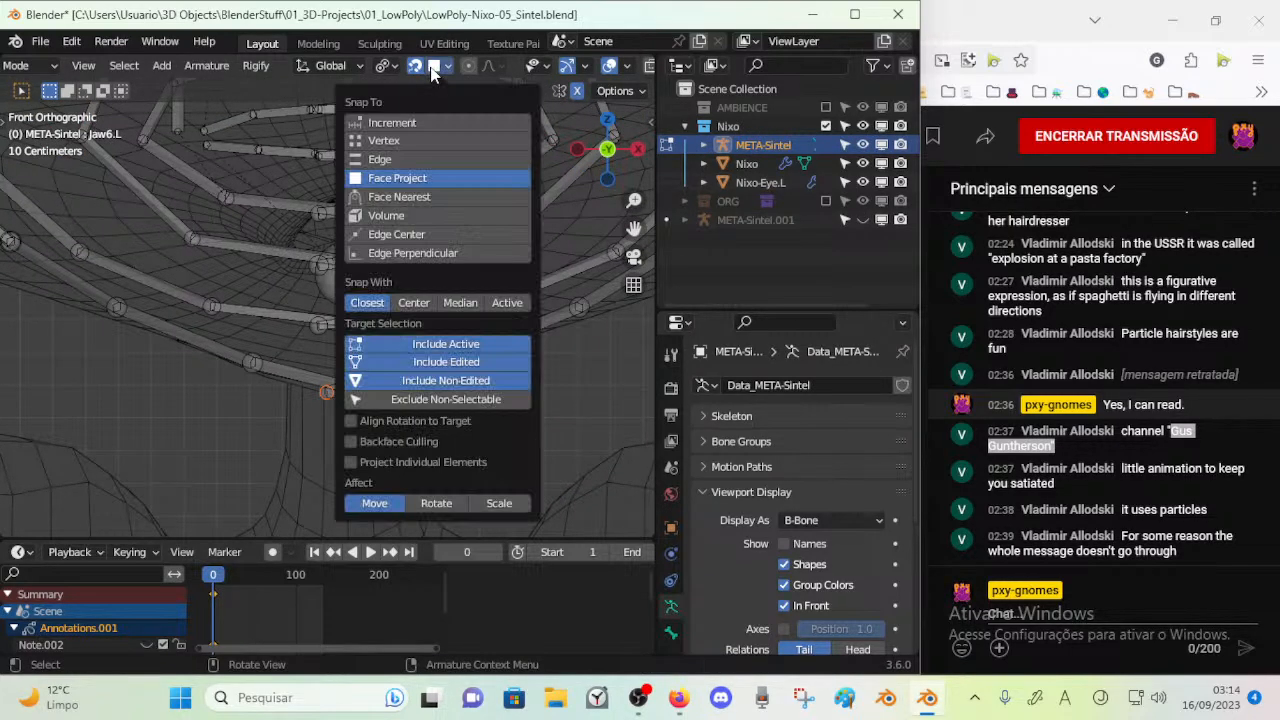
click(398, 145)
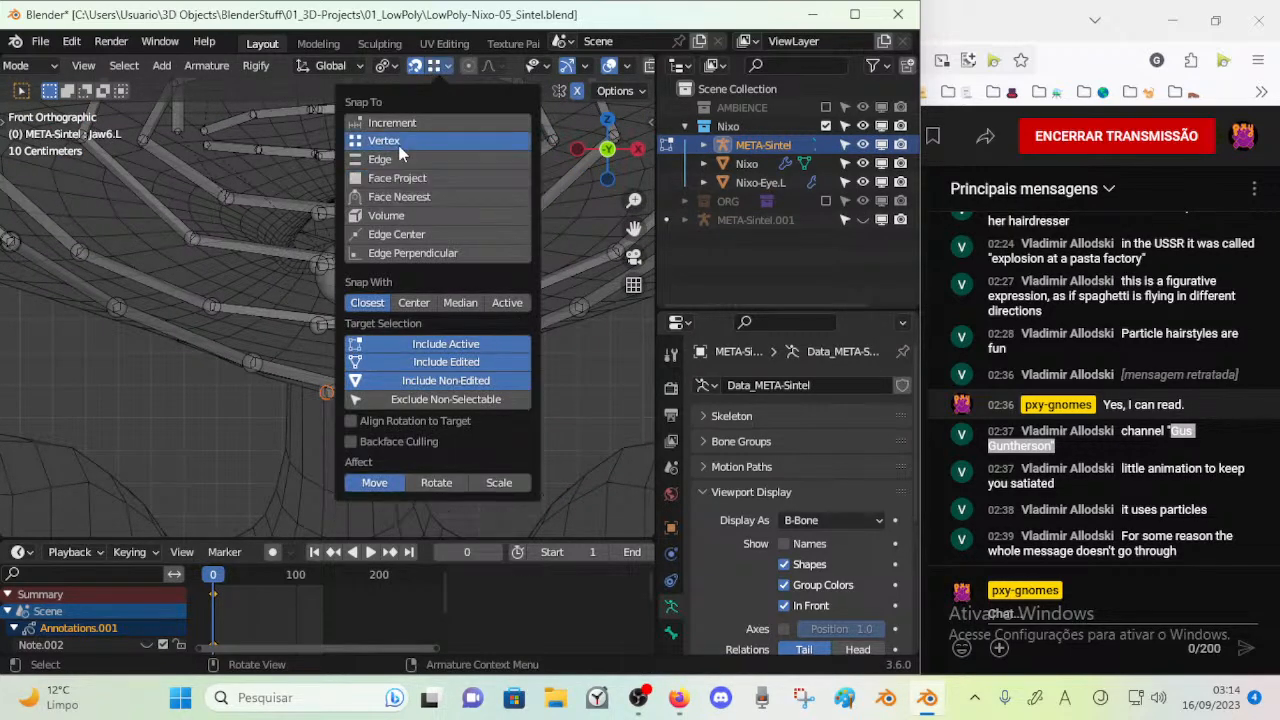
key(g)
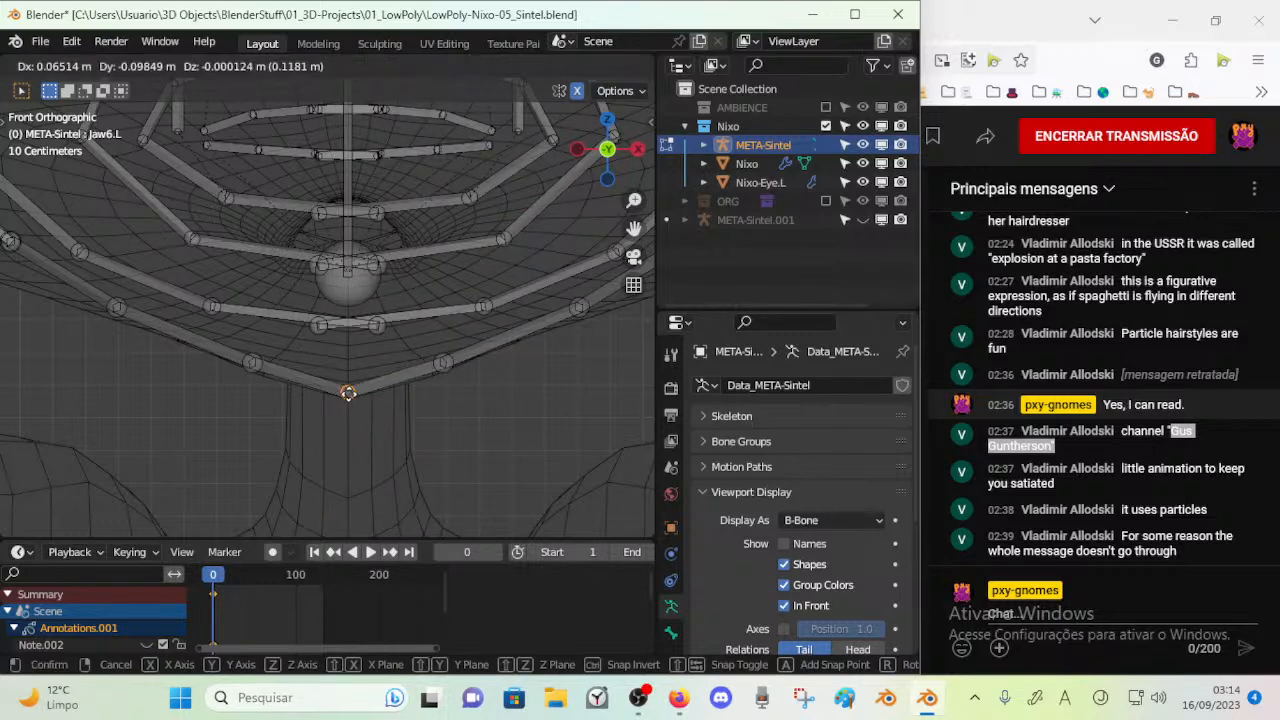
click(347, 392)
click(374, 329)
key(g)
click(348, 331)
Snap the mirrored LaughLine4 end joints together at the face's centreline in the front view
click(375, 263)
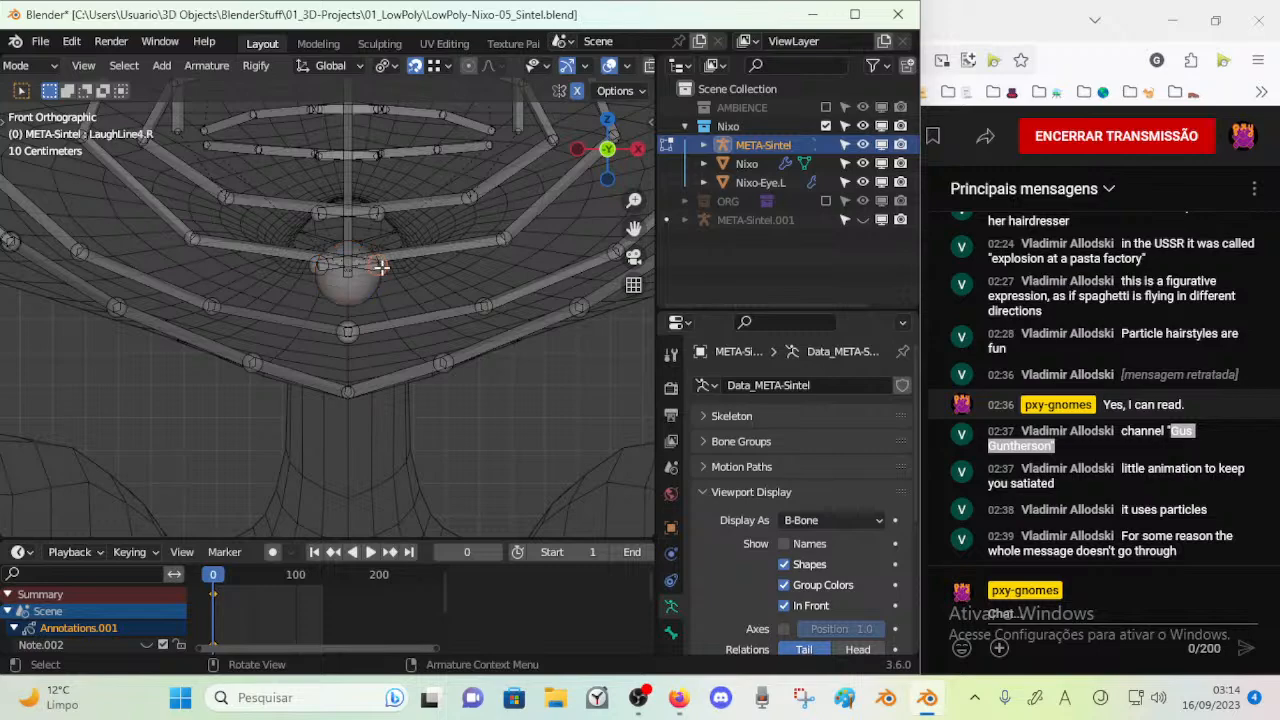
mouse_move(360, 284)
middle_down()
mouse_move(246, 289)
mouse_move(288, 293)
mouse_move(366, 268)
mouse_move(343, 303)
middle_up()
key(g)
click(332, 279)
click(320, 321)
key(KP_1)
key(KP_4)
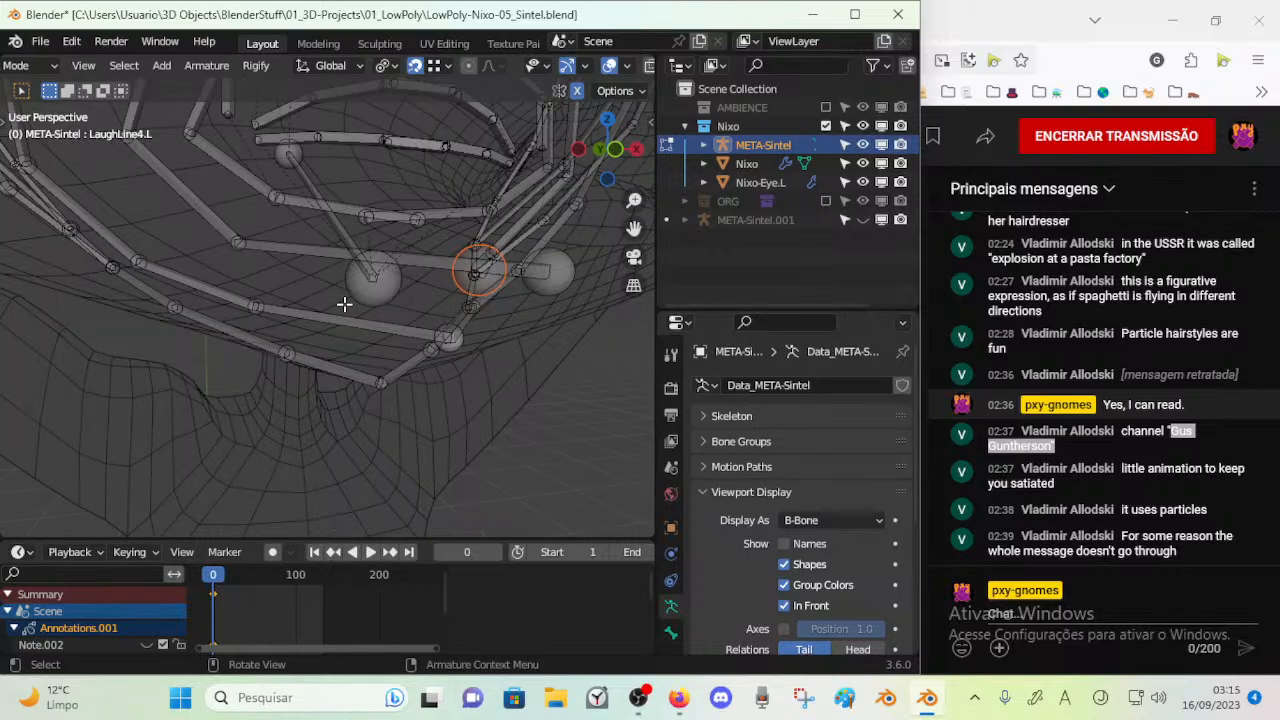
key(KP_1)
key(g)
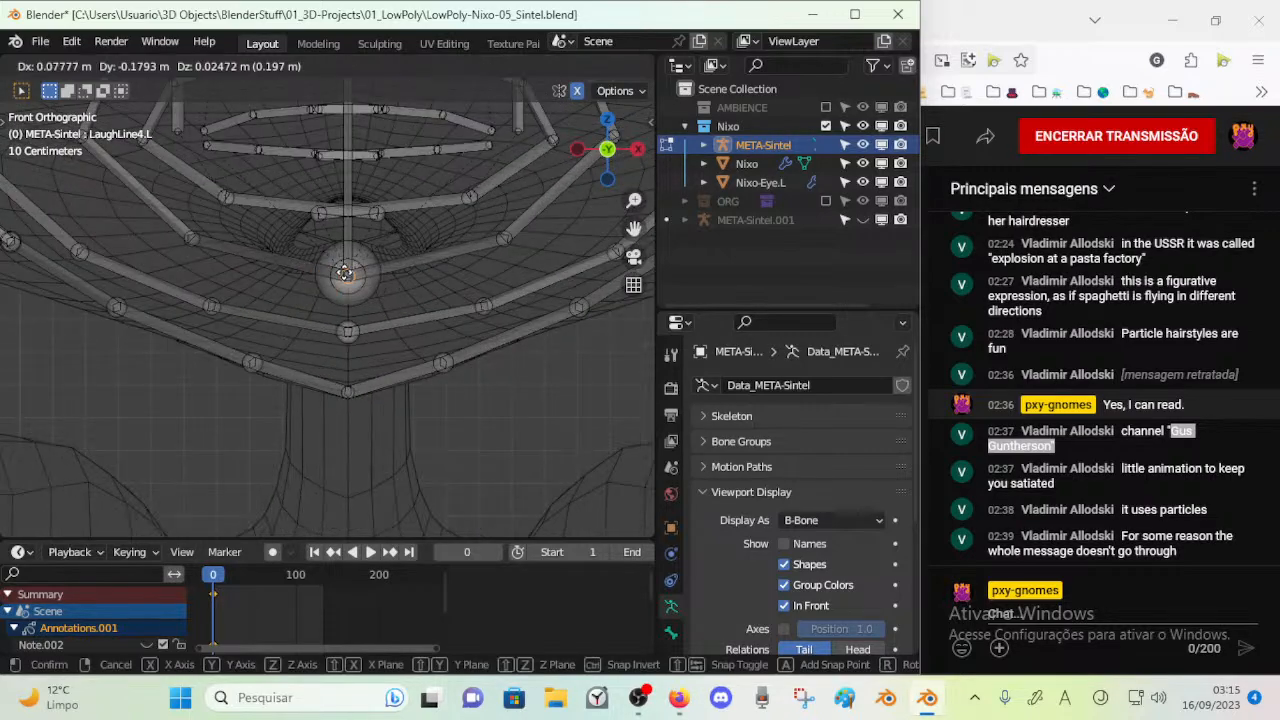
click(349, 279)
Move the Jaw bone's tip down to the underside of the chin in the right side view
click(362, 290)
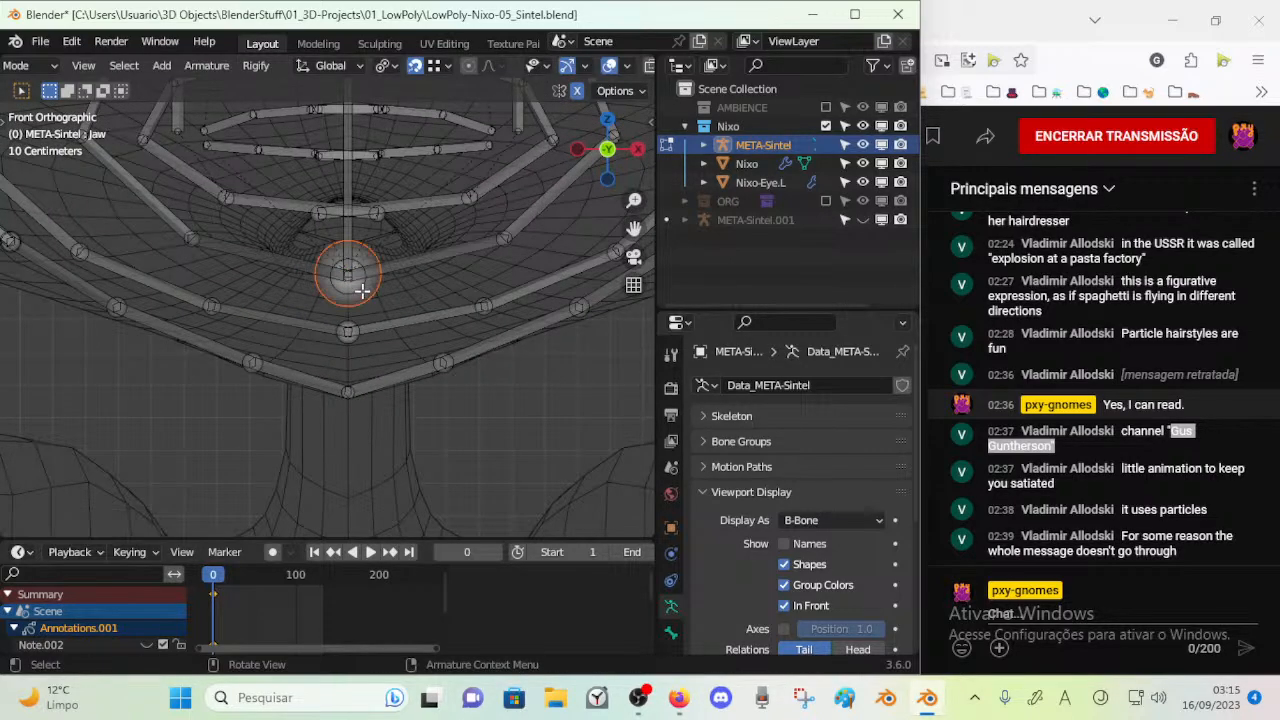
key(KP_3)
scroll(362, 290, down, 4)
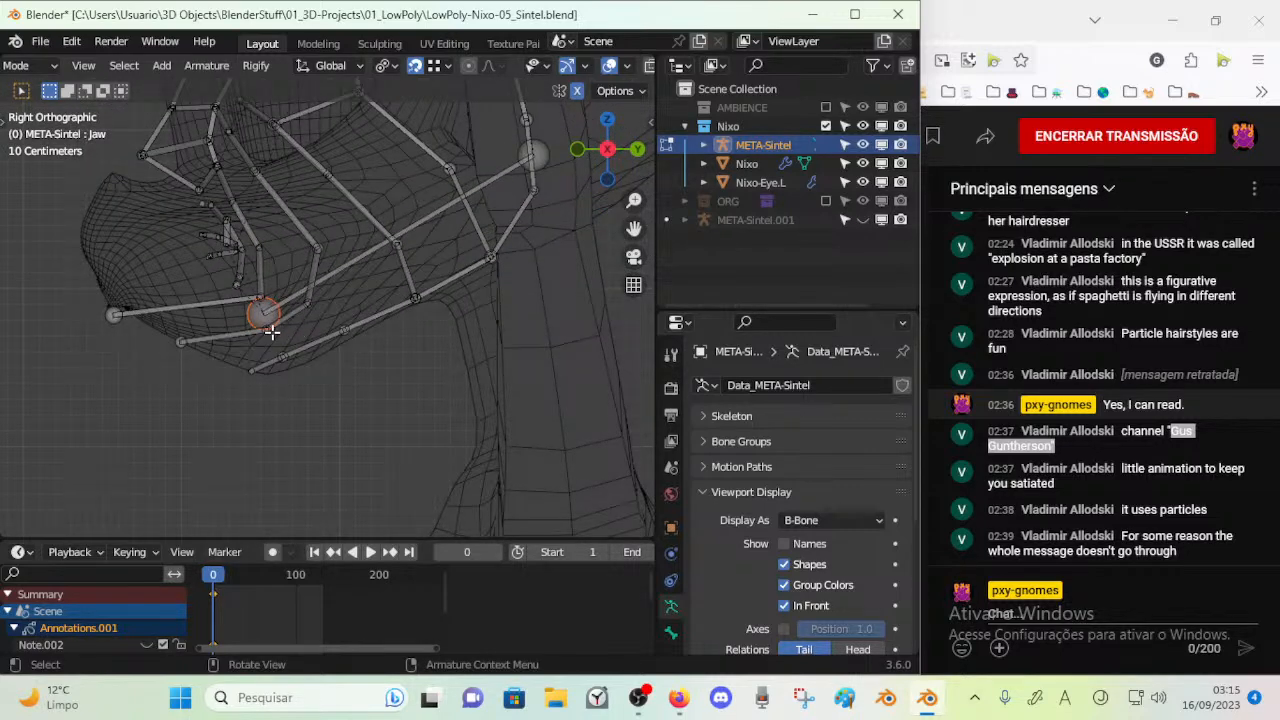
key(g)
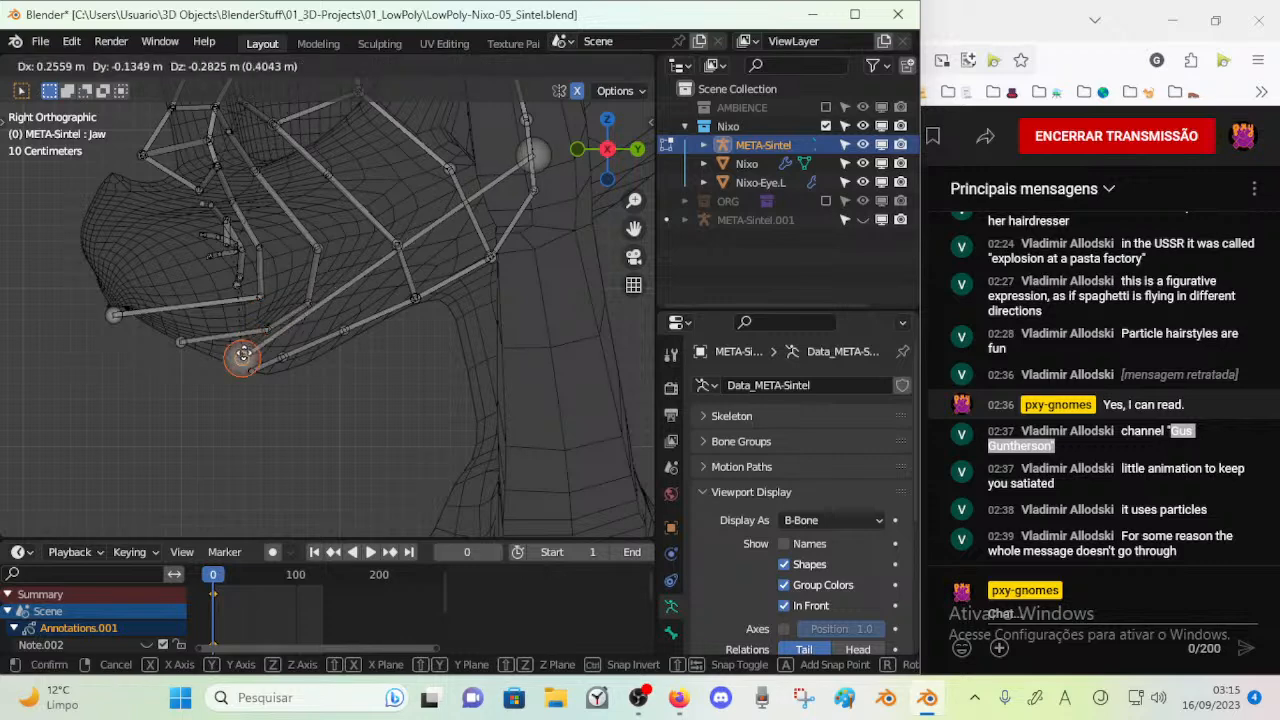
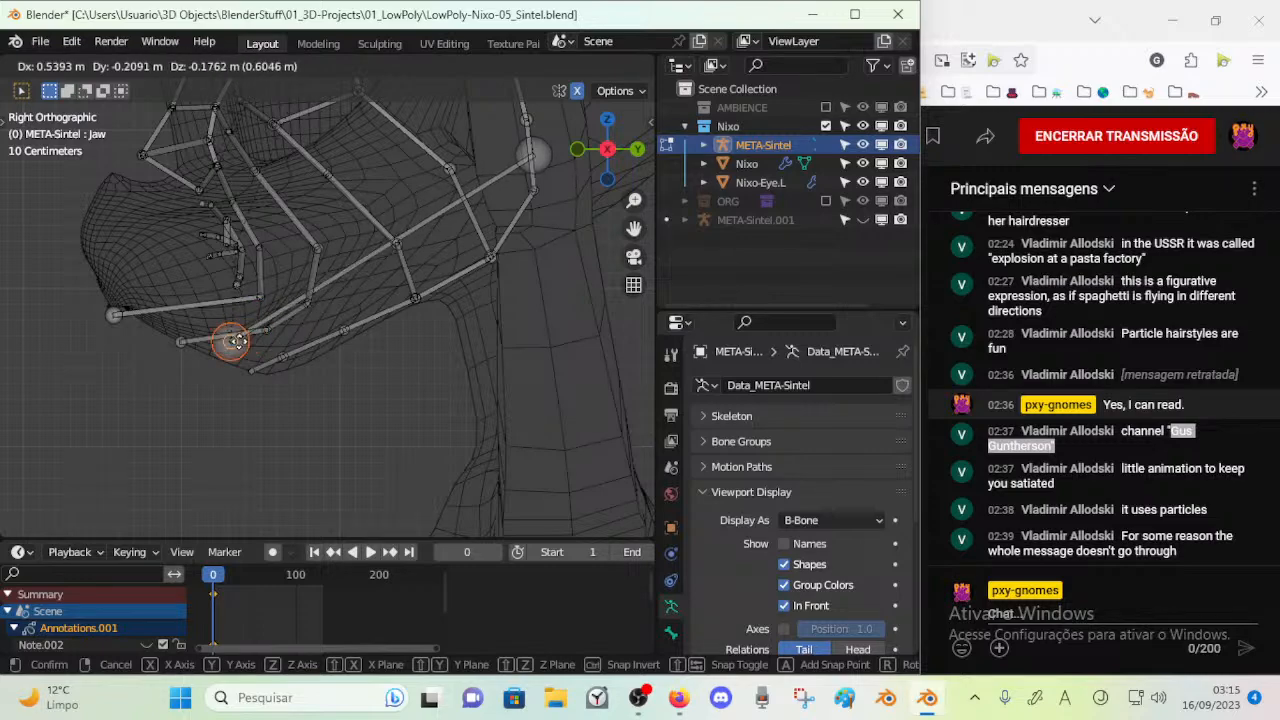
Lower the Jaw bone's tip along the Z axis on the chin's centreline in the front view
click(224, 363)
middle_drag(224, 363, 379, 354)
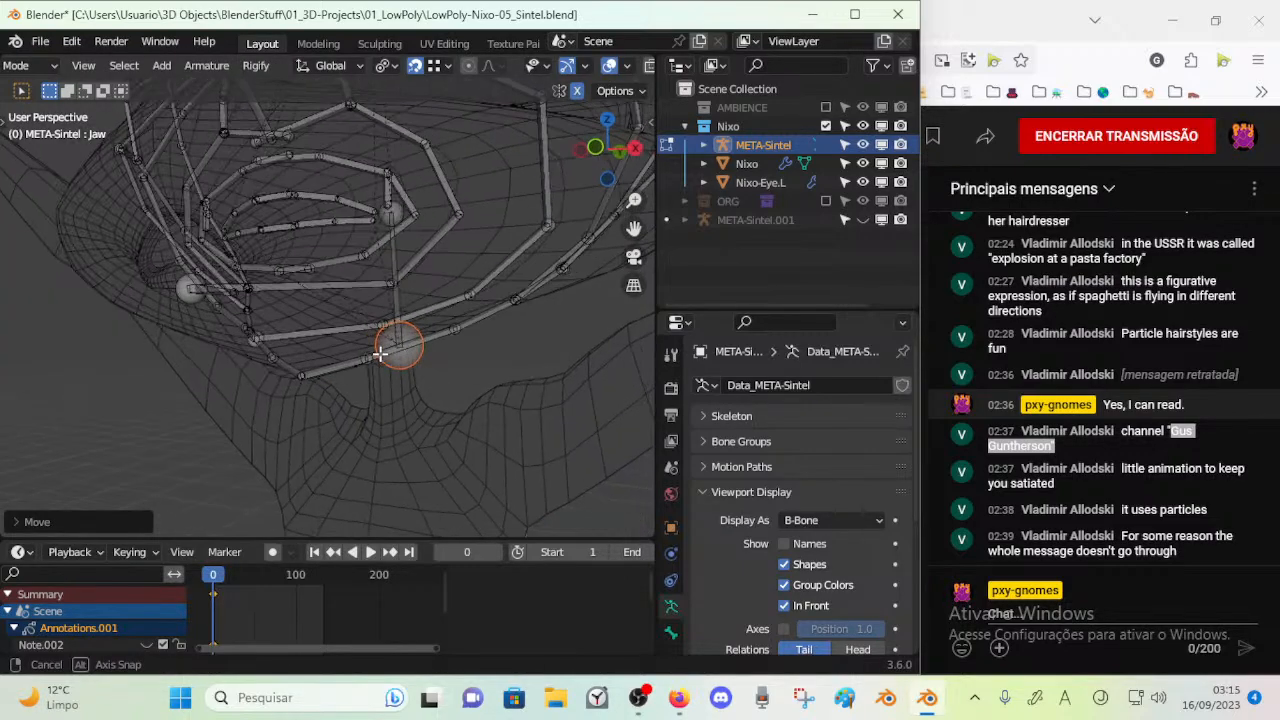
key(KP_1)
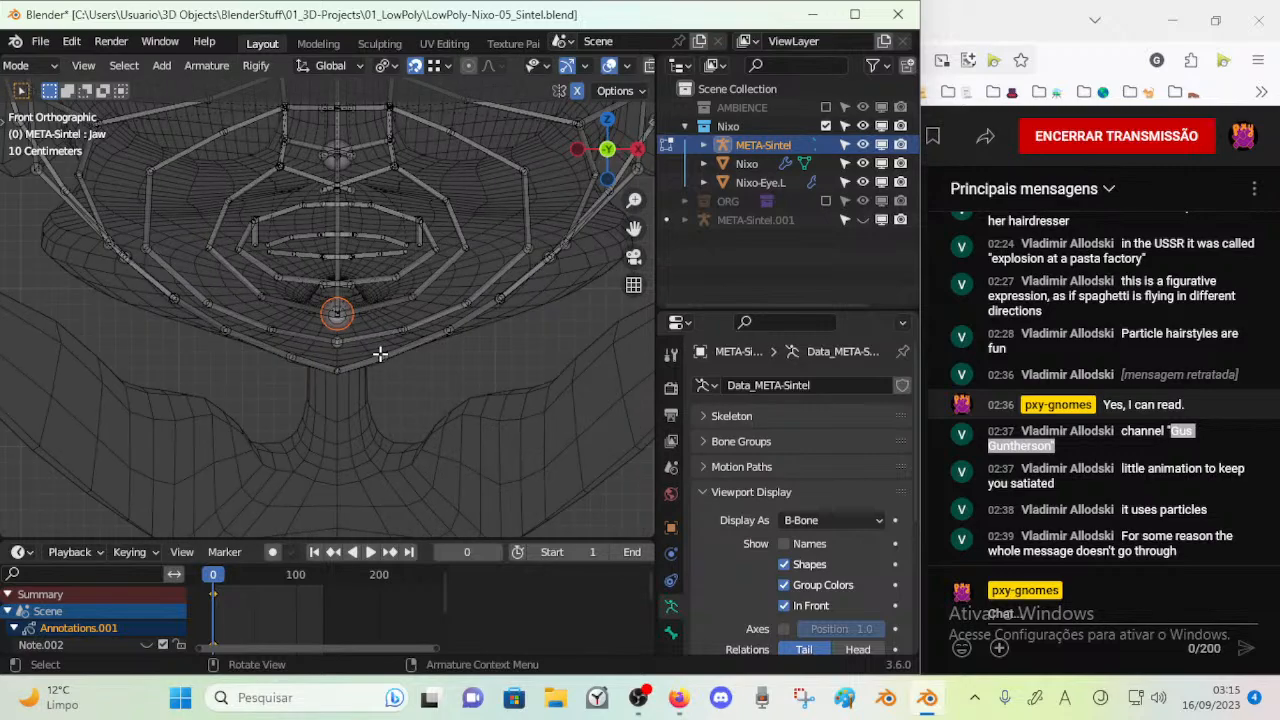
key(g)
key(z)
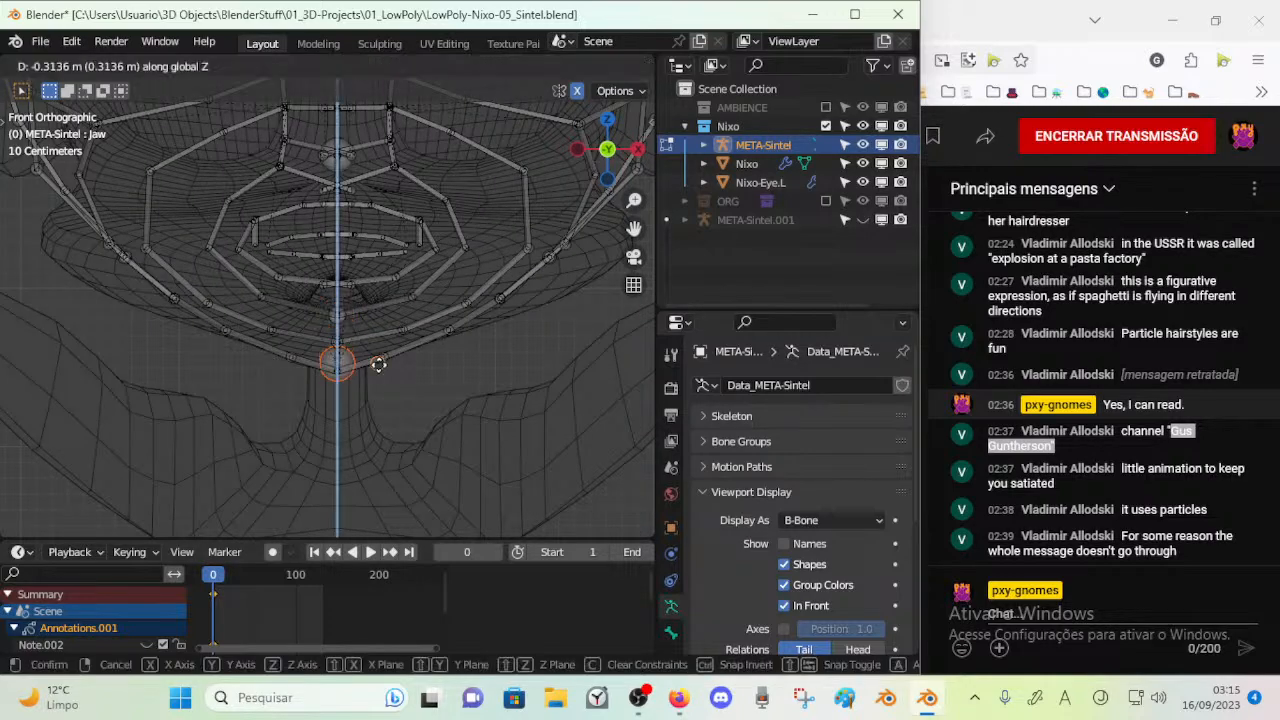
click(378, 335)
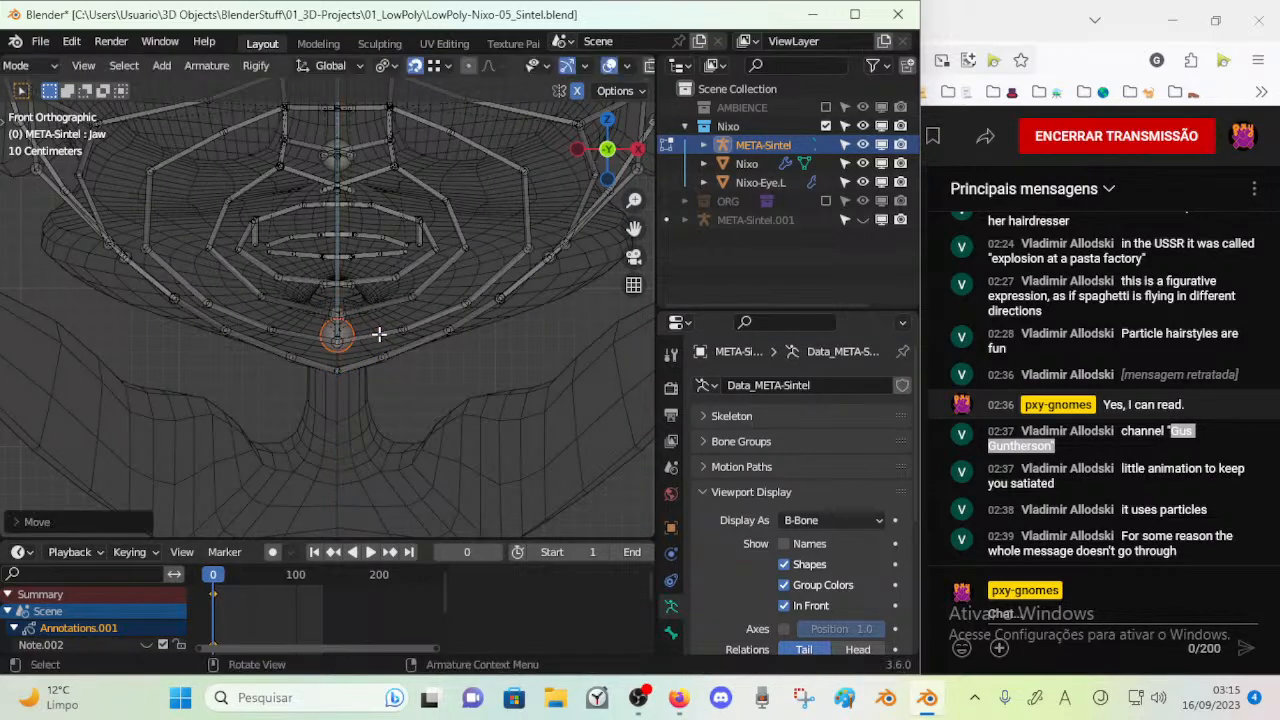
Move the Jaw bone's tip slightly forward and down towards the chin's underside in the right side view
key(KP_3)
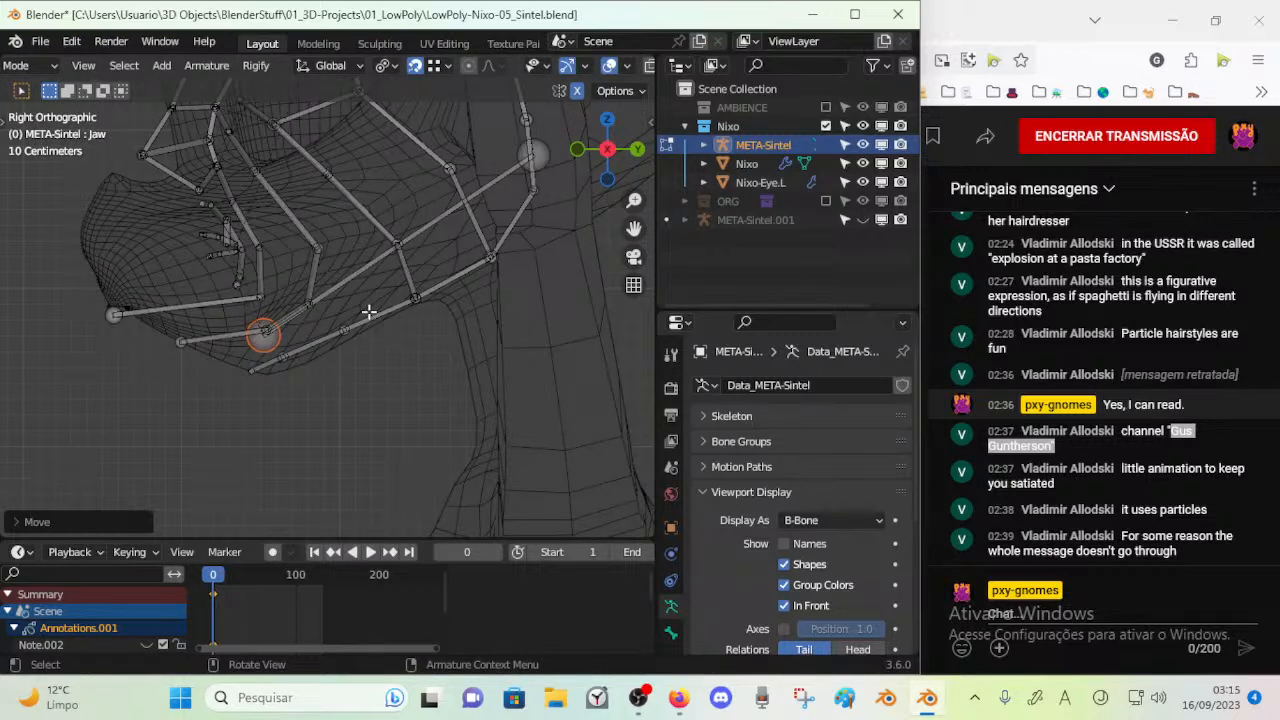
key(g)
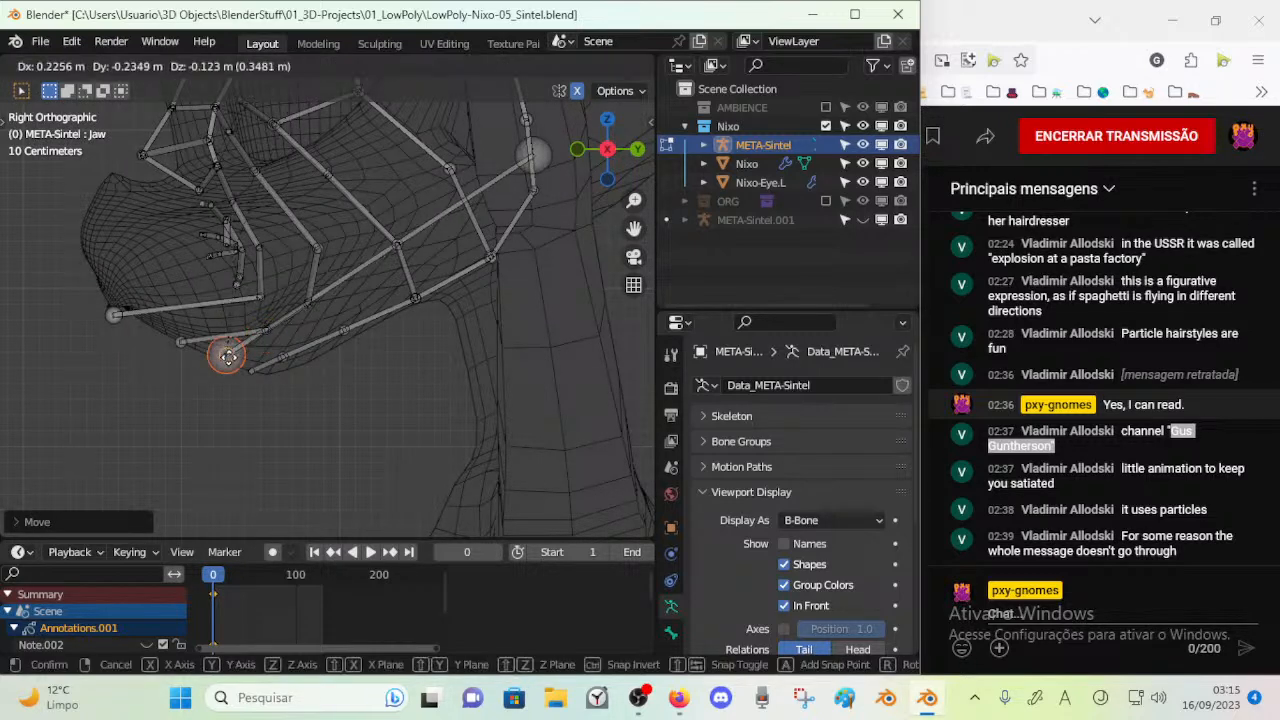
click(256, 349)
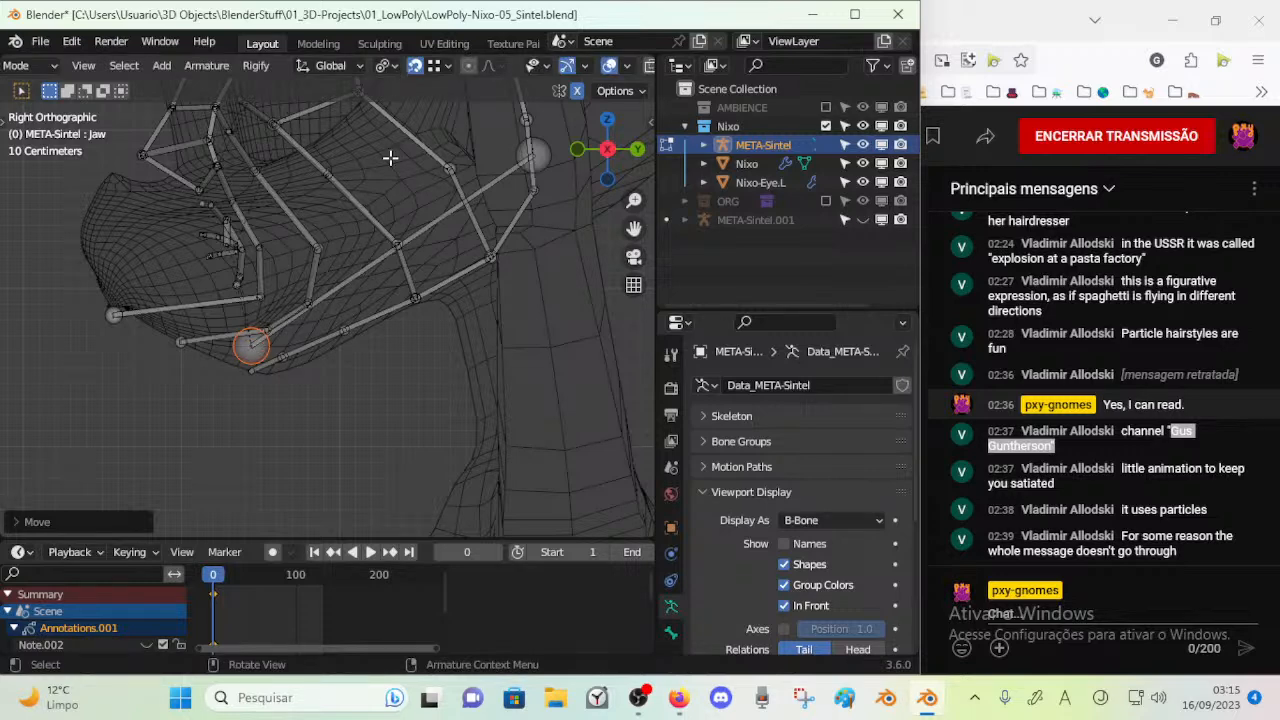
Leave Edit Mode, reveal the hidden META-Sintel.001 armature and enter Edit Mode on it
scroll(306, 215, down, 5)
scroll(303, 218, up, 4)
scroll(301, 227, down, 4)
scroll(298, 230, up, 5)
scroll(293, 238, down, 6)
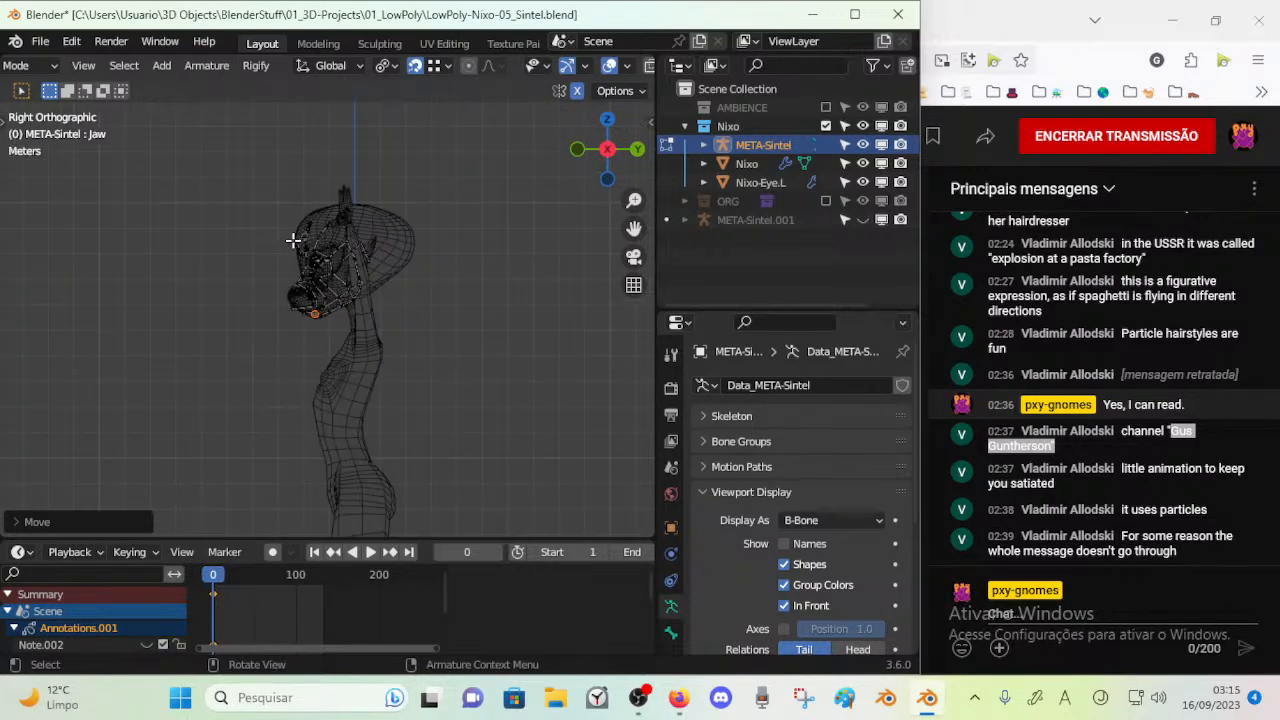
key(ctrl+Tab)
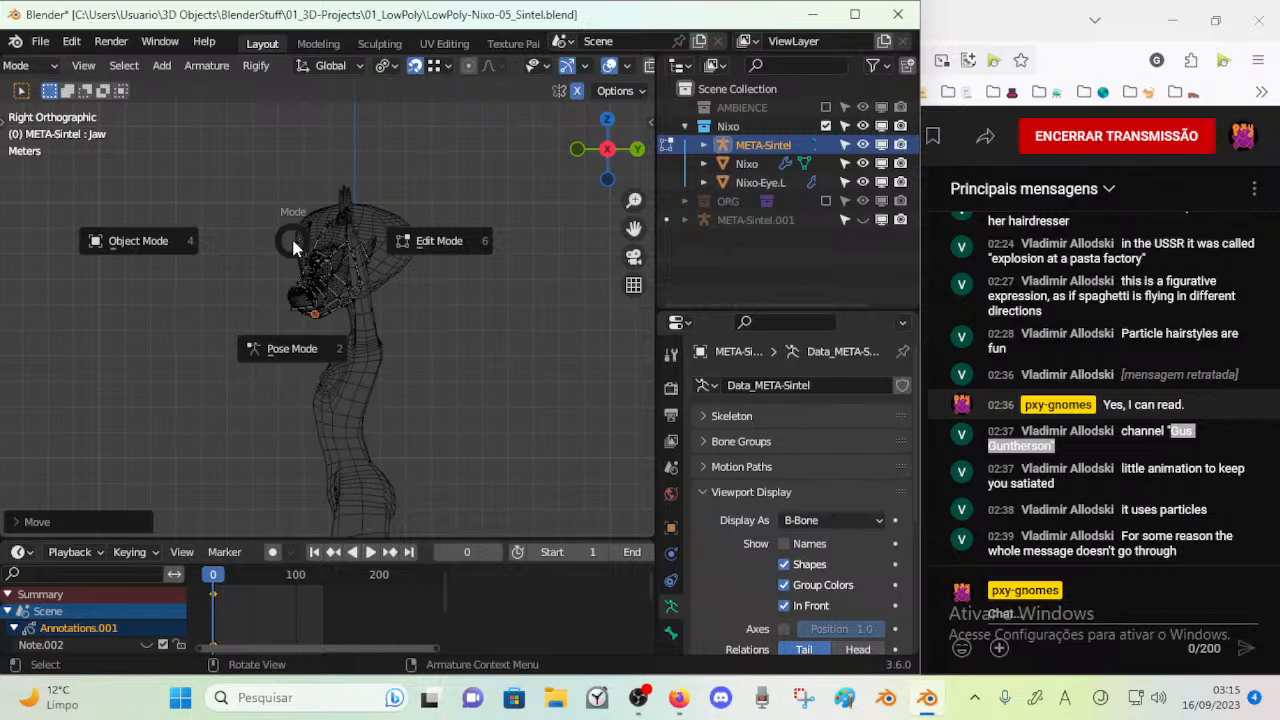
key(4)
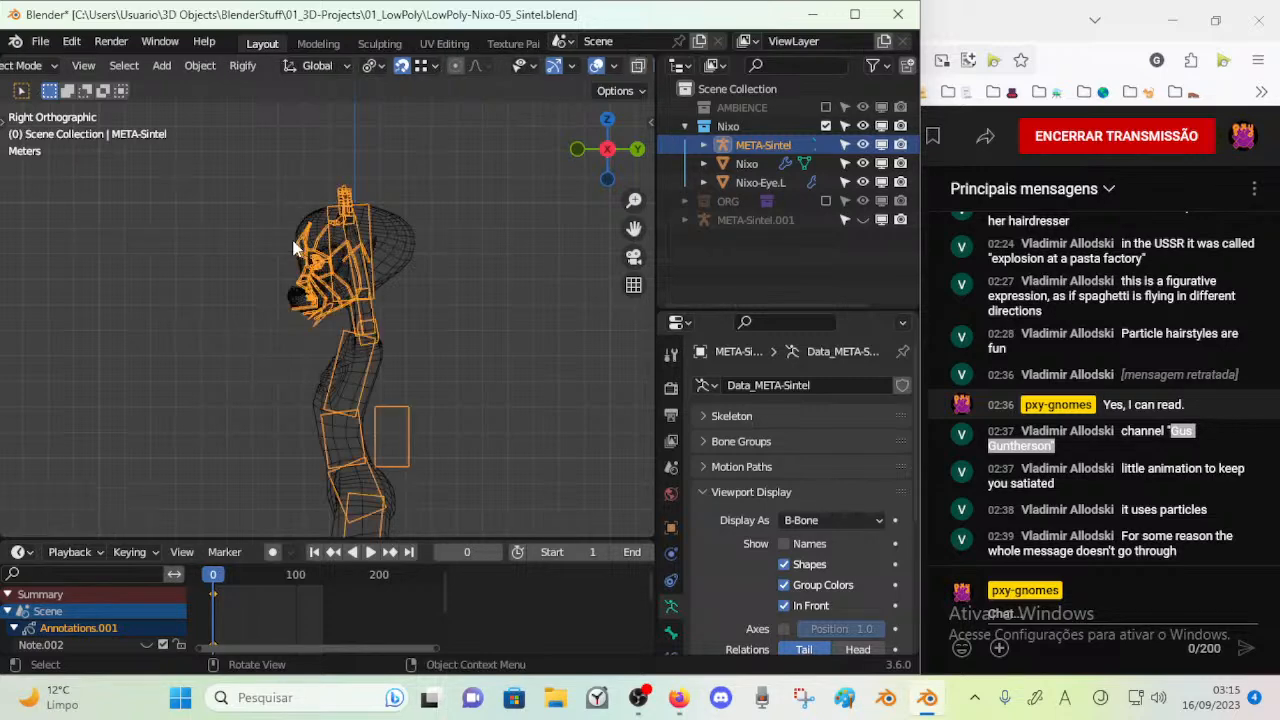
key(alt+h)
click(325, 167)
key(Tab)
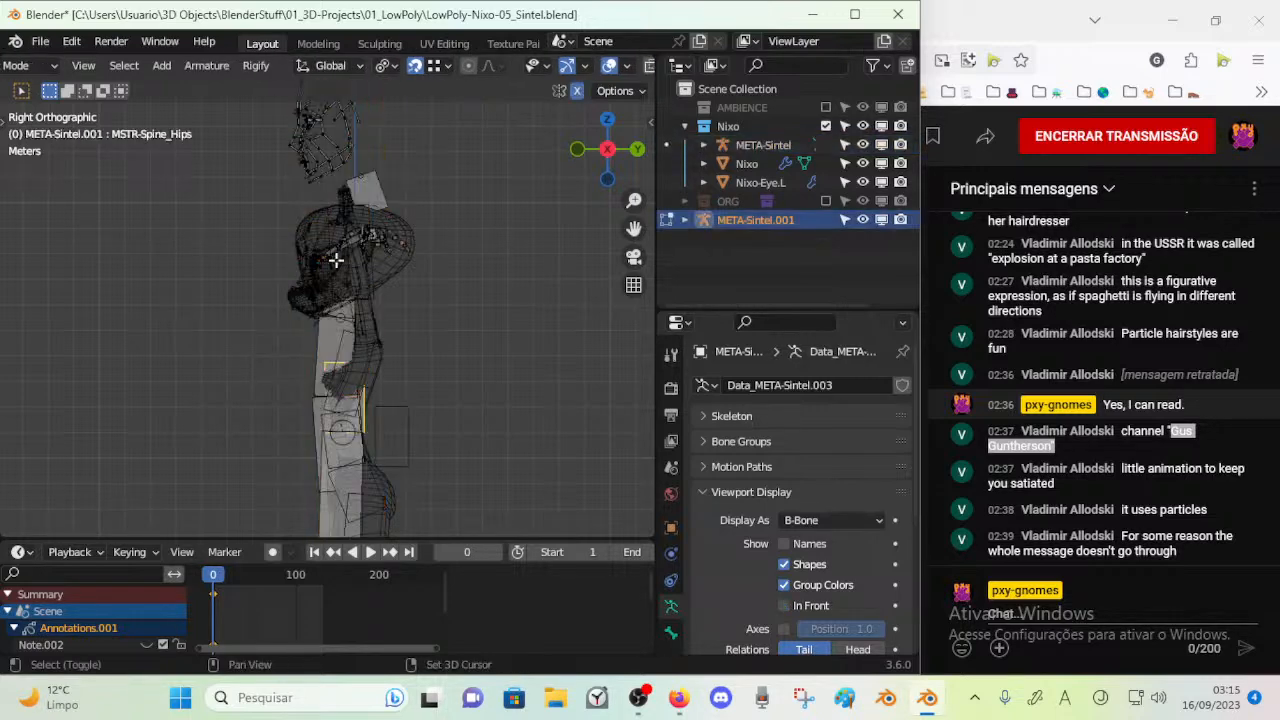
Examine how the Jaw bone is placed among the face bones of META-Sintel.001
shift+middle_drag(331, 221, 343, 386)
scroll(343, 387, up, 7)
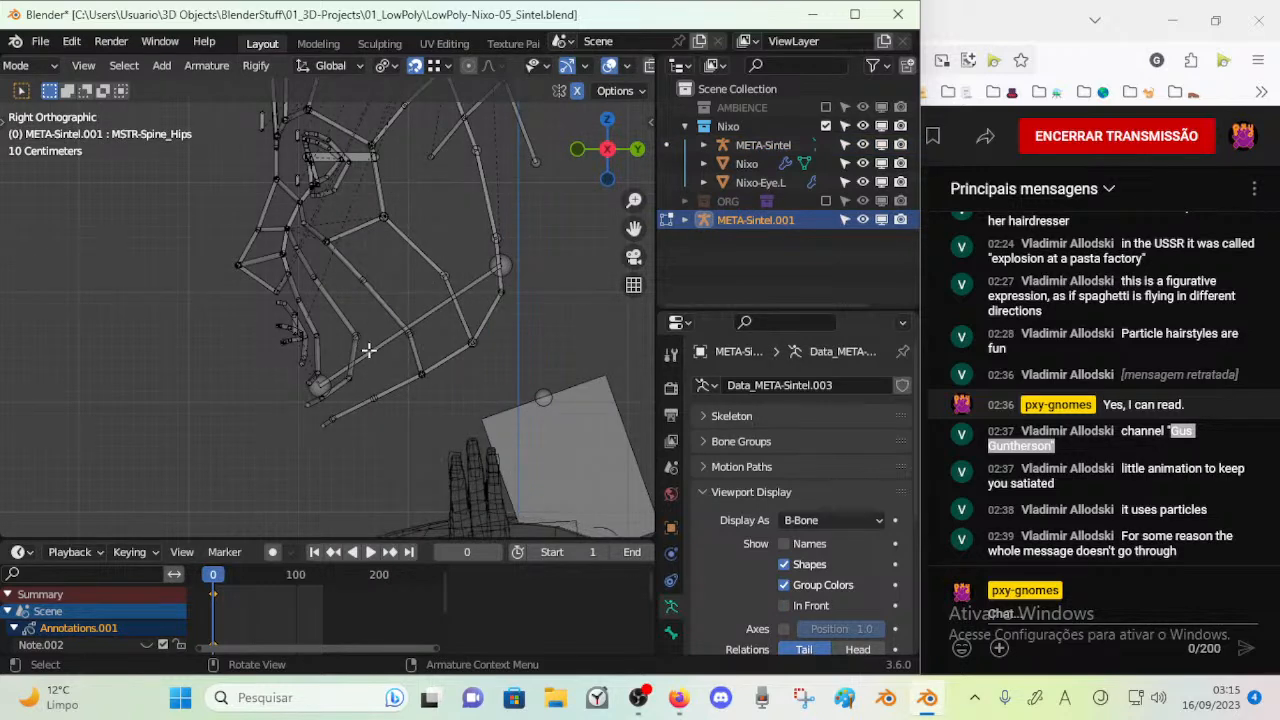
click(368, 350)
key(alt+h)
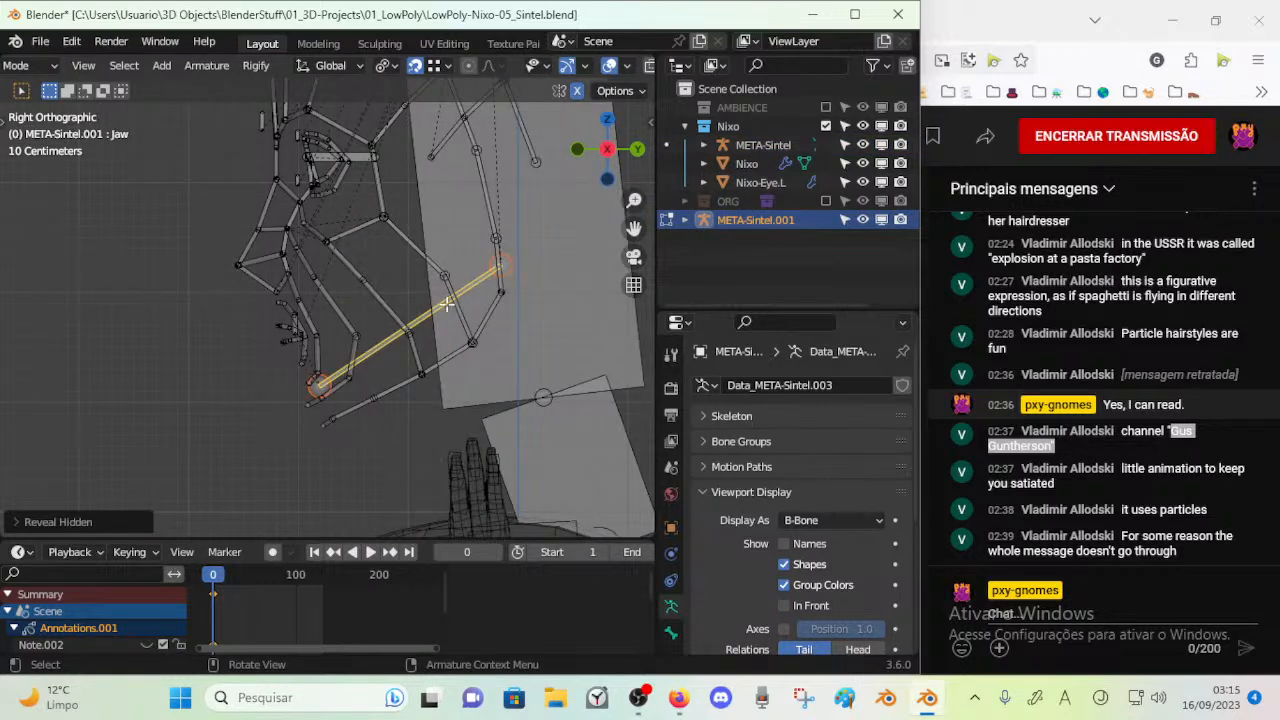
key(ctrl+z)
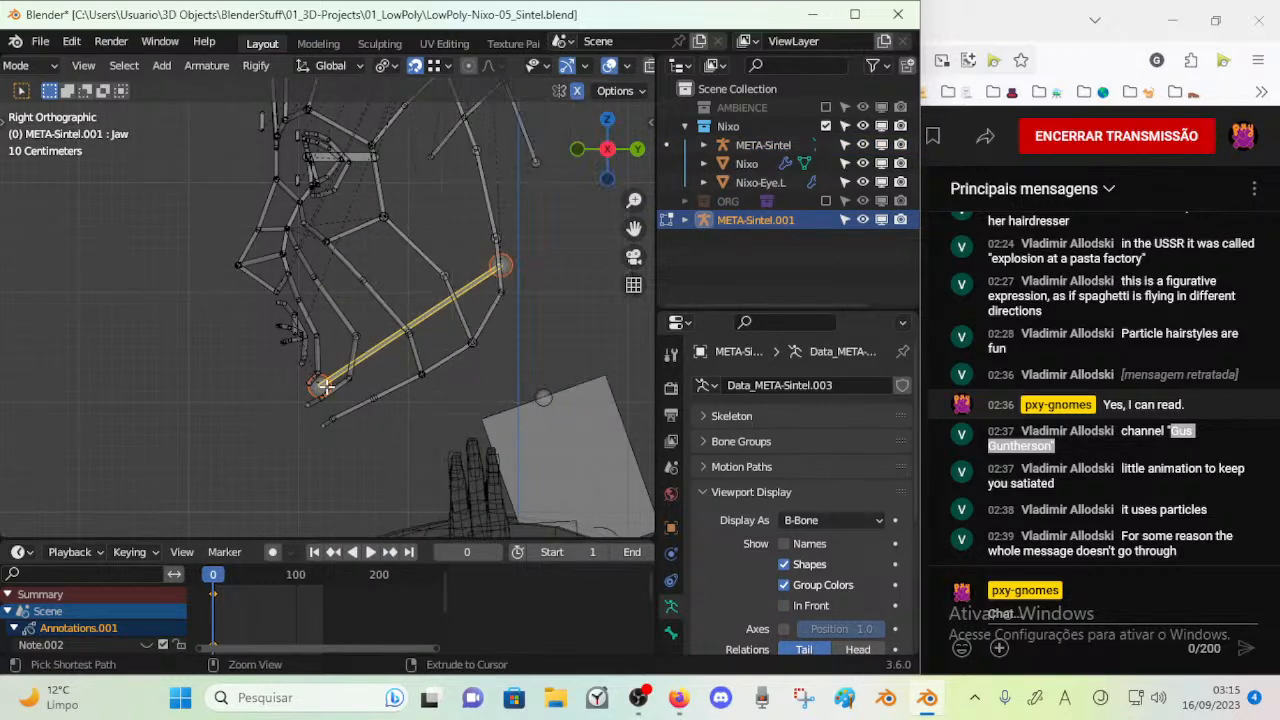
scroll(326, 386, down, 5)
shift+middle_drag(326, 386, 371, 95)
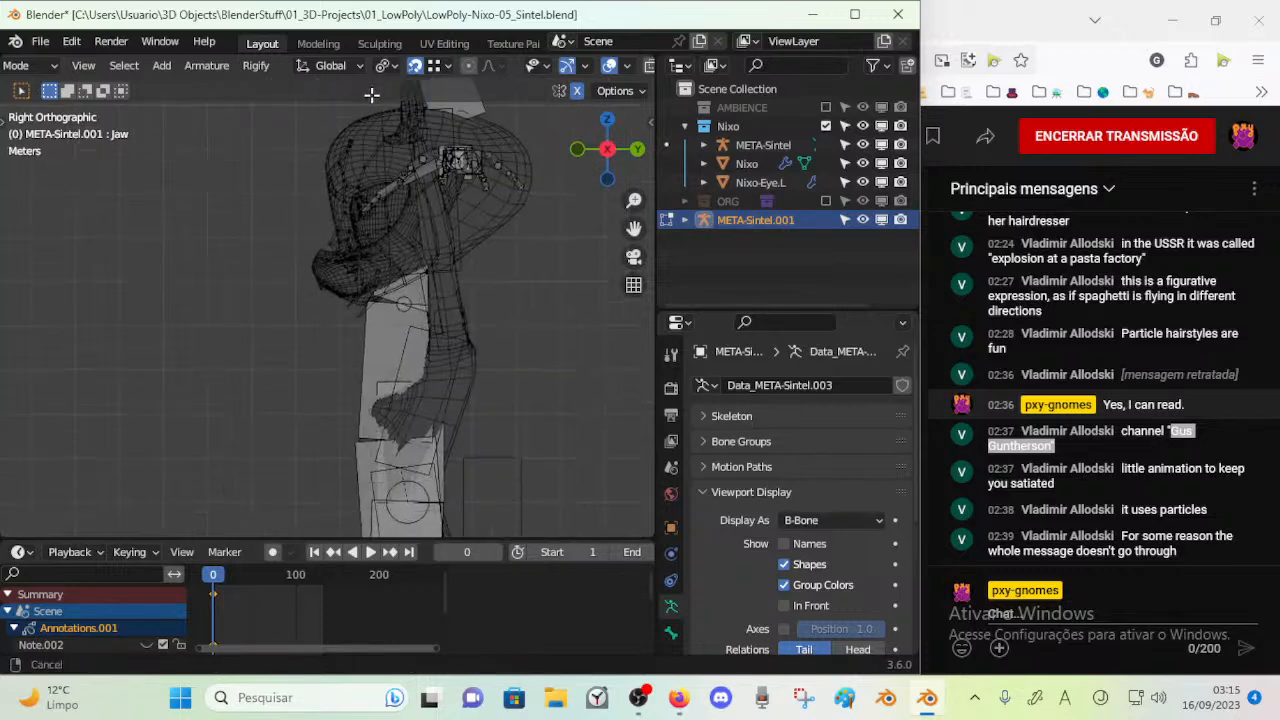
Hide the META-Sintel.001 armature again and return to Edit Mode on META-Sintel
key(ctrl+Tab)
click(413, 238)
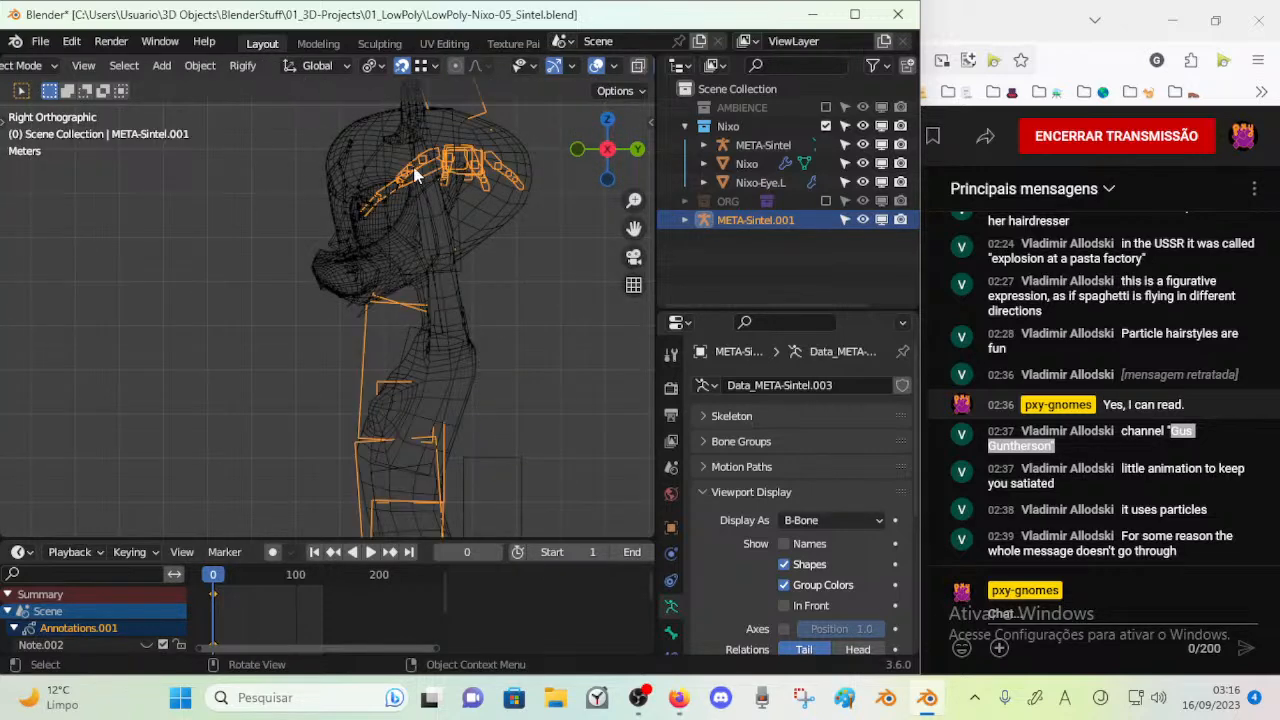
click(415, 175)
key(Tab)
scroll(423, 240, up, 4)
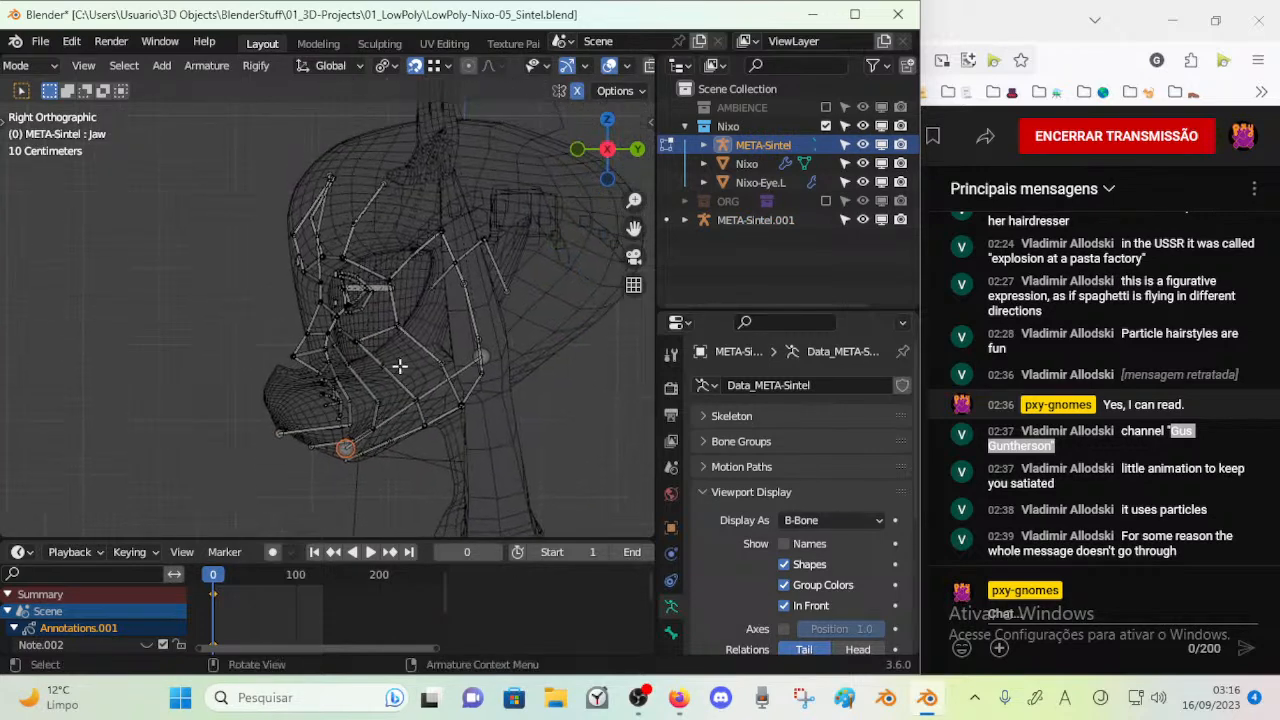
scroll(395, 372, down, 4)
key(Tab)
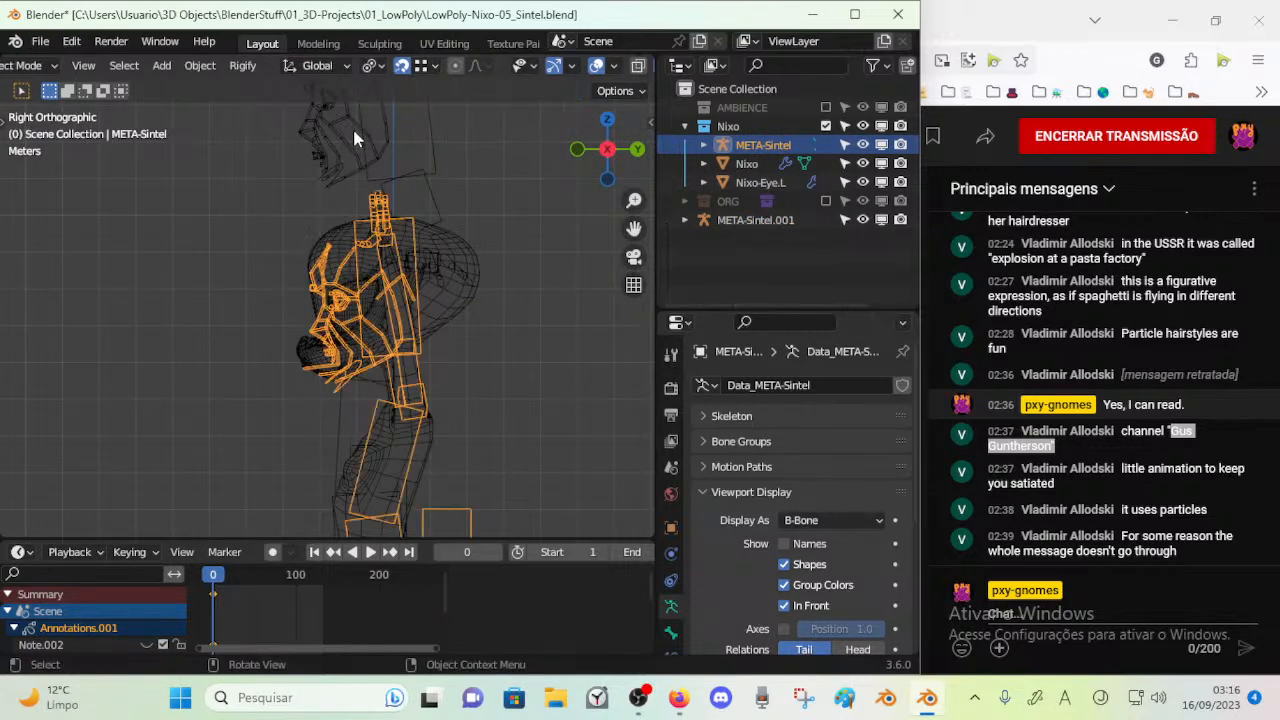
click(352, 128)
key(h)
click(353, 332)
key(Tab)
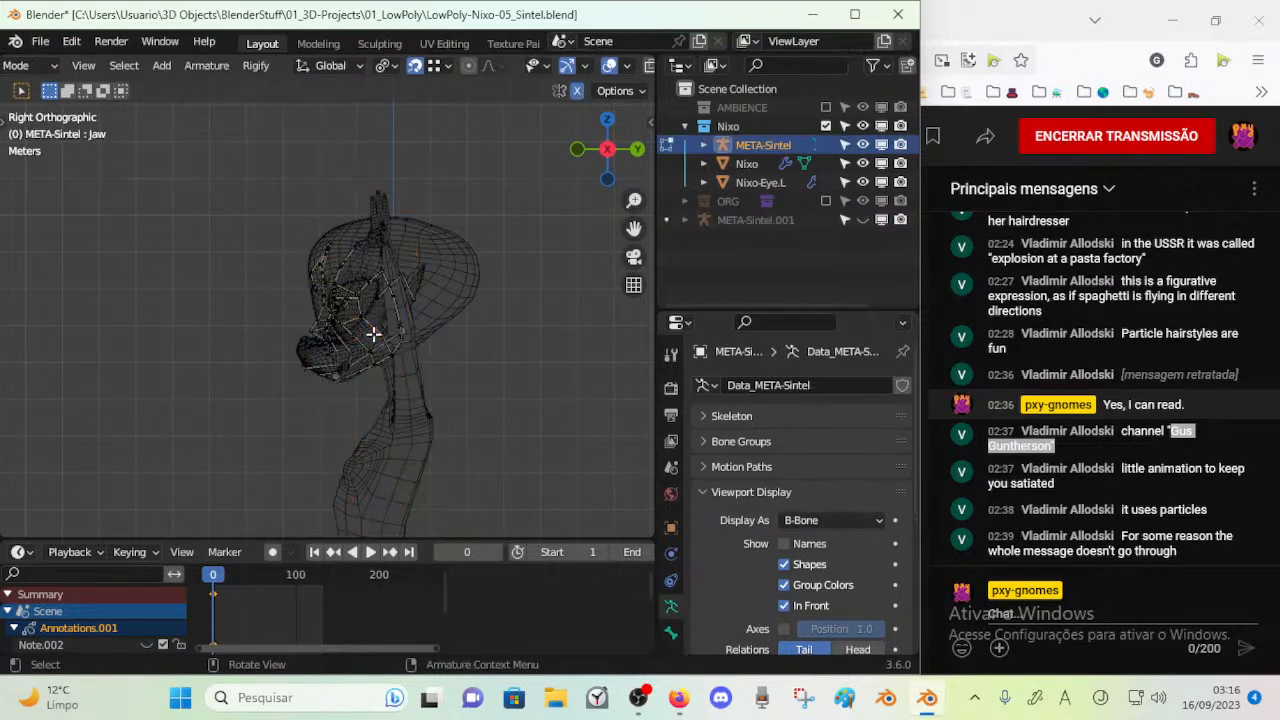
Lower the two centreline chin joints just above the Jaw6 joints together along the Z axis in the front view
scroll(372, 334, up, 7)
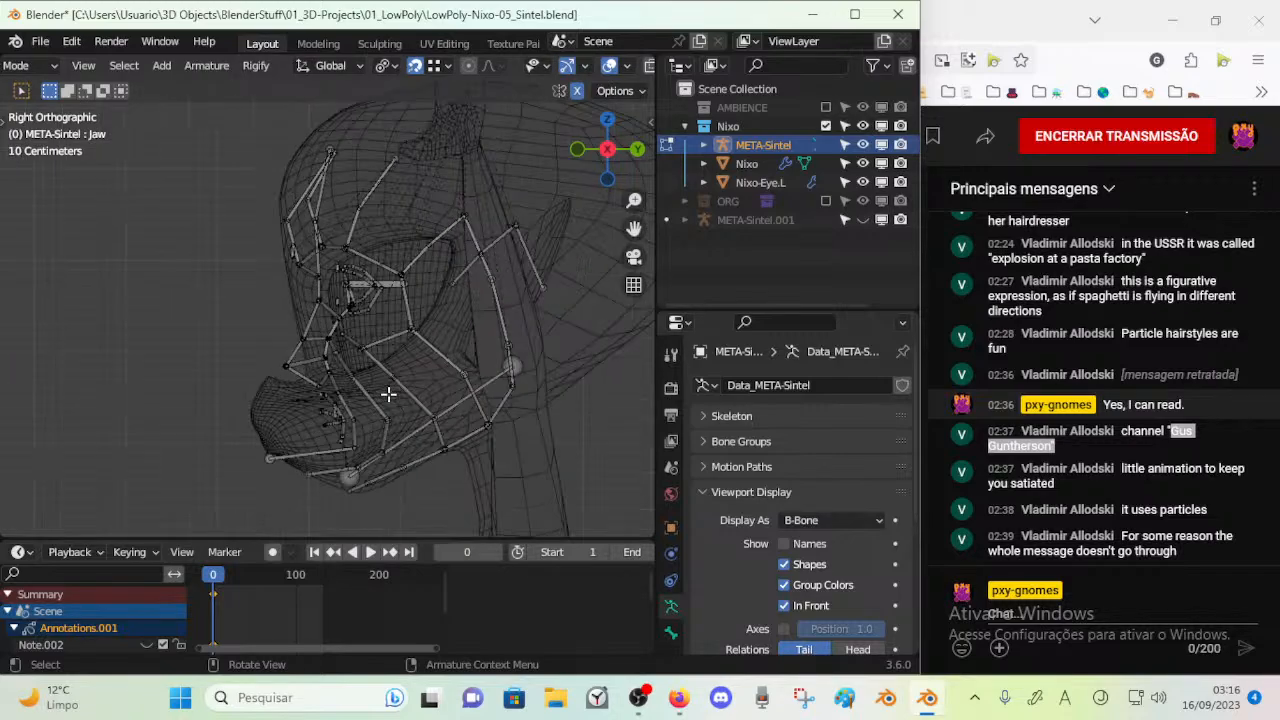
middle_drag(430, 362, 334, 405)
key(KP_1)
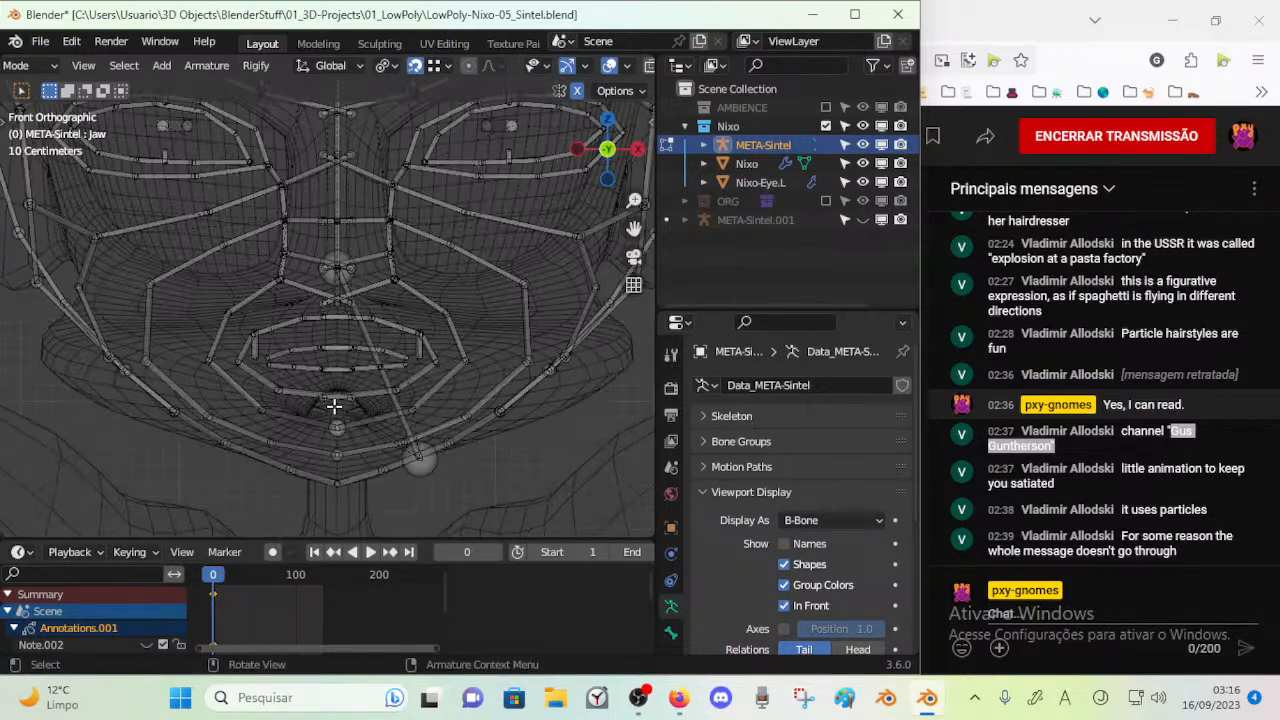
scroll(334, 405, up, 6)
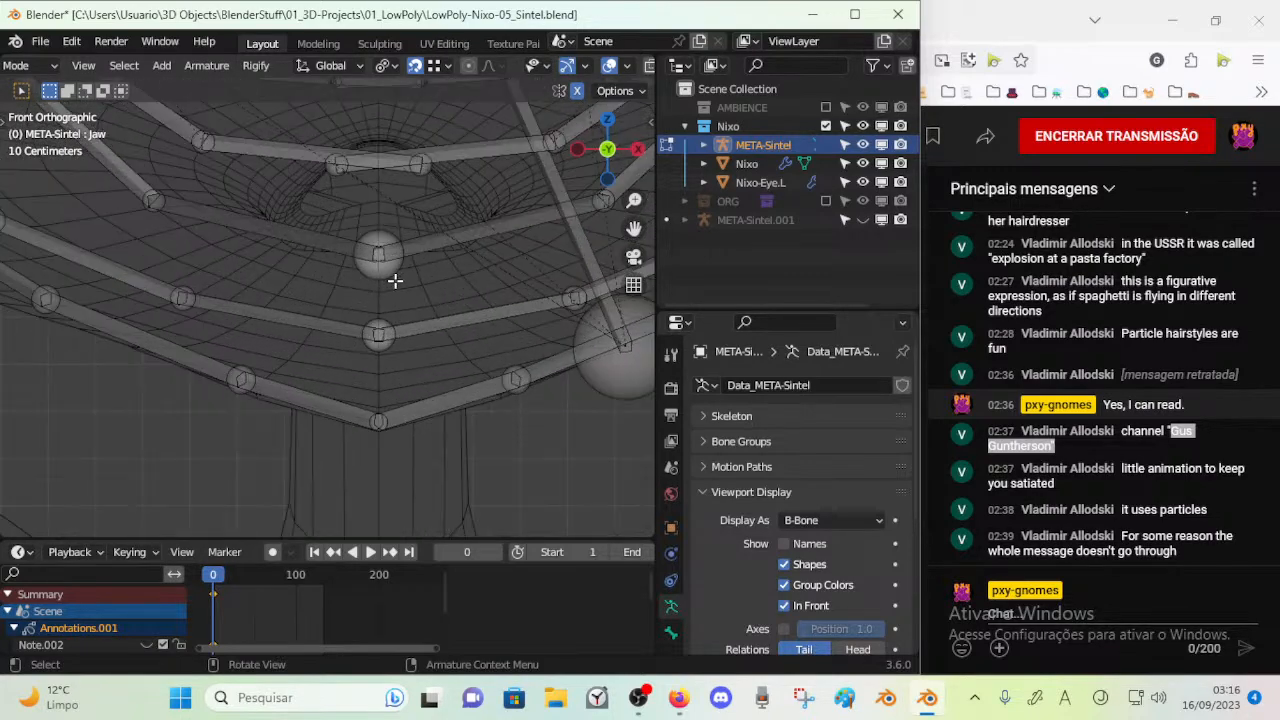
shift+middle_drag(360, 337, 354, 357)
click(396, 289)
shift+middle_drag(396, 289, 383, 340)
scroll(380, 340, down, 2)
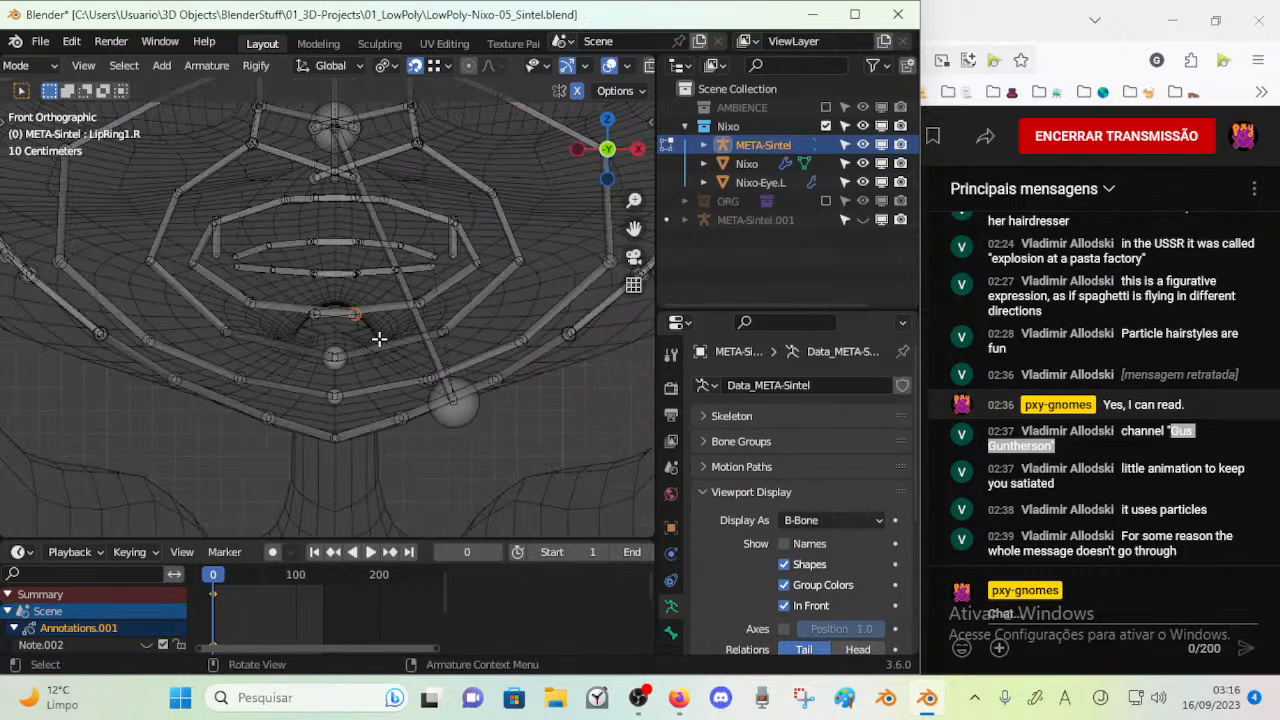
click(341, 390)
key(g)
key(z)
right_click(341, 413)
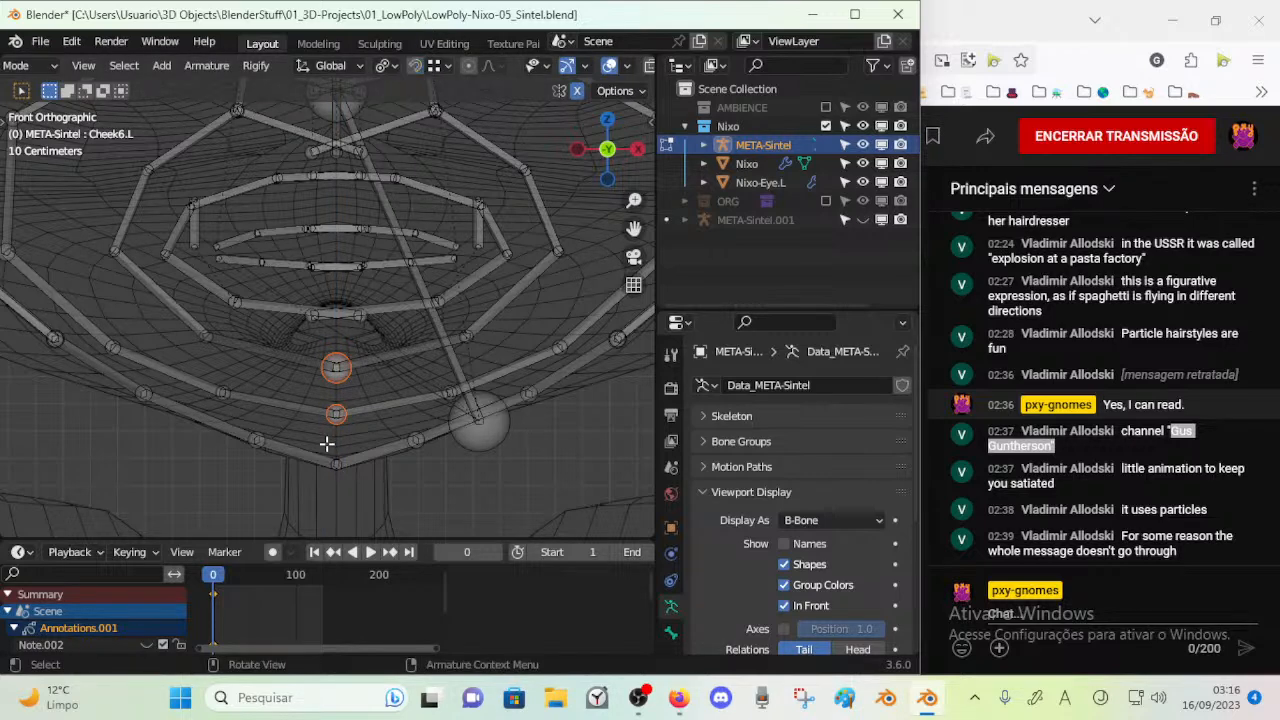
key(g)
key(z)
click(337, 440)
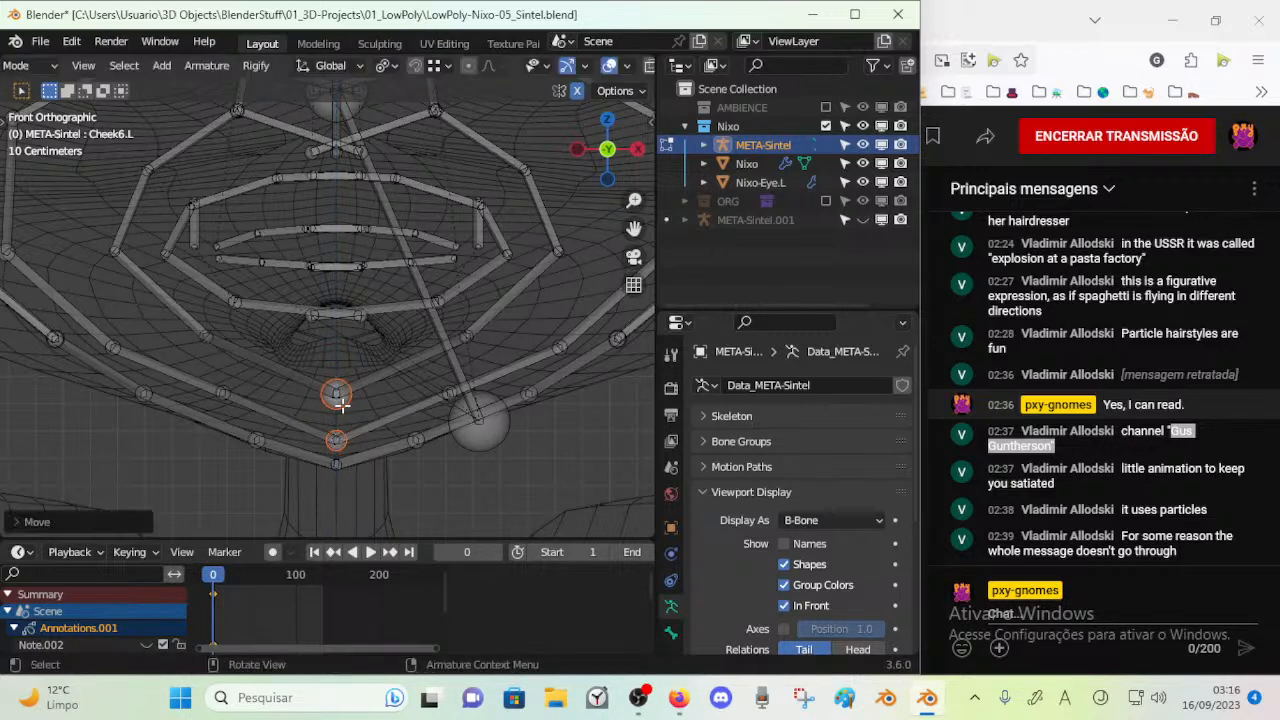
Lower the upper of the two chin centreline joints further along the Z axis, close above the lower one
click(338, 395)
key(g)
key(z)
click(354, 386)
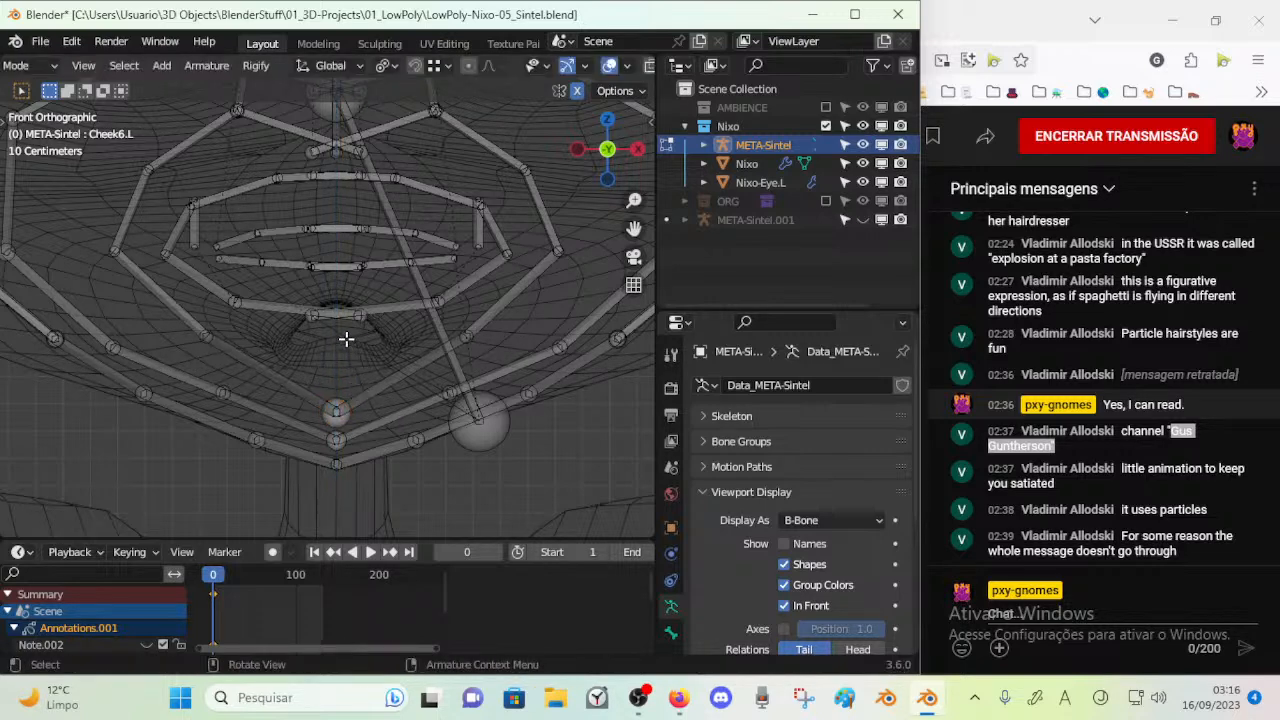
Turn snapping back on with Vertex as target and move the LipRing1.R end joint down to the face's centreline below the mouth
click(416, 66)
click(436, 67)
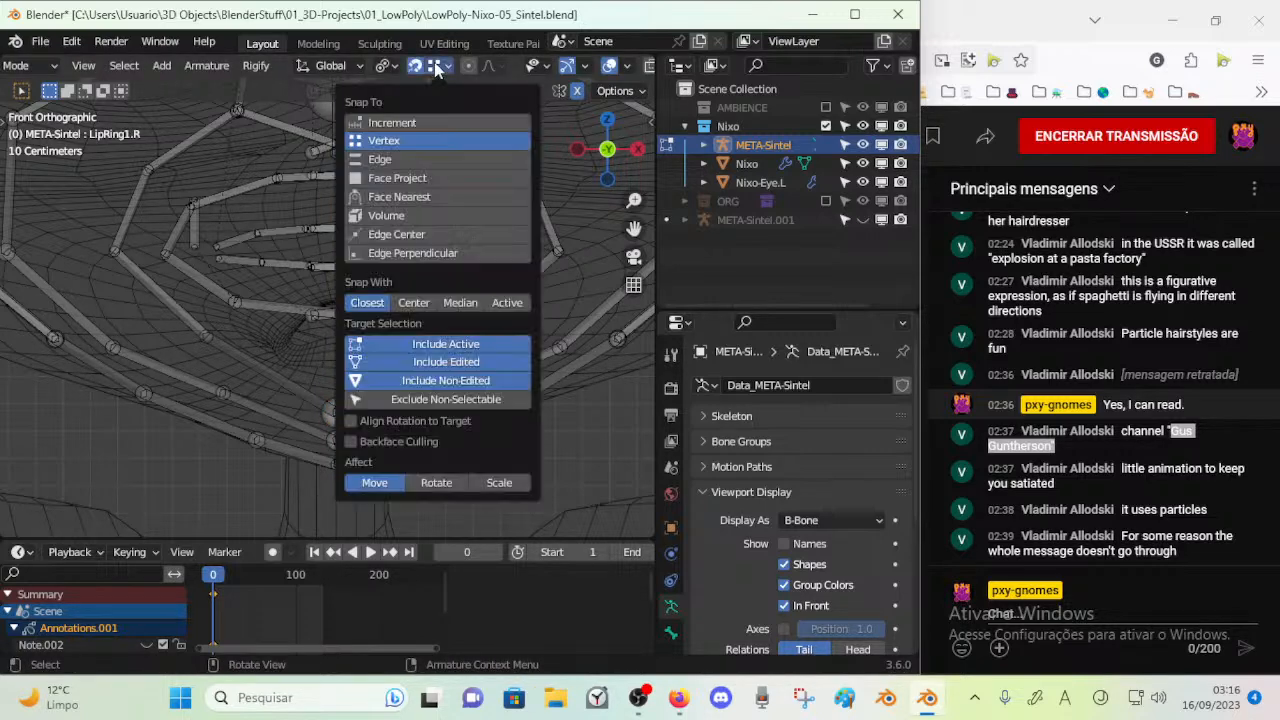
click(436, 67)
click(436, 67)
key(g)
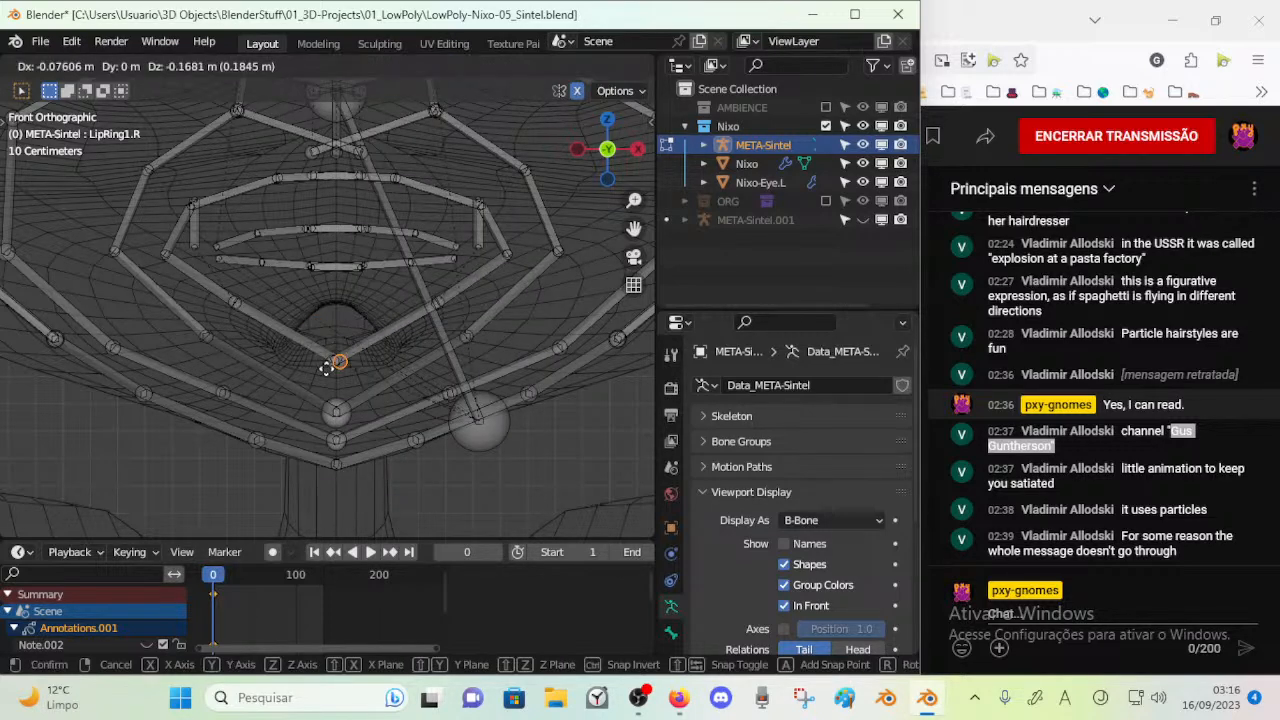
click(340, 364)
key(g)
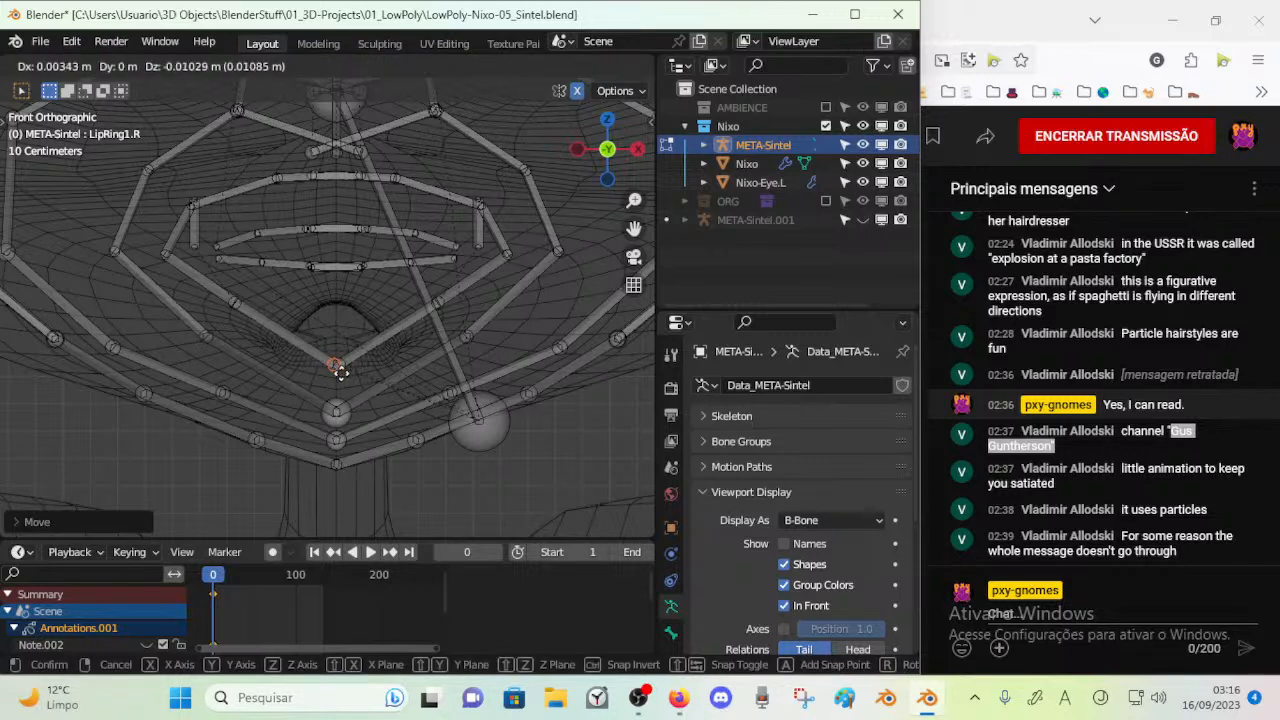
click(344, 376)
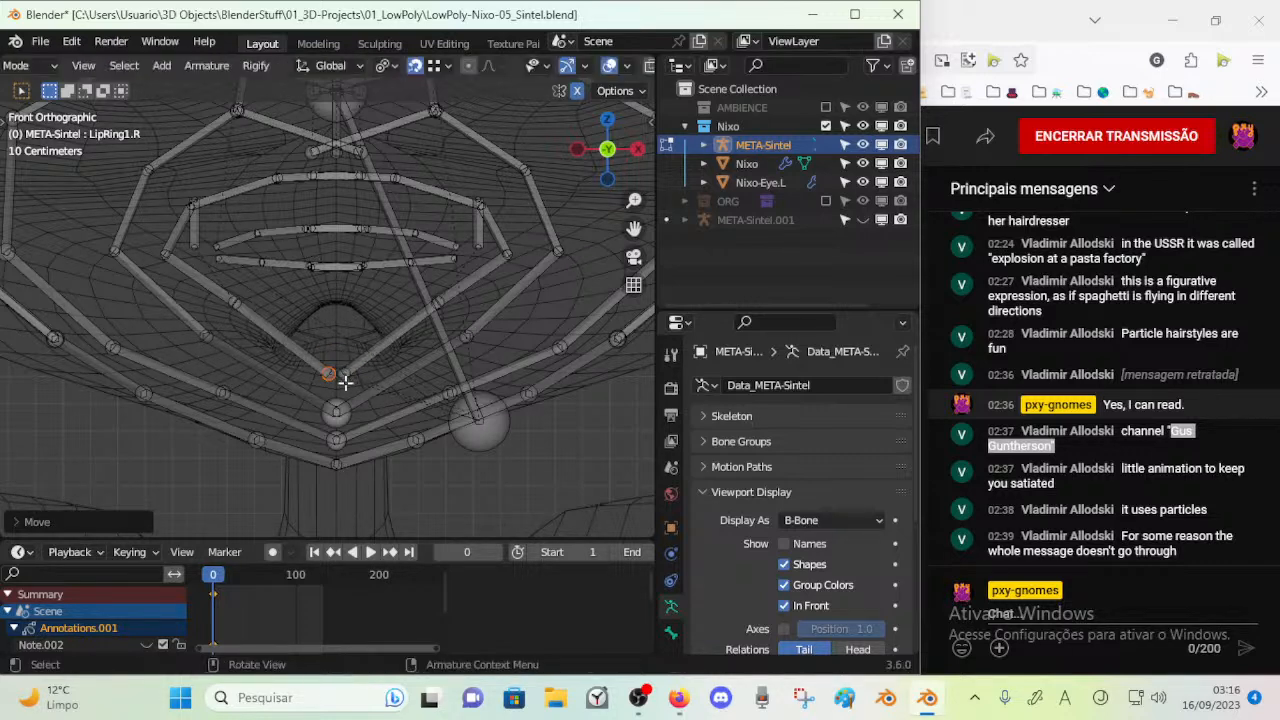
Move the LipRing1.L end joint down beside the LipRing1.R end joint near the centreline
scroll(345, 390, up, 2)
click(351, 400)
key(g)
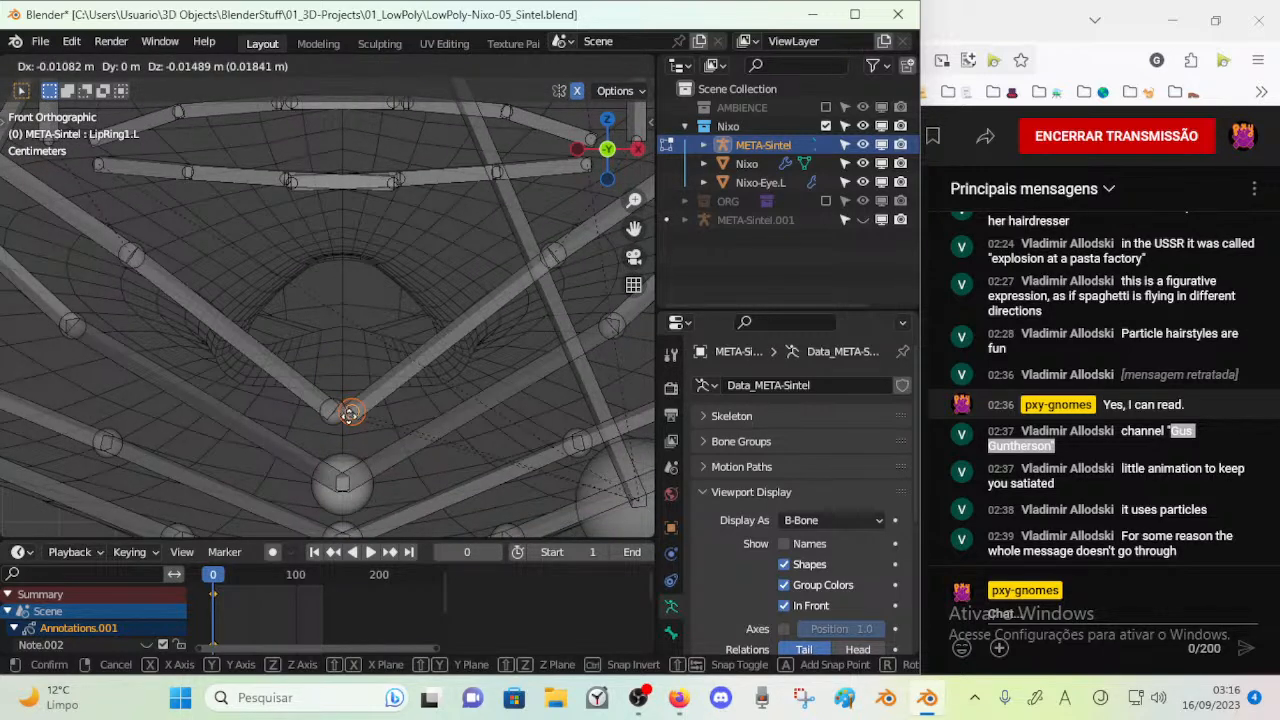
click(335, 416)
key(shift+s)
key(Escape)
Join the LipRing1 end joints on the centreline by placing the 3D cursor at their midpoint and snapping both joints to it
click(332, 417)
shift+click(354, 425)
key(shift+s)
key(2)
shift+click(331, 424)
key(shift+s)
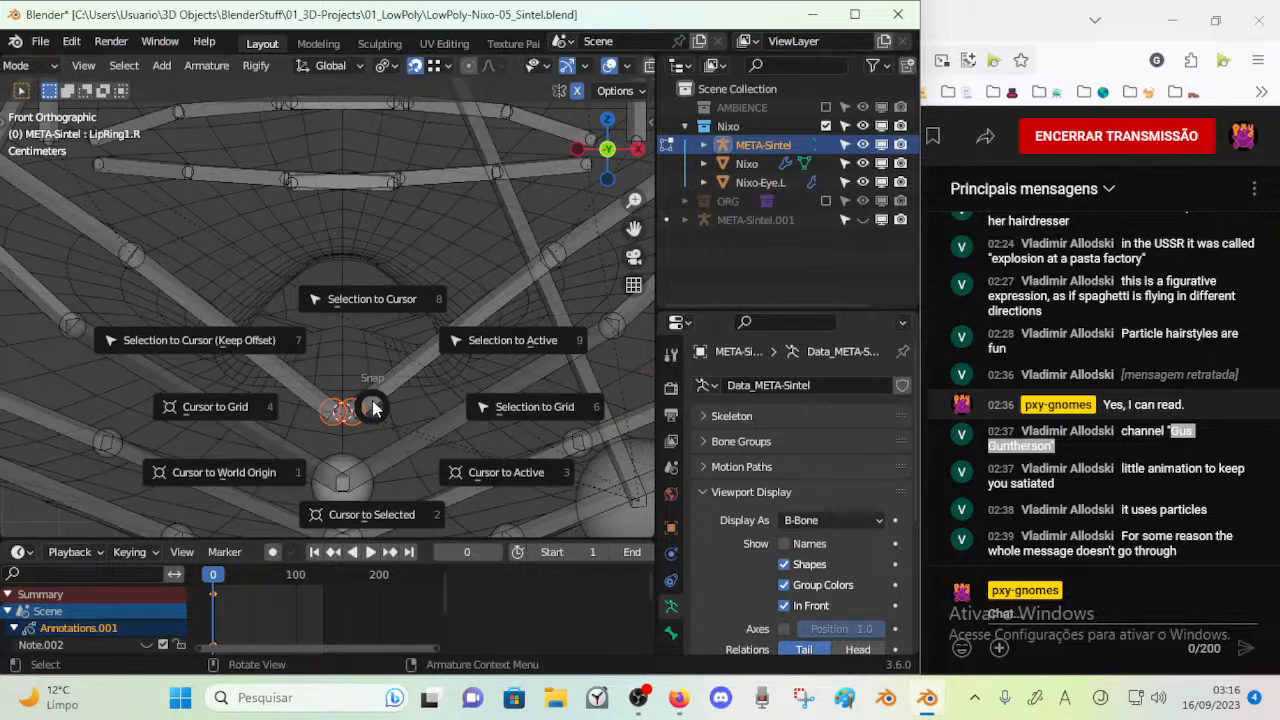
key(8)
shift+middle_drag(382, 184, 368, 266)
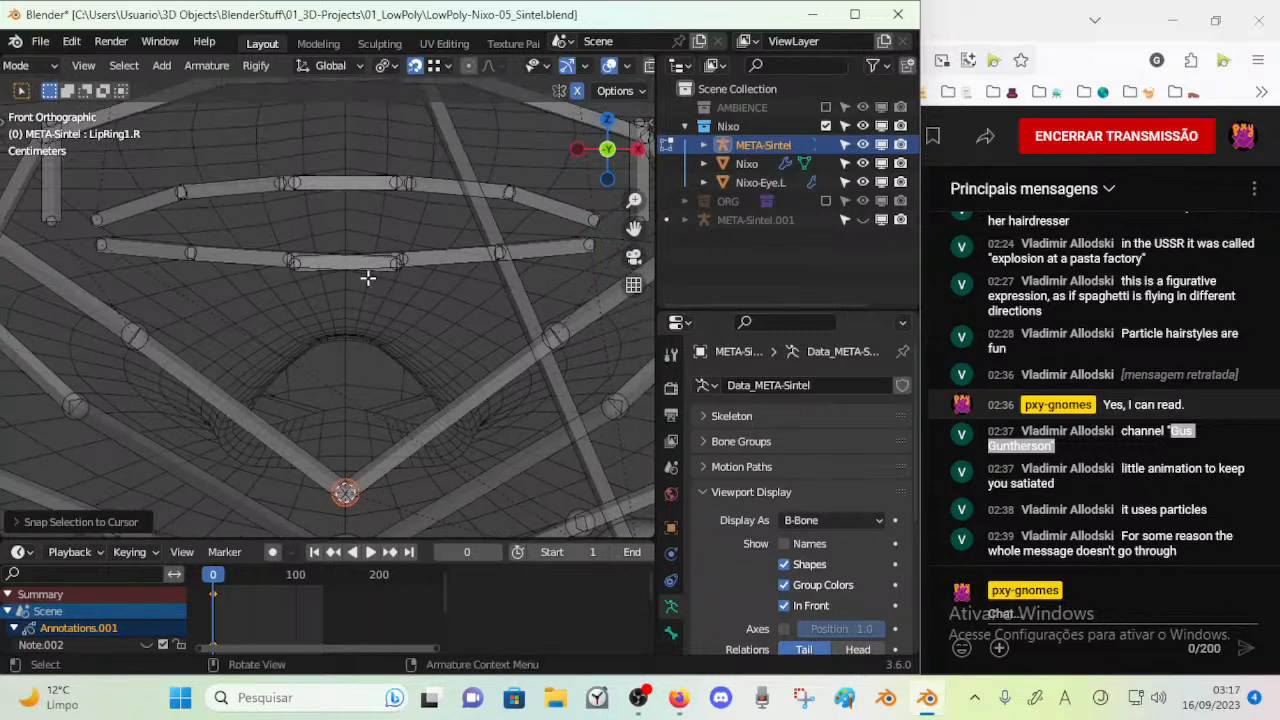
click(366, 274)
scroll(368, 323, down, 1)
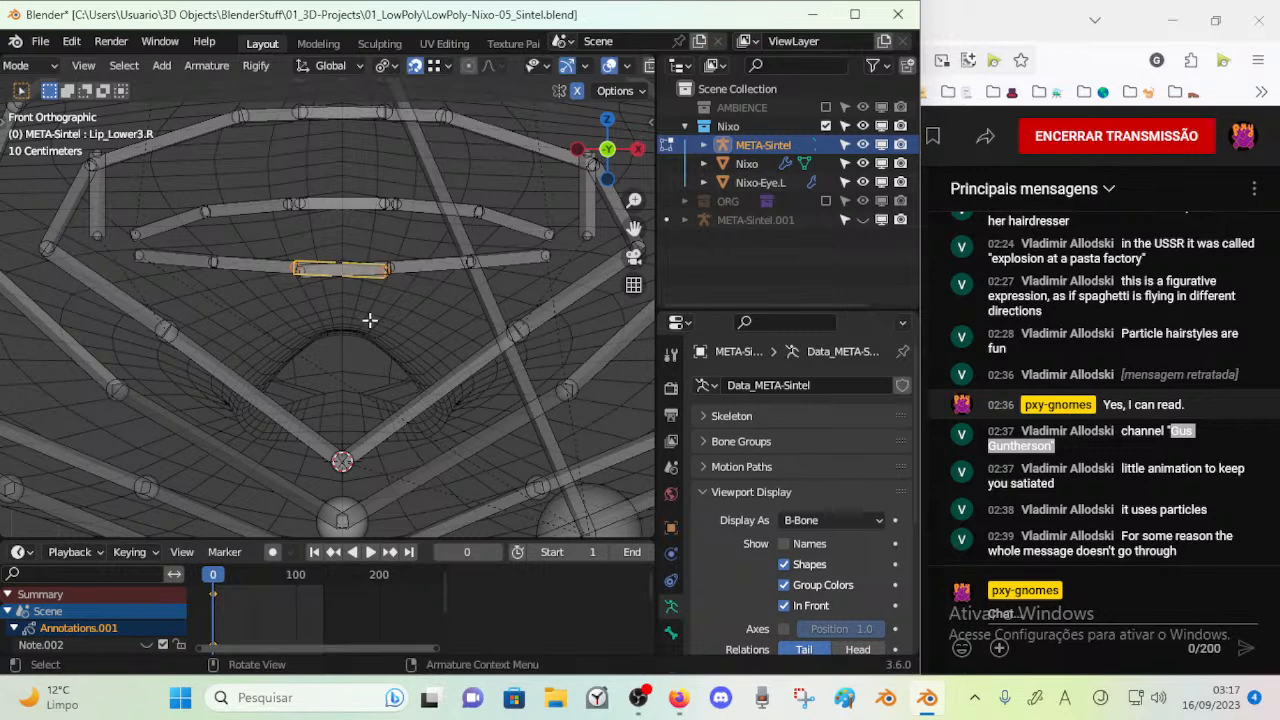
key(alt+a)
drag(390, 280, 353, 267)
key(Escape)
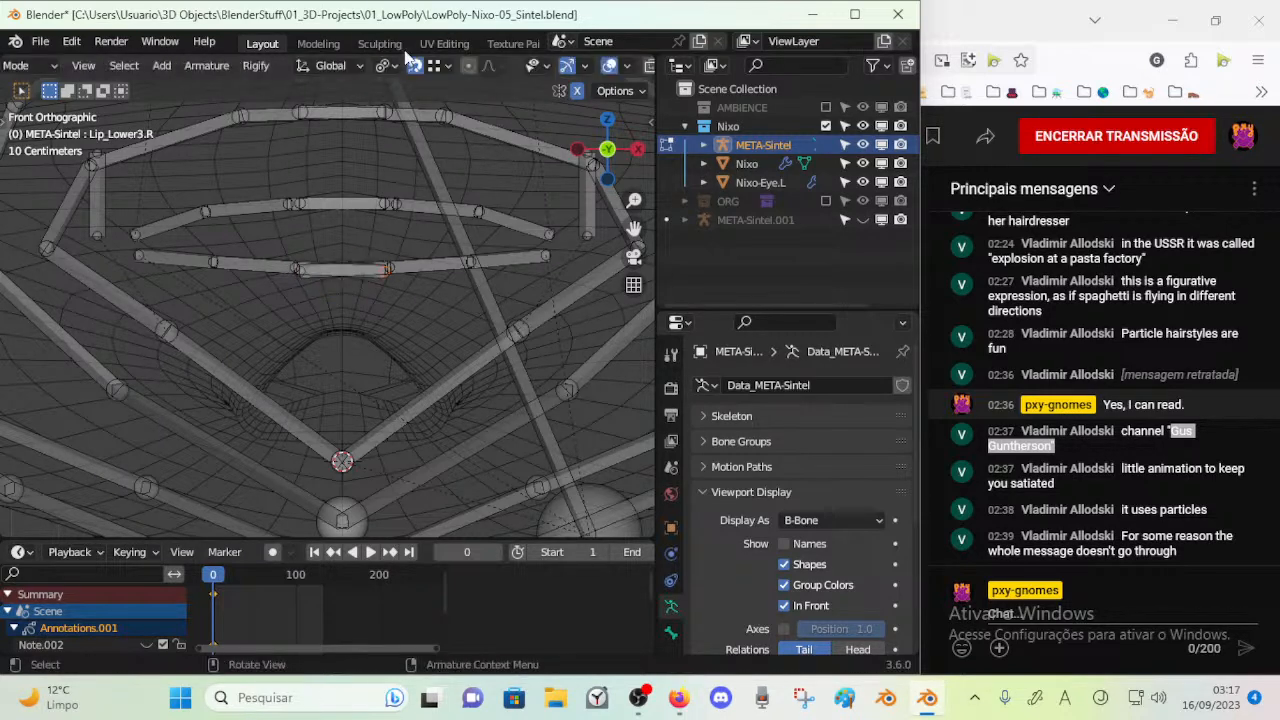
Keep the pivot at Median Point and move the mirrored outer joints of the Lip_Lower3 bones onto the face's centreline with snapping
click(390, 66)
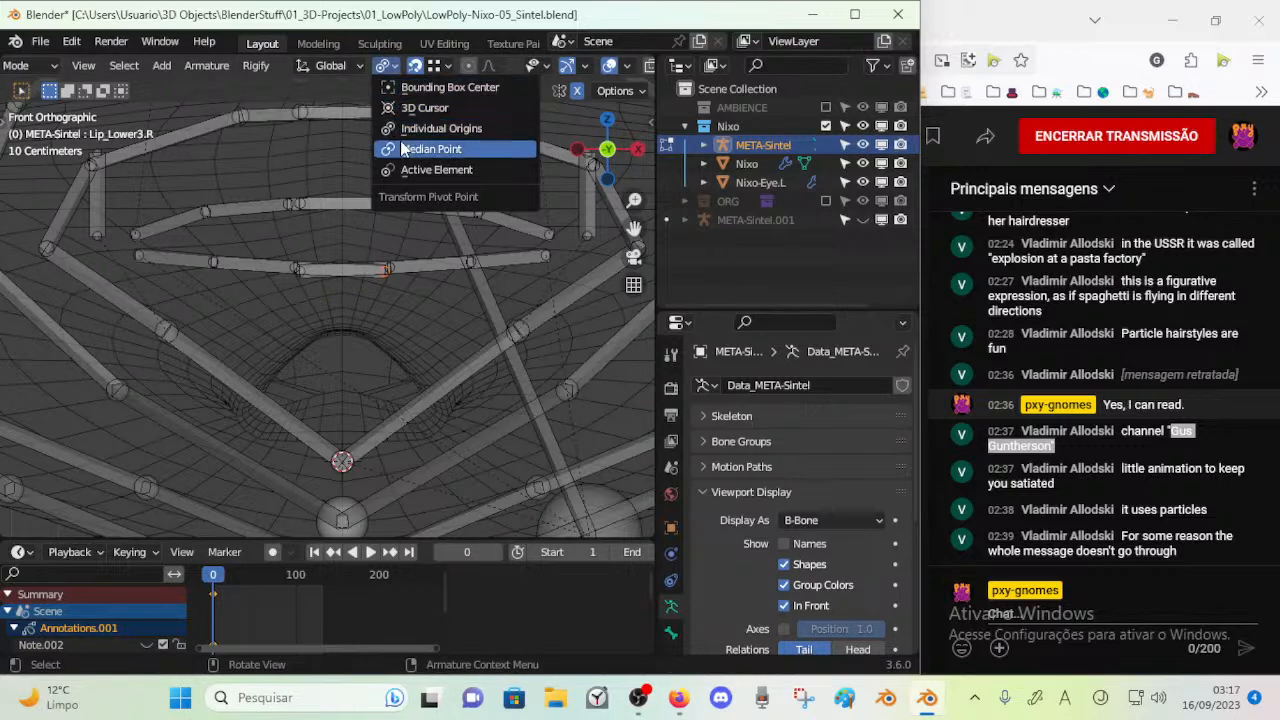
click(410, 152)
drag(386, 270, 357, 277)
click(440, 66)
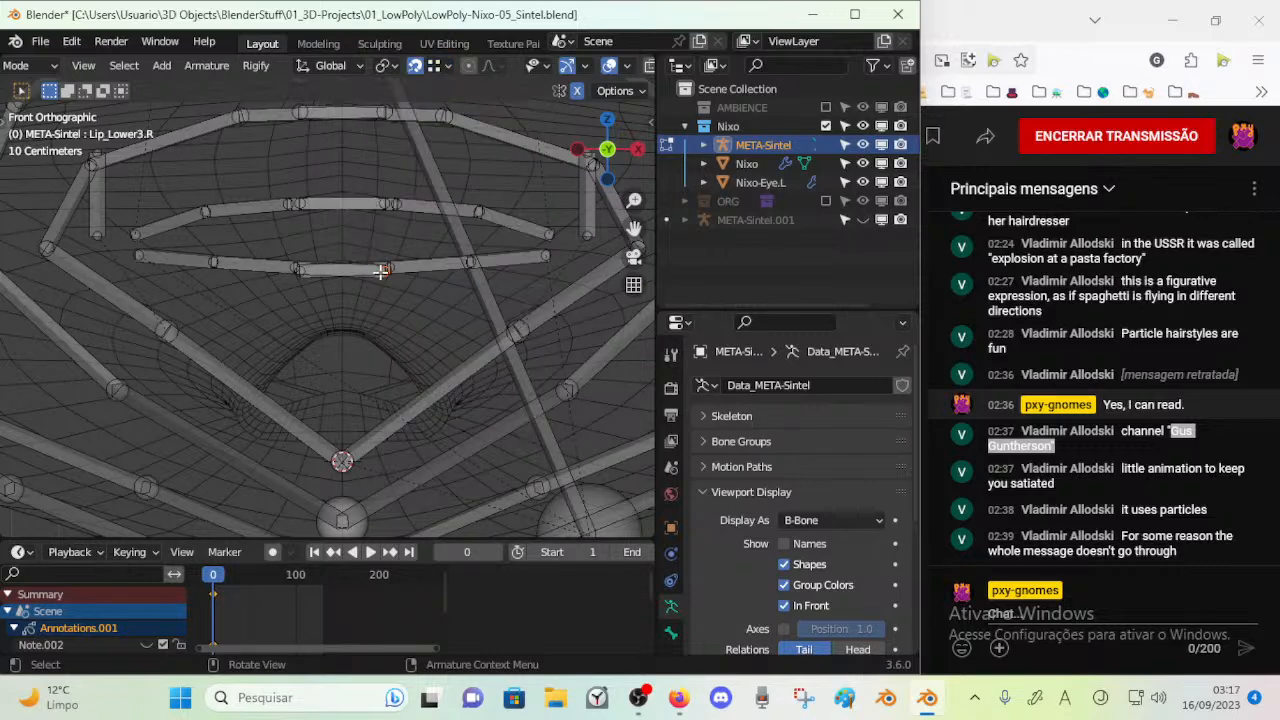
drag(381, 271, 347, 290)
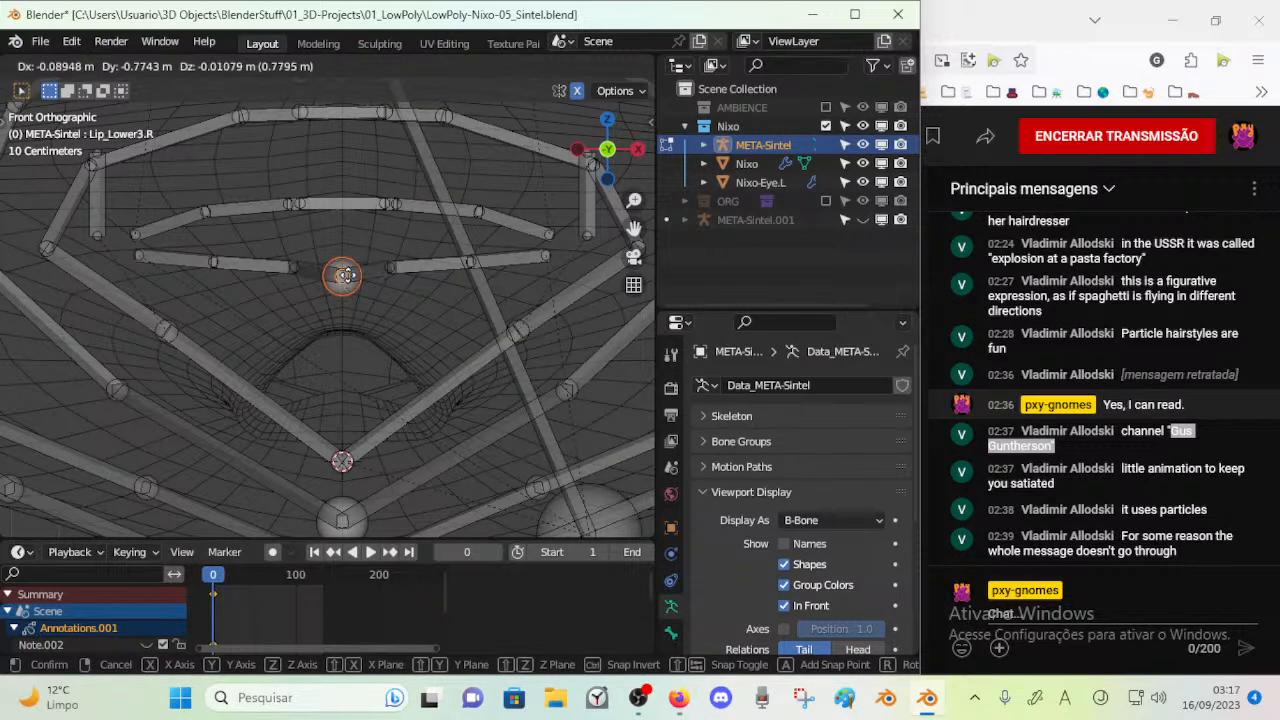
mouse_move(344, 276)
mouse_down()
mouse_move(329, 294)
mouse_move(337, 260)
mouse_up()
click(414, 65)
click(457, 126)
right_click(337, 262)
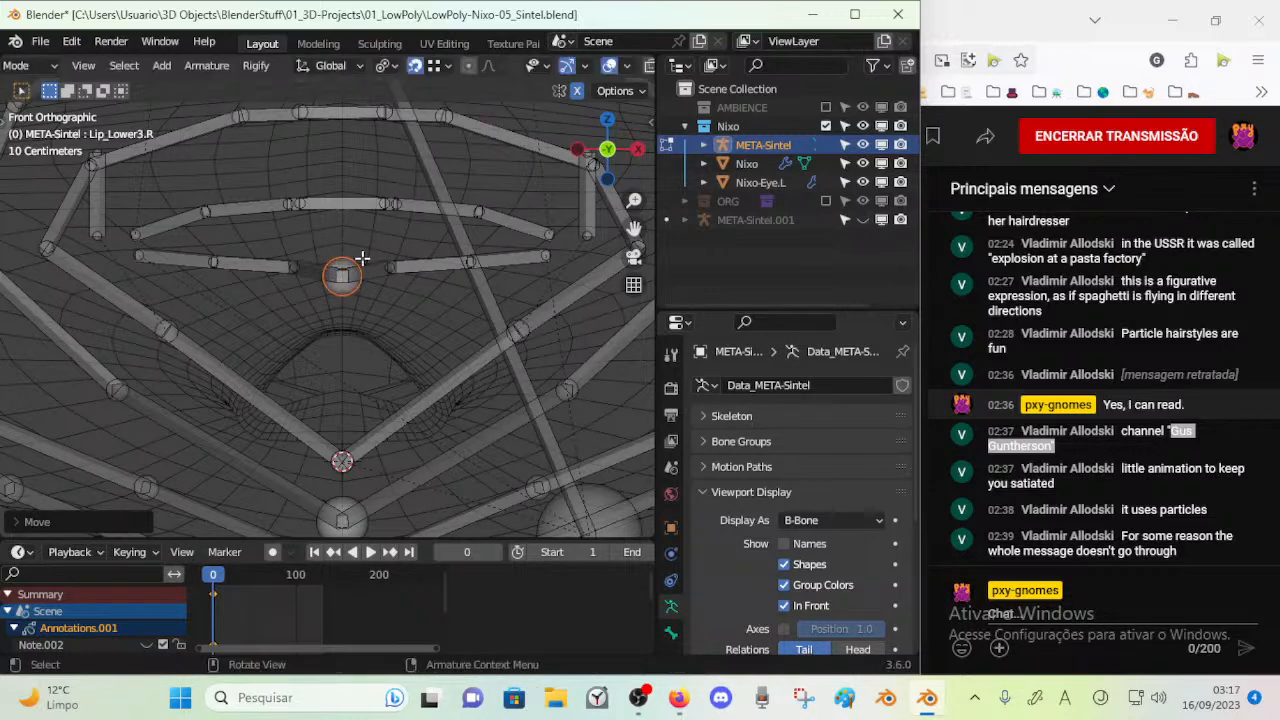
shift+middle_drag(343, 266, 371, 286)
key(c)
click(396, 280)
right_click(396, 280)
key(g)
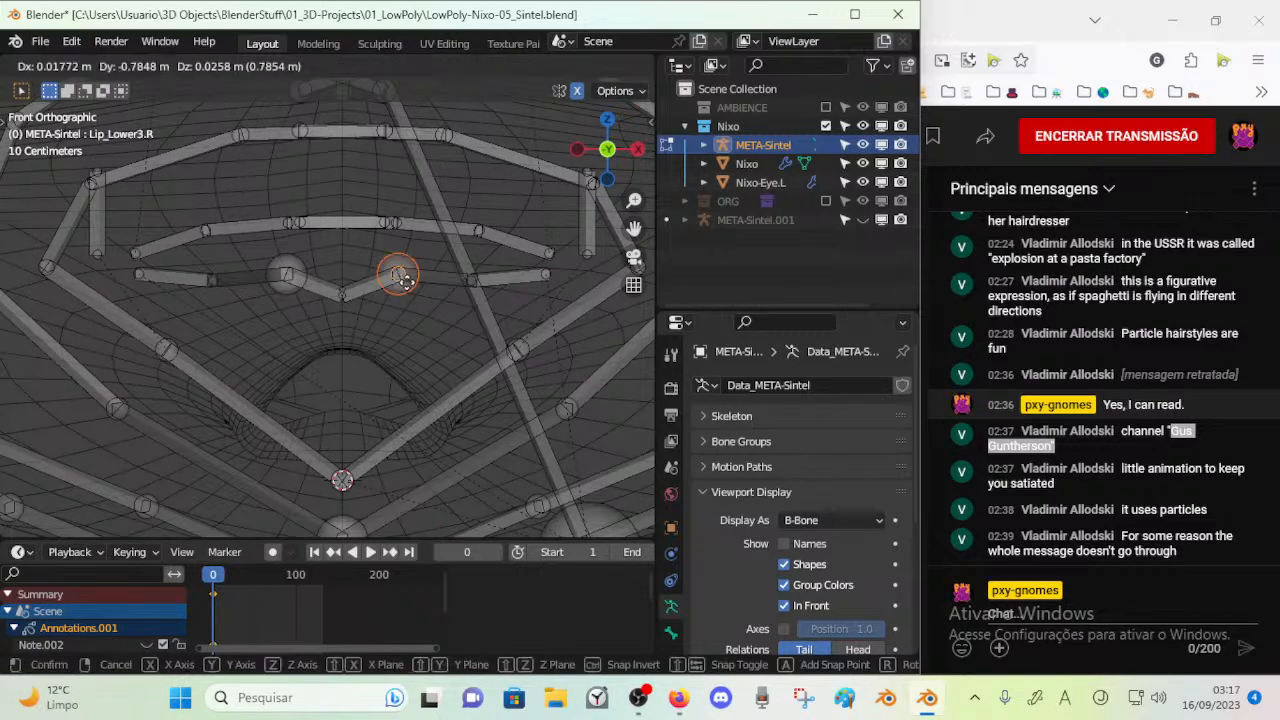
right_click(415, 294)
scroll(393, 297, down, 4)
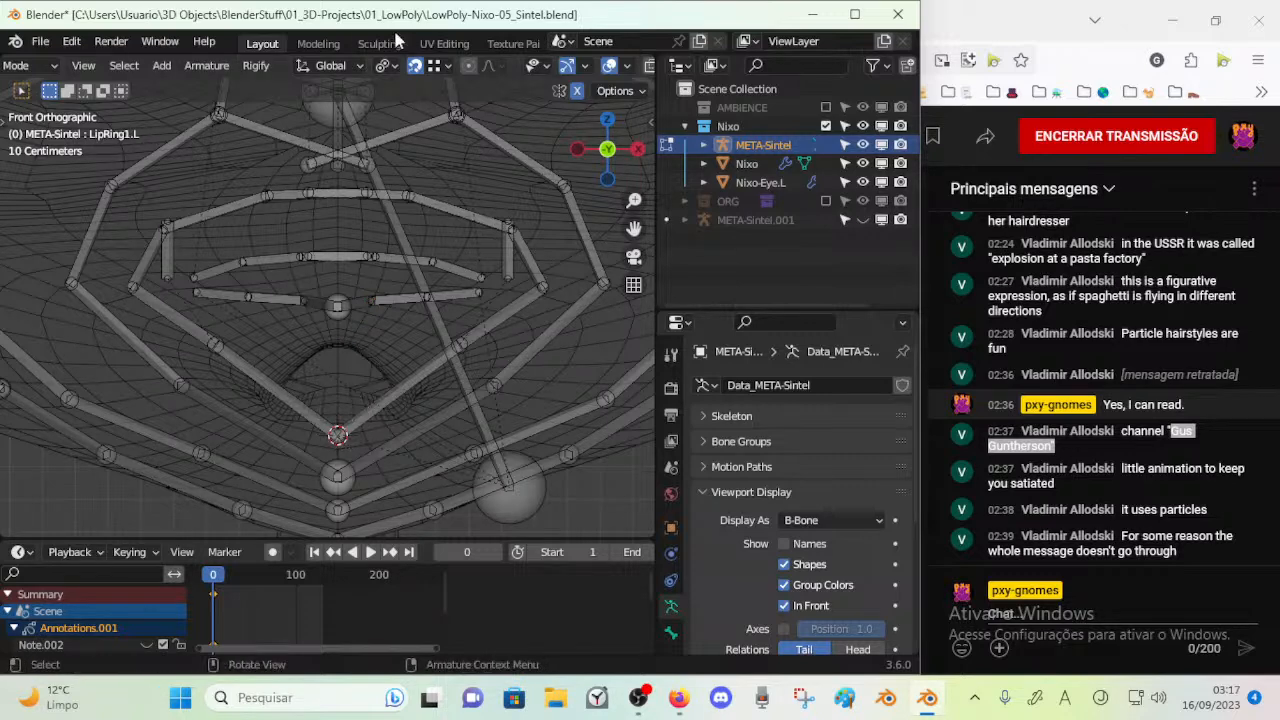
Move the joined LipRing1 end joints slightly down the centreline and onto the mesh surface below the mouth
key(c)
click(336, 423)
right_click(336, 423)
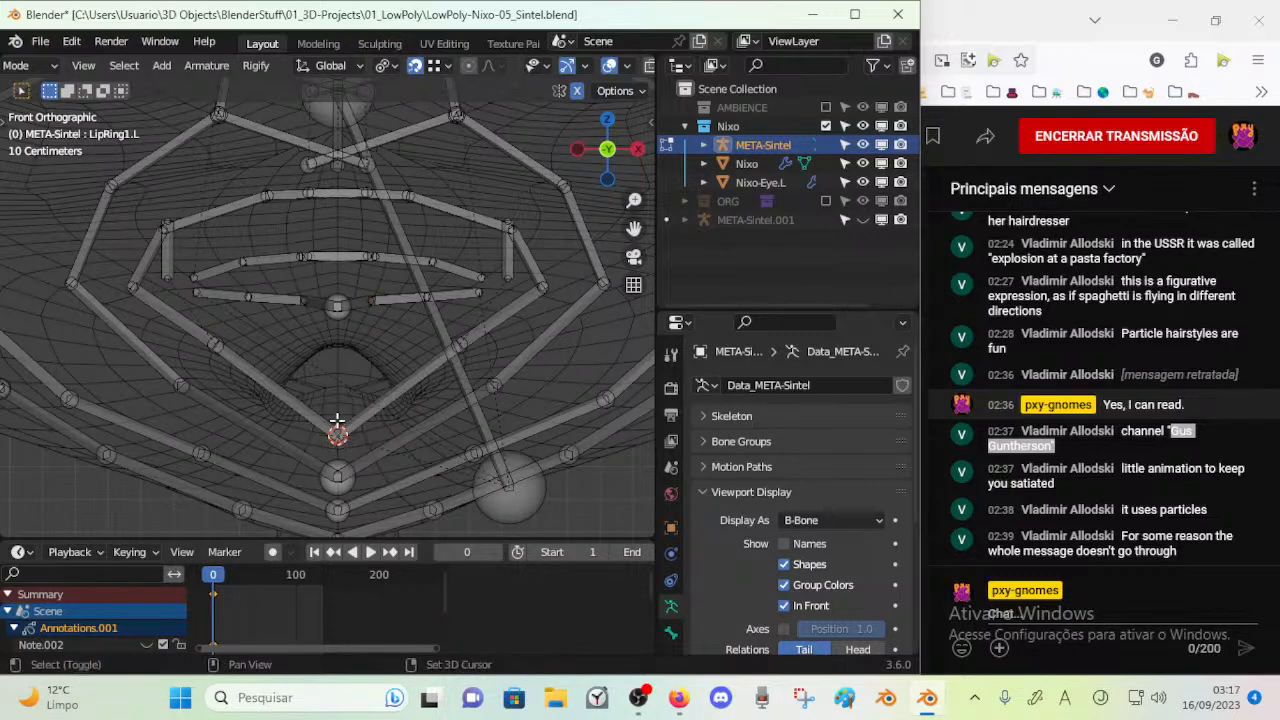
shift+middle_drag(337, 424, 341, 387)
key(g)
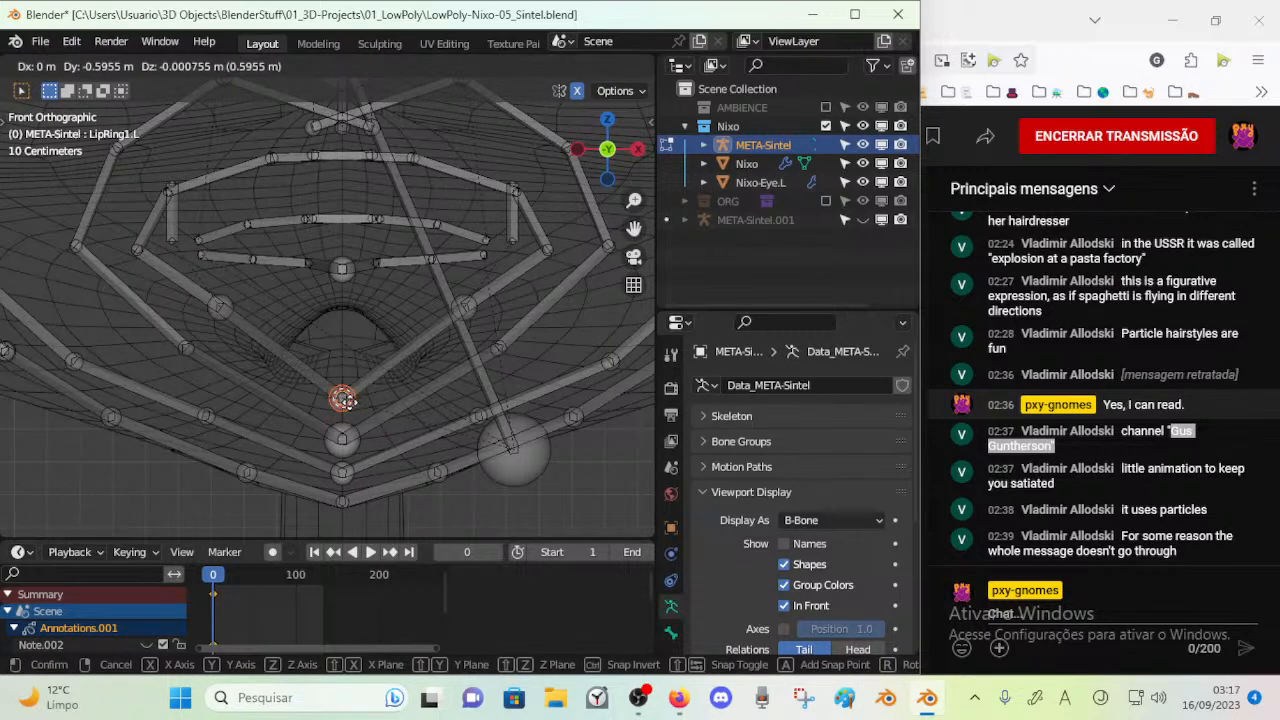
click(347, 415)
Move the centreline joint of the next ring below LipRing1 onto the mesh surface, slightly further down
key(c)
click(346, 442)
right_click(346, 442)
key(g)
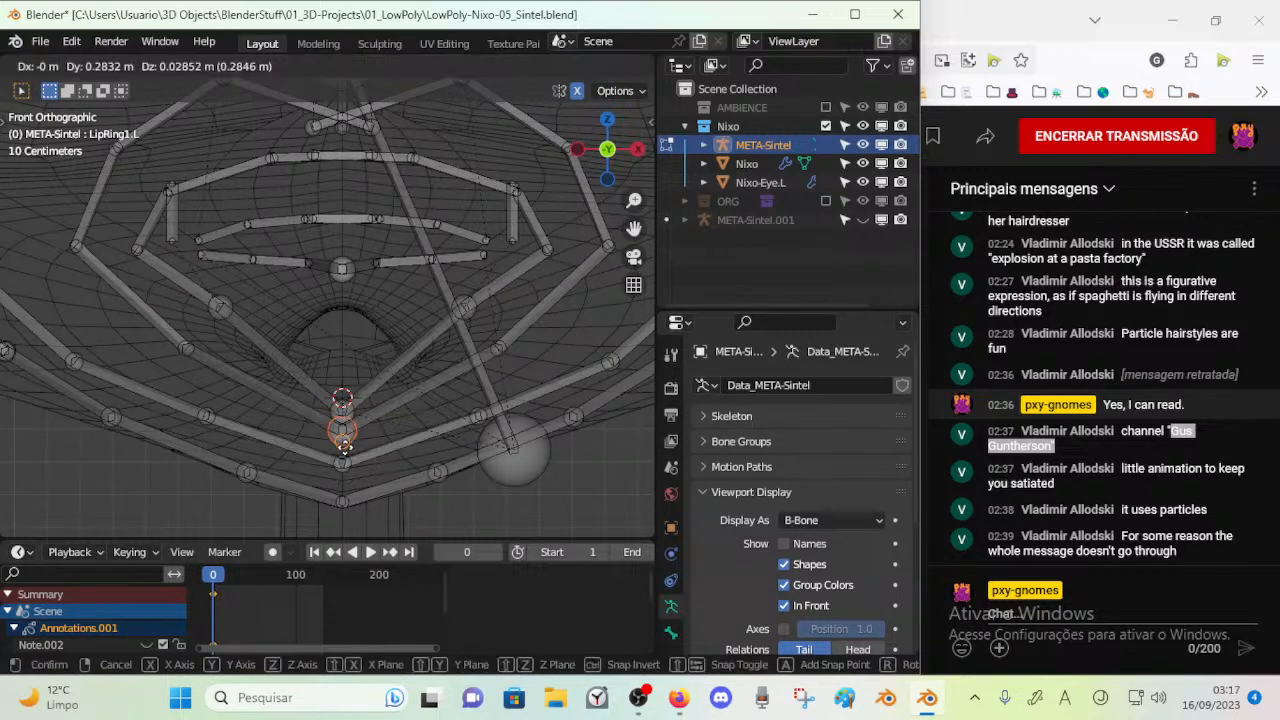
click(346, 450)
Move the two centreline joints below the LipRing1 joint down together toward the tip of the chin
key(c)
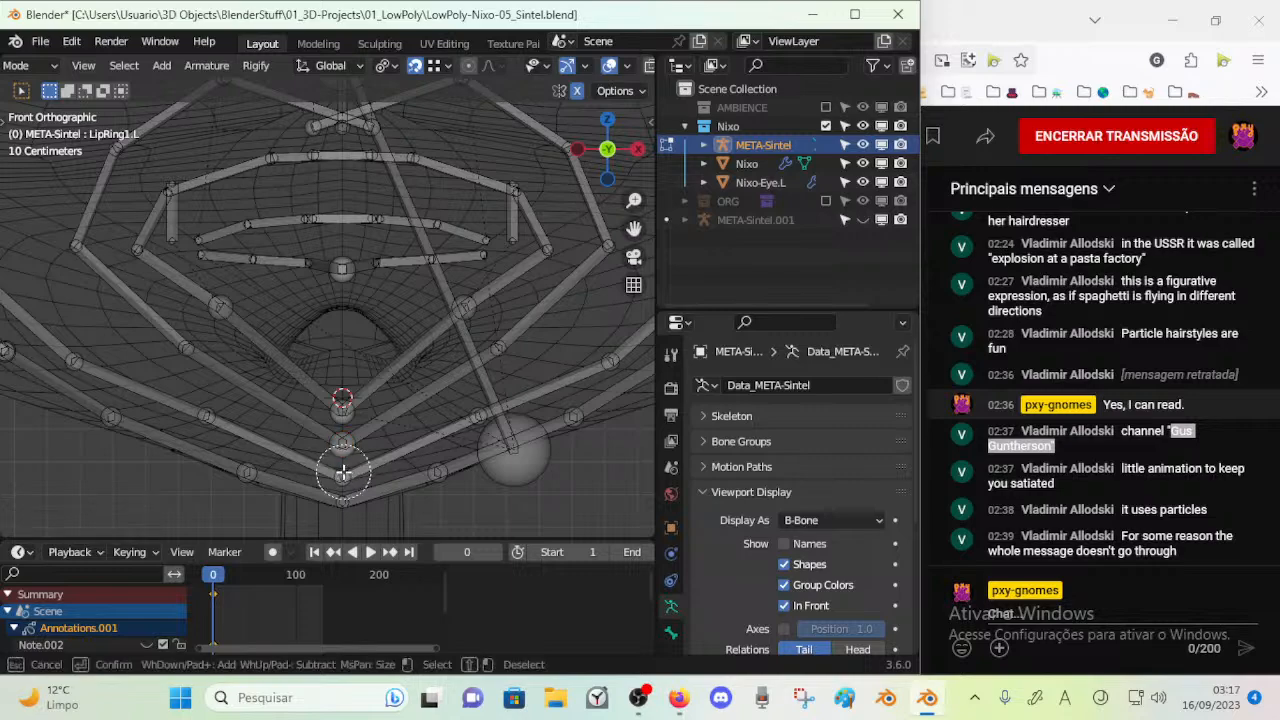
click(342, 472)
right_click(342, 472)
key(g)
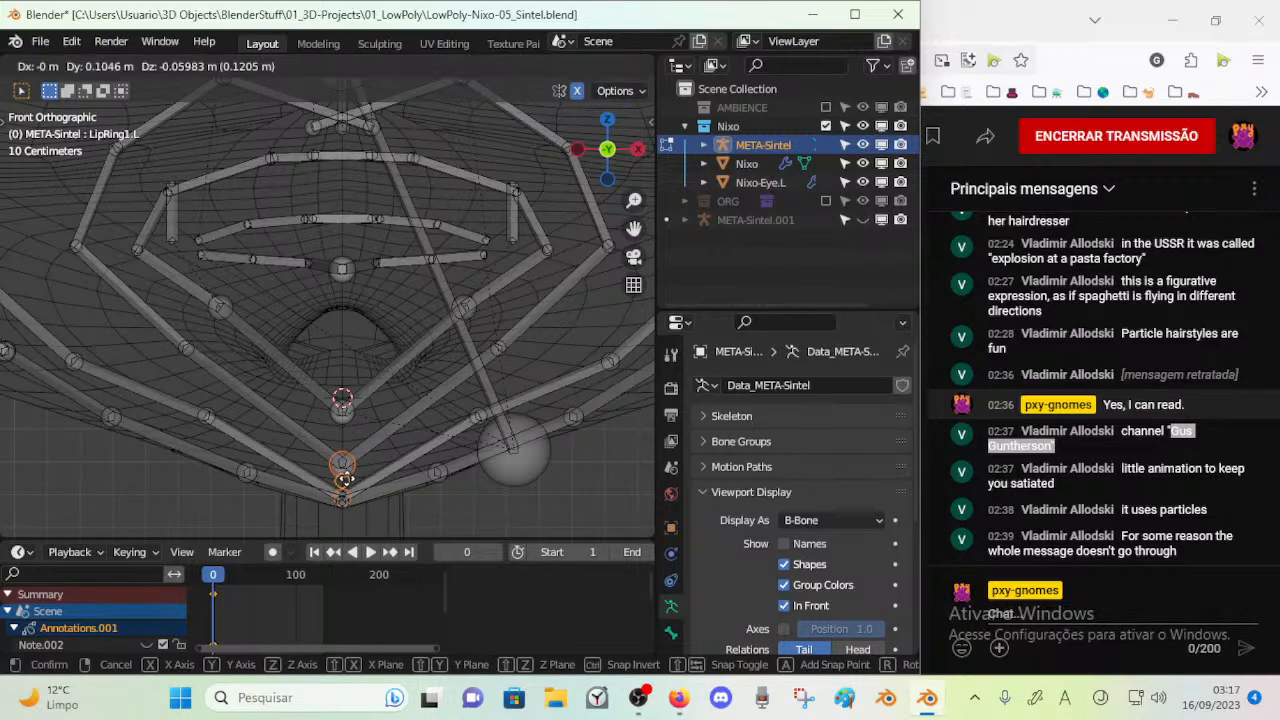
click(346, 474)
In the right side view, move the second ring's centreline joint back along the underside of the jaw
key(KP_Decimal)
key(KP_3)
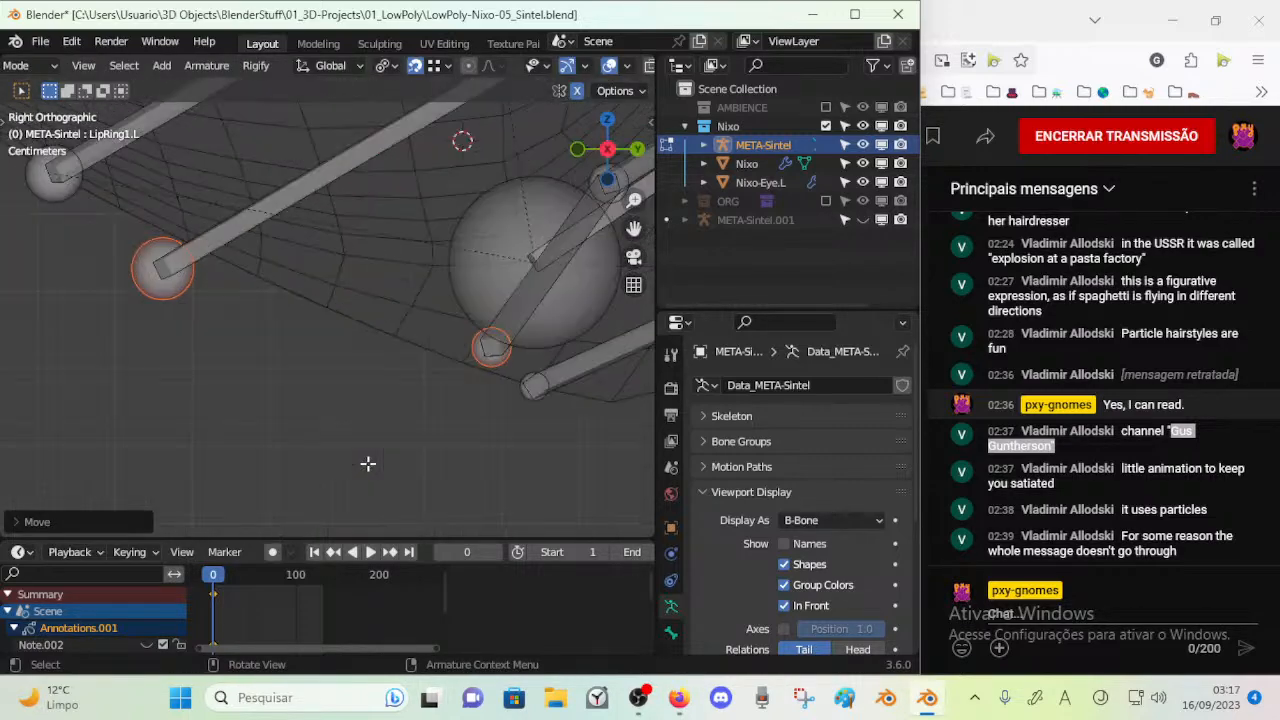
scroll(348, 398, down, 6)
shift+middle_drag(321, 407, 317, 477)
key(alt+a)
key(c)
click(275, 374)
right_click(275, 373)
key(g)
click(311, 362)
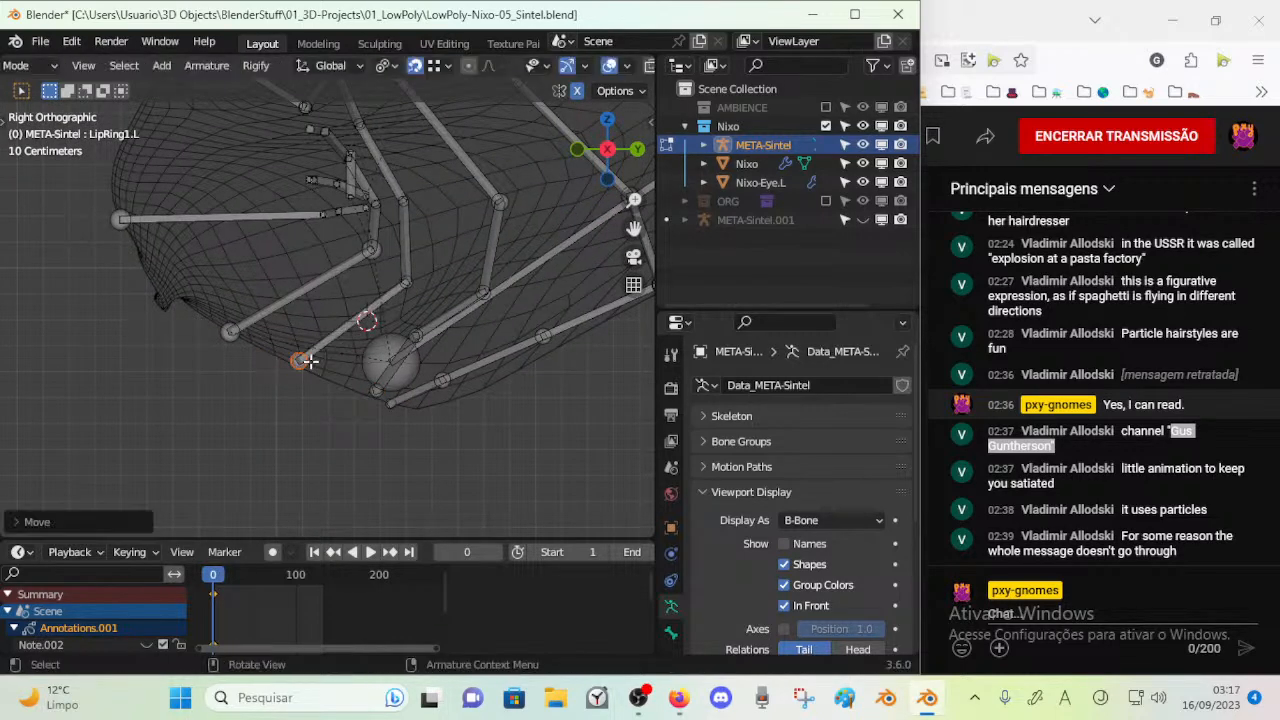
Move the LipRing1 end joint slightly back along the mesh surface in the side view
click(231, 332)
key(g)
click(249, 329)
shift+middle_drag(259, 341, 317, 420)
shift+click(182, 293)
key(KP_1)
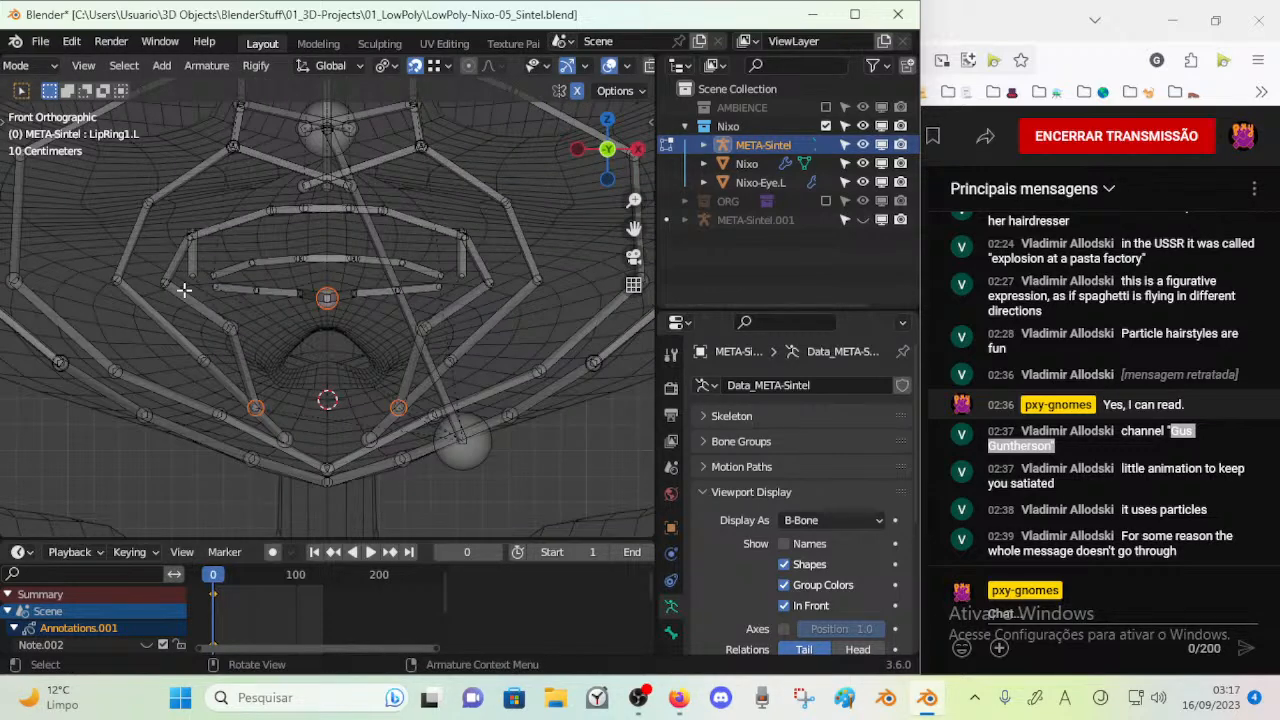
key(g)
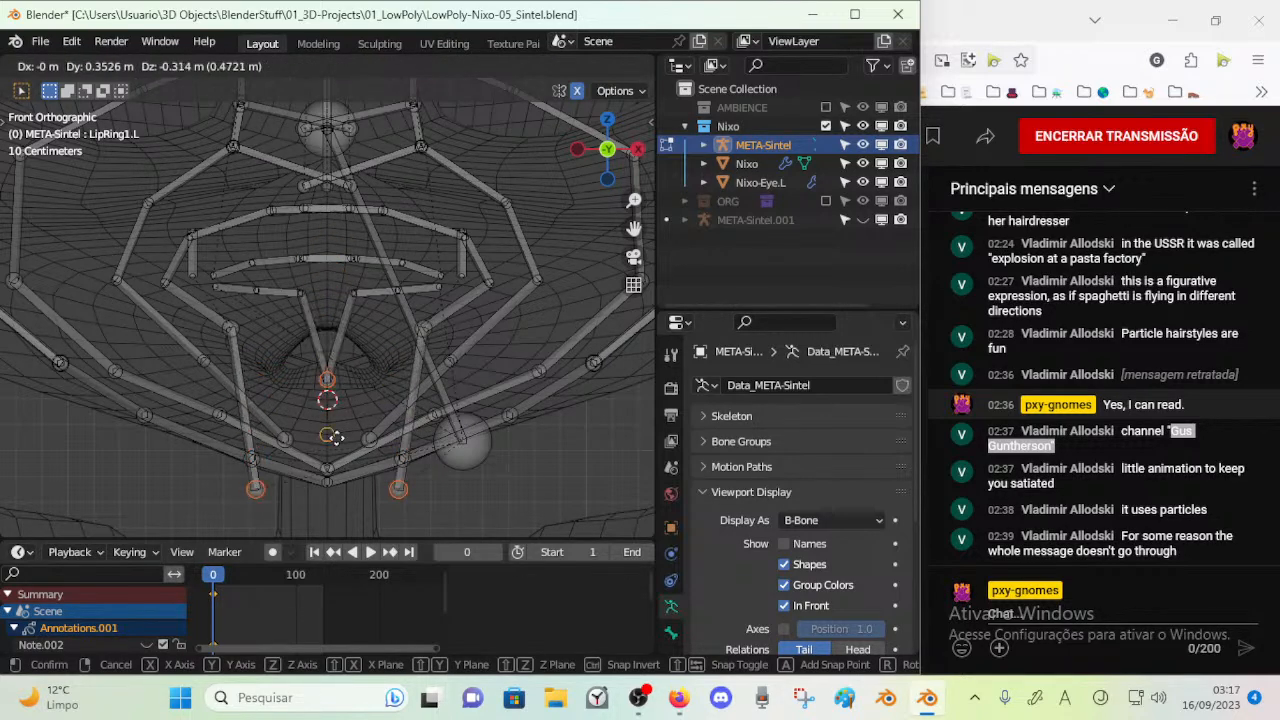
key(Escape)
key(alt+a)
key(c)
click(328, 303)
key(Escape)
key(g)
key(Escape)
key(alt+a)
key(c)
key(Escape)
scroll(325, 324, up, 1)
key(alt+a)
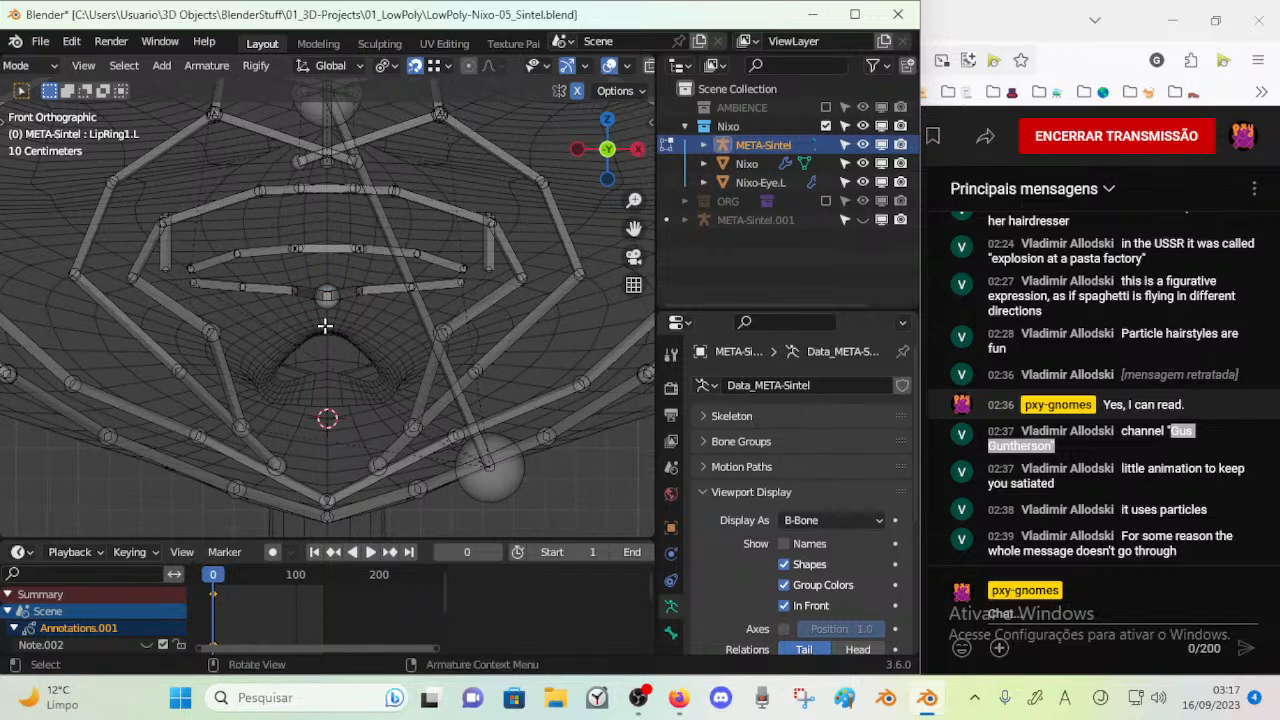
In the front view, move the lower-lip joints gathered on the centreline down to the 3D cursor below the mouth opening
key(c)
scroll(325, 325, up, 3)
click(329, 303)
key(Escape)
key(g)
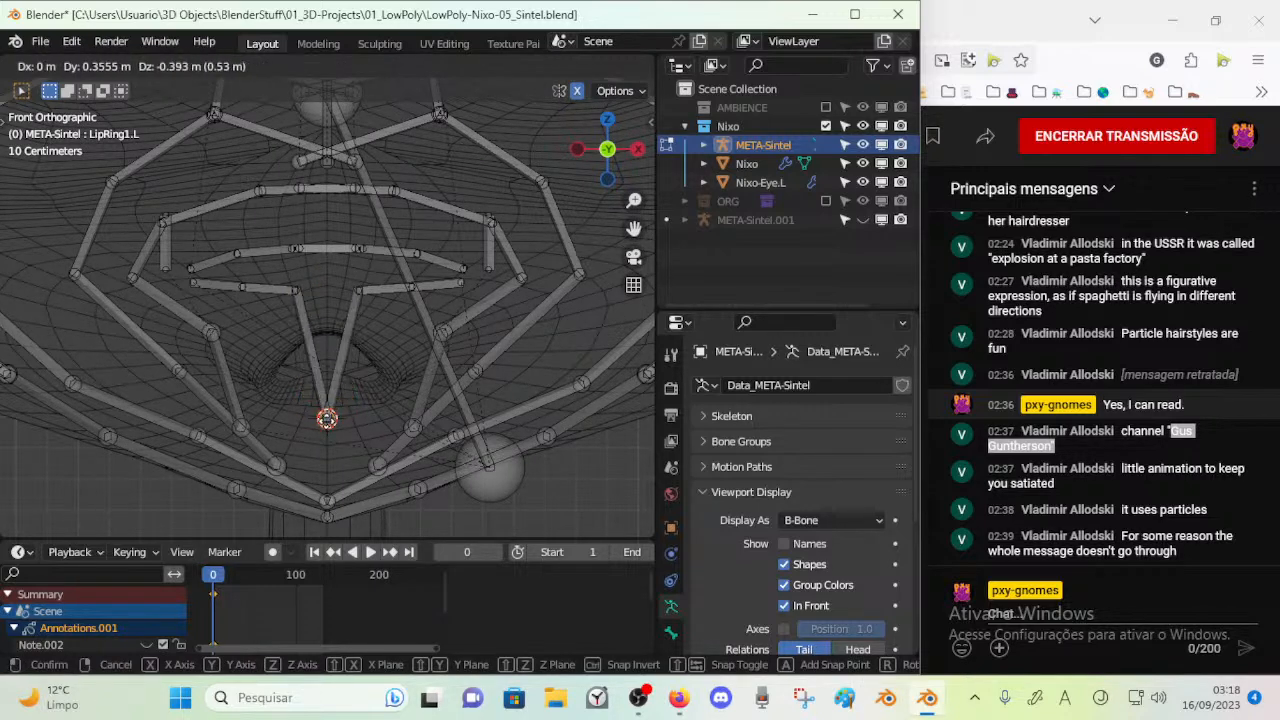
click(325, 416)
Move the mirrored outer joints of Lip_Lower3 down beside the mouth's lower edge and raise the centre joint level with them
key(c)
click(349, 287)
key(Escape)
key(g)
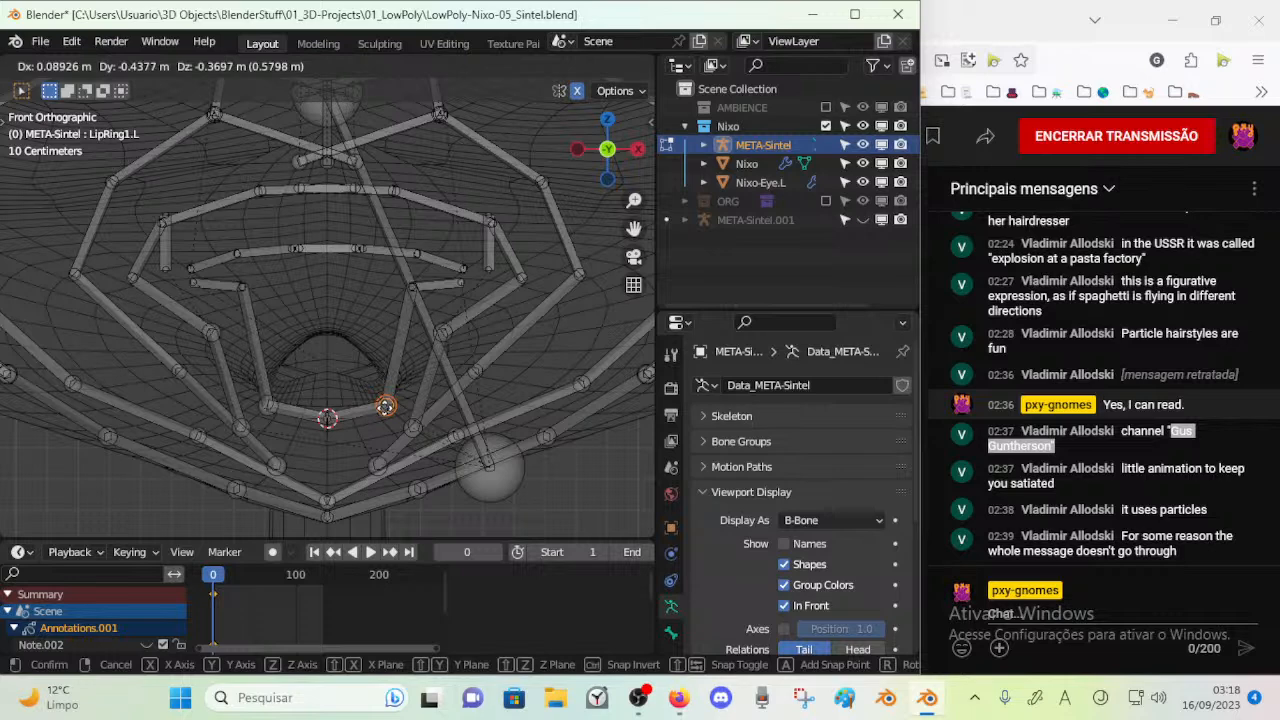
click(386, 406)
key(ctrl+z)
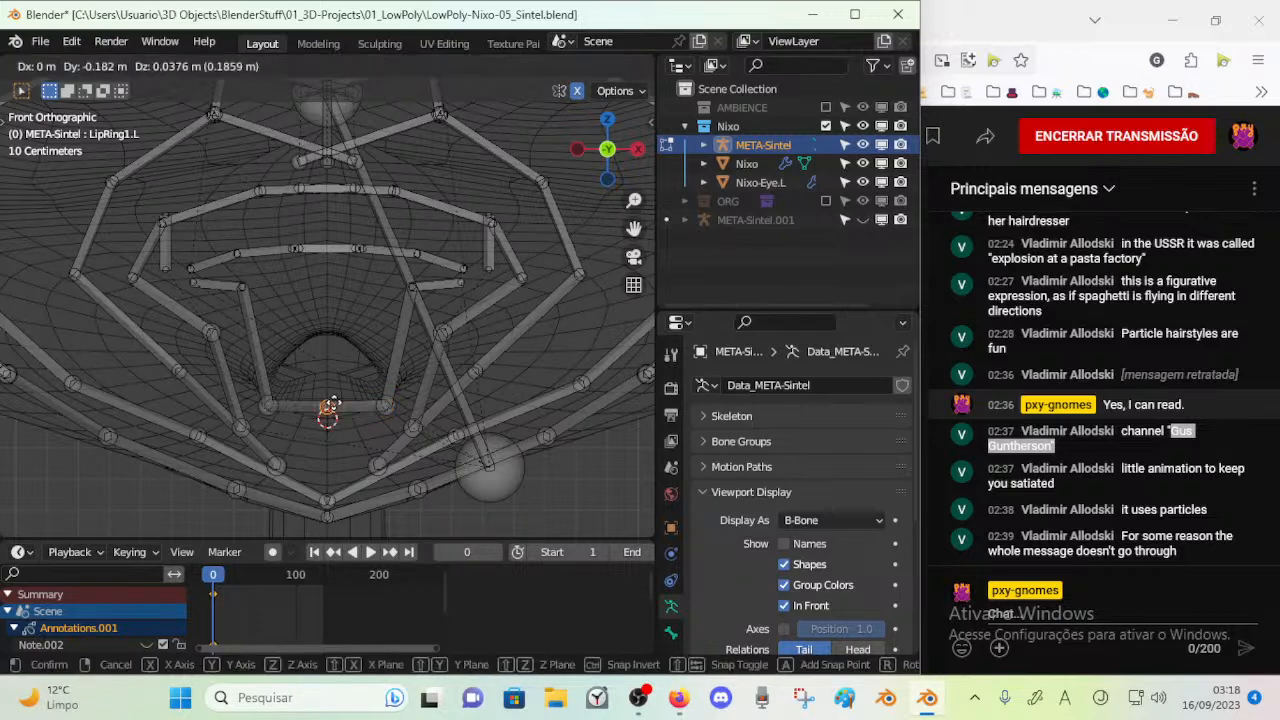
key(c)
click(460, 286)
right_click(404, 292)
key(ctrl+z)
key(c)
click(409, 286)
right_click(409, 287)
key(ctrl+z)
click(410, 276)
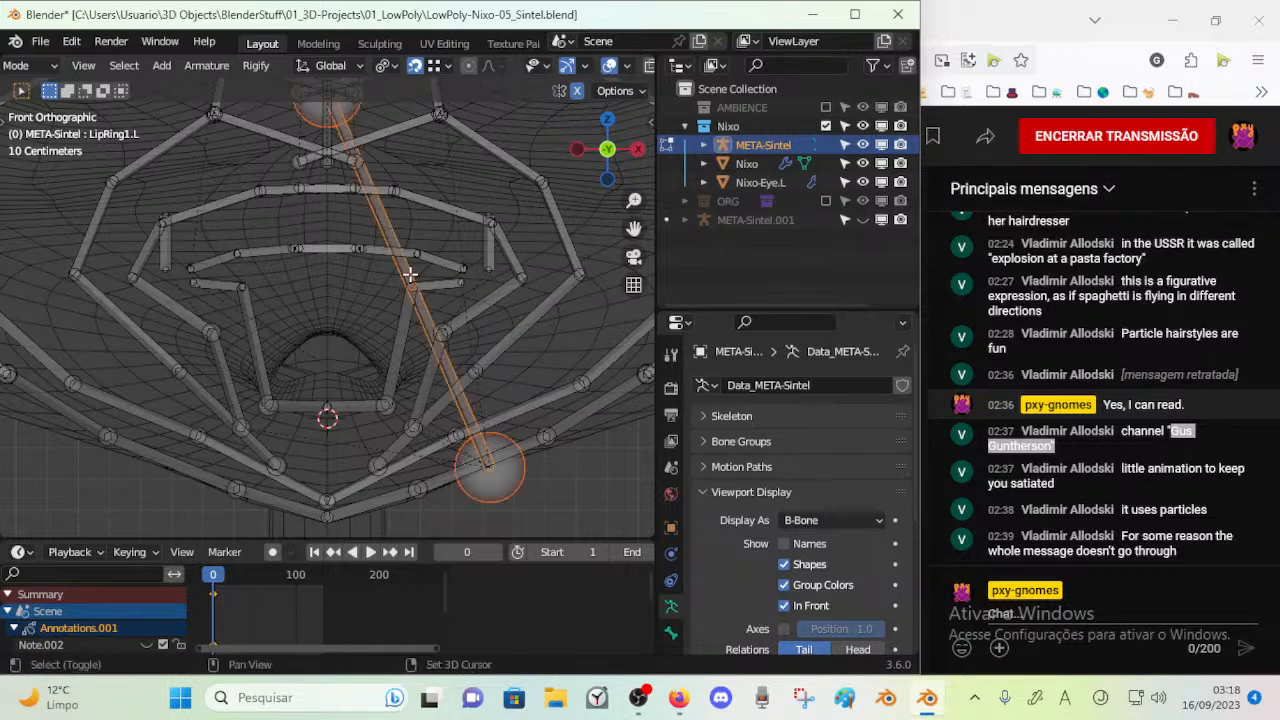
Move the next lower-lip joint outward from Lip_Lower3 down to the side of the mouth opening
click(401, 292)
key(g)
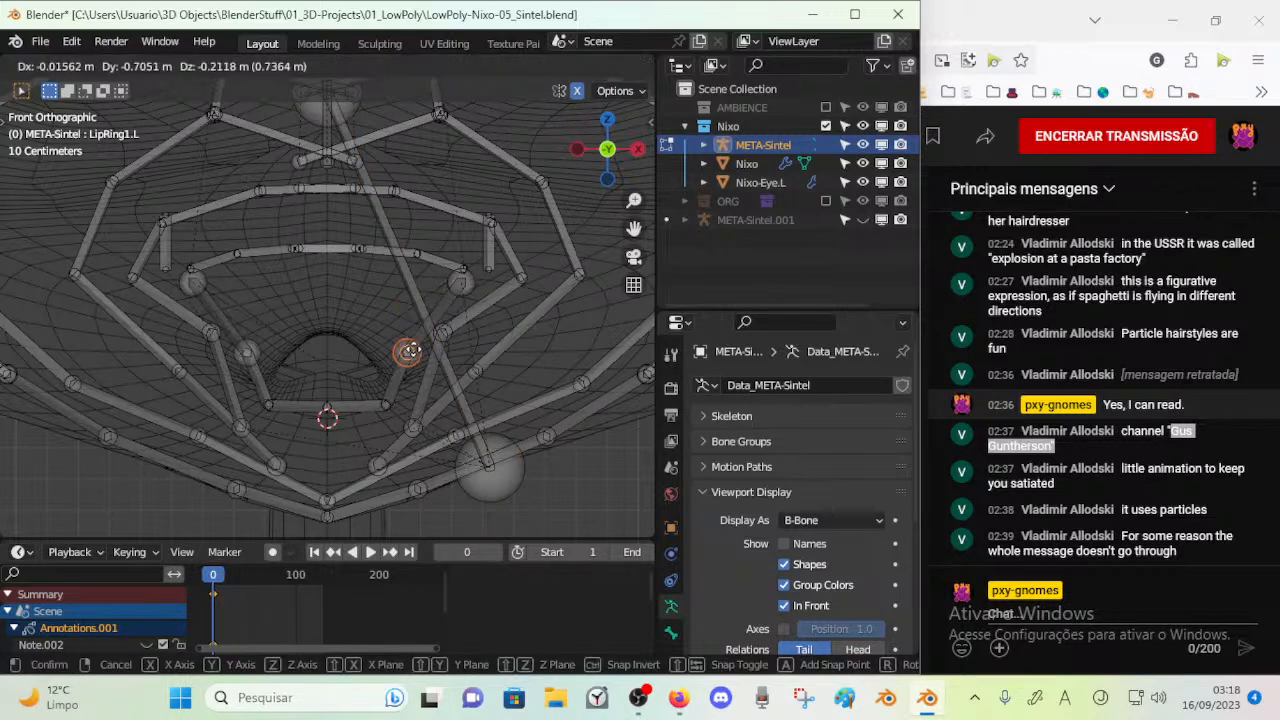
click(404, 375)
Move the outermost lower-lip joint down to the corner of the mouth opening
key(c)
click(460, 284)
key(Escape)
key(g)
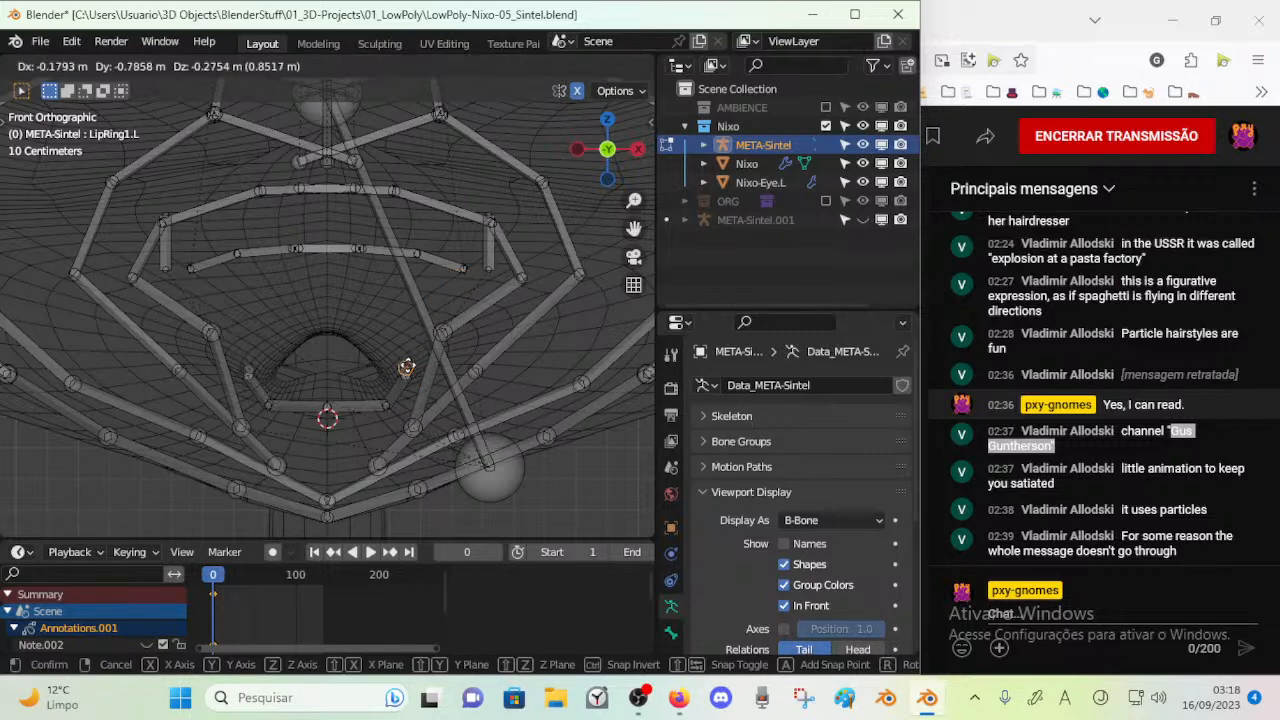
click(411, 365)
Refine the two middle lower-lip joints along the mouth's edge, shifting both slightly down and toward the centreline
key(c)
click(398, 380)
key(Escape)
key(g)
click(392, 393)
key(c)
click(382, 410)
key(Escape)
key(g)
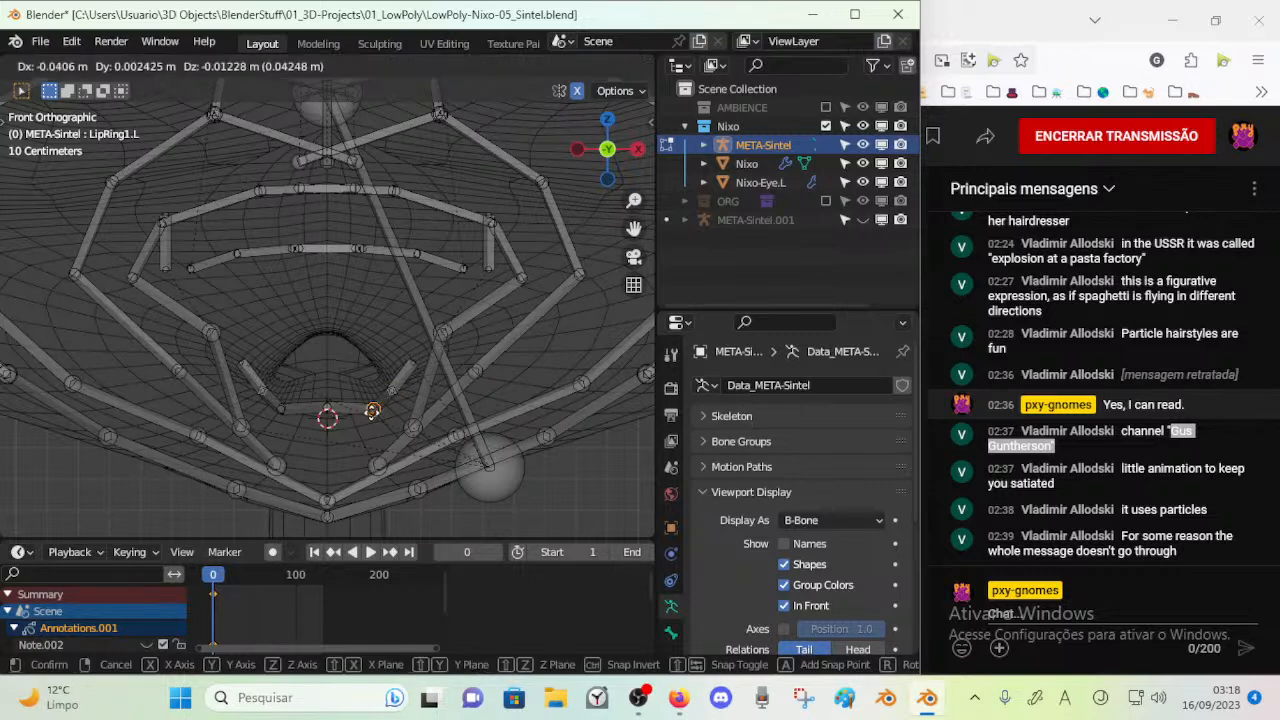
click(372, 411)
Move the outermost lower-lip joint slightly down and inward at the mouth corner
key(c)
click(409, 362)
key(Escape)
key(g)
click(398, 375)
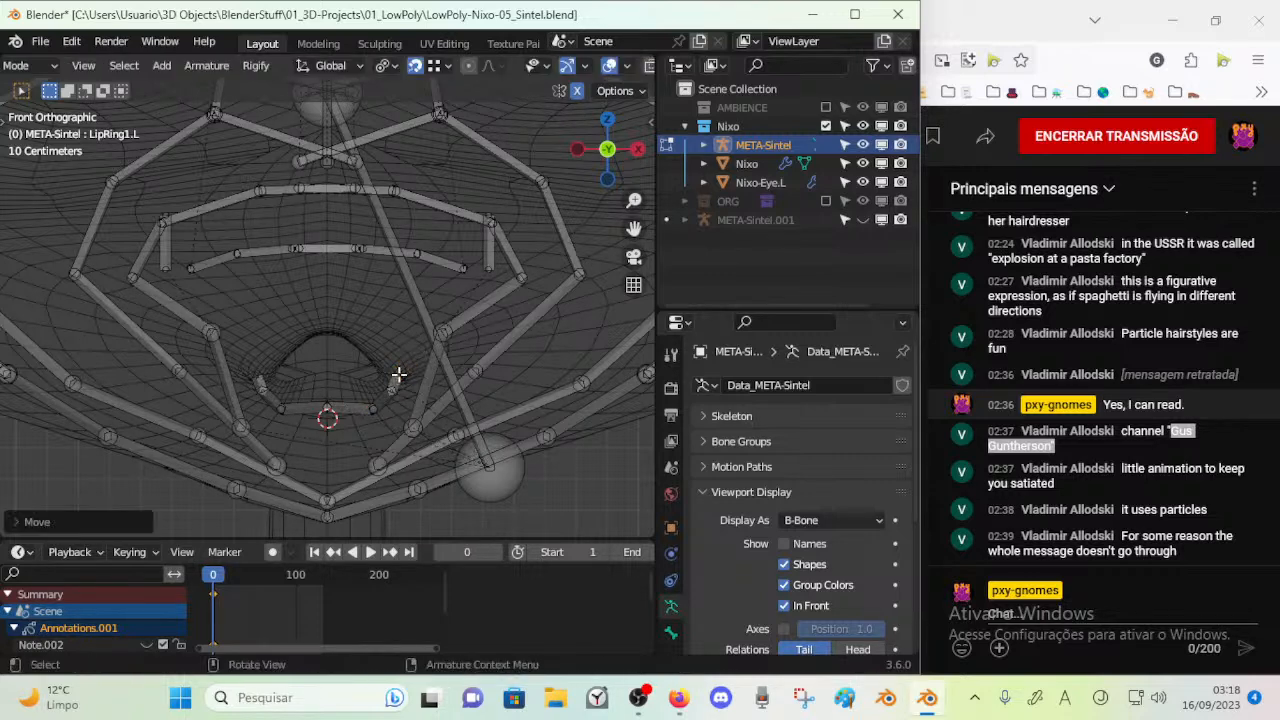
key(c)
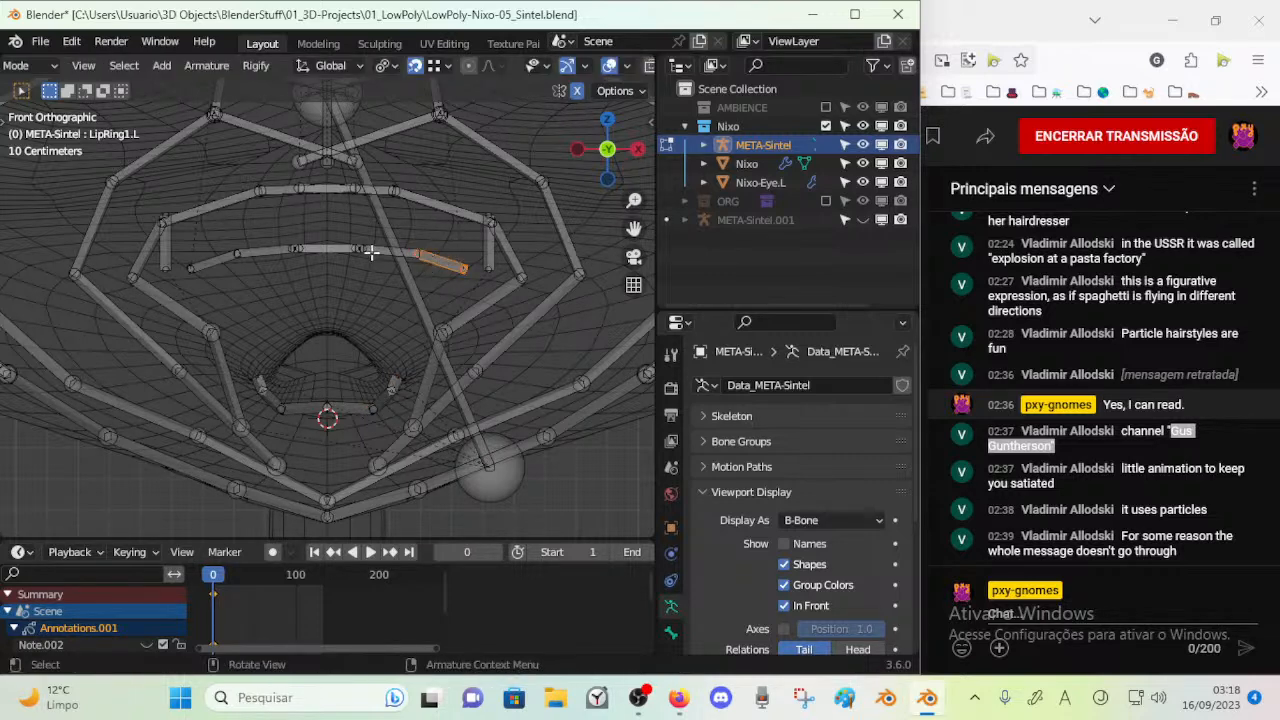
click(371, 251)
key(Escape)
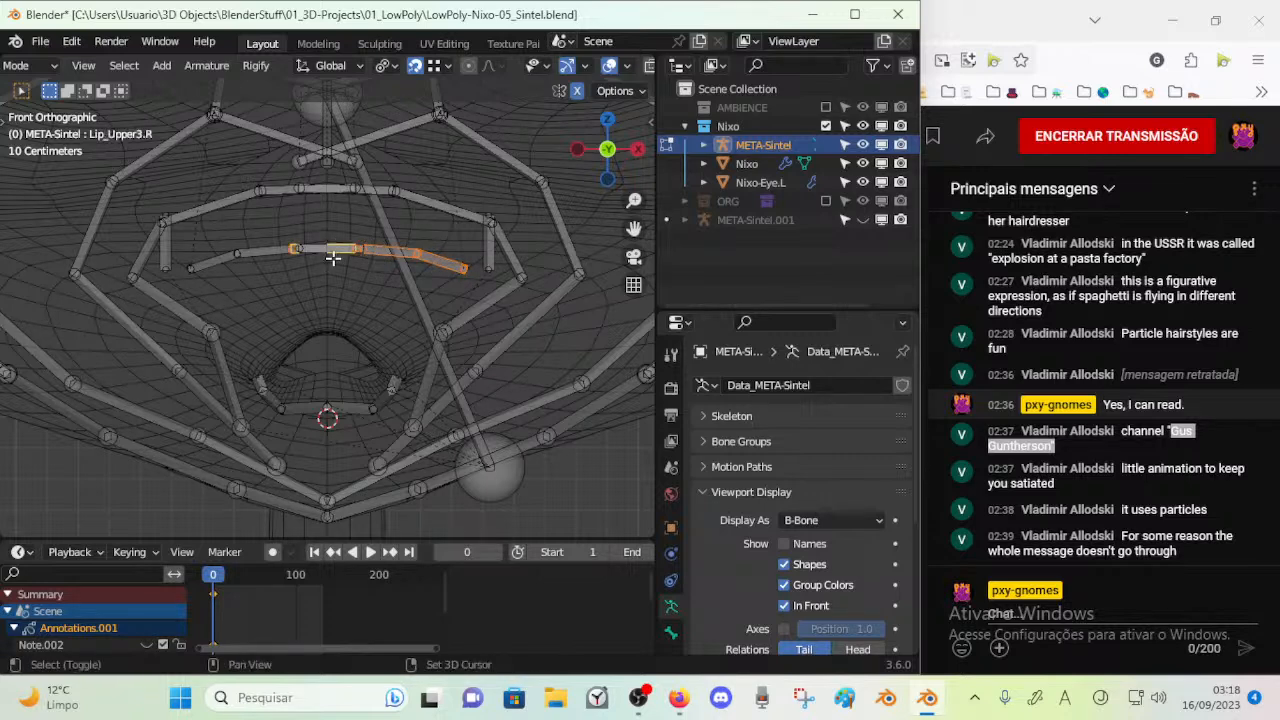
shift+click(331, 250)
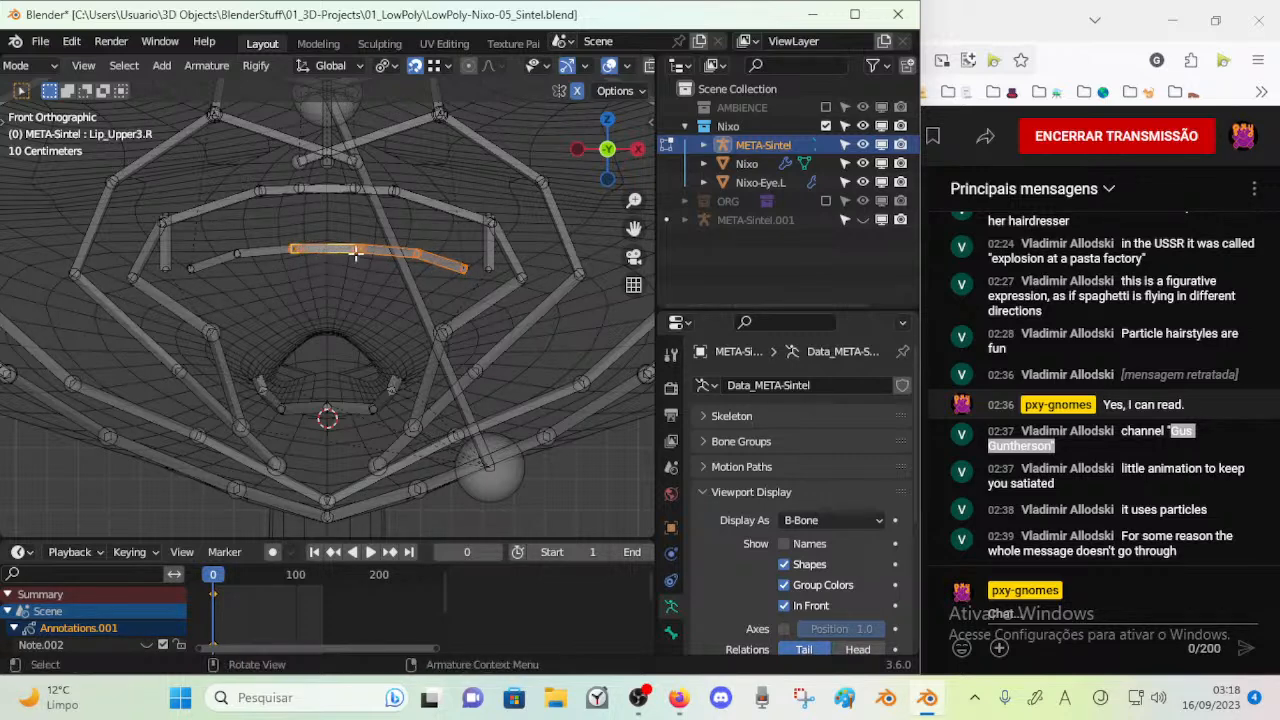
key(g)
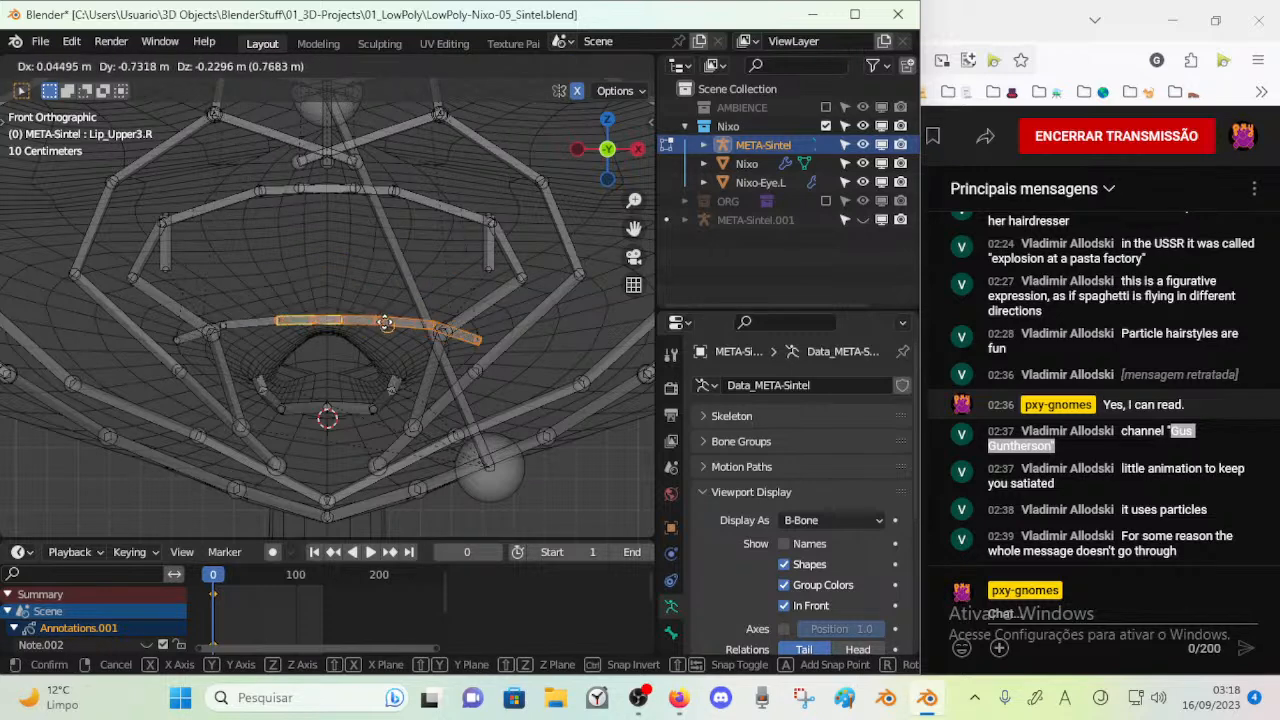
right_click(386, 323)
click(369, 268)
click(333, 247)
key(g)
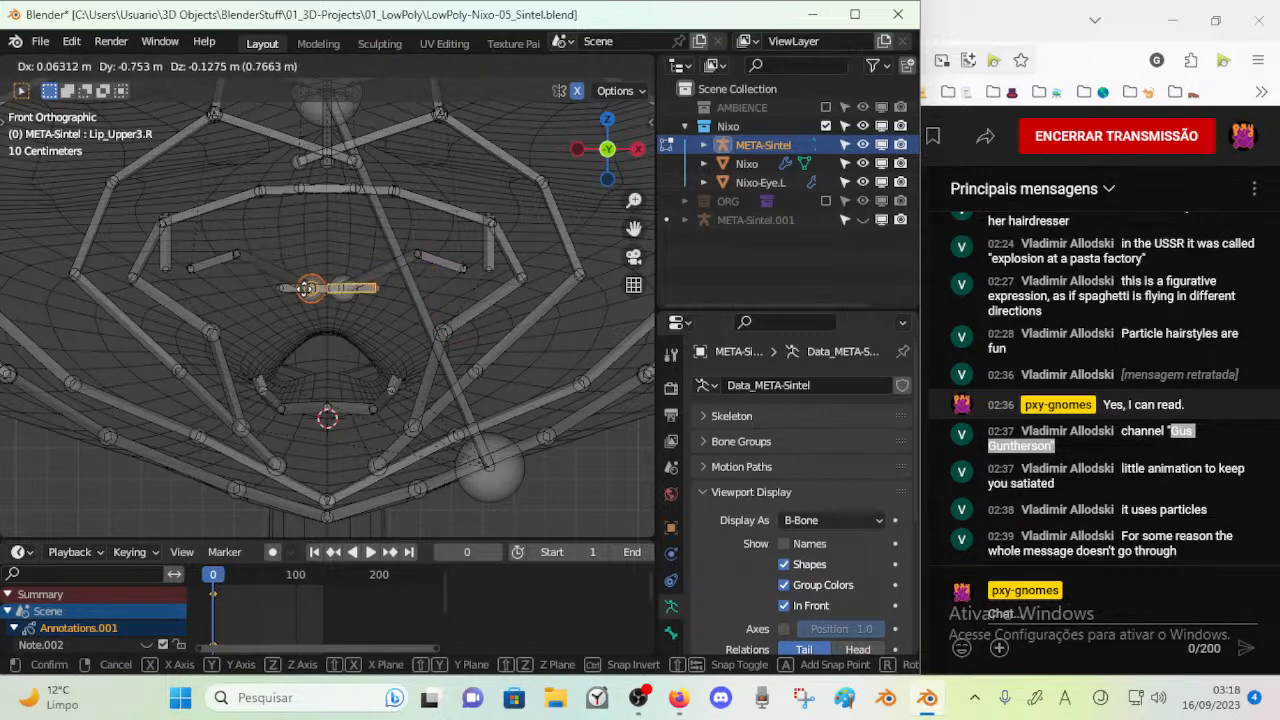
right_click(284, 284)
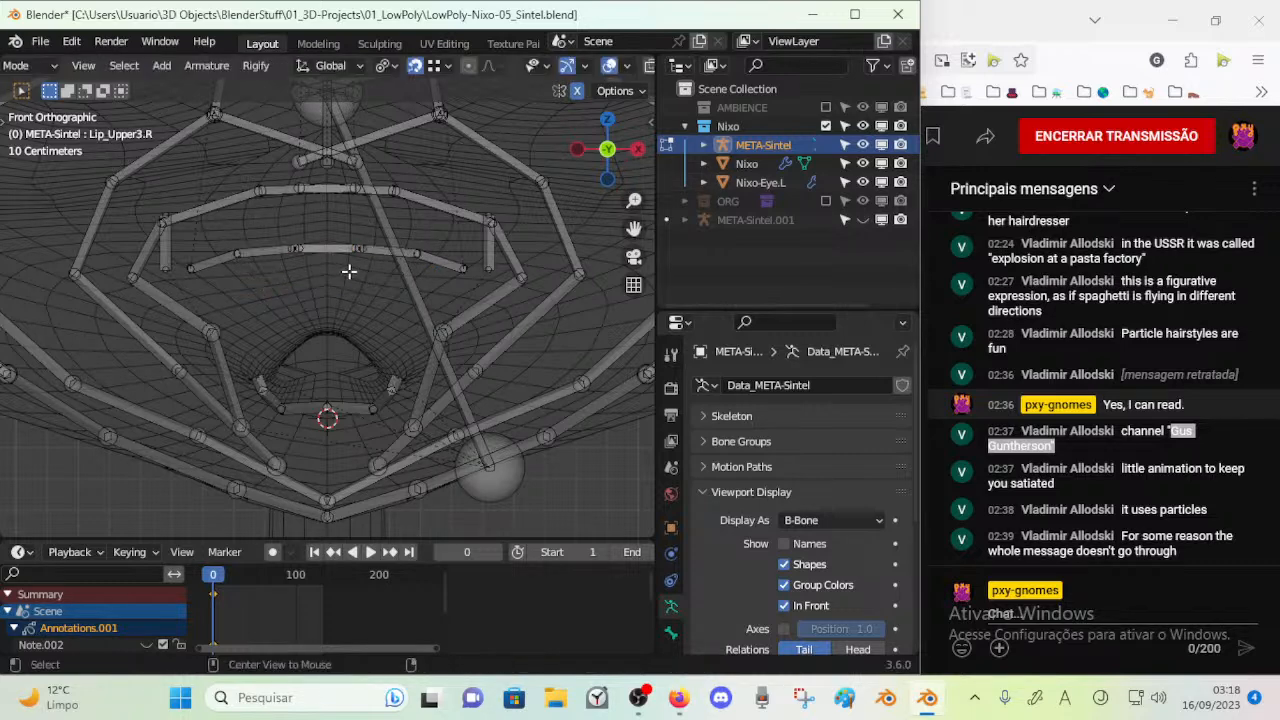
shift+click(440, 260)
shift+click(380, 256)
key(g)
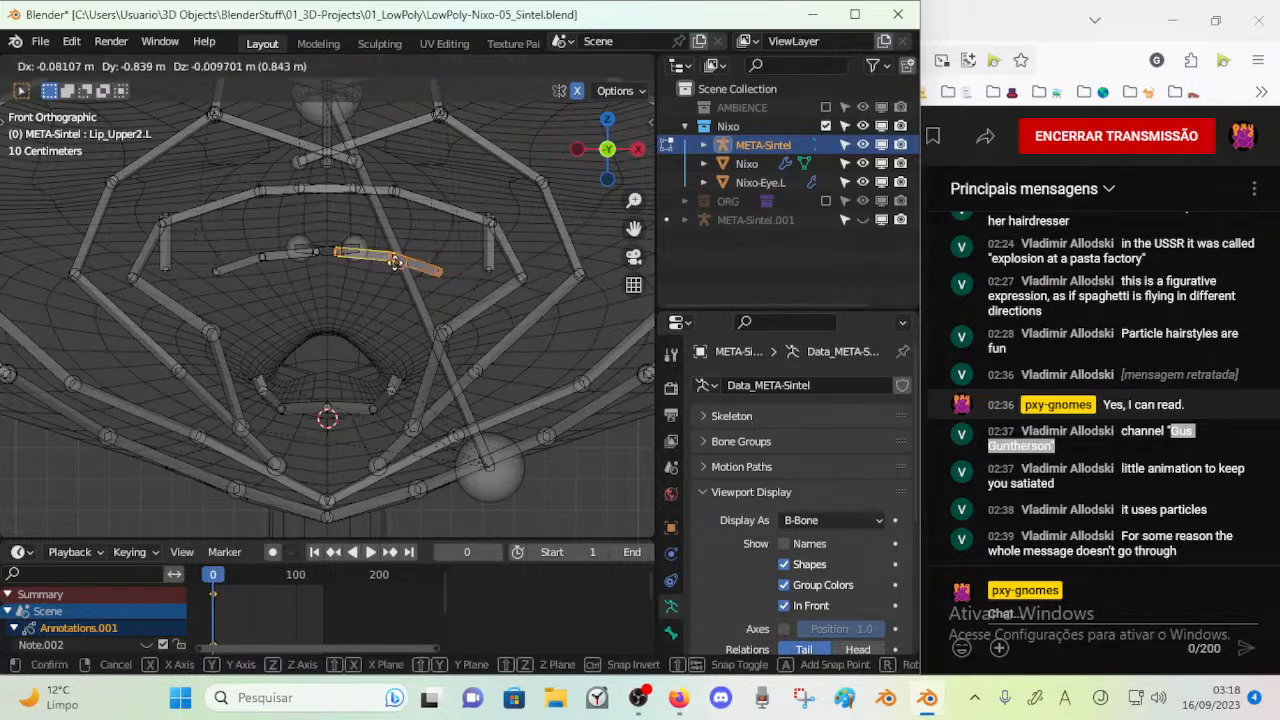
right_click(448, 271)
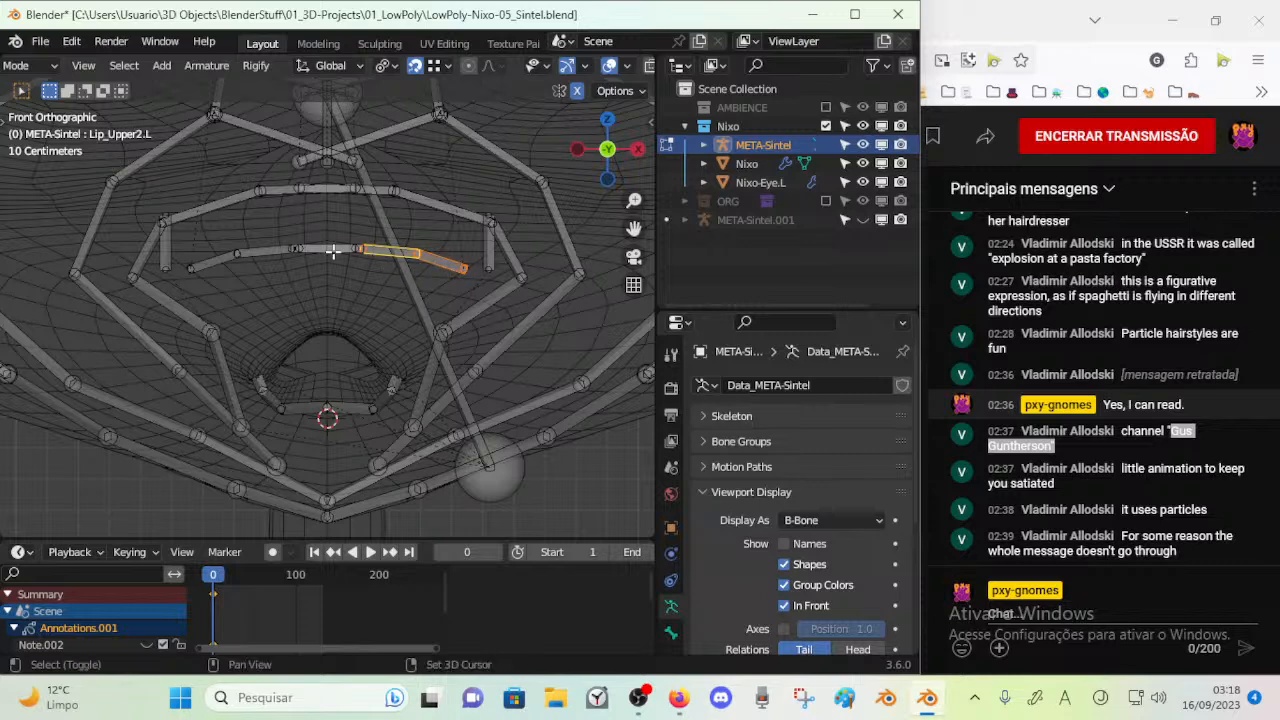
key(g)
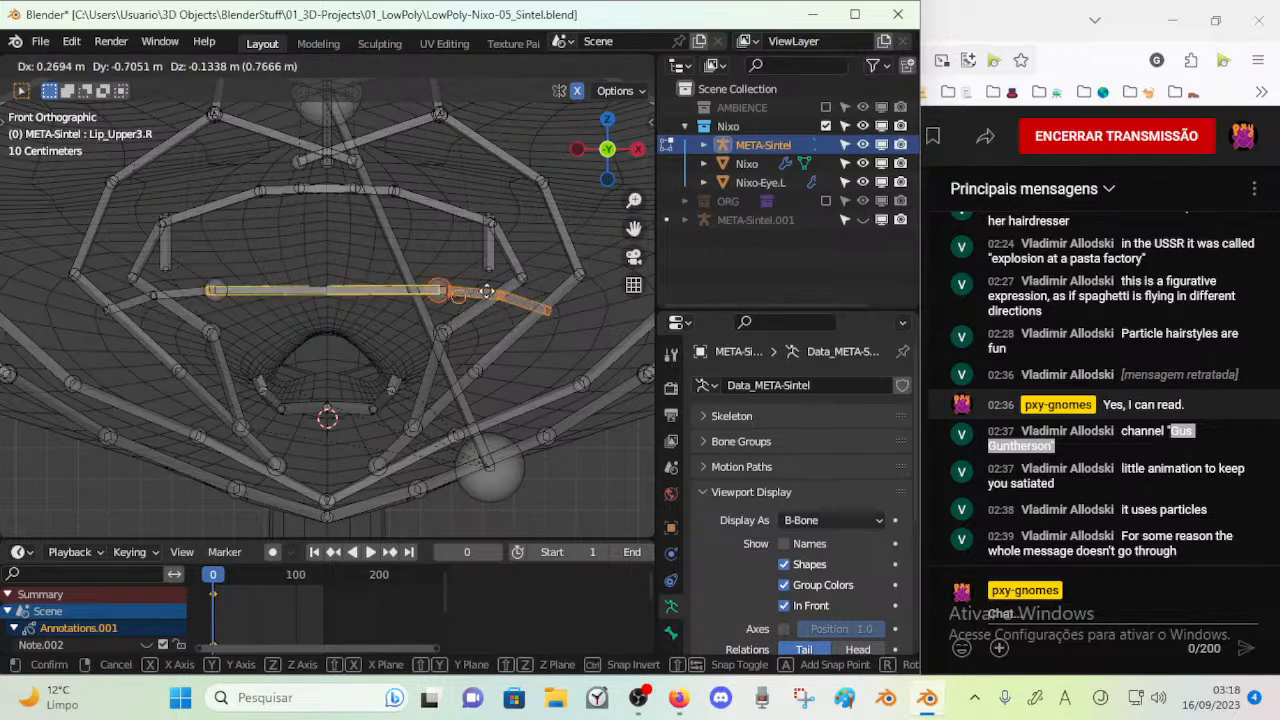
right_click(374, 304)
key(alt+a)
click(371, 254)
key(g)
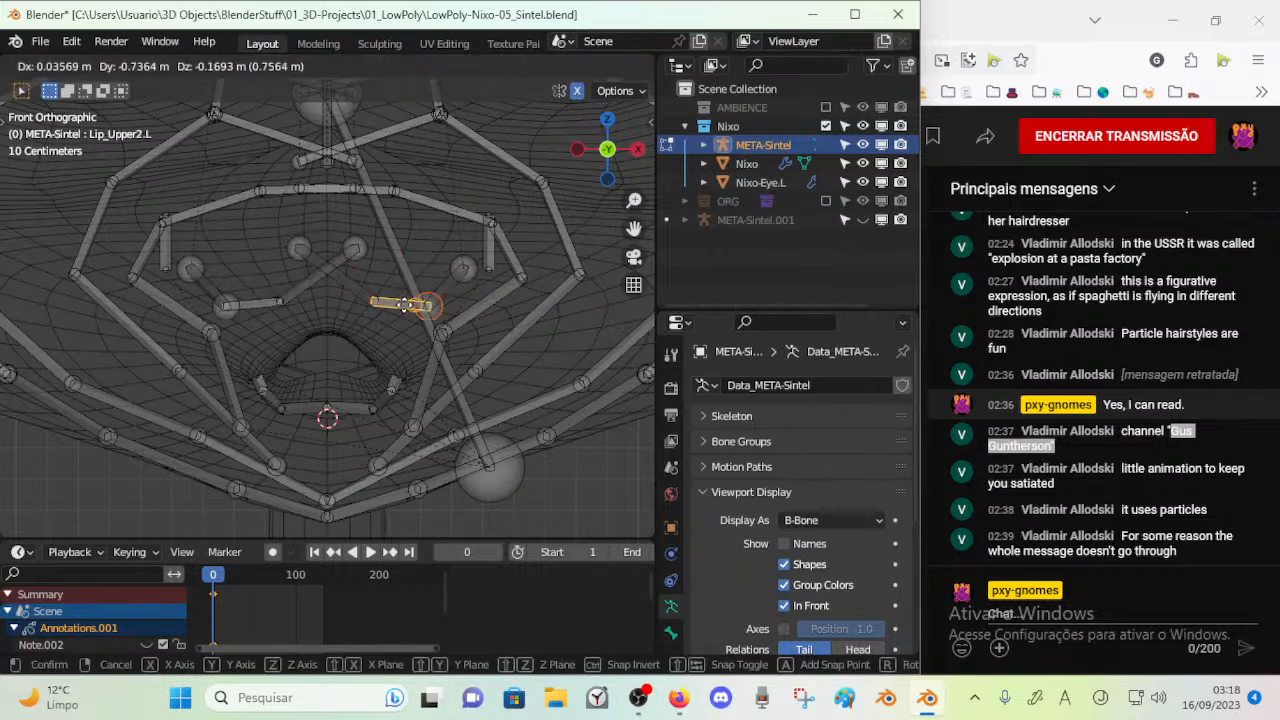
right_click(399, 310)
scroll(341, 270, up, 1)
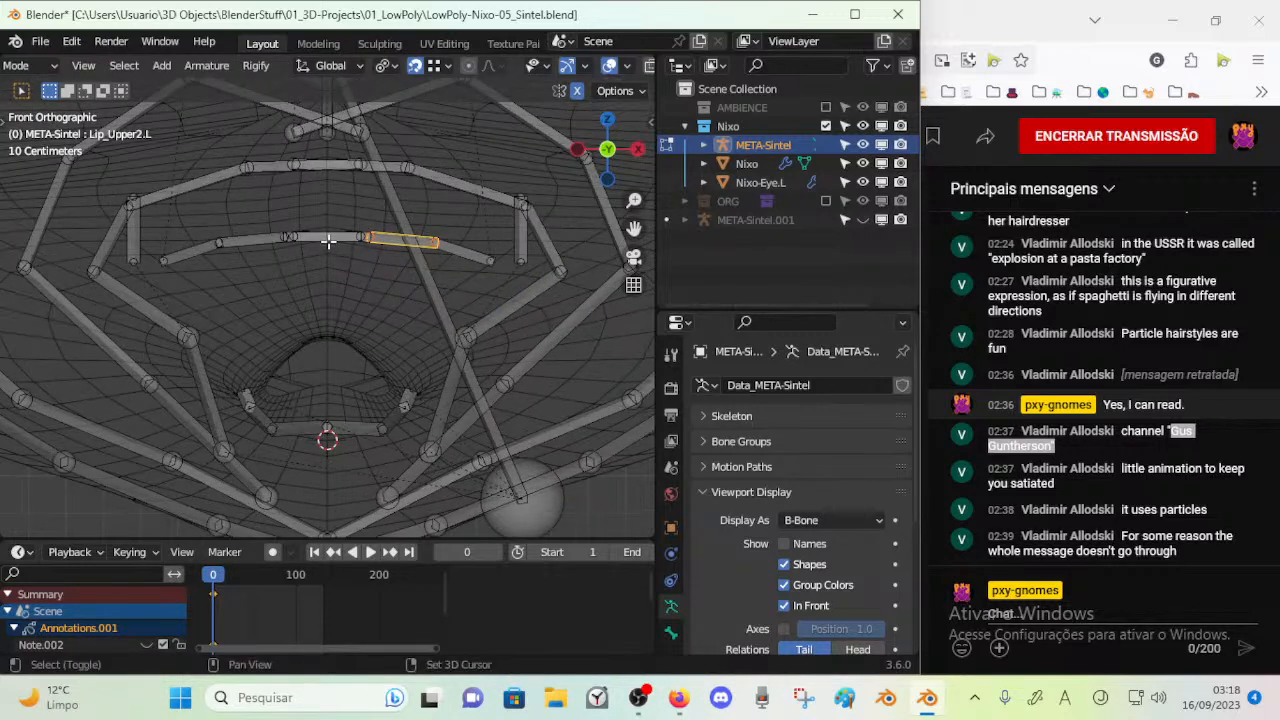
Move the chain of upper-lip bones down toward the mouth opening, with its inner end near the face's centreline
click(422, 251)
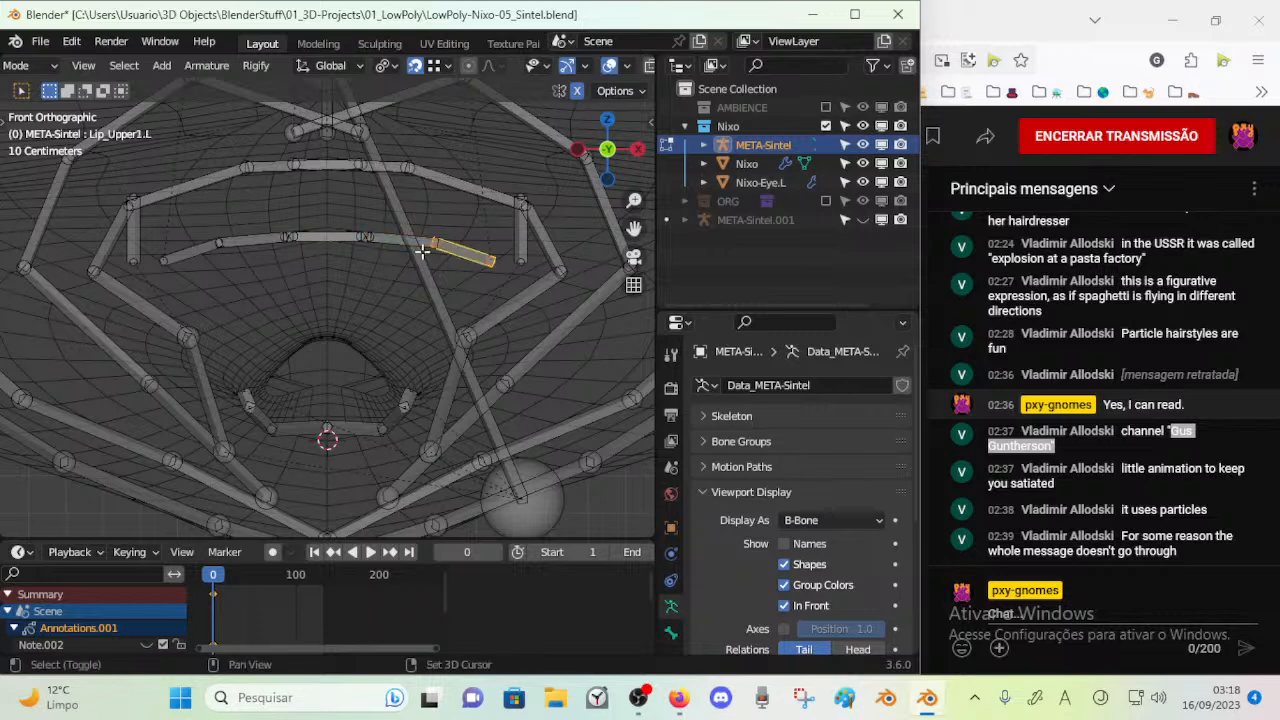
alt+click(337, 240)
click(337, 260)
key(g)
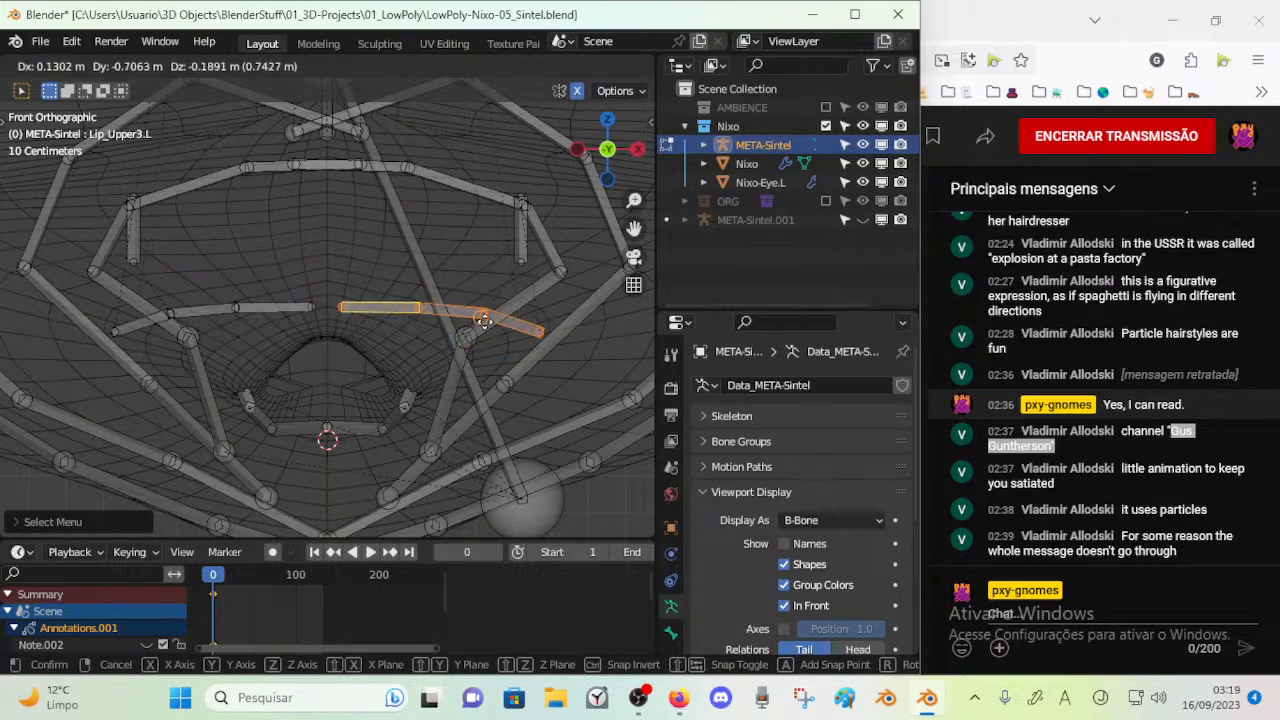
click(461, 321)
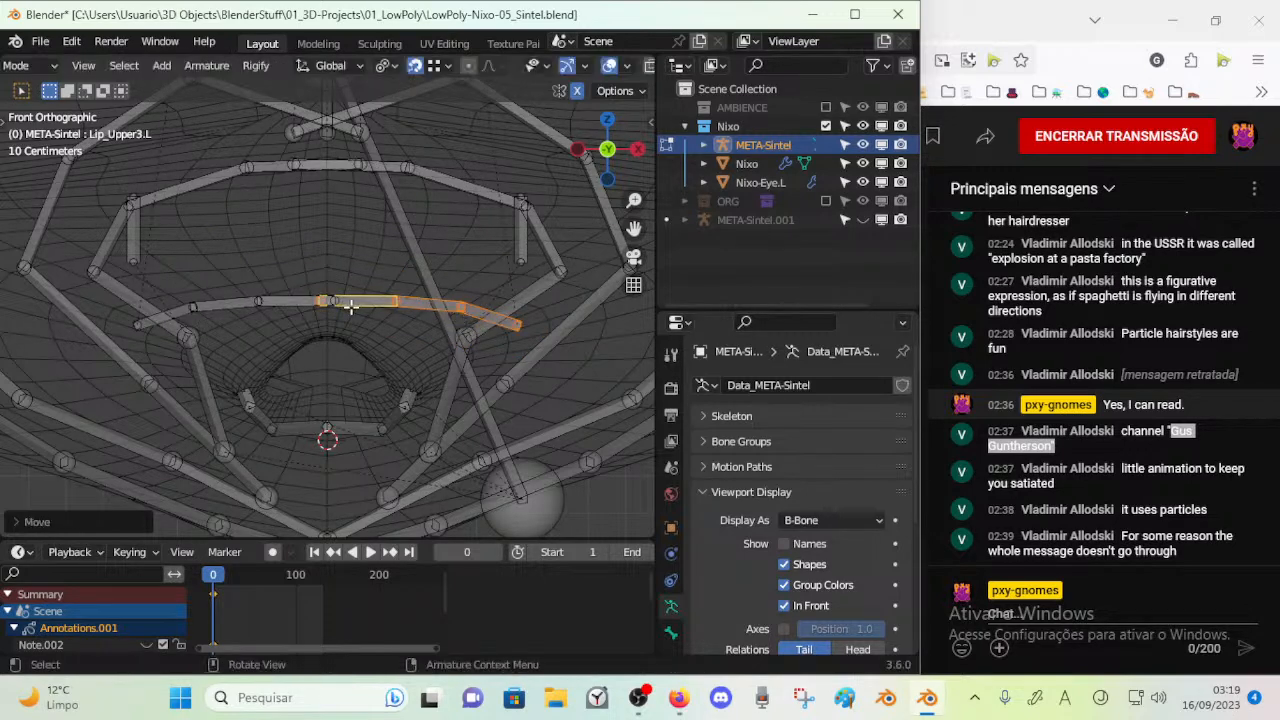
Join the inner ends of Lip_Upper3 on the centreline and lower that joint to the top of the mouth opening
key(g)
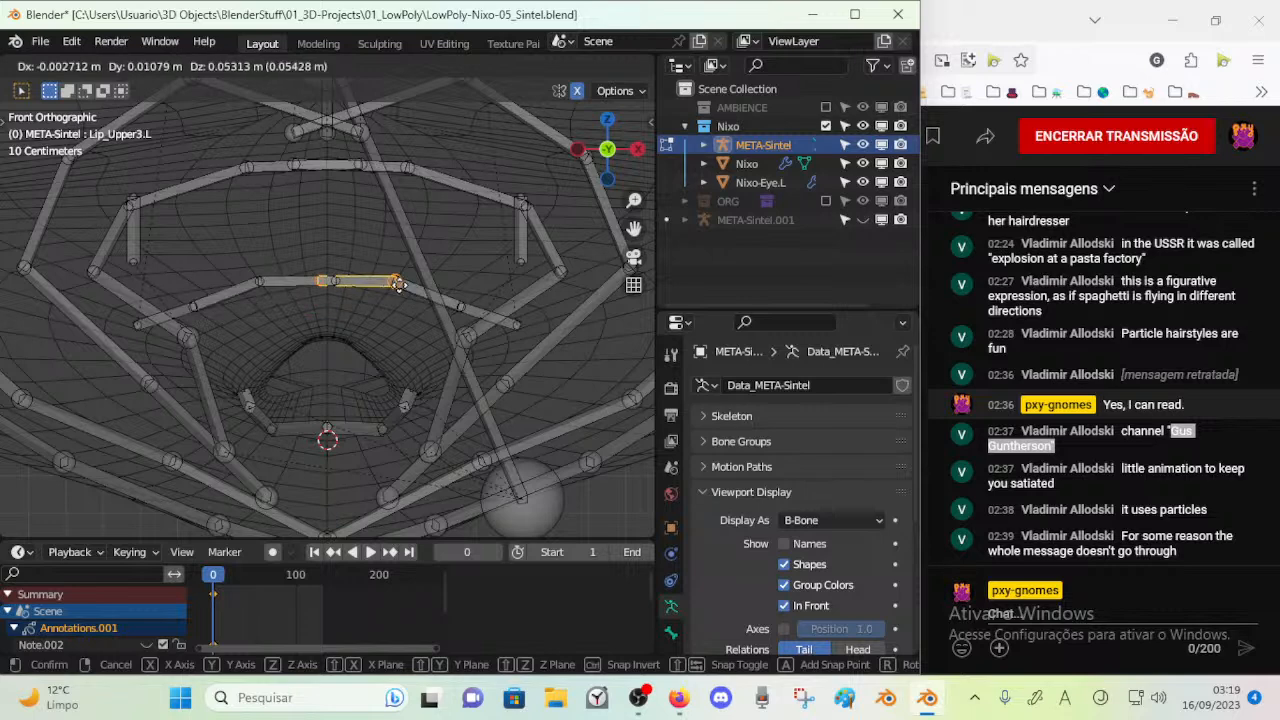
right_click(398, 284)
key(g)
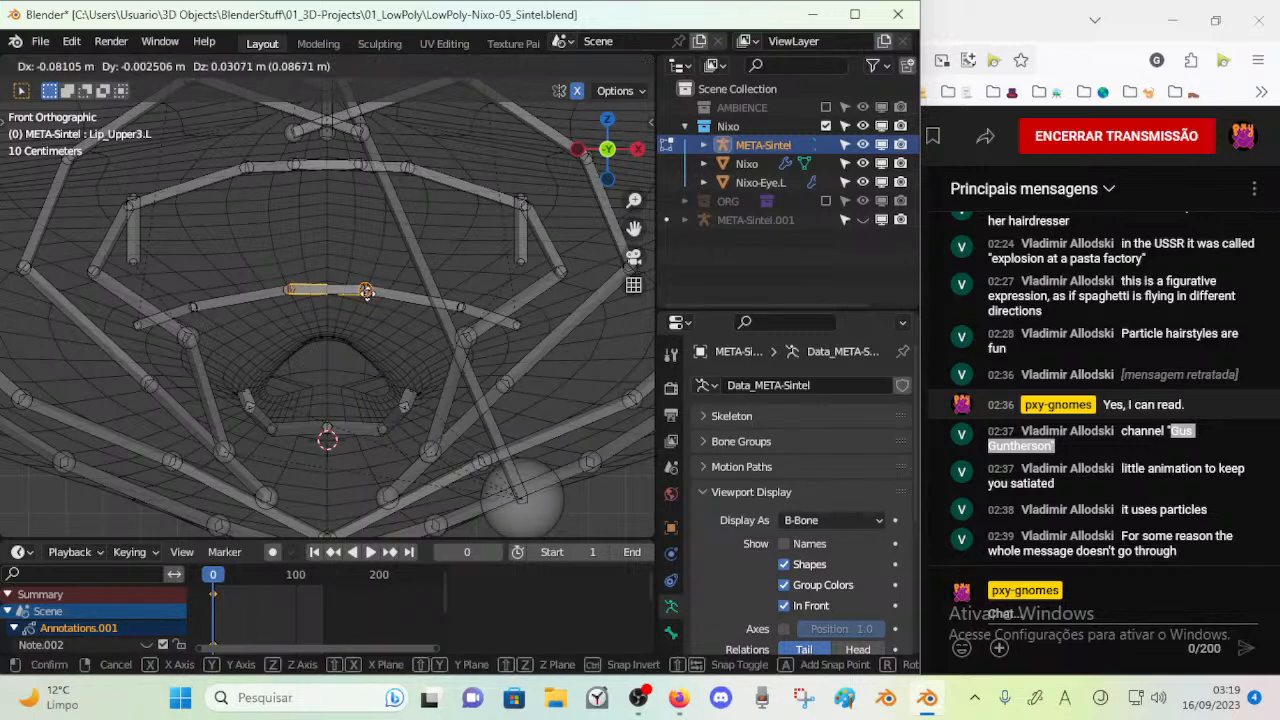
click(407, 297)
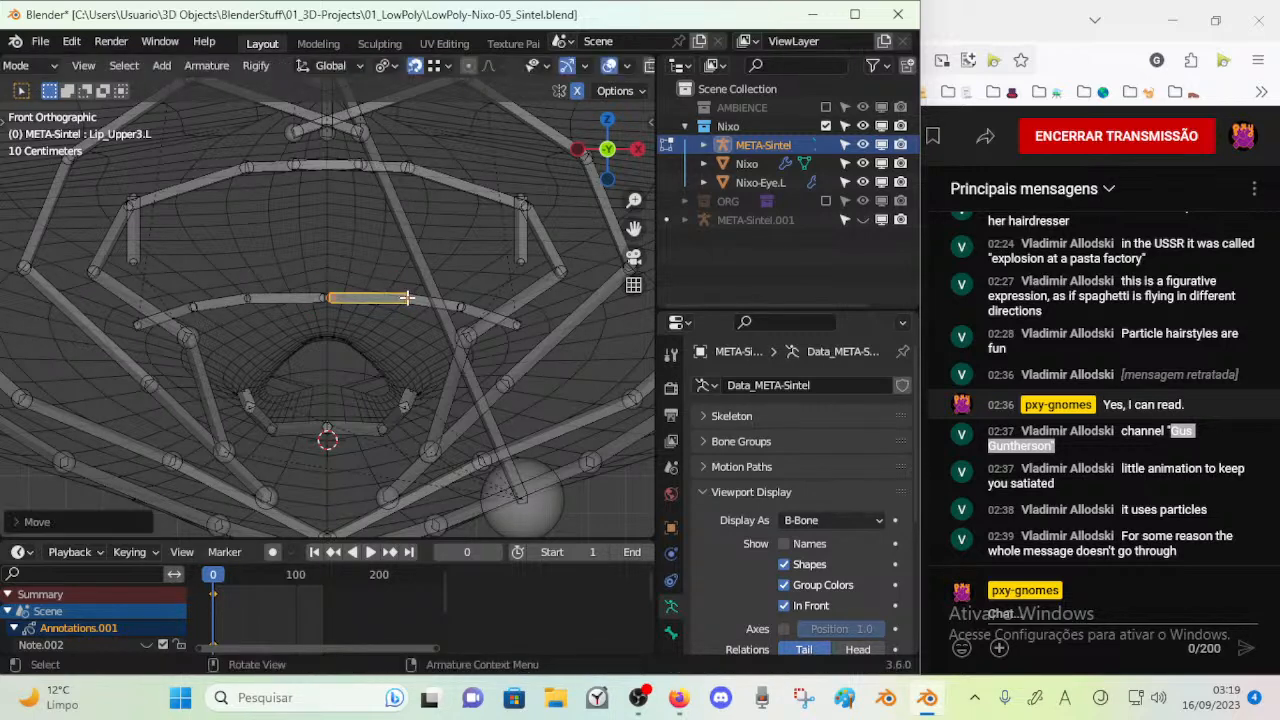
click(327, 306)
key(g)
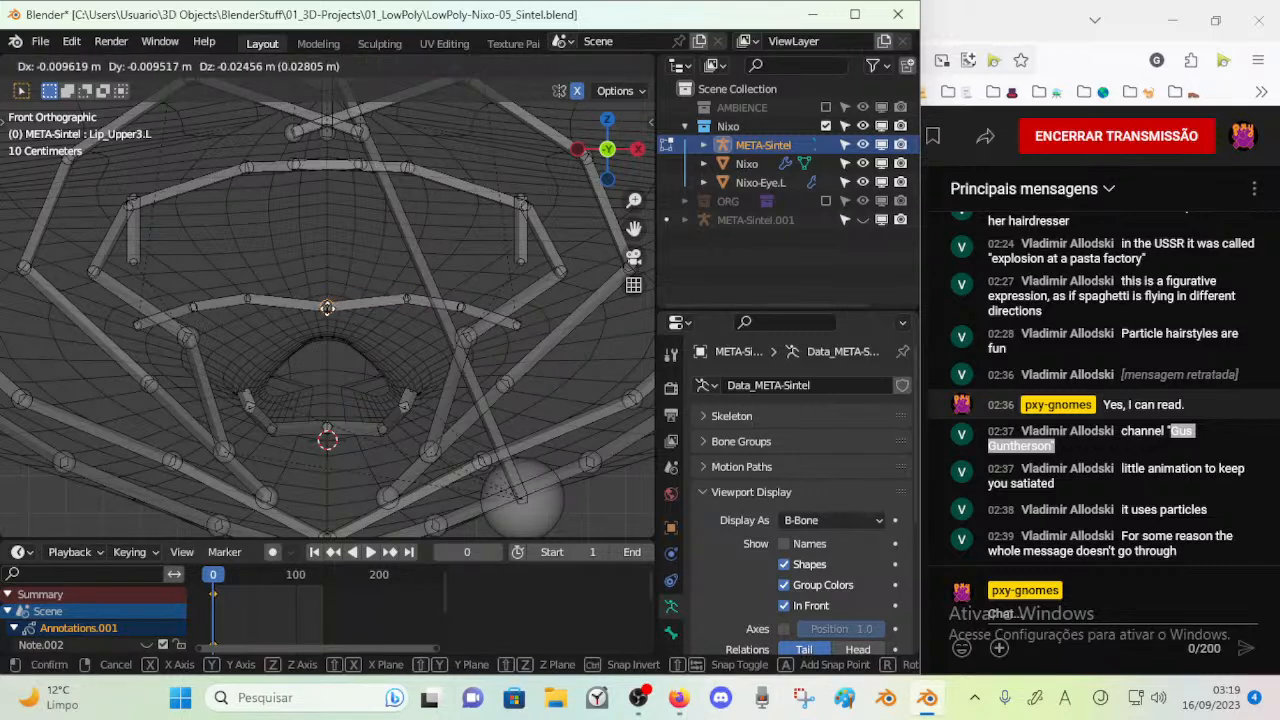
click(366, 311)
Move the remaining upper-lip joints down along the mouth's upper edge to the mouth corner
click(403, 309)
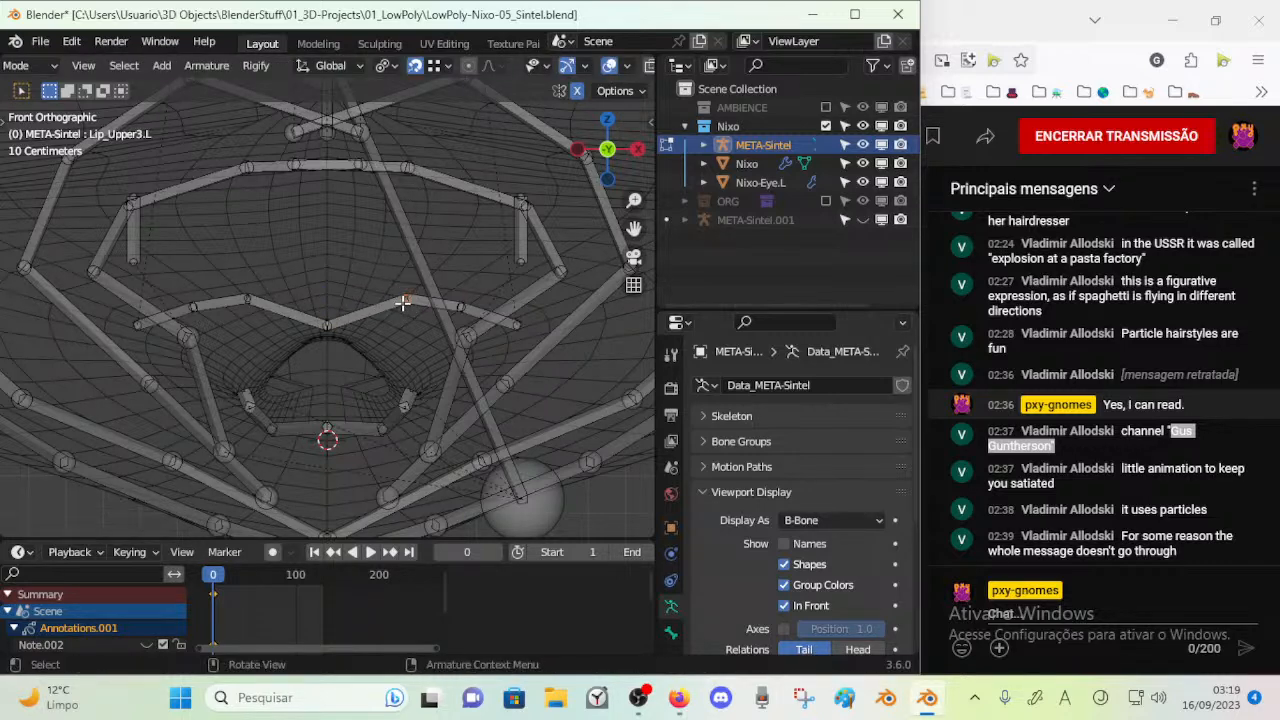
key(g)
click(377, 343)
click(451, 310)
key(g)
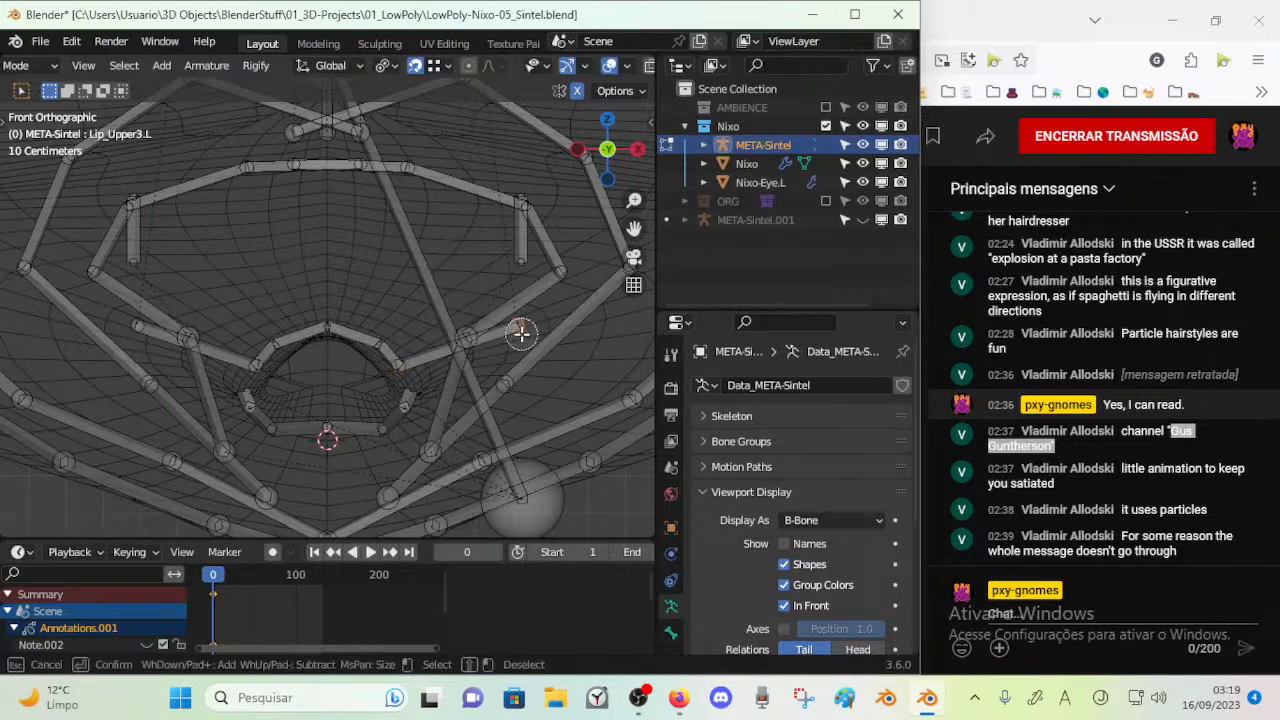
click(410, 379)
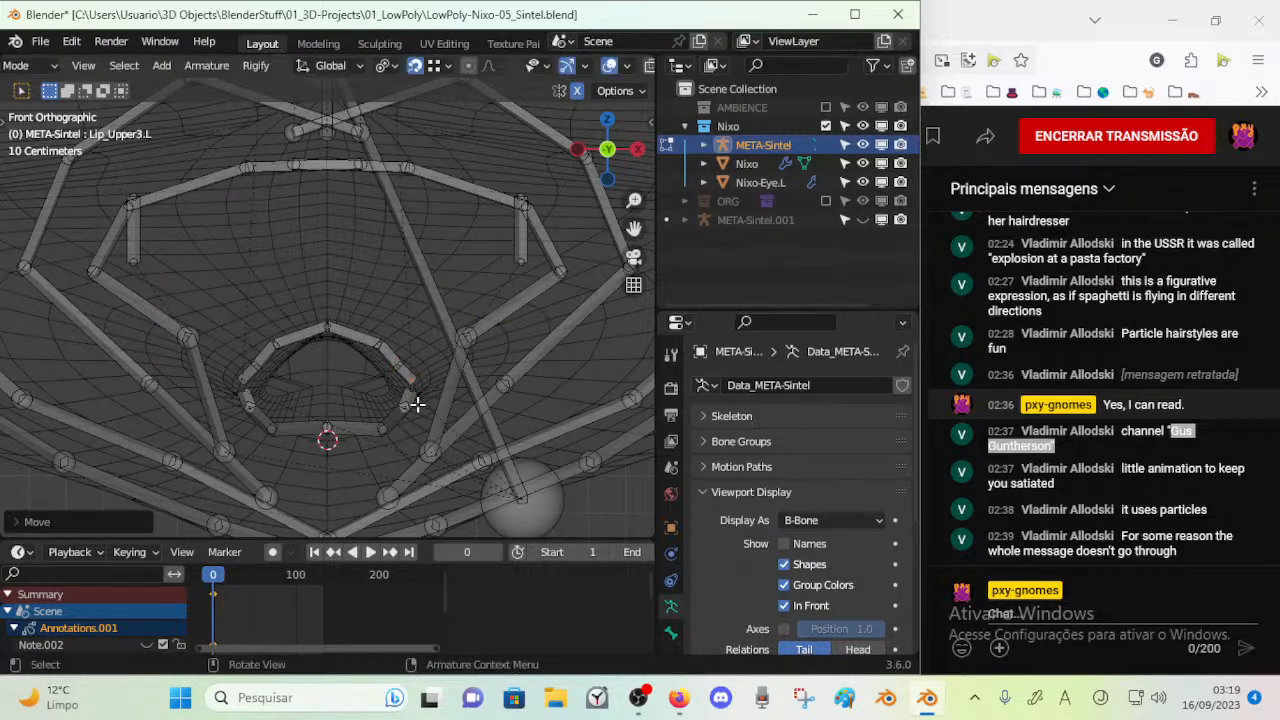
From the side view, bring the lower-lip joint lying behind the mouth forward into line with the other lip bones
click(446, 66)
key(a)
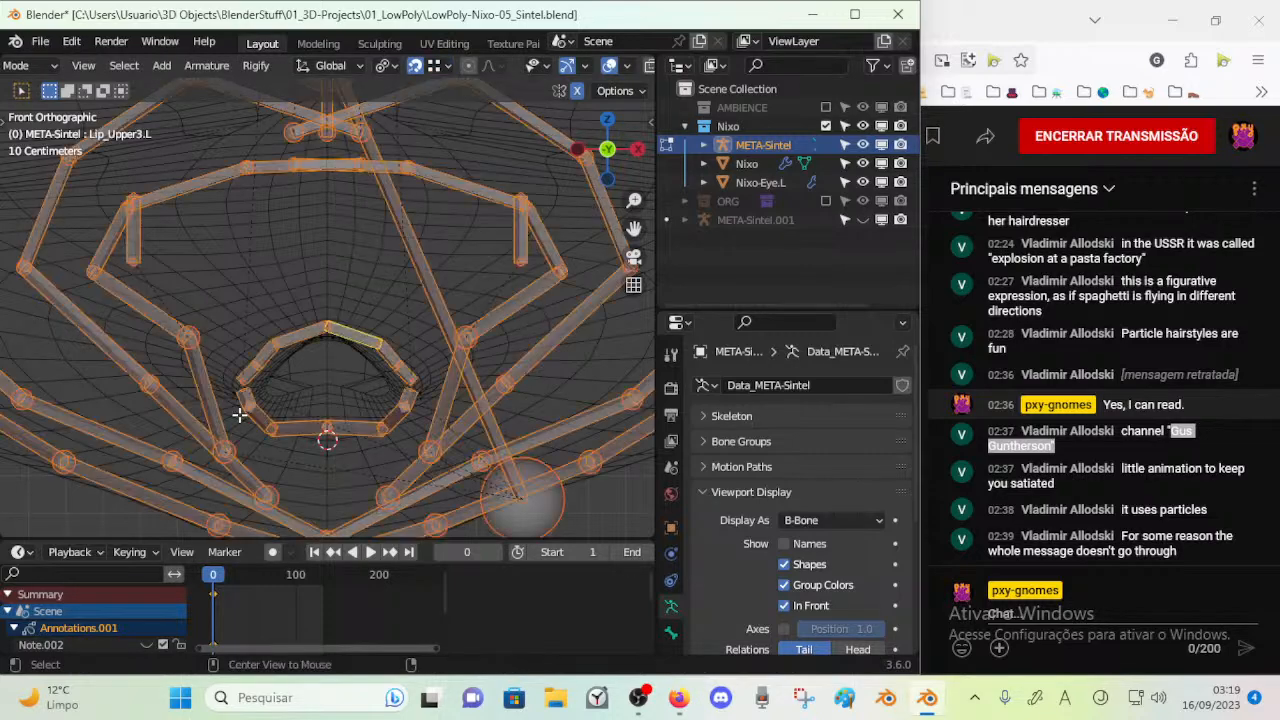
key(alt+a)
key(KP_3)
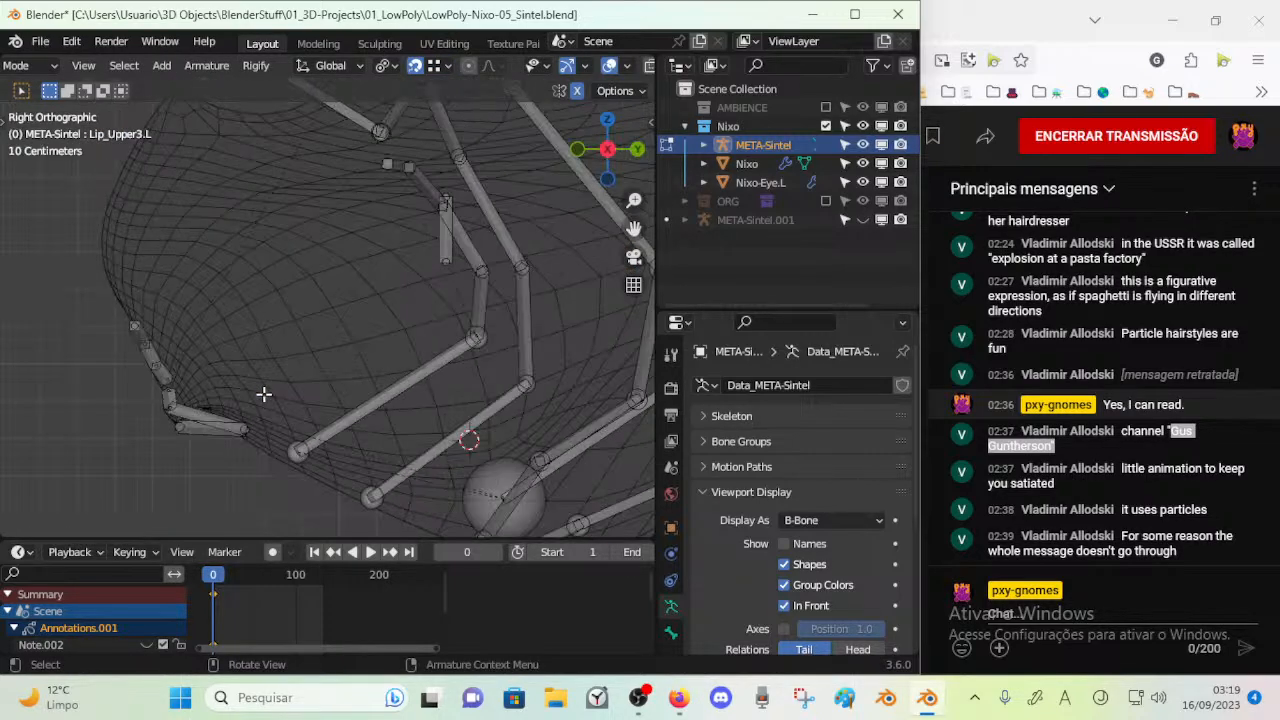
click(250, 426)
key(g)
click(175, 414)
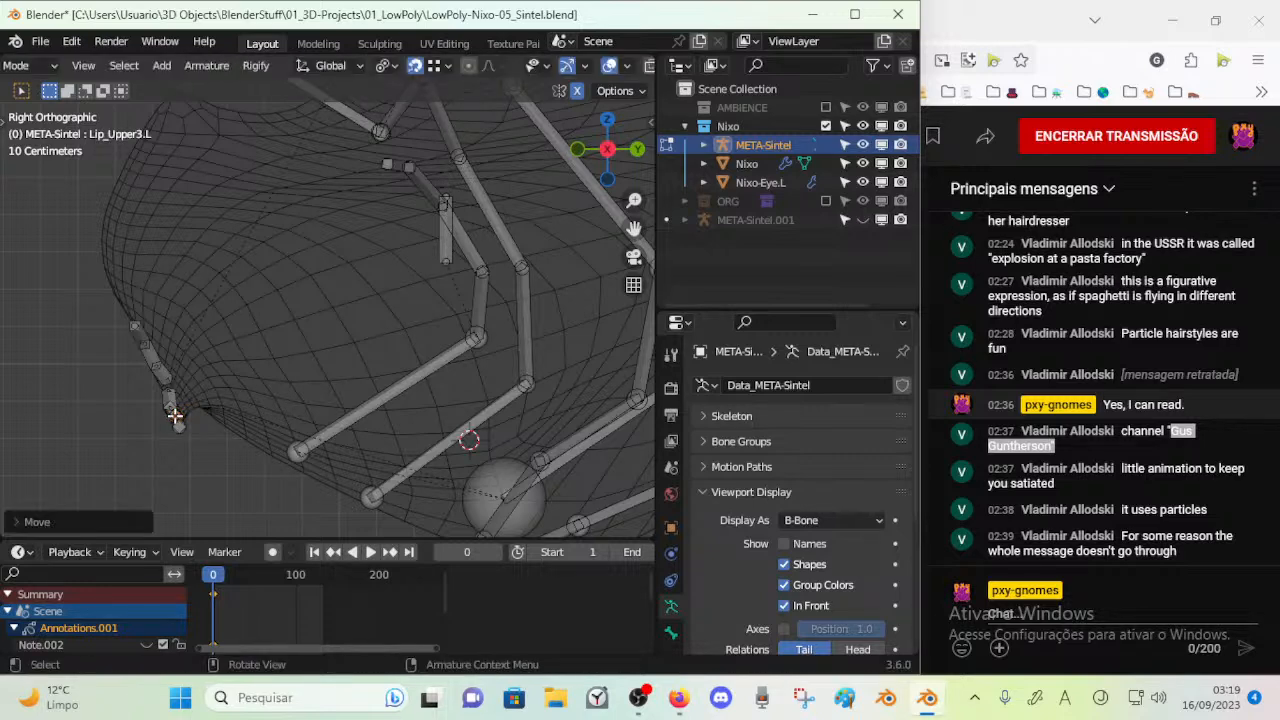
key(g)
click(197, 402)
From the front view, move that lower-lip joint inward along the mouth's lower edge and check the lip ring's shape
key(KP_1)
key(g)
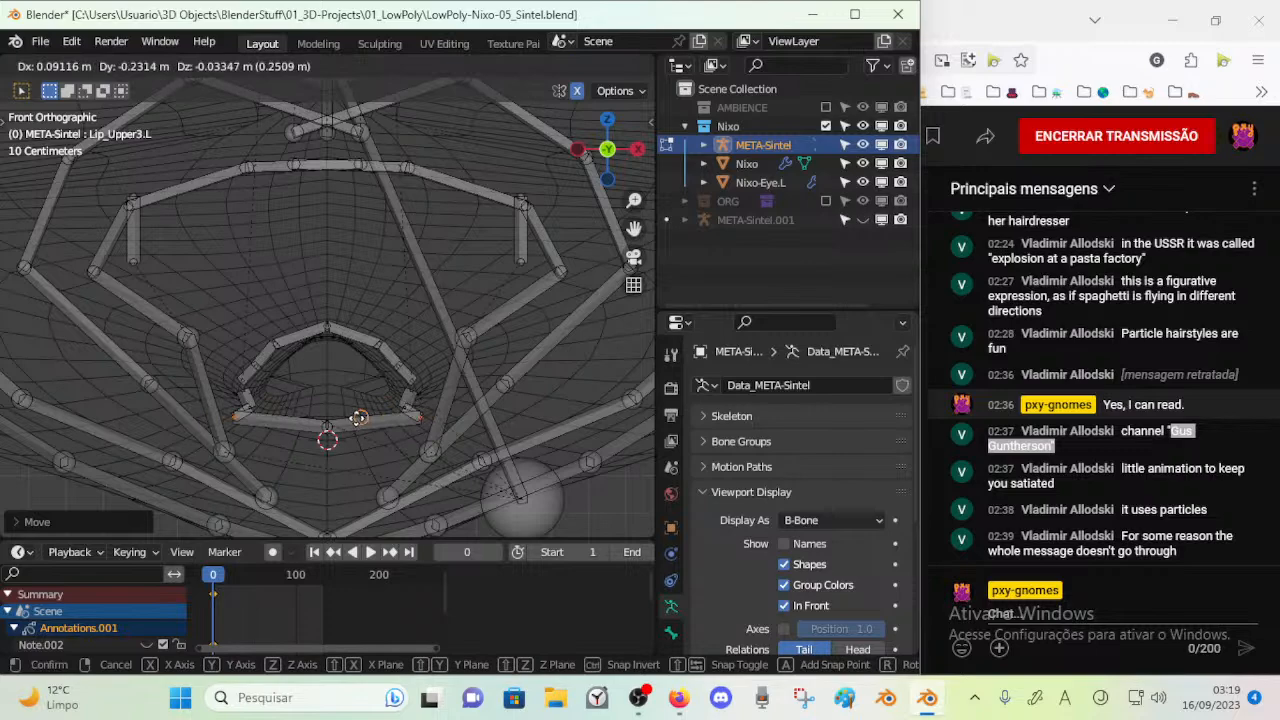
click(331, 418)
key(KP_3)
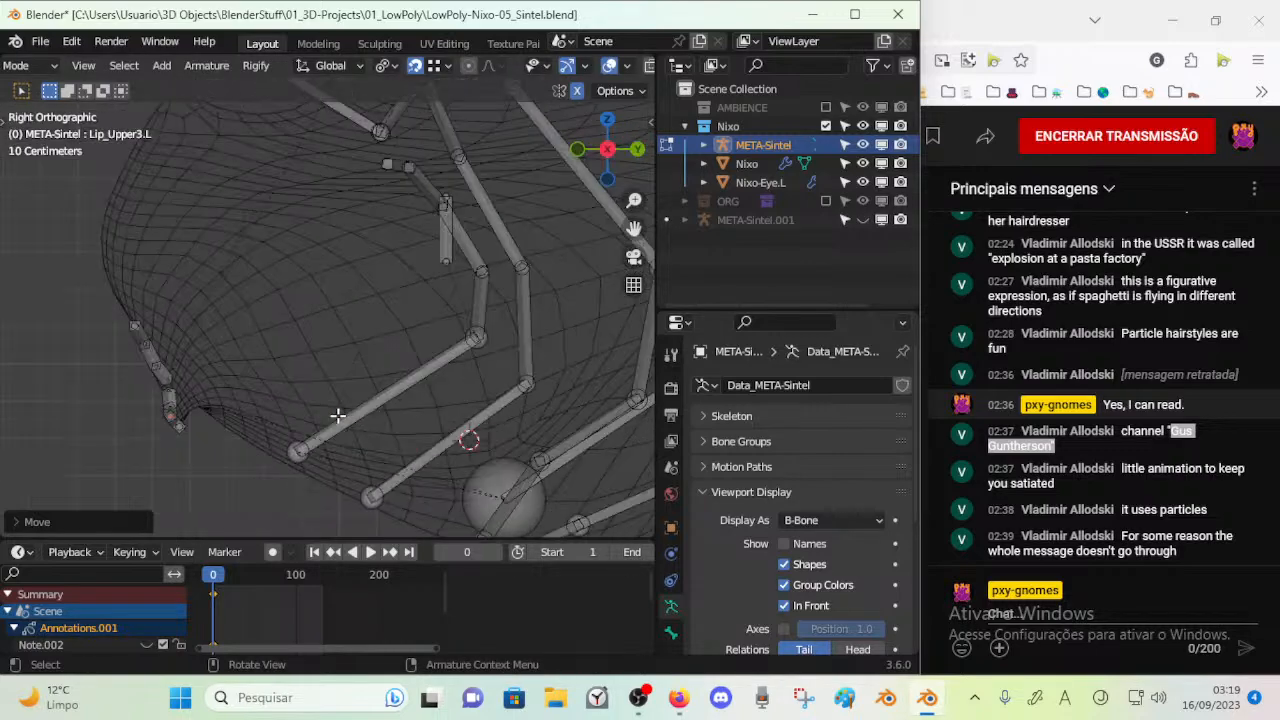
middle_drag(131, 364, 366, 489)
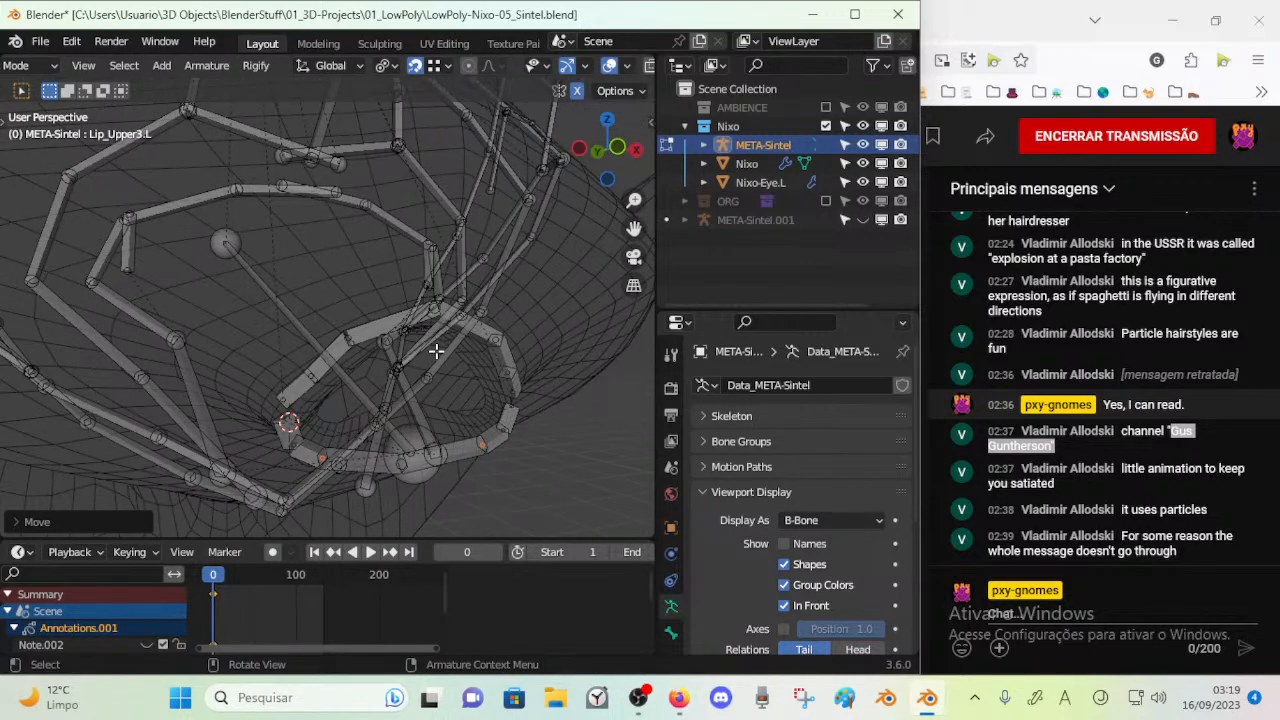
Bring the inner ends of the LipRing5 bones together near the centreline below the nose
key(KP_1)
shift+middle_drag(355, 247, 433, 278)
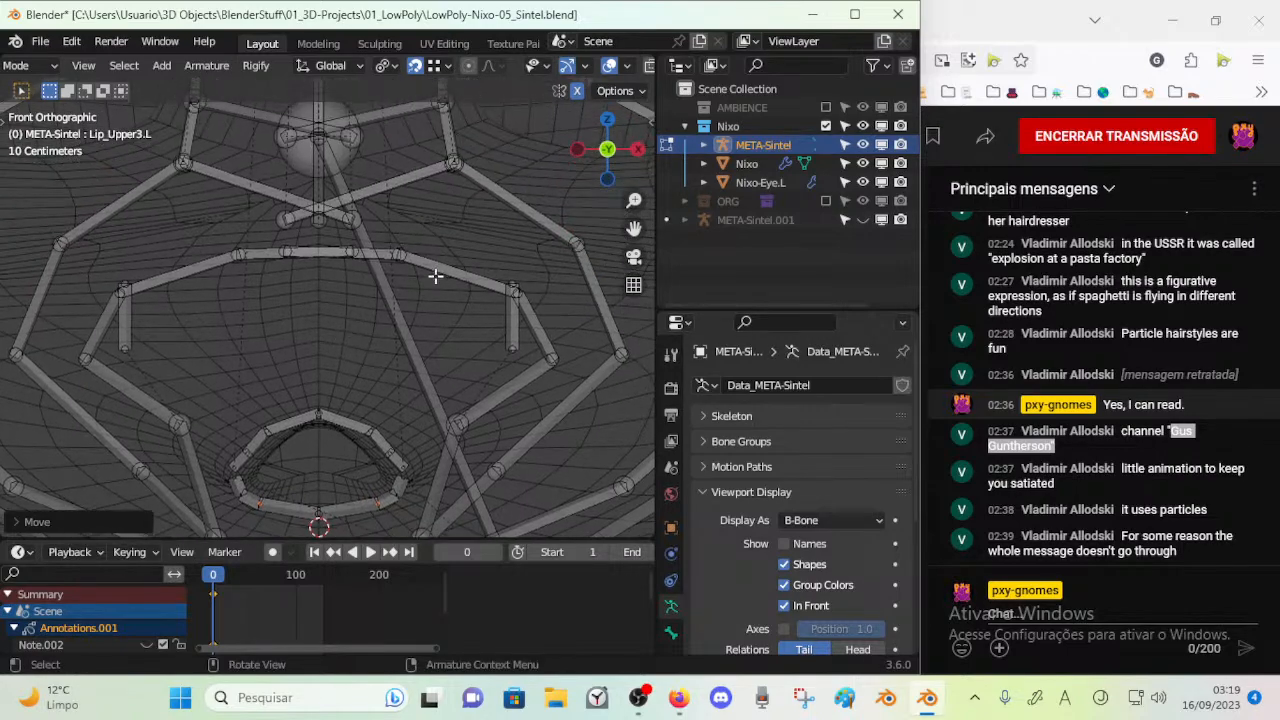
scroll(323, 262, up, 3)
key(c)
click(351, 277)
right_click(351, 277)
key(g)
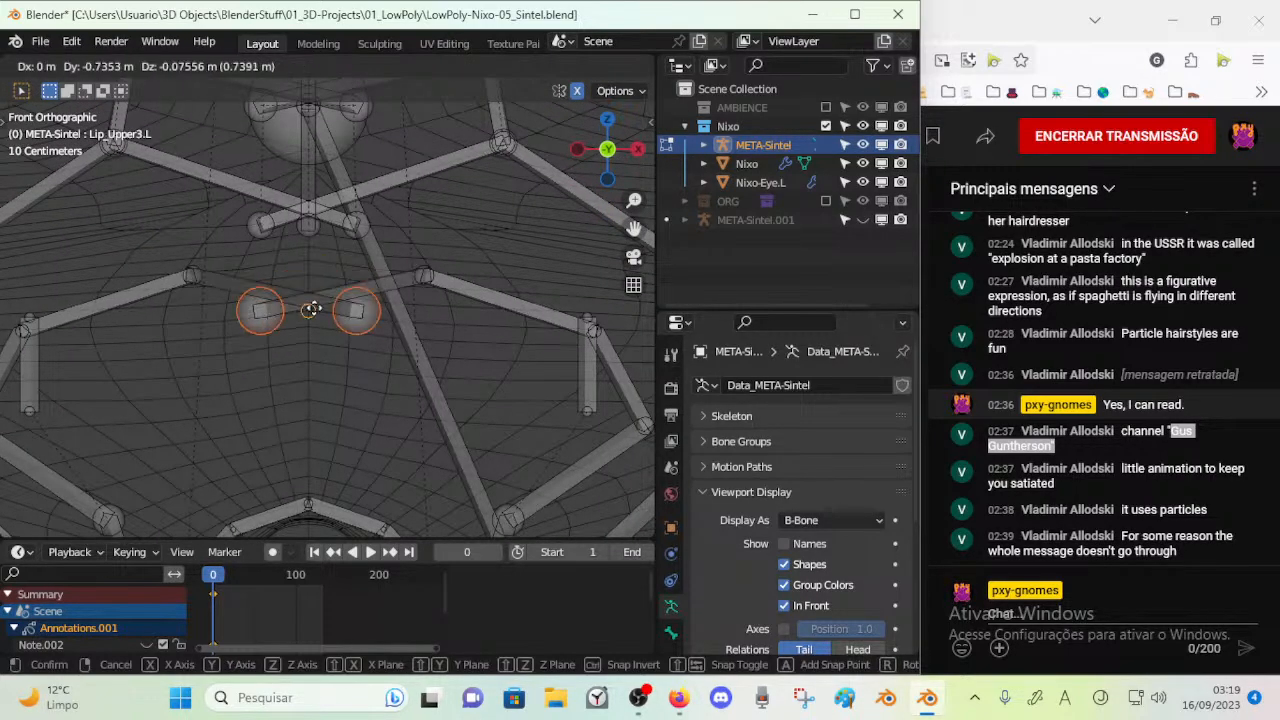
click(352, 291)
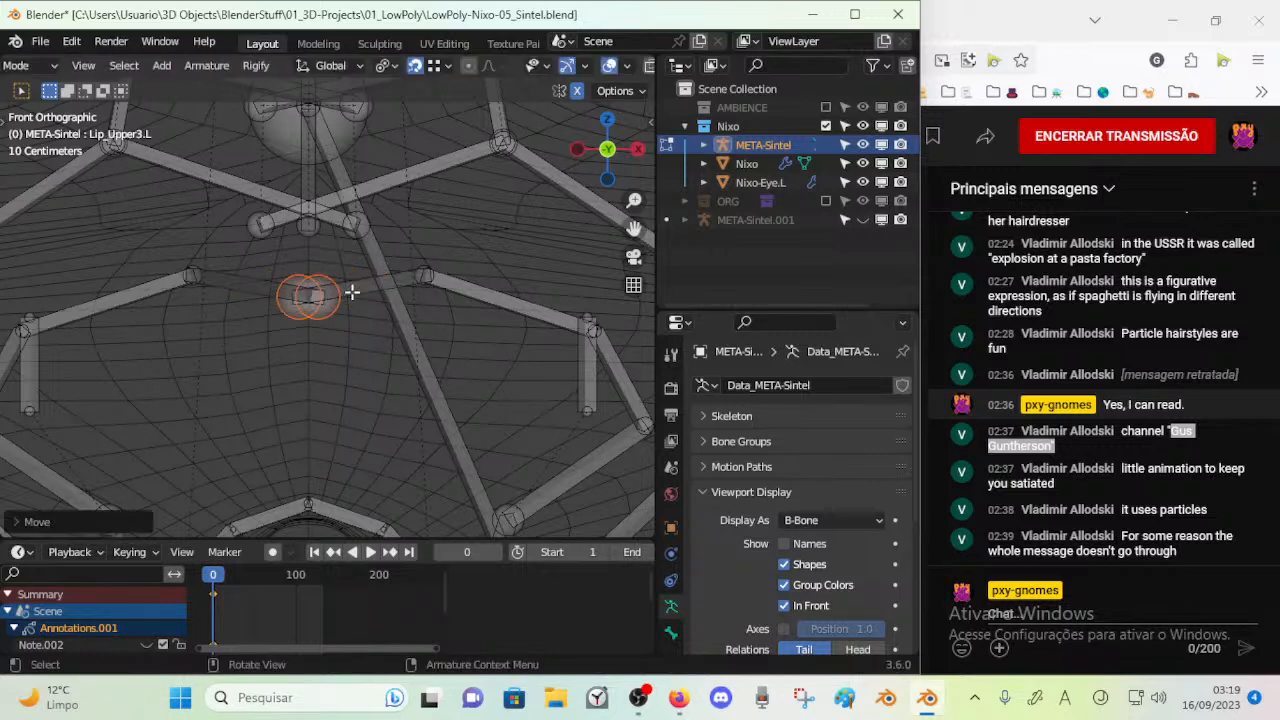
Fine-position the LipRing5.R end on the centreline to meet its mirrored counterpart
click(336, 314)
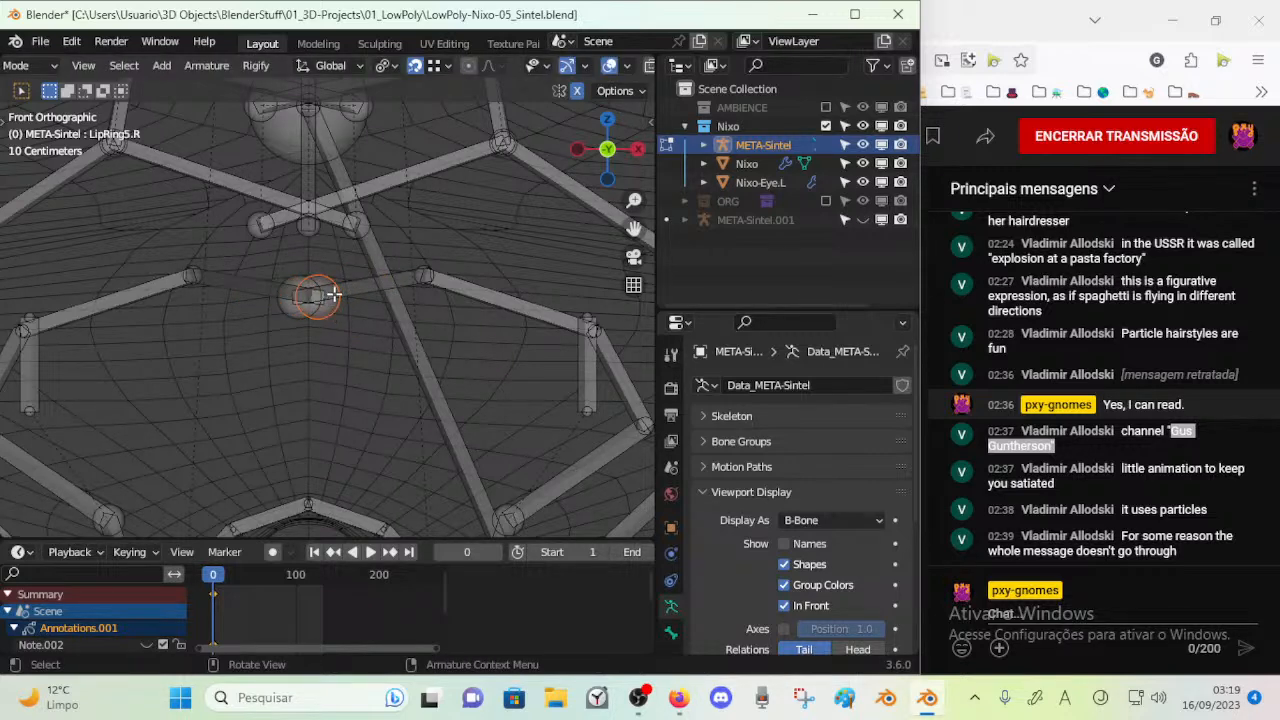
key(g)
click(308, 290)
key(g)
click(308, 290)
Move the inner end of Nose1.R onto the centreline at the base of the nose
scroll(310, 298, down, 5)
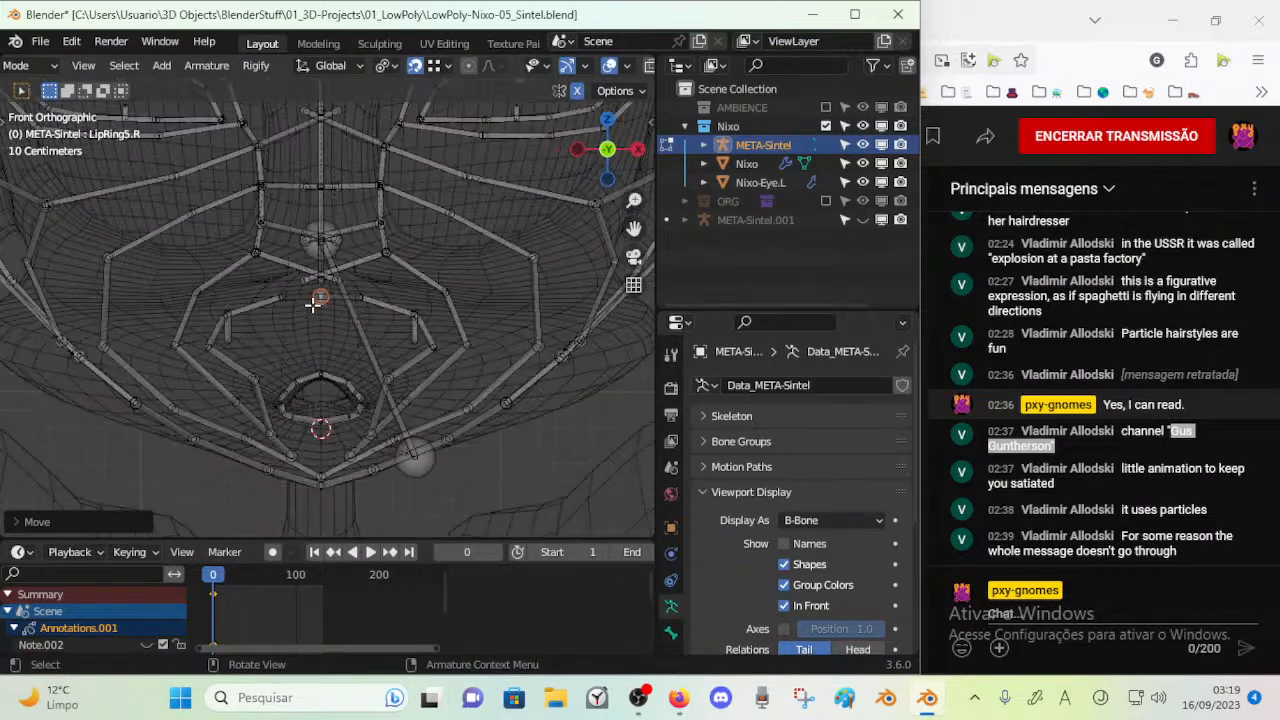
scroll(313, 305, down, 8)
shift+middle_drag(334, 290, 338, 475)
shift+middle_drag(348, 268, 348, 383)
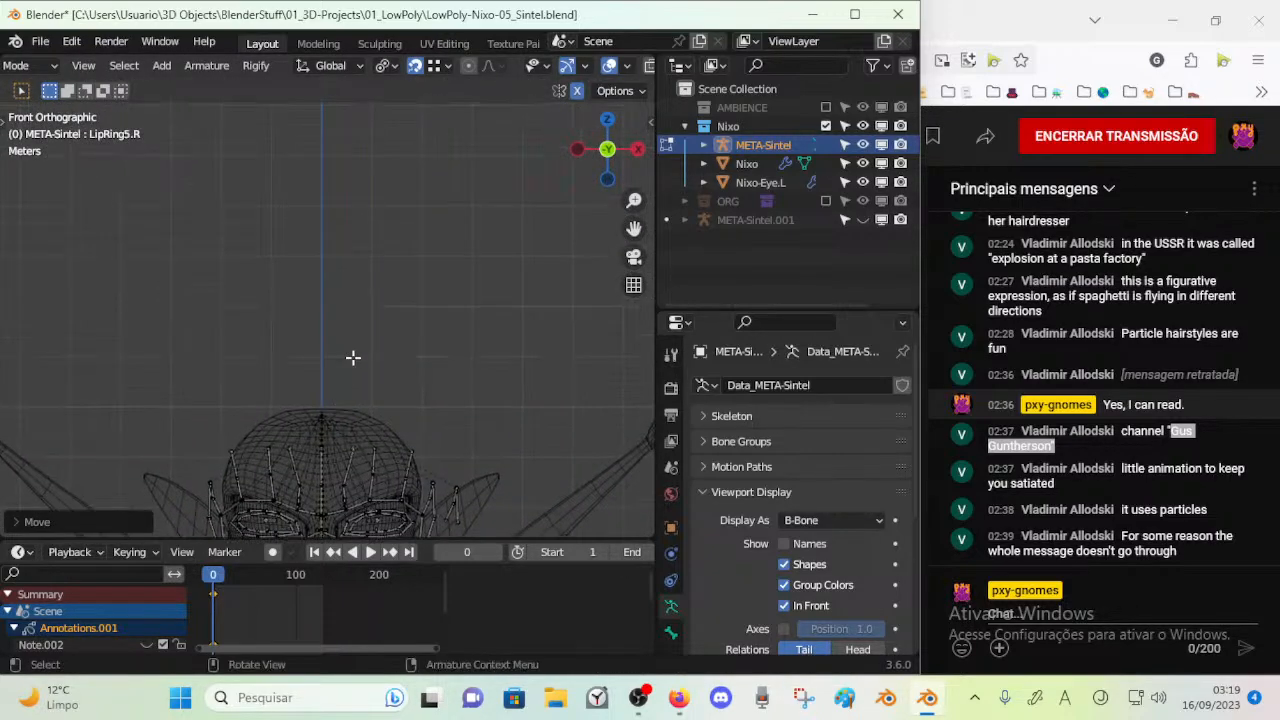
shift+middle_drag(357, 340, 371, 289)
scroll(365, 292, up, 5)
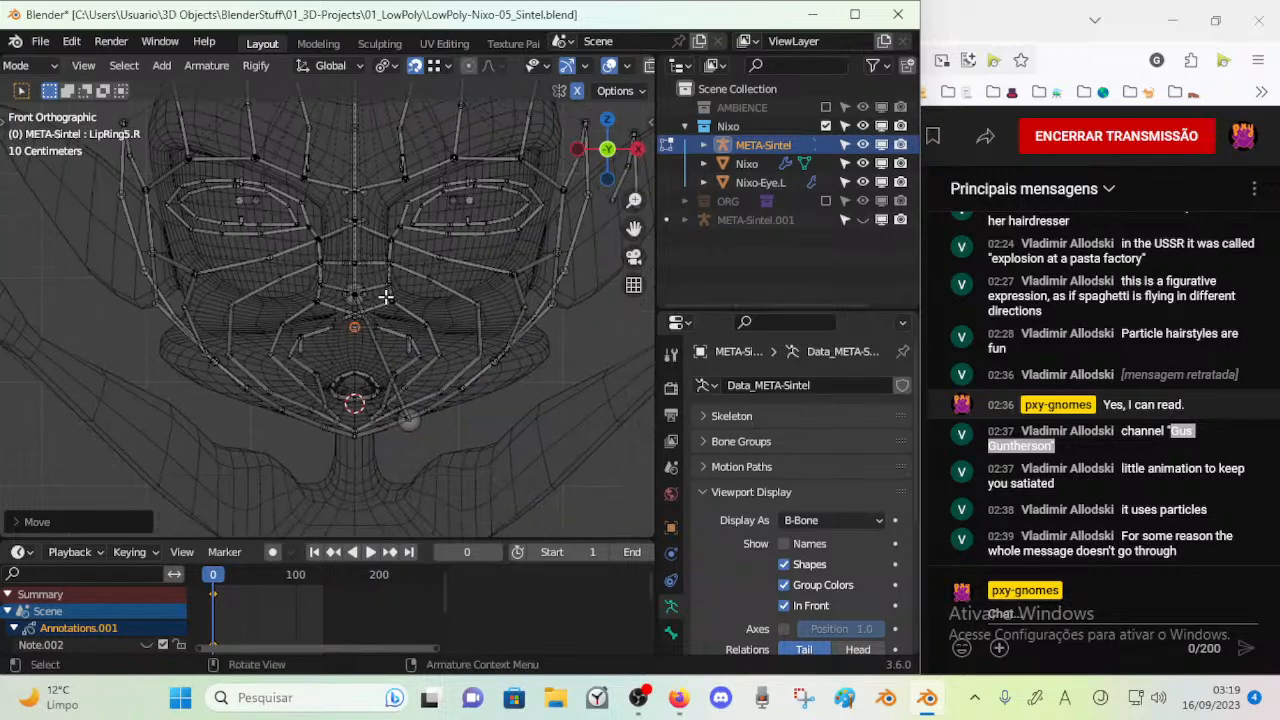
scroll(391, 306, up, 4)
click(401, 333)
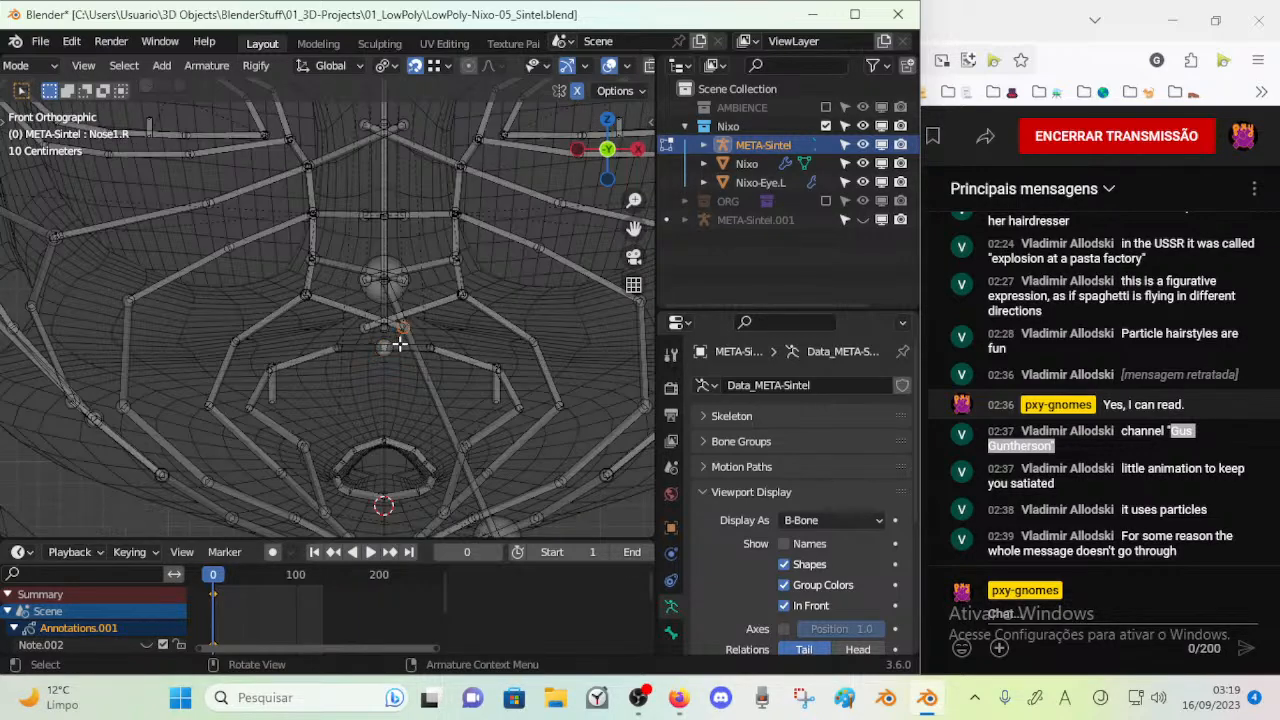
scroll(408, 347, up, 2)
key(g)
click(409, 347)
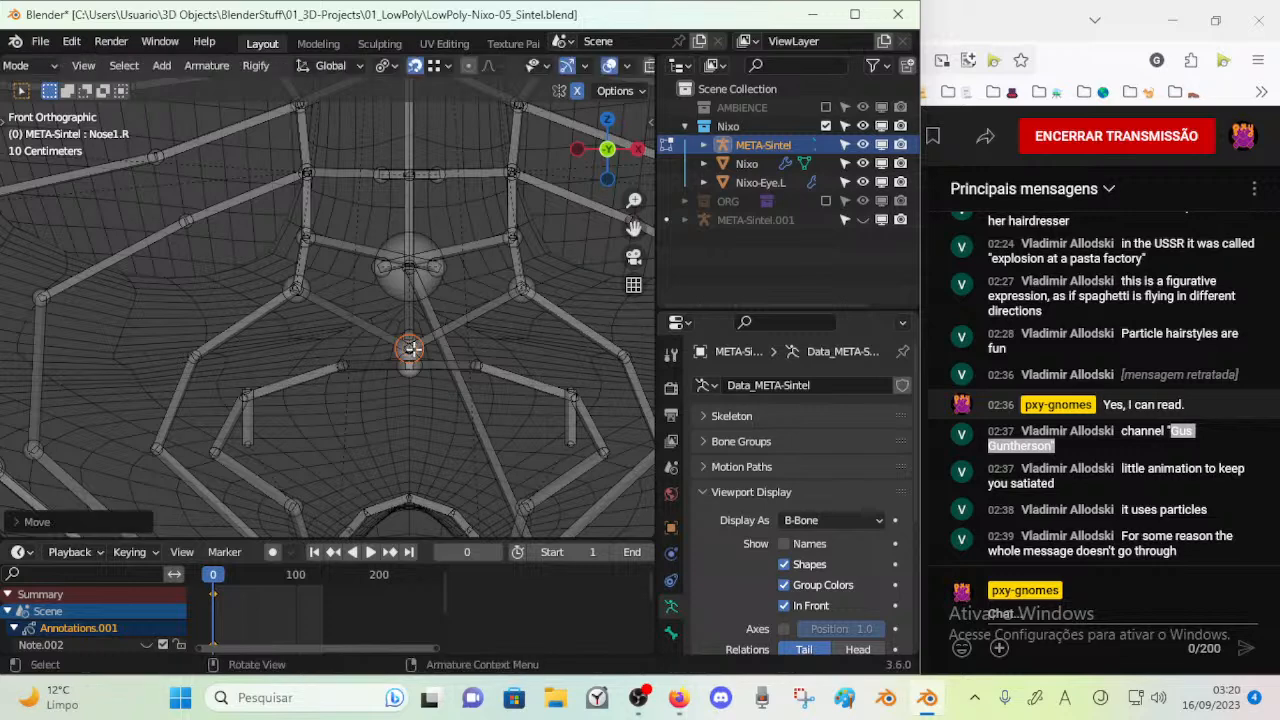
Move the inner ends of Nose_Connect1.R and Nose_Connect2.R onto the nose's centreline
click(442, 274)
key(g)
click(413, 305)
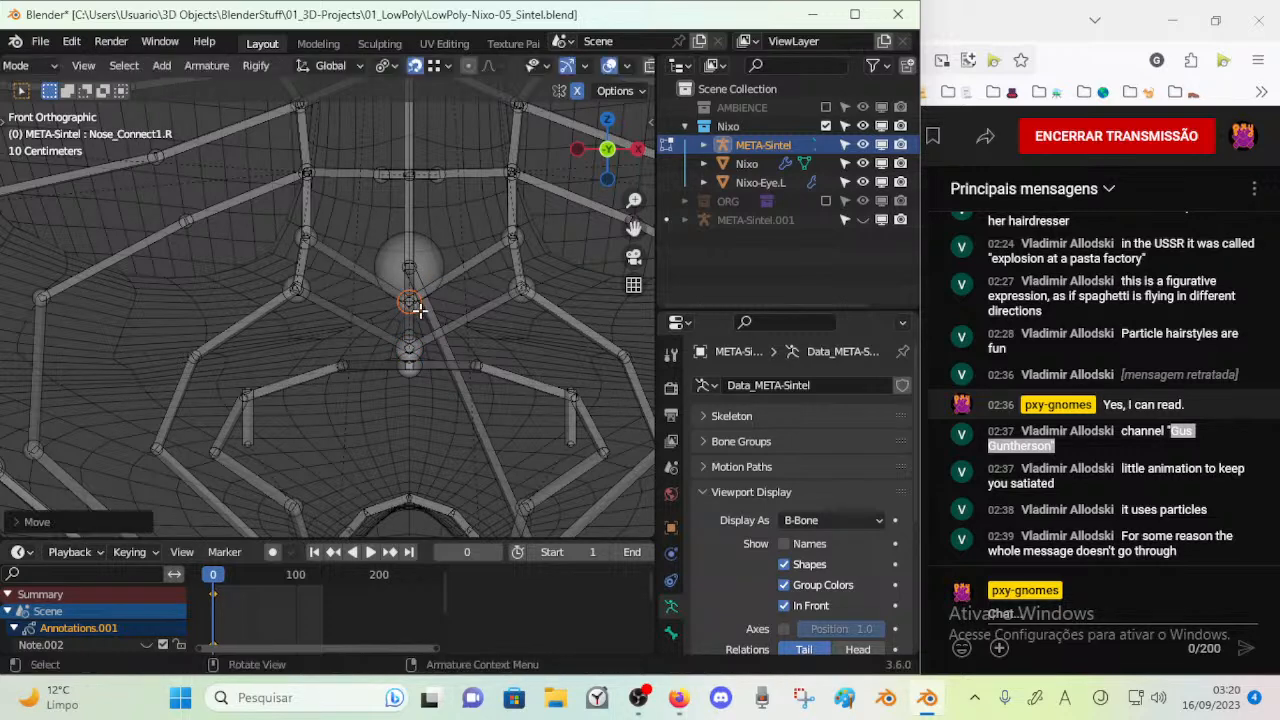
click(437, 177)
key(g)
click(411, 198)
Move the inner ends of Nose_Connect3.R and Eyebrow4.R onto the centreline of the nose bridge and brow
shift+middle_drag(411, 196, 374, 407)
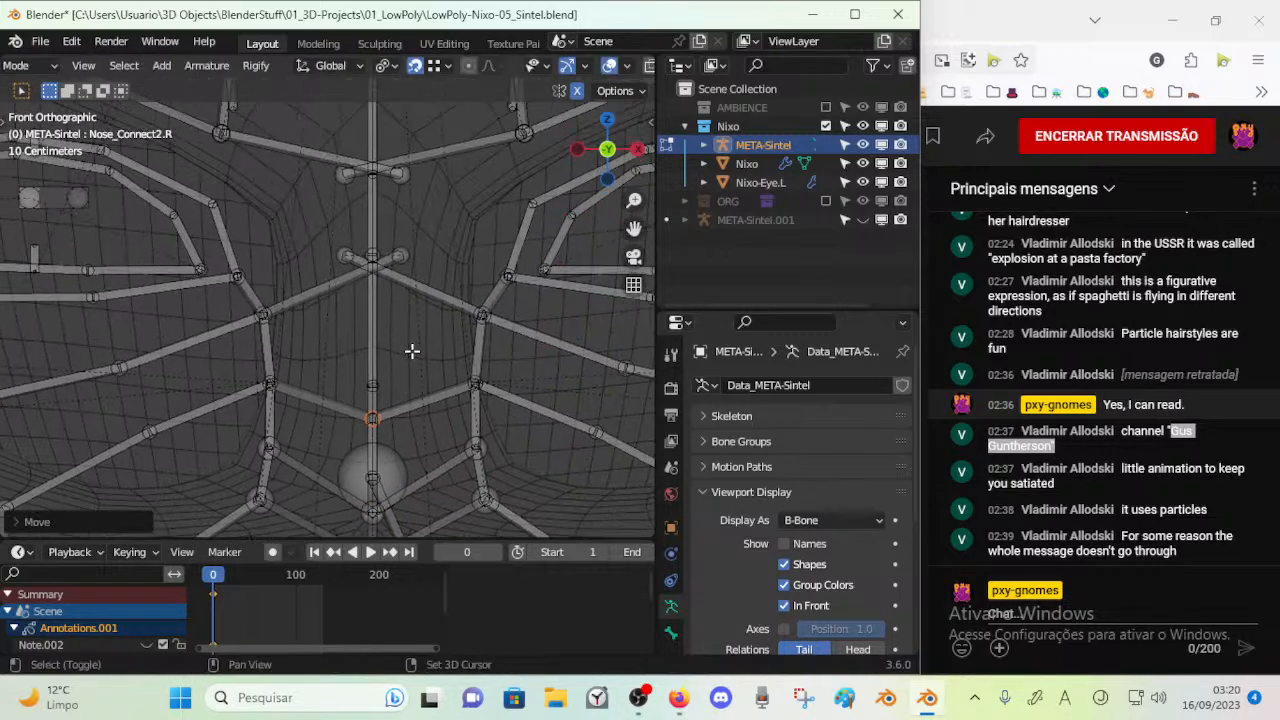
click(397, 253)
key(g)
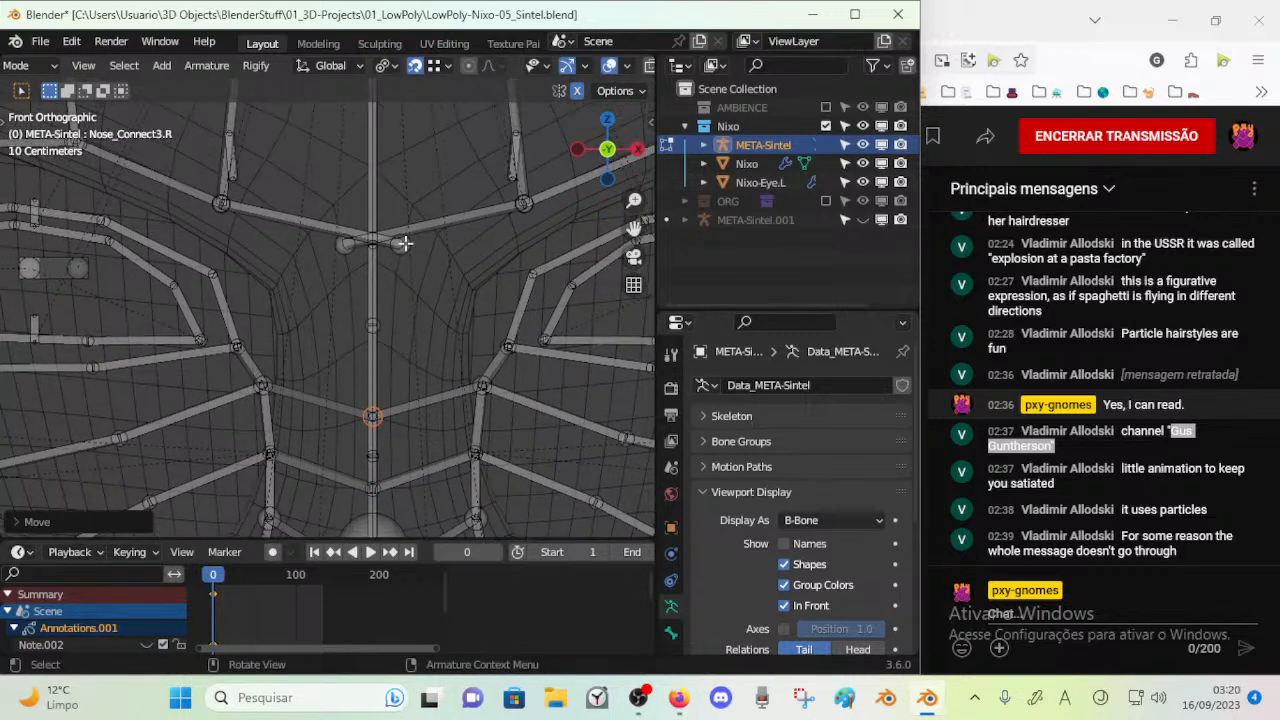
click(399, 243)
key(g)
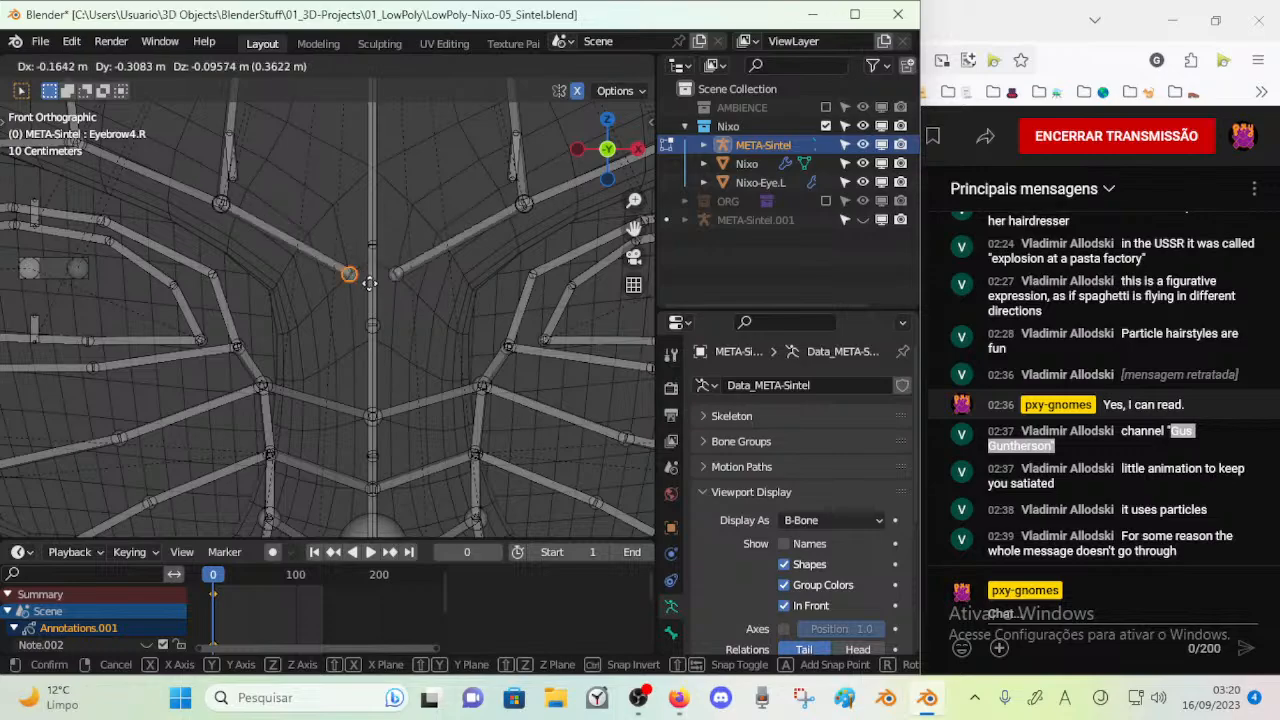
click(370, 262)
Lower the joined inner ends of the LipRing5 bones along the centreline to just above the mouth opening
scroll(370, 262, down, 5)
middle_drag(370, 262, 415, 346)
key(KP_1)
shift+middle_drag(454, 386, 375, 362)
scroll(379, 355, up, 1)
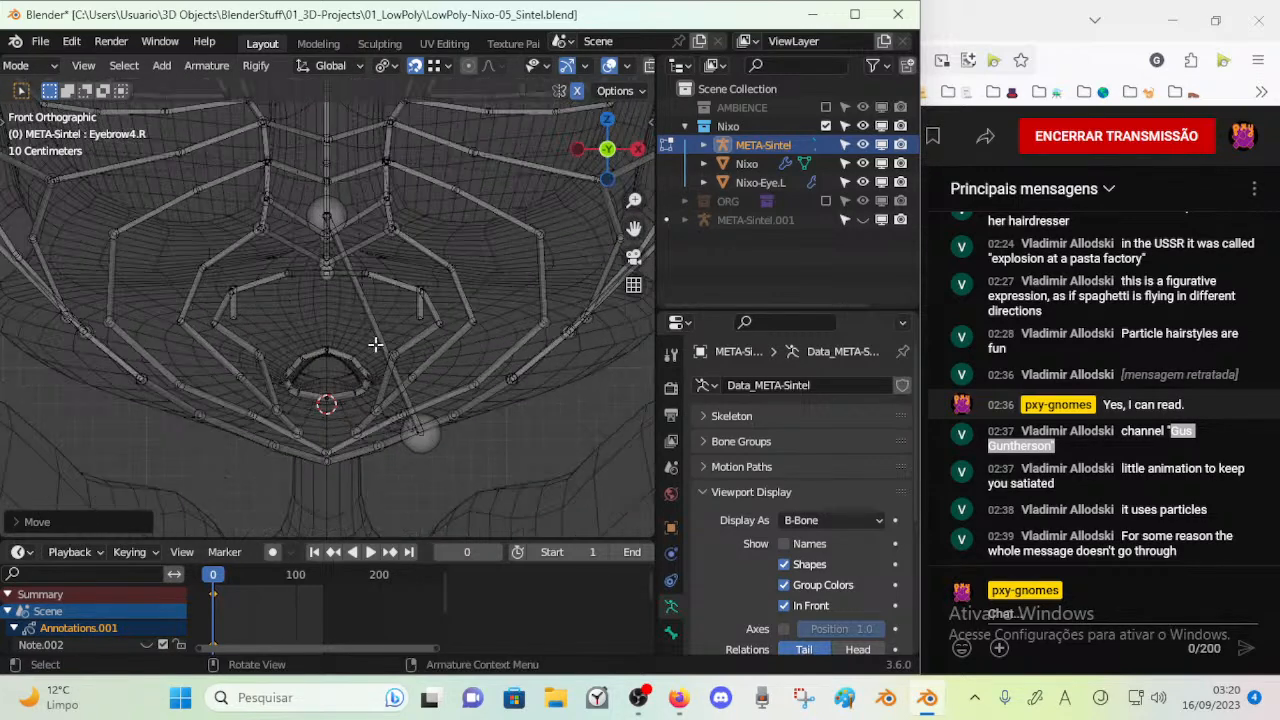
click(313, 292)
shift+click(339, 292)
key(g)
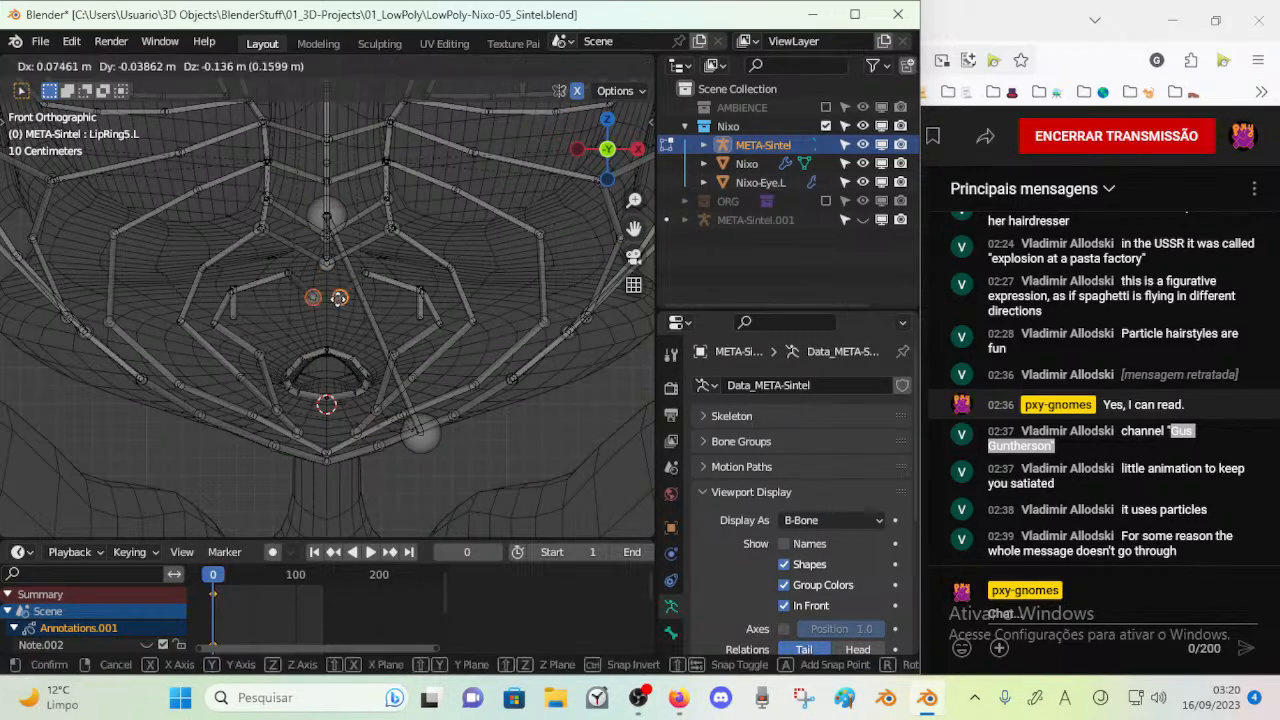
click(375, 271)
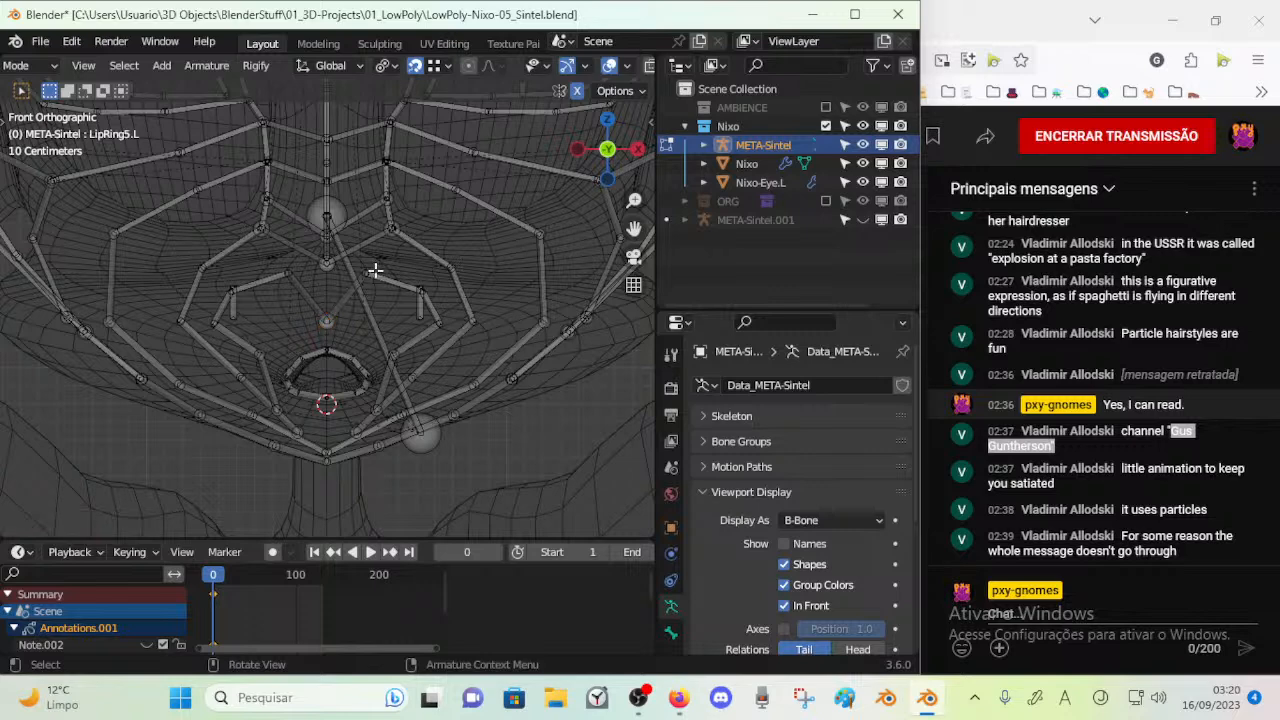
Lower the outer end of LipRing5.L to just above the side of the mouth opening
key(g)
click(372, 333)
key(c)
right_click(436, 293)
key(c)
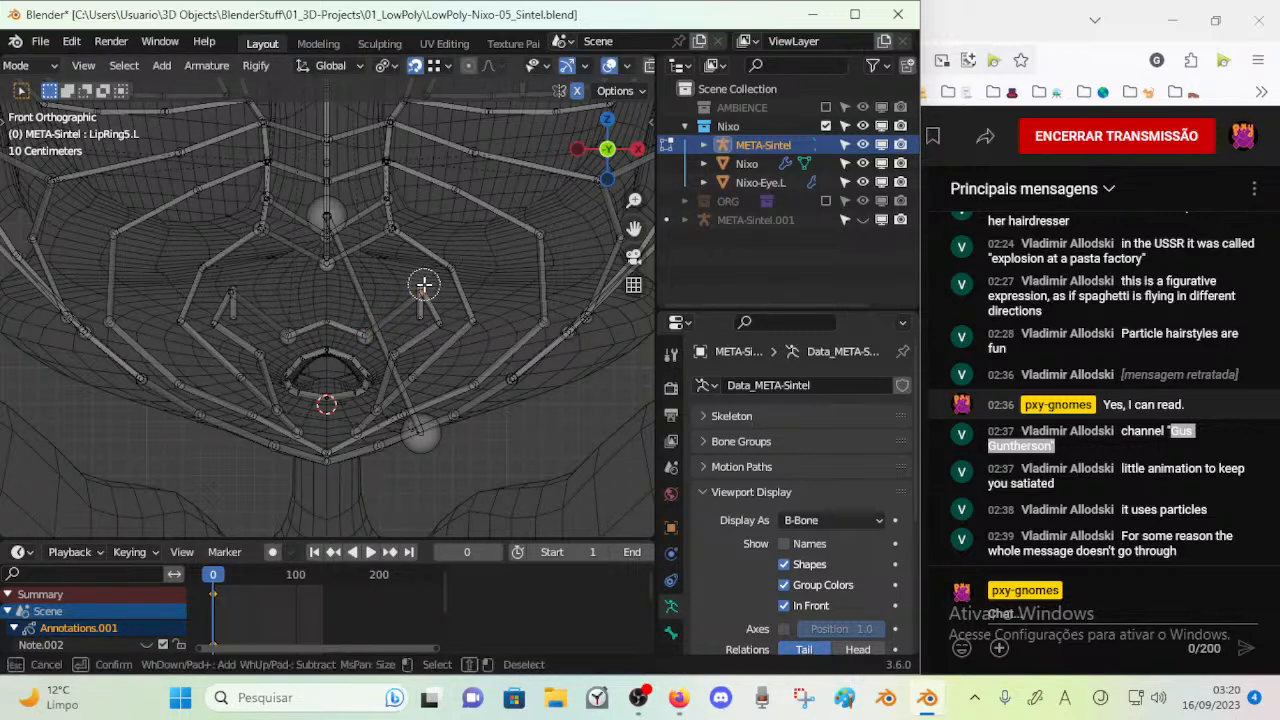
click(423, 289)
right_click(423, 290)
key(g)
click(427, 293)
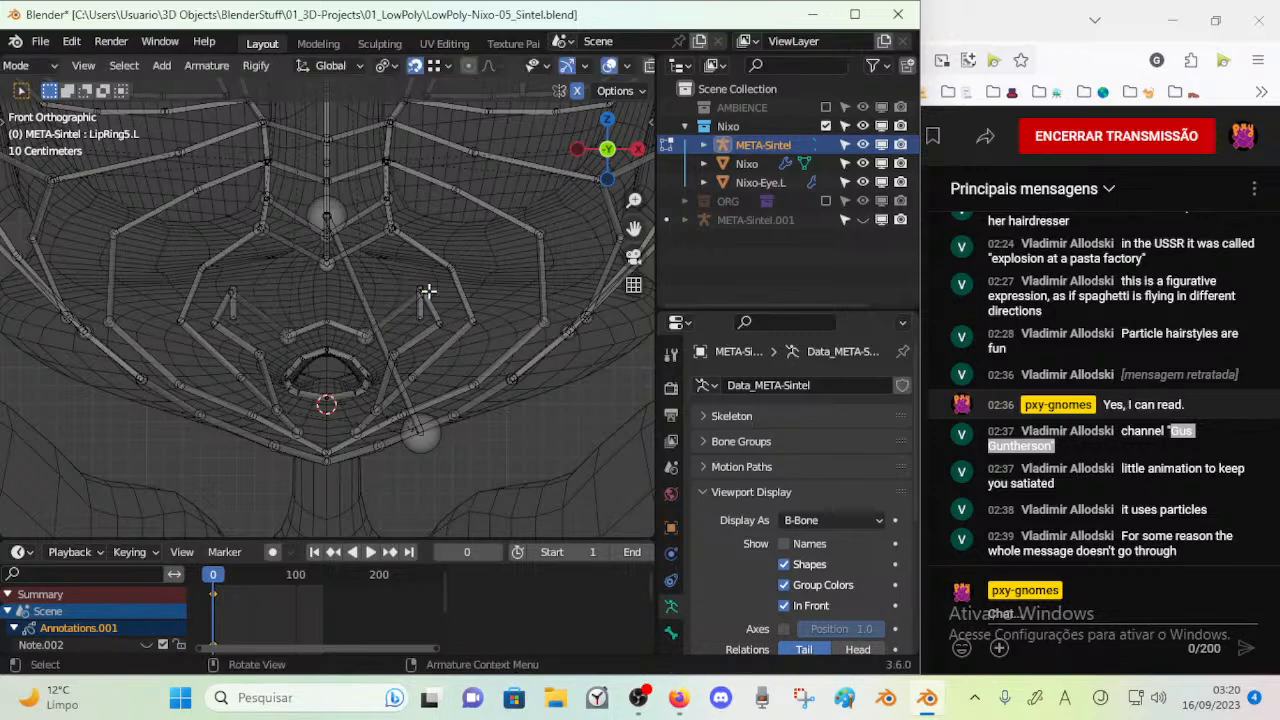
Move the lip-ring joint at the top of ACT-MouthCorner.L down to the outer side of the upper lip
scroll(440, 315, up, 2)
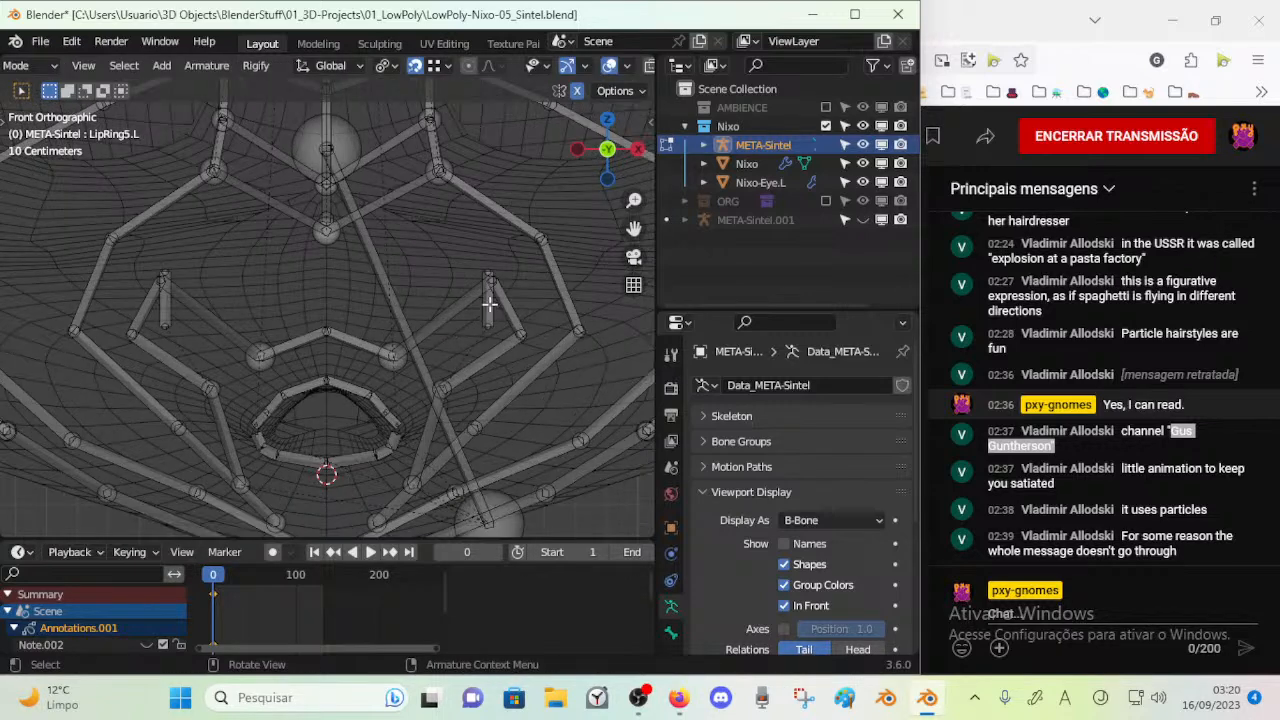
key(alt+a)
key(c)
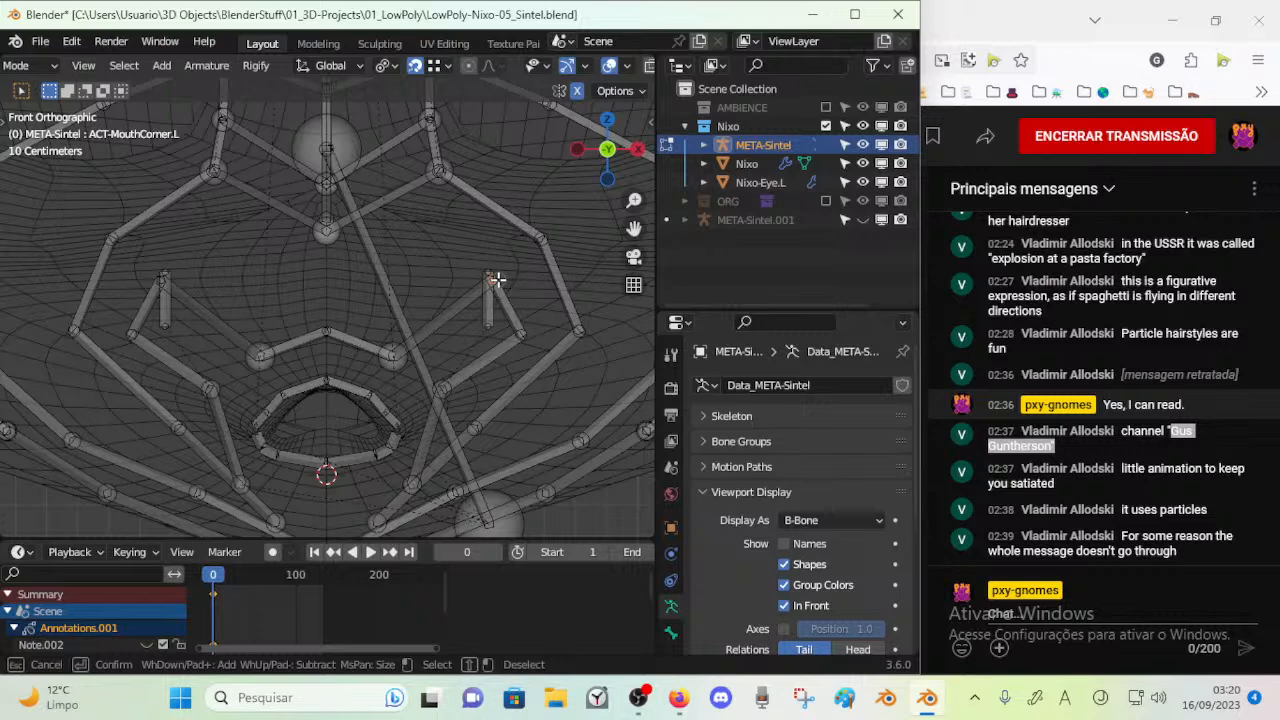
key(Escape)
key(g)
click(462, 354)
Move the next lip-ring joint down and inward, beside the mouth corner
key(alt+a)
key(c)
click(523, 328)
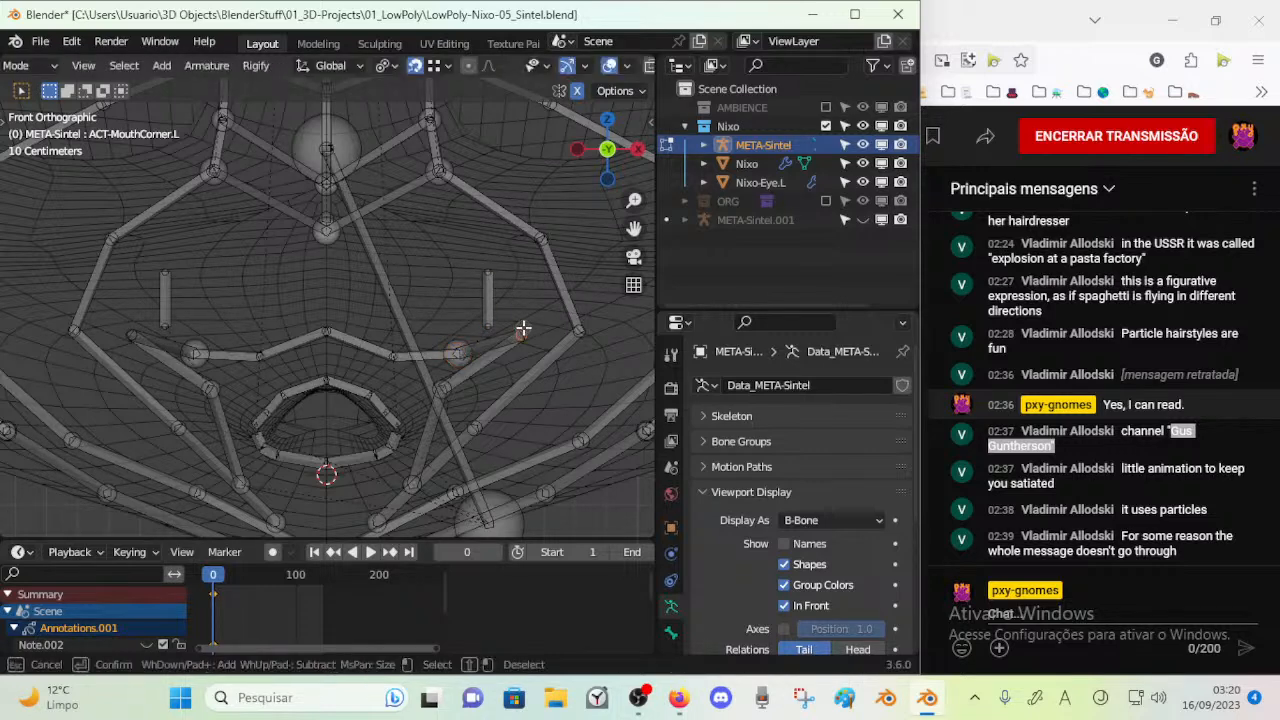
key(Escape)
key(g)
click(470, 383)
Move the upper end of LipRing1.L down and outward, beside the lower mouth corner
key(alt+a)
key(c)
key(Escape)
click(446, 388)
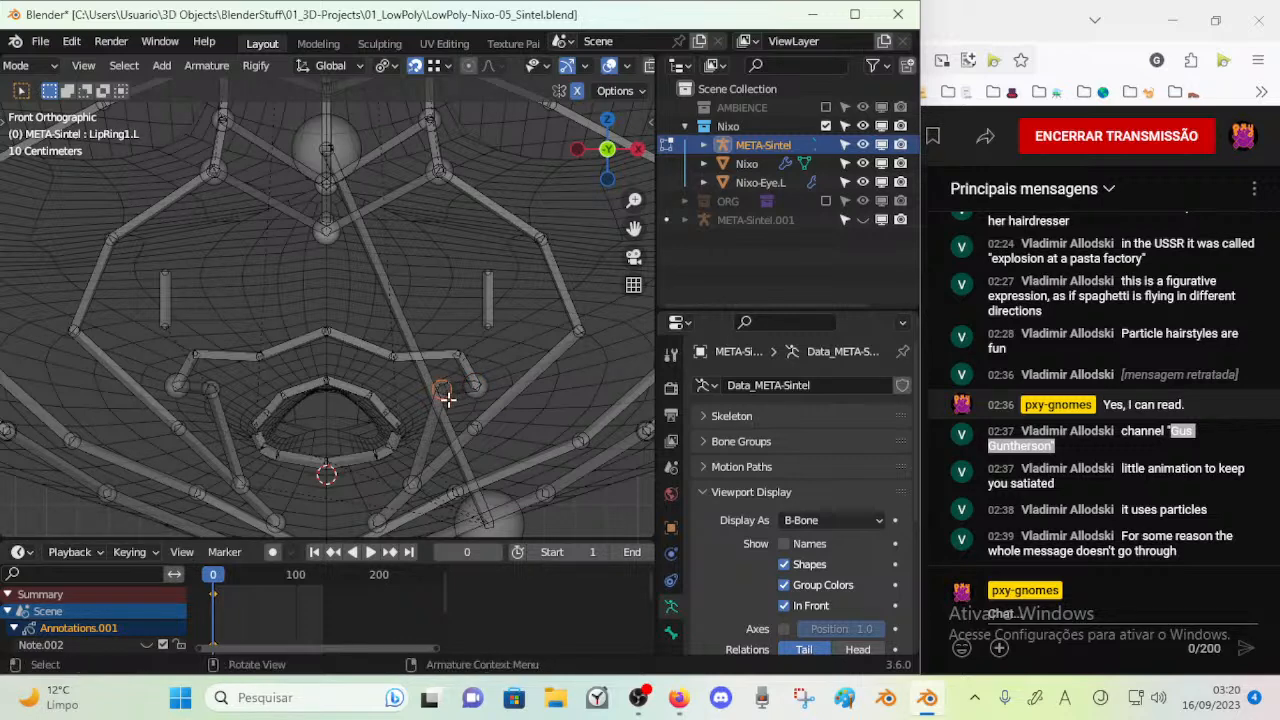
key(g)
click(459, 419)
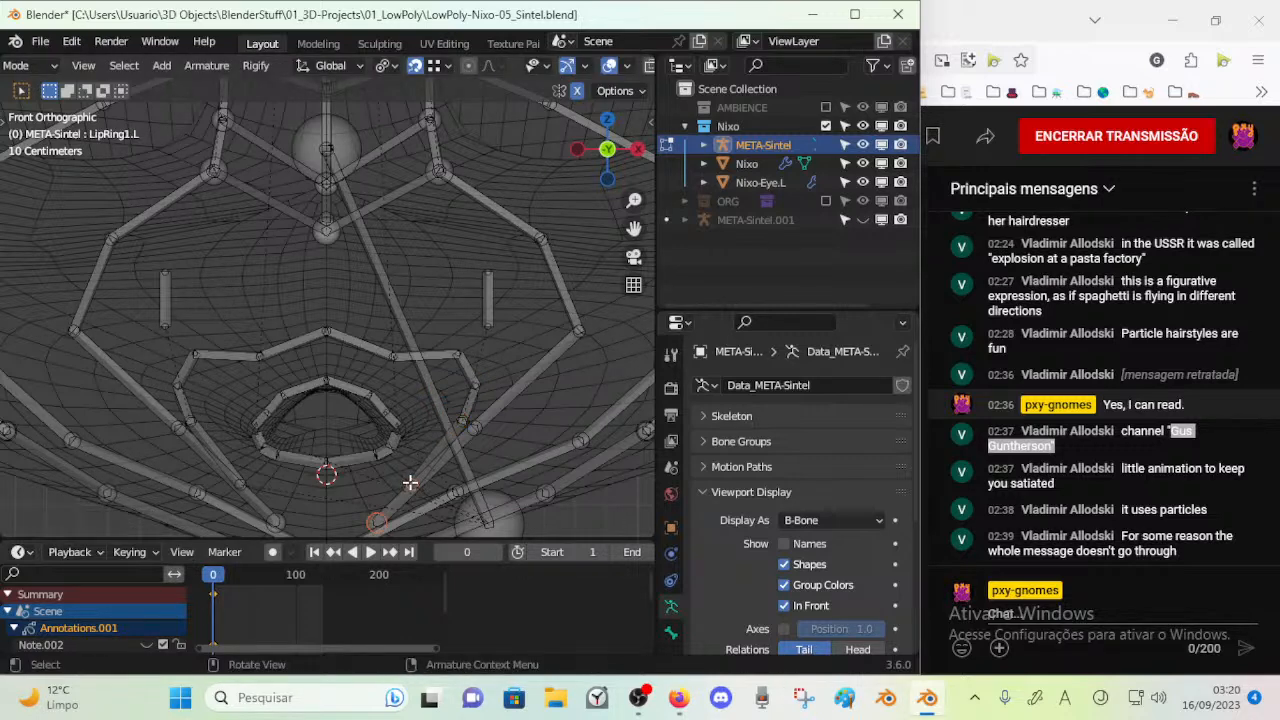
Move the lower end of LipRing1.L up and inward, toward the underside of the mouth opening
key(c)
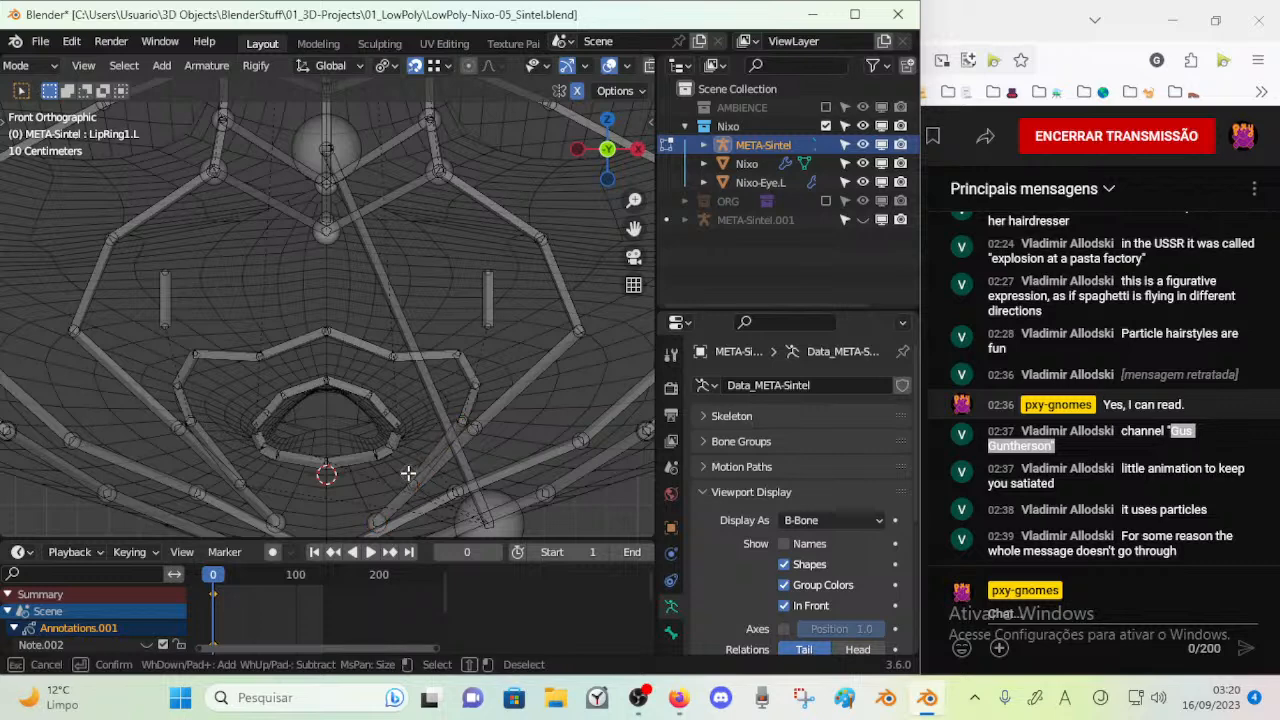
key(Escape)
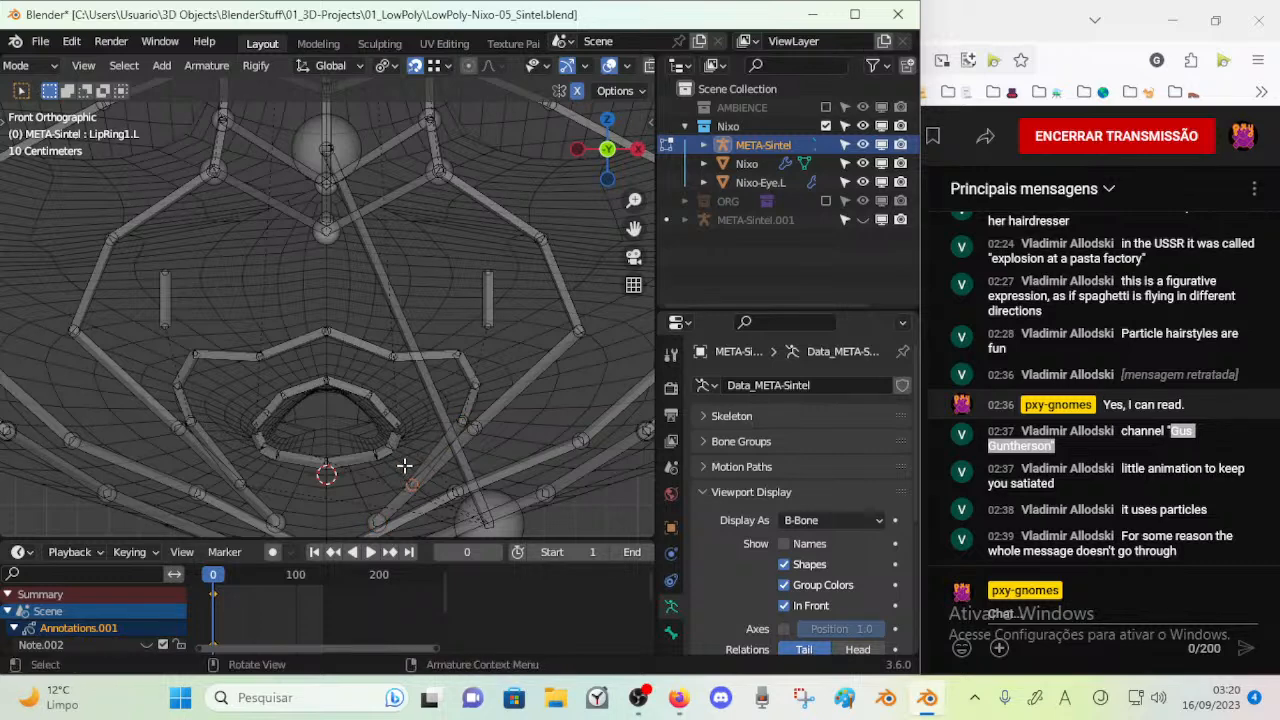
key(g)
click(386, 459)
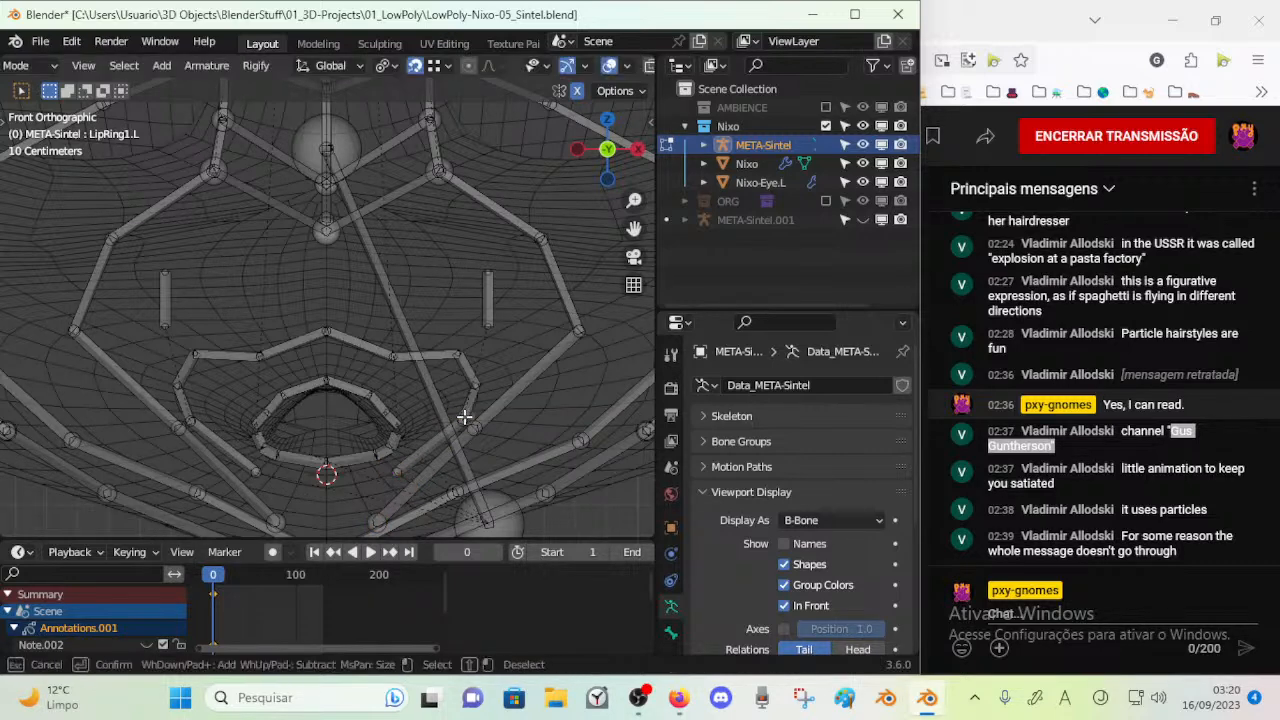
Pull the two left lip-ring joints beside the mouth inward and down so the ring follows the mouth's contour
key(g)
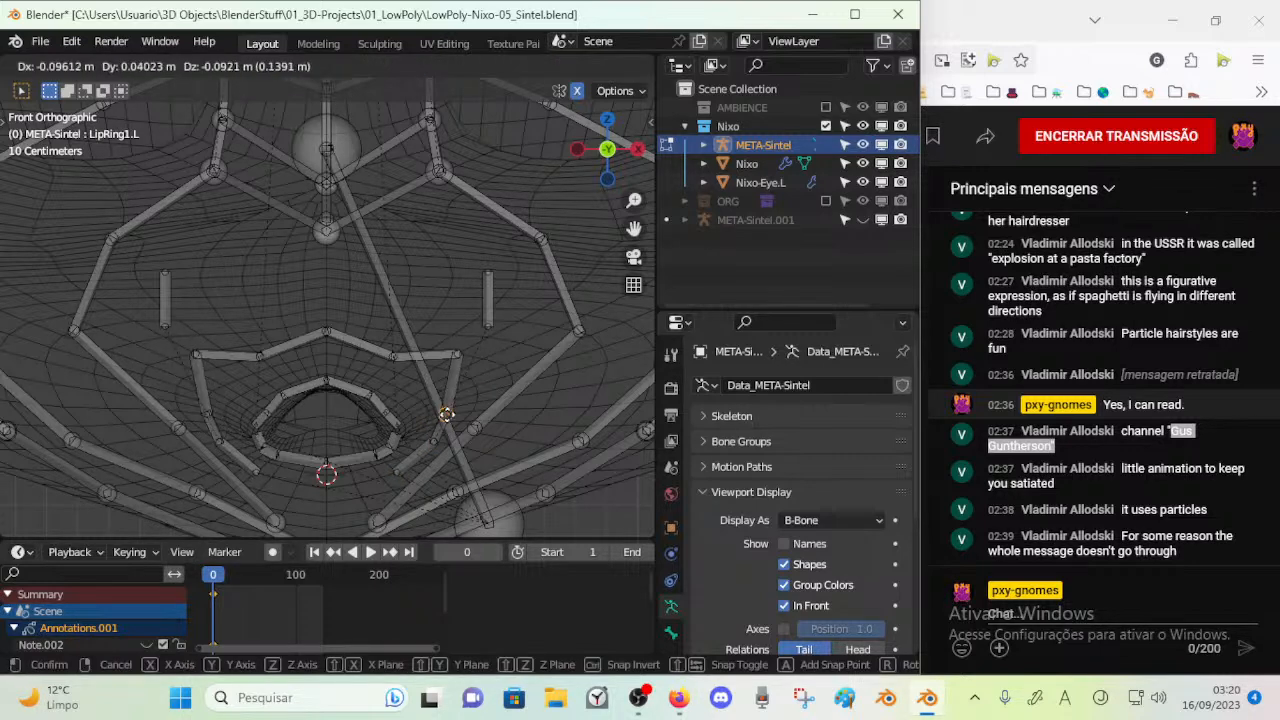
click(453, 409)
click(465, 357)
key(c)
key(Escape)
key(g)
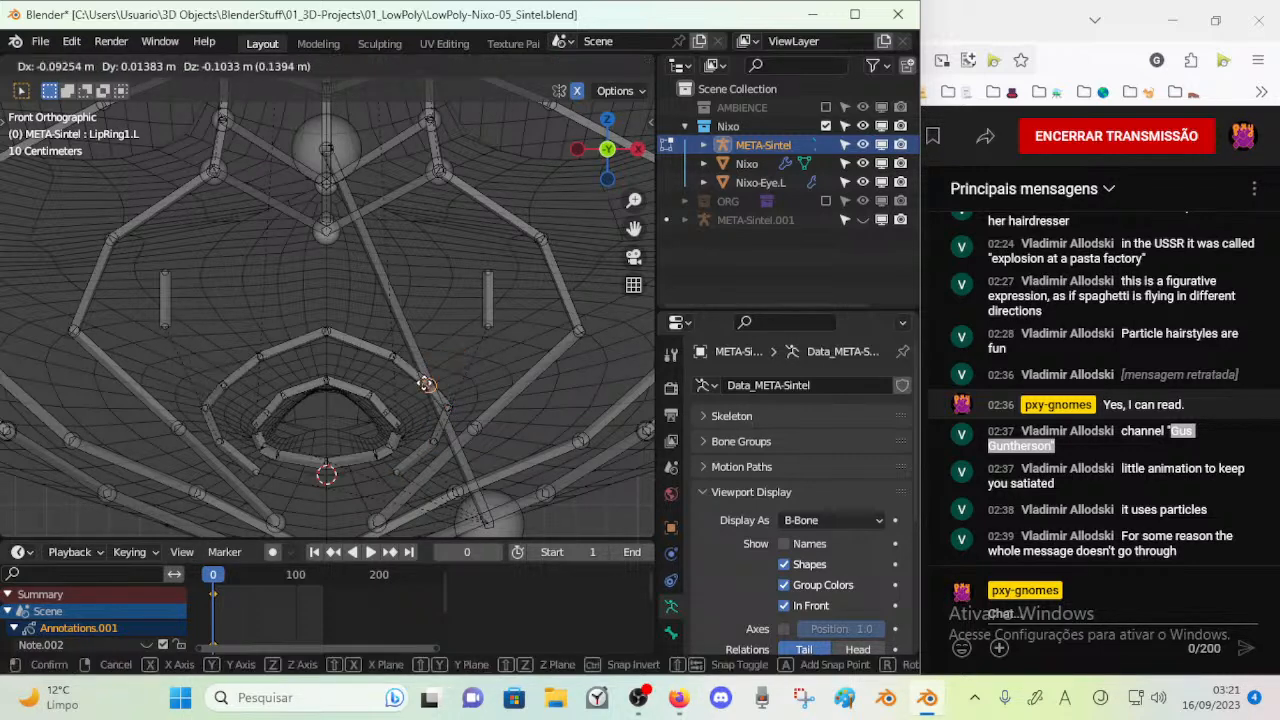
click(427, 384)
Lower the centre joint of the upper lip ring by about 0.036 m along the centreline and save the file
key(c)
click(326, 331)
key(Escape)
key(g)
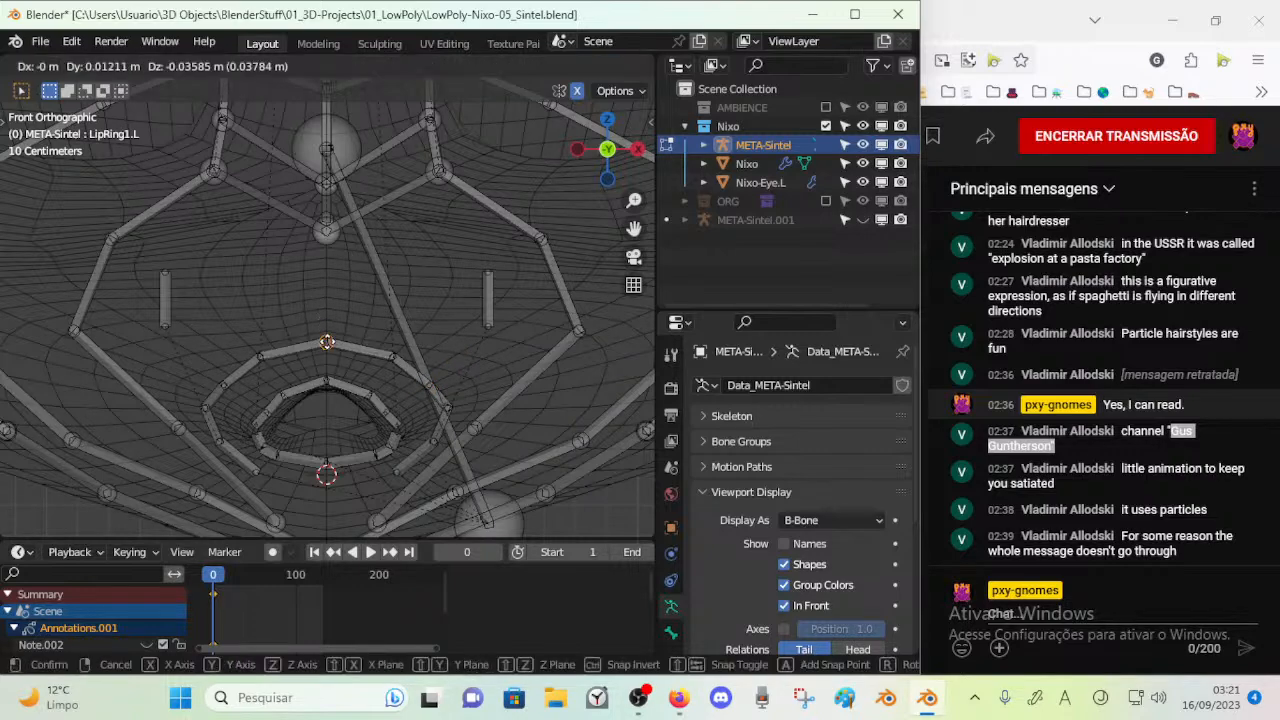
click(327, 343)
middle_drag(327, 343, 337, 346)
key(ctrl+s)
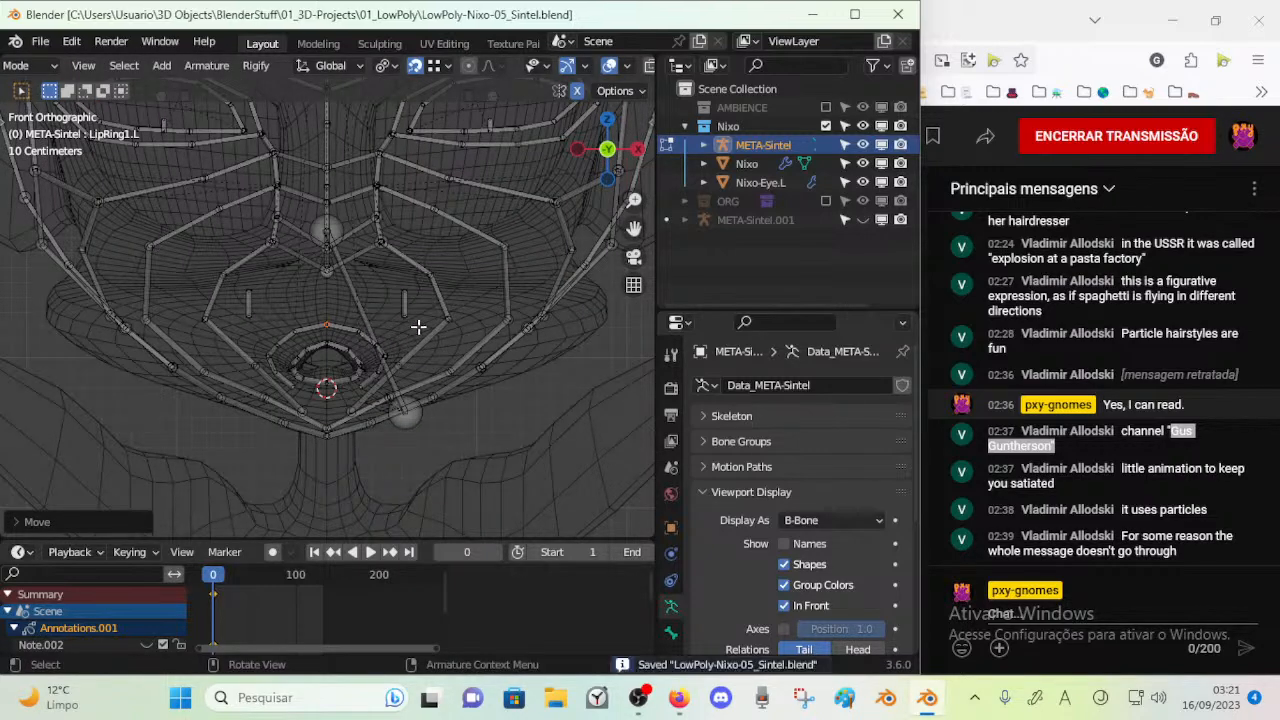
Lower ACT-MouthCorner.L by about 0.3 m along the global Z axis and save the file
middle_drag(420, 323, 400, 315)
key(KP_1)
scroll(437, 291, up, 2)
click(460, 295)
key(KP_3)
key(a)
key(KP_1)
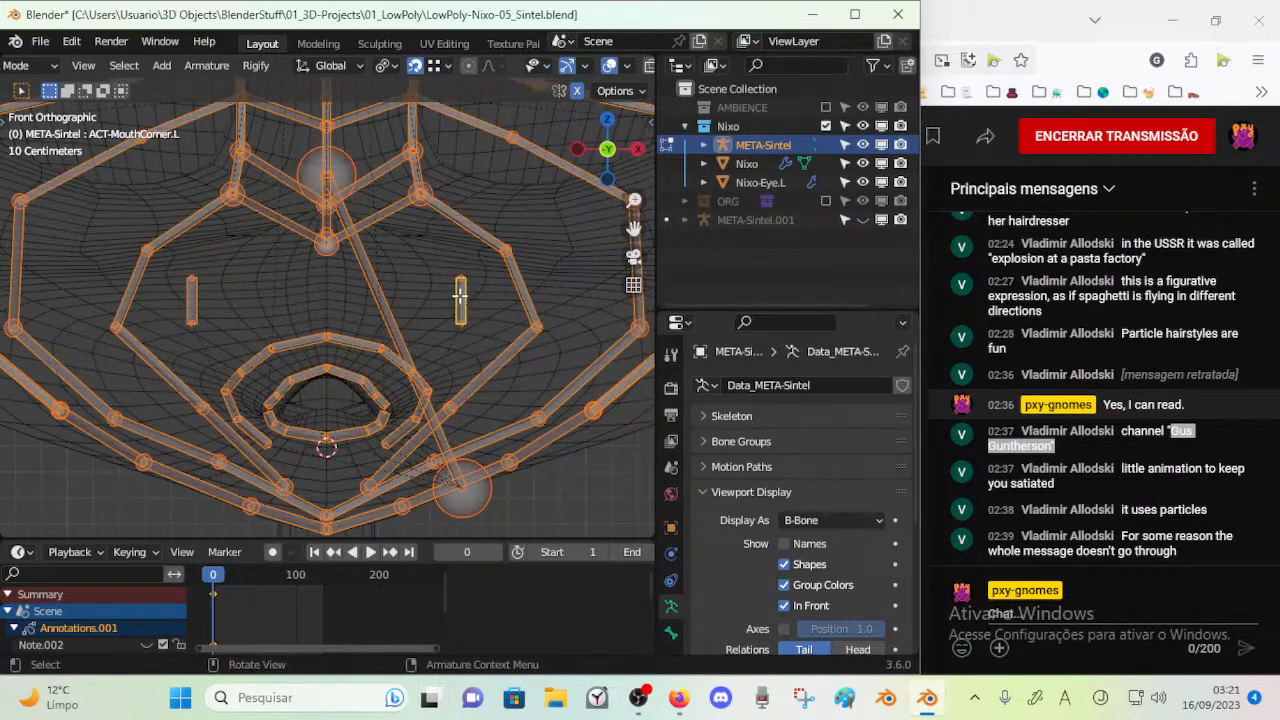
key(KP_3)
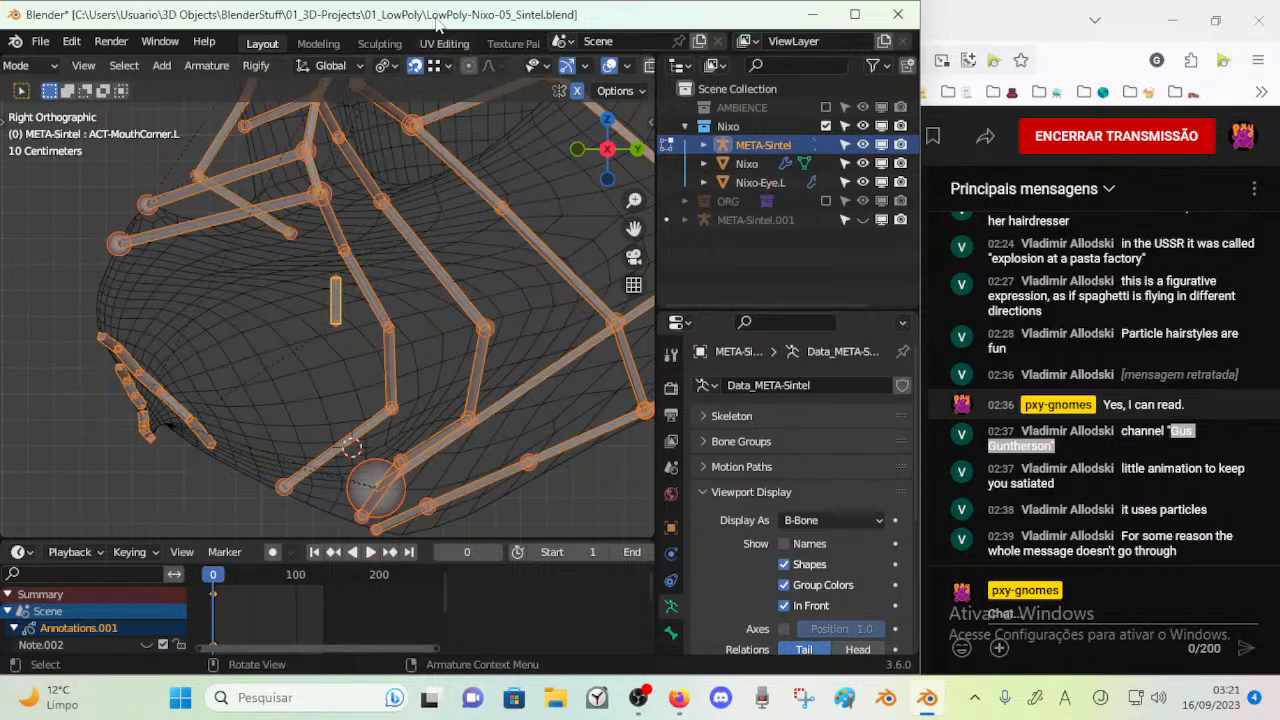
click(335, 290)
key(g)
key(z)
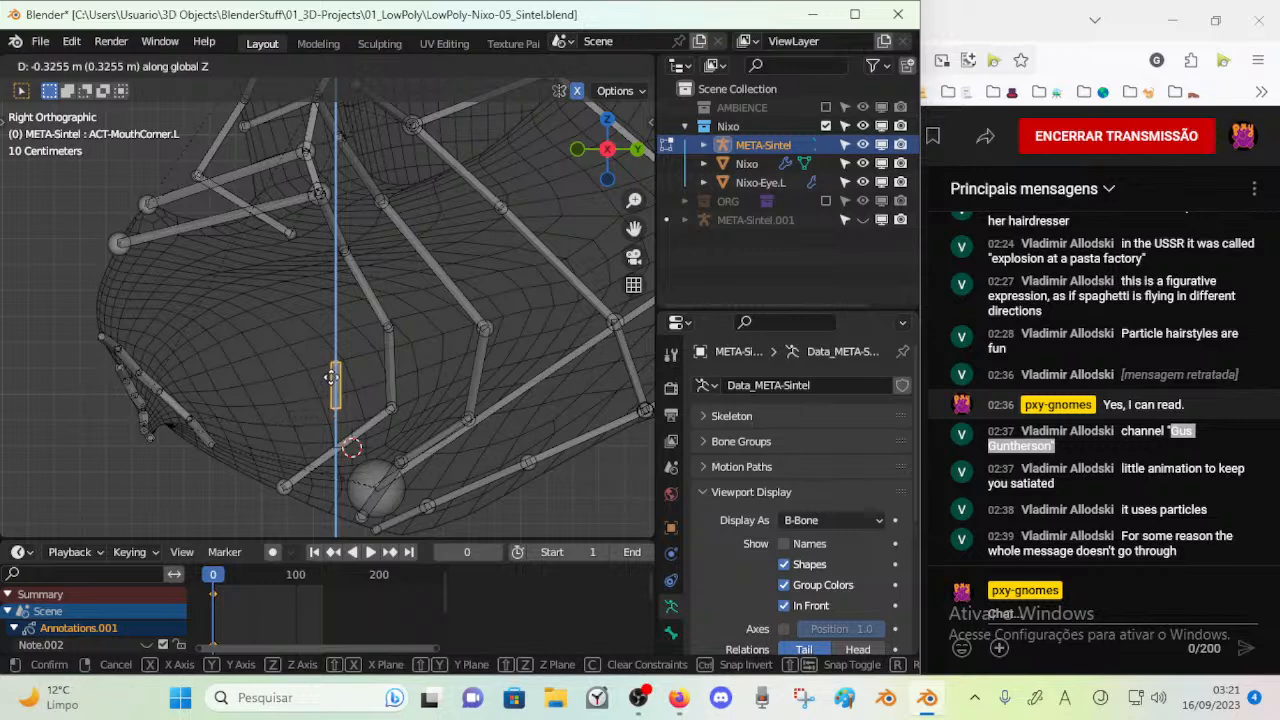
click(333, 370)
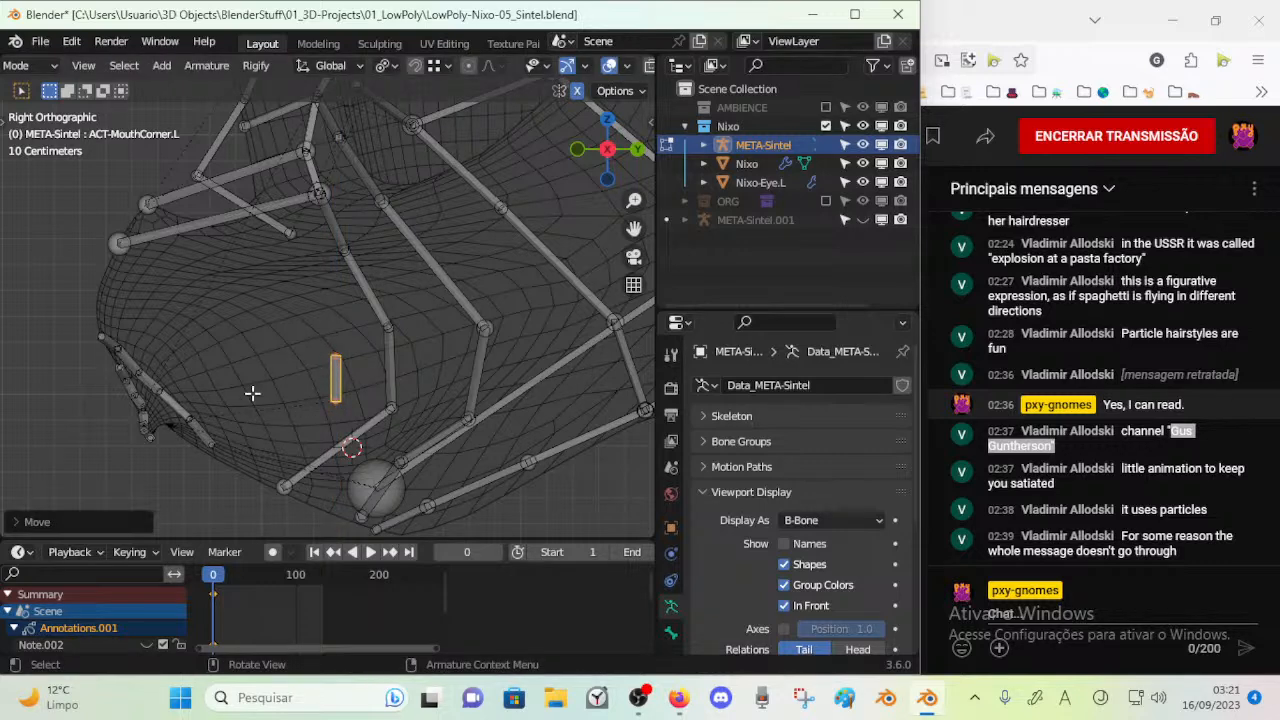
scroll(345, 250, down, 6)
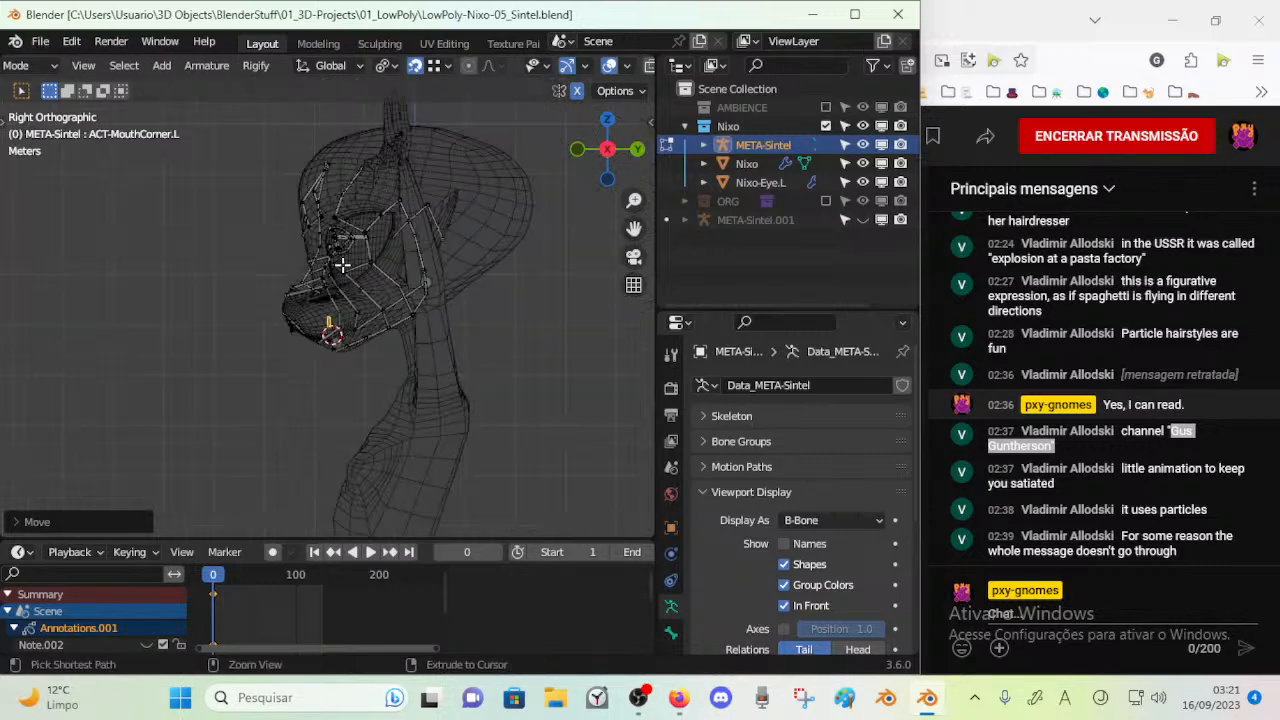
key(ctrl+s)
Show the hidden META-Sintel.001 armature, enter Edit Mode on it and reveal its hidden bones
key(ctrl+Tab)
key(4)
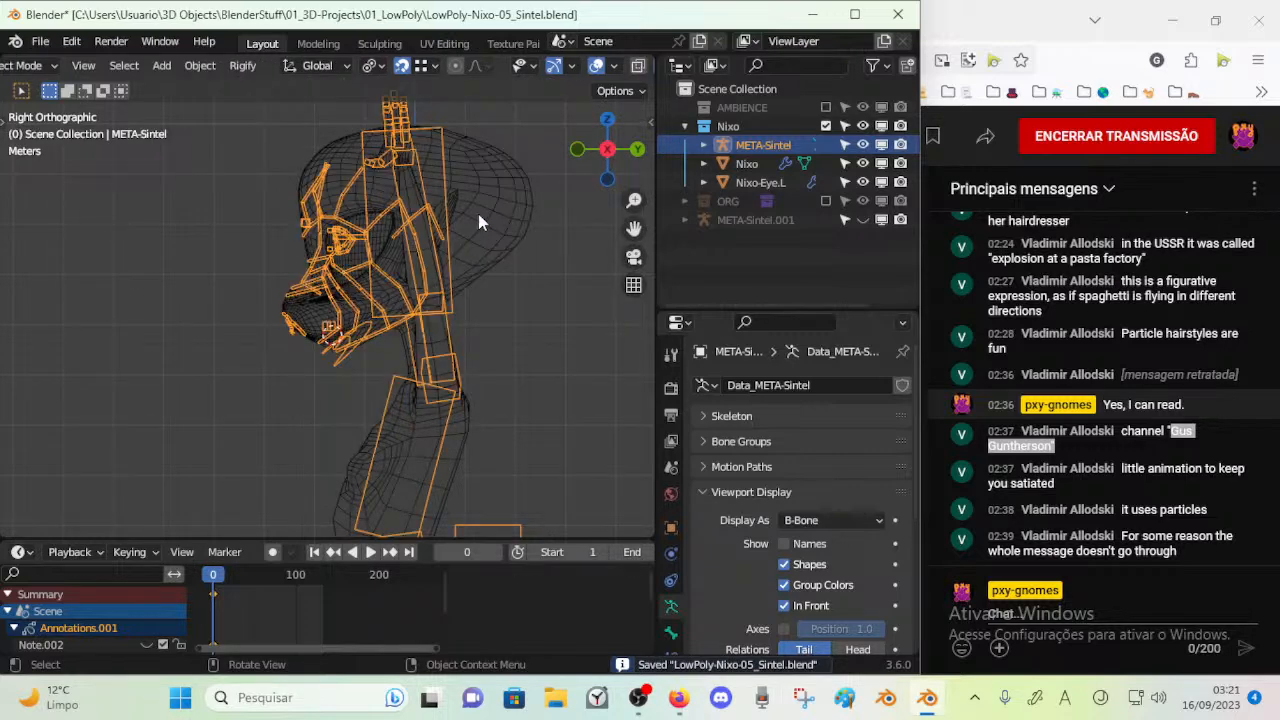
scroll(478, 214, up, 3)
click(377, 151)
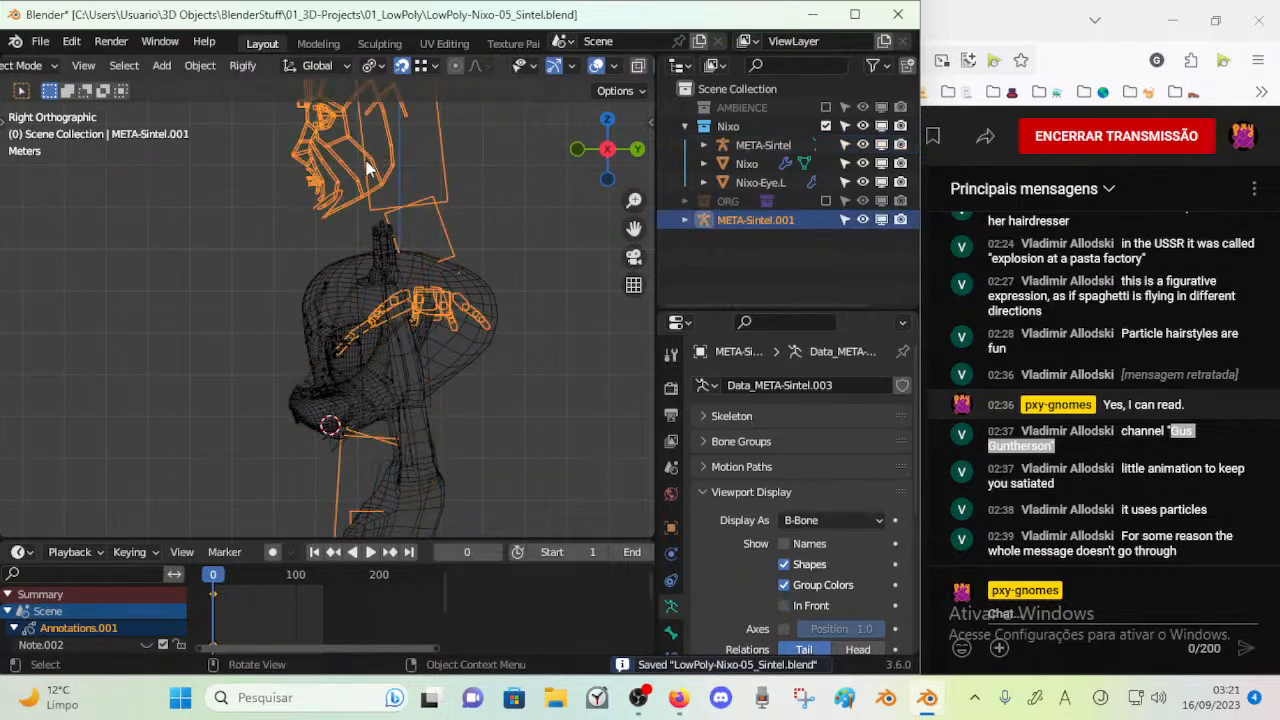
key(Tab)
scroll(349, 230, up, 3)
shift+middle_drag(348, 236, 348, 243)
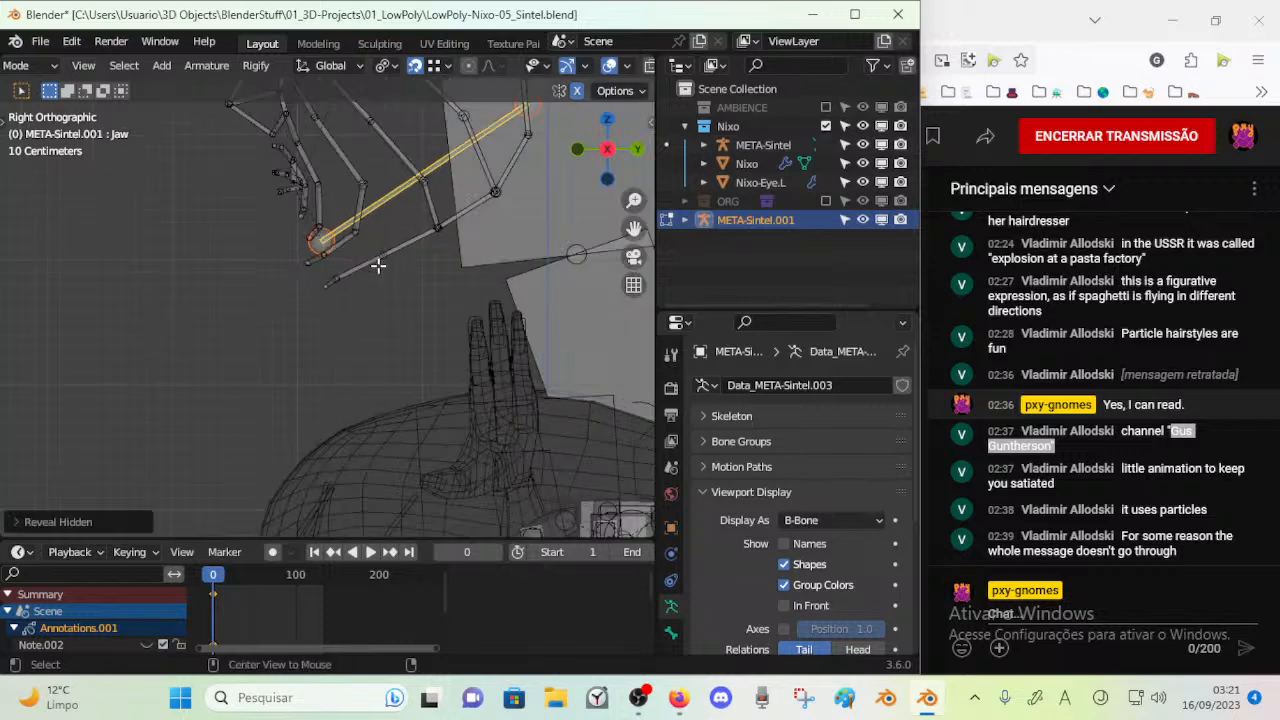
Hide the head, neck and body bones of META-Sintel.001, keeping the facial bones
click(384, 245)
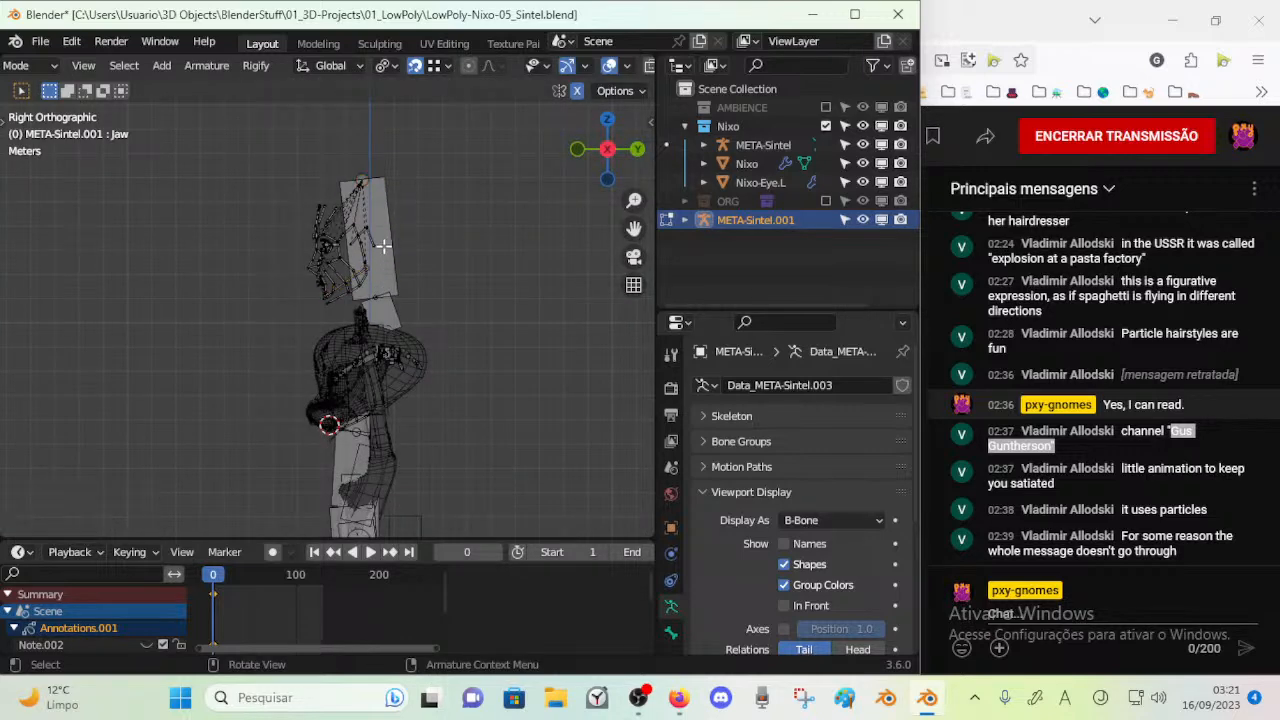
key(h)
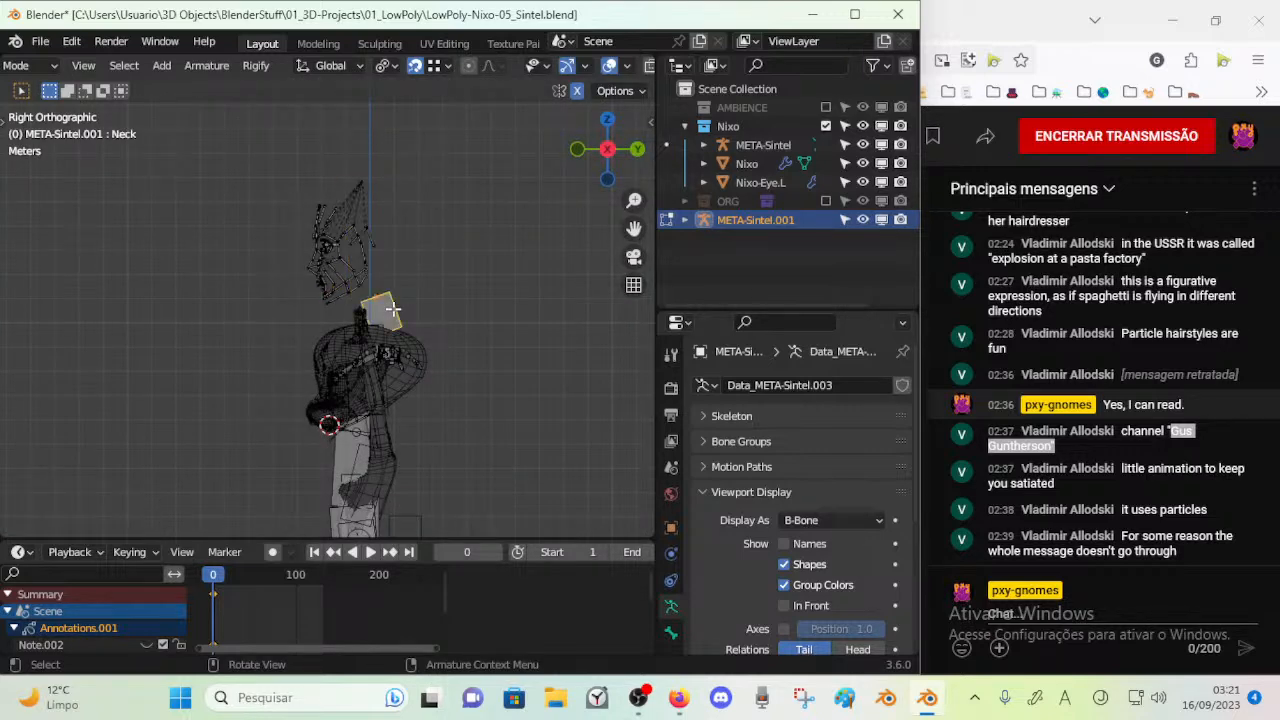
scroll(354, 286, down, 4)
key(b)
drag(243, 274, 448, 548)
shift+middle_drag(411, 441, 422, 340)
key(b)
drag(270, 302, 521, 612)
scroll(396, 410, down, 3)
key(b)
drag(219, 301, 300, 402)
key(h)
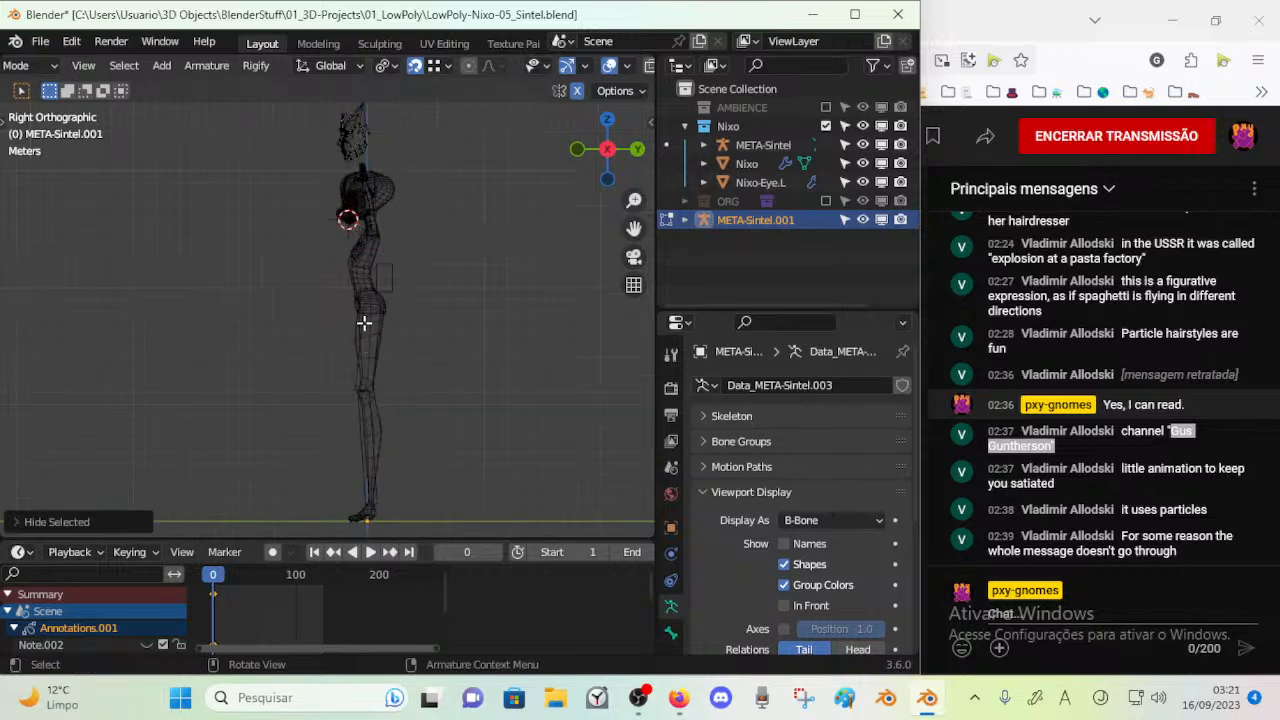
Select the bones of META-Sintel.001 below the face and delete them
scroll(377, 408, up, 3)
scroll(377, 408, up, 2)
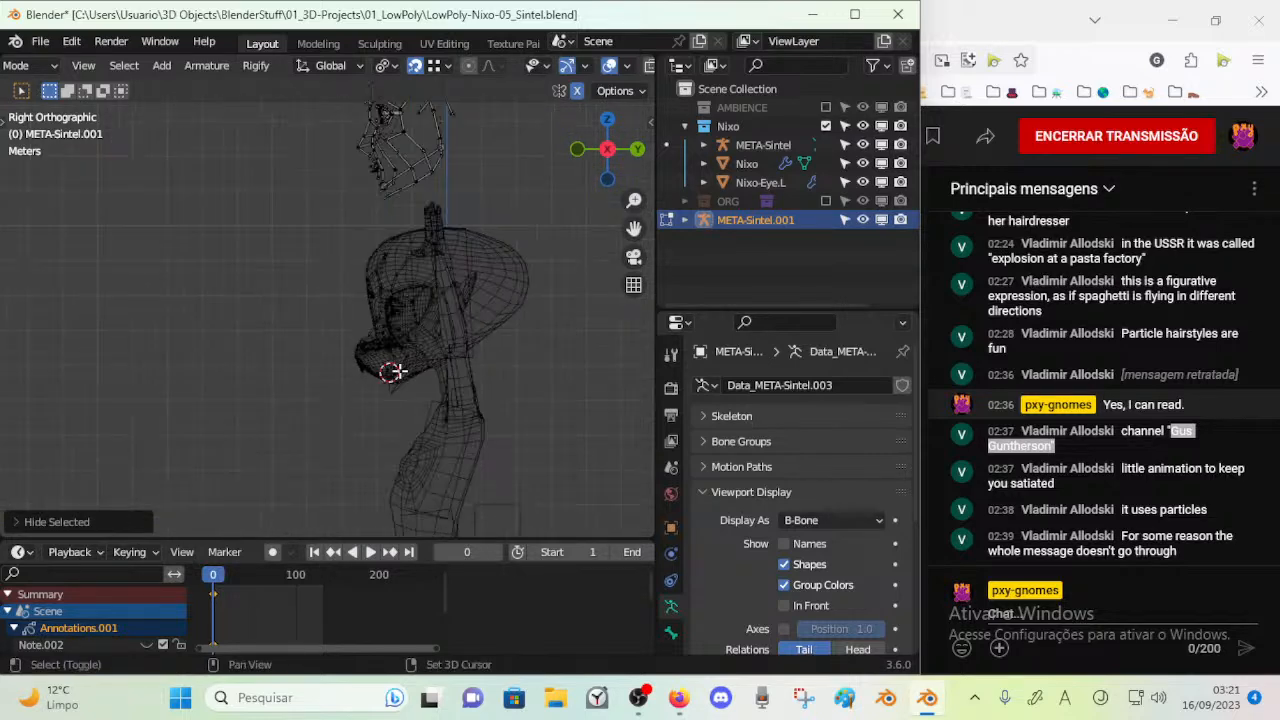
scroll(396, 371, down, 5)
key(b)
drag(247, 277, 525, 566)
shift+middle_drag(421, 420, 420, 286)
key(b)
drag(229, 329, 532, 584)
scroll(443, 433, down, 3)
key(x)
click(437, 374)
Delete the leftover bone near the face of META-Sintel.001 and return to Object Mode
shift+middle_drag(431, 306, 414, 434)
scroll(440, 311, up, 5)
click(423, 224)
key(x)
click(410, 300)
scroll(364, 345, up, 3)
key(Tab)
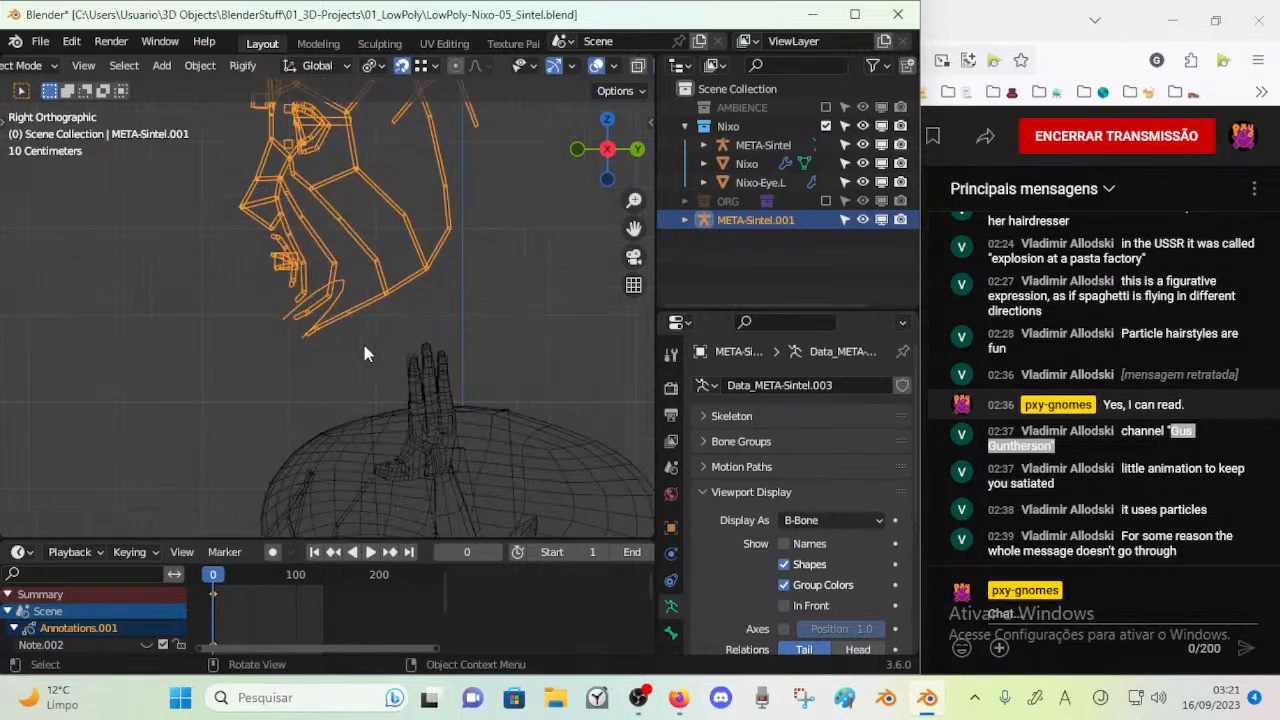
Compare the facial bones of META-Sintel.001 between Edit and Object Mode in the front and side views
key(KP_1)
key(KP_3)
key(Tab)
key(Tab)
middle_drag(343, 297, 381, 295)
key(KP_3)
key(KP_1)
key(Tab)
key(Tab)
key(Tab)
key(Tab)
key(Tab)
key(KP_3)
key(Tab)
key(Tab)
scroll(387, 325, up, 2)
key(Tab)
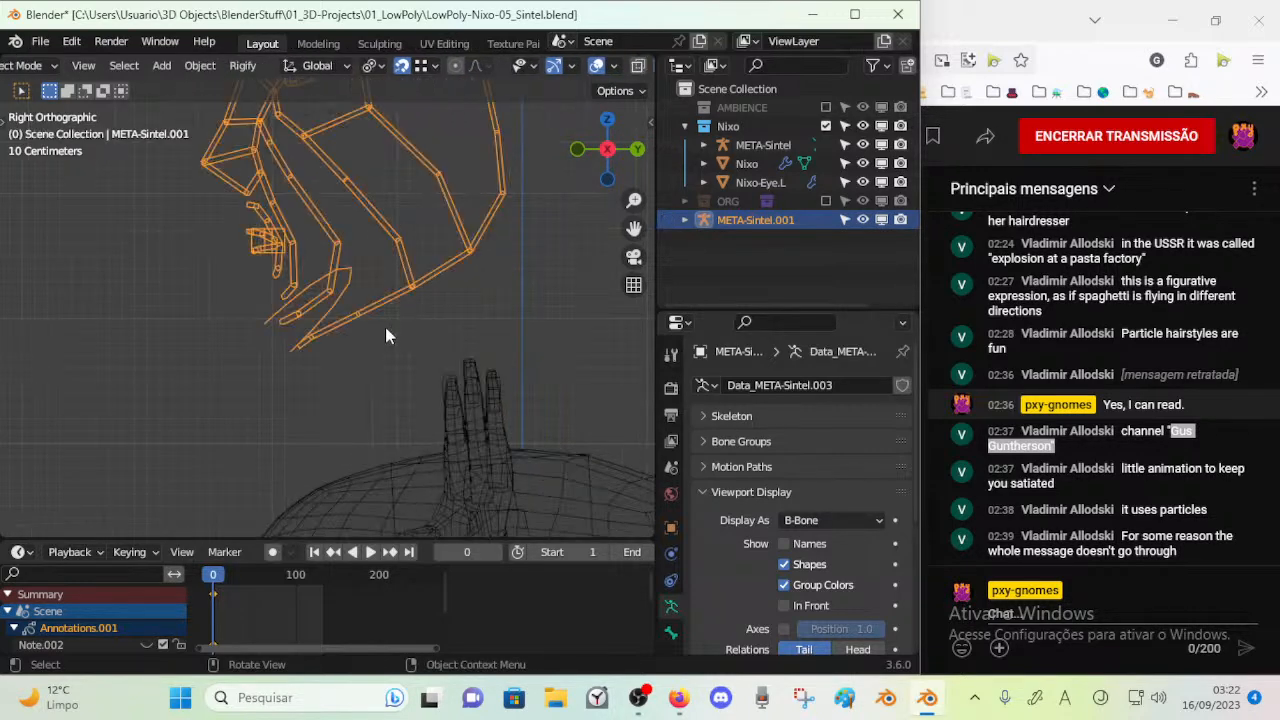
key(Tab)
key(Tab)
key(Tab)
Compare the Jaw bone's custom shape in Pose Mode with its bone in Edit Mode
key(ctrl+Tab)
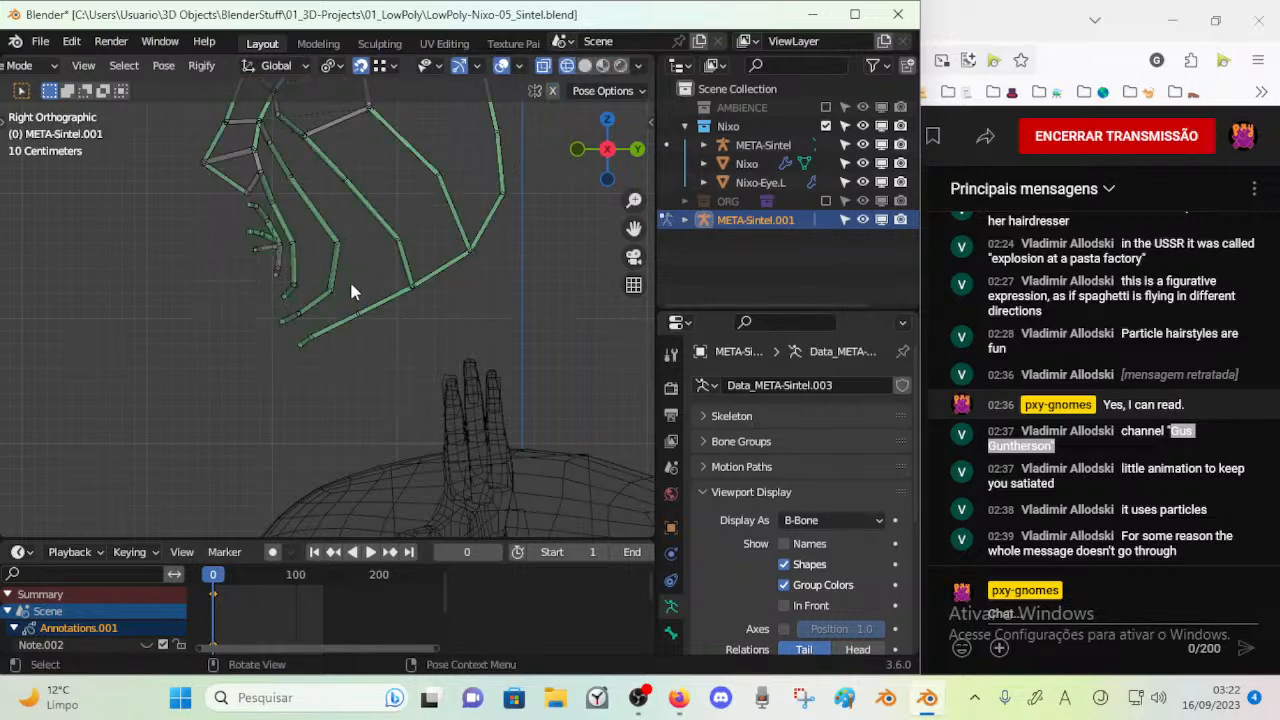
click(350, 280)
key(Tab)
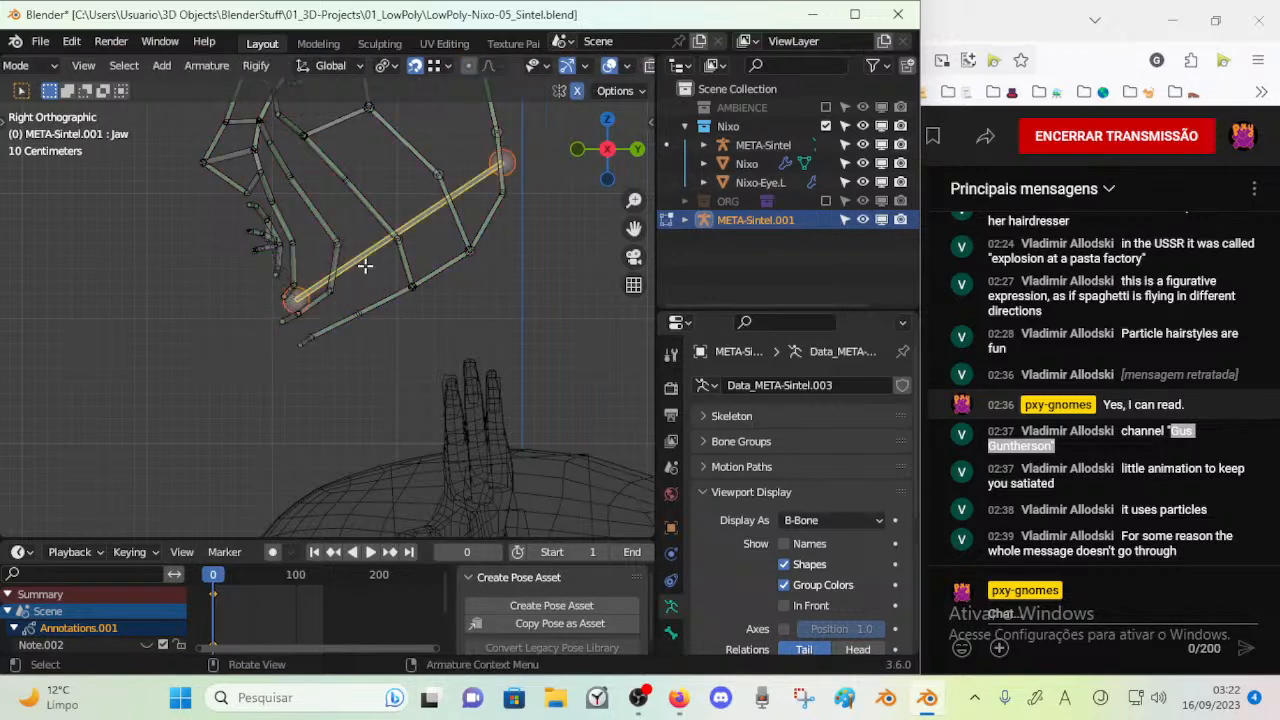
key(ctrl+Tab)
key(Tab)
Examine ACT-MouthCorner.L's position relative to the lip ring of META-Sintel.001 in the front and side views
key(Tab)
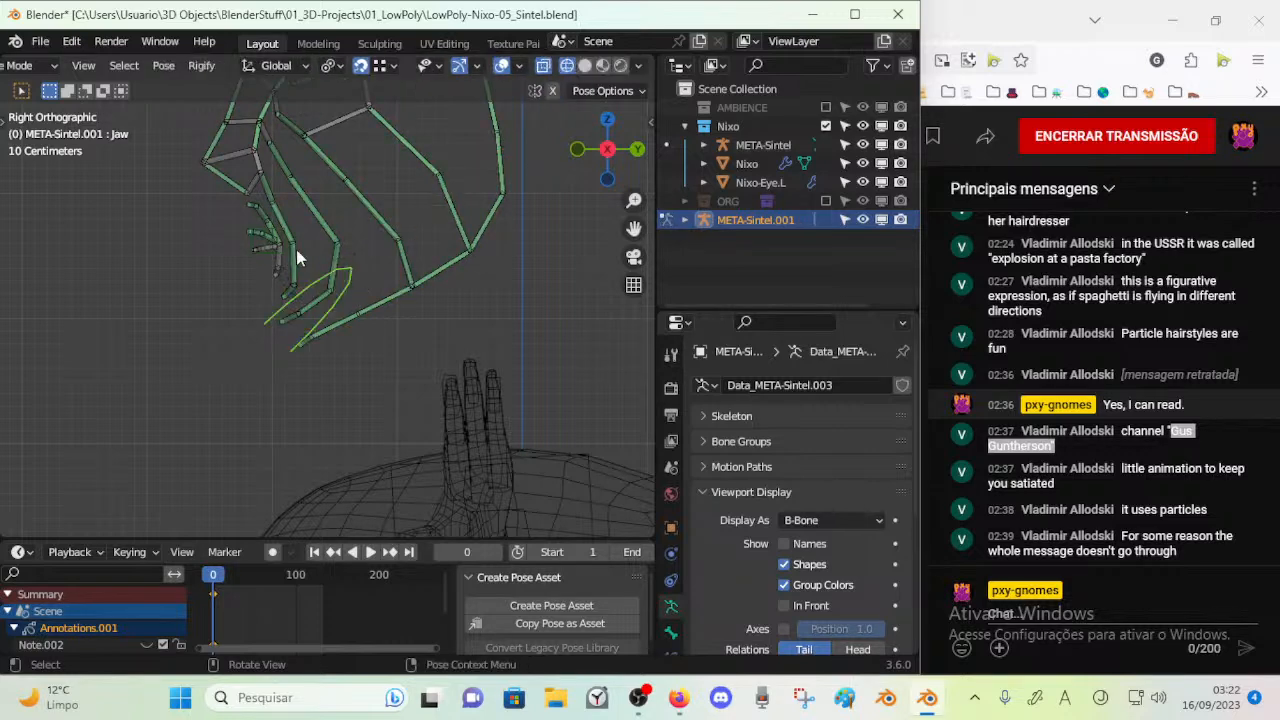
click(262, 250)
key(Tab)
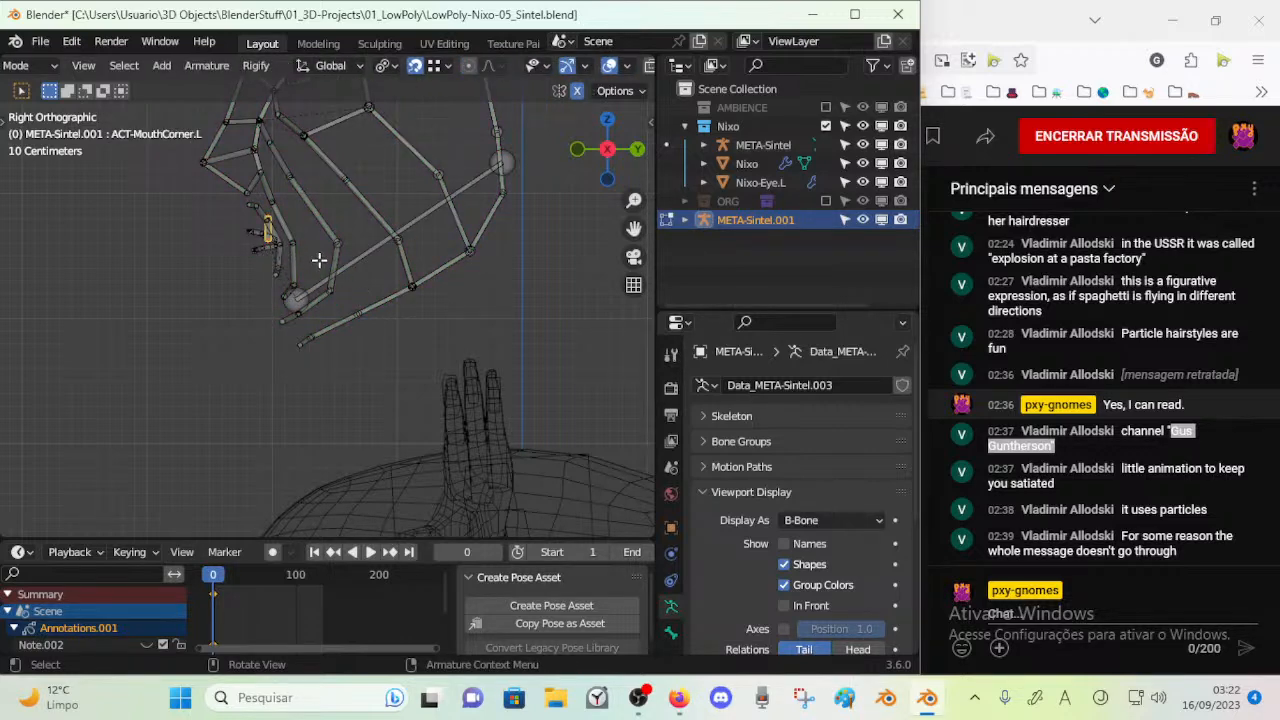
key(KP_1)
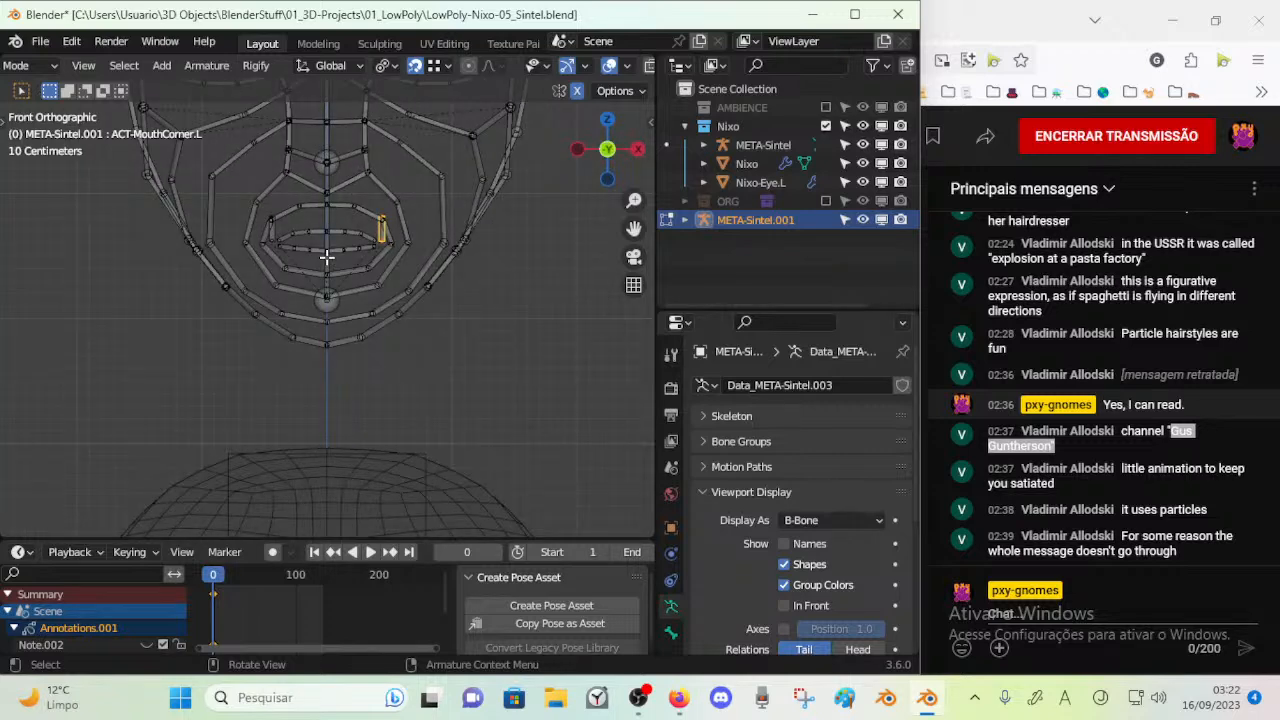
key(KP_3)
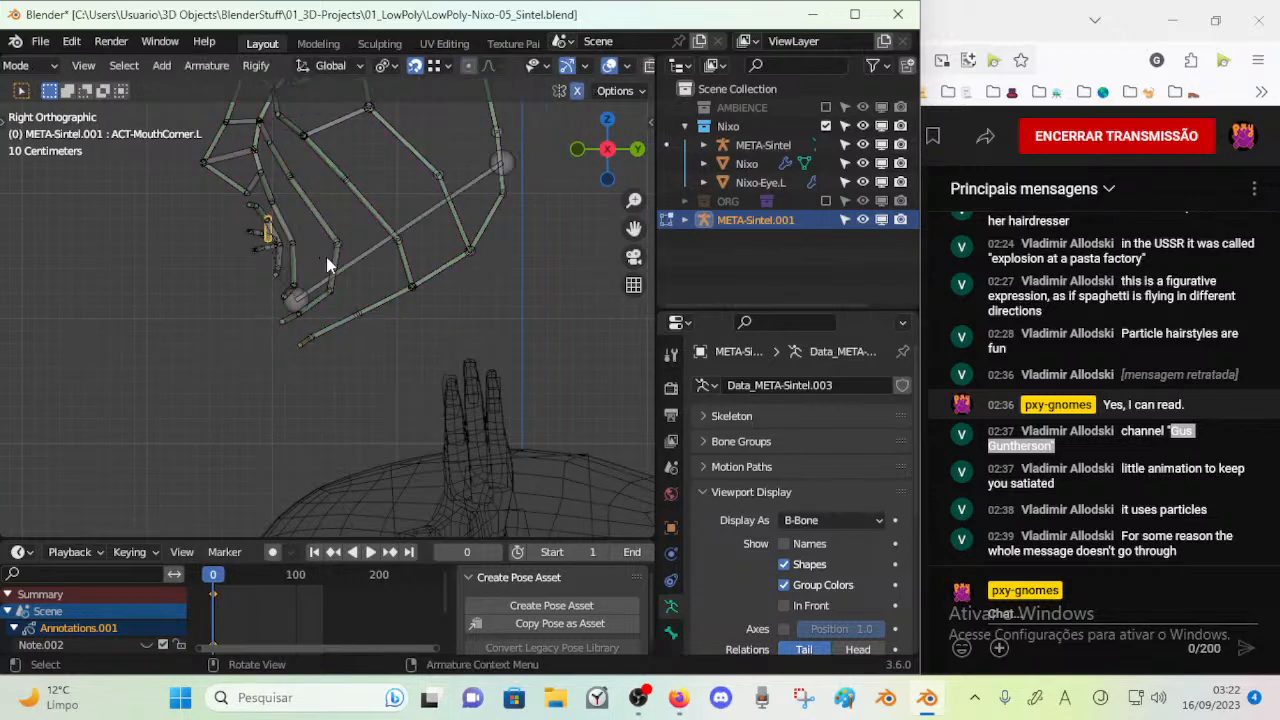
key(KP_1)
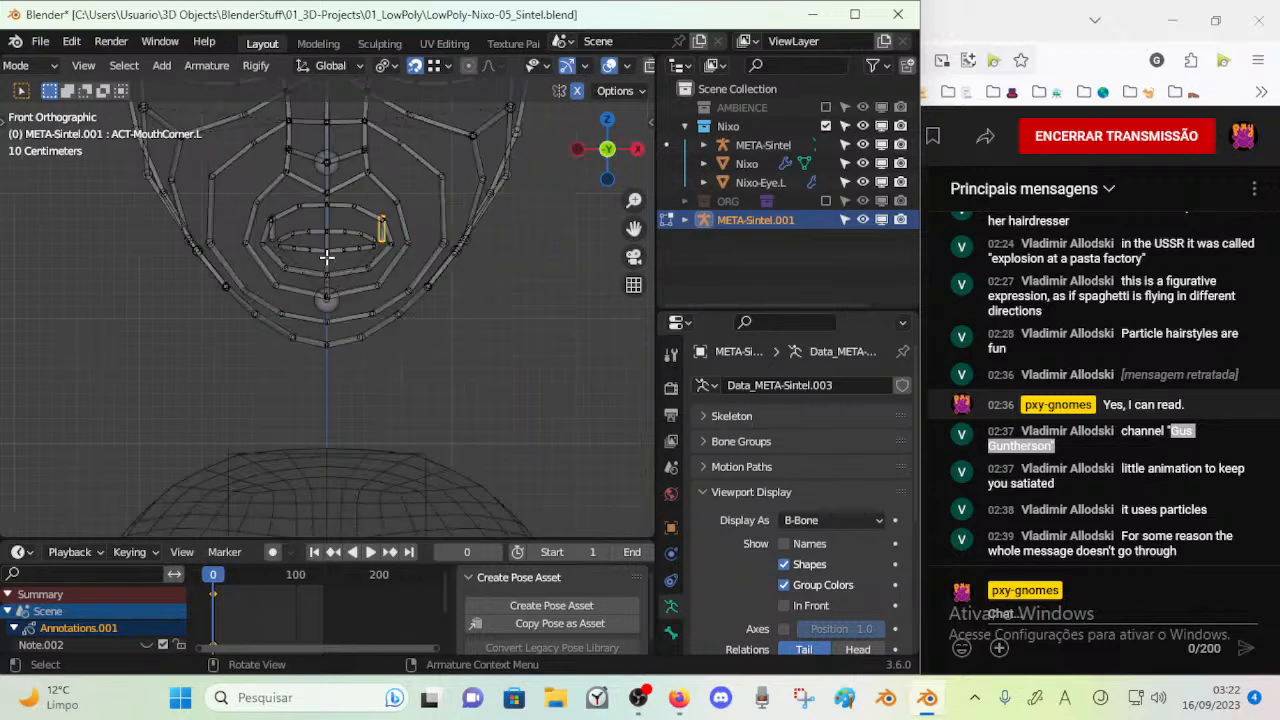
Compare ACT-MouthCorner.L of META-Sintel.001 between Edit and Pose Mode in the side and front views
key(KP_3)
key(ctrl+Tab)
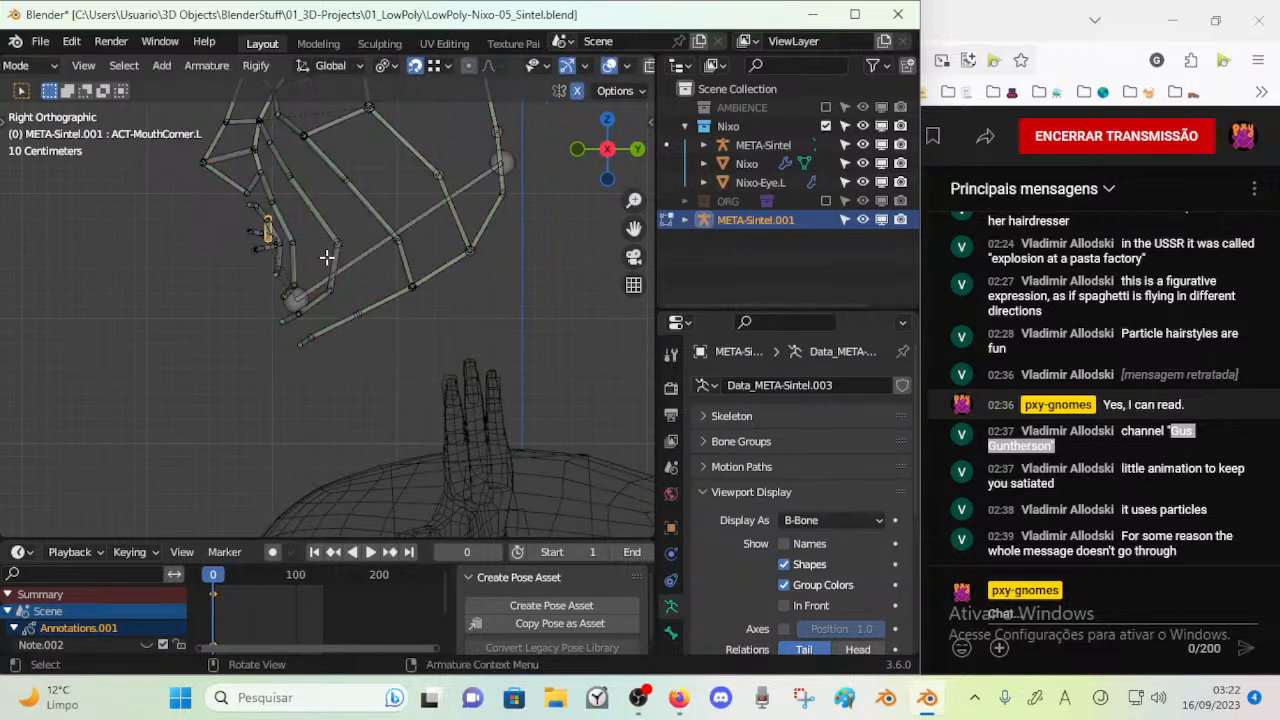
key(ctrl+Tab)
key(ctrl+Tab)
key(ctrl+Tab)
key(ctrl+Tab)
key(ctrl+Tab)
key(KP_1)
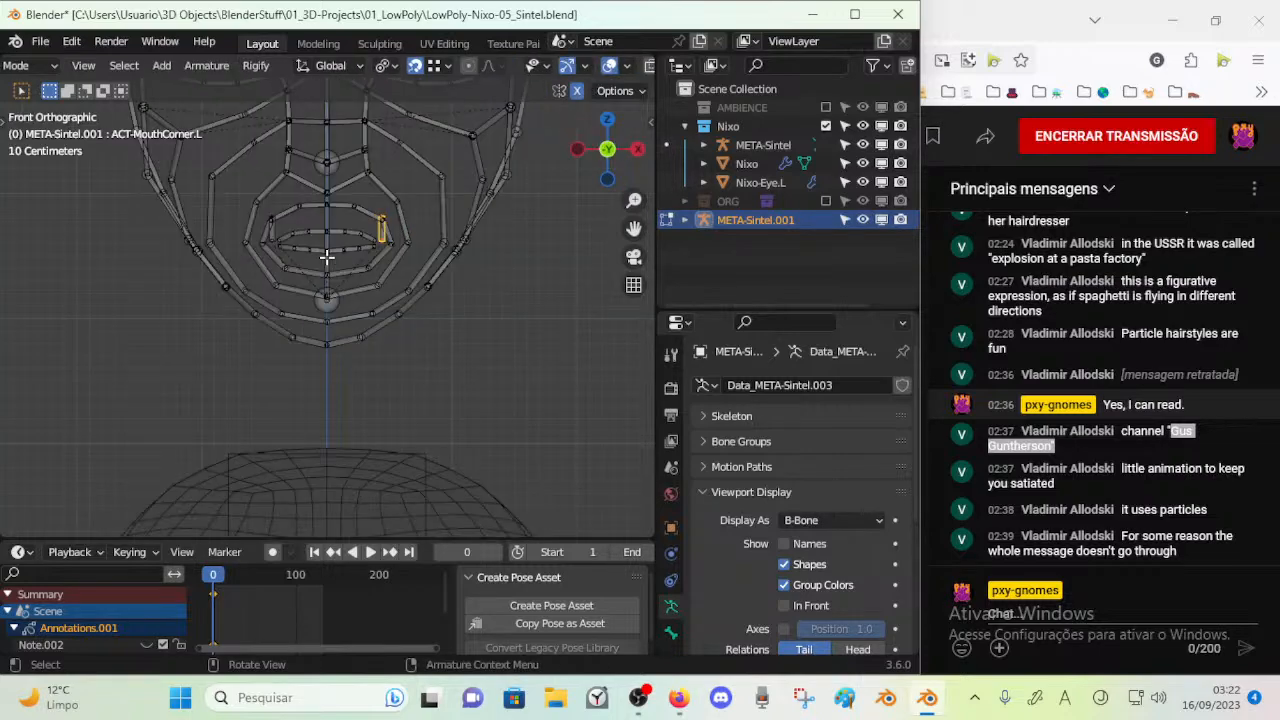
key(ctrl+Tab)
Inspect the nose and Jaw bones of META-Sintel.001 in Pose Mode, and check the Jaw from the side in Edit Mode
middle_drag(326, 265, 347, 315)
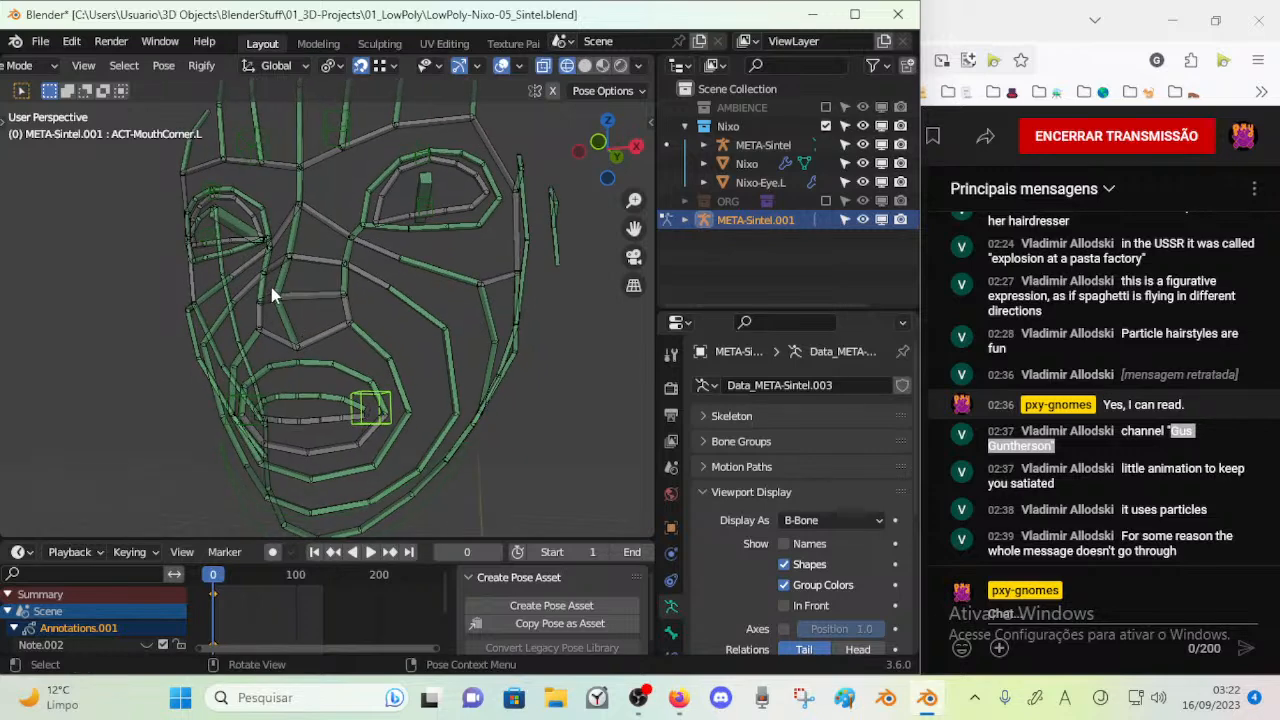
middle_drag(272, 298, 285, 372)
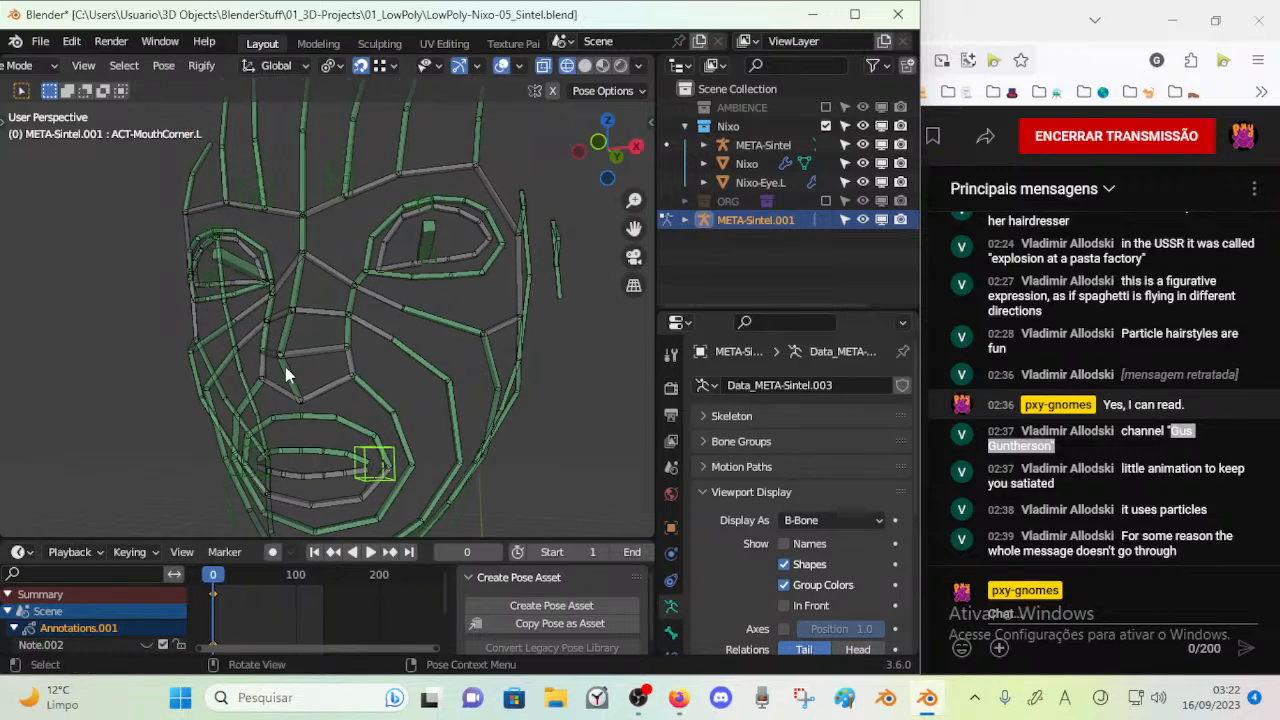
click(295, 297)
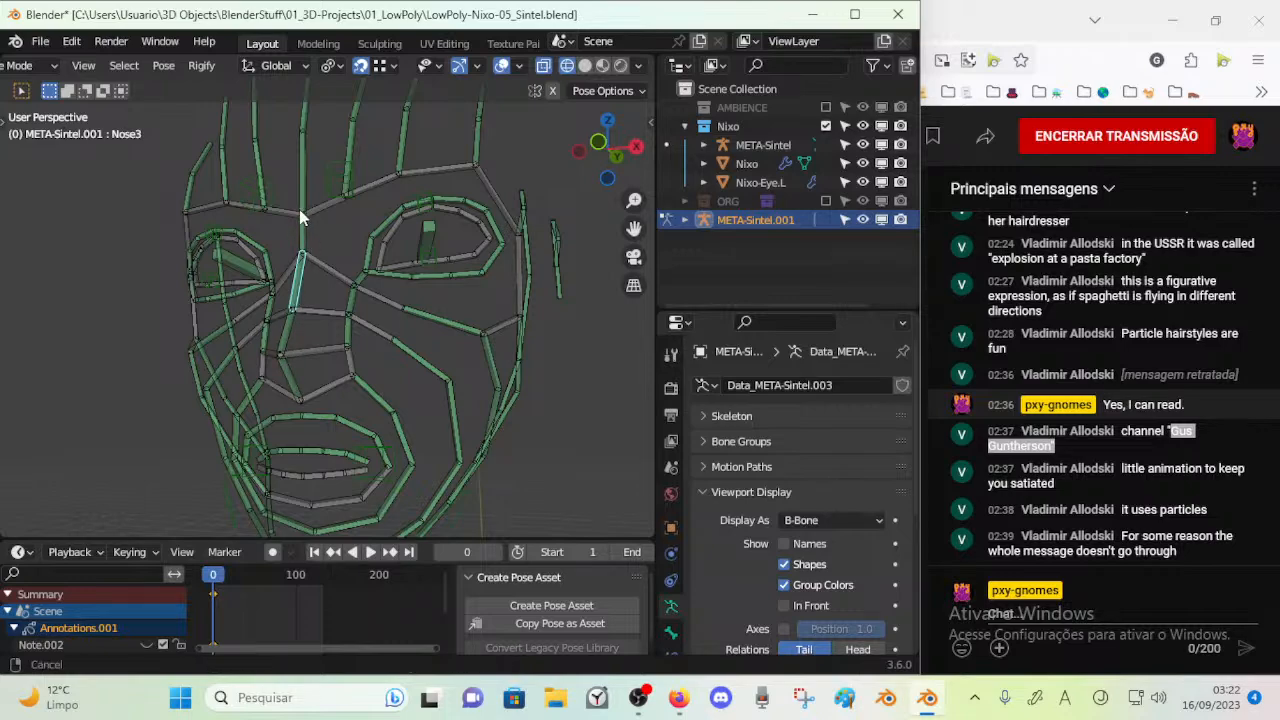
middle_drag(303, 214, 309, 329)
middle_drag(309, 380, 341, 176)
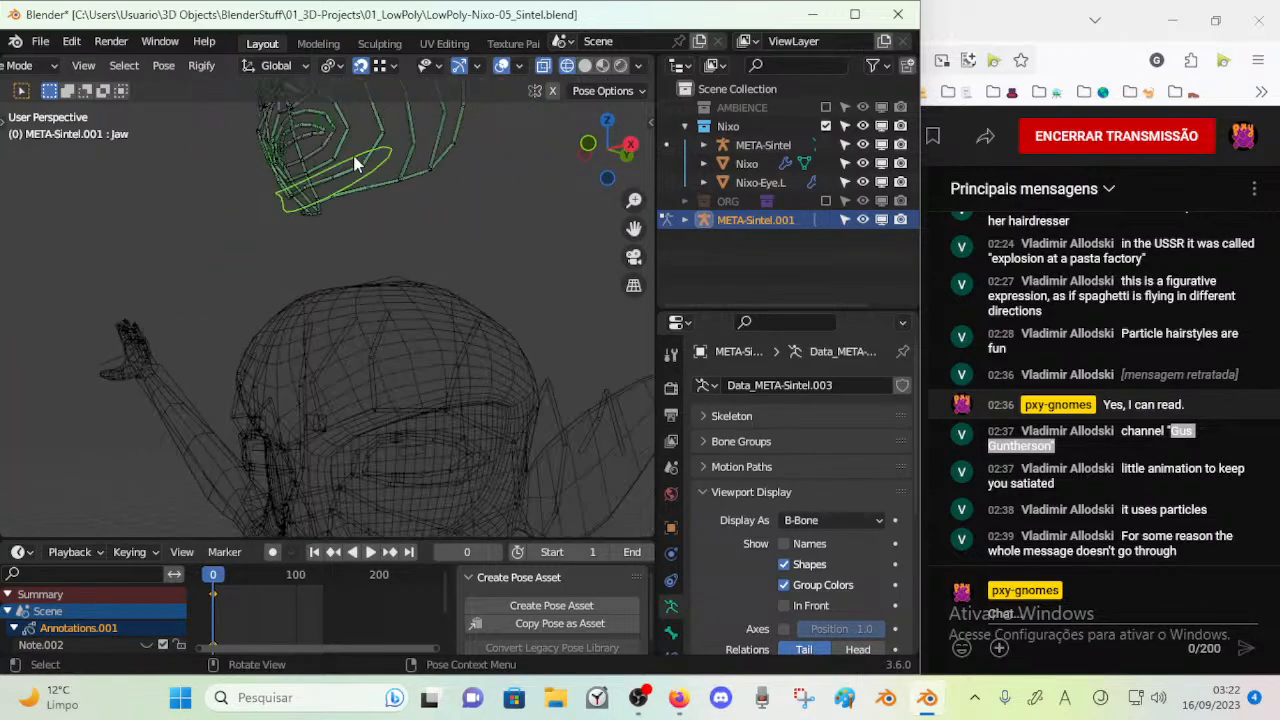
key(KP_3)
key(Tab)
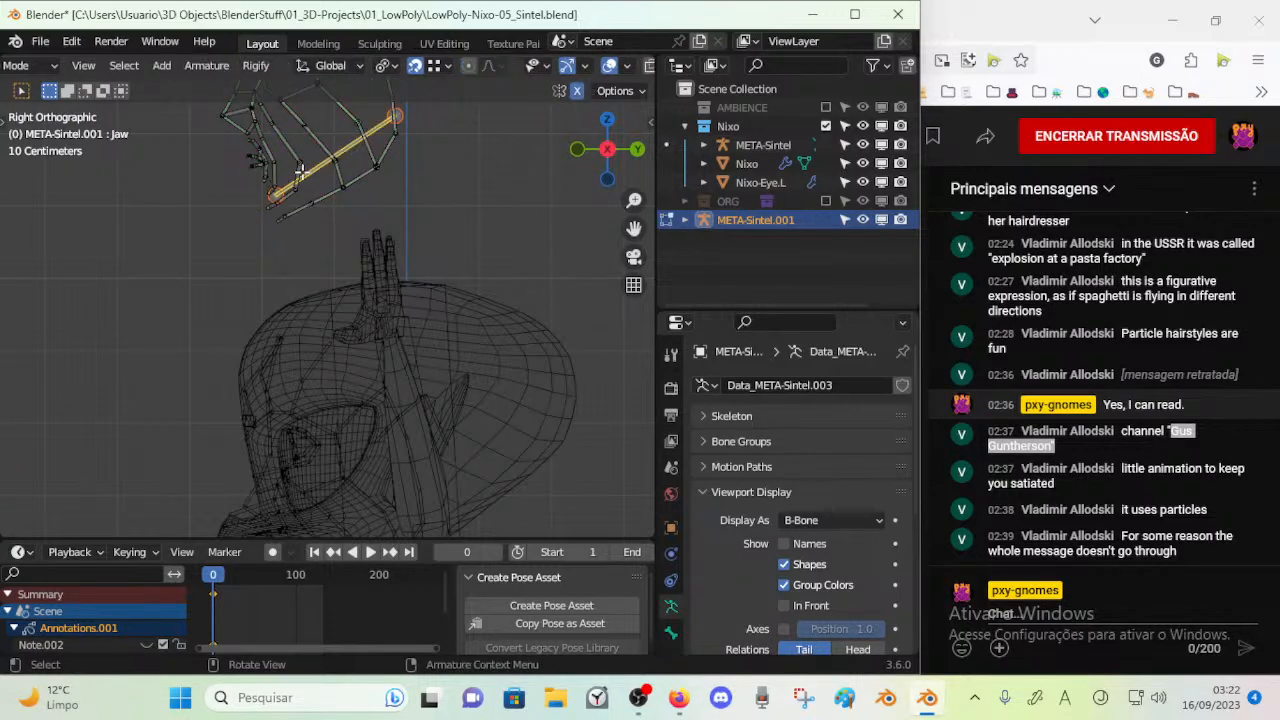
scroll(287, 200, up, 5)
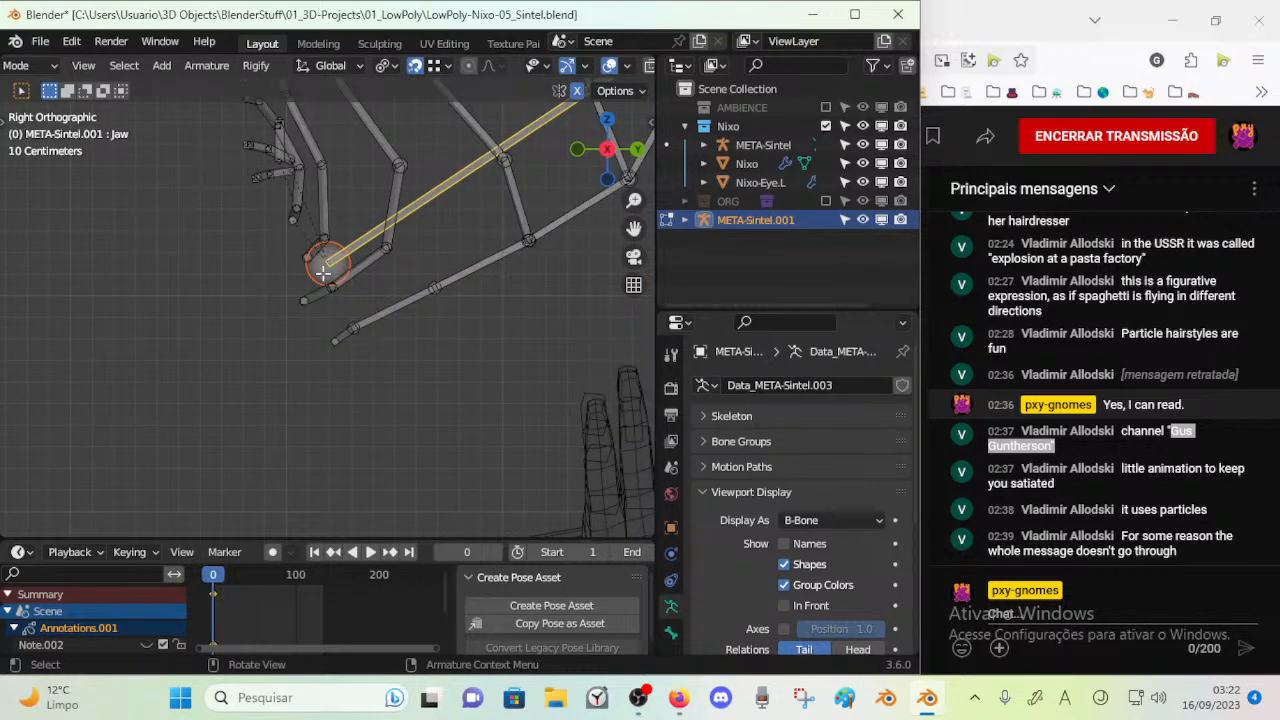
key(Tab)
Enter Edit Mode on META-Sintel and move ACT-MouthCorner.L inward to the corner of the lip ring in the front view
scroll(357, 422, down, 5)
shift+middle_drag(357, 417, 307, 313)
key(ctrl+Tab)
click(313, 337)
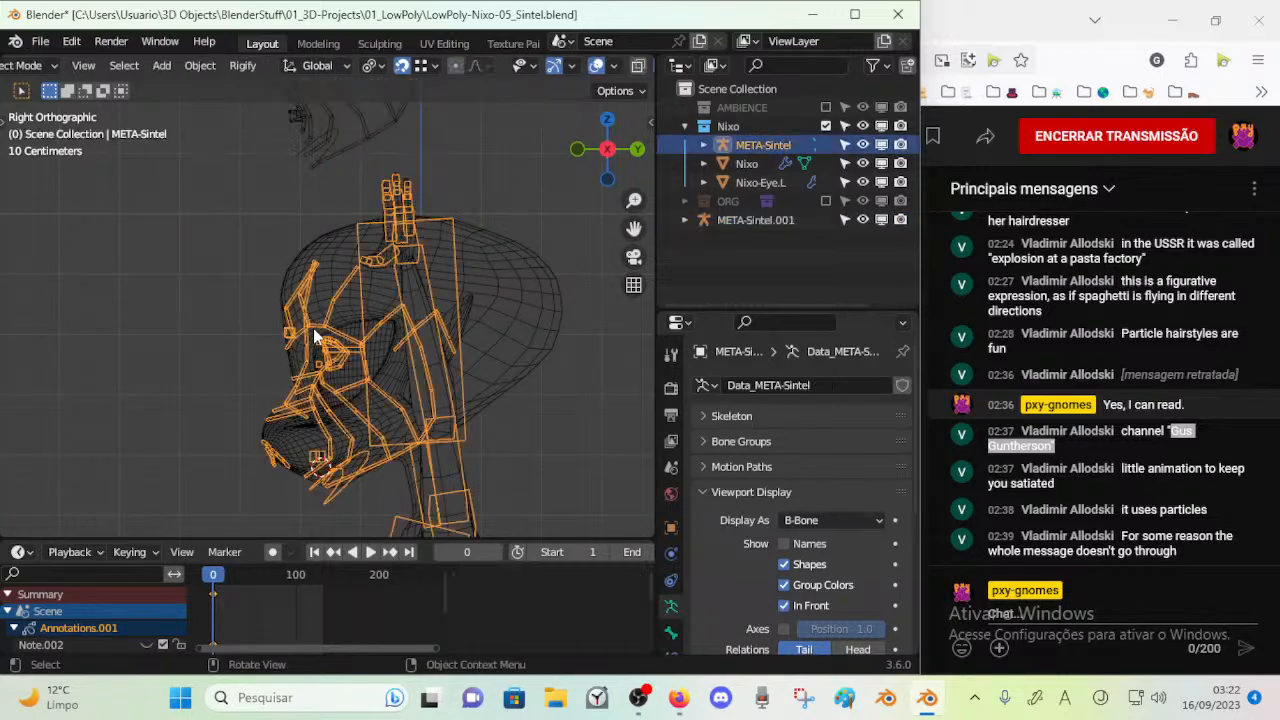
key(Tab)
key(KP_1)
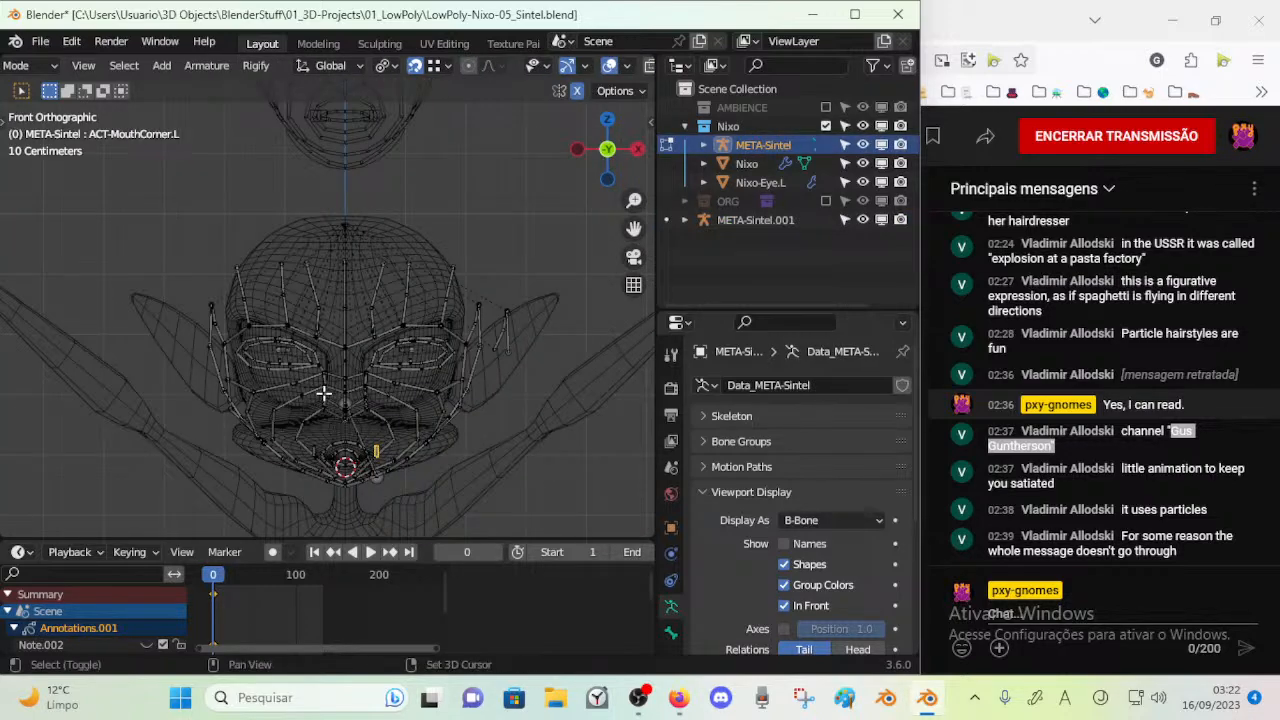
scroll(323, 393, up, 5)
scroll(390, 405, up, 3)
middle_drag(450, 450, 453, 404)
key(KP_1)
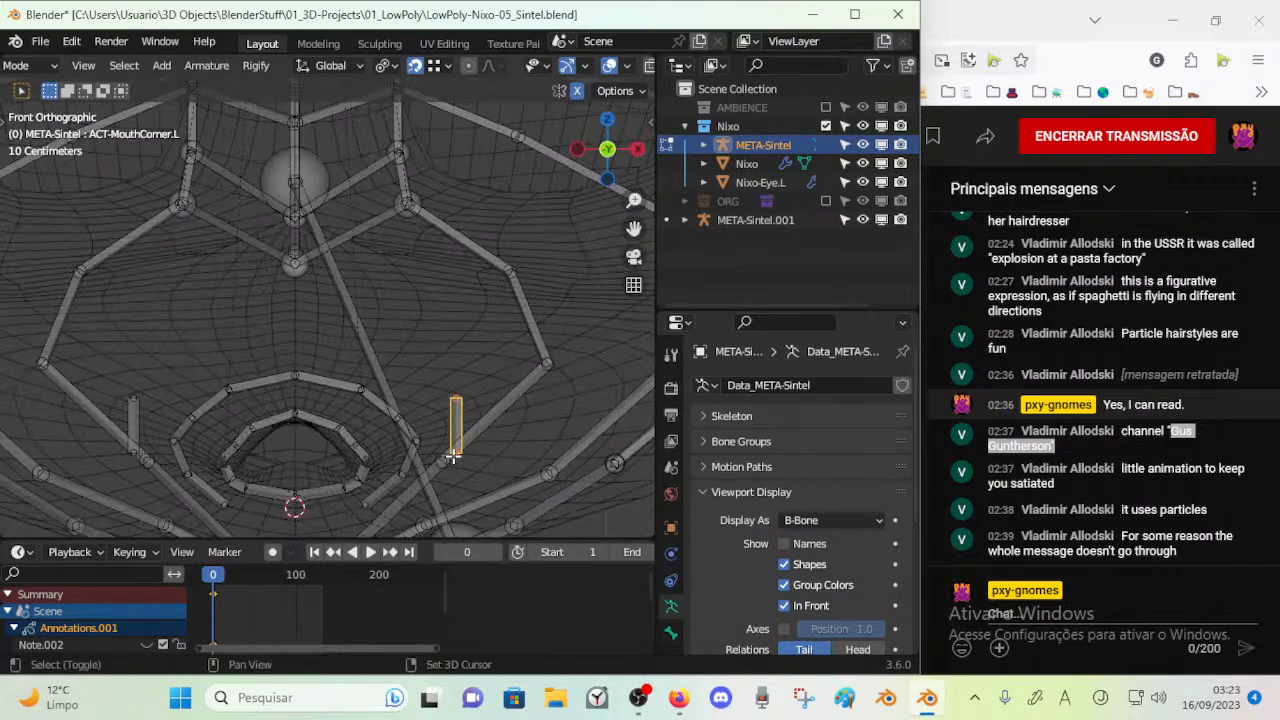
drag(461, 418, 395, 426)
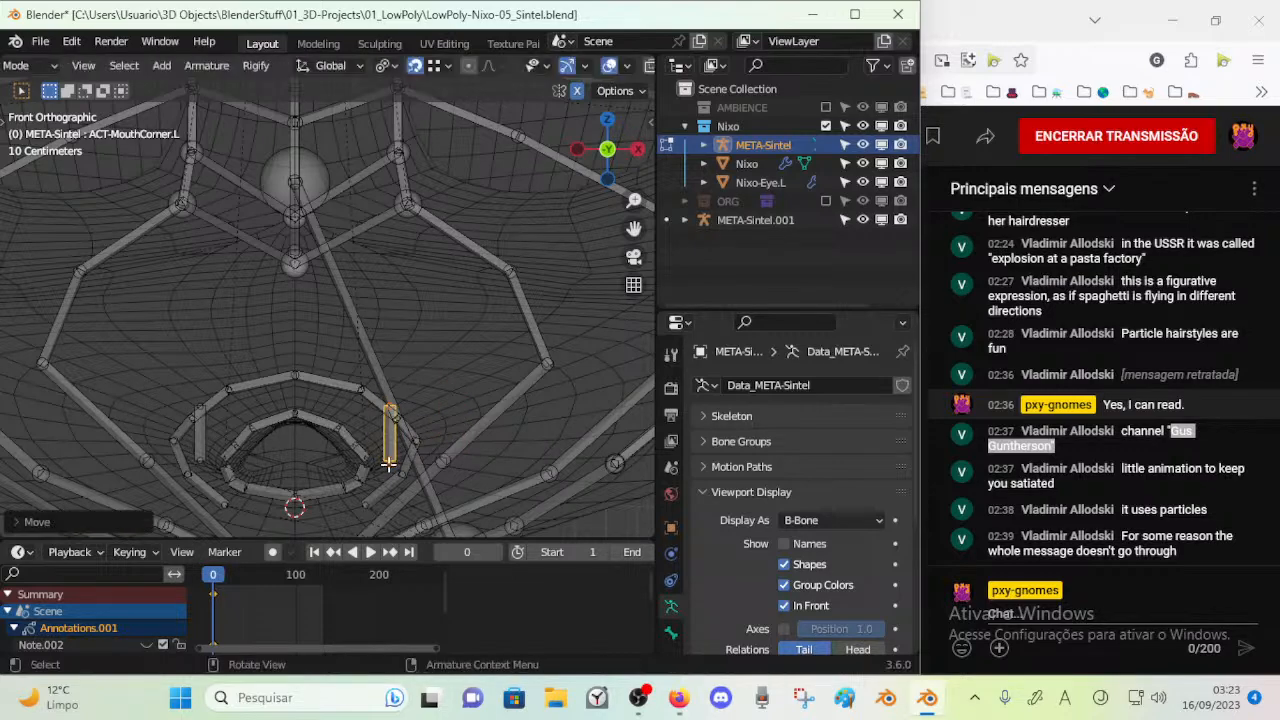
scroll(404, 443, down, 1)
Compare the mouth bones fitted on the Nixo mesh with those of the reference rig in the front view
shift+middle_drag(391, 455, 386, 428)
shift+middle_drag(406, 168, 418, 336)
scroll(409, 194, down, 8)
shift+middle_drag(377, 206, 357, 346)
scroll(343, 292, up, 4)
scroll(343, 292, up, 3)
scroll(357, 346, down, 1)
scroll(334, 233, down, 1)
shift+middle_drag(356, 416, 377, 220)
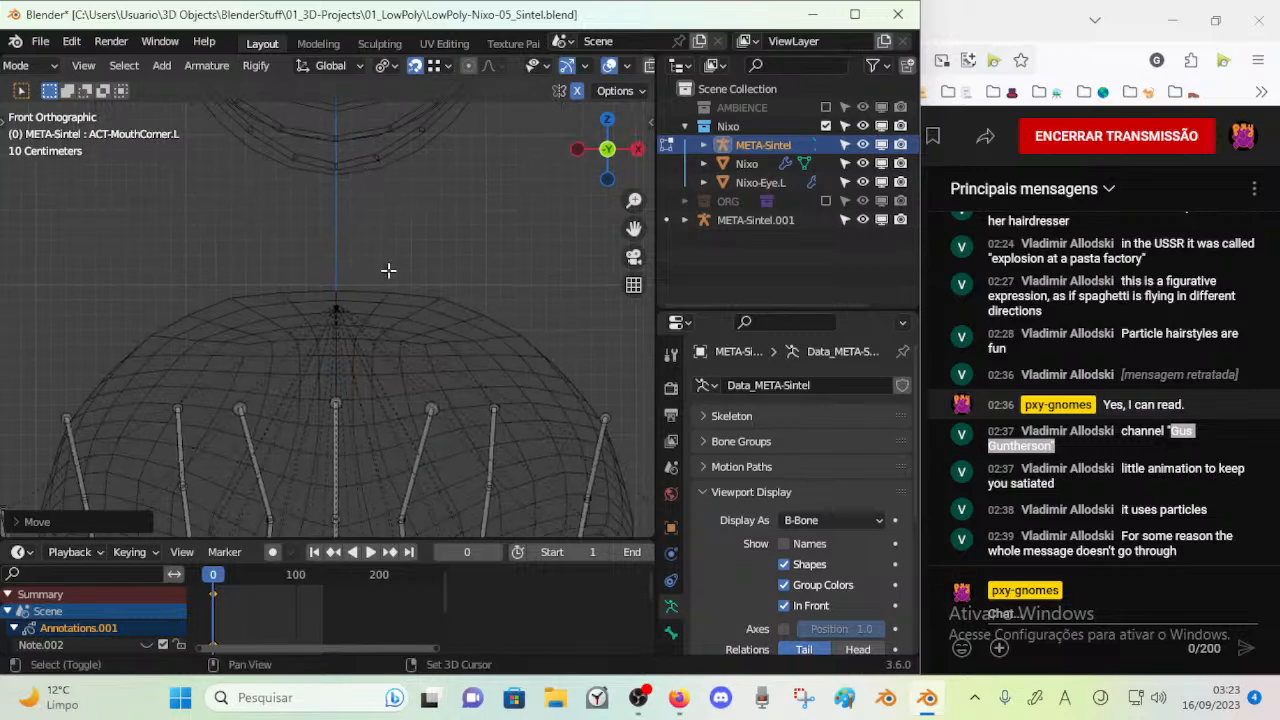
shift+middle_drag(395, 480, 340, 150)
shift+middle_drag(324, 484, 325, 371)
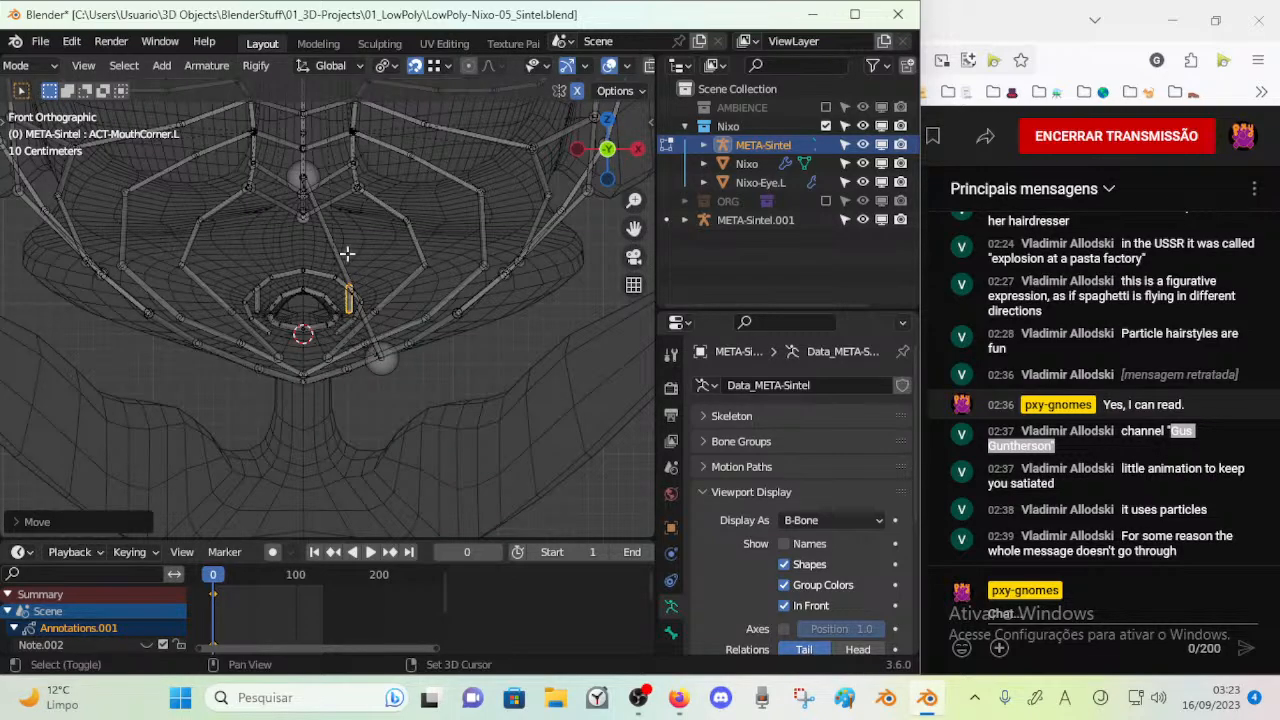
shift+middle_drag(349, 249, 362, 425)
shift+middle_drag(370, 250, 382, 480)
shift+middle_drag(388, 225, 391, 423)
shift+middle_drag(380, 175, 376, 345)
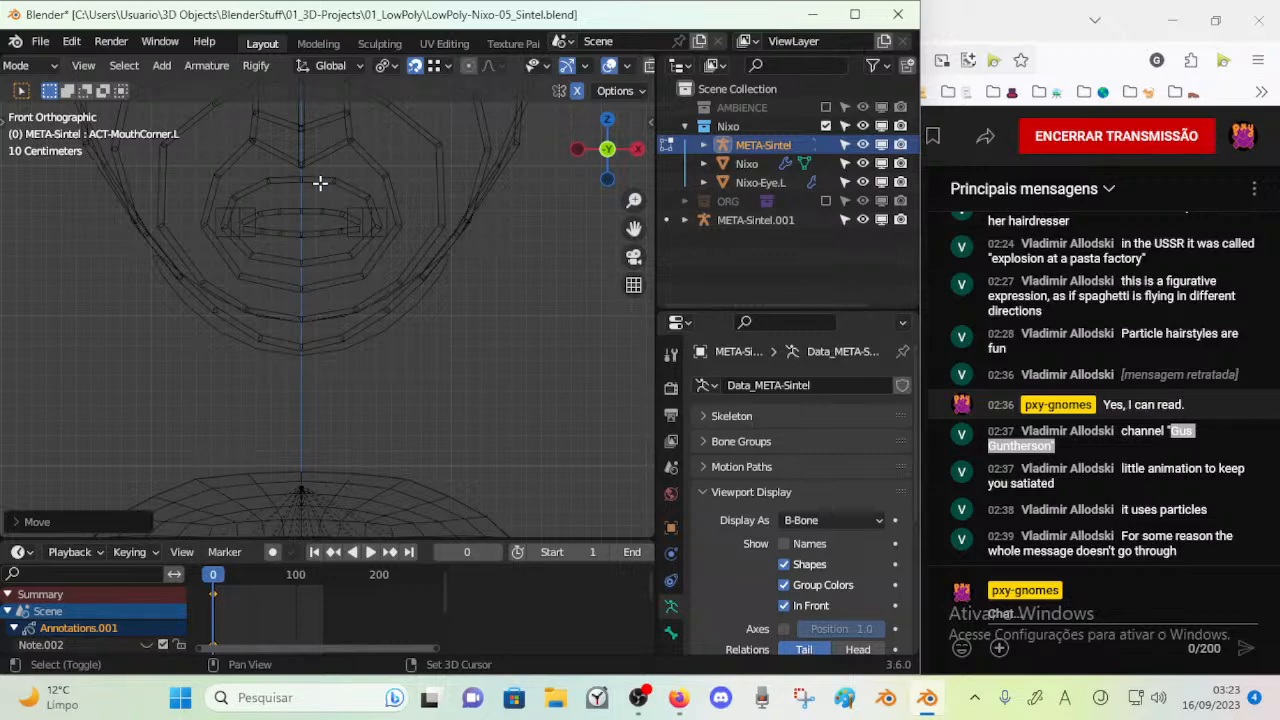
shift+middle_drag(288, 376, 295, 91)
shift+middle_drag(322, 328, 322, 80)
shift+middle_drag(320, 479, 323, 385)
Examine the individual lip ring bones of META-Sintel and compare their layout with META-Sintel.001
scroll(323, 385, up, 3)
click(203, 300)
shift+click(245, 285)
shift+click(340, 287)
shift+click(368, 304)
click(268, 285)
shift+click(204, 305)
shift+click(177, 333)
click(171, 360)
shift+click(207, 408)
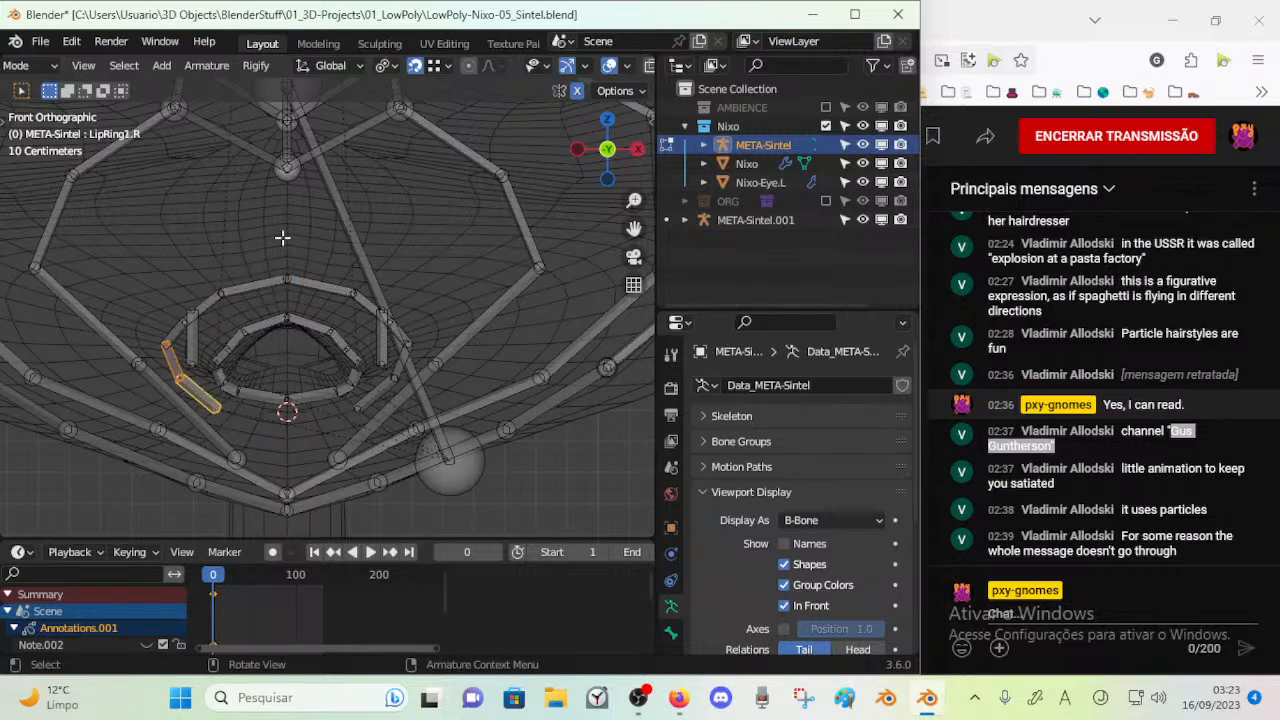
scroll(283, 238, down, 6)
shift+middle_drag(286, 240, 346, 383)
shift+middle_drag(360, 180, 377, 400)
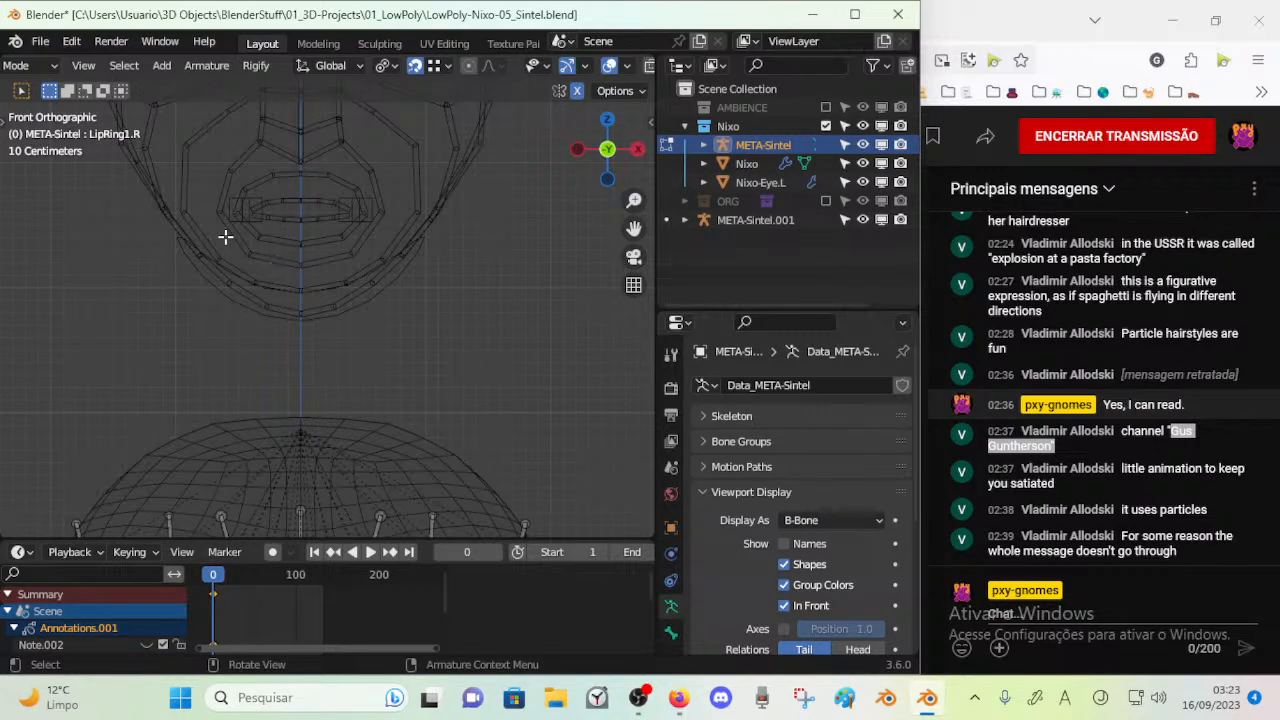
scroll(340, 290, down, 2)
scroll(334, 277, up, 3)
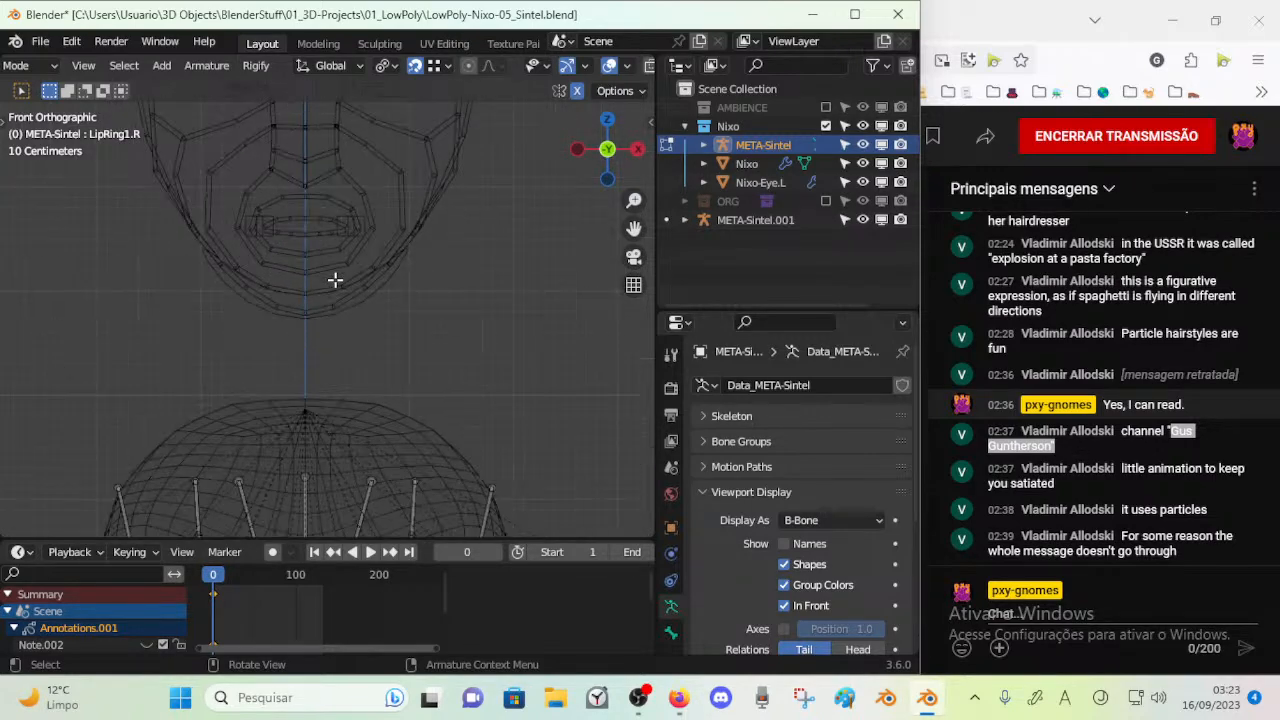
shift+middle_drag(344, 451, 323, 197)
mouse_move(332, 333)
shift+middle_down()
mouse_move(329, 514)
mouse_move(330, 321)
shift+middle_up()
scroll(278, 398, up, 4)
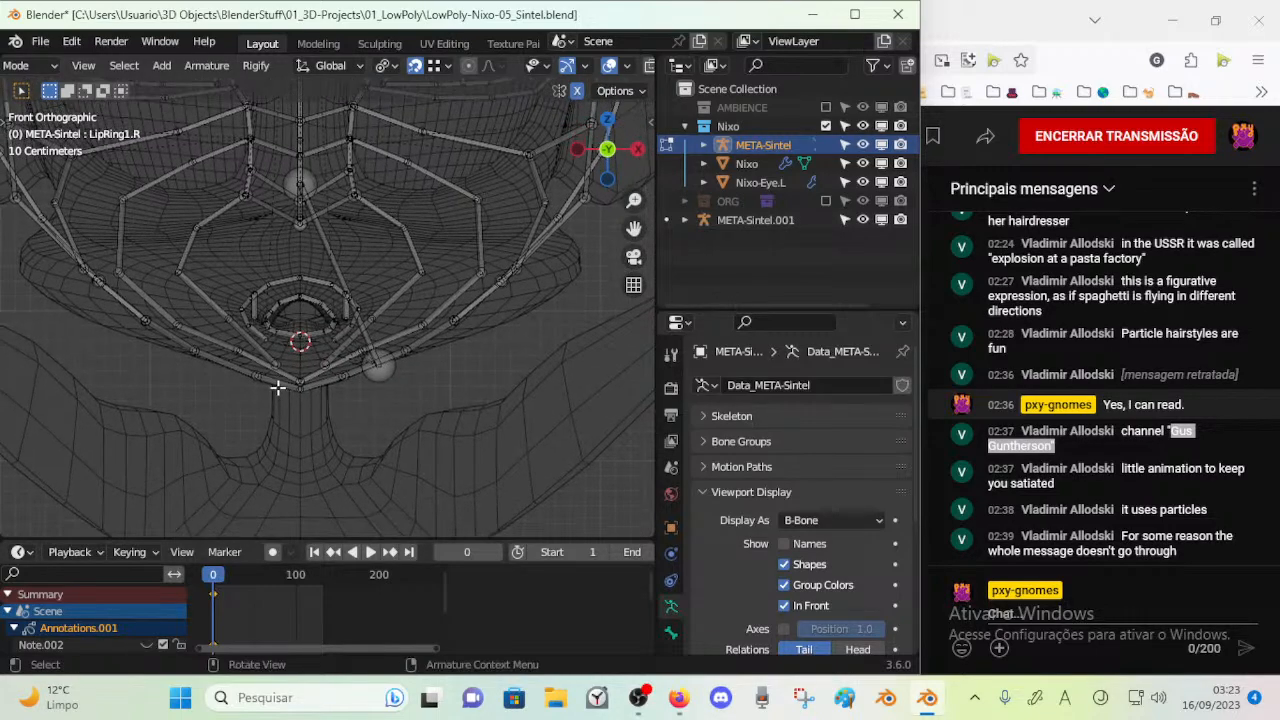
Move the loose end of LipRing1.L to the centreline below the mouth and lower the joint at its other end
click(344, 374)
key(g)
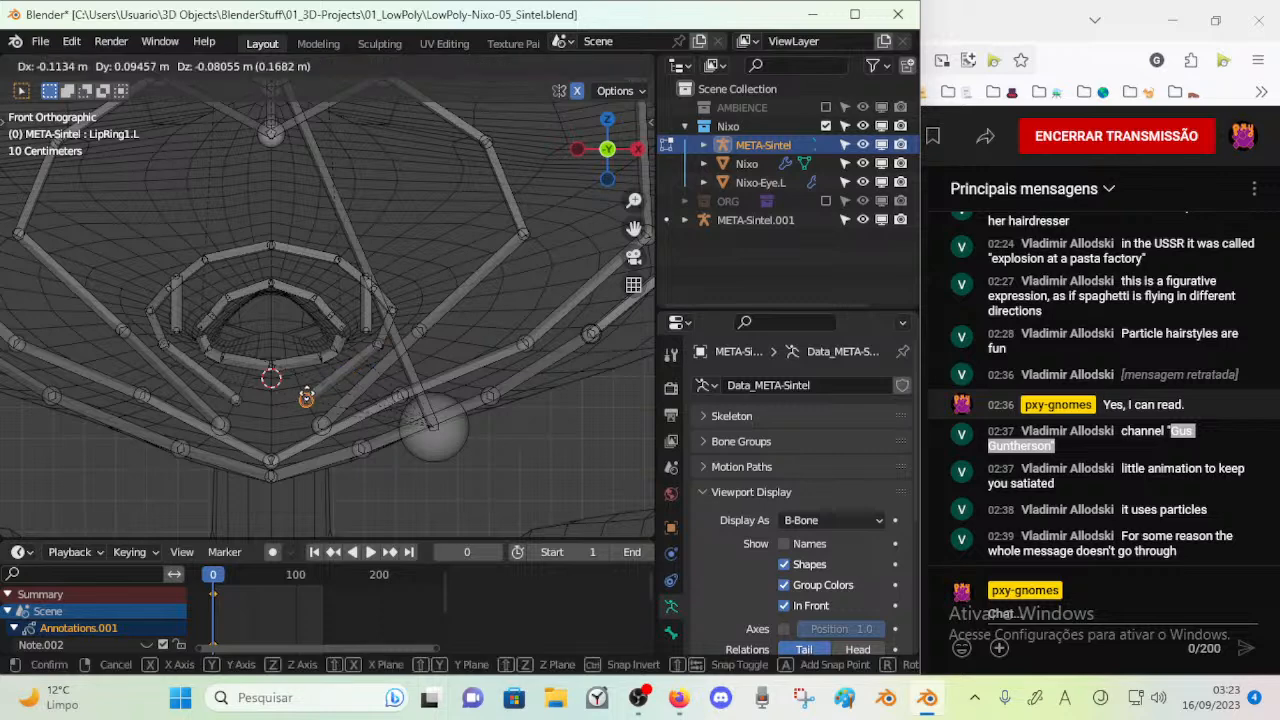
click(271, 404)
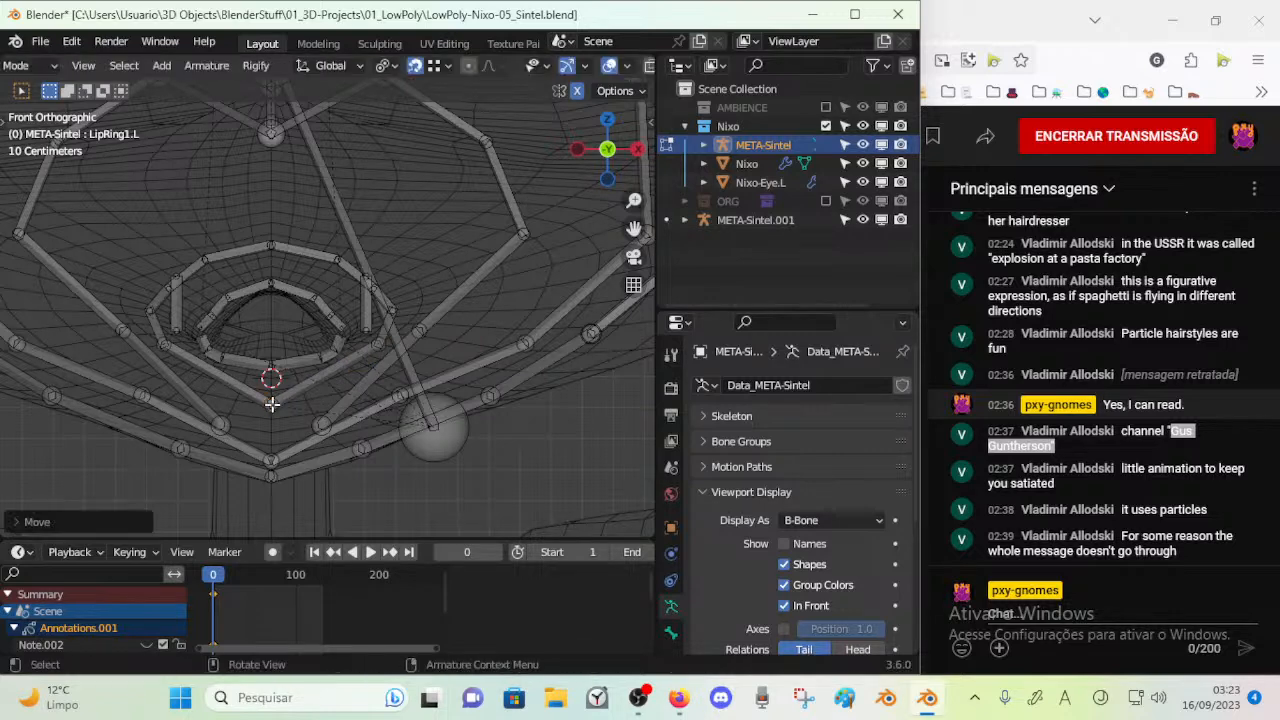
key(g)
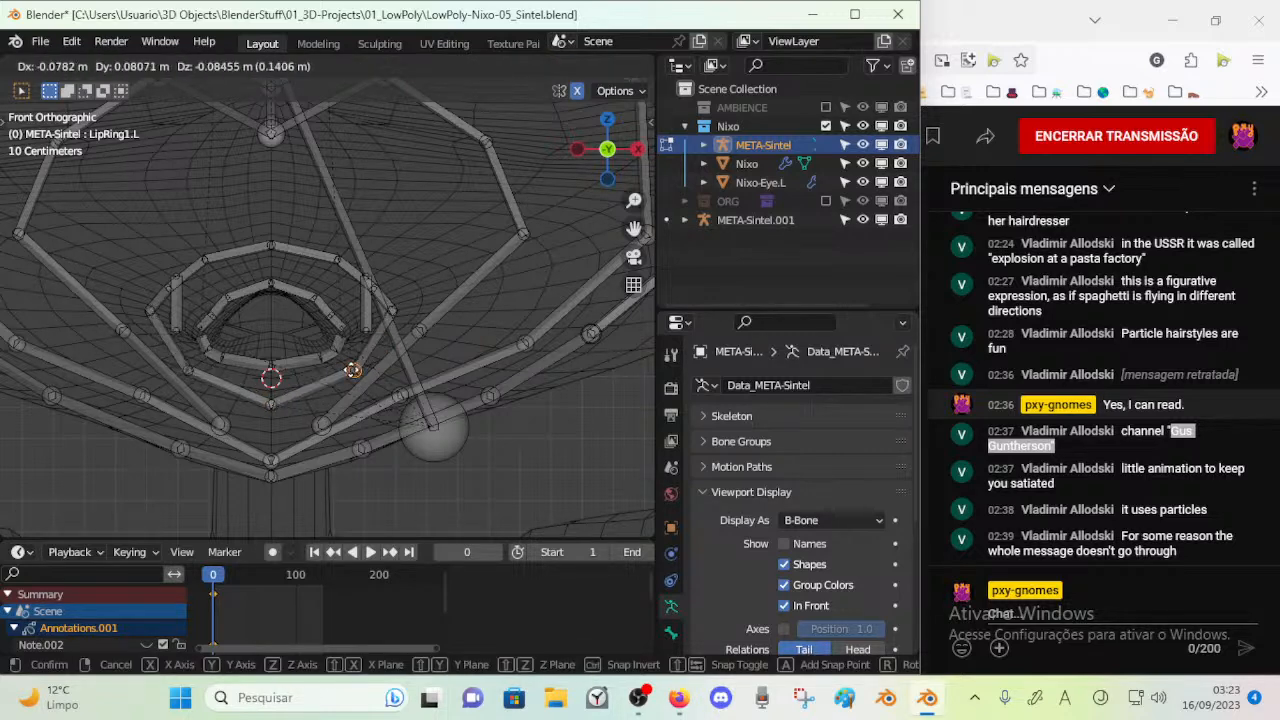
click(352, 385)
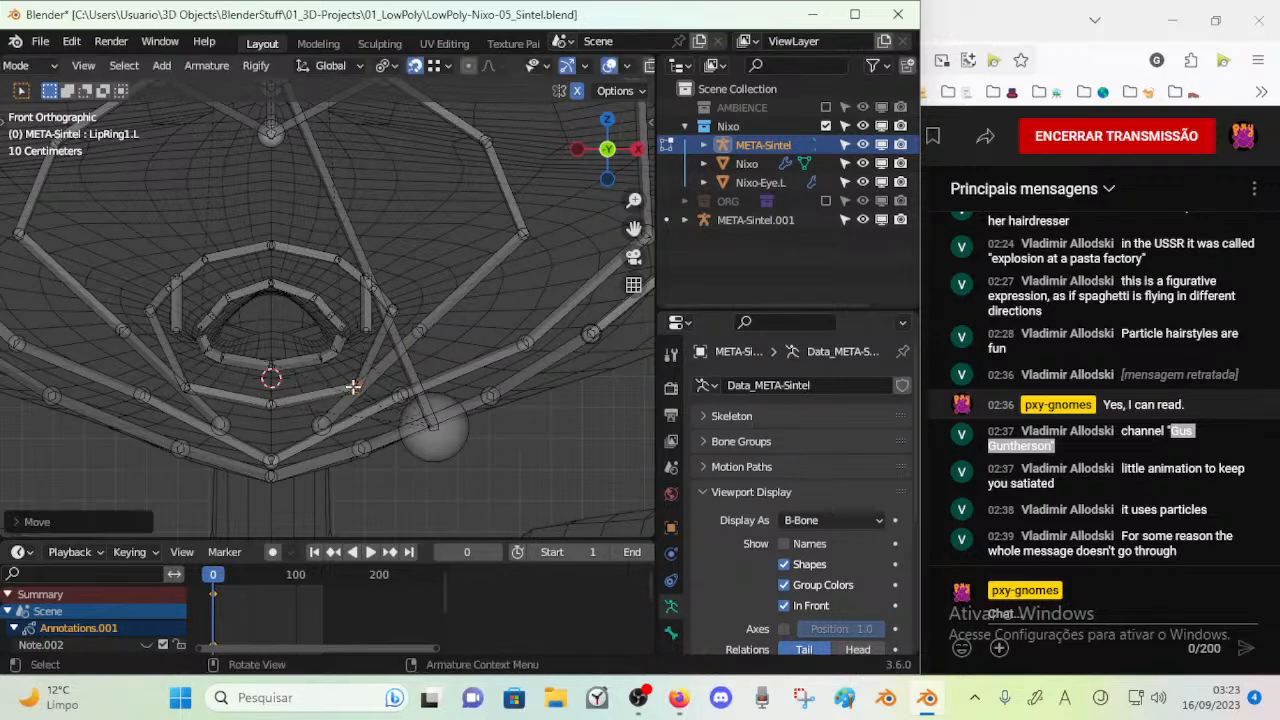
Examine how the laugh lines and Jaw meet at the chin of META-Sintel.001 in Edit Mode, and return to META-Sintel
click(328, 427)
scroll(340, 450, down, 6)
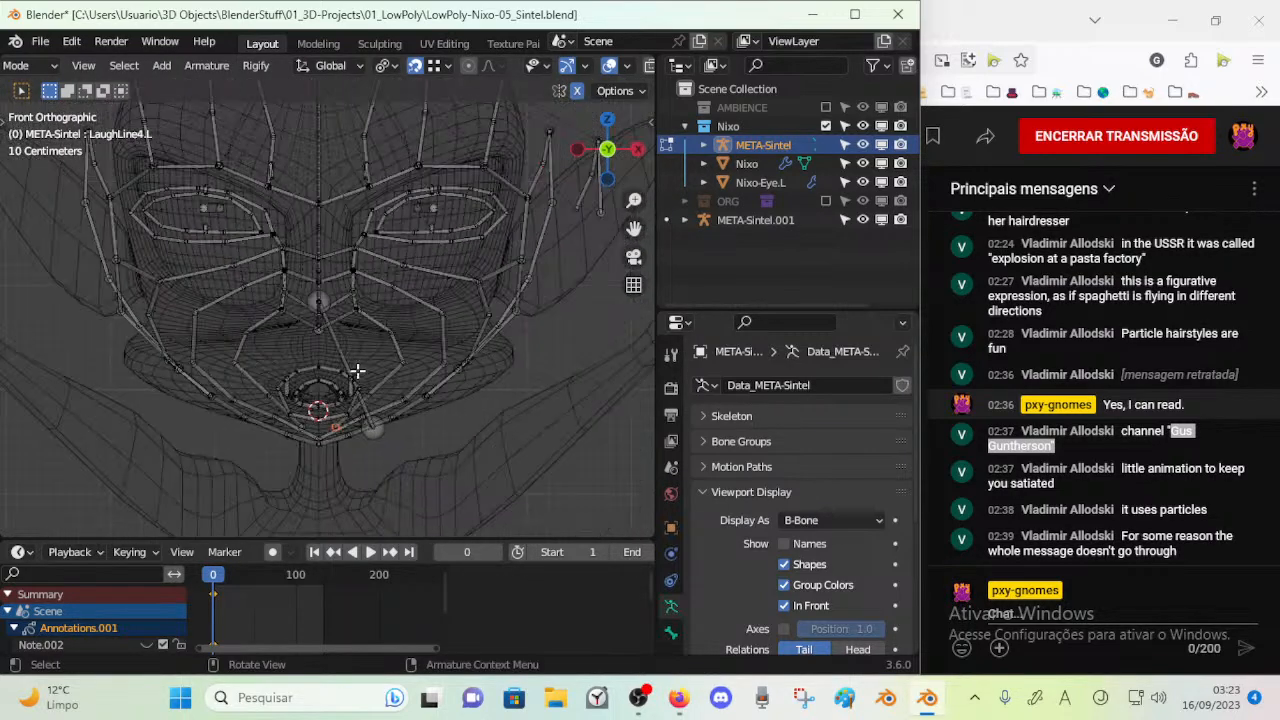
scroll(343, 400, down, 5)
shift+middle_drag(331, 242, 316, 336)
scroll(400, 344, up, 5)
shift+middle_drag(347, 285, 372, 327)
key(ctrl+Tab)
key(ctrl+Tab)
key(ctrl+Tab)
click(394, 295)
key(ctrl+Tab)
key(ctrl+Tab)
key(ctrl+Tab)
key(ctrl+Tab)
key(Tab)
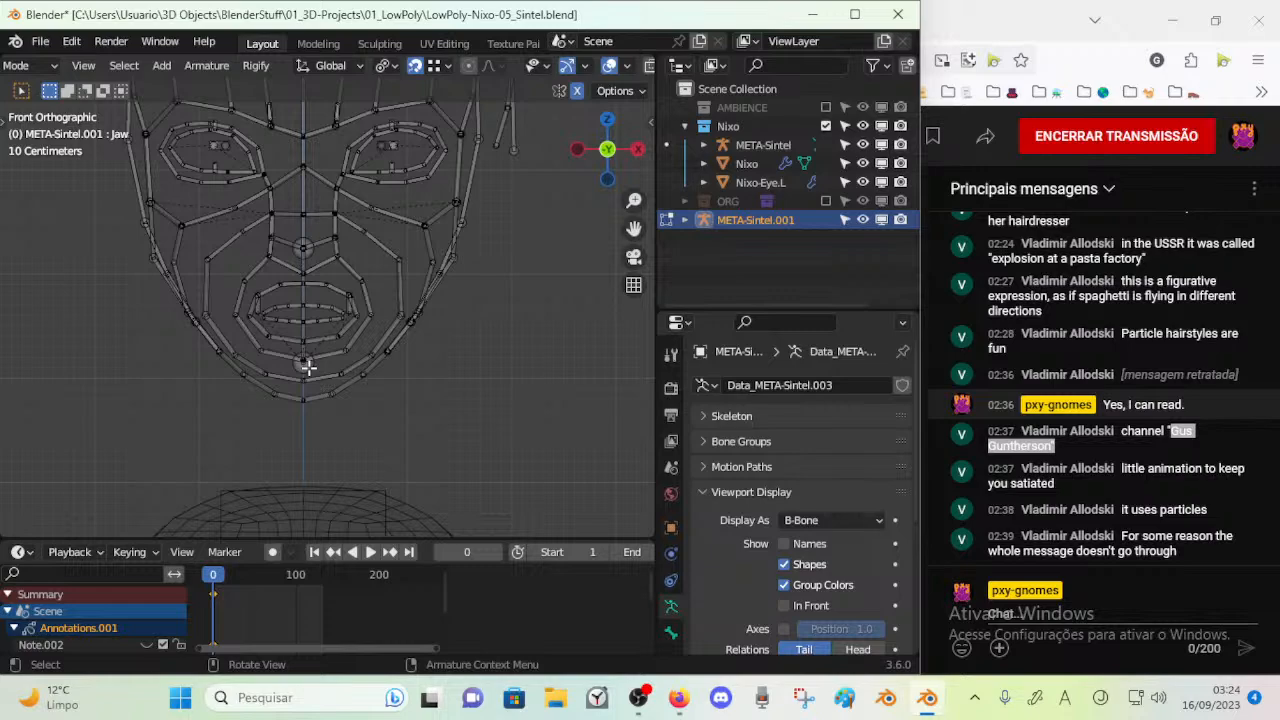
key(Tab)
scroll(312, 382, down, 3)
shift+middle_drag(313, 382, 323, 57)
click(357, 263)
click(357, 263)
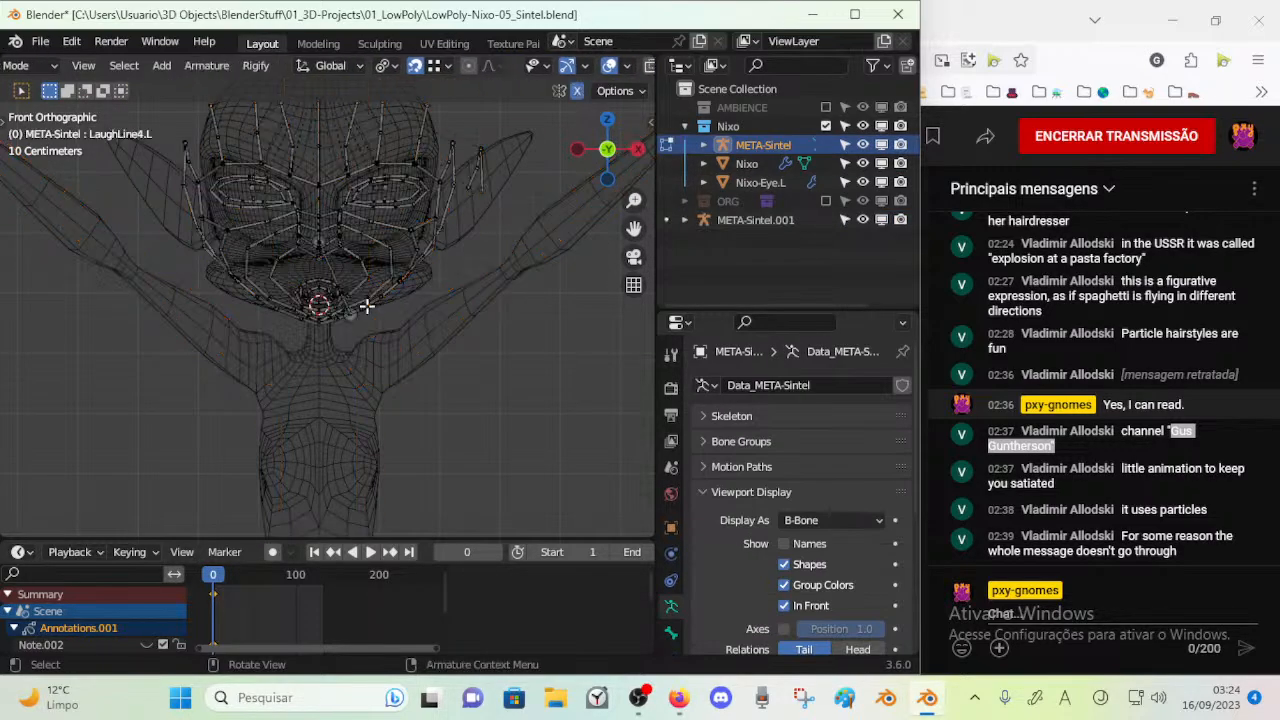
Compare META-Sintel's mouth and chin bones between Edit and Object Mode
key(Tab)
scroll(367, 314, up, 4)
key(Tab)
key(Tab)
key(Tab)
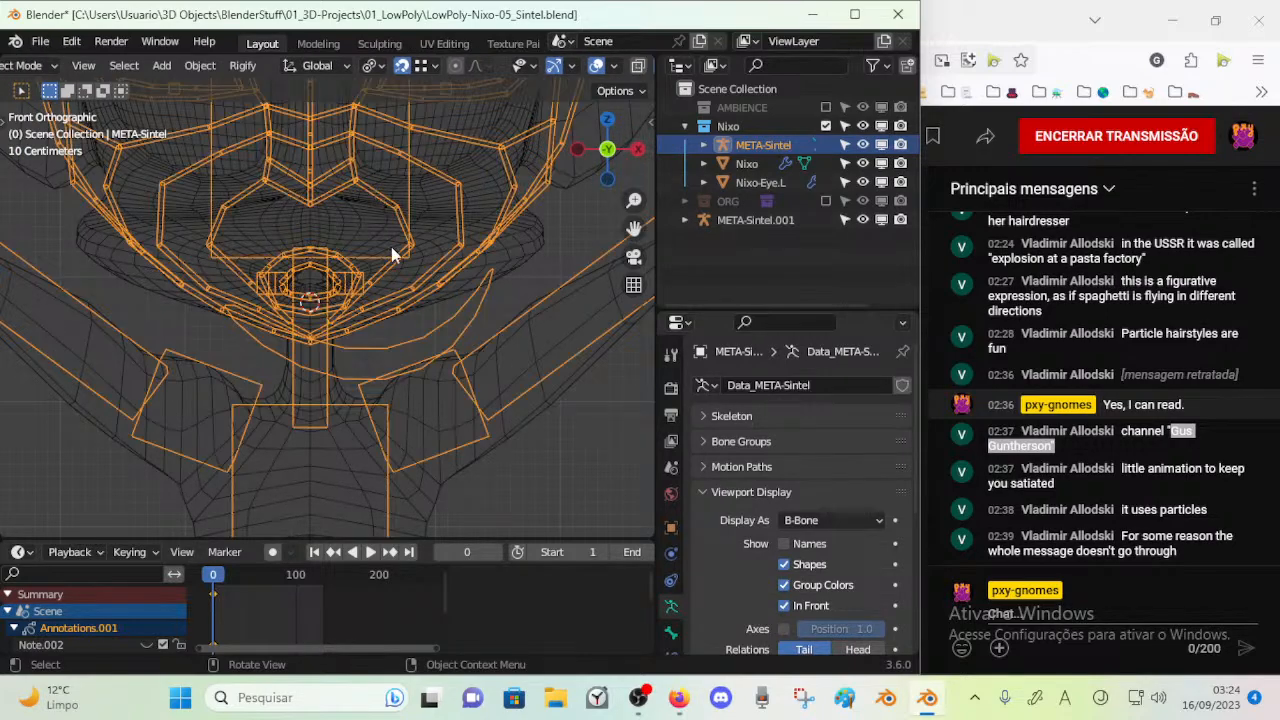
scroll(396, 250, up, 2)
key(Tab)
click(408, 257)
scroll(364, 328, up, 3)
key(Tab)
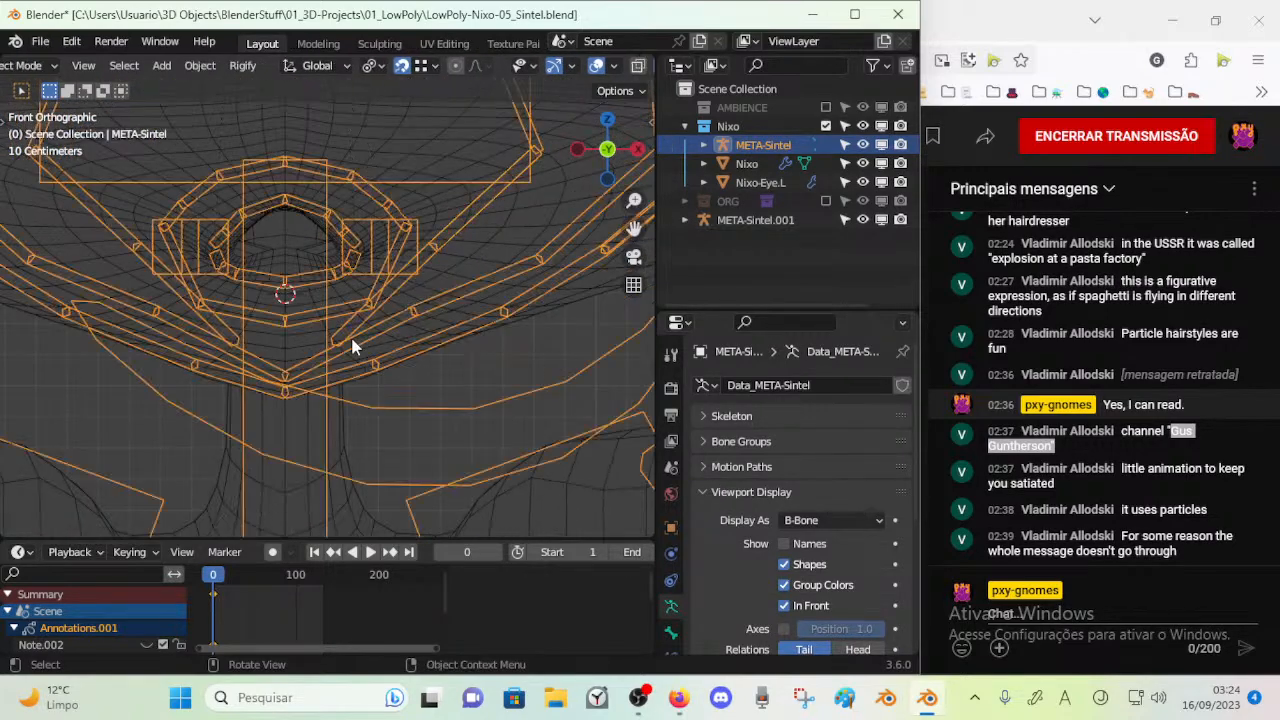
Bring the open ends of the laugh lines together at the chin's centre and lower the adjacent joints below the mouth
key(Tab)
drag(233, 340, 284, 348)
click(436, 246)
key(g)
click(443, 273)
click(414, 309)
key(g)
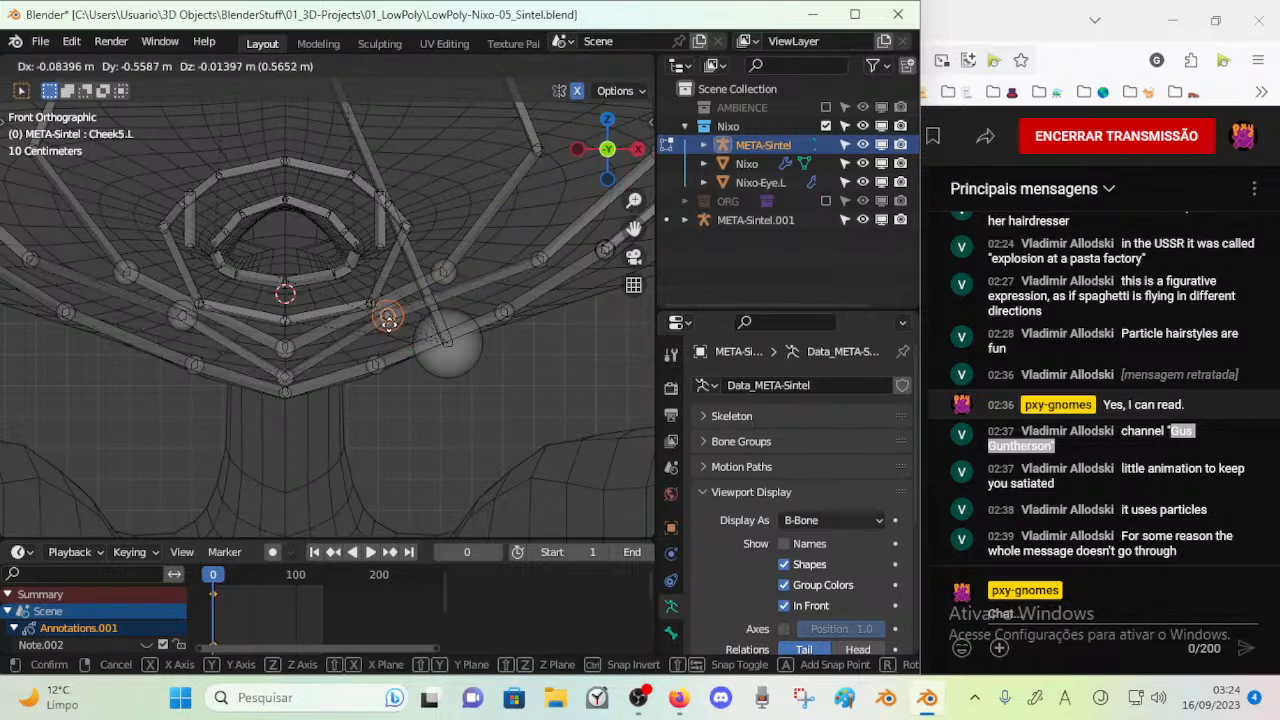
click(397, 338)
Shift the two joints beside the chin on the character's left side slightly downward to even out the facial curves
click(532, 260)
key(g)
click(524, 277)
click(456, 274)
key(g)
click(466, 281)
Move the lower joint of LaughLine1.L outward and down on the muzzle to widen the laugh line
click(534, 147)
key(g)
click(548, 191)
shift+middle_drag(528, 162, 515, 330)
scroll(484, 280, down, 2)
click(438, 250)
key(g)
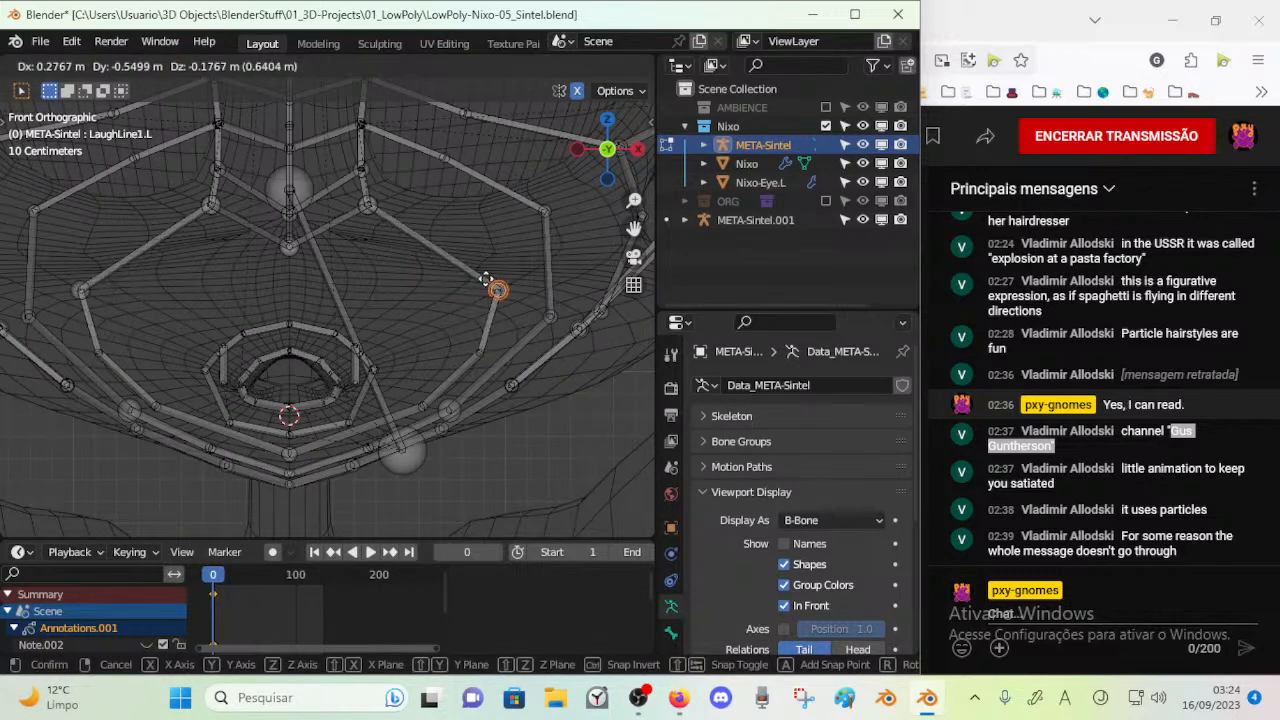
click(497, 289)
Check the Nose1.L and Nose1 bones against the muzzle, viewing the whole face rig from an angle
click(377, 213)
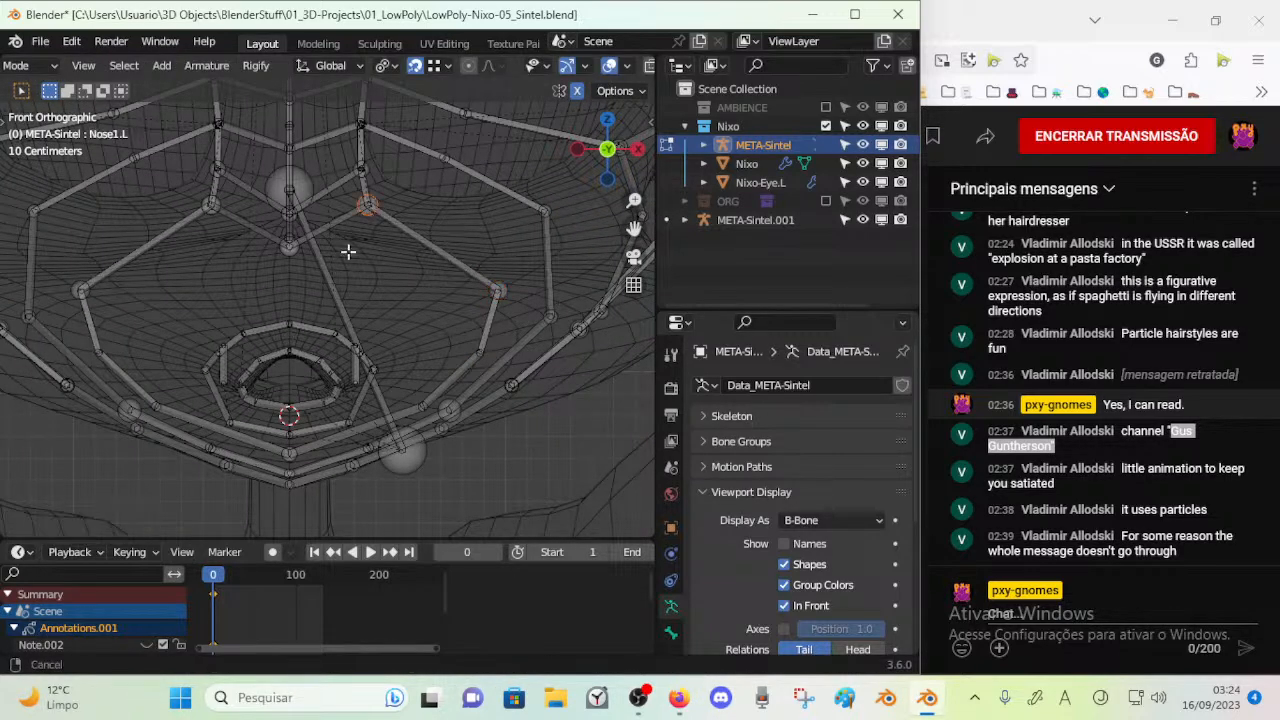
shift+middle_drag(295, 264, 348, 350)
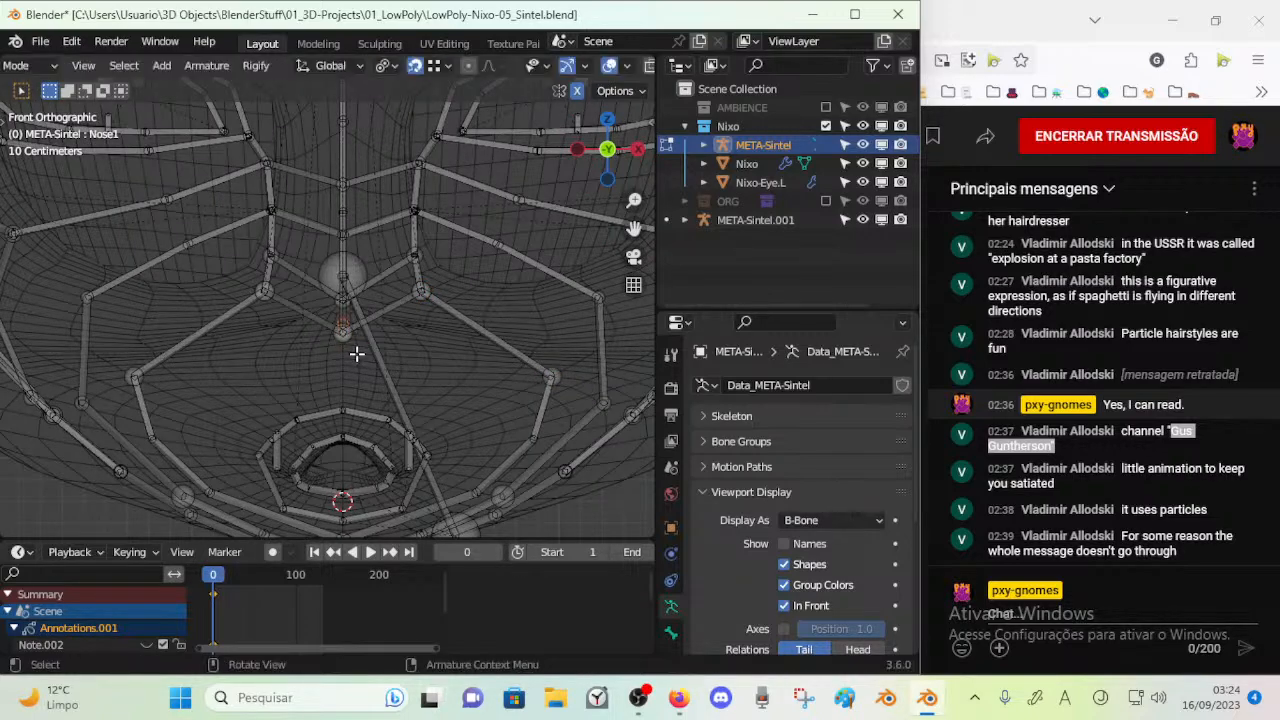
key(a)
key(KP_3)
key(KP_1)
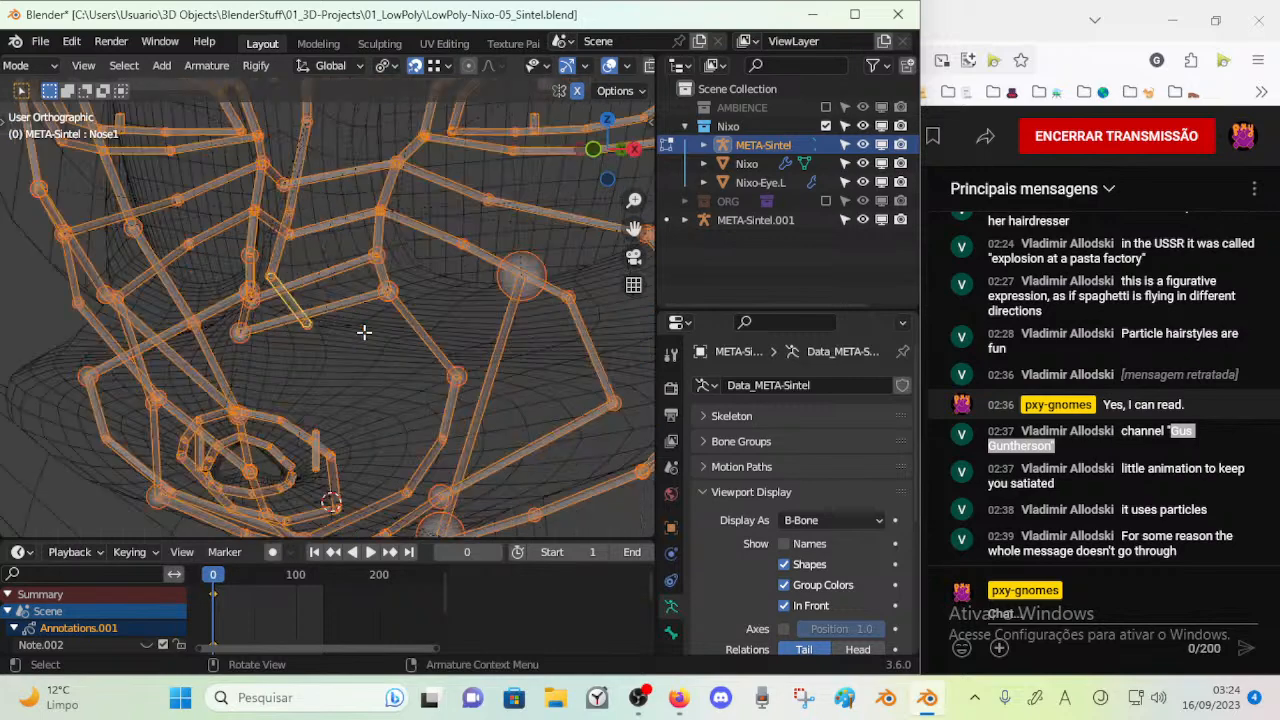
key(alt+a)
Centre the Jaw bone's front tip by scaling it to 0 along X around the 3D cursor
click(366, 336)
key(KP_3)
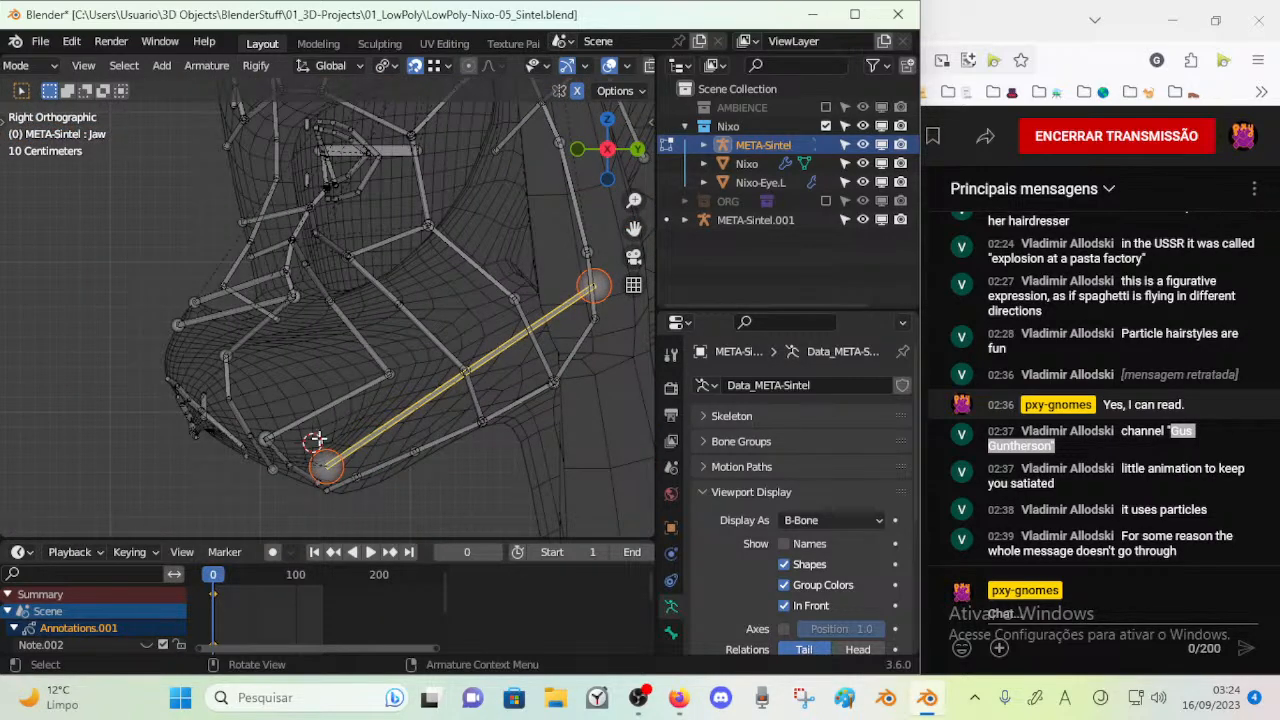
key(alt+a)
key(KP_1)
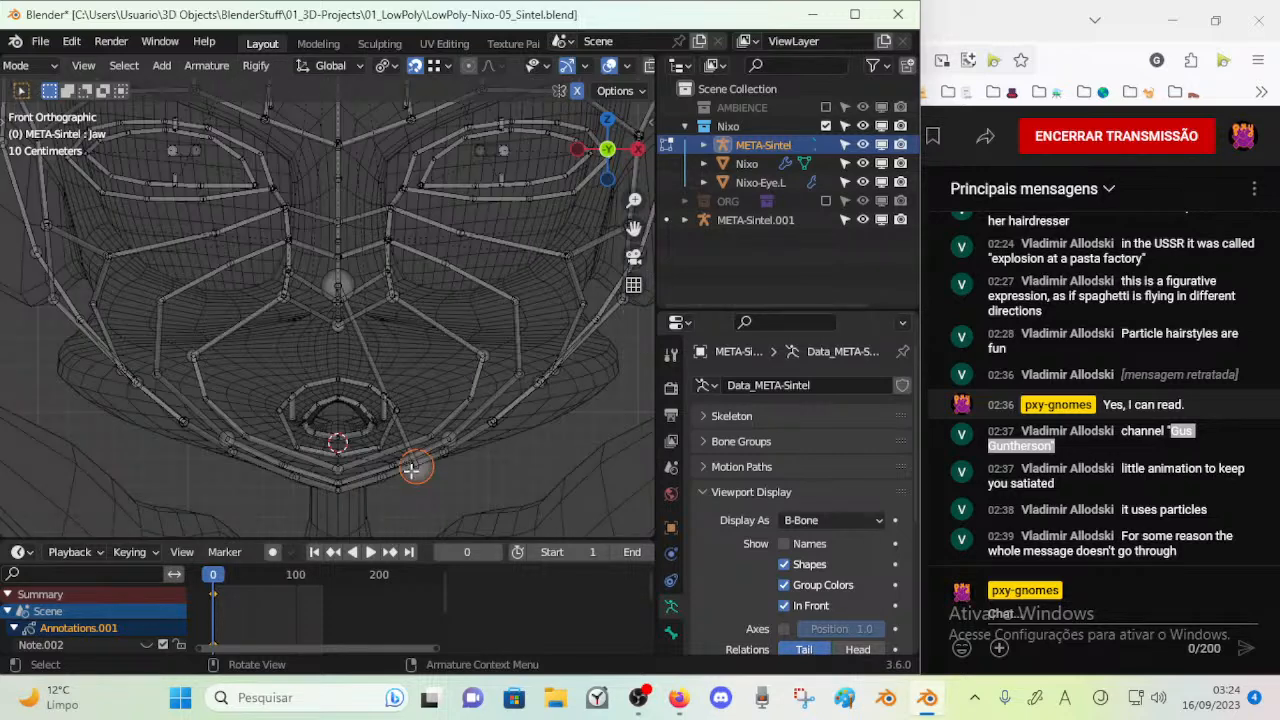
click(383, 65)
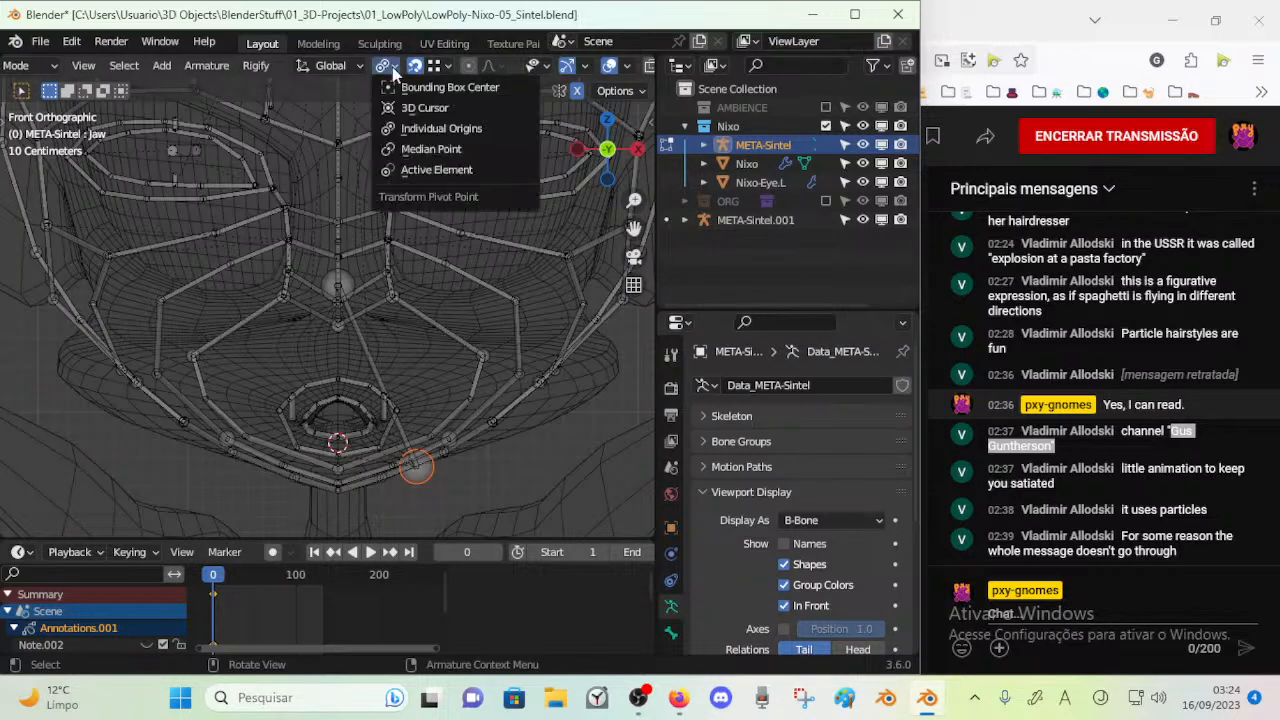
click(422, 106)
key(s)
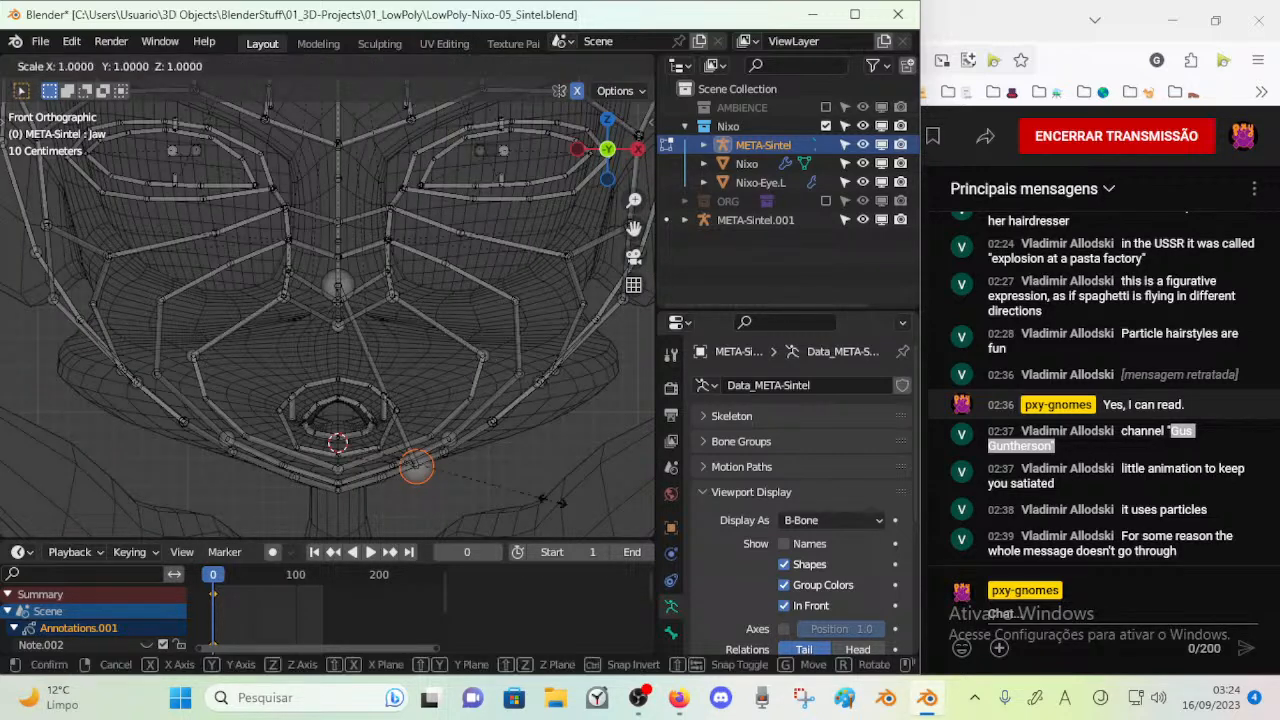
key(x)
key(0)
key(Return)
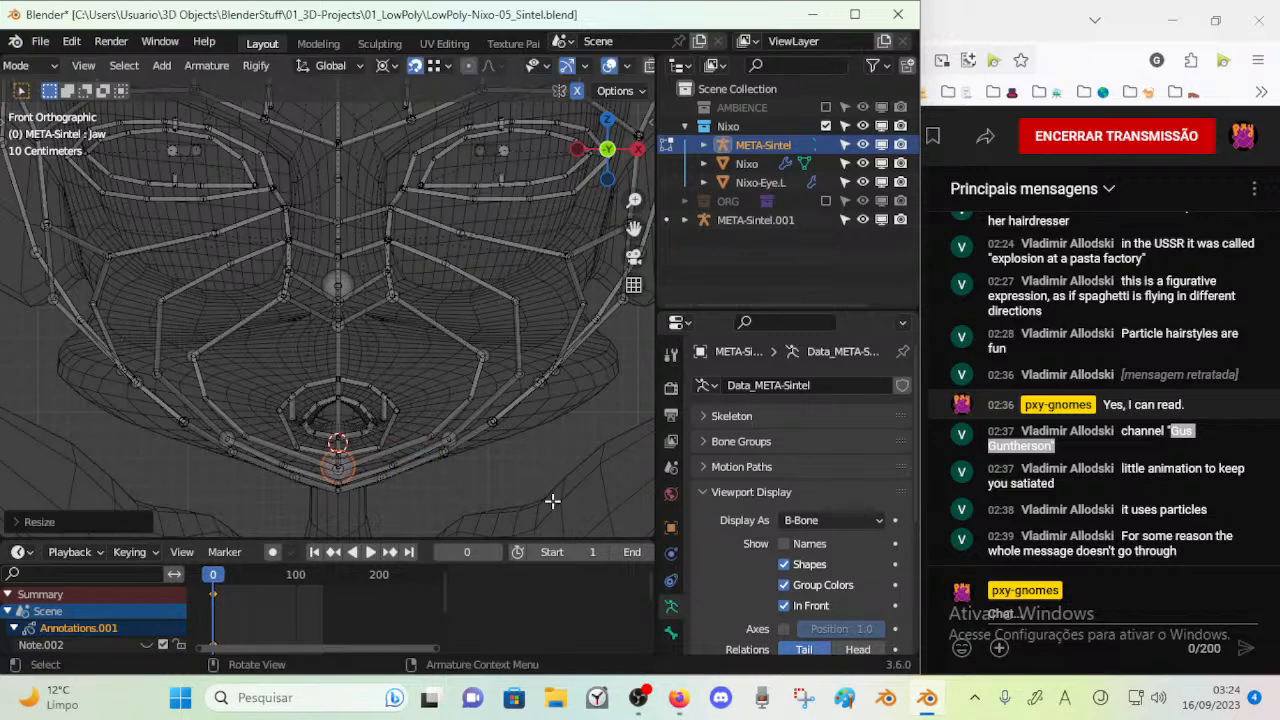
Save the file and hide the Jaw bone
click(336, 352)
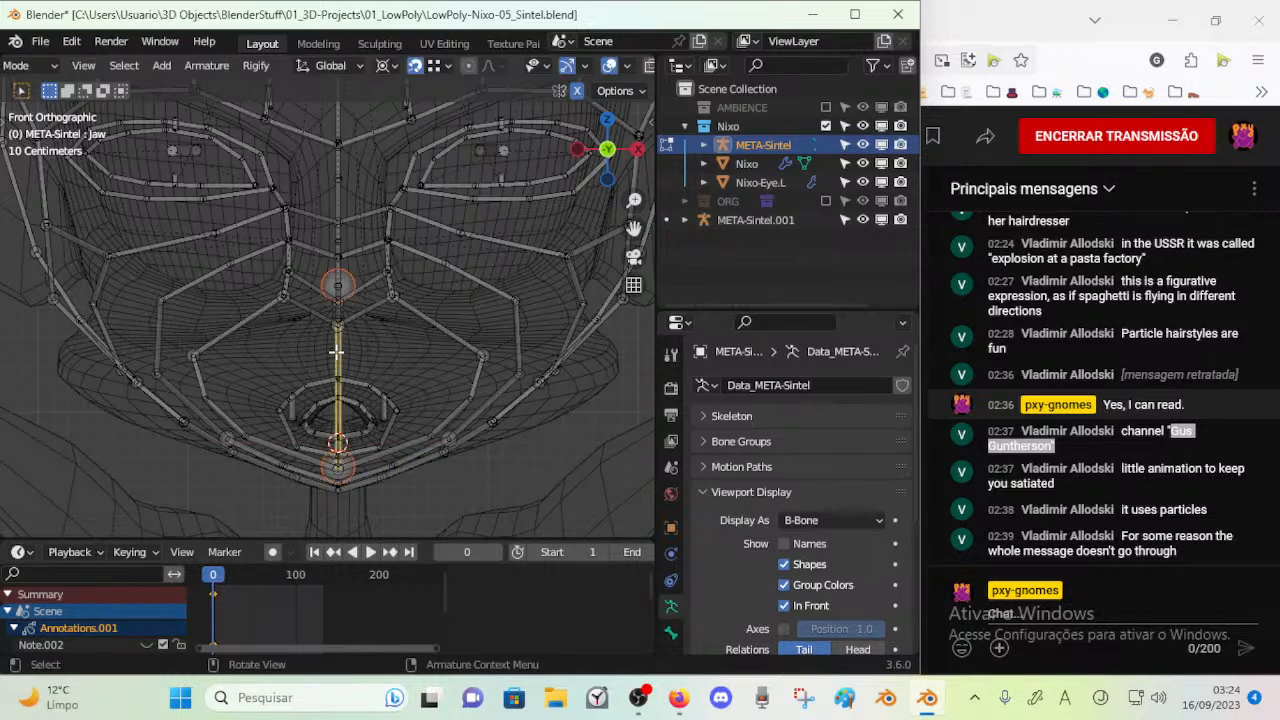
key(ctrl+s)
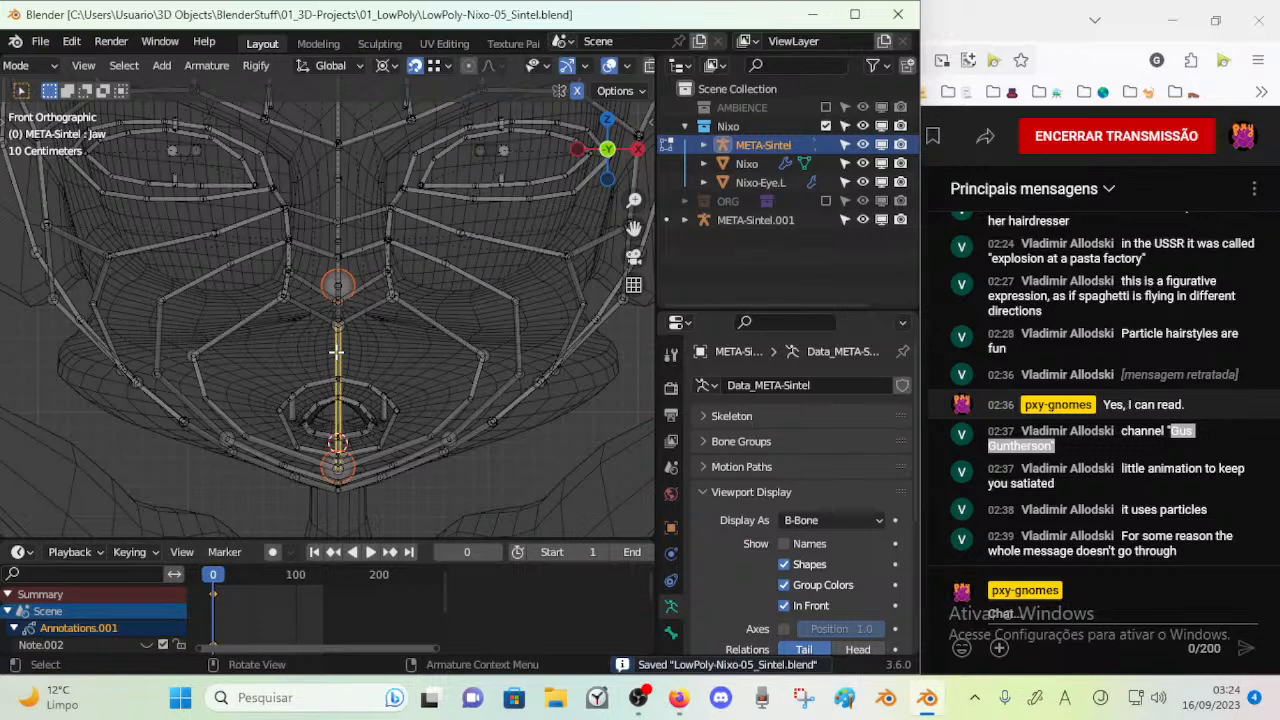
key(h)
Compare the side profile of Nixo's face bones with the META-Sintel.001 reference face above the head
key(KP_3)
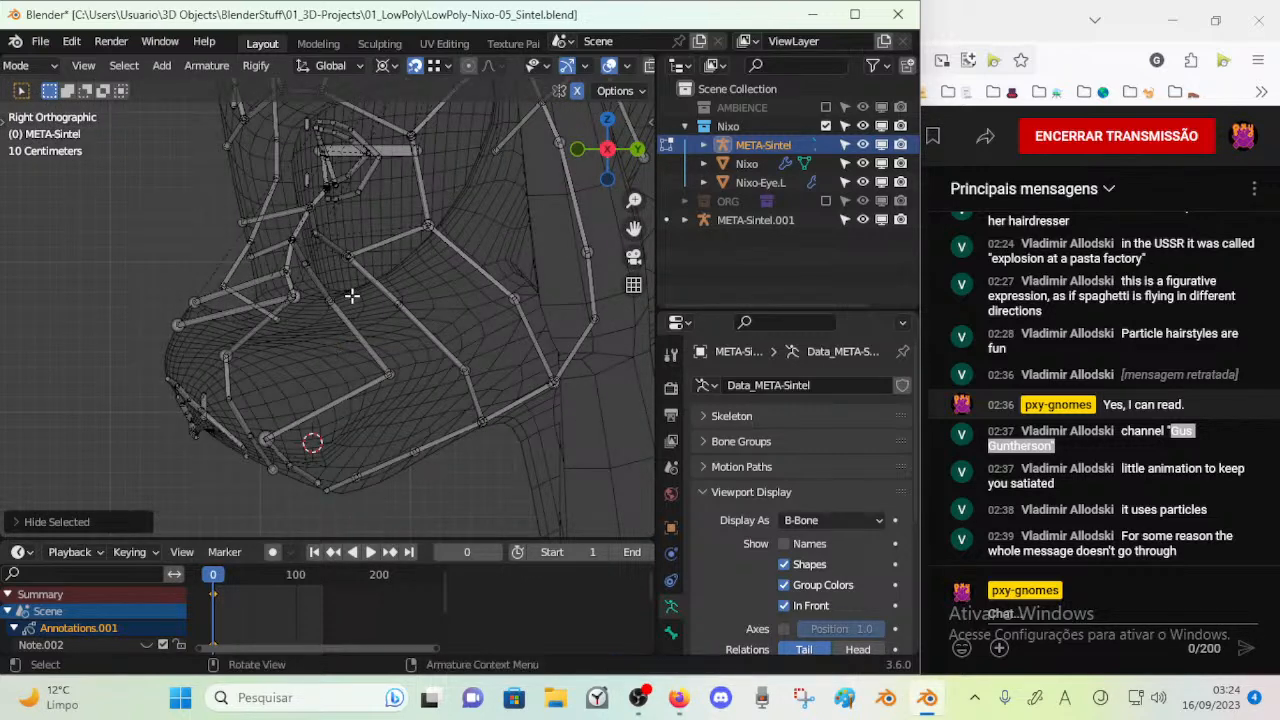
scroll(330, 212, down, 4)
mouse_move(340, 229)
shift+middle_down()
mouse_move(352, 410)
mouse_move(372, 265)
shift+middle_up()
shift+middle_drag(373, 369, 379, 246)
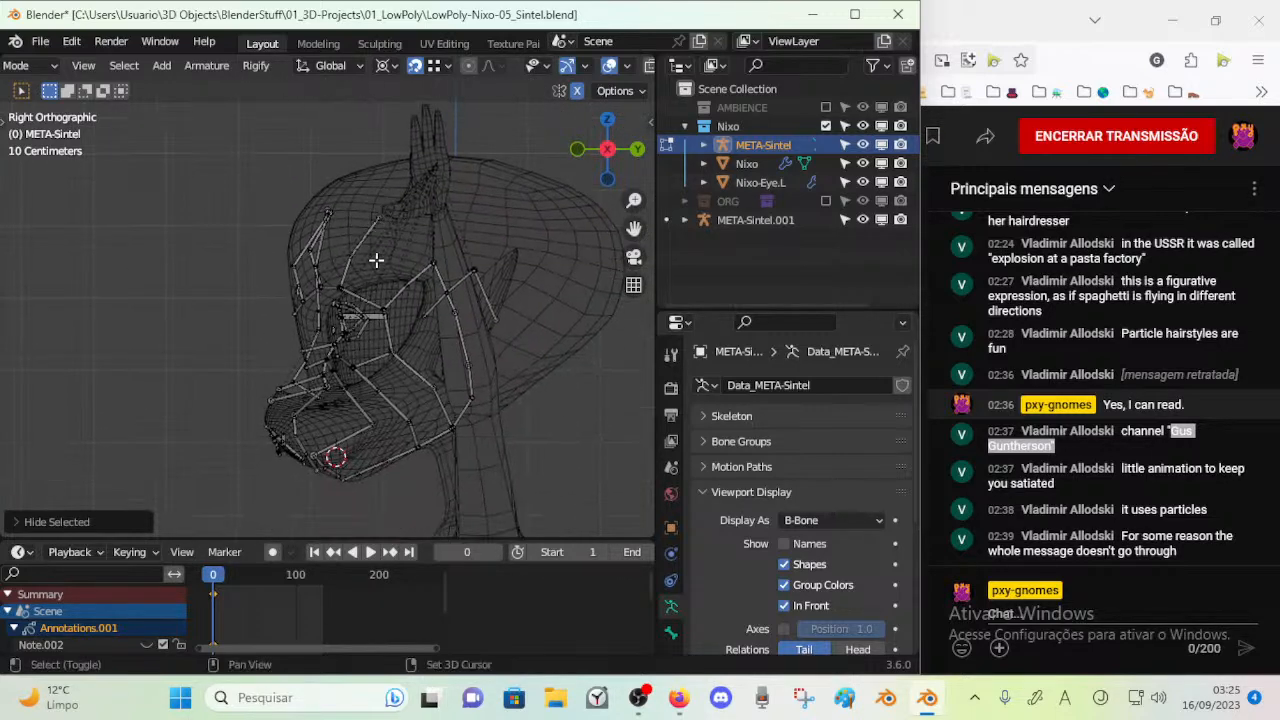
shift+middle_drag(361, 322, 383, 409)
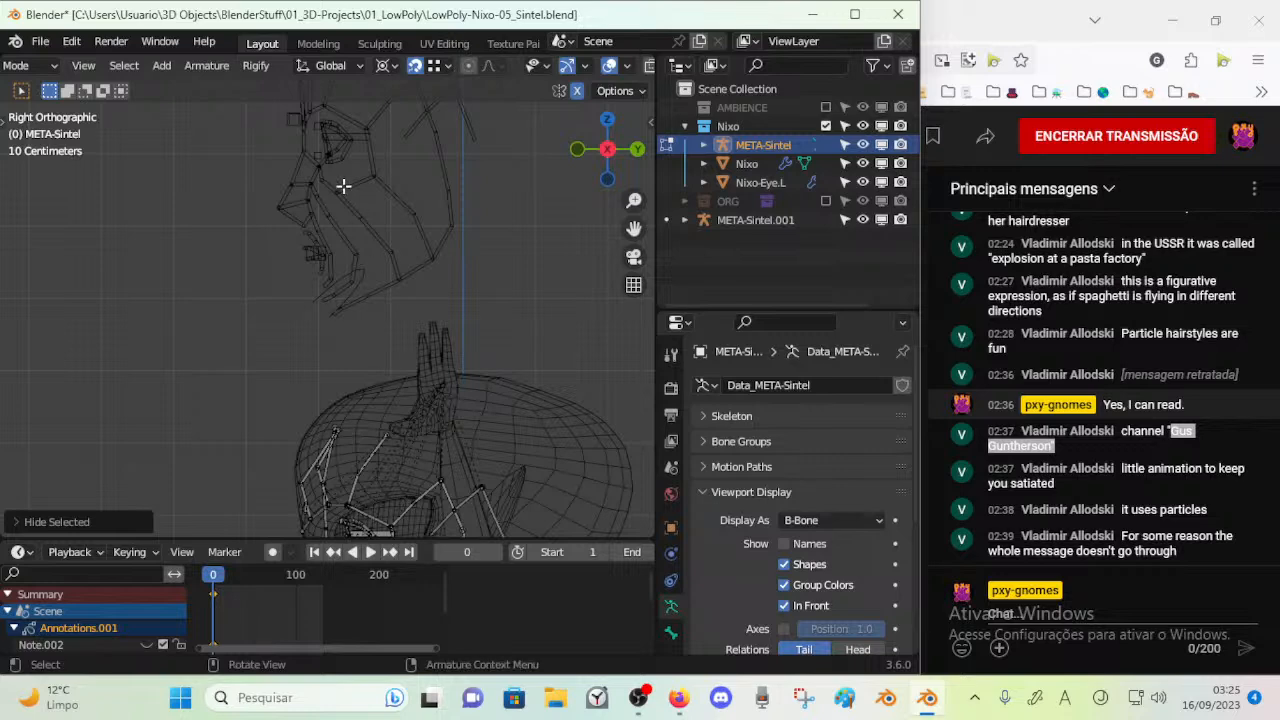
shift+middle_drag(352, 518, 371, 337)
shift+middle_drag(384, 443, 390, 353)
scroll(390, 353, up, 3)
Move Cheek4.L from the front of the muzzle back toward the cheek in side view
click(385, 421)
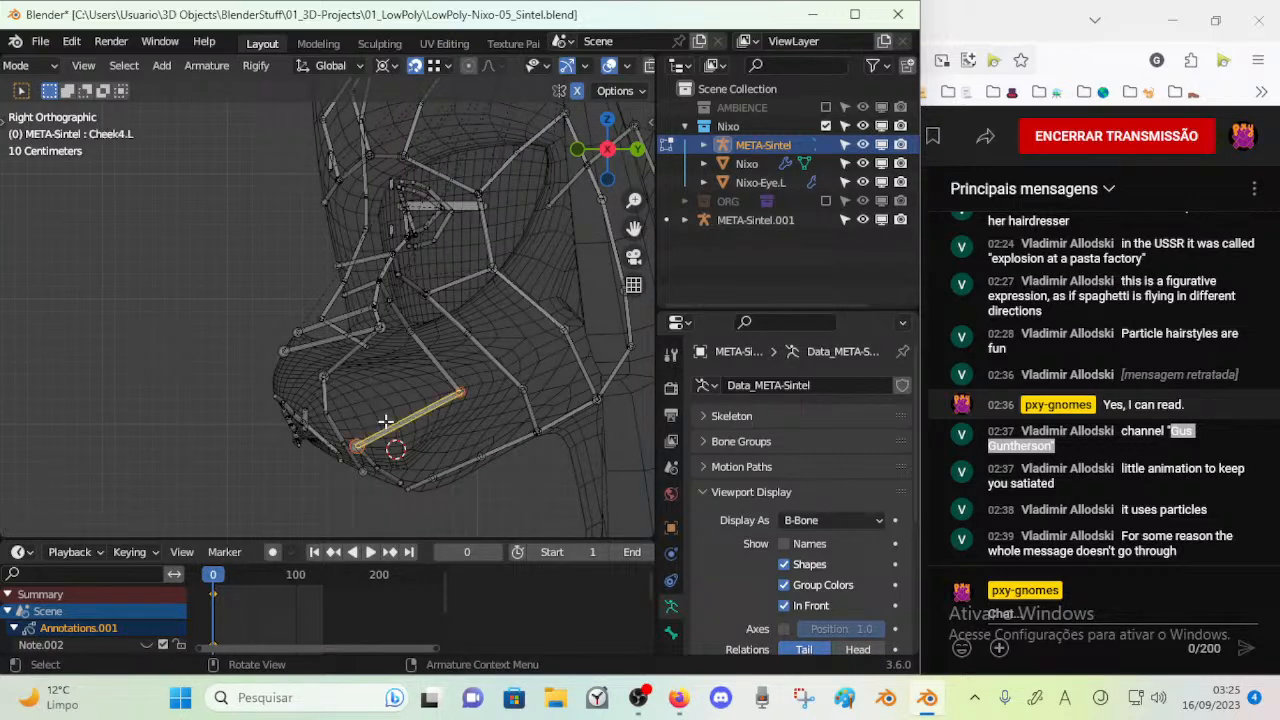
key(KP_1)
key(KP_3)
key(g)
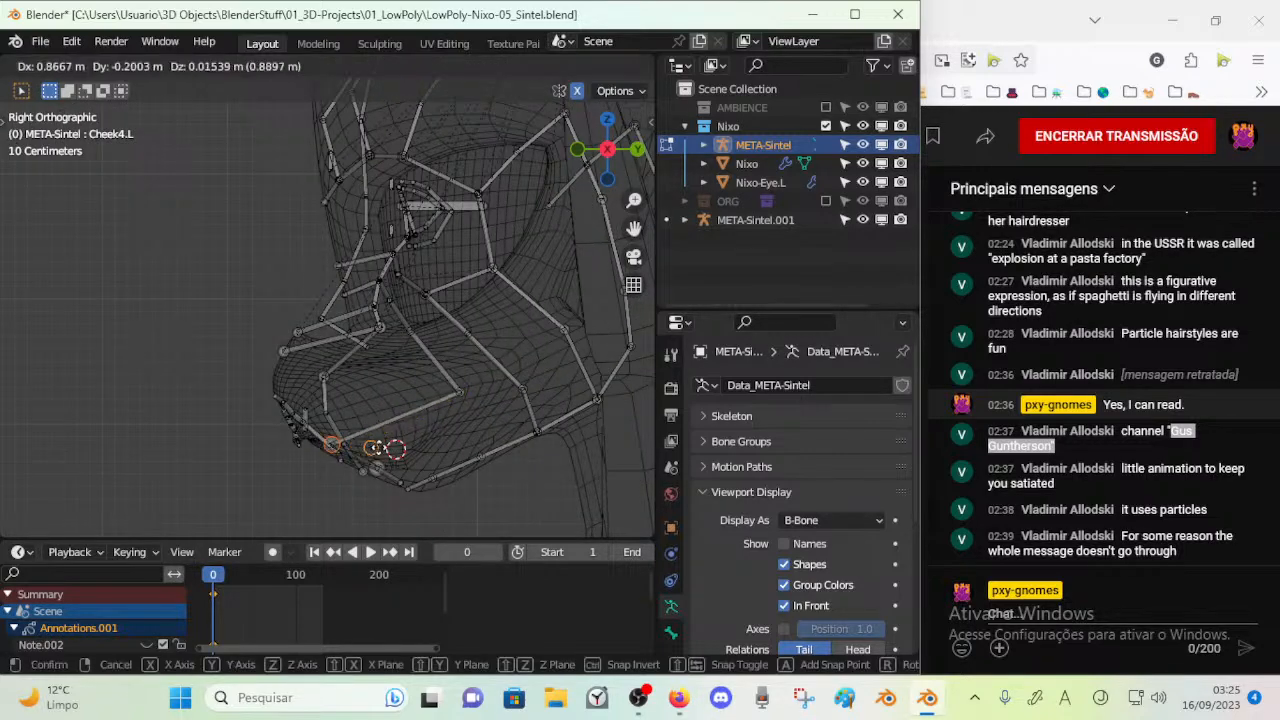
click(448, 438)
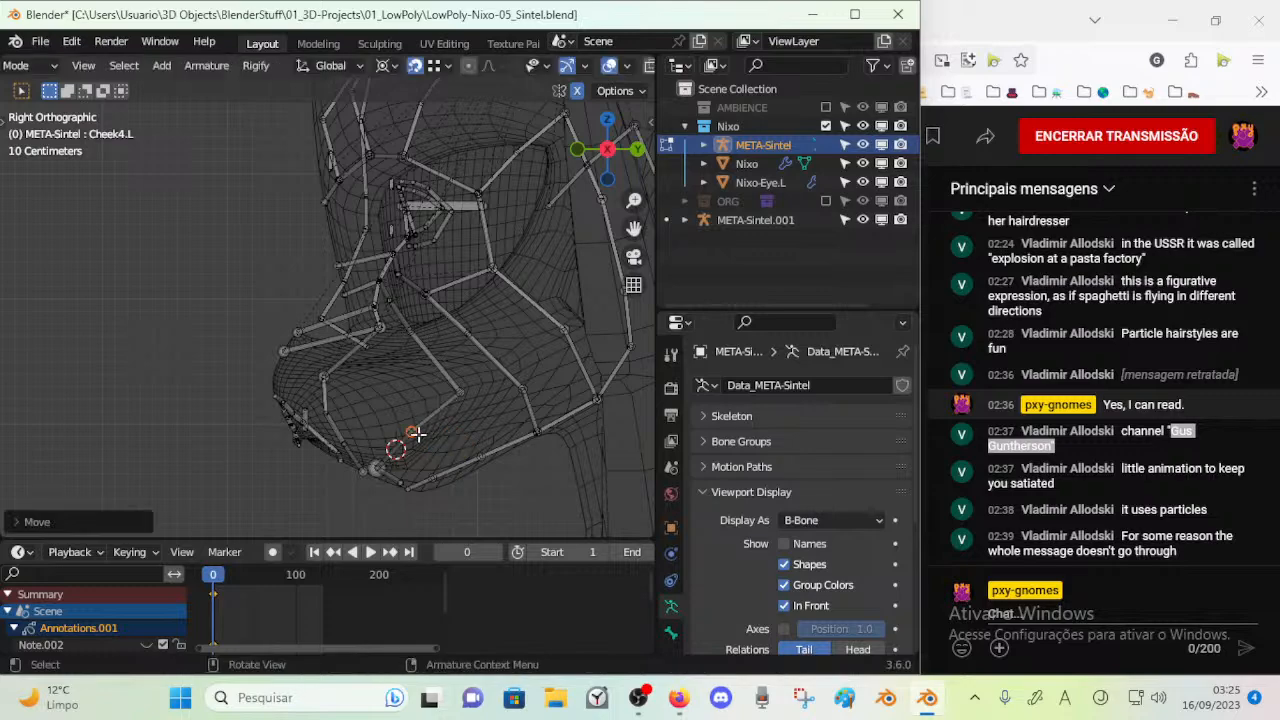
key(g)
click(437, 430)
key(KP_1)
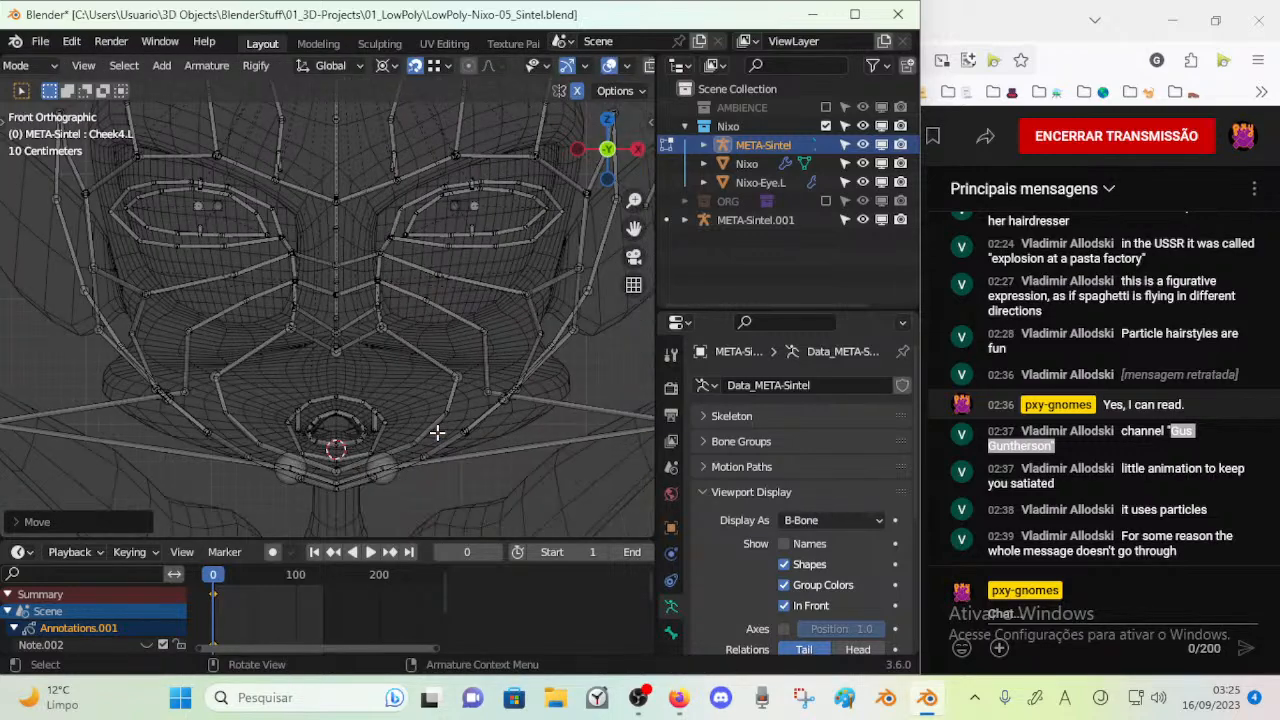
key(KP_3)
Move the cheek joint near the chin down and back along the jawline in side view
key(a)
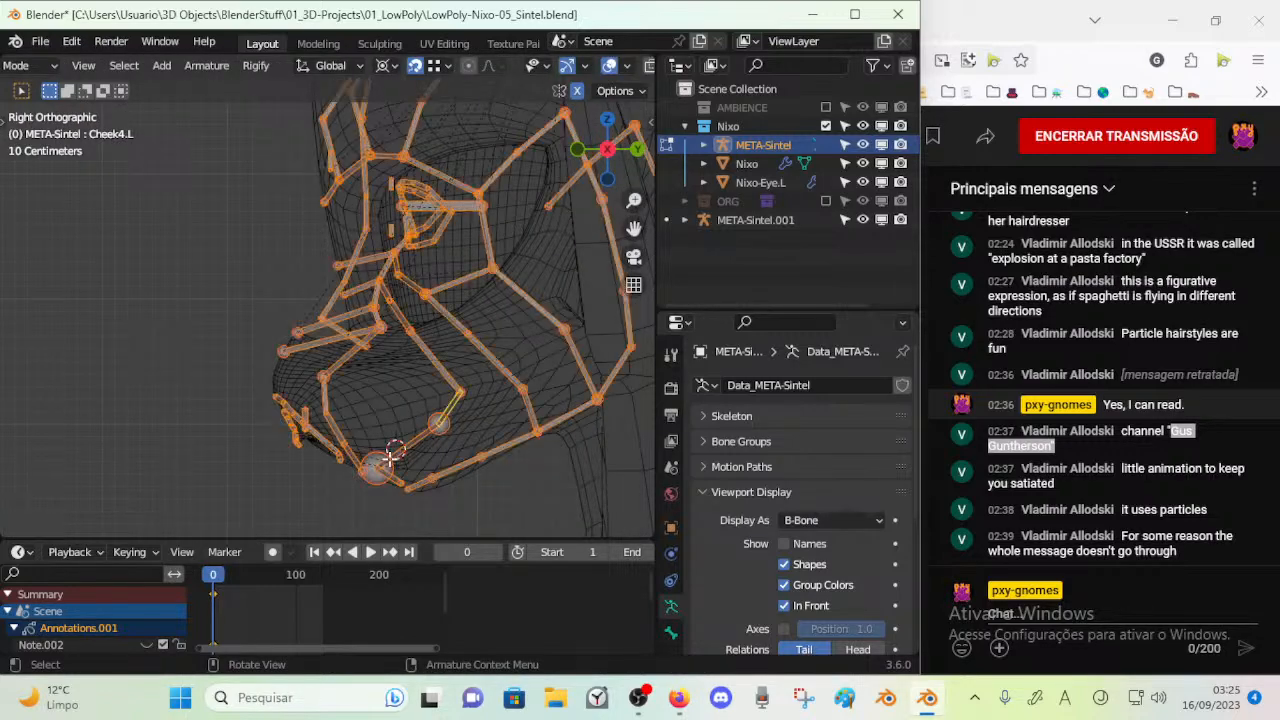
key(alt+a)
key(c)
click(376, 462)
key(Escape)
key(g)
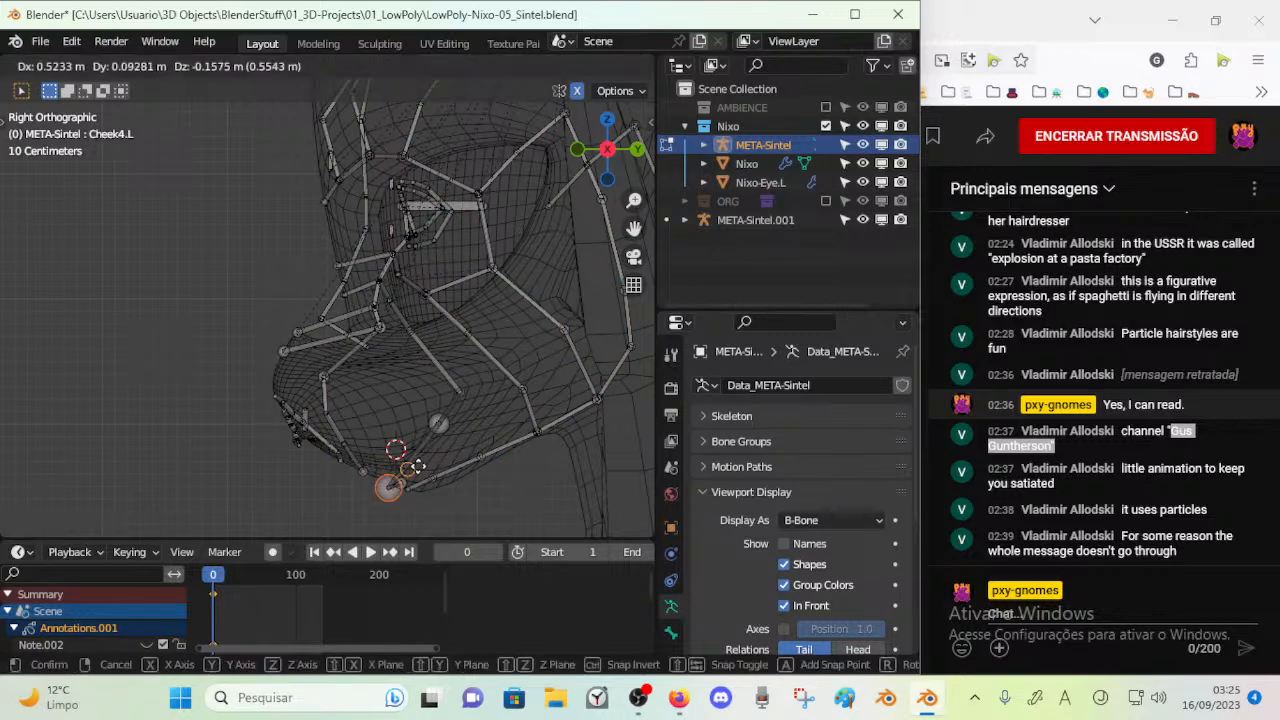
click(436, 446)
Shift the middle cheek joint further back and raise the joint above it on the muzzle's side
click(436, 426)
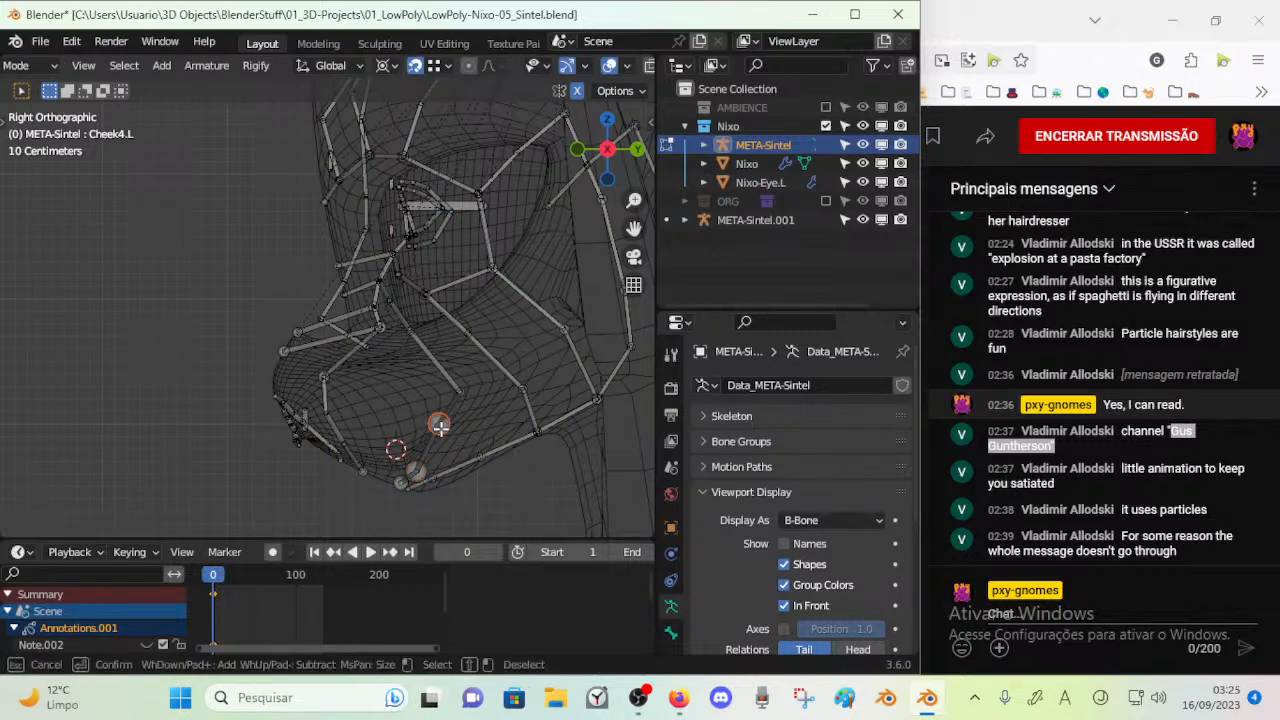
key(g)
click(436, 452)
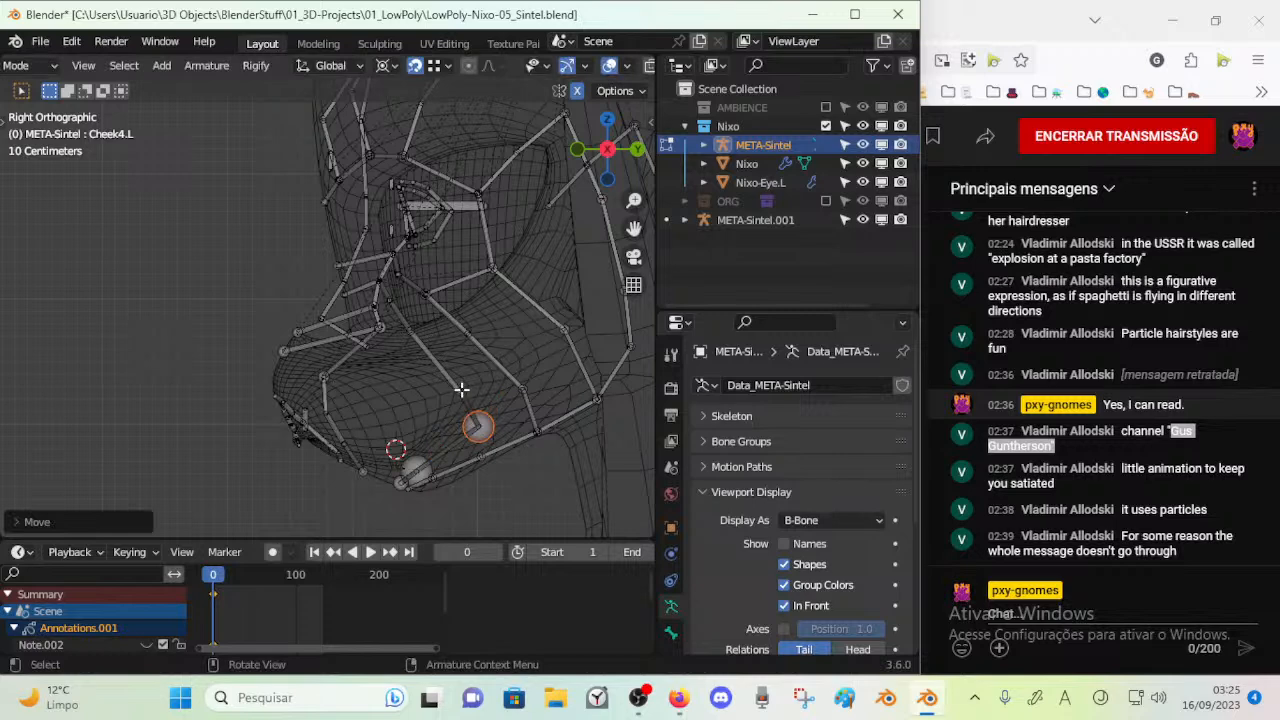
key(g)
click(486, 360)
key(g)
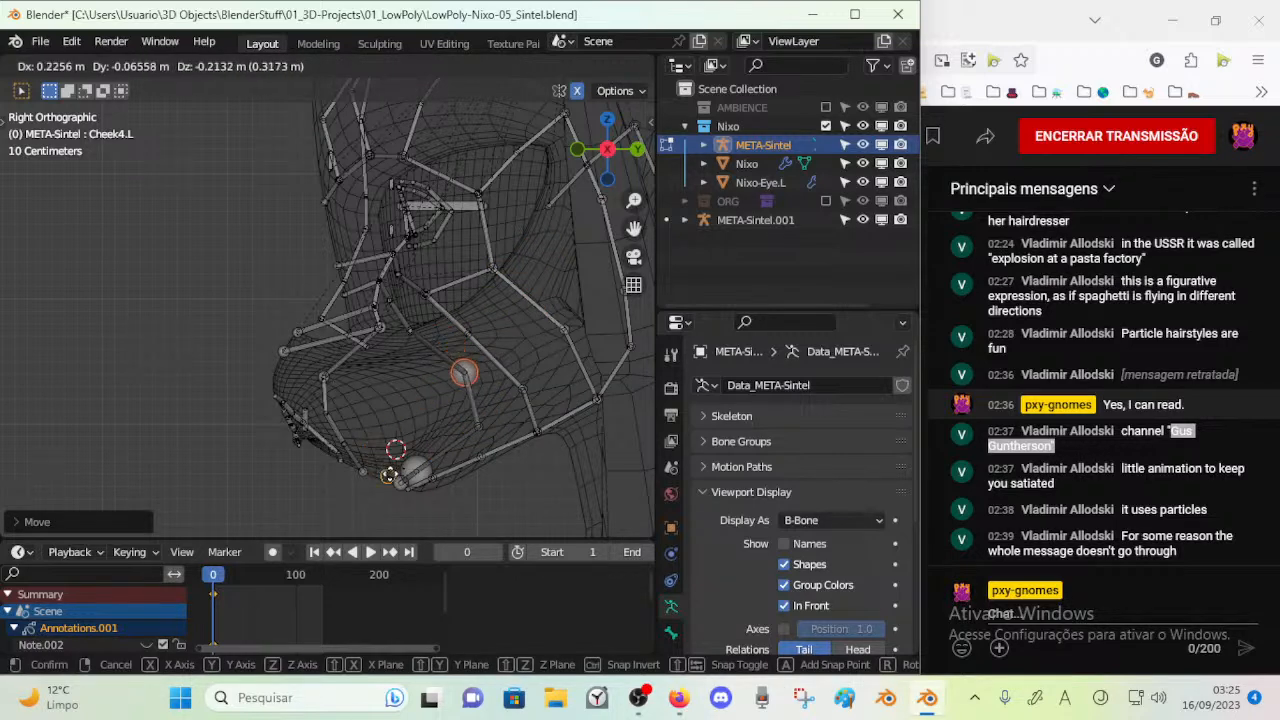
click(419, 388)
Compare the moved cheek joints with Nixo's mesh from the front and side, in and out of edit mode
key(Tab)
key(KP_1)
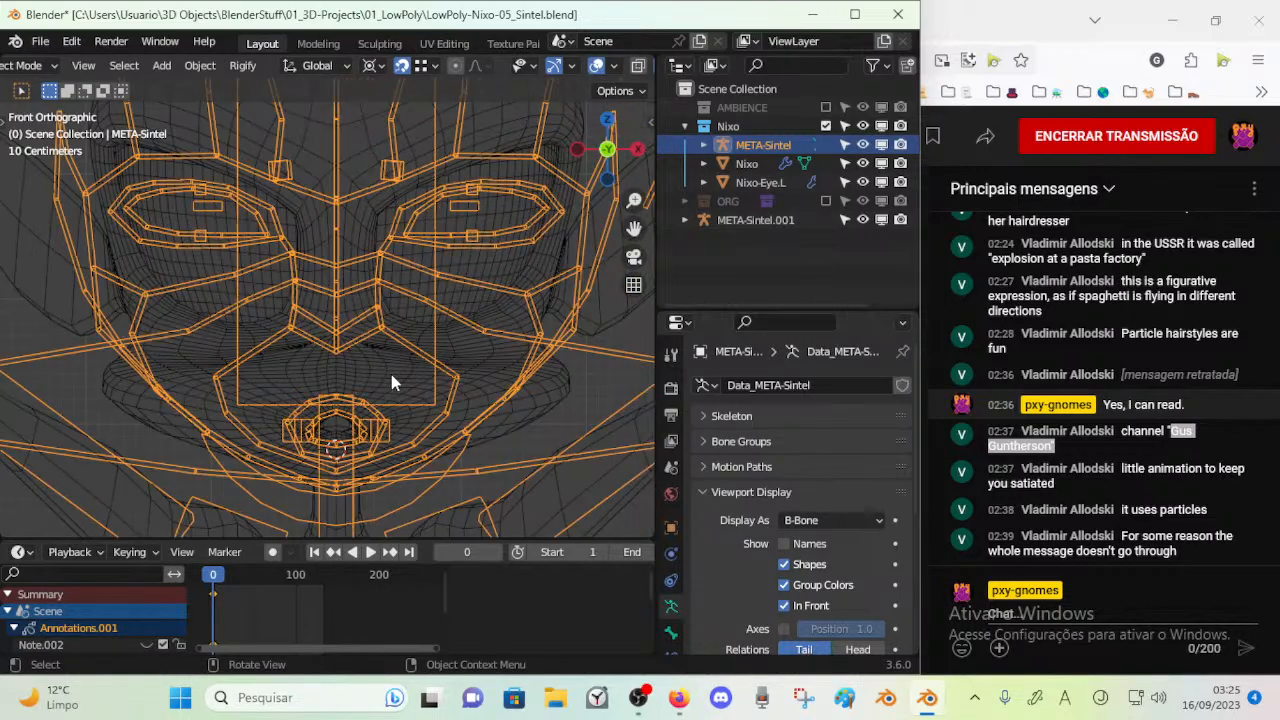
scroll(391, 374, down, 7)
scroll(390, 385, up, 4)
key(Tab)
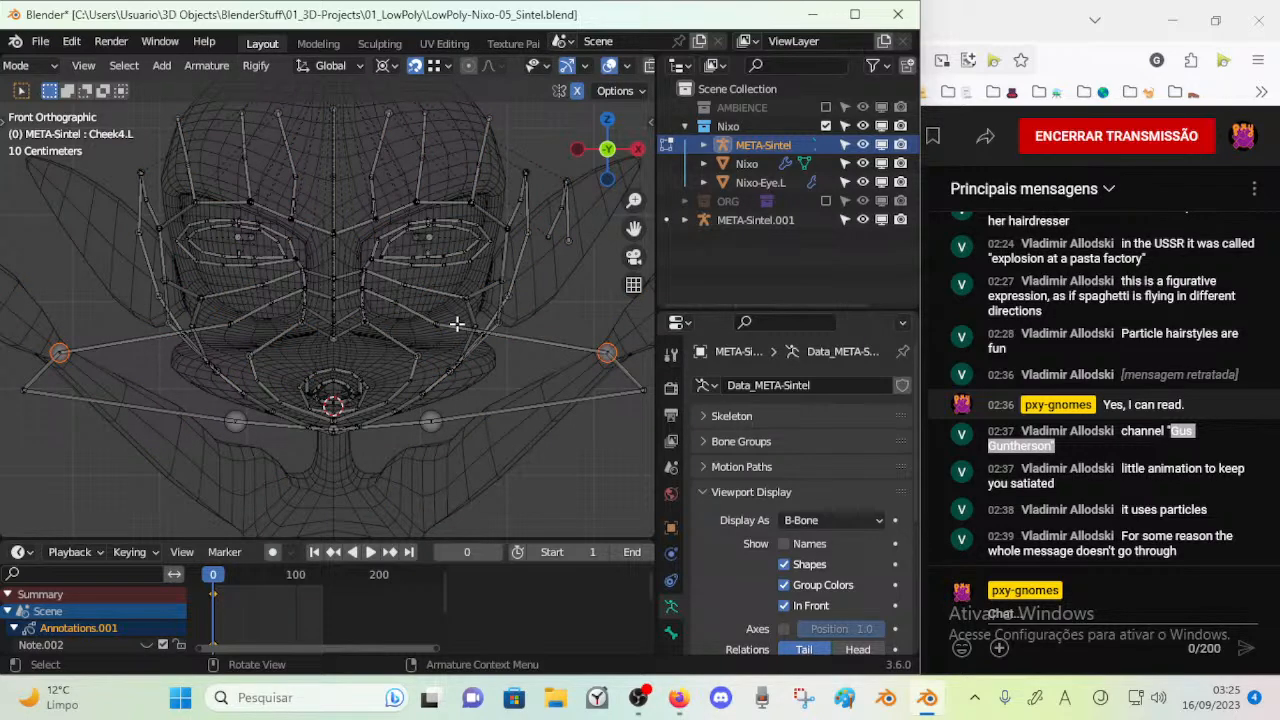
key(KP_3)
key(KP_1)
scroll(511, 343, down, 2)
key(Tab)
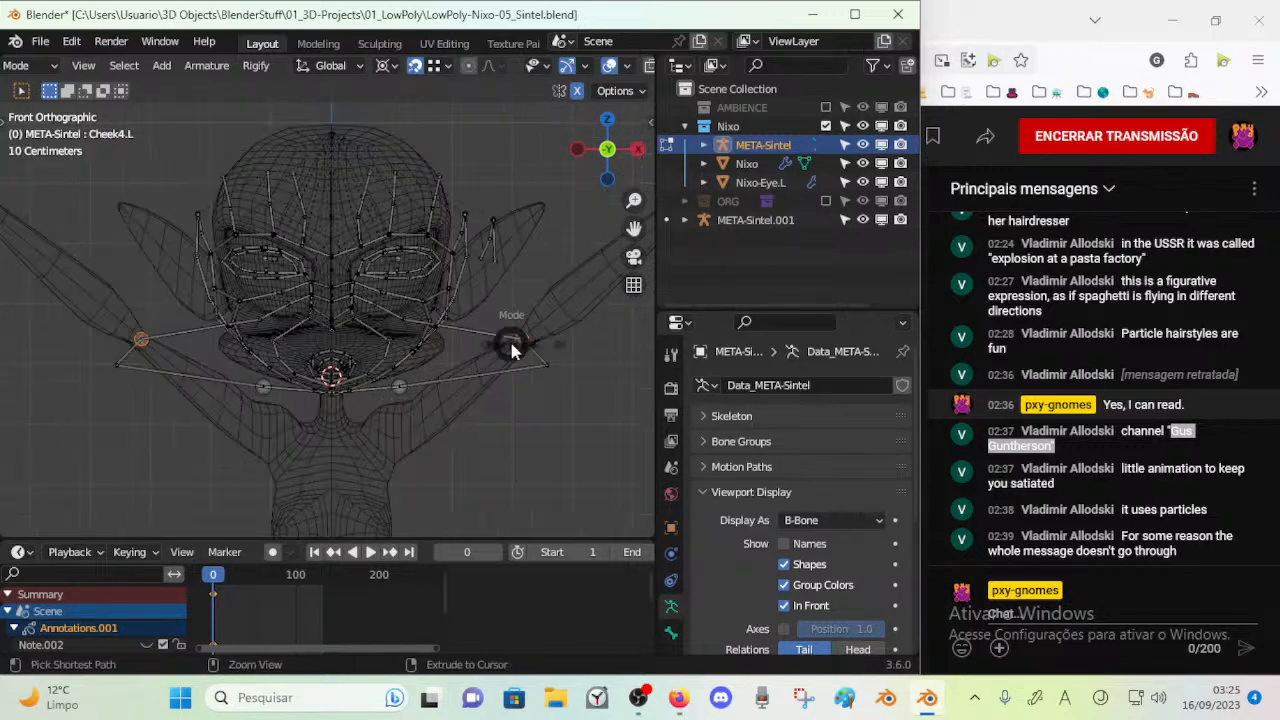
click(557, 322)
key(KP_3)
key(KP_1)
key(KP_3)
key(KP_1)
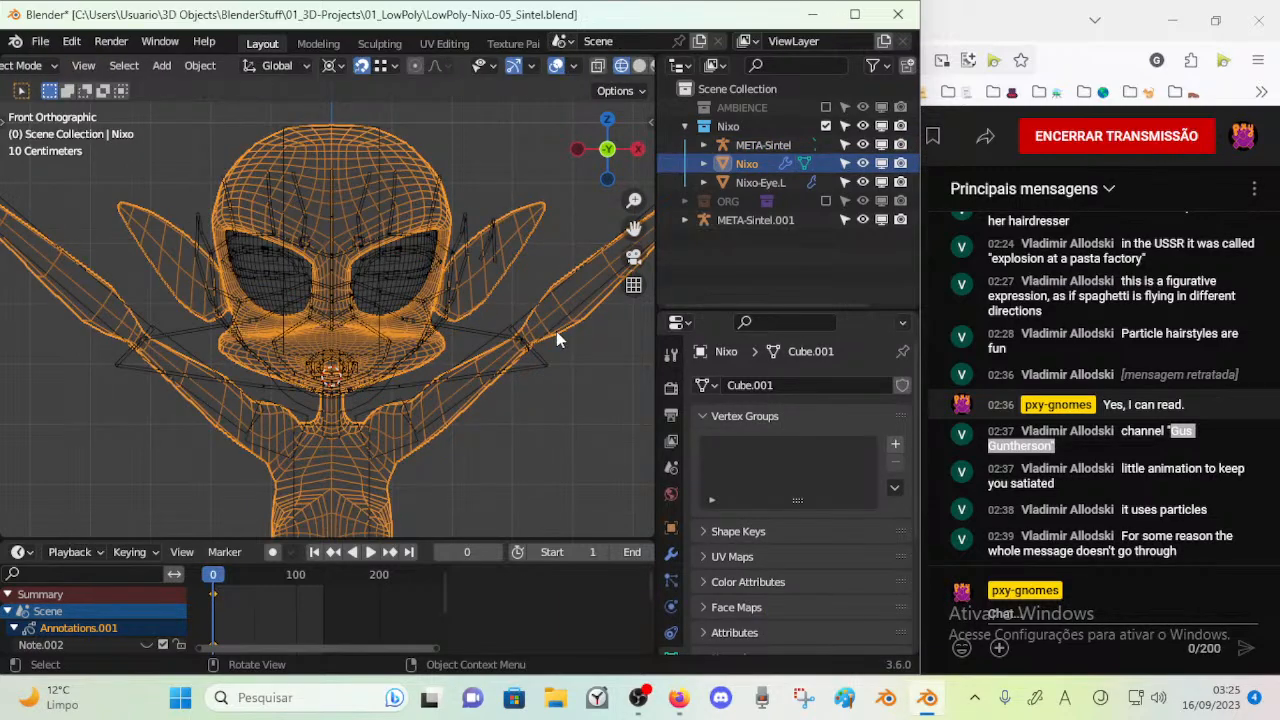
key(KP_3)
Return to editing META-Sintel and adjust the upper Cheek4.L joint in side view, examining it from an angle
click(376, 343)
click(376, 345)
click(377, 338)
key(Tab)
scroll(378, 400, up, 4)
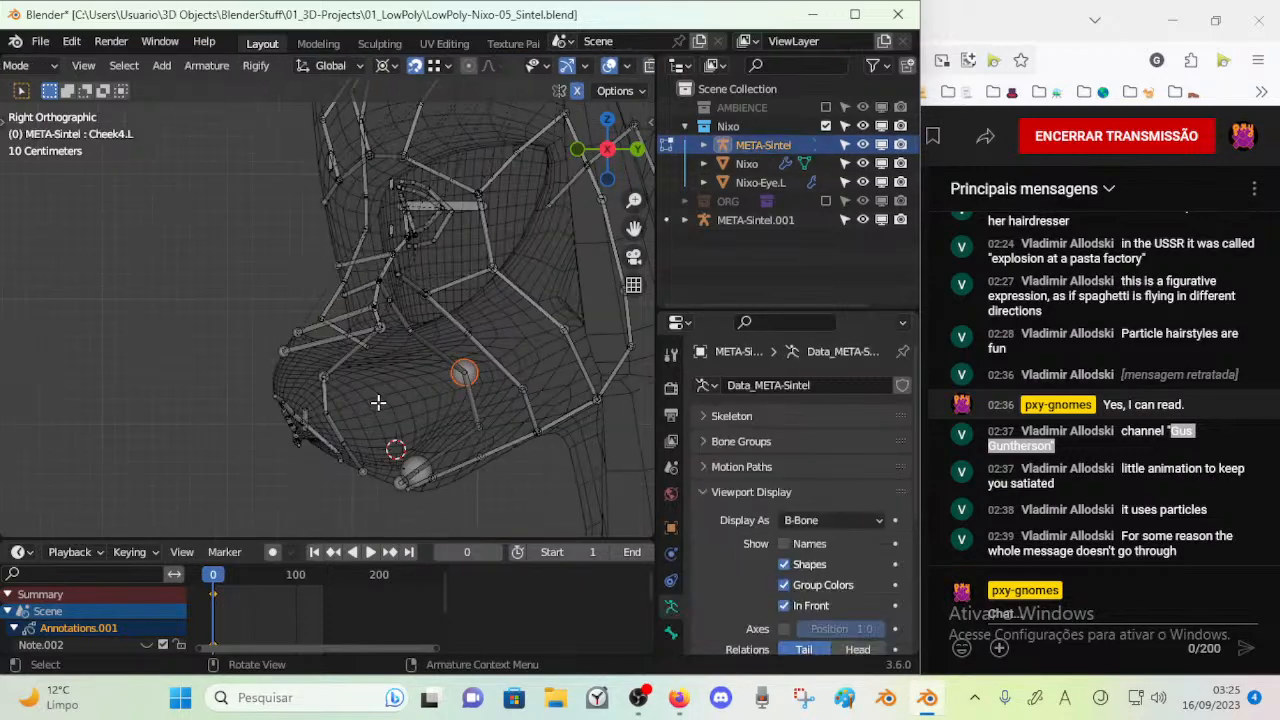
key(g)
click(445, 390)
scroll(431, 398, down, 2)
middle_drag(388, 396, 580, 381)
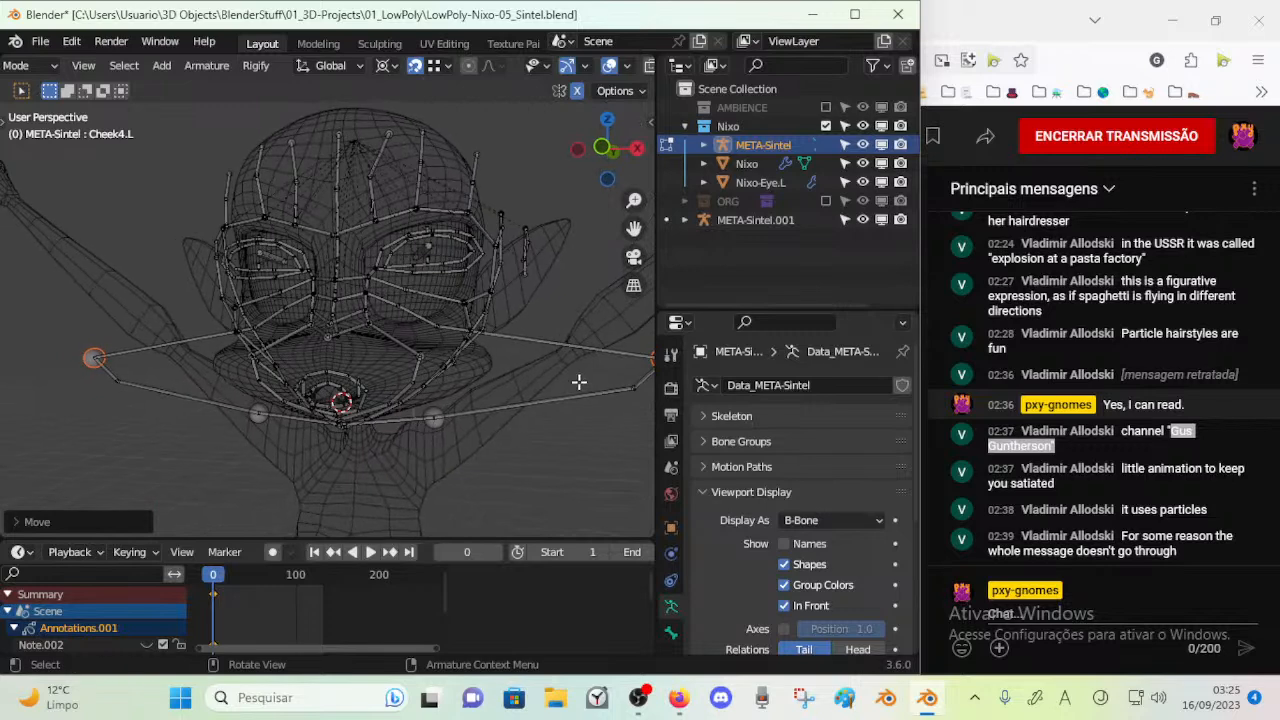
Set the pivot point to Individual Origins and nudge the upper Cheek4.L joint in side view
click(387, 66)
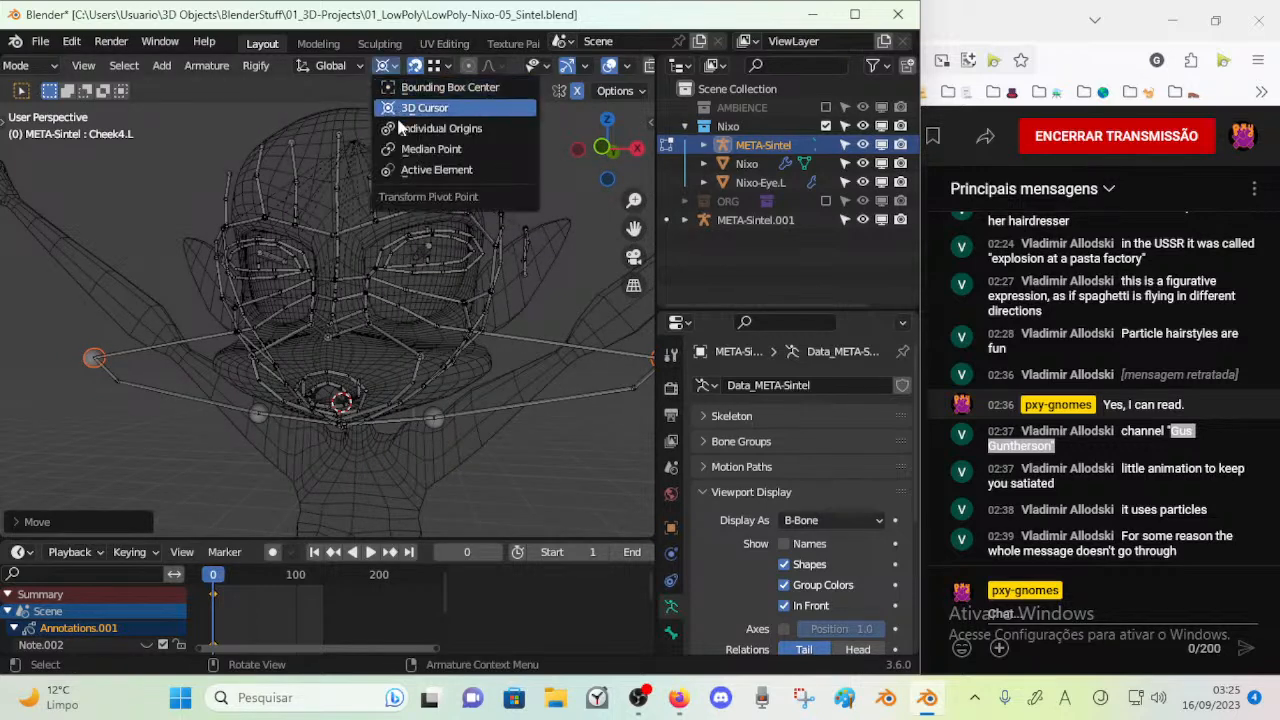
click(415, 128)
key(KP_3)
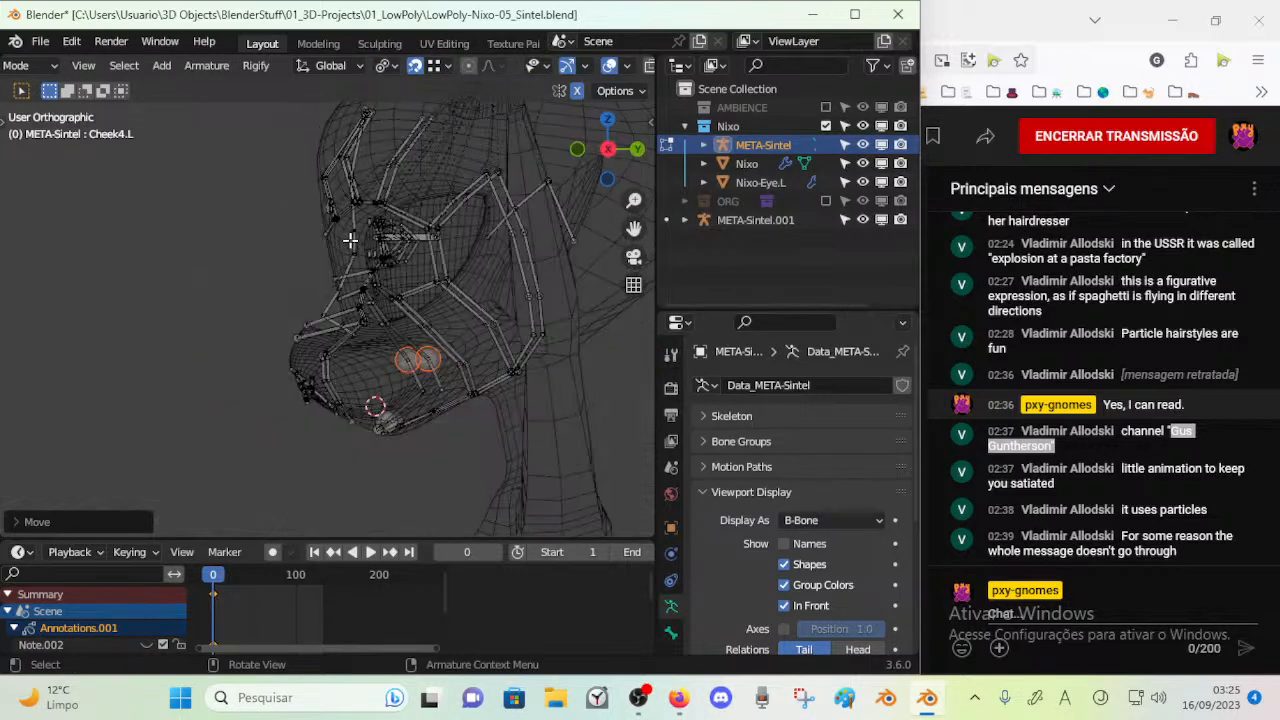
key(g)
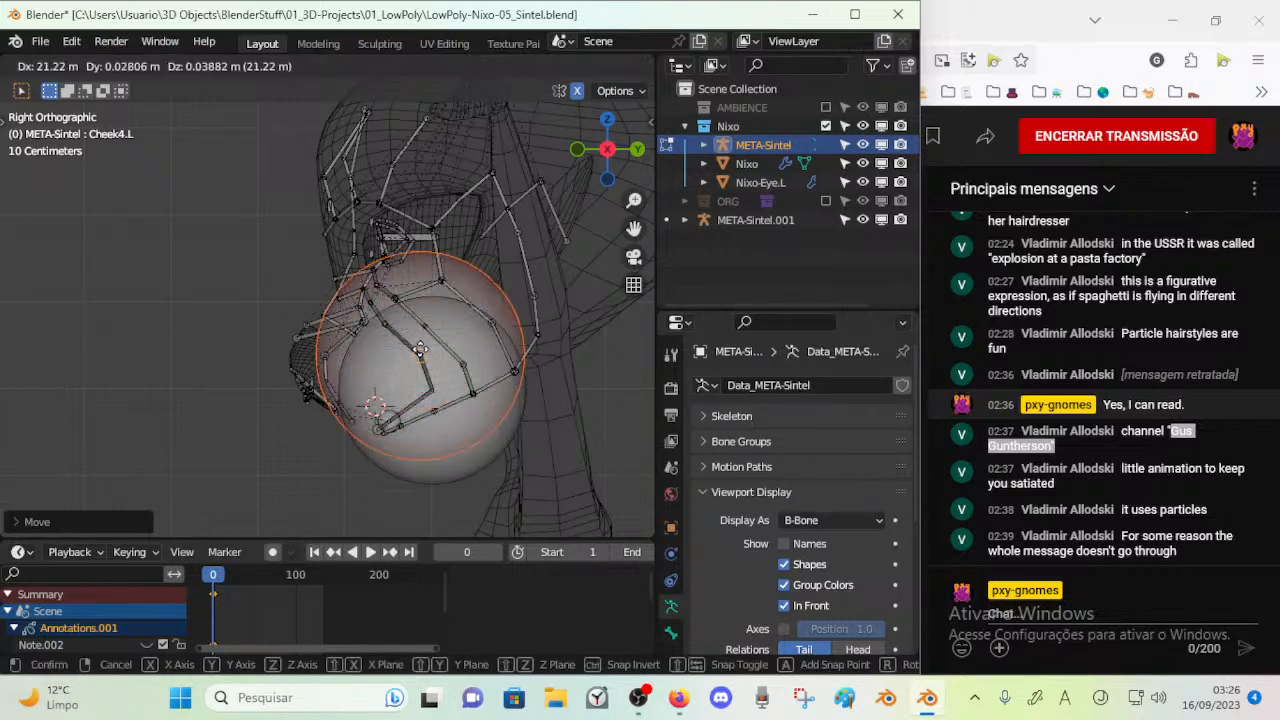
right_click(418, 358)
scroll(430, 367, up, 2)
key(alt+a)
click(453, 385)
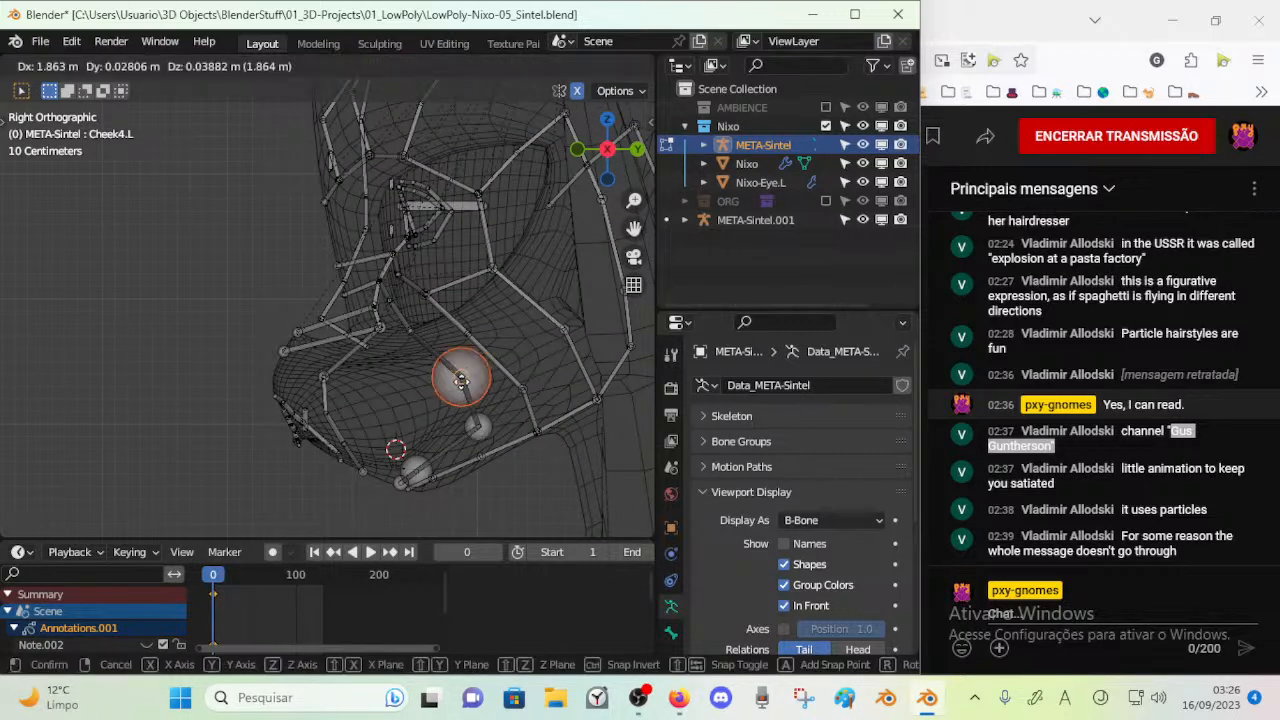
key(g)
click(471, 387)
shift+middle_drag(458, 398, 434, 366)
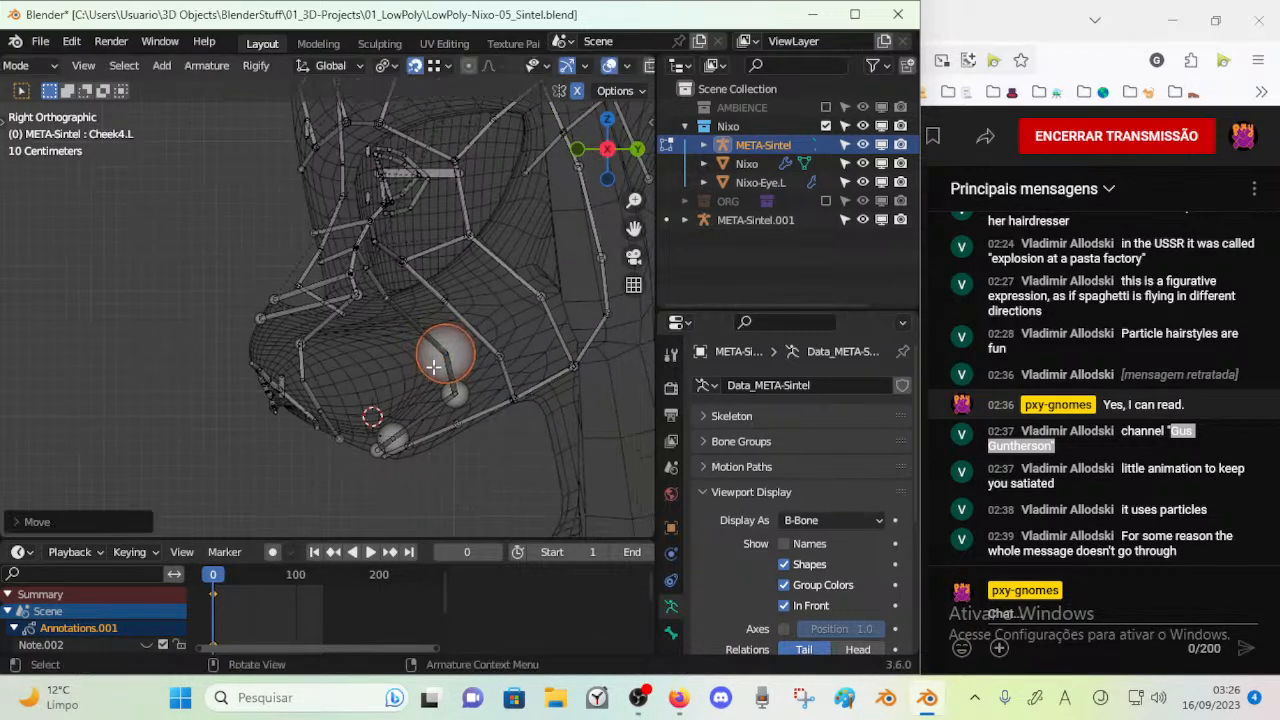
key(KP_1)
key(KP_3)
key(g)
right_click(436, 362)
click(460, 394)
key(c)
click(454, 396)
right_click(450, 397)
scroll(442, 398, down, 2)
key(alt+a)
scroll(445, 388, up, 3)
shift+middle_drag(433, 375, 391, 305)
key(c)
click(431, 343)
right_click(440, 341)
key(alt+a)
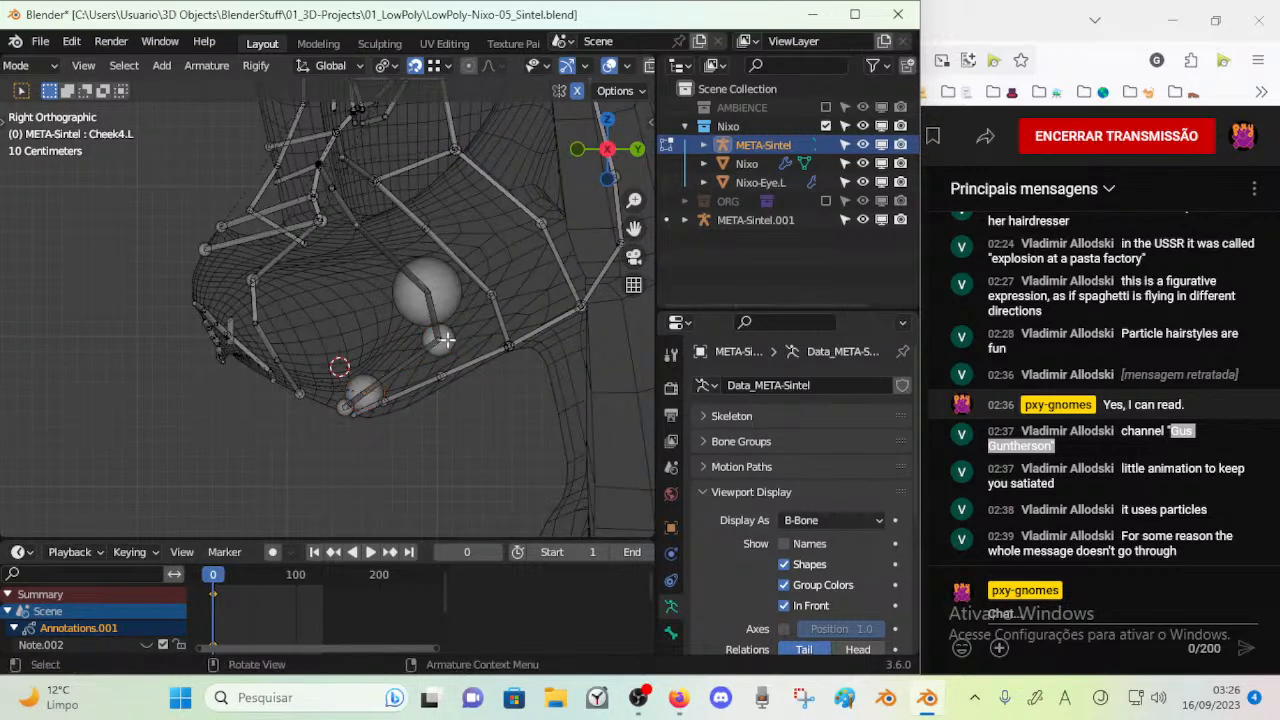
Reposition the lower and upper joints of the Cheek4.L area in side view and check them from the front
click(443, 340)
key(g)
click(424, 335)
click(429, 302)
drag(429, 302, 424, 279)
key(KP_1)
key(KP_3)
key(KP_1)
scroll(391, 290, down, 2)
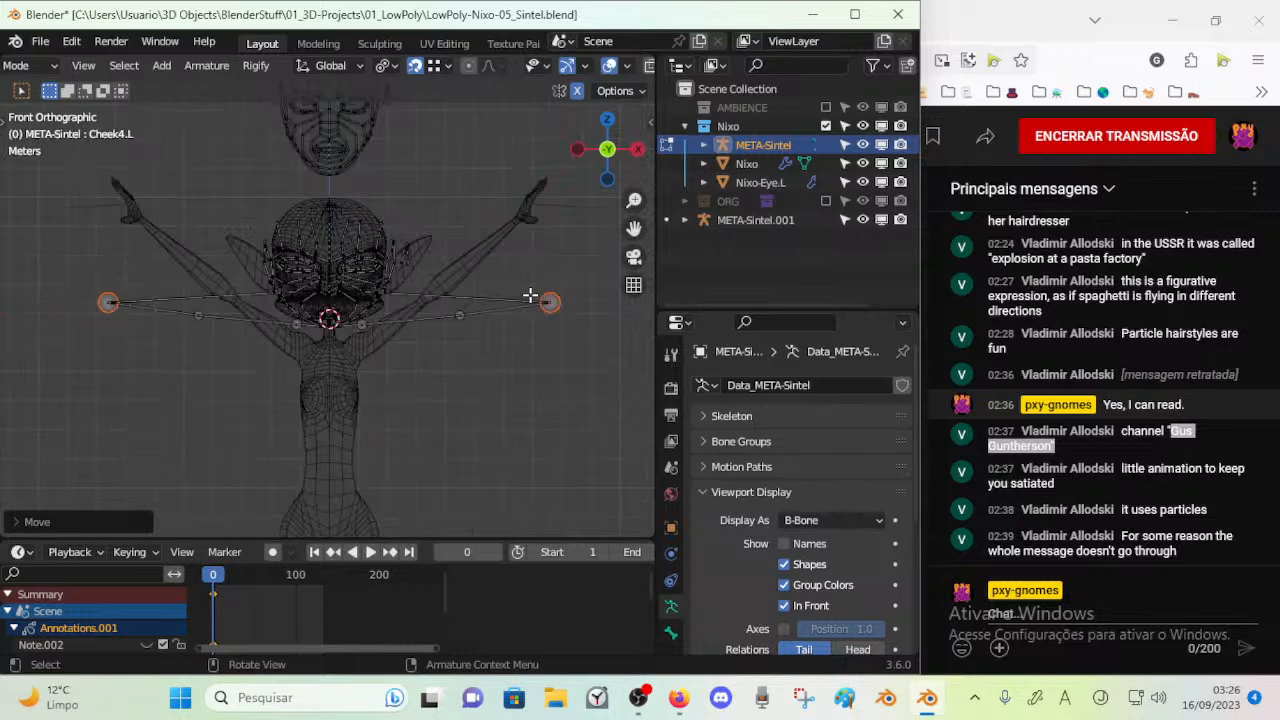
Try to pull the outermost cheek joints inward toward the face, toggling snapping off and back on
key(g)
click(344, 297)
click(415, 65)
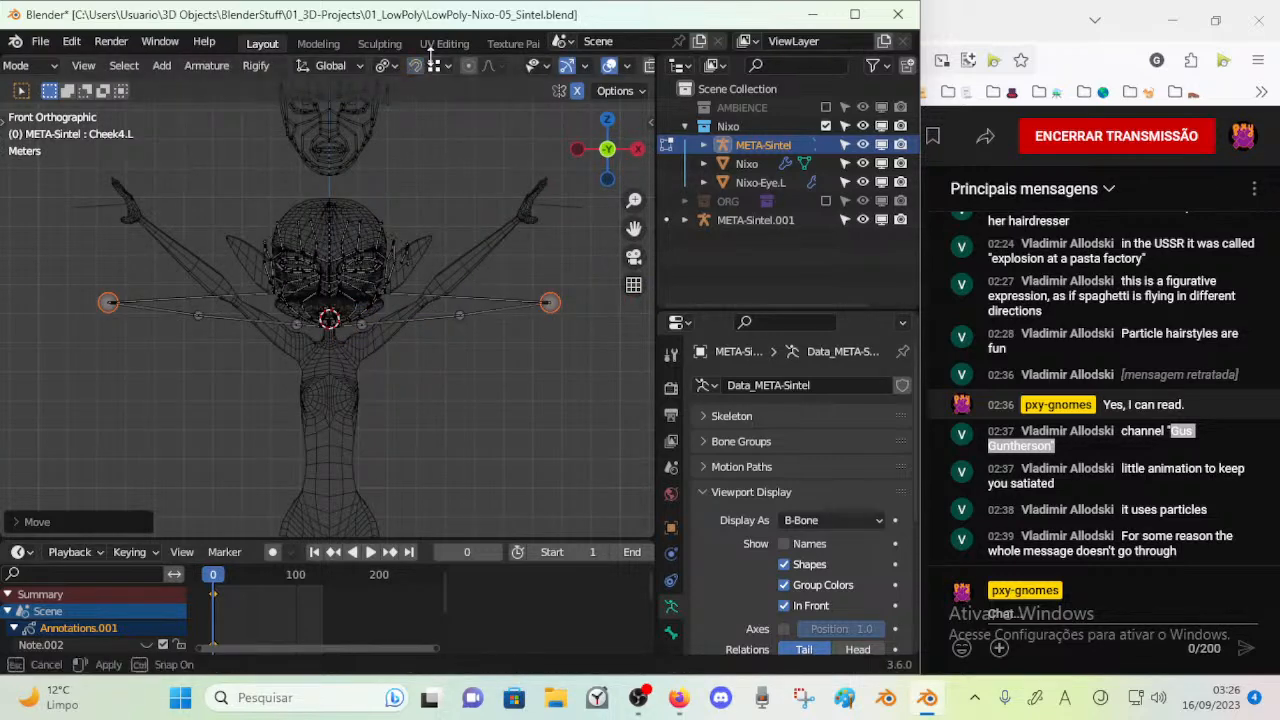
click(440, 66)
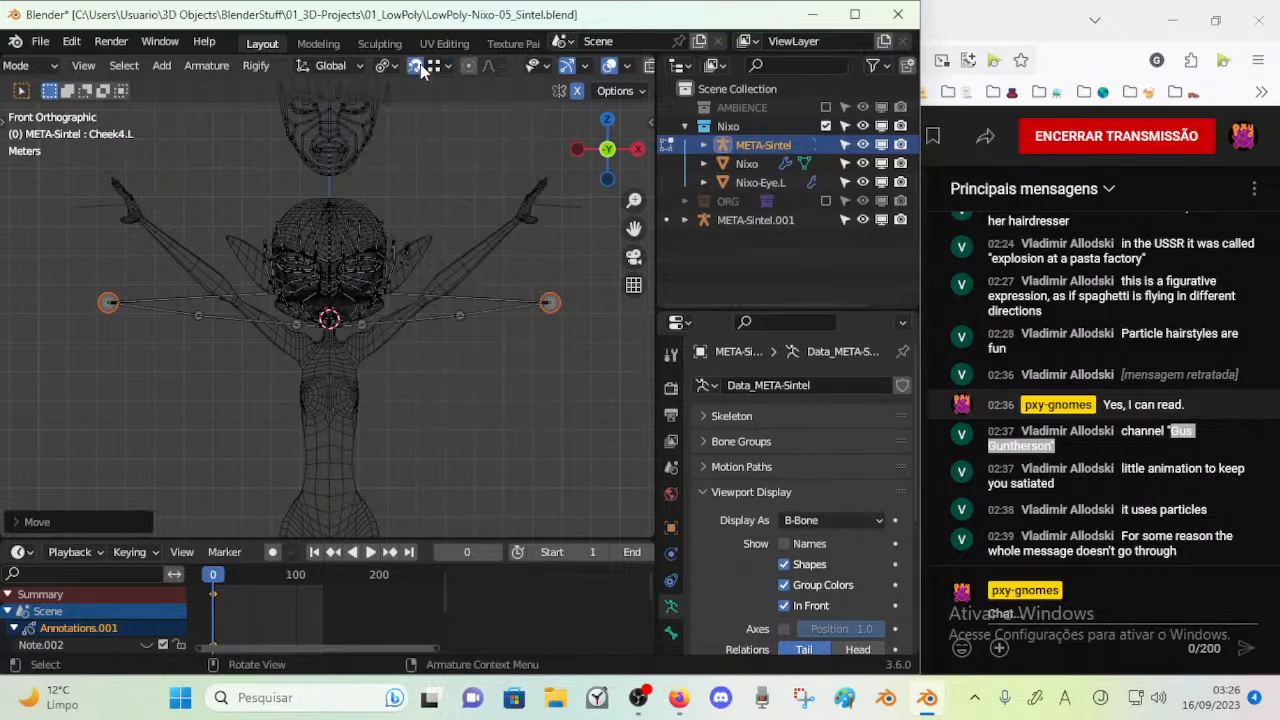
Pull the innermost stray cheek joint inward onto the jaw area of Nixo's face
middle_drag(448, 216, 427, 334)
click(490, 346)
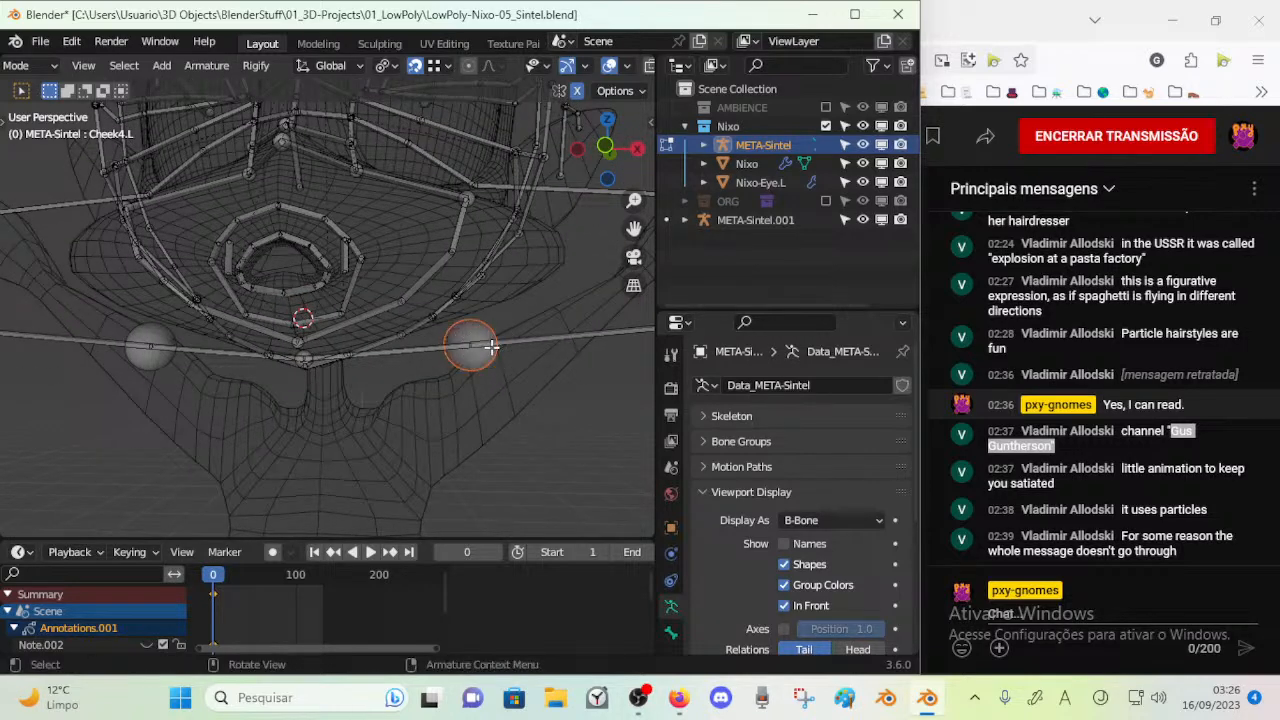
key(g)
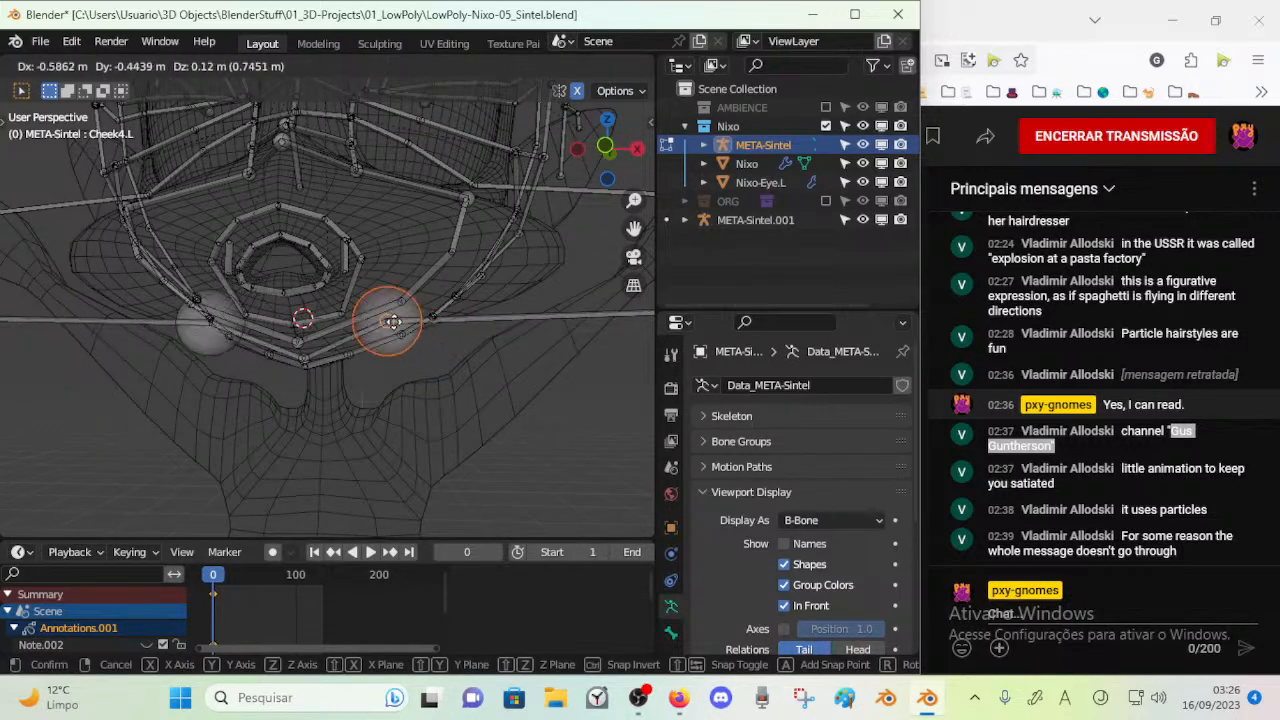
click(397, 322)
shift+middle_drag(497, 335, 346, 343)
Bring the middle stray cheek joint in beside the jaw and refine its placement on the face mesh
scroll(346, 343, down, 7)
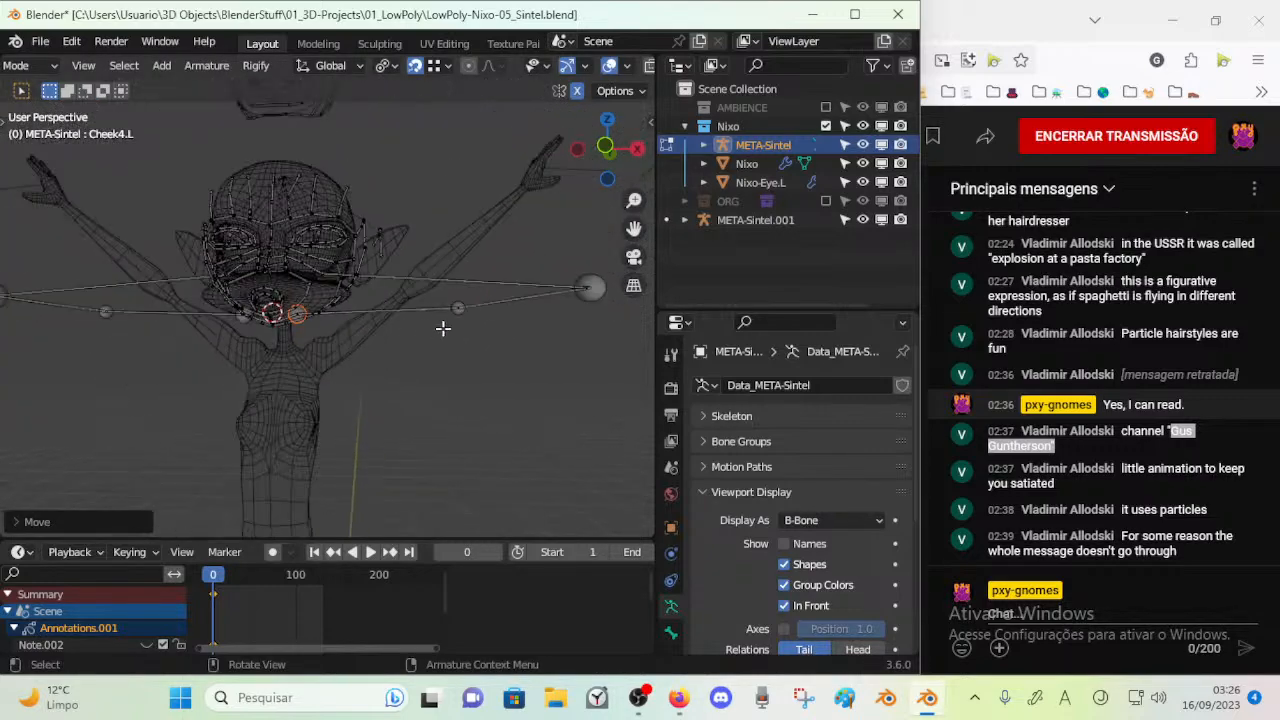
key(g)
click(360, 345)
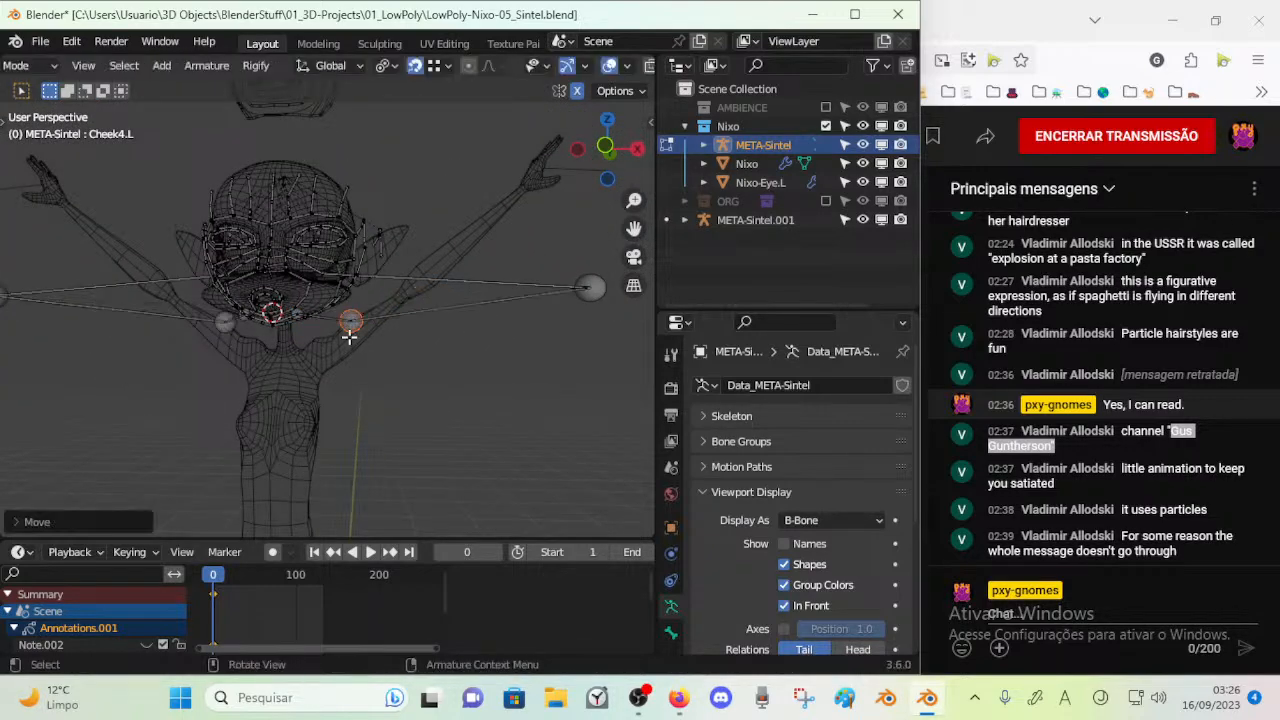
scroll(360, 345, up, 4)
scroll(360, 345, up, 3)
key(g)
click(300, 263)
middle_drag(300, 263, 254, 321)
scroll(350, 289, down, 7)
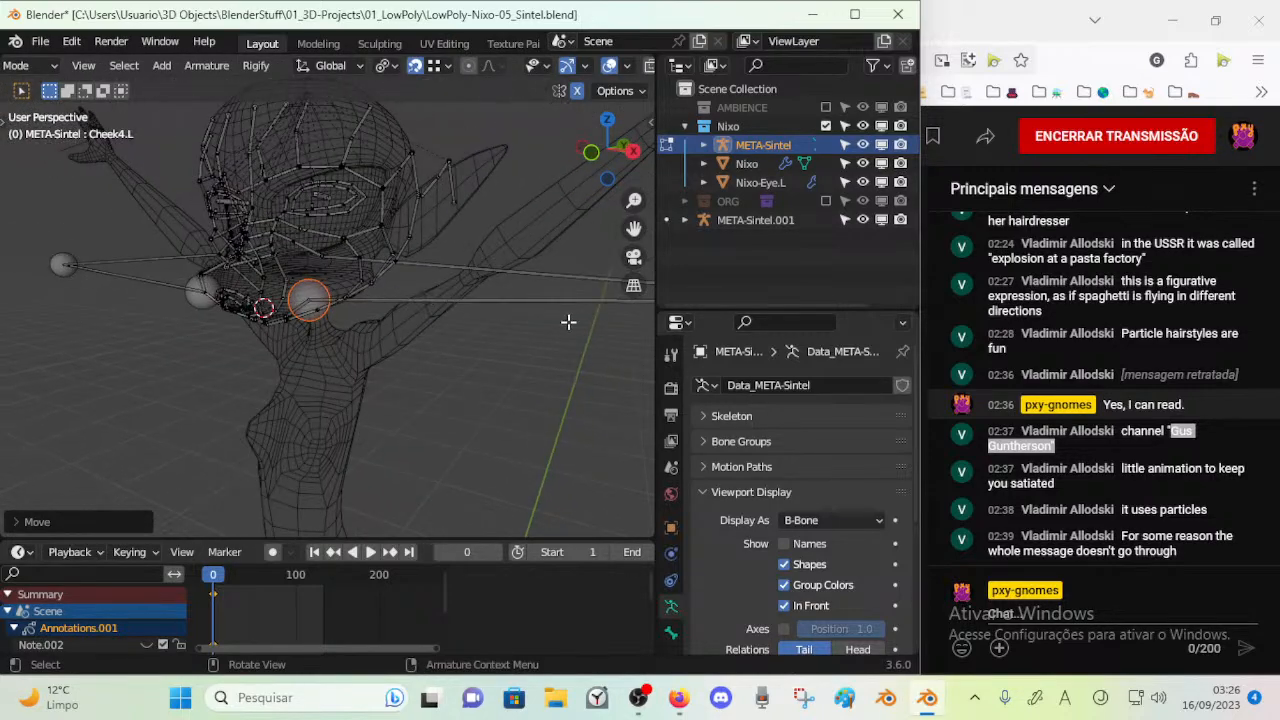
Pull the outermost Cheek4.L joint in onto the upper cheek and check its fit from the side
middle_drag(527, 313, 523, 303)
scroll(523, 303, up, 5)
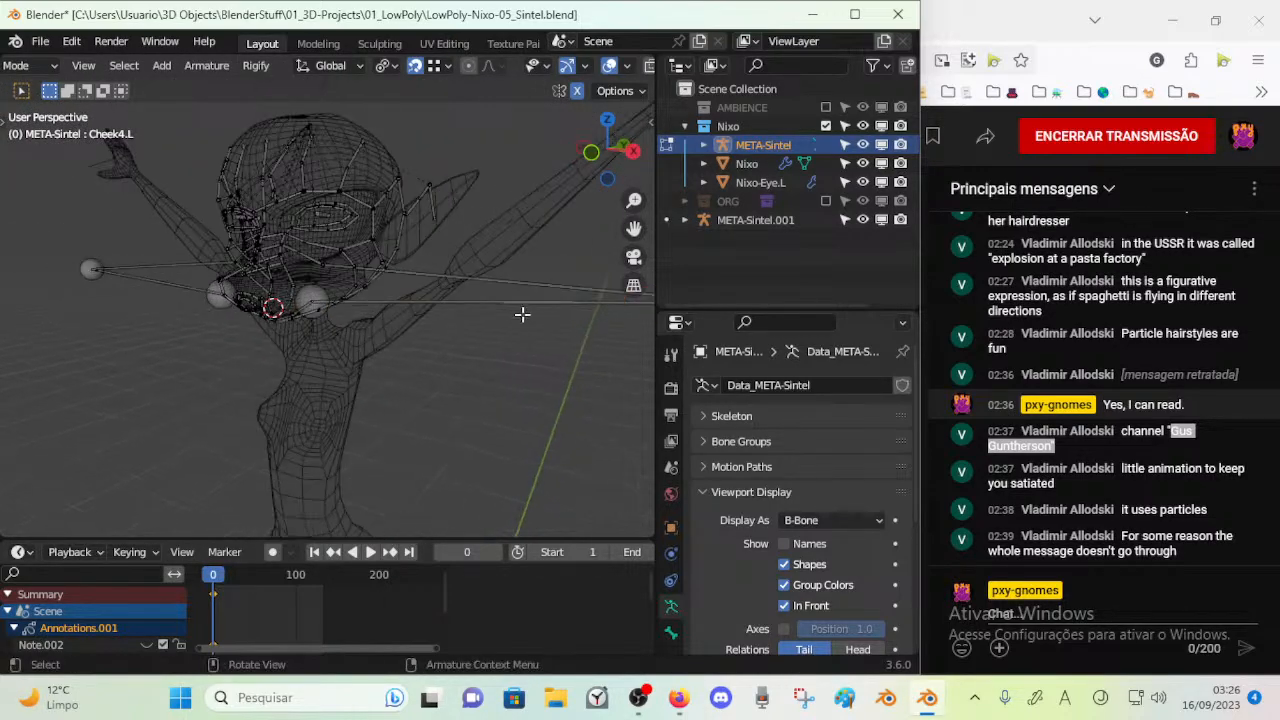
key(g)
click(331, 257)
scroll(335, 264, up, 4)
middle_drag(292, 235, 267, 246)
mouse_move(311, 233)
middle_down()
mouse_move(351, 271)
mouse_move(309, 263)
mouse_move(363, 223)
mouse_move(334, 222)
middle_up()
key(g)
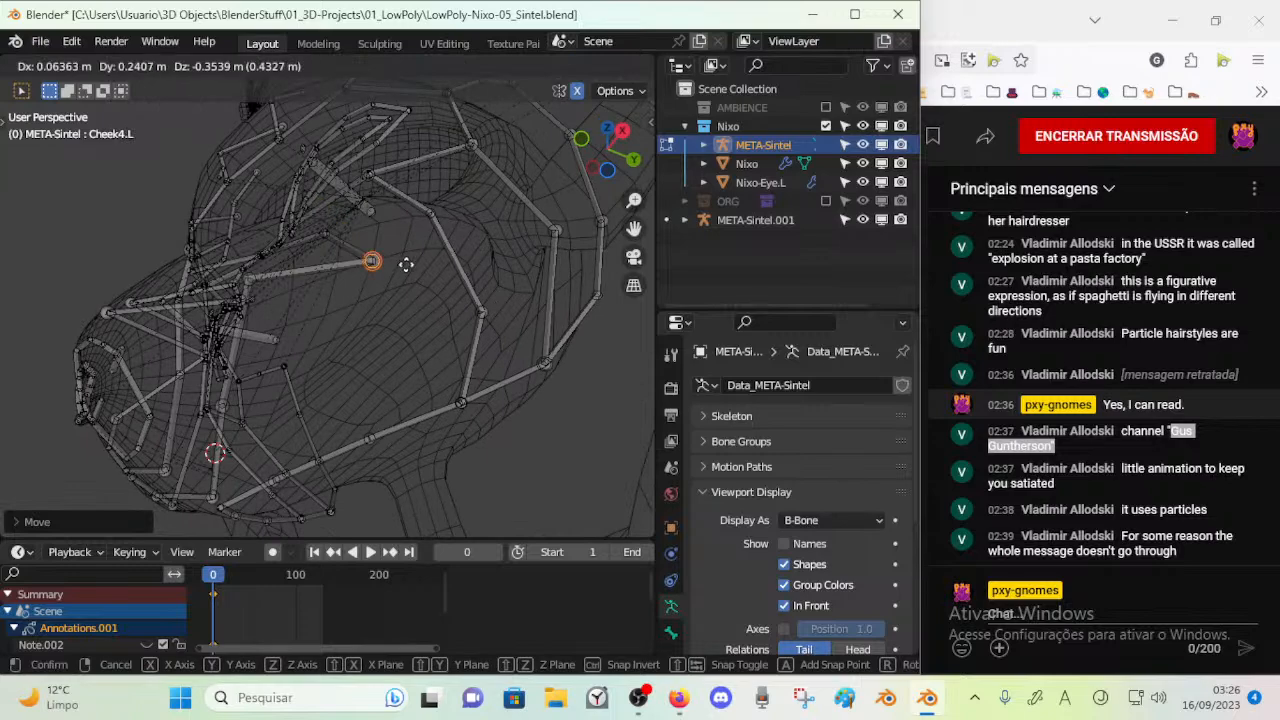
right_click(325, 232)
Reposition the selected Cheek4.L joints on the side of the face and examine the cheek chain from other angles
middle_drag(294, 271, 349, 277)
click(291, 269)
key(g)
click(380, 325)
key(g)
click(266, 392)
middle_drag(345, 352, 248, 366)
middle_drag(394, 332, 370, 246)
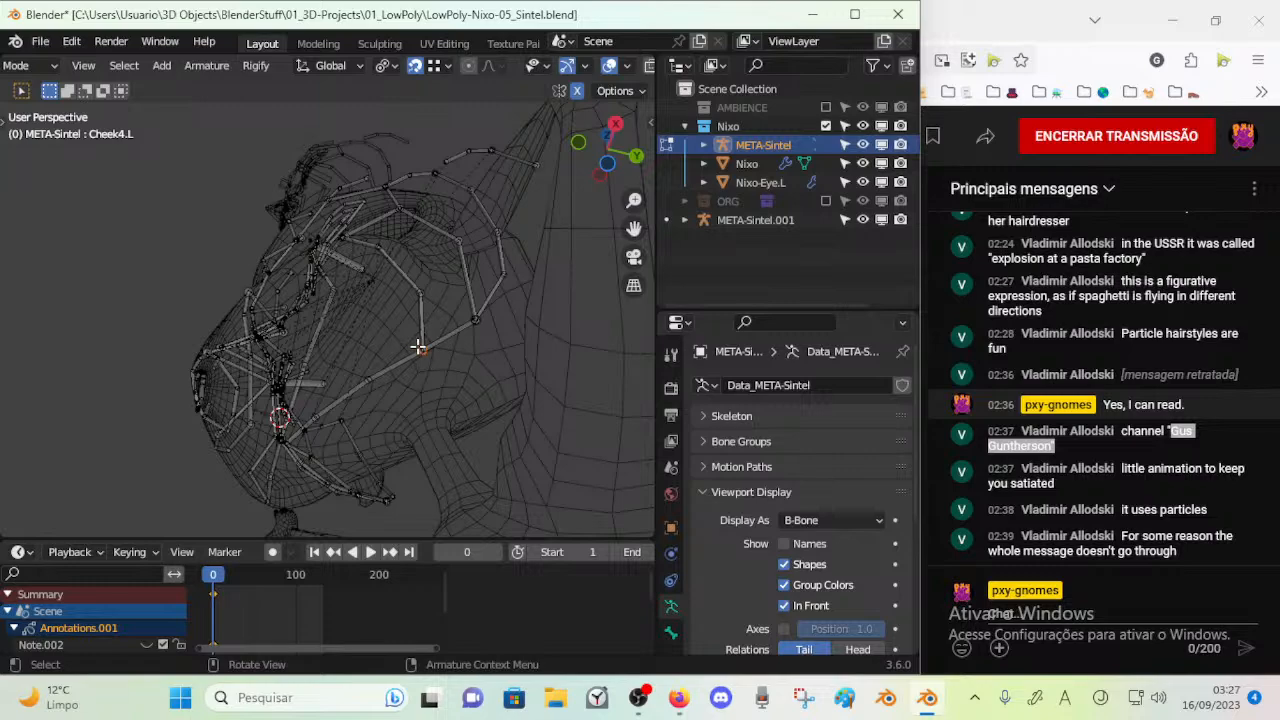
Save the file and undo the last change to the armature
middle_drag(418, 347, 372, 349)
key(ctrl+s)
mouse_move(283, 403)
middle_down()
mouse_move(360, 411)
mouse_move(275, 393)
middle_up()
key(ctrl+z)
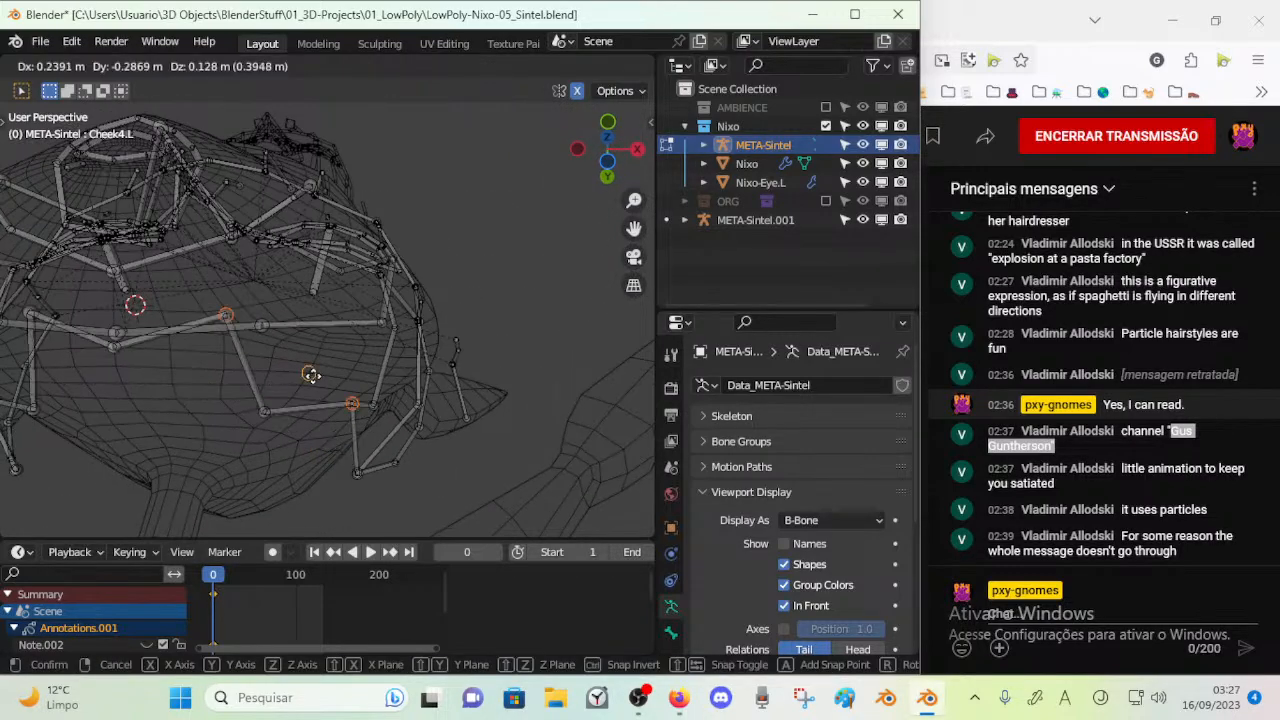
Select the low cheek joint beside the mouth and move it up and outward across the cheek
key(c)
click(260, 418)
right_click(262, 416)
key(g)
click(309, 373)
Move the joint at the rear underside of the cheek upward along the face mesh
middle_drag(309, 373, 402, 399)
key(alt+a)
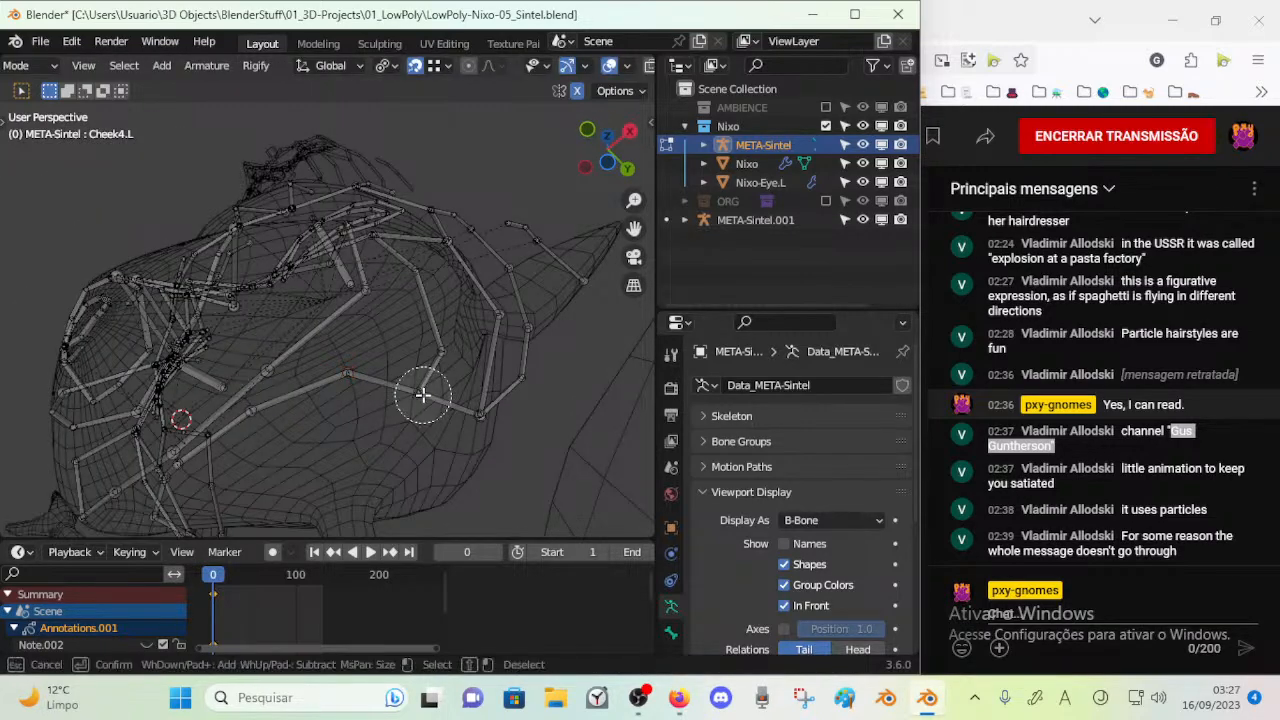
click(423, 395)
right_click(423, 395)
key(g)
click(417, 344)
Select the next rear cheek joint and raise it to follow the face surface below the ear
key(alt+a)
middle_drag(419, 340, 417, 305)
key(c)
click(461, 283)
right_click(460, 282)
key(g)
click(474, 210)
Select the upper cheek joint beneath the eye and shift it inward and down over the cheek surface
middle_drag(474, 210, 428, 233)
key(c)
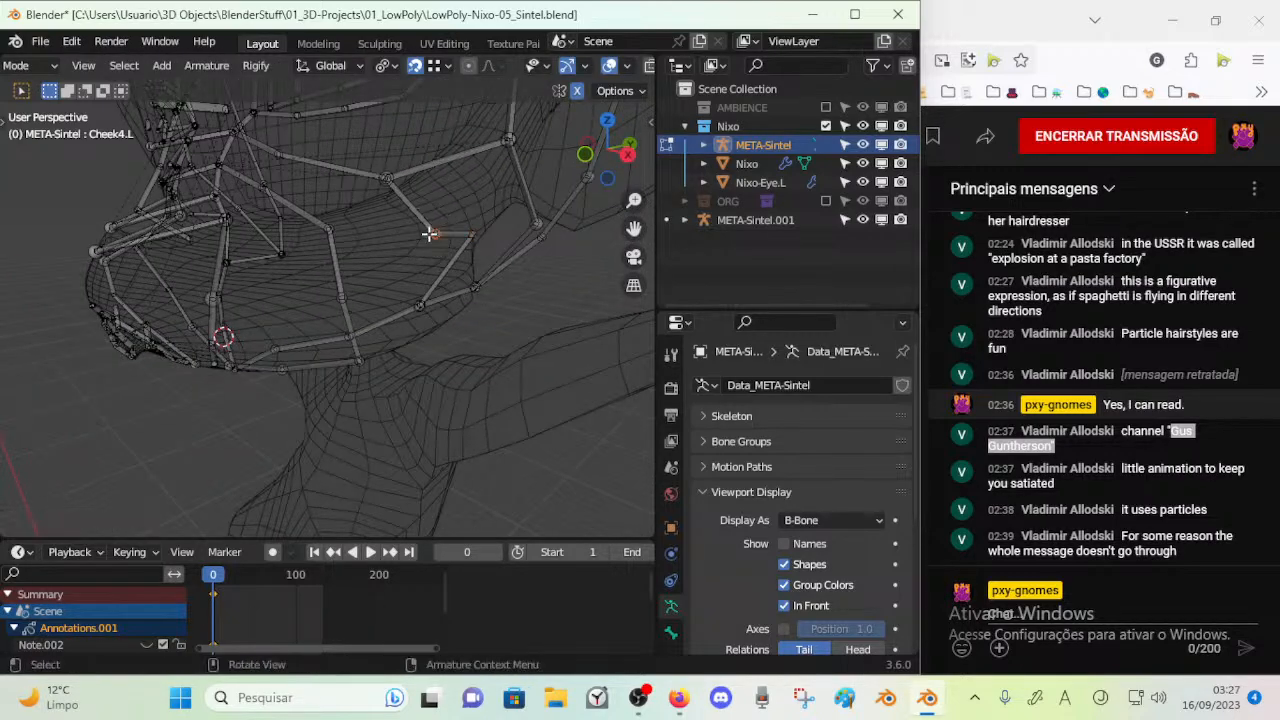
click(388, 178)
middle_drag(386, 177, 337, 238)
key(g)
click(372, 224)
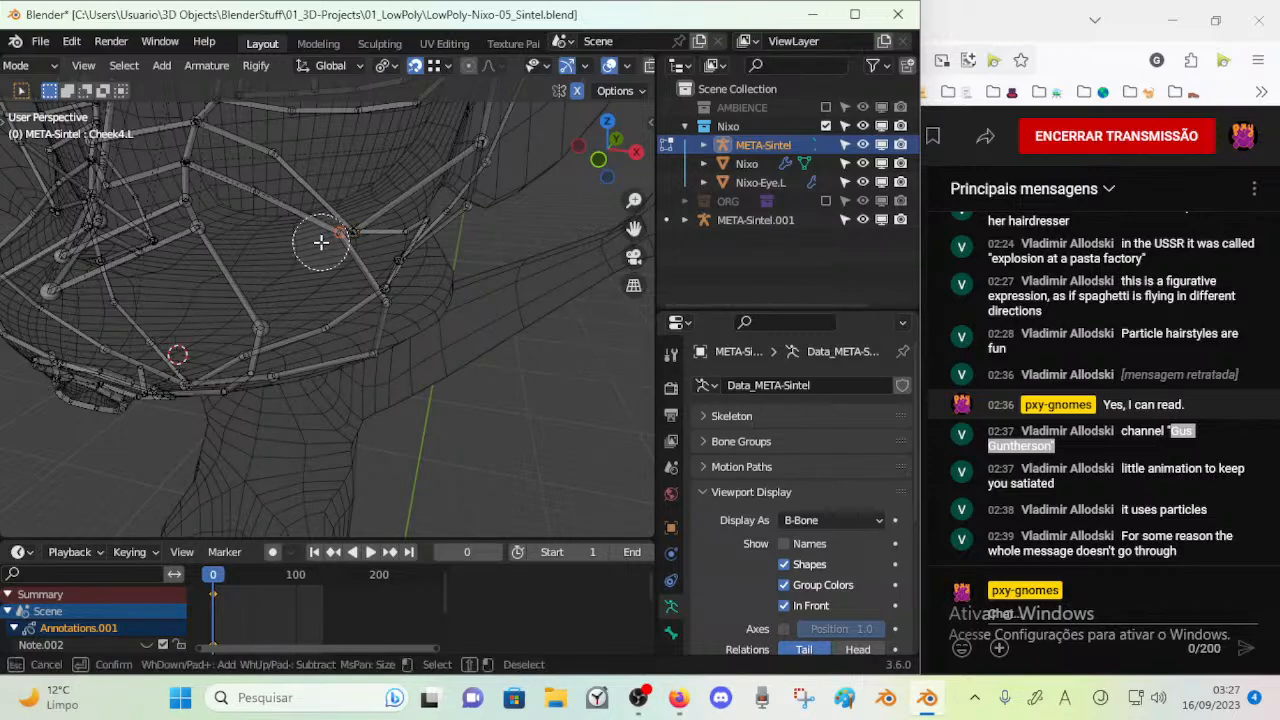
key(g)
click(297, 257)
Clear the selection, then pick the cheek joint nearer the nose and reposition it on the mesh
mouse_move(337, 277)
middle_down()
mouse_move(263, 223)
mouse_move(316, 281)
mouse_move(393, 261)
mouse_move(363, 300)
mouse_move(346, 263)
mouse_move(286, 266)
mouse_move(283, 291)
mouse_move(325, 290)
mouse_move(282, 293)
mouse_move(251, 338)
mouse_move(320, 340)
middle_up()
key(a)
key(Escape)
key(alt+a)
key(c)
Select the joint beside the nose and nudge it up and inward
key(c)
key(Escape)
key(g)
click(274, 280)
key(c)
click(322, 340)
key(Escape)
key(g)
click(307, 329)
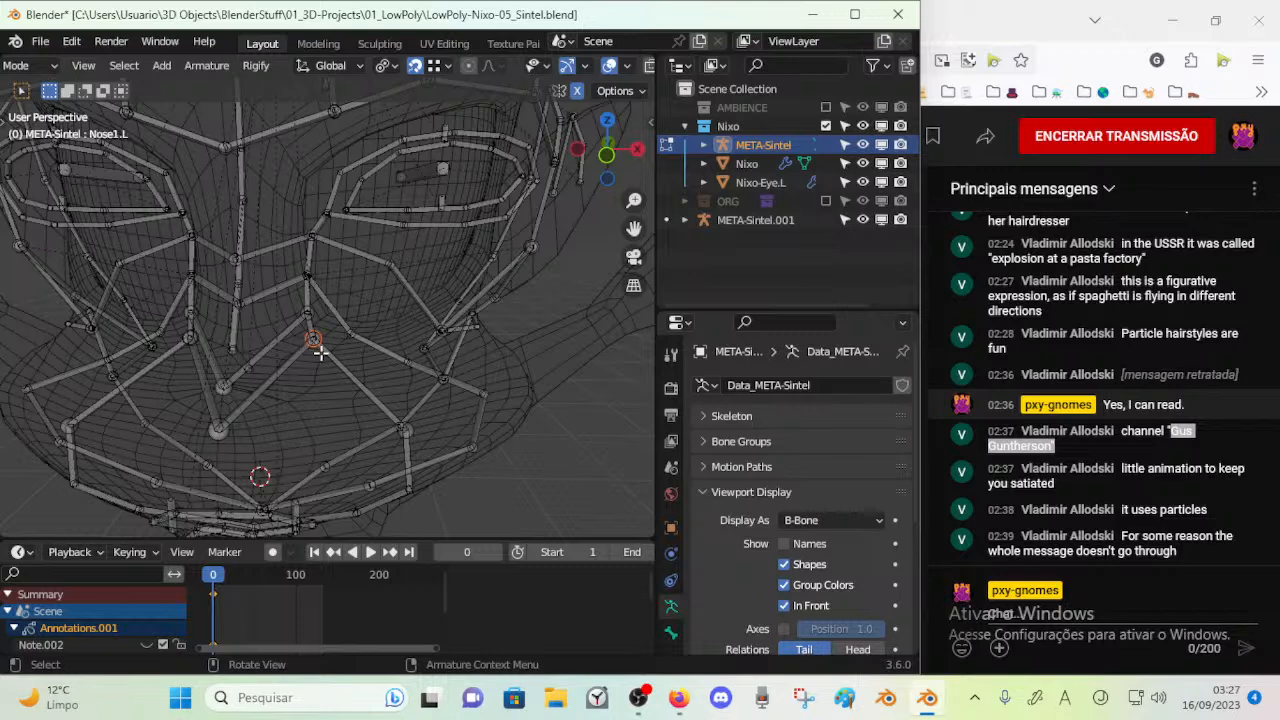
Move the Nose1.L joint down and outward along the side of the nose
key(g)
right_click(327, 358)
right_click(318, 340)
key(g)
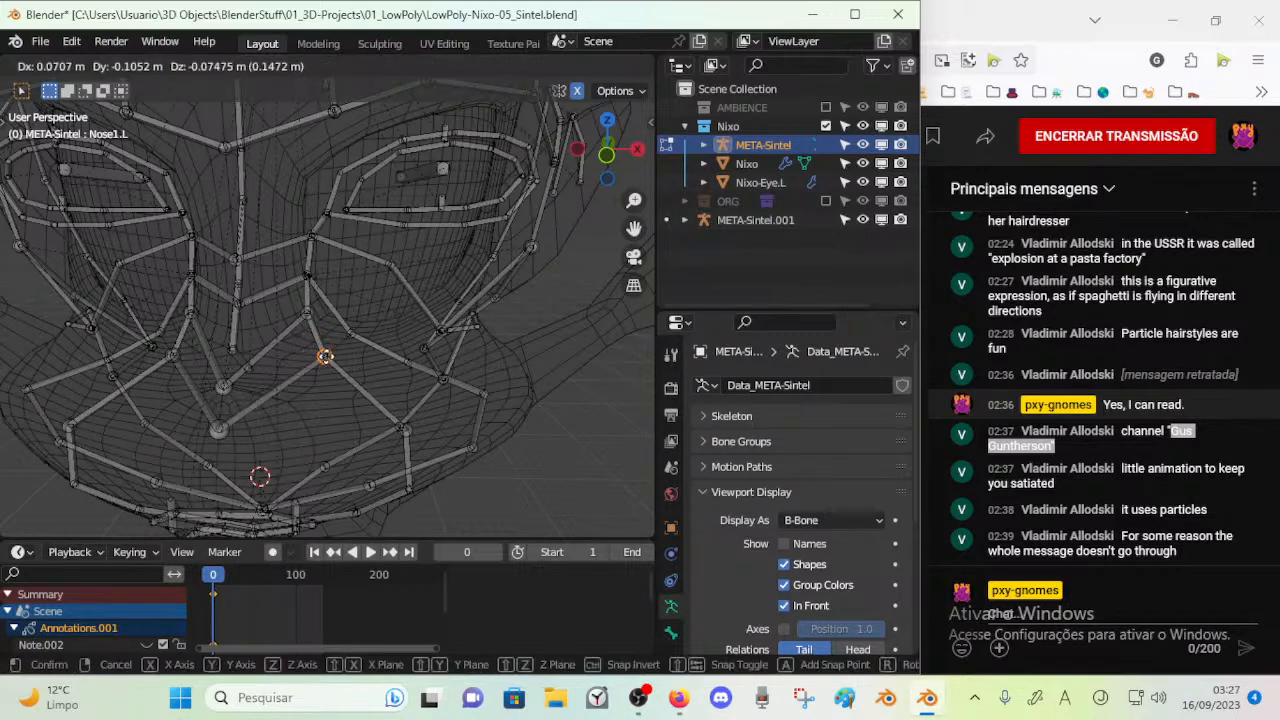
click(328, 358)
Select the central Nose1 joint and reposition it at the front of the snout, checking the nose bones from the front
middle_drag(244, 420, 265, 424)
key(alt+a)
key(c)
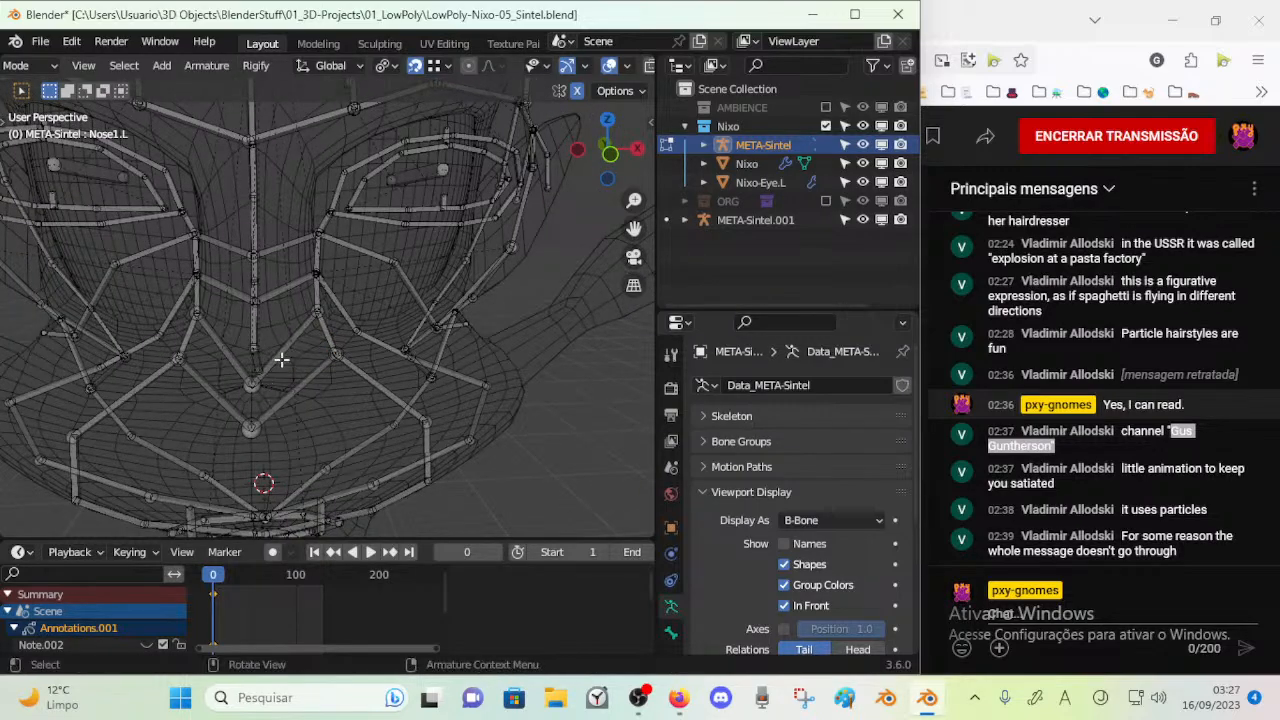
key(a)
key(alt+a)
middle_drag(277, 394, 226, 425)
click(318, 320)
click(244, 420)
click(254, 406)
key(g)
click(118, 478)
middle_drag(118, 478, 233, 425)
key(KP_1)
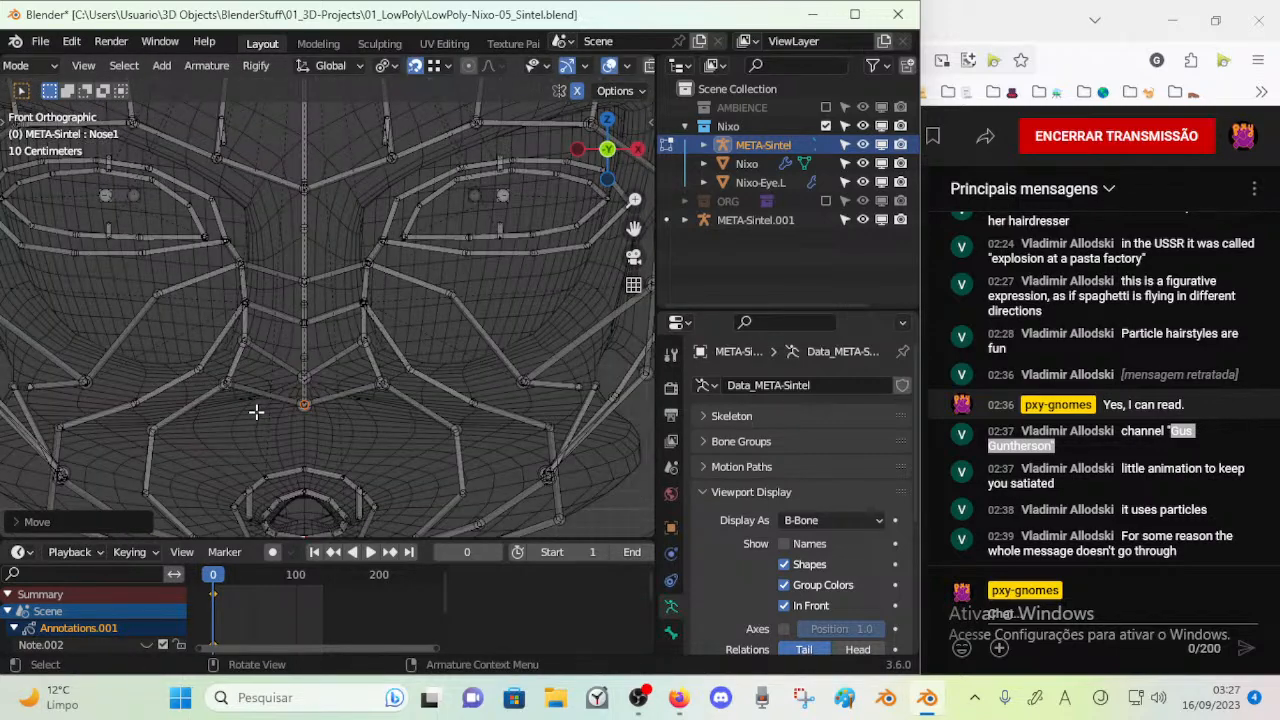
Select the central joint above the nose tip and move it up the nose ridge in front view
scroll(256, 411, up, 3)
key(c)
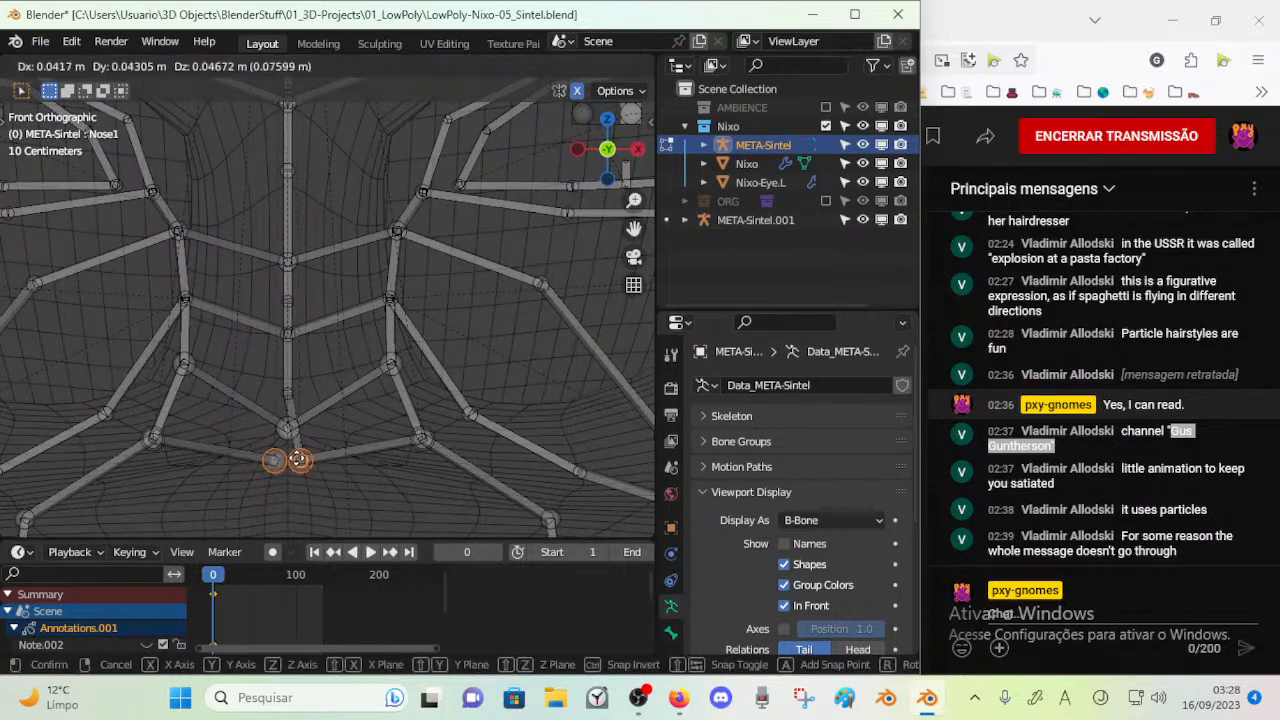
click(287, 428)
right_click(287, 428)
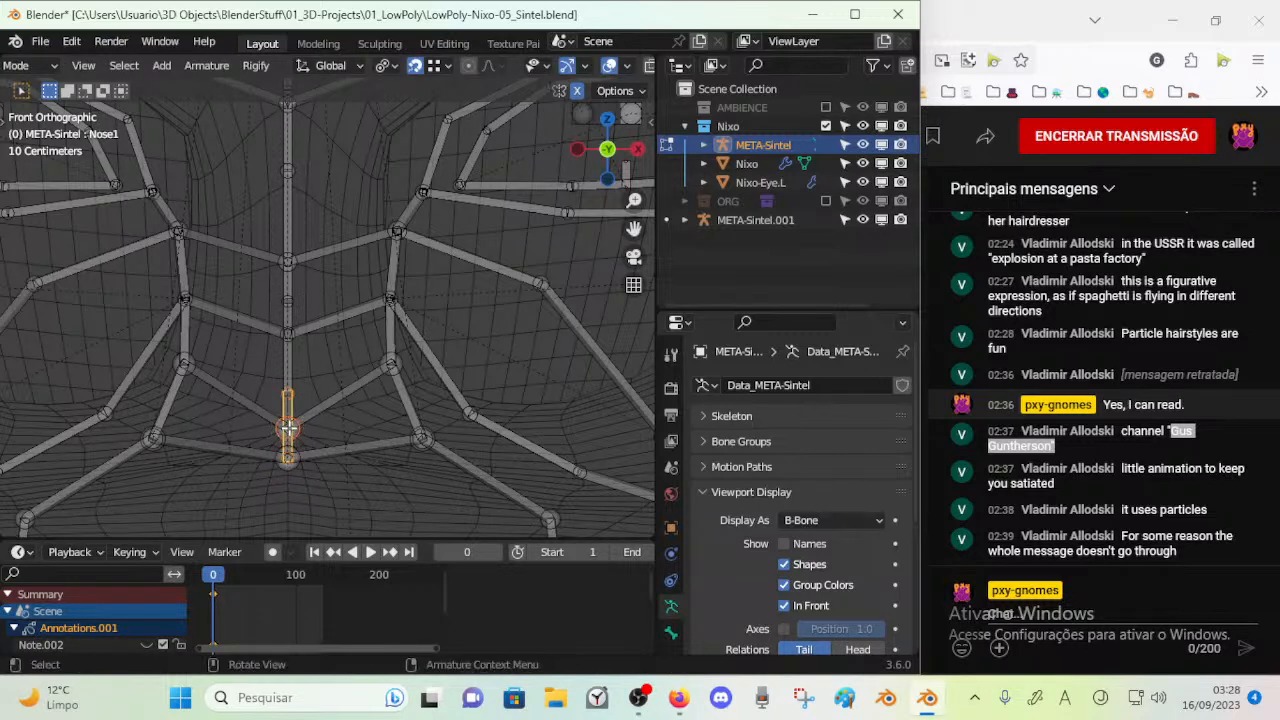
key(g)
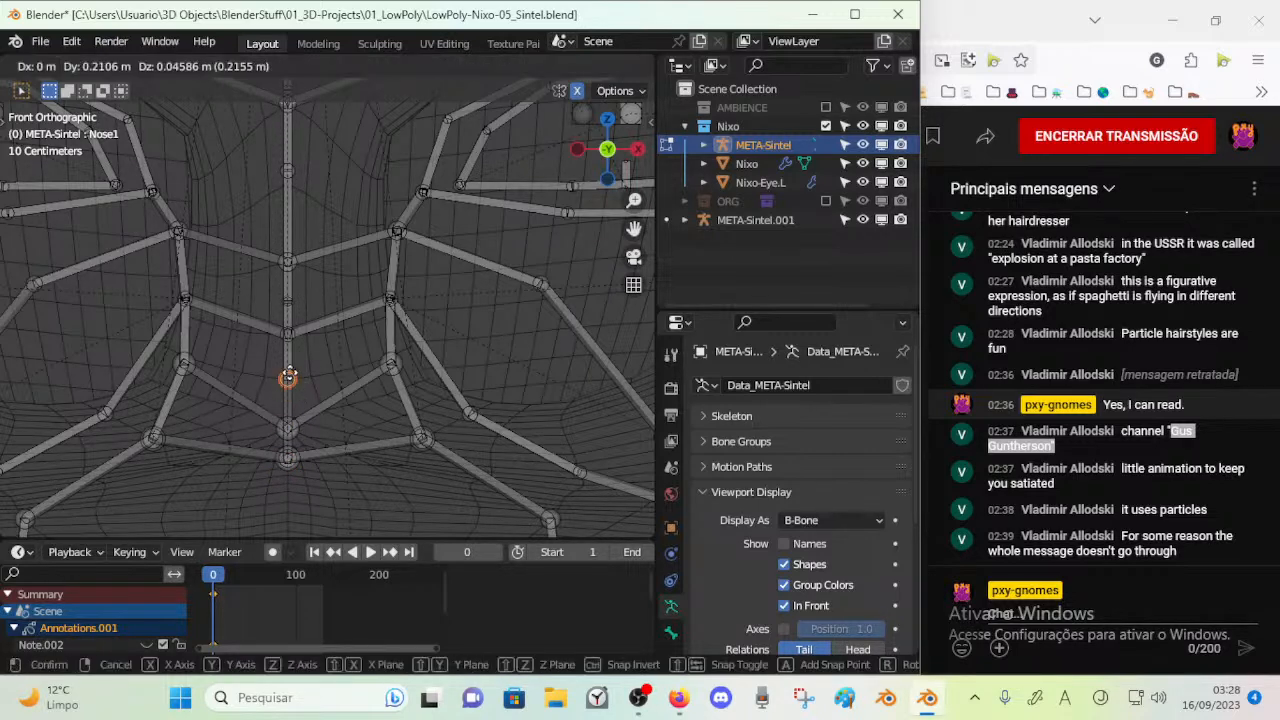
click(289, 362)
Select the upper nose tip joint in side view and raise it about 0.03 m along Z in front view
key(KP_3)
shift+middle_drag(110, 356, 345, 326)
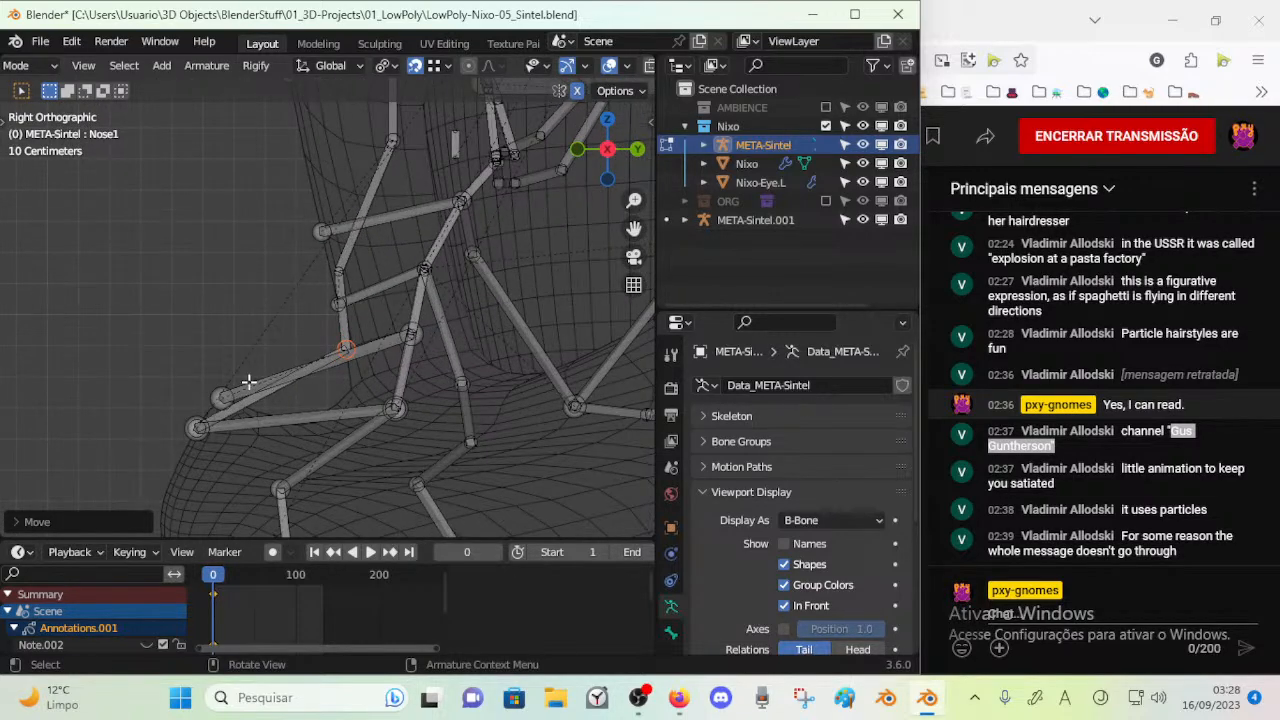
key(g)
key(Escape)
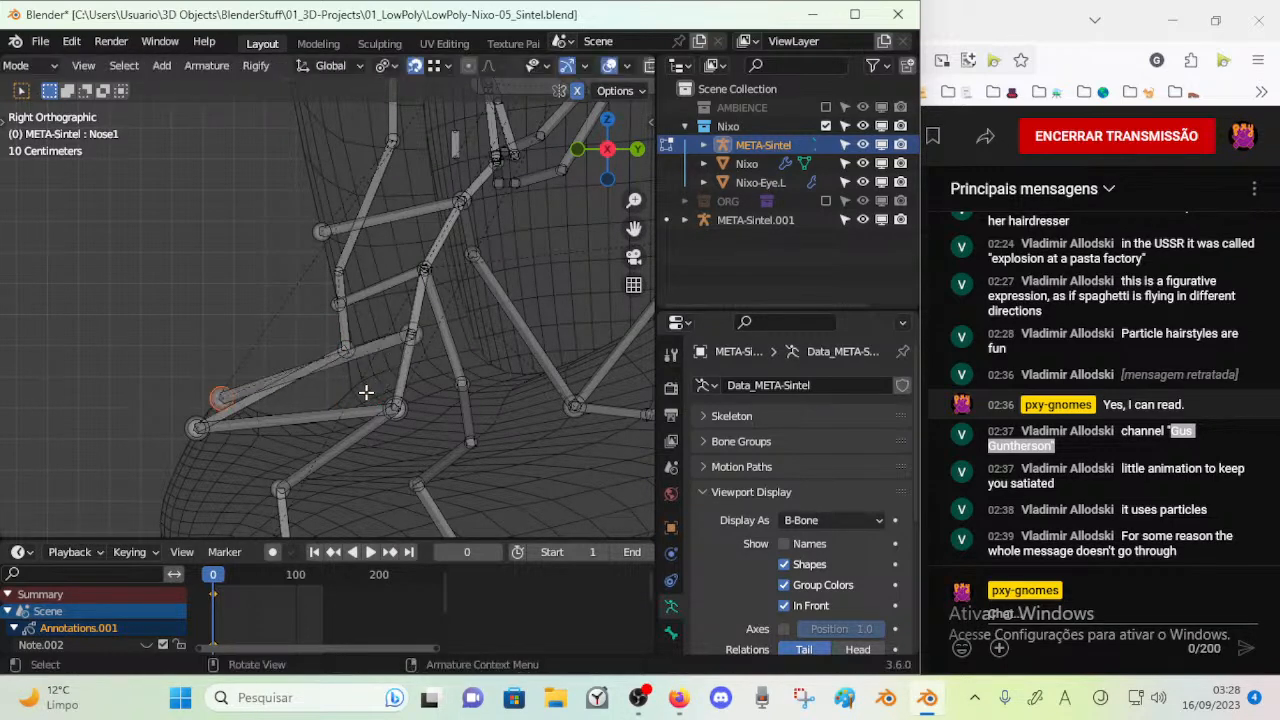
key(KP_1)
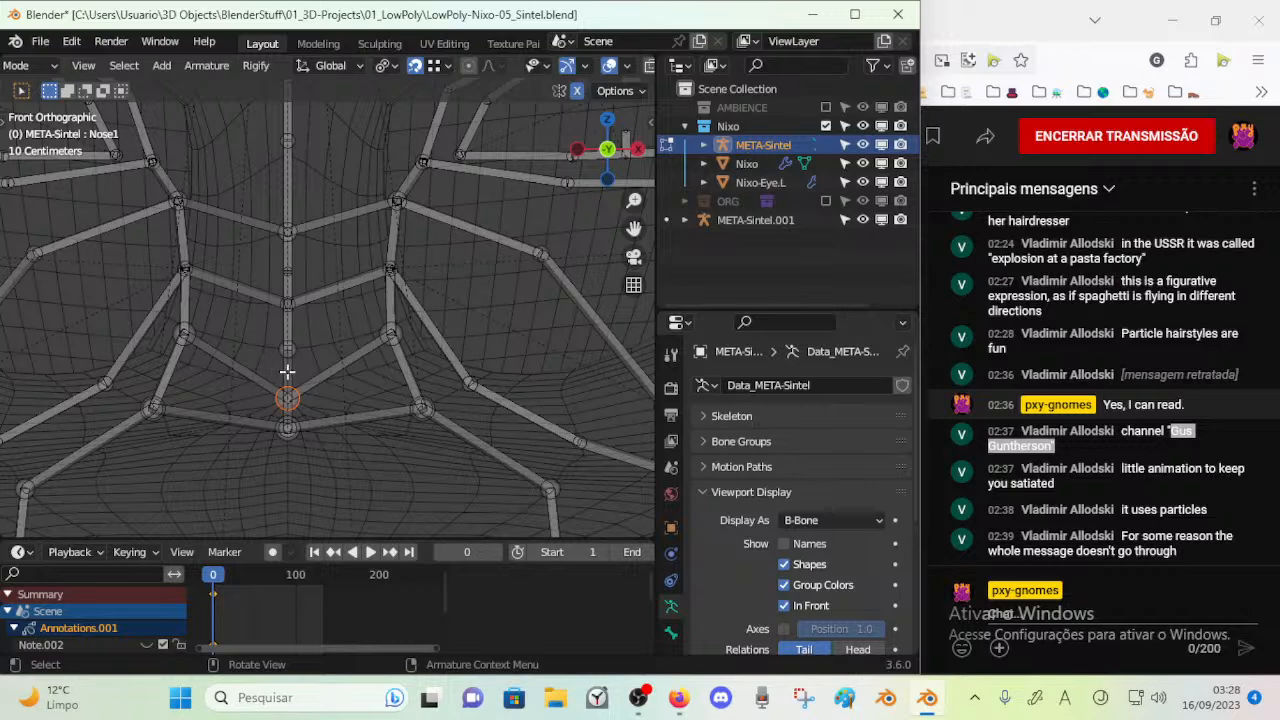
key(g)
key(z)
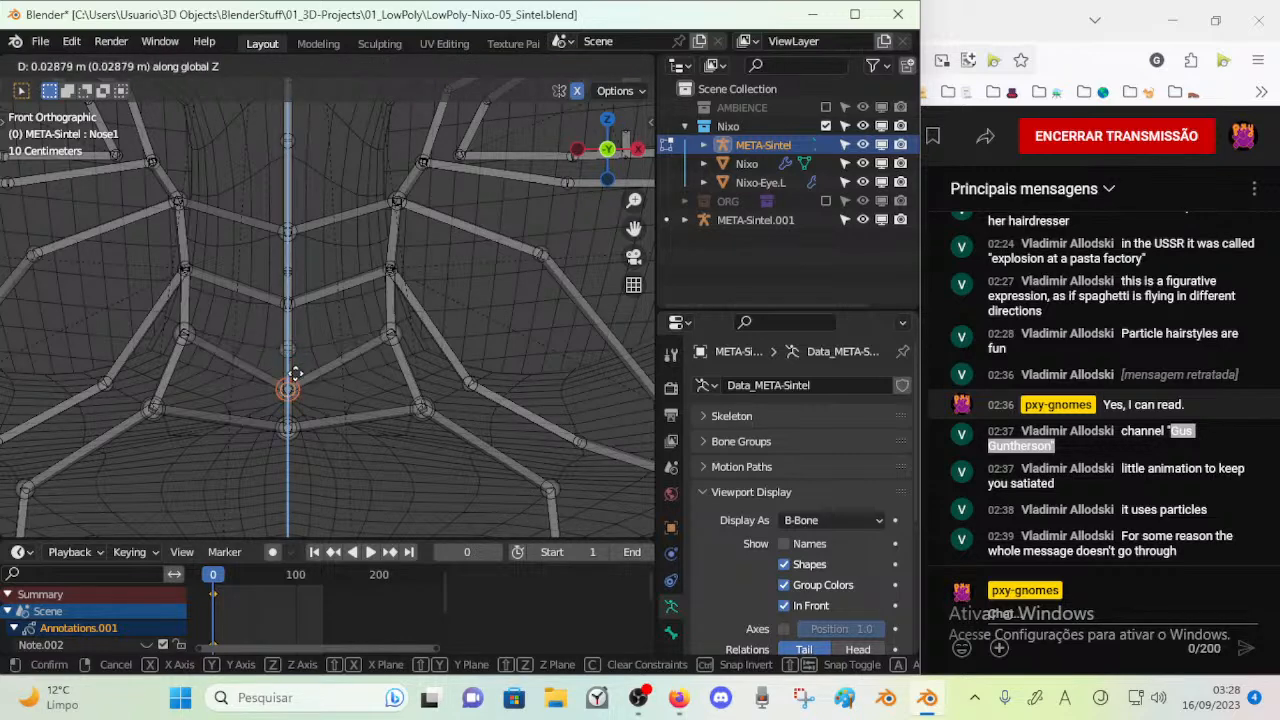
click(295, 373)
key(KP_3)
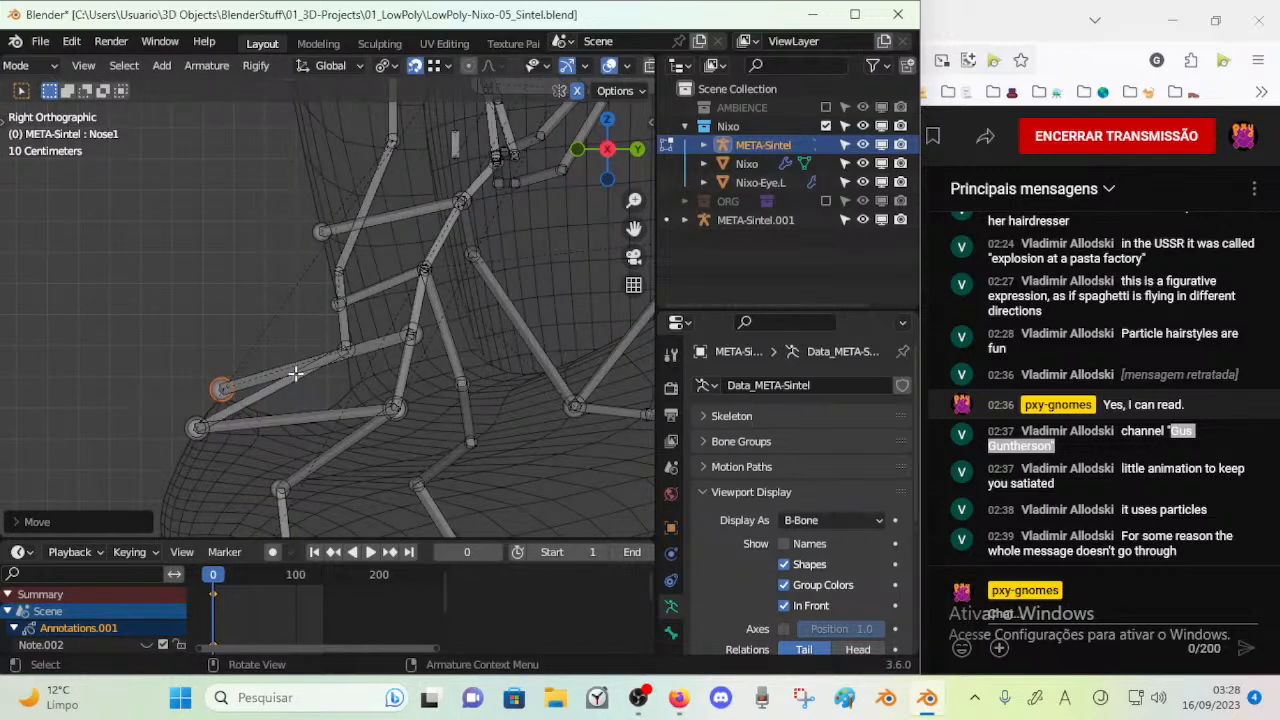
Snap the upper nose tip joint onto the lower joint of the nose ridge in side view
scroll(295, 373, down, 5)
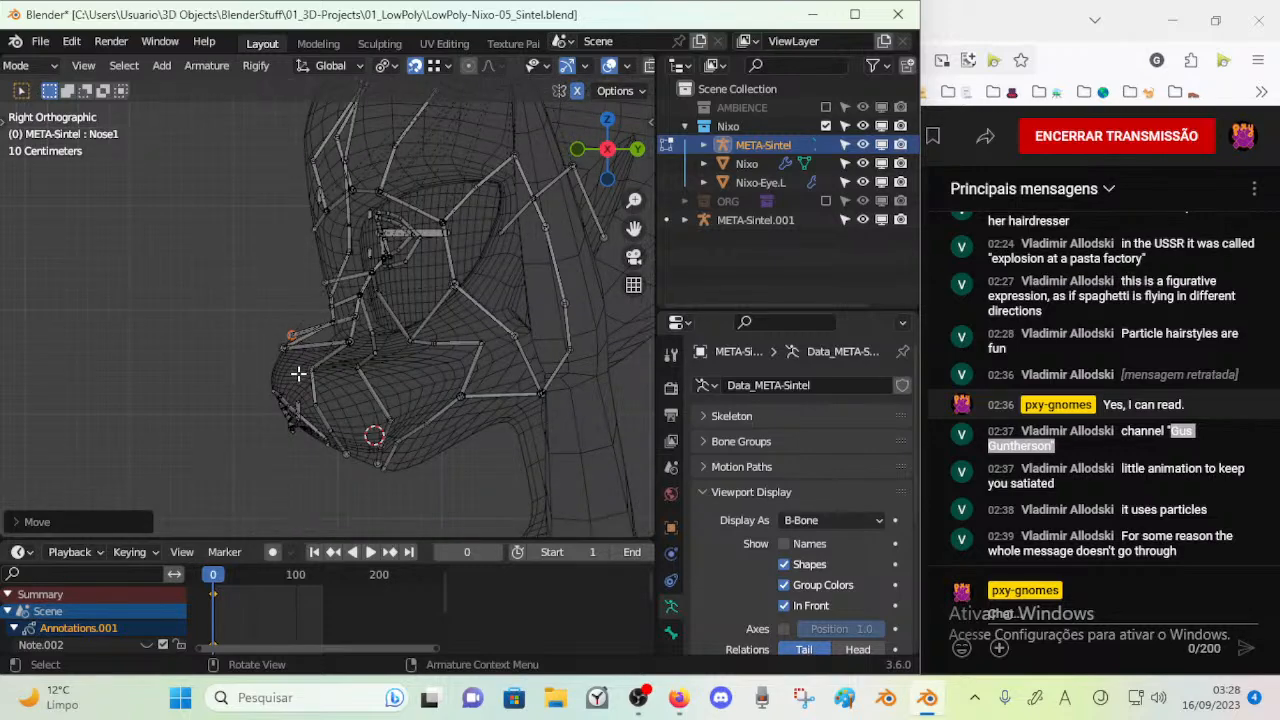
scroll(297, 373, up, 5)
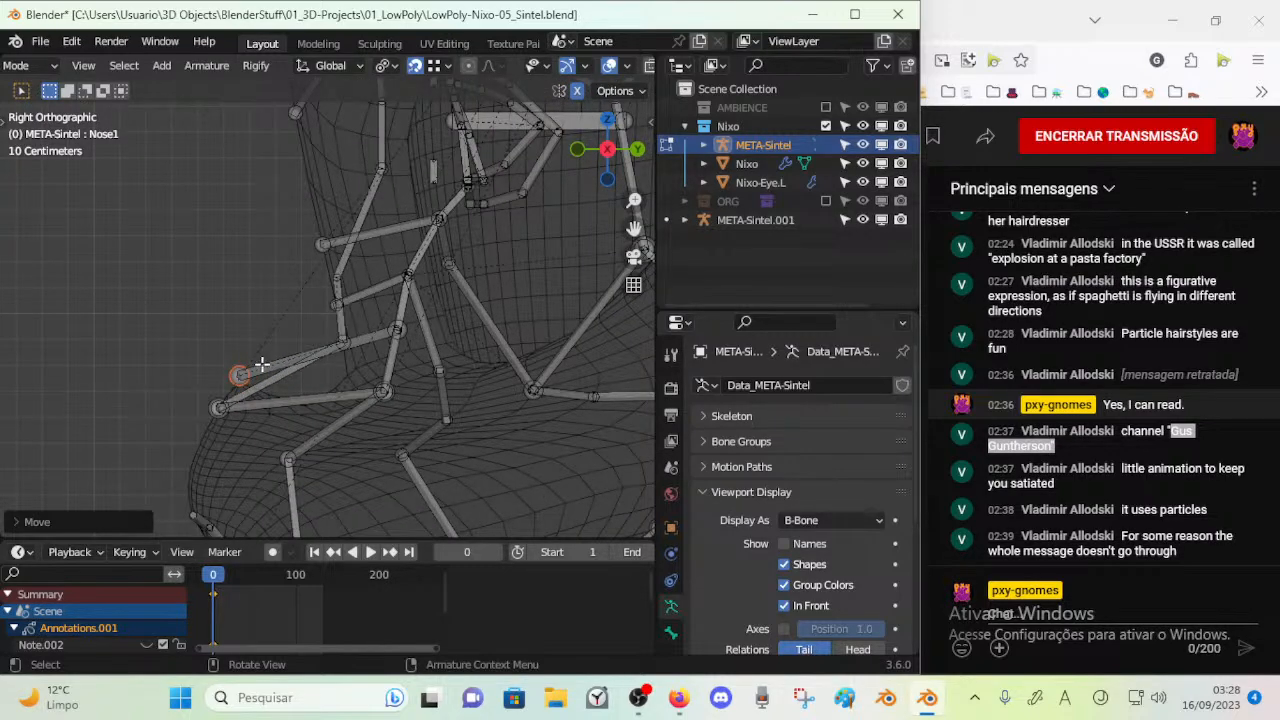
key(g)
click(340, 343)
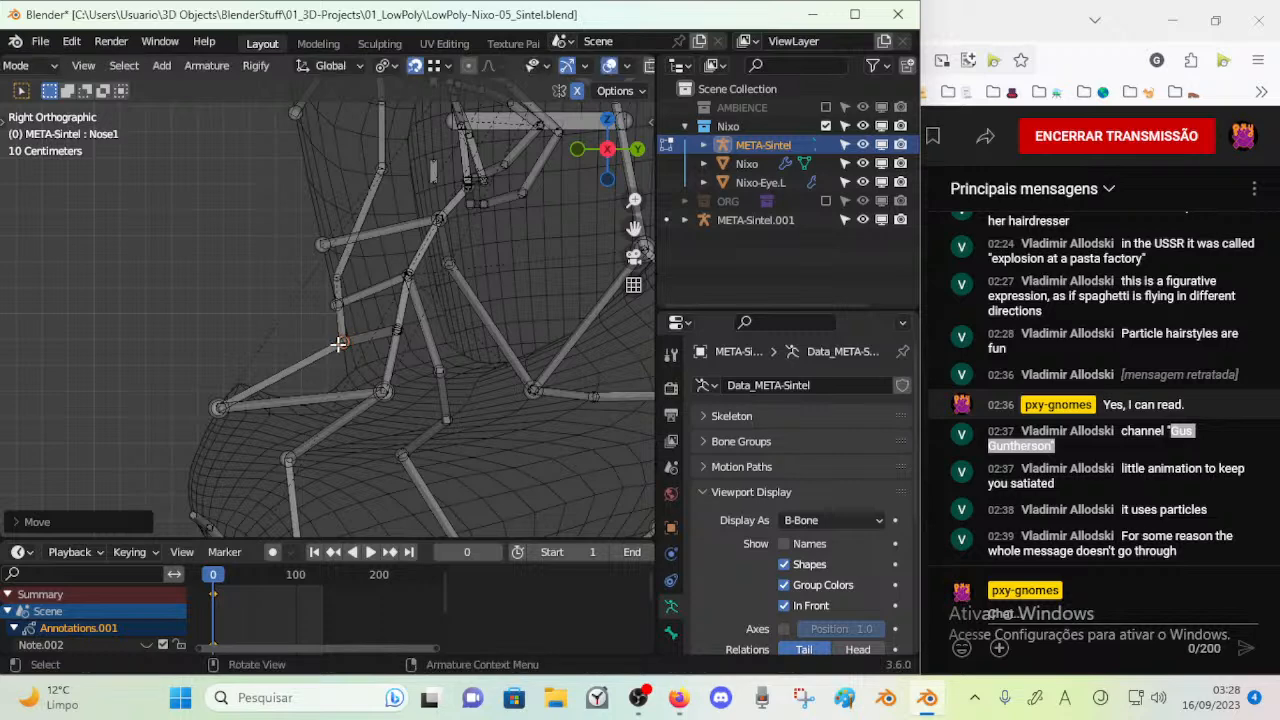
Lower the paired joints beside the nose and the central nose ridge joint in front view
key(KP_1)
key(a)
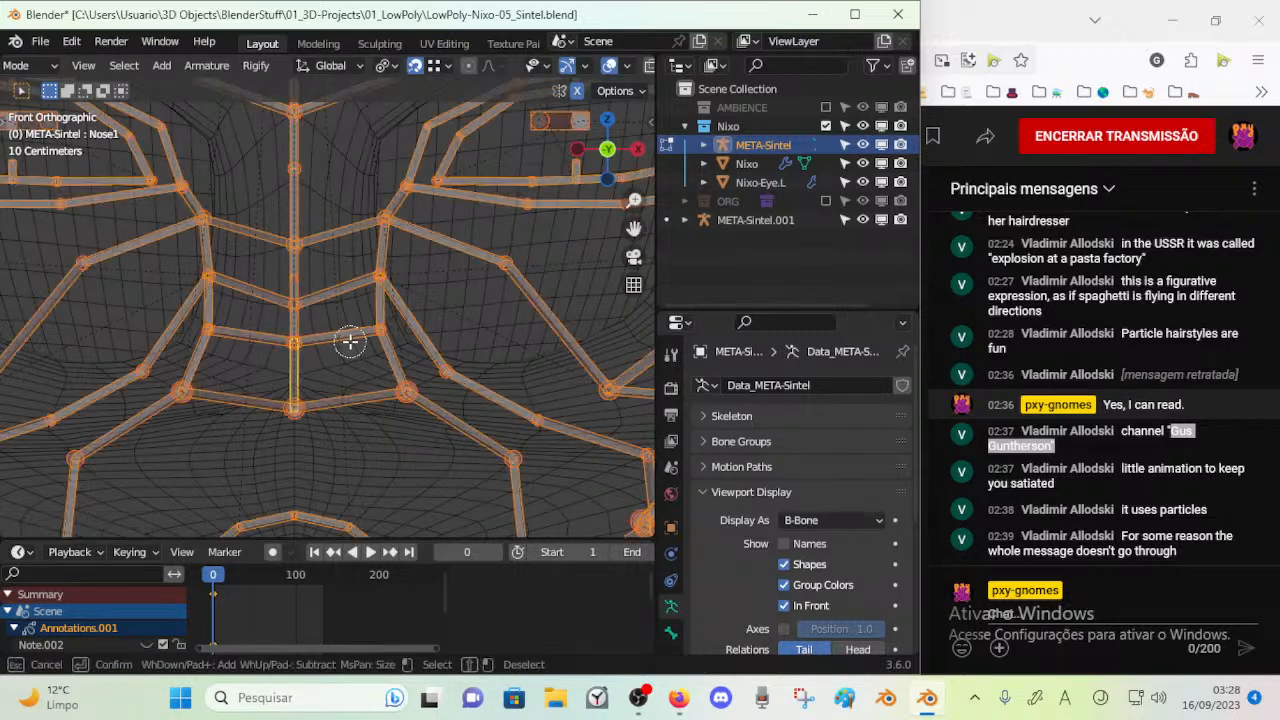
key(alt+a)
click(376, 331)
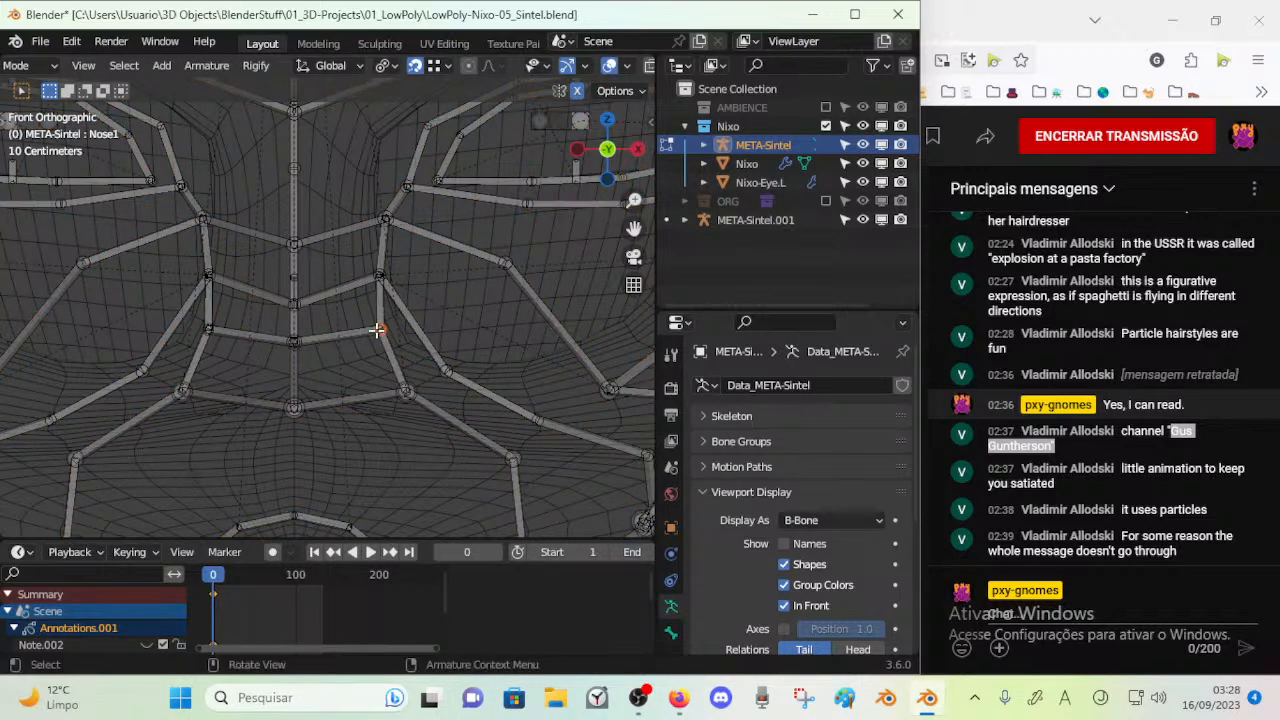
key(g)
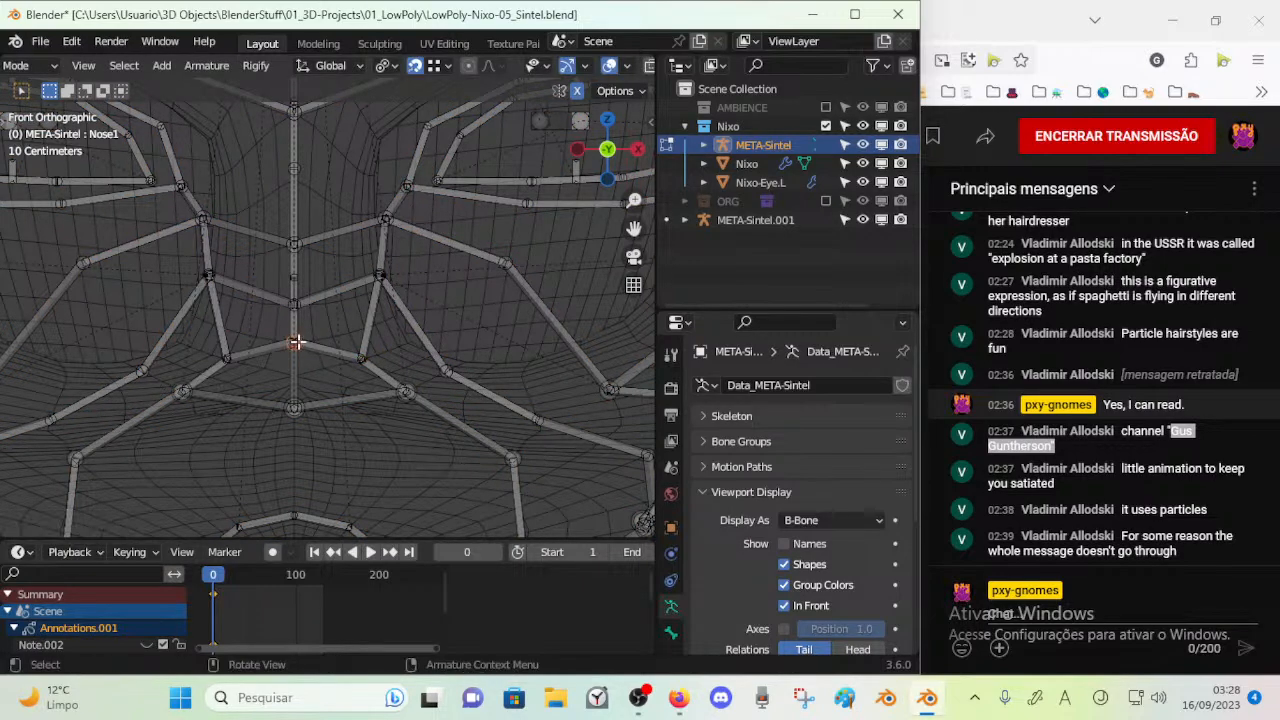
click(297, 367)
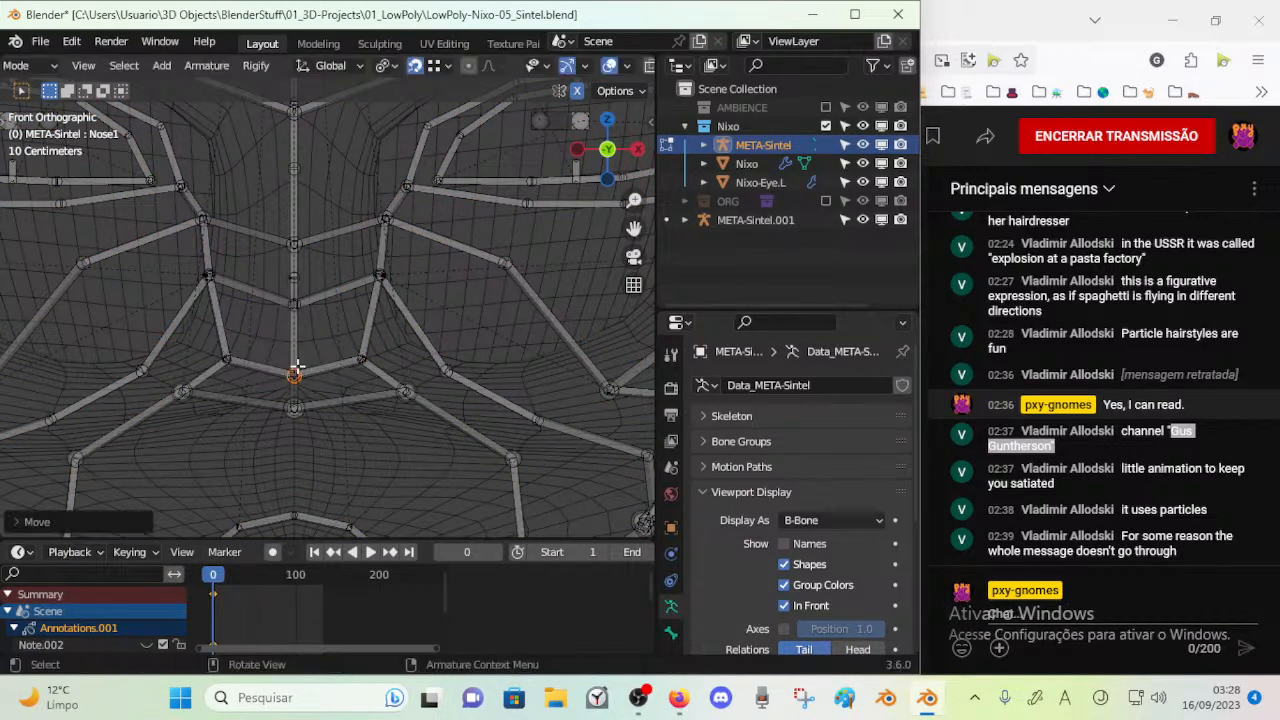
Shift the central nose ridge joint forward and move the lower side nose joint forward and down in side view
key(KP_3)
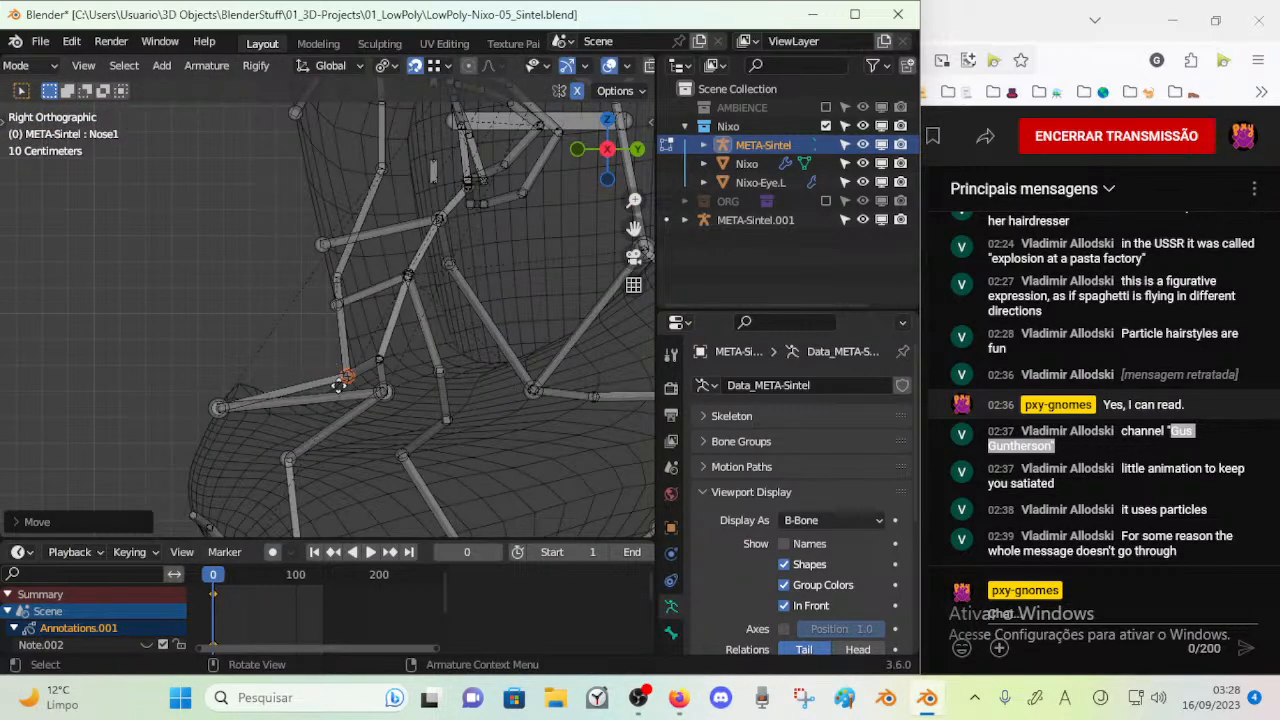
key(g)
click(330, 381)
key(c)
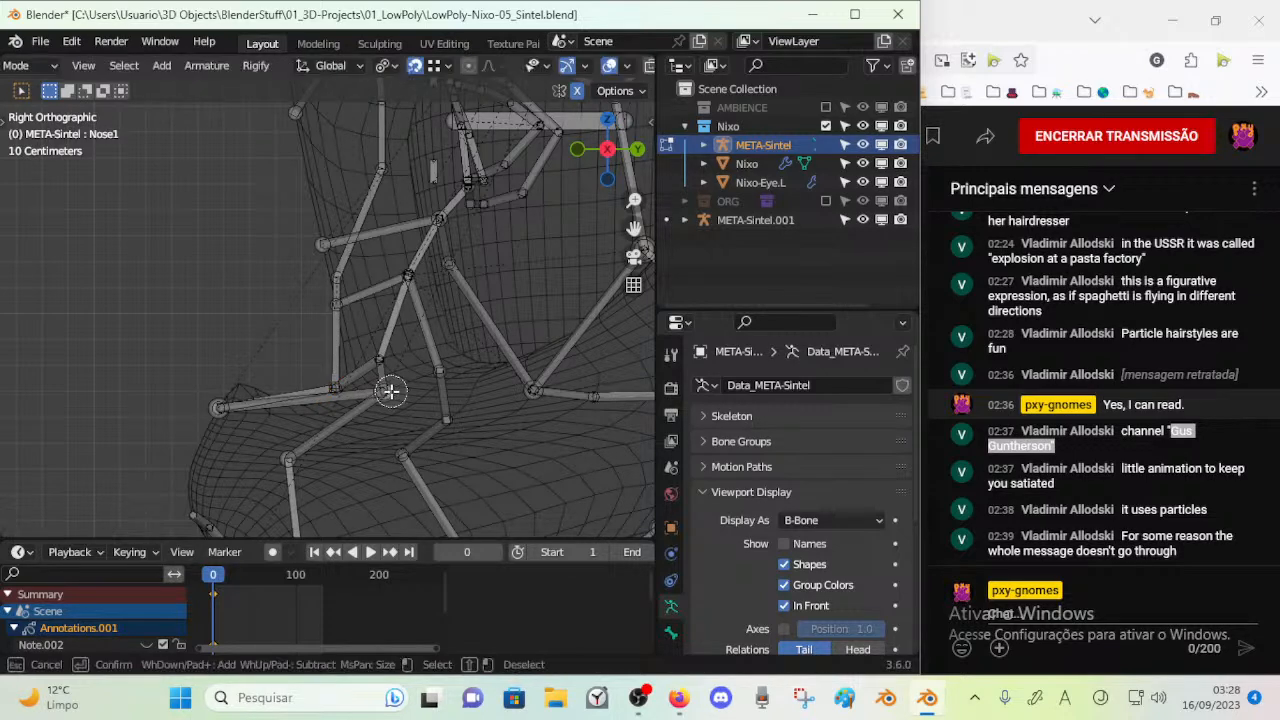
right_click(379, 394)
key(g)
click(343, 429)
Shift the nose tip joint slightly back and up in side view and adjust its height along Z in front view
key(c)
click(220, 404)
right_click(229, 396)
key(g)
click(240, 379)
key(KP_1)
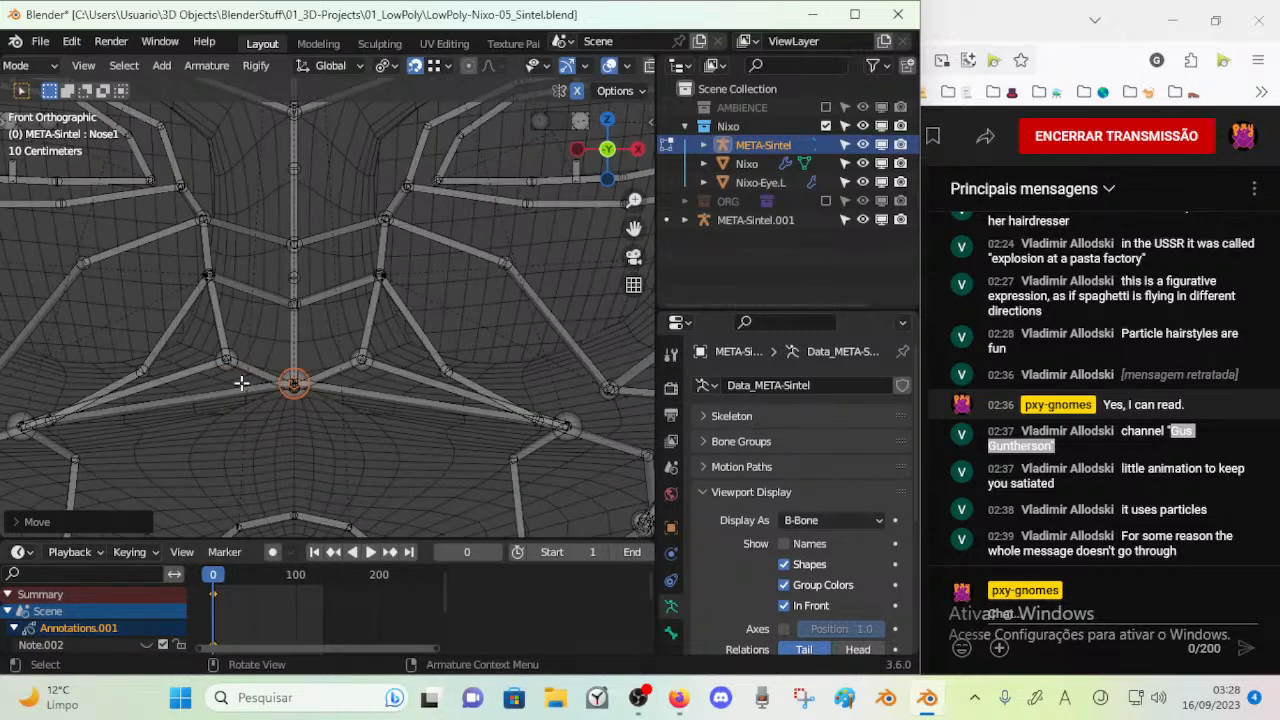
key(g)
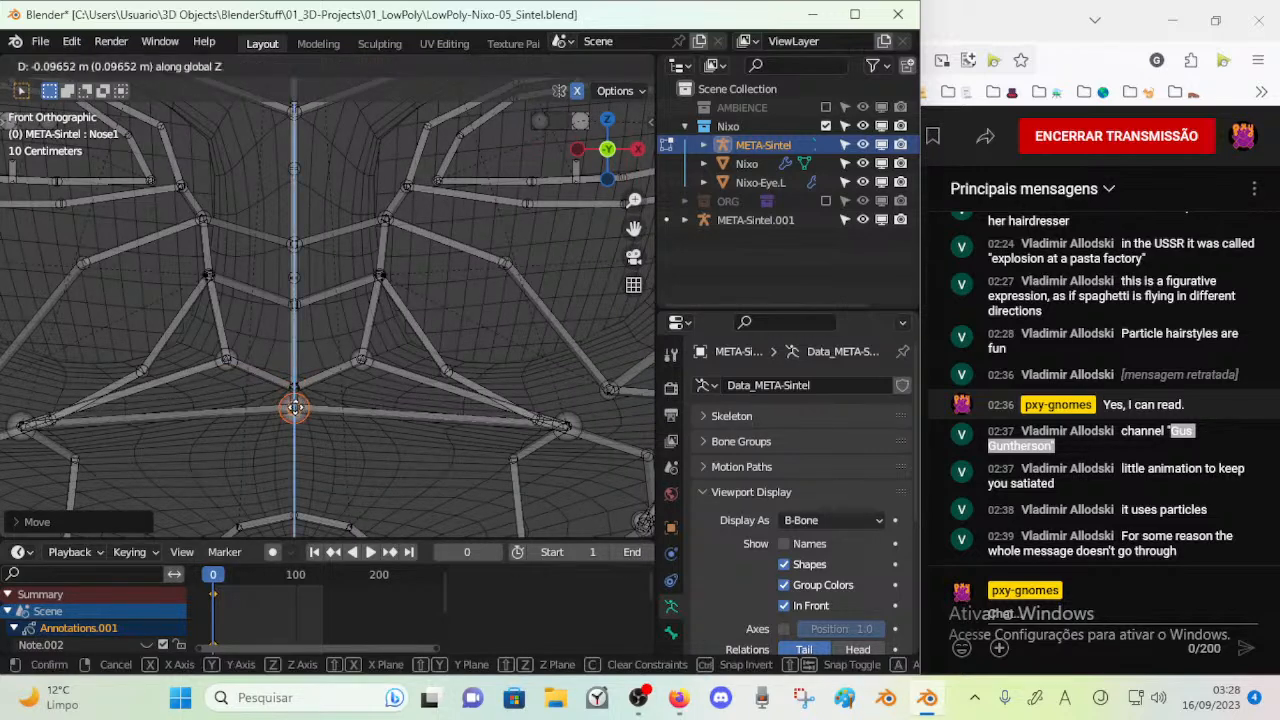
click(301, 373)
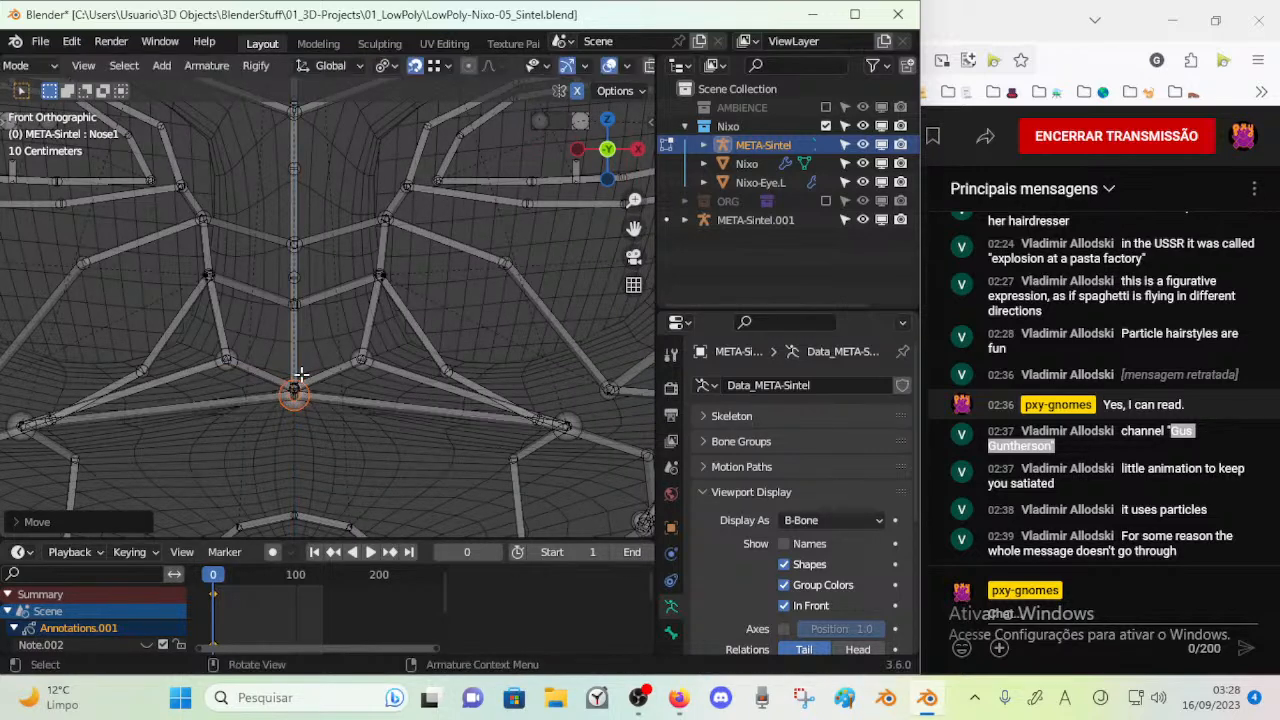
Lower the central nose ridge joint in front view and refine its position along the ridge in side view
key(g)
click(296, 323)
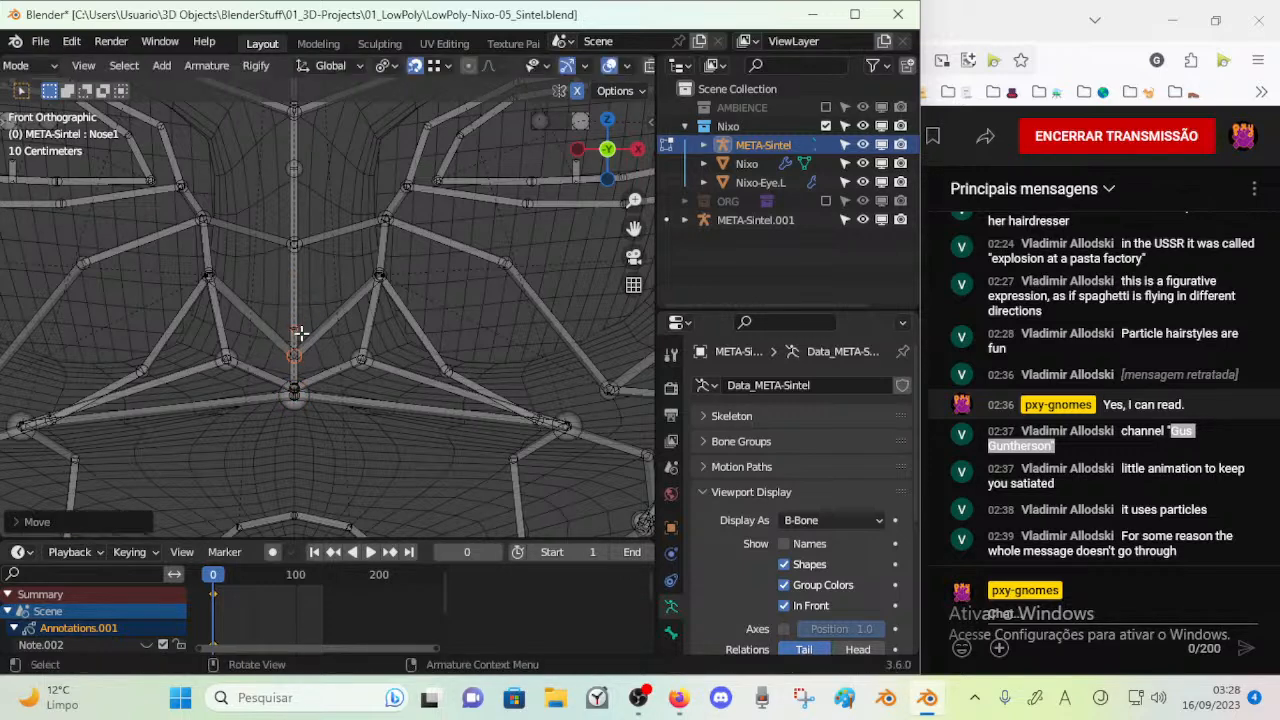
key(KP_3)
key(c)
click(335, 298)
right_click(335, 298)
key(g)
click(334, 317)
key(KP_1)
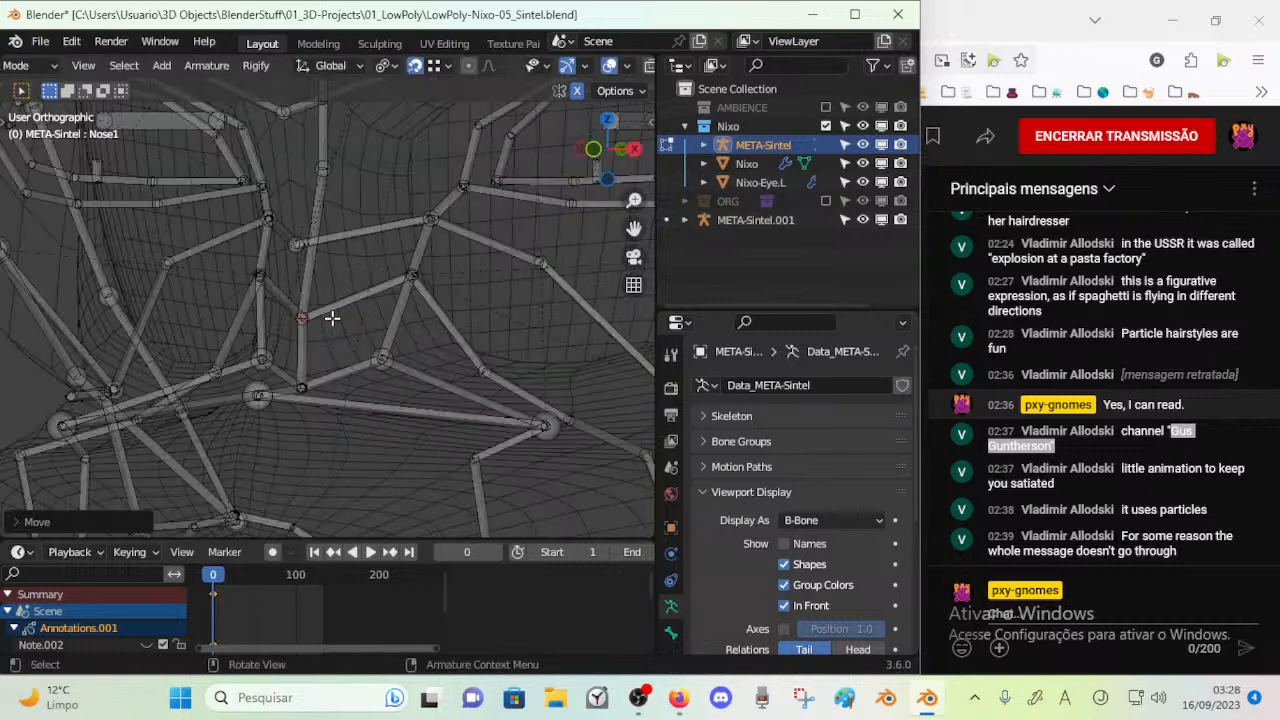
Bring the overlapping joints at the upper nose ridge together and set them level with the bridge in front view
right_click(294, 251)
key(g)
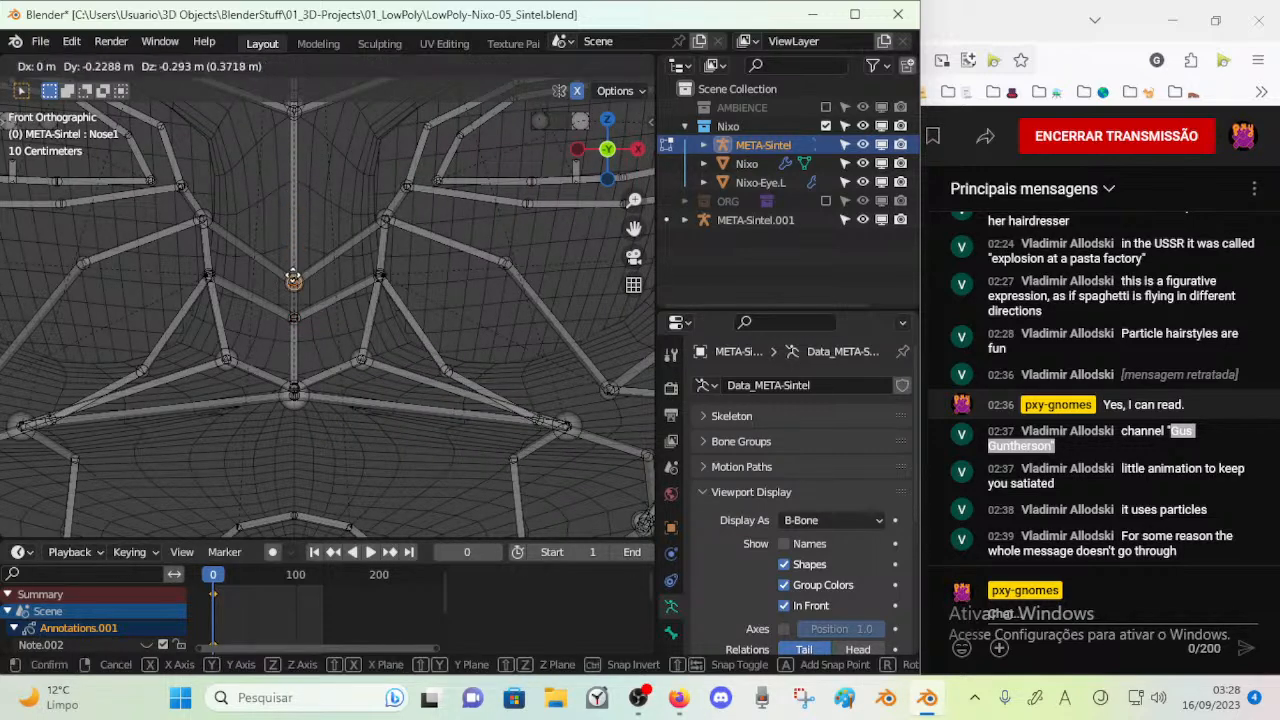
click(293, 275)
key(alt+a)
key(c)
click(295, 279)
right_click(295, 279)
key(g)
click(296, 252)
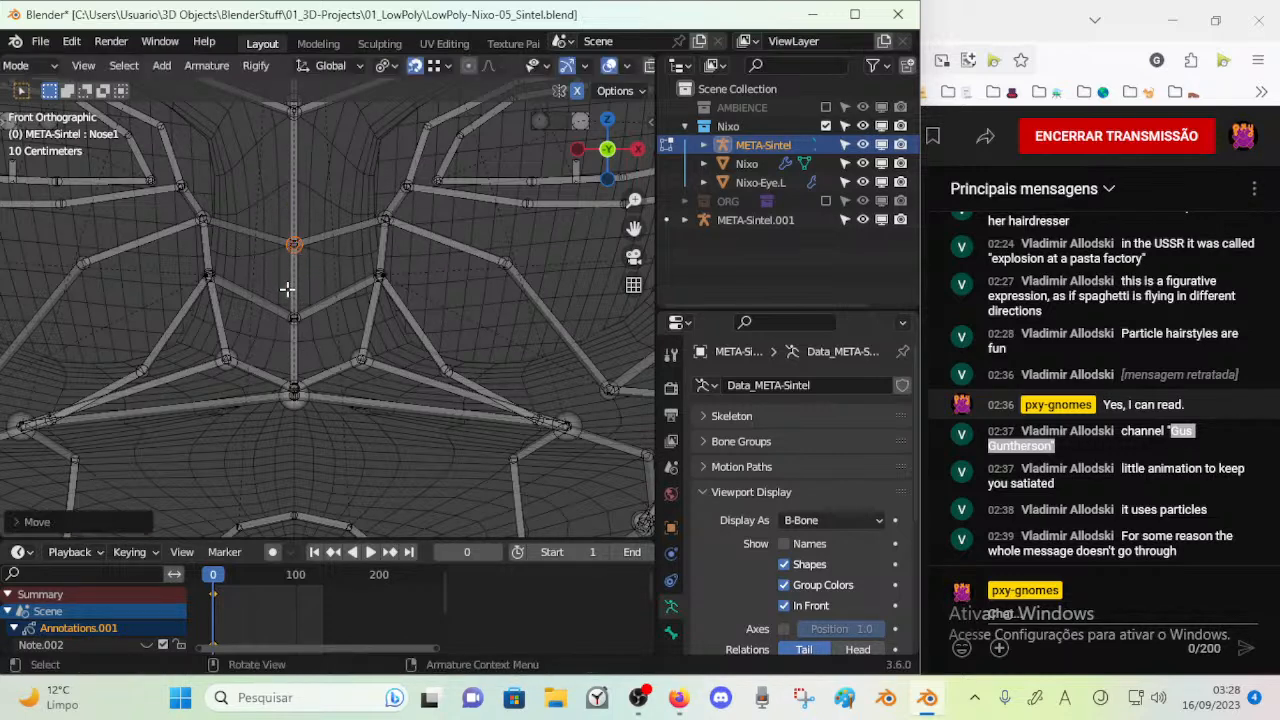
Lower the central nose ridge joint towards the base of the nose in side view
key(KP_3)
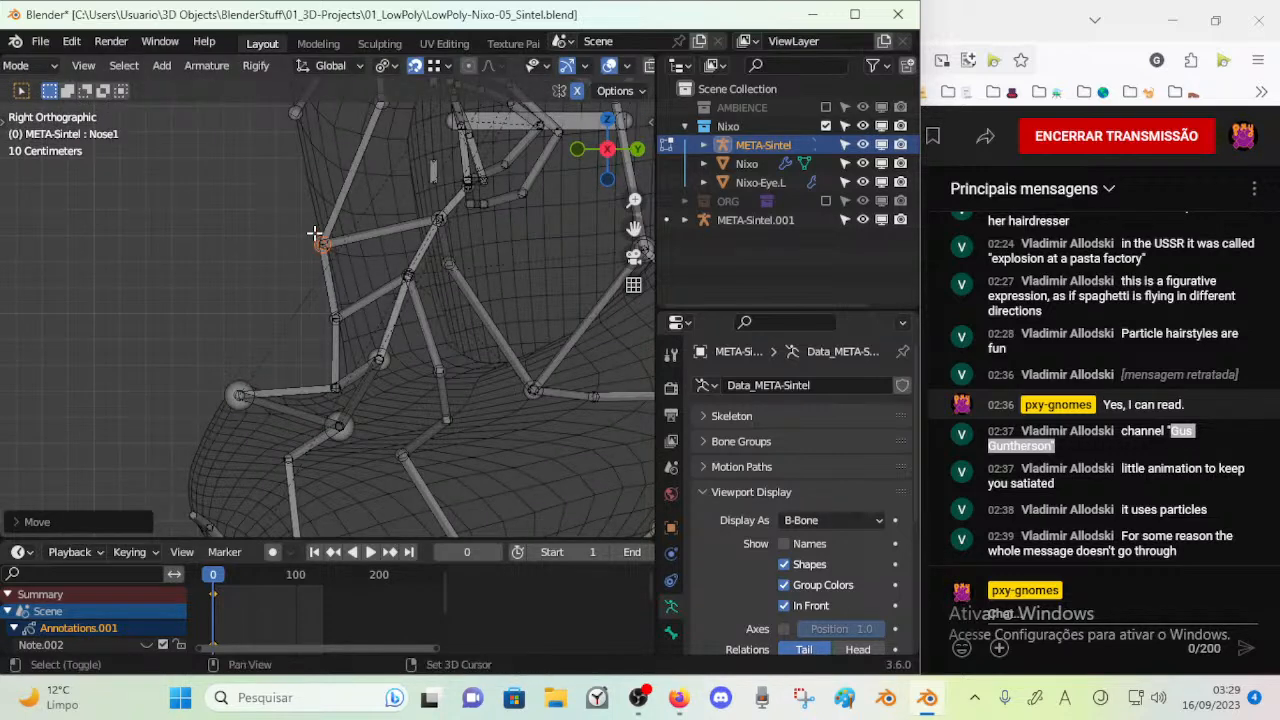
shift+middle_drag(315, 233, 323, 265)
click(337, 348)
key(g)
click(345, 374)
Move the middle side nose joint and the nostril joint below it downward in side view
key(alt+a)
key(c)
click(415, 305)
key(g)
click(403, 329)
click(387, 389)
key(g)
click(405, 421)
Select the joint below the nostril and move it inward beside the nose
scroll(398, 430, down, 2)
key(alt+a)
key(c)
drag(341, 411, 343, 421)
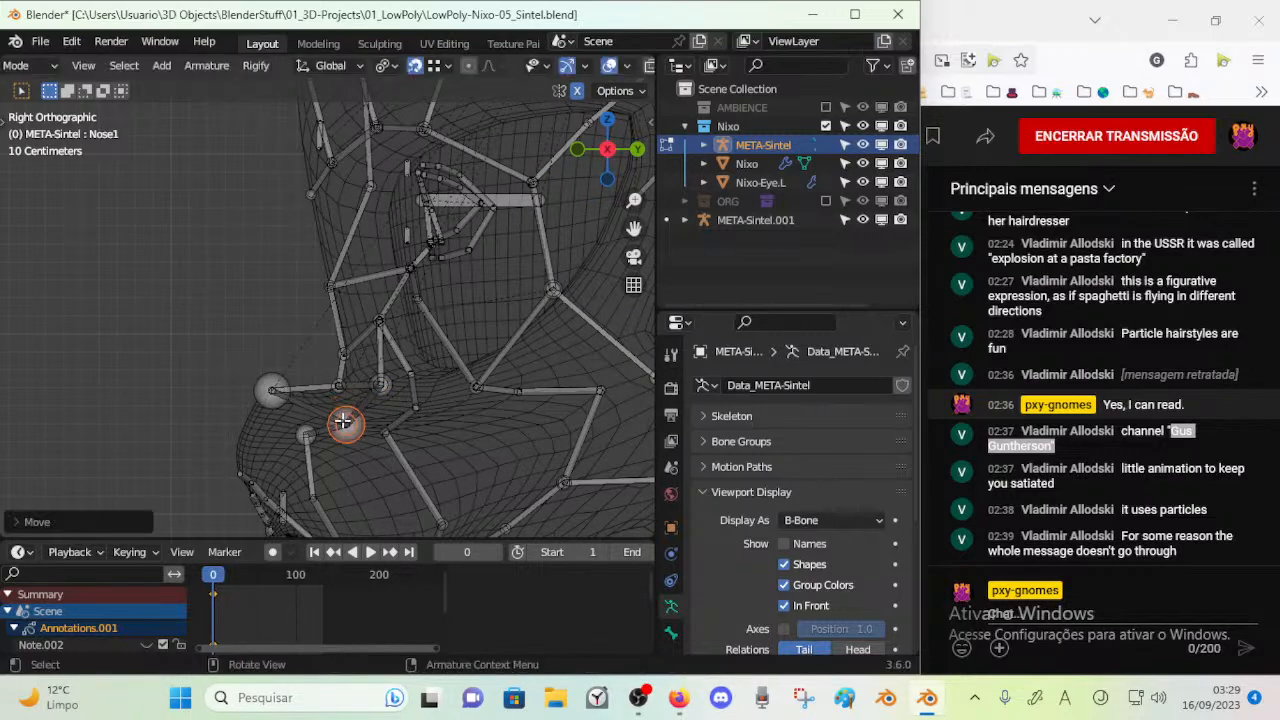
middle_drag(348, 422, 486, 449)
key(c)
click(498, 447)
right_click(498, 447)
key(g)
click(411, 427)
middle_drag(329, 432, 345, 334)
scroll(415, 350, up, 2)
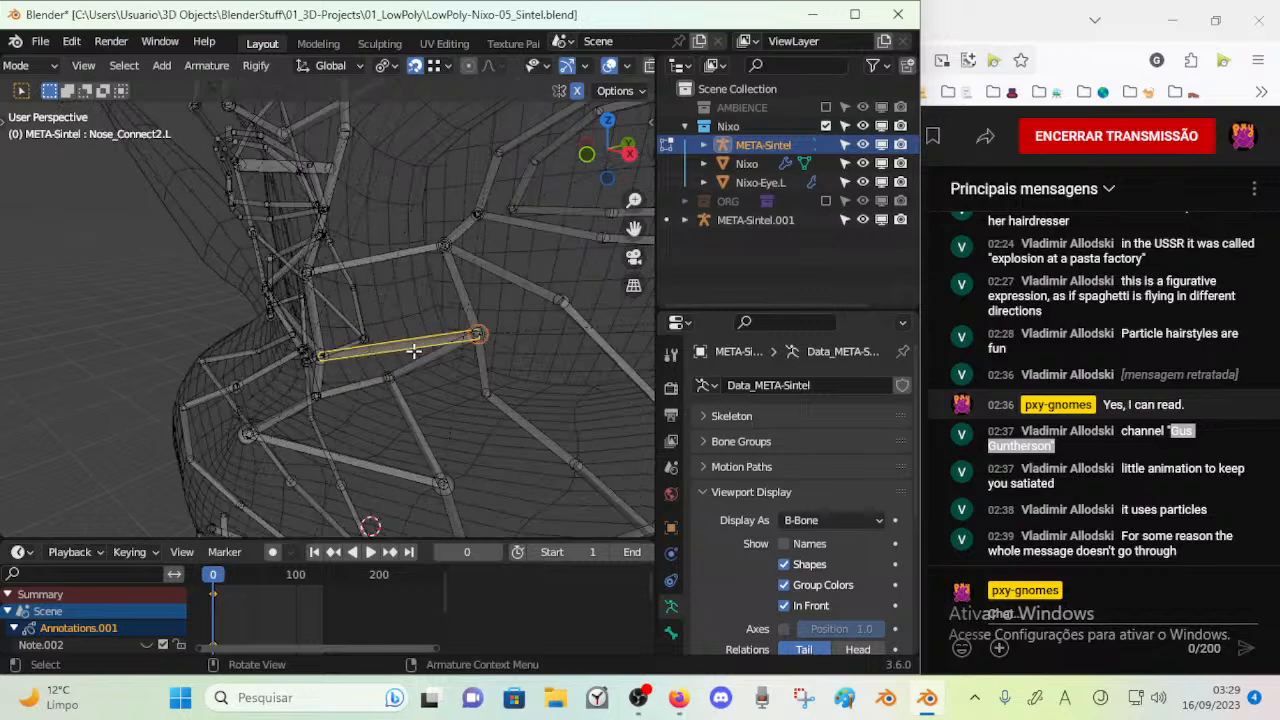
Move the upper side nose joint inward beside the bridge of the nose
middle_drag(468, 372, 459, 348)
click(420, 318)
key(g)
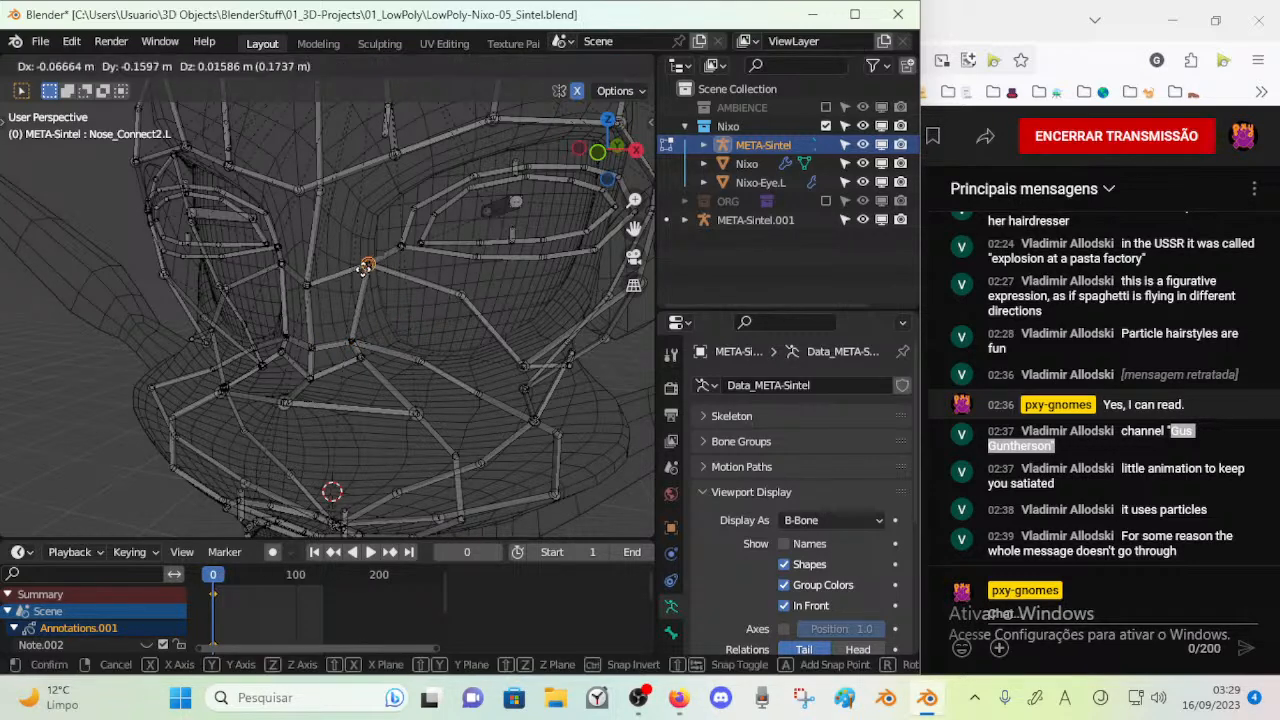
click(340, 292)
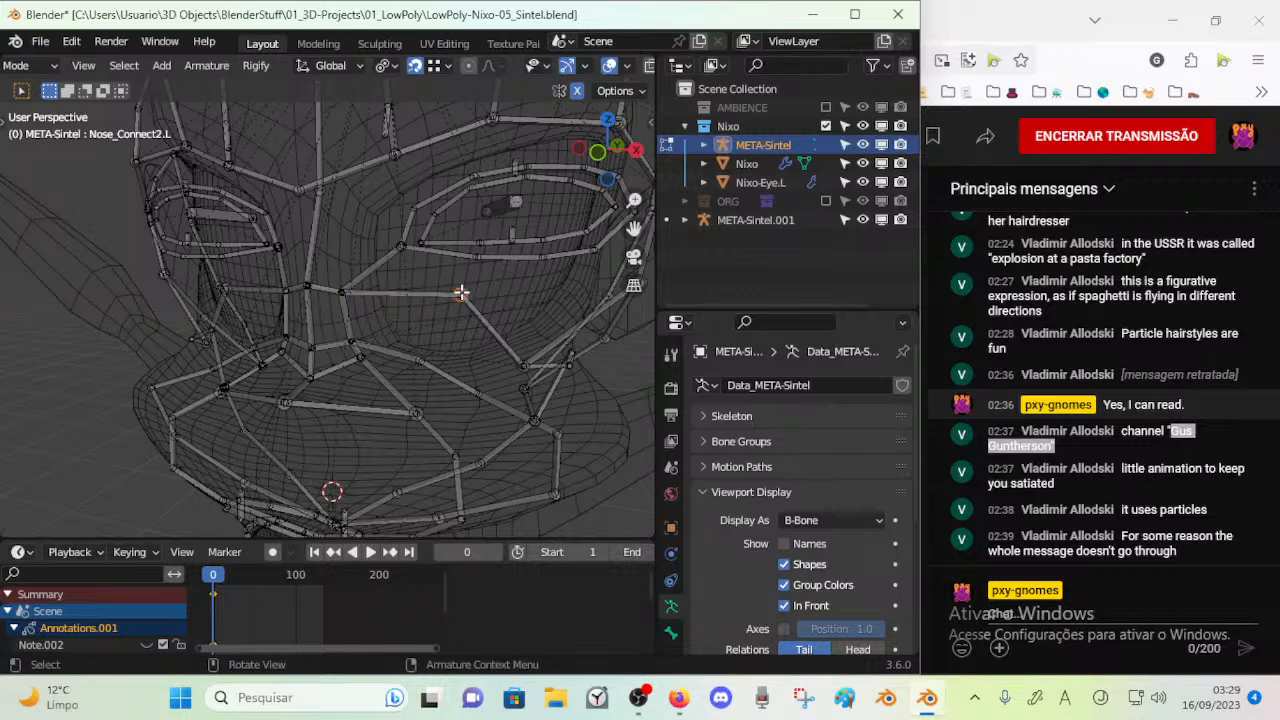
Move the cheek joint beside the nostril inward and down, closer to the nose
click(418, 360)
key(g)
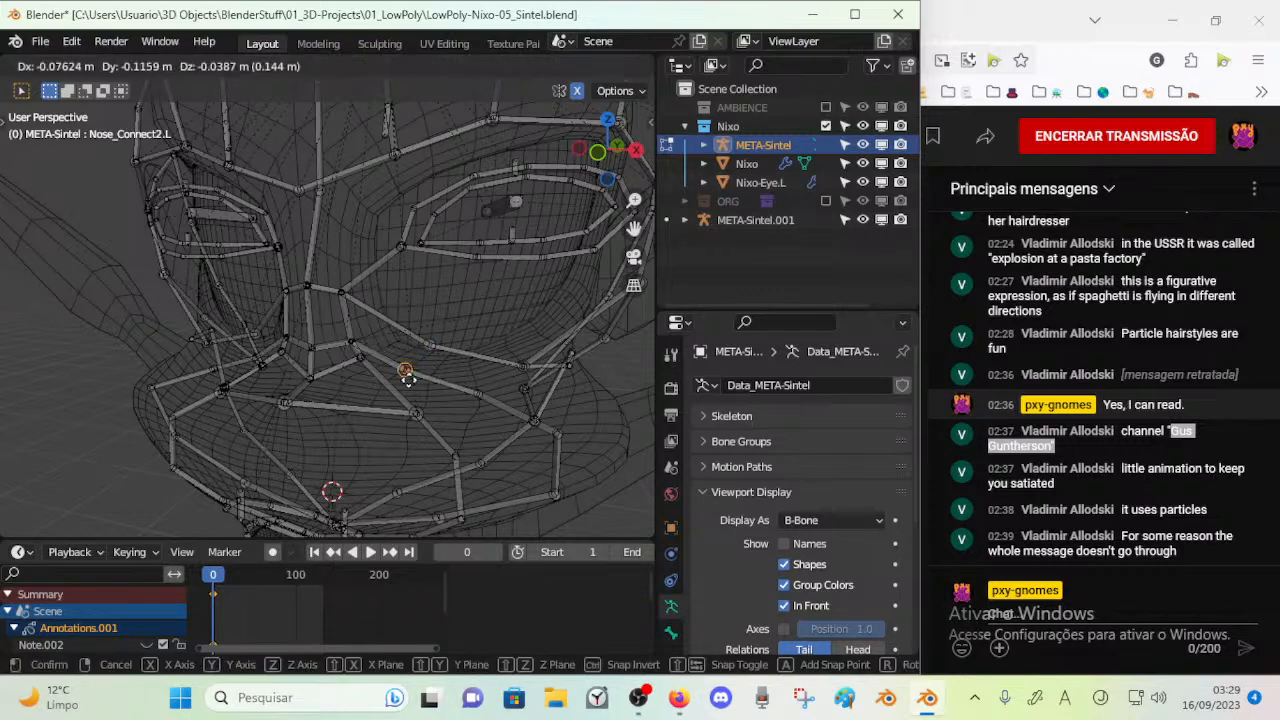
click(408, 386)
Pull the outer nostril joints in close to the side of the nose tip
mouse_move(412, 417)
middle_down()
mouse_move(446, 406)
mouse_move(448, 382)
mouse_move(405, 422)
middle_up()
key(alt+a)
click(411, 411)
key(g)
click(357, 368)
middle_drag(376, 372, 330, 469)
key(g)
click(361, 404)
Move the lower and middle side nose joints inward, closer to the central nose ridge
drag(343, 337, 373, 365)
key(g)
click(354, 370)
click(356, 334)
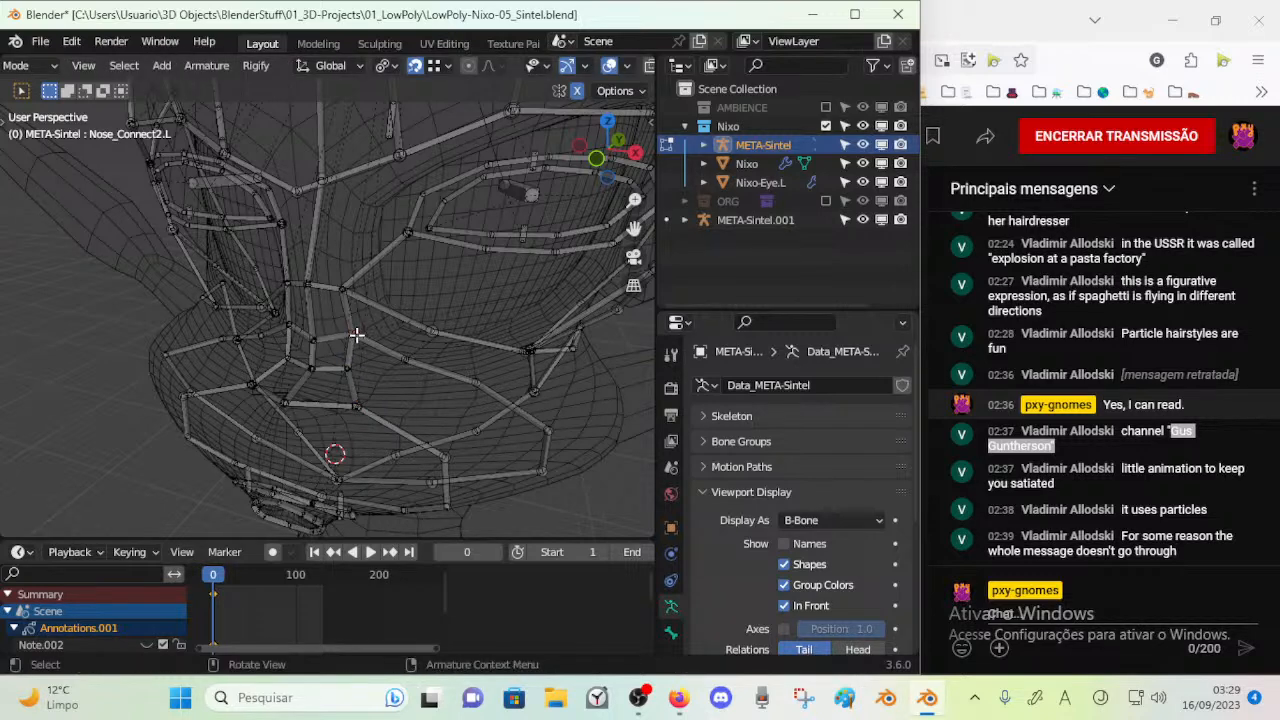
key(c)
click(352, 334)
right_click(352, 334)
key(g)
click(342, 337)
Nudge the upper side nose joint inward and up, closer to the bridge of the nose
key(alt+a)
key(c)
click(343, 297)
right_click(342, 295)
key(g)
click(335, 290)
mouse_move(336, 293)
shift+middle_down()
mouse_move(334, 344)
mouse_move(366, 254)
mouse_move(311, 293)
shift+middle_up()
Lower the central joint between the eyebrows slightly in front view
key(c)
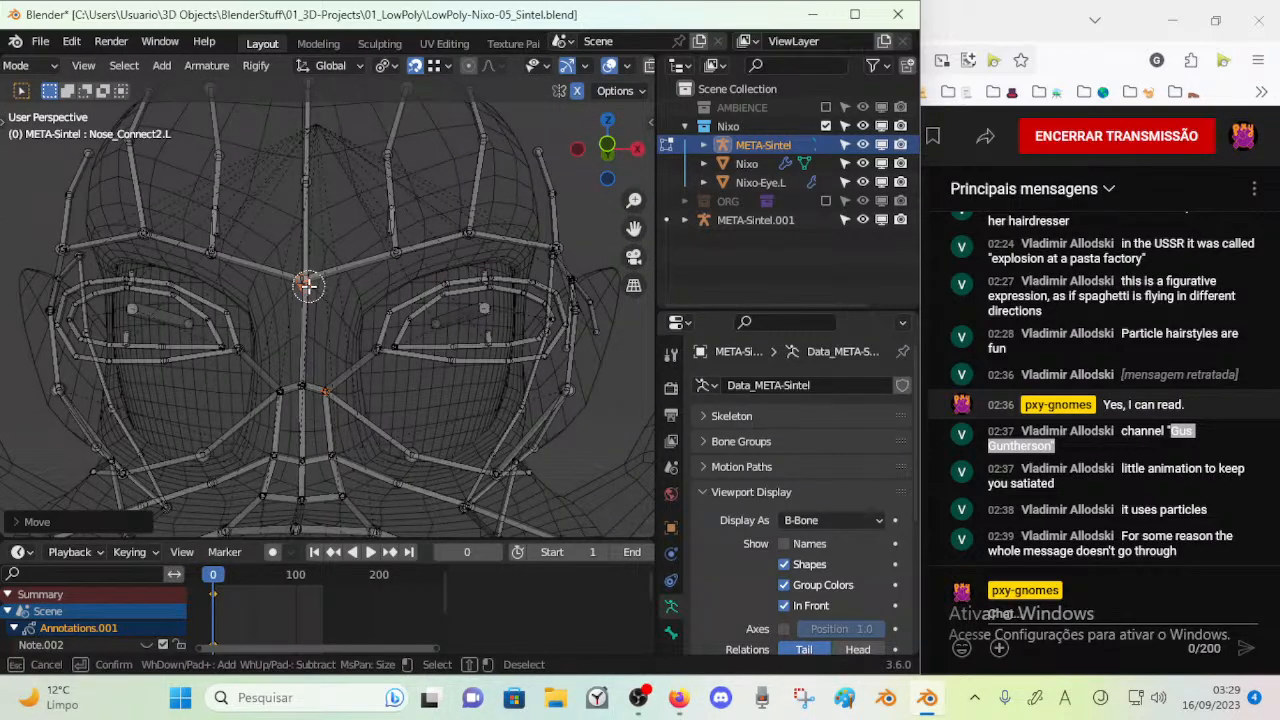
right_click(308, 286)
click(323, 278)
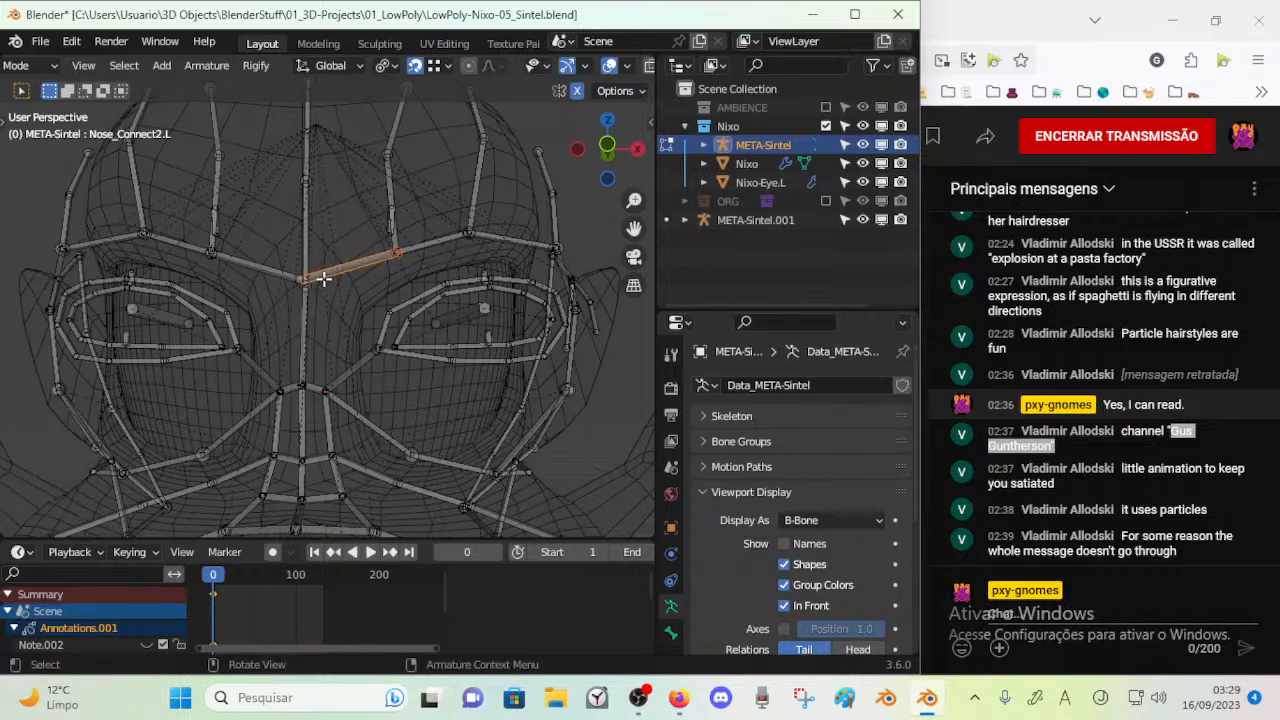
key(KP_1)
key(alt+a)
key(c)
click(309, 288)
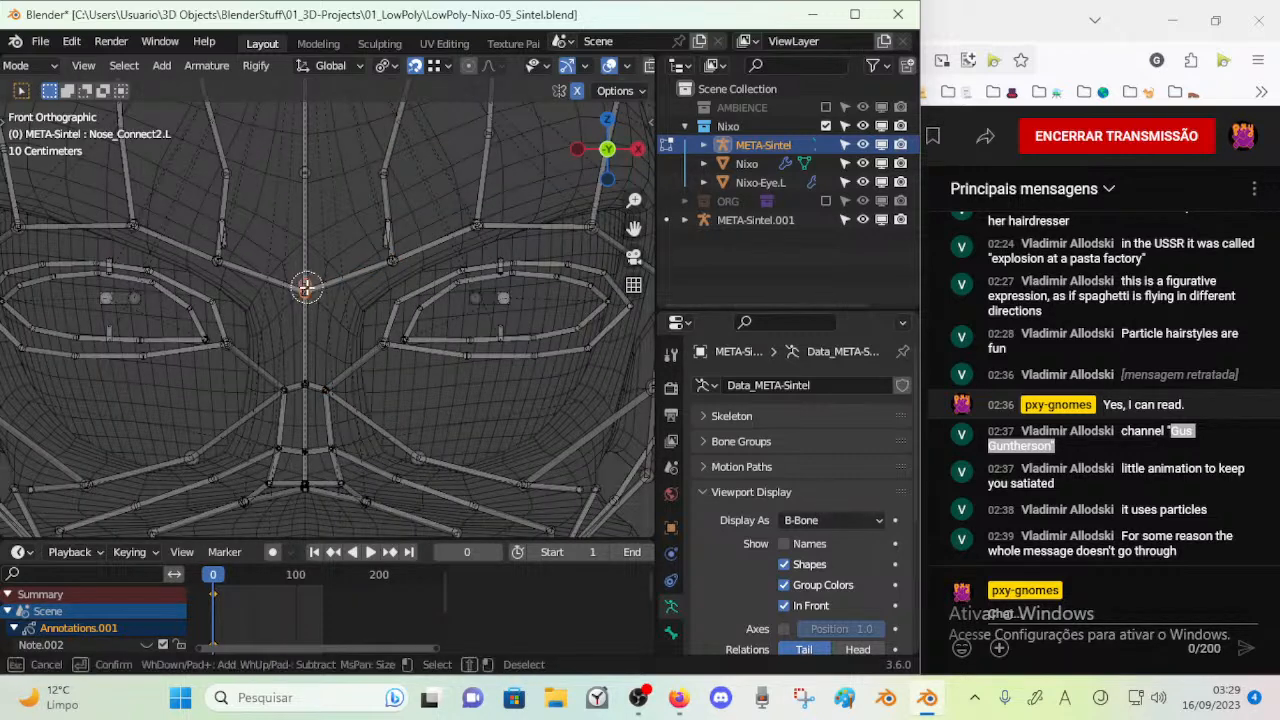
right_click(307, 284)
key(g)
click(304, 295)
key(alt+a)
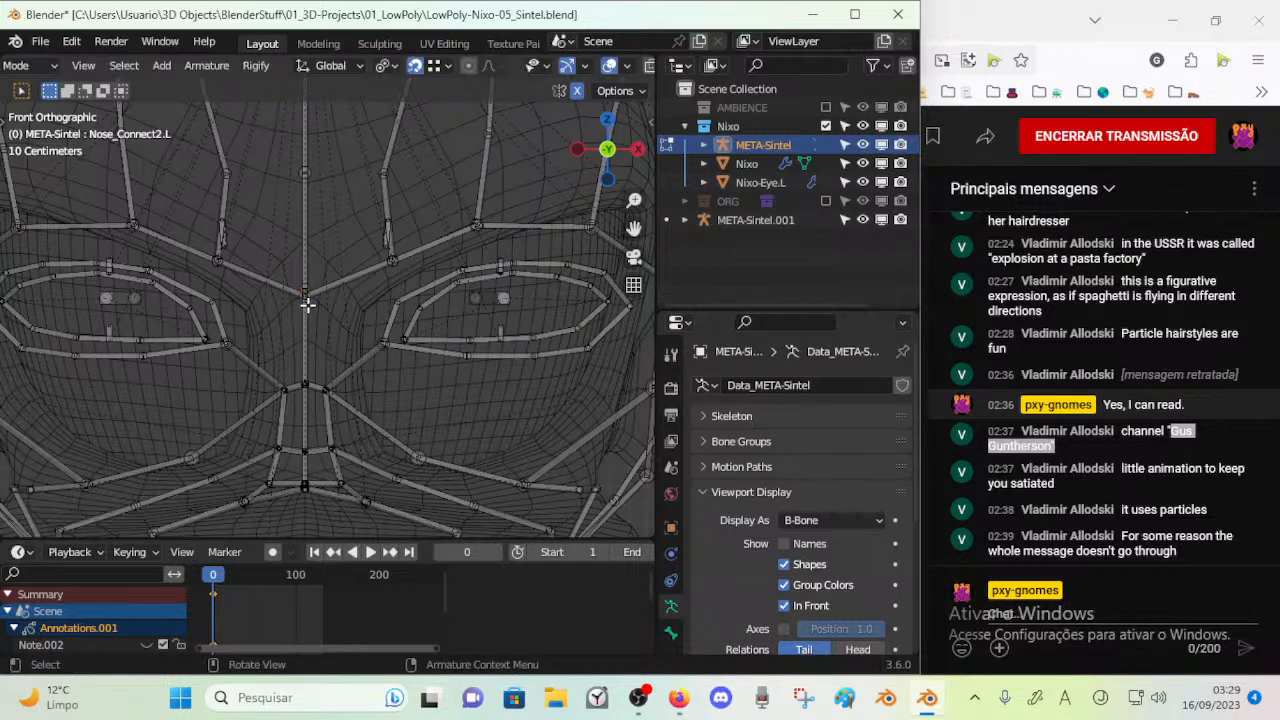
Realign the Nose4 joint with the inner eyebrow joints at the centre of the brow in front view
click(306, 297)
key(g)
click(305, 296)
key(alt+a)
click(305, 296)
key(g)
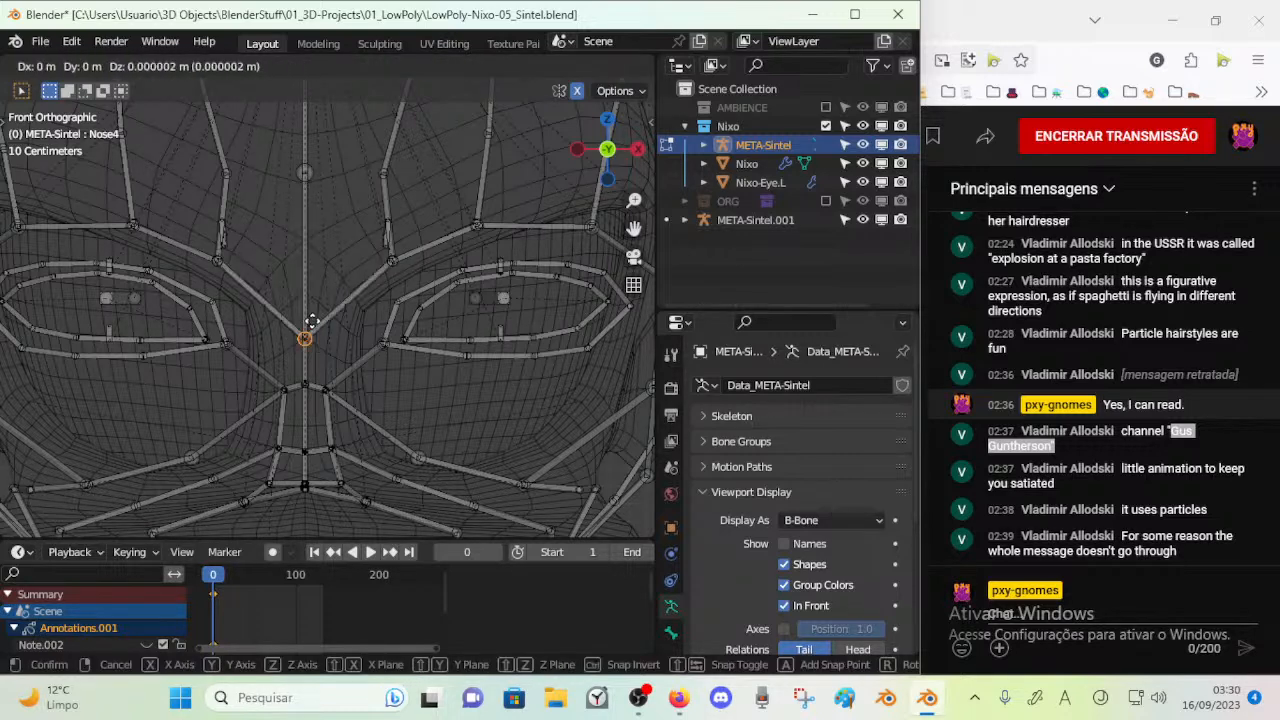
click(312, 322)
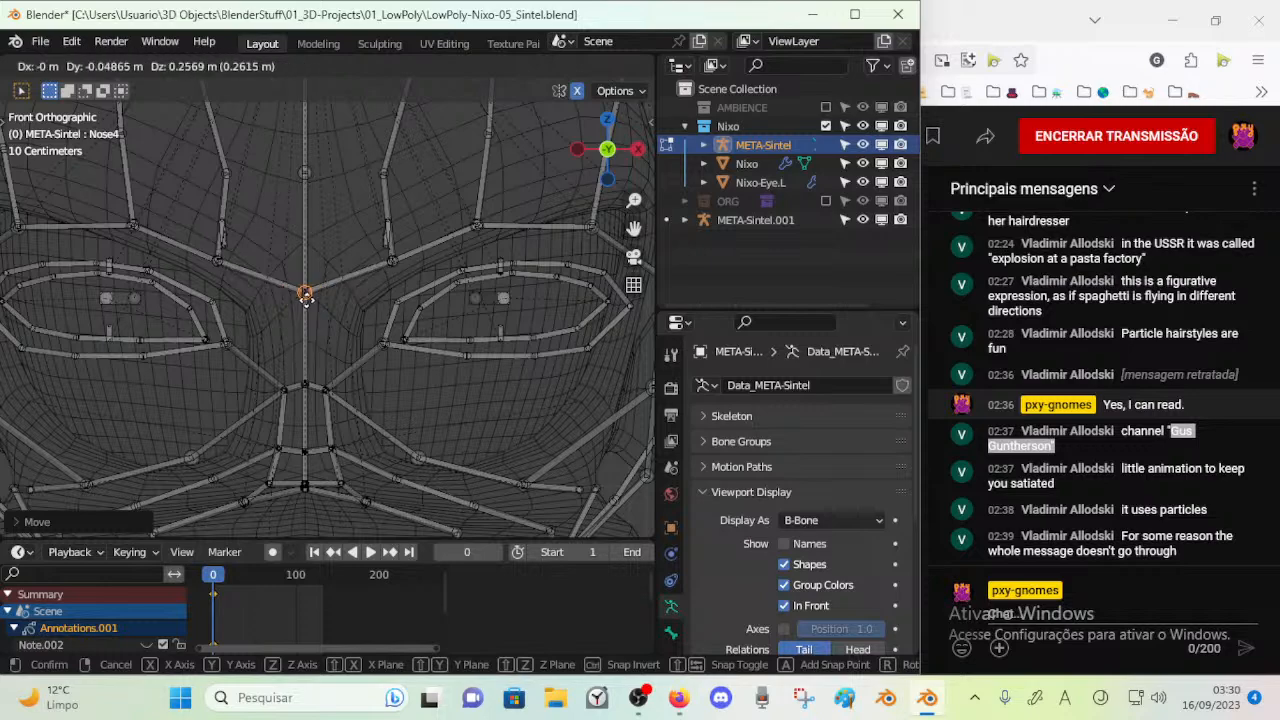
click(305, 292)
key(c)
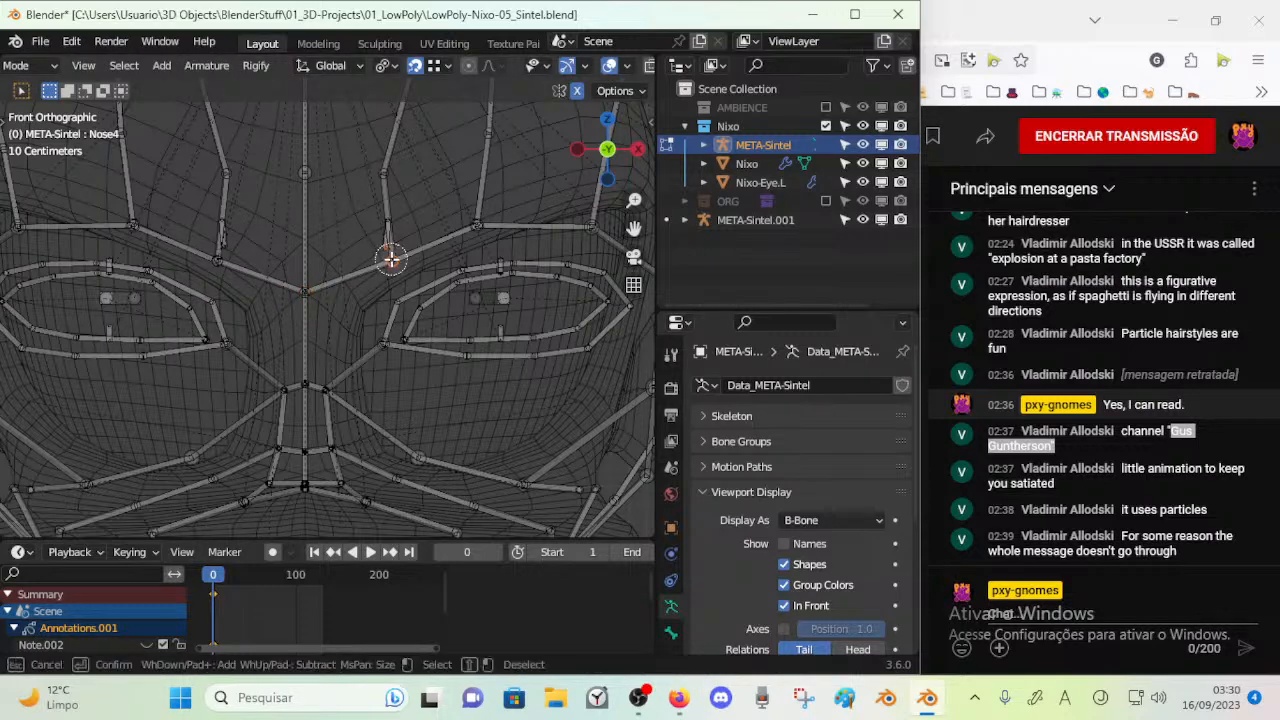
right_click(391, 260)
mouse_move(392, 235)
shift+middle_down()
mouse_move(376, 303)
mouse_move(300, 337)
mouse_move(177, 337)
mouse_move(325, 333)
shift+middle_up()
key(KP_1)
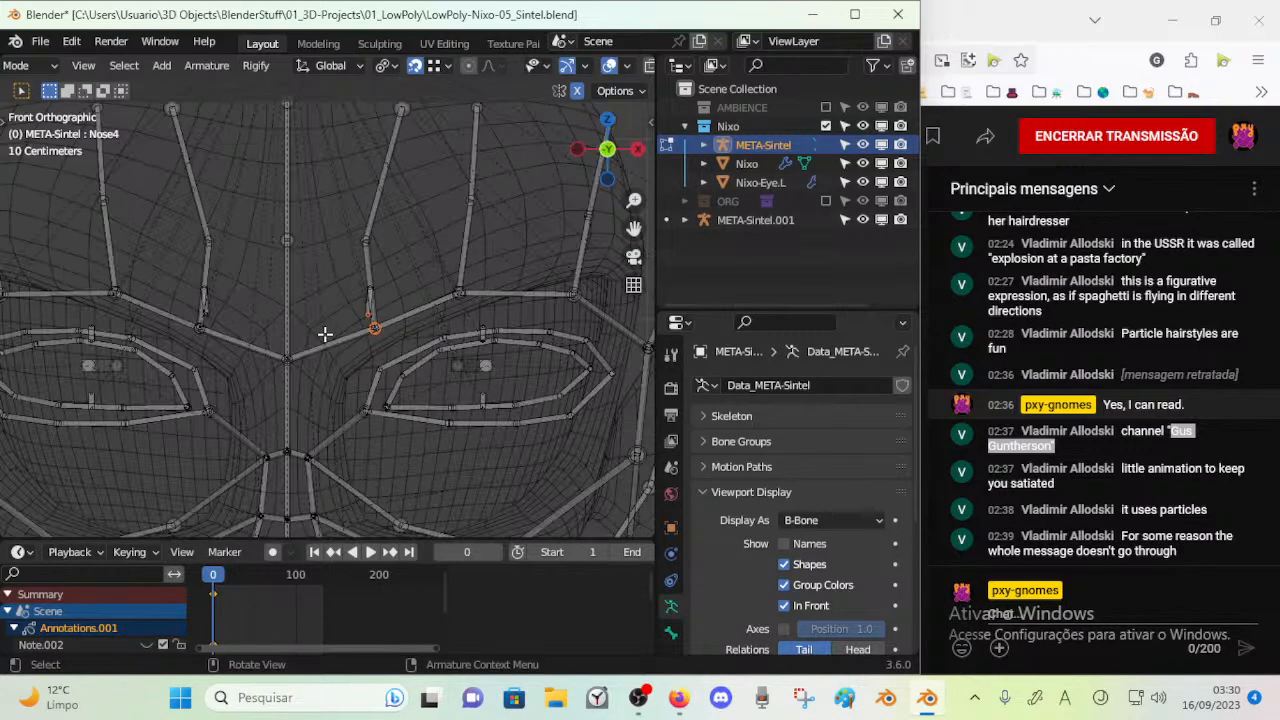
scroll(325, 333, up, 2)
key(a)
scroll(391, 277, down, 5)
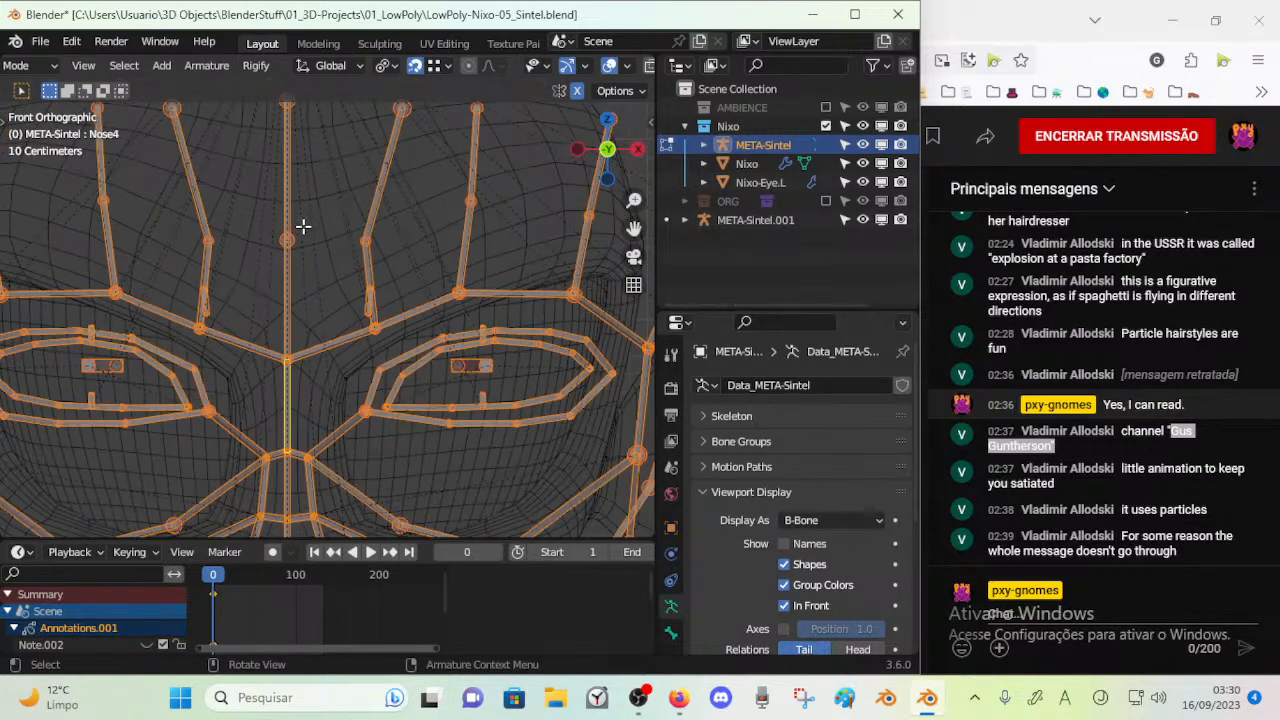
Raise the top and middle joints of the central forehead line in front view
key(alt+a)
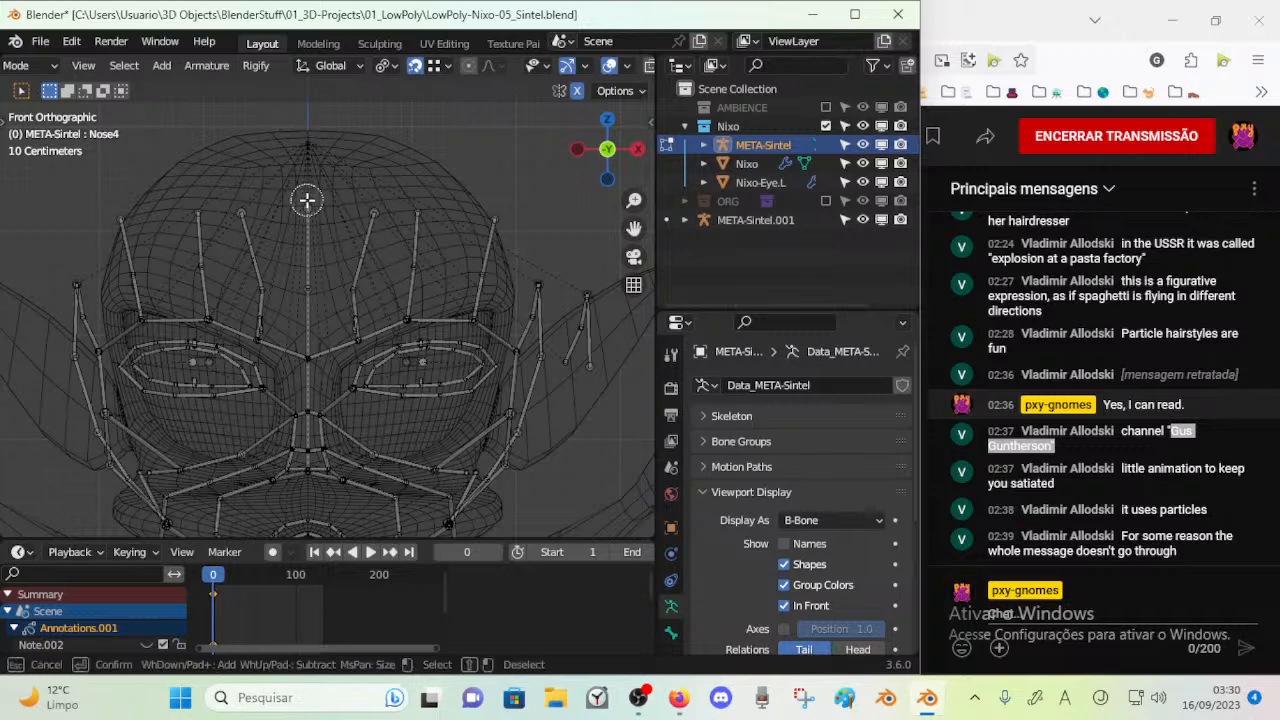
key(g)
click(308, 186)
click(299, 301)
key(g)
click(306, 271)
Adjust the middle joint of the forehead bones above the middle of the left eyebrow in front view
click(371, 286)
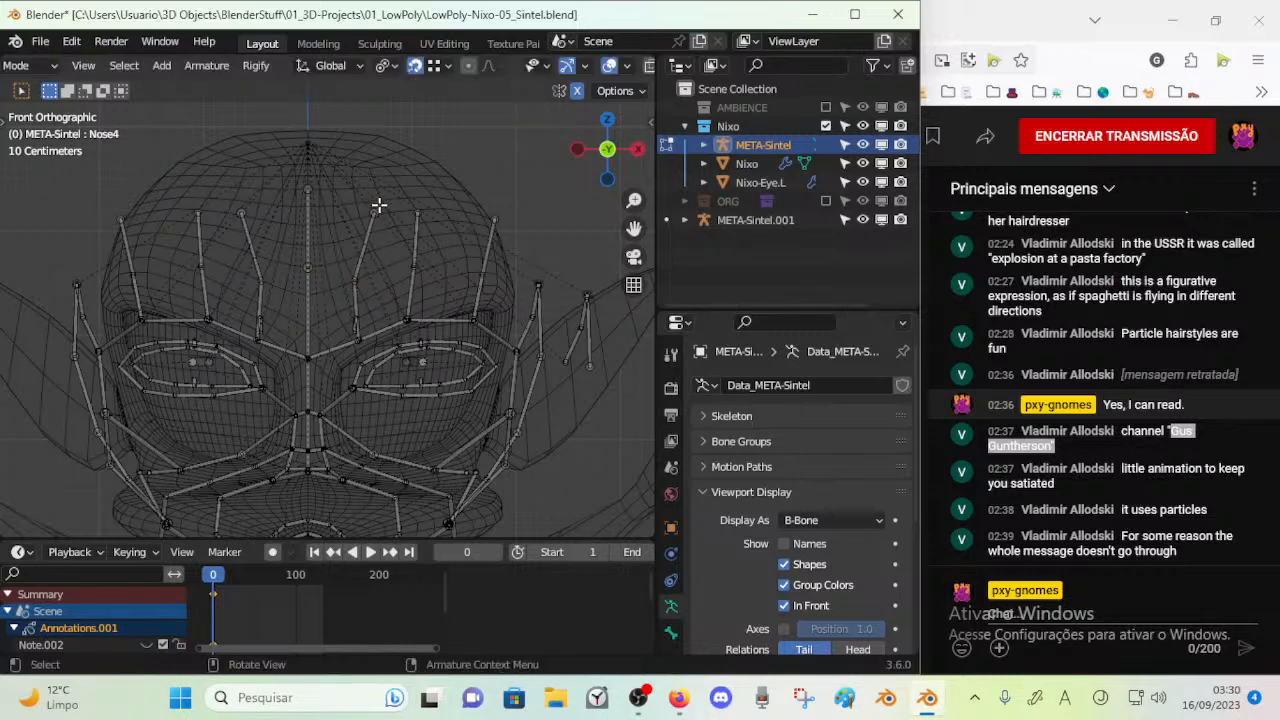
key(c)
key(Escape)
key(a)
key(alt+a)
key(c)
click(420, 265)
right_click(420, 264)
key(g)
click(421, 271)
Move the middle joint of the left eyebrow outward and up in front view
key(alt+a)
key(c)
click(411, 315)
right_click(411, 314)
key(g)
click(422, 296)
Move the ACT-Eyebrow_Main.L bone up and inward, clear of the forehead bones, in front view
key(alt+a)
key(c)
right_click(361, 321)
scroll(360, 325, up, 3)
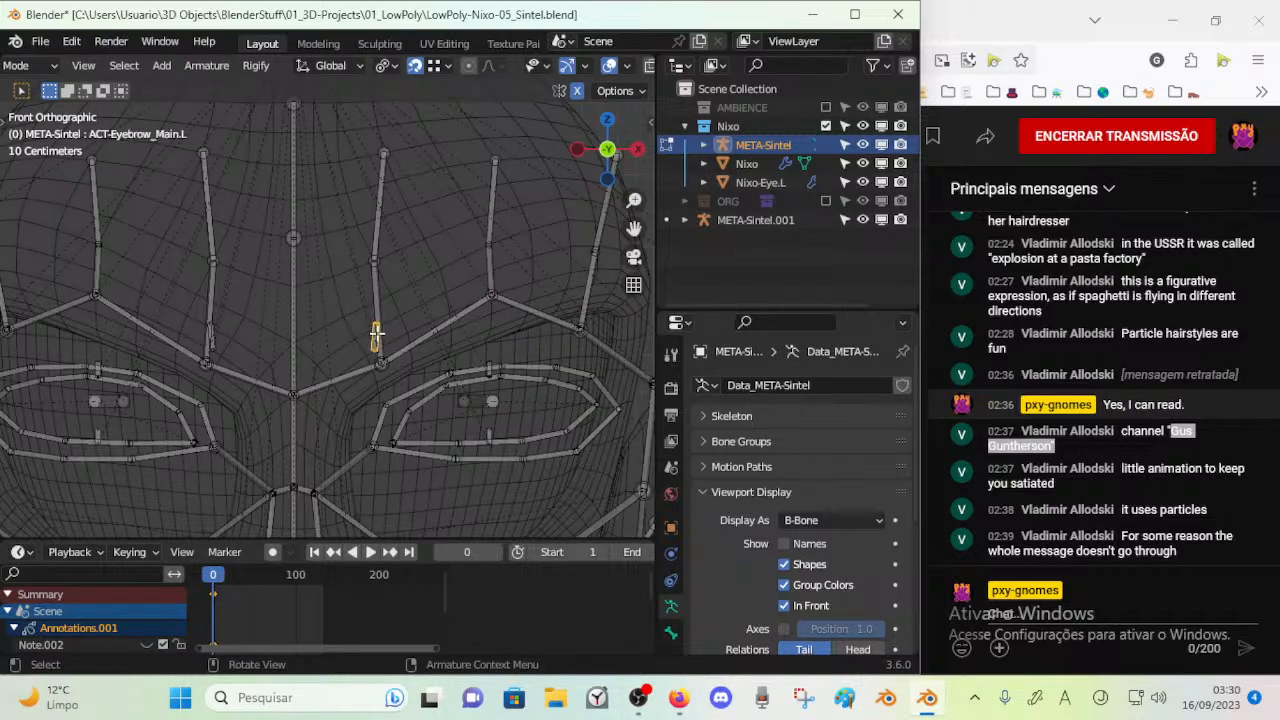
scroll(384, 329, up, 3)
scroll(384, 329, down, 3)
key(g)
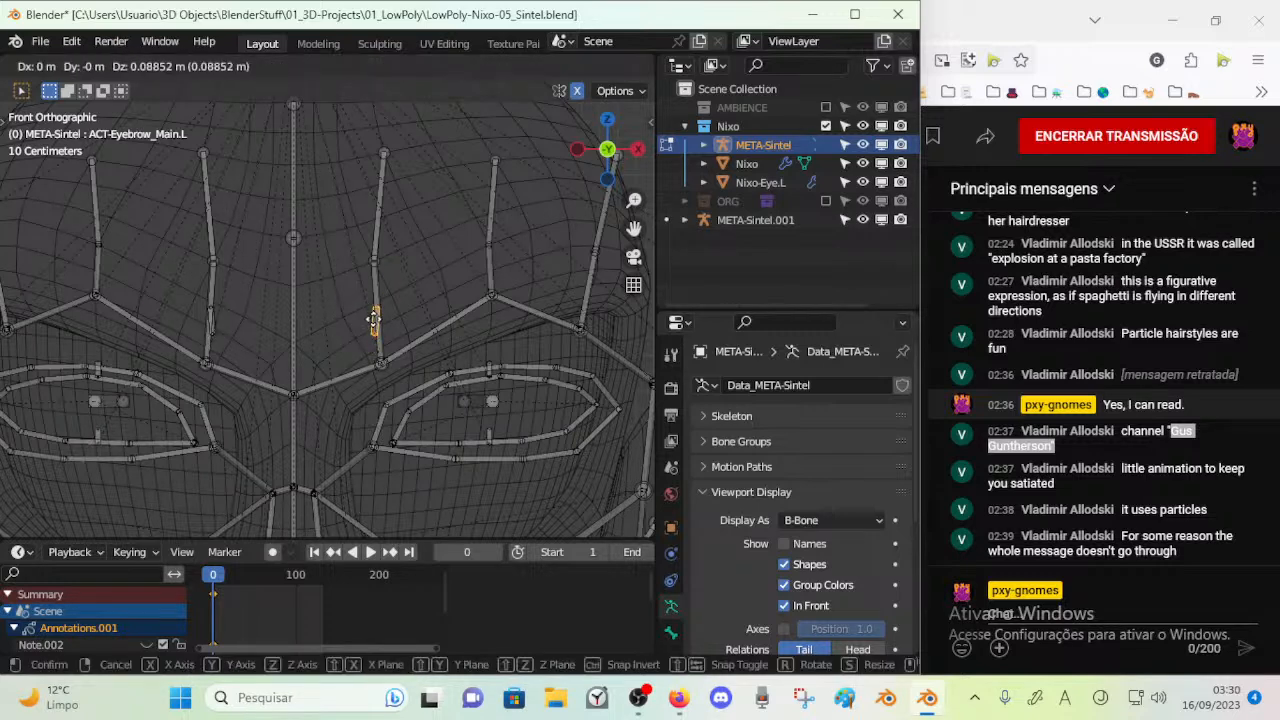
click(364, 316)
Move the inner joint of the left eyebrow outward and up in front view
click(381, 360)
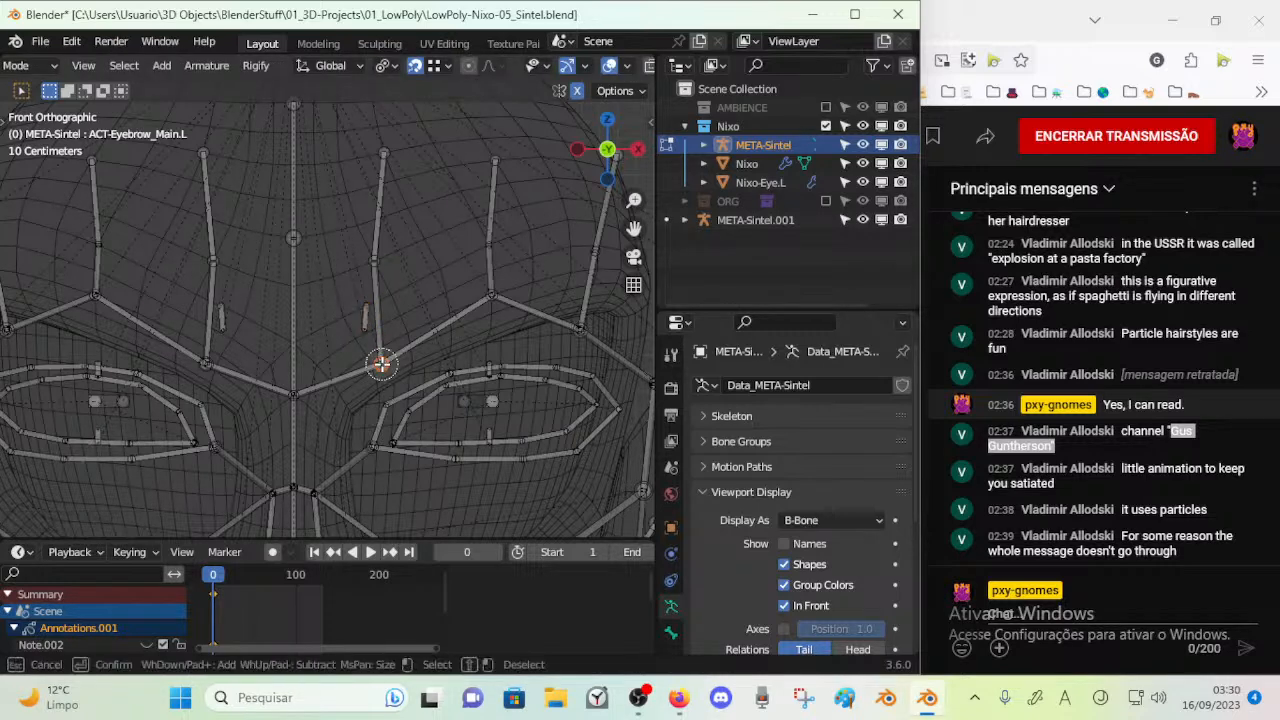
key(g)
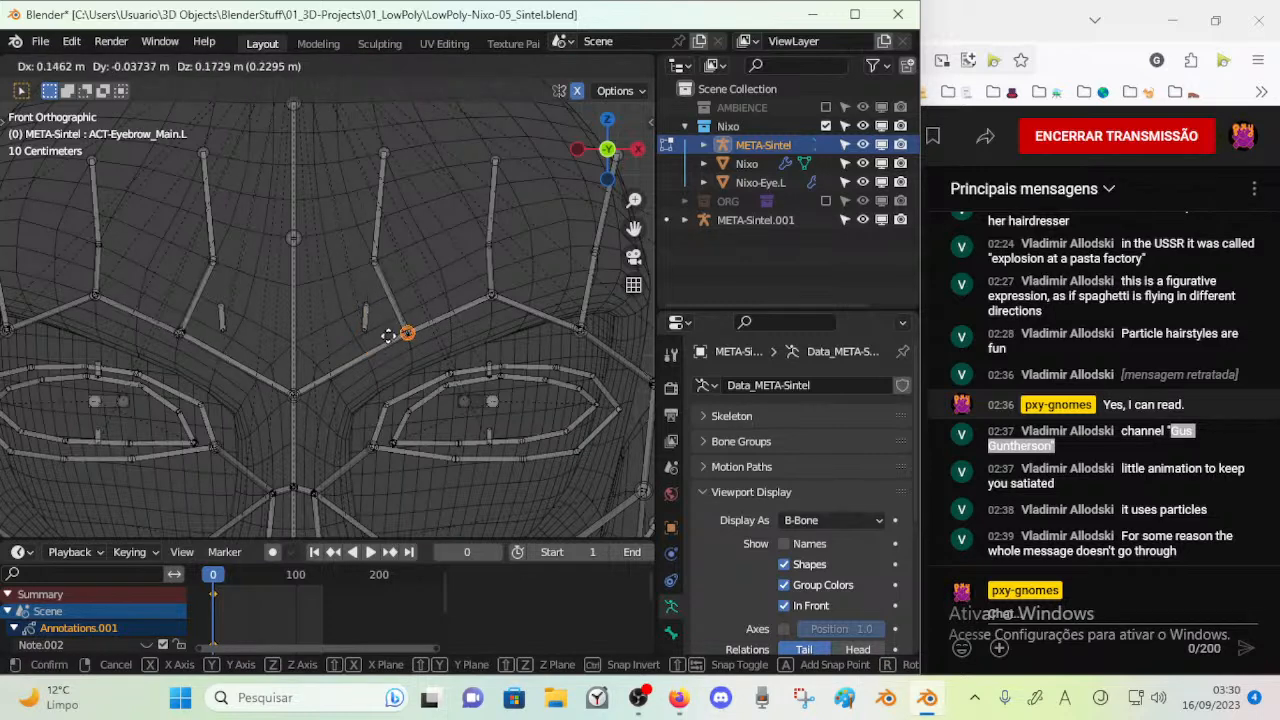
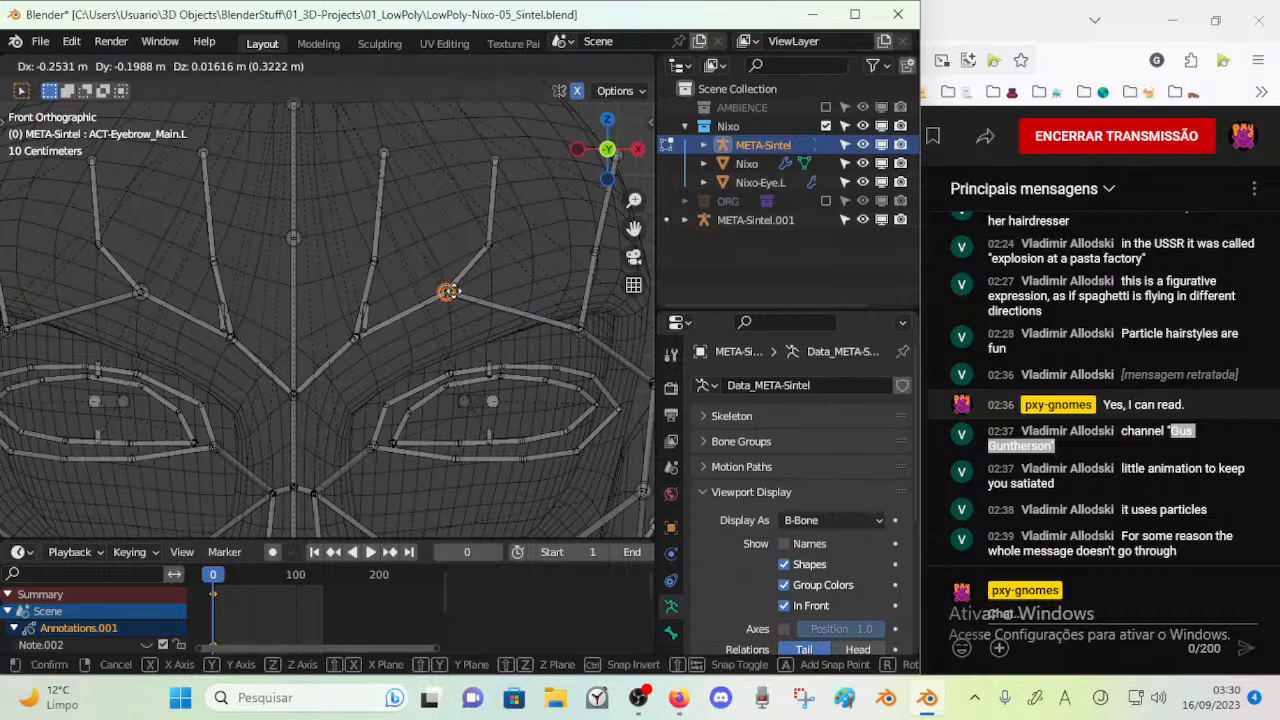
Place the middle joint of the left eyebrow below its forehead bone, raise the small inner-brow bone in front view, and save the file
click(482, 267)
shift+middle_drag(533, 309, 461, 309)
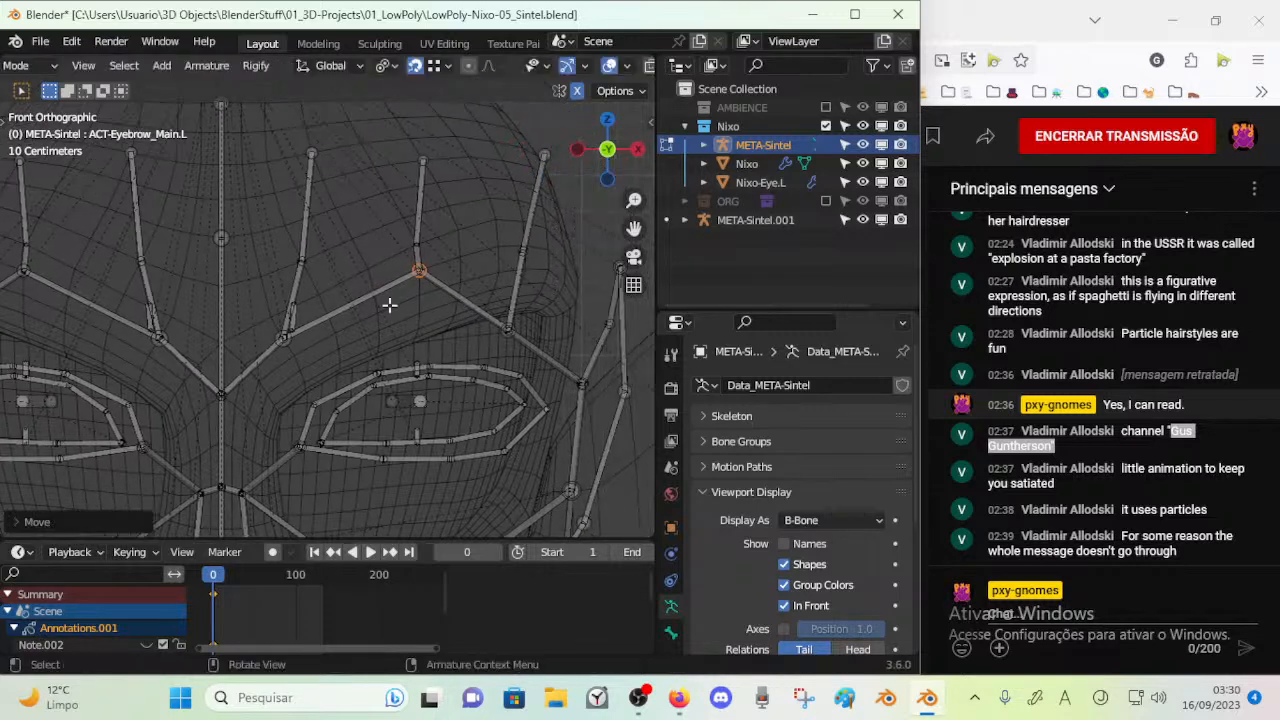
click(298, 313)
key(g)
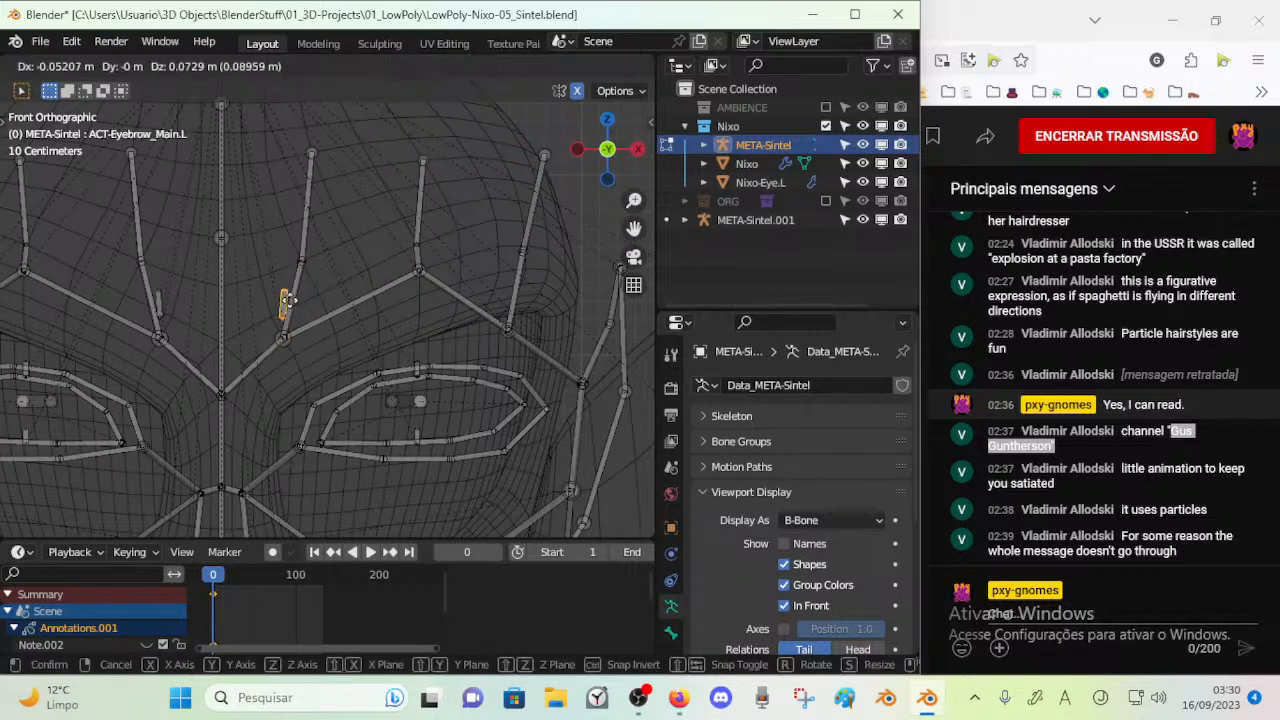
click(289, 292)
key(ctrl+s)
Move the outer joint of the left eyebrow inward and up, onto the brow ridge, in front view
shift+middle_drag(375, 325, 297, 325)
key(g)
click(297, 317)
drag(416, 319, 438, 340)
key(g)
click(441, 288)
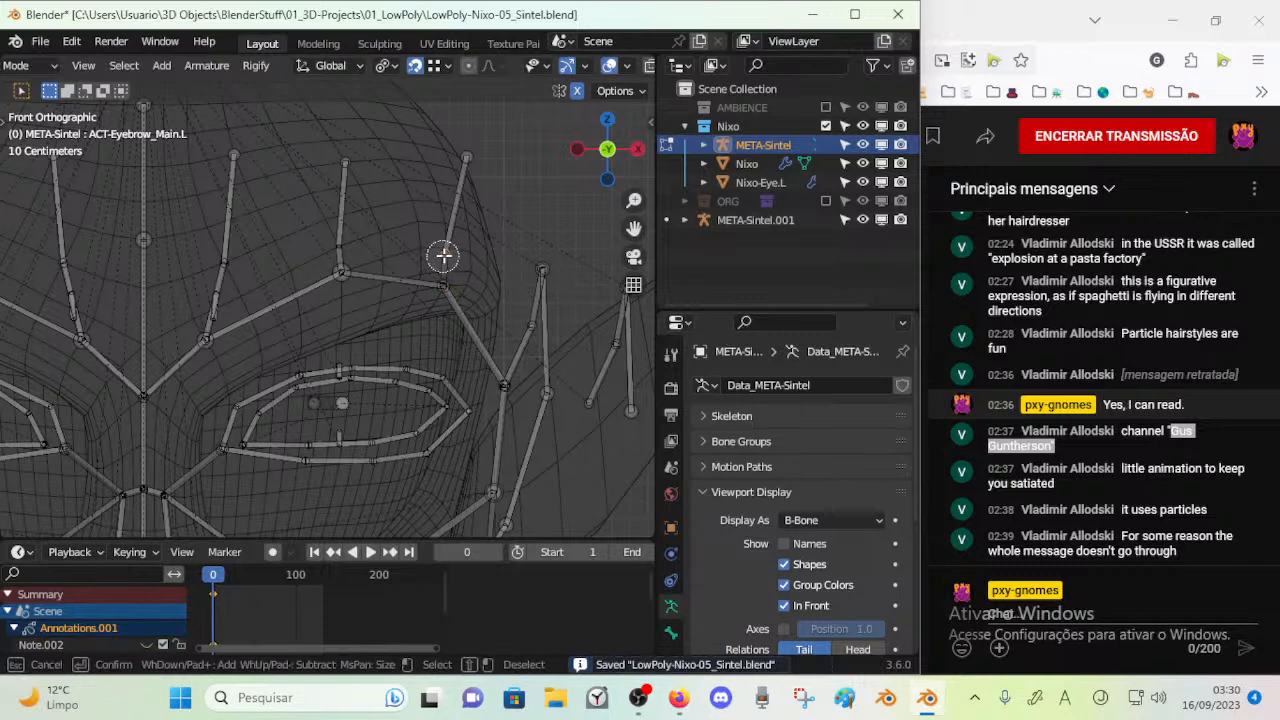
Move the top joints of the outer and middle left forehead bones inward and up in front view
drag(461, 165, 469, 152)
key(g)
click(413, 138)
key(a)
key(a)
drag(336, 178, 351, 157)
key(g)
click(337, 143)
Move the top joint of the inner left forehead bone Forehead_3_2.L inward and slightly up, and save the file
click(334, 209)
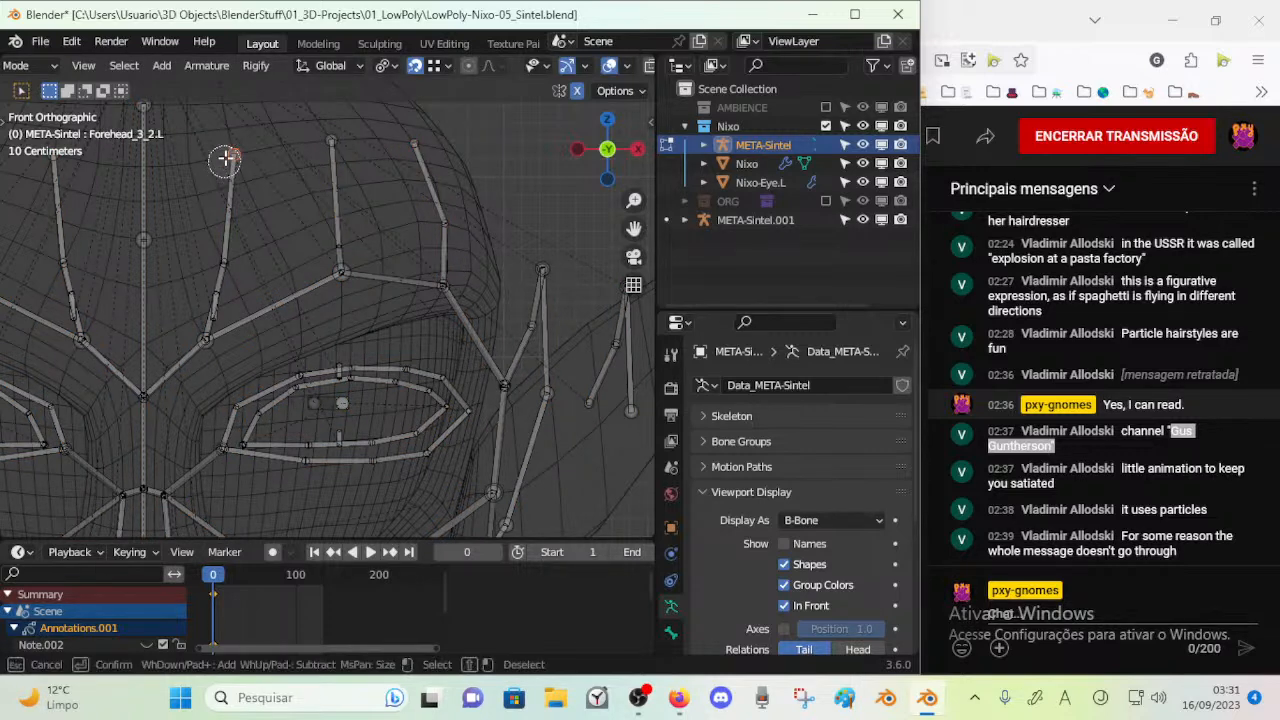
click(234, 155)
key(g)
click(214, 150)
key(ctrl+s)
Move the joint midway up the left temple bones inward and up, onto the side of the head, in front view
scroll(321, 241, down, 2)
scroll(430, 300, up, 2)
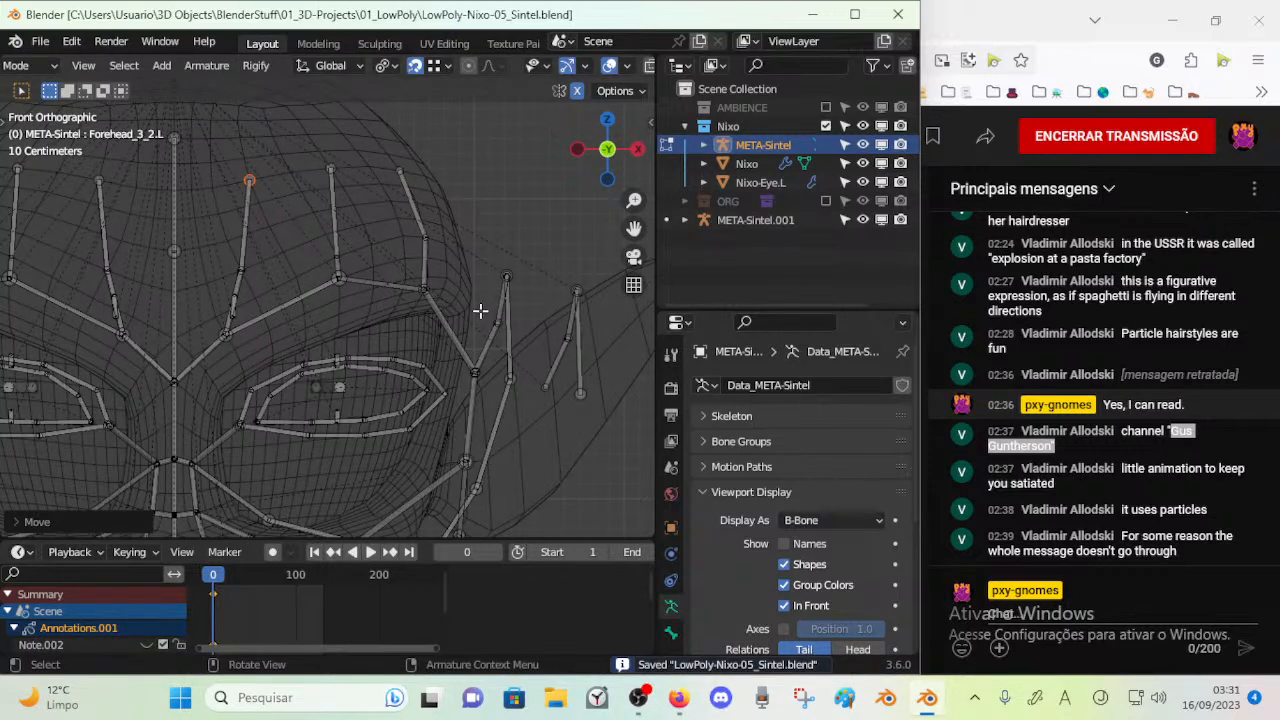
key(alt+a)
key(c)
key(Escape)
click(507, 276)
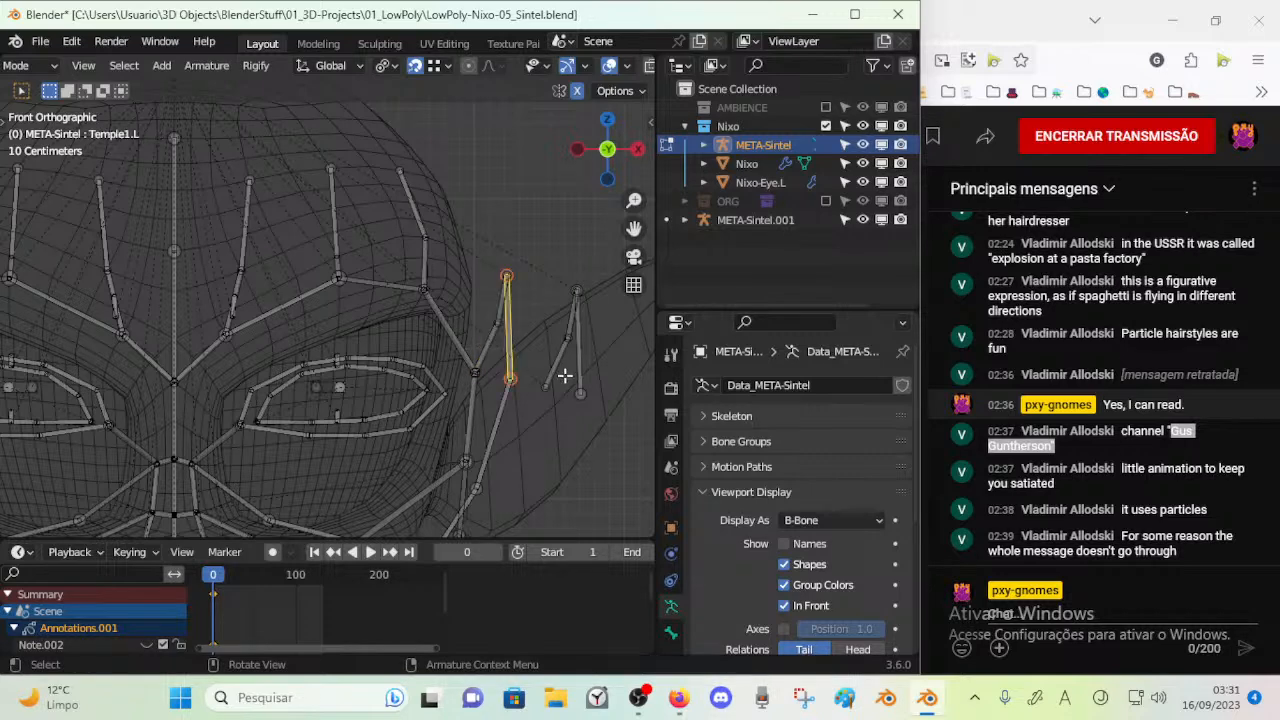
click(494, 325)
key(c)
click(490, 323)
key(Escape)
key(g)
click(462, 277)
Move the top joint of the left temple bones inward and up, against the side of the forehead, in front view
key(alt+a)
key(c)
click(505, 278)
key(Escape)
scroll(491, 354, down, 3)
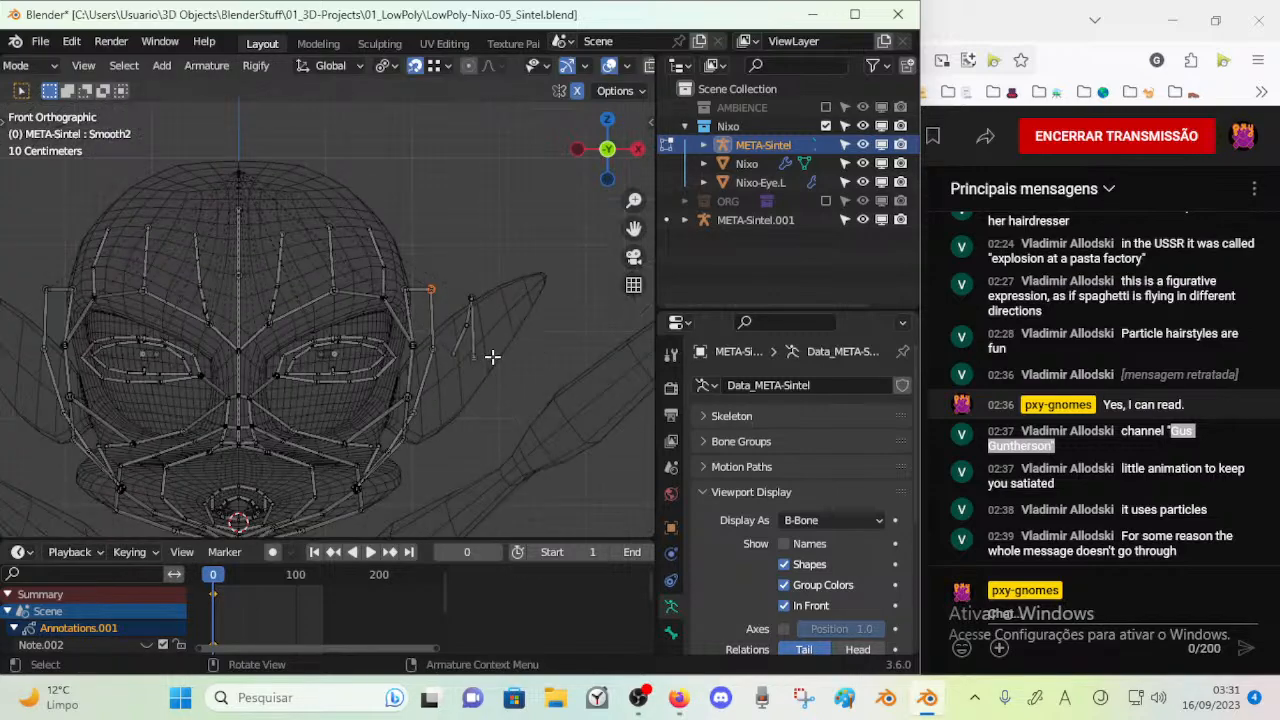
scroll(466, 354, up, 2)
key(g)
click(433, 232)
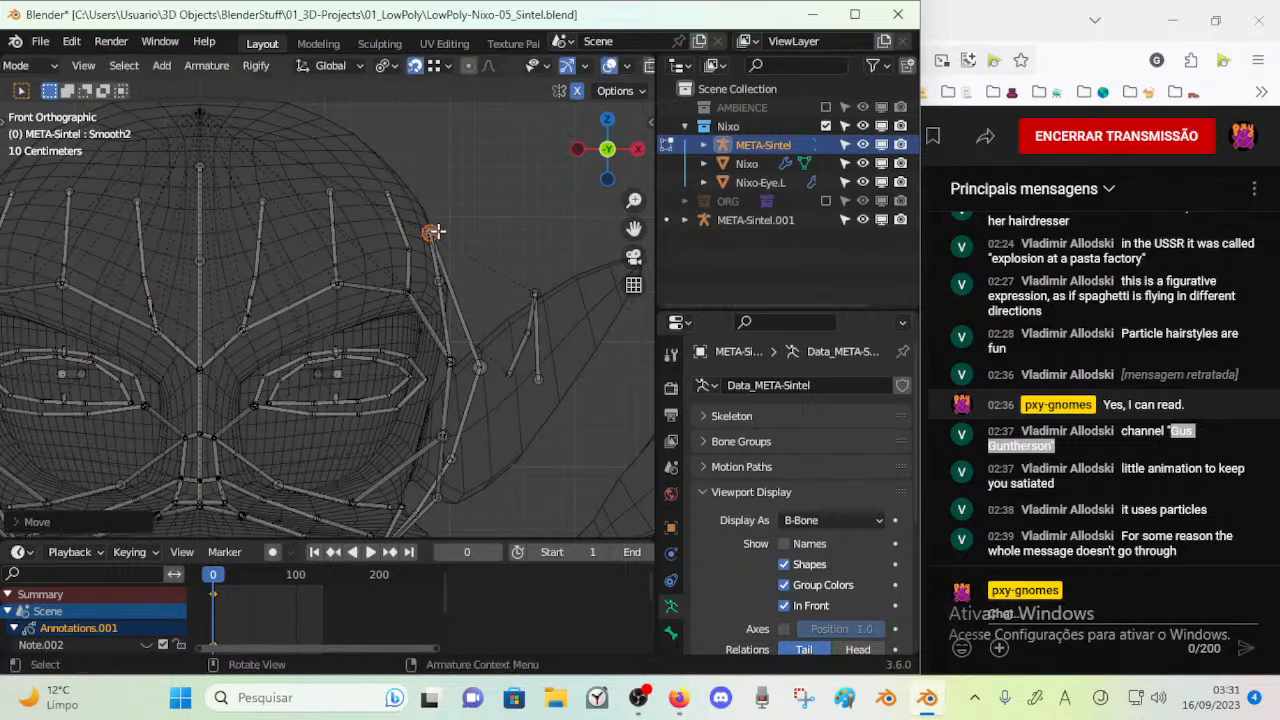
Fit the left temple bones, including Temple2.L, to the side of the head from side and angled views, and save the file
key(KP_3)
middle_drag(438, 231, 407, 280)
middle_drag(420, 387, 381, 284)
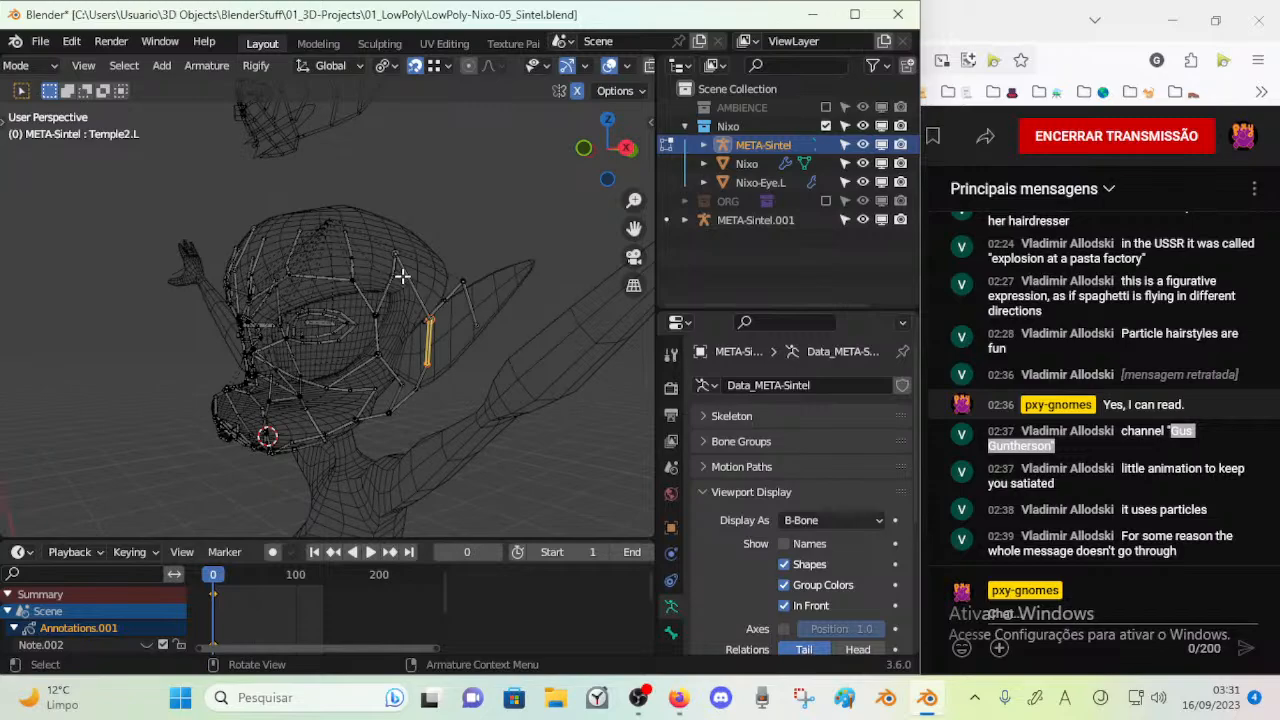
middle_drag(429, 361, 516, 364)
middle_drag(418, 380, 391, 326)
scroll(391, 326, up, 2)
shift+middle_drag(365, 446, 384, 296)
key(Escape)
key(ctrl+s)
Move the joint beside the left nostril inward, toward the tip of the nose
scroll(325, 259, up, 2)
middle_drag(326, 260, 334, 303)
scroll(320, 330, up, 2)
key(c)
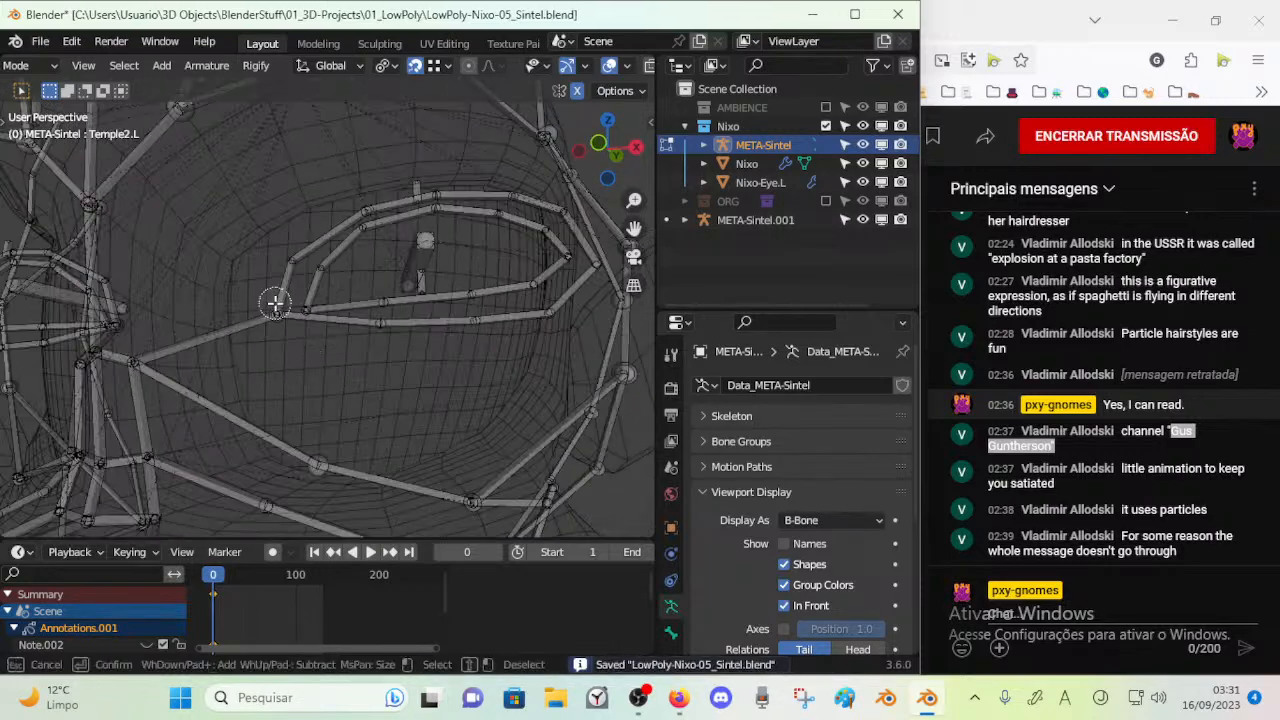
key(Escape)
middle_drag(286, 346, 230, 353)
key(Escape)
key(g)
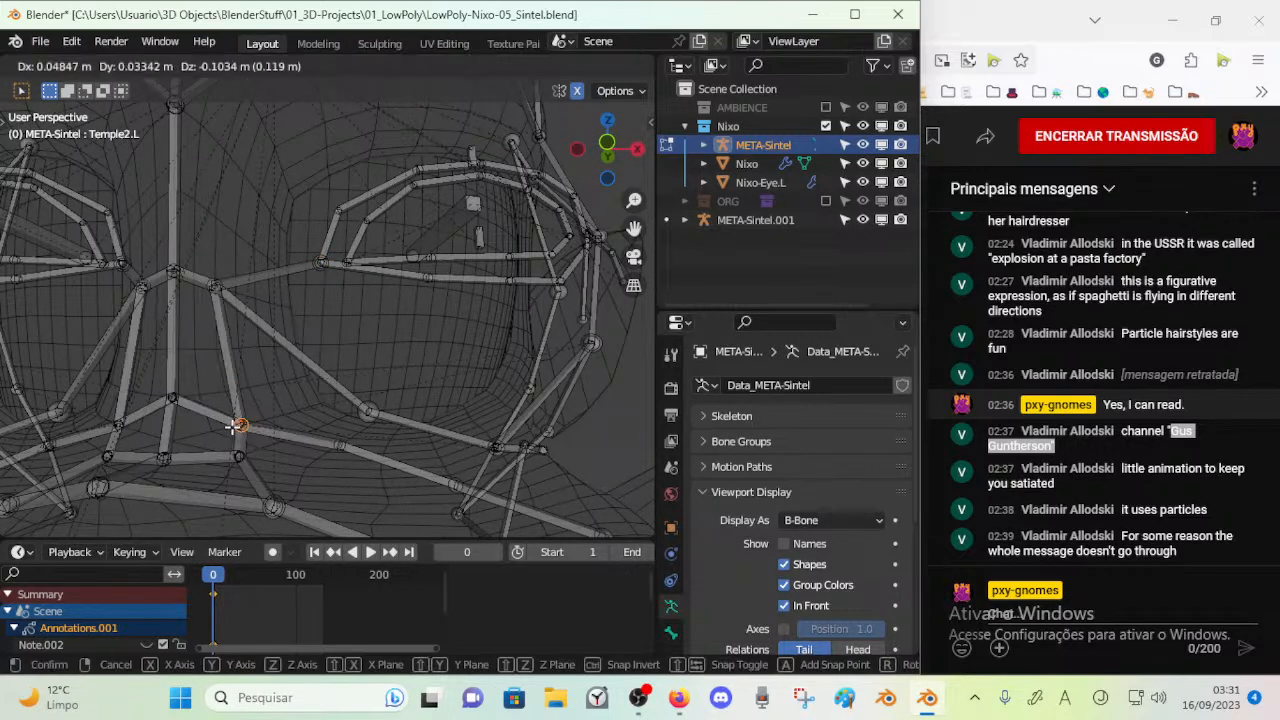
click(237, 426)
Move the lower left nostril joint and the upper lip joint beneath it inward and slightly down
key(g)
key(Escape)
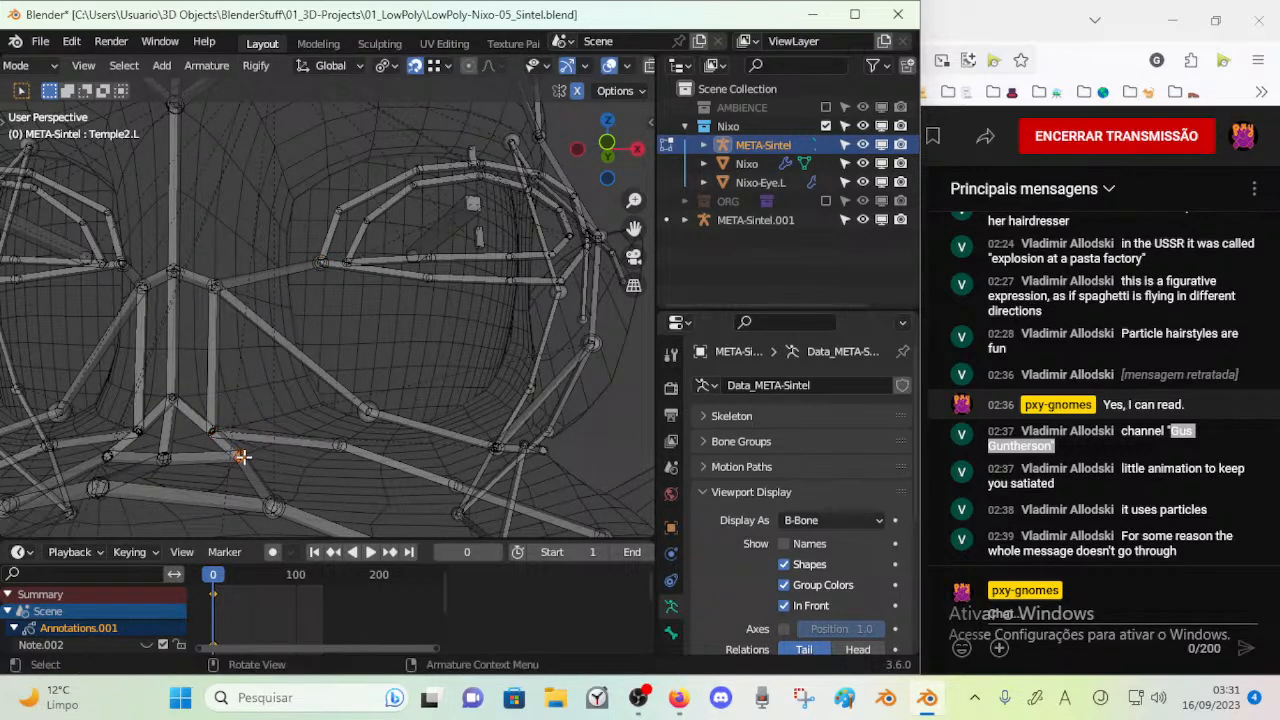
key(g)
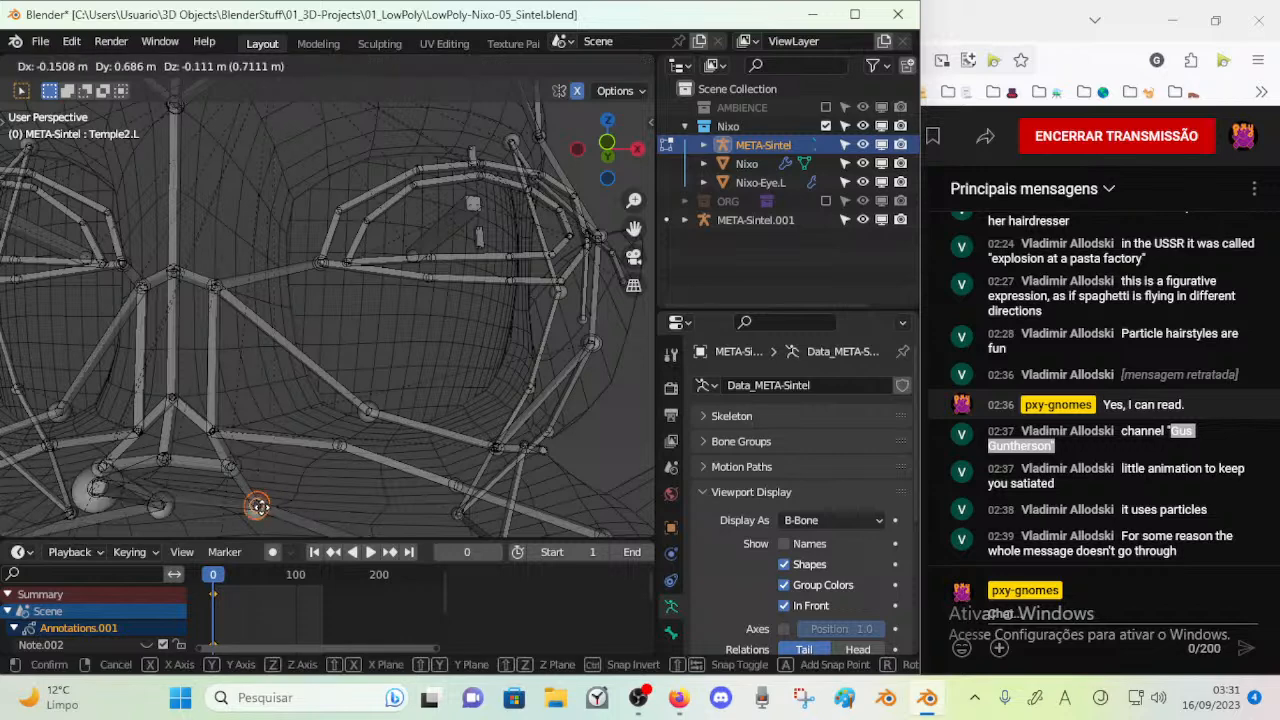
click(236, 512)
Move the two left cheek joints nearest the nose inward, placing the lower one beneath the nostril's outer side
key(c)
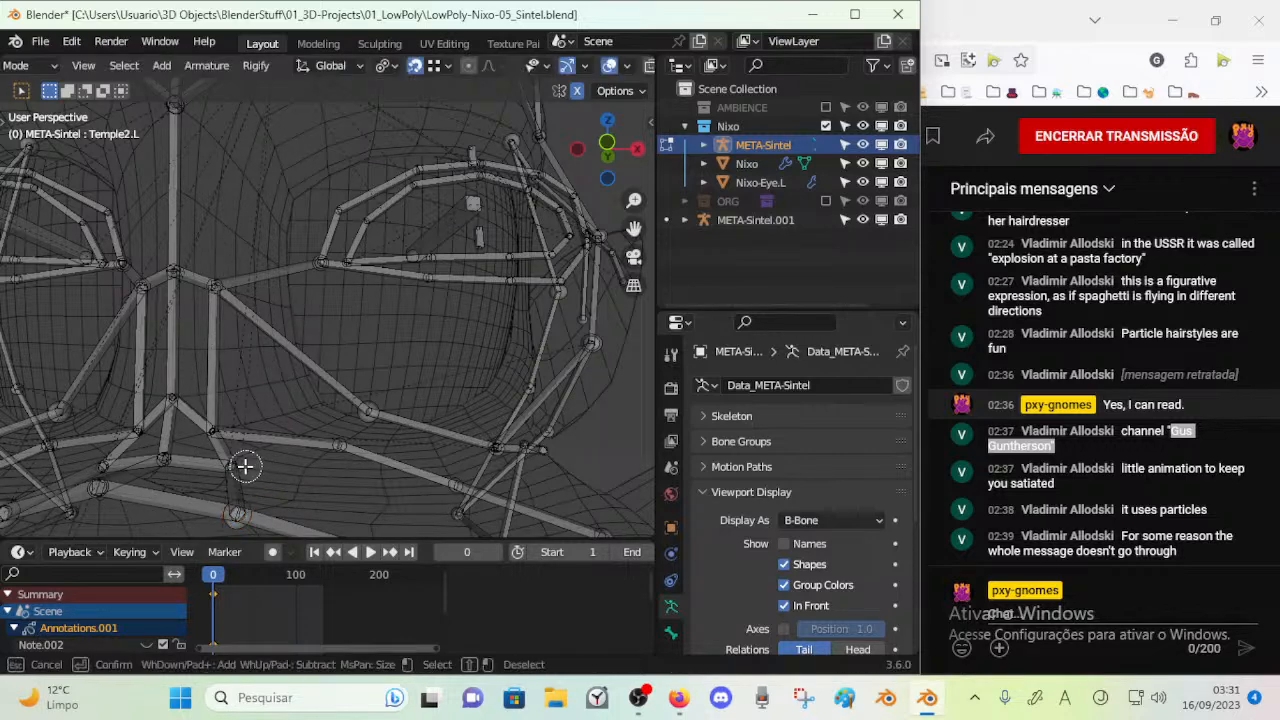
key(Escape)
key(g)
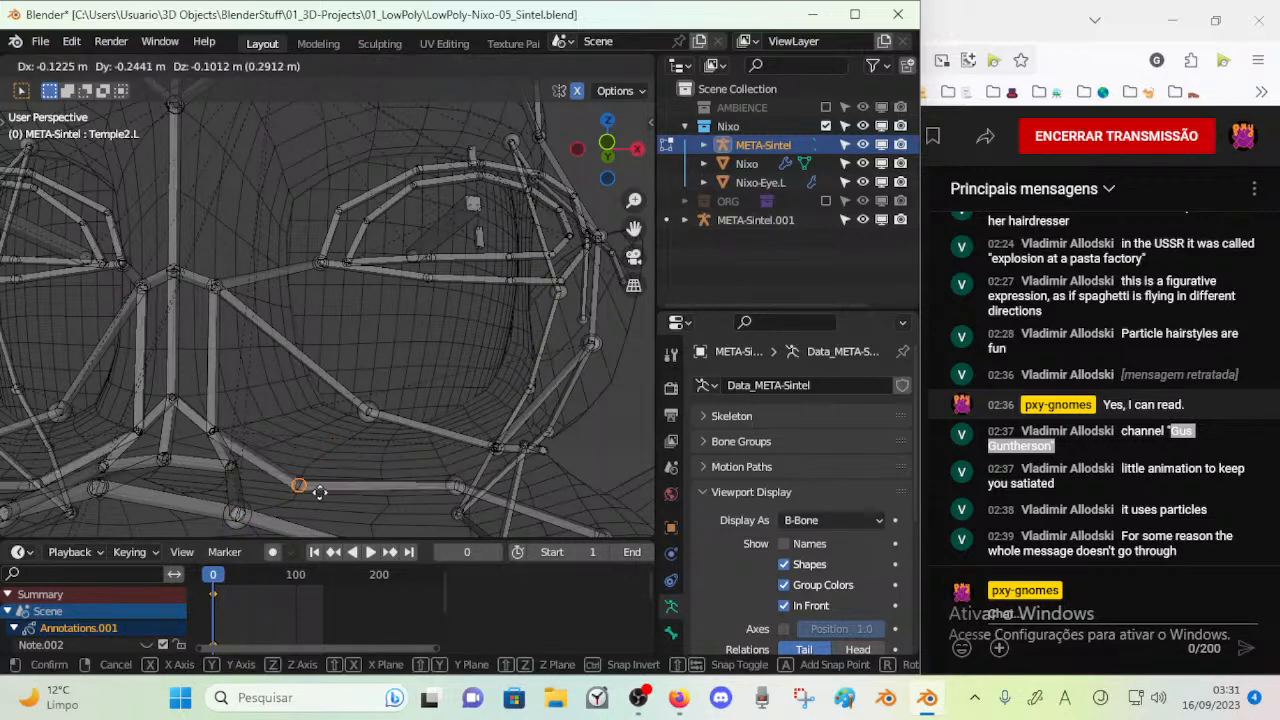
click(305, 482)
key(g)
click(297, 410)
Move the joint on the left side of the nose bridge down beside the nostril
key(c)
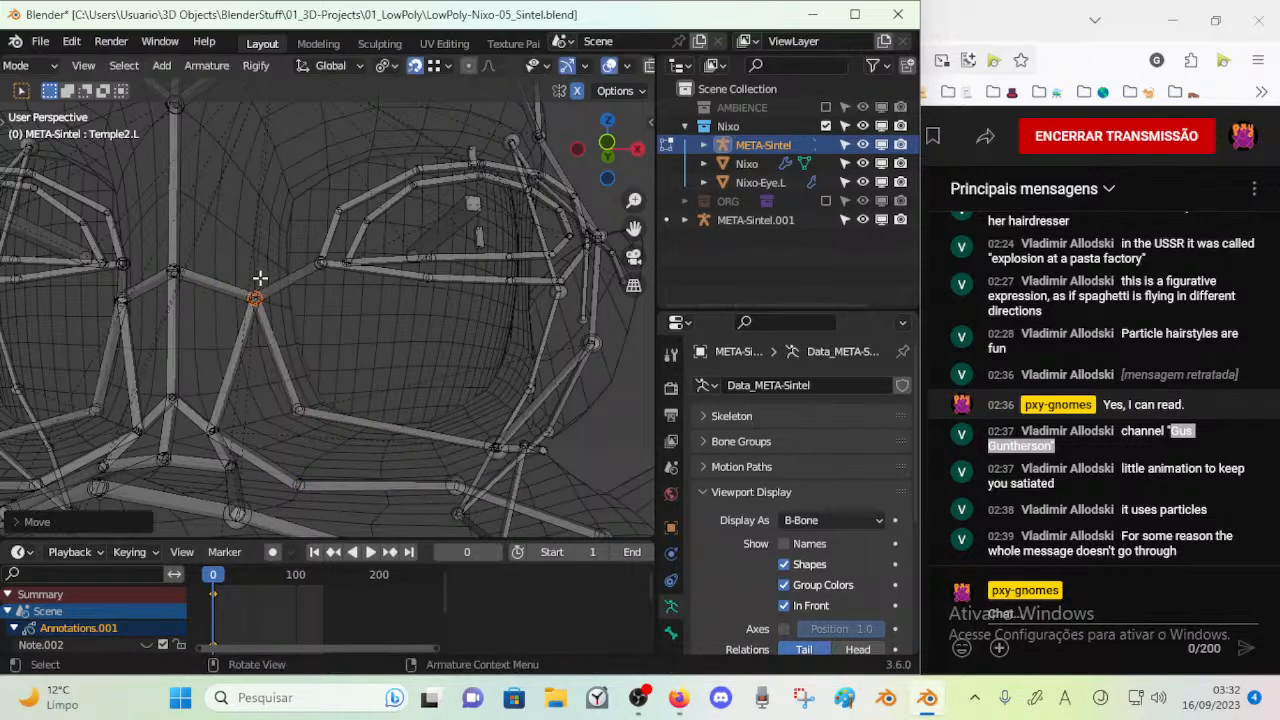
middle_drag(257, 286, 329, 317)
key(c)
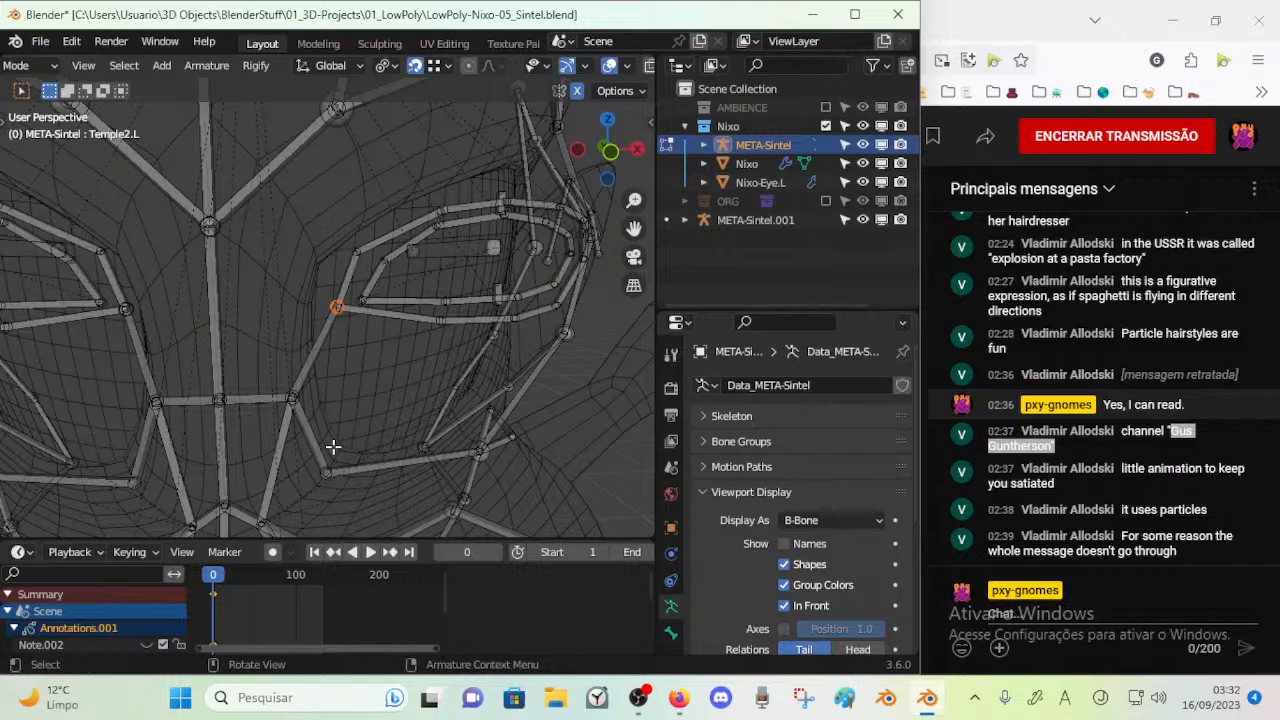
shift+middle_drag(333, 446, 274, 322)
right_click(244, 232)
key(g)
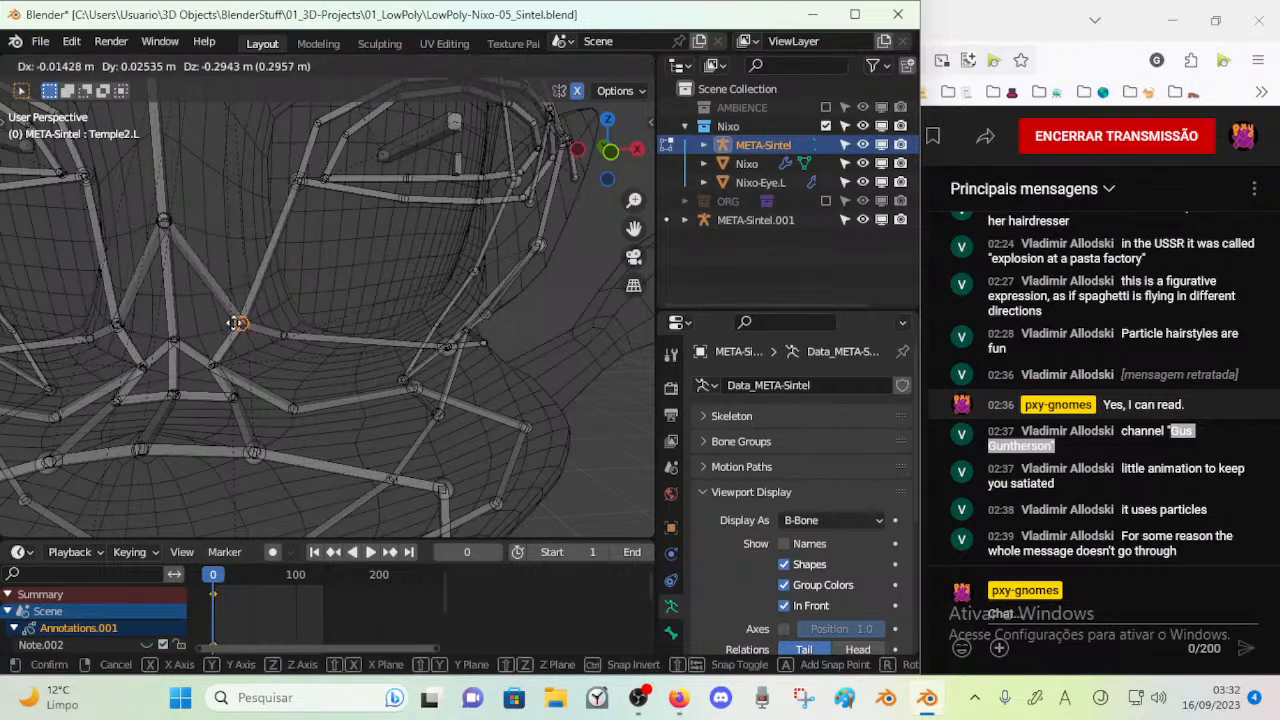
click(222, 323)
Move the left cheek joint next to the nostril down in the angled view
key(alt+a)
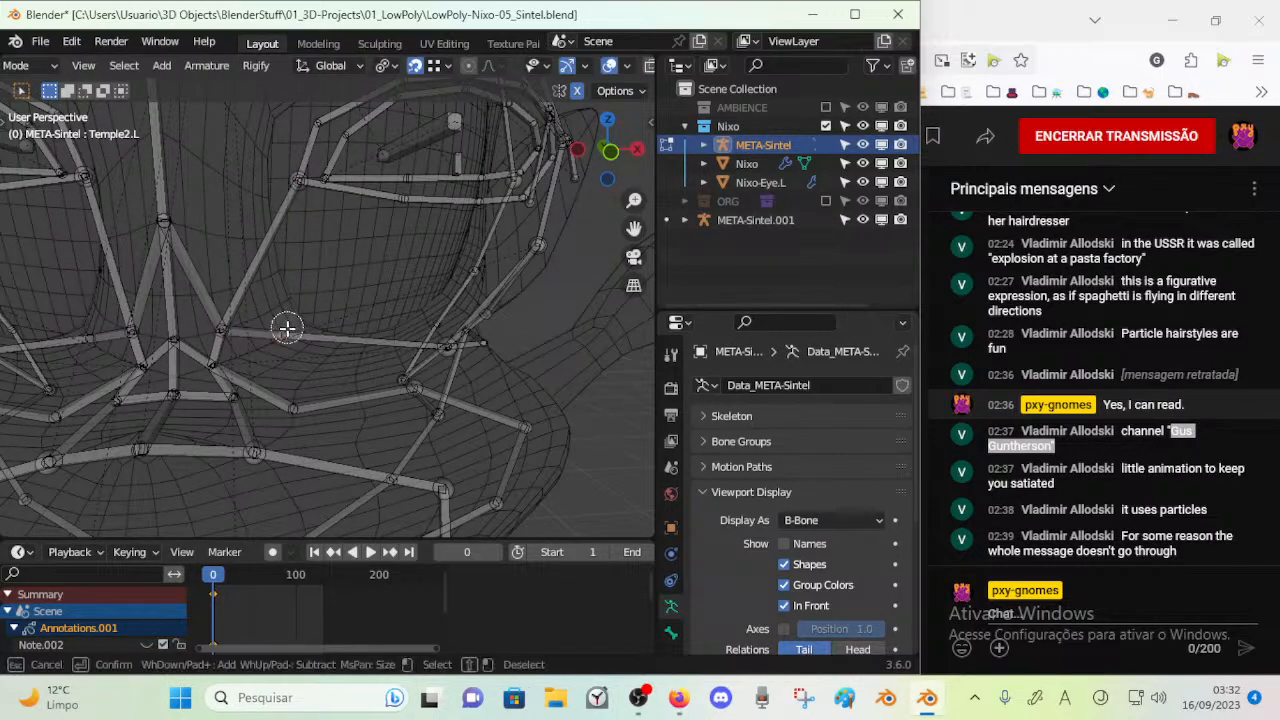
click(286, 326)
right_click(286, 326)
key(g)
click(301, 378)
Move the middle joint of the left cheek row inward, toward the nose, in the angled side view
key(alt+a)
middle_drag(491, 366, 390, 367)
scroll(405, 363, down, 5)
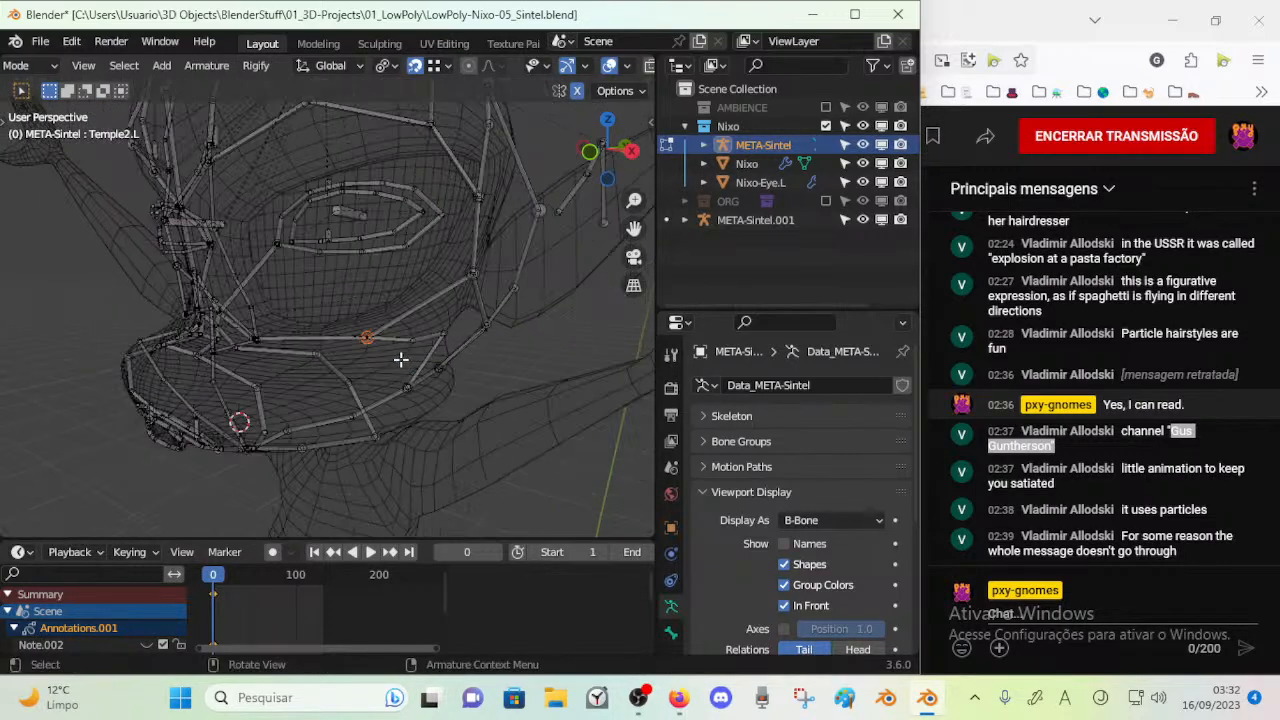
key(g)
click(394, 302)
Move the two outer joints of the left cheek row inward and down, above the corner of the mouth
key(alt+a)
key(c)
click(415, 338)
right_click(413, 338)
key(g)
click(366, 347)
key(alt+a)
key(c)
click(440, 327)
right_click(440, 328)
key(g)
click(397, 356)
Move the inner corner joint of the left eye's outer bone ring down to the lower inner edge of the eye socket
scroll(397, 356, up, 6)
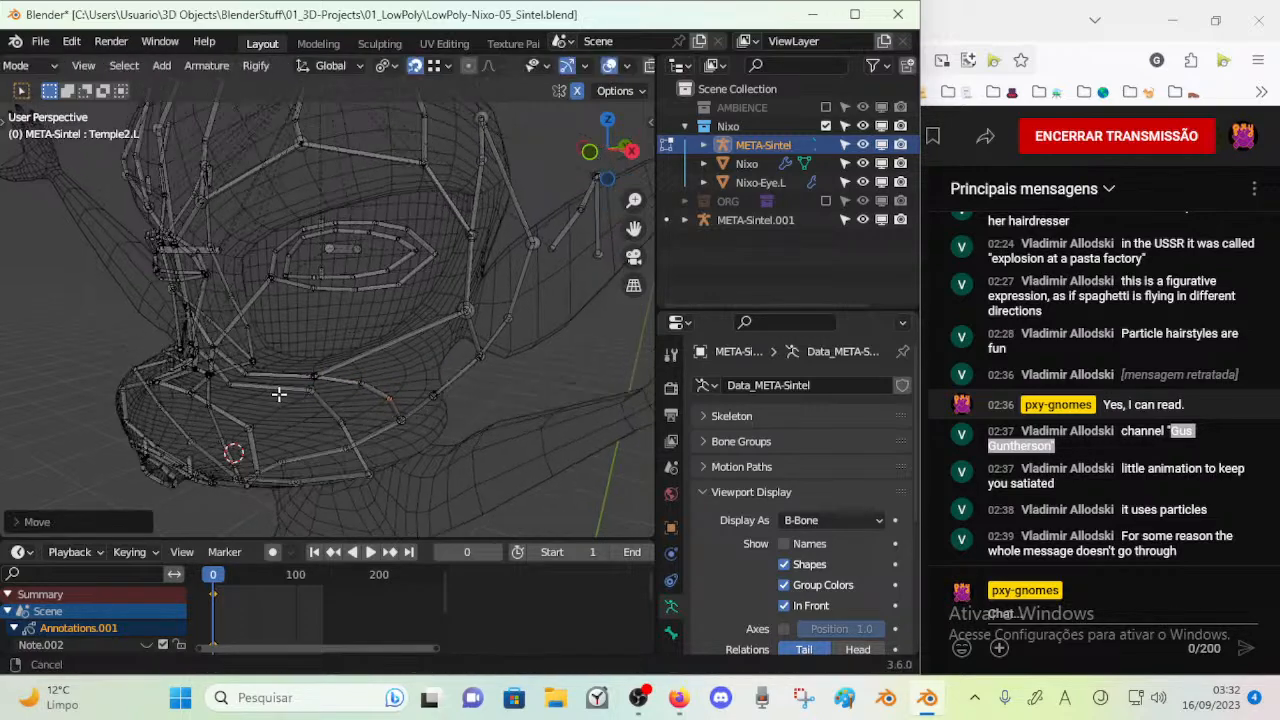
middle_drag(263, 331, 259, 300)
key(alt+a)
key(c)
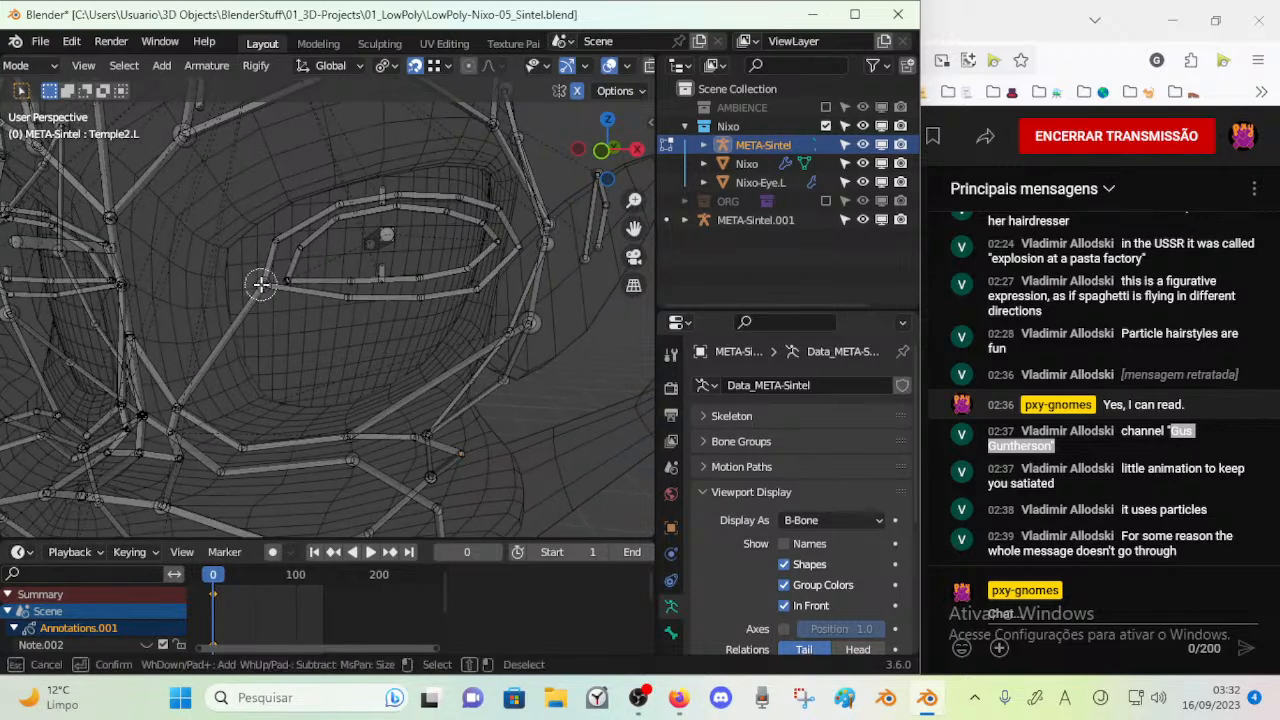
click(261, 285)
right_click(261, 285)
key(g)
click(237, 410)
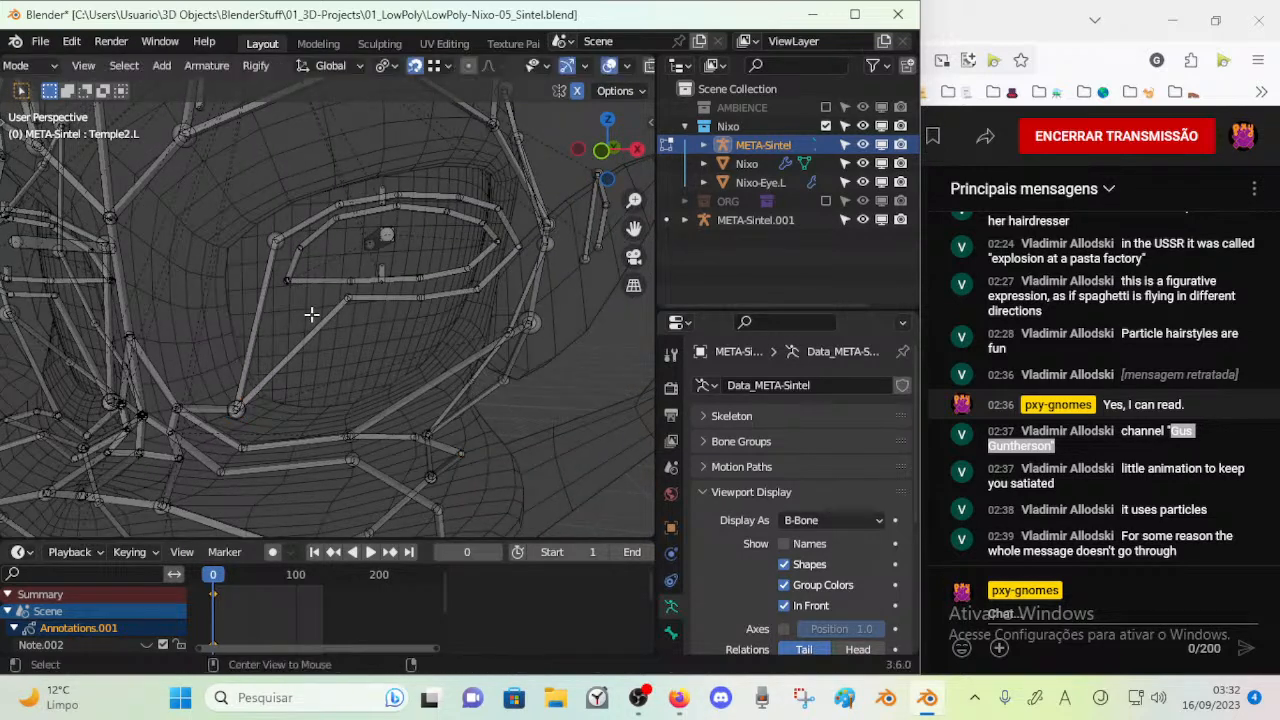
Move the first lower joint of the left eye's outer bone ring down to the bottom edge of the socket
click(349, 301)
right_click(349, 301)
key(g)
click(330, 410)
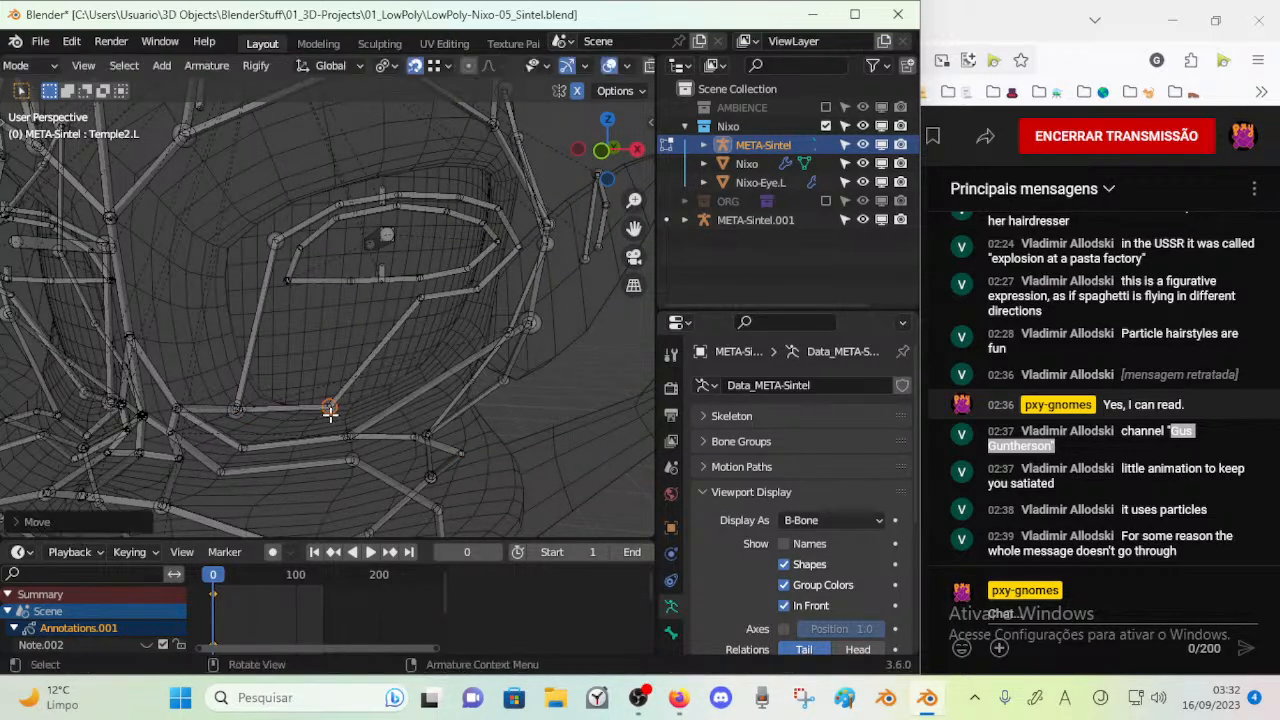
middle_drag(346, 403, 361, 403)
key(g)
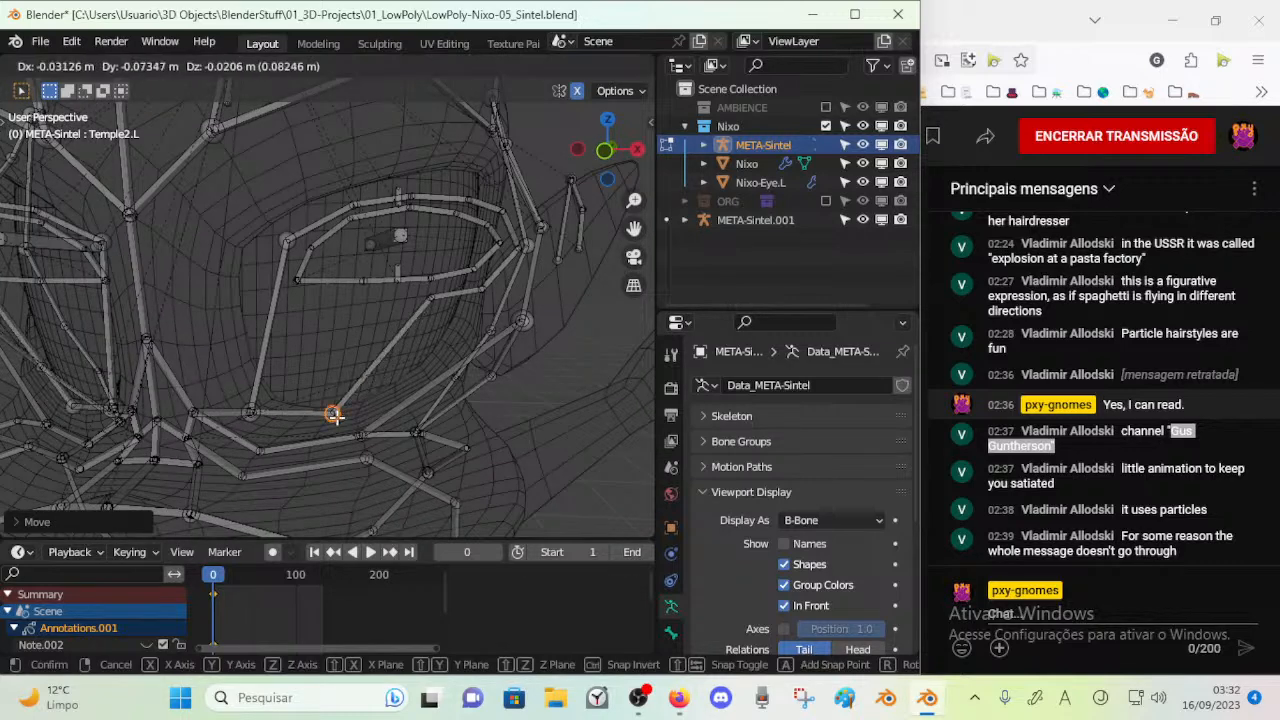
click(335, 413)
Move the next two lower joints of the left eye's outer bone ring onto the socket's lower outer edge
key(g)
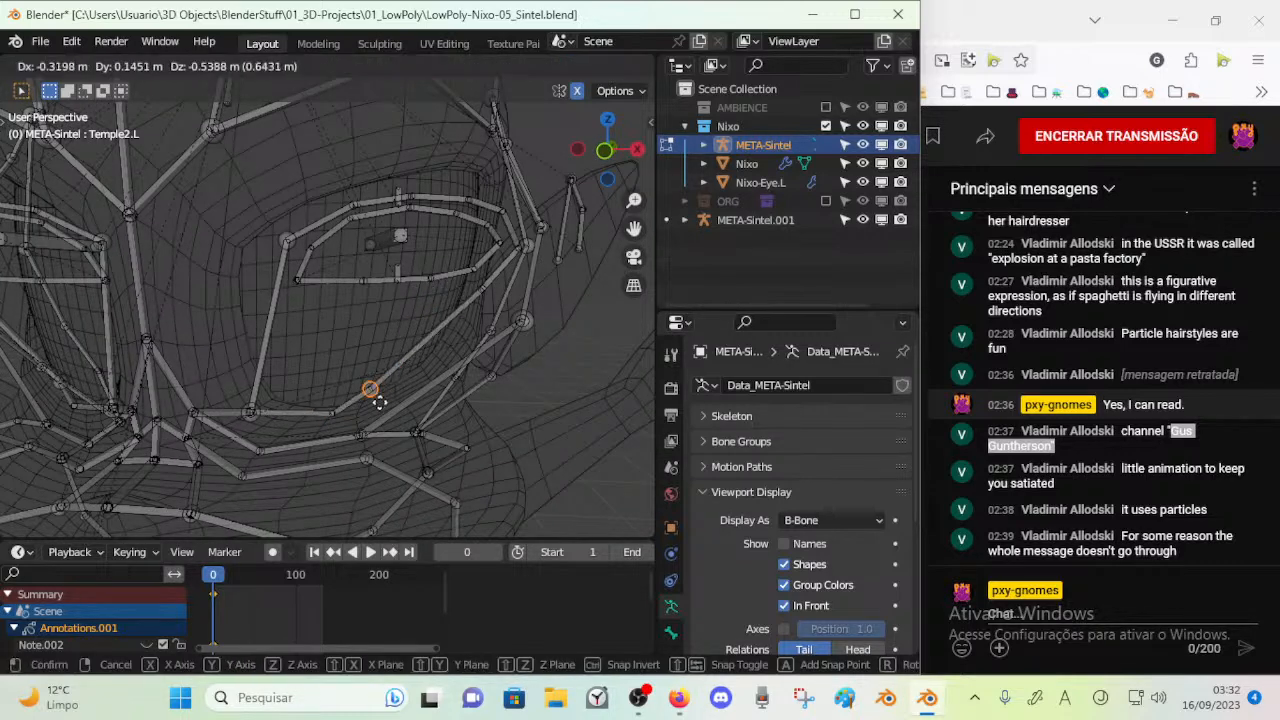
click(418, 384)
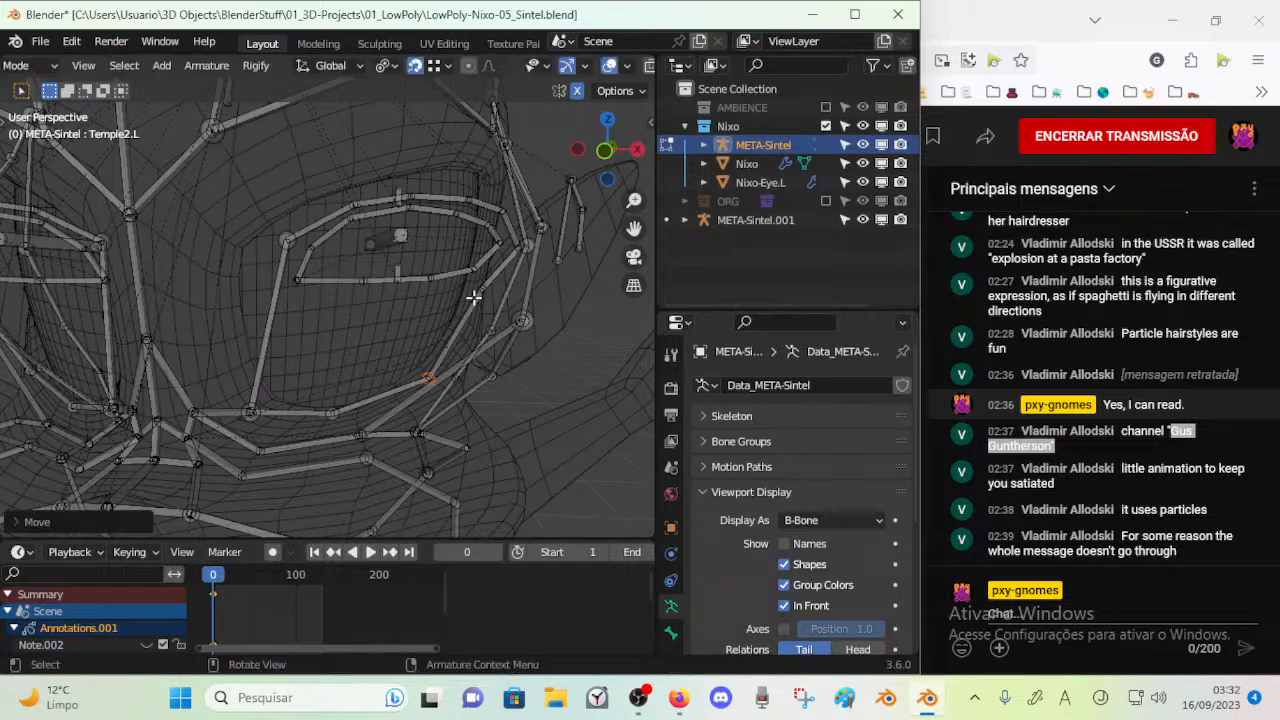
key(g)
click(460, 337)
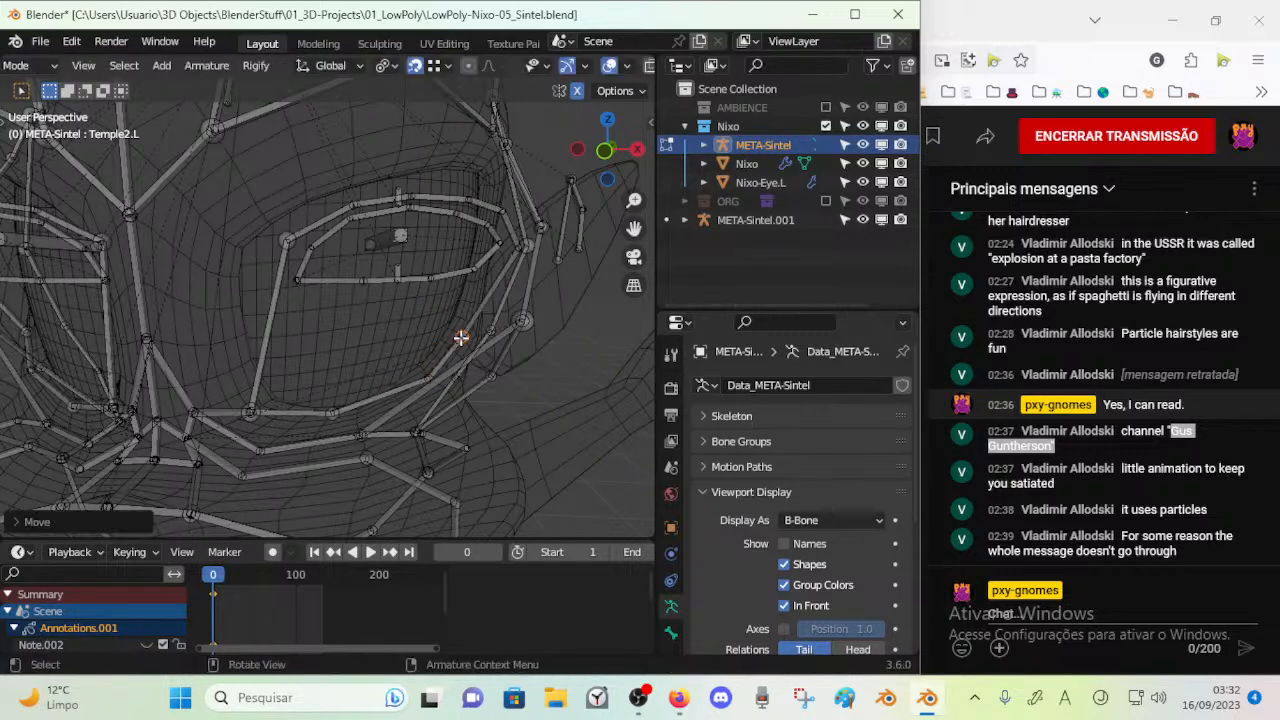
Move the outer corner joint and the upper outer joint of the left eye's outer bone ring onto the socket's outer edge
middle_drag(460, 337, 469, 271)
key(g)
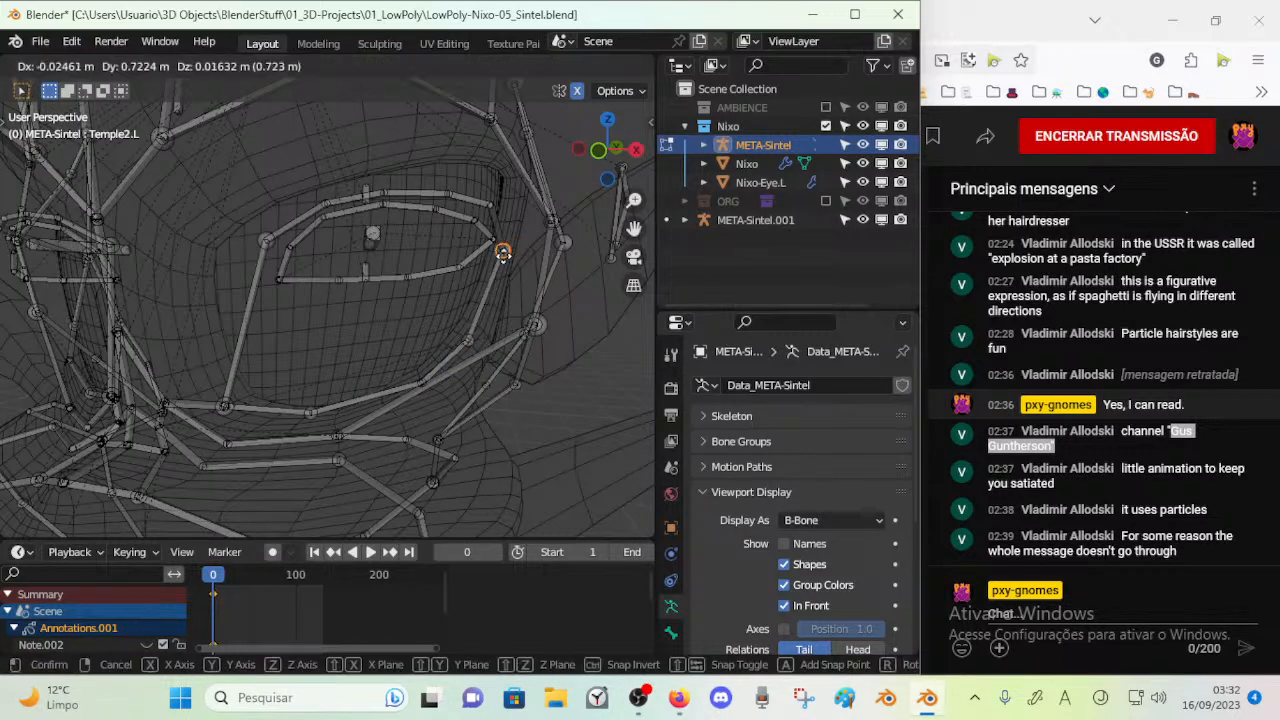
click(503, 253)
key(c)
right_click(496, 201)
shift+middle_drag(500, 197, 483, 214)
key(g)
click(498, 193)
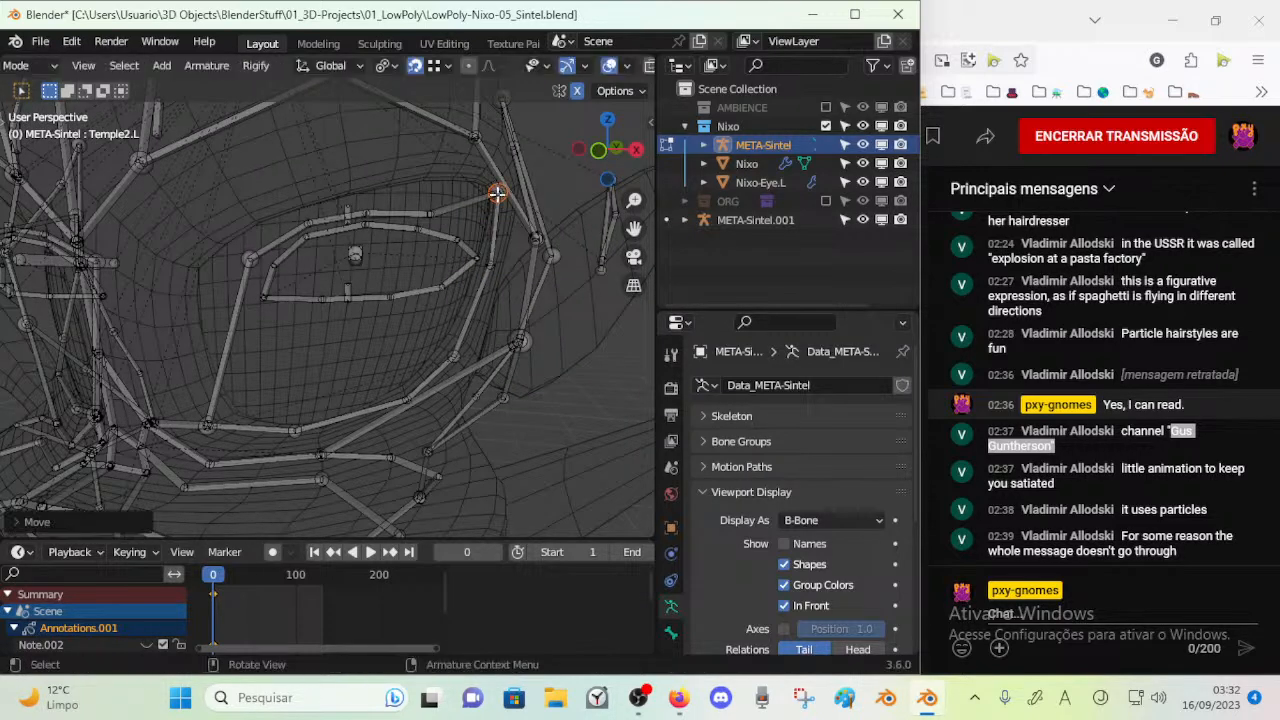
Raise the outer and middle upper joints of the left eye's outer bone ring to the socket's top edge
key(alt+a)
key(c)
click(430, 211)
right_click(430, 211)
key(g)
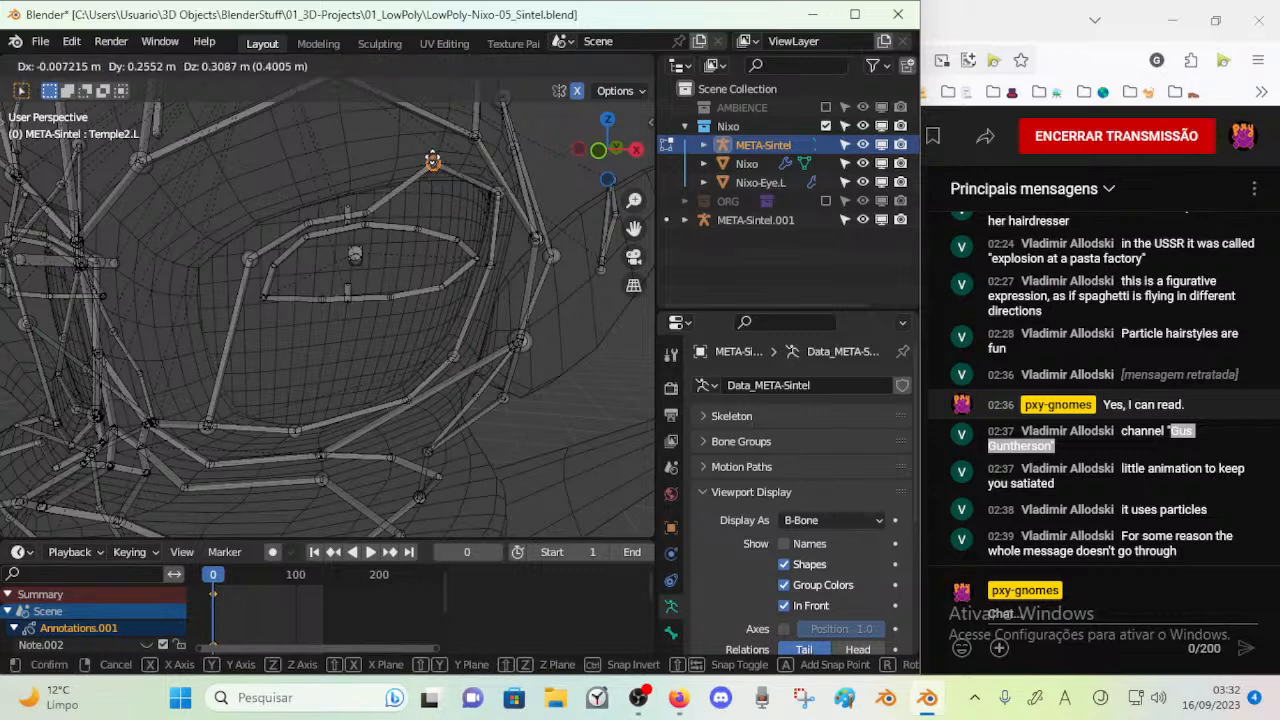
click(457, 160)
key(c)
click(366, 201)
right_click(368, 202)
key(g)
click(358, 168)
Raise the two innermost upper joints of the left eye's outer bone ring to the socket's upper inner edge
key(c)
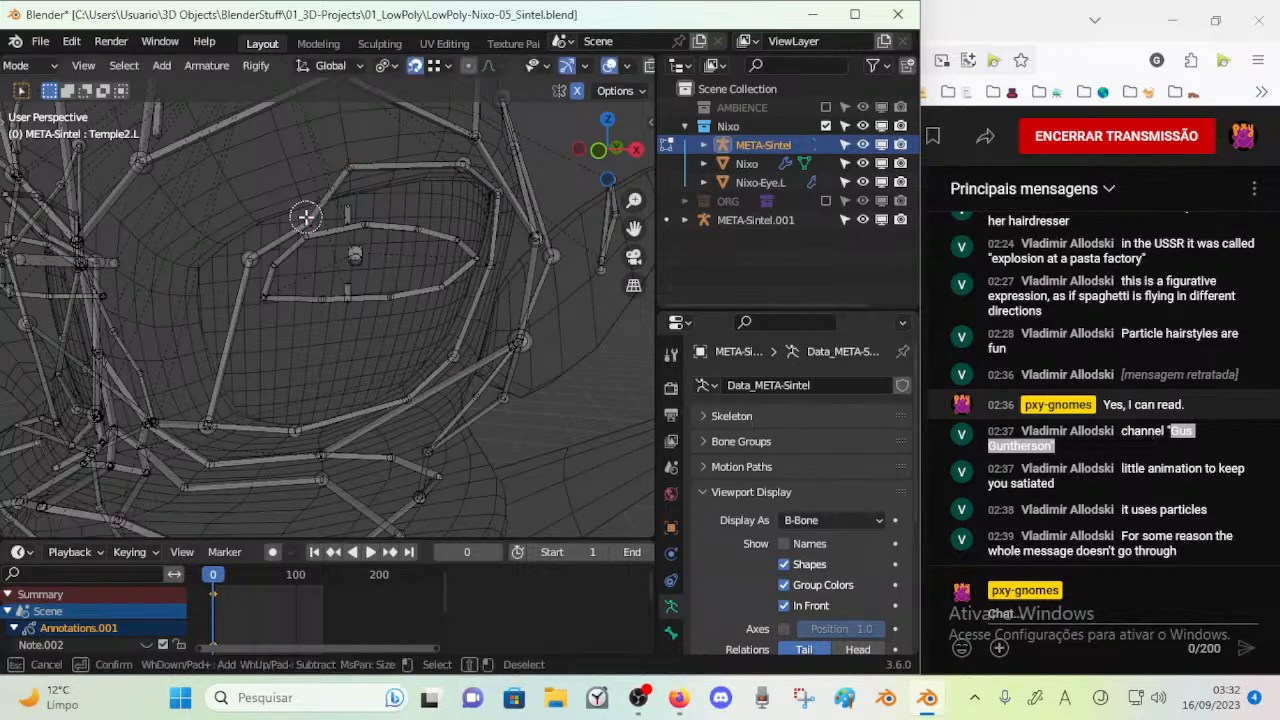
click(307, 219)
right_click(308, 218)
key(g)
click(296, 181)
key(c)
click(250, 260)
right_click(250, 260)
key(g)
click(193, 228)
Shift the lower inner corner joint of the left eye's outer bone ring slightly inward and up
key(c)
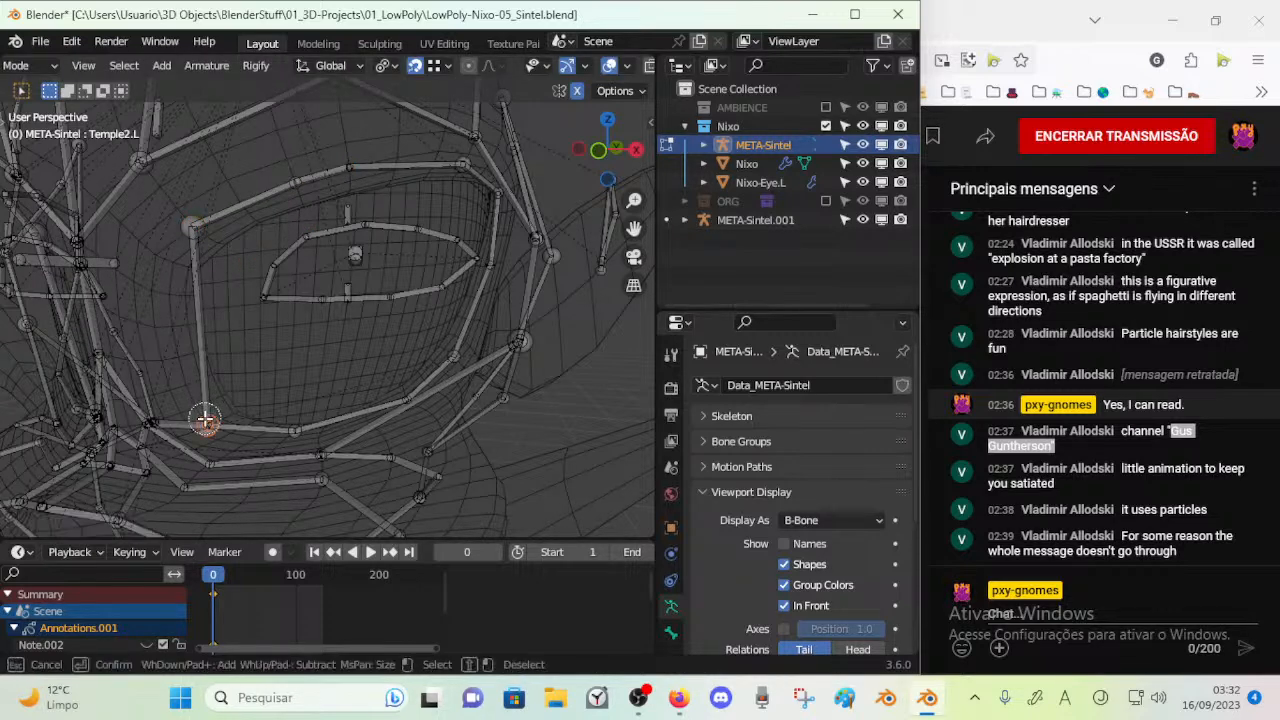
click(206, 421)
right_click(208, 425)
key(g)
click(196, 410)
Move the lower middle joint of the left eye's outer bone ring down and slightly outward below the socket
key(c)
click(287, 430)
right_click(287, 430)
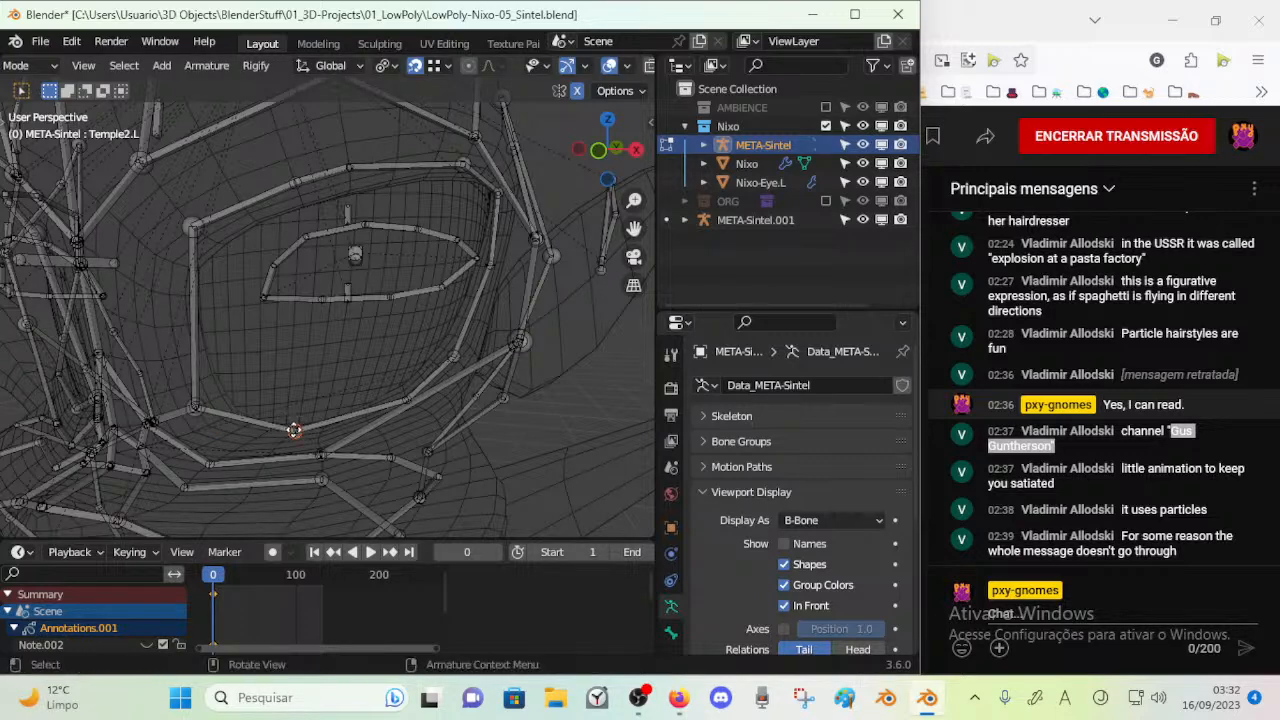
key(g)
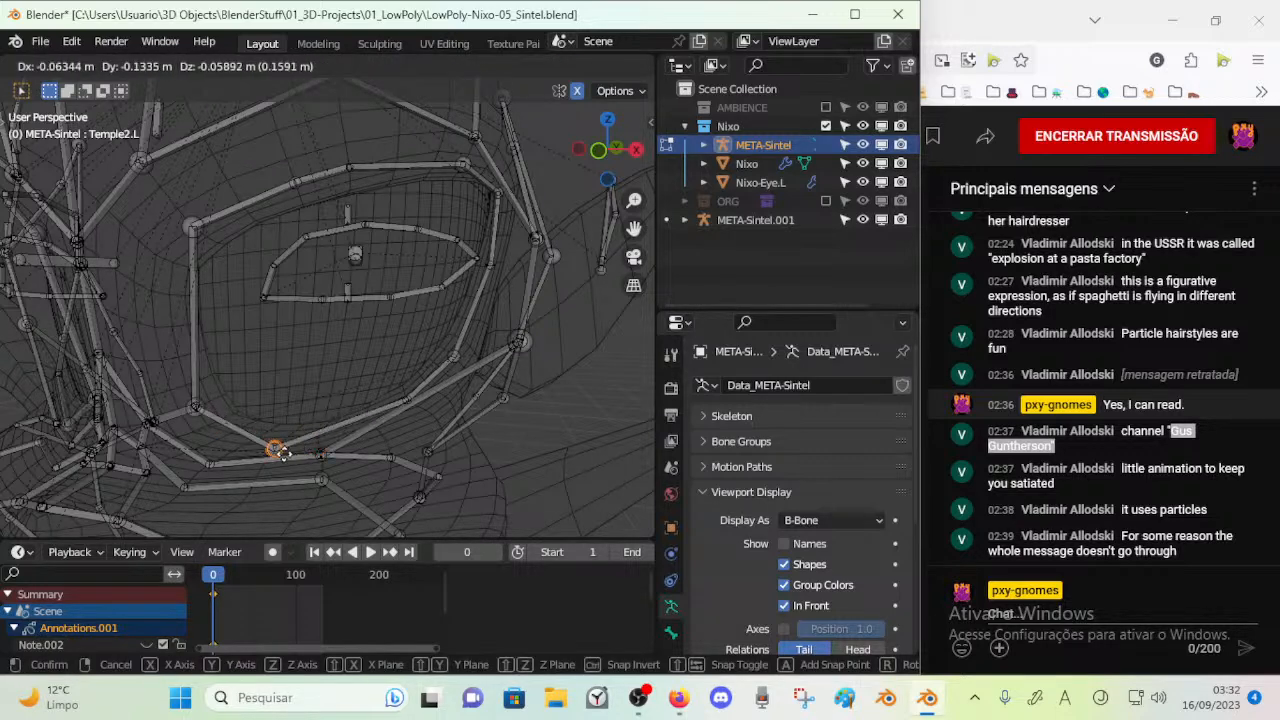
click(318, 443)
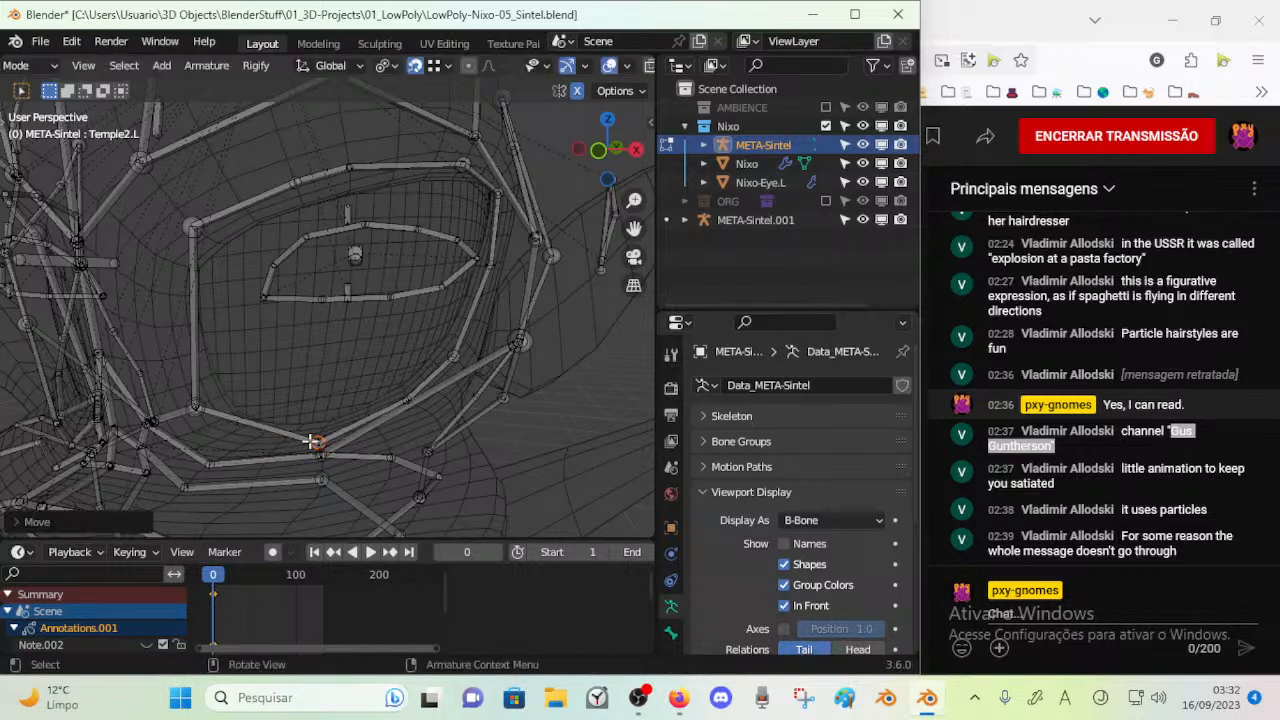
Lower the outer joint of the bone chain around the left eye to just below the socket's lower outer corner
middle_drag(537, 350, 477, 366)
key(c)
click(514, 323)
right_click(514, 323)
key(g)
click(449, 422)
Move the cheek joint directly beneath the left eye socket further down onto the cheek
mouse_move(449, 422)
middle_down()
mouse_move(373, 475)
mouse_move(296, 459)
middle_up()
key(c)
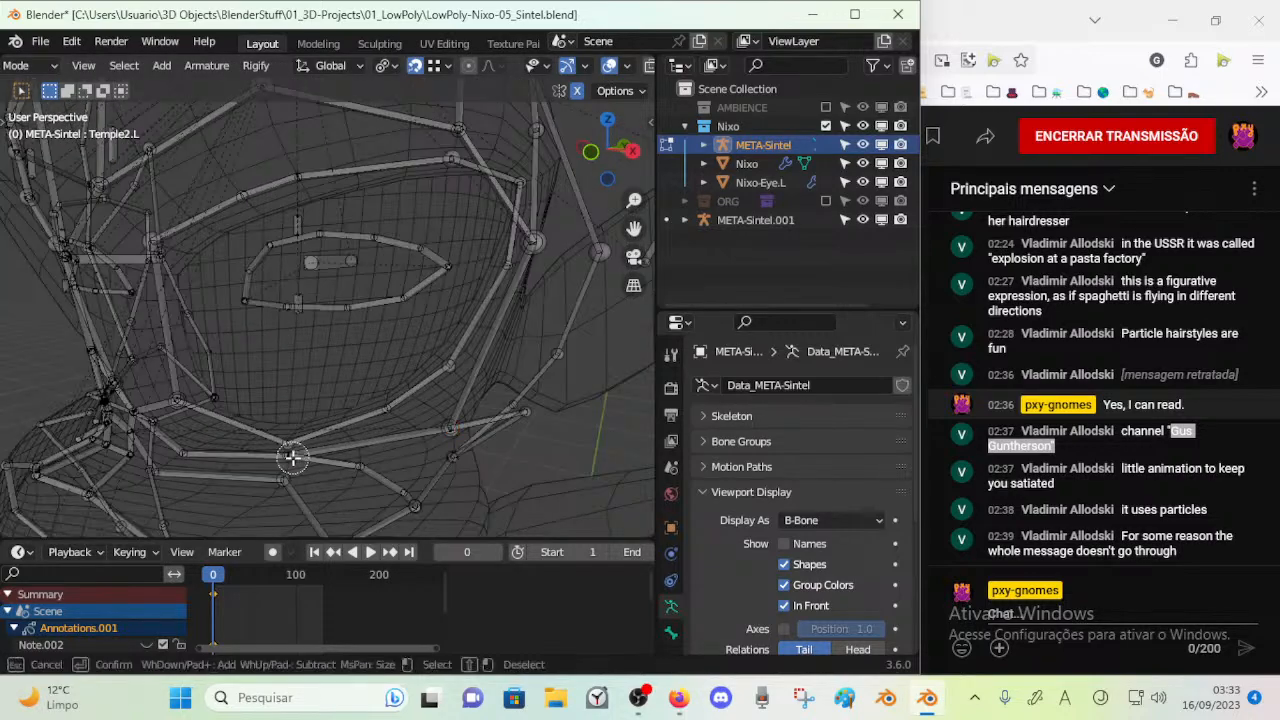
right_click(298, 463)
key(alt+a)
key(g)
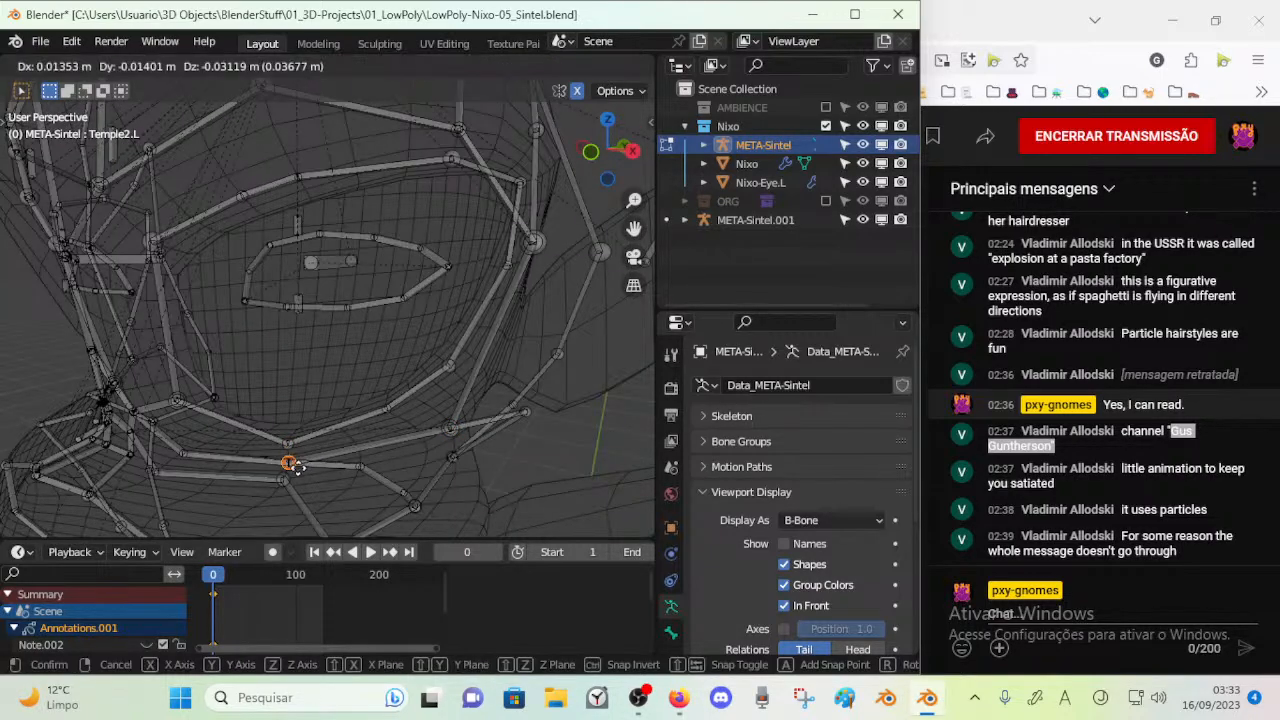
click(258, 510)
Reposition the neighbouring left cheek joints below the eye to follow the head mesh
middle_drag(258, 510, 491, 417)
click(399, 391)
key(g)
click(409, 347)
key(g)
click(409, 421)
key(alt+a)
key(c)
key(g)
click(379, 415)
Raise the Jaw3.L joint on the left side of the head and adjust the adjoining joints to the mesh
key(g)
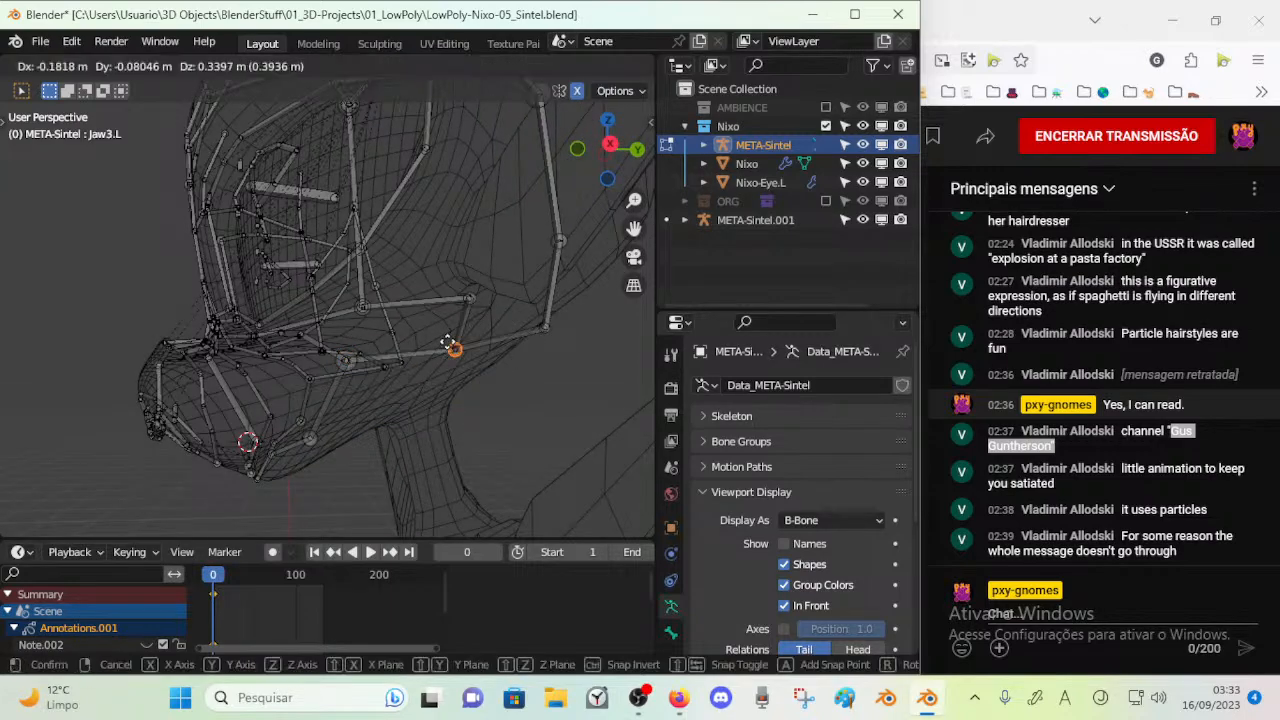
click(443, 334)
mouse_move(443, 334)
middle_down()
mouse_move(460, 414)
mouse_move(432, 393)
mouse_move(450, 332)
middle_up()
click(433, 311)
key(g)
click(413, 342)
middle_drag(413, 344, 454, 363)
click(392, 357)
key(g)
click(386, 346)
Move the outer end joint of the left eyebrow, at Eyebrow1.L, up and outward onto the temple
middle_drag(402, 296, 378, 369)
click(373, 290)
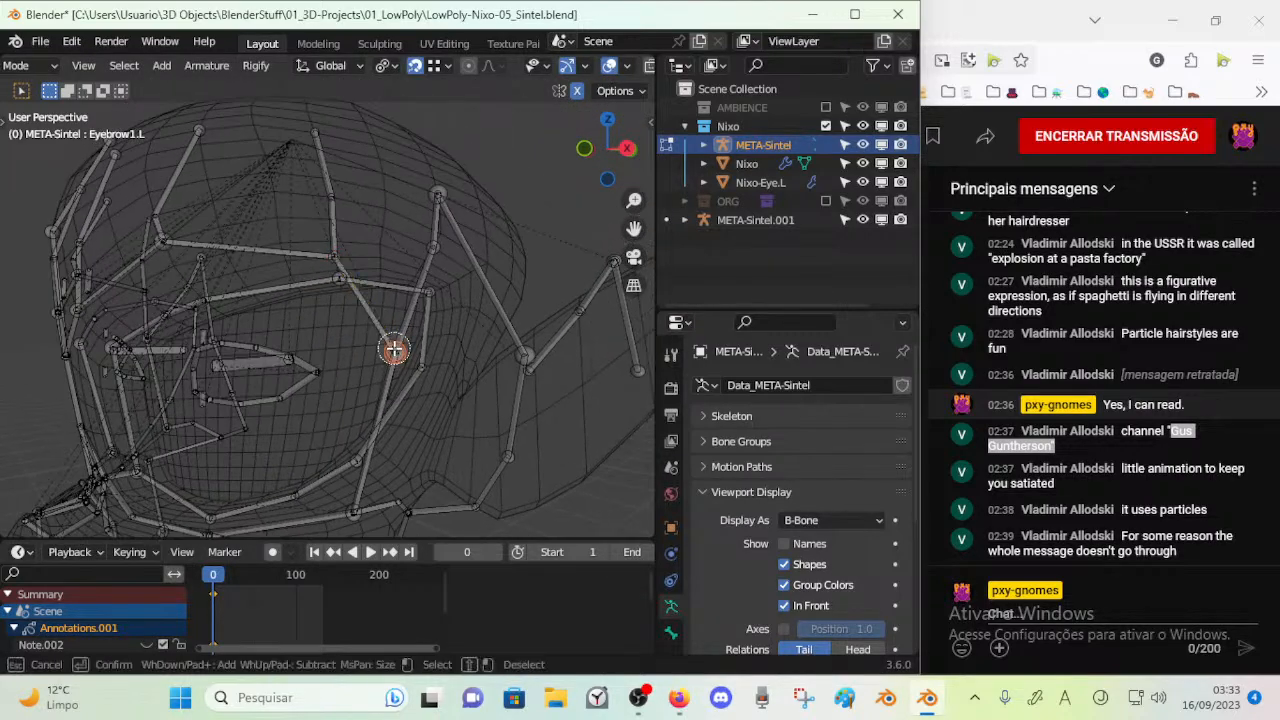
key(g)
click(465, 283)
key(g)
click(471, 310)
Raise the upper and lower joints of Forehead_4_1.L above the left temple
middle_drag(450, 258, 432, 284)
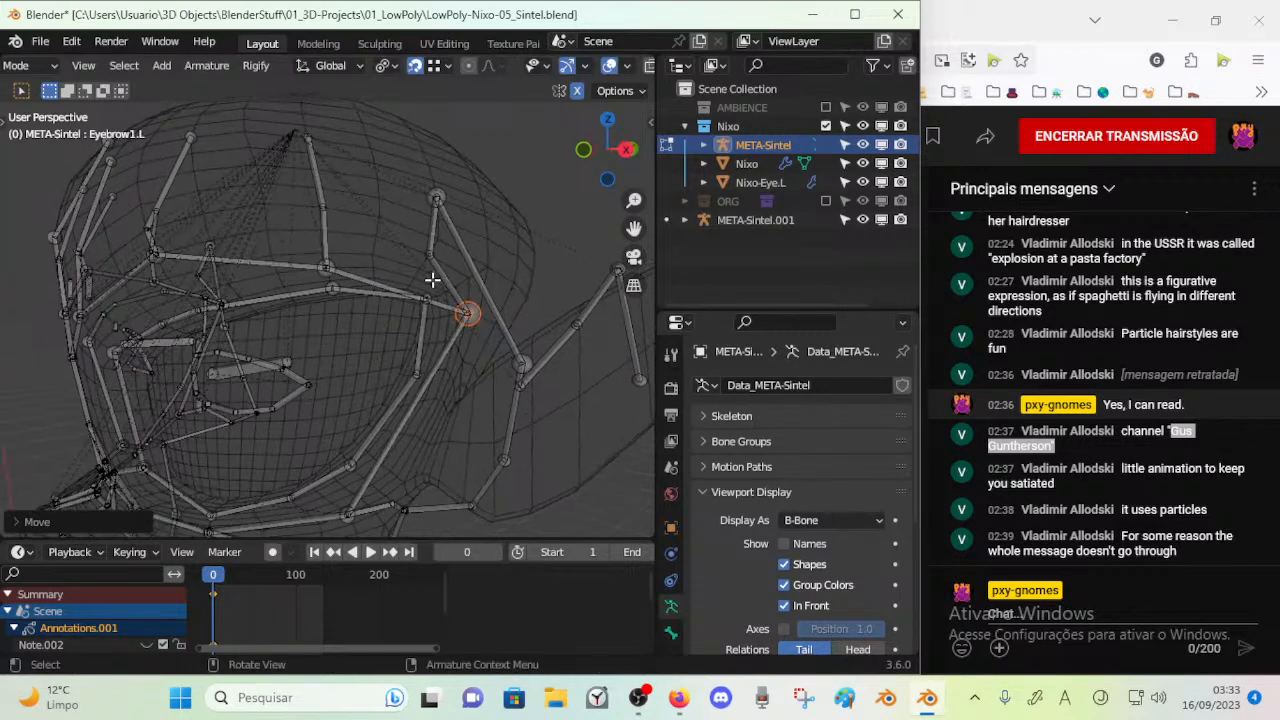
click(435, 280)
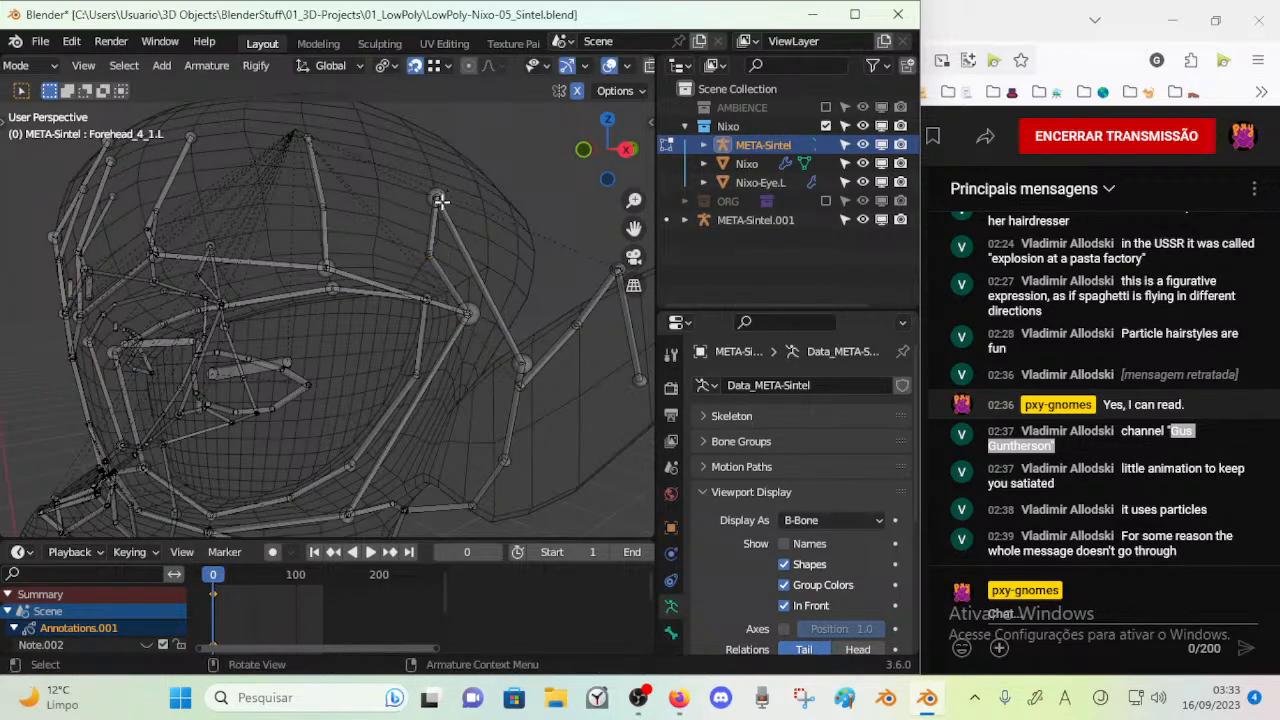
key(g)
click(435, 143)
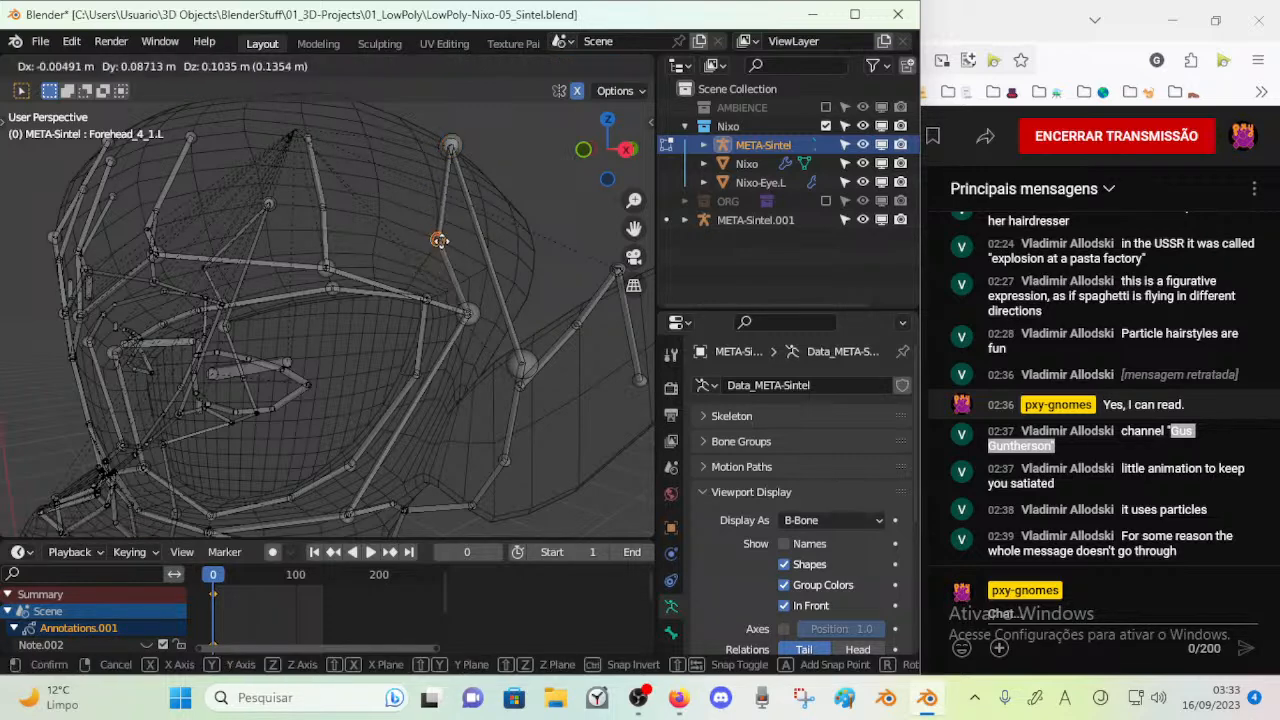
middle_drag(449, 209, 434, 211)
Select the topmost joint above the left temple and shift it along the side of the head
key(c)
click(480, 122)
right_click(482, 119)
key(alt+a)
key(c)
click(476, 130)
right_click(475, 134)
key(g)
click(376, 154)
Raise the upper joint of the left jaw chain beside the ear and reposition the joint below it
click(502, 401)
key(g)
click(507, 235)
middle_drag(507, 235, 417, 471)
click(522, 295)
key(alt+a)
key(g)
click(432, 372)
Raise the lower Jaw1.L joint on the left side of the head toward the ear
middle_drag(423, 396, 451, 494)
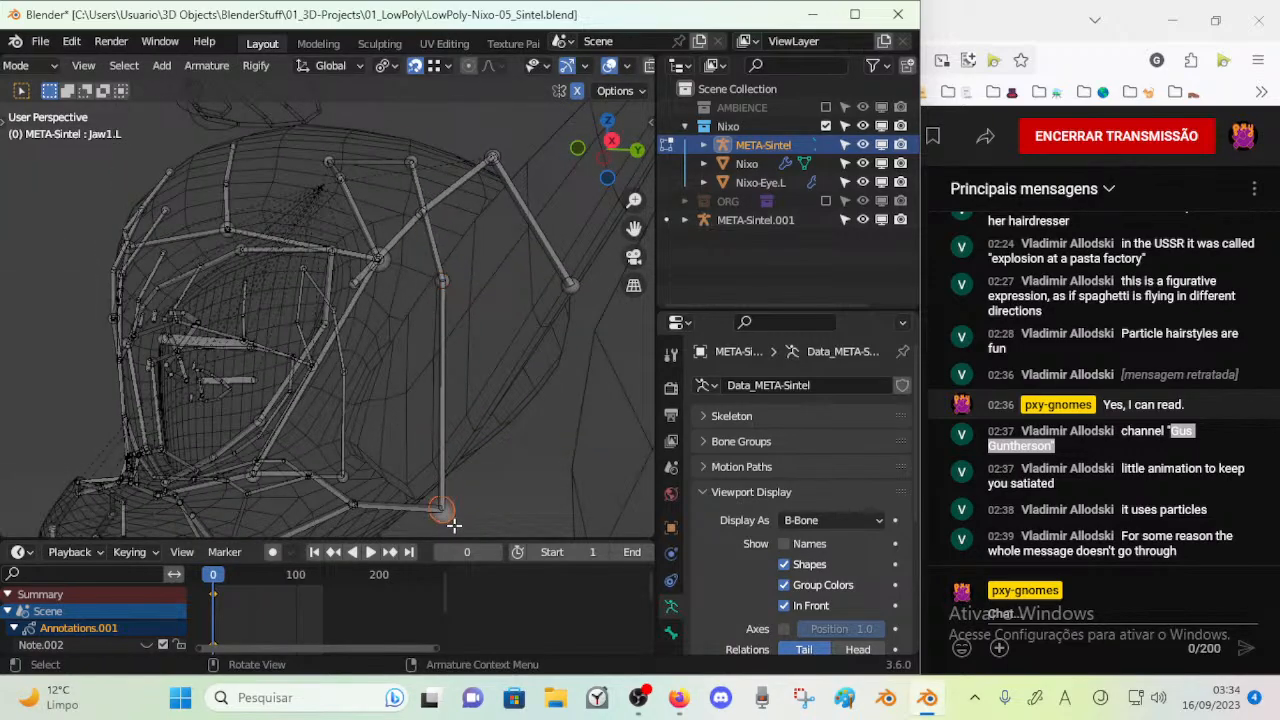
click(439, 442)
mouse_move(439, 442)
middle_down()
mouse_move(429, 429)
mouse_move(357, 451)
mouse_move(336, 476)
mouse_move(443, 452)
mouse_move(452, 471)
middle_up()
key(c)
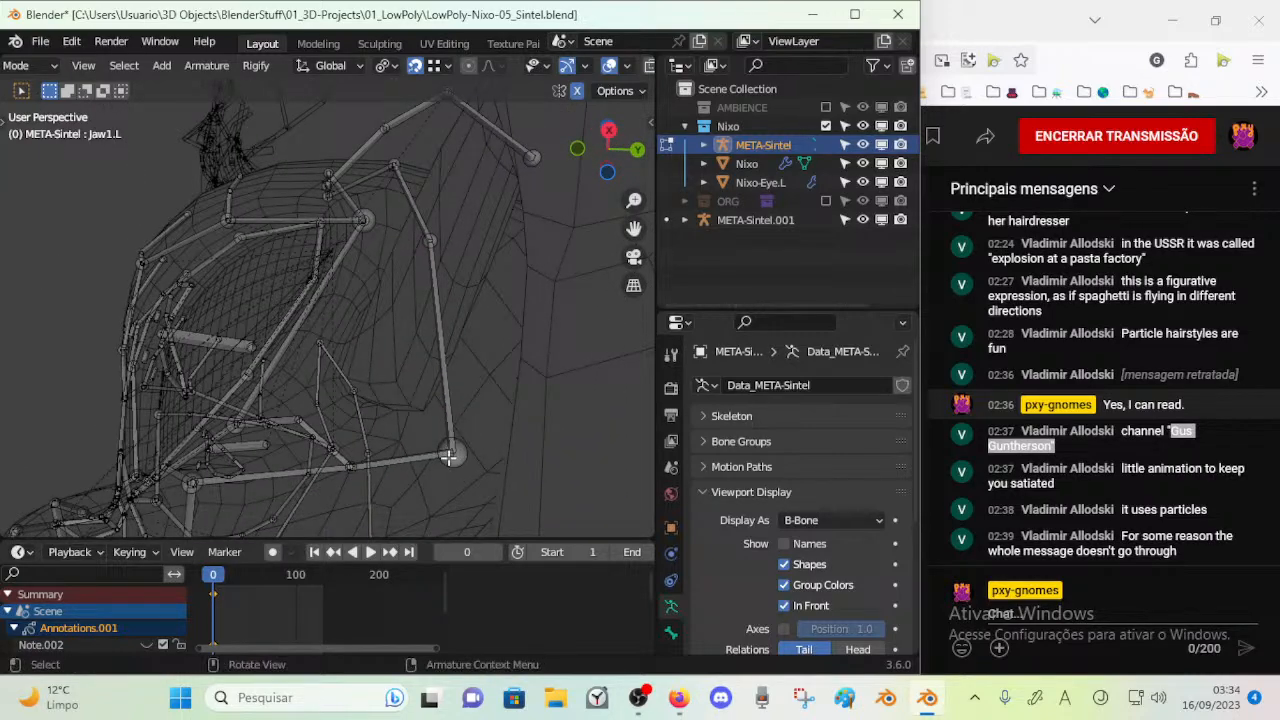
key(g)
click(452, 430)
Place the left jaw corner joint on the mesh below and in front of the ear
middle_drag(452, 430, 383, 443)
key(g)
click(232, 403)
right_click(365, 369)
key(g)
click(404, 424)
key(g)
click(405, 447)
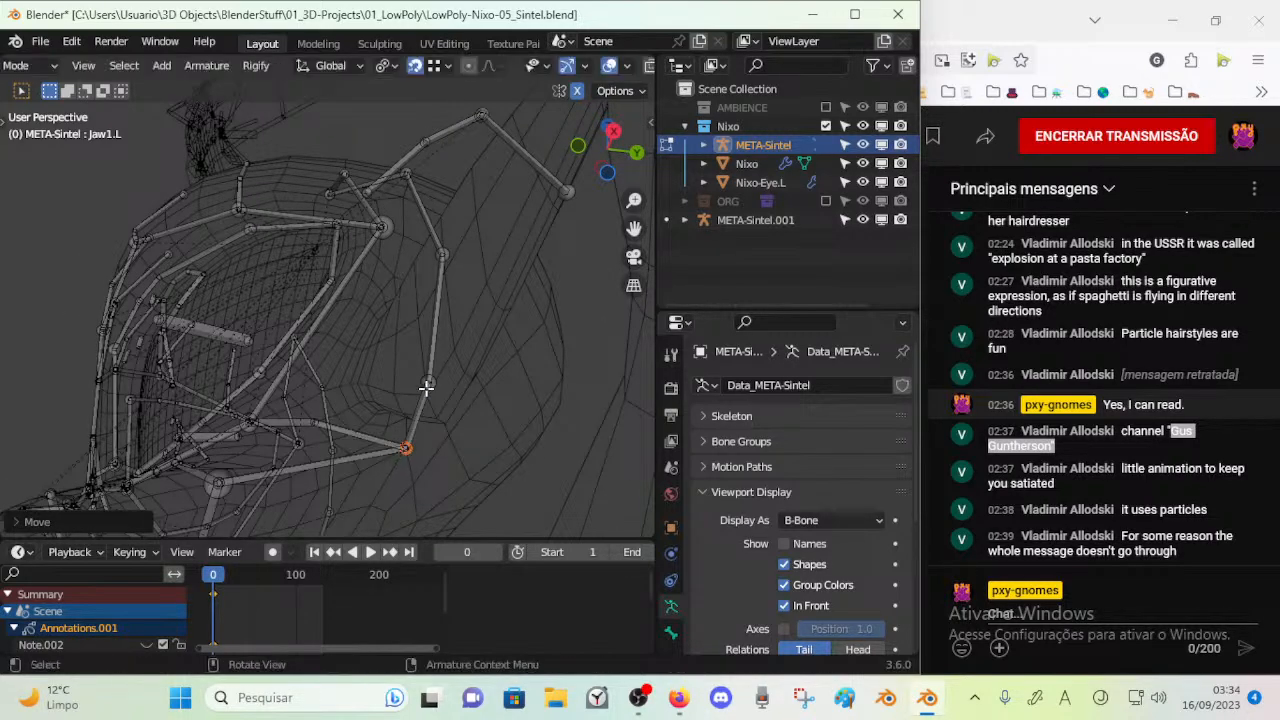
Save the Blender file
middle_drag(423, 385, 408, 88)
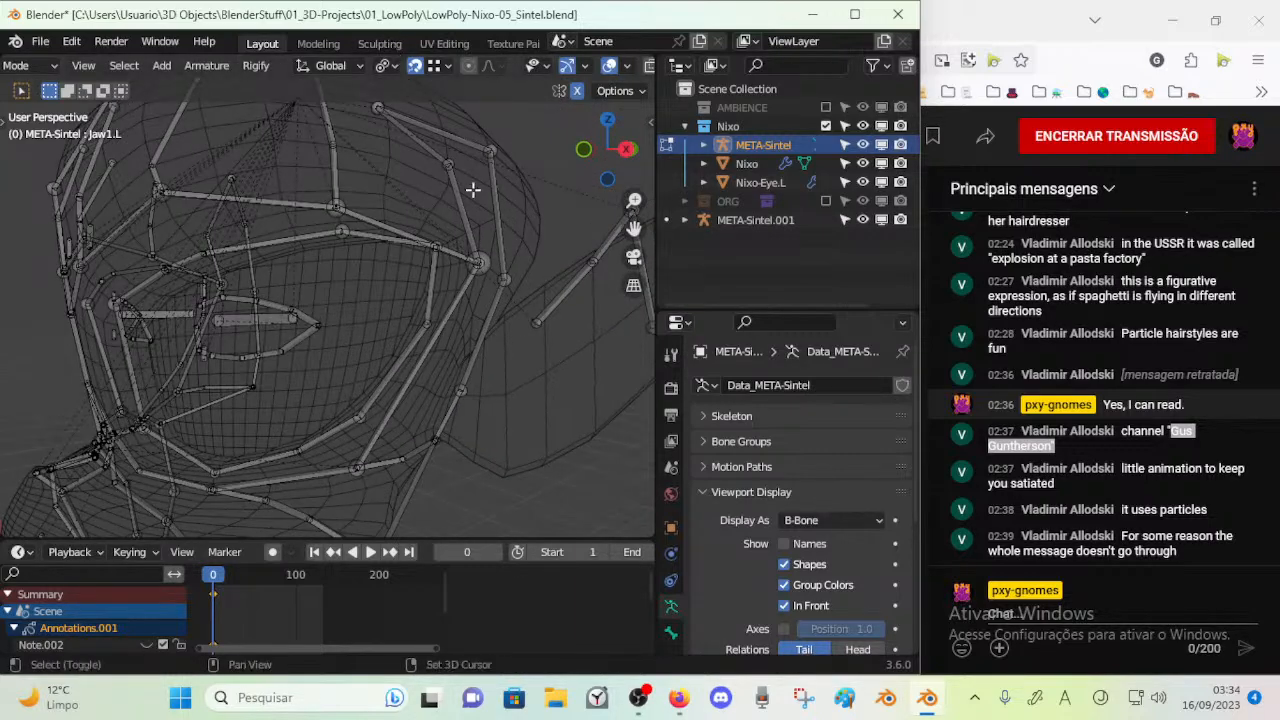
middle_drag(466, 158, 446, 100)
key(ctrl+s)
Move the OuterCheek1_3.L joint on the underside of the head inward toward the centre
click(338, 317)
middle_drag(338, 317, 297, 304)
right_click(268, 262)
key(g)
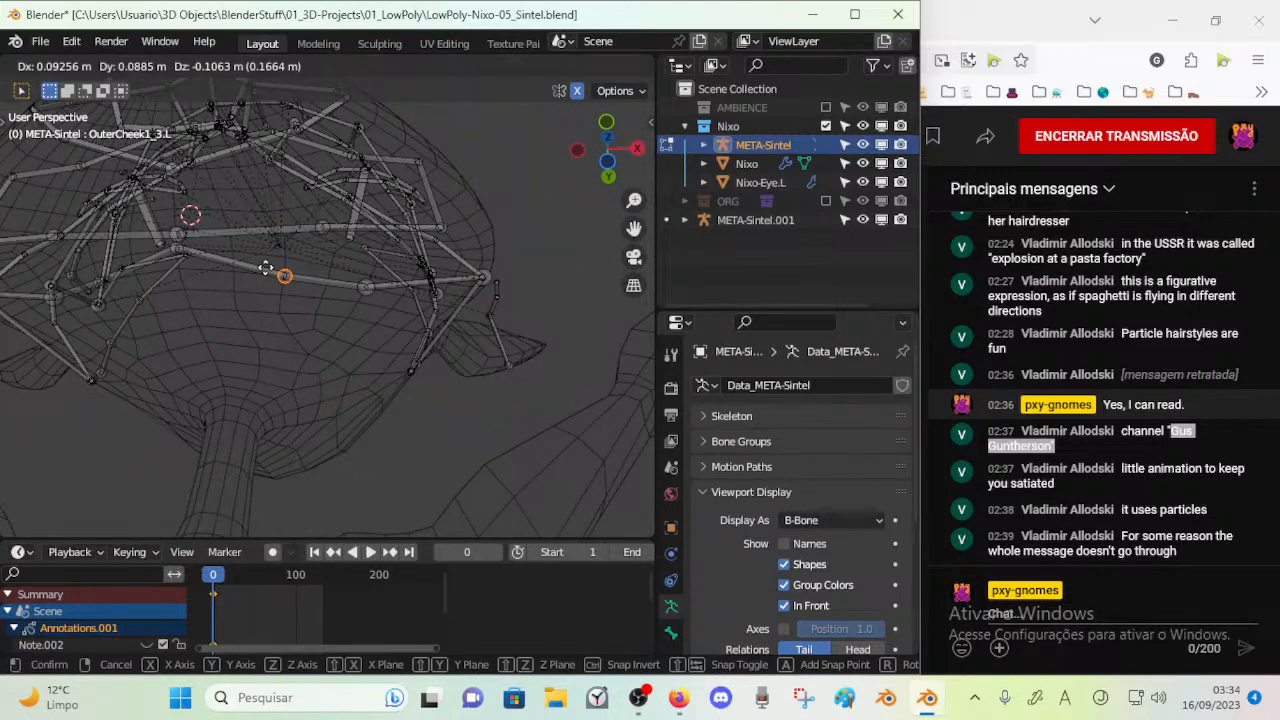
click(257, 257)
middle_drag(245, 257, 262, 267)
key(alt+a)
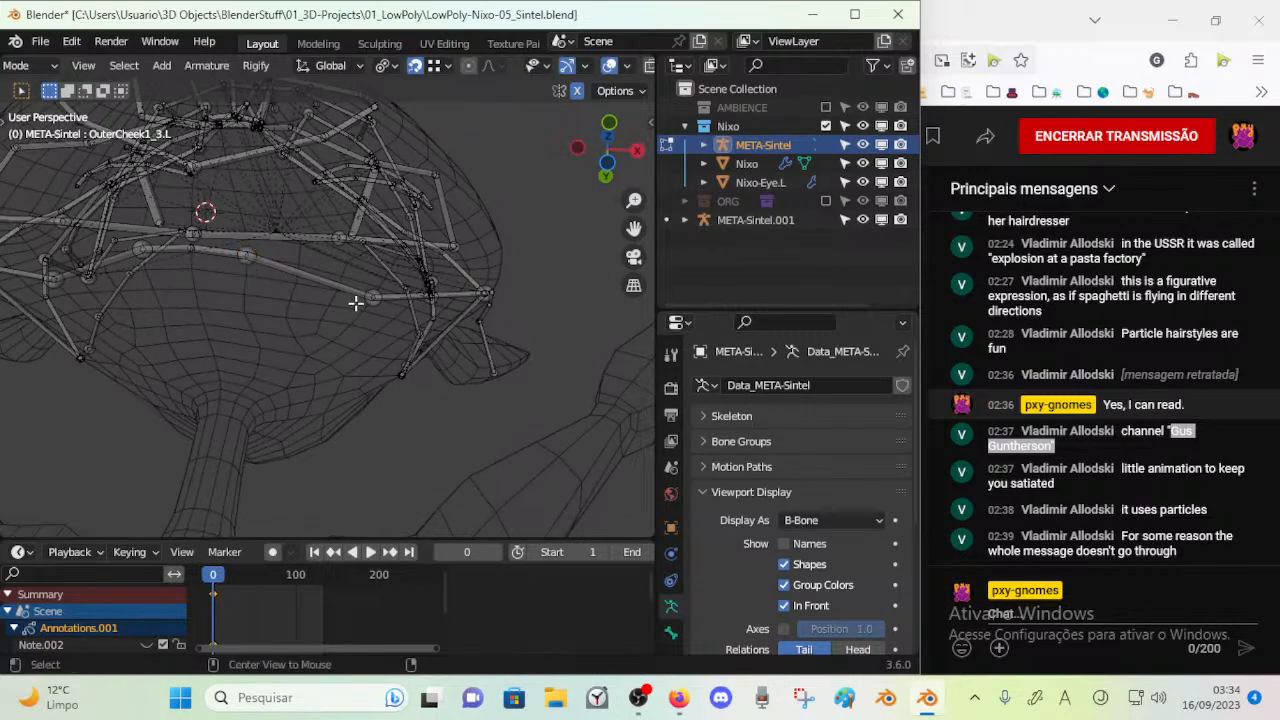
Fit the next lower cheek joint on the left underside of the head to the mesh surface
middle_drag(376, 298, 312, 312)
key(g)
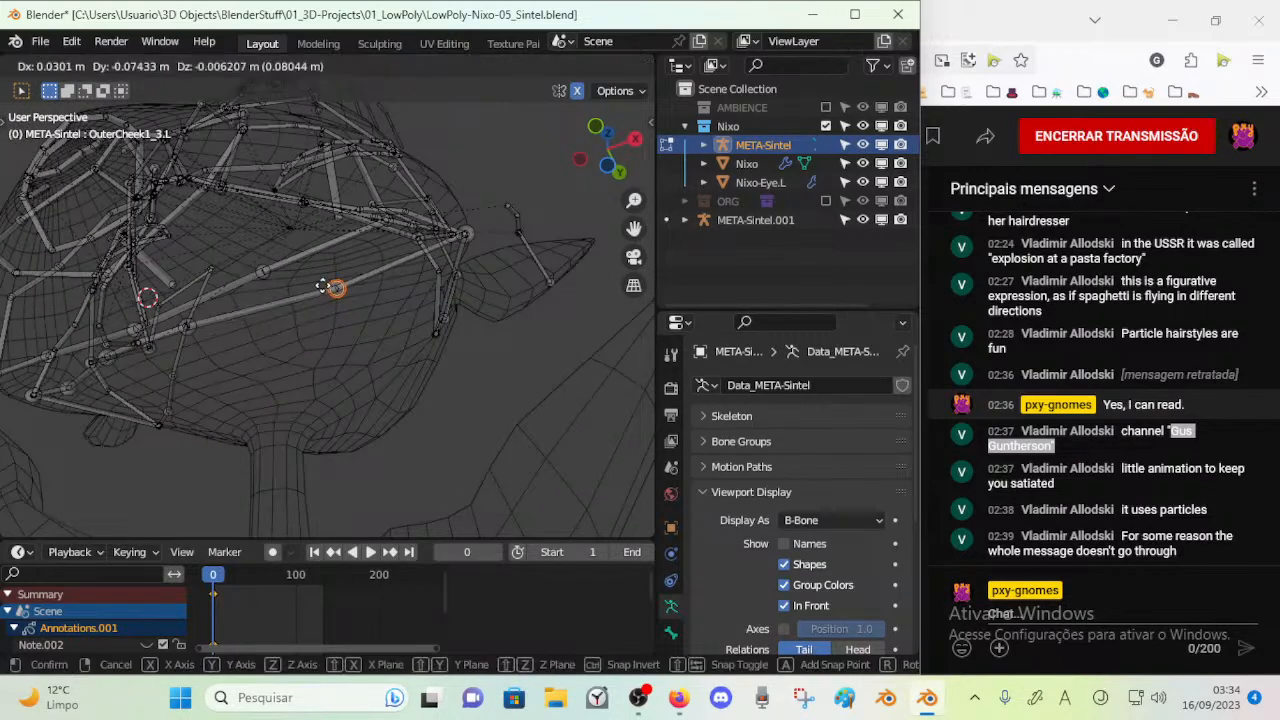
click(336, 289)
mouse_move(322, 258)
middle_down()
mouse_move(266, 263)
mouse_move(309, 294)
mouse_move(375, 313)
mouse_move(323, 240)
middle_up()
scroll(375, 313, down, 3)
scroll(337, 277, up, 5)
scroll(357, 326, up, 1)
middle_drag(357, 326, 352, 280)
key(g)
click(346, 277)
Reposition the left outer lower cheek joint on the mesh and save the file
scroll(340, 290, down, 4)
key(c)
key(g)
click(329, 362)
key(ctrl+s)
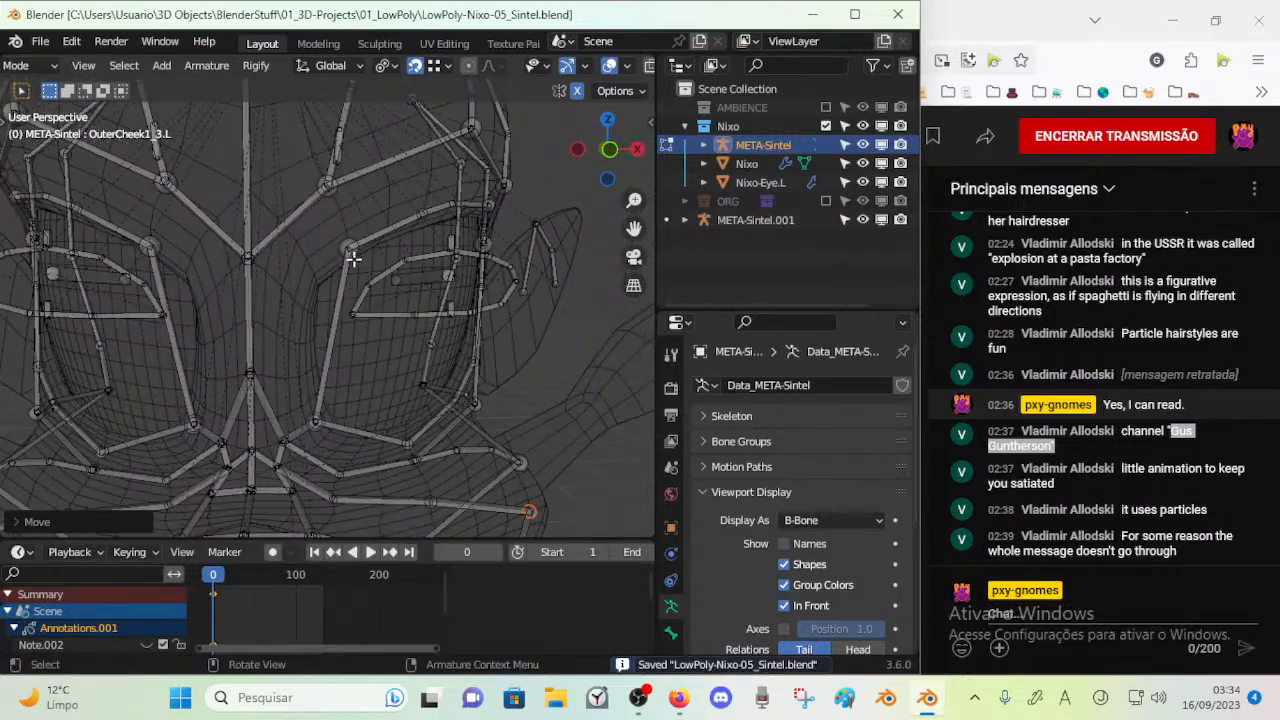
click(350, 247)
key(g)
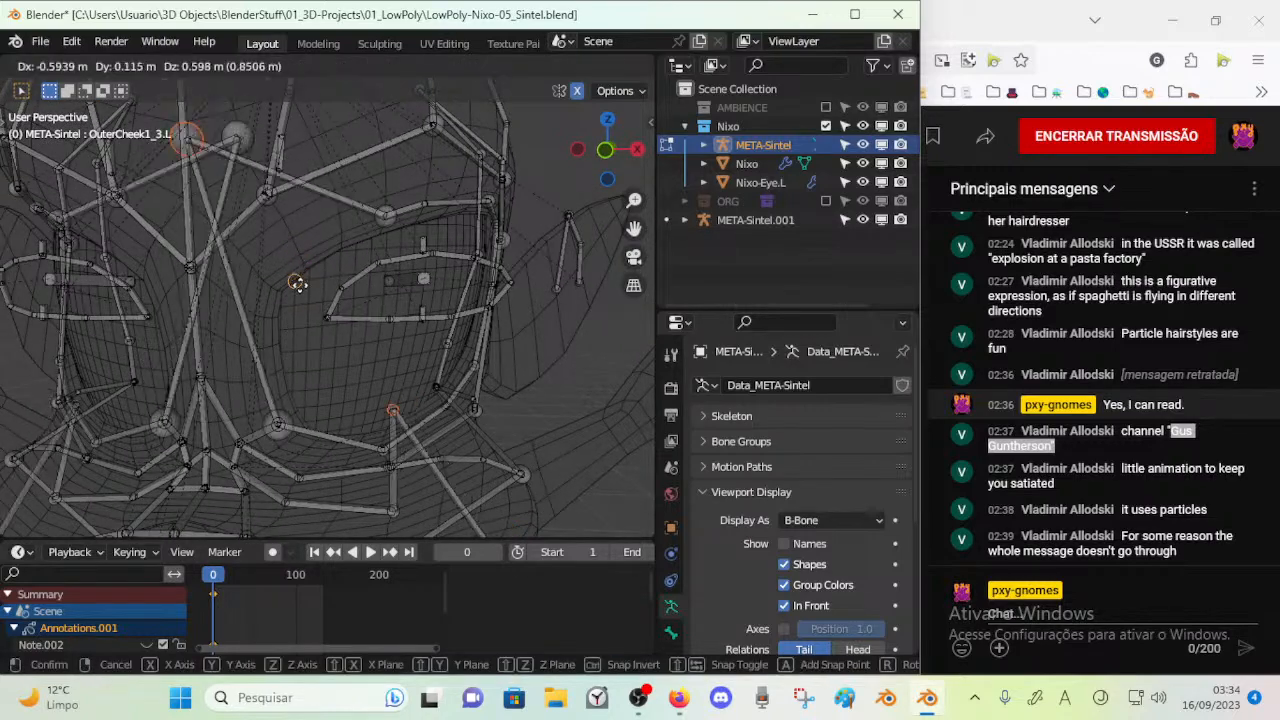
right_click(298, 316)
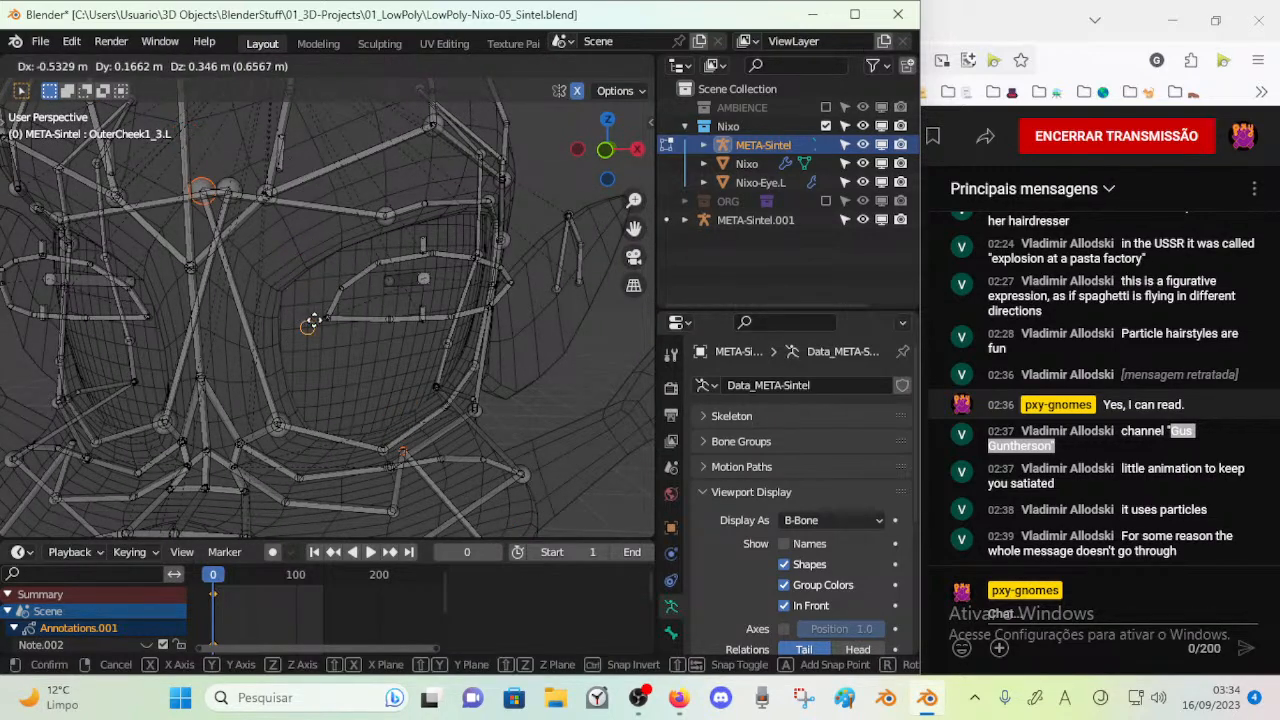
key(g)
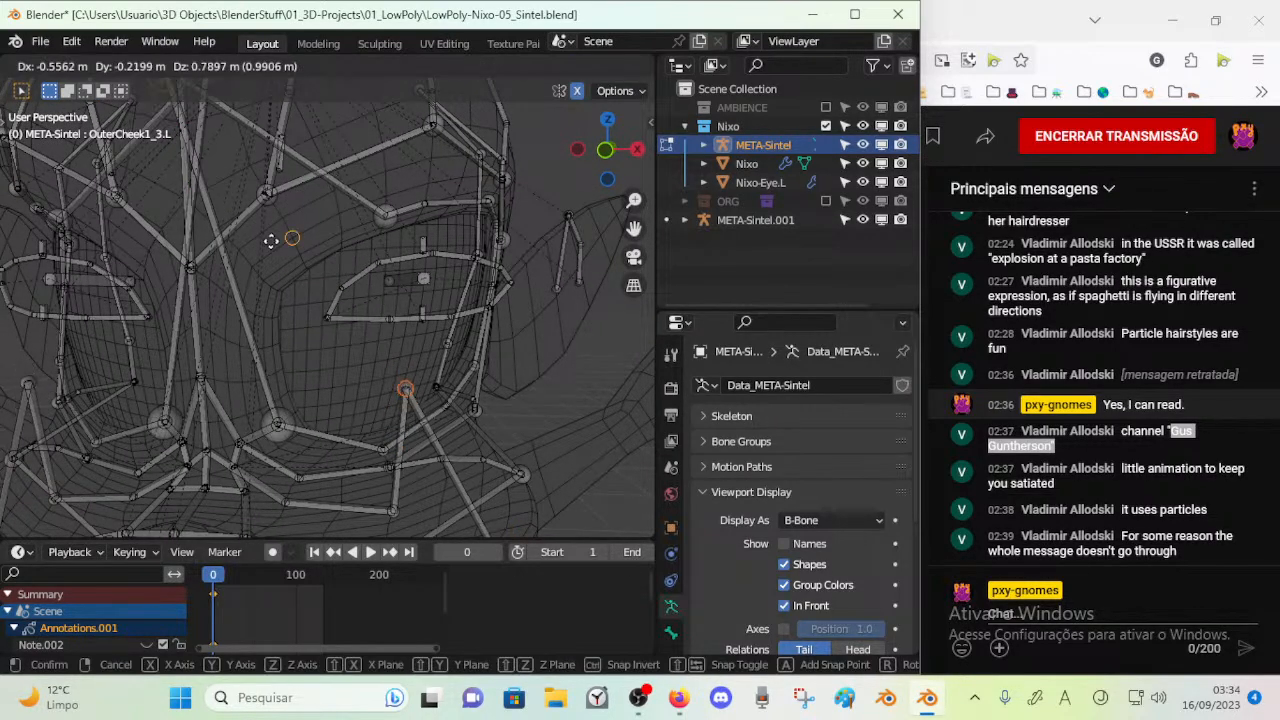
right_click(315, 287)
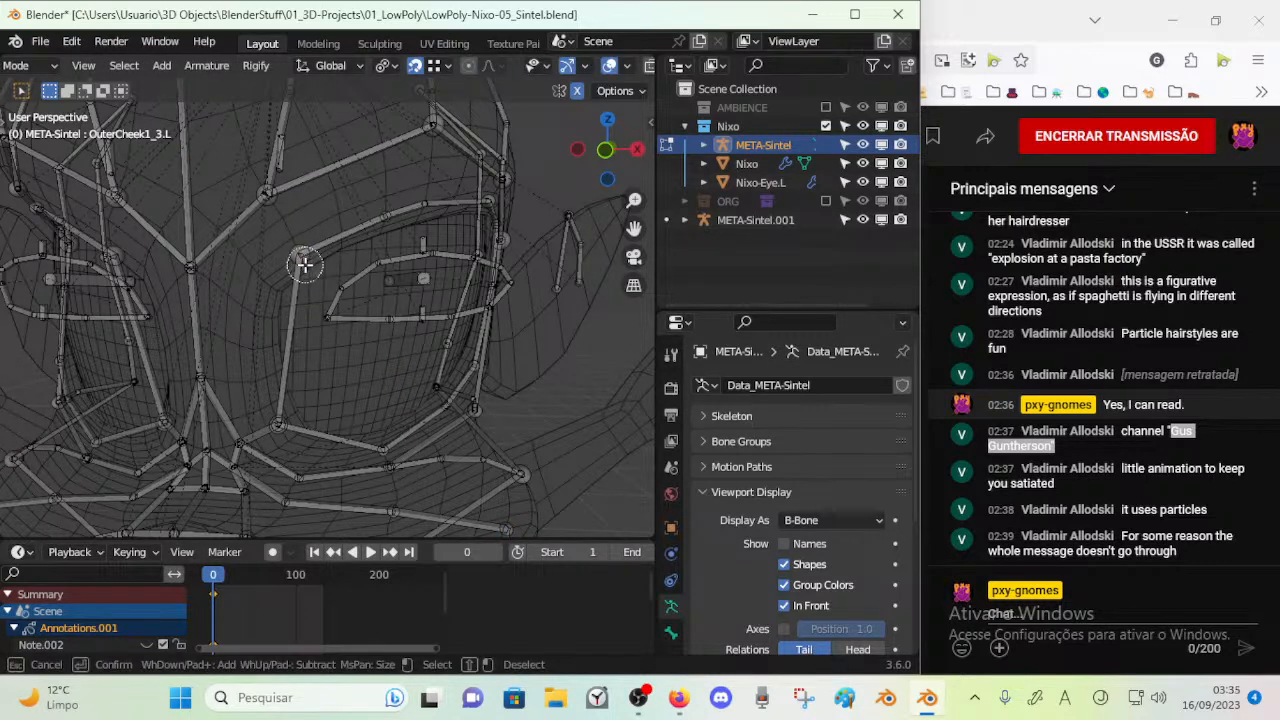
Raise the upper inner corner joint and the adjacent upper joint of the left eye's outer bone ring toward the brow
click(305, 252)
right_click(305, 252)
key(g)
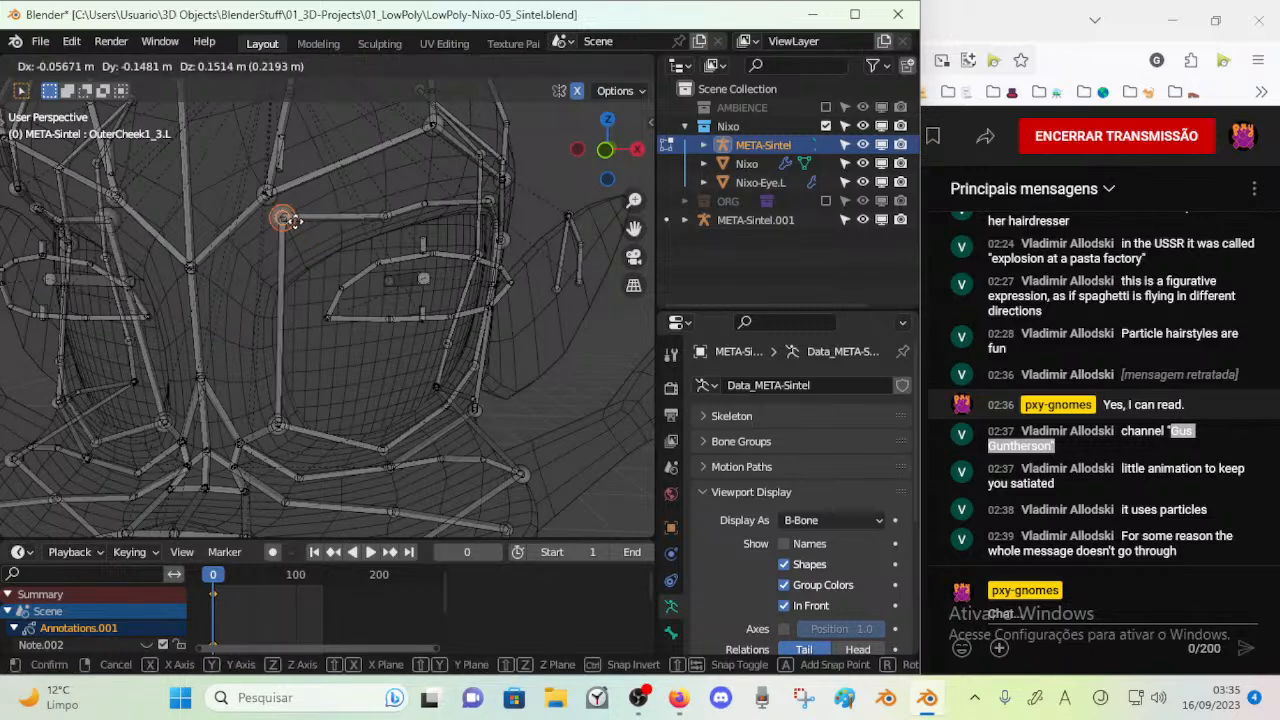
click(297, 221)
click(379, 220)
right_click(379, 220)
key(g)
click(385, 171)
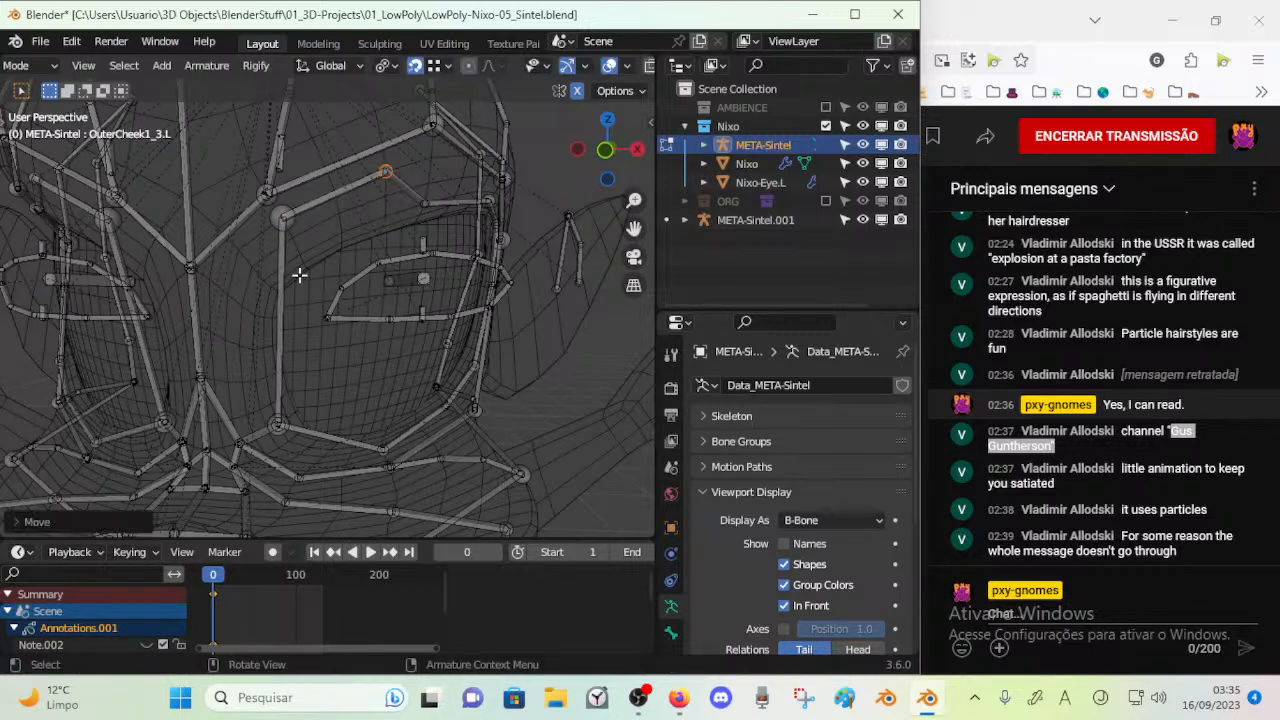
Move the lower and upper inner corner joints of the left eye's outer bone ring inward toward the nose bridge
key(g)
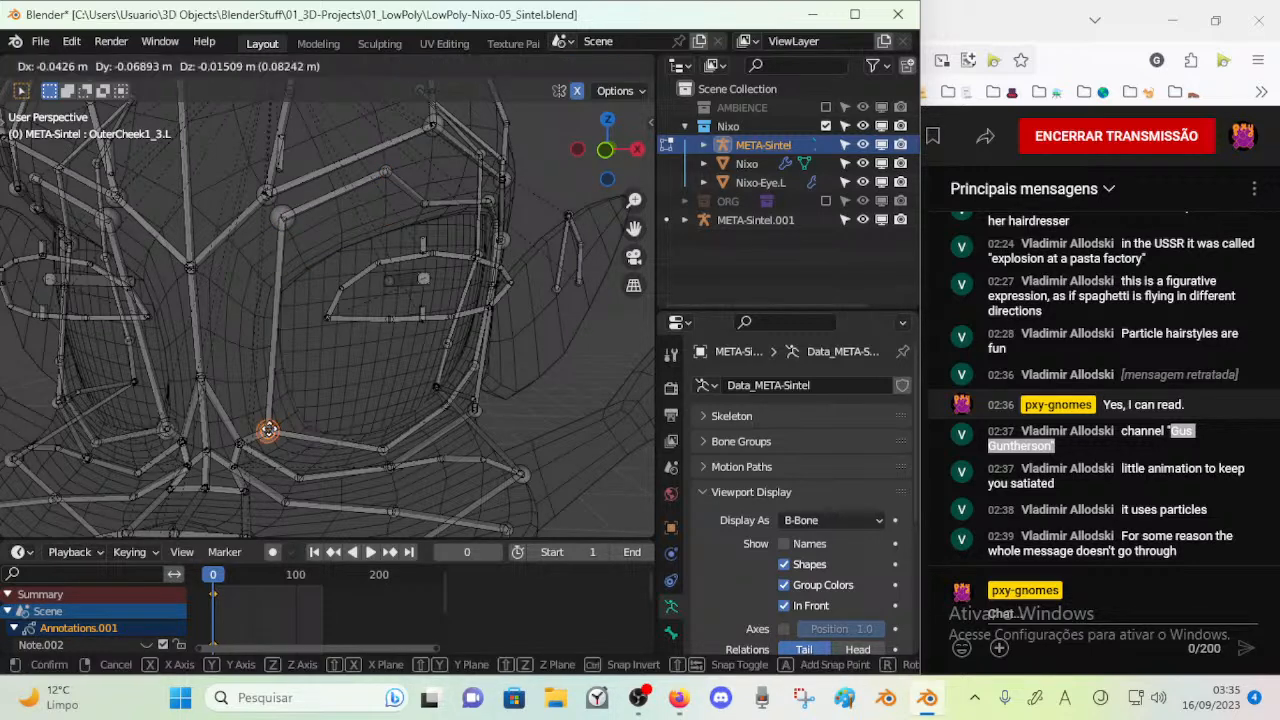
click(259, 409)
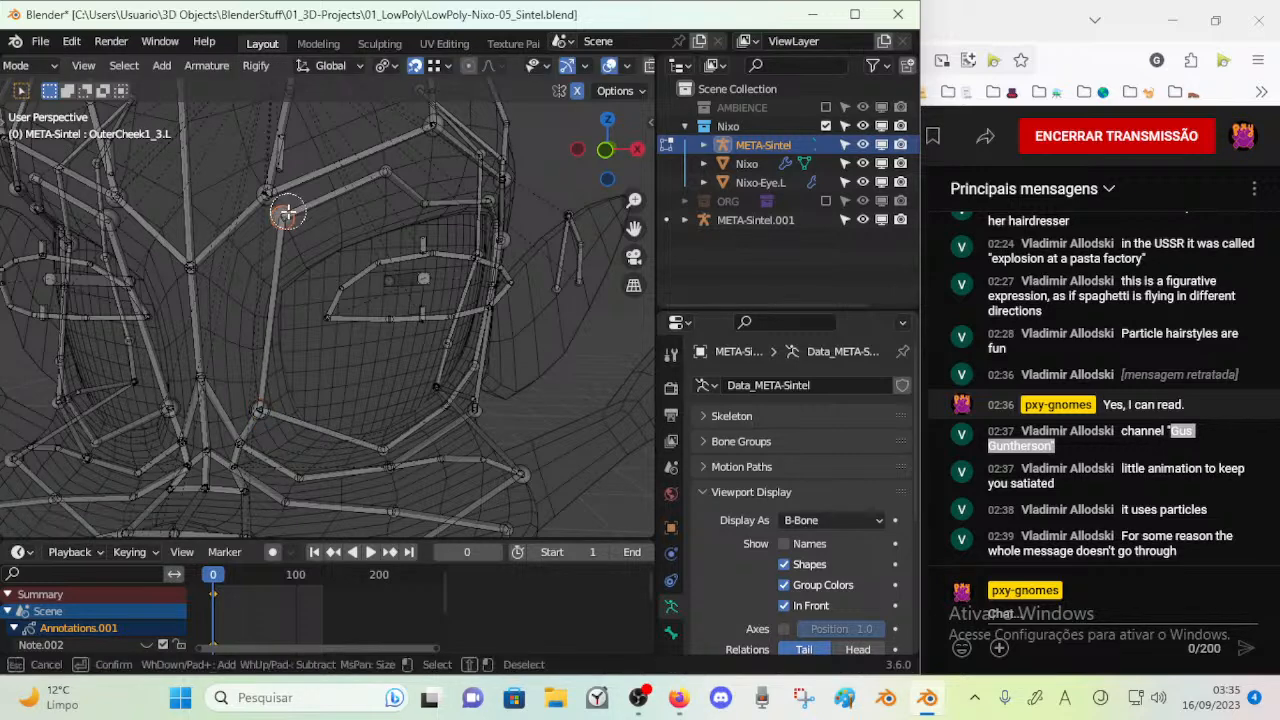
click(287, 212)
key(Escape)
key(g)
click(245, 272)
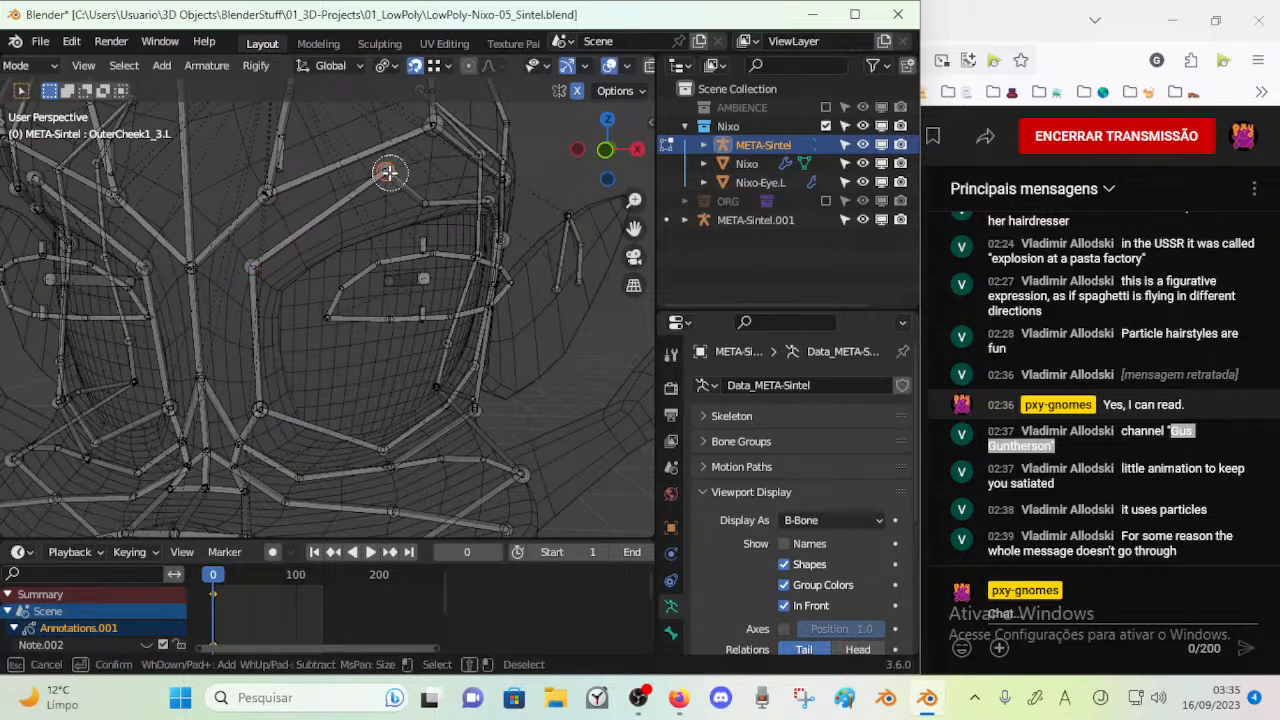
Move the upper outer corner joint of the left eye's outer bone ring outward and up toward the temple
key(Escape)
mouse_move(337, 208)
middle_down()
mouse_move(386, 215)
mouse_move(343, 190)
middle_up()
key(Escape)
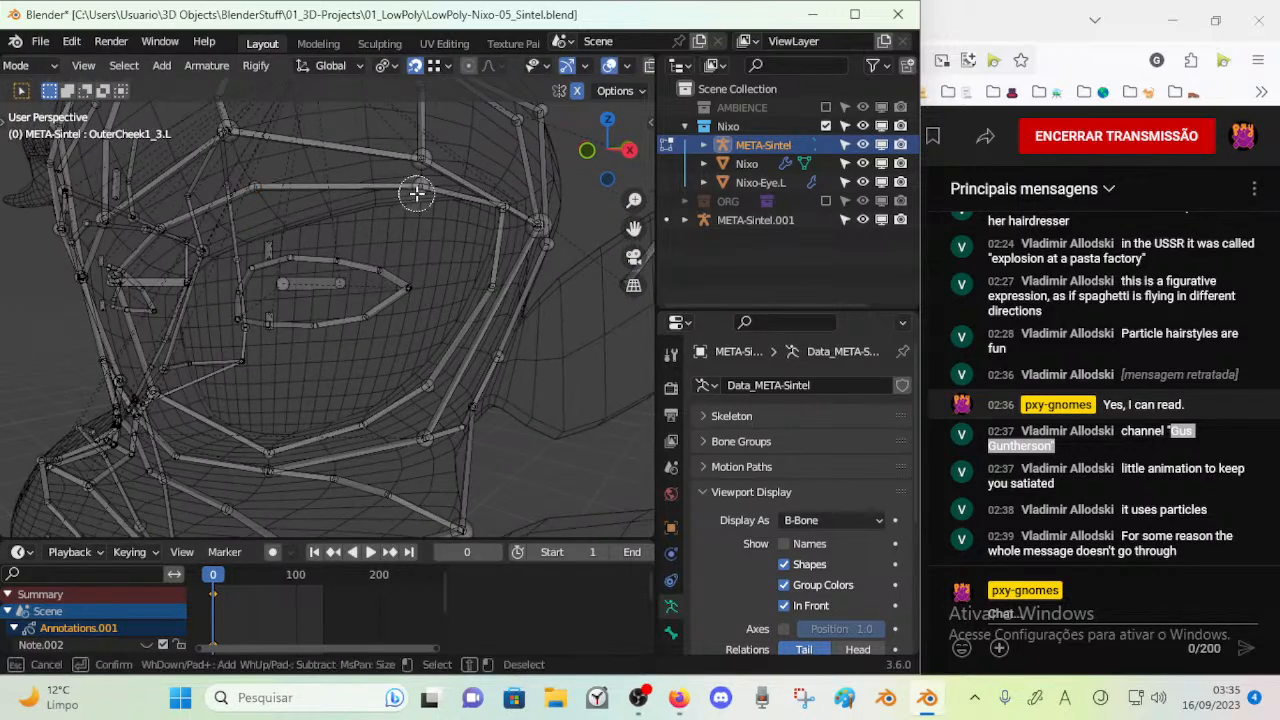
key(Escape)
middle_drag(421, 186, 489, 241)
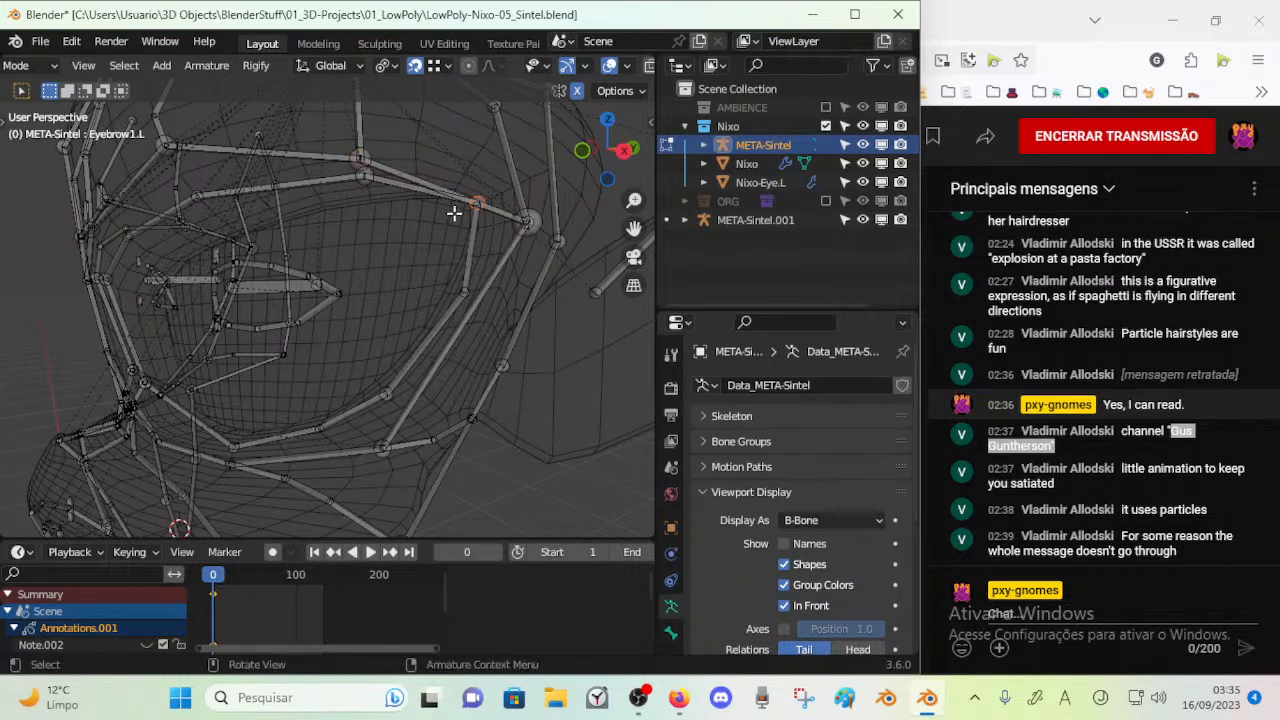
key(g)
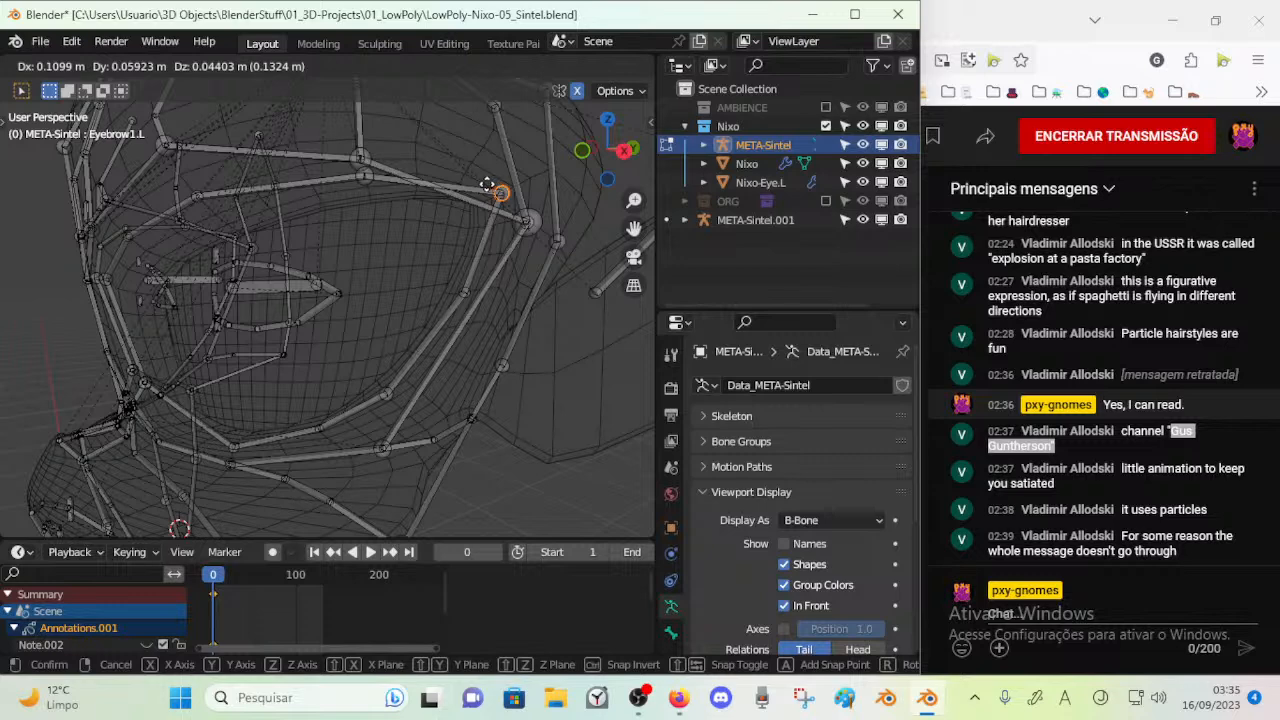
click(488, 186)
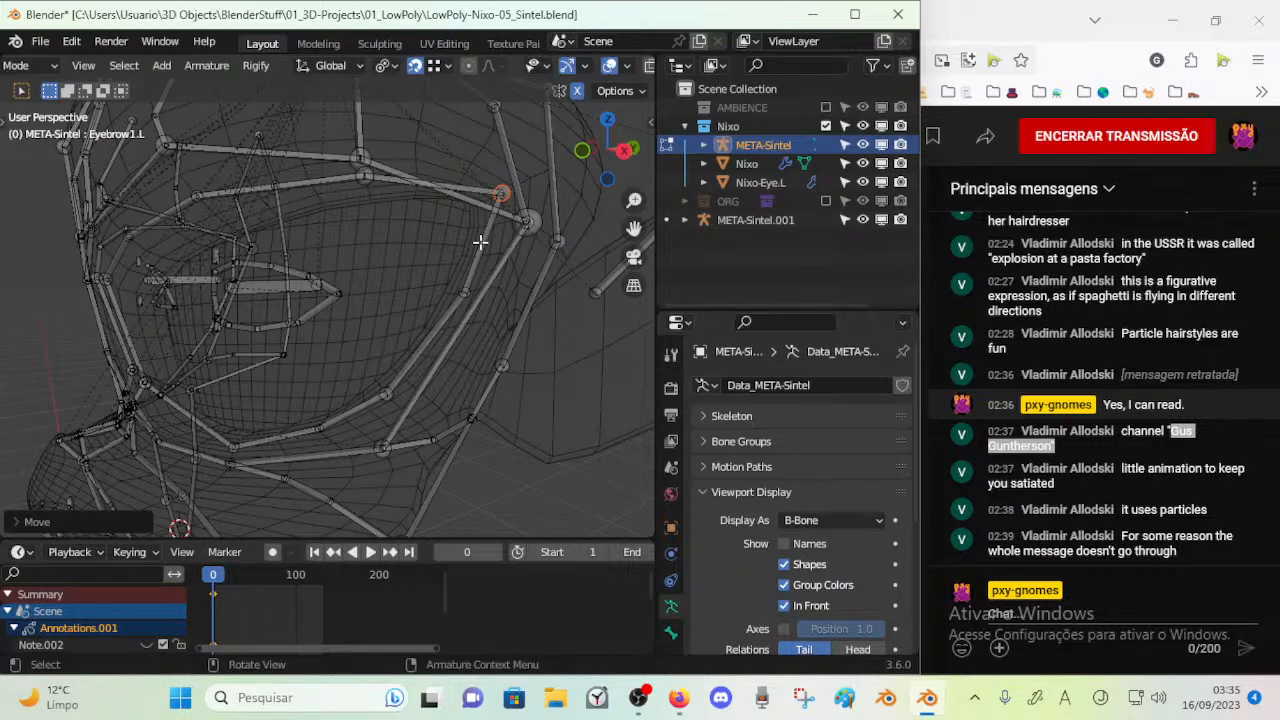
Shift the outer side joint of the left eye's outer bone ring slightly outward from the socket edge
click(462, 291)
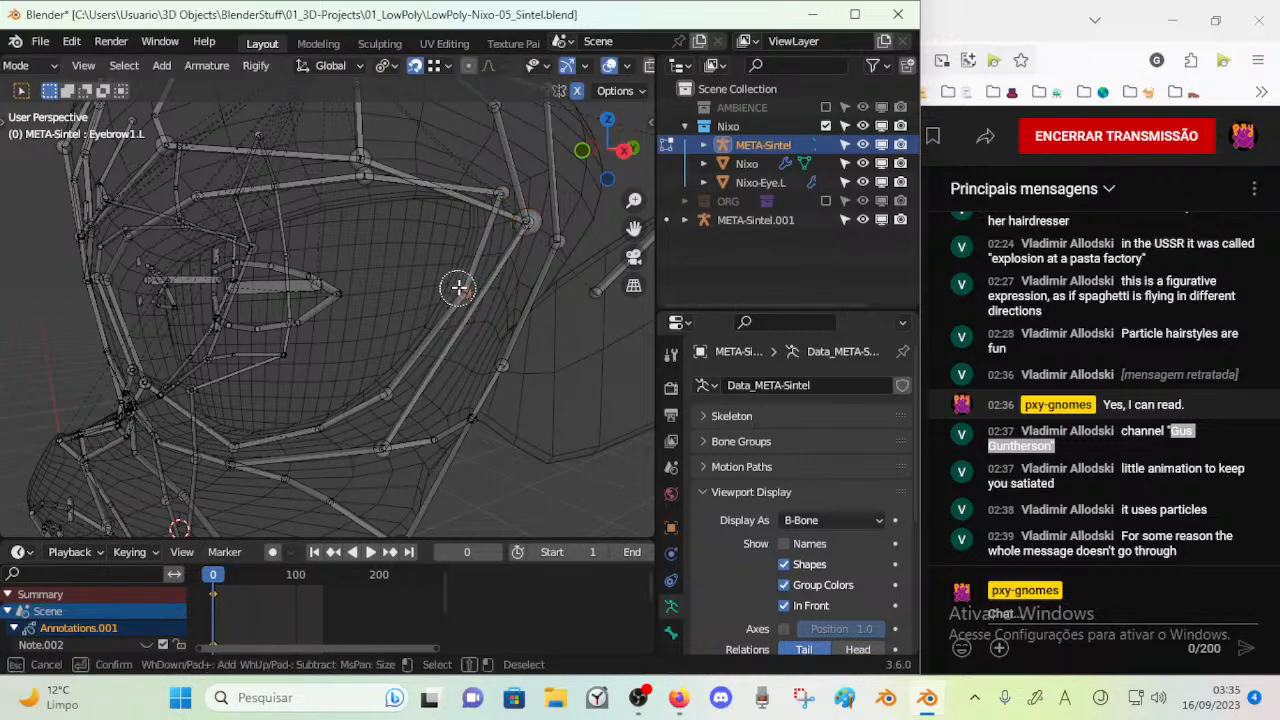
key(Escape)
key(g)
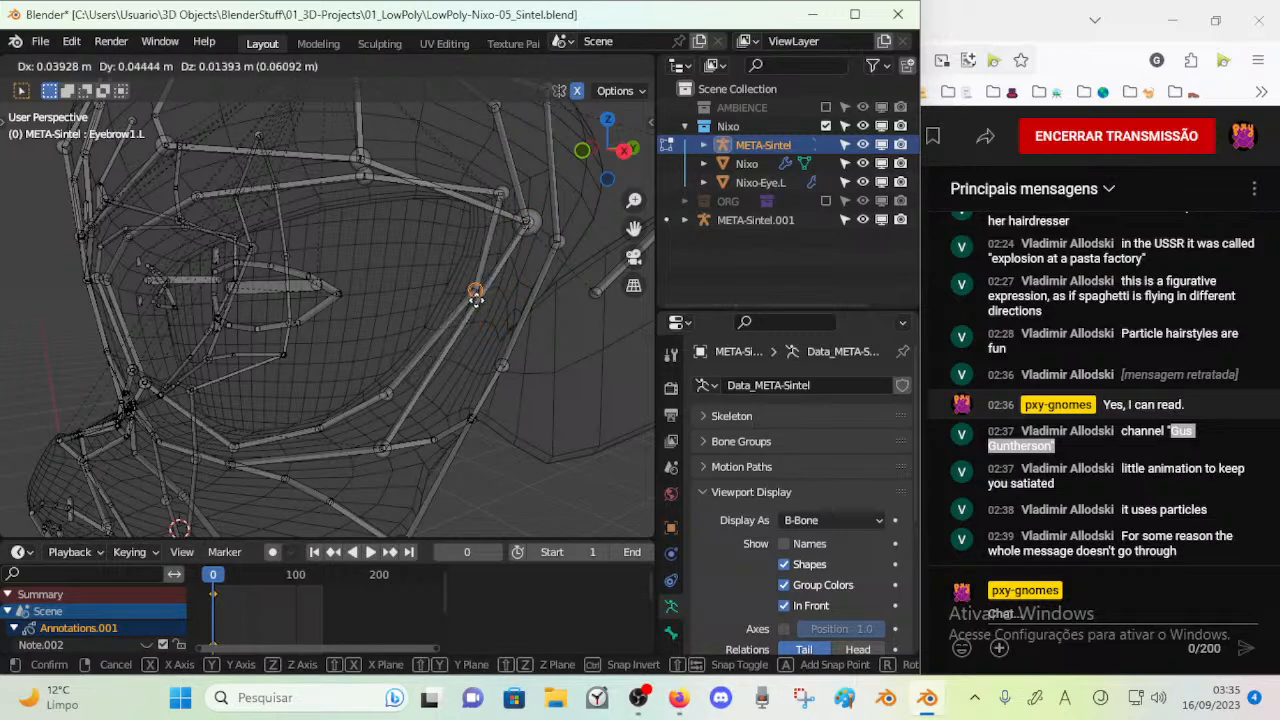
click(476, 300)
Shift the lower outer joint of the left eye's outer bone ring slightly outward and down
key(alt+a)
key(c)
click(380, 392)
right_click(380, 395)
key(g)
click(400, 396)
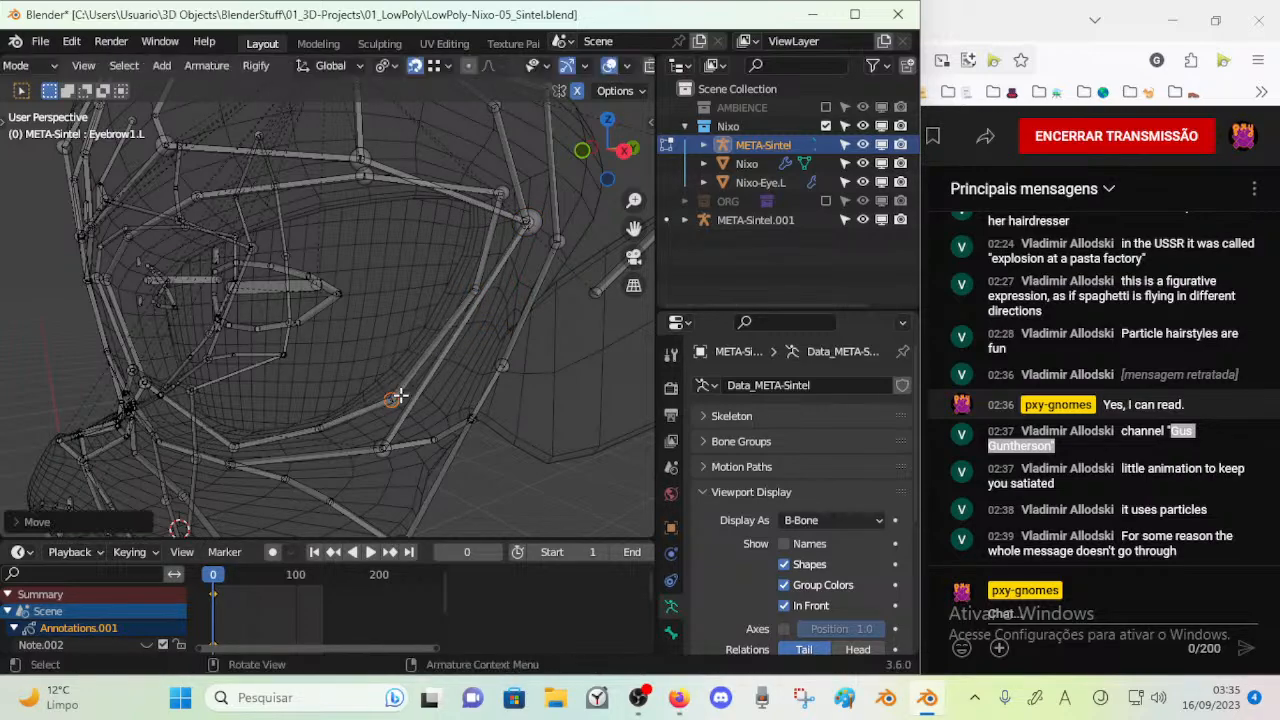
Nudge the bottom joint of the left eye's outer bone ring, then shift the lower edge joint inward along the socket edge
middle_drag(400, 396, 463, 402)
shift+middle_drag(336, 436, 347, 397)
key(alt+a)
key(c)
click(319, 424)
right_click(316, 424)
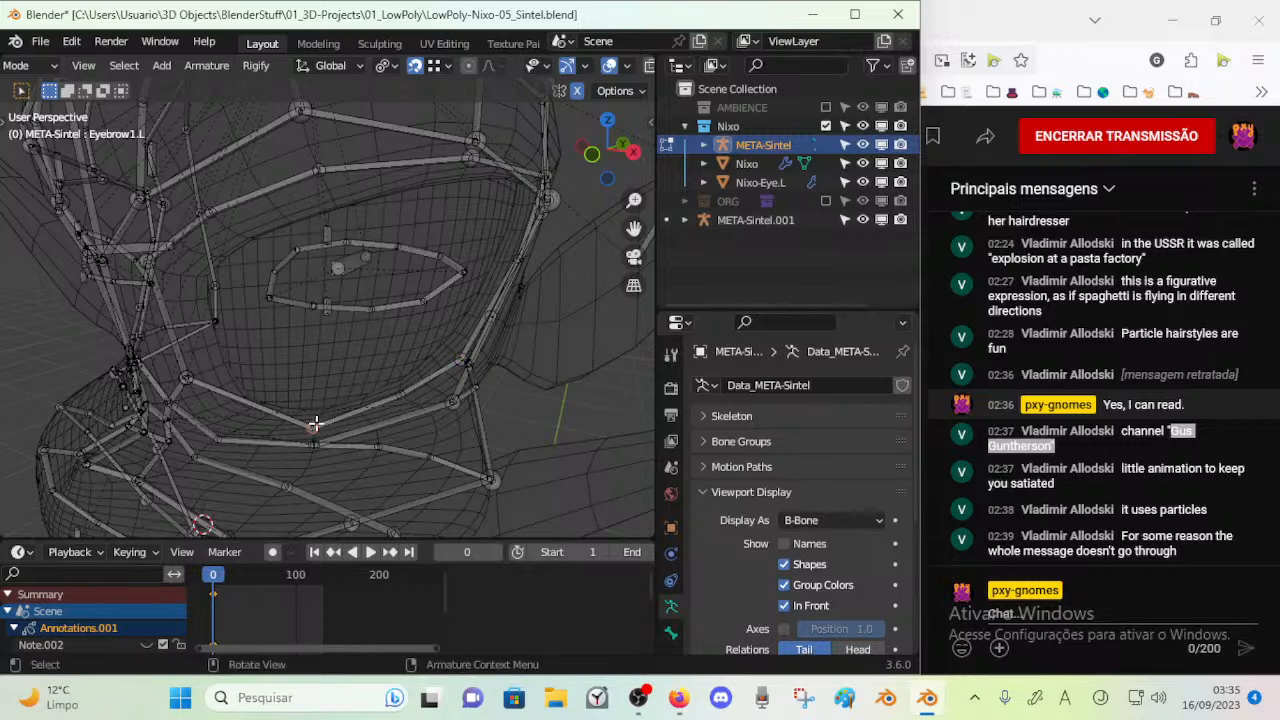
key(g)
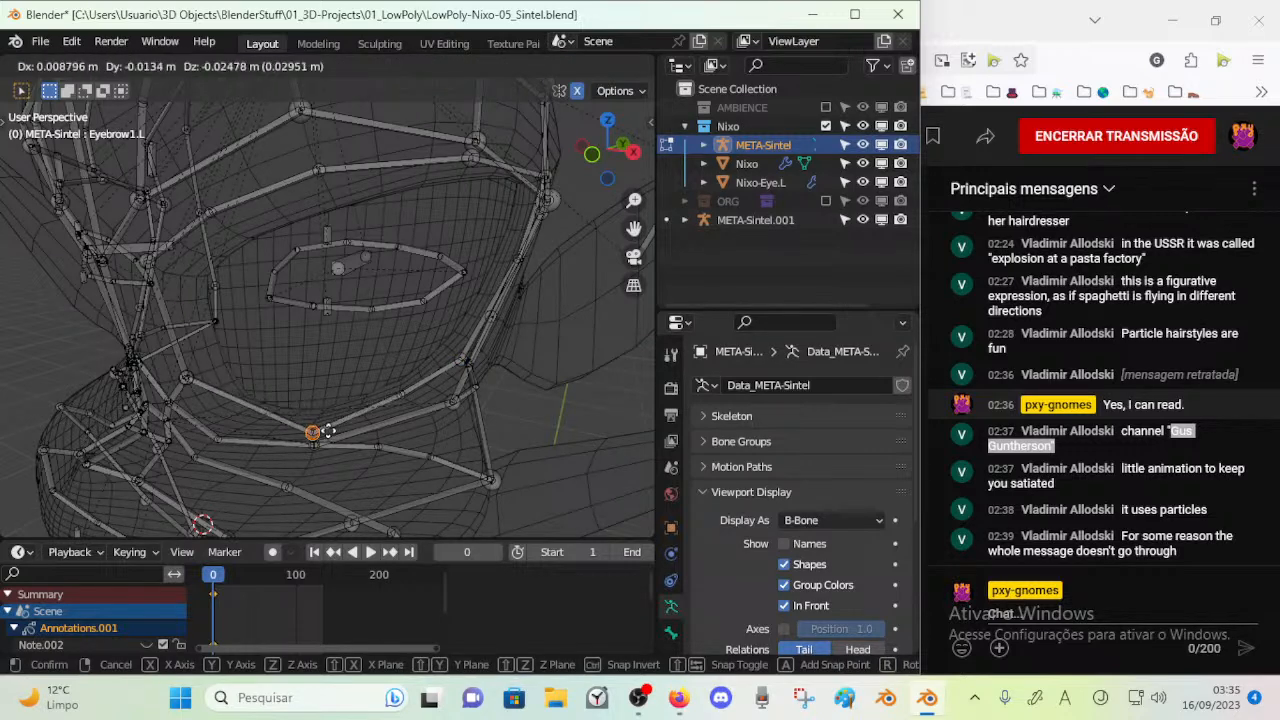
click(327, 428)
click(400, 392)
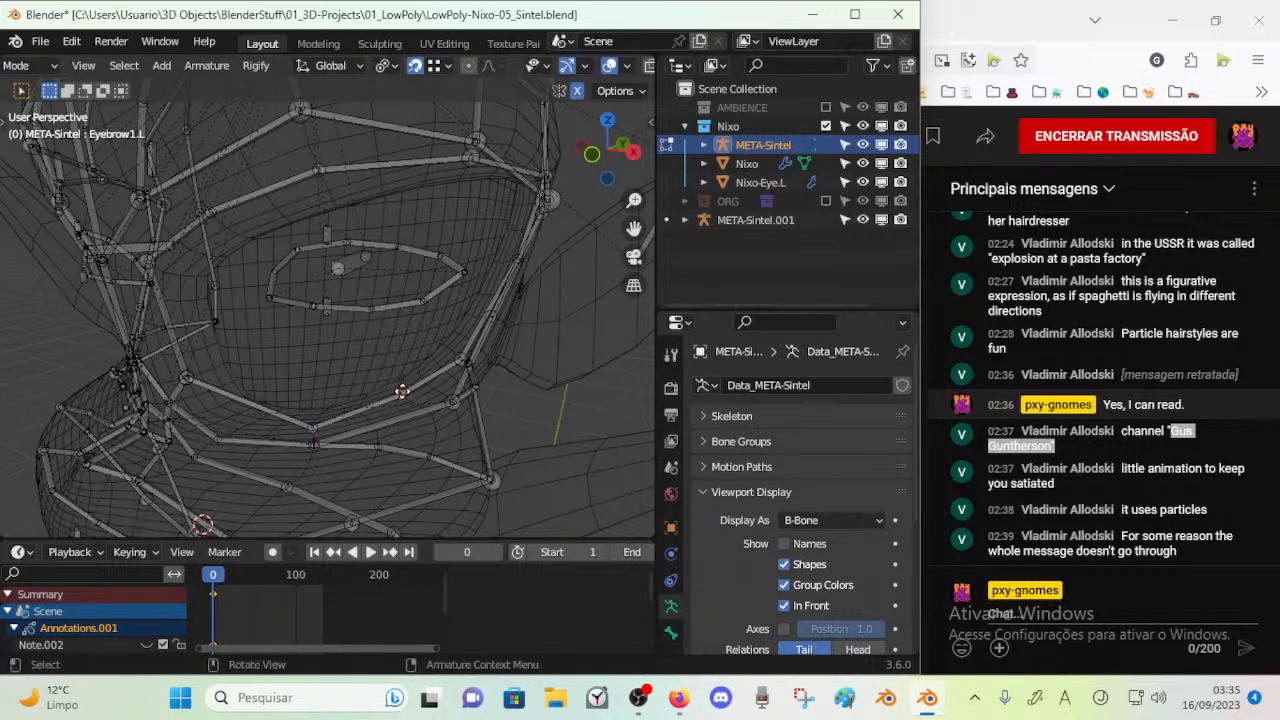
key(g)
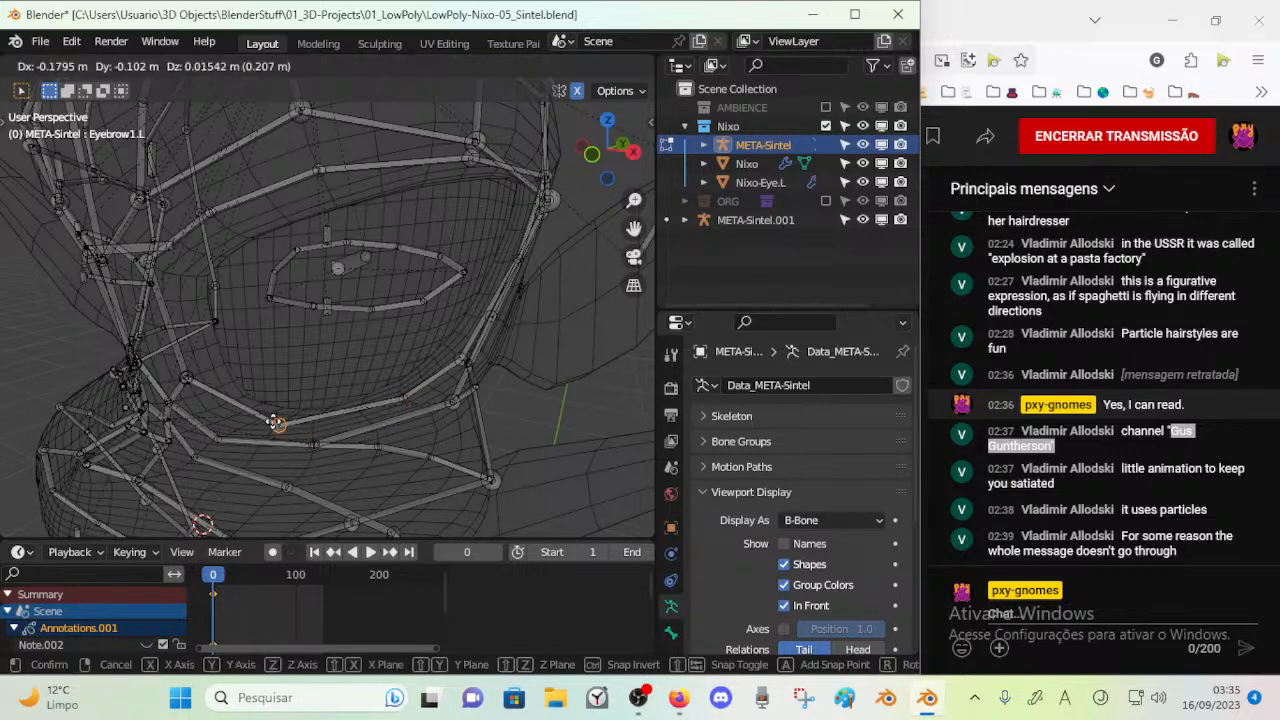
click(278, 422)
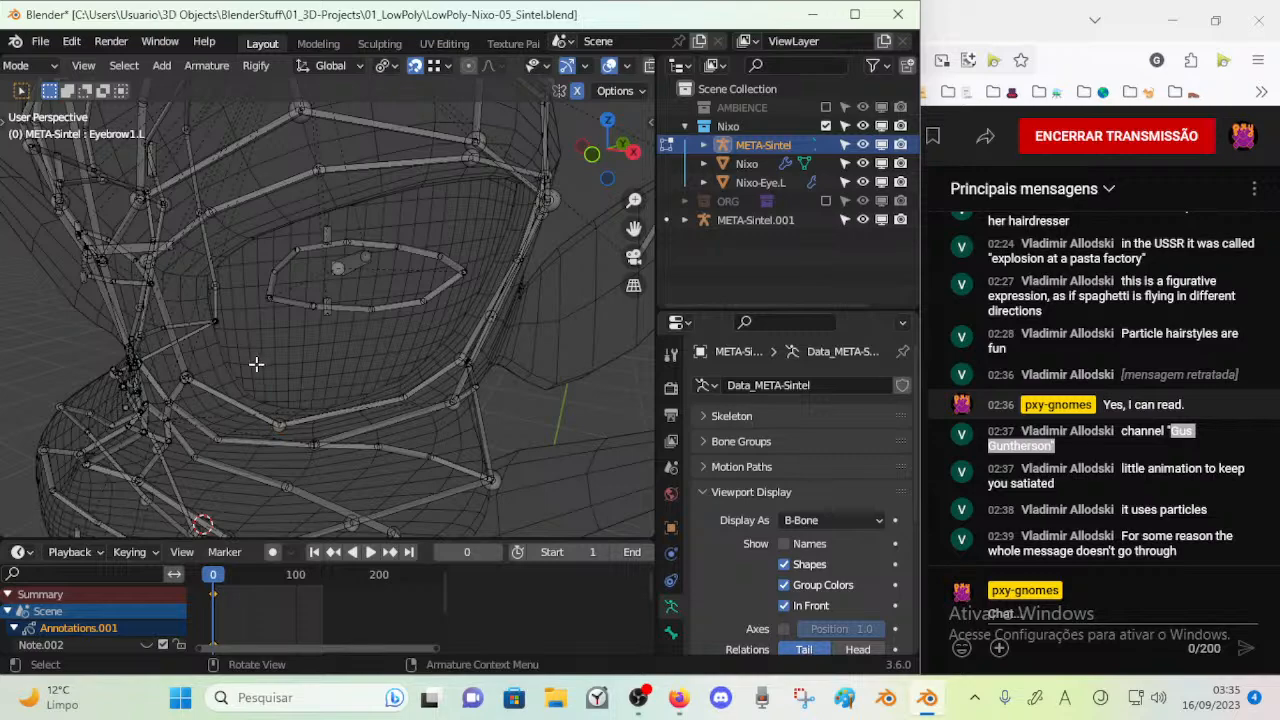
Move the lower inner joint of the left eye's outer bone ring down to the socket's lower inner corner
middle_drag(251, 366, 257, 349)
key(c)
click(259, 352)
key(Escape)
key(g)
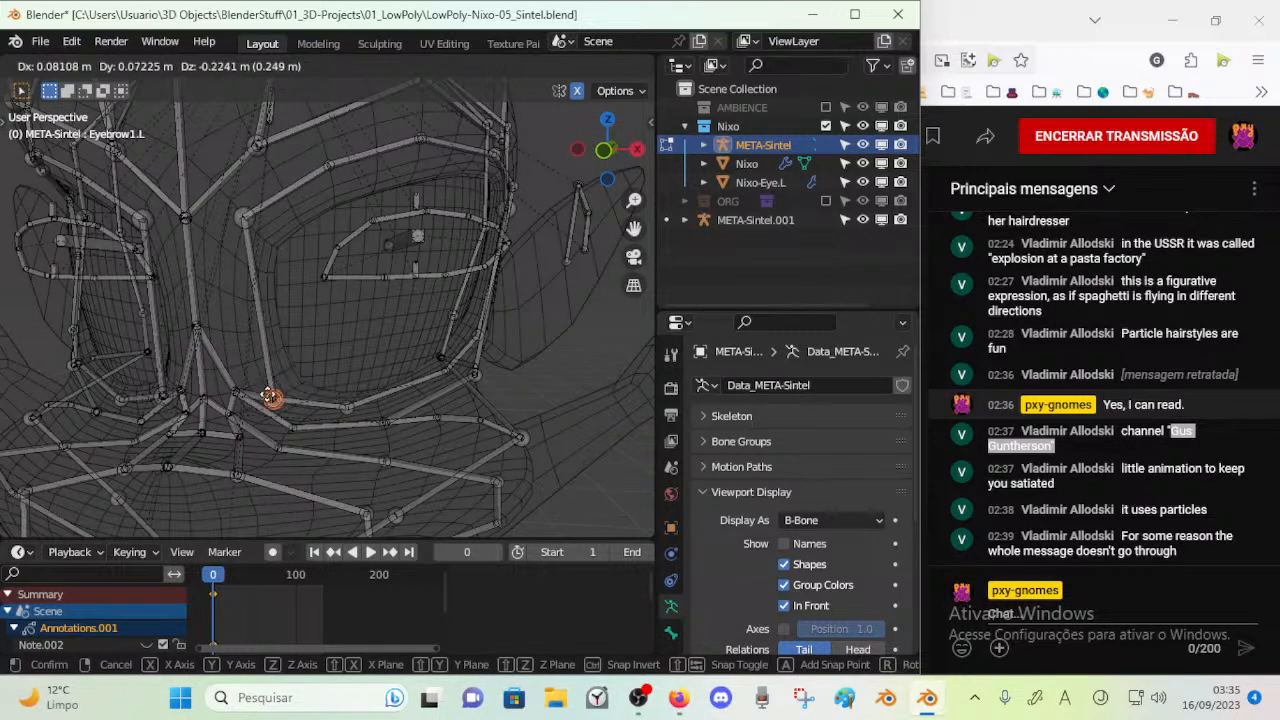
click(272, 397)
Lower the upper inner joint of the left eye's outer bone ring slightly and save the file
click(245, 217)
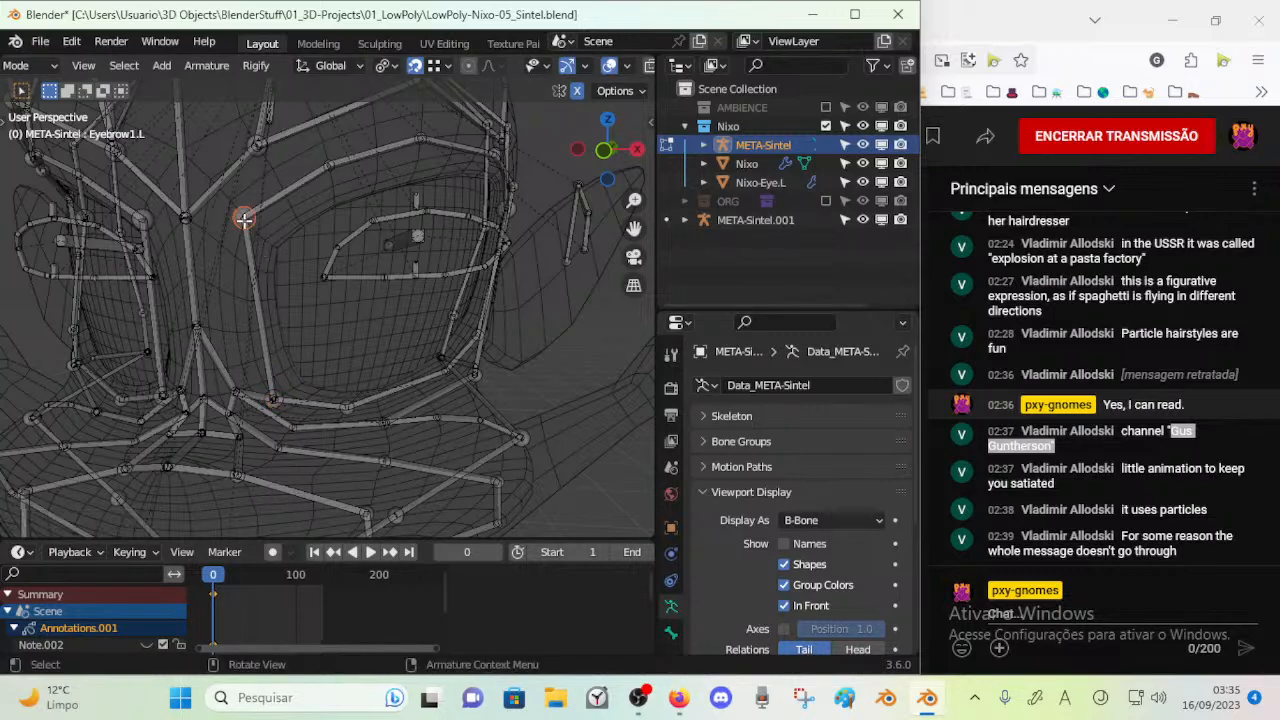
key(g)
click(240, 250)
middle_drag(375, 185, 377, 247)
key(ctrl+s)
Move the left eyelid ring's inner corner joint to the lower inner socket and the joint above it to the inner side
click(311, 269)
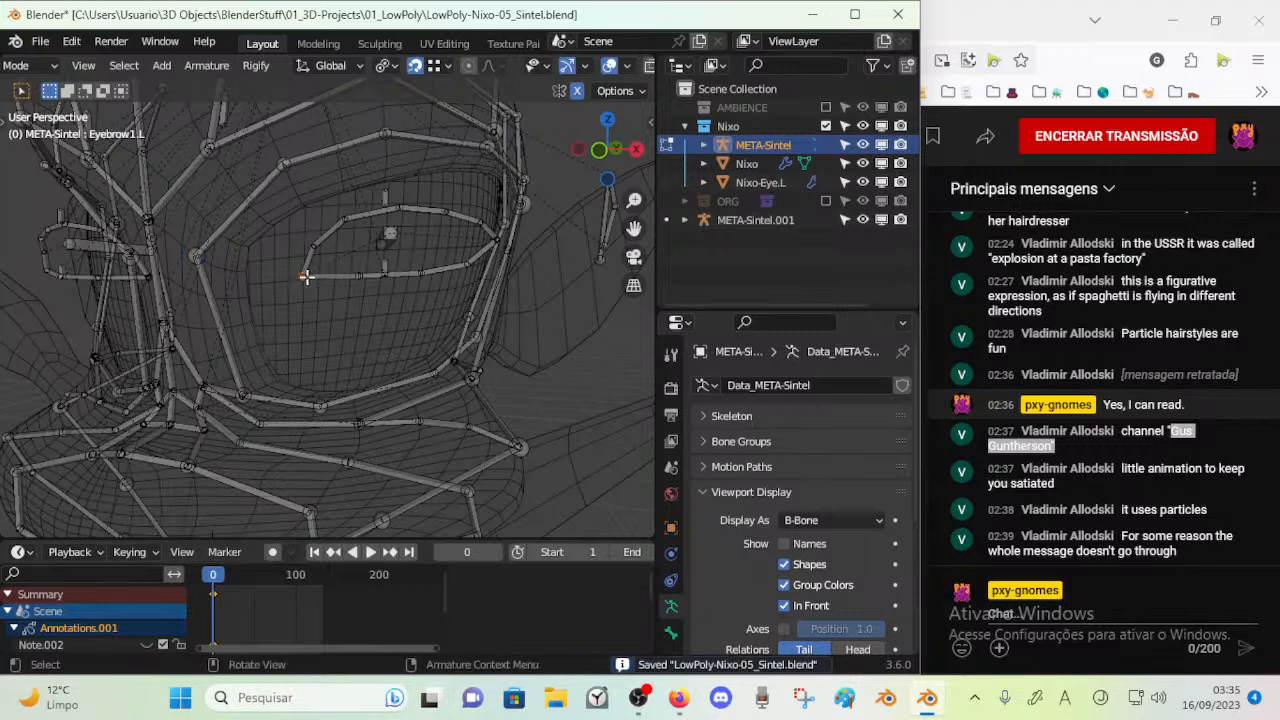
key(g)
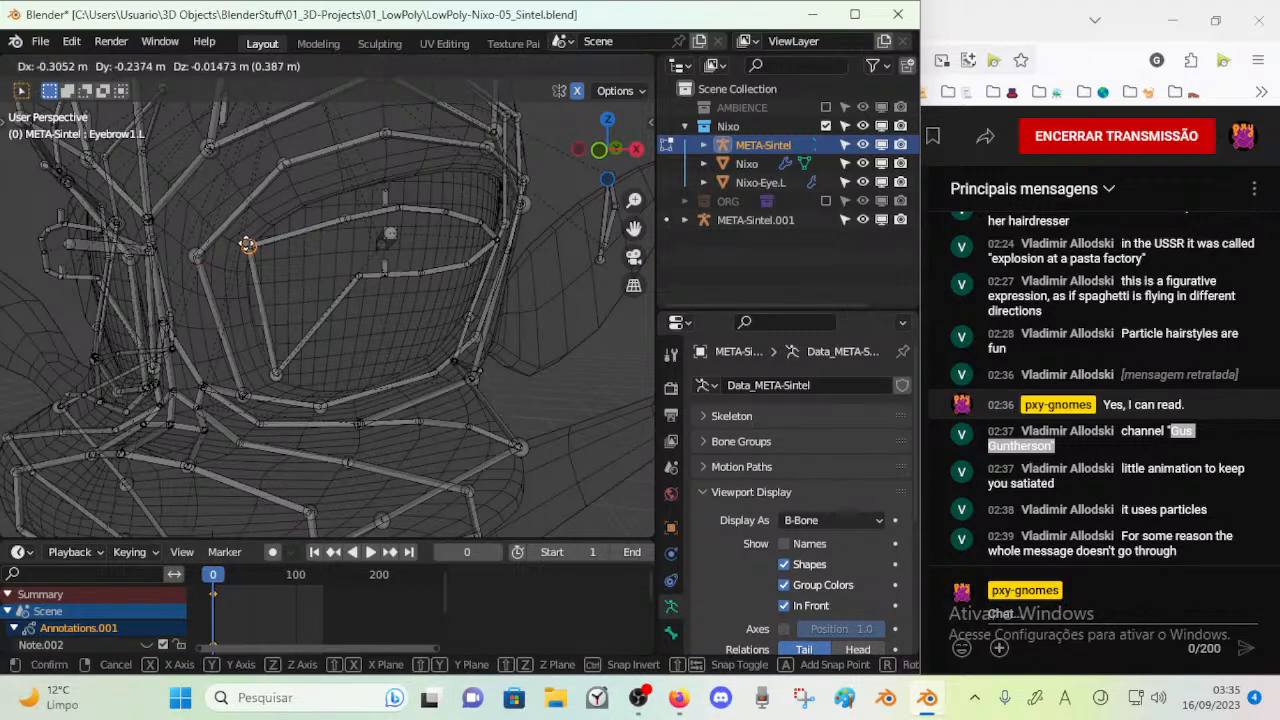
click(247, 244)
key(alt+a)
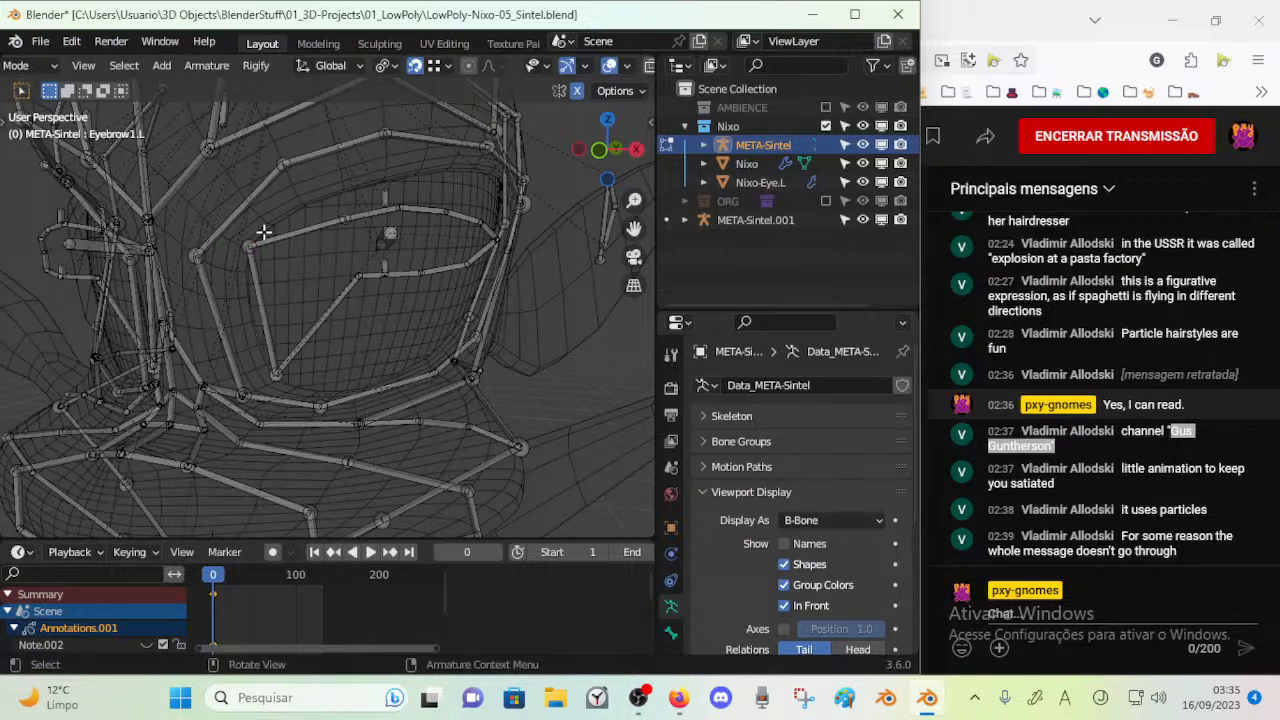
key(ctrl+z)
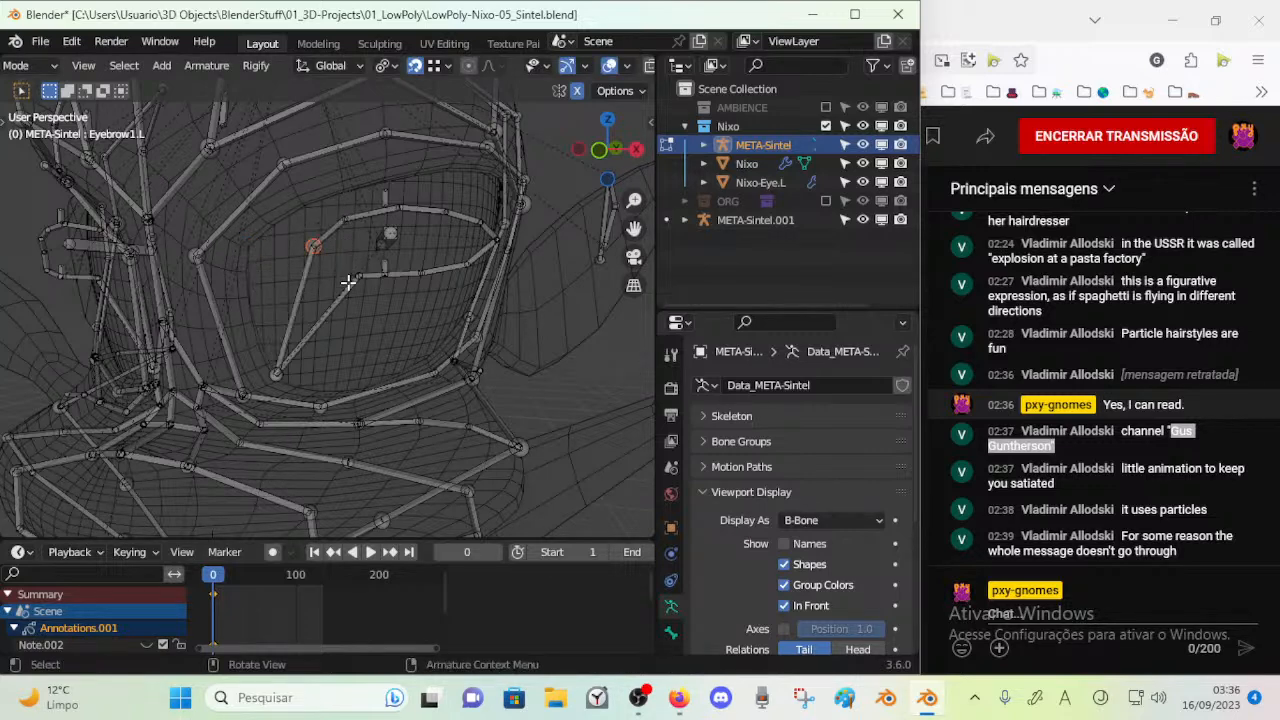
key(g)
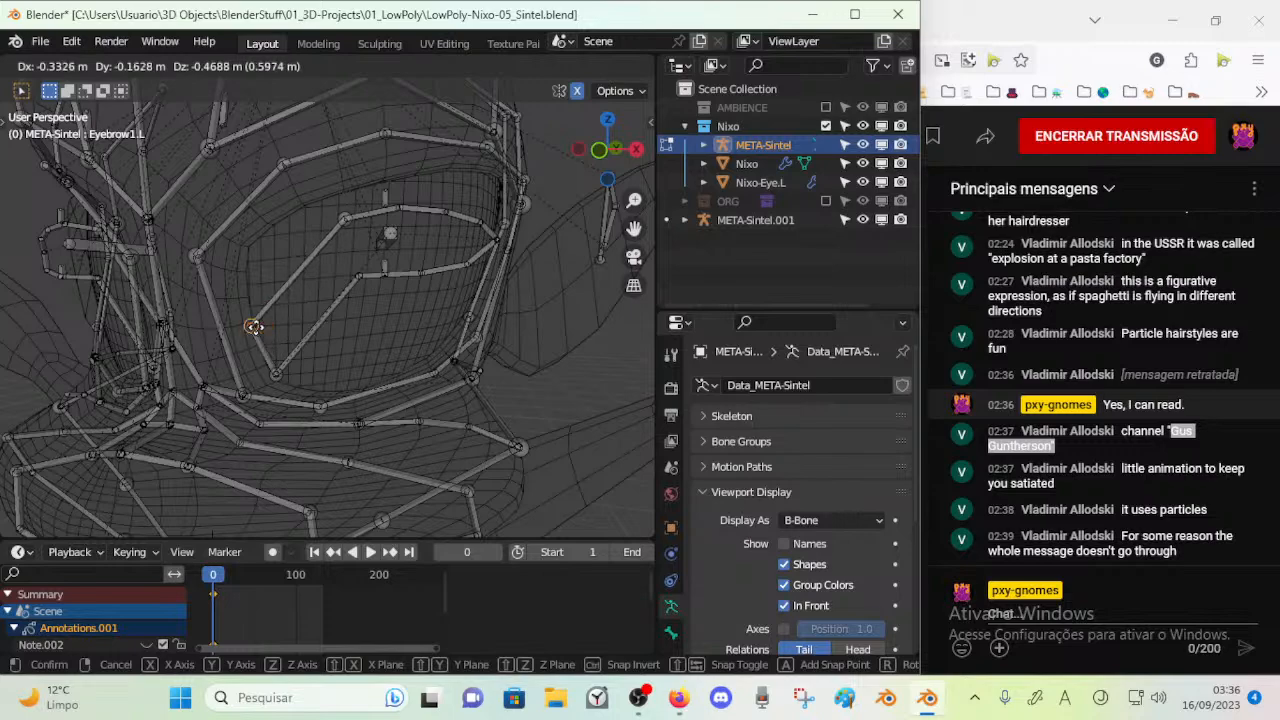
click(251, 328)
Move the next upper joint of the left eyelid ring to the upper inner corner of the eye opening
key(alt+a)
key(c)
click(343, 219)
right_click(343, 219)
key(g)
click(241, 240)
Move the upper middle joint of the left eyelid ring up and inward onto the eye opening's upper edge
key(alt+a)
key(c)
click(408, 208)
click(408, 208)
right_click(408, 208)
mouse_move(408, 212)
middle_down()
mouse_move(363, 223)
mouse_move(398, 220)
middle_up()
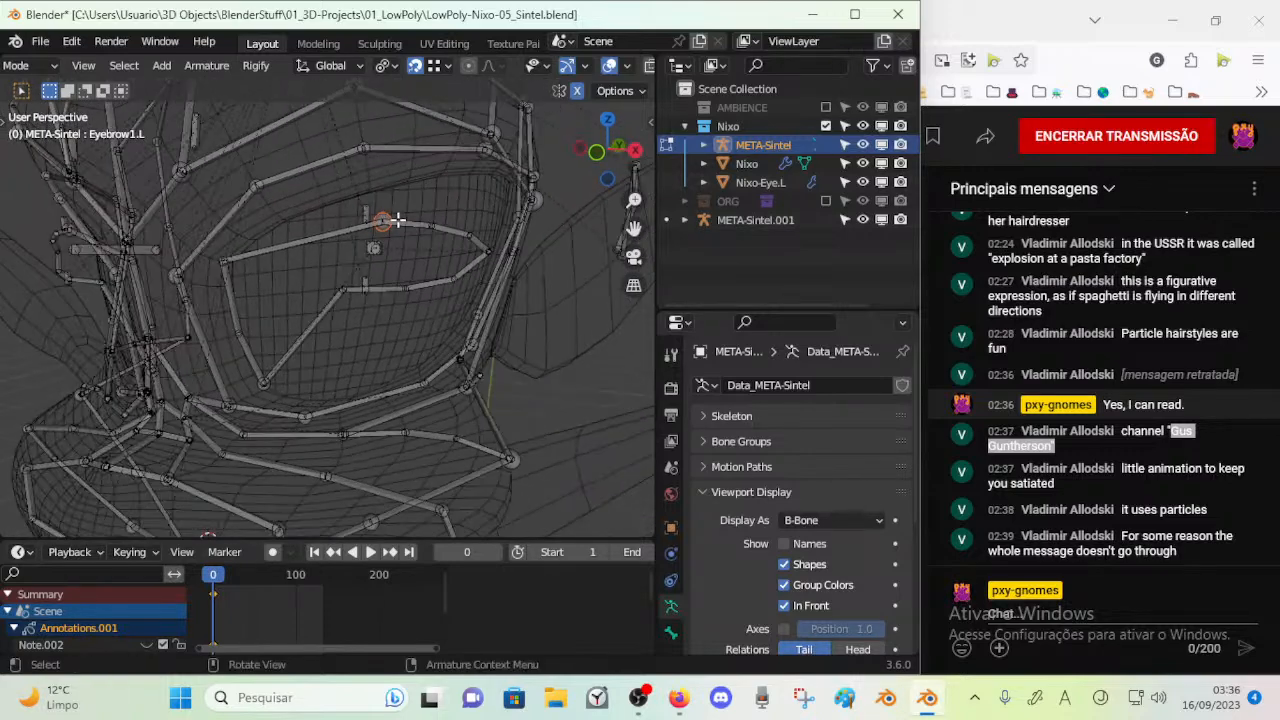
key(g)
click(337, 190)
Move the remaining upper joints of the left eyelid ring up and outward along the eye opening's upper edge
key(alt+a)
key(c)
right_click(424, 222)
middle_drag(446, 171, 415, 230)
key(g)
click(474, 173)
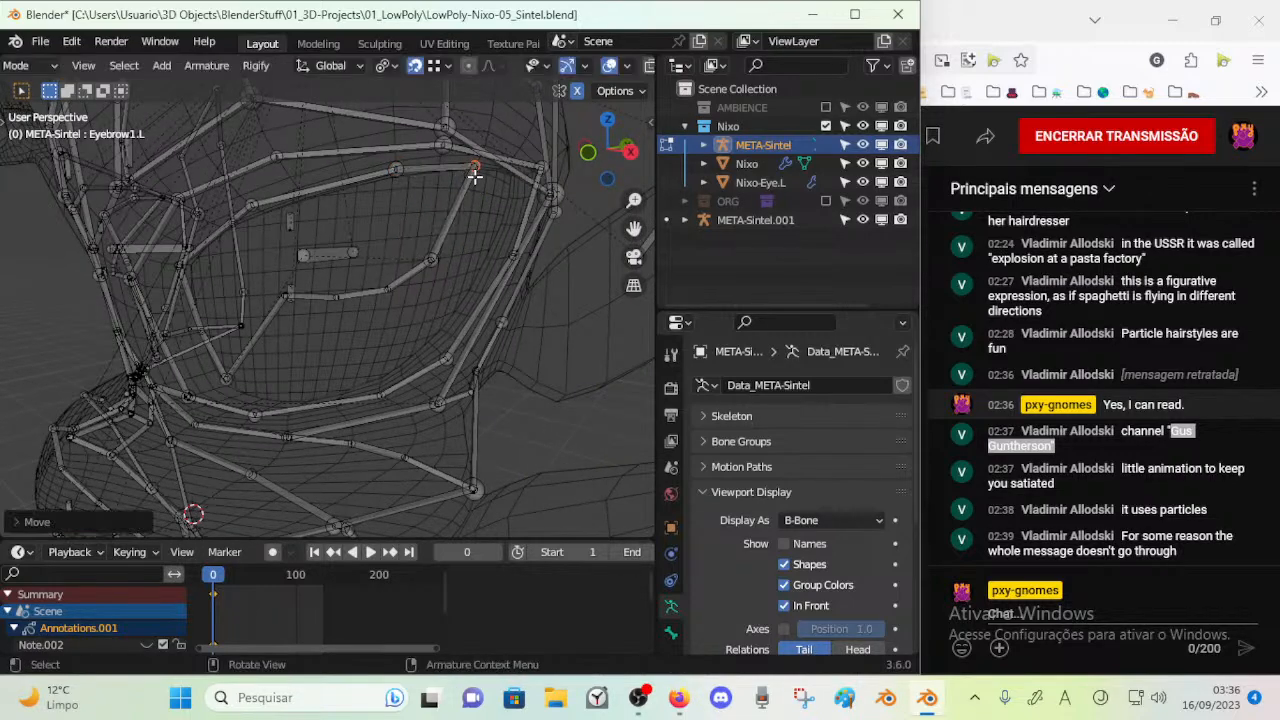
Move the outer corner joint of the left eyelid ring up to the upper outer corner of the eye opening
middle_drag(474, 175, 430, 212)
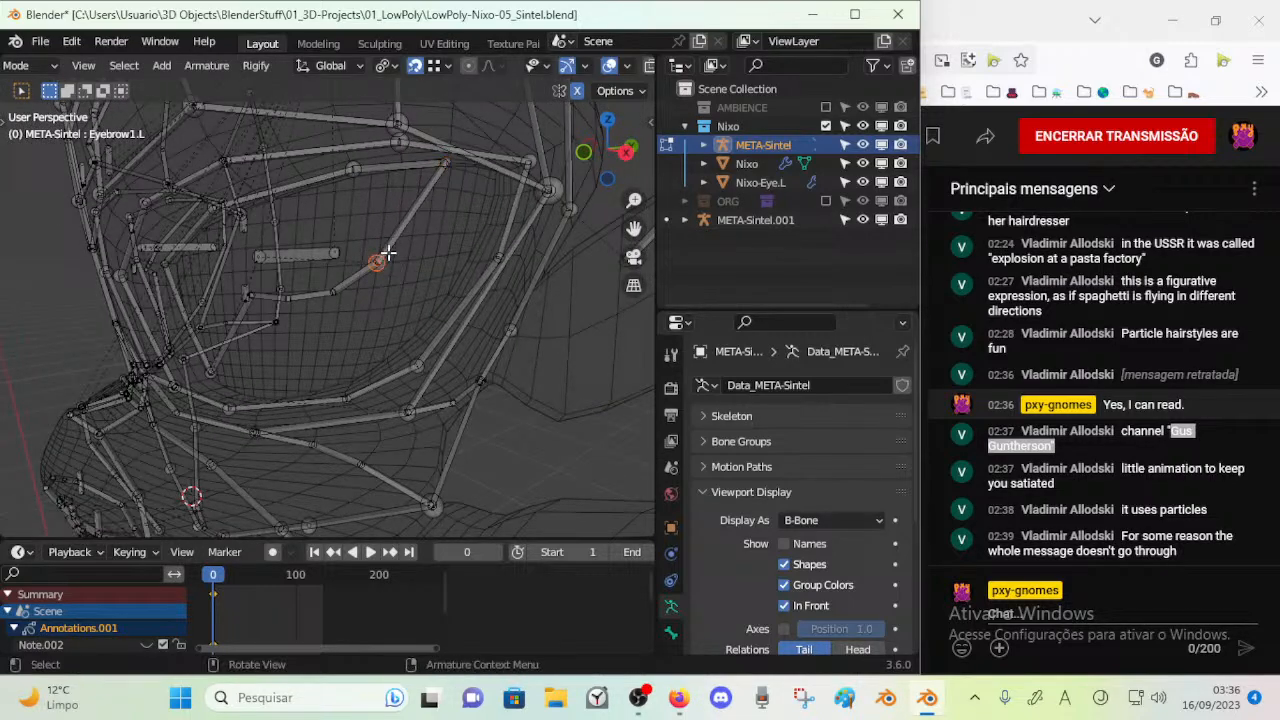
middle_drag(388, 257, 451, 194)
key(g)
click(484, 145)
Move the outermost lower joint of the left eyelid ring outward onto the eye opening's outer side
middle_drag(484, 145, 500, 203)
right_click(374, 287)
mouse_move(375, 286)
middle_down()
mouse_move(410, 281)
mouse_move(387, 288)
middle_up()
key(g)
click(466, 288)
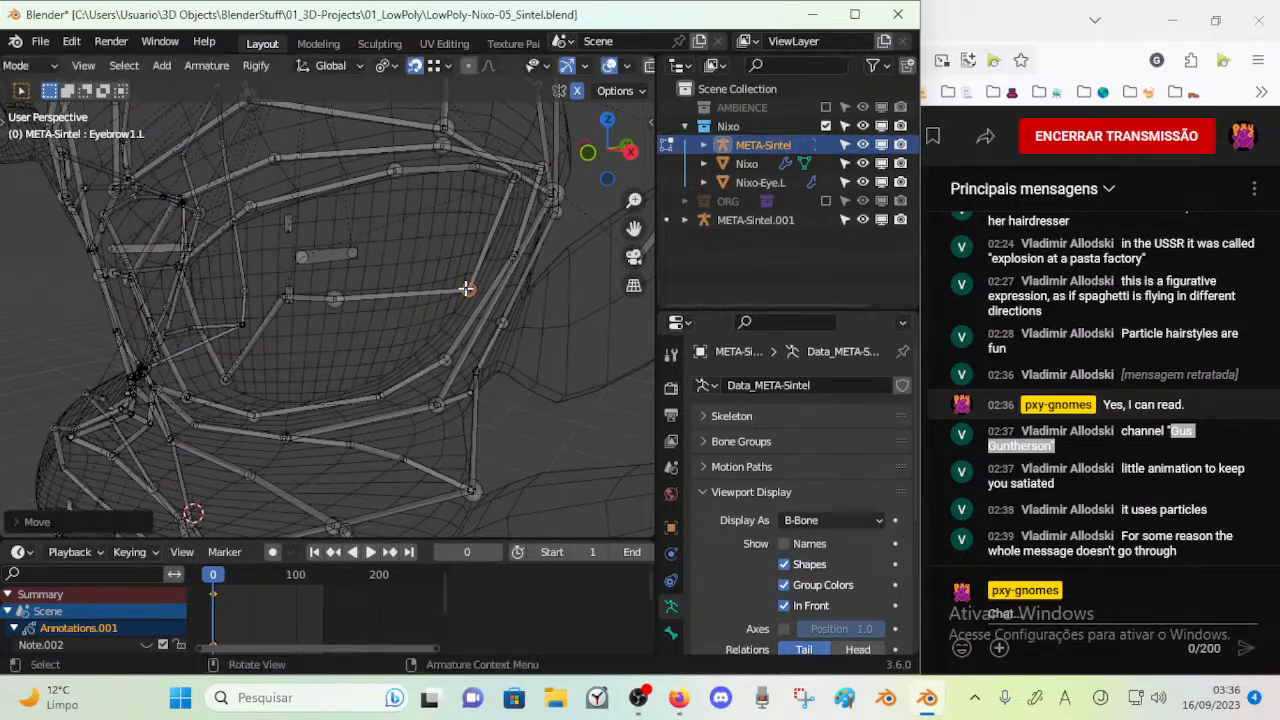
Move the next lower joint of the left eyelid ring down and outward to the lower outer corner of the eye opening
right_click(338, 298)
key(g)
click(397, 361)
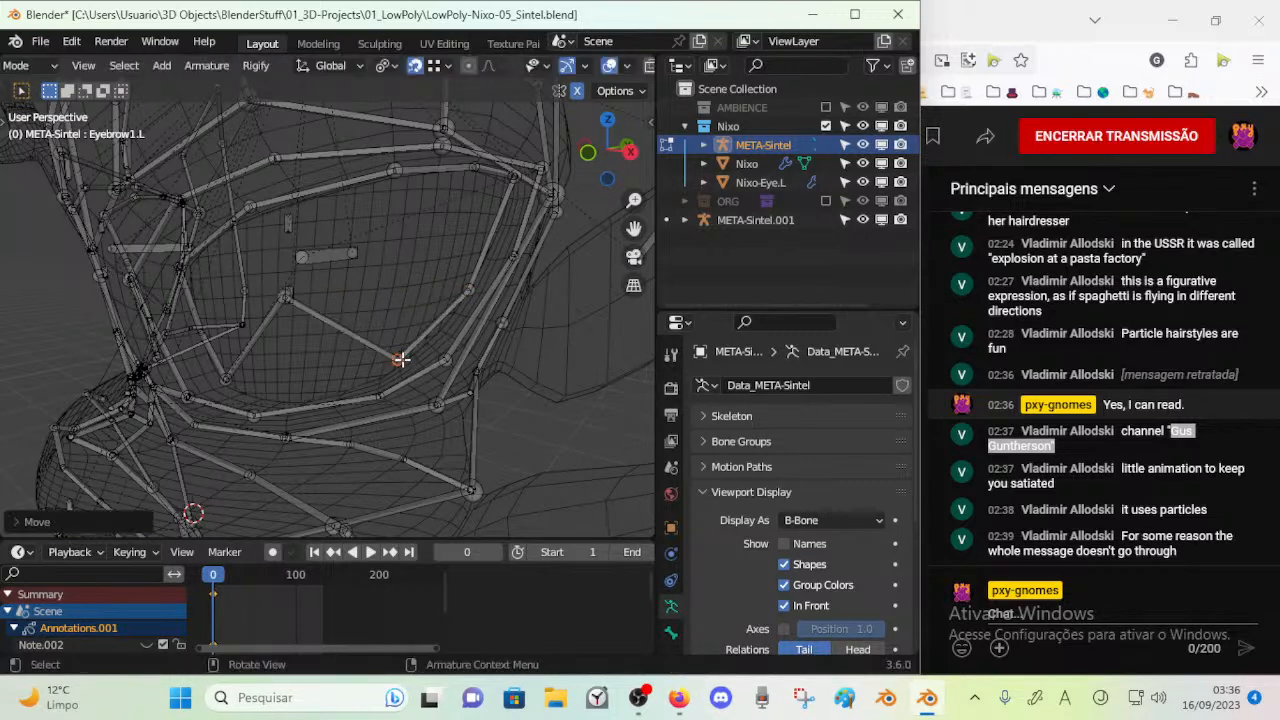
key(g)
click(397, 368)
Move the last lower joint of the left eyelid ring down onto the bottom edge of the eye opening and fine-tune it
middle_drag(352, 360, 383, 357)
key(alt+a)
key(c)
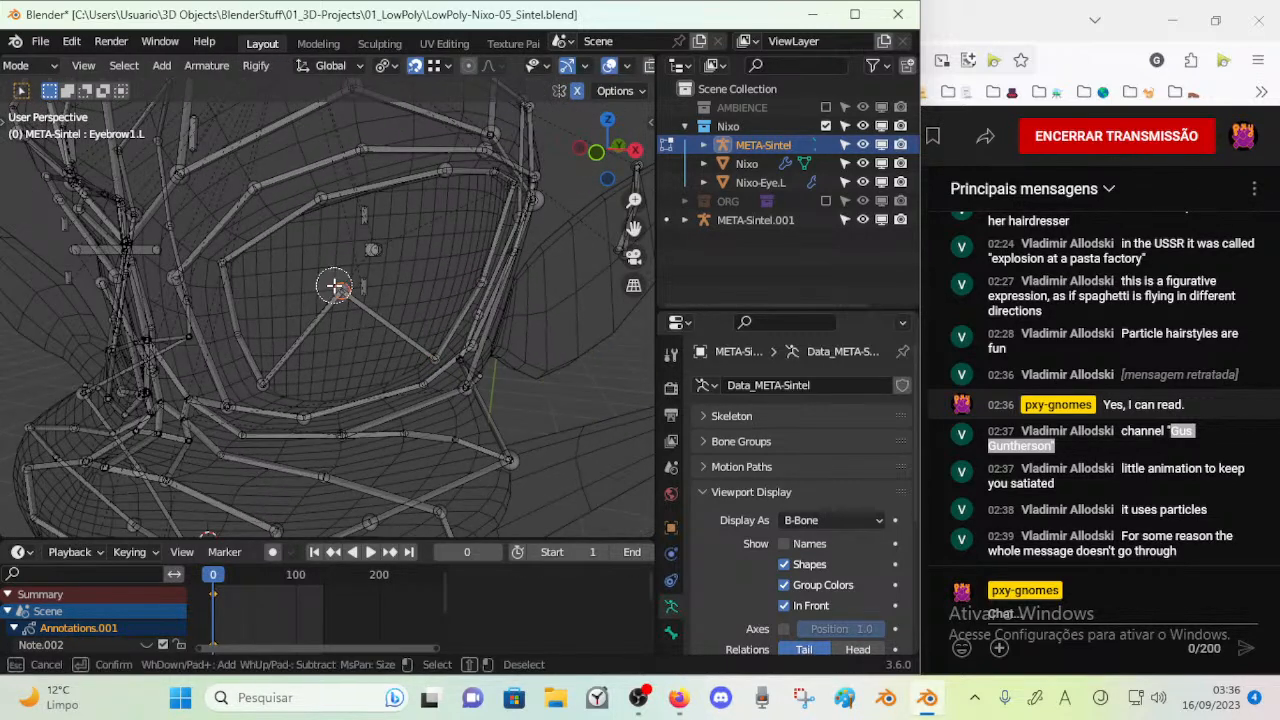
click(335, 286)
right_click(335, 286)
key(g)
click(338, 397)
key(g)
click(343, 402)
Fine-tune the lower inner joint of the left eyelid ring at the eye opening's inner corner
middle_drag(343, 398, 322, 380)
click(310, 382)
key(g)
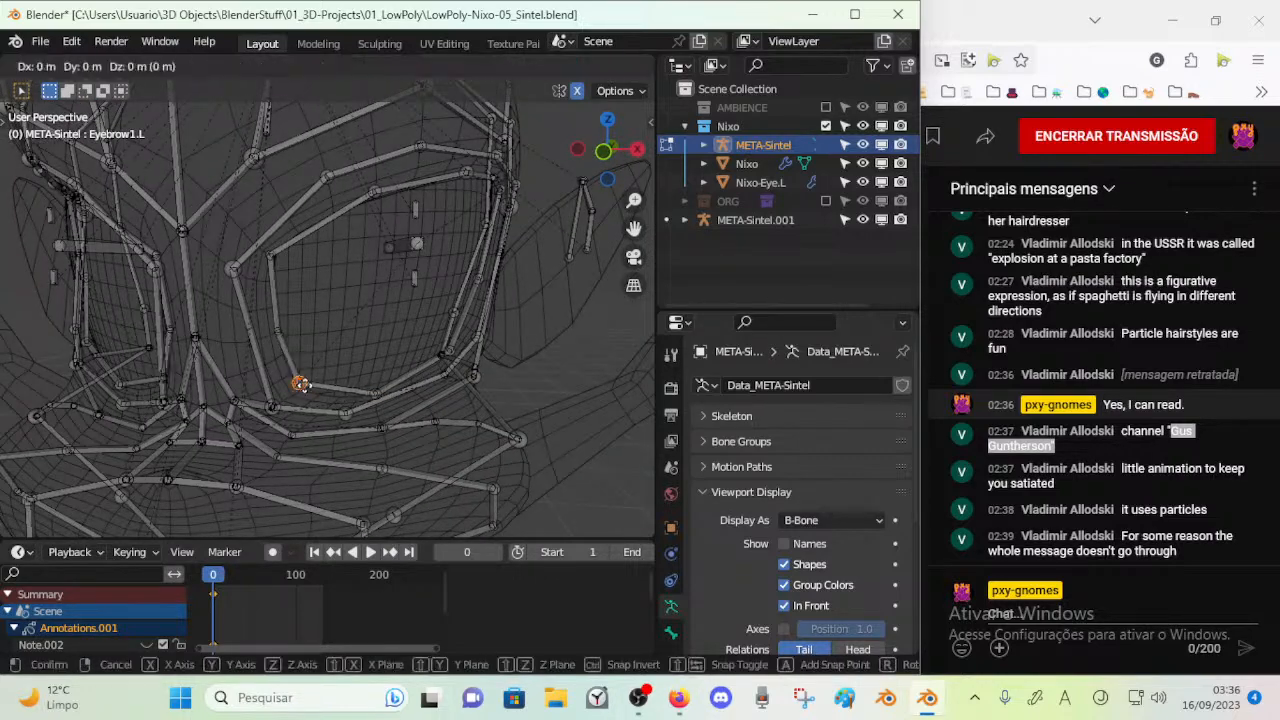
click(301, 389)
Select the left eye bone with the two small eyelid bones and move them down toward the eye's center
middle_drag(354, 329, 340, 257)
click(318, 246)
key(c)
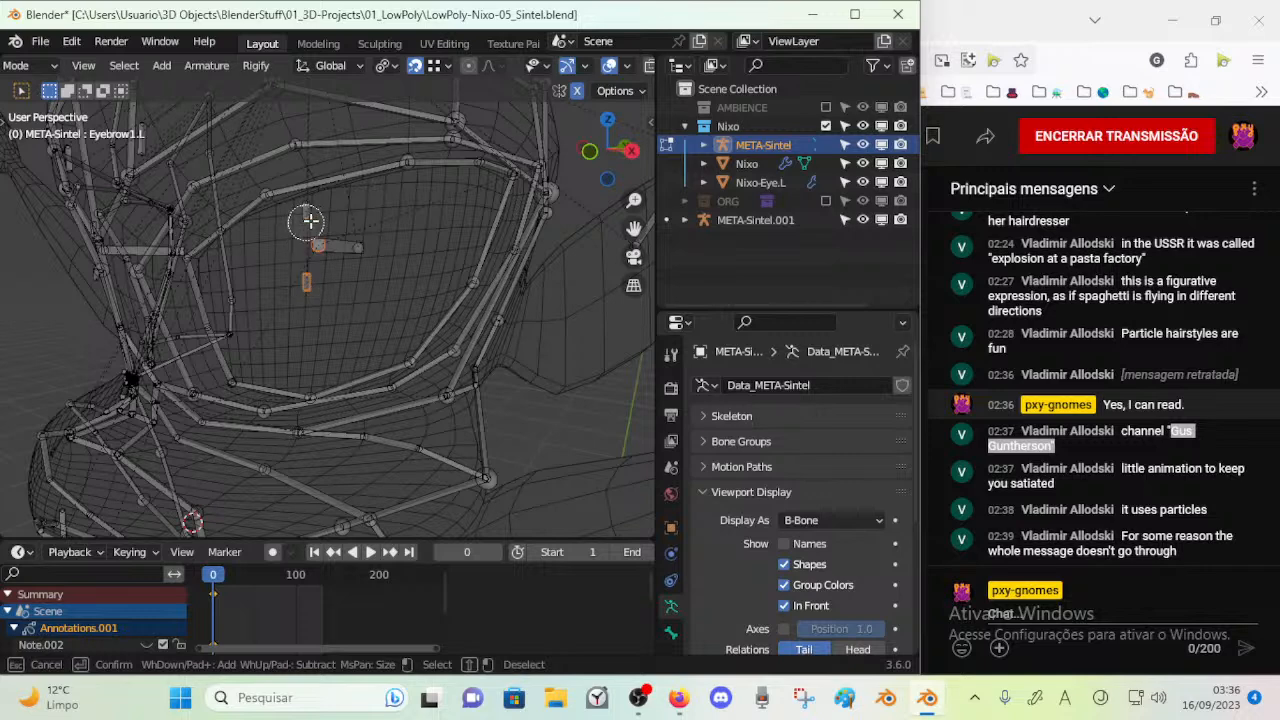
key(Escape)
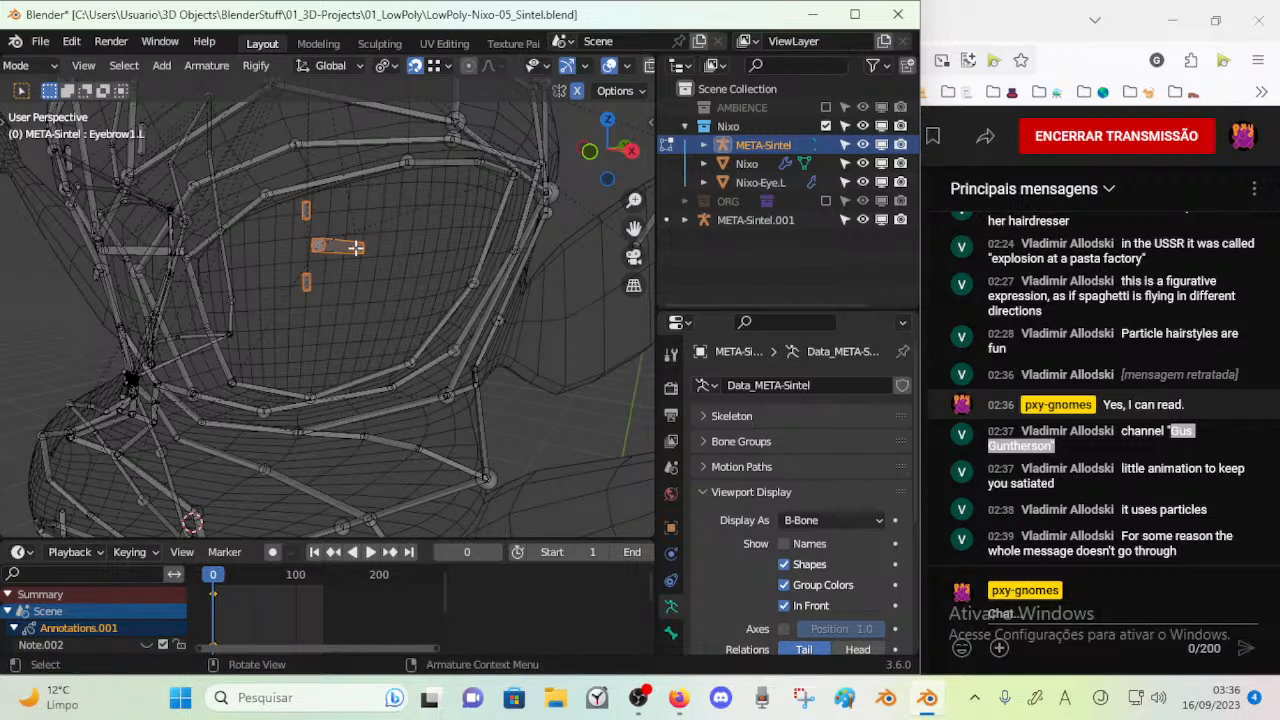
key(g)
click(352, 300)
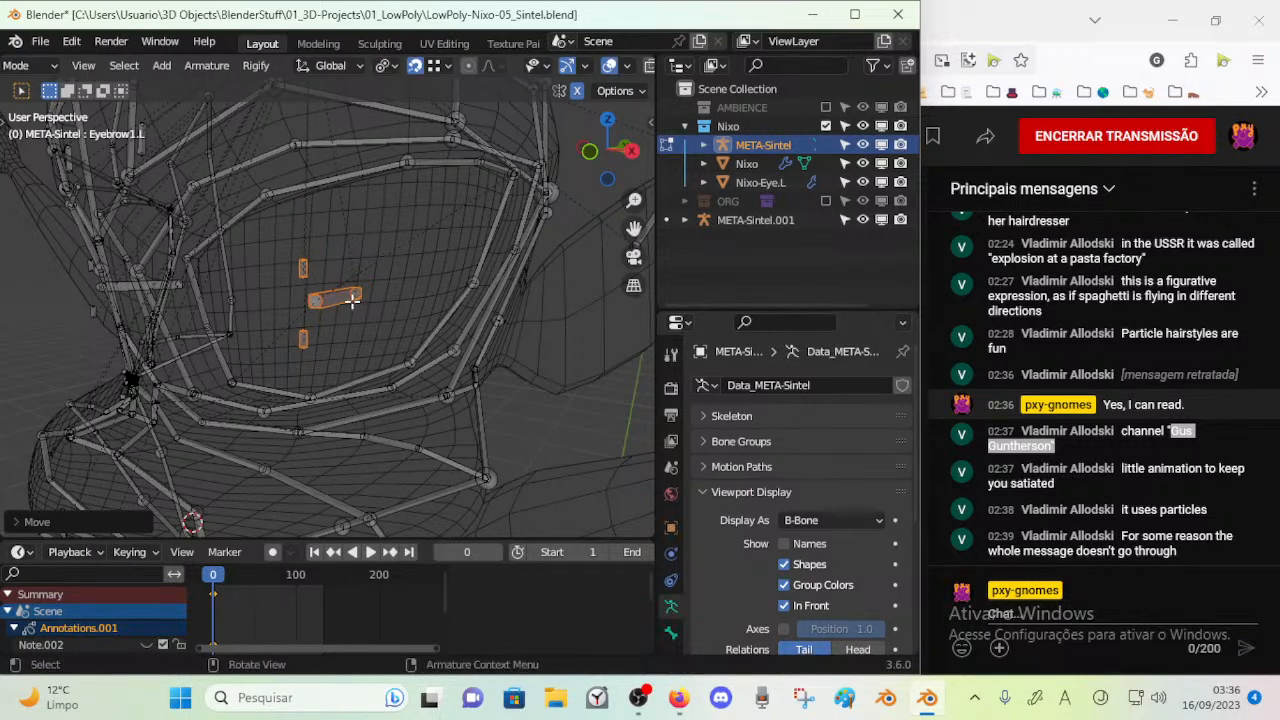
Fine-tune the position of the left eye and eyelid bones in the right and front orthographic views
key(KP_3)
key(g)
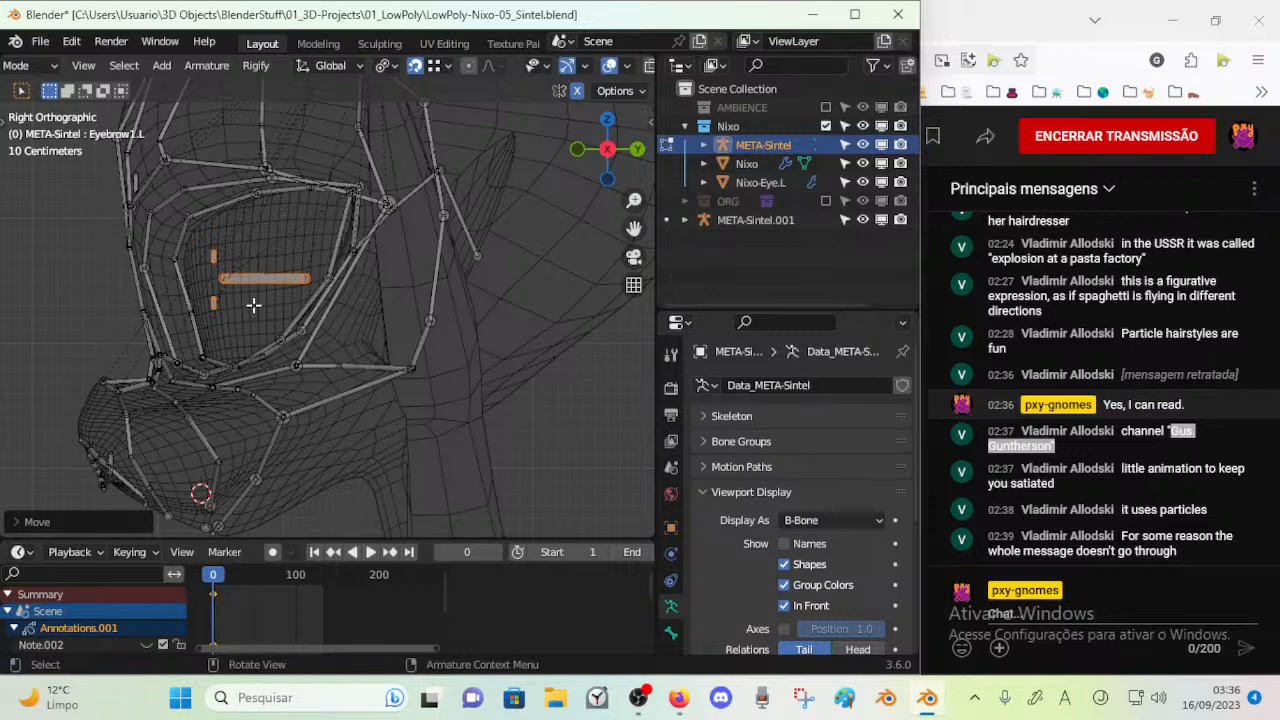
key(KP_1)
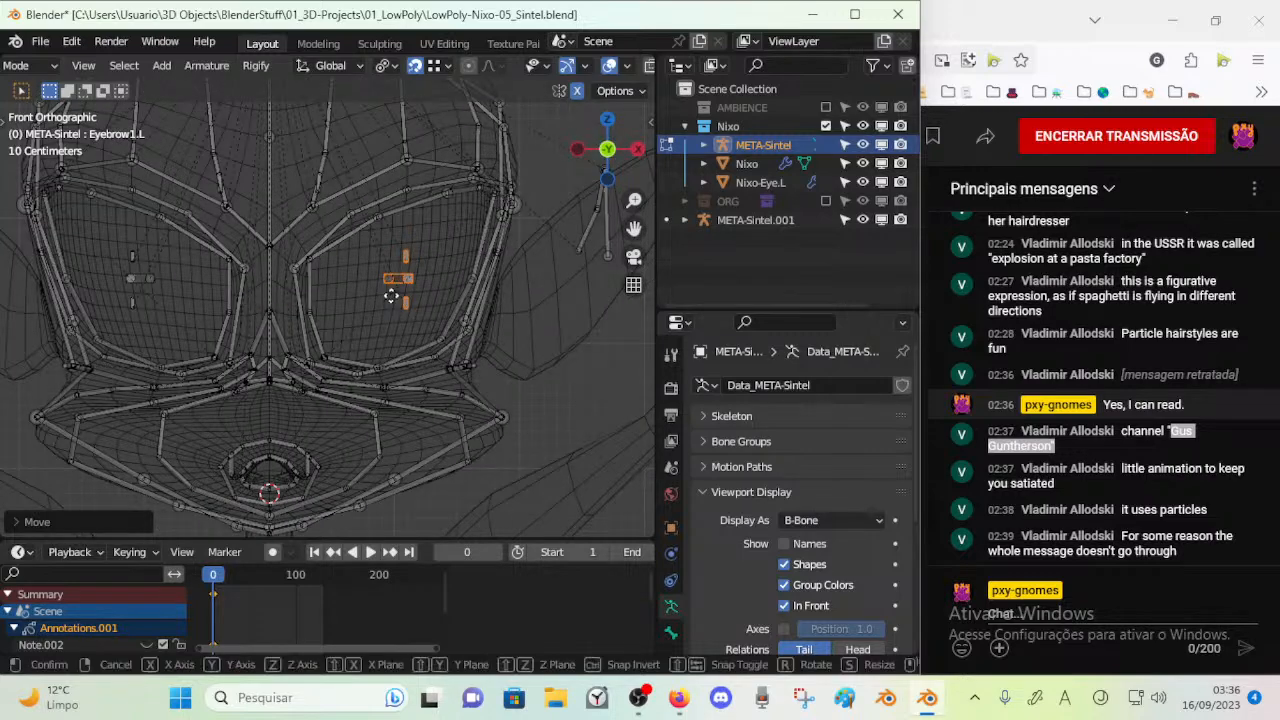
key(g)
click(399, 297)
key(KP_3)
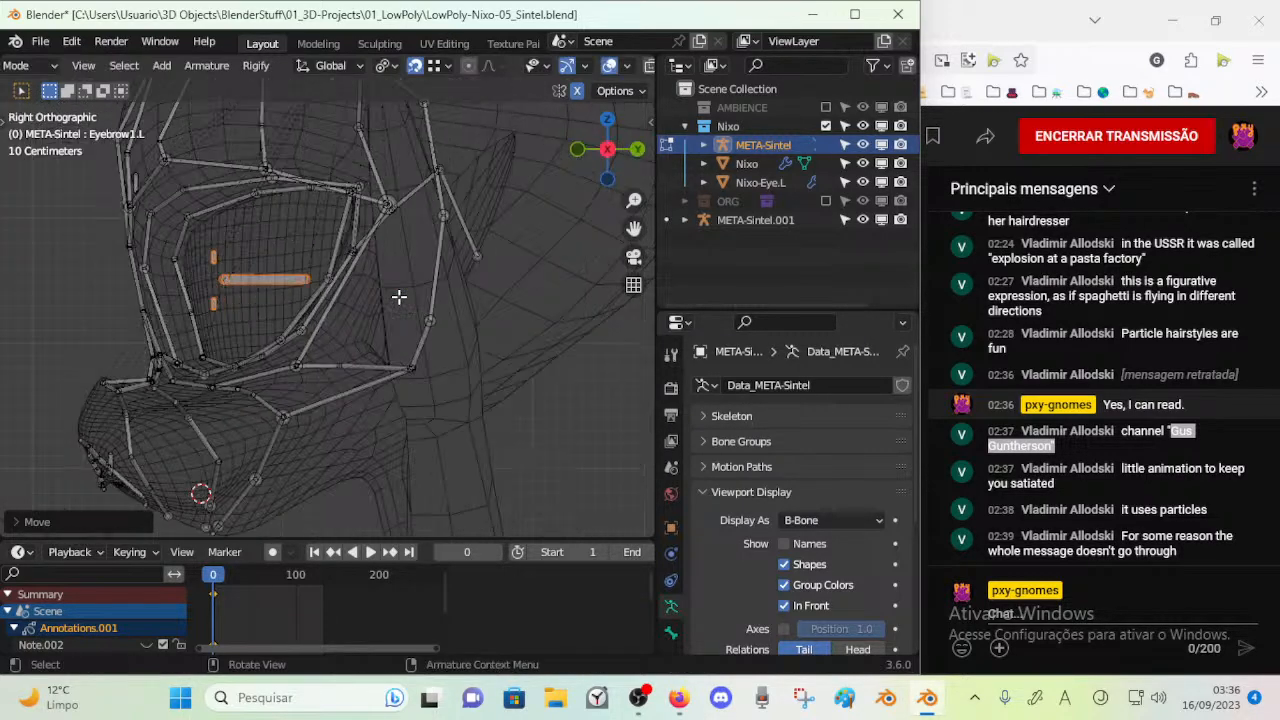
key(g)
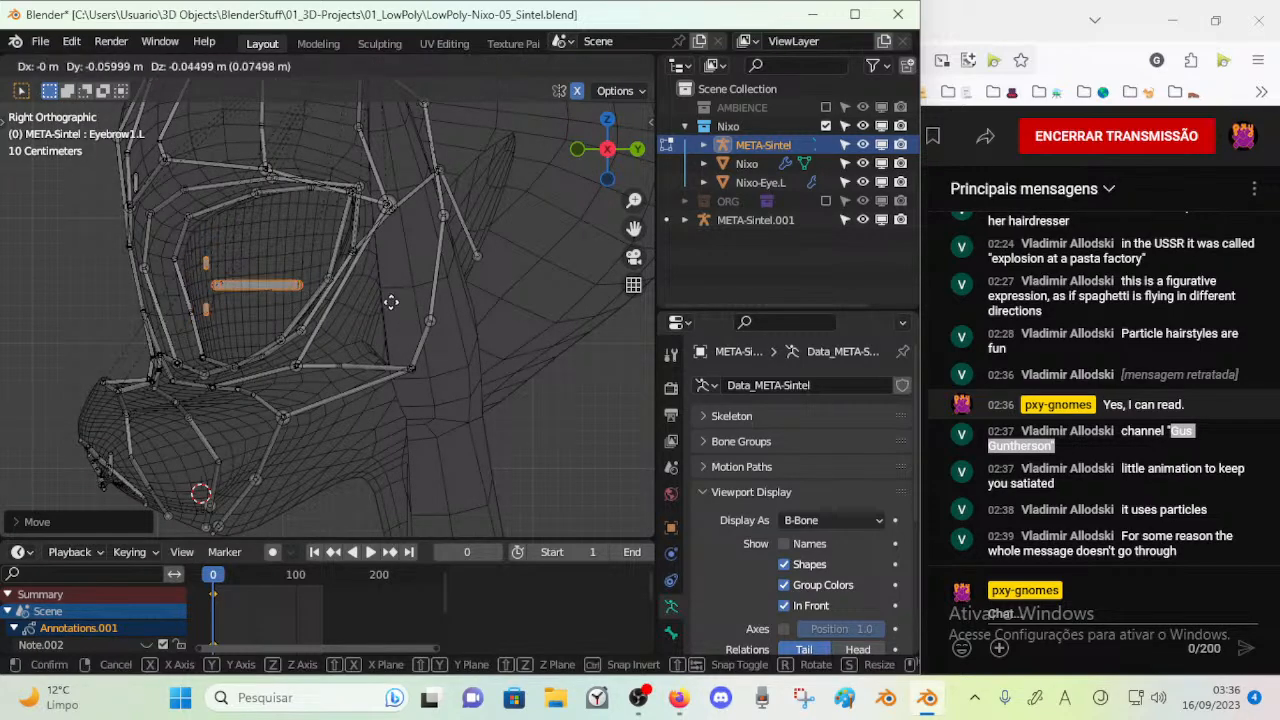
click(392, 301)
Examine the left ear bones and compare their placement with the floating reference face rig
middle_drag(392, 298, 390, 440)
scroll(482, 328, up, 3)
click(521, 277)
scroll(406, 326, down, 5)
shift+middle_drag(374, 270, 503, 384)
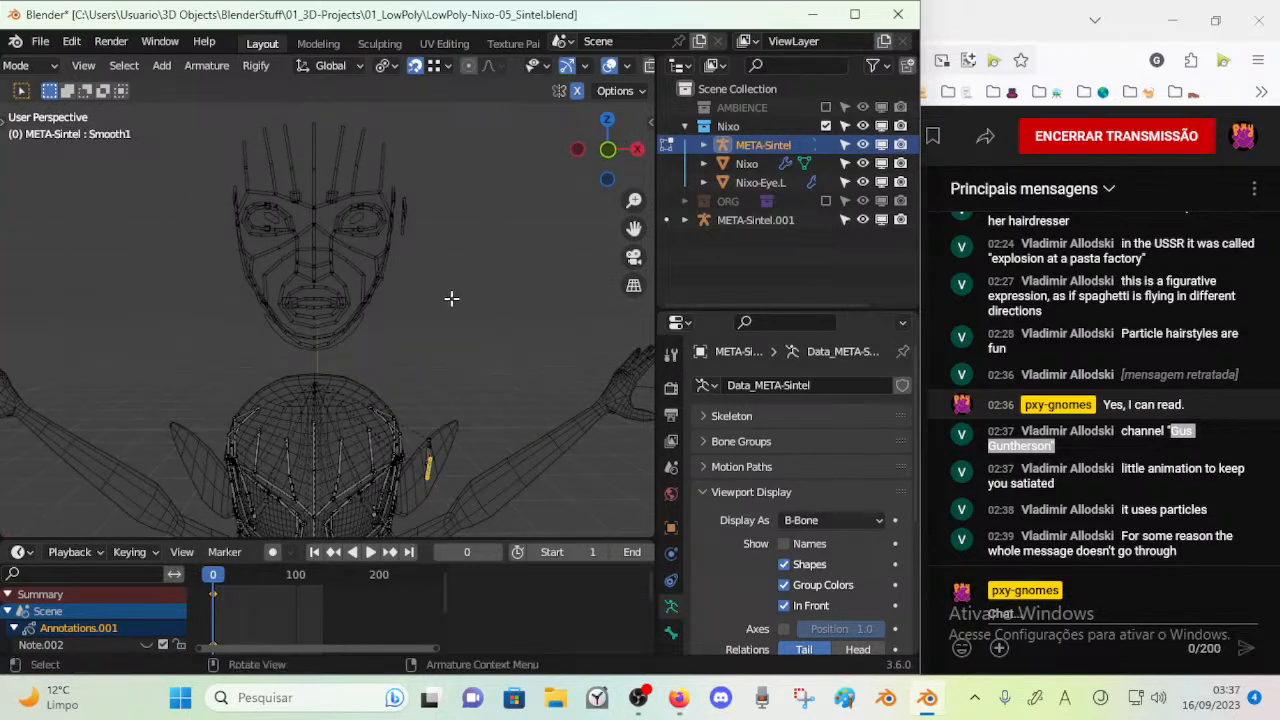
middle_drag(438, 296, 365, 328)
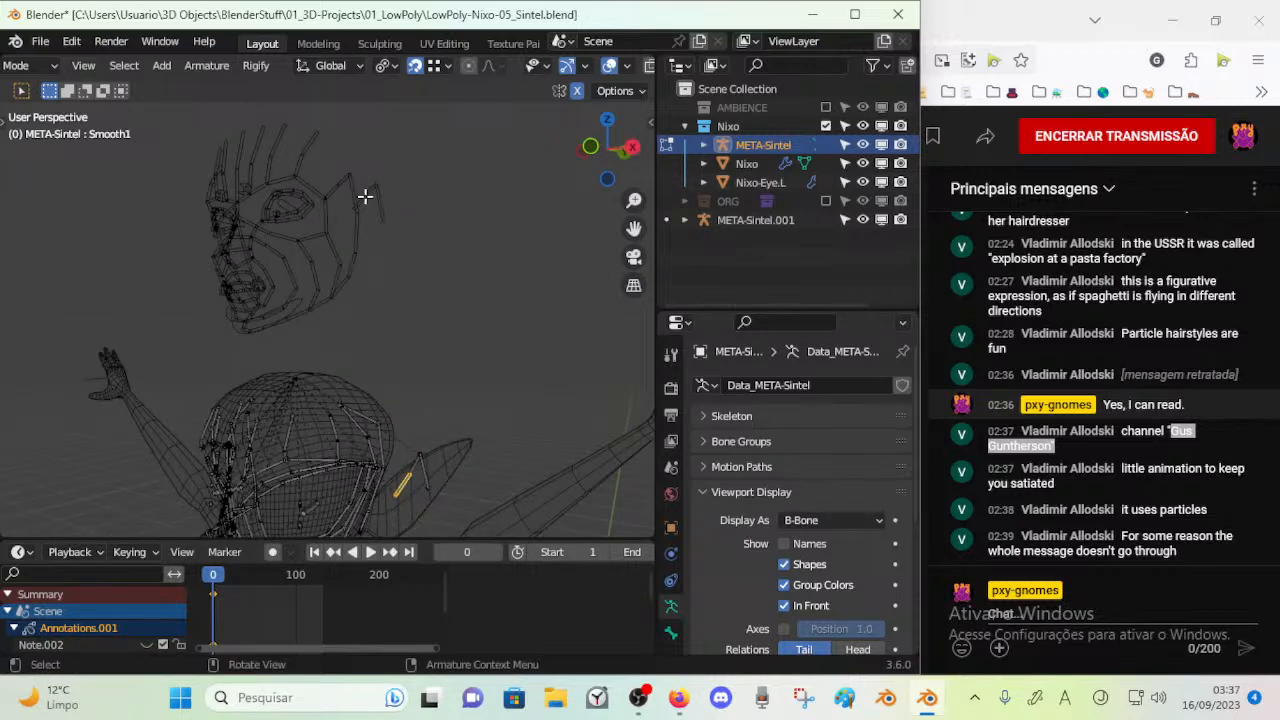
shift+middle_drag(397, 415, 428, 349)
key(Tab)
key(Tab)
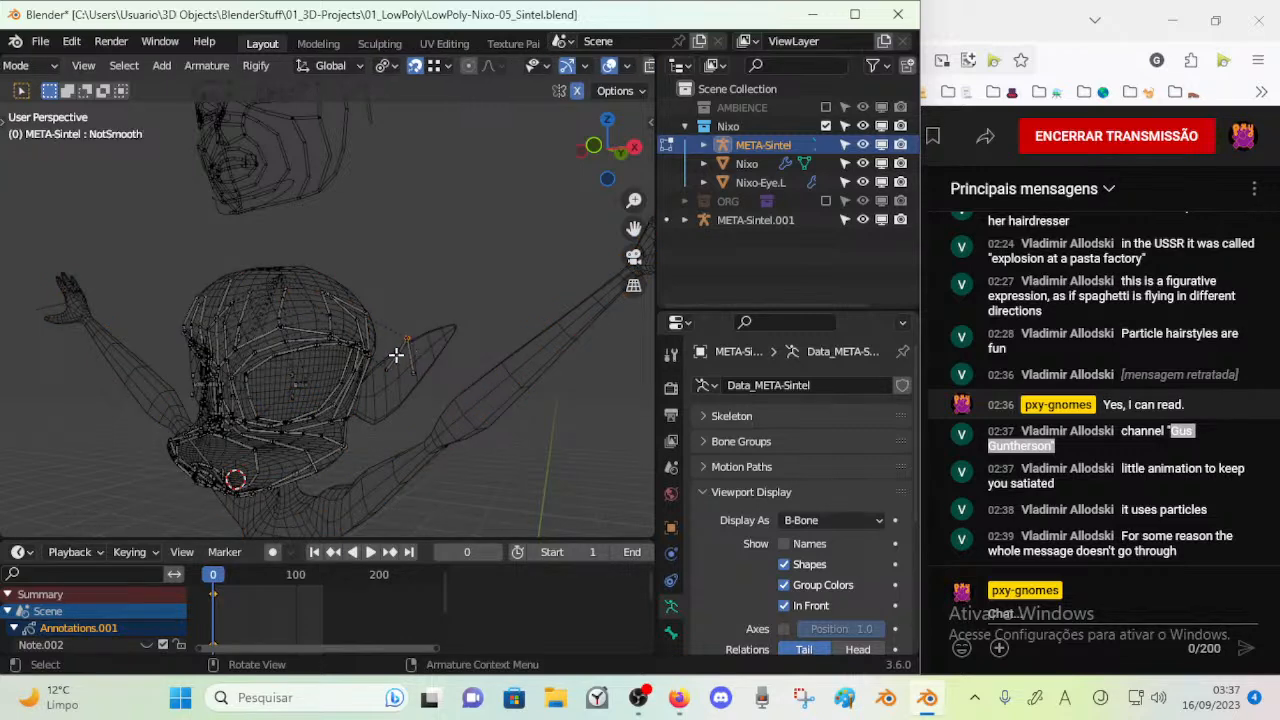
scroll(374, 354, up, 2)
middle_drag(374, 354, 348, 366)
click(394, 410)
middle_drag(394, 410, 448, 384)
scroll(411, 391, down, 4)
Save the file and switch the META-Sintel armature to Object Mode
key(ctrl+s)
scroll(448, 384, down, 3)
key(ctrl+Tab)
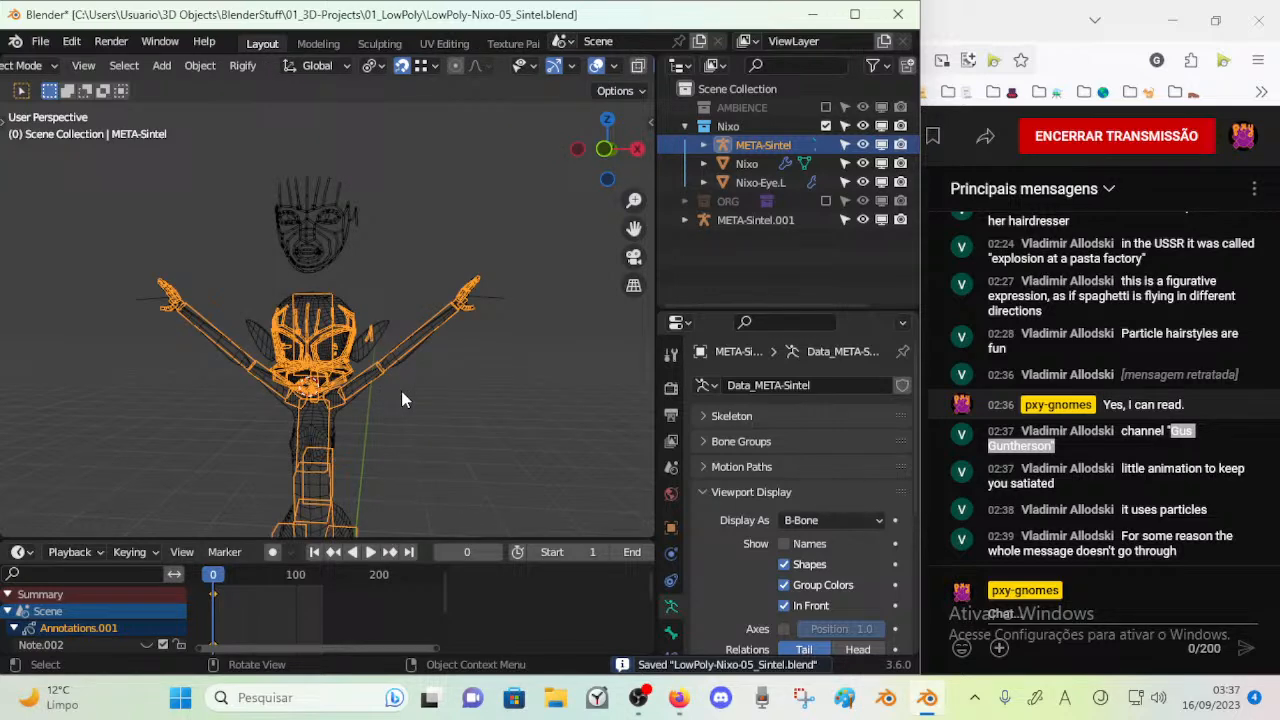
Inspect the fitted armature on the body and check the armature presets available to add, including Cloud_Humans
scroll(401, 391, down, 4)
click(332, 310)
middle_drag(328, 312, 392, 332)
click(322, 313)
scroll(322, 313, up, 1)
scroll(322, 314, up, 1)
scroll(347, 303, up, 1)
scroll(355, 362, up, 2)
middle_drag(362, 246, 310, 420)
key(shift+a)
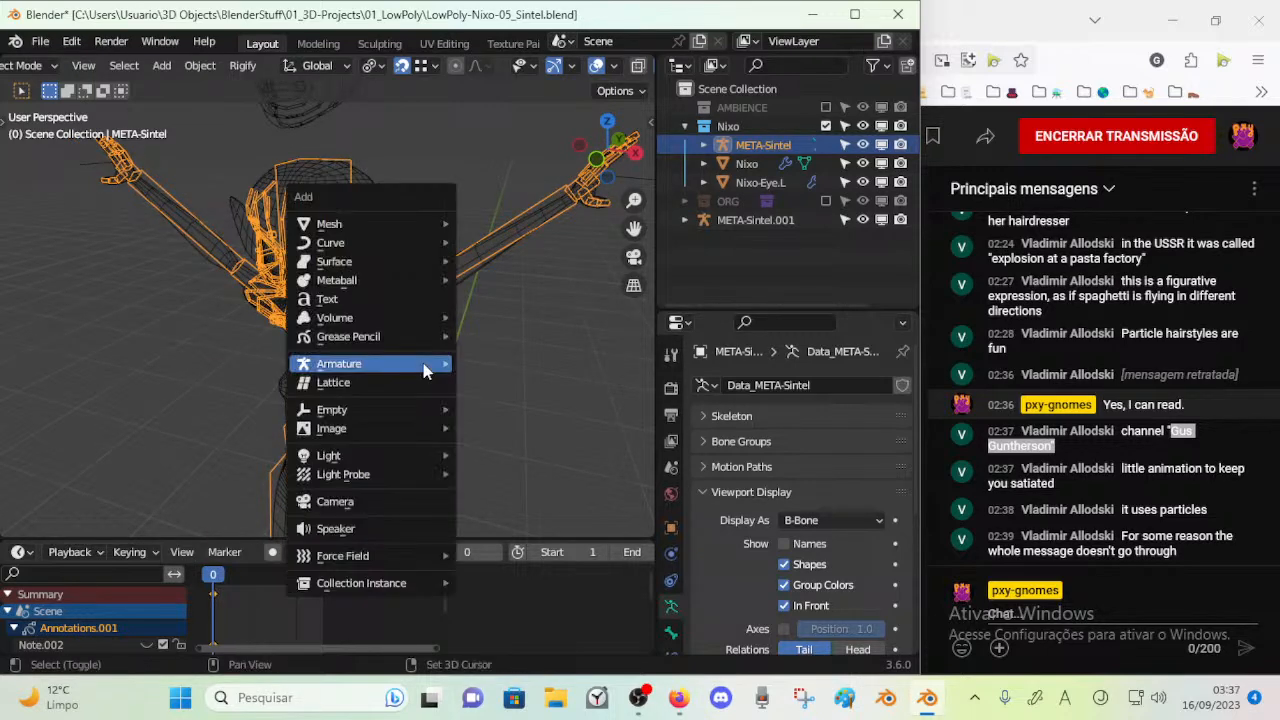
mouse_move(423, 363)
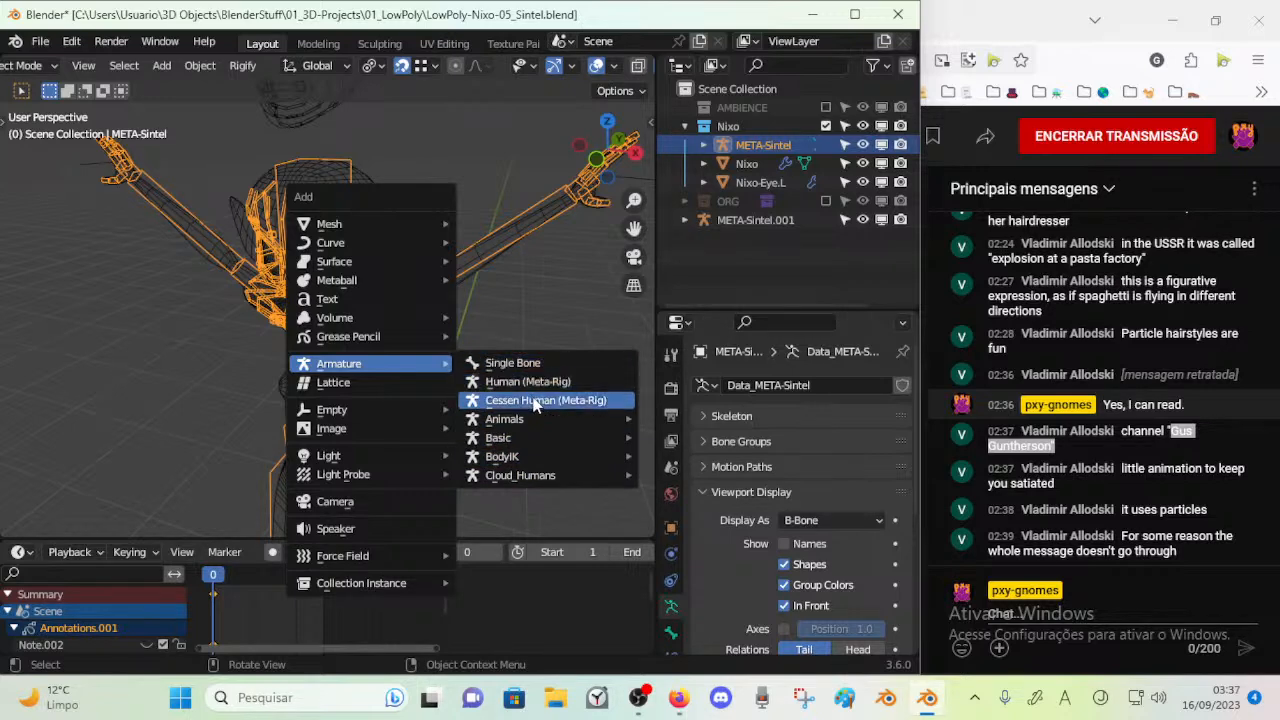
mouse_move(530, 476)
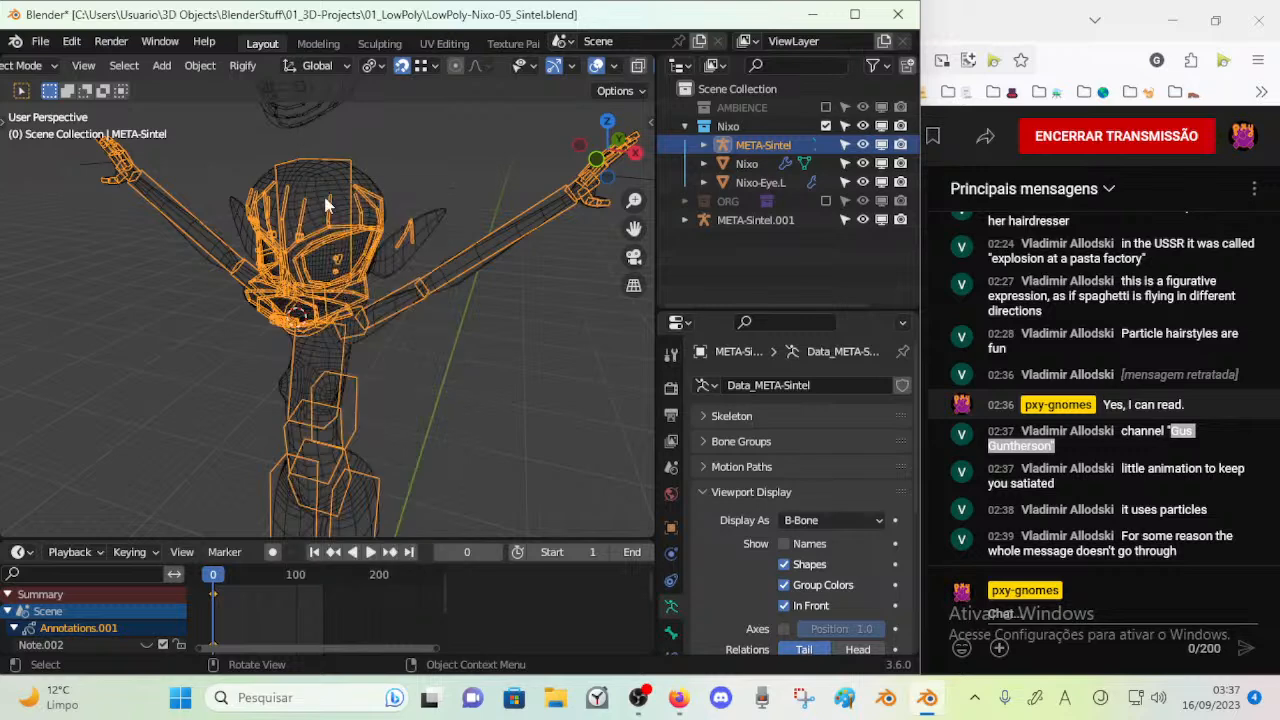
Select the Nixo body mesh and save the file
scroll(372, 237, down, 3)
click(370, 248)
middle_drag(394, 226, 383, 168)
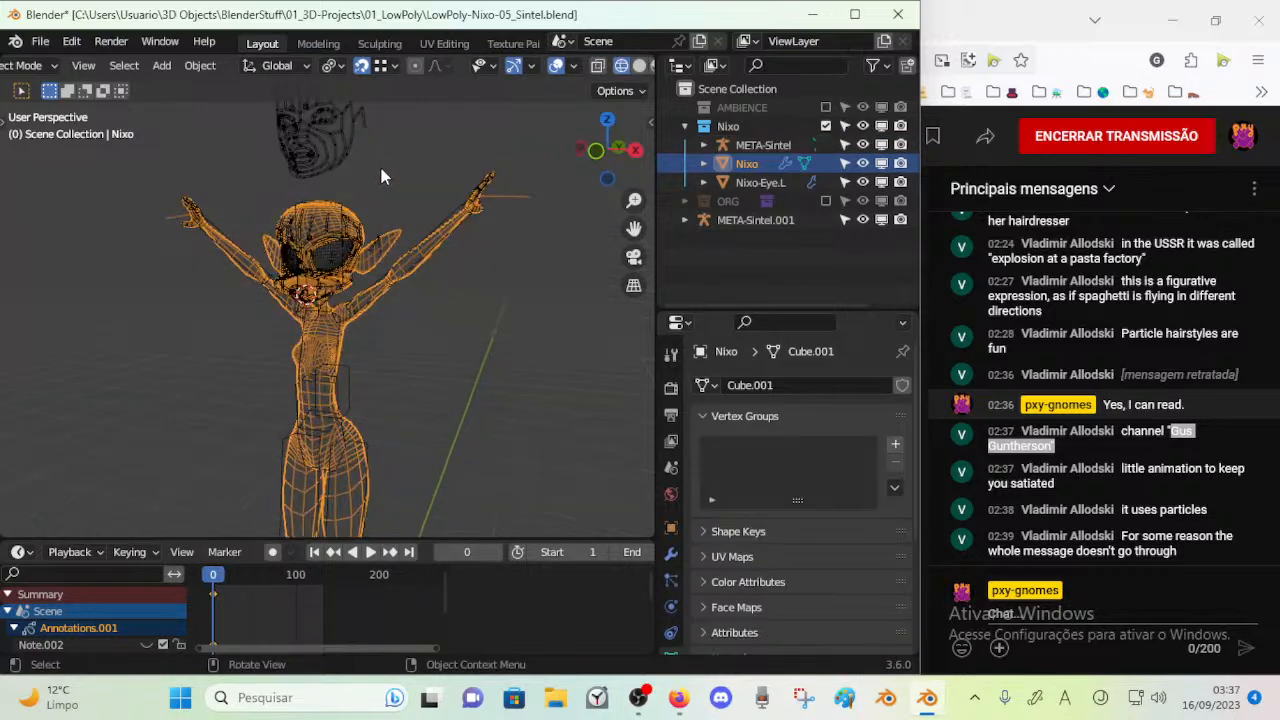
key(ctrl+s)
mouse_move(366, 277)
middle_down()
mouse_move(348, 362)
mouse_move(329, 269)
mouse_move(362, 295)
middle_up()
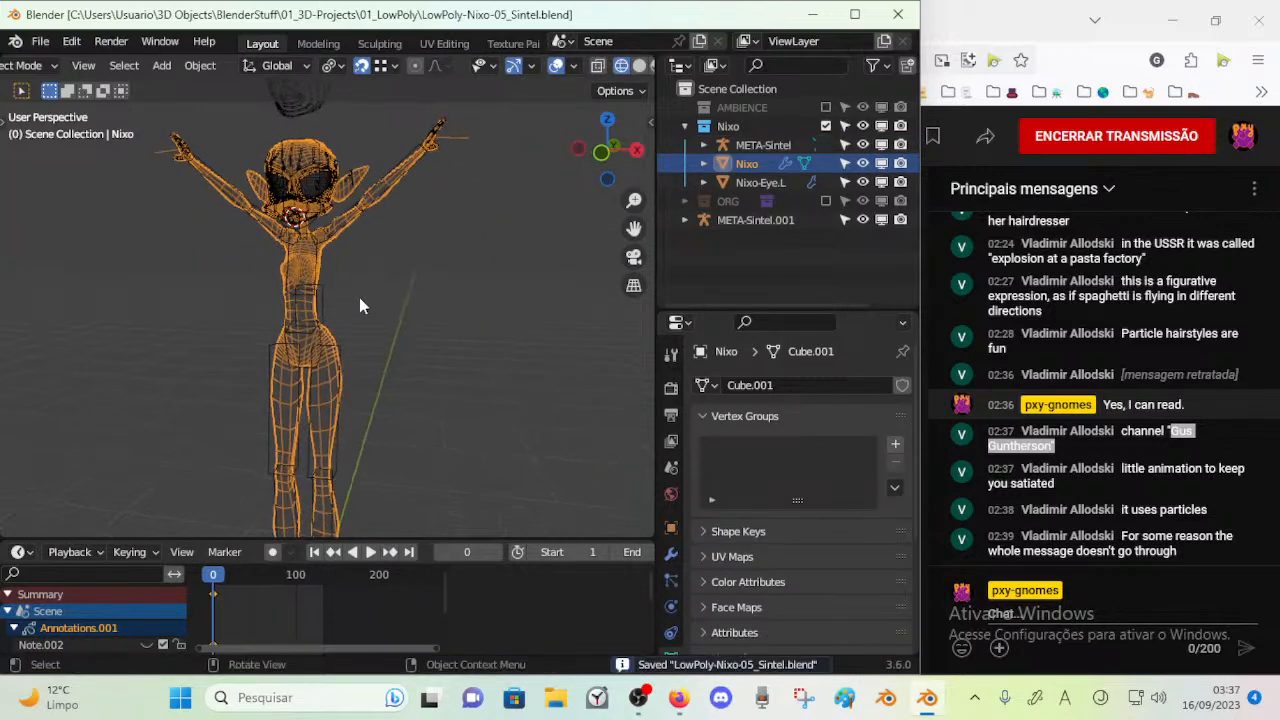
Select the META-Sintel armature and generate a CloudRig from it
click(331, 301)
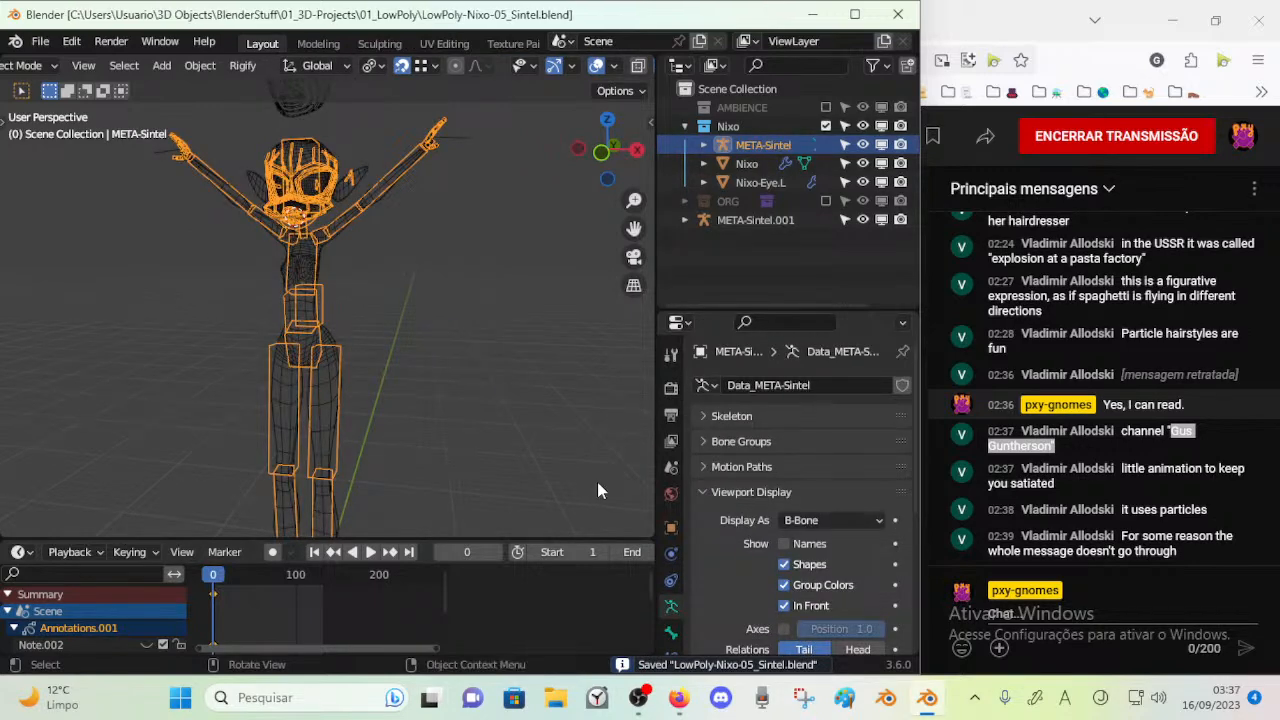
drag(731, 311, 729, 247)
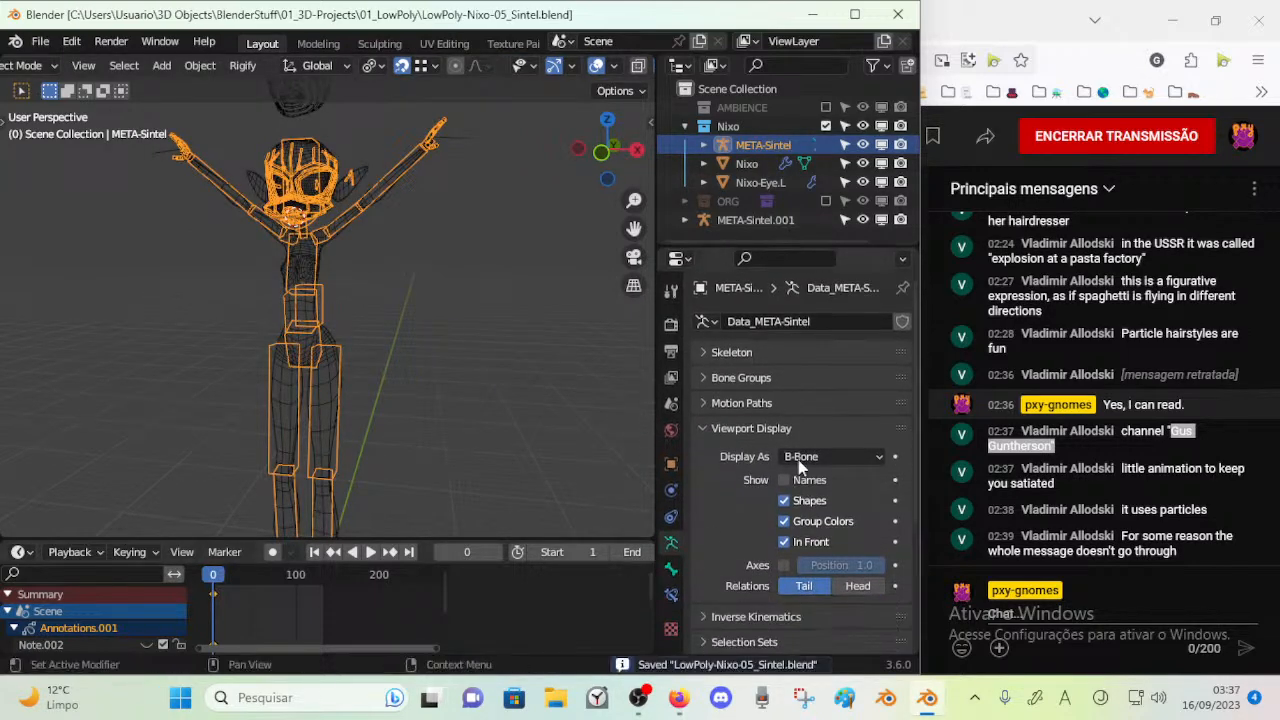
click(731, 430)
click(764, 531)
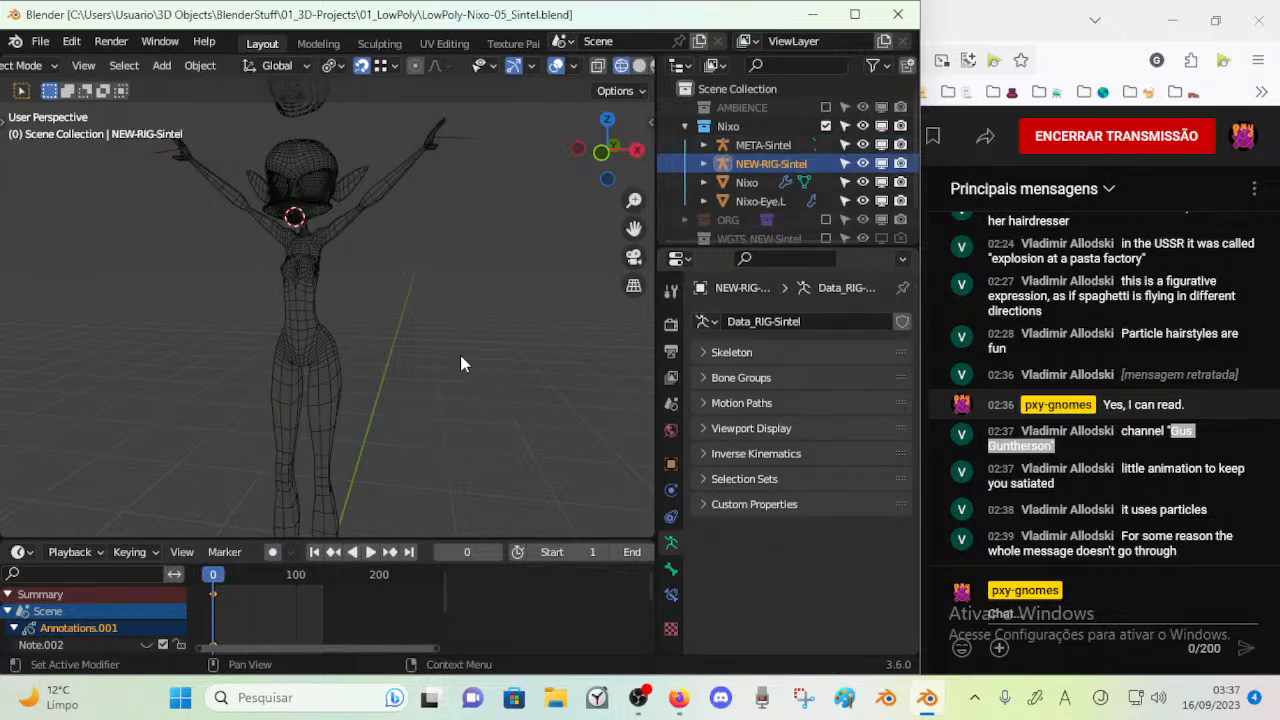
Return META-Sintel to Object Mode and hide it to check the character without the meta-rig
middle_drag(531, 272, 312, 360)
click(312, 298)
middle_drag(312, 298, 412, 333)
key(ctrl+Tab)
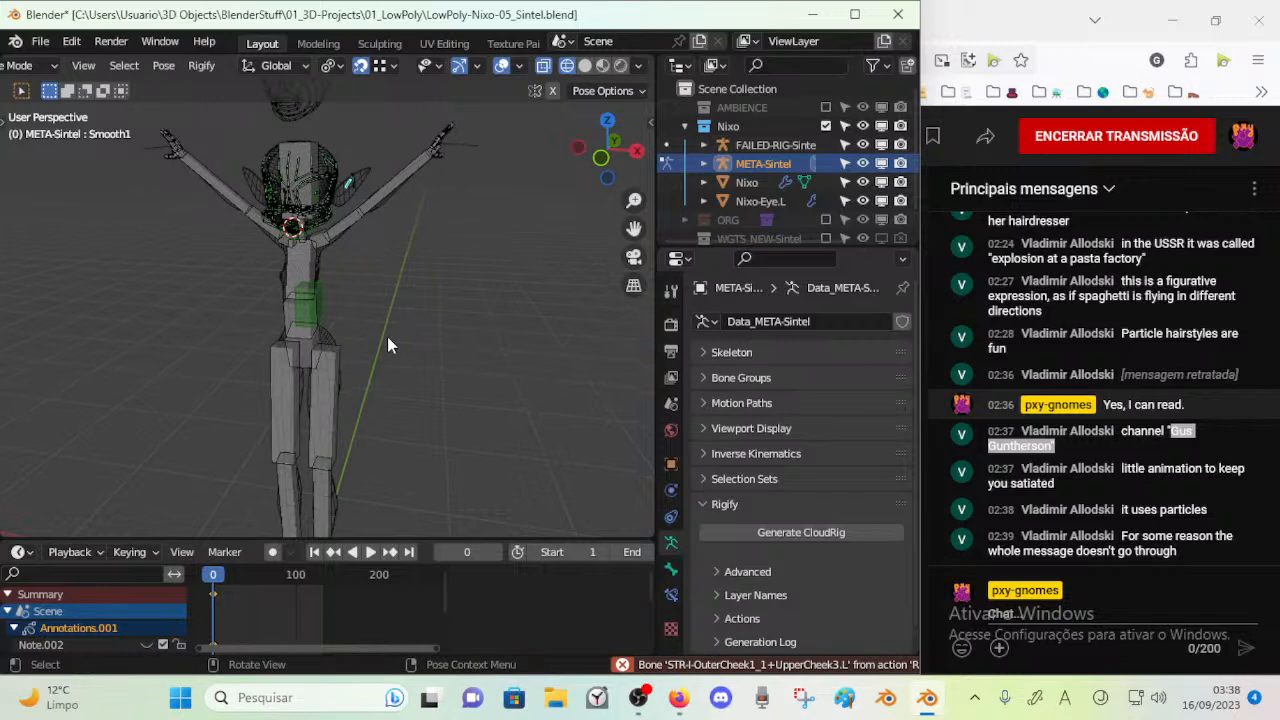
key(ctrl+Tab)
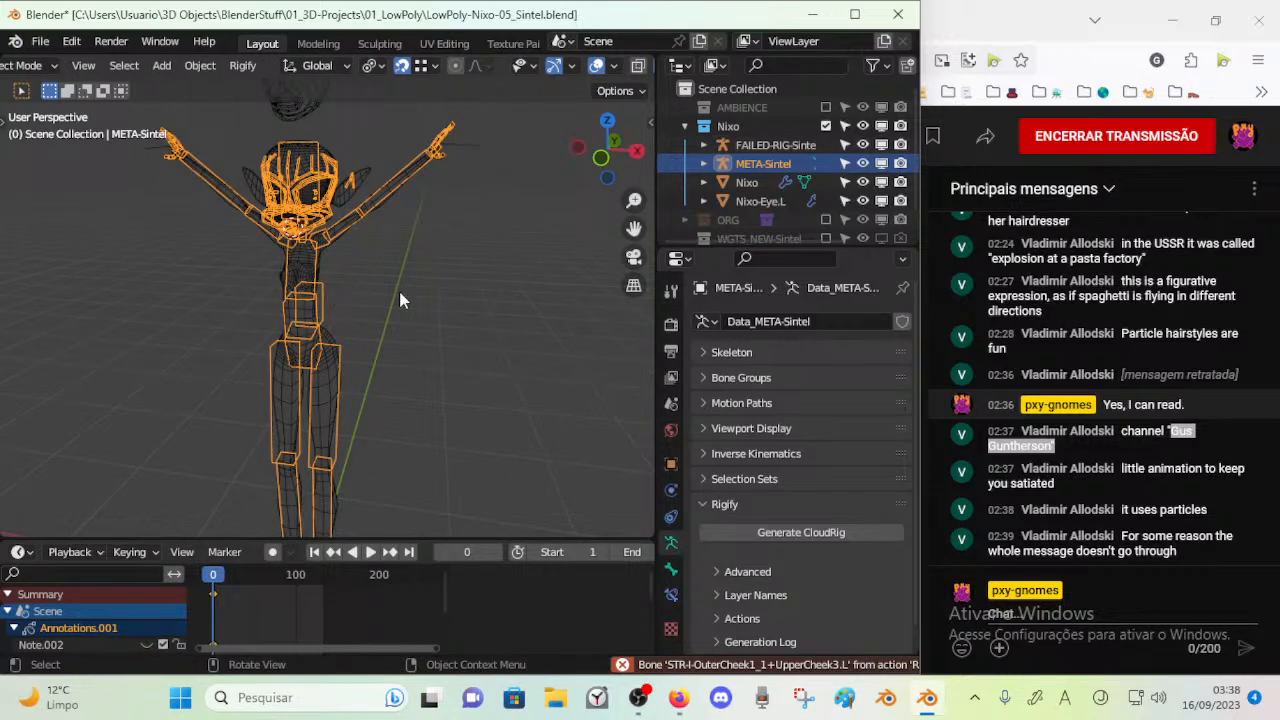
key(h)
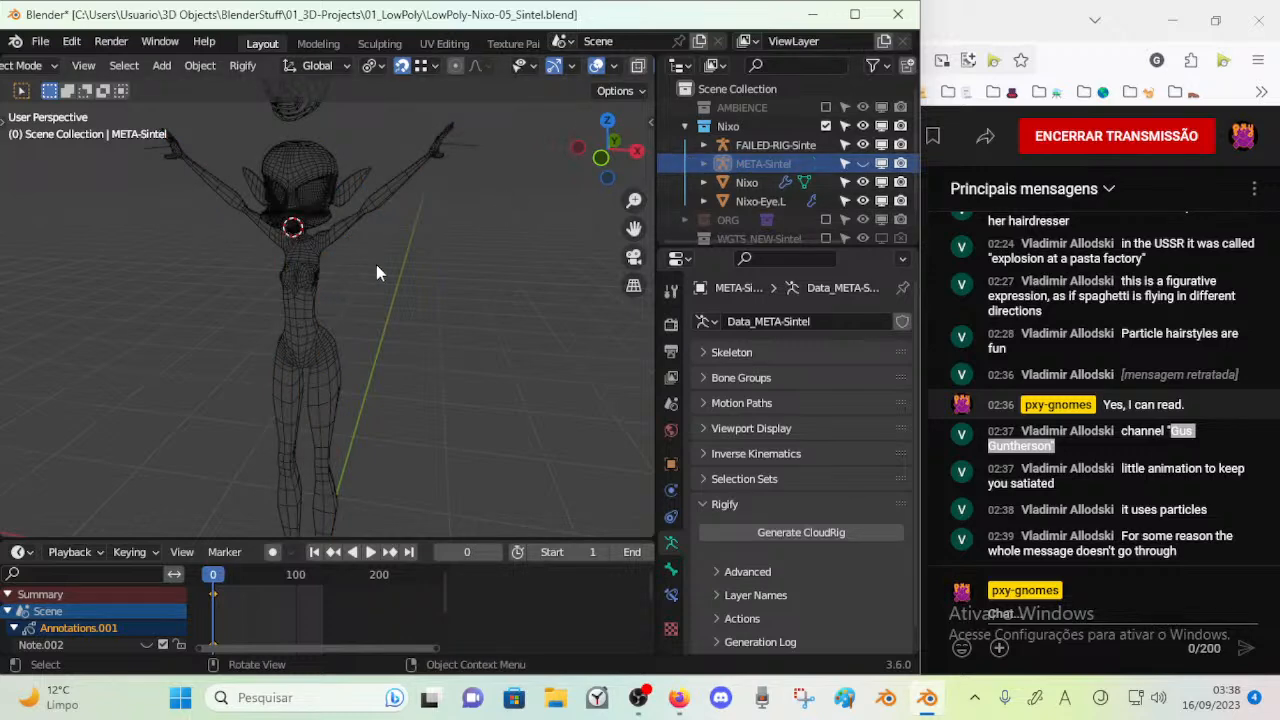
scroll(365, 277, down, 2)
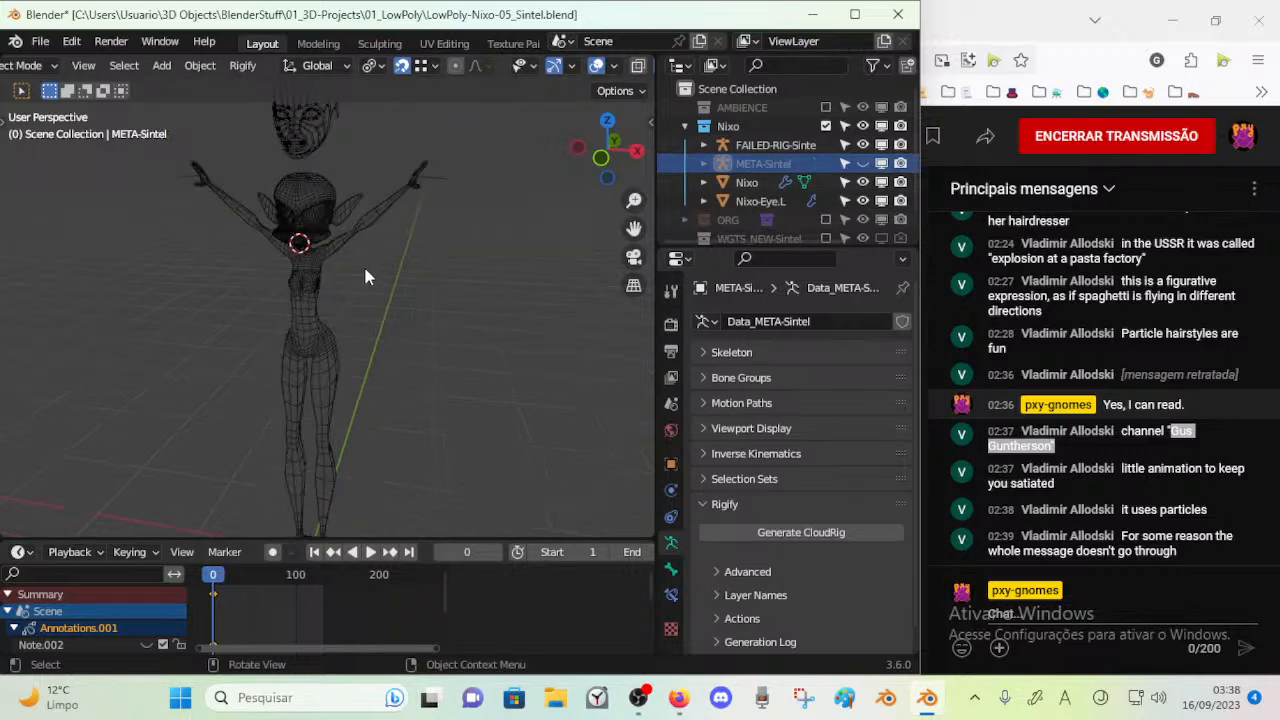
Select FAILED-RIG-Sintel, widen the outliner, and examine the rig's contents and its size and position relative to the character
click(742, 150)
drag(657, 166, 567, 195)
click(614, 145)
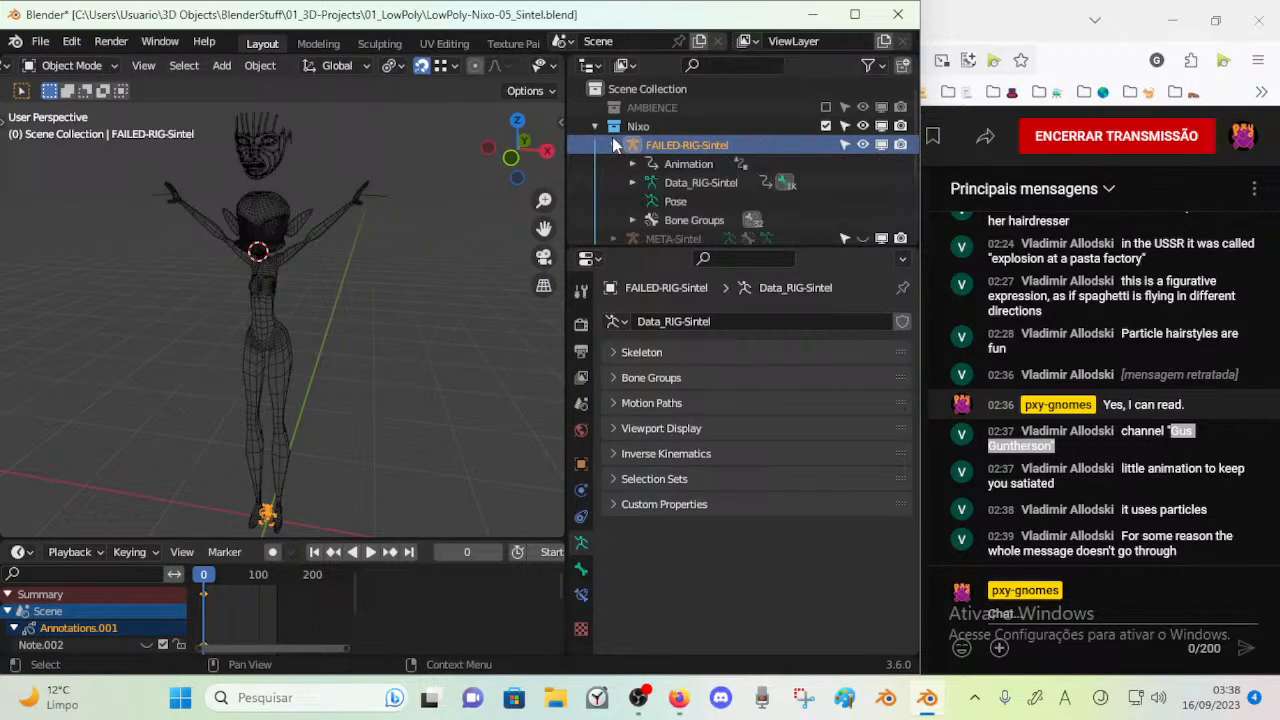
click(614, 145)
middle_drag(322, 374, 288, 260)
scroll(303, 458, up, 3)
scroll(325, 390, up, 2)
scroll(313, 361, up, 3)
scroll(287, 361, down, 3)
shift+middle_drag(339, 167, 356, 330)
shift+middle_drag(383, 179, 394, 320)
shift+middle_drag(393, 185, 380, 430)
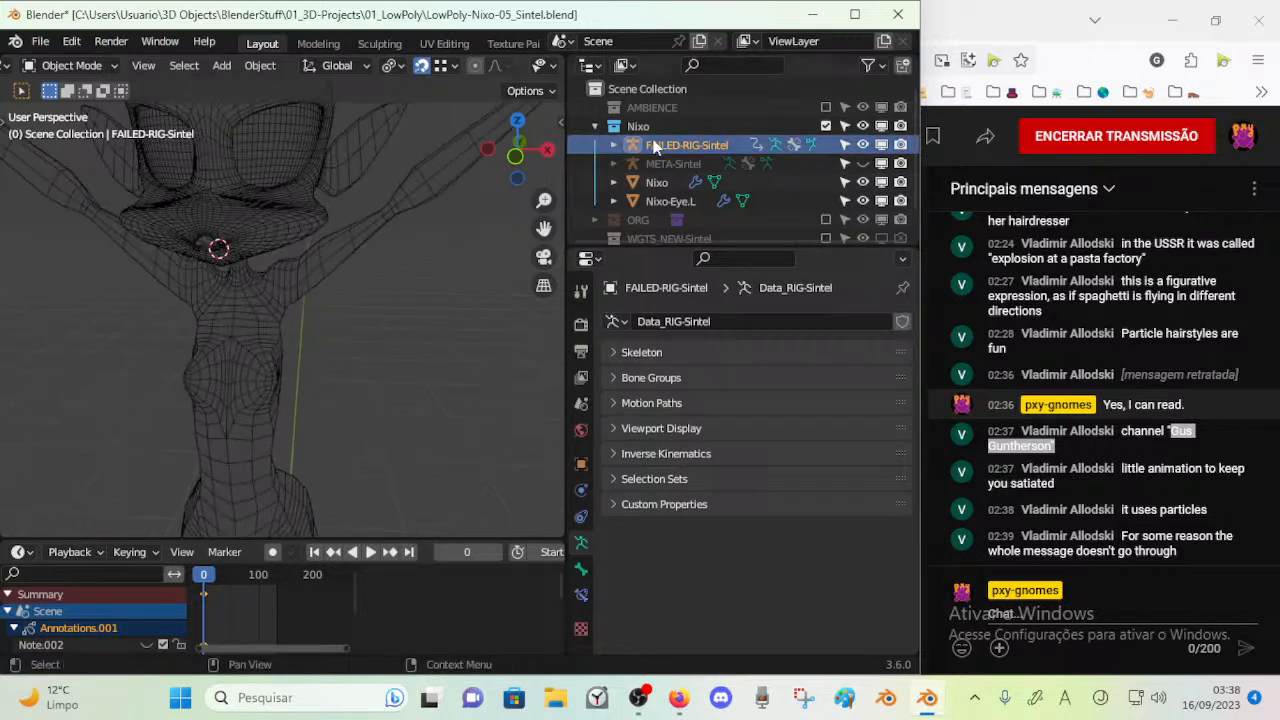
Show META-Sintel again, delete the FAILED-RIG-Sintel armature, and select META-Sintel
click(864, 163)
scroll(431, 205, down, 3)
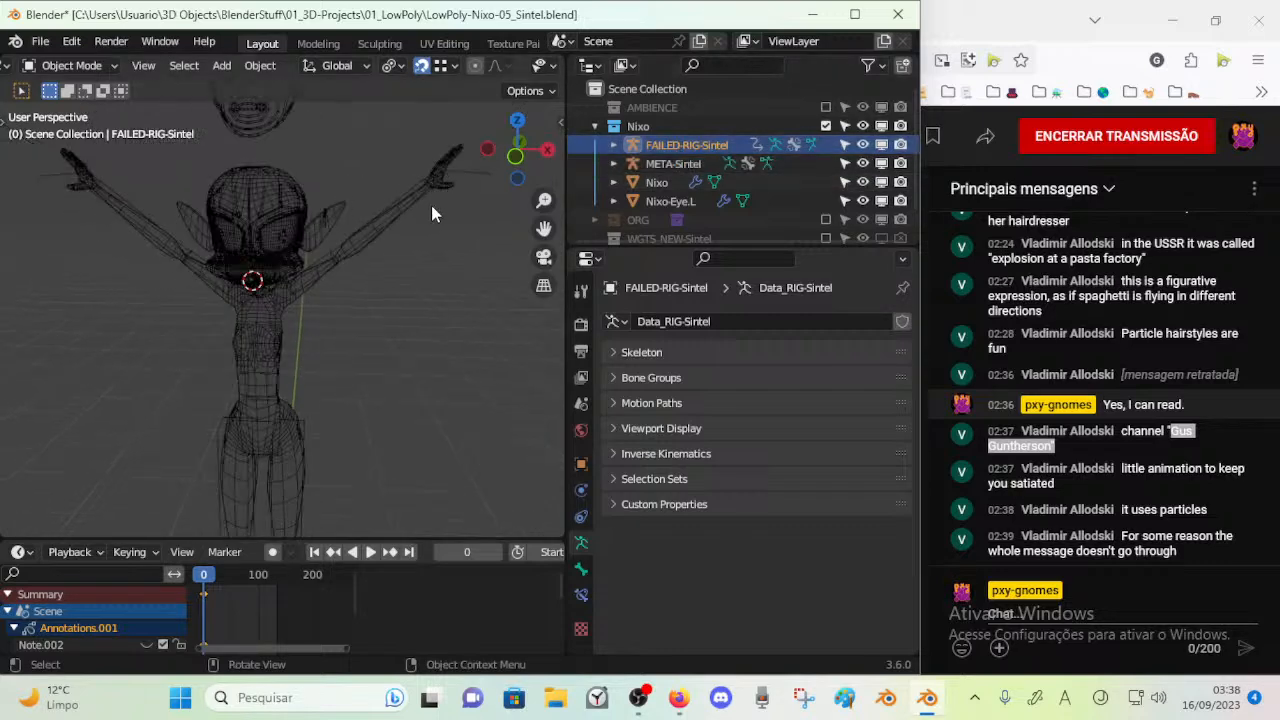
key(x)
click(671, 144)
scroll(424, 230, up, 3)
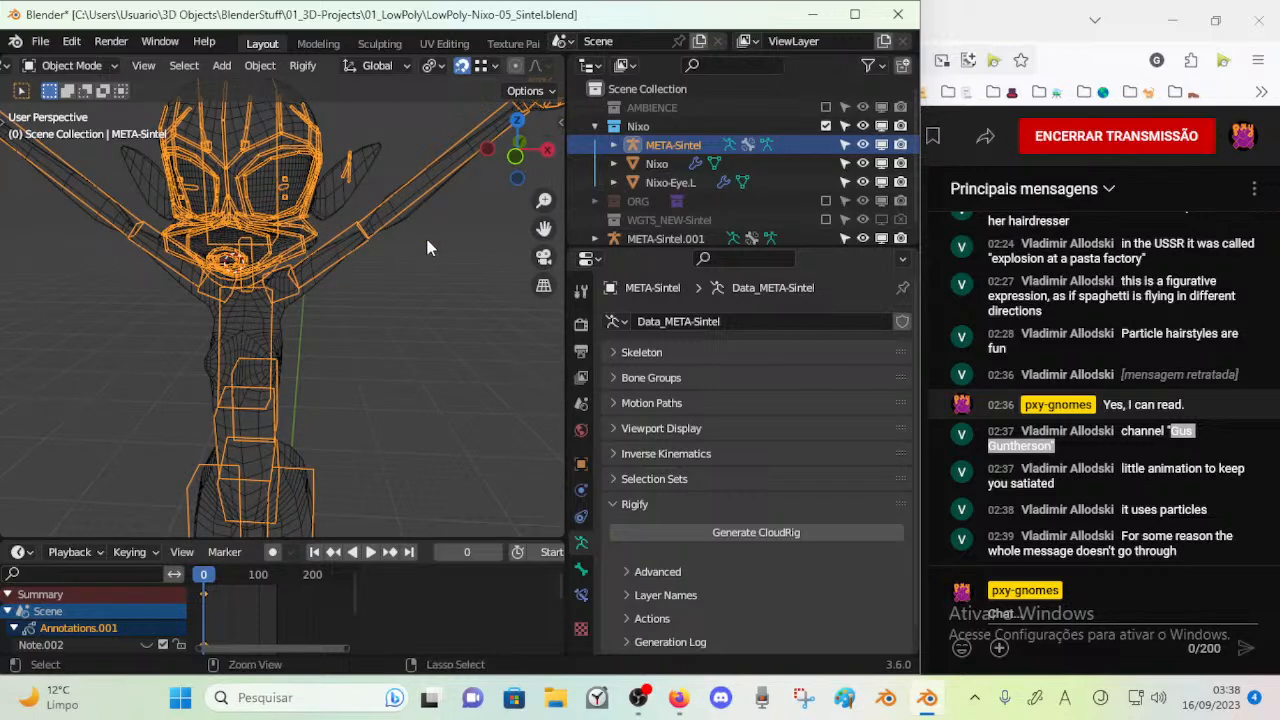
Check the META-Sintel armature's scale values and apply its object transform
key(ctrl+a)
key(Escape)
key(n)
key(n)
key(n)
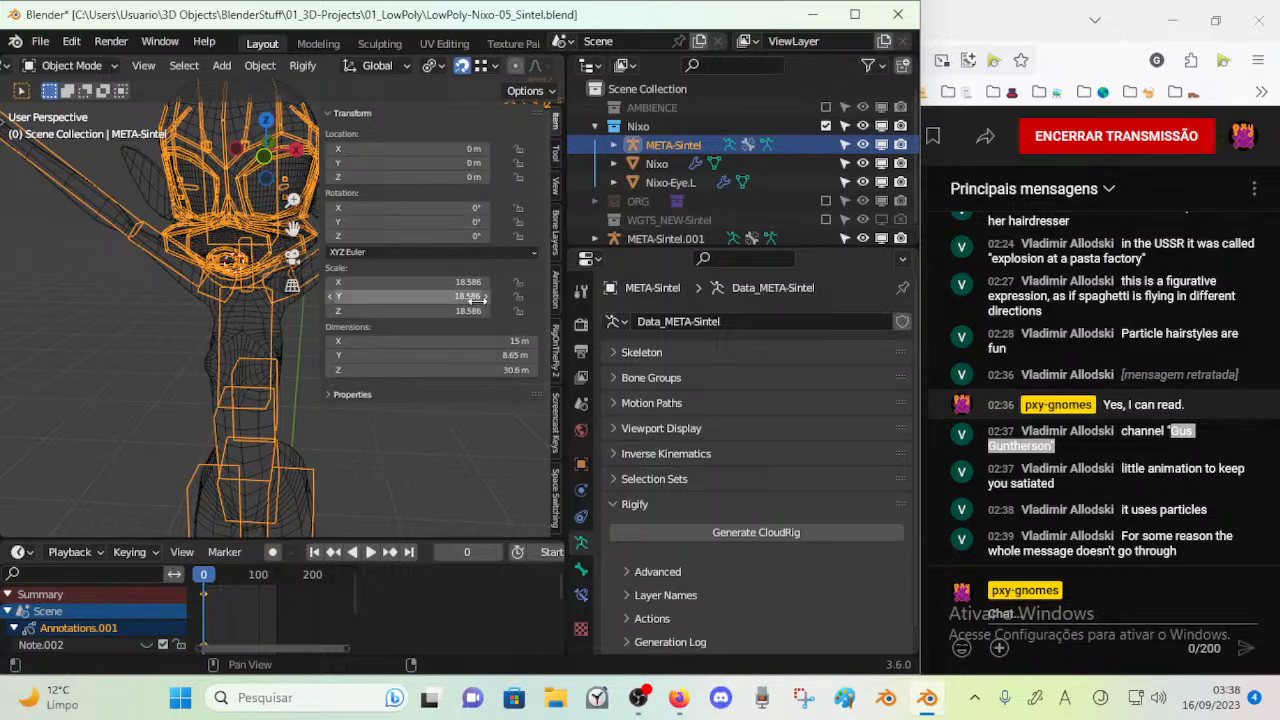
key(n)
key(ctrl+a)
click(453, 246)
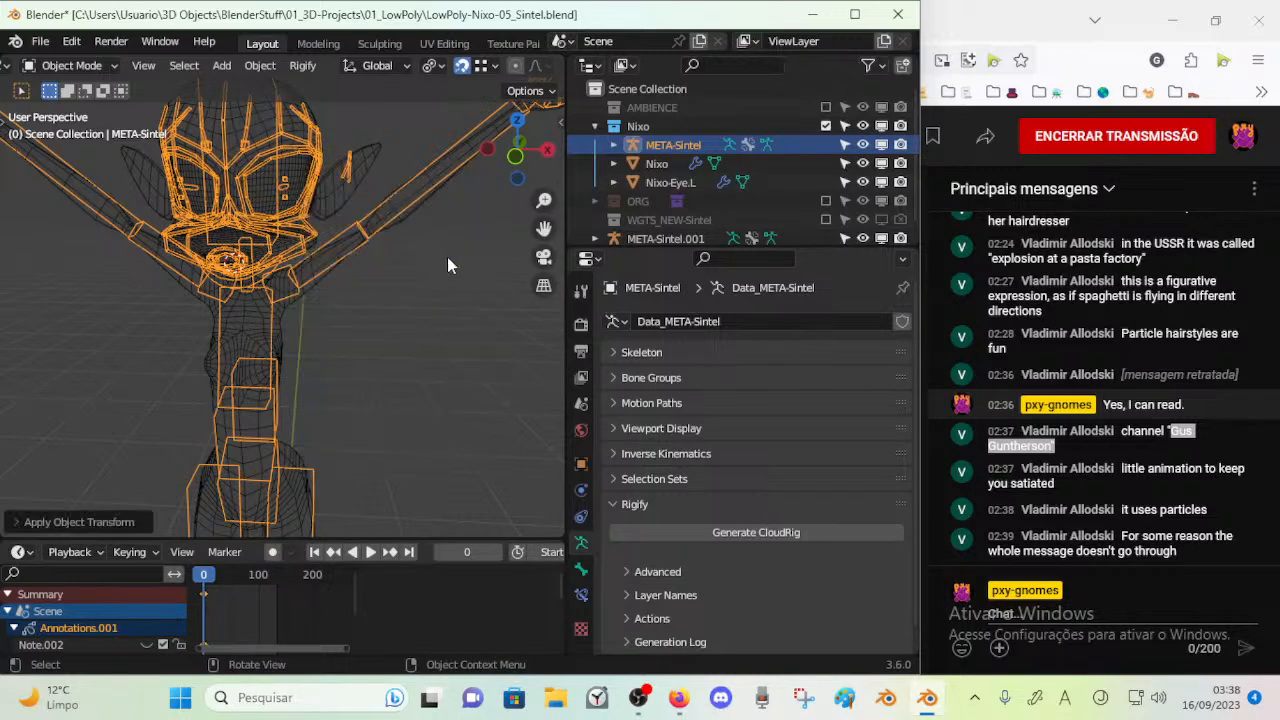
Review the armature's transform values and save the file
key(n)
key(n)
key(n)
key(n)
key(ctrl+s)
Delete the floating reference face rig META-Sintel.001 above the character's head
middle_drag(365, 270, 418, 350)
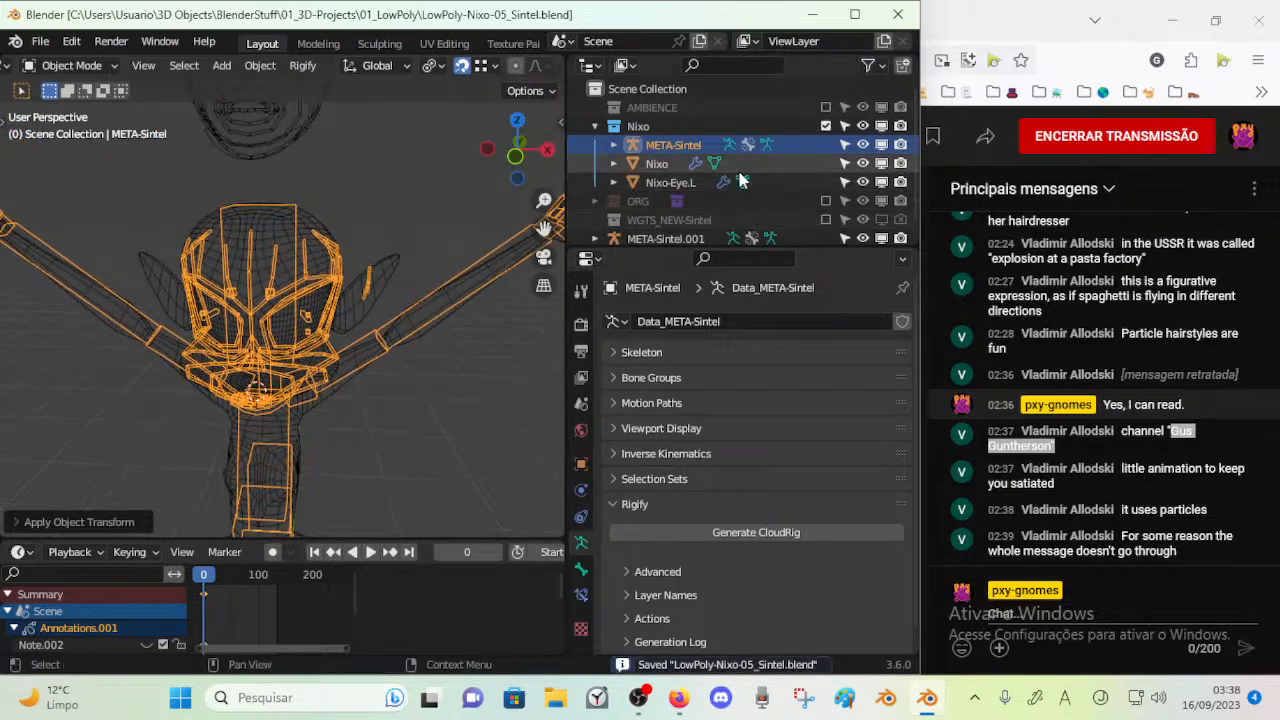
click(229, 122)
key(x)
click(228, 128)
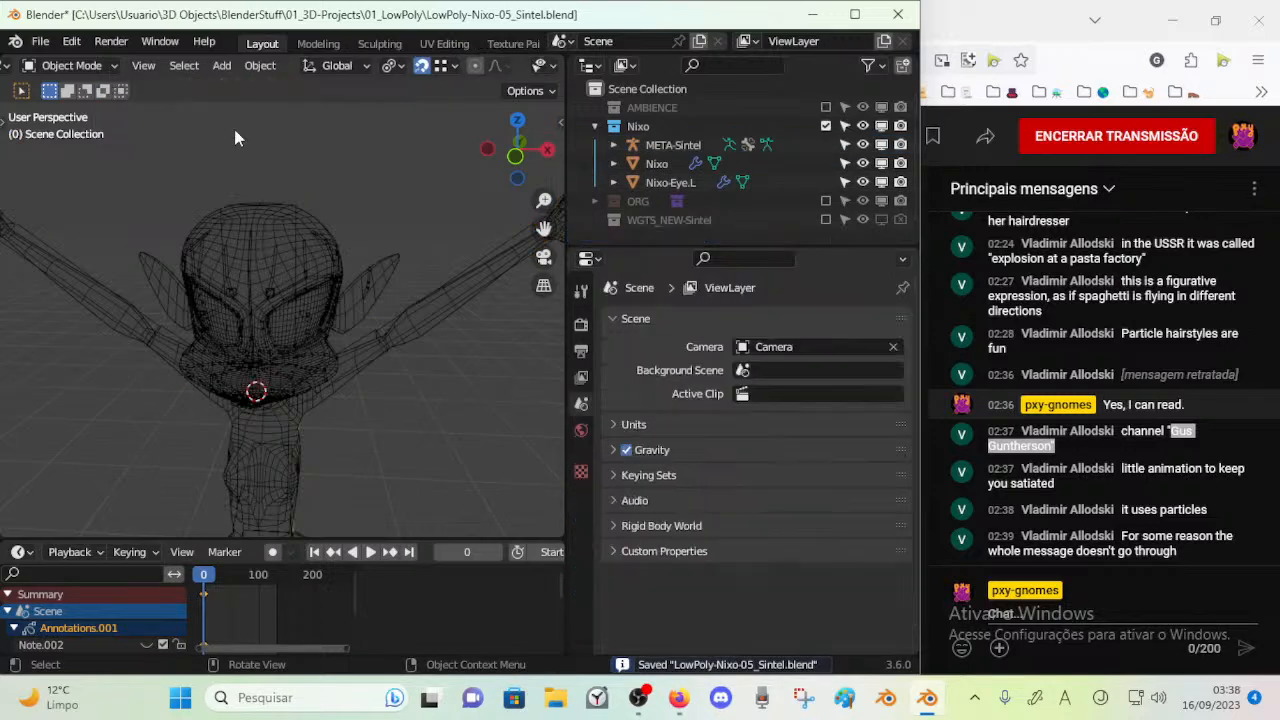
Select META-Sintel and generate a new CloudRig from the rescaled meta-rig
click(641, 148)
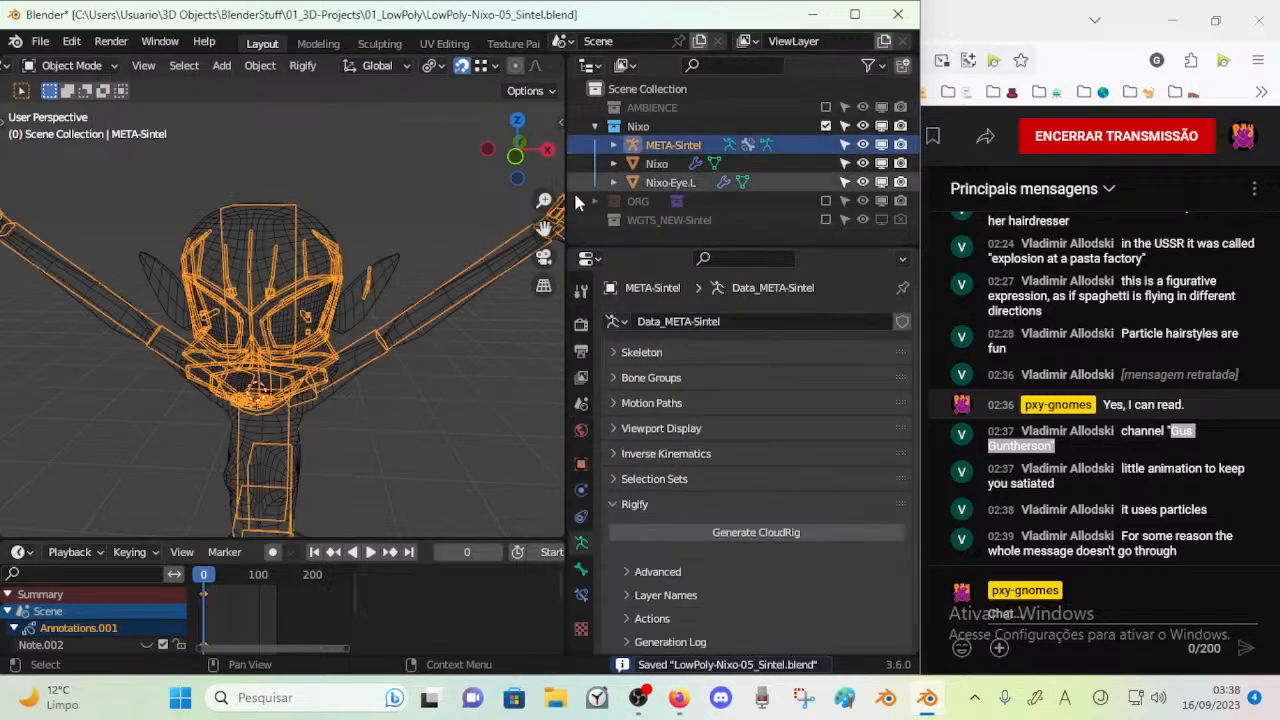
click(751, 526)
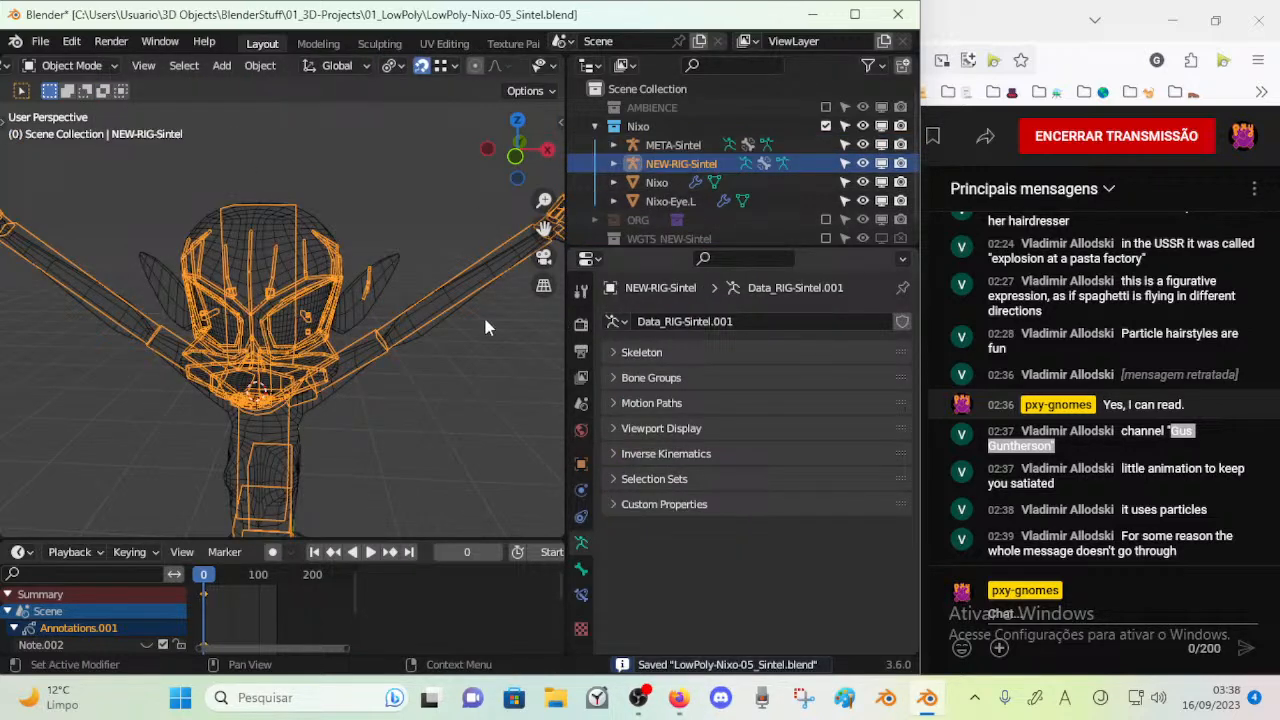
middle_drag(418, 335, 303, 283)
Select the Nixo body mesh with the generated rig active and parent the mesh to the rig
click(300, 255)
shift+click(272, 241)
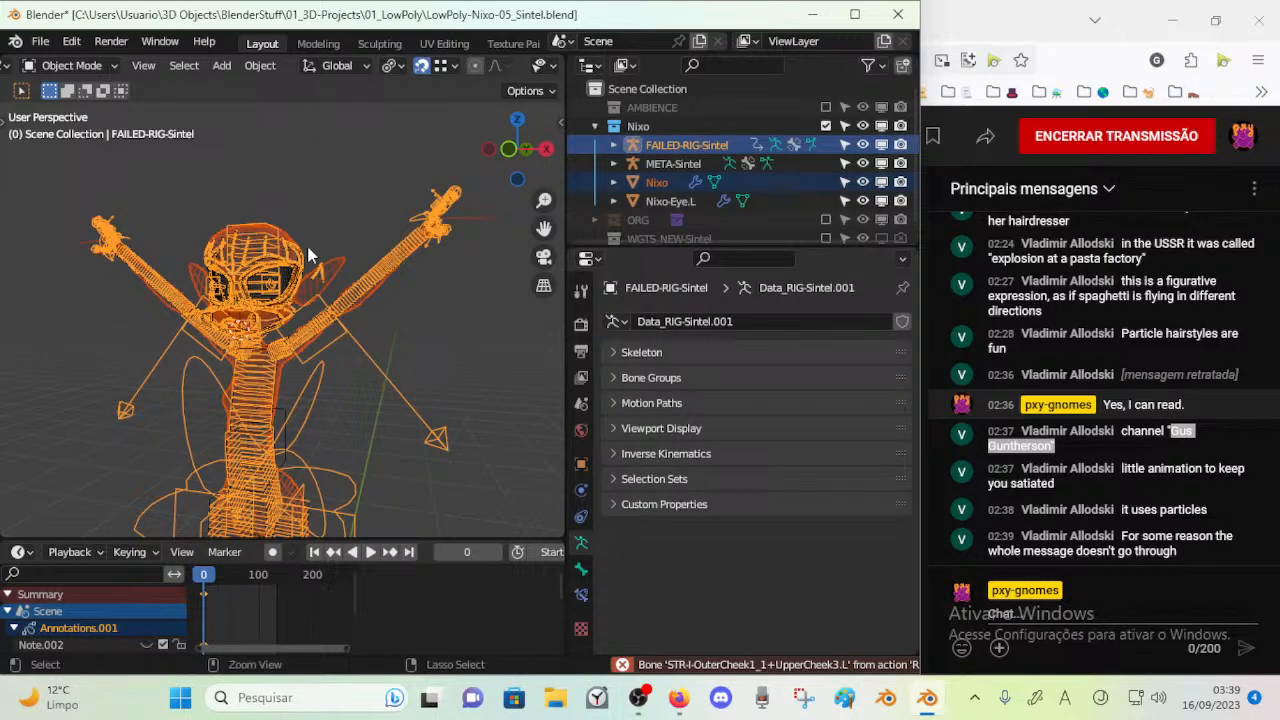
key(ctrl+p)
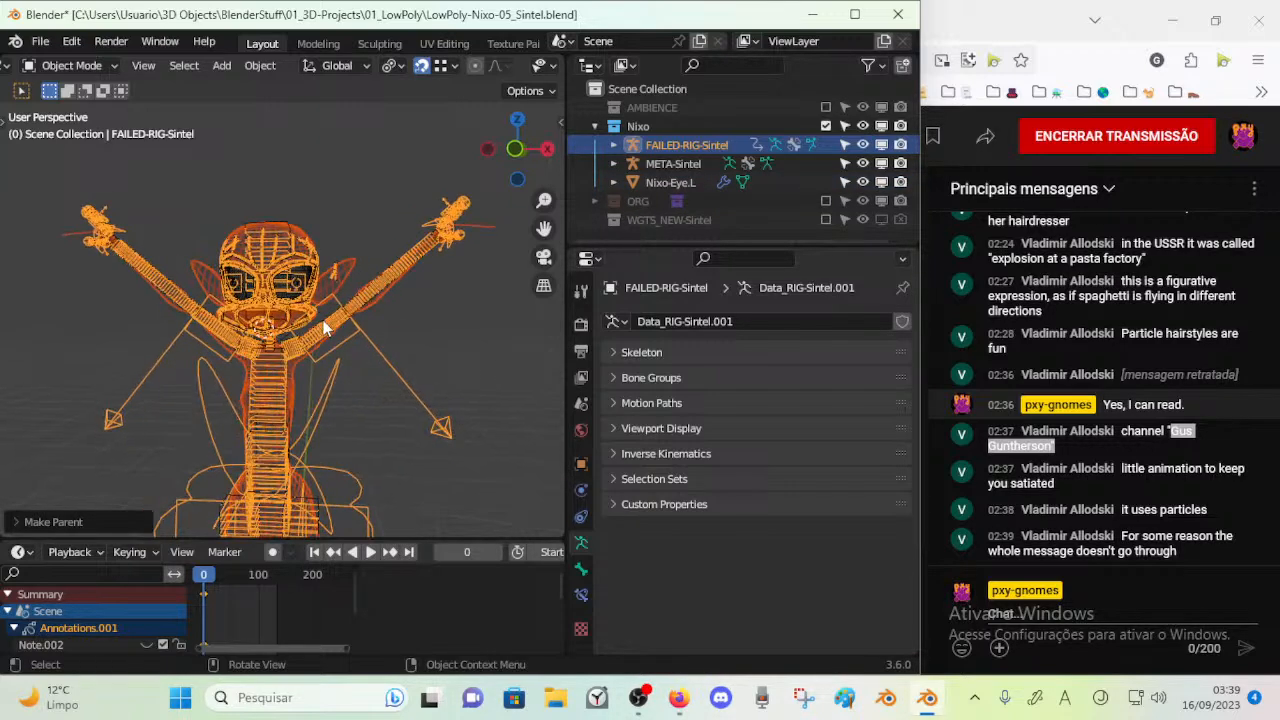
middle_drag(410, 385, 367, 353)
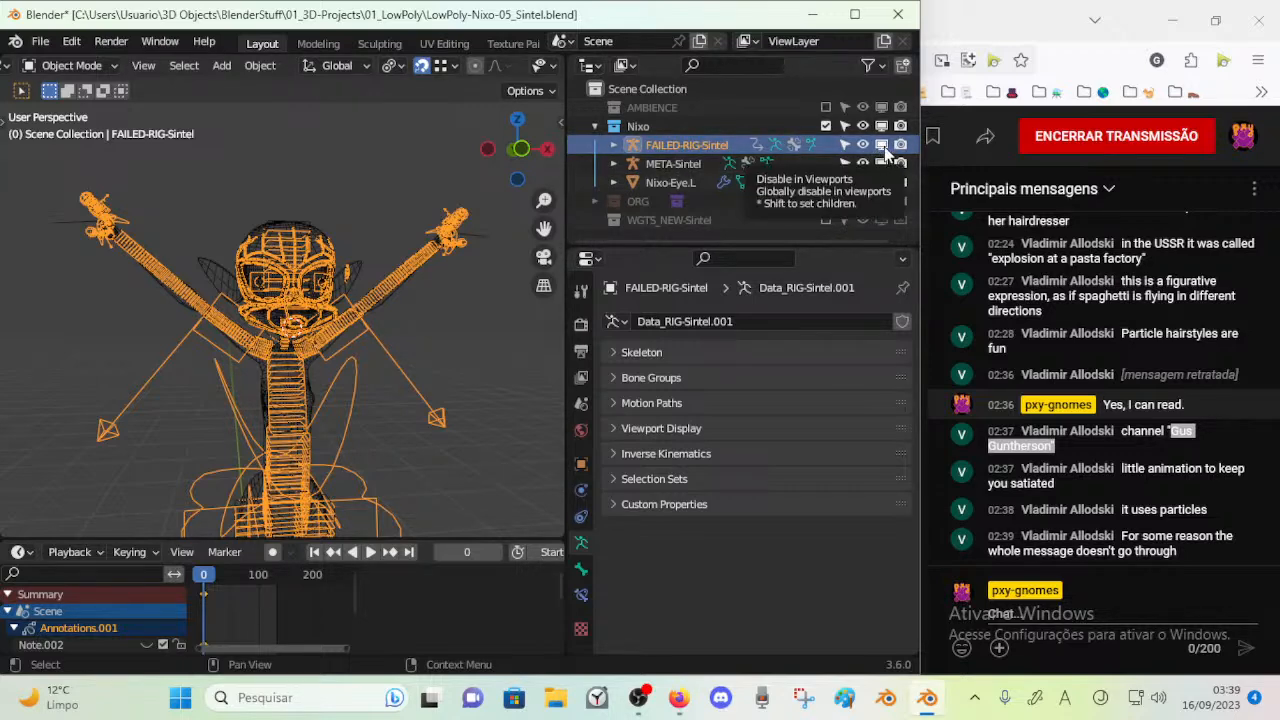
Disable META-Sintel in viewports while keeping the generated FAILED-RIG-Sintel enabled
click(882, 164)
click(882, 164)
click(882, 145)
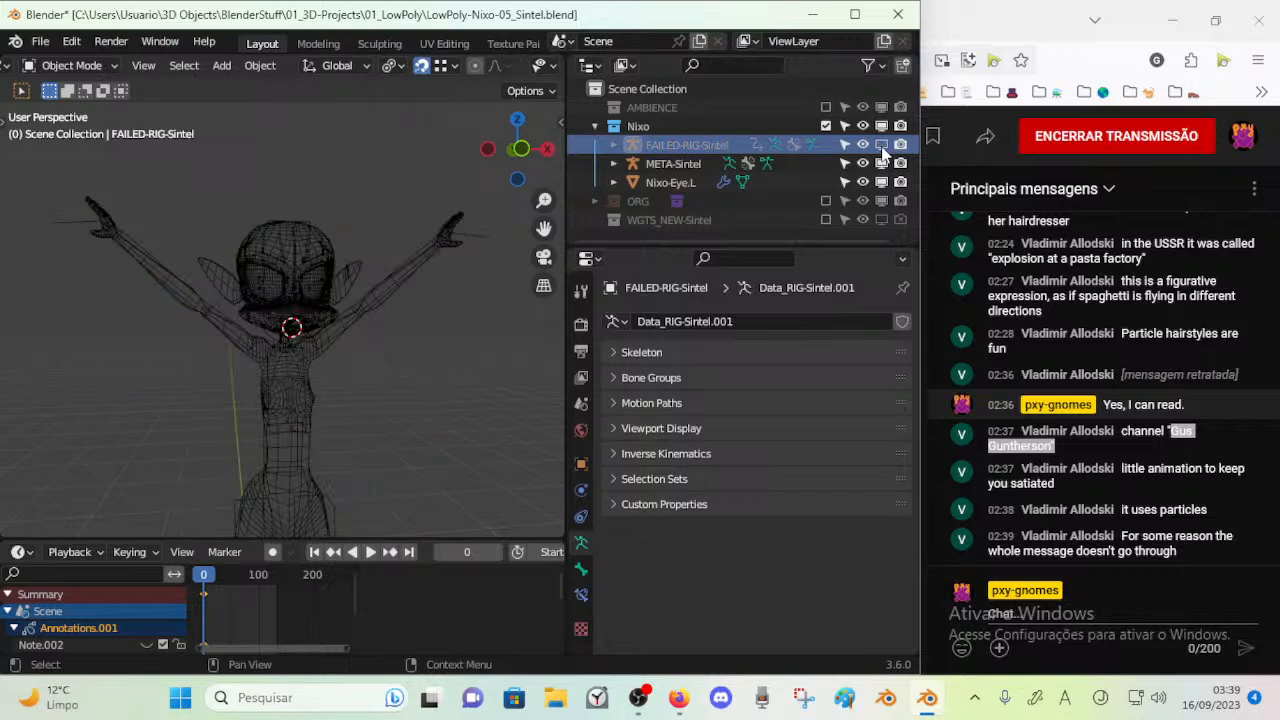
click(882, 145)
click(882, 164)
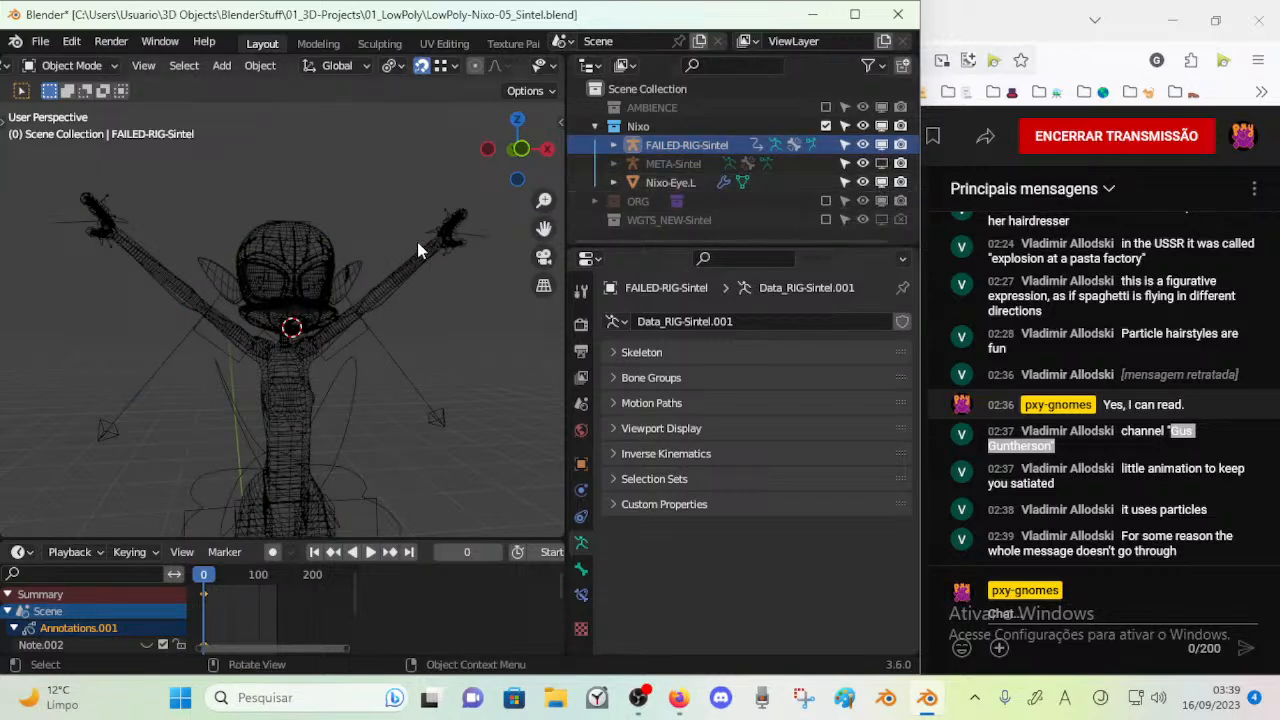
Switch FAILED-RIG-Sintel to Pose Mode and hide every bone layer except the first one
click(397, 309)
key(ctrl+Tab)
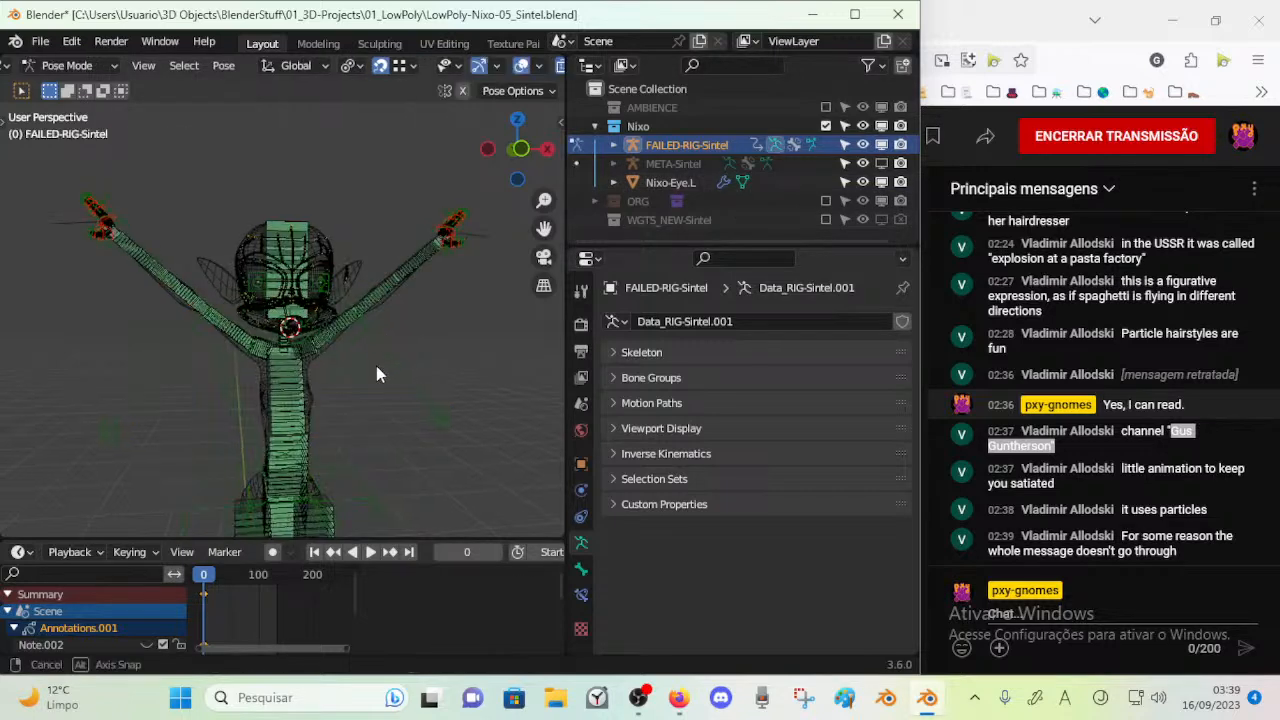
middle_drag(381, 370, 251, 405)
key(n)
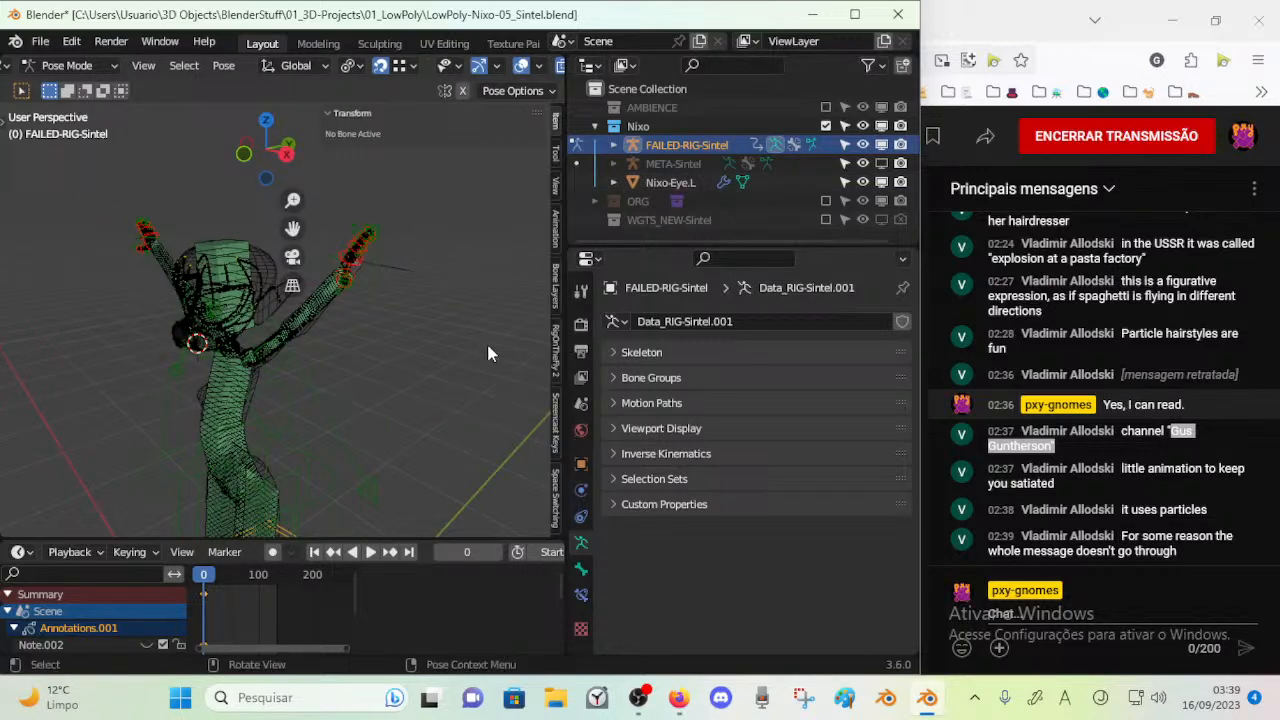
click(554, 292)
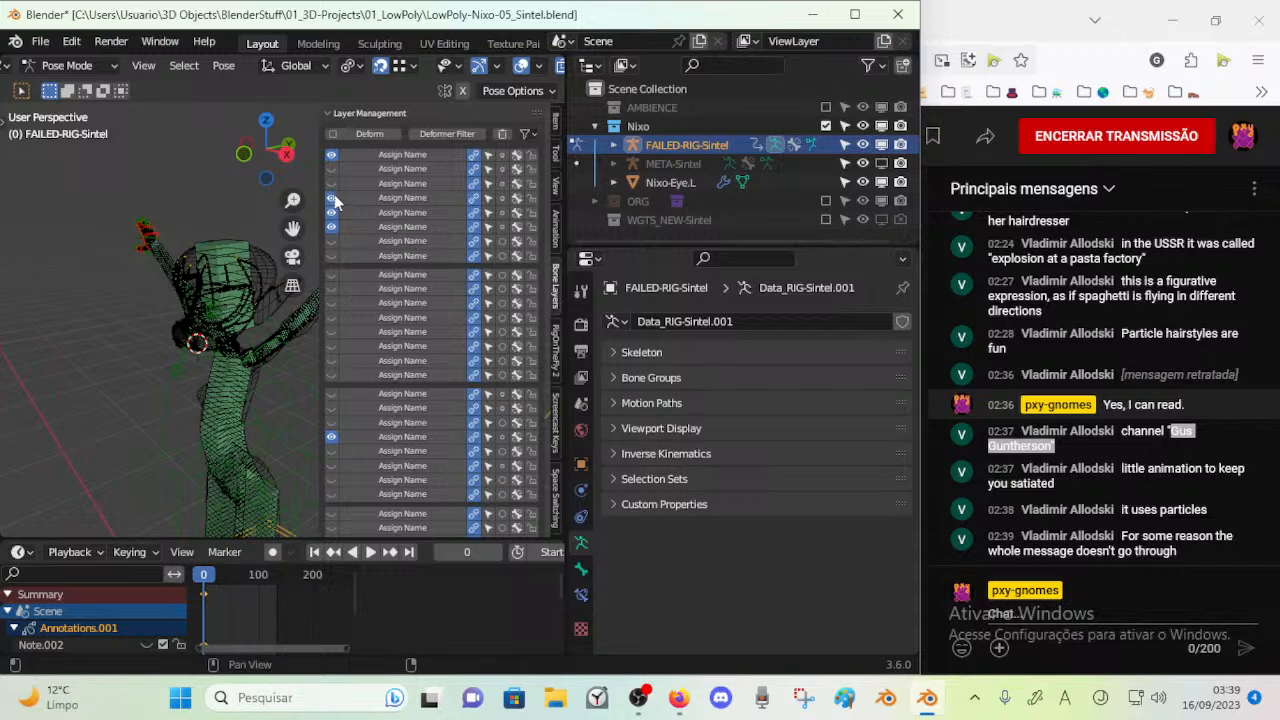
drag(333, 199, 332, 240)
click(334, 433)
scroll(346, 341, down, 3)
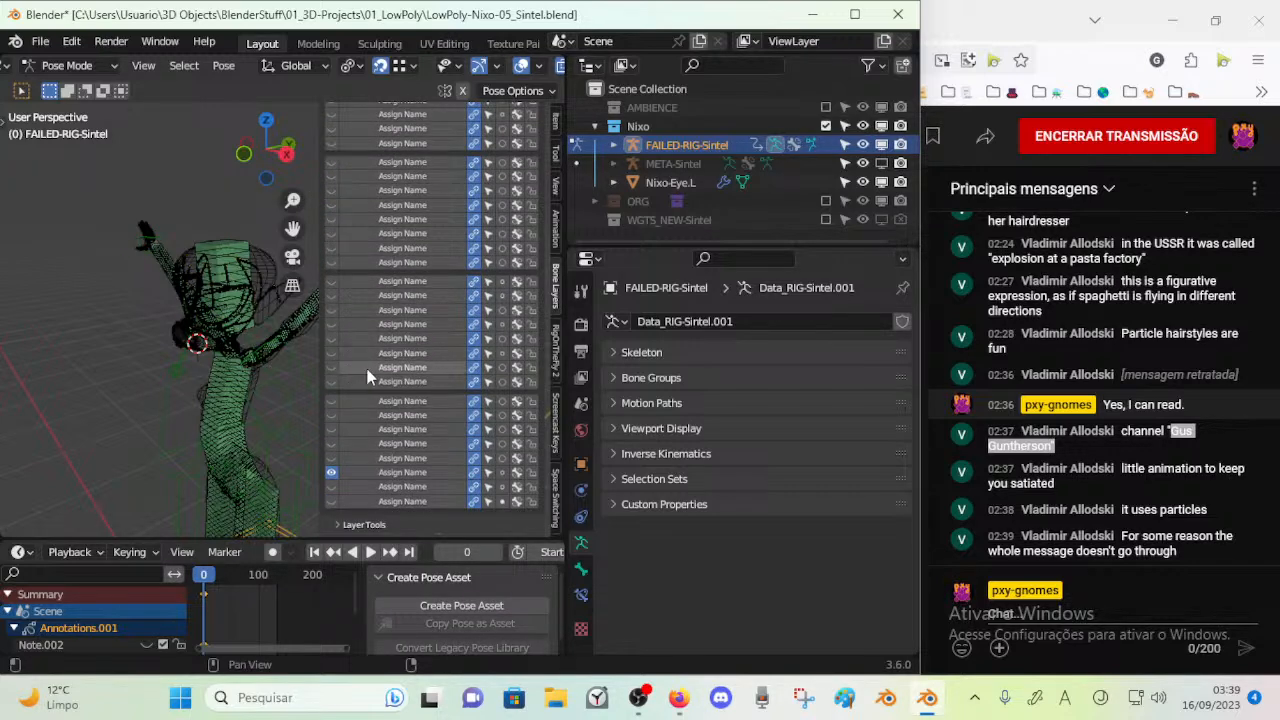
click(333, 474)
scroll(328, 183, up, 3)
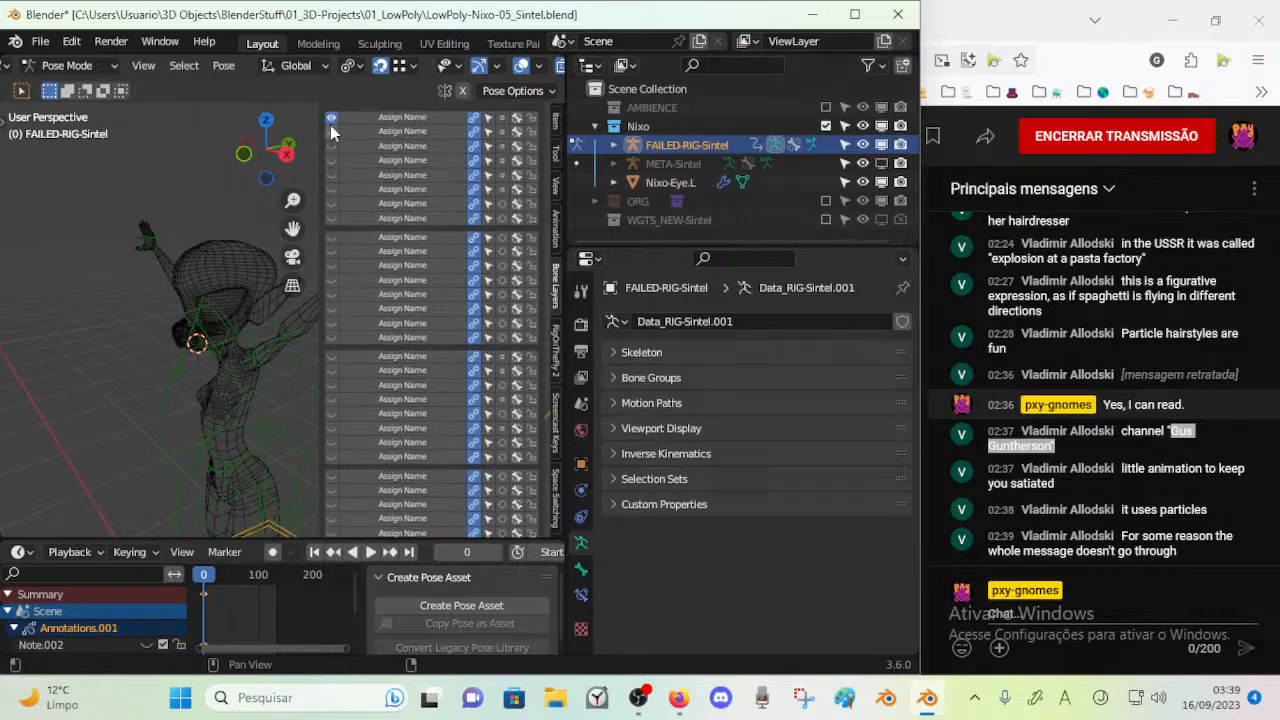
key(n)
Change the viewport shading from wireframe to Material Preview
middle_drag(340, 170, 374, 285)
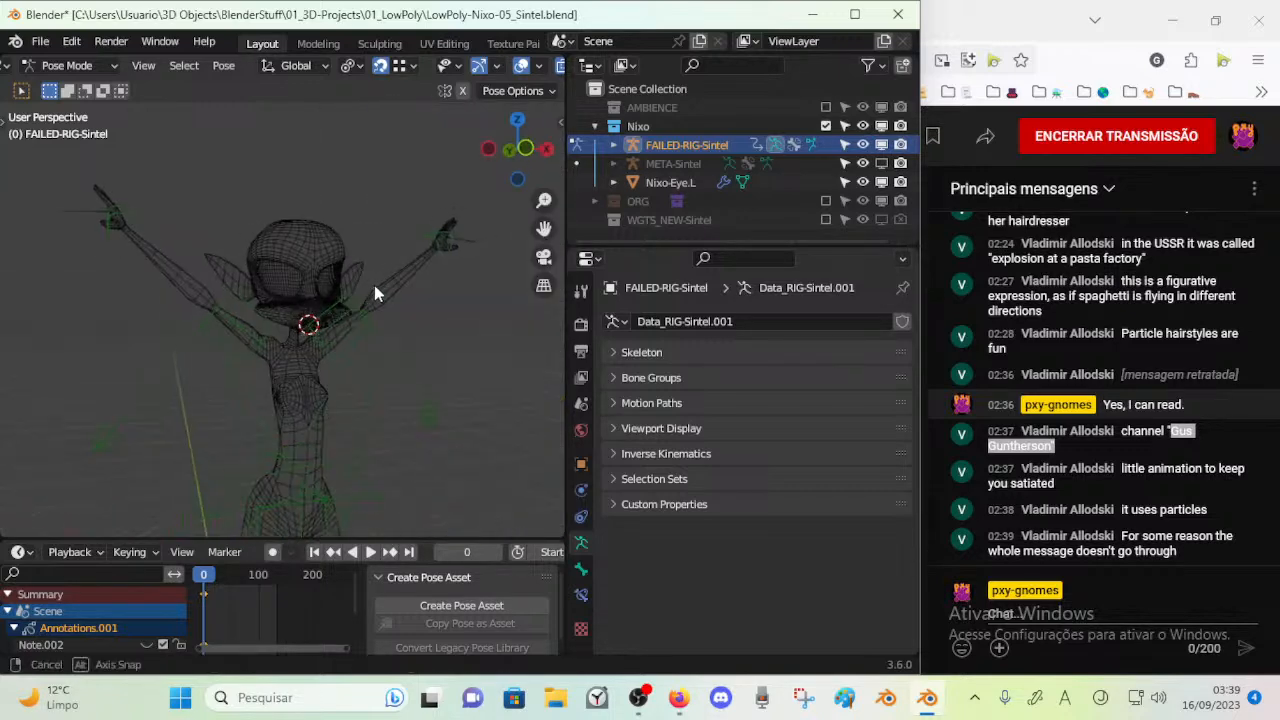
scroll(516, 68, down, 3)
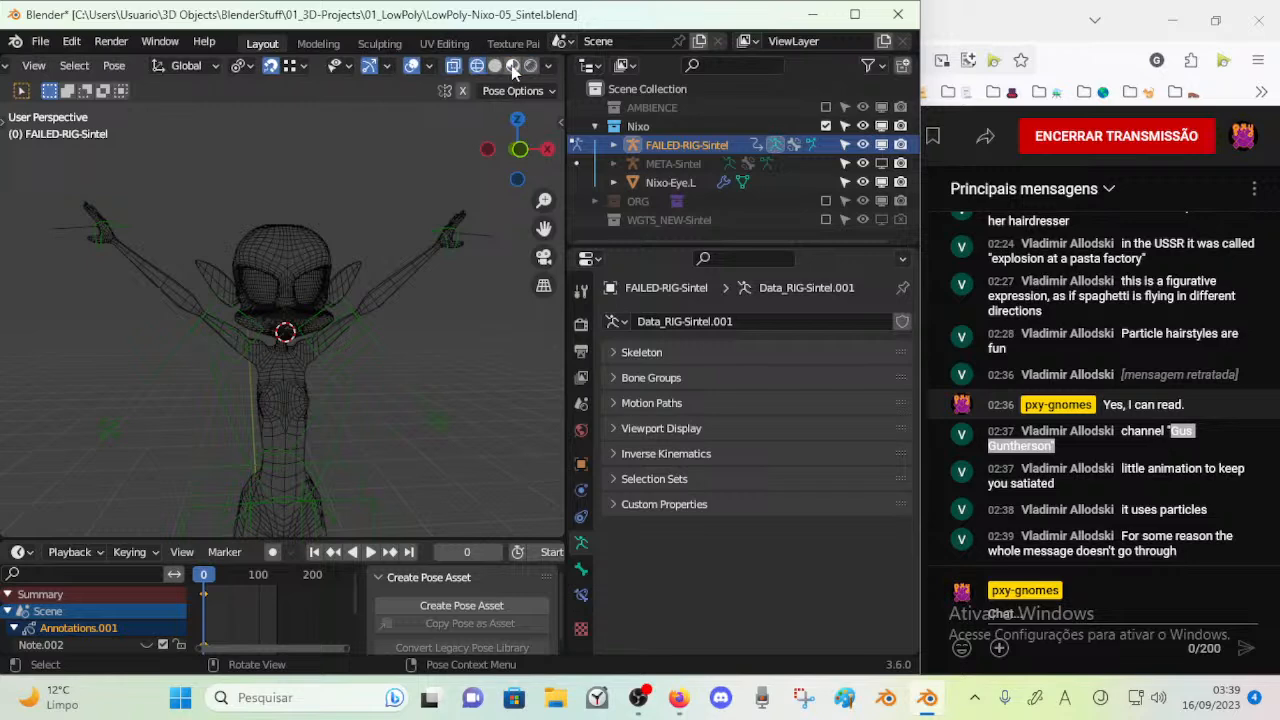
click(495, 66)
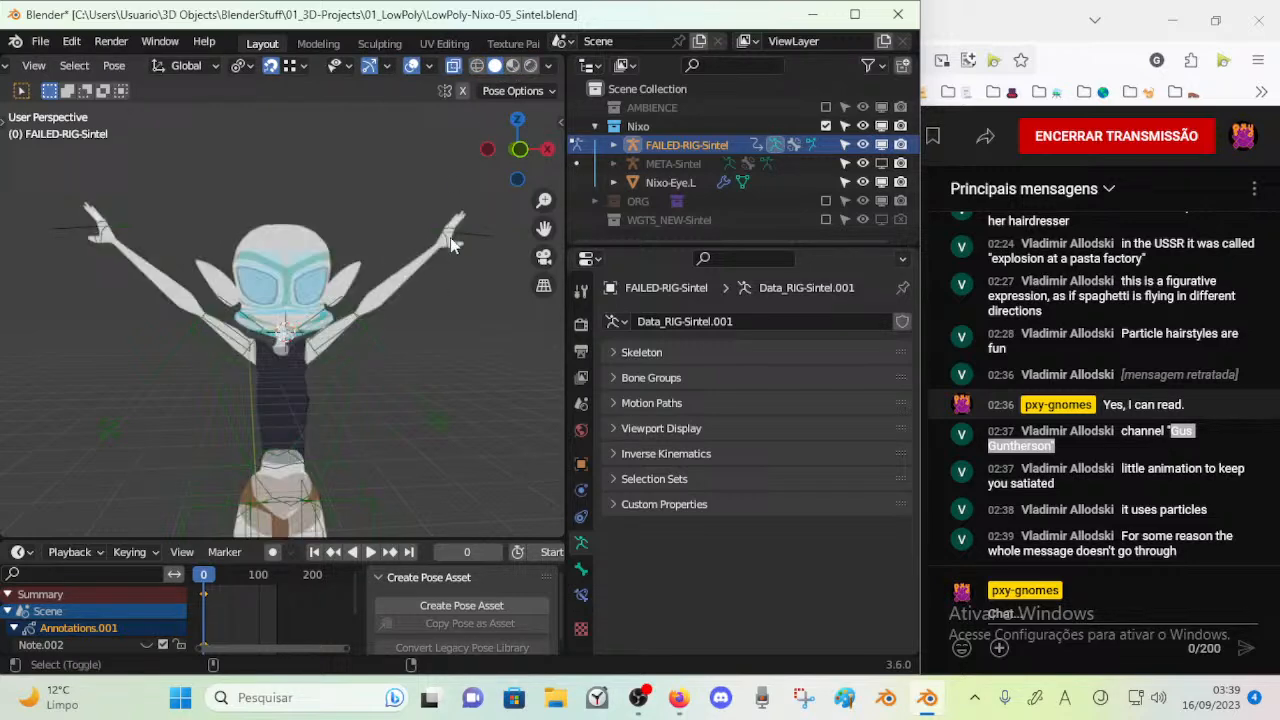
click(512, 66)
scroll(340, 266, up, 5)
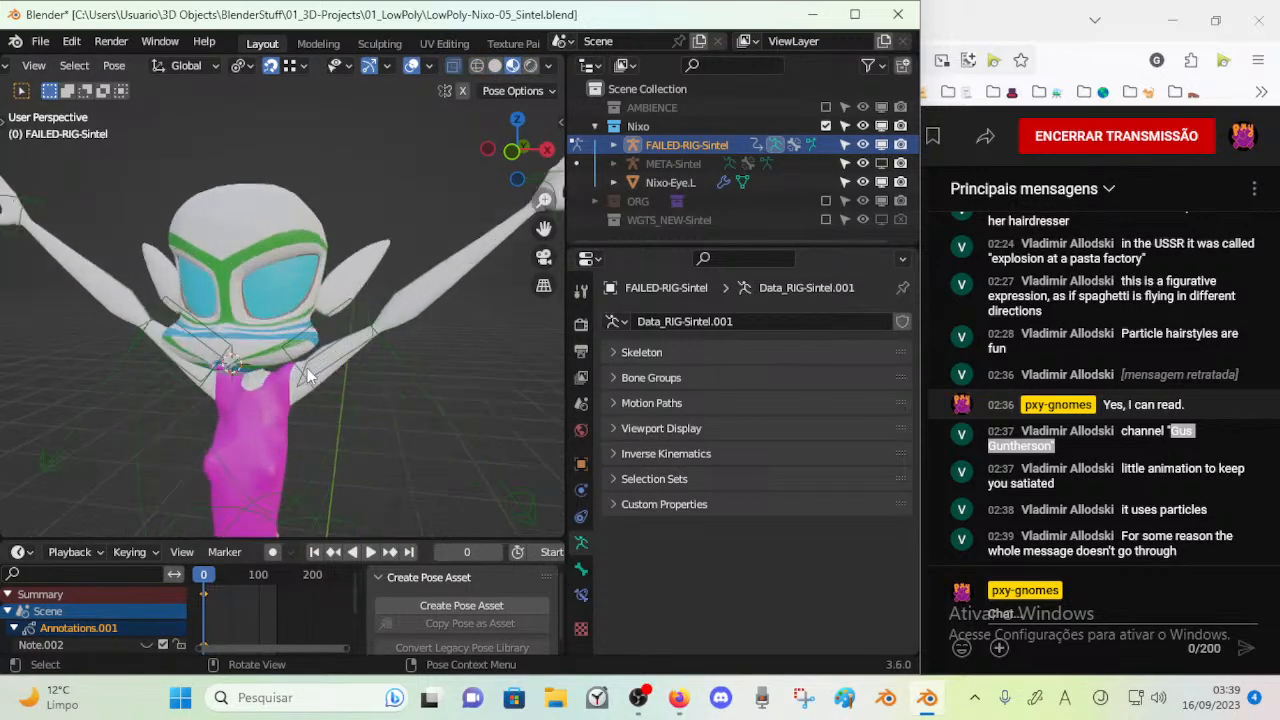
Select the IK-UpperArm.L control and compare it with the arm in Solid and Material Preview shading
click(322, 370)
click(495, 66)
mouse_move(390, 362)
shift+middle_down()
mouse_move(387, 284)
mouse_move(356, 269)
shift+middle_up()
click(512, 66)
scroll(449, 164, down, 4)
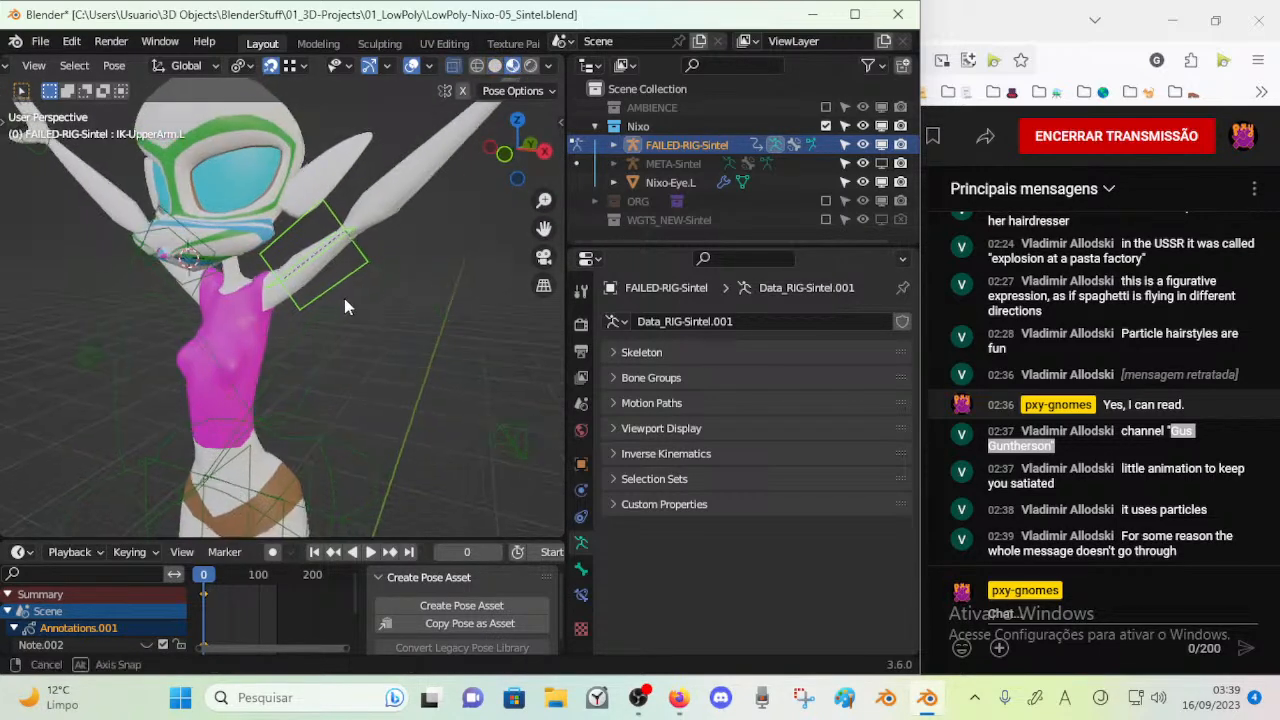
scroll(403, 392, down, 2)
Select the MSTR-Spine_Torso control, try moving it to test how the body follows, and cancel the move
click(342, 448)
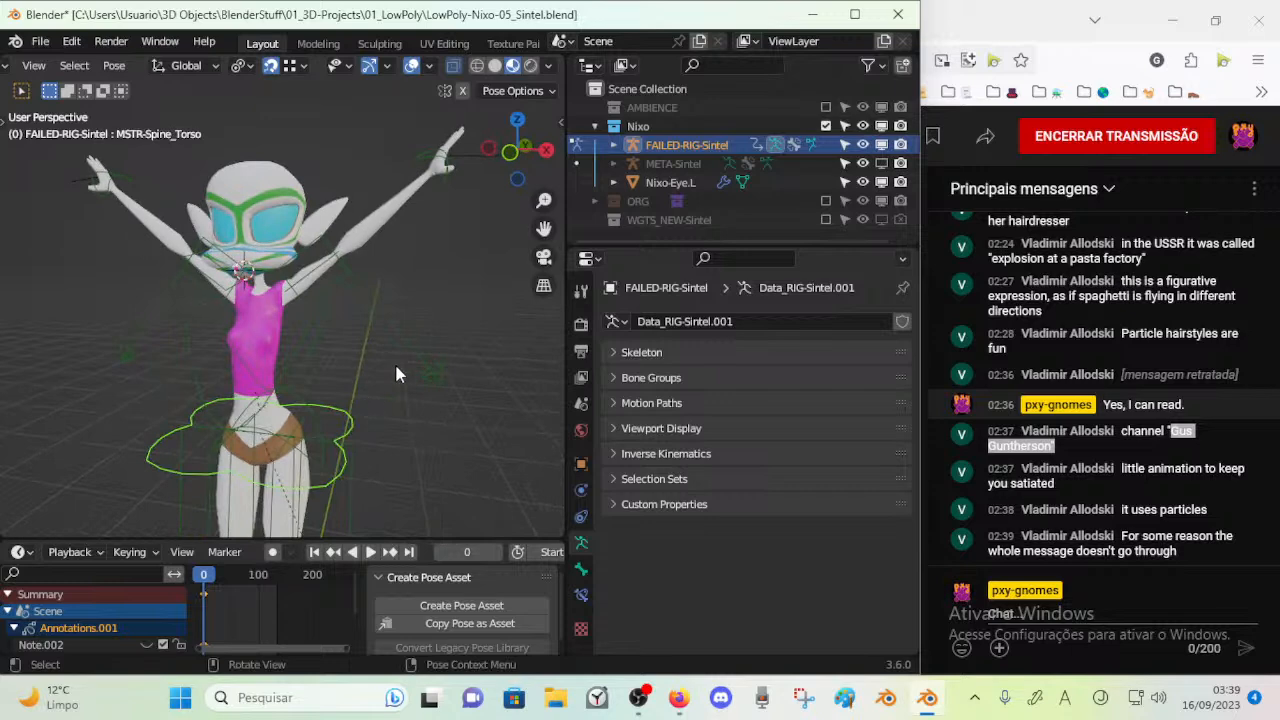
key(g)
right_click(405, 352)
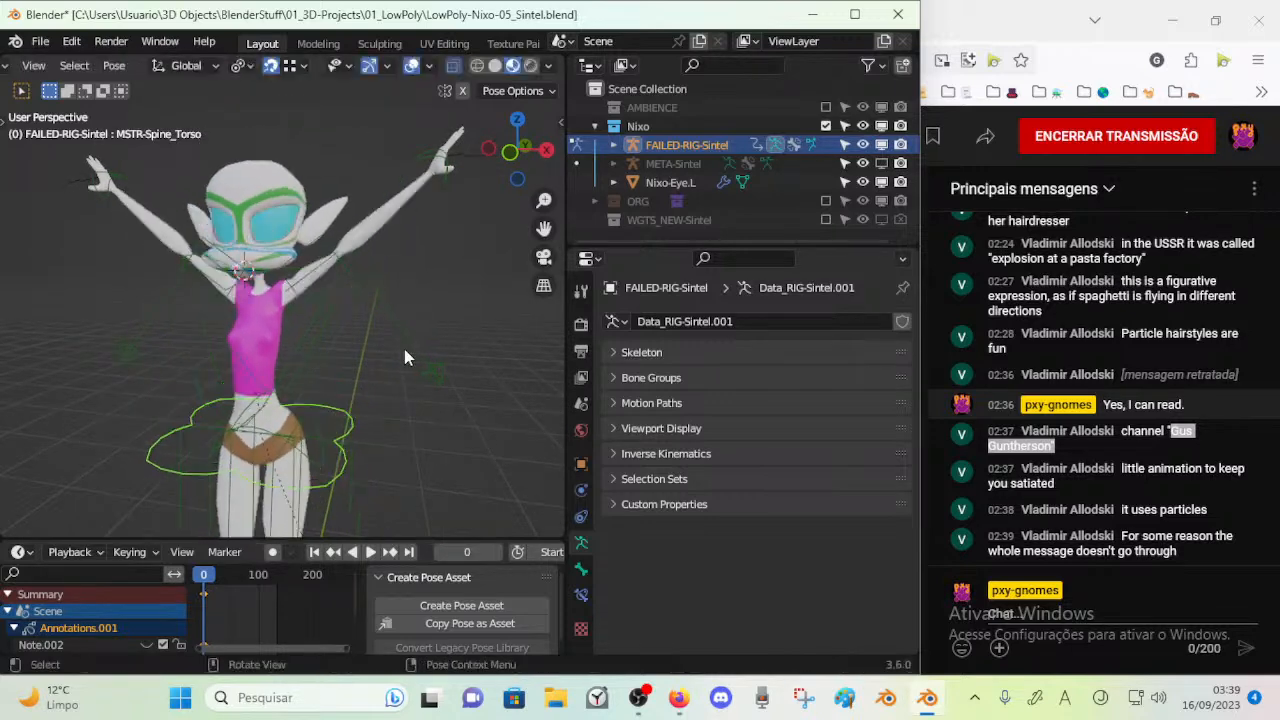
click(488, 150)
middle_drag(361, 231, 210, 270)
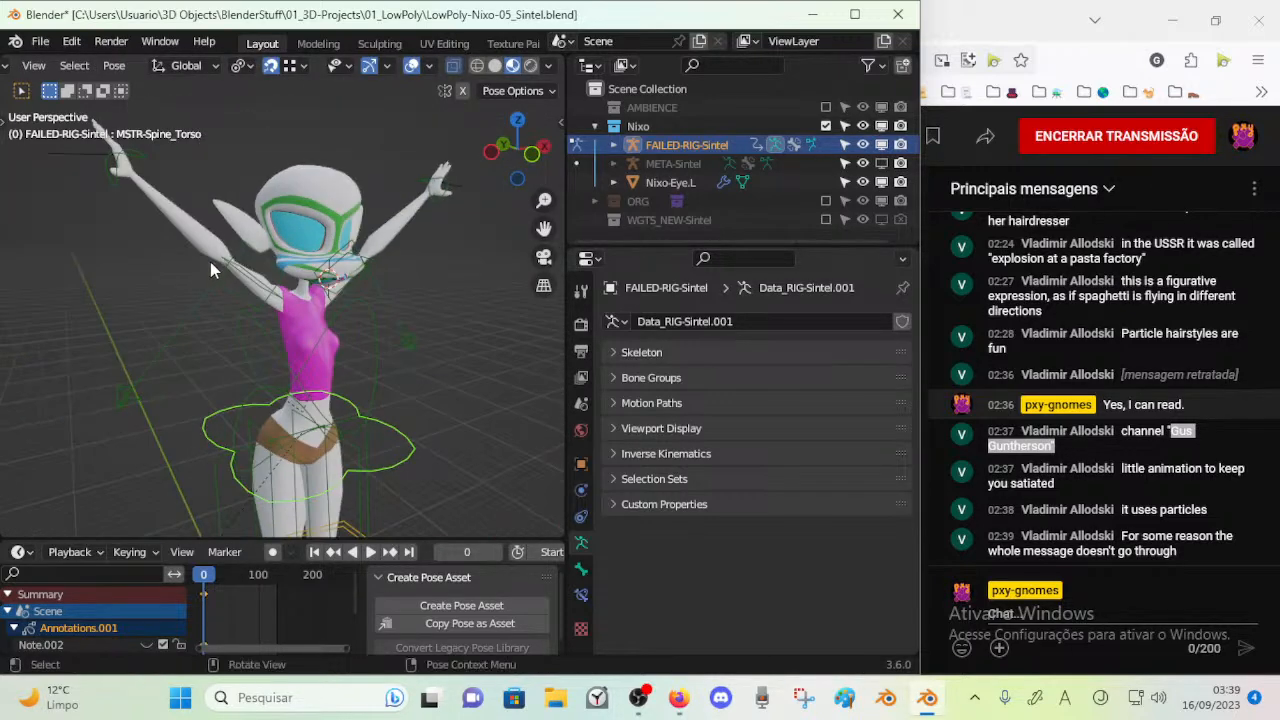
Try lowering the raised left hand to different positions with the IK-MSTR-Wrist.L control to test the arm's bending
click(443, 186)
key(g)
click(452, 318)
middle_drag(450, 320, 315, 402)
key(g)
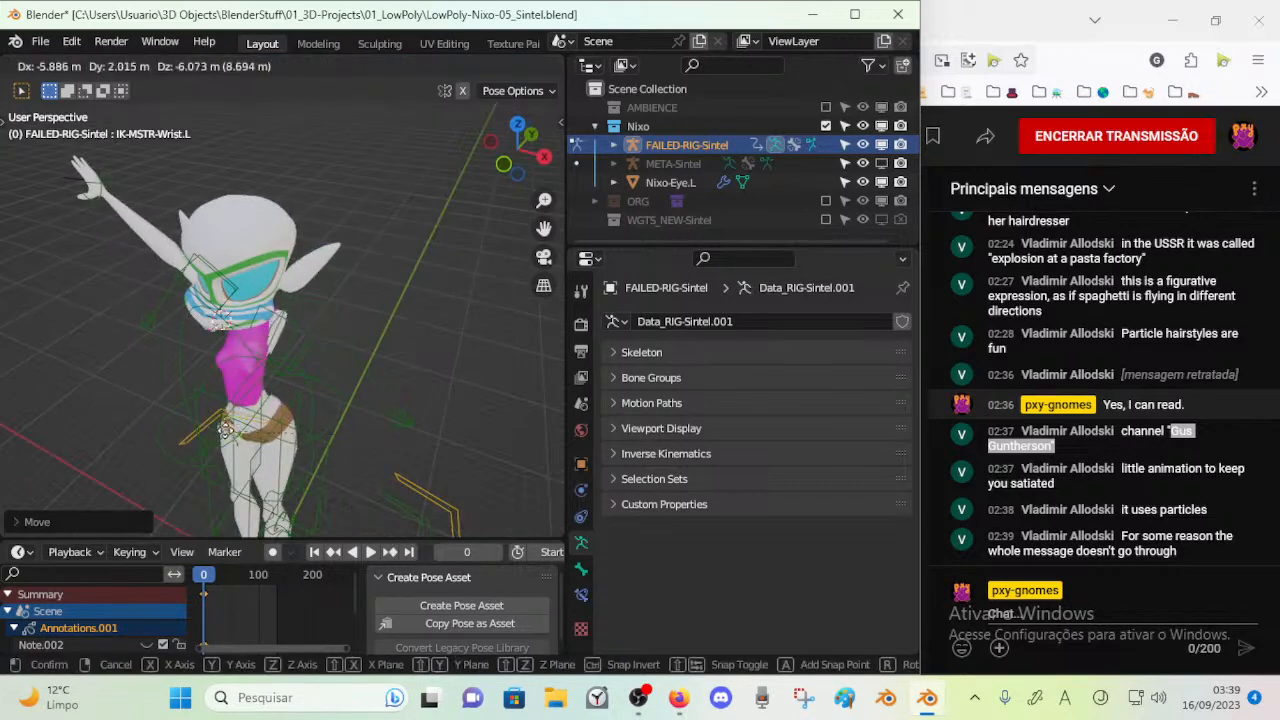
click(342, 374)
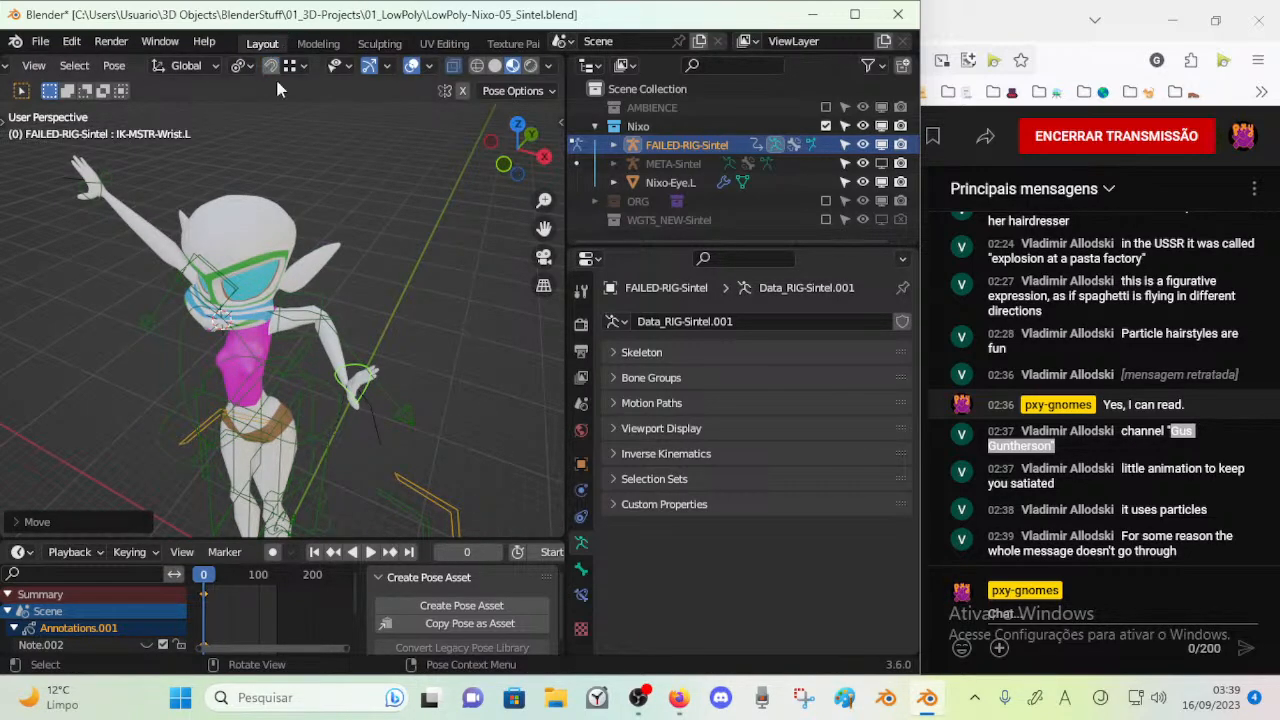
key(g)
click(343, 362)
middle_drag(343, 367, 305, 320)
key(g)
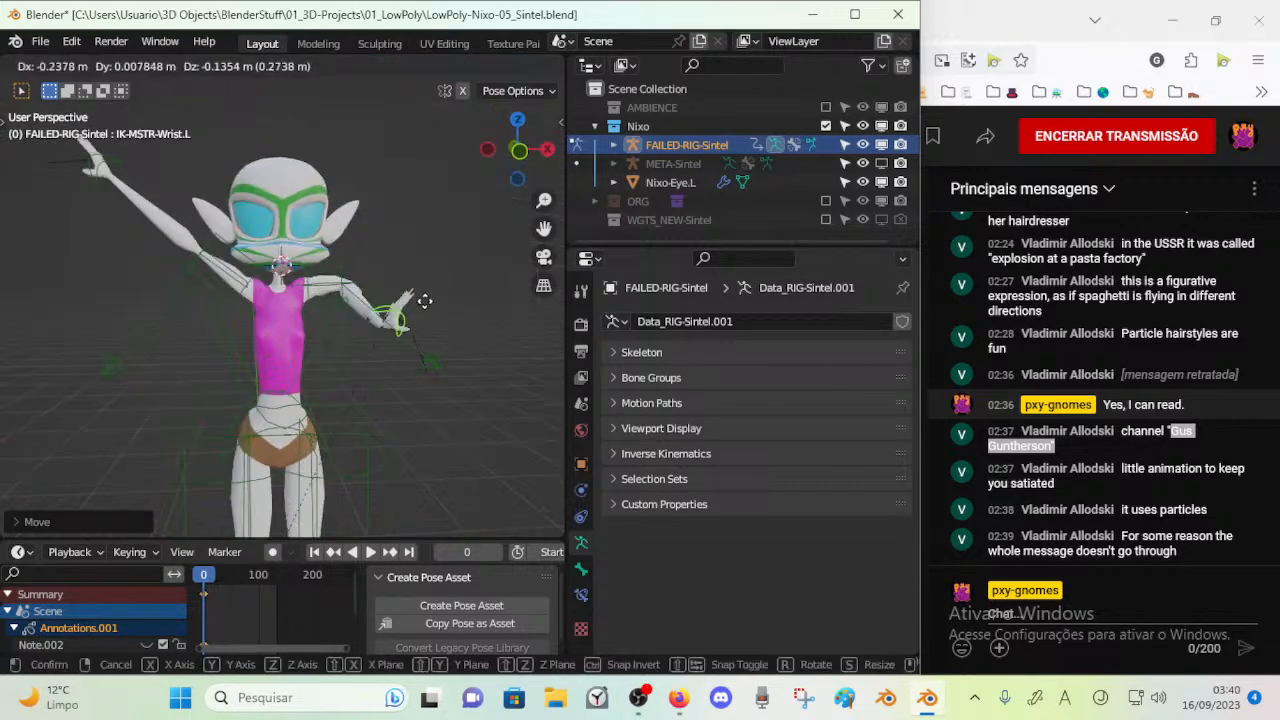
Try rotating IK-MSTR-Wrist.L and moving the left hand onto the hip
click(461, 247)
key(r)
click(440, 282)
key(g)
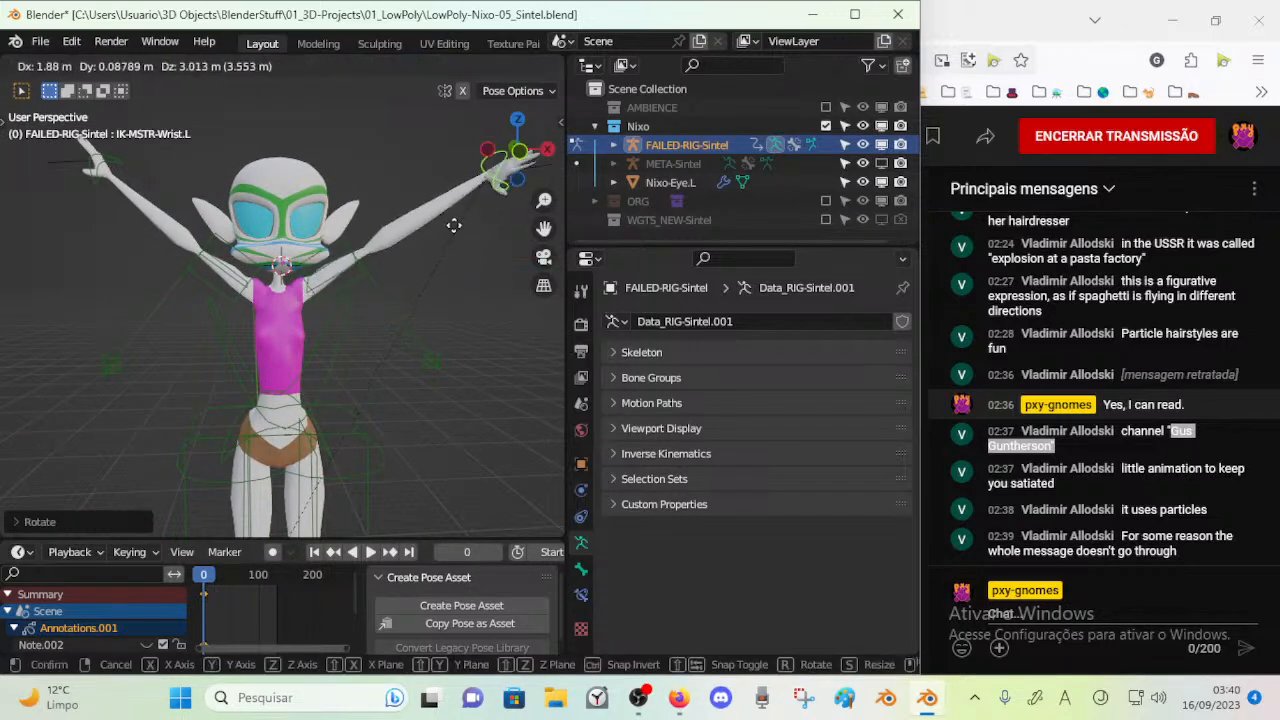
click(430, 310)
middle_drag(430, 312, 332, 372)
key(g)
click(257, 361)
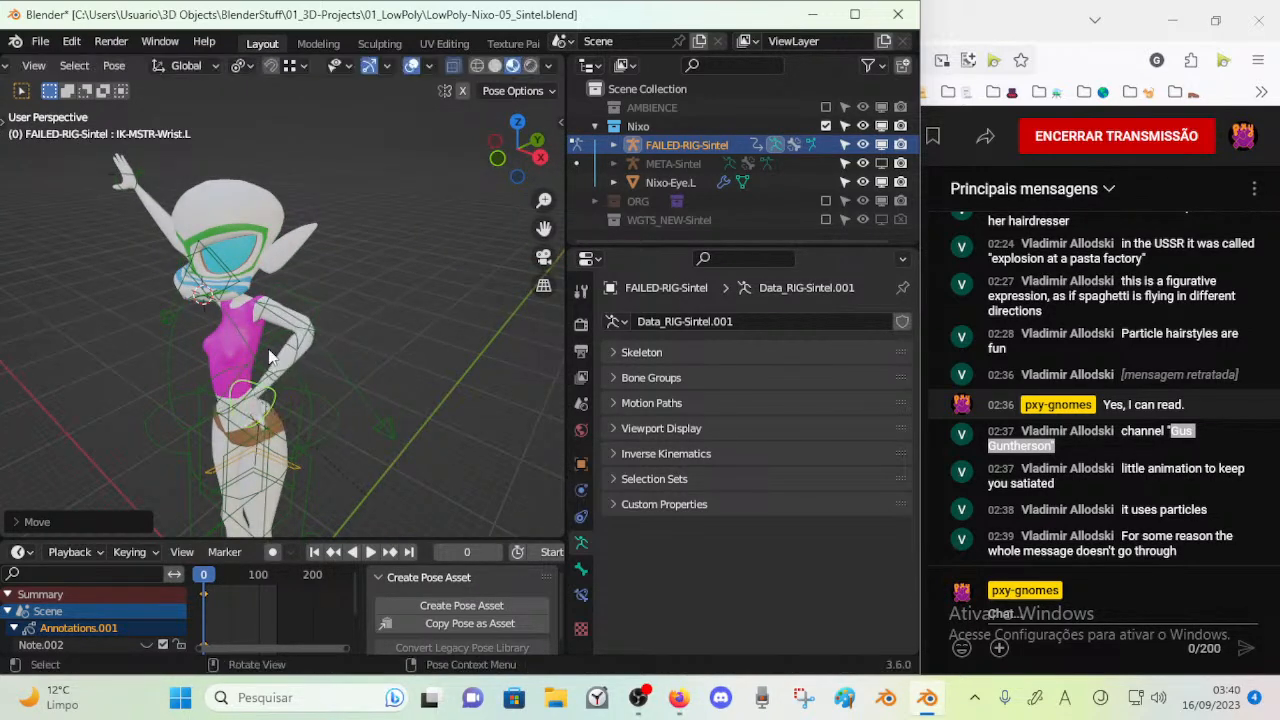
Try moving IK-UpperArm.L with the left hand at the hip to test the shoulder and elbow deformation
click(312, 324)
key(g)
click(419, 315)
key(g)
click(257, 371)
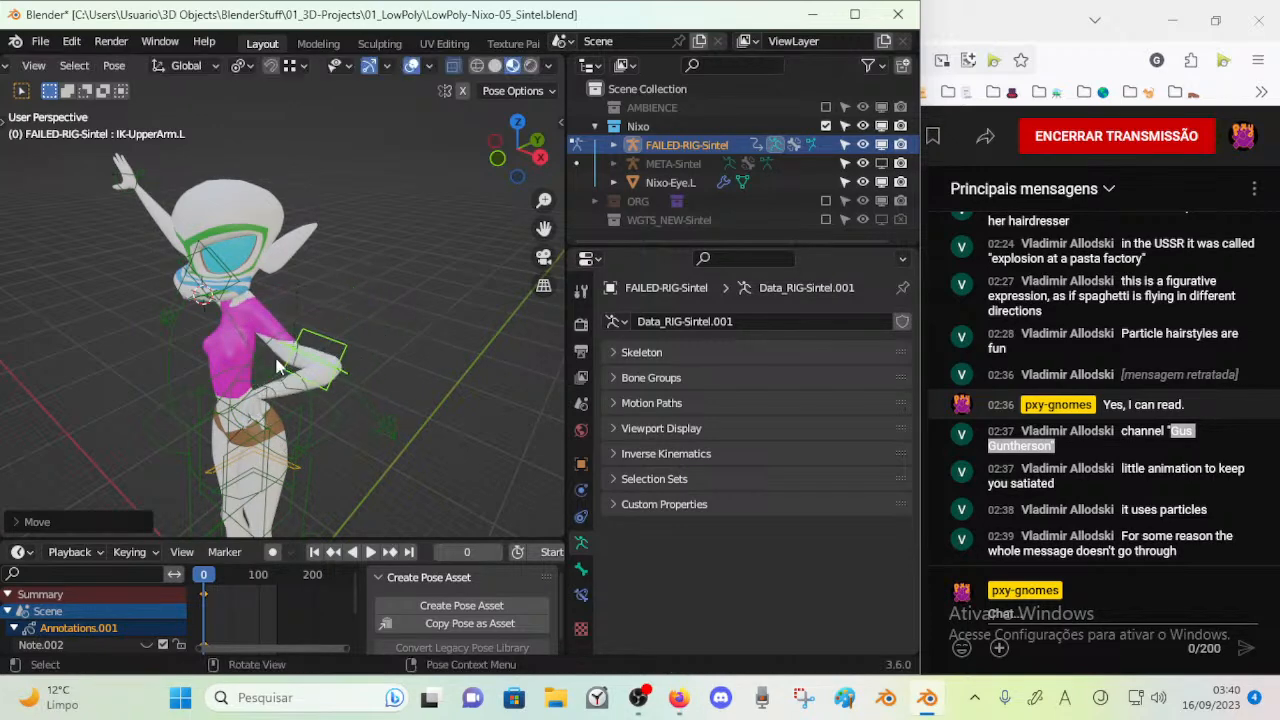
middle_drag(255, 371, 306, 372)
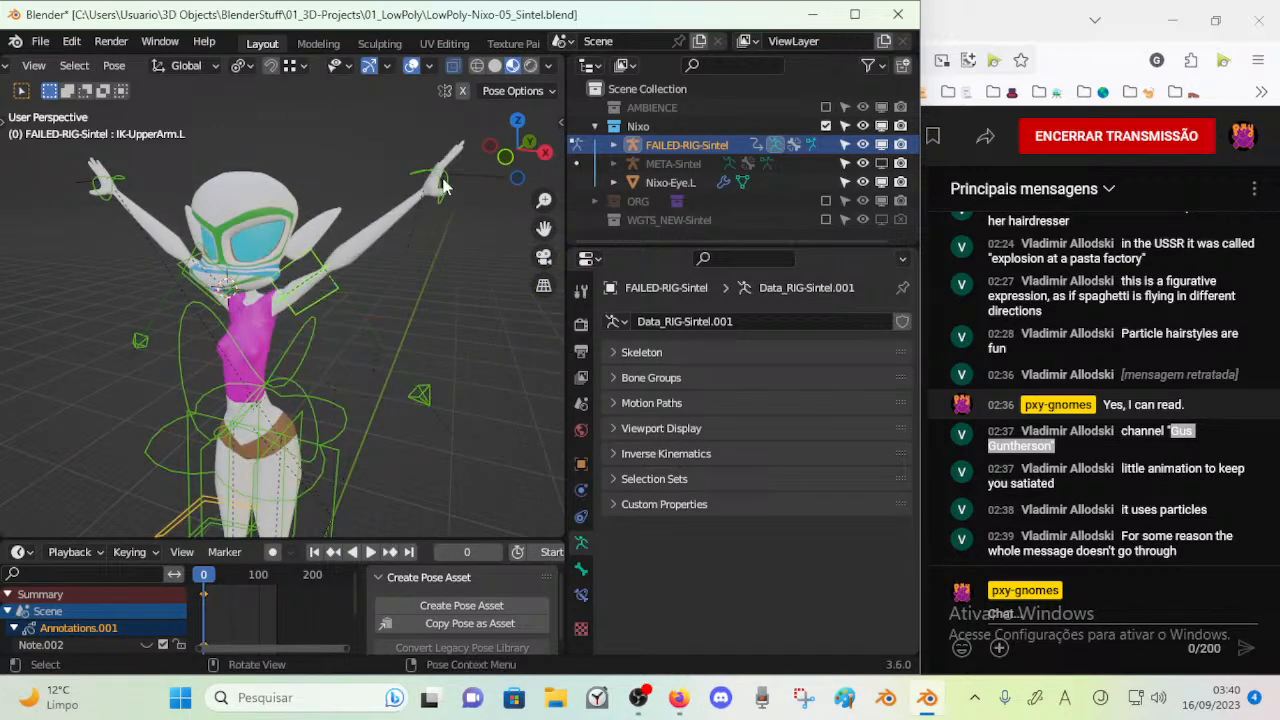
Move IK-MSTR-Wrist.L and rotate it about Z to pose the left arm bent with the hand raised beside the head
click(444, 186)
key(g)
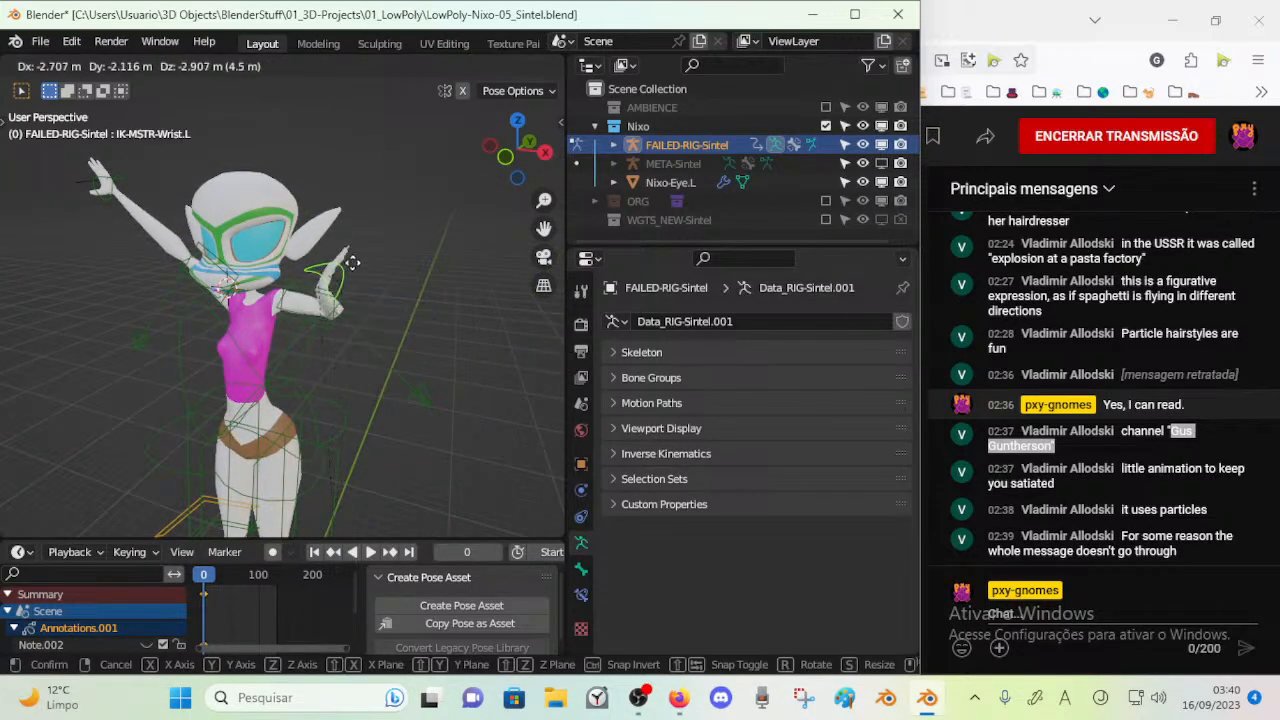
click(391, 321)
middle_drag(391, 321, 352, 338)
key(g)
click(350, 300)
key(r)
key(z)
click(362, 347)
key(g)
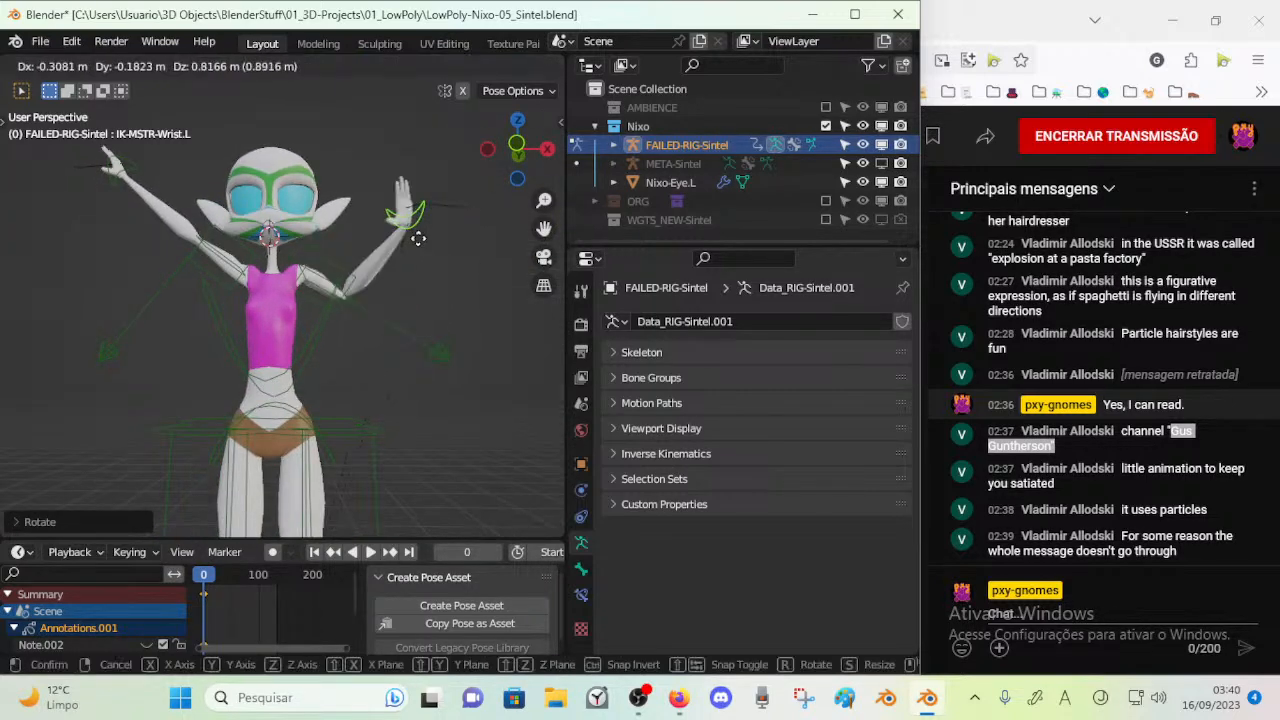
click(418, 238)
Lower the raised right hand with the IK-MSTR-Wrist.R control
middle_drag(35, 163, 127, 163)
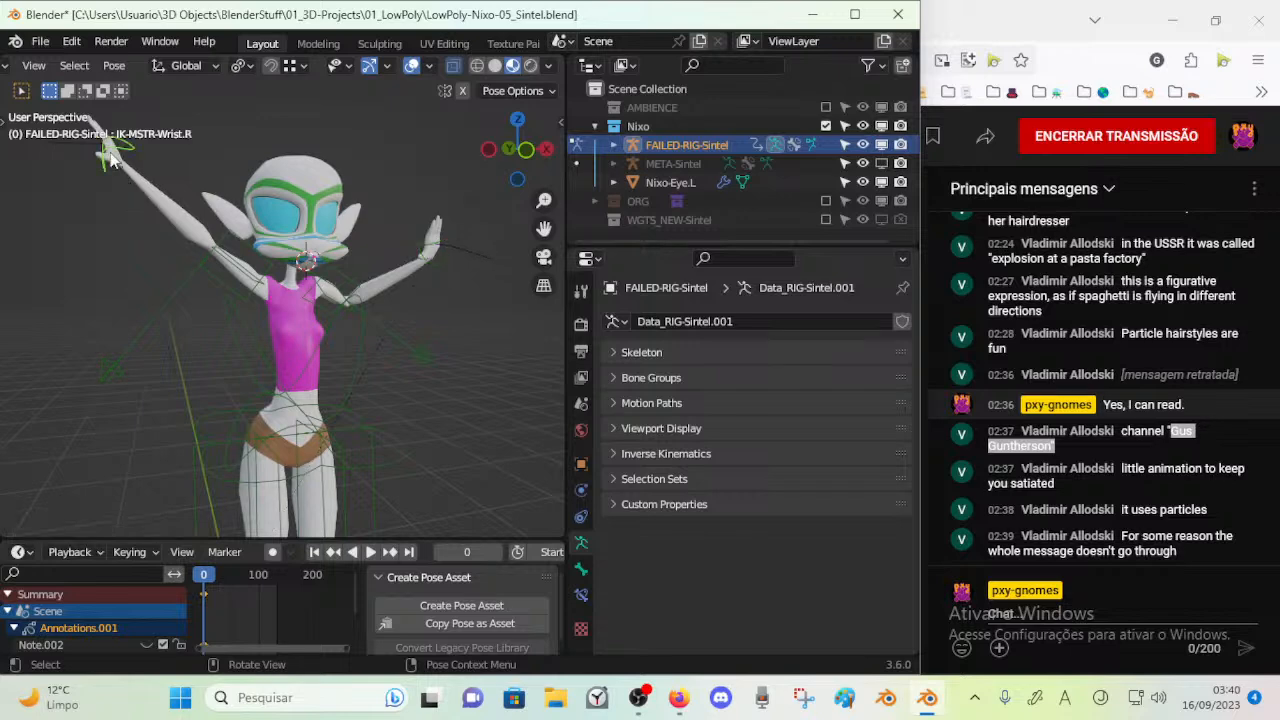
click(110, 160)
key(g)
click(115, 350)
middle_drag(115, 350, 262, 355)
key(g)
click(401, 372)
Rotate IK-MSTR-Wrist.R about Z and X and move the right hand low and out to the side
key(r)
key(z)
click(336, 296)
key(r)
key(x)
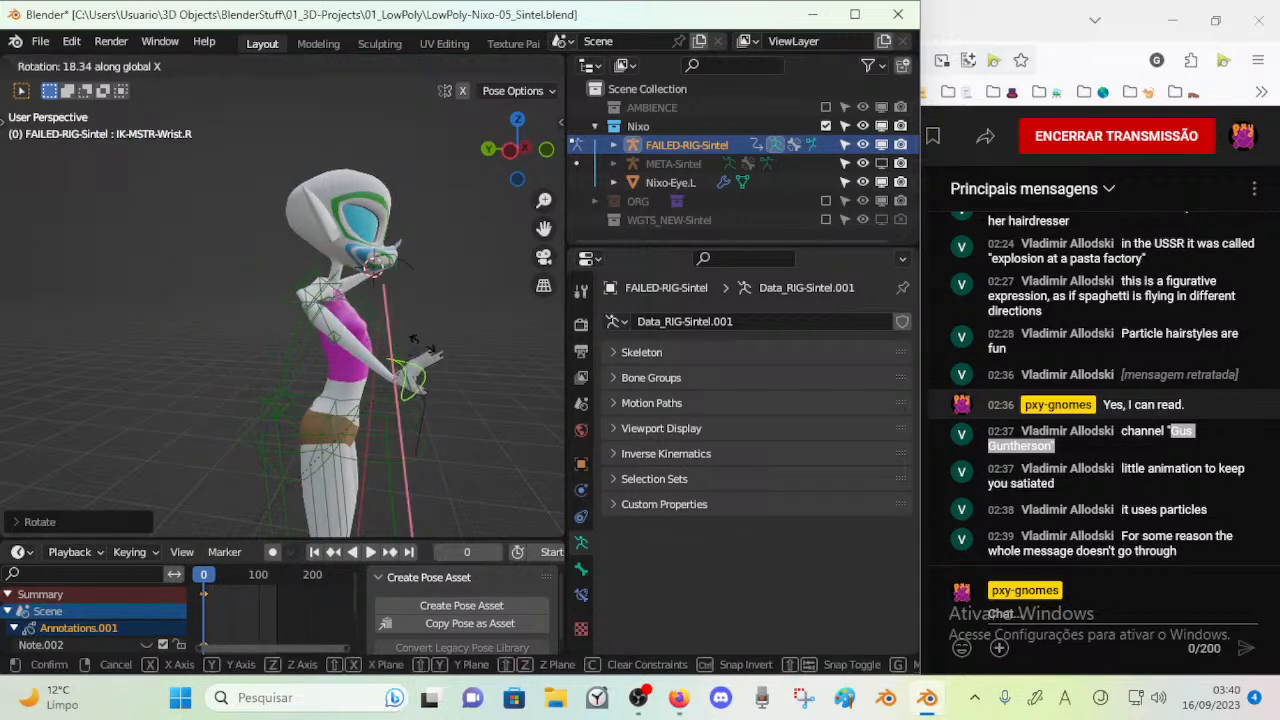
click(425, 345)
middle_drag(425, 345, 248, 320)
key(g)
click(227, 380)
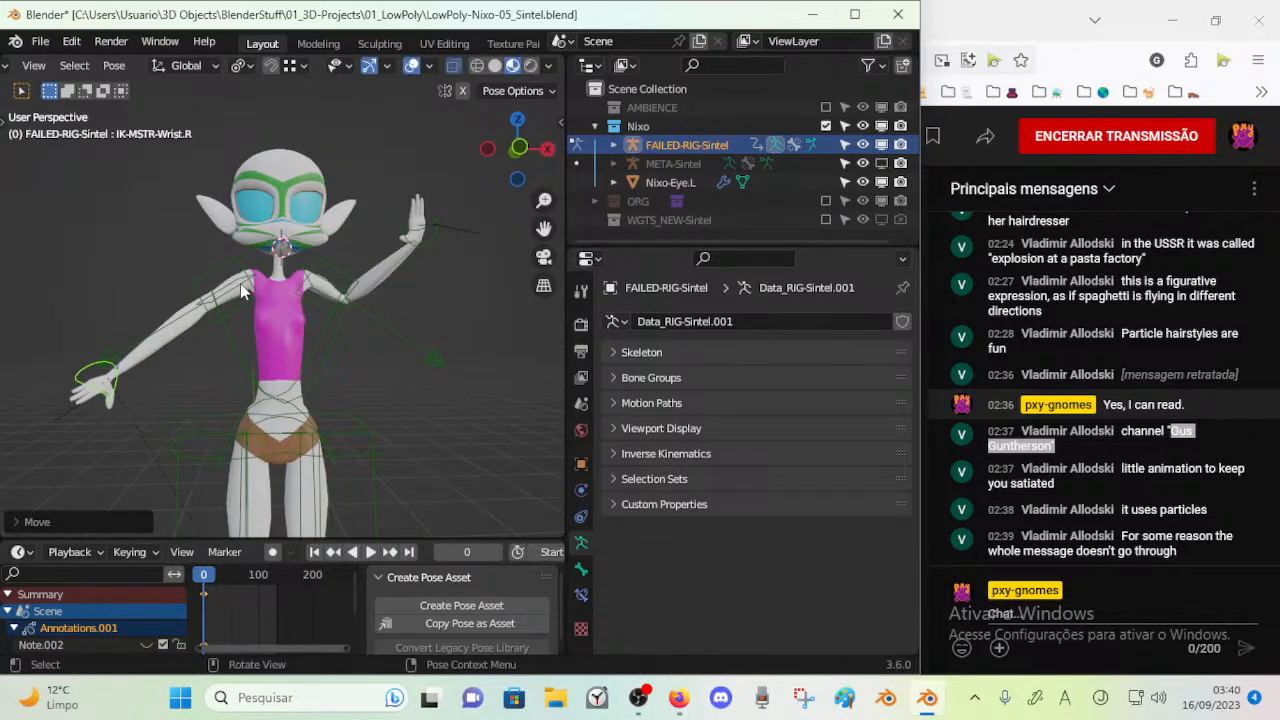
Try moving and rotating the upper-arm IK controls, including IK-UpperArm.L
click(246, 289)
key(g)
click(246, 287)
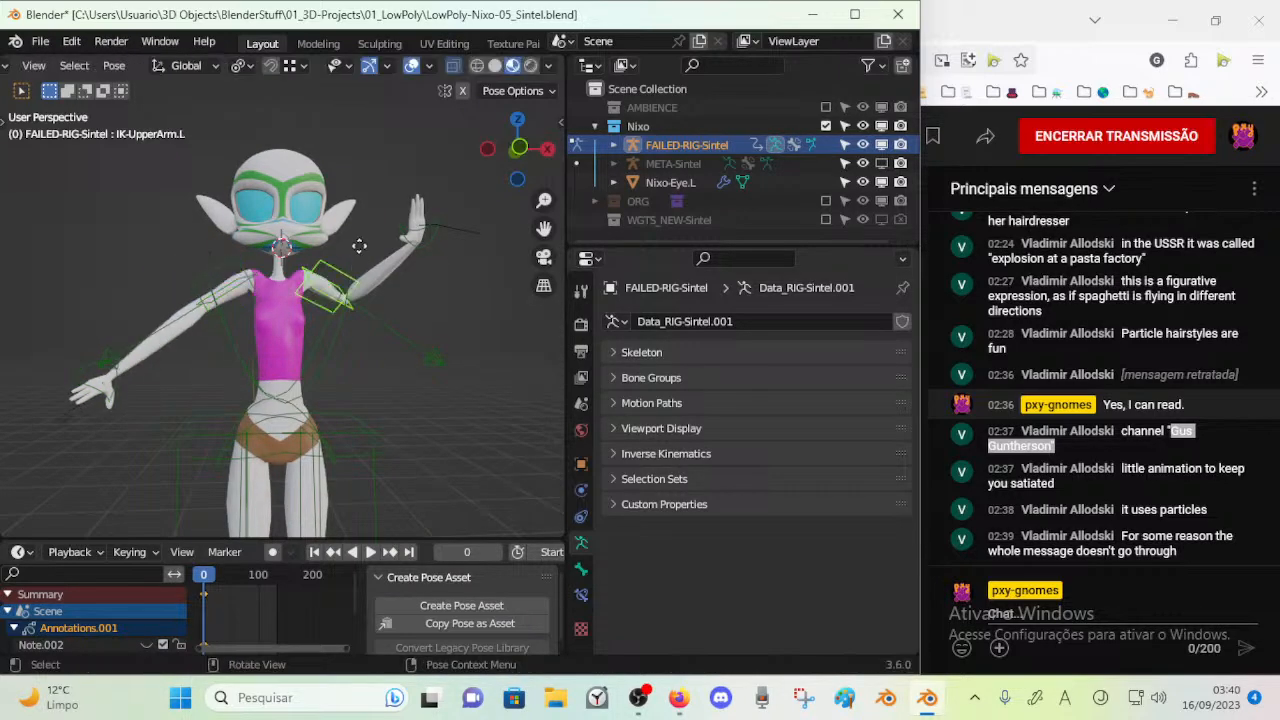
key(g)
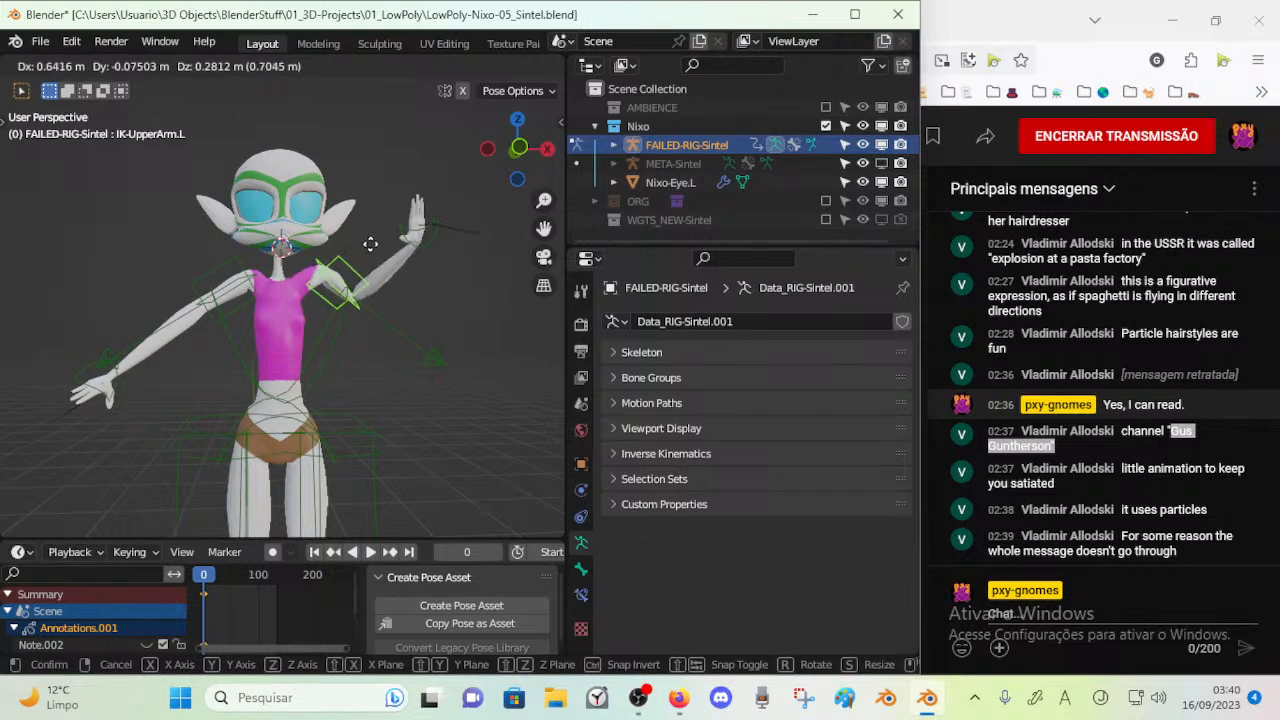
key(r)
click(417, 273)
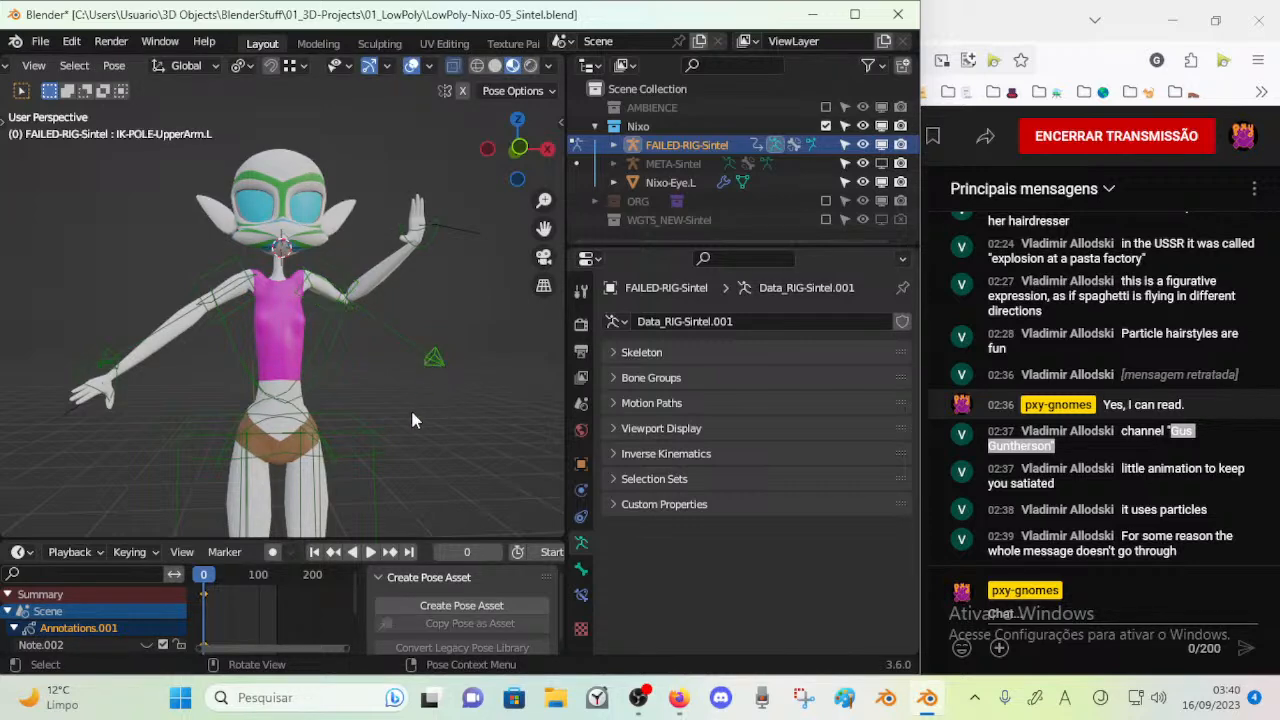
Move IK-POLE-UpperArm.L through several positions to test how the left elbow follows
key(g)
click(471, 343)
middle_drag(469, 345, 300, 311)
key(g)
click(281, 404)
key(g)
click(281, 271)
key(g)
click(122, 405)
Reposition IK-POLE-UpperArm.L so that the left elbow points down and outward
middle_drag(133, 404, 240, 406)
key(g)
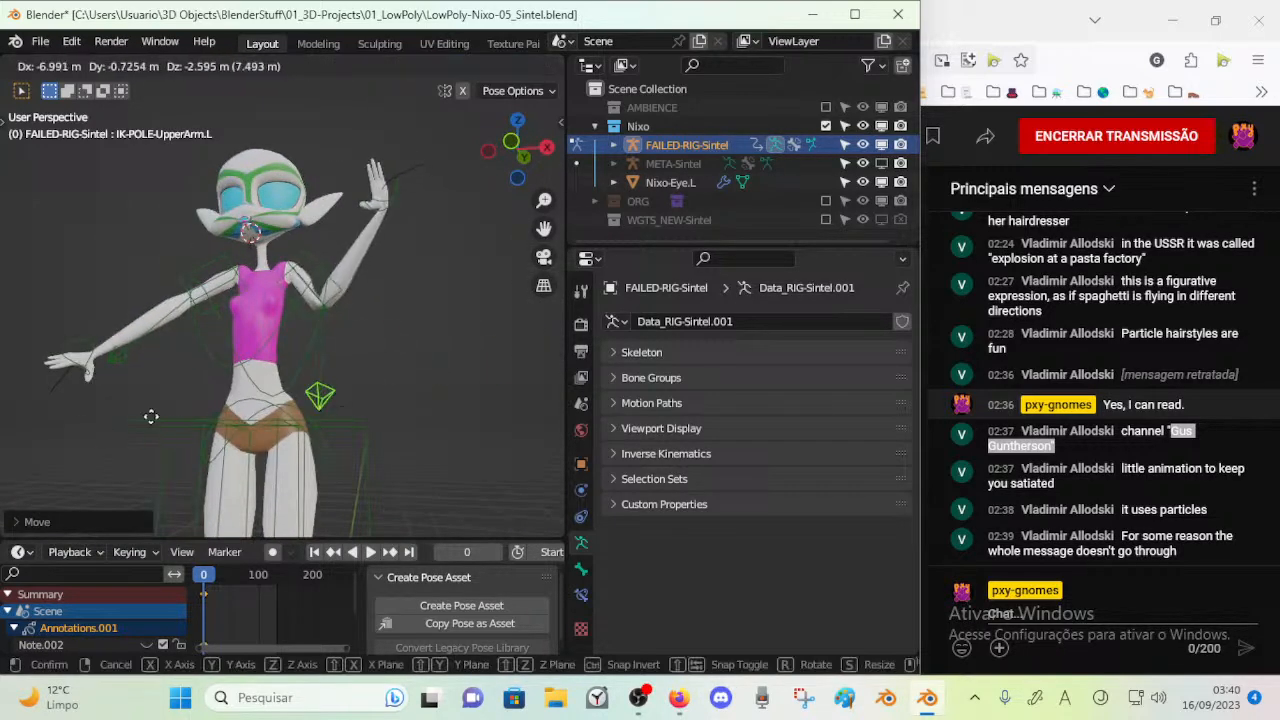
click(317, 310)
middle_drag(317, 310, 301, 351)
key(g)
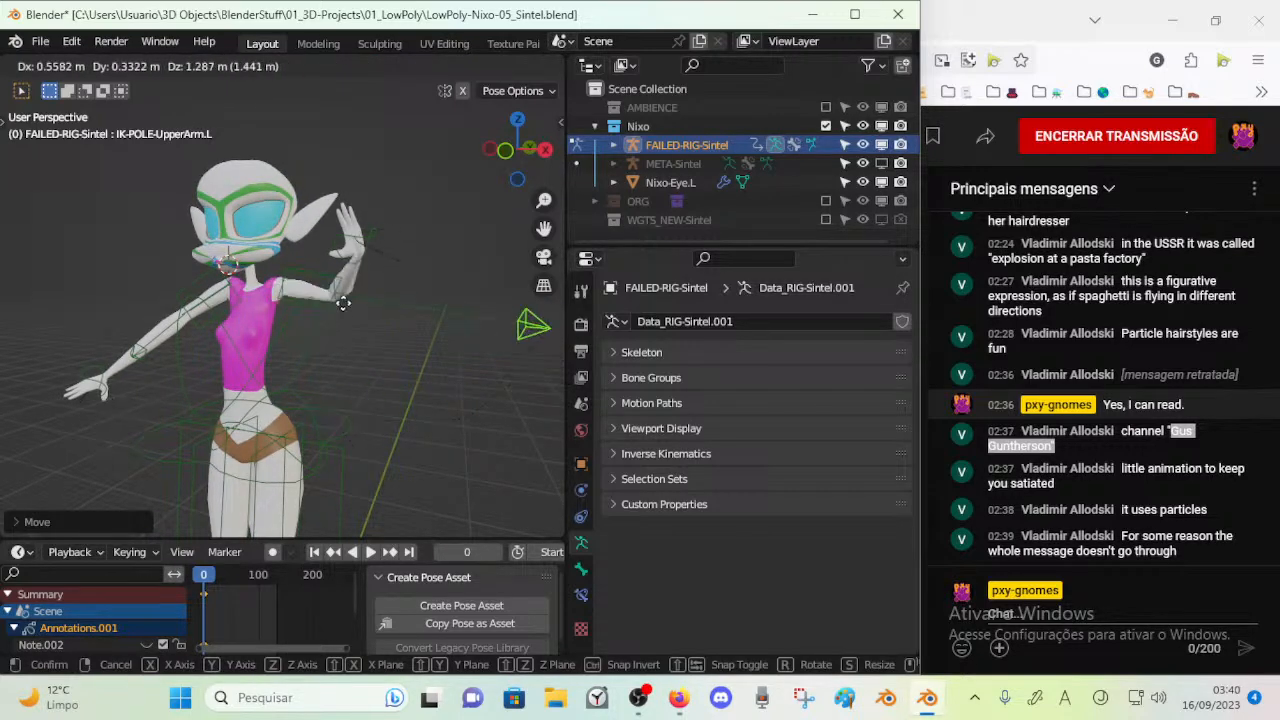
click(309, 285)
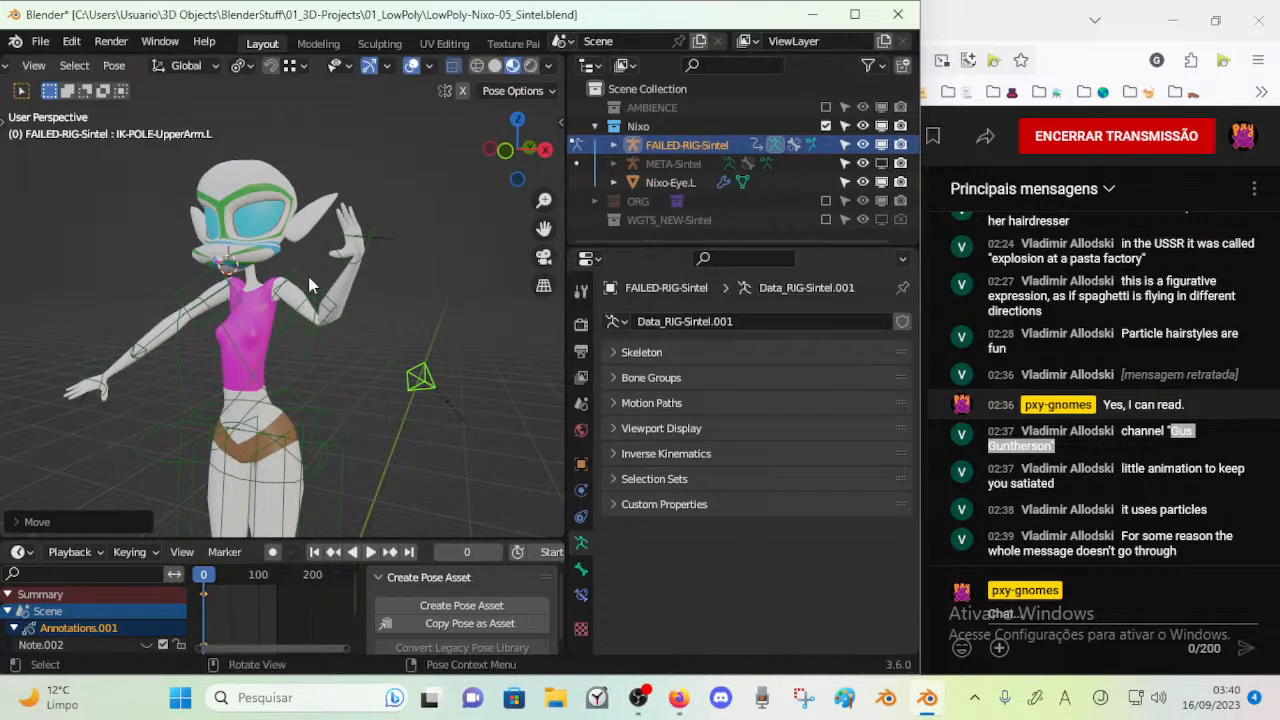
Adjust the left arm's bend by moving IK-POLE-UpperArm.L and the IK-MSTR-Wrist.L control
click(360, 258)
key(g)
click(403, 373)
key(g)
click(404, 374)
key(g)
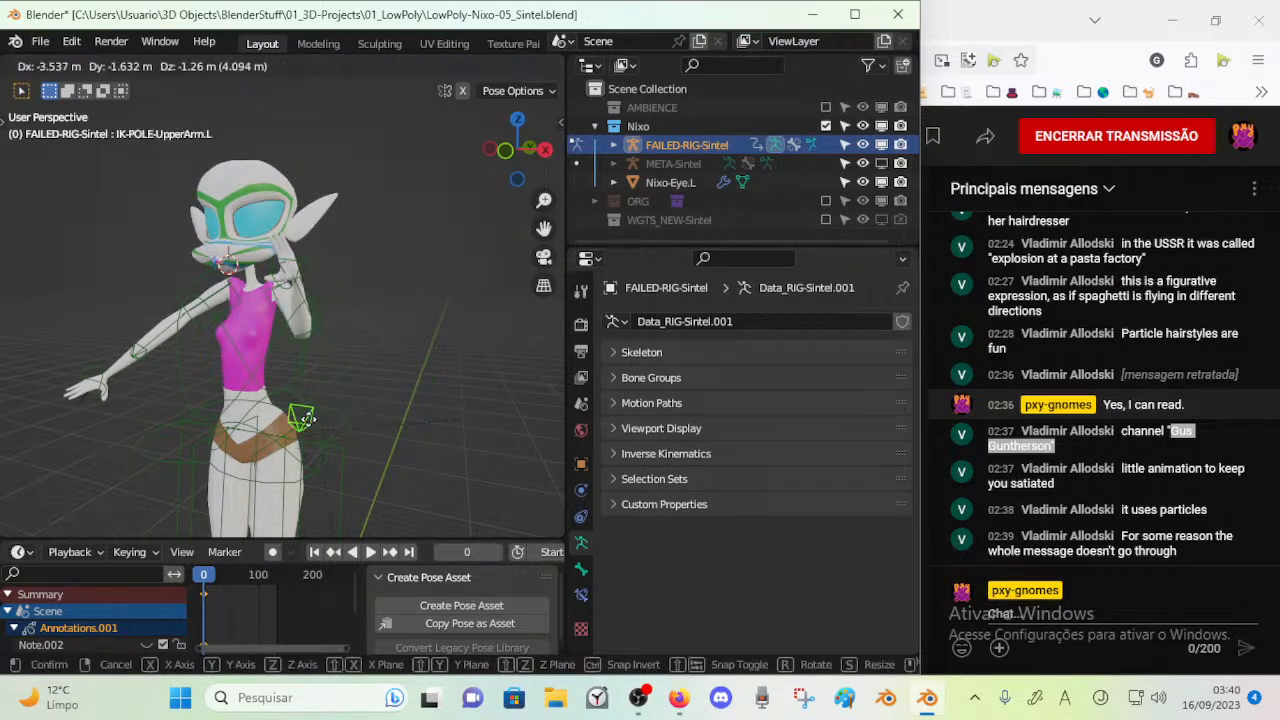
click(323, 395)
key(g)
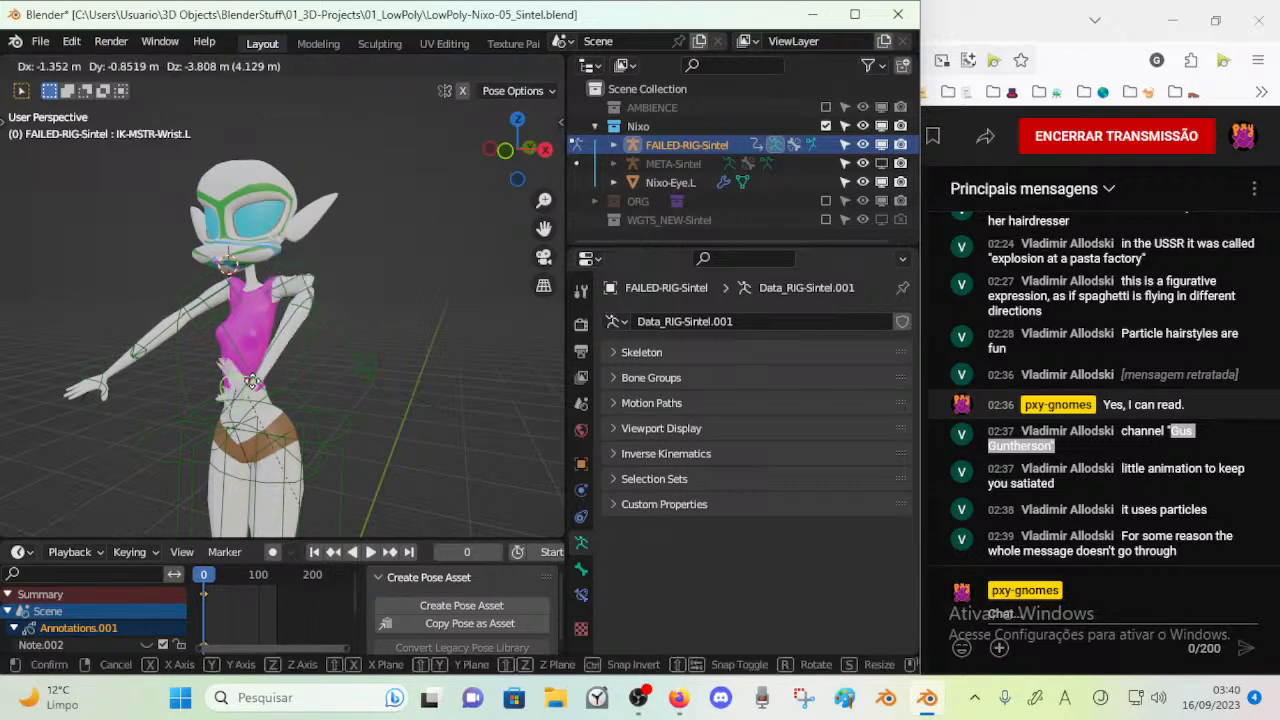
click(322, 289)
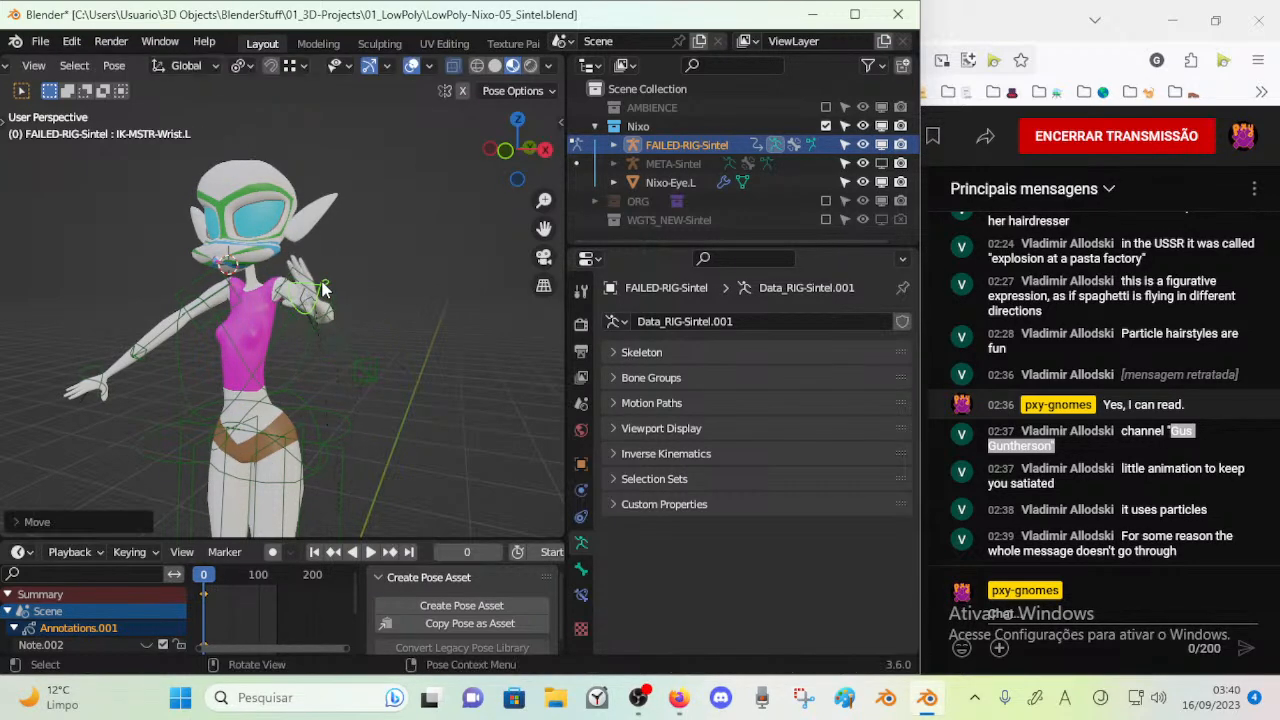
Try moving an arm control and the MSTR-Spine_Torso control, cancelling each move
middle_drag(239, 298, 410, 292)
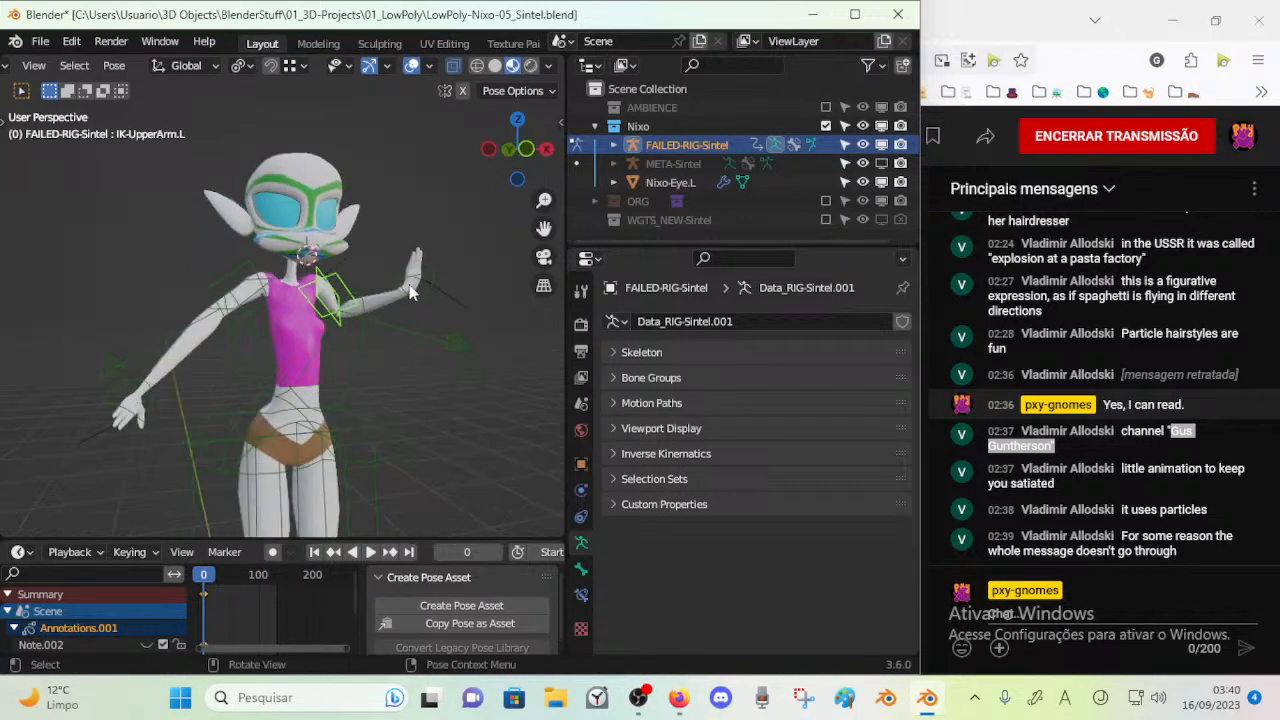
click(250, 329)
key(g)
right_click(238, 357)
click(359, 409)
key(g)
right_click(351, 319)
Show the rig's red FK controls in the viewport
scroll(312, 252, up, 2)
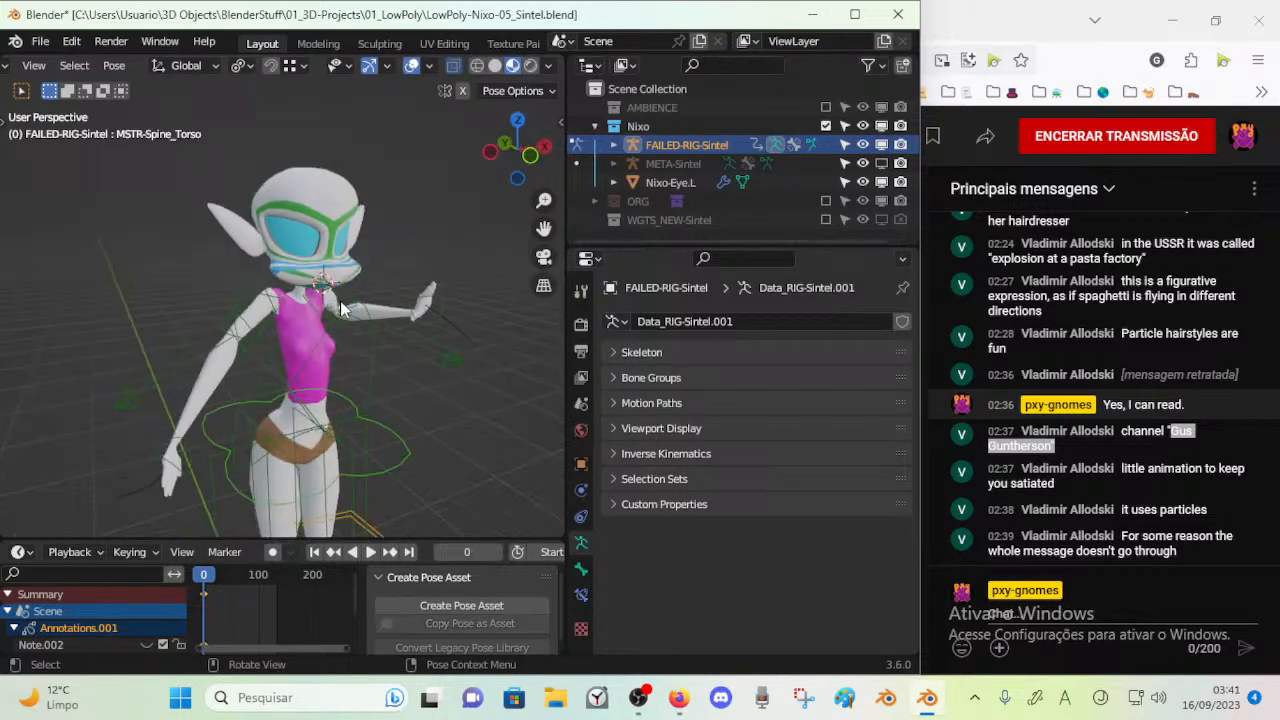
key(n)
key(n)
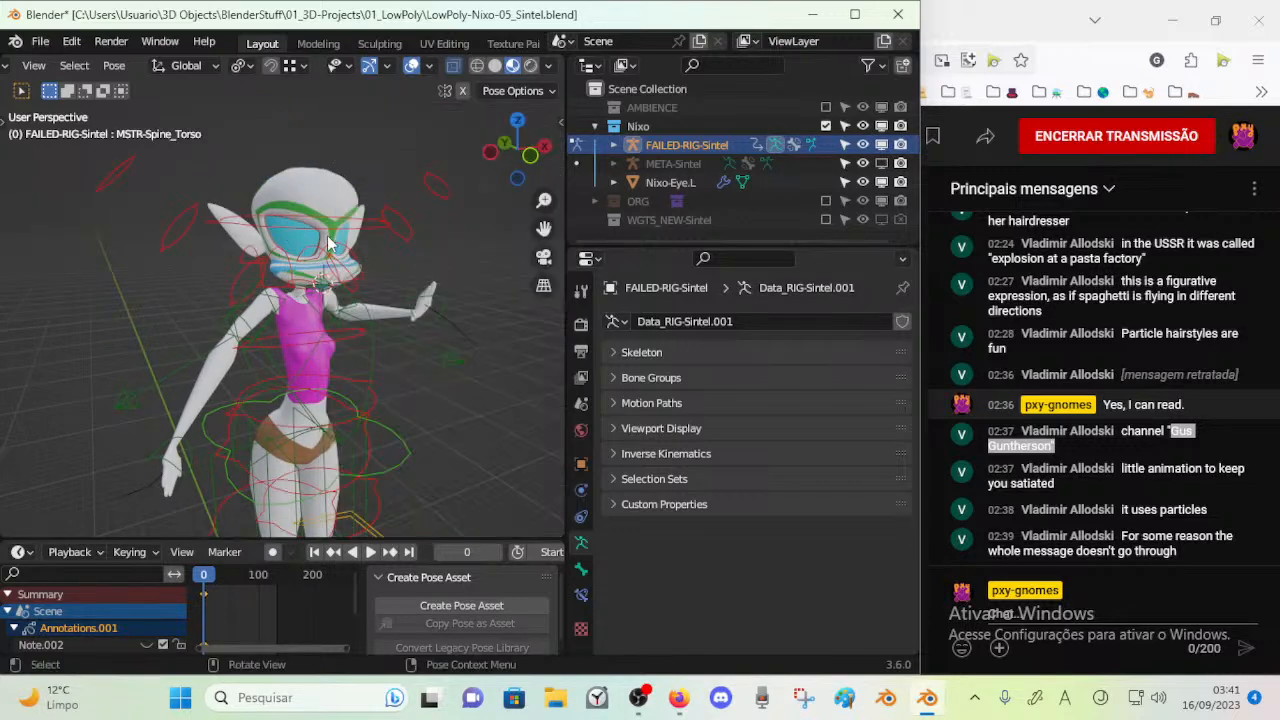
Try rotating the FK-Head control from several viewing angles to test the head deformation, cancelling each rotation
click(360, 213)
key(r)
right_click(361, 209)
middle_drag(361, 209, 303, 188)
key(r)
key(r)
right_click(366, 243)
middle_drag(366, 243, 330, 245)
key(r)
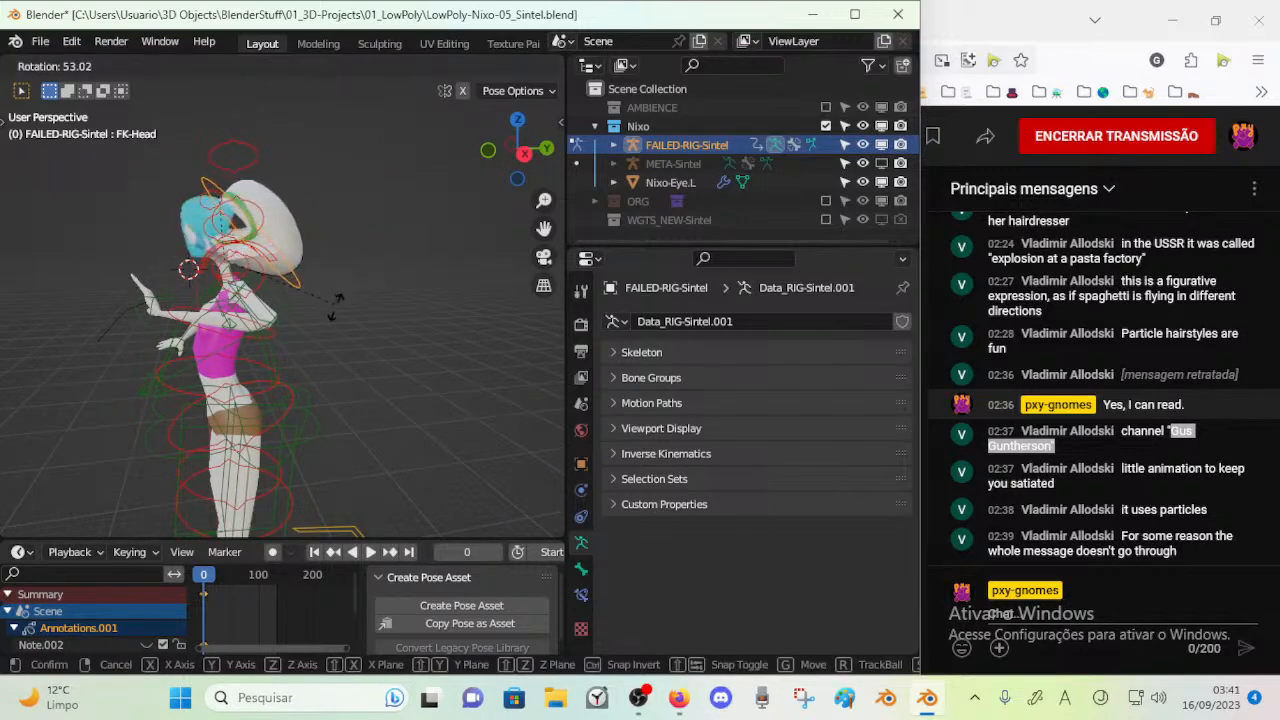
right_click(300, 214)
middle_drag(300, 214, 329, 144)
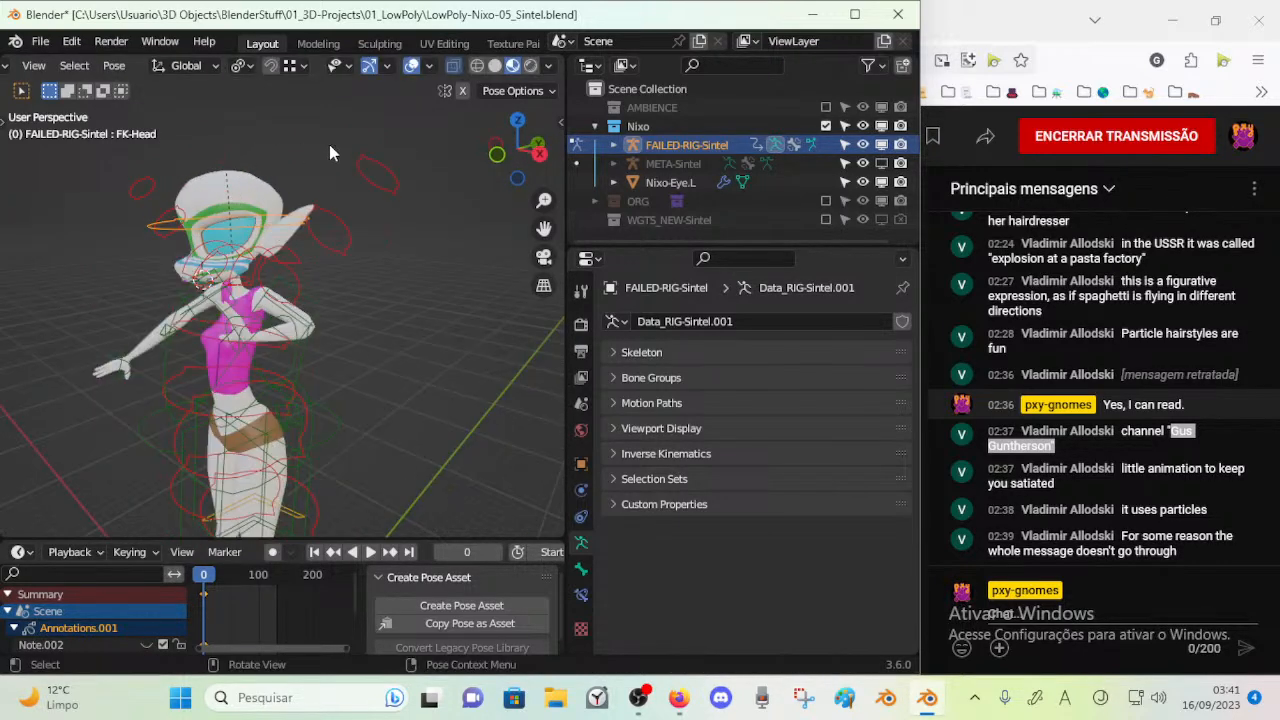
key(r)
right_click(320, 272)
Try moving the lower-body controls and rotating them about X, including IK-Thigh.L, cancelling each transform
click(368, 251)
middle_drag(368, 251, 176, 318)
click(273, 382)
key(g)
right_click(273, 347)
key(r)
key(x)
right_click(287, 352)
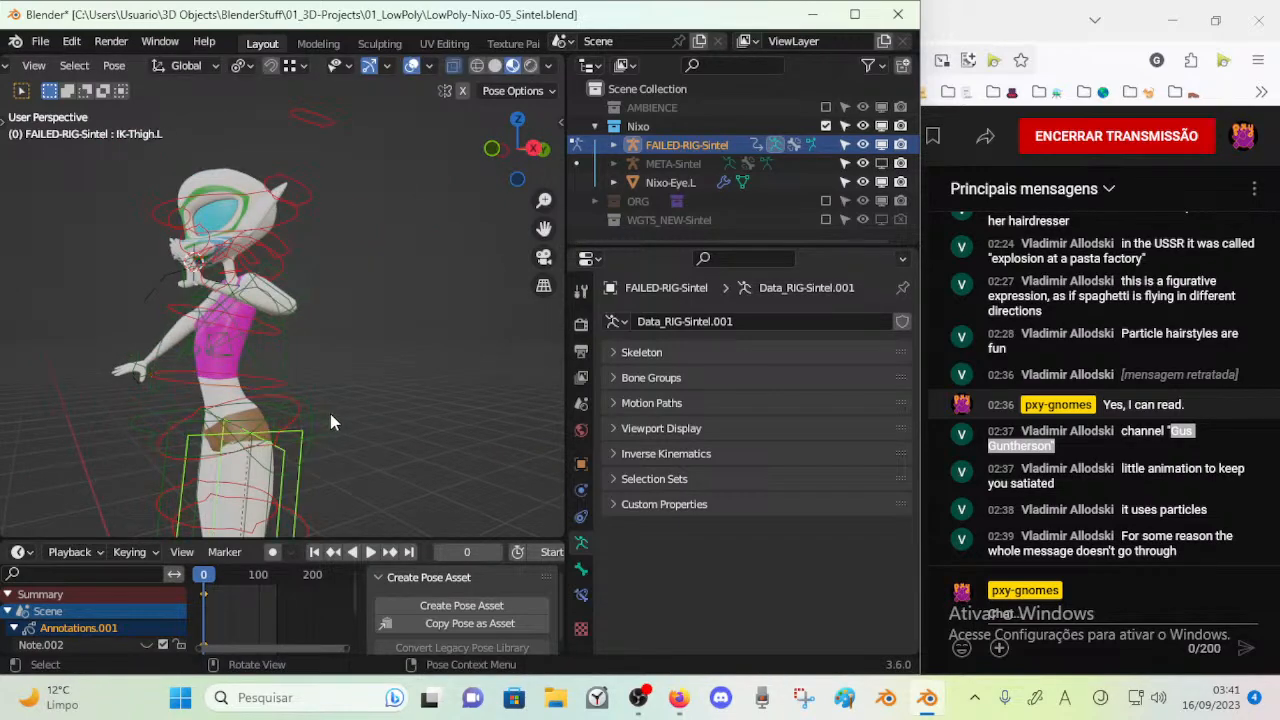
Rotate MSTR-Spine_Torso about the global X axis, and try moving it to test how the body follows
click(331, 416)
key(r)
key(x)
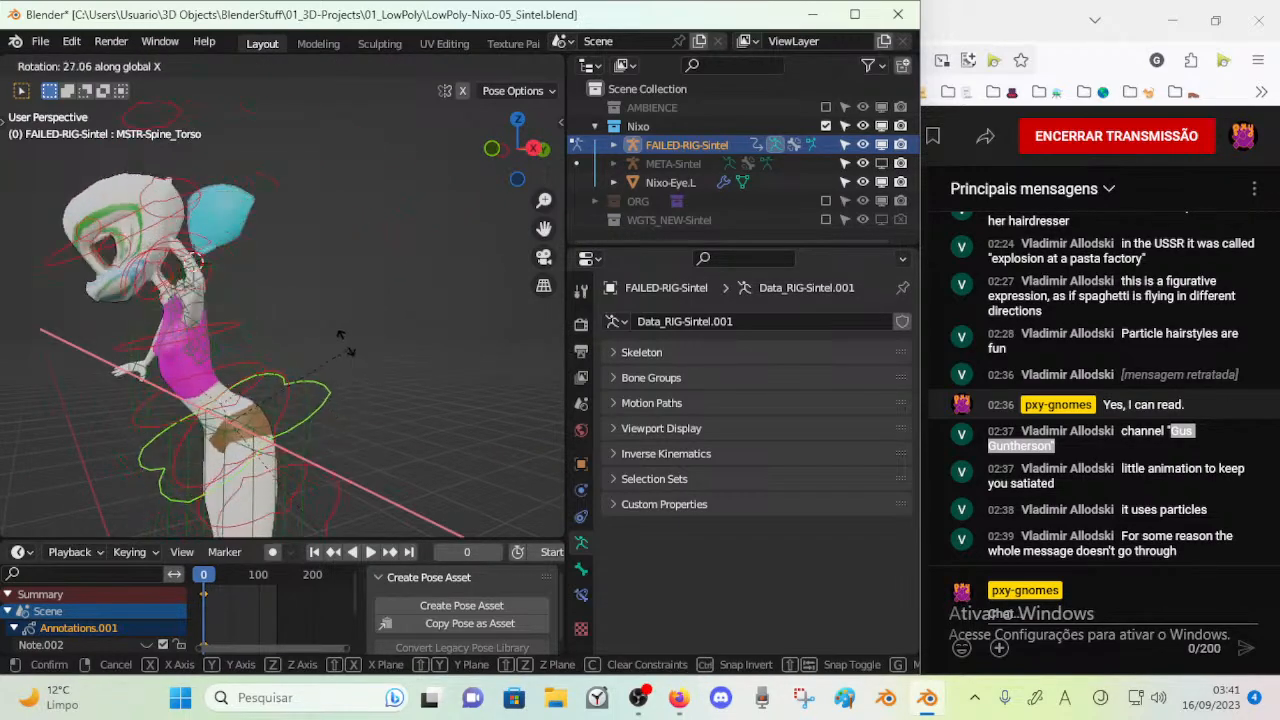
click(352, 354)
key(g)
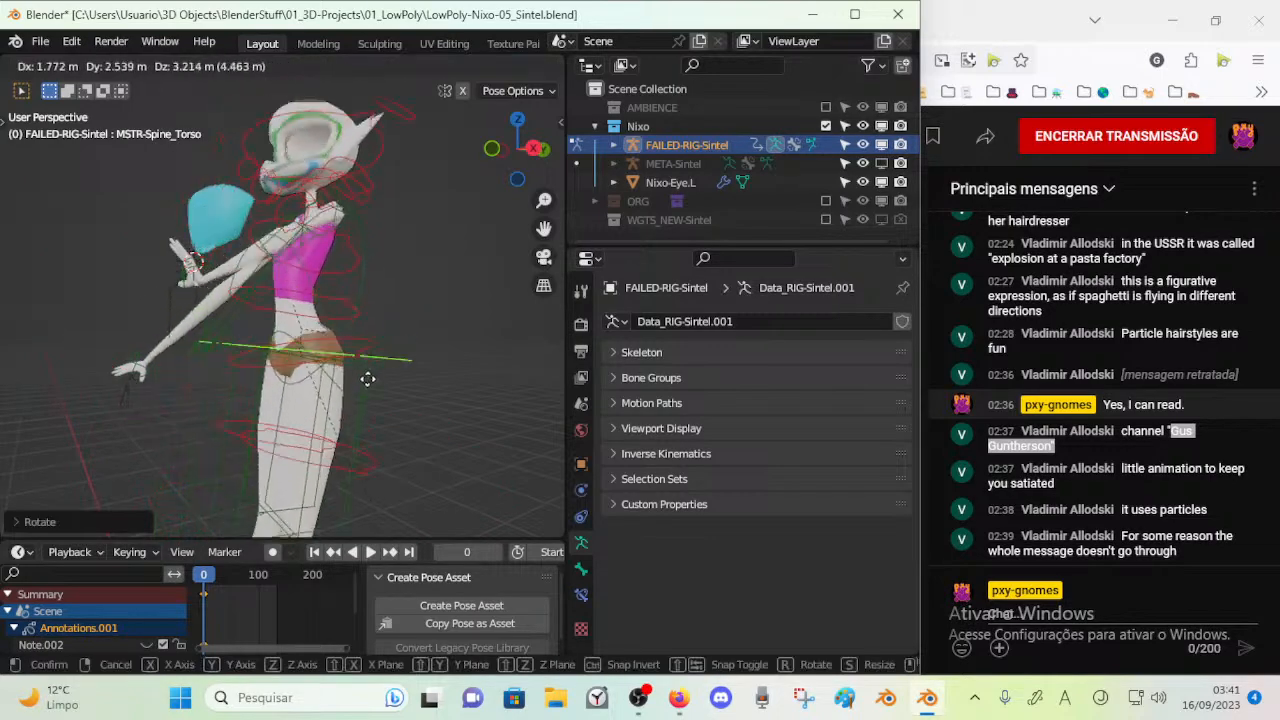
right_click(302, 468)
Move the MSTR-Spine_Torso control to shift the body over the planted feet and bend both knees
middle_drag(212, 440, 335, 300)
middle_drag(330, 325, 330, 360)
key(g)
click(390, 411)
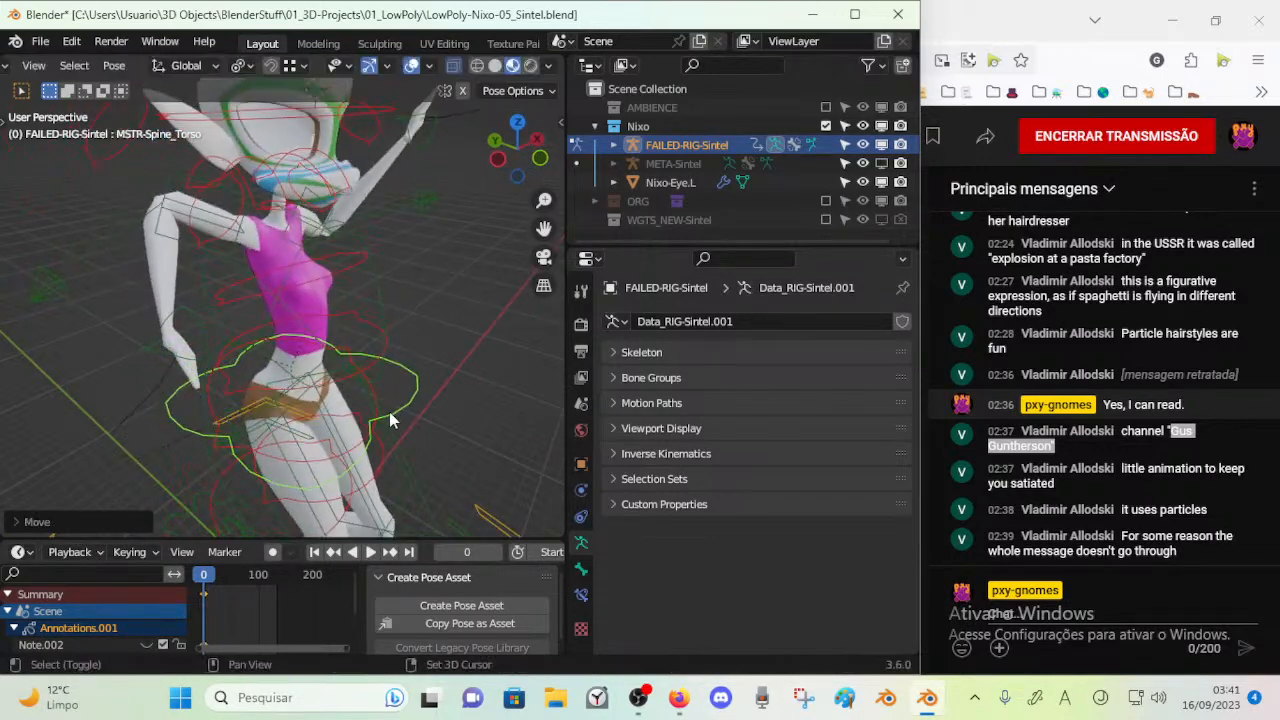
scroll(390, 411, down, 4)
shift+middle_drag(302, 308, 257, 200)
key(g)
click(261, 409)
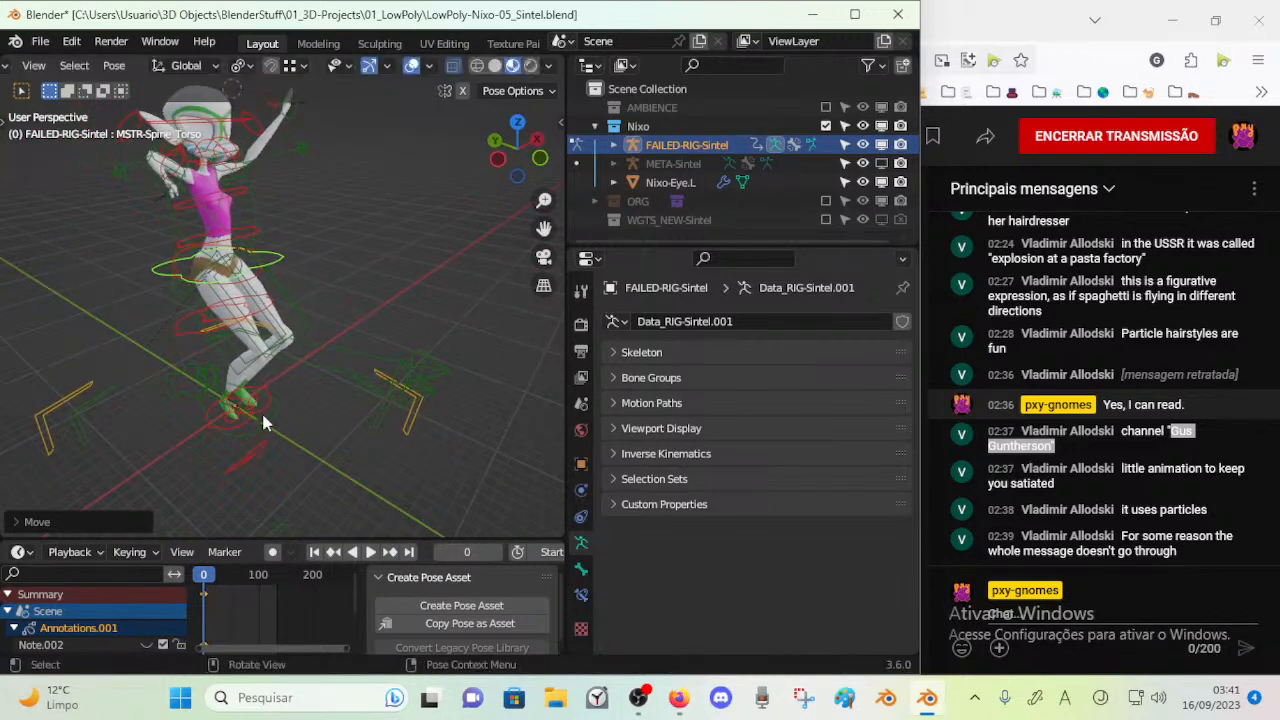
Try moving FK-Knee.L and a neighbouring control near the feet, cancelling each move
middle_drag(282, 409, 309, 417)
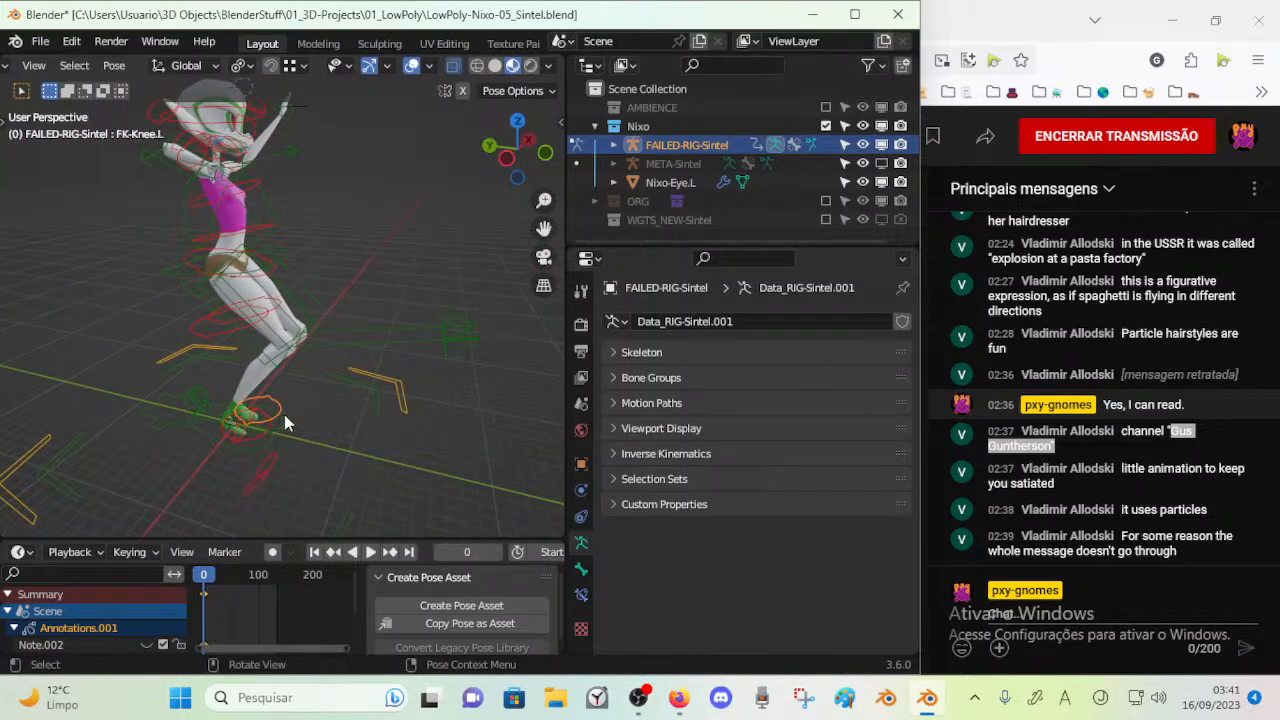
key(g)
right_click(307, 400)
click(260, 430)
key(g)
right_click(292, 412)
Select IK-MSTR-Foot.R and move the right foot away from the left one into a wide, bent-knee stance
click(210, 440)
middle_drag(212, 441, 321, 427)
key(g)
click(430, 340)
key(g)
click(407, 418)
middle_drag(404, 417, 253, 402)
key(g)
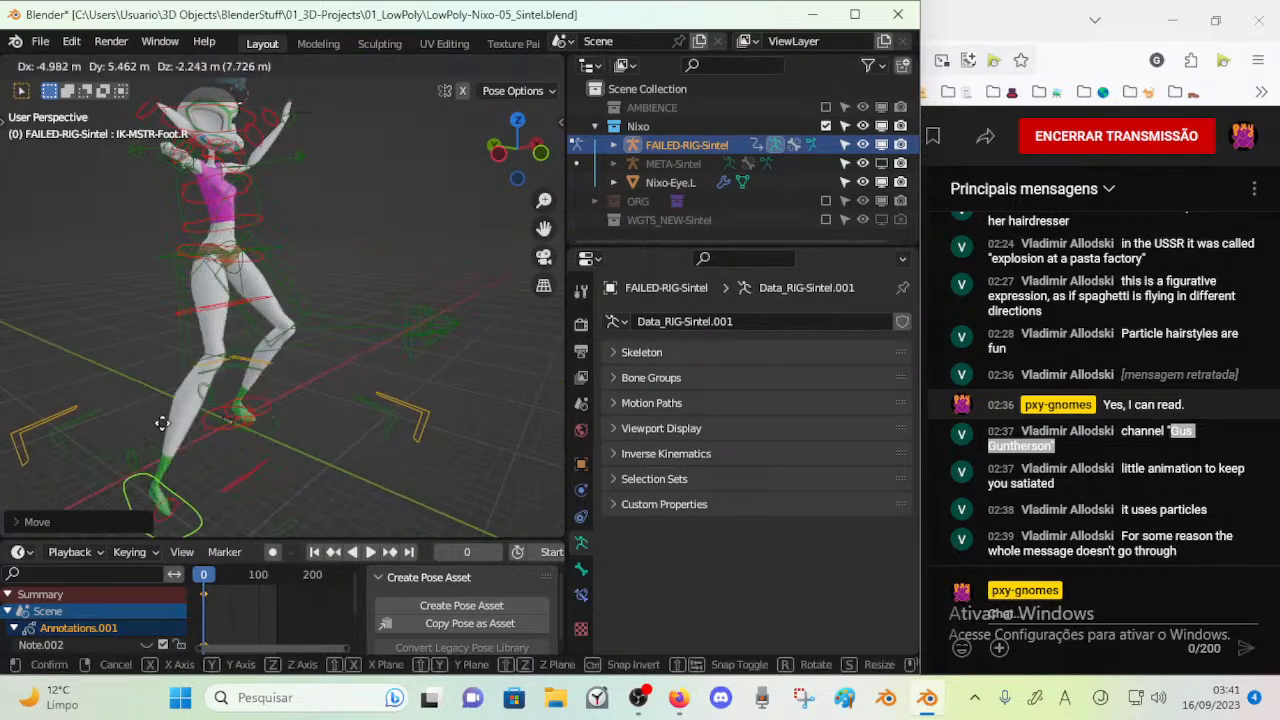
click(120, 417)
key(g)
click(147, 357)
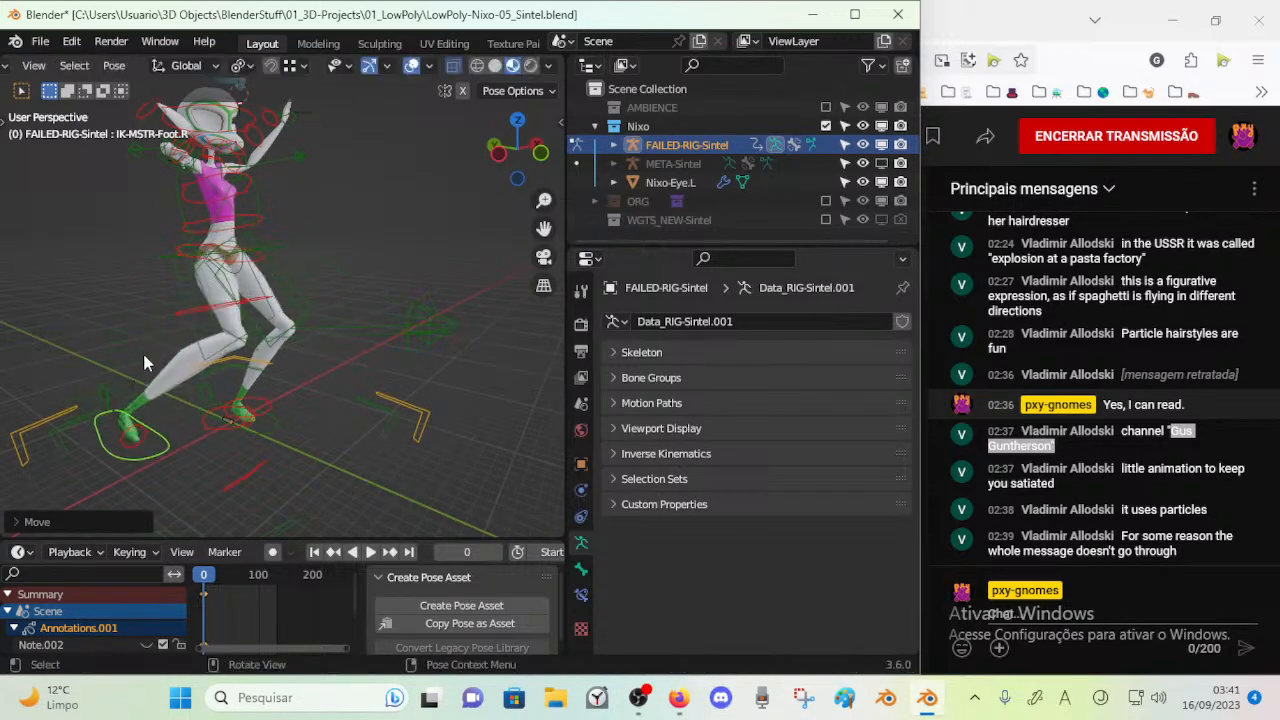
Move IK-MSTR-Foot.R through several more positions to test how the right leg bends
middle_drag(287, 325, 303, 363)
key(g)
click(212, 384)
key(g)
click(353, 350)
key(g)
click(356, 300)
Rotate IK-MSTR-Foot.R about the global X axis twice, repositioning the right foot between the two rotations
key(r)
key(x)
click(403, 357)
key(g)
click(421, 371)
middle_drag(421, 371, 405, 372)
key(r)
key(x)
click(389, 294)
Move IK-MSTR-Foot.R through wide stances, finishing with the right foot raised in front of the body and the knee lifted high
key(g)
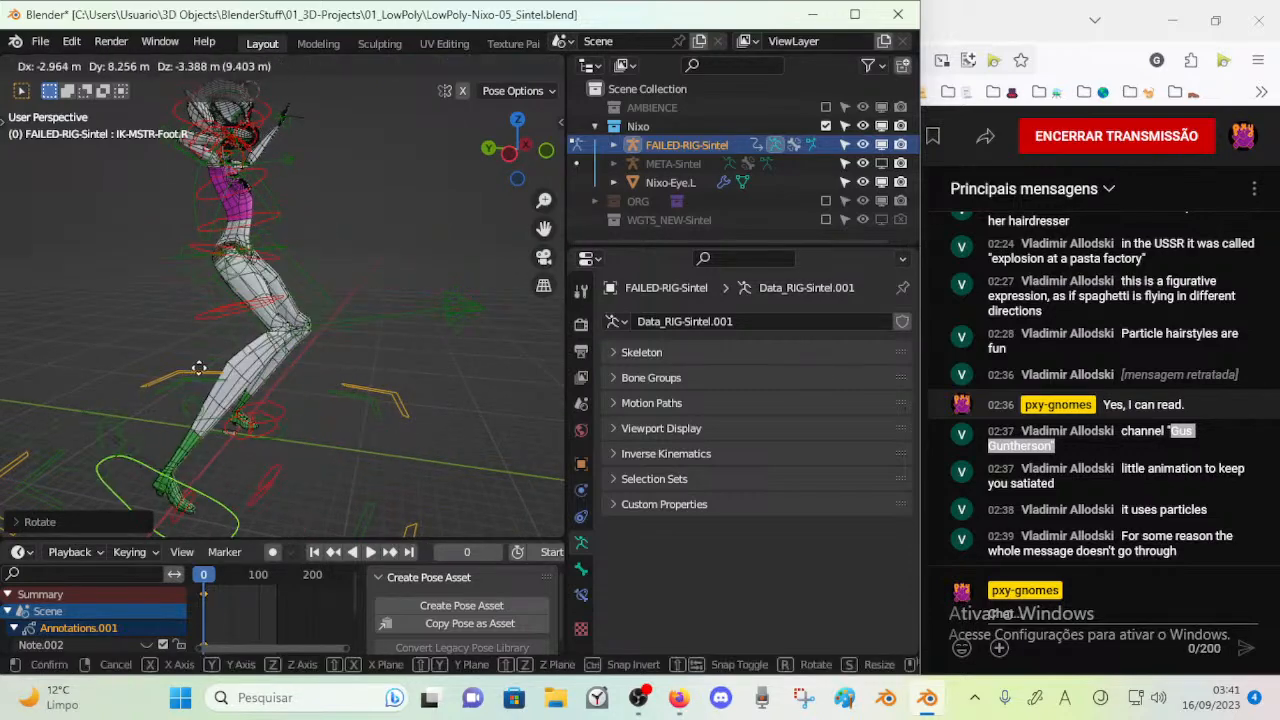
click(200, 320)
middle_drag(200, 322, 122, 332)
key(g)
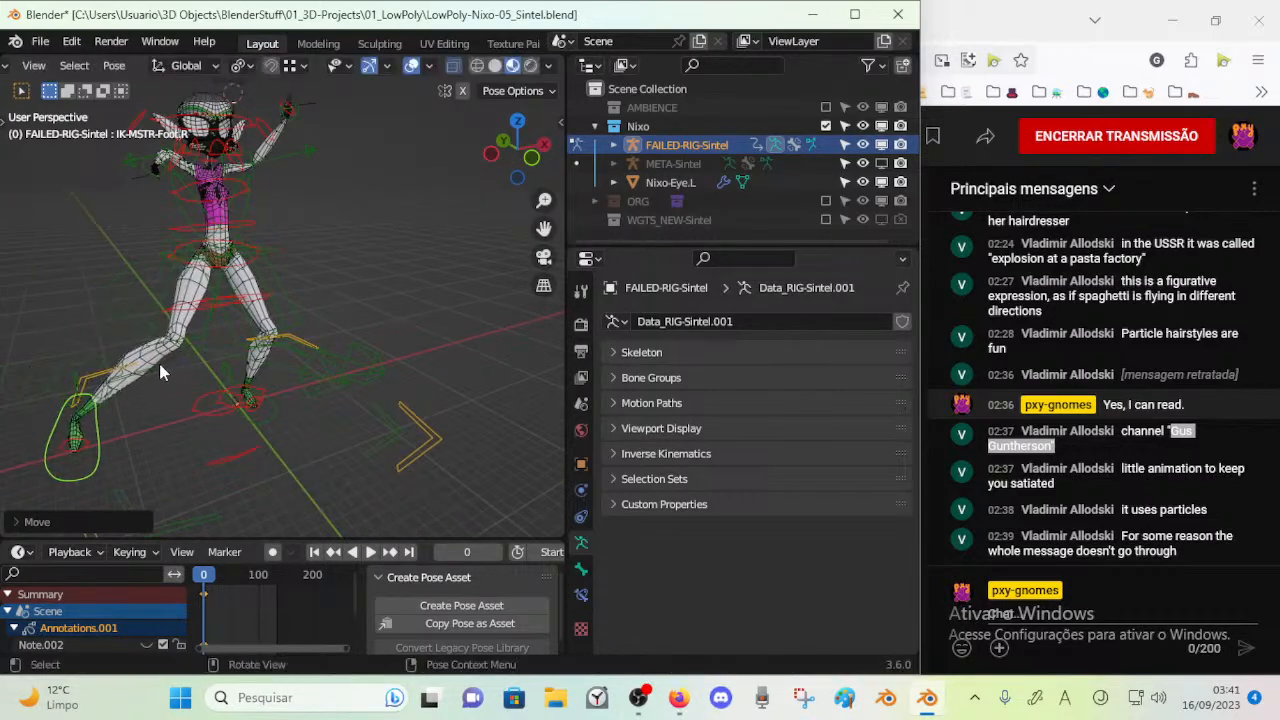
click(289, 352)
middle_drag(289, 352, 341, 388)
key(g)
click(396, 259)
middle_drag(396, 259, 5, 264)
scroll(157, 311, up, 3)
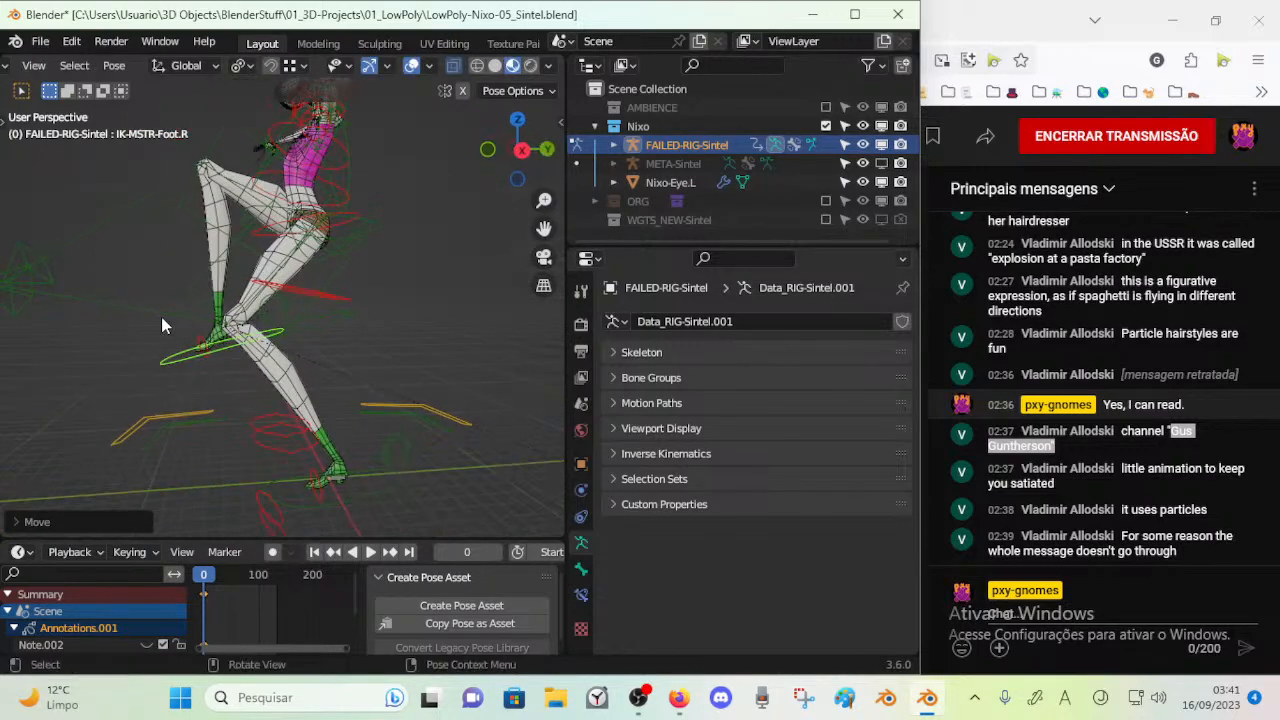
Test further IK-MSTR-Foot.R positions around the body, bring the right foot near the left one, and cancel the last backward lift
middle_drag(231, 300, 237, 386)
key(g)
click(214, 334)
middle_drag(214, 334, 443, 420)
key(g)
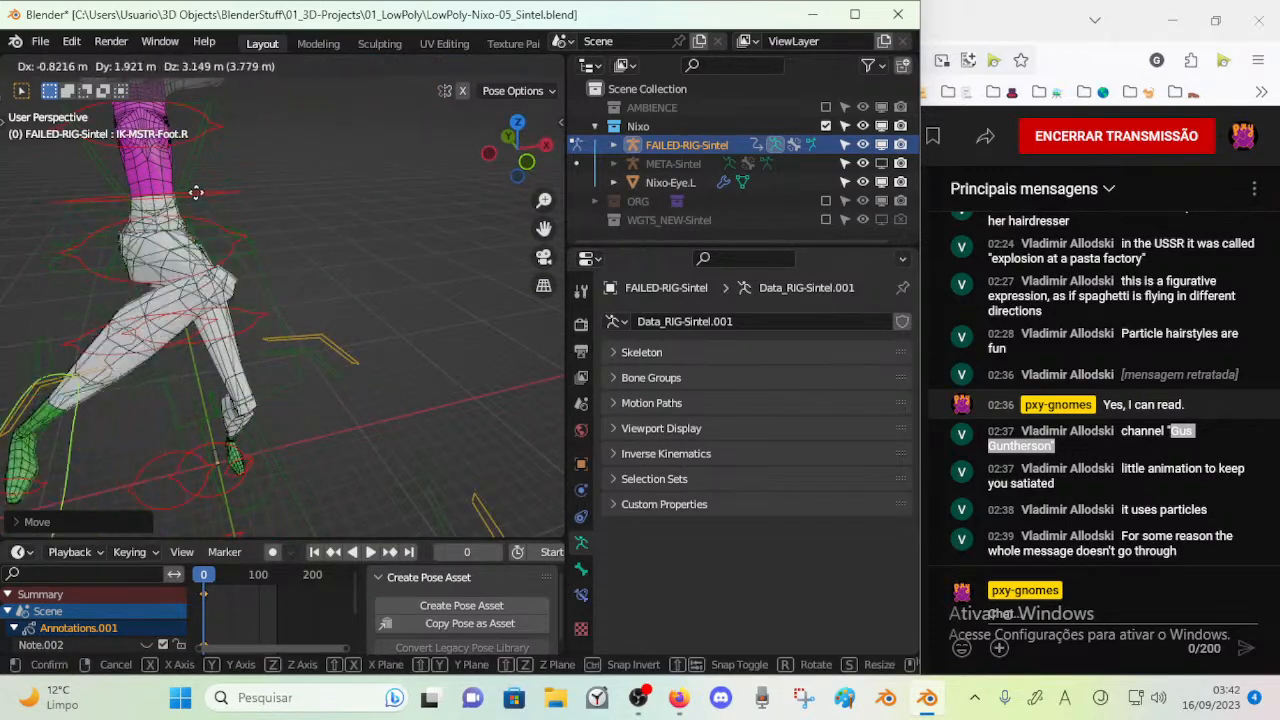
click(338, 280)
middle_drag(338, 280, 440, 268)
scroll(400, 300, up, 3)
key(g)
click(330, 392)
scroll(329, 392, down, 6)
middle_drag(330, 398, 380, 458)
key(g)
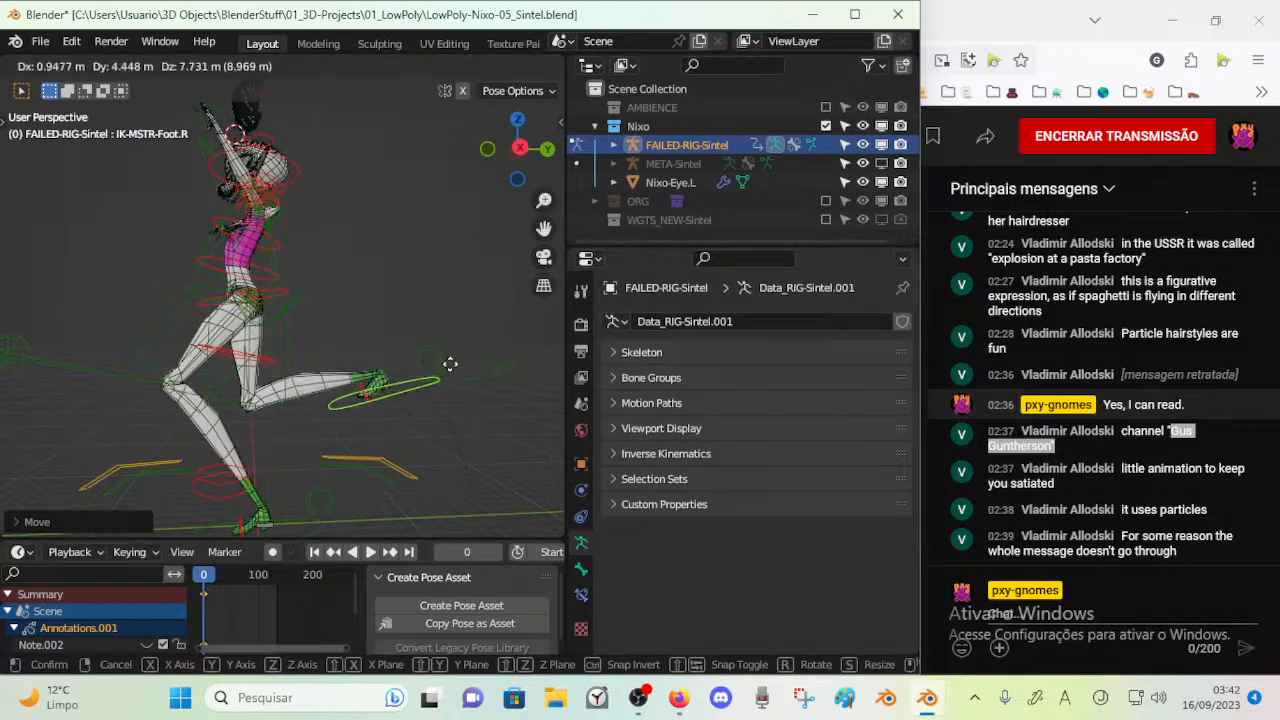
right_click(432, 382)
Select IK-MSTR-Foot.L, rotate it and raise the left foot behind the body so the leg extends backward
click(300, 530)
key(g)
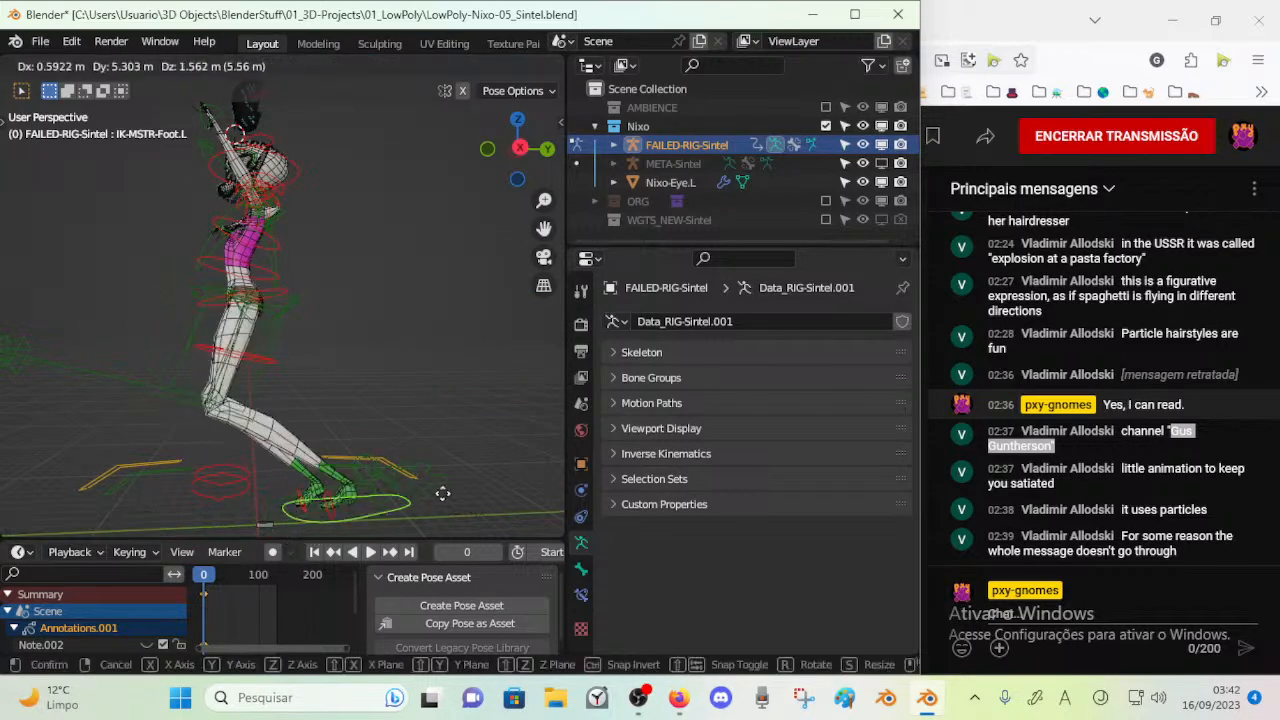
click(553, 384)
key(r)
click(497, 329)
key(g)
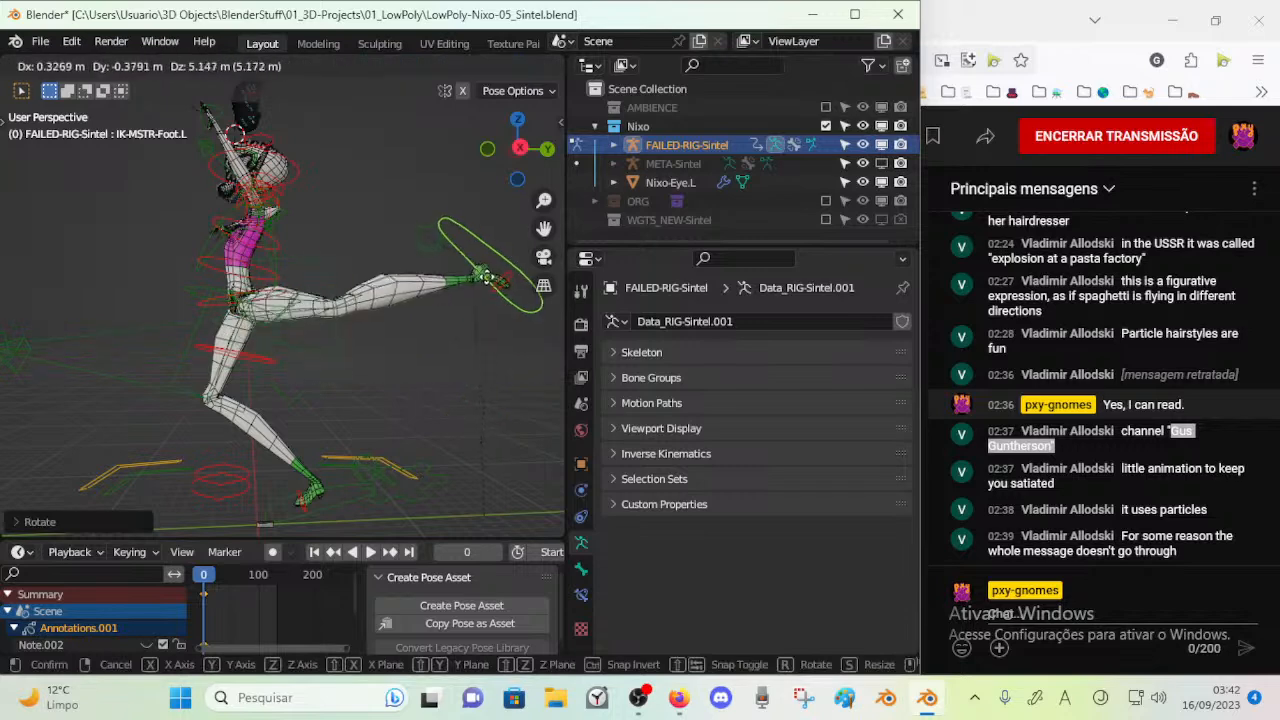
click(476, 280)
Move the IK-POLE-Thigh.L control down toward the ground to redirect the left knee
middle_drag(128, 352, 61, 368)
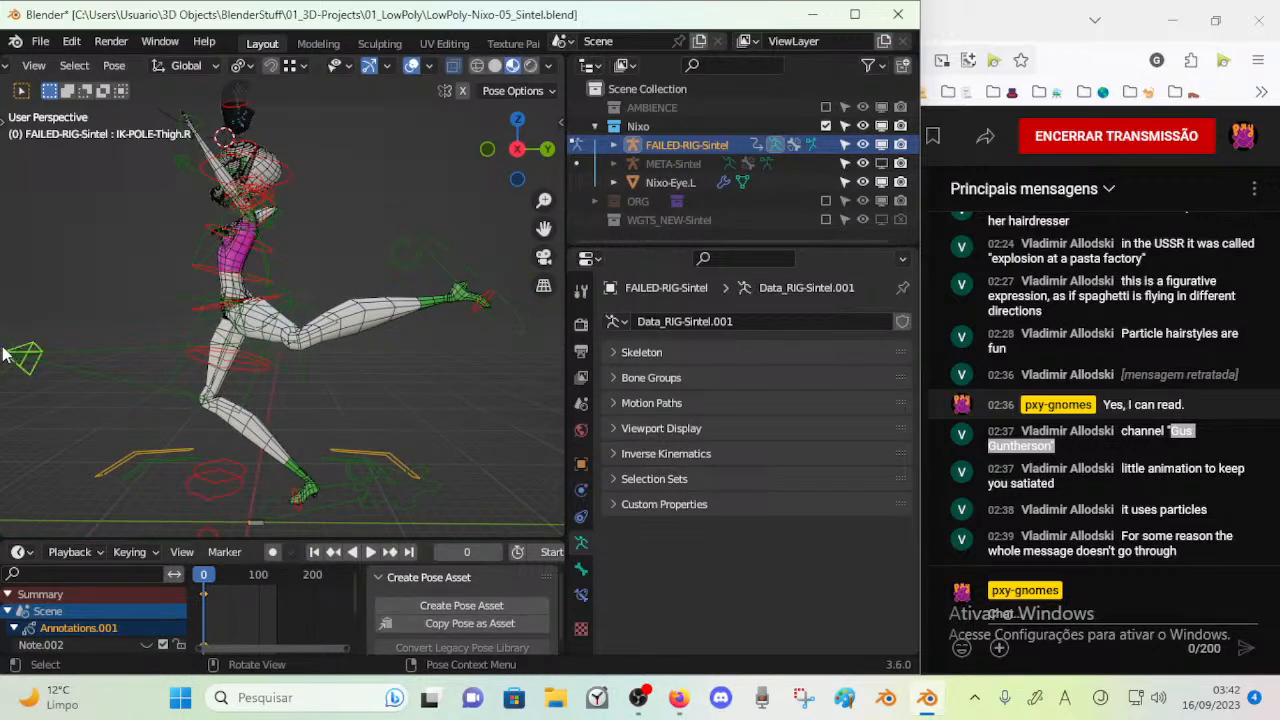
key(g)
click(257, 527)
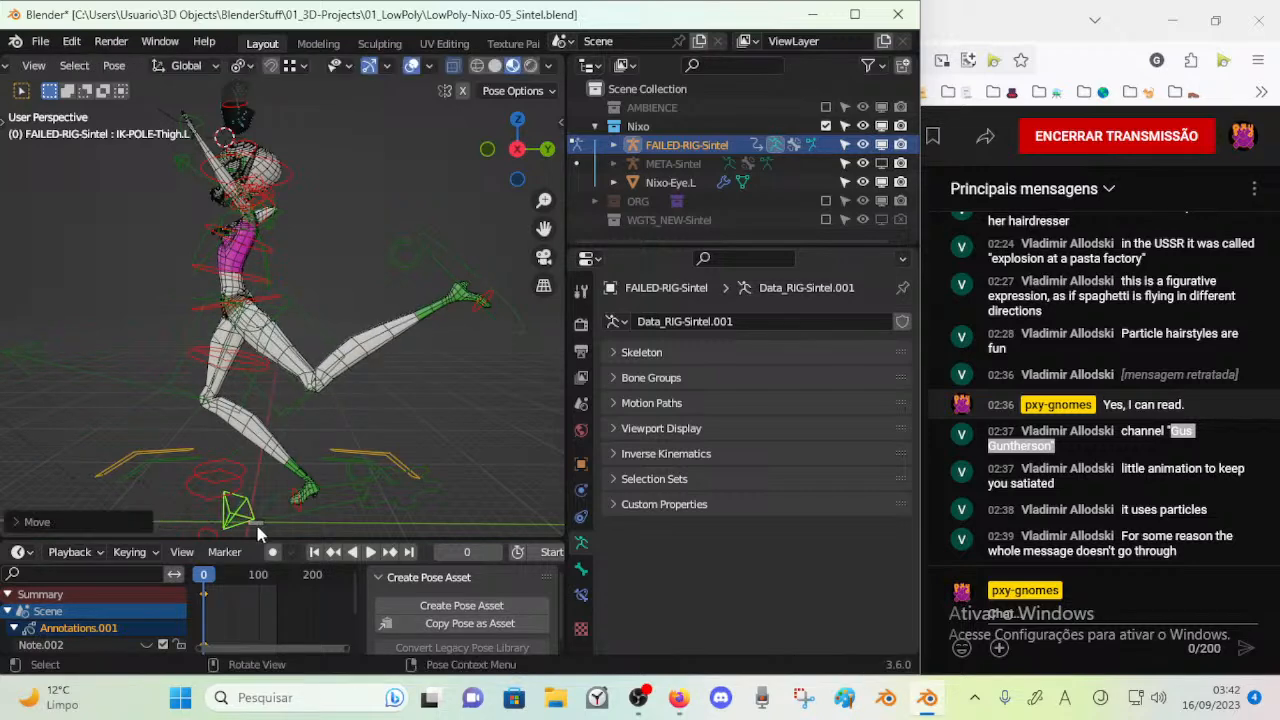
Lower IK-MSTR-Foot.L behind the body, rotate it about the X axis and reposition it with the left knee bent
click(472, 300)
key(g)
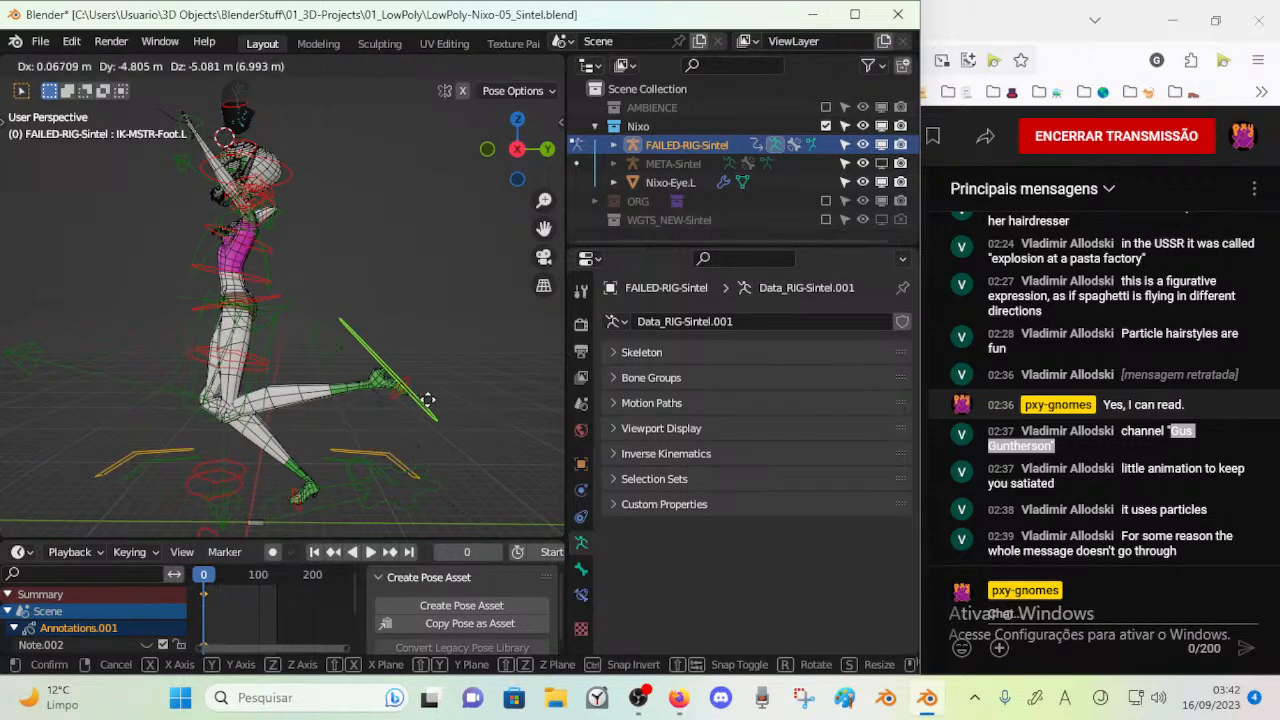
click(427, 408)
key(r)
key(x)
click(337, 497)
key(g)
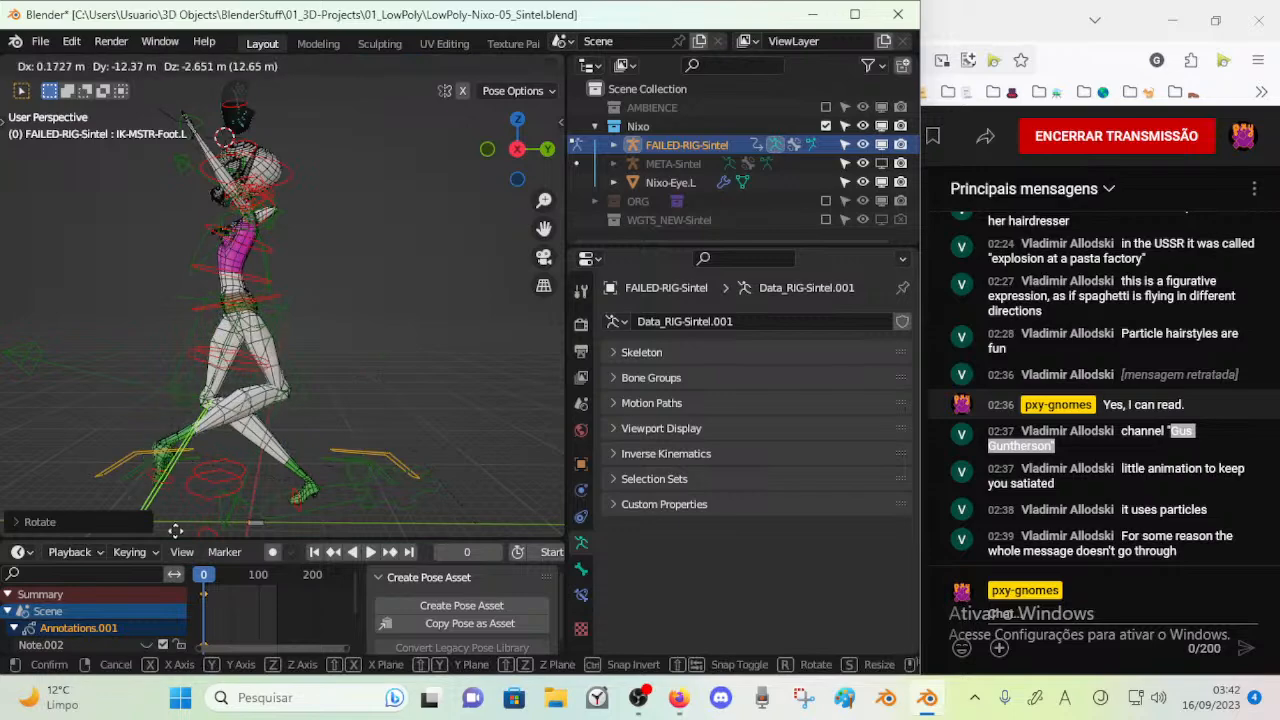
click(312, 84)
Try moving the left upper-arm controls, including IK-POLE-UpperArm.L, and cancel the pole's move
middle_drag(166, 183, 398, 202)
scroll(390, 208, up, 2)
scroll(270, 344, up, 2)
shift+middle_drag(350, 244, 357, 318)
click(357, 320)
key(g)
click(350, 334)
scroll(433, 223, down, 3)
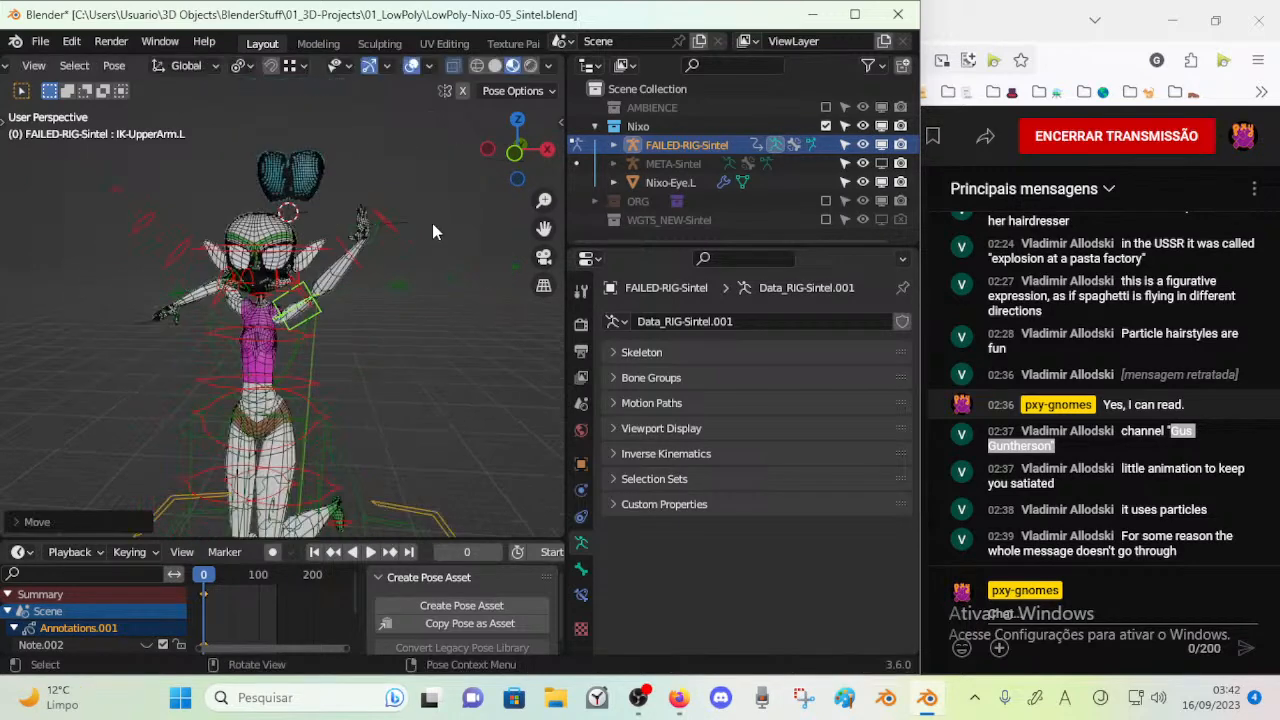
click(387, 287)
key(g)
key(Escape)
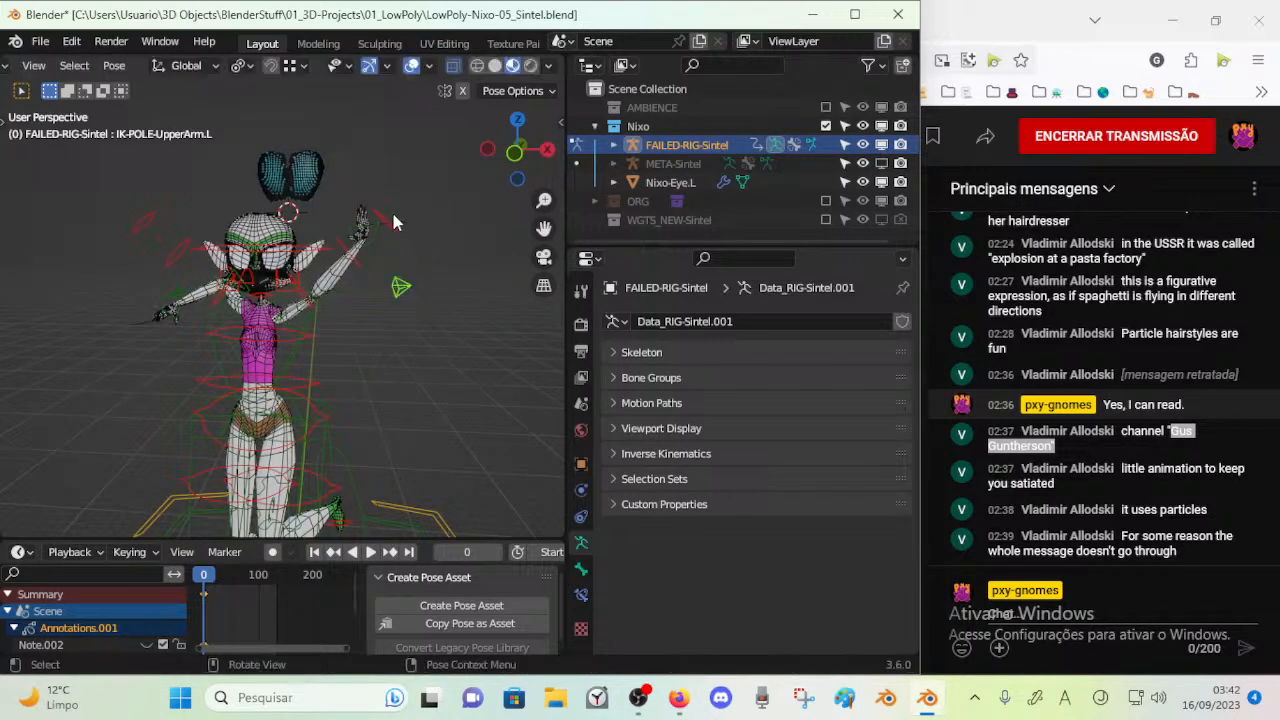
Move IK-MSTR-Wrist.L down and in toward the torso through several positions to test the left elbow bend
scroll(367, 269, up, 2)
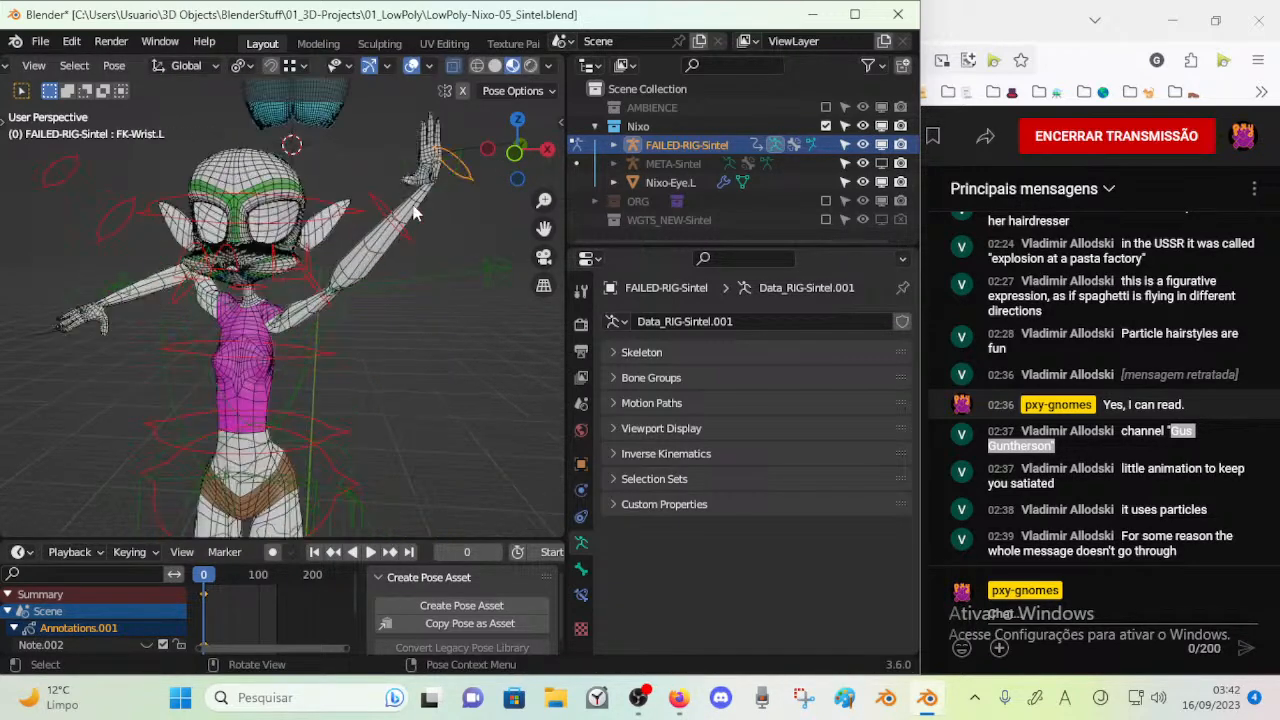
click(448, 183)
key(g)
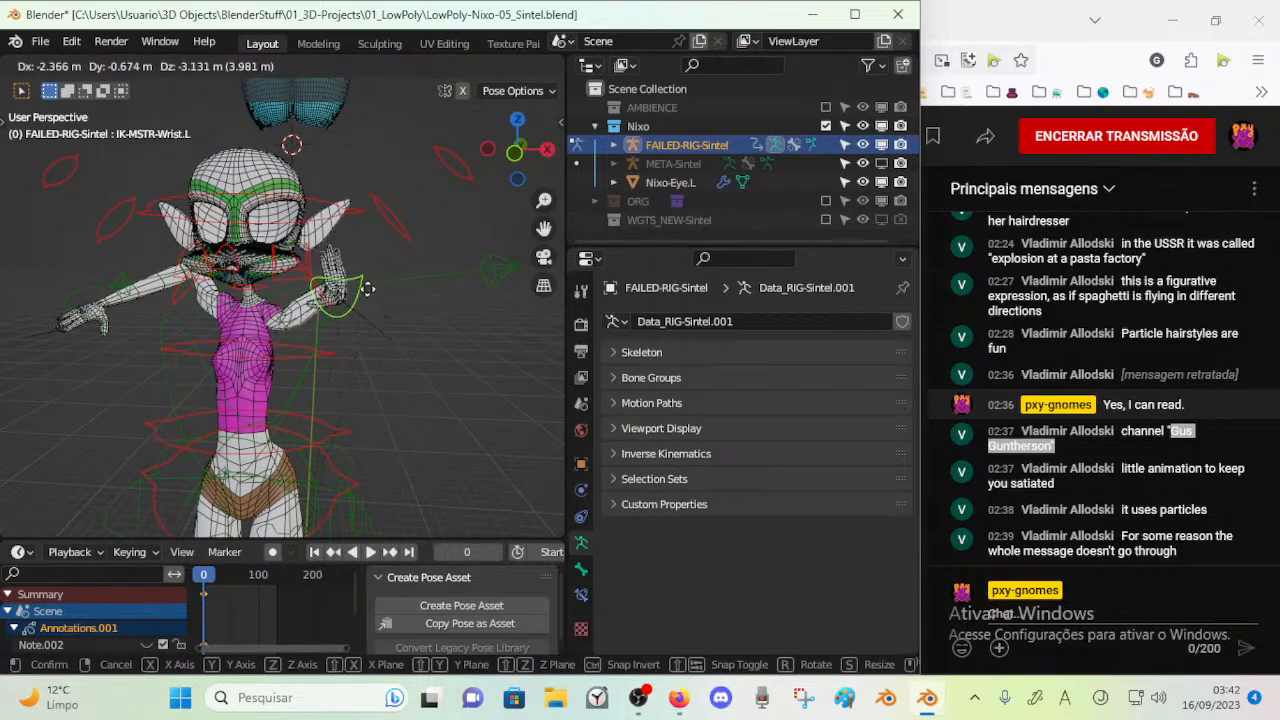
click(400, 262)
middle_drag(403, 259, 326, 322)
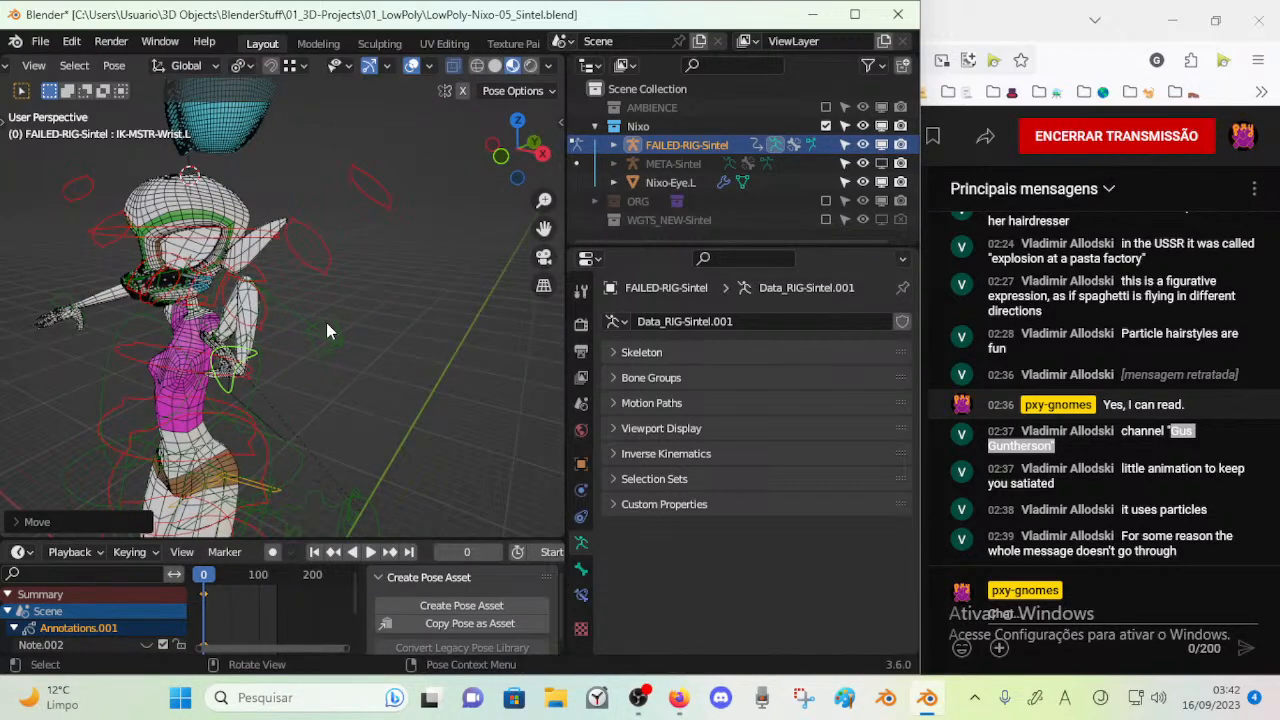
key(g)
click(247, 385)
click(247, 393)
key(g)
click(218, 397)
Clear the location of all pose bones to return the rig to its standing pose
middle_drag(218, 397, 368, 426)
scroll(375, 348, down, 4)
key(a)
key(alt+g)
Try moving IK-MSTR-Foot.L out to the side and rotating it about X, then cancel the rotation and undo the move
click(276, 464)
key(g)
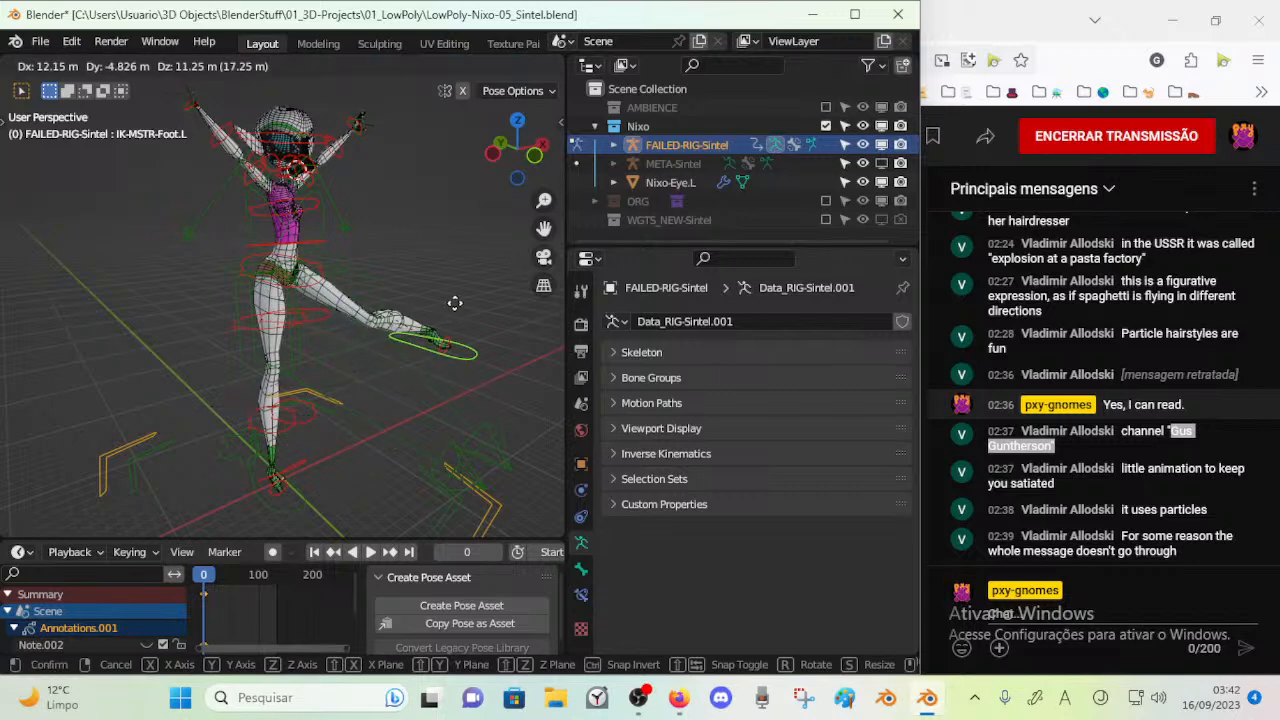
click(428, 292)
middle_drag(428, 292, 383, 361)
key(r)
key(x)
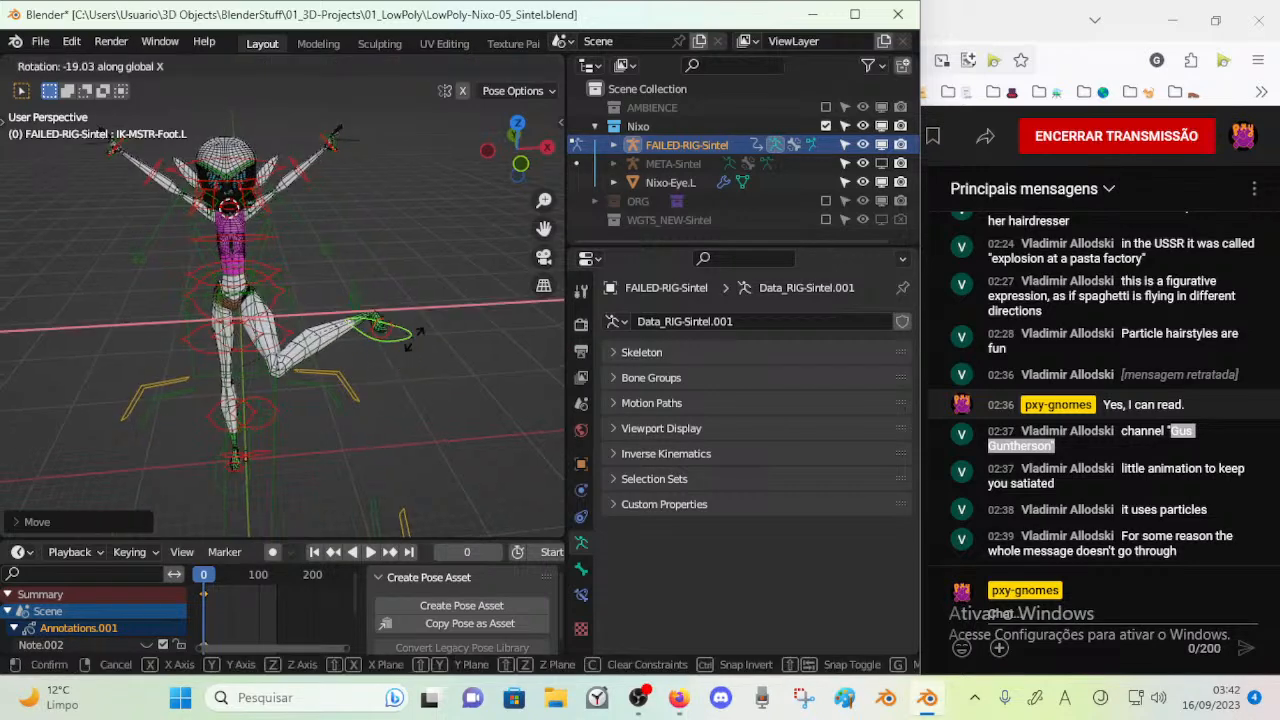
key(Escape)
key(ctrl+z)
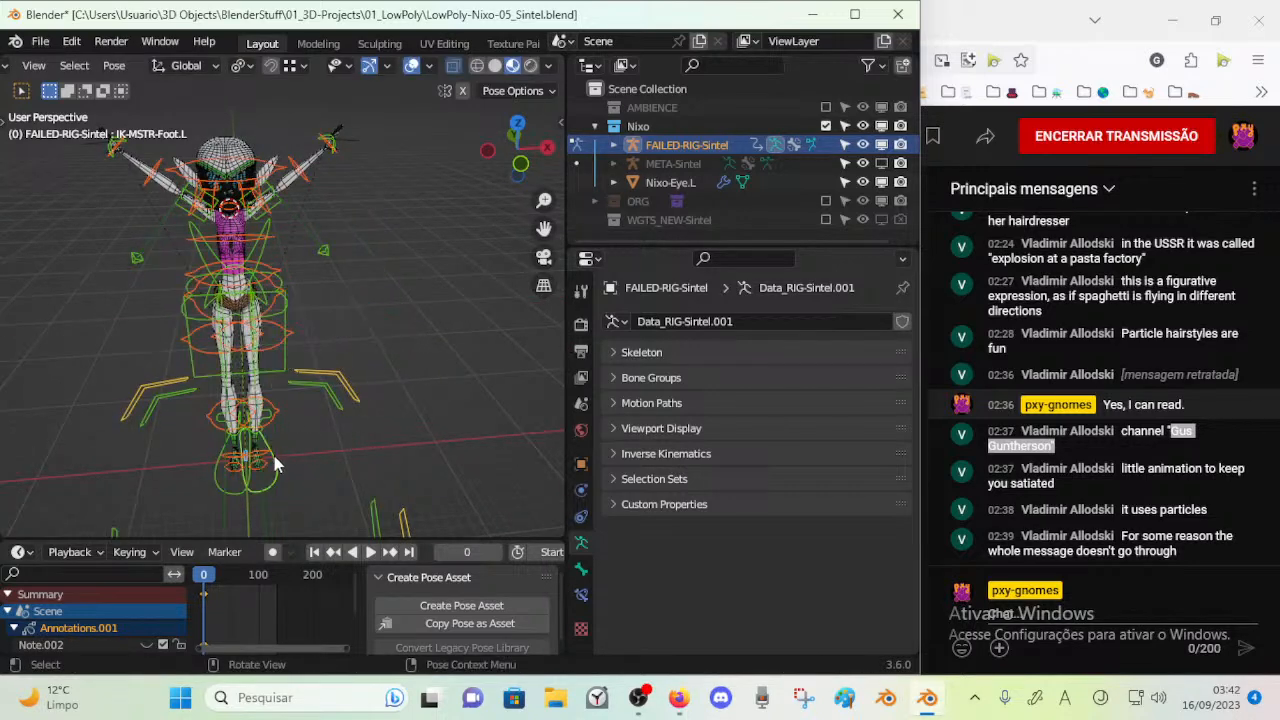
Enable X-axis mirror posing with IK-MSTR-Foot.L selected and save the project as LowPoly-Nixo-05_Sintel2.blend
click(268, 484)
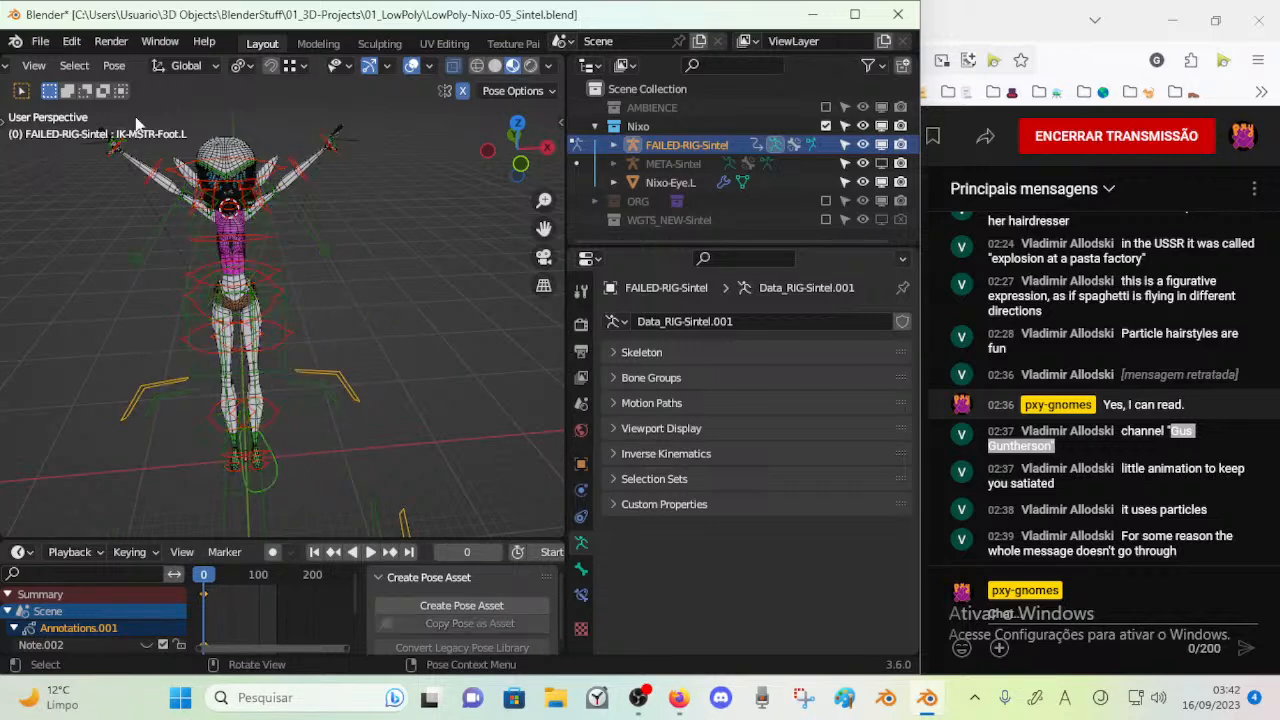
click(41, 43)
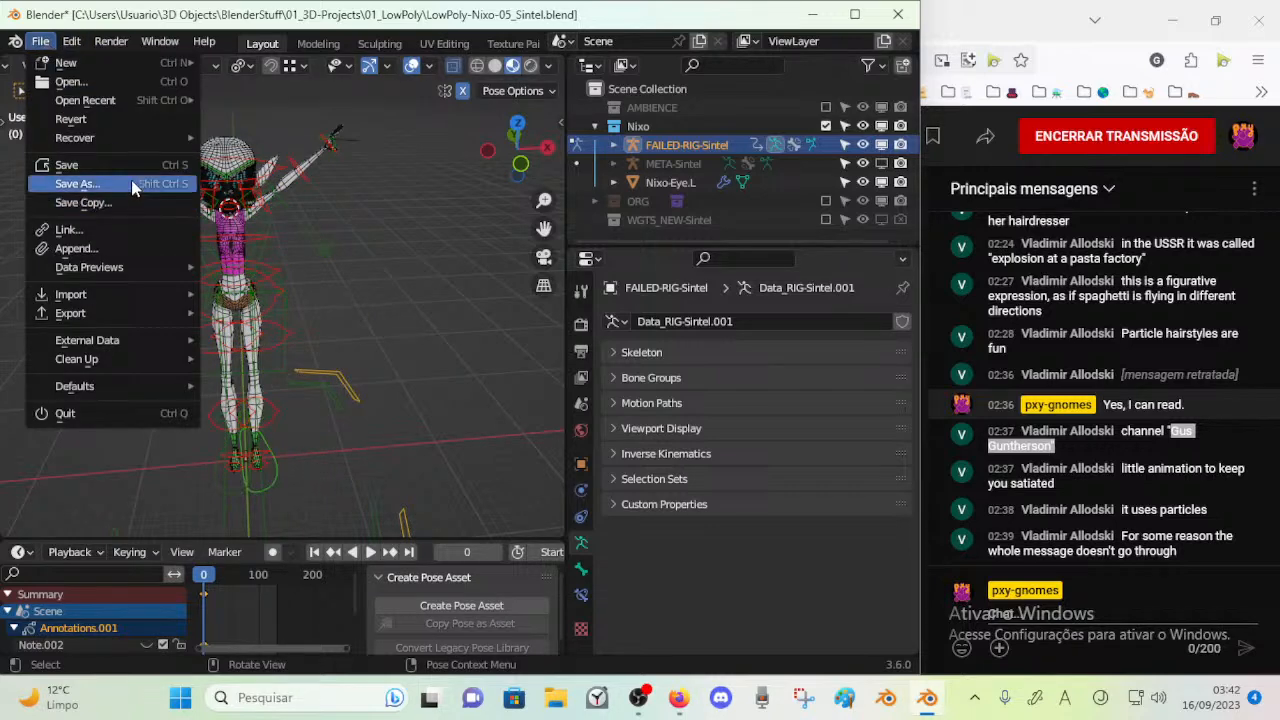
click(131, 187)
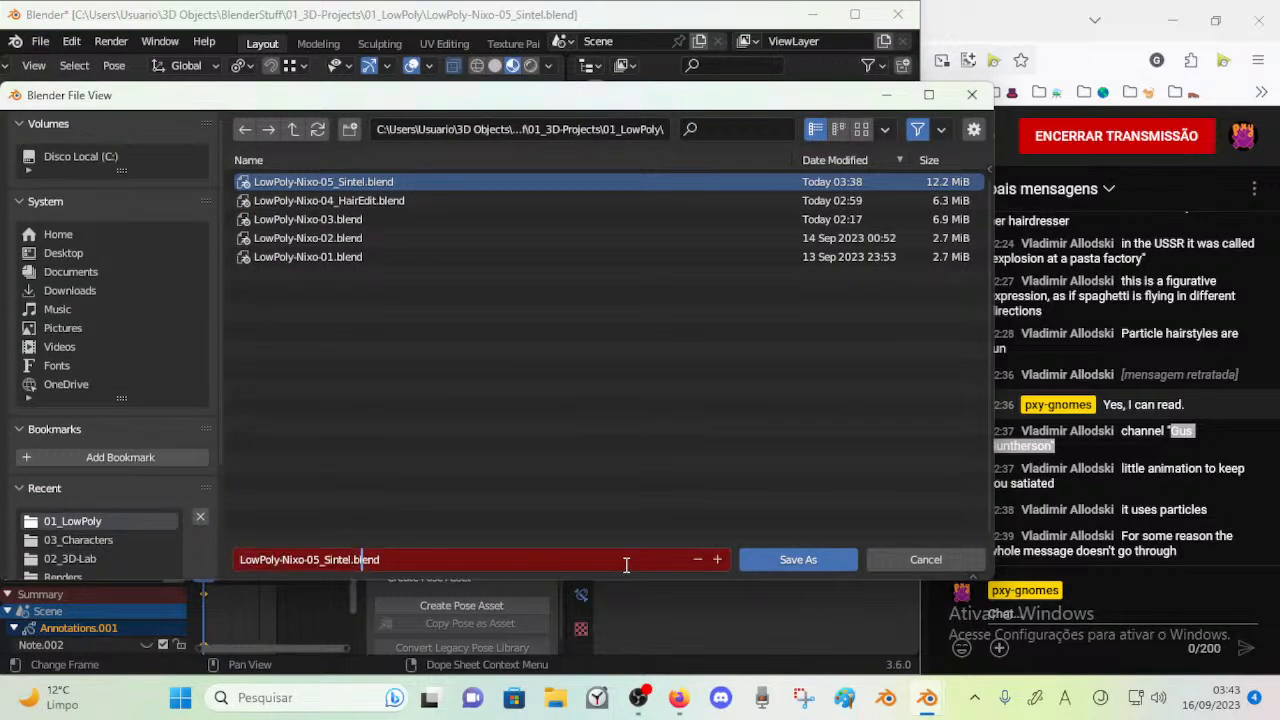
key(Return)
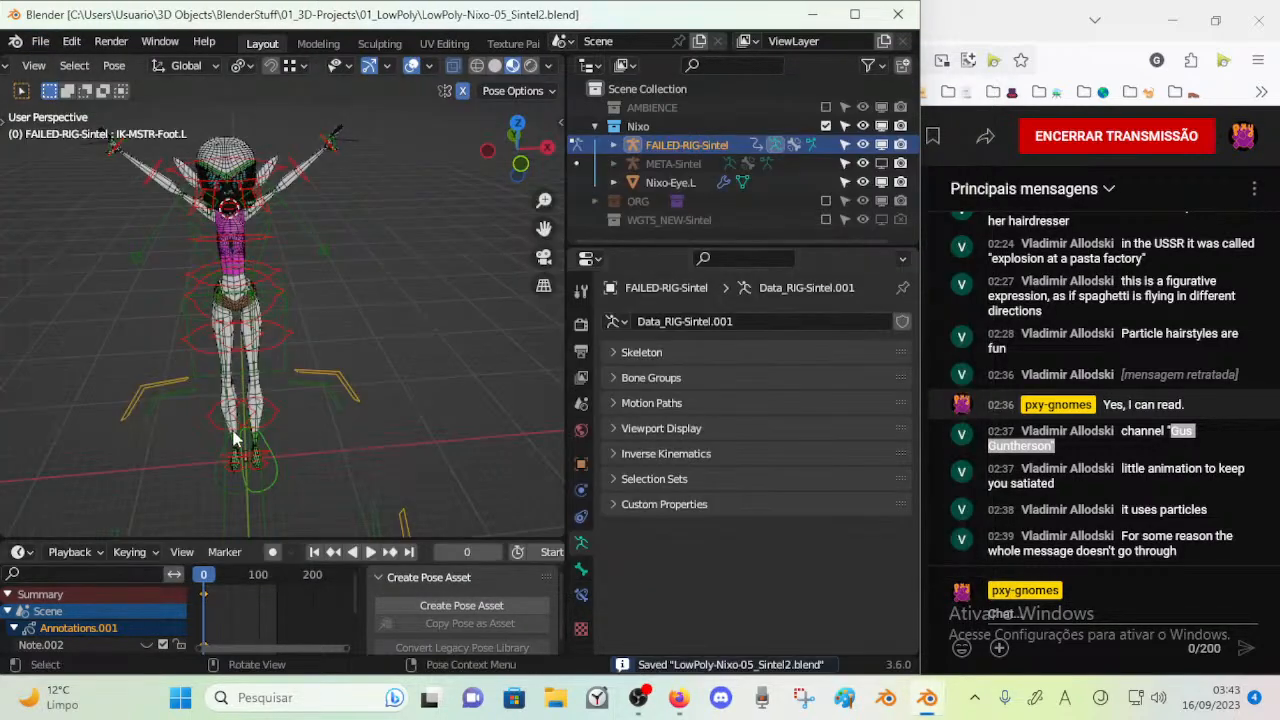
Move IK-MSTR-Foot.L to several positions with mirroring on to test both legs bending symmetrically
key(g)
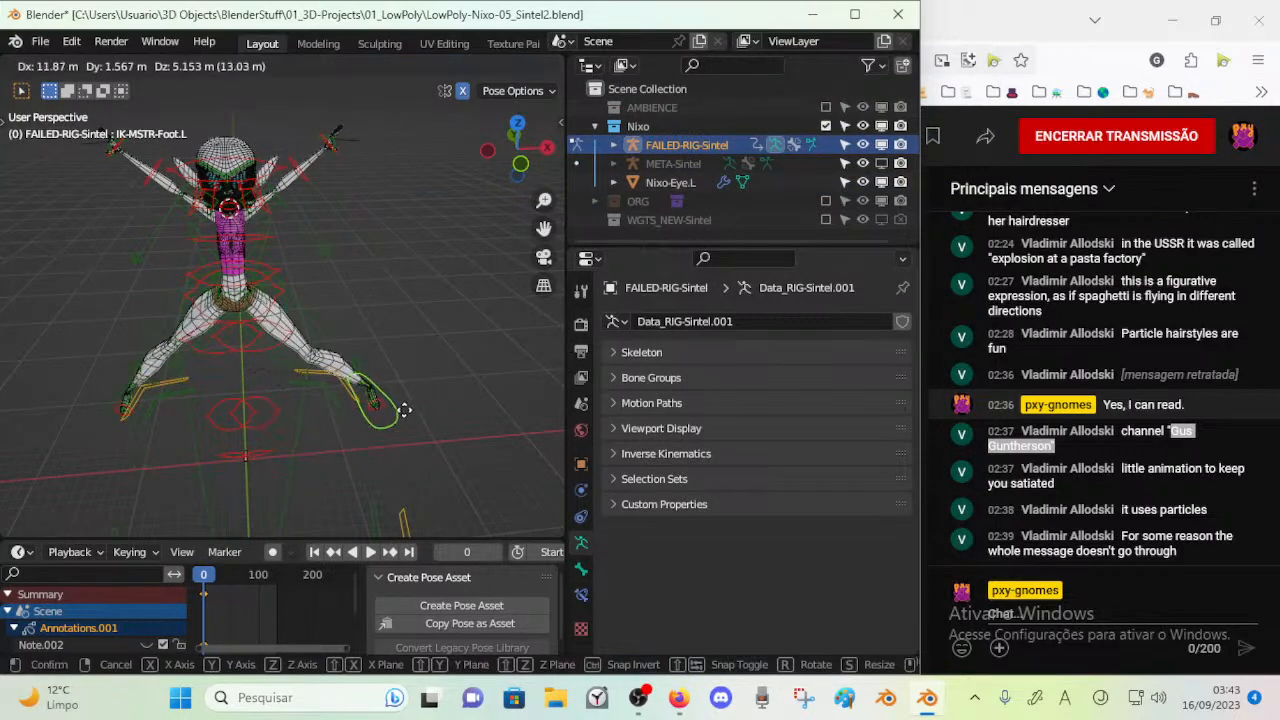
click(367, 403)
middle_drag(338, 440, 390, 408)
key(g)
click(334, 345)
middle_drag(334, 347, 205, 405)
middle_drag(362, 385, 374, 411)
key(g)
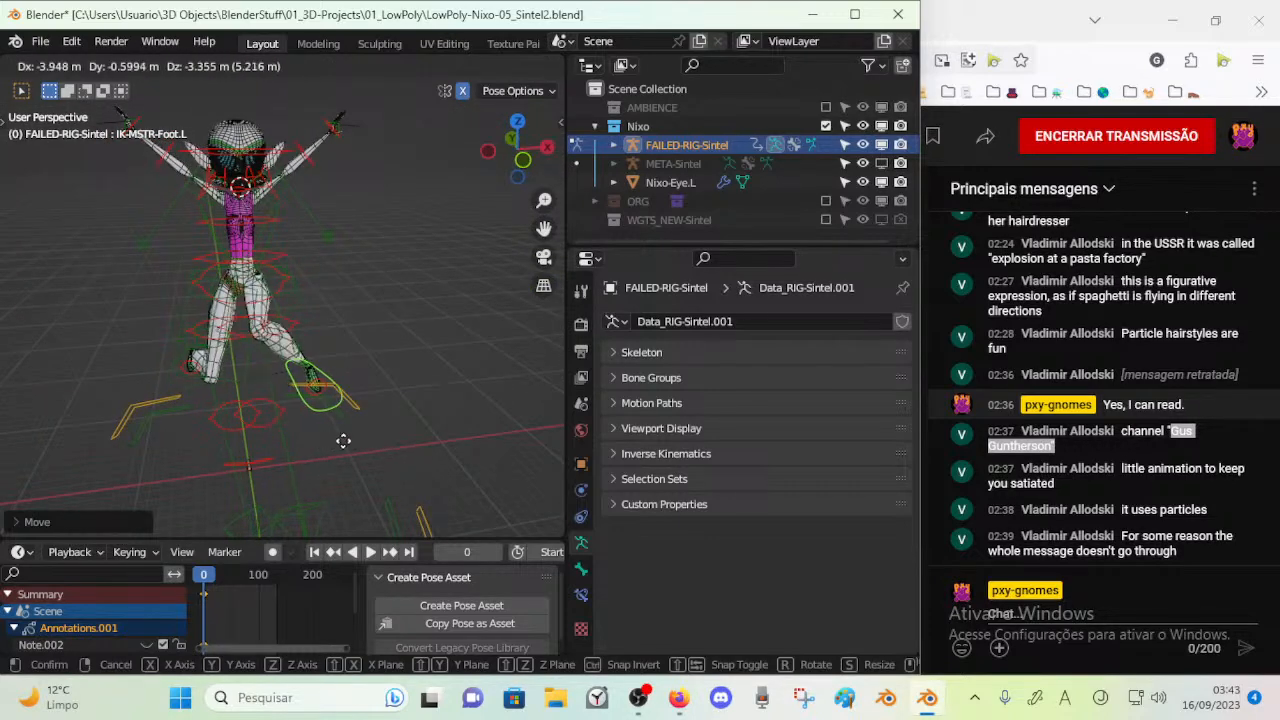
click(343, 446)
Clear the location of all pose bones again and deselect them
key(a)
key(alt+g)
key(alt+a)
Move IK-MSTR-Foot.L up and outward with mirroring so both legs spread, and rotate the feet about the X axis
click(285, 476)
key(g)
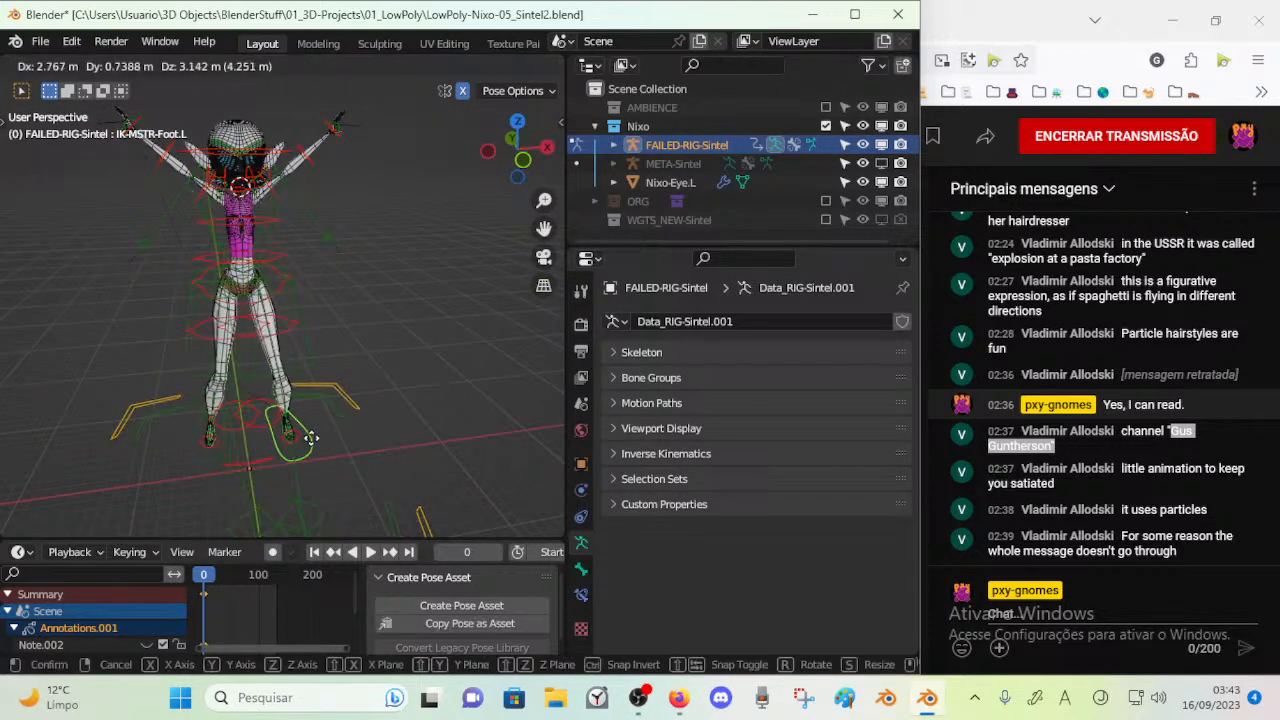
click(365, 308)
key(r)
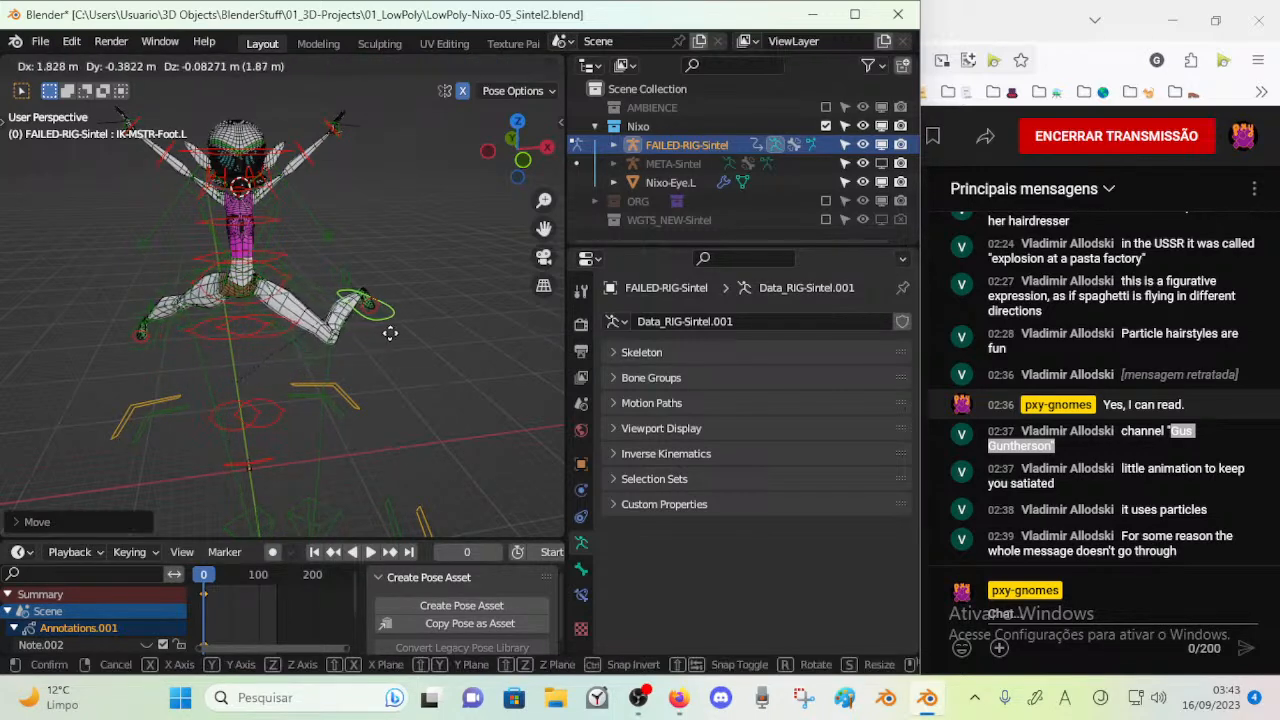
key(x)
click(397, 339)
Rotate the raised IK-MSTR-Foot.L about the Z and X axes with mirroring, cancelling the extra move that follows
key(r)
key(z)
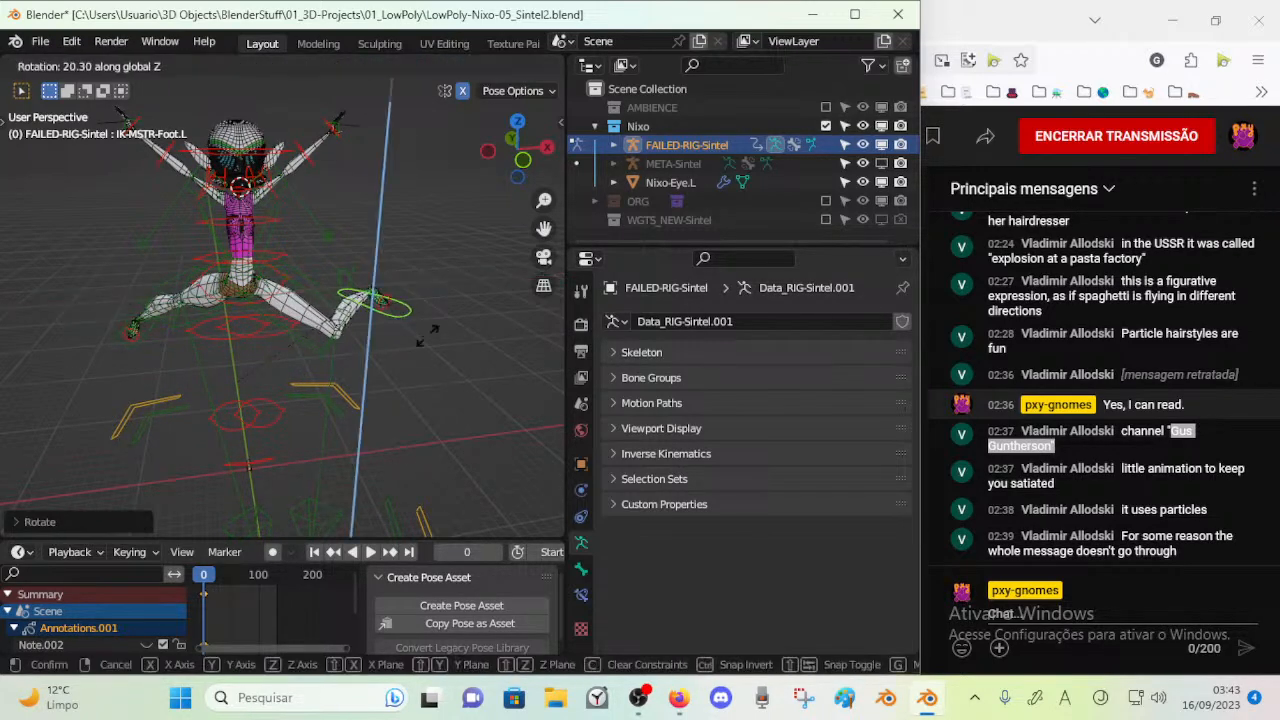
key(r)
key(x)
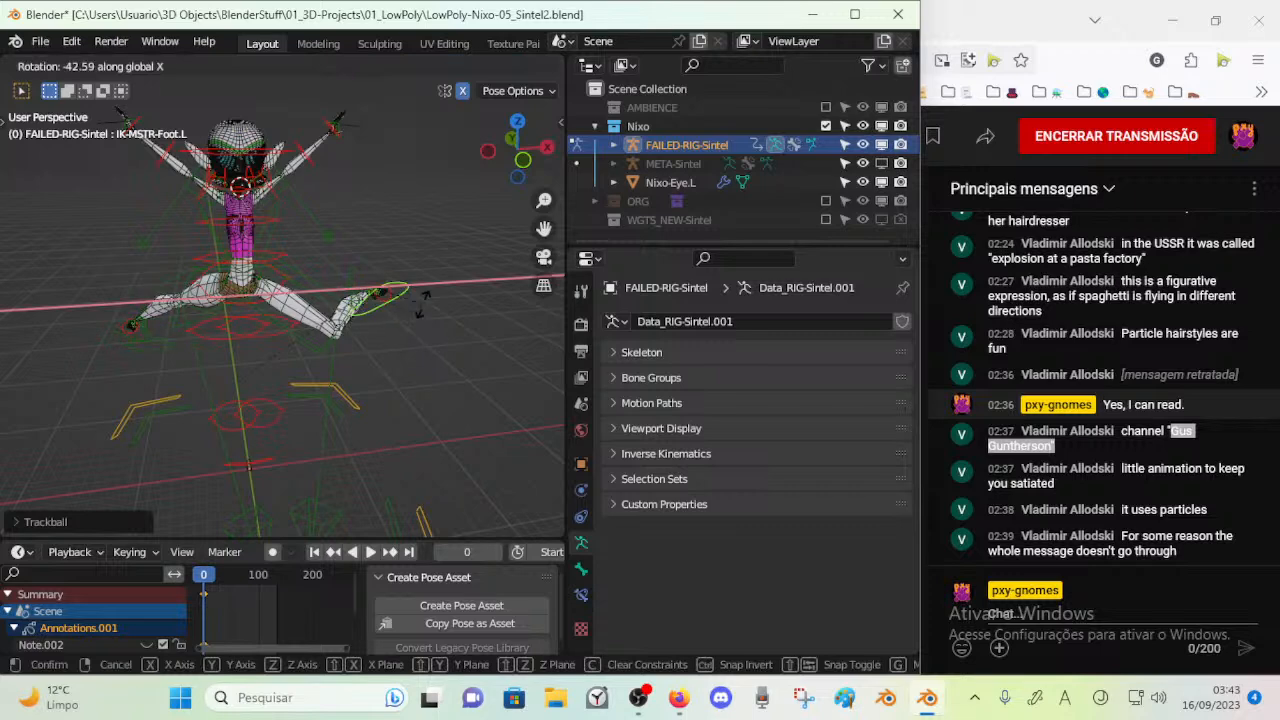
click(391, 315)
key(g)
right_click(350, 408)
Select IK-MSTR-Foot.R, rotate it and move the mirrored feet down into a wide, bent-knee stance
middle_drag(270, 373, 405, 353)
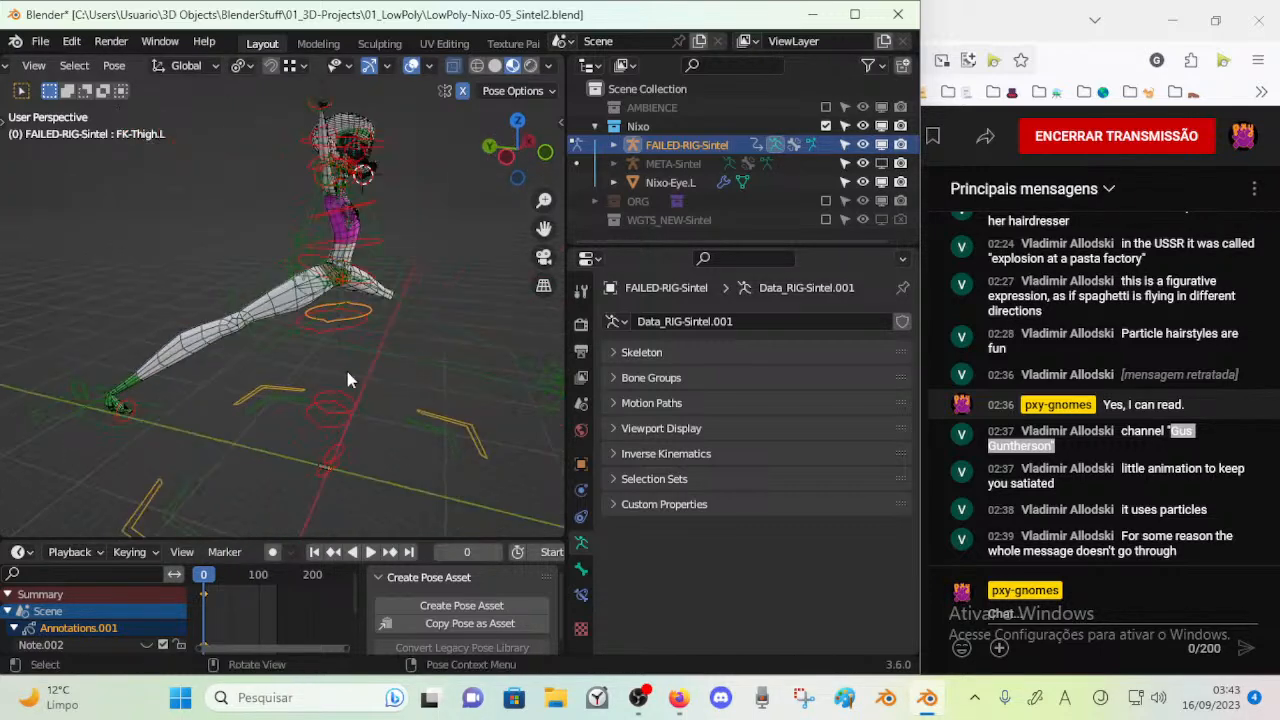
click(152, 428)
key(r)
click(124, 465)
key(g)
click(426, 420)
middle_drag(426, 420, 294, 406)
key(g)
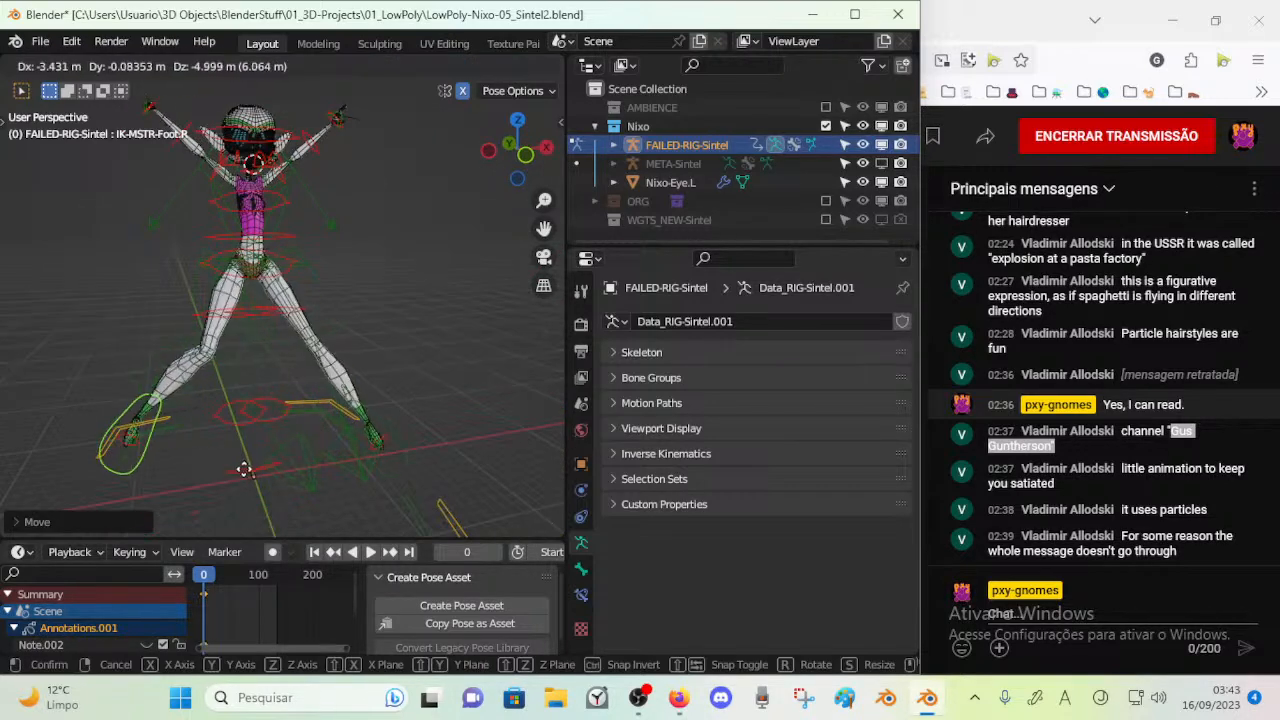
click(257, 421)
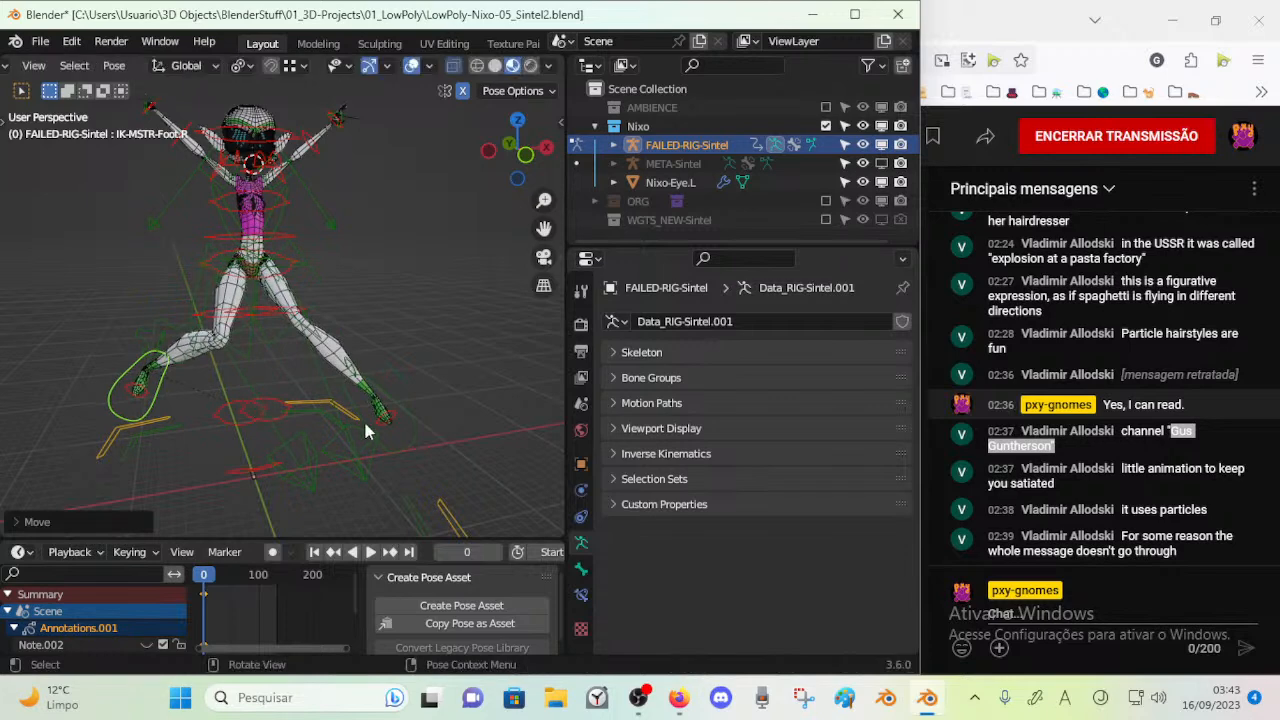
Move the mirrored IK-MSTR-Foot.L to change the stance of both bent legs
click(400, 443)
key(g)
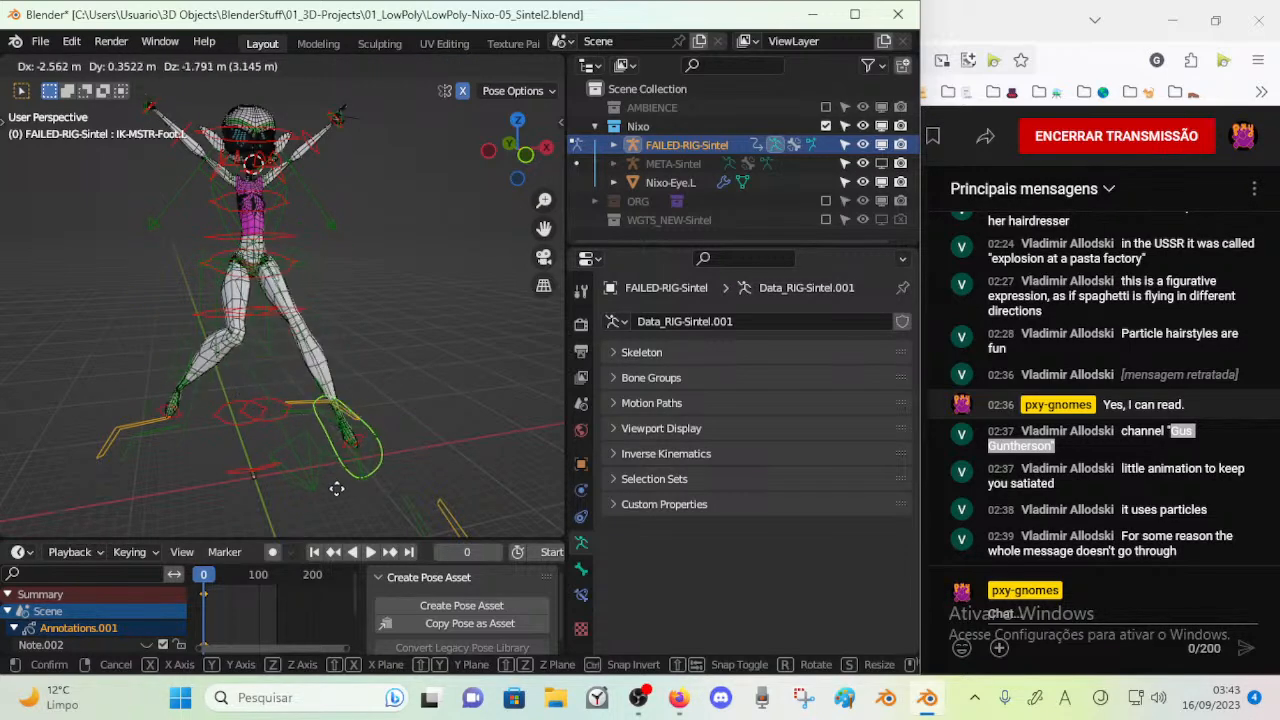
click(341, 367)
Move IK-MSTR-Wrist.L with mirroring to raise both bent arms, and rotate it freely, cancelling the extra move
middle_drag(341, 367, 368, 398)
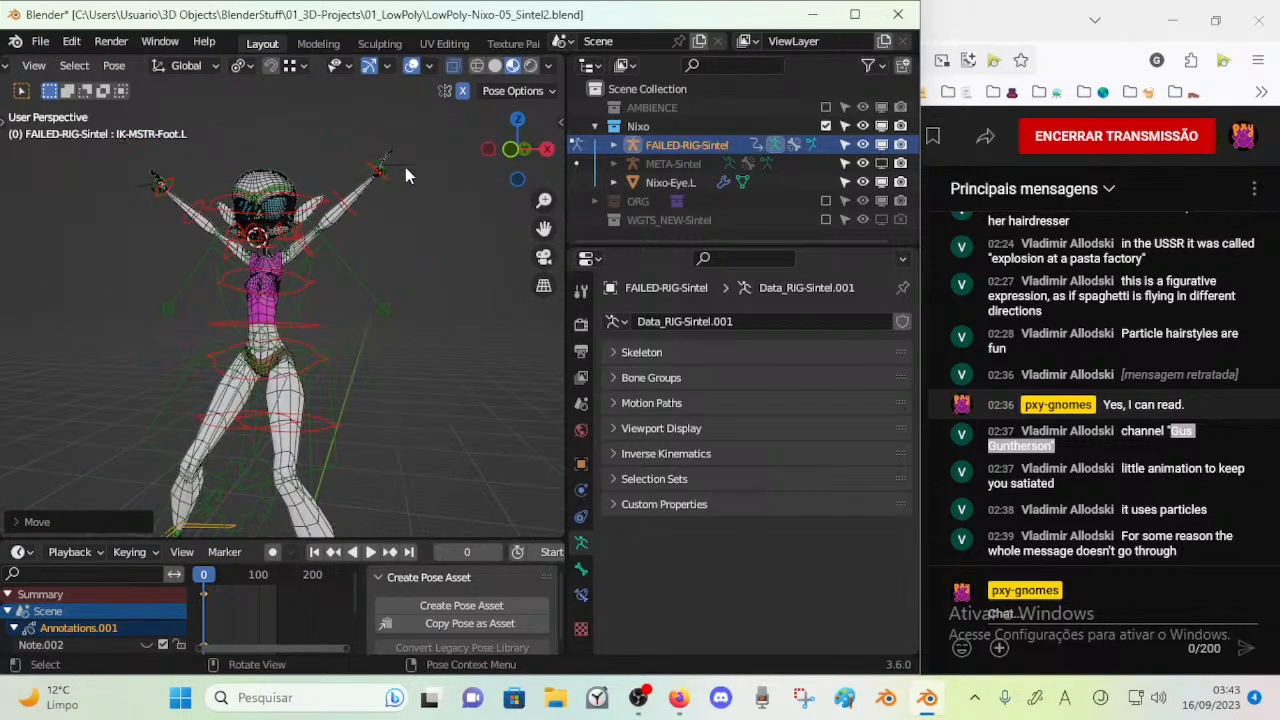
click(383, 186)
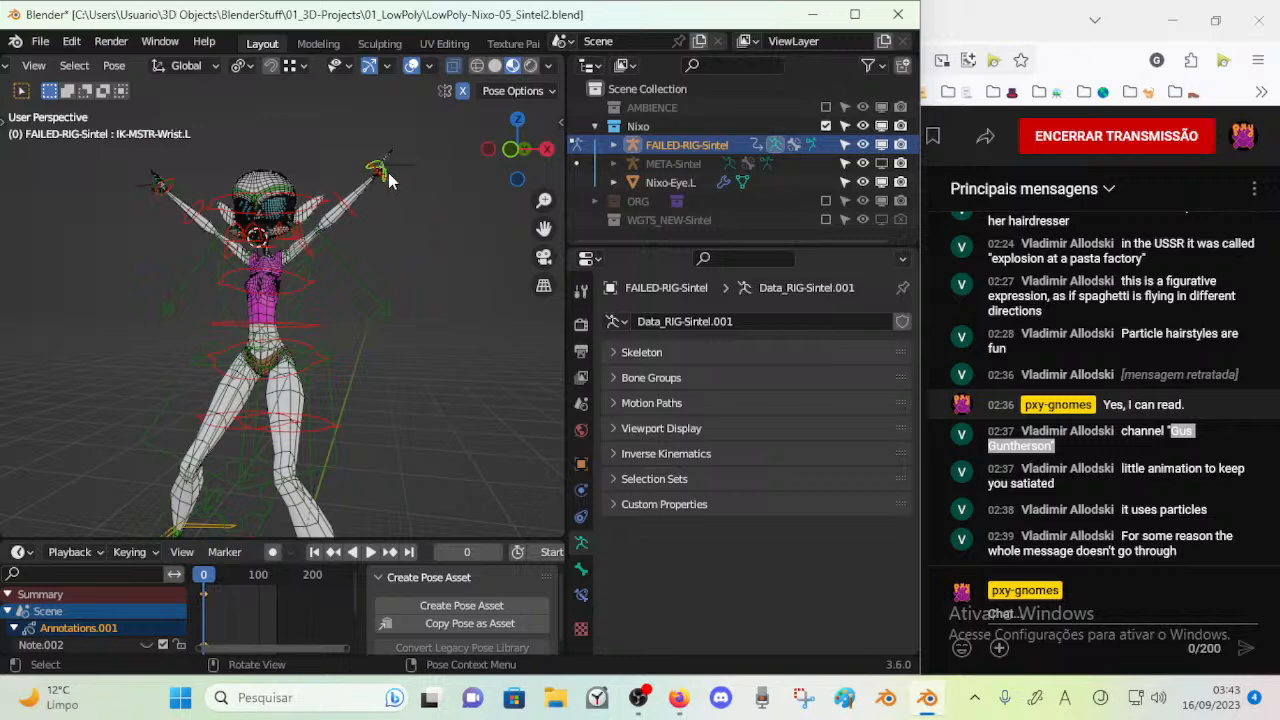
key(g)
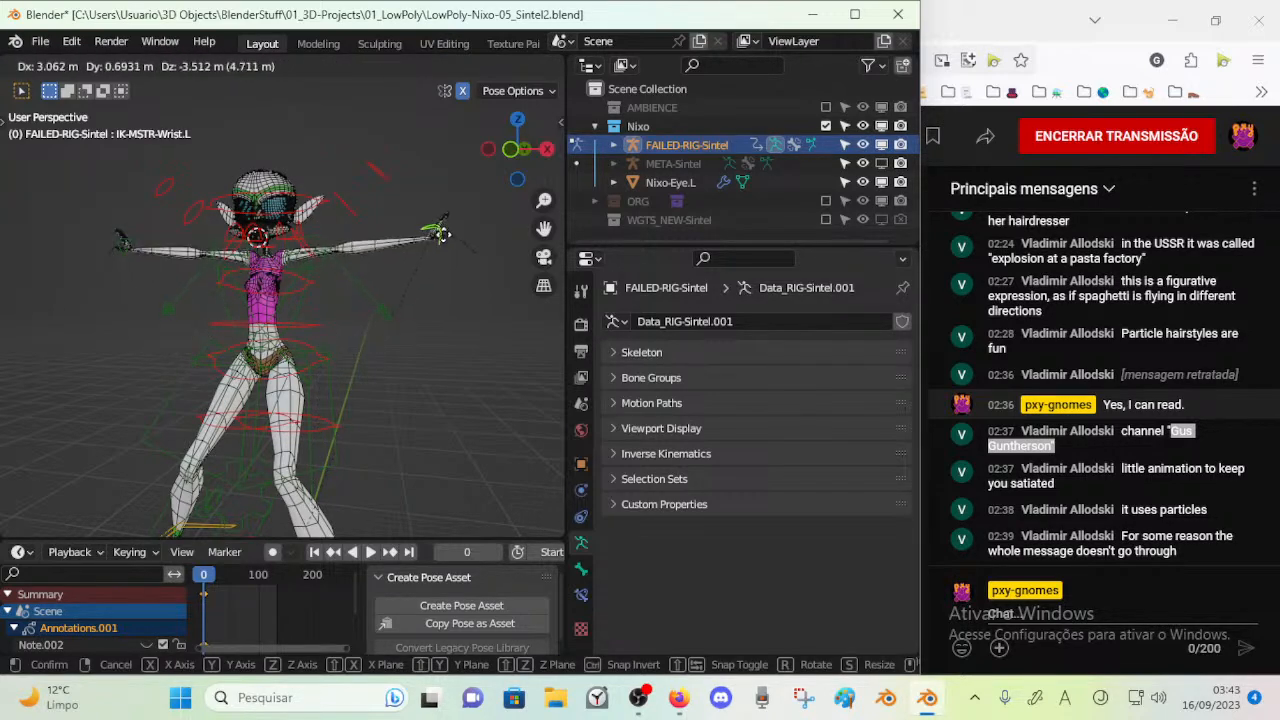
click(377, 208)
middle_drag(377, 208, 295, 208)
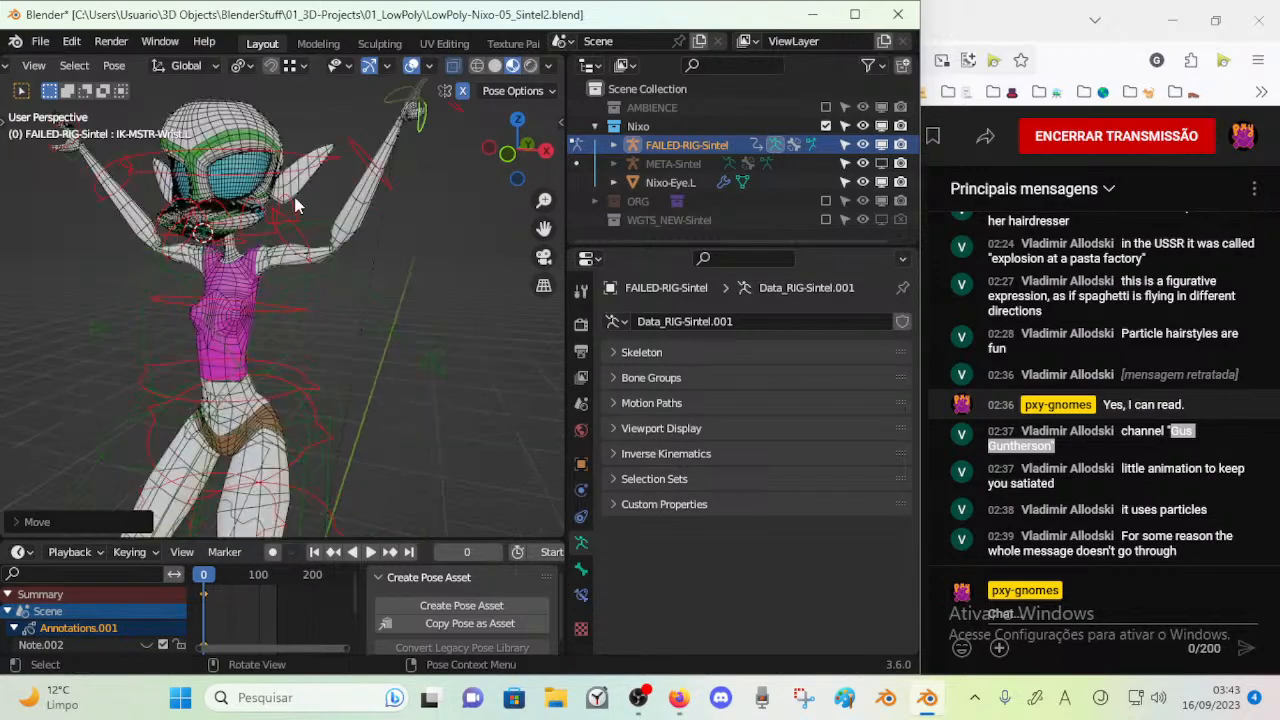
click(298, 160)
middle_drag(302, 164, 431, 170)
key(r)
key(r)
click(431, 210)
key(g)
right_click(452, 180)
Rotate FK-Chest about the global X axis to lean the upper body back, and move it slightly
click(341, 297)
key(g)
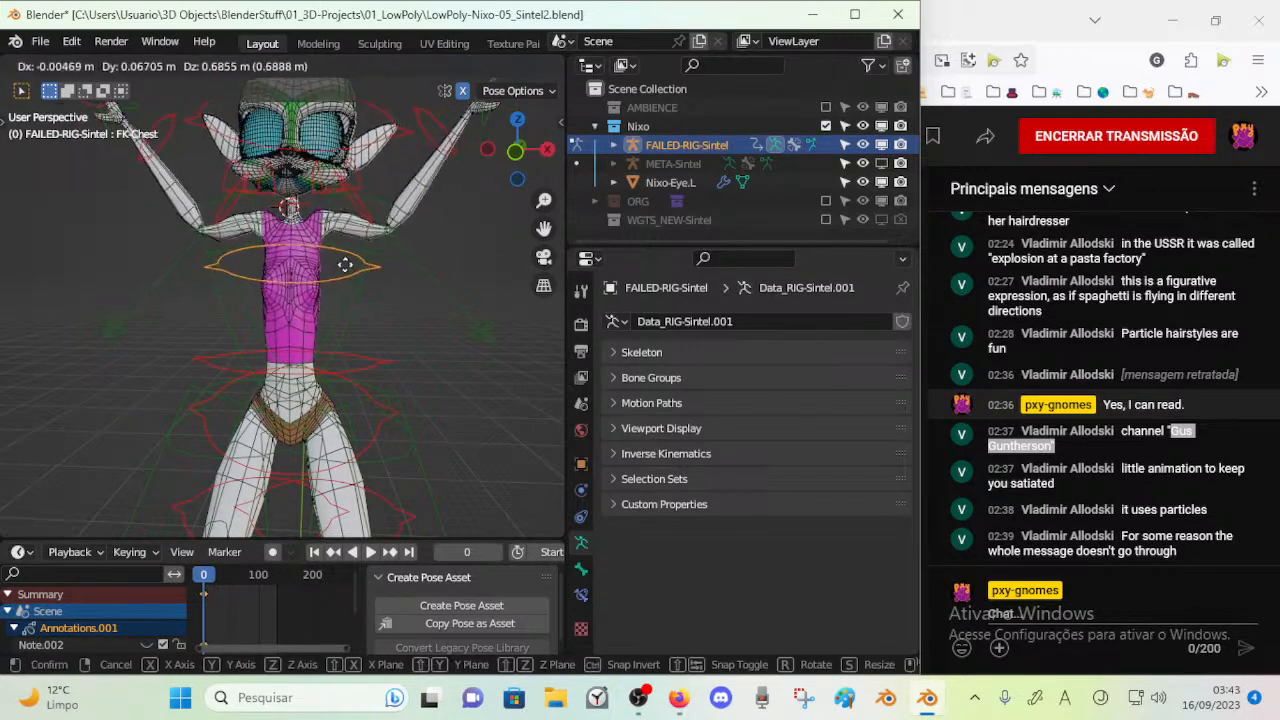
right_click(345, 267)
middle_drag(345, 267, 150, 262)
key(r)
key(x)
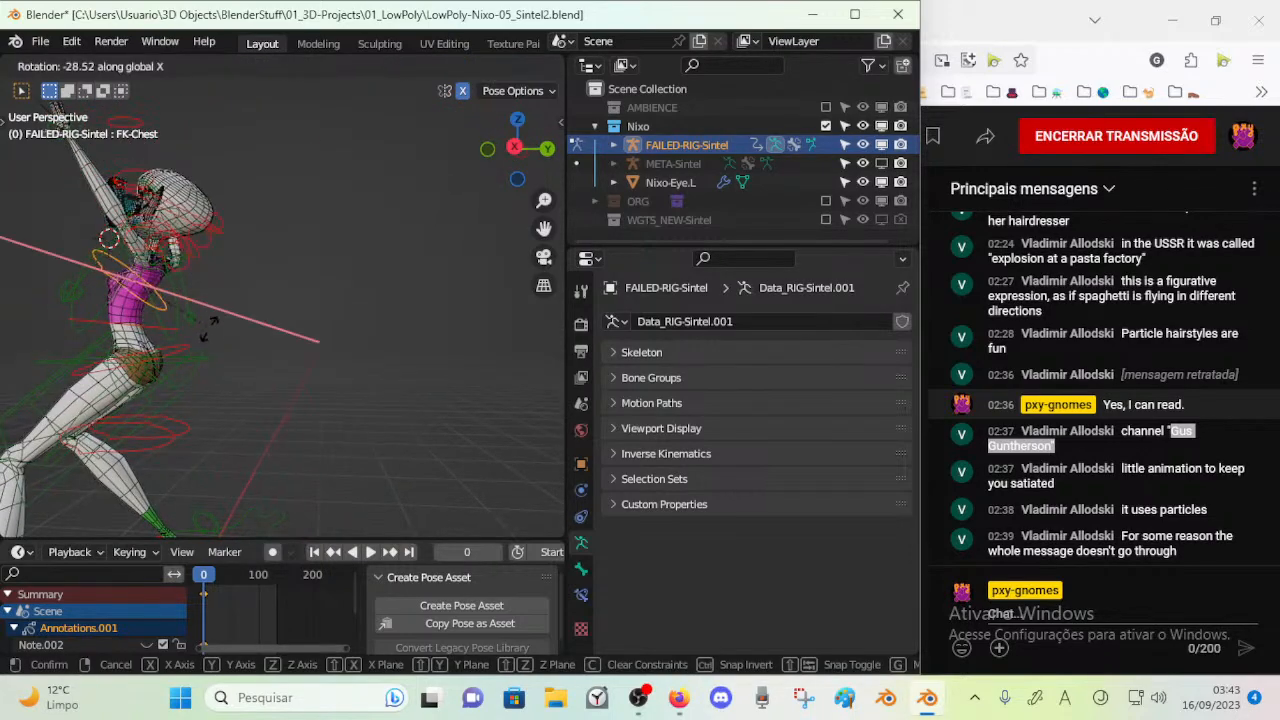
click(188, 339)
key(g)
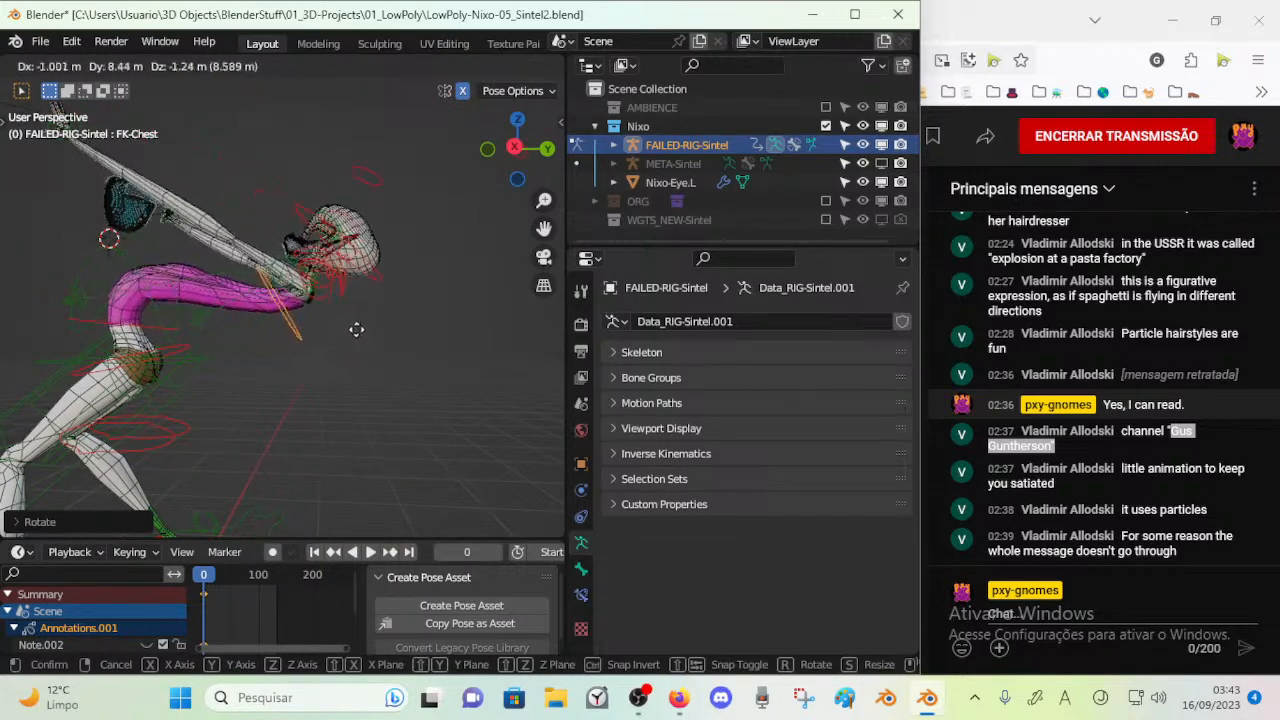
click(190, 340)
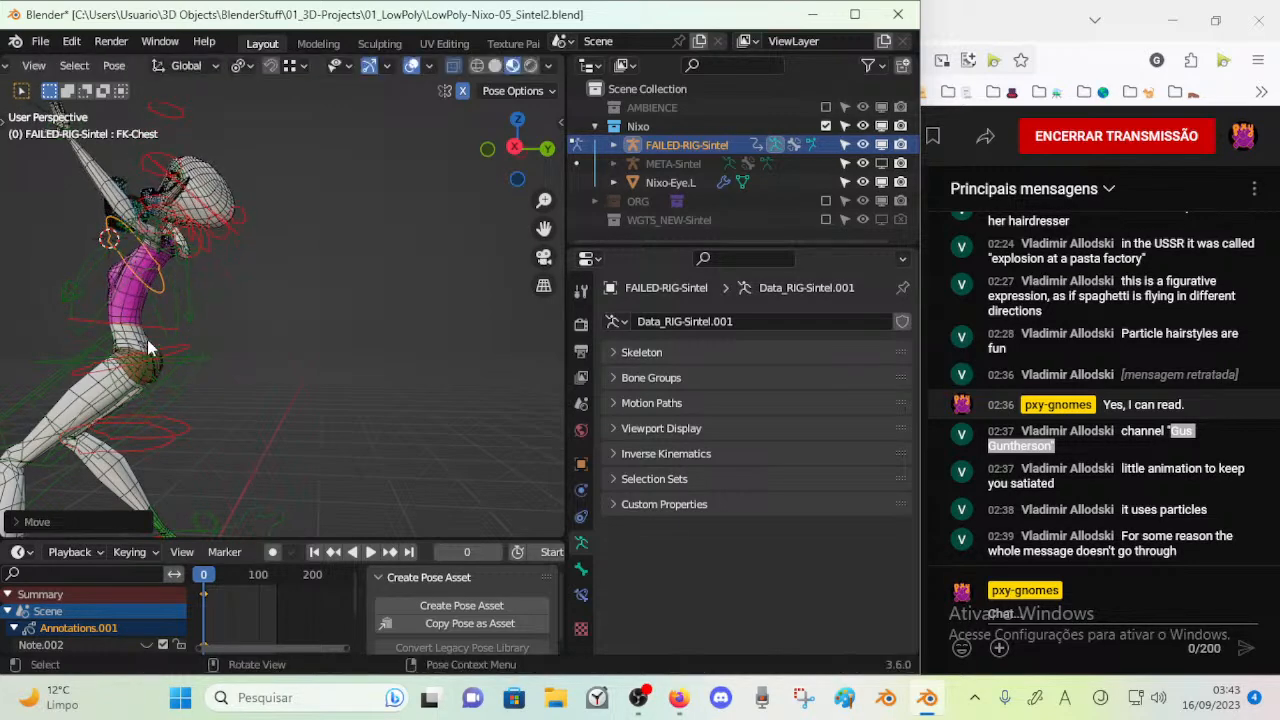
Move and rotate FK-RibCage to bend and stretch the torso backward and sideways
click(147, 328)
key(g)
click(155, 335)
key(r)
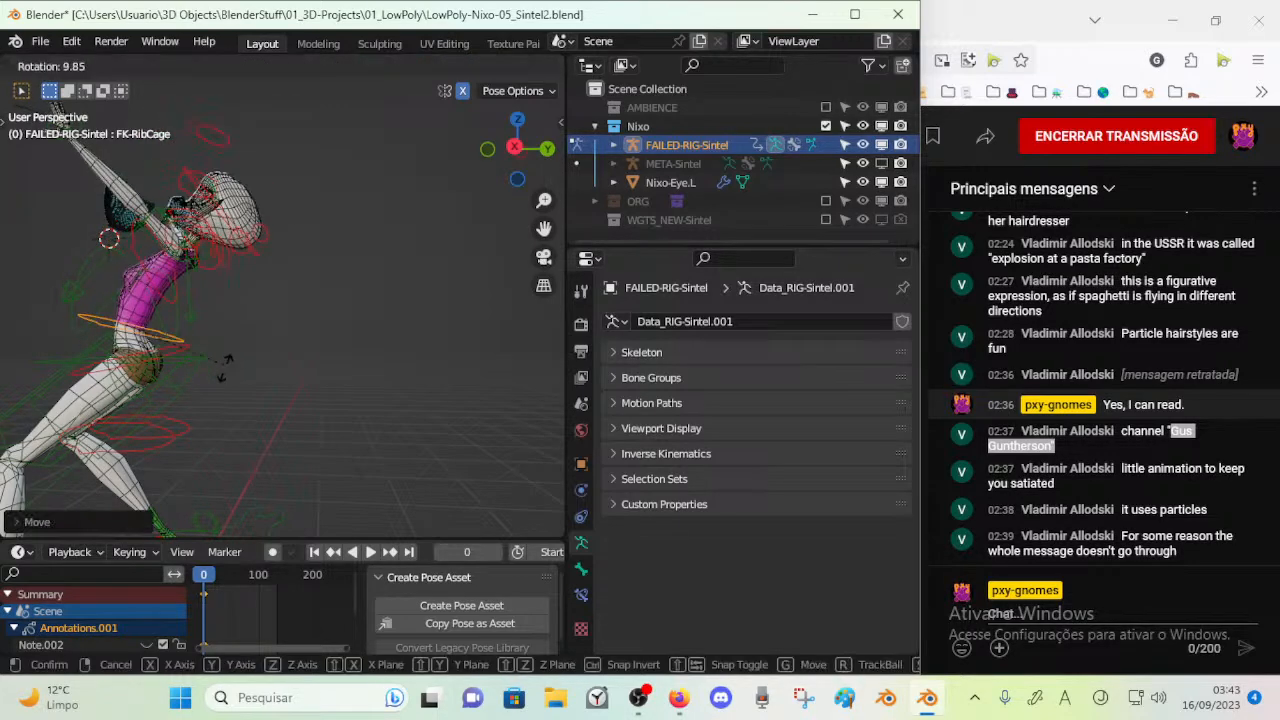
click(218, 340)
middle_drag(218, 387, 411, 384)
key(r)
key(g)
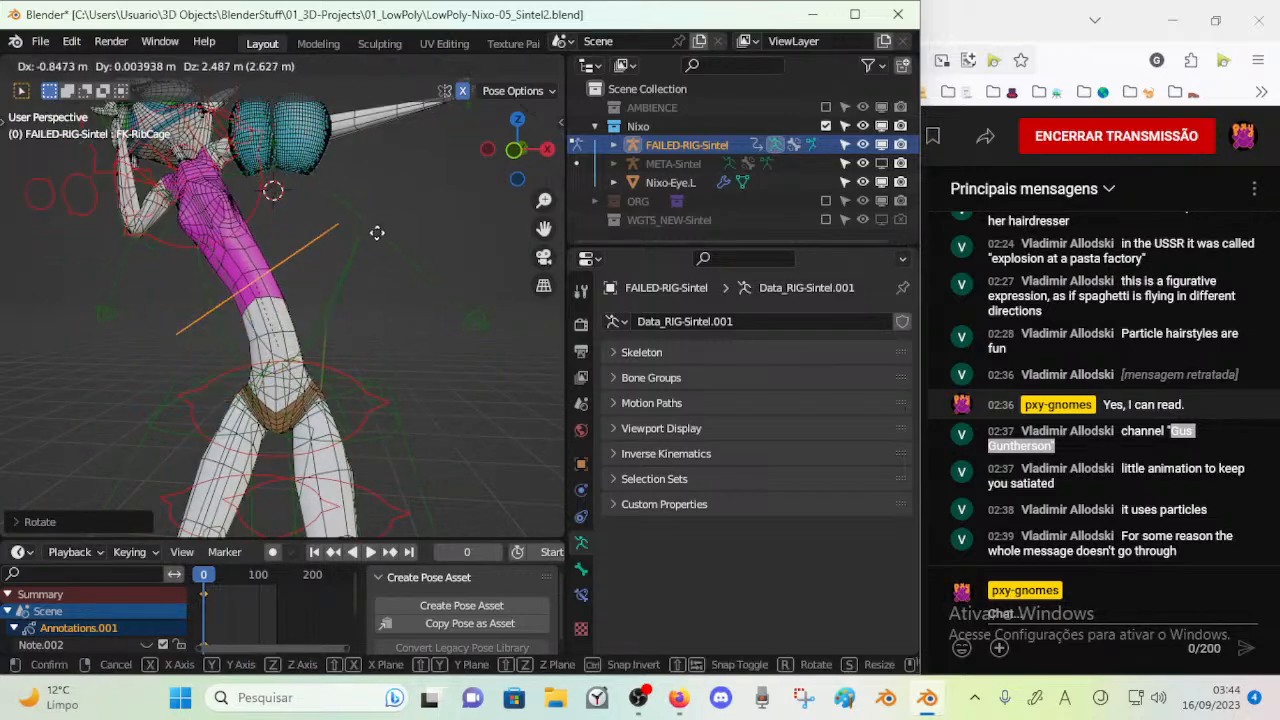
click(365, 332)
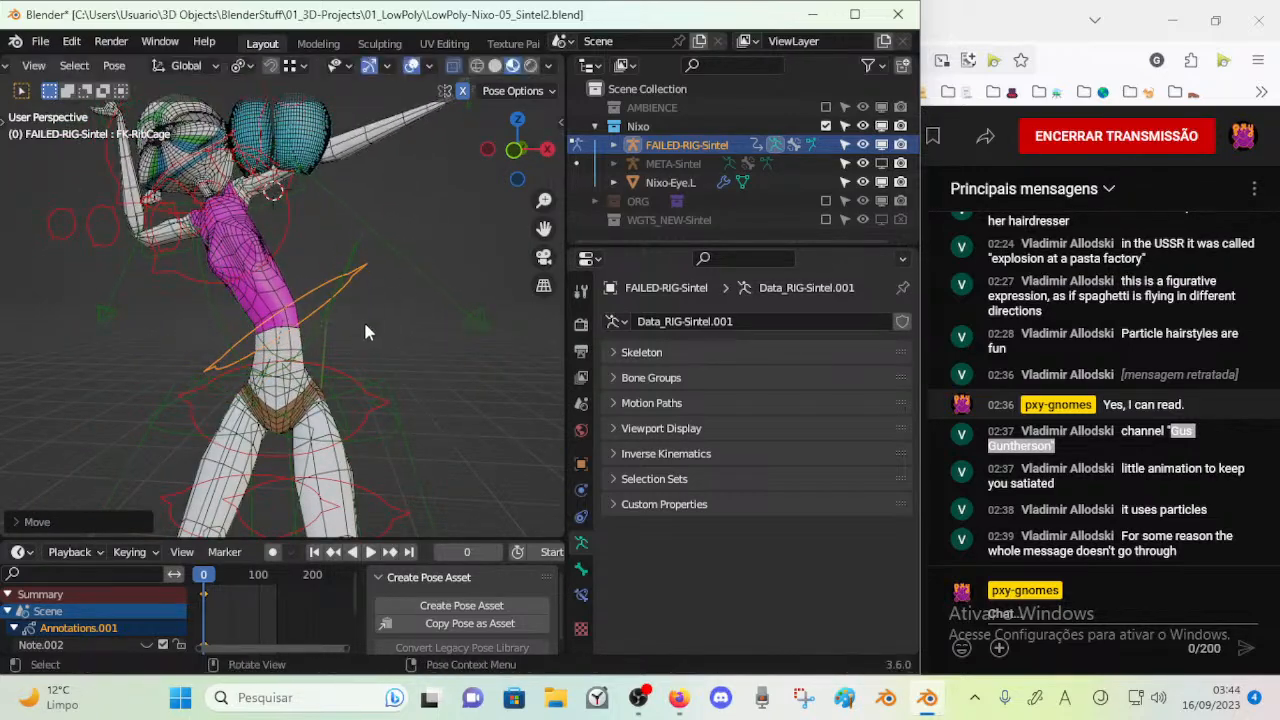
Move FK-Spine and rotate it to bend the whole torso further over
click(337, 379)
key(g)
middle_drag(357, 335, 289, 303)
key(r)
click(251, 434)
key(r)
click(237, 358)
Move IK-MSTR-Foot.L upward and reposition it to deepen the bend of the legs
scroll(225, 372, down, 2)
middle_drag(172, 408, 192, 420)
scroll(204, 453, down, 2)
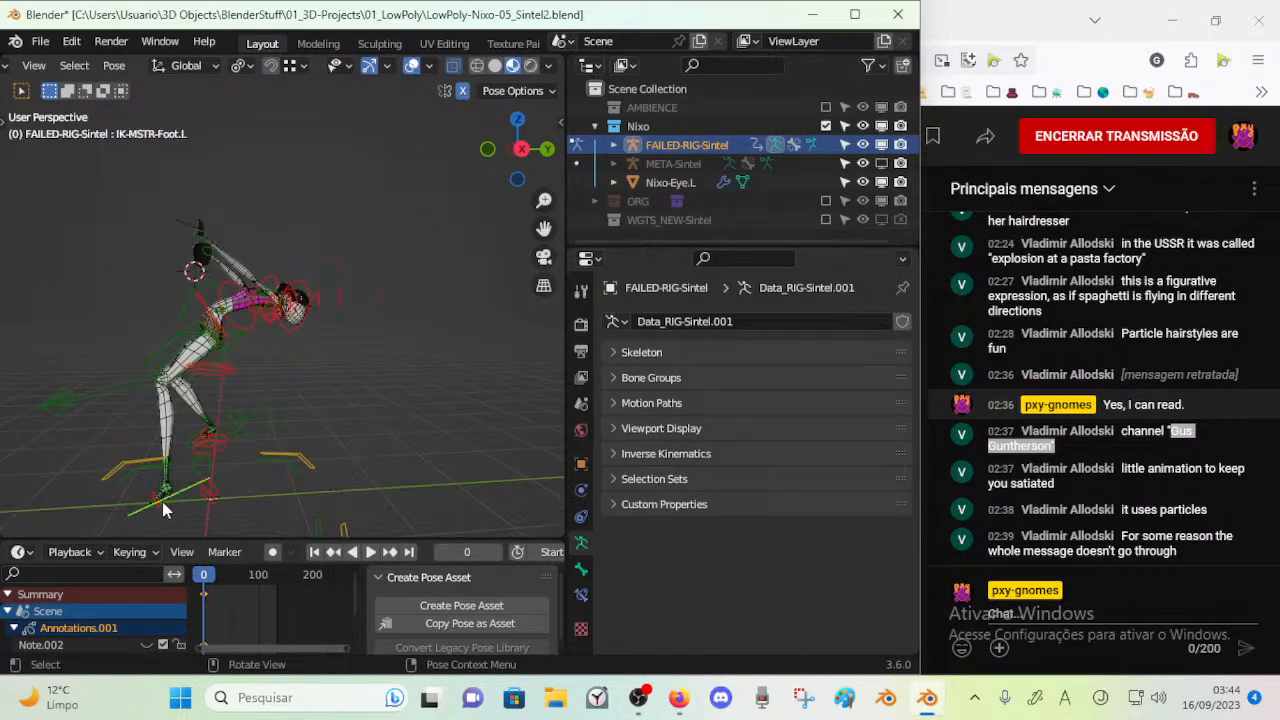
key(g)
right_click(207, 502)
click(196, 495)
key(g)
click(202, 459)
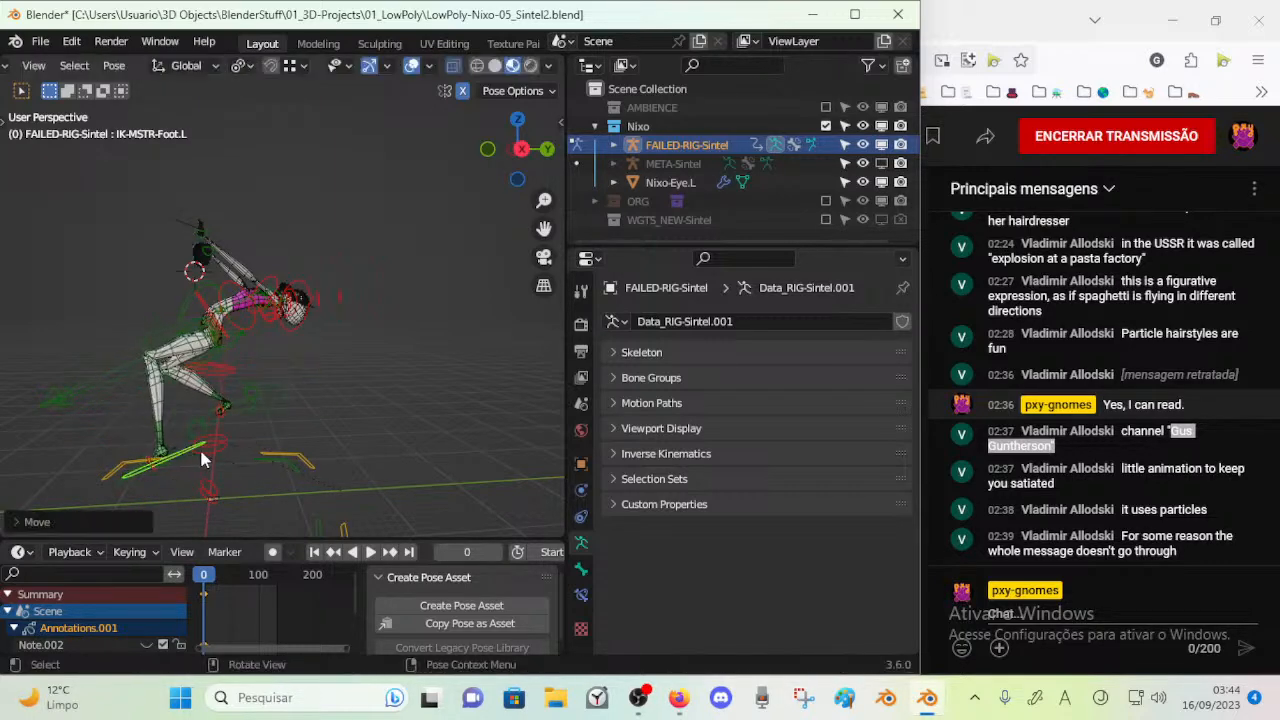
key(g)
click(131, 490)
Reposition the leg controls with several free moves to change the stance of the bent legs
click(221, 410)
key(g)
click(98, 428)
middle_drag(98, 430, 119, 300)
key(g)
click(347, 432)
key(g)
click(330, 398)
Move IK-MSTR-Wrist.L to a new position to extend the left arm
shift+middle_drag(316, 302, 408, 279)
click(349, 298)
key(g)
click(306, 254)
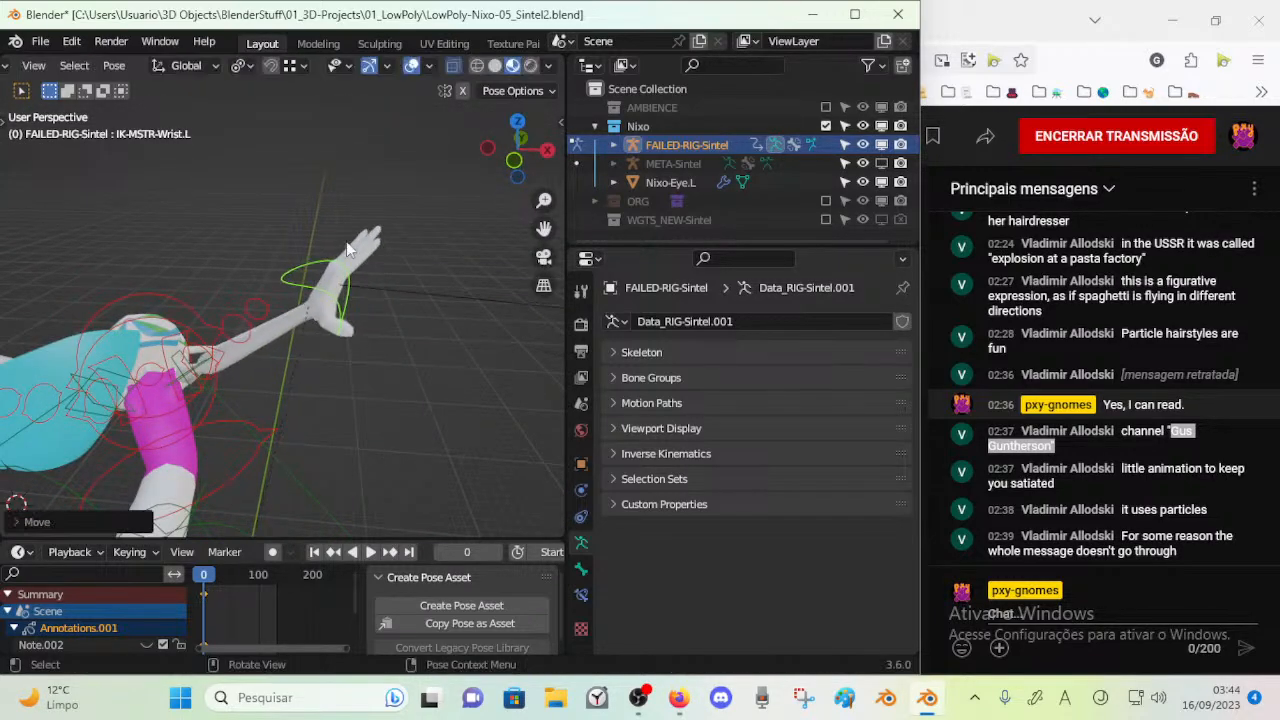
Make the third, fourth and fifth bone layers visible to show the stretch and finger IK controls
key(n)
click(331, 146)
key(n)
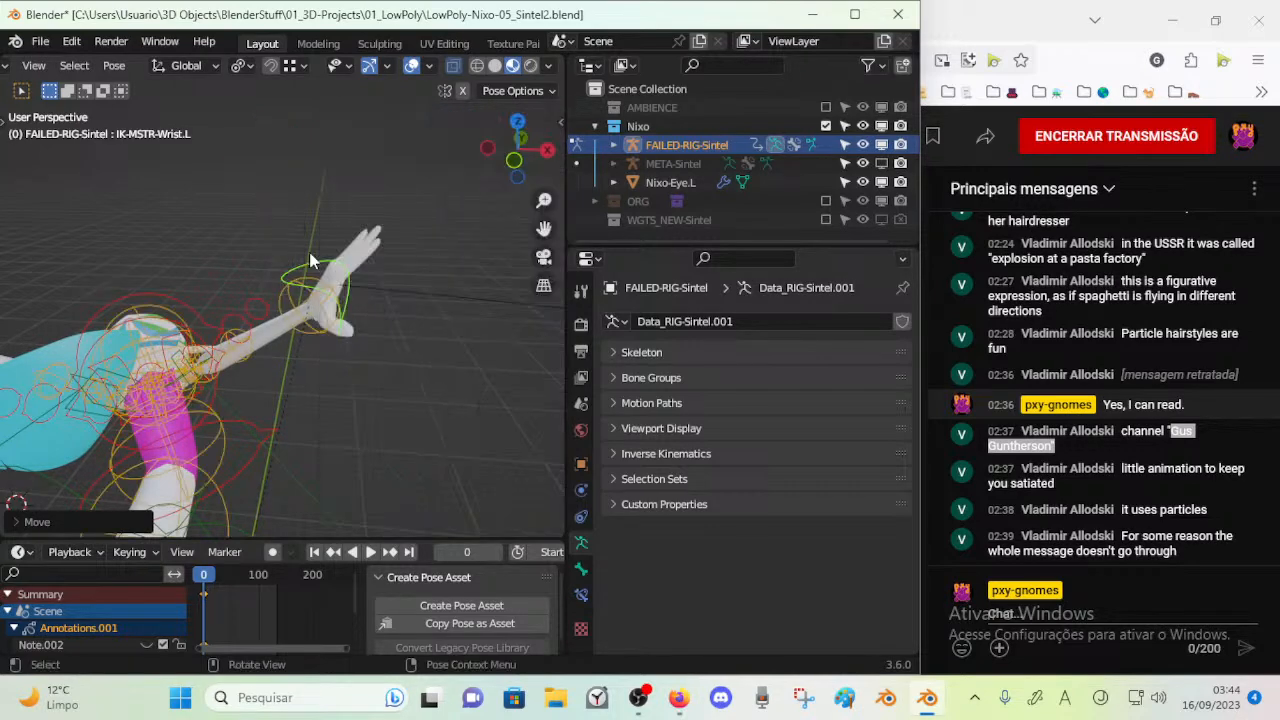
key(n)
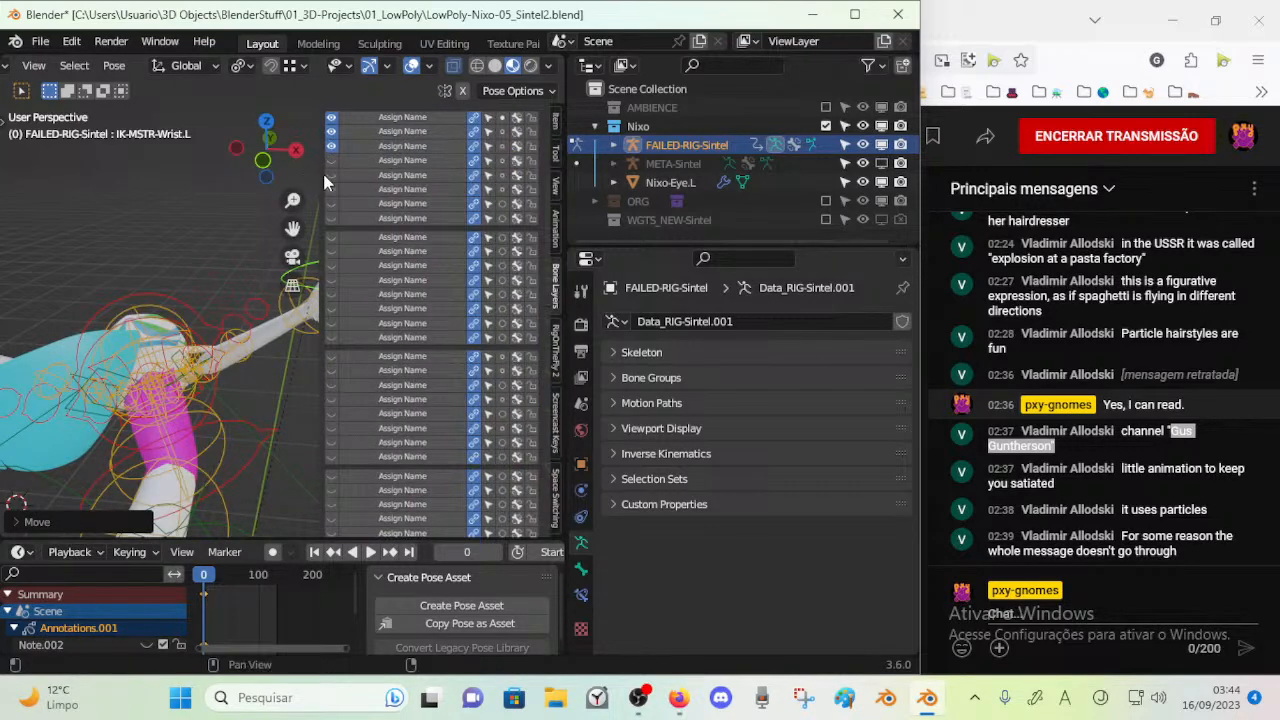
drag(322, 171, 424, 177)
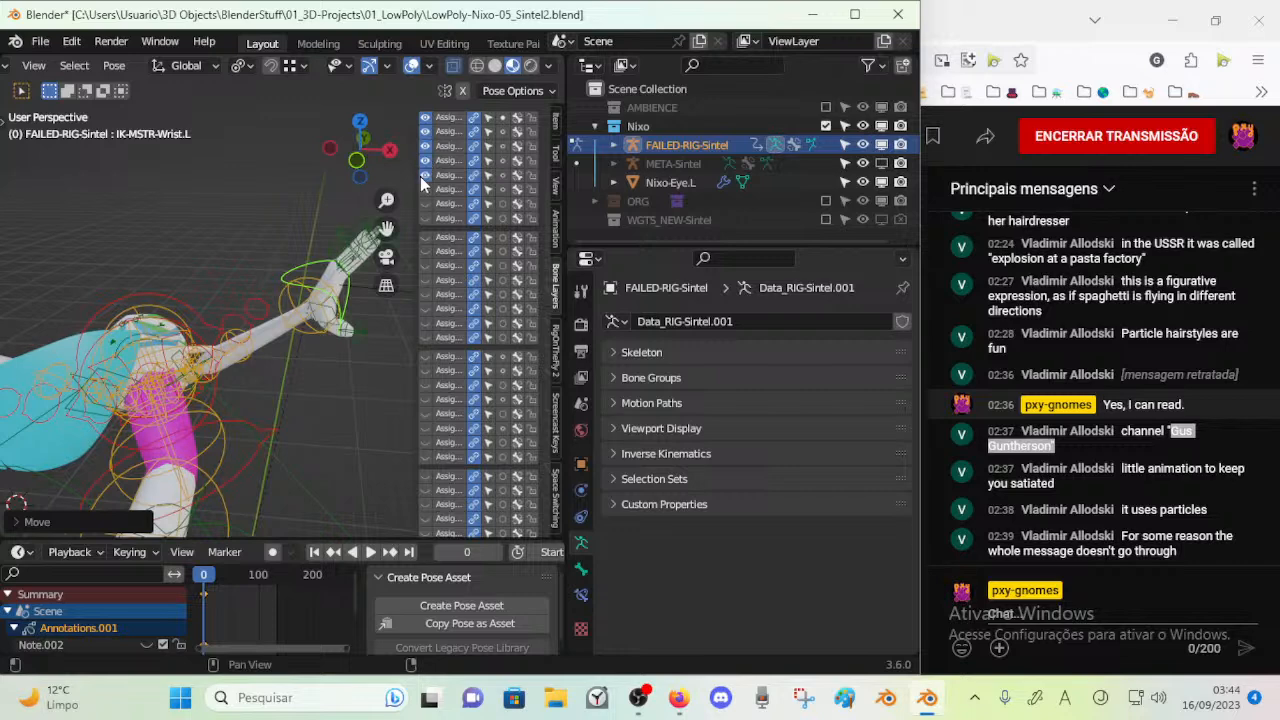
Try rotating and moving the left hand's finger controls and moving STR-Wrist.L
click(357, 262)
middle_drag(357, 262, 307, 259)
click(210, 247)
middle_drag(210, 247, 292, 275)
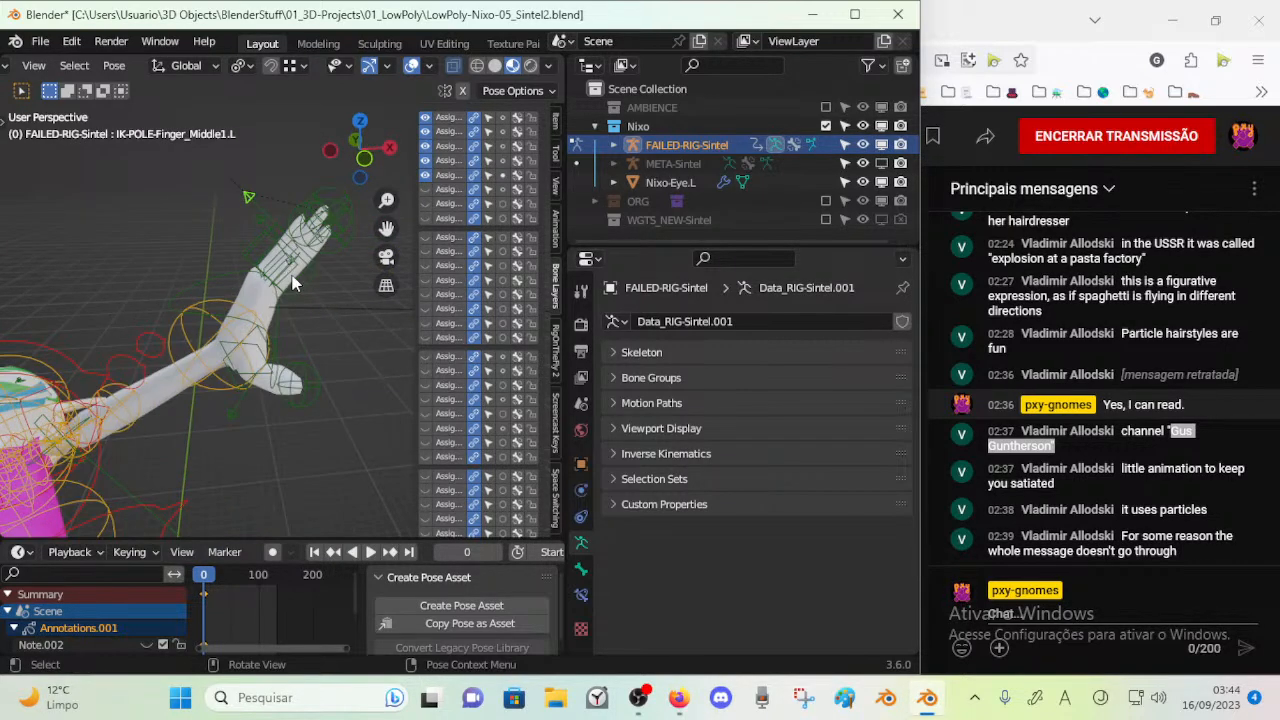
click(262, 250)
key(r)
right_click(200, 268)
key(g)
right_click(106, 195)
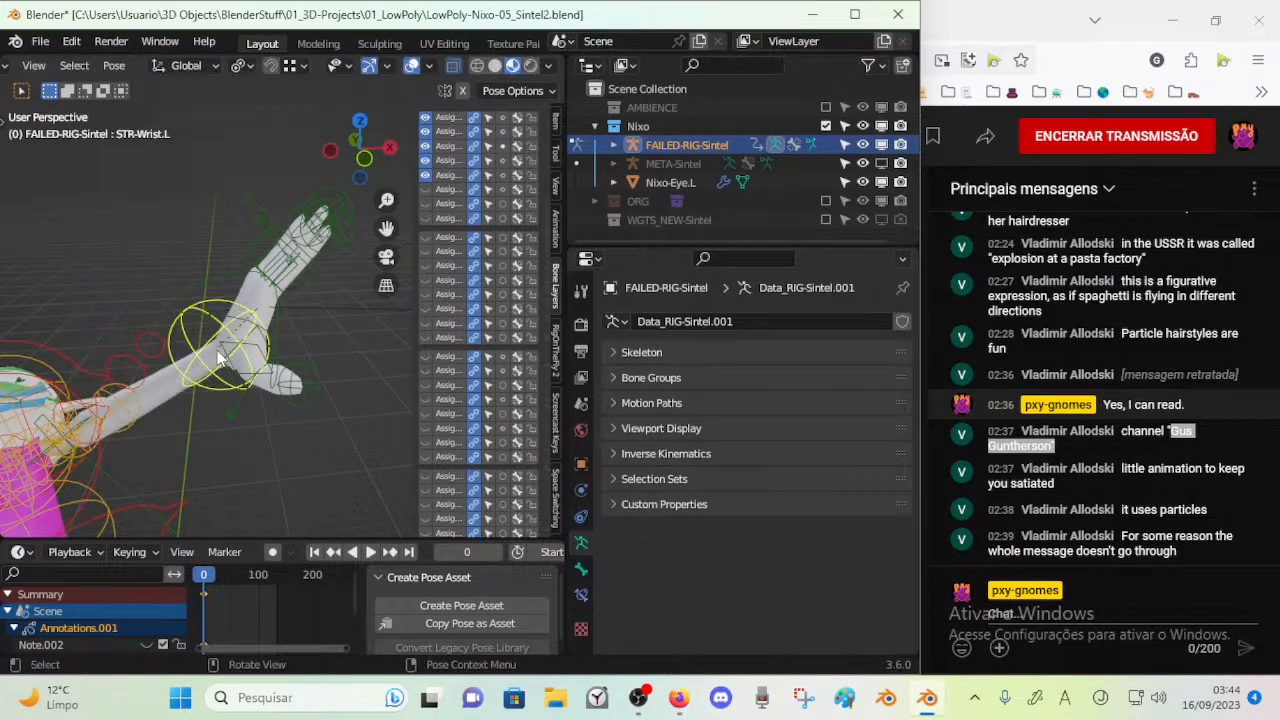
key(g)
right_click(165, 347)
key(g)
right_click(184, 345)
Try moving the left thumb controls TIP-IK-MSTR-Finger_Thumb3.L and IK-POLE-Finger_Thumb1.L
click(296, 392)
key(g)
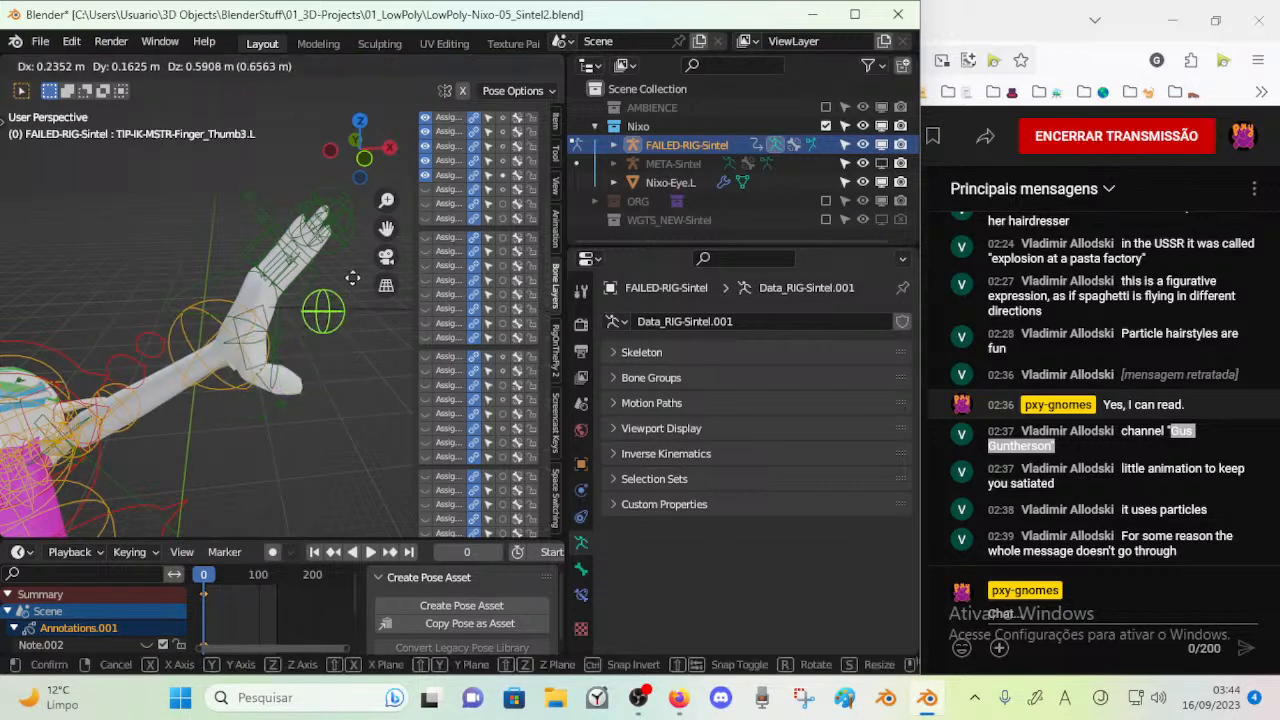
right_click(344, 296)
key(g)
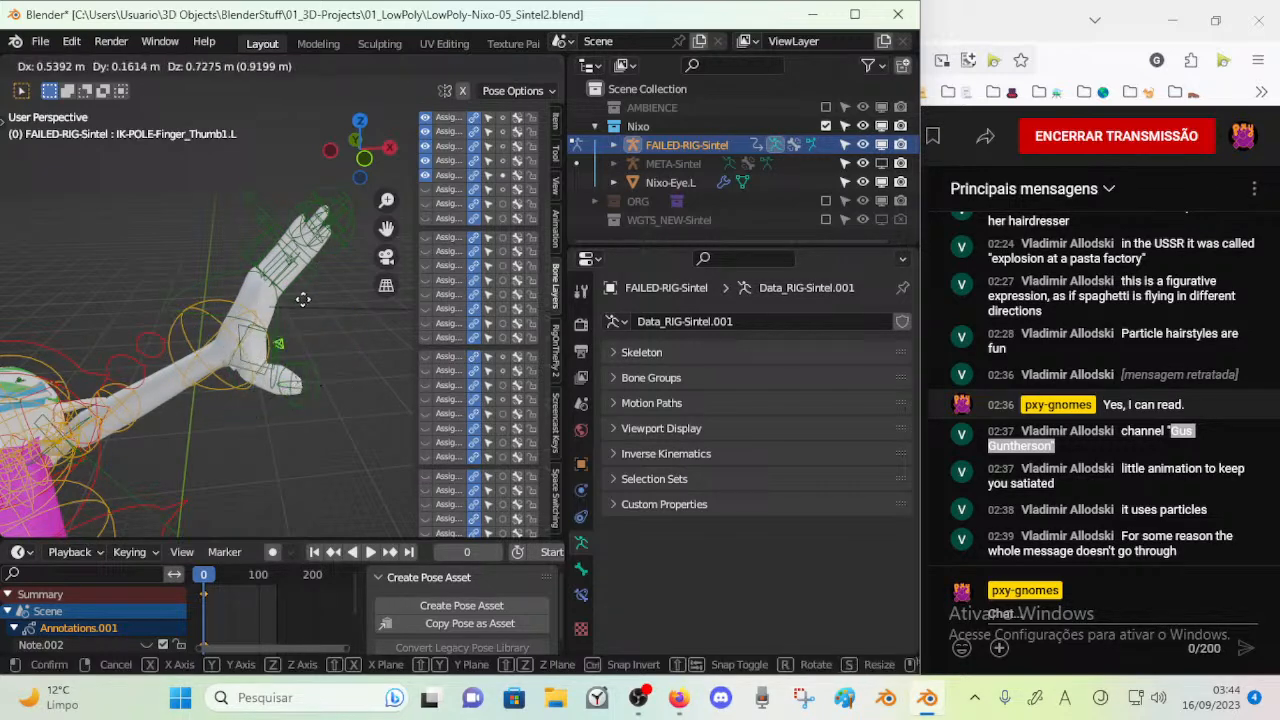
right_click(296, 339)
click(289, 314)
key(g)
right_click(302, 322)
Try rotating and moving the other left finger IK controls, including TIP-IK-MSTR-Finger_Index3.L and a finger pole target
click(276, 286)
key(r)
right_click(316, 258)
click(326, 225)
key(g)
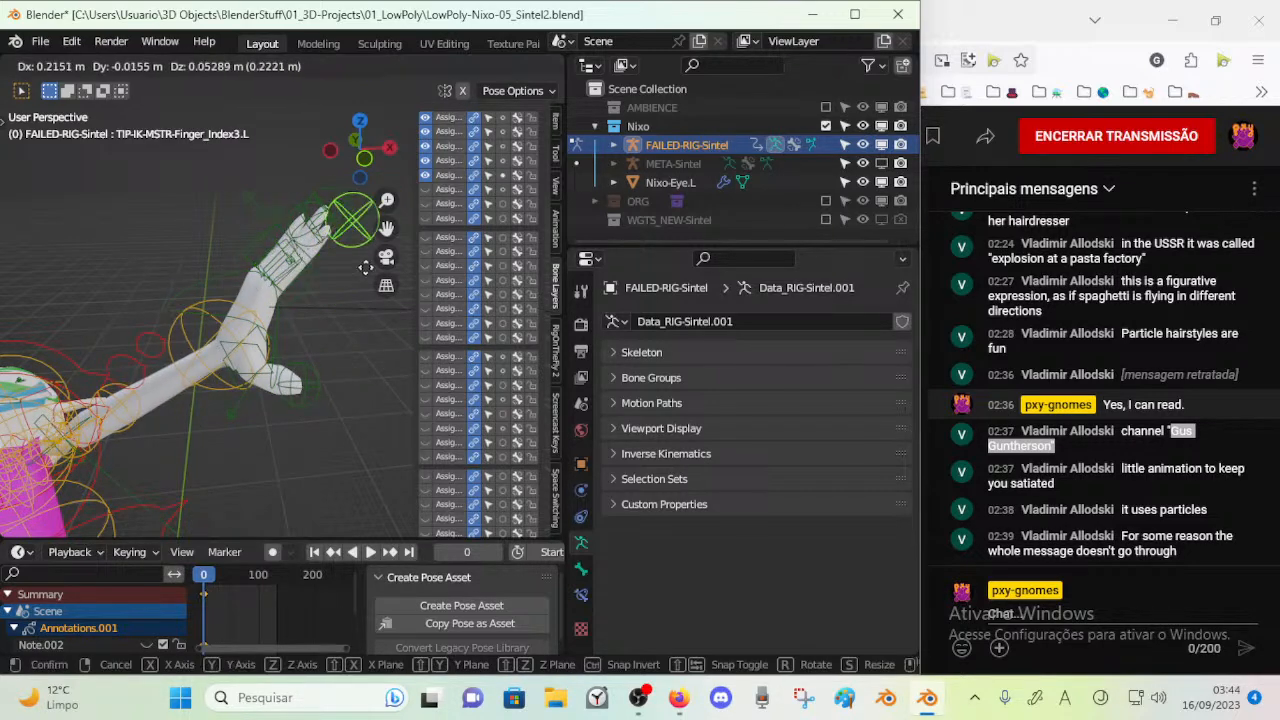
right_click(300, 250)
key(g)
right_click(146, 134)
click(251, 199)
key(g)
right_click(153, 160)
Show the sixth bone layer with the finger FK controls instead of the fifth, and try moving and rotating FK-Finger_Ring1.L
click(244, 252)
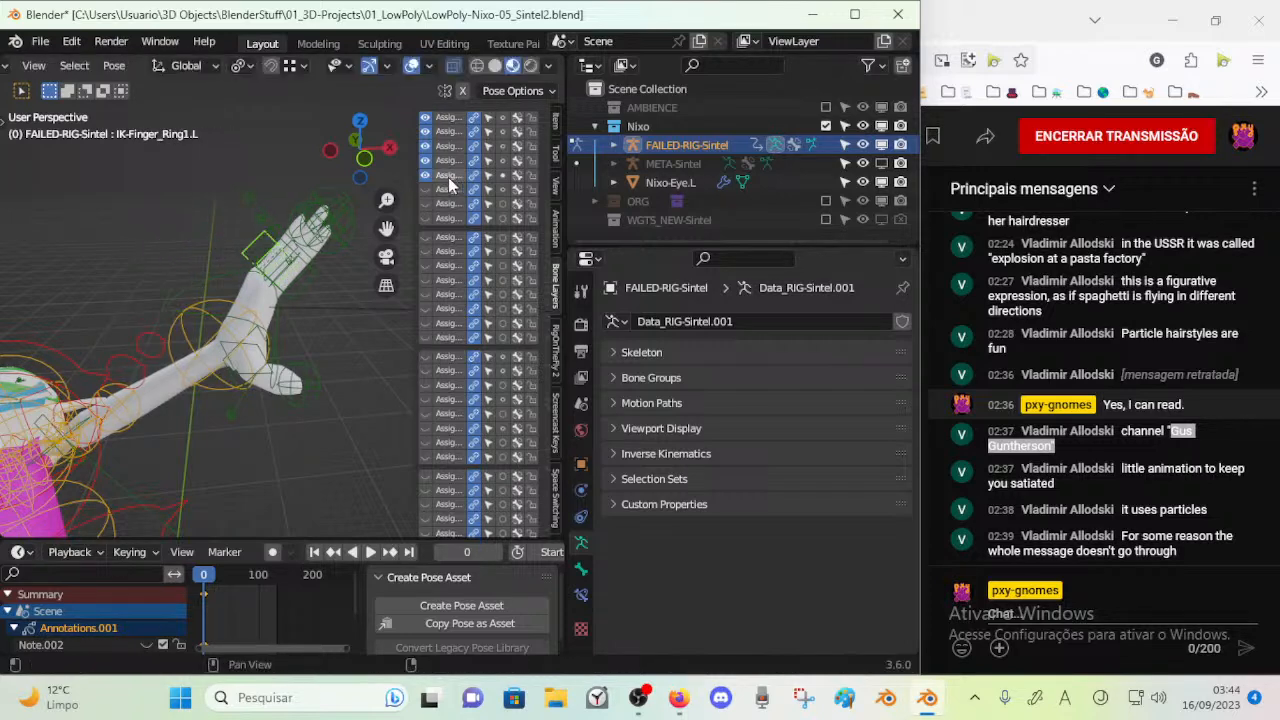
click(272, 265)
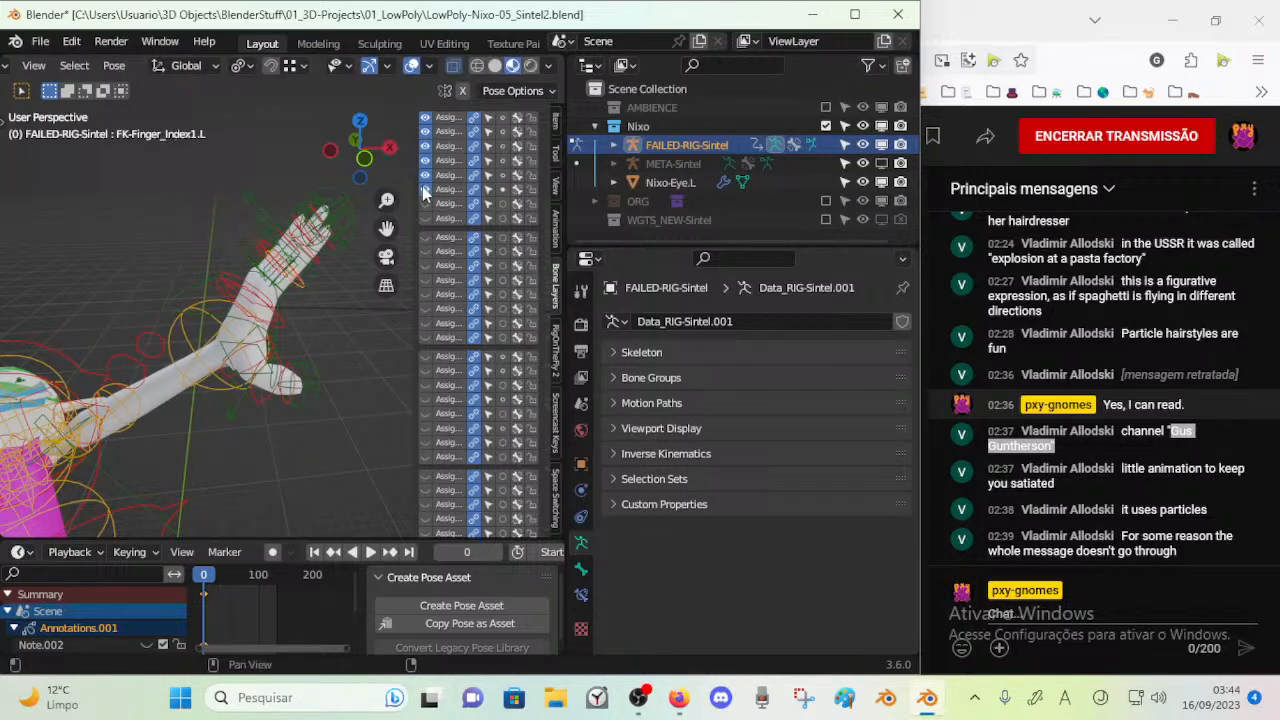
click(258, 246)
key(g)
right_click(196, 220)
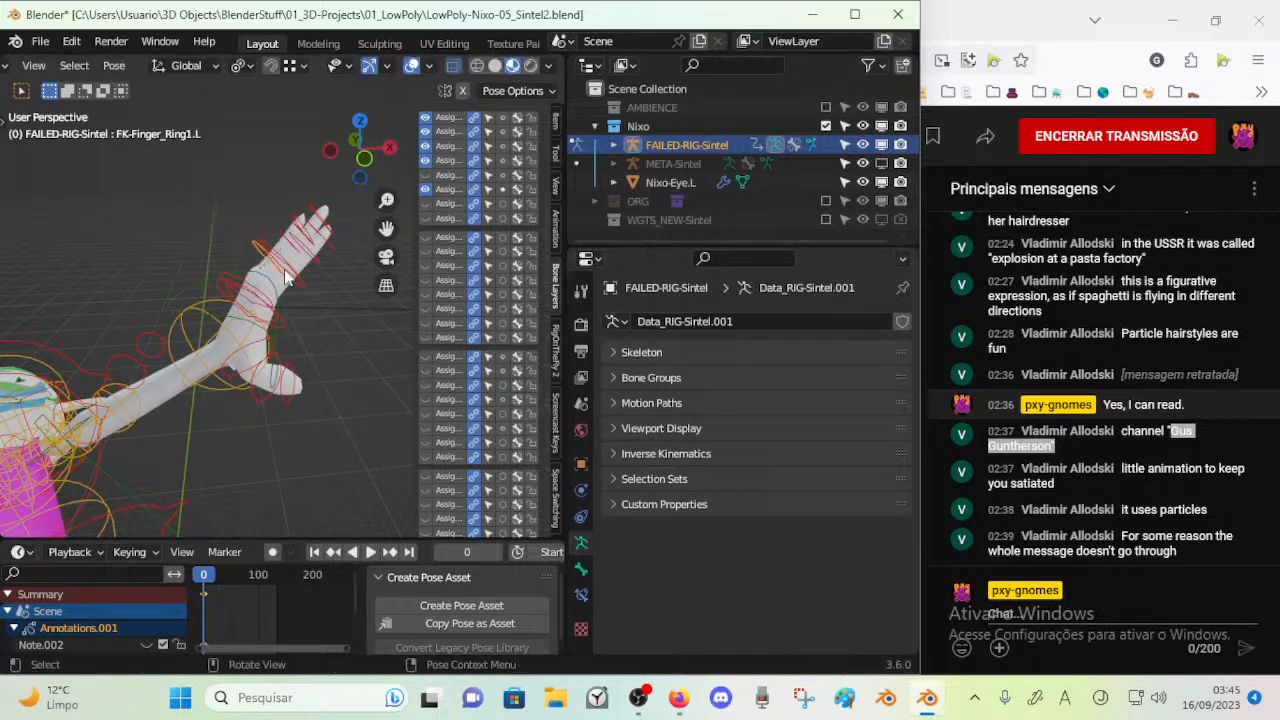
key(r)
right_click(238, 292)
Rotate FK-Finger_Index_Carpal.L about the X axis to splay the left index finger outward
click(242, 293)
key(r)
key(x)
click(269, 303)
mouse_move(269, 305)
middle_down()
mouse_move(328, 308)
mouse_move(259, 293)
middle_up()
key(r)
key(x)
click(282, 278)
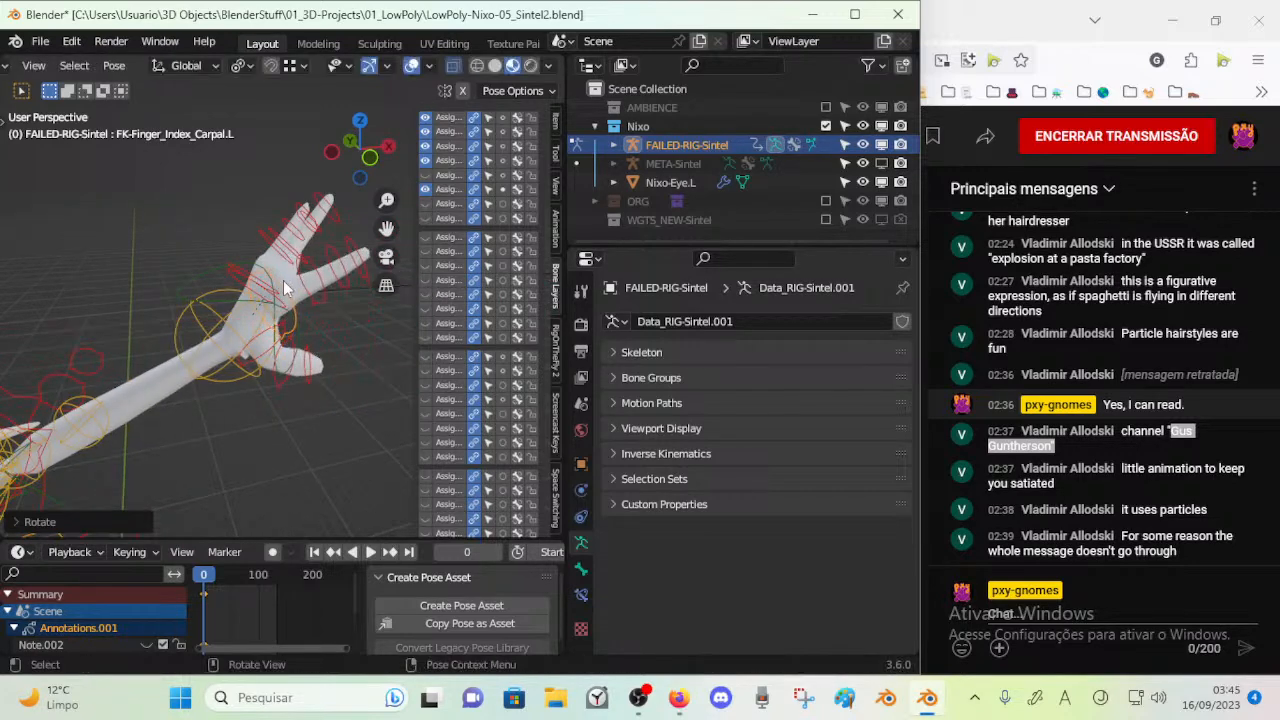
Rotate FK-Finger_Ring_Carpal.L and a neighbouring finger carpal control to spread the left hand's fingers
click(259, 279)
key(r)
click(274, 259)
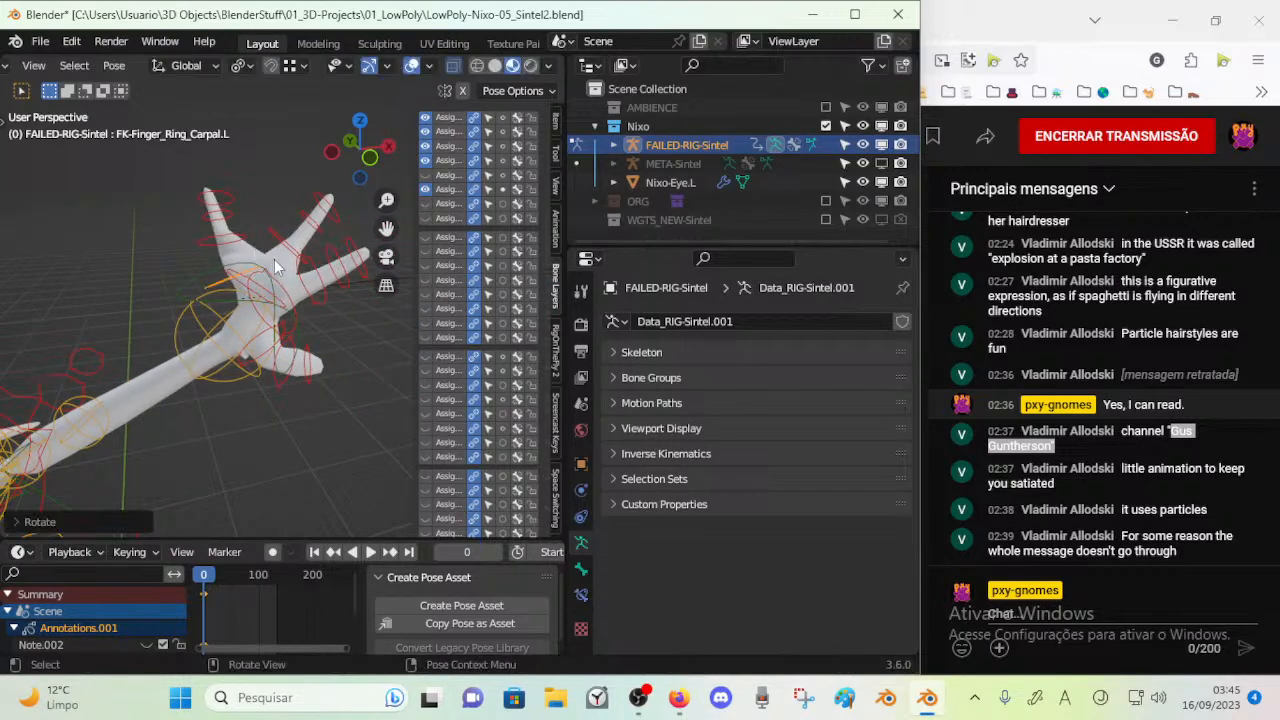
click(266, 281)
key(r)
click(278, 268)
Rotate IK-MSTR-Wrist.L, scale it along the Z axis and rotate it about the global Z axis, then hide the sidebar
click(268, 276)
key(r)
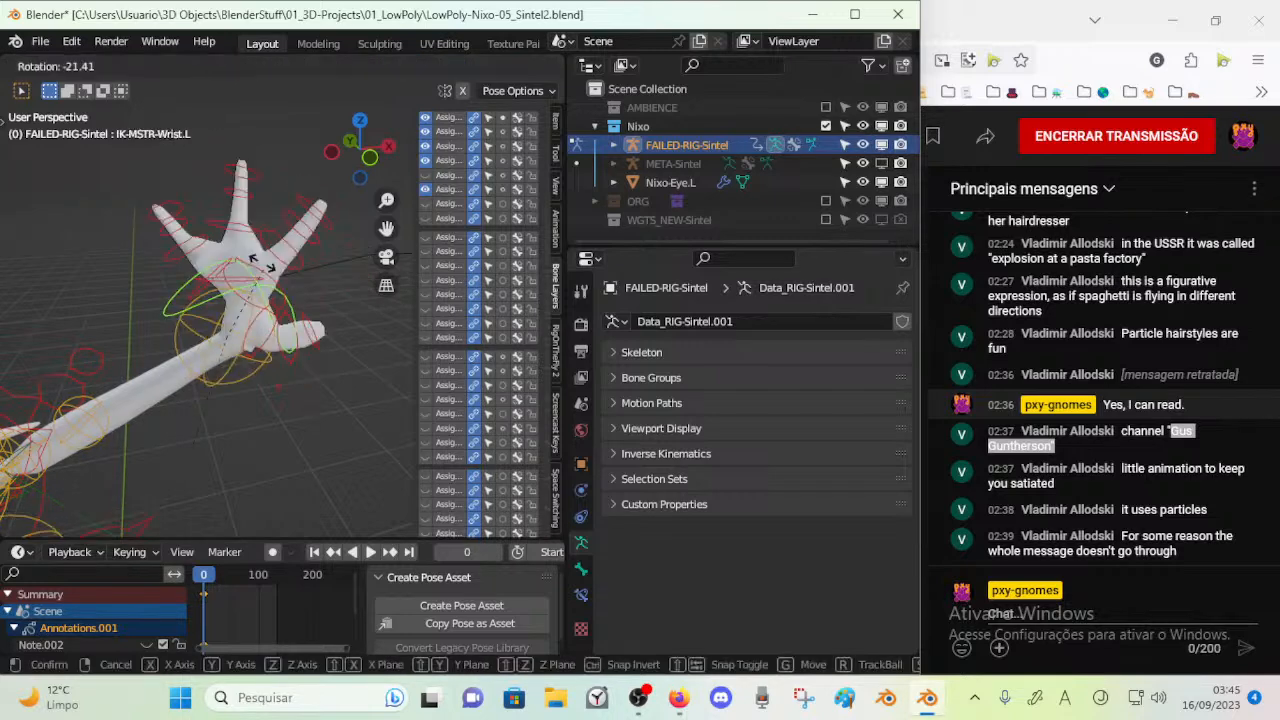
click(290, 295)
key(s)
key(z)
click(350, 313)
shift+middle_drag(350, 313, 190, 318)
key(r)
key(z)
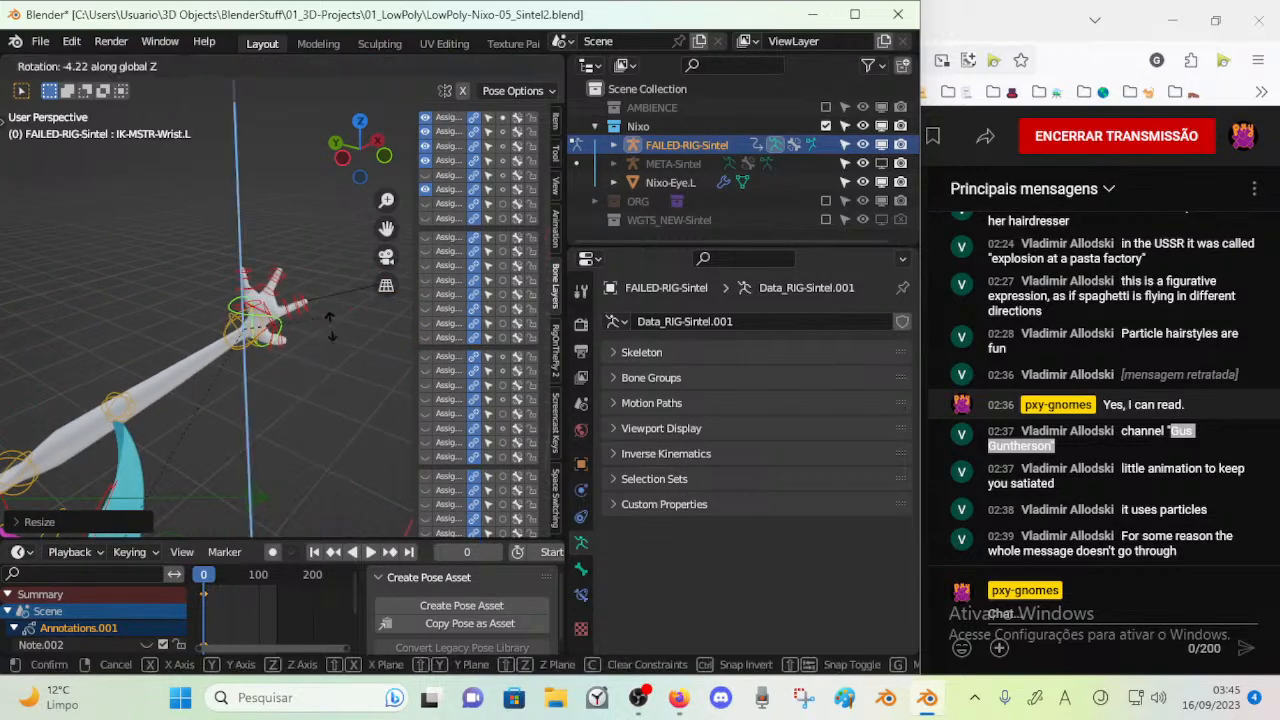
click(277, 360)
key(n)
Rotate and move the torso control STR-Chest to deform the bent chest
middle_drag(277, 345, 170, 275)
click(342, 322)
key(r)
click(335, 335)
middle_drag(335, 335, 310, 362)
key(g)
click(311, 330)
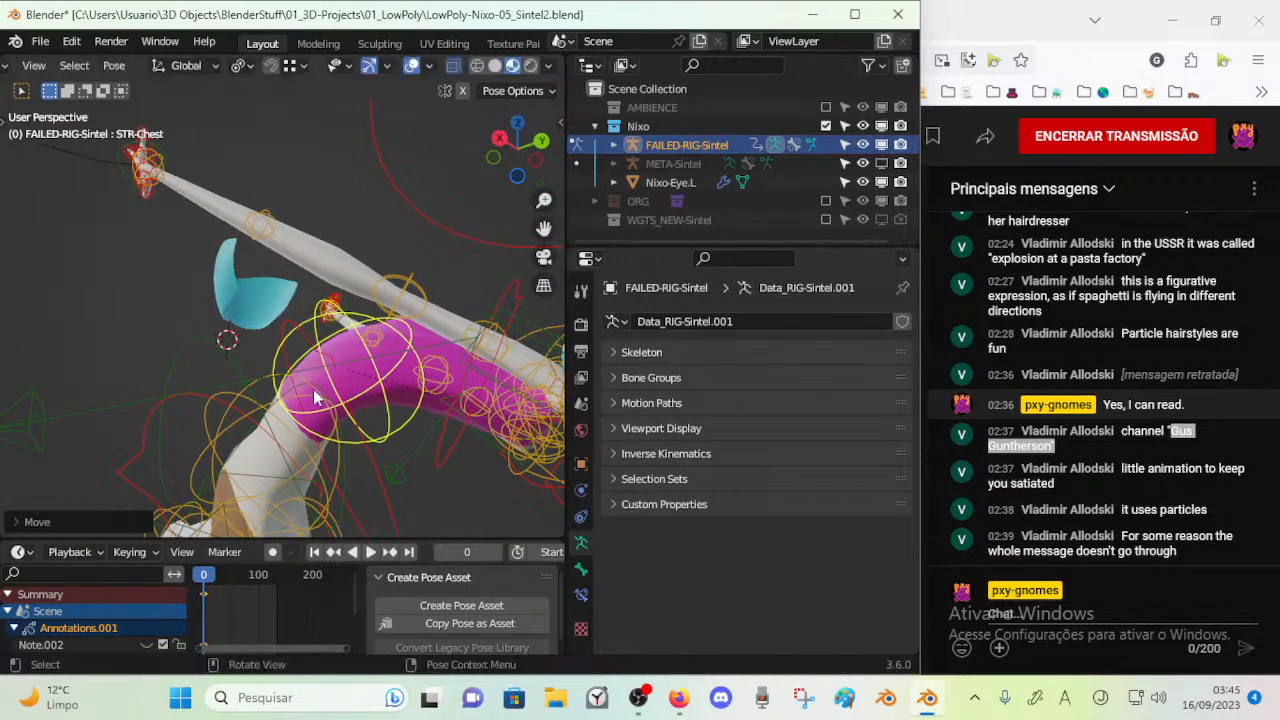
Try to move FK-RibCage on the bent torso
scroll(312, 388, down, 2)
click(295, 389)
key(g)
right_click(372, 370)
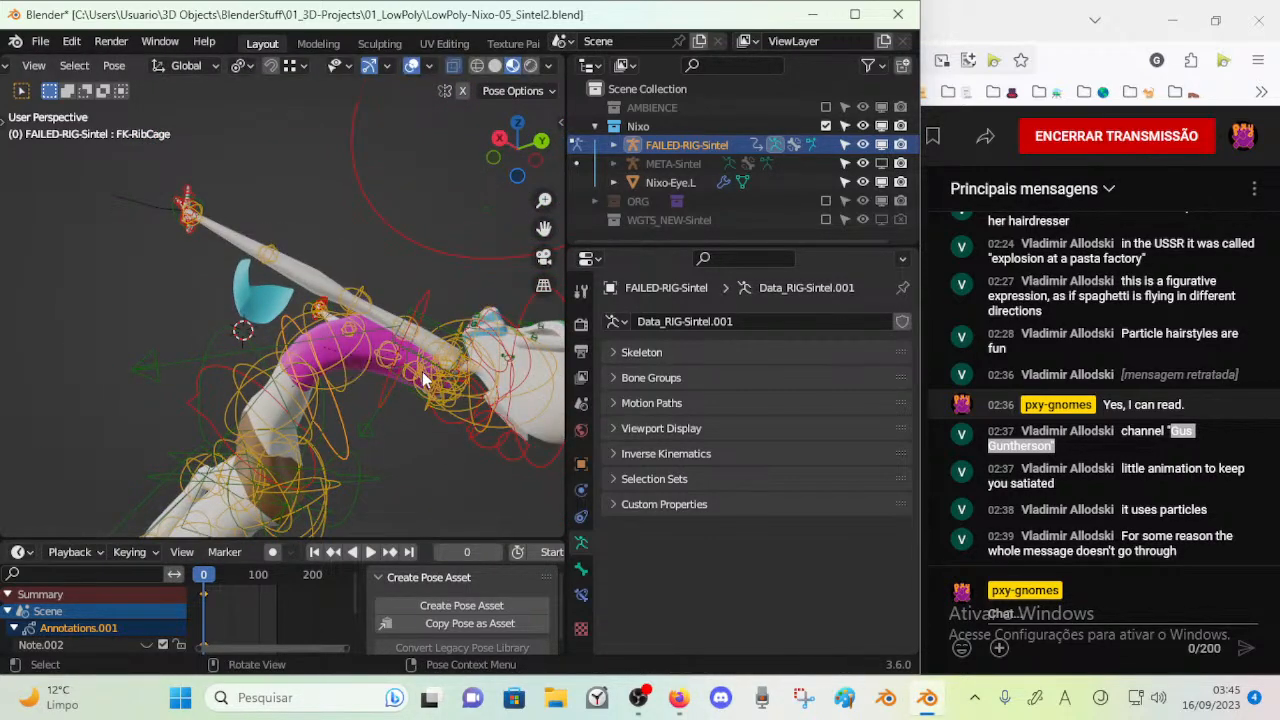
Select all bones of FAILED-RIG-Sintel and switch the armature back to Object Mode
scroll(416, 371, down, 3)
middle_drag(385, 381, 164, 428)
scroll(374, 346, up, 3)
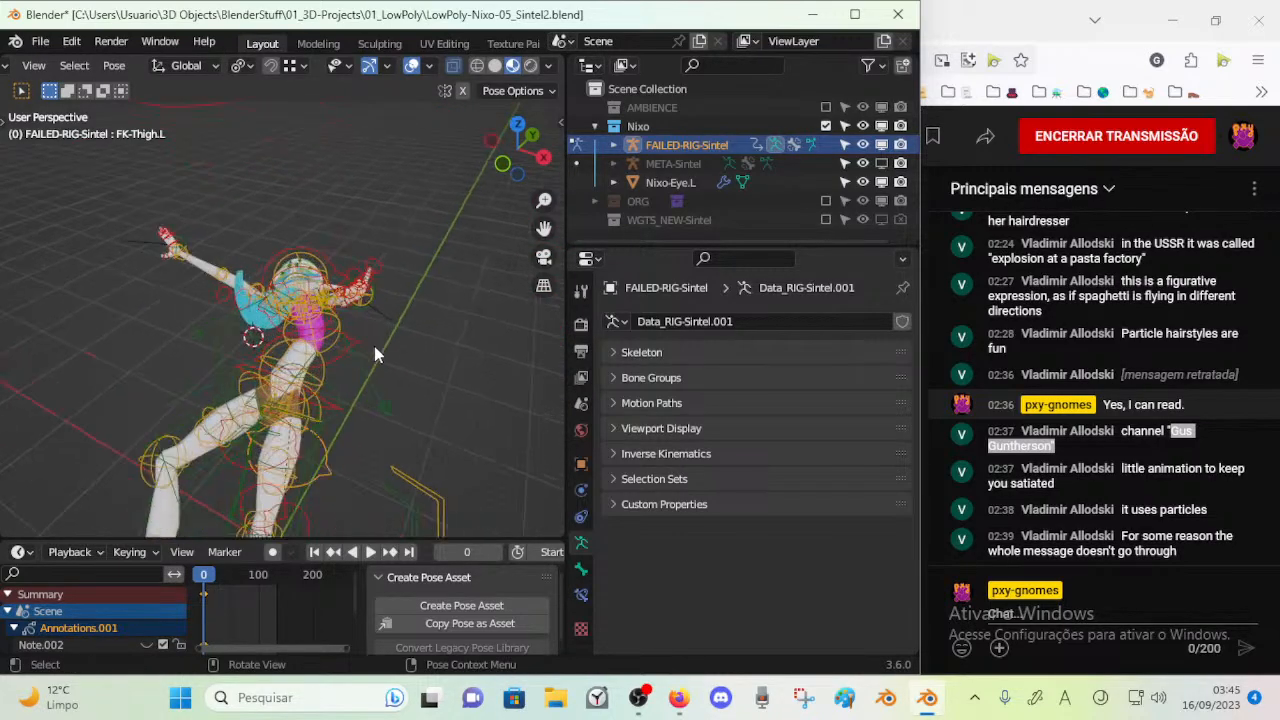
middle_drag(374, 346, 292, 322)
scroll(366, 364, up, 3)
shift+middle_drag(366, 364, 145, 372)
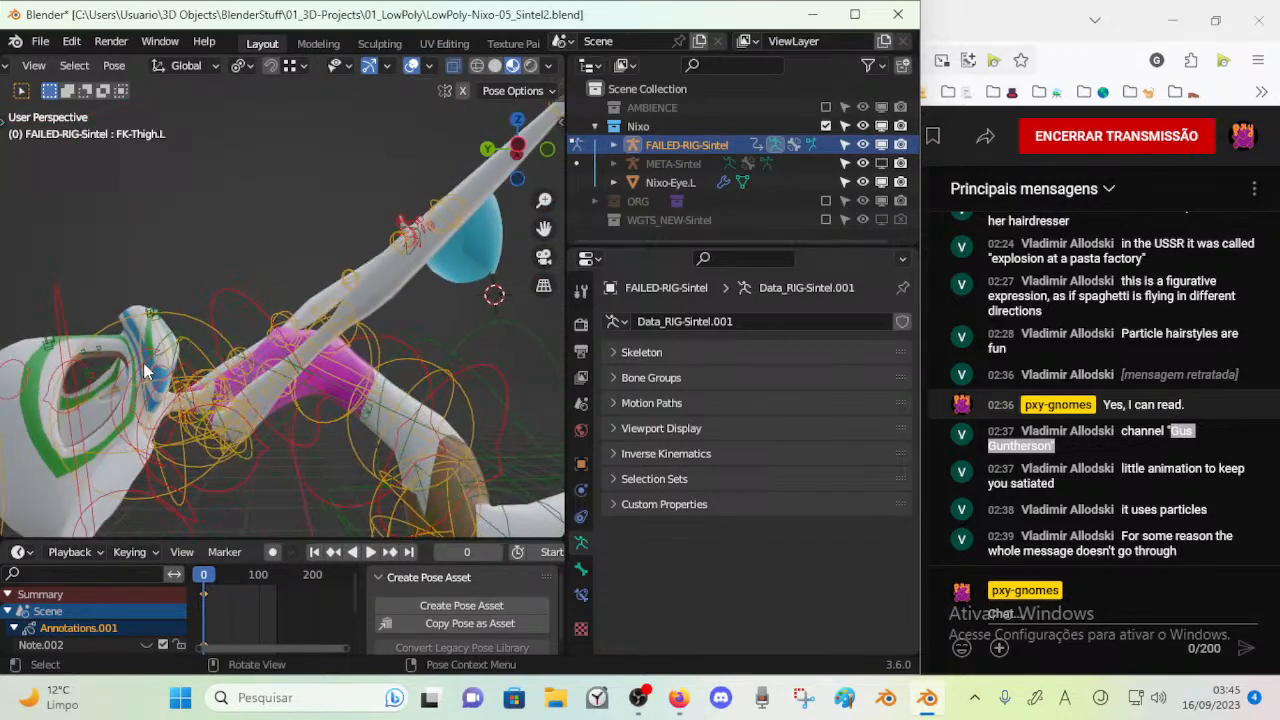
key(a)
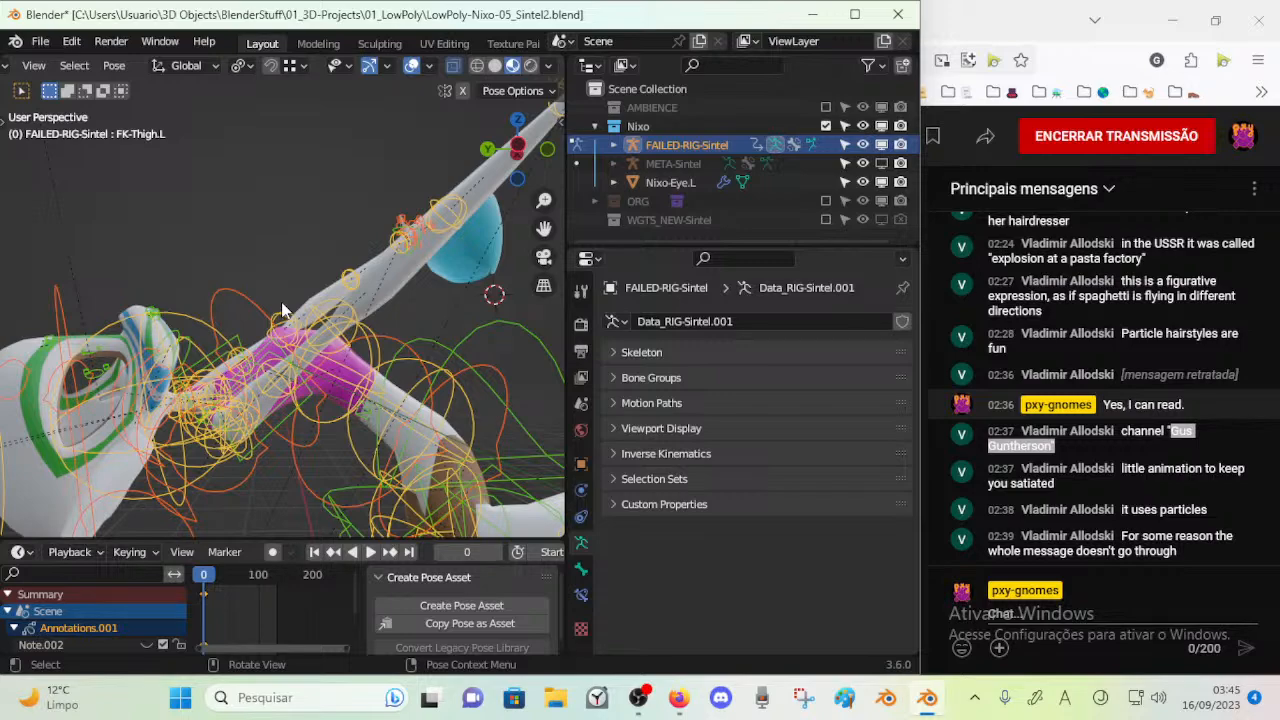
mouse_move(322, 289)
middle_down()
mouse_move(250, 307)
mouse_move(360, 387)
mouse_move(232, 258)
mouse_move(237, 340)
mouse_move(280, 355)
mouse_move(305, 395)
mouse_move(331, 225)
mouse_move(250, 360)
mouse_move(219, 381)
mouse_move(312, 308)
mouse_move(280, 347)
mouse_move(229, 303)
middle_up()
key(ctrl+Tab)
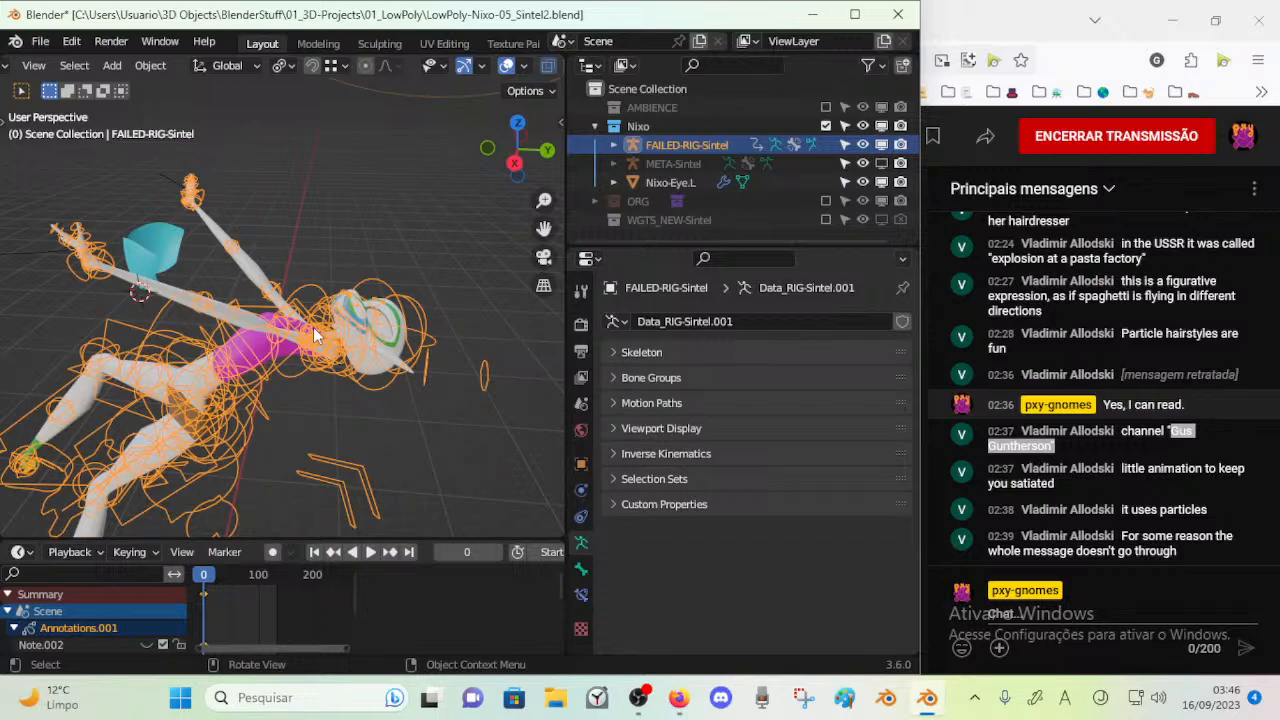
Switch FAILED-RIG-Sintel to Pose Mode and clear the rotation of its selected bones
middle_drag(336, 201, 286, 226)
click(289, 229)
click(311, 215)
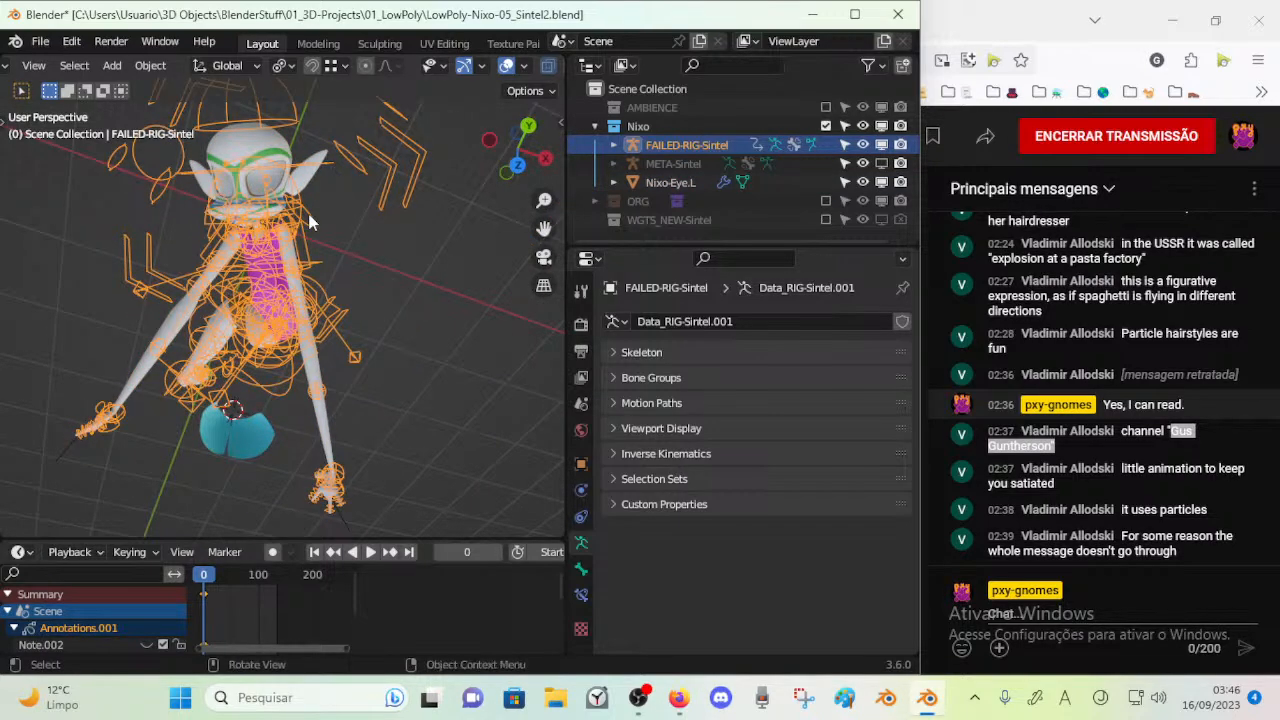
key(ctrl+Tab)
key(alt+r)
Show bone layers 17 to 24 of the rig and hide bone layers 1 to 8
middle_drag(309, 274, 268, 270)
key(n)
scroll(275, 270, up, 3)
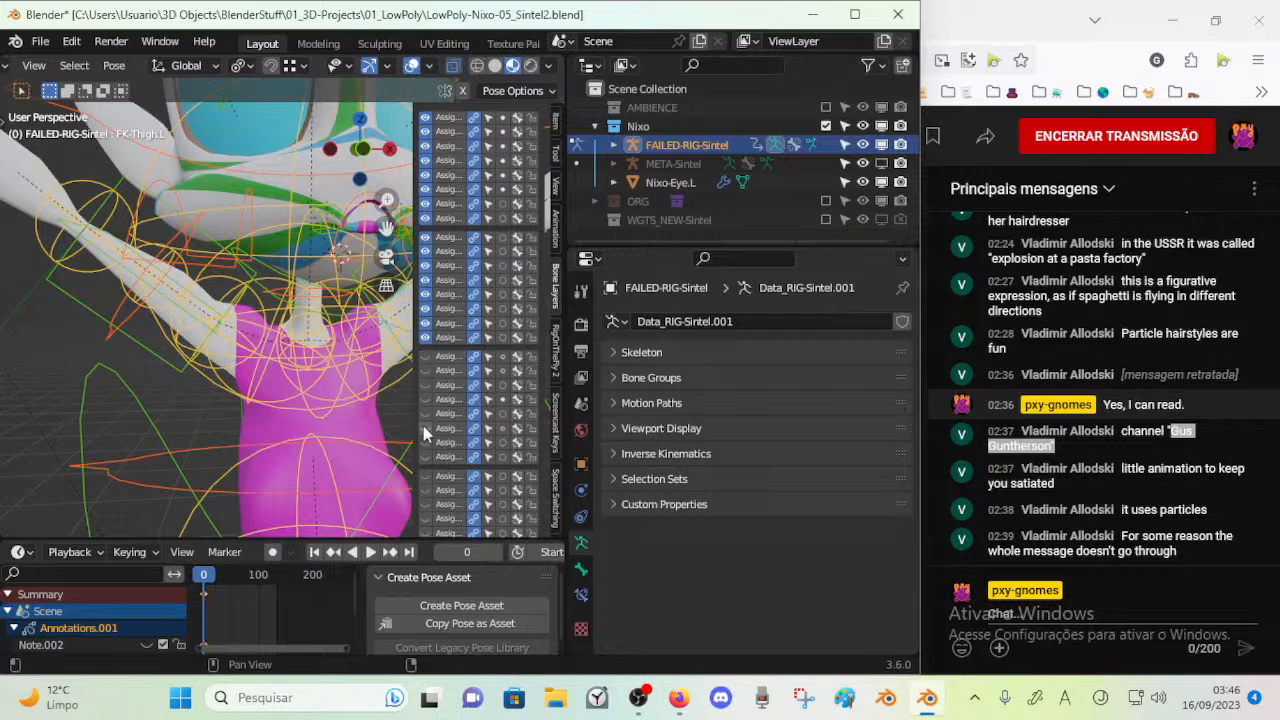
drag(424, 451, 426, 358)
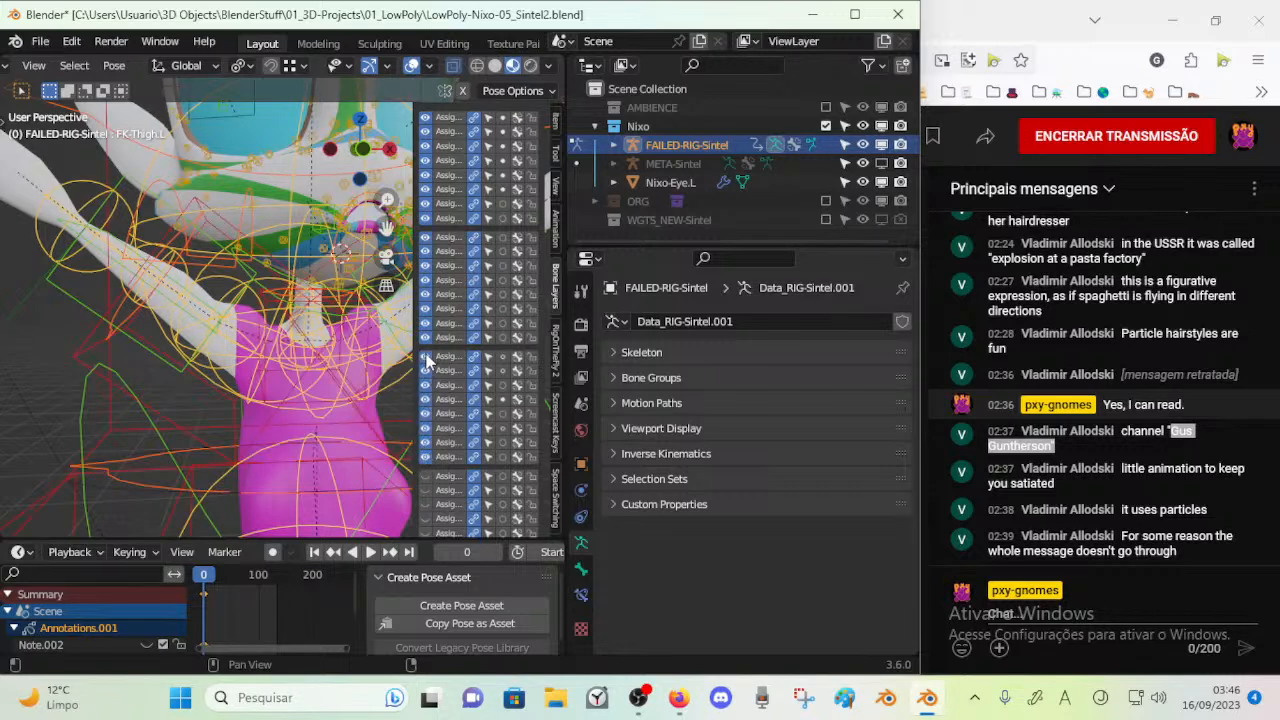
drag(428, 222, 426, 120)
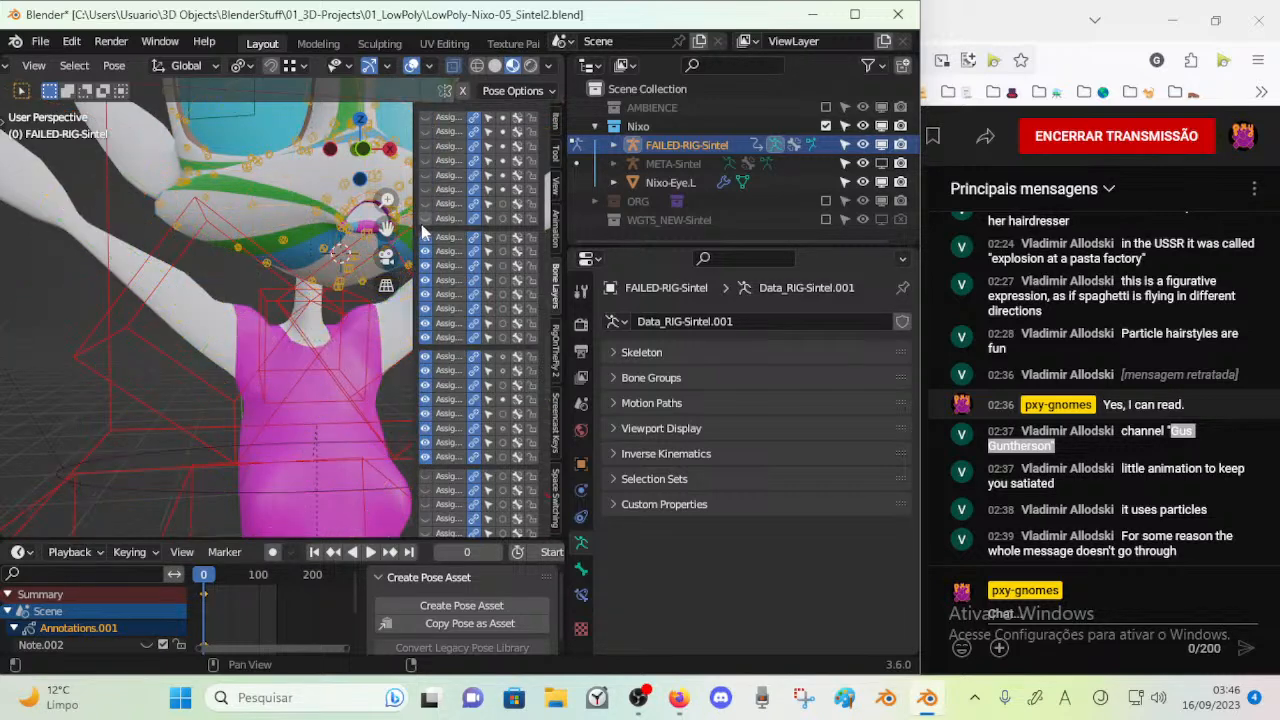
Toggle the remaining bone layers of the rig until only layer 20 with the facial stretch controls is shown
scroll(389, 327, down, 3)
scroll(424, 397, down, 4)
drag(425, 406, 425, 433)
click(424, 366)
drag(430, 330, 430, 265)
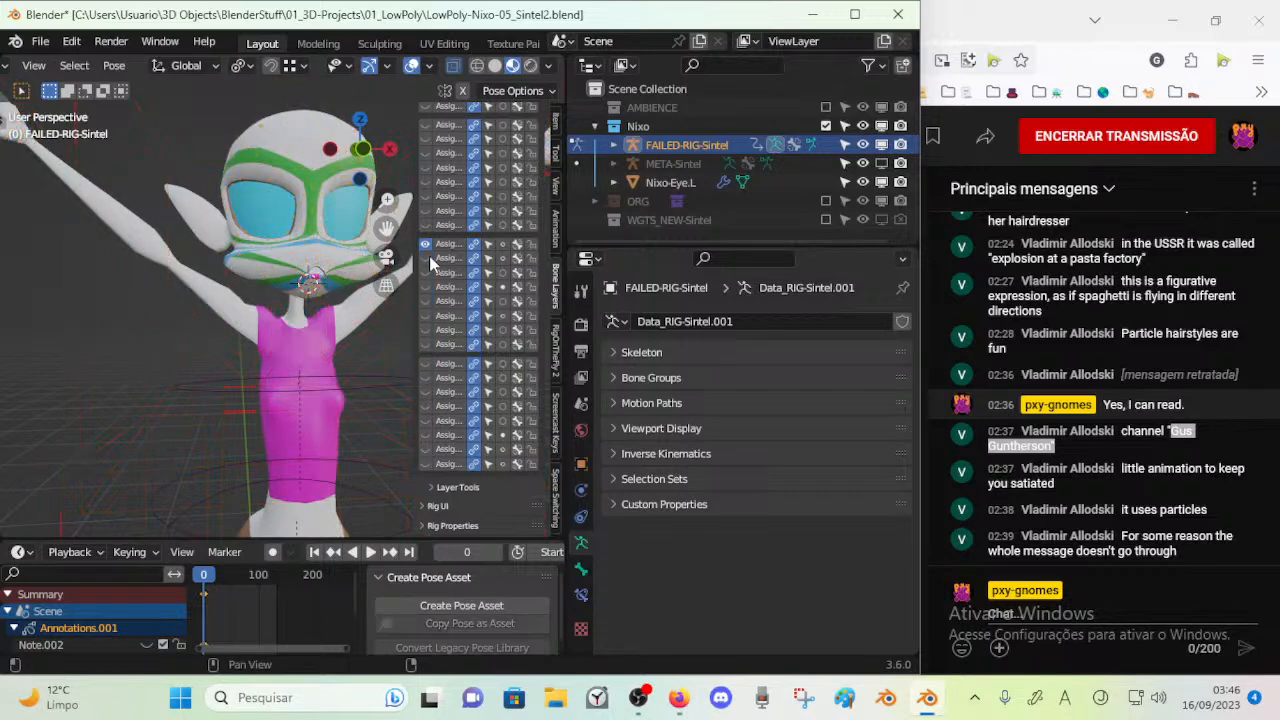
click(426, 258)
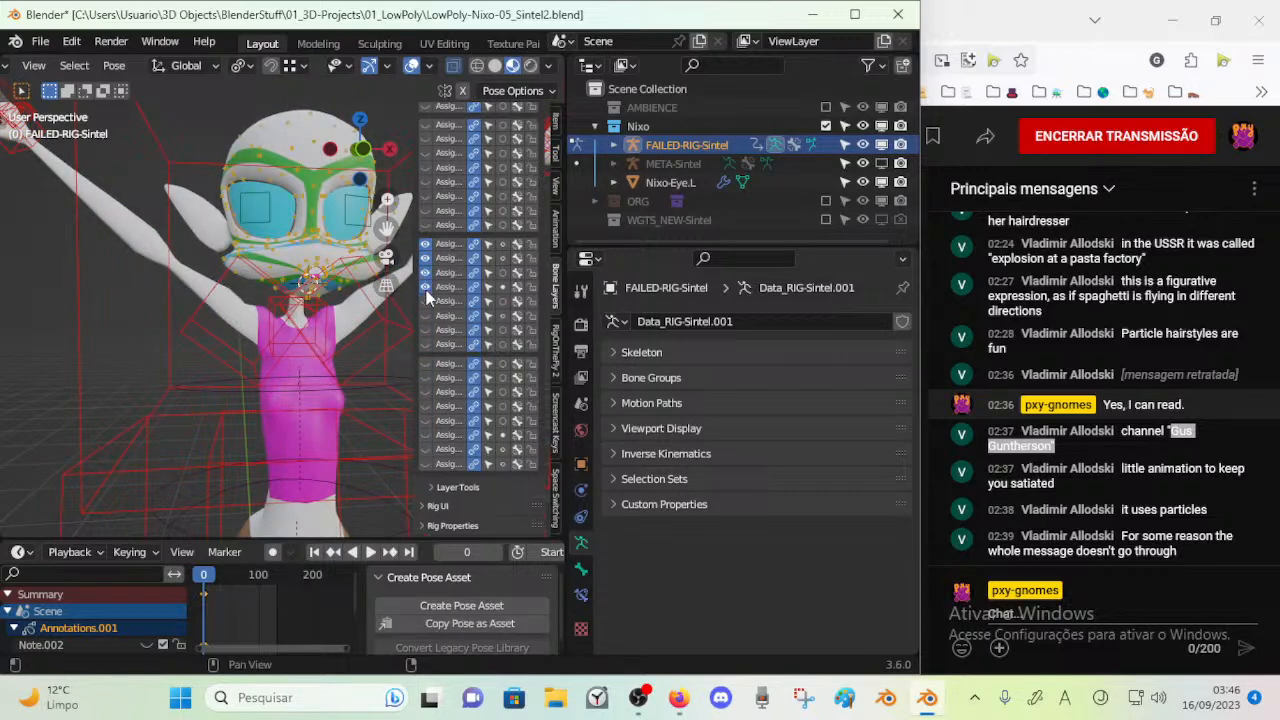
click(426, 258)
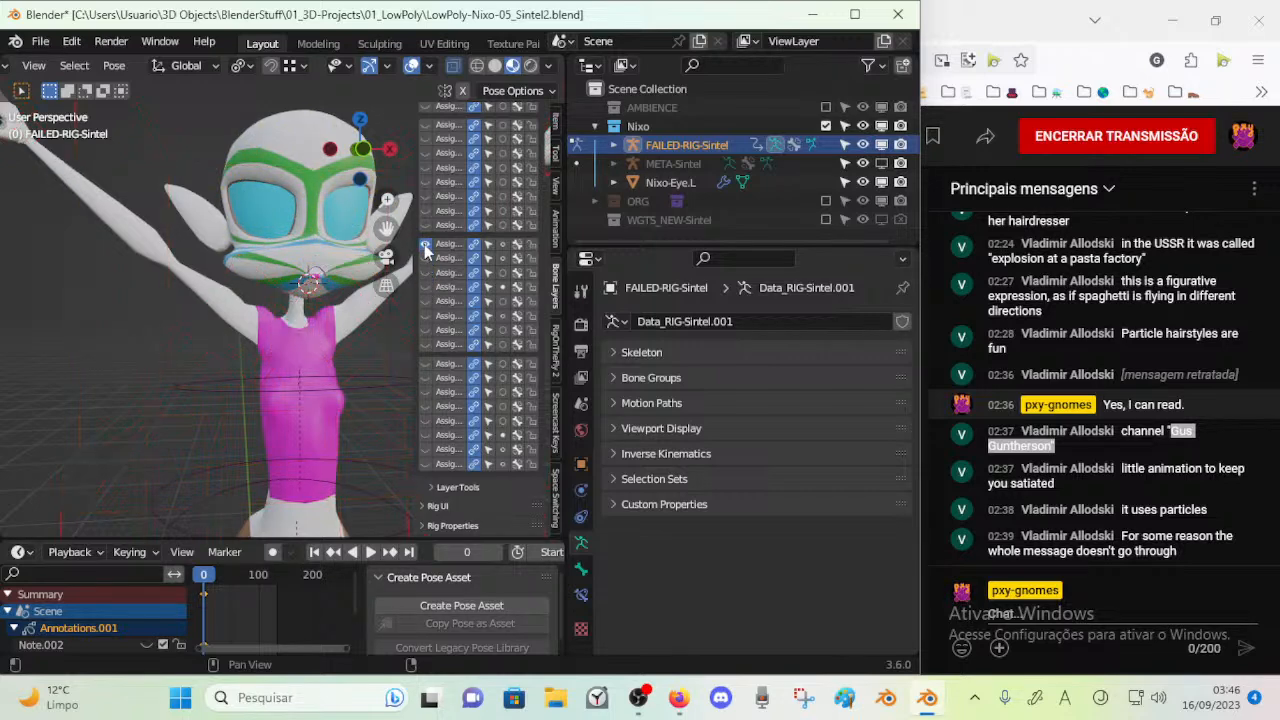
click(422, 289)
click(422, 290)
click(422, 290)
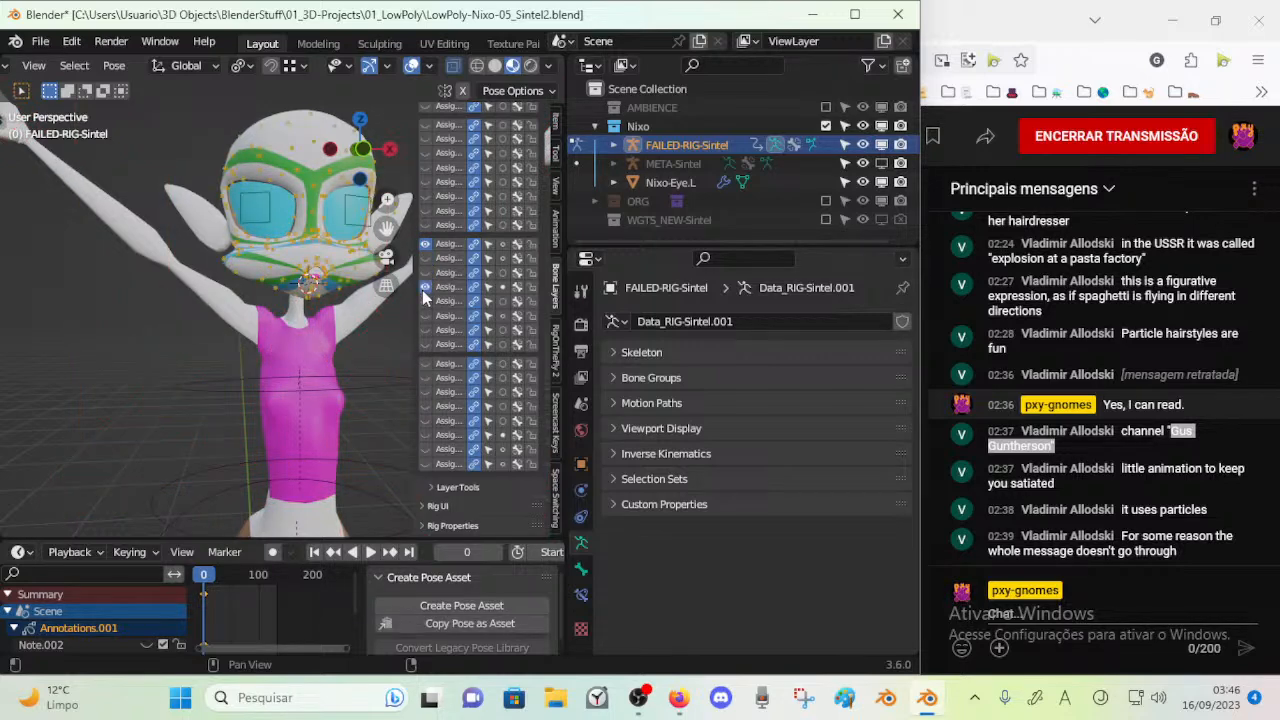
mouse_move(428, 310)
mouse_down()
mouse_move(432, 357)
mouse_move(425, 289)
mouse_up()
click(425, 289)
click(426, 247)
Widen the sidebar beside the face and hide bone layers 9 to 16, leaving only layer 20 shown
key(n)
scroll(350, 228, up, 1)
shift+middle_drag(350, 228, 341, 308)
scroll(331, 368, up, 2)
scroll(341, 308, down, 2)
key(n)
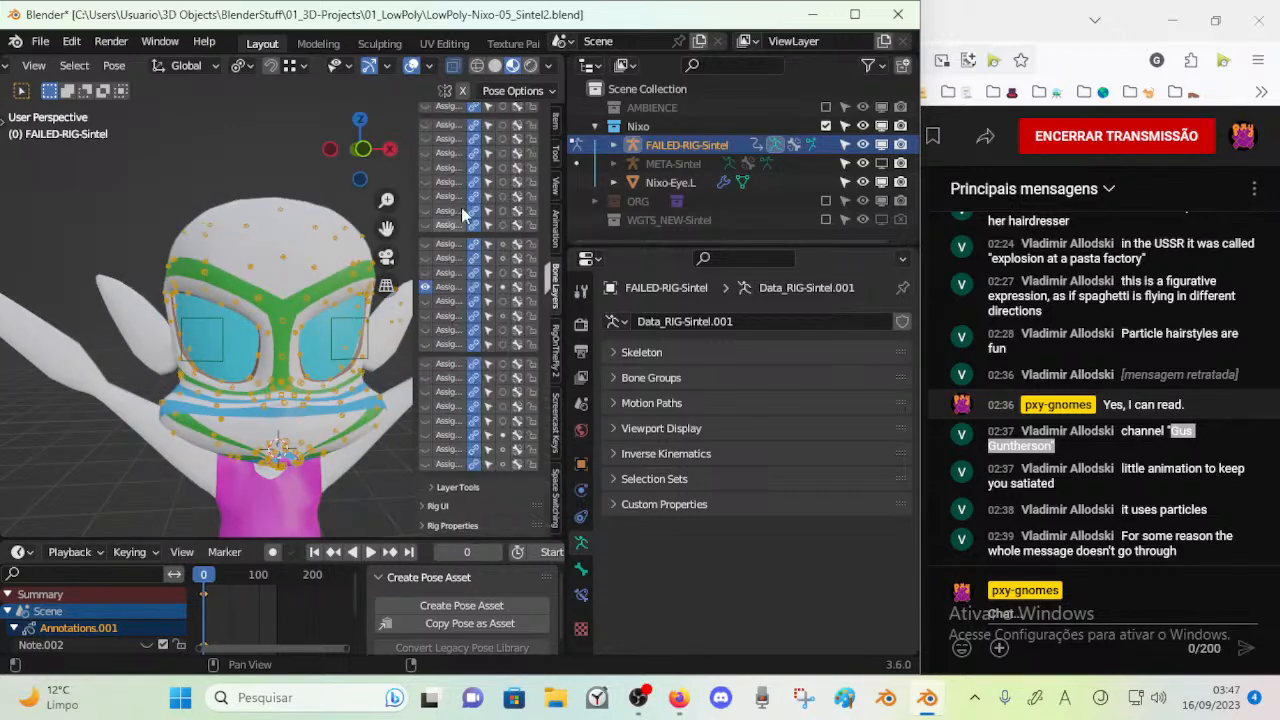
drag(417, 189, 399, 141)
key(n)
key(n)
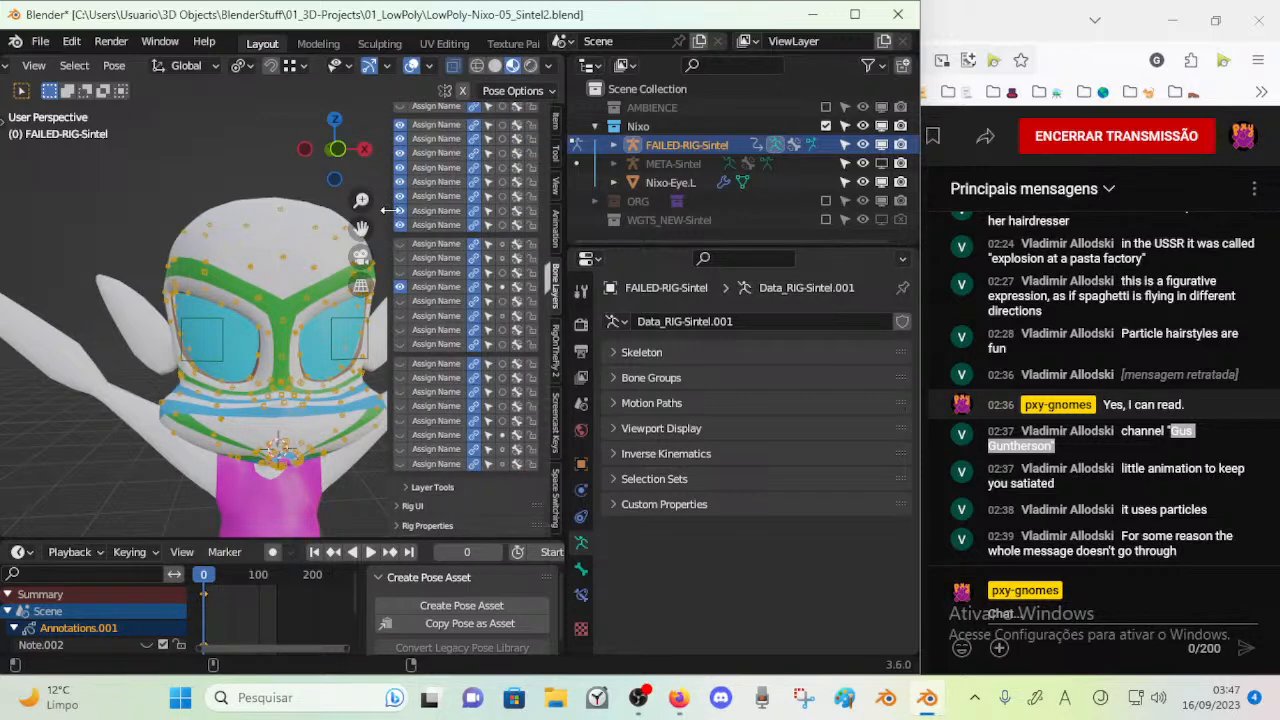
drag(400, 181, 400, 124)
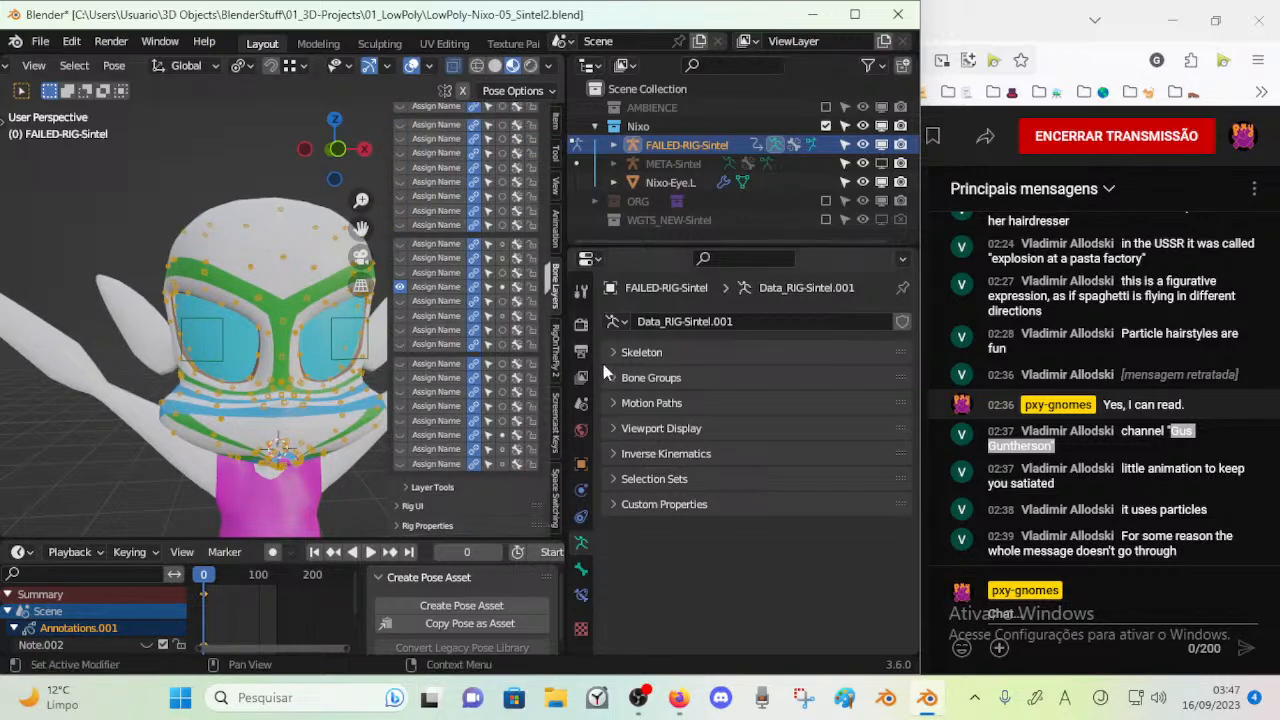
Expand the armature's Skeleton settings and show only the second bone layer
click(615, 356)
click(620, 426)
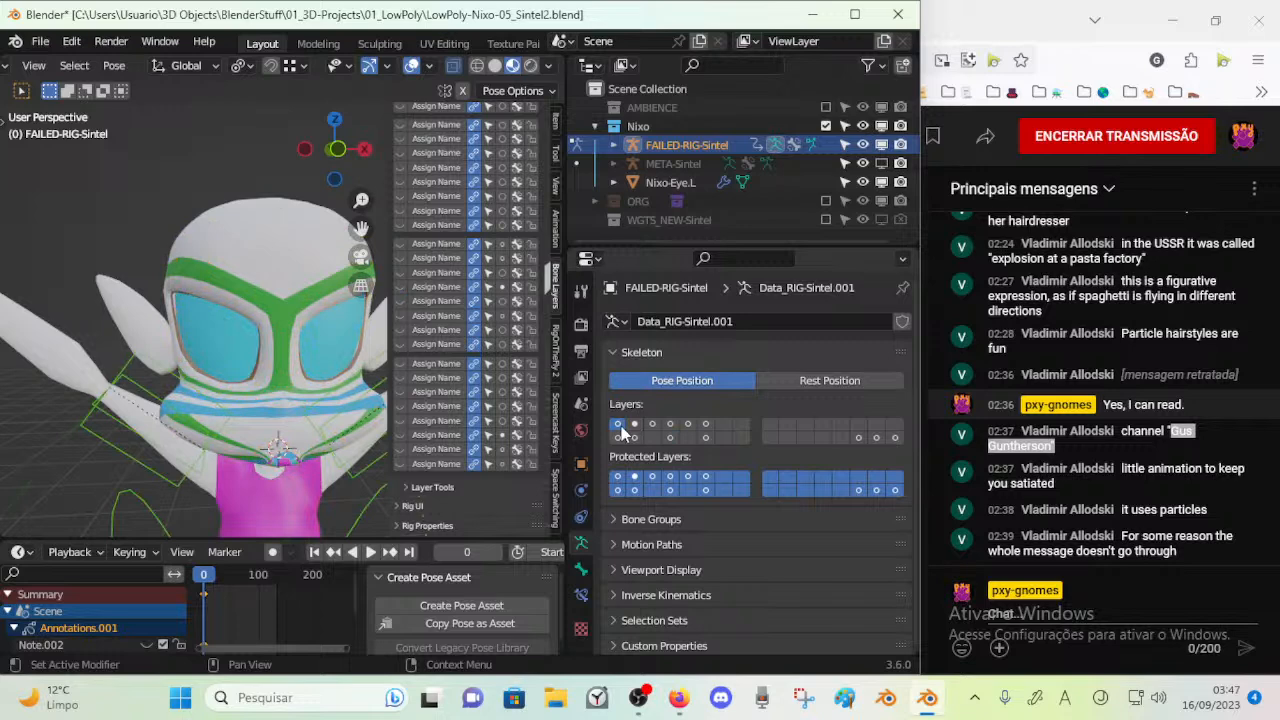
click(634, 424)
Try moving the shoulder controls FK-Shoulder.L and FK-Shoulder.R
middle_drag(370, 420, 269, 362)
click(248, 357)
key(g)
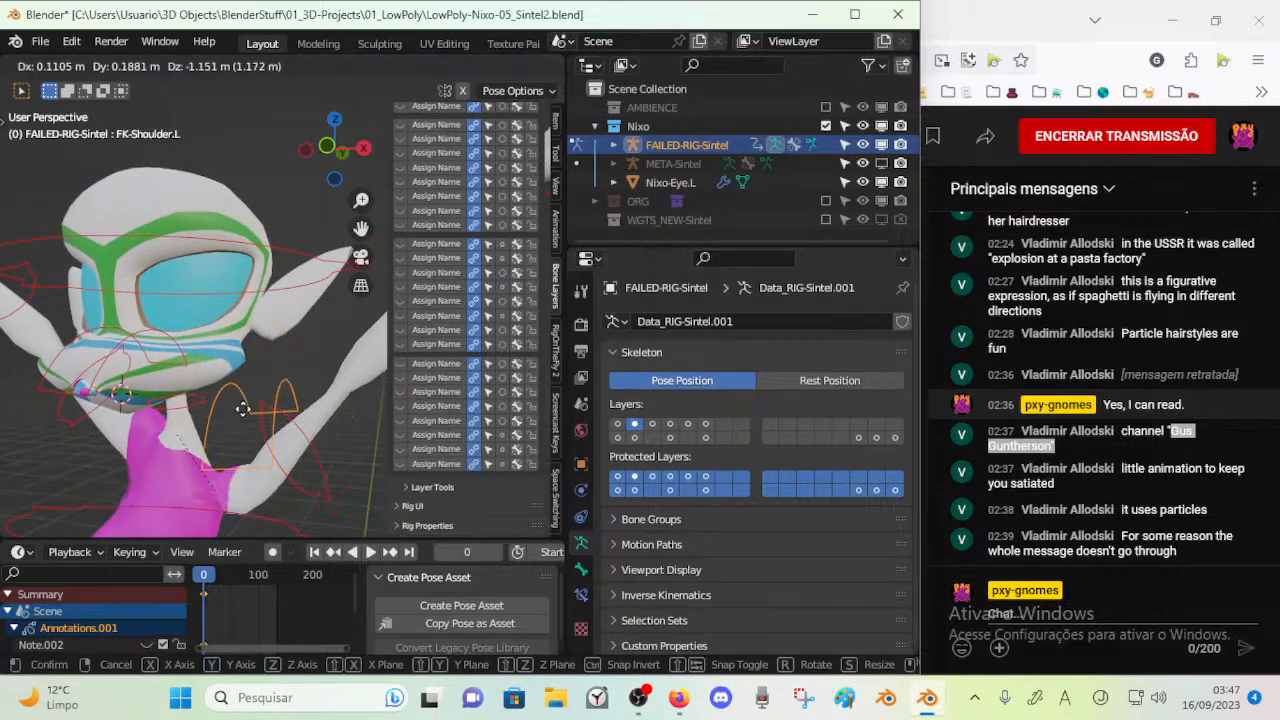
right_click(243, 334)
middle_drag(188, 358, 218, 361)
click(190, 337)
key(g)
right_click(126, 294)
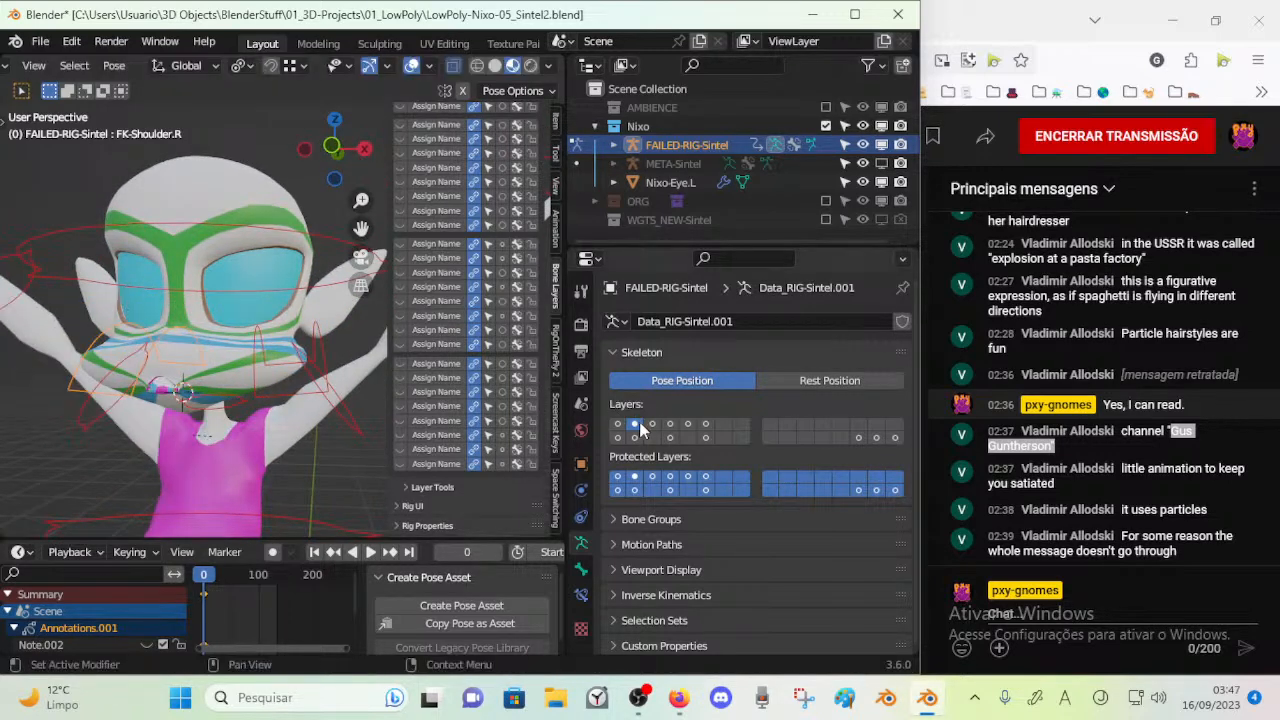
Show only the third bone layer, then try rotating the control above the head and moving STR-TIP-Chest
click(617, 423)
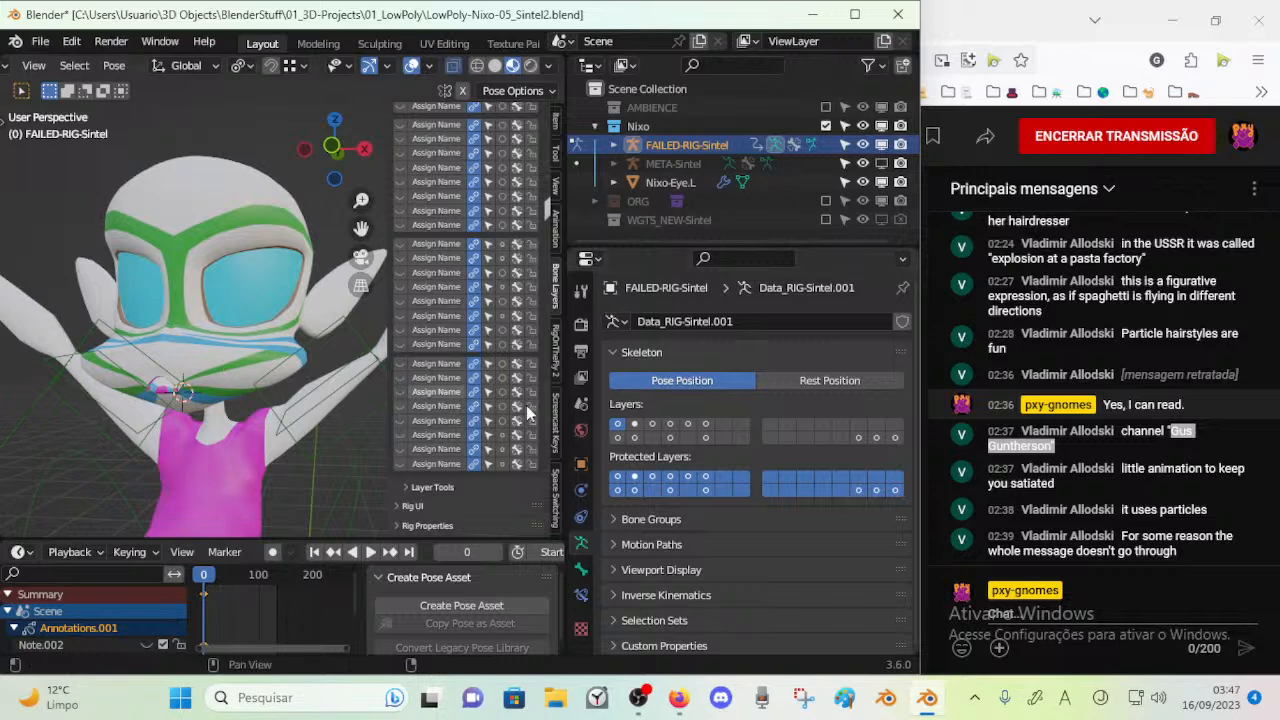
click(652, 425)
scroll(245, 202, down, 2)
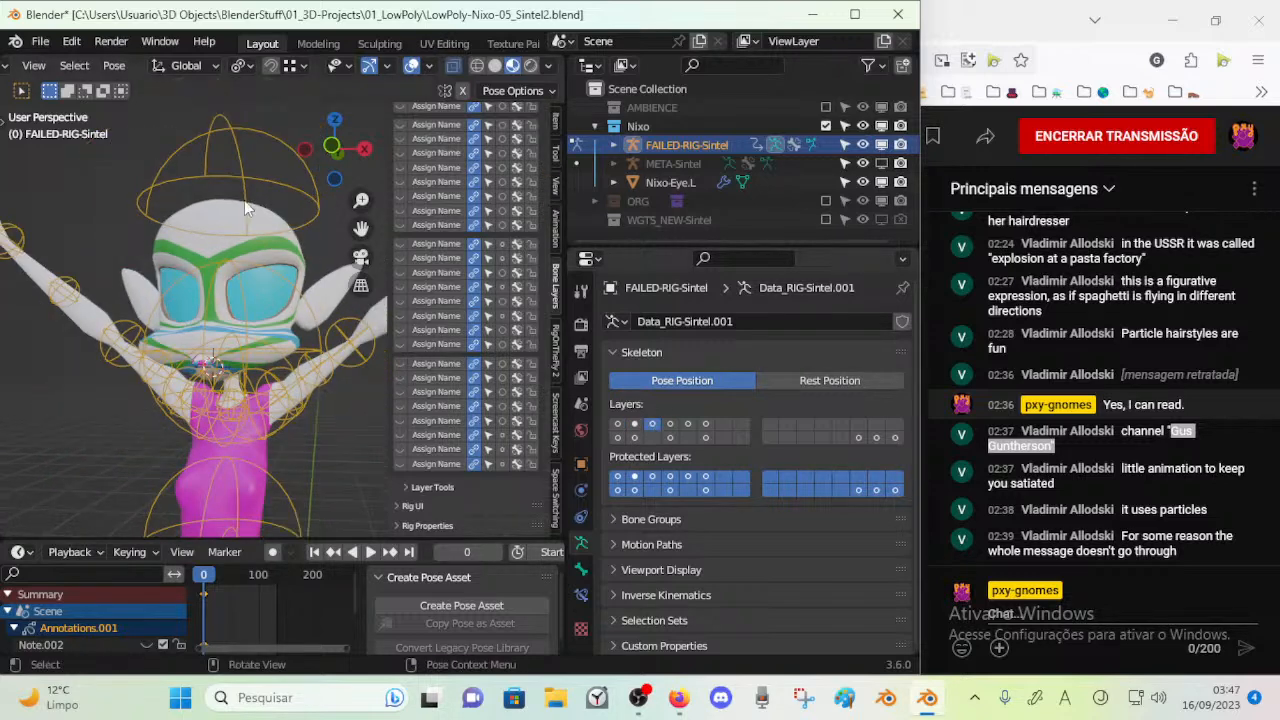
click(246, 203)
key(r)
right_click(253, 190)
click(271, 340)
key(g)
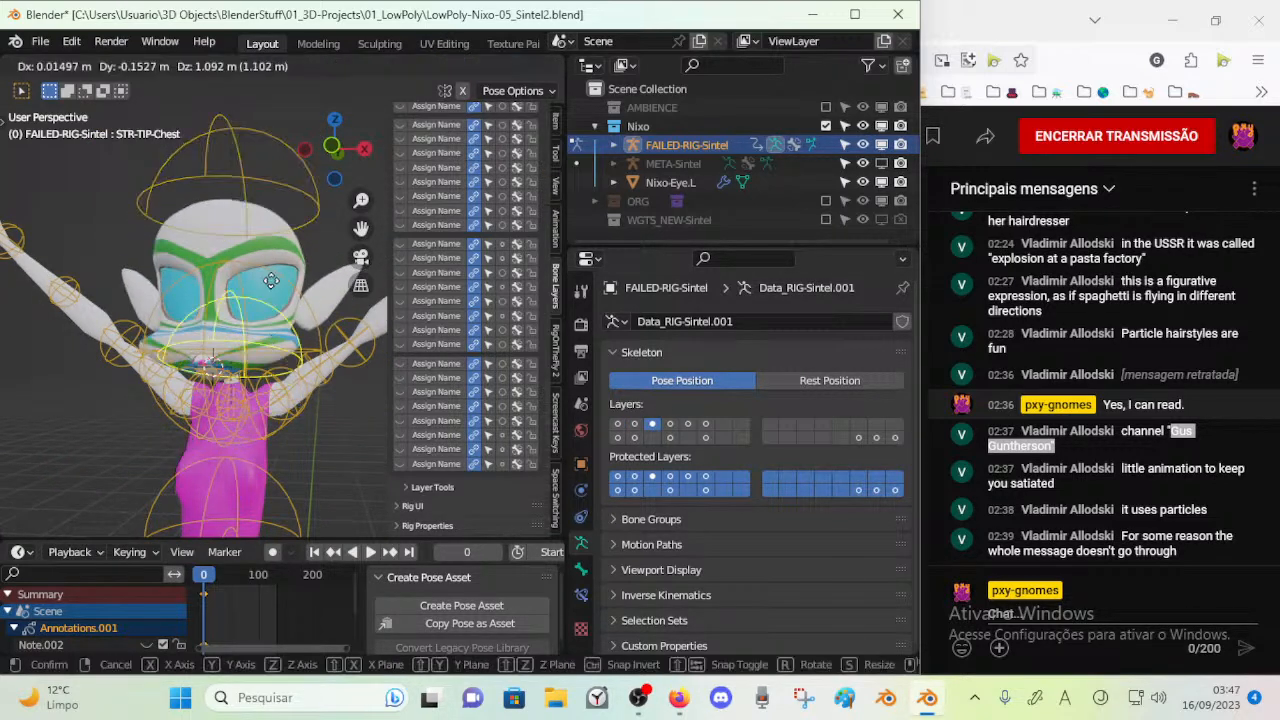
right_click(267, 306)
Try moving the head stretch controls STR-Head and STR-TIP-Head
click(305, 233)
click(257, 272)
key(g)
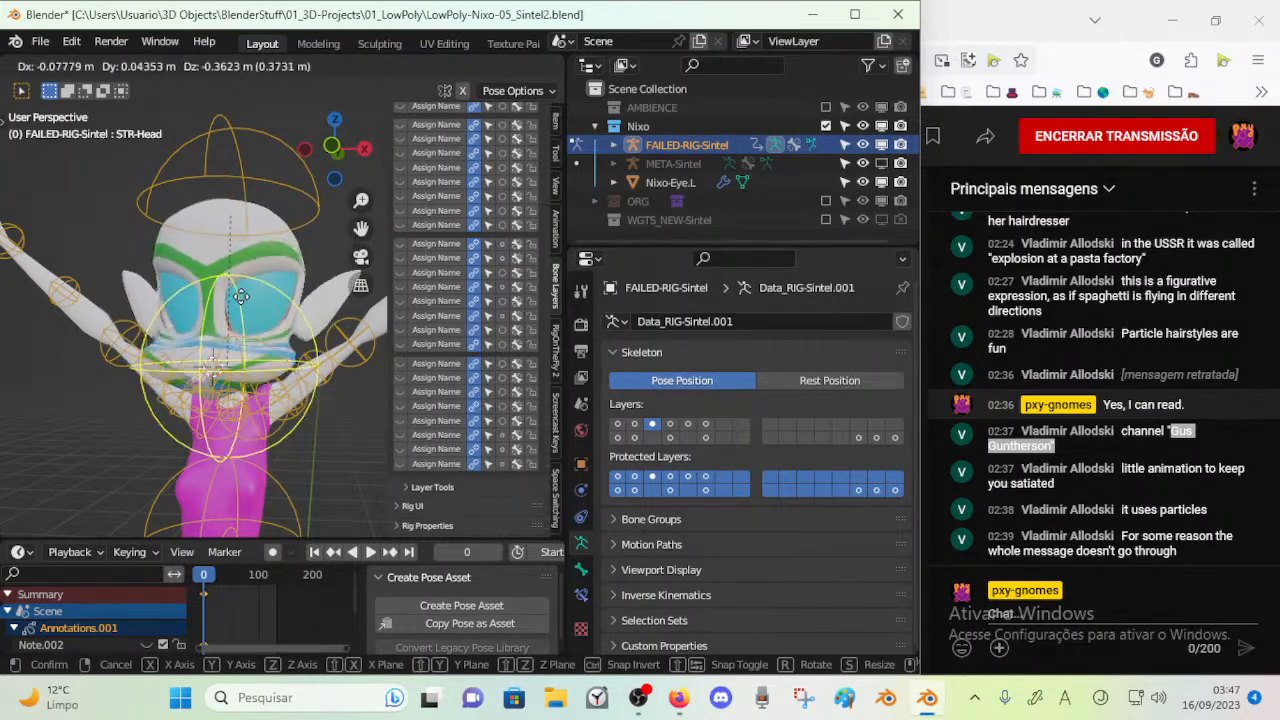
right_click(260, 286)
click(269, 183)
key(g)
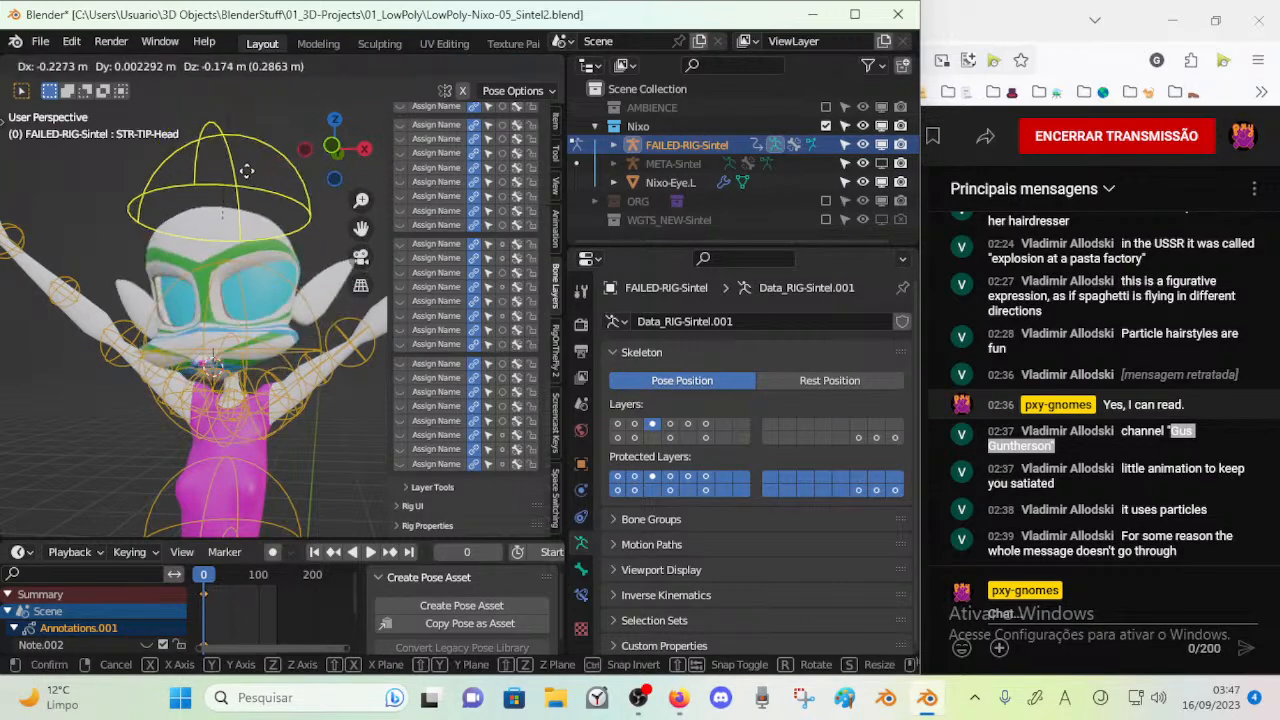
right_click(242, 158)
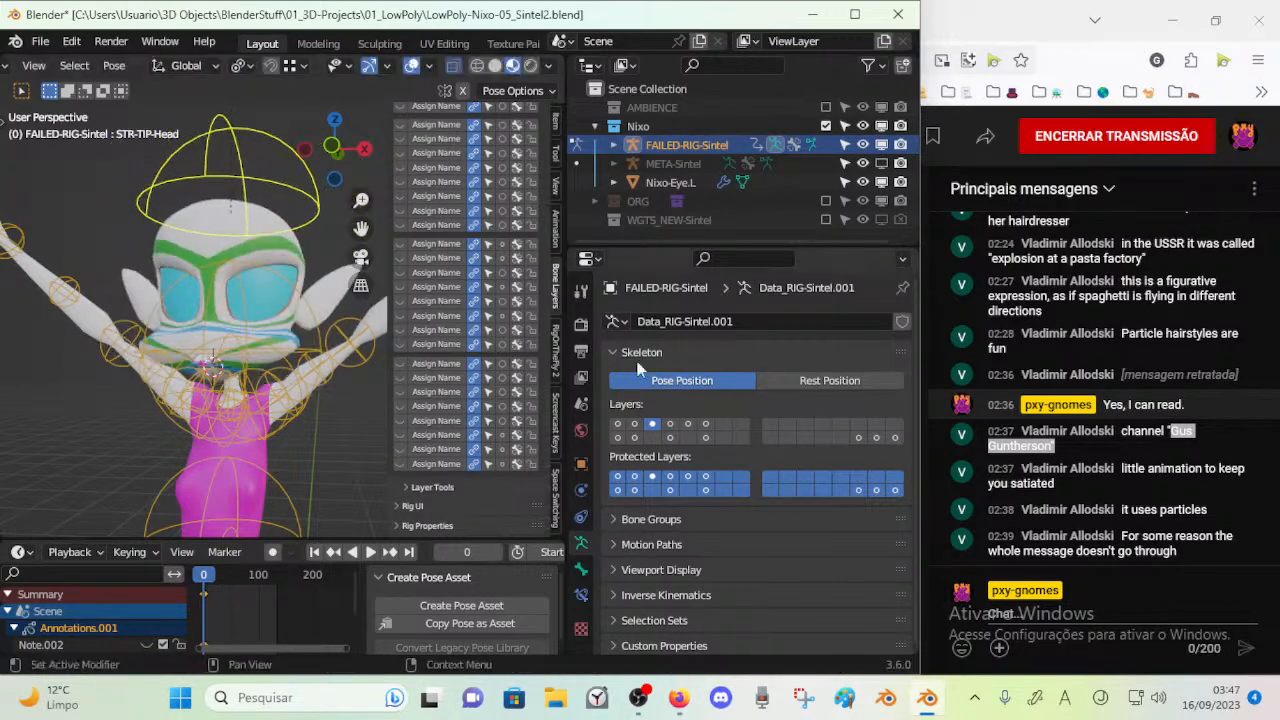
Show only the fourth bone layer and try moving a brow control on the face
click(670, 423)
scroll(228, 305, up, 5)
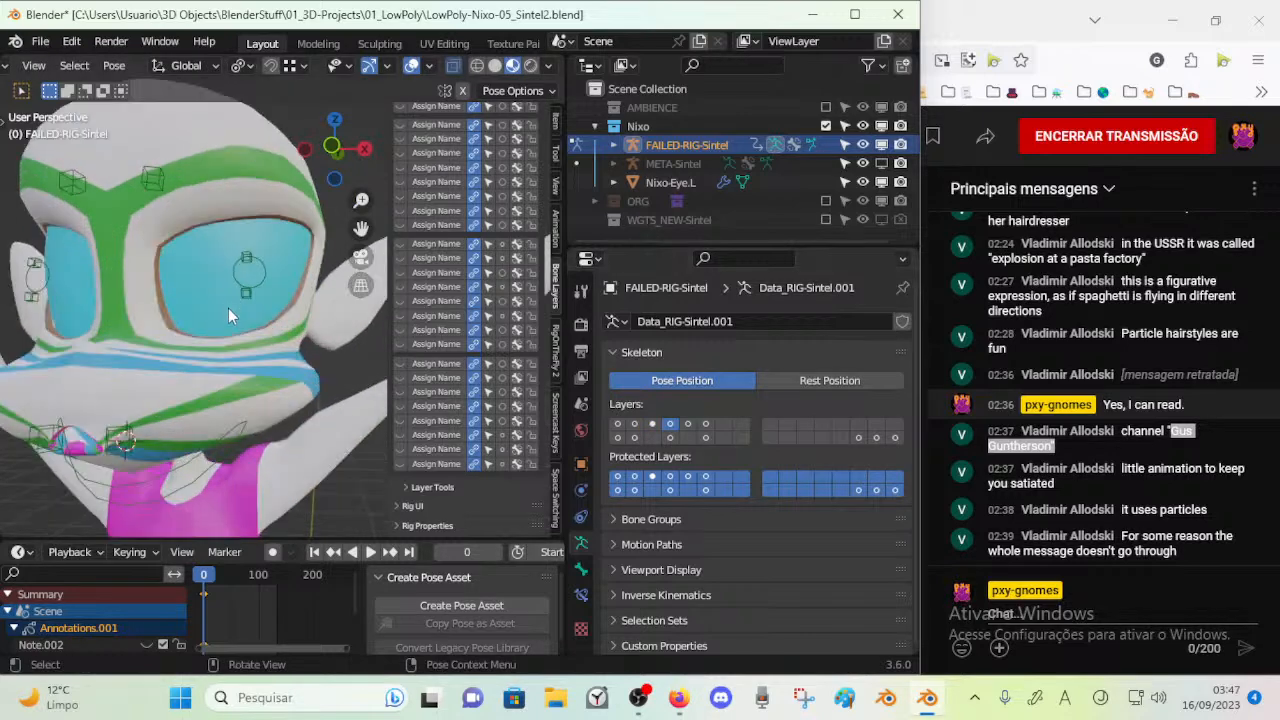
scroll(228, 305, down, 4)
click(231, 243)
click(181, 245)
key(g)
right_click(187, 222)
Try moving the controls around the left eye, including ACT-Eyelid_Upper.L
click(279, 300)
key(g)
right_click(279, 305)
click(280, 289)
key(g)
right_click(271, 289)
middle_drag(262, 326, 221, 318)
key(g)
right_click(263, 316)
key(g)
right_click(203, 316)
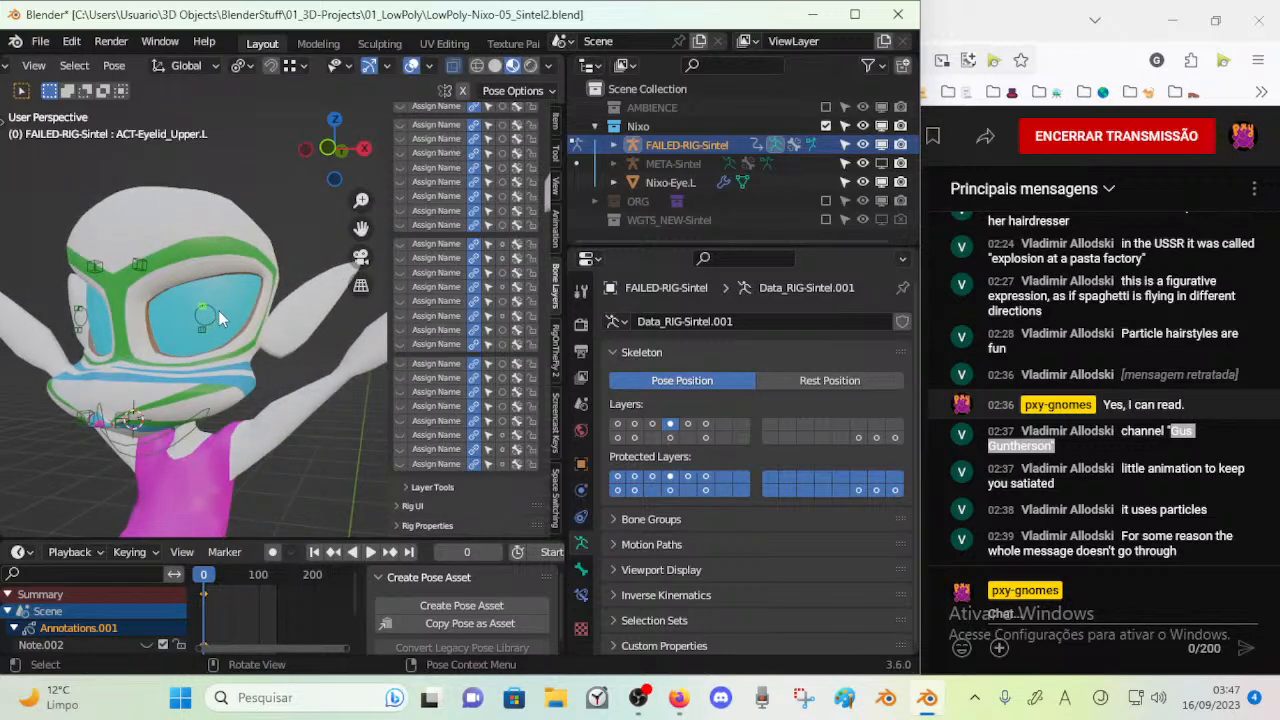
Try rotating the left eye control CTR-Eye.L several times to check its effect on the eye
click(205, 315)
key(r)
right_click(203, 321)
key(r)
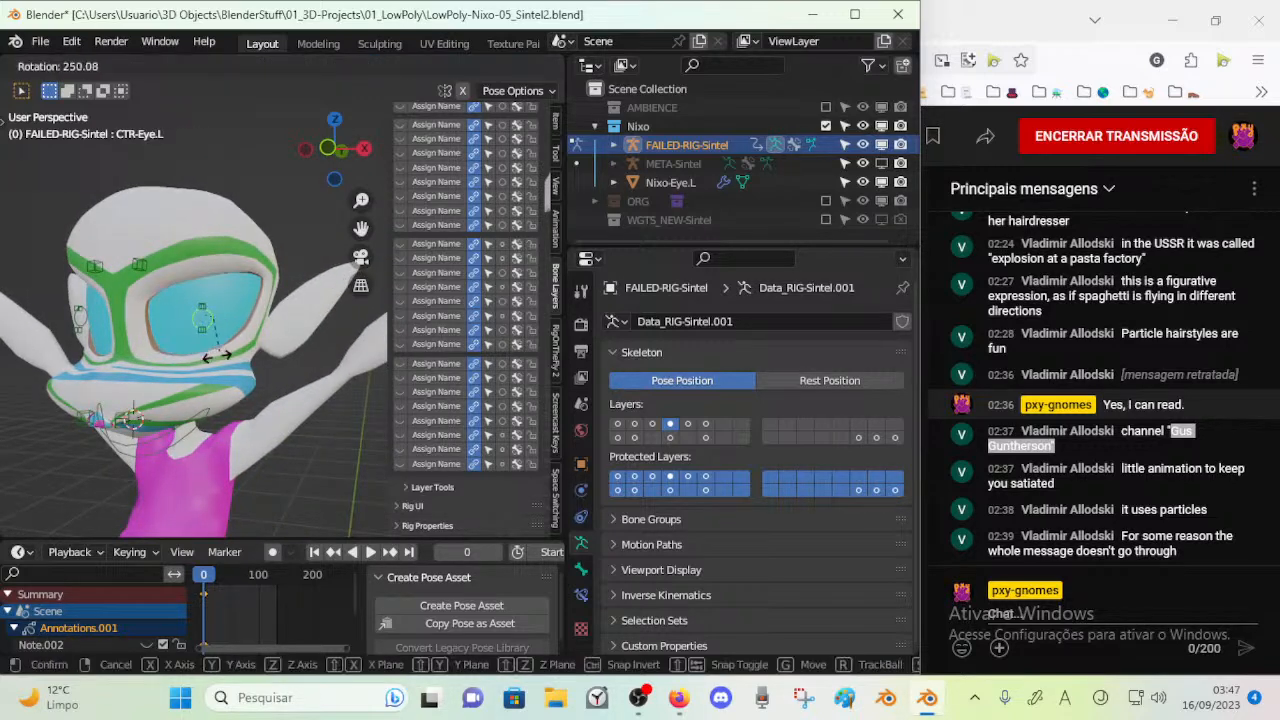
right_click(198, 315)
scroll(204, 315, up, 6)
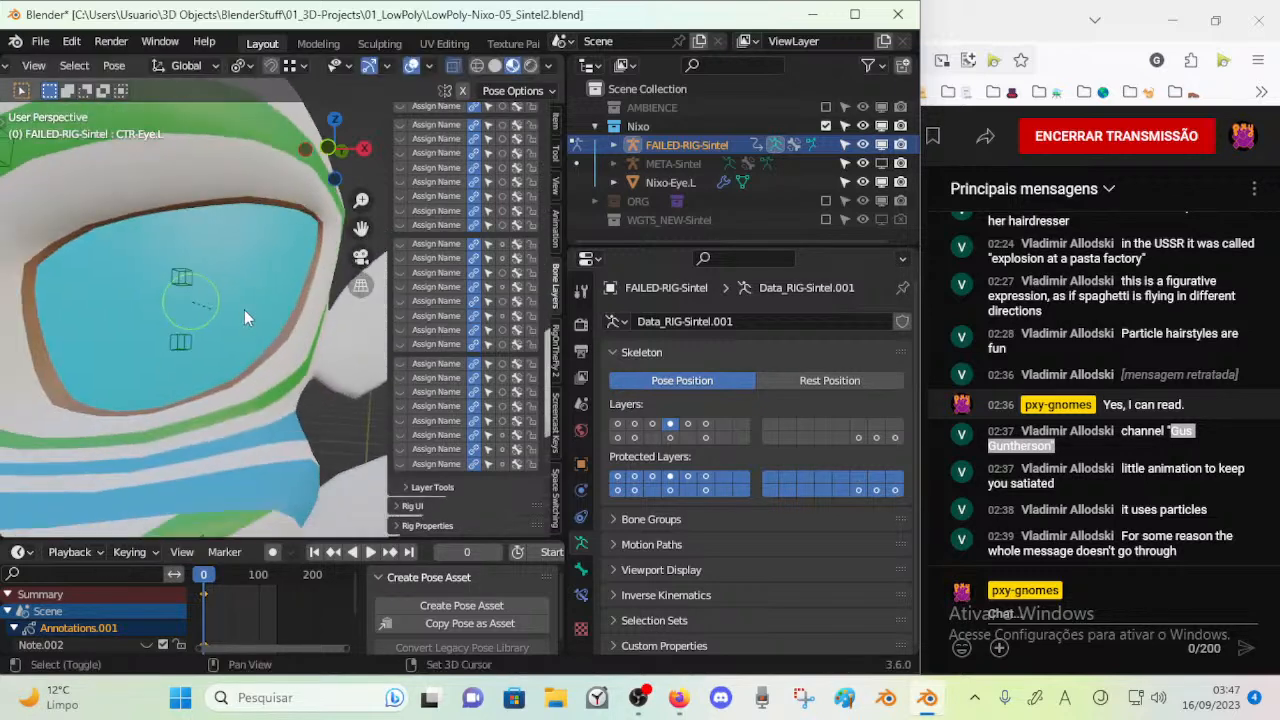
key(r)
right_click(251, 240)
scroll(240, 290, down, 6)
middle_drag(210, 287, 138, 290)
key(r)
right_click(145, 300)
key(r)
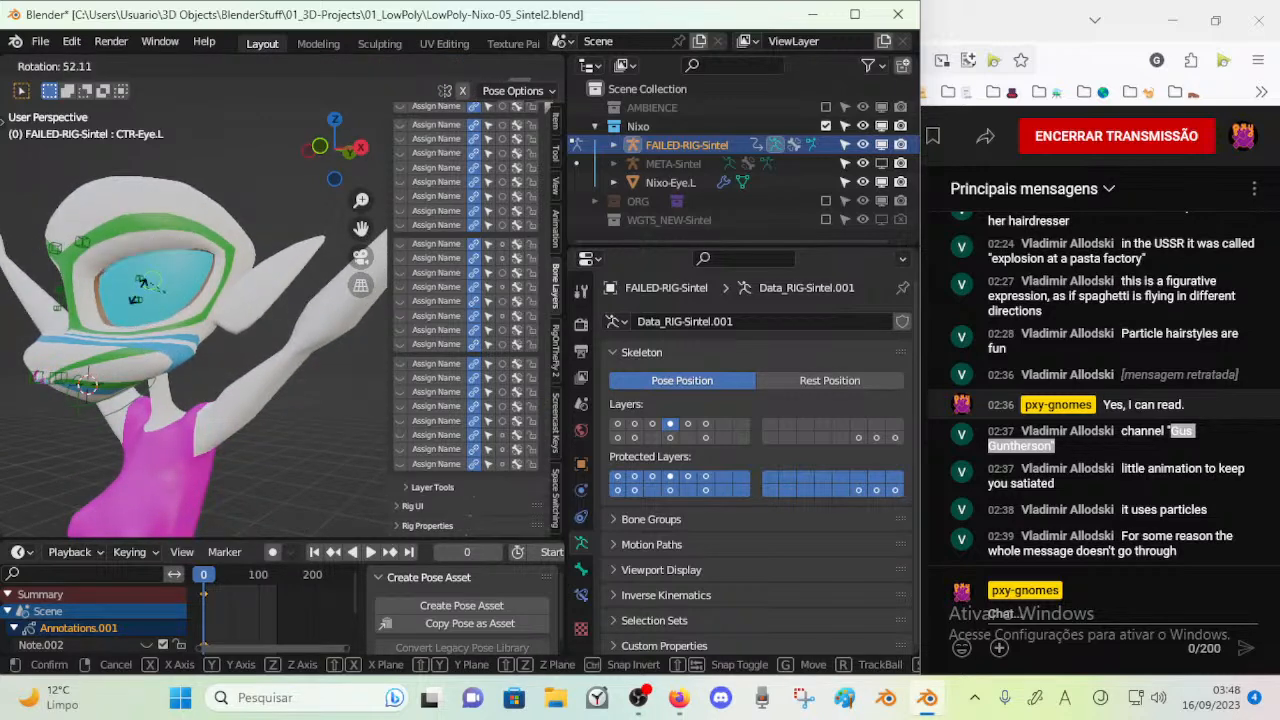
right_click(143, 275)
Try moving, rotating and scaling the small controls on the left eye
click(143, 270)
key(g)
right_click(143, 286)
key(r)
click(178, 285)
key(s)
right_click(151, 285)
Reselect CTR-Eye.L and try rotating it again on the left eye
click(151, 285)
key(r)
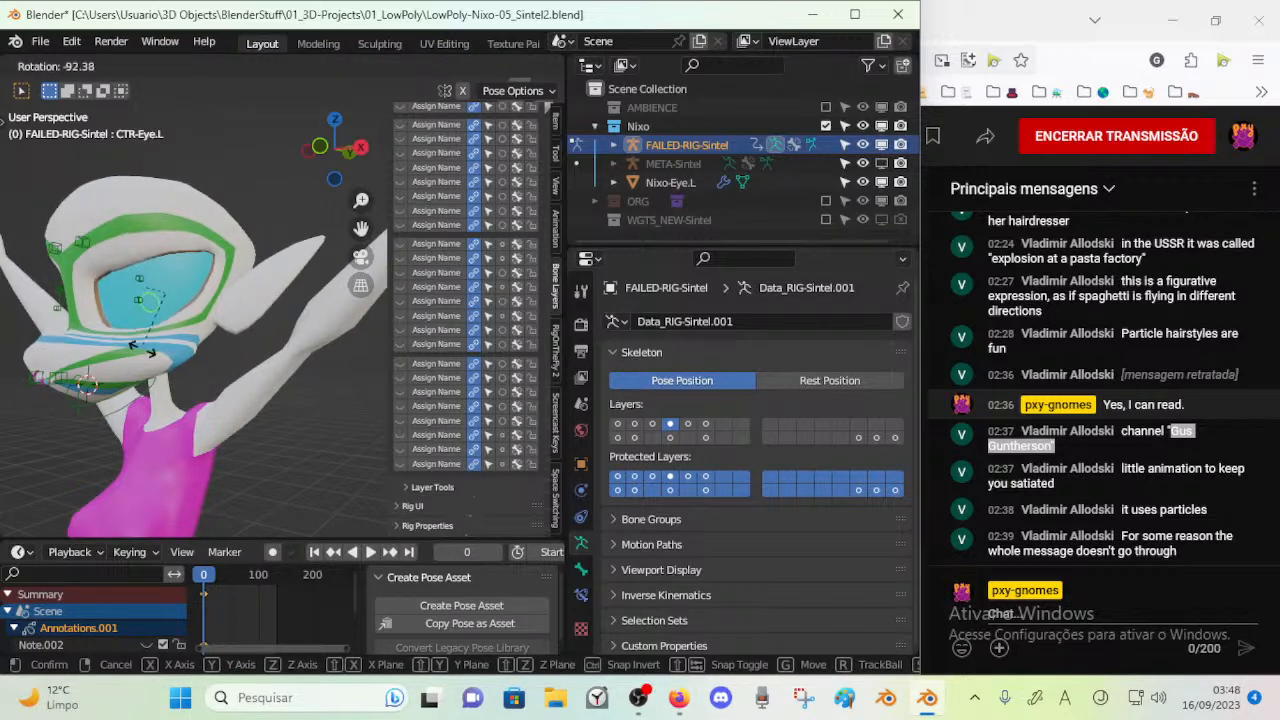
right_click(147, 330)
middle_drag(147, 331, 284, 322)
key(r)
right_click(295, 228)
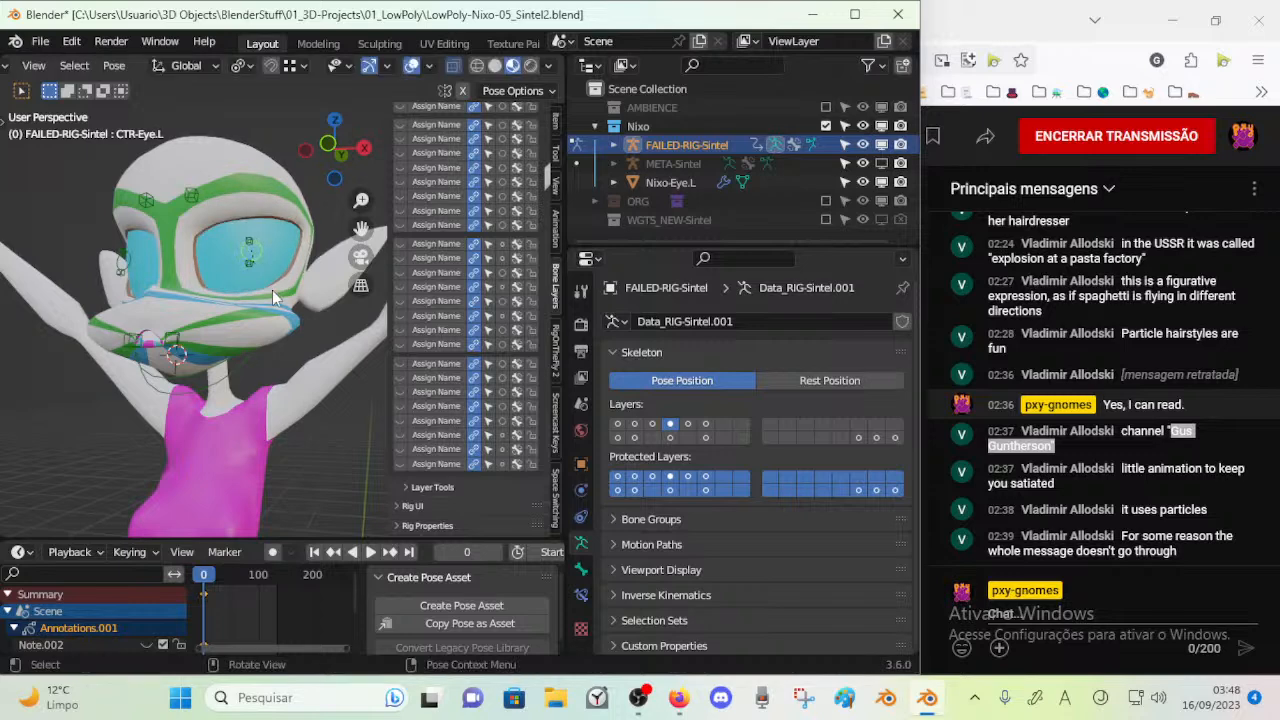
Show only bone layer 20 and try moving the forehead control STR-Forehead_1_2.L
click(687, 424)
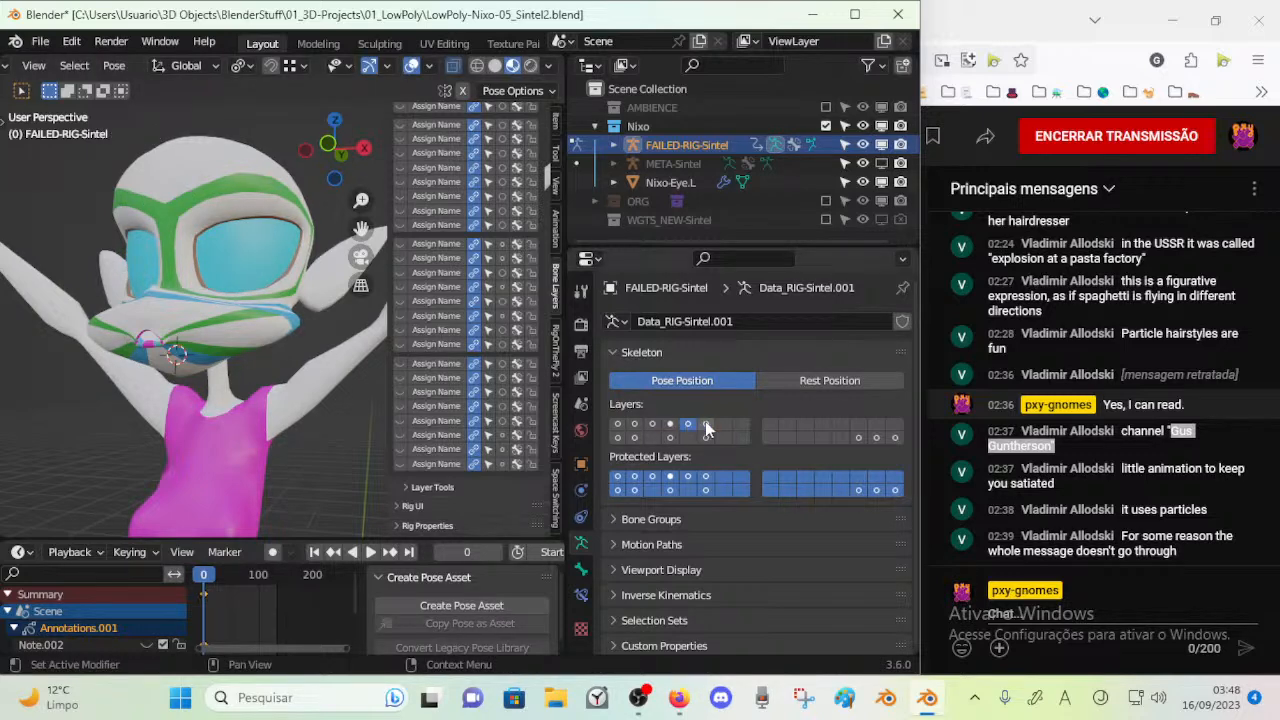
click(670, 437)
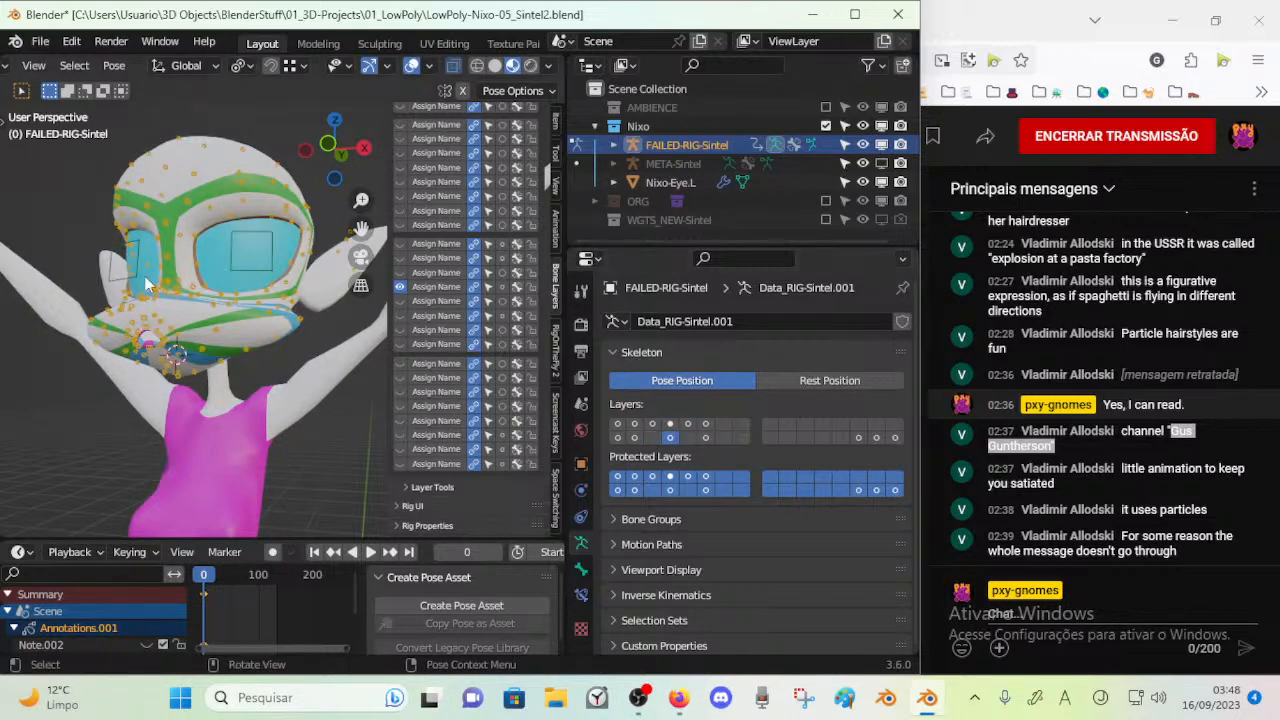
middle_drag(170, 330, 220, 324)
click(232, 284)
key(g)
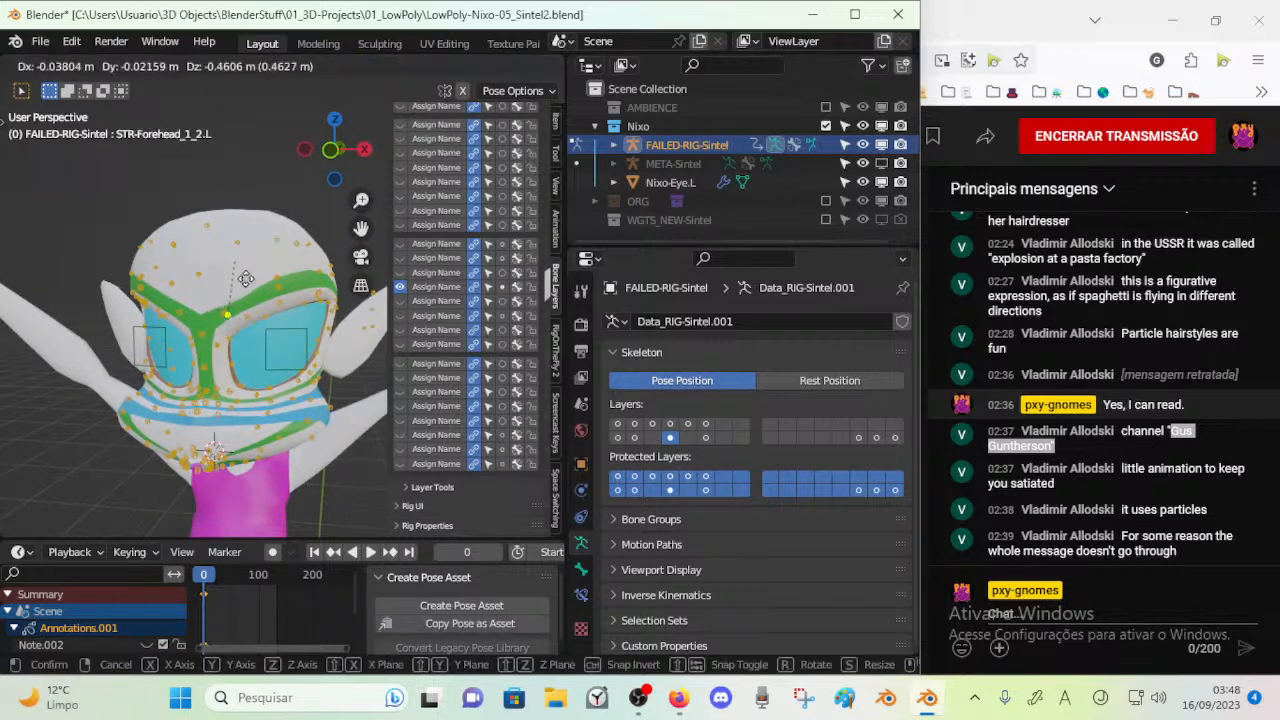
right_click(246, 332)
Rotate and move the eye root control ROOT-Eye.L to deform the area around the left eye
click(266, 342)
key(g)
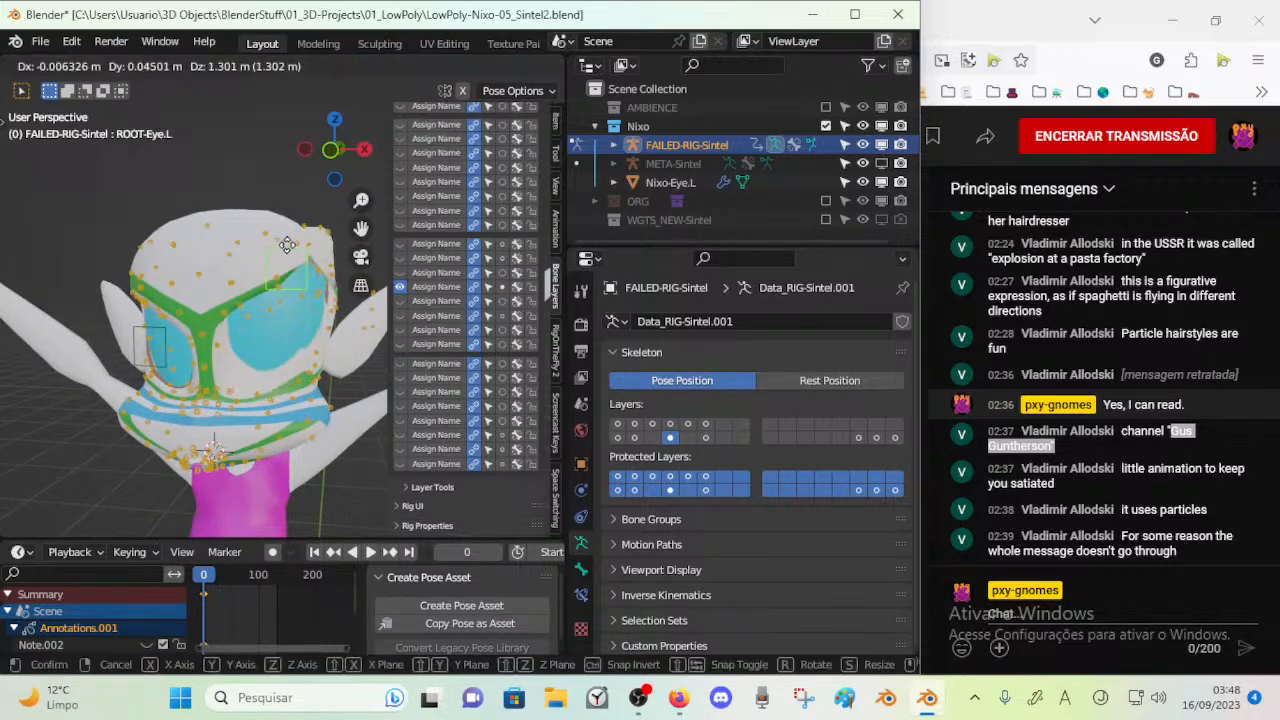
right_click(269, 314)
middle_drag(269, 314, 285, 310)
key(r)
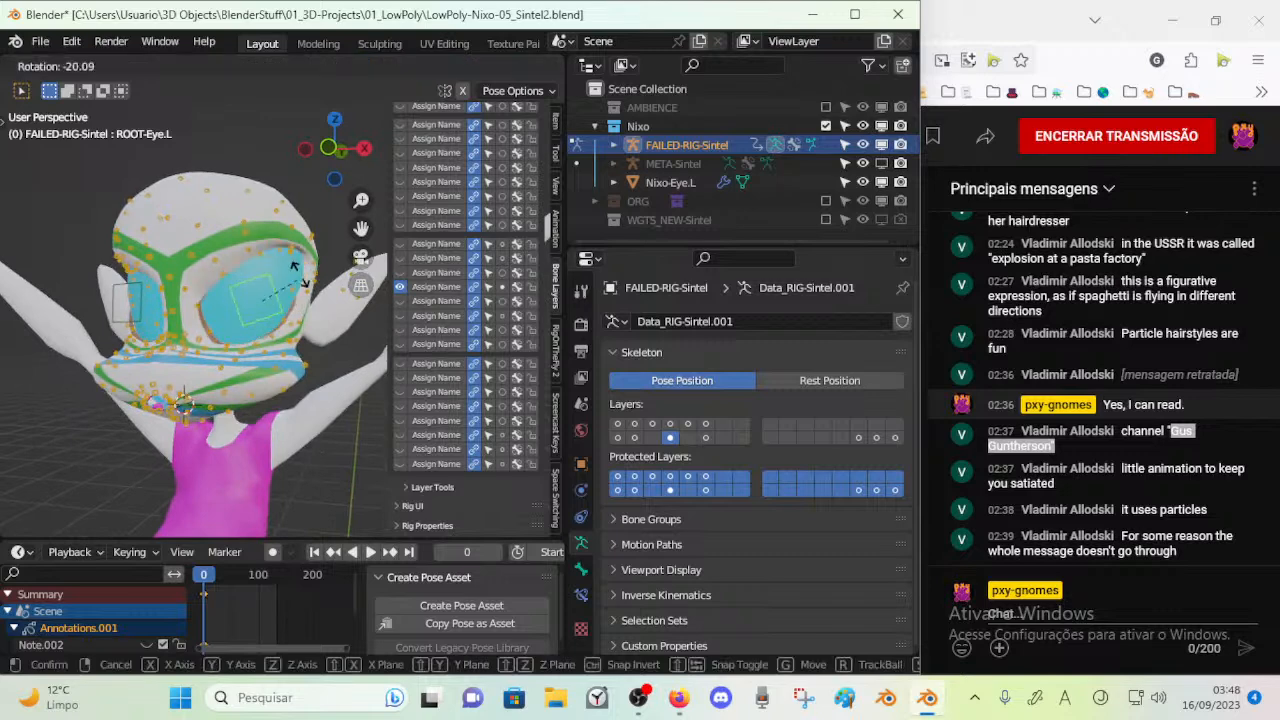
click(293, 301)
key(g)
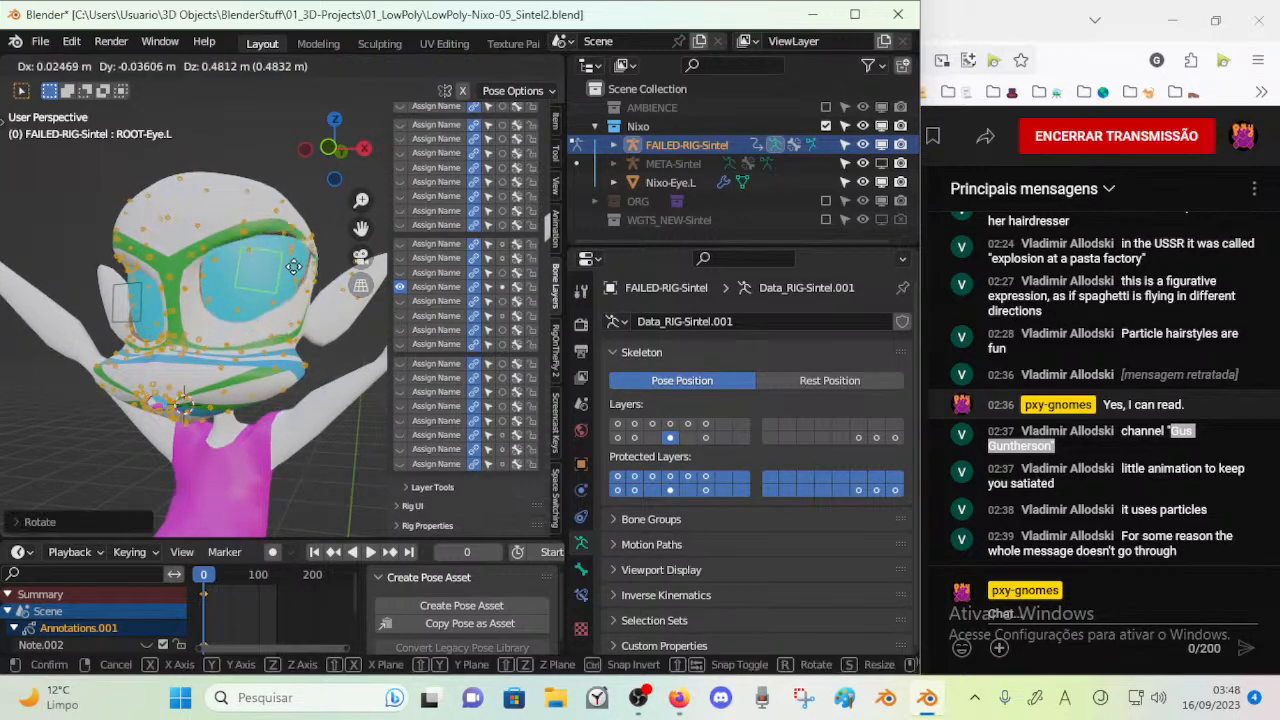
click(236, 291)
Move ROOT-Eye.R to shift the area around the right eye
click(116, 291)
key(g)
click(114, 298)
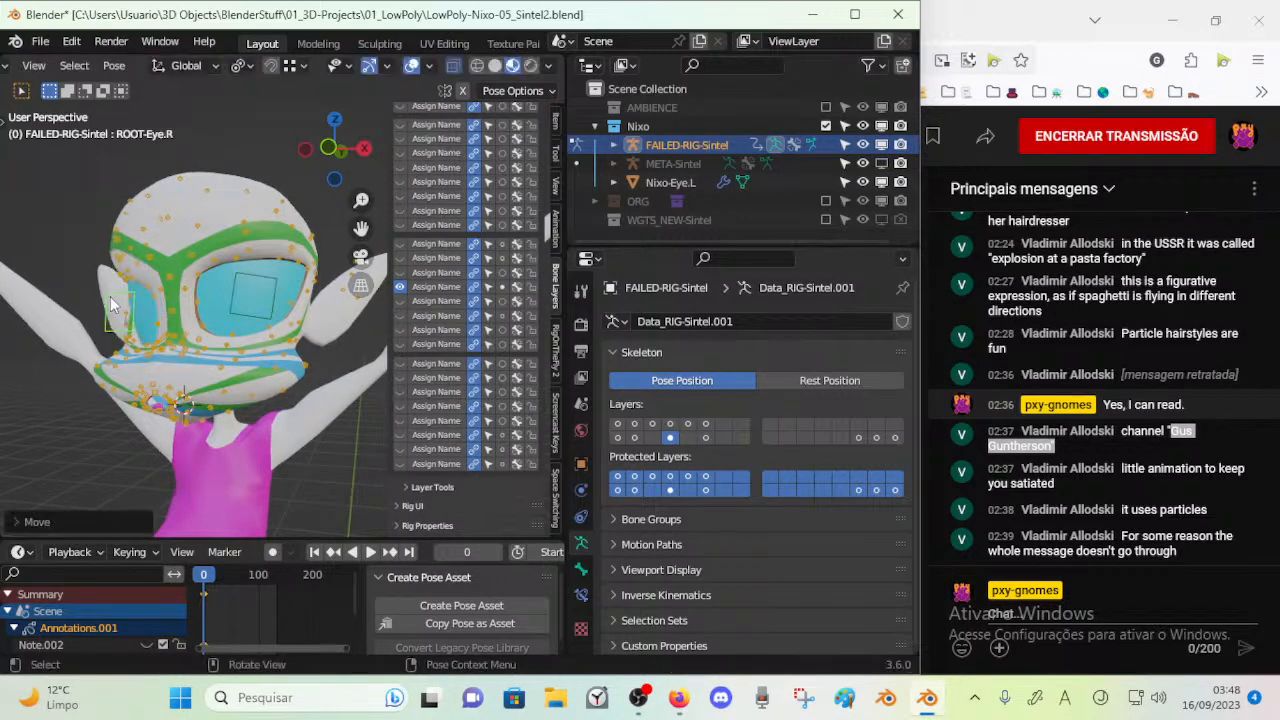
Try moving the lip ring control STR-I-LipRing5 and neighbouring controls around the mouth
middle_drag(207, 374, 225, 363)
click(213, 373)
scroll(218, 373, up, 2)
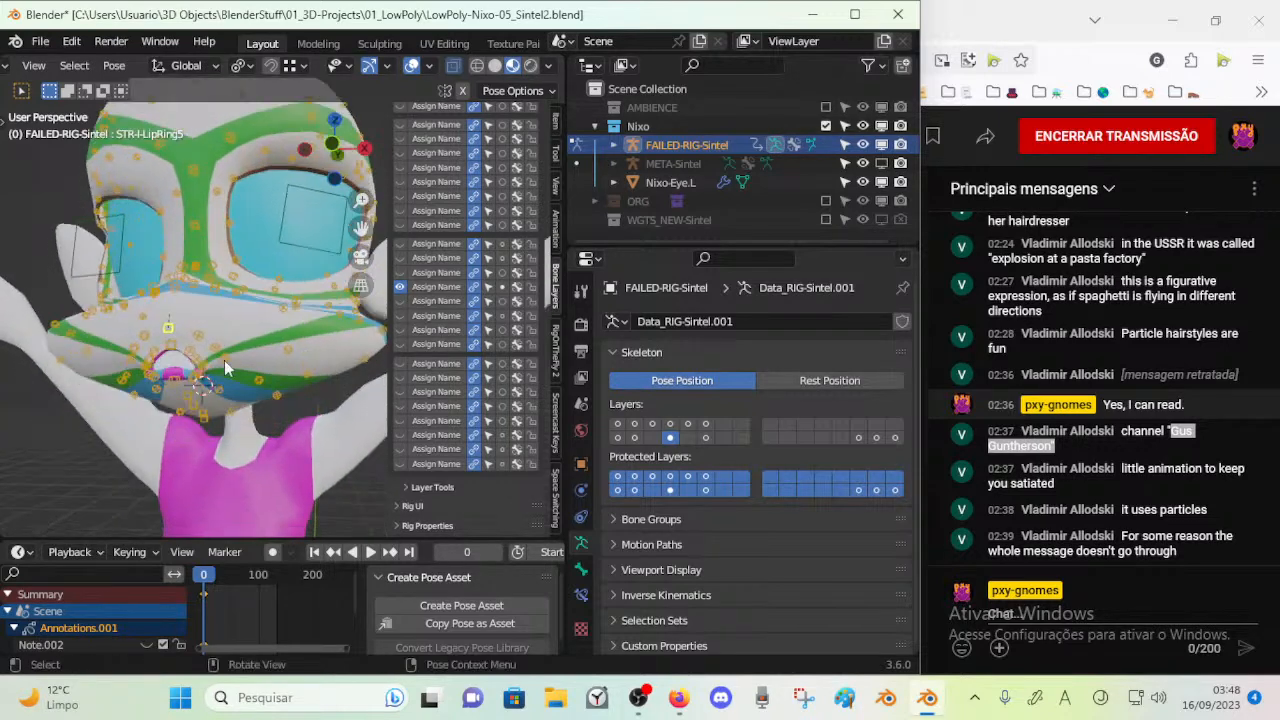
key(g)
right_click(205, 324)
click(205, 324)
key(g)
right_click(206, 332)
click(177, 333)
shift+click(220, 378)
key(g)
right_click(206, 380)
click(180, 333)
click(170, 328)
key(g)
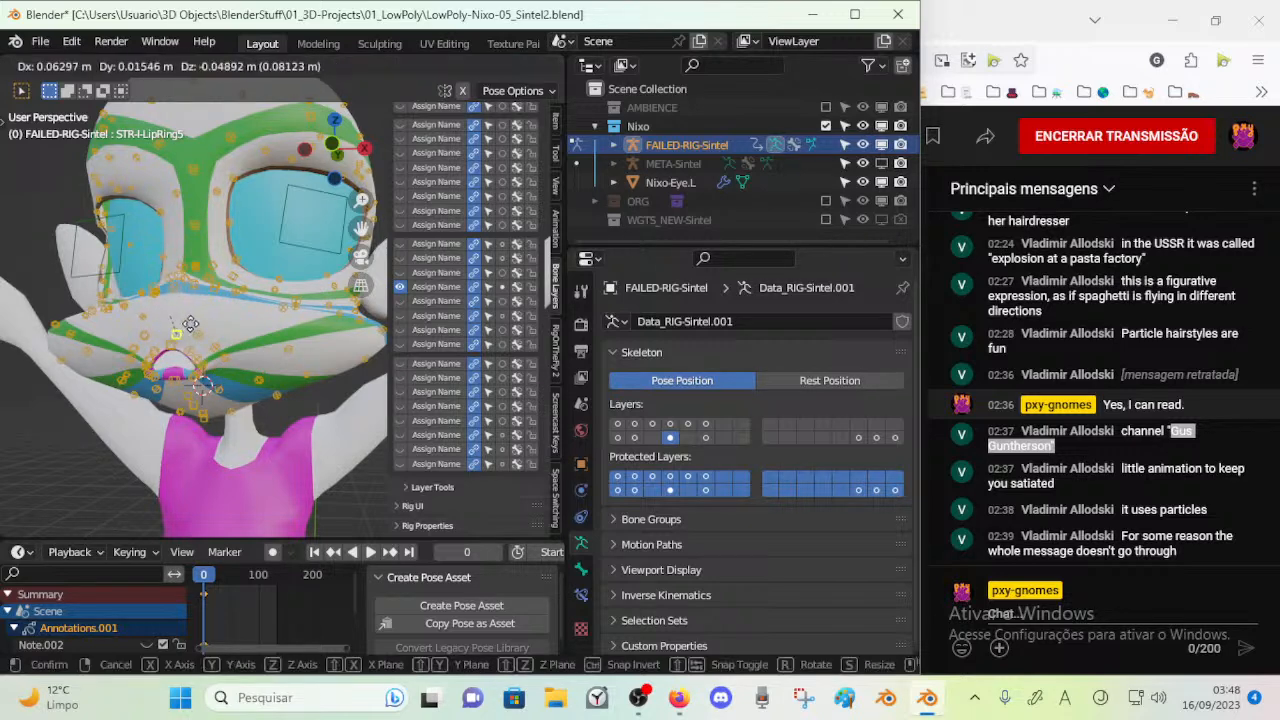
right_click(171, 352)
Move the control at the mouth's corner and raise the upper lip control STR-Lip_Upper2.R
mouse_move(158, 404)
middle_down()
mouse_move(244, 394)
mouse_move(162, 407)
middle_up()
scroll(244, 394, up, 5)
click(222, 402)
key(g)
click(190, 399)
click(245, 350)
key(g)
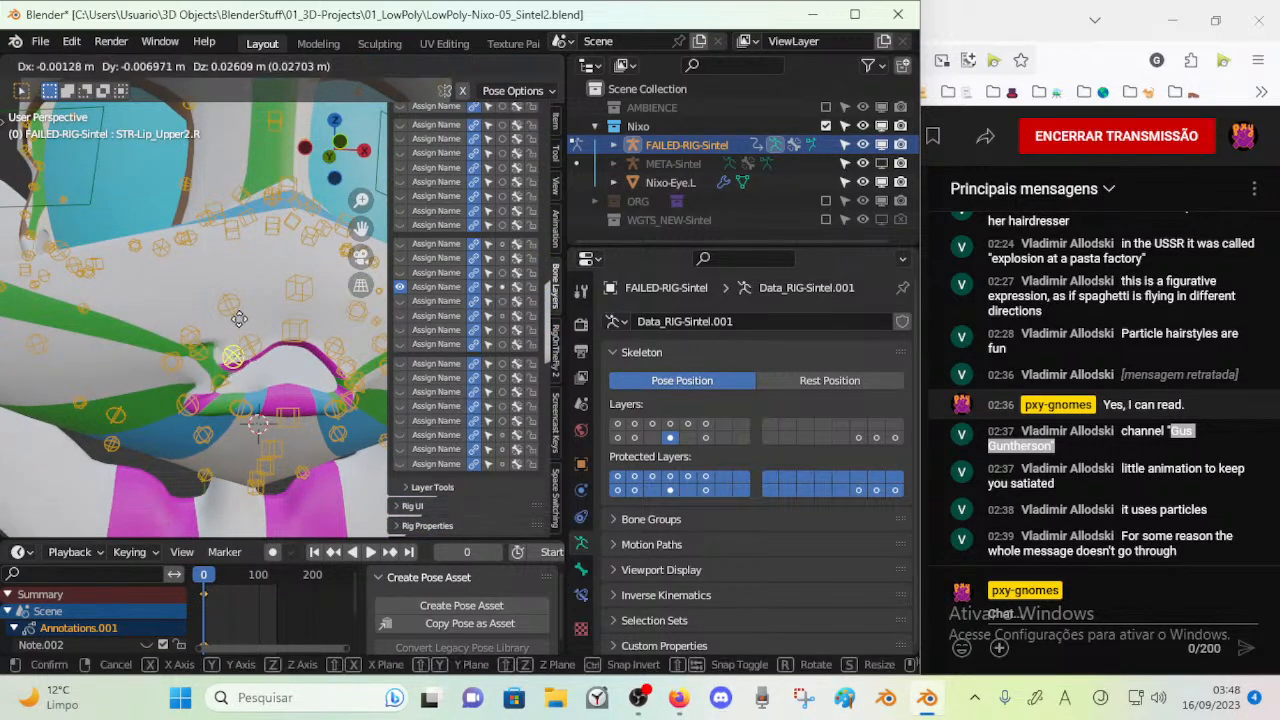
click(266, 311)
Move the lower lip controls around the centre of the mouth to test their deformation
click(262, 401)
click(281, 417)
key(g)
click(280, 400)
click(271, 451)
key(g)
click(318, 446)
key(g)
click(286, 461)
Move the chin controls below the mouth, including STR-Jaw6, to test the jaw area
click(264, 461)
key(g)
click(248, 449)
click(252, 484)
key(g)
click(247, 483)
click(248, 487)
key(g)
click(240, 488)
scroll(237, 470, down, 8)
middle_drag(236, 450, 259, 388)
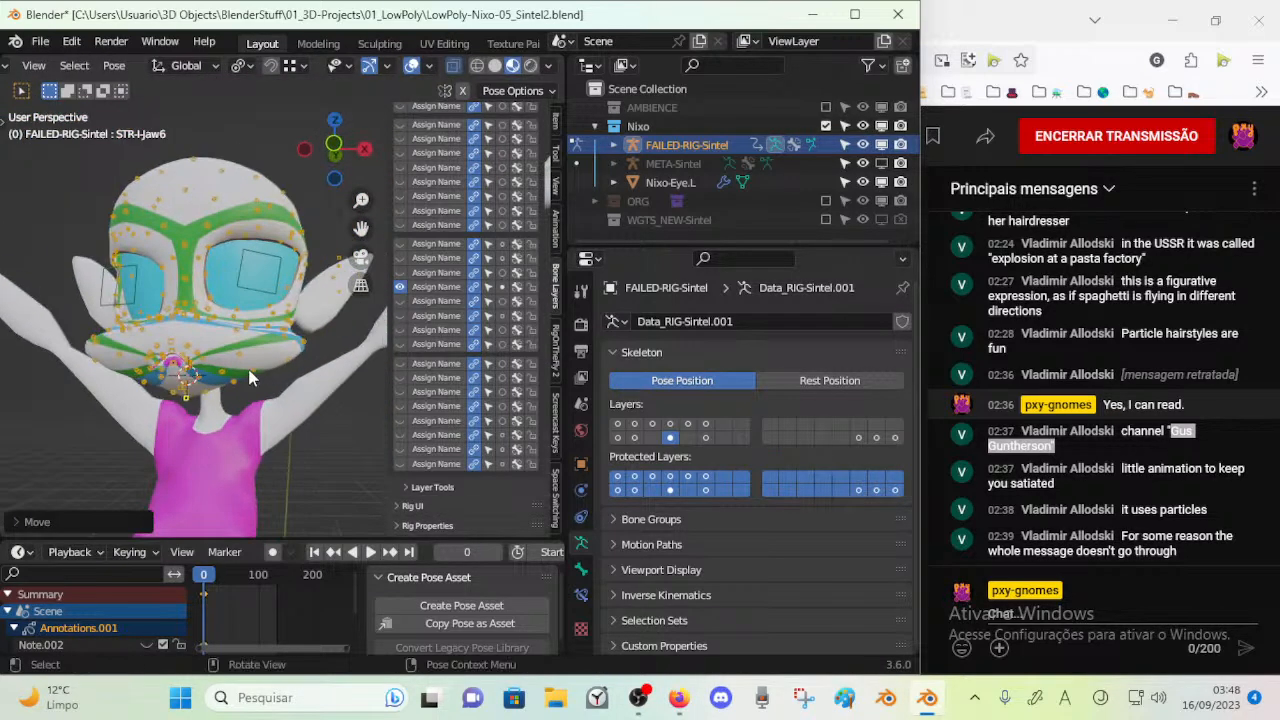
Move several controls along the character's left jaw and cheek to deform that side of the face
click(250, 377)
key(g)
click(260, 354)
click(275, 344)
key(g)
click(284, 350)
click(284, 340)
key(g)
click(281, 334)
Move the forehead tip control STR-TIP-Forehead_2_2.L to test the upper head
middle_drag(208, 254, 198, 296)
click(164, 342)
key(g)
click(162, 334)
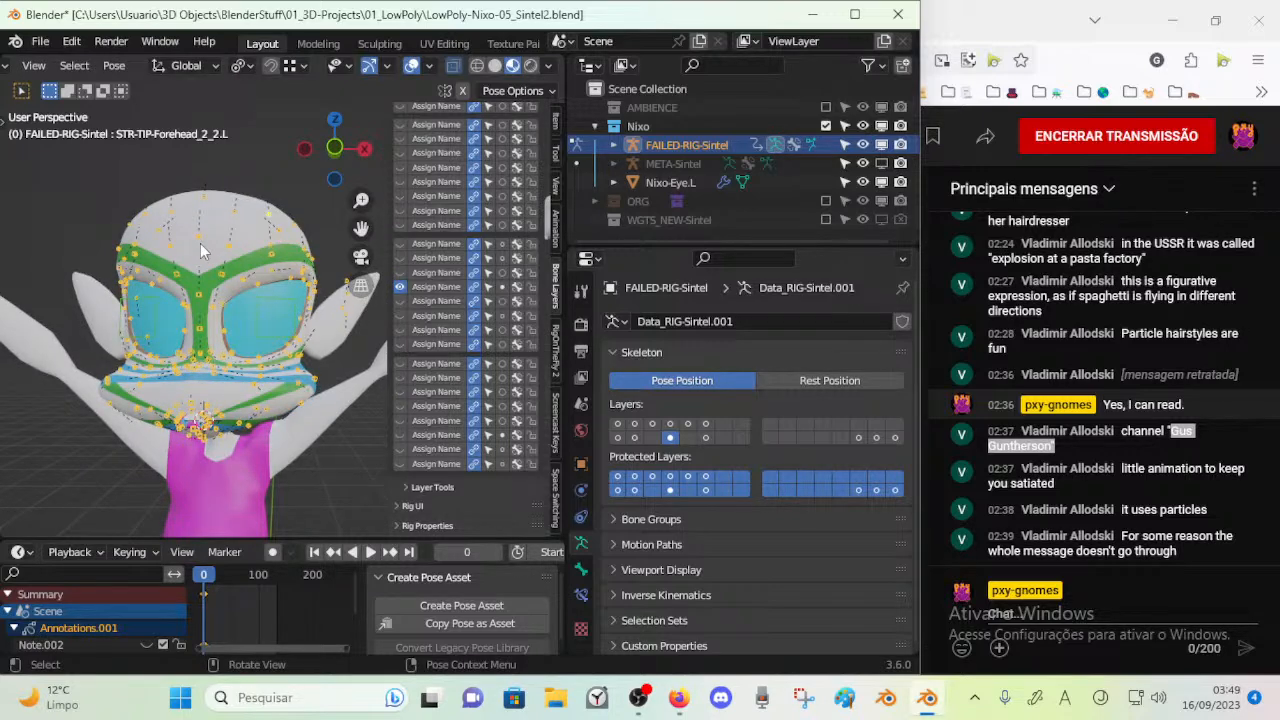
middle_drag(280, 318, 255, 322)
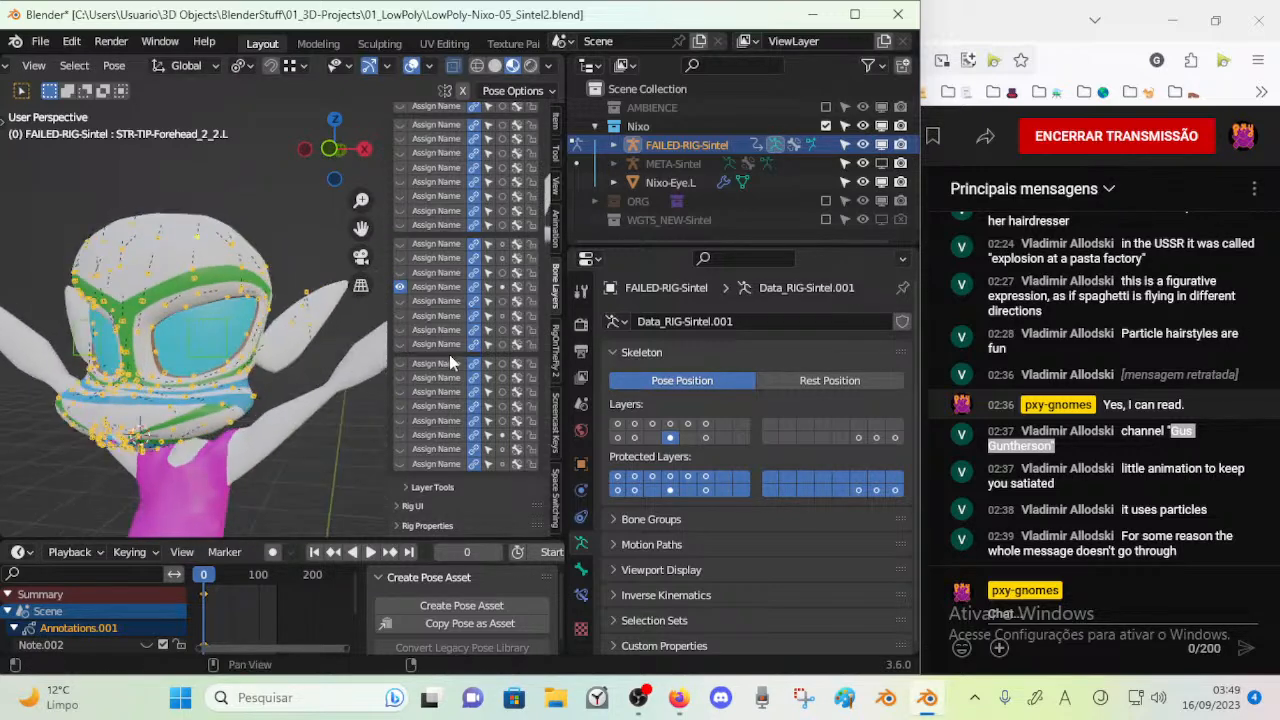
Hide the viewport sidebar and examine the facial deformation and raised arms from several angles
click(678, 143)
middle_drag(120, 273, 147, 251)
middle_drag(157, 300, 186, 269)
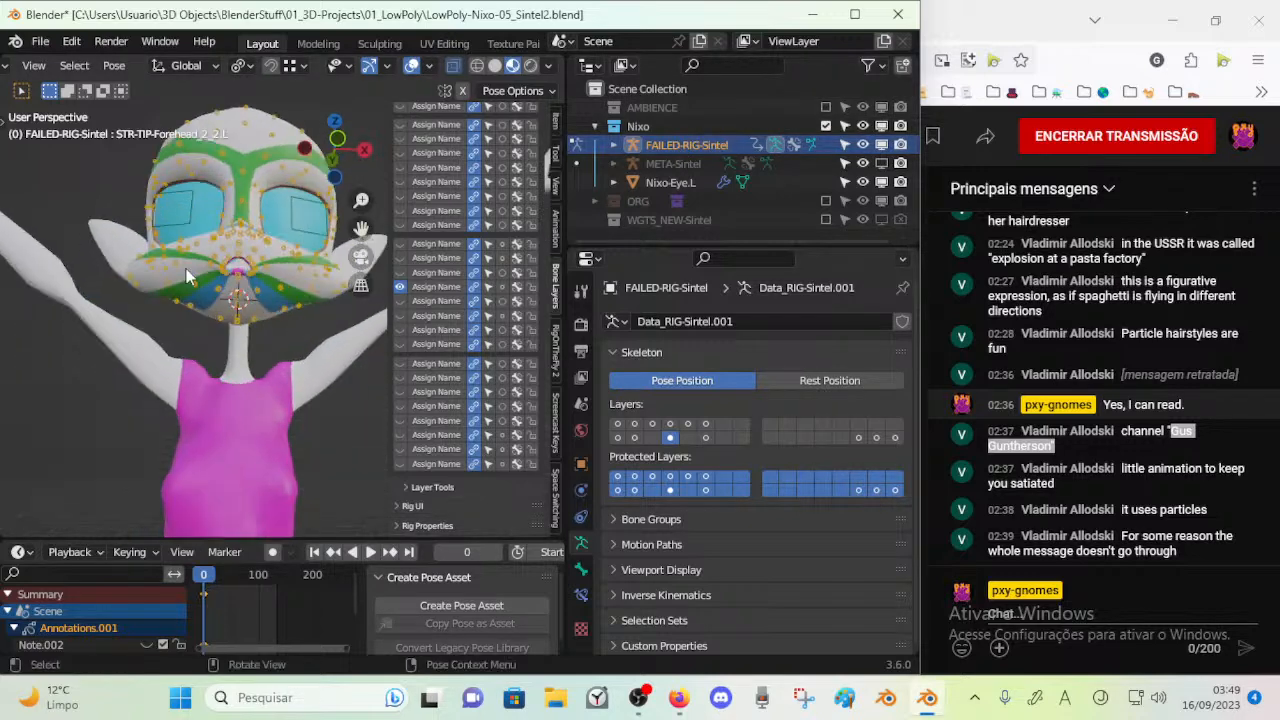
middle_drag(266, 296, 190, 280)
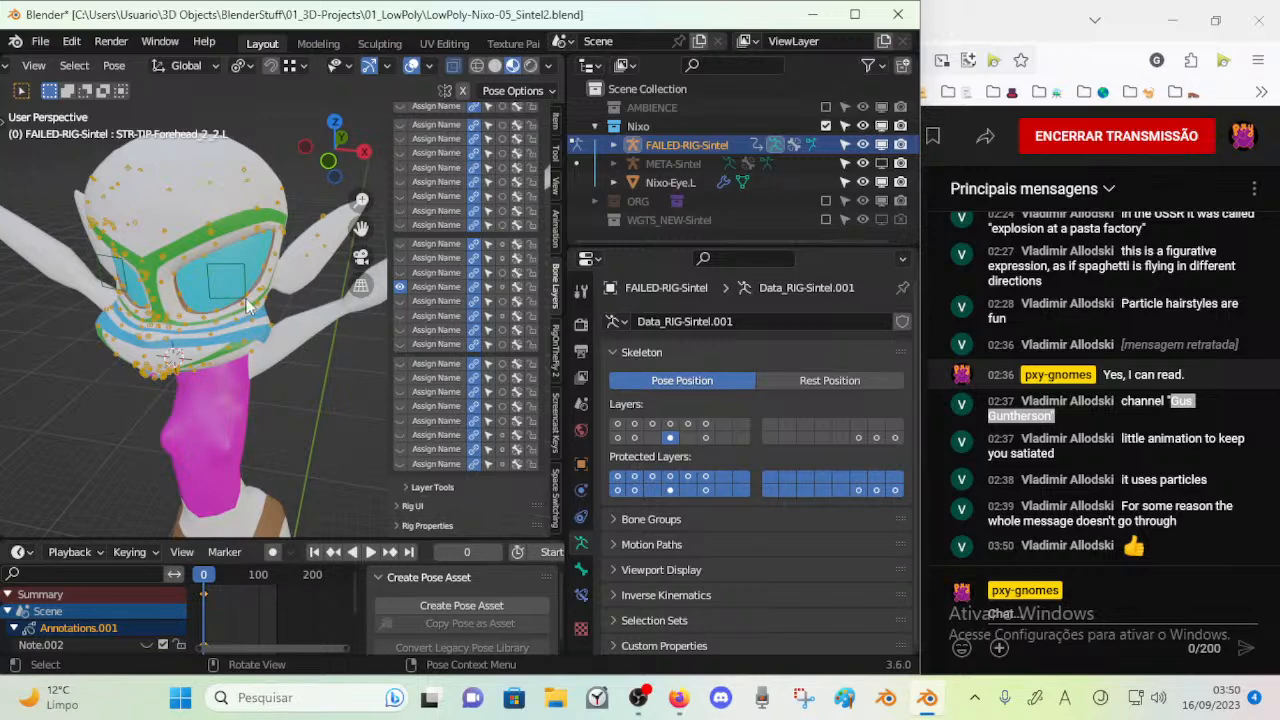
middle_drag(169, 146, 60, 330)
scroll(399, 366, down, 1)
key(n)
middle_drag(351, 362, 445, 326)
scroll(445, 326, up, 5)
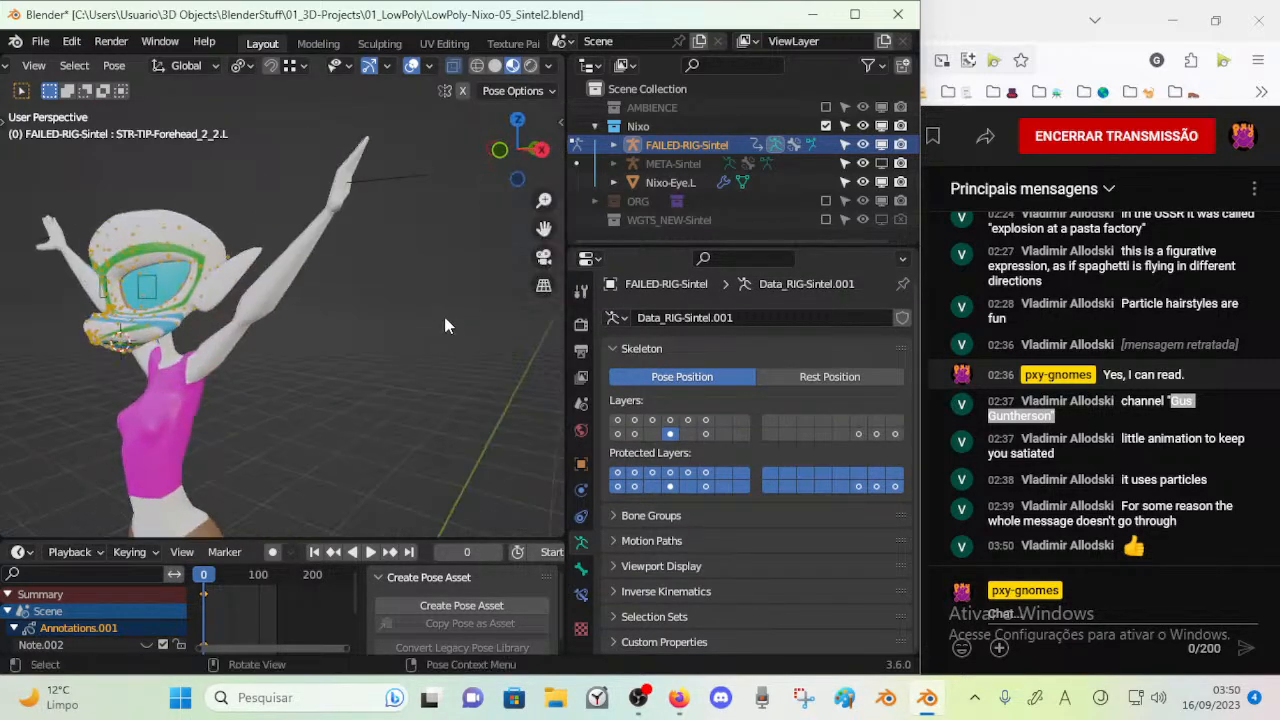
scroll(283, 388, up, 3)
mouse_move(283, 388)
shift+middle_down()
mouse_move(435, 305)
mouse_move(374, 296)
mouse_move(180, 323)
mouse_move(357, 349)
mouse_move(99, 340)
mouse_move(172, 260)
mouse_move(104, 351)
mouse_move(376, 364)
mouse_move(282, 421)
mouse_move(356, 381)
mouse_move(106, 378)
mouse_move(306, 332)
mouse_move(112, 364)
mouse_move(274, 339)
mouse_move(317, 271)
mouse_move(403, 396)
mouse_move(333, 316)
mouse_move(309, 414)
mouse_move(252, 212)
shift+middle_up()
Switch from Pose Mode to Object Mode, select the Nixo mesh and turn on the wireframe overlay
key(ctrl+Tab)
click(393, 283)
key(Tab)
key(alt+a)
scroll(322, 304, down, 5)
key(Tab)
key(shift+alt+w)
middle_drag(270, 164, 280, 230)
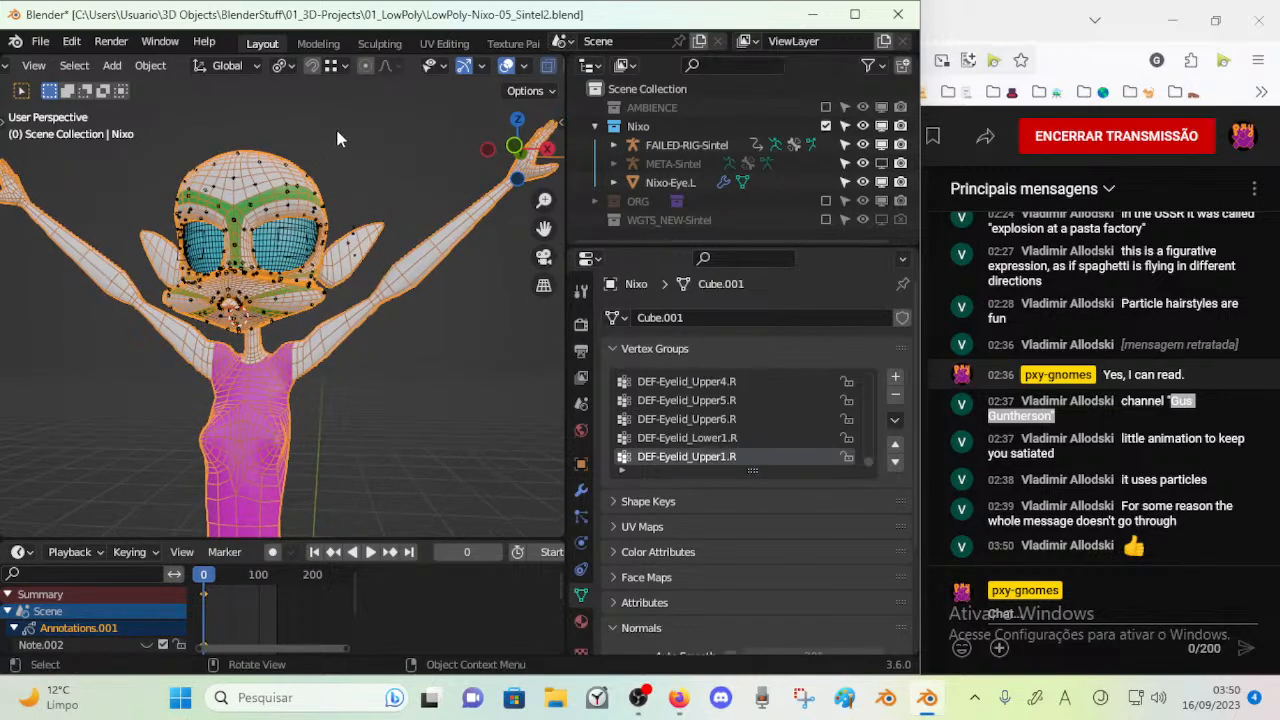
Select the FAILED-RIG-Sintel armature and delete it from the scene
middle_drag(258, 162, 242, 256)
scroll(243, 261, up, 4)
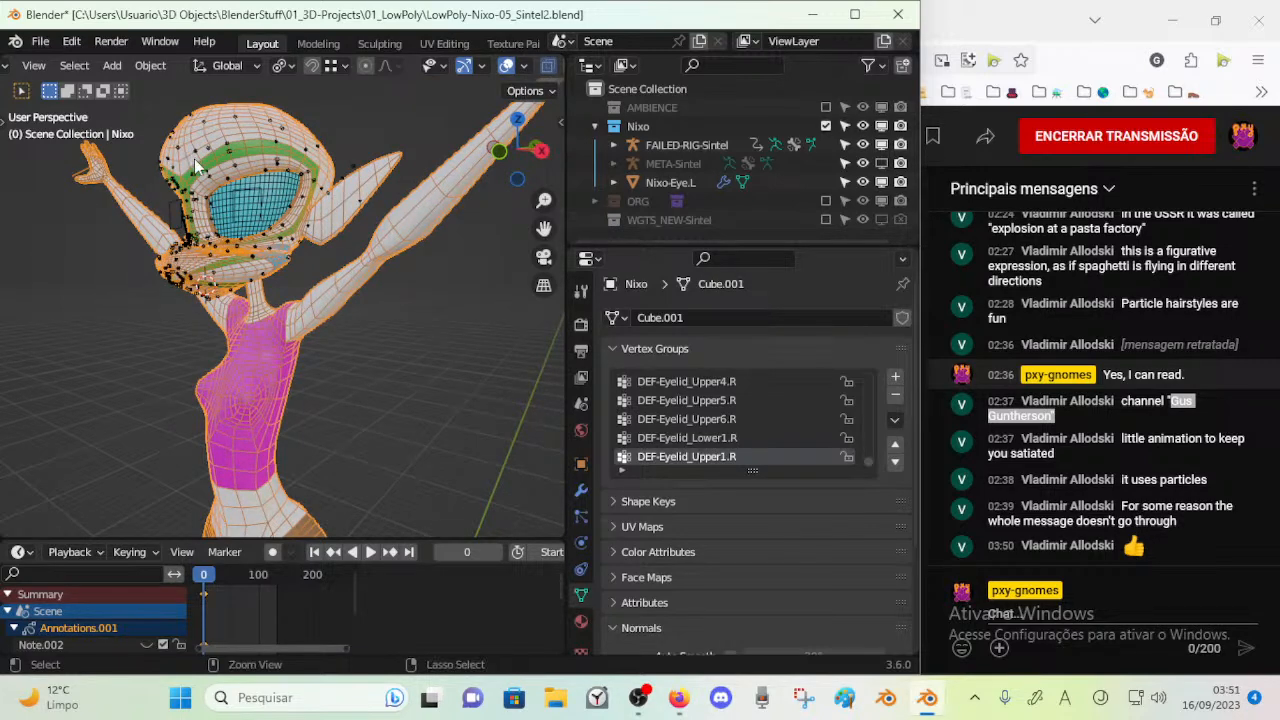
click(197, 151)
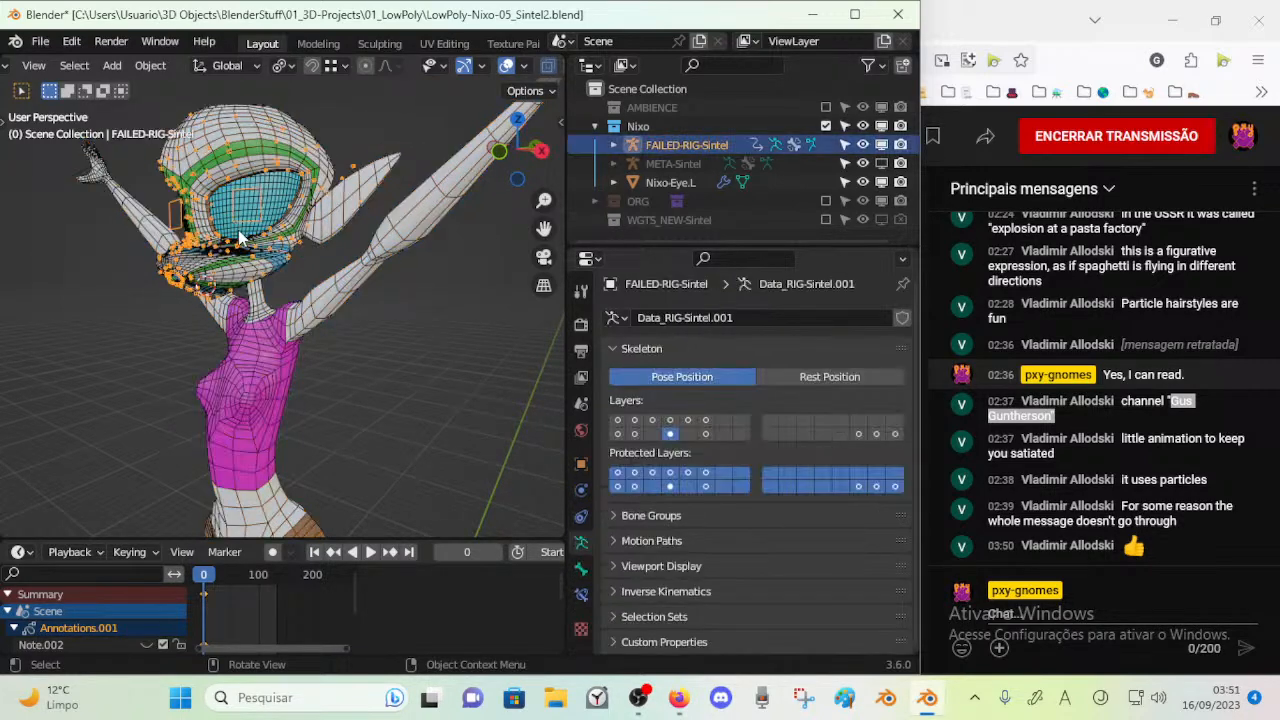
scroll(260, 290, down, 3)
key(x)
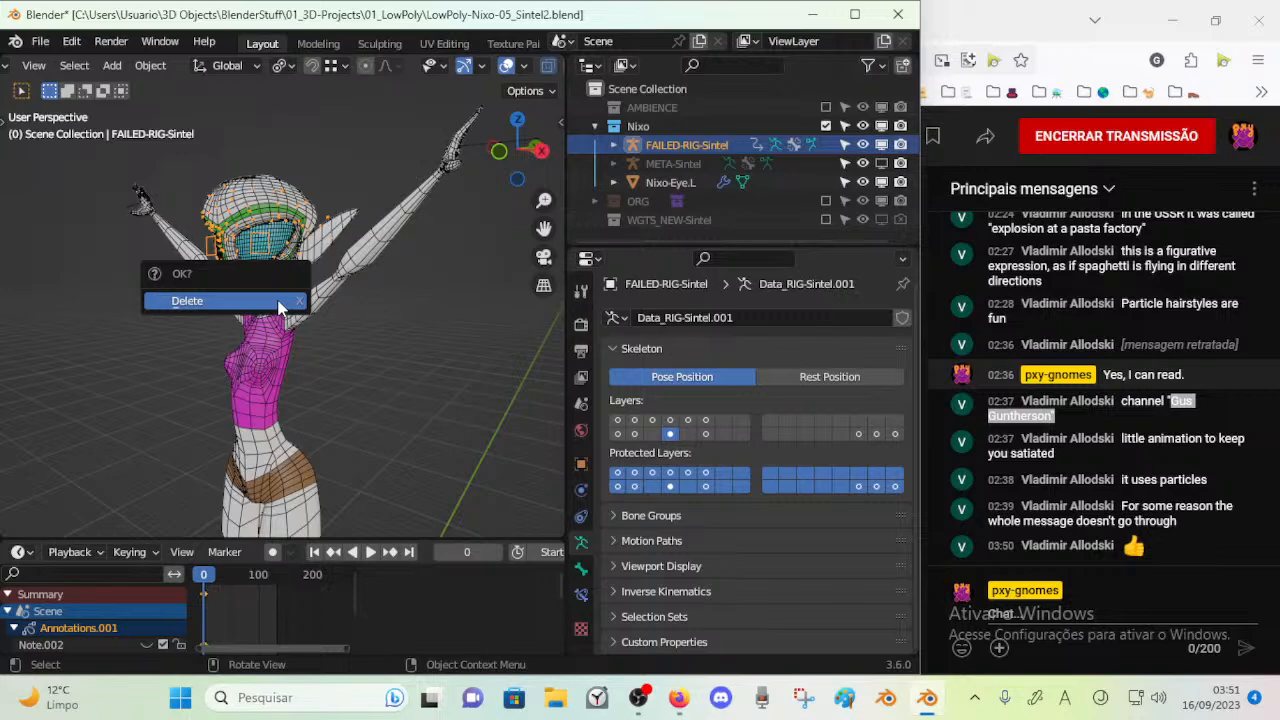
click(280, 301)
Examine the remaining Nixo mesh's topology on the head, arms and torso from the front, back and side
middle_drag(280, 305, 293, 320)
scroll(293, 320, up, 3)
middle_drag(250, 190, 316, 283)
scroll(247, 303, up, 3)
scroll(242, 278, down, 3)
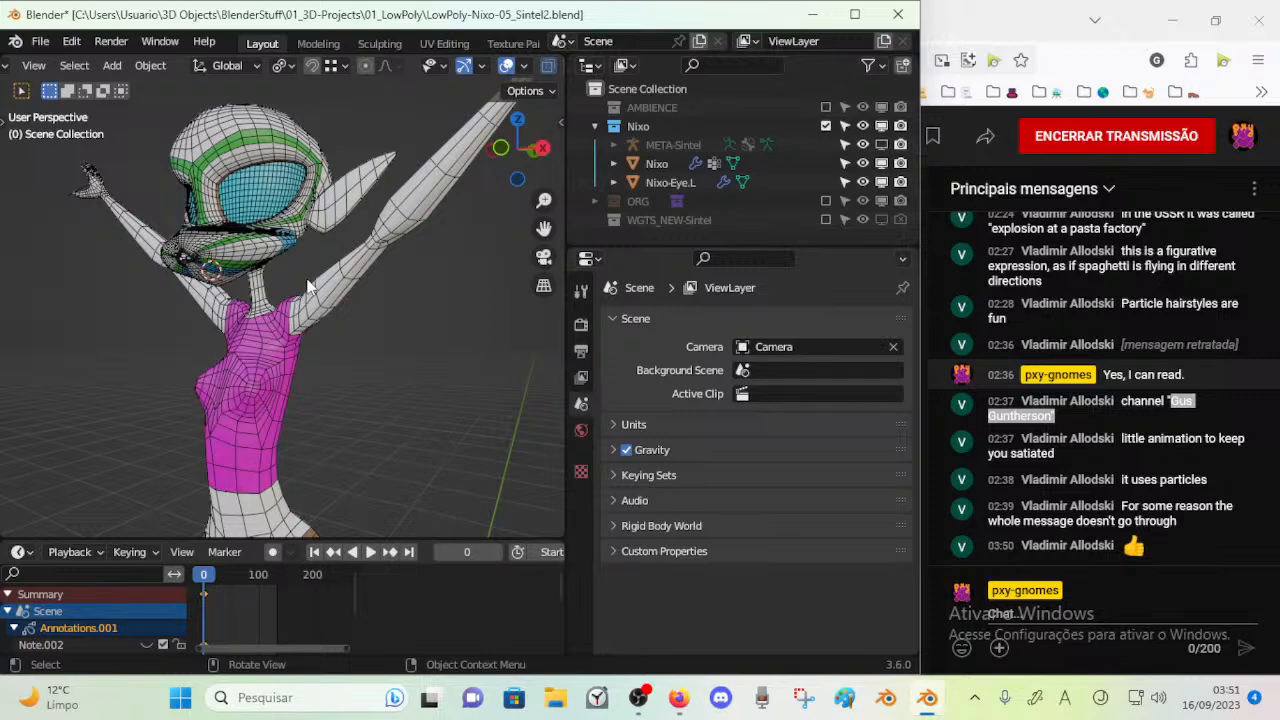
scroll(285, 280, up, 3)
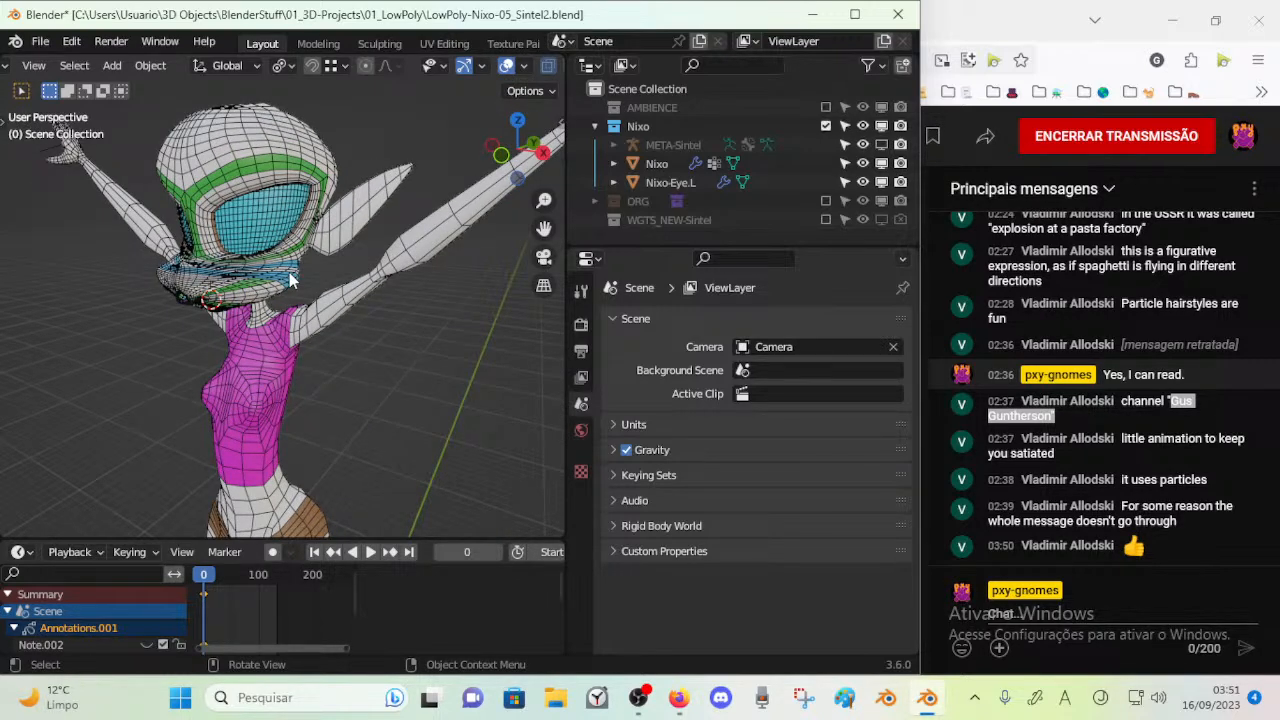
middle_drag(290, 281, 397, 166)
scroll(266, 284, up, 3)
click(285, 234)
scroll(398, 166, down, 2)
click(333, 136)
click(416, 143)
middle_drag(407, 317, 63, 266)
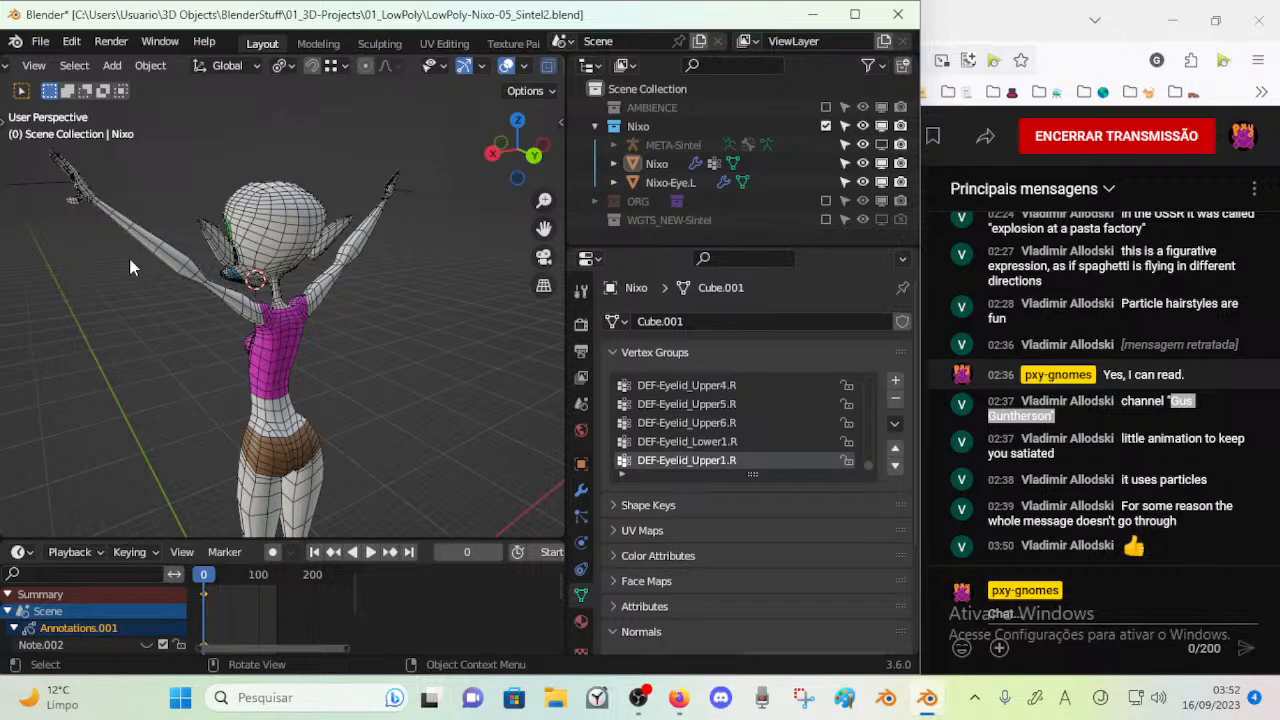
middle_drag(193, 297, 387, 301)
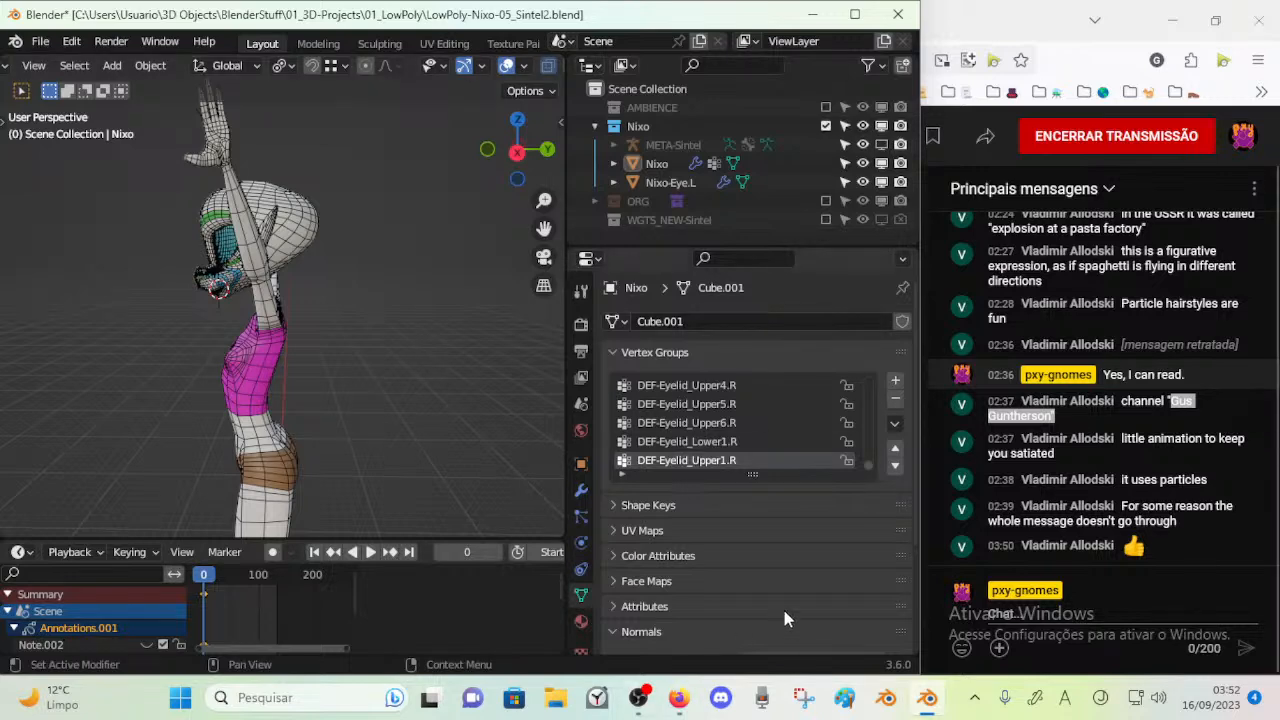
Save LowPoly-Nixo-05_Sintel2.blend and close Blender
key(ctrl+s)
click(898, 14)
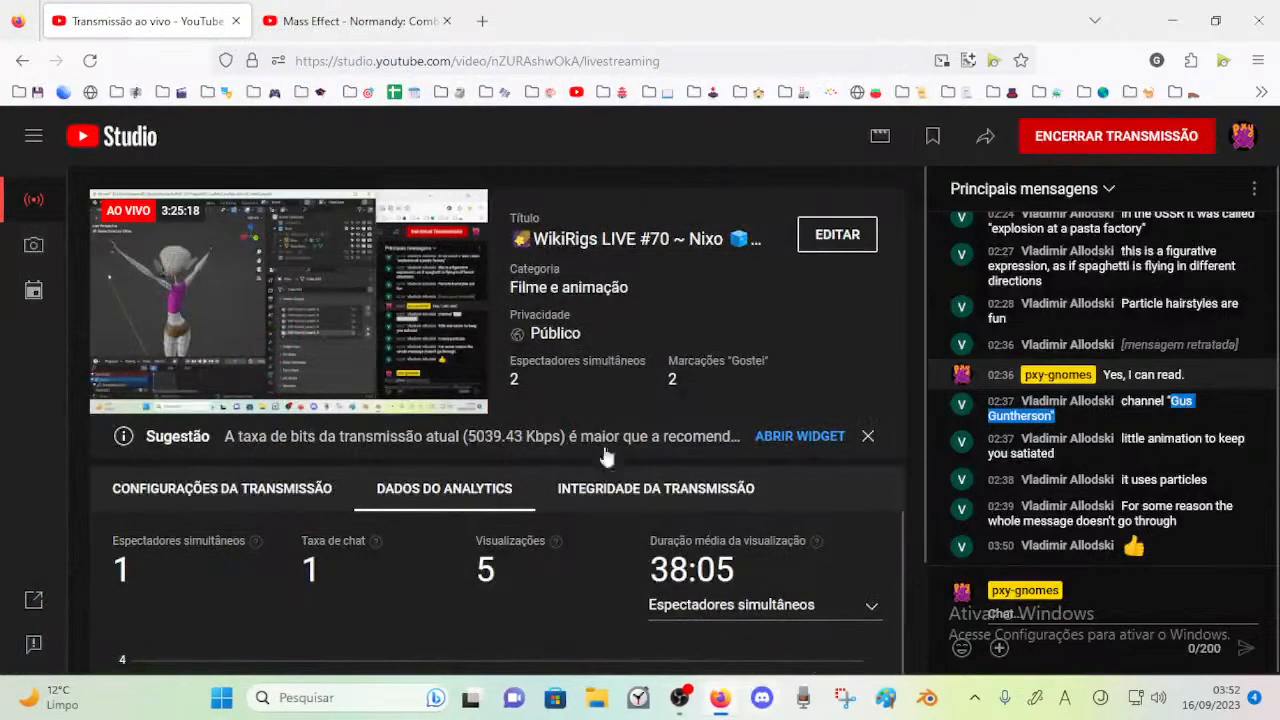
End the live stream in YouTube Studio and confirm the ending
scroll(809, 357, down, 2)
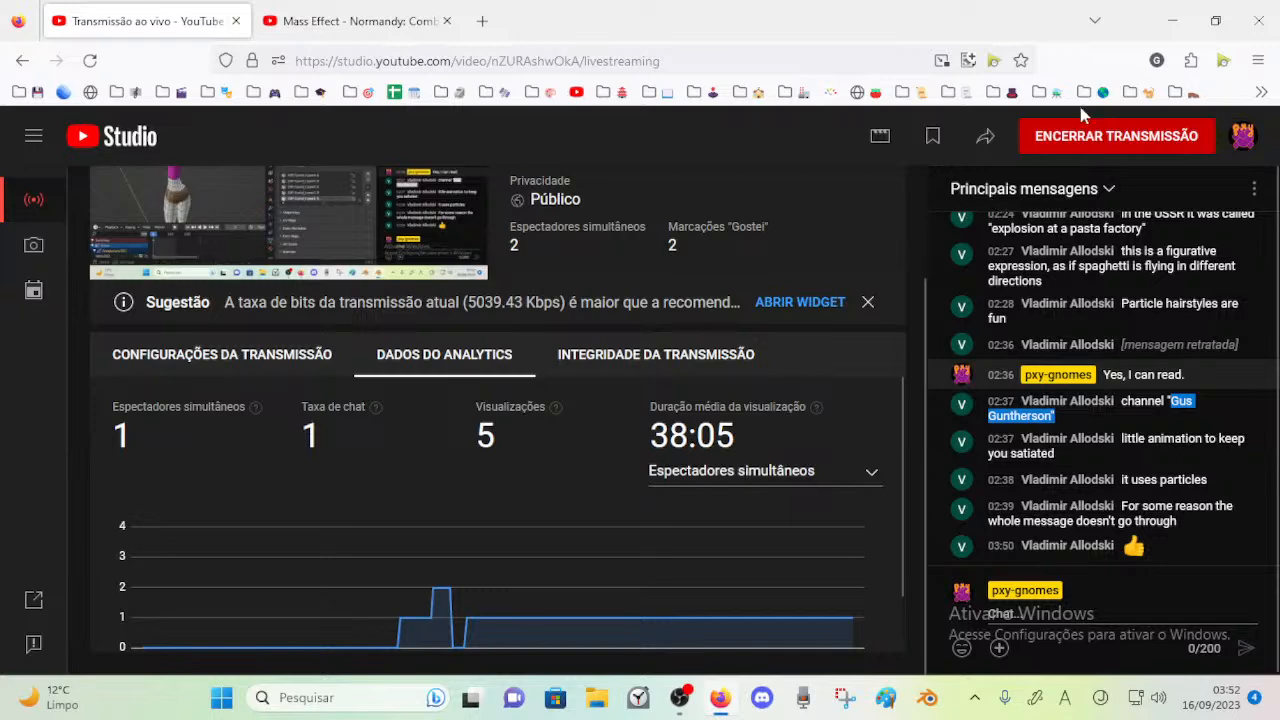
click(1075, 136)
click(770, 470)
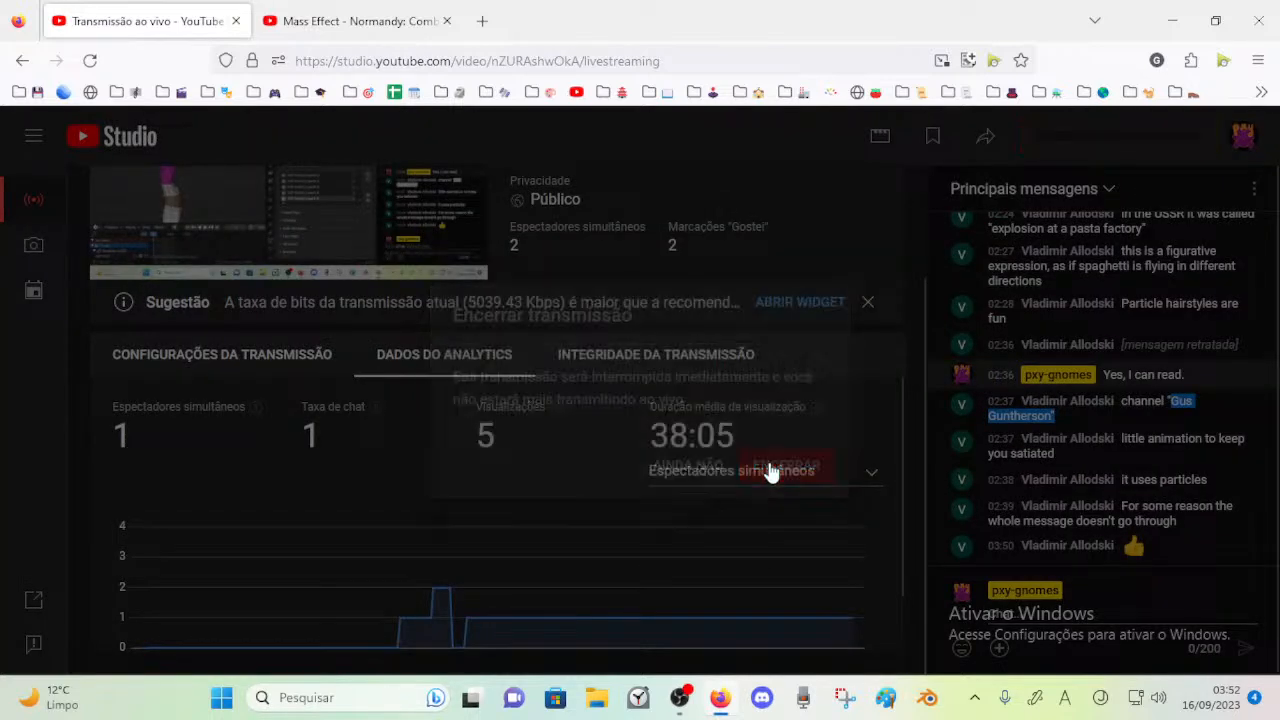